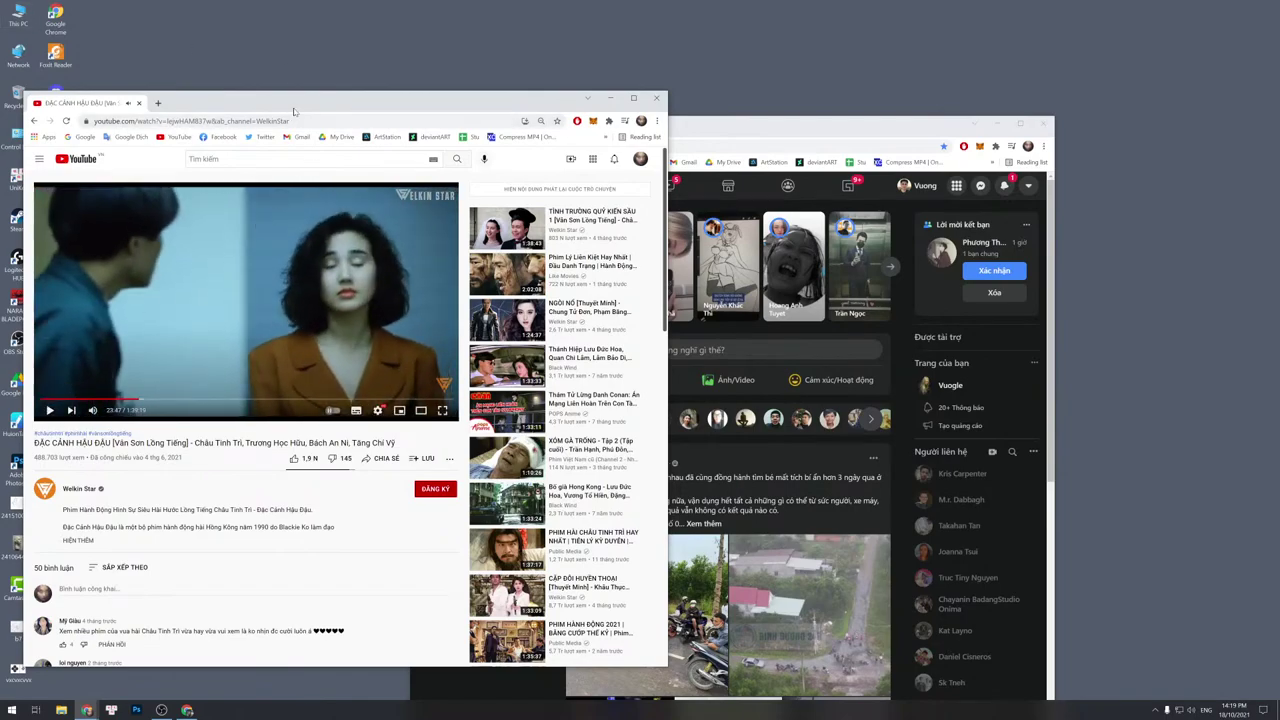
Move the YouTube browser window off this screen and set the headset volume to 52.
left_click_drag(293, 109, 0, 112)
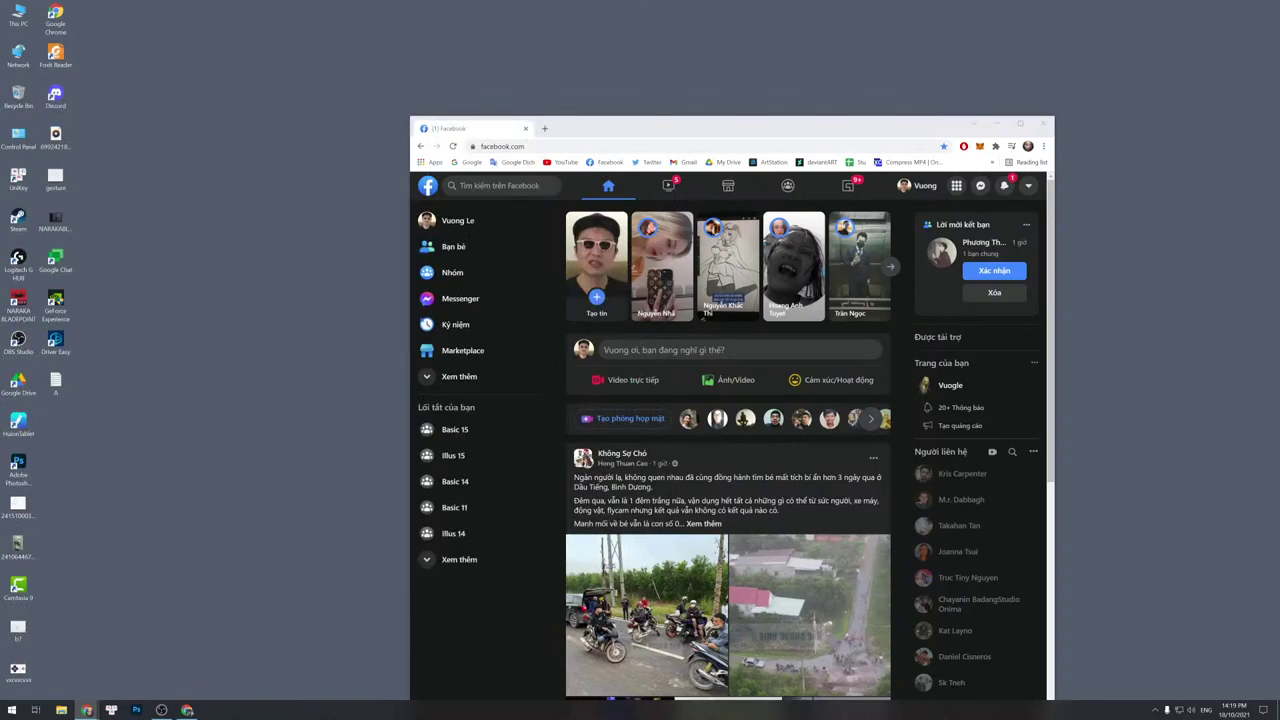
left_click(1190, 709)
left_click(1201, 686)
left_click_drag(1201, 686, 1193, 686)
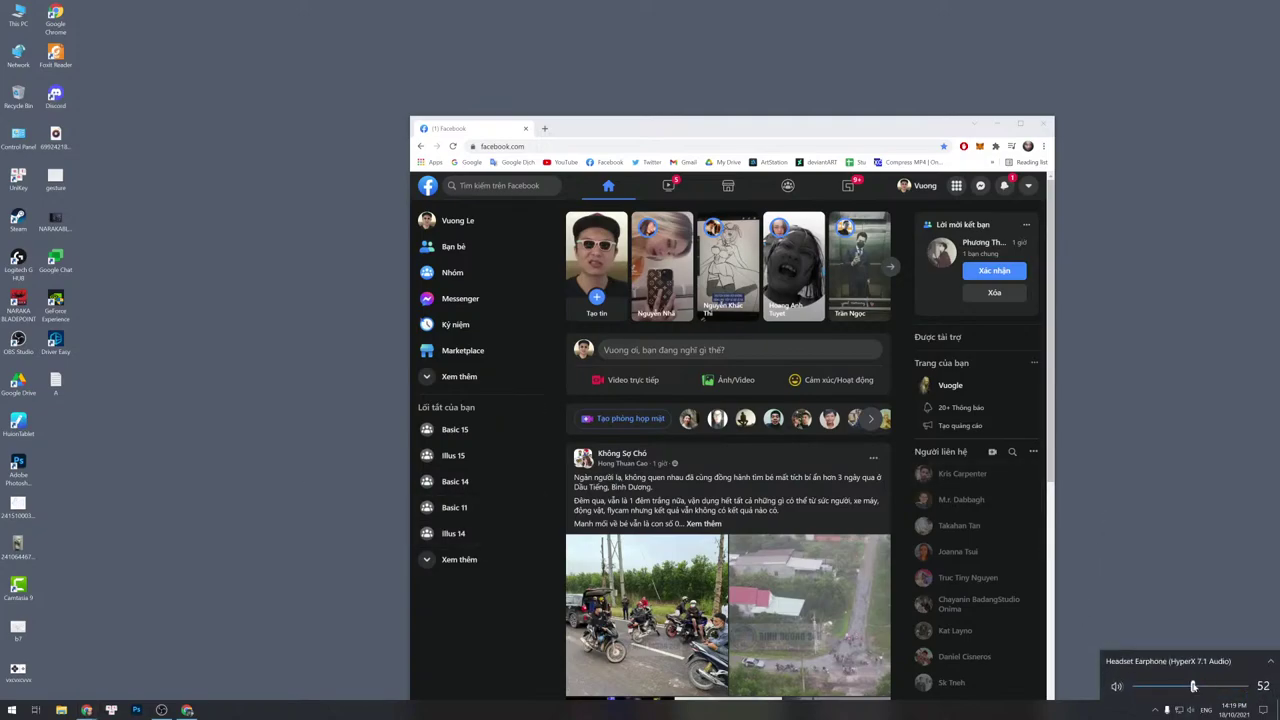
left_click(1188, 369)
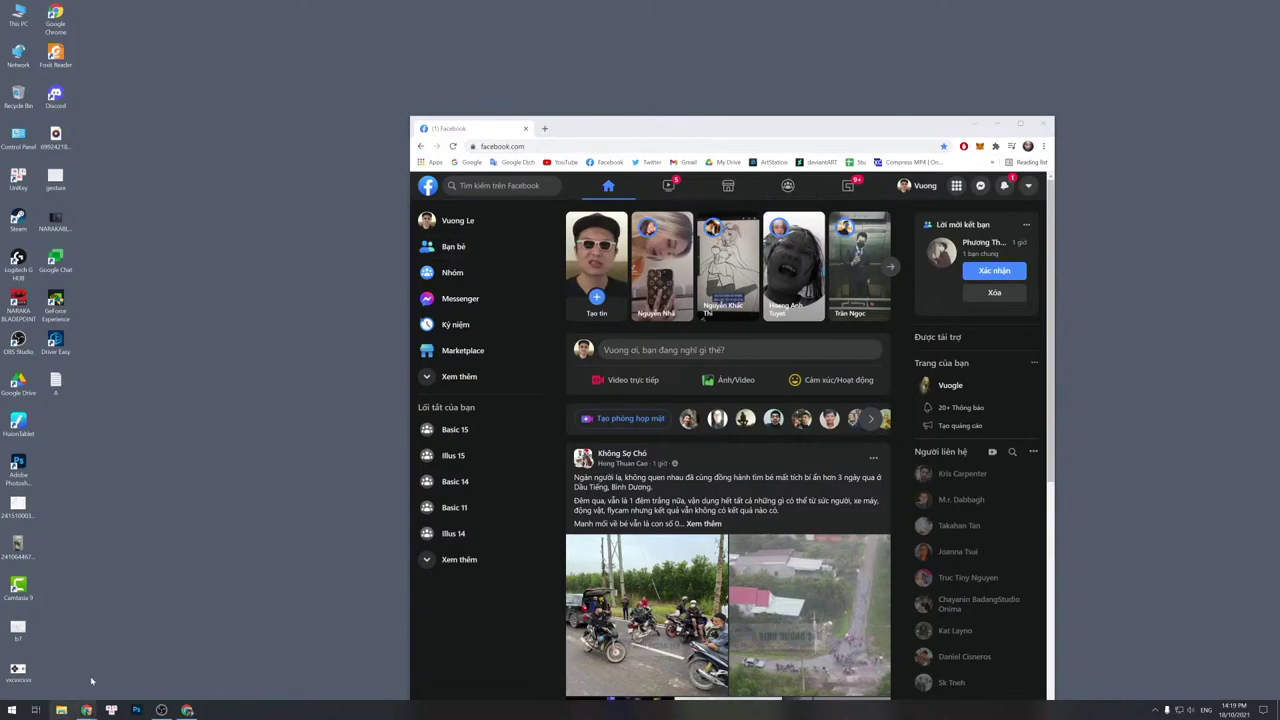
Open the Clip 1 folder inside My Drive on the Google Drive (G:) disk in File Explorer.
left_click(61, 710)
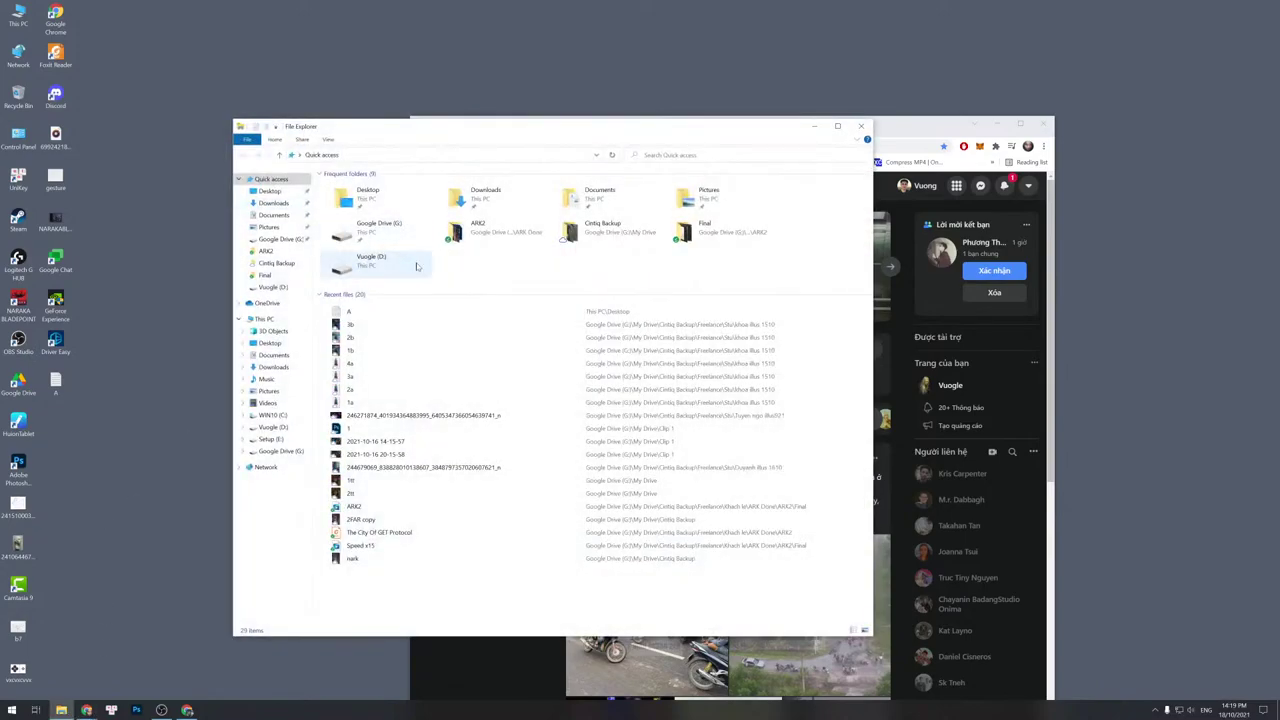
left_click(281, 451)
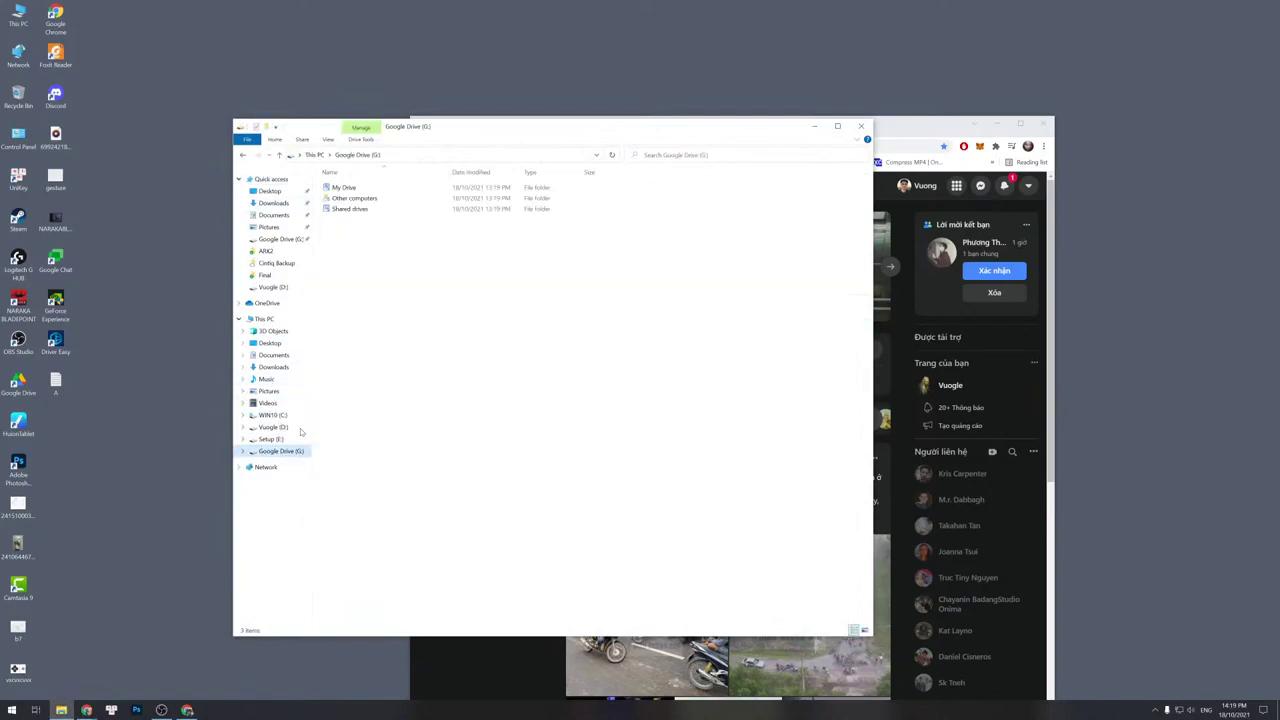
double_click(343, 187)
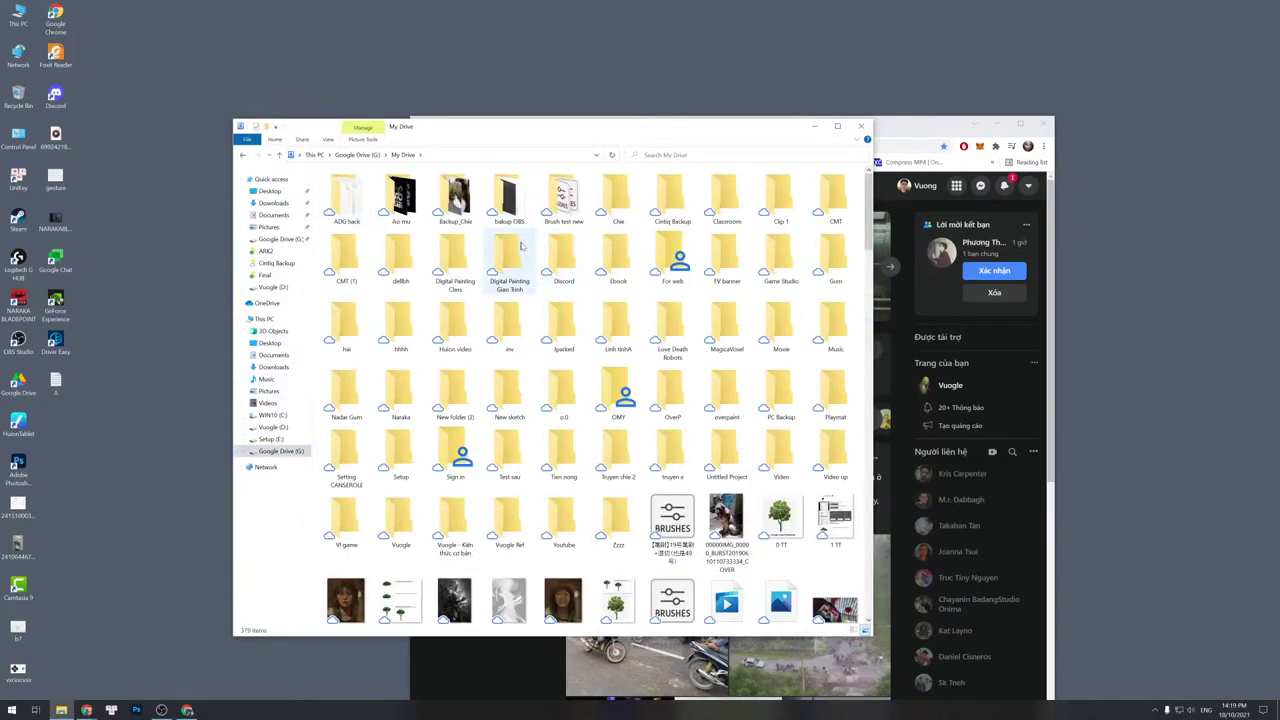
left_click(783, 198)
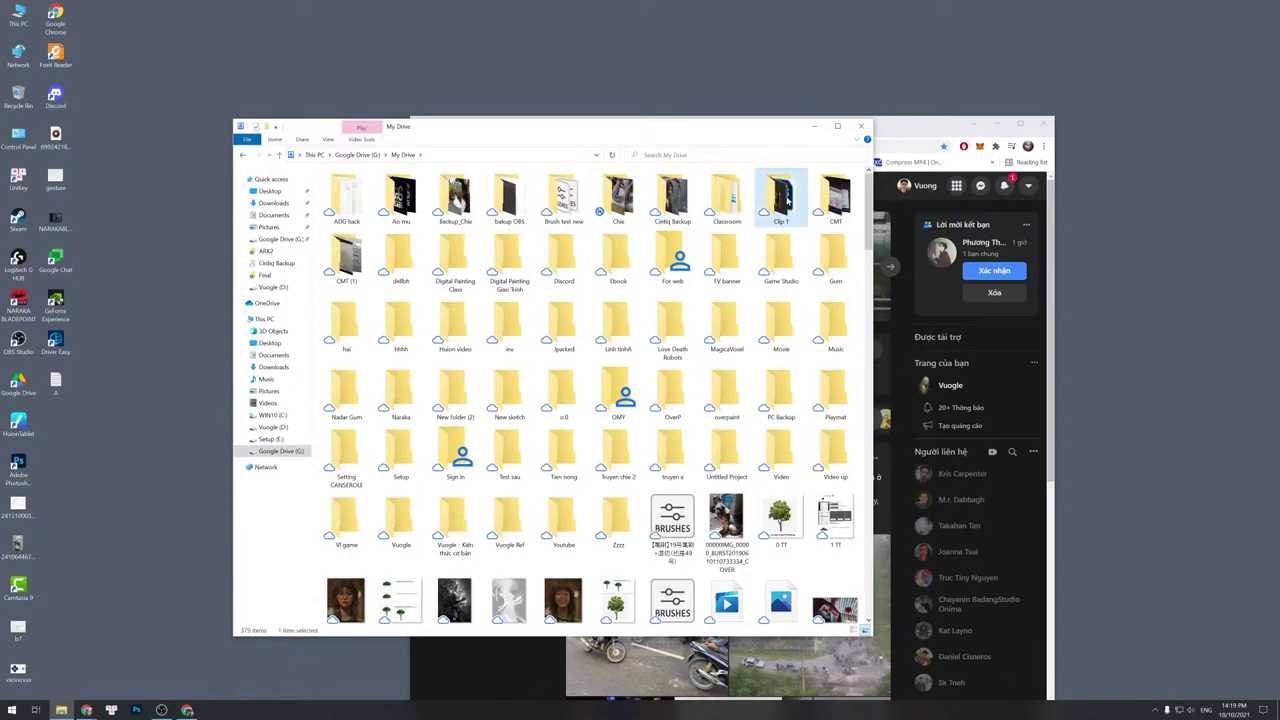
double_click(786, 200)
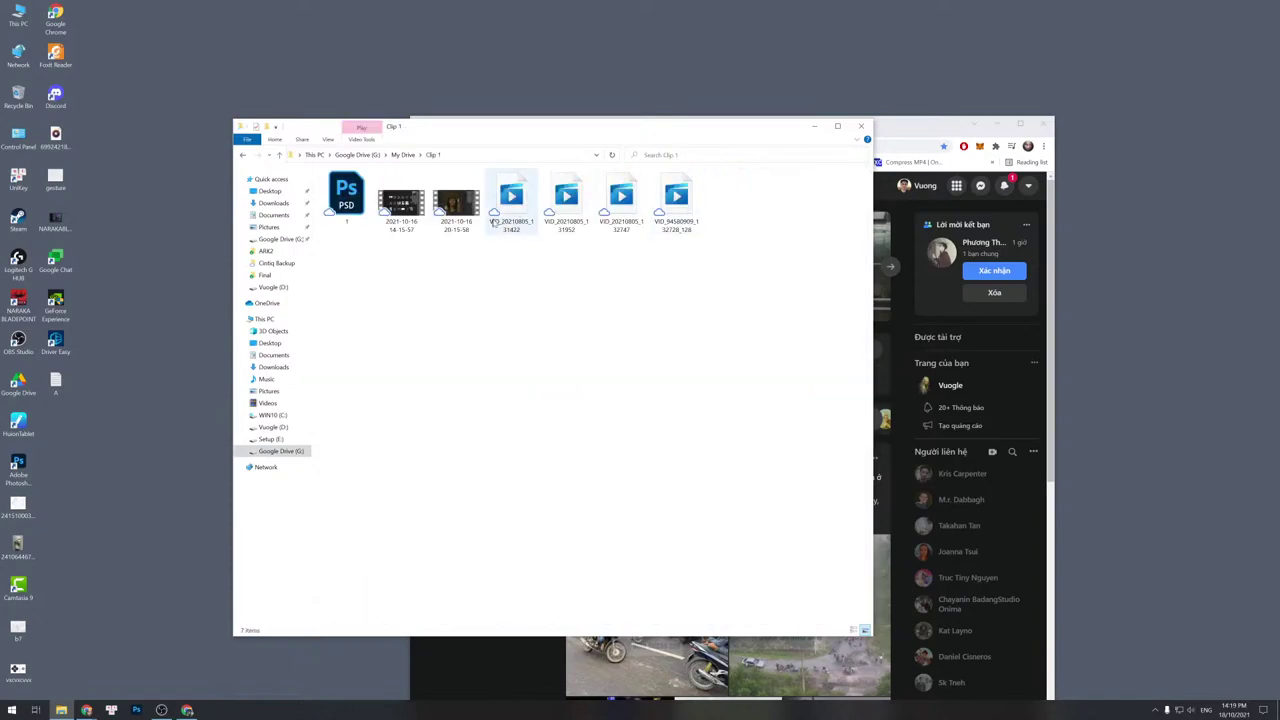
double_click(413, 207)
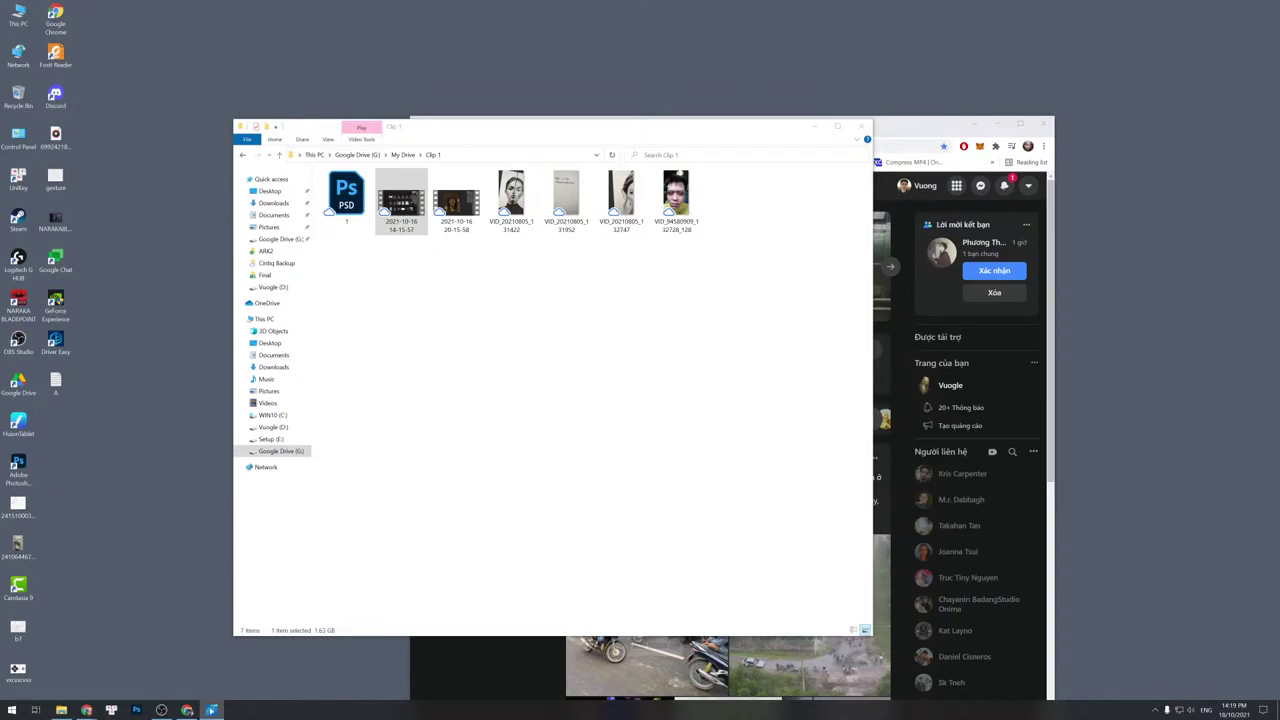
key("Return")
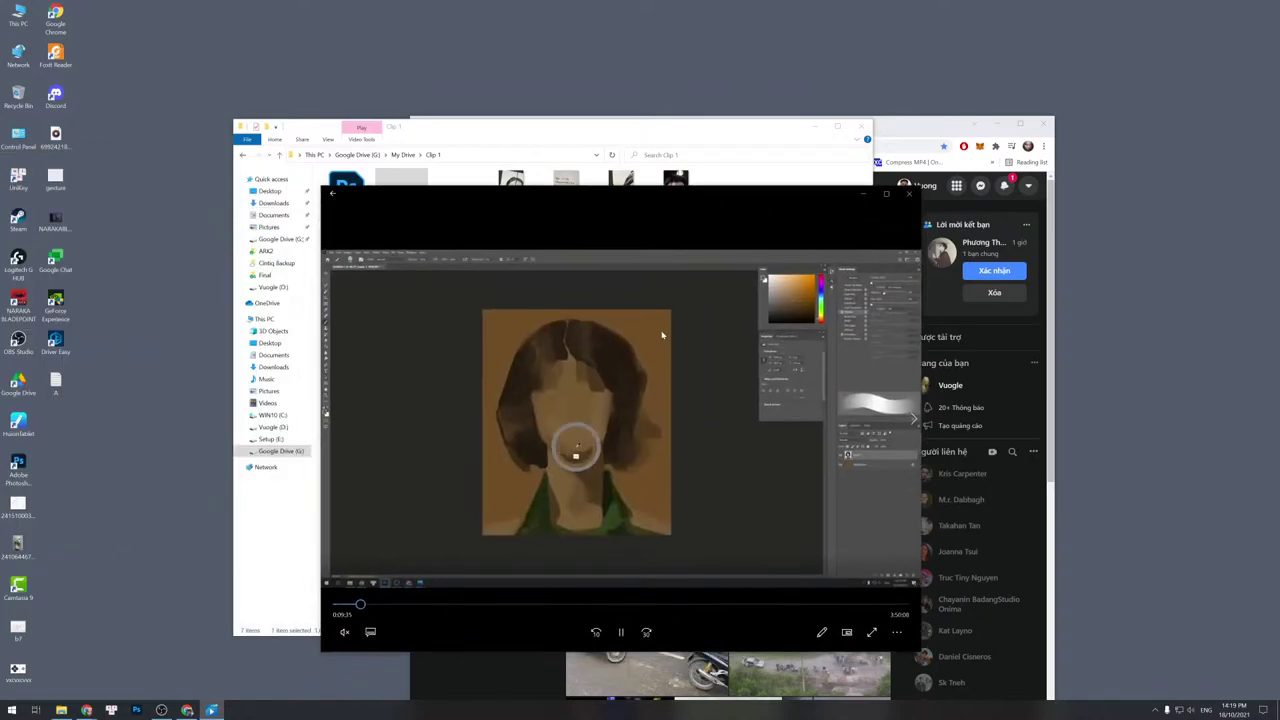
double_click(661, 335)
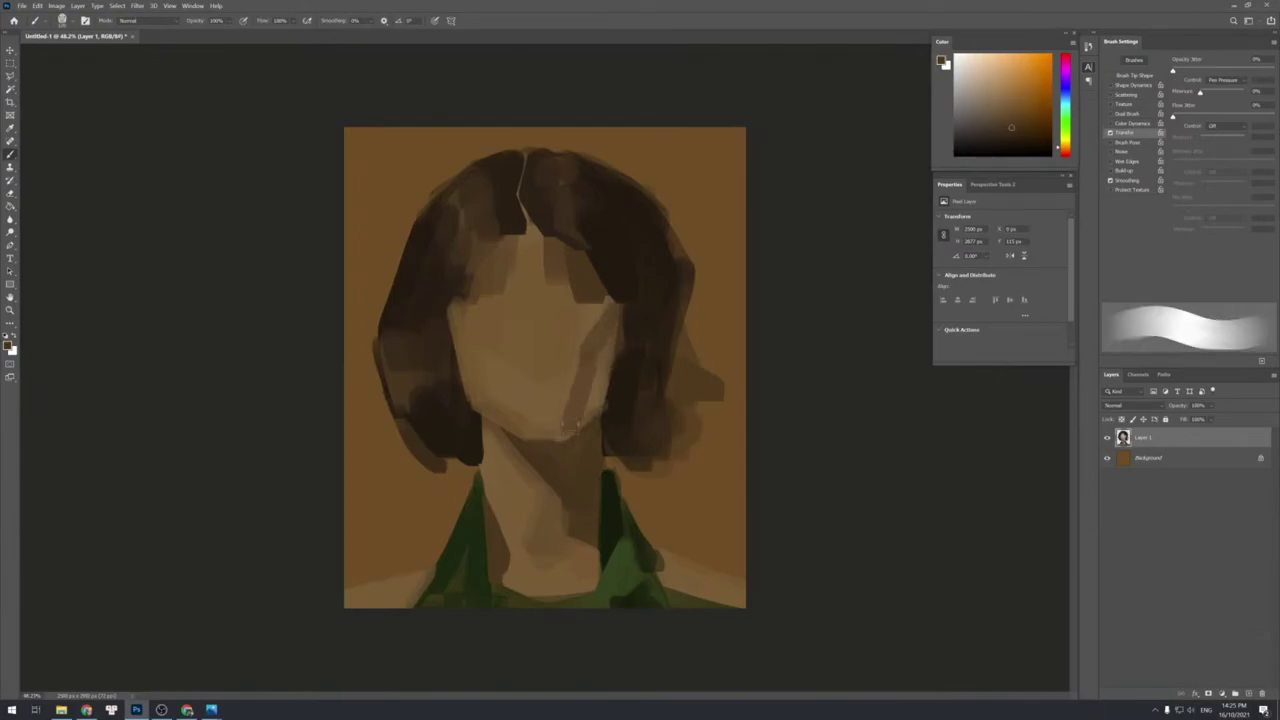
Rewind the recording to near its beginning, where the blank white Photoshop canvas is shown.
mouse_move(117, 564)
left_click(42, 664)
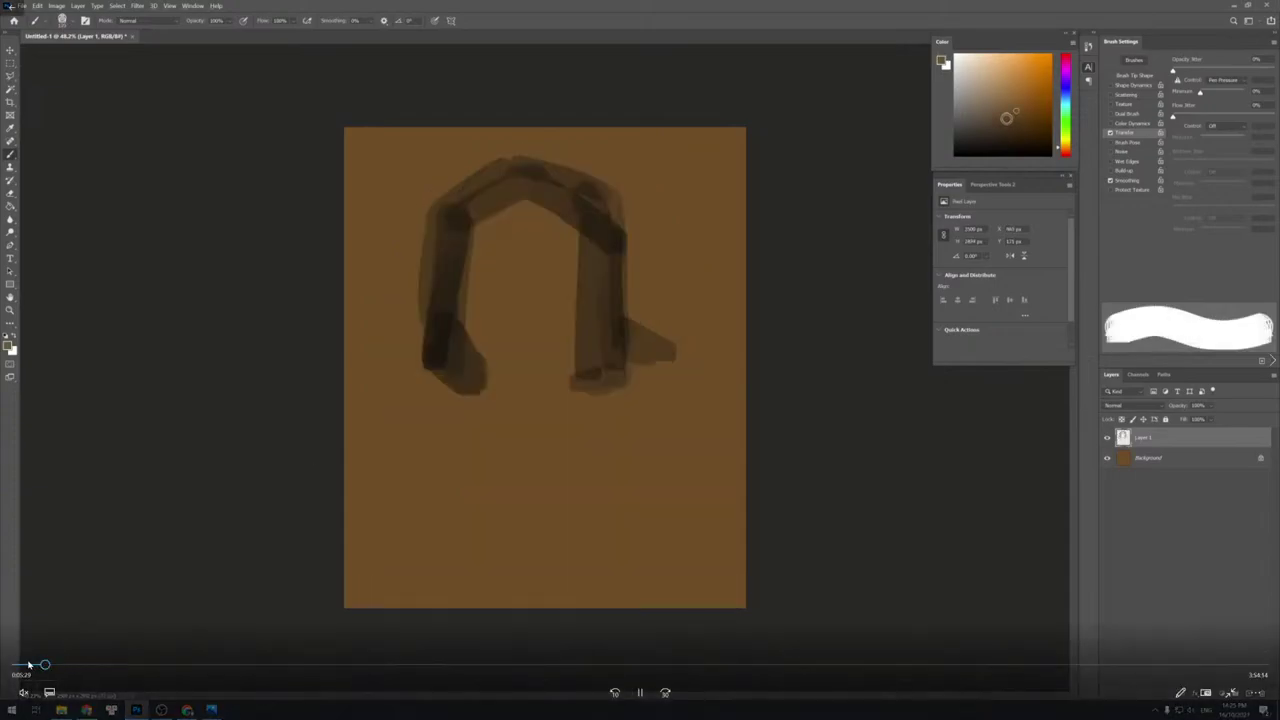
left_click(25, 664)
left_click(18, 666)
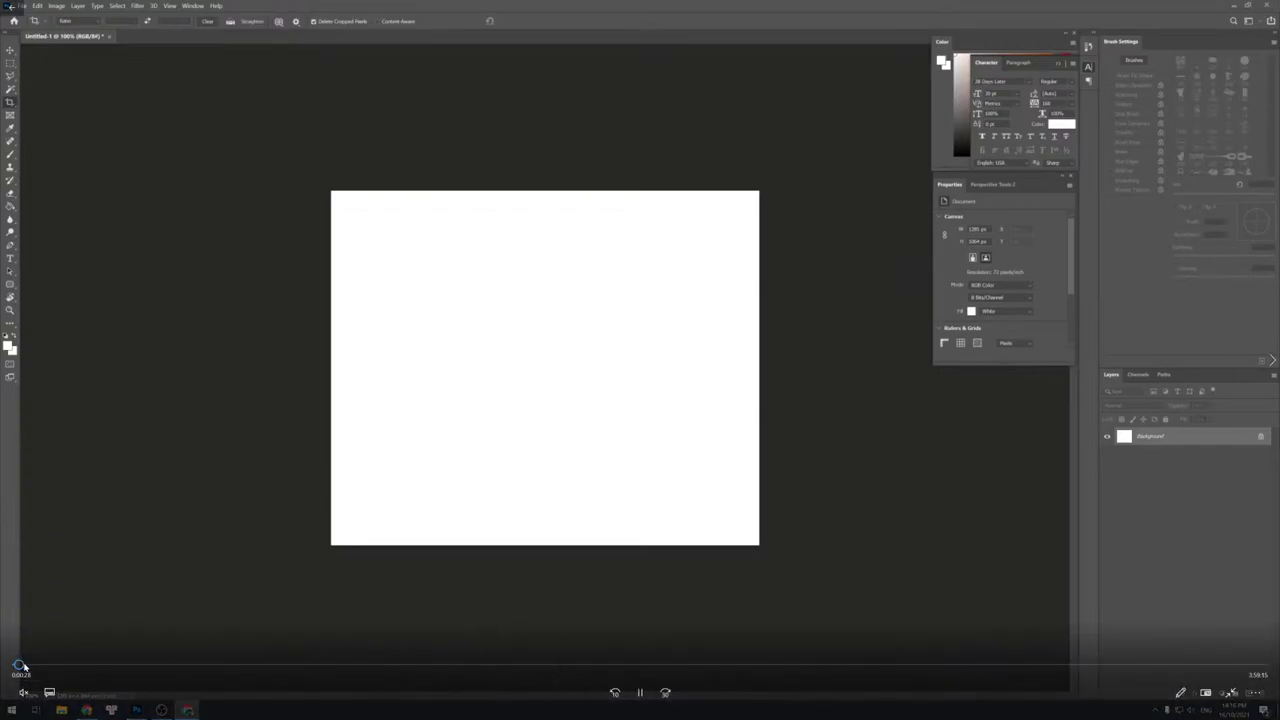
left_click(25, 667)
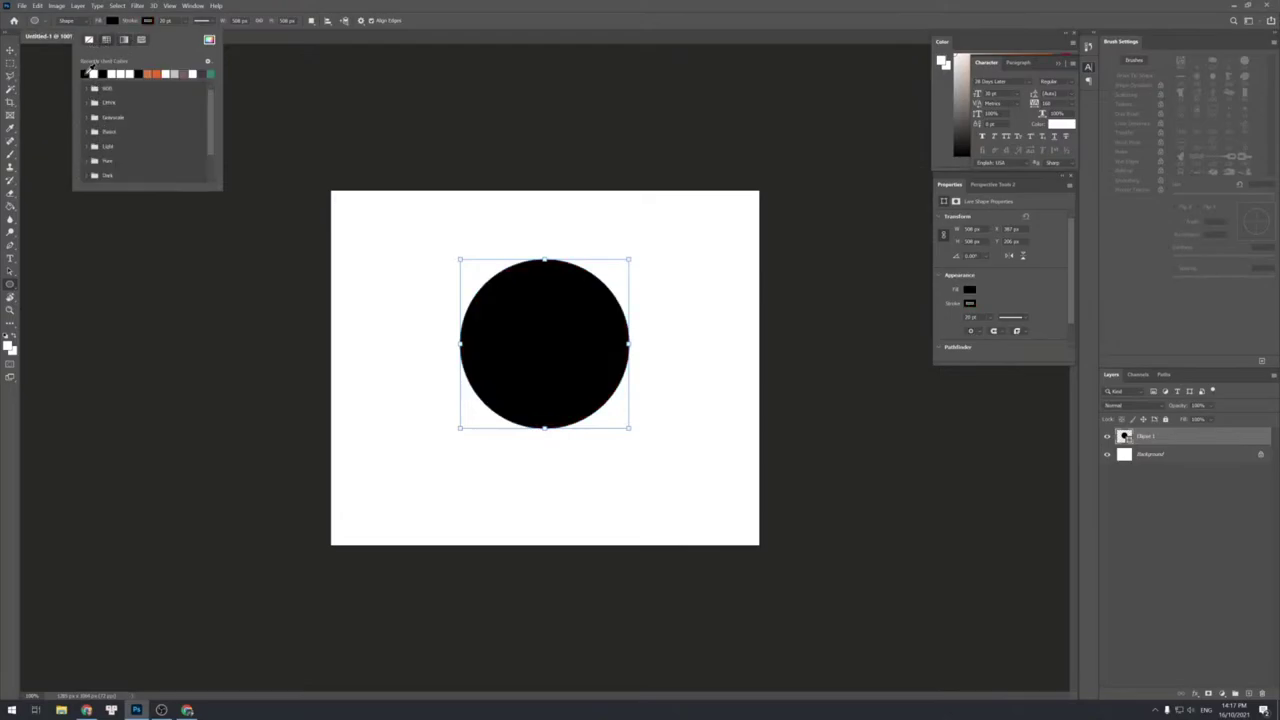
Remove the fill of the black circle shape, keeping its black stroke.
left_click(113, 21)
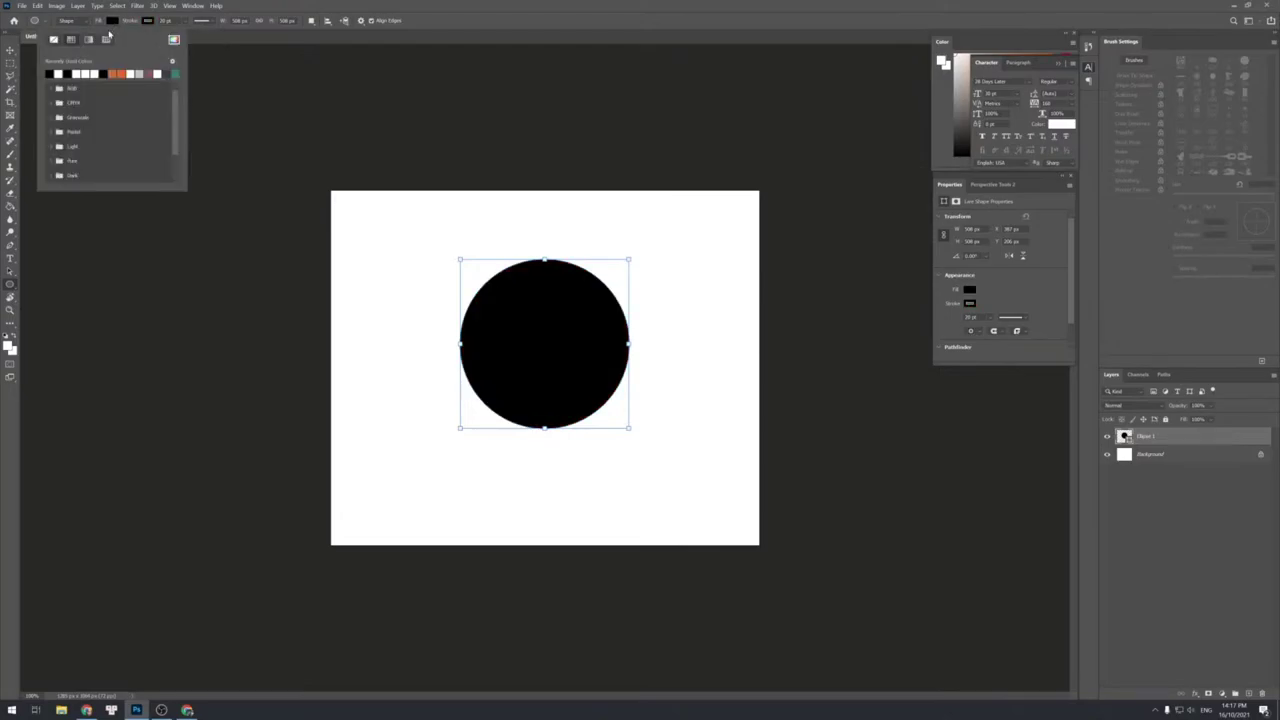
left_click(55, 41)
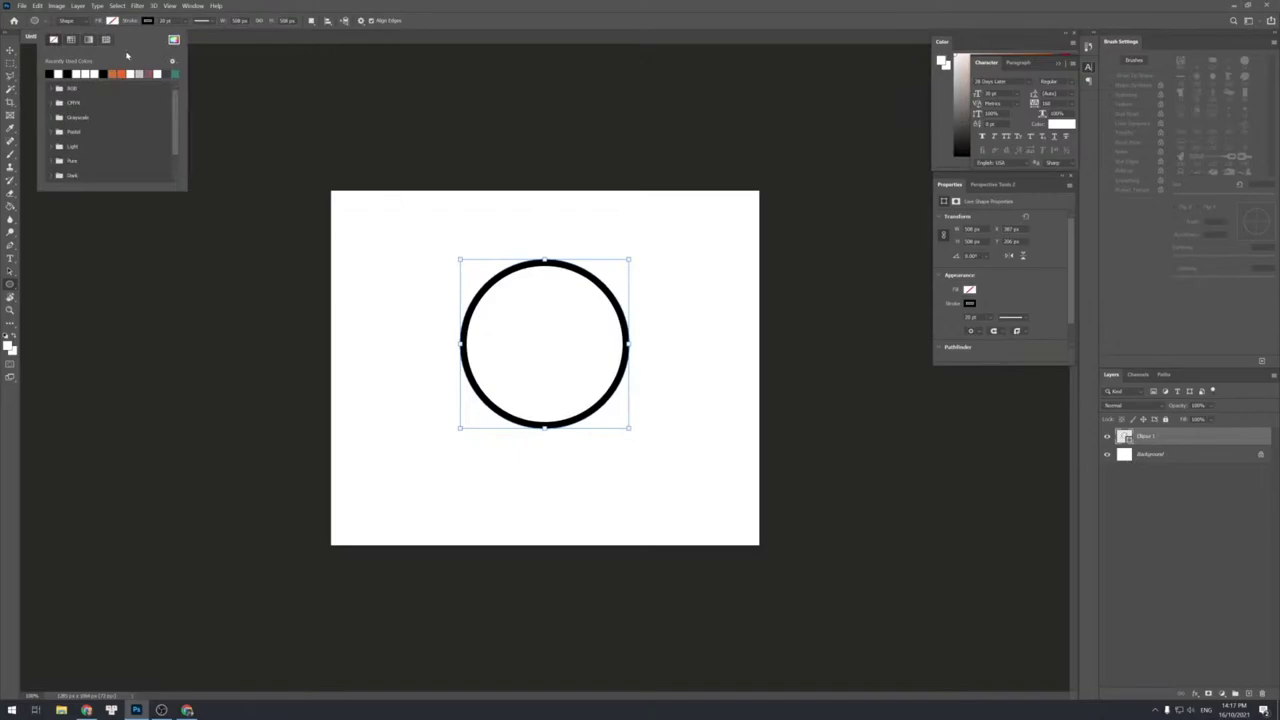
left_click(229, 63)
left_click(313, 224)
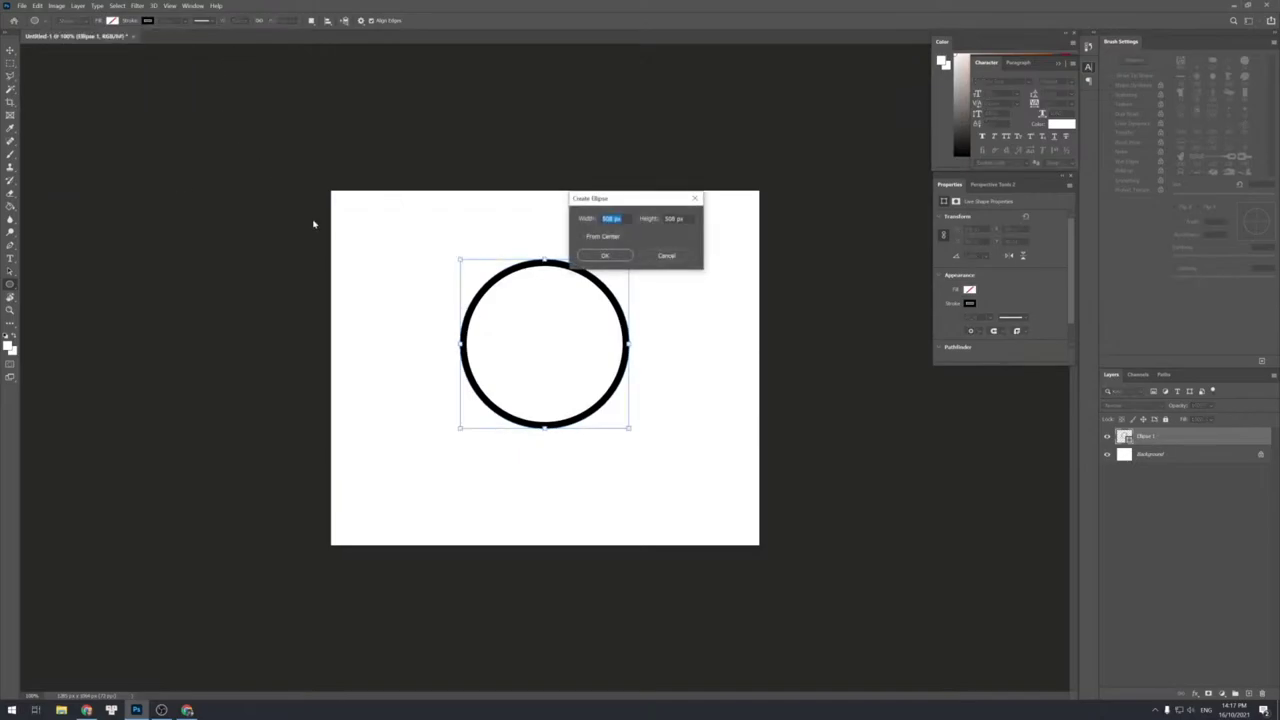
left_click(665, 256)
key("Return")
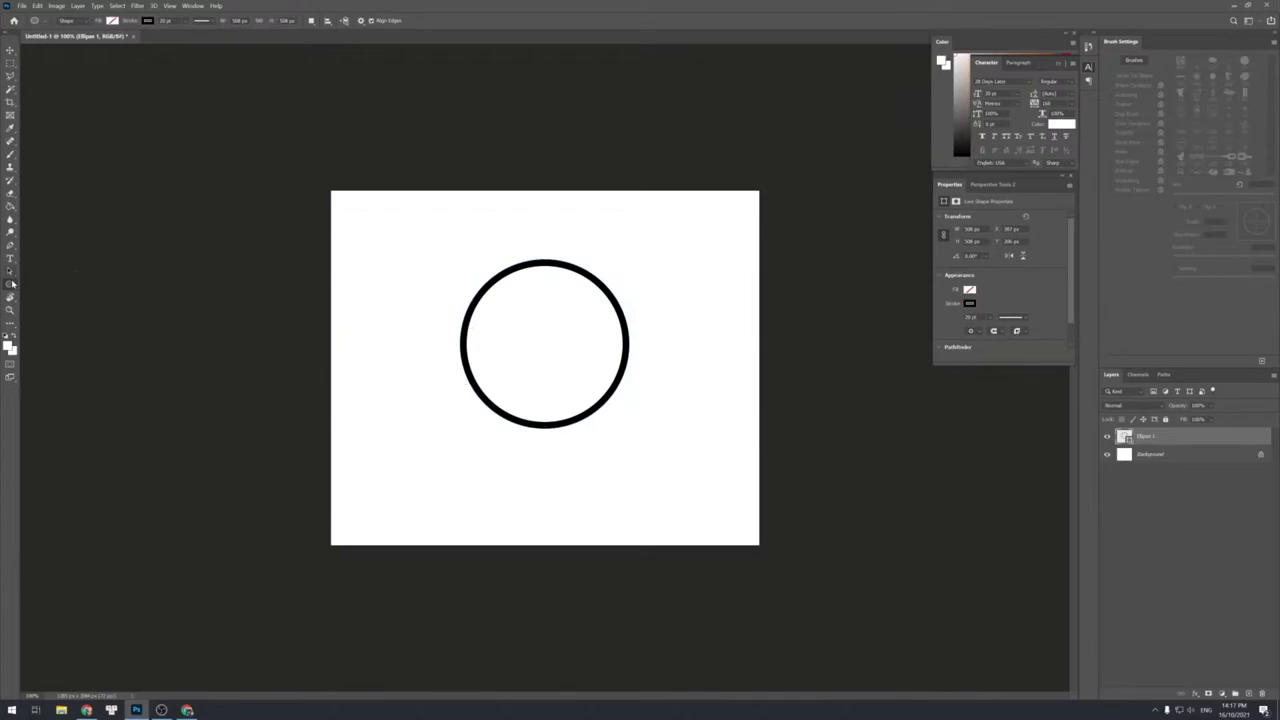
Draw an unfilled, black-outlined triangle about 442 px high overlapping the circle, using the Triangle tool.
right_click(10, 287)
left_click(55, 303)
left_click_drag(463, 283, 665, 479)
key("shift")
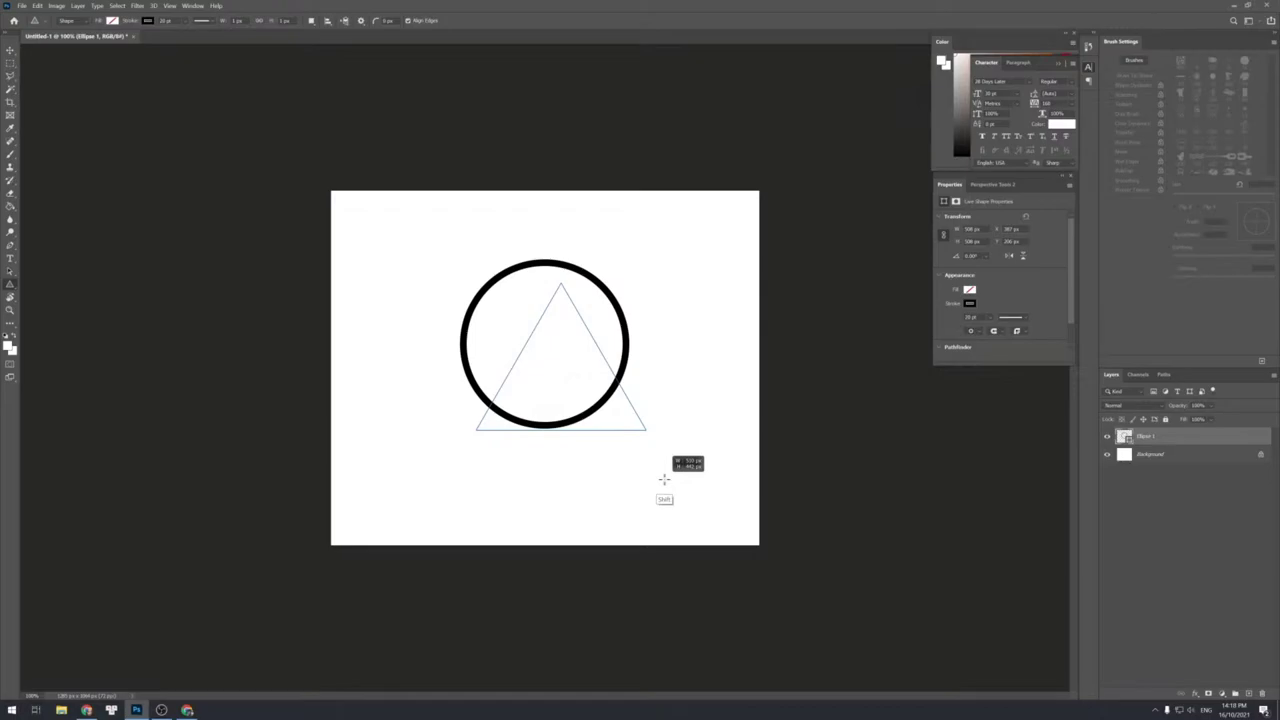
left_click_drag(664, 479, 664, 479)
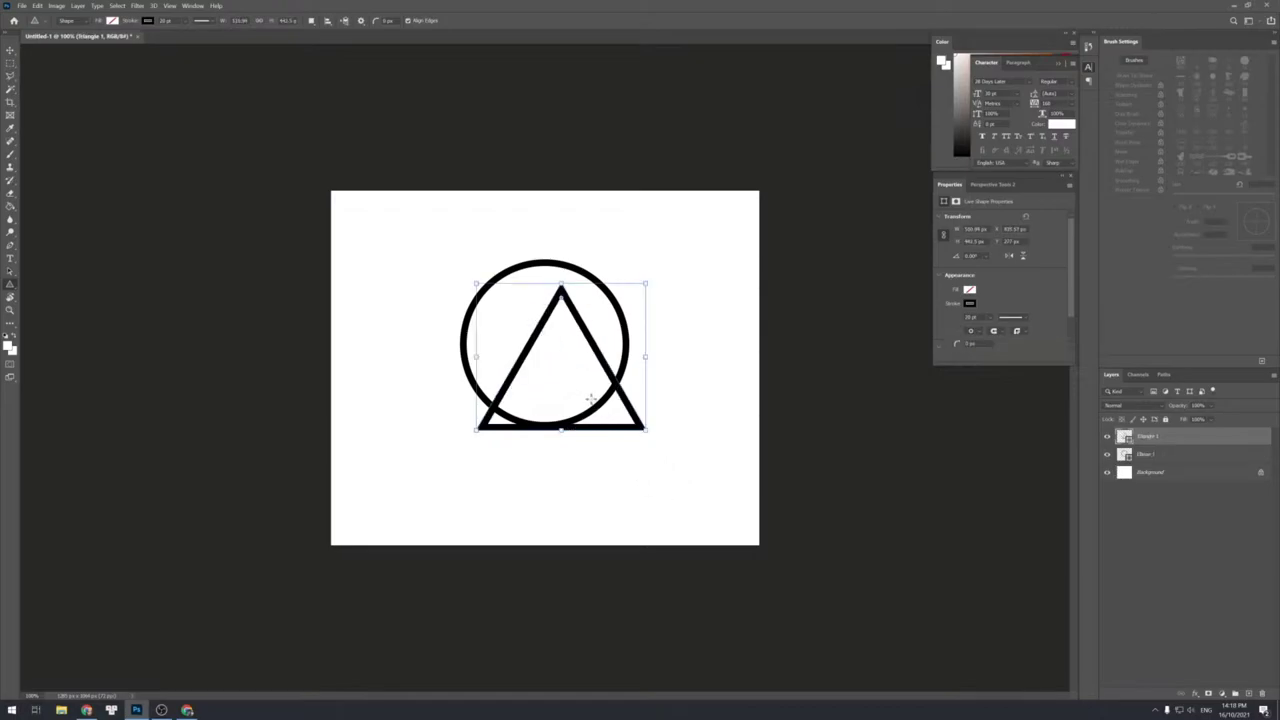
Move the triangle so it is centred horizontally on the circle with its apex at the circle's top edge.
key("ctrl+t")
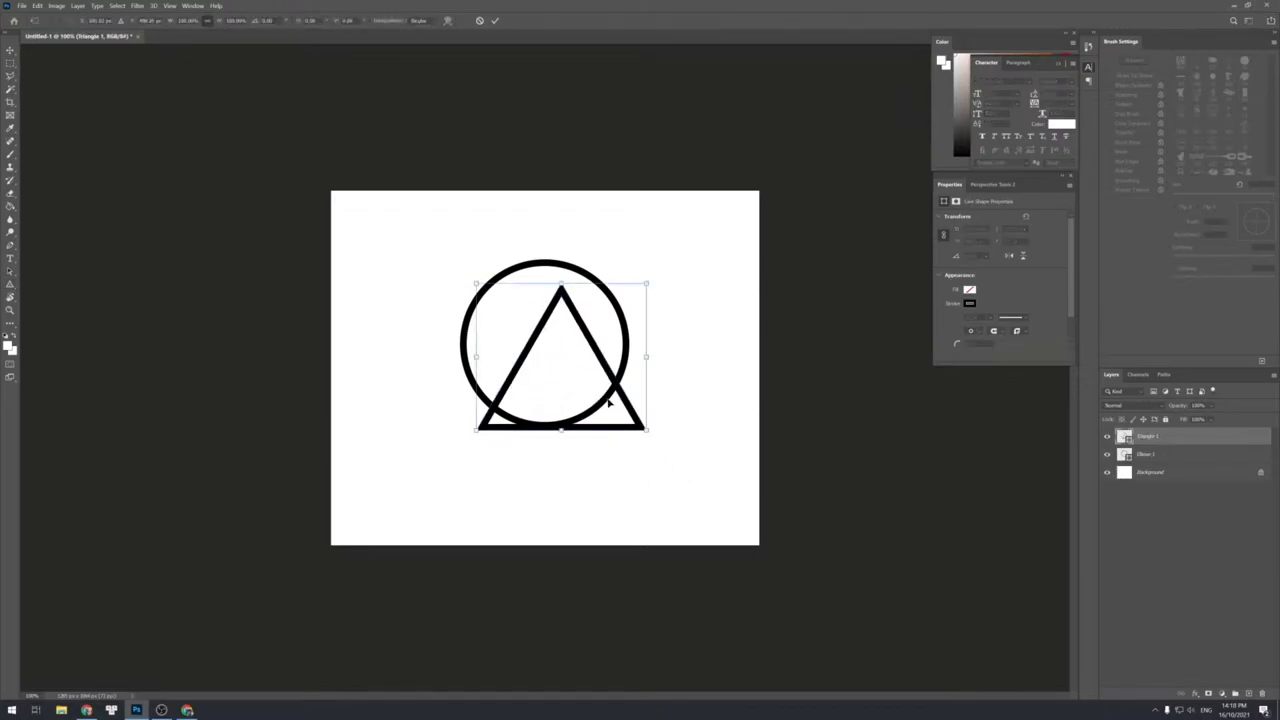
left_click_drag(608, 402, 594, 372)
key("Return")
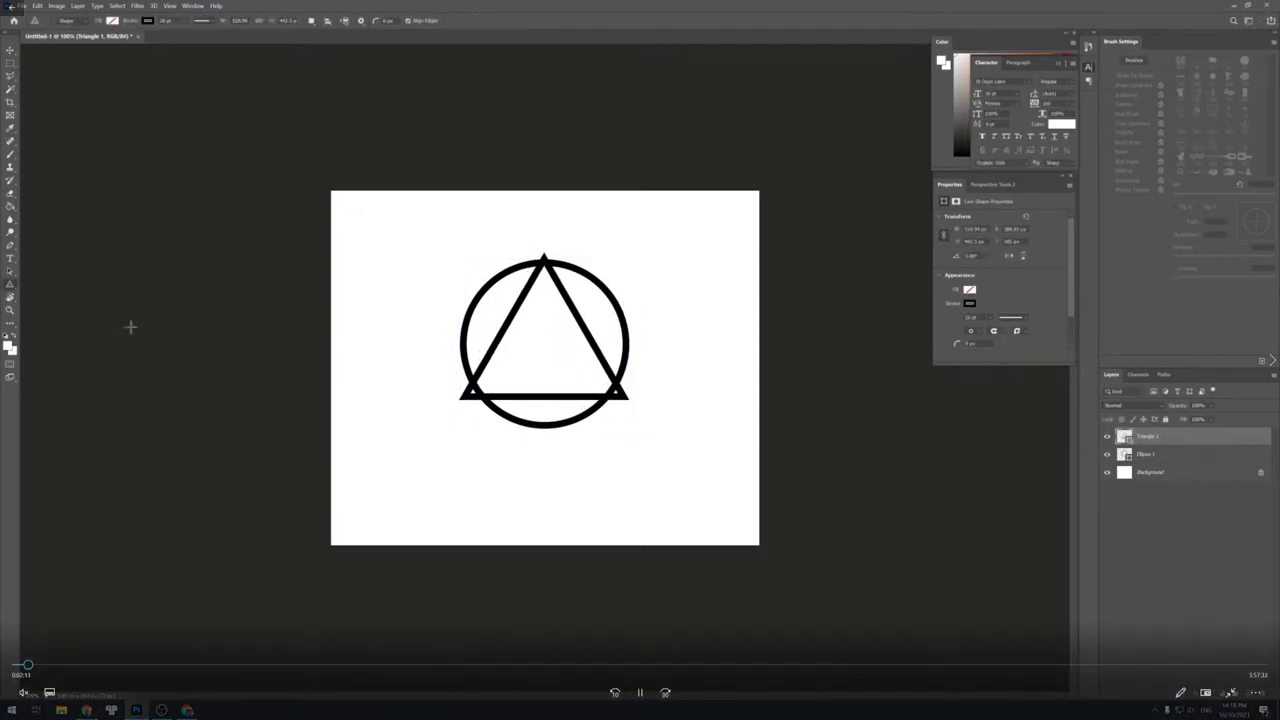
Draw an unfilled, black-outlined square about 430 px wide over the lower part of the circle and triangle.
right_click(10, 284)
left_click(45, 283)
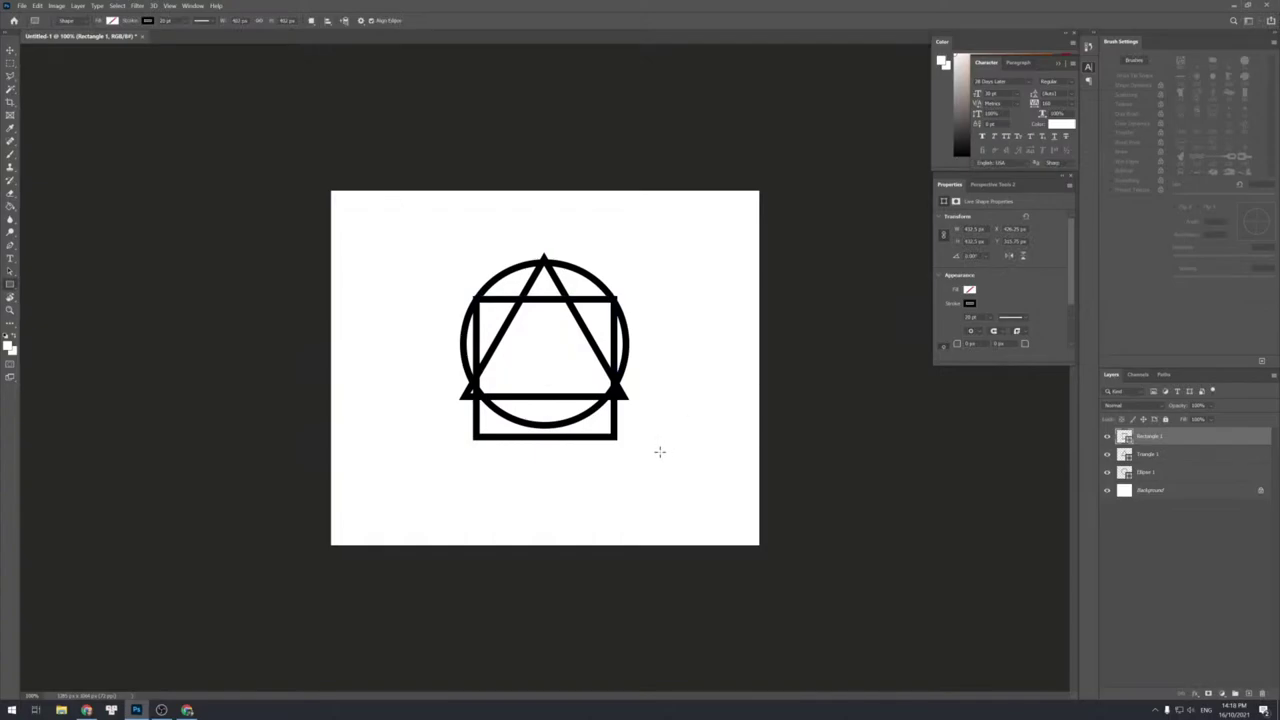
Try to merge the rectangle, triangle and ellipse shape layers directly, and undo the merge.
left_click(1151, 479, "shift")
key("ctrl+e")
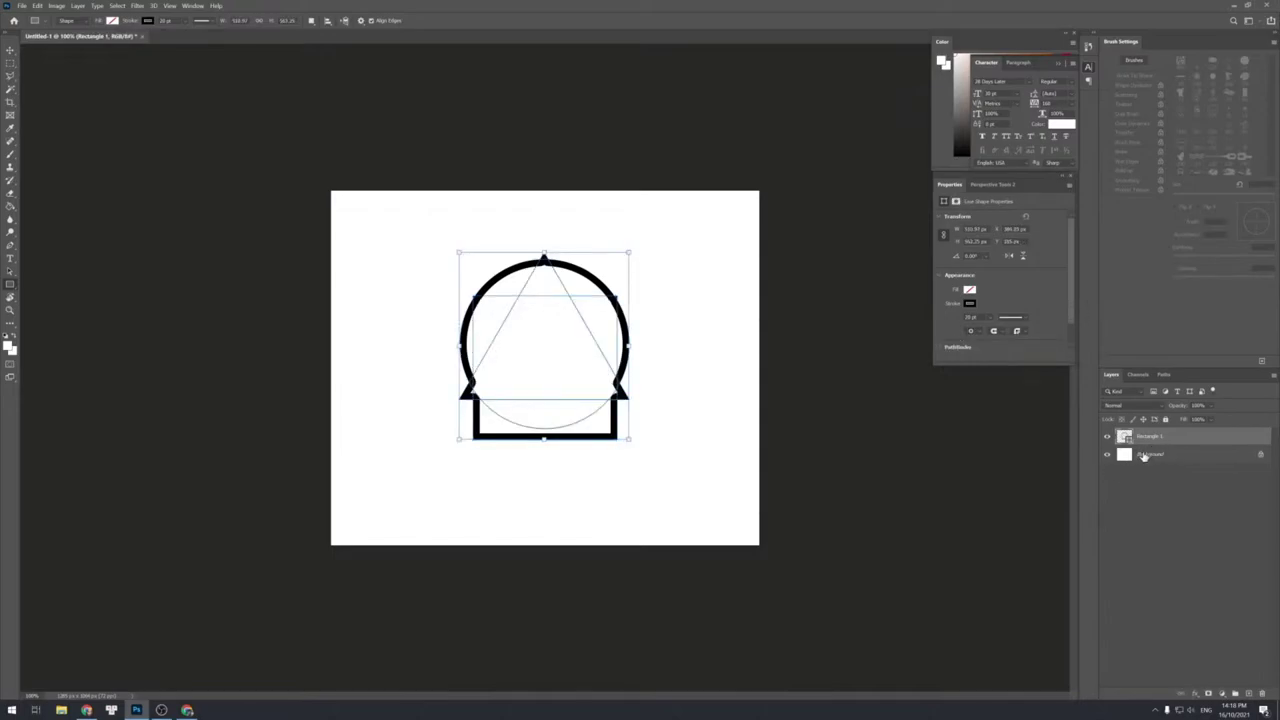
left_click(1143, 455)
key("ctrl+z")
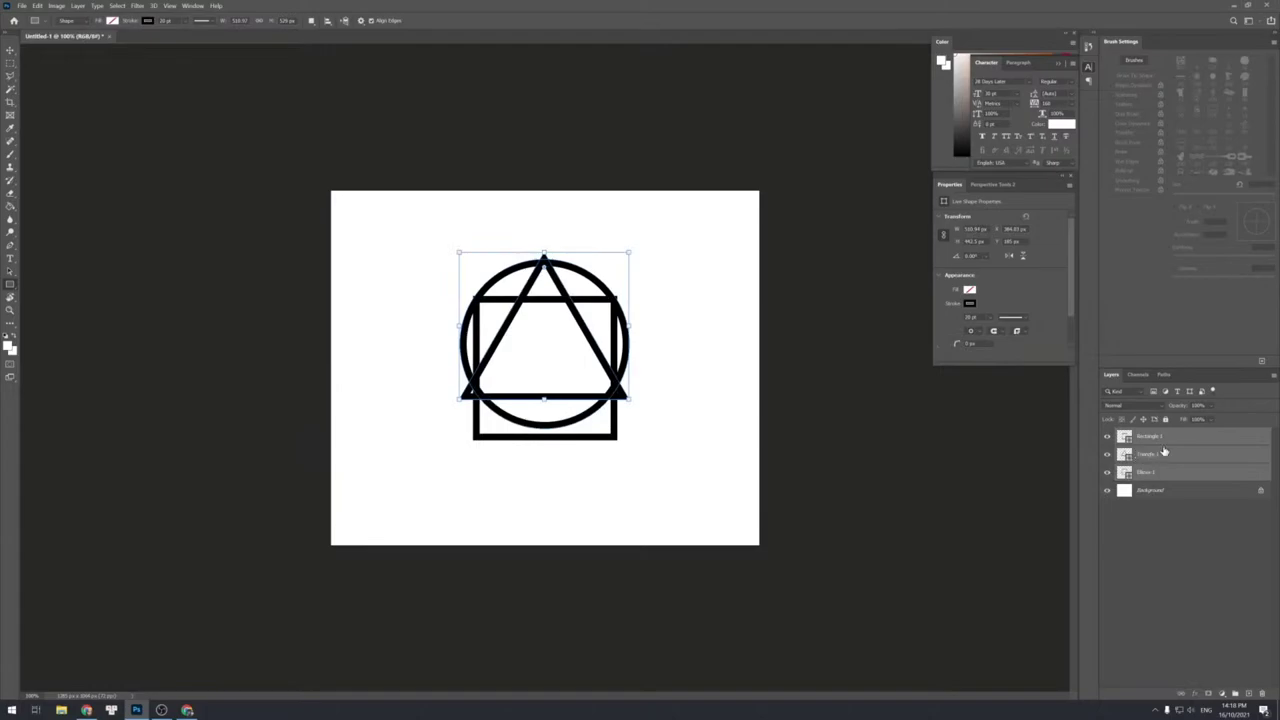
Rasterize the selected rectangle, triangle and ellipse layers and merge them into a single layer.
right_click(1170, 443)
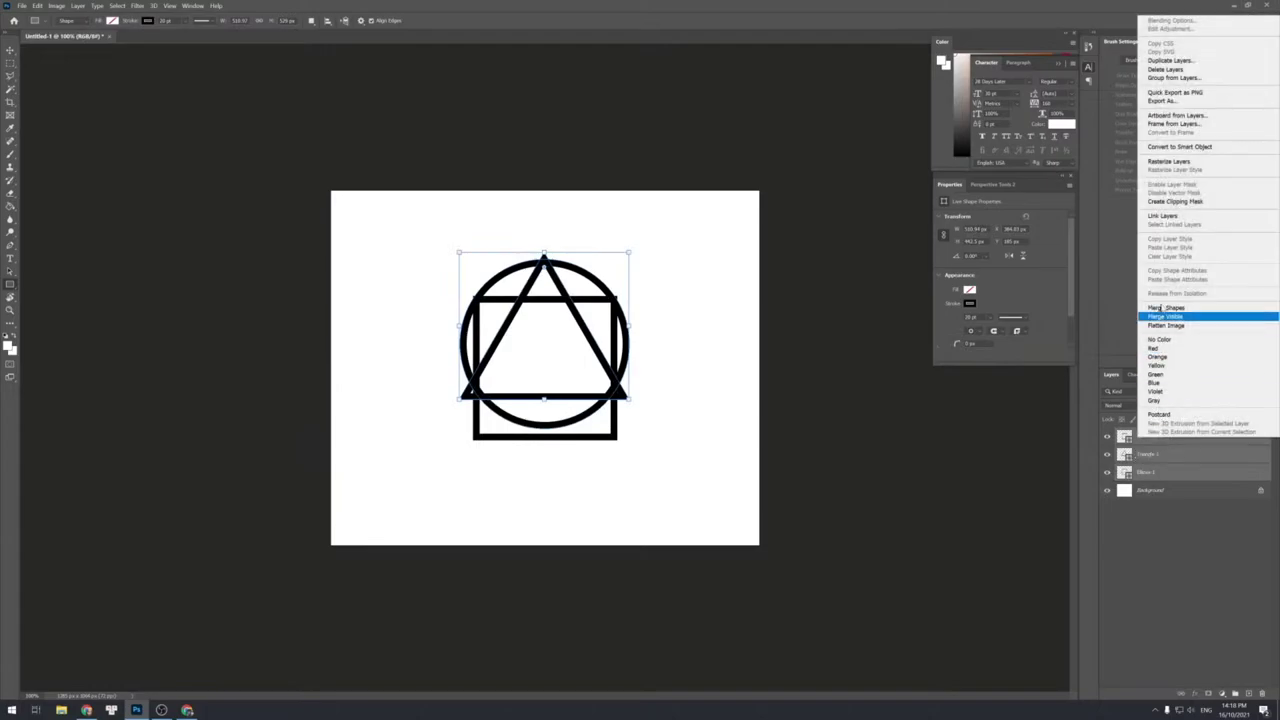
left_click(1172, 161)
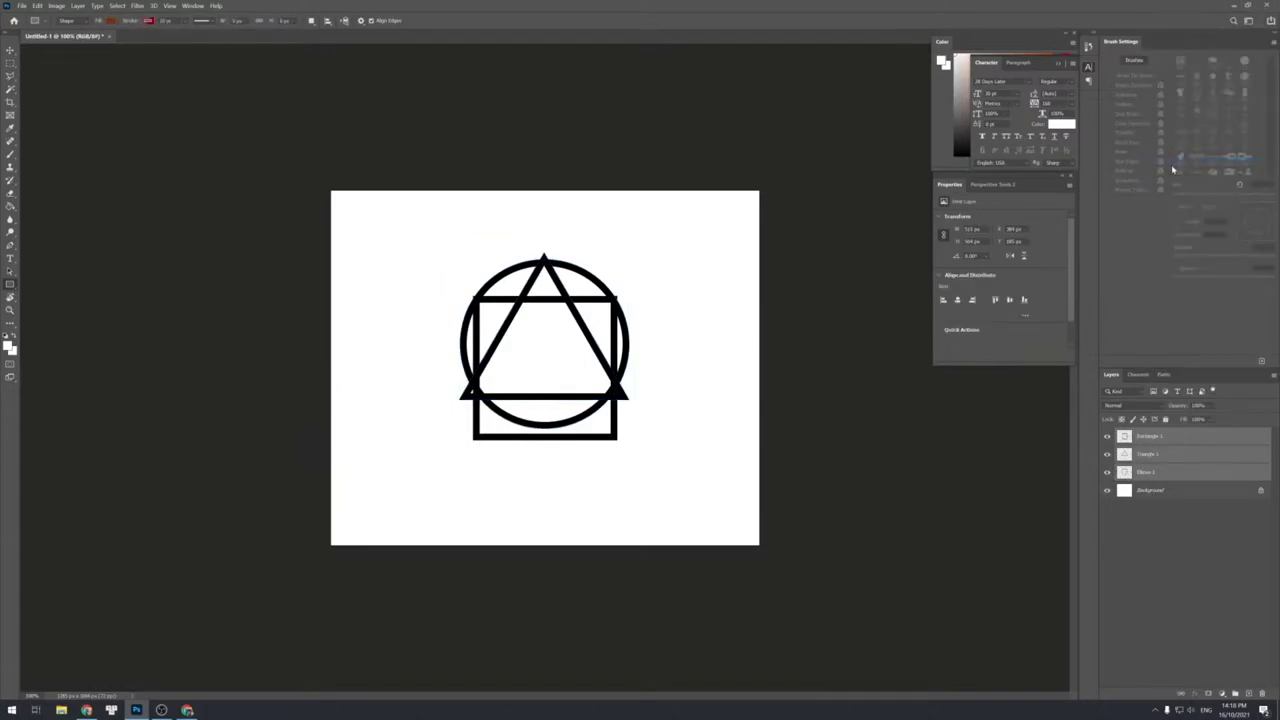
key("ctrl+e")
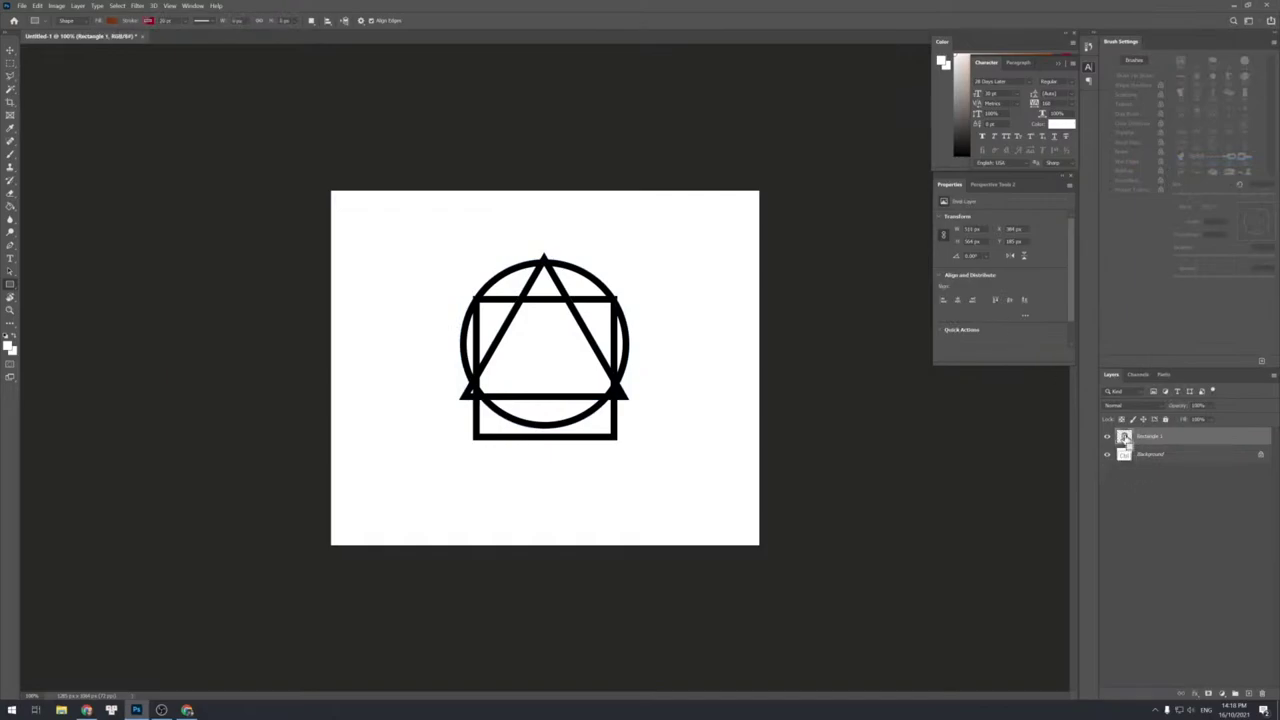
Load the merged outline layer's pixels as a selection, and deselect them.
left_click(1124, 436, "ctrl")
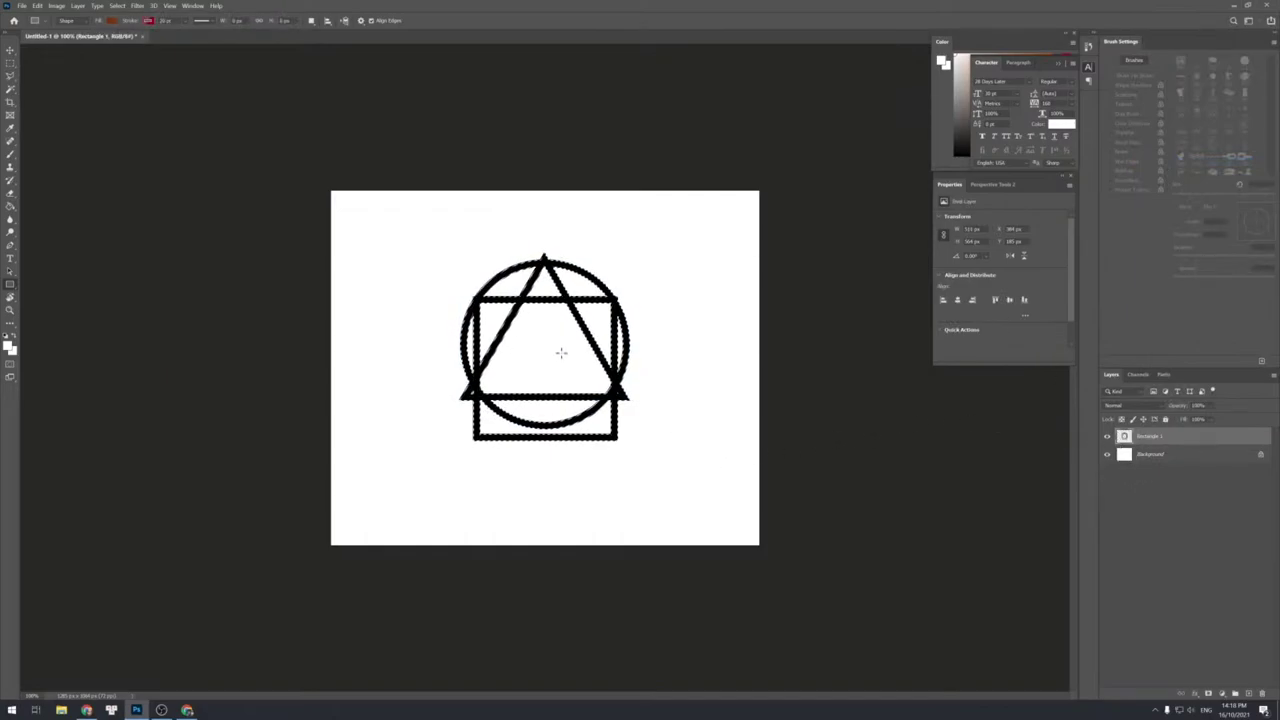
key("ctrl+d")
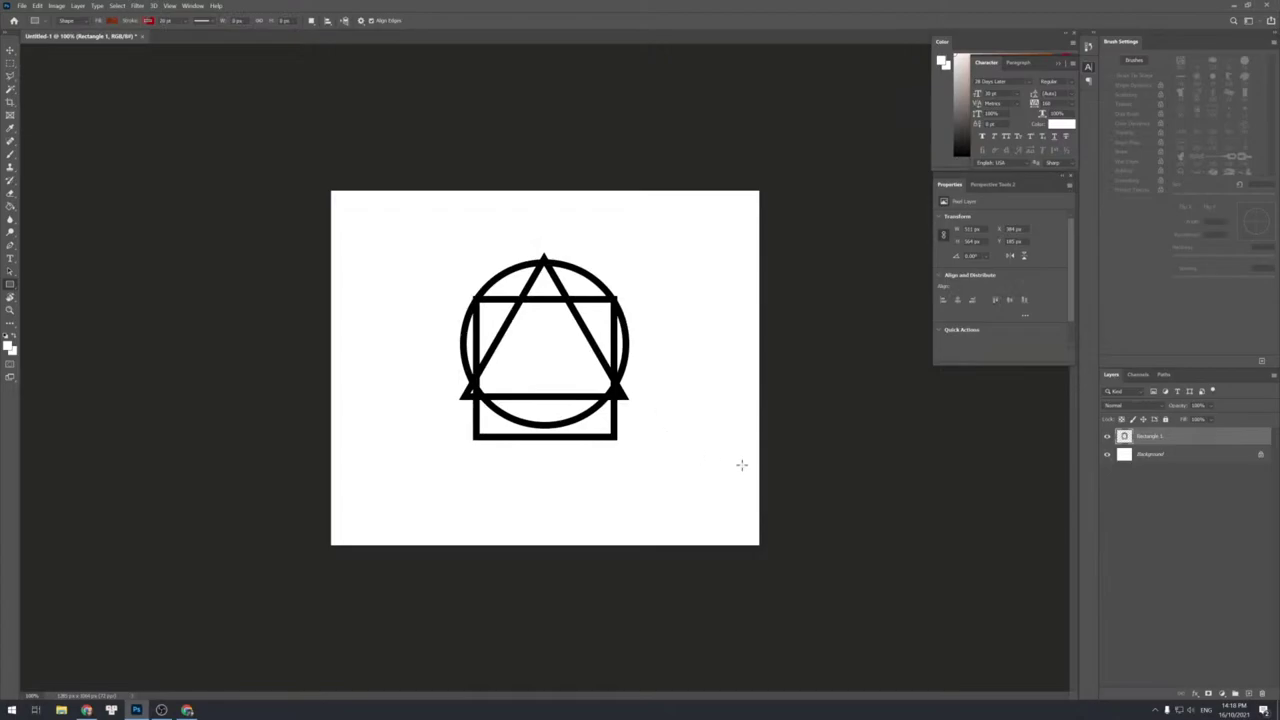
left_click(1146, 457)
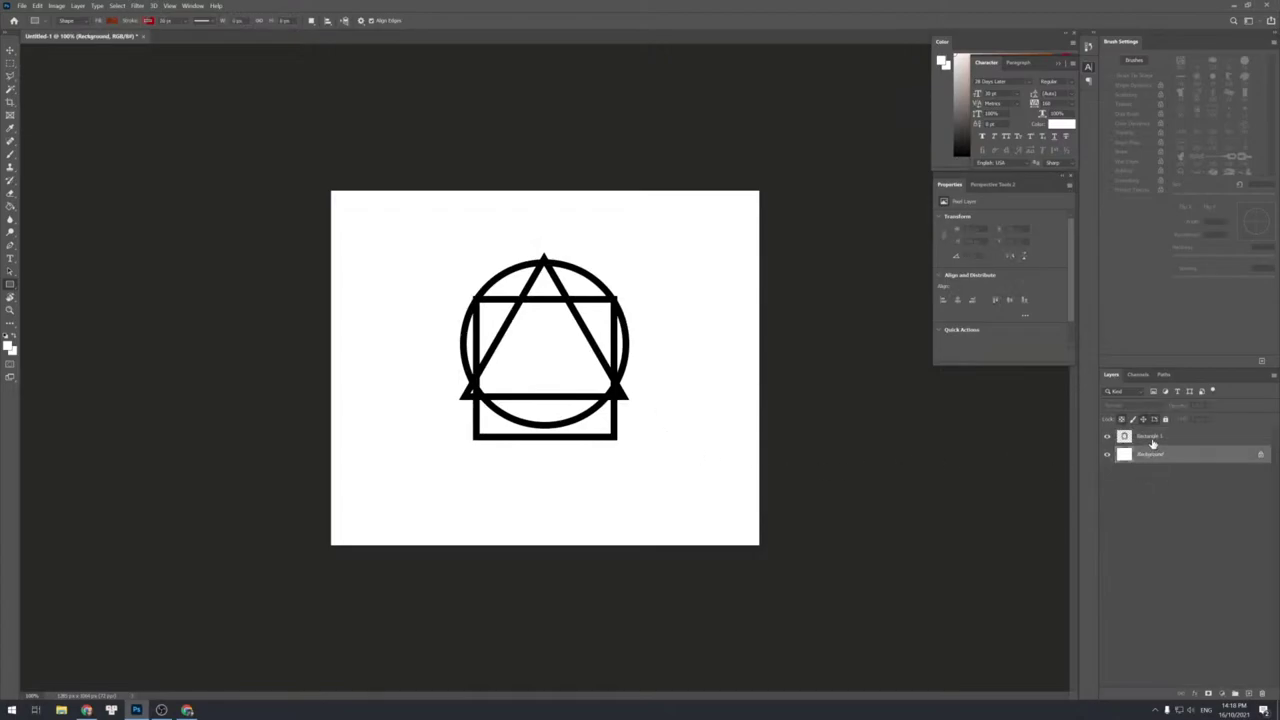
Select the merged outline layer for Paint Bucket filling and set the foreground colour to a bright pinkish red.
left_click(1152, 440)
key("g")
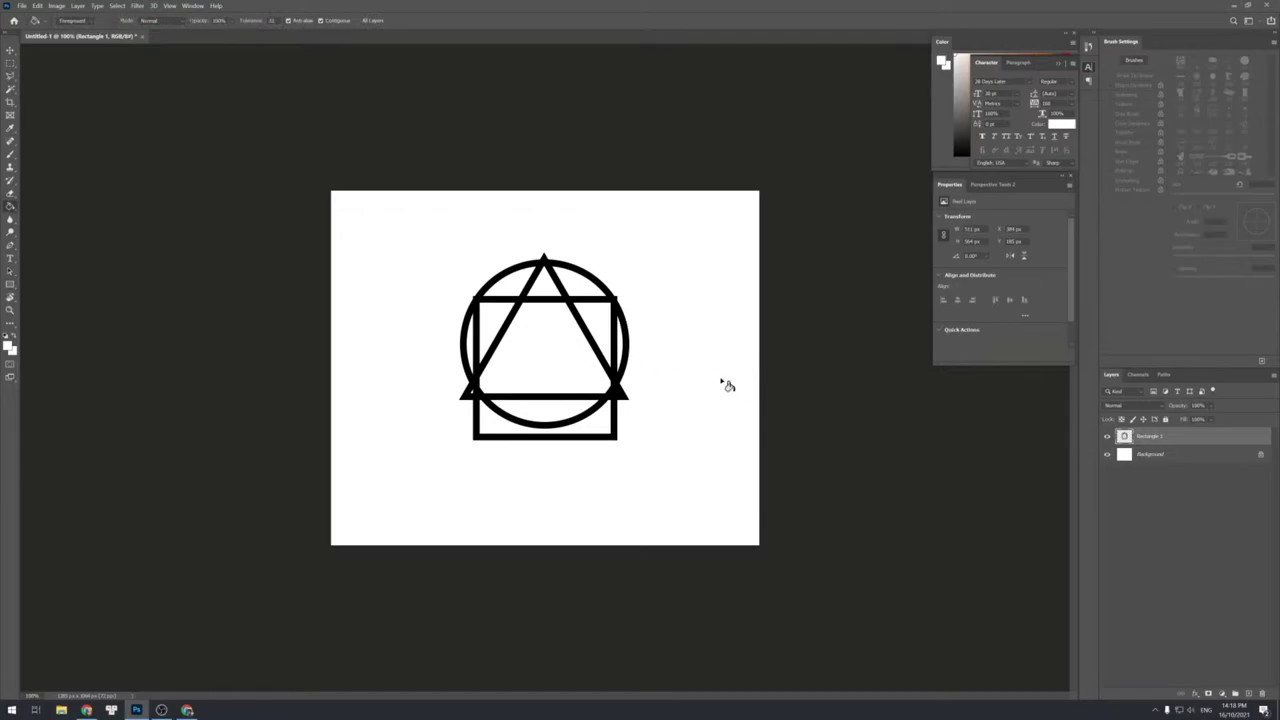
left_click(956, 124)
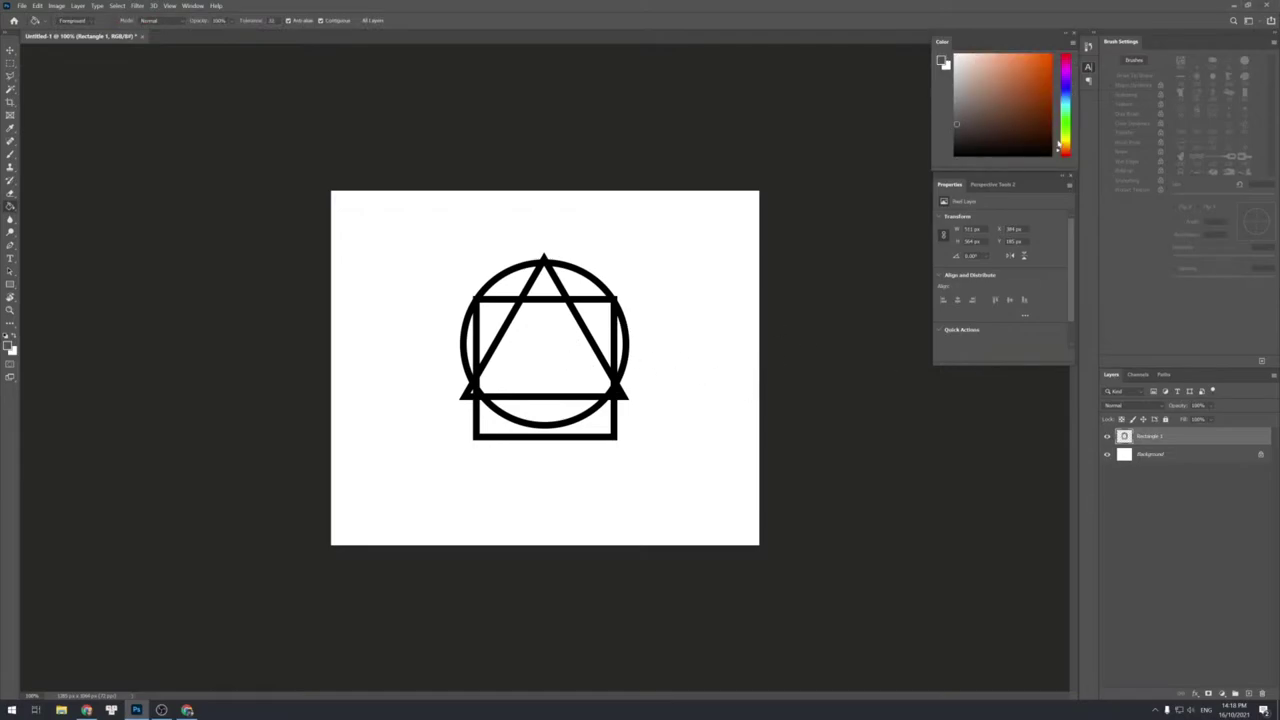
left_click(1066, 80)
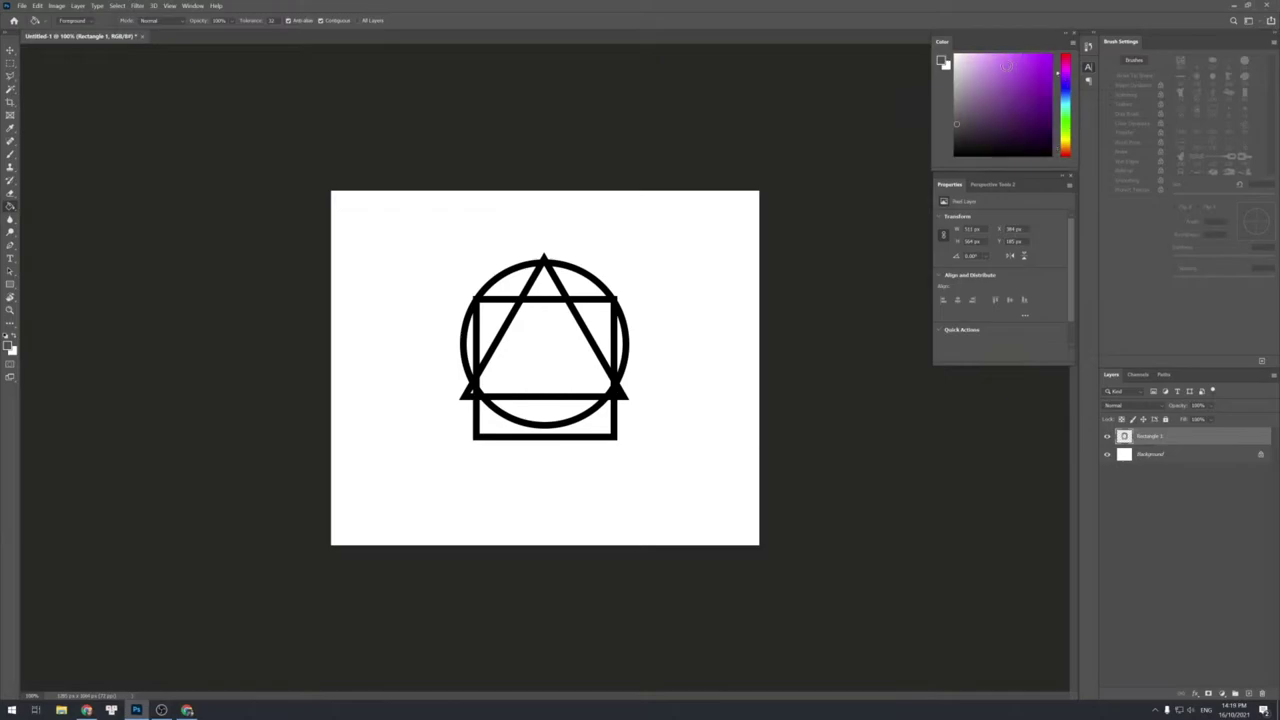
left_click(1064, 147)
left_click(1065, 156)
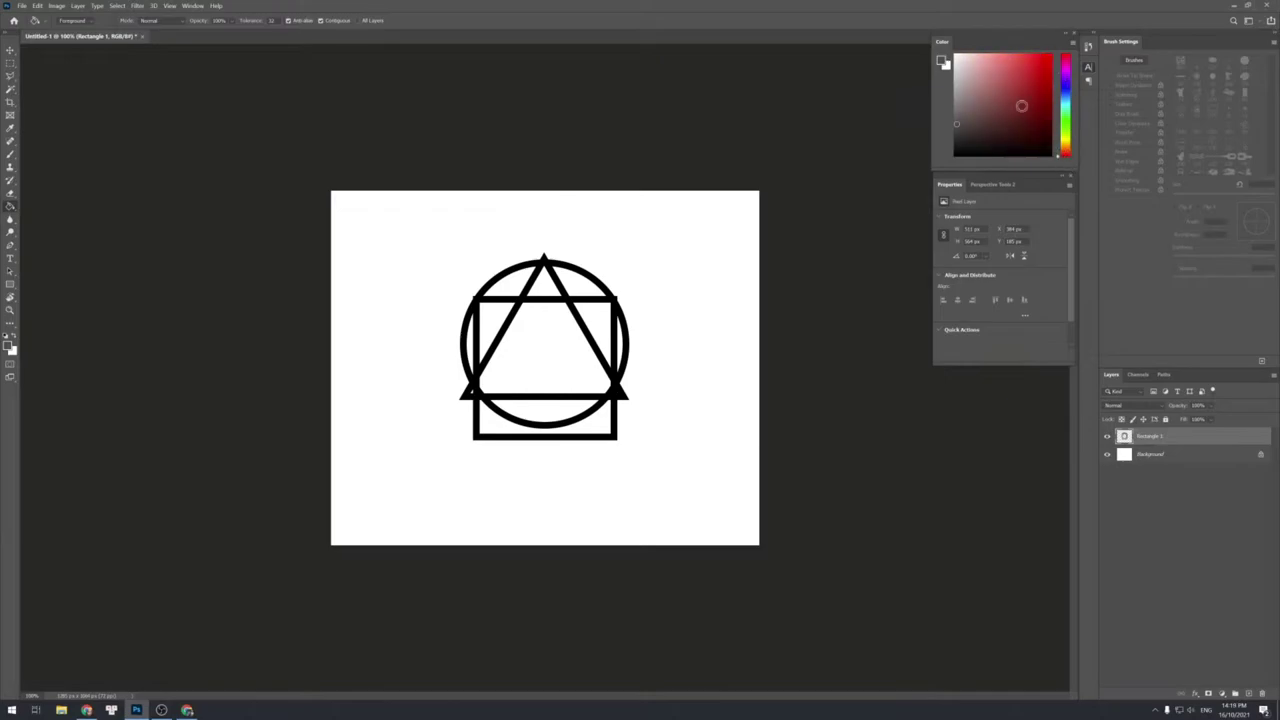
left_click(1003, 70)
left_click_drag(1012, 46, 1021, 45)
left_click(1066, 62)
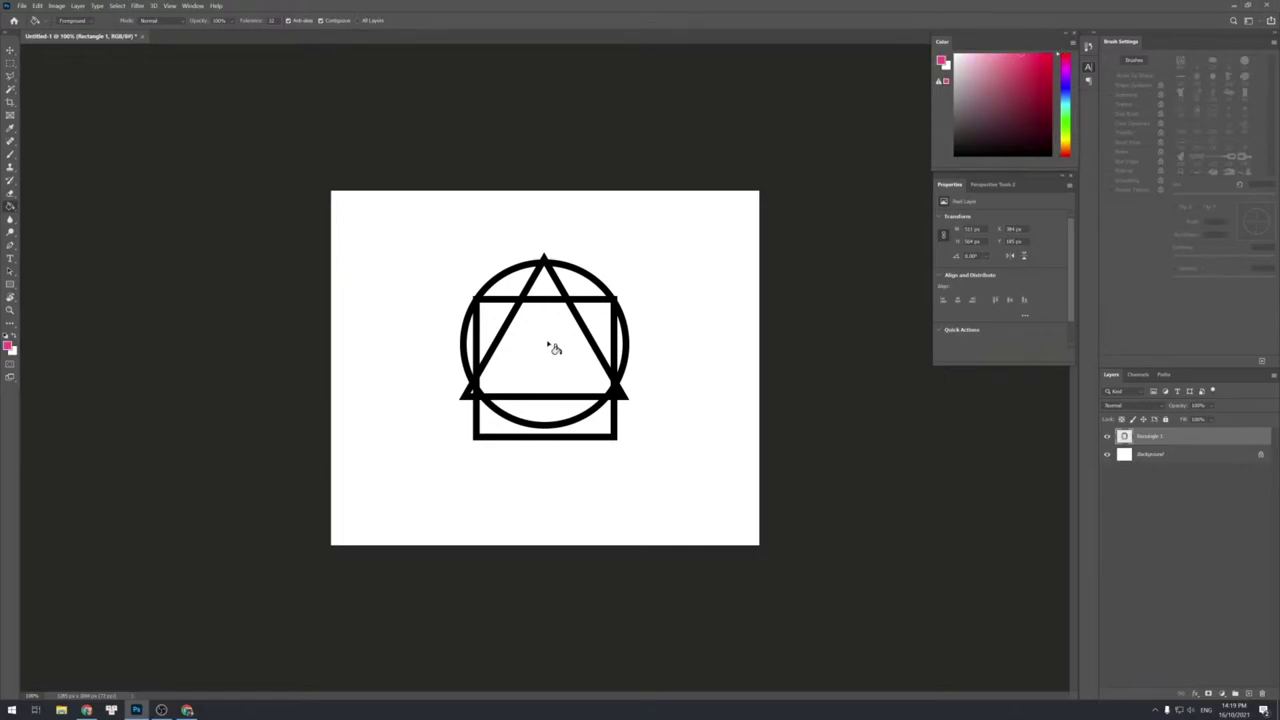
Fill the two upper circle segments, the square's lower area outside the circle, and the triangle's centre with the pink colour.
left_click(519, 292)
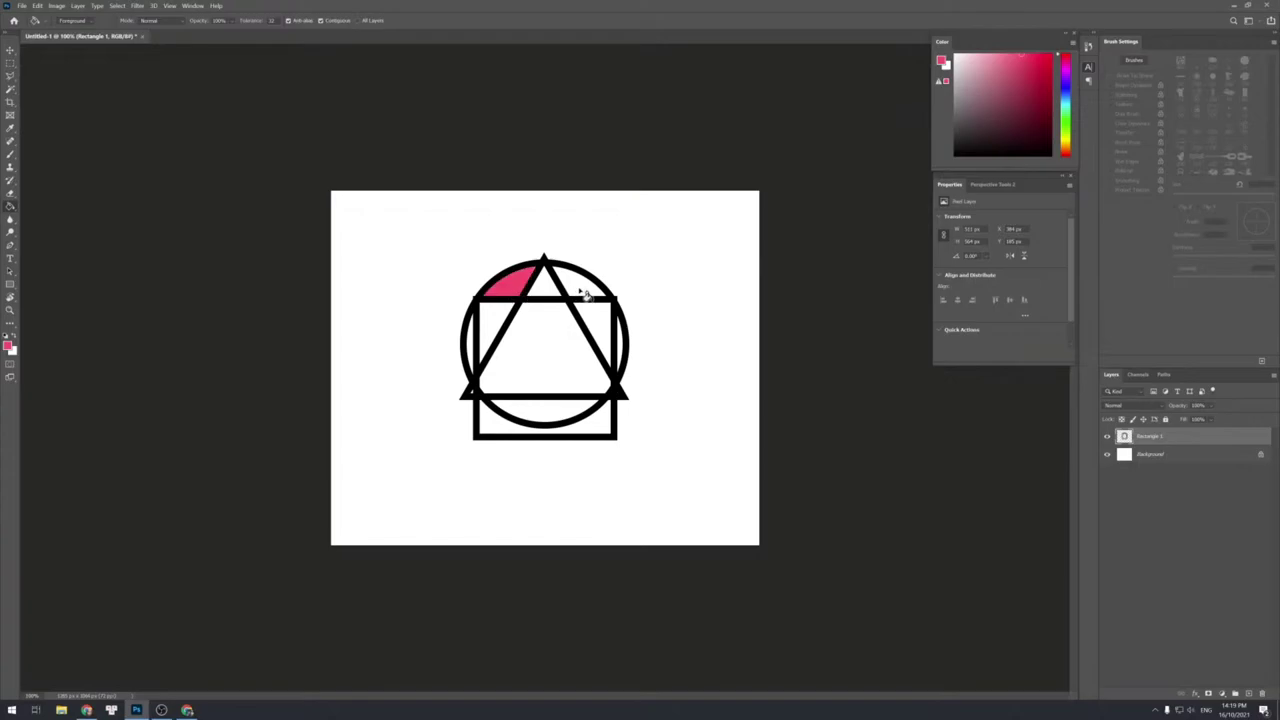
left_click(582, 294)
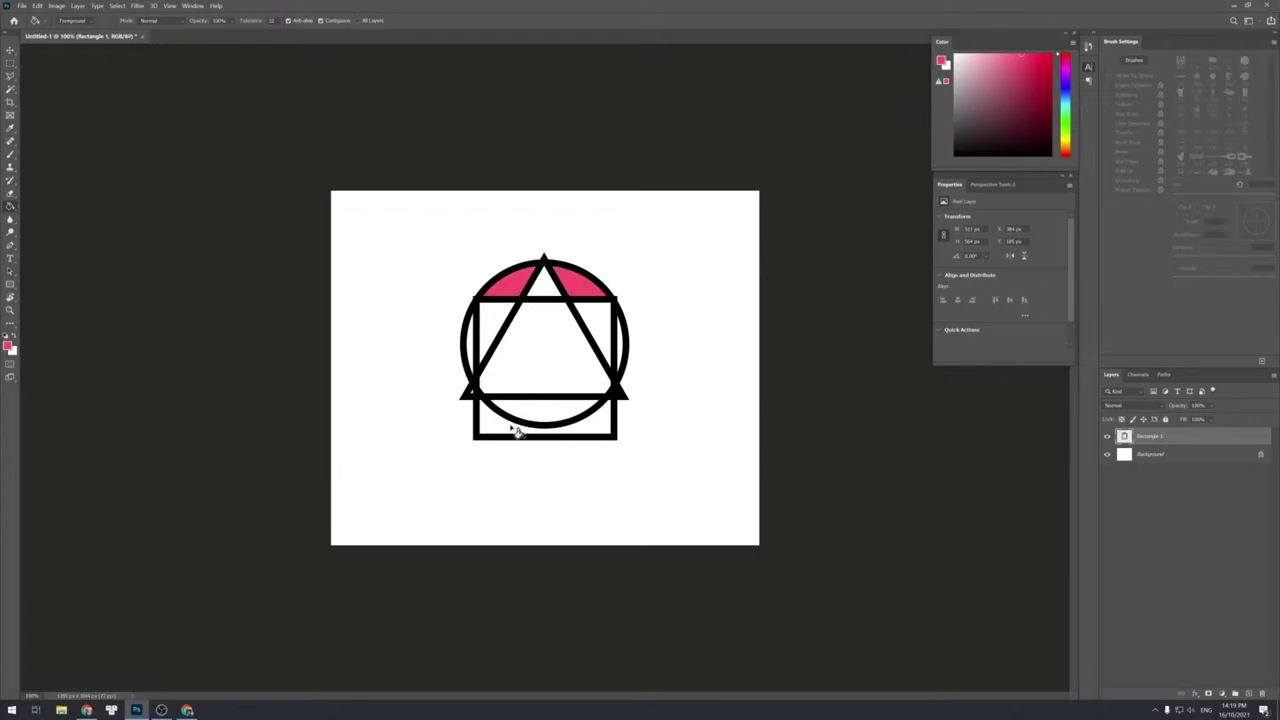
left_click(504, 432)
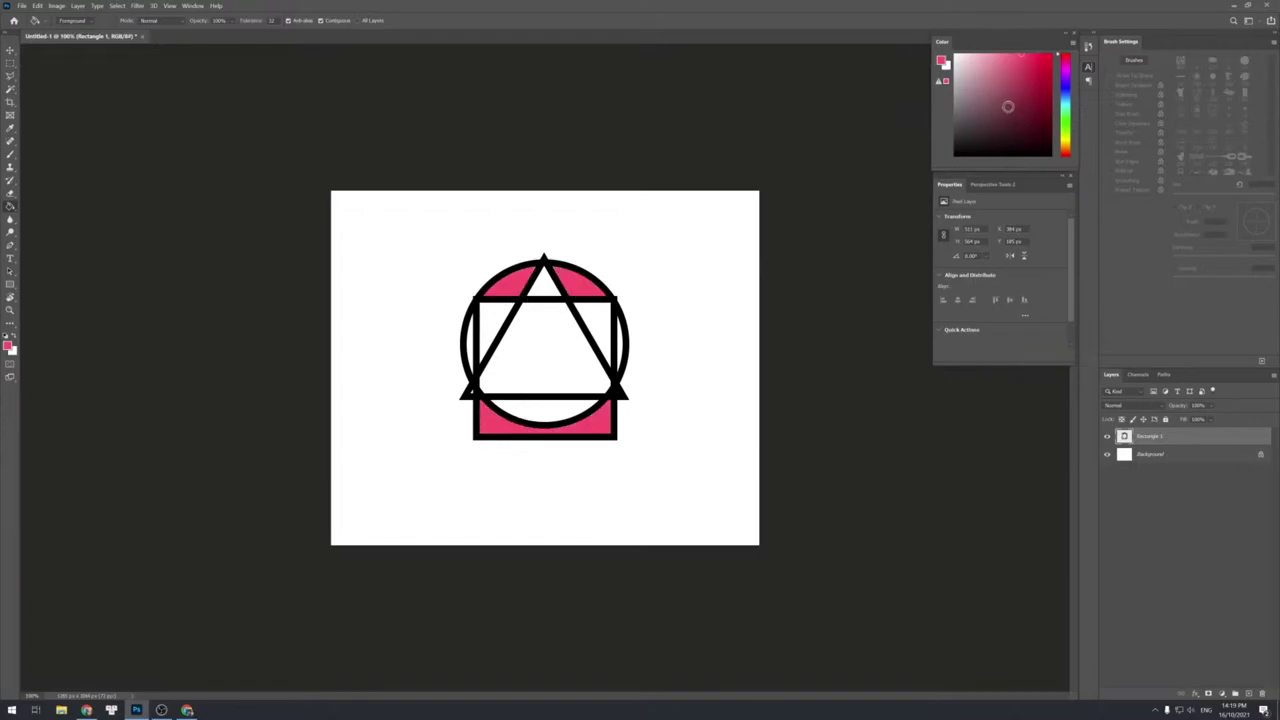
left_click(513, 344)
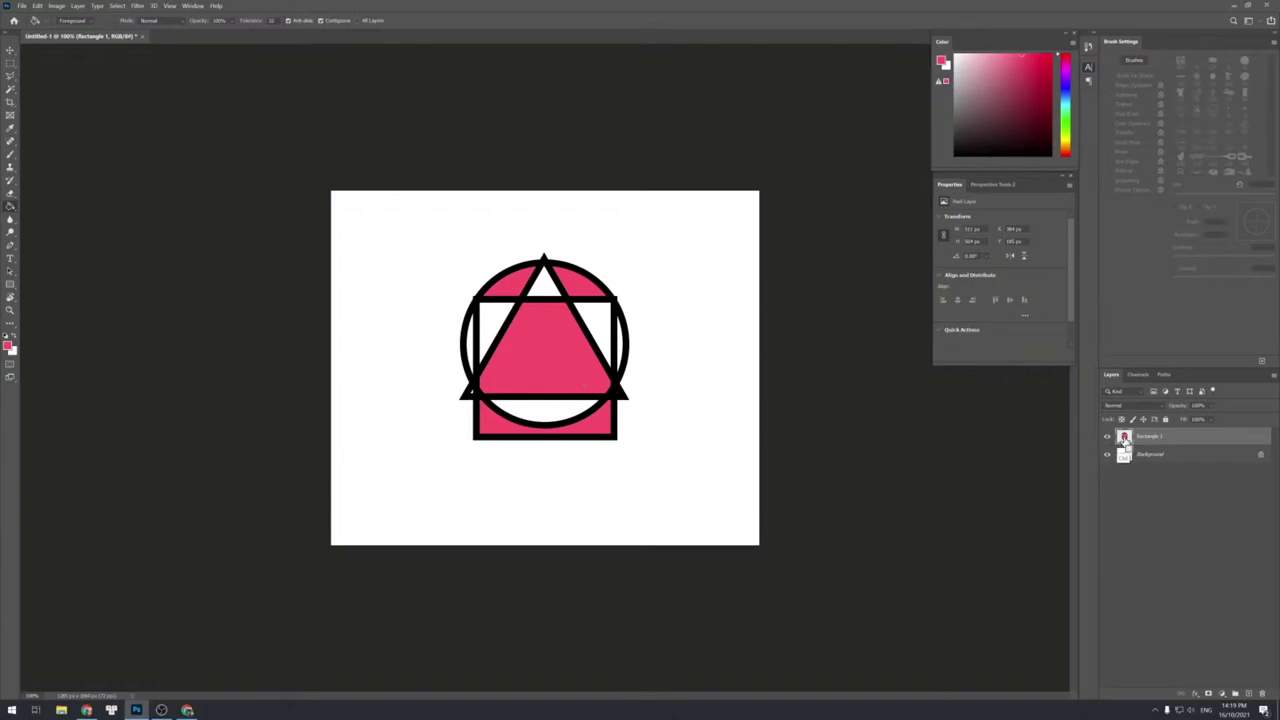
Load the filled shape layer's pixels as a selection, define a brush preset from them, and delete the layer after deselecting.
left_click(548, 405)
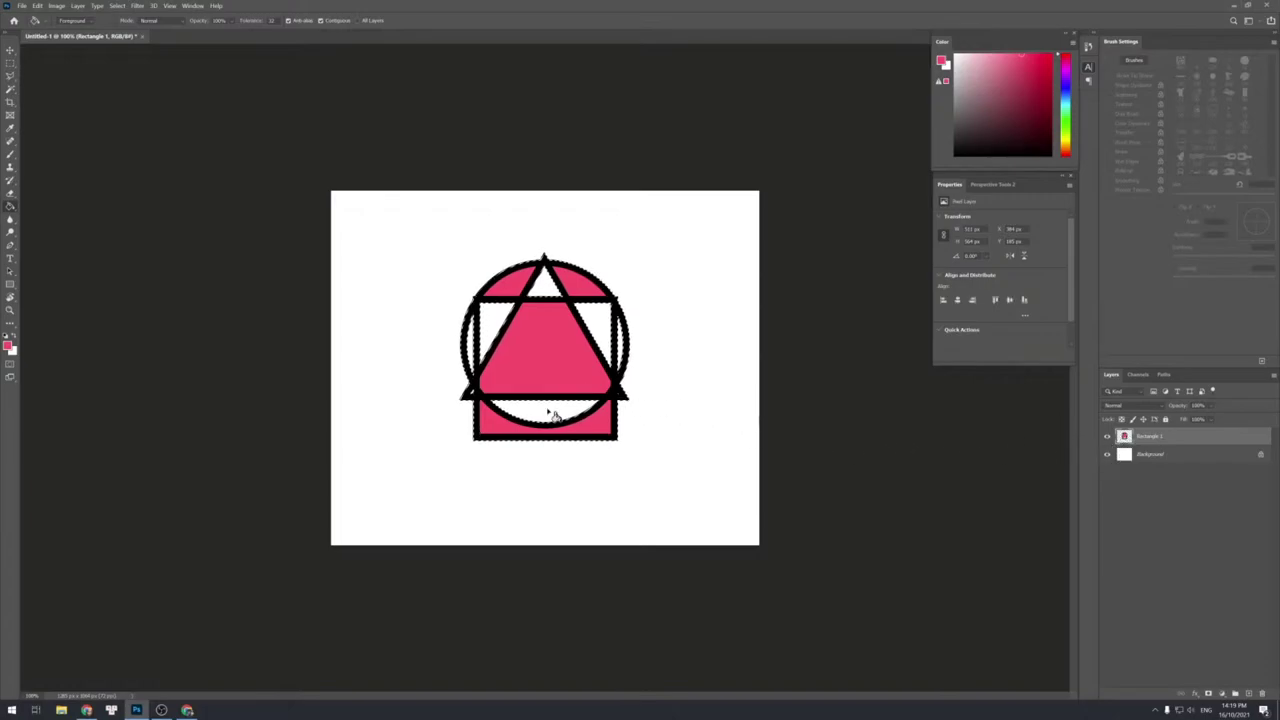
left_click(37, 5)
left_click(83, 262)
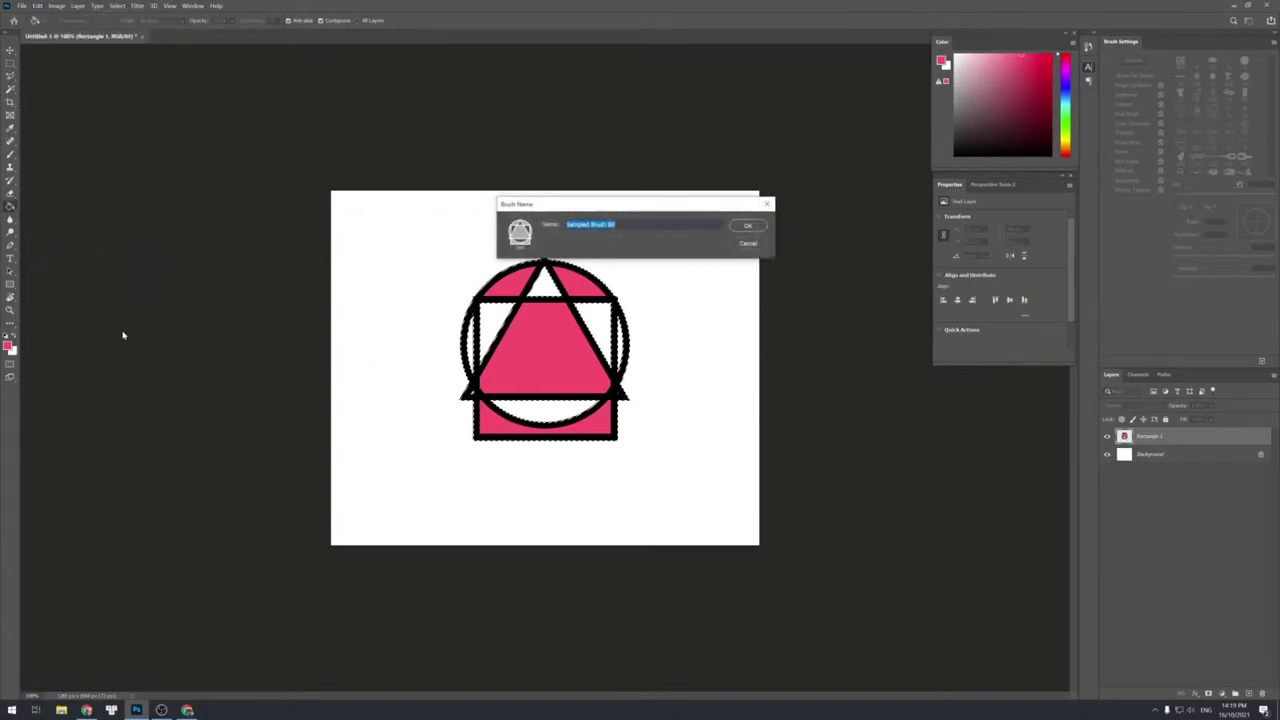
key("Return")
key("ctrl+d")
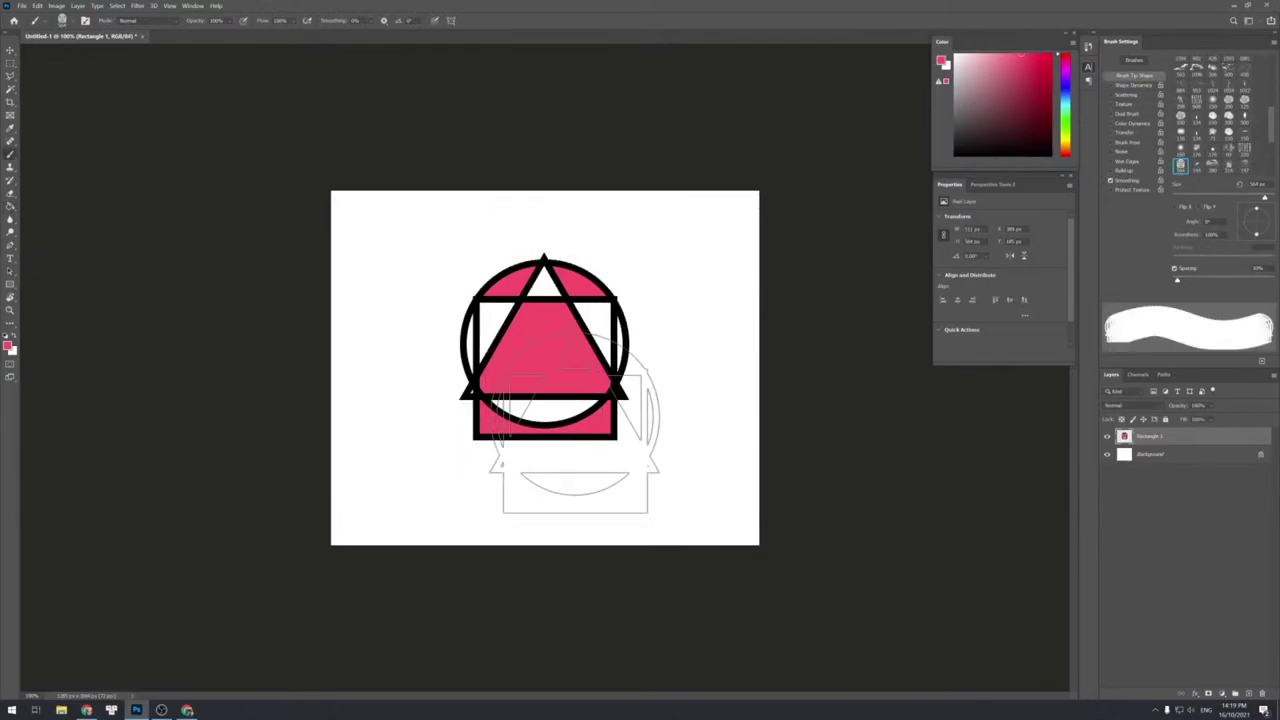
key("Delete")
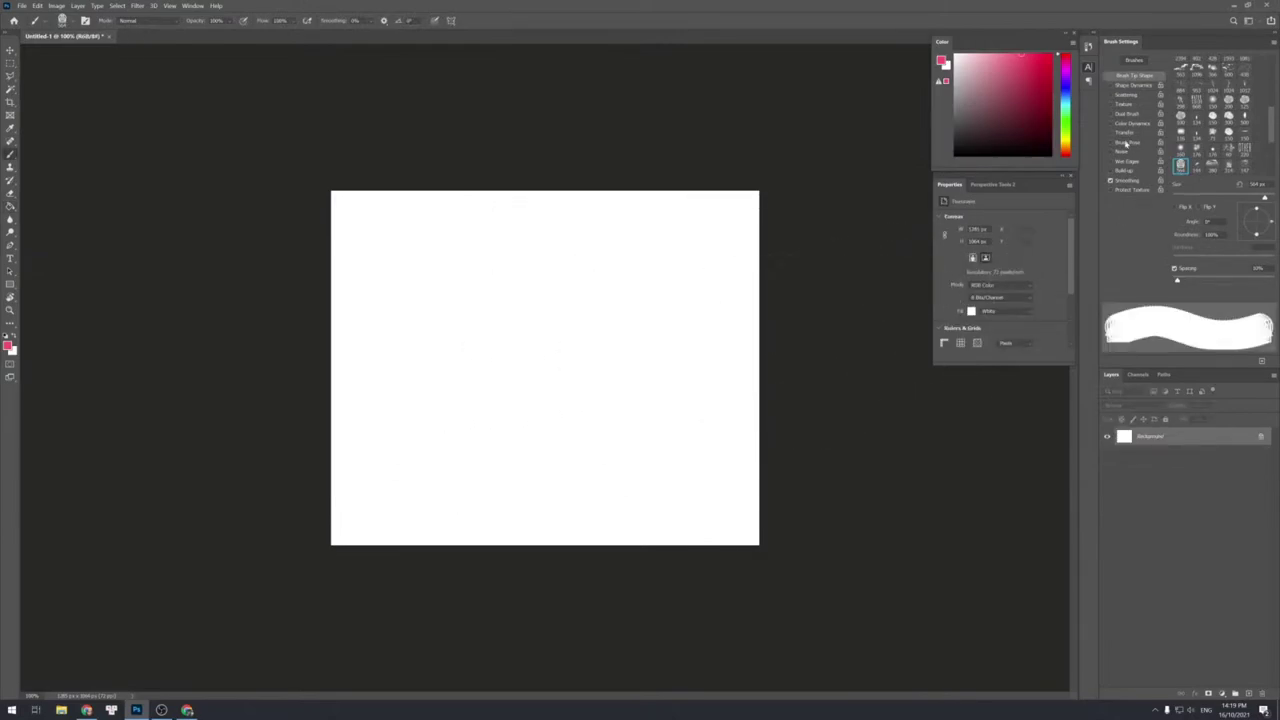
Test the custom shape brush with a pink stroke on the canvas, undo it, and greatly reduce the brush size.
left_click_drag(471, 372, 523, 372)
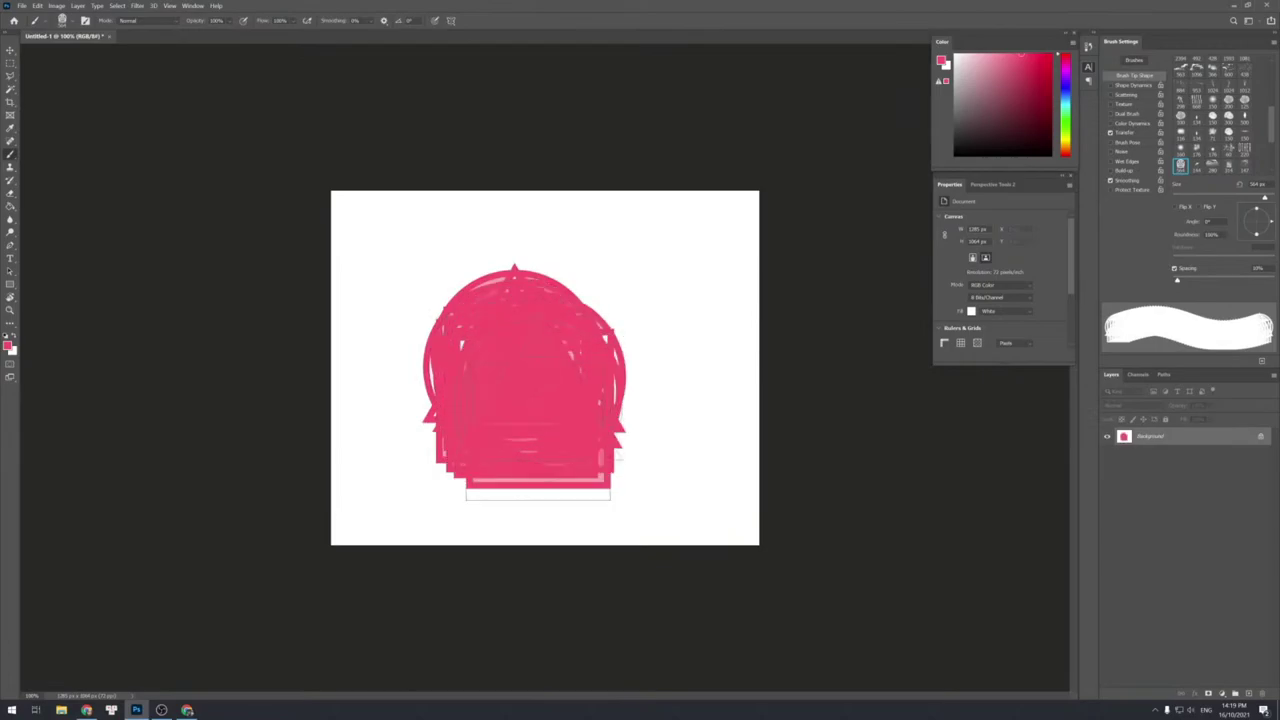
key("ctrl+z")
key("bracketleft")
key("bracketleft")
key("bracketleft")
key("bracketleft")
key("bracketleft")
key("bracketleft")
key("bracketleft")
key("bracketleft")
key("bracketleft")
key("bracketleft")
key("bracketleft")
key("bracketleft")
key("bracketleft")
key("bracketleft")
key("bracketleft")
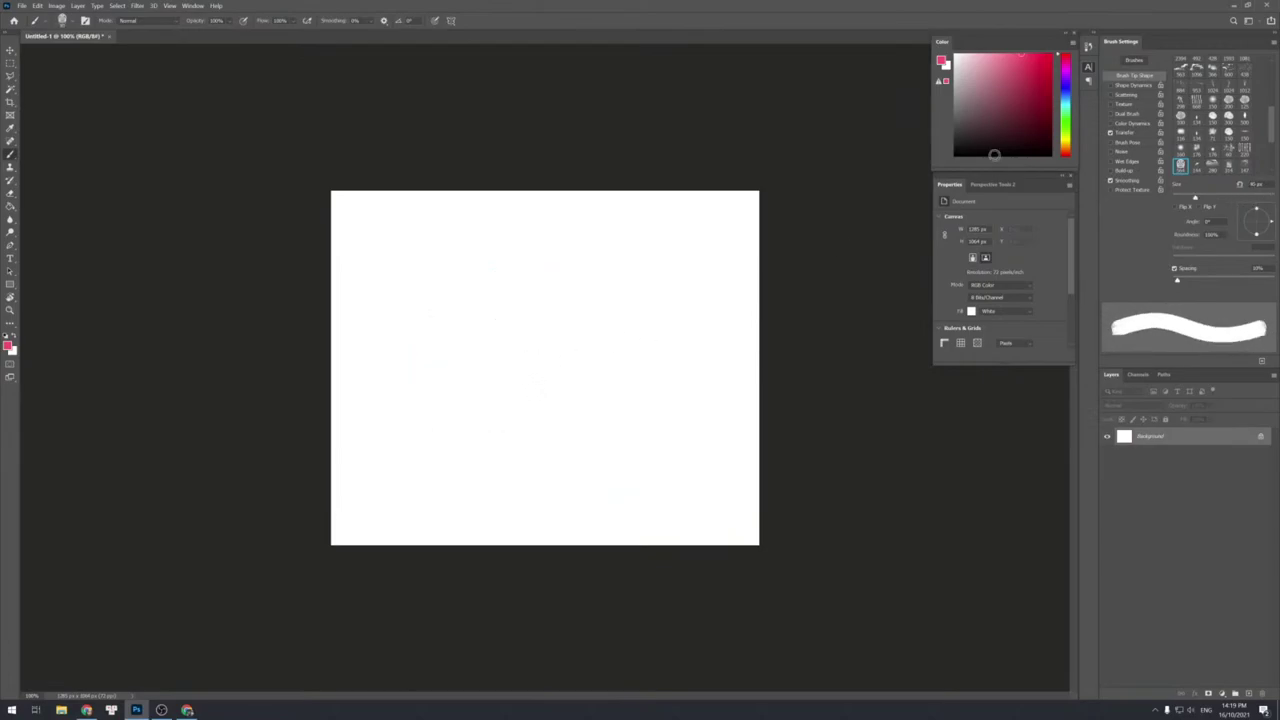
Try several near-black strokes with the reduced custom brush on the white canvas, undoing each one.
left_click(955, 146)
mouse_move(422, 366)
left_mouse_down()
mouse_move(477, 352)
mouse_move(503, 408)
left_mouse_up()
key("ctrl+z")
mouse_move(537, 338)
left_mouse_down()
mouse_move(516, 386)
mouse_move(550, 402)
left_mouse_up()
key("ctrl+z")
mouse_move(506, 332)
left_mouse_down()
mouse_move(490, 367)
mouse_move(524, 354)
mouse_move(535, 406)
left_mouse_up()
key("ctrl+z")
Set the brush's opacity jitter control to Pen Pressure in the Transfer settings.
left_click(1117, 86)
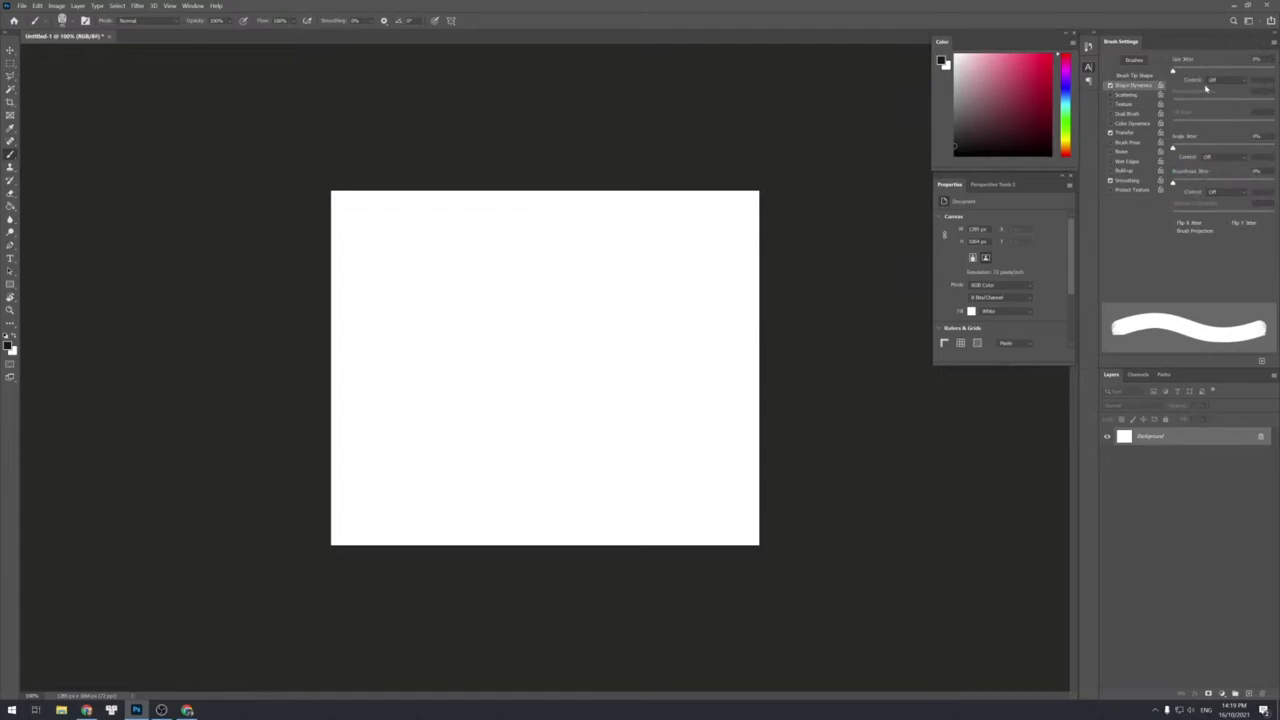
left_click(1132, 78)
left_click(1130, 86)
left_click(1121, 133)
left_click(1220, 80)
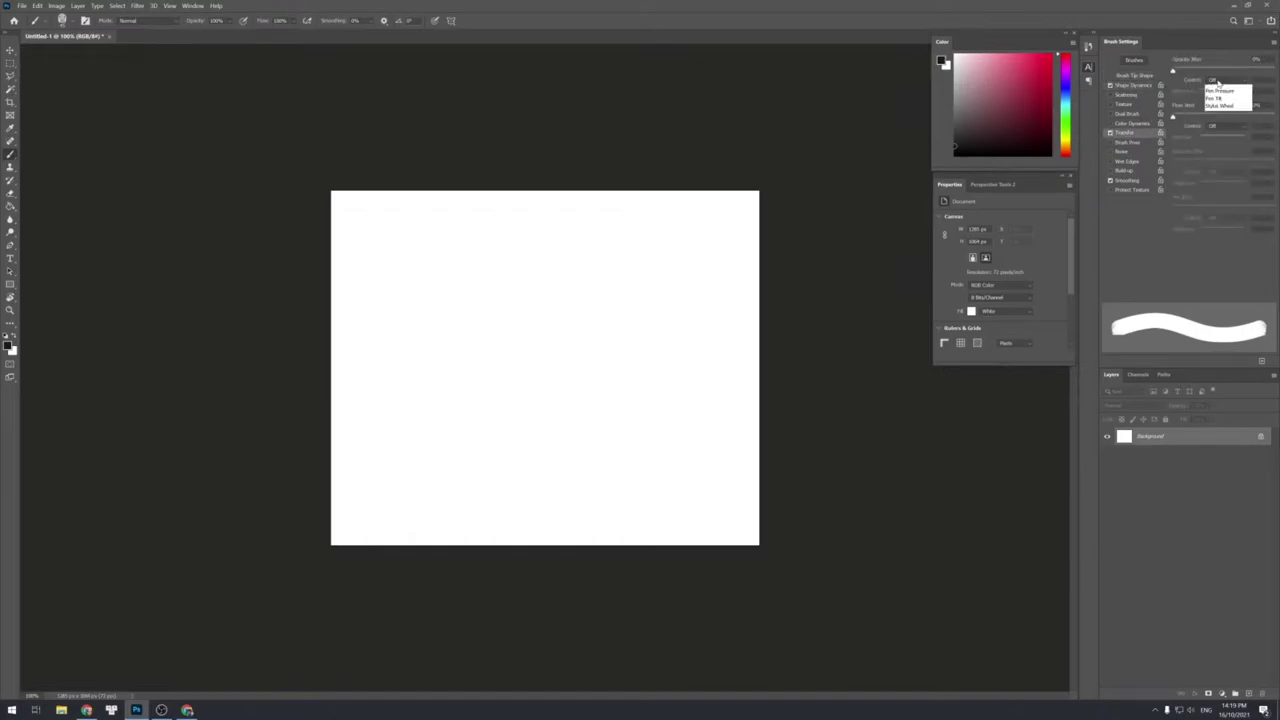
left_click(1220, 102)
Try the pressure-sensitive brush with a few near-black strokes on the canvas and undo them.
mouse_move(497, 336)
left_mouse_down()
mouse_move(490, 370)
mouse_move(520, 420)
left_mouse_up()
key("ctrl+z")
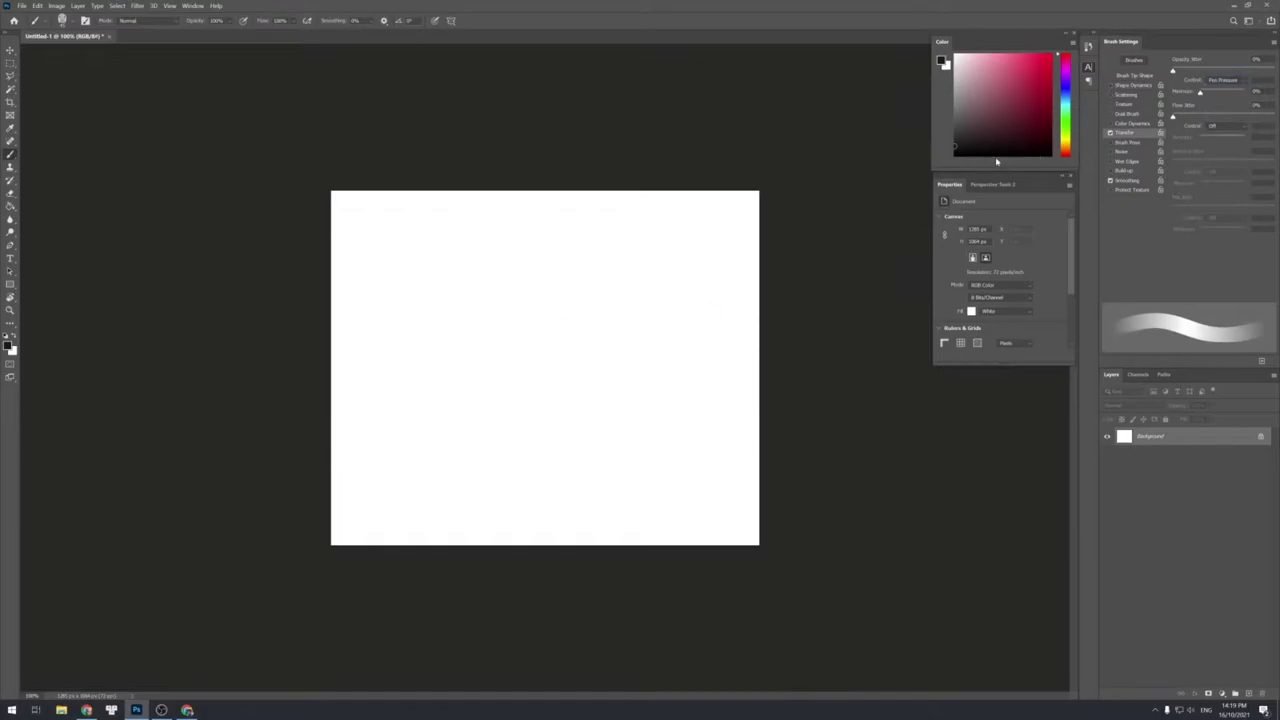
mouse_move(500, 368)
left_mouse_down()
mouse_move(494, 396)
mouse_move(534, 450)
left_mouse_up()
key("ctrl+z")
left_click_drag(470, 295, 491, 400)
key("ctrl+z")
Resize the image proportionally to a width of 2500 px.
key("ctrl+alt+i")
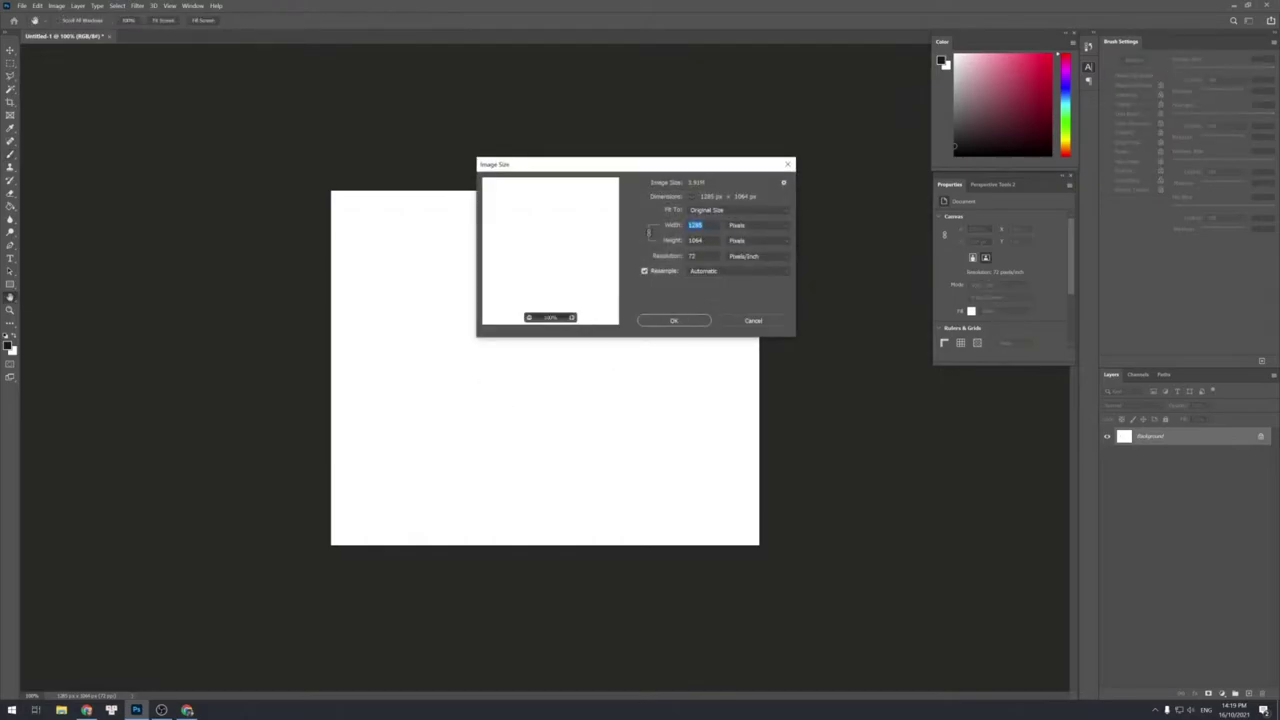
type("3500")
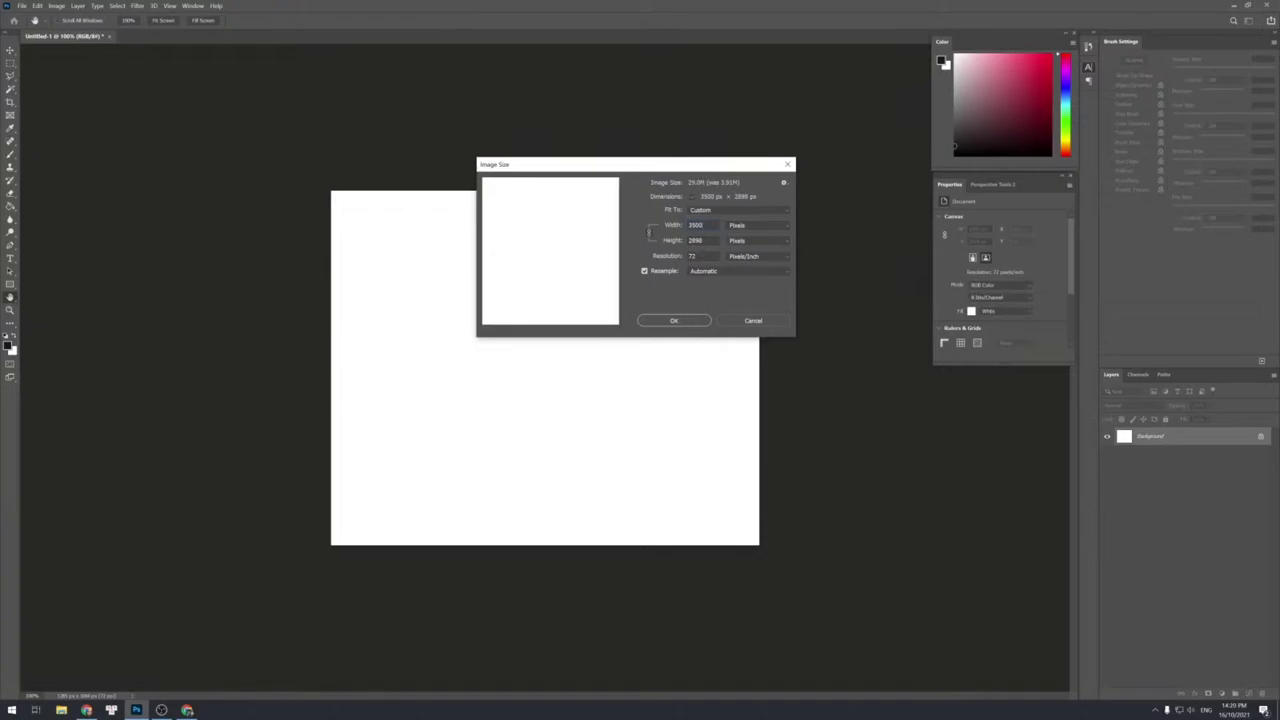
type("2500")
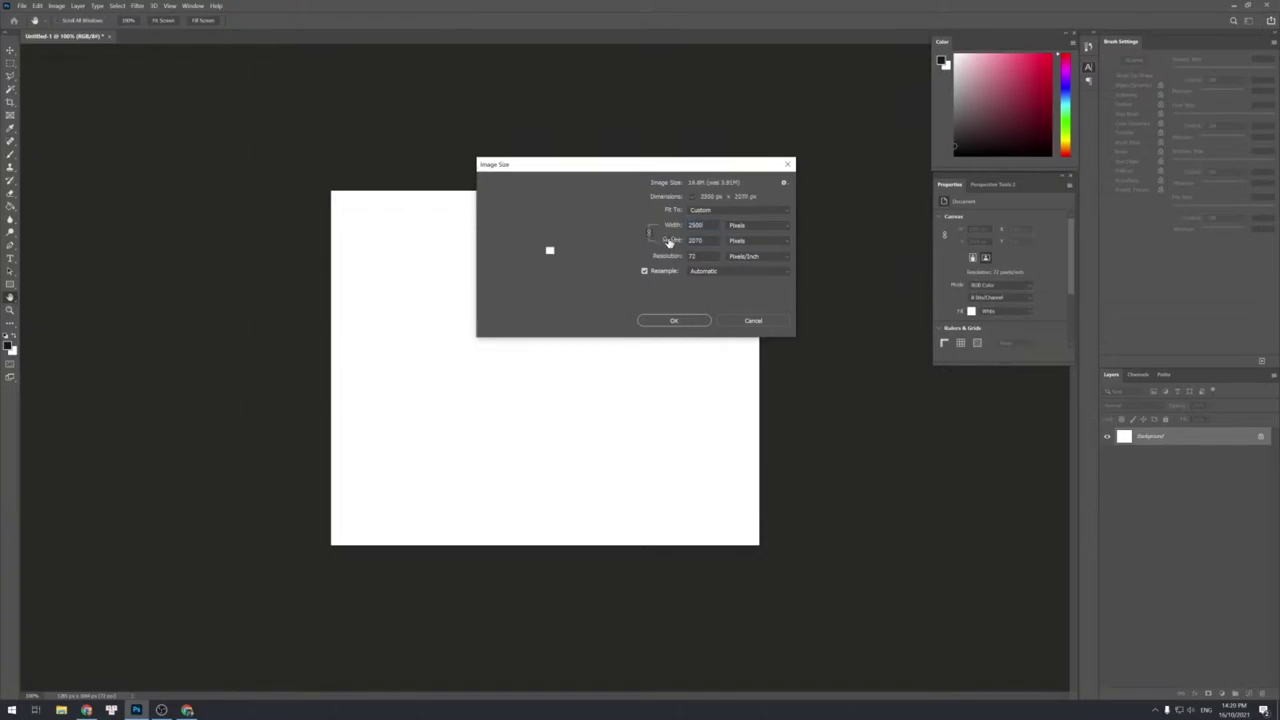
key("Return")
Extend the canvas vertically with the Crop tool into a portrait format about 2990 px tall.
key("b")
key("ctrl+0")
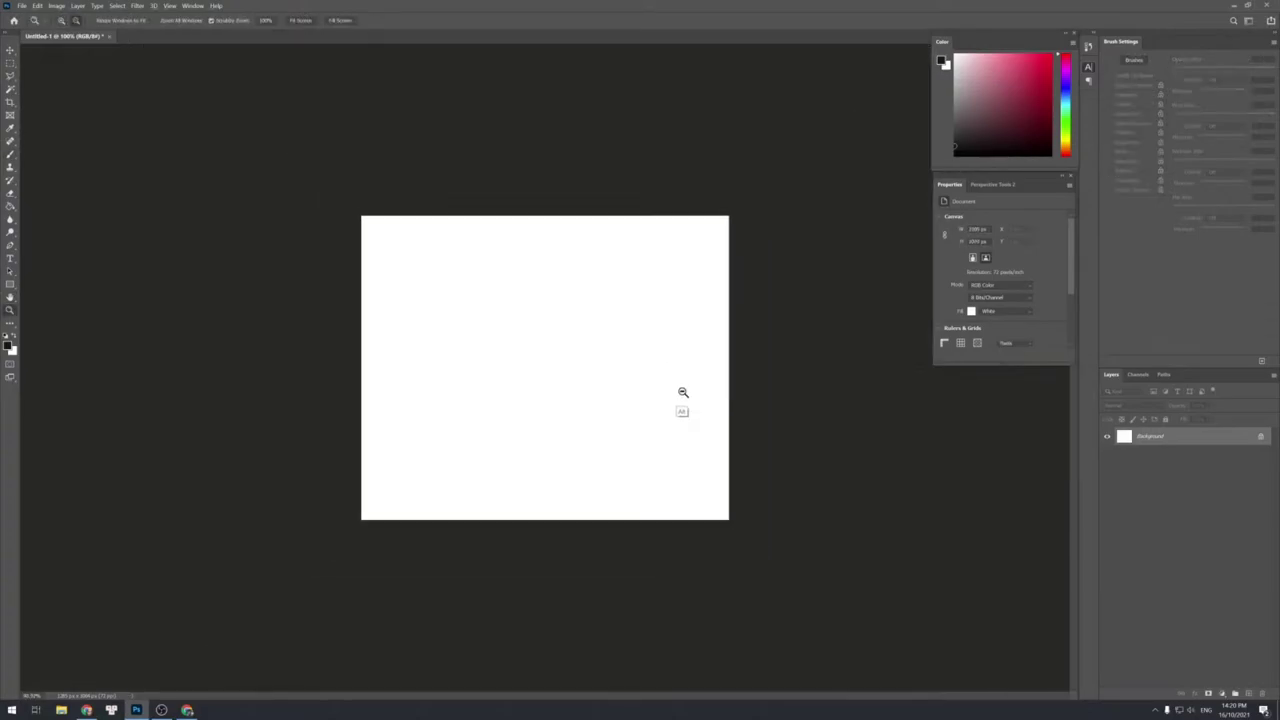
key("c")
left_click_drag(545, 535, 540, 610)
key("Return")
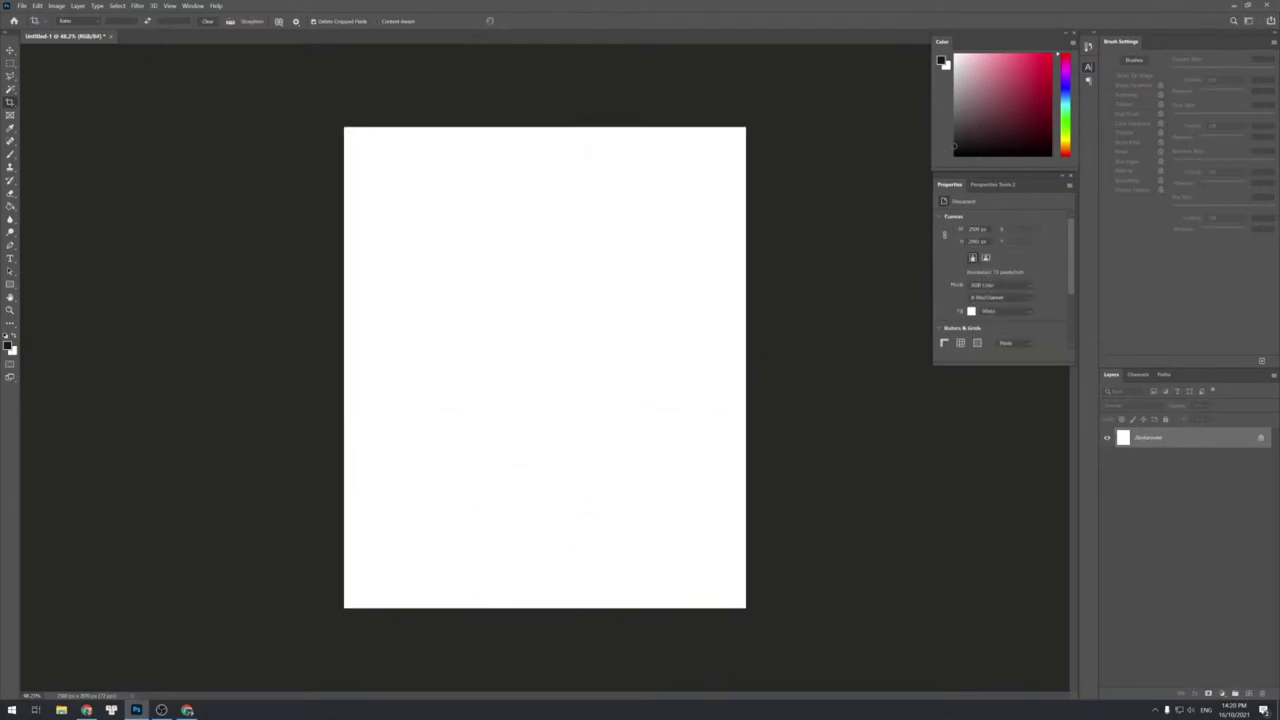
Open the reference photo of the smiling dark-haired woman in Photos, move its window off this screen, and return to Photoshop.
key("super+e")
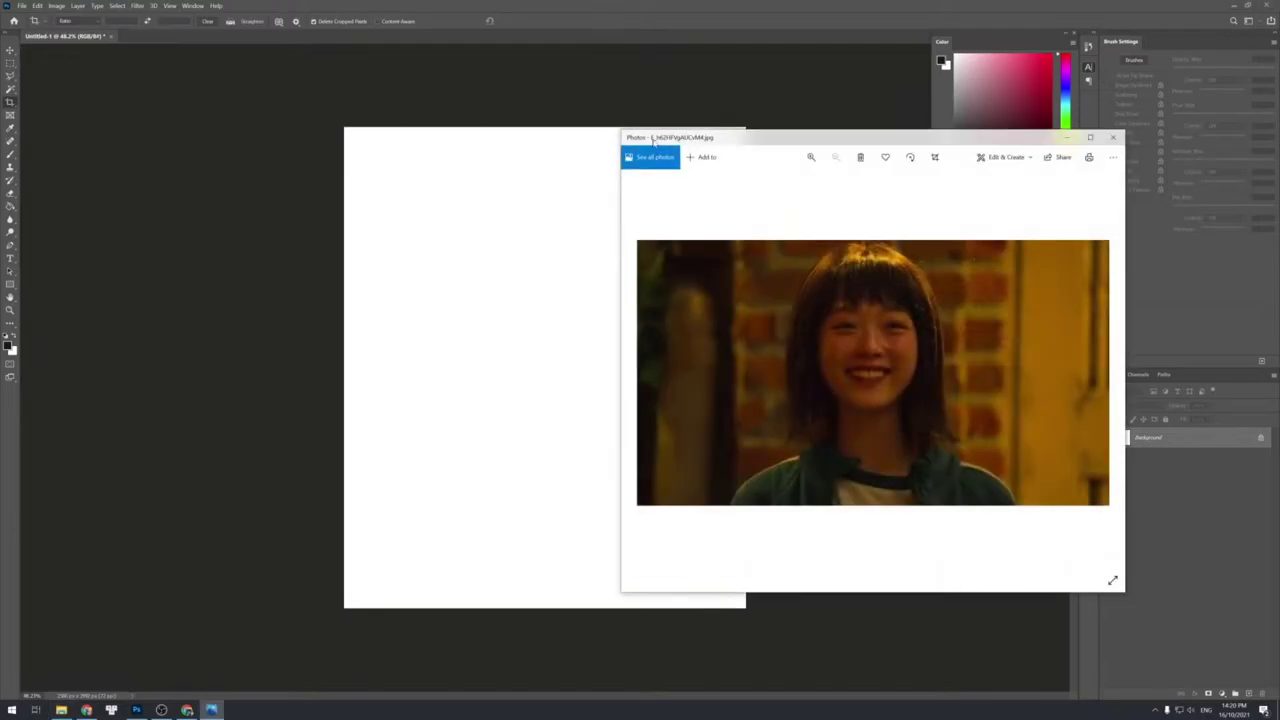
left_click_drag(706, 140, 0, 130)
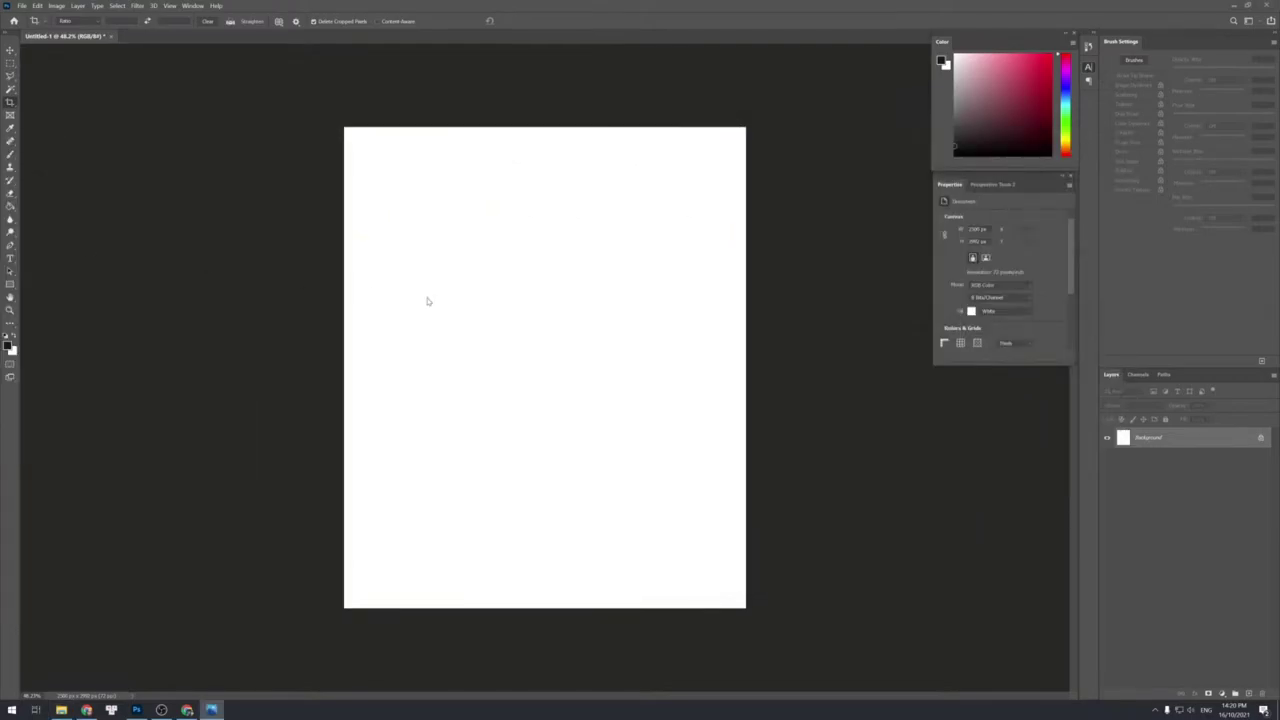
left_click(551, 92)
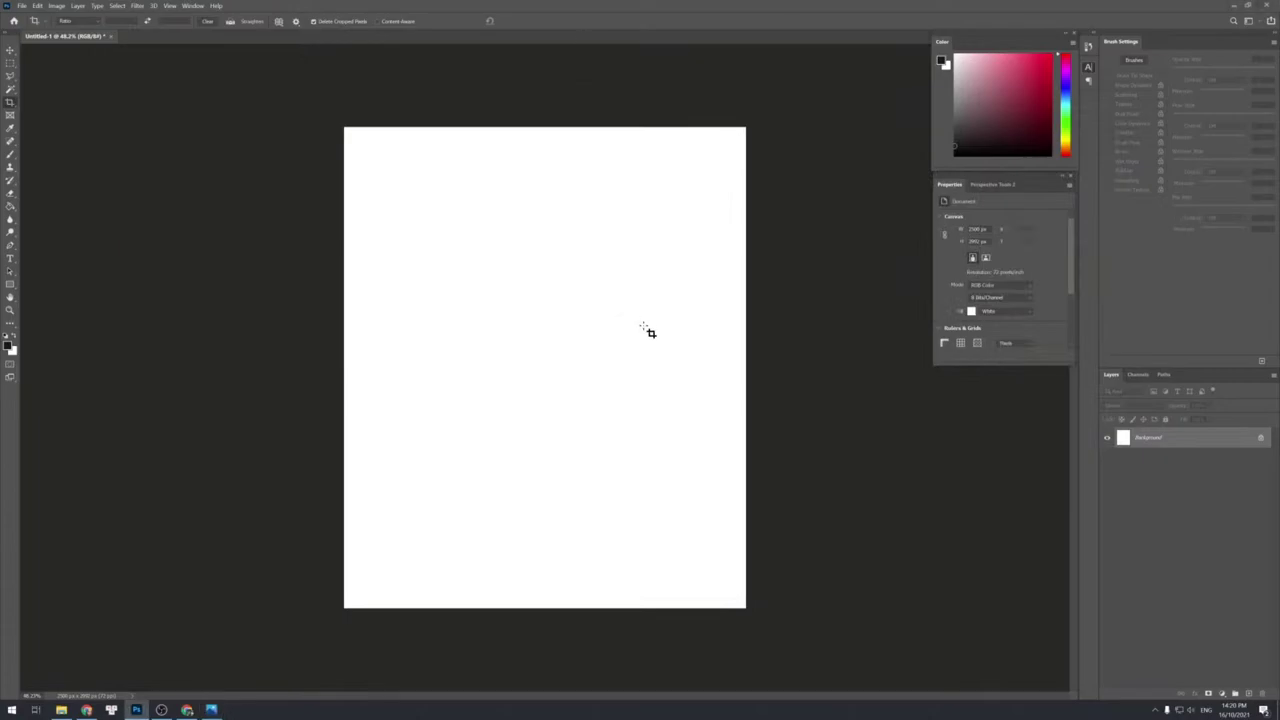
Fill the white background with a medium dark brown and add a new empty layer above it.
left_click(1066, 150)
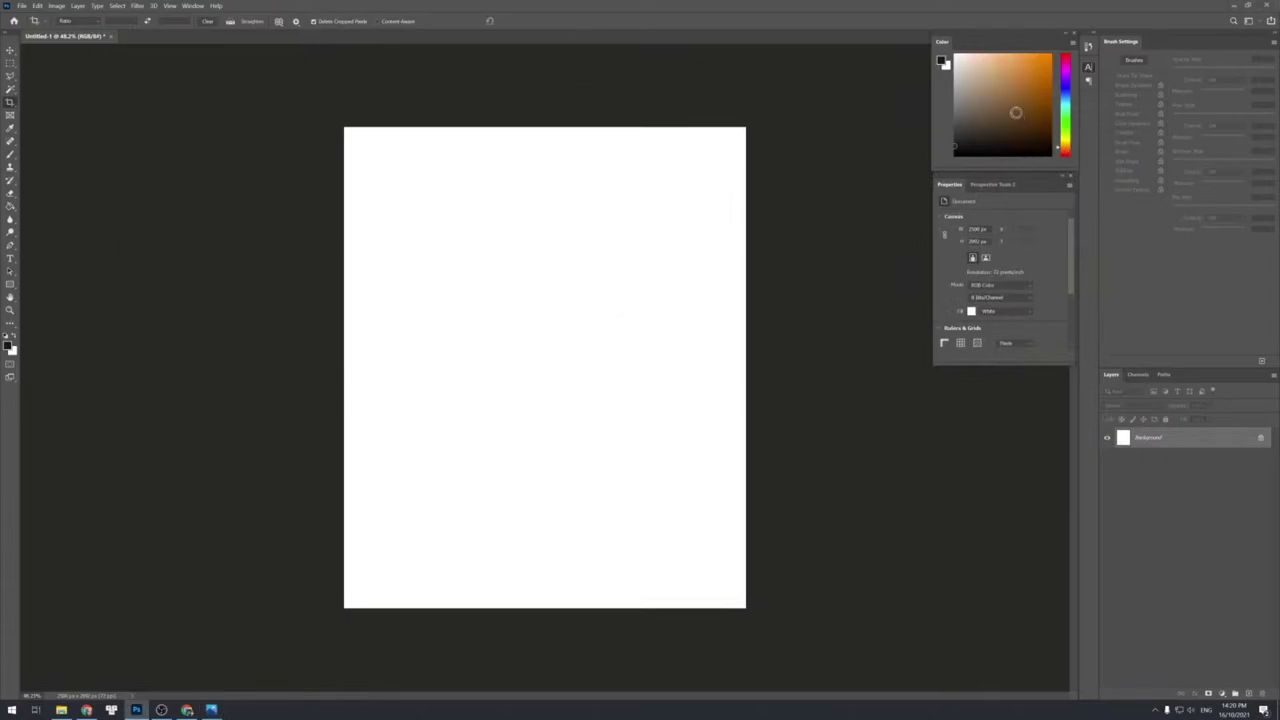
left_click(1015, 112)
key("g")
left_click(590, 378)
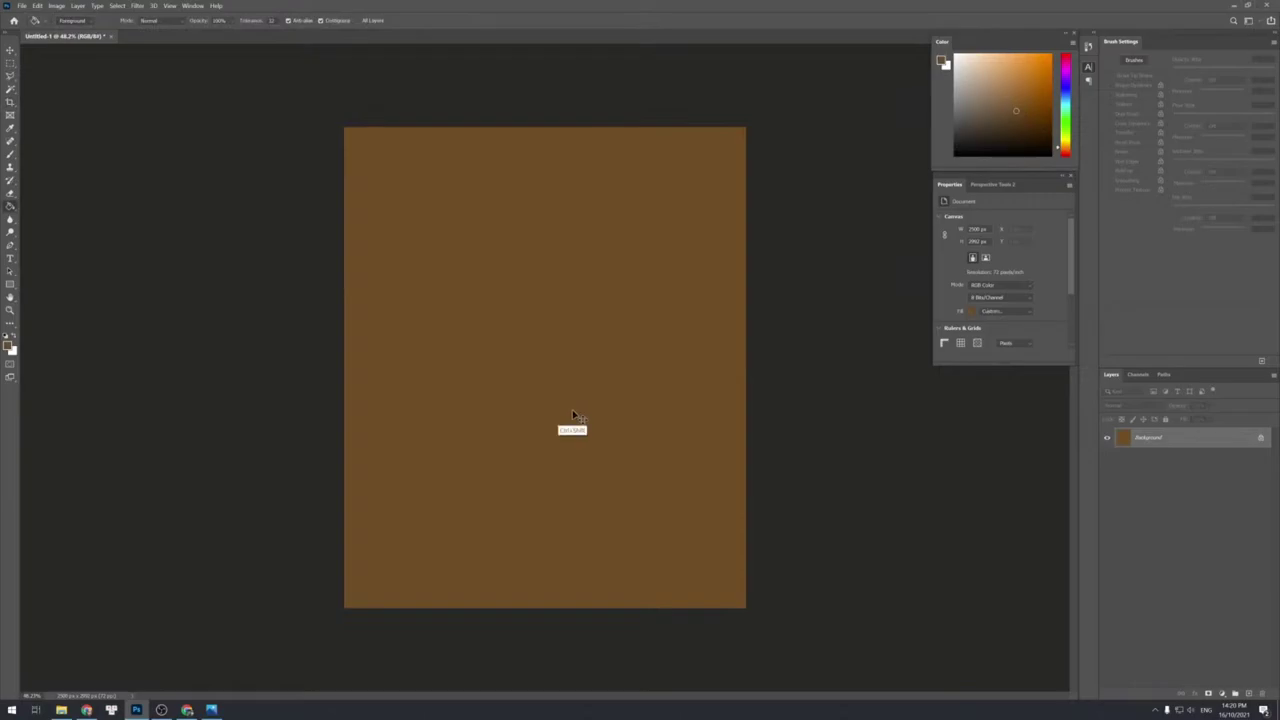
key("ctrl+shift+n")
key("Return")
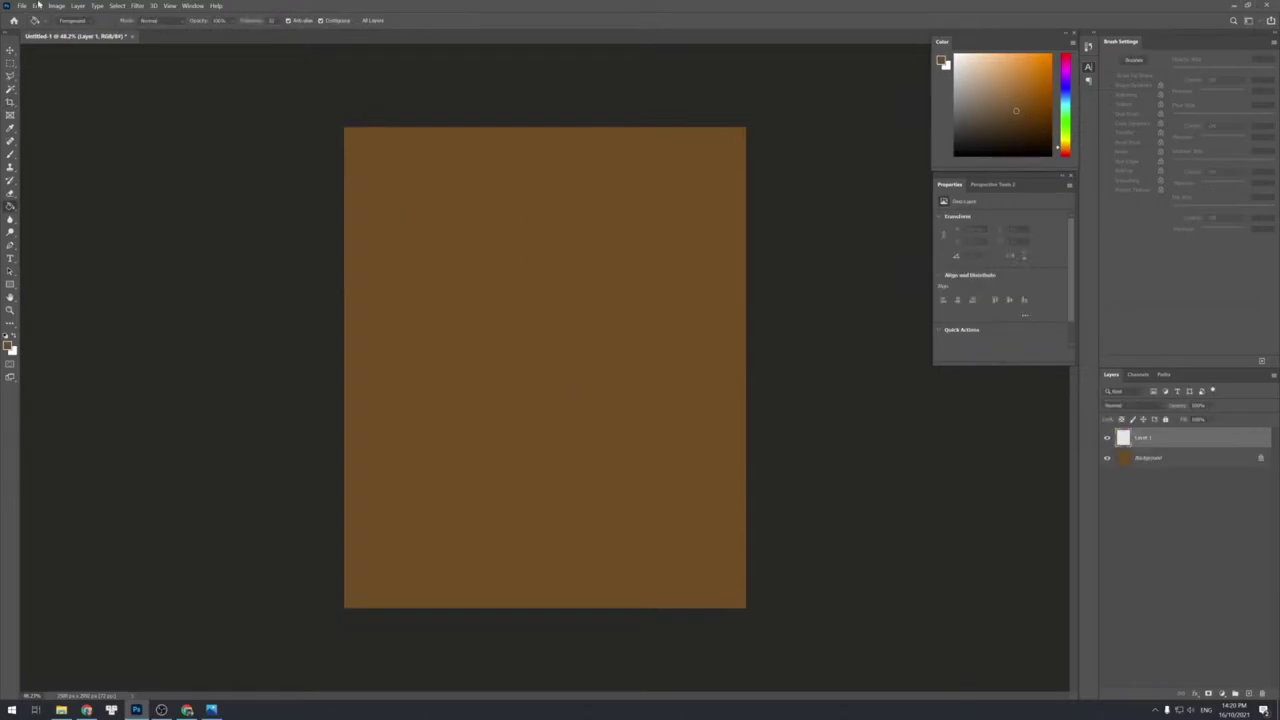
Bring up the reference photo of the red-haired woman in Photos, move it off this screen, and return to Photoshop.
key("alt+Tab")
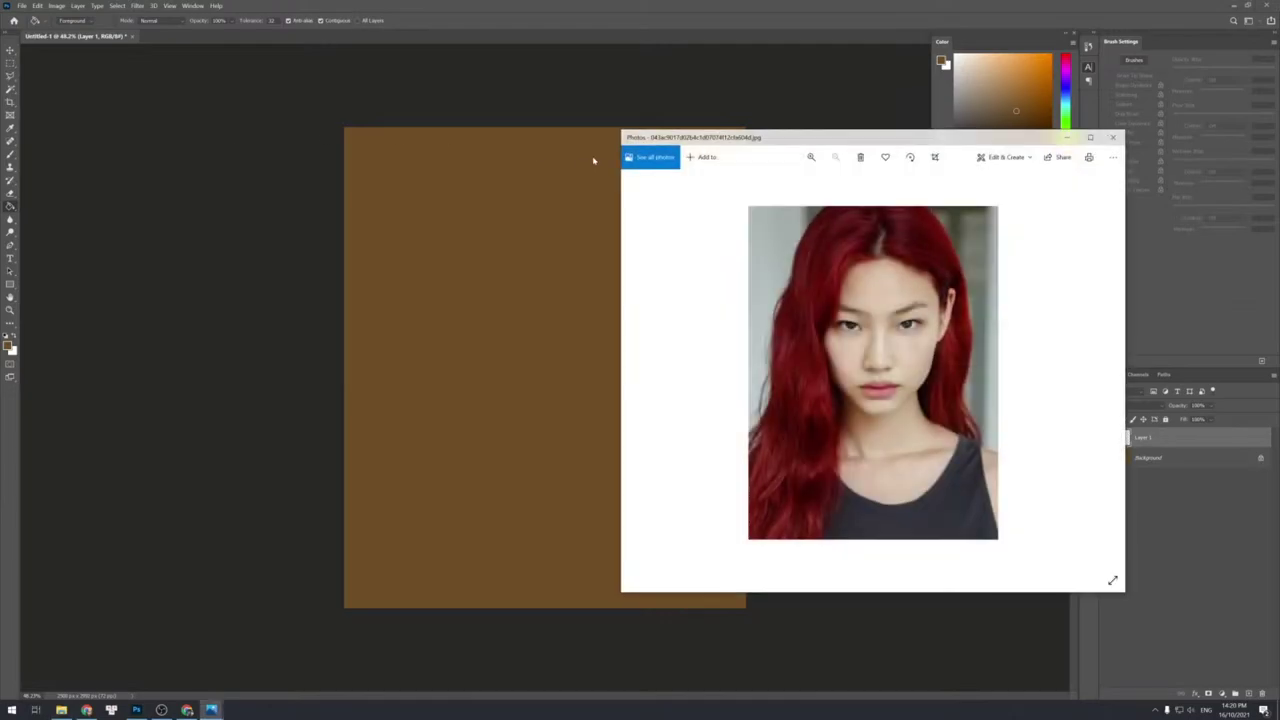
left_click_drag(702, 139, 0, 112)
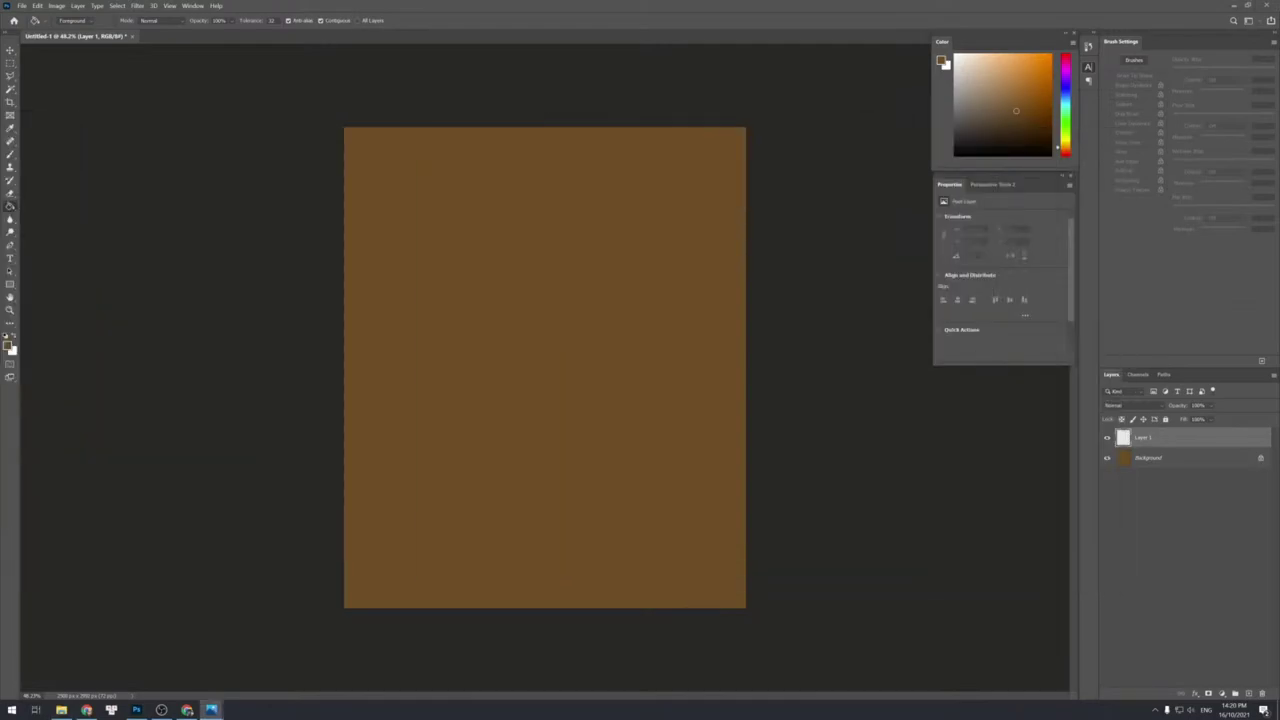
key("alt+Tab")
left_click(551, 263)
Try a dark brown brush stroke on the new layer and undo it.
left_click(971, 137)
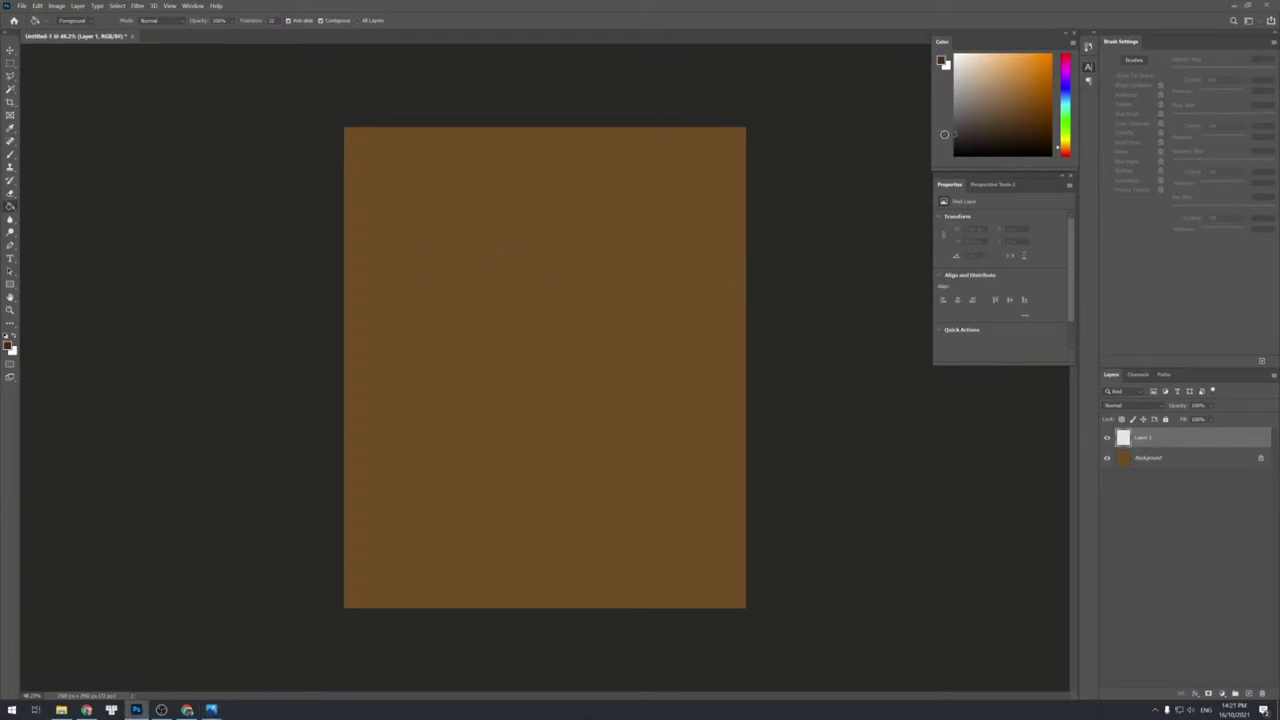
key("b")
mouse_move(450, 303)
left_mouse_down()
mouse_move(499, 230)
mouse_move(486, 292)
left_mouse_up()
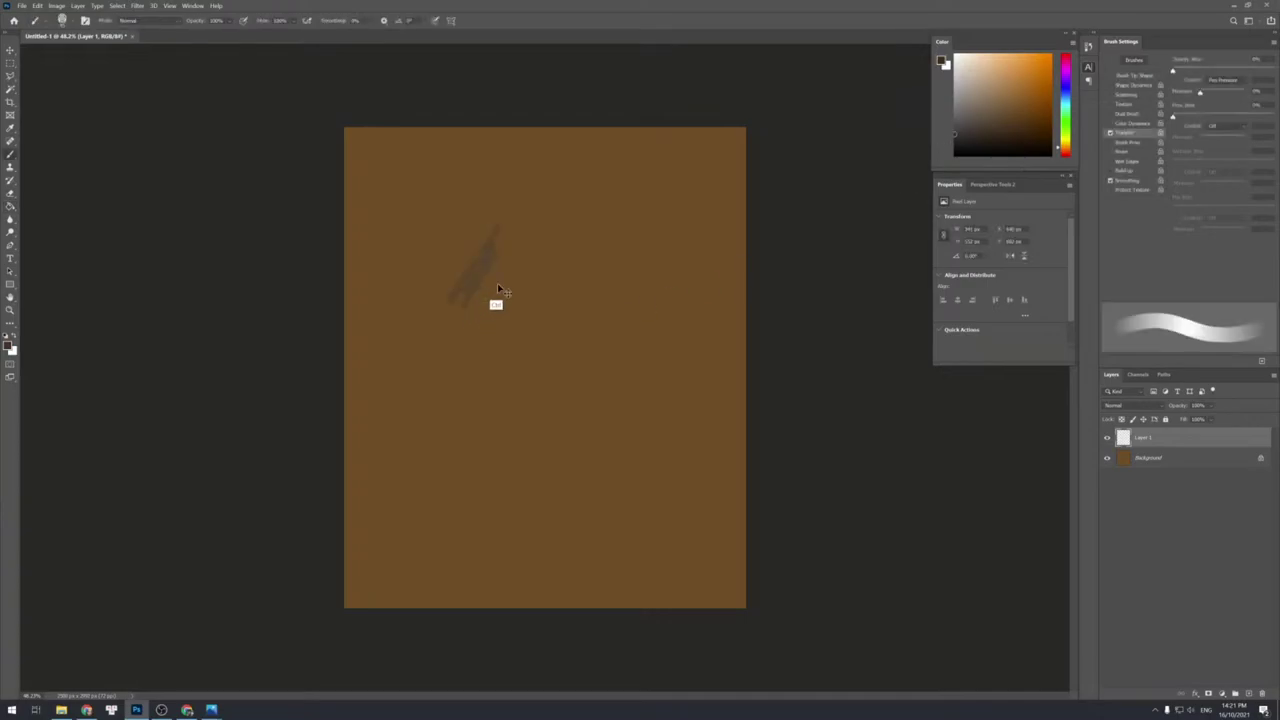
key("ctrl+z")
Paint an arched hair mass around the head area with a larger near-black brush, and sample the brown background colour.
left_click_drag(973, 148, 955, 151)
key("bracketright")
key("bracketright")
key("bracketright")
key("bracketright")
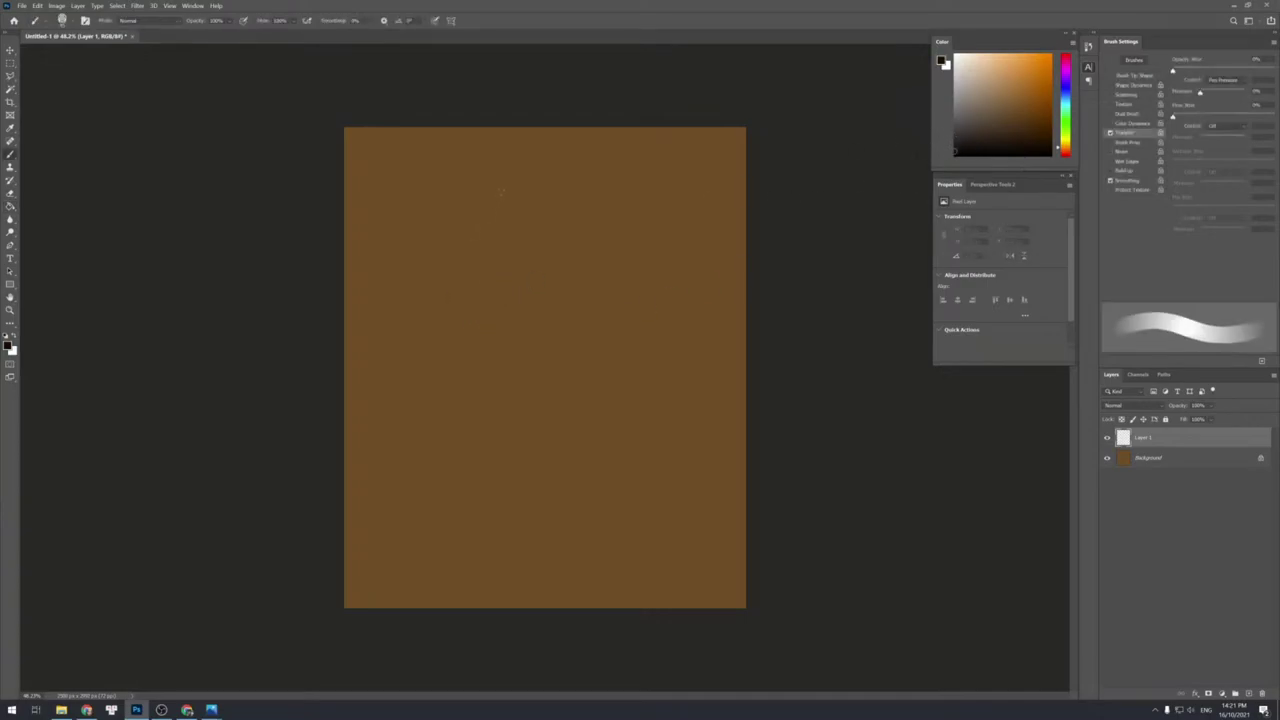
mouse_move(500, 168)
left_mouse_down()
mouse_move(436, 208)
mouse_move(437, 357)
mouse_move(458, 362)
mouse_move(456, 377)
mouse_move(571, 178)
mouse_move(603, 193)
mouse_move(620, 336)
mouse_move(636, 351)
mouse_move(578, 384)
mouse_move(606, 378)
left_mouse_up()
mouse_move(470, 198)
left_mouse_down()
mouse_move(532, 180)
mouse_move(599, 228)
mouse_move(592, 207)
mouse_move(589, 350)
mouse_move(610, 285)
mouse_move(605, 348)
mouse_move(458, 225)
mouse_move(434, 350)
mouse_move(449, 218)
mouse_move(436, 349)
mouse_move(457, 347)
mouse_move(436, 352)
mouse_move(475, 375)
mouse_move(447, 342)
mouse_move(469, 372)
left_mouse_up()
left_click(540, 290, "alt")
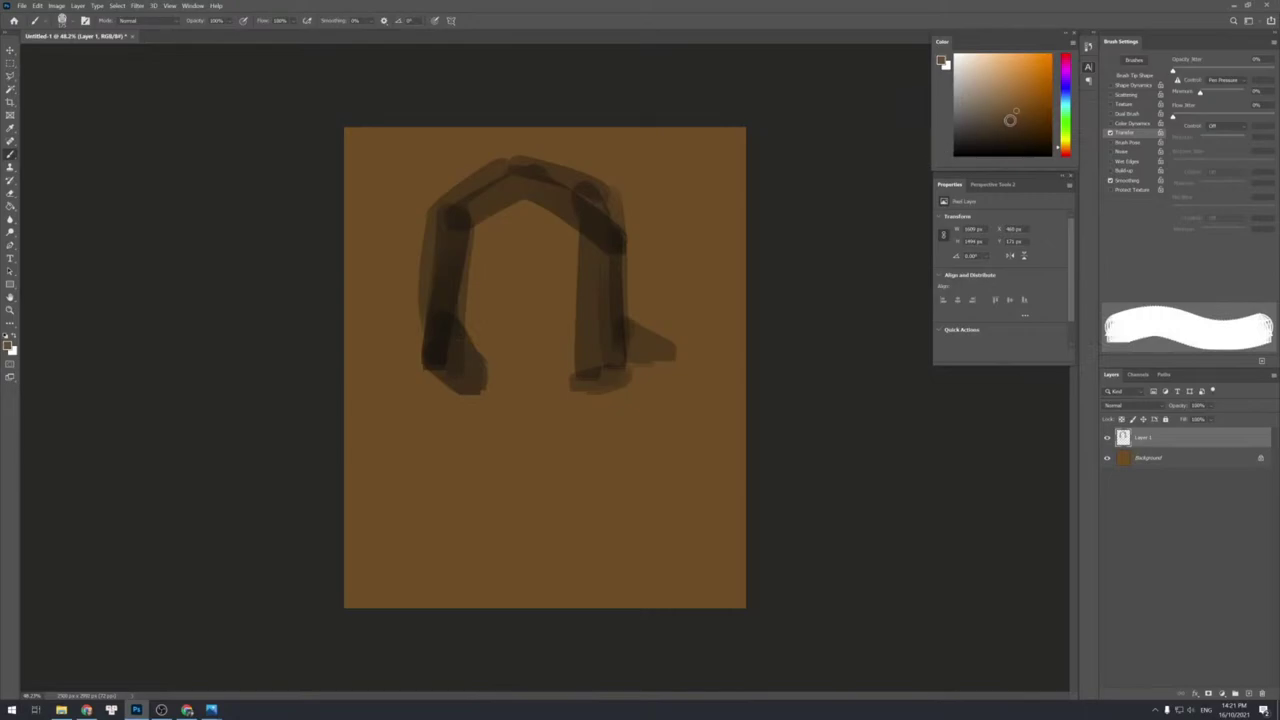
Choose a lighter muted brown and fill in the face shape inside the arched hair mass.
left_click_drag(1000, 111, 1001, 104)
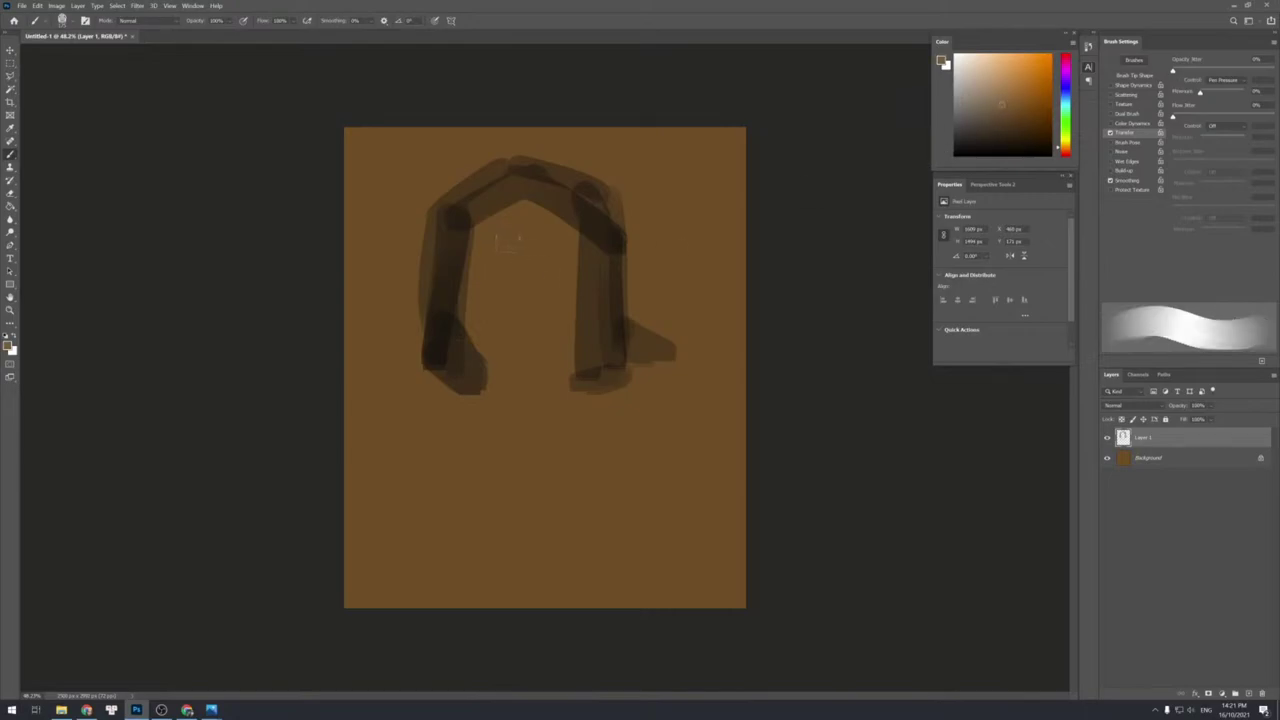
mouse_move(525, 218)
left_mouse_down()
mouse_move(482, 236)
mouse_move(481, 330)
mouse_move(515, 232)
mouse_move(558, 300)
mouse_move(550, 206)
mouse_move(584, 246)
mouse_move(578, 305)
mouse_move(584, 234)
left_mouse_up()
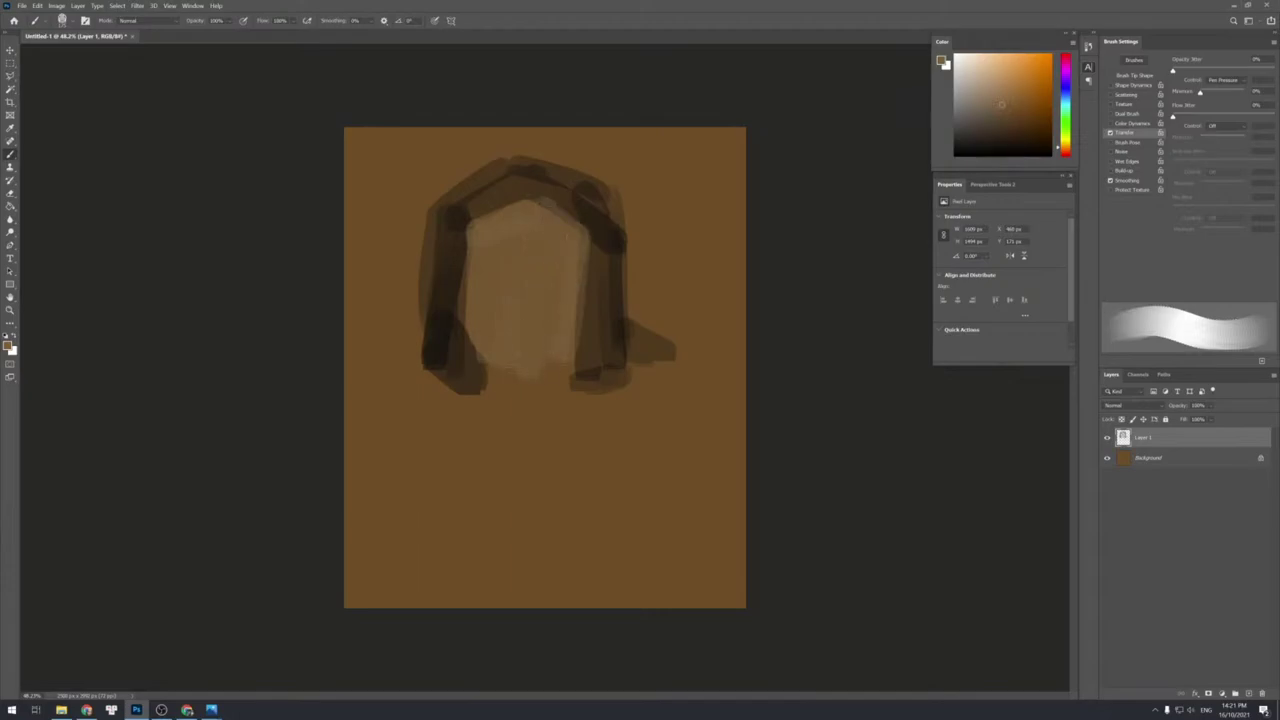
mouse_move(463, 333)
left_mouse_down()
mouse_move(535, 373)
mouse_move(578, 358)
left_mouse_up()
left_click_drag(591, 240, 580, 360)
Paint brown fringe shadows over both sides of the forehead using colour sampled from the hair.
left_click(493, 189, "alt")
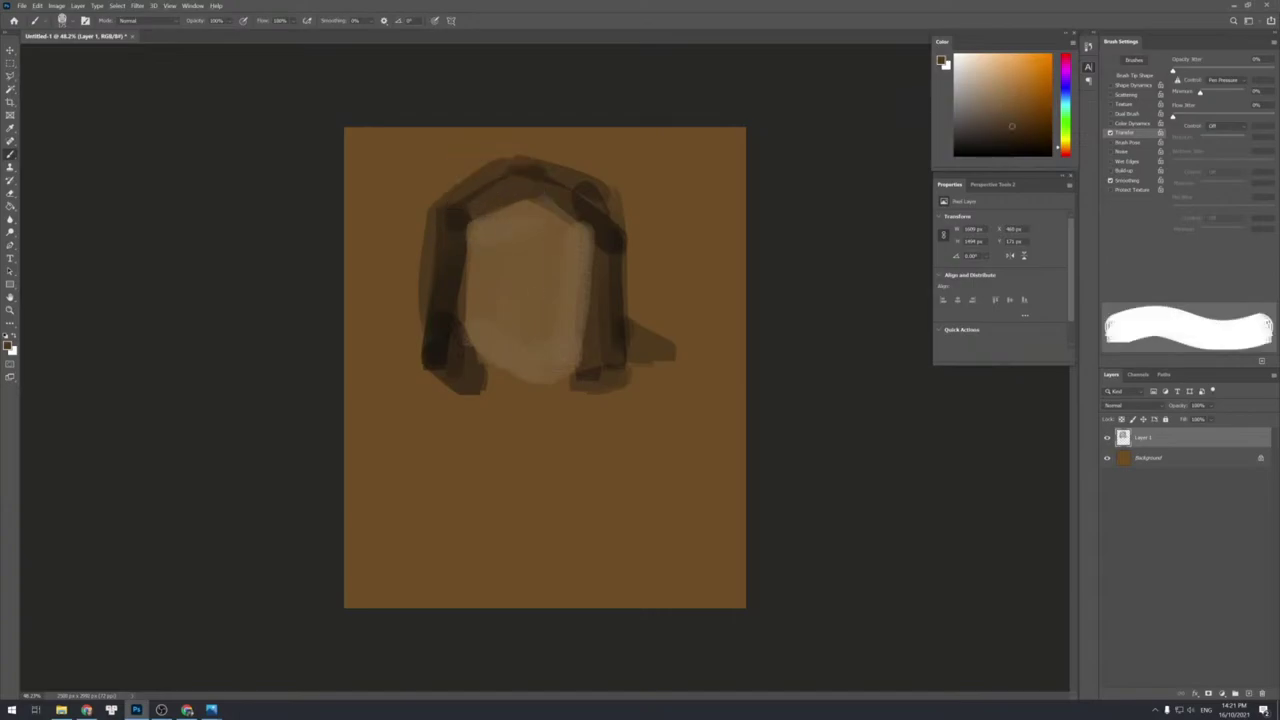
mouse_move(468, 221)
left_mouse_down()
mouse_move(460, 278)
mouse_move(468, 260)
mouse_move(455, 258)
mouse_move(480, 238)
mouse_move(463, 220)
mouse_move(486, 254)
left_mouse_up()
key("ctrl+z")
left_click(458, 221, "alt")
mouse_move(556, 209)
left_mouse_down()
mouse_move(570, 270)
mouse_move(594, 264)
left_mouse_up()
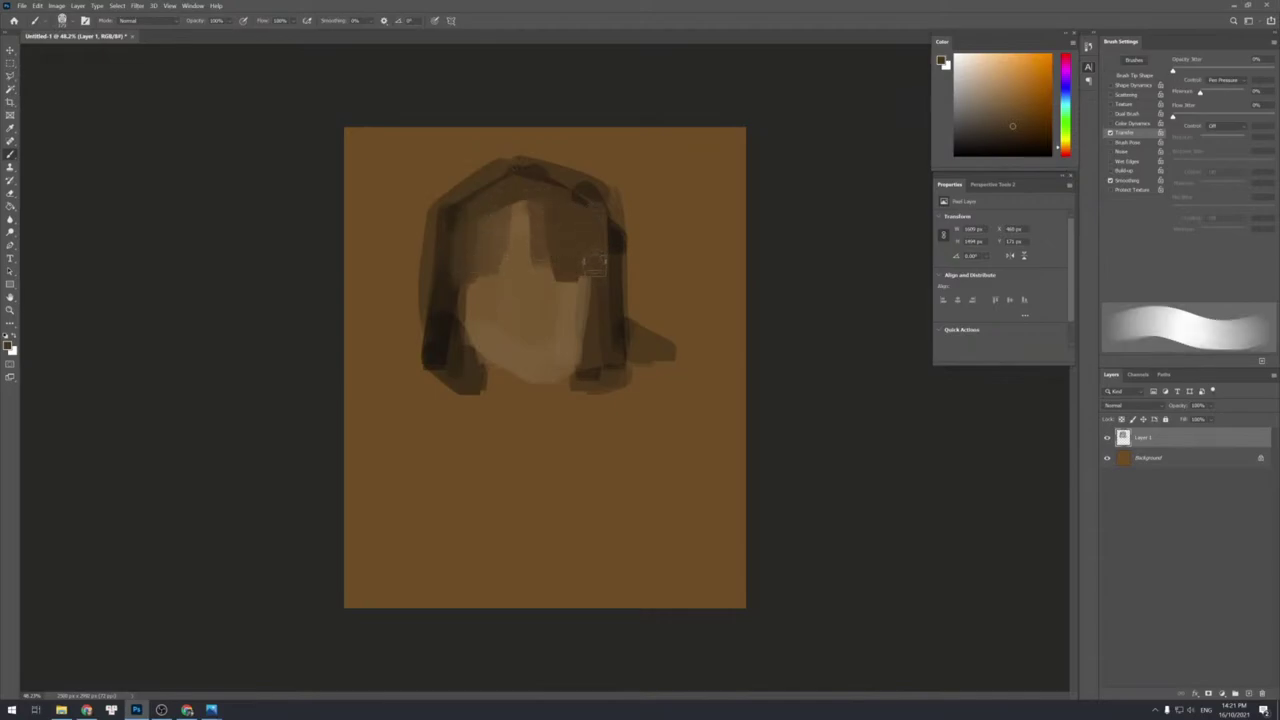
Thicken and darken the hair across the crown with dark browns sampled from the existing hair.
left_click(608, 288, "alt")
mouse_move(547, 183)
left_mouse_down()
mouse_move(579, 203)
mouse_move(544, 183)
mouse_move(615, 213)
mouse_move(617, 232)
mouse_move(554, 190)
mouse_move(597, 222)
mouse_move(624, 218)
mouse_move(600, 220)
mouse_move(562, 190)
mouse_move(598, 229)
mouse_move(554, 180)
mouse_move(611, 212)
mouse_move(608, 224)
mouse_move(585, 203)
mouse_move(621, 207)
left_mouse_up()
left_click(617, 234, "alt")
mouse_move(478, 190)
left_mouse_down()
mouse_move(445, 218)
mouse_move(456, 232)
left_mouse_up()
Enlarge the painted head layer with Free Transform and reposition it in the upper part of the canvas.
key("ctrl+t")
left_click_drag(676, 395, 735, 450)
left_click_drag(667, 421, 652, 413)
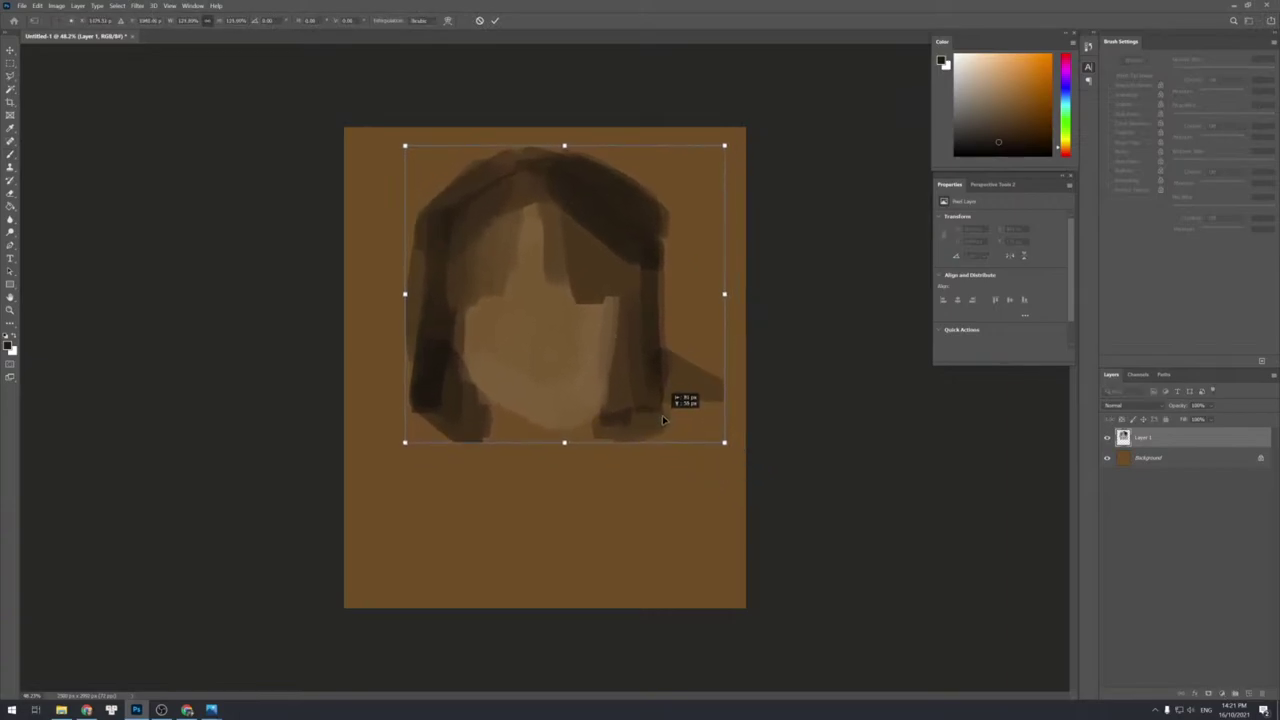
key("Return")
Widen the hair on the left side of the head with dark strokes flaring from the crown to below the jaw.
key("b")
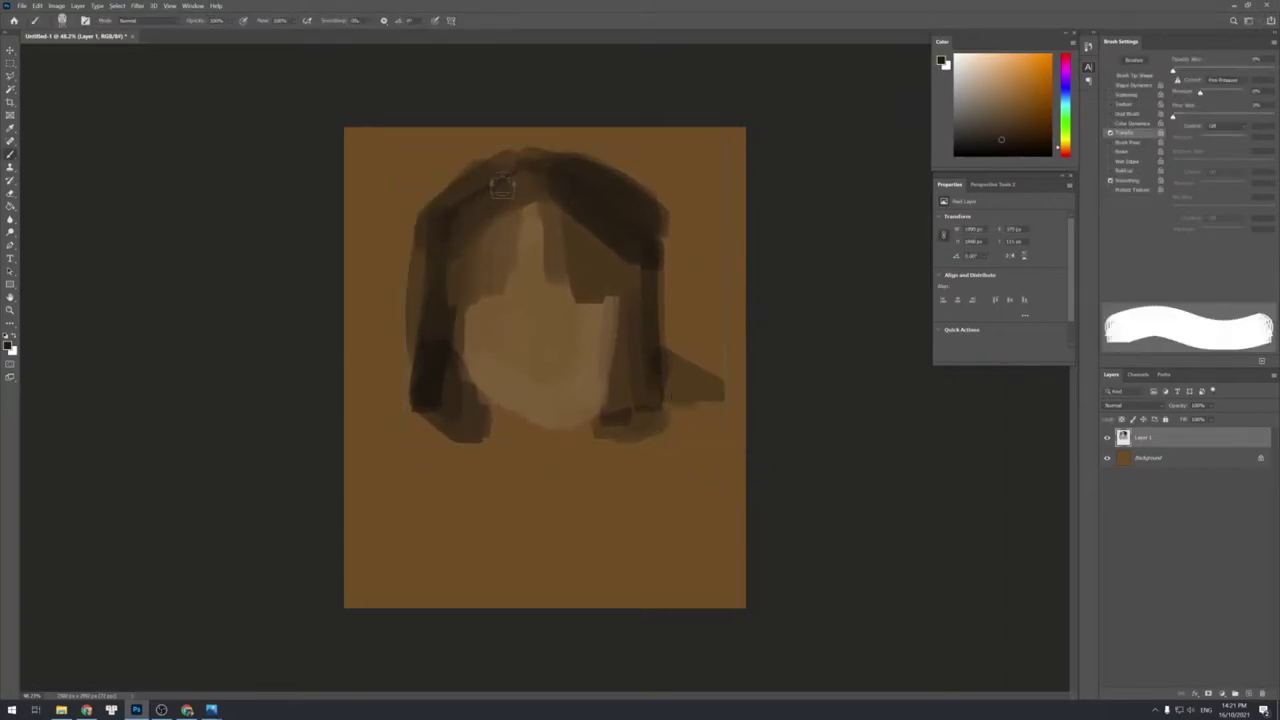
mouse_move(512, 160)
left_mouse_down()
mouse_move(443, 214)
mouse_move(398, 384)
left_mouse_up()
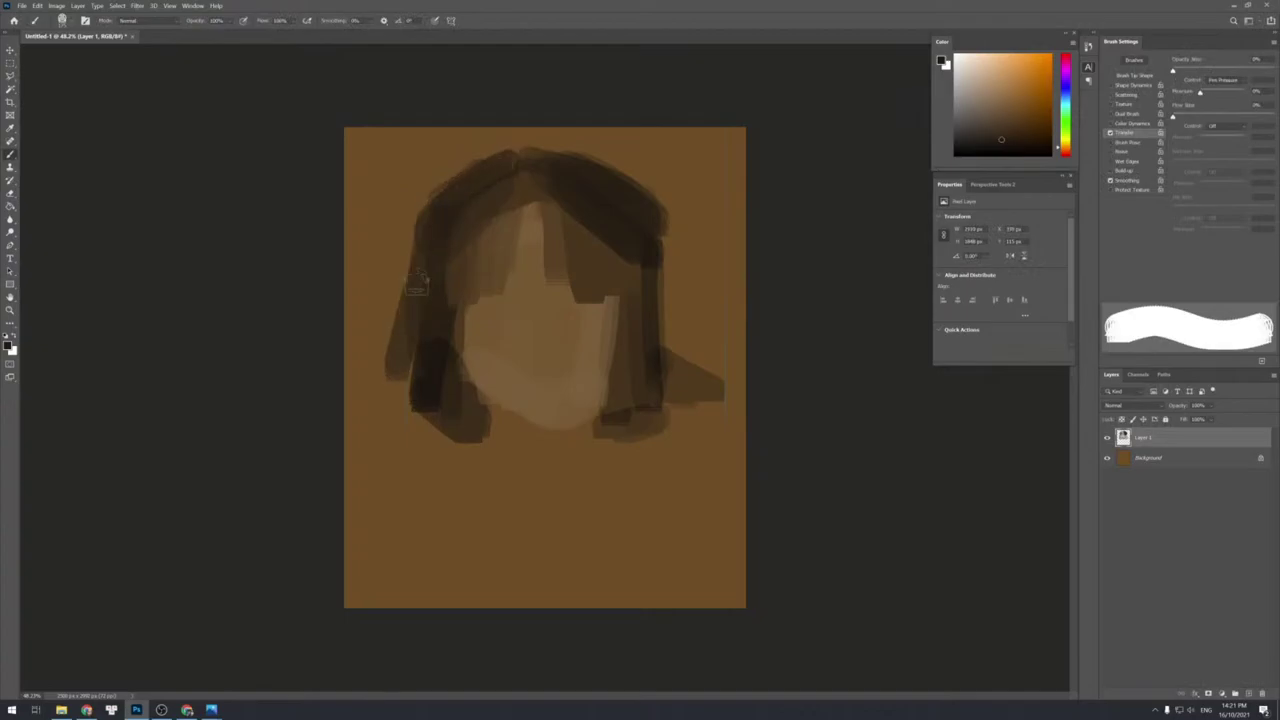
mouse_move(454, 229)
left_mouse_down()
mouse_move(411, 389)
mouse_move(448, 446)
left_mouse_up()
left_click(427, 389, "alt")
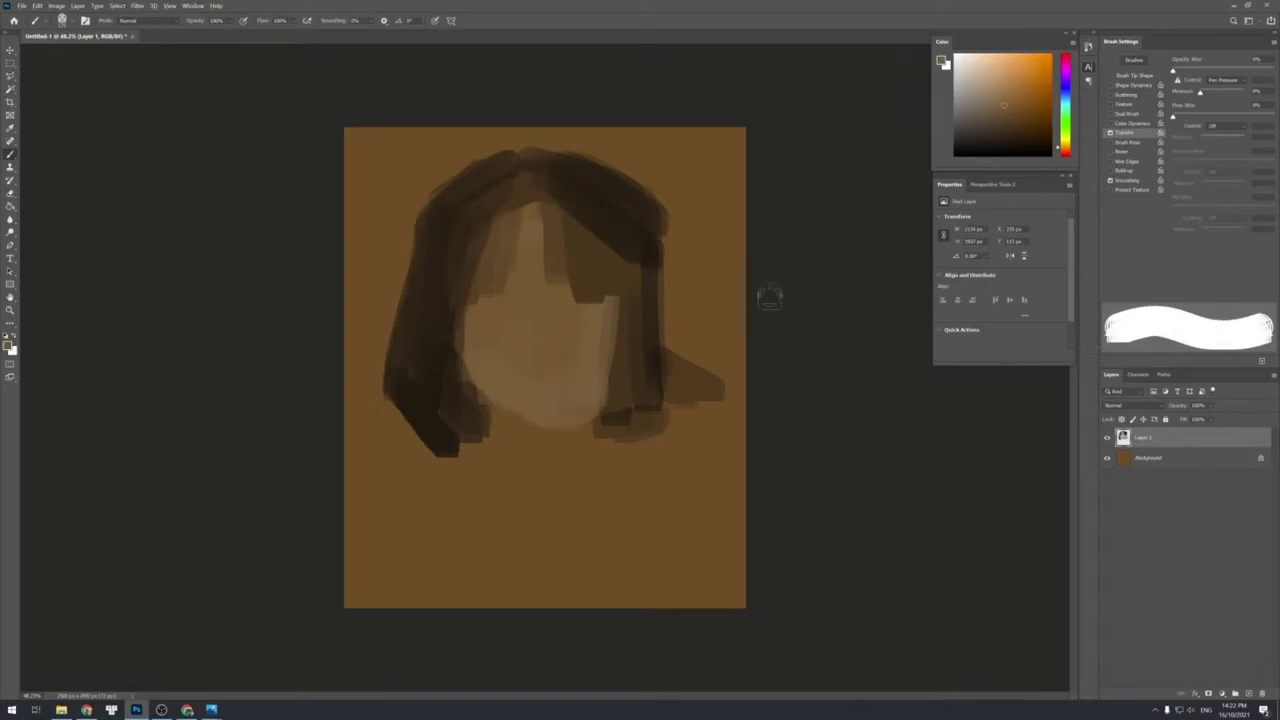
Outline the jaw and chin with a smaller brush in a darker brown.
left_click(1009, 129)
key("[")
mouse_move(463, 423)
left_mouse_down()
mouse_move(467, 388)
mouse_move(503, 424)
mouse_move(470, 389)
mouse_move(540, 439)
mouse_move(525, 434)
mouse_move(560, 436)
mouse_move(603, 412)
left_mouse_up()
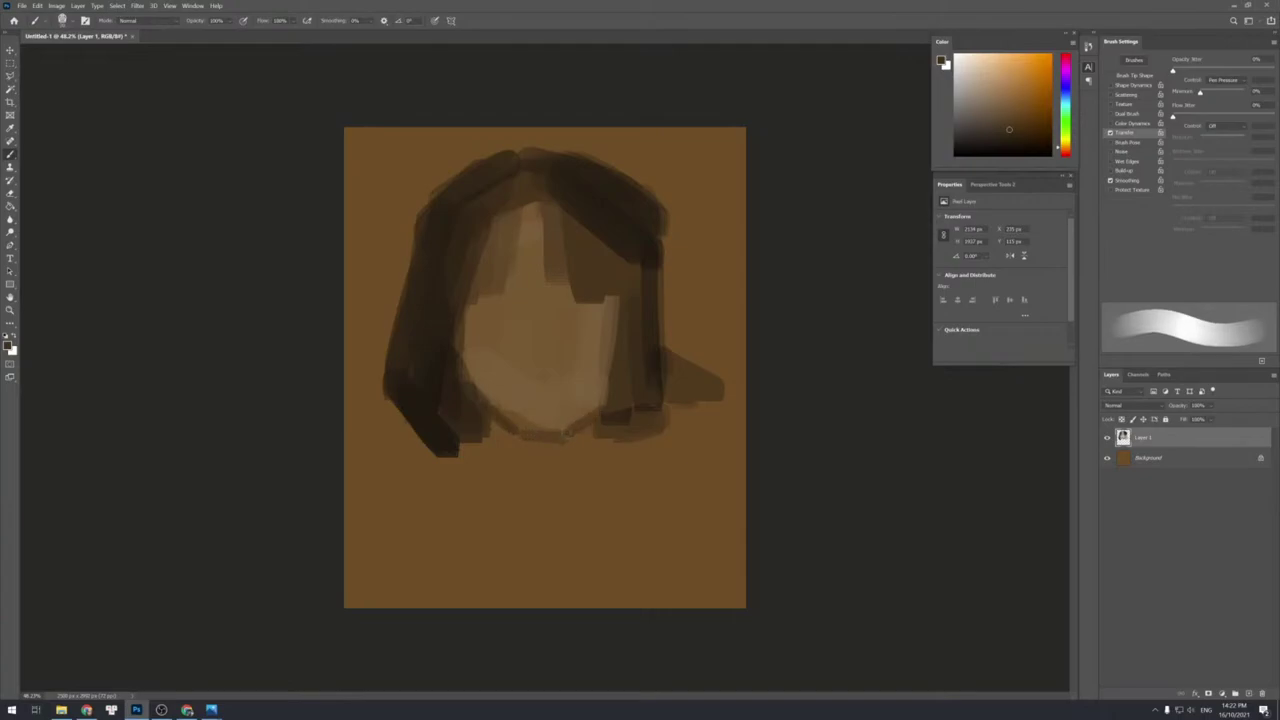
Block in the dark brown wedge-shaped shadow under the chin and down the neck with a larger brush.
key("]")
key("]")
left_click_drag(481, 407, 578, 505)
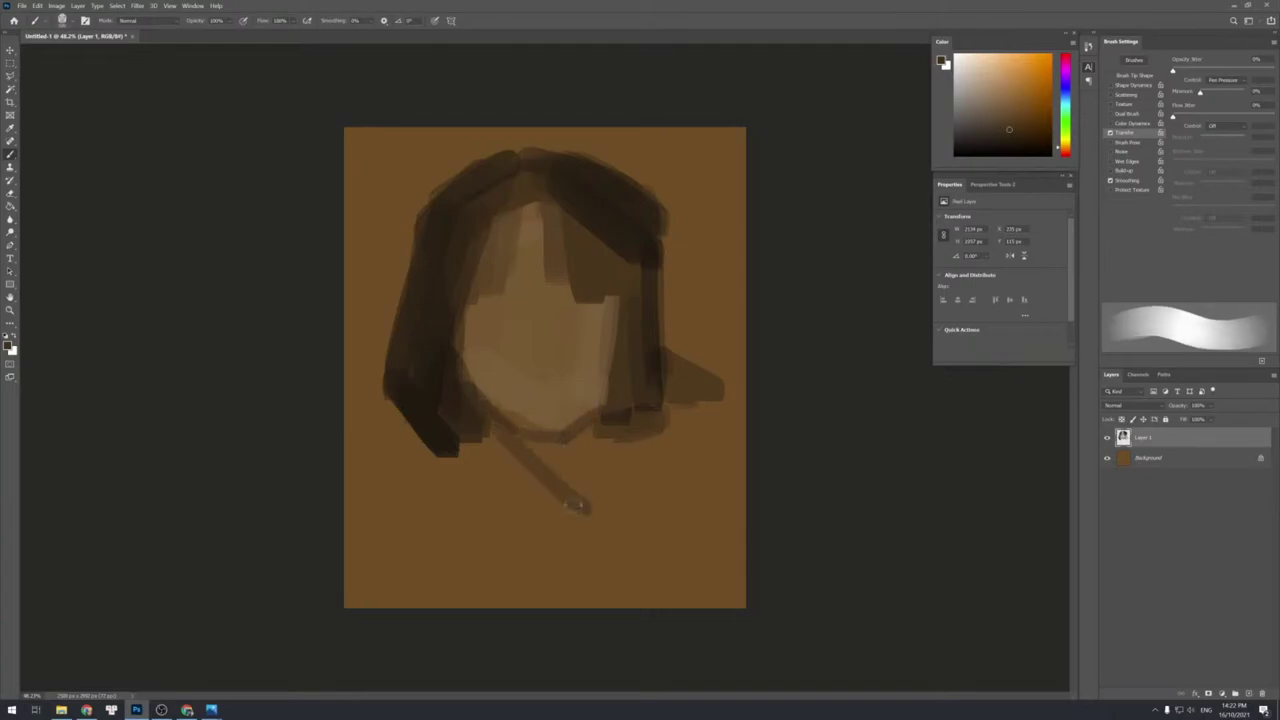
left_click_drag(485, 422, 573, 496)
mouse_move(540, 450)
left_mouse_down()
mouse_move(571, 449)
mouse_move(578, 492)
mouse_move(549, 455)
mouse_move(582, 467)
mouse_move(572, 445)
mouse_move(586, 469)
mouse_move(593, 439)
mouse_move(580, 526)
left_mouse_up()
left_click_drag(566, 474, 580, 535)
Paint the lit left side of the neck in sampled skin tone and extend the shadow down its right side.
left_click(528, 360, "alt")
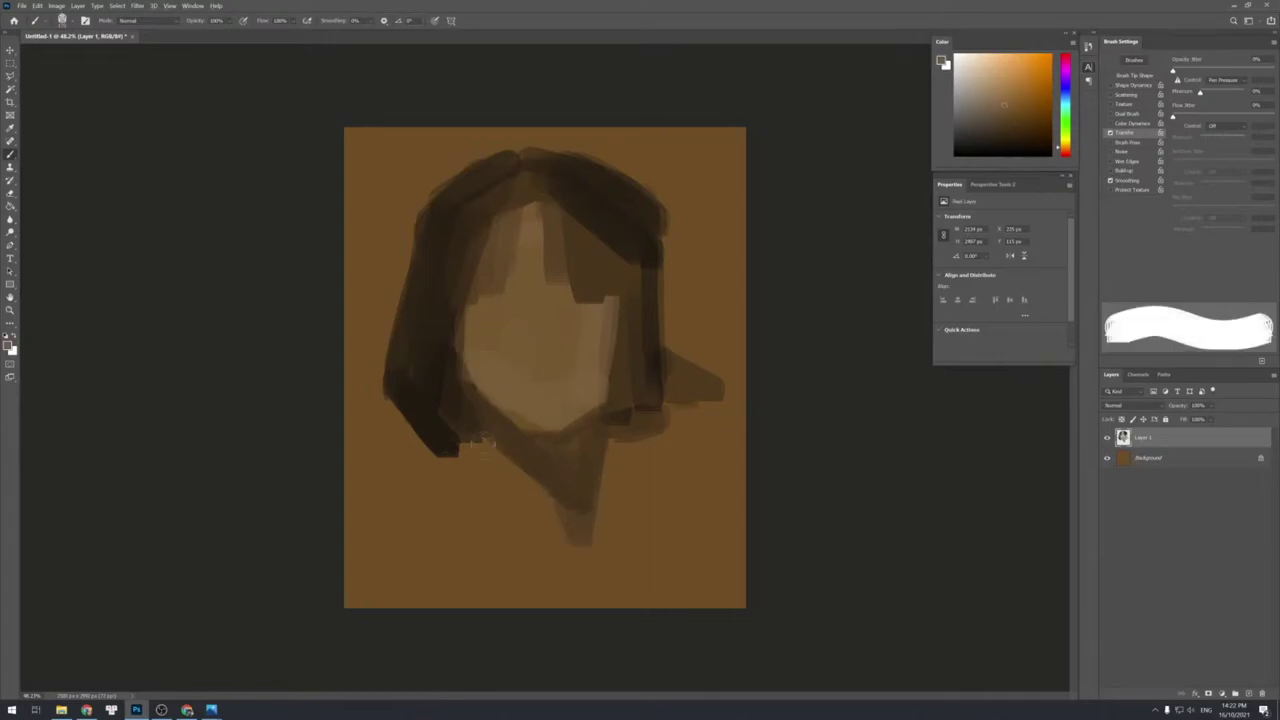
mouse_move(495, 468)
left_mouse_down()
mouse_move(491, 526)
mouse_move(505, 455)
mouse_move(528, 503)
mouse_move(553, 508)
mouse_move(536, 539)
left_mouse_up()
left_click(531, 482, "alt")
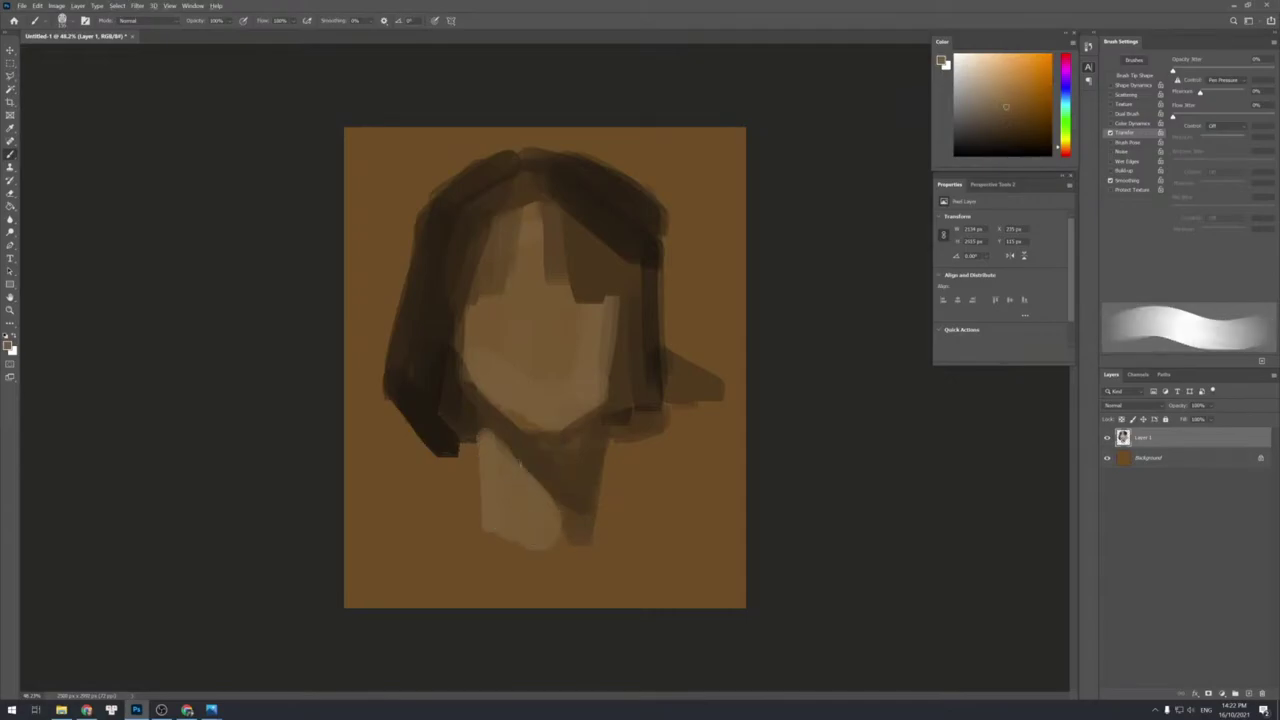
mouse_move(487, 428)
left_mouse_down()
mouse_move(556, 505)
mouse_move(535, 456)
mouse_move(578, 535)
mouse_move(613, 543)
left_mouse_up()
left_click(574, 476, "alt")
left_click_drag(606, 471, 608, 519)
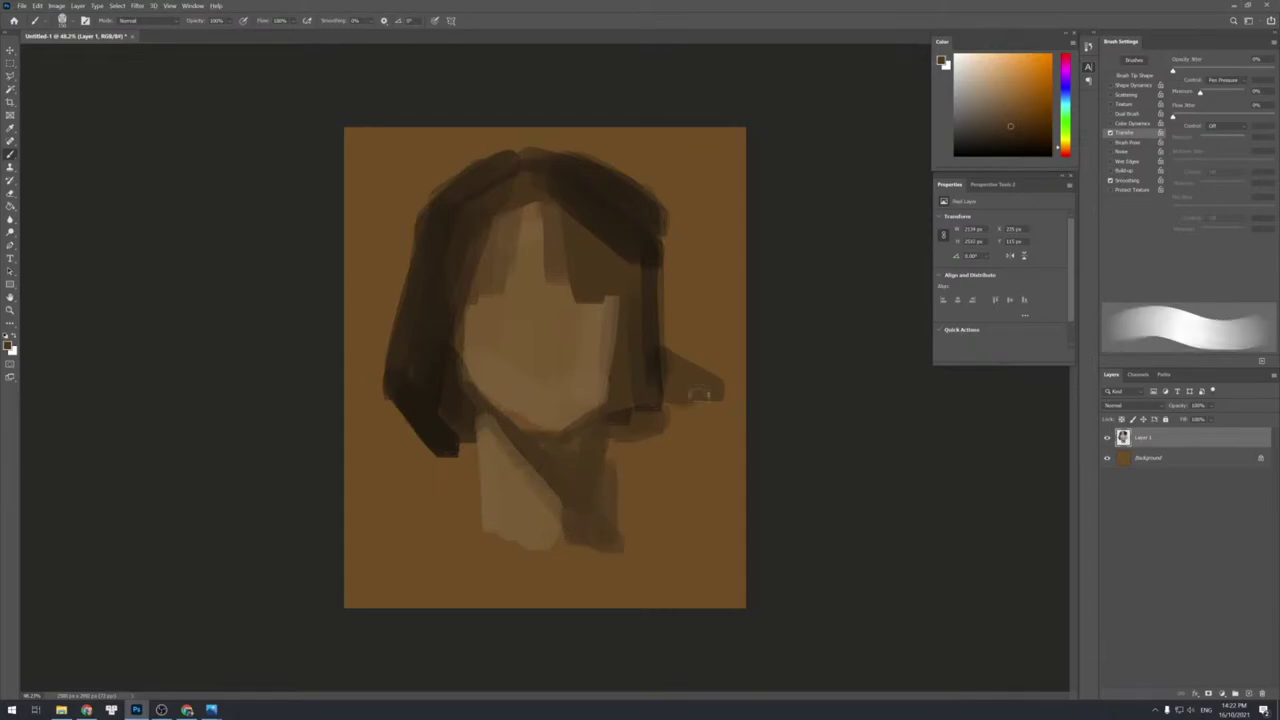
Set the brush colour to a very dark green for the clothing.
left_click_drag(1064, 147, 1064, 128)
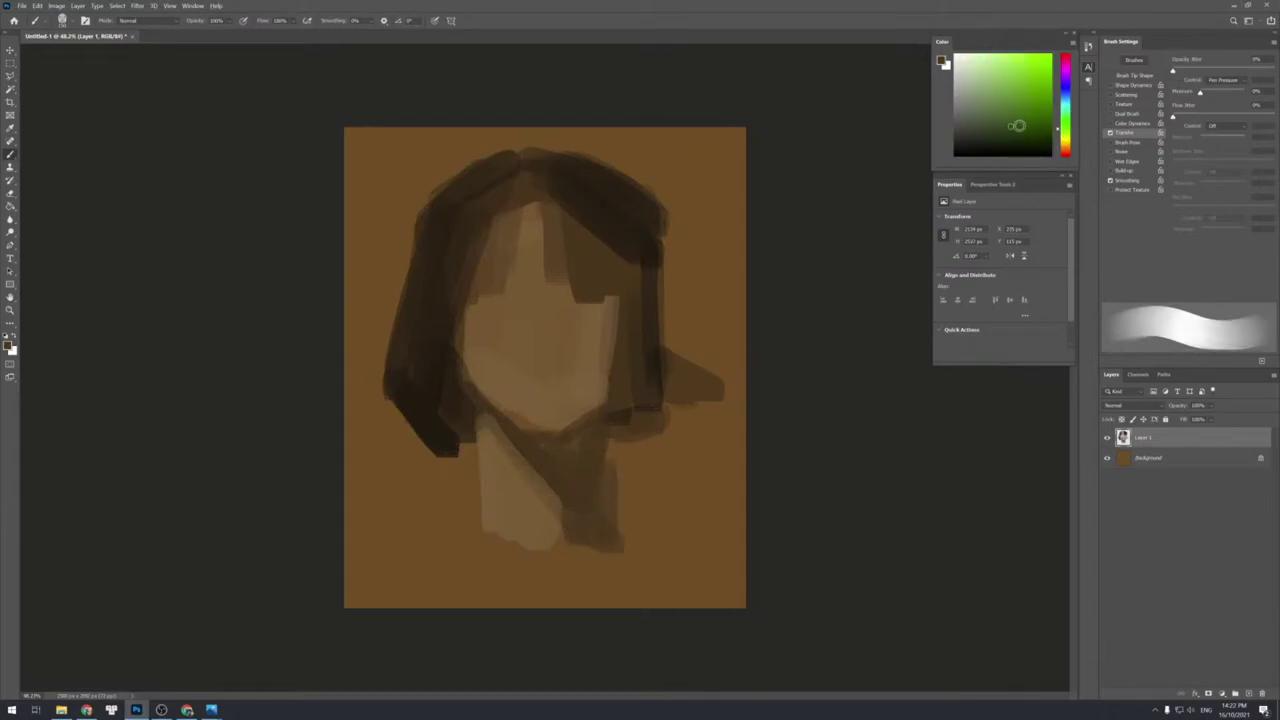
left_click_drag(614, 490, 628, 552)
key("ctrl+z")
left_click_drag(999, 151, 1010, 150)
Try dark green strokes along the right side of the neck and undo them.
left_click_drag(610, 484, 616, 560)
left_click_drag(612, 479, 621, 554)
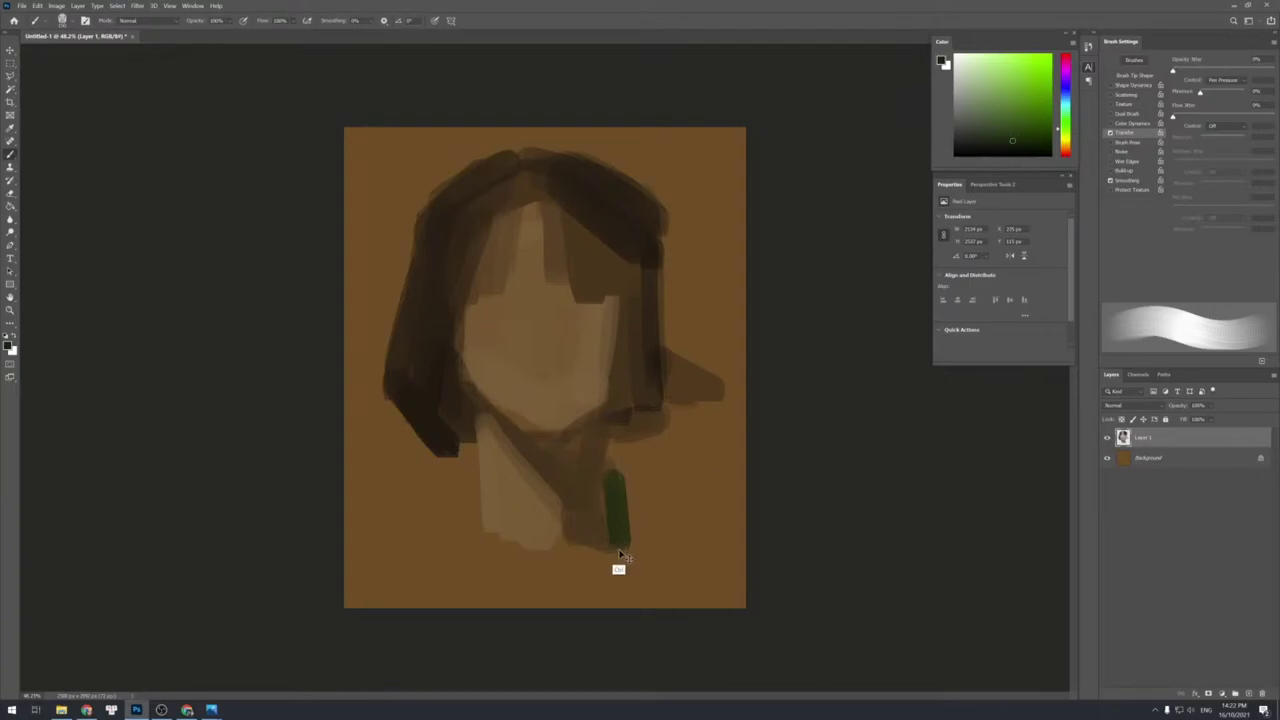
key("ctrl+z")
mouse_move(606, 476)
left_mouse_down()
mouse_move(609, 555)
mouse_move(613, 536)
left_mouse_up()
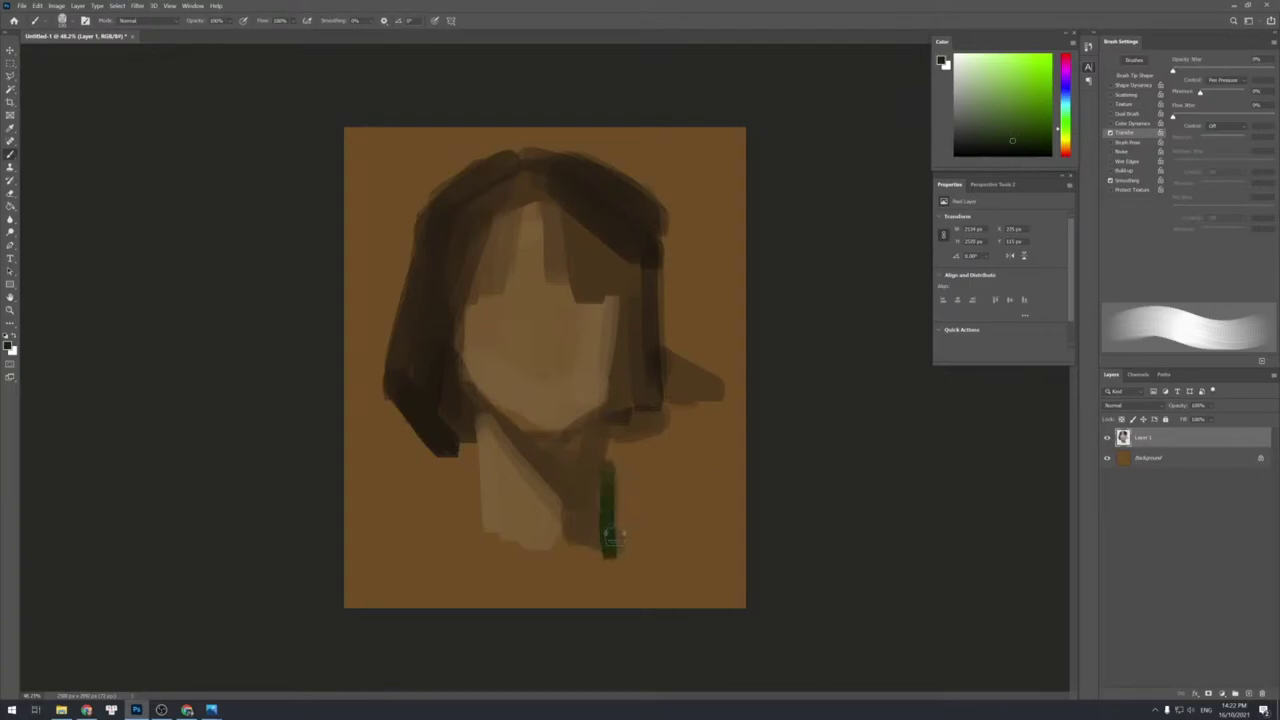
key("ctrl+z")
Paint a dark green strap from the right side of the neck, widening to the canvas's bottom edge.
left_click_drag(609, 482, 612, 604)
left_click_drag(612, 526, 627, 603)
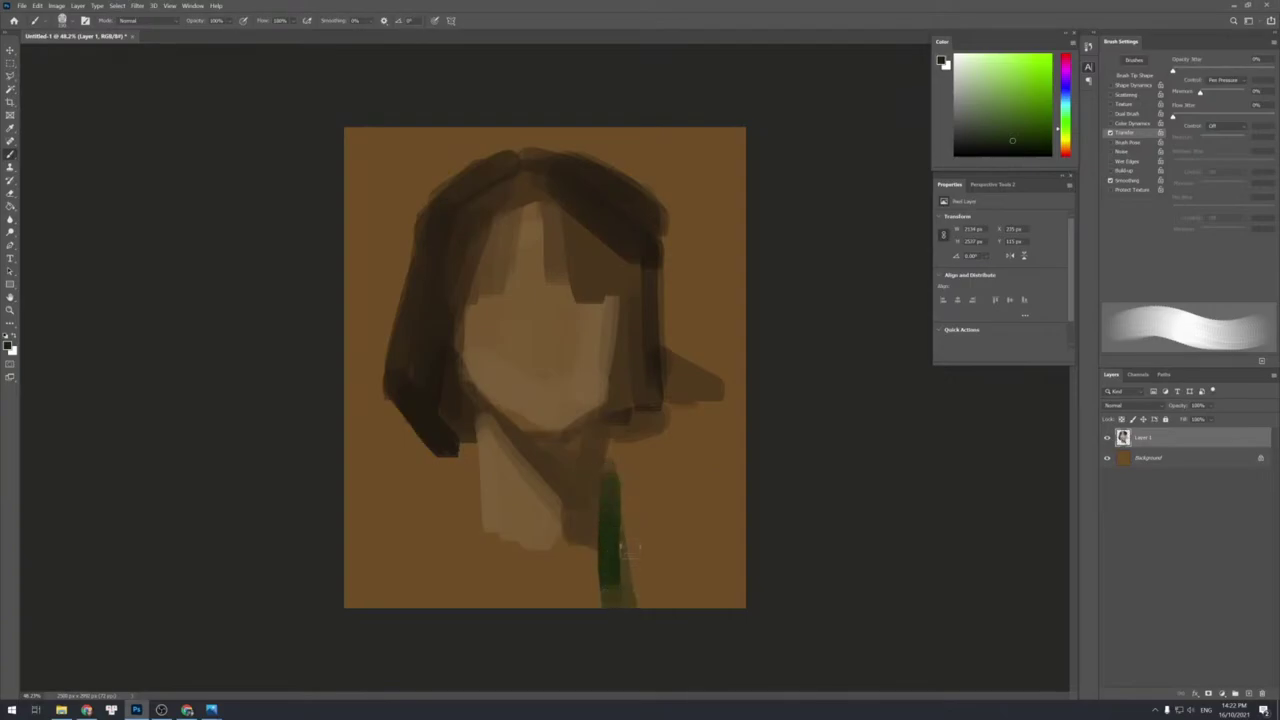
left_click_drag(614, 505, 668, 626)
left_click_drag(630, 560, 634, 611)
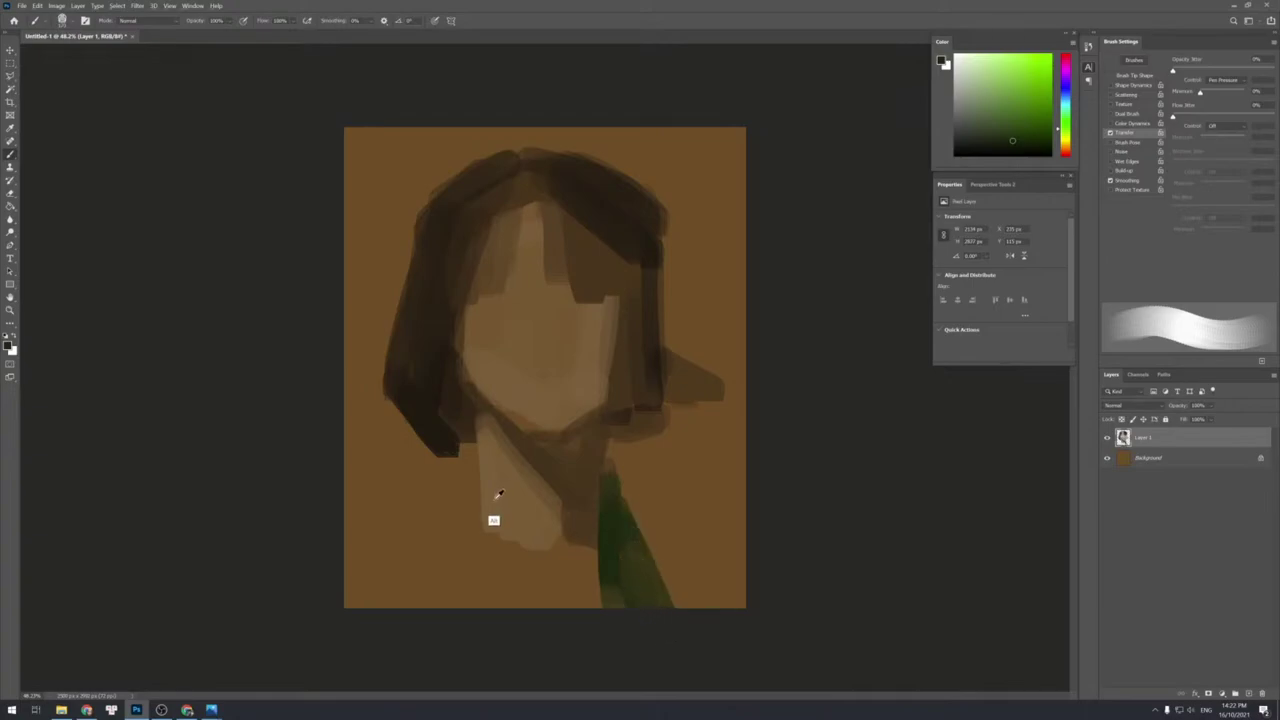
Paint the right shoulder in sampled skin tone and add the green garment edge beneath it.
left_click(496, 498, "alt")
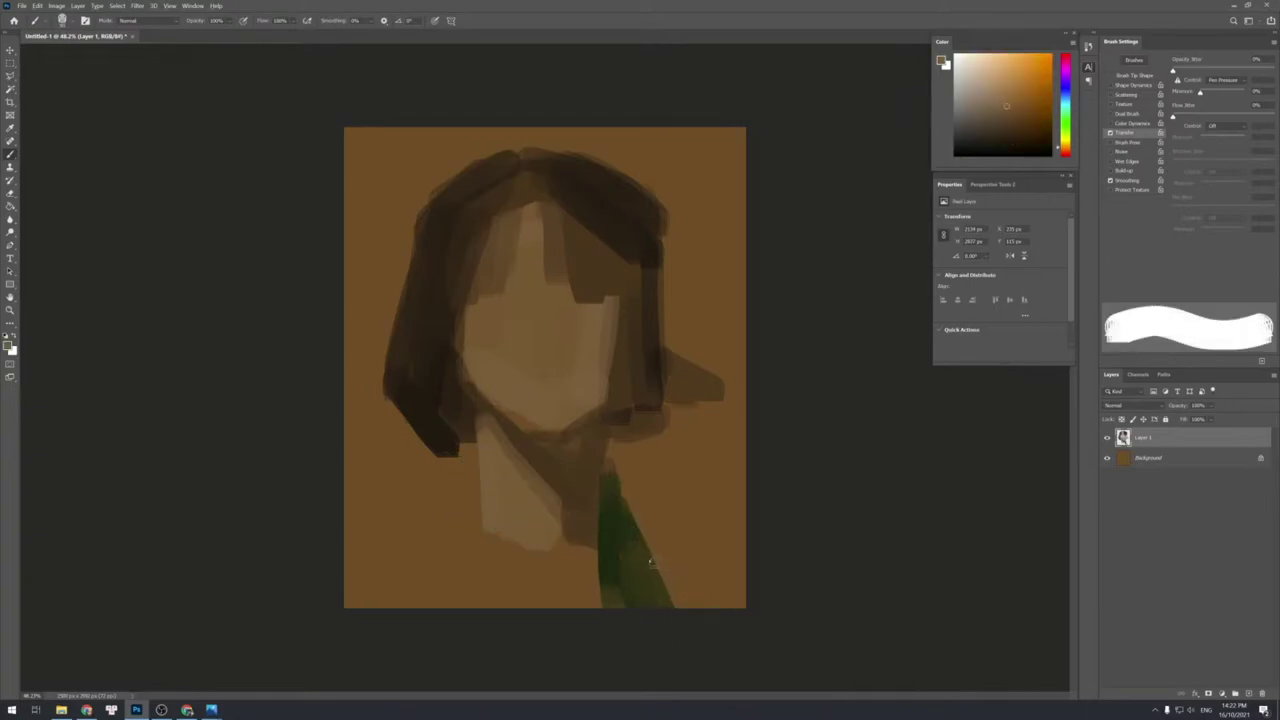
mouse_move(647, 552)
left_mouse_down()
mouse_move(739, 585)
mouse_move(659, 562)
mouse_move(690, 608)
left_mouse_up()
left_click(632, 574, "alt")
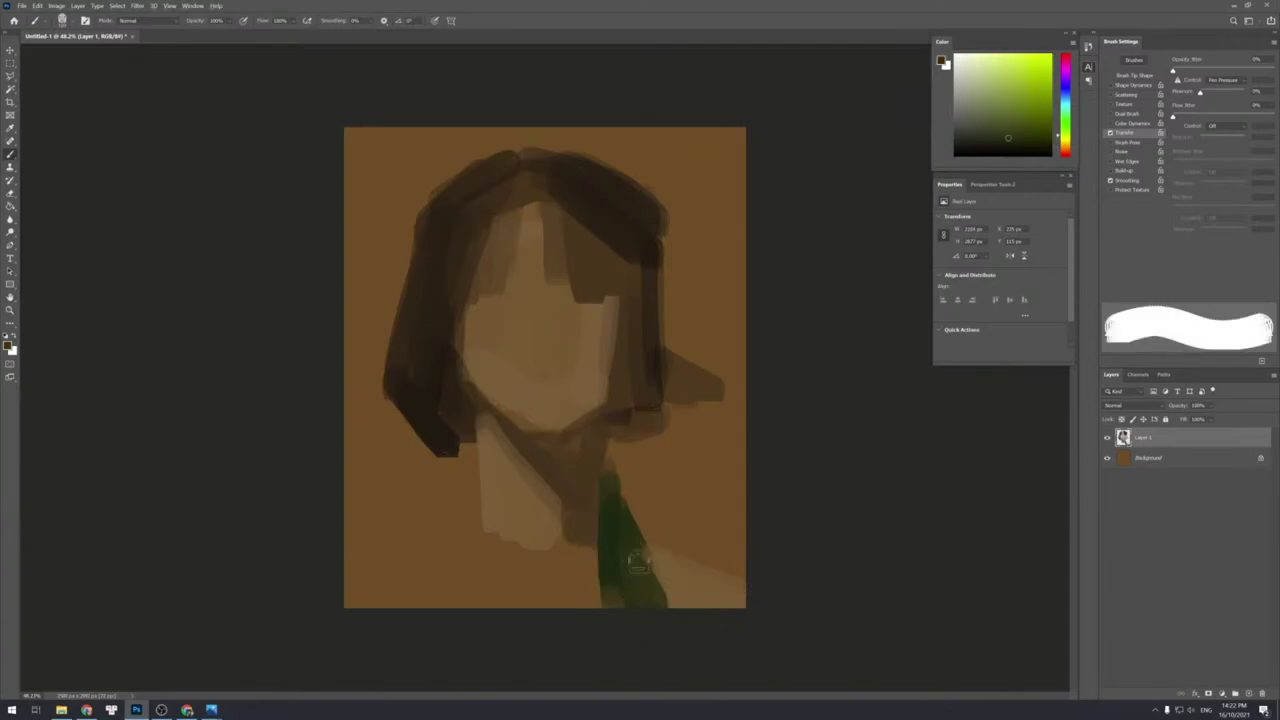
left_click_drag(640, 562, 662, 614)
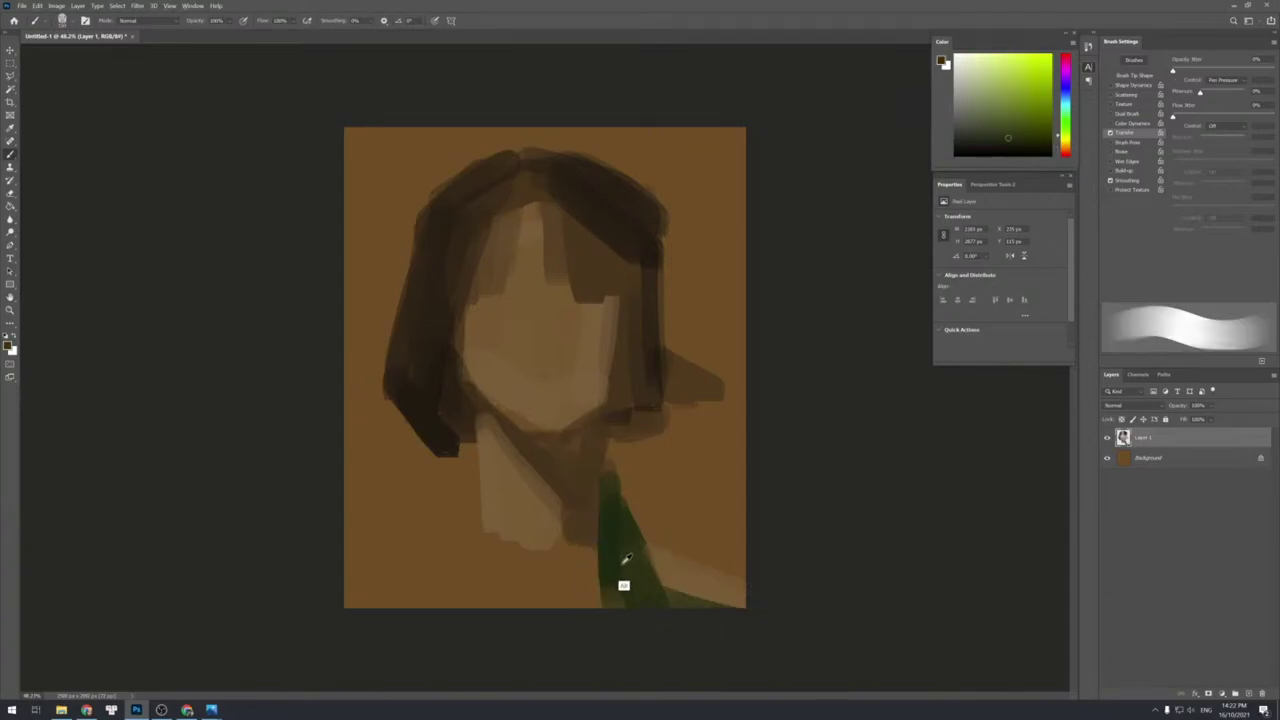
Extend the skin tone from the neck down over the chest and paint a green neckline below it.
left_click(546, 549, "alt")
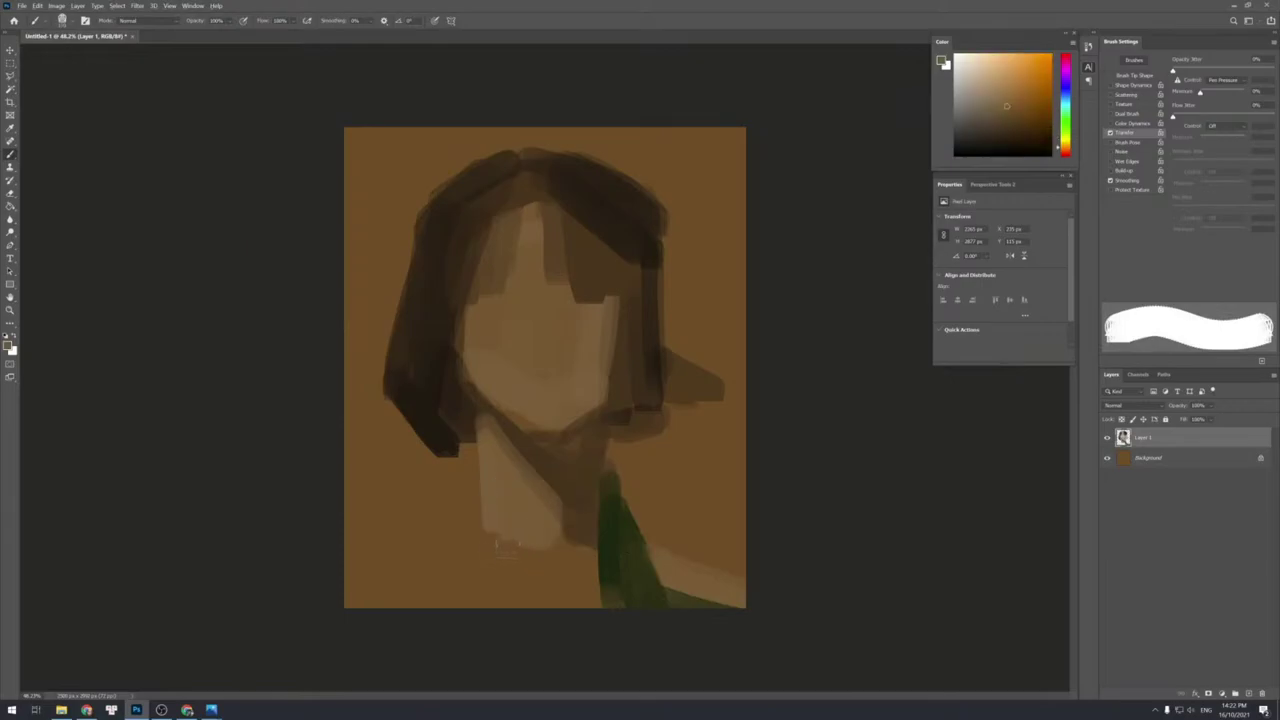
mouse_move(505, 545)
left_mouse_down()
mouse_move(524, 570)
mouse_move(517, 549)
mouse_move(573, 569)
mouse_move(584, 570)
mouse_move(559, 542)
mouse_move(584, 580)
left_mouse_up()
left_click(622, 568, "alt")
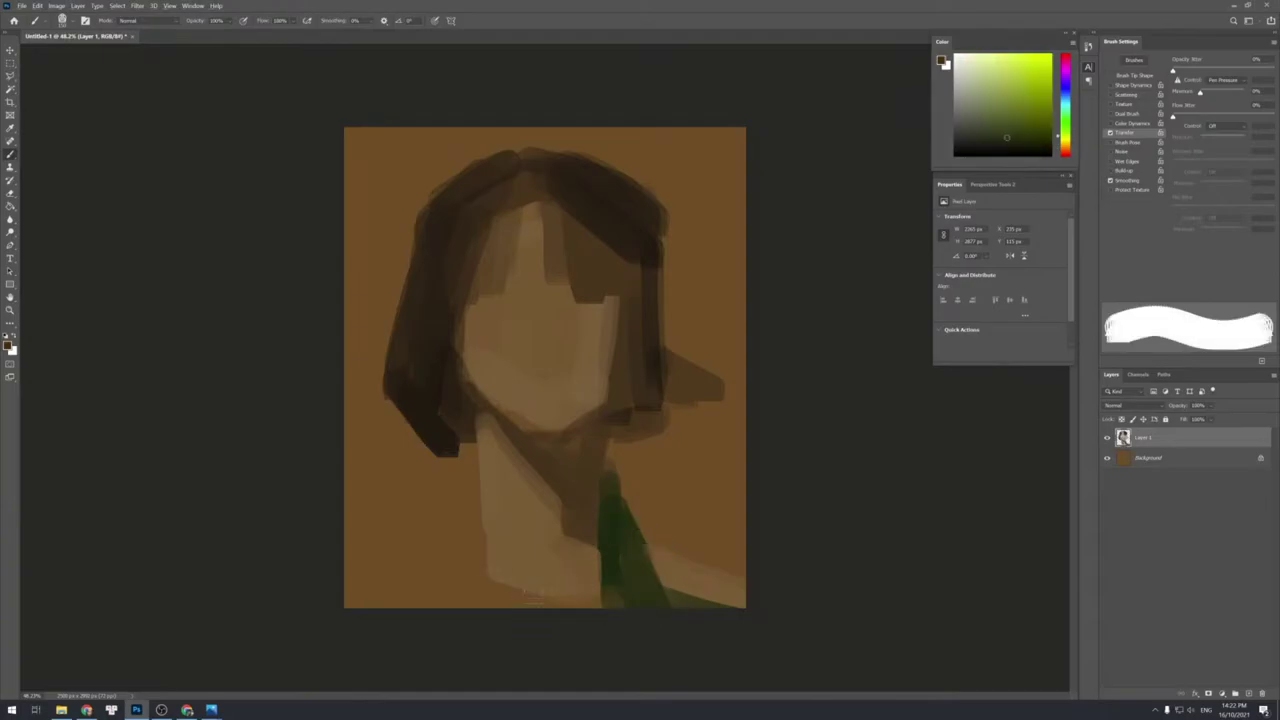
mouse_move(481, 583)
left_mouse_down()
mouse_move(543, 614)
mouse_move(511, 595)
mouse_move(571, 609)
mouse_move(603, 597)
mouse_move(531, 615)
left_mouse_up()
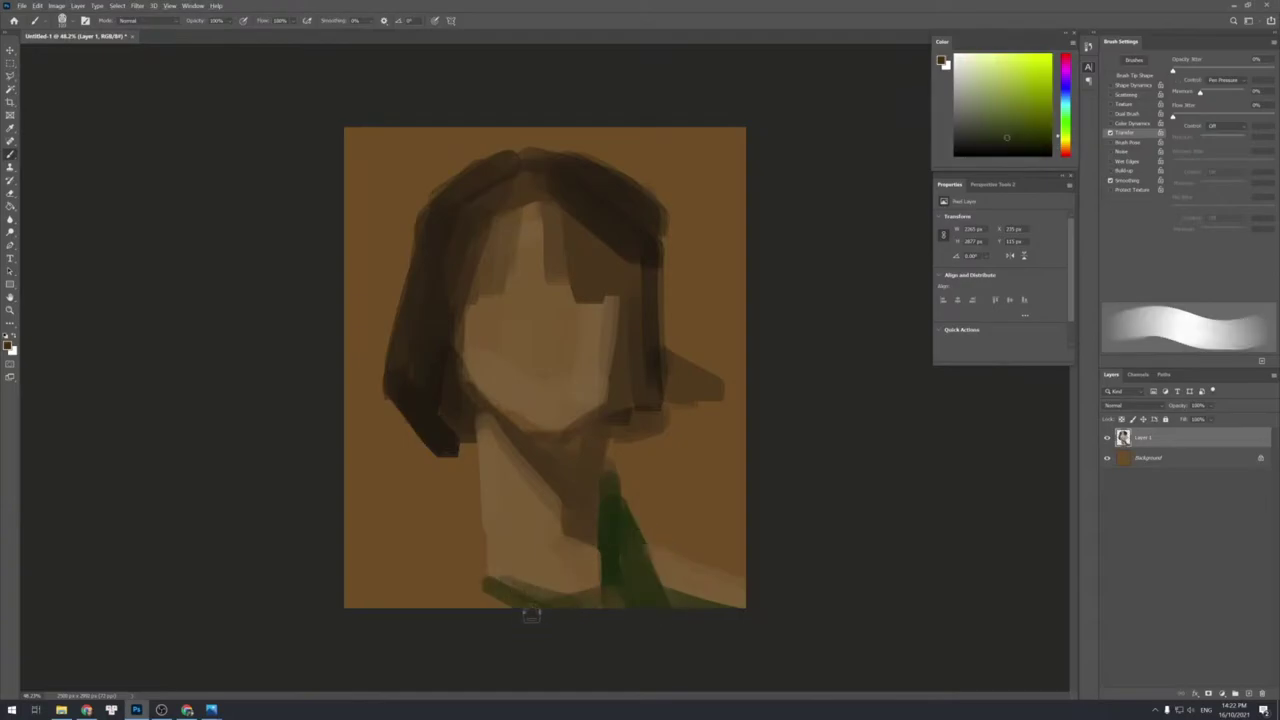
Paint the left garment strap in sampled dark green, flaring from the neck to the canvas's bottom edge.
left_click(612, 564, "alt")
left_click_drag(478, 502, 482, 598)
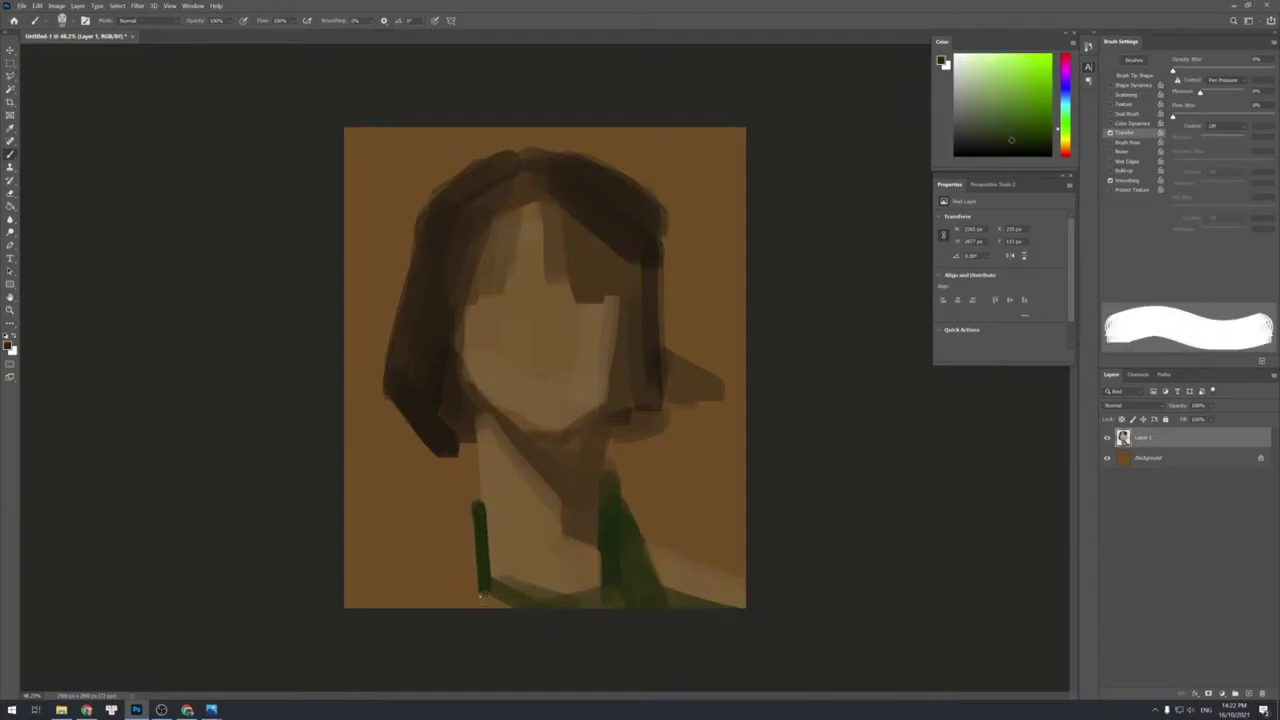
left_click_drag(476, 530, 485, 612)
left_click_drag(481, 500, 440, 590)
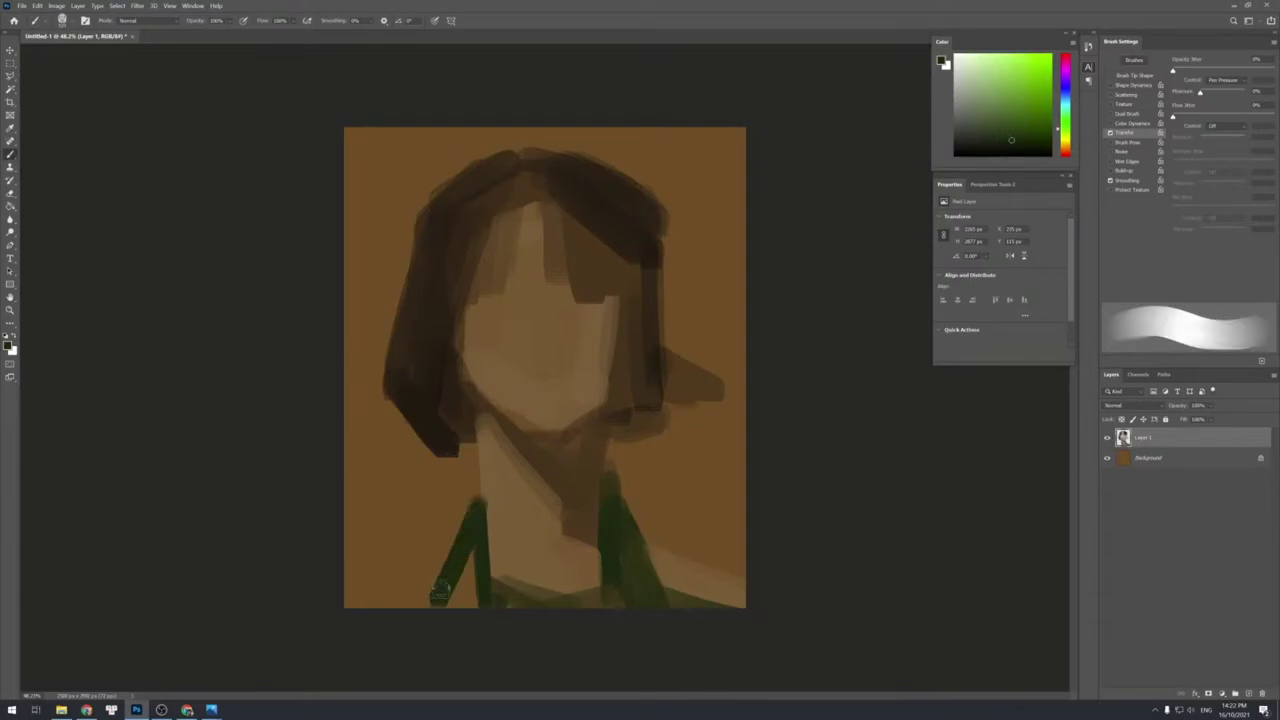
mouse_move(482, 512)
left_mouse_down()
mouse_move(438, 580)
mouse_move(478, 528)
mouse_move(469, 574)
mouse_move(435, 583)
left_mouse_up()
Fill and taper the left strap with a smaller brush and extend the green garment along the bottom.
key("[")
key("[")
left_click_drag(461, 536, 478, 480)
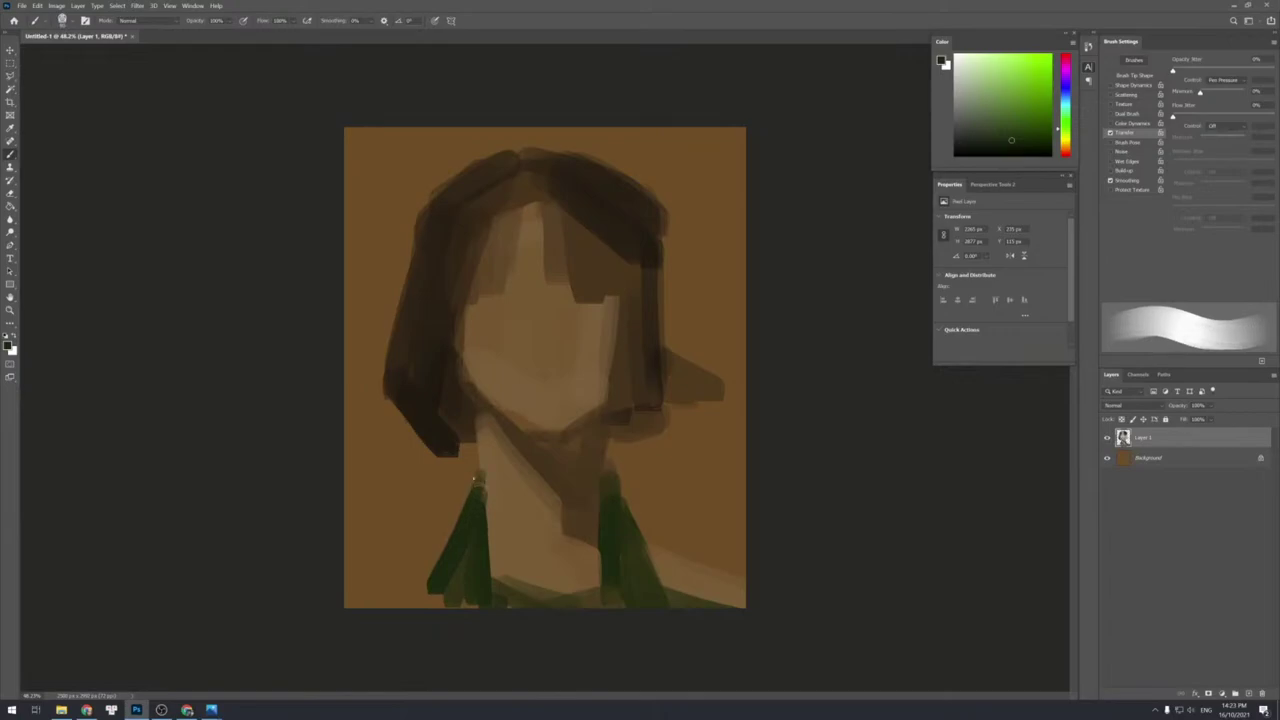
left_click(460, 554, "alt")
mouse_move(453, 556)
left_mouse_down()
mouse_move(414, 606)
mouse_move(482, 612)
left_mouse_up()
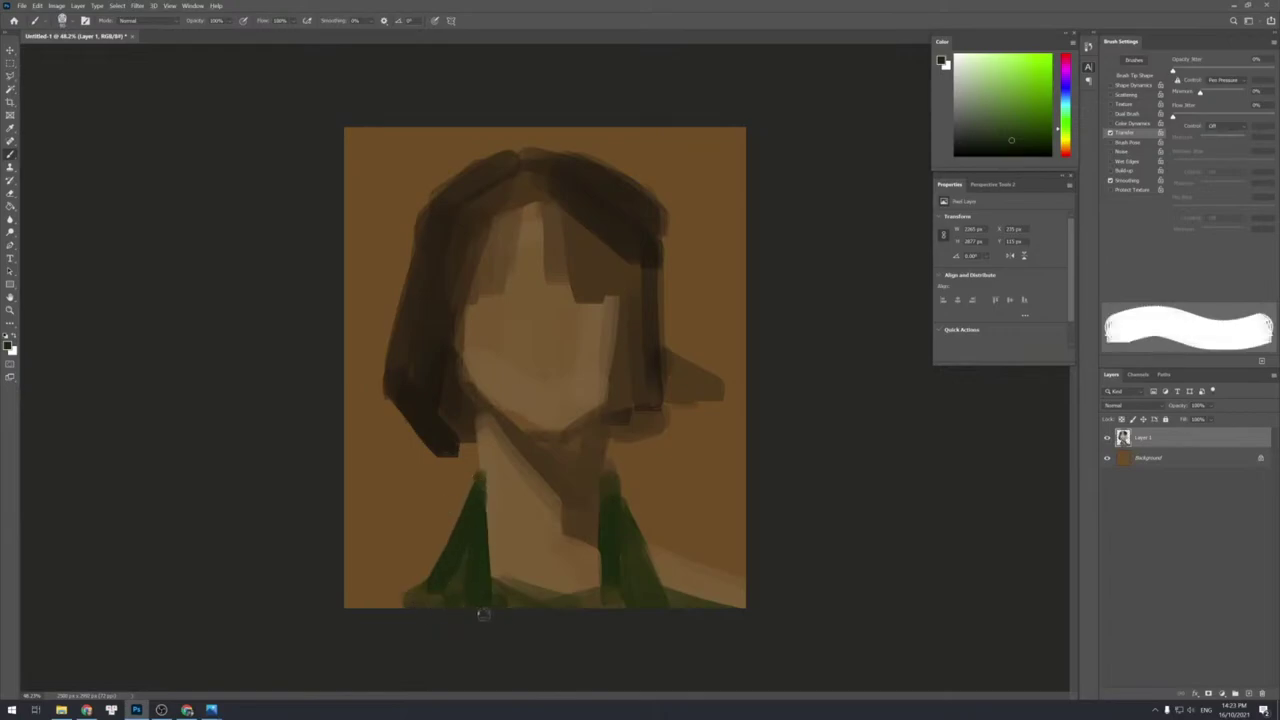
Paint the left shoulder in sampled skin tone and clean up its edge against the green strap.
left_click(540, 569, "alt")
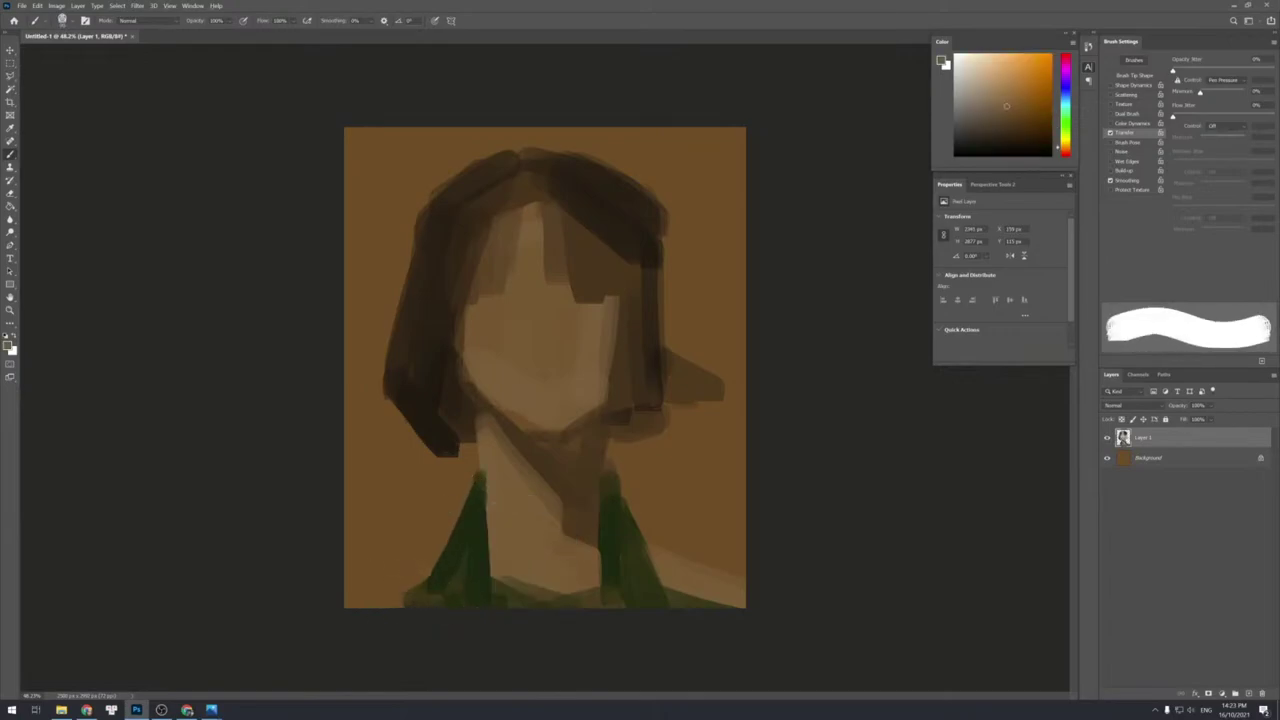
mouse_move(390, 573)
left_mouse_down()
mouse_move(320, 600)
mouse_move(411, 612)
left_mouse_up()
key("shift+bracketleft")
key("shift+bracketleft")
key("shift+bracketleft")
key("shift+bracketleft")
left_click(449, 575, "alt")
key("shift+bracketright")
key("shift+bracketright")
key("shift+bracketright")
key("shift+bracketright")
left_click(402, 588, "alt")
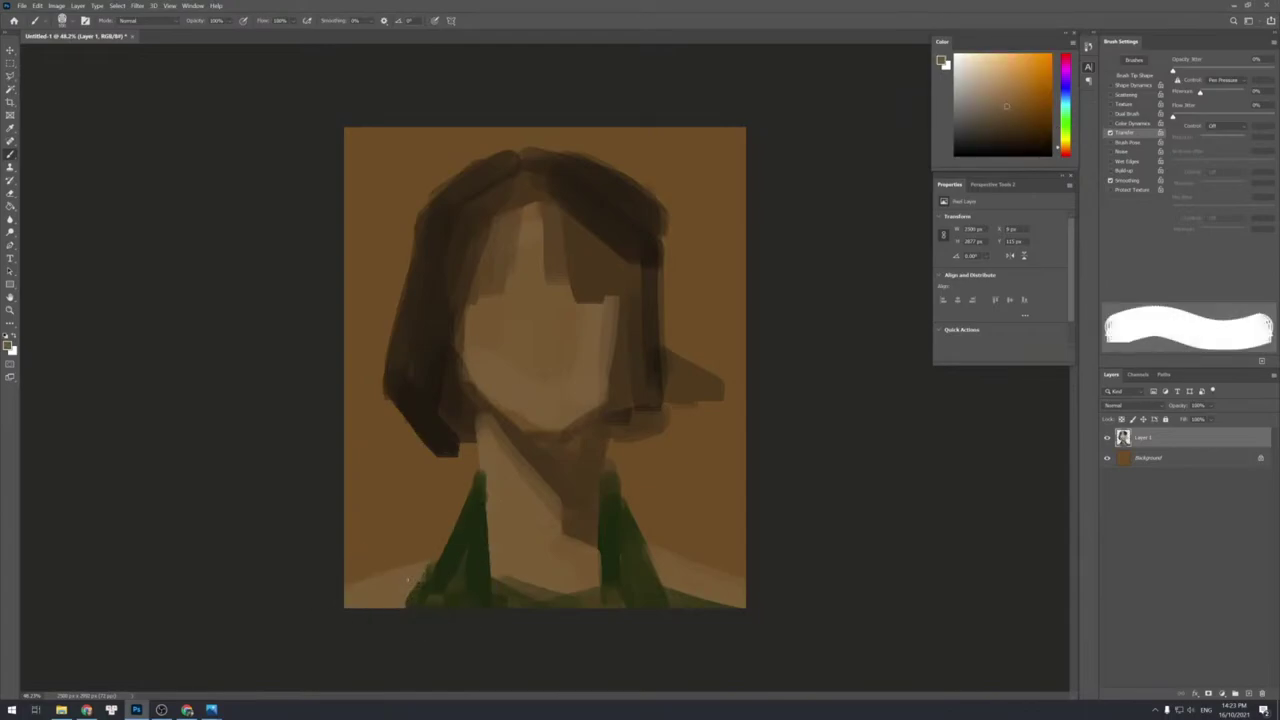
left_click(396, 543, "alt")
left_click(398, 589, "alt")
Switch the eraser to a hard round tip, trim the top edge of the left shoulder, and return to the Brush.
key("shift+bracketleft")
key("shift+bracketleft")
key("shift+bracketleft")
key("shift+bracketleft")
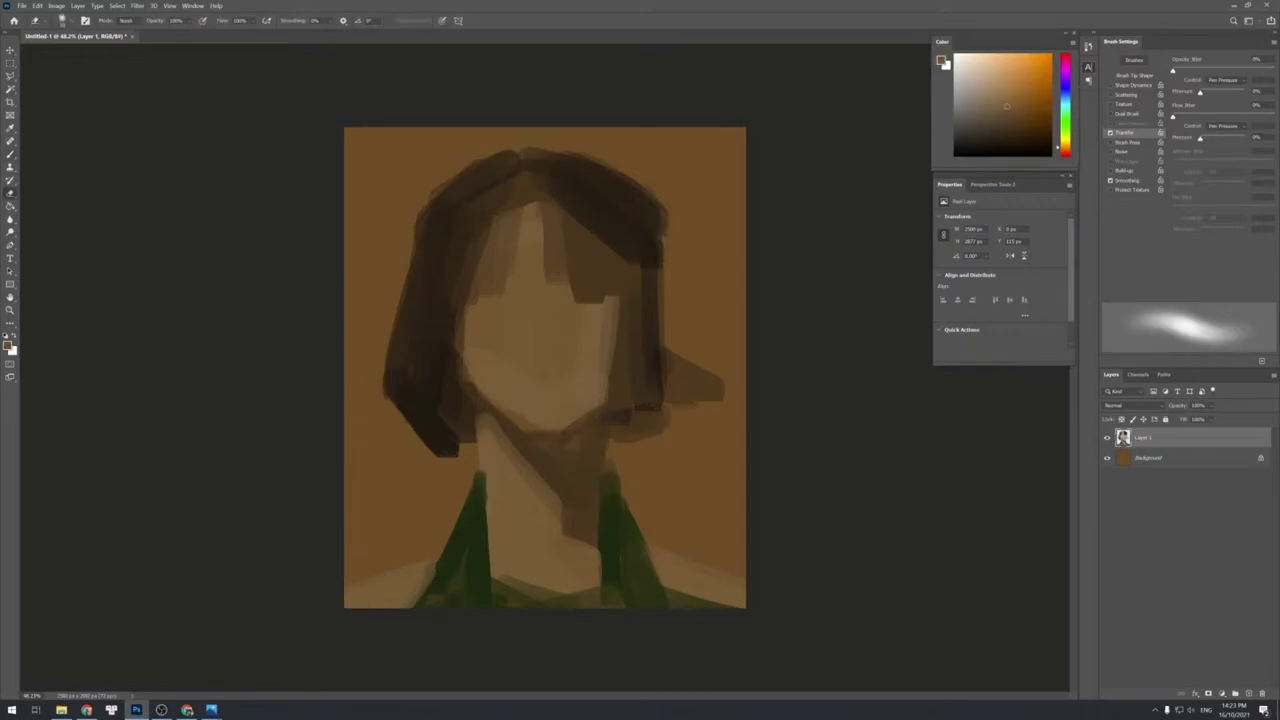
right_click(398, 589)
double_click(523, 570)
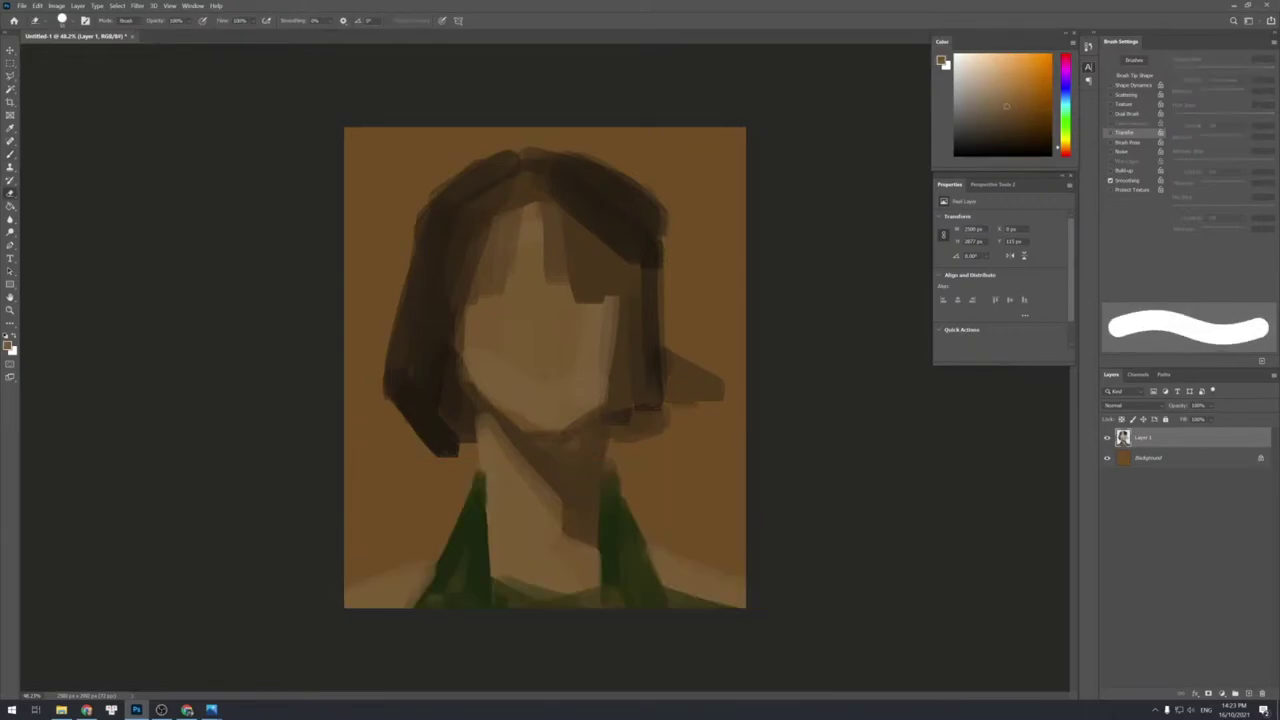
key("b")
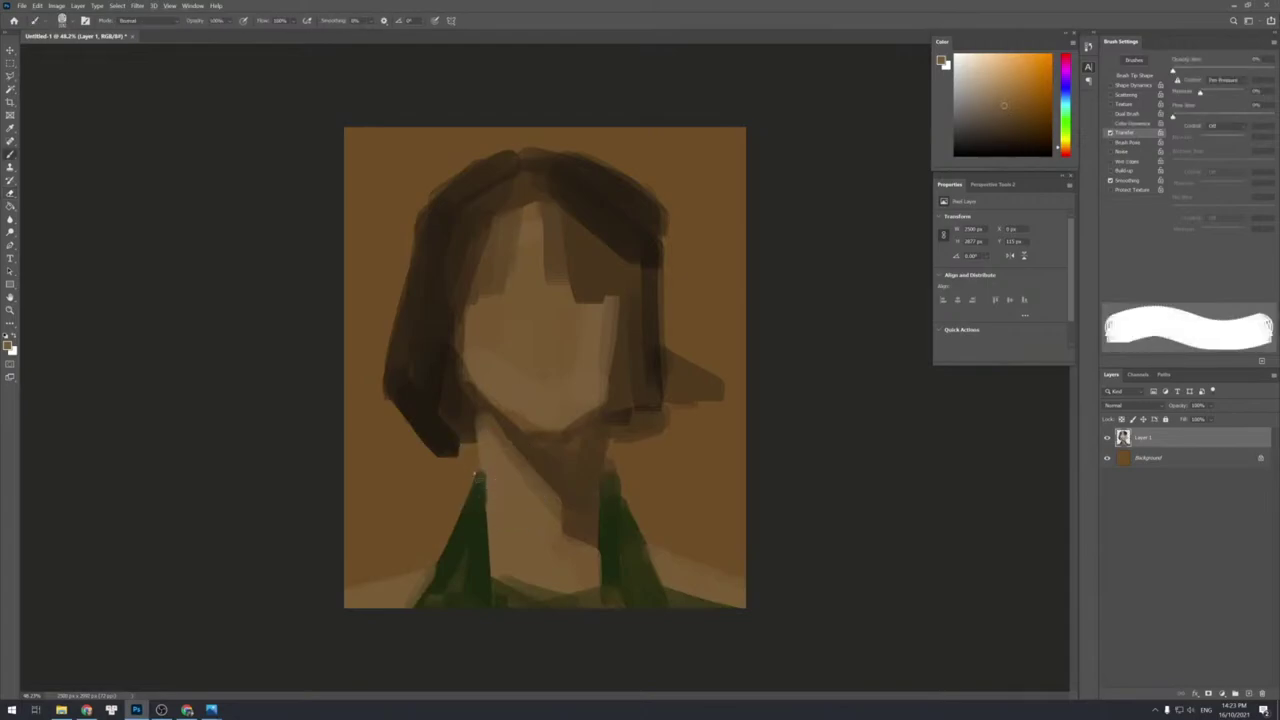
Paint a thin brown shadow between the left strap and the neck with a smaller brush.
key("bracketleft")
key("bracketleft")
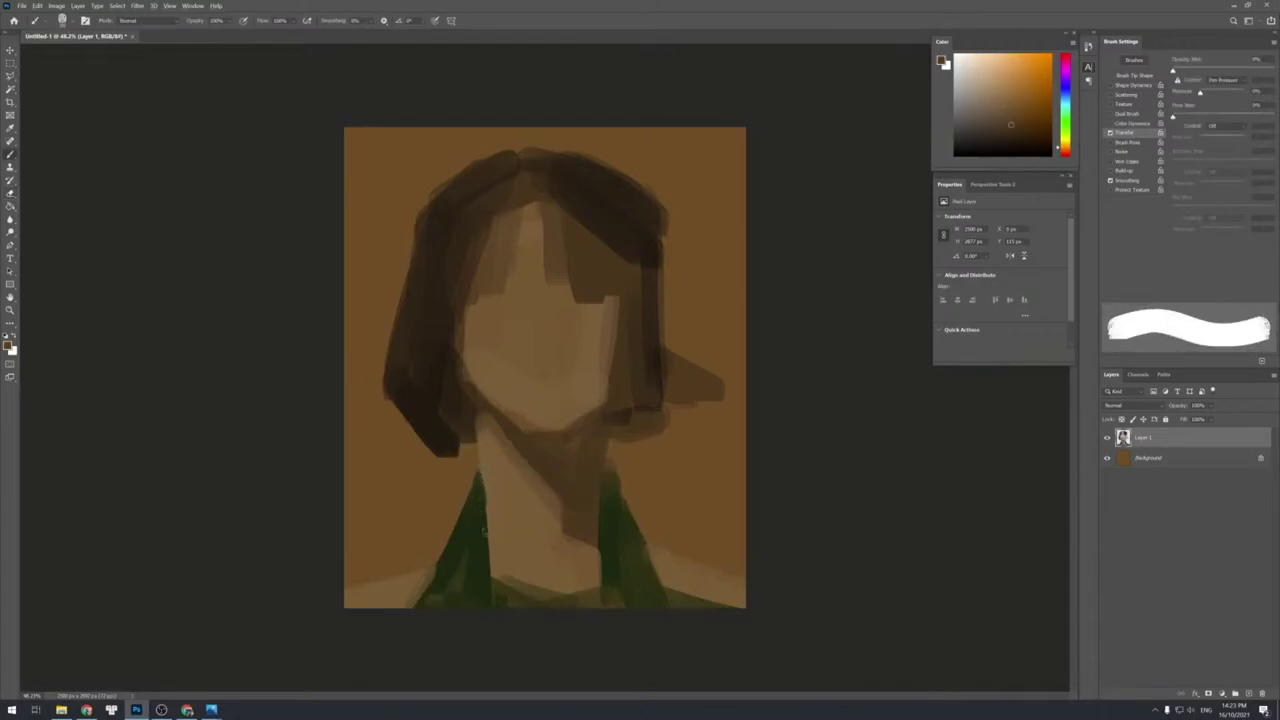
key("bracketleft")
key("bracketleft")
left_click_drag(485, 500, 492, 573)
key("bracketright")
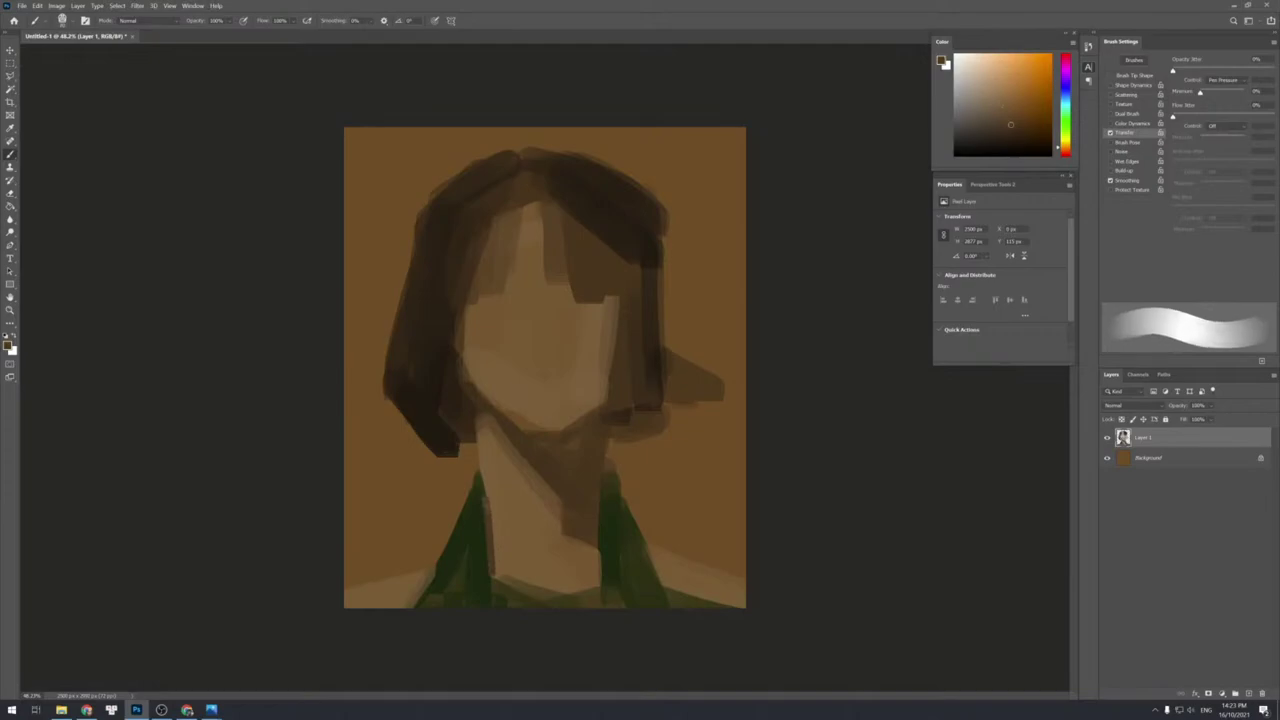
Widen the brown shadow between the left strap and the neck, and soften the throat shadow with a sampled mid skin tone.
left_click_drag(485, 496, 507, 578)
left_click(524, 528, "alt")
key("shift+]")
key("shift+]")
key("shift+]")
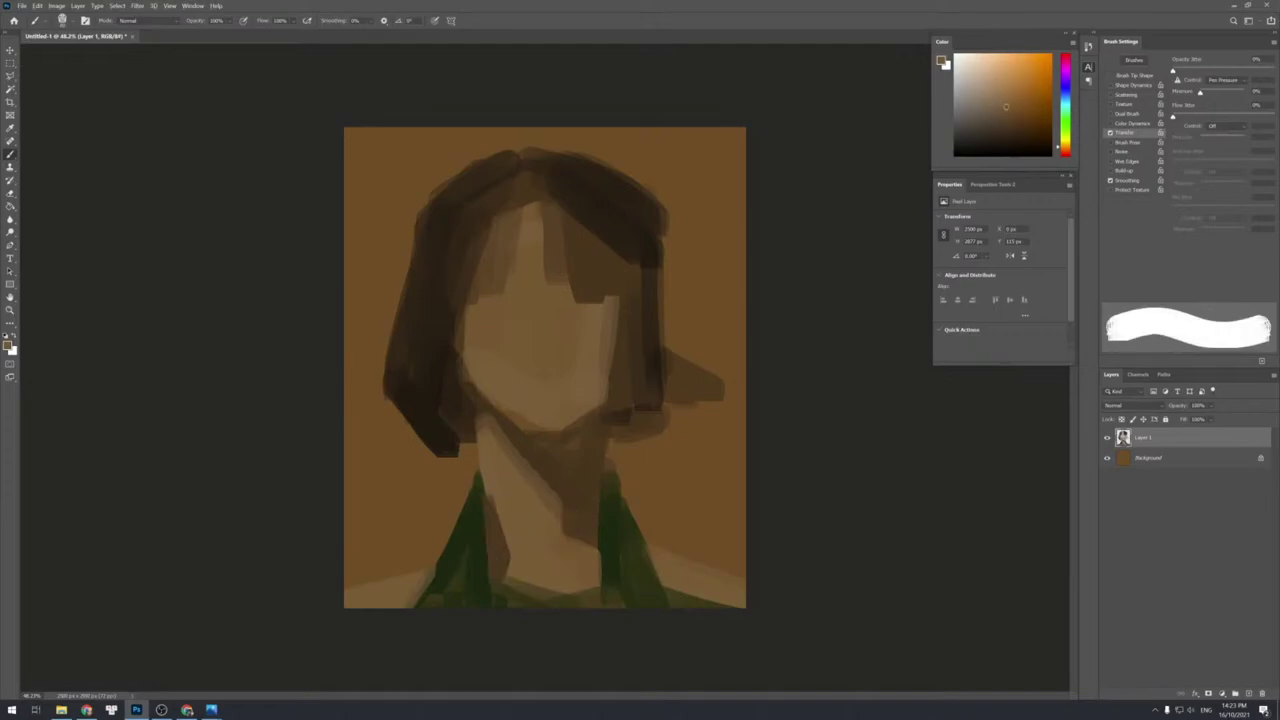
left_click(555, 520, "alt")
left_click_drag(540, 525, 524, 540)
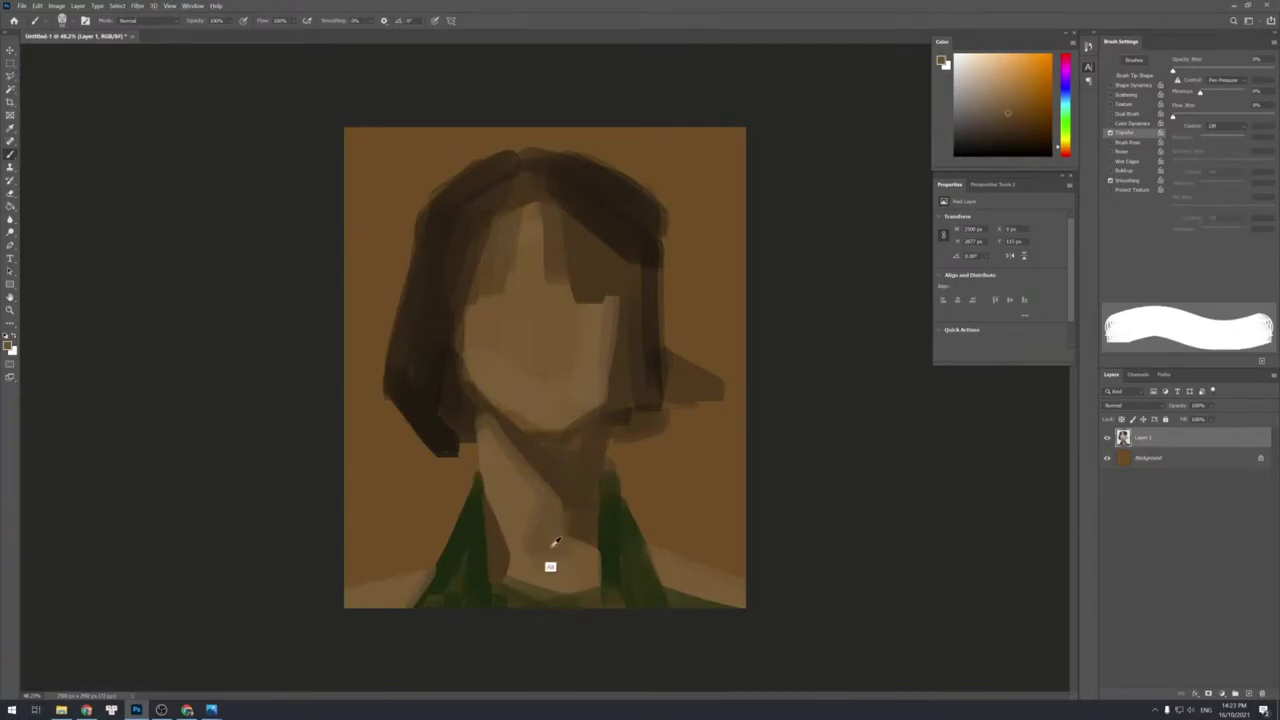
Reshape the garment's neckline below the throat with sampled skin and olive tones.
left_click_drag(509, 581, 598, 592)
key("ctrl+z")
left_click(562, 592, "alt")
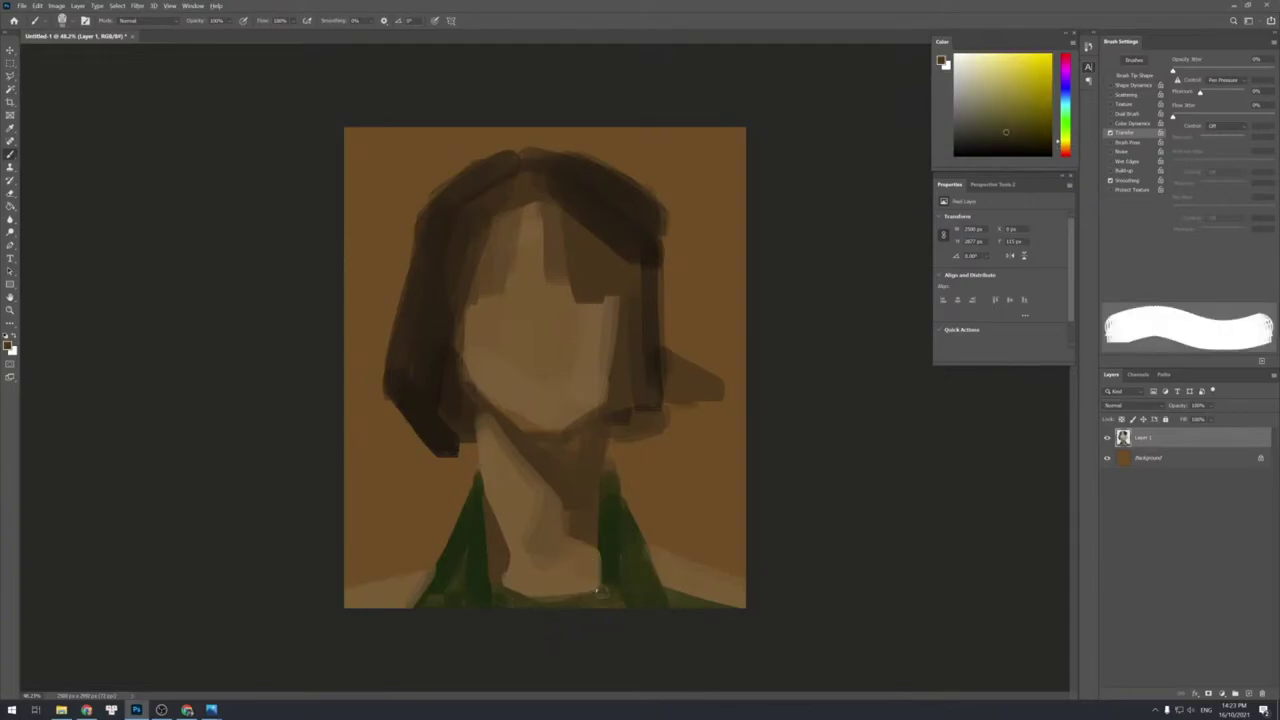
left_click(663, 508, "alt")
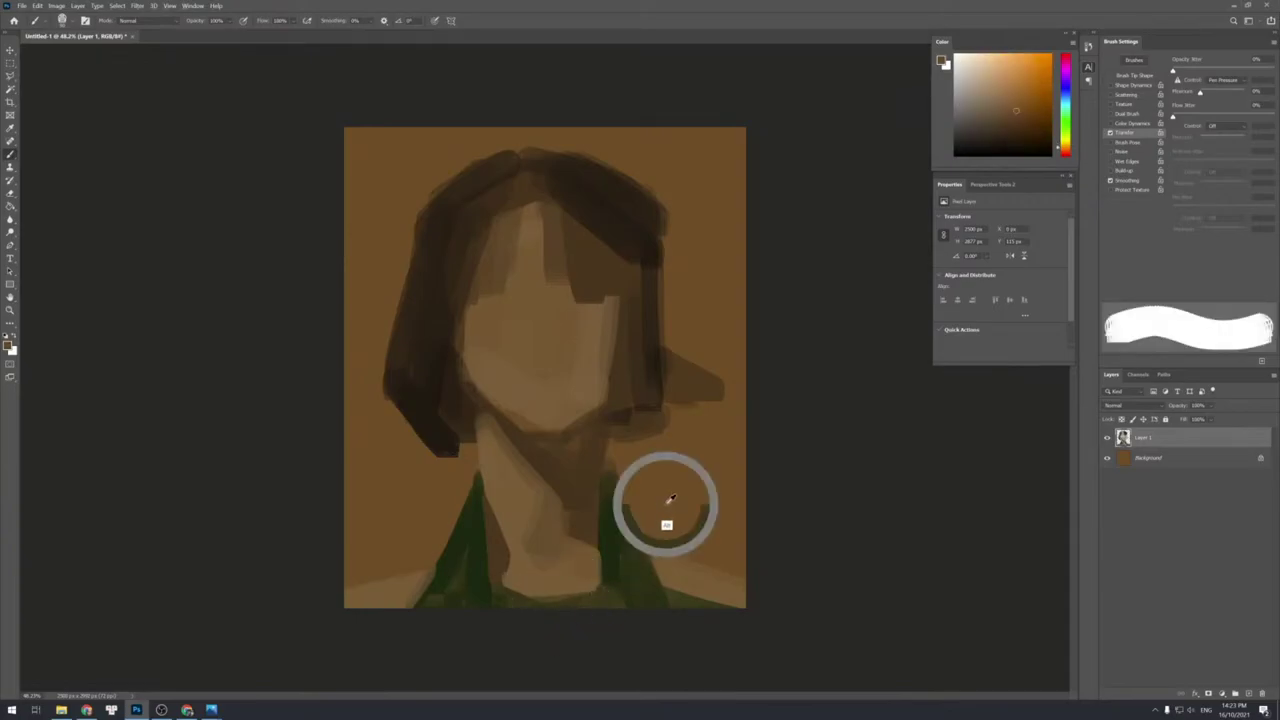
Darken the inner side of the right strap with several vertical strokes of dark green.
left_click(612, 508, "alt")
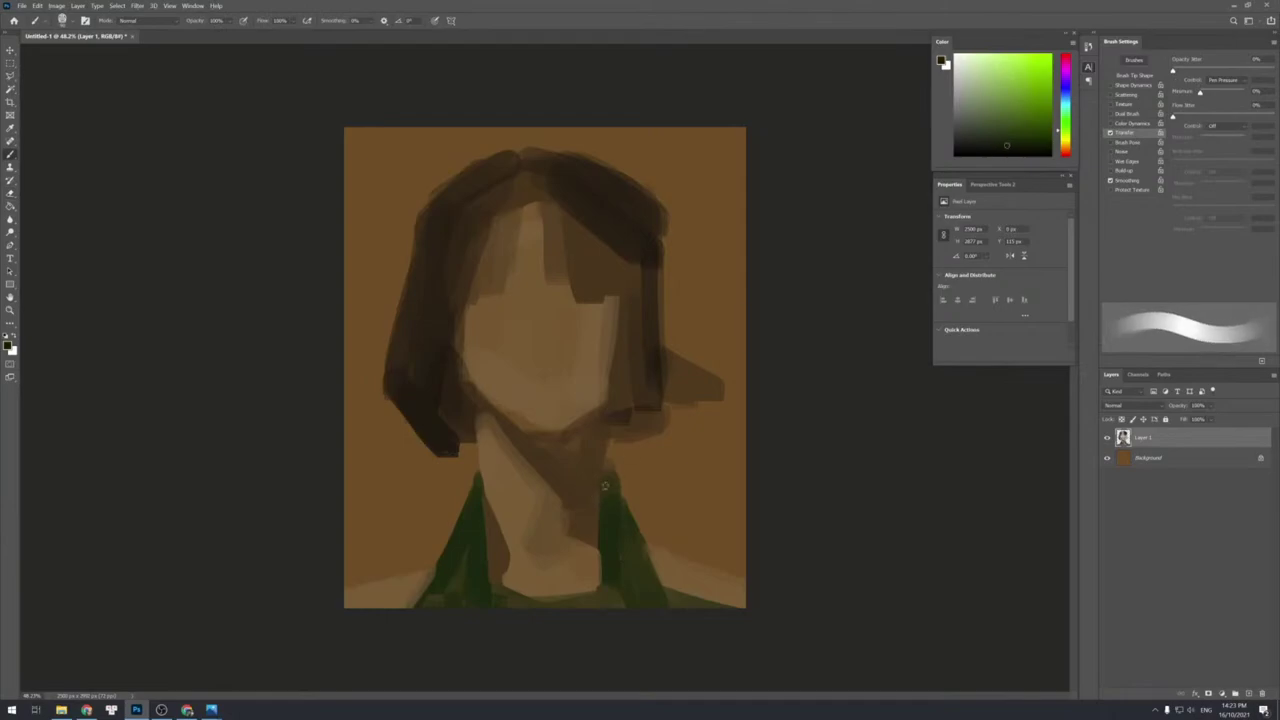
left_click_drag(606, 472, 592, 568)
left_click_drag(605, 481, 603, 555)
left_click_drag(607, 474, 606, 546)
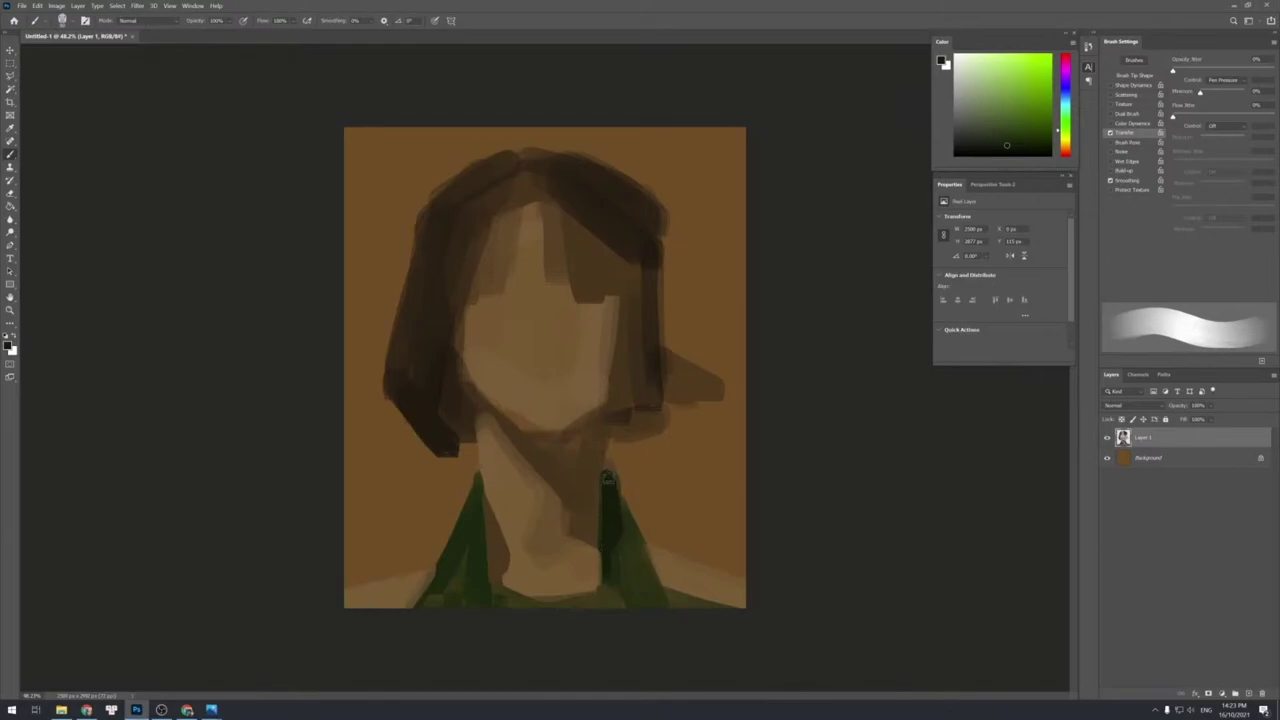
Paint a lighter green patch on the lower right strap and add dark green shading beneath it.
left_click(619, 564, "alt")
left_click(1005, 130)
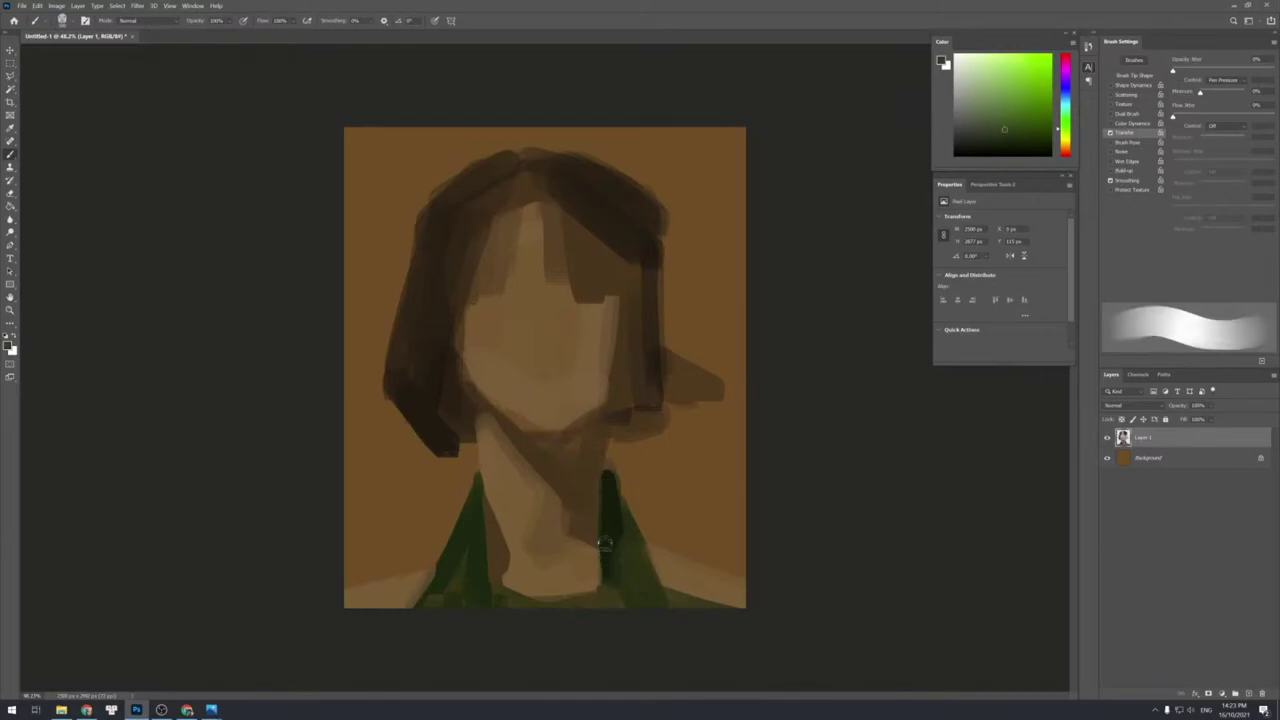
left_click_drag(615, 557, 628, 553)
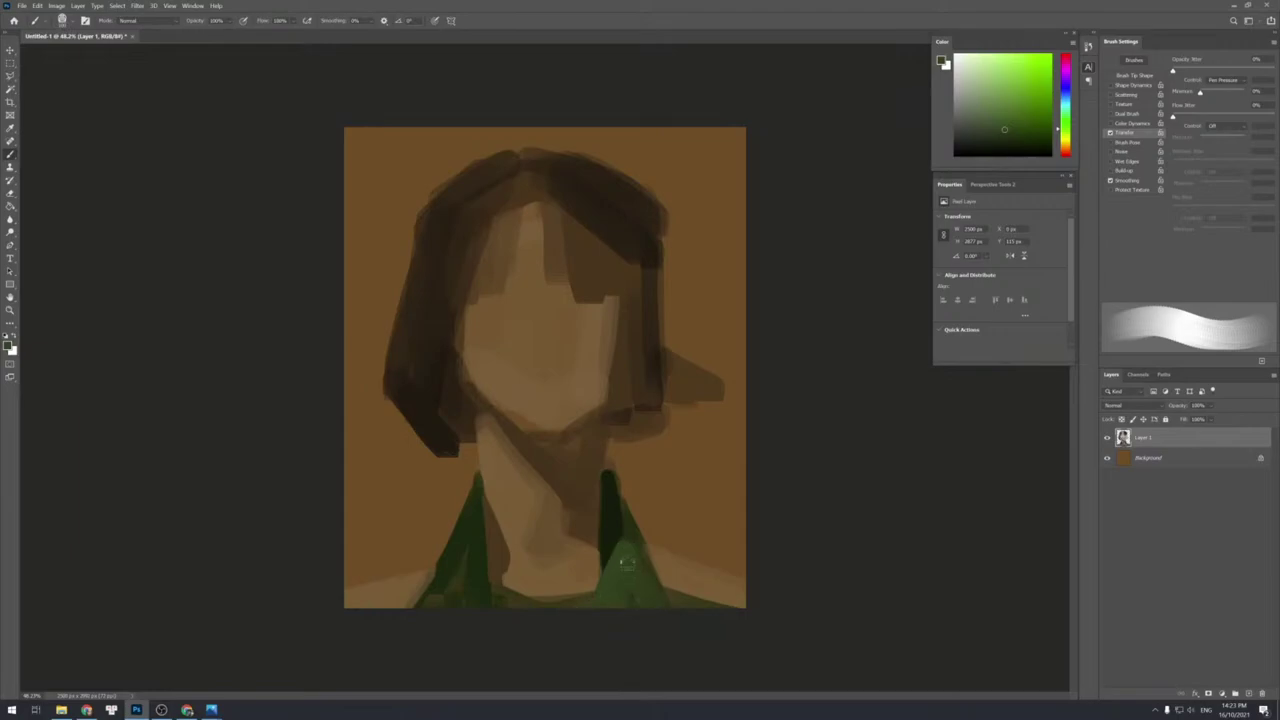
left_click(611, 545, "alt")
mouse_move(645, 588)
left_mouse_down()
mouse_move(606, 622)
mouse_move(643, 608)
left_mouse_up()
key("shift+bracketright")
key("shift+bracketright")
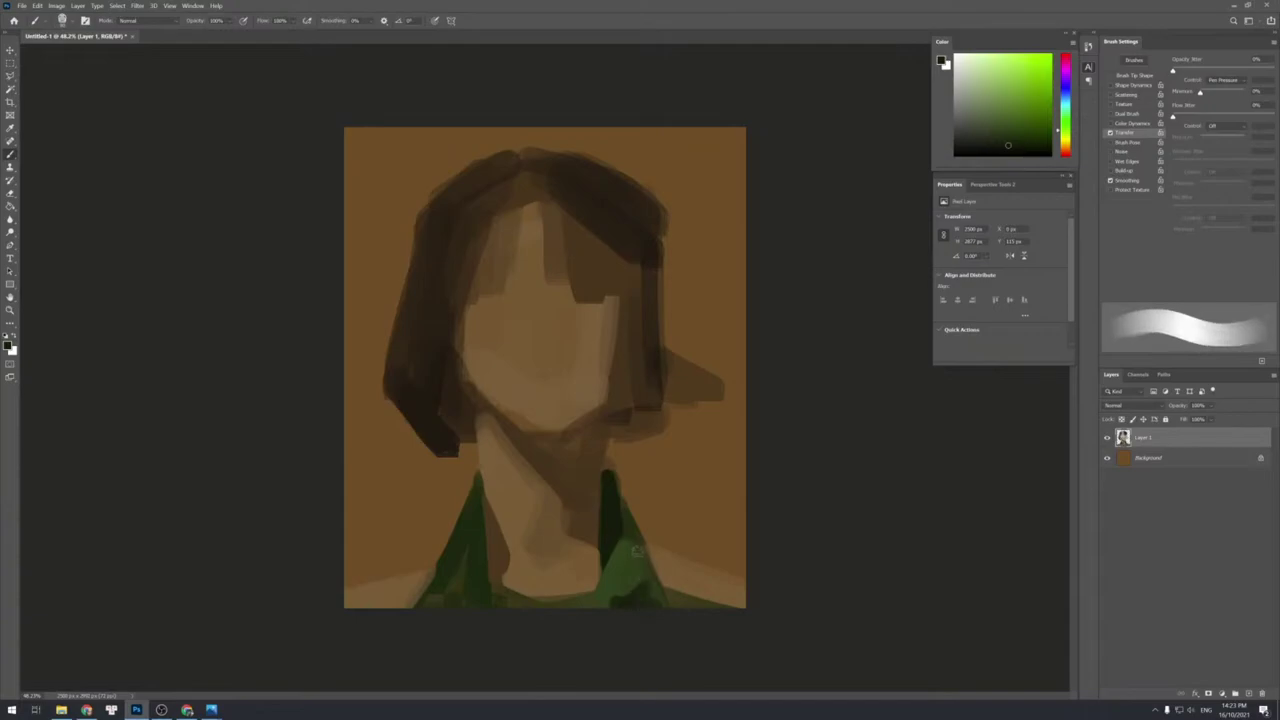
Shade the outer edge of the right strap, clean up the edge above it with the Eraser, and return to the Brush.
key("shift+bracketright")
key("shift+bracketright")
left_click(650, 526, "alt")
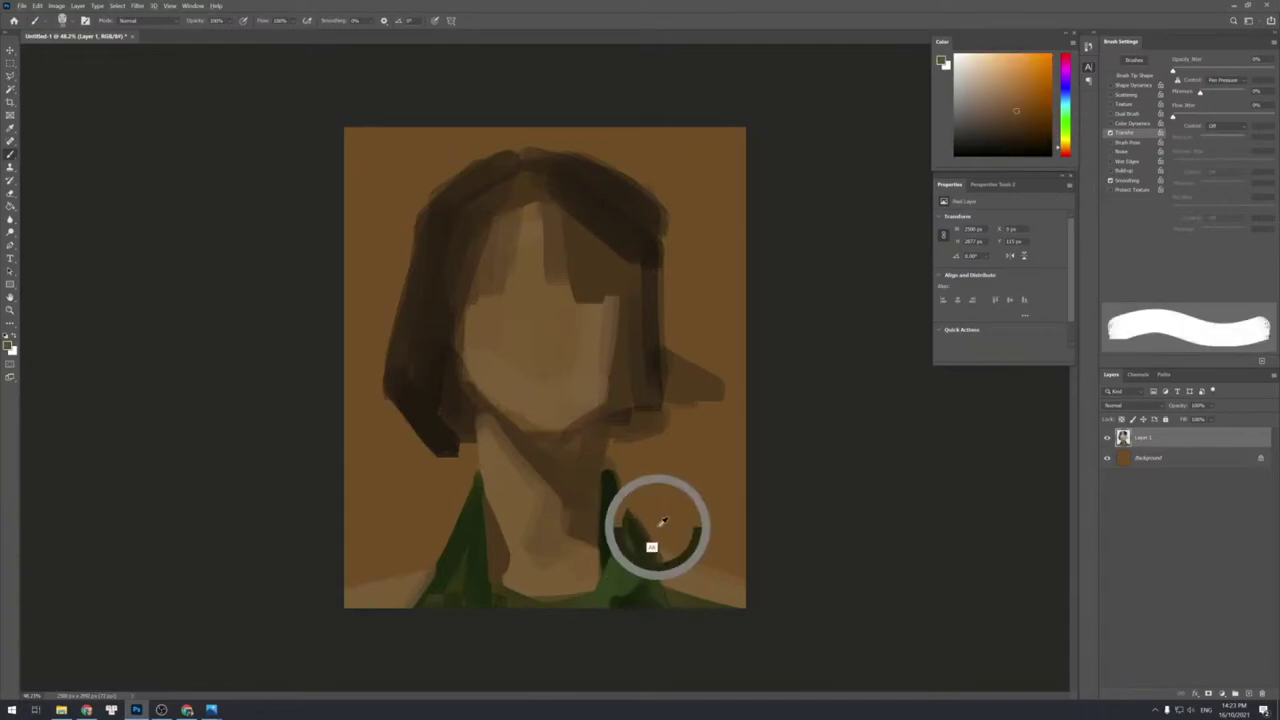
key("shift+bracketright")
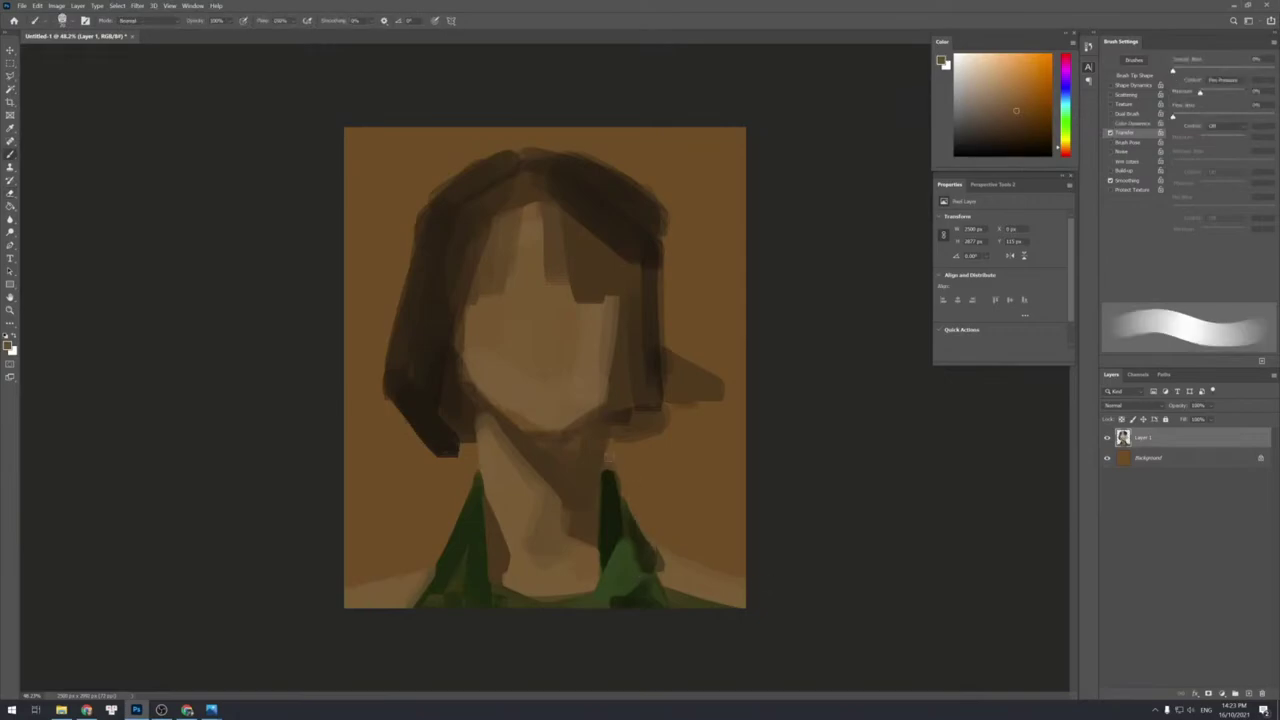
left_click(612, 482, "alt")
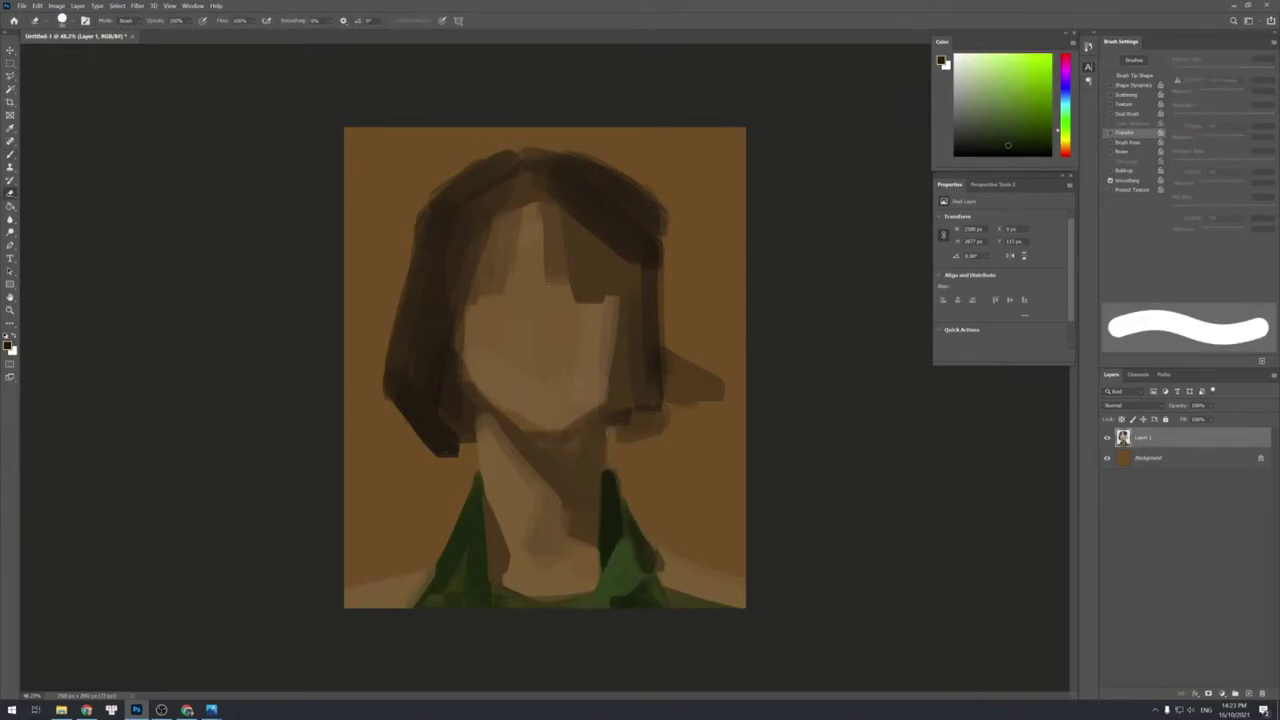
left_click(420, 407, "alt")
key("Return")
key("b")
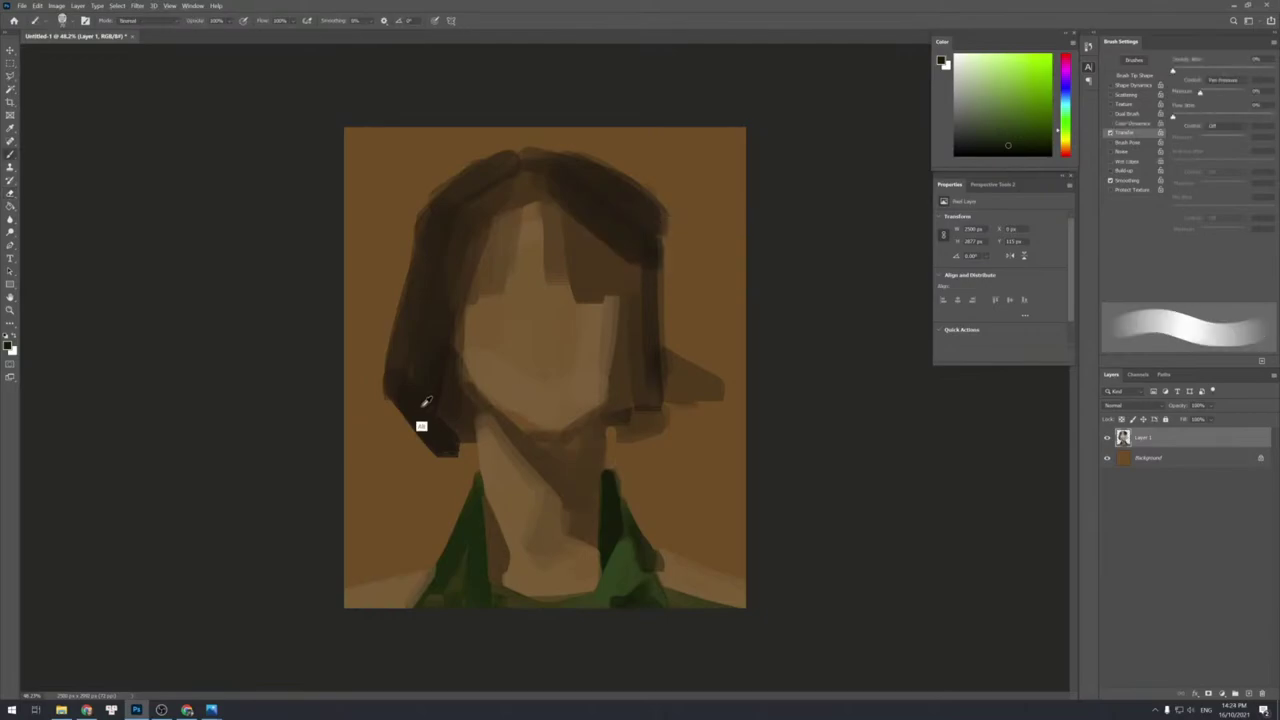
Block in the lower right hair beside the jaw and neck with the darkest sampled hair brown, adding a mid-brown stroke inside it.
left_click(422, 406, "alt")
mouse_move(611, 408)
left_mouse_down()
mouse_move(608, 445)
mouse_move(651, 446)
mouse_move(620, 439)
mouse_move(632, 385)
left_mouse_up()
key("shift+bracketleft")
key("shift+bracketleft")
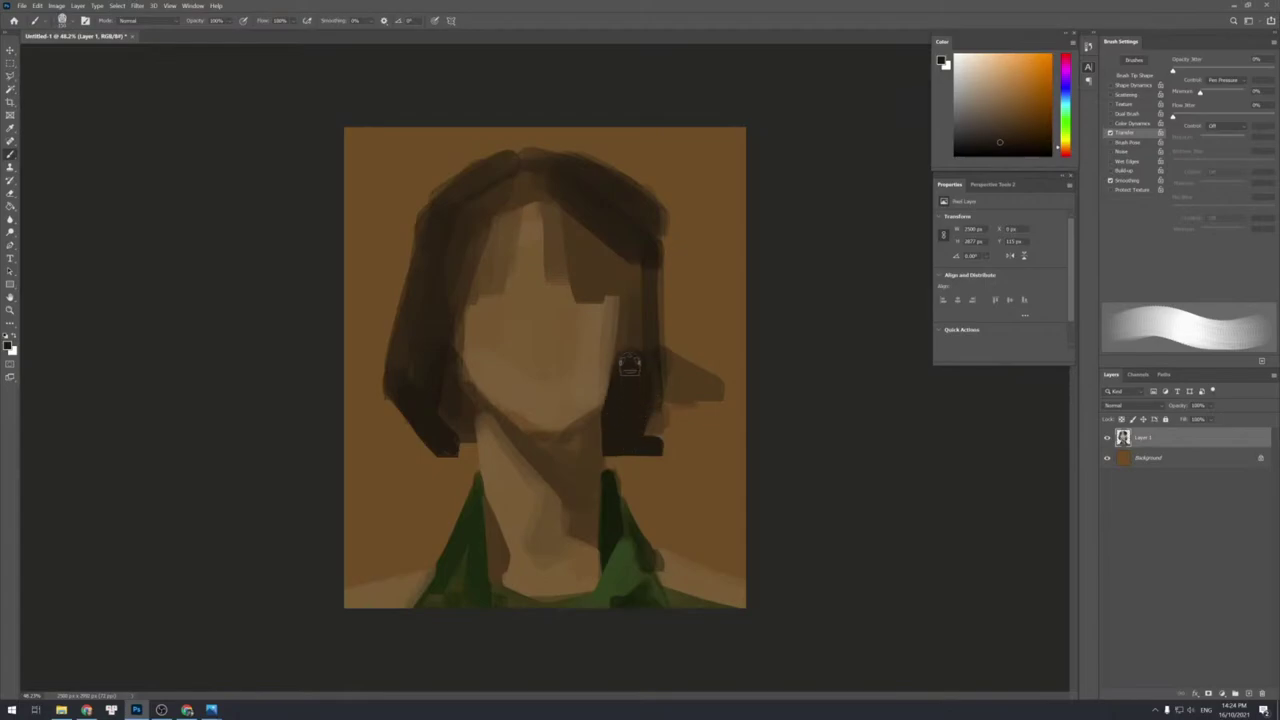
left_click(637, 371, "alt")
mouse_move(635, 368)
left_mouse_down()
mouse_move(643, 344)
mouse_move(655, 388)
mouse_move(641, 435)
left_mouse_up()
left_click(678, 391, "alt")
key("[")
key("[")
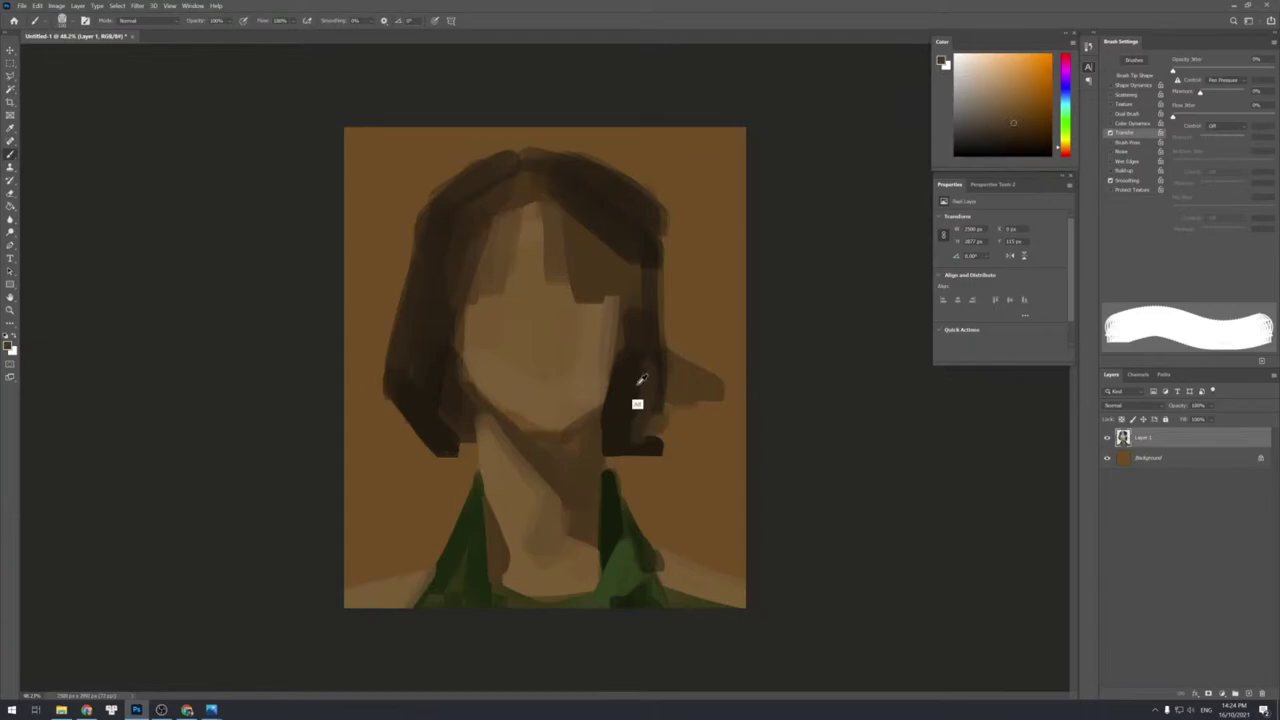
Blend the lower right curl outward in sampled mid browns and fill the gap above the flicked-out hair.
left_click(641, 379, "alt")
left_click(662, 419, "alt")
mouse_move(668, 417)
left_mouse_down()
mouse_move(649, 442)
mouse_move(660, 442)
mouse_move(673, 426)
mouse_move(626, 440)
mouse_move(670, 442)
mouse_move(627, 410)
mouse_move(615, 422)
mouse_move(662, 428)
left_mouse_up()
left_click(646, 408, "alt")
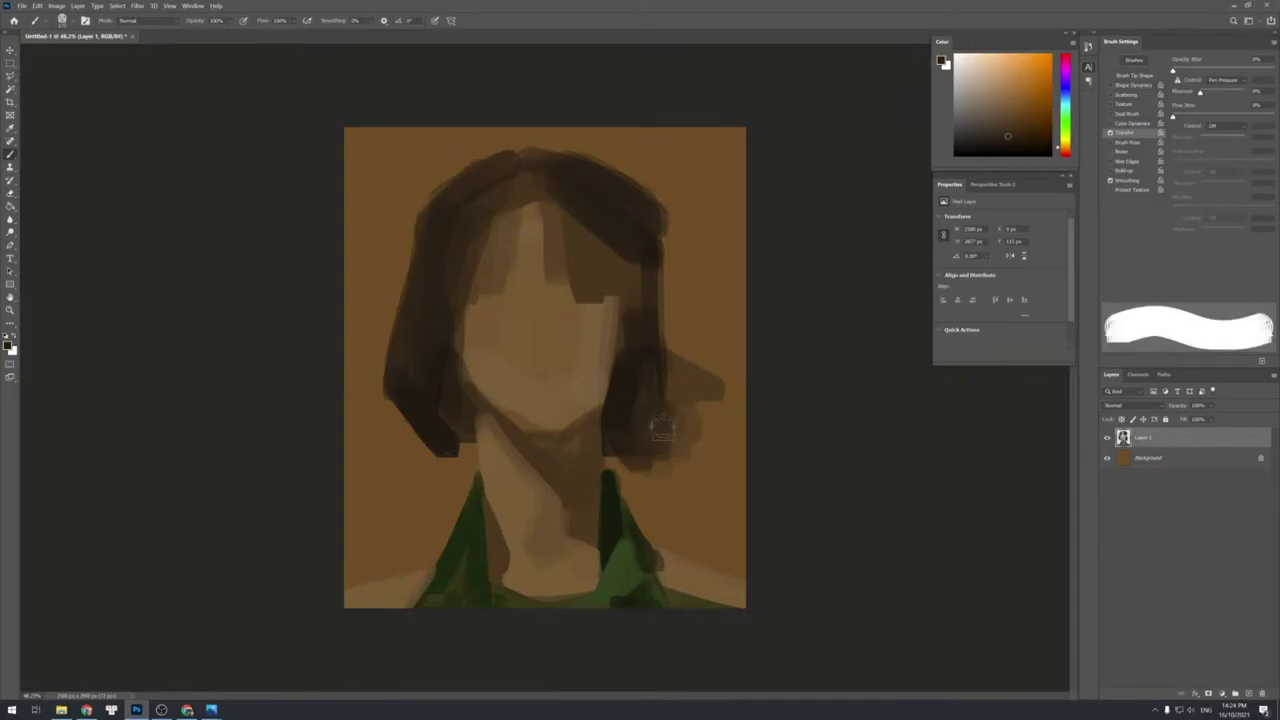
left_click(680, 372, "alt")
left_click_drag(669, 316, 687, 364)
Widen the right outer edge of the hair at temple height in dark brown, redoing the first stroke.
left_click(644, 324, "alt")
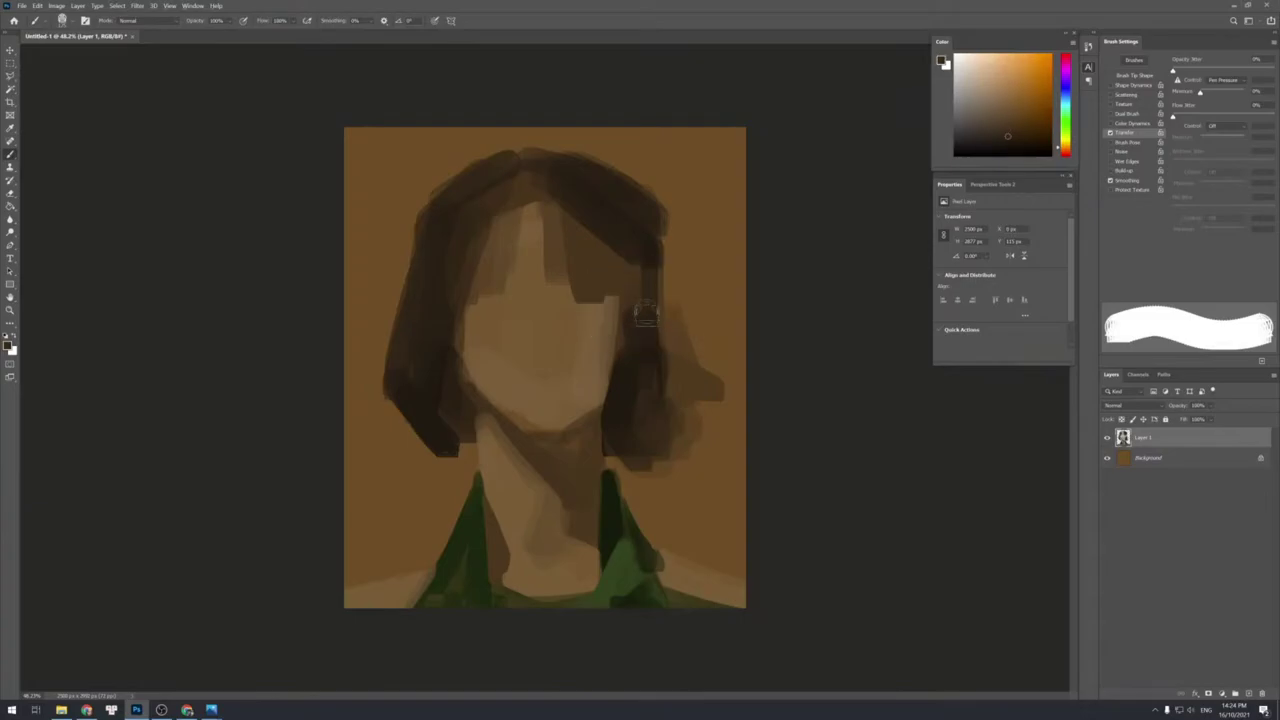
mouse_move(651, 240)
left_mouse_down()
mouse_move(667, 288)
mouse_move(652, 337)
left_mouse_up()
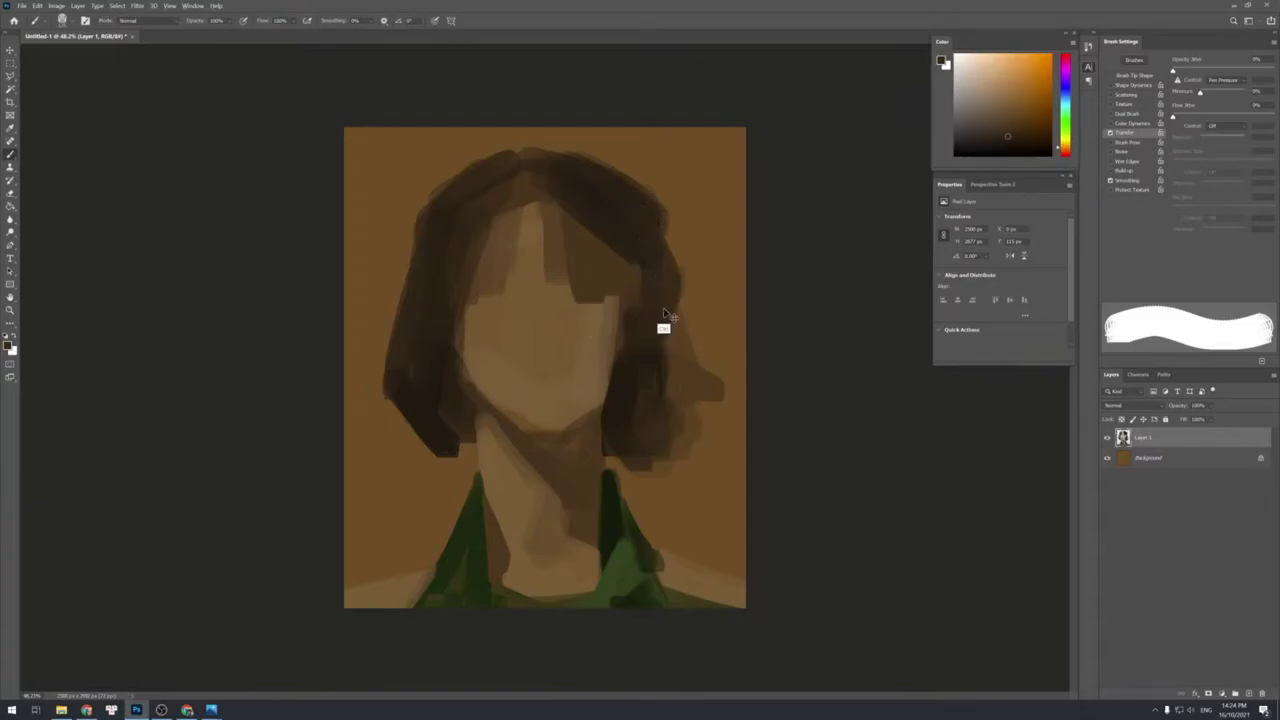
key("ctrl+z")
mouse_move(671, 270)
left_mouse_down()
mouse_move(657, 340)
mouse_move(669, 288)
mouse_move(651, 334)
mouse_move(648, 233)
mouse_move(659, 291)
left_mouse_up()
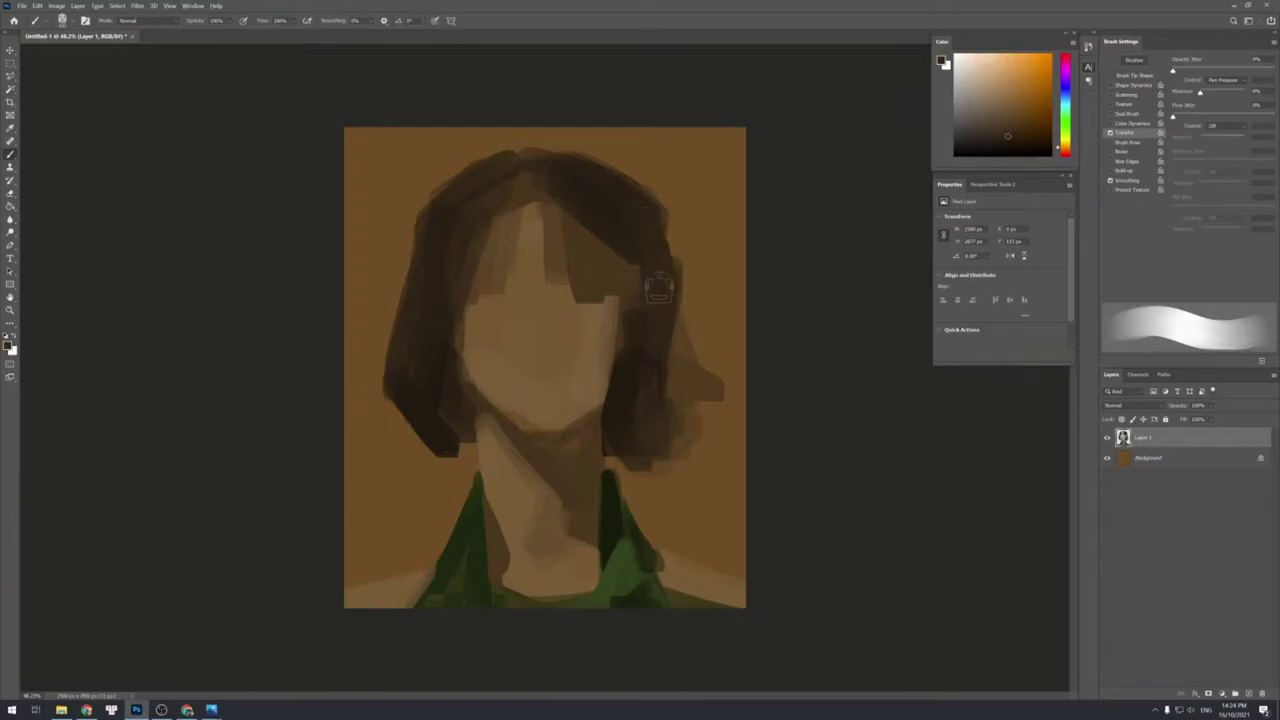
Cover the right side of the hair from the fringe down to the jaw with a deeper sampled brown.
left_click(598, 212, "alt")
key("shift+bracketright")
left_click(632, 358, "alt")
mouse_move(631, 239)
left_mouse_down()
mouse_move(651, 290)
mouse_move(647, 255)
mouse_move(617, 235)
mouse_move(626, 262)
mouse_move(580, 206)
mouse_move(627, 289)
mouse_move(589, 186)
mouse_move(662, 250)
mouse_move(672, 316)
mouse_move(632, 203)
mouse_move(681, 272)
mouse_move(645, 392)
left_mouse_up()
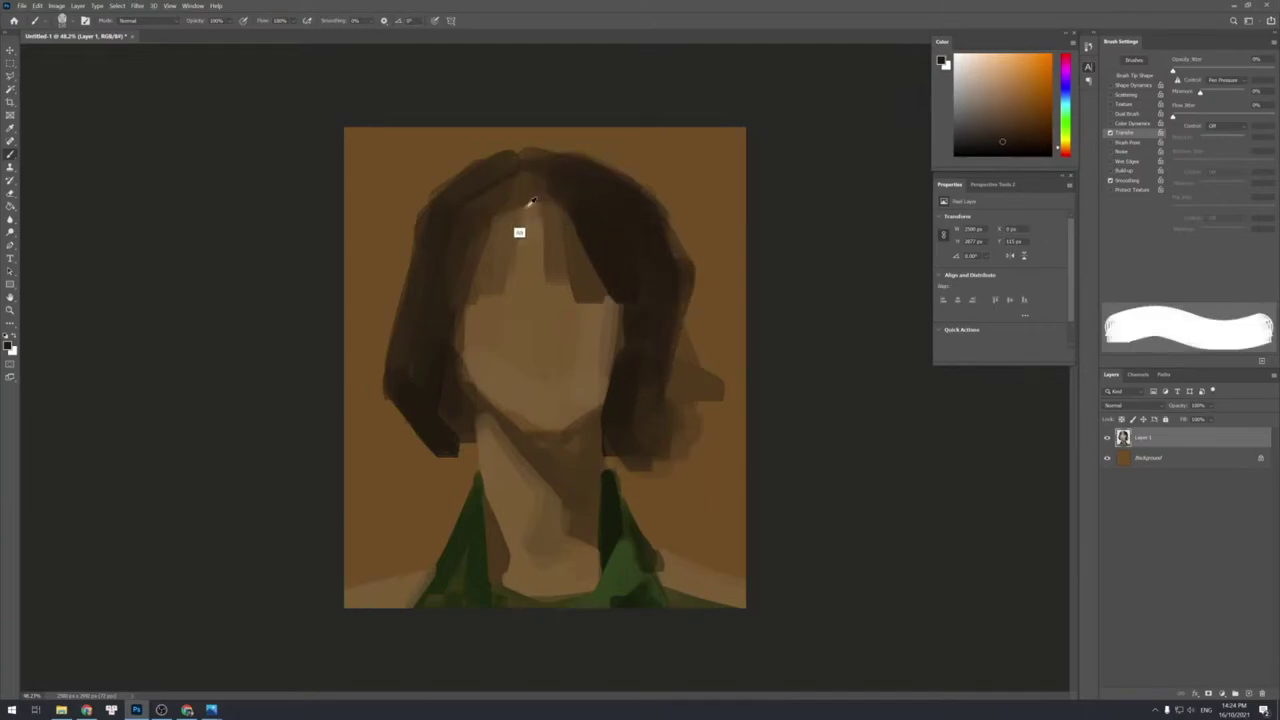
Paint a thin hair parting in sampled skin tone and fill the hair to its right with dark brown.
left_click(524, 195, "alt")
left_click_drag(526, 170, 513, 198)
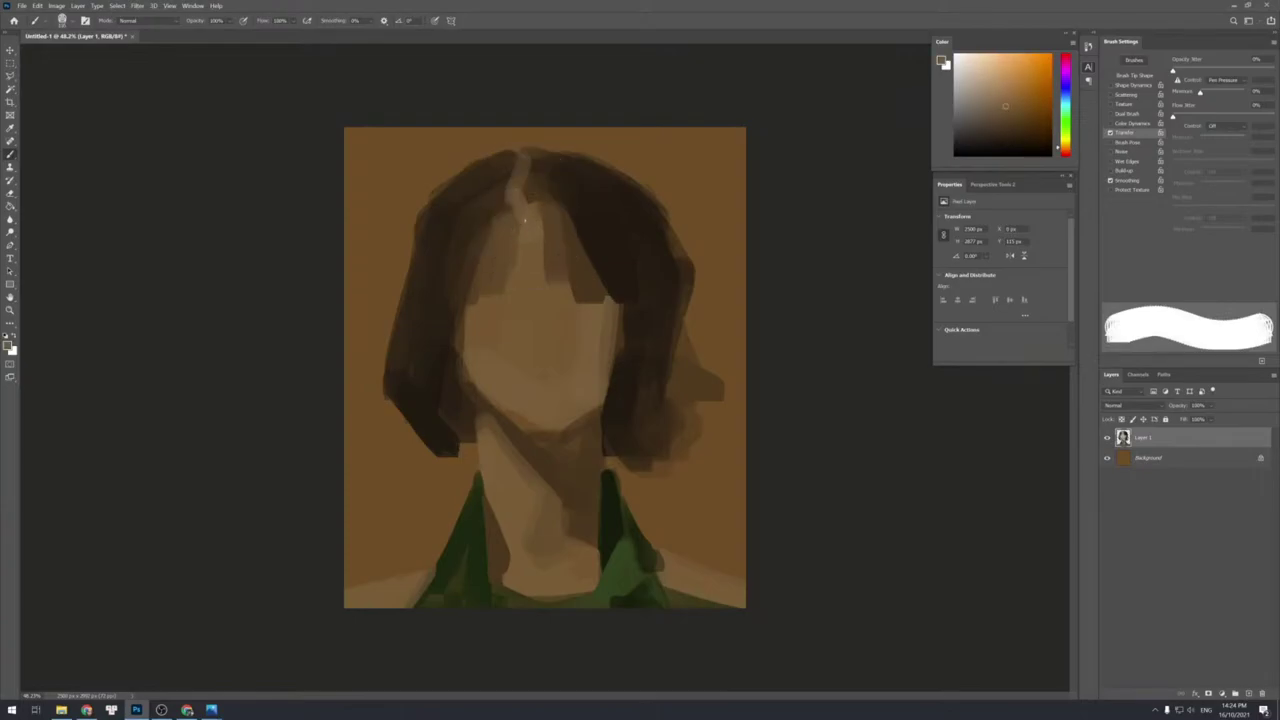
key("shift+bracketleft")
key("shift+bracketright")
left_click(557, 177, "alt")
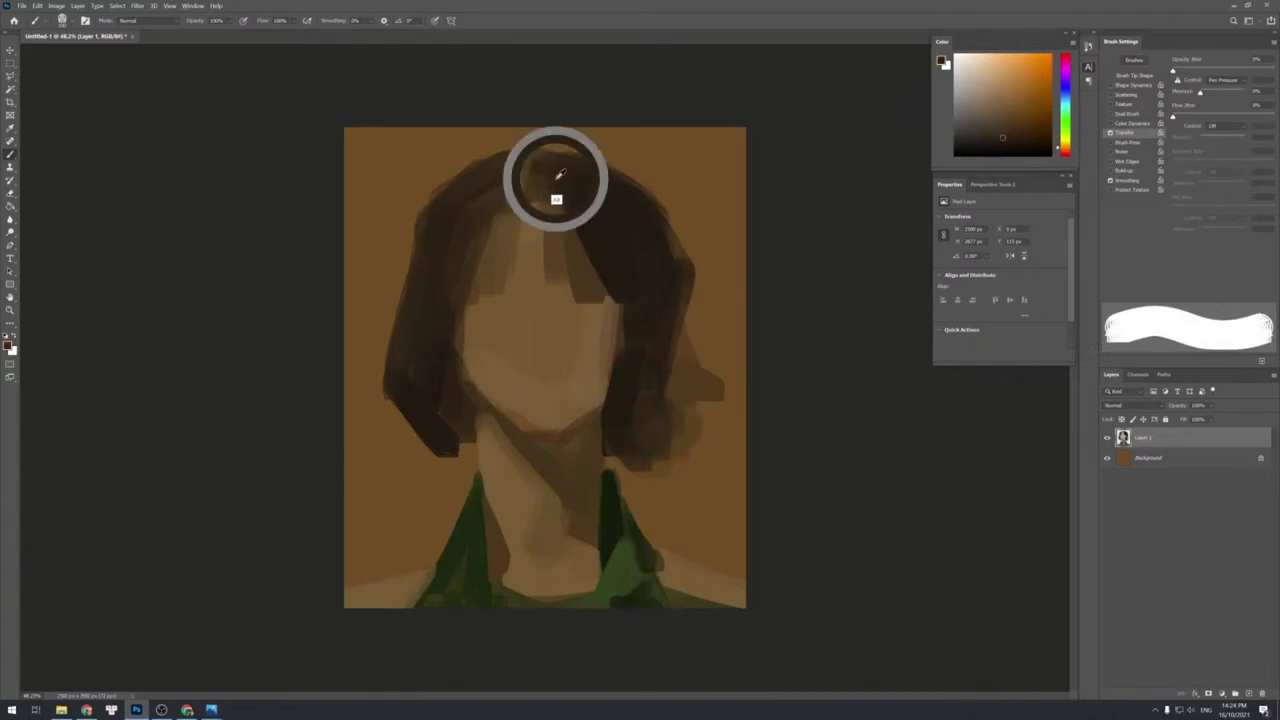
mouse_move(530, 155)
left_mouse_down()
mouse_move(525, 192)
mouse_move(583, 231)
left_mouse_up()
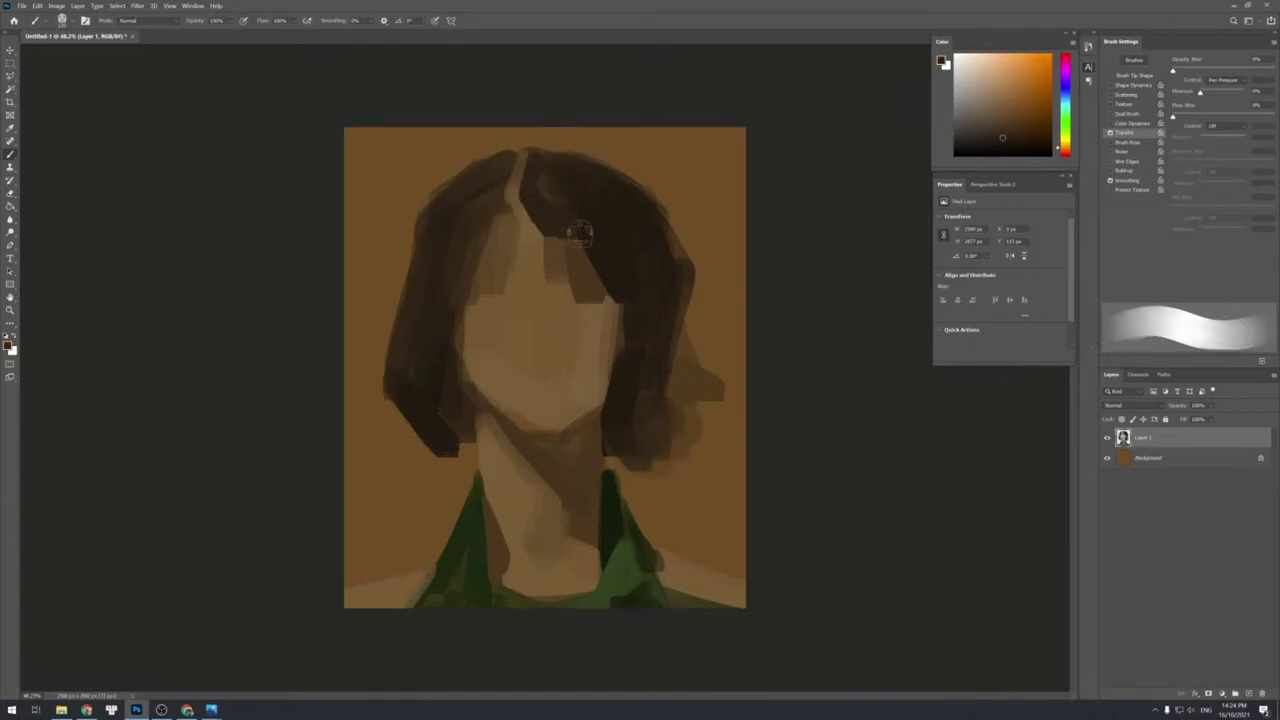
mouse_move(543, 184)
left_mouse_down()
mouse_move(570, 202)
mouse_move(561, 197)
mouse_move(582, 197)
mouse_move(600, 236)
left_mouse_up()
Fill the hair to the left of the parting with dark brown and add mid-brown tones over the crown.
left_click(687, 371, "alt")
left_click(614, 237, "alt")
mouse_move(574, 161)
left_mouse_down()
mouse_move(537, 196)
mouse_move(520, 152)
mouse_move(503, 218)
mouse_move(516, 223)
mouse_move(471, 206)
mouse_move(478, 181)
mouse_move(442, 239)
mouse_move(455, 267)
mouse_move(474, 200)
mouse_move(468, 258)
left_mouse_up()
left_click(614, 200, "alt")
left_click(562, 205, "alt")
left_click(497, 262, "alt")
left_click(503, 192, "alt")
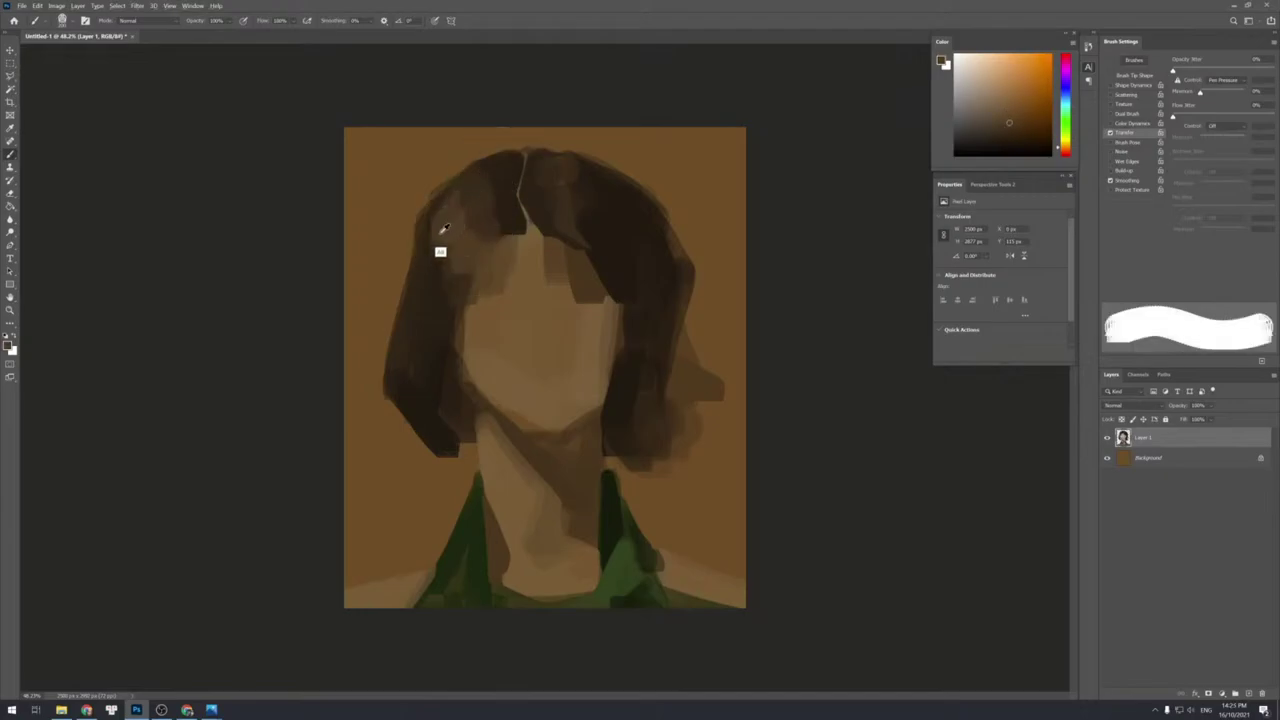
Darken the left side of the hair from the crown down along its outer edge.
left_click(429, 289, "alt")
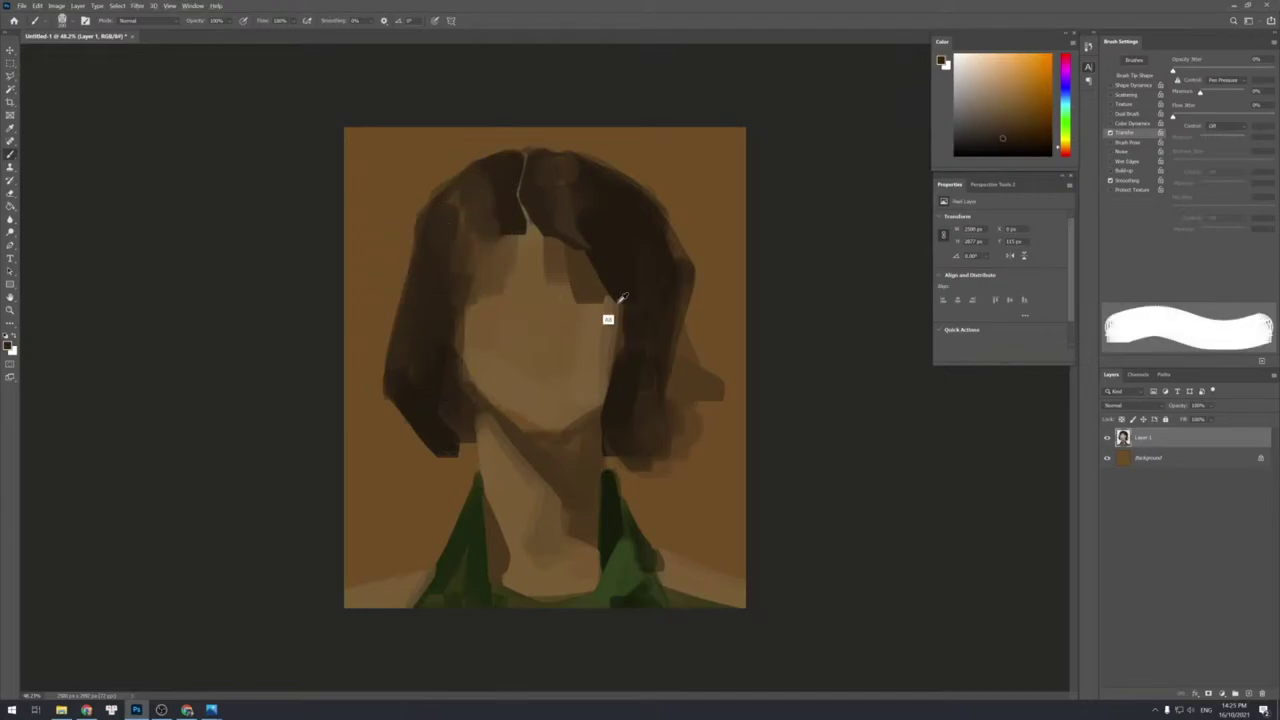
left_click(446, 241, "alt")
mouse_move(433, 216)
left_mouse_down()
mouse_move(403, 302)
mouse_move(419, 210)
mouse_move(429, 234)
mouse_move(392, 330)
mouse_move(429, 242)
mouse_move(424, 344)
mouse_move(439, 347)
mouse_move(412, 375)
mouse_move(388, 346)
mouse_move(400, 408)
left_mouse_up()
left_click(464, 226, "alt")
key("]")
key("]")
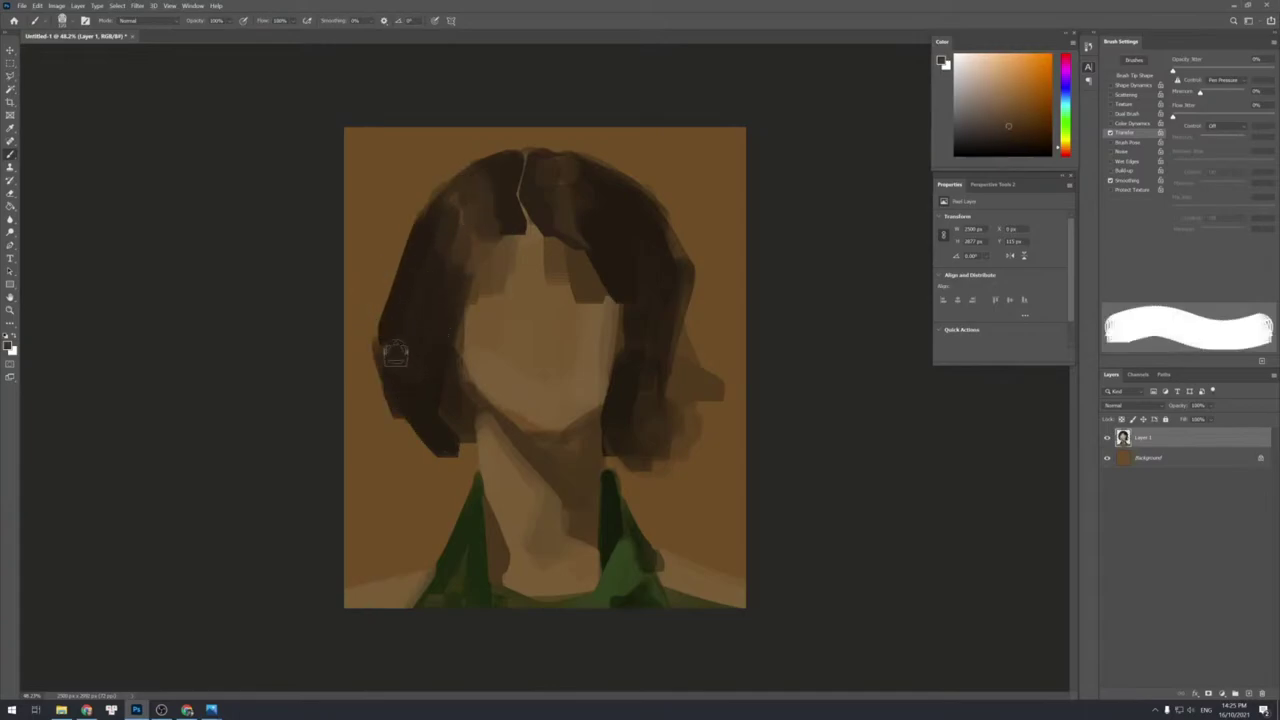
Paint a lighter brown patch on the lower left hair and blend its upper edge with sampled dark brown.
mouse_move(394, 345)
left_mouse_down()
mouse_move(404, 400)
mouse_move(421, 401)
left_mouse_up()
left_click_drag(434, 347, 437, 402)
left_click(414, 301, "alt")
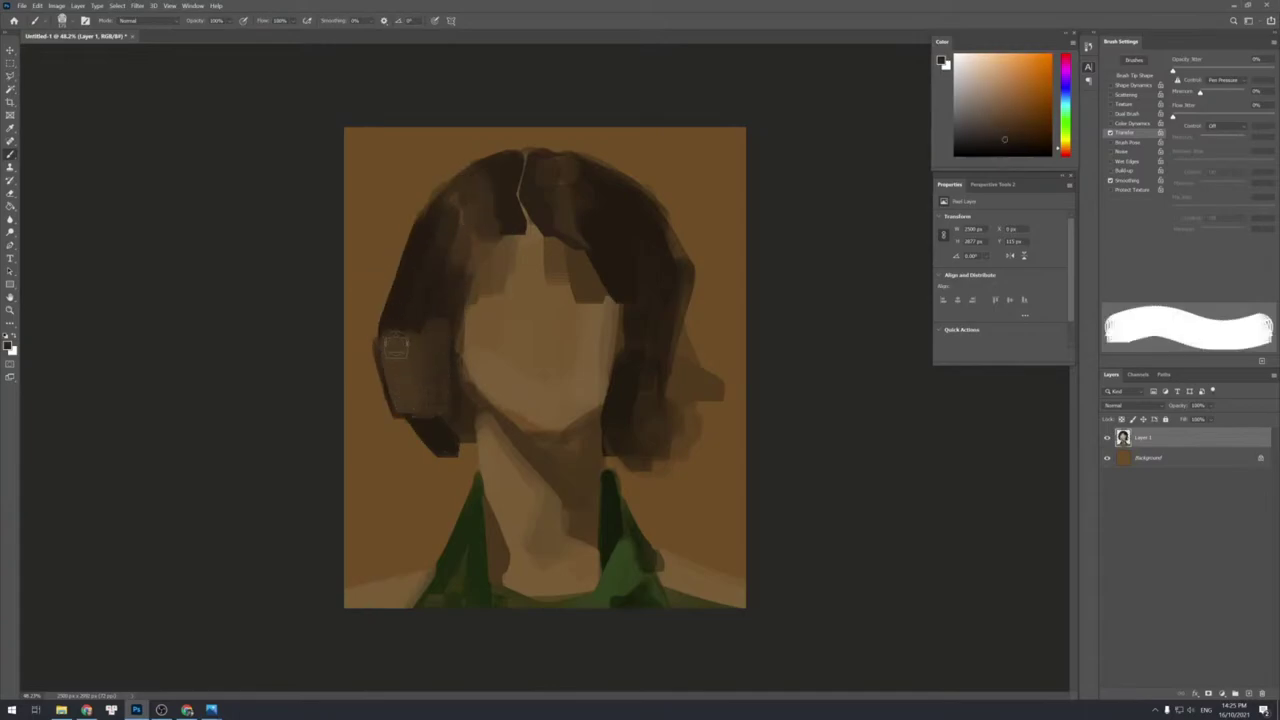
left_click_drag(396, 350, 435, 350)
Build up the dark curled hair ends at the lower left, undoing and repainting strokes until they meet the neck.
left_click(430, 430, "alt")
key("]")
mouse_move(422, 416)
left_mouse_down()
mouse_move(442, 419)
mouse_move(446, 437)
mouse_move(456, 405)
mouse_move(455, 436)
mouse_move(443, 423)
mouse_move(432, 458)
mouse_move(452, 466)
left_mouse_up()
key("[")
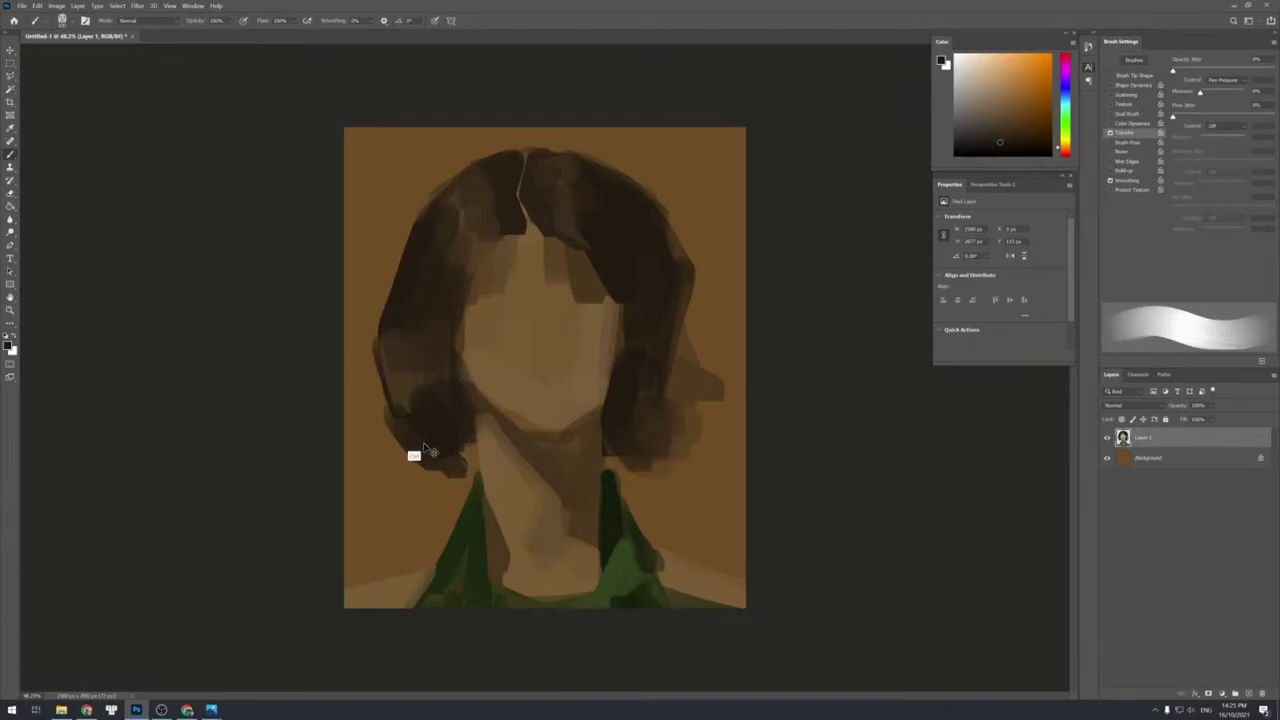
key("ctrl+z")
left_click_drag(402, 419, 438, 472)
key("ctrl+z")
mouse_move(400, 415)
left_mouse_down()
mouse_move(437, 464)
mouse_move(474, 461)
mouse_move(476, 432)
left_mouse_up()
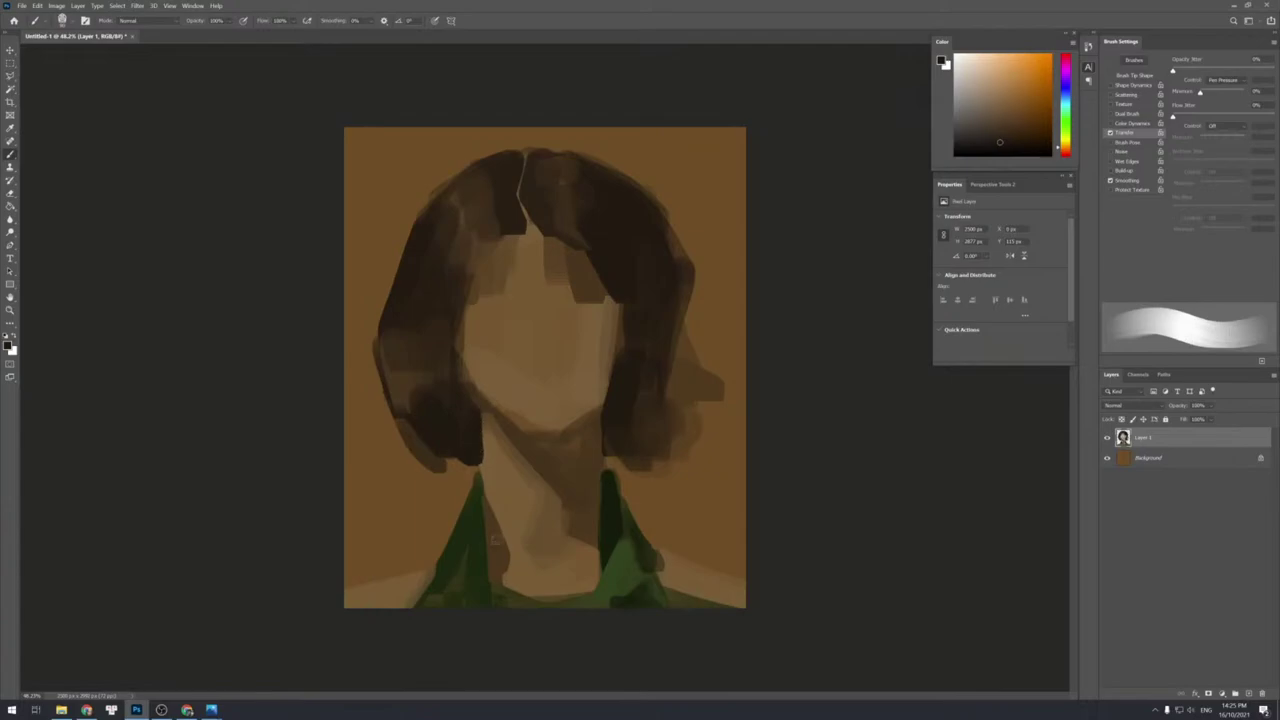
Widen the left side of the face and redefine the jaw and chin with sampled skin tones.
left_click(468, 347, "alt")
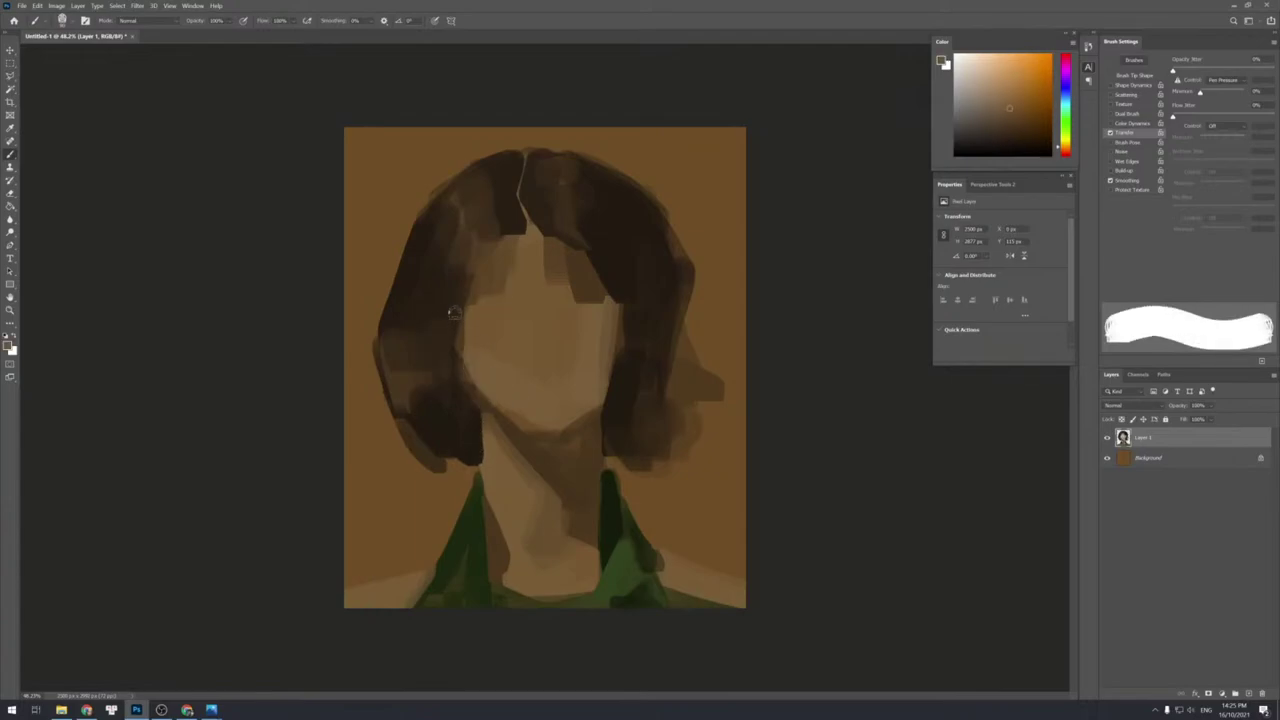
mouse_move(454, 310)
left_mouse_down()
mouse_move(469, 388)
mouse_move(482, 384)
mouse_move(519, 425)
left_mouse_up()
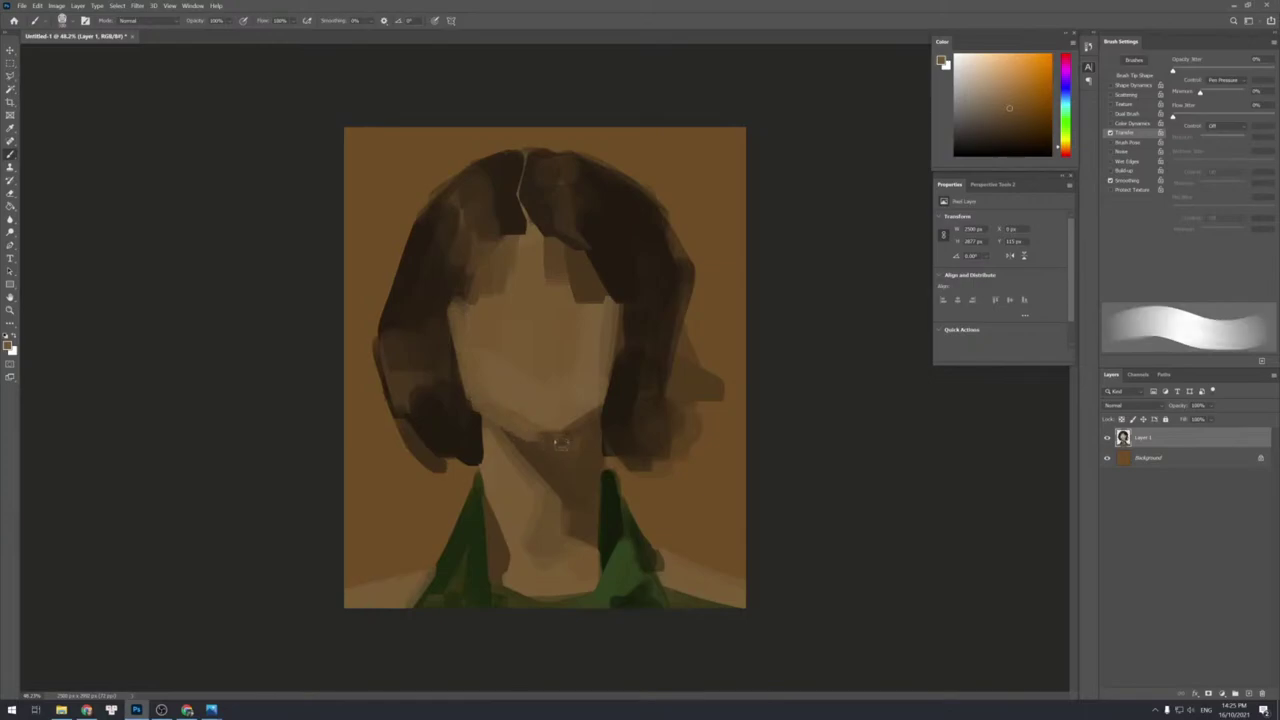
left_click(543, 430, "alt")
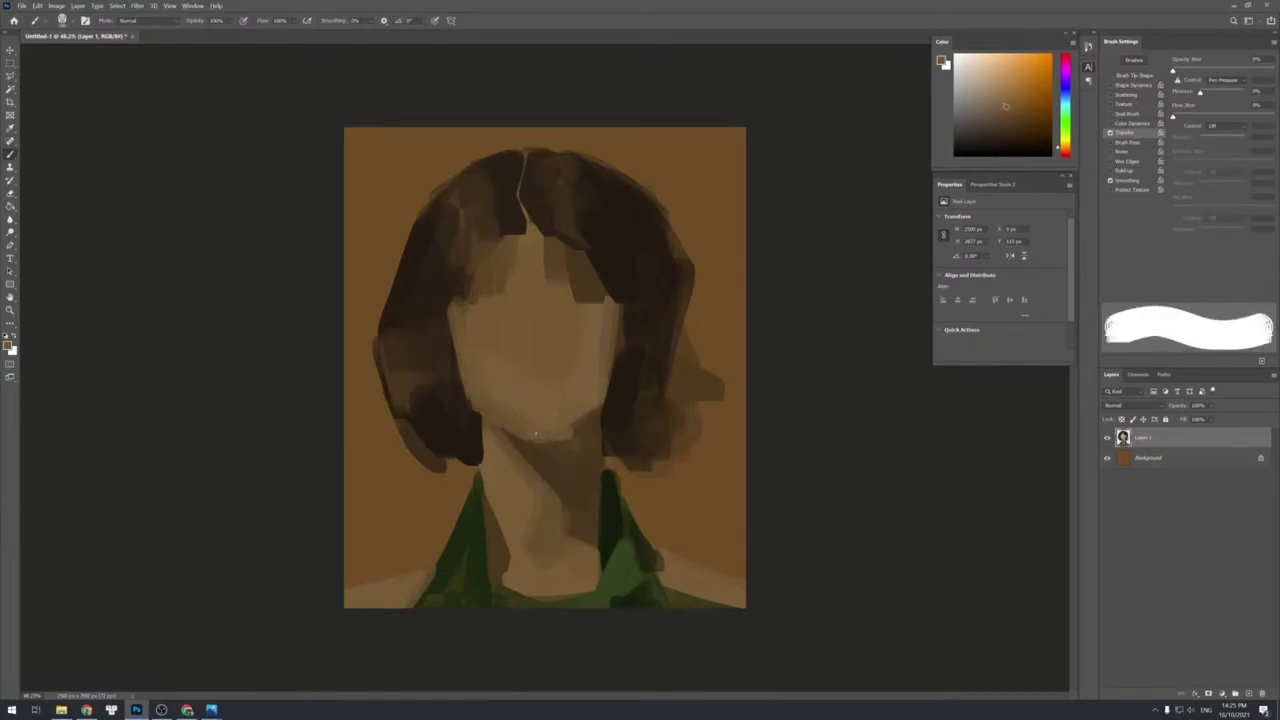
left_click(578, 430, "alt")
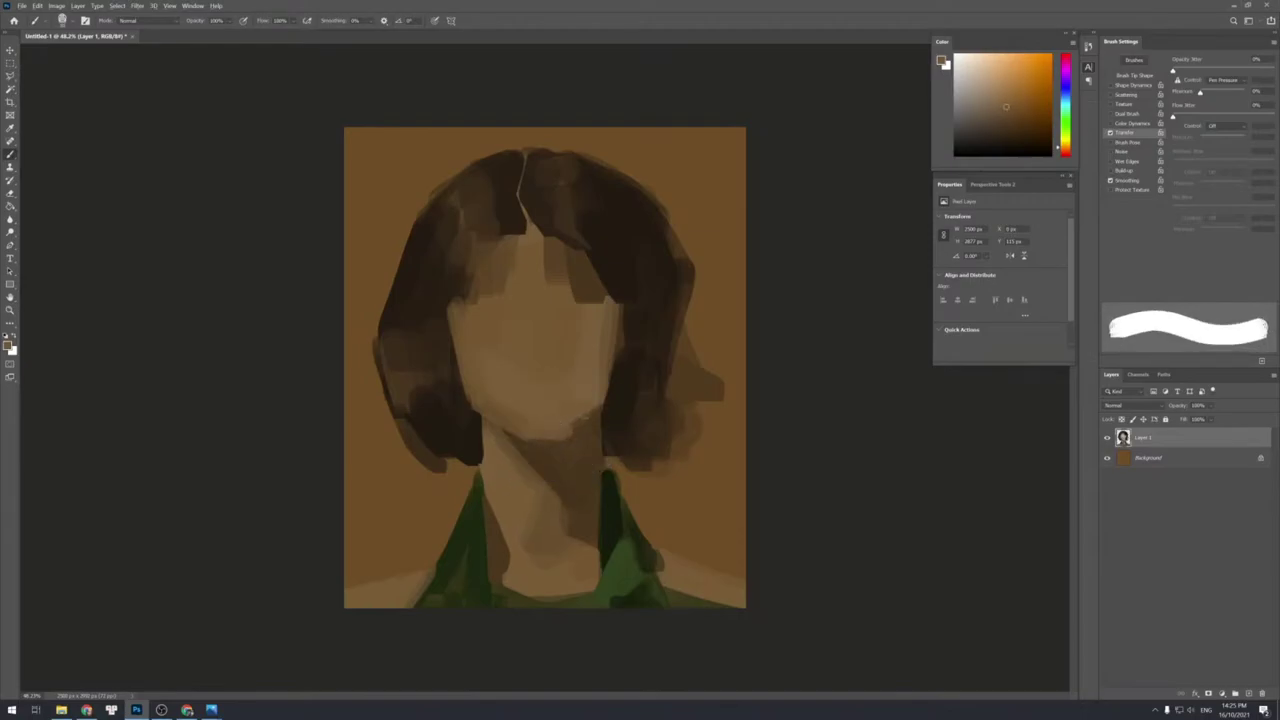
Shade the right side of the face from the temple to the jaw in a darker skin tone with a larger brush.
key("]")
key("]")
left_click(621, 337, "alt")
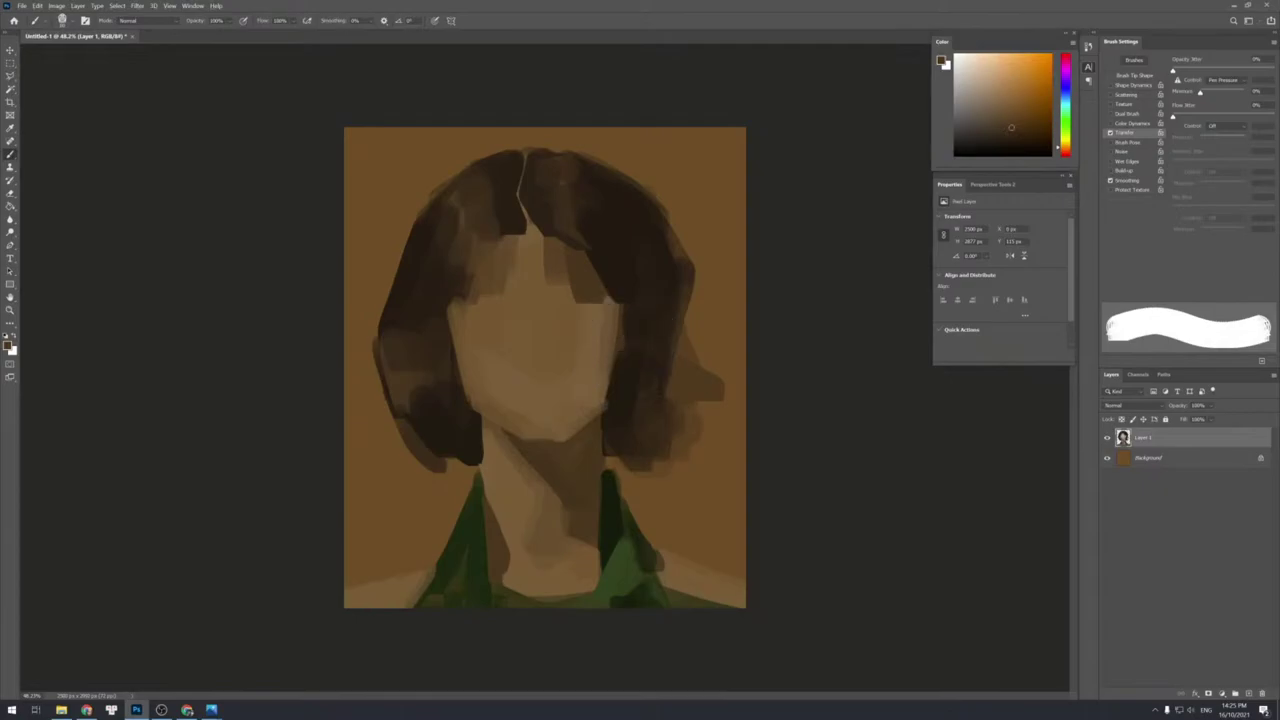
key("]")
mouse_move(618, 310)
left_mouse_down()
mouse_move(570, 426)
mouse_move(606, 369)
left_mouse_up()
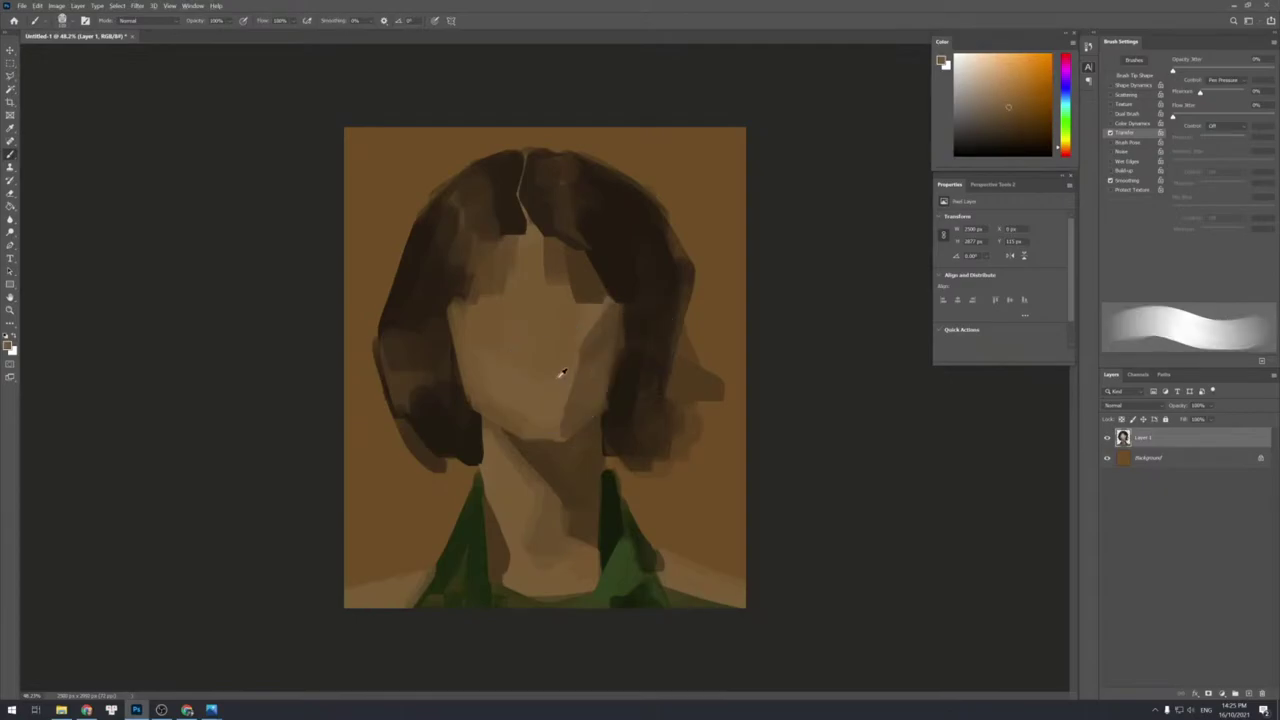
Lighten the right side of the face with sampled skin tones, using a larger brush, and shade its outer edge down to the jaw.
key("shift+]")
left_click(571, 347, "alt")
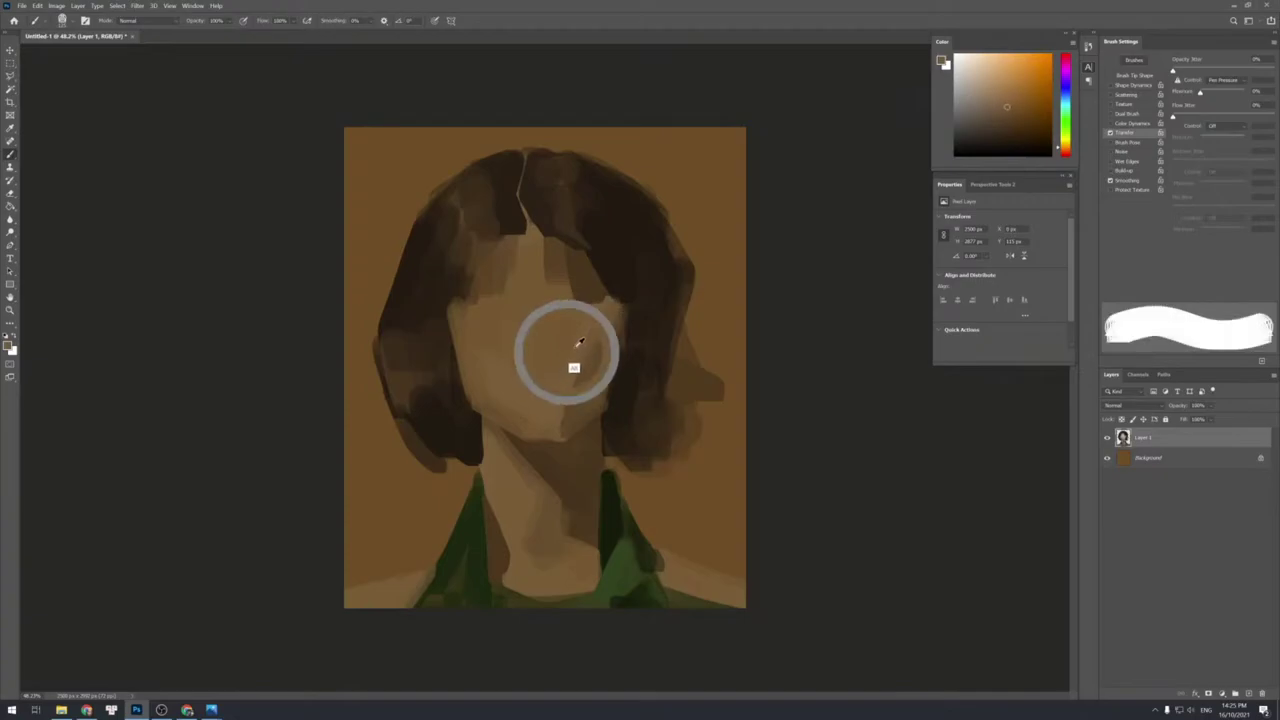
left_click(566, 371, "alt")
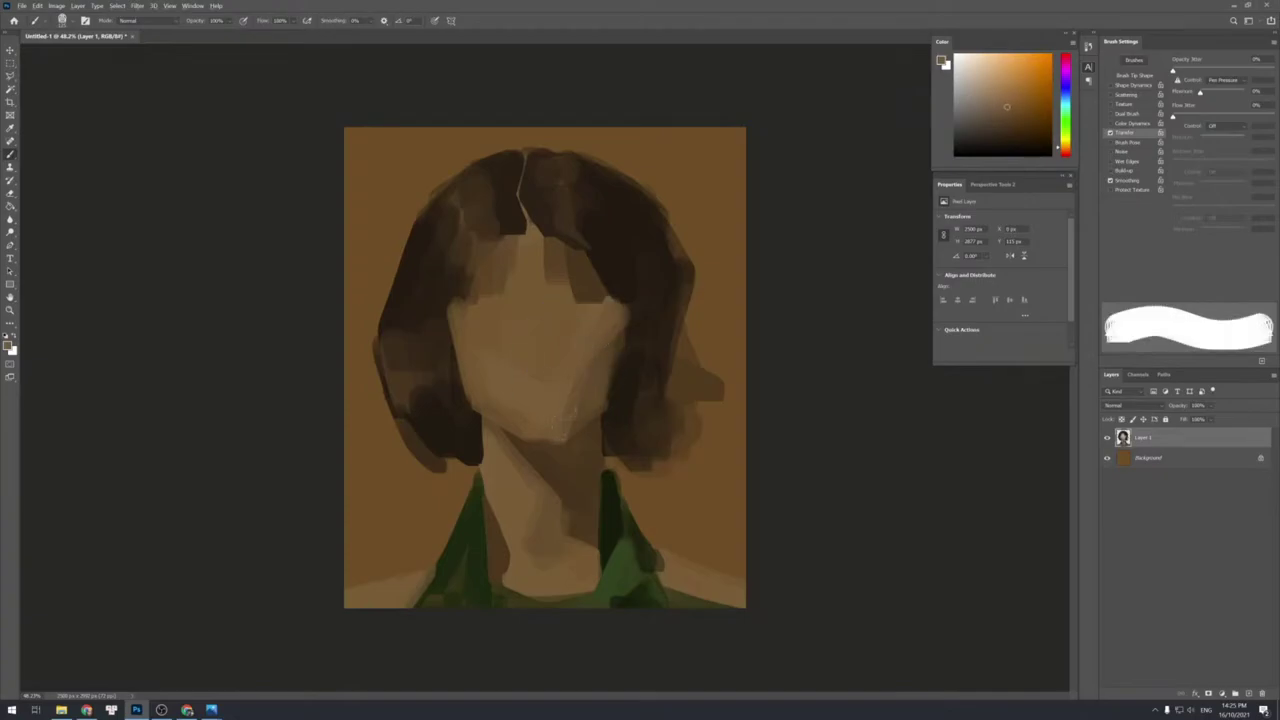
left_click(598, 372, "alt")
left_click_drag(627, 336, 600, 410)
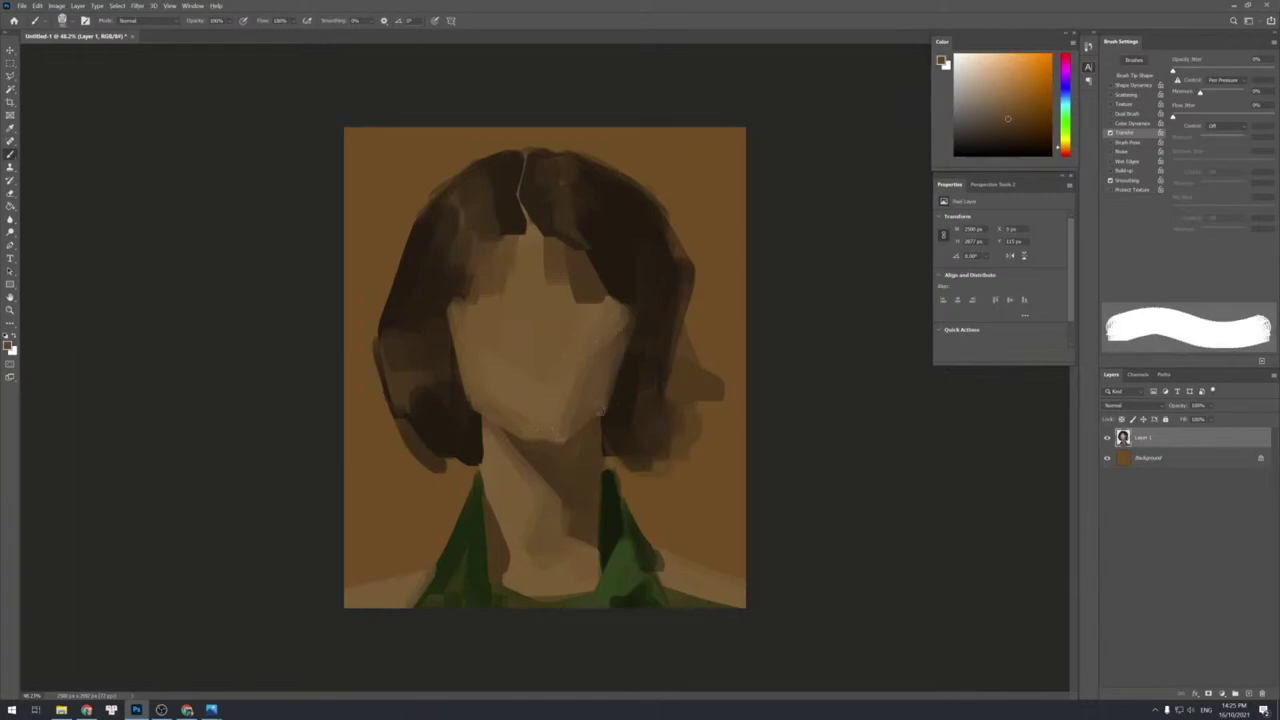
Paint the ear on the right side of the head and separate it from the cheek with sampled dark tones.
left_click(637, 332, "alt")
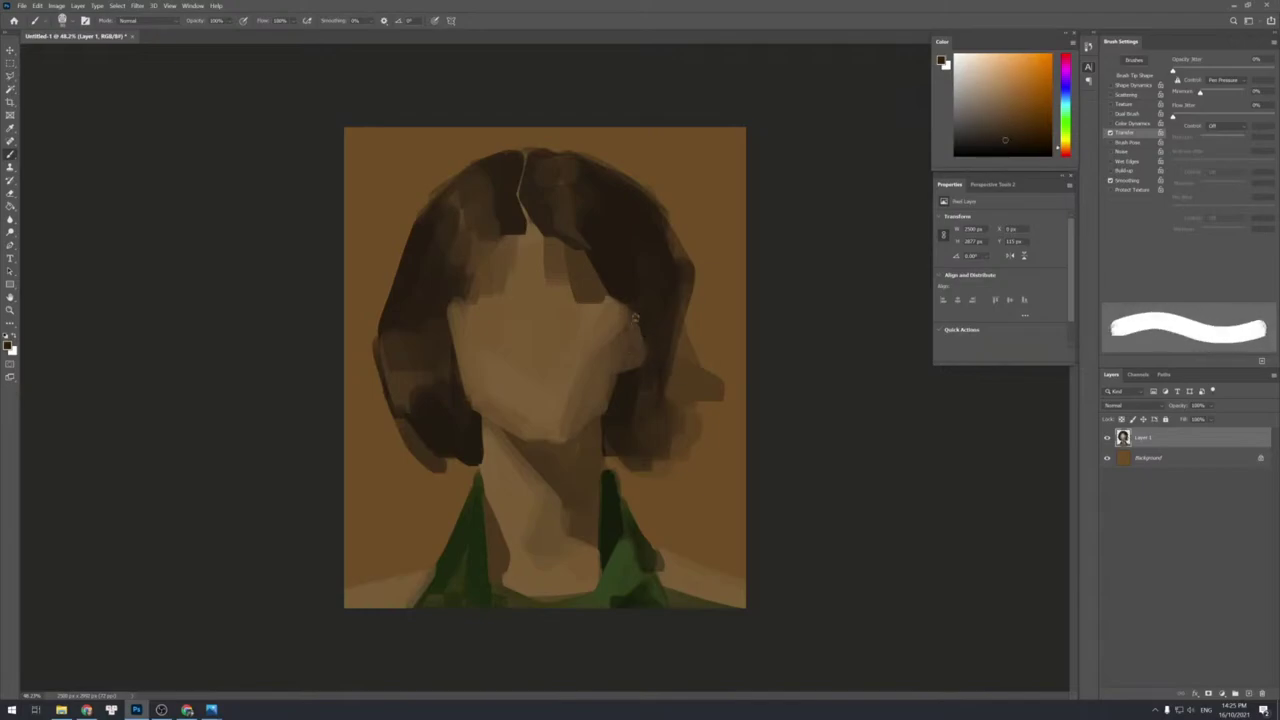
left_click(611, 354, "alt")
left_click(627, 356, "alt")
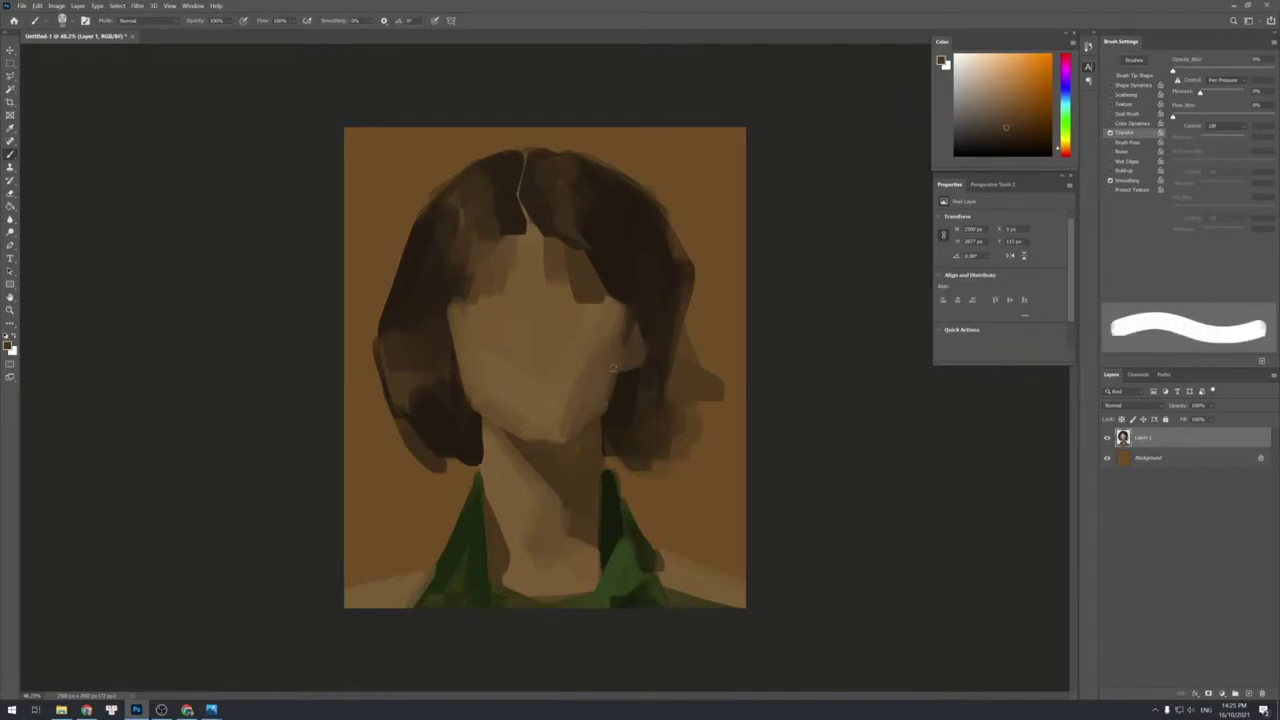
Sample the neck's shadow tones and paint a dark strip along its left edge beneath the hair with a larger brush.
left_click(584, 444, "alt")
left_click(582, 449, "alt")
left_click(583, 478, "alt")
left_click(560, 456, "alt")
key("bracketright")
left_click_drag(481, 426, 484, 466)
left_click(505, 485, "alt")
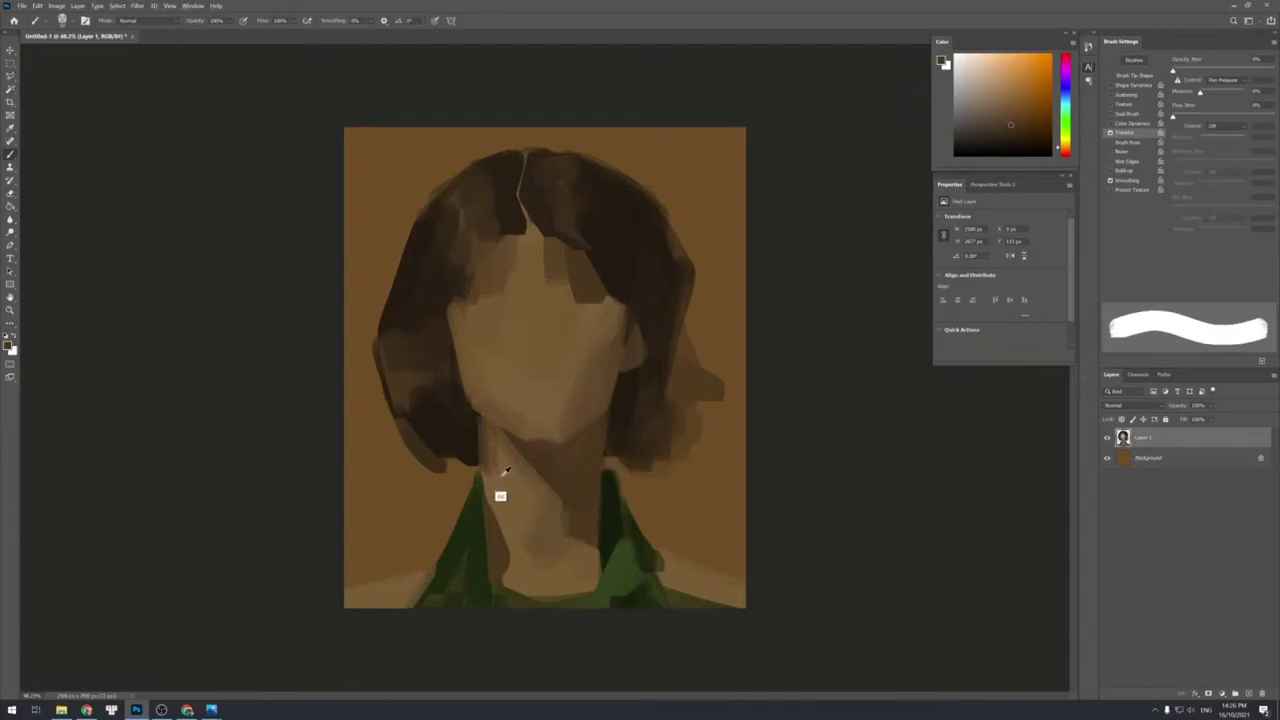
Darken the upper part of the left collar with sampled dark green.
left_click(478, 491, "alt")
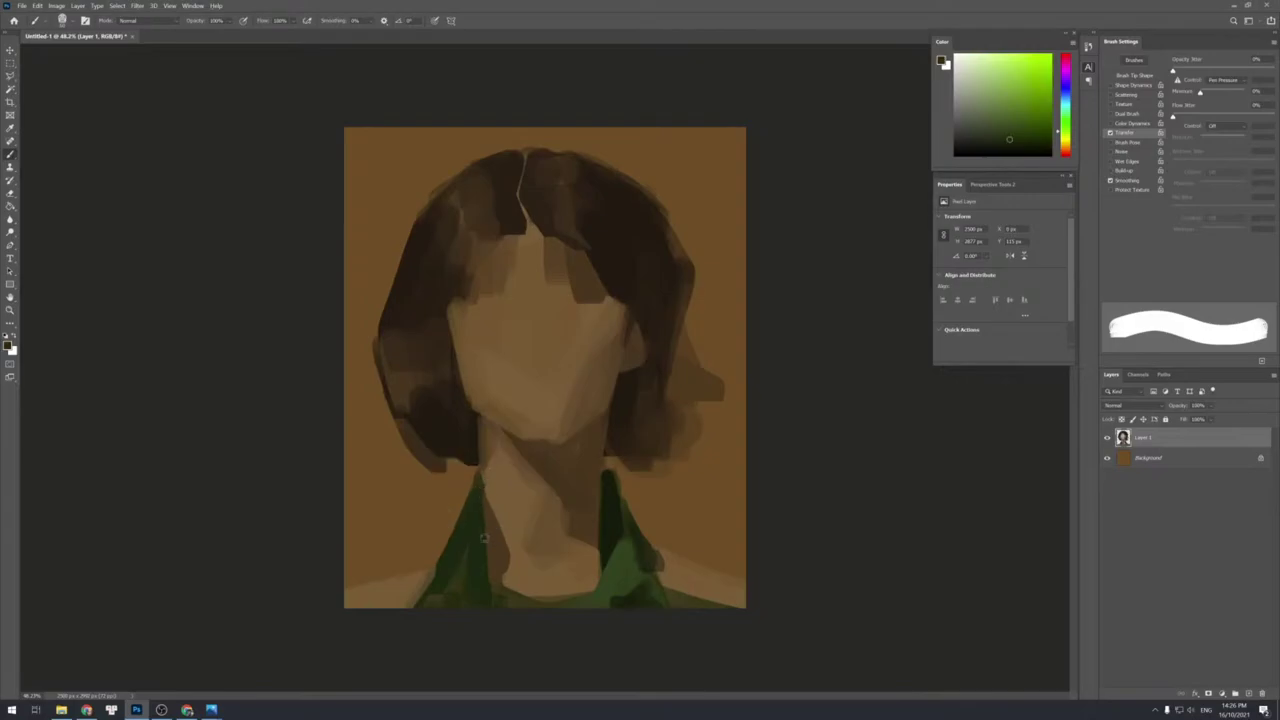
left_click(611, 510, "alt")
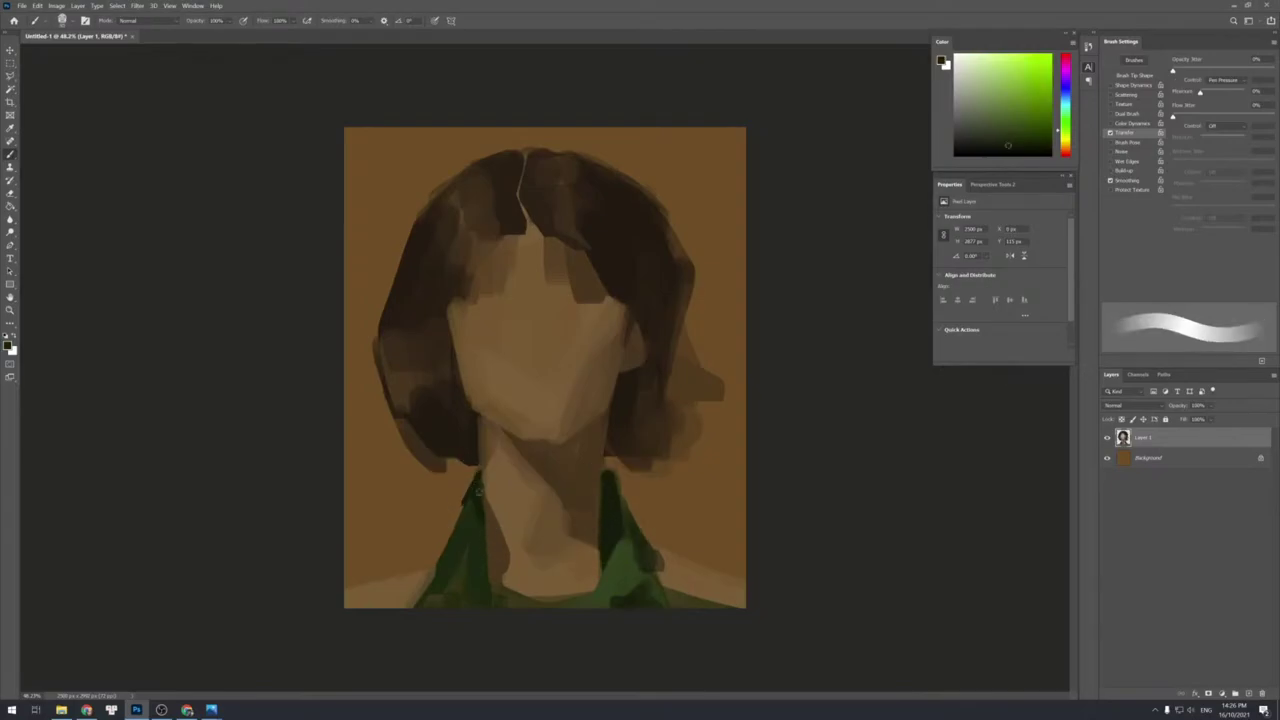
left_click_drag(478, 489, 484, 534)
Block in the shadows on the right side of the nose and beneath the nose in brown tones.
left_click(538, 310, "alt")
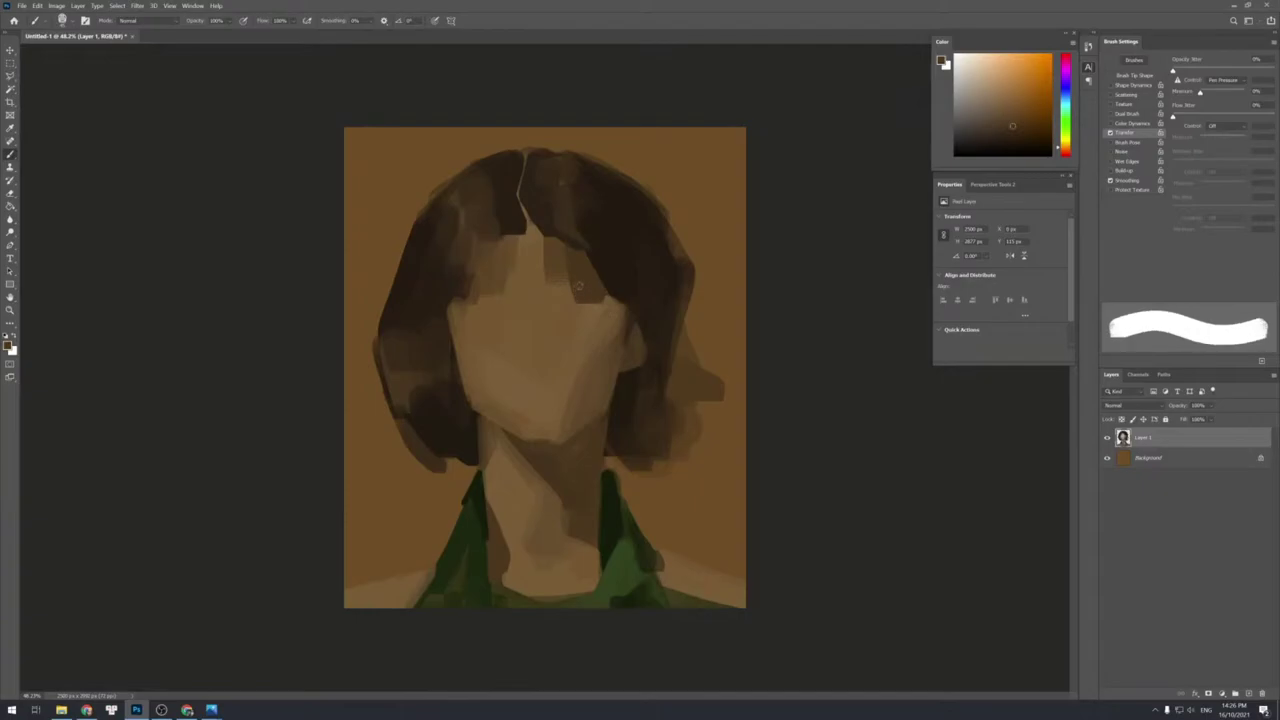
mouse_move(568, 282)
left_mouse_down()
mouse_move(554, 312)
mouse_move(559, 302)
left_mouse_up()
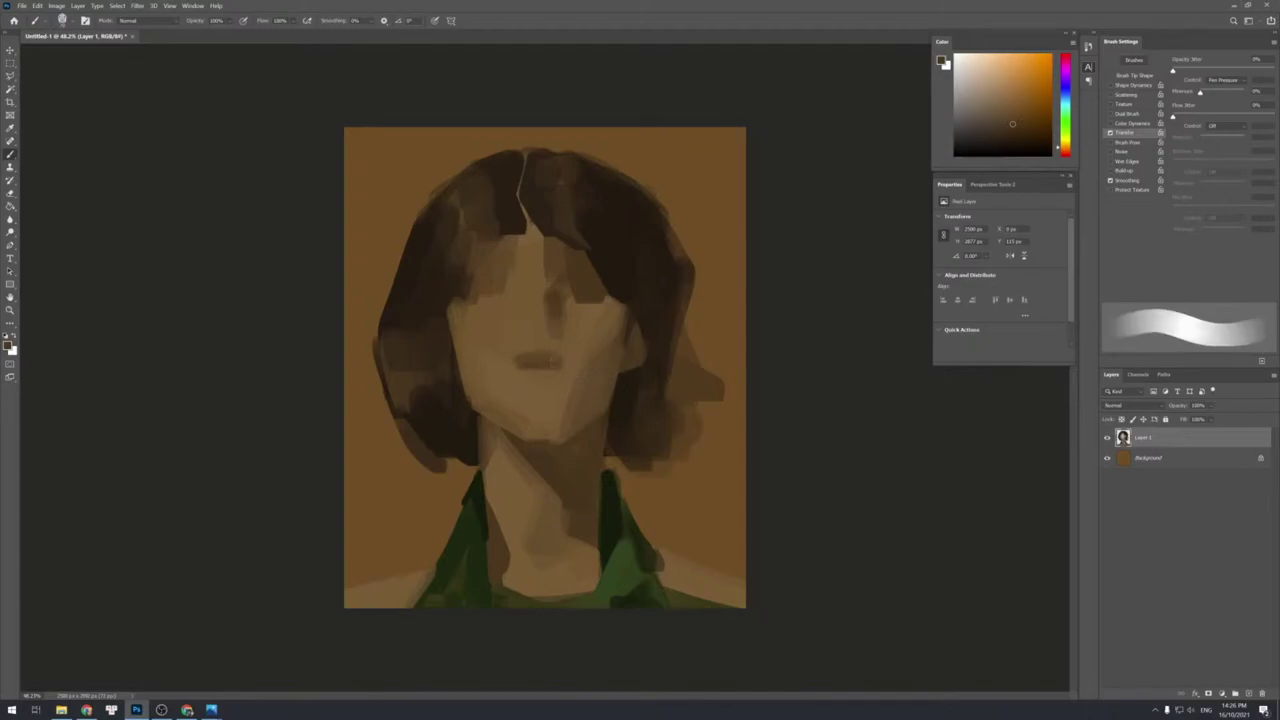
left_click(566, 362, "alt")
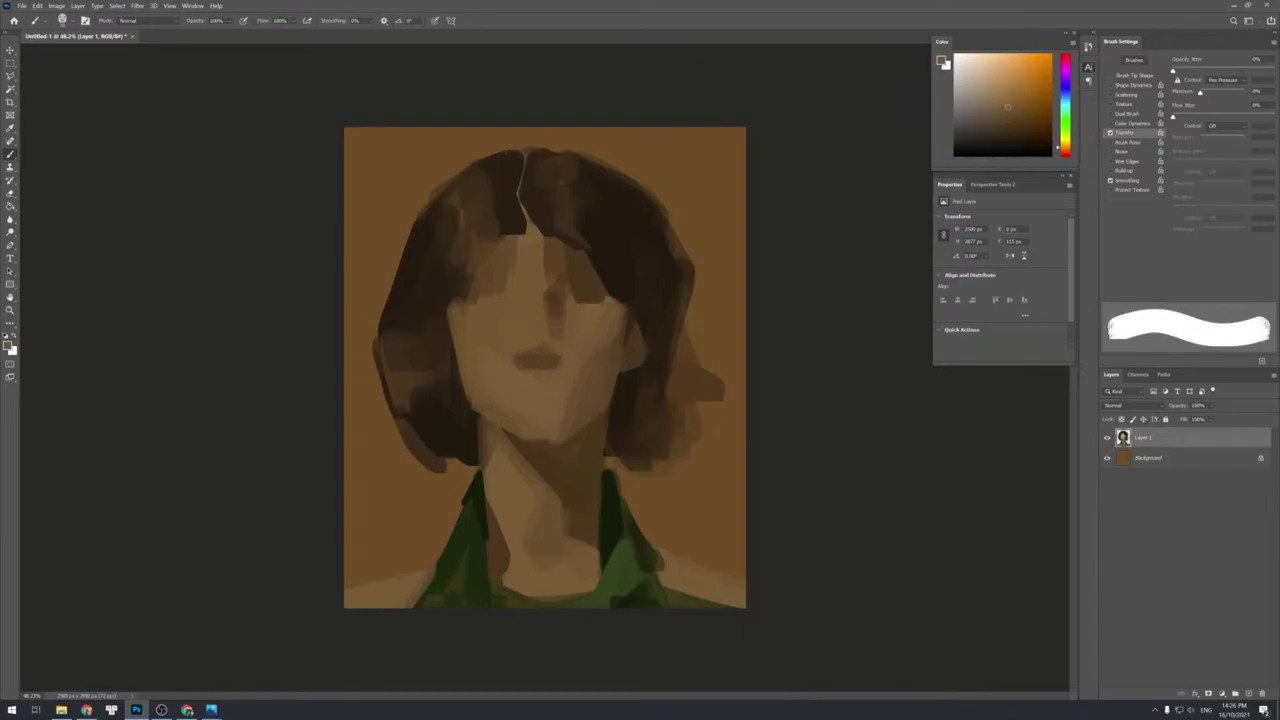
left_click(545, 360, "alt")
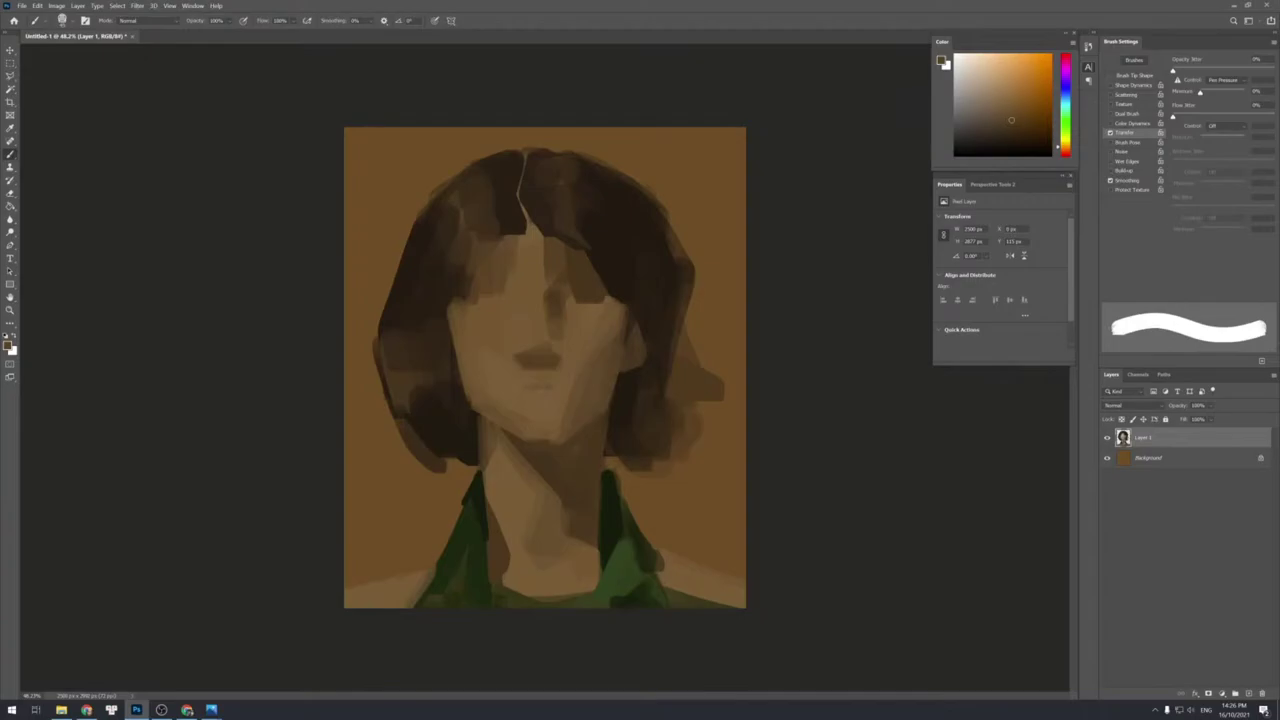
Shift the brush colour's hue towards red and paint the lips, undoing the first faint stroke.
left_click(1064, 152)
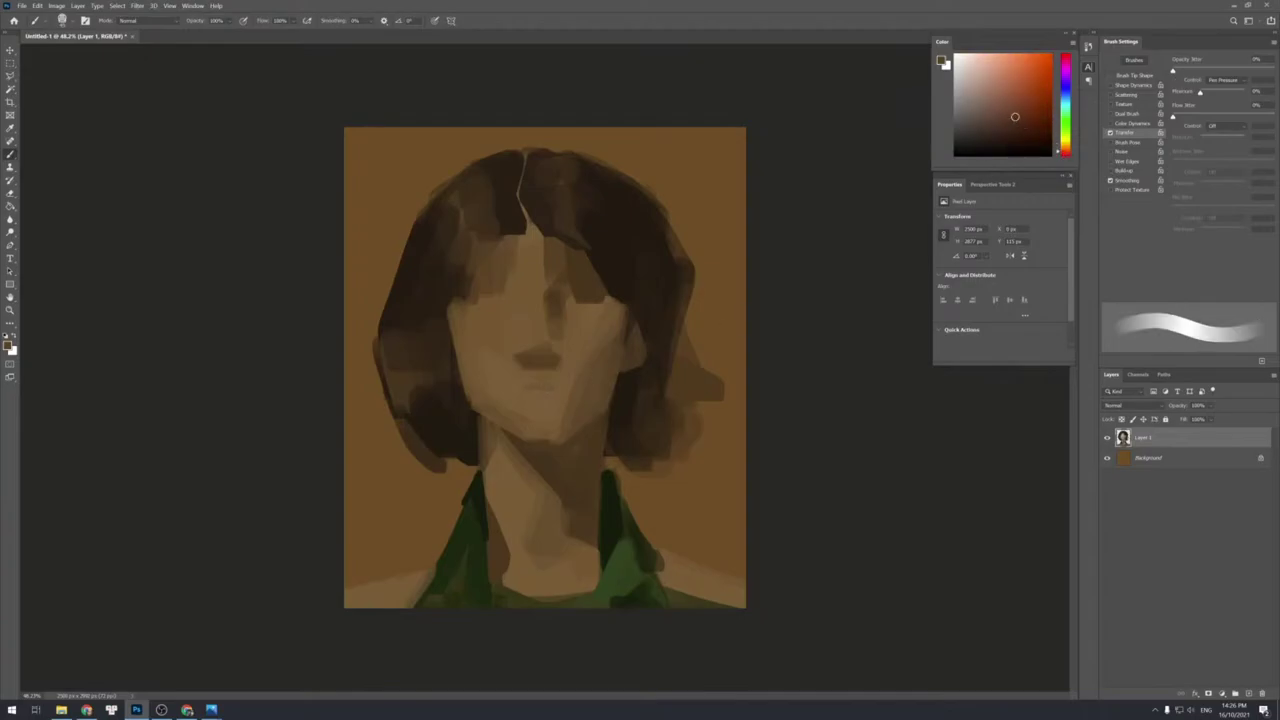
key("bracketright")
key("bracketright")
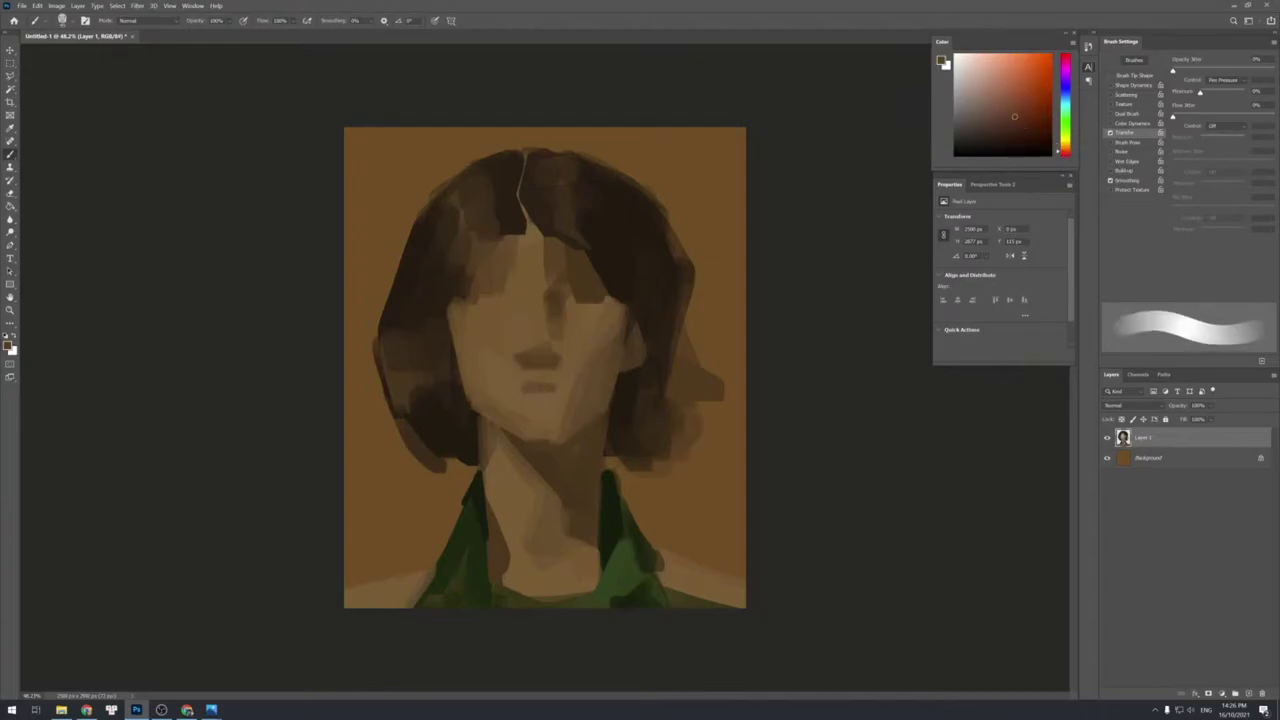
key("ctrl+z")
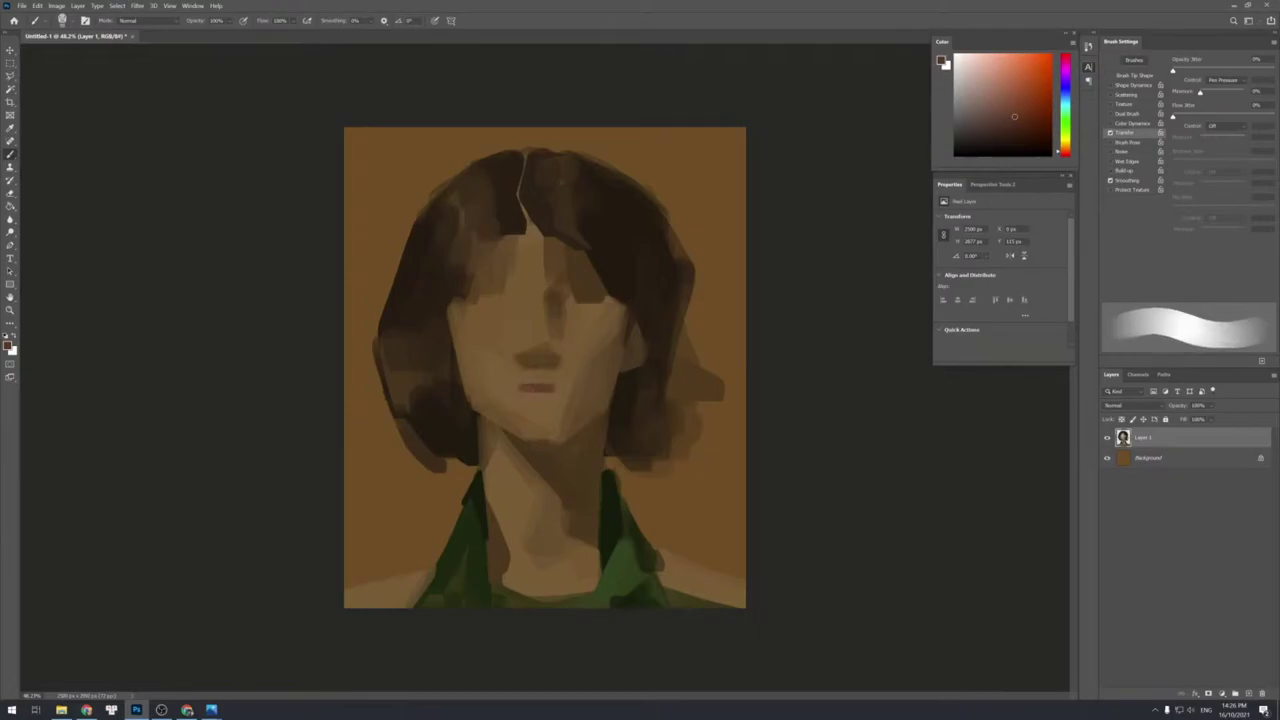
left_click_drag(510, 390, 558, 402)
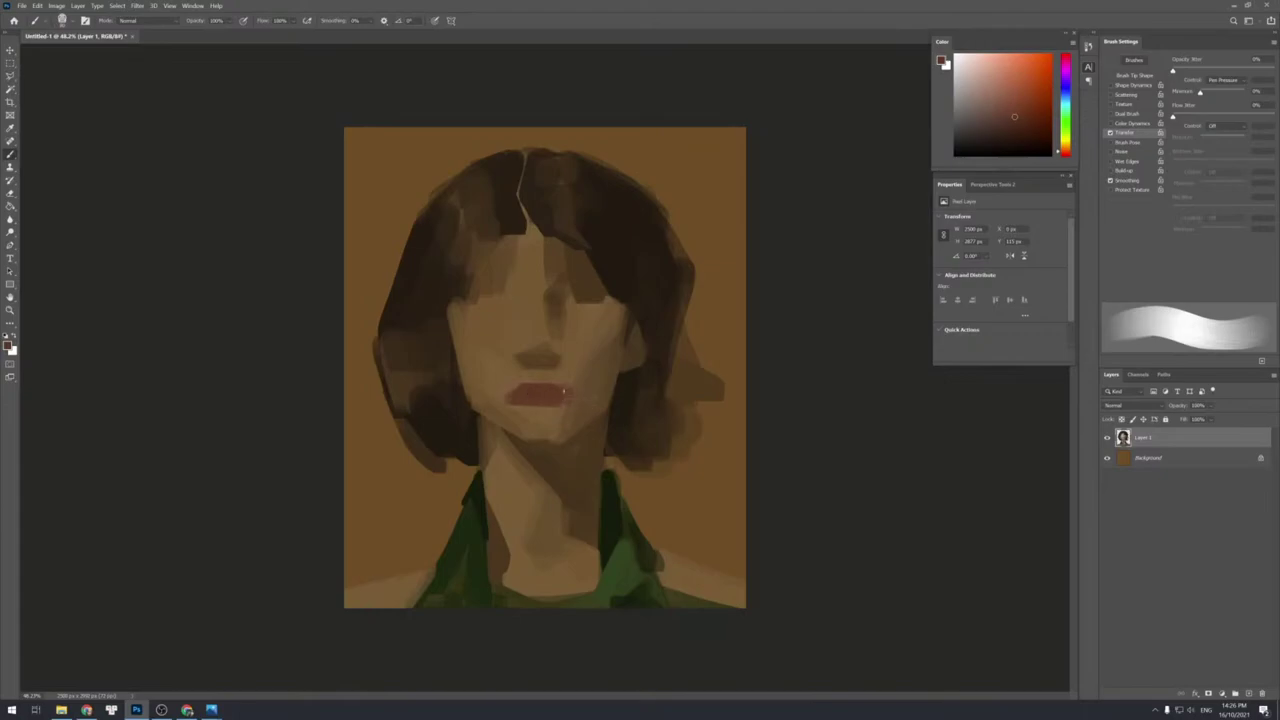
left_click(570, 396, "alt")
Shade the left side of the nose and the left brow area with the sampled nose-shadow brown, adjusting the brush size.
left_click(538, 355, "alt")
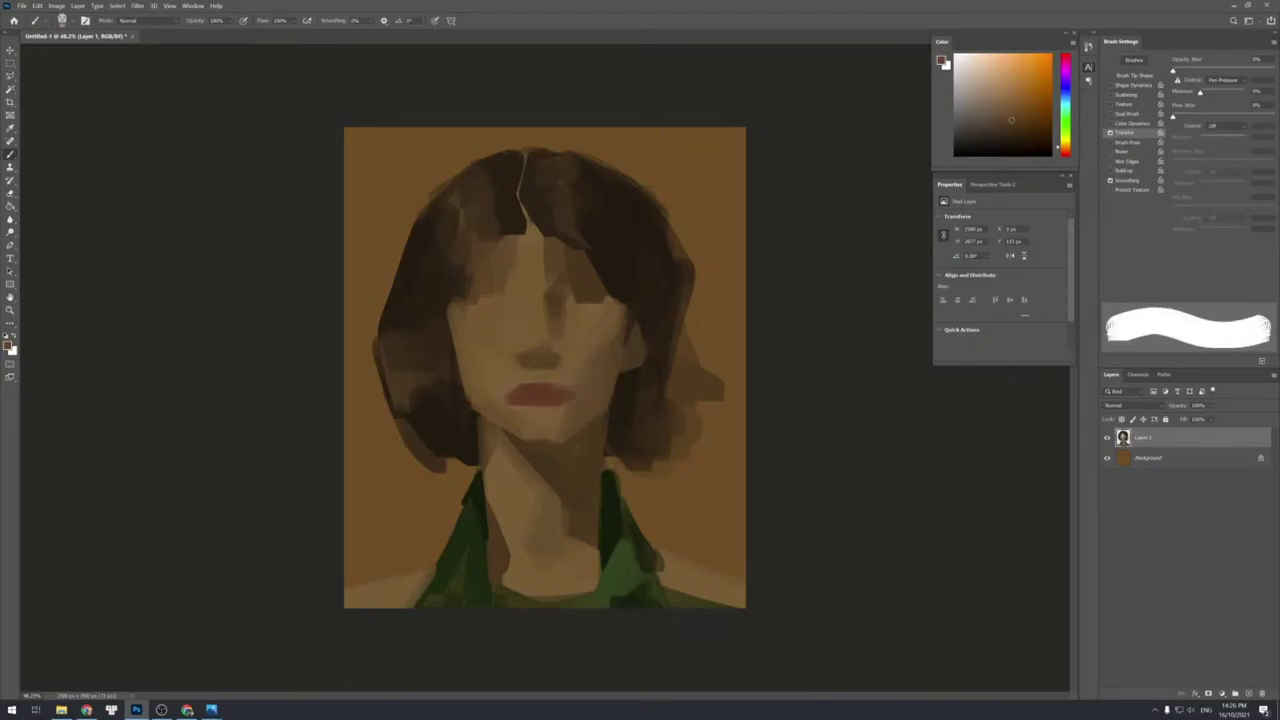
key("bracketleft")
key("bracketleft")
key("bracketleft")
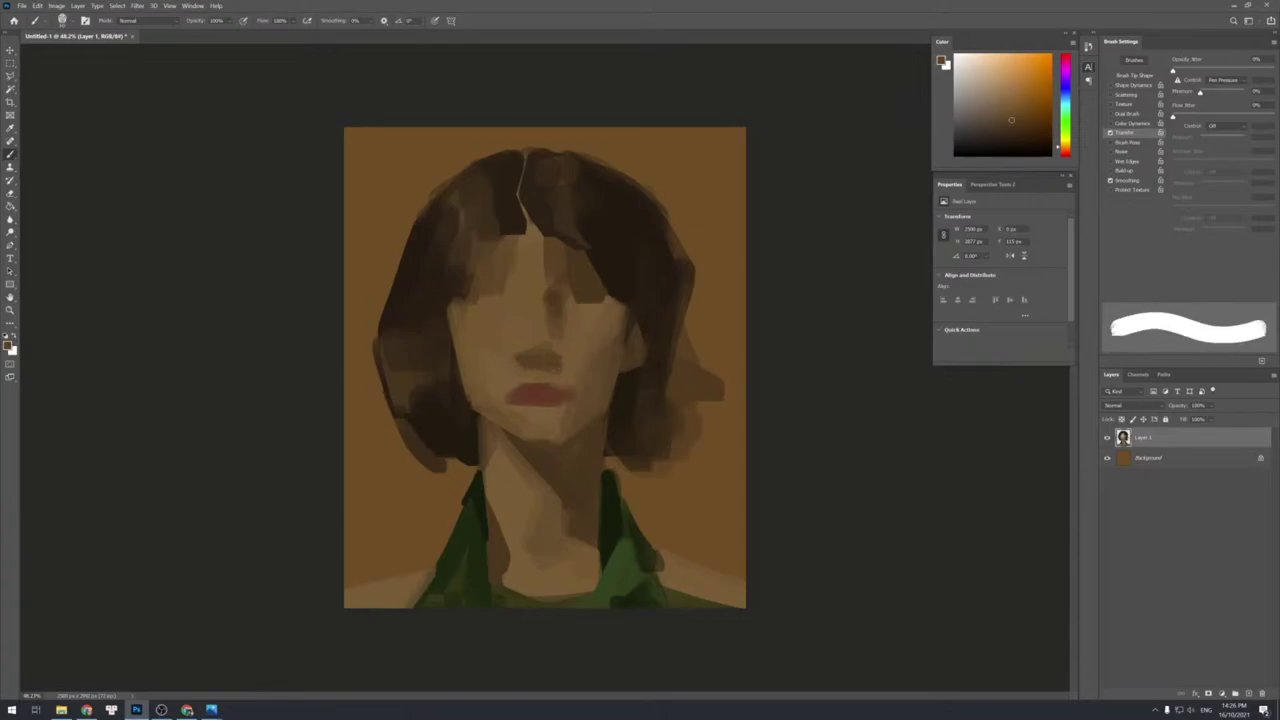
left_click(539, 352, "alt")
key("bracketright")
key("bracketleft")
key("bracketright")
key("bracketright")
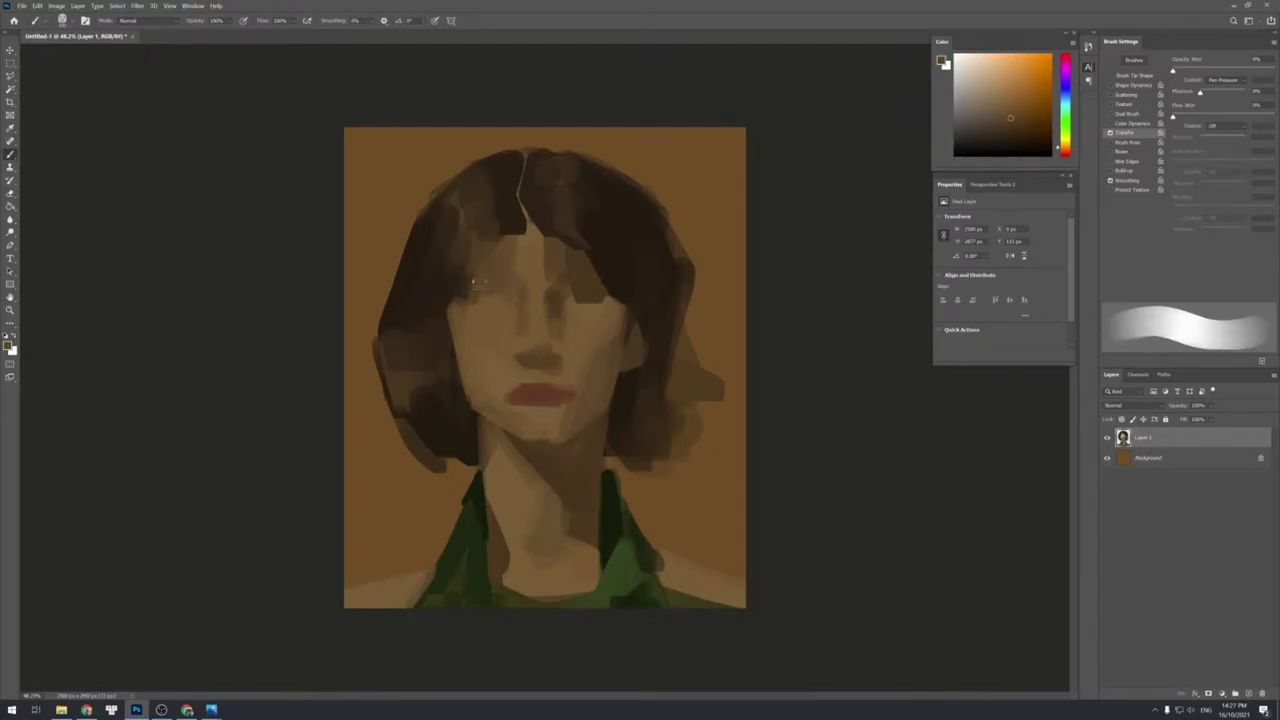
Paint the forehead in sampled skin tones up to the parting and reshape the hairline on both sides with a larger brush.
left_click(530, 268, "alt")
key("shift+bracketright")
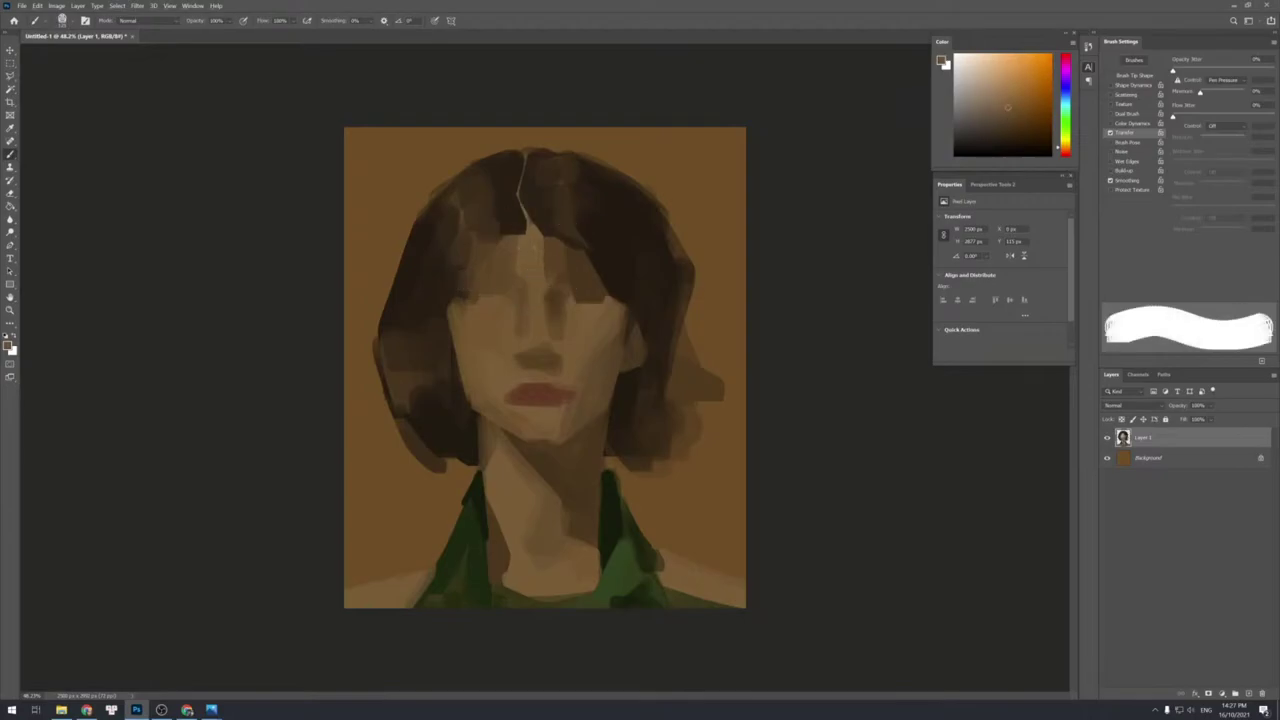
mouse_move(517, 222)
left_mouse_down()
mouse_move(552, 228)
mouse_move(488, 243)
mouse_move(590, 244)
left_mouse_up()
left_click(507, 213, "alt")
left_click(552, 240, "alt")
left_click(537, 245, "alt")
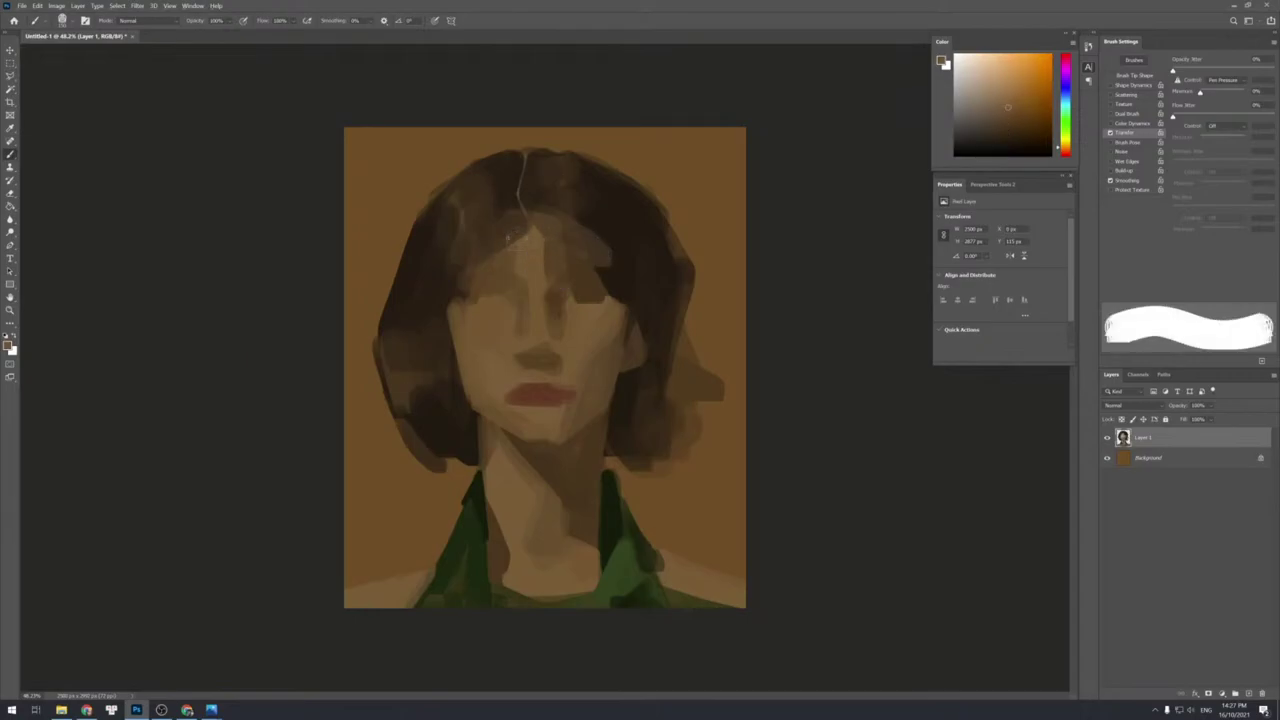
left_click_drag(522, 220, 478, 266)
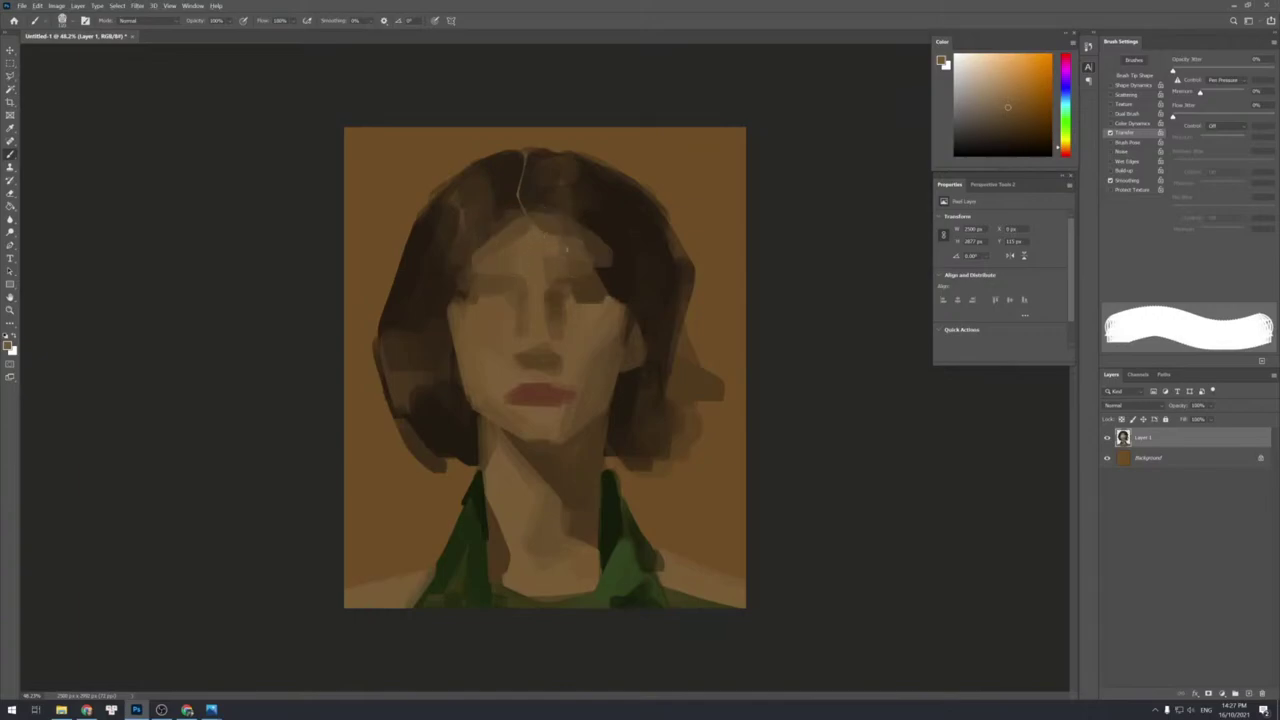
left_click_drag(566, 249, 580, 258)
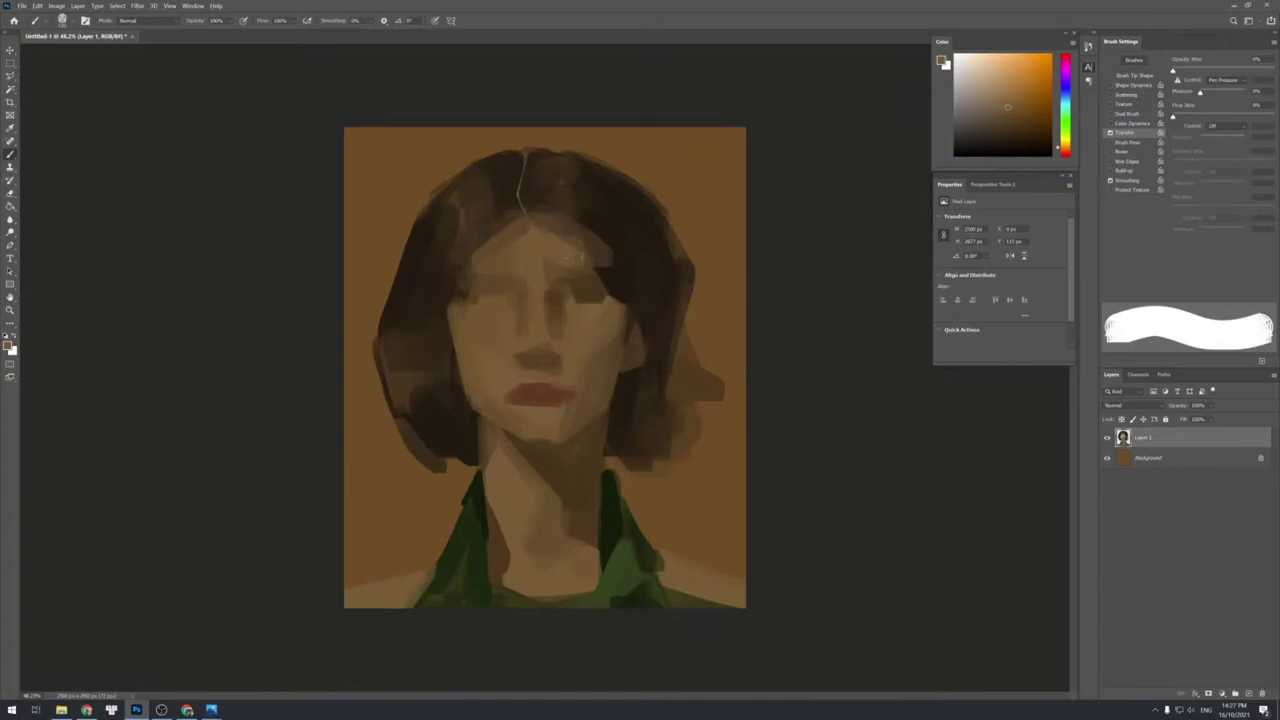
Repaint the hair along the right side of the forehead with sampled browns to blend the hairline.
left_click(591, 261, "alt")
left_click(573, 231, "alt")
mouse_move(582, 239)
left_mouse_down()
mouse_move(614, 269)
mouse_move(609, 236)
mouse_move(615, 267)
left_mouse_up()
left_click(591, 238, "alt")
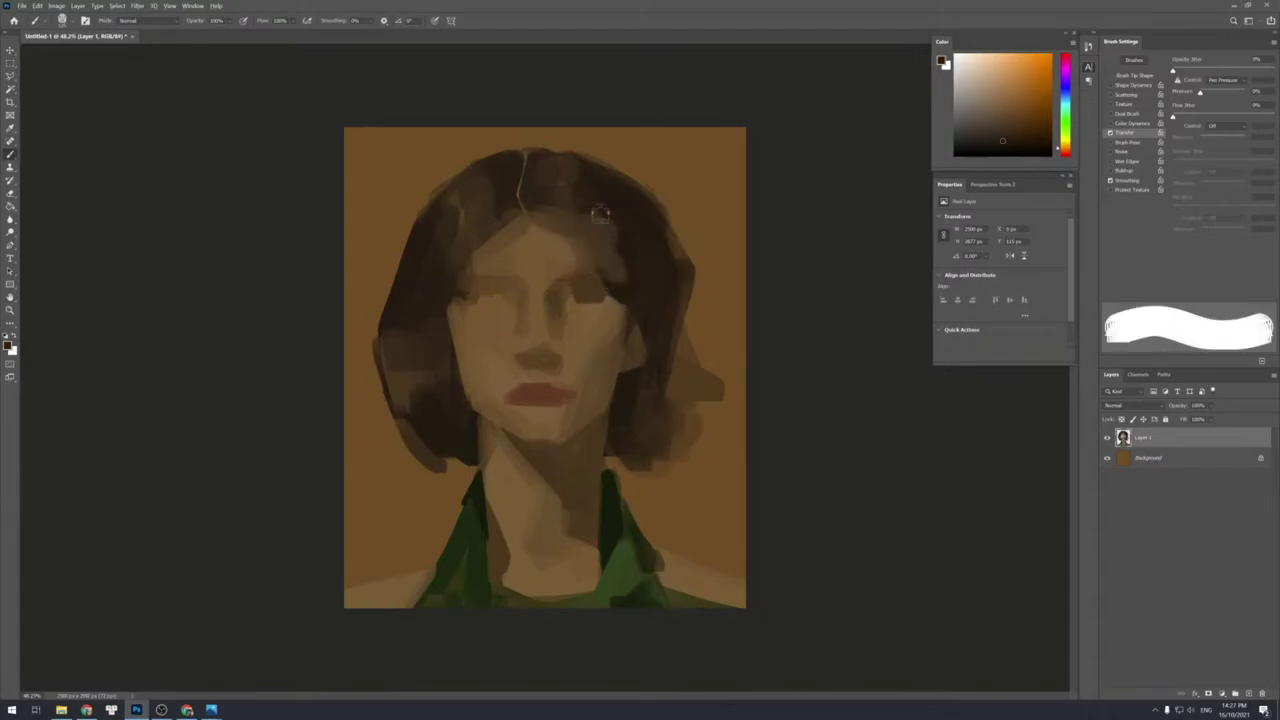
left_click(613, 246, "alt")
mouse_move(602, 214)
left_mouse_down()
mouse_move(632, 272)
mouse_move(617, 279)
left_mouse_up()
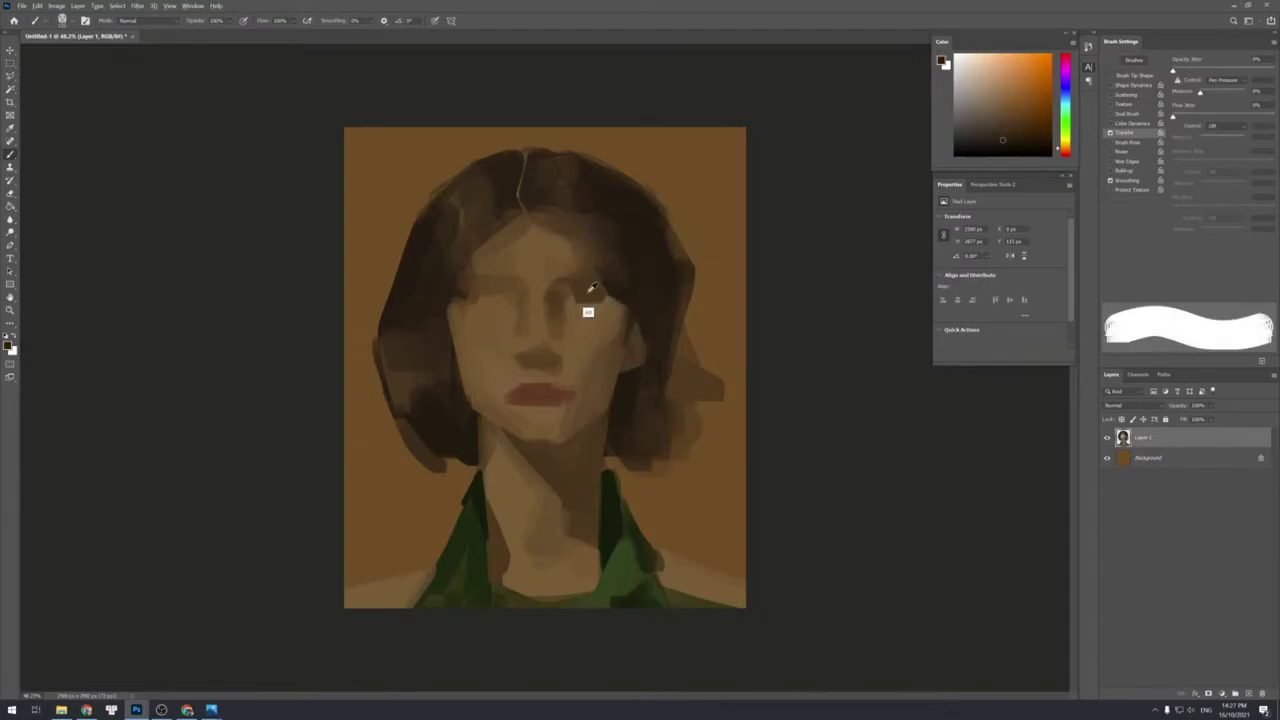
Cover the dark patch at the right eye with skin tone and refine the brow and nose-bridge shading with sampled tones.
left_click(562, 320, "alt")
left_click_drag(583, 293, 596, 298)
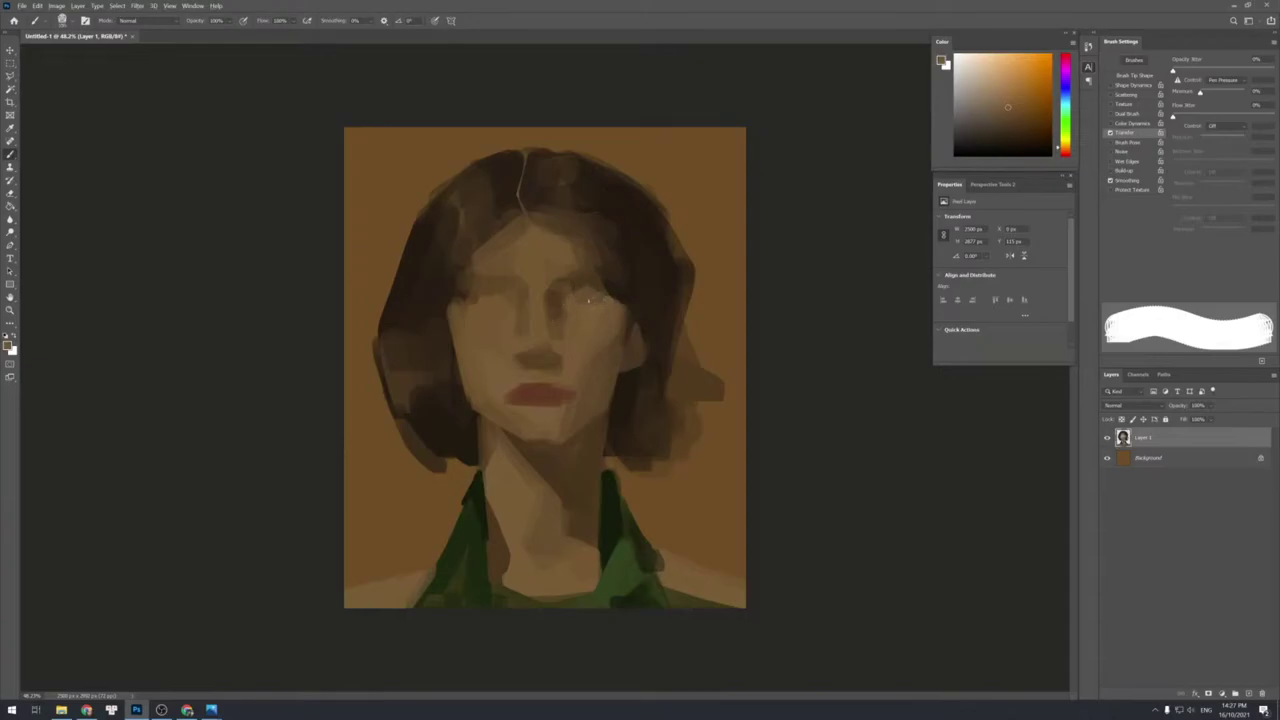
left_click(581, 308, "alt")
left_click(560, 330, "alt")
left_click(543, 322, "alt")
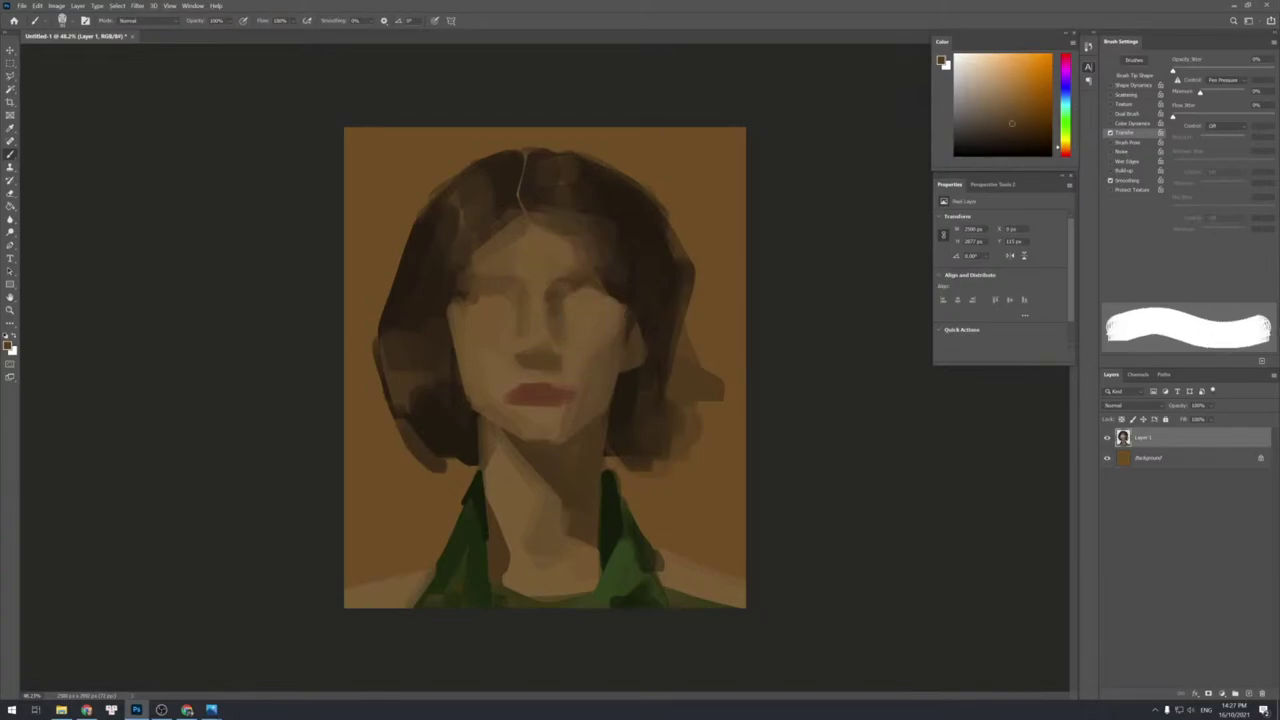
left_click(550, 290, "alt")
left_click(513, 273, "alt")
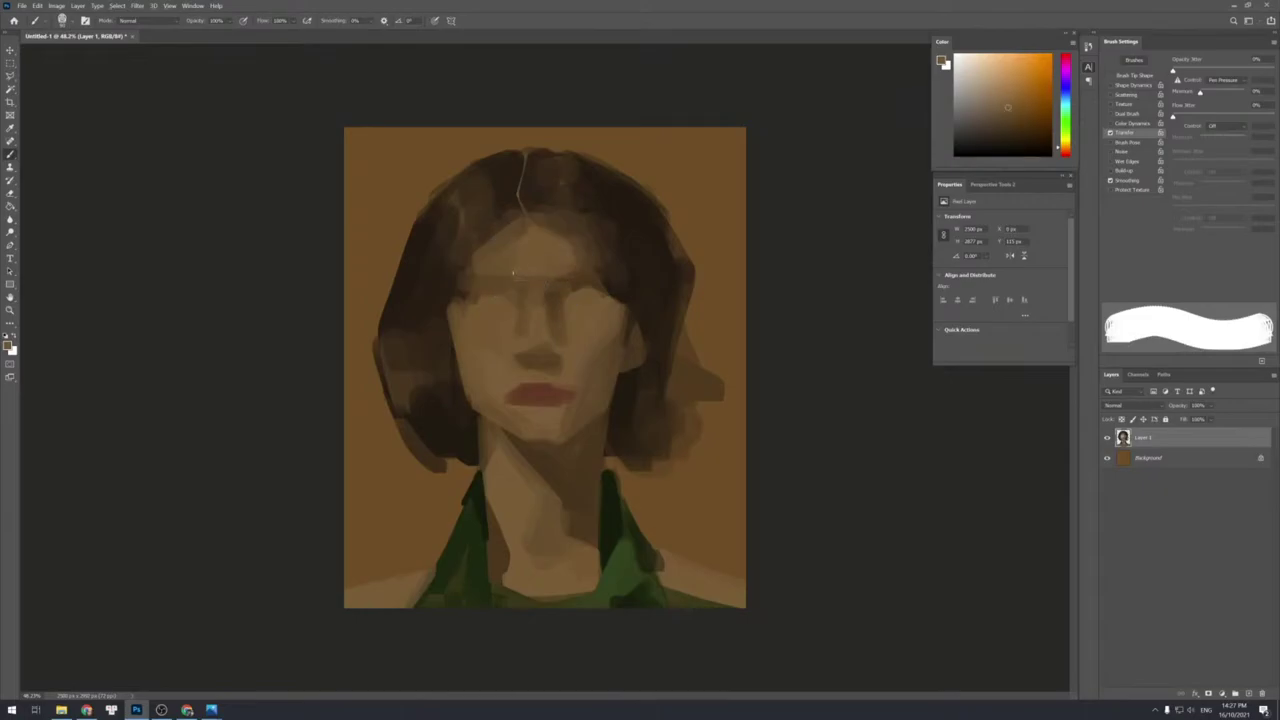
Clean up the hair edges beside the left temple and above the ear with sampled dark browns.
left_click(490, 295, "alt")
left_click(437, 314, "alt")
left_click(438, 344, "alt")
left_click(629, 332, "alt")
left_click_drag(626, 320, 625, 303)
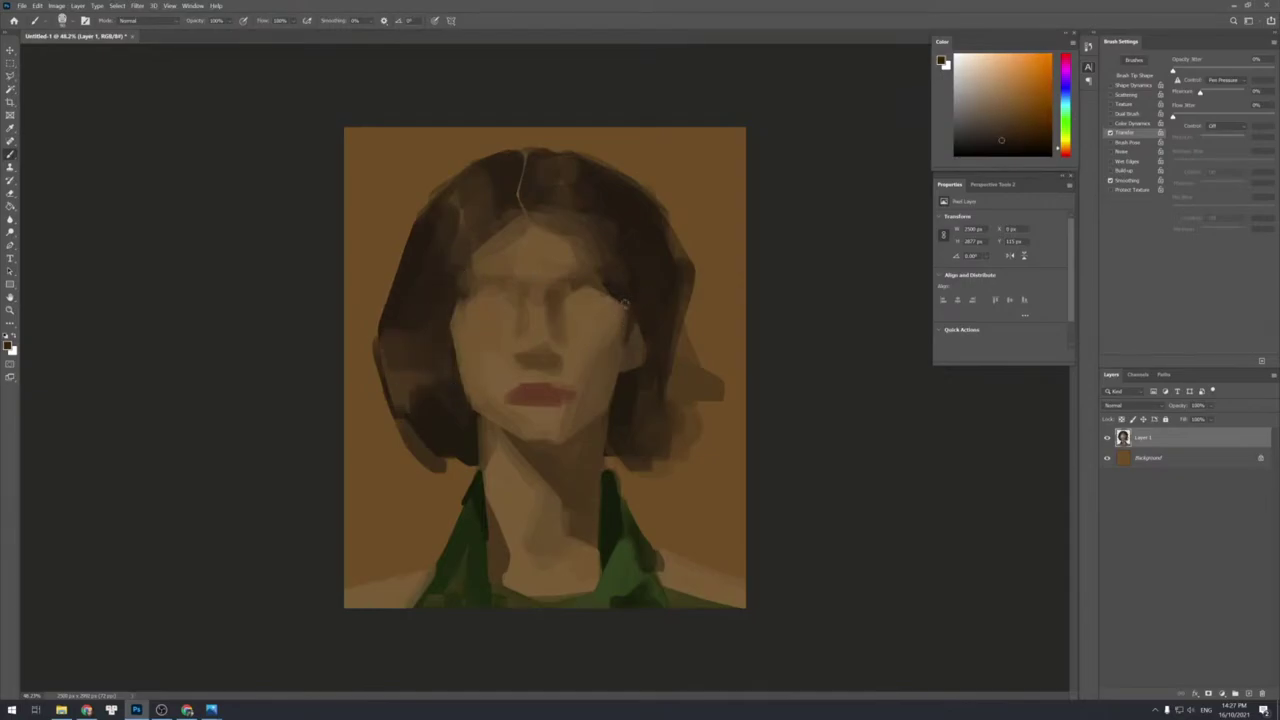
Refine the left cheek and the areas around the nose and mouth with sampled skin tones.
left_click(536, 357, "alt")
left_click(491, 369, "alt")
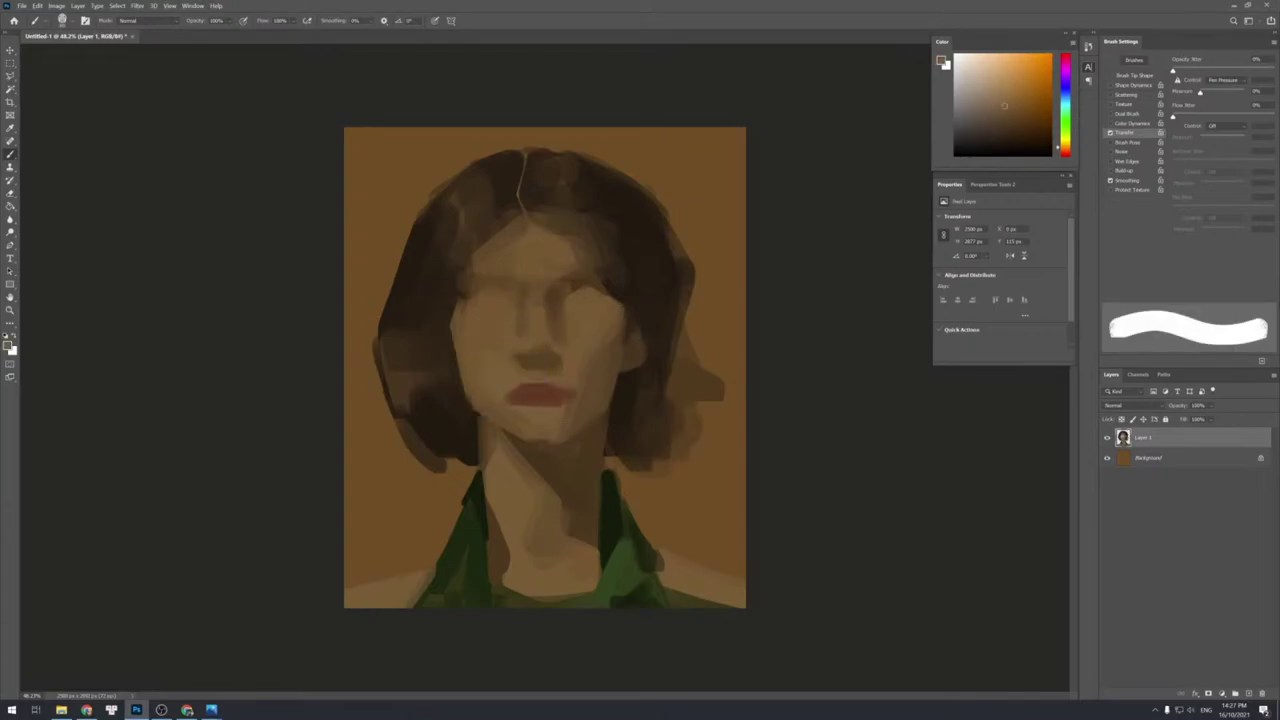
left_click(494, 360, "alt")
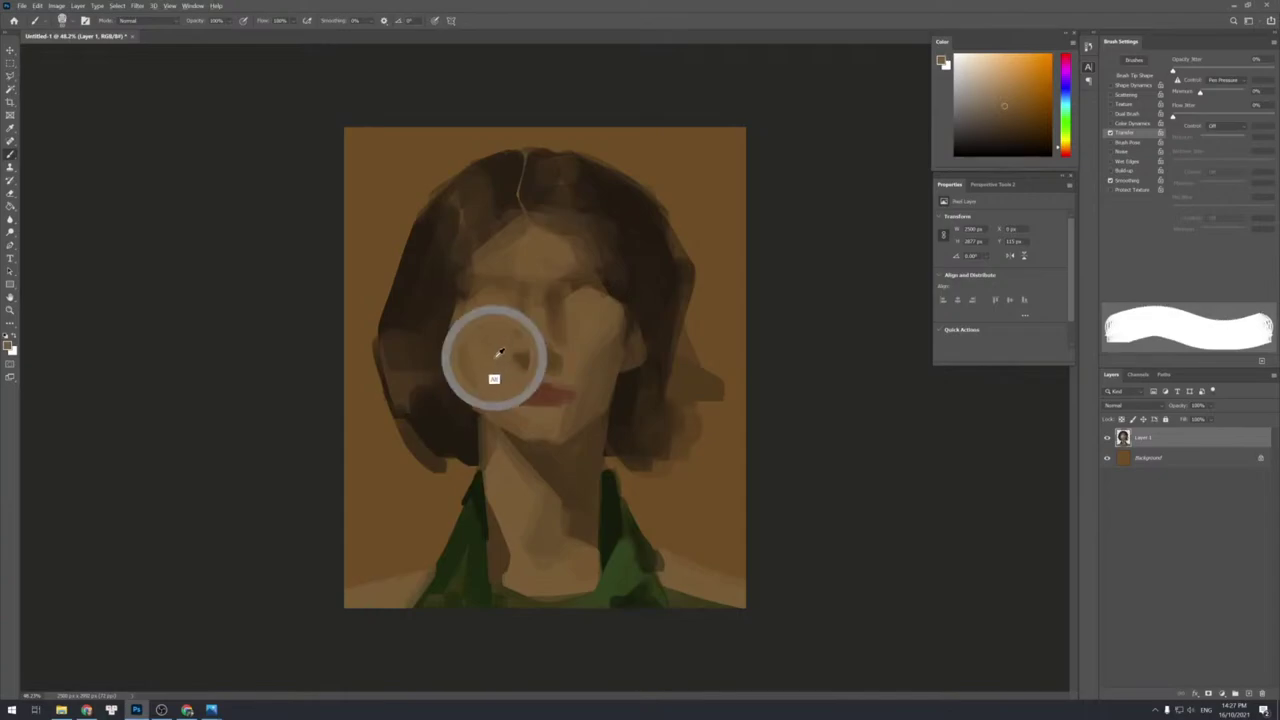
left_click(502, 368, "alt")
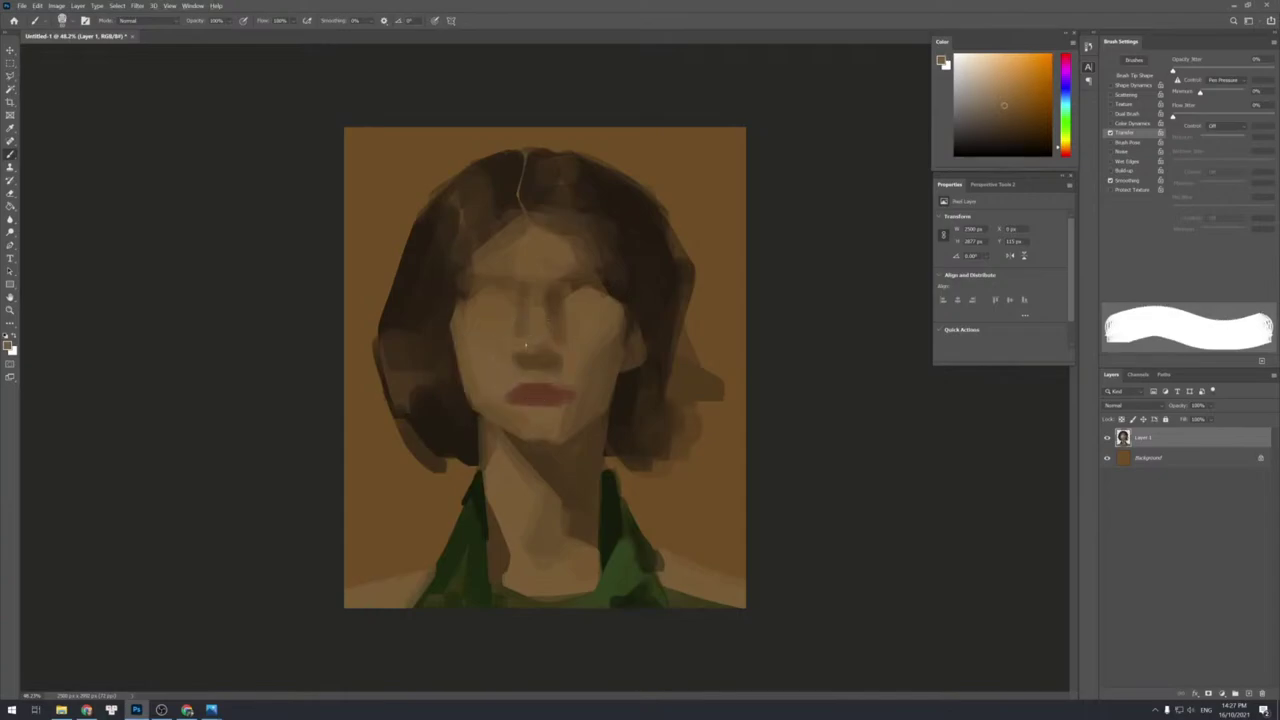
left_click(516, 289, "alt")
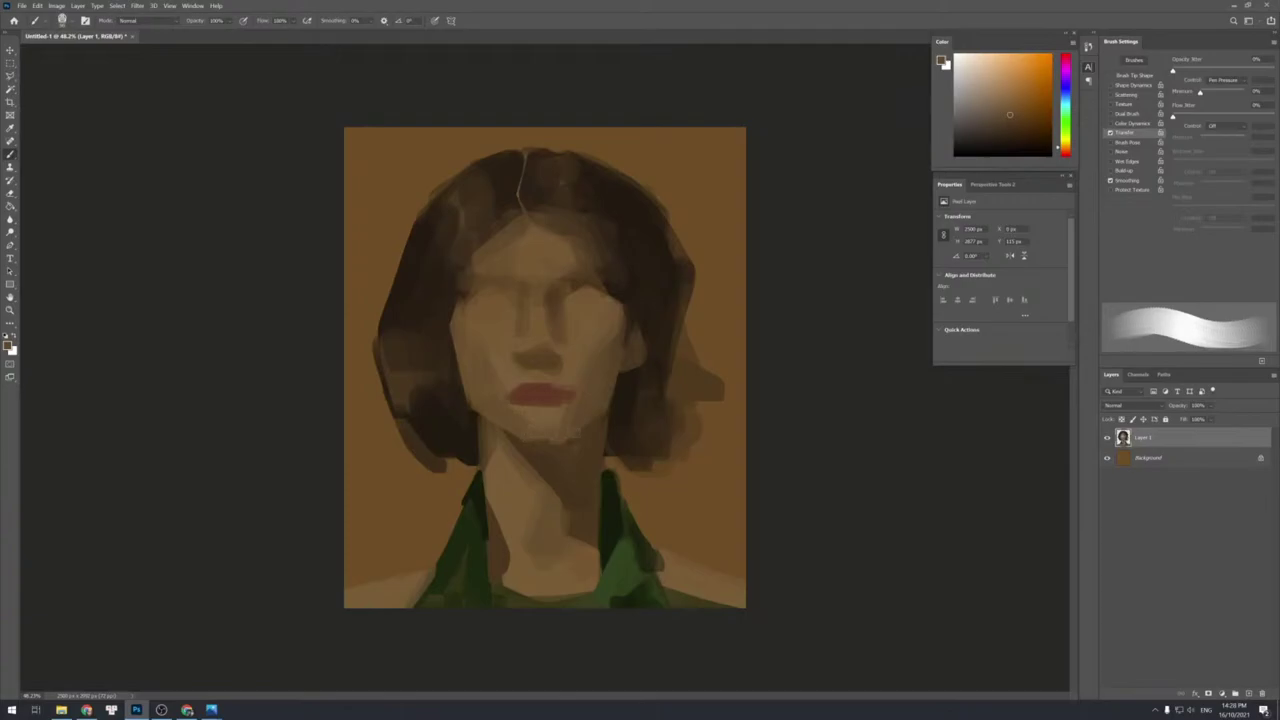
Define the jaw and chin by painting sampled shadow tones and a darker brown beneath them, using a smaller brush.
left_click(558, 452, "alt")
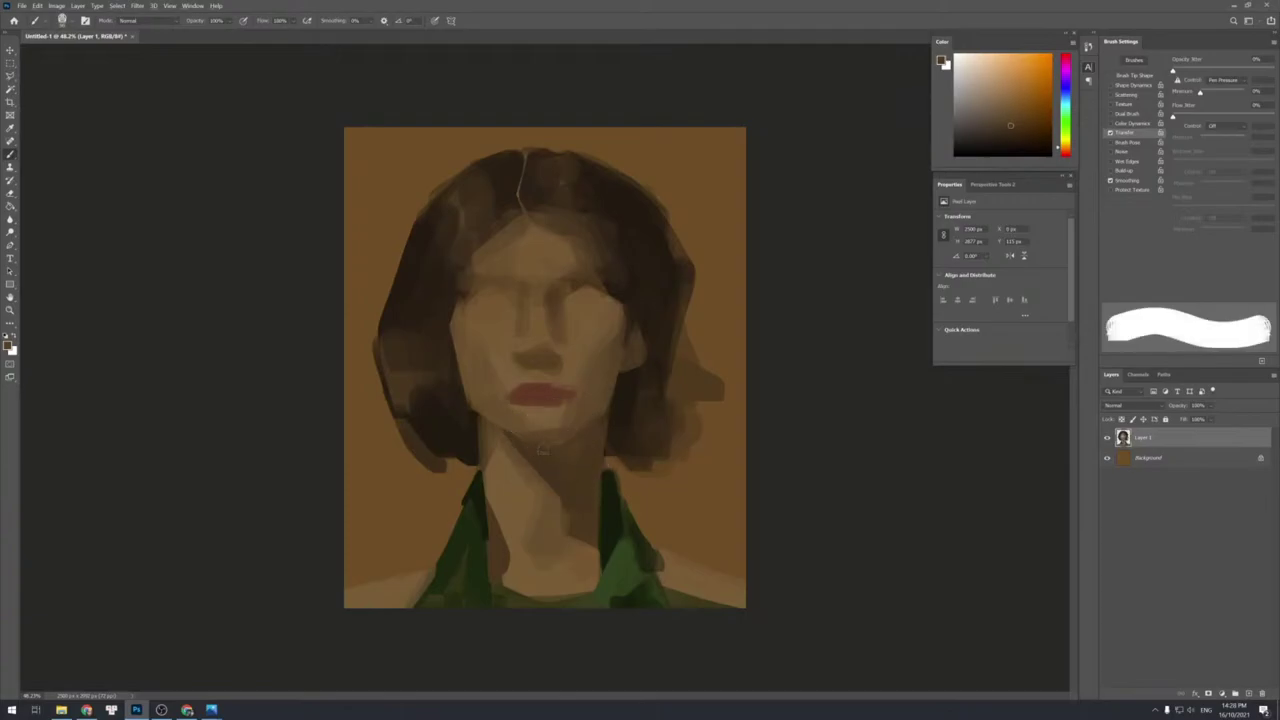
left_click(609, 437, "alt")
key("bracketleft")
key("bracketleft")
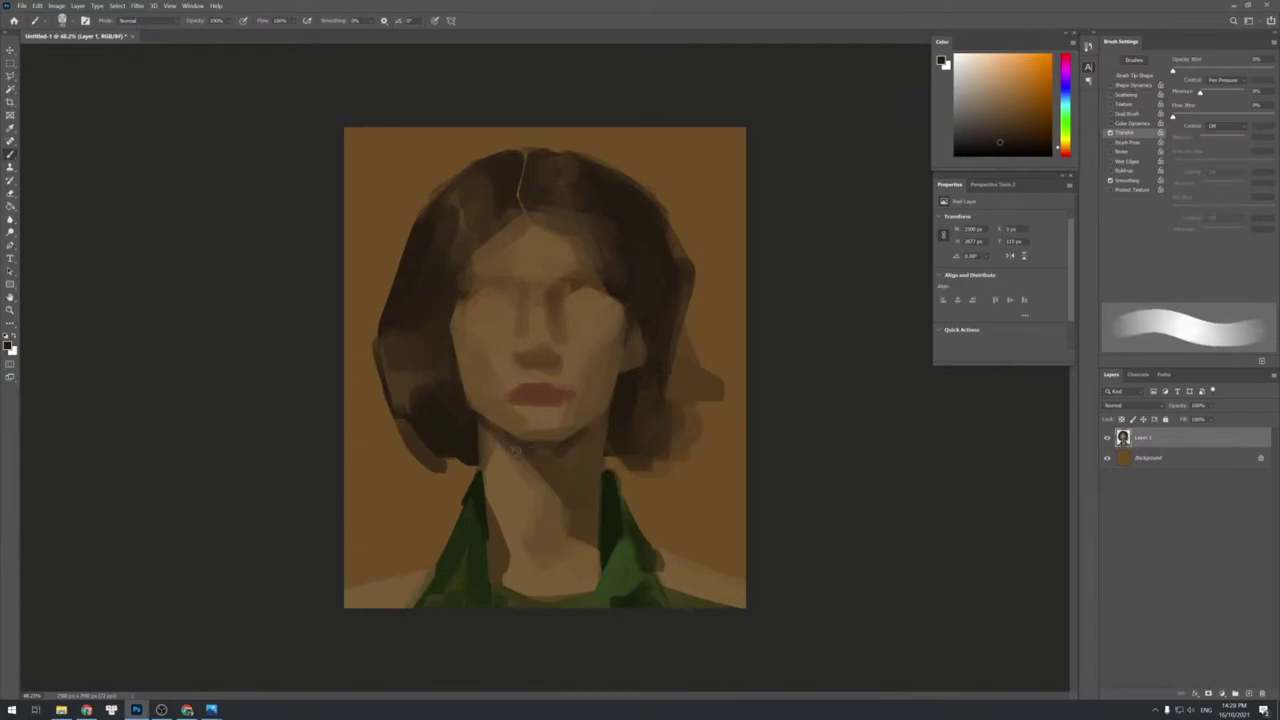
Deepen the shadow beneath the chin and down the neck with strokes of sampled browns.
mouse_move(481, 422)
left_mouse_down()
mouse_move(530, 478)
mouse_move(528, 458)
mouse_move(539, 473)
mouse_move(556, 466)
left_mouse_up()
left_click(559, 473, "alt")
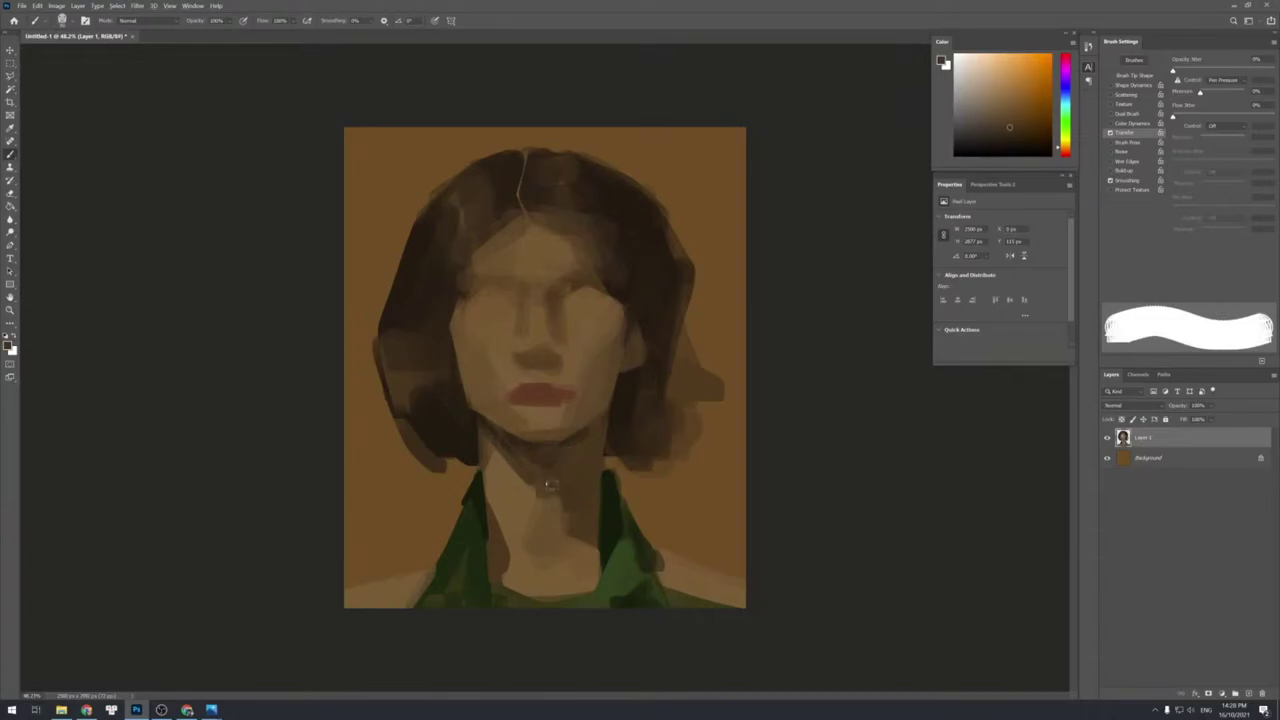
left_click(532, 443, "alt")
left_click_drag(525, 462, 541, 484)
left_click(566, 478, "alt")
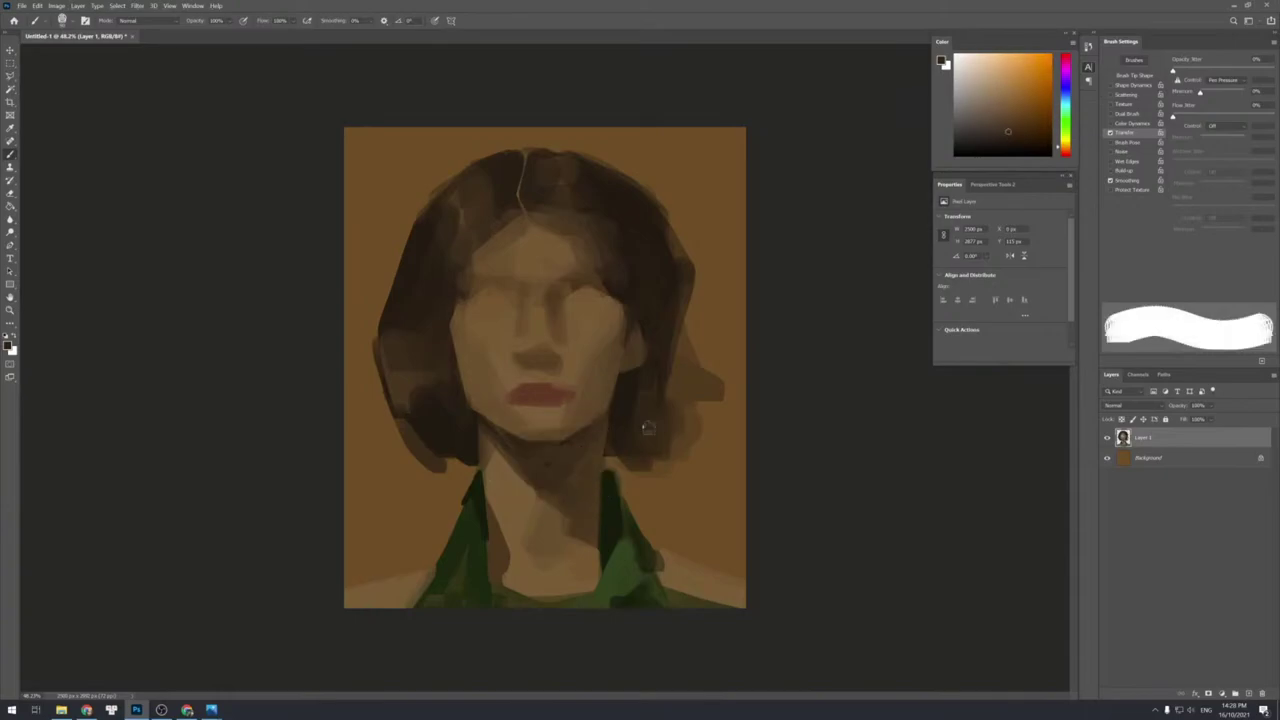
Block in the right eye with a dark brown sampled from the hair edge, adjusting the brush size and softness.
key("shift+bracketleft")
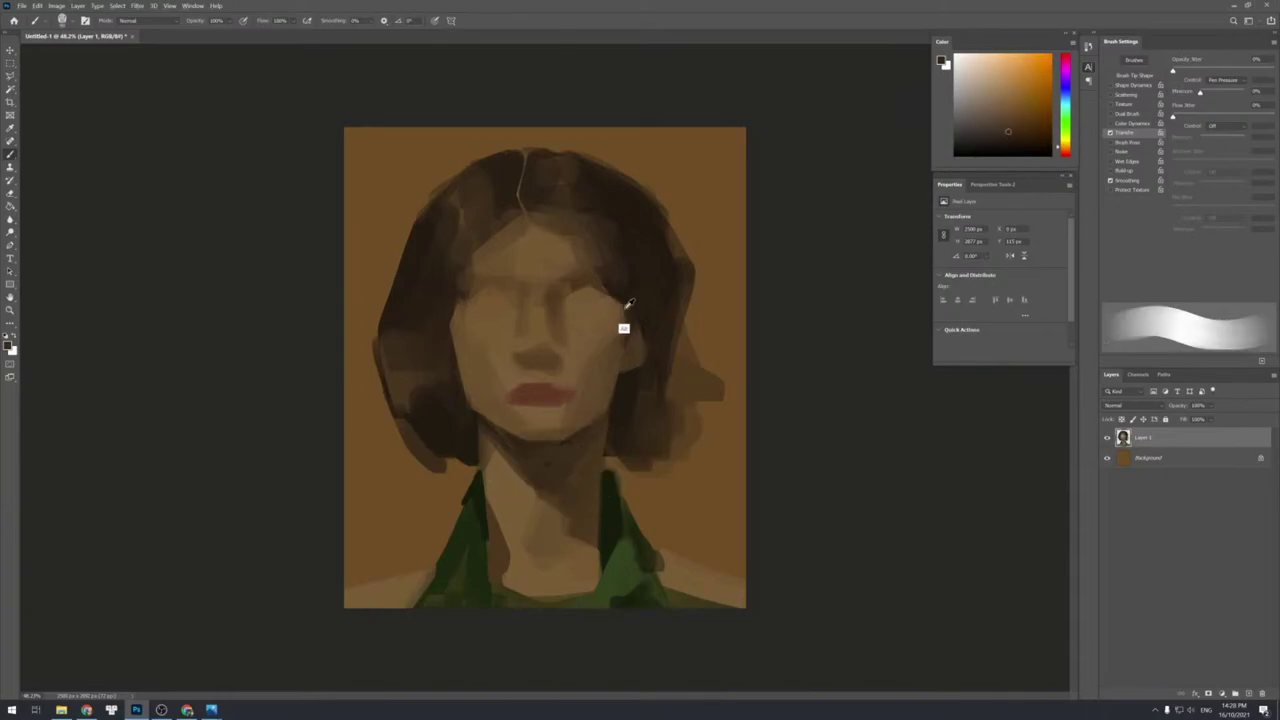
left_click(629, 300, "alt")
key("shift+bracketright")
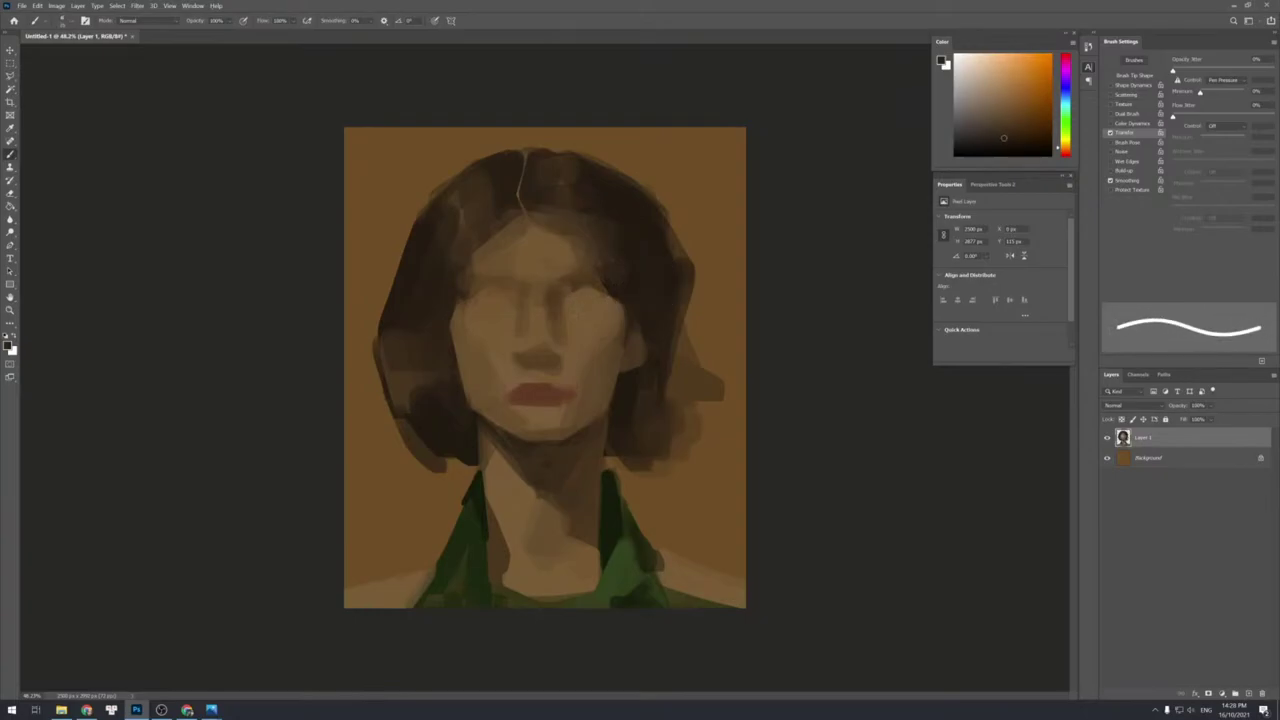
key("bracketright")
key("shift+bracketleft")
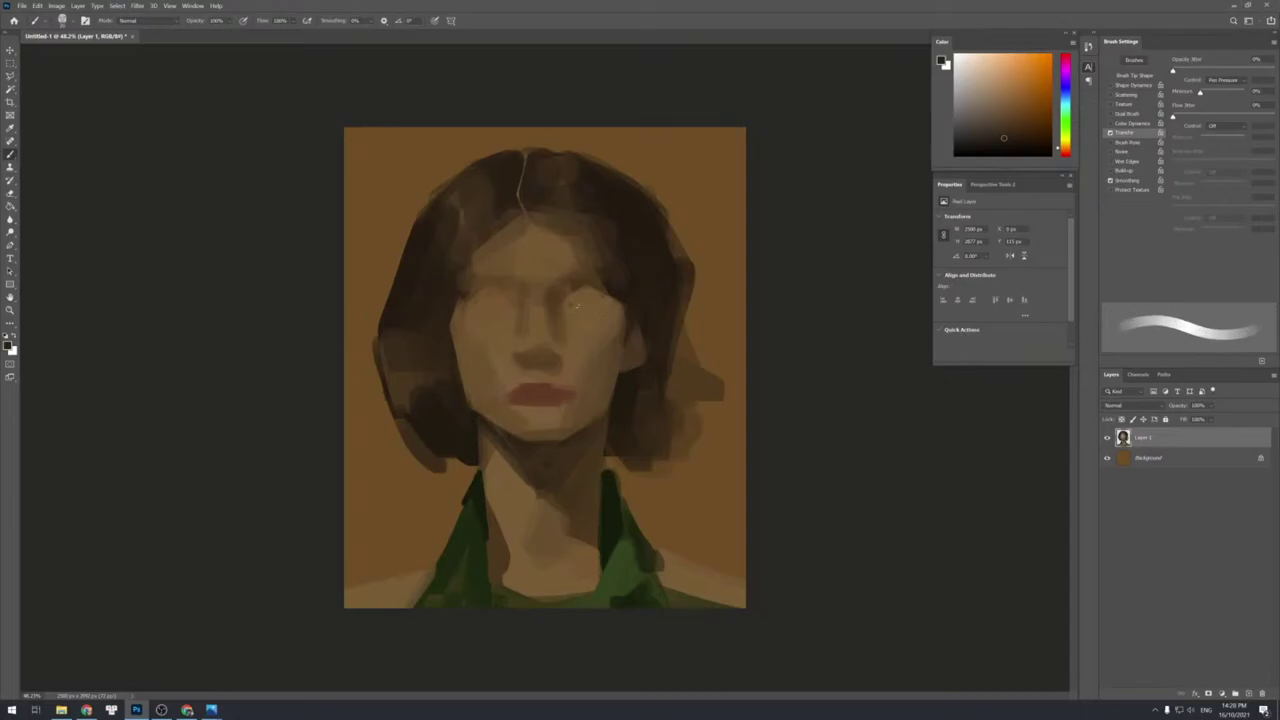
left_click_drag(566, 308, 601, 303)
key("bracketright")
key("bracketright")
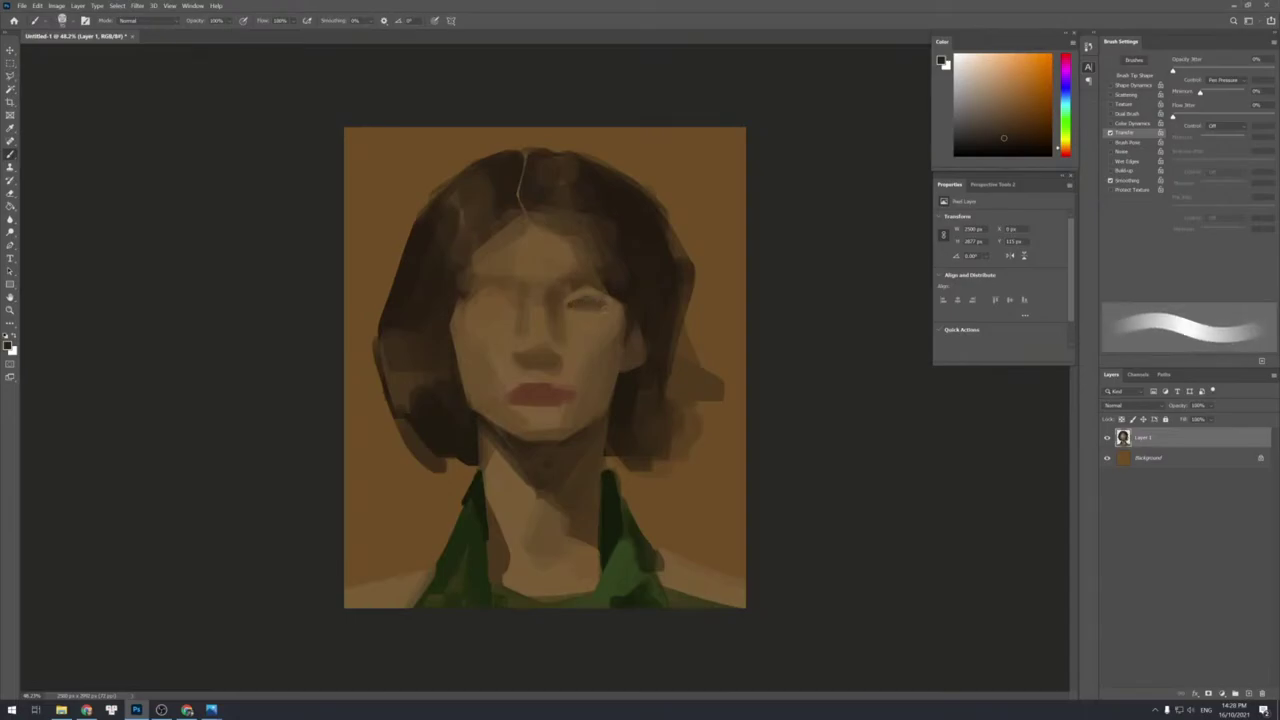
mouse_move(588, 301)
left_mouse_down()
mouse_move(602, 303)
mouse_move(588, 303)
left_mouse_up()
Block in the left eye with the brown sampled from the right eye, adjusting the brush size.
left_click(587, 301, "alt")
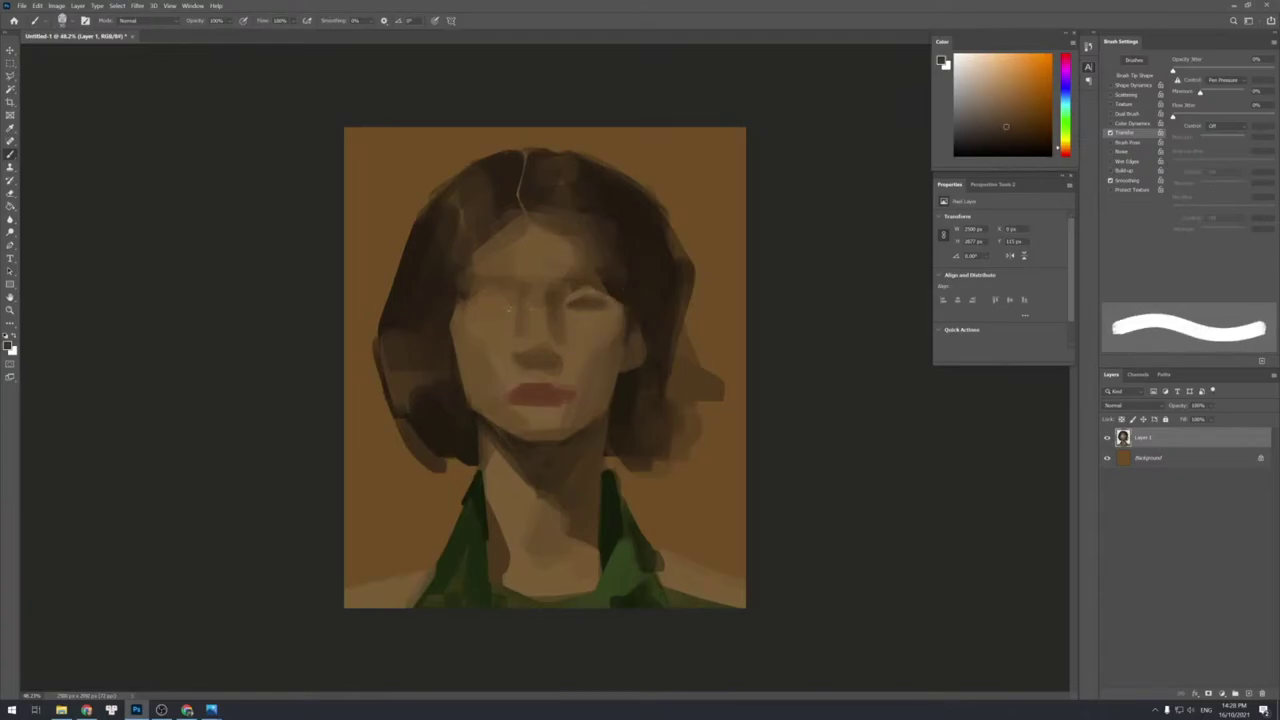
key("bracketright")
key("bracketright")
key("bracketright")
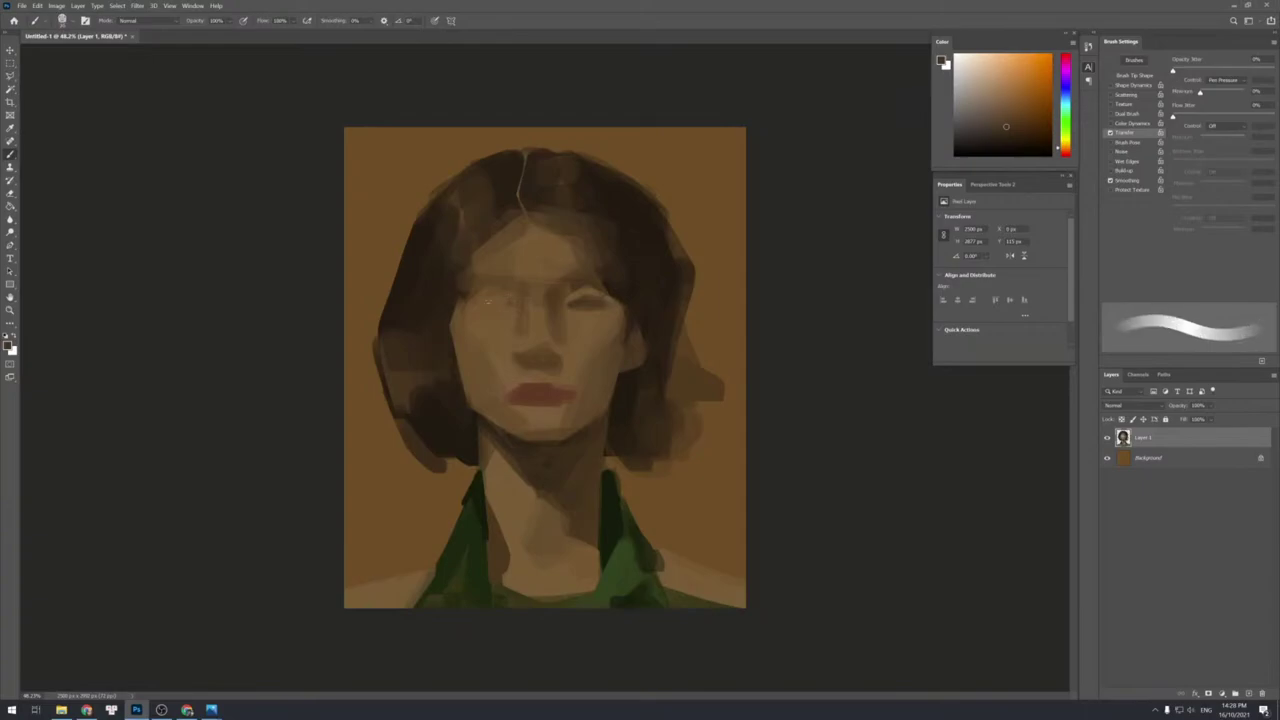
key("bracketright")
key("bracketleft")
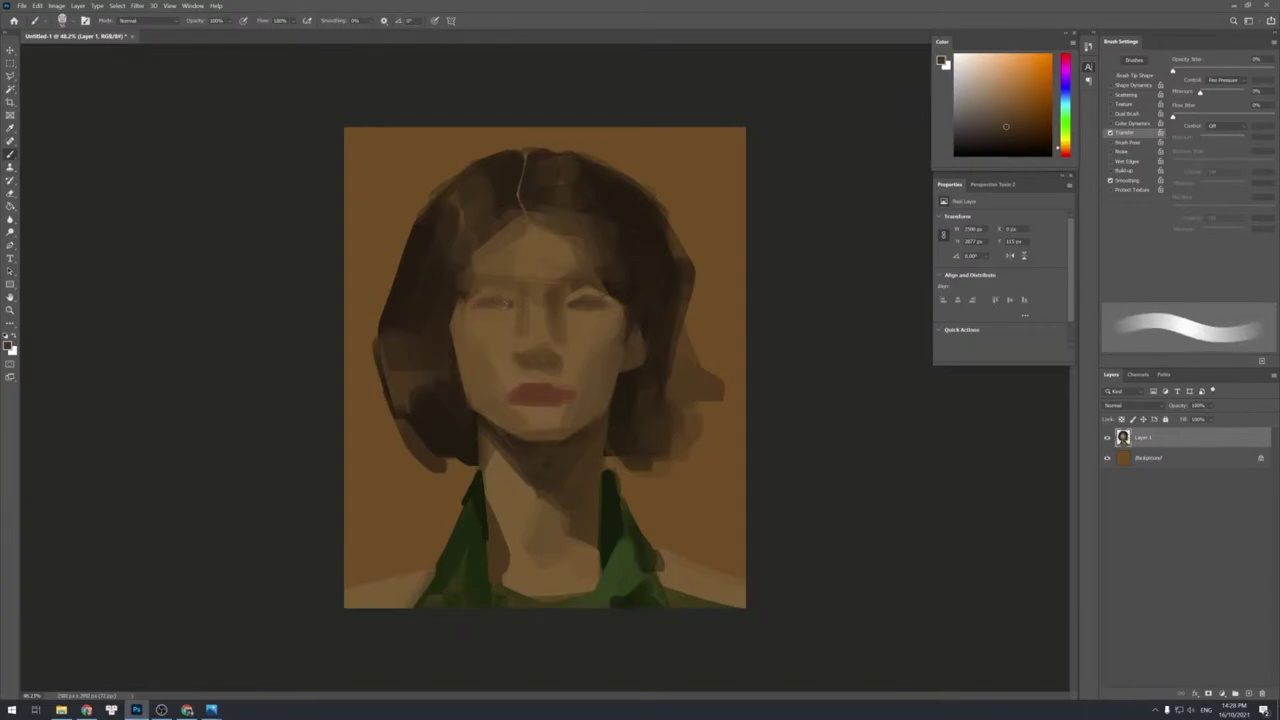
Highlight the left cheekbone with a lighter skin tone and blend it using sampled cheek tones.
left_click(498, 303, "alt")
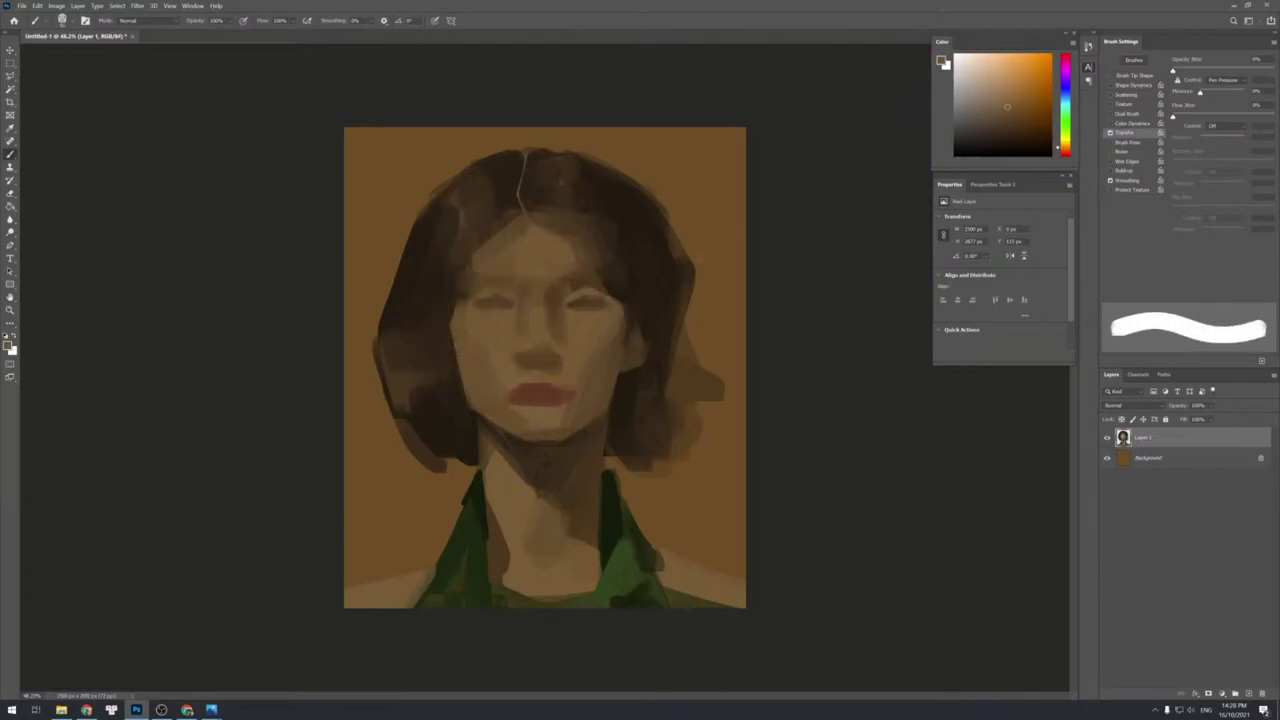
left_click(1000, 97)
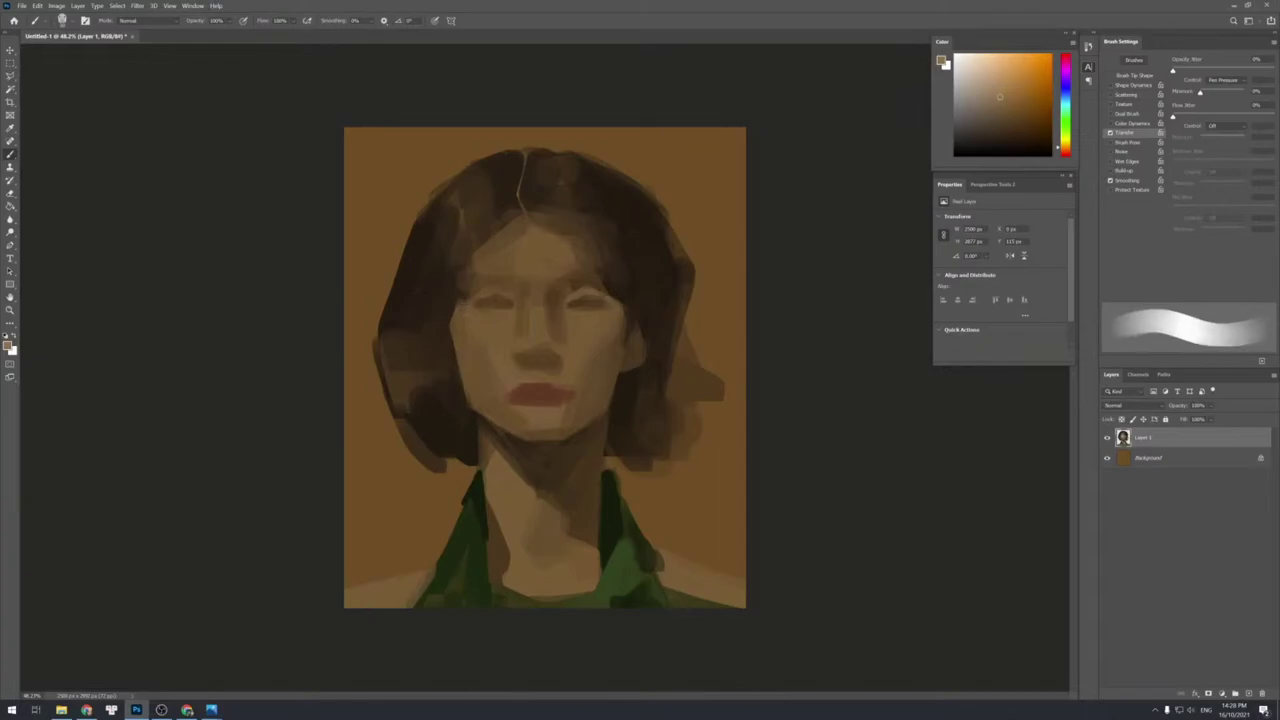
left_click_drag(455, 325, 487, 351)
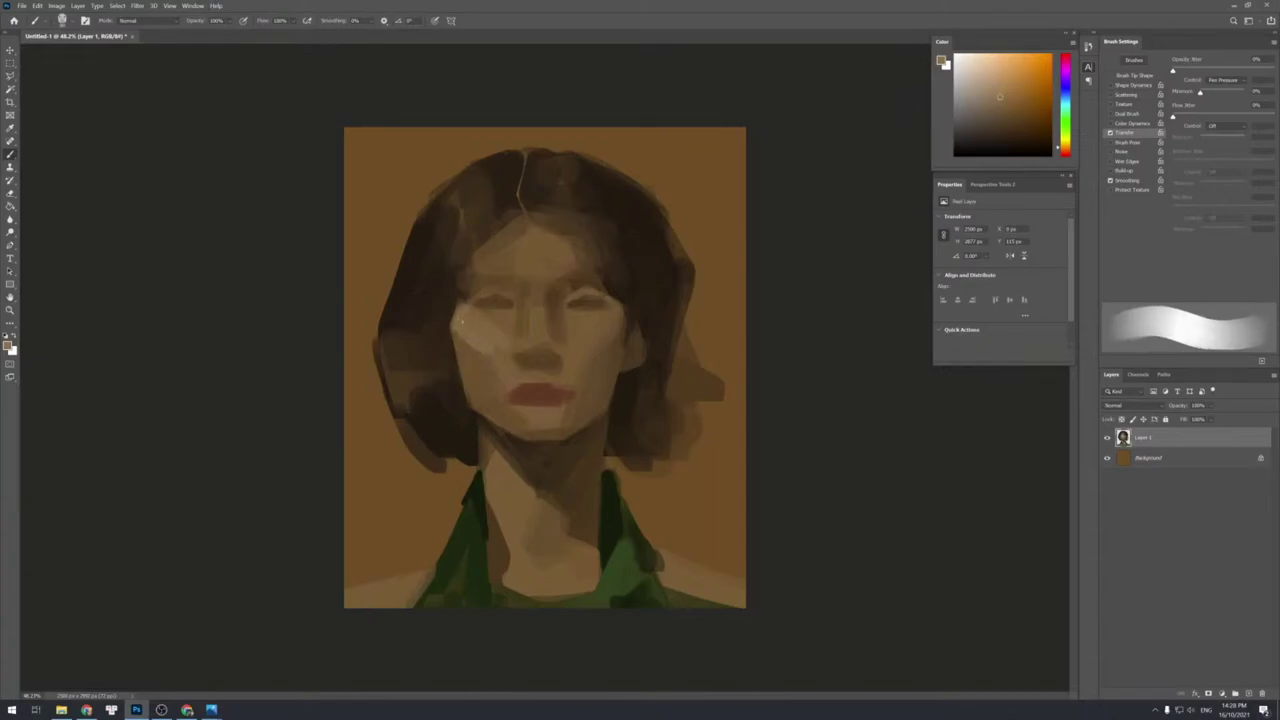
left_click(511, 353, "alt")
left_click(490, 338, "alt")
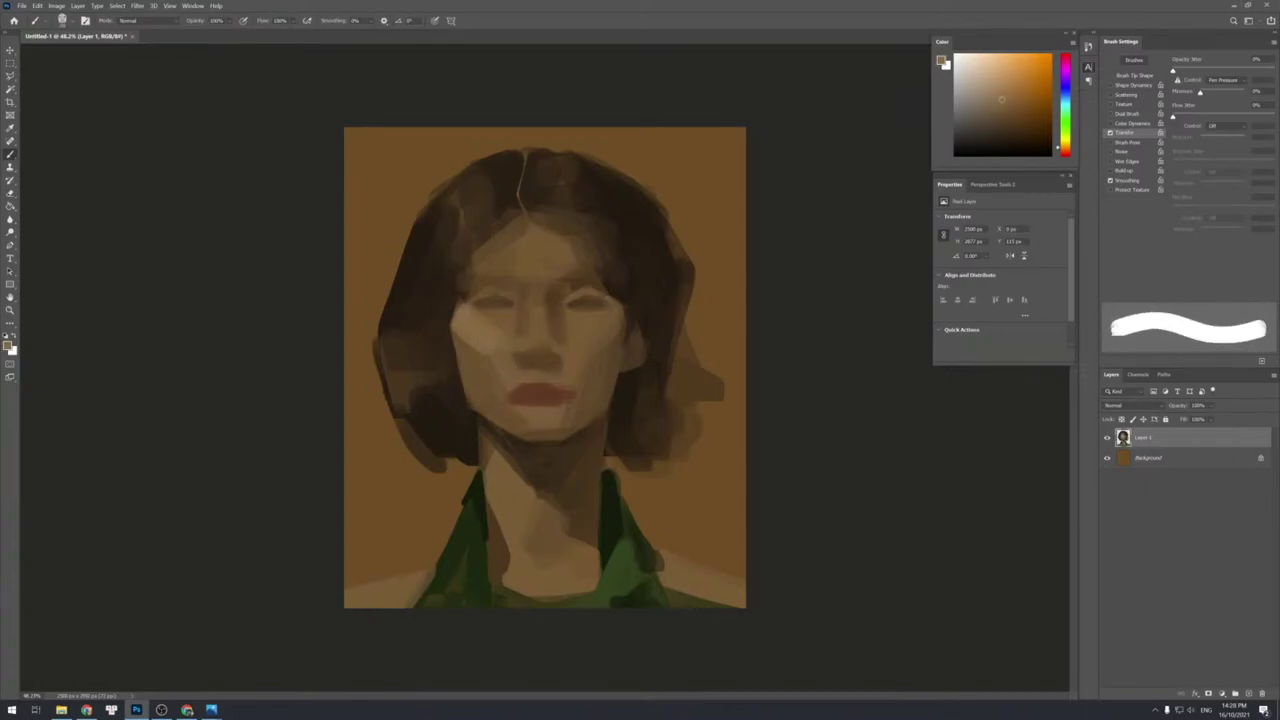
Lighten the area between the nose and upper lip, and blend the left cheek with sampled skin tones.
left_click_drag(517, 359, 526, 374)
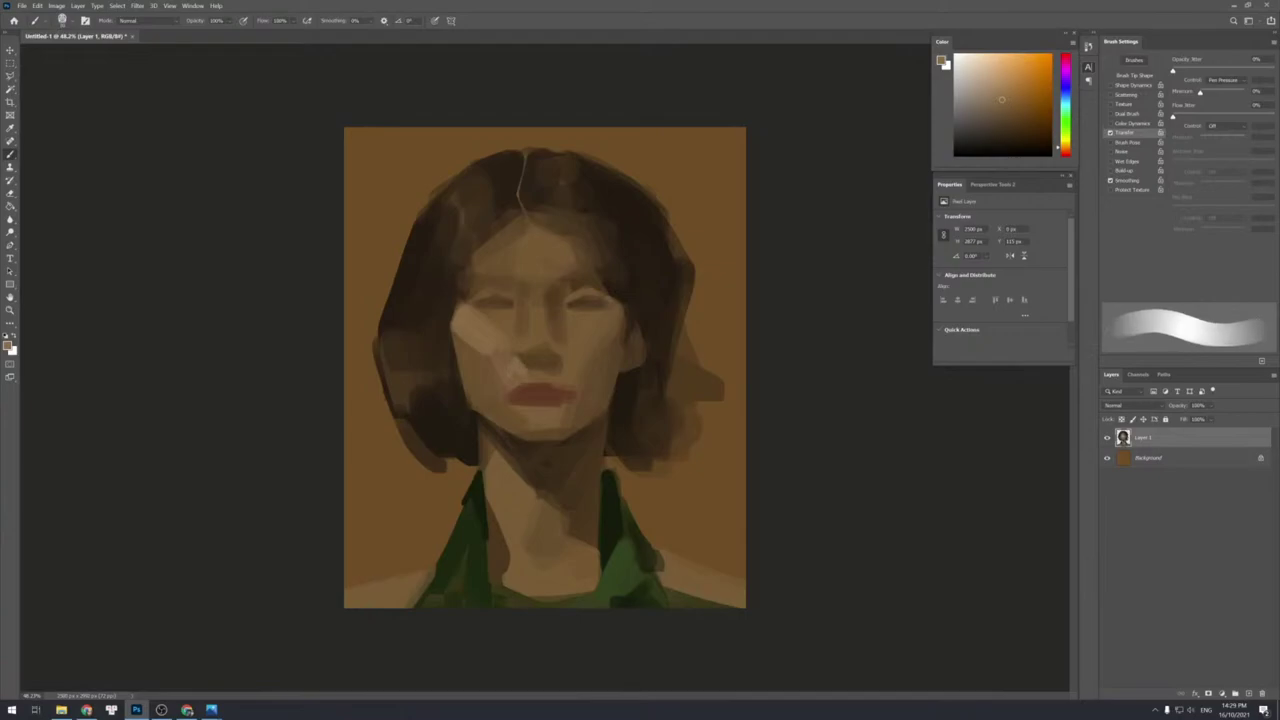
left_click(512, 372, "alt")
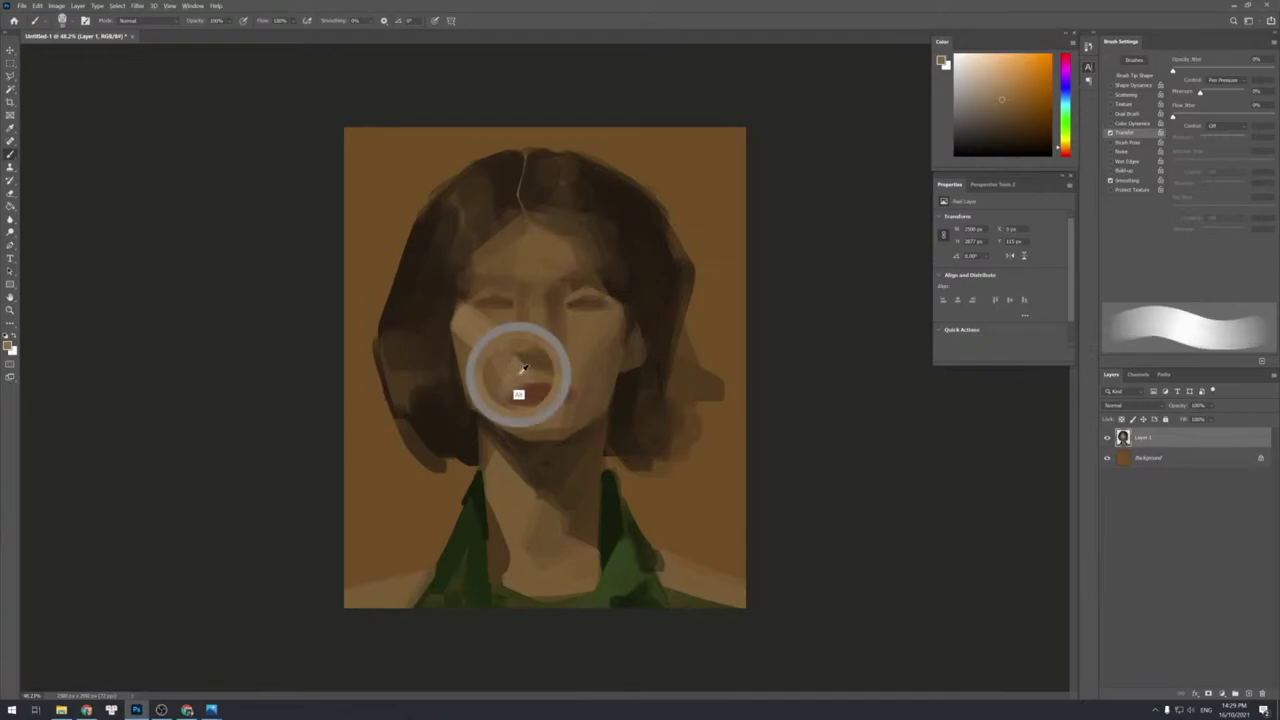
left_click(483, 368, "alt")
left_click_drag(486, 350, 502, 367)
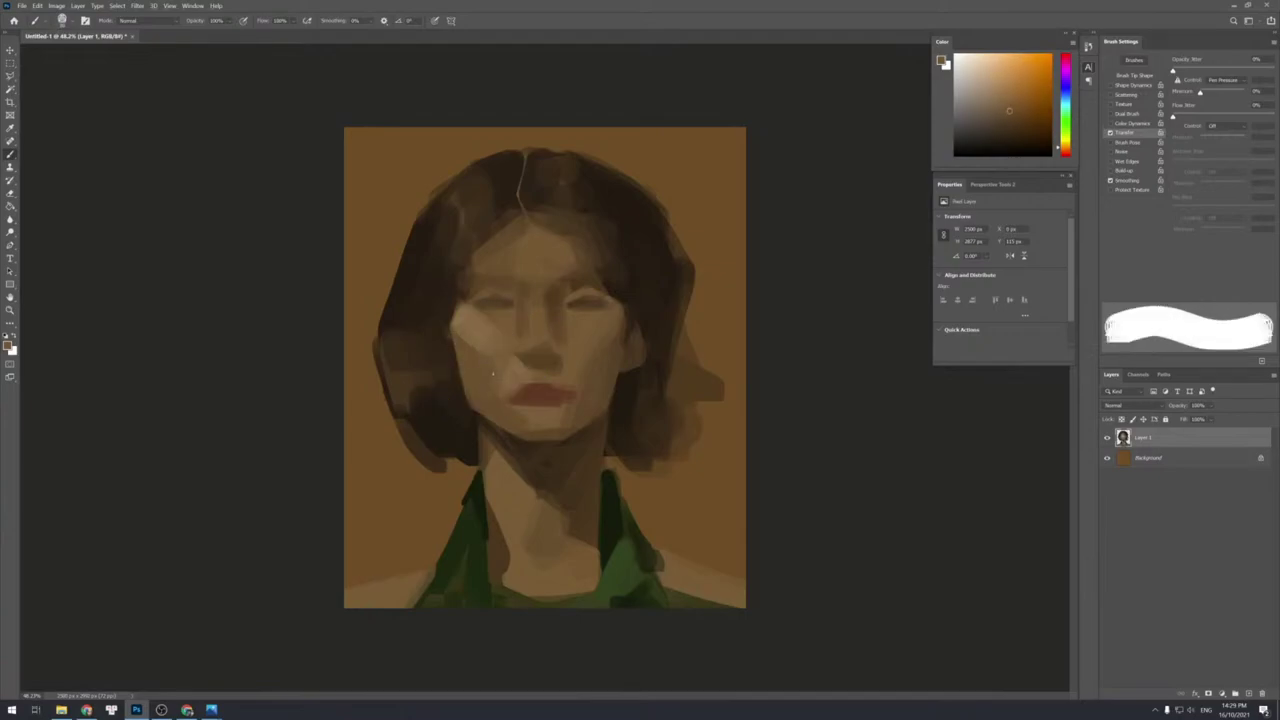
Refine the side, tip and underside of the nose with sampled skin and shadow tones, using a smaller brush.
left_click(522, 320, "alt")
left_click(511, 332, "alt")
left_click(540, 351, "alt")
key("[")
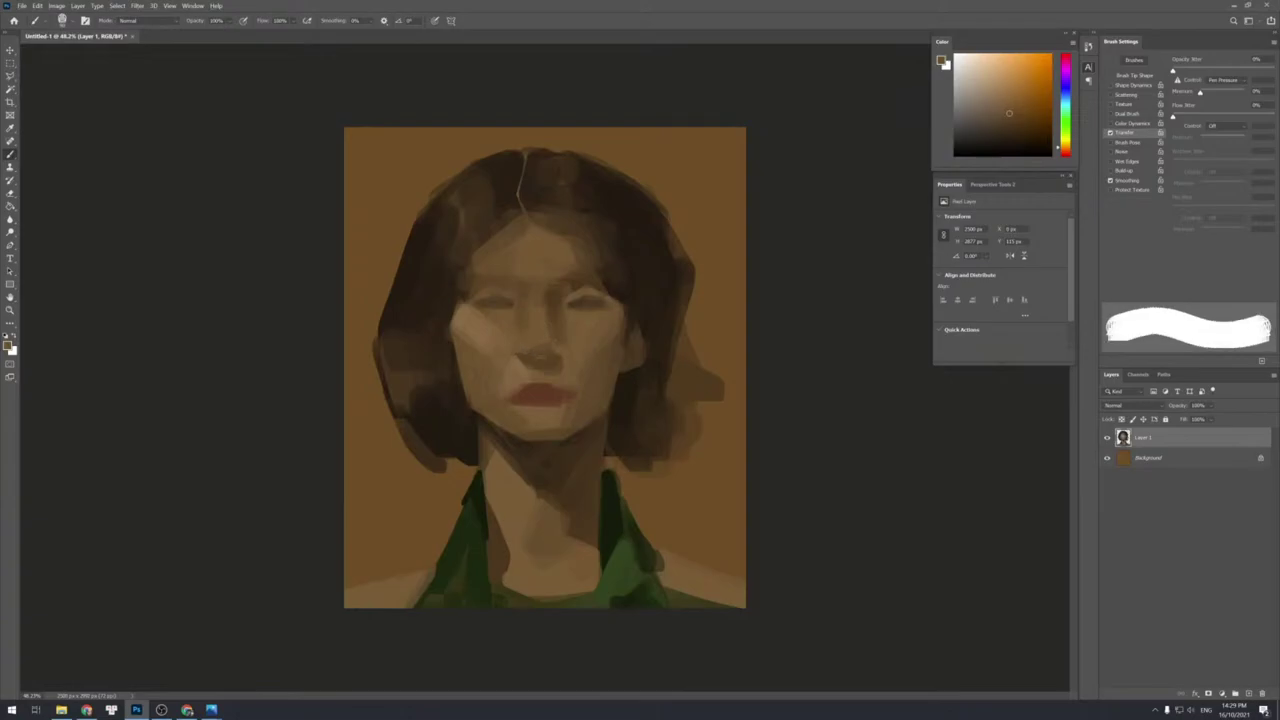
key("[")
key("[")
key("shift+bracketright")
key("shift+bracketright")
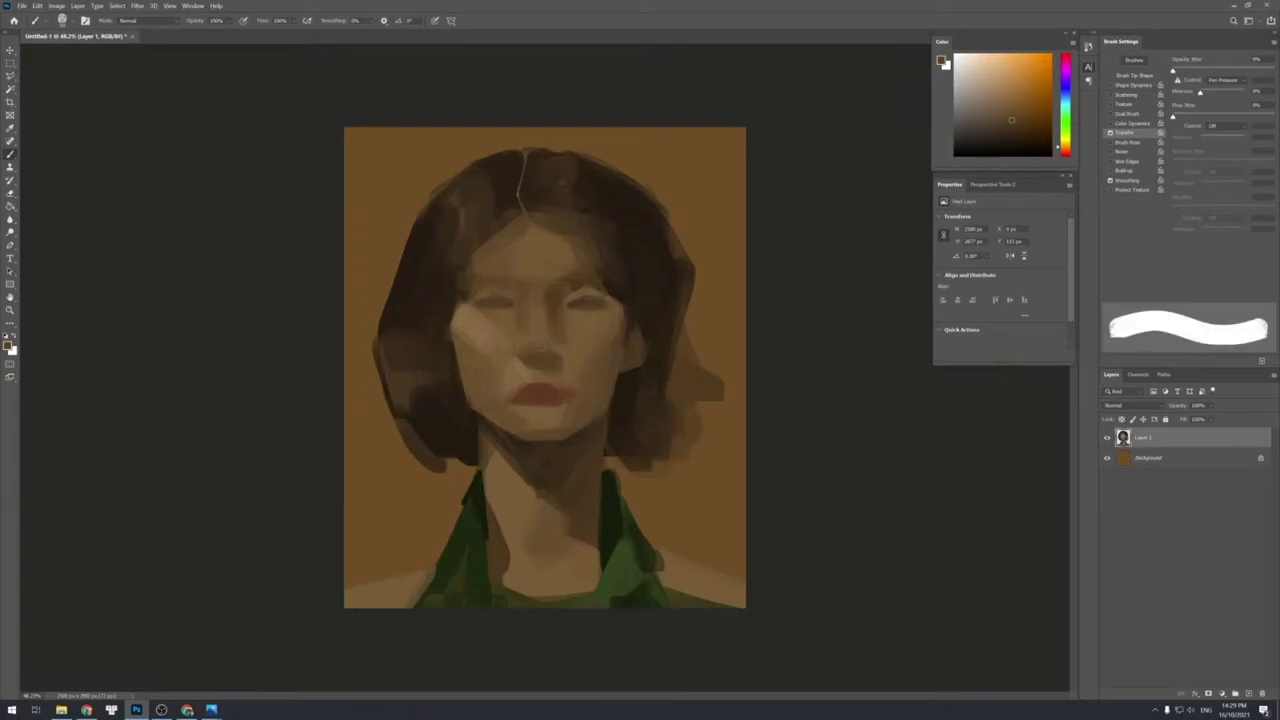
left_click(552, 348, "alt")
left_click(562, 362, "alt")
Darken the right eye at its inner half with a small brush and a dark brown sampled from the hair.
left_click(621, 282, "alt")
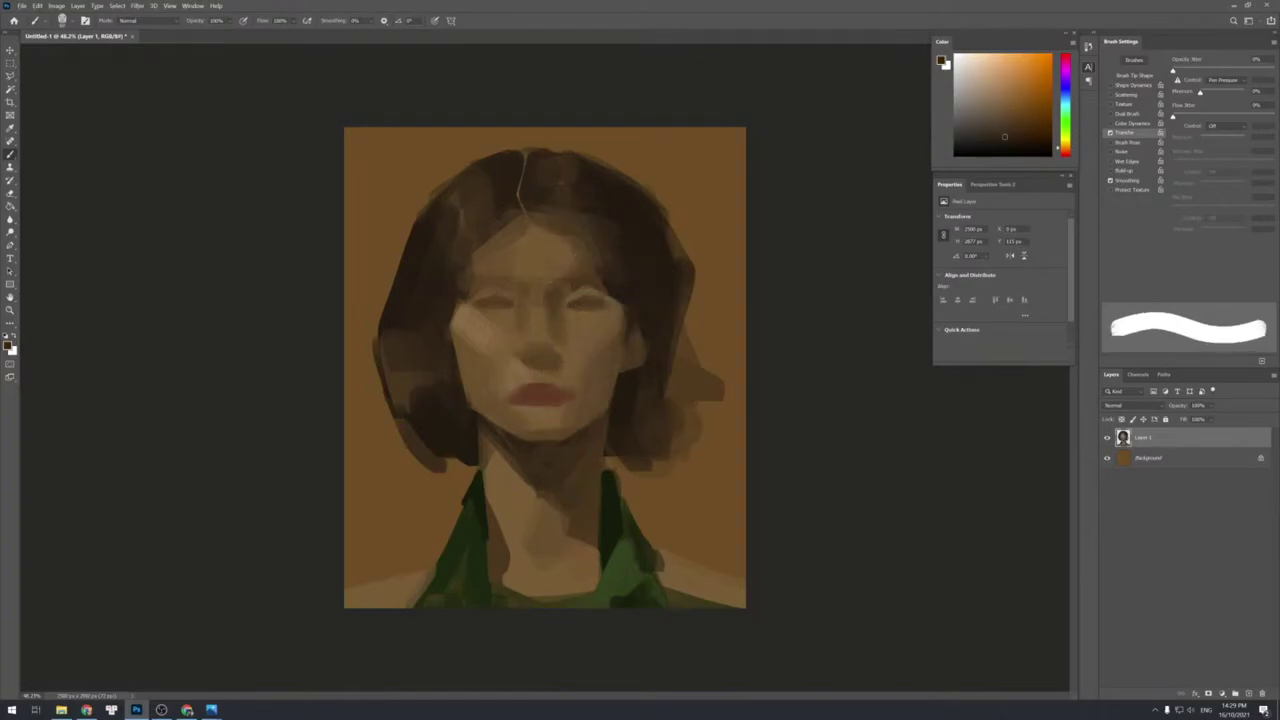
key("bracketleft")
key("bracketleft")
key("bracketleft")
key("bracketright")
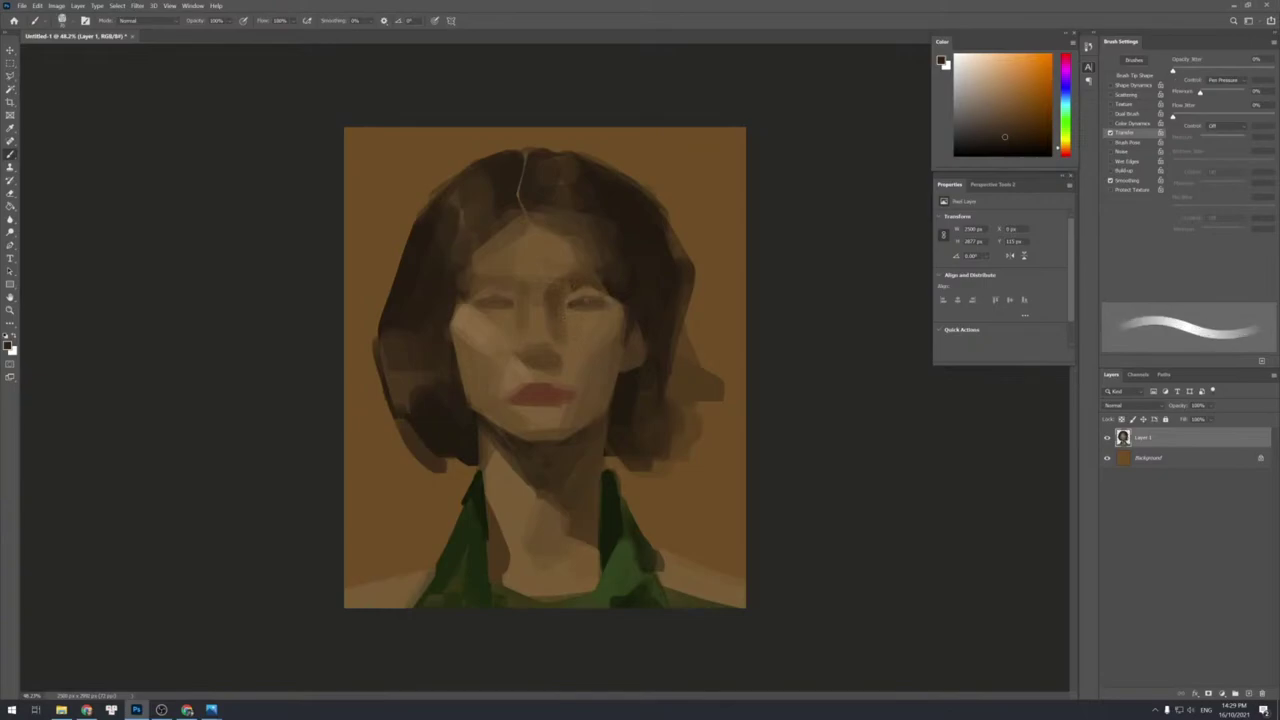
left_click_drag(573, 302, 582, 310)
key("period")
Blend the inner corner of the right eye and the adjoining nose bridge with sampled skin tones, using a larger brush.
left_click(574, 294, "alt")
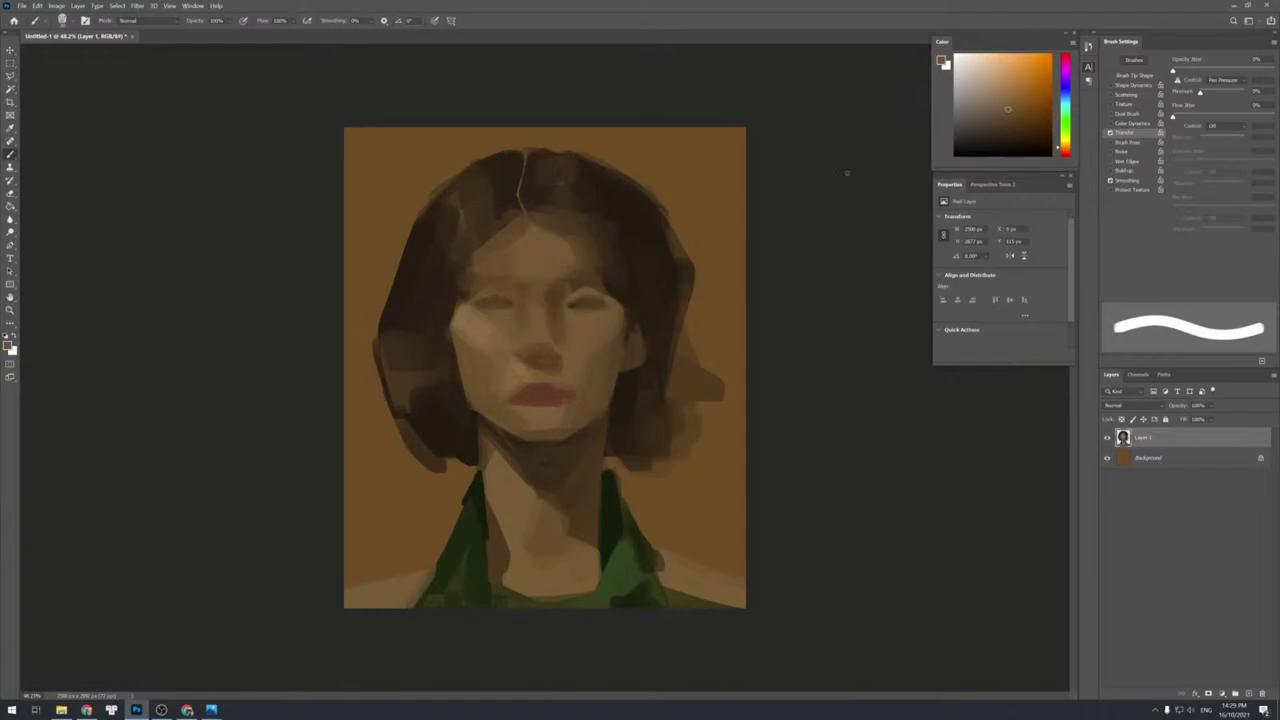
left_click(563, 304, "alt")
key("bracketright")
key("bracketright")
key("bracketright")
key("bracketright")
key("bracketright")
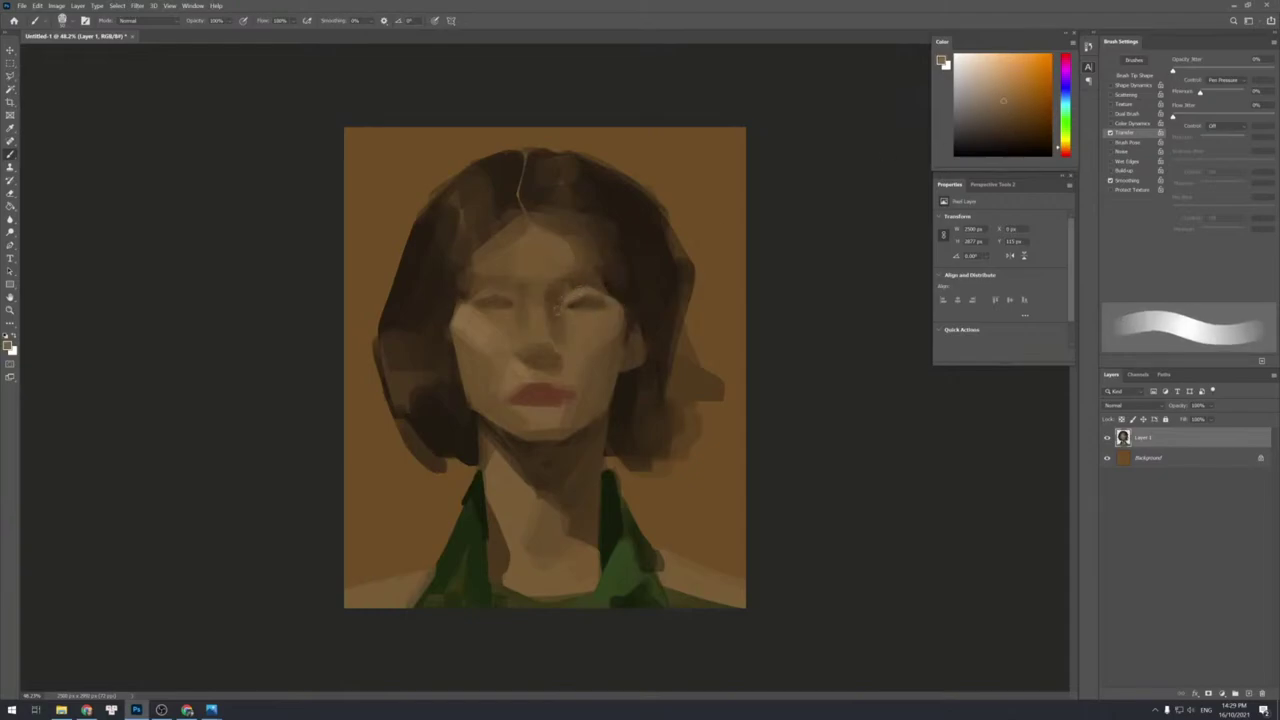
left_click(576, 296, "alt")
key("period")
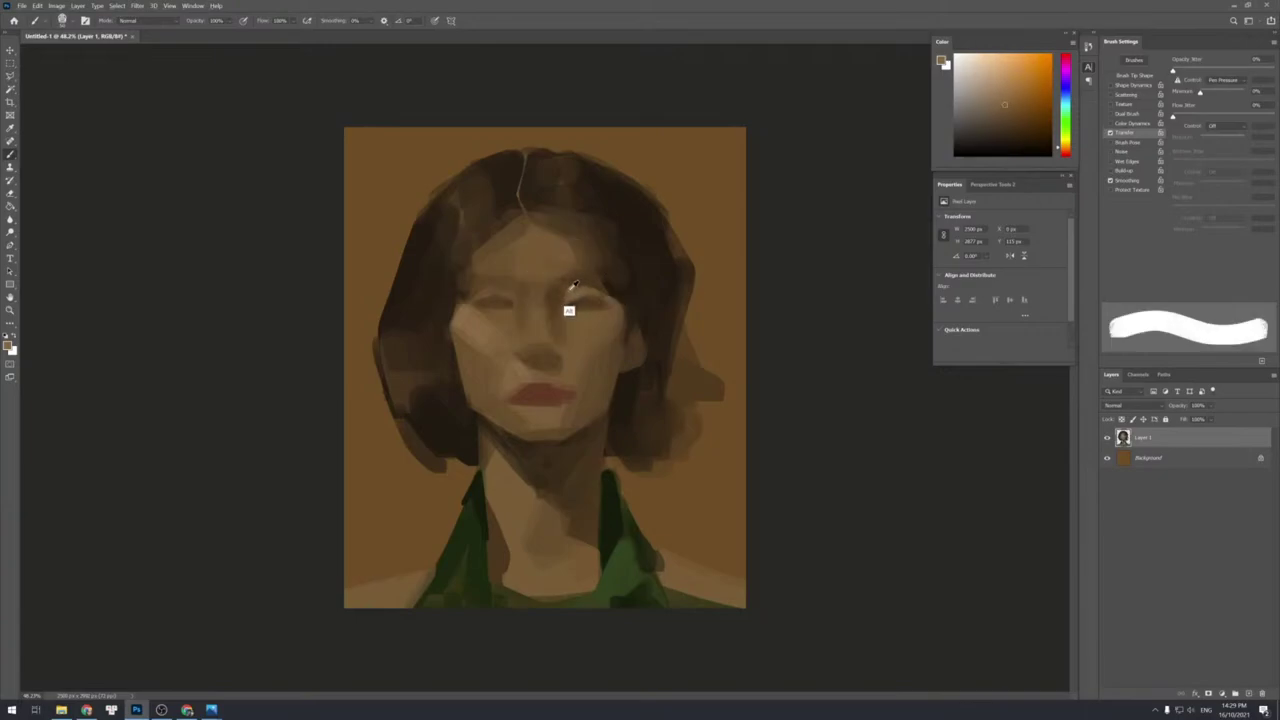
Soften the right brow and the forehead above it with sampled forehead and brow tones.
left_click(572, 287, "alt")
left_click(551, 288, "alt")
left_click(569, 266, "alt")
key("period")
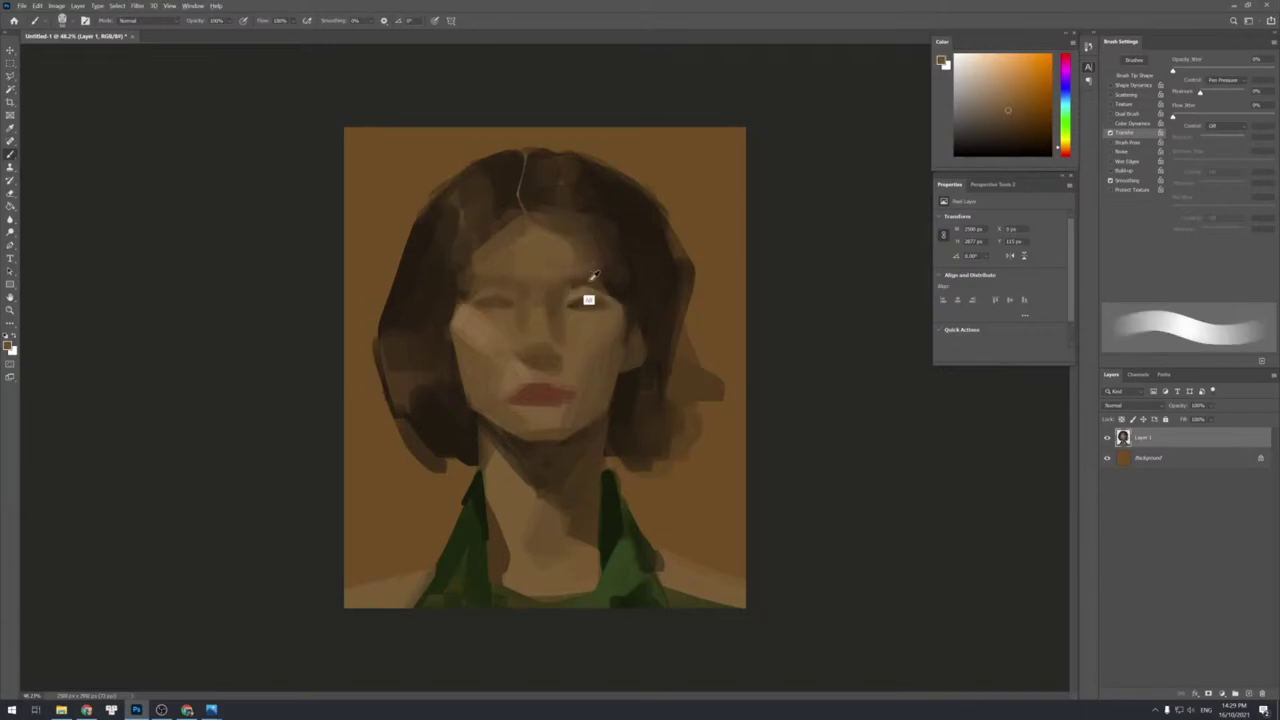
left_click(598, 270, "alt")
key("period")
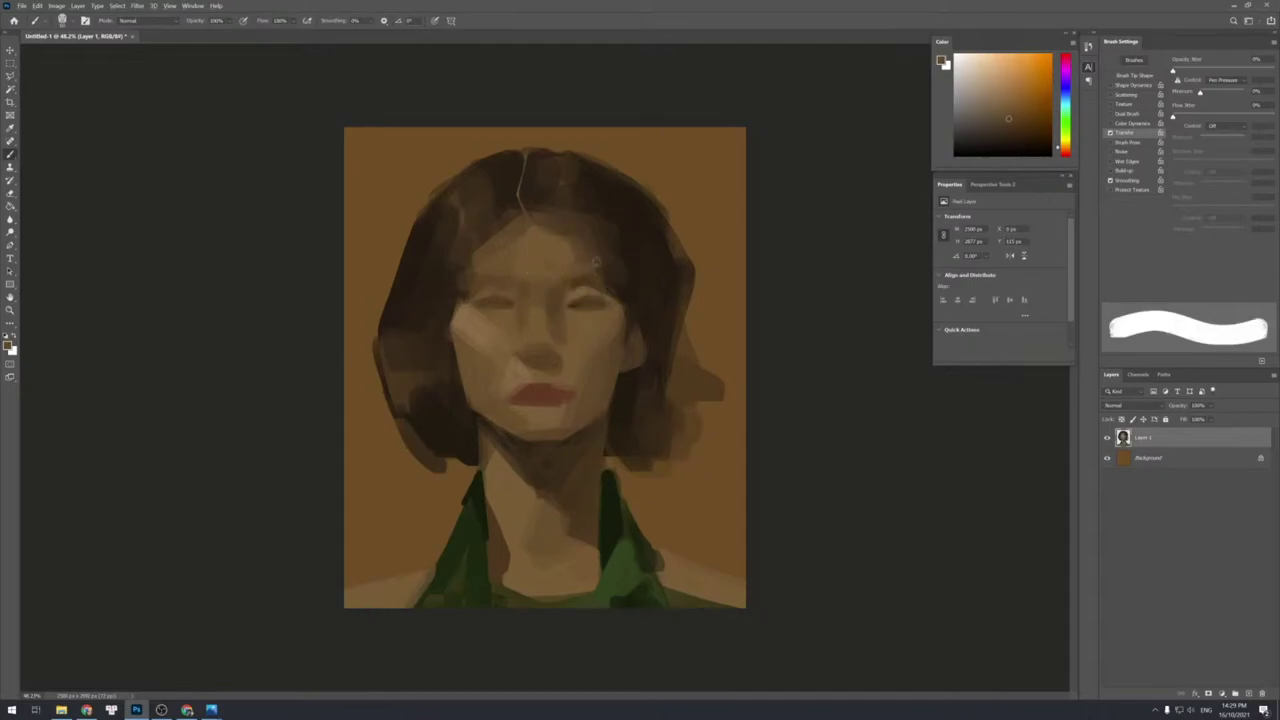
Define the right eyebrow with a sampled dark brown.
left_click(612, 300, "alt")
left_click(592, 298, "alt")
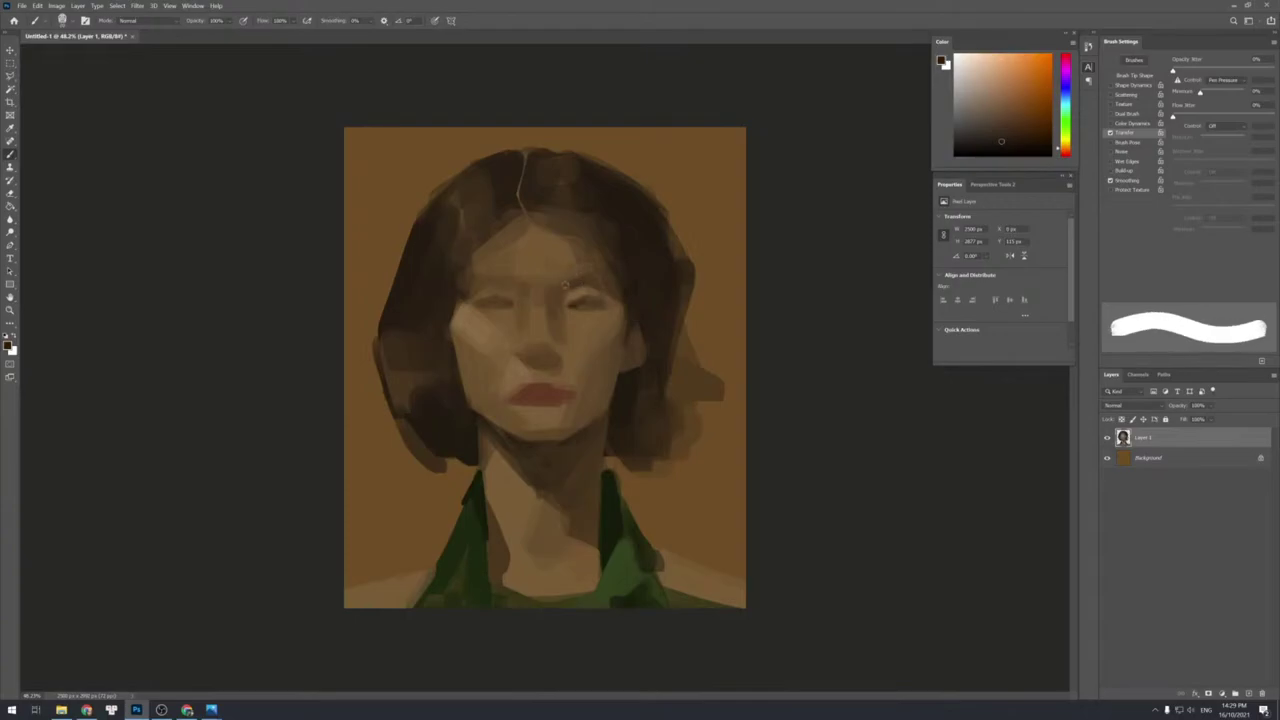
key("period")
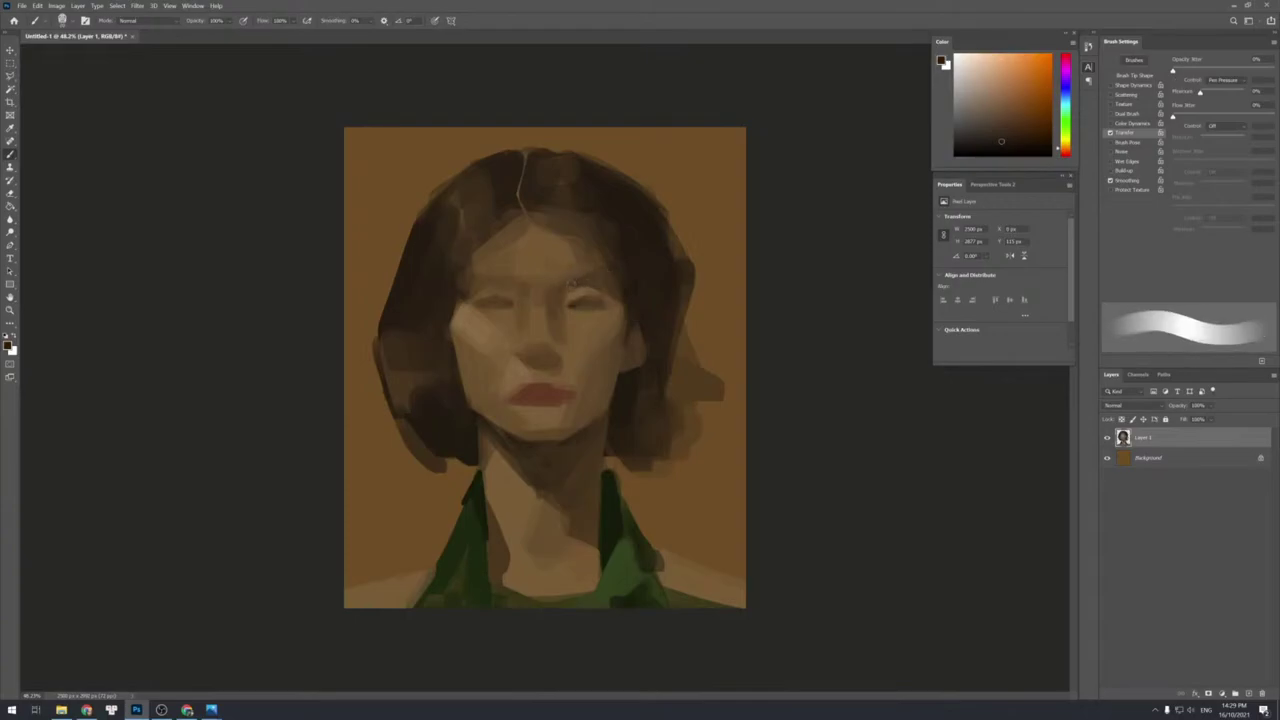
left_click(598, 290, "alt")
key("comma")
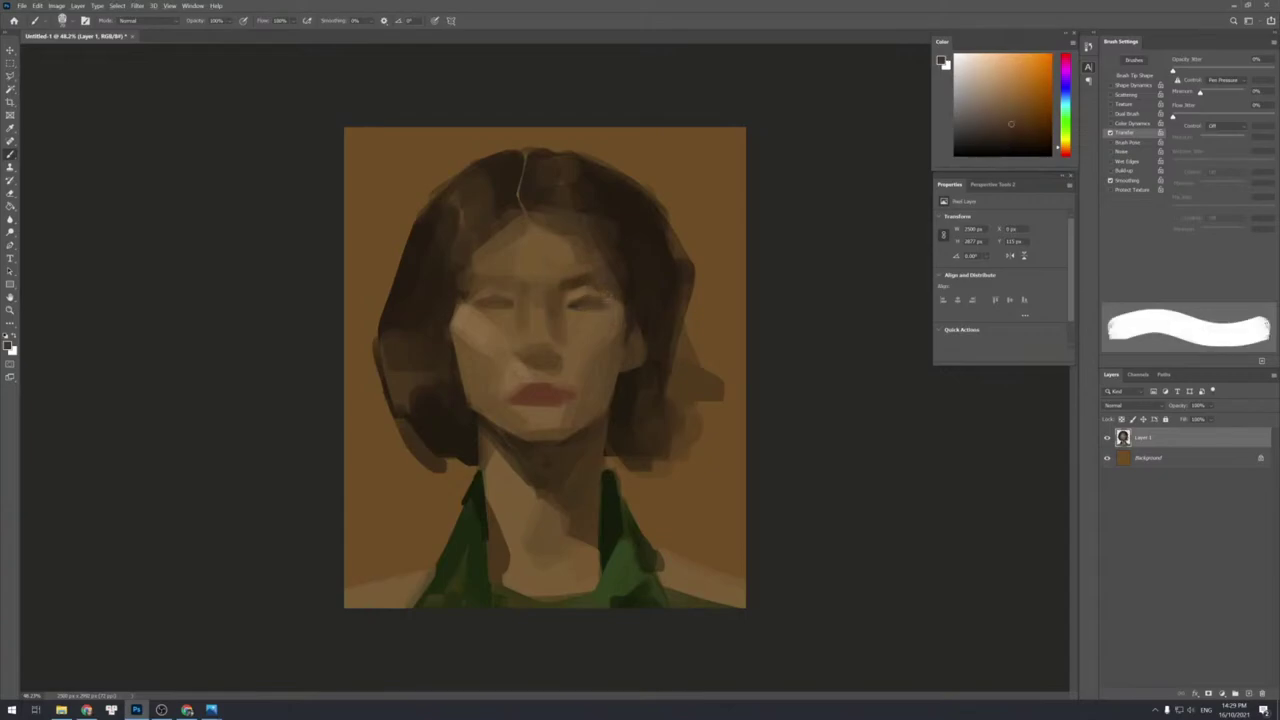
Reshape the outer corner and lids of the right eye with sampled shadow and skin tones.
left_click(600, 290, "alt")
left_click(618, 304, "alt")
left_click(467, 348, "alt")
left_click(584, 308, "alt")
left_click(558, 383, "alt")
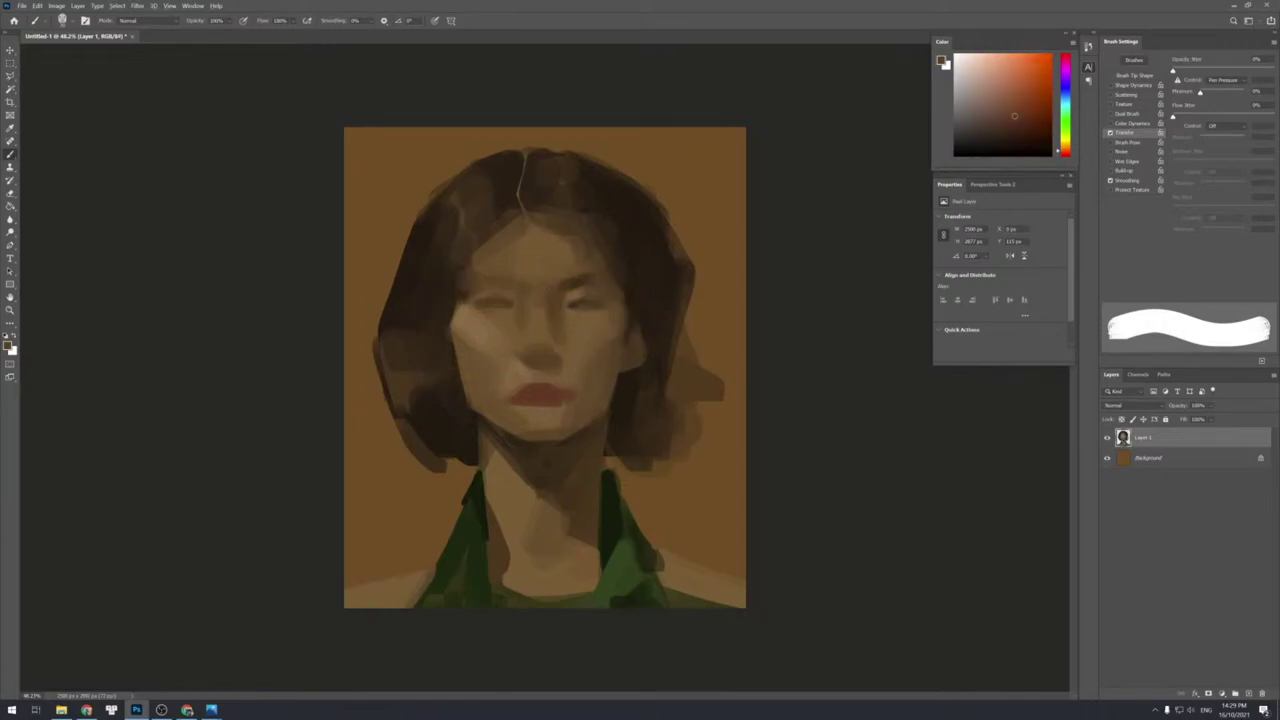
Refine the area below the right eye with a resized brush and a sampled cheek tone.
key("bracketright")
key("bracketleft")
key("bracketleft")
key("bracketleft")
key("bracketright")
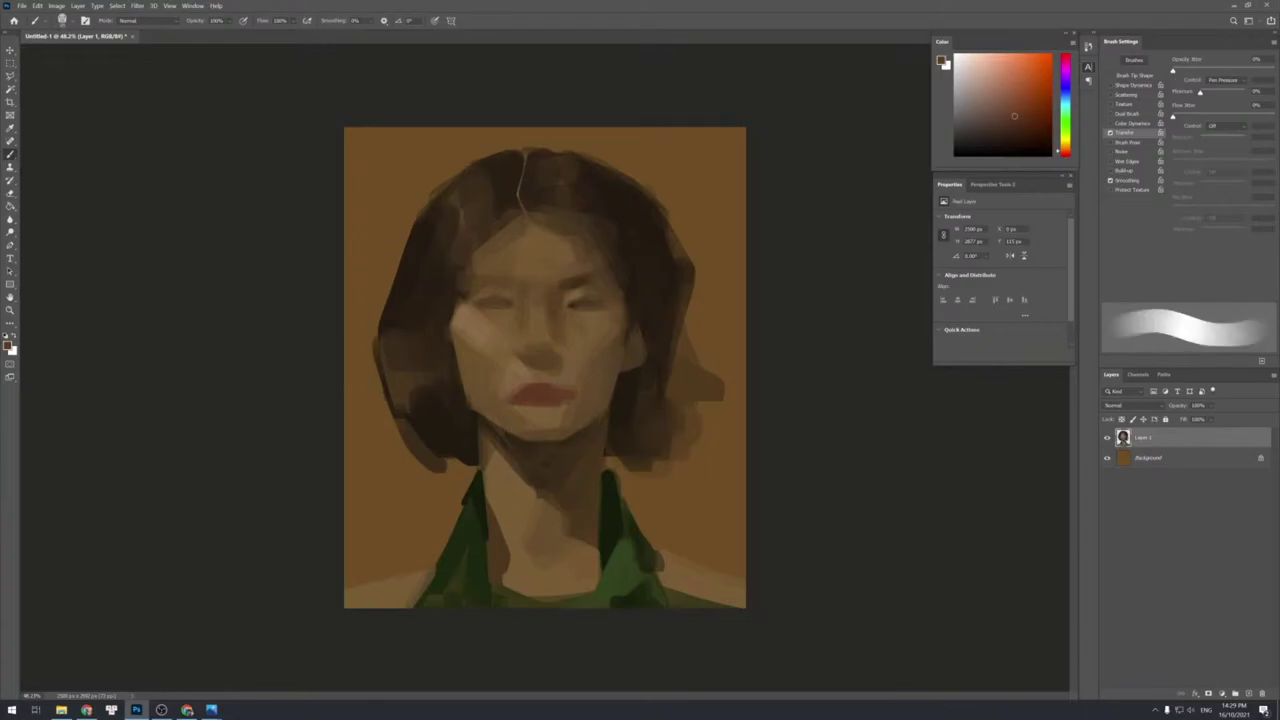
left_click(590, 348, "alt")
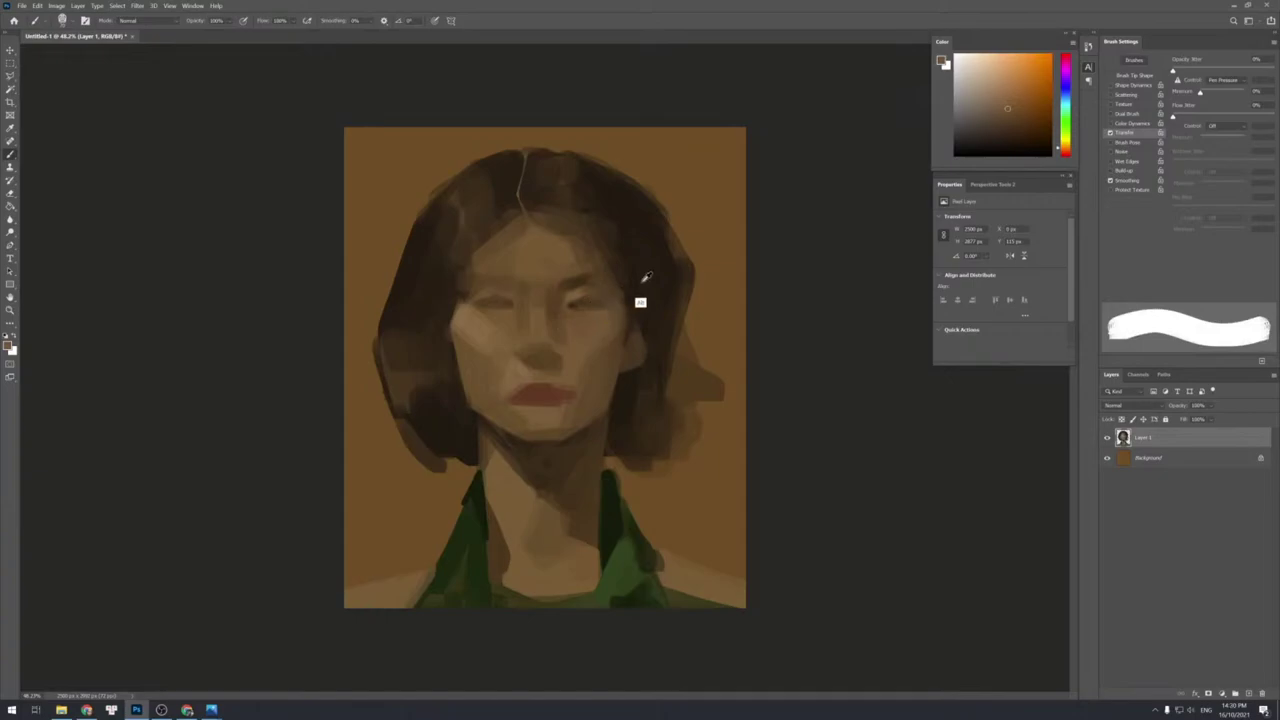
Paint the dark iris and upper lash line of the right eye with a small brush and sampled dark brown.
left_click(622, 389, "alt")
key("bracketleft")
key("bracketleft")
key("bracketleft")
key("bracketleft")
key("bracketleft")
key("bracketleft")
key("bracketleft")
key("bracketleft")
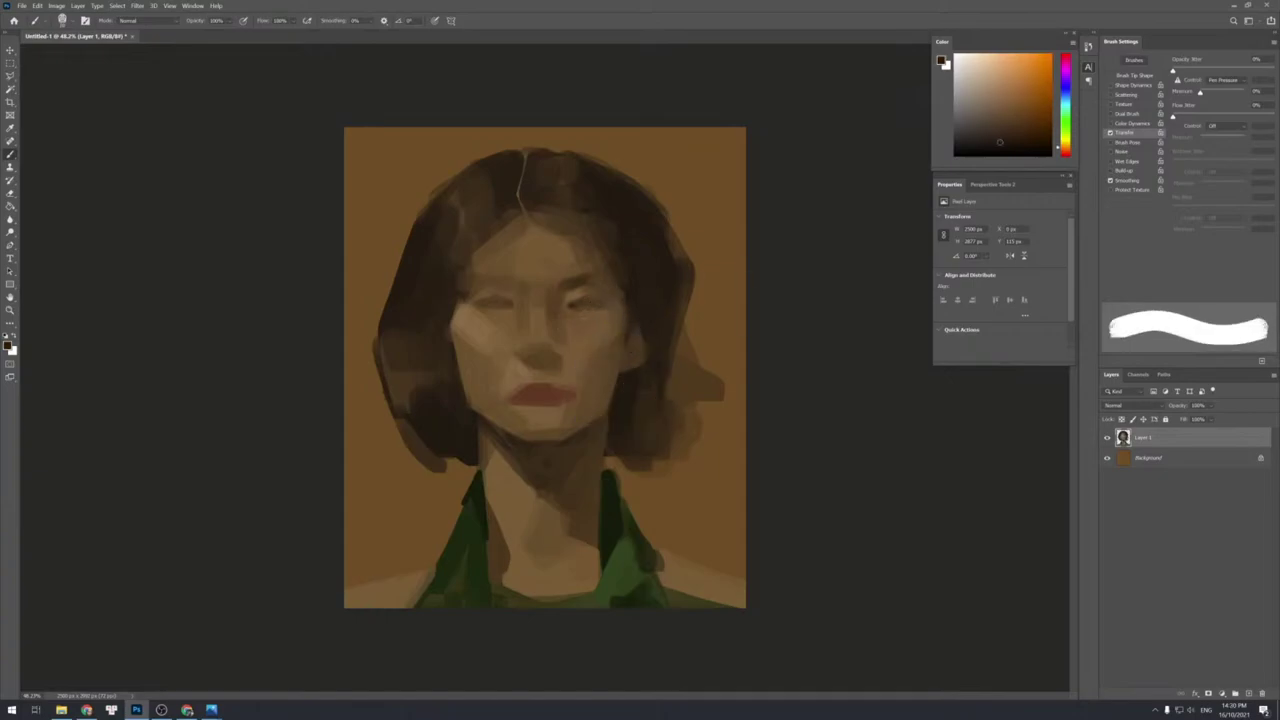
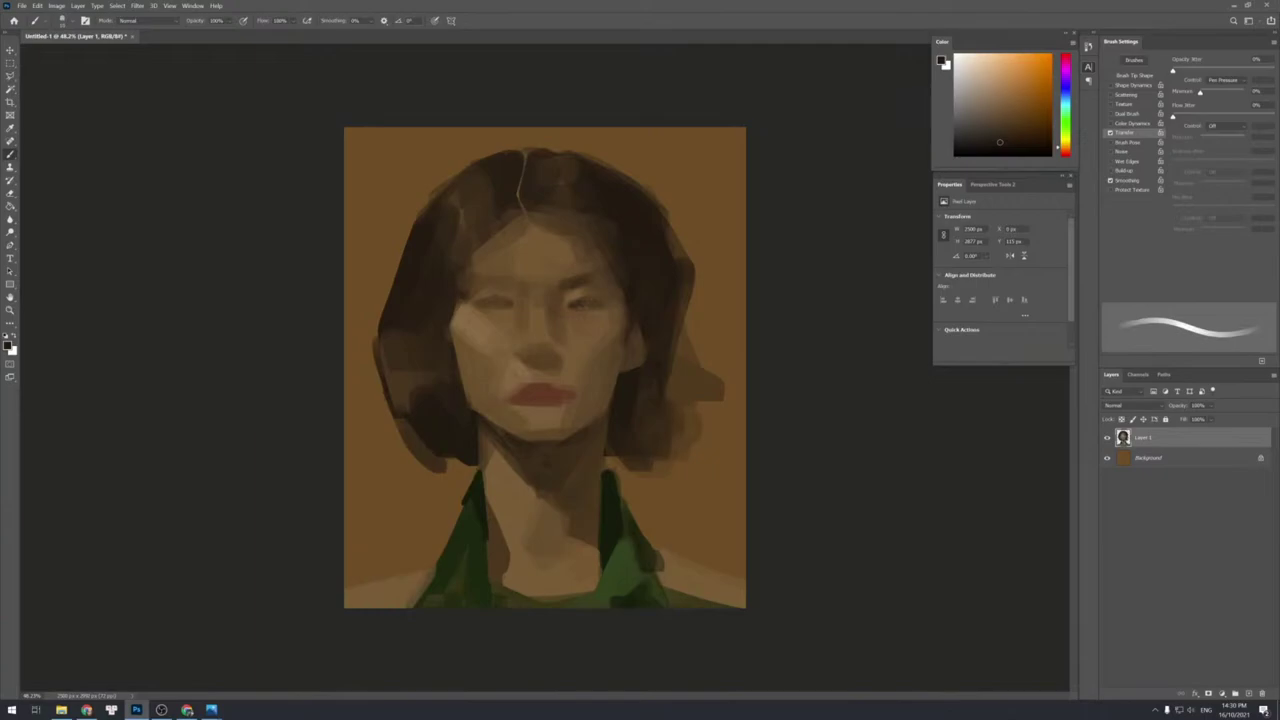
key("bracketright")
key("bracketright")
key("bracketright")
key("bracketright")
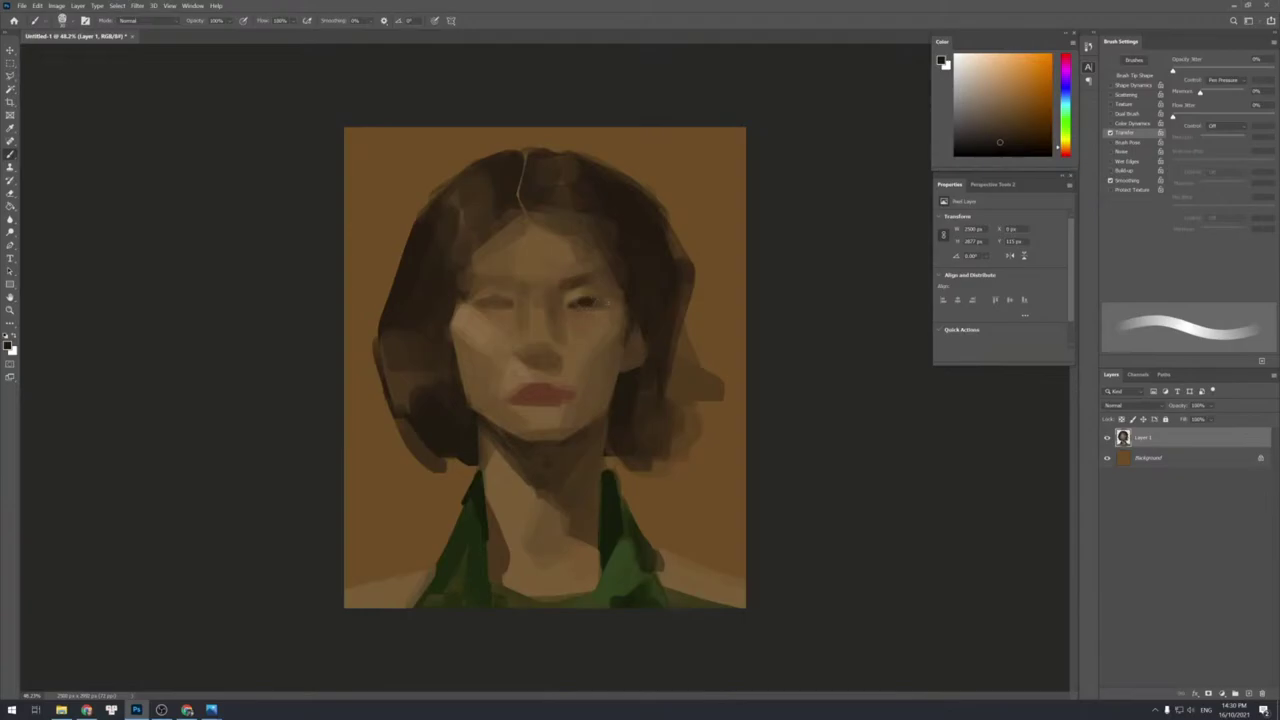
Undo the last stroke and soften the corners and lower lid of the right eye with sampled shadow and skin tones.
key("ctrl+z")
left_click(574, 303, "alt")
key("]")
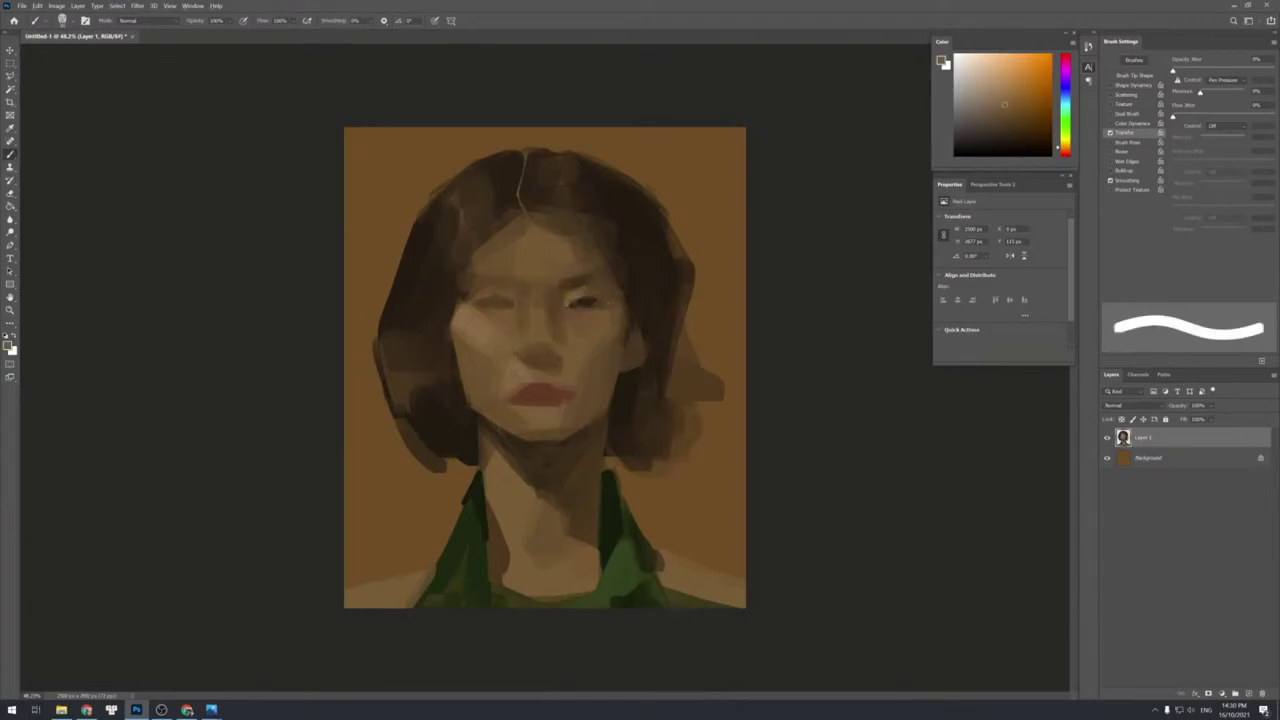
left_click_drag(596, 300, 578, 318)
left_click(586, 300, "alt")
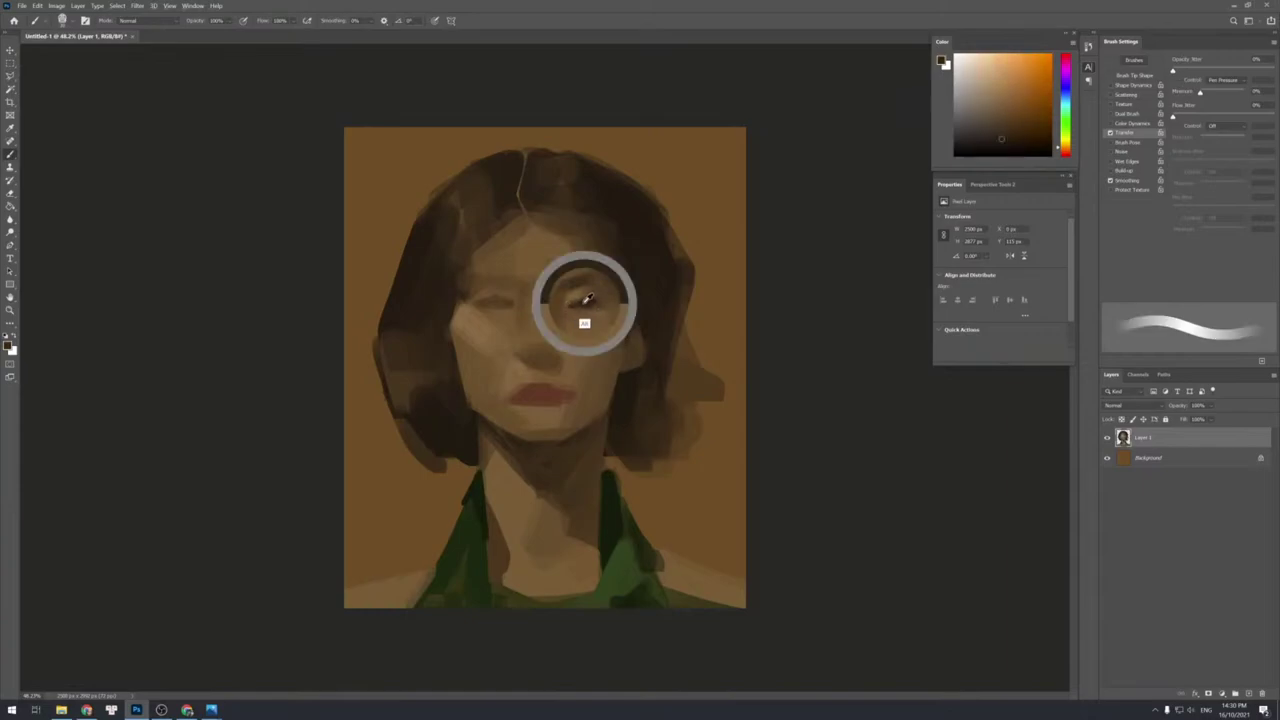
key("]")
left_click(600, 296, "alt")
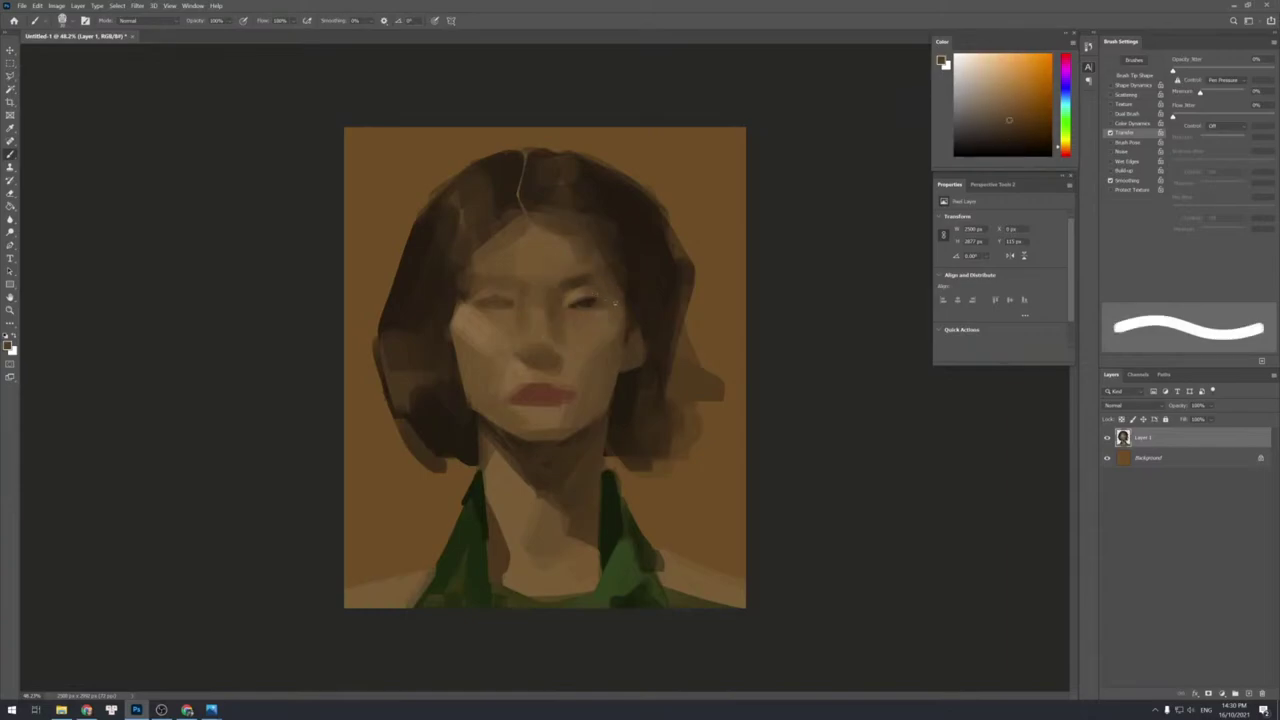
Strengthen the dark lash line of the right eye with a smaller brush and a sampled near-black brown.
left_click(587, 301, "alt")
key("[")
key("[")
key("[")
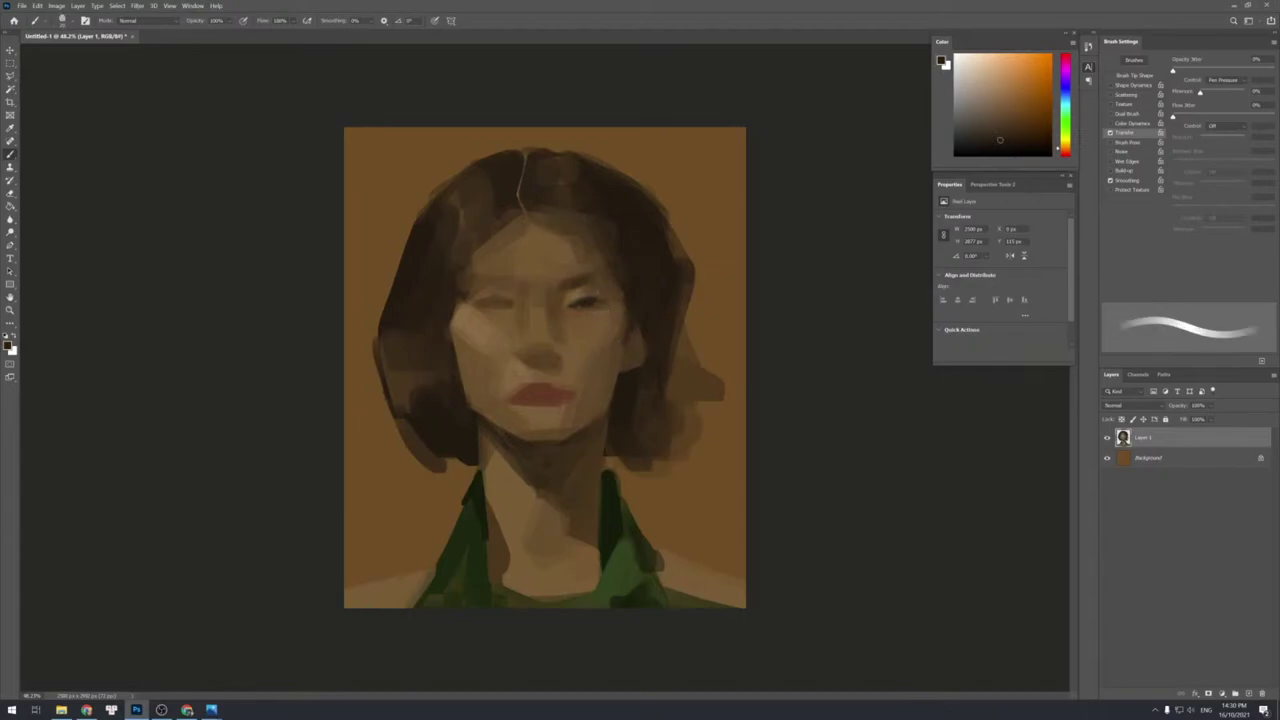
Soften the skin around the right eye with a larger brush and a skin tone sampled beside the mouth.
left_click(569, 366, "alt")
key("]")
key("]")
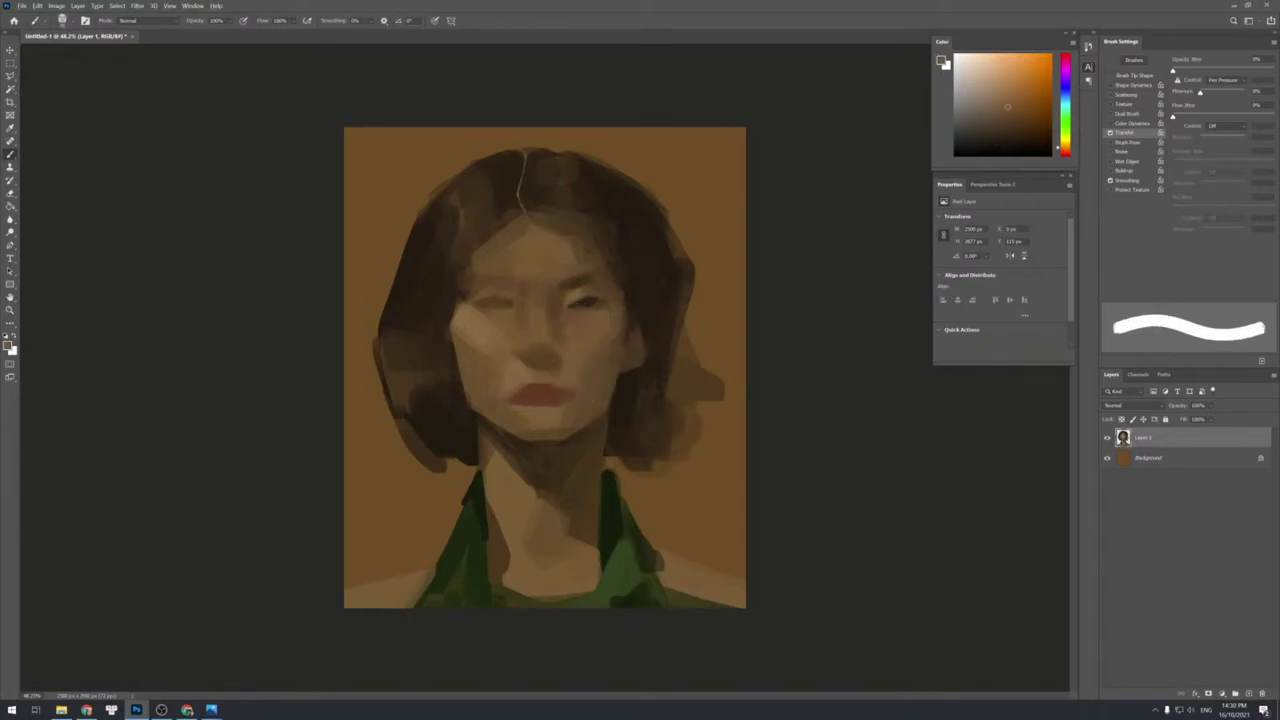
key("]")
key("]")
key("[")
Add a light skin accent below the inner corner of the right eye with a small brush and a sampled left-cheek tone.
left_click(485, 335, "alt")
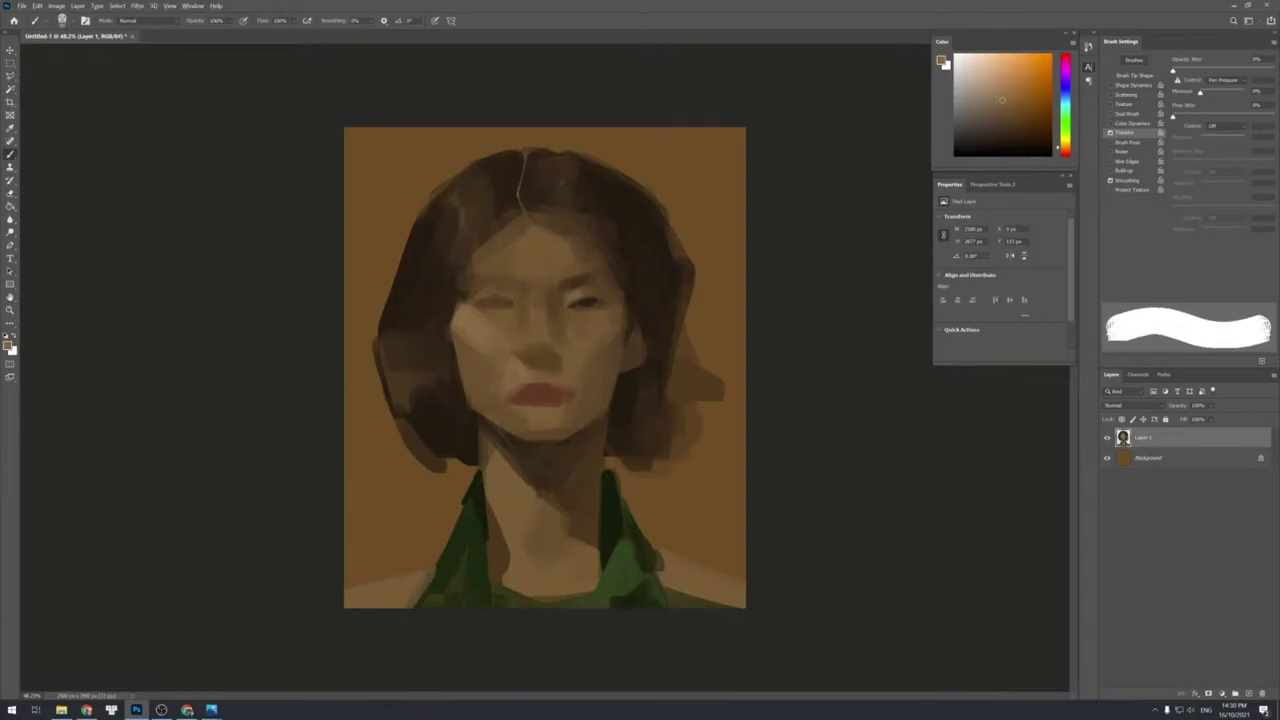
key("[")
key("[")
key("[")
key("[")
key("[")
key("[")
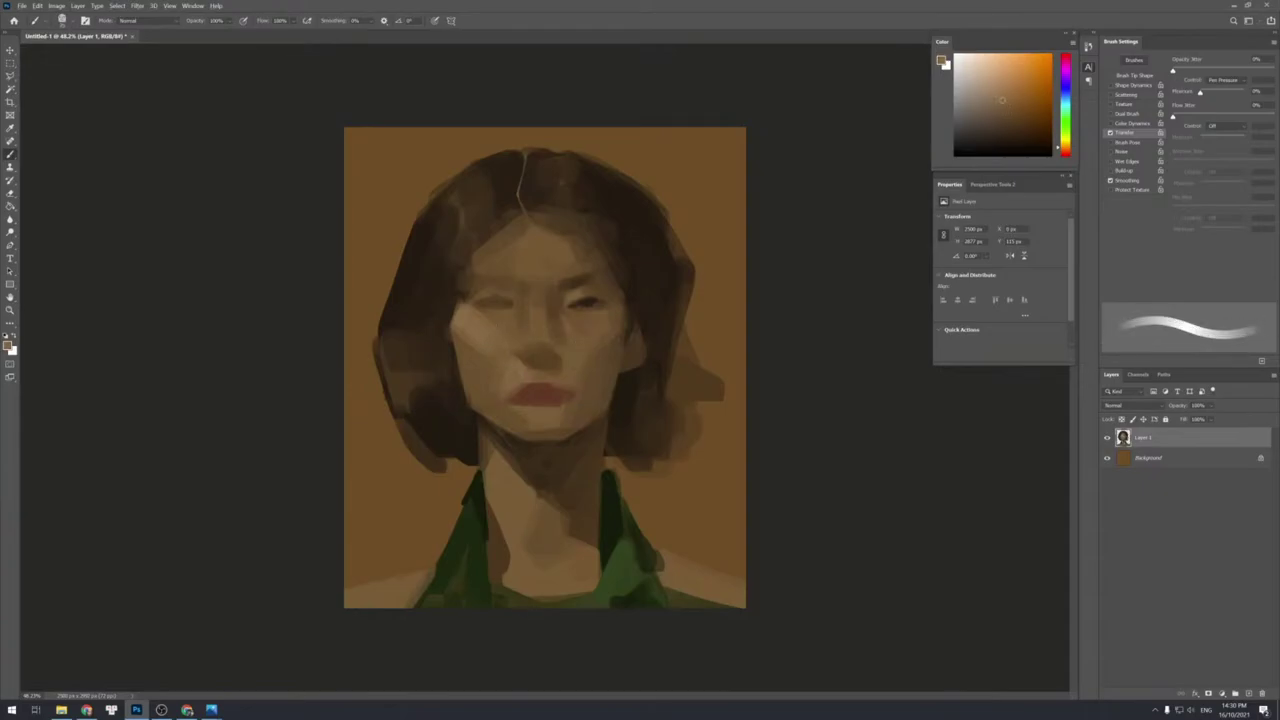
key("]")
key("]")
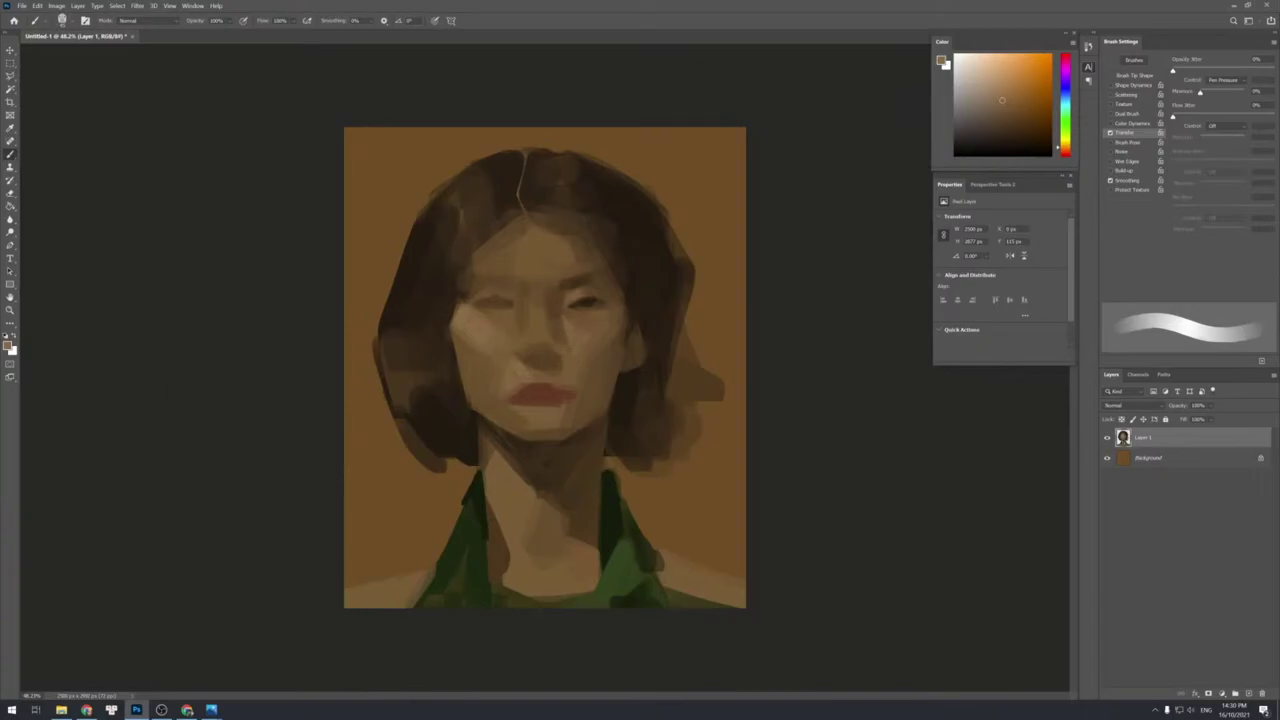
Blend the right side of the nose and the adjoining cheek with a larger brush and sampled mid skin tones.
key("]")
key("]")
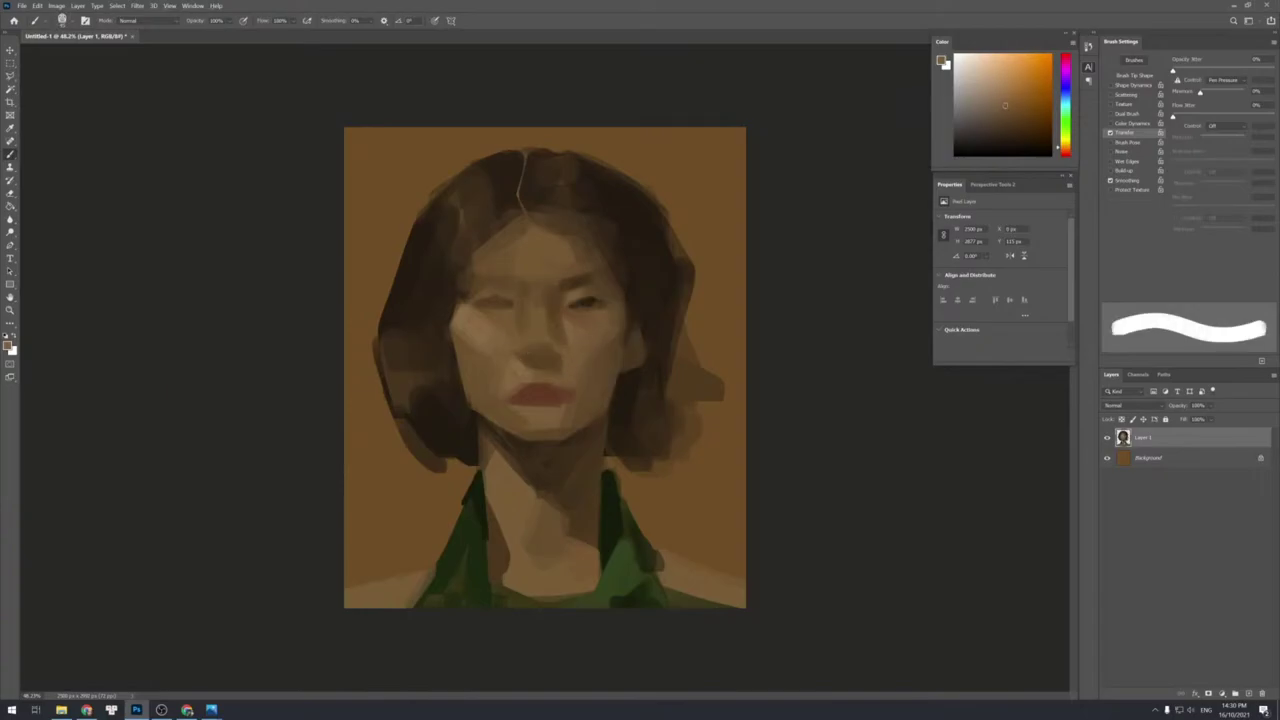
left_click(568, 338, "alt")
left_click(575, 355, "alt")
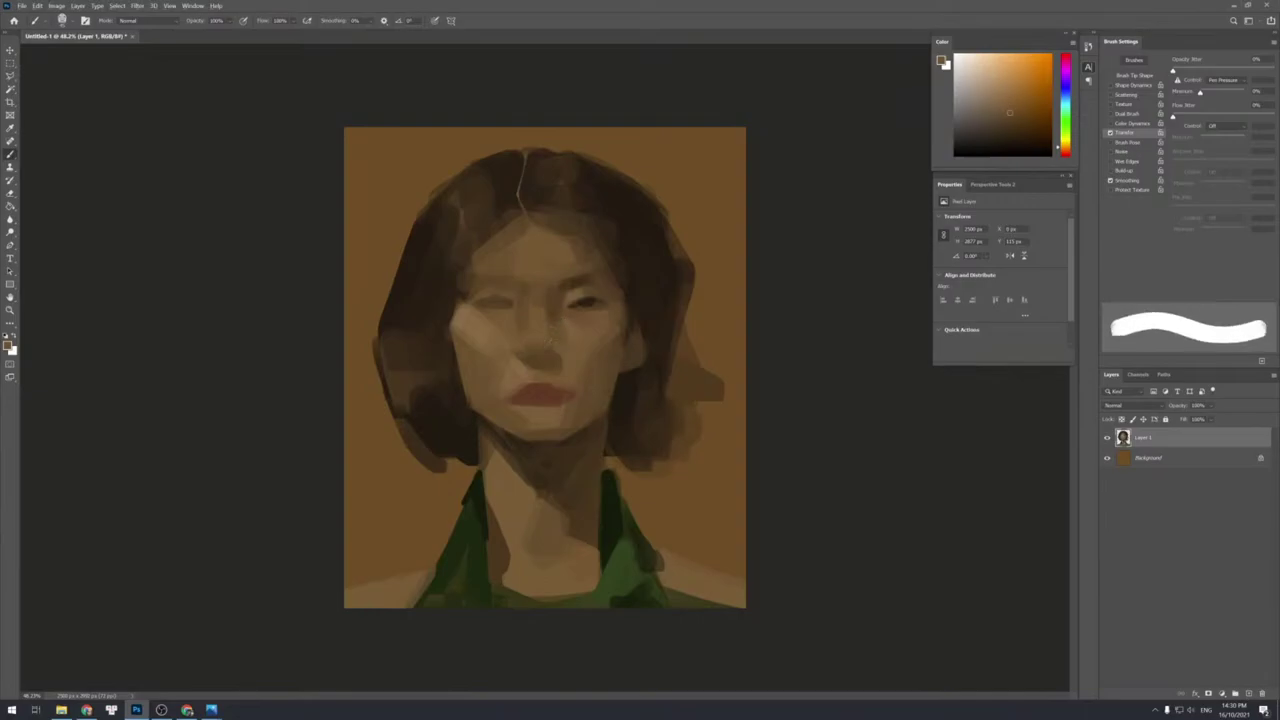
Define the upper lid and lash line of the right eye with a fine brush and a sampled dark brown.
left_click(586, 294, "alt")
key("[")
key("[")
key("[")
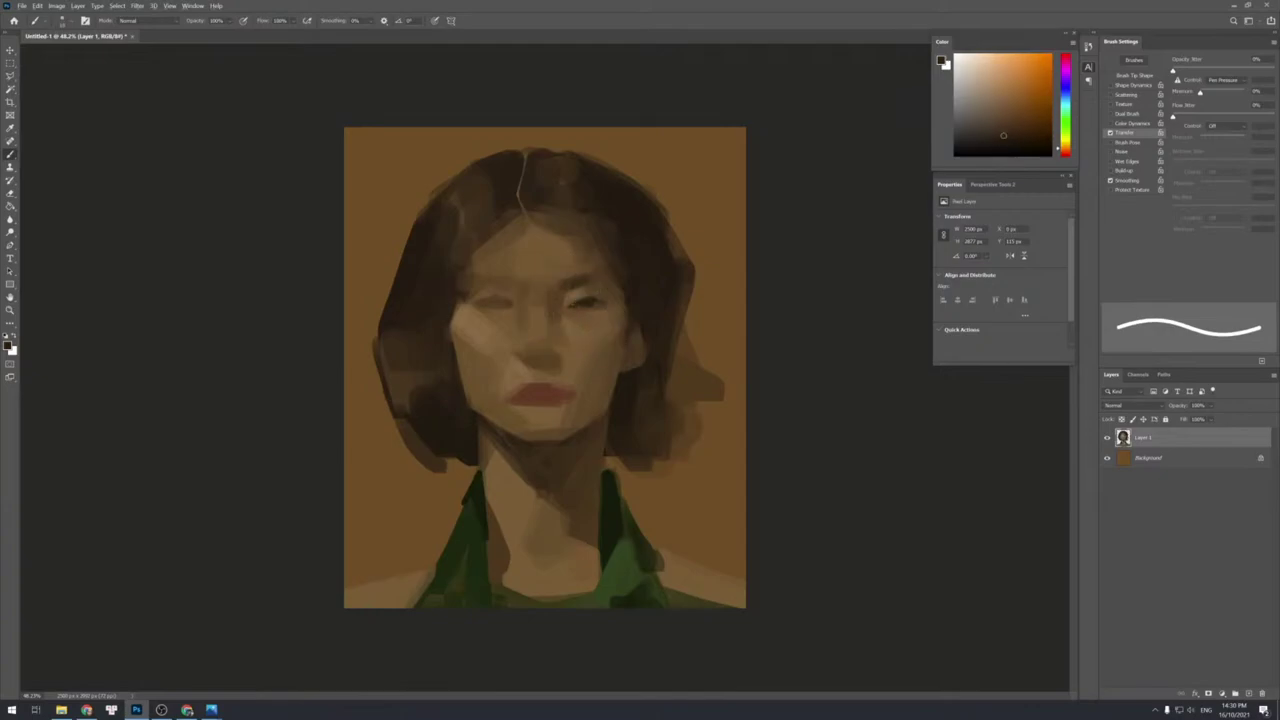
key("[")
key("]")
key("]")
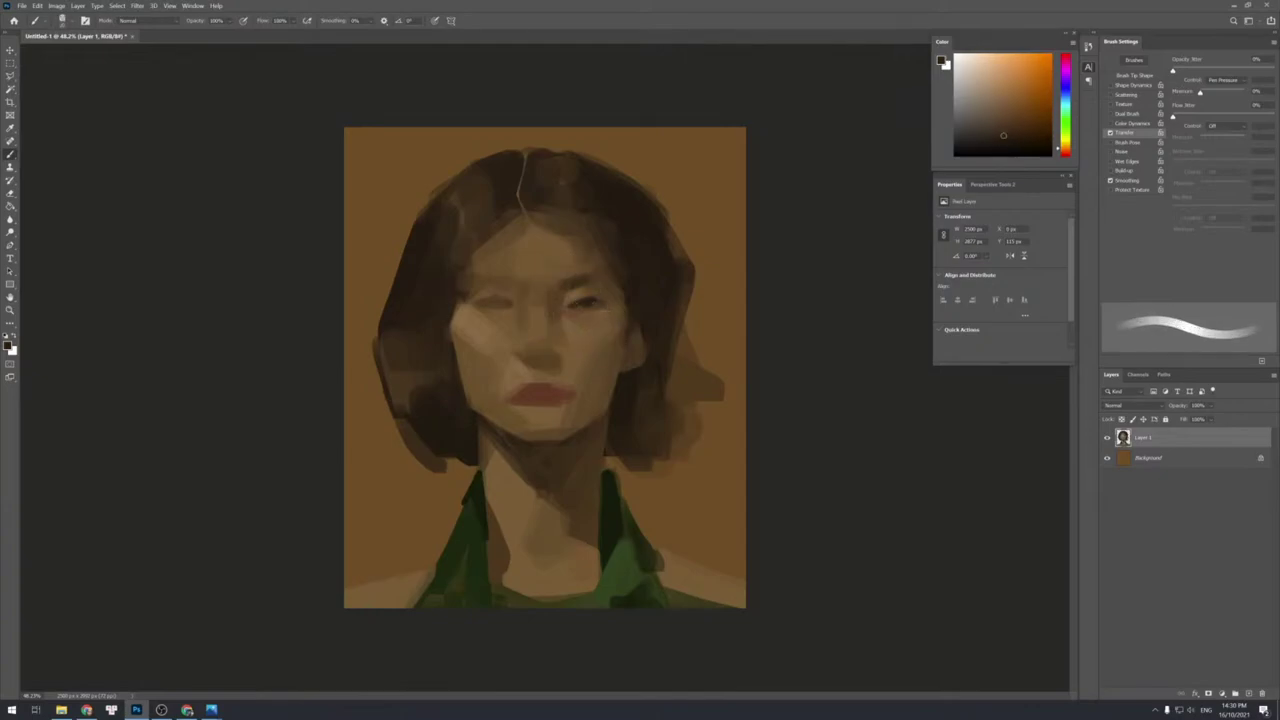
key("]")
key("]")
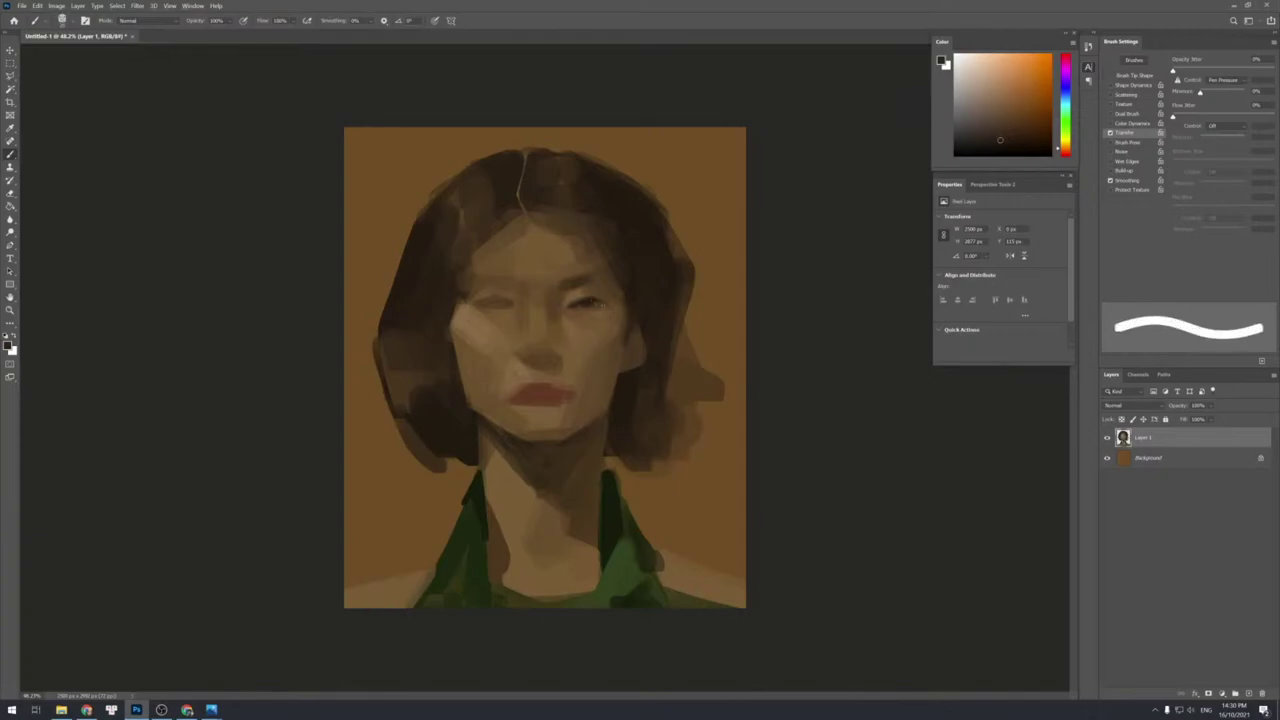
Shade the outer corner and lower edge of the right eye with an enlarged brush and sampled shadow tones.
key("]")
key("]")
key("]")
left_click(598, 302, "alt")
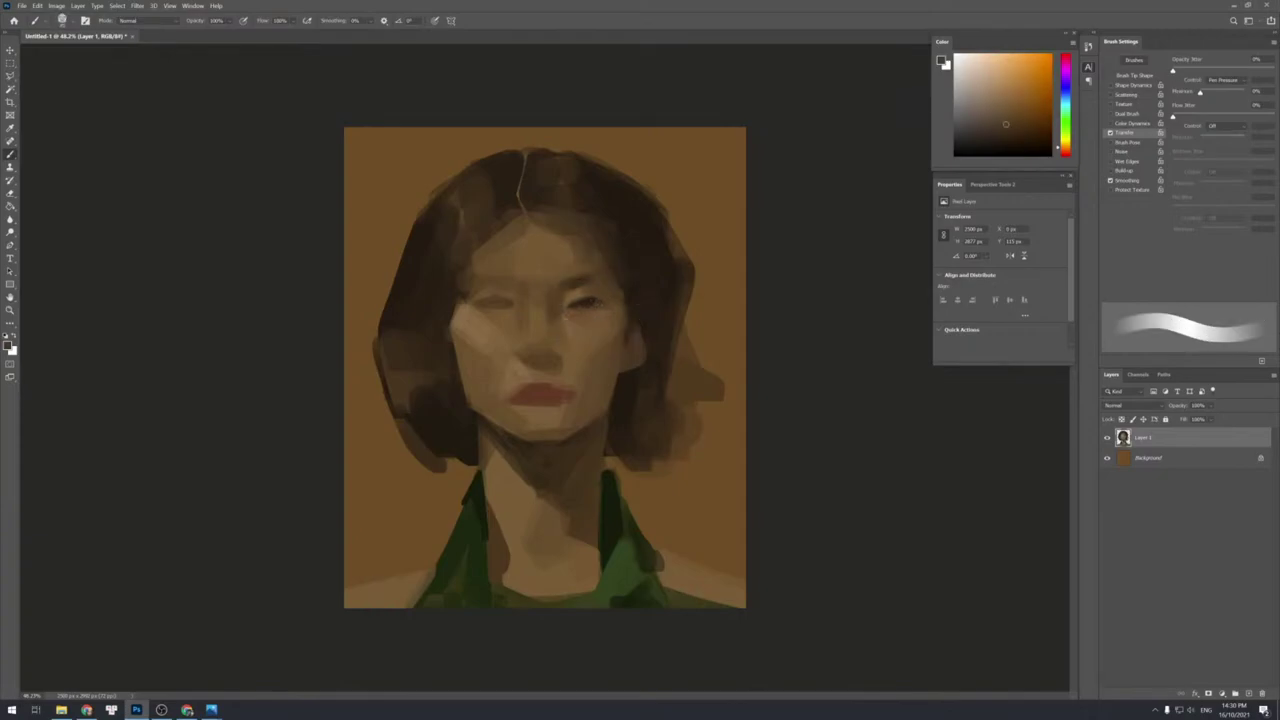
left_click(586, 312, "alt")
key("shift+]")
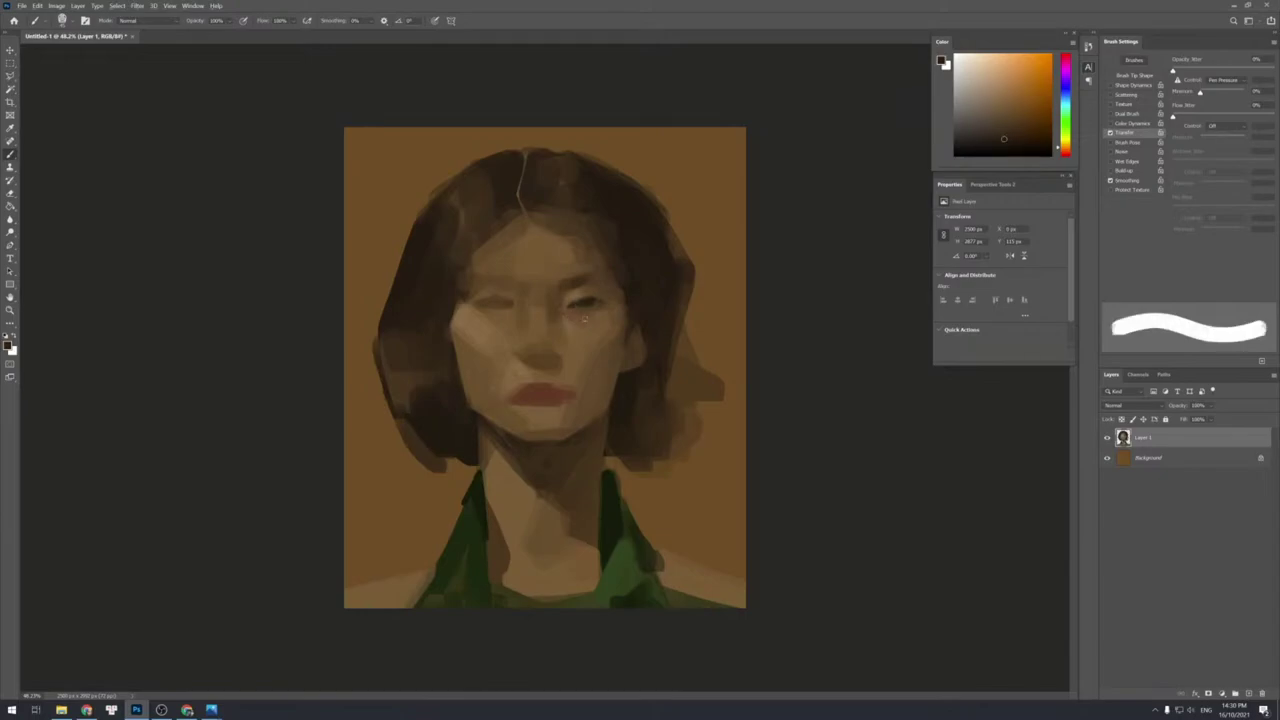
Refine the lower lid and dark iris of the right eye with a fine brush and a sampled dark brown.
key("[")
key("[")
key("[")
key("shift+[")
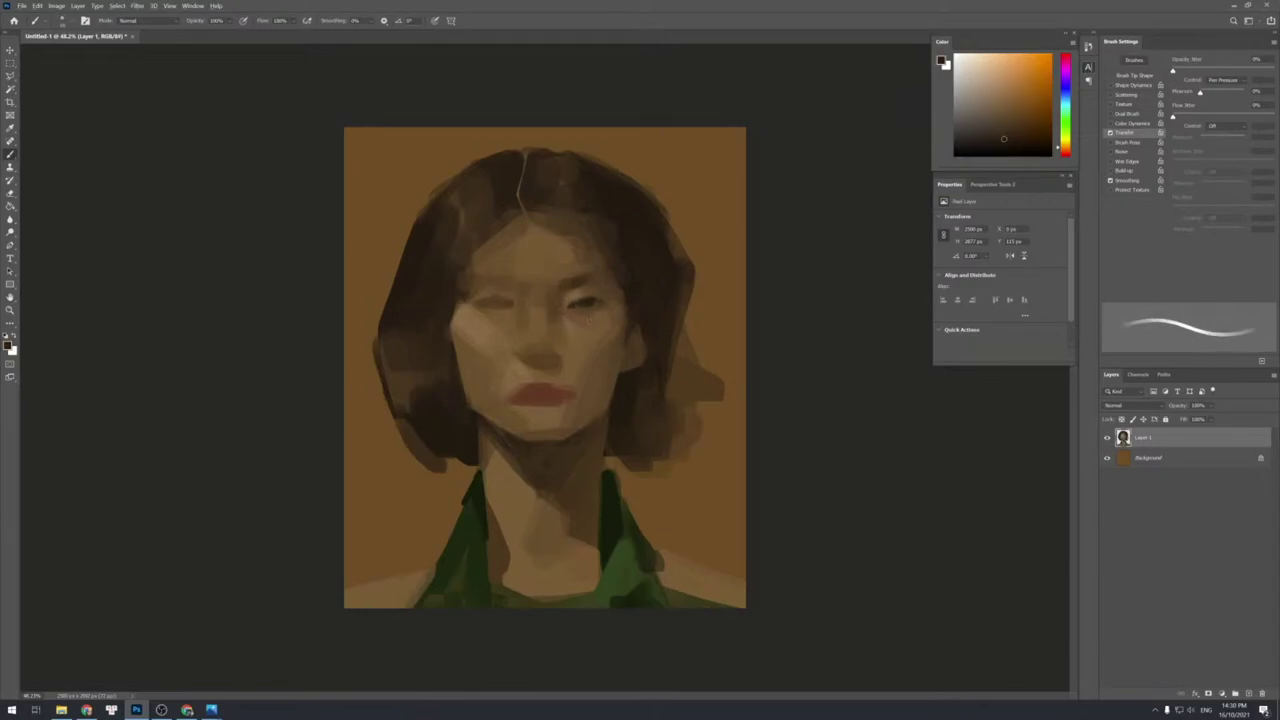
left_click(586, 301, "alt")
key("shift+]")
key("]")
key("]")
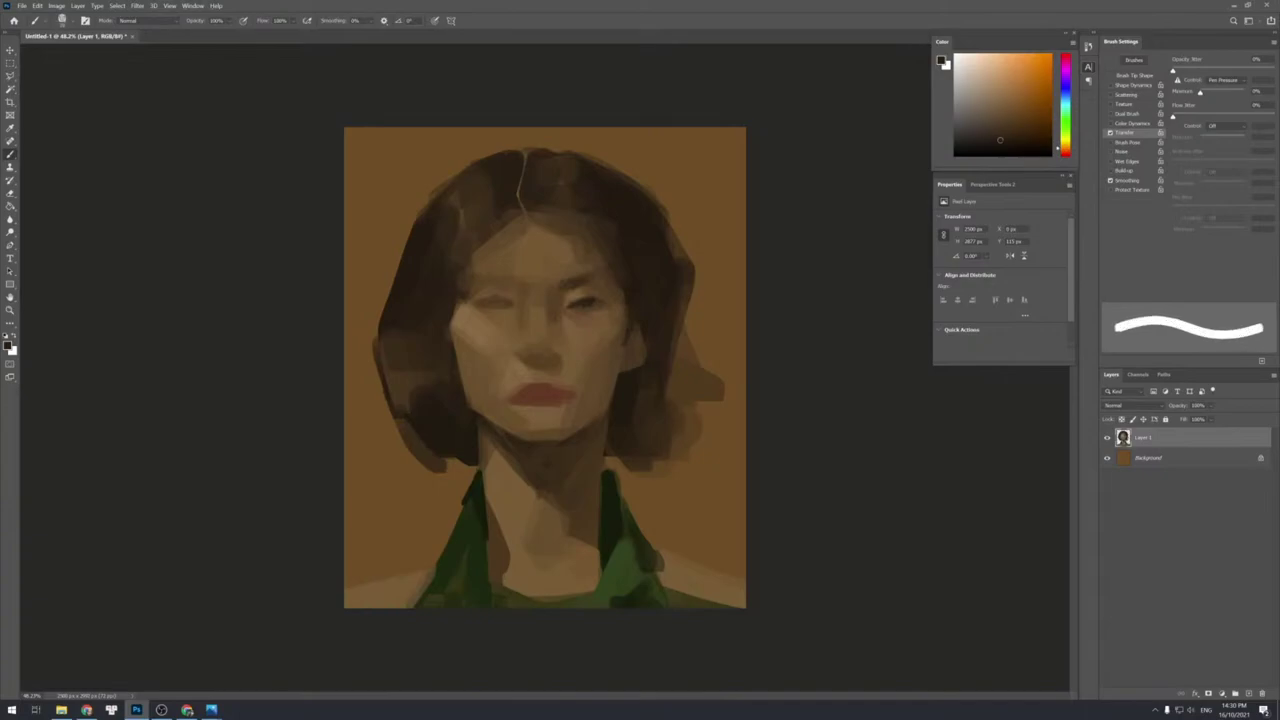
Paint the dark right nostril with a small soft brush and the near-black brown of the eye.
key("shift+[")
key("shift+[")
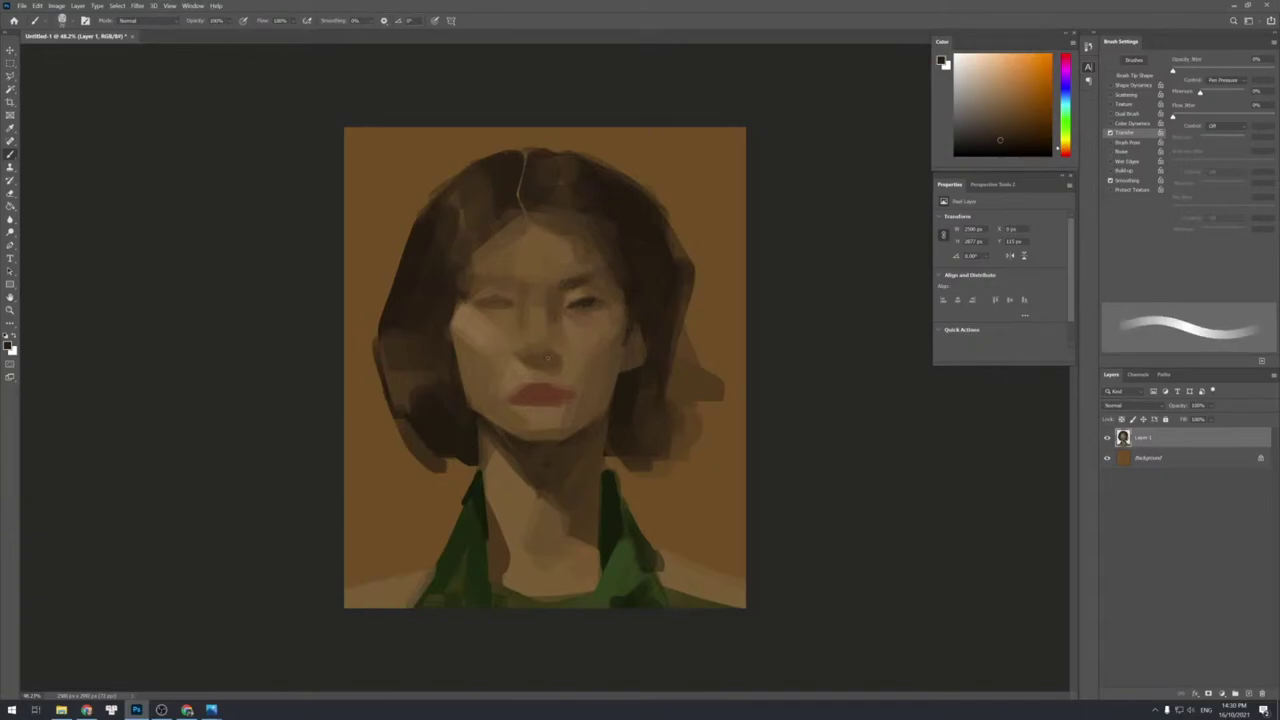
key("]")
key("[")
key("]")
key("]")
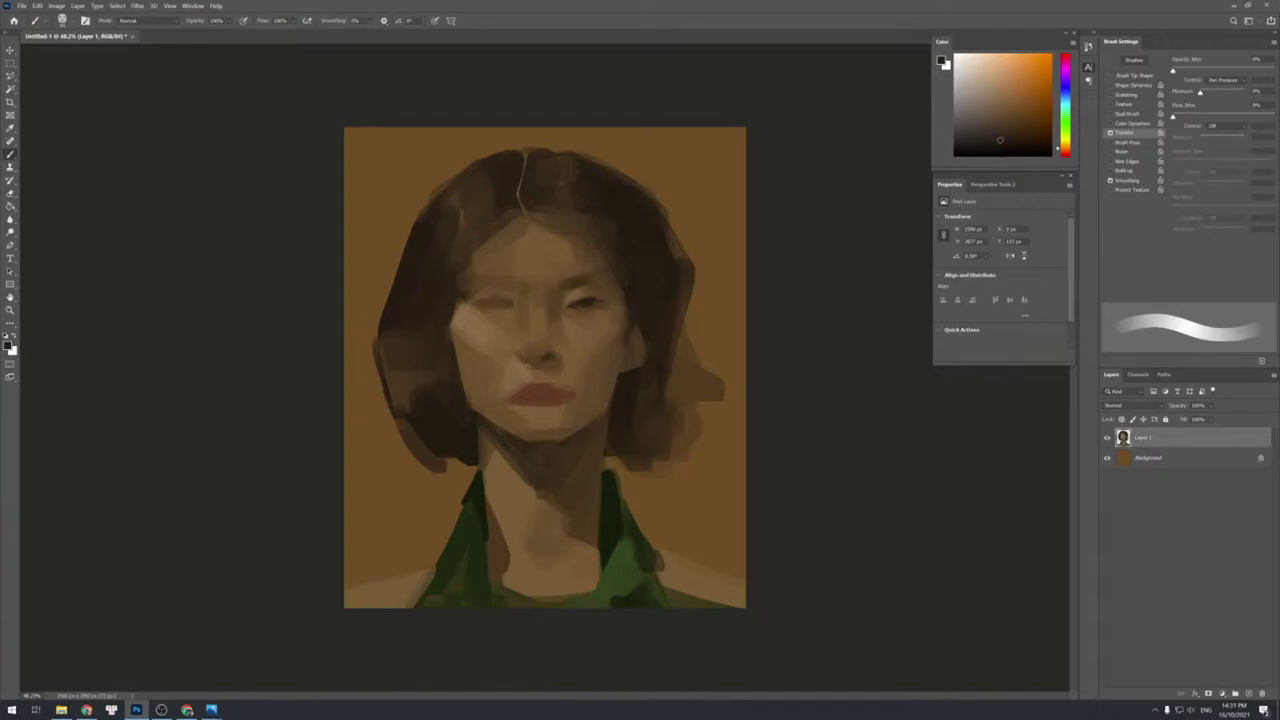
Paint the left nostril and shade the underside of the nose with sampled brown tones.
left_click(536, 355, "alt")
left_click(549, 357, "alt")
key("[")
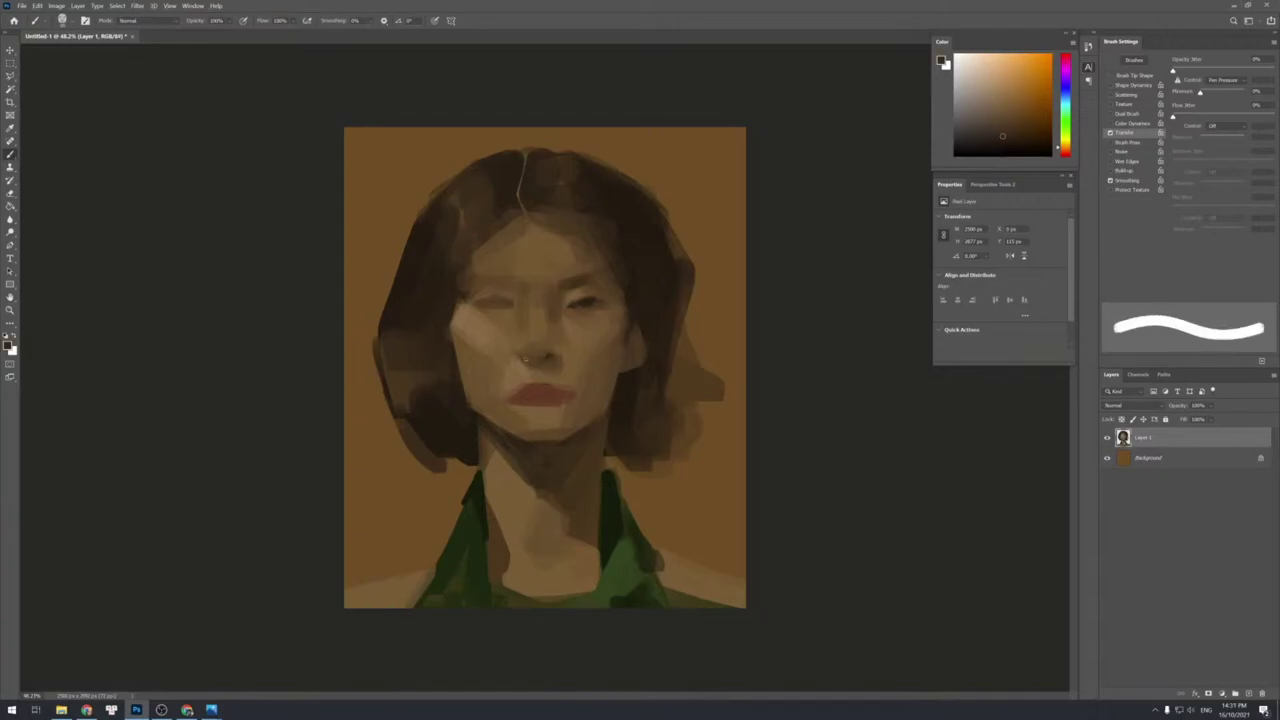
key("shift+[")
left_click(527, 357, "alt")
key("shift+]")
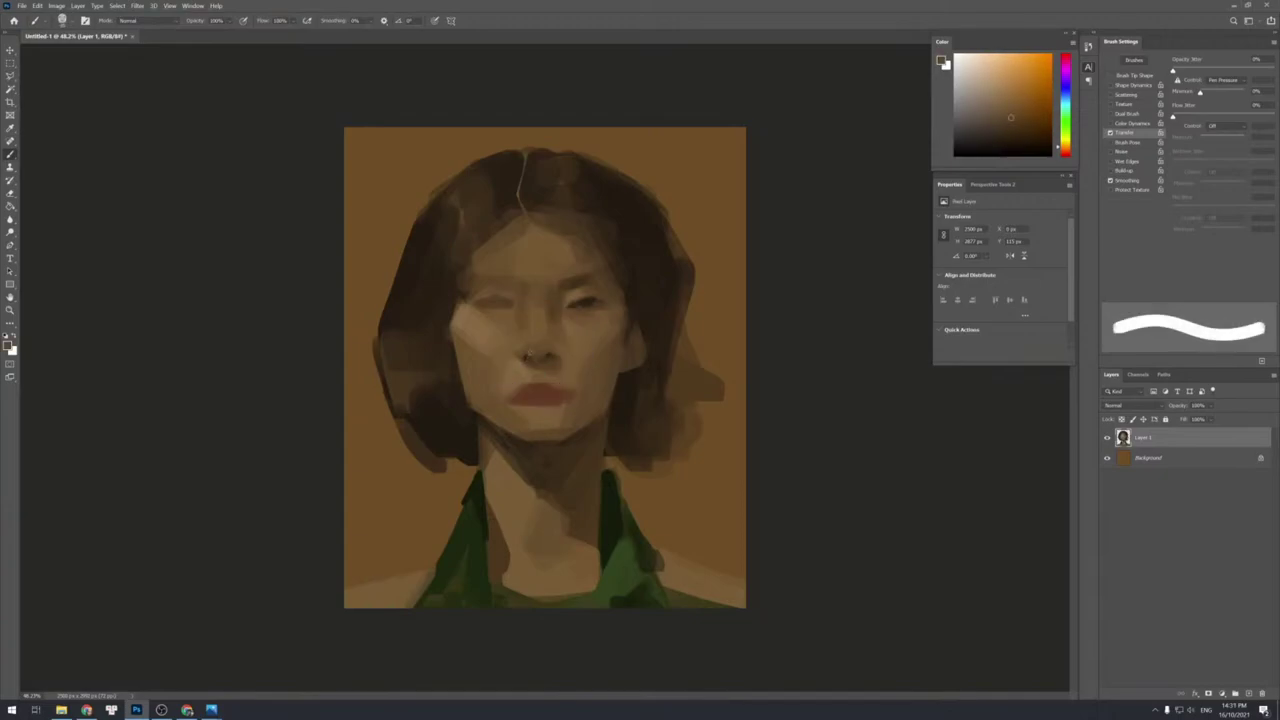
Connect and darken the shadow between the nostrils with tones sampled from the base of the nose.
left_click(548, 363, "alt")
key("shift+[")
key("shift+]")
left_click(530, 353, "alt")
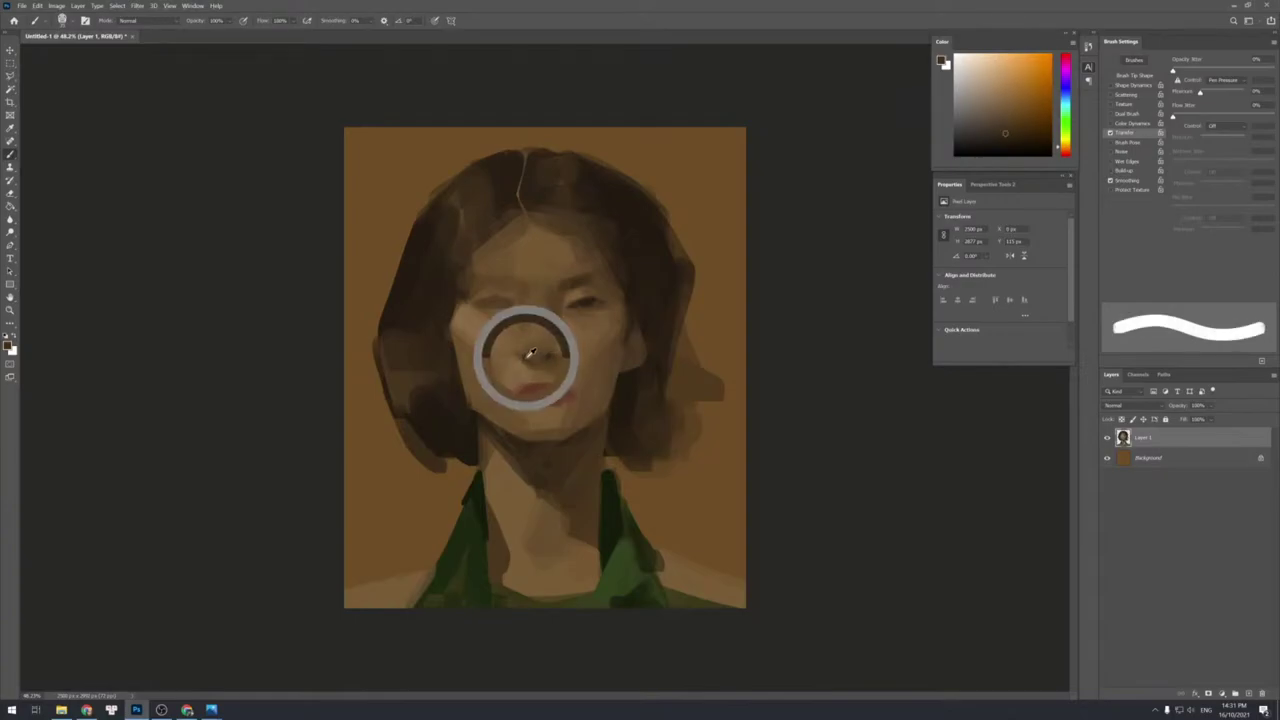
key("shift+[")
key("shift+[")
key("shift+[")
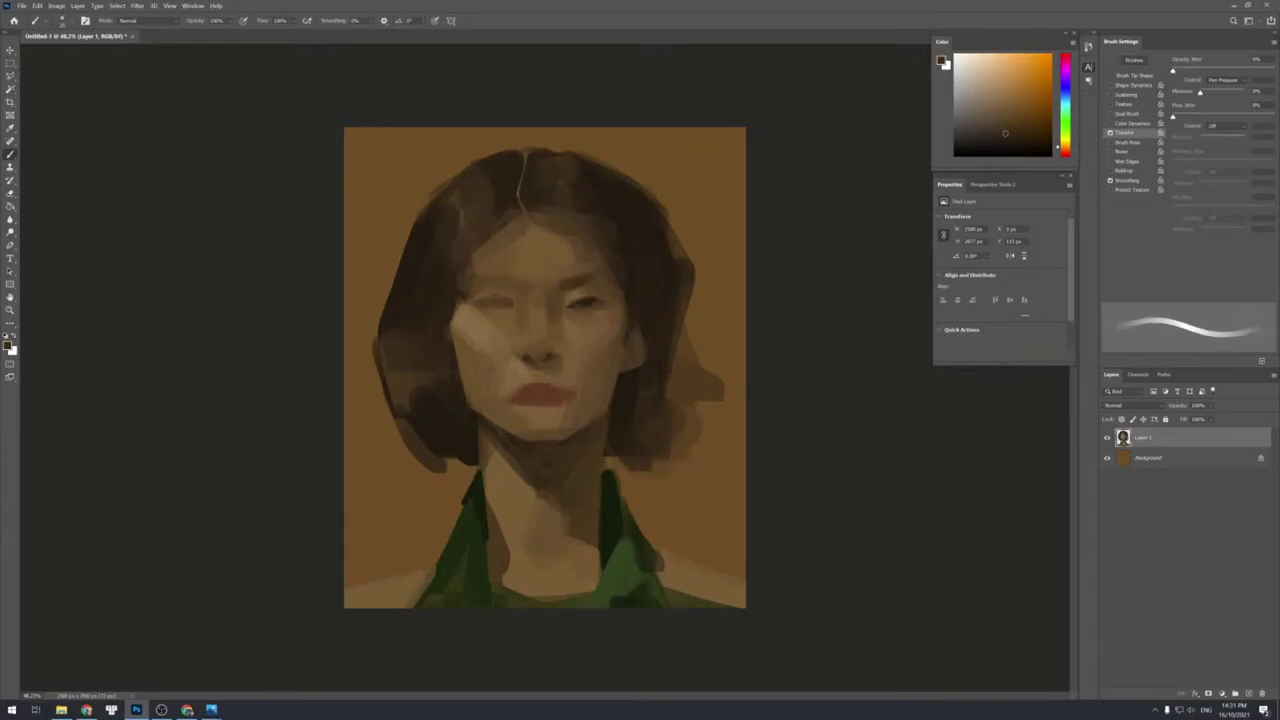
Blend the right side of the nose into the cheek with a larger brush and a sampled nose-side tone.
key("shift+]")
key("shift+]")
key("shift+]")
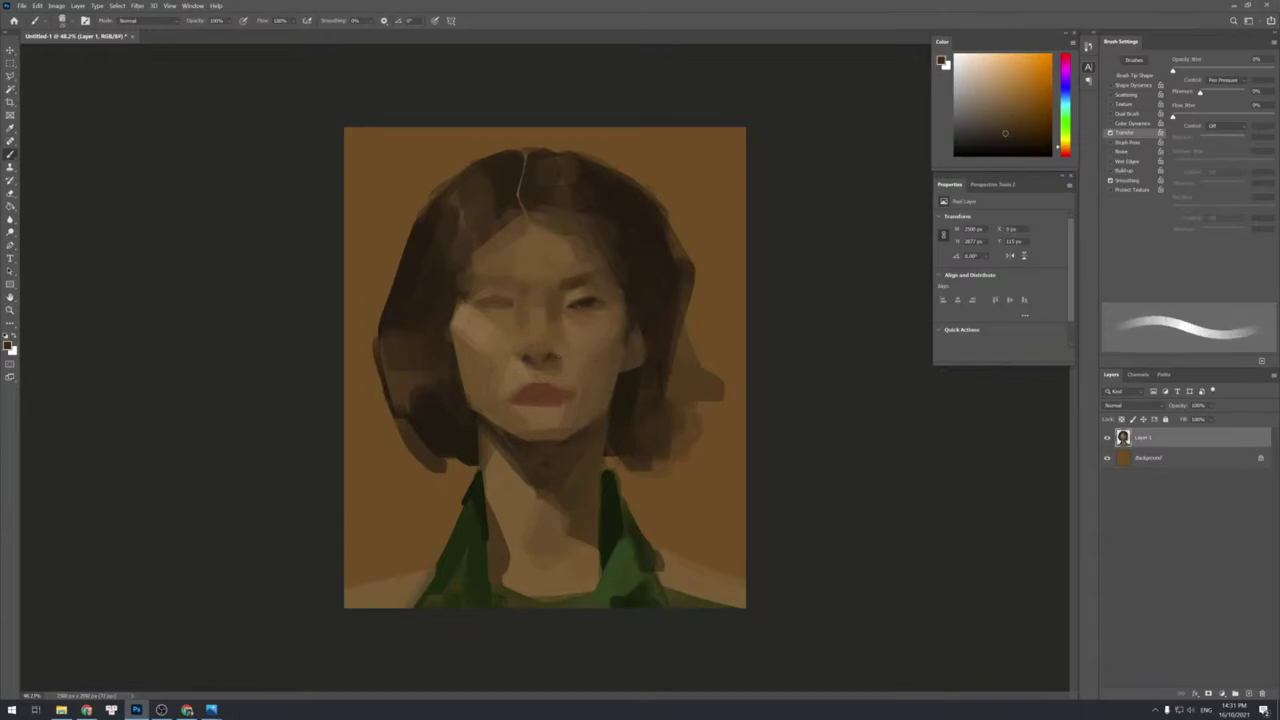
key("shift+]")
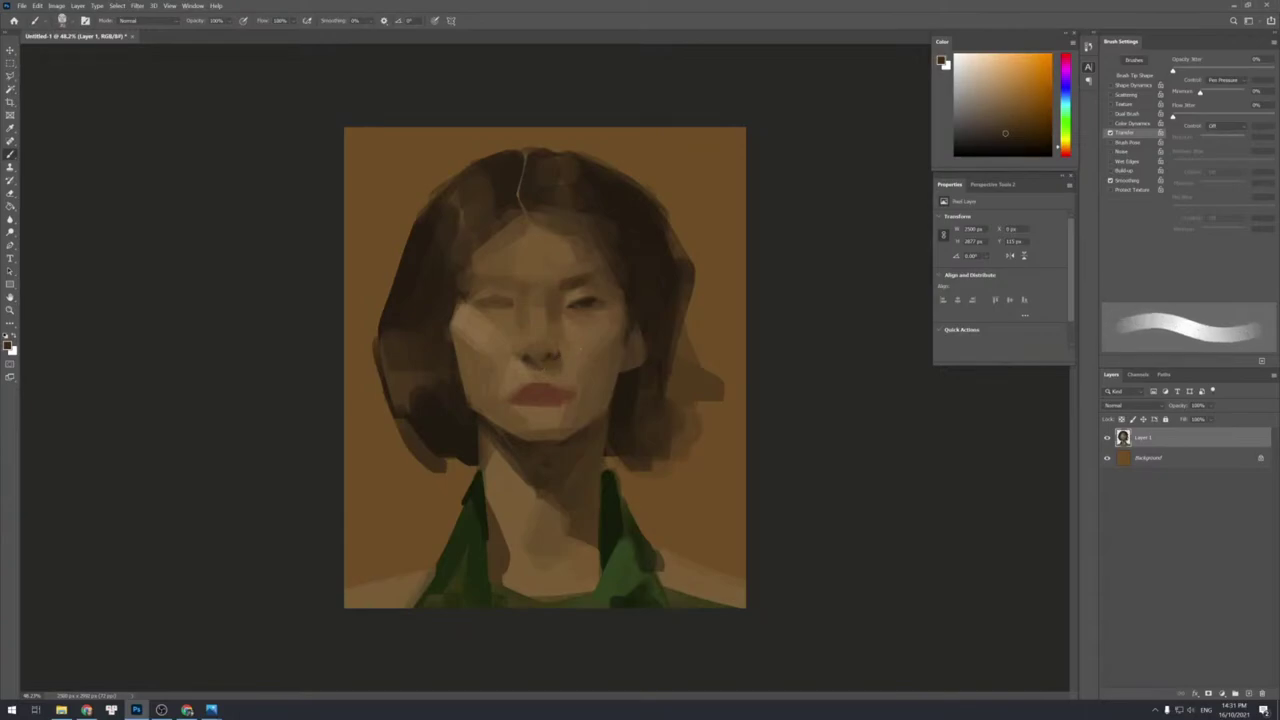
key("shift+]")
left_click(562, 333, "alt")
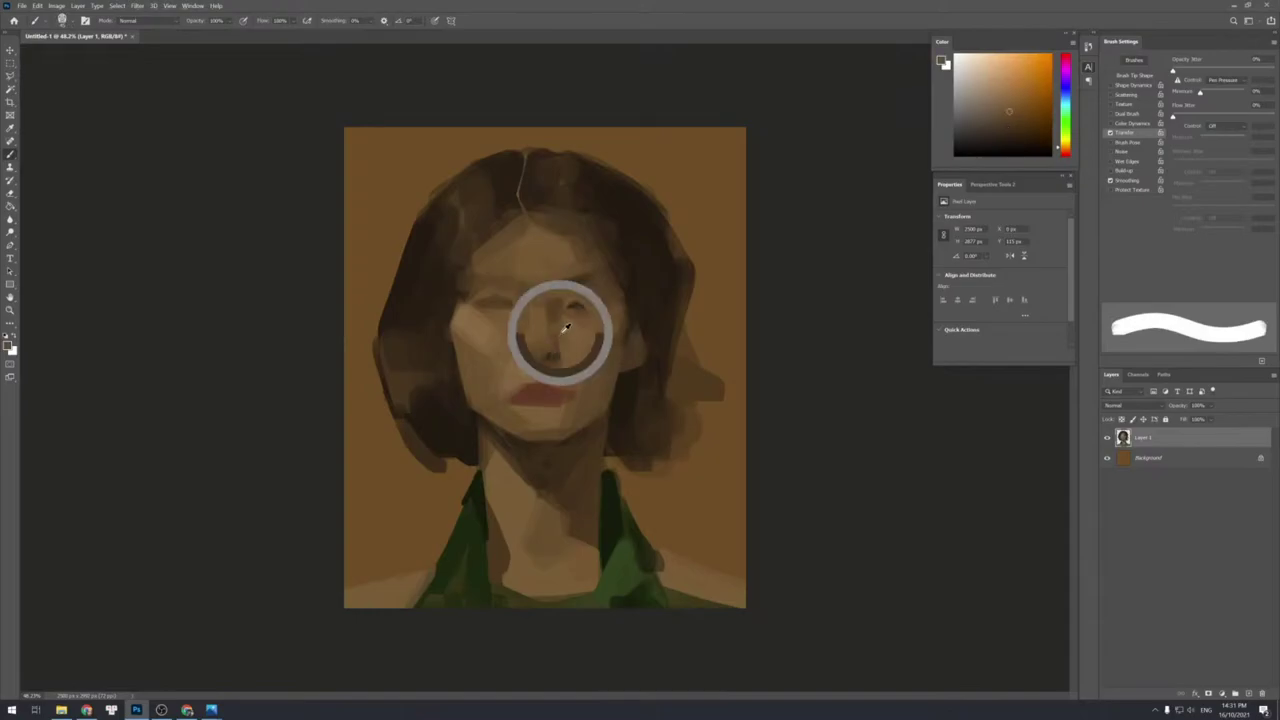
Reshape the edge of the upper lip with sampled skin and reddish-brown lip tones.
left_click(567, 388, "alt")
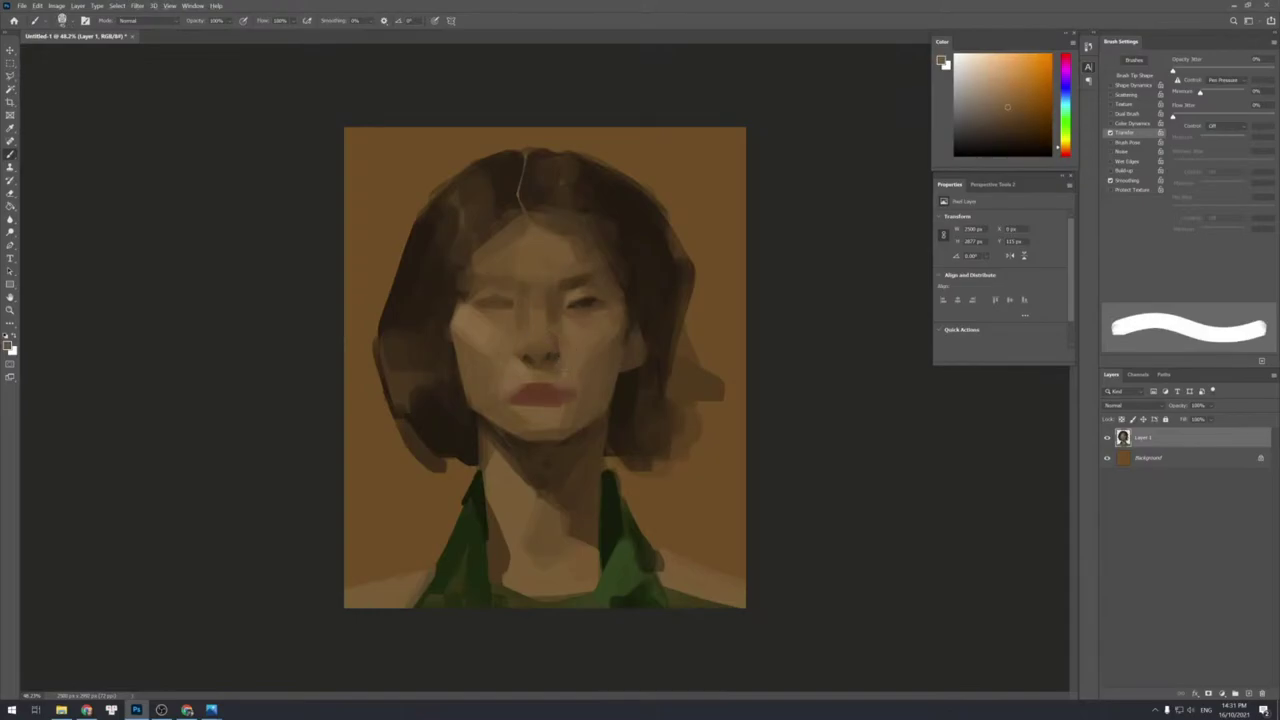
left_click(545, 389, "alt")
left_click(540, 390, "alt")
left_click(540, 386, "alt")
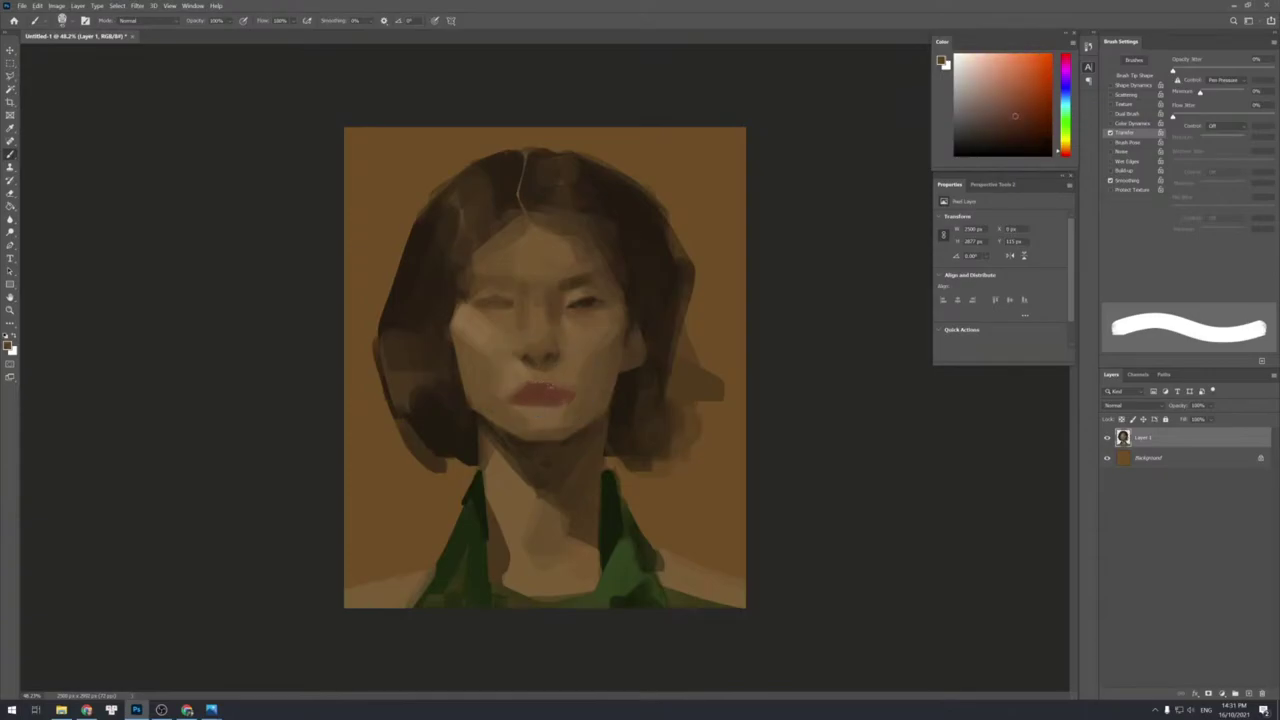
Shade the middle of the upper lip with a smaller brush and brown tones sampled from the nose.
left_click(549, 349, "alt")
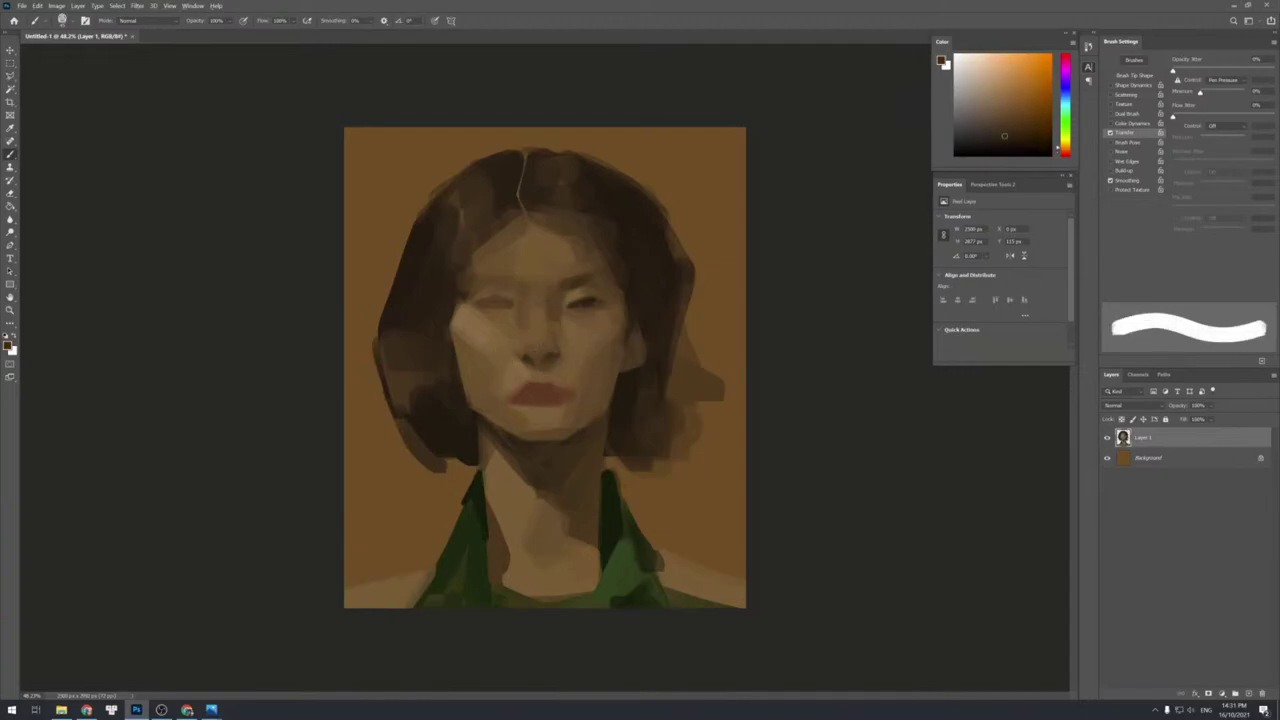
key("bracketleft")
key("bracketleft")
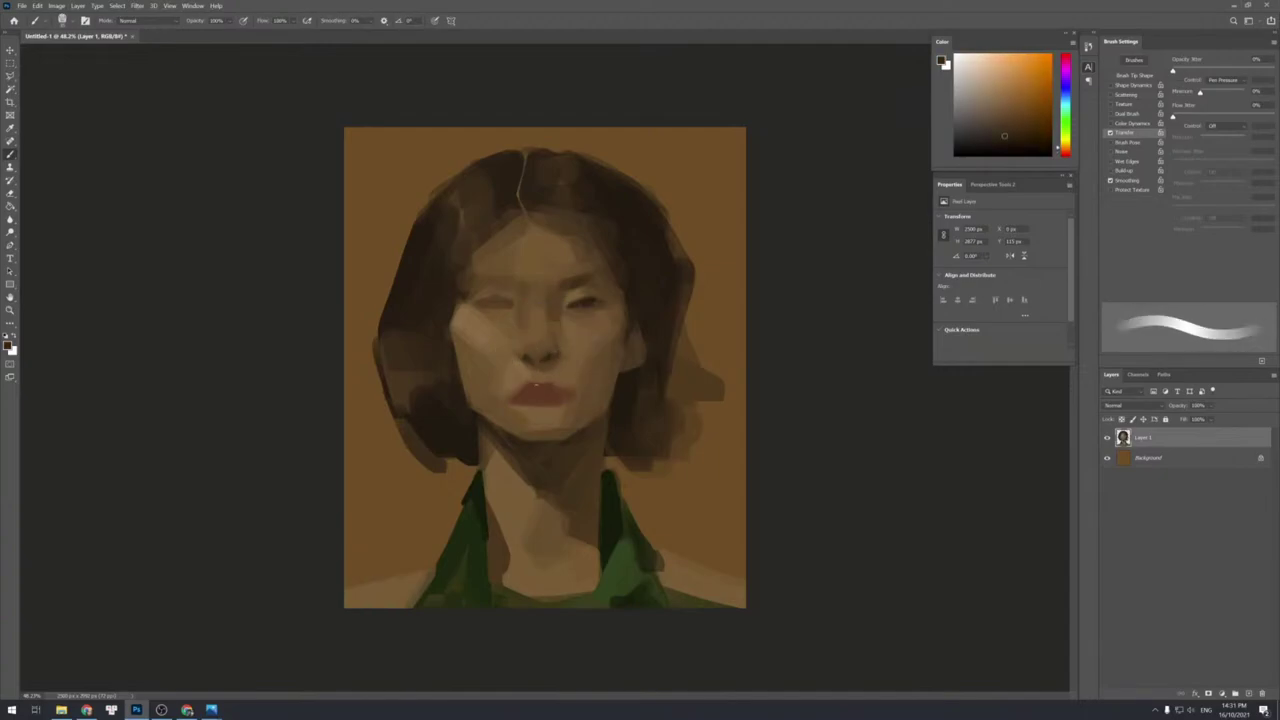
left_click(543, 349, "alt")
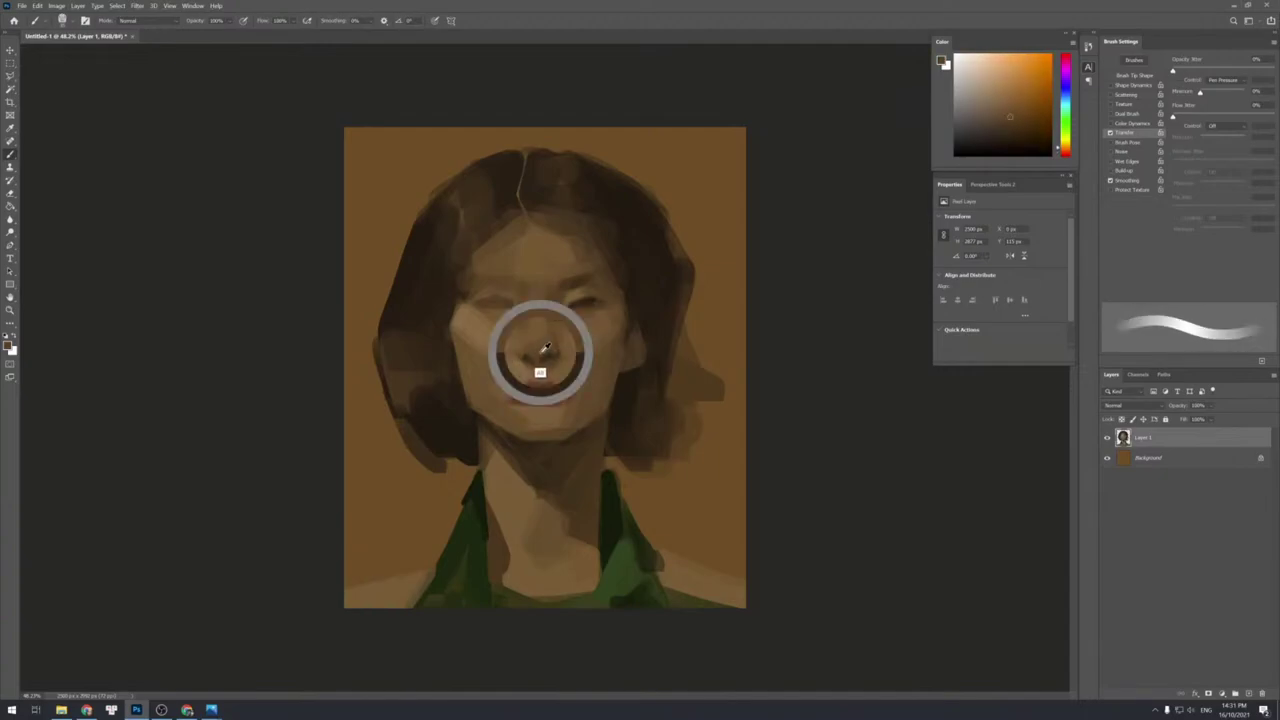
Darken the right eye's lash line with a small brush and a brown tone sampled from the eye.
left_click(586, 301, "alt")
key("bracketleft")
key("bracketleft")
key("bracketleft")
key("bracketright")
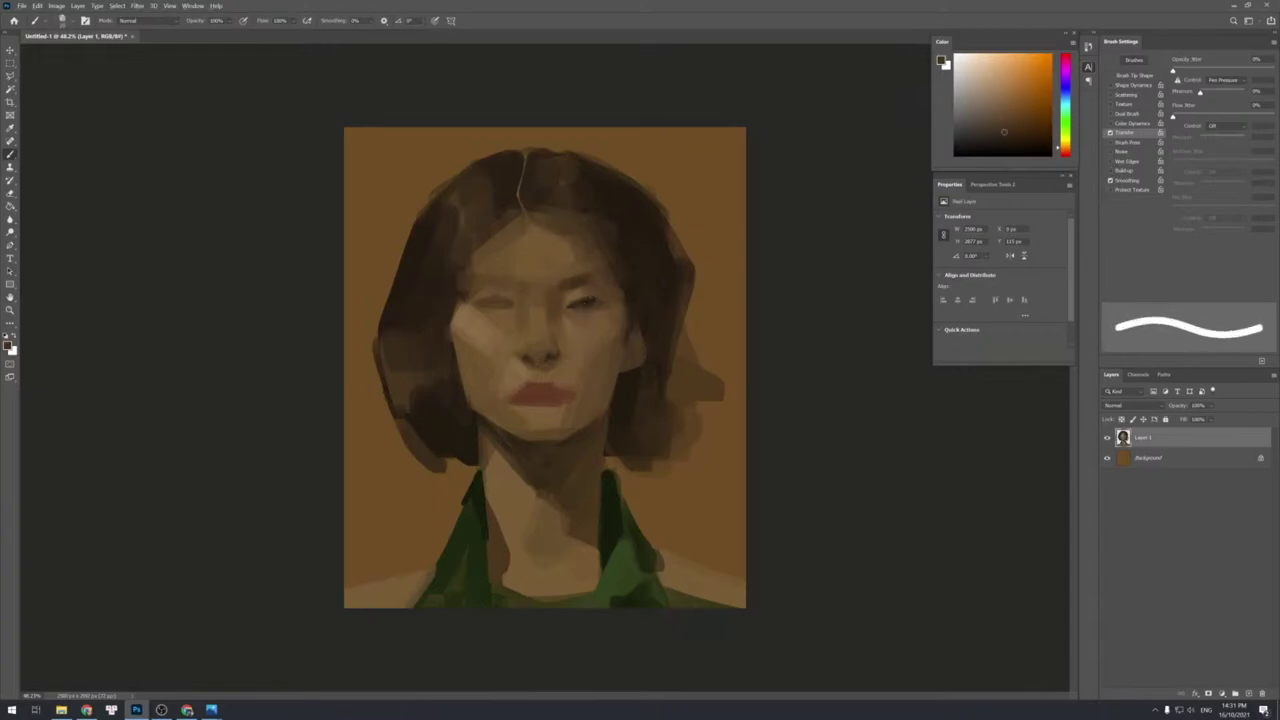
key("bracketleft")
key("bracketleft")
key("shift+bracketleft")
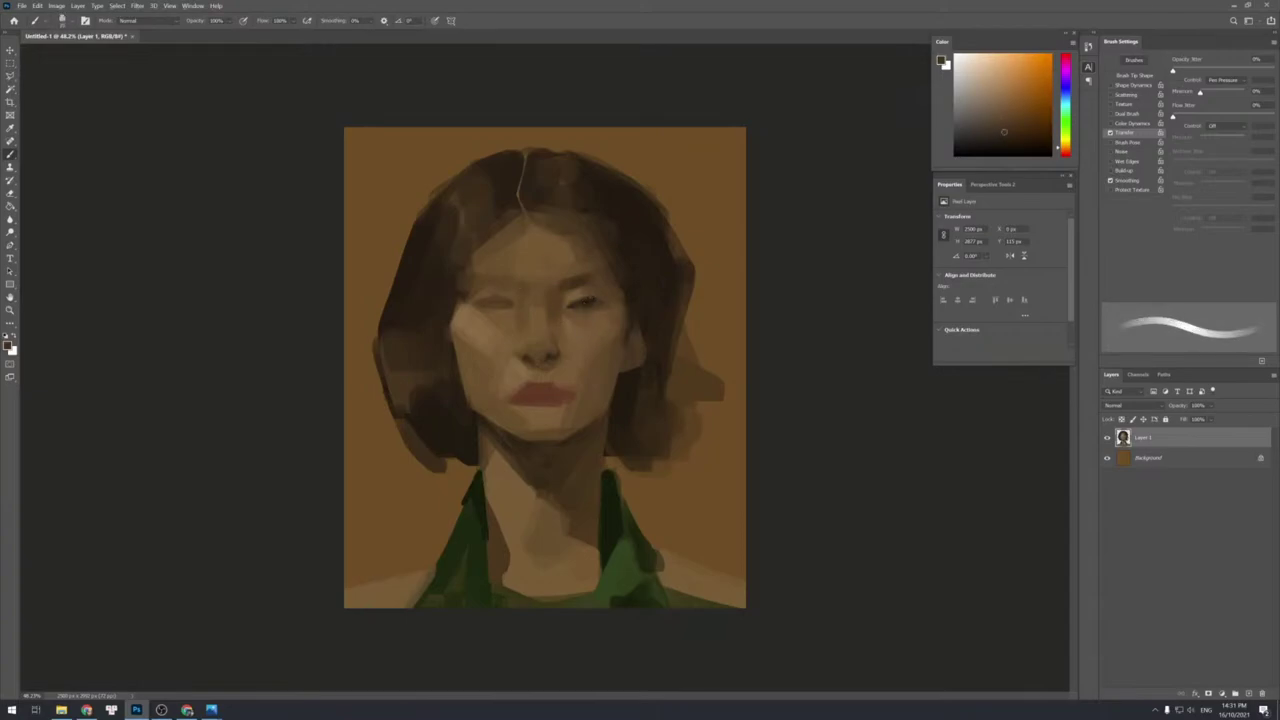
Shade the opening of the left eye with the same dark brown, adjusting the brush size to fit.
key("bracketleft")
key("bracketright")
key("bracketright")
key("bracketleft")
key("bracketright")
key("bracketright")
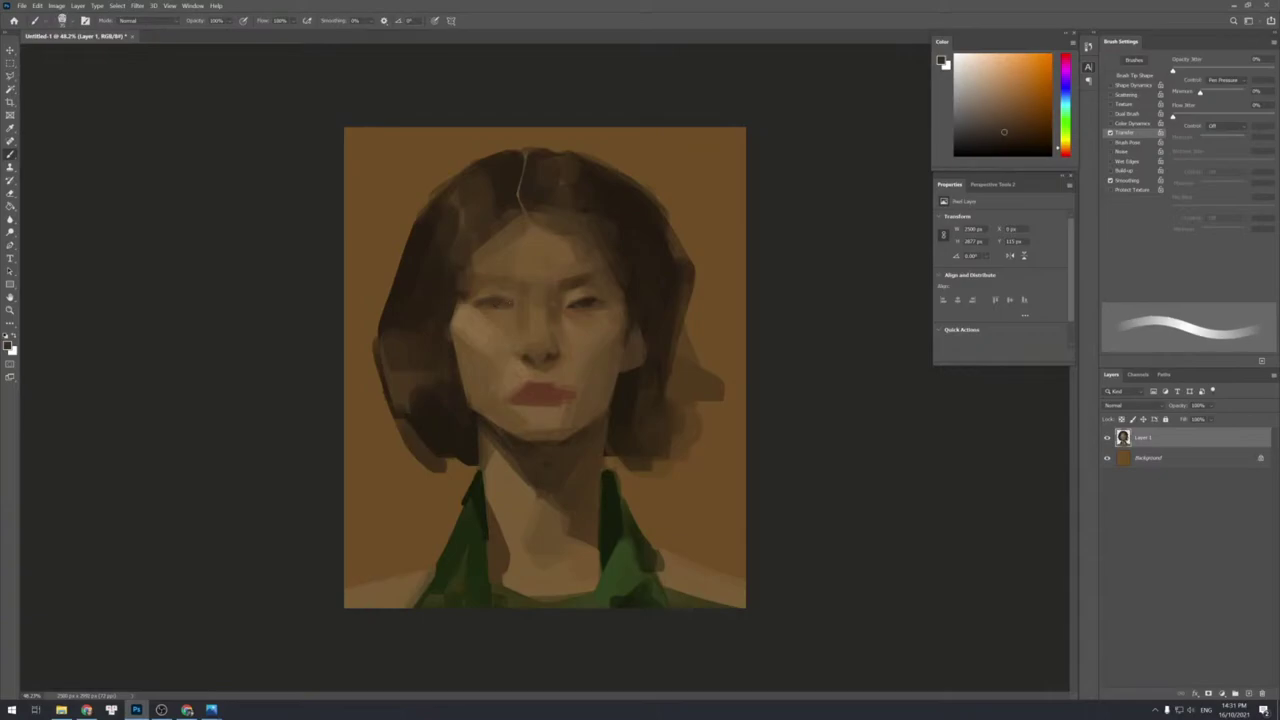
Define the left eye's lash line with a darker tone sampled from the right eye, varying the brush settings.
left_click(588, 297, "alt")
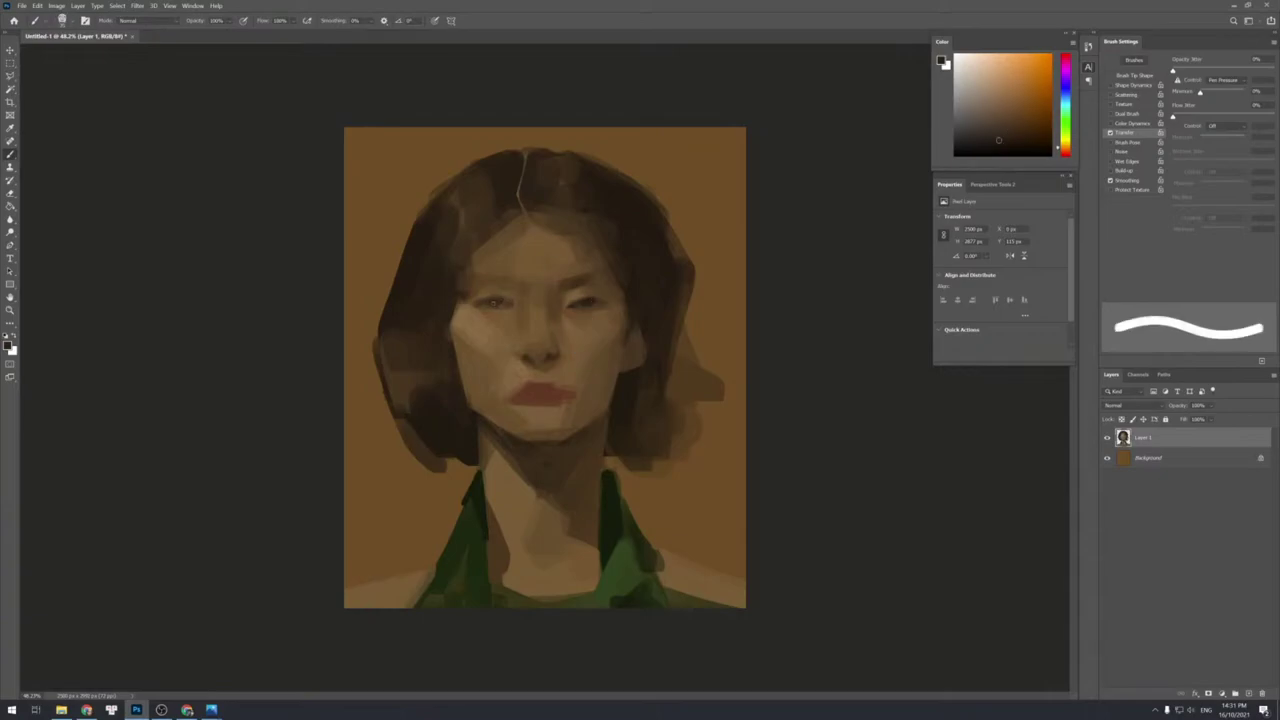
key("shift+bracketleft")
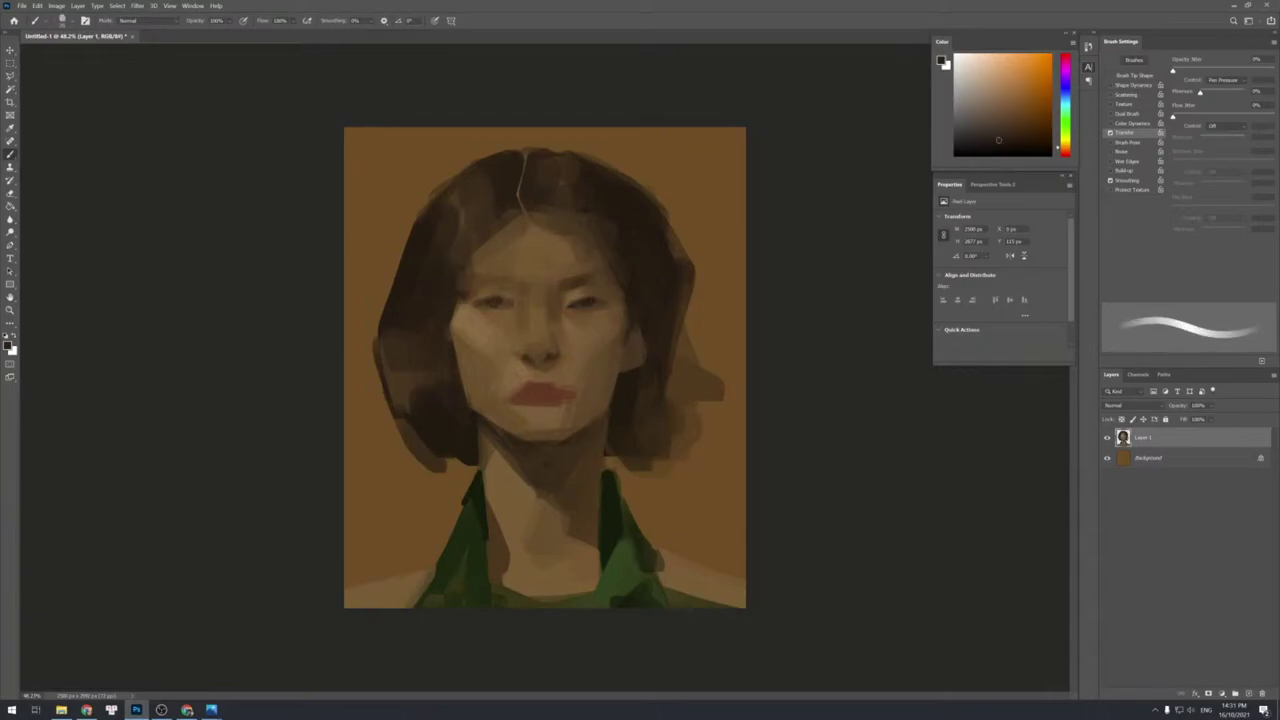
key("shift+bracketleft")
key("shift+bracketright")
key("shift+bracketleft")
key("shift+bracketright")
key("shift+bracketright")
key("shift+bracketleft")
key("shift+bracketleft")
key("shift+bracketleft")
key("shift+bracketright")
key("shift+bracketright")
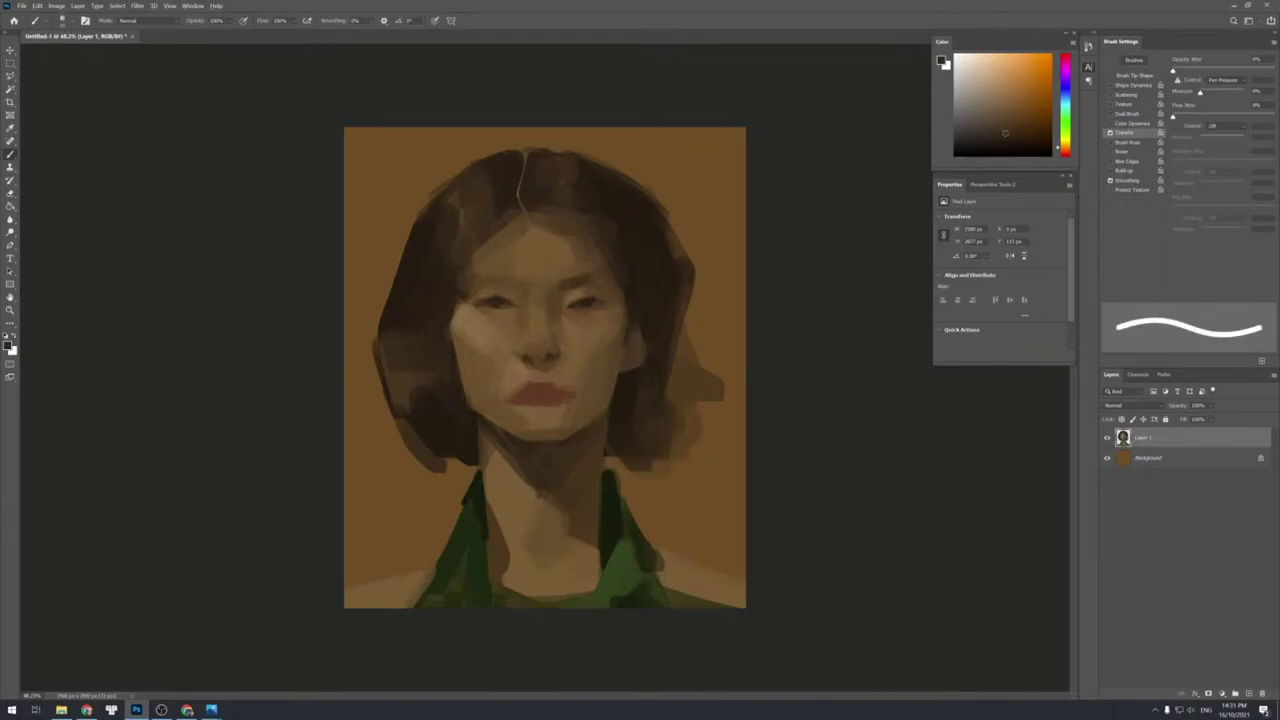
Soften the lower lid of the left eye with tones sampled from the lid and the cheek beneath it.
left_click(506, 307, "alt")
key("shift+bracketright")
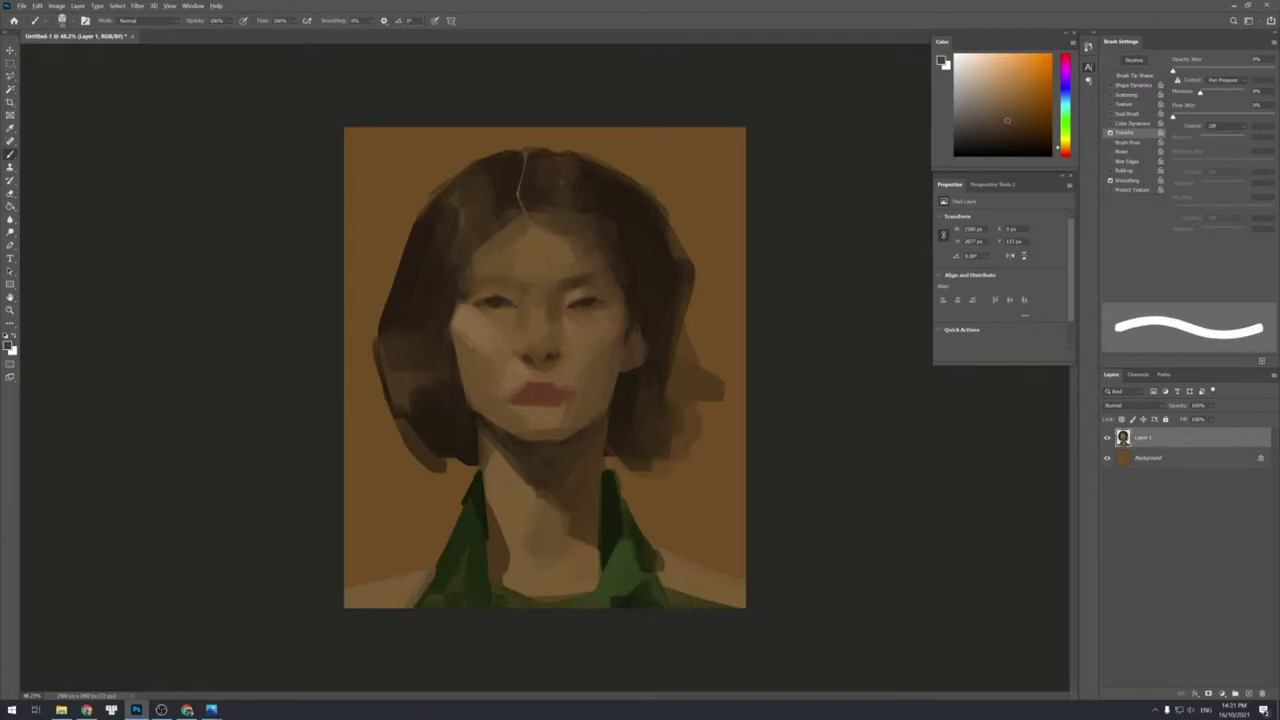
key("shift+bracketleft")
left_click(516, 330, "alt")
key("shift+bracketright")
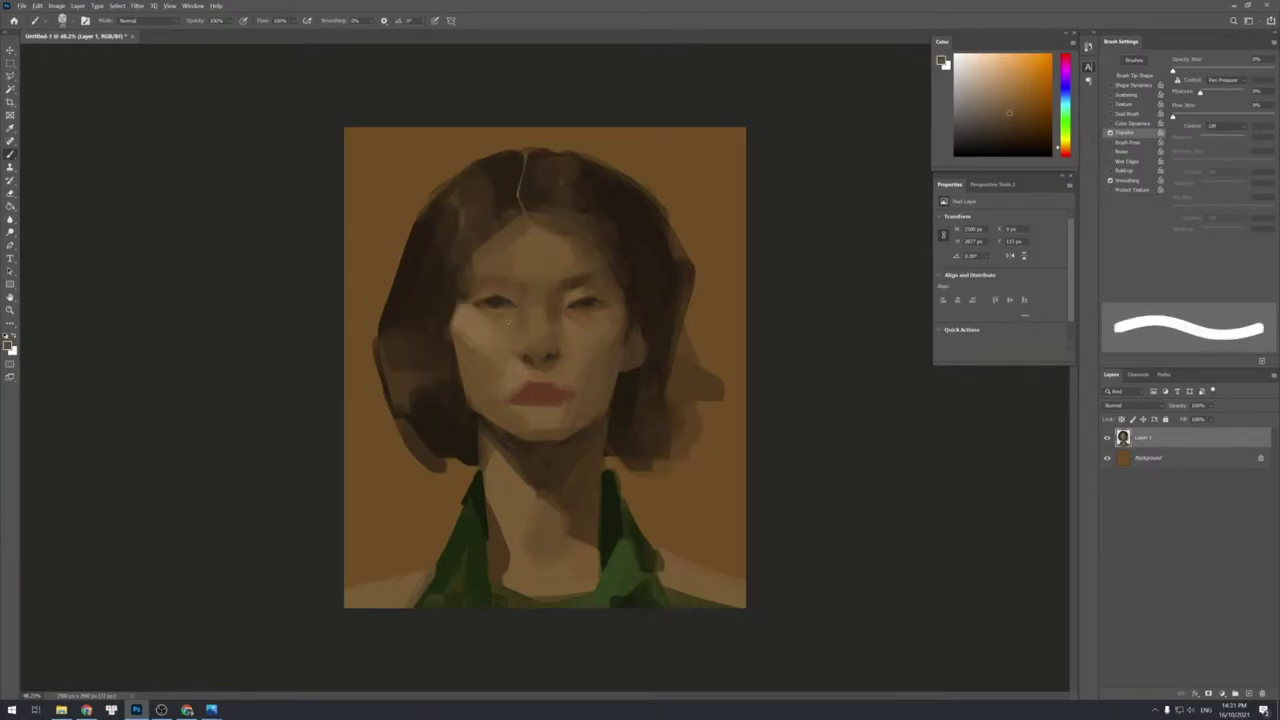
Paint a diagonal shadow fold beneath the left eye and soften it with tones sampled from the surrounding skin.
left_click(499, 299, "alt")
key("shift+bracketleft")
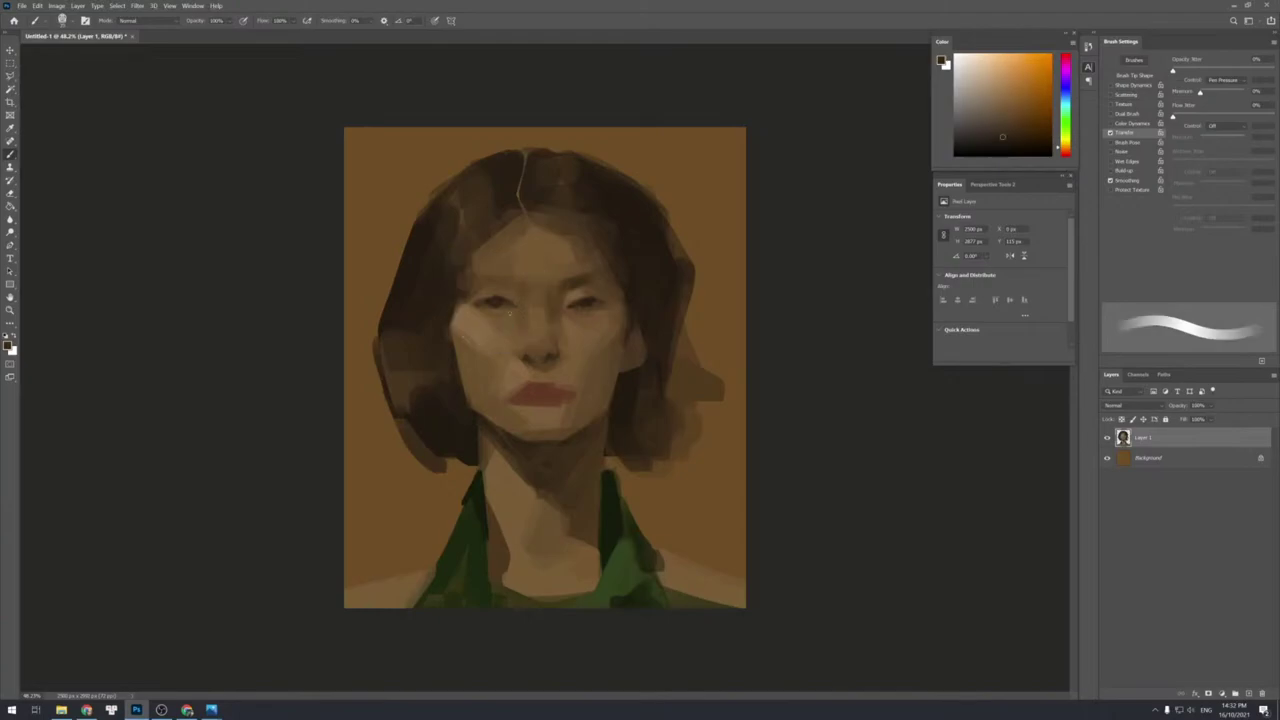
left_click_drag(511, 312, 494, 326)
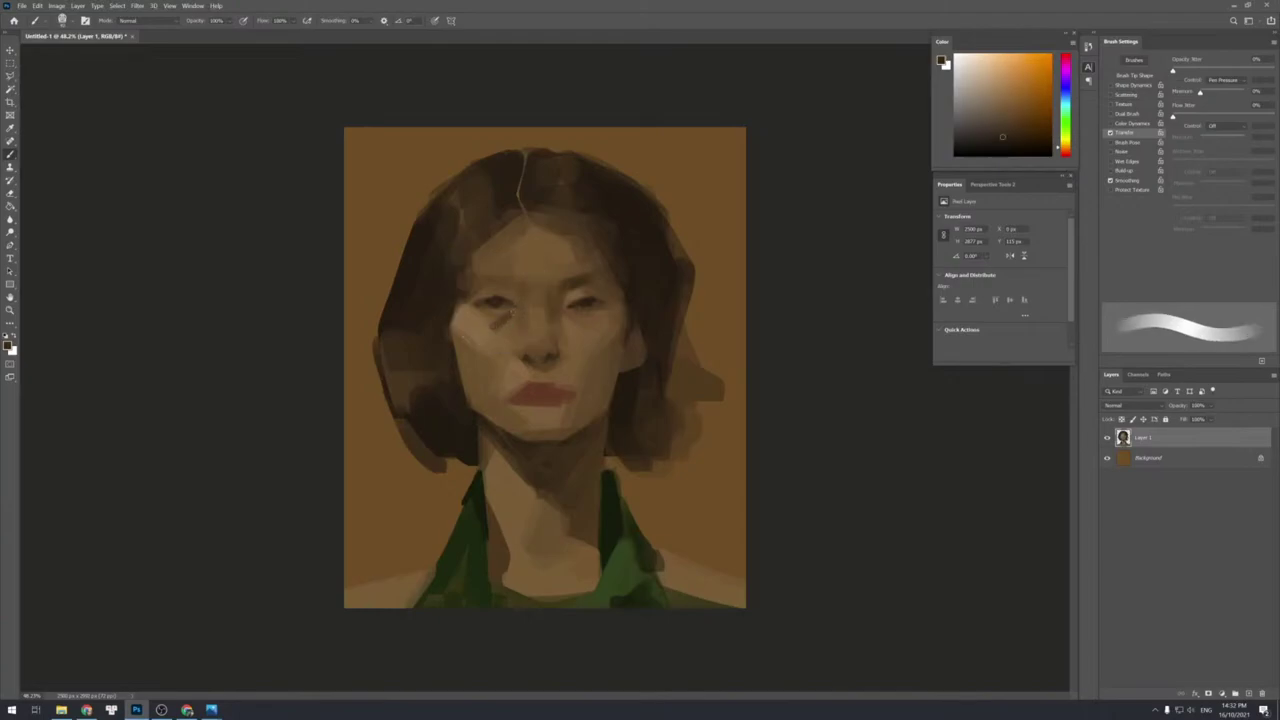
left_click(485, 325, "alt")
left_click(487, 321, "alt")
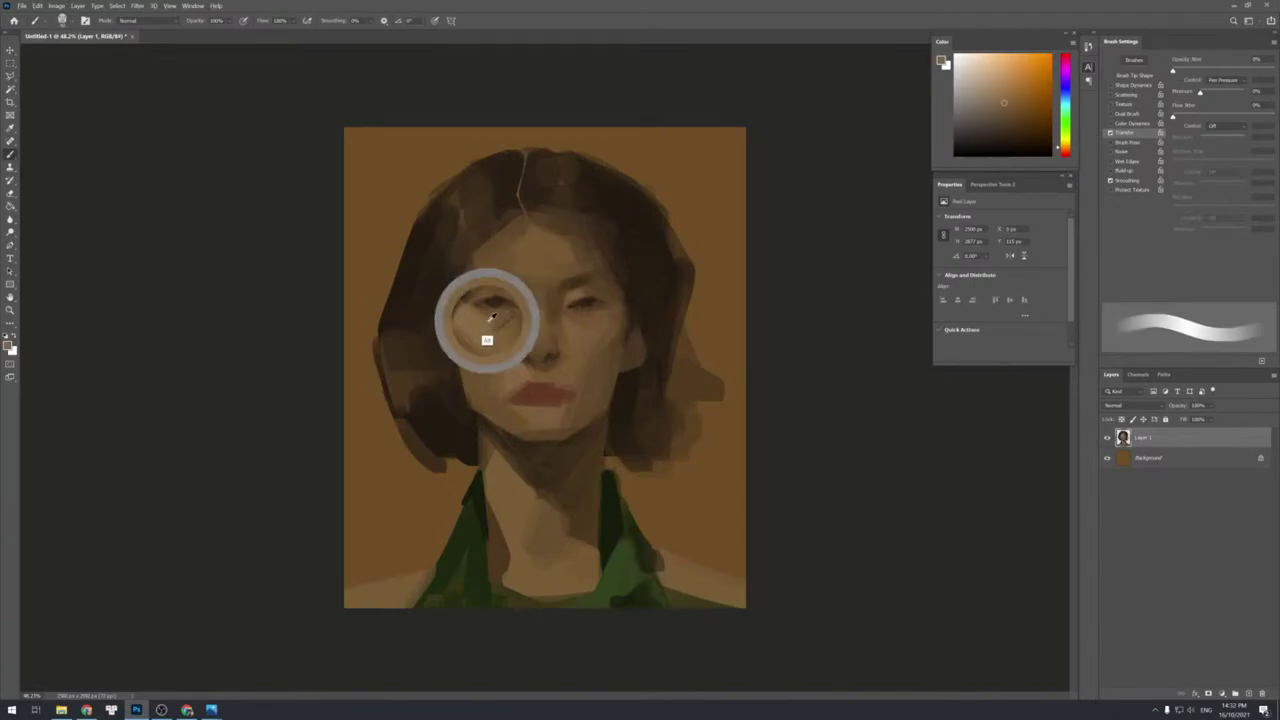
left_click(511, 315, "alt")
left_click(513, 322, "alt")
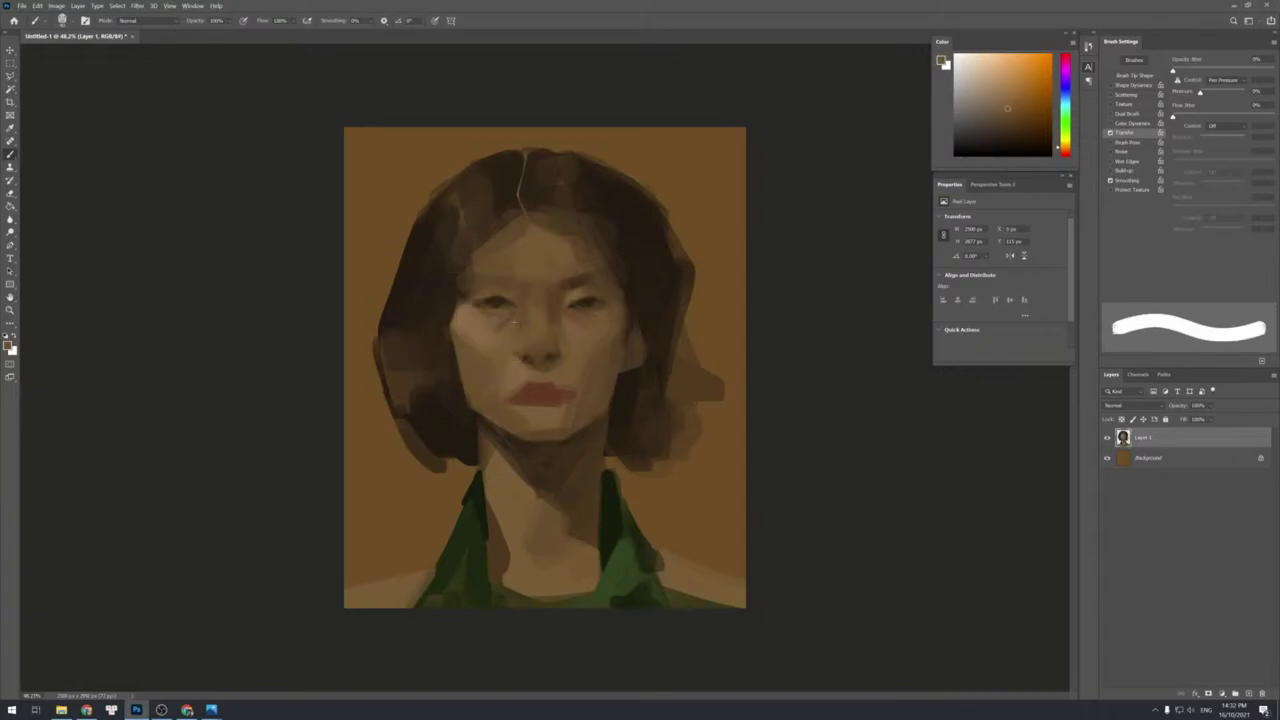
left_click(514, 312, "alt")
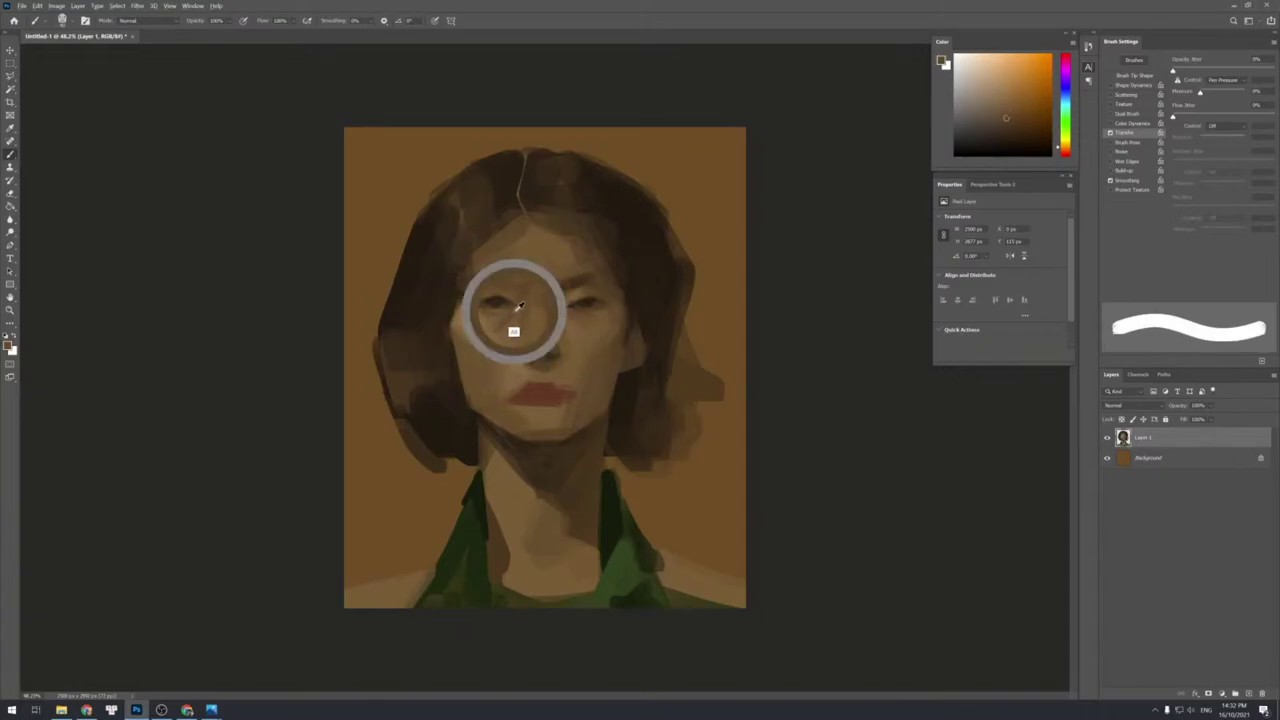
Blend the fold under the left eye with a lighter tone sampled from the cheek, adjusting the brush as needed.
left_click(481, 346, "alt")
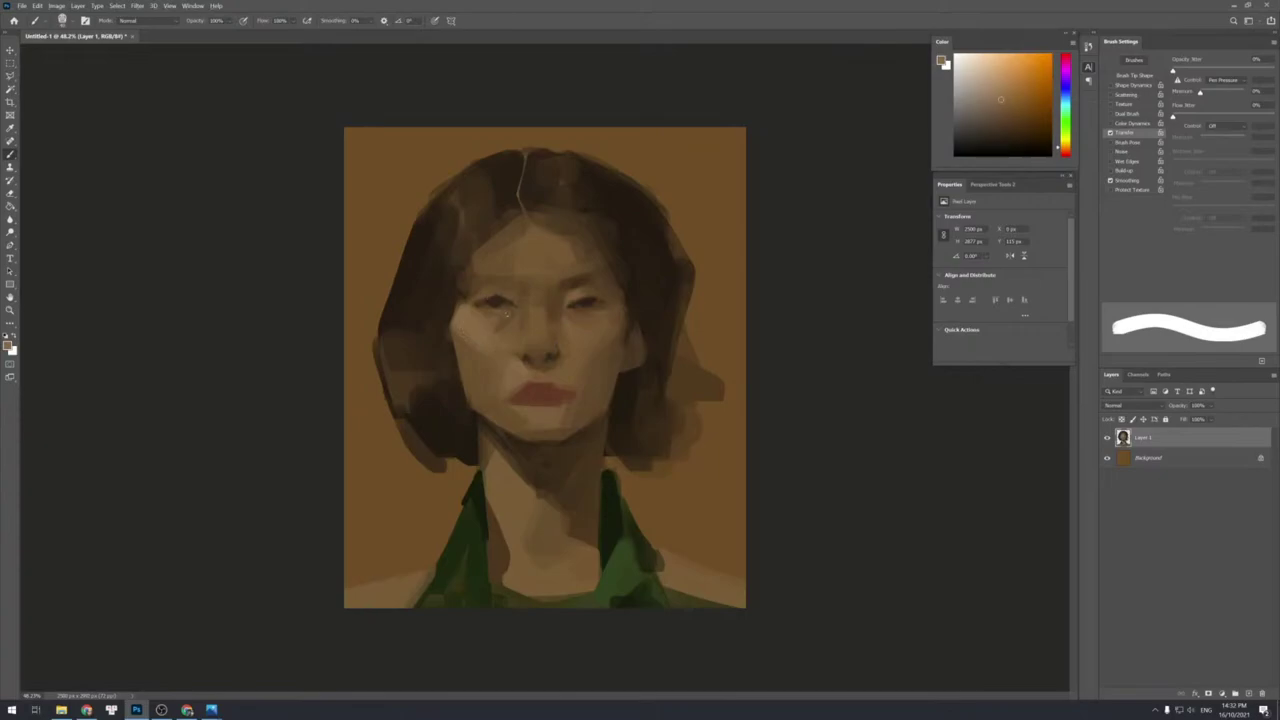
key("bracketleft")
key("bracketleft")
key("bracketleft")
key("bracketleft")
key("bracketleft")
key("bracketright")
key("bracketright")
key("bracketright")
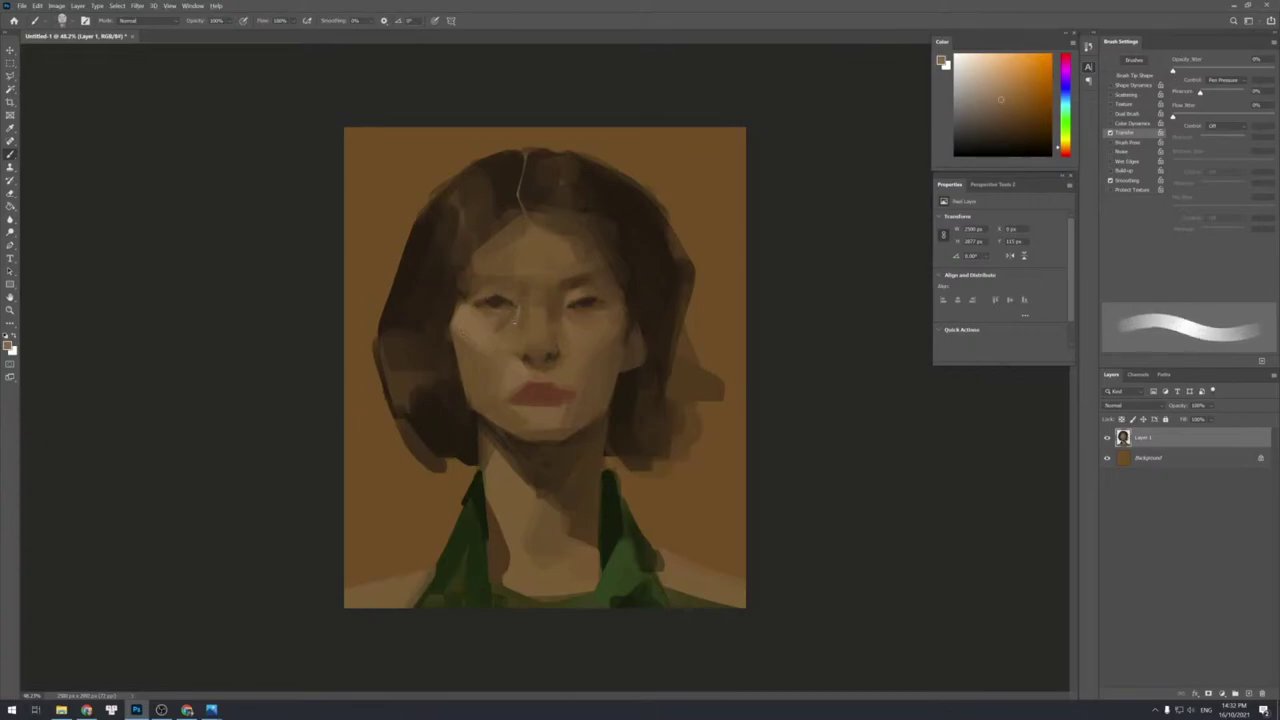
key("shift+bracketright")
key("shift+bracketright")
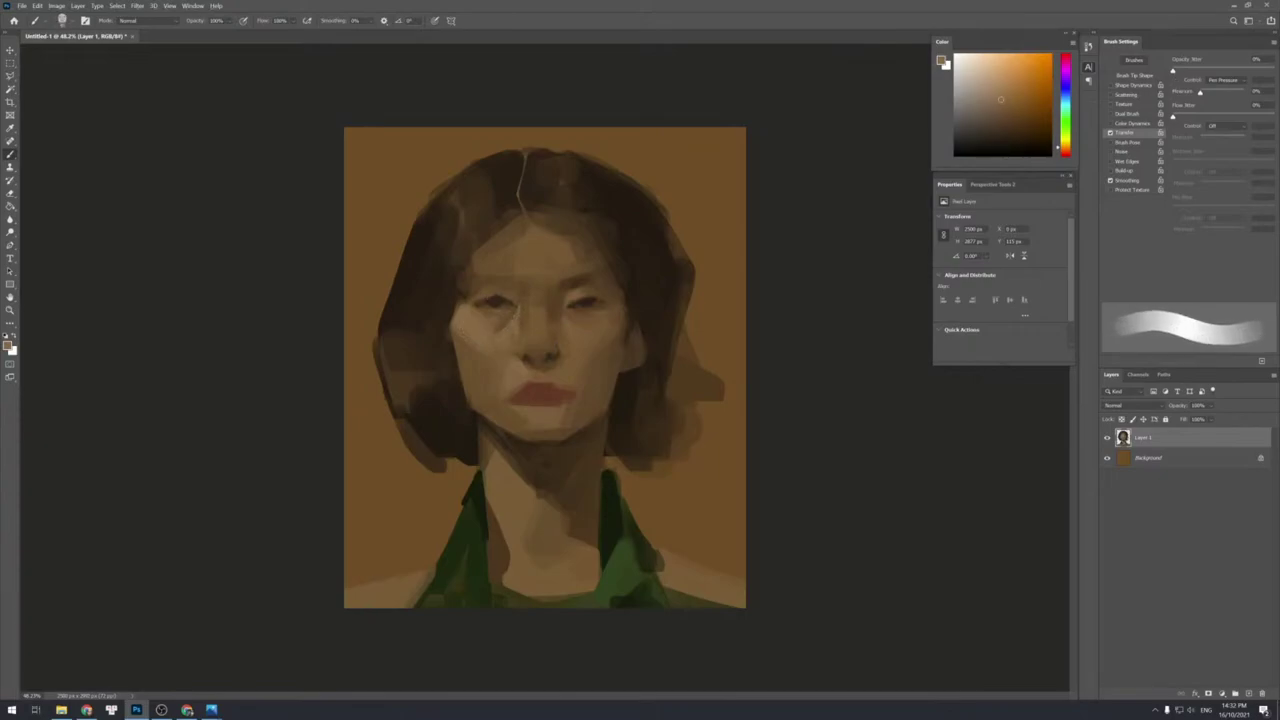
Blend the left side of the nose into the cheek with tones sampled from the nose bridge, cheek and nose tip.
left_click(530, 305, "alt")
key("shift+bracketright")
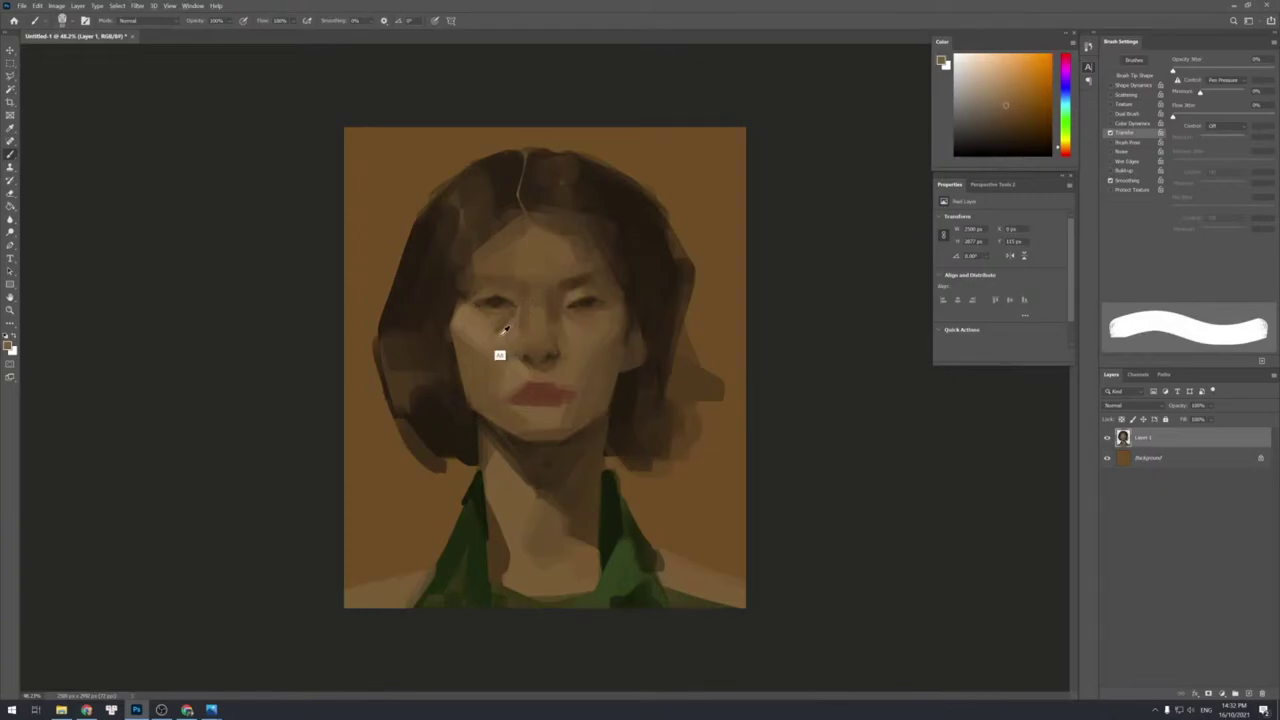
left_click(501, 355, "alt")
left_click(500, 320, "alt")
left_click(534, 340, "alt")
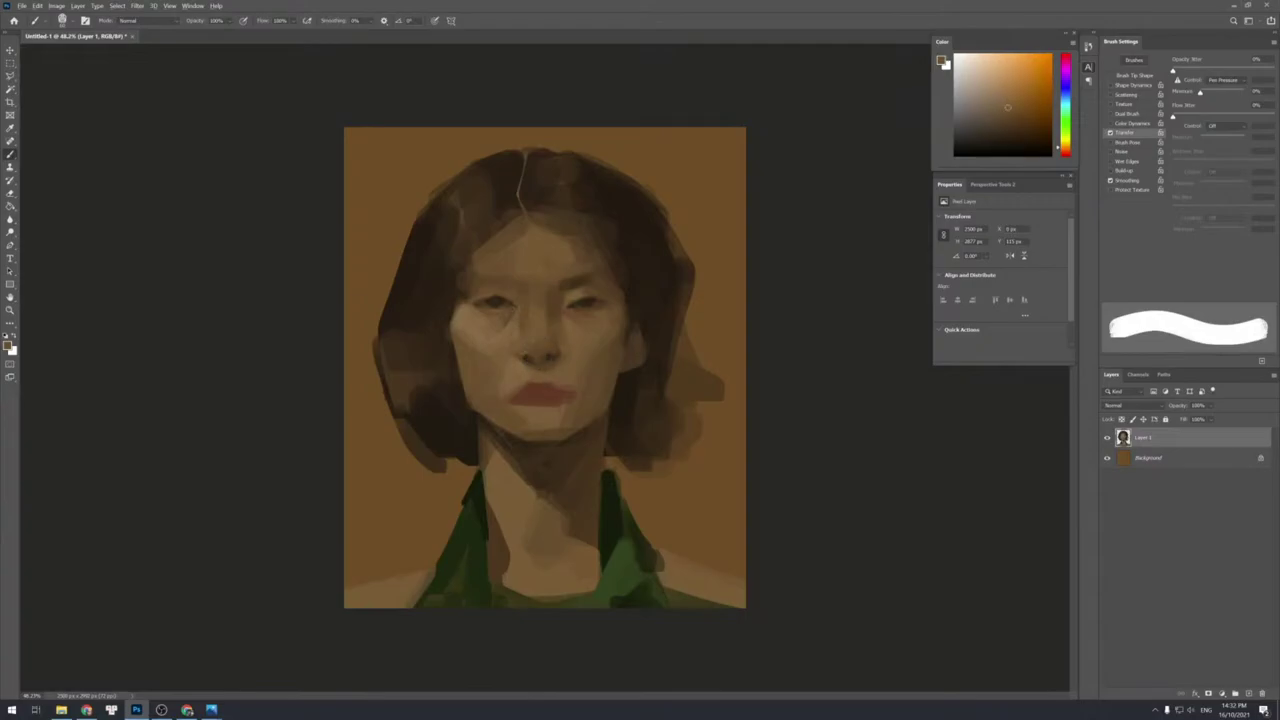
Refine the nose bridge and the area around the right eye with sampled cheek, nose-bridge and inner-brow tones.
left_click(478, 330, "alt")
key("[")
key("[")
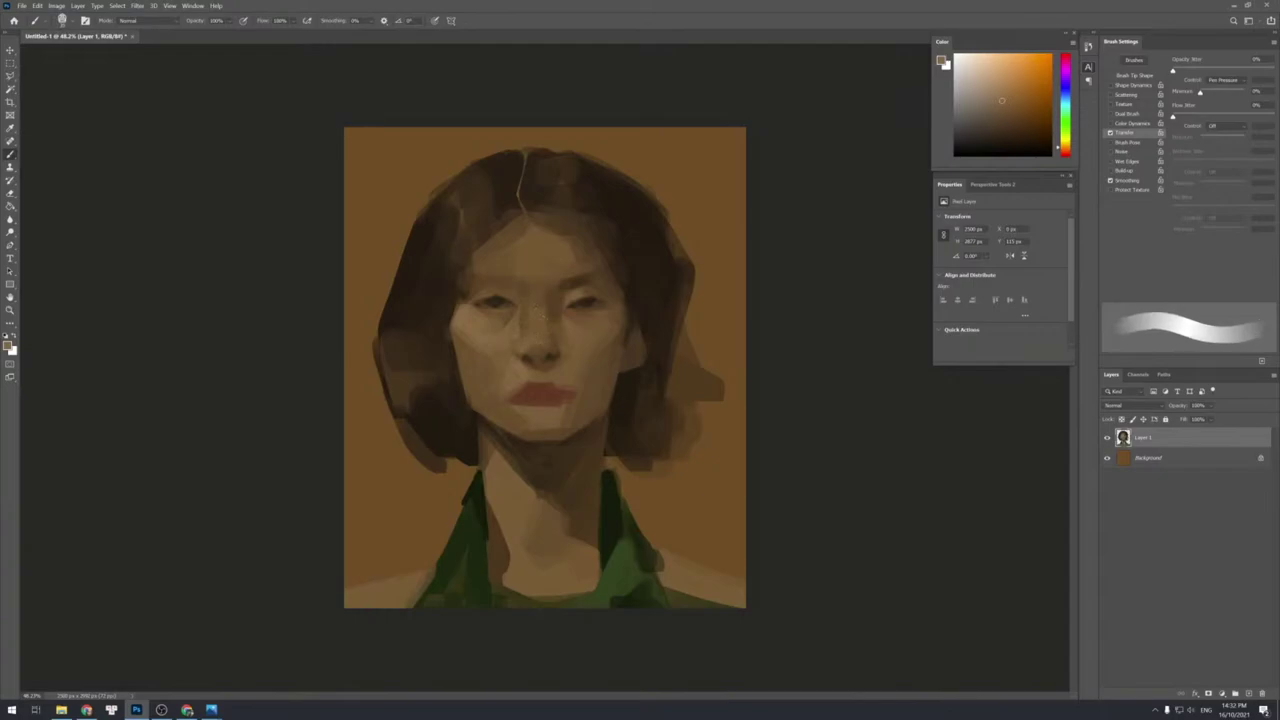
left_click(526, 309, "alt")
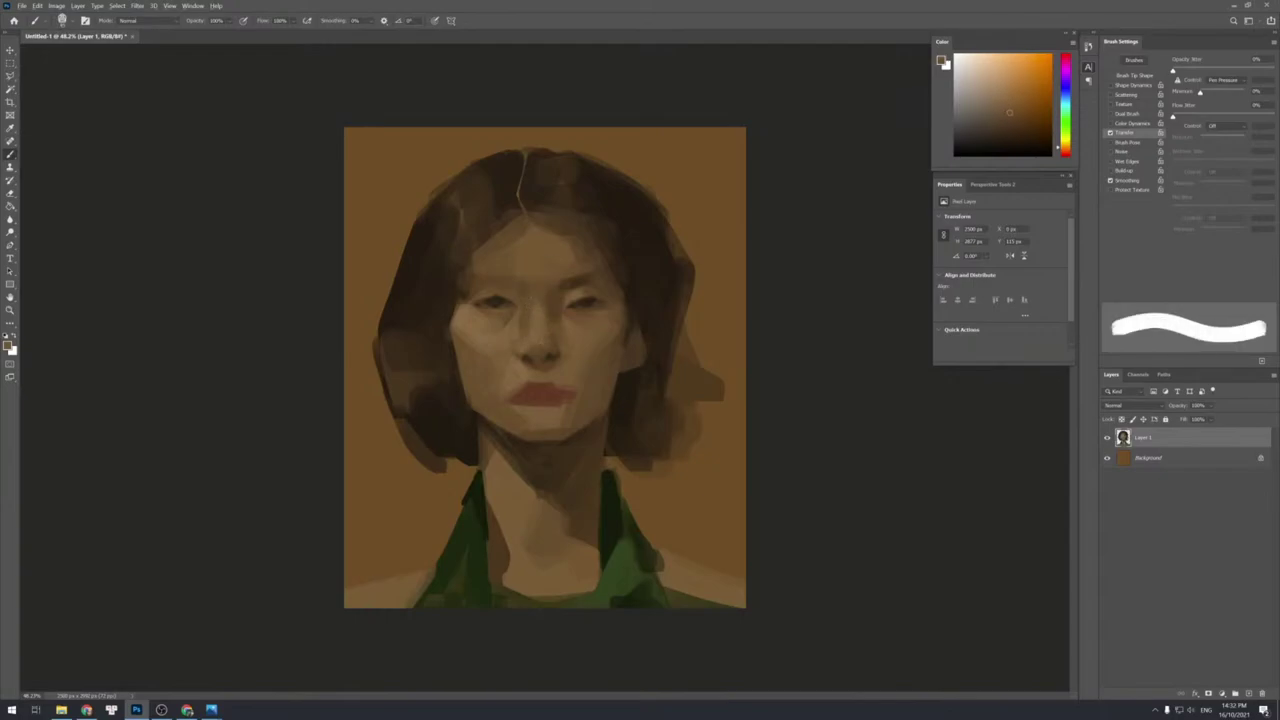
left_click(566, 285, "alt")
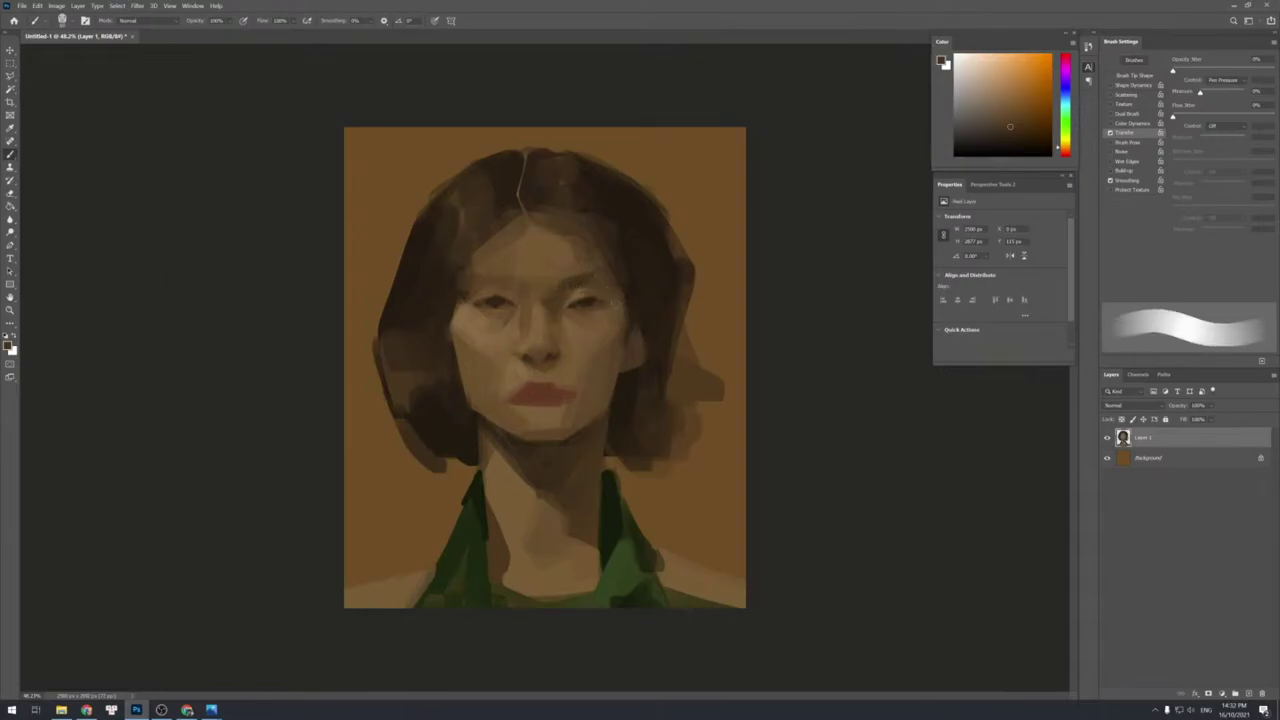
Darken the right temple beside the eye with brown tones sampled from the nearby hair.
left_click(624, 293, "alt")
left_click(618, 290, "alt")
key("alt")
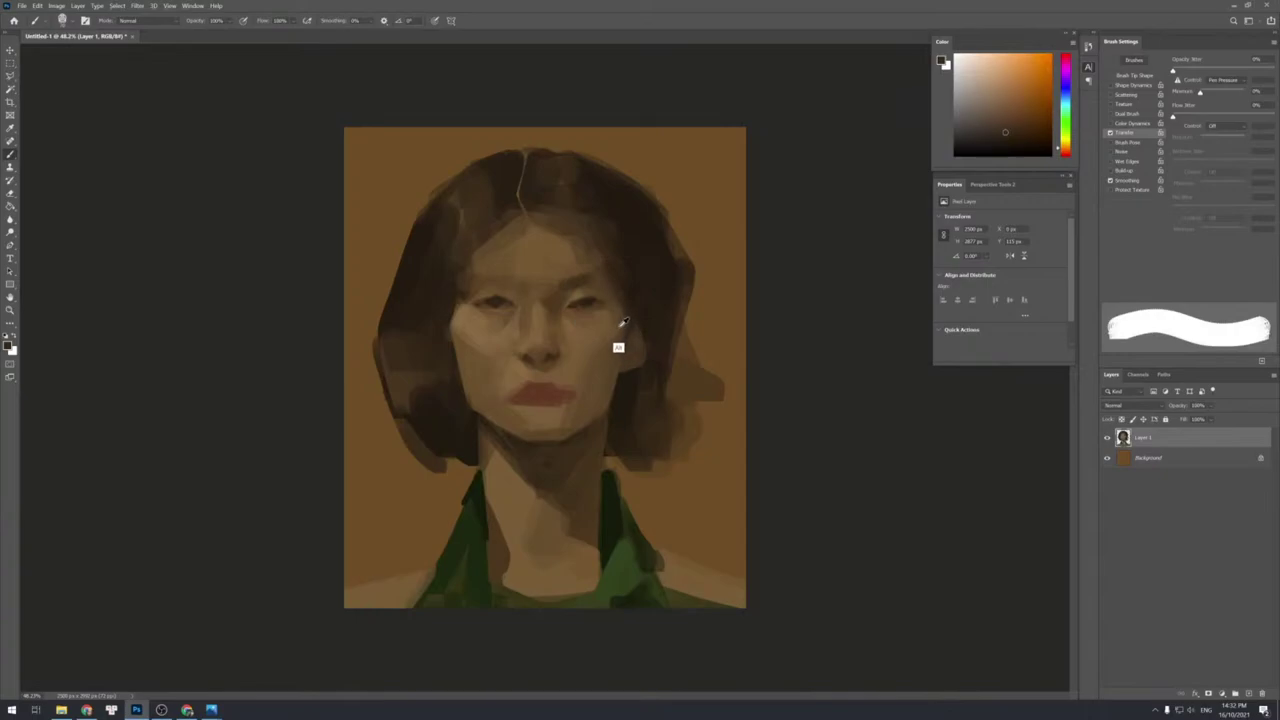
Smooth the right cheek with skin tones sampled from its outer edge, its middle and beside the mouth.
left_click(614, 340, "alt")
left_click(623, 337, "alt")
left_click(601, 338, "alt")
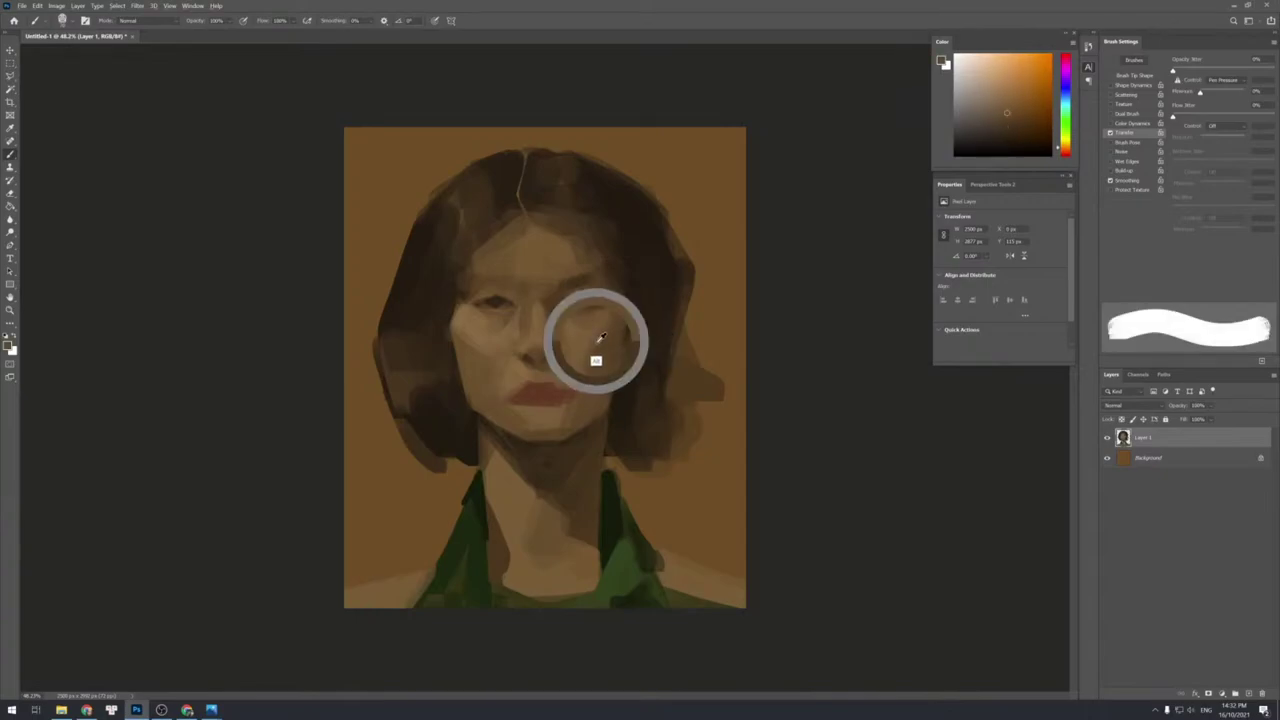
left_click(573, 365, "alt")
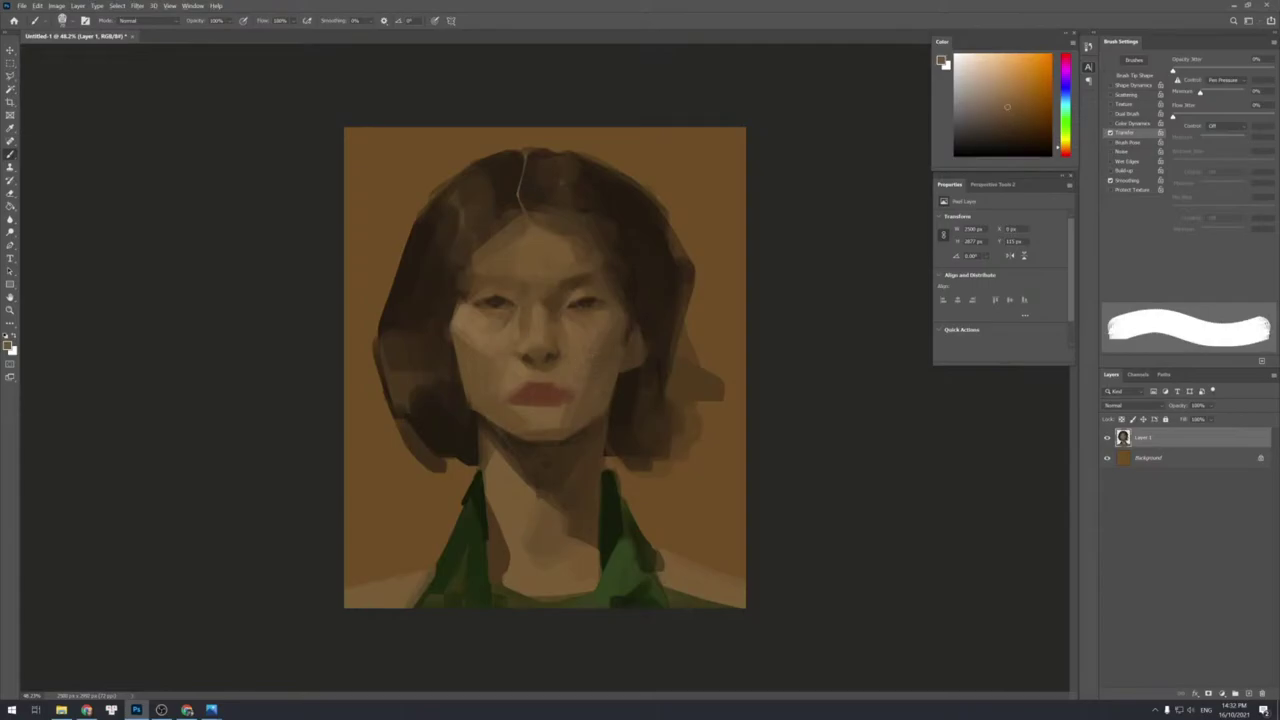
left_click(590, 366, "alt")
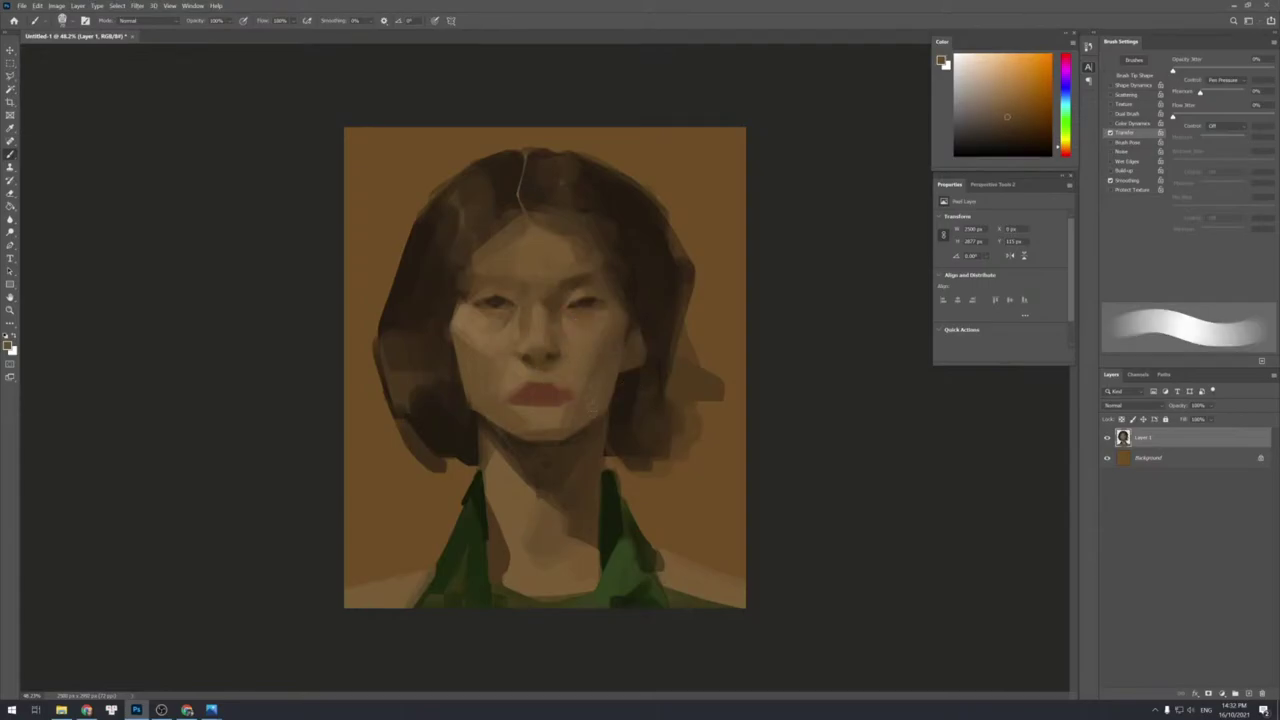
Refine the right jaw edge with shadow tones sampled beside the jaw and under the chin.
left_click(623, 396, "alt")
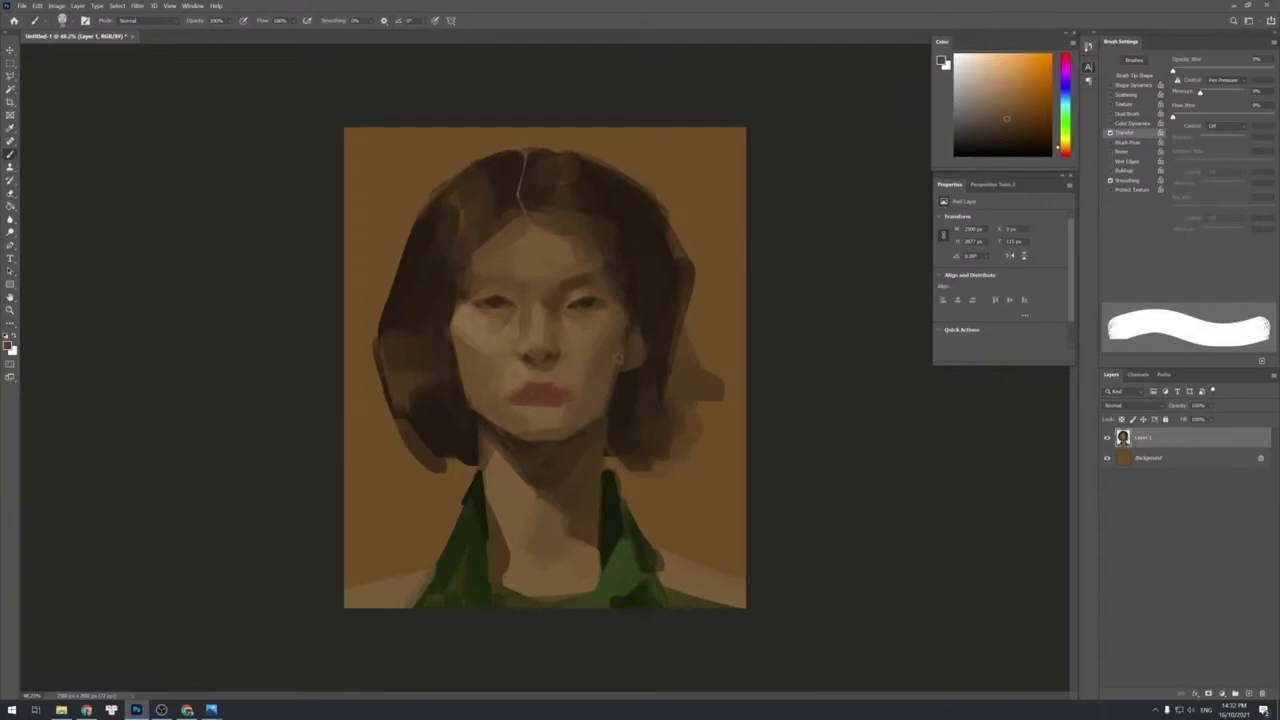
left_click(612, 398, "alt")
left_click(573, 434, "alt")
key("shift+bracketleft")
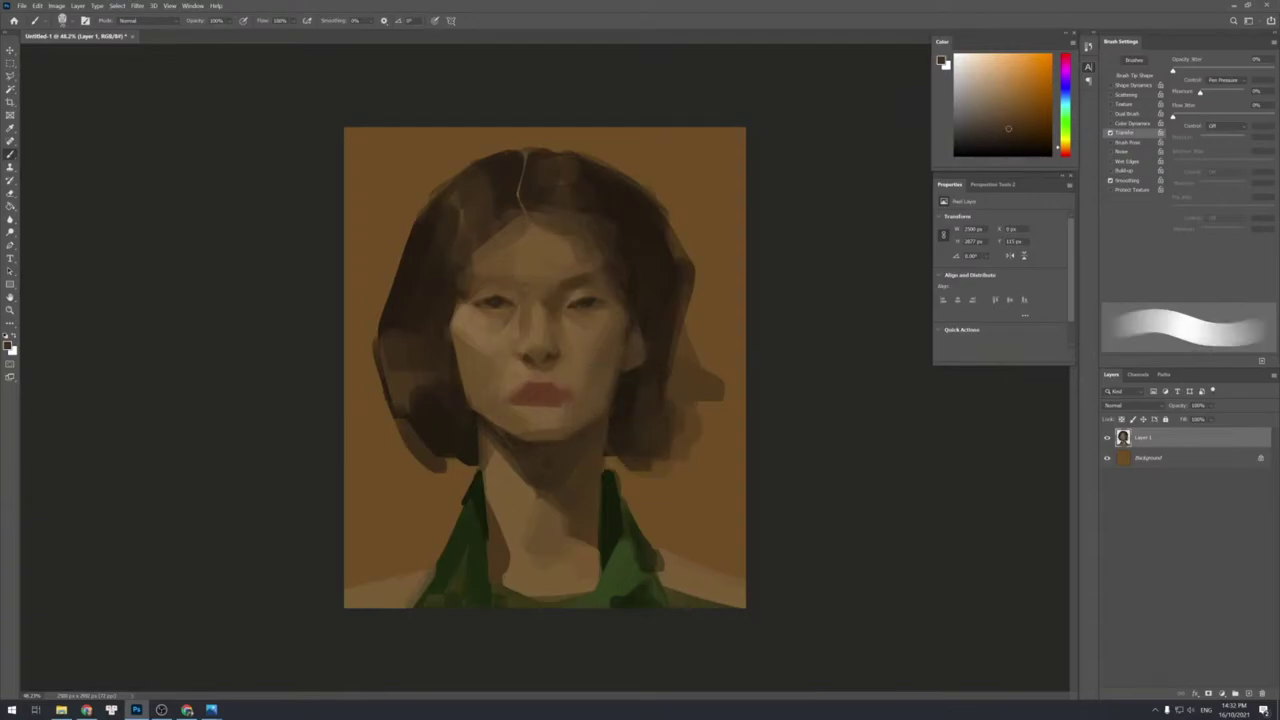
left_click(423, 234, "alt")
key("e")
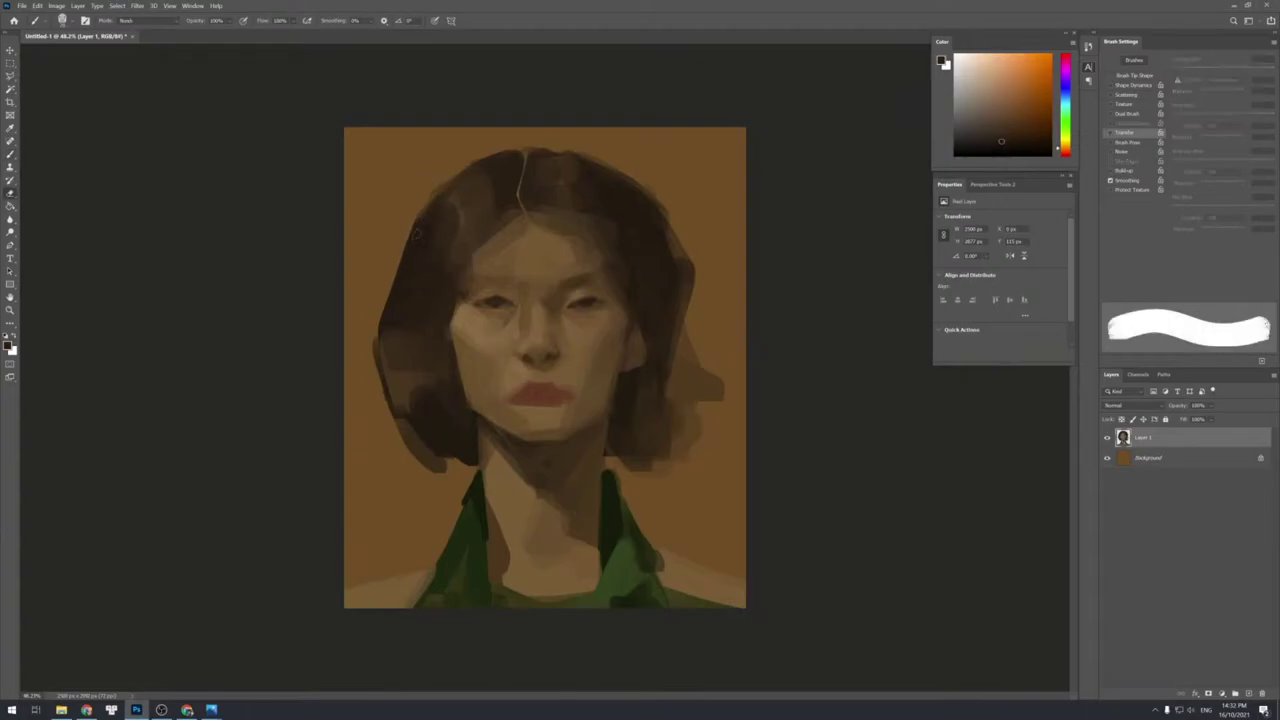
key("b")
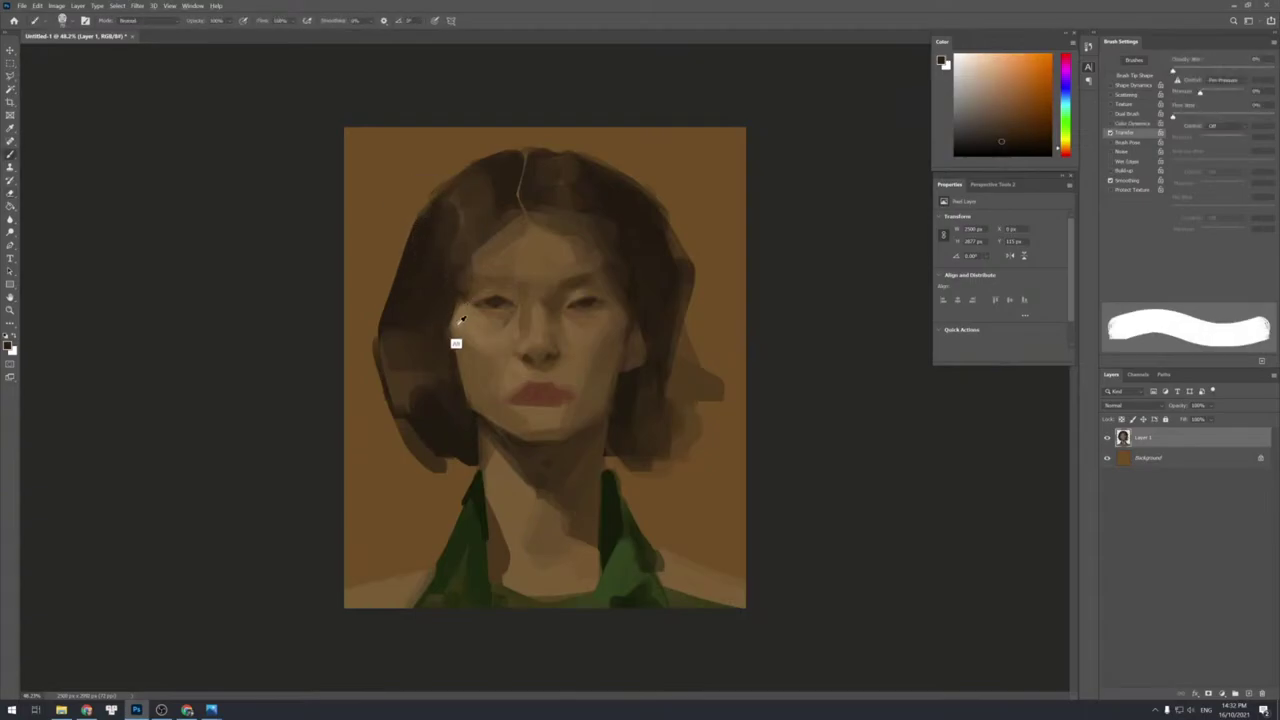
Paint the left ear beside the face with a smaller brush and a skin tone sampled from the cheek's outer edge.
left_click(456, 348, "alt")
key("bracketleft")
key("bracketleft")
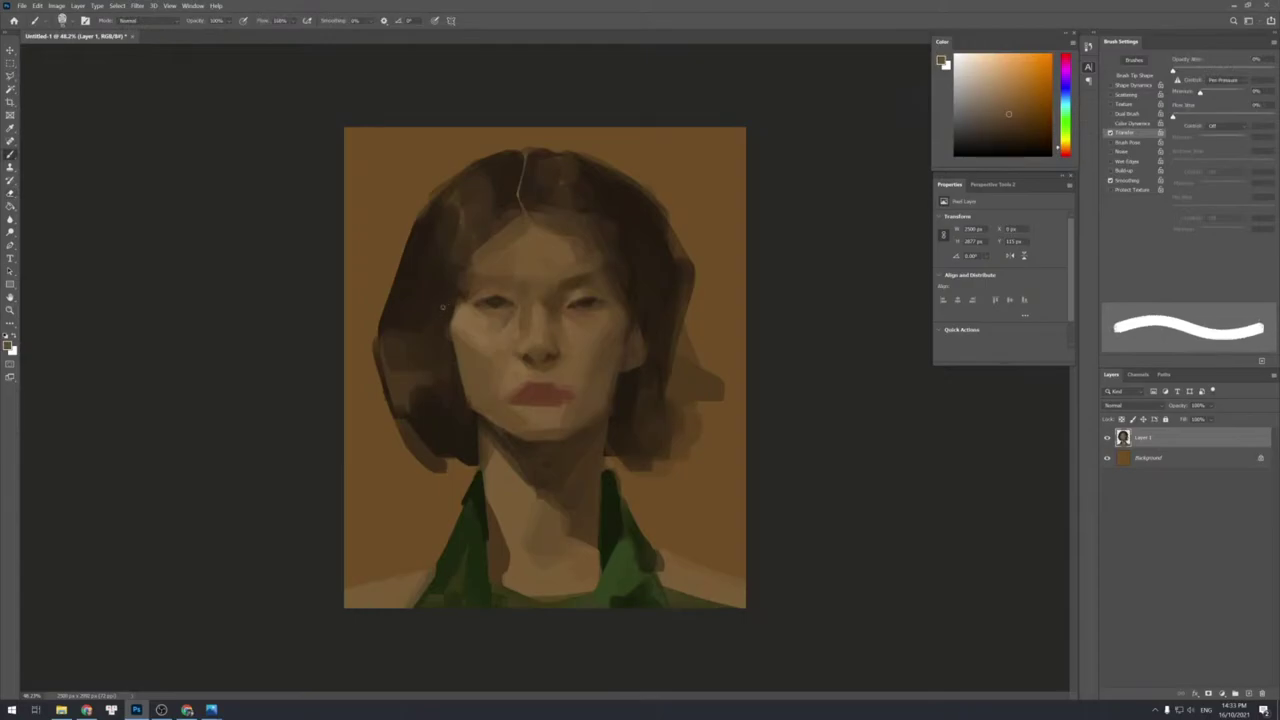
key("shift+bracketleft")
key("shift+bracketleft")
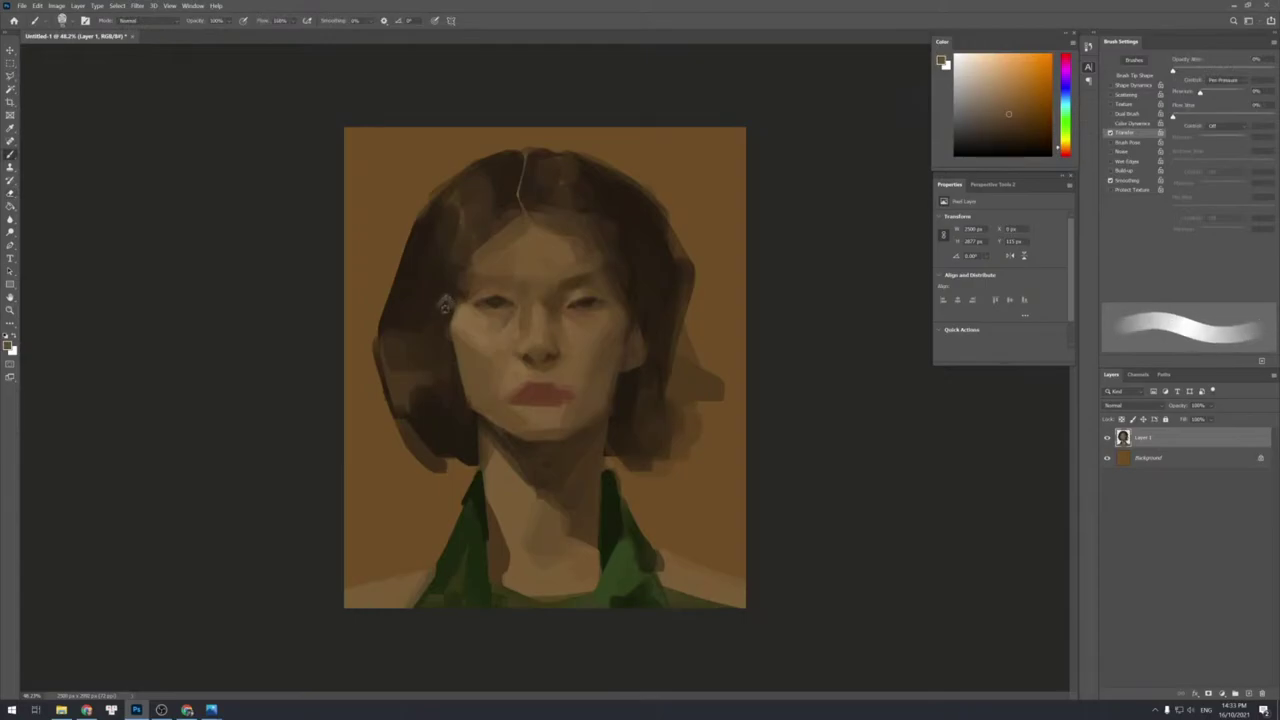
left_click_drag(445, 305, 450, 356)
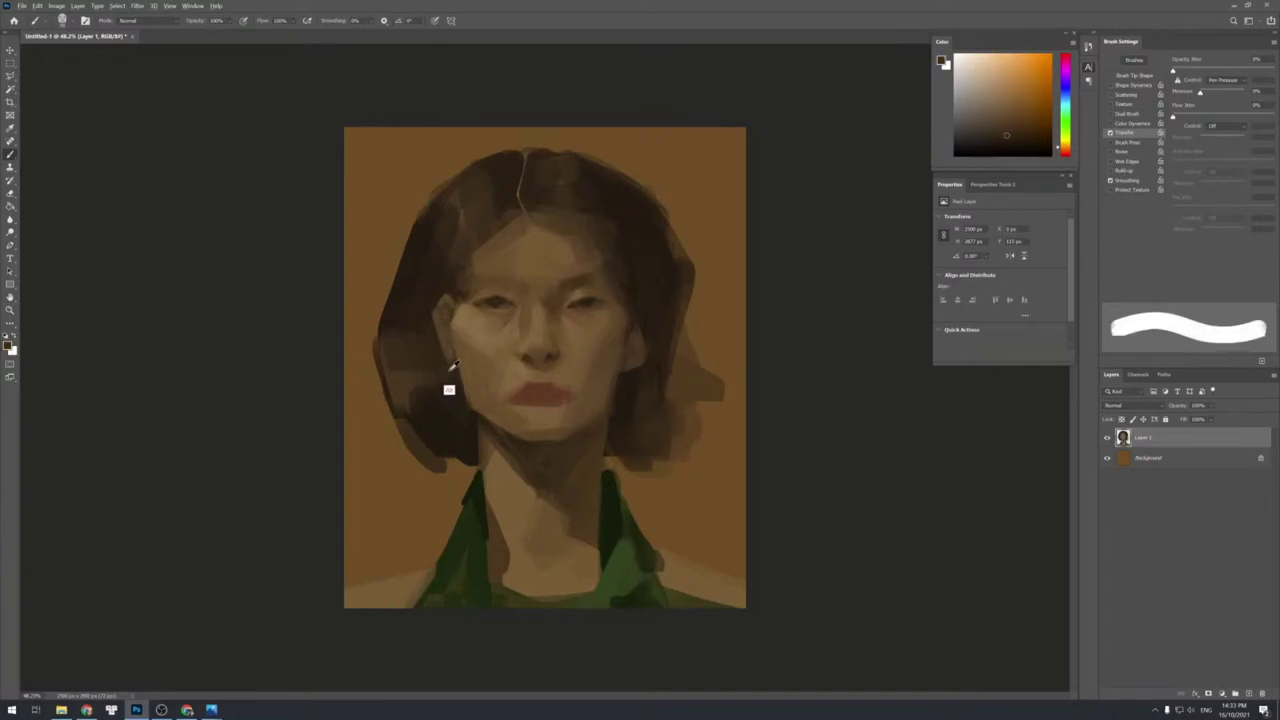
Shape the lower end of the left ear with tones sampled from the ear and the adjoining hair.
left_click(457, 374, "alt")
left_click(455, 375, "alt")
left_click_drag(441, 358, 448, 364)
left_click(445, 344, "alt")
left_click(435, 362, "alt")
Erase the outer left edge of the hair from the crown down to its lower tips with an enlarged eraser.
key("bracketright")
left_click_drag(410, 259, 384, 332)
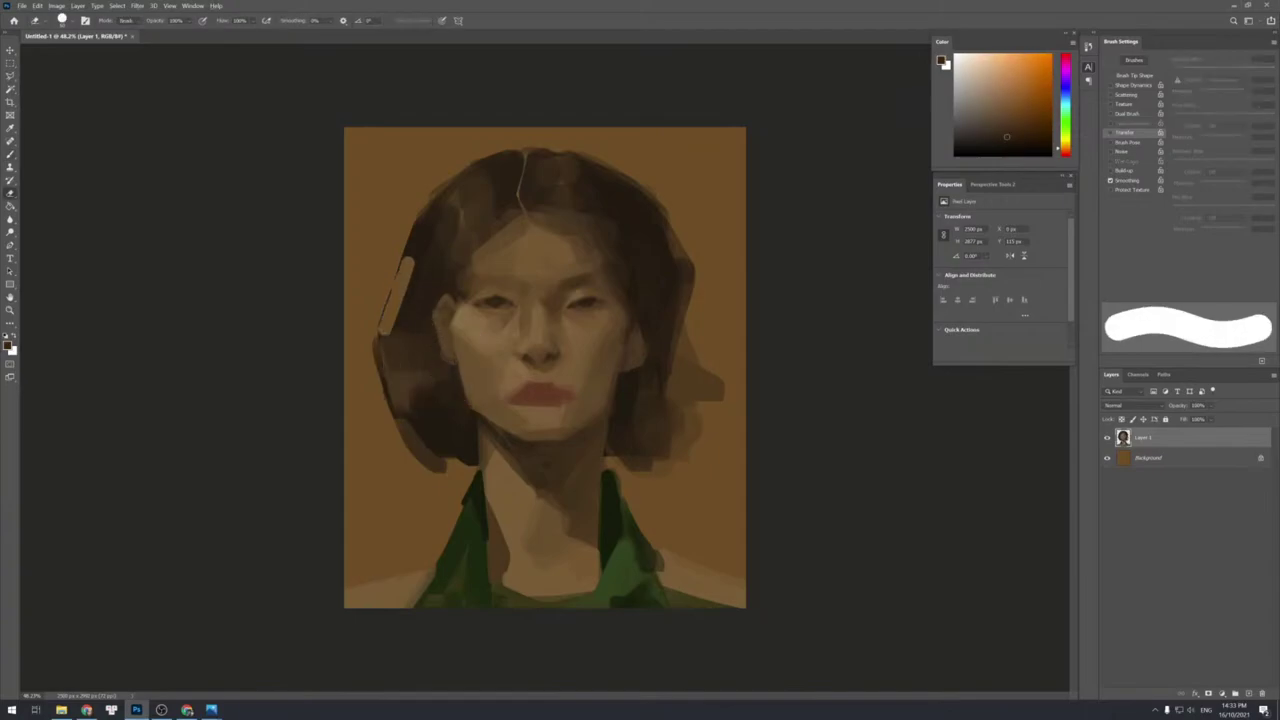
key("bracketright")
left_click_drag(432, 198, 384, 335)
mouse_move(499, 150)
left_mouse_down()
mouse_move(433, 195)
mouse_move(414, 260)
left_mouse_up()
mouse_move(382, 336)
left_mouse_down()
mouse_move(384, 418)
mouse_move(442, 472)
left_mouse_up()
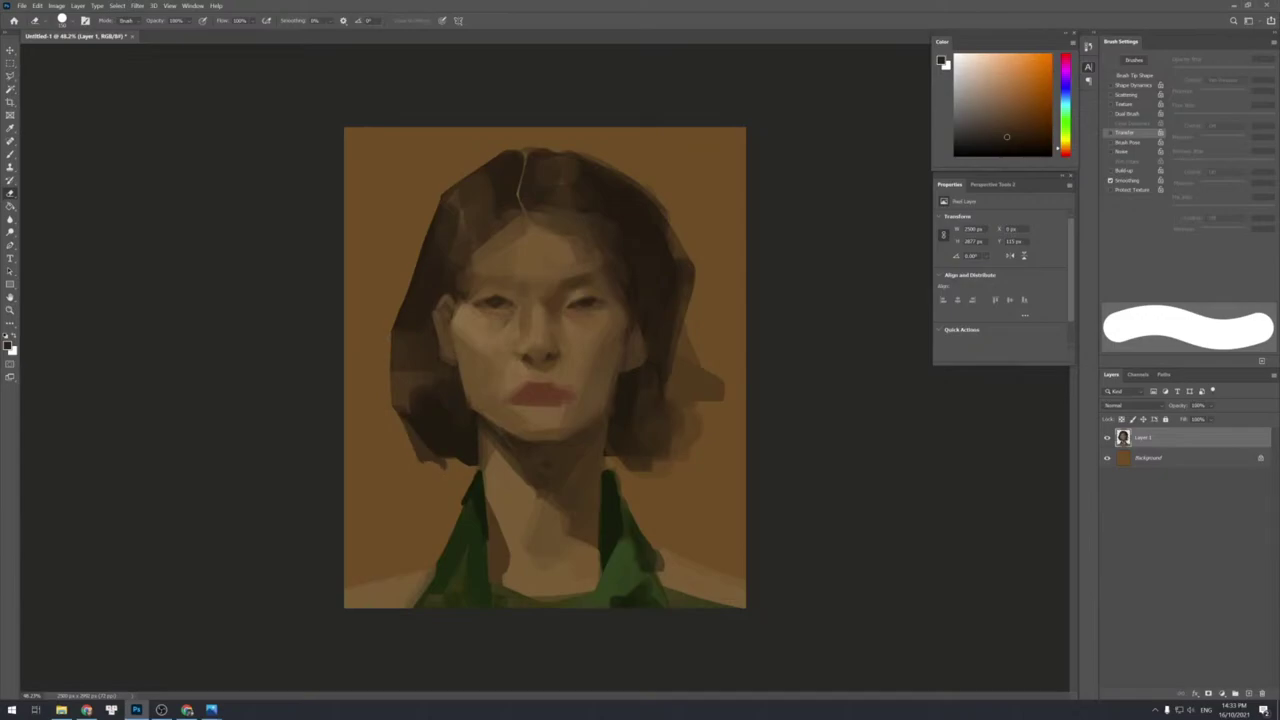
key("b")
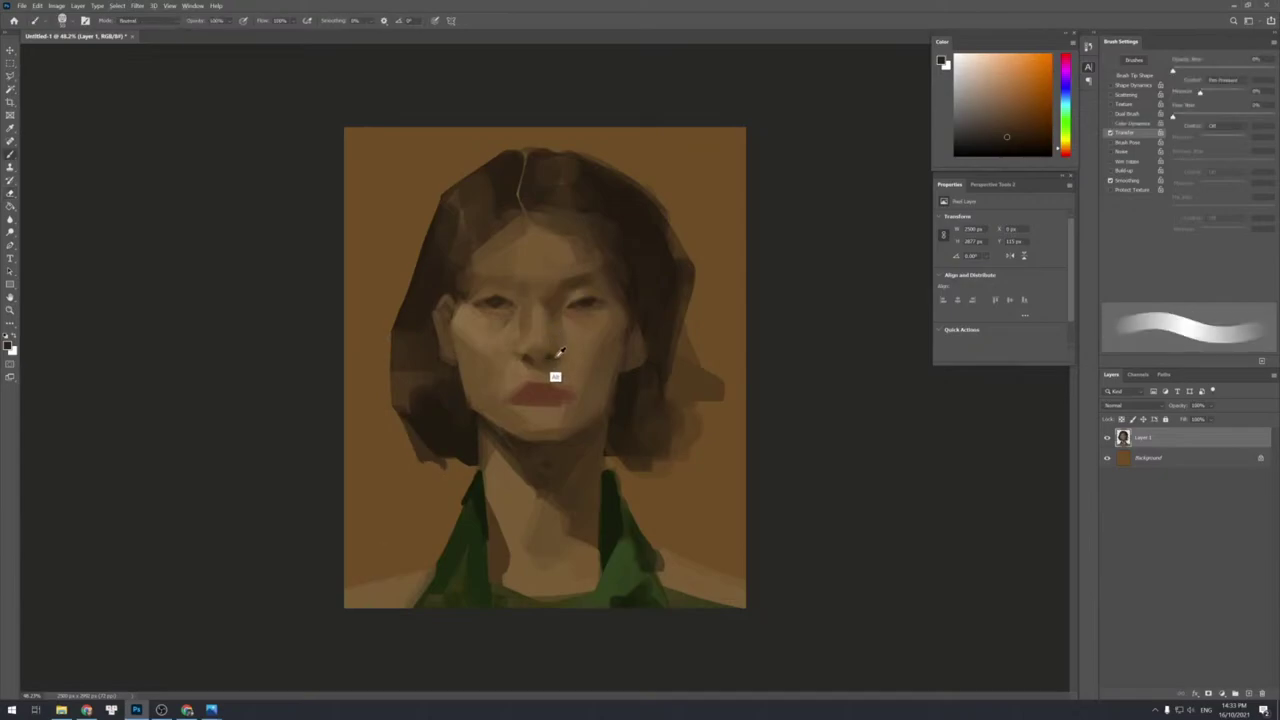
Darken the nostrils and the underside of the nose with a finer brush and a shadow tone sampled beneath the nose.
left_click(548, 356, "alt")
key("bracketleft")
key("bracketleft")
key("bracketleft")
key("bracketleft")
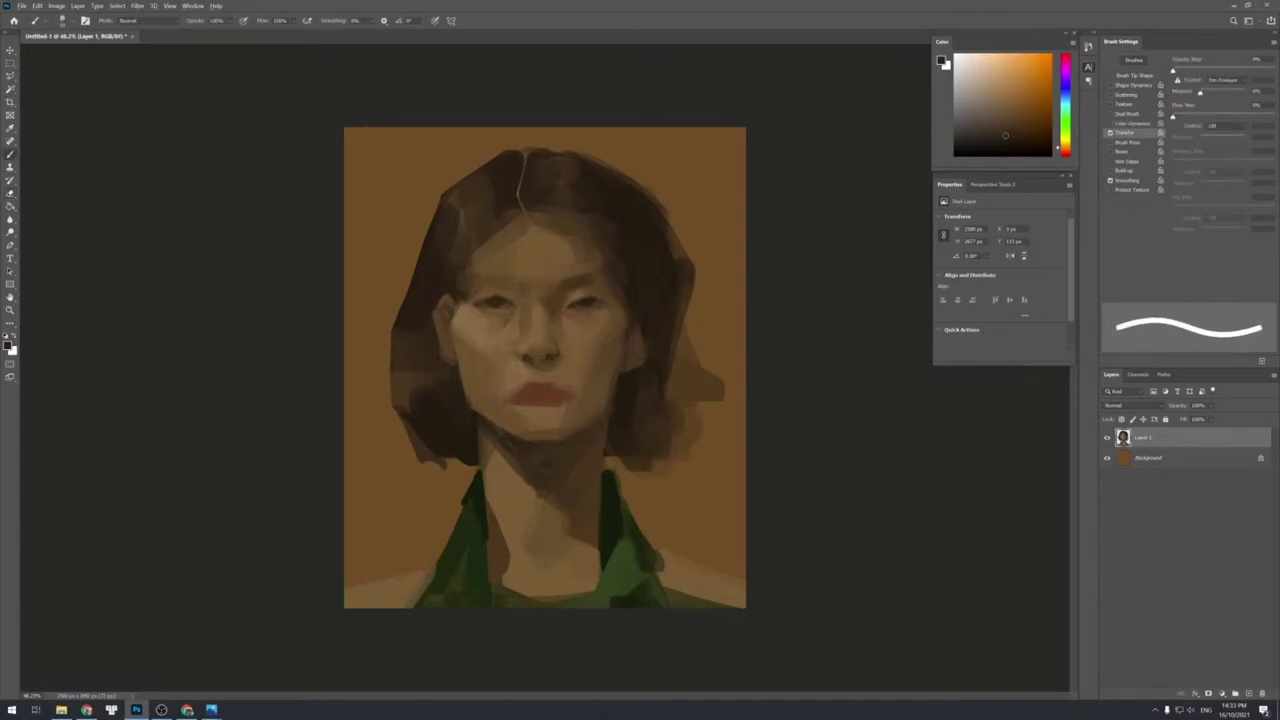
key("bracketright")
key("shift+bracketleft")
key("shift+bracketleft")
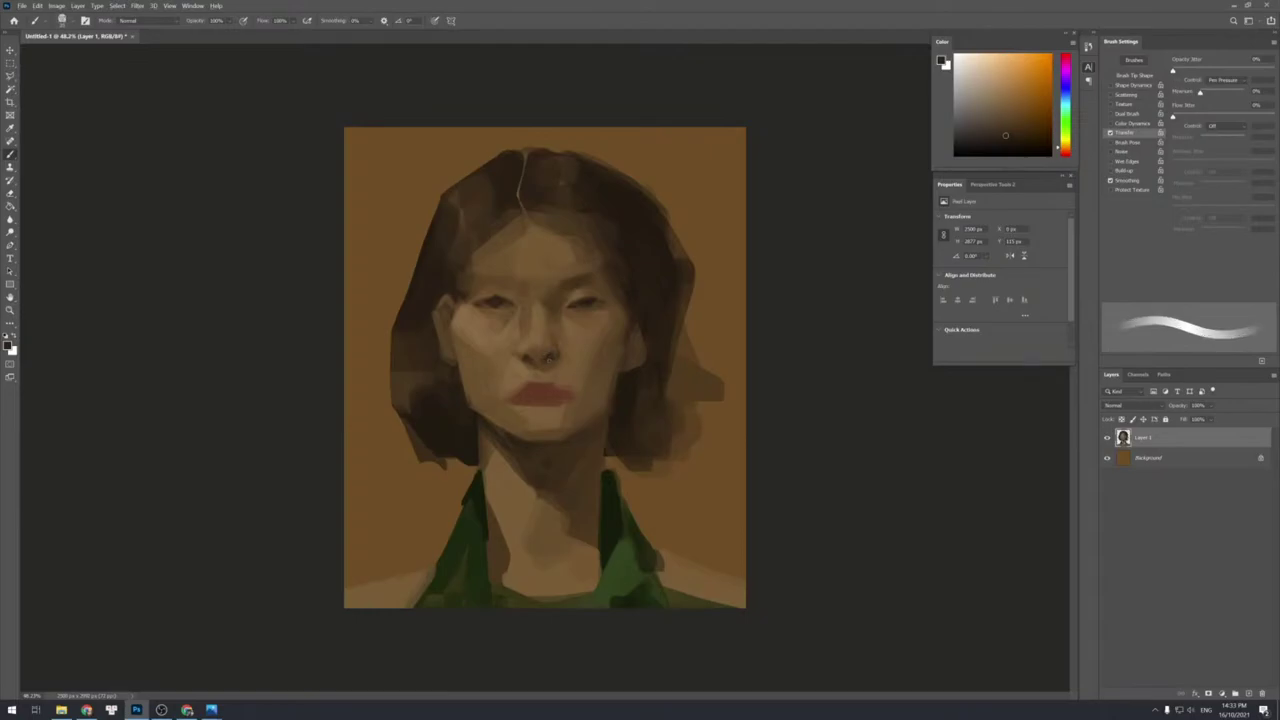
key("shift+bracketright")
key("shift+bracketright")
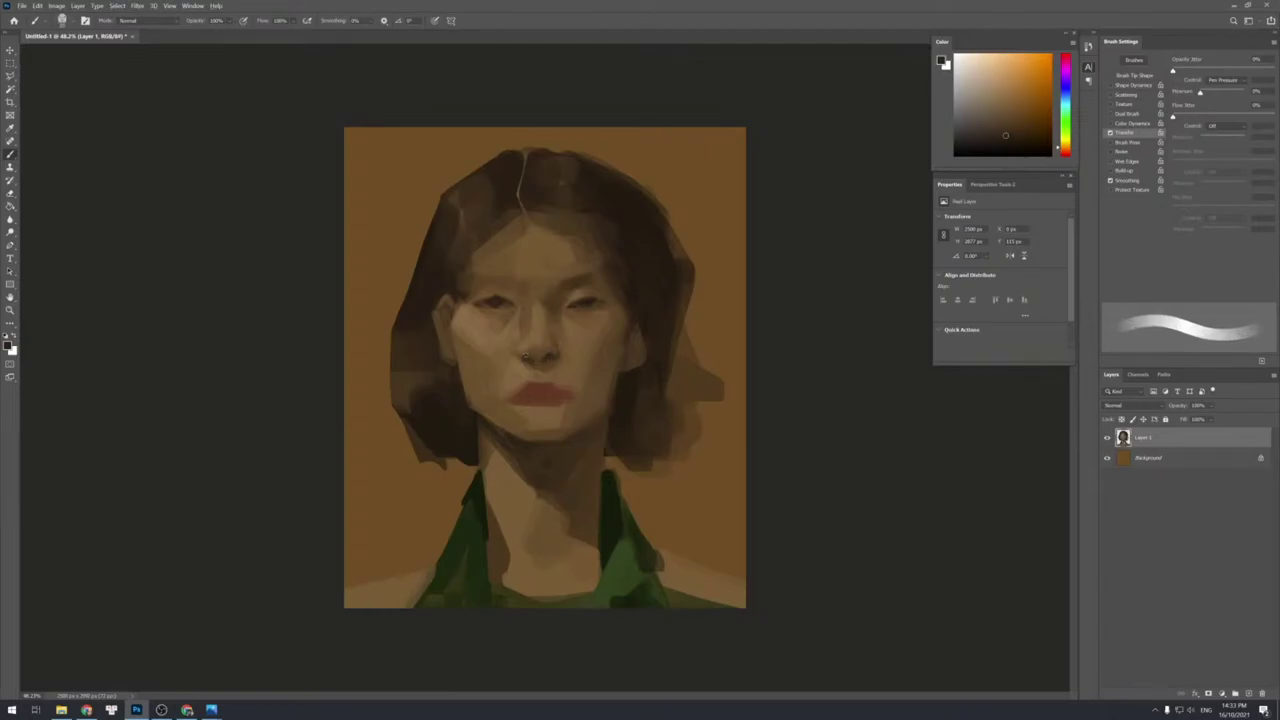
Shape the base of the nose with tones sampled from its underside and right wing, varying the brush hardness.
left_click(530, 350, "alt")
key("shift+bracketright")
key("shift+bracketright")
key("shift+bracketleft")
key("shift+bracketright")
left_click(556, 349, "alt")
key("shift+bracketleft")
key("shift+bracketright")
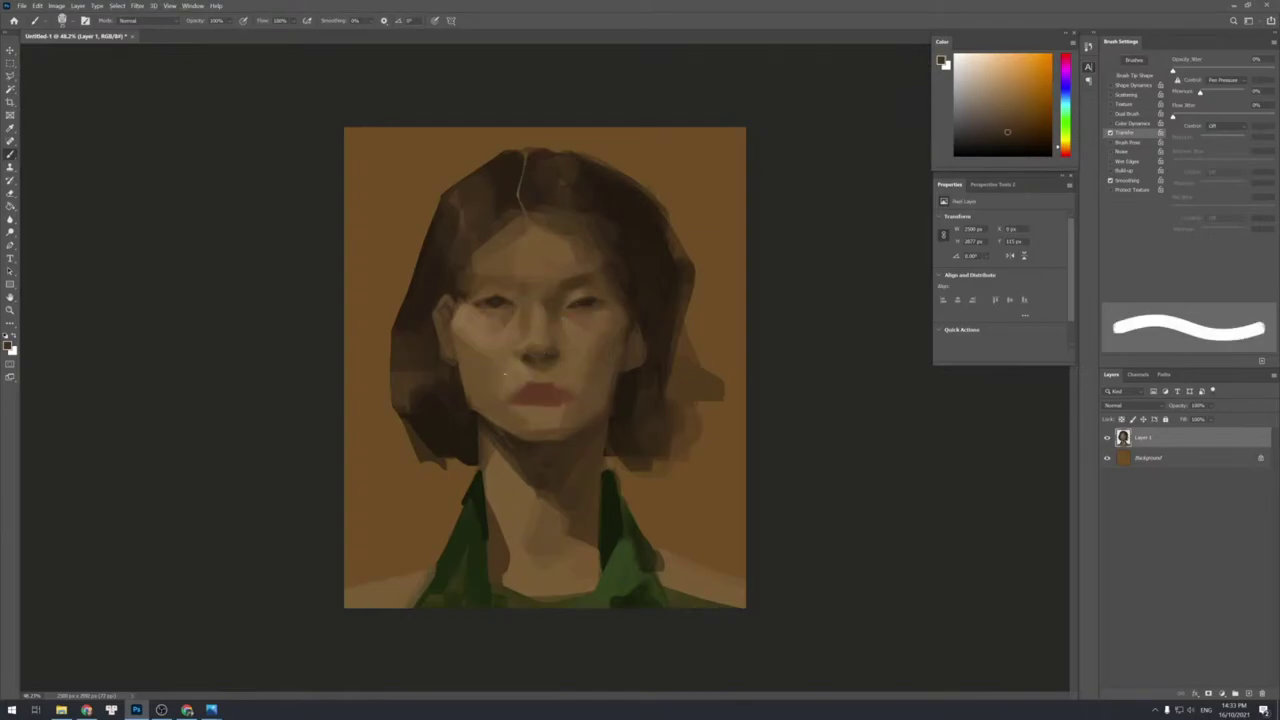
key("shift+bracketleft")
key("shift+bracketright")
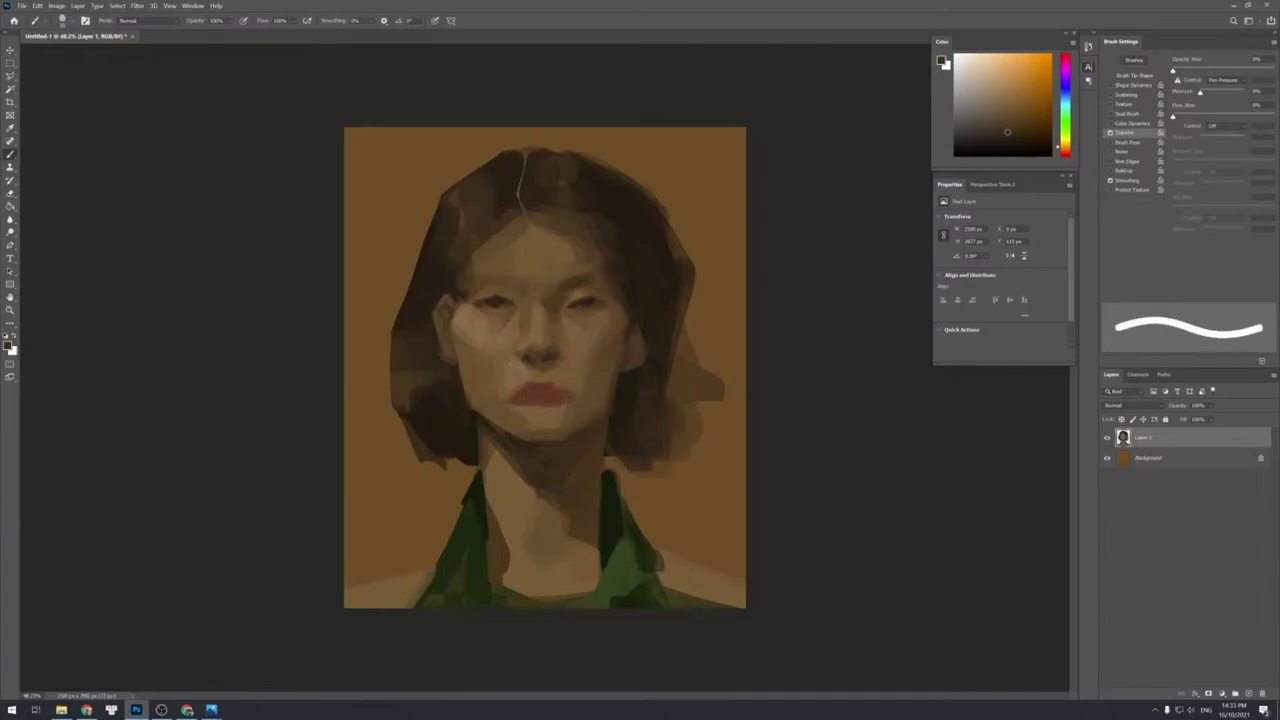
Repaint the upper lip's contour with tones sampled just below and above the lips and a softened brush.
left_click(527, 417, "alt")
key("bracketright")
key("bracketright")
key("bracketright")
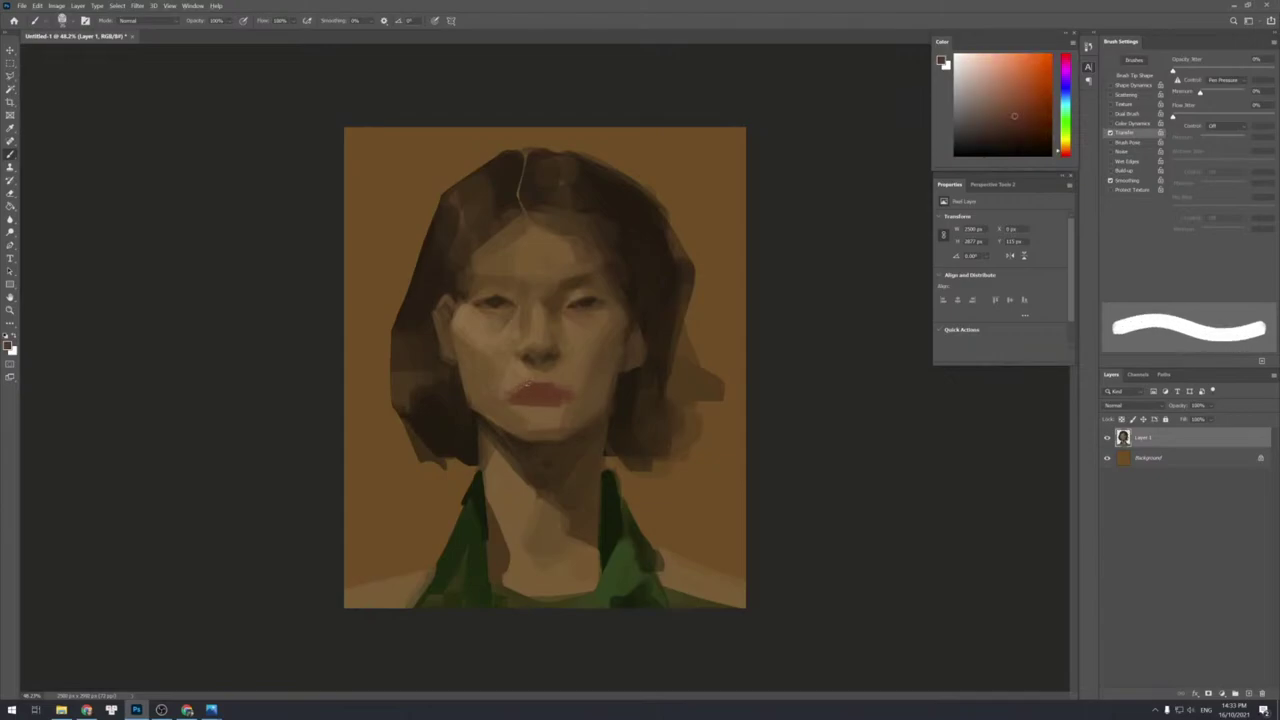
left_click(529, 380, "alt")
key("shift+bracketleft")
key("shift+bracketleft")
key("shift+bracketleft")
key("shift+bracketleft")
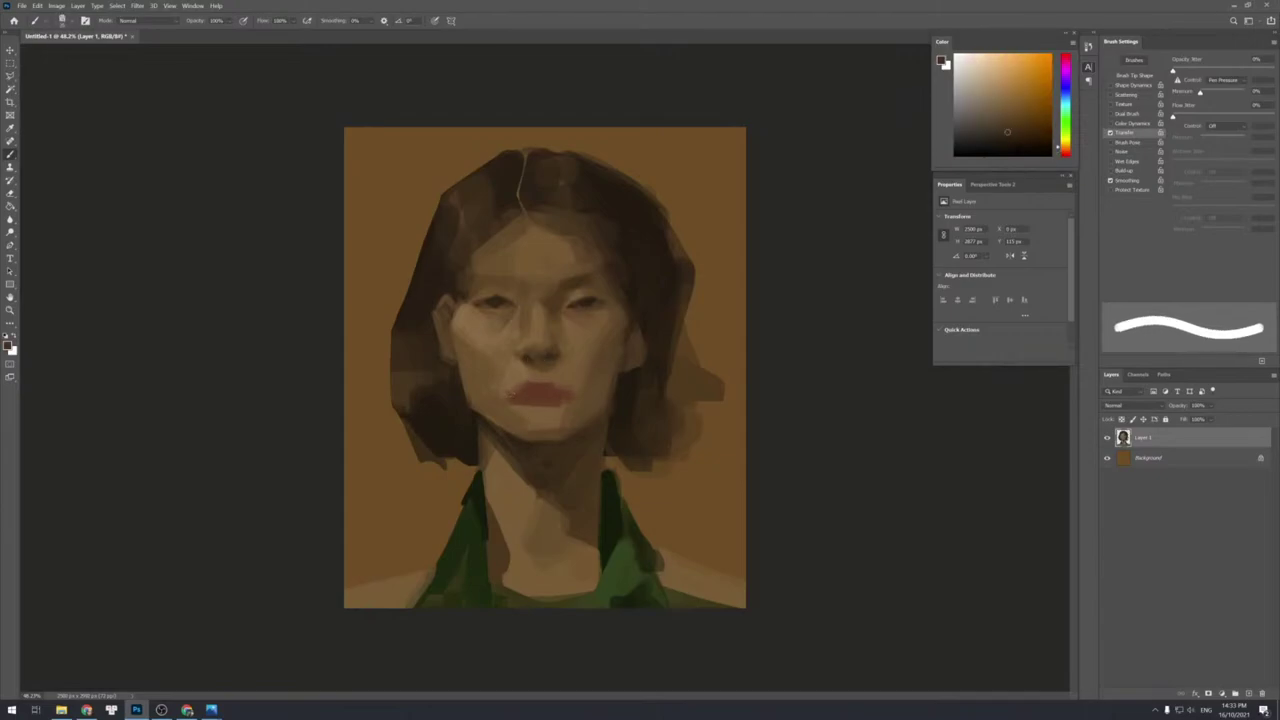
key("shift+bracketleft")
key("shift+bracketleft")
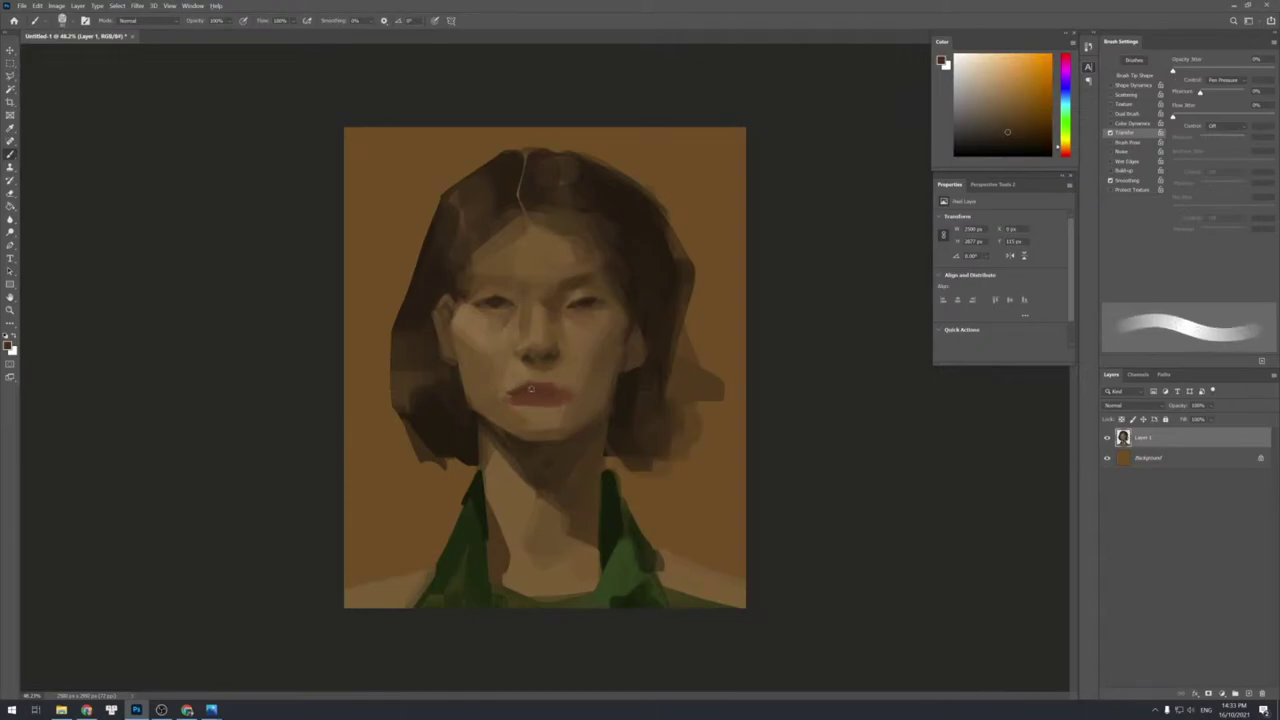
Refine the peak and right slope of the upper lip with a fine brush and a tone sampled right above it.
key("bracketleft")
key("bracketright")
key("bracketright")
key("bracketleft")
key("bracketright")
left_click(548, 377, "alt")
key("bracketleft")
key("bracketleft")
key("bracketleft")
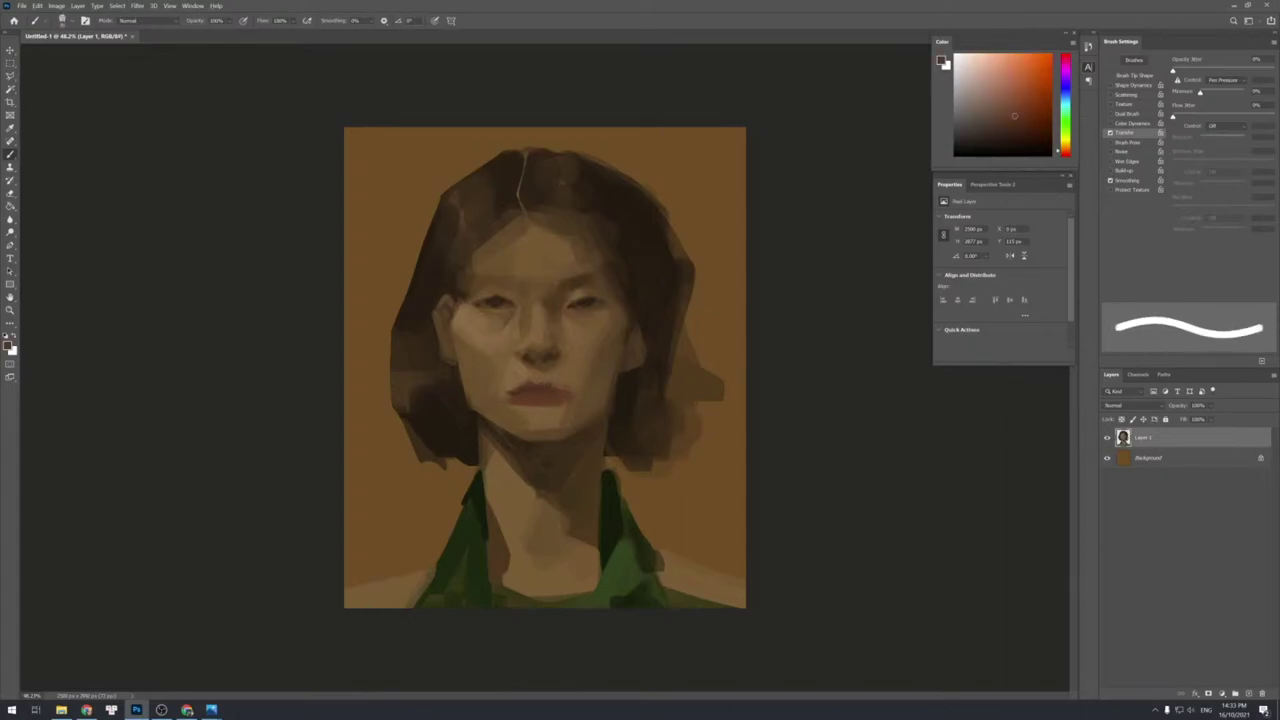
Soften the right end of the lips and the upper lip's center with a larger brush and a sampled lip tone.
key("bracketright")
key("bracketright")
key("bracketright")
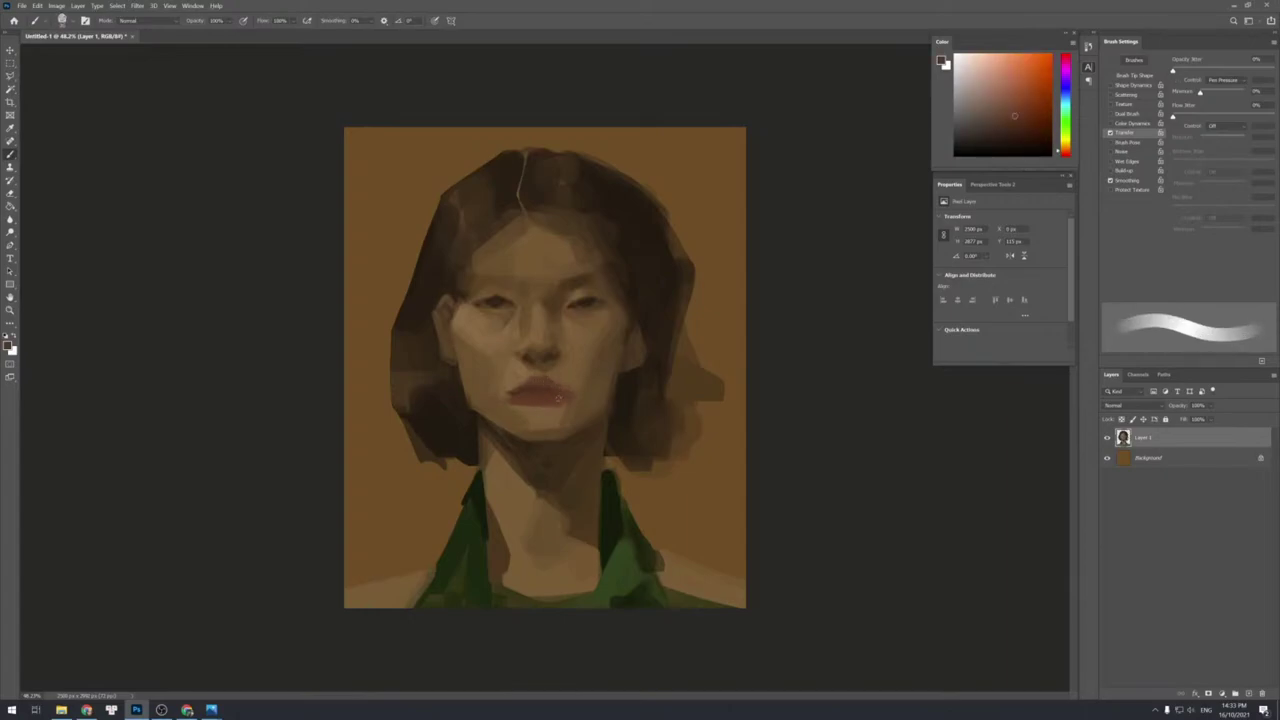
key("bracketright")
key("bracketright")
left_click(536, 384, "alt")
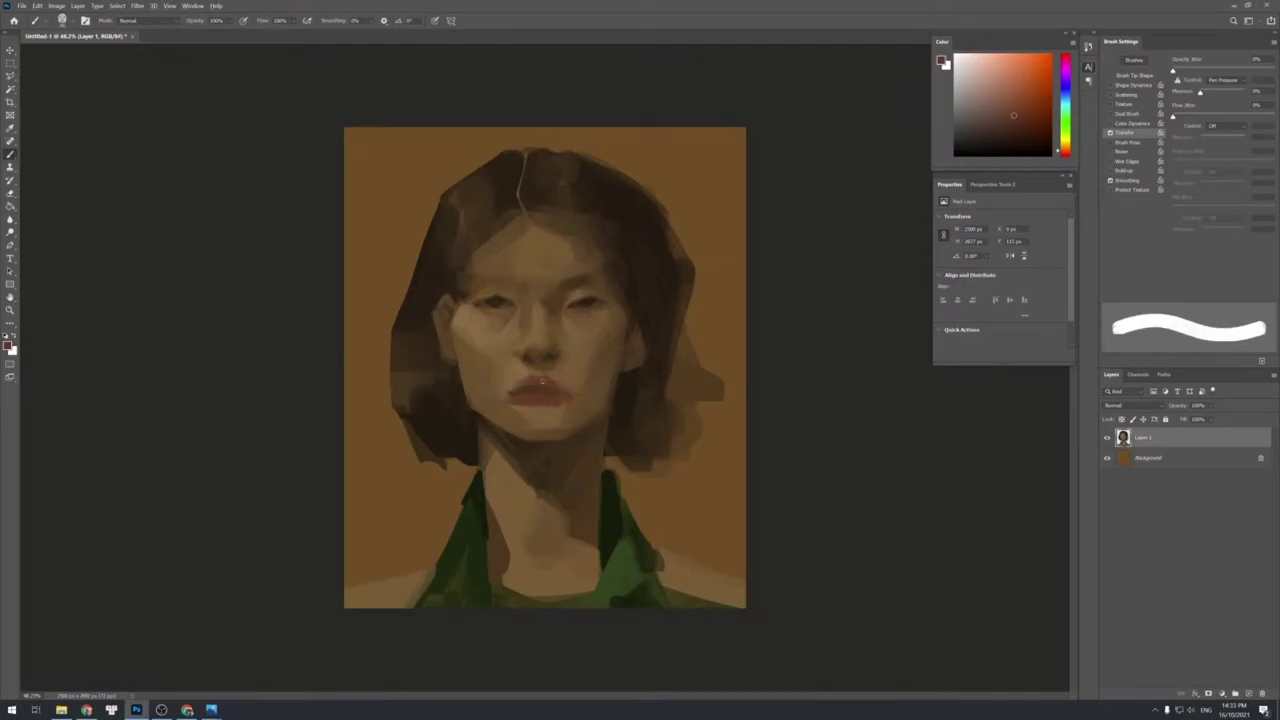
Paint the dark parting line between the lips with a small brush and a dark brown sampled from the right eye.
left_click(586, 297, "alt")
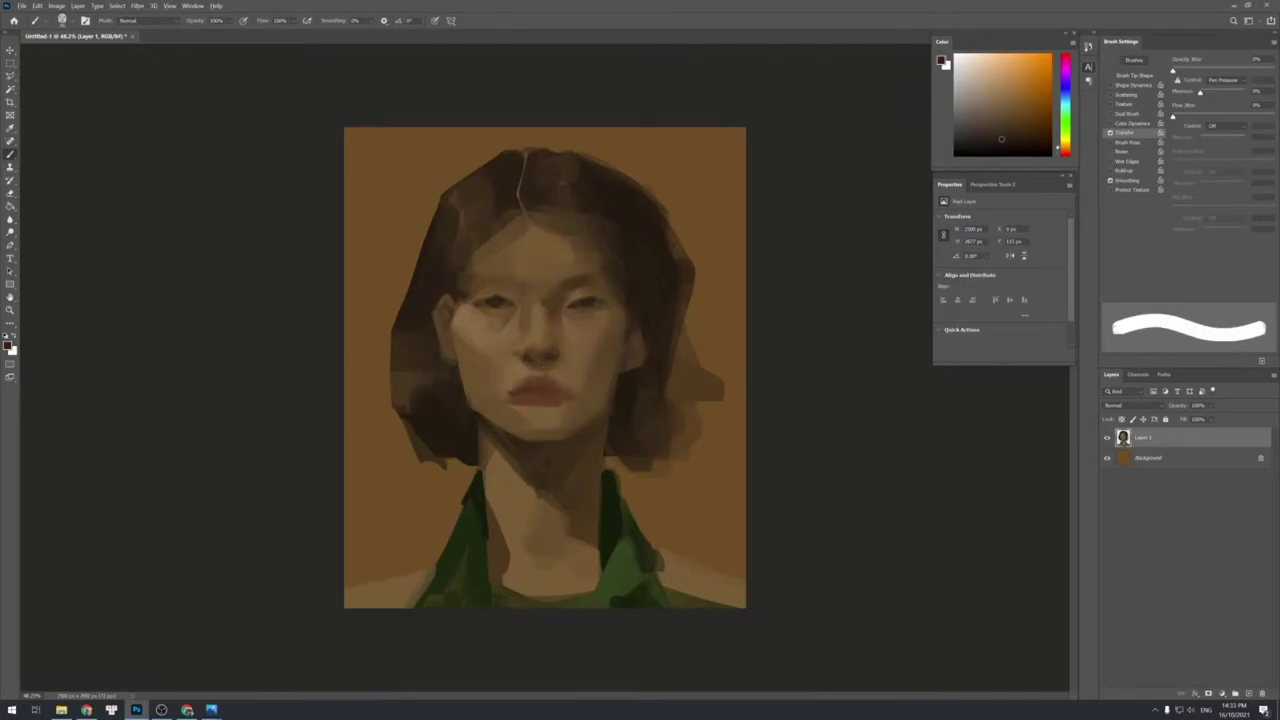
key("bracketleft")
key("bracketleft")
key("bracketleft")
key("bracketleft")
key("shift+bracketleft")
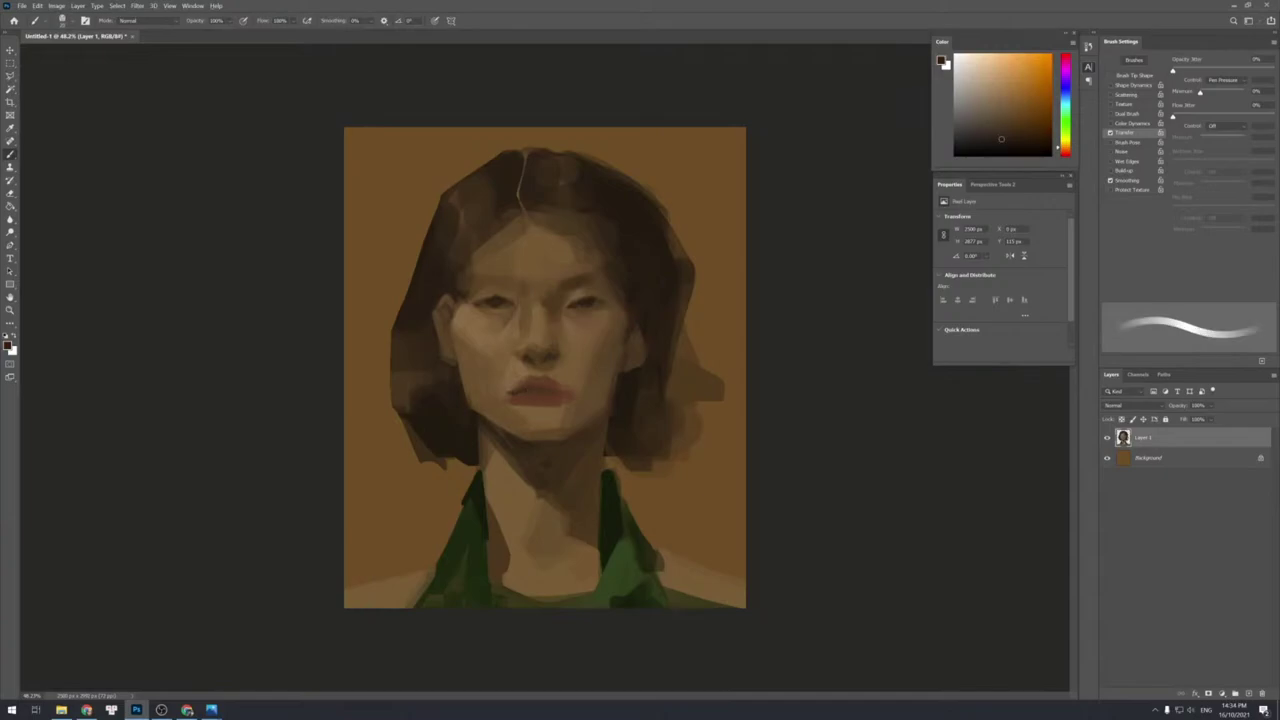
key("bracketright")
key("bracketright")
key("bracketright")
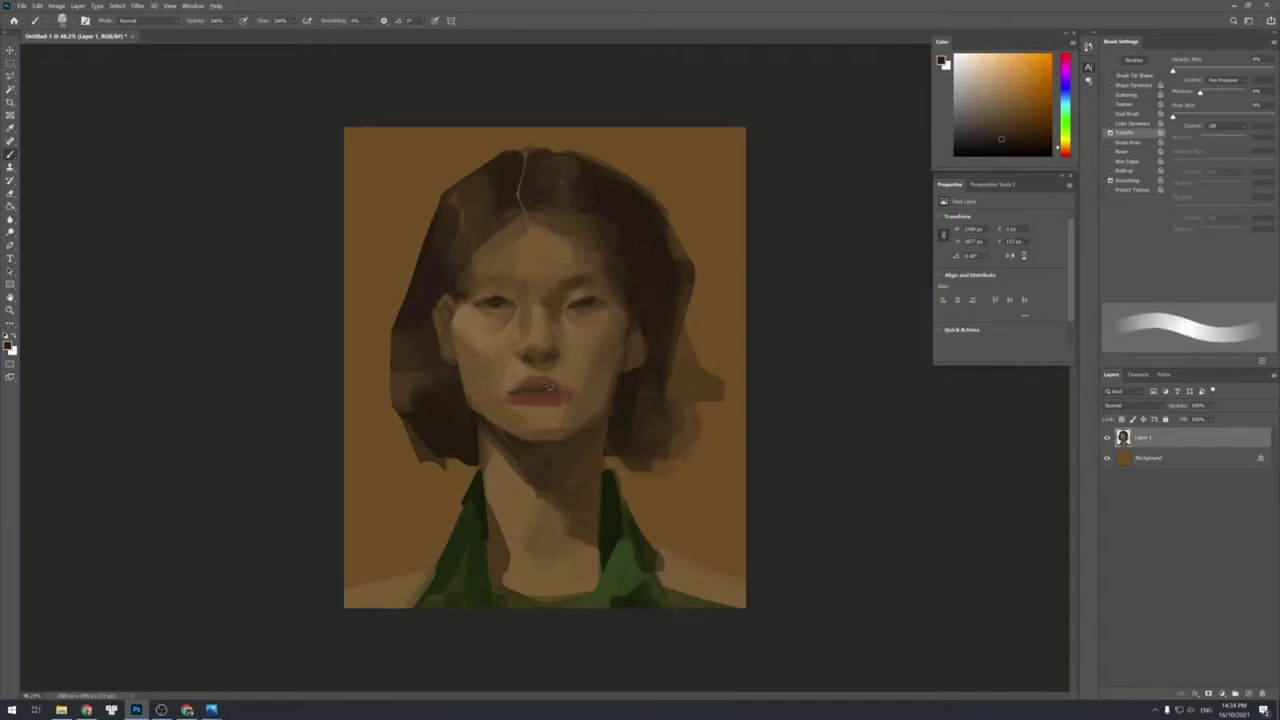
Deepen the mouth line and the lip corners in a near-black brown, varying the brush size along the line.
key("bracketleft")
key("bracketleft")
key("bracketleft")
key("bracketleft")
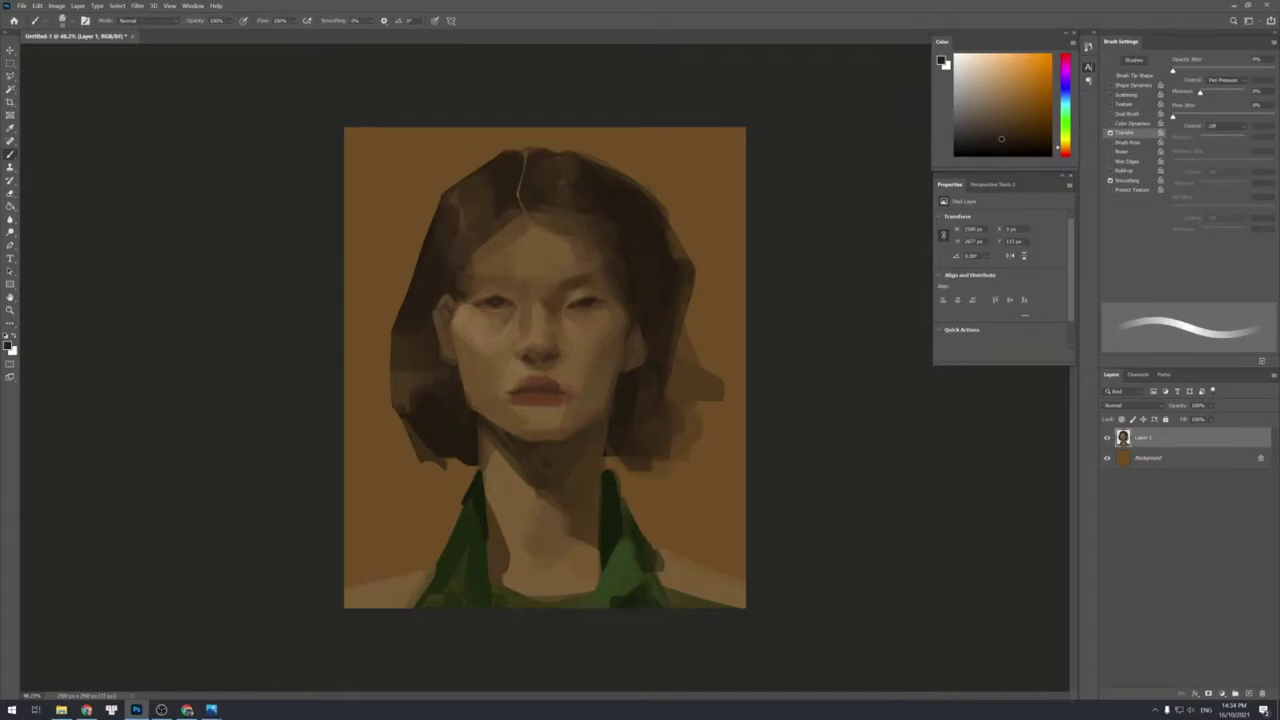
key("bracketright")
key("bracketright")
key("bracketright")
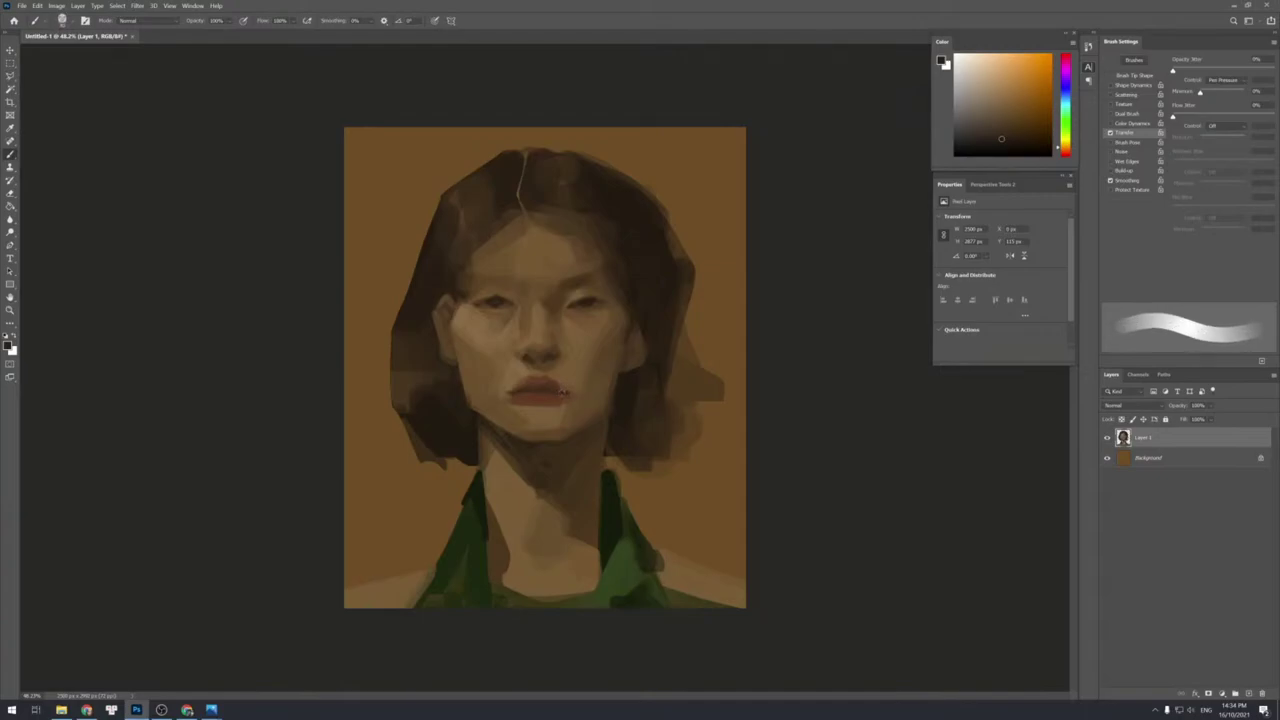
key("bracketright")
key("bracketleft")
key("bracketright")
key("bracketright")
key("bracketleft")
Clean up the lower lip's outline with tones sampled beside the right mouth corner, on the chin and along the lips.
left_click(570, 405, "alt")
key("shift+bracketright")
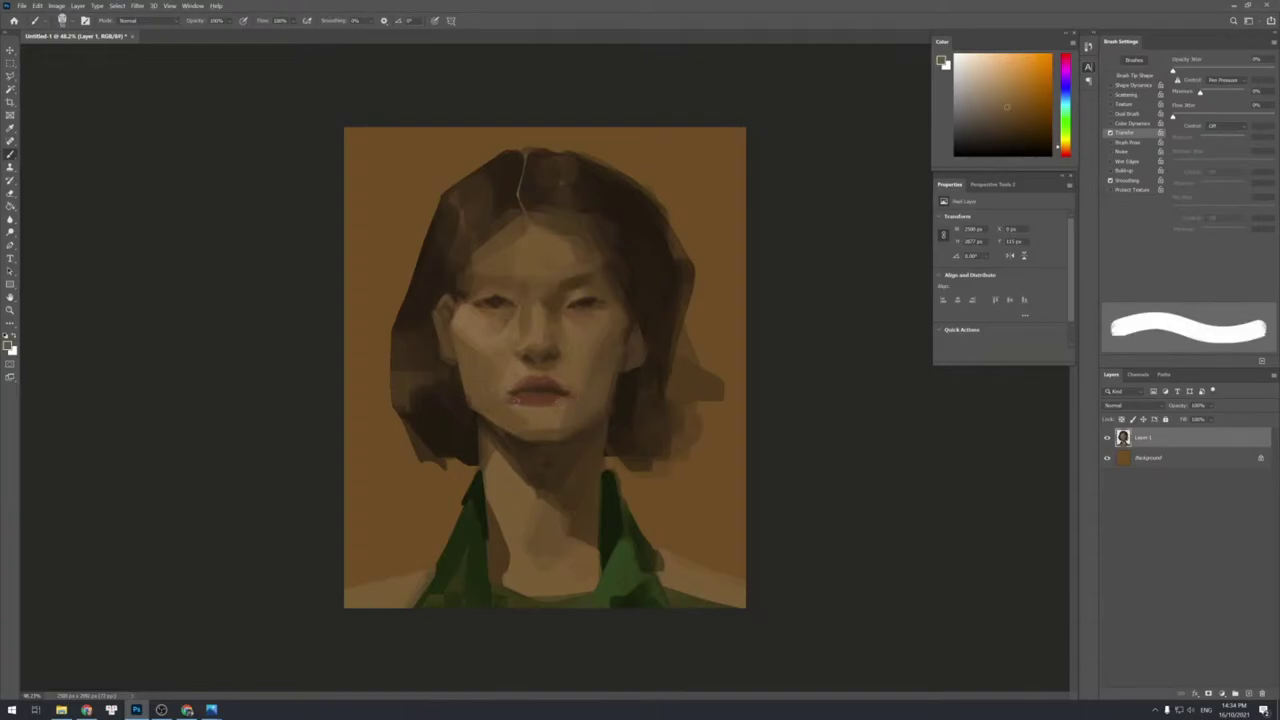
left_click(531, 425, "alt")
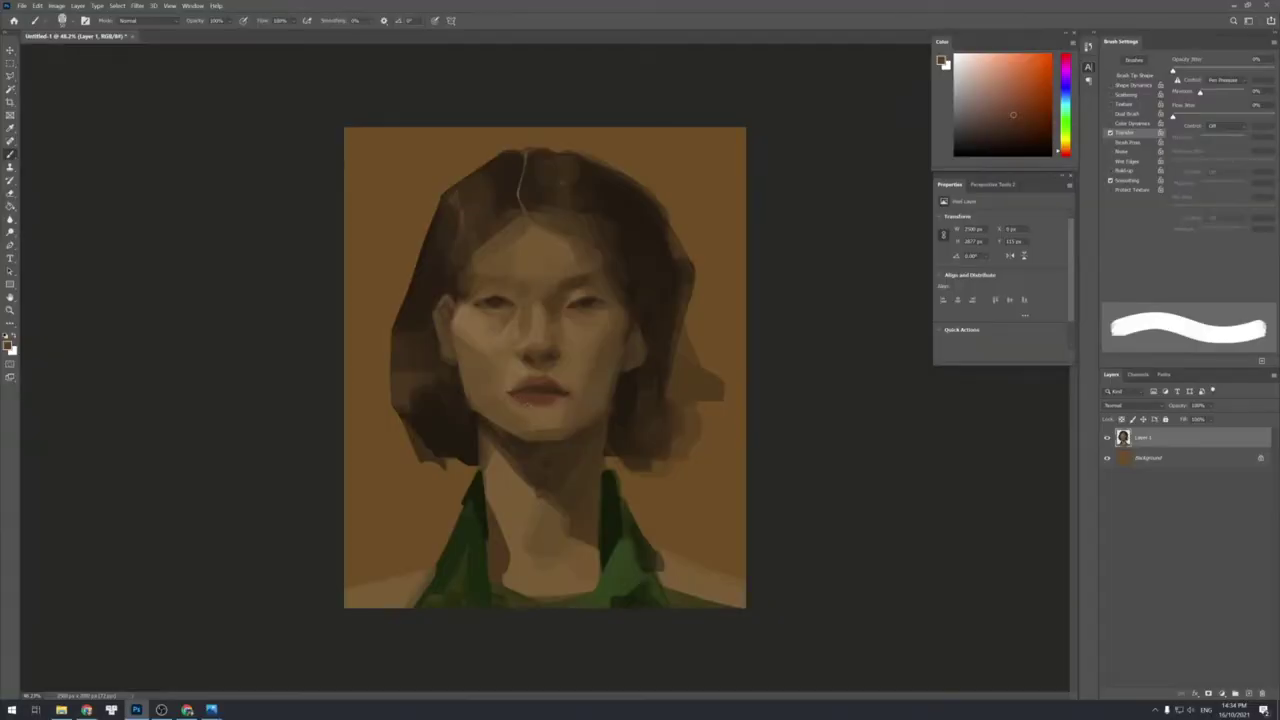
left_click(543, 408, "alt")
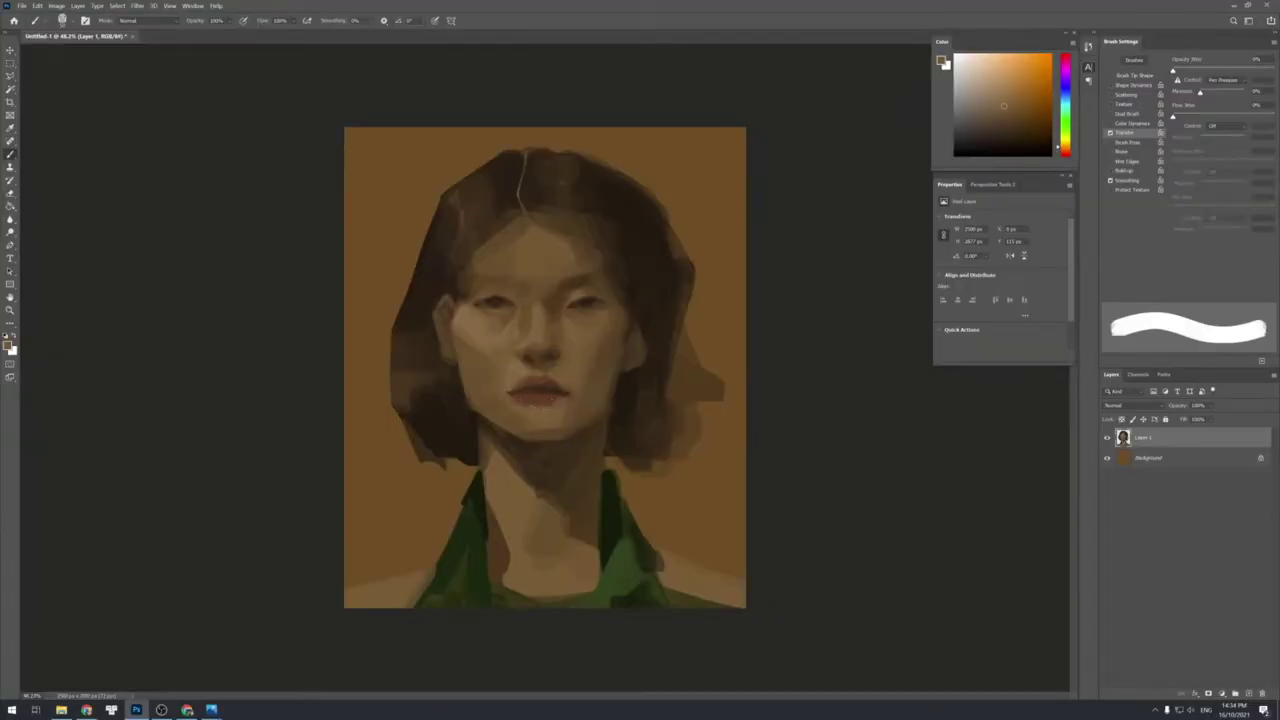
left_click(519, 385, "alt")
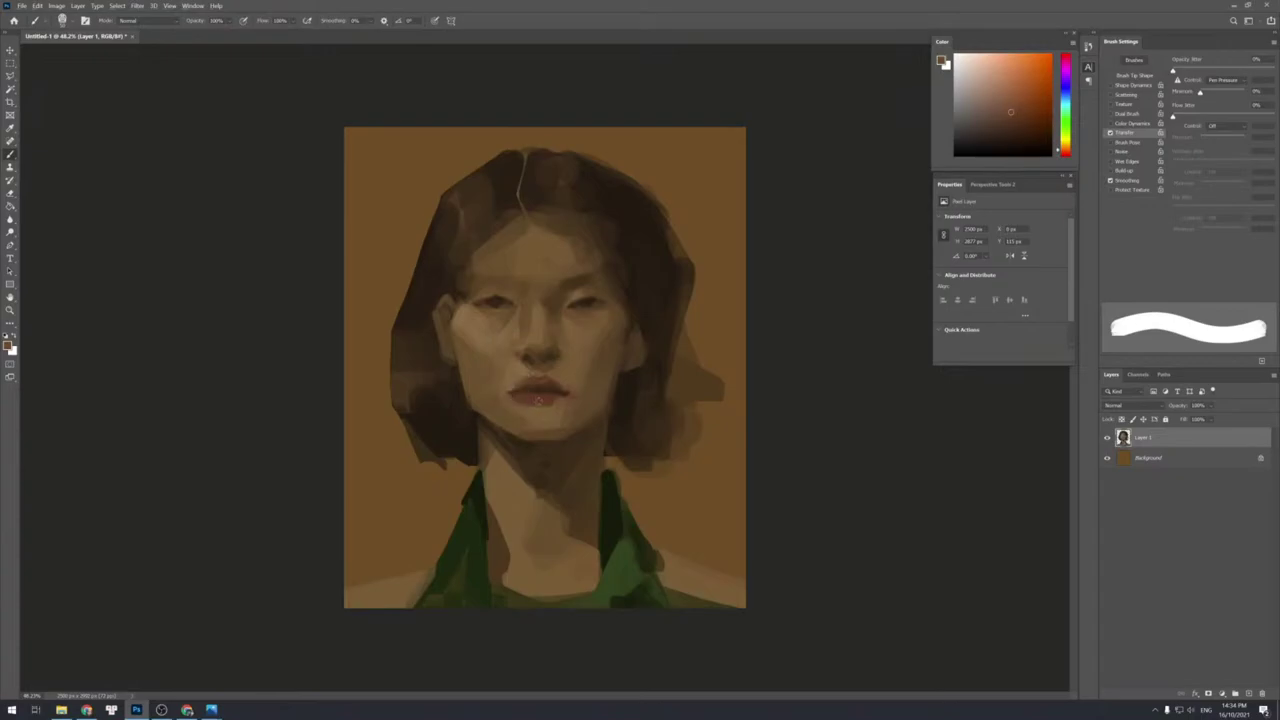
Paint lighter strokes along the lower lip from its center toward the right corner with tones sampled from the lip.
key("bracketleft")
key("bracketleft")
left_click_drag(526, 400, 541, 398)
left_click(552, 397, "alt")
left_click(543, 398, "alt")
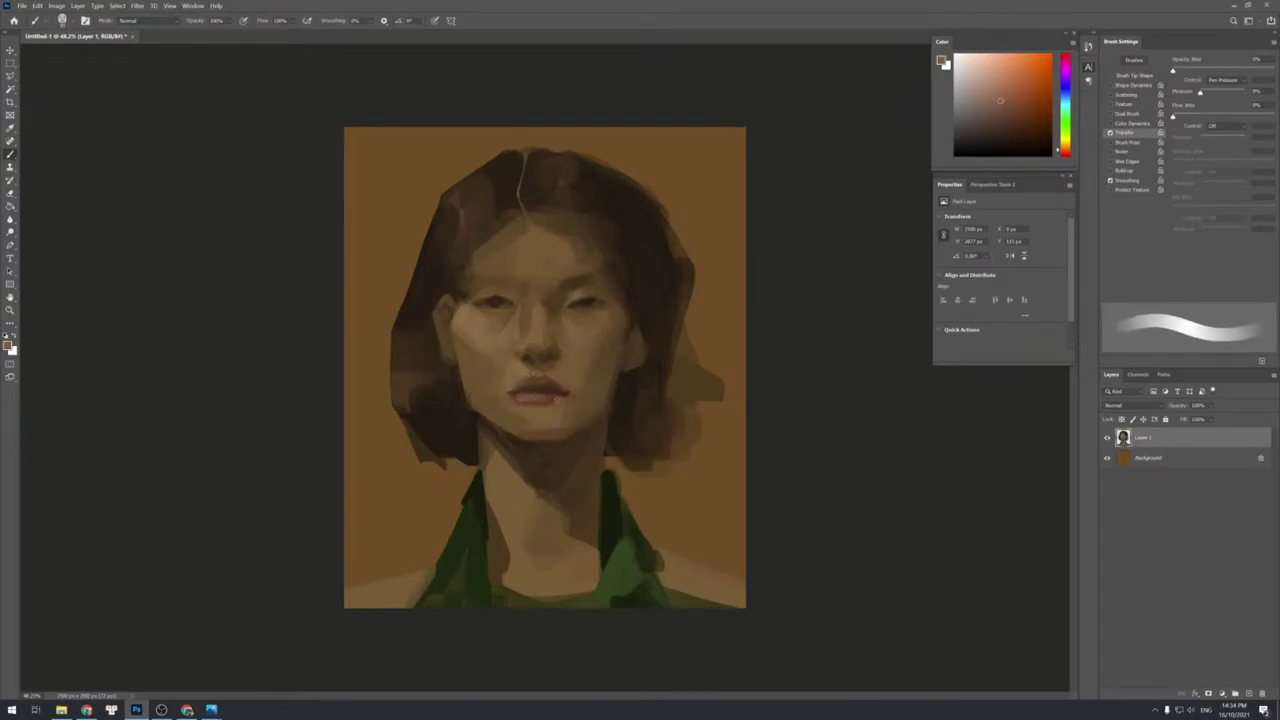
left_click(542, 401, "alt")
left_click_drag(543, 403, 557, 397)
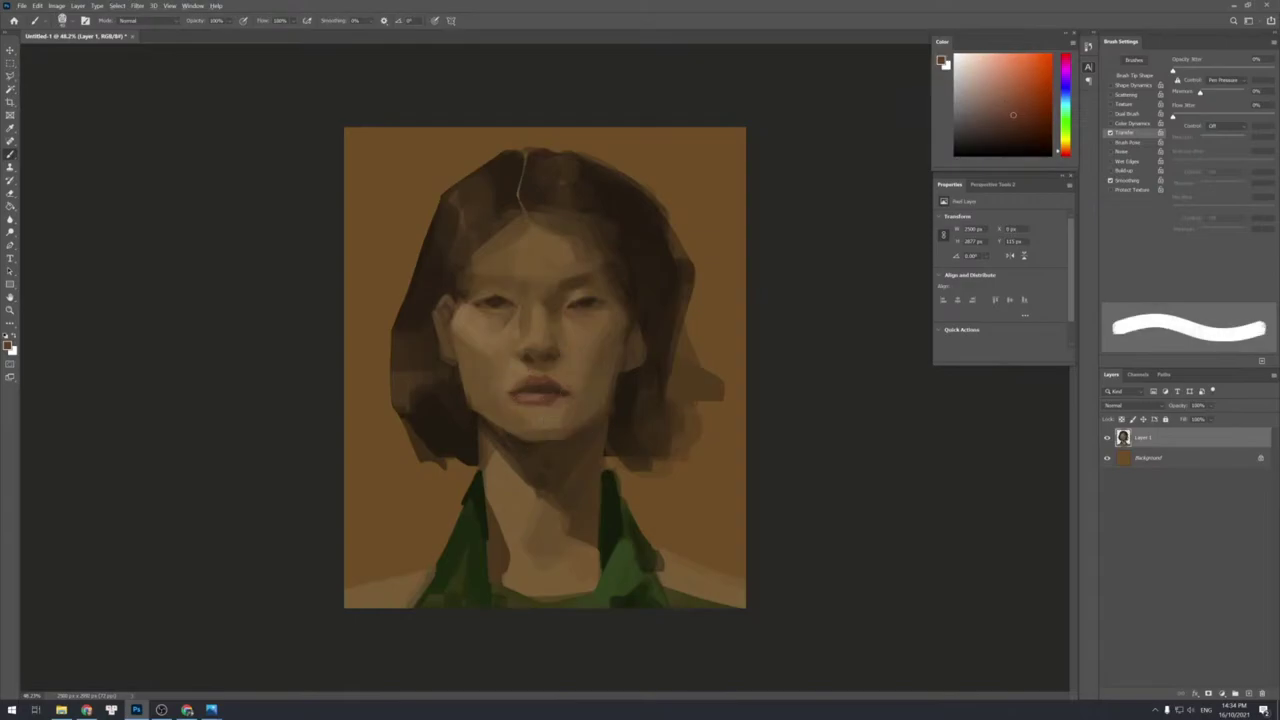
key("[")
key("[")
key("]")
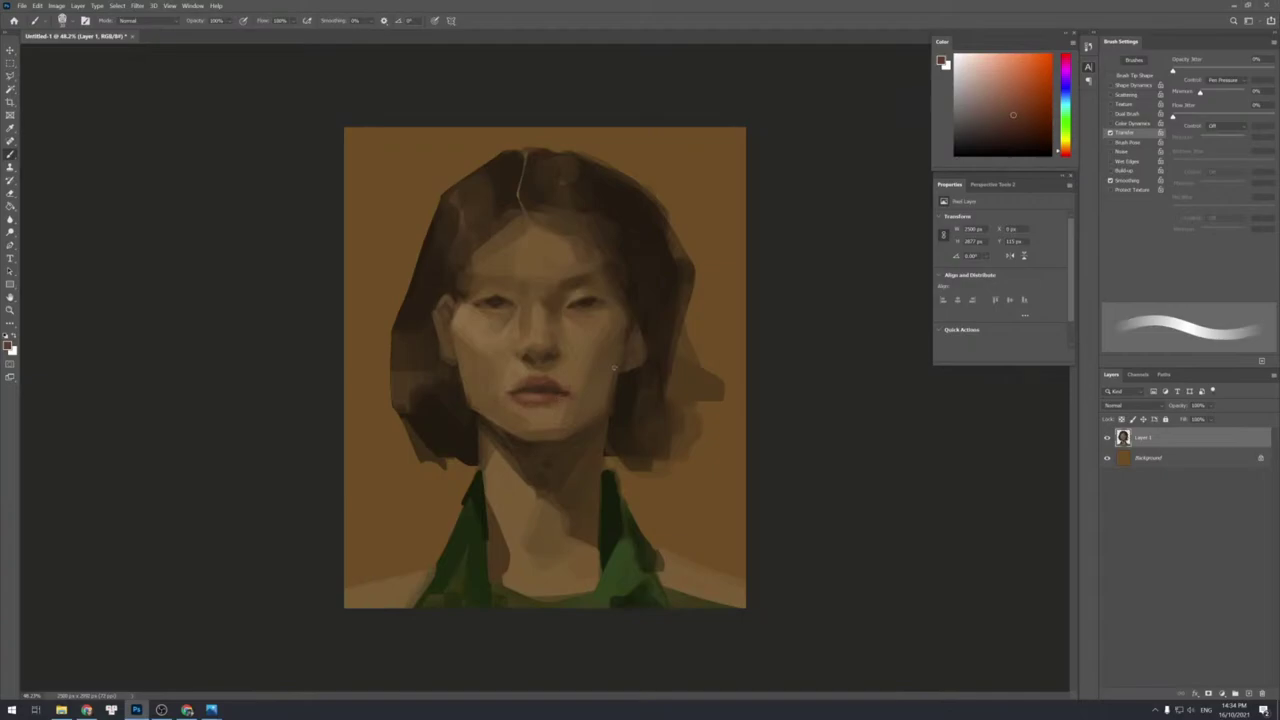
Blend the skin around the right mouth corner with tones sampled from the lower right cheek.
left_click(576, 378, "alt")
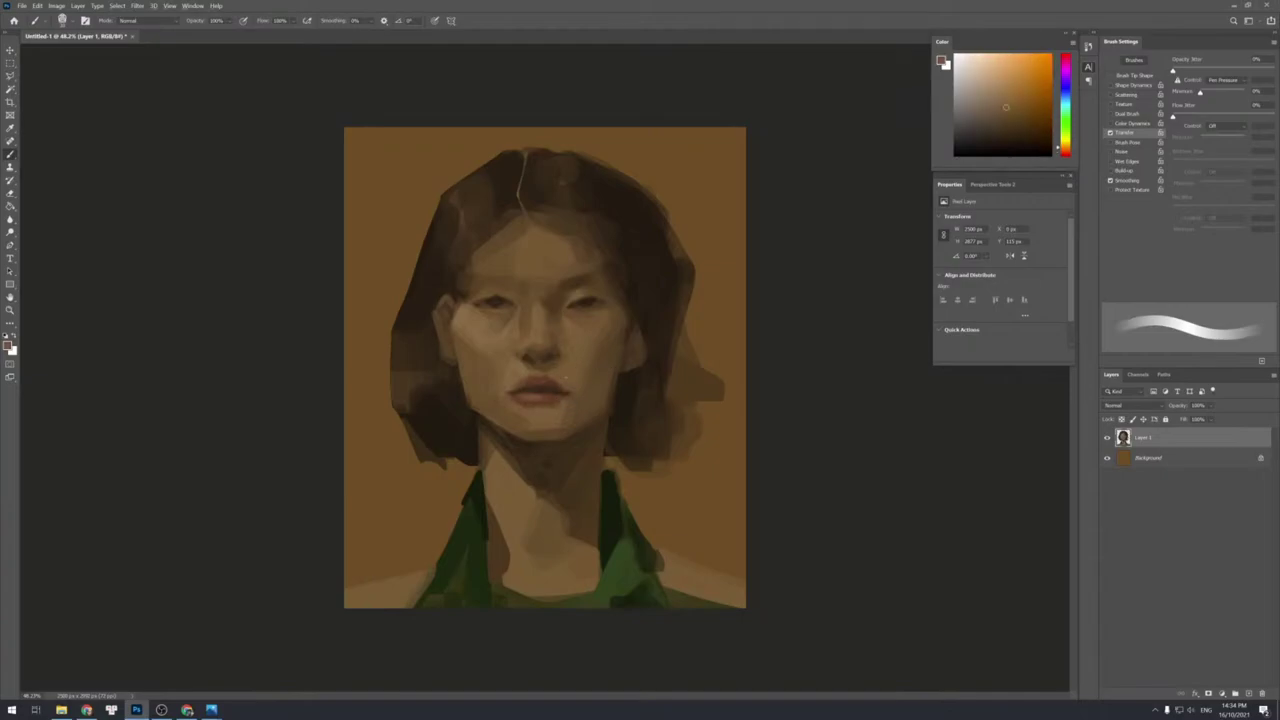
left_click(582, 385, "alt")
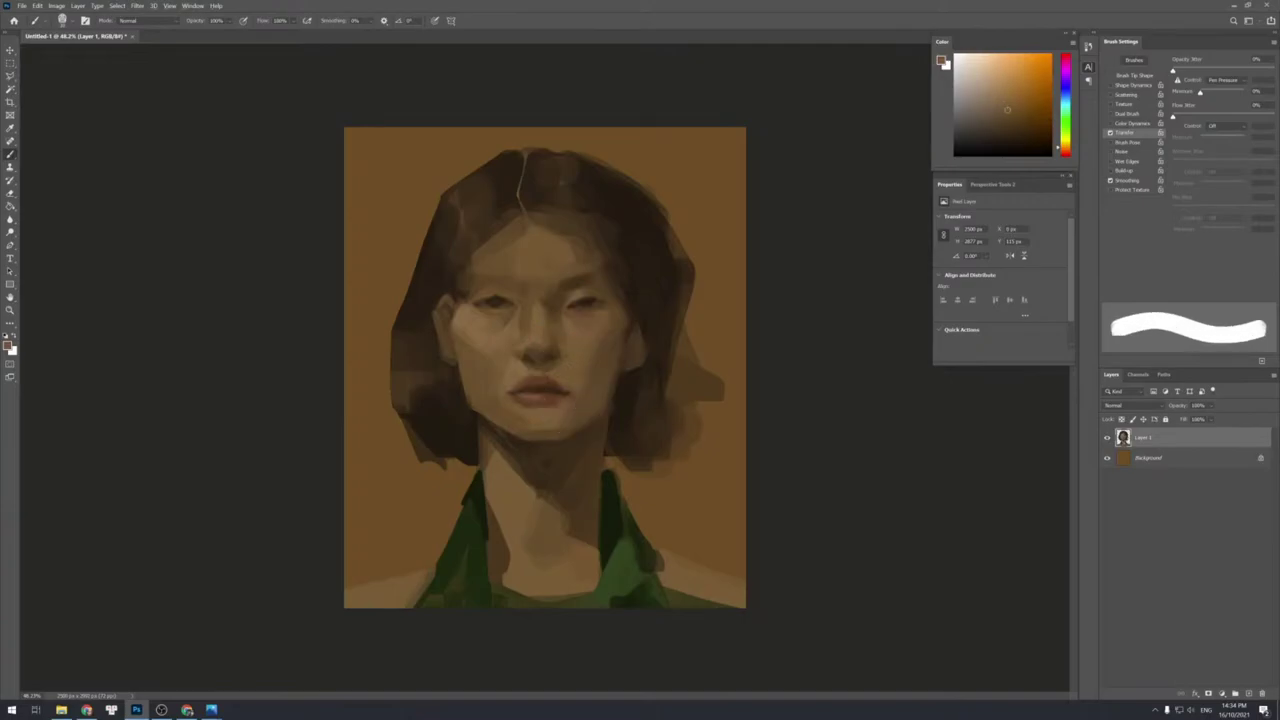
left_click(592, 371, "alt")
key("shift+bracketleft")
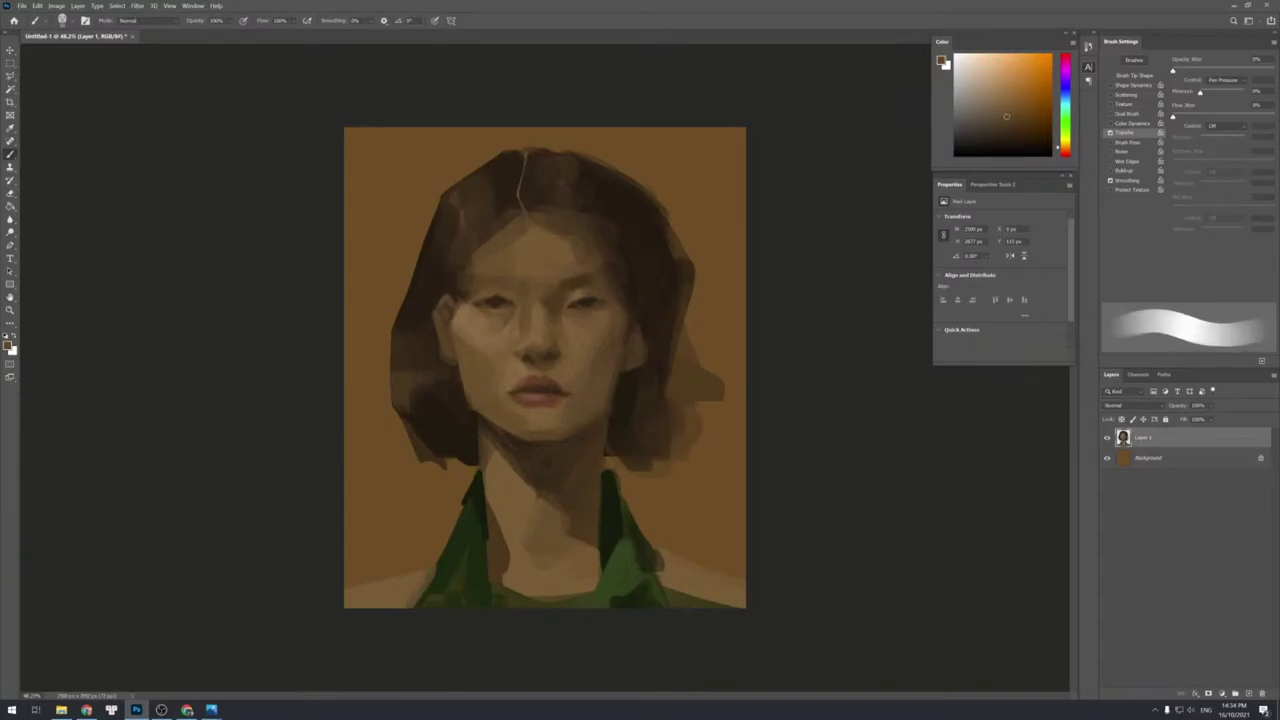
Add fine shadow accents around the lips with a much smaller brush and a dark tone sampled at the right jaw edge.
left_click(614, 380, "alt")
key("shift+bracketright")
key("bracketleft")
key("bracketleft")
key("bracketleft")
key("bracketleft")
key("bracketleft")
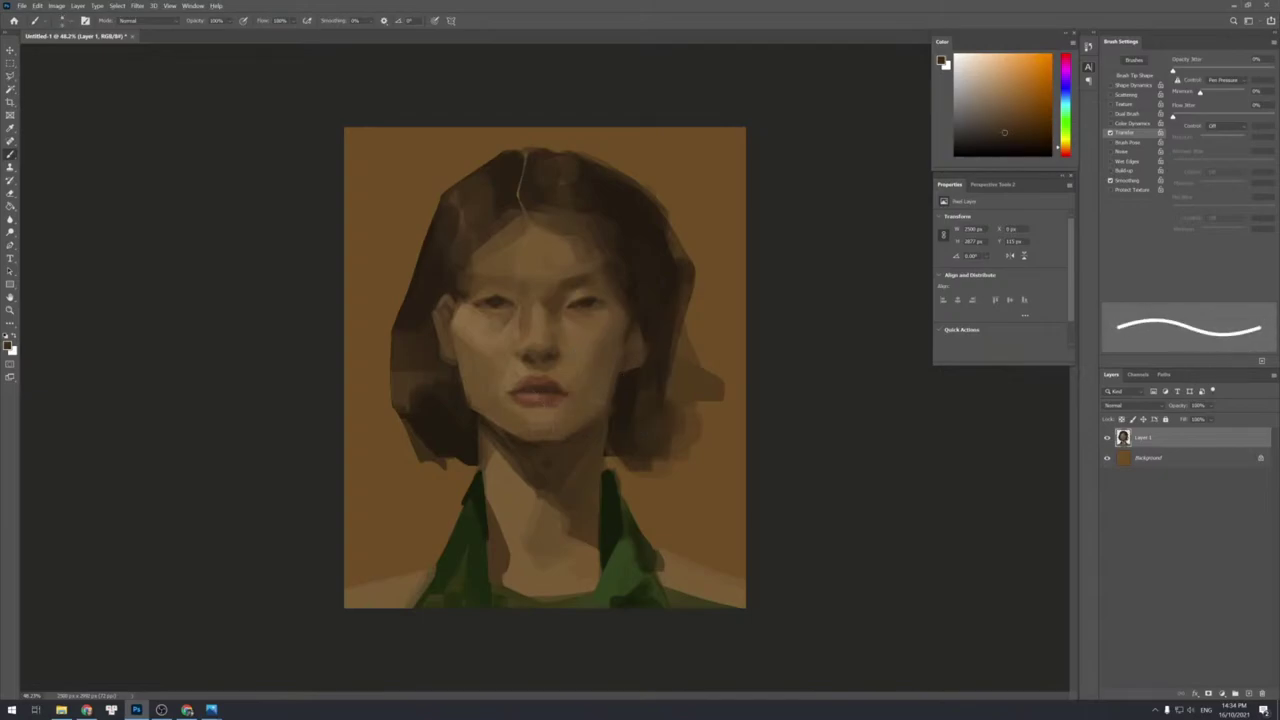
key("bracketleft")
key("shift+bracketleft")
key("bracketright")
key("bracketright")
key("bracketright")
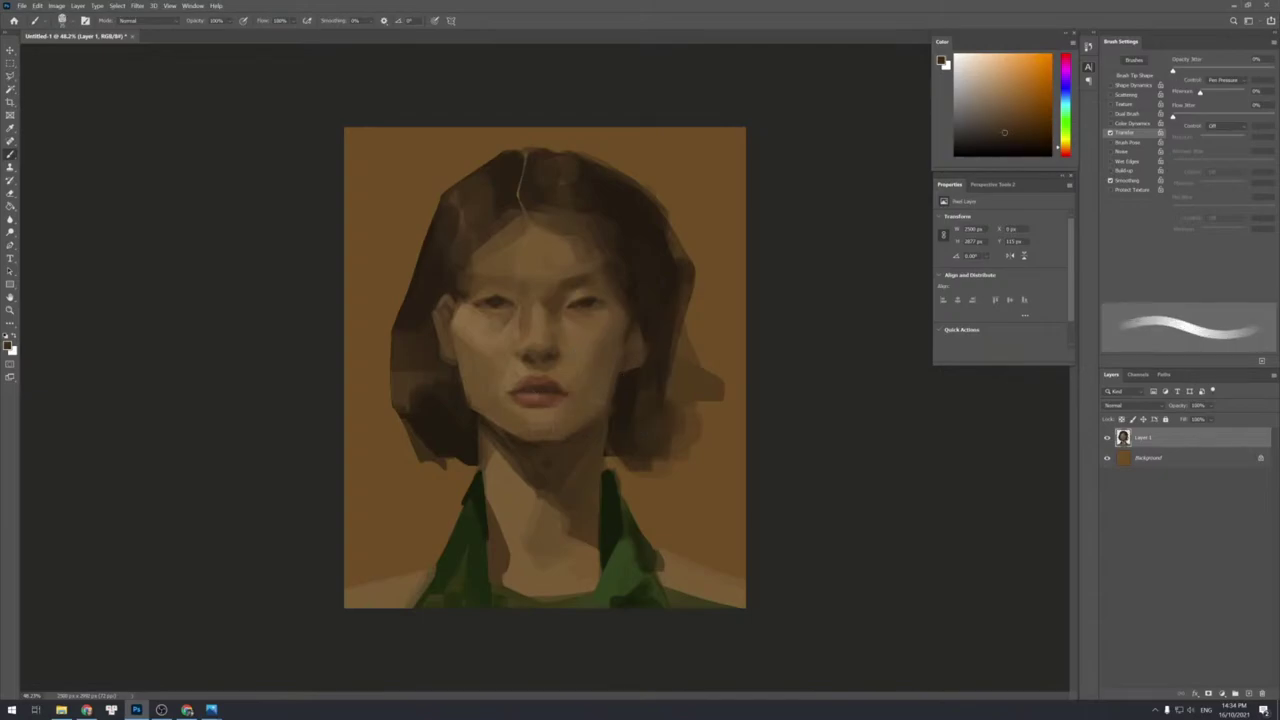
Shade the hollow beneath the lower lip with tones sampled at the lip's lower left edge and on the chin's right side.
key("bracketleft")
left_click(518, 403, "alt")
key("bracketright")
key("bracketright")
left_click_drag(526, 409, 546, 410)
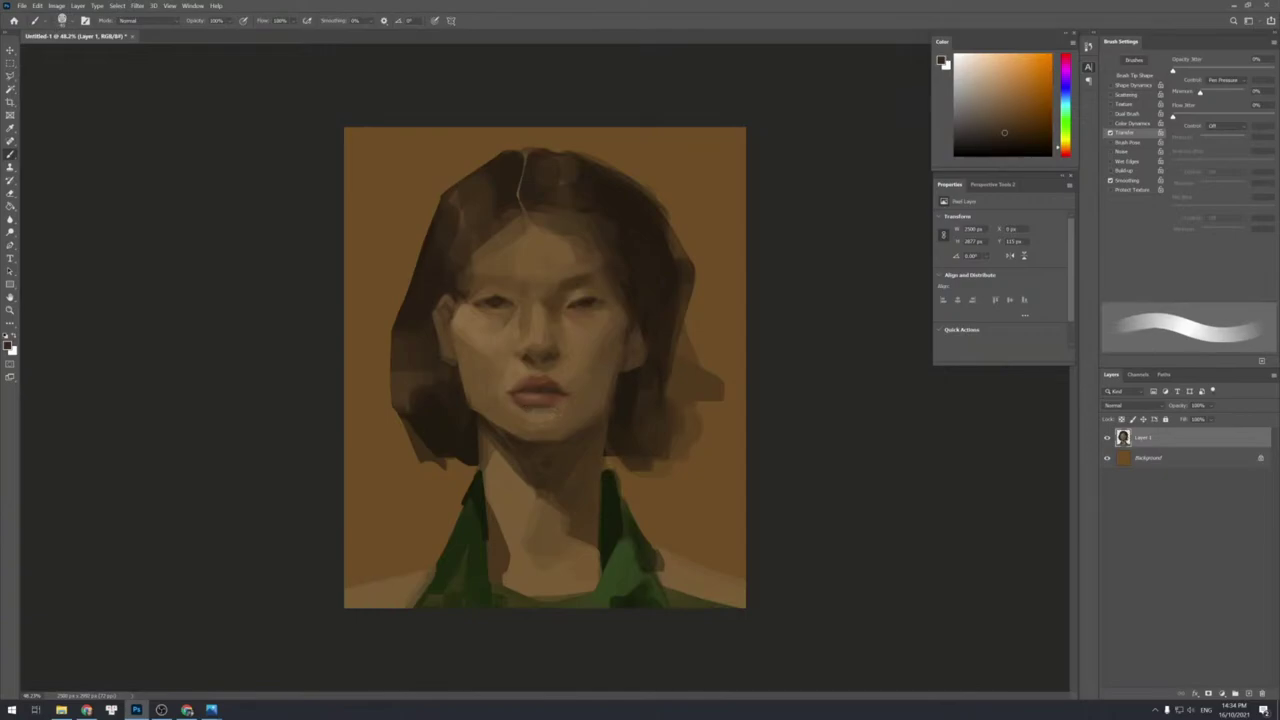
left_click(566, 415, "alt")
key("shift+bracketright")
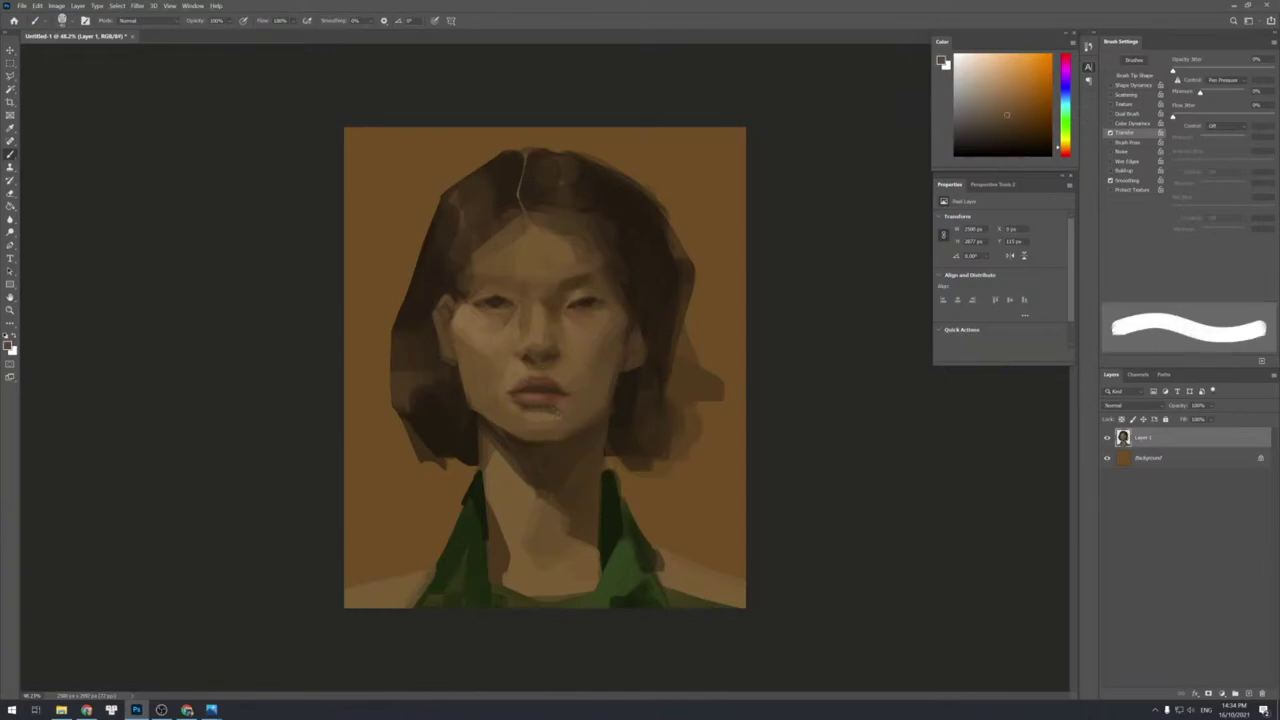
Blend the chin and the area below the lower lip with tones sampled across the chin and lower right cheek.
left_click(559, 417, "alt")
left_click(531, 437, "alt")
key("shift+bracketright")
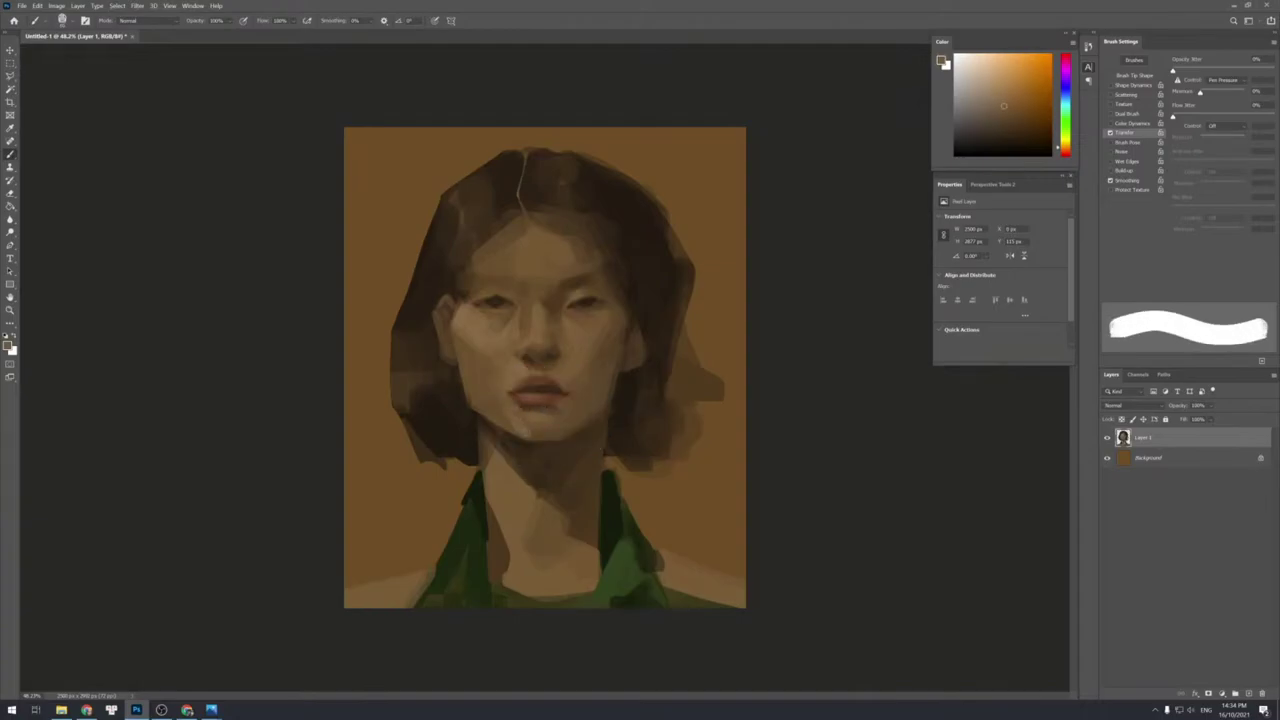
left_click(537, 428, "alt")
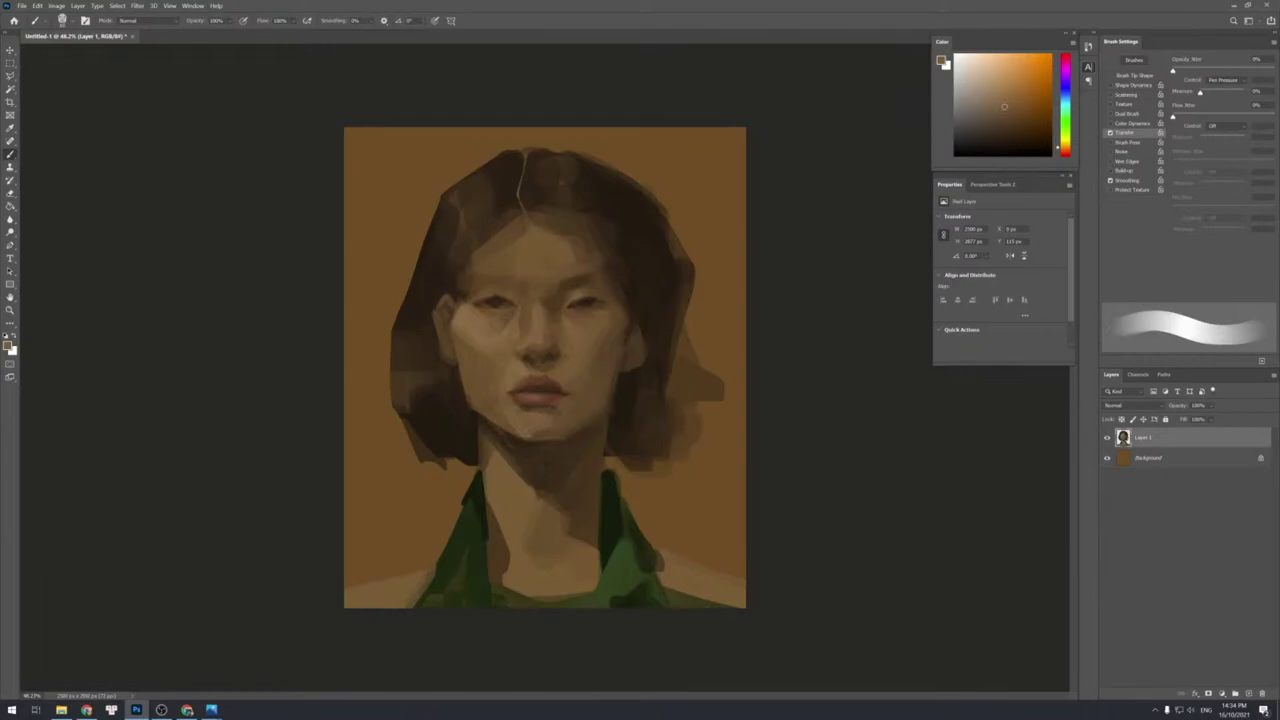
left_click(555, 425, "alt")
left_click(578, 411, "alt")
Define the underside of the chin and the right jaw edge with shadow tones sampled under the chin and beside the jaw.
left_click(535, 447, "alt")
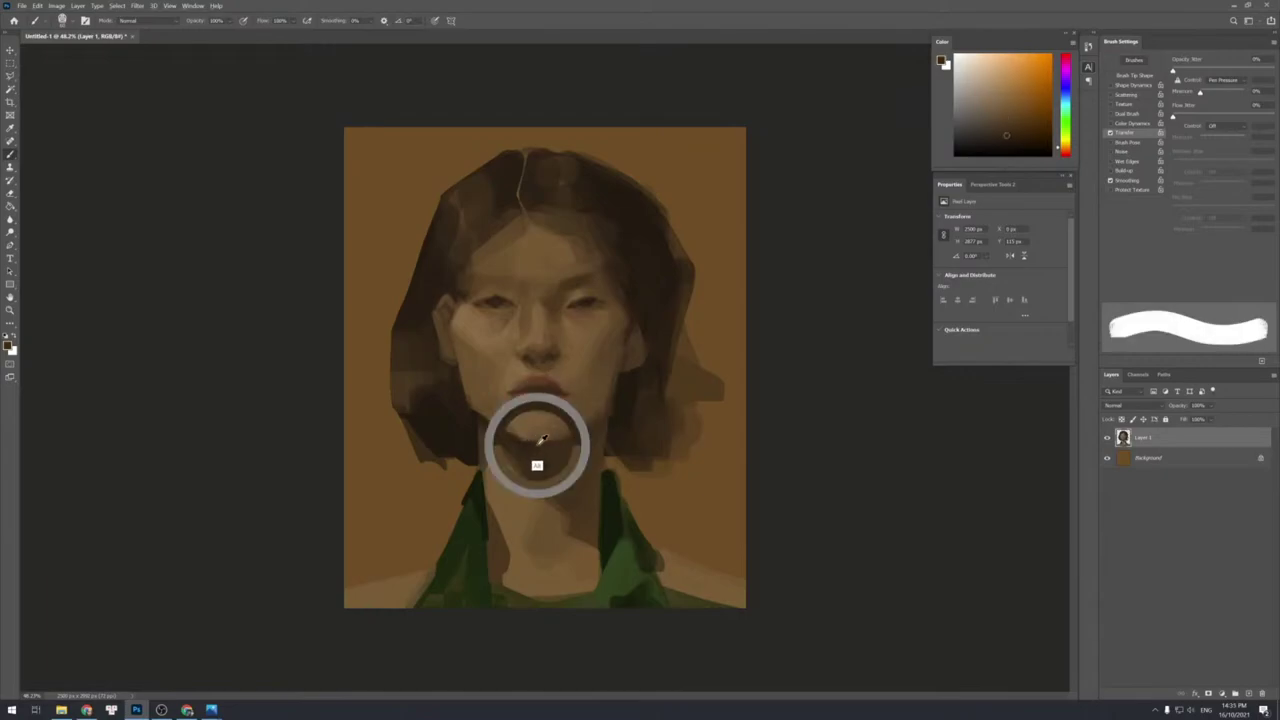
key("bracketleft")
key("bracketleft")
key("bracketleft")
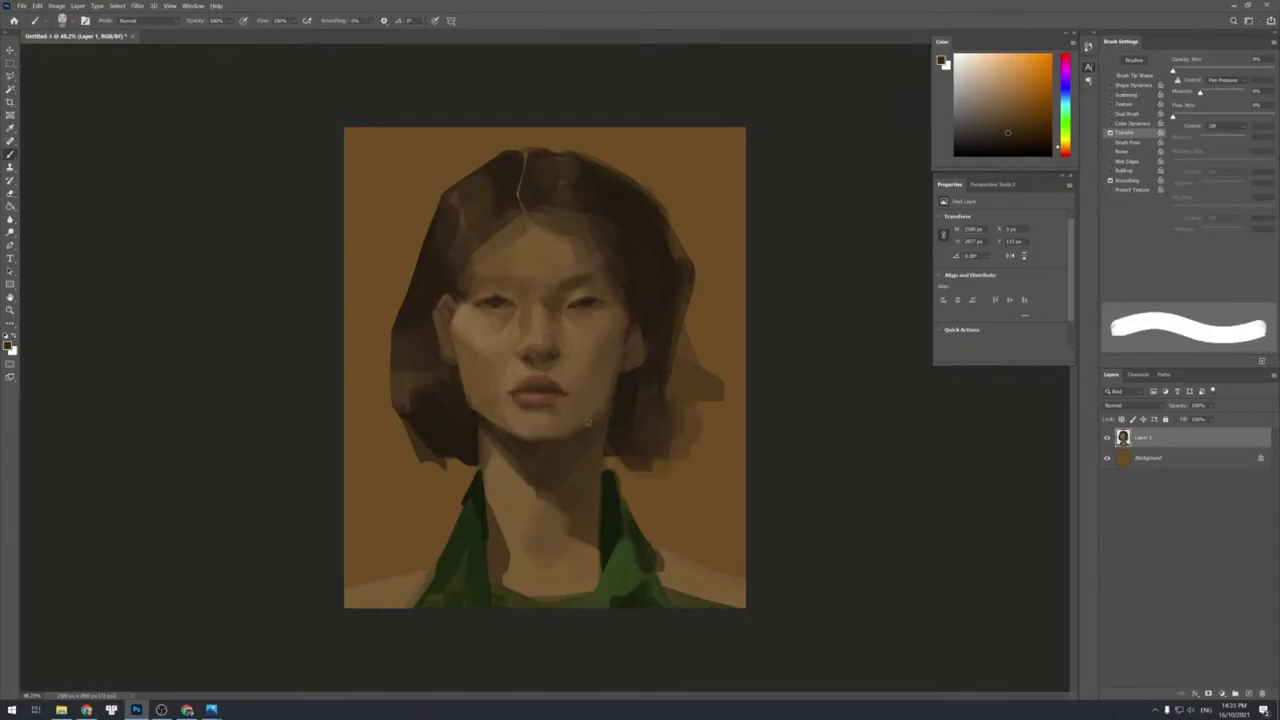
left_click(620, 410, "alt")
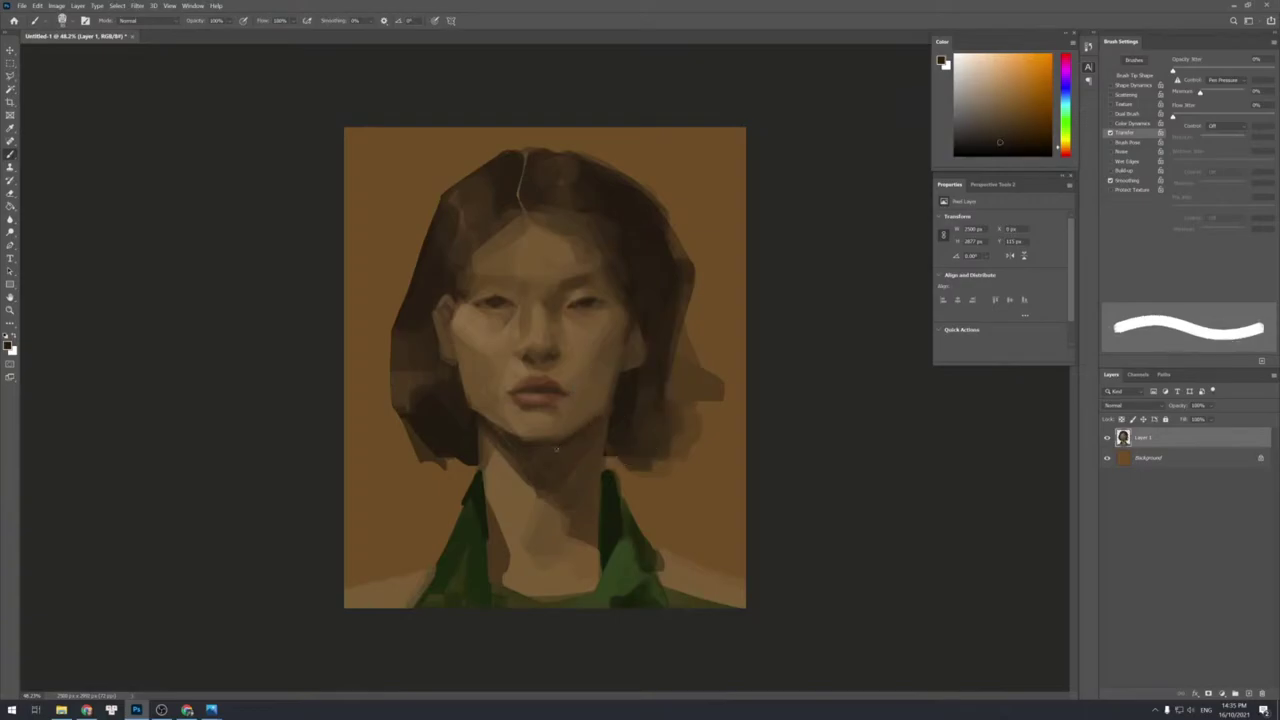
Deepen the shadow on the right side of the neck down to the collar with a soft brush at varying sizes.
key("shift+bracketleft")
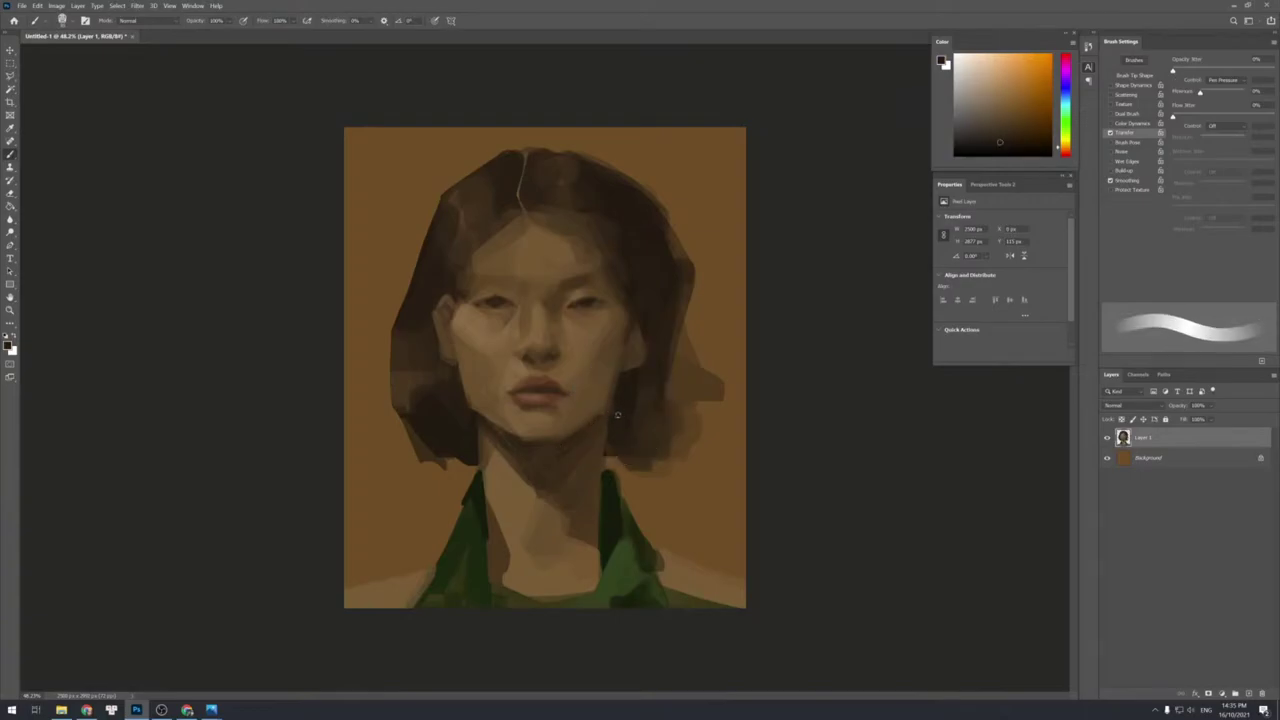
key("bracketright")
key("bracketright")
key("bracketright")
key("bracketright")
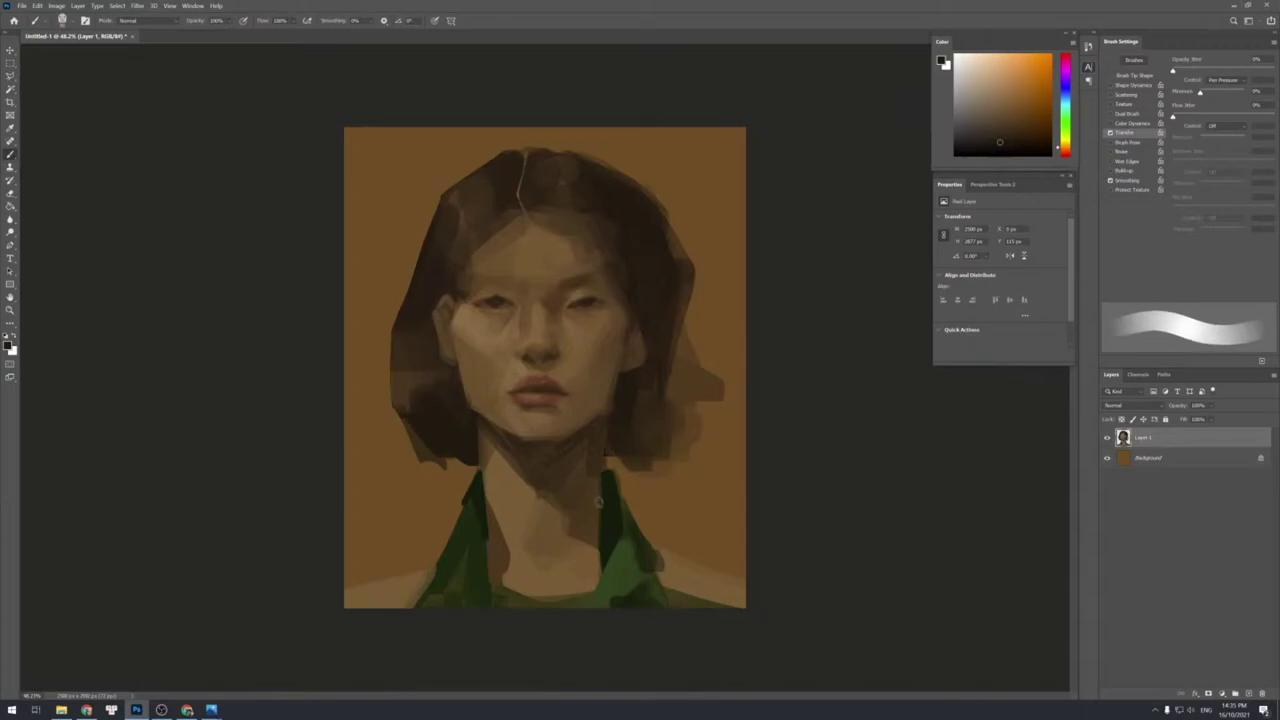
key("bracketleft")
key("bracketleft")
key("bracketleft")
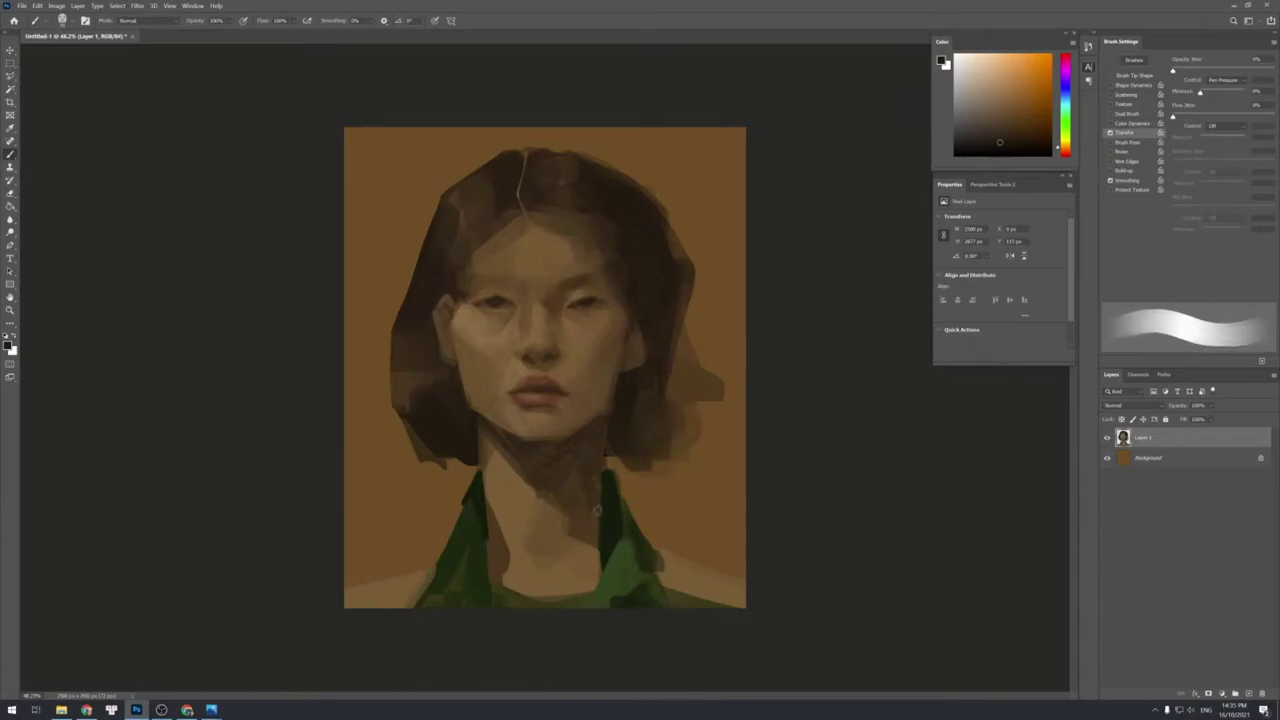
key("bracketright")
mouse_move(577, 525)
left_mouse_down()
mouse_move(595, 502)
mouse_move(590, 553)
left_mouse_up()
Blend the lower neck shadow with tones sampled on the neck and beside the nose bridge, alternating hard and soft brush edges.
left_click(567, 508, "alt")
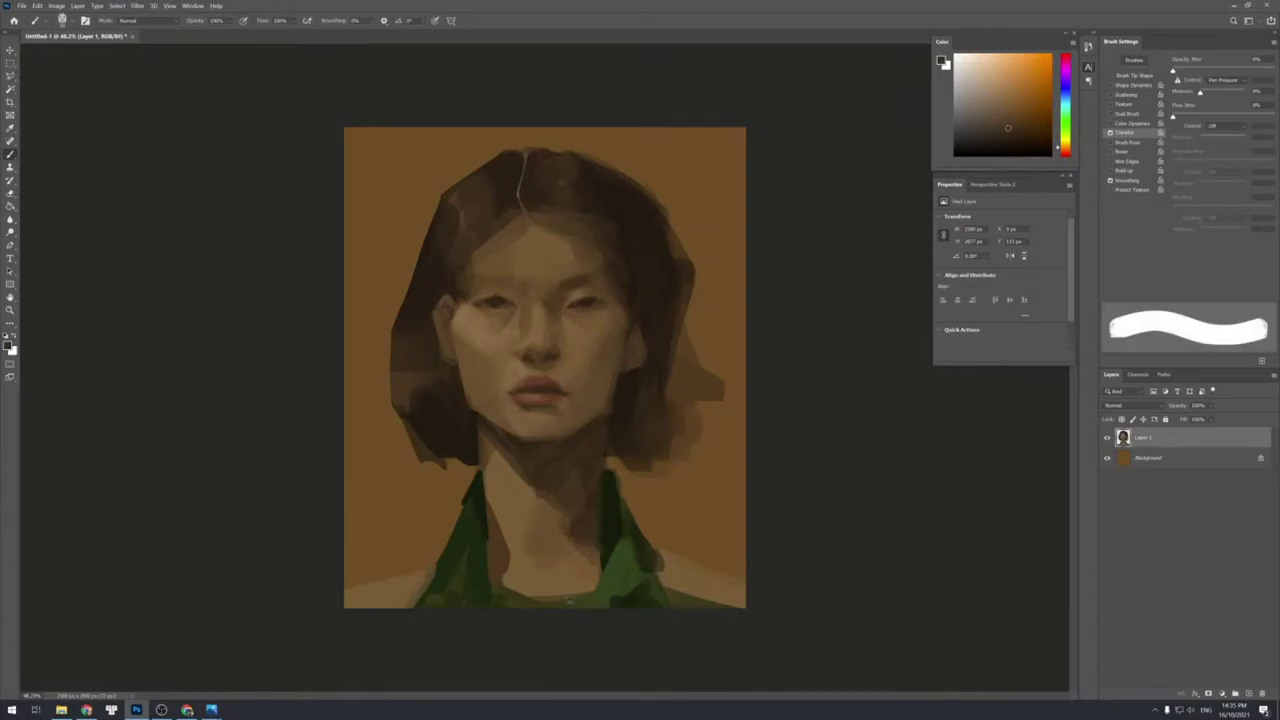
key("shift+bracketleft")
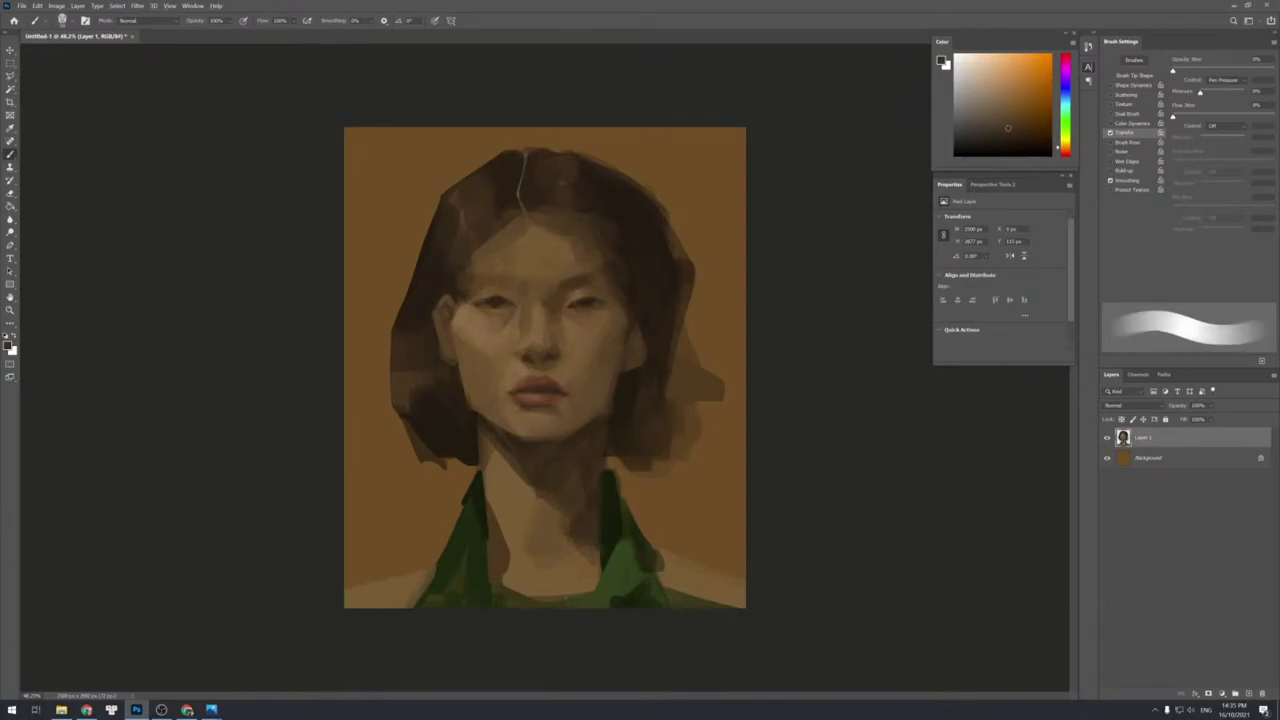
left_click(556, 296, "alt")
key("shift+bracketright")
key("bracketleft")
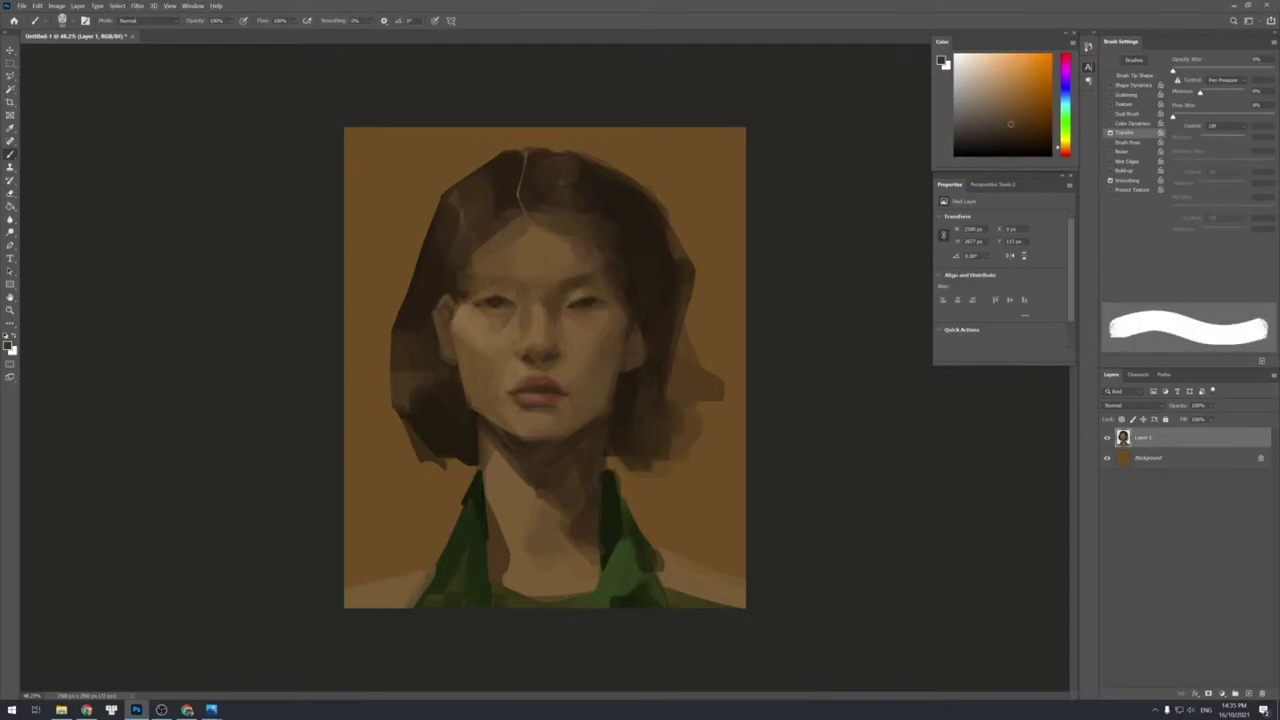
key("shift+bracketleft")
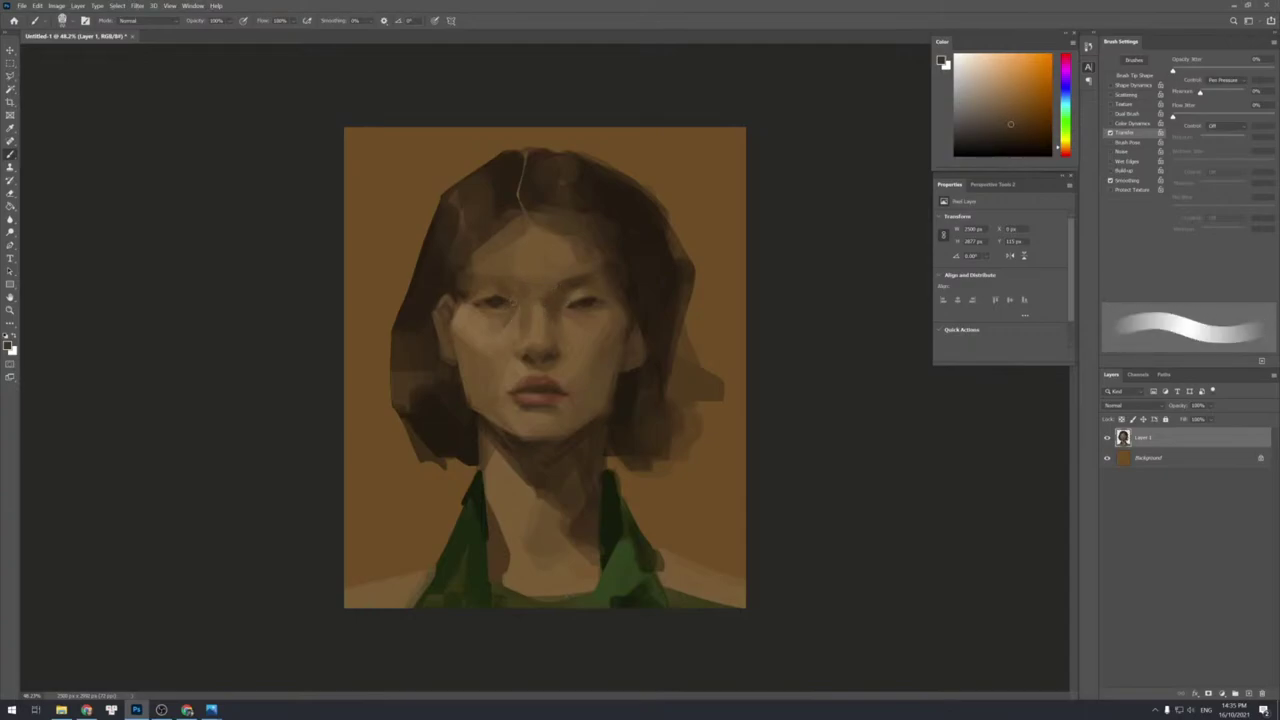
Paint the left eyebrow and refine the hairline with a dark tone sampled from the left hair, and switch to the Eraser.
left_click(451, 266, "alt")
key("shift+bracketright")
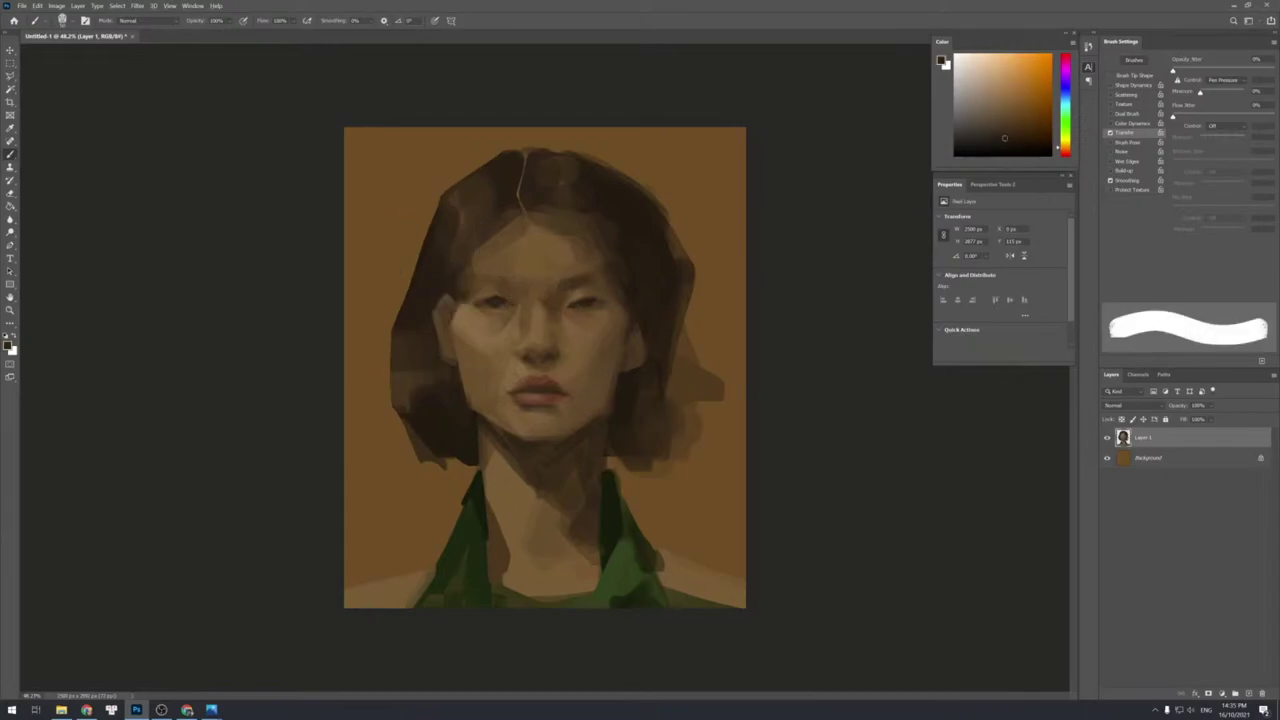
key("bracketleft")
key("bracketleft")
mouse_move(475, 277)
left_mouse_down()
mouse_move(498, 279)
mouse_move(486, 277)
left_mouse_up()
key("shift+bracketleft")
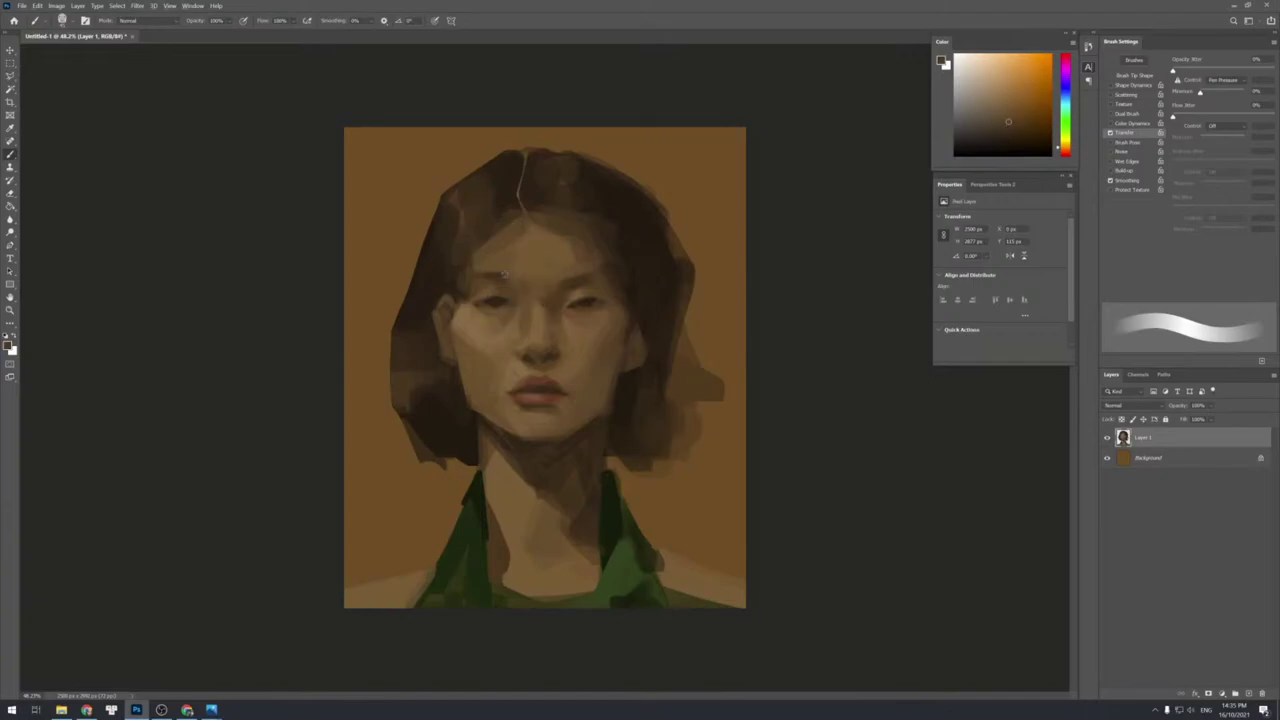
key("shift+bracketright")
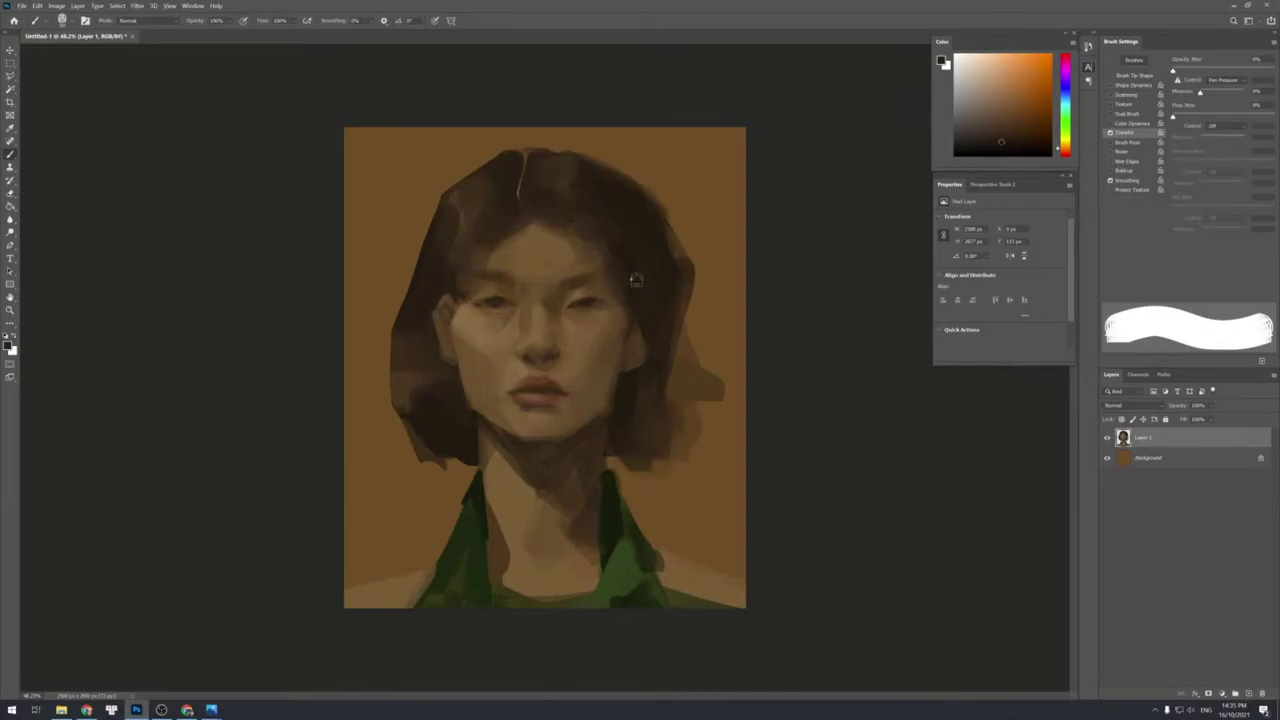
key("e")
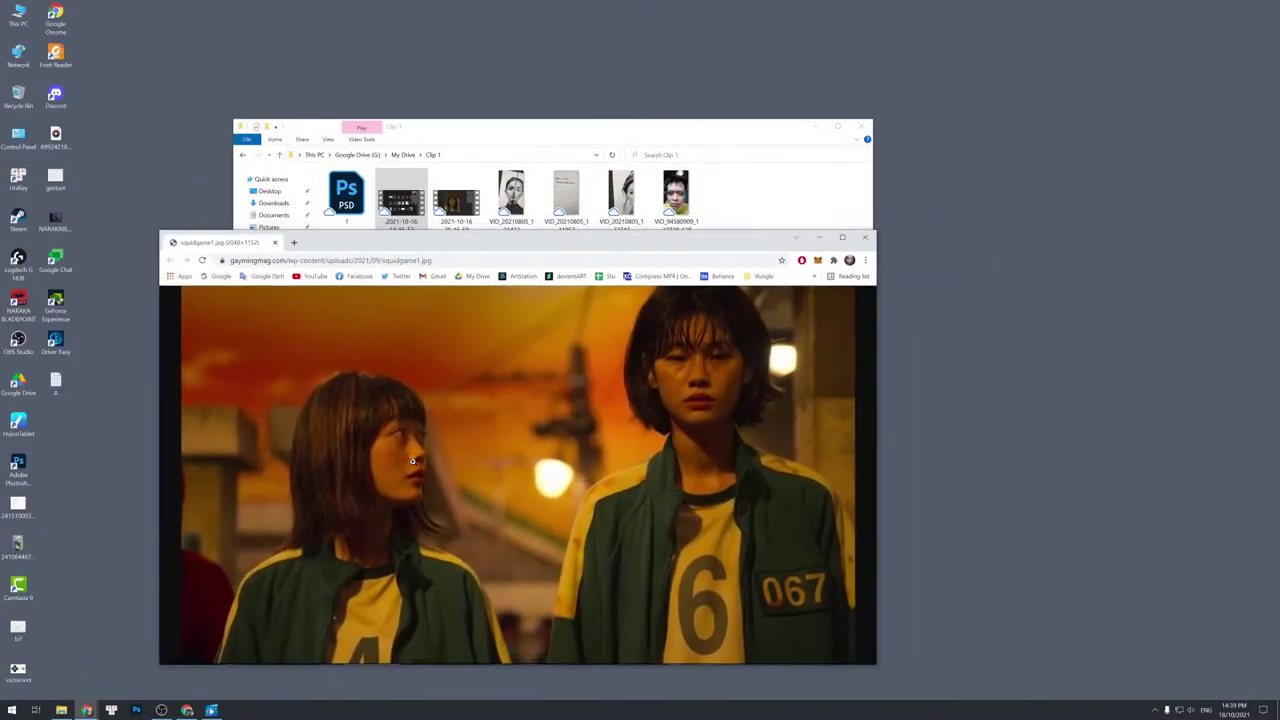
Switch to the video player, restore and enlarge its window, and place the browser window with the reference photo beside it.
left_click(212, 710)
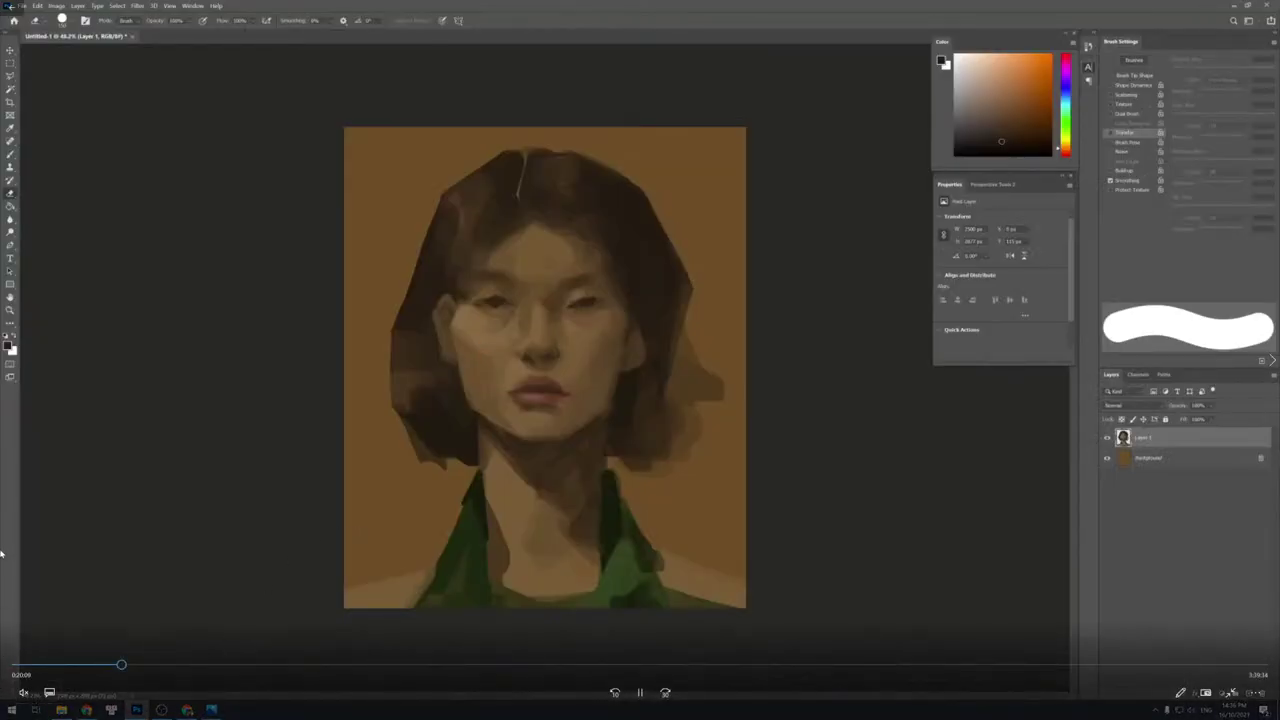
double_click(507, 175)
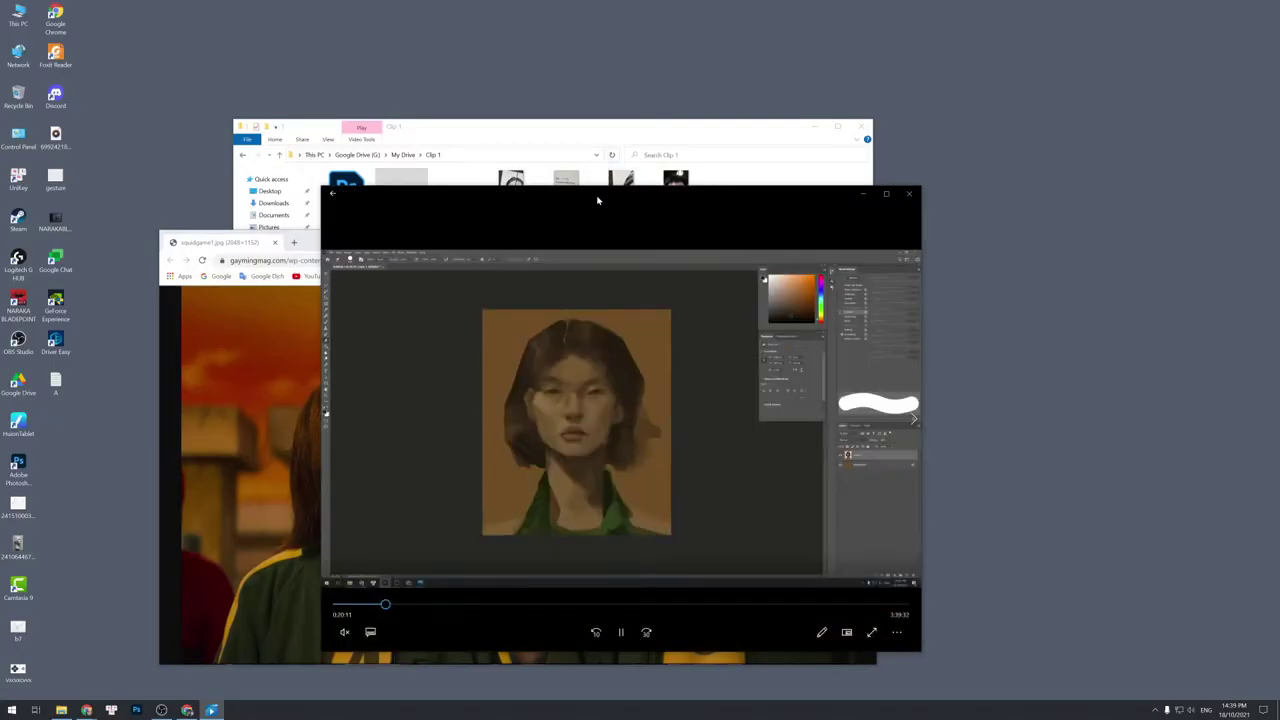
left_click_drag(594, 194, 808, 43)
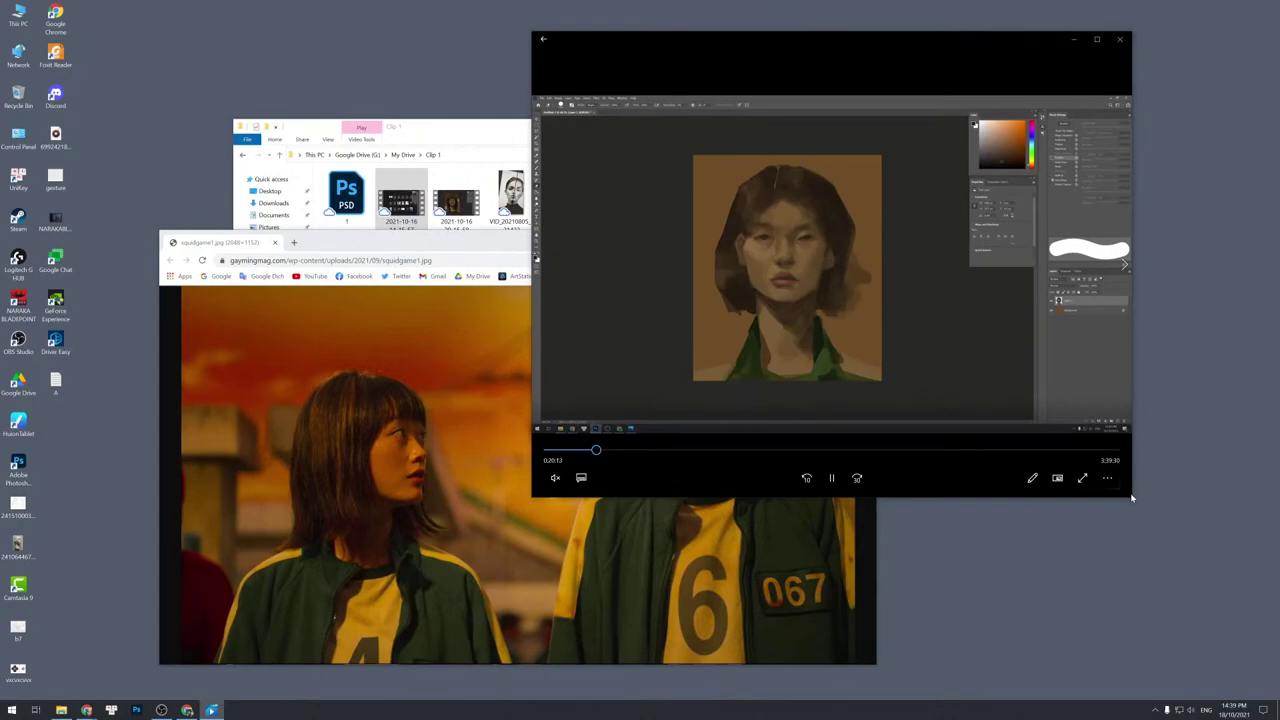
left_click_drag(1133, 496, 1279, 636)
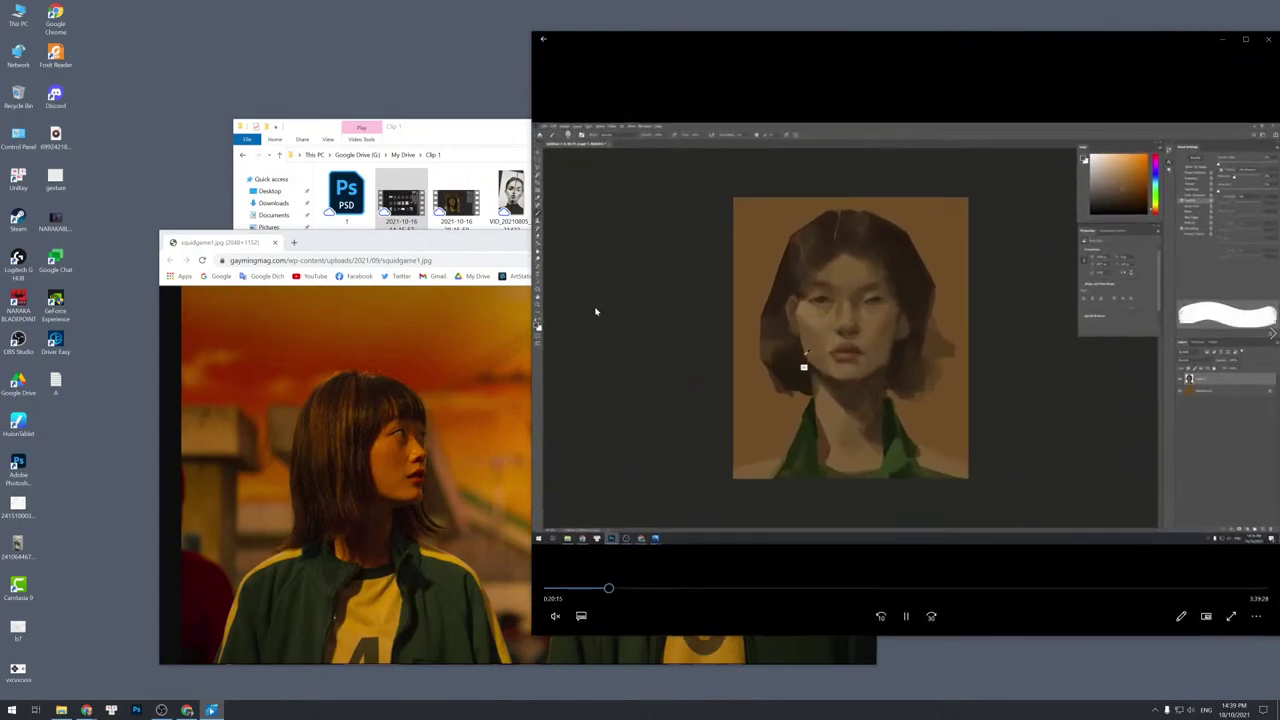
left_click_drag(452, 249, 210, 219)
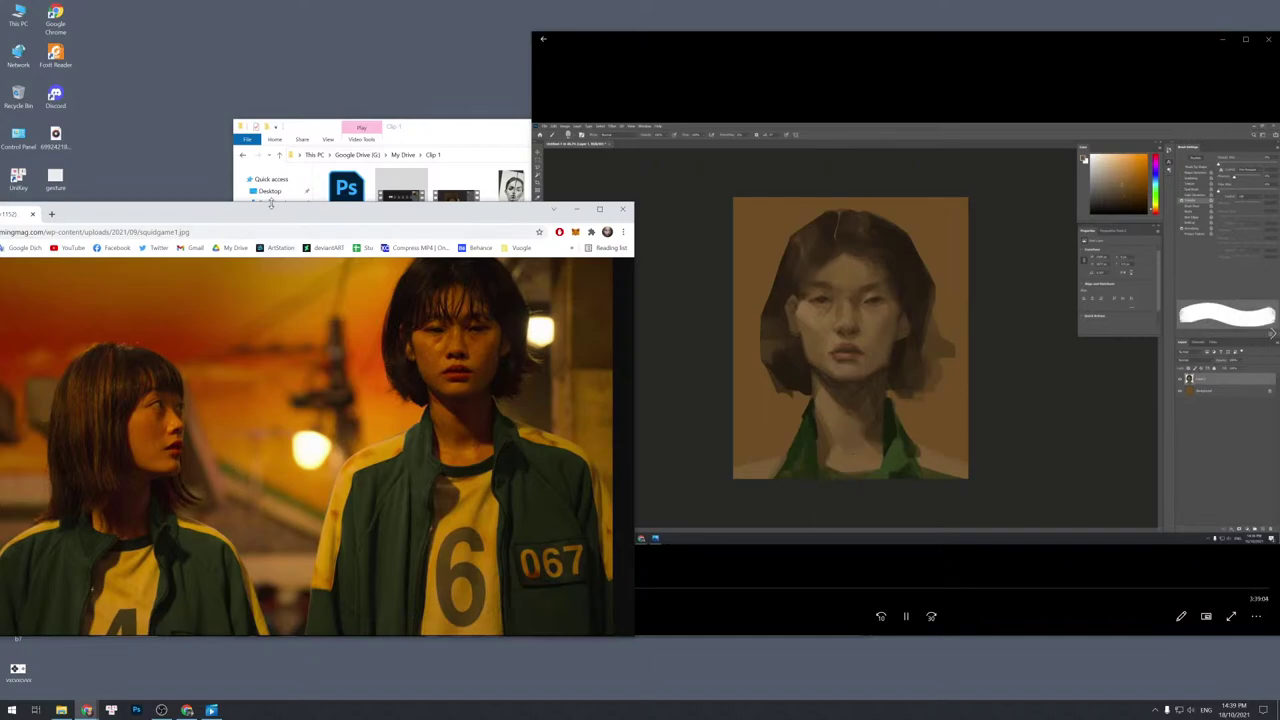
mouse_move(272, 203)
left_mouse_down()
mouse_move(409, 206)
mouse_move(377, 207)
left_mouse_up()
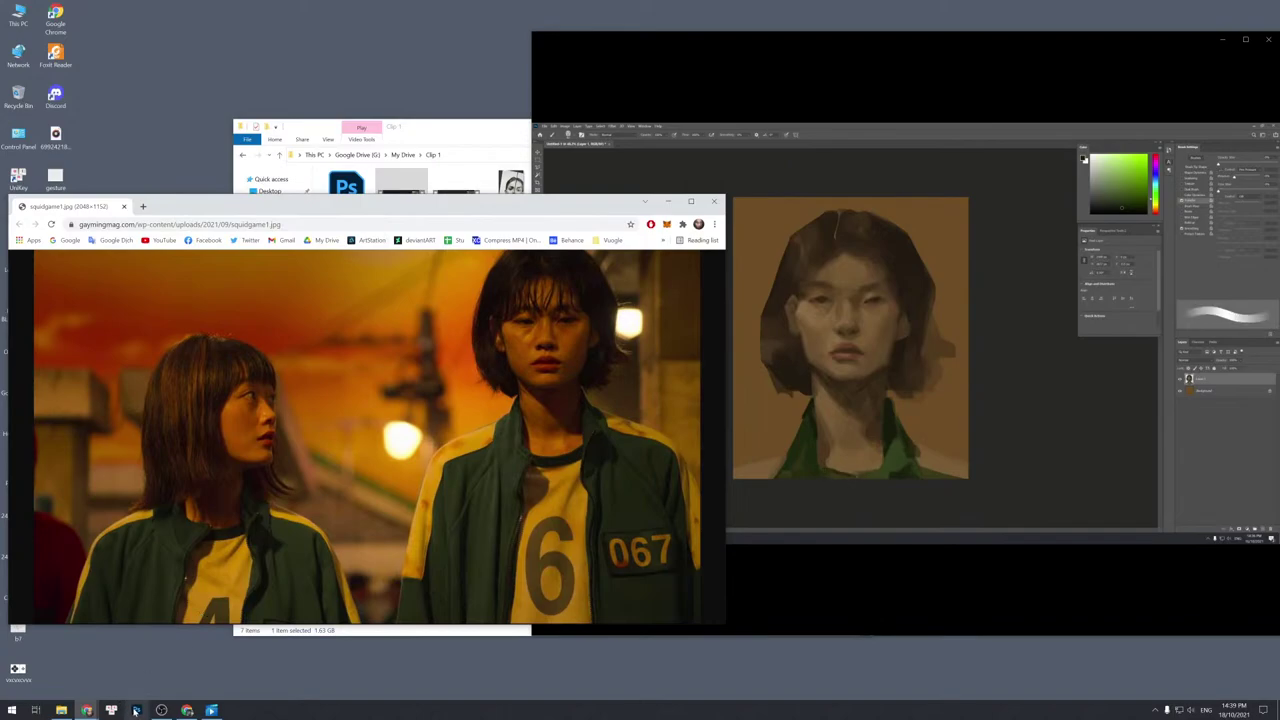
Pause the painting recording at 0:20:47 in full screen, and return the player to its window.
double_click(831, 479)
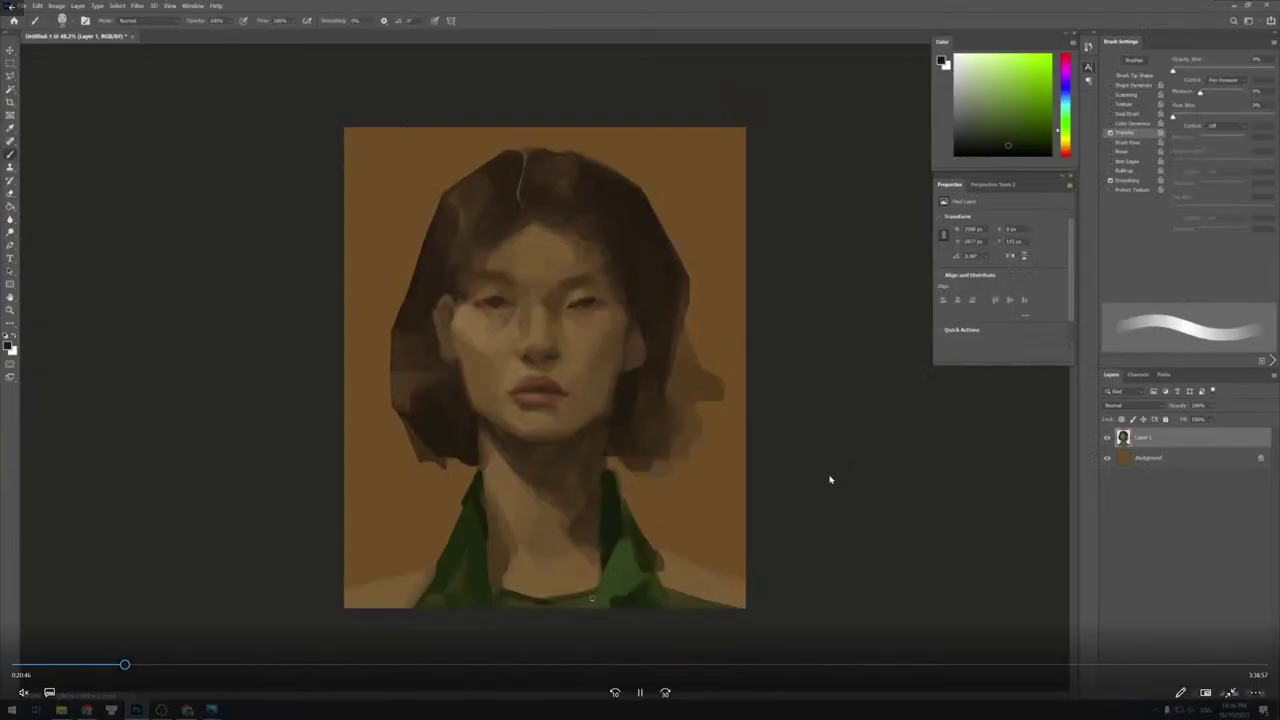
left_click(637, 694)
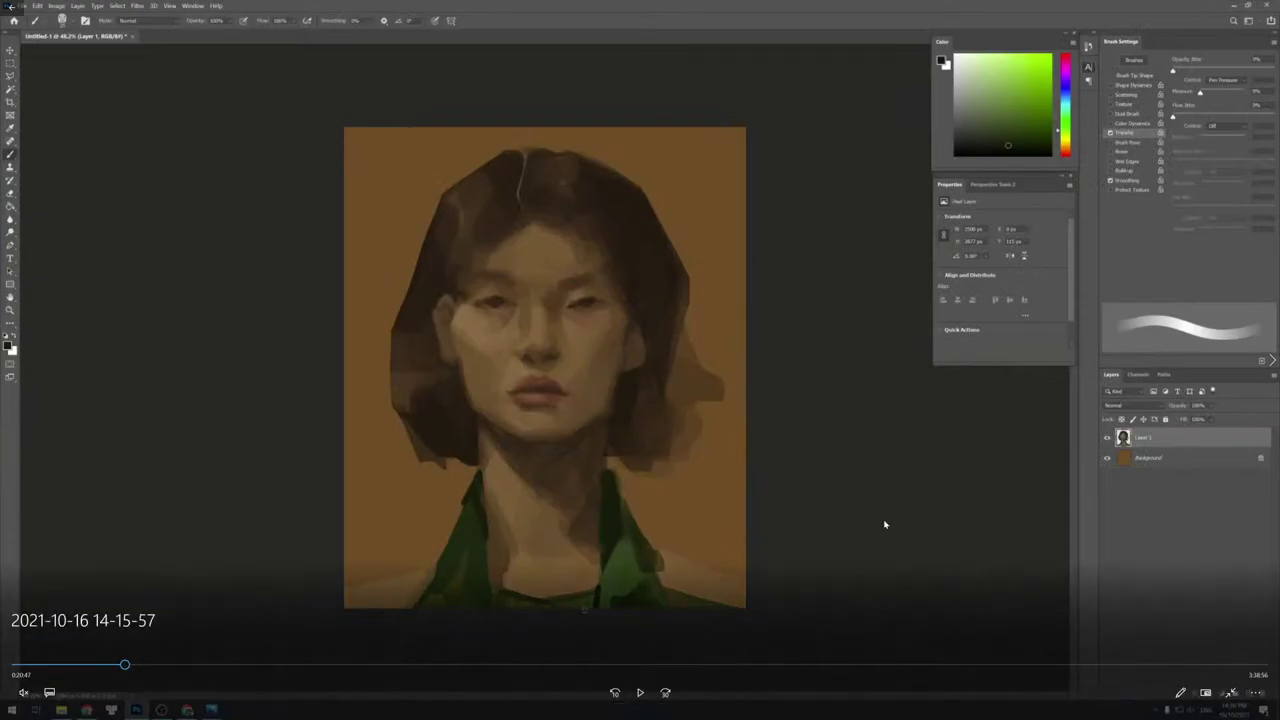
double_click(503, 437)
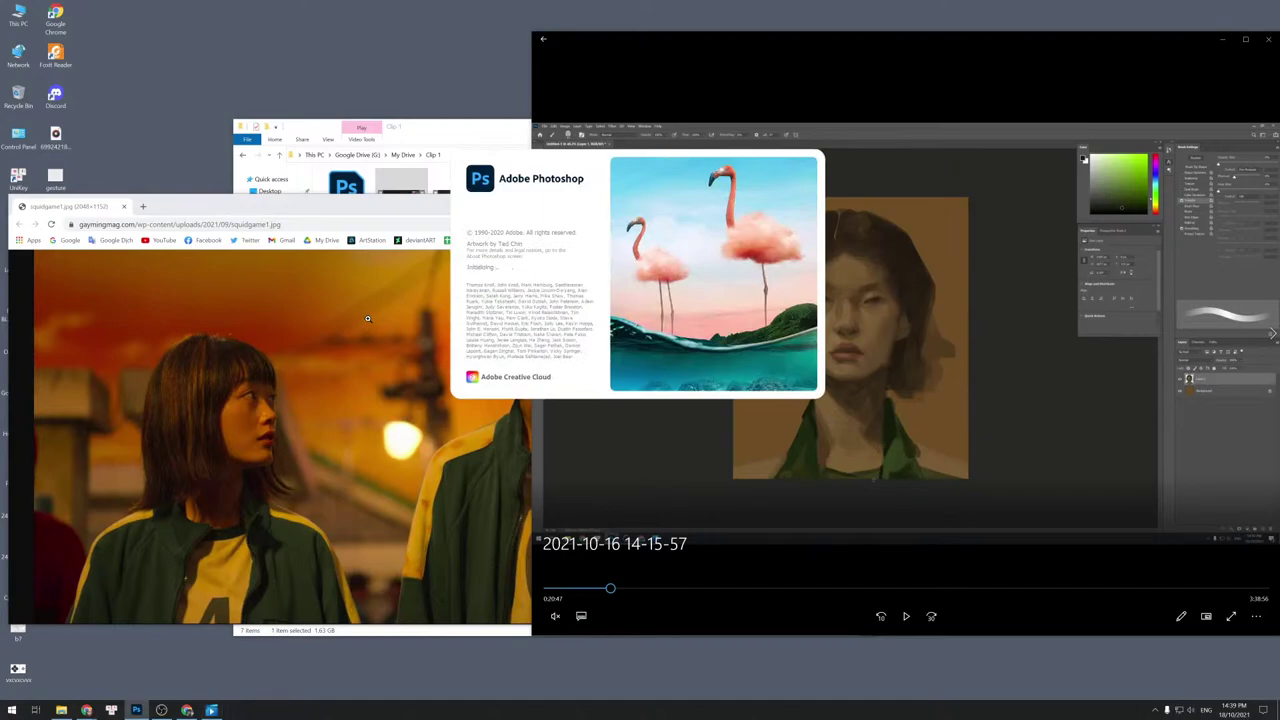
Maximize Photoshop and paste the copied capture of the paused painting into a new document.
left_click_drag(327, 208, 340, 190)
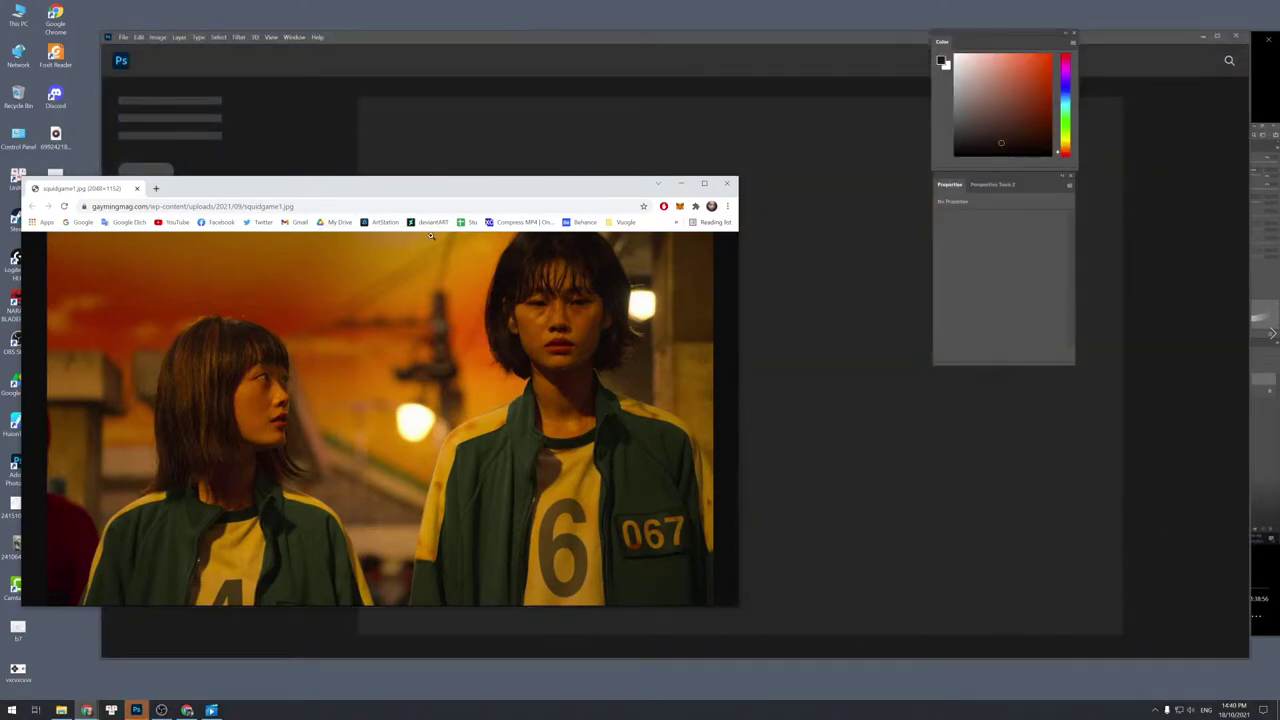
left_click(591, 40)
double_click(591, 40)
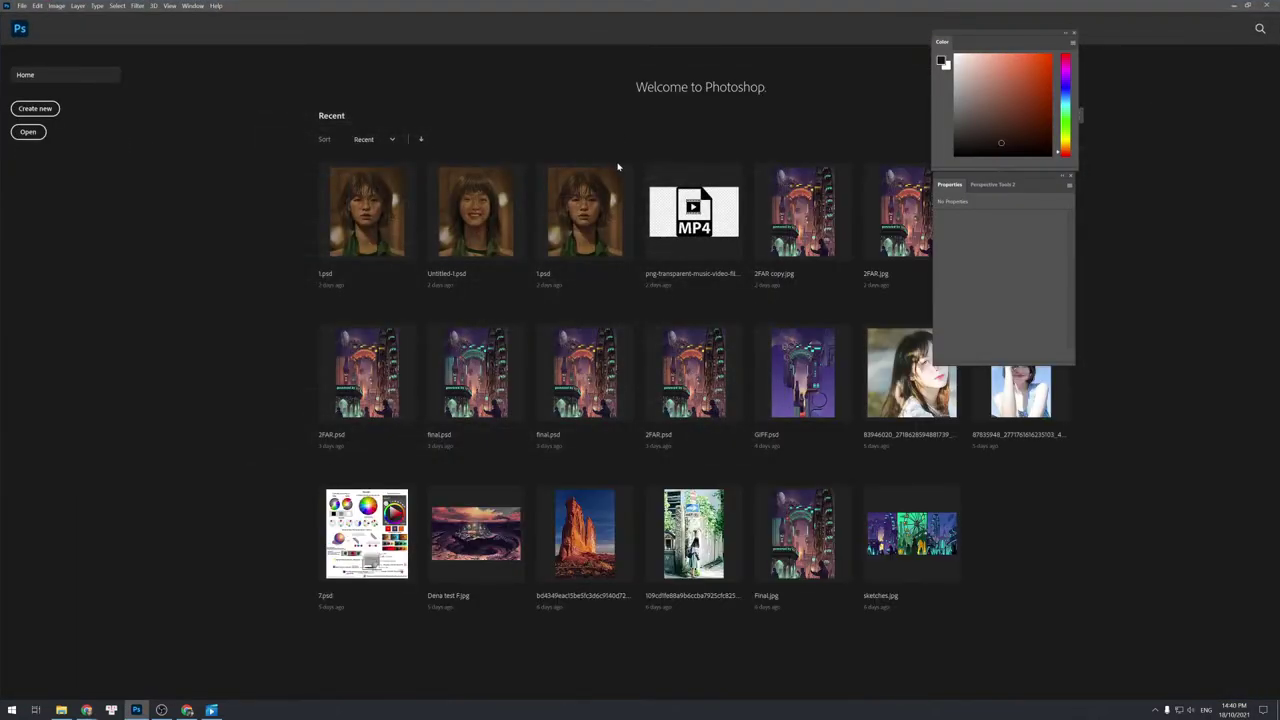
key("ctrl+n")
key("Return")
key("ctrl+v")
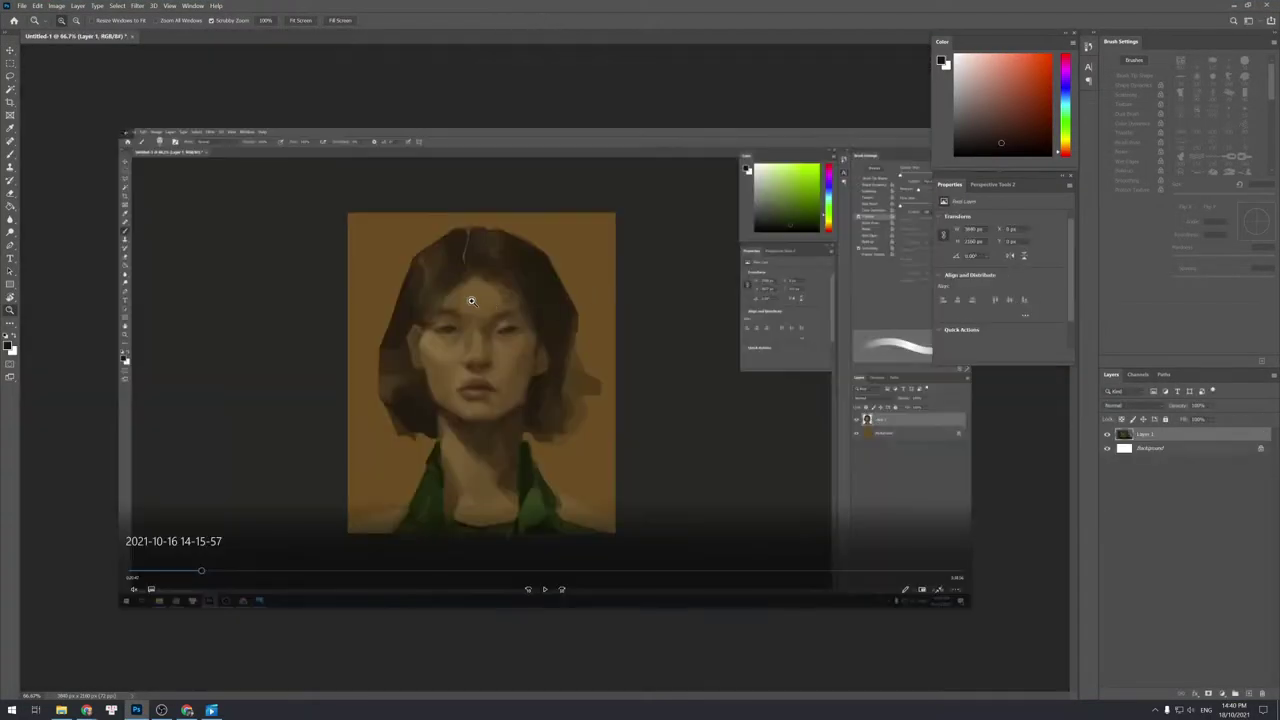
Fill a rectangle about 344 by 661 px over the painted face's right half with dusty pink on a new layer, and move it below the chin.
key("m")
mouse_move(461, 272)
left_mouse_down()
mouse_move(523, 337)
mouse_move(538, 421)
left_mouse_up()
key("ctrl+shift+n")
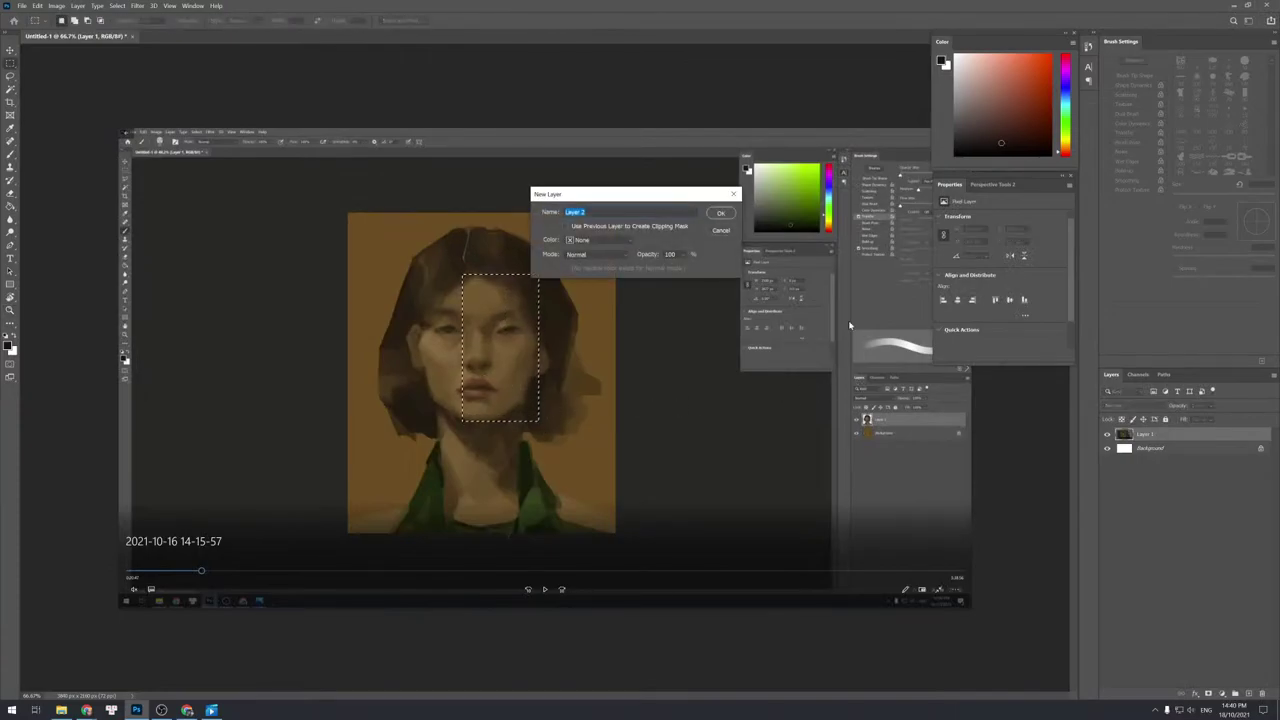
key("Return")
left_click(986, 88)
key("g")
left_click(519, 324)
key("ctrl+d")
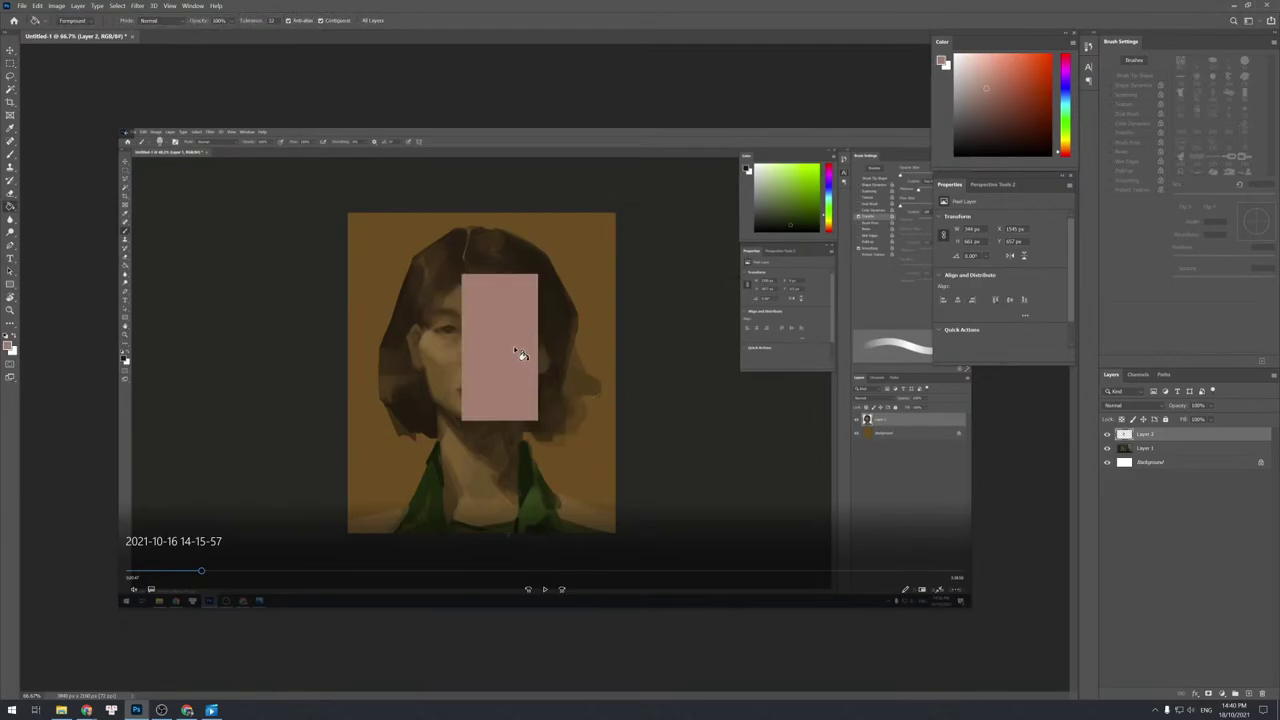
key("v")
left_click_drag(506, 346, 512, 490)
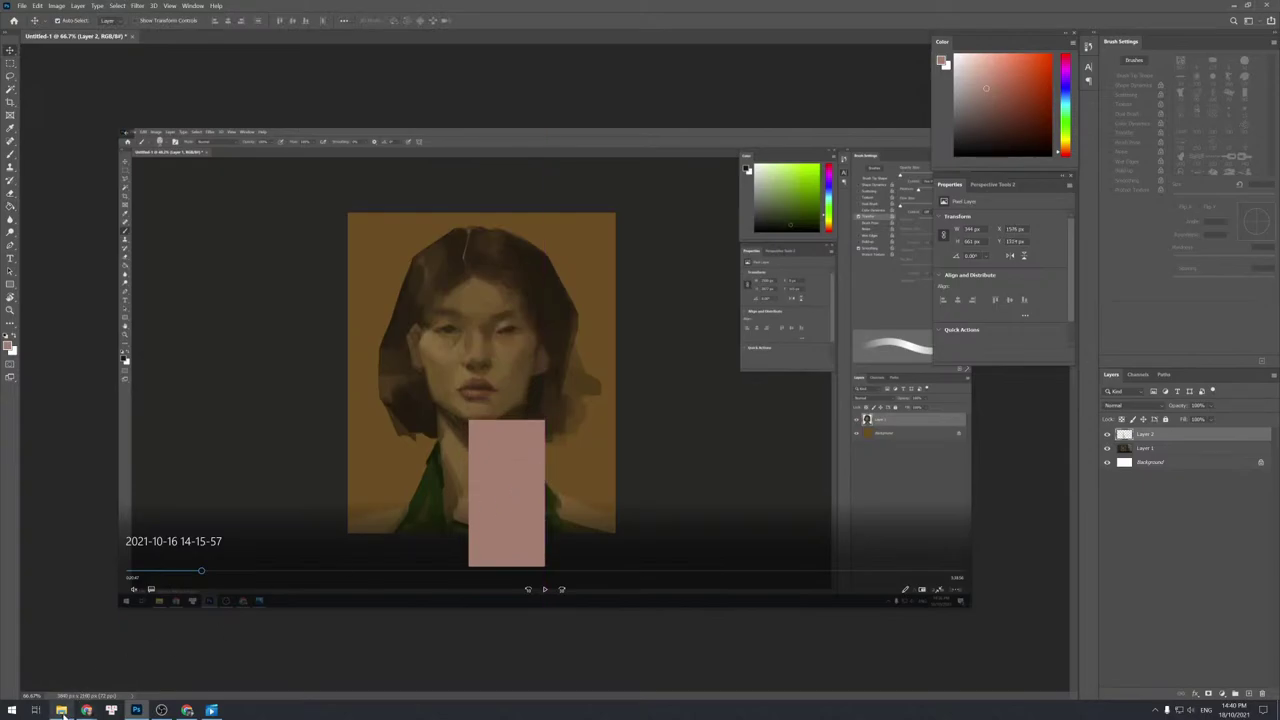
Bring up the browser's squidgame1.jpg reference photo and paste its window capture into a new Photoshop document.
left_click(61, 710)
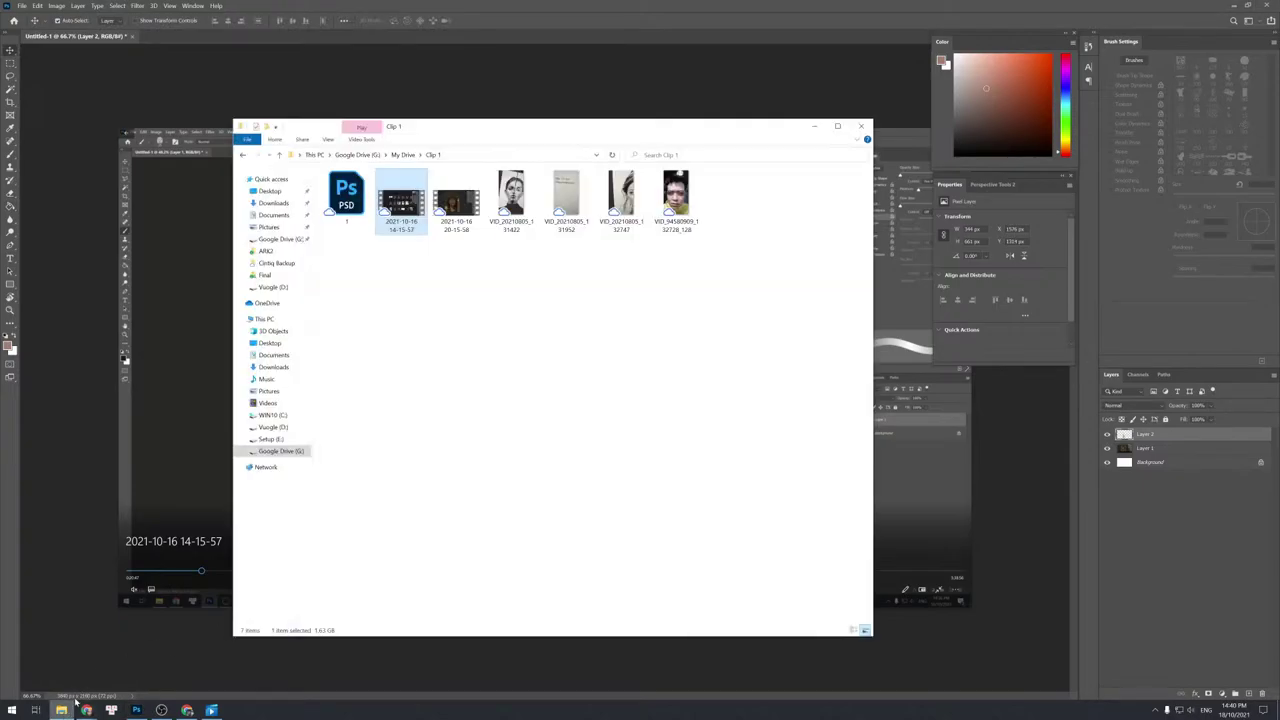
left_click(187, 711)
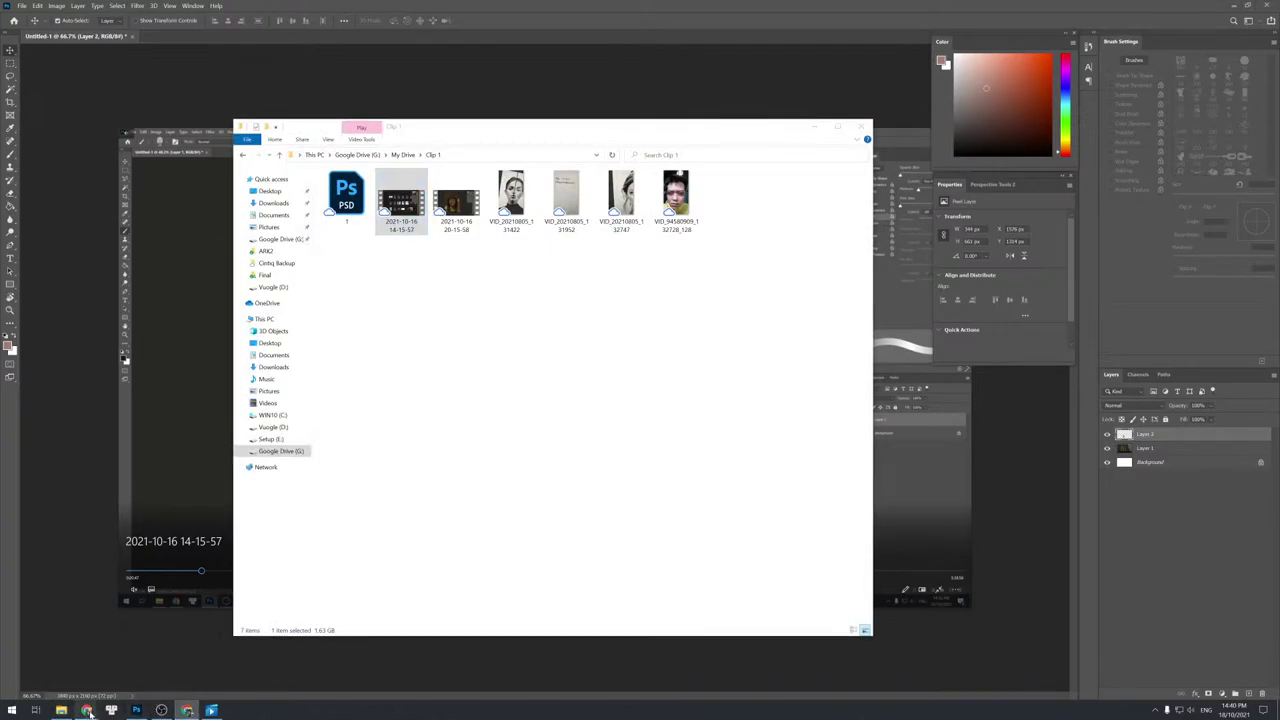
left_click(150, 680)
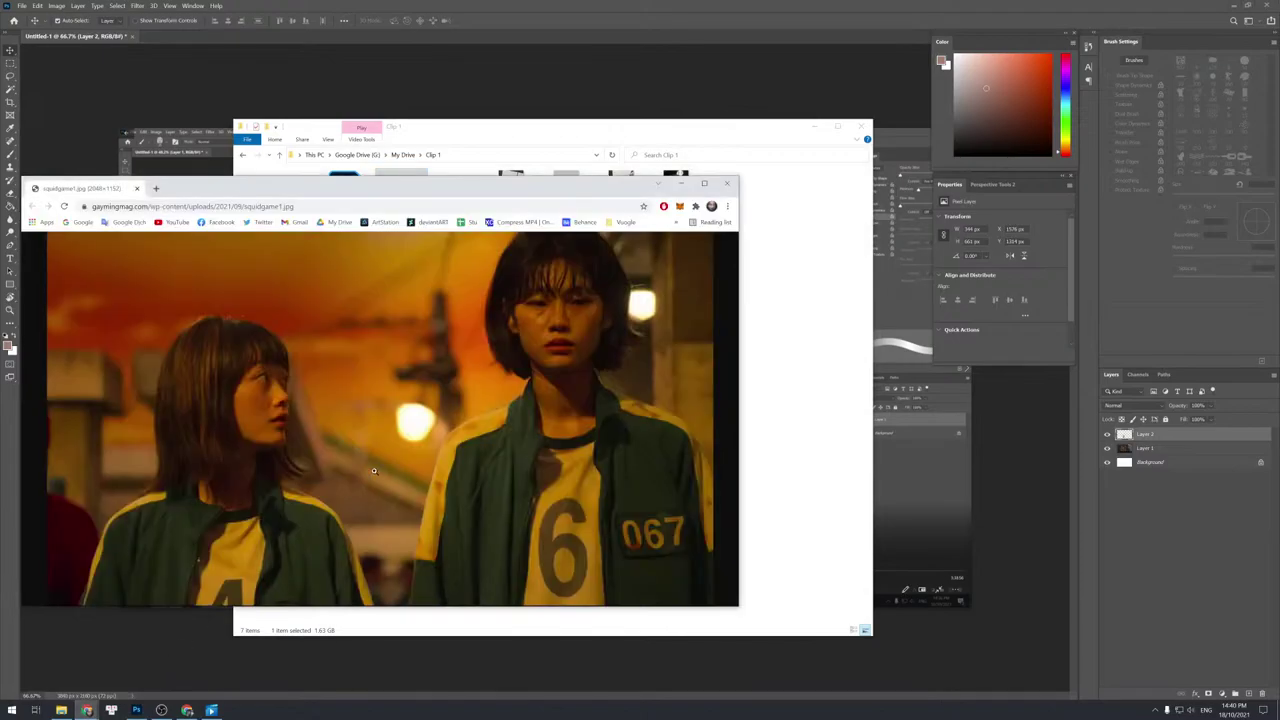
left_click(543, 64)
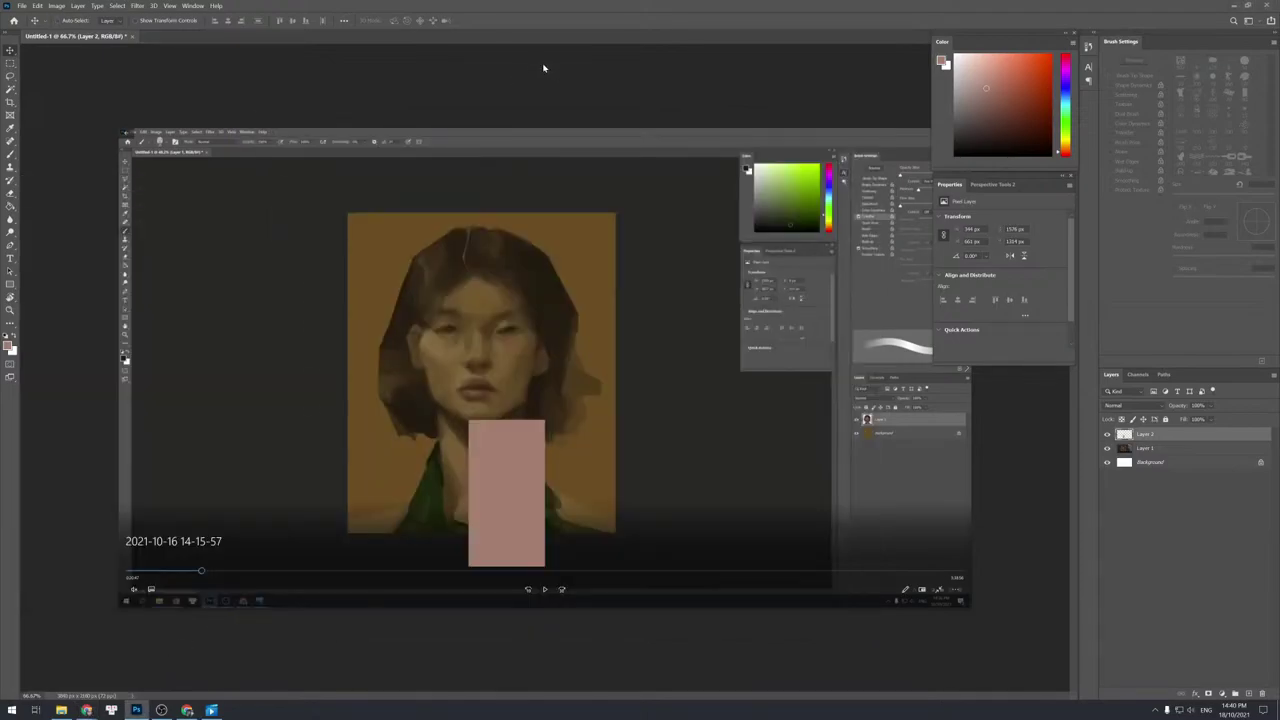
key("ctrl+n")
key("Return")
key("ctrl+v")
Fill a rectangle about 112 by 345 px over the right half of the reference face with dusty pink on a new layer.
key("z")
left_click(690, 294)
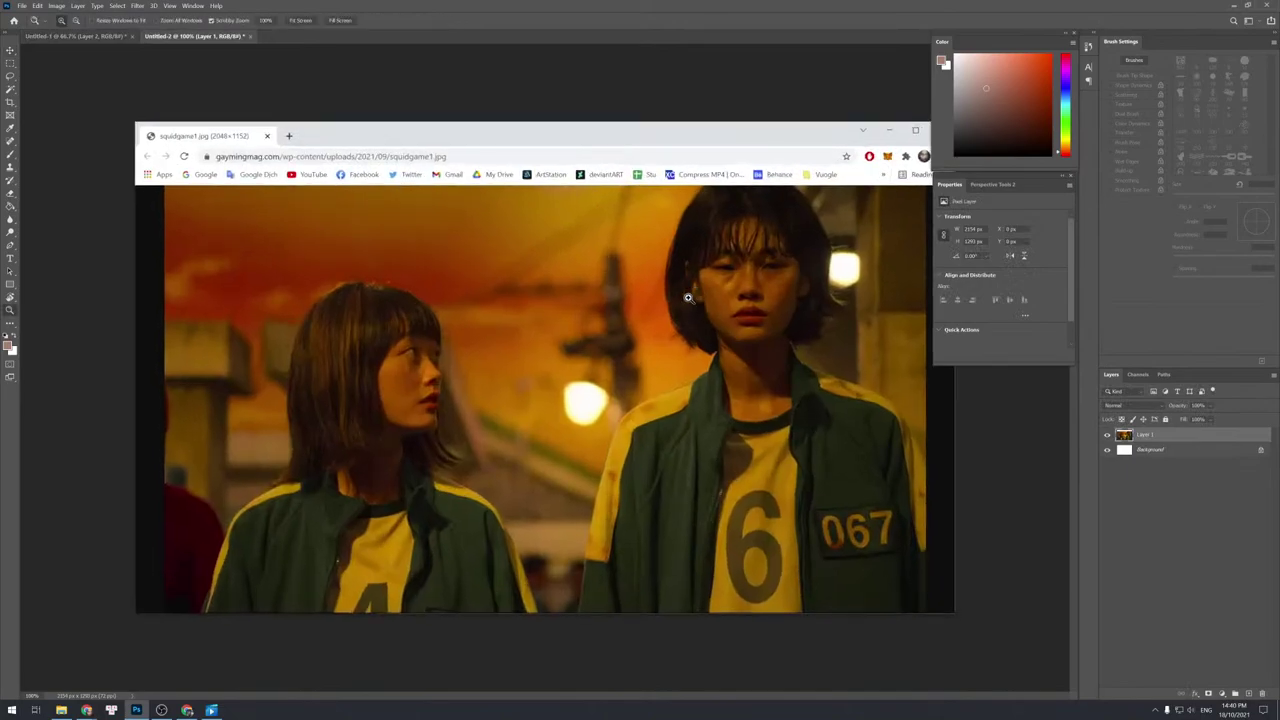
left_click_drag(722, 290, 470, 268)
key("m")
left_click_drag(479, 148, 555, 378)
key("ctrl+shift+n")
key("Return")
key("g")
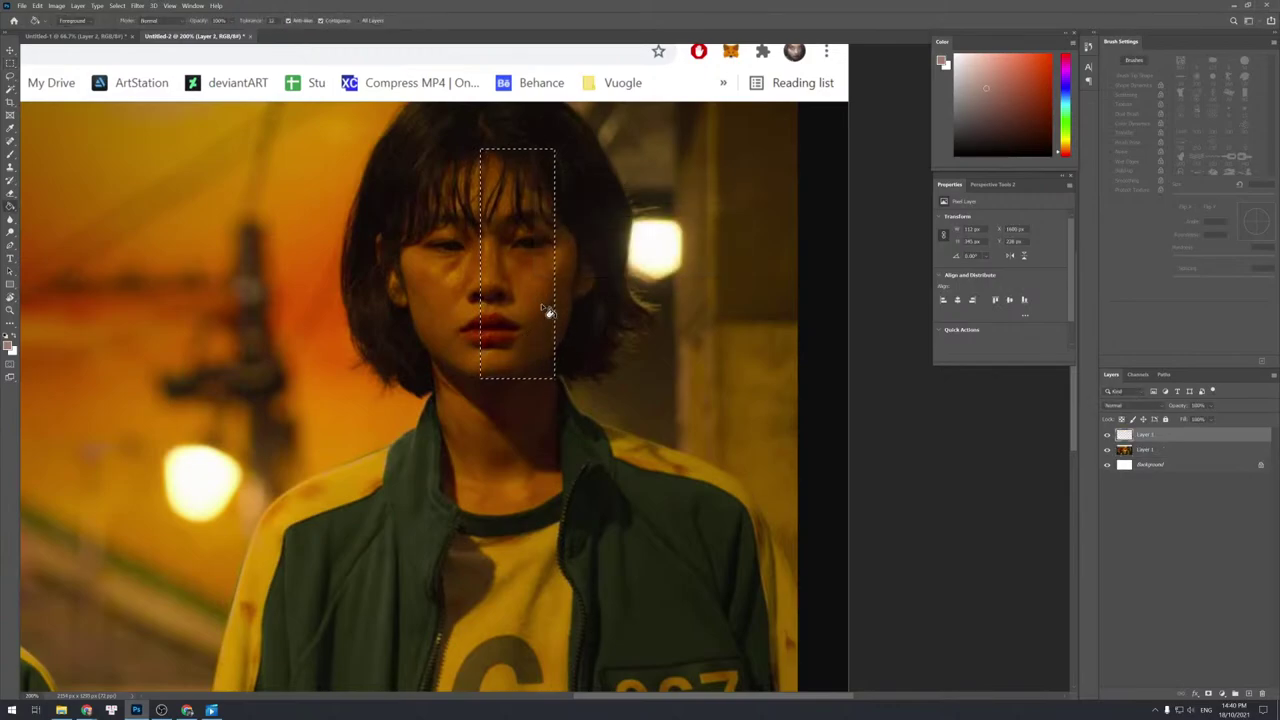
left_click(543, 296)
Try the rectangle below the chin to compare proportions, and close the reference capture document without saving.
key("ctrl+t")
left_click_drag(526, 268, 515, 462)
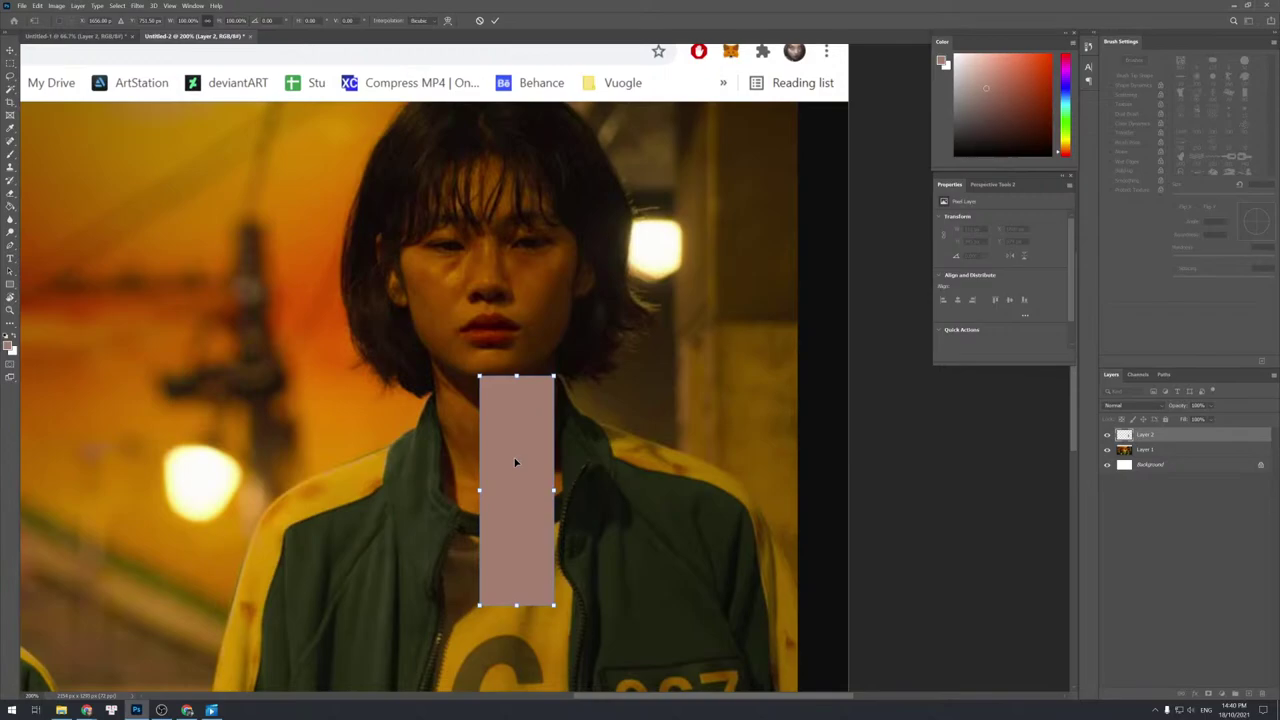
key("Escape")
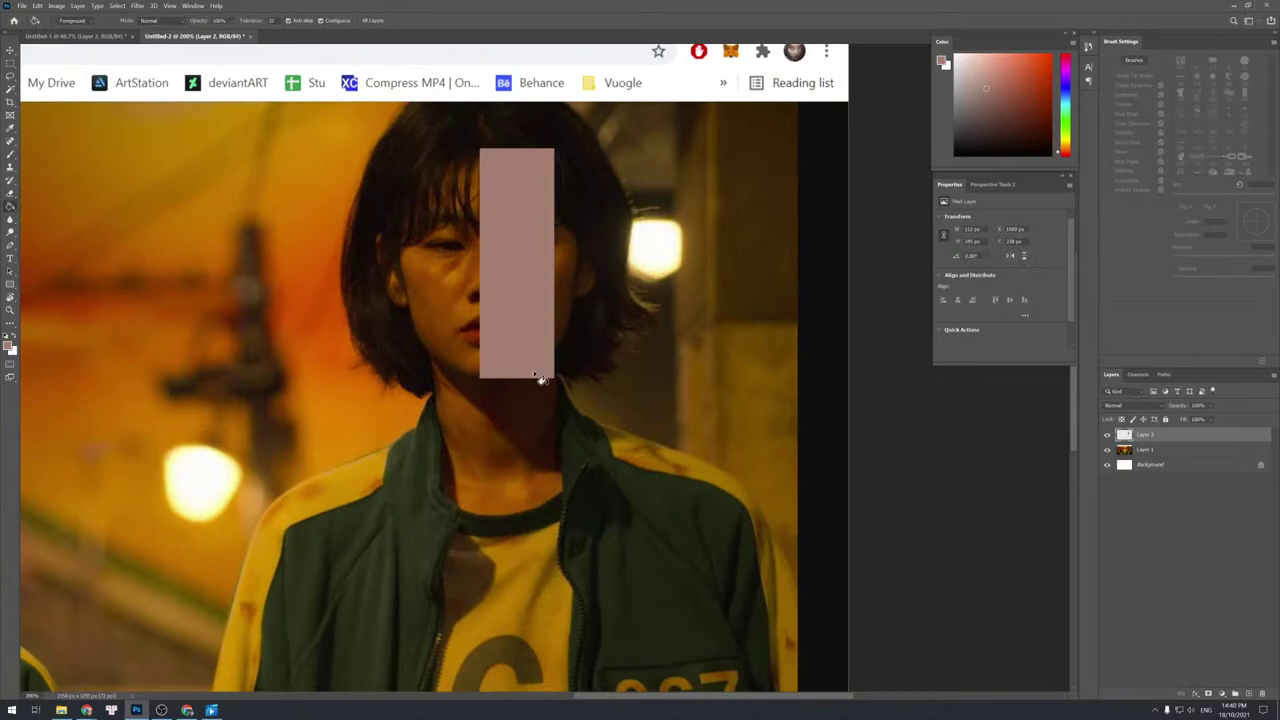
key("ctrl+w")
left_click(669, 265)
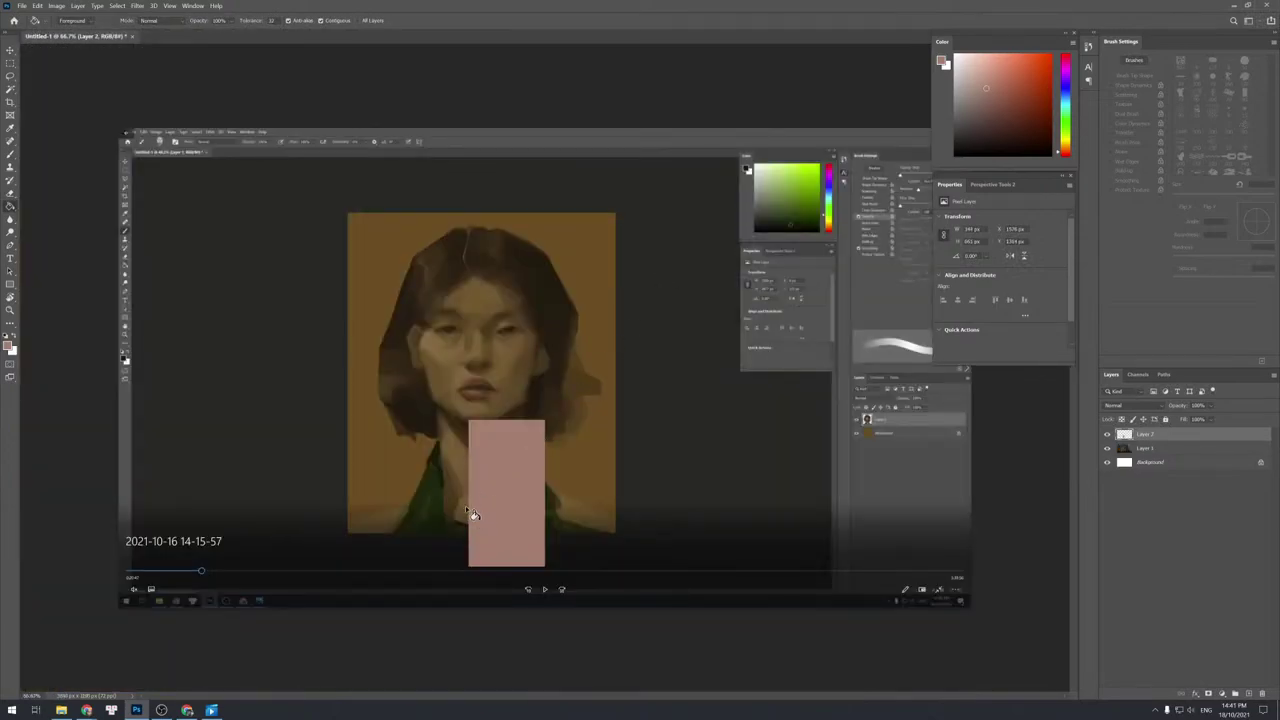
Sample a dark colour with the Brush tool, and close the proportion-check document without saving.
key("b")
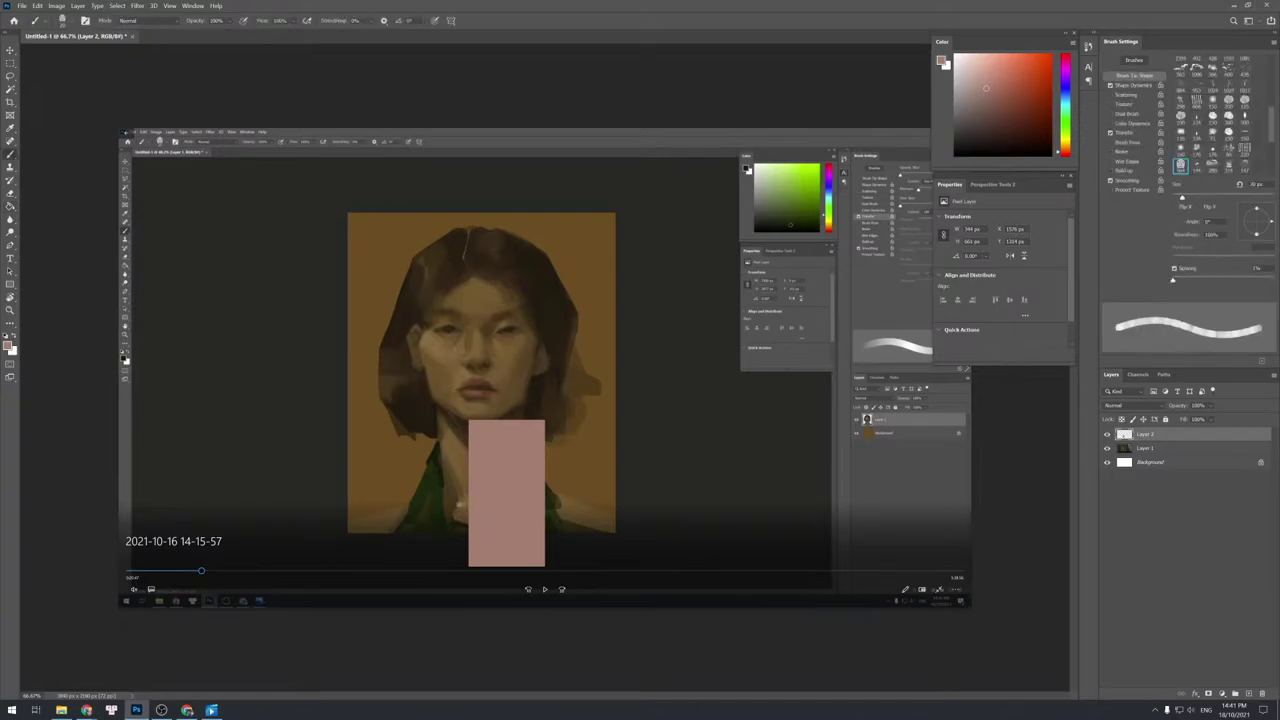
left_click(455, 525, "alt")
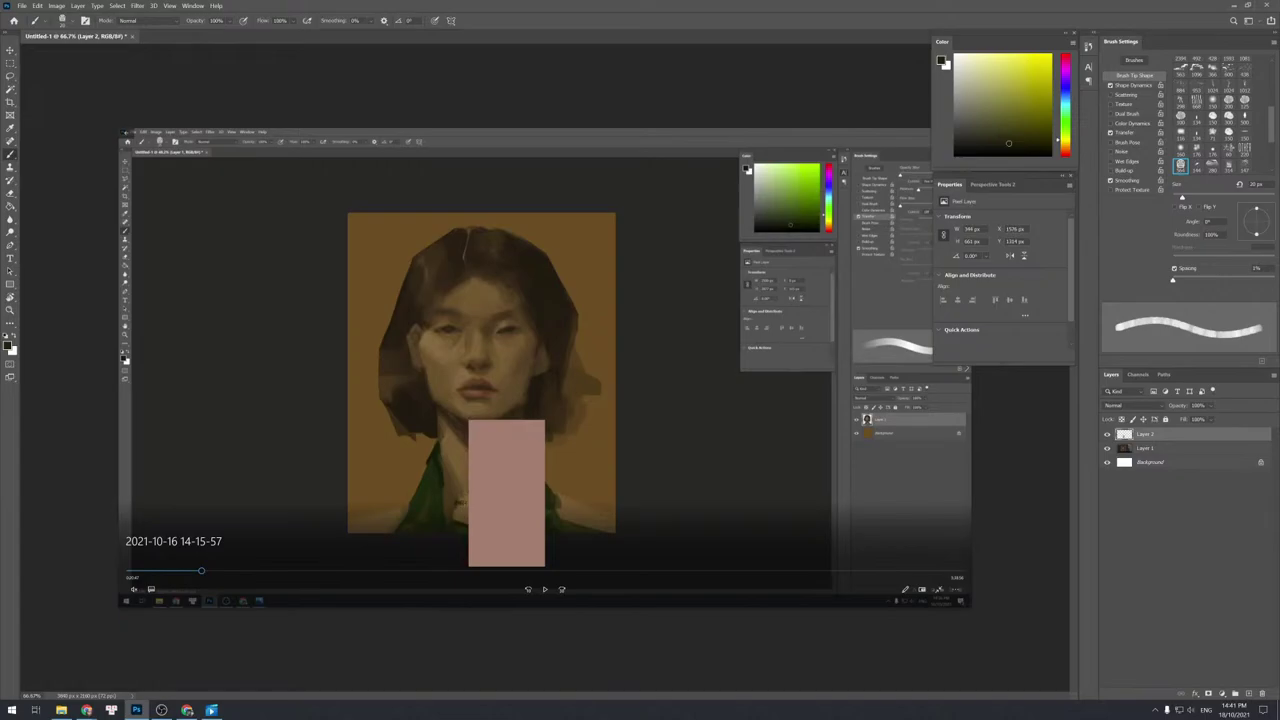
key("ctrl+w")
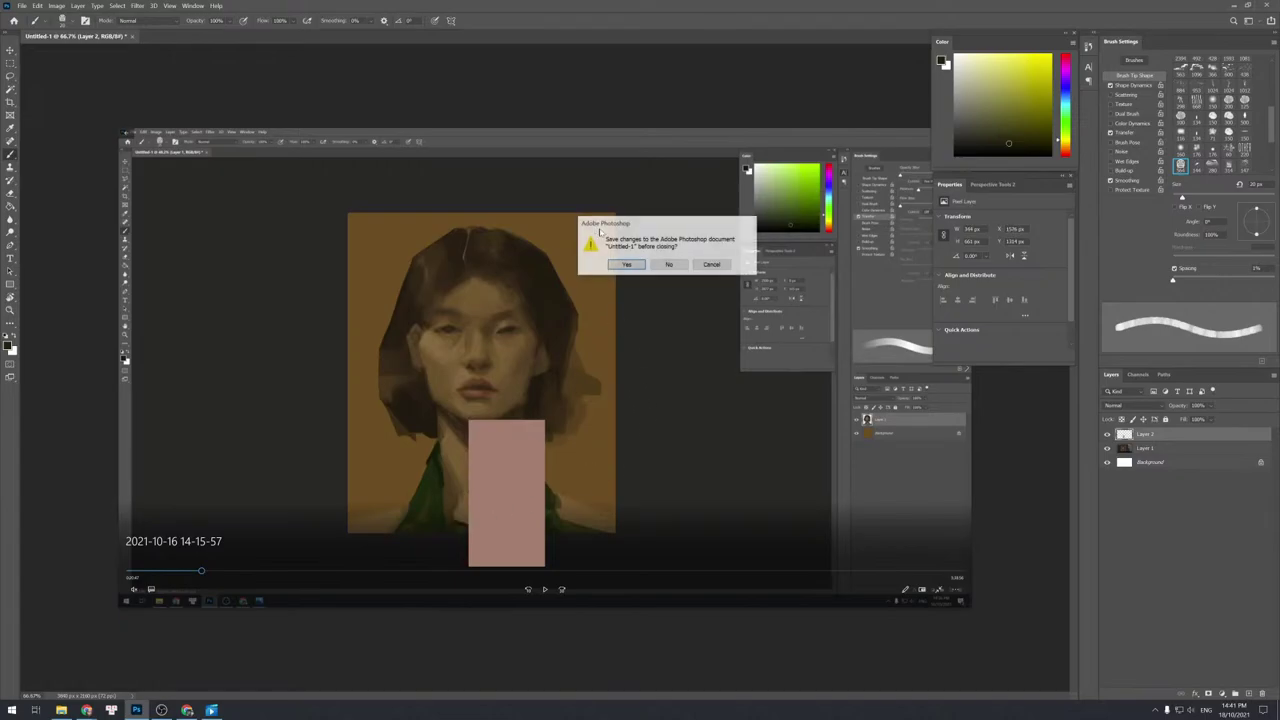
left_click(669, 264)
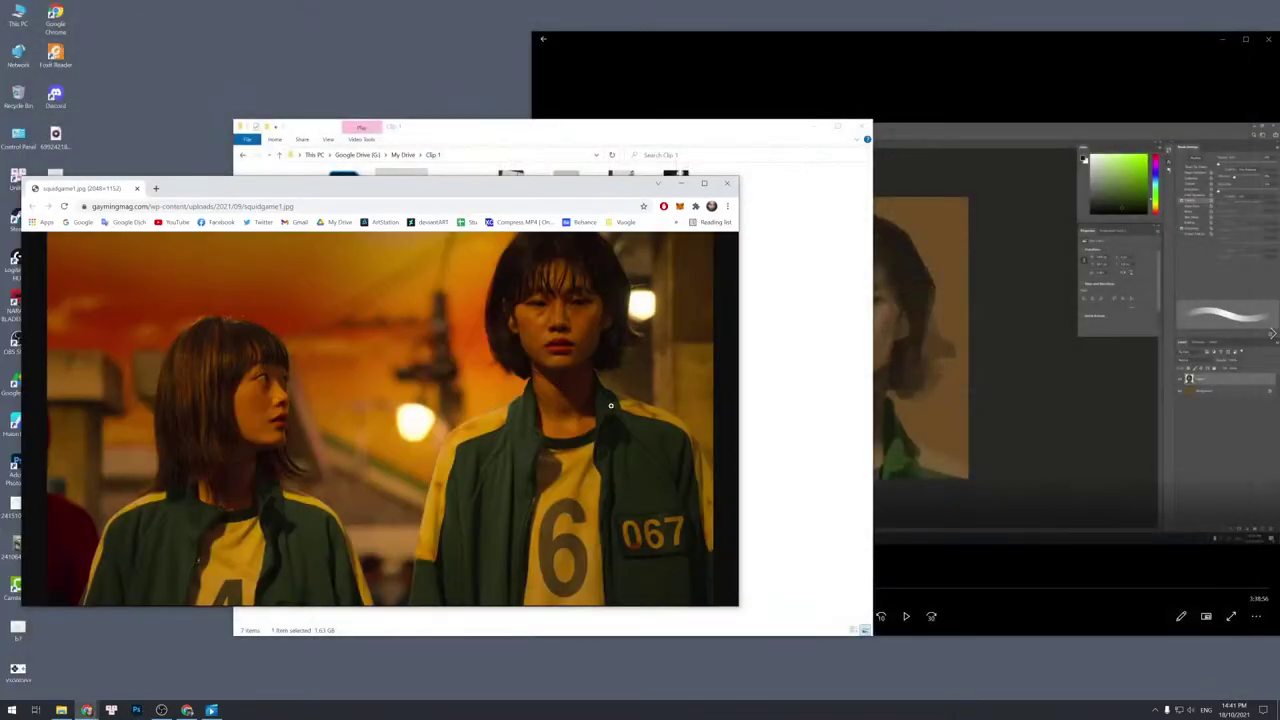
Enlarge the video player showing the painting recording and resume its playback.
double_click(885, 55)
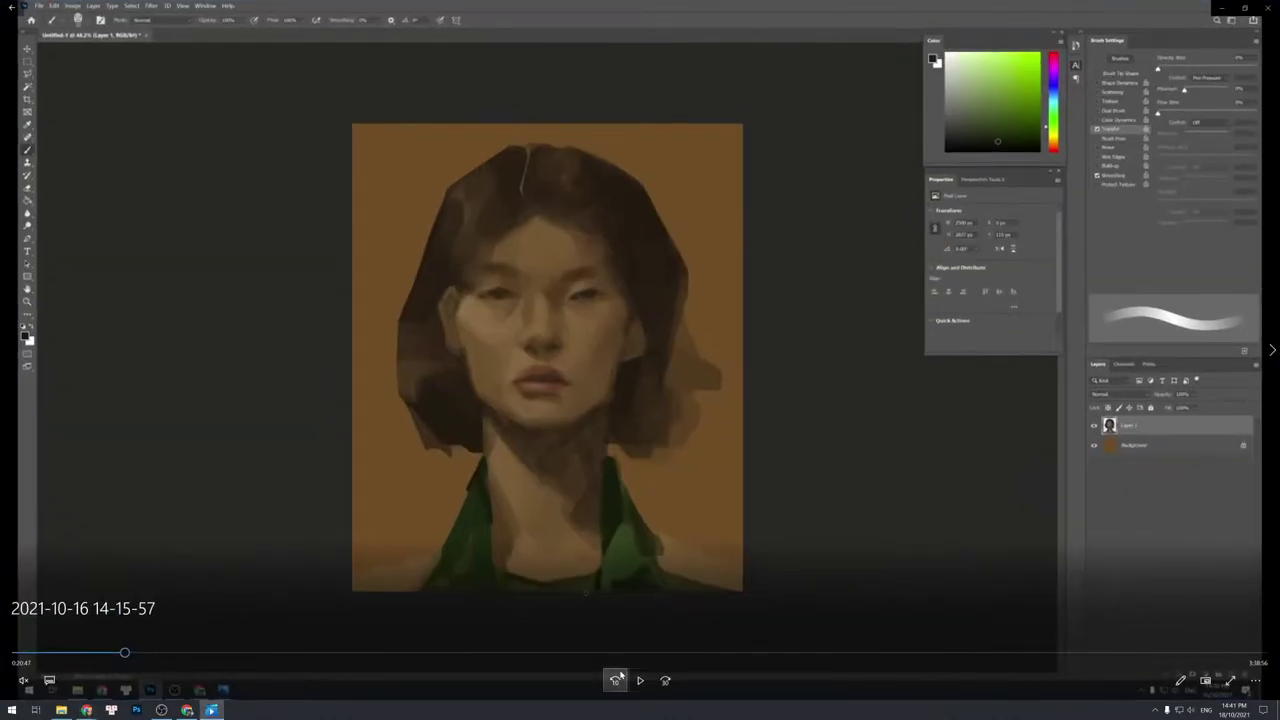
left_click(630, 681)
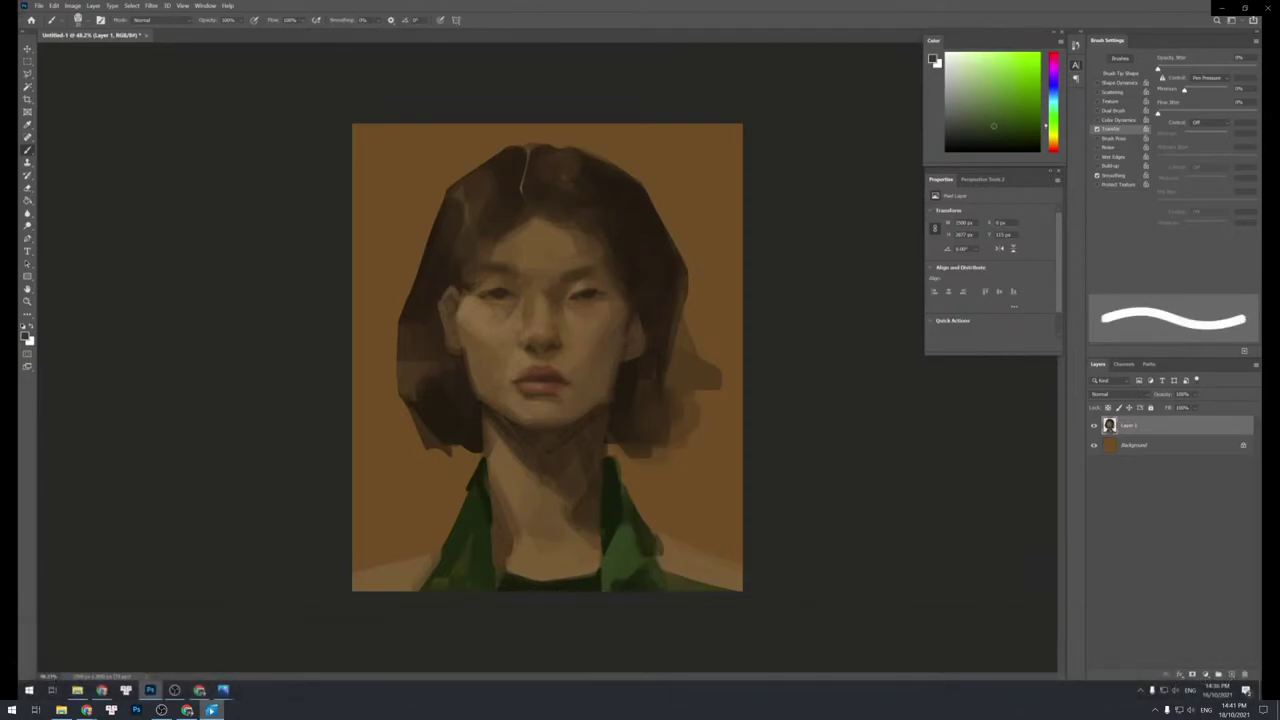
left_click(500, 596)
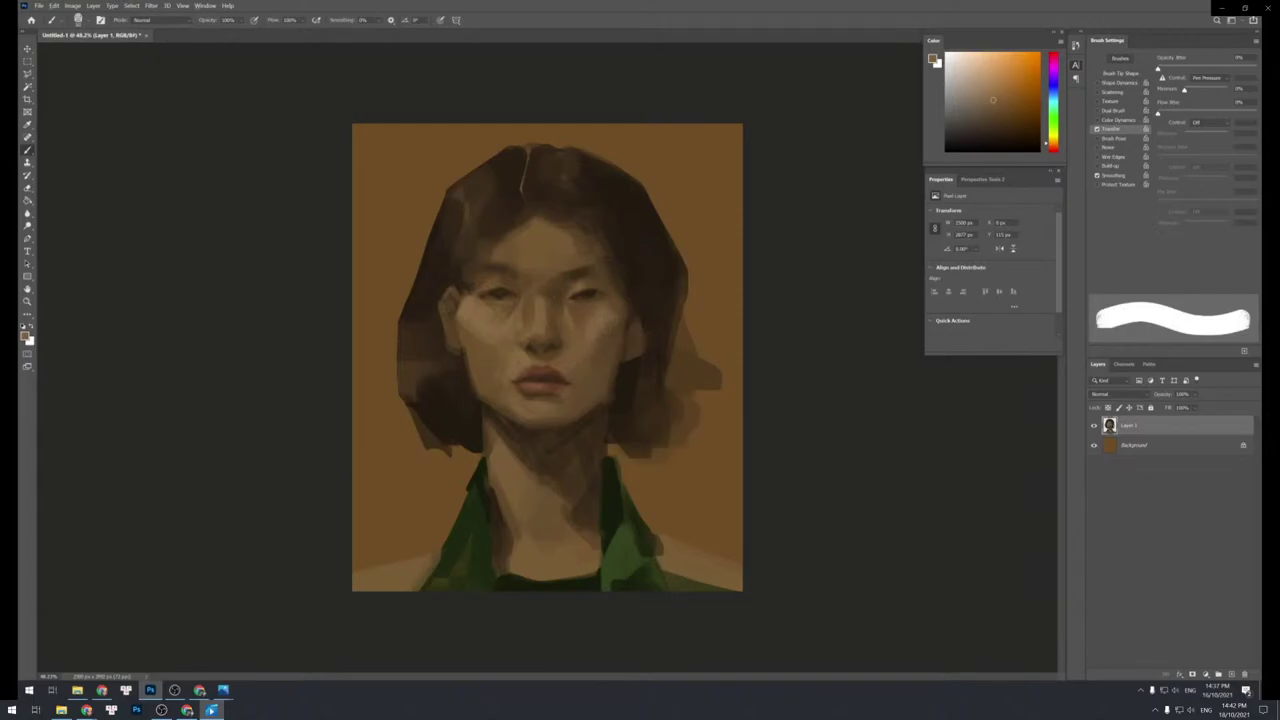
Blend the cheek on the portrait's right side with sampled skin tones, and reduce the brush size.
left_click(592, 366, "alt")
left_click(590, 340, "alt")
left_click(608, 354, "alt")
left_click(625, 323, "alt")
left_click(620, 330, "alt")
left_click(585, 392, "alt")
key("bracketleft")
key("bracketleft")
key("bracketleft")
key("bracketleft")
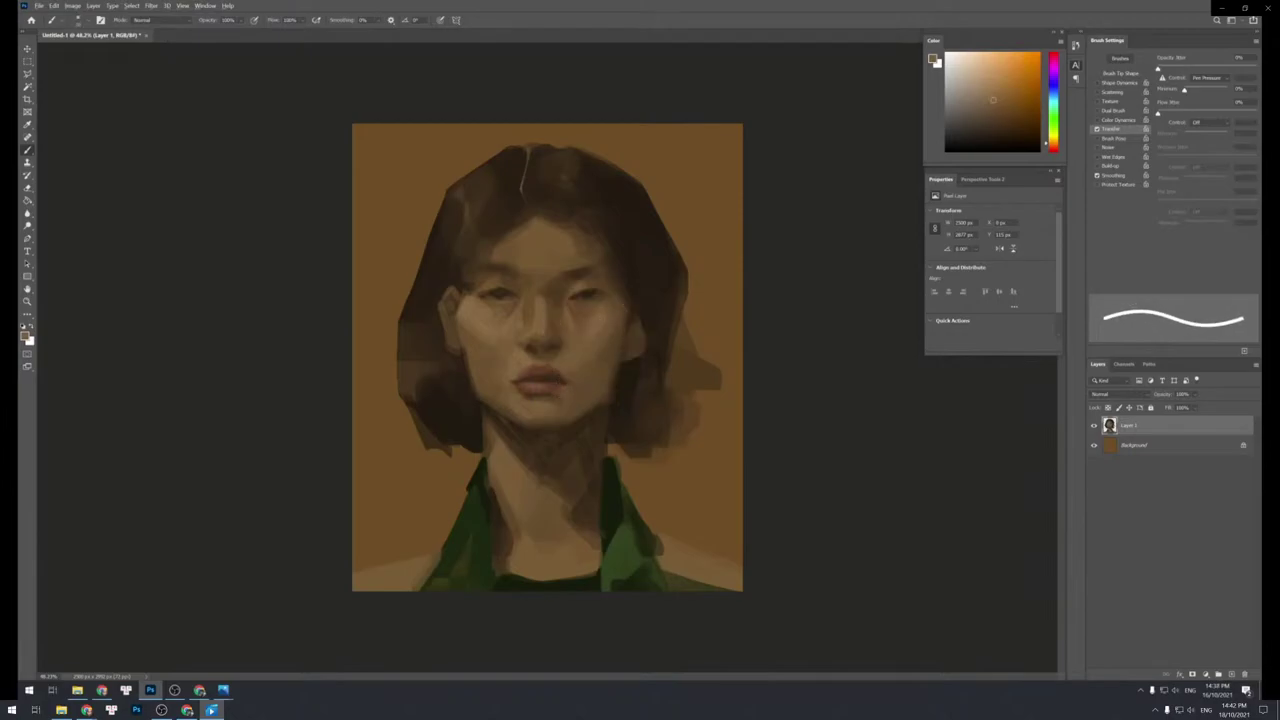
Enlarge the brush and refine the skin below the lower lip with sampled chin tones.
key("bracketright")
key("bracketright")
key("bracketright")
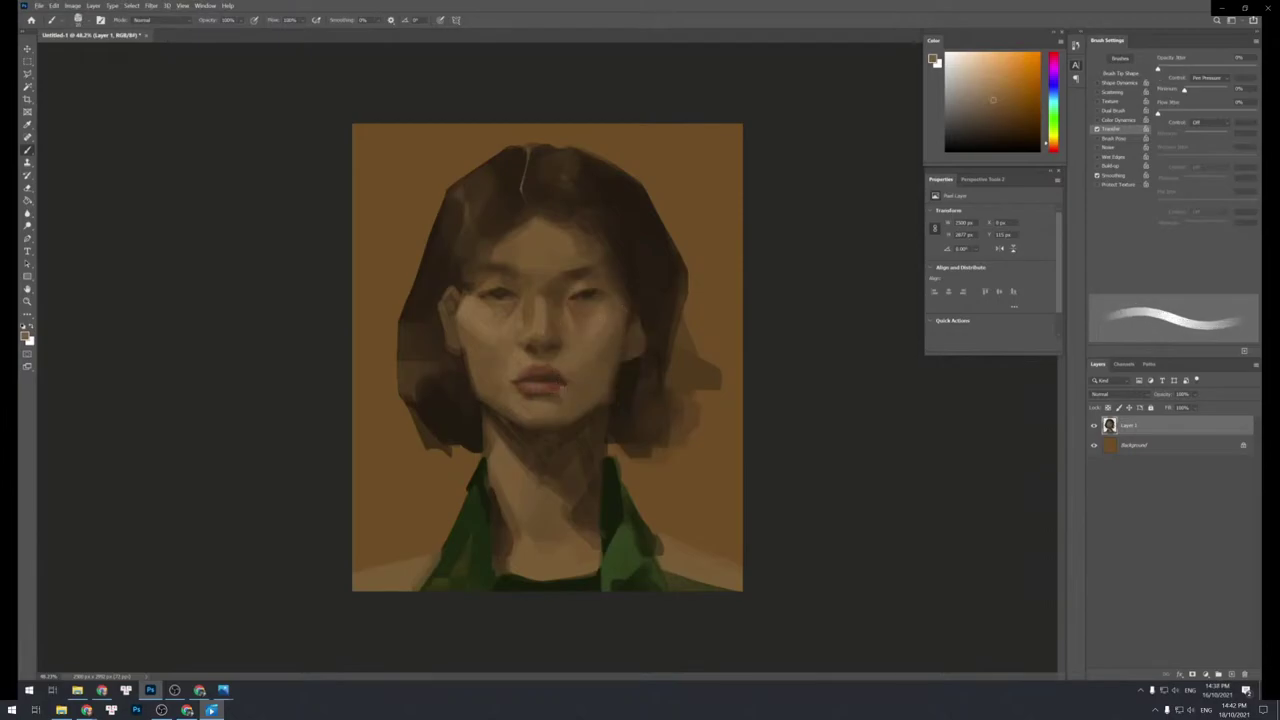
left_click(551, 411, "alt")
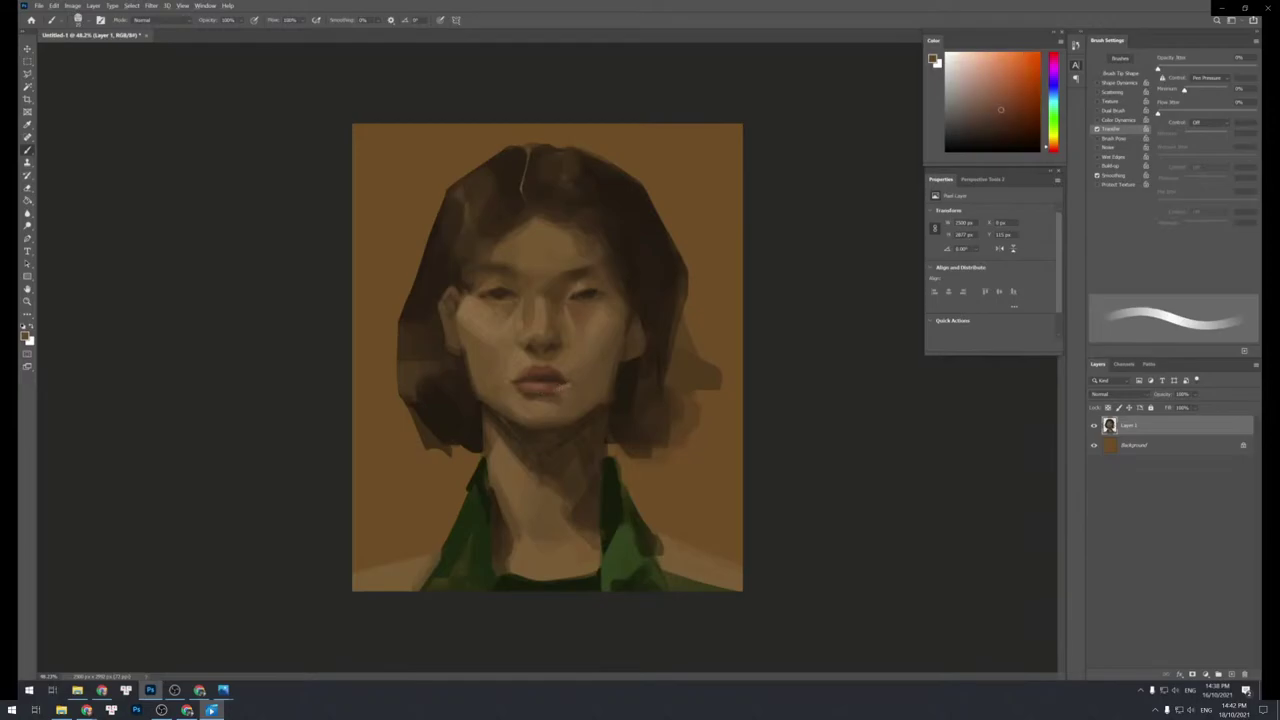
key("bracketright")
left_click(566, 410, "alt")
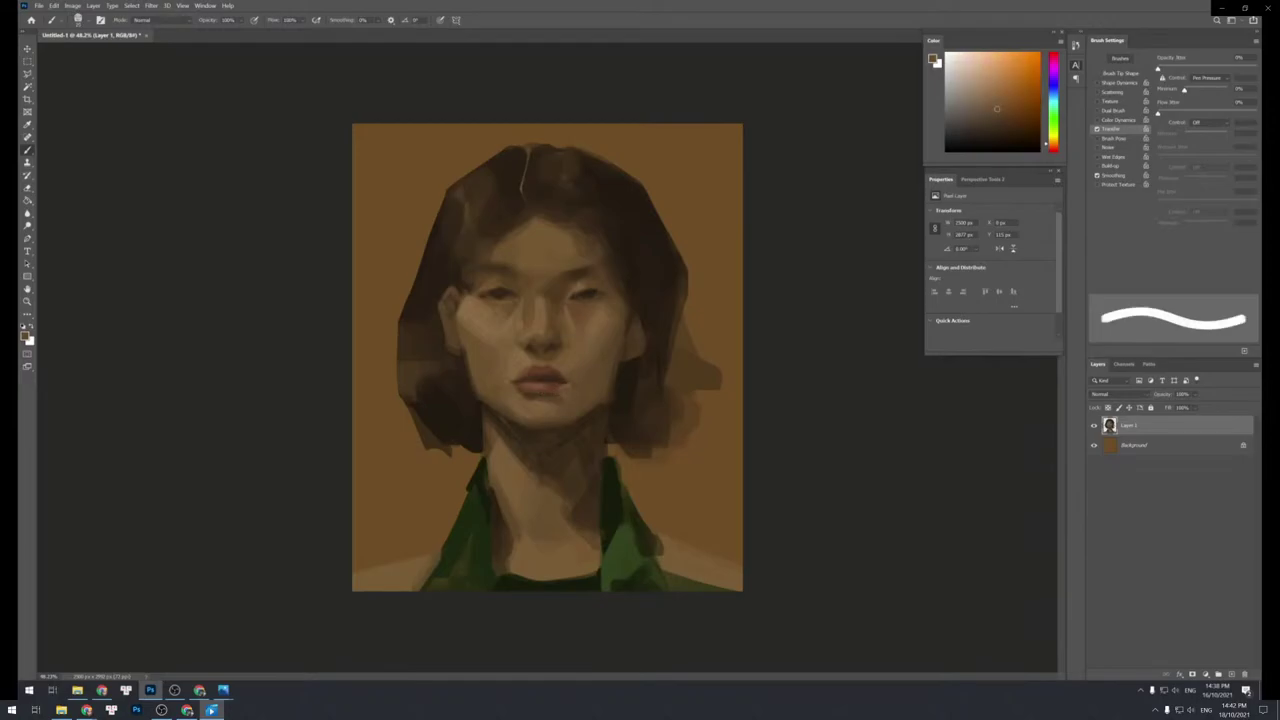
Darken the right corner of the mouth with brown tones sampled from the lips, using a larger brush.
left_click(558, 382, "alt")
key("bracketright")
key("bracketleft")
key("bracketright")
key("bracketright")
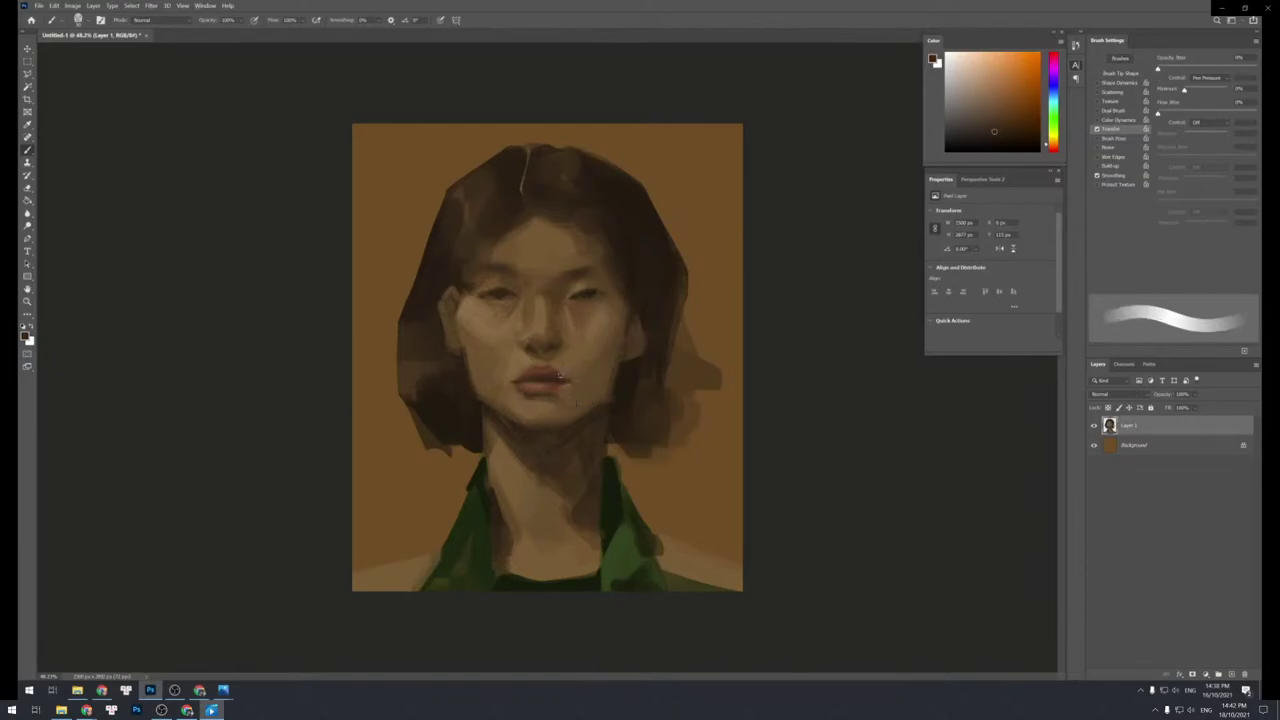
left_click(560, 388, "alt")
key("shift+bracketright")
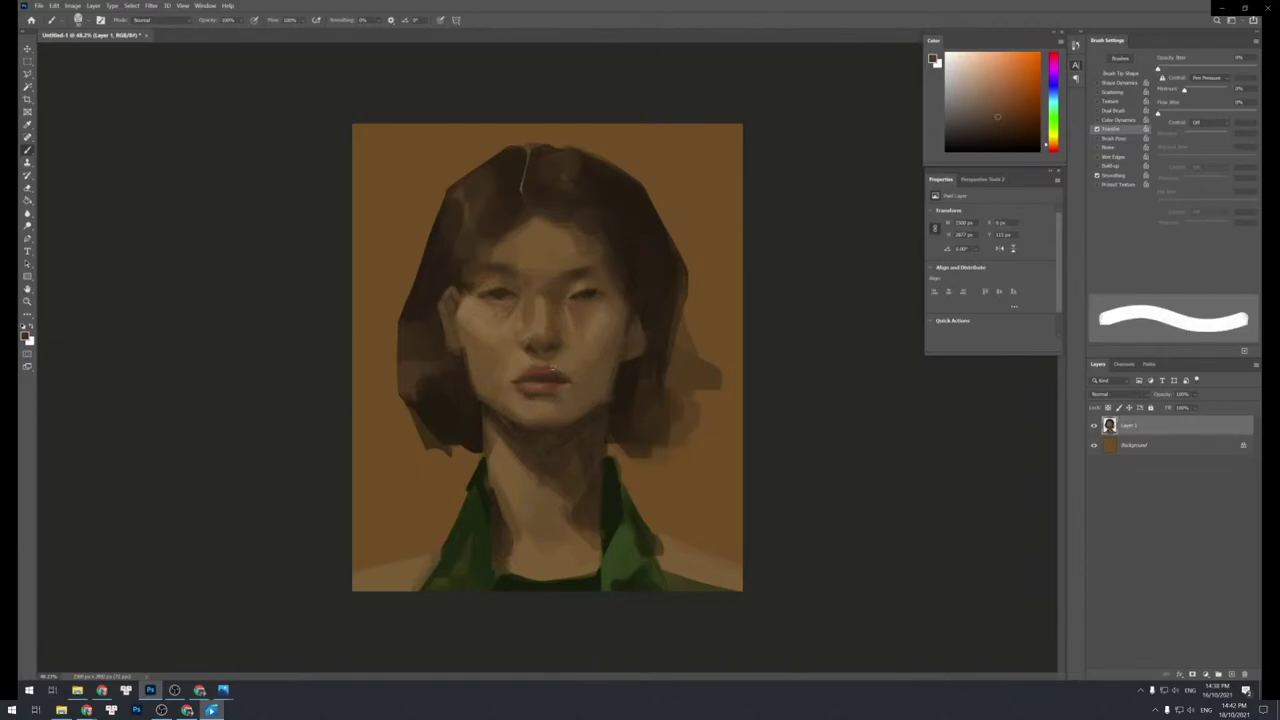
Clean up the upper lip's right edge with sampled lip and skin tones, and adjust the brush size and hardness.
left_click(561, 367, "alt")
mouse_move(562, 374)
left_mouse_down()
mouse_move(568, 384)
mouse_move(560, 376)
left_mouse_up()
left_click(554, 373, "alt")
left_click(484, 324, "alt")
key("bracketleft")
key("bracketleft")
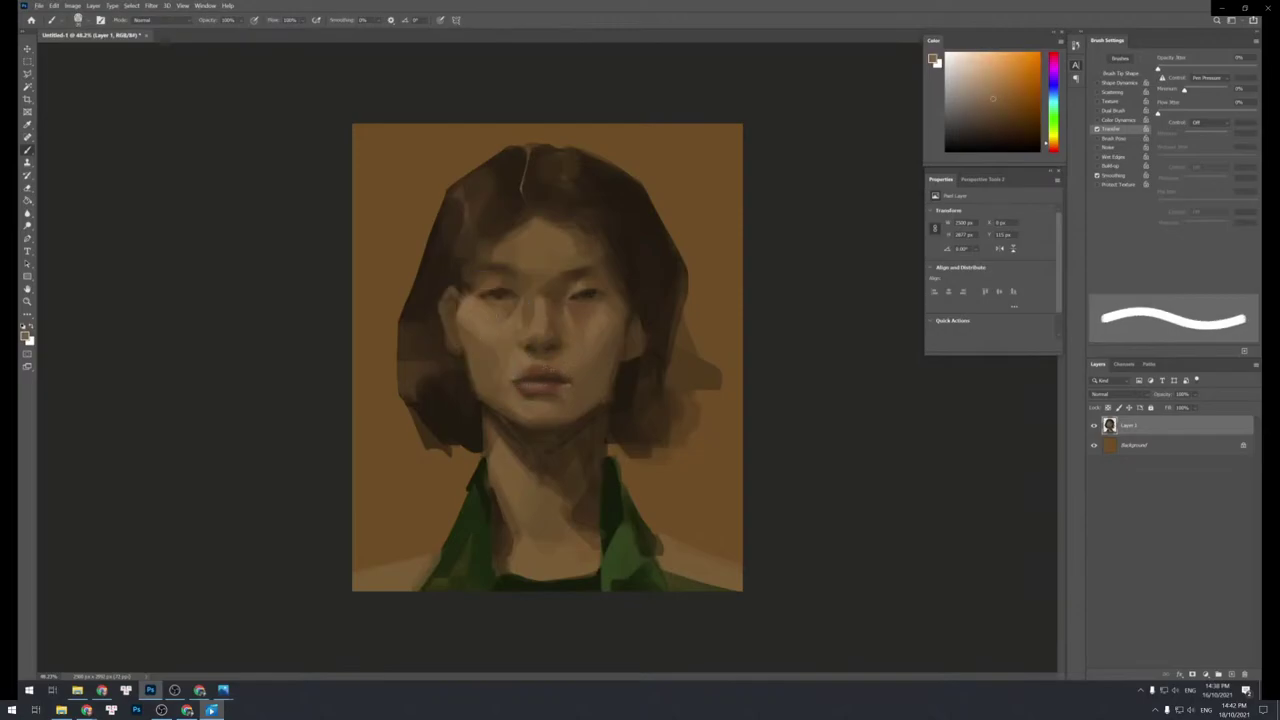
key("bracketleft")
key("shift+bracketleft")
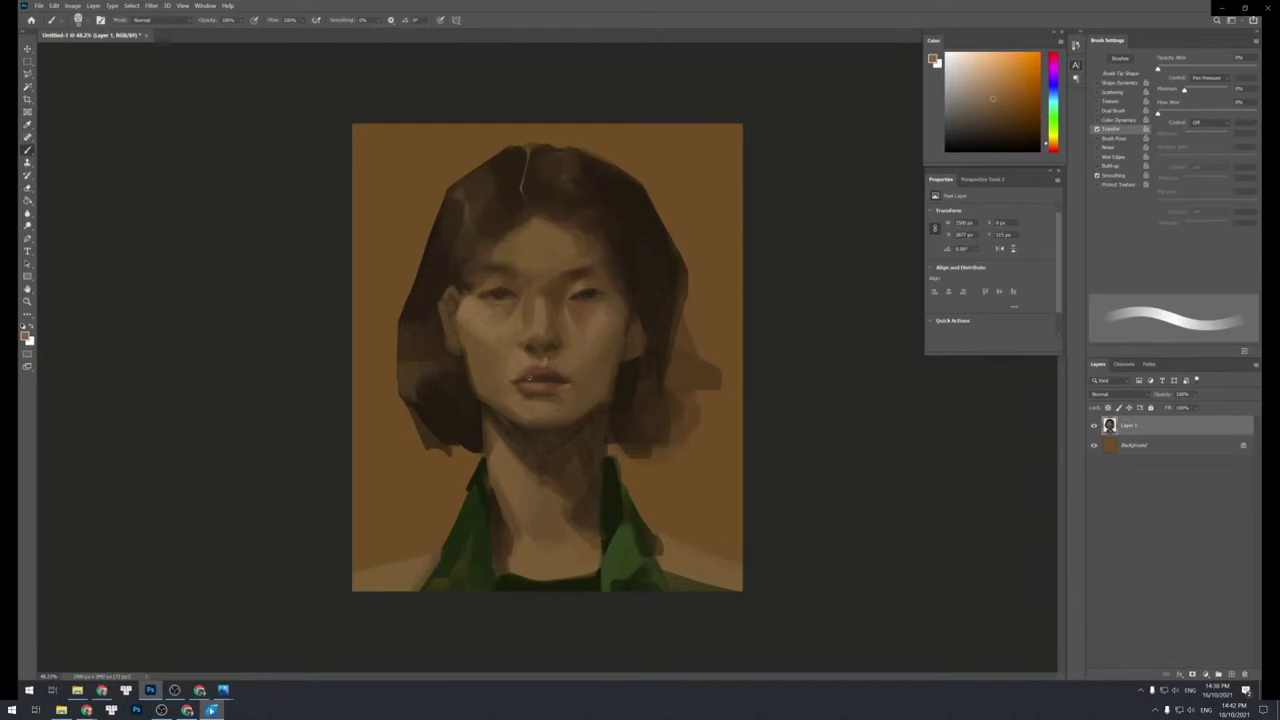
key("shift+bracketright")
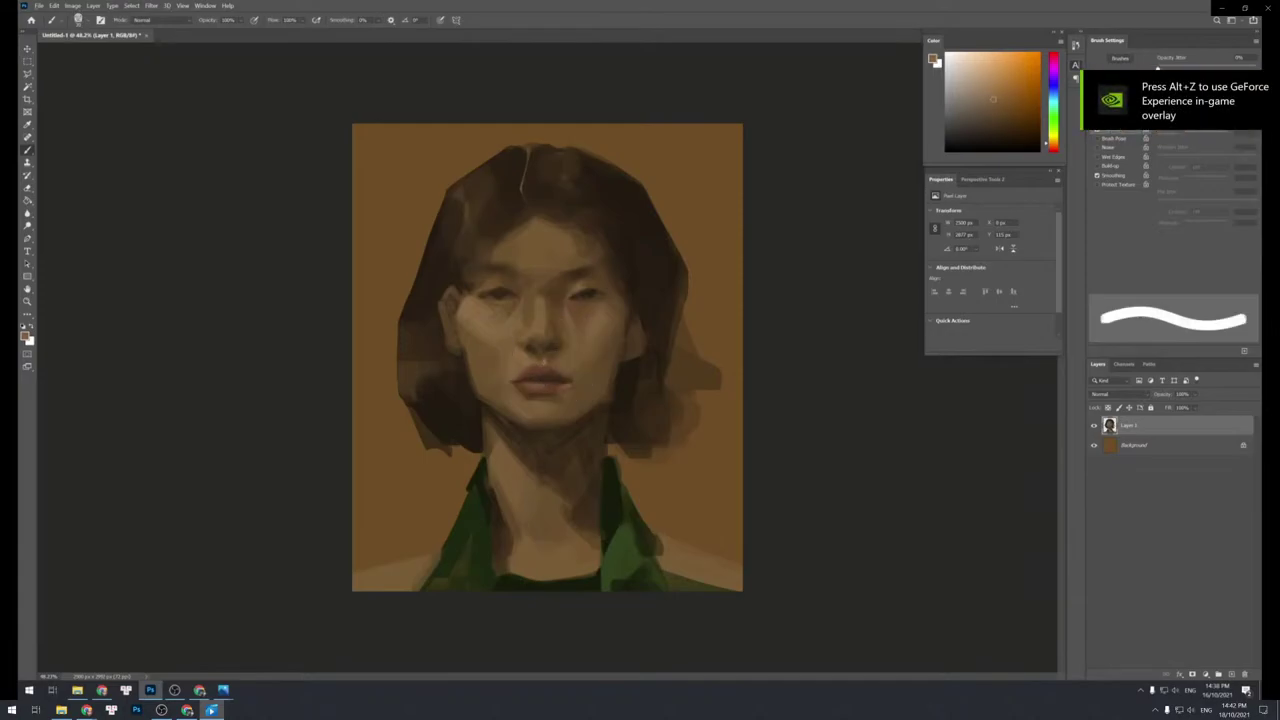
Refine the upper lip and the line between the lips with reddish and dark brown tones sampled around the mouth.
left_click(553, 355, "alt")
left_click(551, 372, "alt")
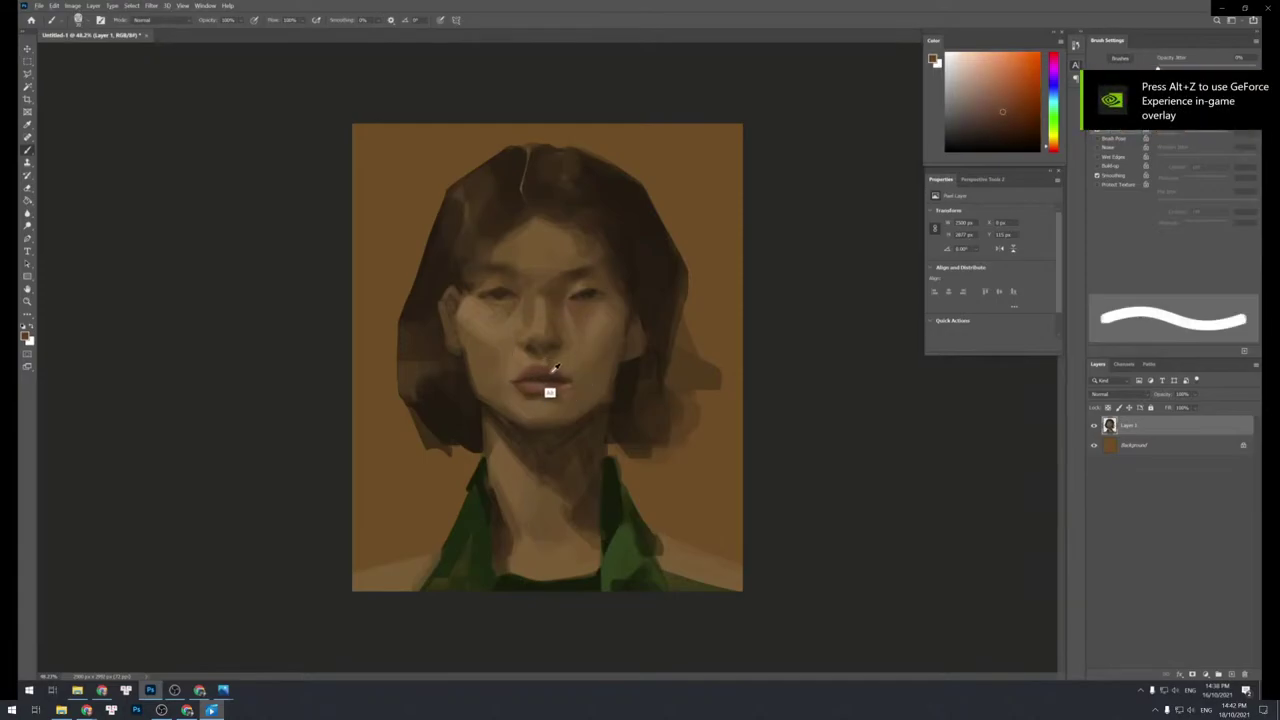
left_click(548, 366, "alt")
left_click(537, 379, "alt")
left_click(549, 379, "alt")
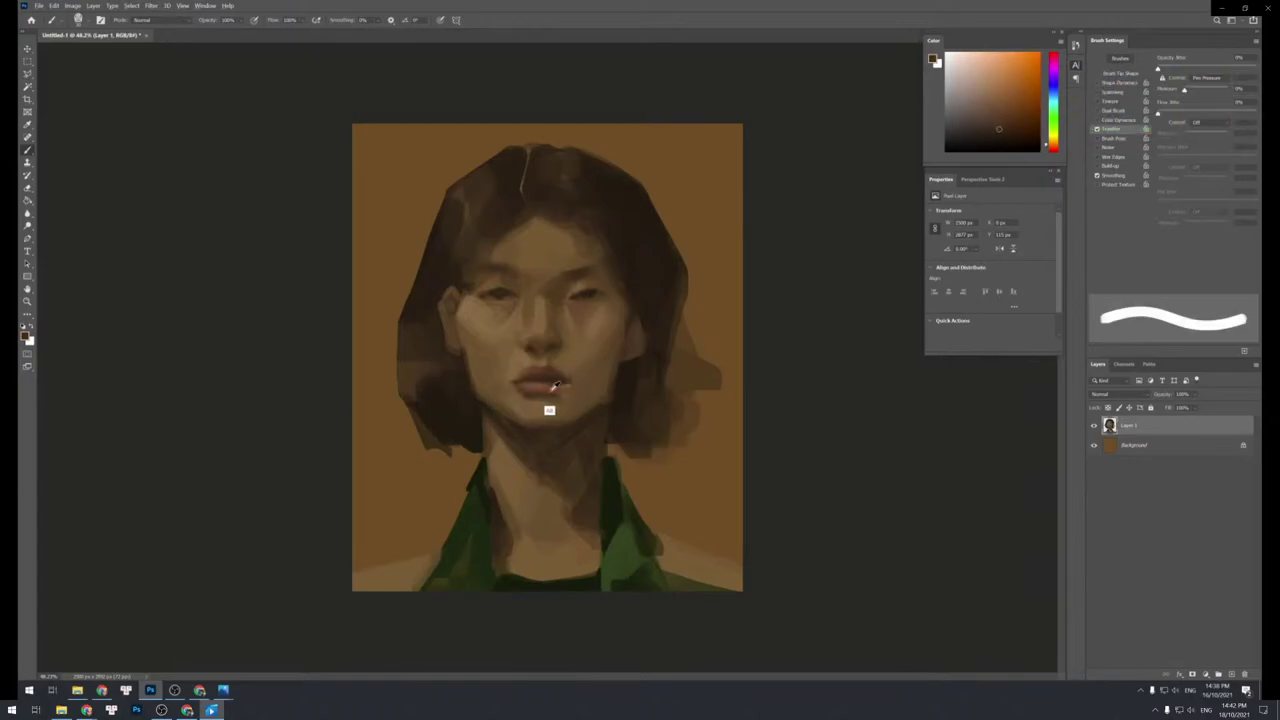
left_click(540, 384, "alt")
left_click(557, 388, "alt")
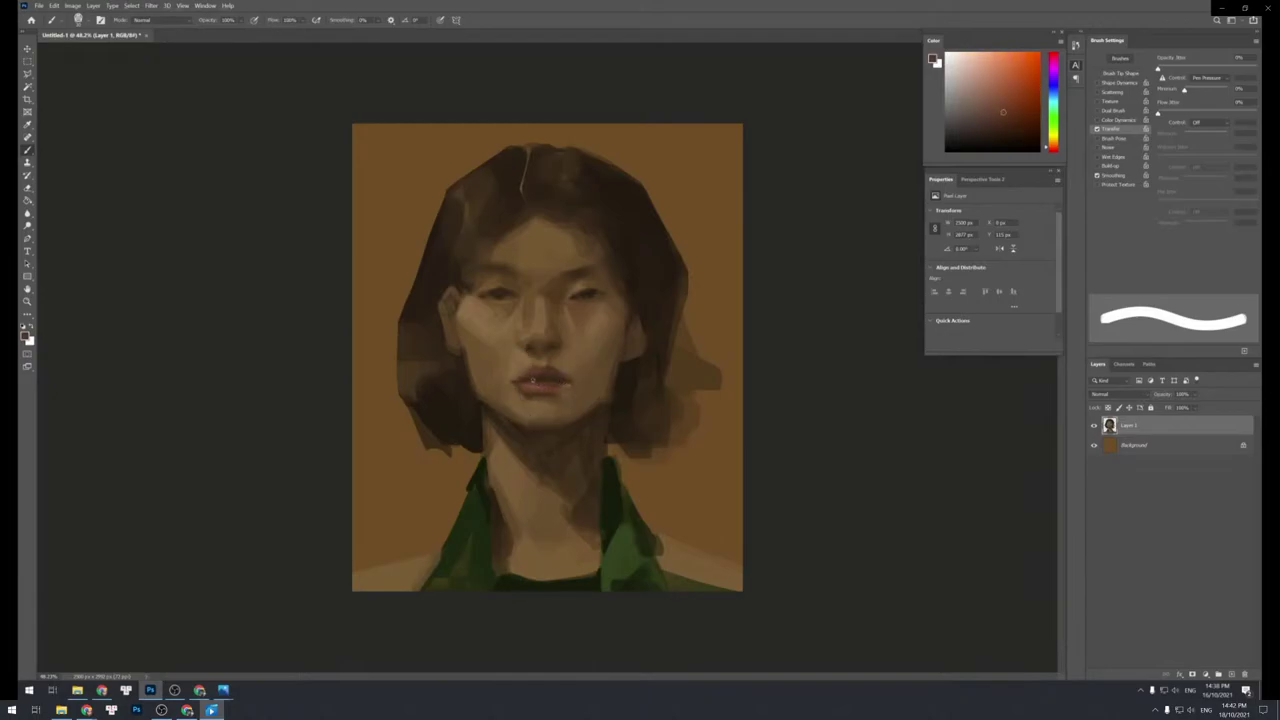
Reshape the left corner of the mouth and soften the skin around it with sampled tones and a smaller brush.
left_click(512, 382, "alt")
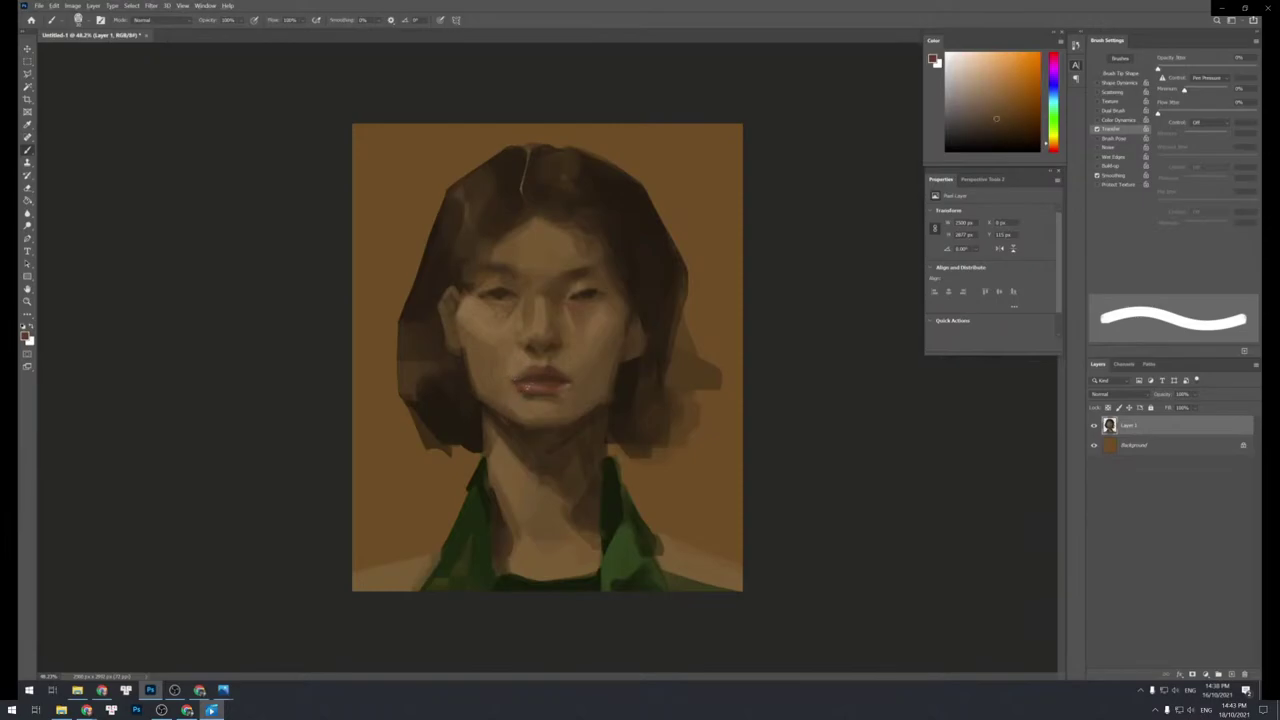
key("period")
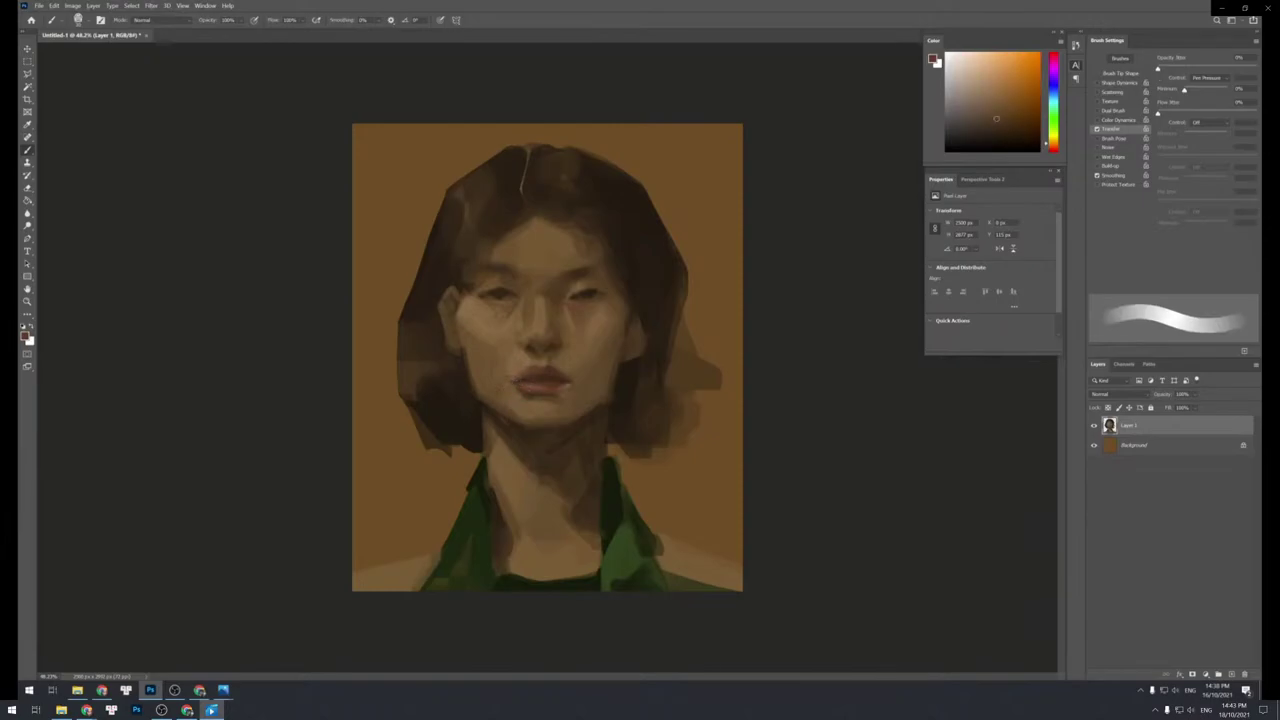
key("comma")
left_click(520, 378, "alt")
key("bracketleft")
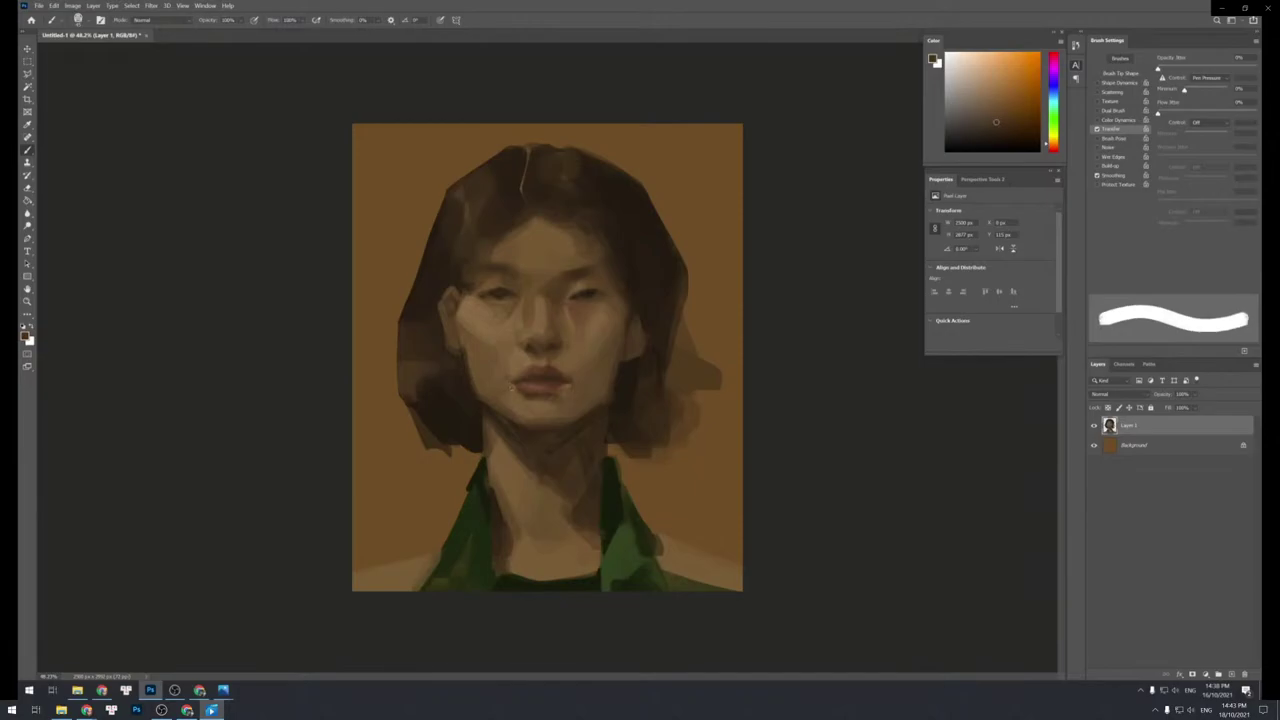
left_click(509, 396, "alt")
left_click(520, 397, "alt")
left_click(510, 366, "alt")
key("bracketleft")
key("bracketleft")
key("shift+bracketleft")
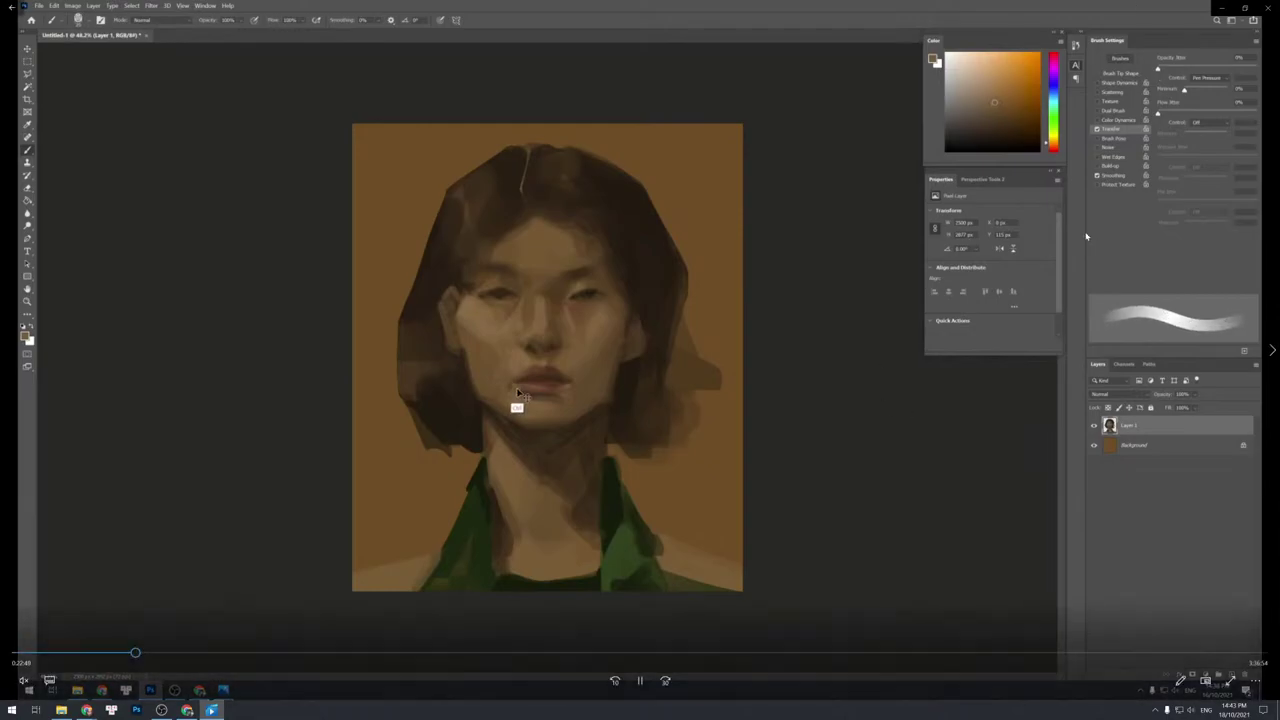
Restore the video player to a smaller window, close the squidgame1.jpg browser window, and centre the player on the desktop.
double_click(595, 251)
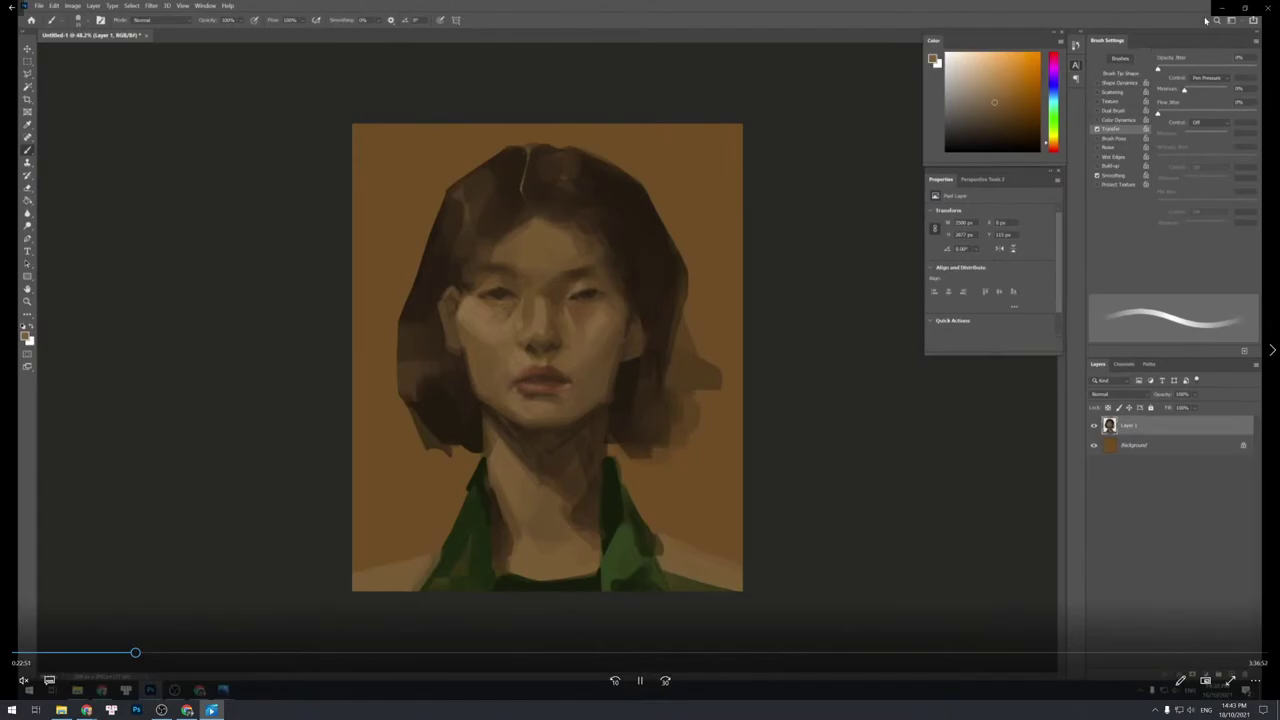
left_click(1243, 7)
left_click_drag(27, 165, 280, 294)
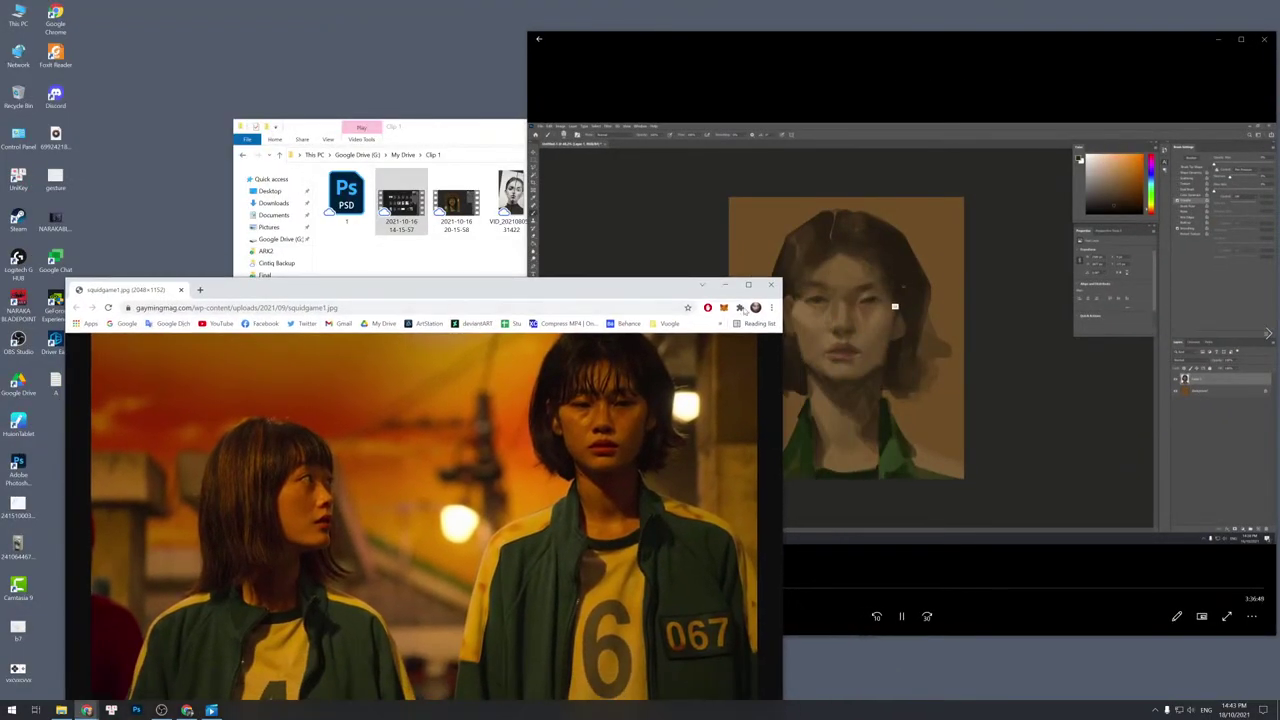
left_click(770, 285)
left_click_drag(820, 49, 632, 63)
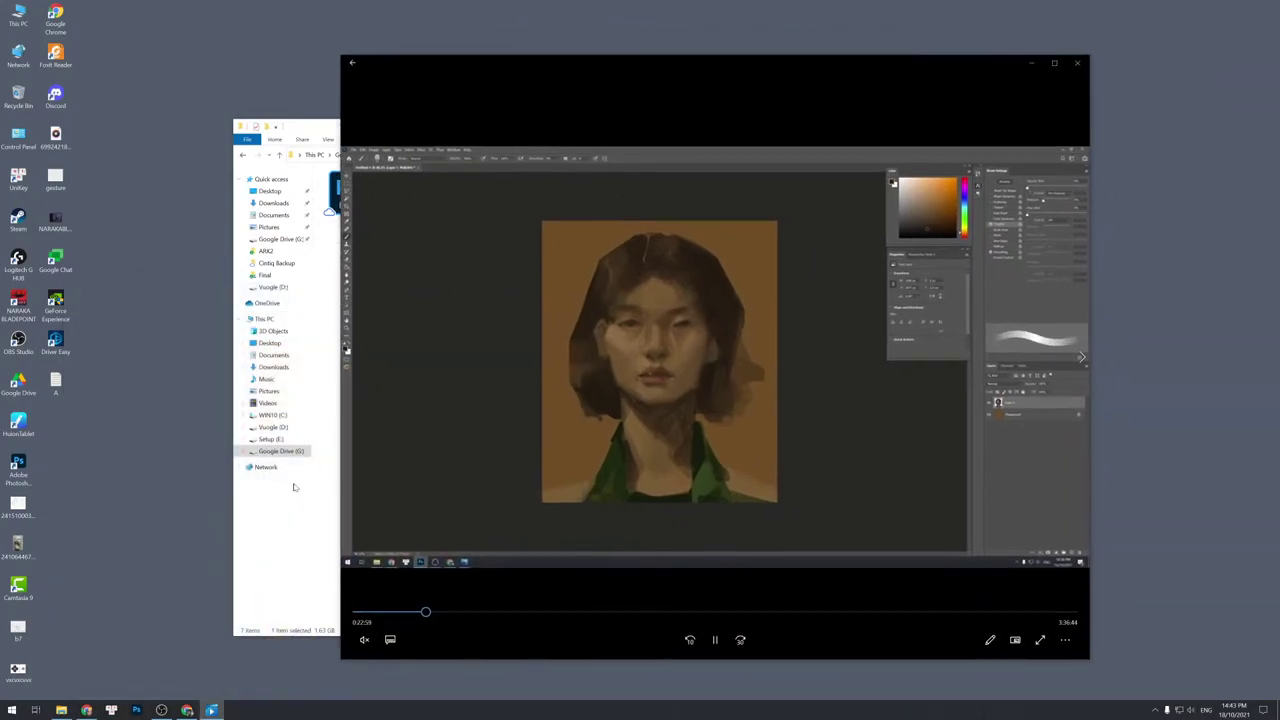
Refresh the desktop and minimize the Clip 1 folder window.
right_click(150, 381)
left_click(159, 409)
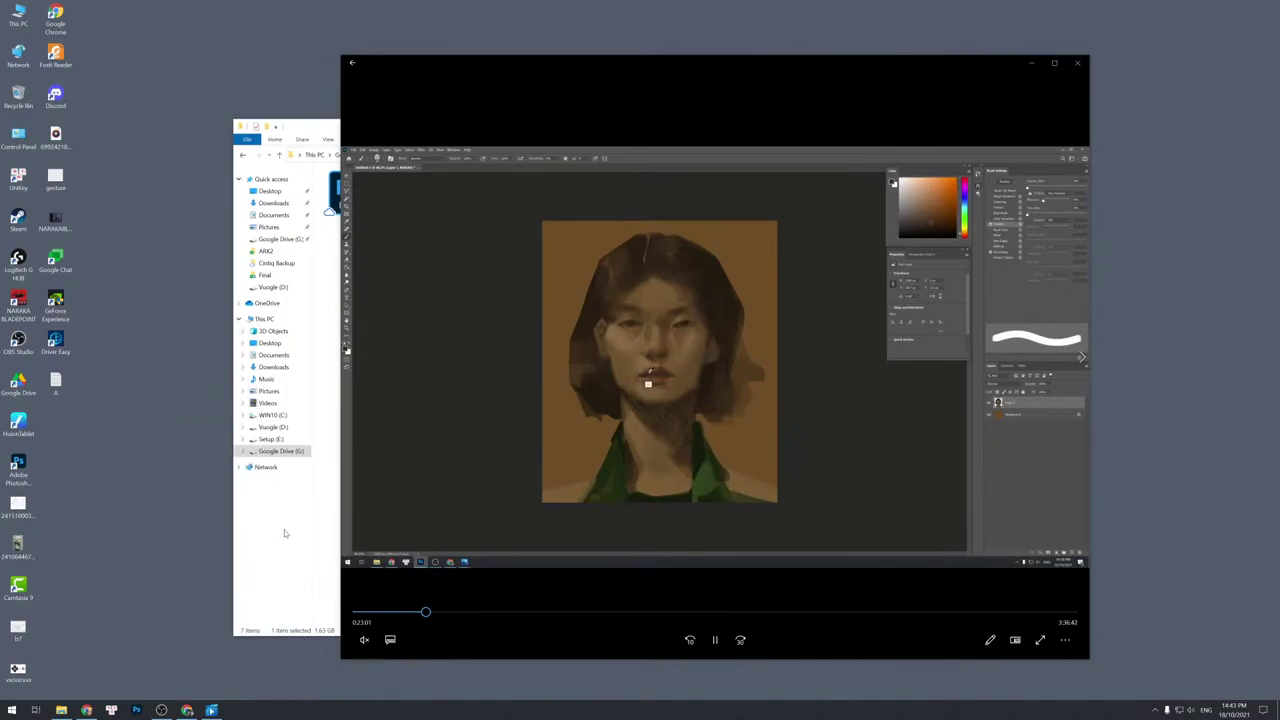
left_click(284, 529)
left_click(812, 126)
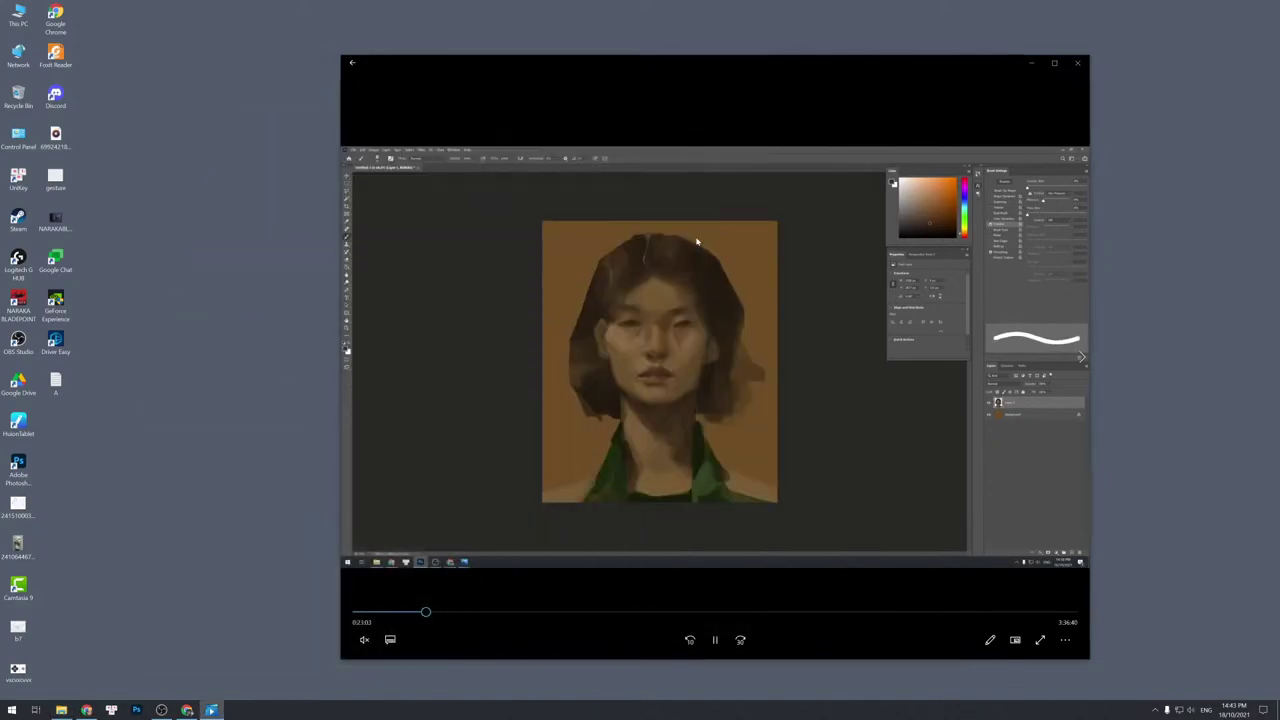
Watch the painting recording in full screen, and return the player to its window.
double_click(695, 242)
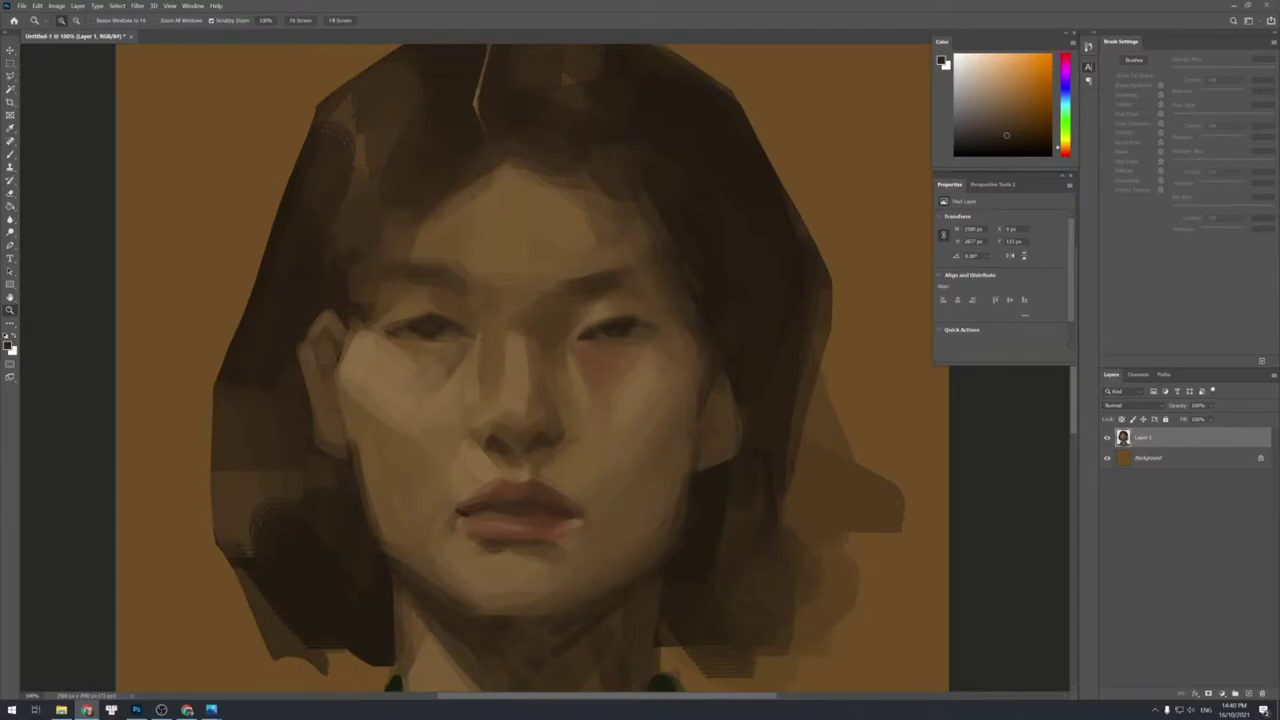
mouse_move(320, 411)
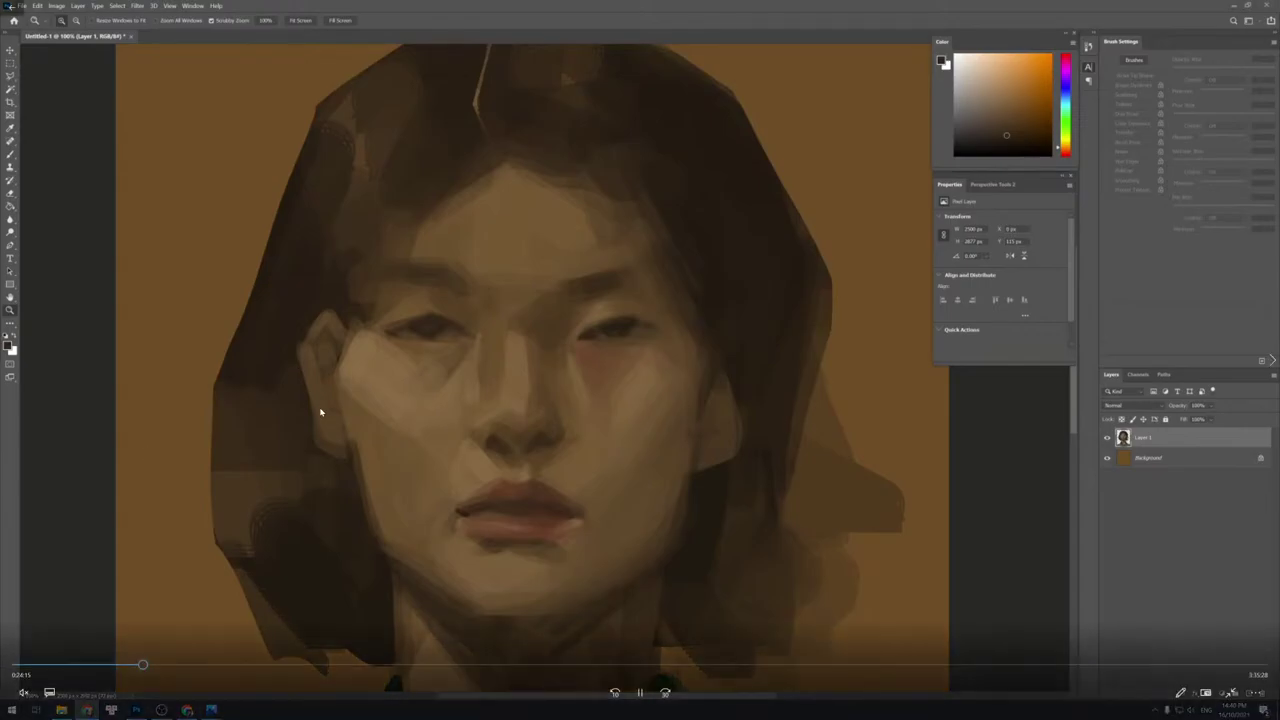
key("Escape")
Browse to the Vuogle (D:) drive in File Explorer, and place the Final-Sever.gif image window beside the painting recording.
left_click(61, 710)
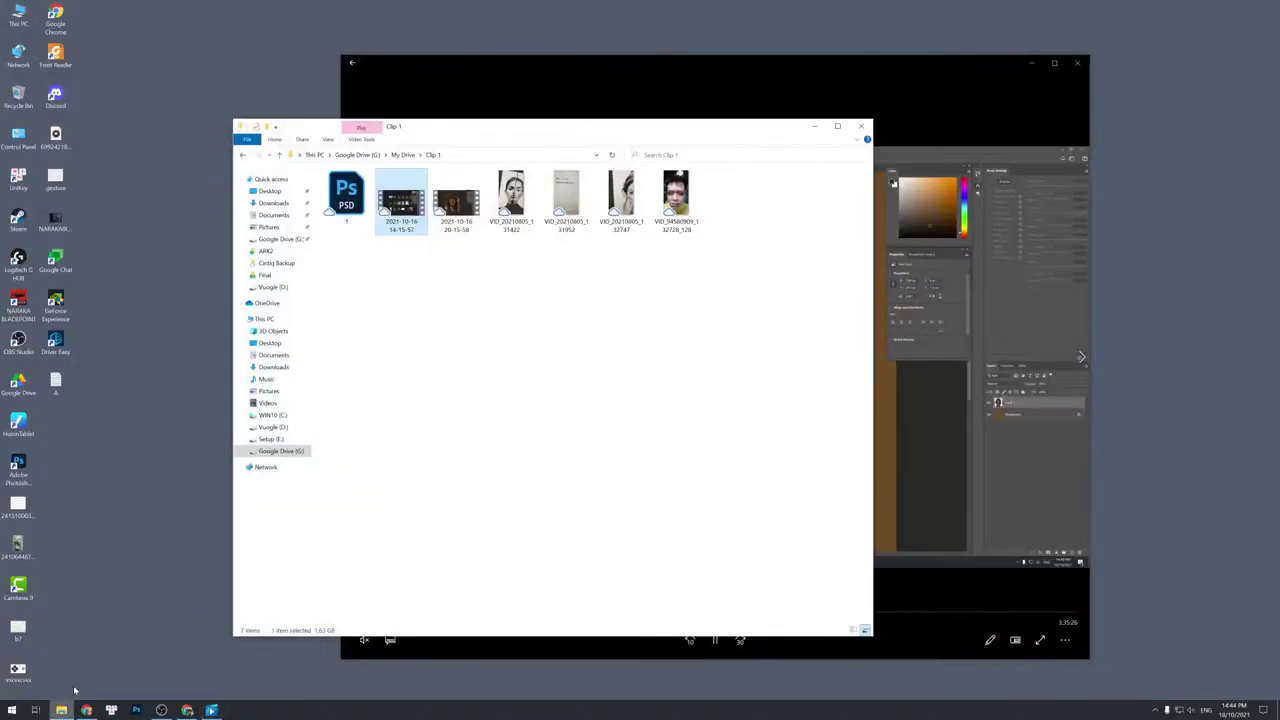
left_click(273, 428)
left_click(279, 451)
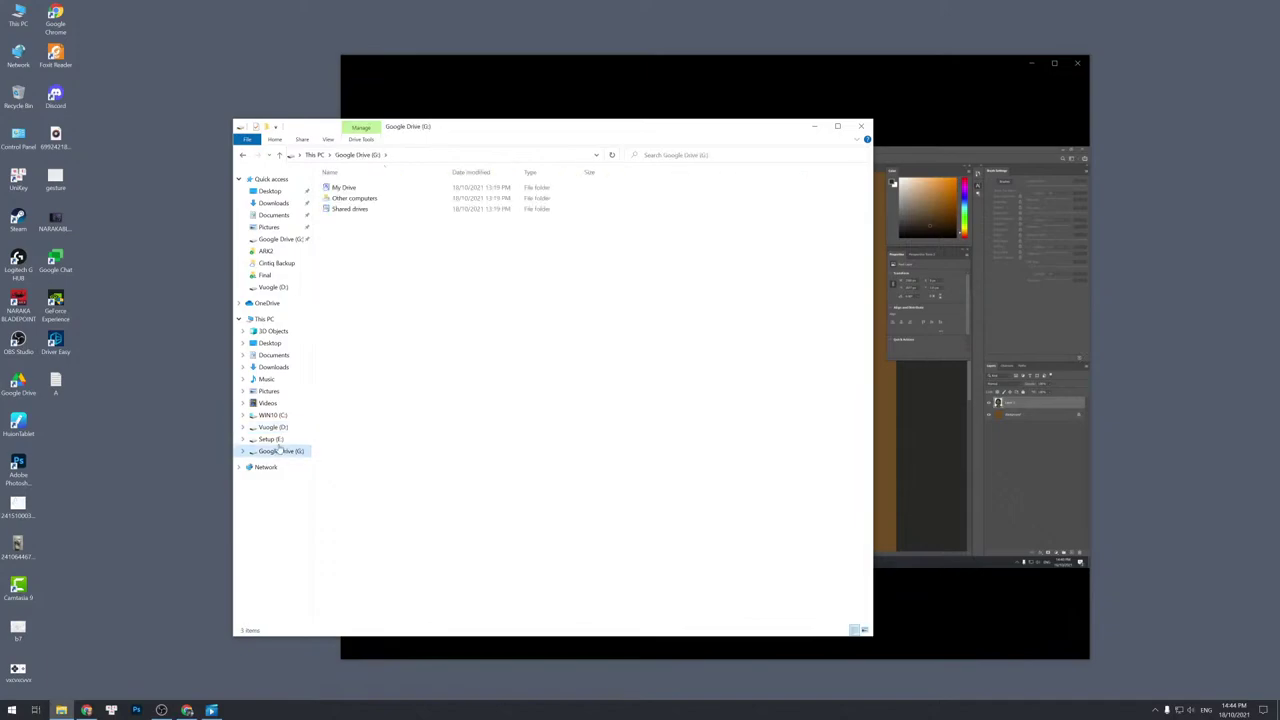
left_click(277, 429)
left_click_drag(454, 136, 0, 168)
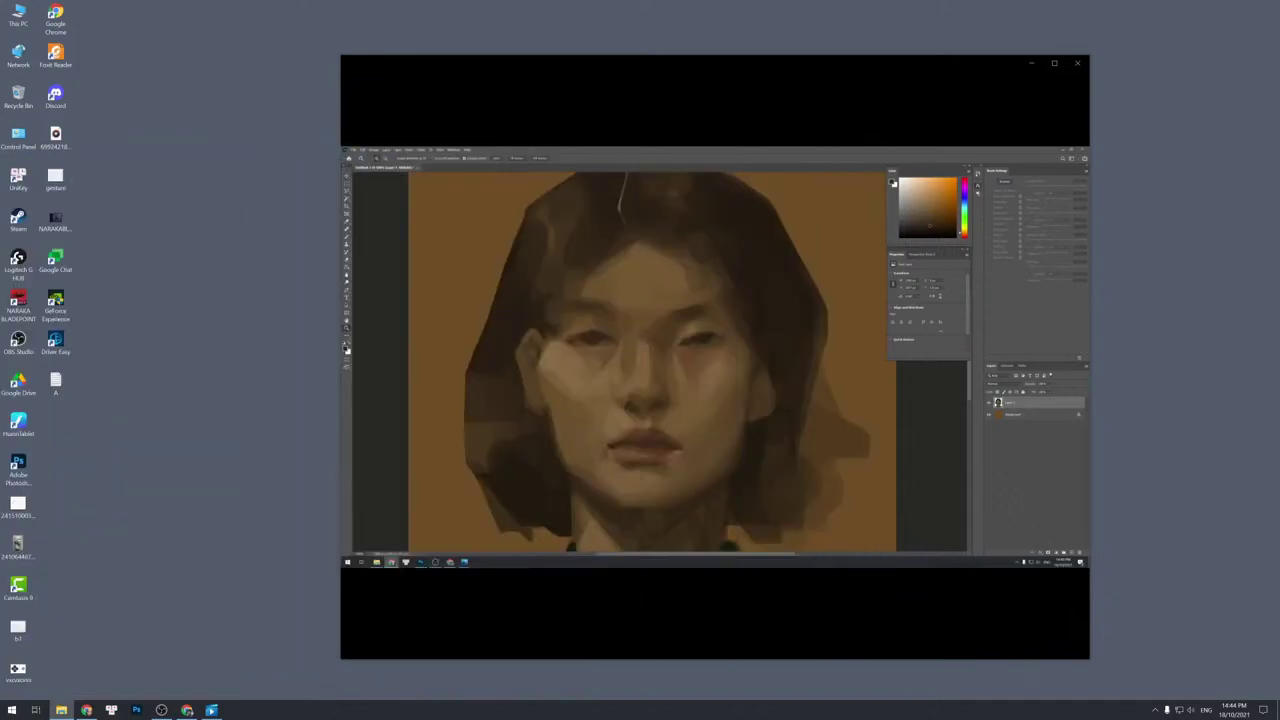
mouse_move(527, 451)
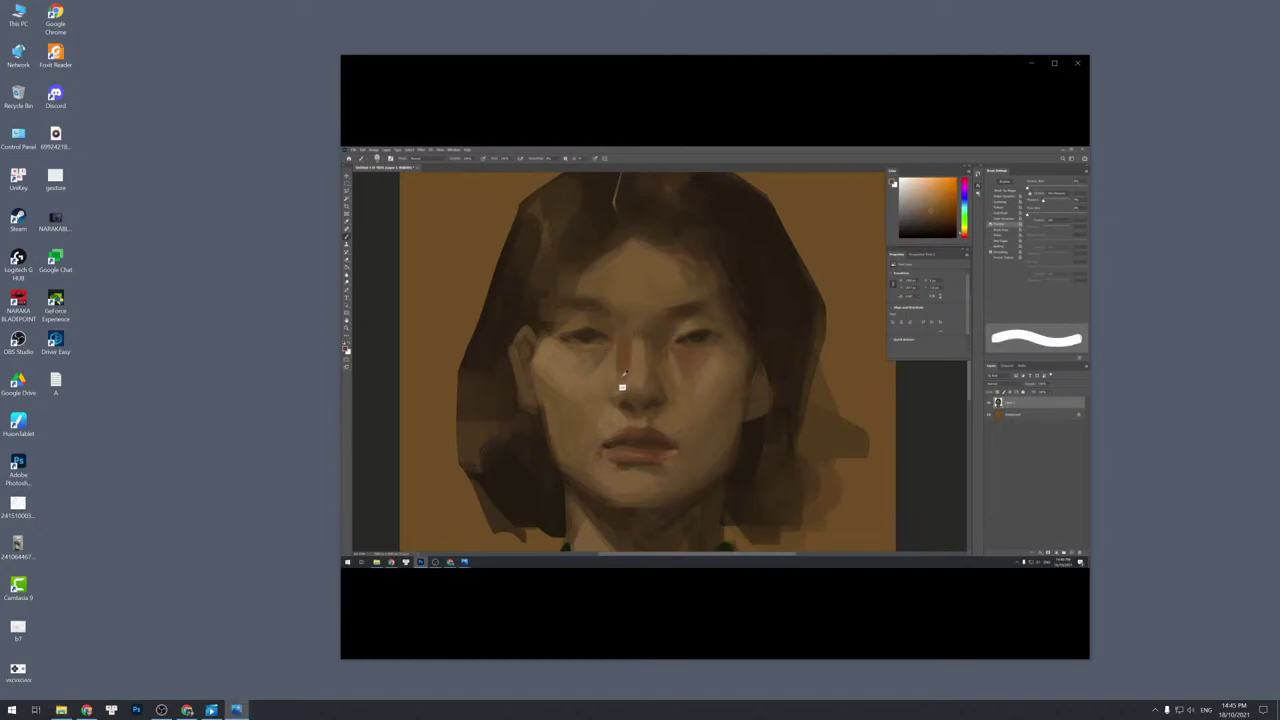
left_click_drag(321, 145, 295, 130)
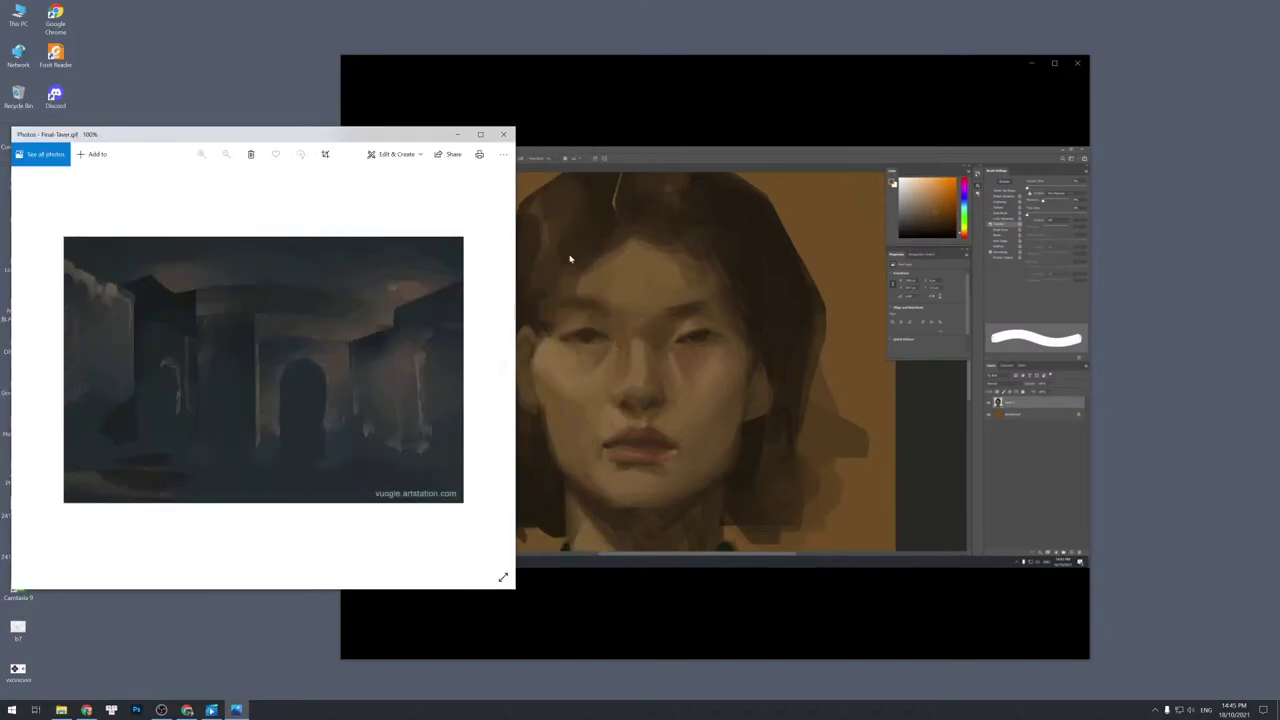
Move the painting recording clear of the GIF image window, and shrink the image window to fit beside it.
left_click_drag(620, 63, 763, 60)
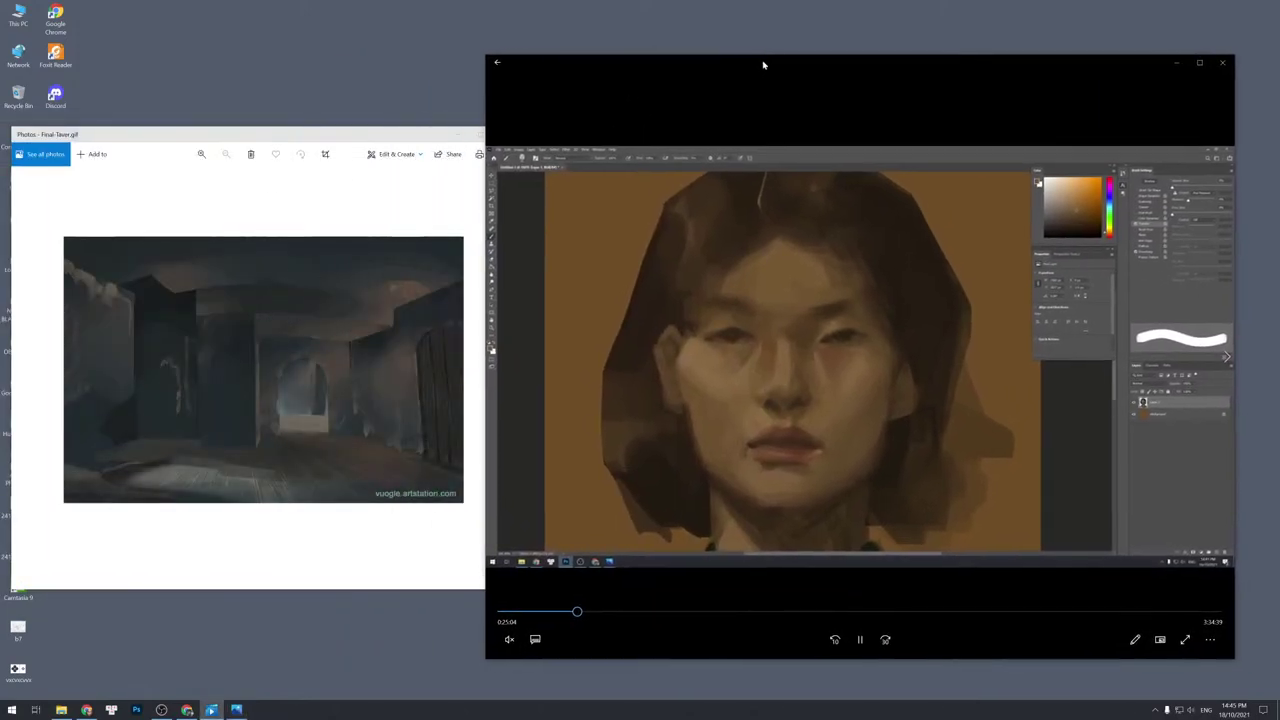
left_click(266, 152)
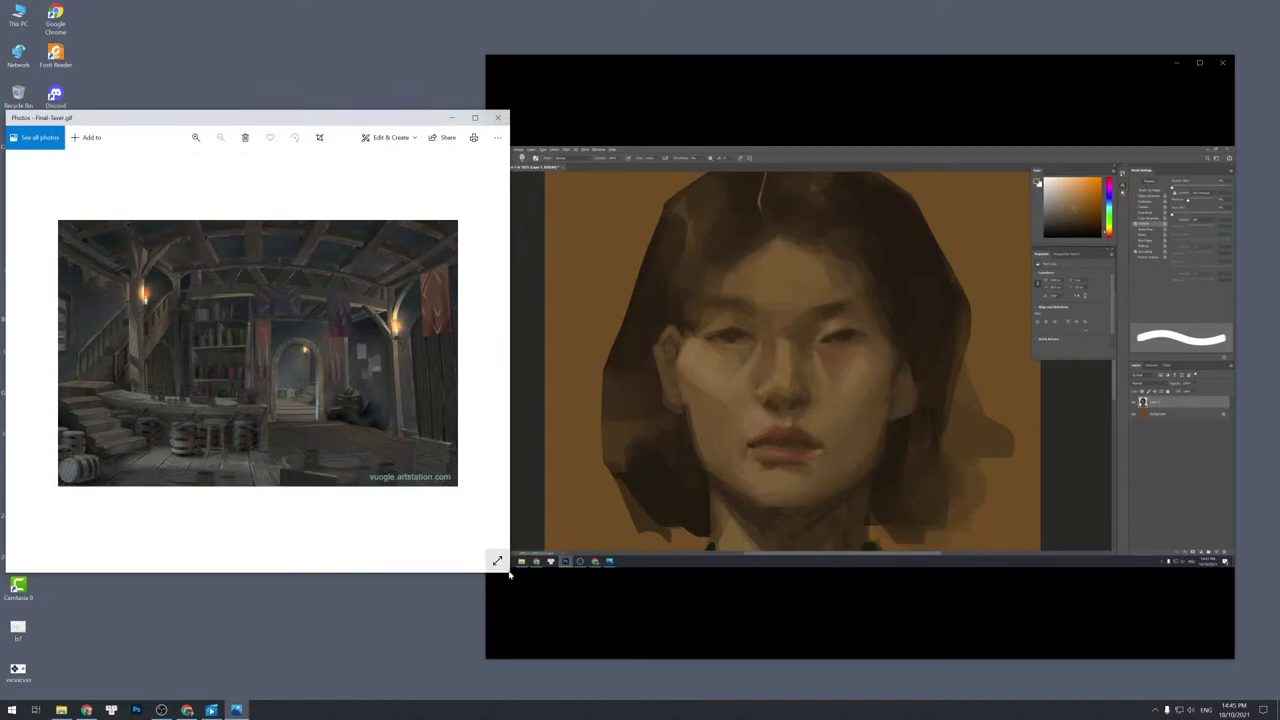
left_click_drag(509, 574, 451, 543)
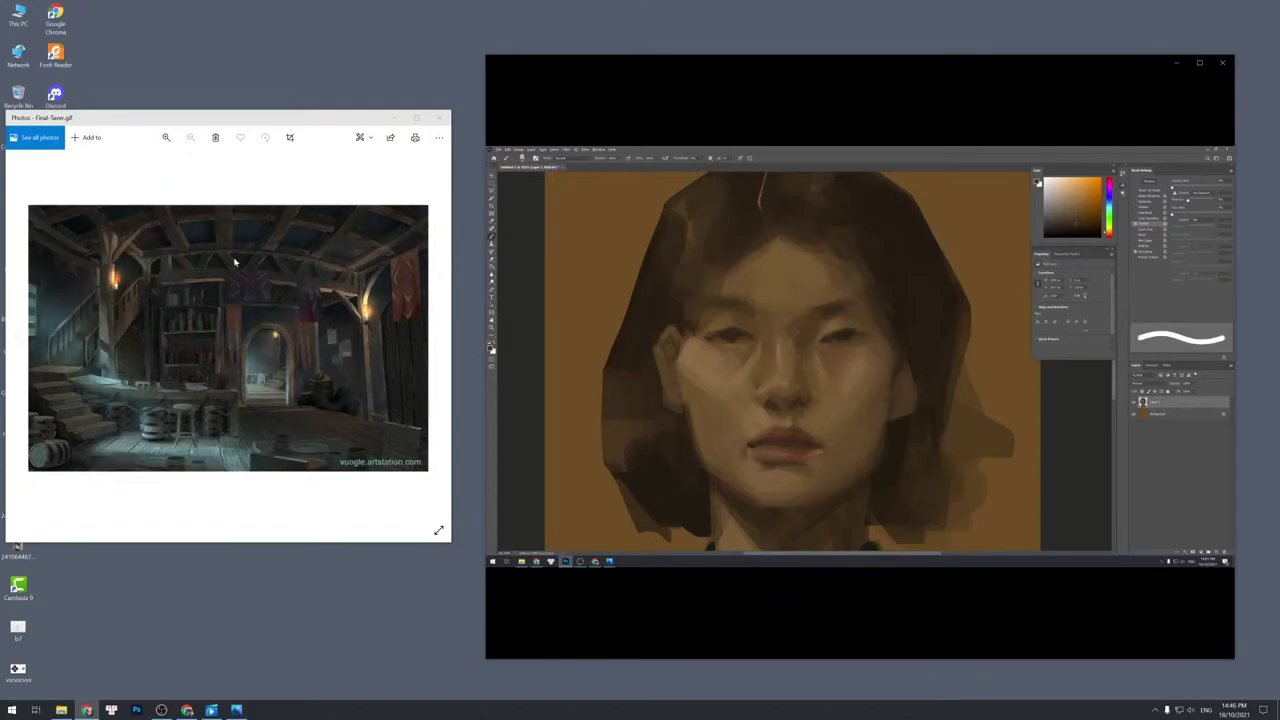
Close the GIF image window and show the painting recording in full screen.
left_click(440, 117)
double_click(660, 239)
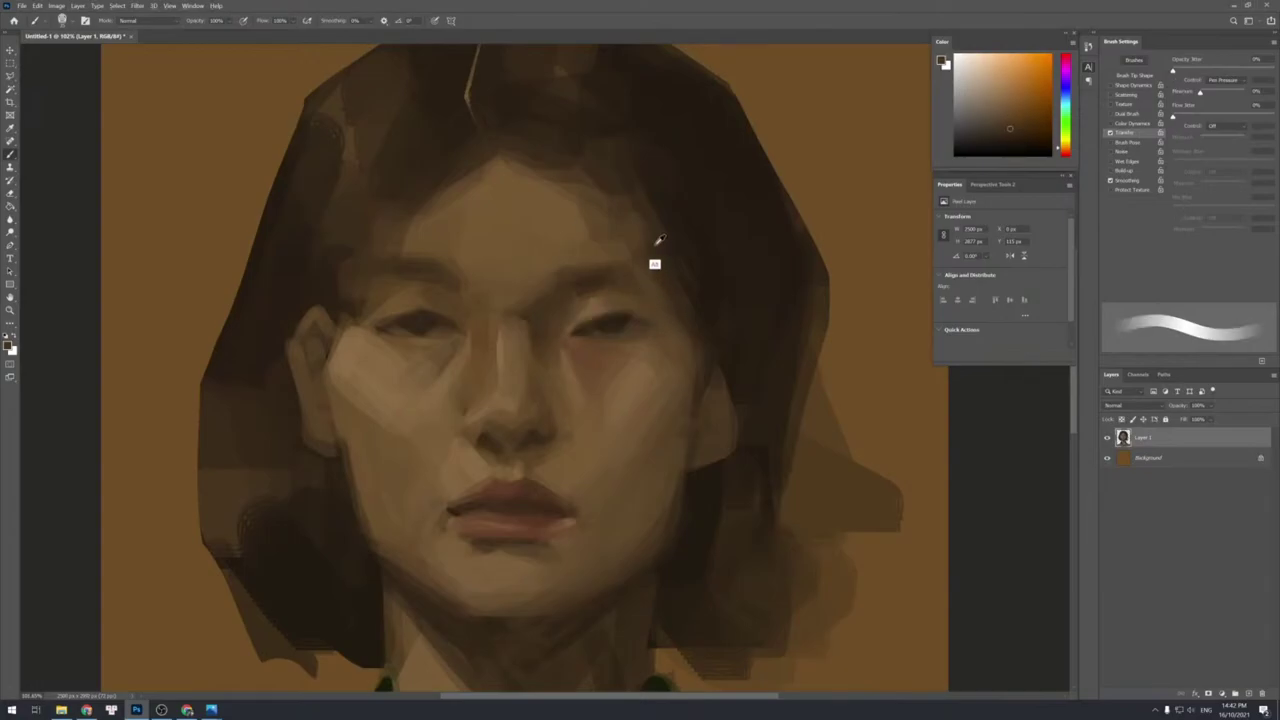
Sample brown tones around the eyebrow on the shadowed side and shade between the brow and the nose bridge.
left_click(587, 281, "alt")
left_click(557, 283, "alt")
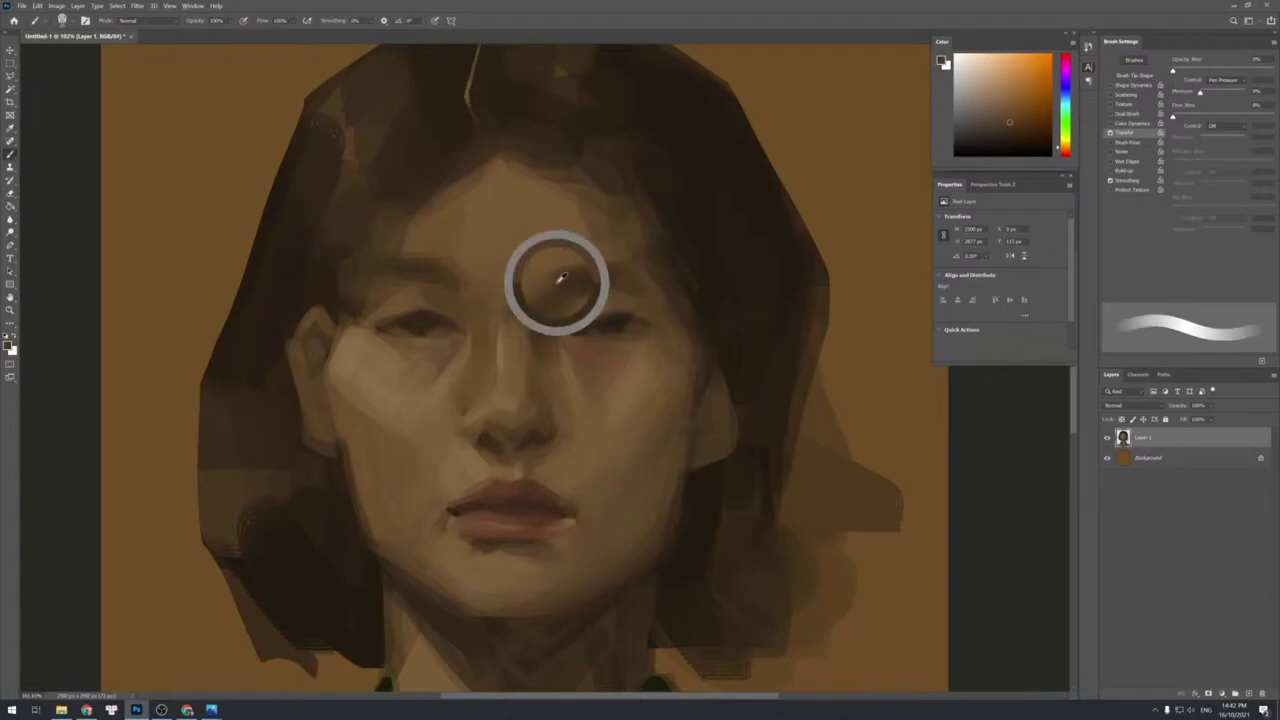
left_click(573, 296, "alt")
left_click(587, 280, "alt")
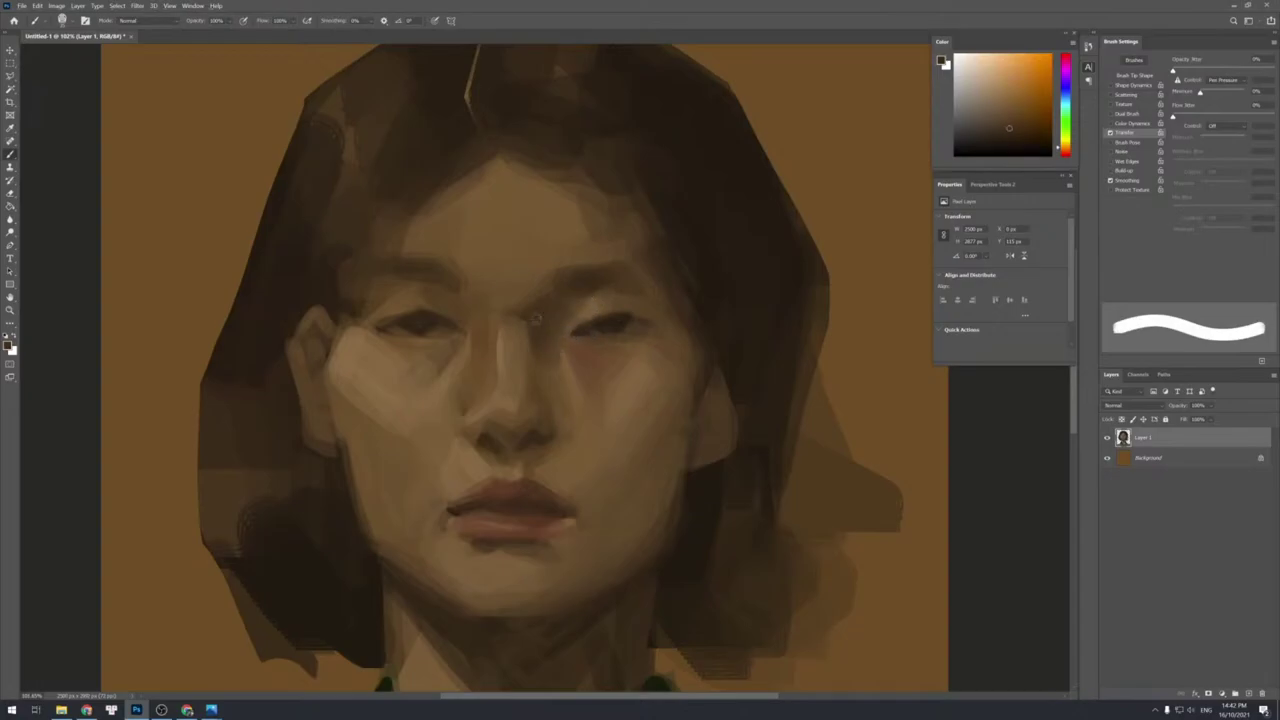
Refine the shadow beside the inner corner of the shadowed-side eye, varying the brush from small to larger.
key("bracketleft")
key("bracketleft")
key("bracketleft")
key("bracketleft")
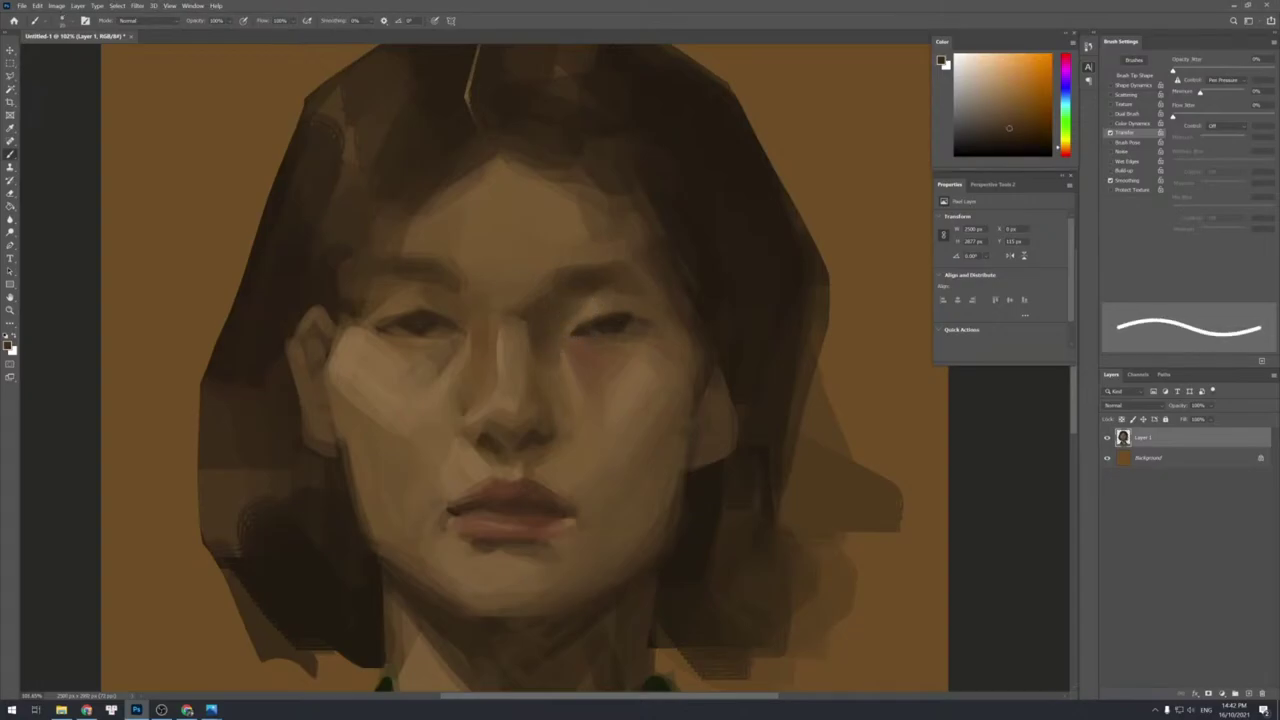
key("bracketright")
key("bracketright")
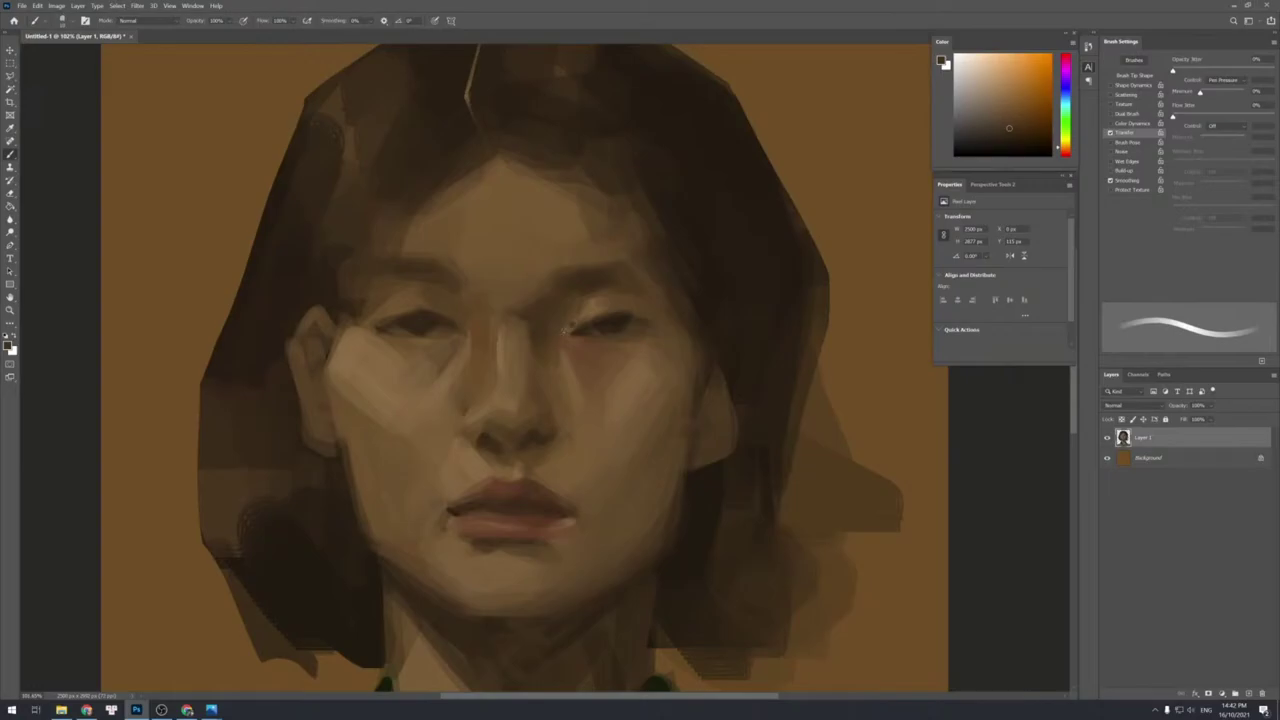
key("bracketright")
key("bracketright")
key("bracketright")
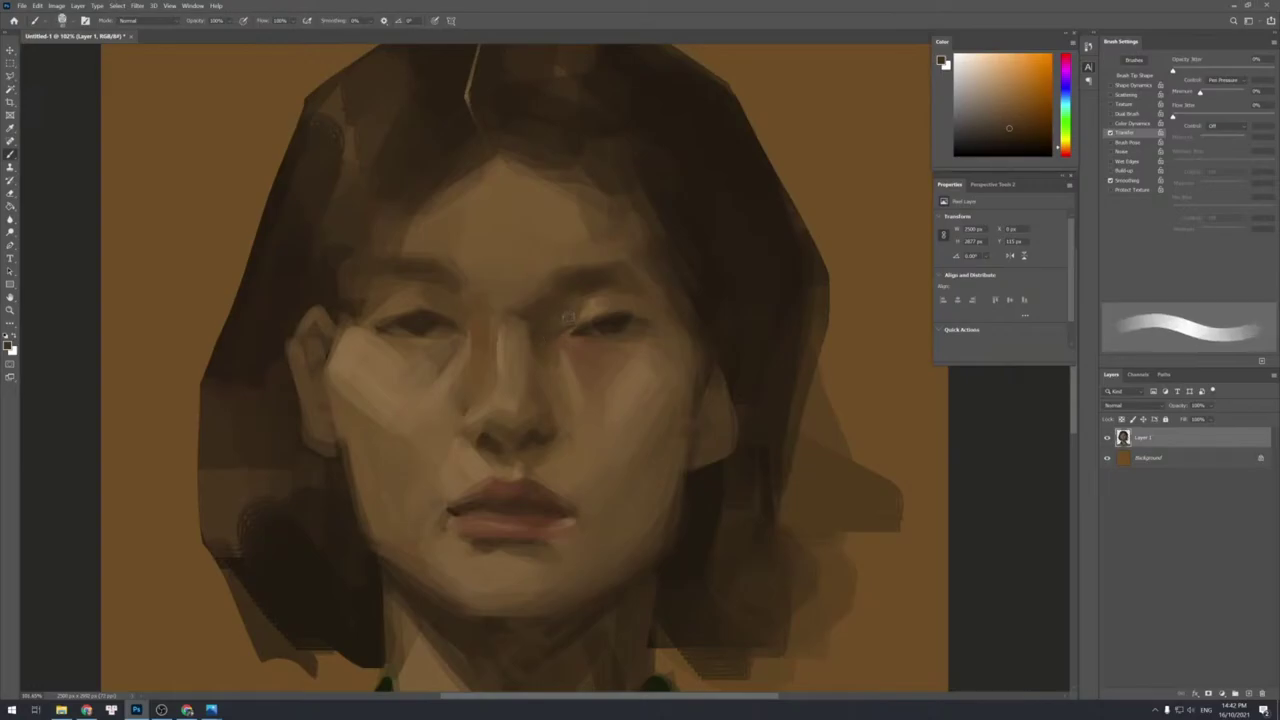
Sample the upper eyelid's lighter skin tone and paint the lid below the shadowed-side eyebrow, adjusting the brush as needed.
left_click(590, 306, "alt")
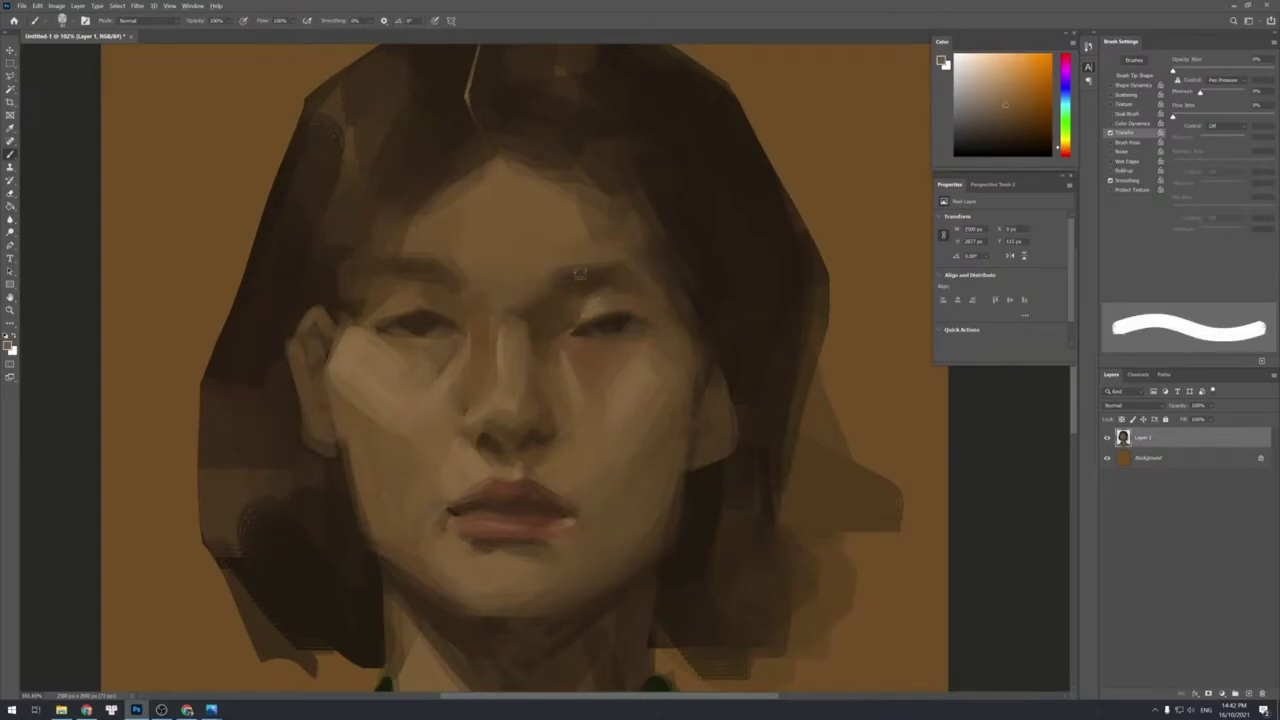
key("bracketleft")
key("bracketleft")
key("bracketleft")
key("bracketleft")
key("shift+bracketleft")
key("shift+bracketleft")
key("shift+bracketleft")
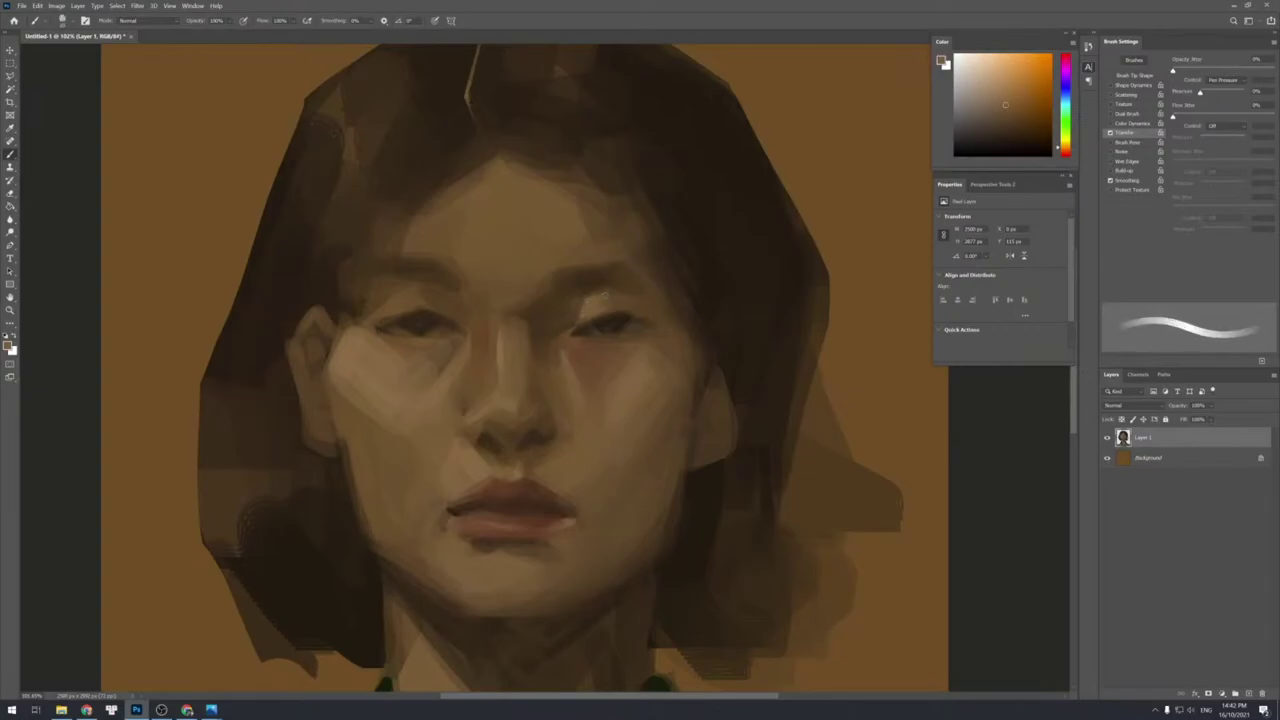
key("shift+bracketright")
key("shift+bracketright")
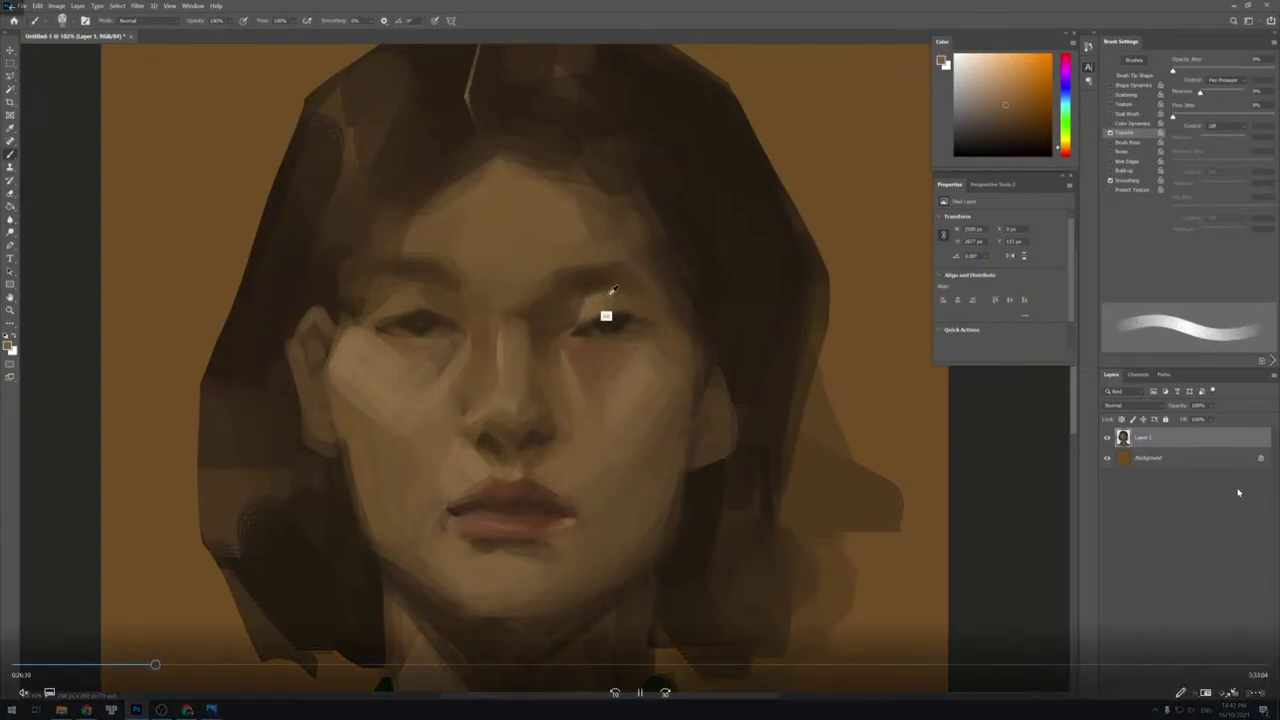
Blend the inner part of the shadowed-side upper eyelid with tones sampled from the lid and its inner corner.
left_click(594, 305, "alt")
key("shift+bracketright")
key("shift+bracketleft")
key("shift+bracketright")
left_click(576, 310, "alt")
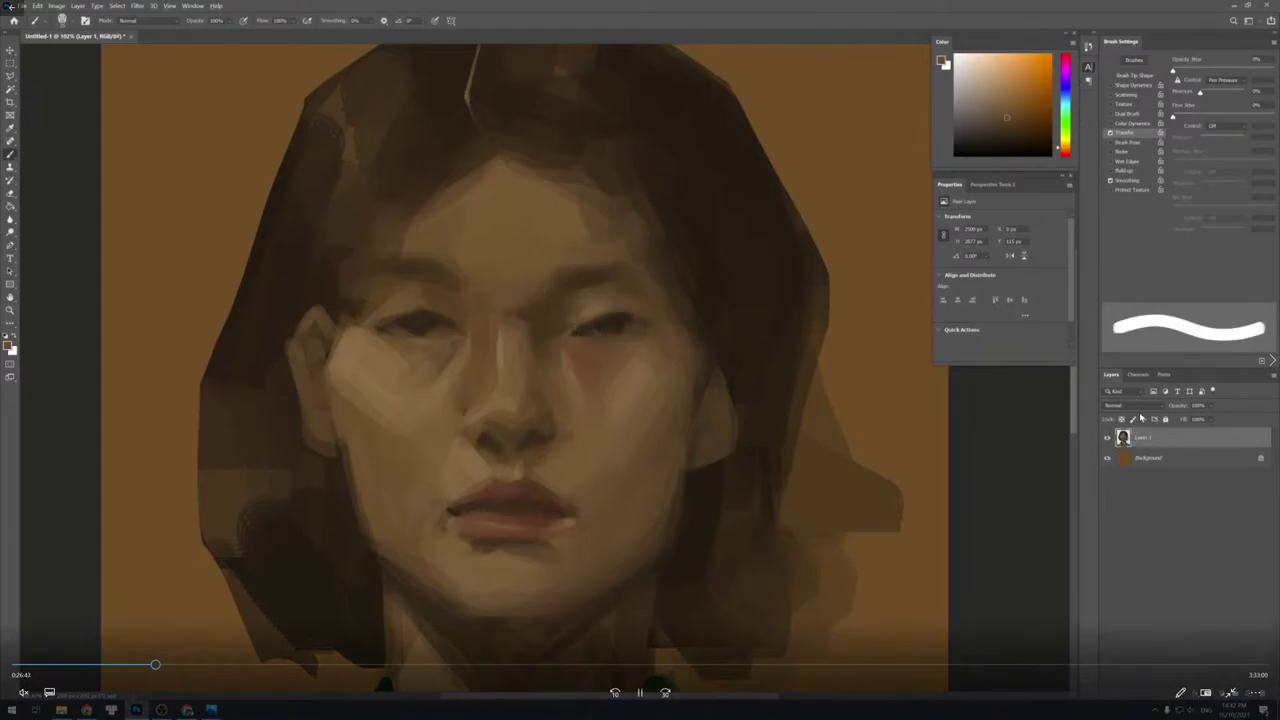
Sample the red of the lips and tint the inner upper eyelid on the shadowed side with a softer brush.
left_click(515, 505, "alt")
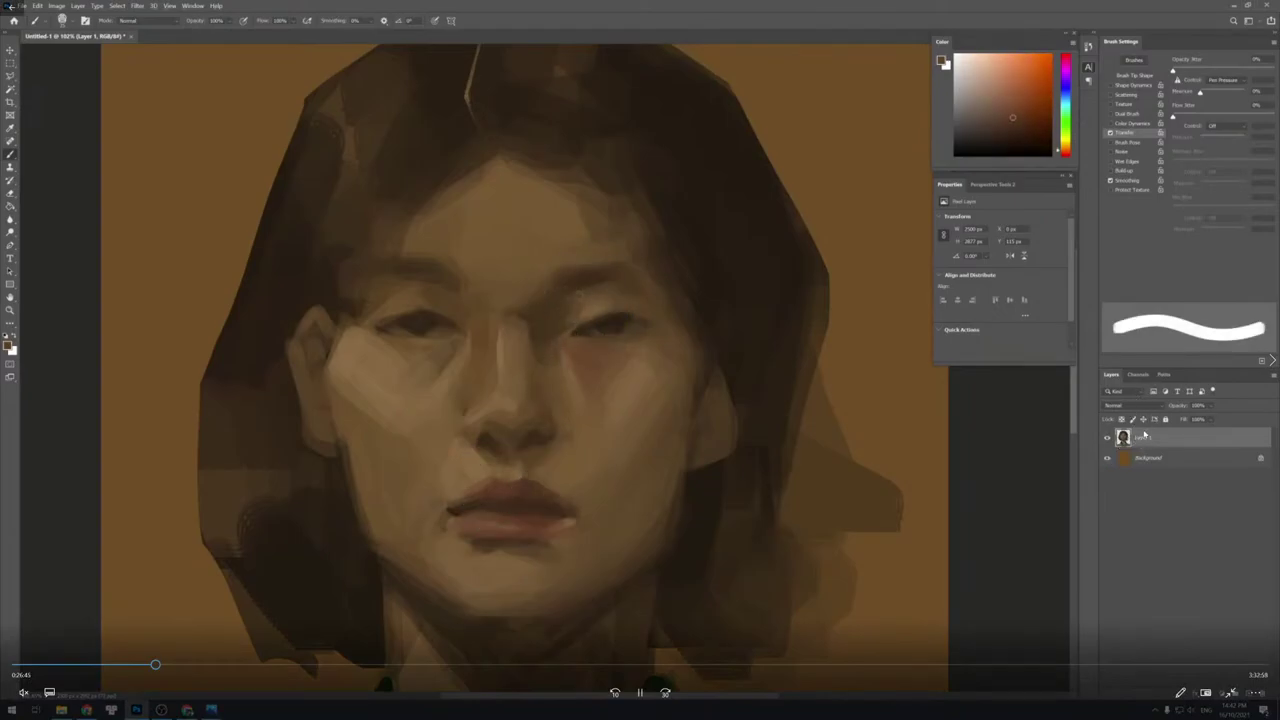
key("shift+bracketleft")
key("shift+bracketleft")
key("shift+bracketleft")
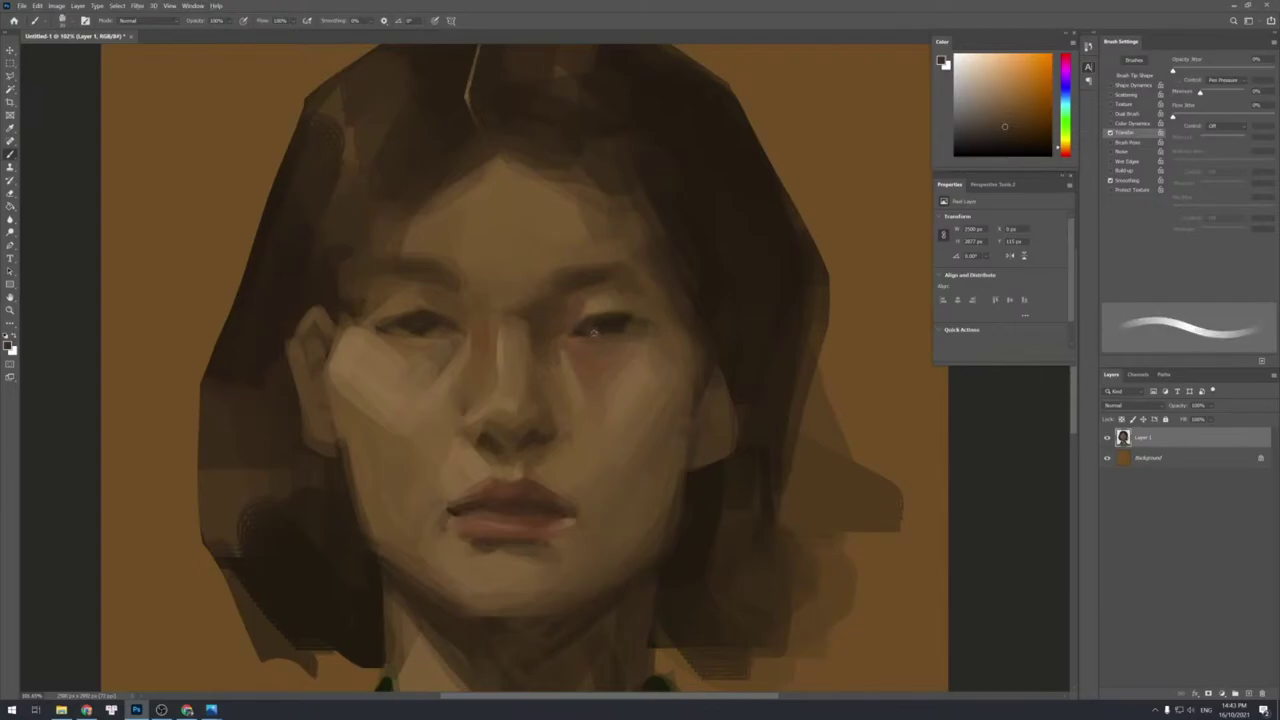
Darken the shadowed-side eye towards its inner corner with dark tones sampled from the eye, using a fine brush.
left_click(586, 329)
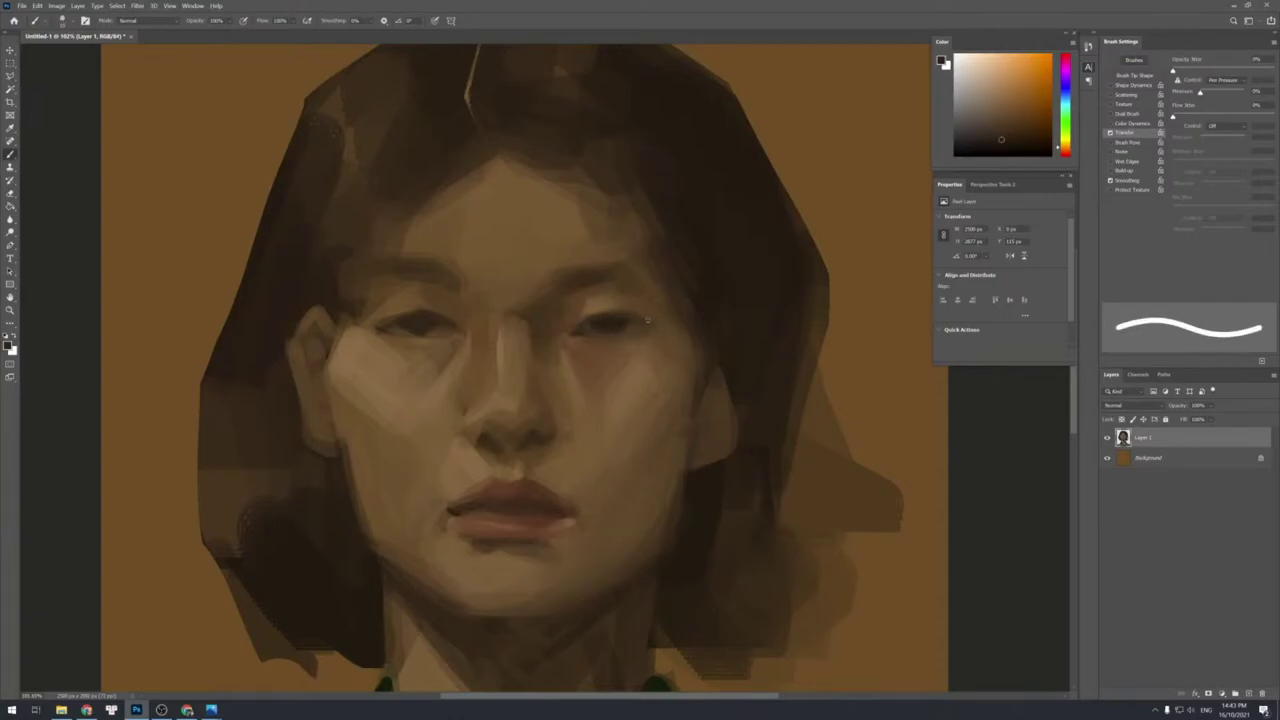
left_click(612, 321, "alt")
left_click_drag(602, 325, 585, 331)
left_click(591, 323, "alt")
key("bracketleft")
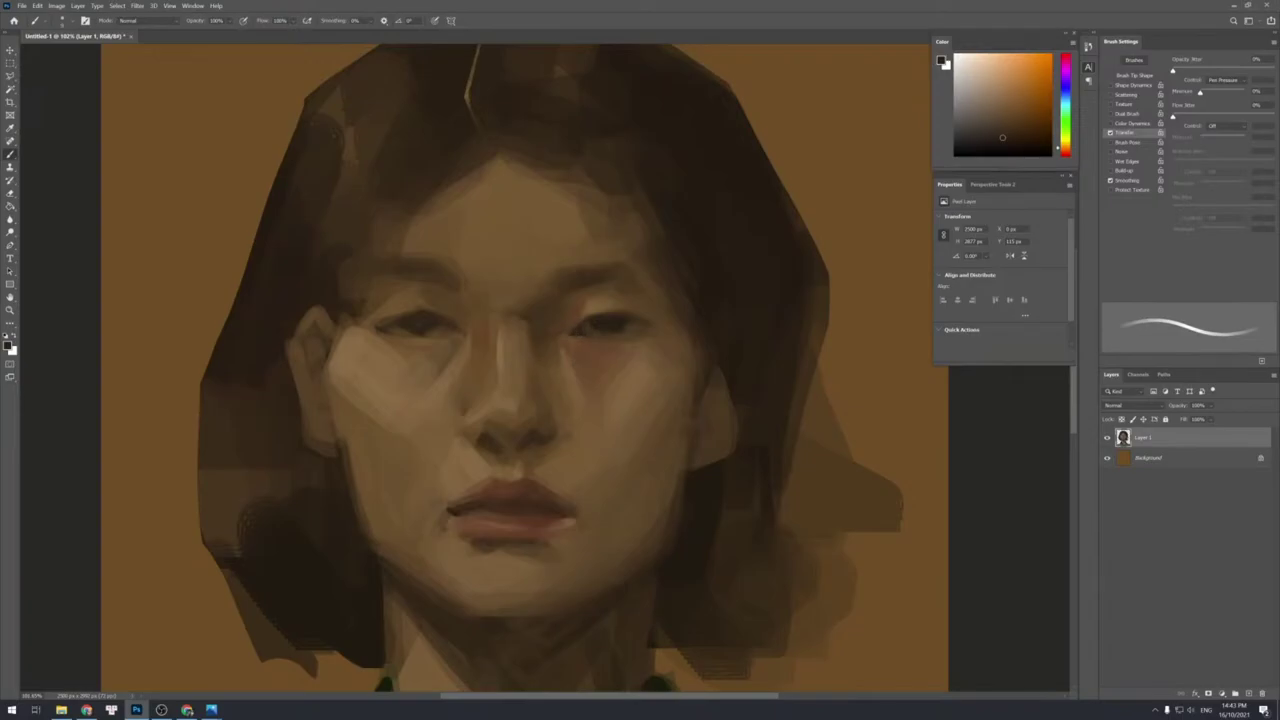
Reshape the inner corner of the shadowed-side eye with tones sampled below the eye and at the corner itself.
left_click(588, 352, "alt")
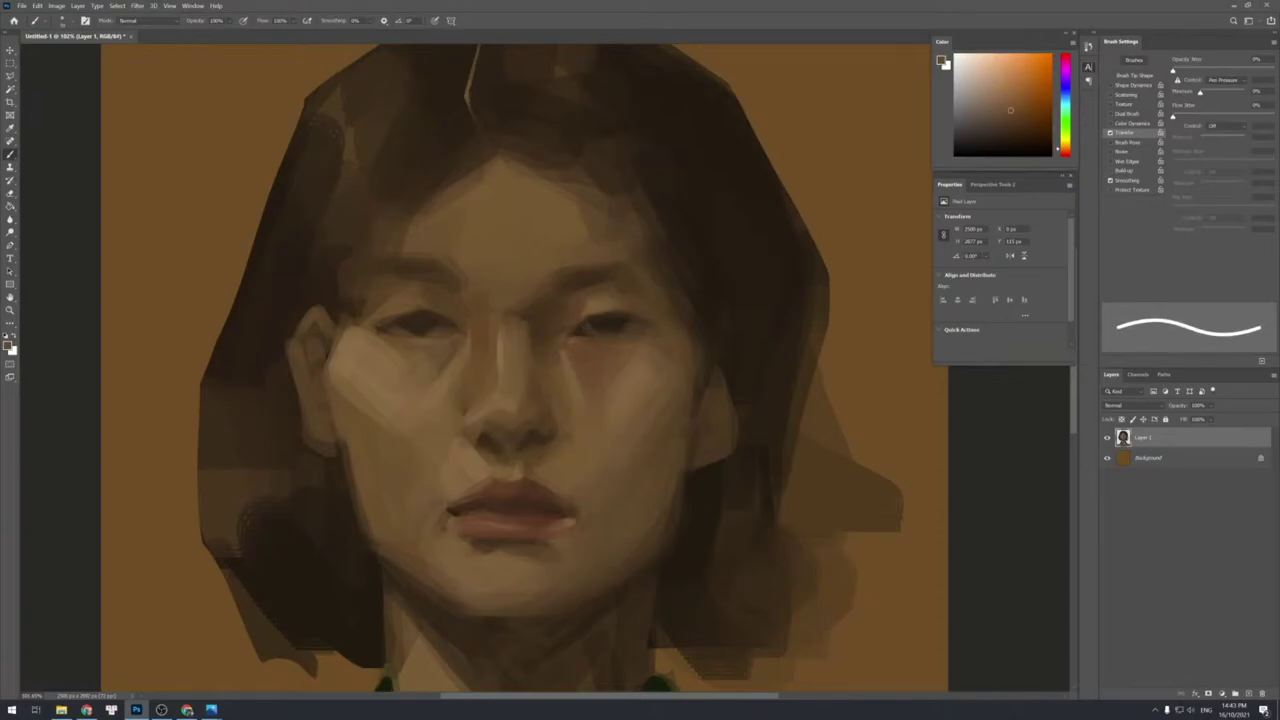
left_click(581, 331, "alt")
left_click(573, 332, "alt")
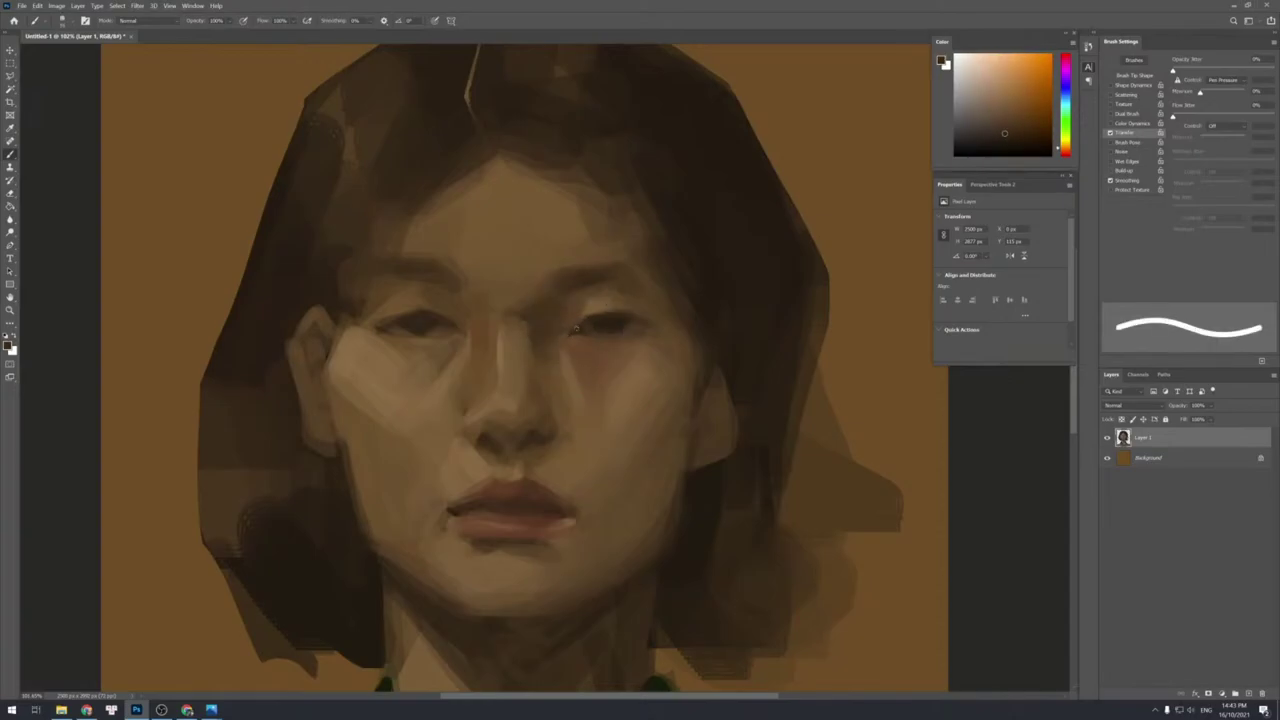
left_click(573, 331, "alt")
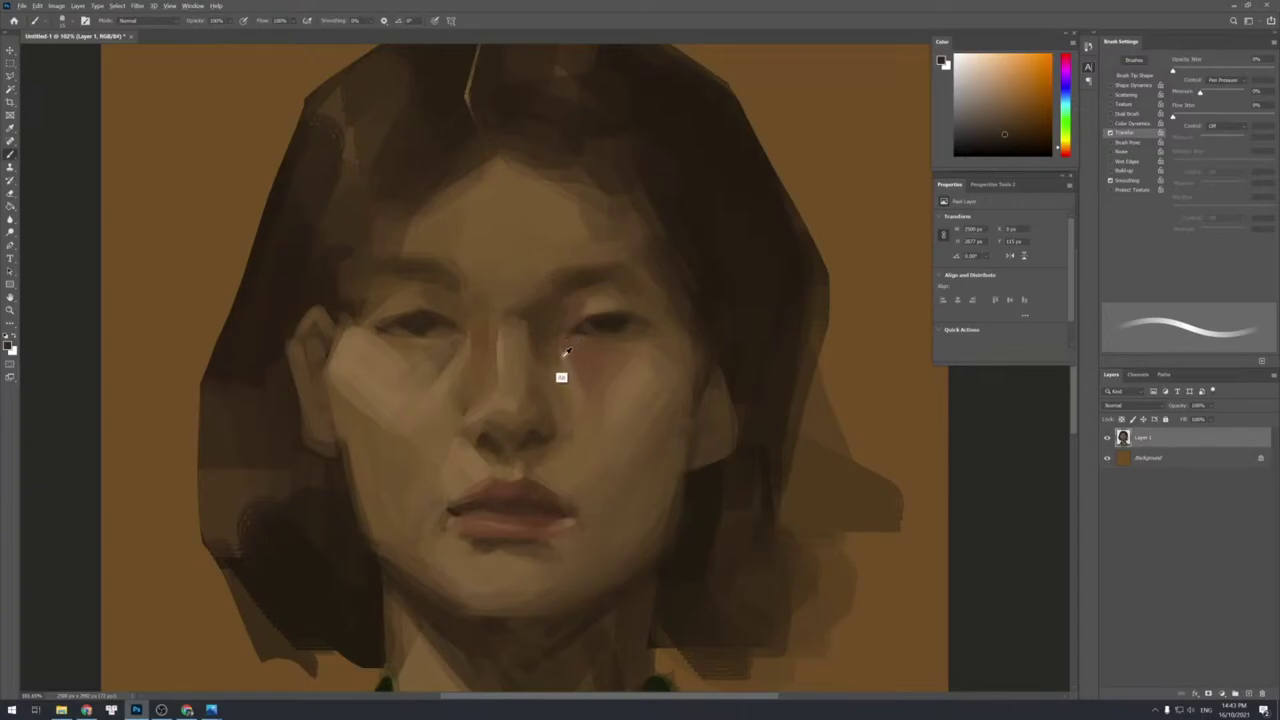
Sample the skin tone between the nose and the shadowed-side eye, and soften the inner corner with a larger brush.
left_click(562, 338, "alt")
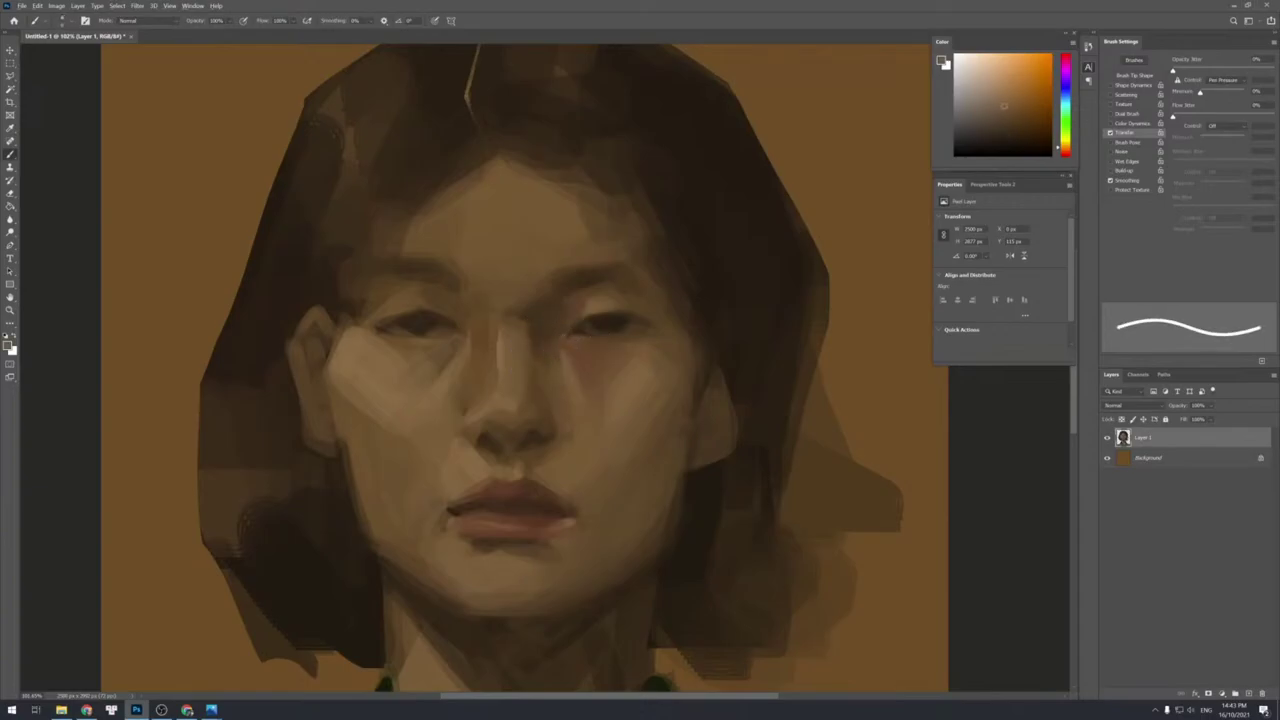
key("]")
key("]")
key("]")
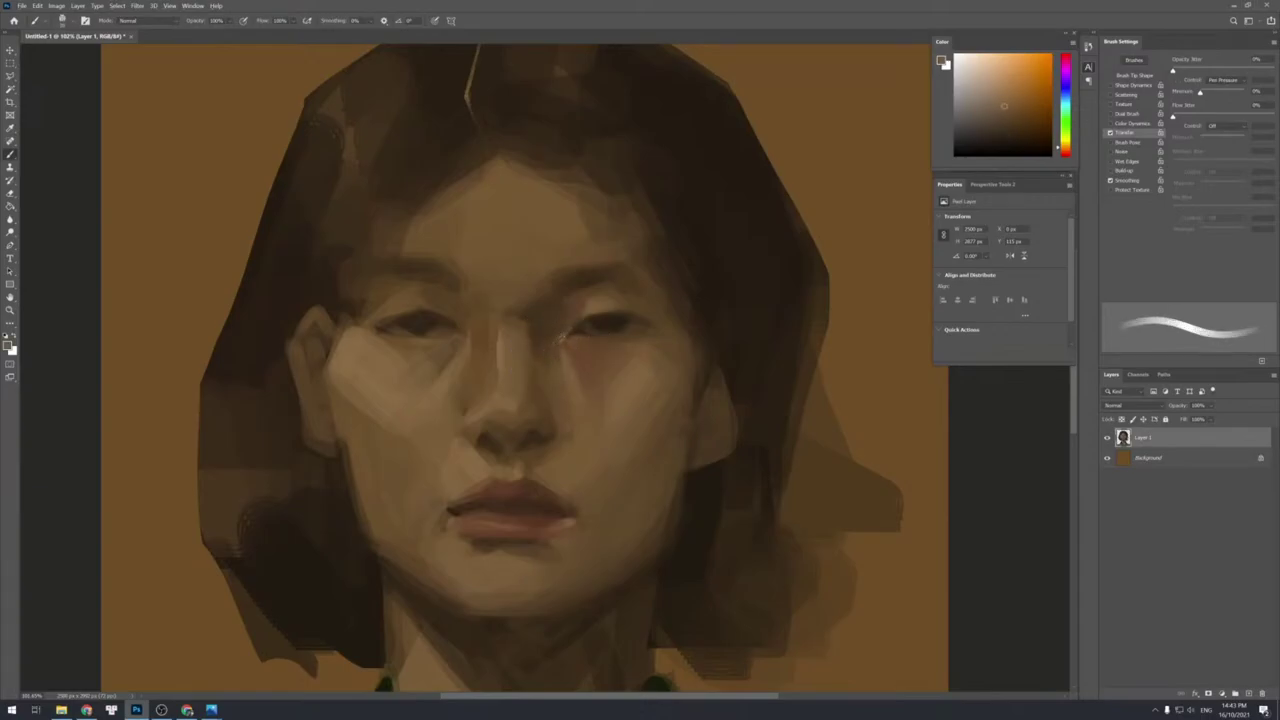
key("]")
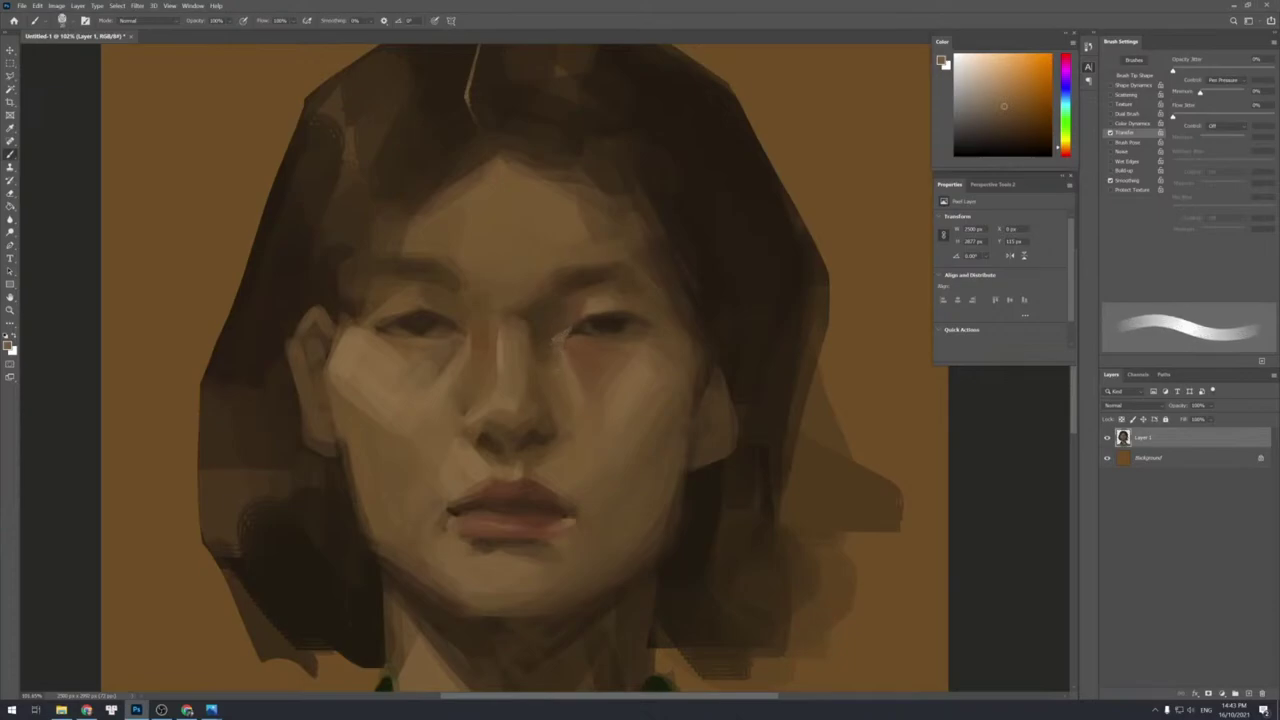
Paint sampled shadow browns along the side of the nose bridge, beside the inner corner of the right-hand eye.
left_click(544, 341, "alt")
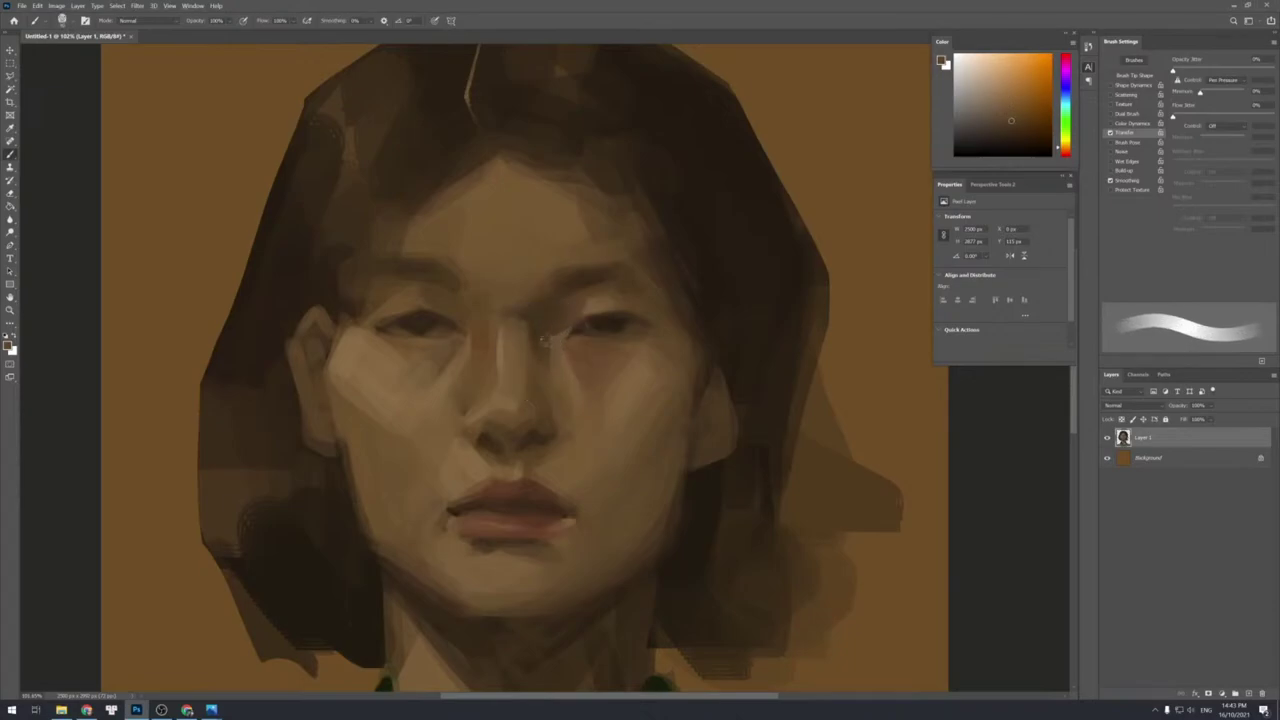
left_click(542, 342, "alt")
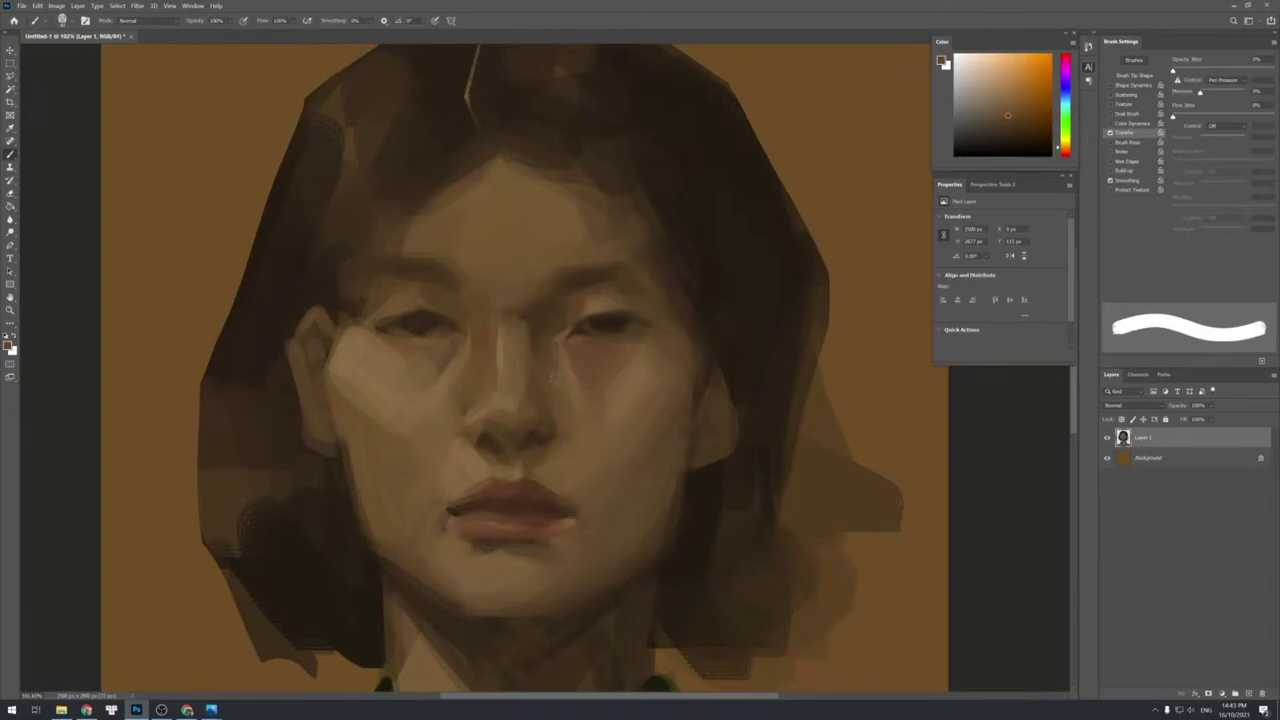
left_click(535, 338, "alt")
left_click(525, 351, "alt")
key("[")
key("[")
key("[")
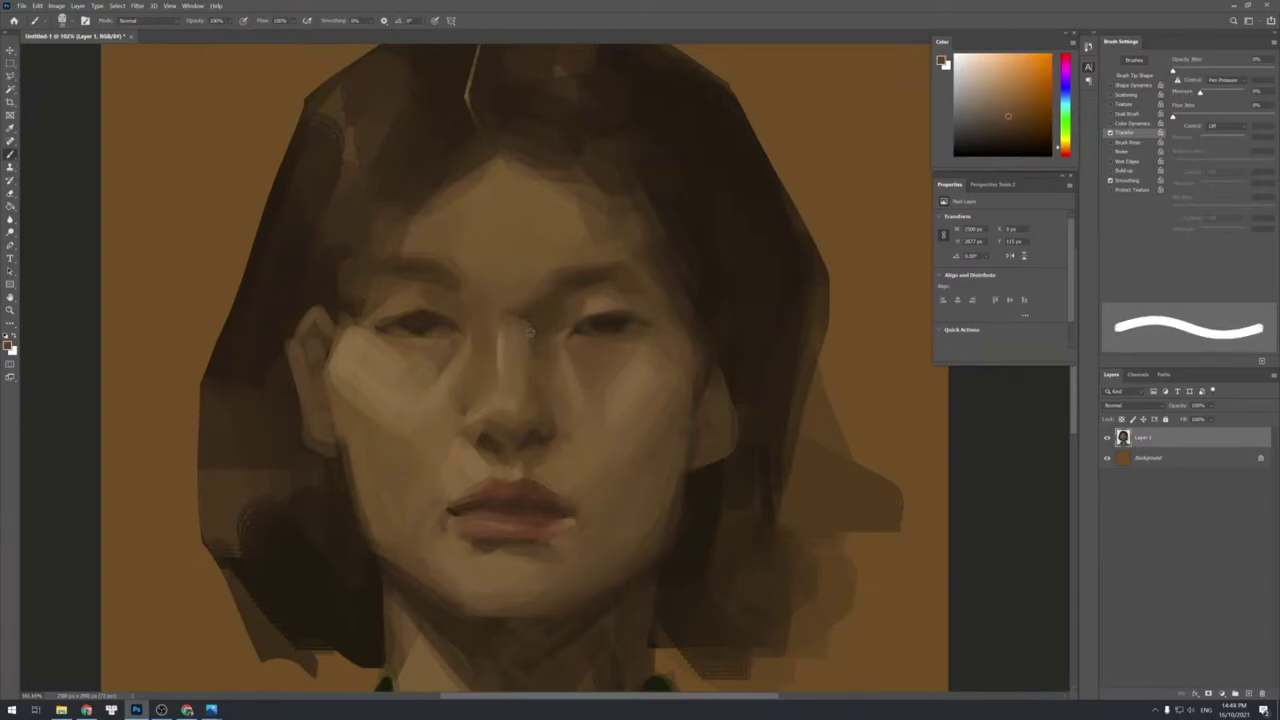
left_click_drag(541, 343, 537, 369)
left_click(531, 322, "alt")
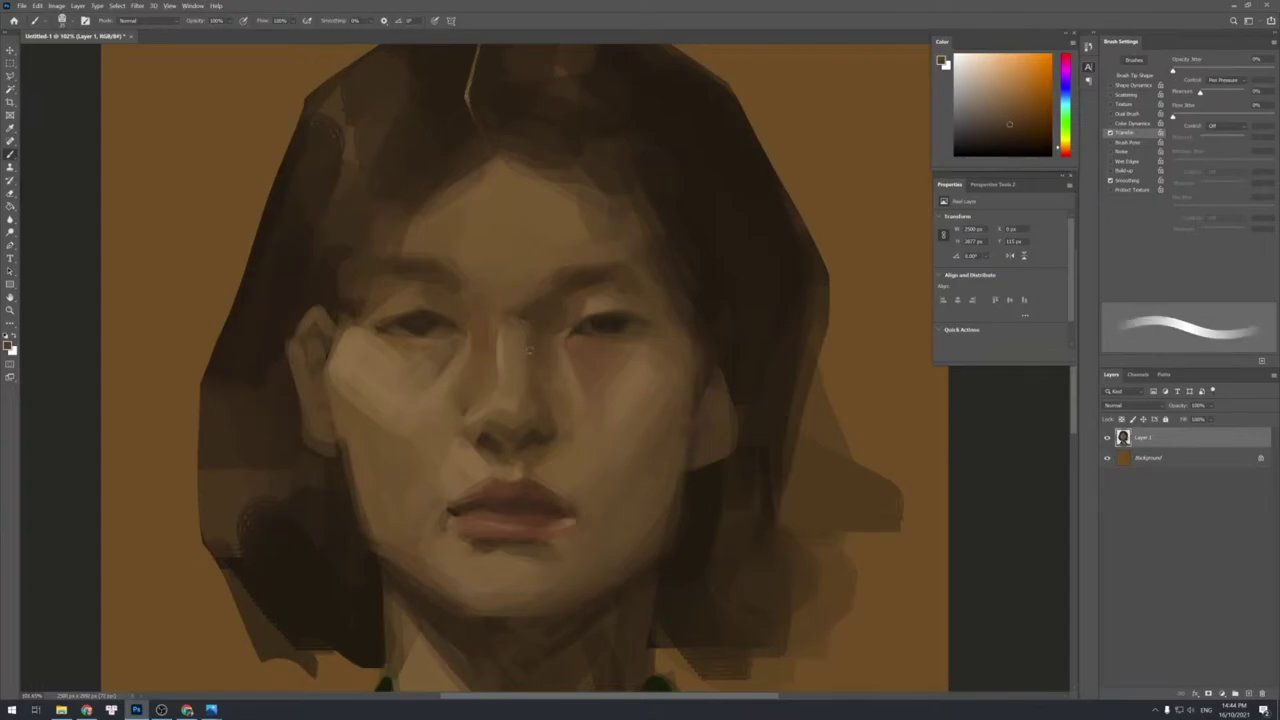
left_click(523, 346, "alt")
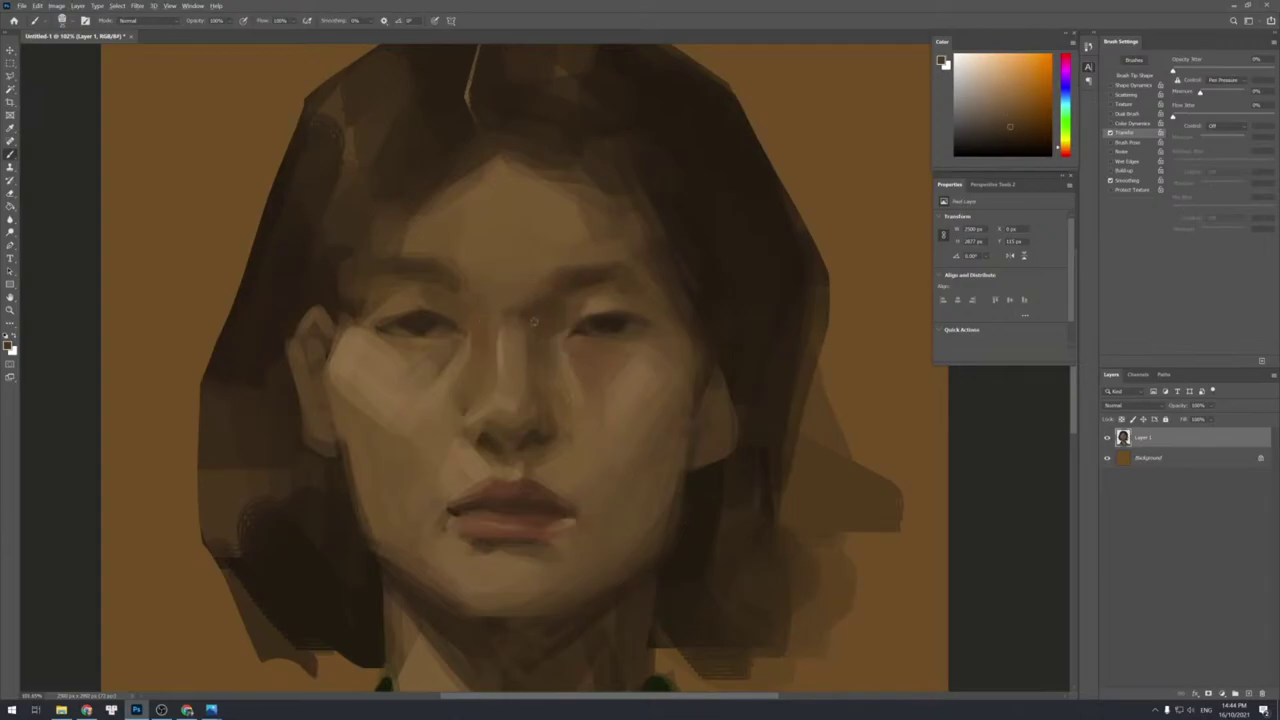
left_click(538, 322, "alt")
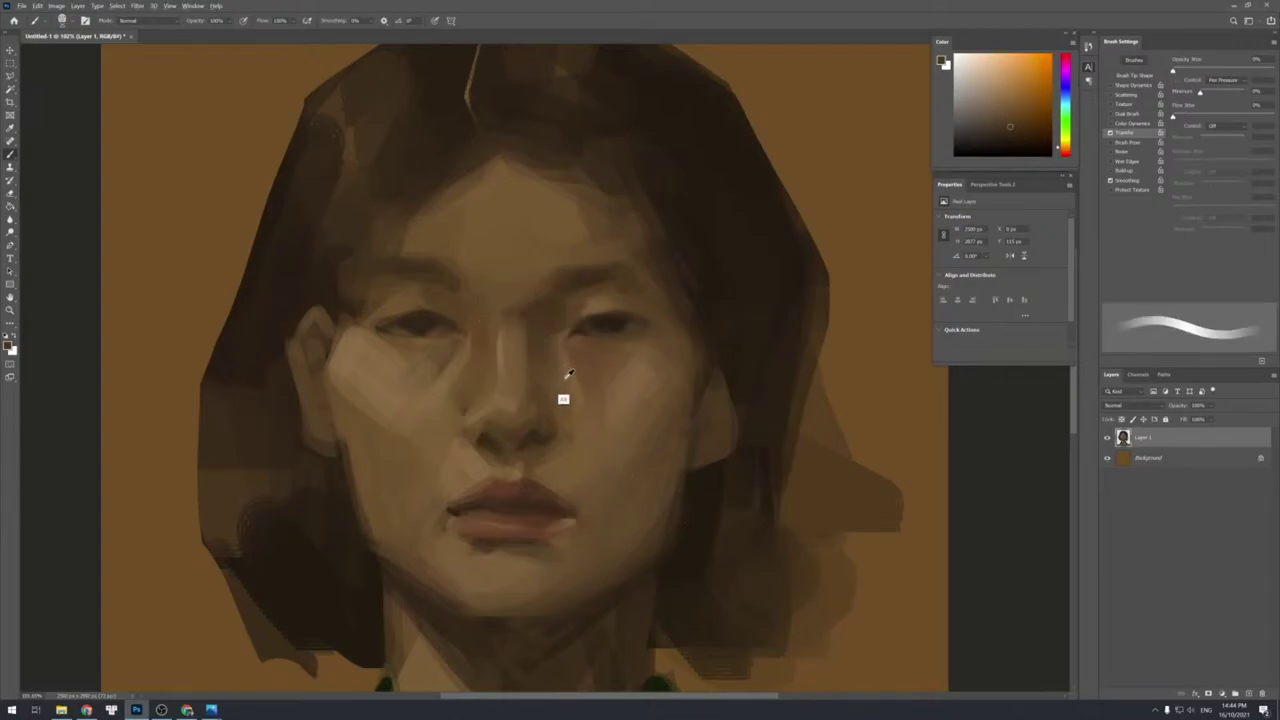
Blend the skin between the nose and the right-hand under-eye area with sampled mid-tones and reddish browns.
left_click(568, 373, "alt")
key("period")
key("period")
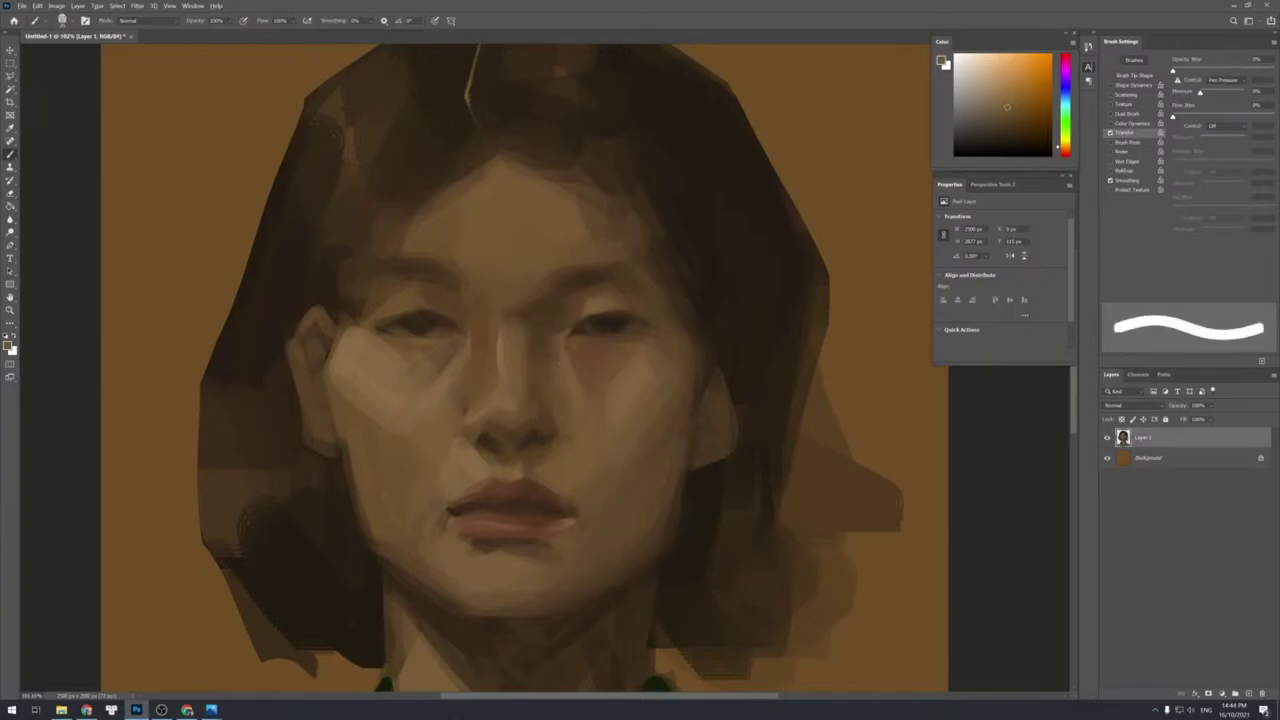
key("bracketright")
key("bracketright")
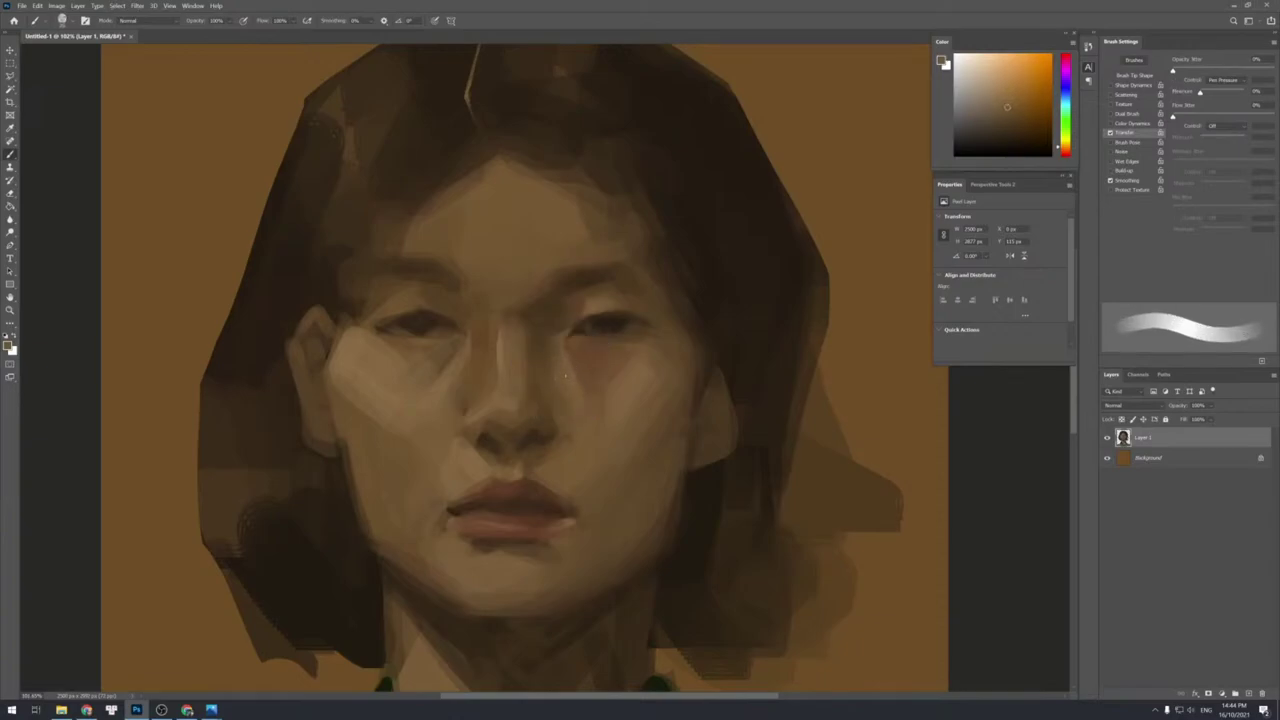
left_click(568, 368, "alt")
left_click(587, 360, "alt")
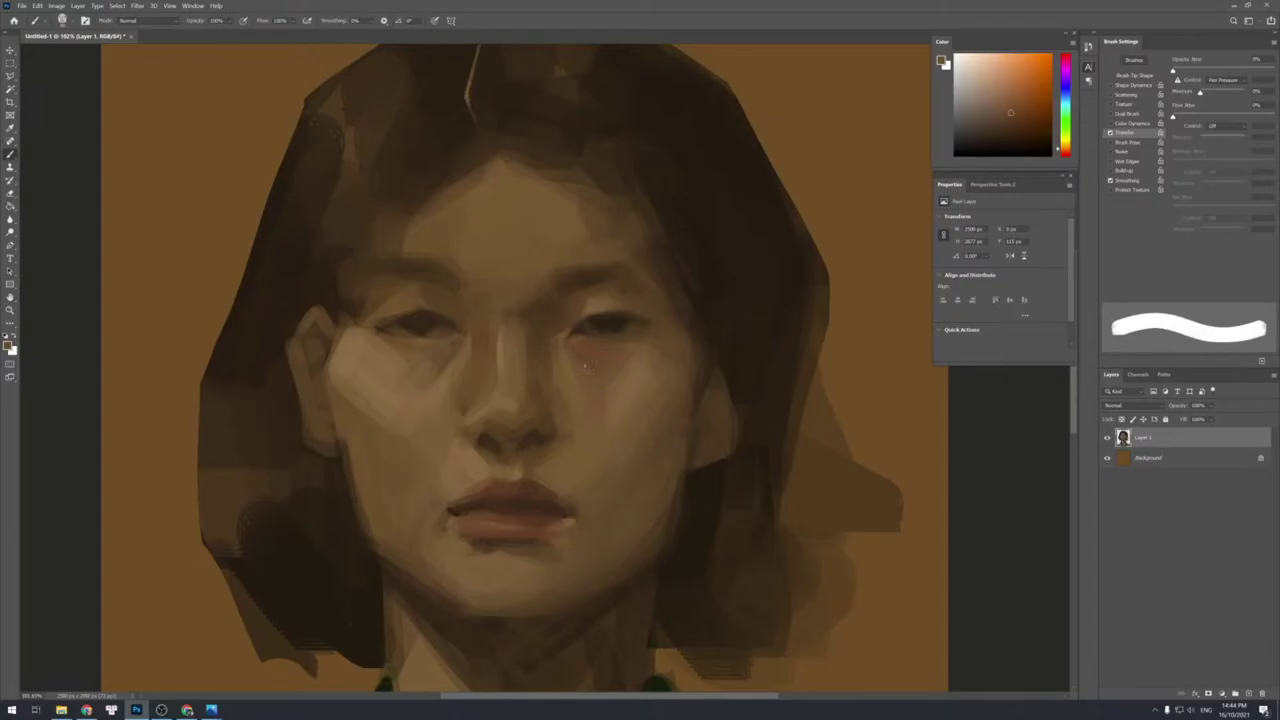
left_click(558, 367, "alt")
left_click(603, 373, "alt")
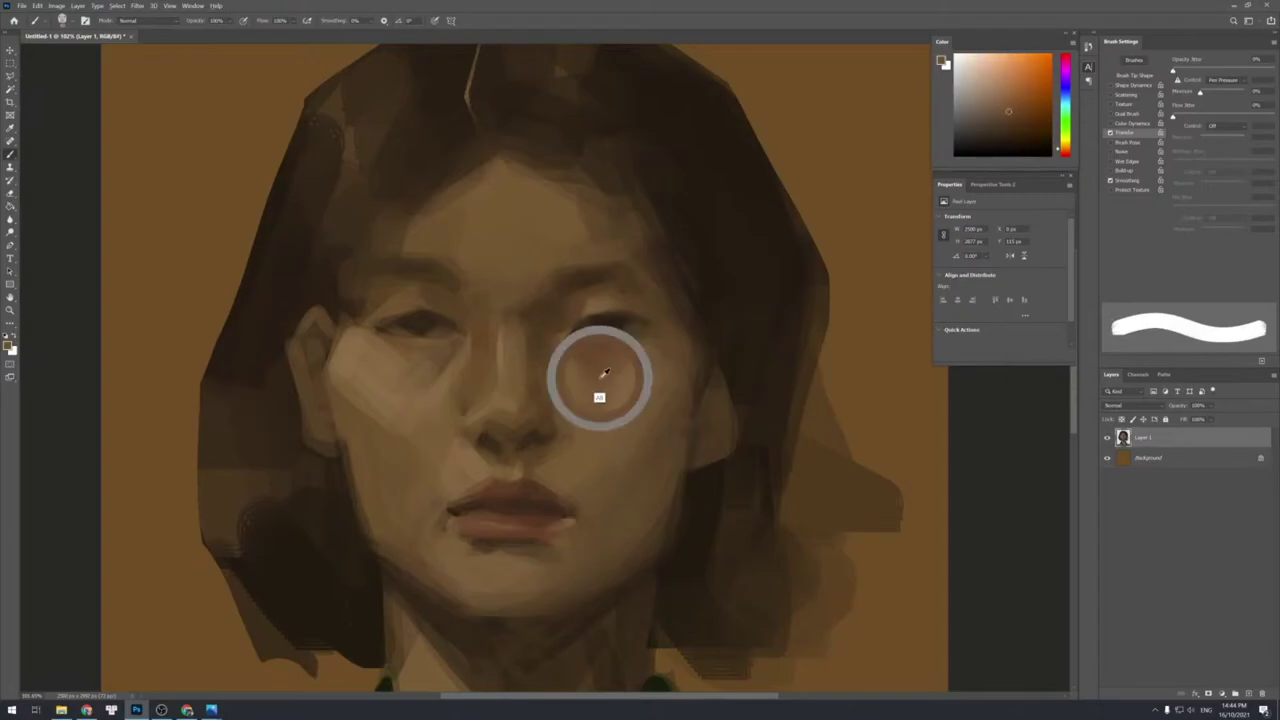
left_click(592, 390, "alt")
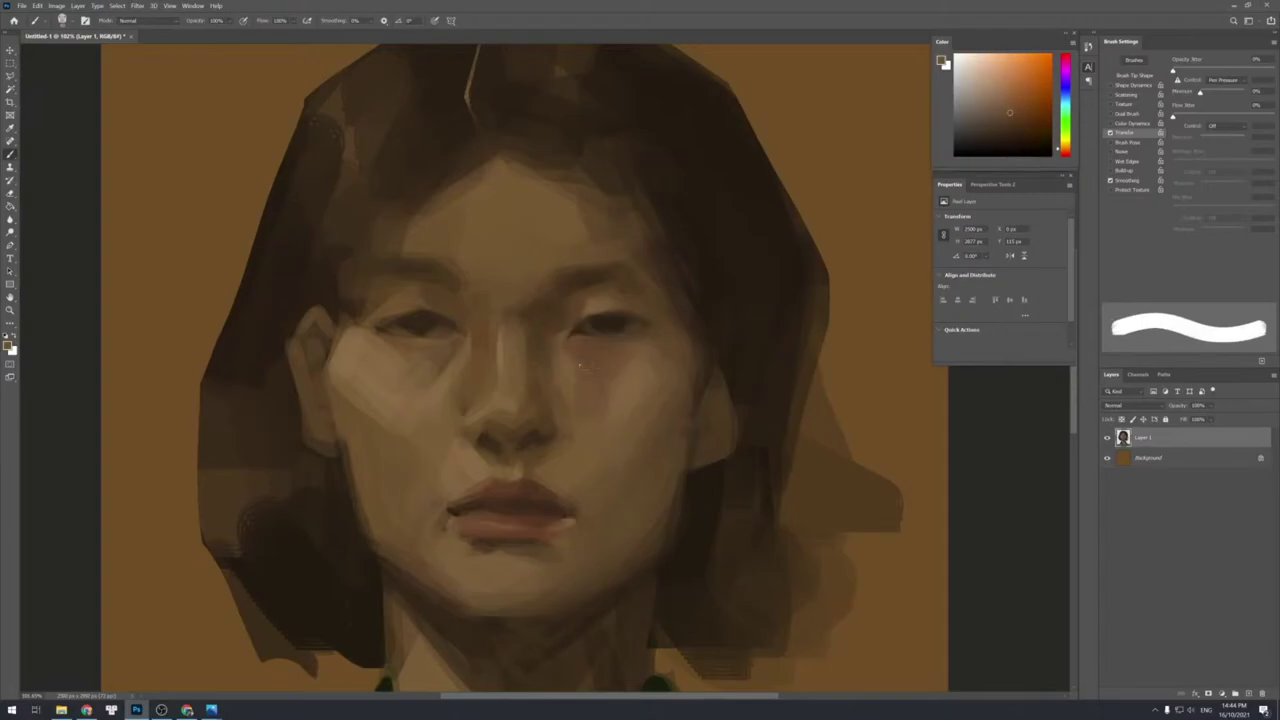
Soften the upper cheek beside the nose and the skin under the right-hand eye with sampled skin tones.
left_click(585, 421, "alt")
left_click(555, 427, "alt")
left_click(590, 404, "alt")
left_click_drag(612, 346, 636, 334)
left_click(621, 366, "alt")
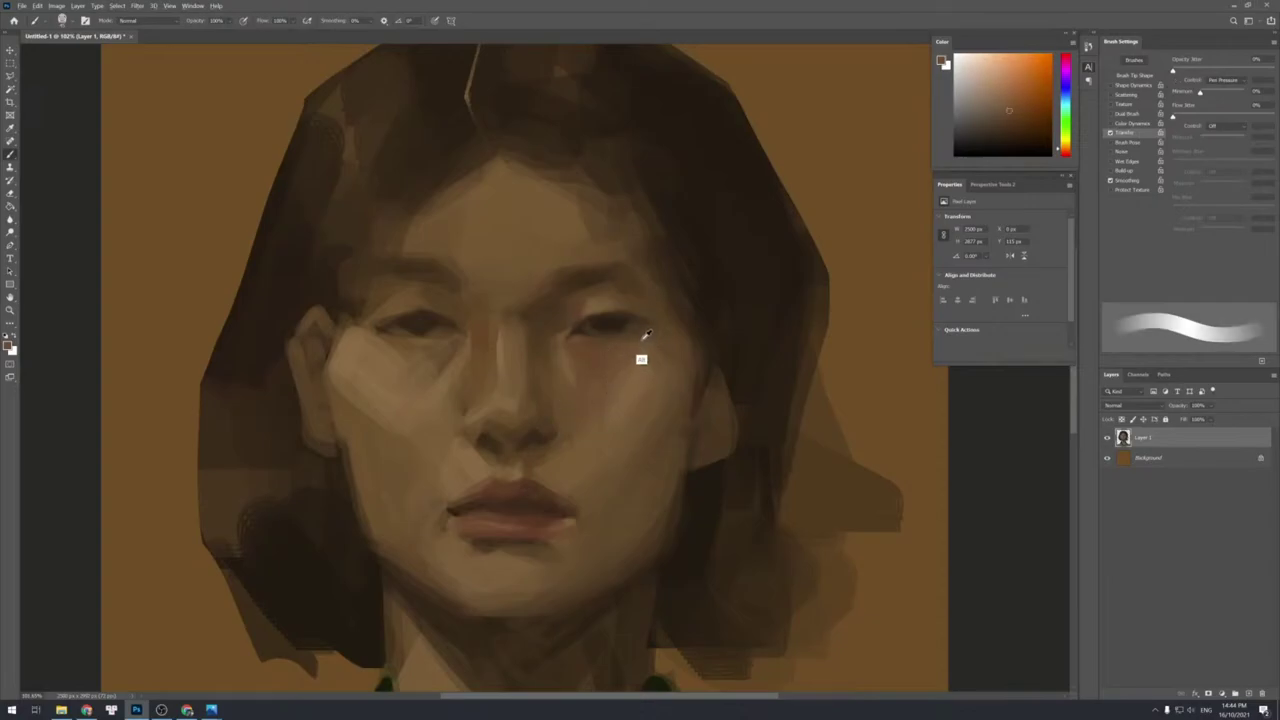
Refine the inner corner and lower lid edge of the right-hand eye with a small brush in a sampled dark brown.
left_click(592, 329, "alt")
key("[")
key("[")
key("[")
key("[")
key("[")
key("[")
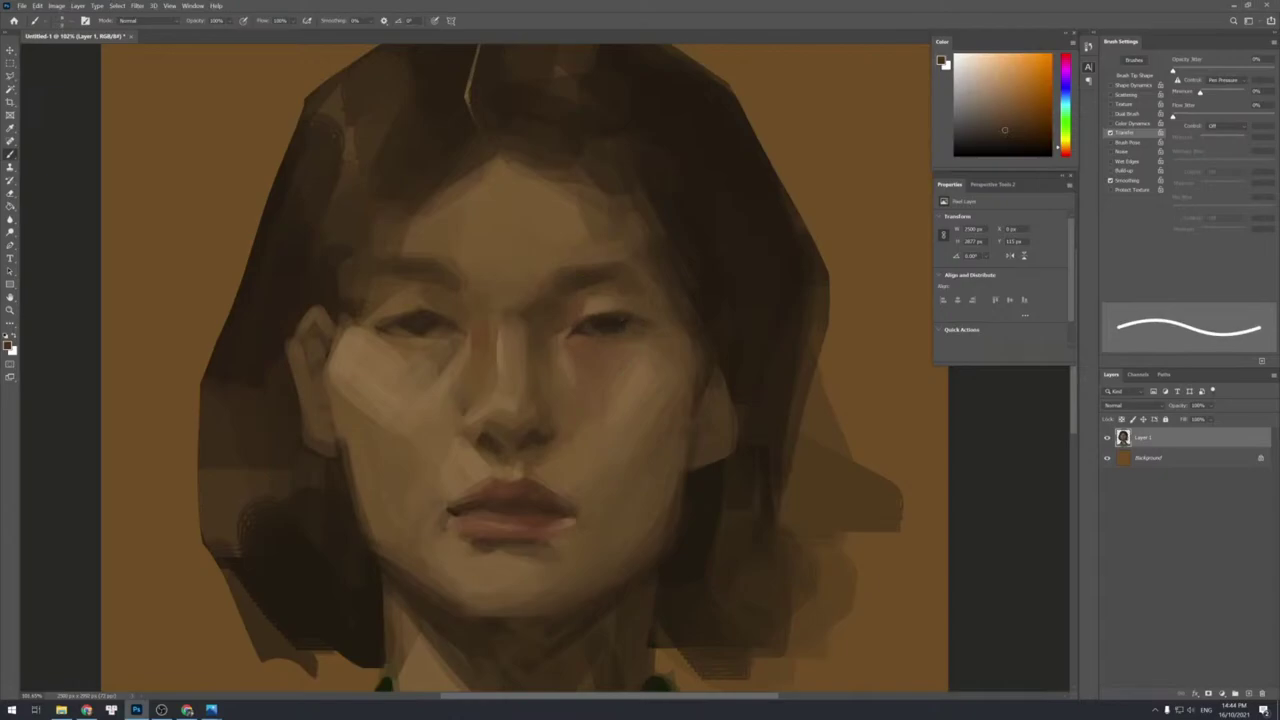
key("]")
key("]")
Touch up the skin at the right-hand eye's outer corner and deepen the iris with its sampled dark tone.
left_click(660, 346, "alt")
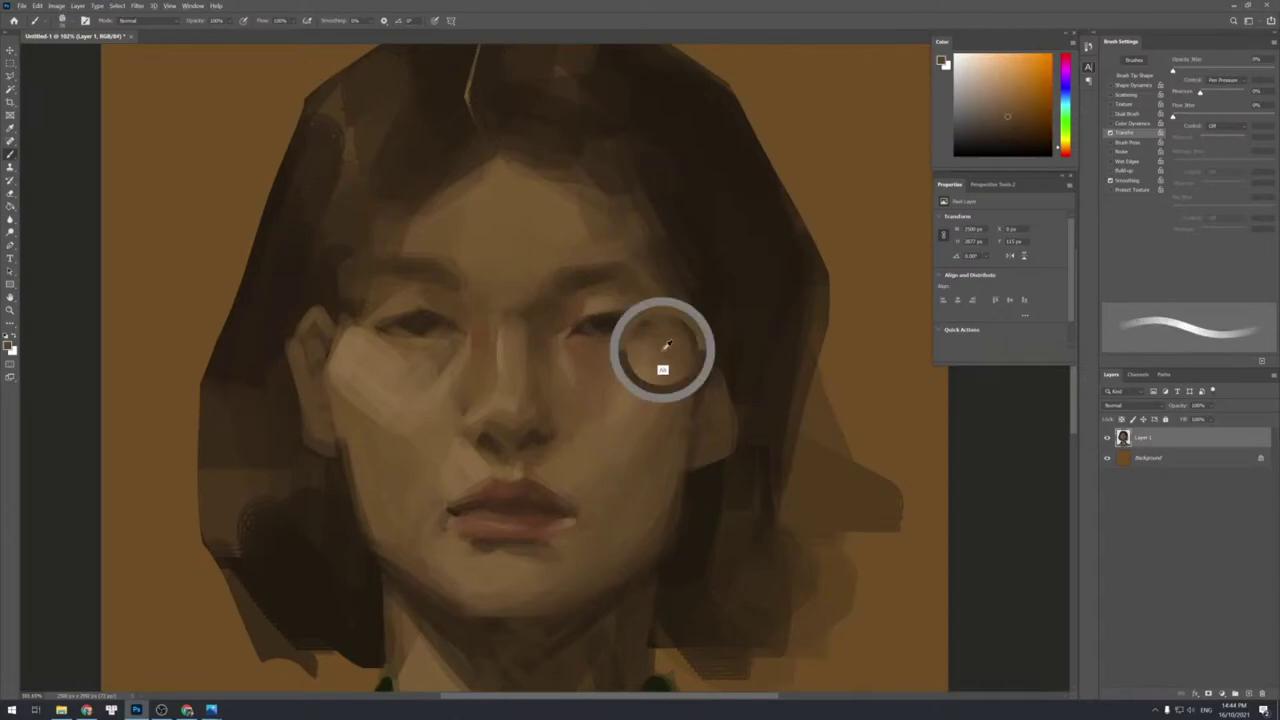
key("shift+bracketleft")
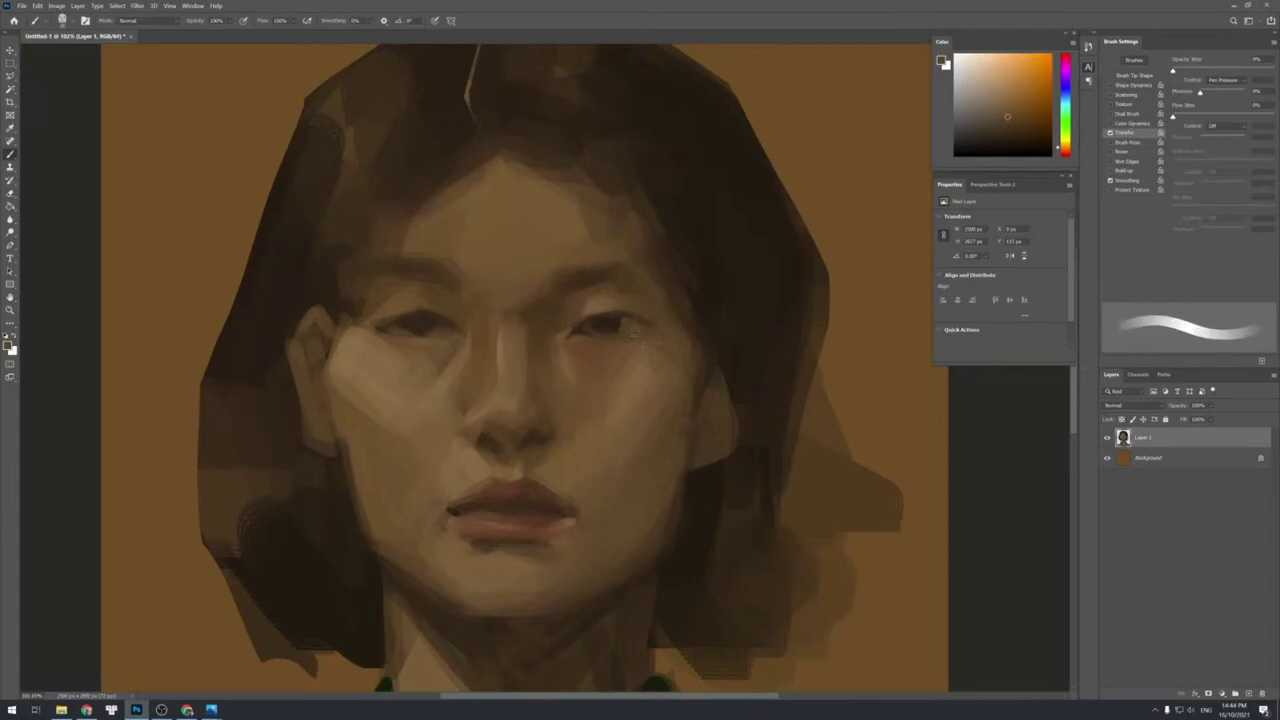
left_click(620, 326, "alt")
key("shift+bracketright")
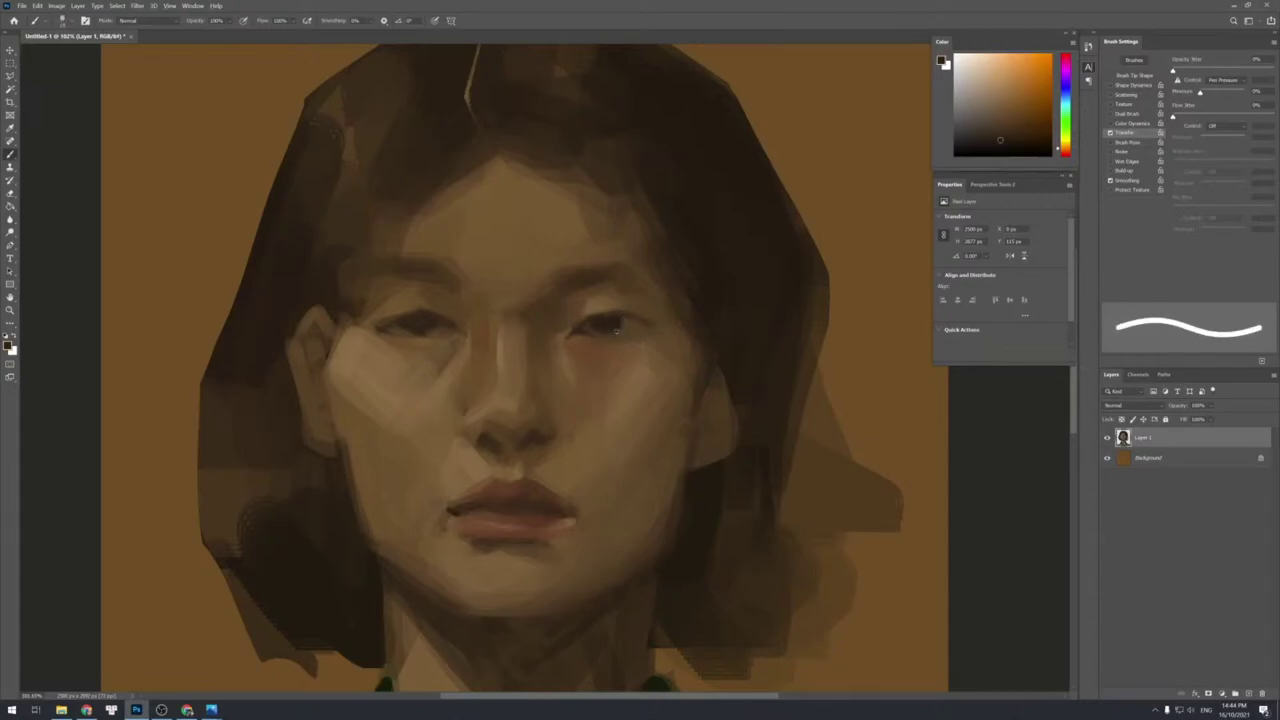
key("shift+bracketleft")
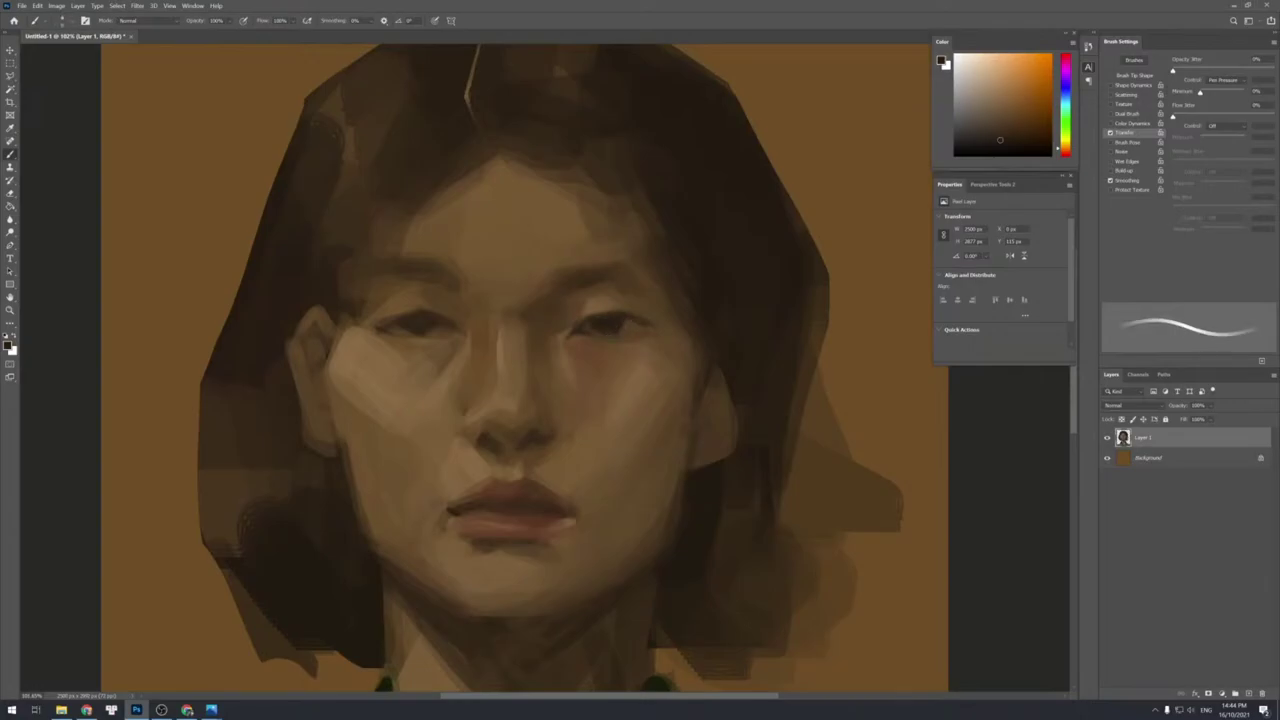
Paint a thin dark stroke along the outer part of the right-hand eye's upper lash line.
key("shift+bracketright")
left_click_drag(624, 316, 638, 322)
key("bracketleft")
key("shift+bracketleft")
key("shift+bracketright")
Warm the outer eyelid of the right-hand eye with reddish brown sampled from the upper lip and nearby lid tones.
left_click(501, 489, "alt")
key("shift+bracketright")
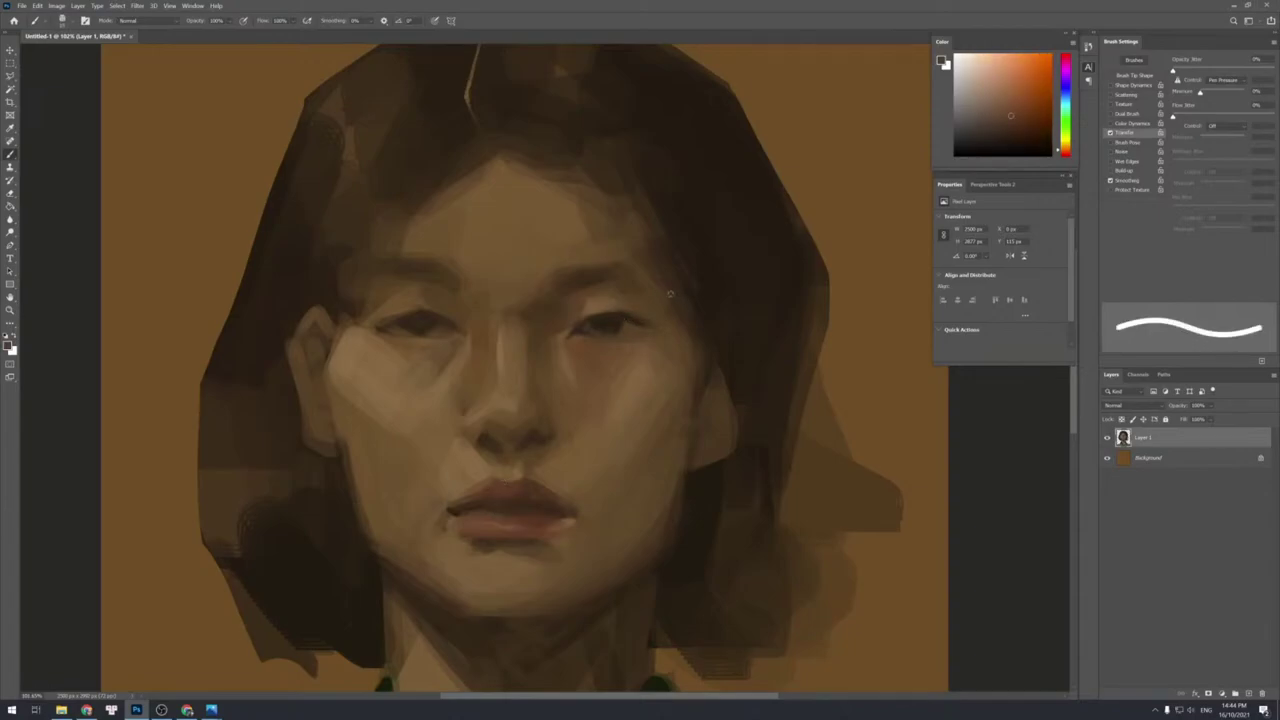
key("shift+bracketleft")
key("shift+bracketright")
key("shift+bracketleft")
left_click(623, 317, "alt")
key("shift+bracketright")
left_click(638, 317, "alt")
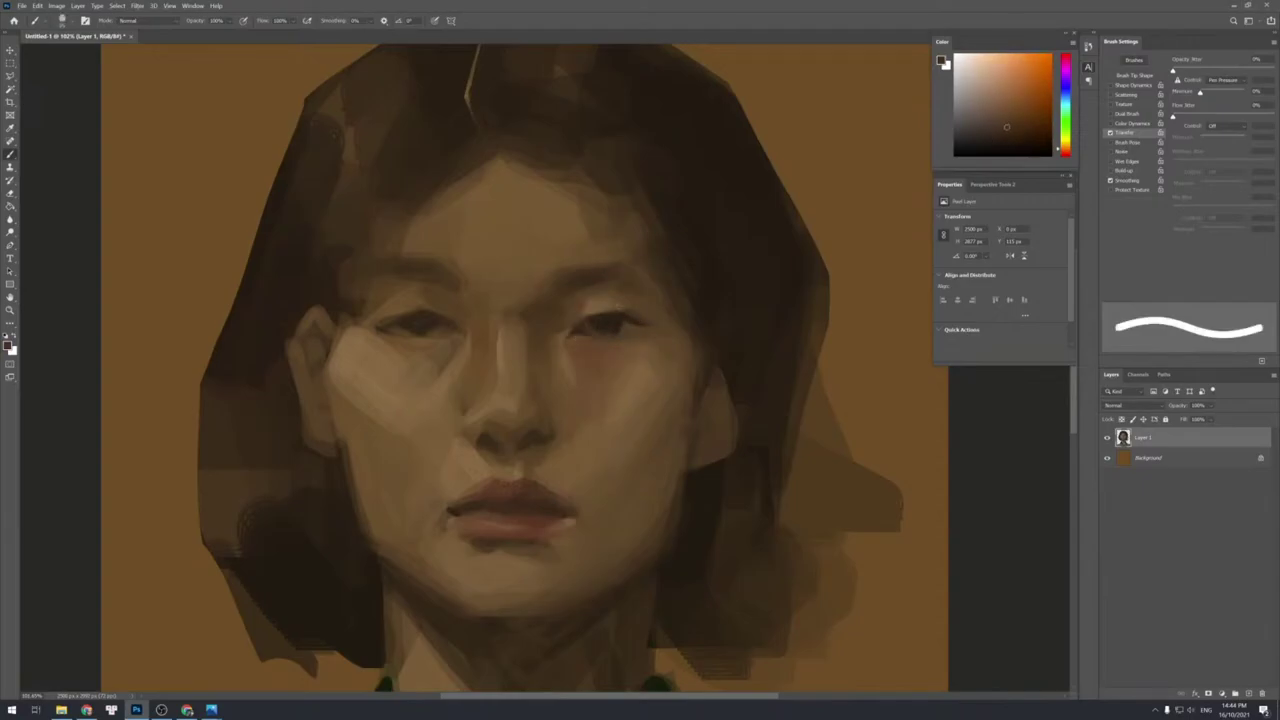
Darken the right-hand eye's upper lash line toward the outer corner with fine near-black strokes, undoing the last stroke.
key("shift+bracketleft")
key("shift+bracketleft")
key("shift+bracketleft")
key("shift+bracketleft")
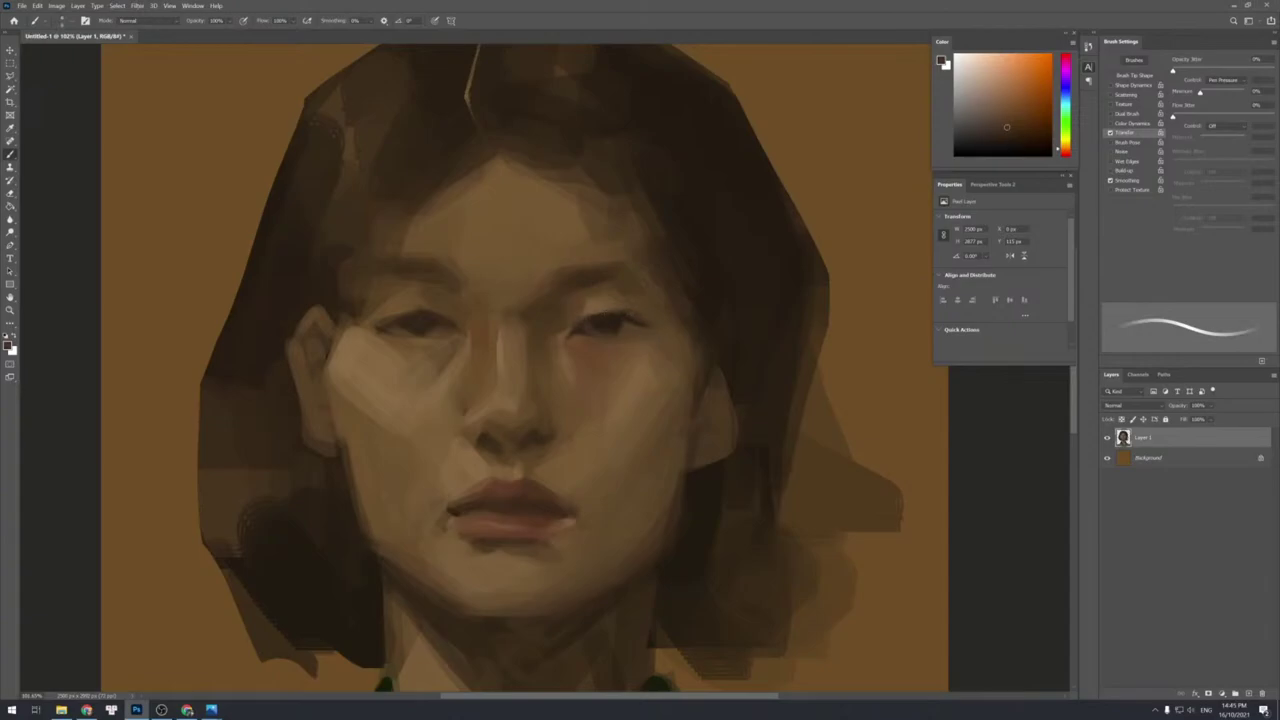
left_click(618, 313, "alt")
key("shift+bracketright")
left_click(633, 326, "alt")
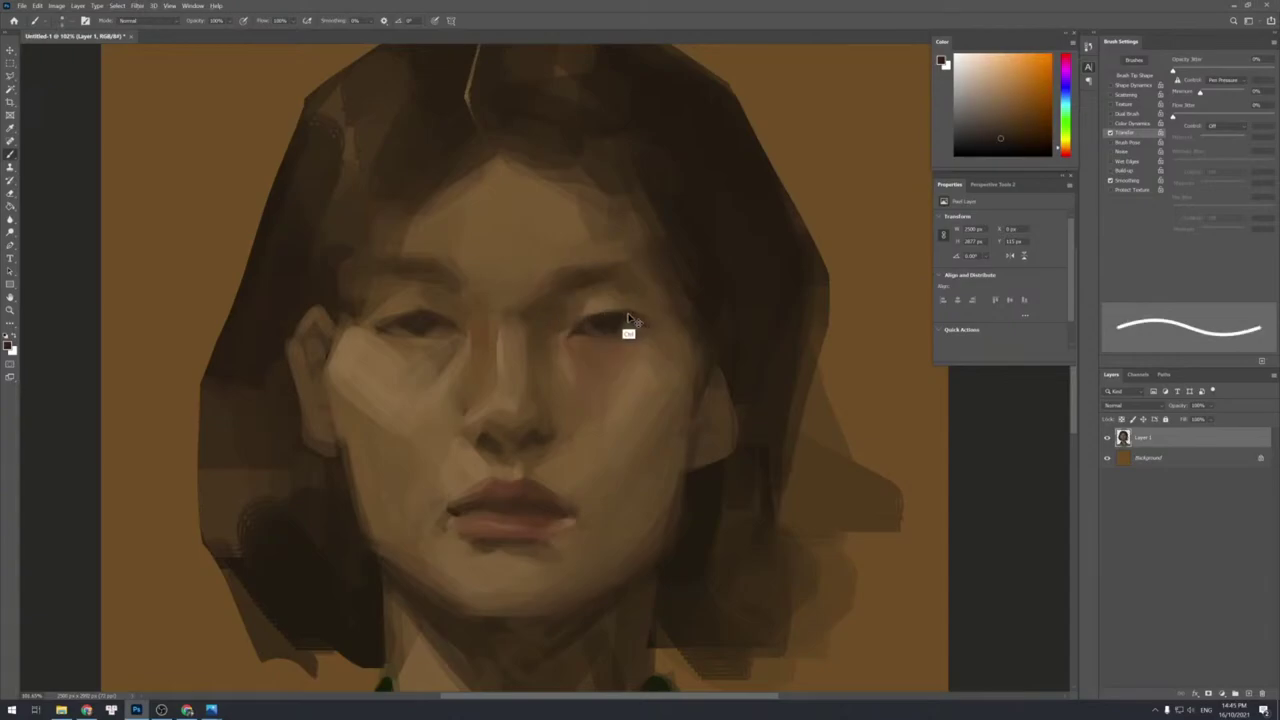
key("shift+bracketleft")
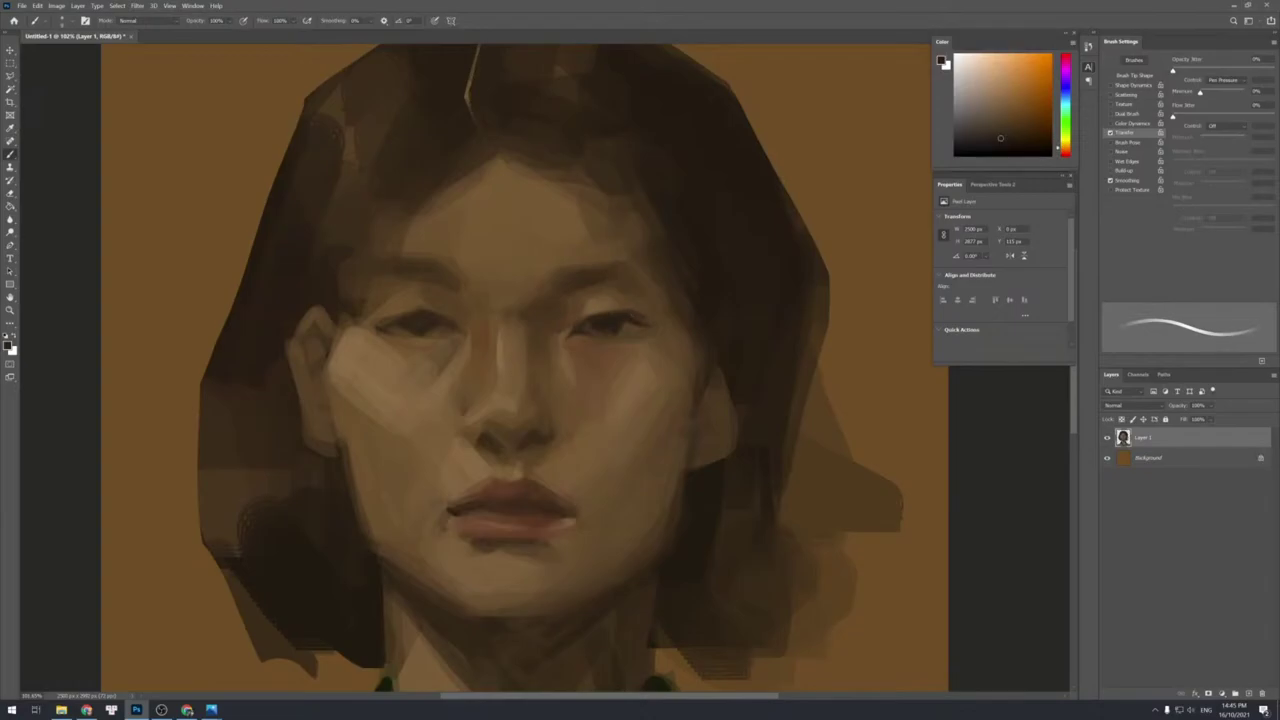
key("shift+bracketright")
key("ctrl+z")
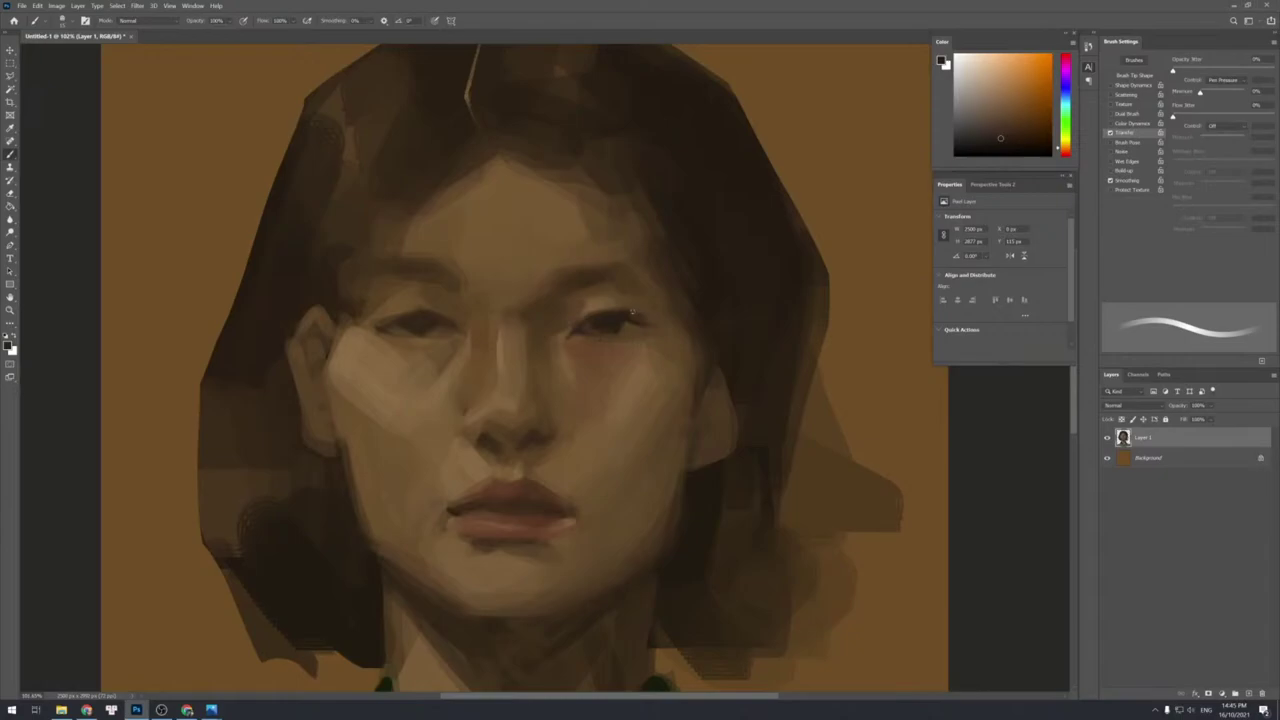
Soften the end of the lash line at the right-hand eye's outer corner with sampled lid browns.
left_click(643, 314, "alt")
key("shift+bracketright")
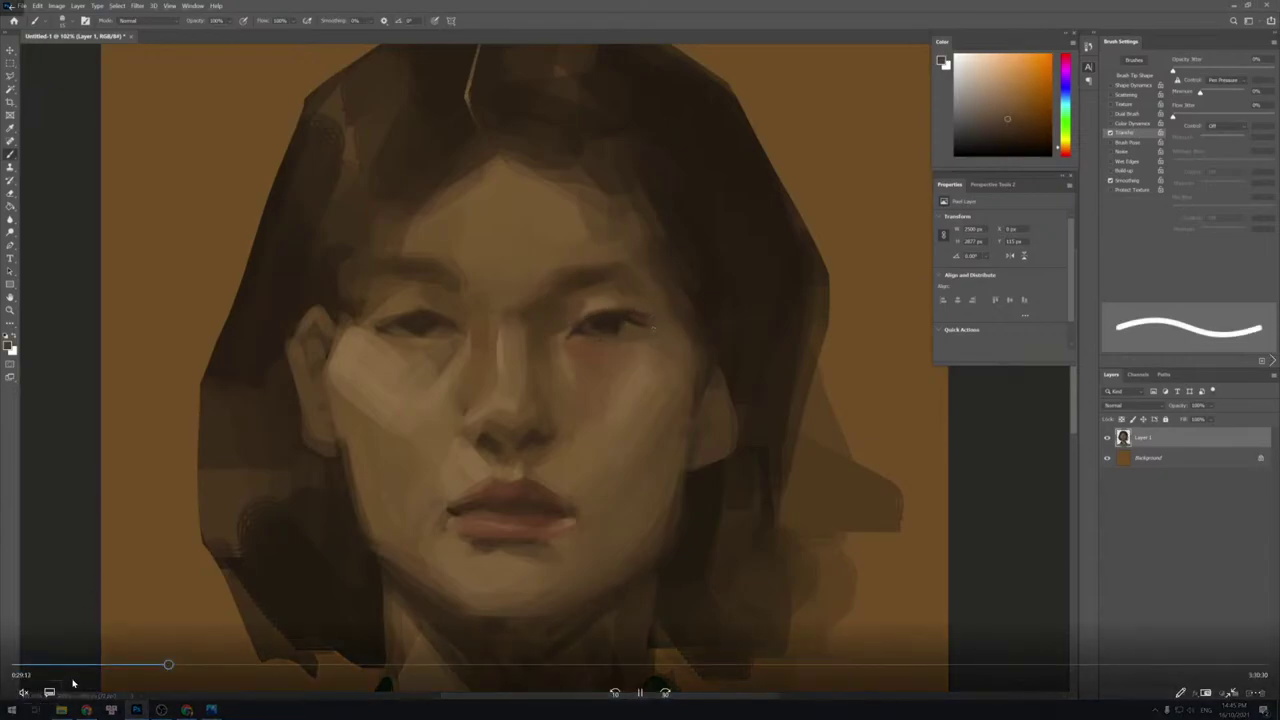
key("shift+bracketright")
left_click(641, 323, "alt")
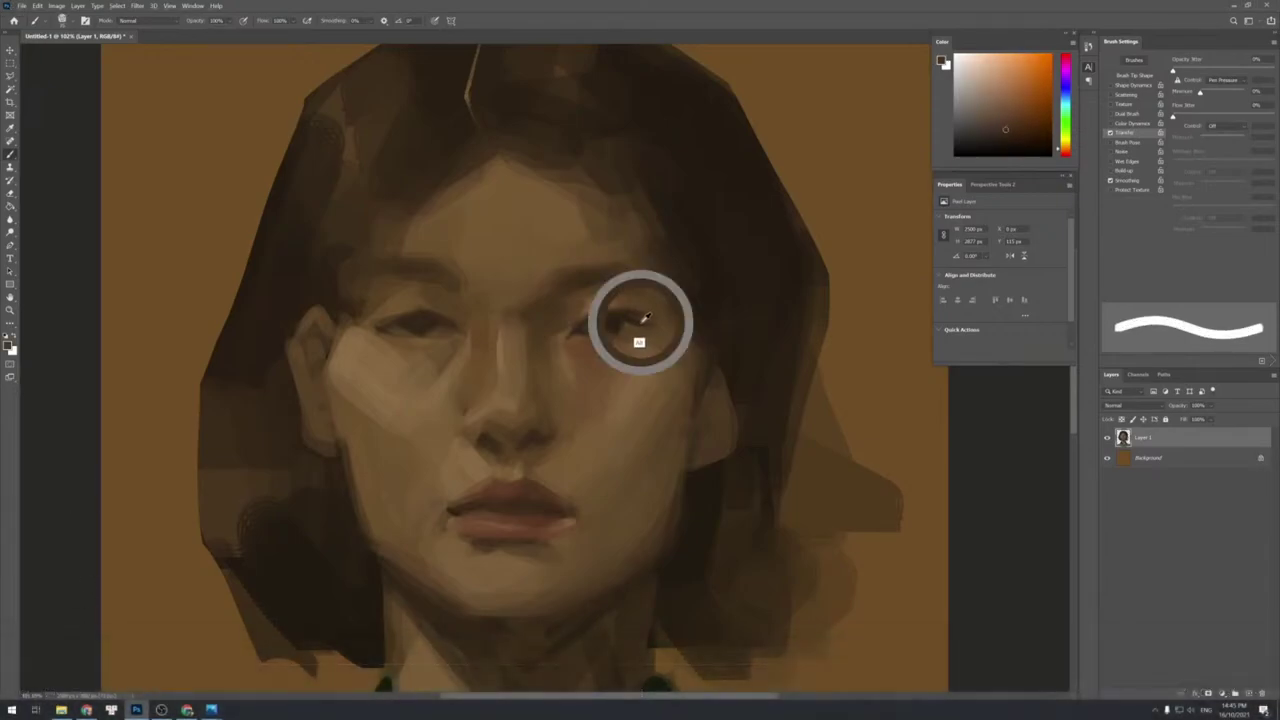
Rework the iris edge and outer white of the right-hand eye with small strokes in sampled dark brown.
key("bracketleft")
key("bracketleft")
key("bracketleft")
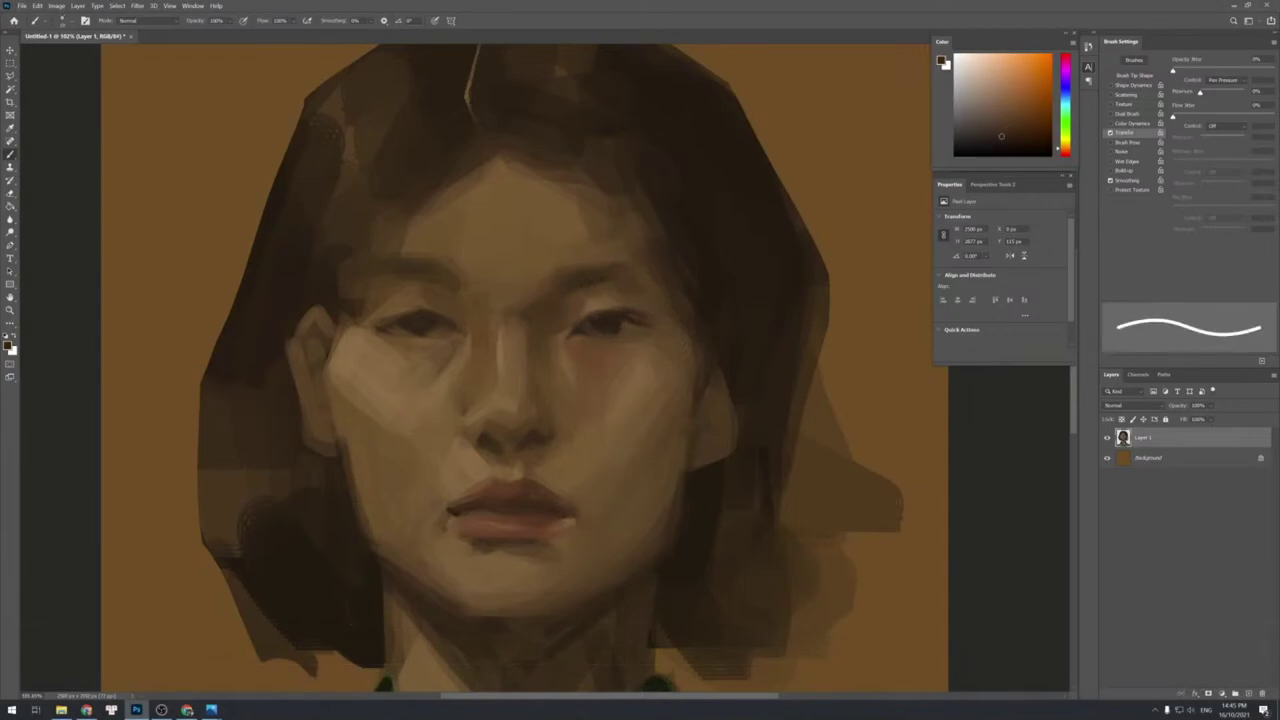
key("bracketright")
key("bracketright")
left_click(620, 323, "alt")
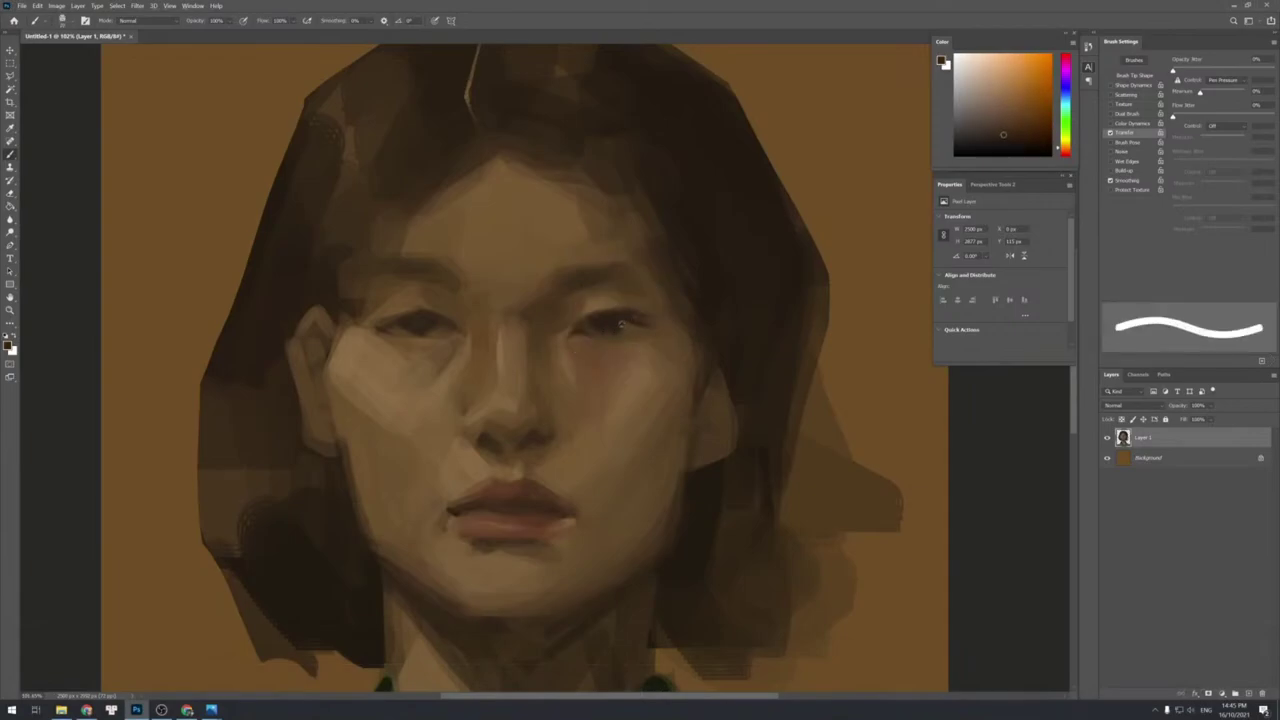
key("bracketright")
key("bracketleft")
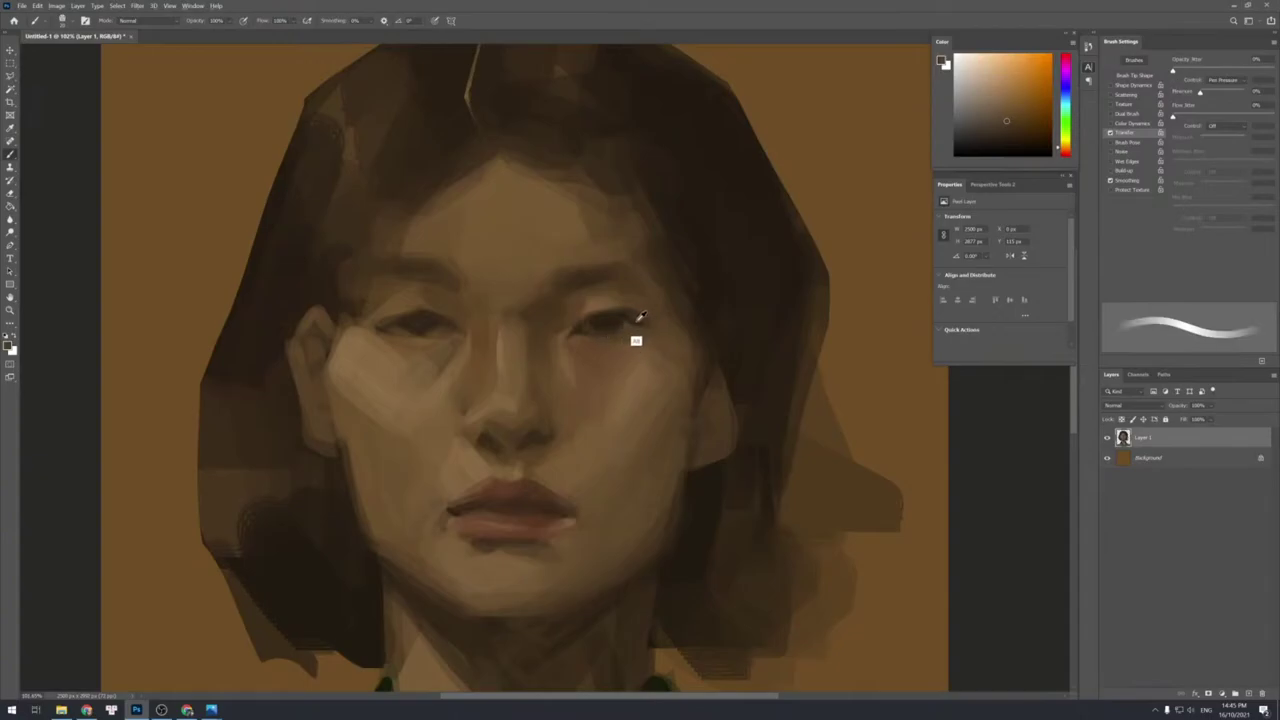
Reshape the dark opening of the right-hand eye and its outer lash edge with sampled mid-brown and near-black tones.
left_click(632, 331, "alt")
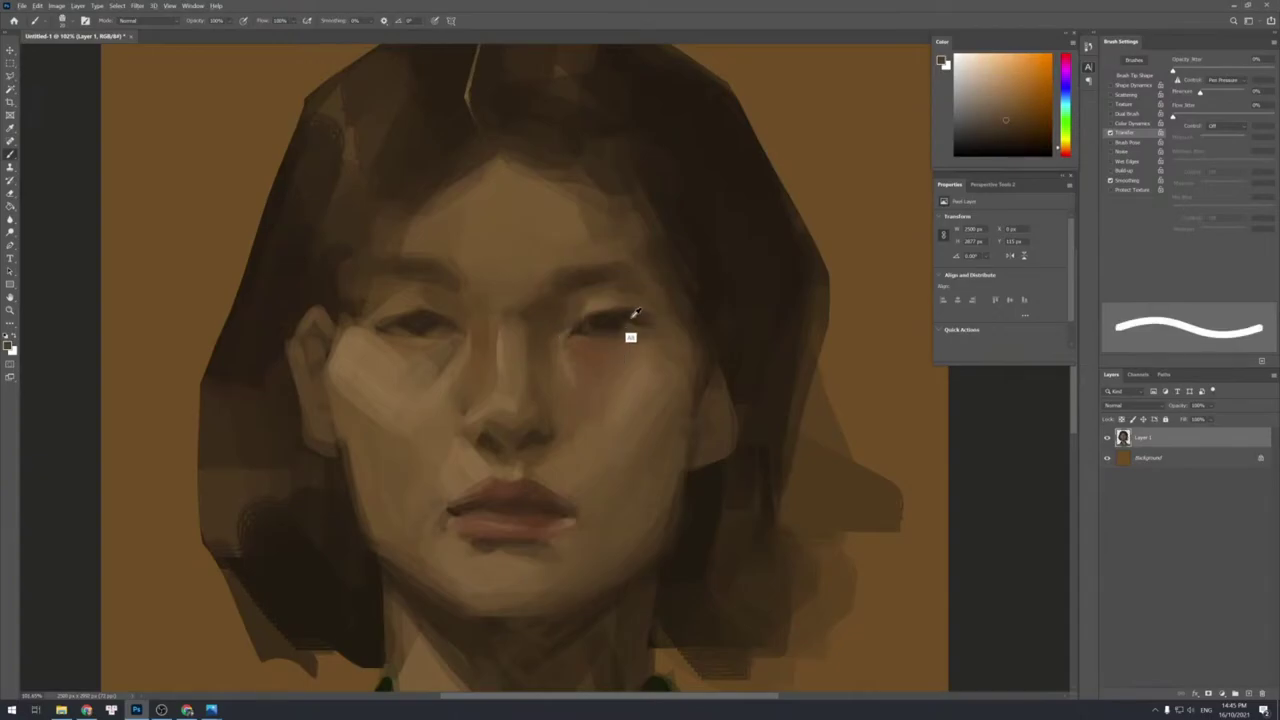
left_click(628, 323, "alt")
key("bracketright")
key("bracketright")
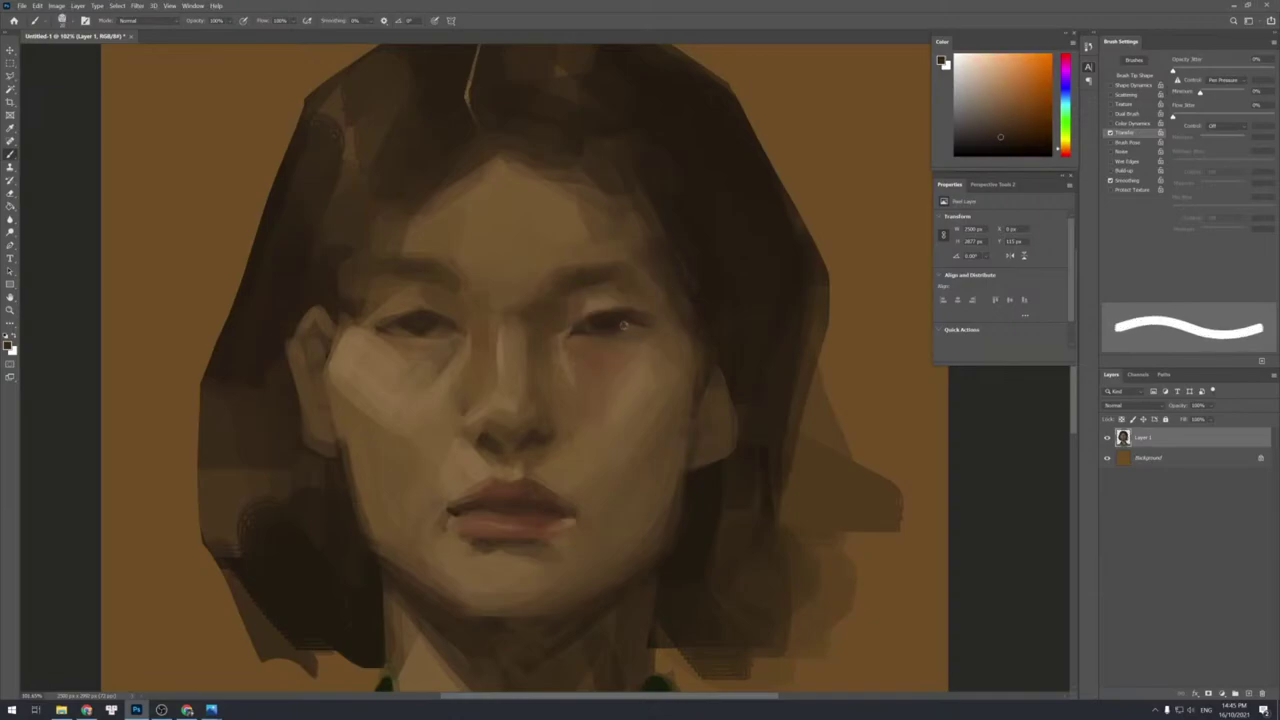
key("bracketleft")
key("bracketleft")
key("bracketleft")
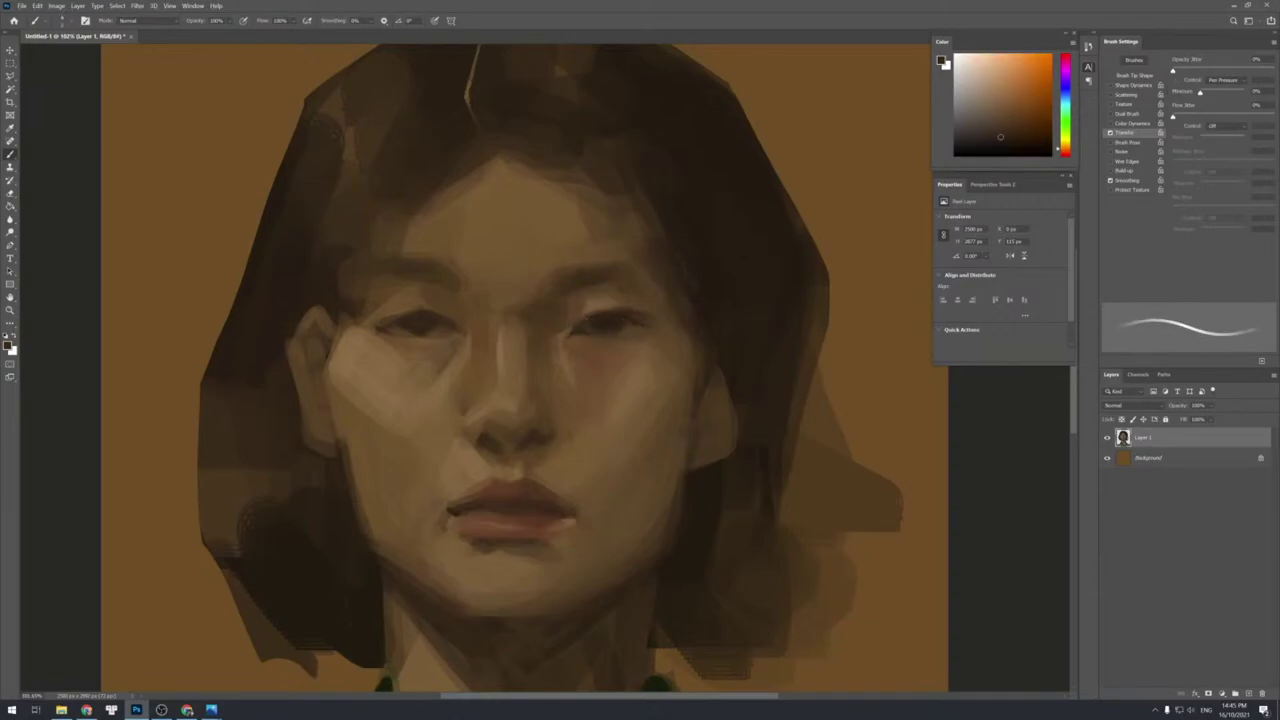
key("bracketleft")
key("bracketright")
key("bracketright")
left_click(634, 324, "alt")
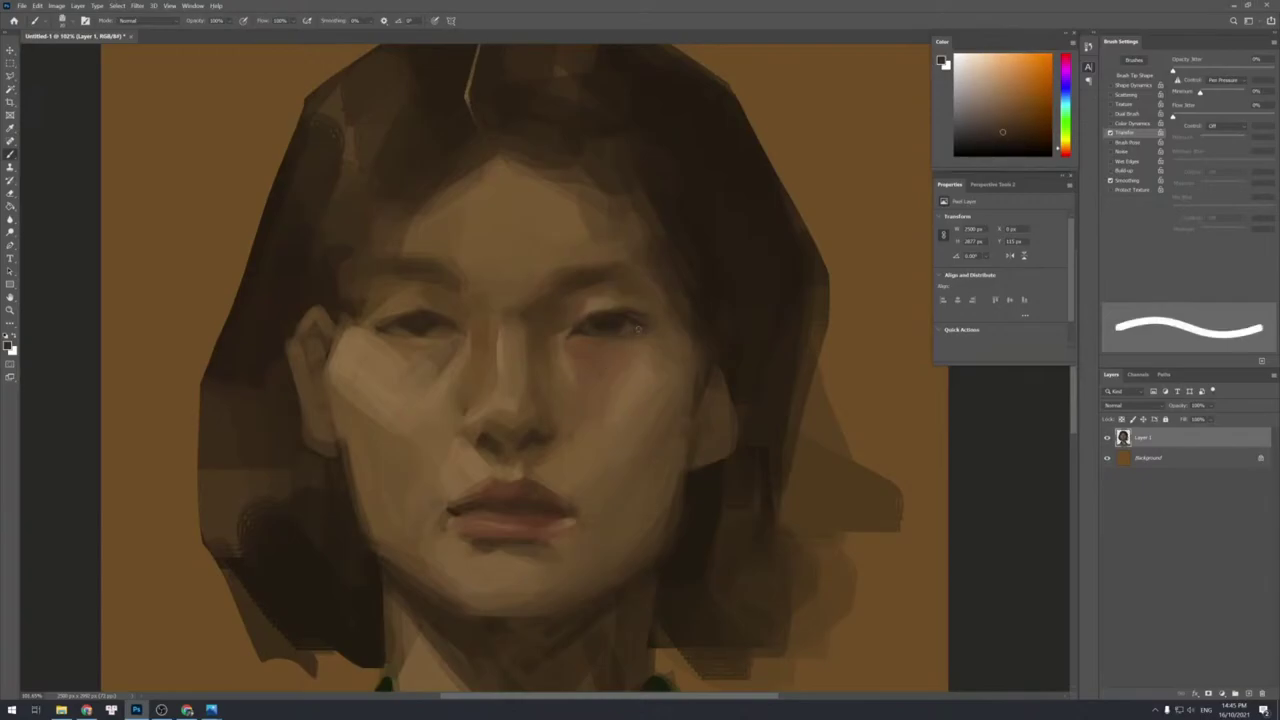
Blend the skin just outside the right-hand eye's outer corner with a sampled brown and a larger brush.
left_click(647, 330, "alt")
left_click(646, 329, "alt")
key("]")
key("]")
key("]")
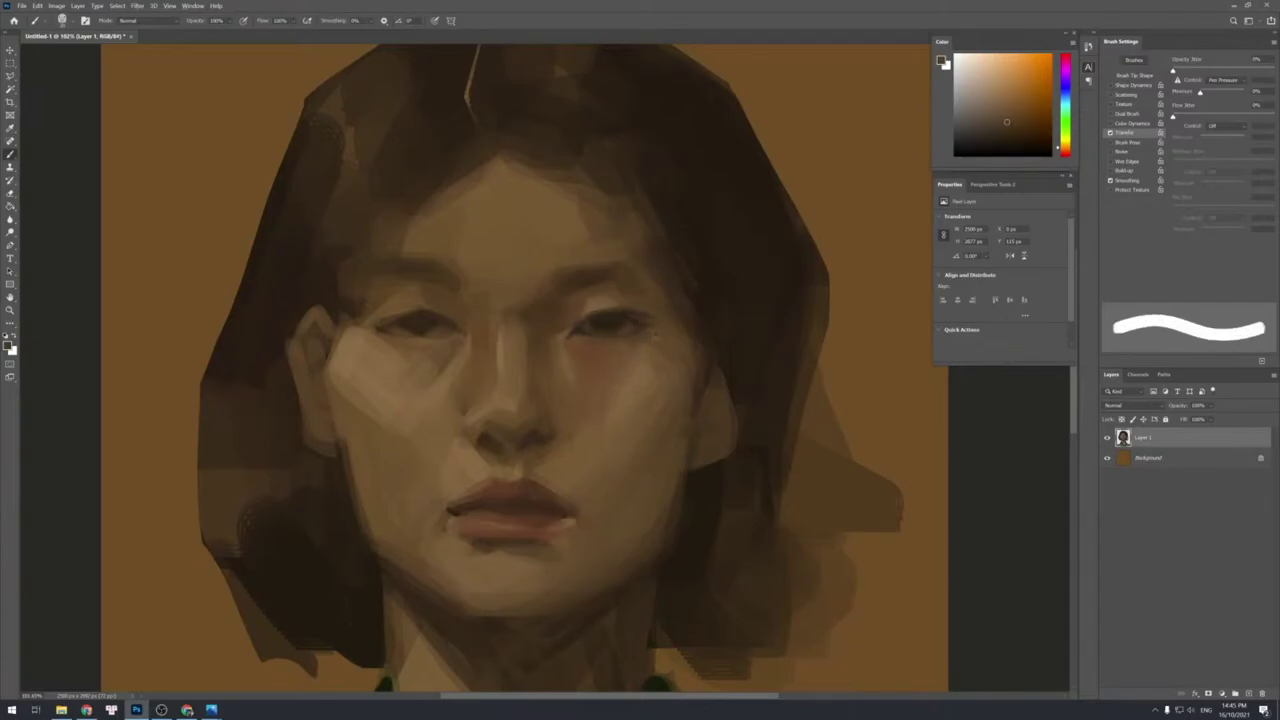
Smooth the cheekbone and lower lid area beneath the right-hand eye with repeatedly sampled skin tones.
left_click(638, 340, "alt")
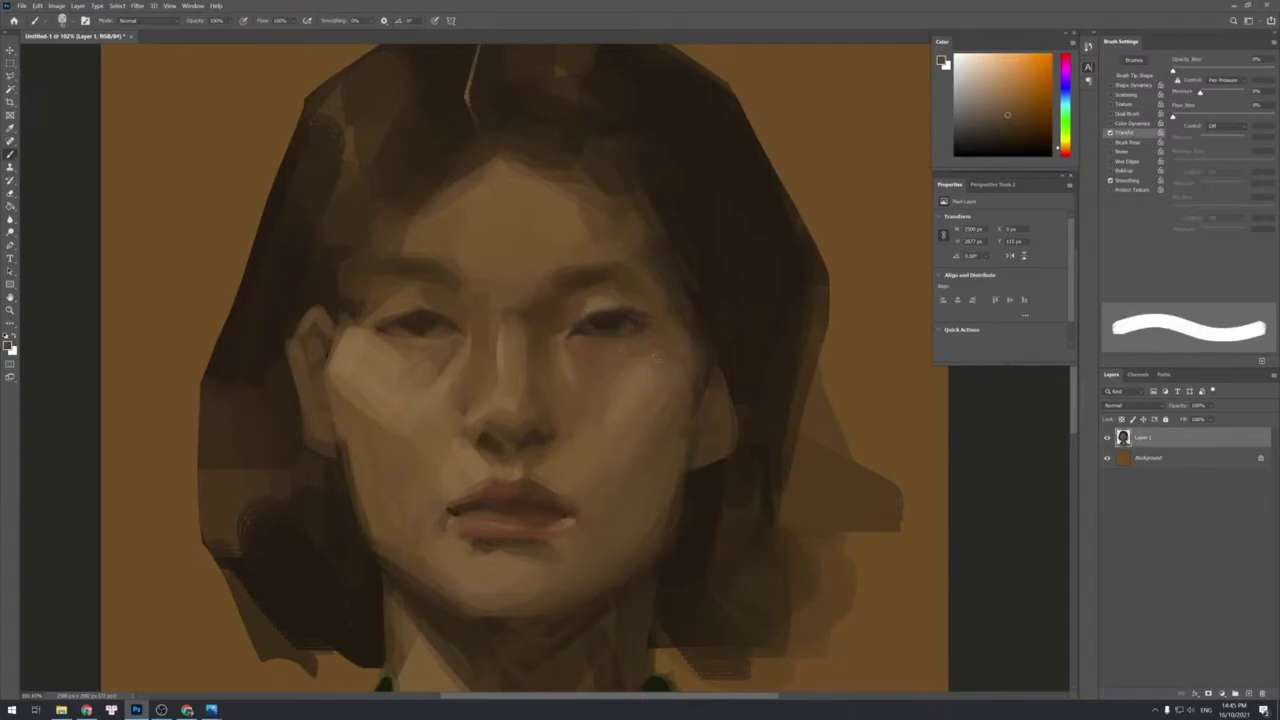
left_click(650, 380, "alt")
left_click(668, 362, "alt")
left_click(643, 369, "alt")
left_click(642, 366, "alt")
left_click(630, 344, "alt")
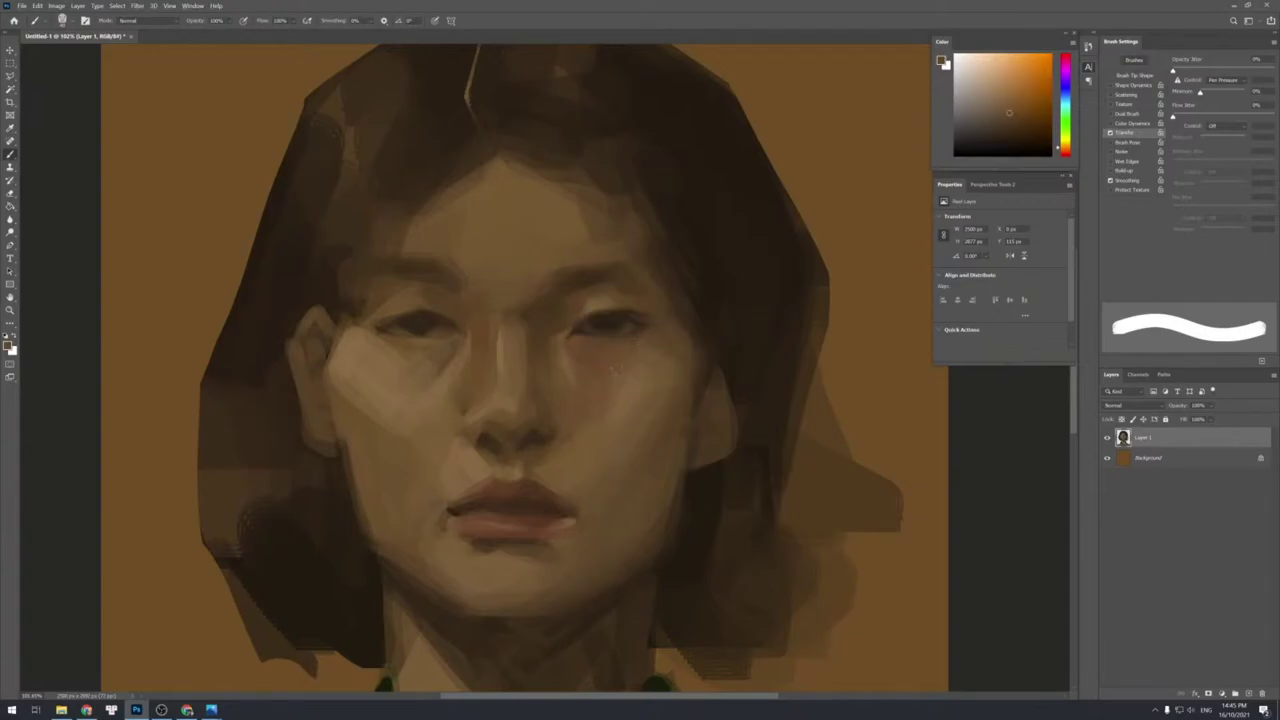
Soften the outer corner and lower lid edge of the right-hand eye with sampled dark and mid browns and a larger brush.
left_click(614, 320, "alt")
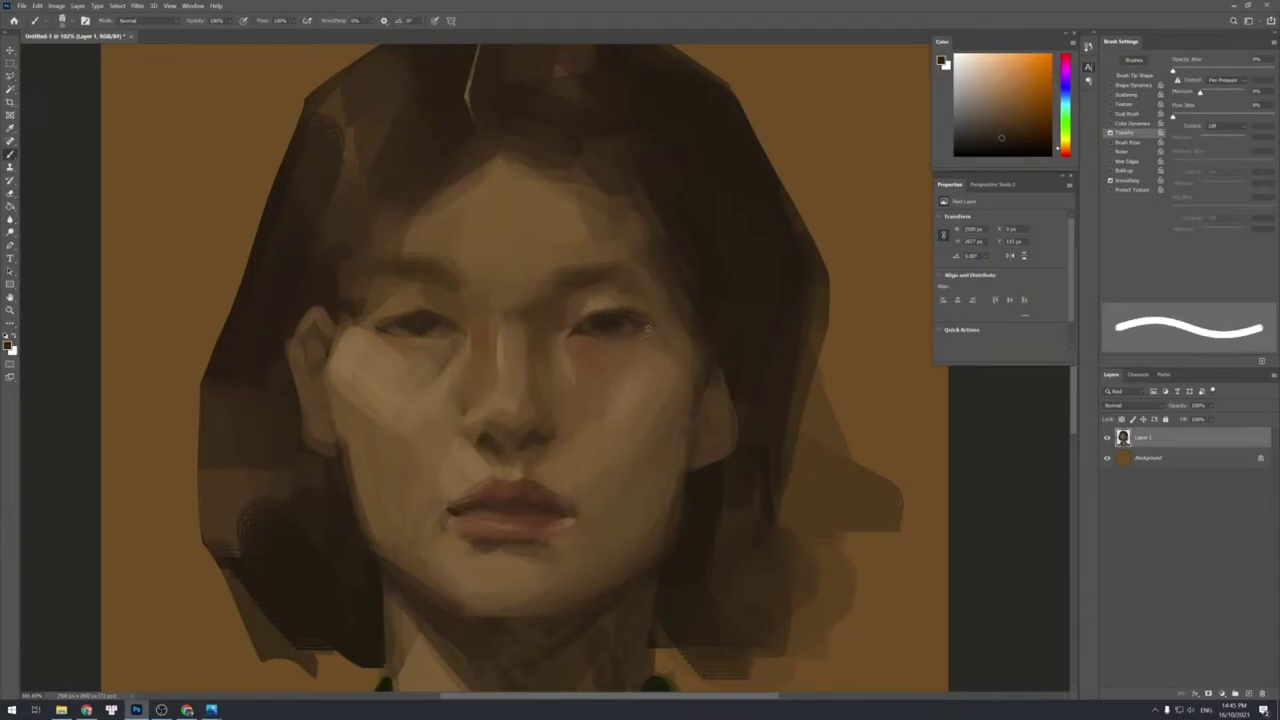
key("]")
key("]")
key("]")
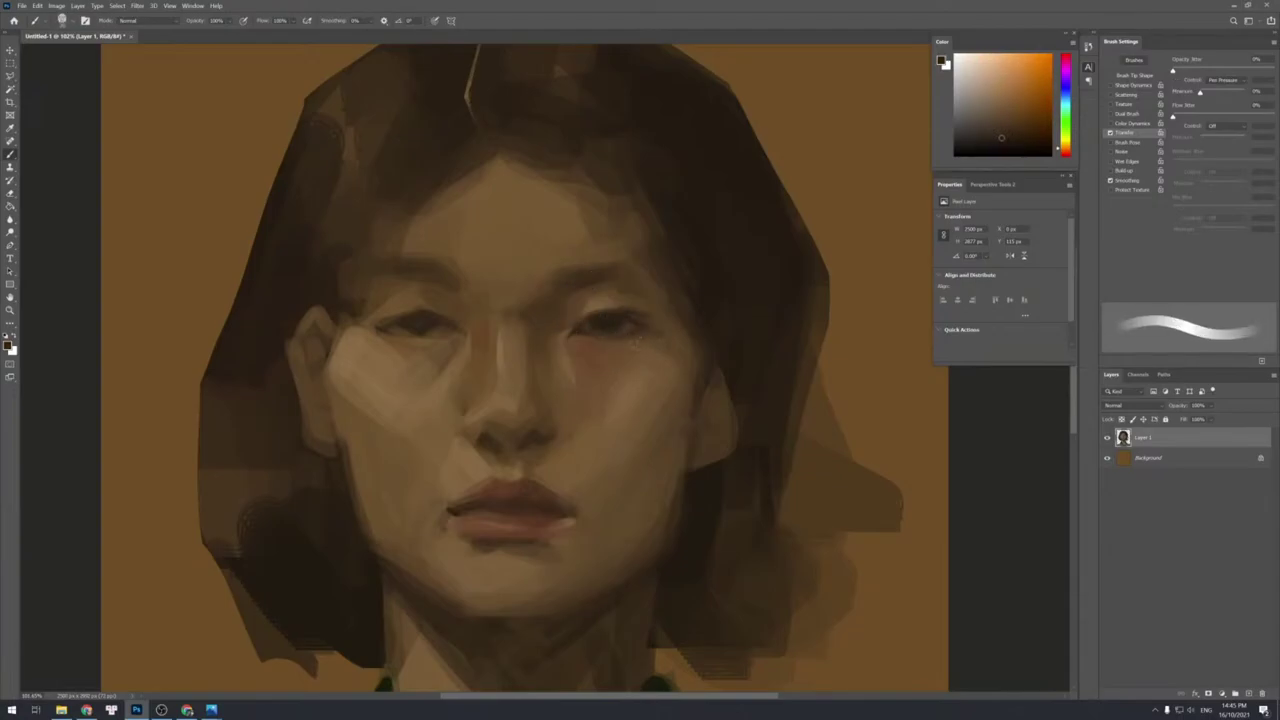
left_click(660, 337, "alt")
key("comma")
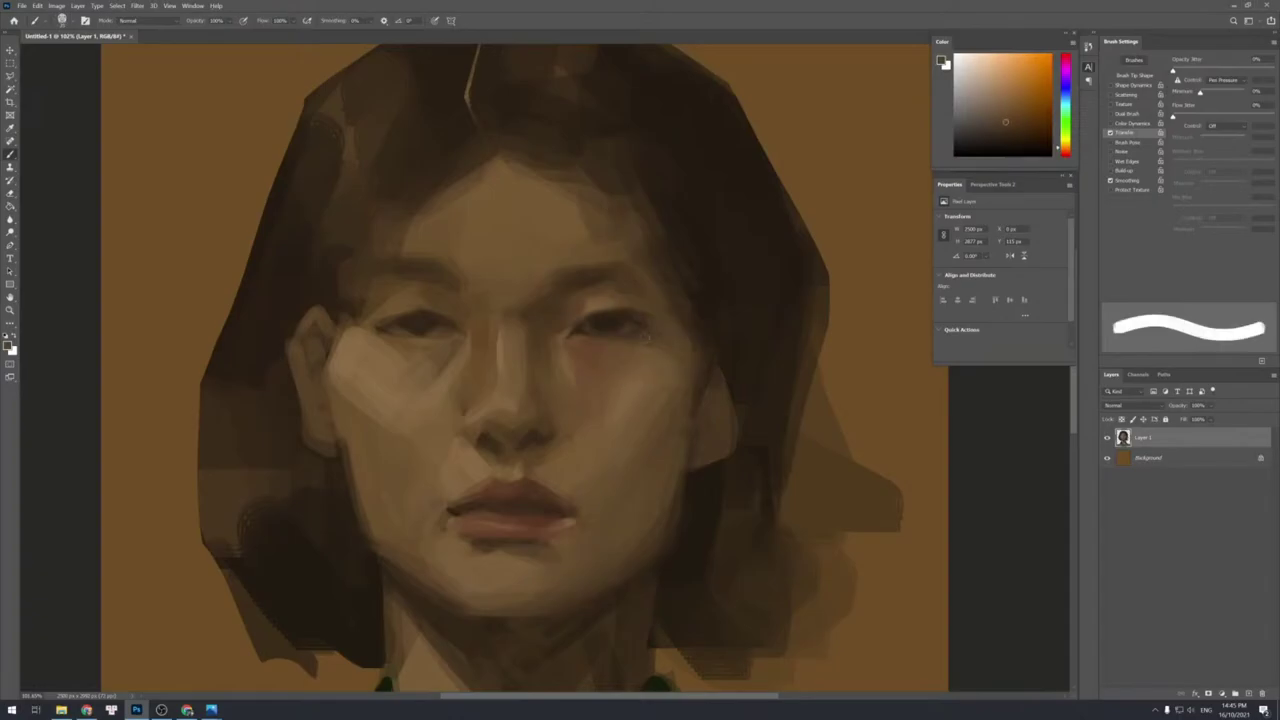
left_click(639, 339, "alt")
Blend the outer cheek edge beside the right-hand ear and hair with sampled browns and an enlarged brush.
left_click(675, 373, "alt")
left_click(684, 383, "alt")
left_click(679, 373, "alt")
key("]")
key("]")
left_click_drag(688, 378, 692, 390)
Even out the cheekbone below the right-hand eye with alternately sampled light and mid skin tones.
left_click(653, 365, "alt")
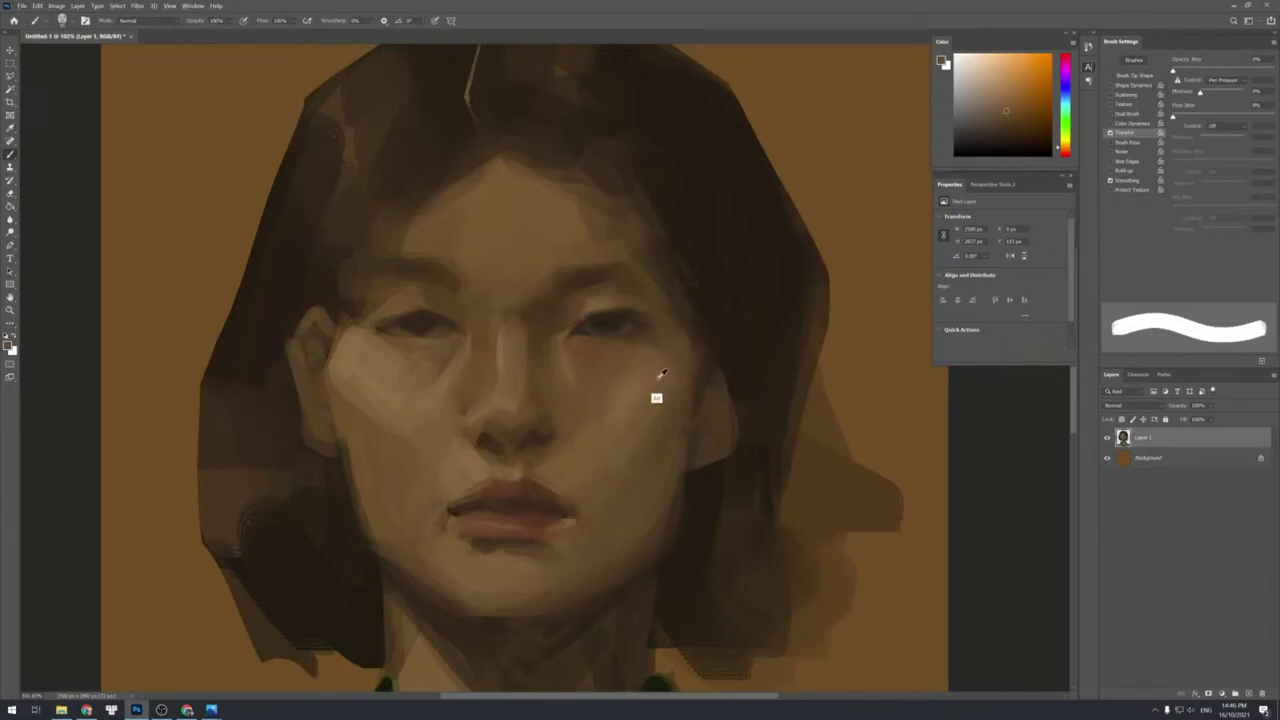
left_click(653, 380, "alt")
left_click(626, 402, "alt")
left_click(652, 371, "alt")
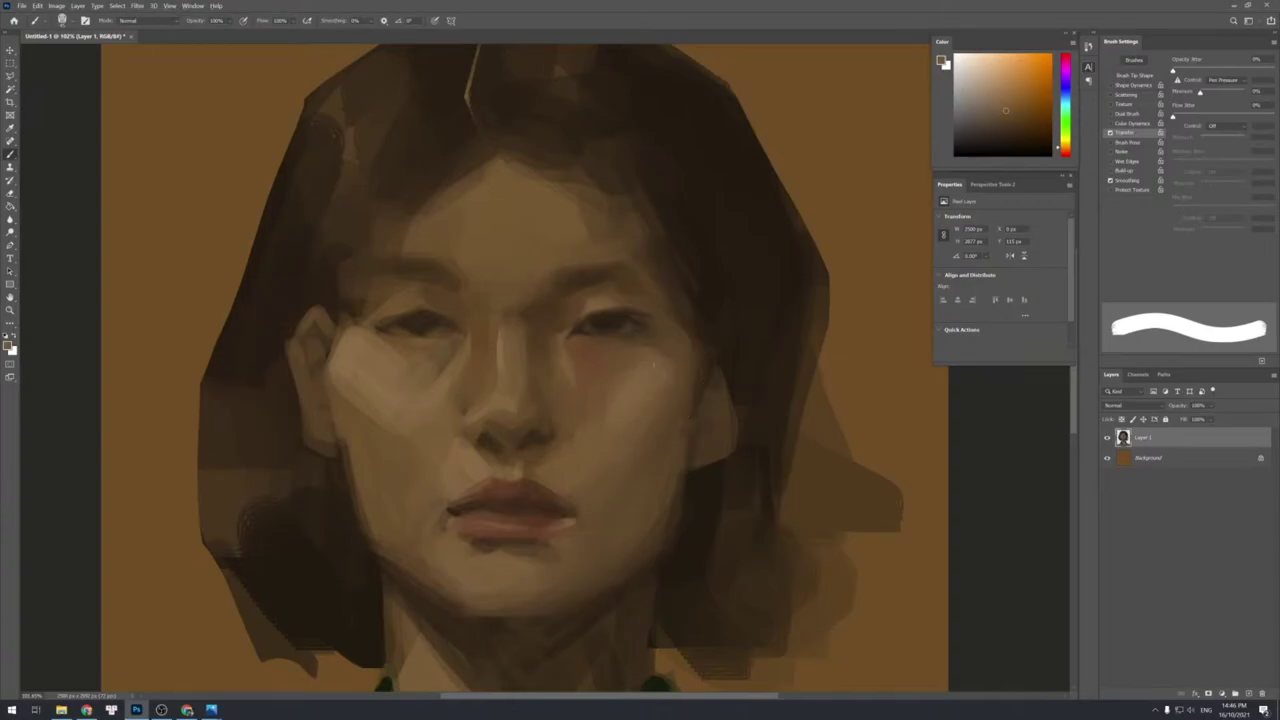
left_click(647, 396, "alt")
left_click(680, 378, "alt")
left_click(643, 393, "alt")
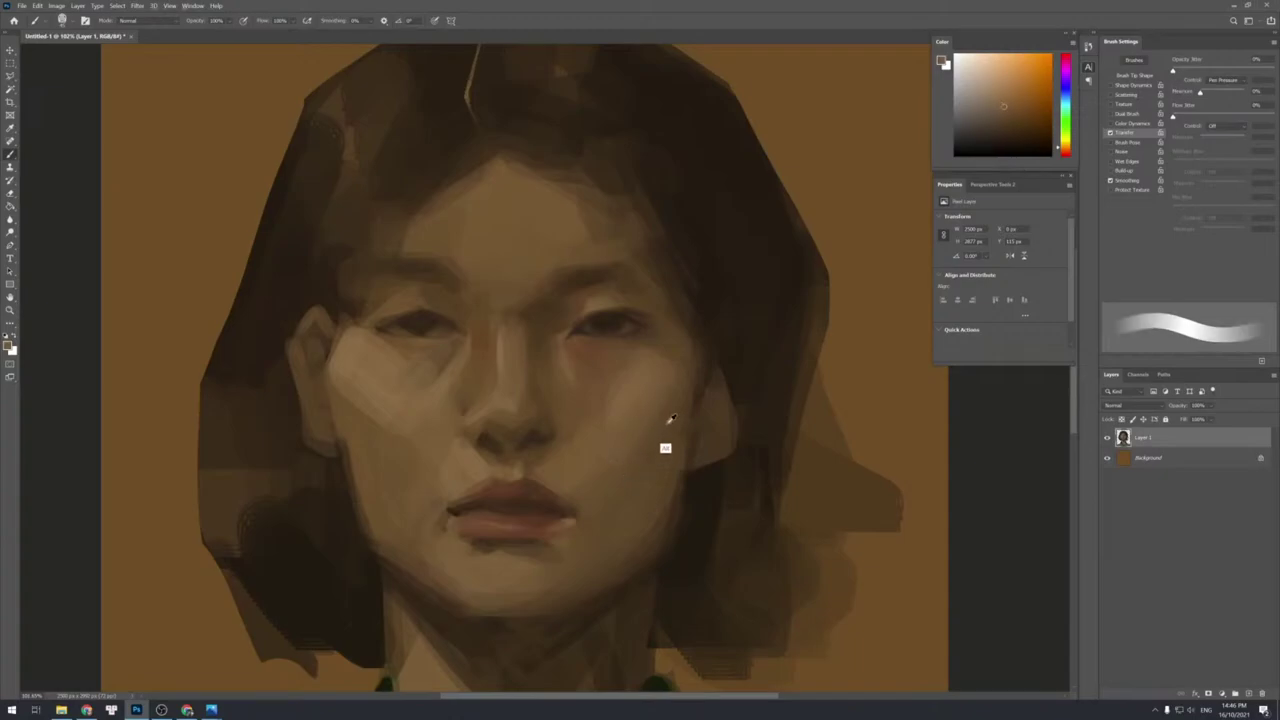
Blend the skin from the right-hand temple edge across the cheekbone towards the inner cheek with sampled tones.
left_click(694, 366, "alt")
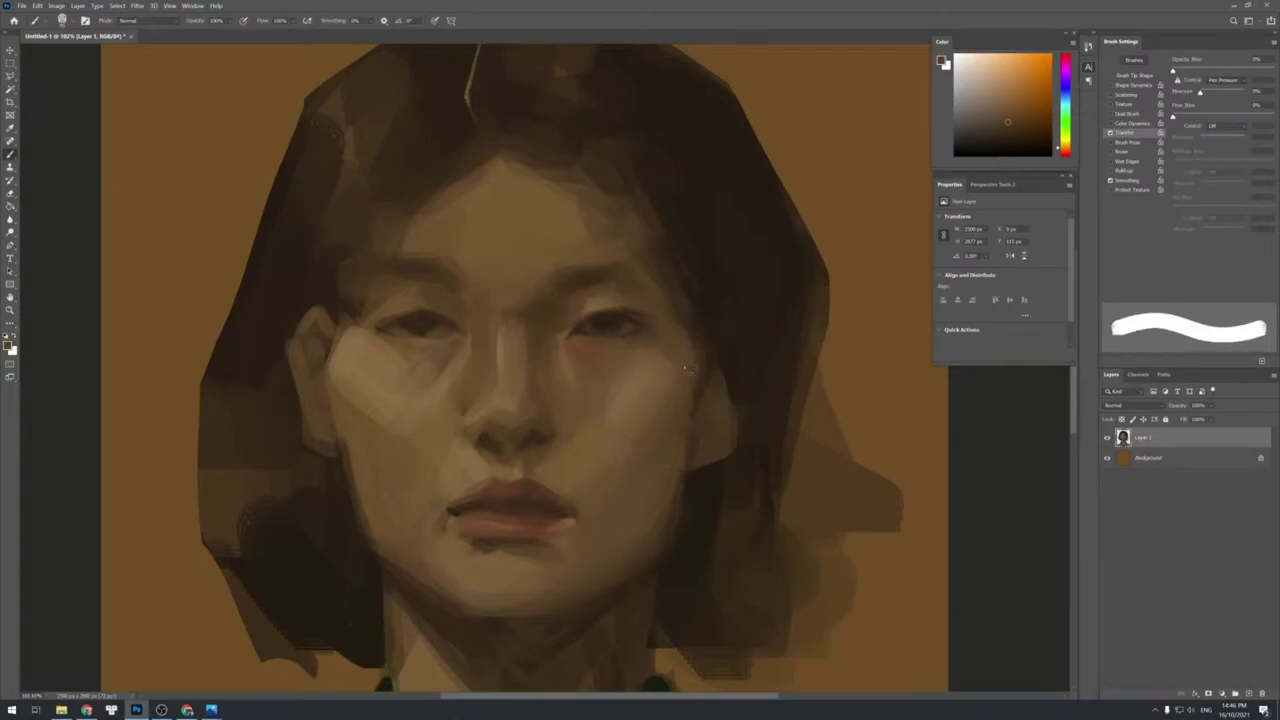
left_click(664, 377, "alt")
left_click(656, 379, "alt")
left_click(622, 422, "alt")
left_click(592, 389, "alt")
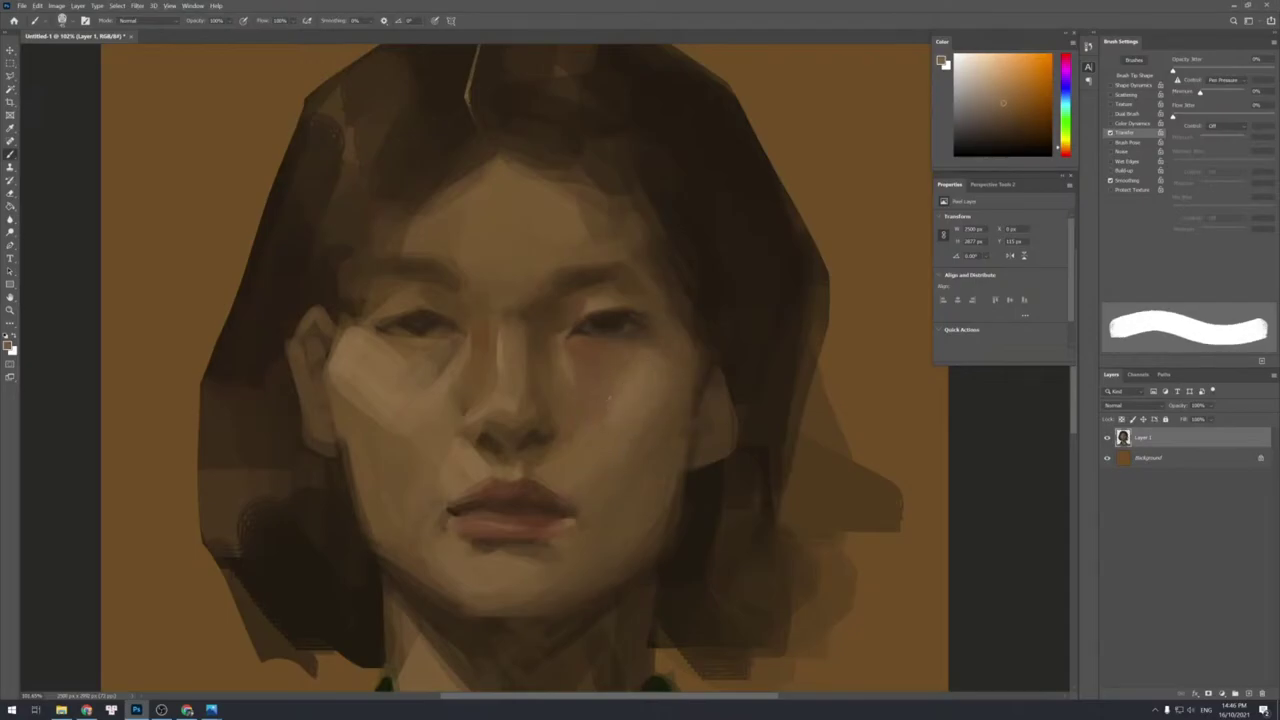
Smooth the inner cheek beside the right-hand nostril with closely sampled skin tones.
left_click(590, 423, "alt")
left_click(590, 437, "alt")
left_click(572, 428, "alt")
left_click(555, 430, "alt")
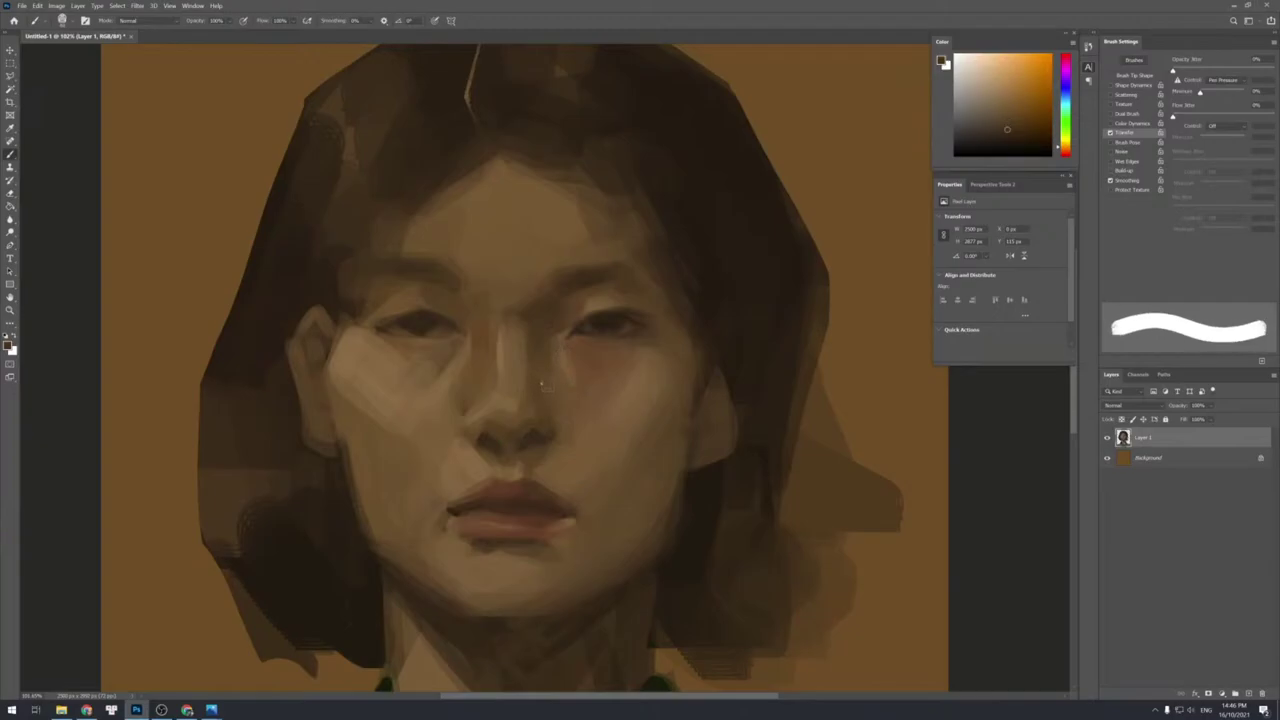
Define the outer edge of the right-hand nostril in dark brown, adjusting the brush size, and sample the adjoining skin tone.
key("[")
key("[")
key("[")
key("[")
key("[")
key("[")
key("[")
key("[")
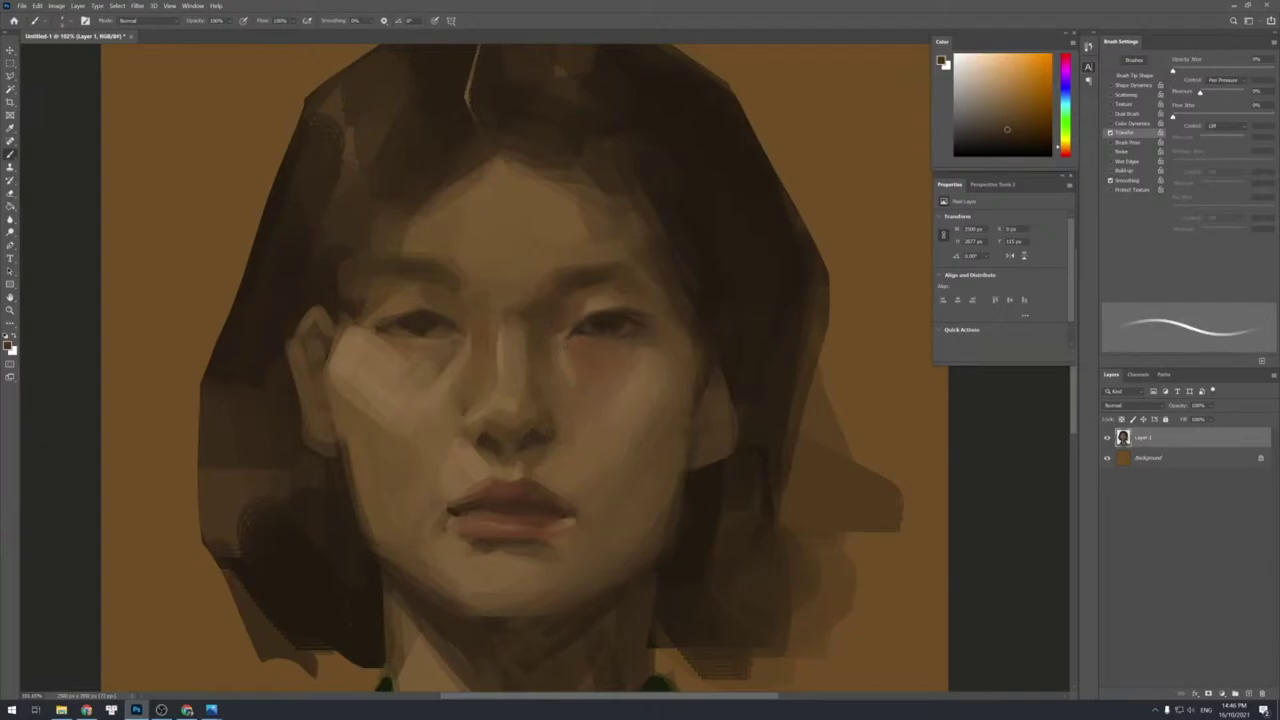
key("]")
key("]")
key("]")
key("bracketright")
key("bracketright")
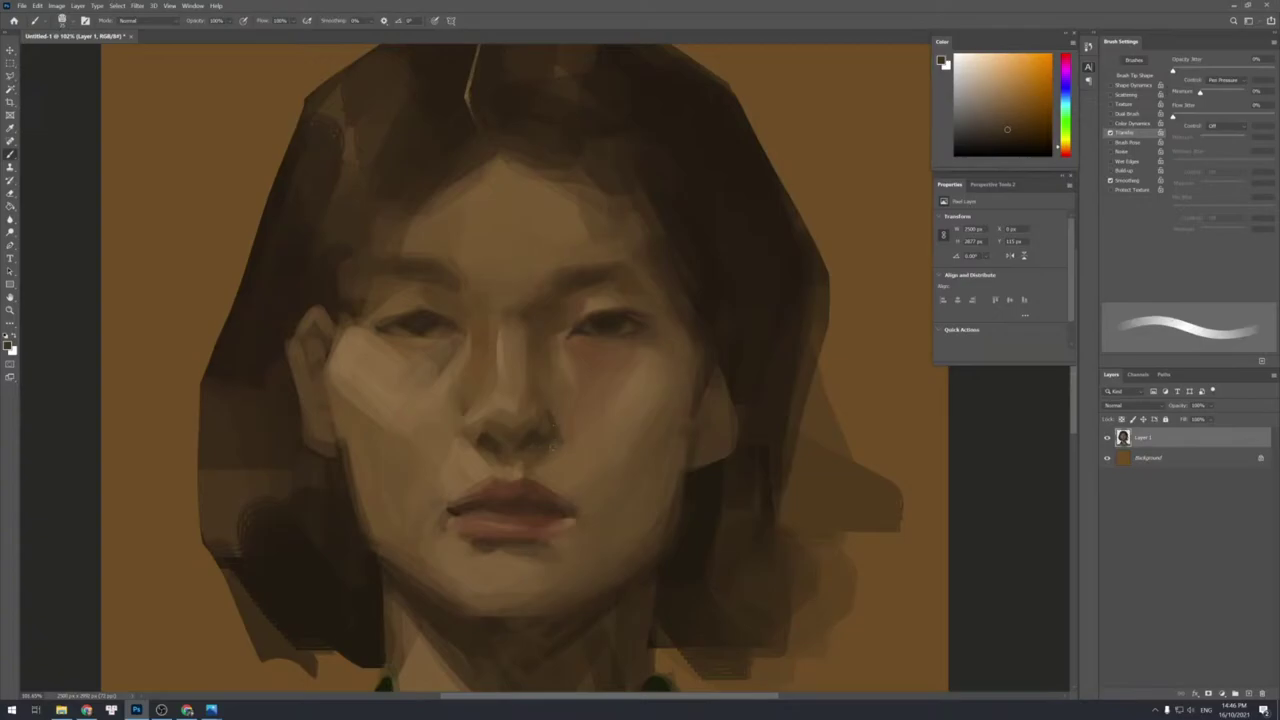
left_click(554, 456, "alt")
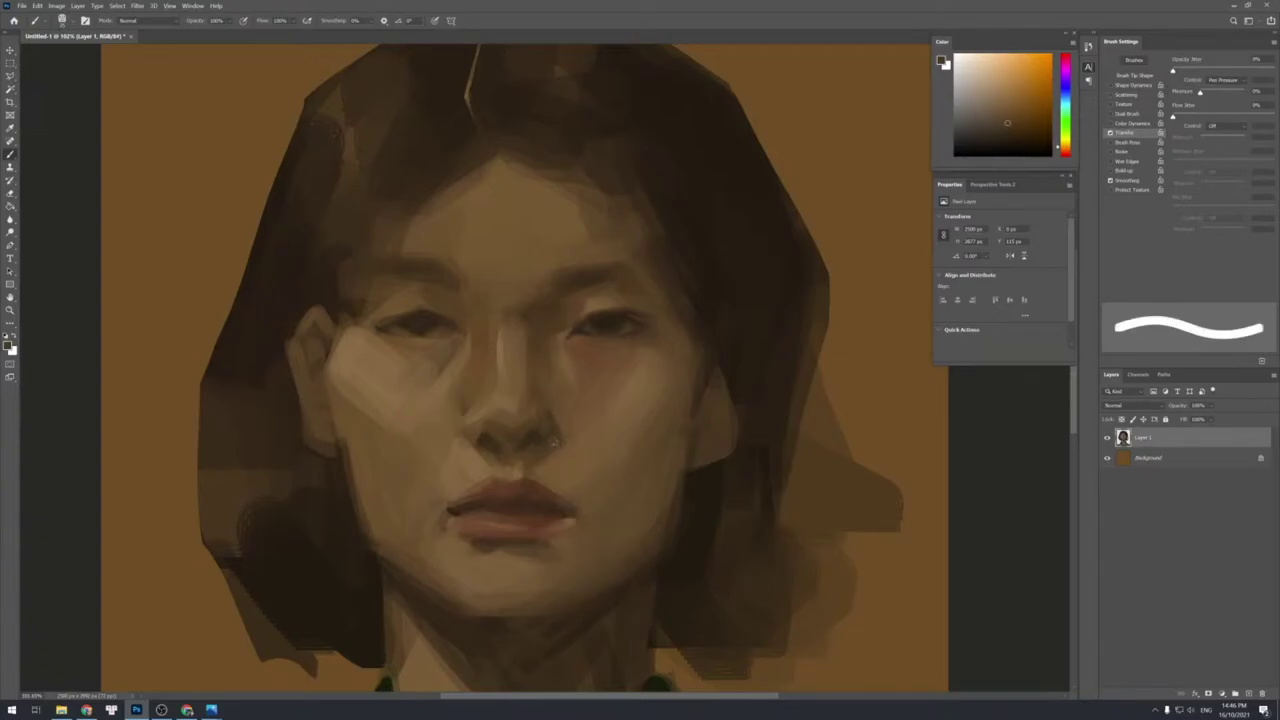
Model the top of the right-hand nostril wing with sampled lighter browns and a small brush.
left_click(542, 416, "alt")
key("bracketleft")
left_click(533, 410, "alt")
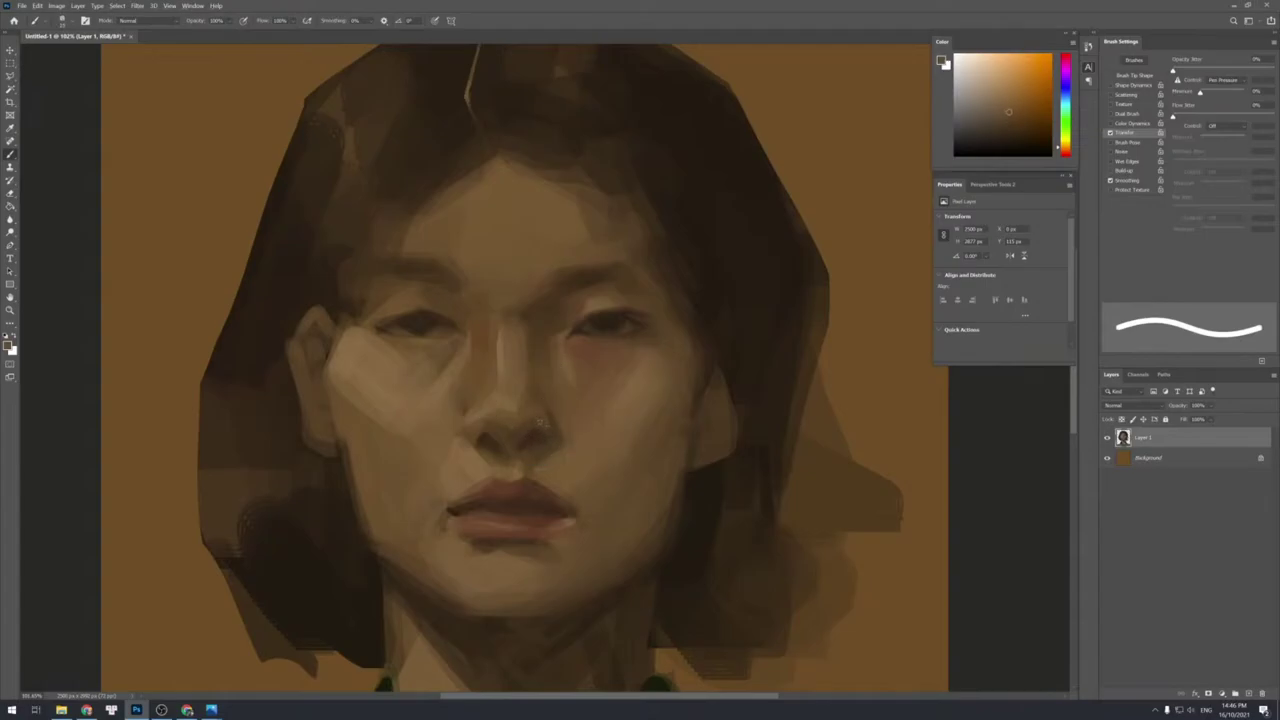
key("bracketleft")
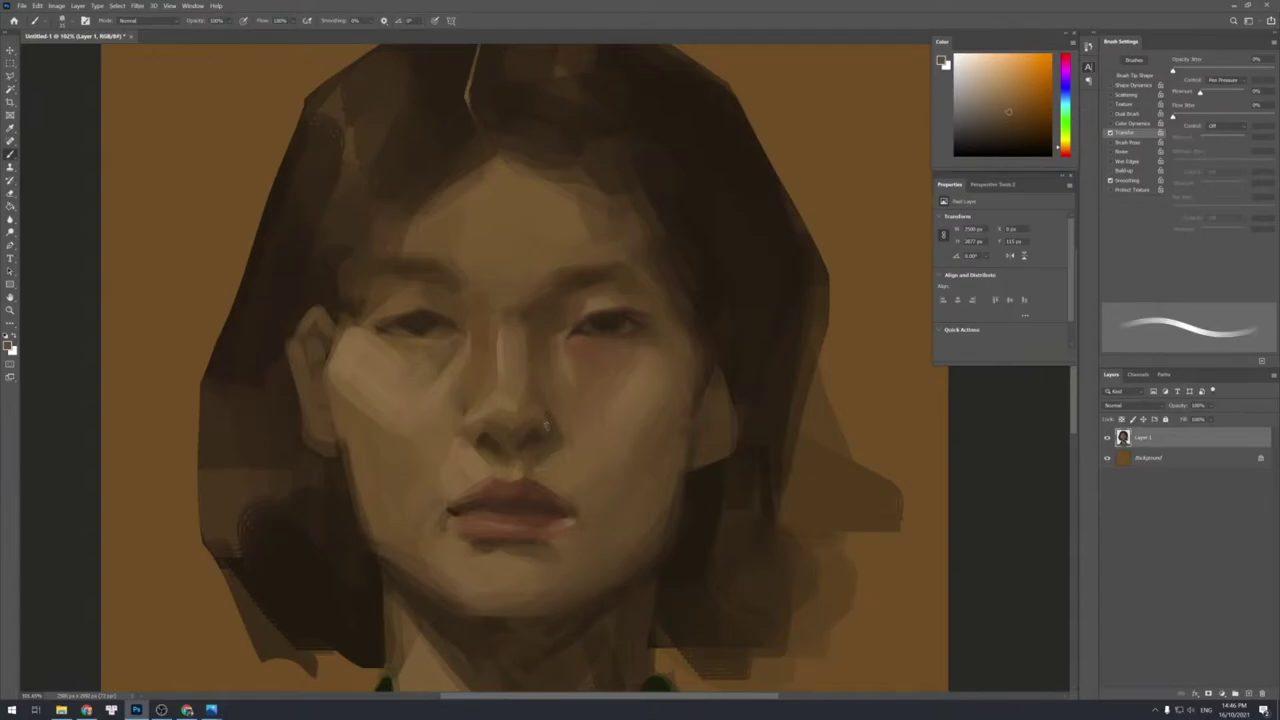
left_click(541, 421, "alt")
key("bracketright")
key("bracketright")
key("bracketright")
key("bracketright")
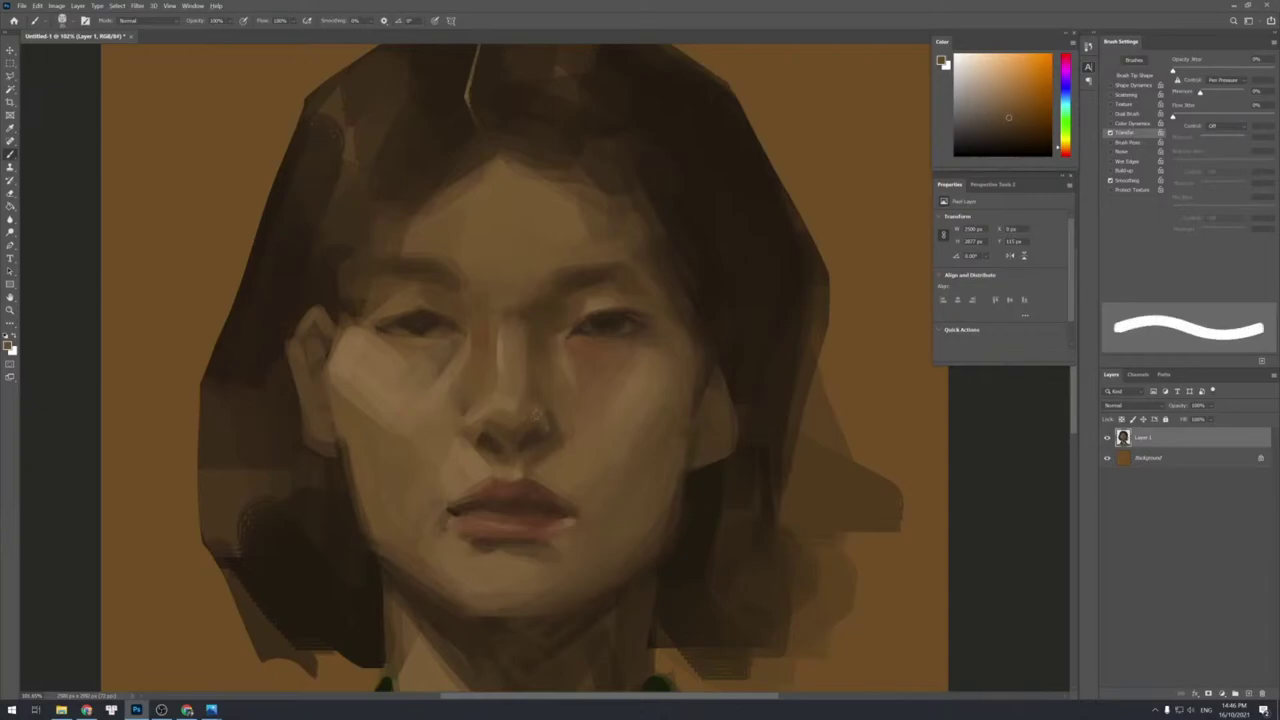
Deepen the crease around the right-hand nostril wing with sampled dark browns and small brush strokes.
left_click(542, 429, "alt")
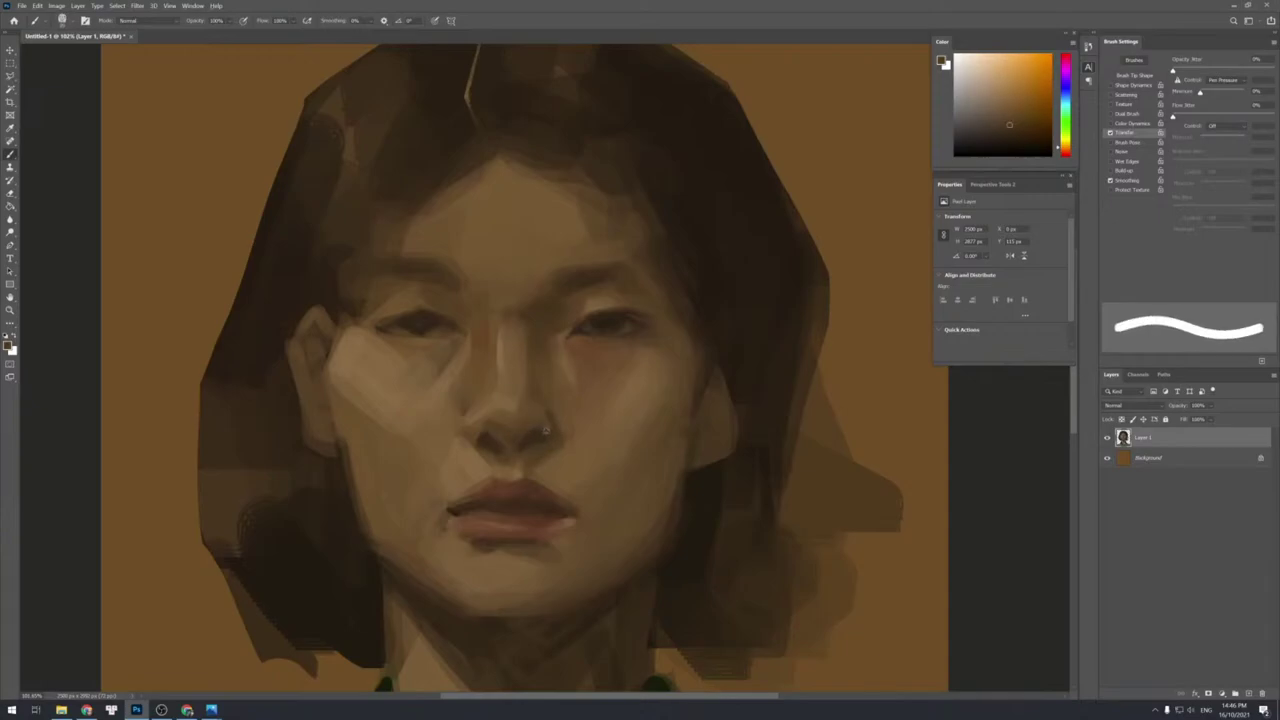
key("bracketleft")
key("bracketleft")
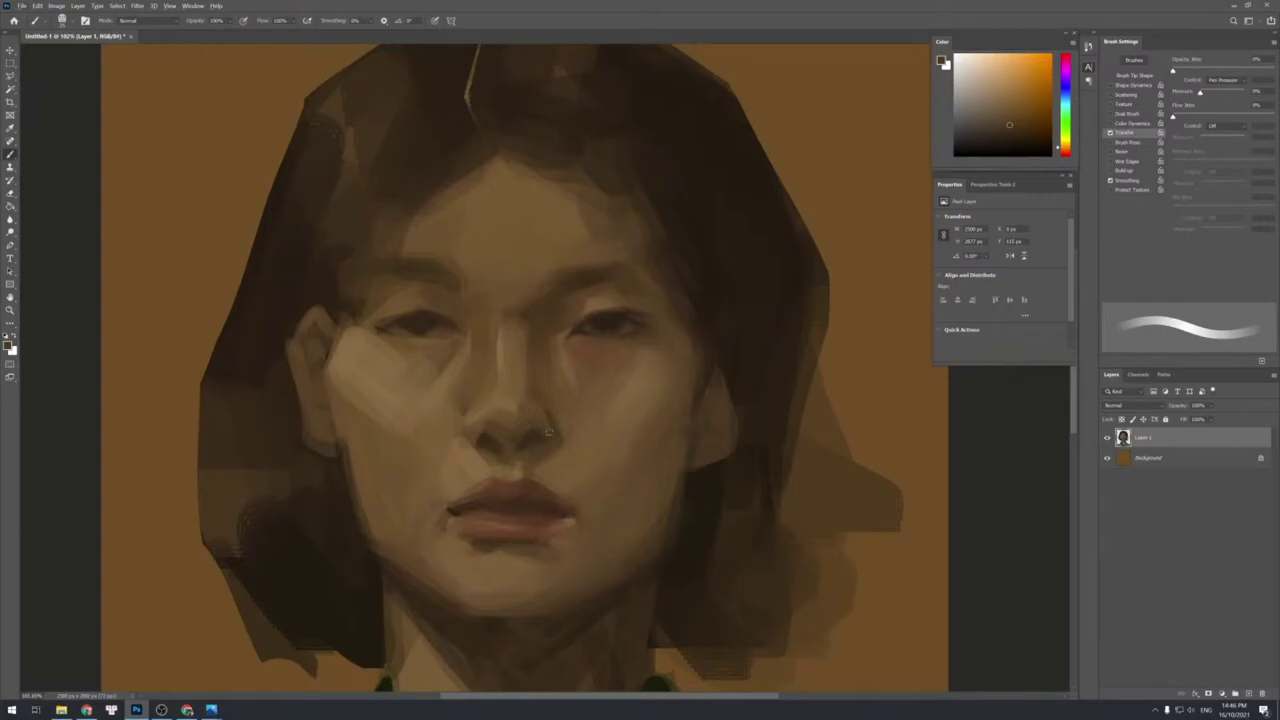
left_click(544, 428, "alt")
key("bracketright")
key("bracketright")
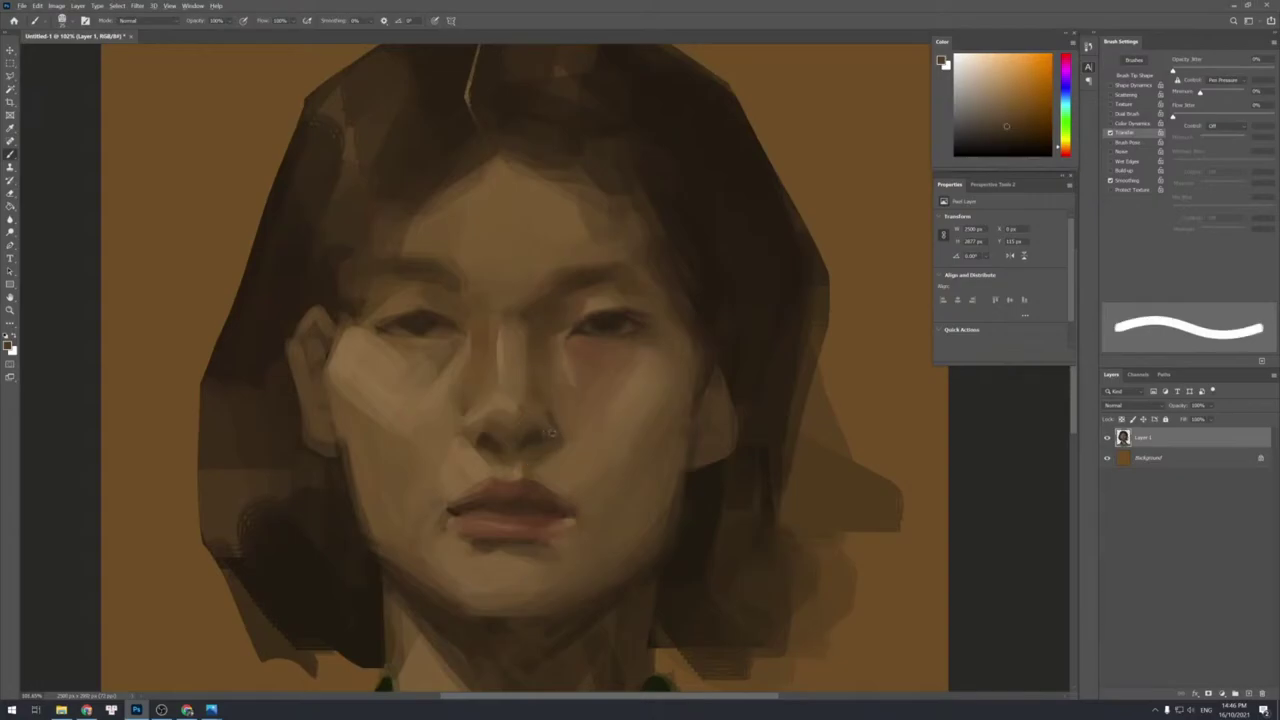
key("bracketright")
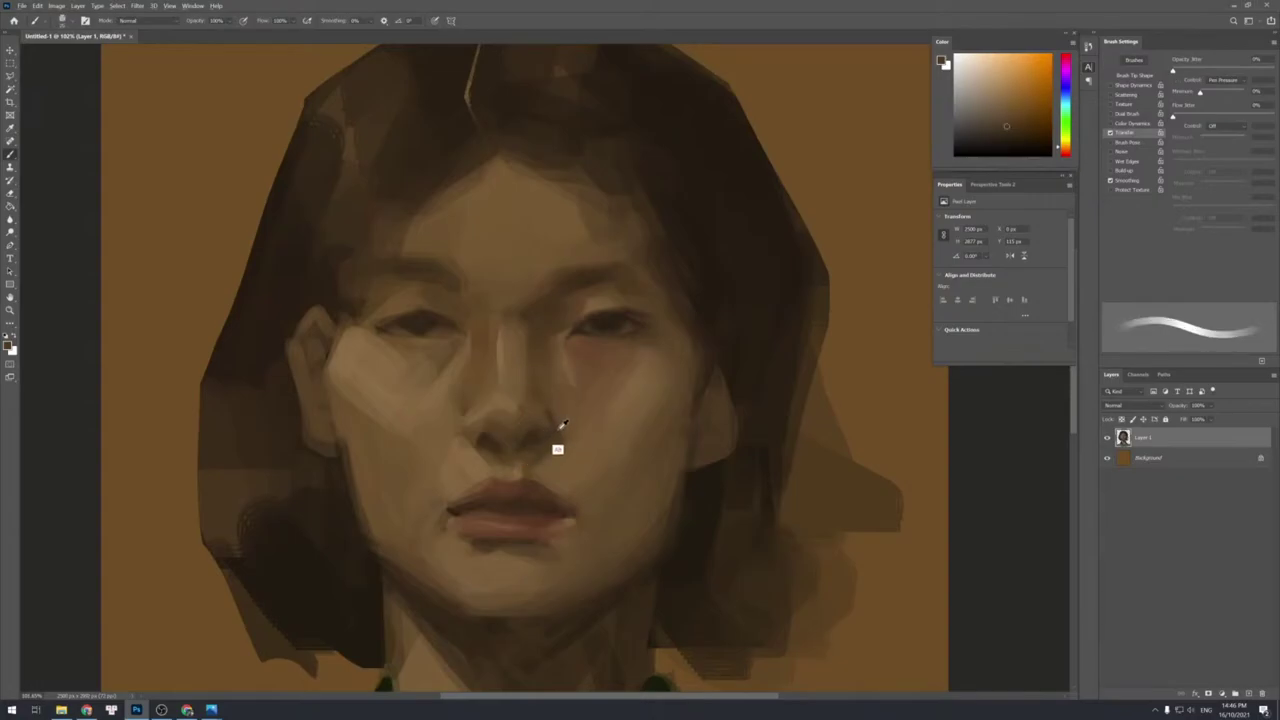
Soften the transition between the right-hand nostril and the cheek with a sampled skin tone and a gradually larger brush.
left_click(563, 412, "alt")
key("bracketleft")
key("bracketright")
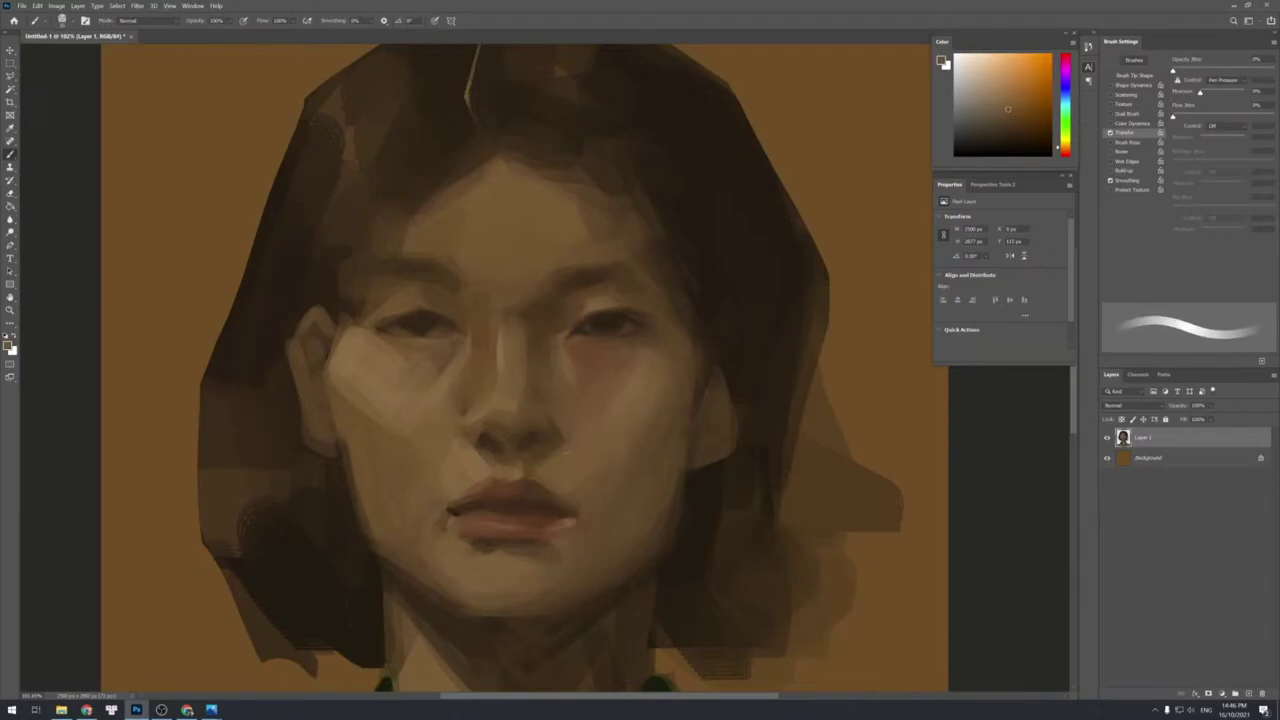
key("bracketright")
key("bracketright")
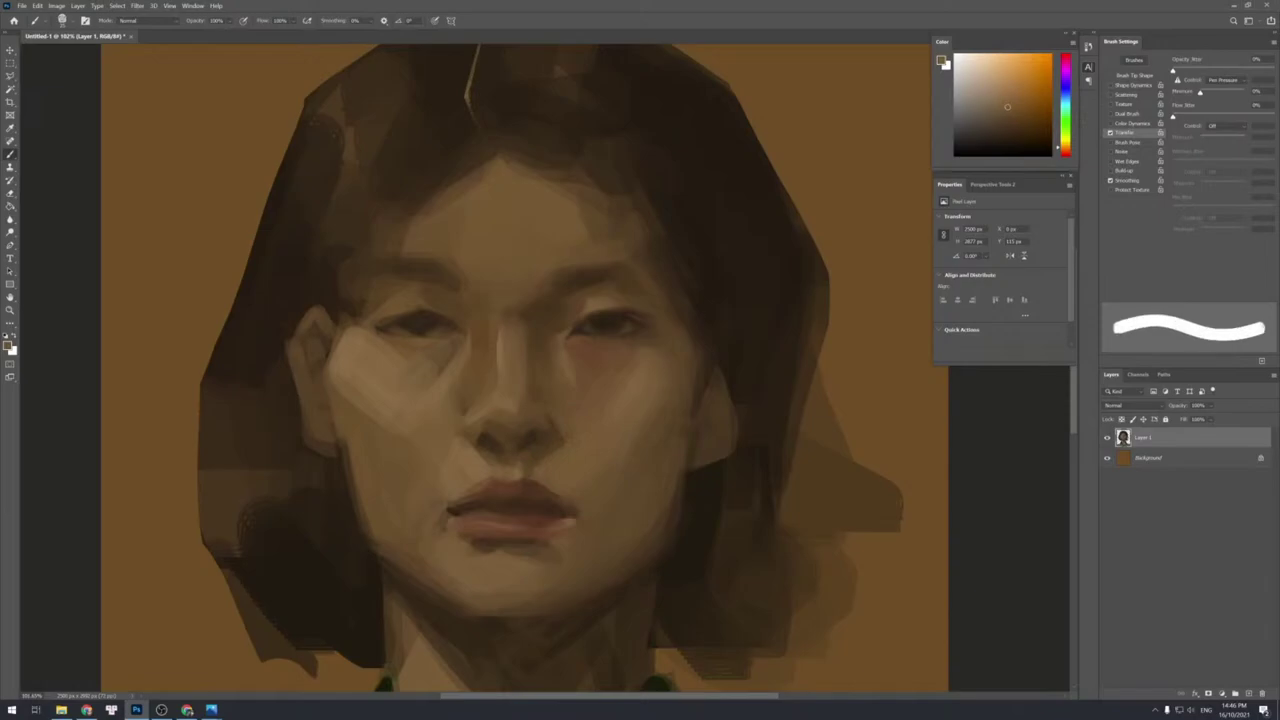
key("bracketright")
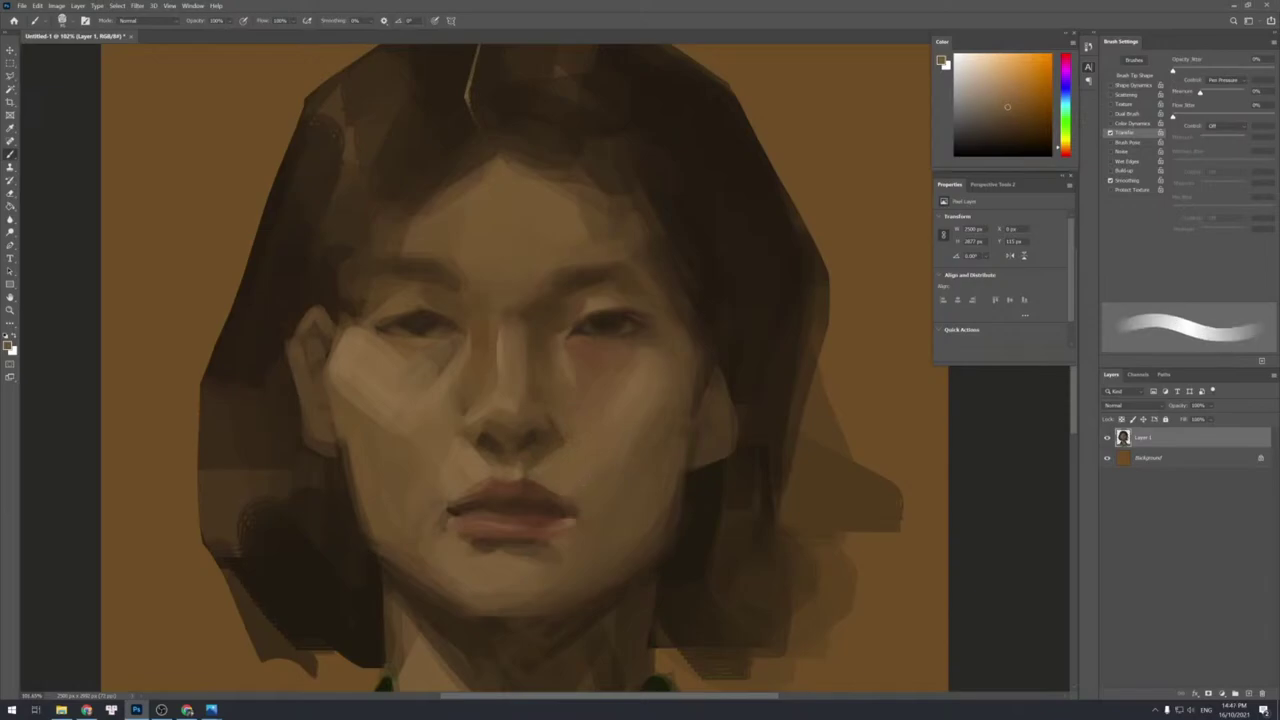
Blend the right-hand lower cheek down towards the mouth corner with sampled skin tones and a harder brush.
left_click(632, 447, "alt")
key("shift+bracketright")
key("alt")
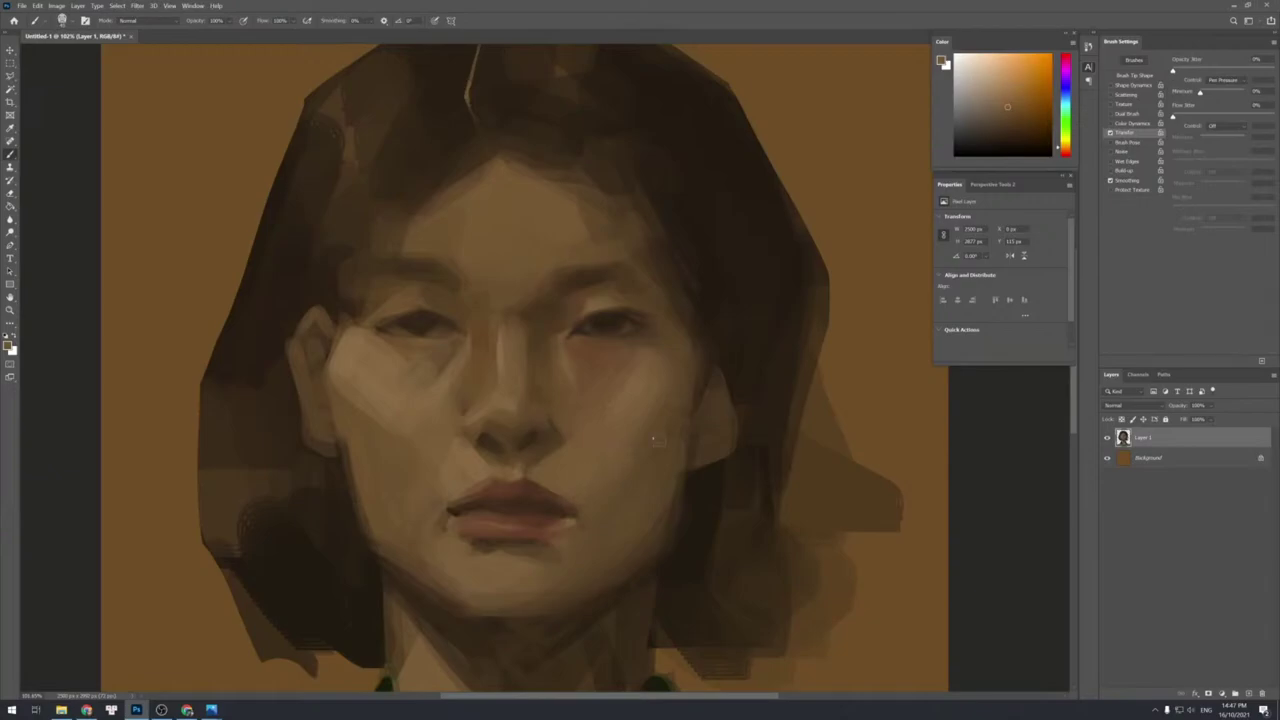
left_click(621, 482, "alt")
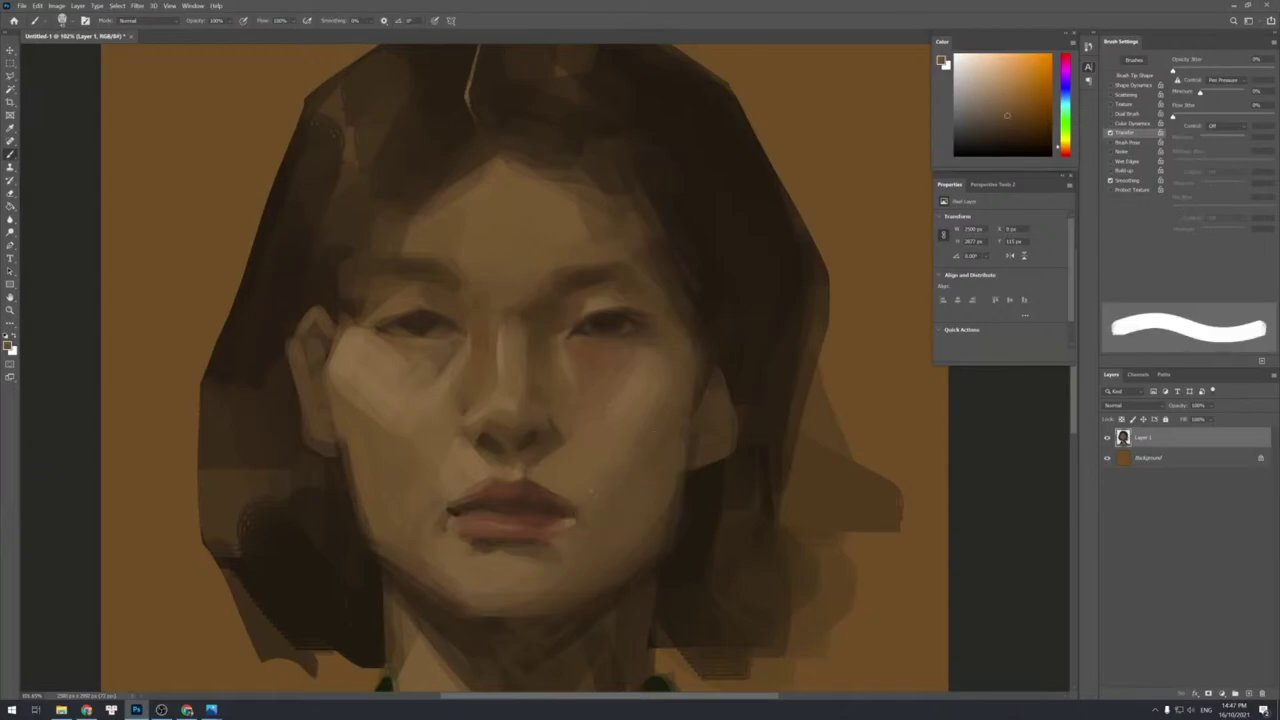
left_click(590, 484, "alt")
Smooth the reddish skin beneath the inner corner of the right-hand eye with sampled warm and mid tones.
left_click(595, 404, "alt")
left_click(592, 349, "alt")
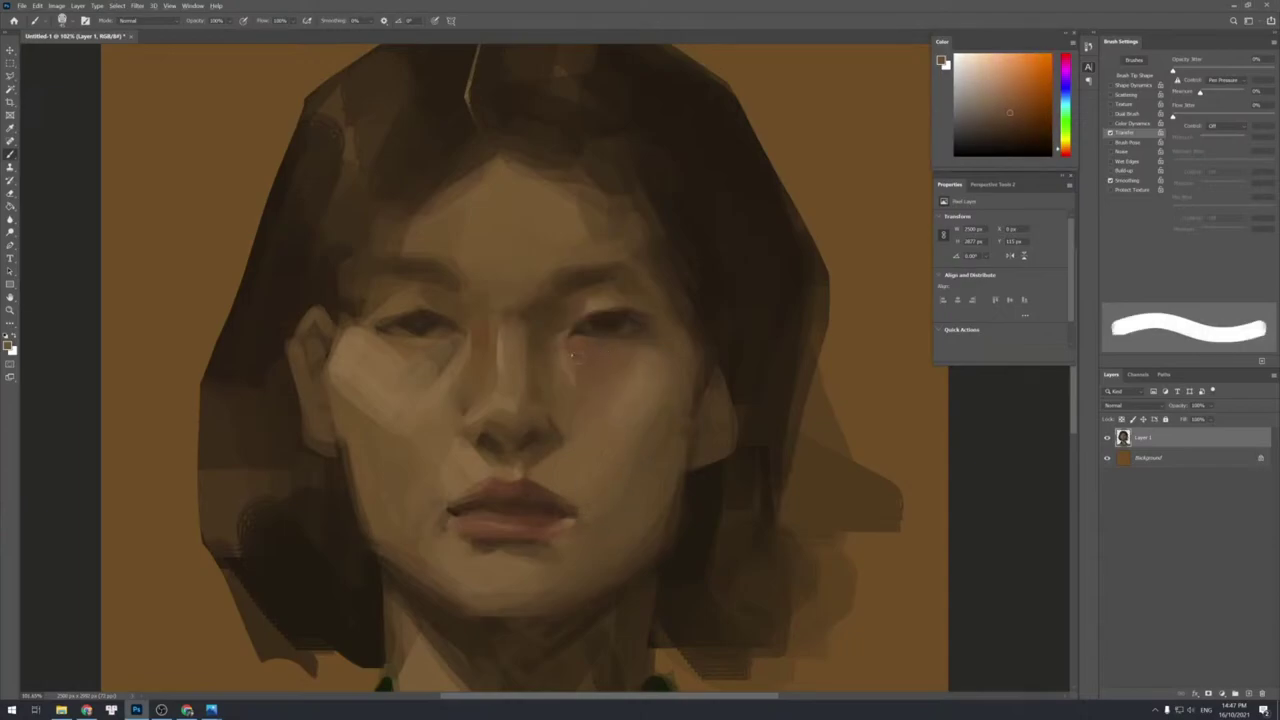
left_click(571, 366, "alt")
left_click(568, 370, "alt")
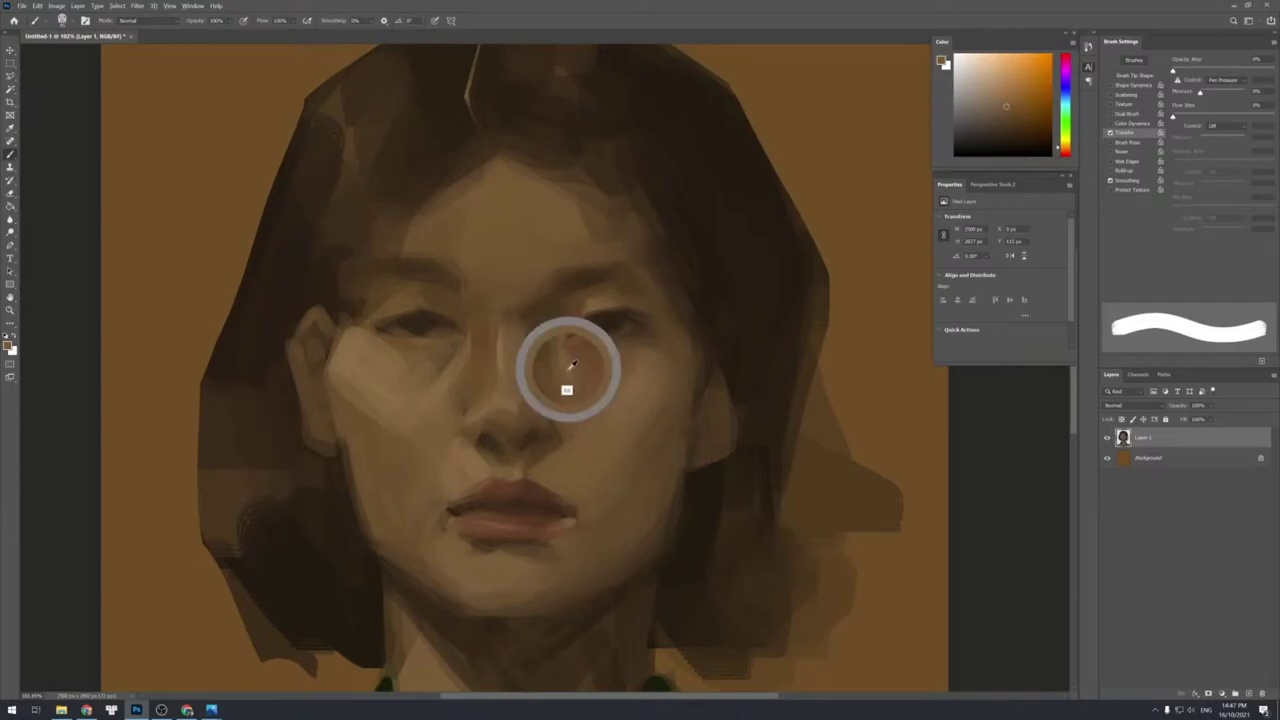
left_click(579, 400, "alt")
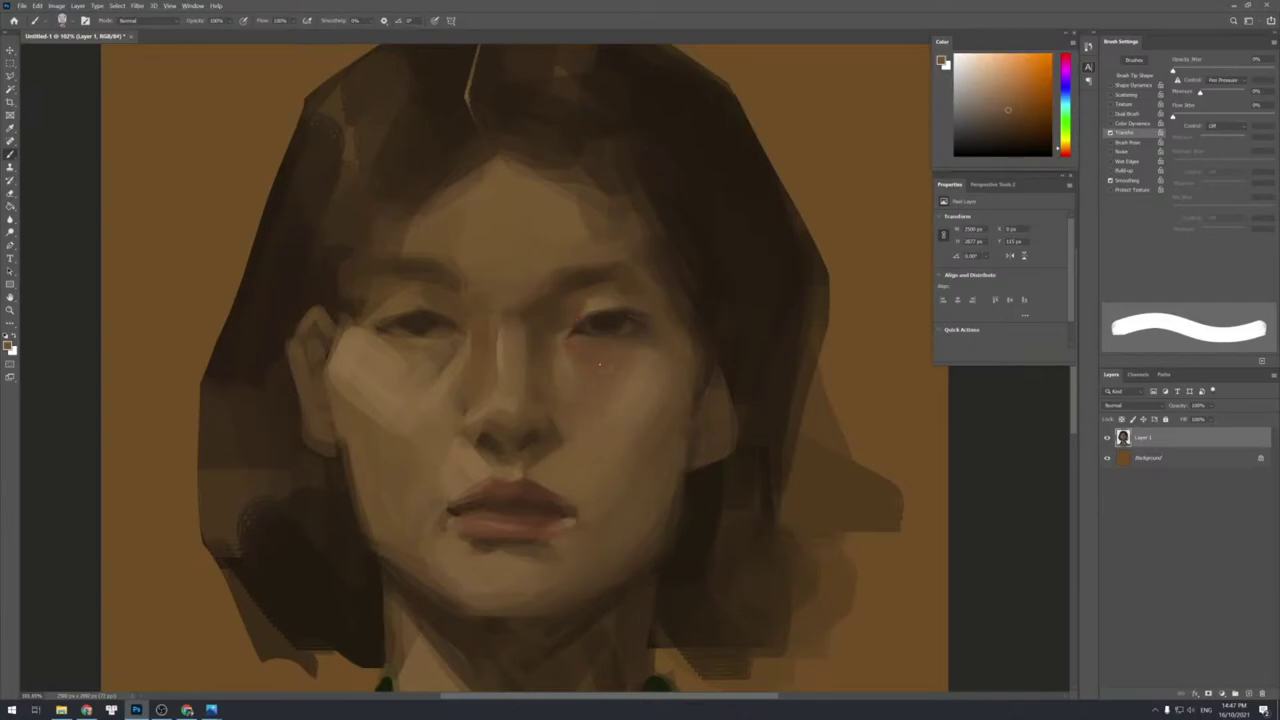
Blend the shadow side of the nose bridge up to the inner right-hand brow with sampled browns and a larger brush.
left_click(557, 347, "alt")
left_click(548, 360, "alt")
left_click(559, 397, "alt")
left_click(536, 335, "alt")
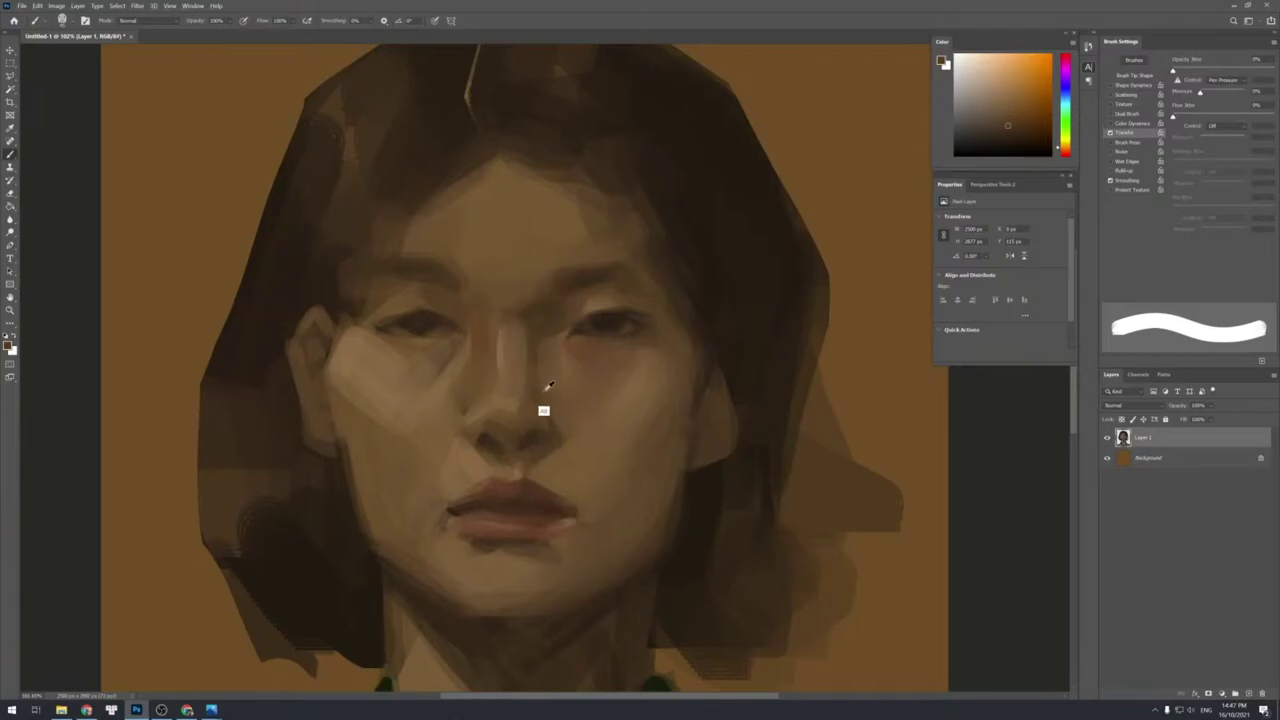
left_click(542, 322, "alt")
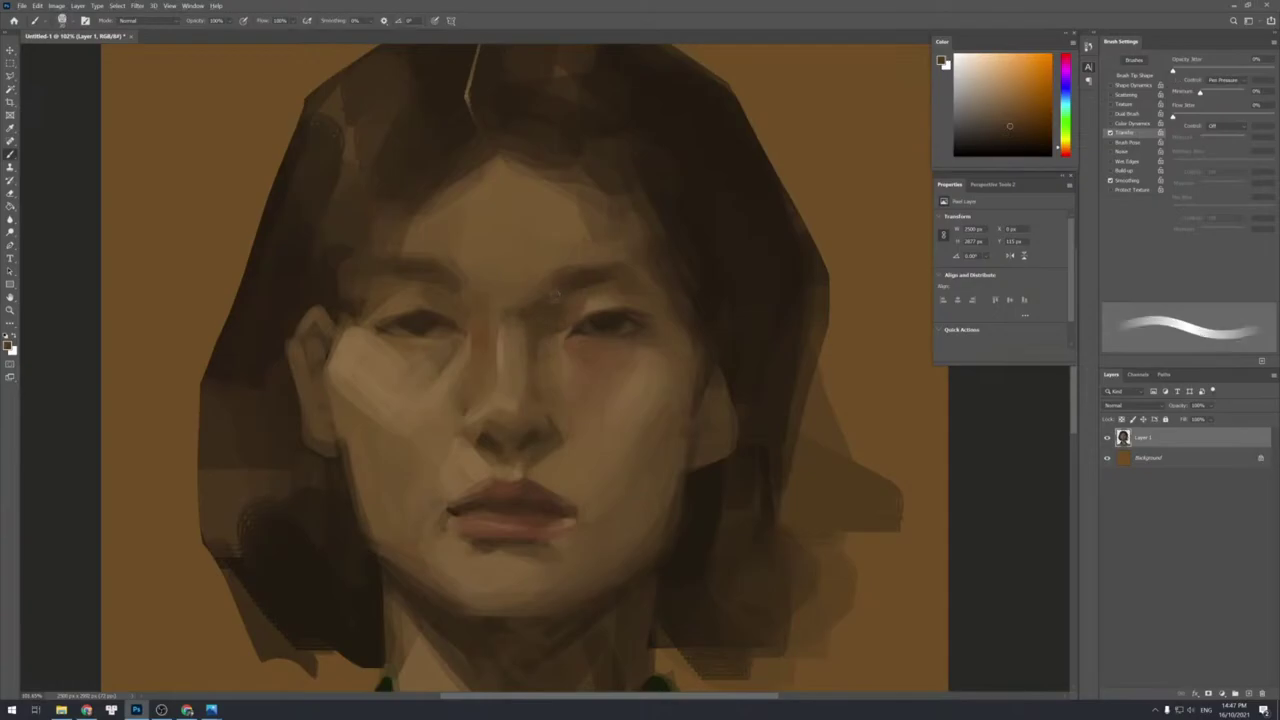
key("bracketright")
left_click(537, 352, "alt")
key("bracketright")
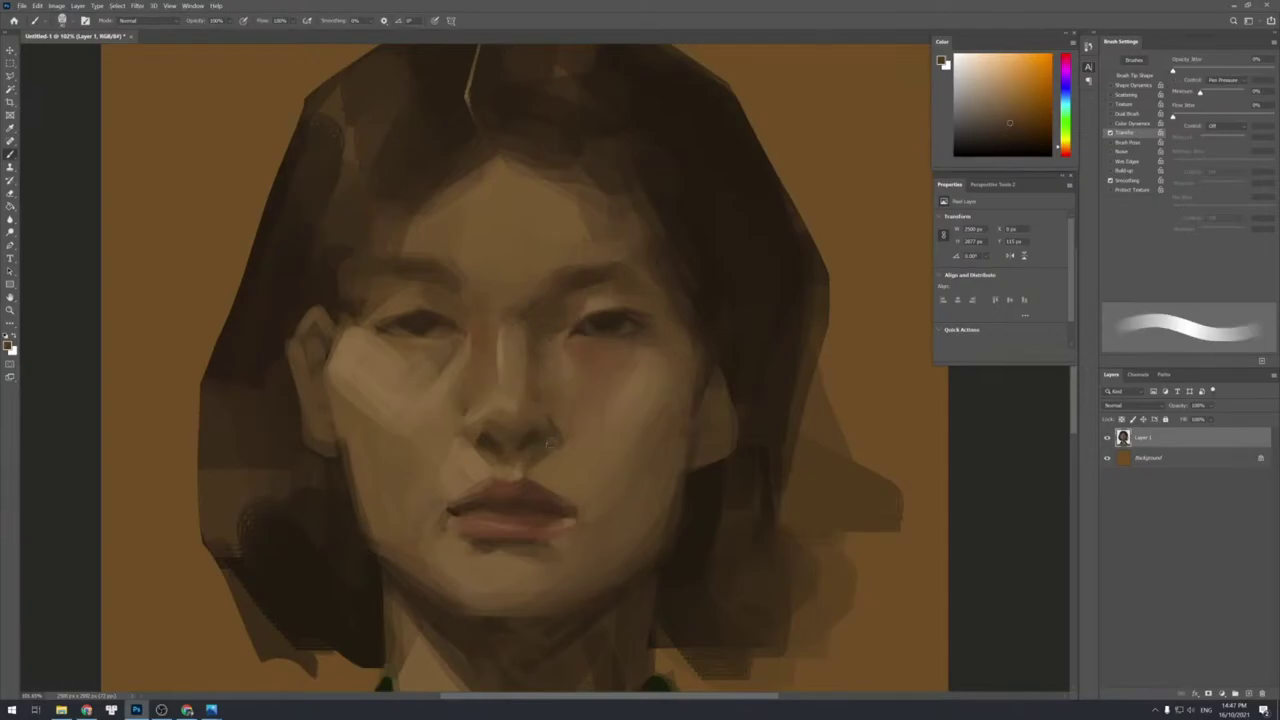
Rework the underside of the nose tip with a sampled reddish brown and a smaller, softer brush.
left_click(510, 493, "alt")
key("bracketleft")
key("shift+bracketleft")
key("shift+bracketleft")
key("shift+bracketleft")
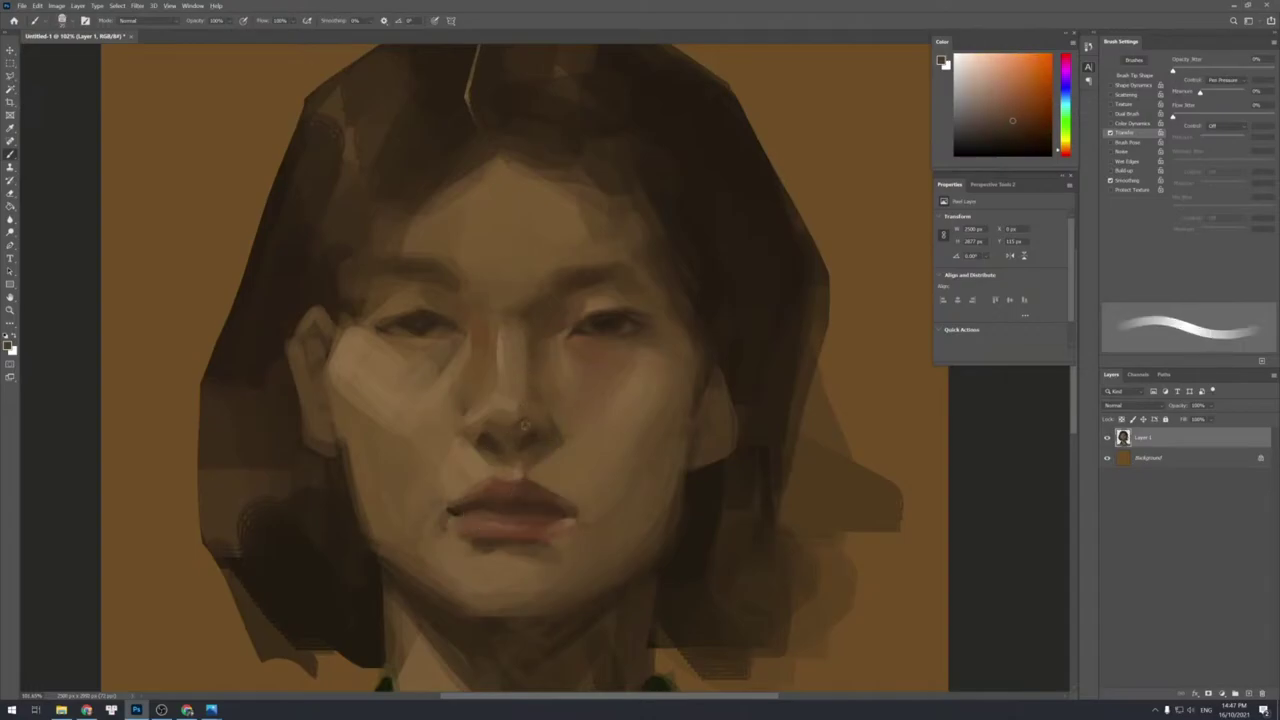
left_click(525, 427, "alt")
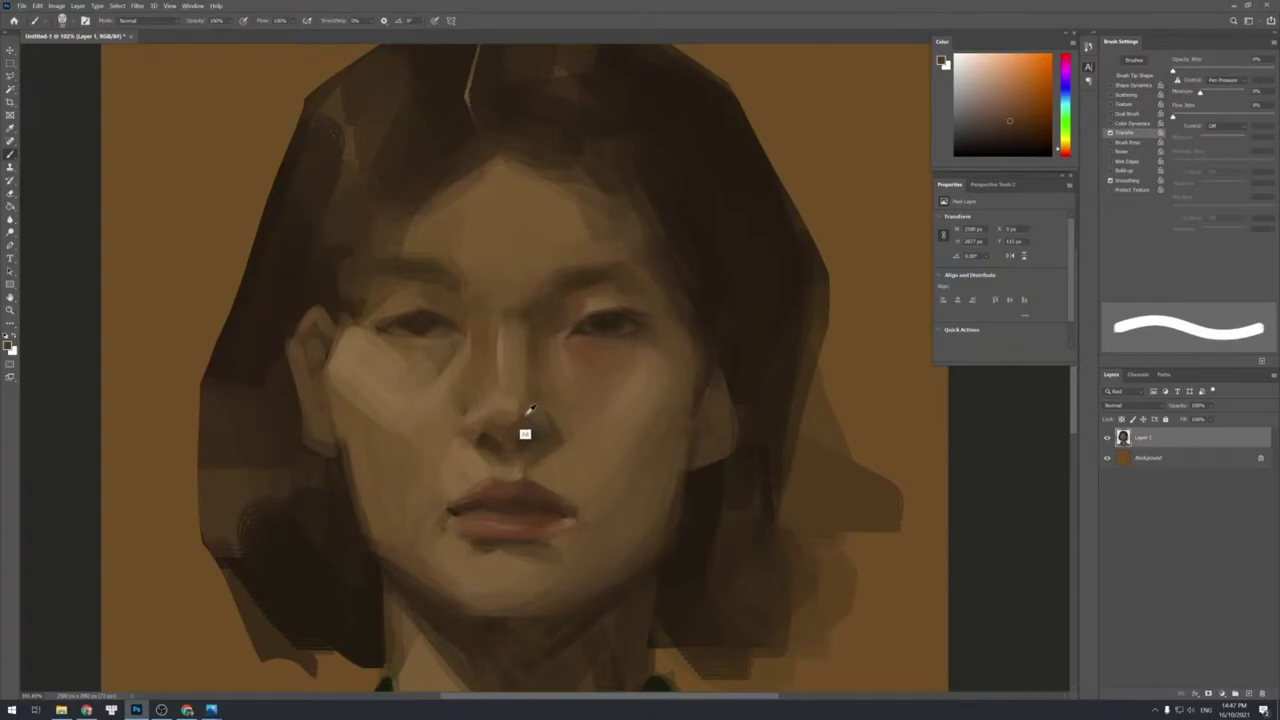
Model the nose tip and its highlight with alternately sampled light and mid skin tones.
left_click(512, 420, "alt")
left_click(497, 430, "alt")
left_click(497, 418, "alt")
left_click(503, 408, "alt")
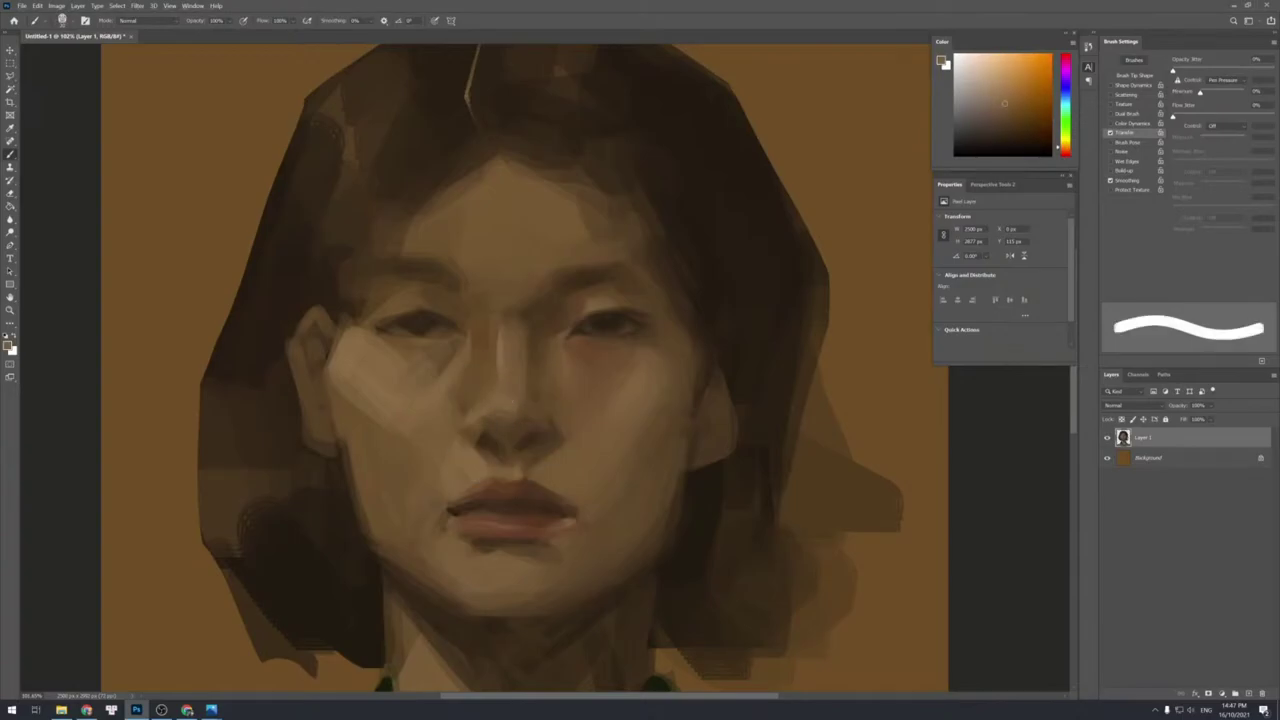
left_click_drag(497, 422, 509, 426)
left_click(506, 421, "alt")
left_click(489, 429, "alt")
left_click(501, 407, "alt")
left_click(500, 405)
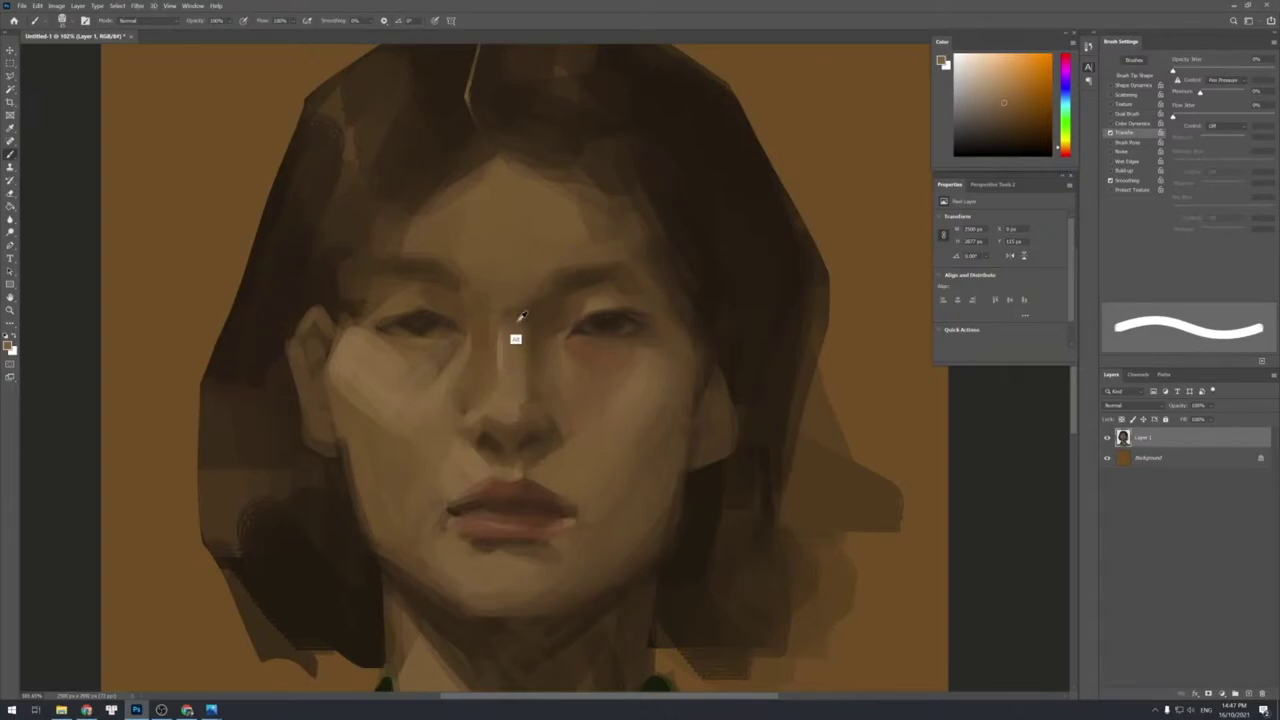
Smooth the shadow edge along the right-hand side of the nose bridge with sampled browns.
left_click_drag(530, 348, 529, 376)
left_click(520, 370, "alt")
left_click(528, 363, "alt")
left_click(528, 365, "alt")
left_click(531, 367, "alt")
Blend the right-hand side of the nose tip with alternately sampled mid and darker browns, undoing the last stroke.
left_click(517, 424, "alt")
left_click(512, 422, "alt")
left_click(537, 422, "alt")
left_click(537, 429, "alt")
left_click(519, 426, "alt")
left_click(527, 418, "alt")
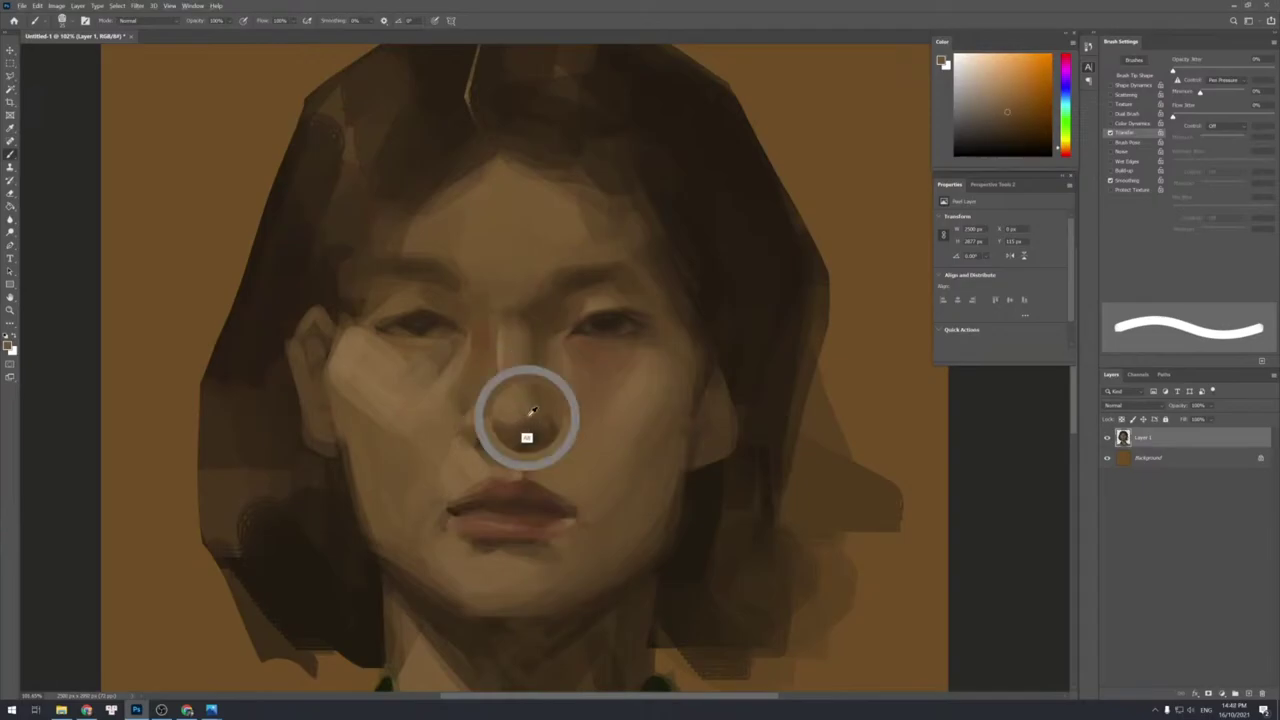
left_click(530, 425, "alt")
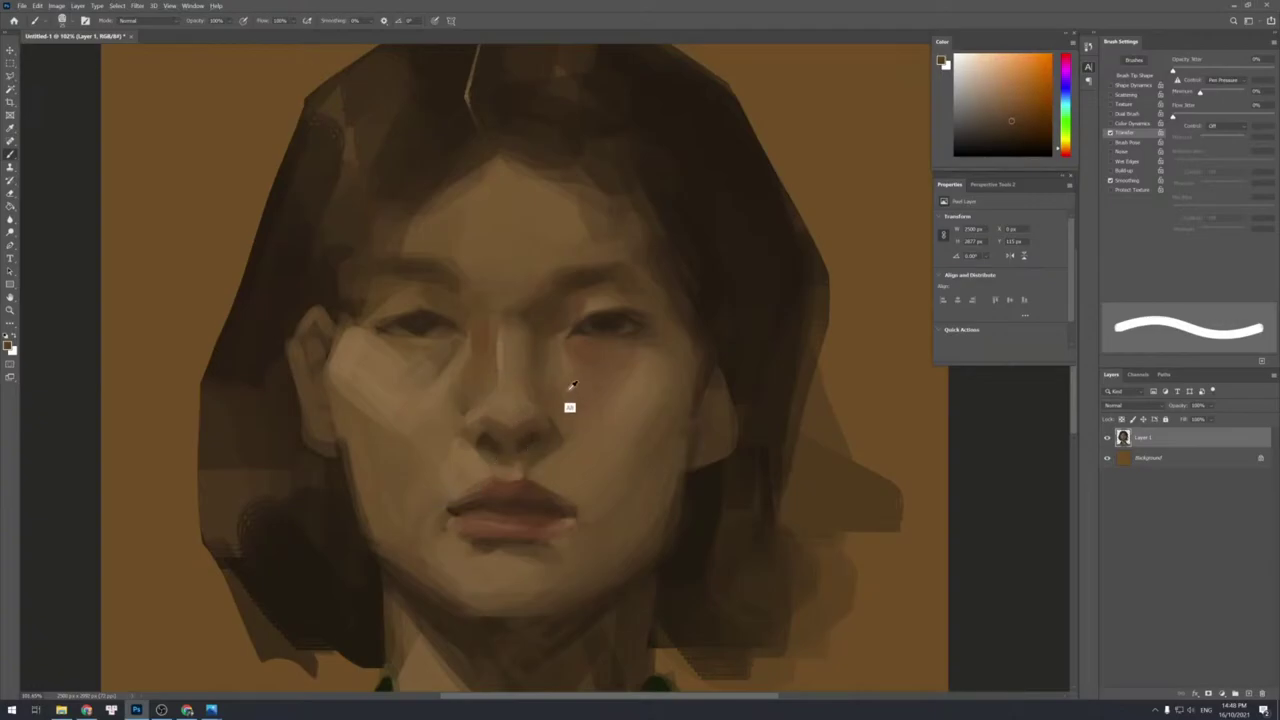
left_click(523, 414, "alt")
left_click(524, 428, "alt")
key("ctrl+z")
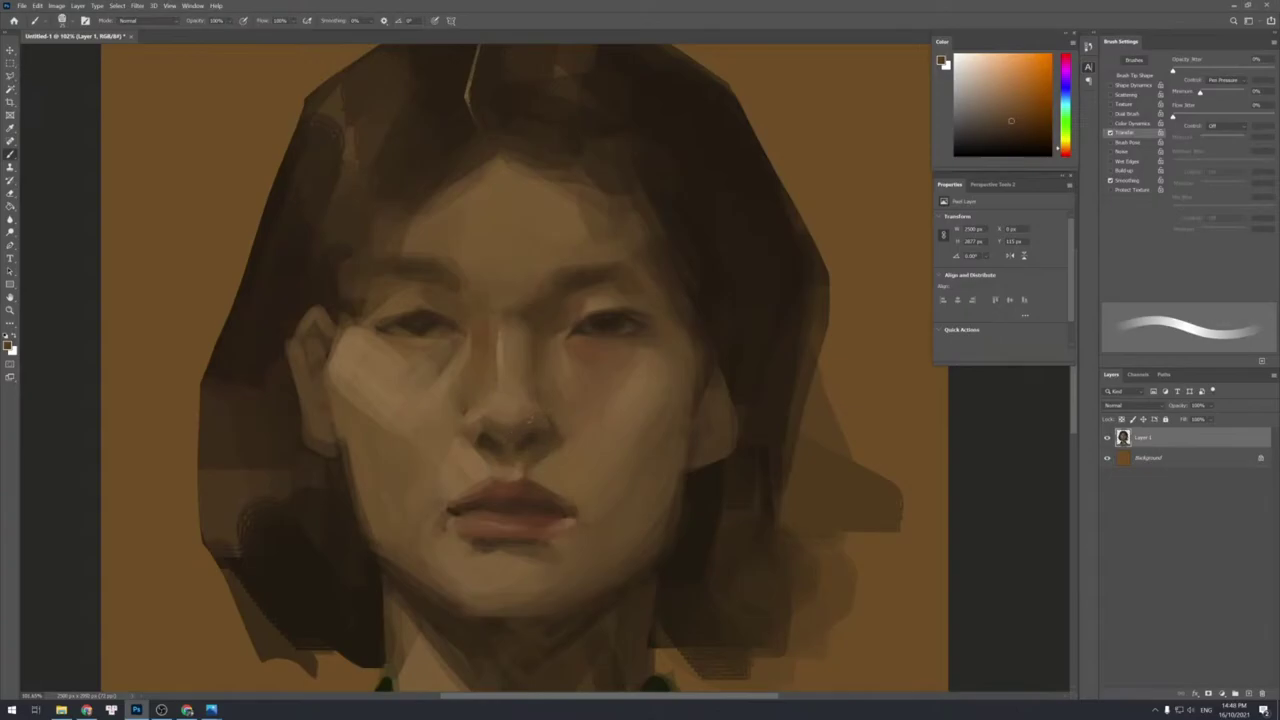
Shade the underside of the nose tip with darker browns sampled around the nostrils.
left_click(529, 434, "alt")
left_click(515, 443, "alt")
left_click(537, 434, "alt")
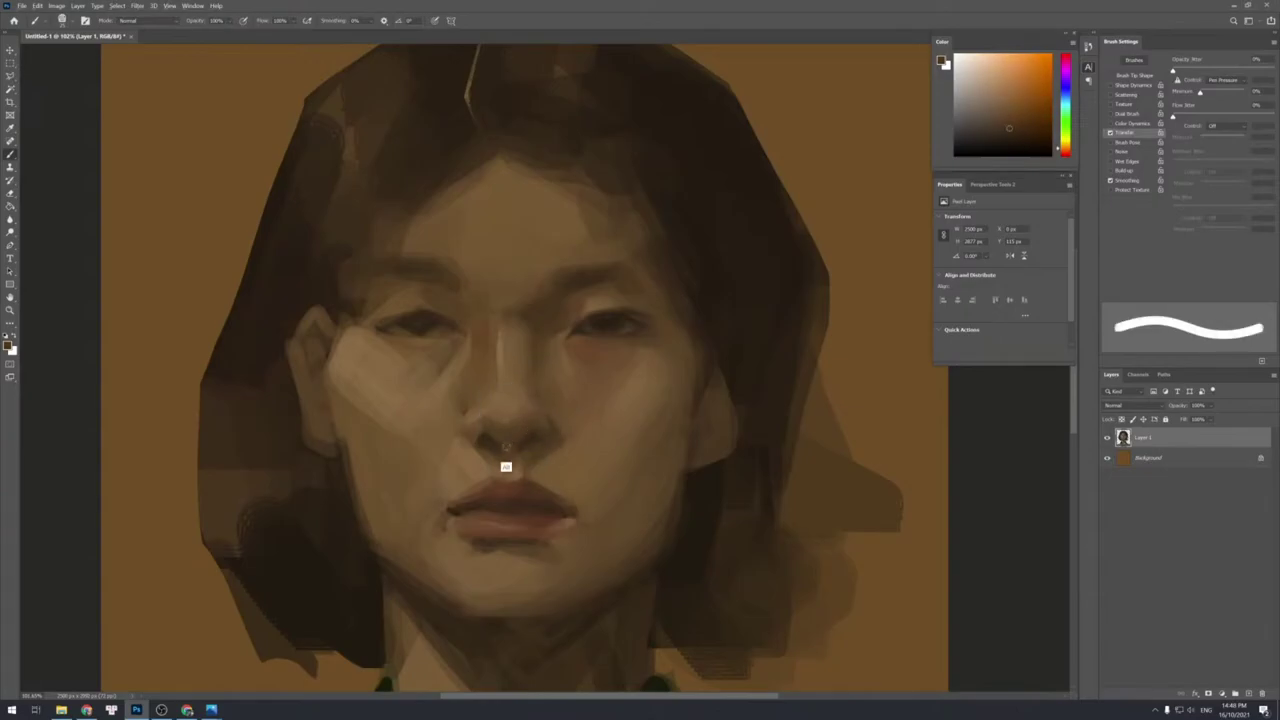
Deepen the right-hand nostril with a near-black brown sampled from the hair and a smaller brush.
left_click(699, 496, "alt")
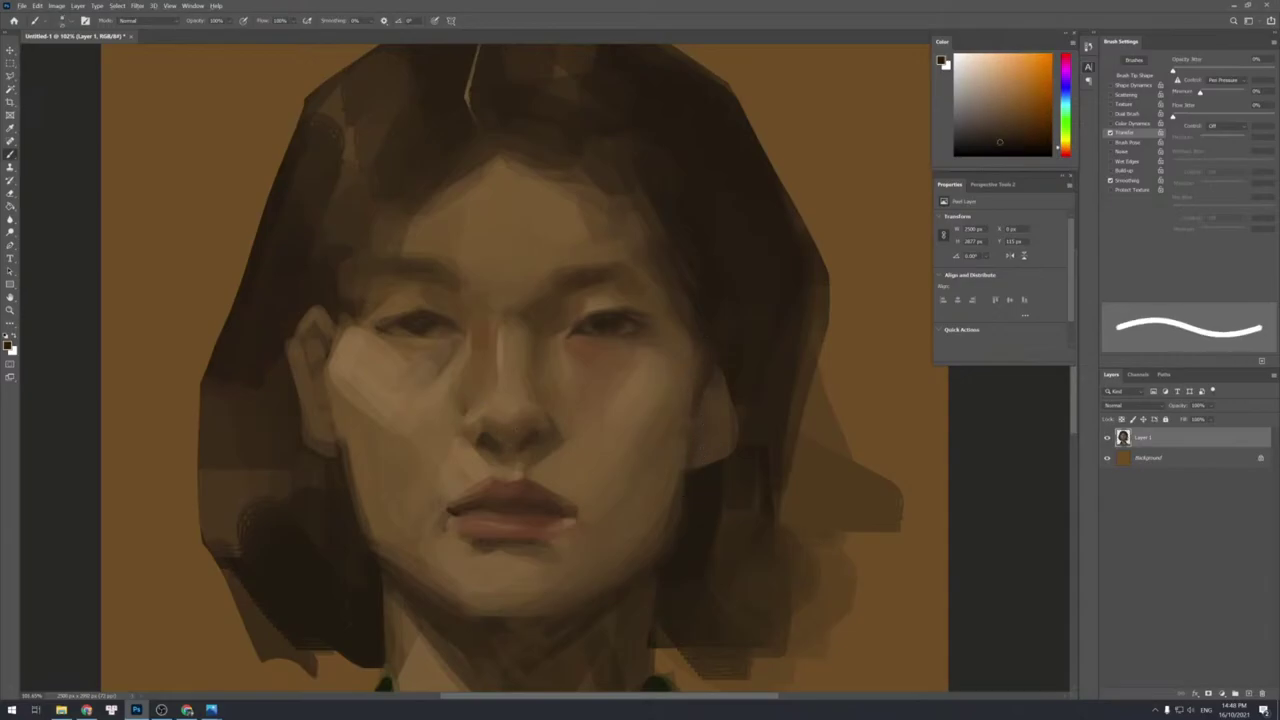
key("bracketleft")
key("bracketleft")
key("bracketleft")
key("bracketleft")
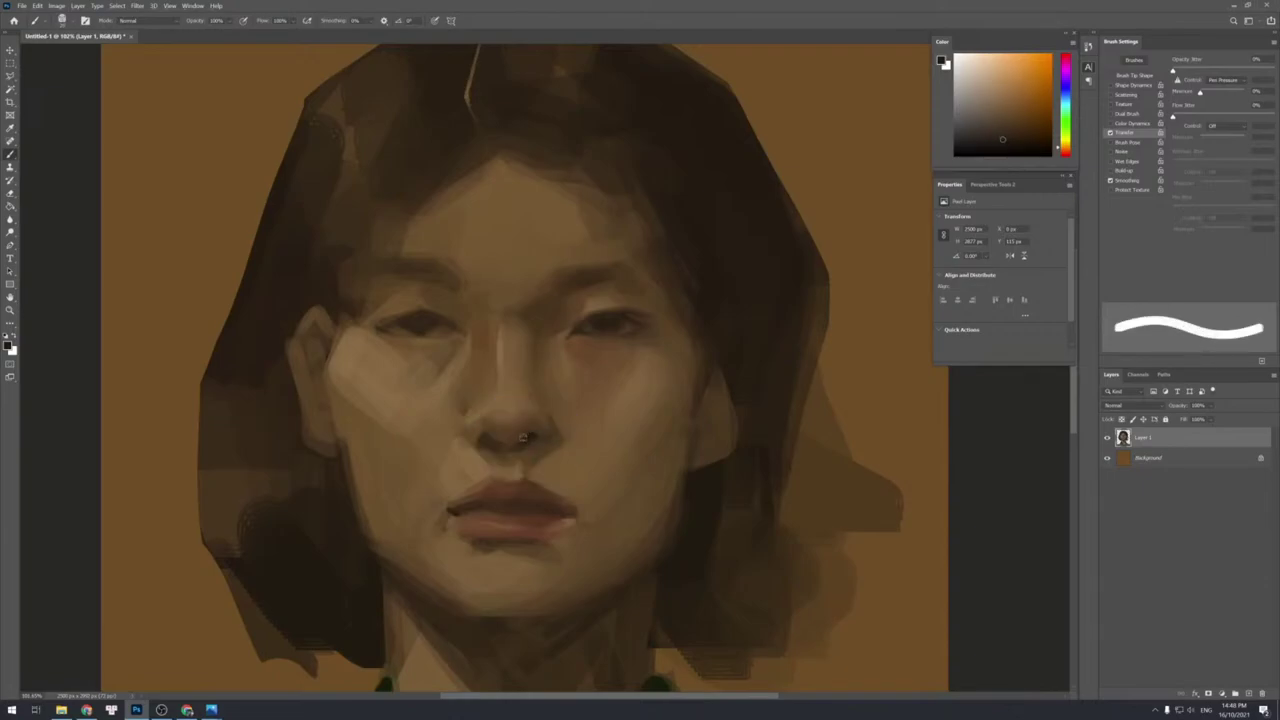
Soften the edges of the right-hand nostril with browns sampled from the surrounding skin.
left_click(530, 433, "alt")
left_click(543, 436, "alt")
left_click(528, 452, "alt")
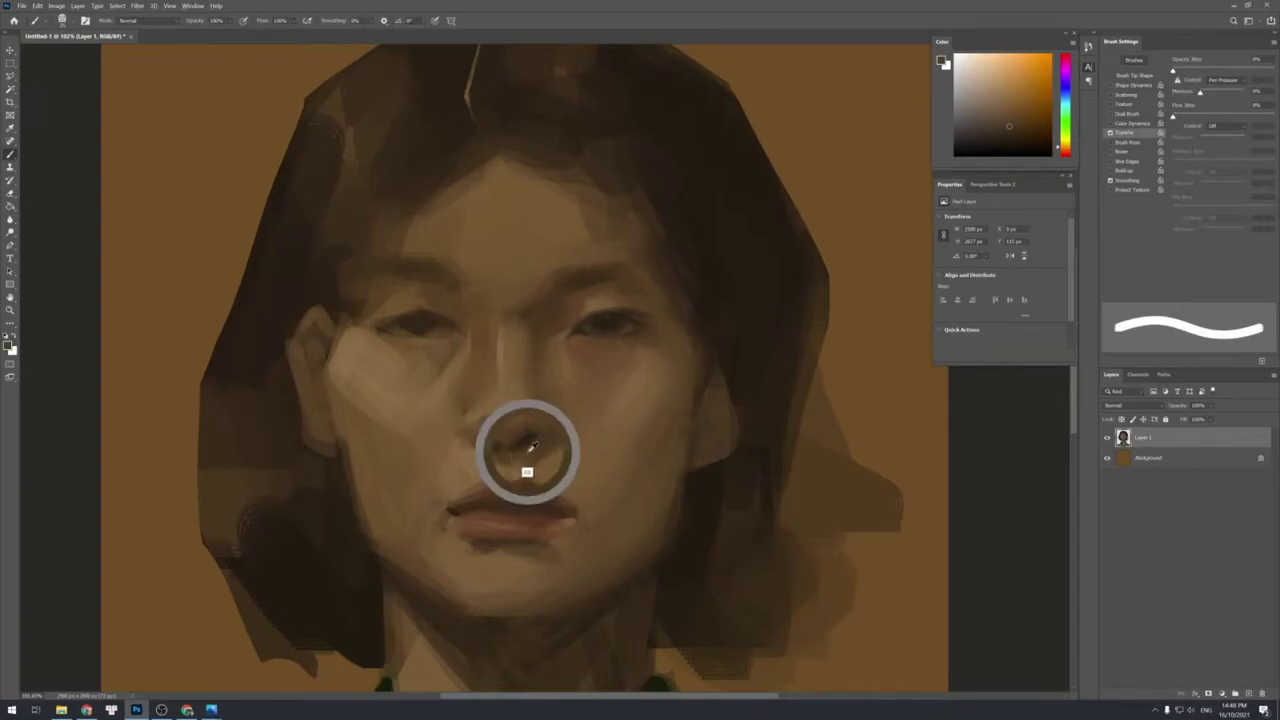
left_click(552, 446, "alt")
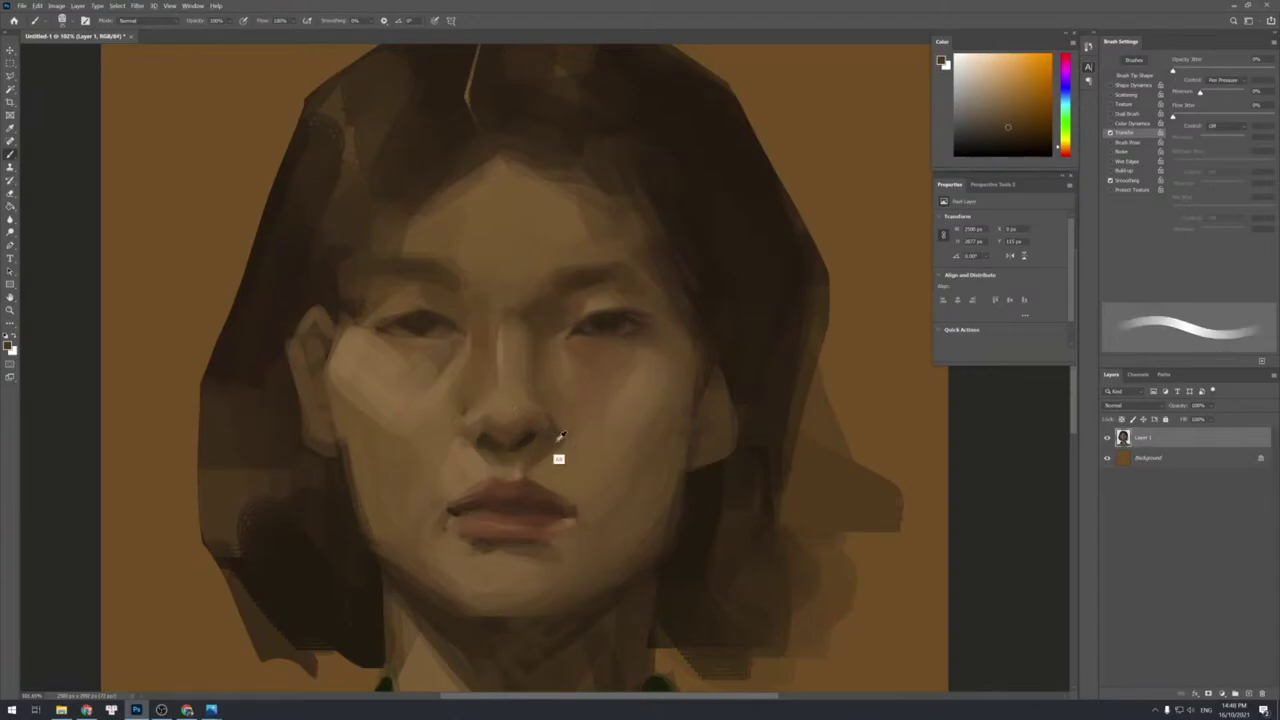
Refine the lower edge of the right-hand nostril with sampled mid browns, first with a smaller brush and then a larger one.
key("bracketleft")
key("bracketleft")
key("bracketleft")
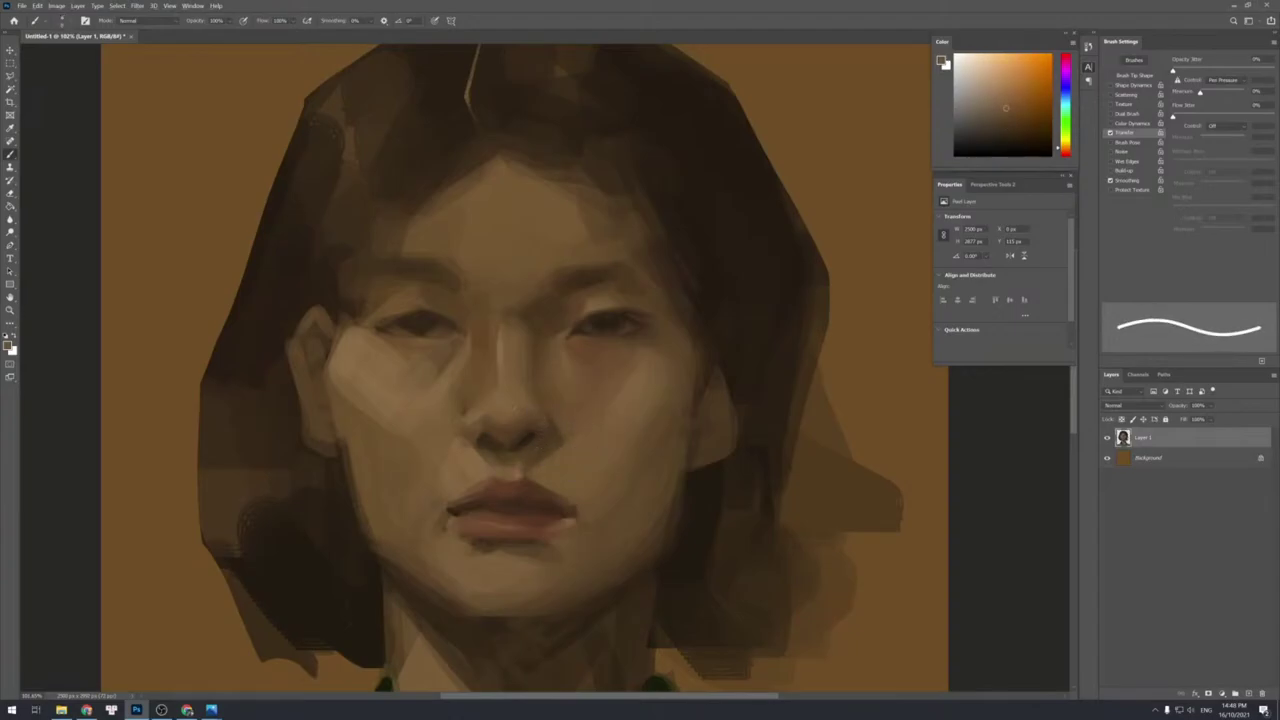
key("bracketright")
key("bracketright")
key("bracketright")
key("bracketright")
key("bracketright")
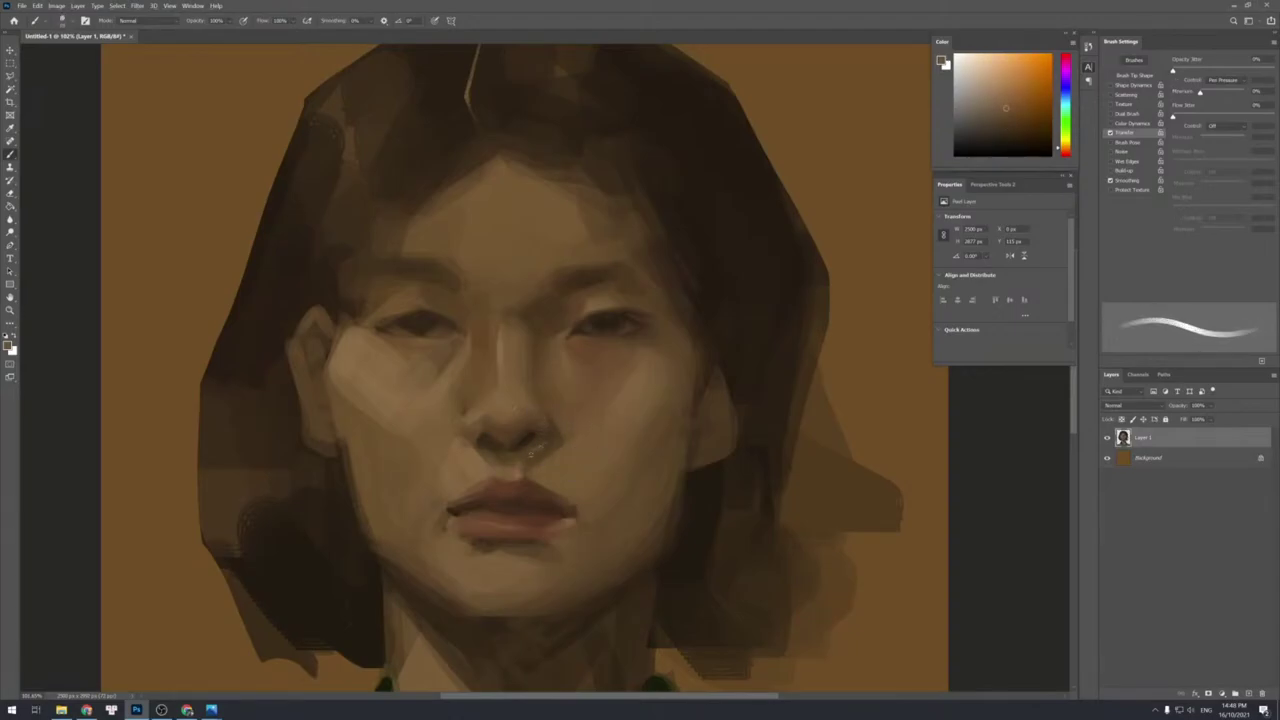
left_click(555, 438, "alt")
key("bracketright")
key("bracketright")
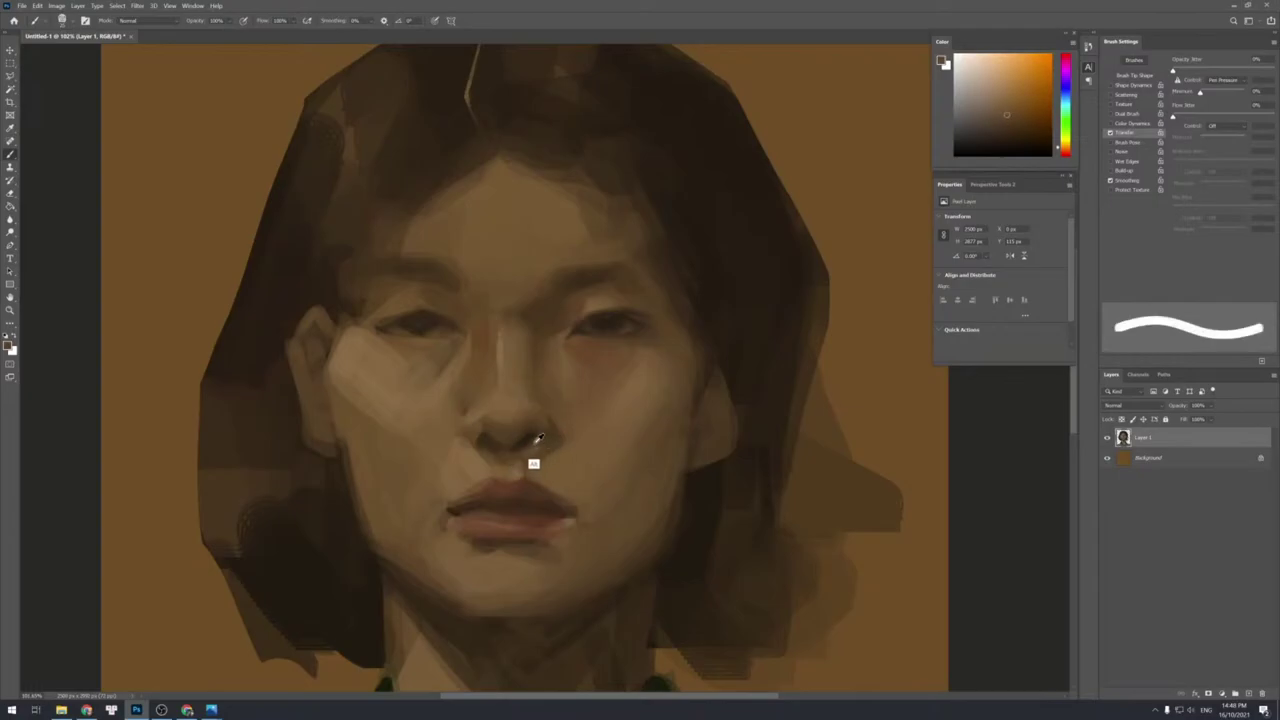
Blend the skin below the right-hand nostril wing into the cheek with sampled tones, varying the brush hardness.
left_click(553, 445, "alt")
key("shift+bracketleft")
left_click(555, 452, "alt")
key("shift+bracketright")
left_click(549, 461, "alt")
Clean up the skin beneath the left-hand nostril with sampled light skin tones and a larger brush.
left_click(495, 453, "alt")
left_click(480, 460, "alt")
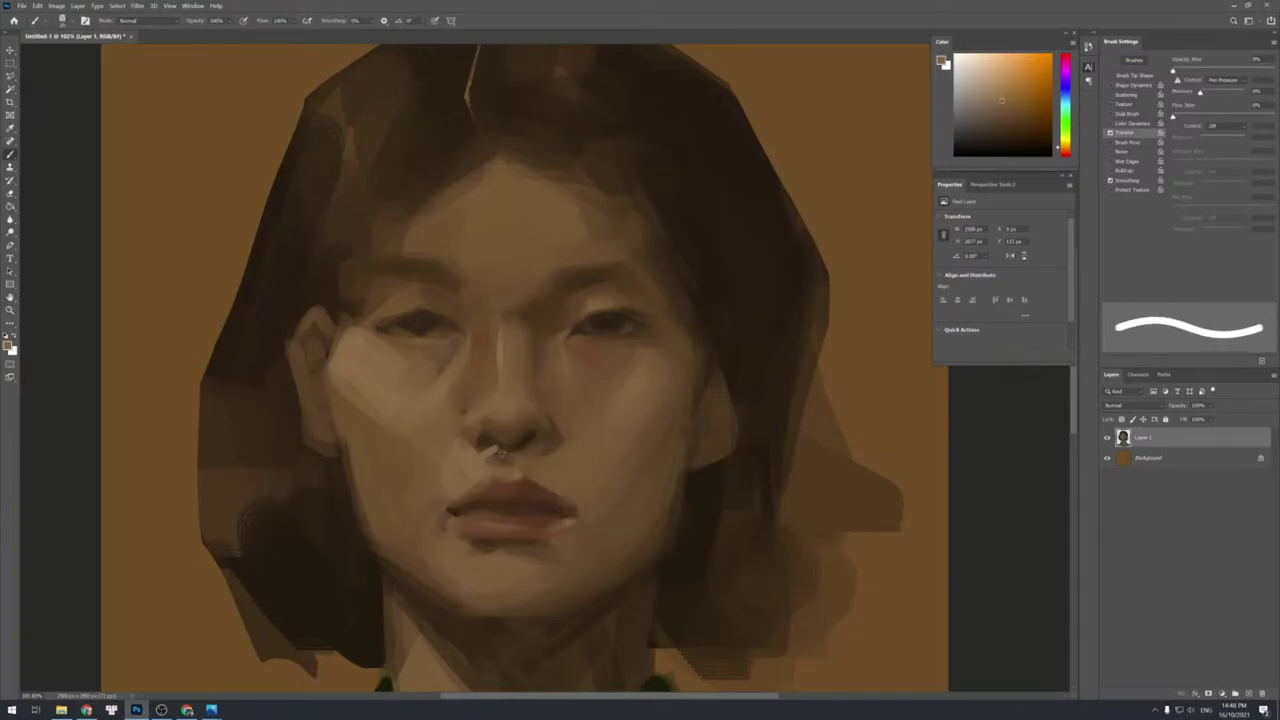
left_click(492, 452)
key("]")
key("]")
key("]")
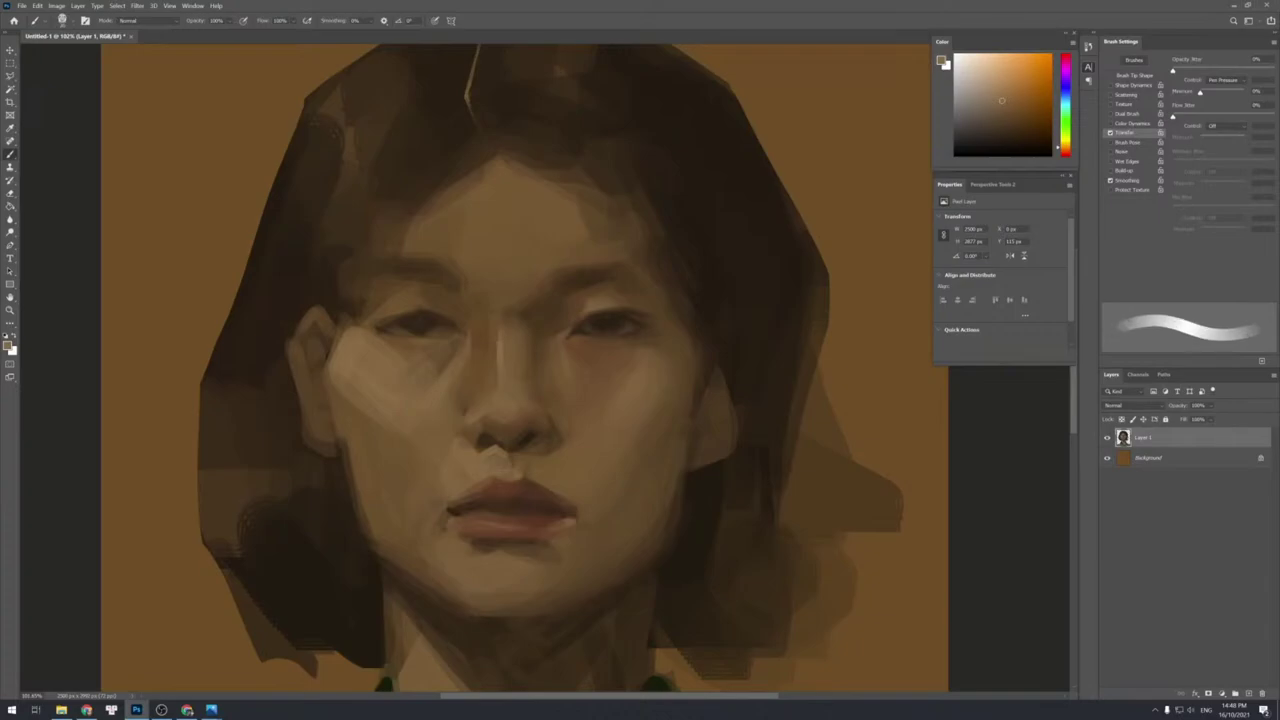
left_click(498, 467, "alt")
Smooth the nose bridge and the lower part of the nose tip with skin tones sampled along the nose.
left_click(517, 421, "alt")
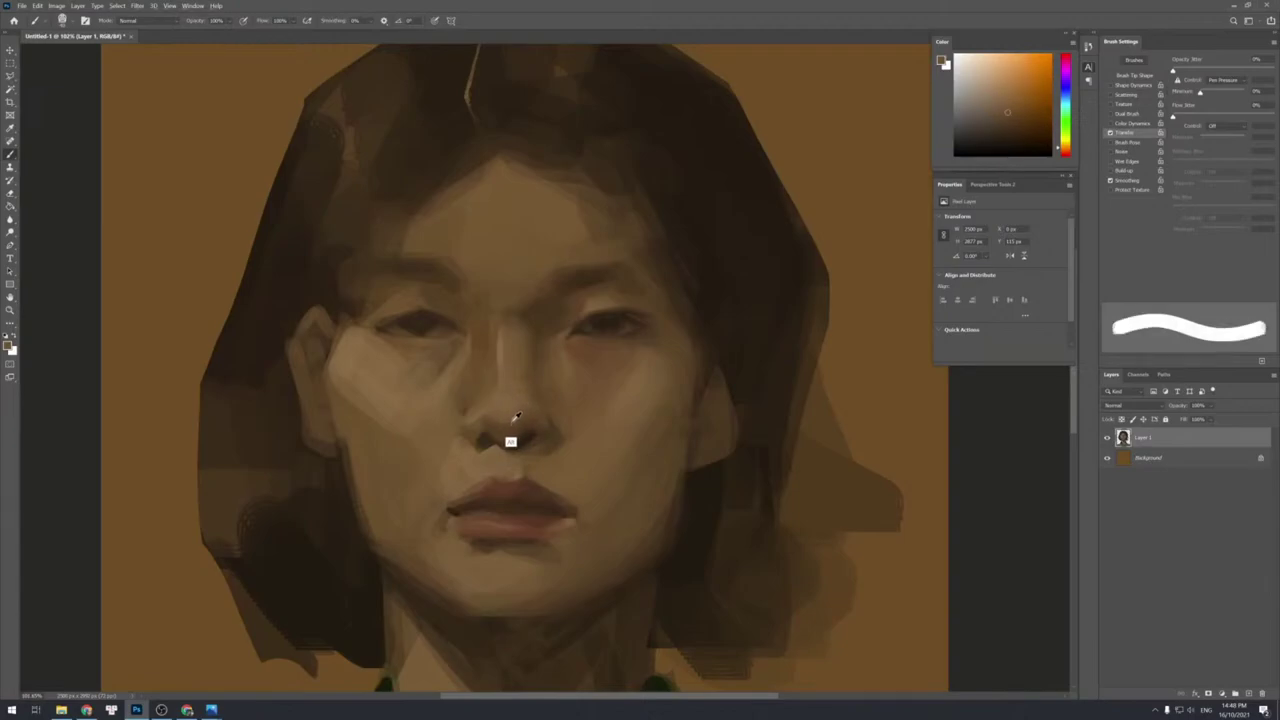
left_click(499, 343, "alt")
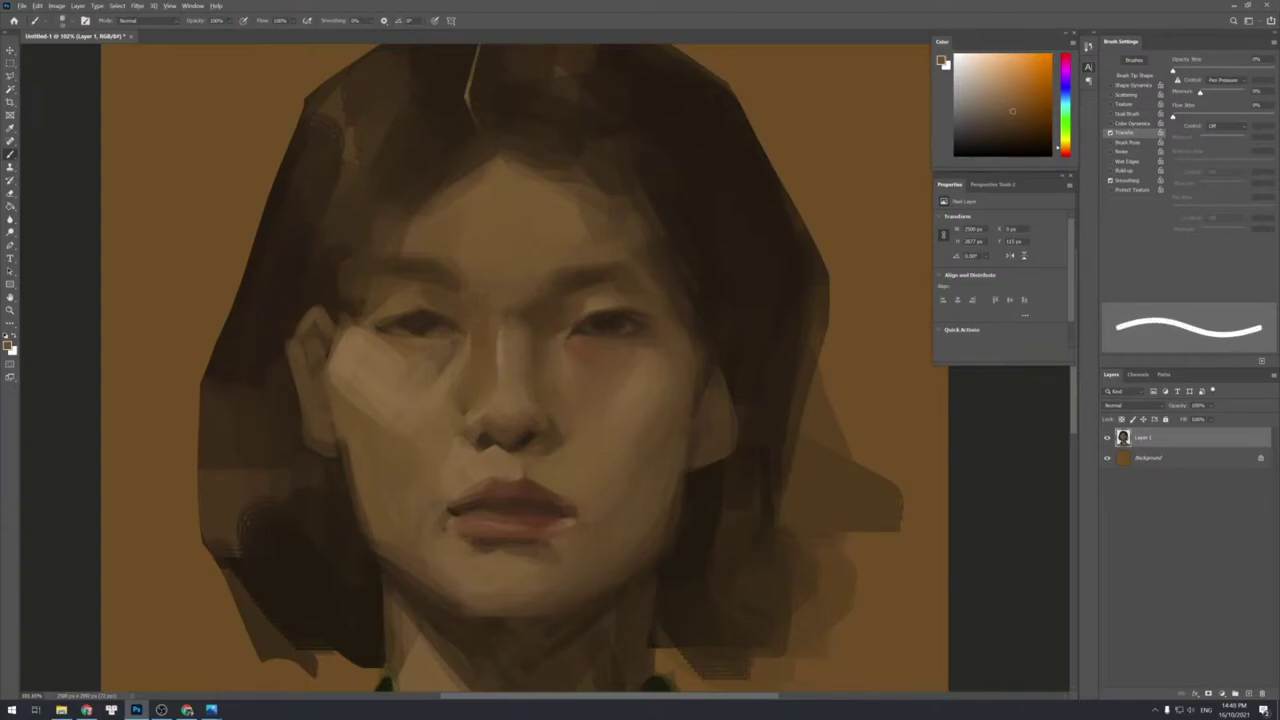
left_click(500, 360, "alt")
left_click(499, 370, "alt")
left_click(496, 356, "alt")
left_click_drag(500, 428, 513, 438)
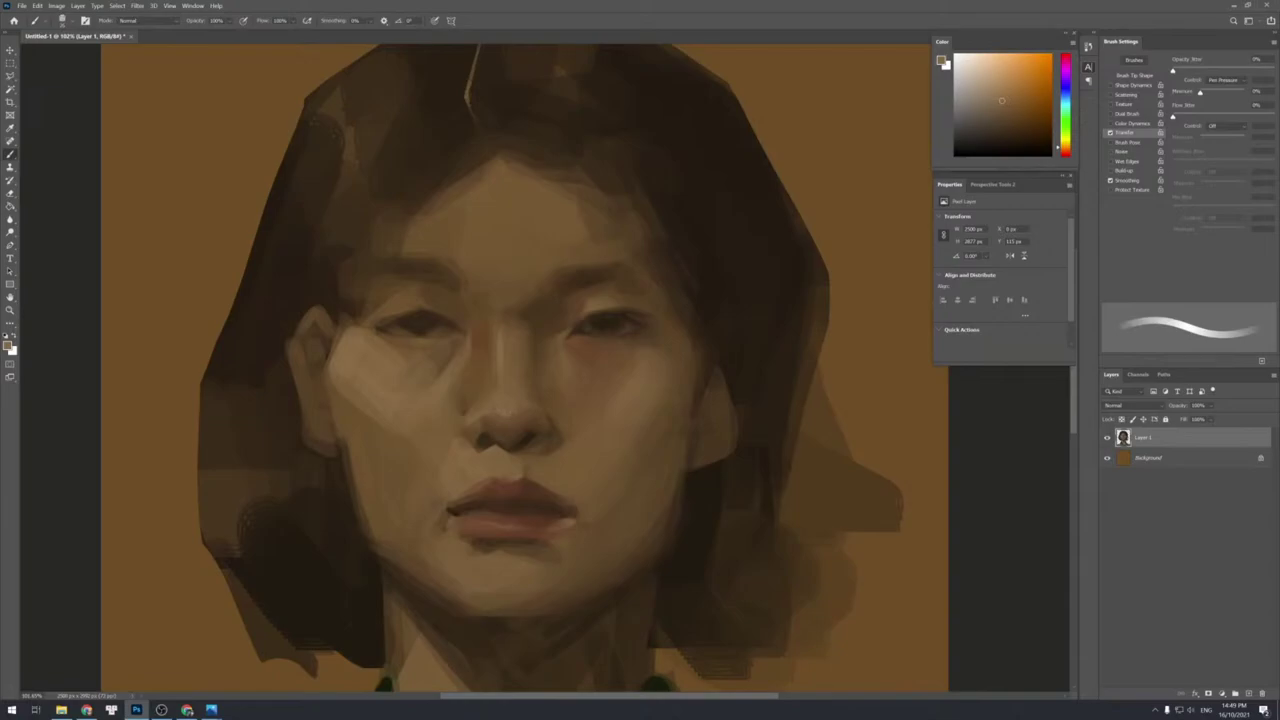
left_click(510, 436, "alt")
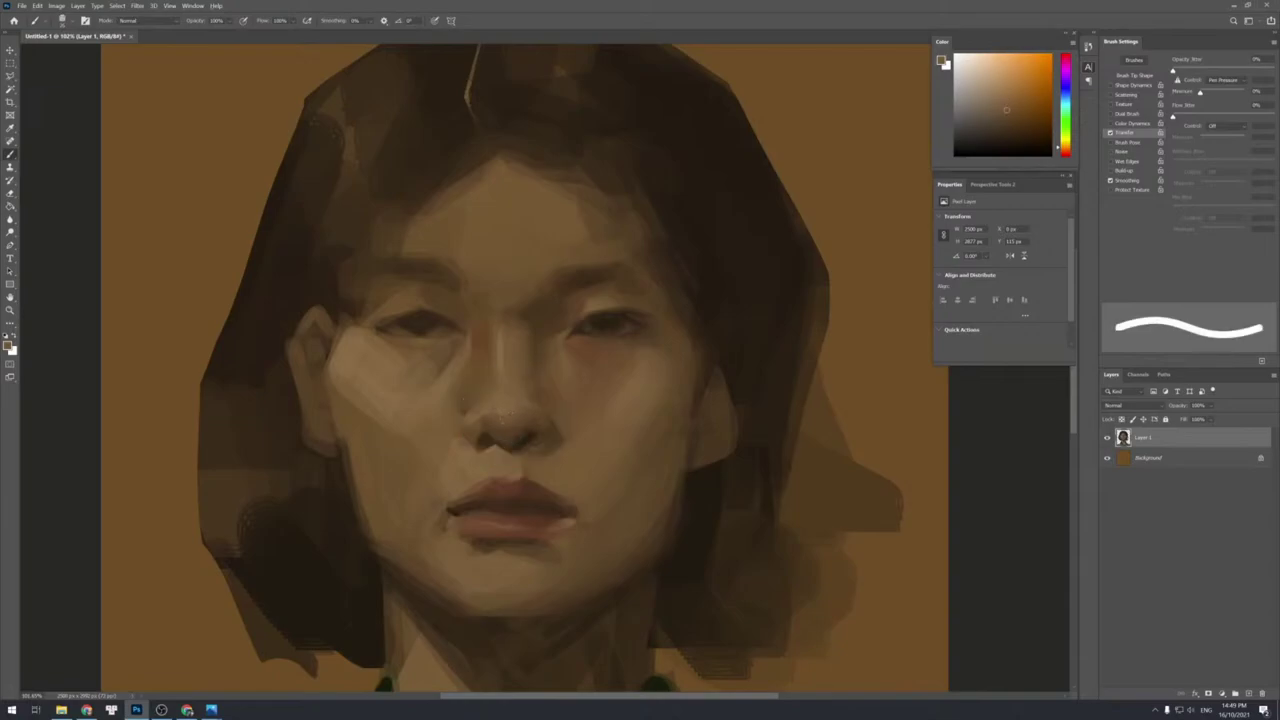
Place a bright highlight on the nose tip with a light skin tone and a slightly larger brush.
left_click(502, 421, "alt")
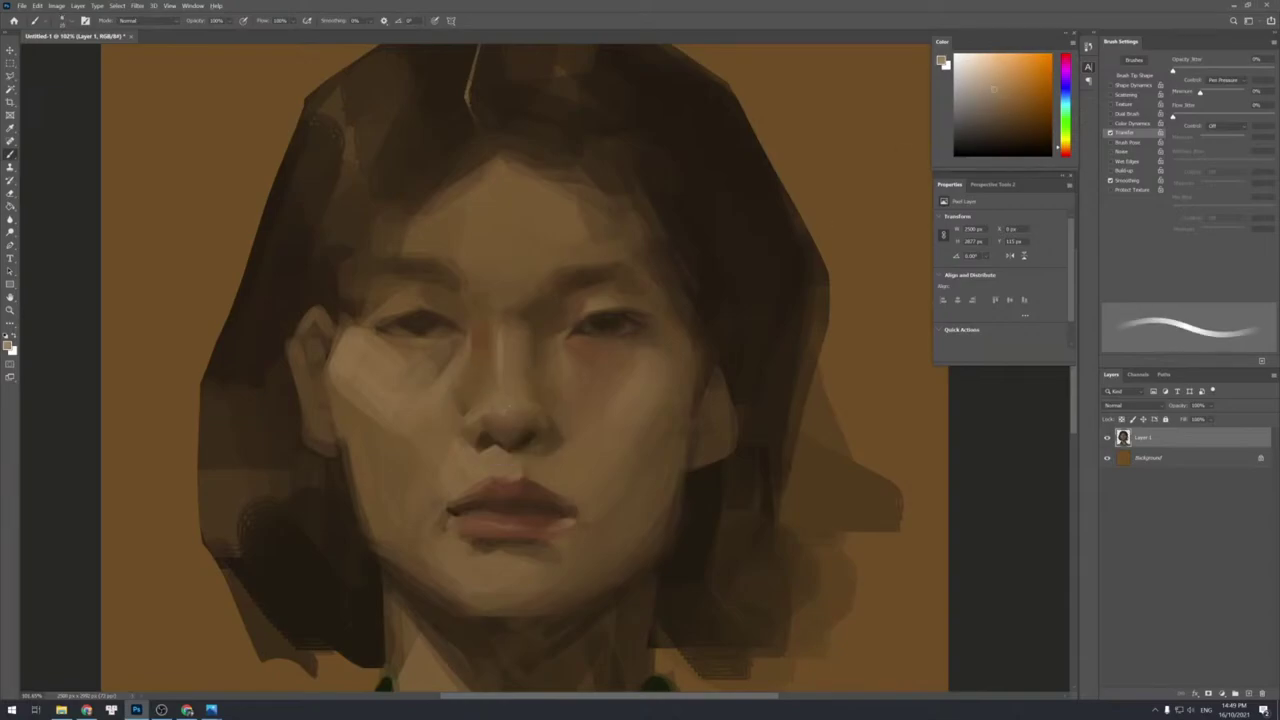
key("bracketright")
key("bracketright")
left_click(501, 412)
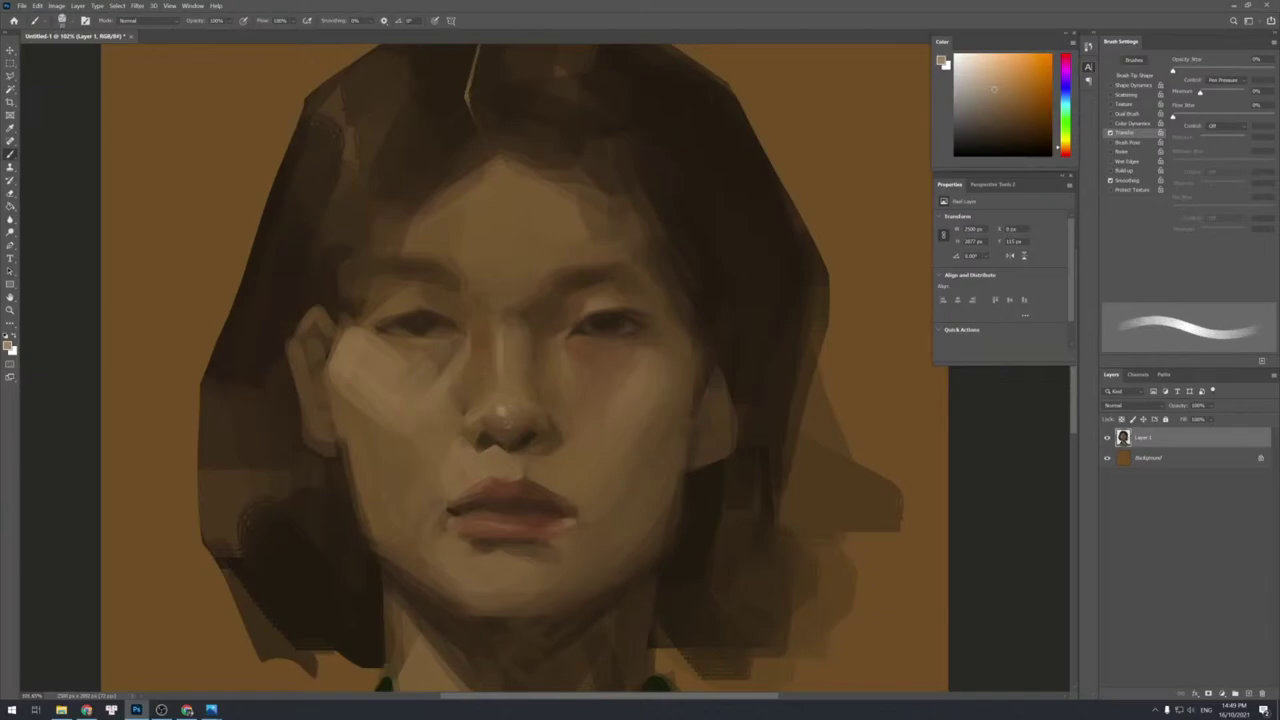
Add a light highlight along the upper nose bridge with the same light tone and a resized brush.
key("bracketleft")
key("bracketleft")
key("bracketleft")
key("bracketright")
key("bracketleft")
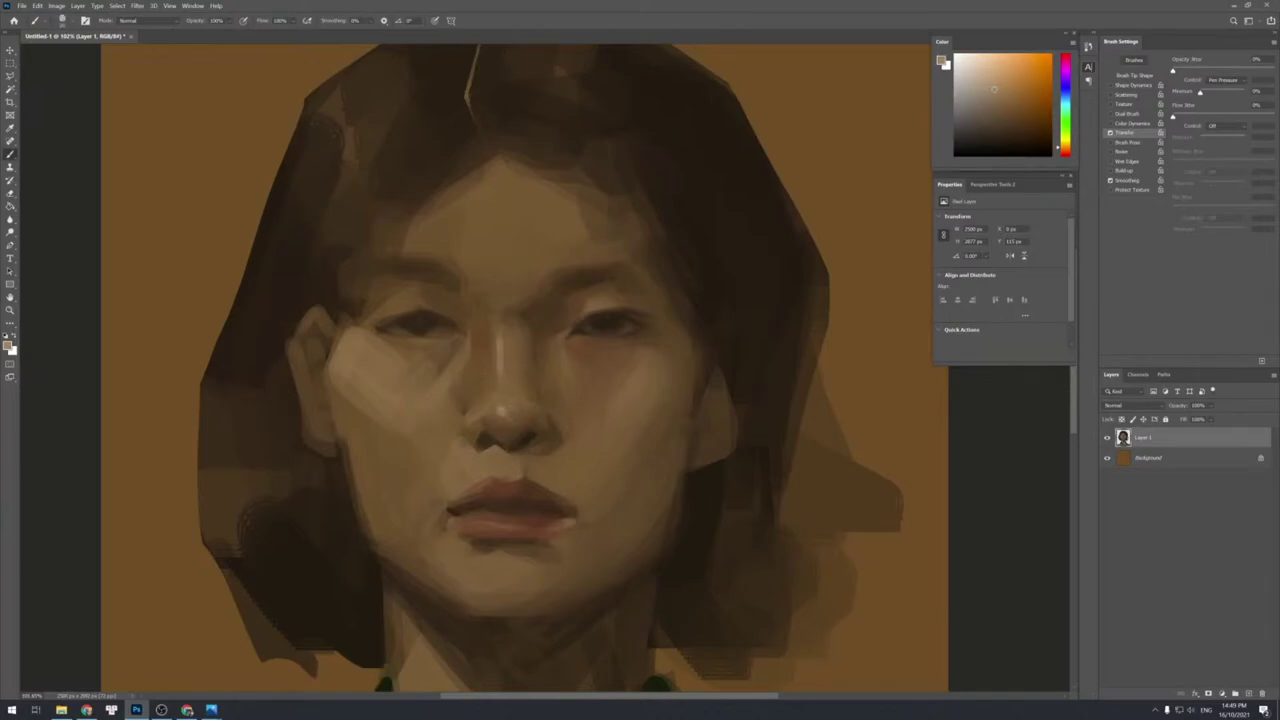
key("bracketright")
left_click_drag(518, 325, 521, 361)
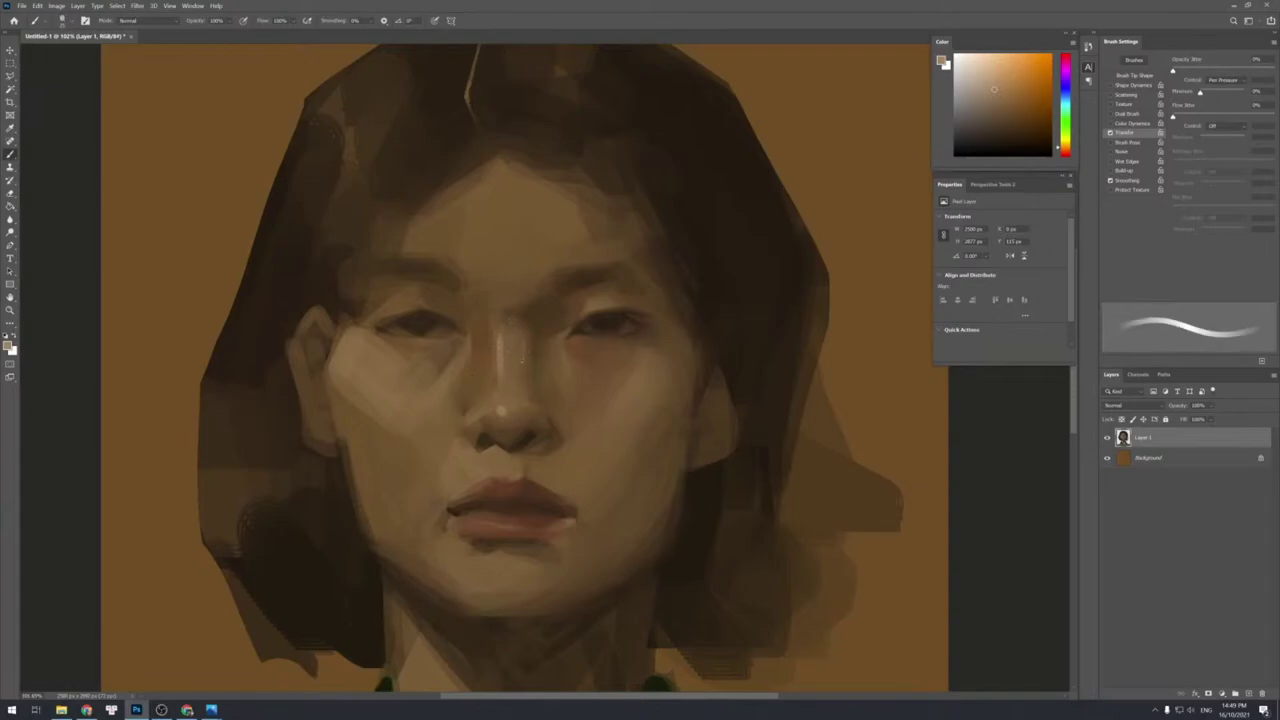
Blend the transition from the bridge highlight to the right-hand side of the nose with sampled mid tones.
left_click(520, 353, "alt")
left_click(518, 382, "alt")
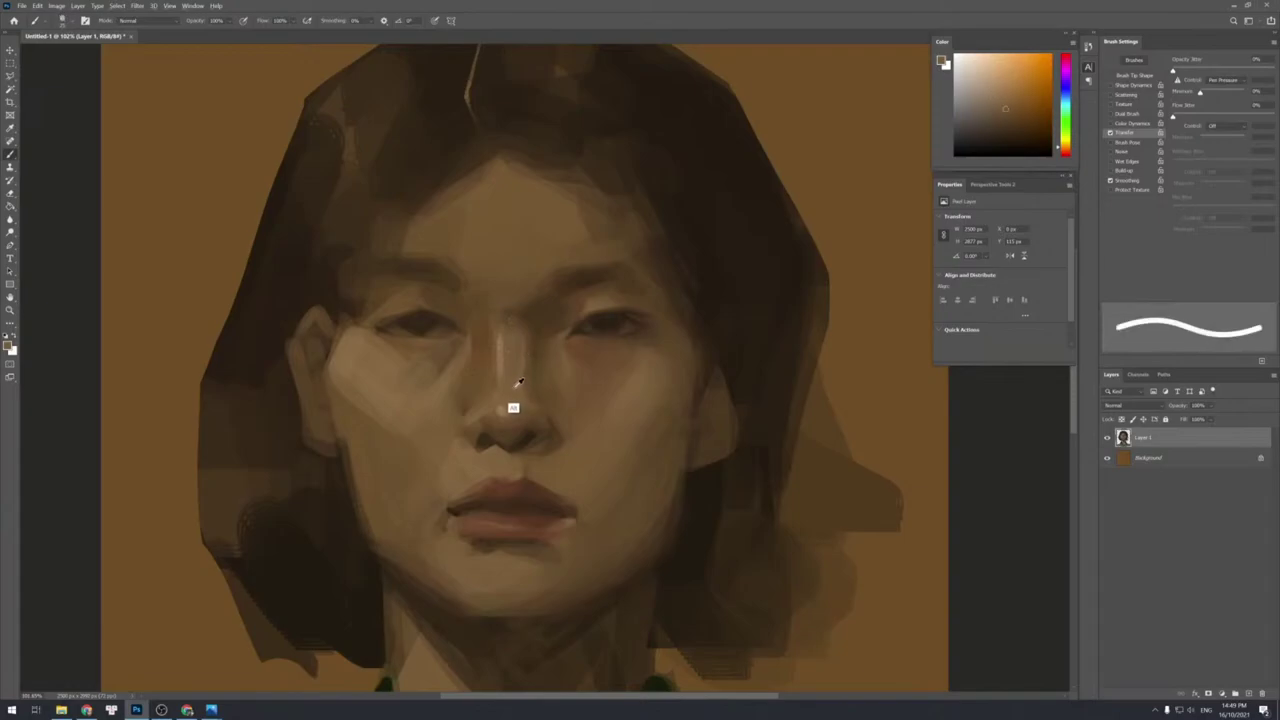
left_click(522, 373, "alt")
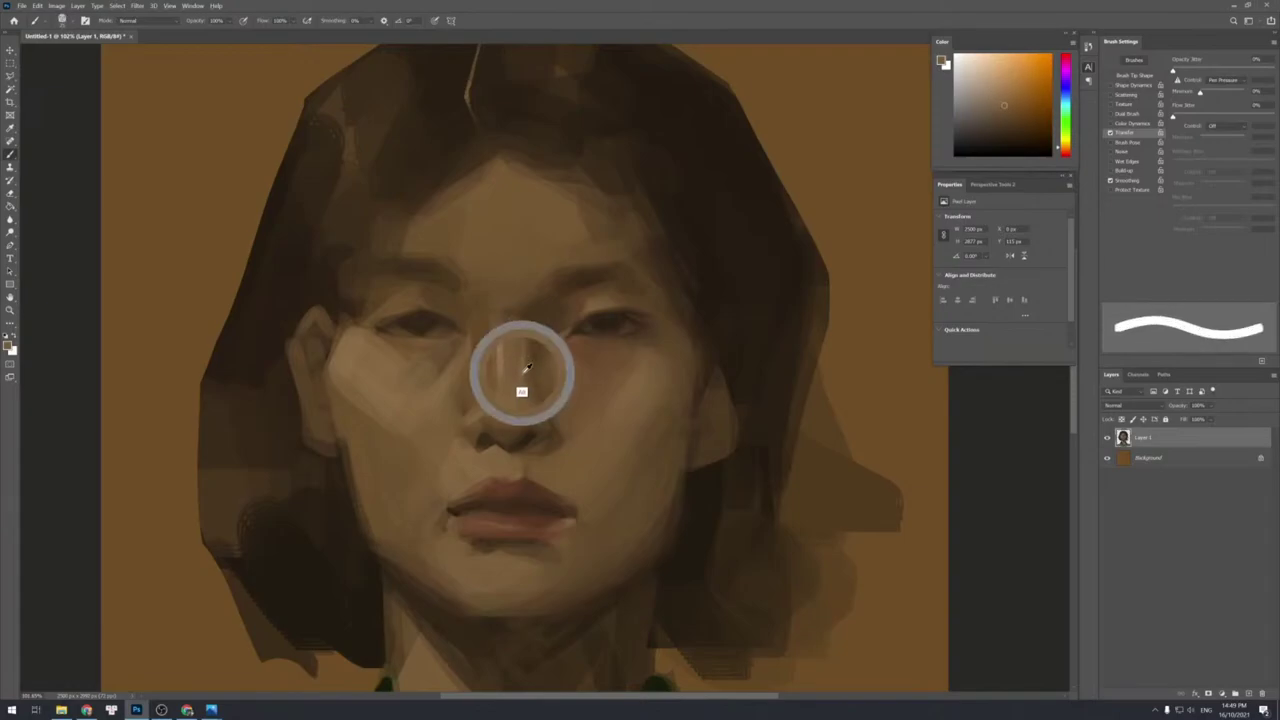
key("bracketleft")
key("bracketright")
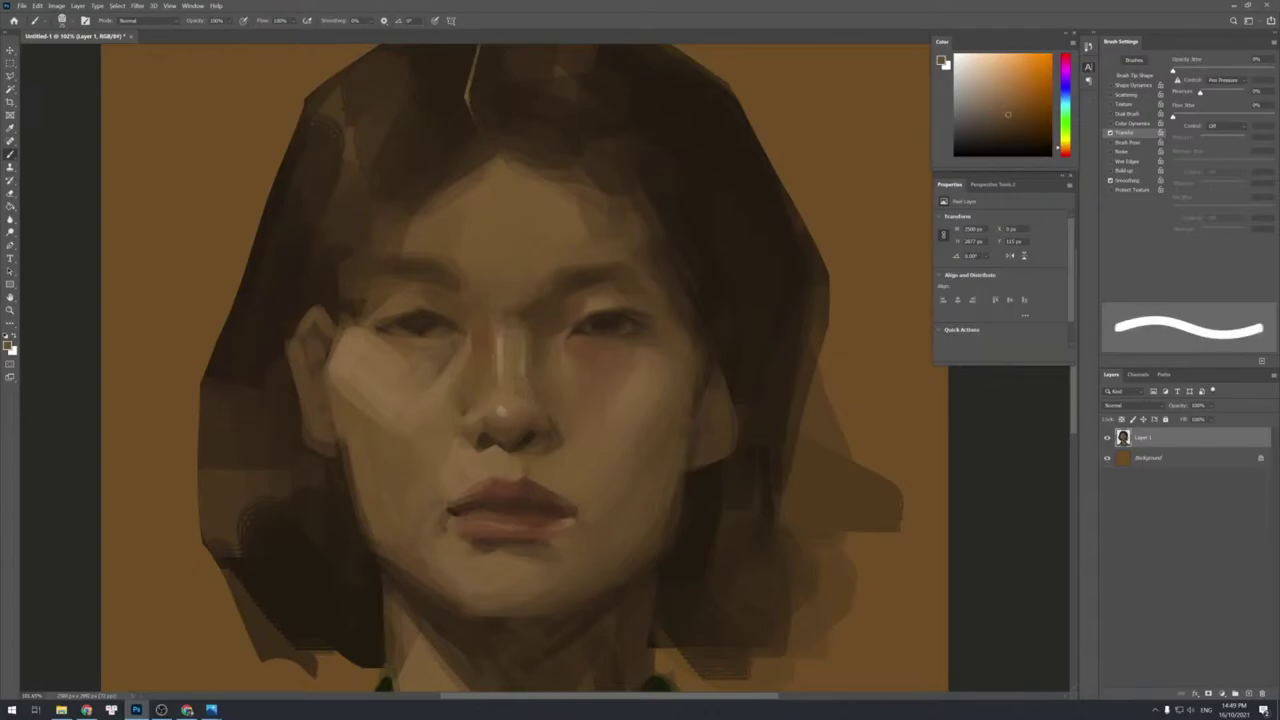
left_click(527, 388, "alt")
left_click_drag(521, 372, 523, 390)
left_click(525, 386, "alt")
left_click(523, 386, "alt")
left_click(523, 363, "alt")
Smooth the shadow plane on the right-hand side of the nose with sampled browns and varied brush size and hardness.
key("bracketleft")
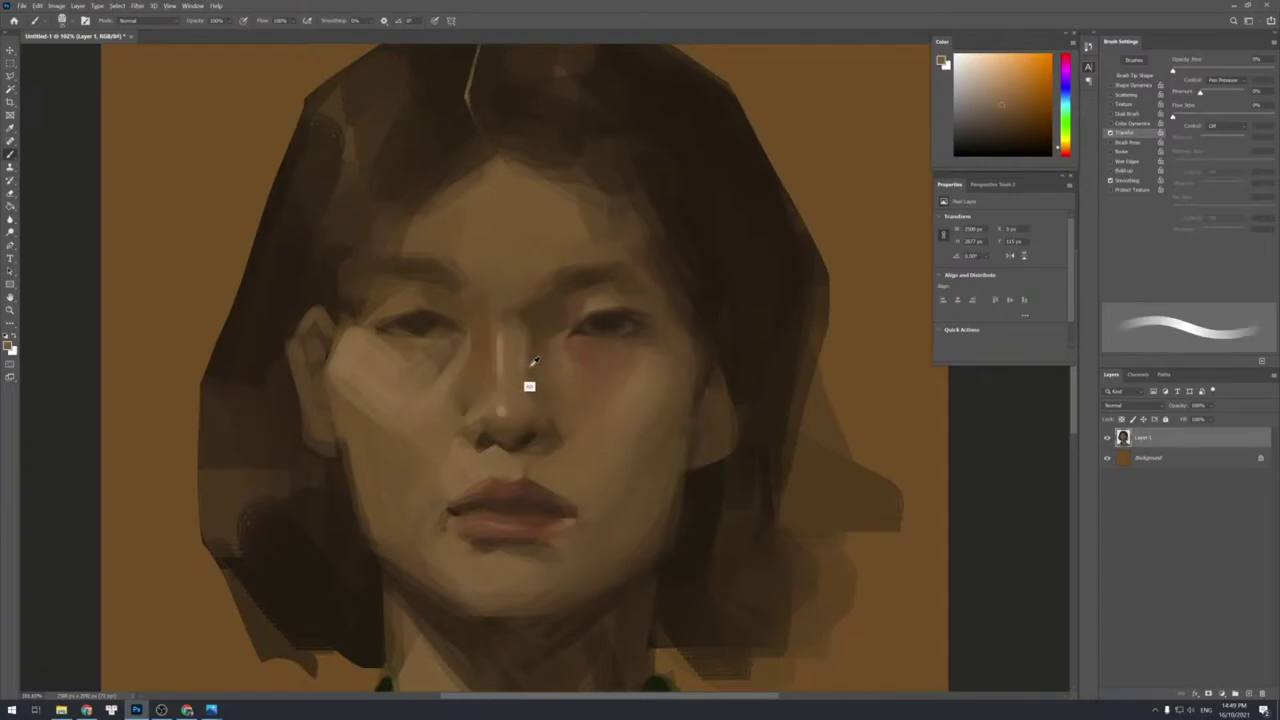
key("bracketright")
left_click(536, 370, "alt")
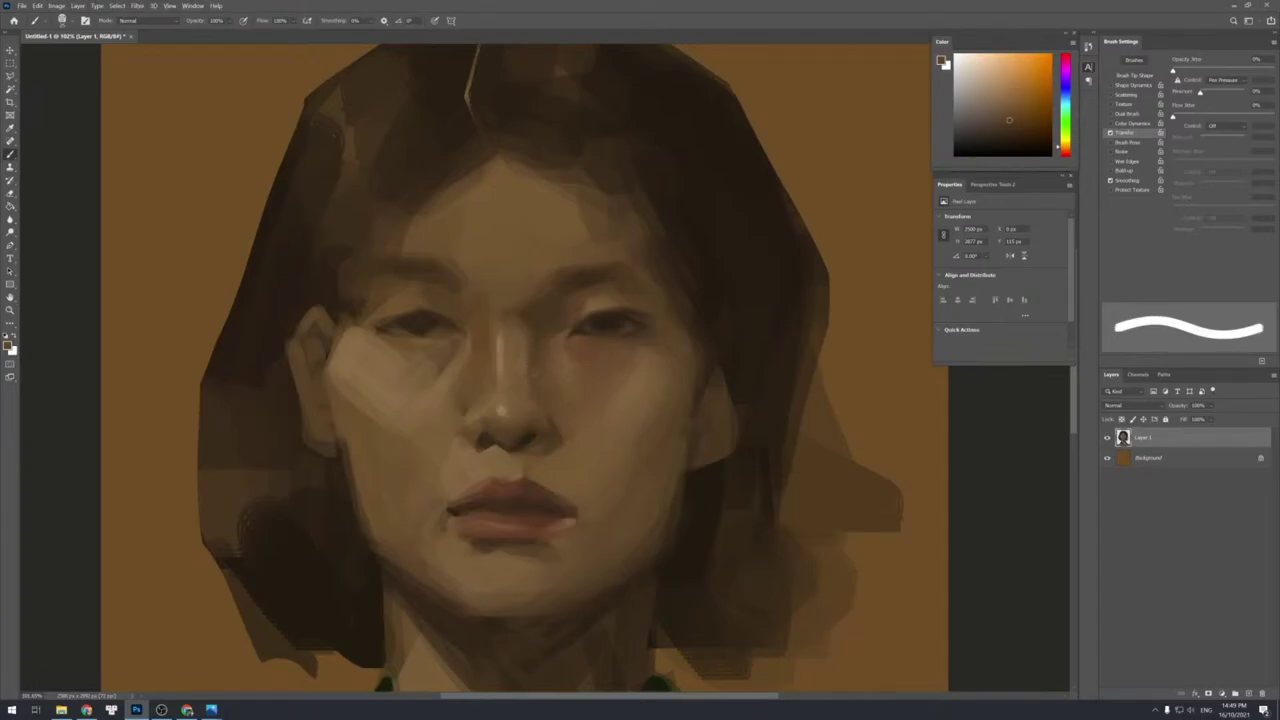
key("shift+bracketleft")
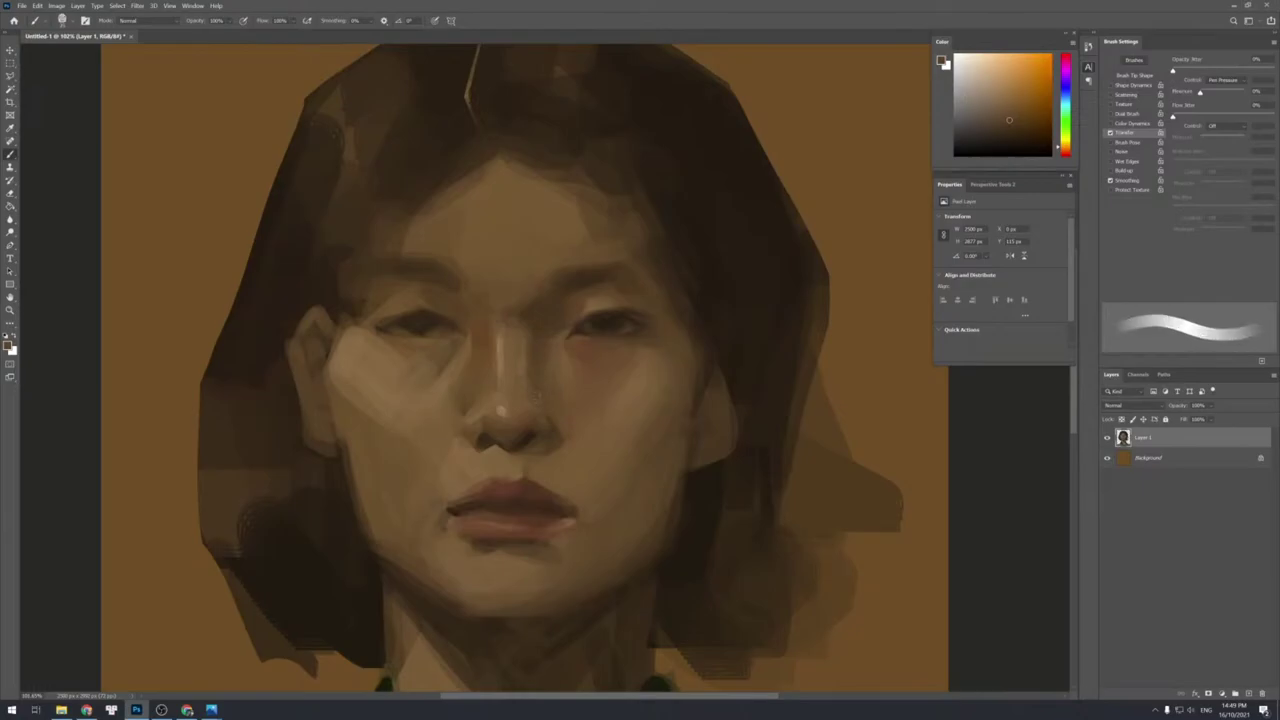
key("shift+bracketright")
left_click(530, 412, "alt")
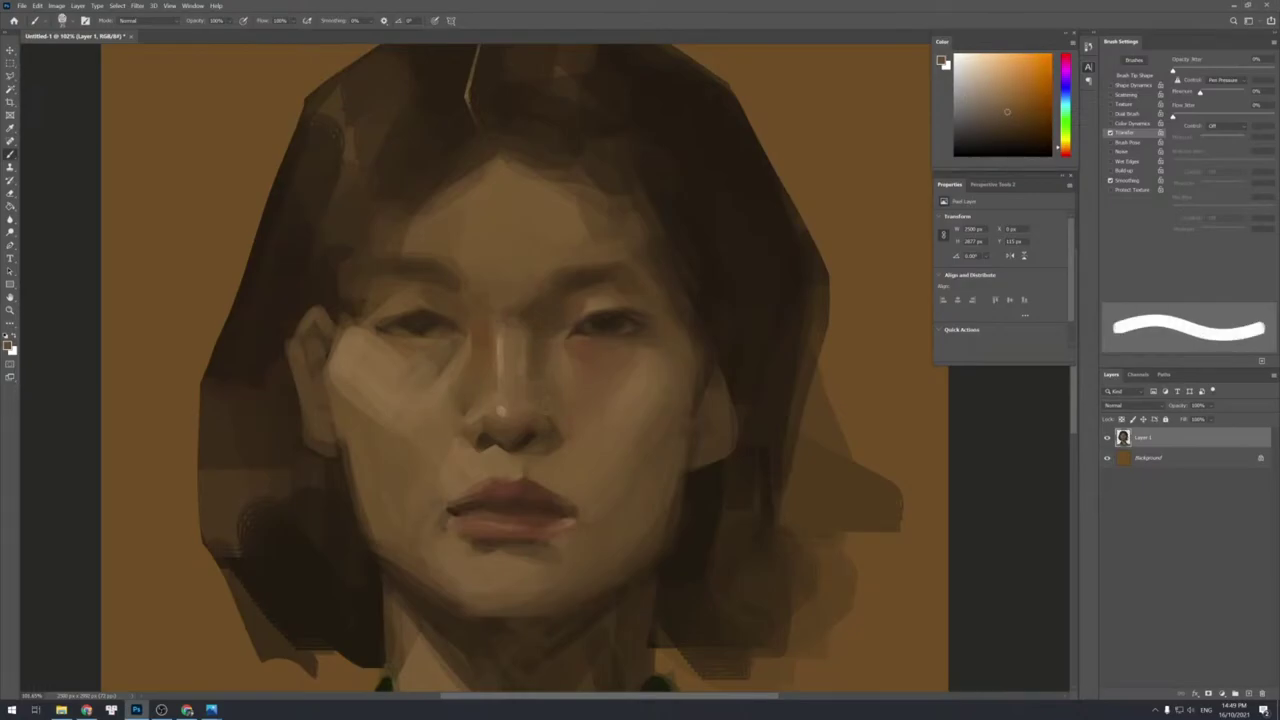
left_click(537, 374, "alt")
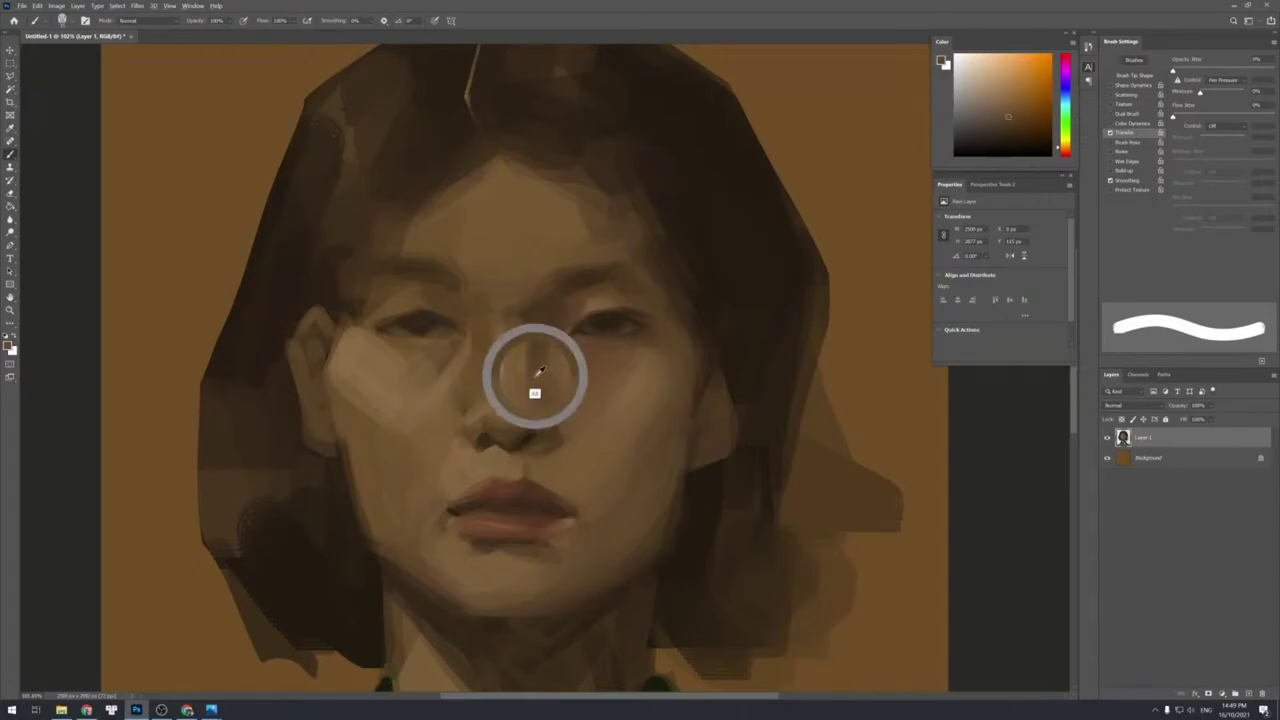
left_click(550, 426, "alt")
Darken and define the nostril on the right-hand side of the nose with a small brush and a sampled dark brown.
key("bracketleft")
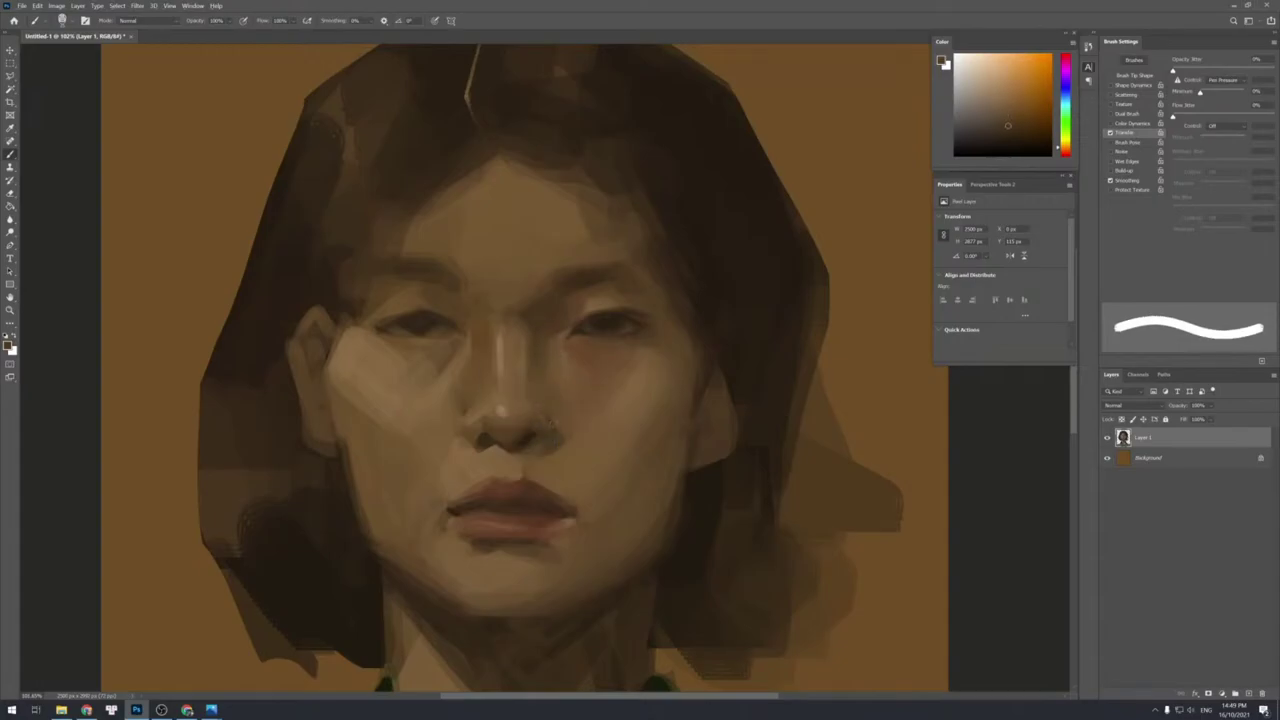
key("bracketleft")
left_click(532, 443, "alt")
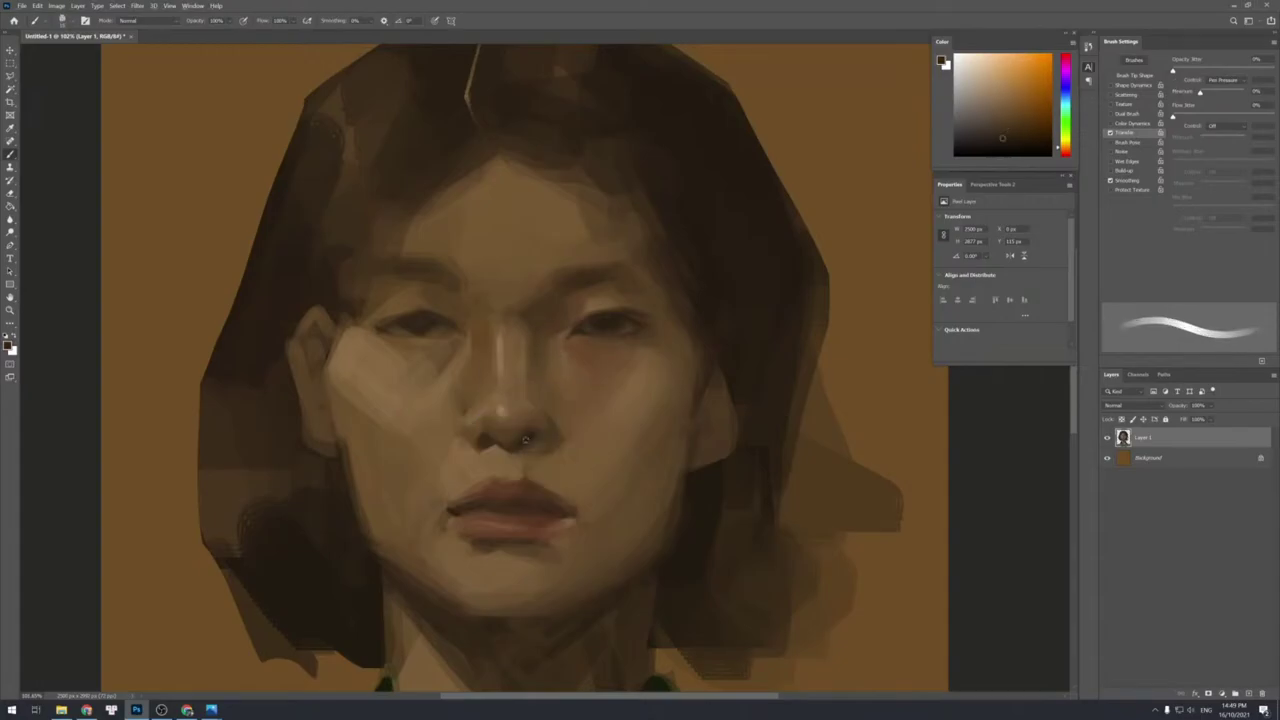
key("bracketright")
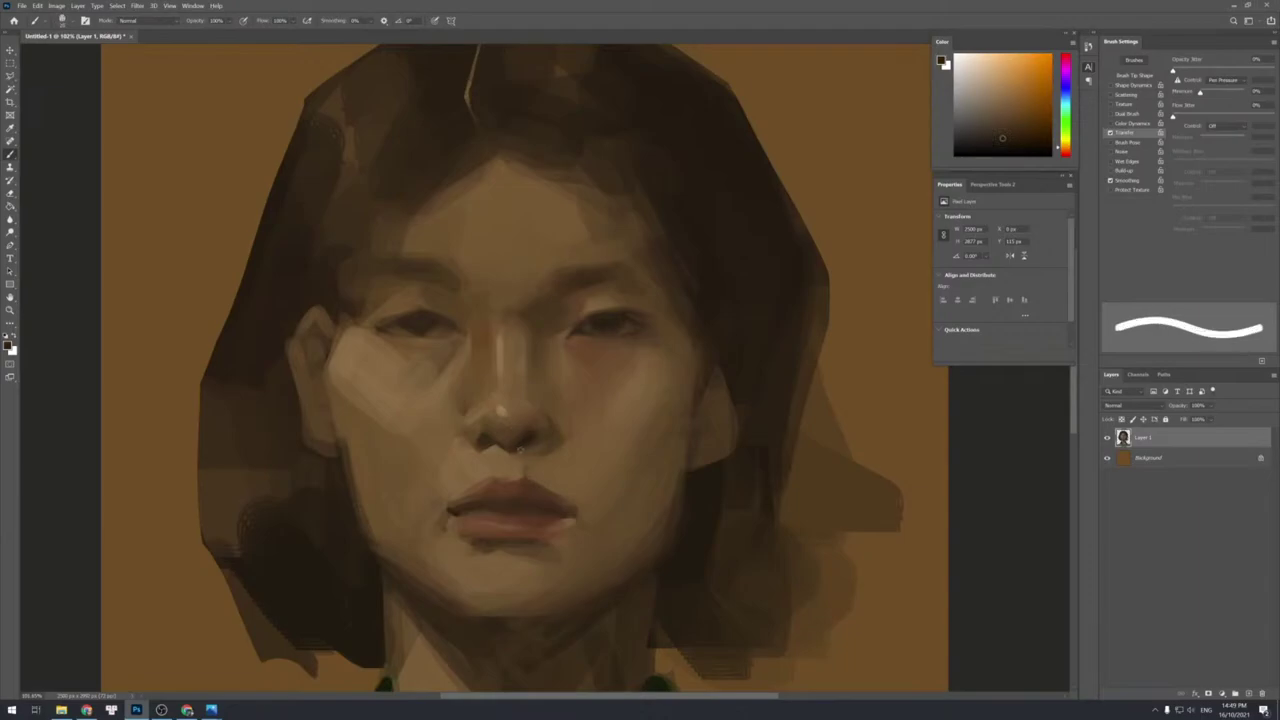
left_click_drag(532, 438, 528, 445)
left_click(517, 451, "alt")
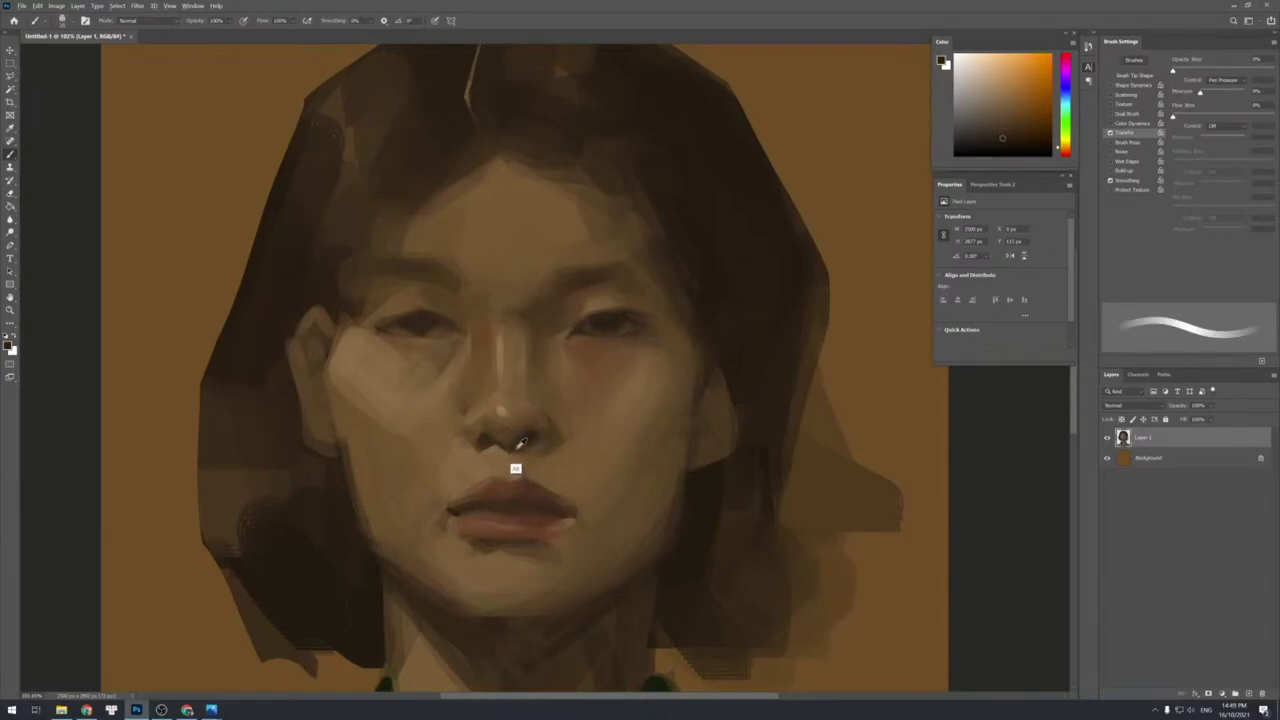
left_click(514, 445, "alt")
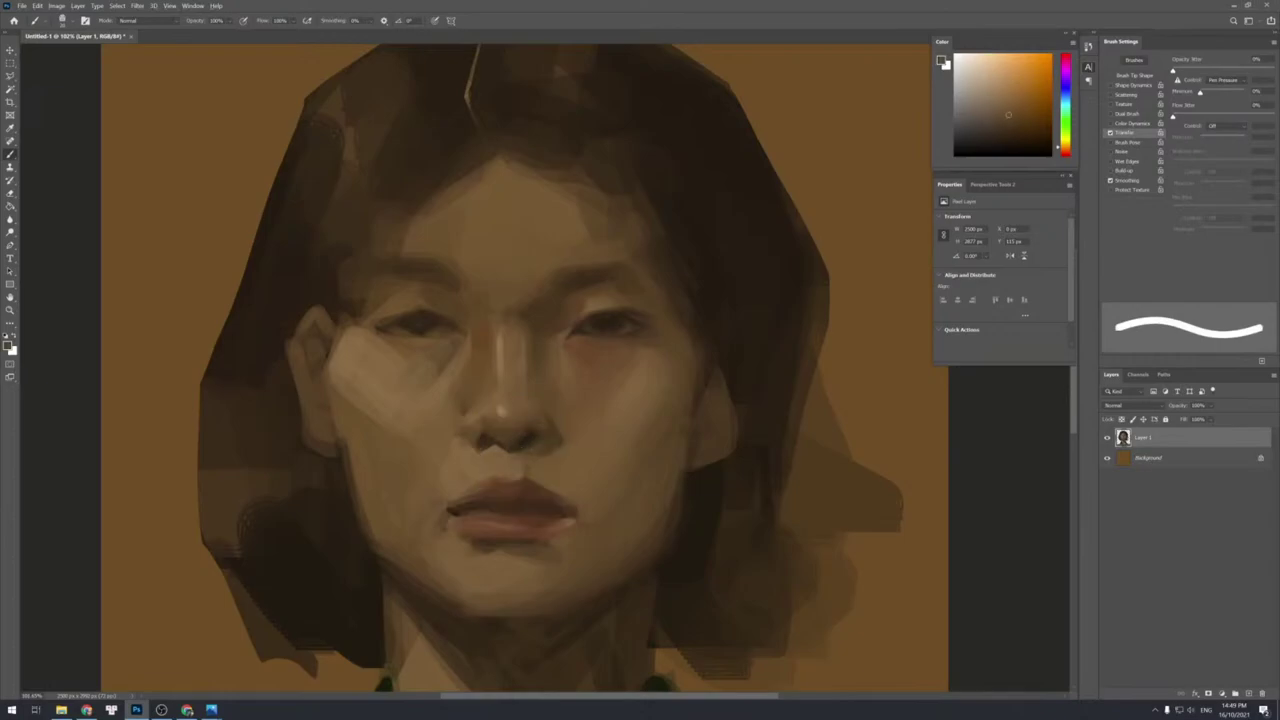
Refine the shadow under the nose with sampled browns and varied brush size.
left_click(493, 442, "alt")
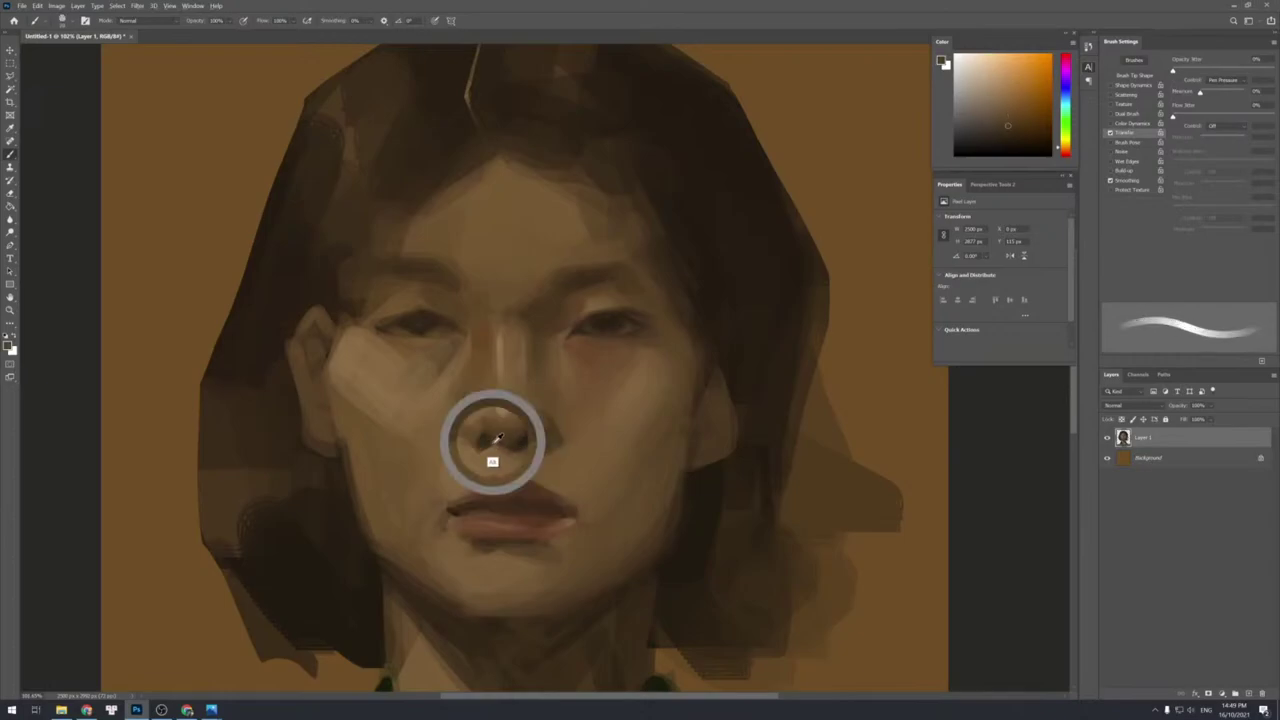
left_click(529, 443, "alt")
key("bracketleft")
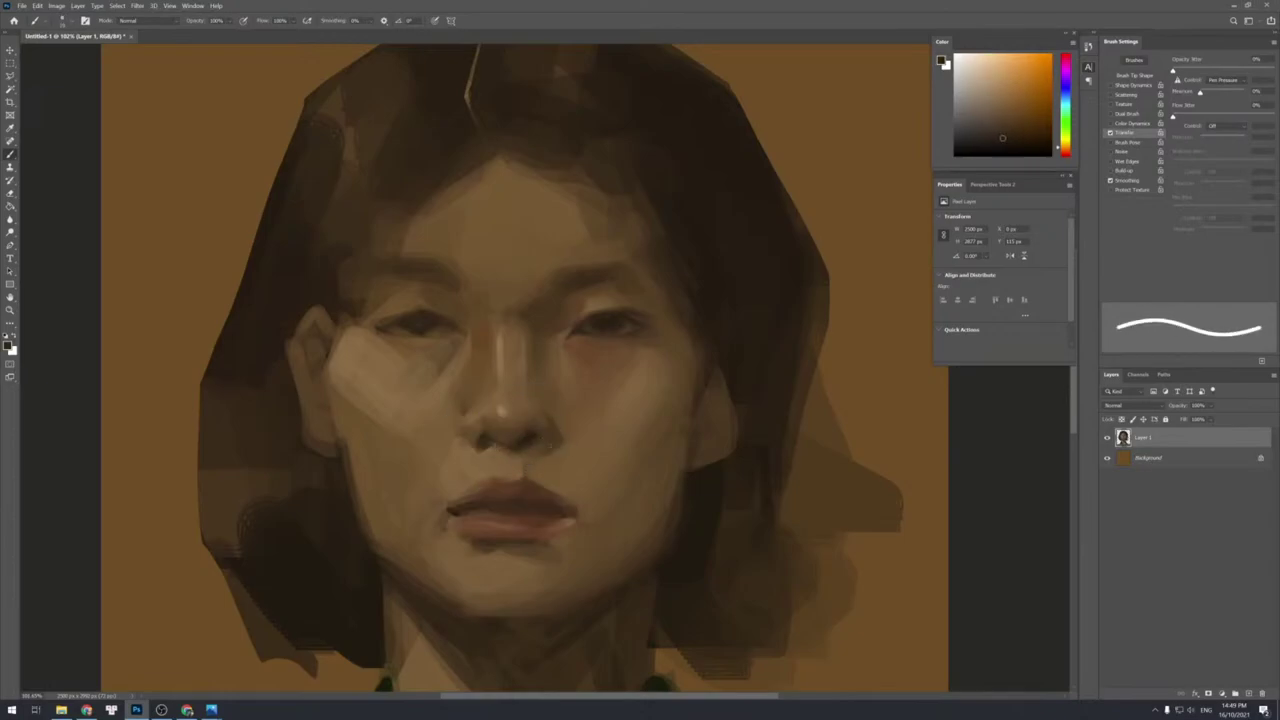
key("bracketleft")
key("bracketright")
key("bracketright")
Soften the edge of the nostril wing on the right-hand side with browns sampled around it.
left_click(550, 441, "alt")
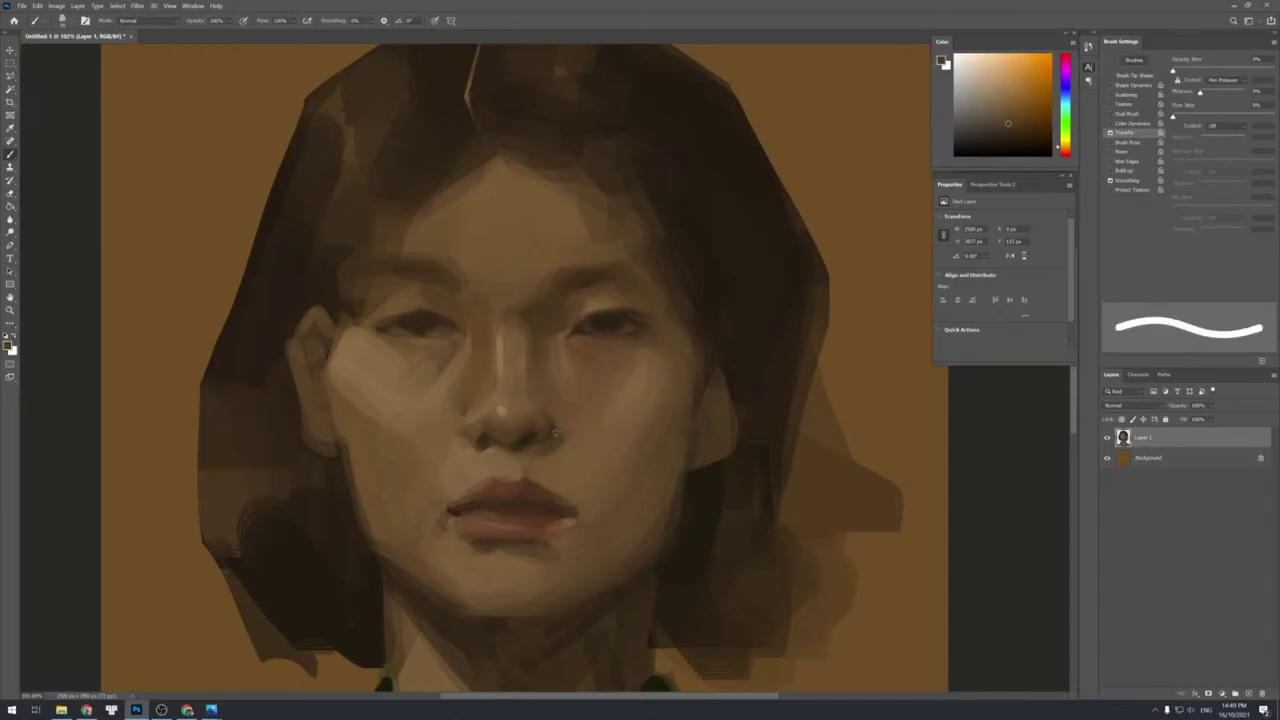
left_click(553, 432, "alt")
left_click(553, 432, "alt")
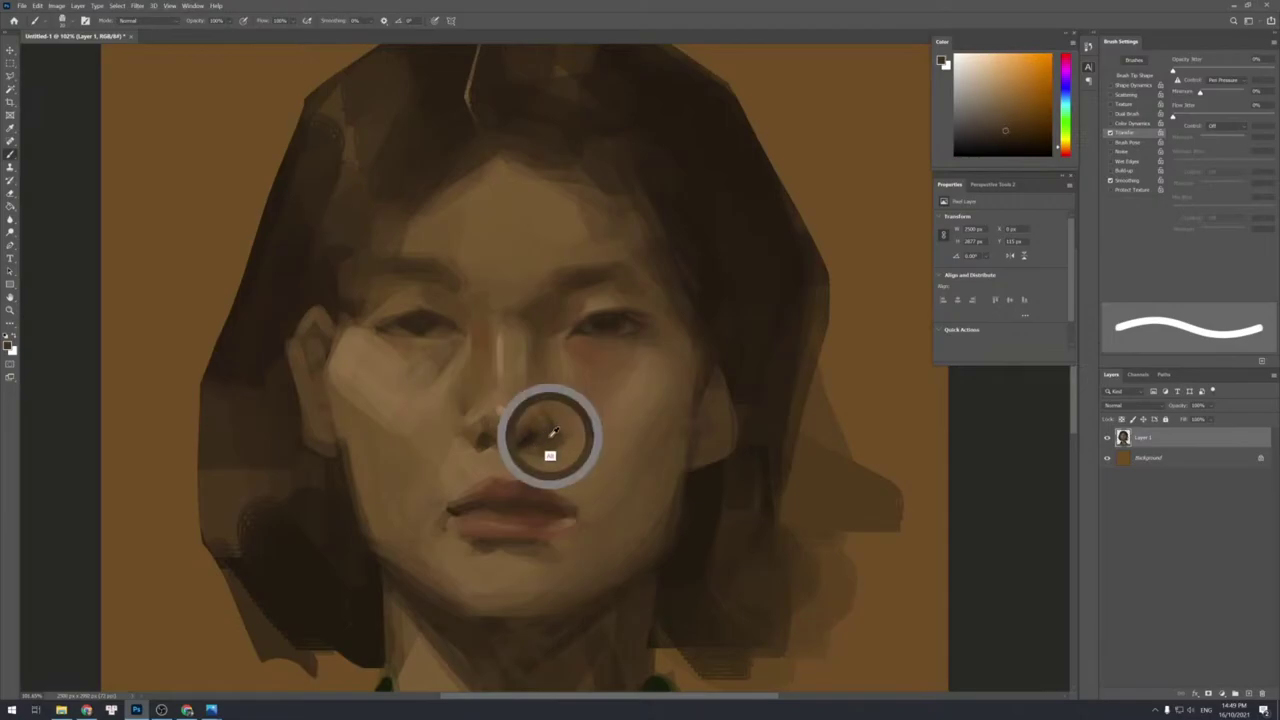
key("bracketleft")
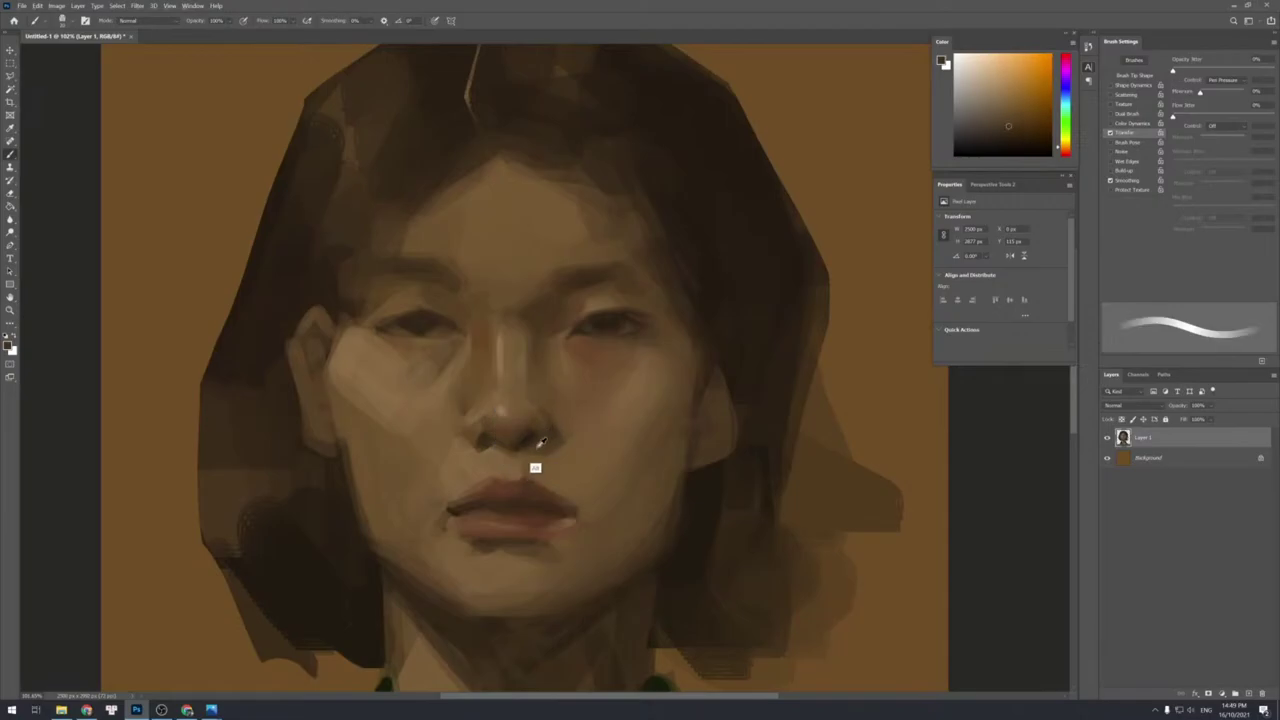
Blend the outer cheek beside the right-hand ear with sampled skin tones and a larger brush.
left_click(638, 422, "alt")
key("bracketright")
left_click(688, 386, "alt")
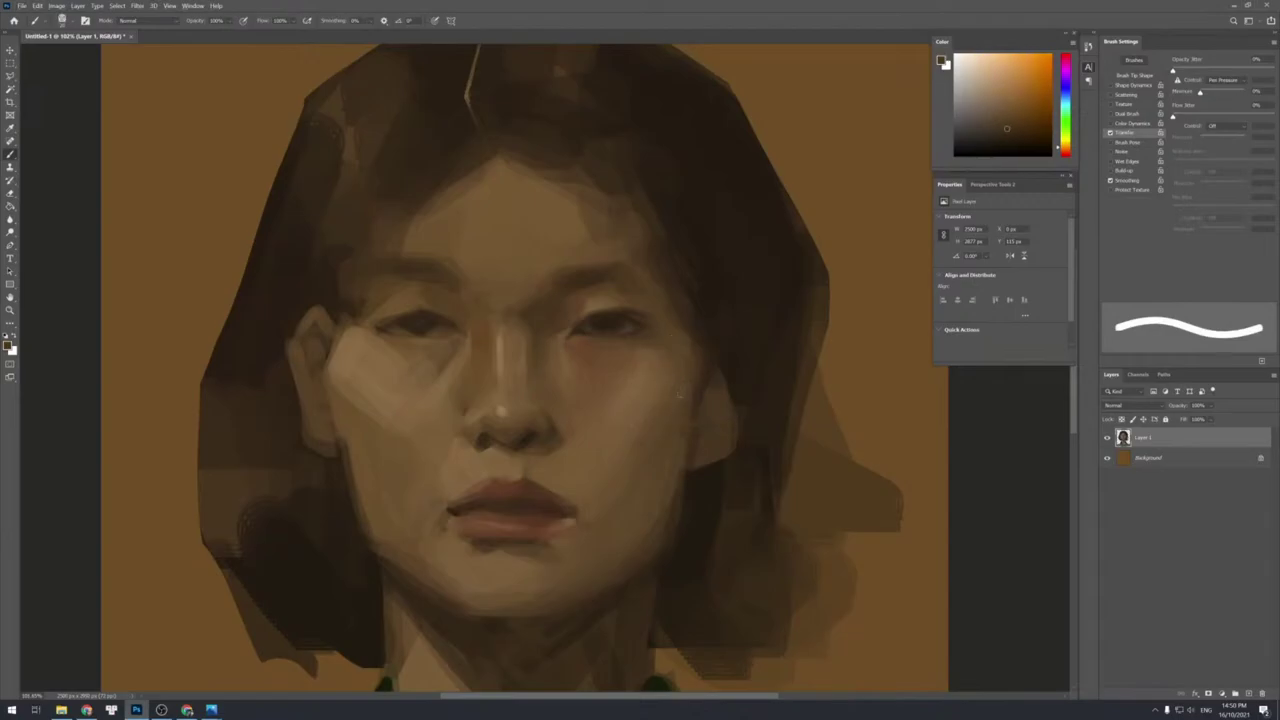
key("bracketright")
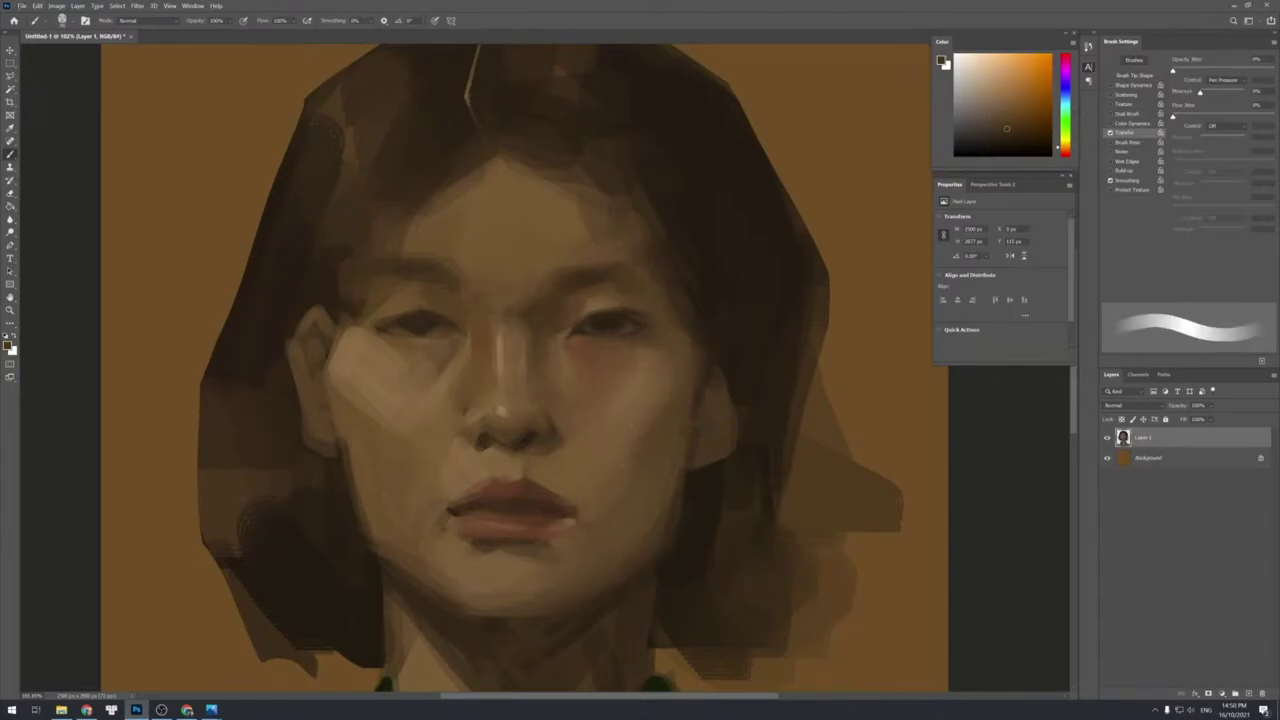
Tint the right-hand lower cheek with a reddish brown sampled from the lips, and deepen its edge with a sampled darker brown.
left_click(514, 510, "alt")
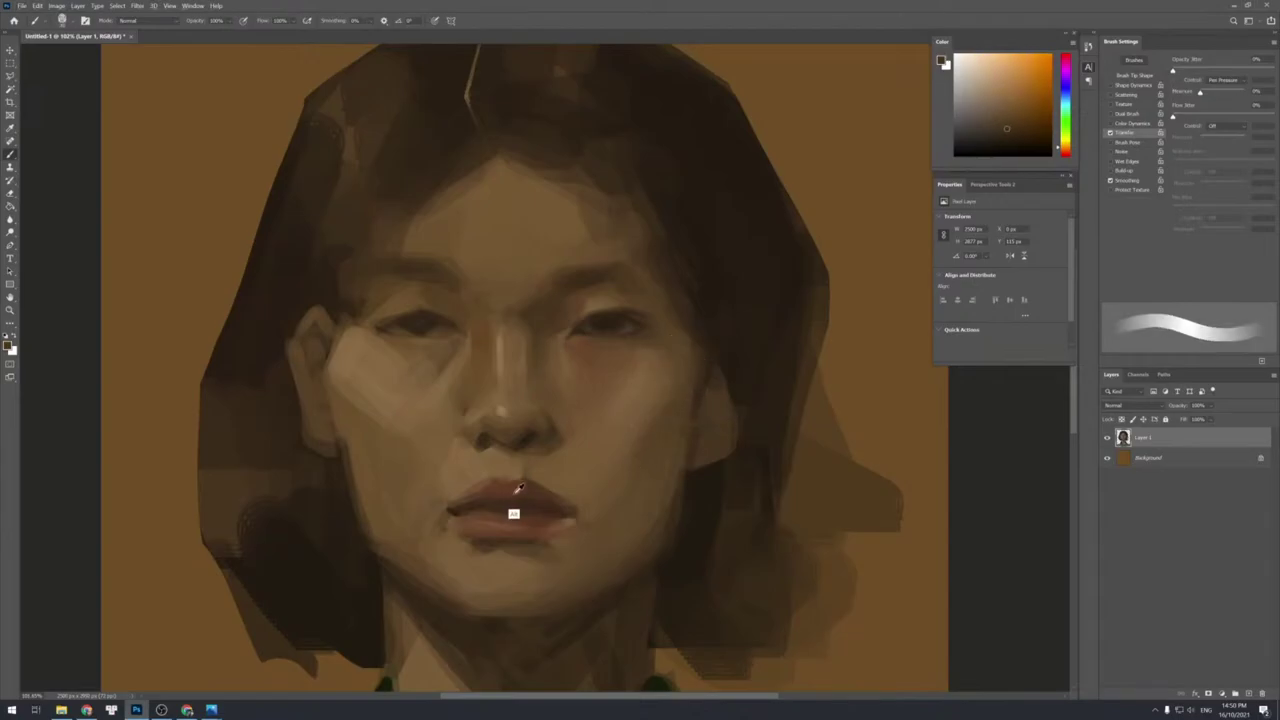
left_click(668, 452, "alt")
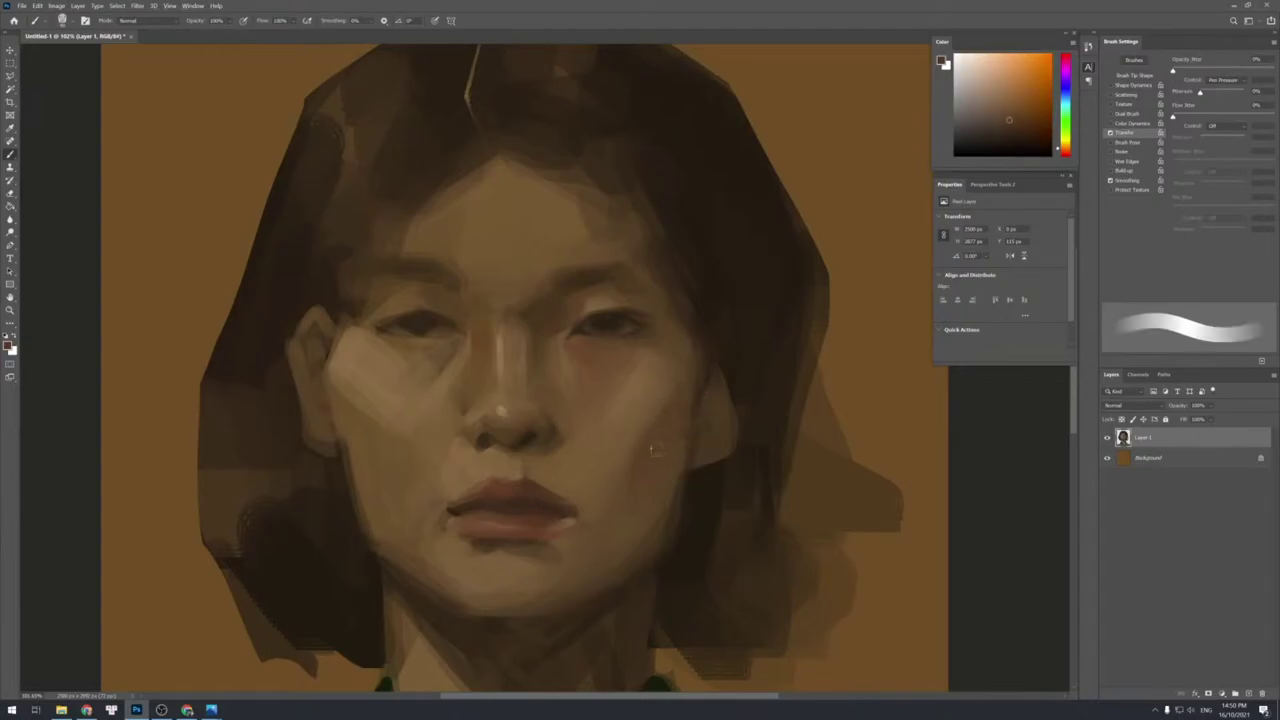
key("bracketright")
key("bracketright")
left_click(686, 403, "alt")
key("shift+bracketright")
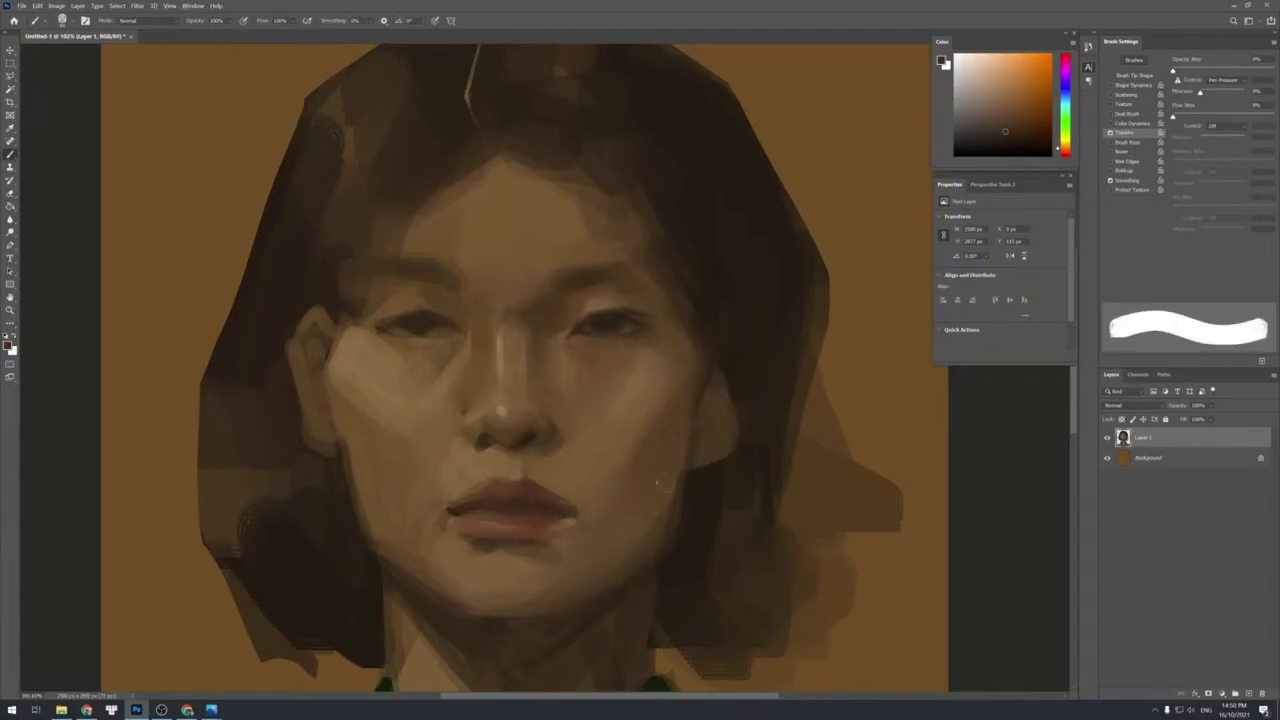
Blend the tint into the right-hand cheek with sampled skin tones, alternating between soft and hard brush edges.
left_click(655, 410, "alt")
key("shift+bracketleft")
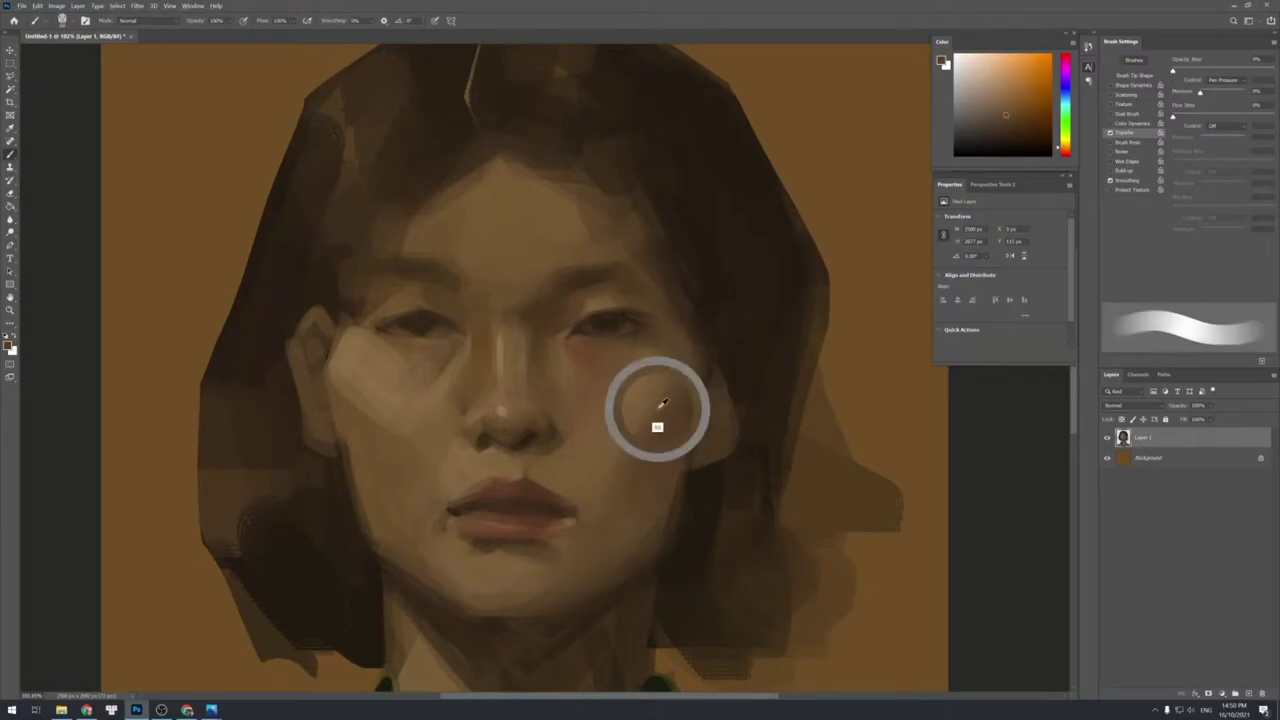
key("shift+bracketright")
key("shift+bracketleft")
key("shift+bracketright")
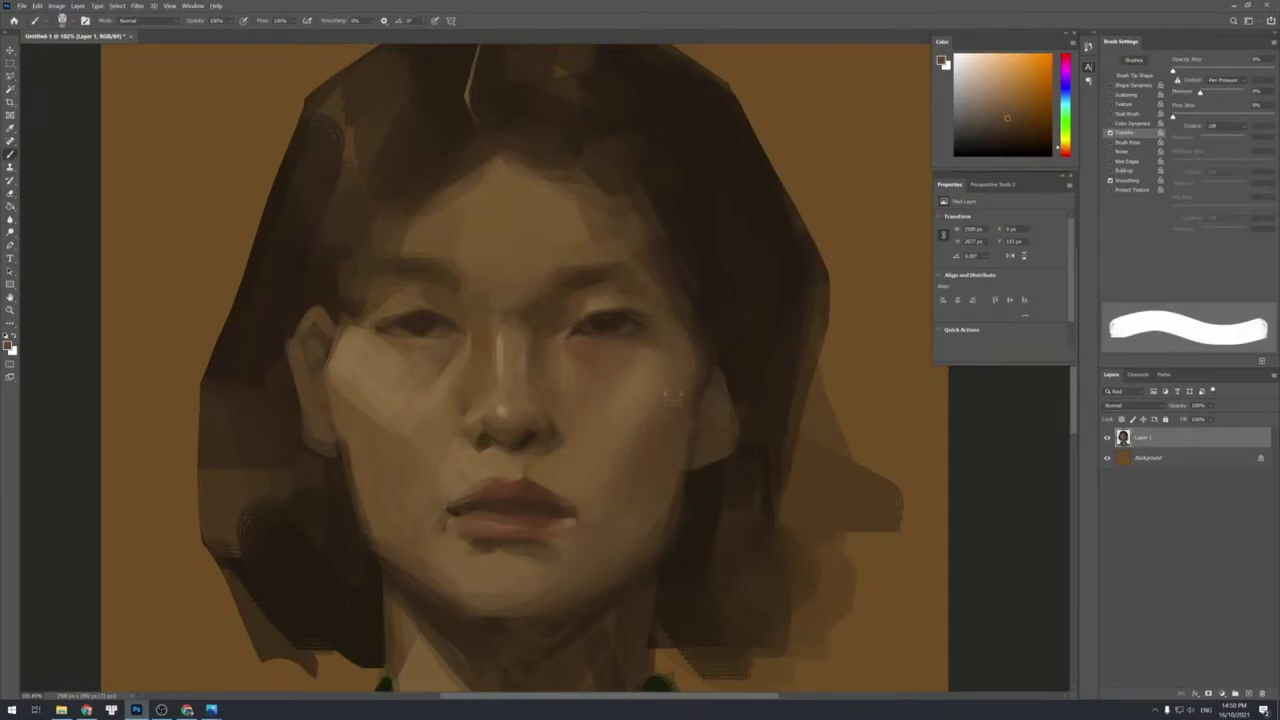
key("shift+bracketleft")
left_click(677, 345, "alt")
key("shift+bracketright")
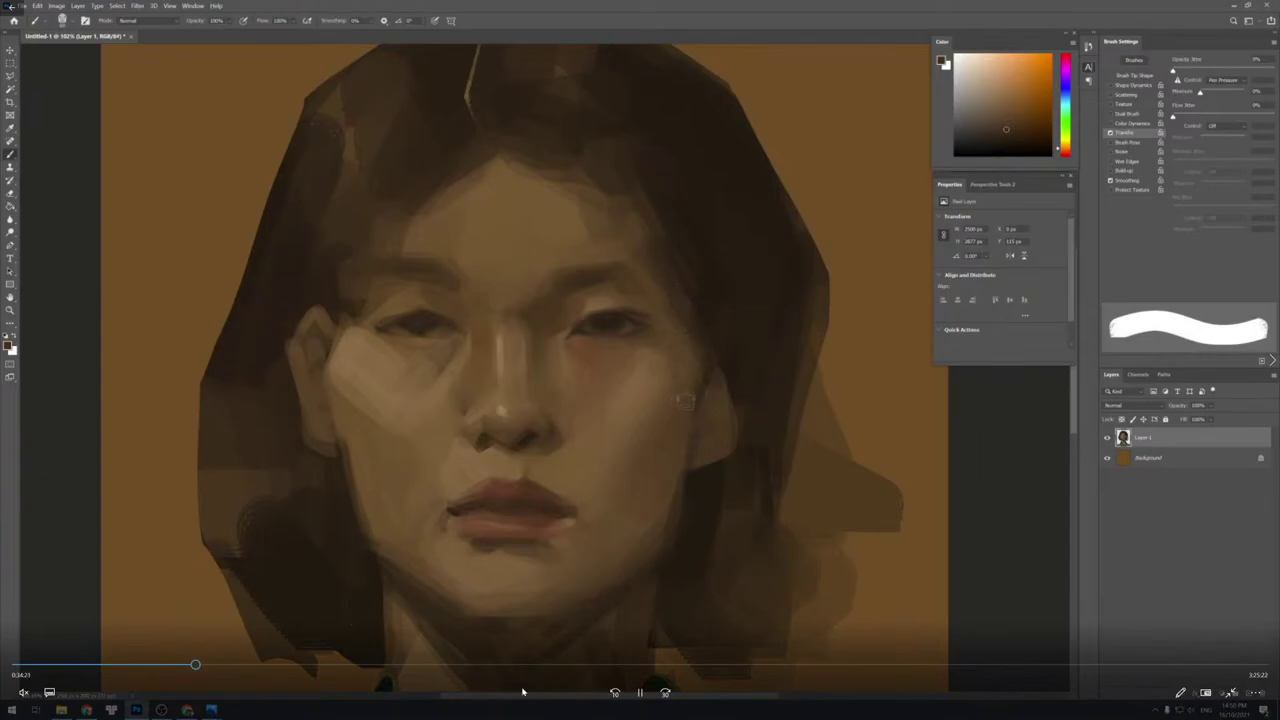
Leave full-screen playback of the painting recording and switch to Steam to open the account's profile page.
double_click(589, 462)
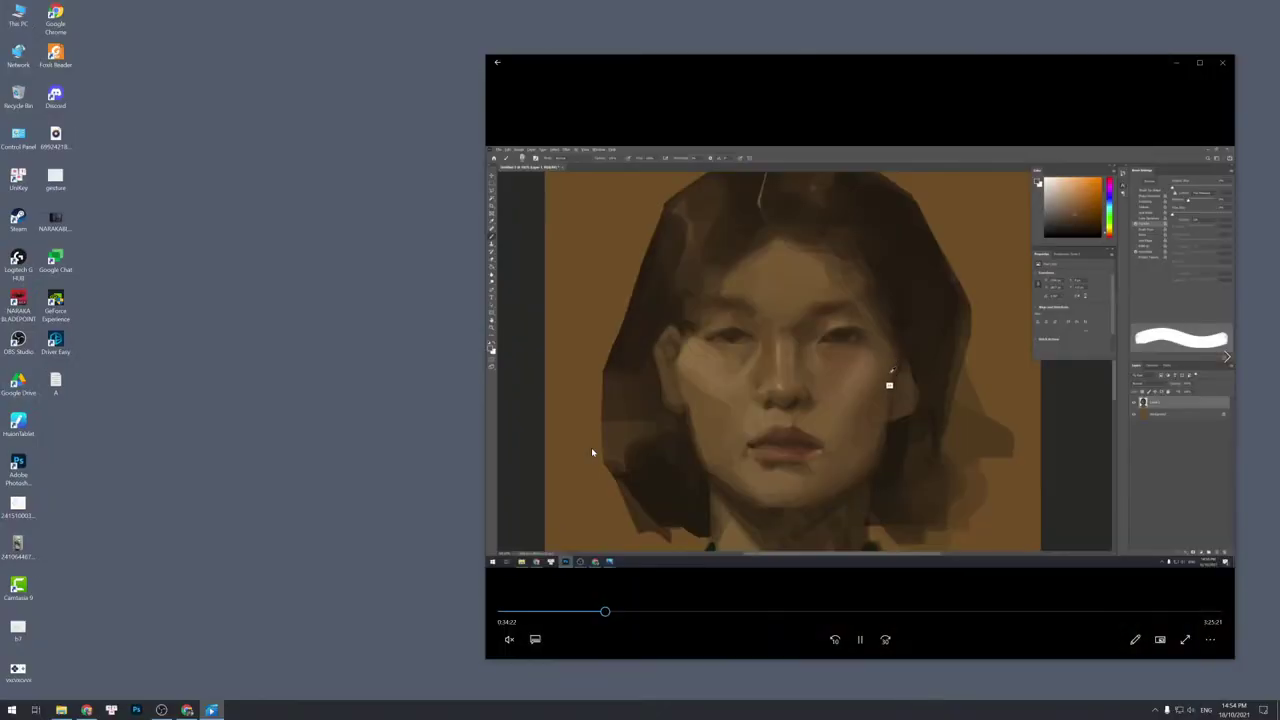
left_click(1155, 710)
left_click(1125, 673)
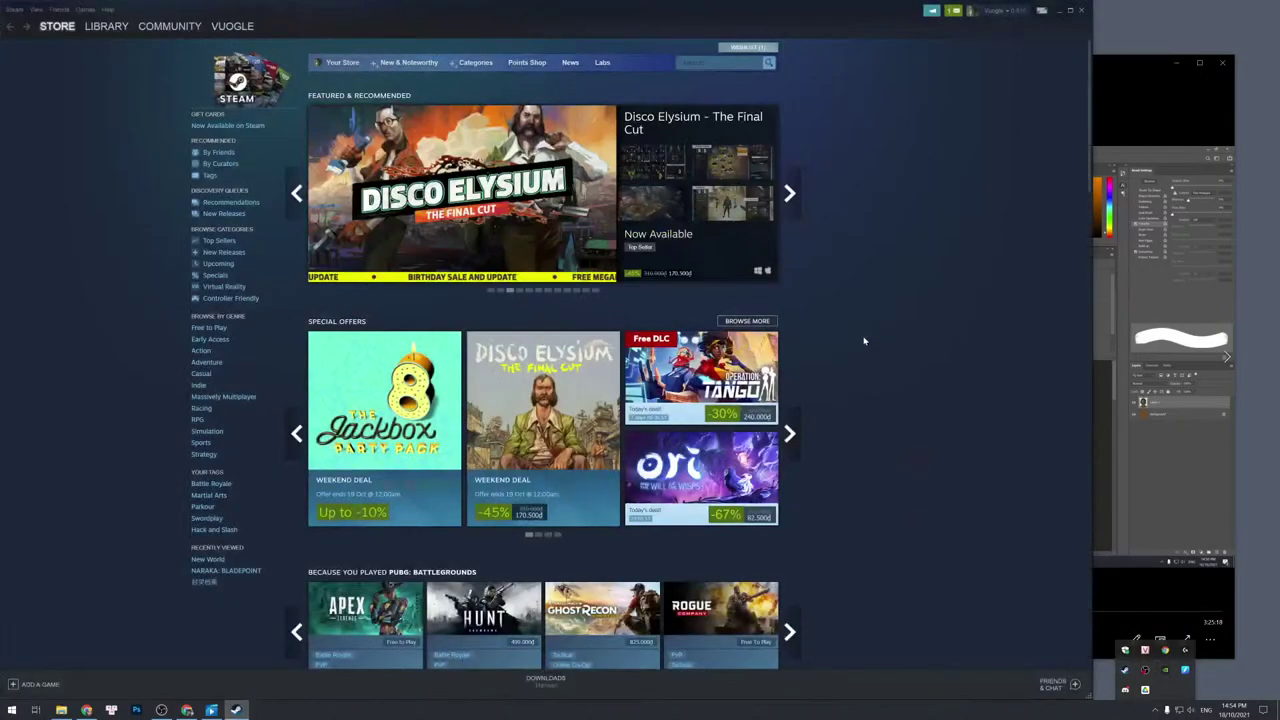
left_click_drag(1109, 67, 1001, 85)
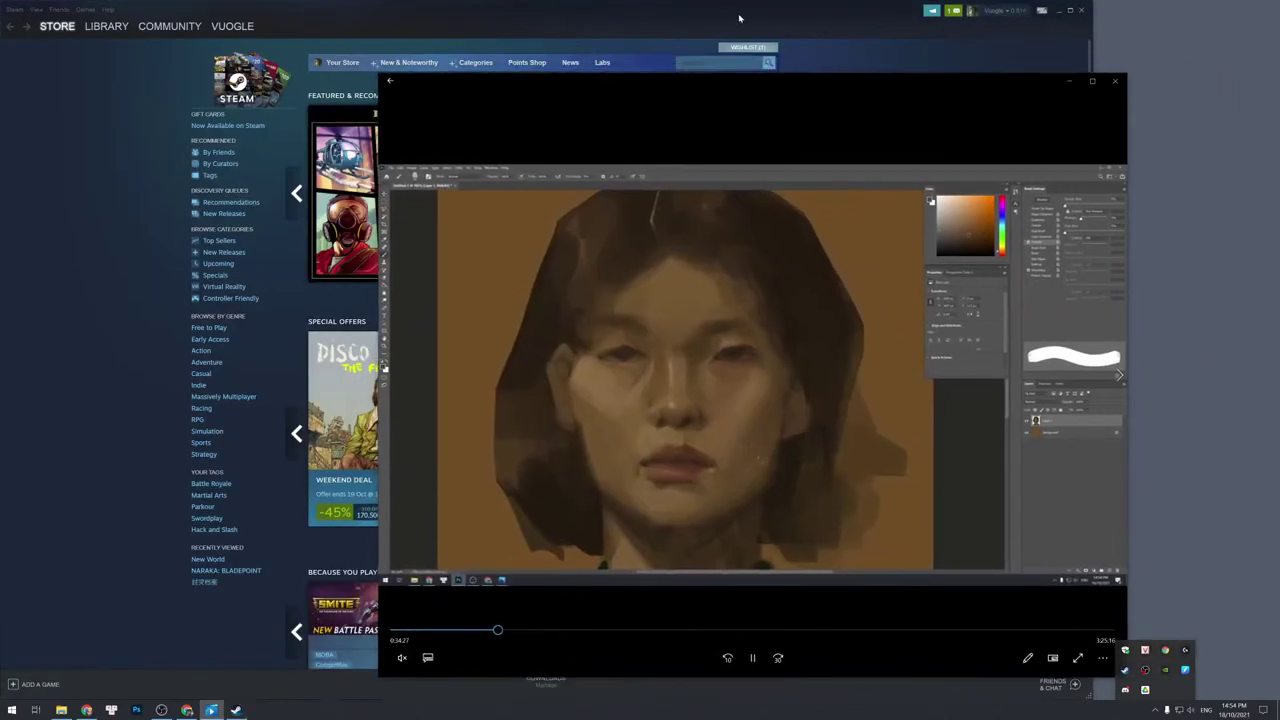
left_click(981, 12)
left_click(984, 29)
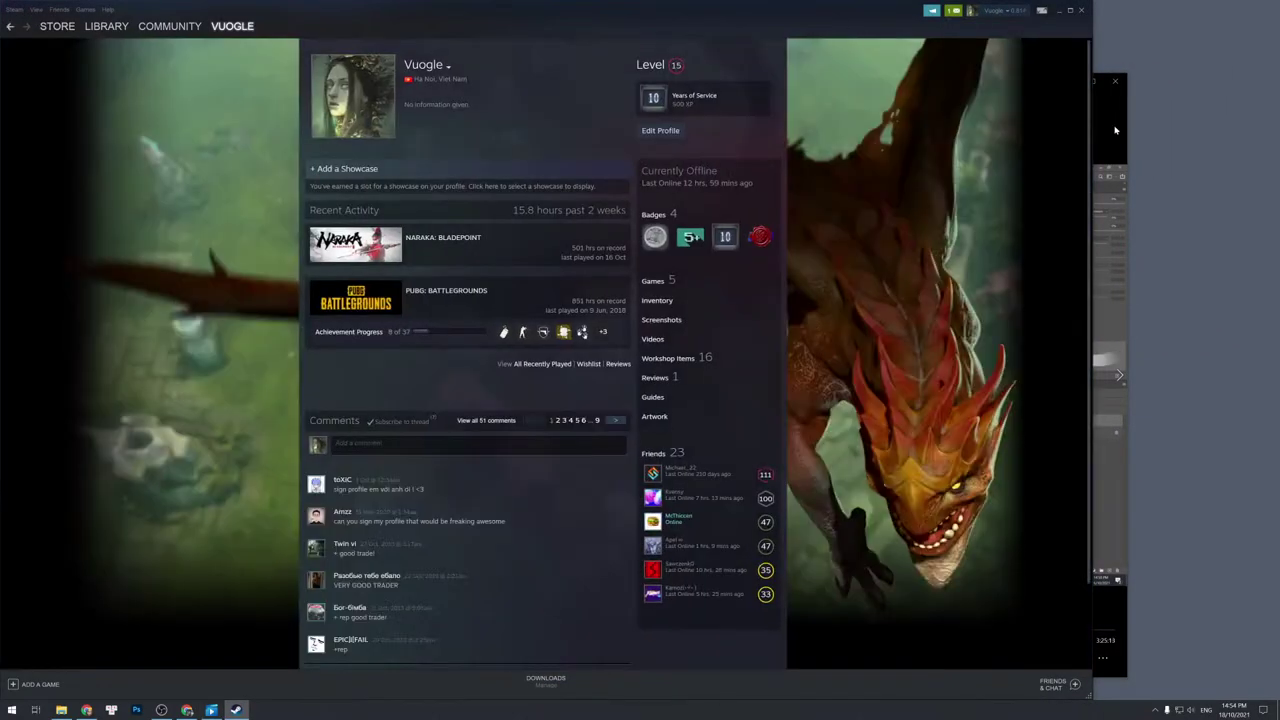
Move the video player window aside and pause the recording, returning to the Steam profile.
left_click(1112, 120)
left_click_drag(799, 97, 949, 129)
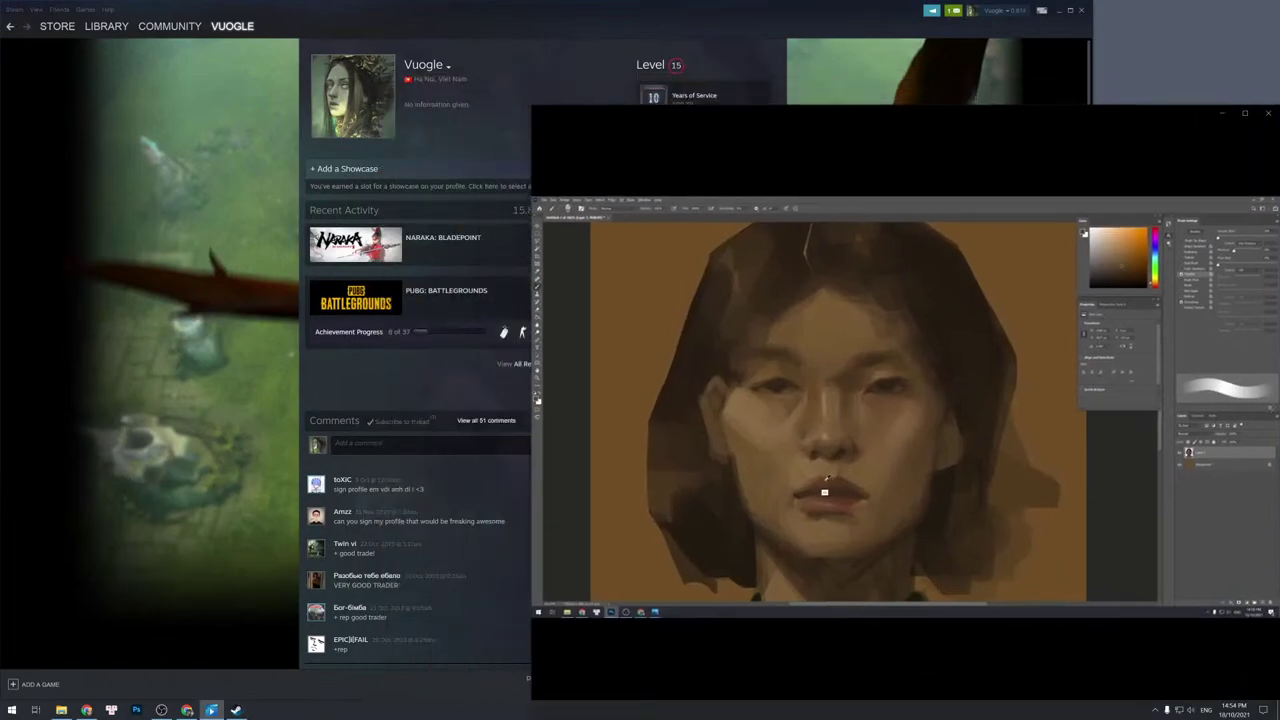
left_click(903, 688)
left_click(719, 20)
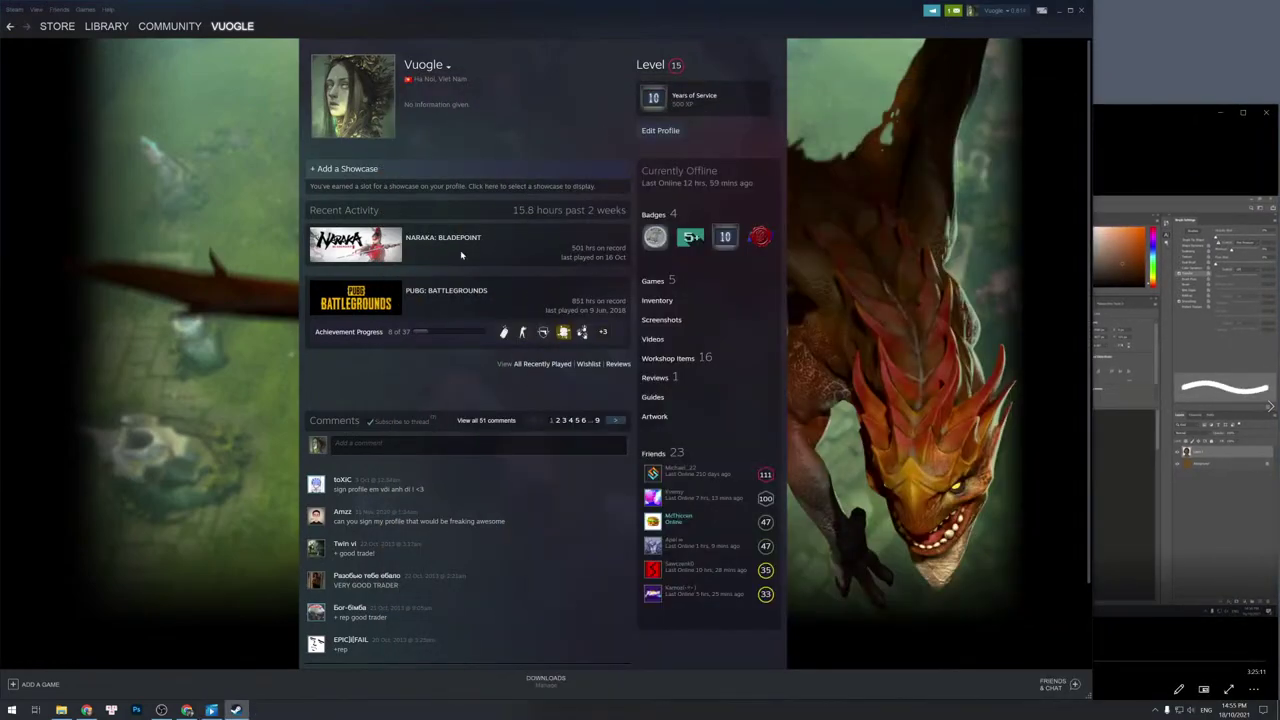
Choose the Game Collector showcase in the profile editor and open the list of owned games from it.
scroll(463, 274, "down", 1)
scroll(444, 307, "up", 1)
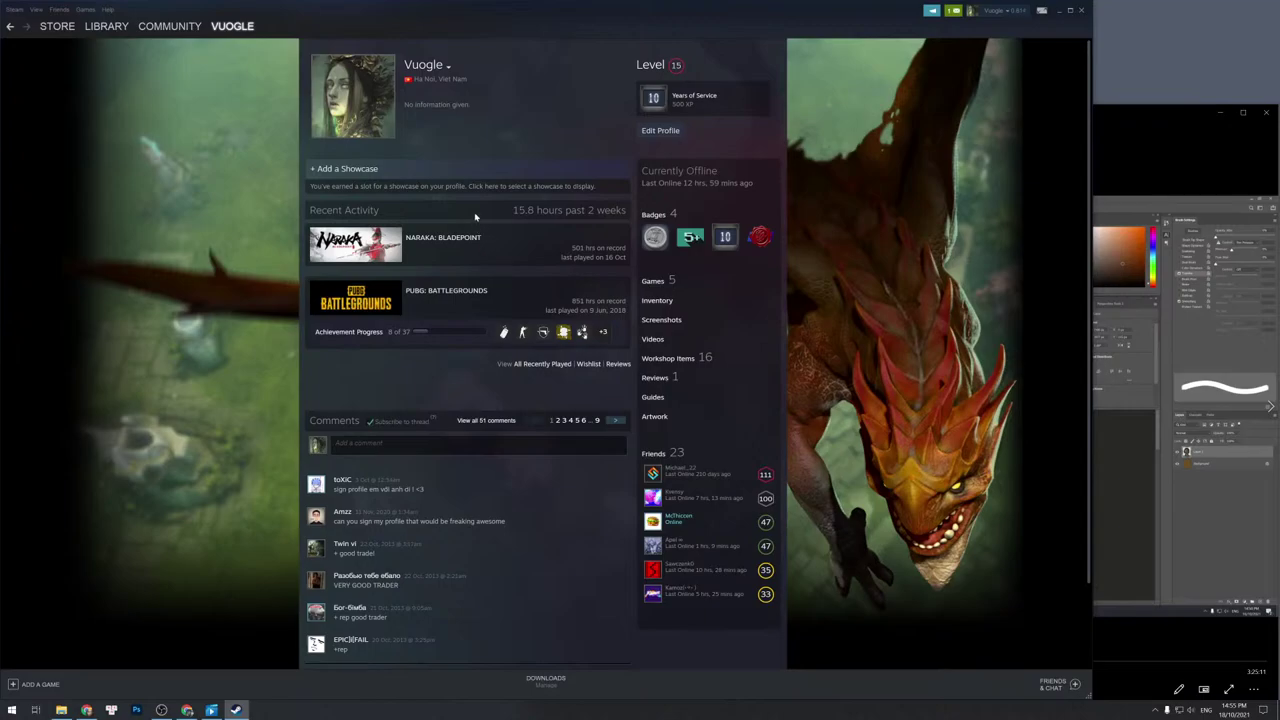
left_click(358, 172)
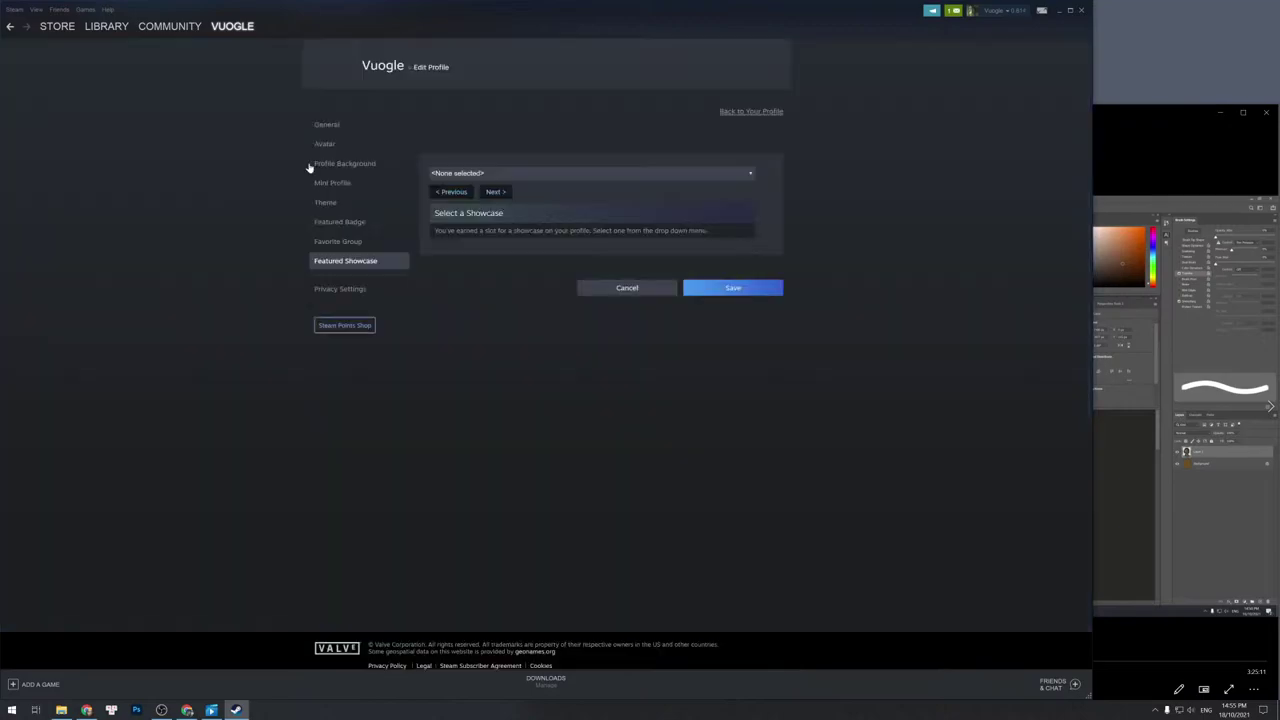
left_click(490, 177)
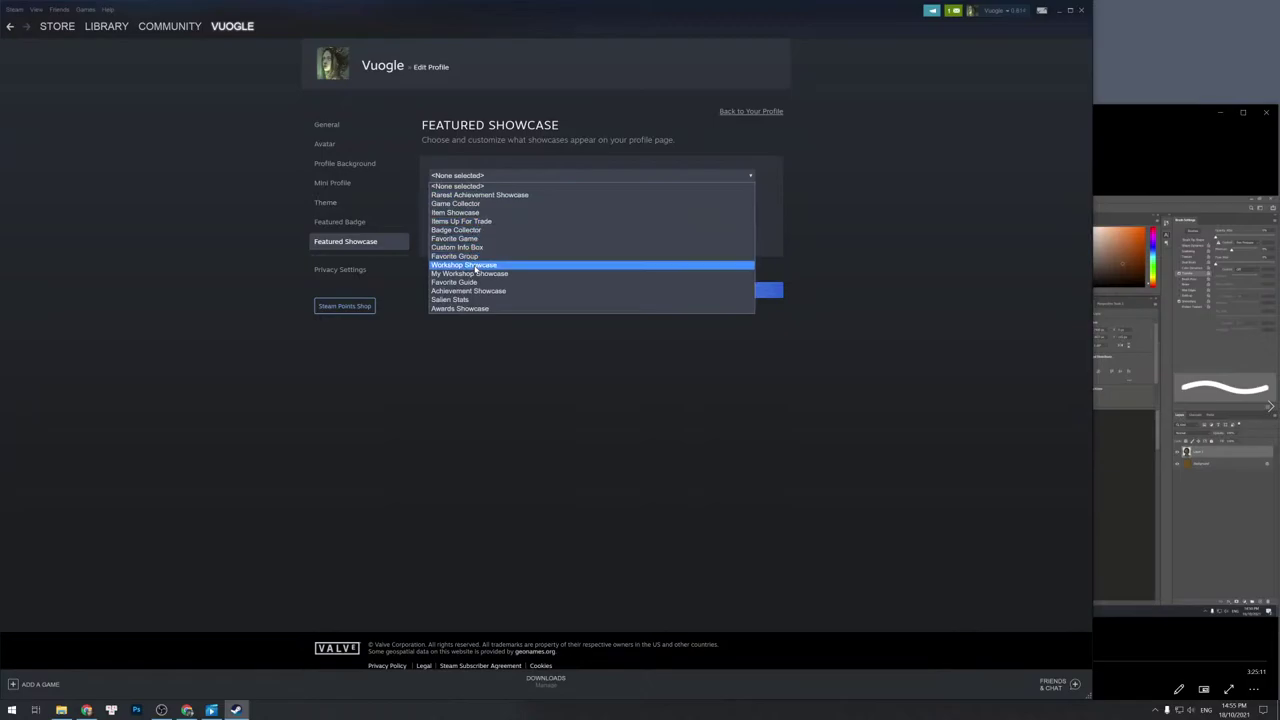
left_click(460, 203)
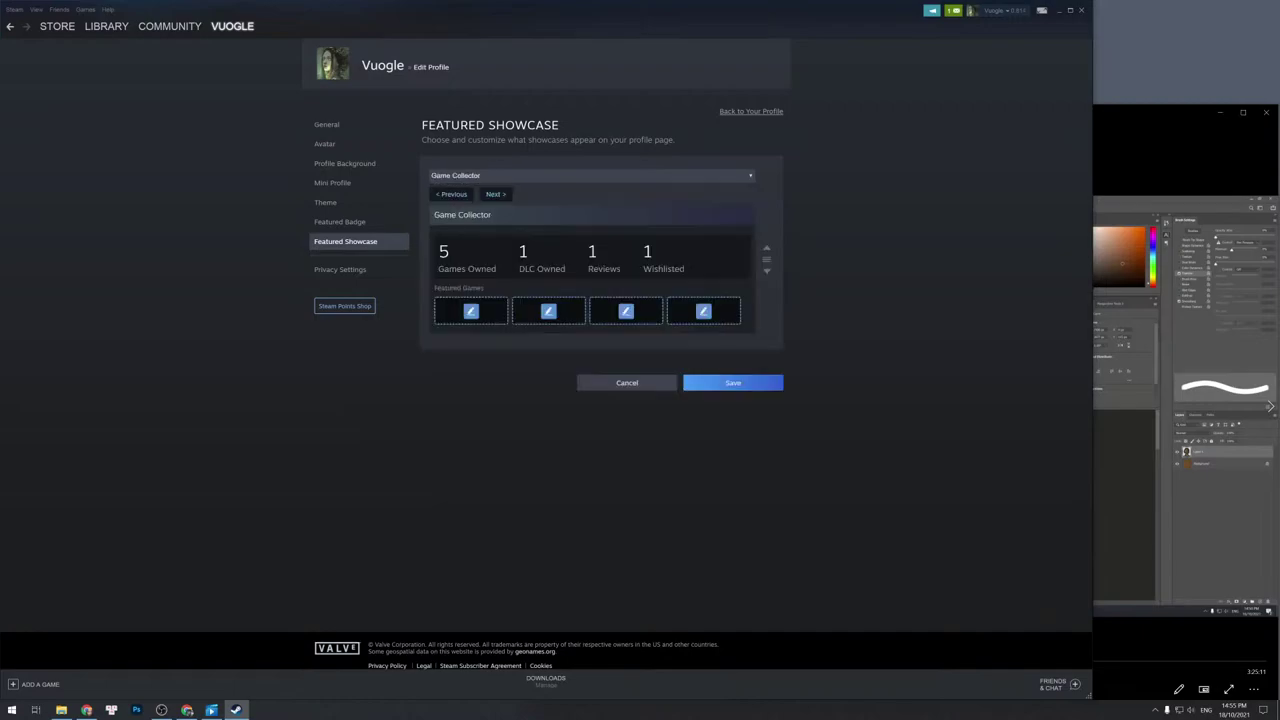
left_click(472, 270)
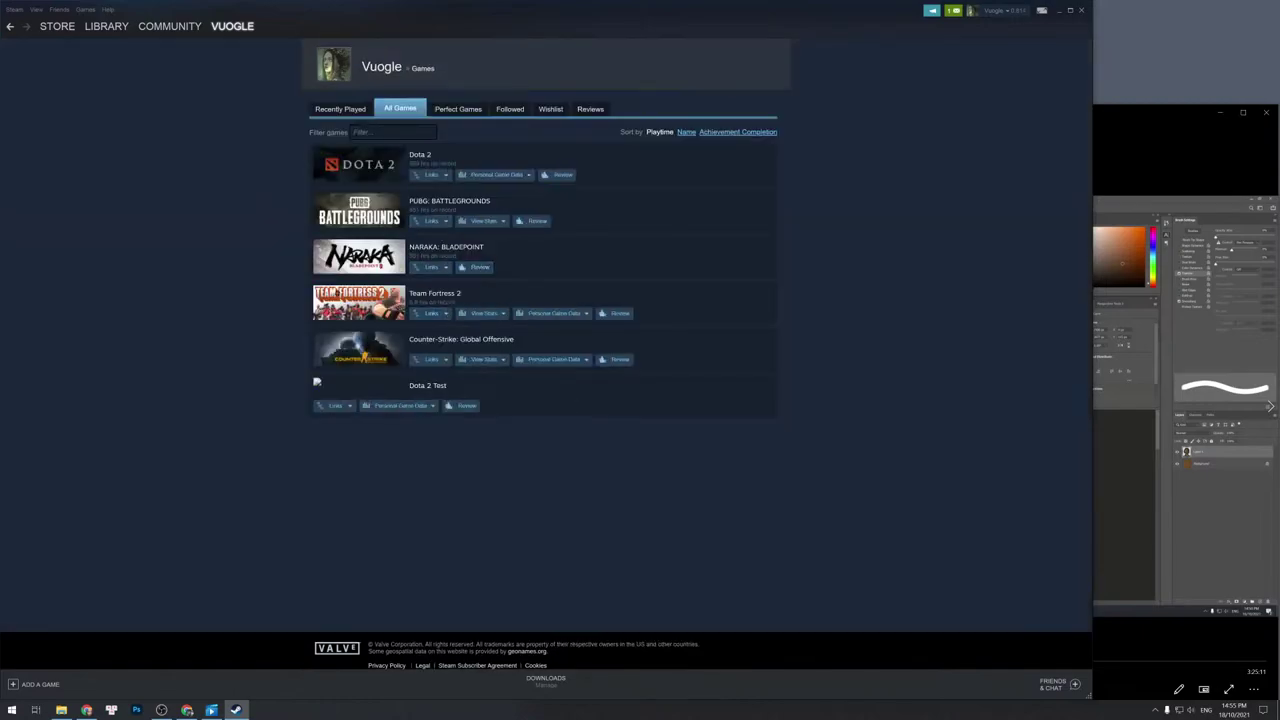
Examine the recorded playtimes of Dota 2, PUBG: BATTLEGROUNDS and NARAKA: BLADEPOINT in the games list.
left_click_drag(420, 164, 468, 164)
left_click(468, 165)
left_click_drag(460, 211, 411, 210)
left_click(420, 212)
left_click(464, 258)
left_click_drag(434, 256, 466, 257)
left_click(466, 257)
Return to the Steam profile page and read through the second page of its comments.
left_click(984, 14)
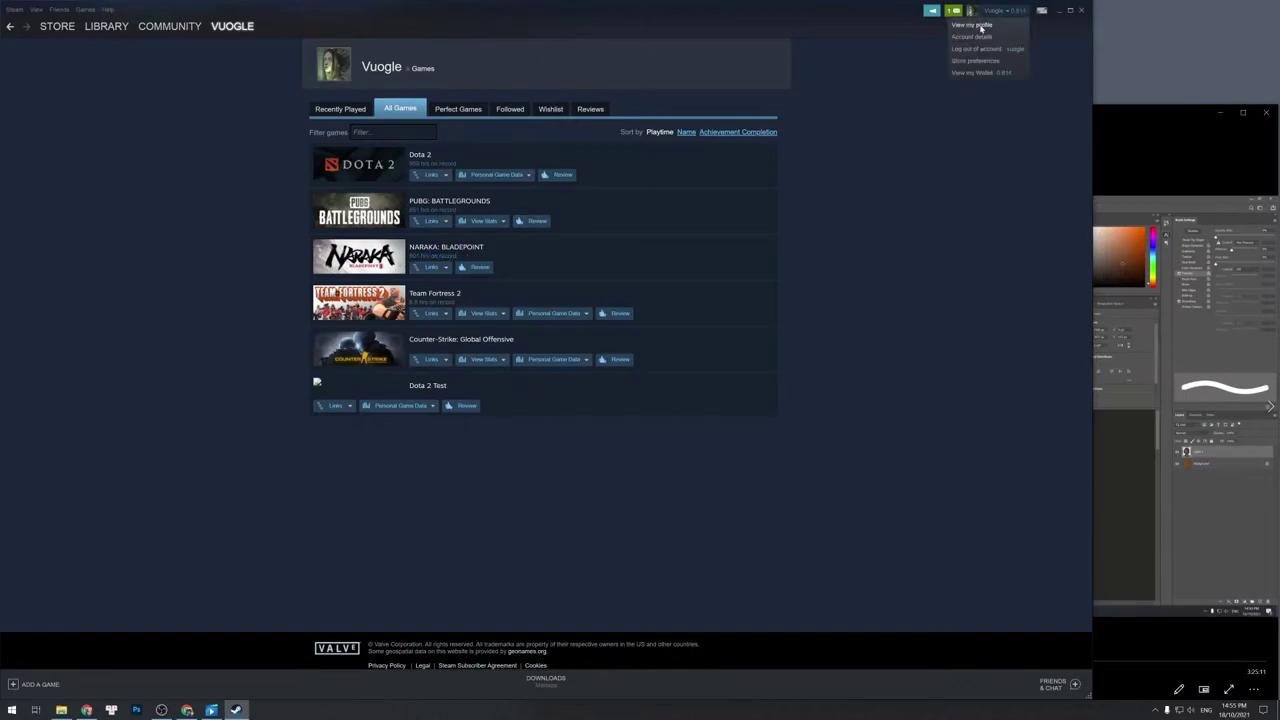
left_click(982, 32)
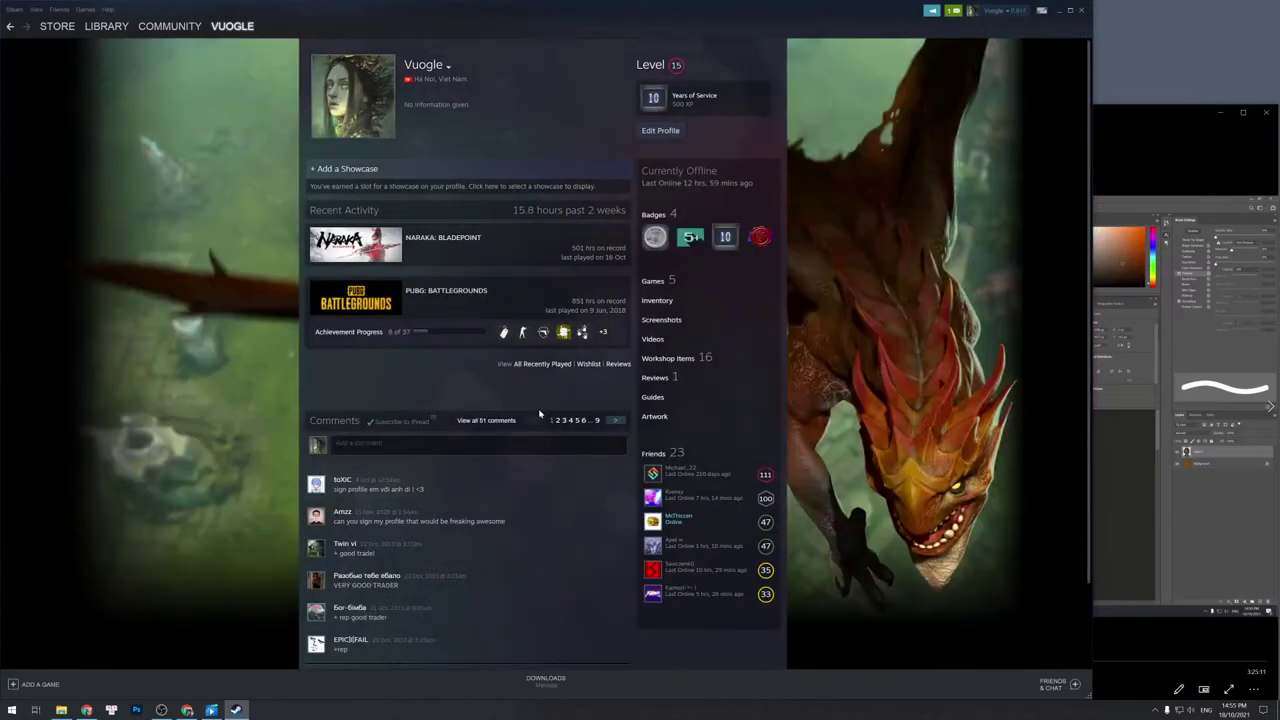
scroll(515, 474, "down", 2)
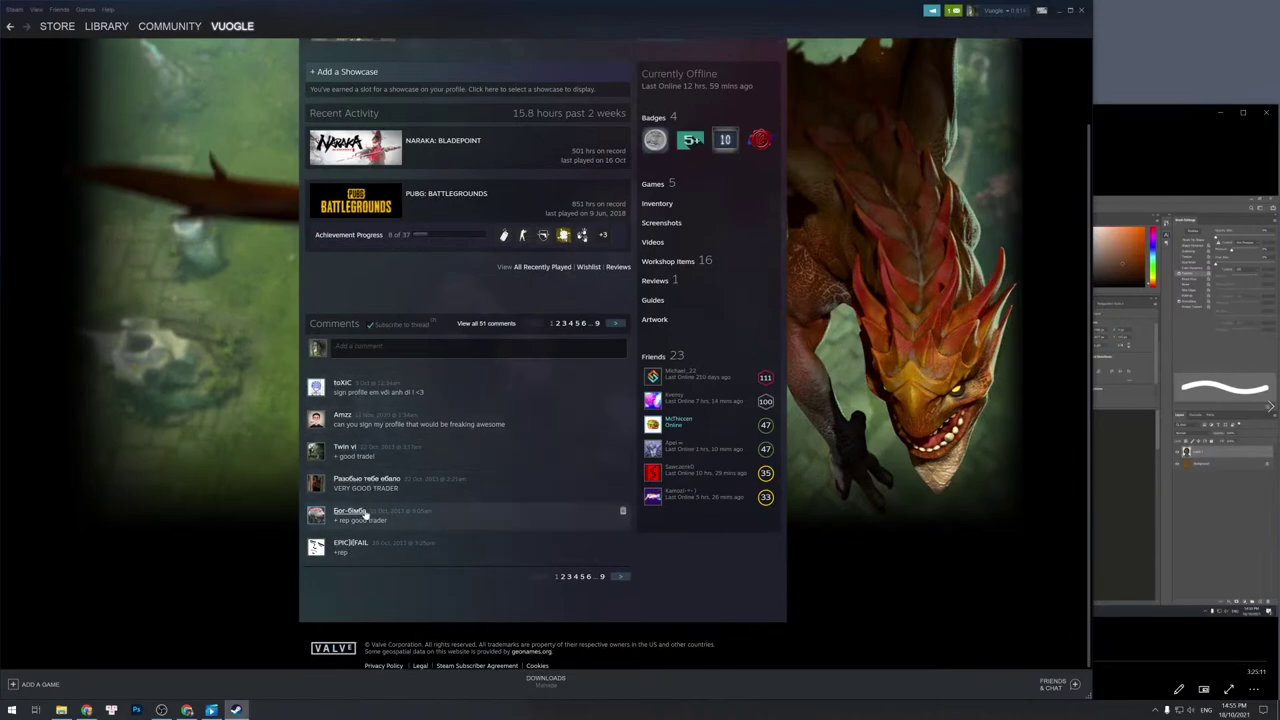
left_click(563, 577)
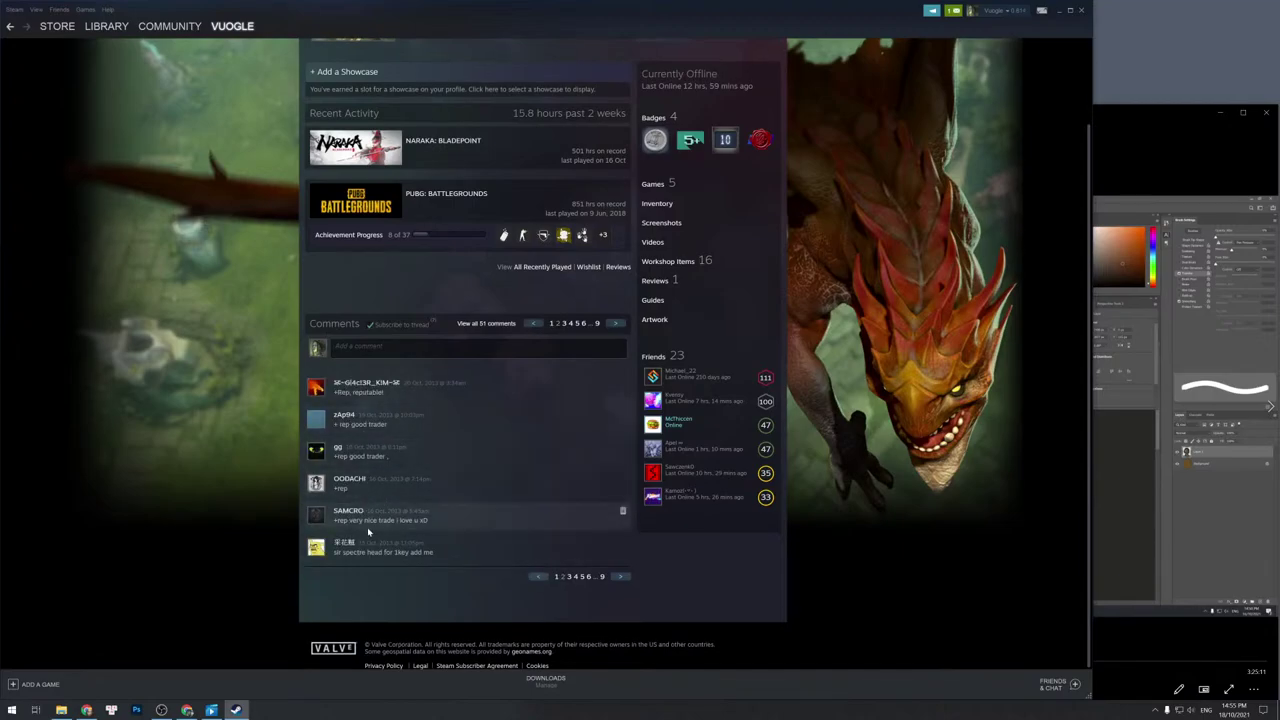
left_click_drag(368, 521, 450, 521)
left_click(450, 521)
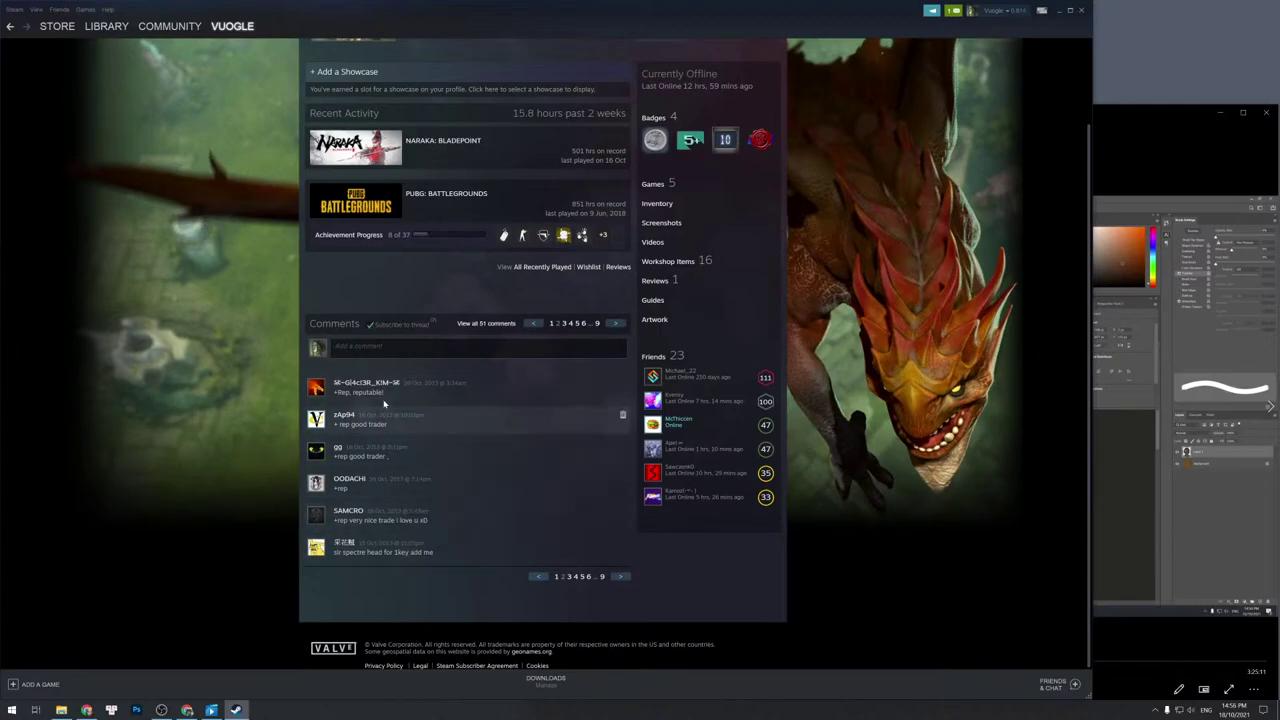
Close Steam and move the video player window back to the middle of the desktop.
left_click(1083, 11)
left_click_drag(1011, 163, 720, 180)
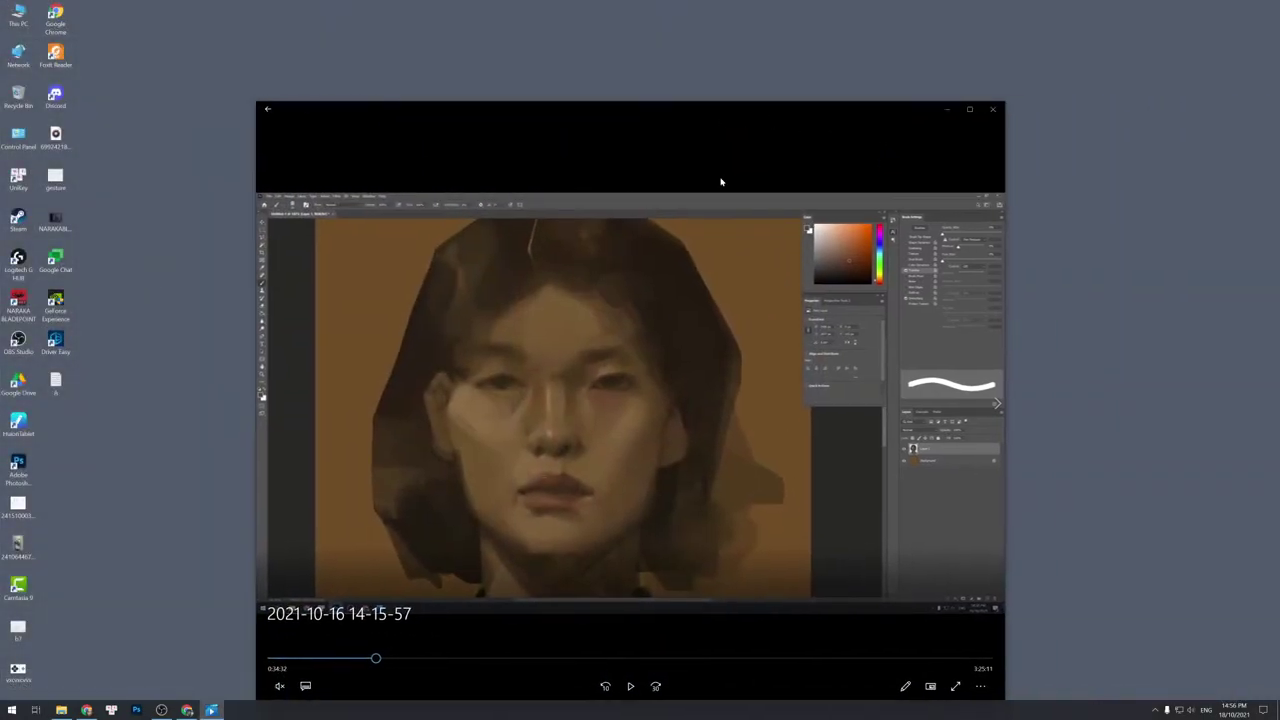
Show the portrait painting recording full screen and resume its playback.
double_click(673, 340)
left_click(640, 692)
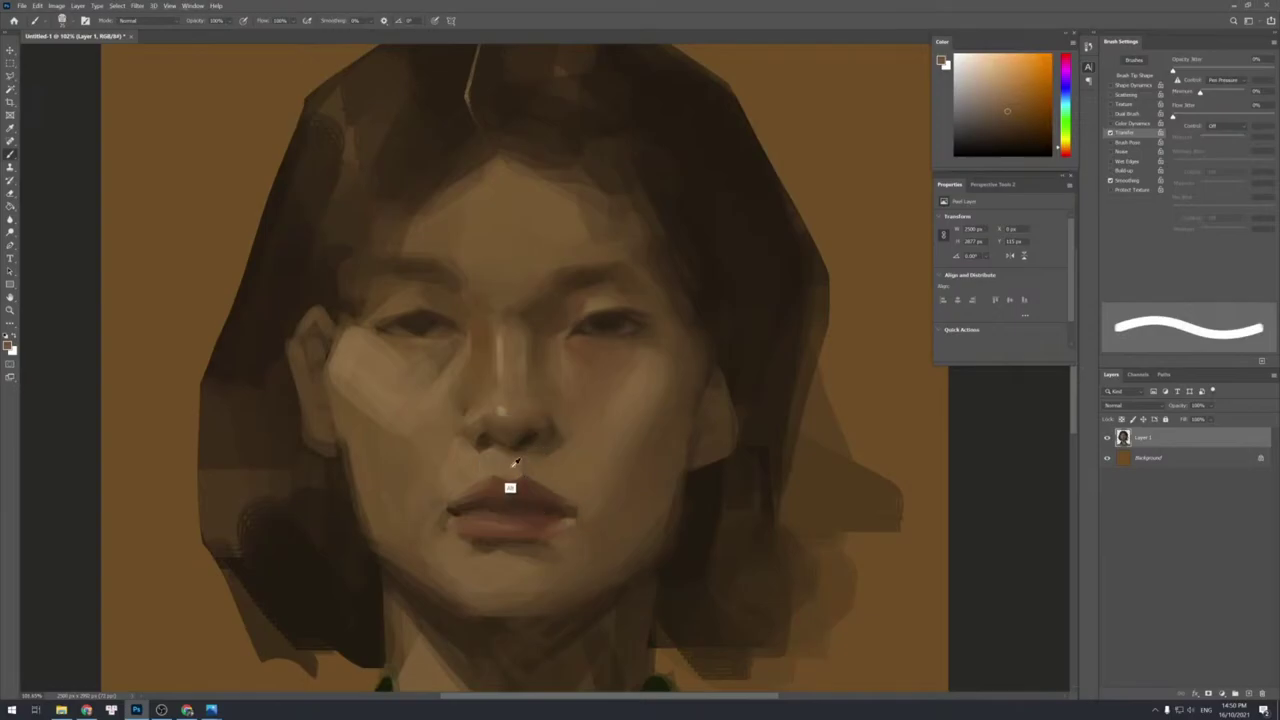
Model the philtrum between the nose and upper lip with sampled skin and shadow tones, adjusting the brush size.
left_click(514, 451, "alt")
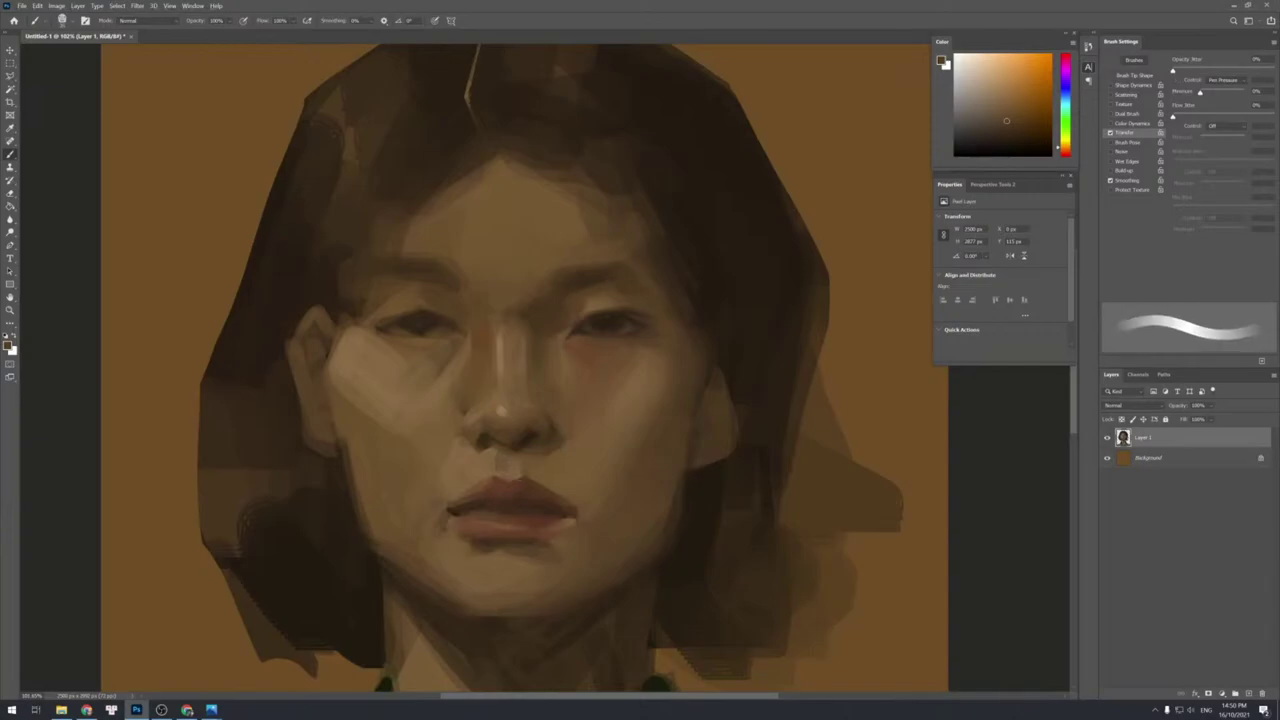
left_click(492, 457, "alt")
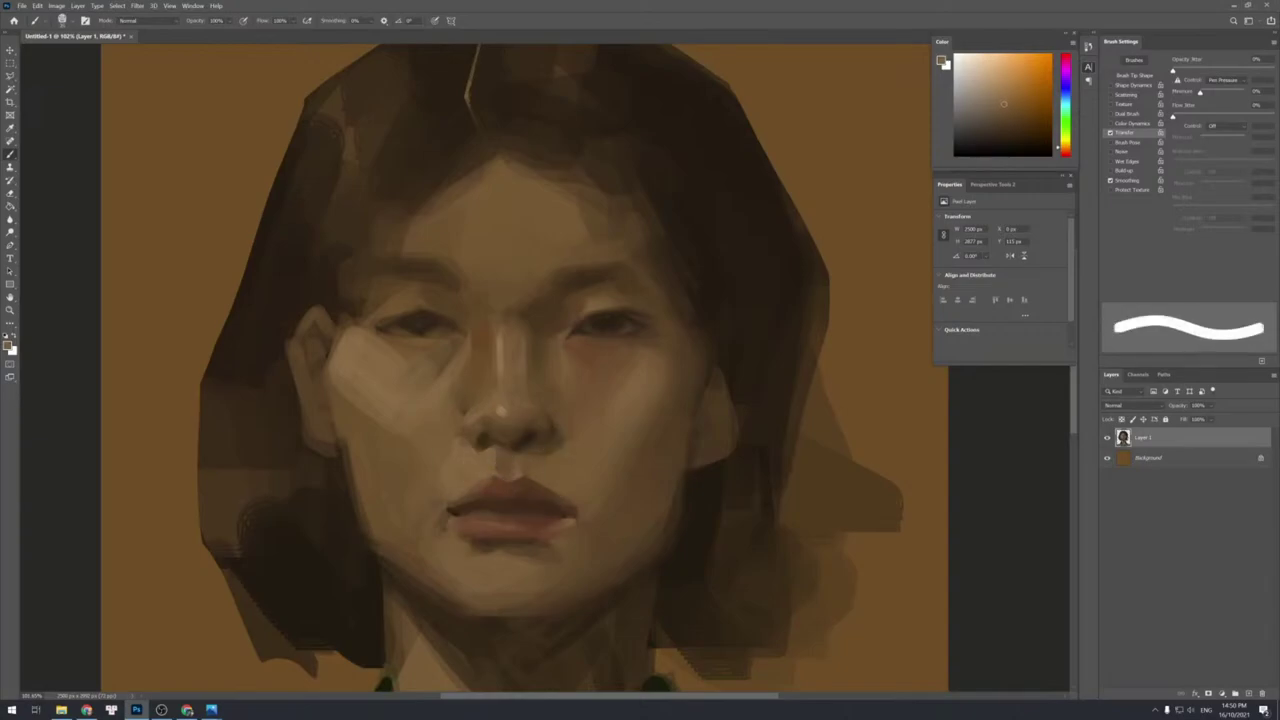
left_click_drag(507, 465, 503, 494)
key("[")
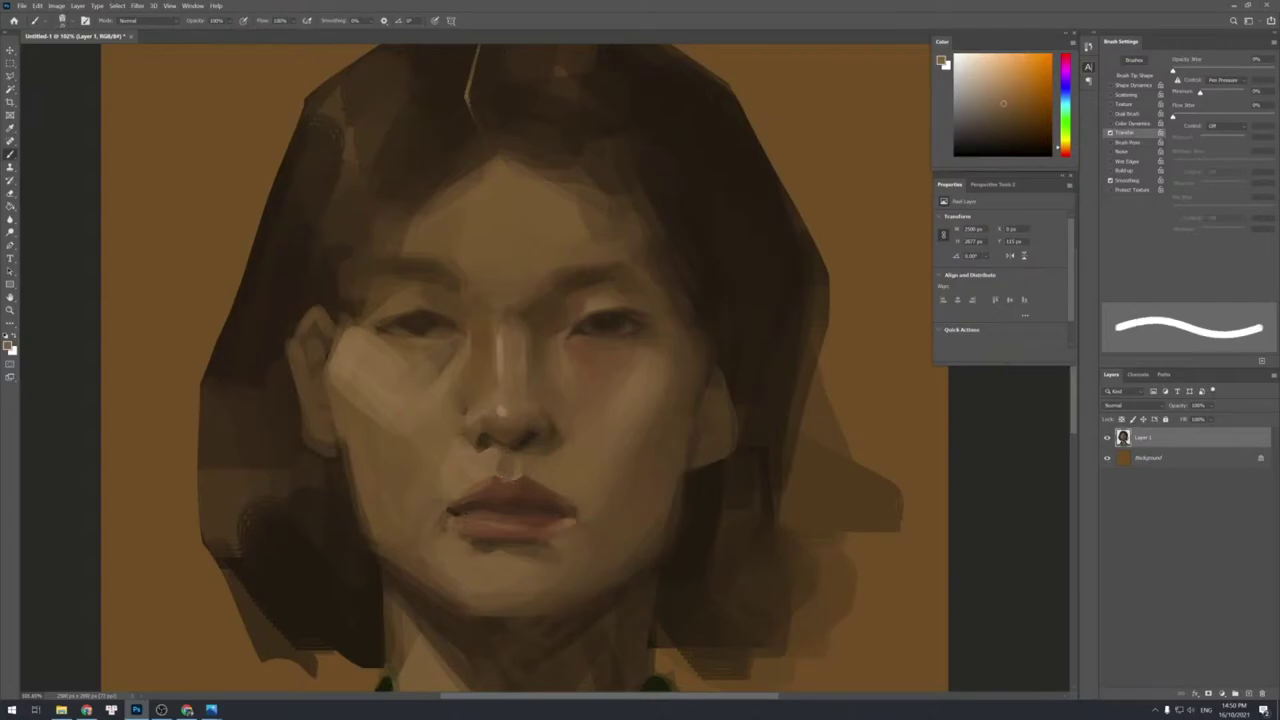
key("[")
key("[")
key("]")
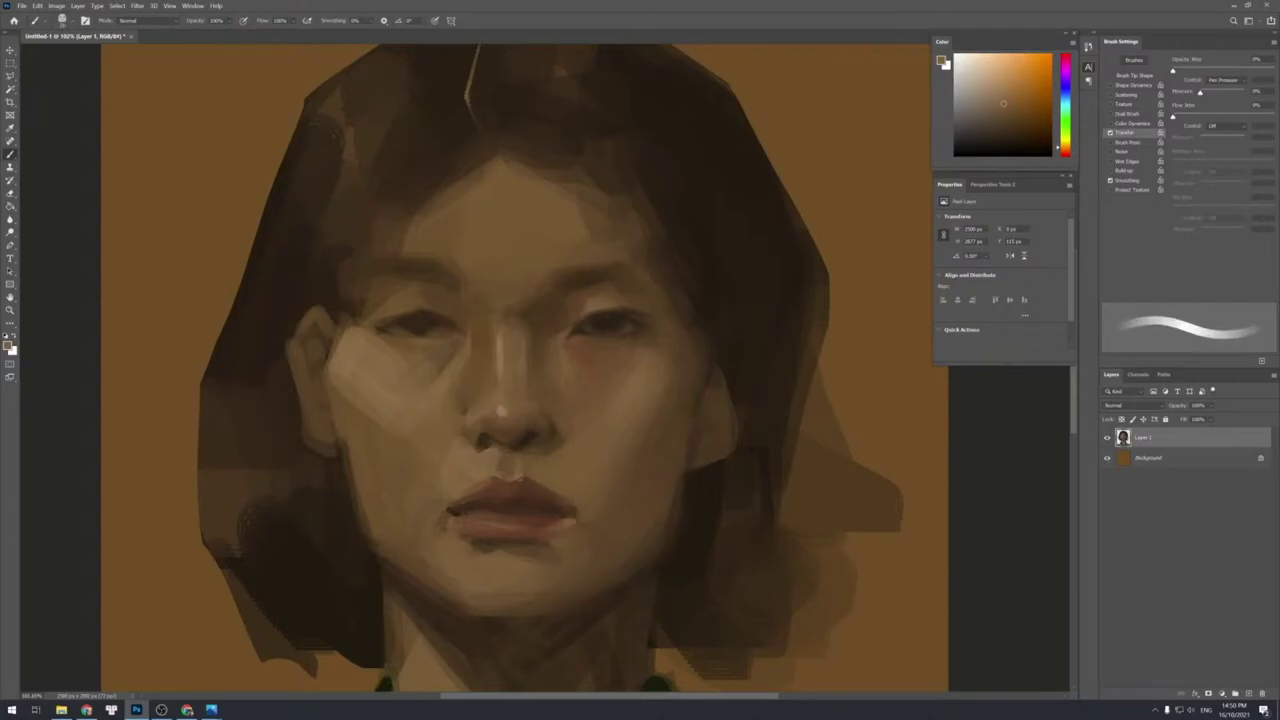
left_click(532, 452, "alt")
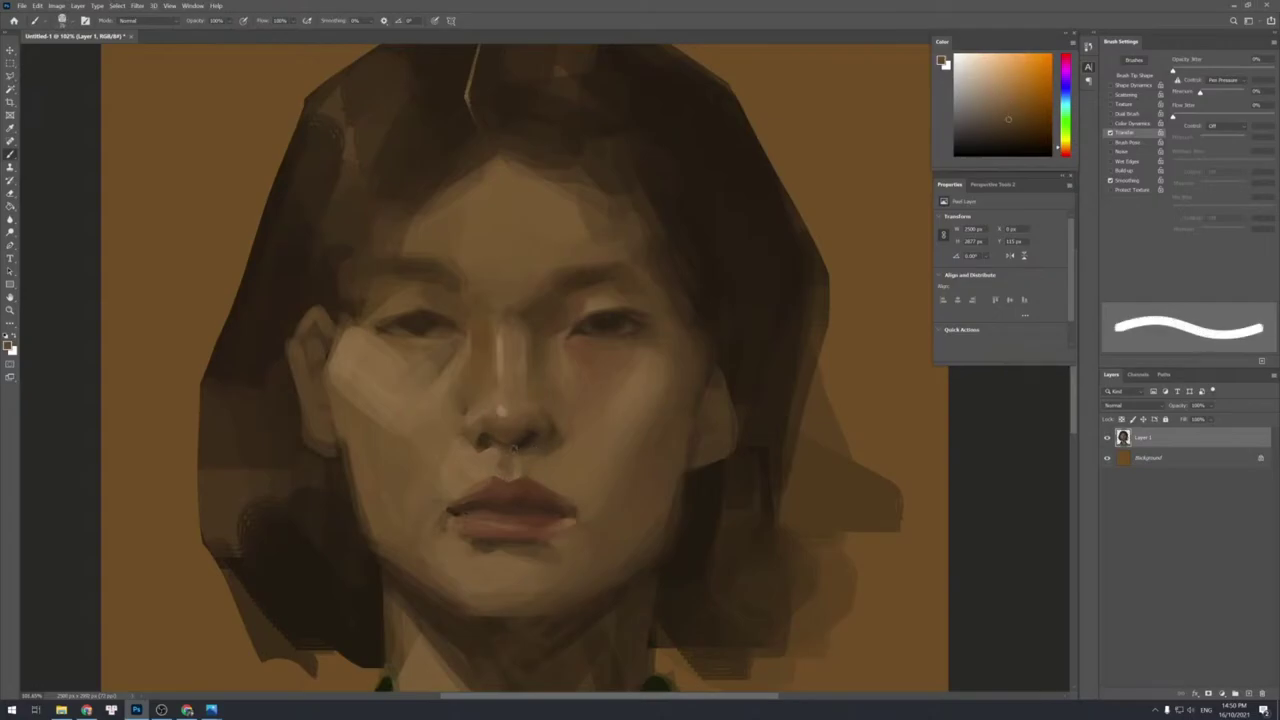
Refine the left contour of the upper lip with sampled lip colour and surrounding skin tones.
left_click(491, 489, "alt")
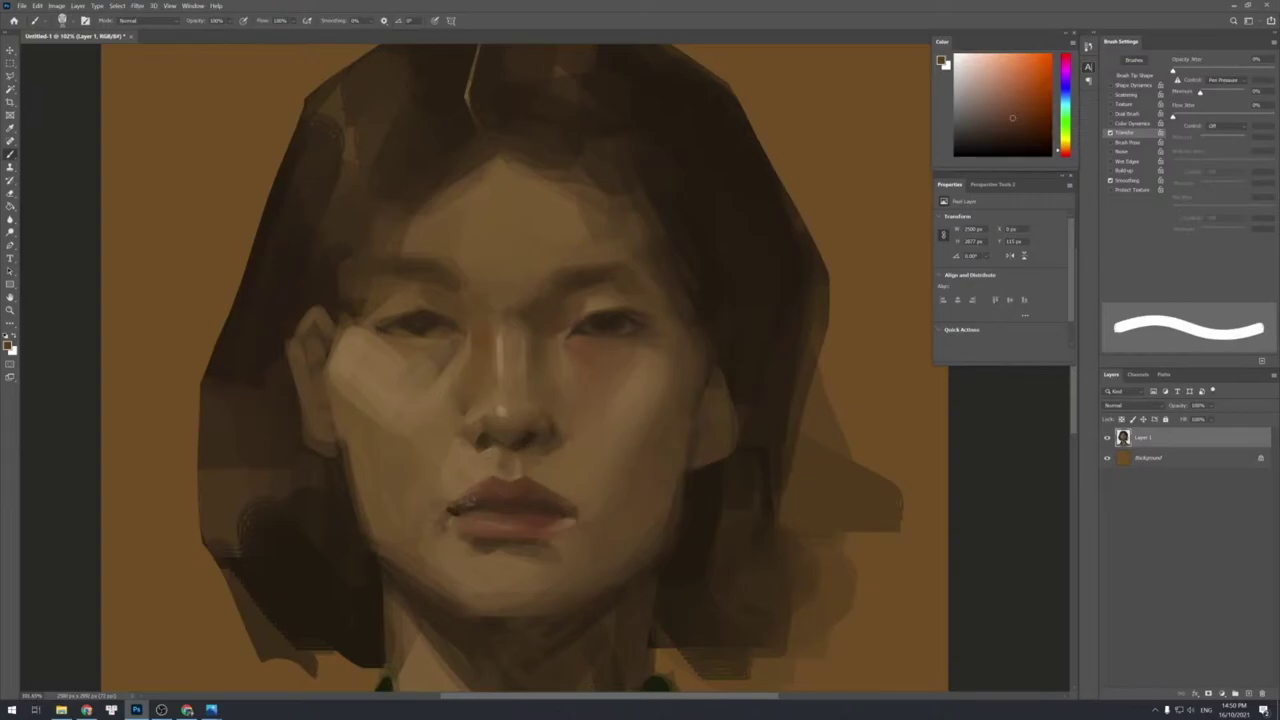
left_click_drag(467, 501, 475, 496)
left_click(470, 465, "alt")
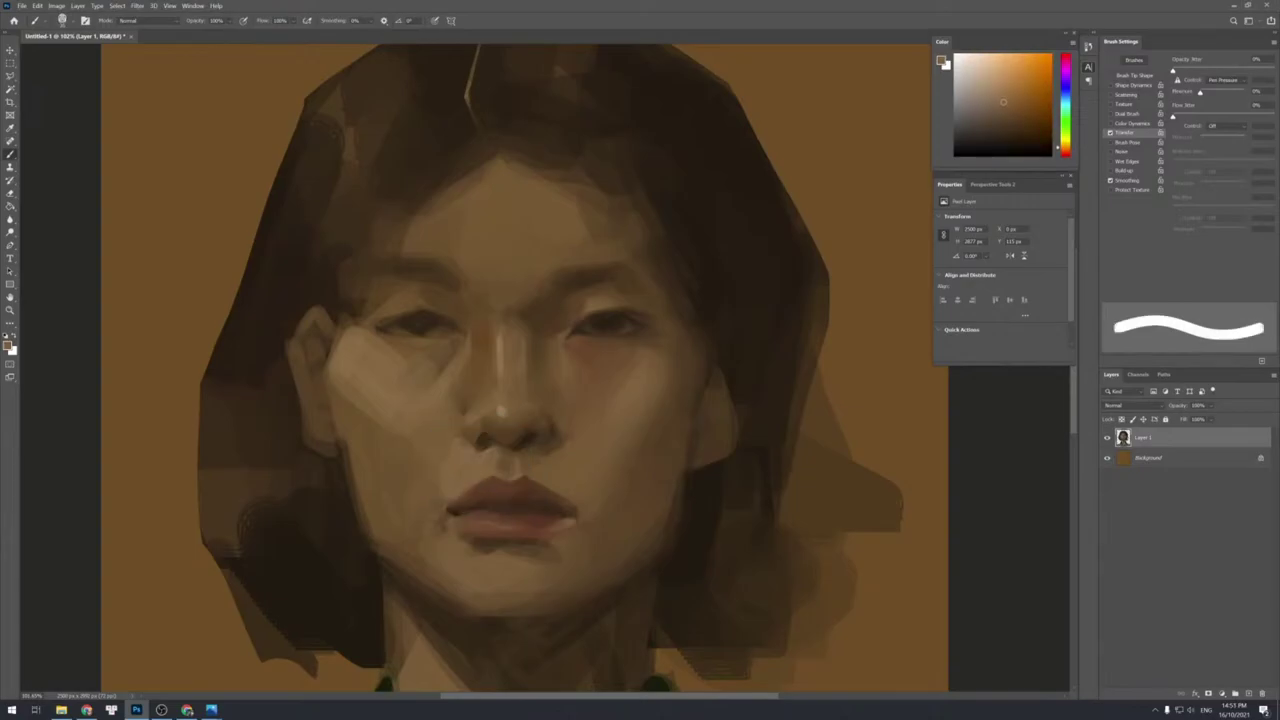
left_click(479, 459, "alt")
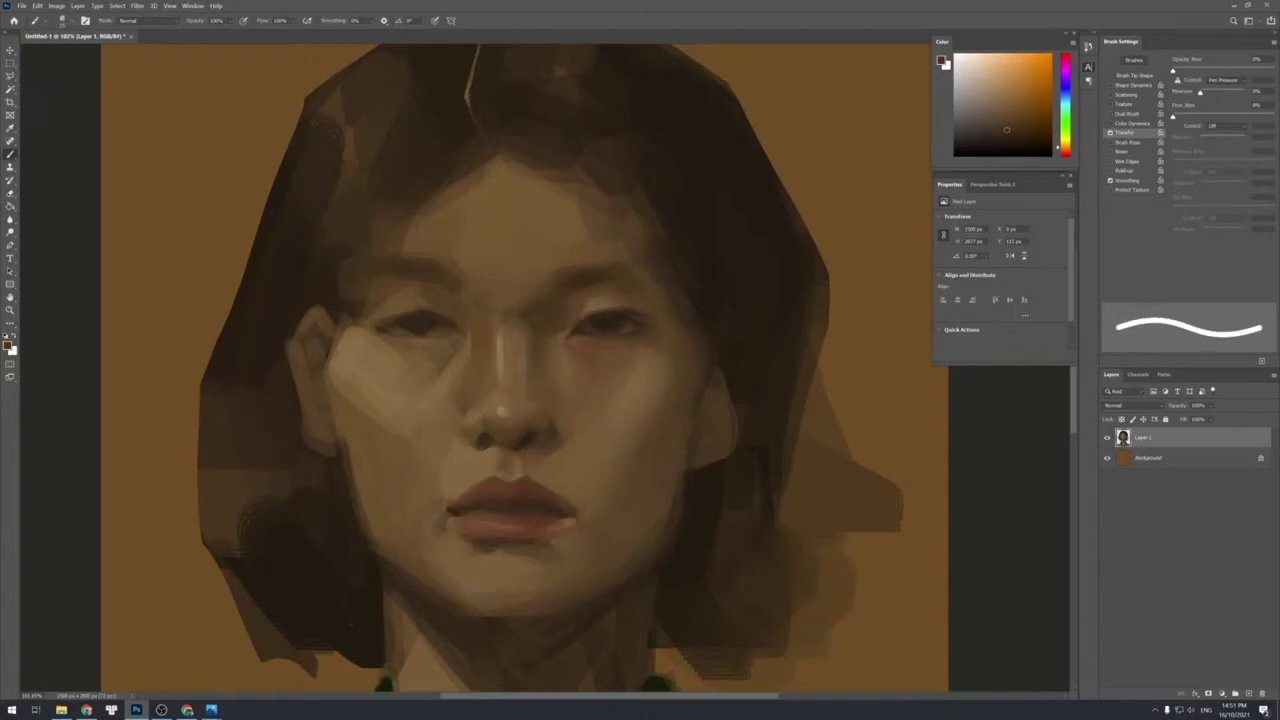
Reshape the left nostril wing and soften its edge into the cheek using sampled shadow and skin tones.
left_click_drag(466, 440, 478, 450)
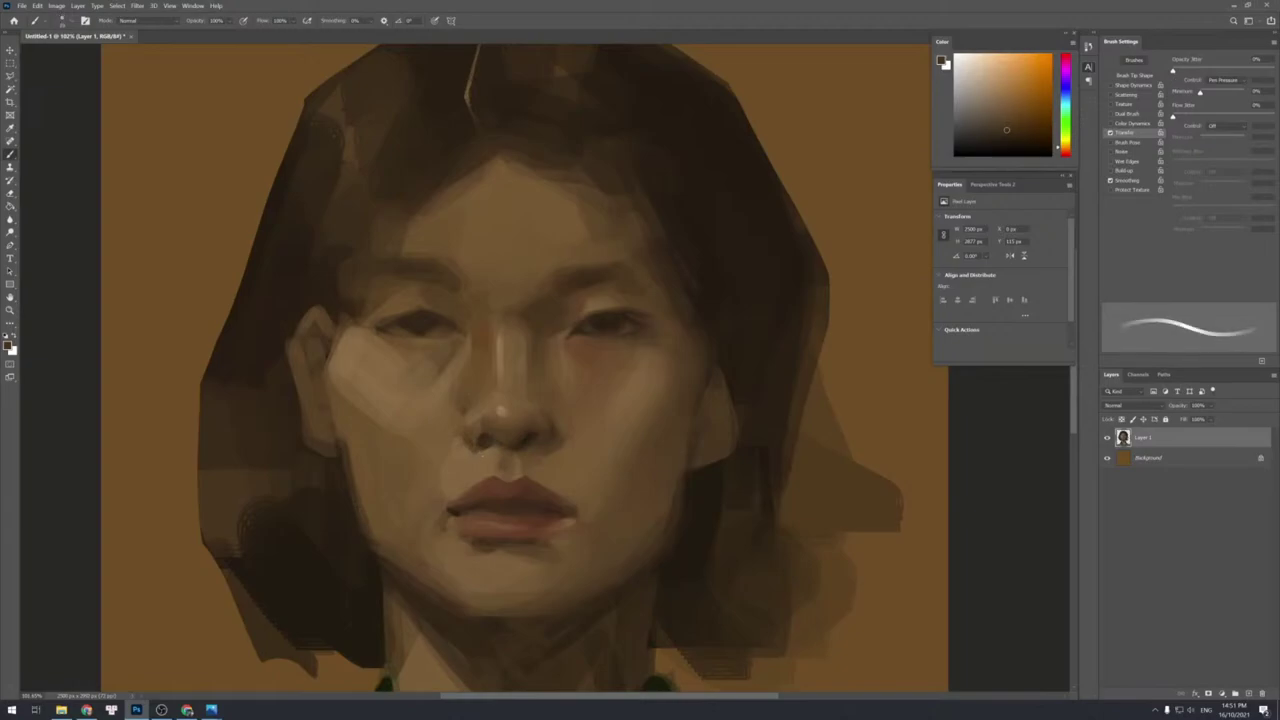
left_click(479, 476, "alt")
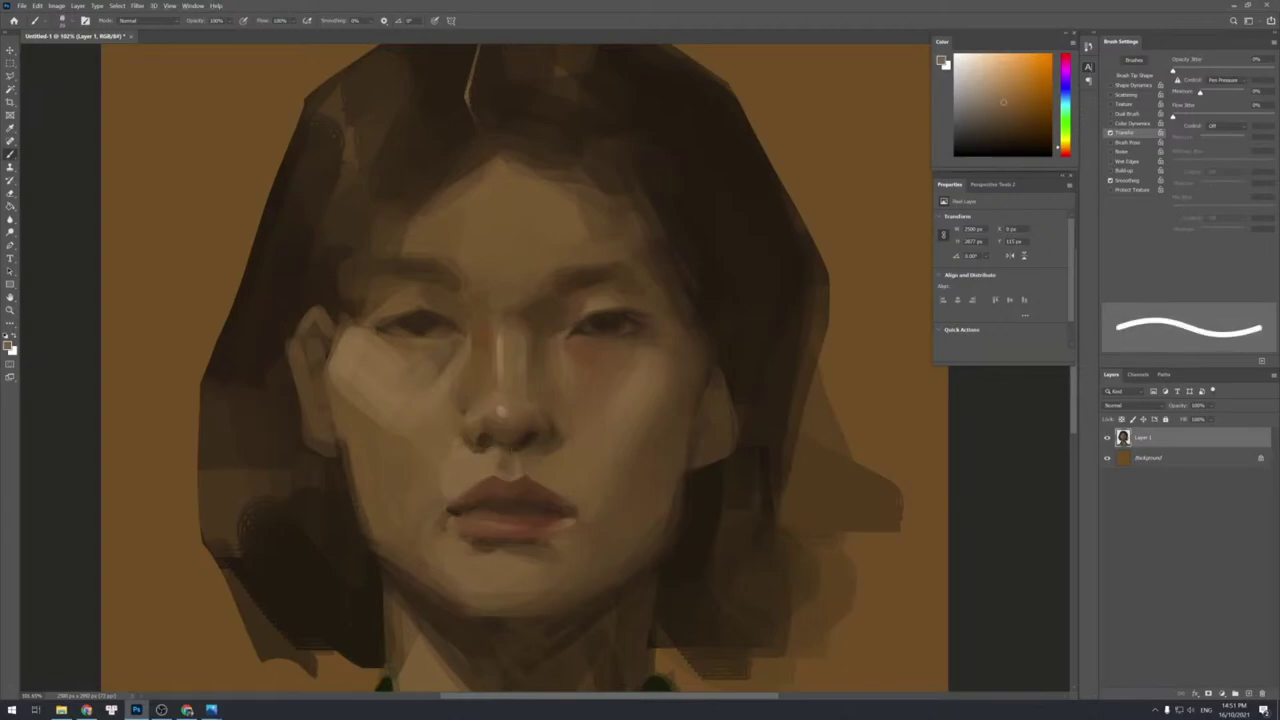
left_click(472, 436, "alt")
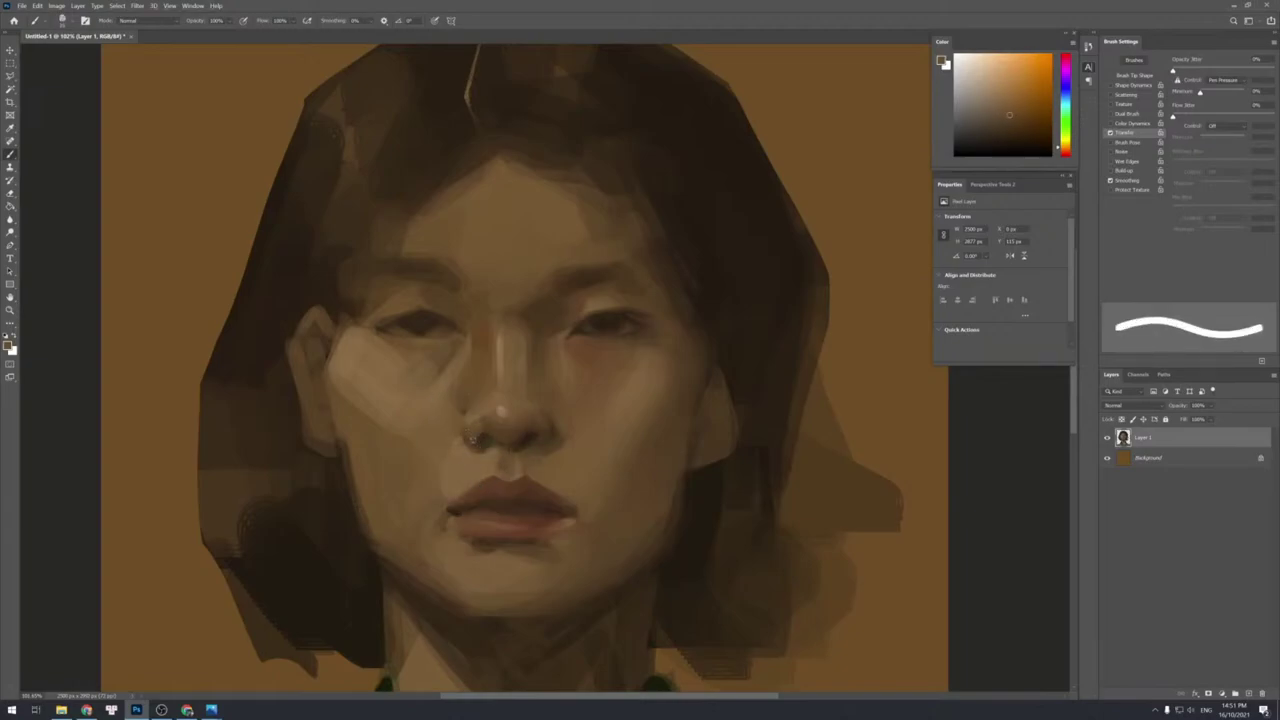
left_click(476, 436, "alt")
left_click(475, 424, "alt")
left_click(466, 442, "alt")
left_click(474, 452, "alt")
left_click(532, 452, "alt")
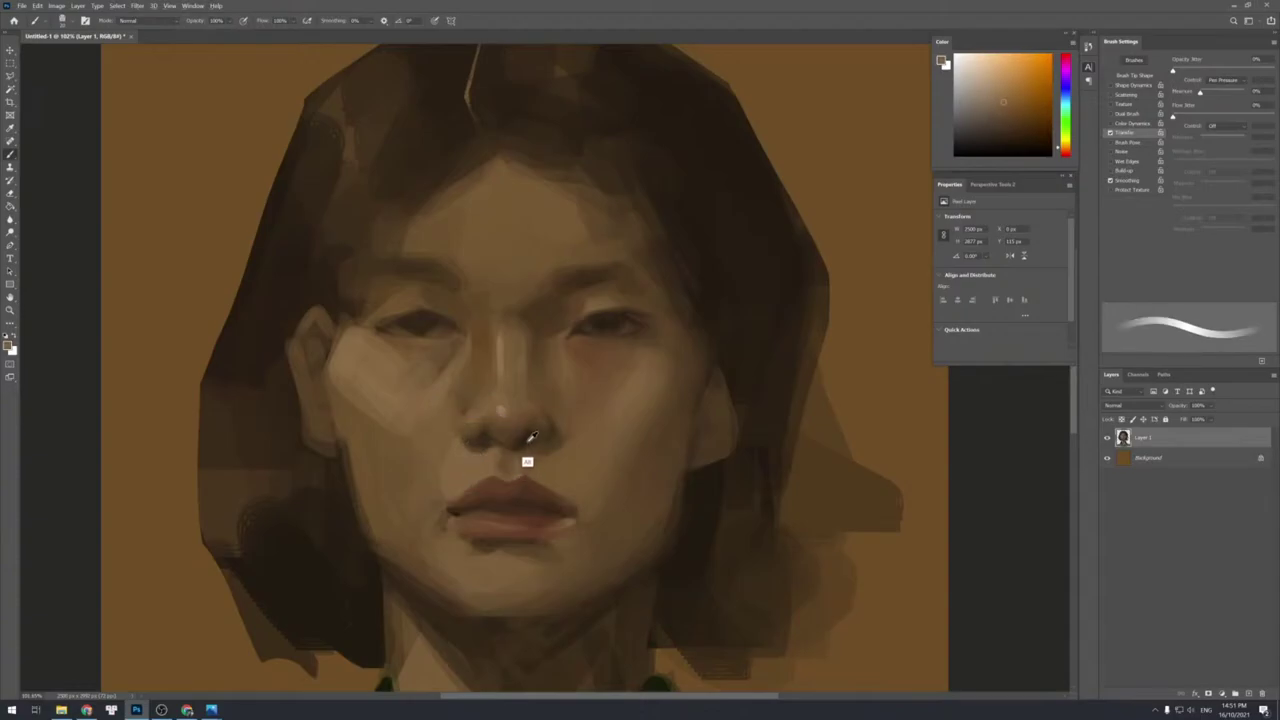
Deepen the left nostril and the shadow under the nose tip with sampled dark browns at varying brush sizes.
key("bracketleft")
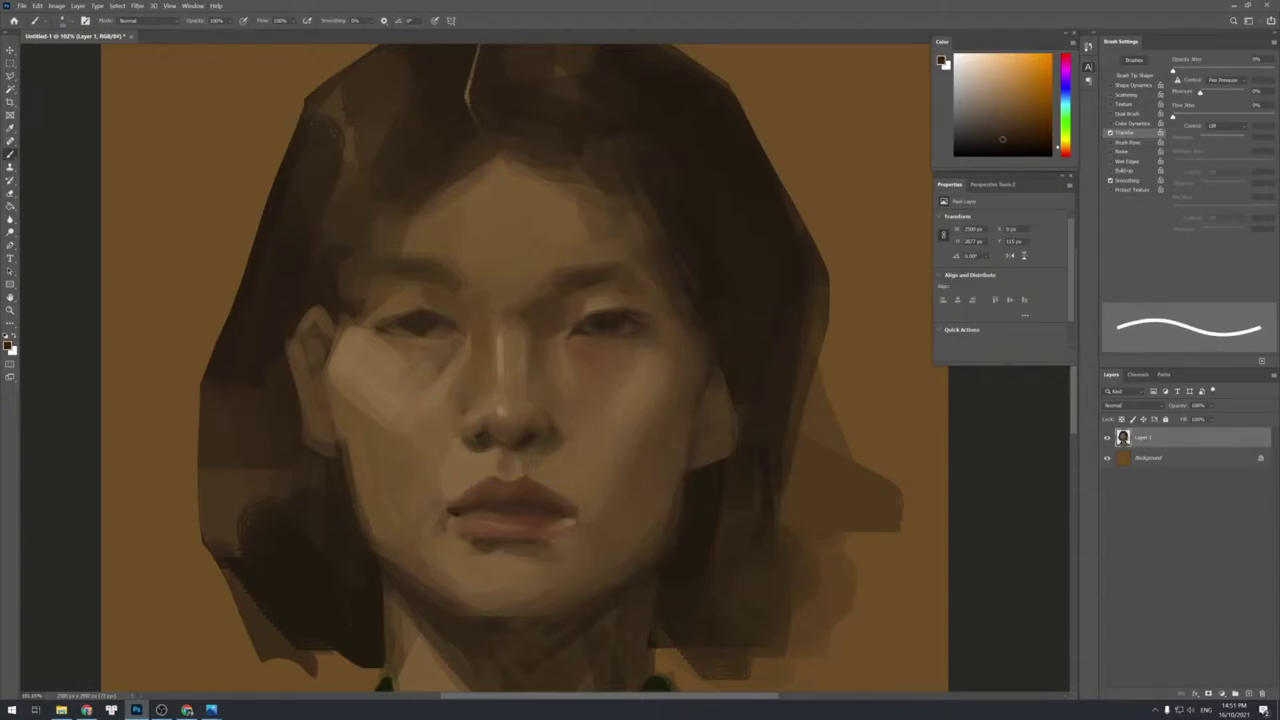
key("bracketright")
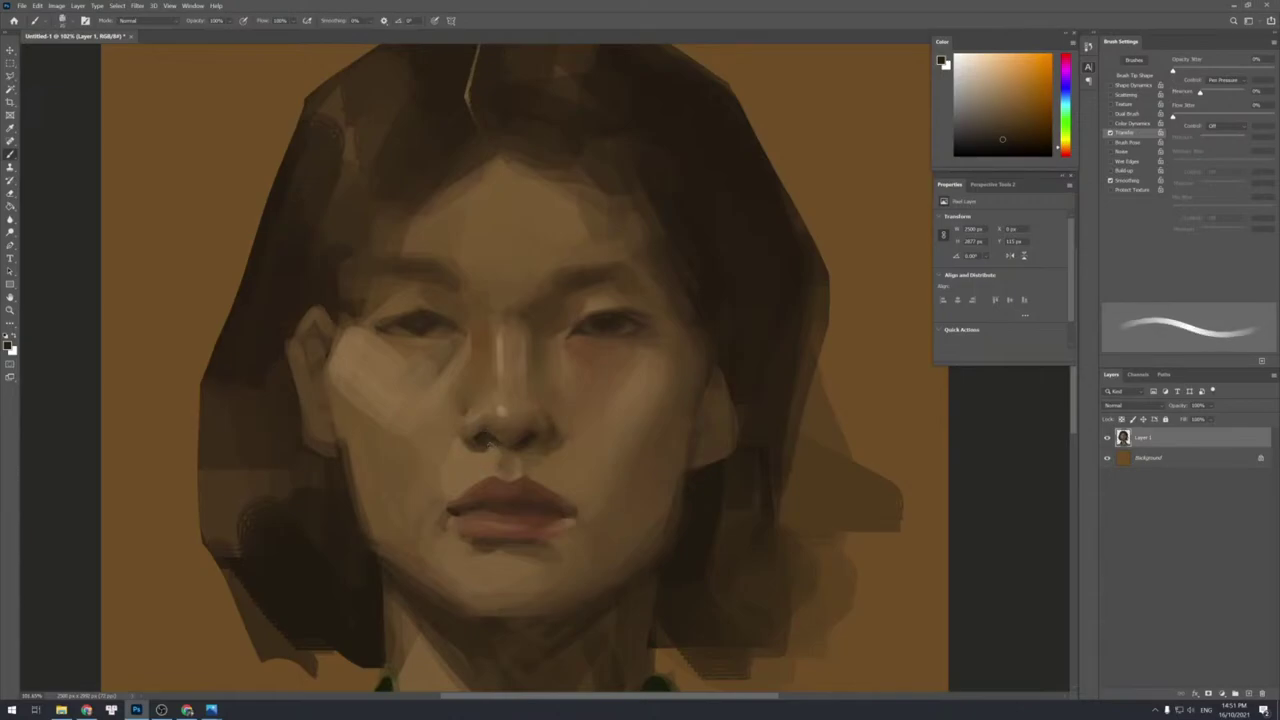
key("bracketright")
key("bracketright")
key("bracketright")
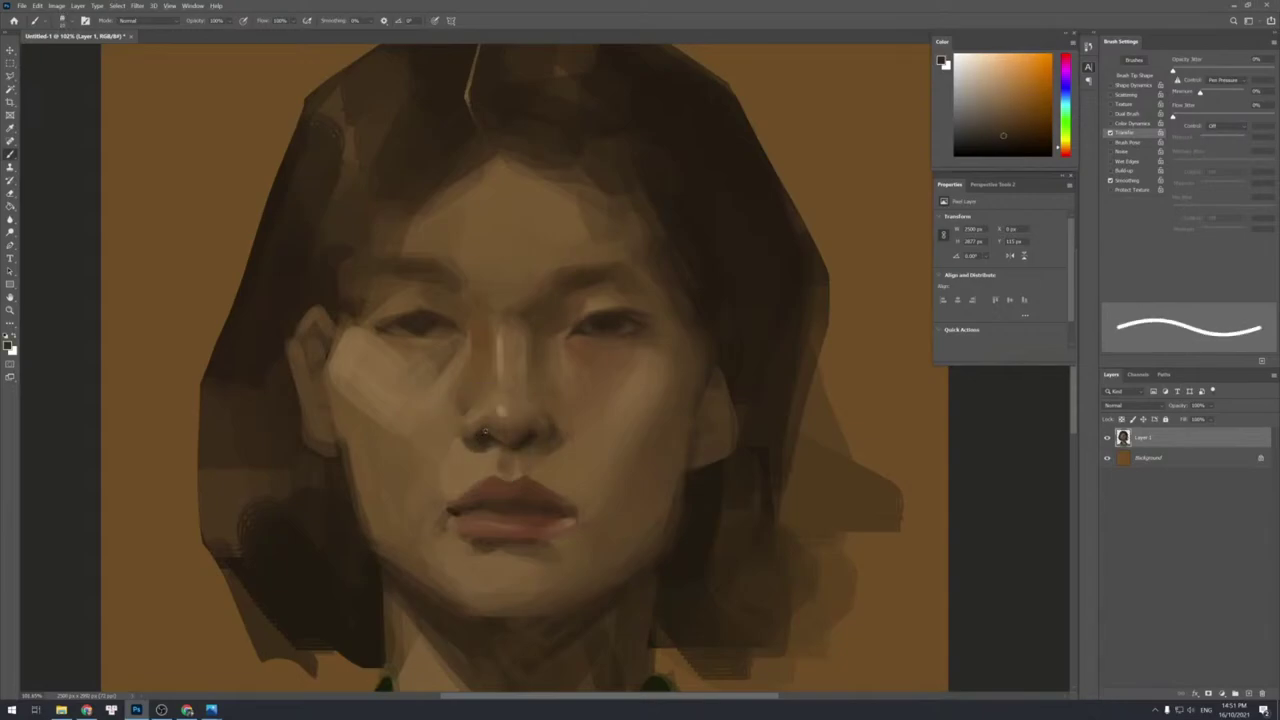
left_click(486, 430, "alt")
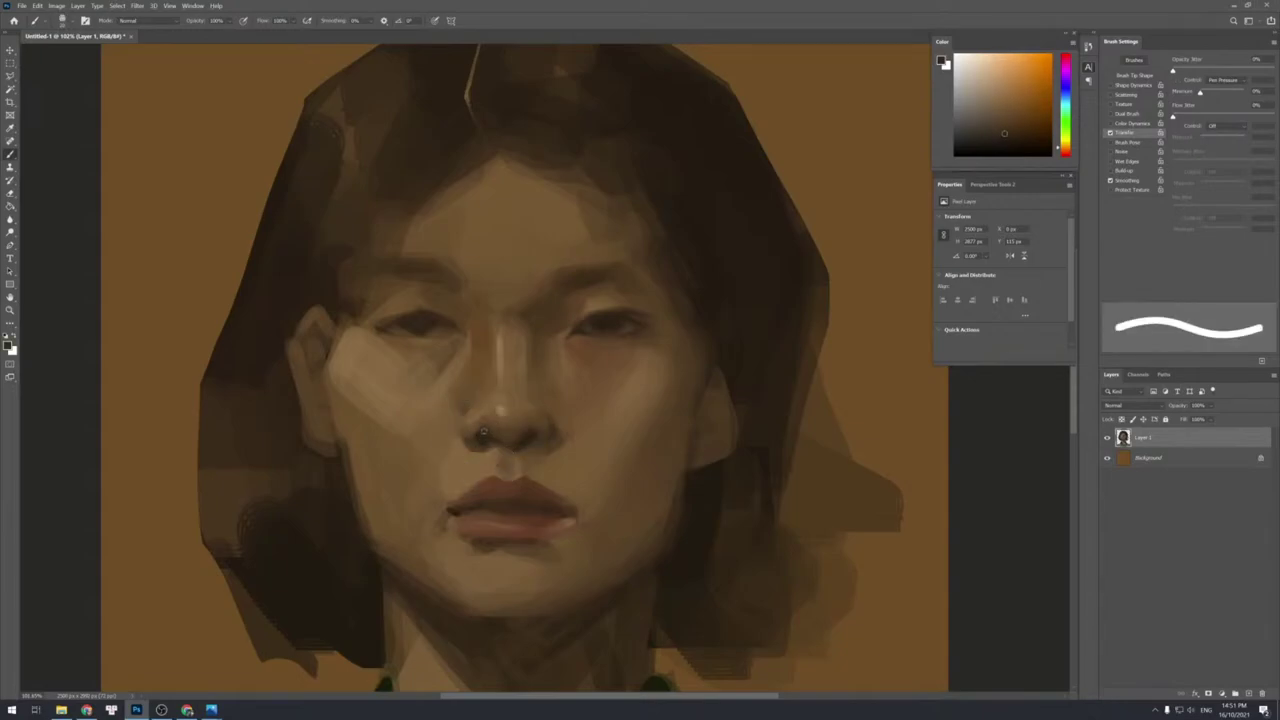
left_click(510, 432, "alt")
left_click(521, 430, "alt")
Blend the nose bridge and its shaded side toward the brows with a larger brush and sampled mid-brown tones.
left_click(529, 365, "alt")
key("bracketright")
key("bracketright")
key("shift+bracketleft")
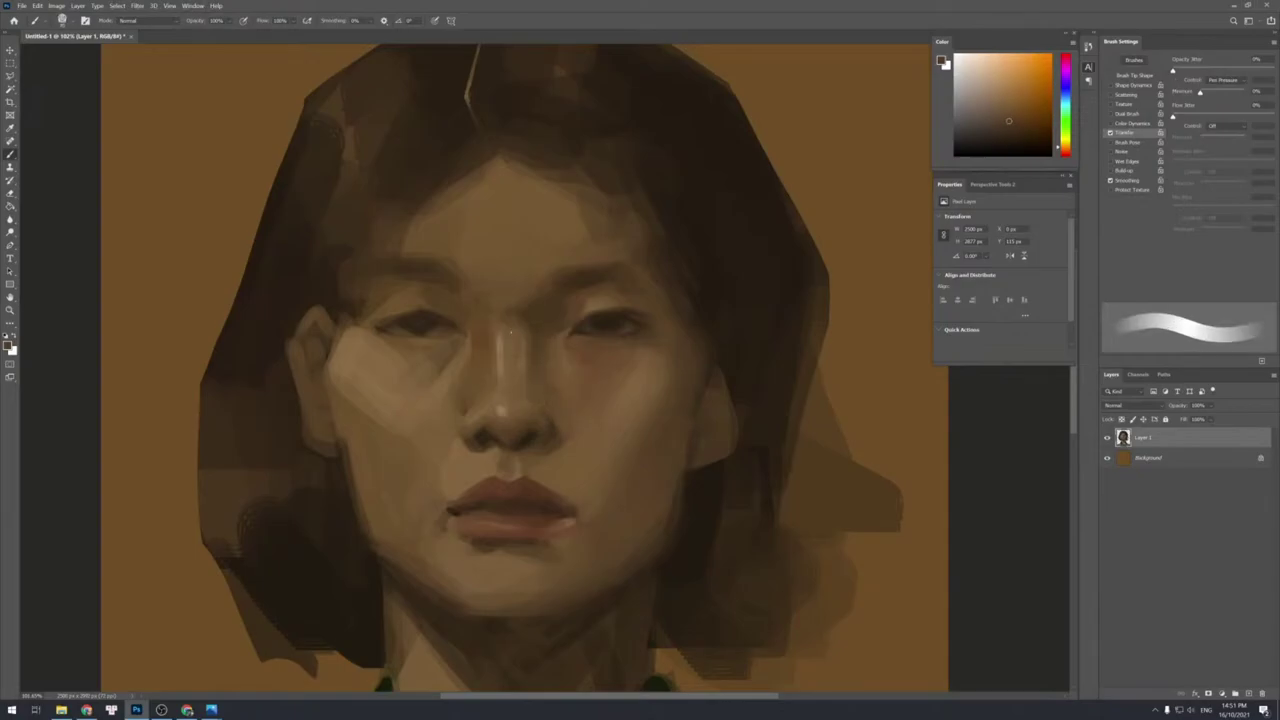
left_click(530, 344, "alt")
key("shift+bracketright")
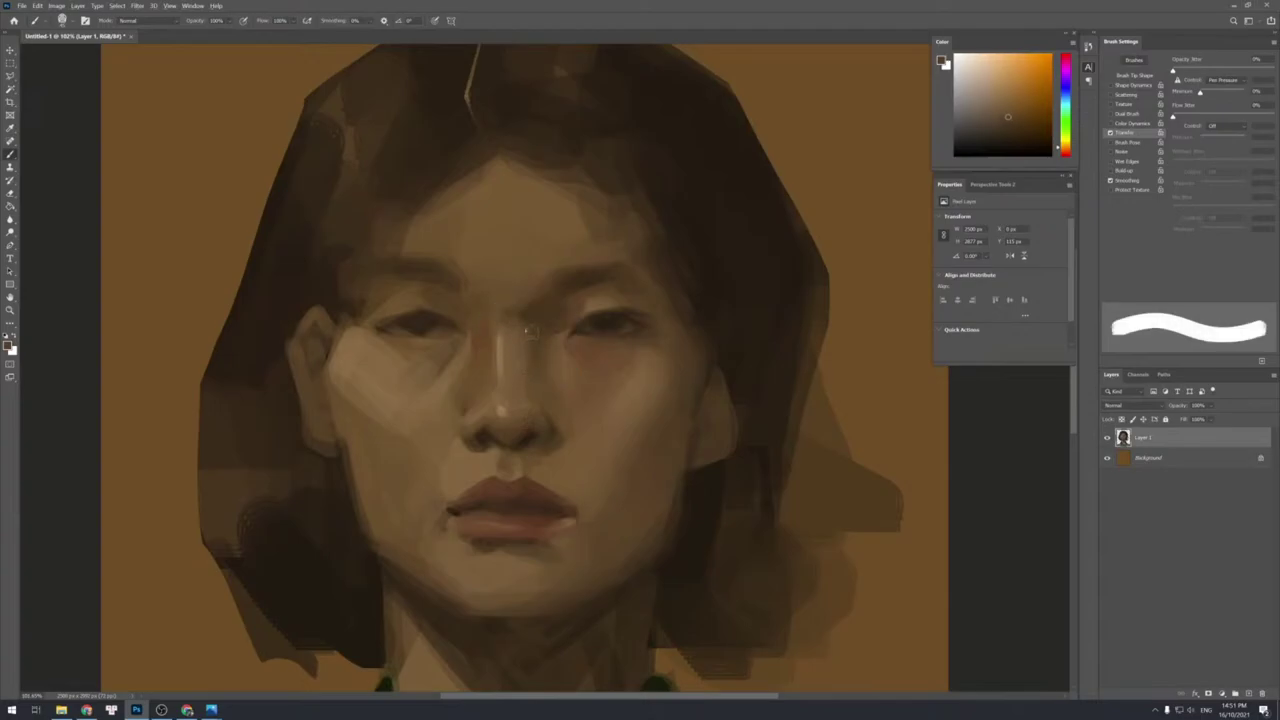
key("shift+bracketleft")
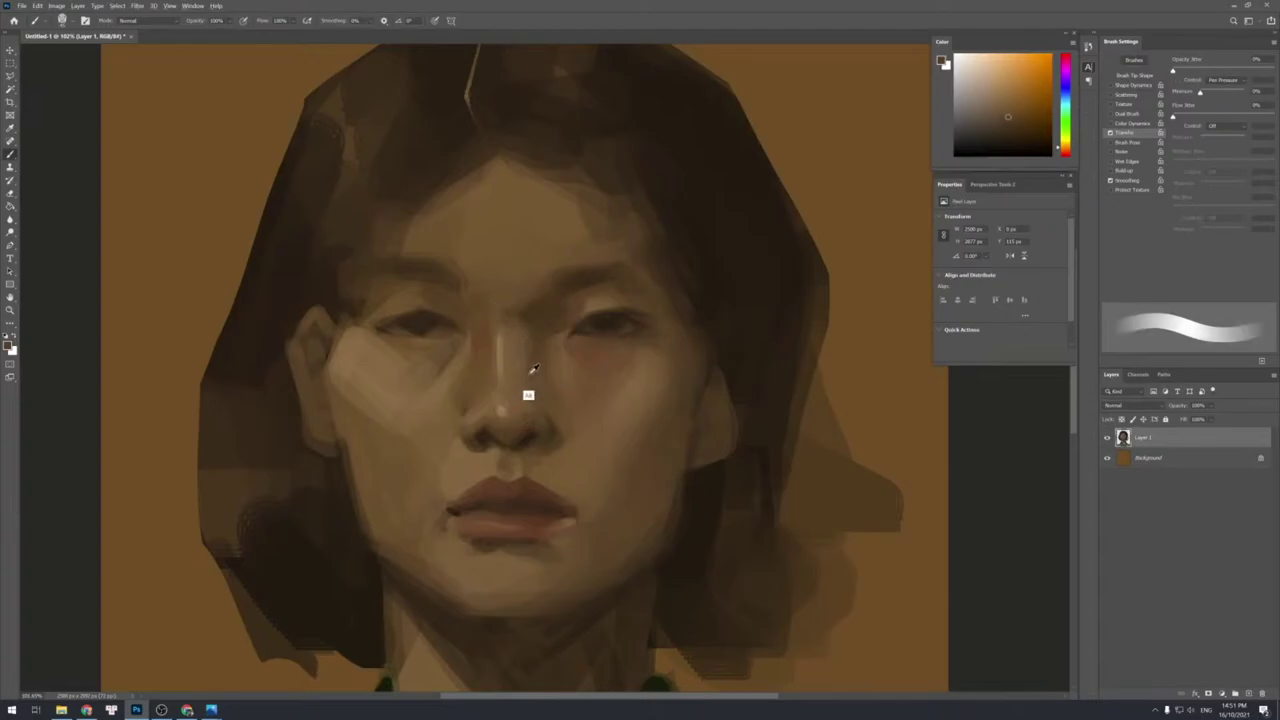
left_click(488, 337, "alt")
key("shift+bracketright")
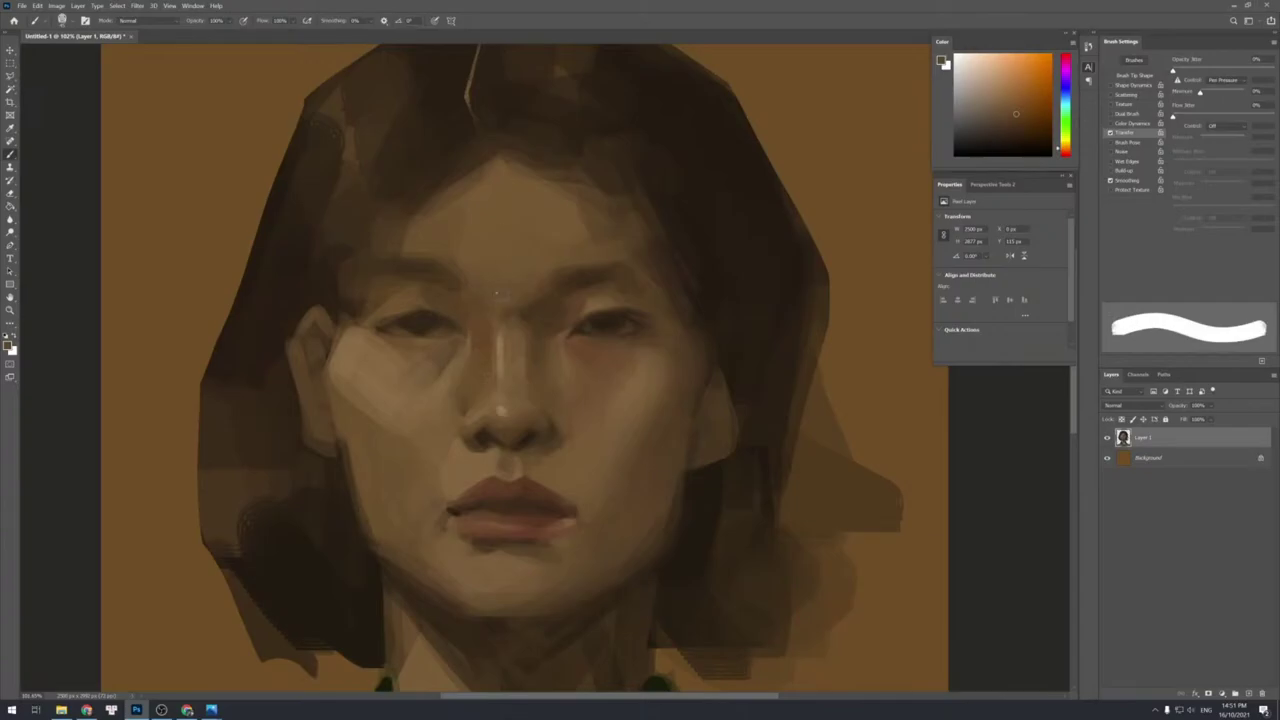
Paint a dark hair strand from the hairline across the forehead to between the brows, with a thinner strand beside it.
left_click(557, 291, "alt")
key("bracketleft")
key("bracketleft")
key("bracketleft")
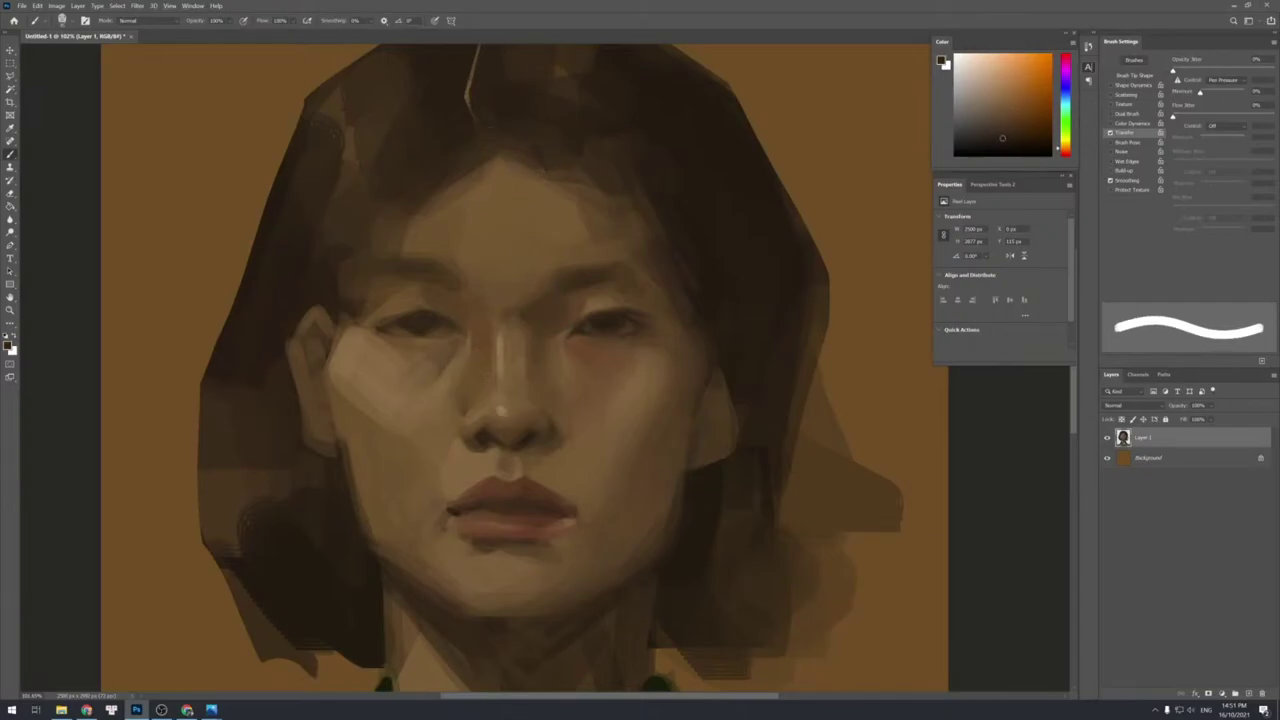
key("shift+bracketleft")
key("shift+bracketleft")
mouse_move(543, 168)
left_mouse_down()
mouse_move(535, 240)
mouse_move(493, 297)
left_mouse_up()
key("bracketleft")
key("bracketright")
left_click_drag(536, 236, 498, 300)
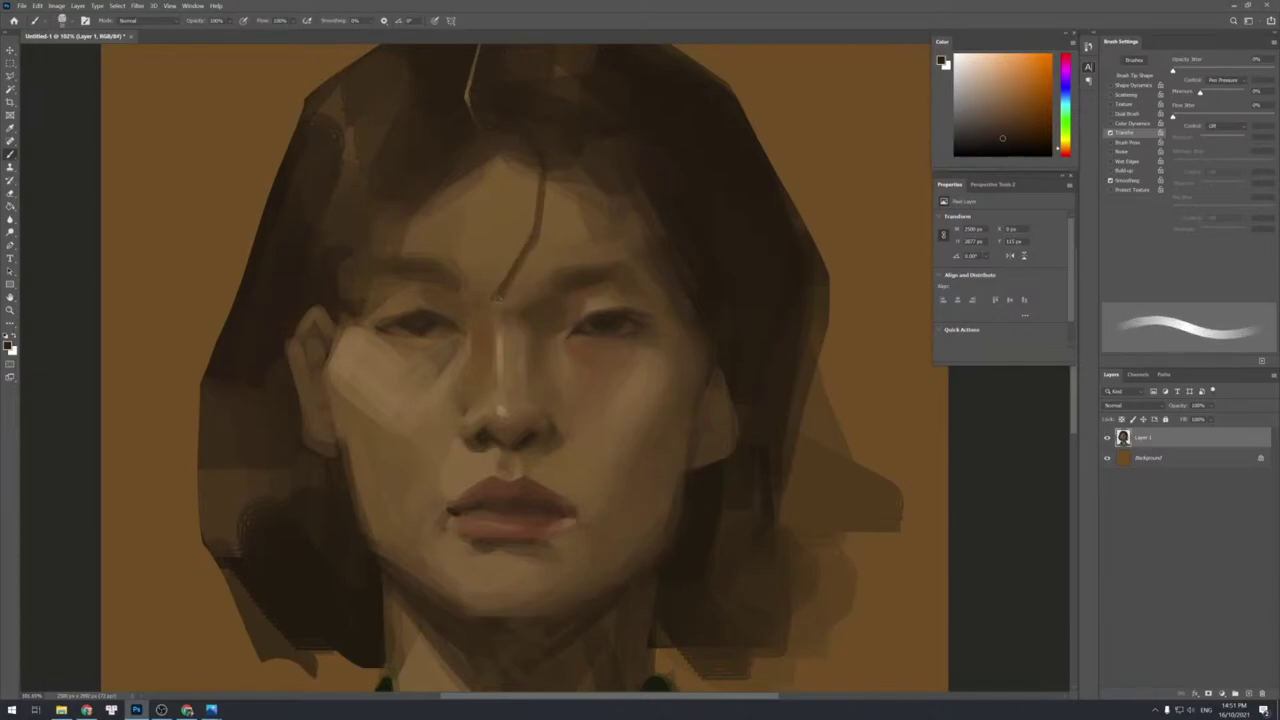
key("bracketleft")
key("bracketleft")
key("bracketleft")
left_click_drag(536, 196, 502, 258)
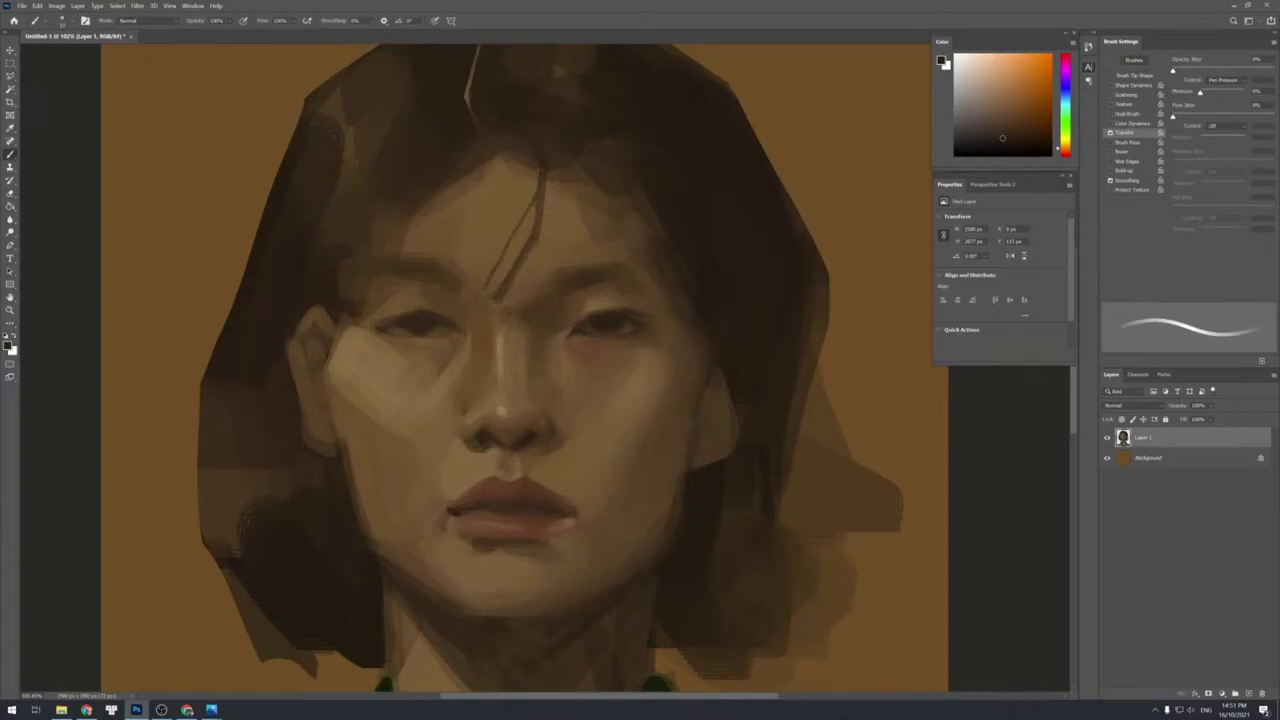
Add a thin, nearly vertical hair strand down the centre of the forehead in the dark hair colour.
key("bracketright")
key("bracketright")
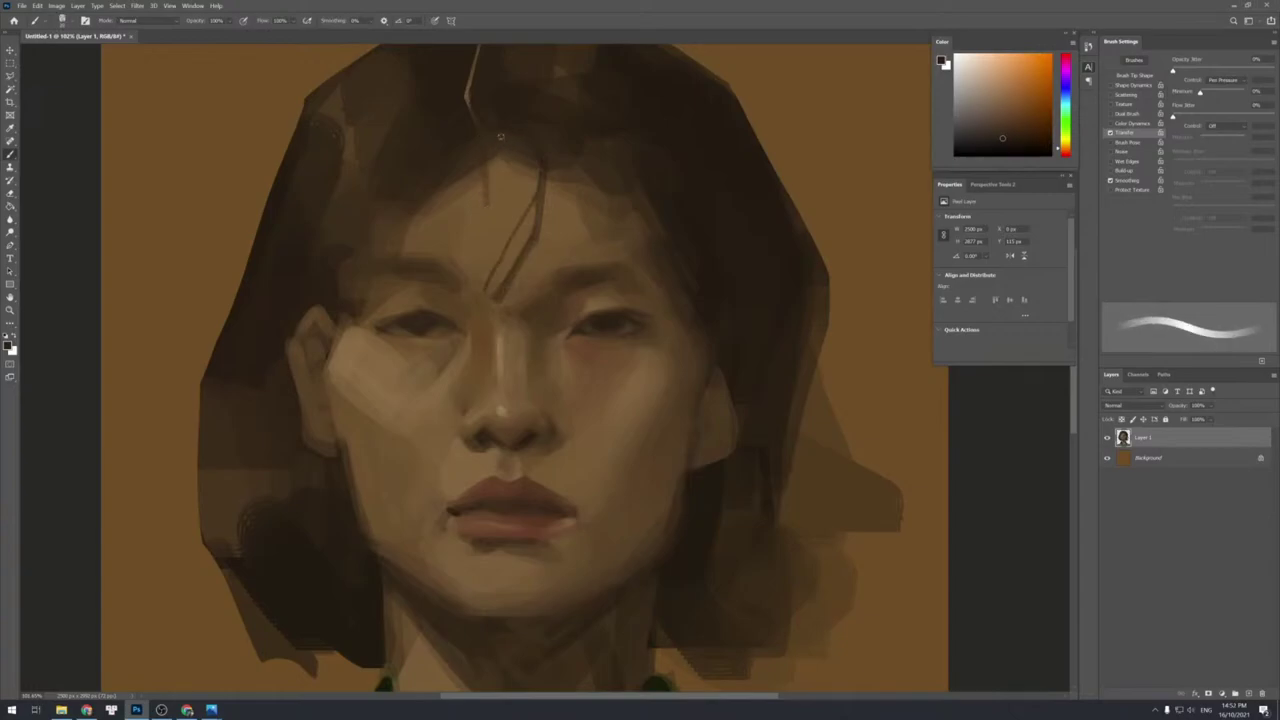
key("bracketleft")
left_click_drag(486, 238, 484, 268)
key("bracketright")
left_click_drag(488, 199, 484, 266)
key("bracketright")
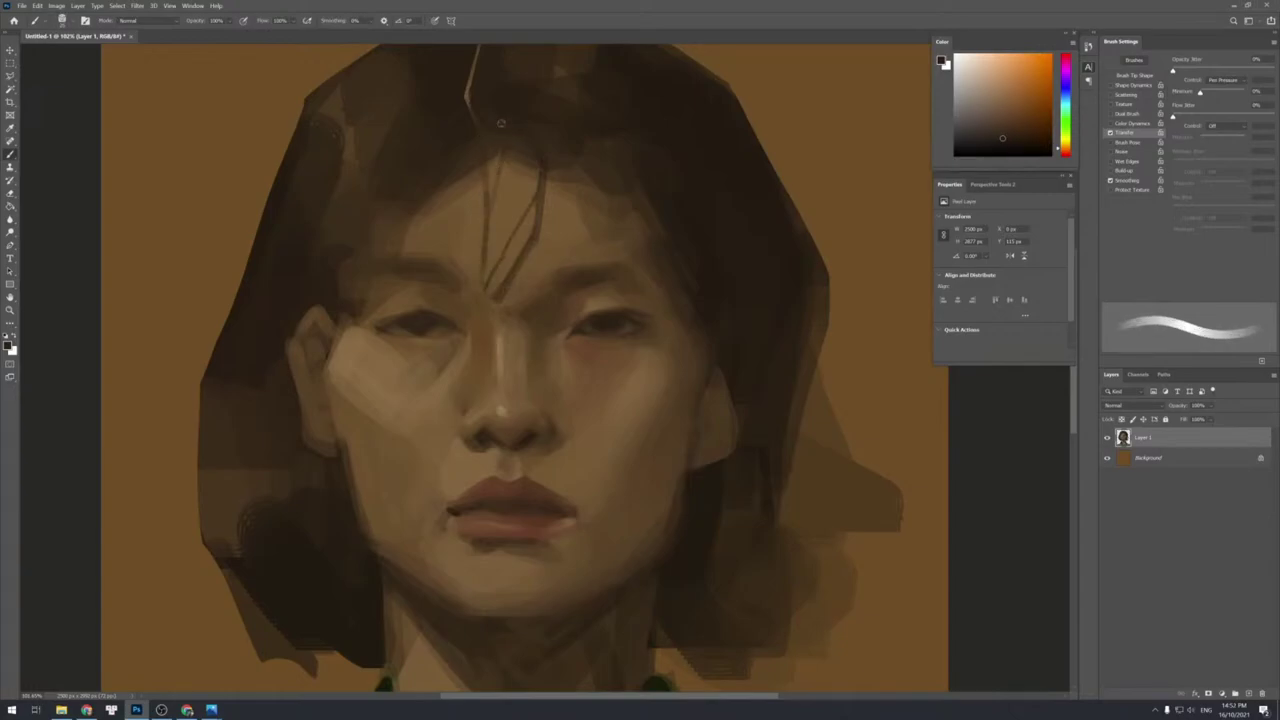
Paint another dark strand left of the forehead's centre, from the hairline to the inner end of the left brow.
key("bracketright")
key("bracketleft")
mouse_move(459, 194)
left_mouse_down()
mouse_move(468, 296)
mouse_move(463, 188)
left_mouse_up()
key("bracketleft")
key("bracketright")
key("bracketright")
key("bracketleft")
key("bracketright")
key("bracketright")
left_click_drag(463, 128, 466, 182)
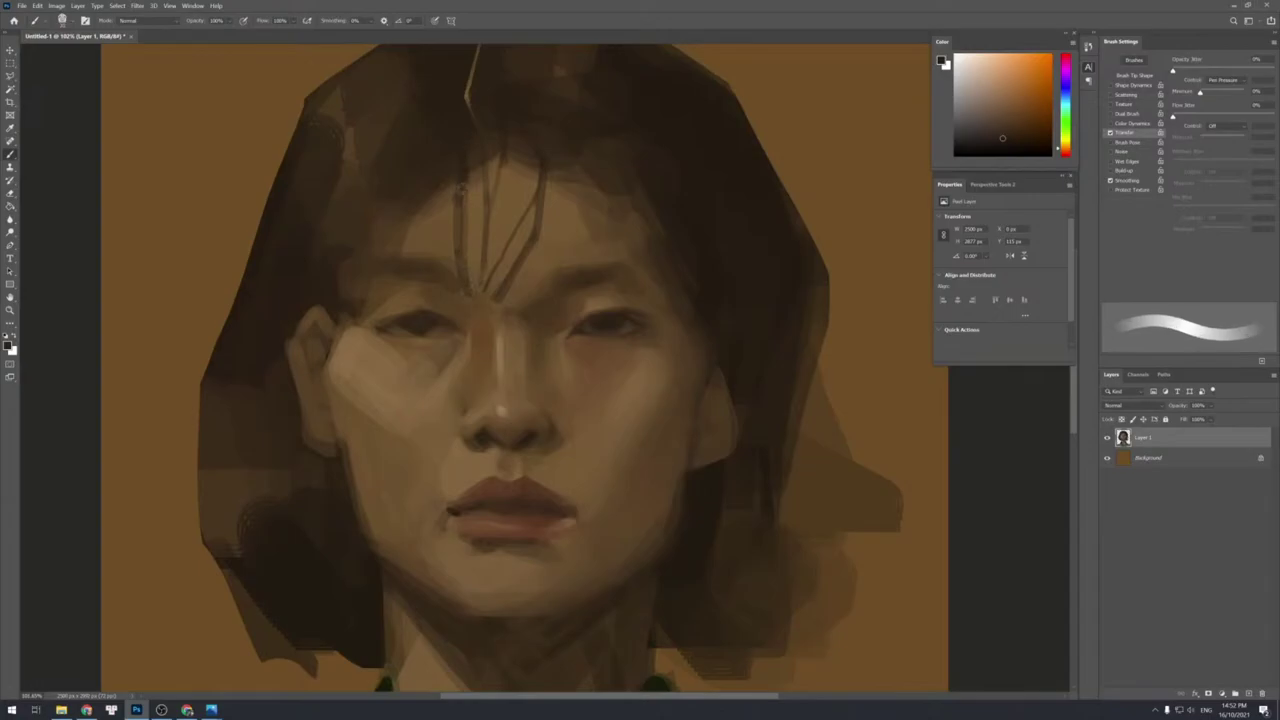
key("bracketleft")
Refine the edges and tone of the strand above the inner left brow with sampled skin and hair colours.
left_click(433, 222, "alt")
key("bracketright")
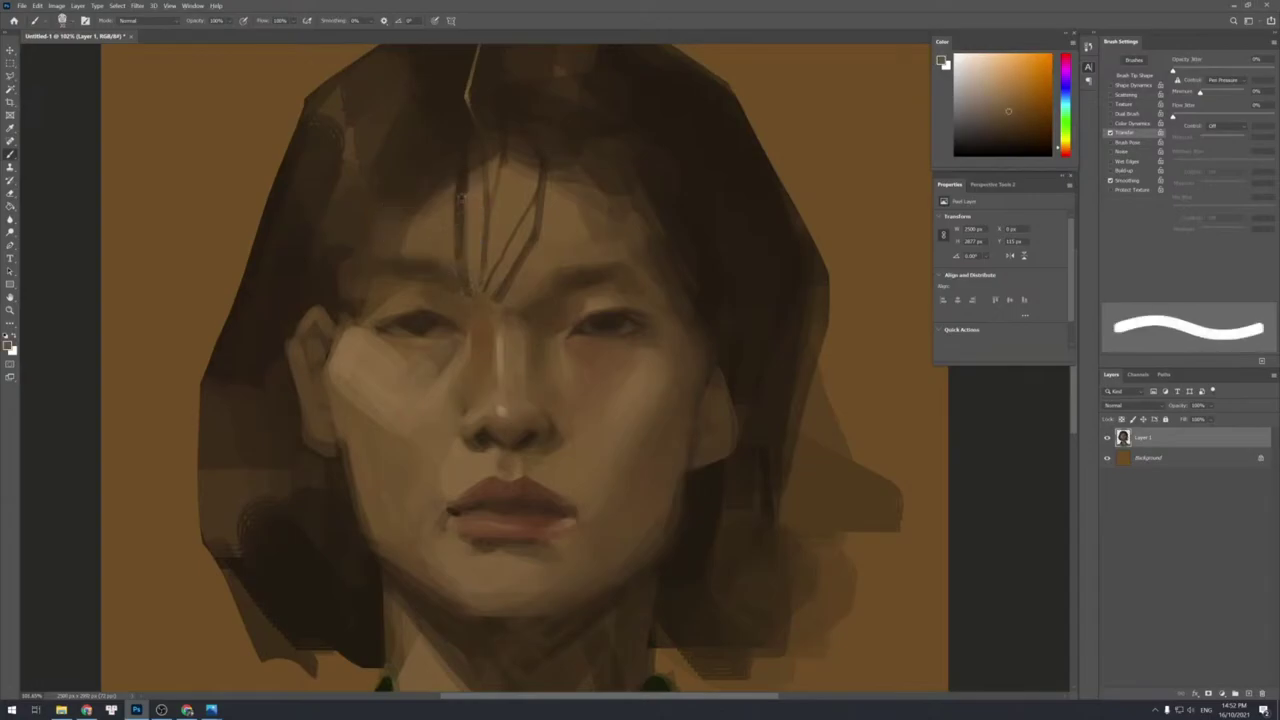
left_click(462, 195, "alt")
left_click_drag(461, 220, 460, 260)
left_click(461, 249, "alt")
key("bracketleft")
key("bracketleft")
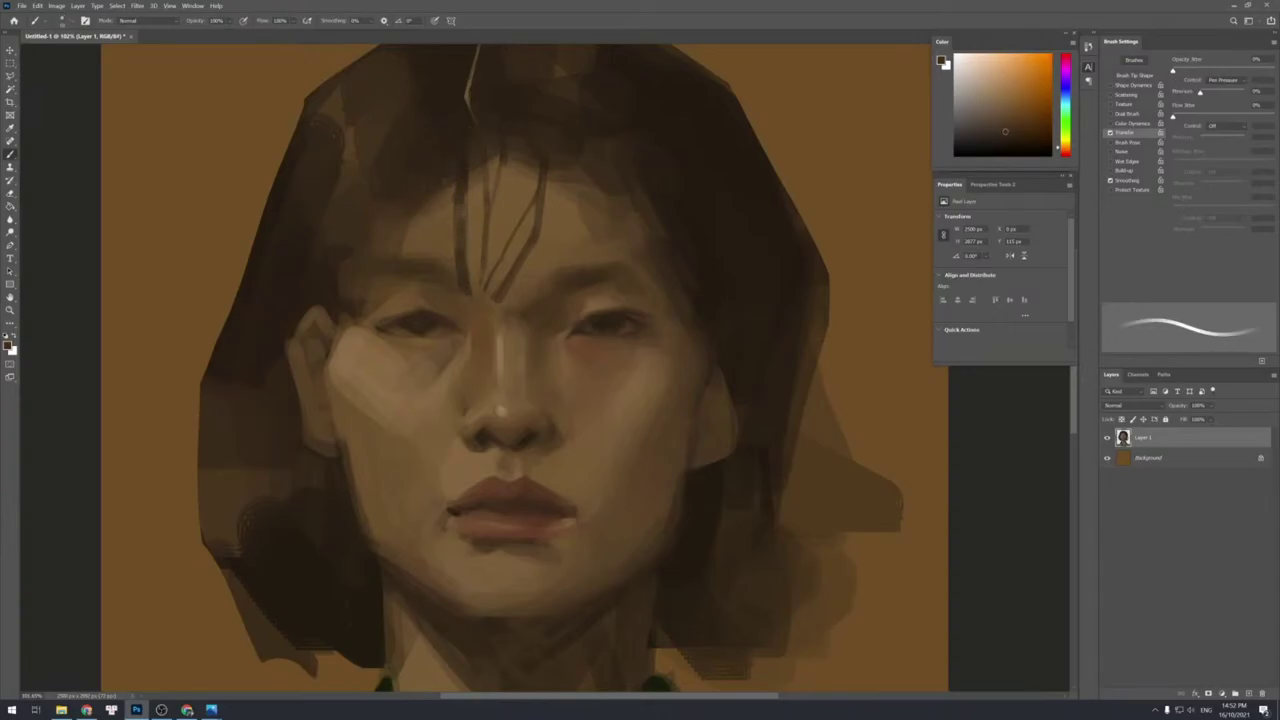
Add two fine dark strands over the left side of the forehead, reaching down toward the left brow.
key("bracketright")
left_click(442, 102, "alt")
key("bracketleft")
left_click_drag(441, 201, 446, 227)
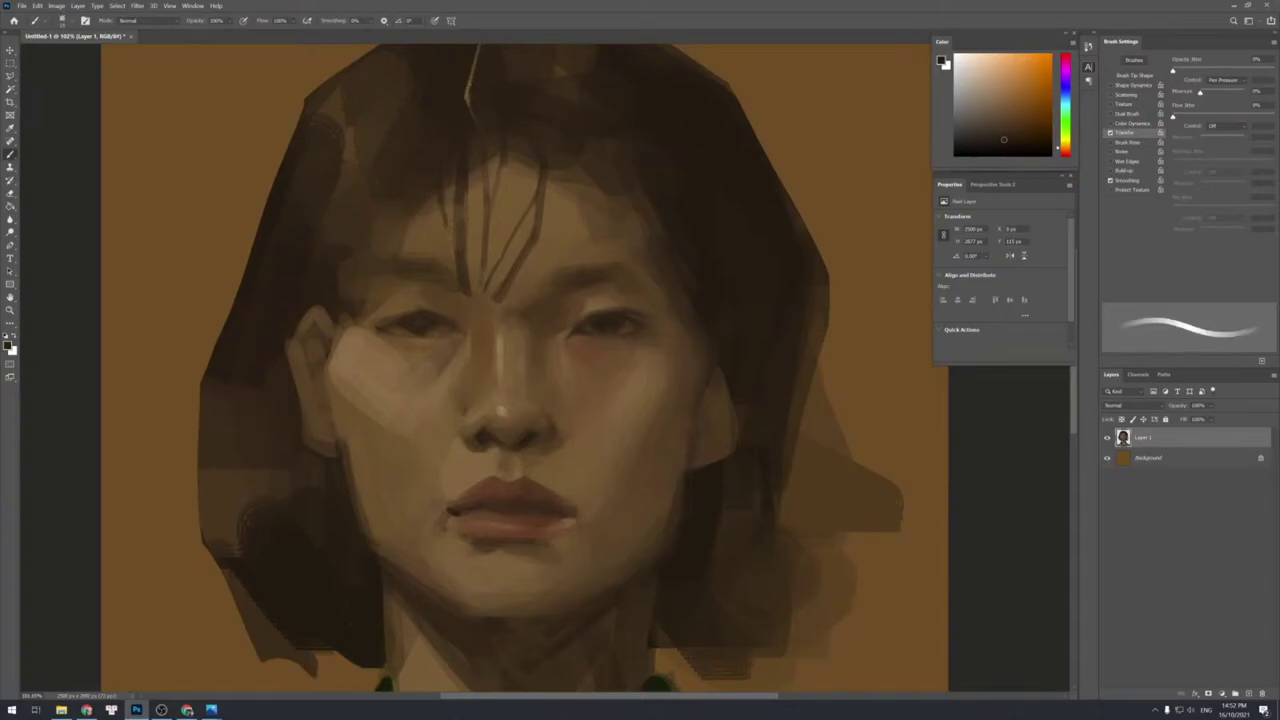
key("bracketright")
key("bracketright")
key("bracketleft")
left_click_drag(434, 213, 438, 274)
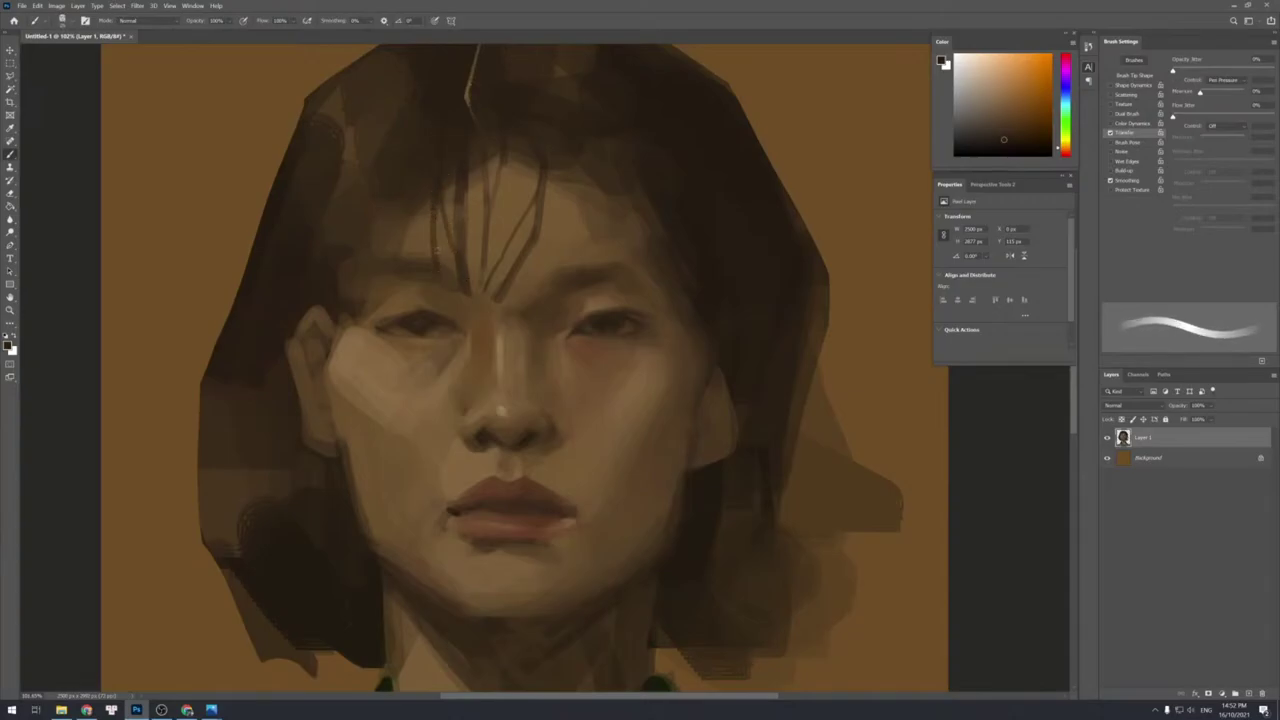
Thicken the strands above the left brow and join their roots to the fringe, varying the brush size.
key("bracketright")
key("bracketleft")
key("bracketright")
key("bracketleft")
key("bracketright")
key("bracketright")
key("bracketleft")
key("bracketleft")
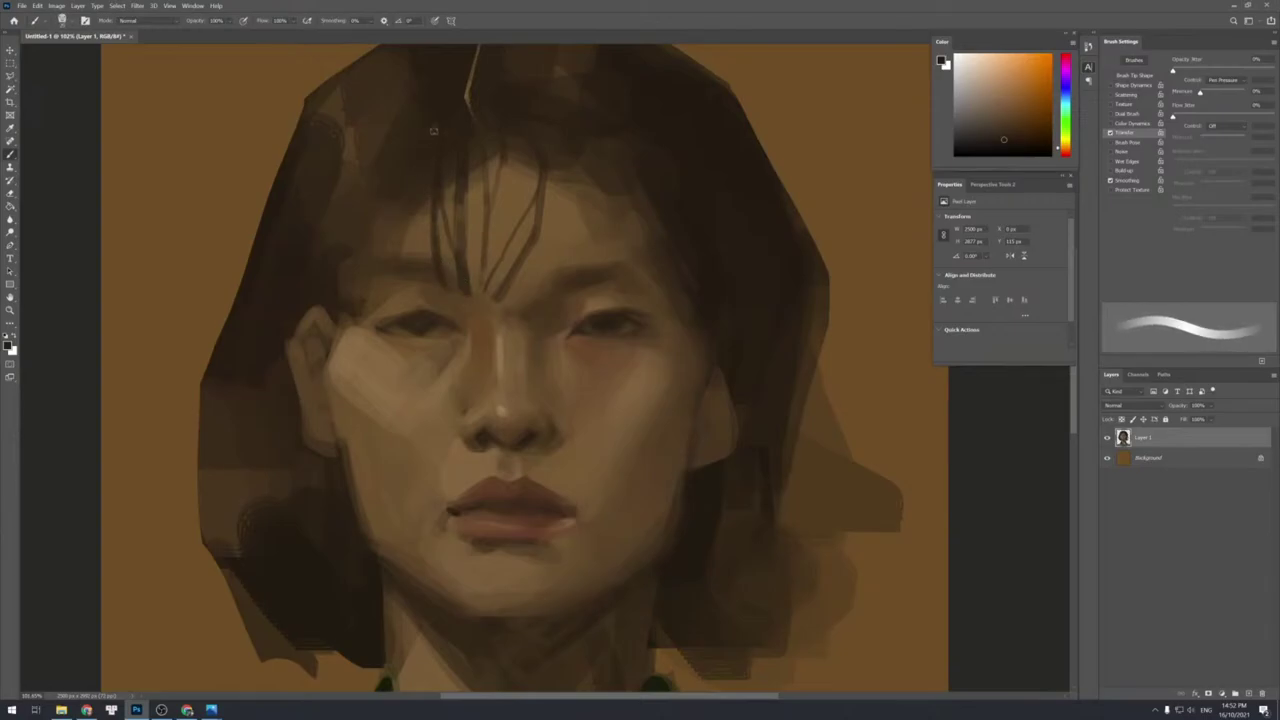
Paint dark fringe strands over the left temple and the outer end of the left brow with sampled hair colours.
left_click(417, 216, "alt")
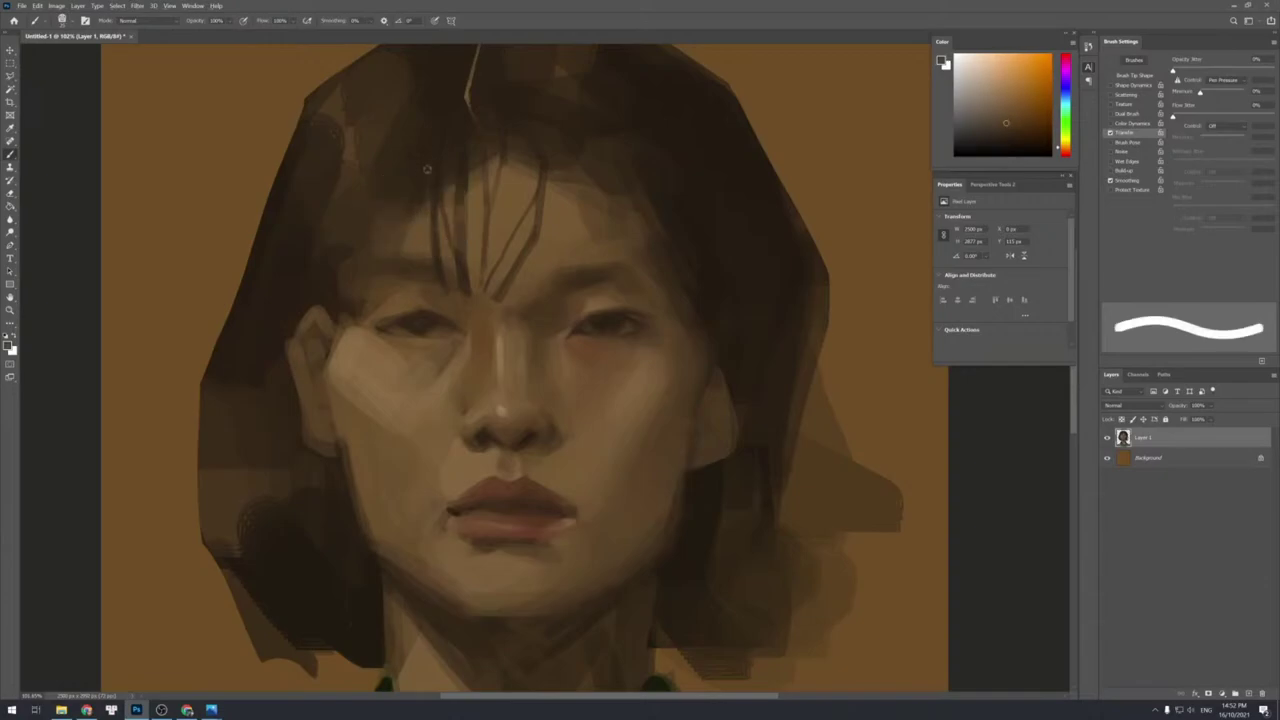
left_click(424, 163, "alt")
left_click(427, 132, "alt")
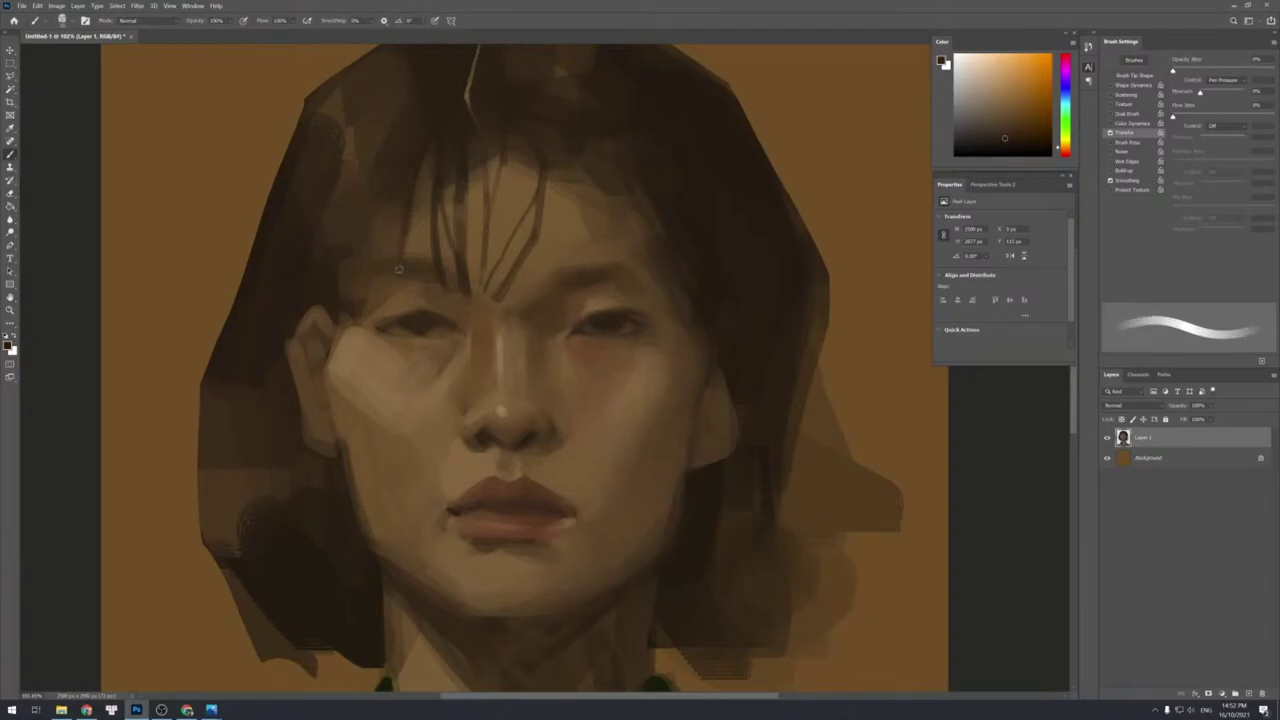
left_click(316, 280, "alt")
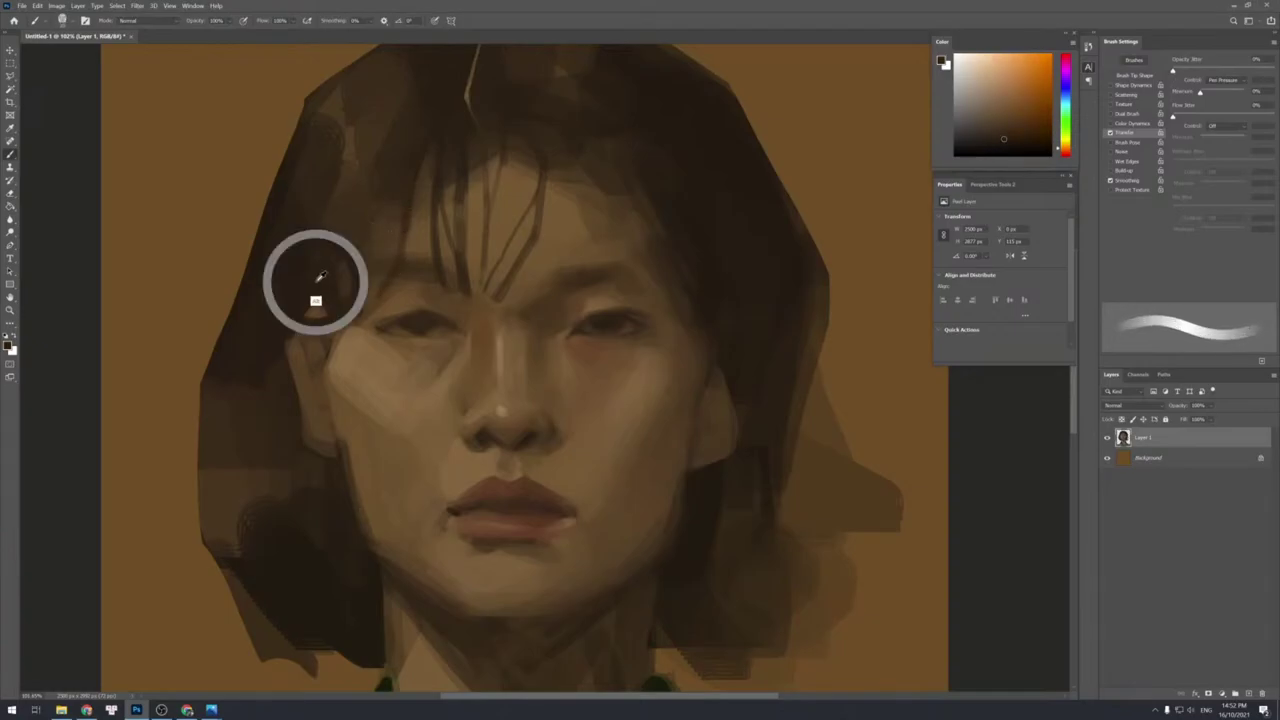
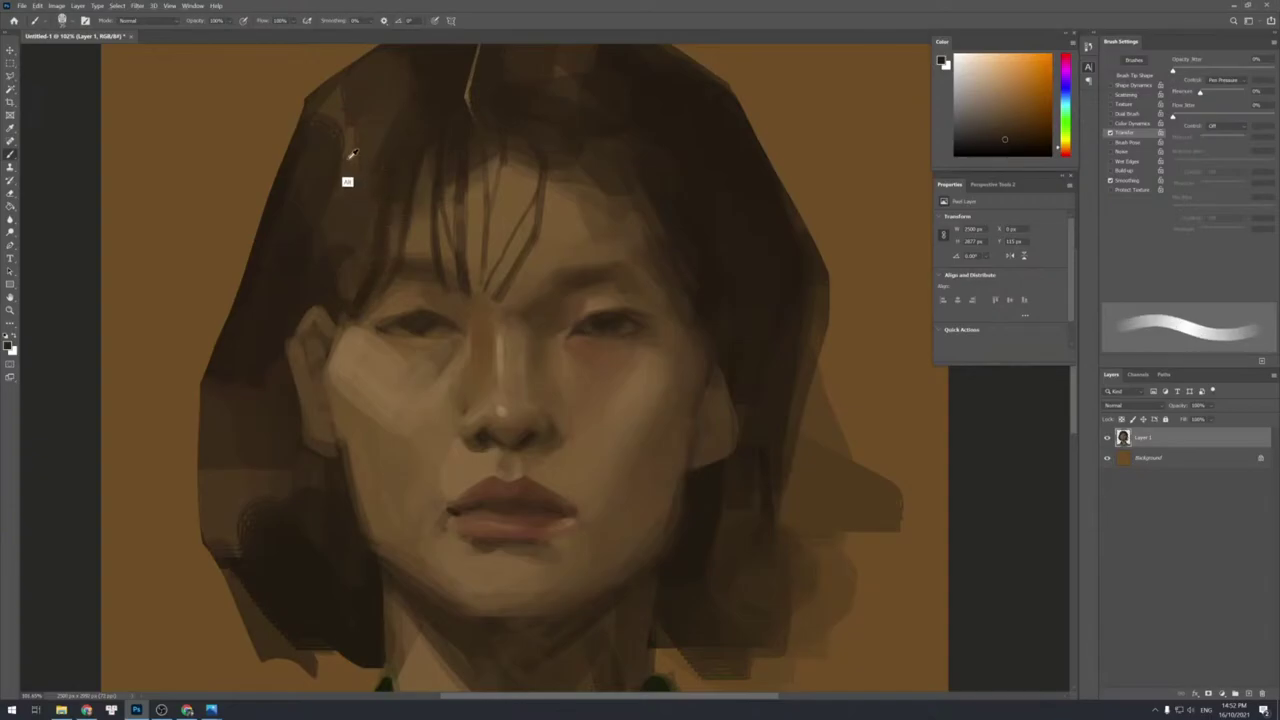
left_click(374, 266, "alt")
left_click(420, 128, "alt")
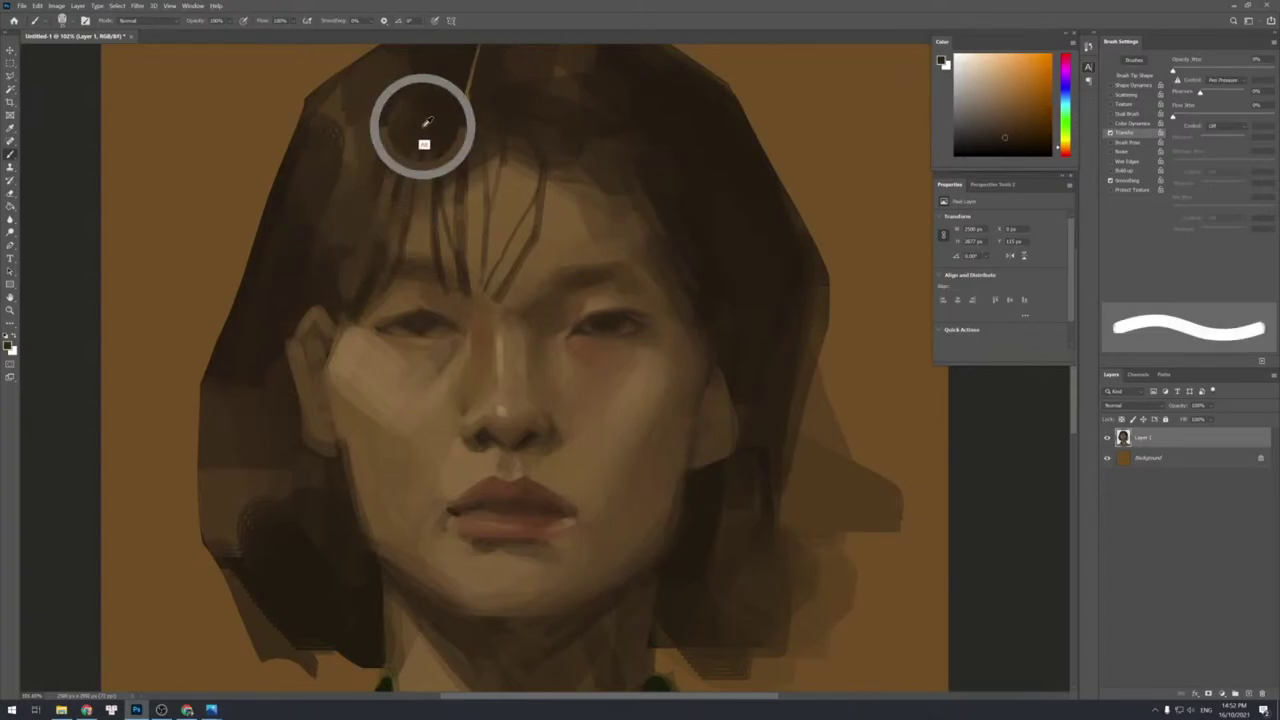
Add thin strands to the left part of the fringe, between the outer brow and the hair above the ear.
left_click(384, 247, "alt")
key("period")
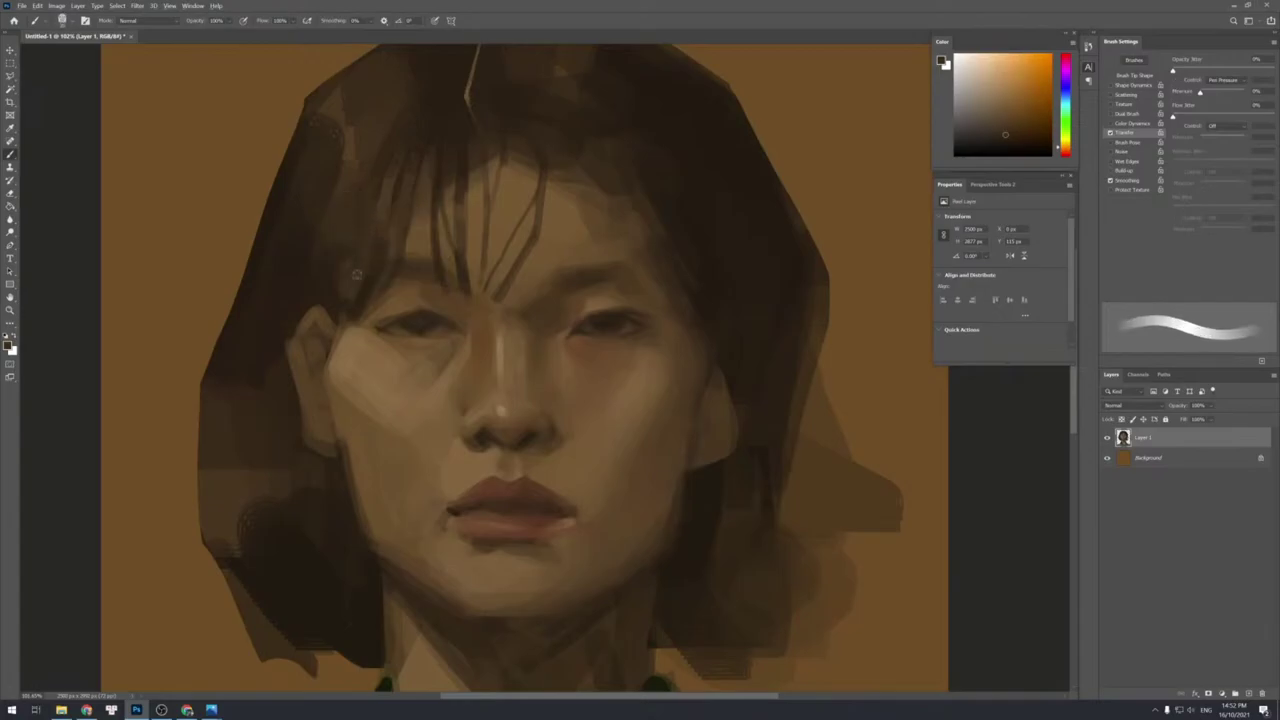
left_click(334, 283, "alt")
key("comma")
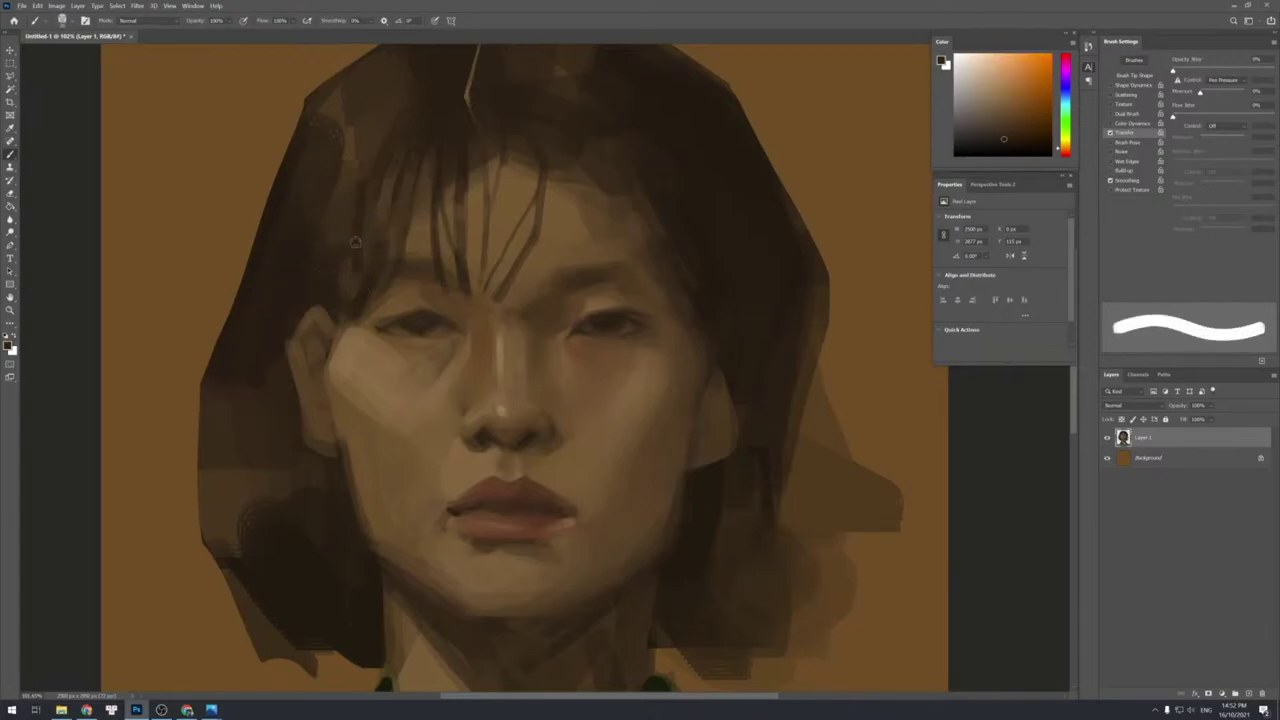
key("period")
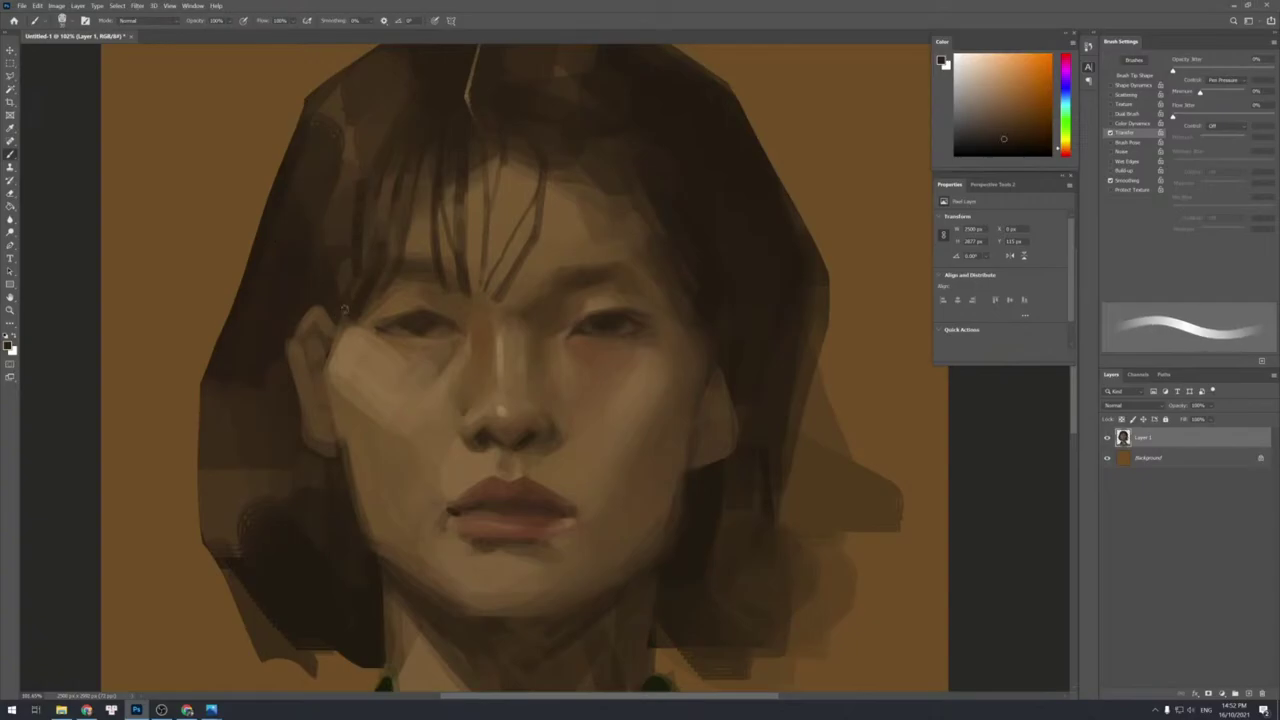
Refine the fringe tips beside the outer left brow and darken the strand at the temple, varying the brush size.
key("bracketright")
key("bracketleft")
key("bracketleft")
key("bracketleft")
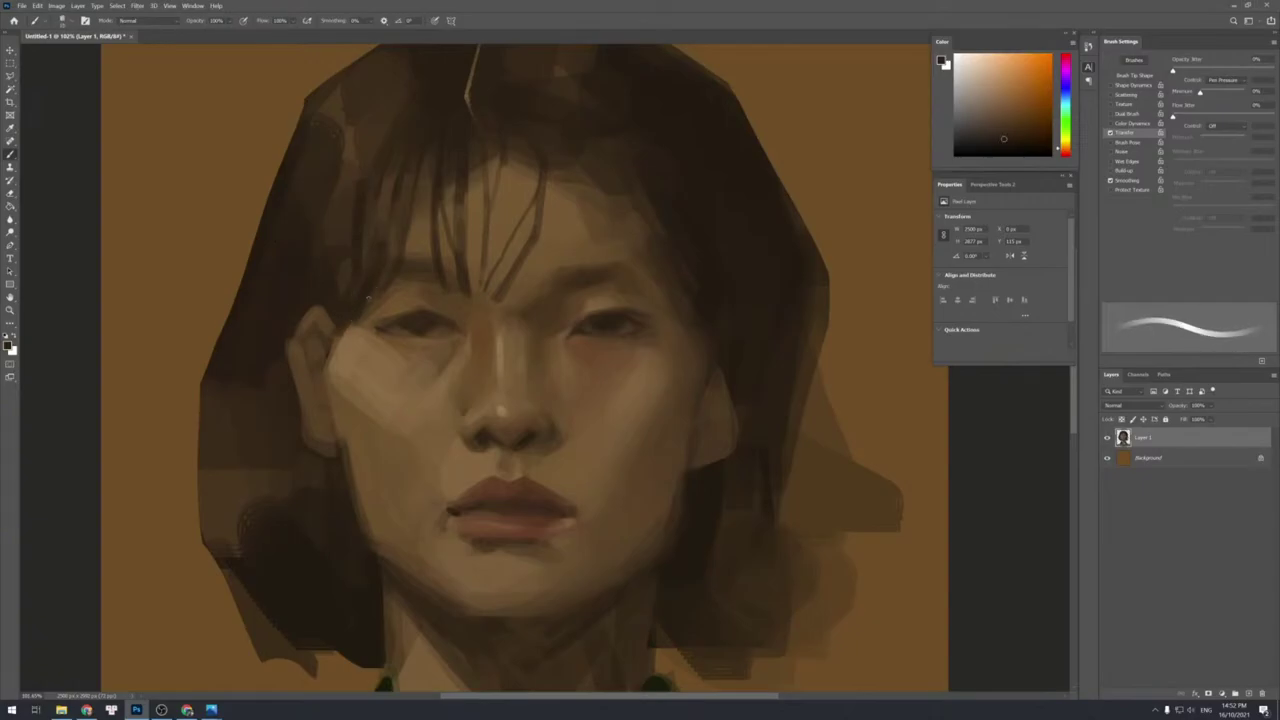
key("period")
key("period")
key("period")
key("period")
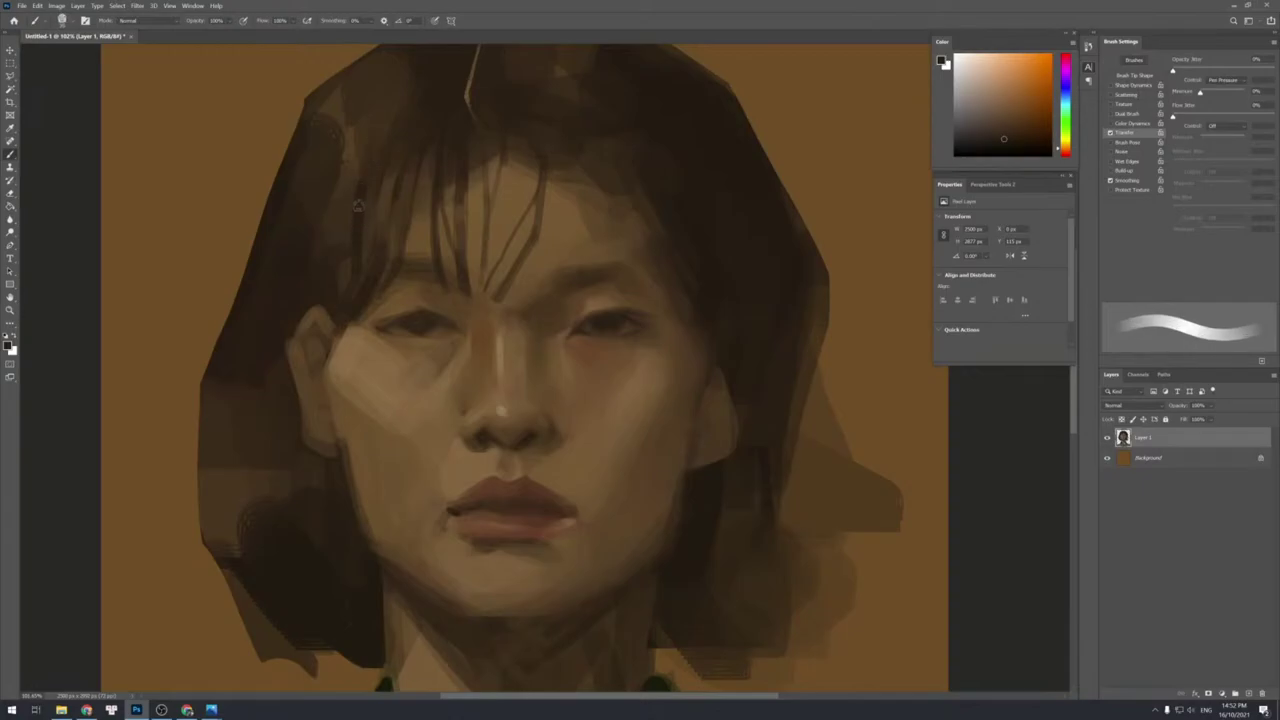
Paint a lighter brown strand down the left side of the fringe and blend its root into the hair.
left_click(349, 159, "alt")
left_click_drag(377, 137, 360, 216)
left_click(382, 118, "alt")
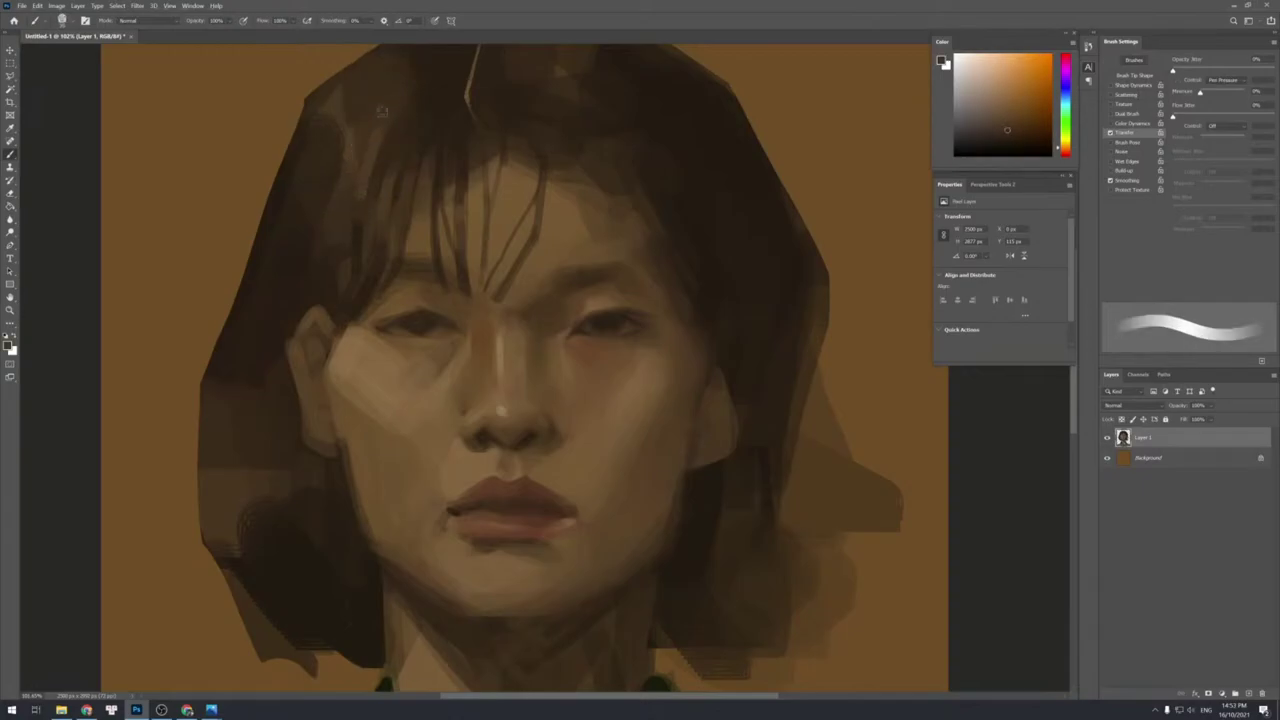
key("period")
left_click(358, 215, "alt")
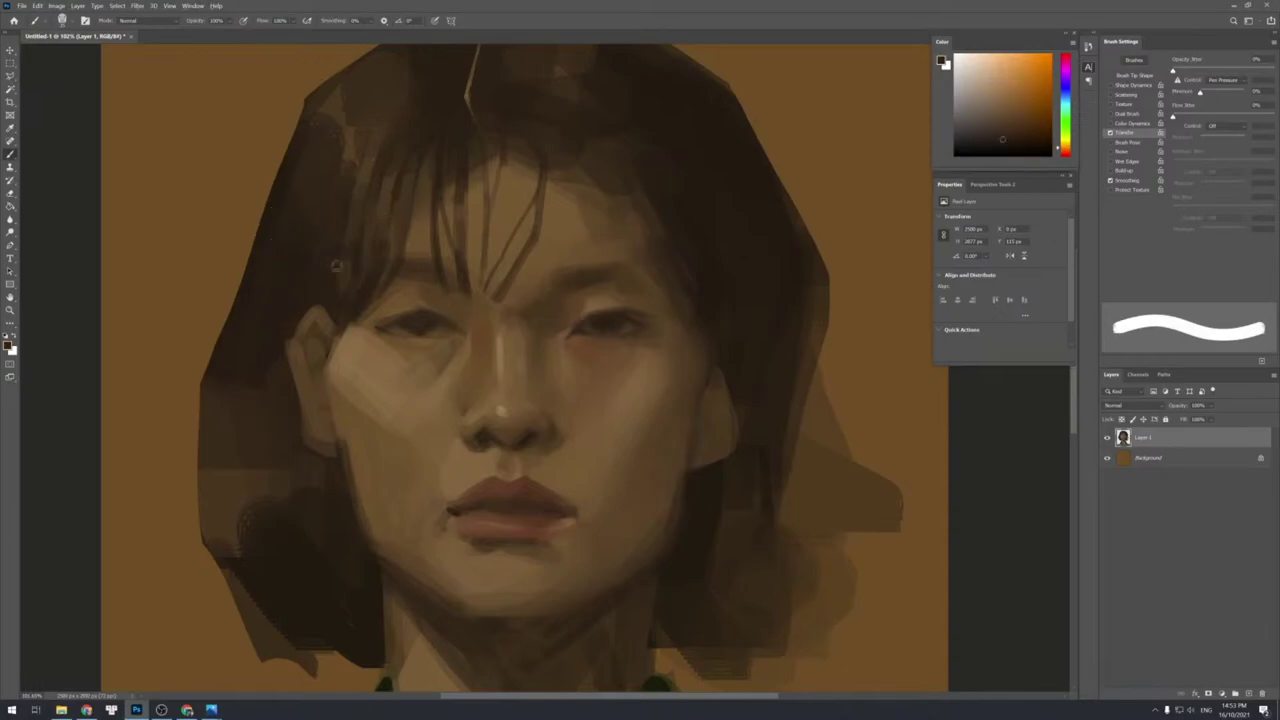
Deepen the hair above the left ear with sampled dark browns and break up the light patch at the upper left.
left_click(309, 272, "alt")
left_click(316, 265, "alt")
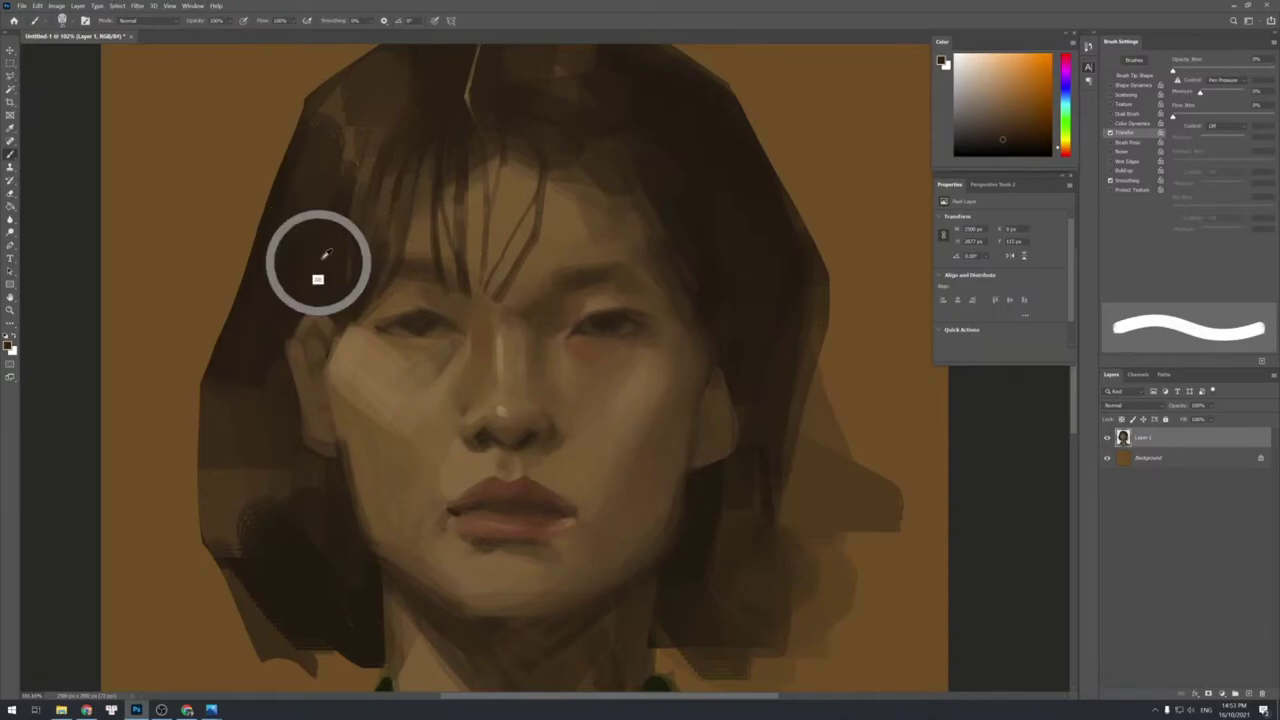
key("period")
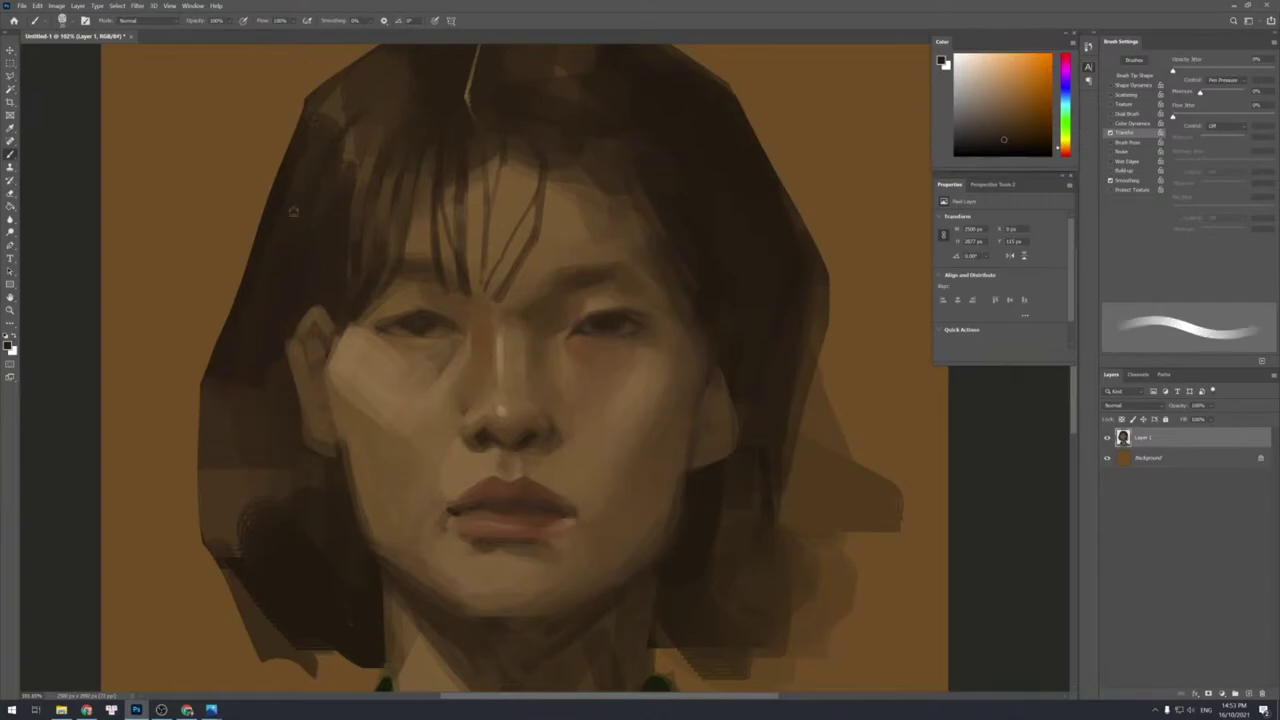
left_click(353, 145, "alt")
left_click(324, 201, "alt")
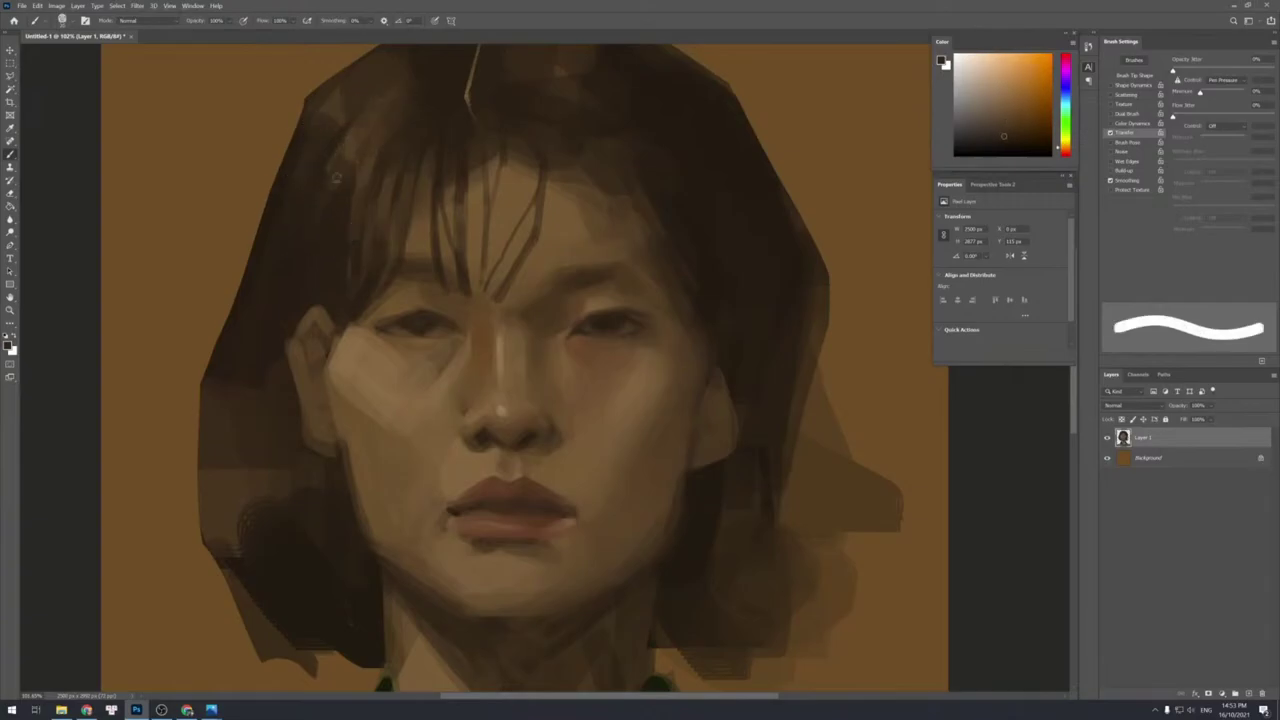
Paint lighter brown highlight strands across the upper left side of the hair, curving down toward the temple.
left_click(352, 148, "alt")
mouse_move(320, 216)
left_mouse_down()
mouse_move(338, 184)
mouse_move(319, 225)
left_mouse_up()
left_click(399, 90, "alt")
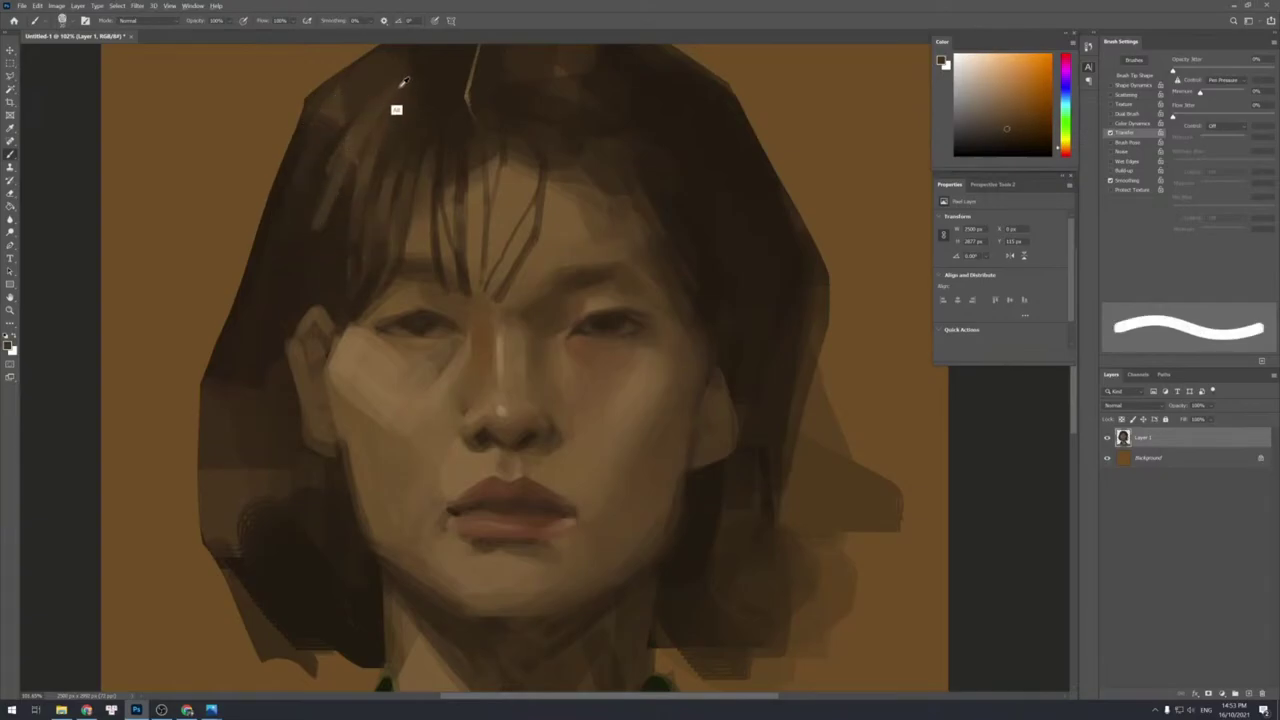
left_click(353, 146, "alt")
left_click(306, 206, "alt")
left_click_drag(325, 143, 355, 100)
left_click(333, 117, "alt")
left_click(293, 201, "alt")
left_click(292, 197, "alt")
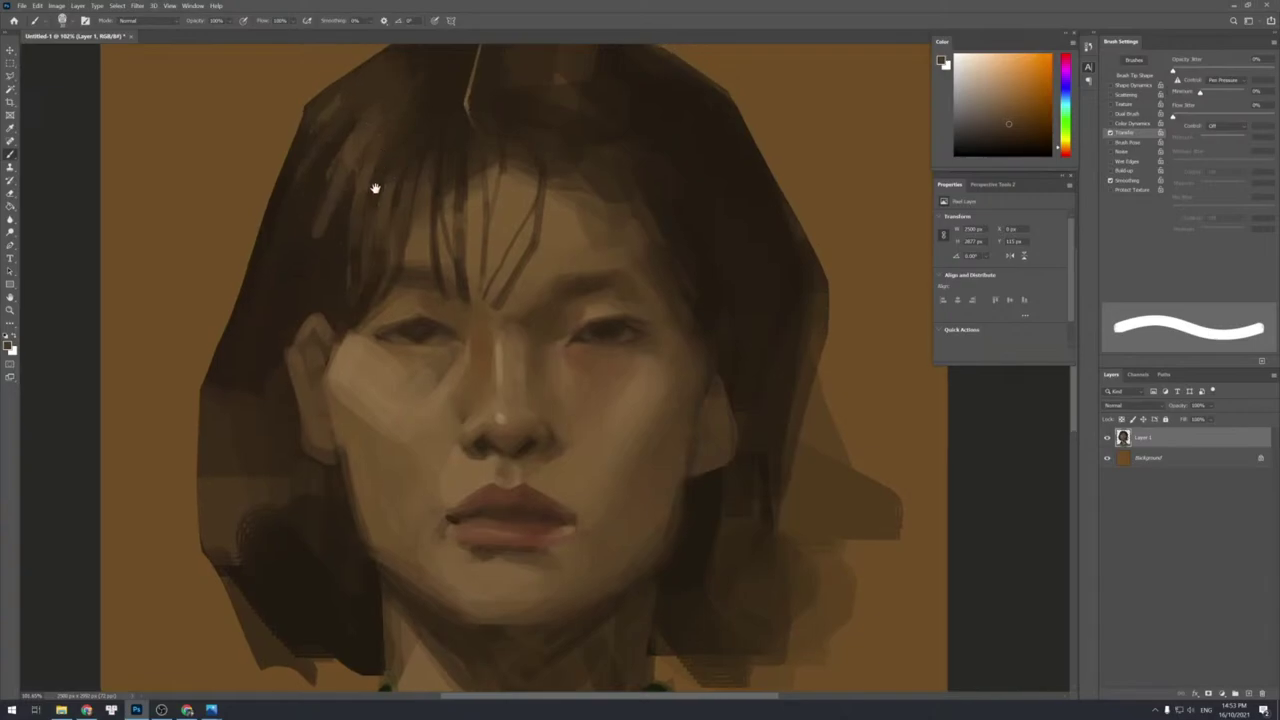
Paint light and dark strands on the crown left of the parting, following the curve of the head.
scroll(374, 189, "up", 3)
mouse_move(392, 142)
left_mouse_down()
mouse_move(322, 220)
mouse_move(364, 178)
left_mouse_up()
left_click(401, 148, "alt")
left_click(308, 243, "alt")
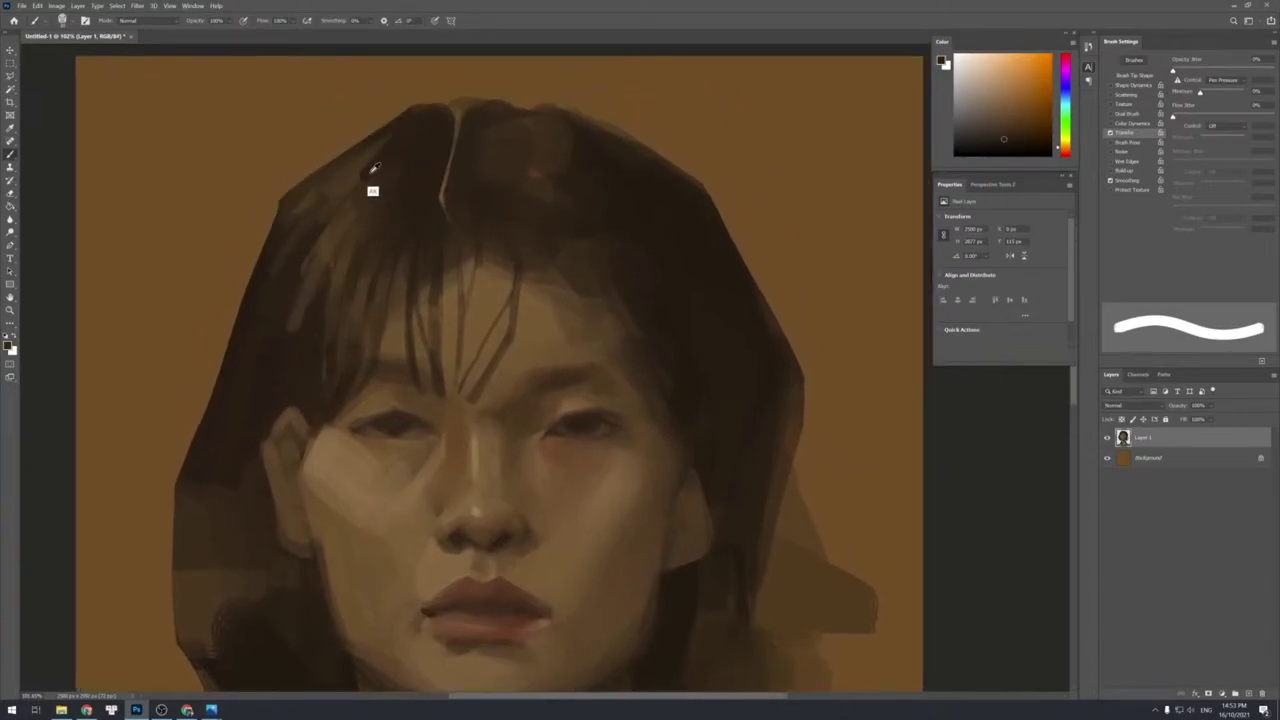
left_click(358, 188)
left_click(400, 178)
left_click(394, 195, "alt")
Refine the highlighted strands on the upper left side of the hair with sampled dark and mid browns.
left_click_drag(468, 394, 487, 334)
left_click(298, 291, "alt")
left_click_drag(309, 270, 318, 237)
left_click(322, 226, "alt")
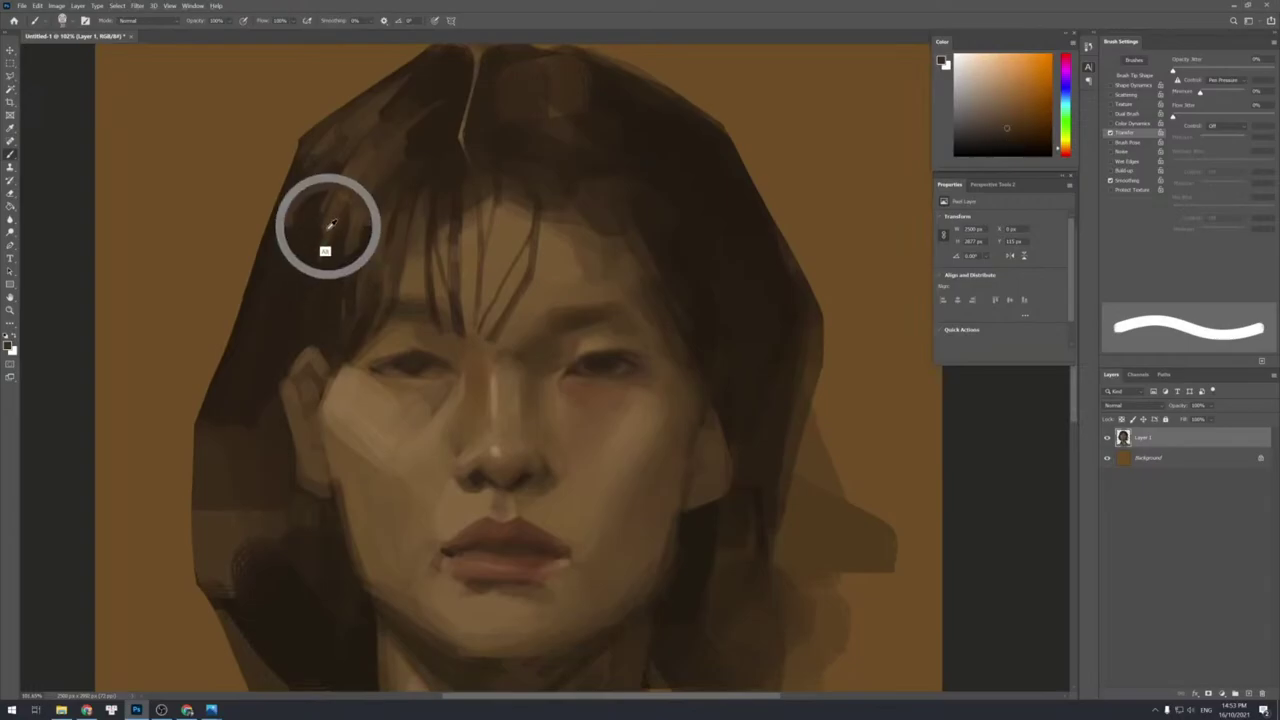
Paint long strands down the outer left side of the hair, beside and above the ear.
left_click(235, 469, "alt")
left_click_drag(215, 464, 255, 367)
left_click(254, 370, "alt")
mouse_move(237, 422)
left_mouse_down()
mouse_move(289, 316)
mouse_move(241, 442)
mouse_move(253, 408)
left_mouse_up()
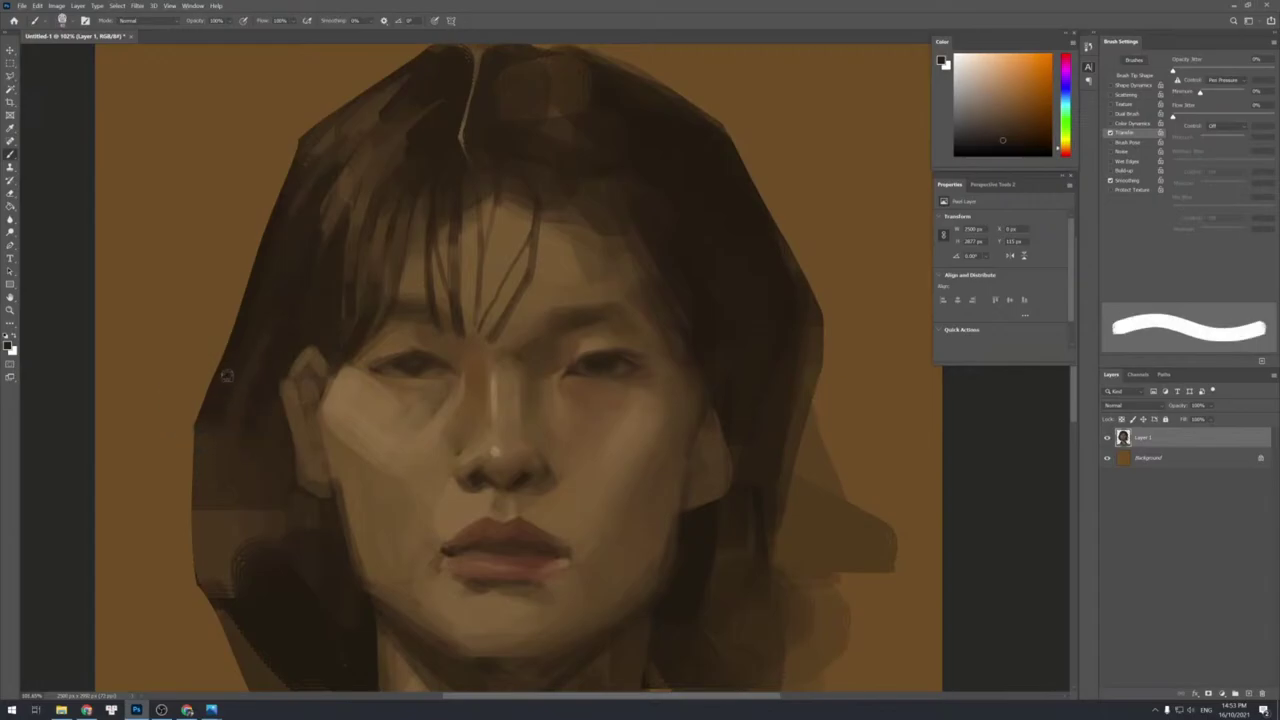
Blend the blocky tones of the hair below the left ear with vertical strokes in sampled browns.
scroll(220, 455, "down", 3)
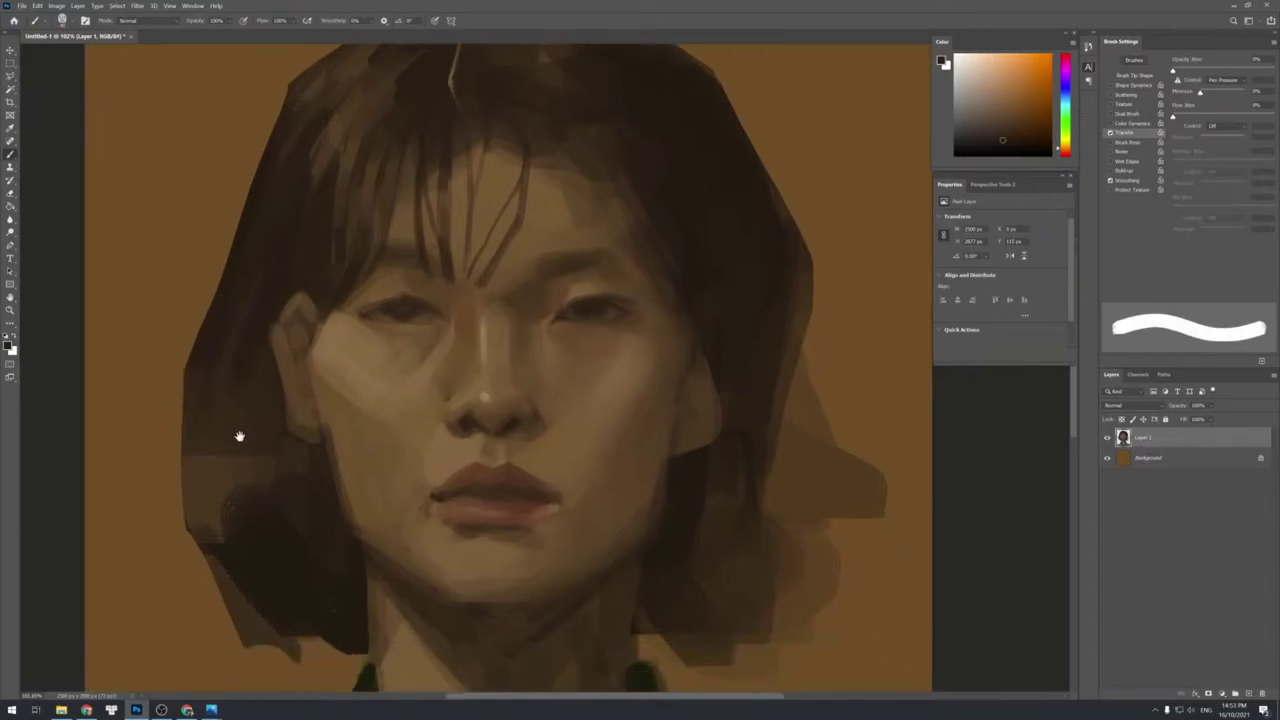
left_click(267, 416, "alt")
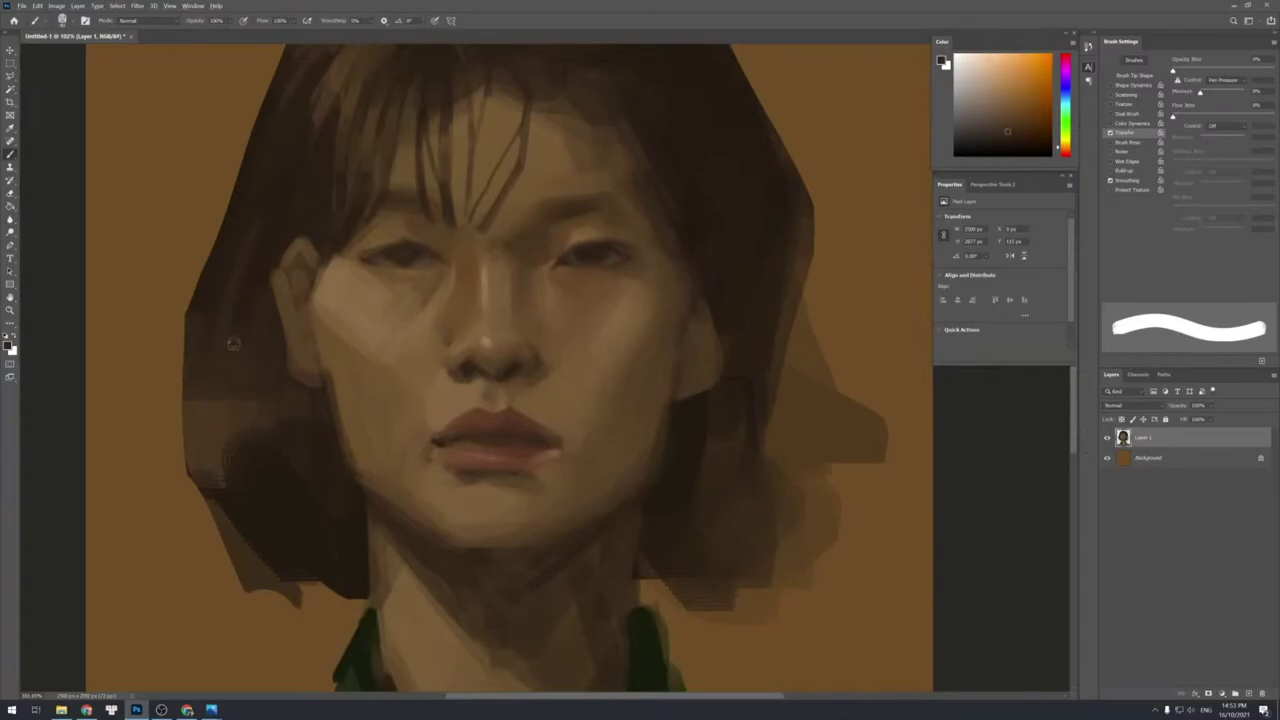
left_click_drag(248, 384, 257, 478)
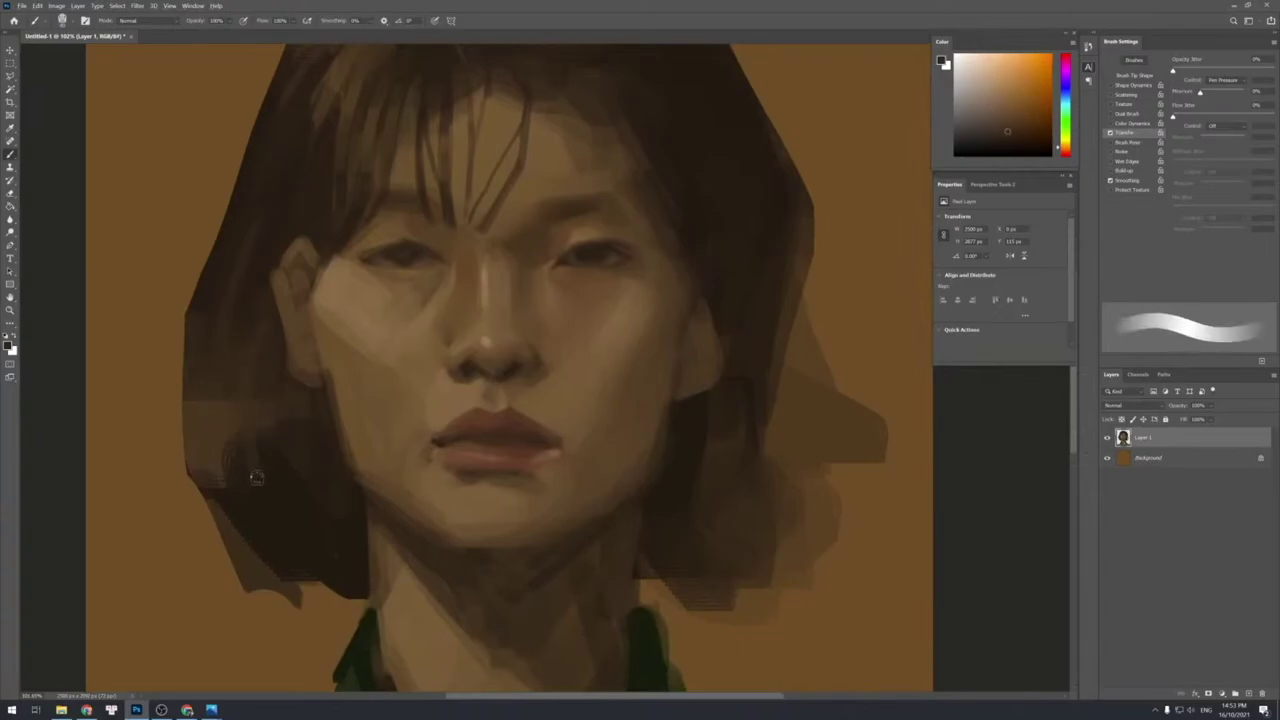
mouse_move(267, 361)
left_mouse_down()
mouse_move(251, 455)
mouse_move(268, 451)
left_mouse_up()
left_click(282, 512, "alt")
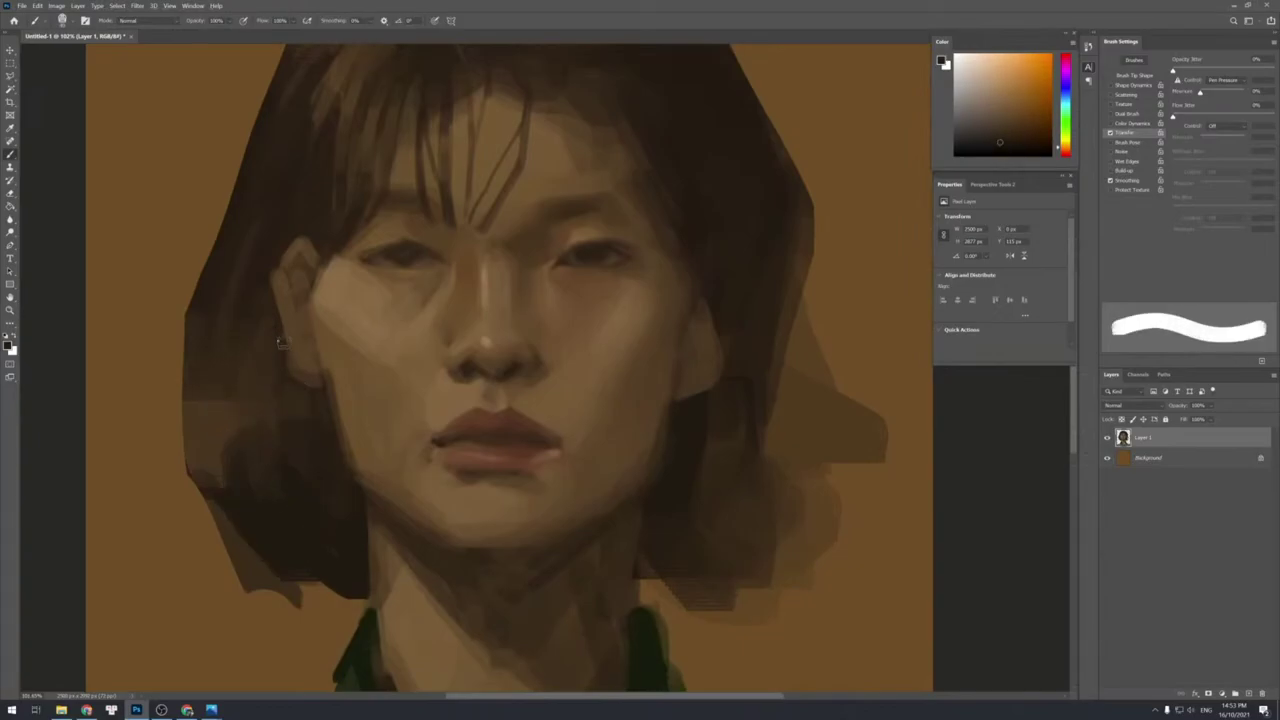
Darken the hair edge behind the left ear and paint mid-brown strands below the earlobe, varying brush size and hardness.
key("bracketleft")
key("bracketleft")
key("shift+bracketleft")
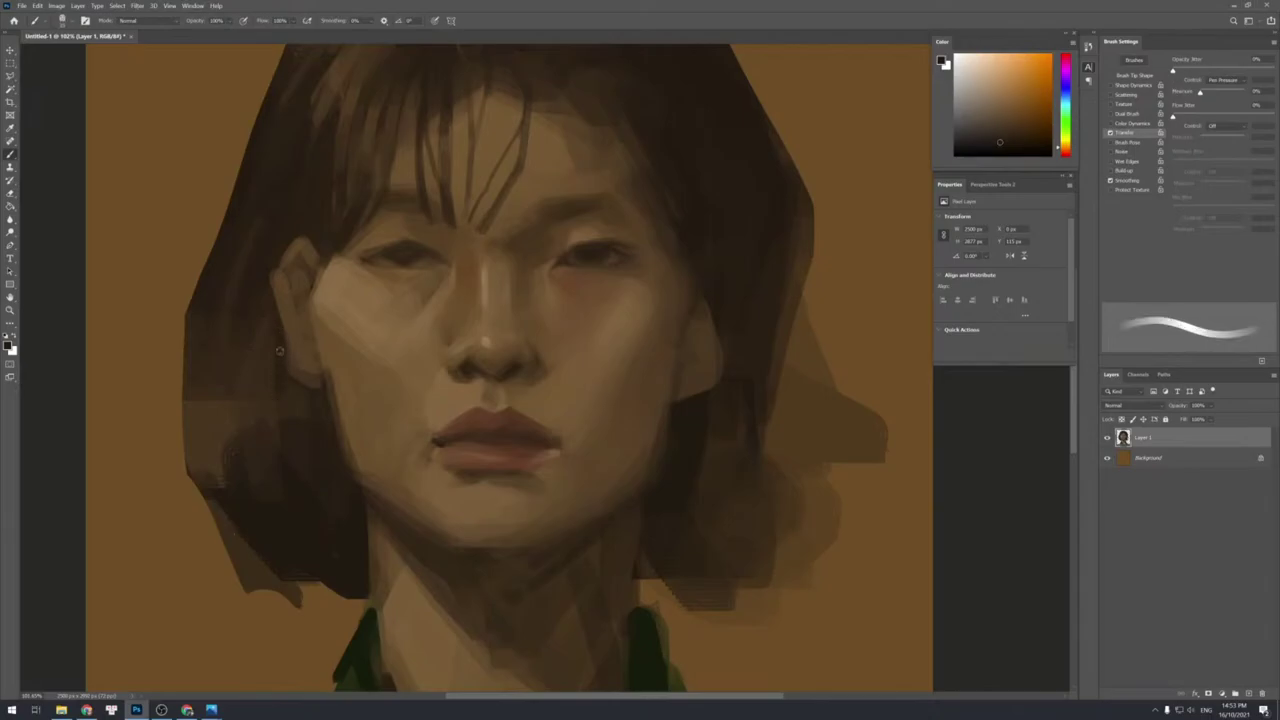
left_click(286, 451, "alt")
left_click(251, 409, "alt")
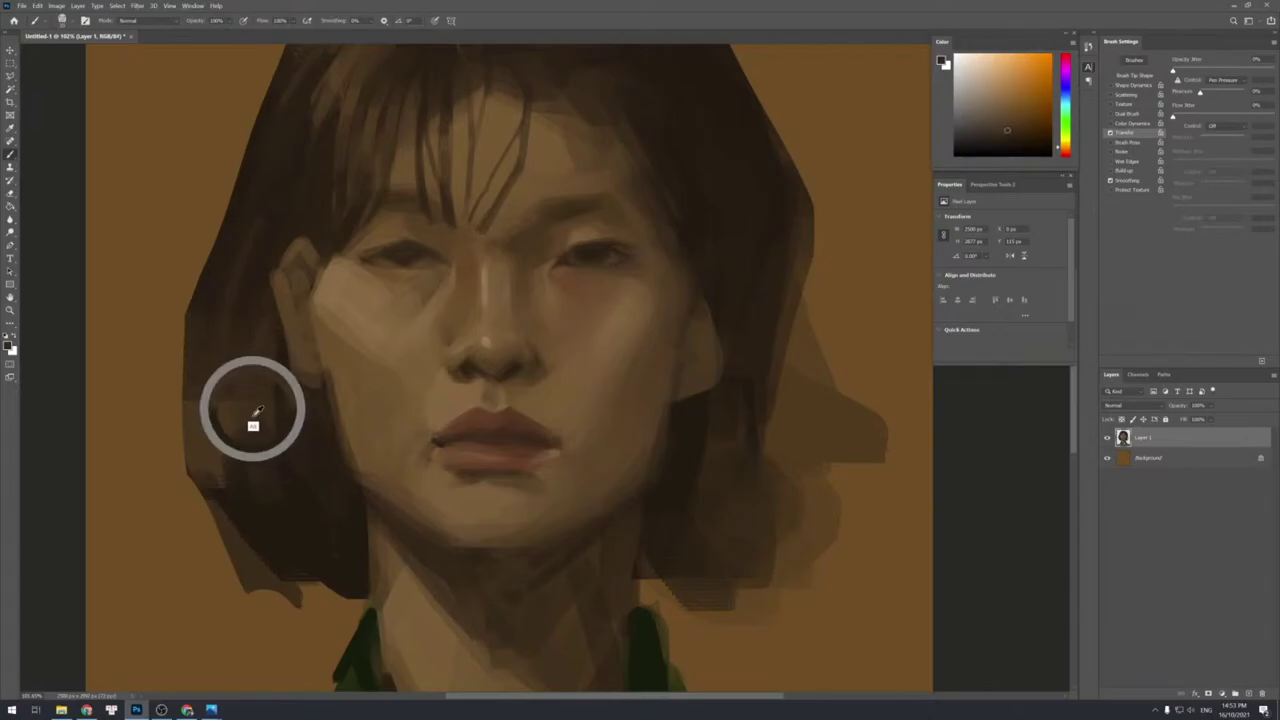
key("shift+bracketright")
left_click(292, 488, "alt")
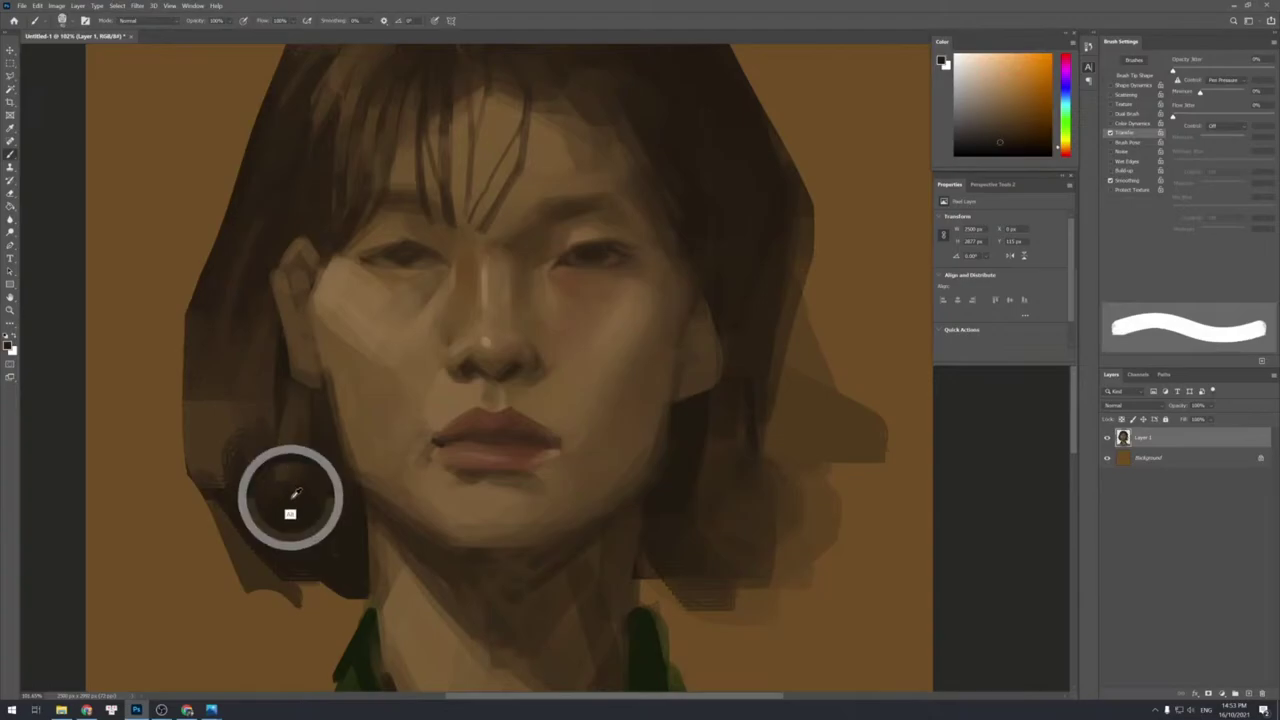
left_click(295, 436, "alt")
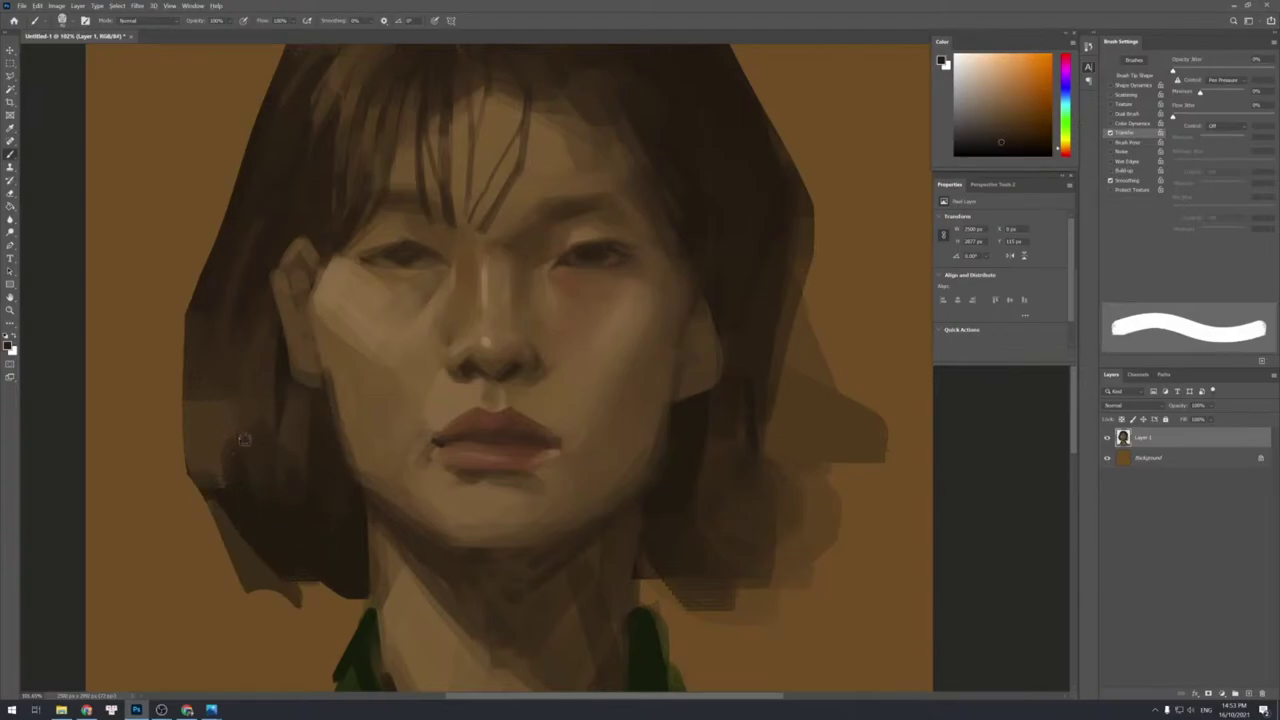
Paint a narrow dark gap between the strands in the lower left hair with a smaller brush.
key("bracketleft")
key("bracketleft")
left_click_drag(235, 402, 225, 484)
left_click(248, 424, "alt")
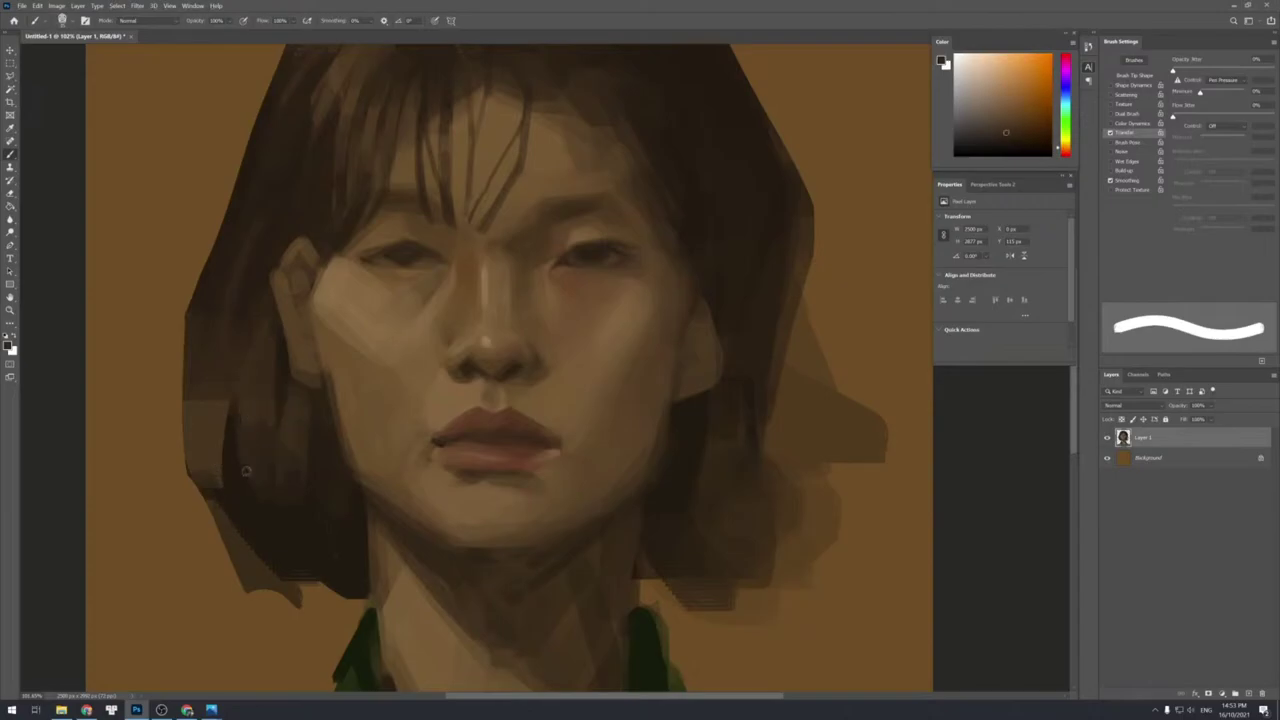
left_click(232, 499, "alt")
Soften the light patch at the outer left edge of the hair with larger strokes in sampled browns.
key("bracketright")
mouse_move(189, 445)
left_mouse_down()
mouse_move(198, 490)
mouse_move(225, 483)
left_mouse_up()
left_click(195, 424, "alt")
left_click(194, 297, "alt")
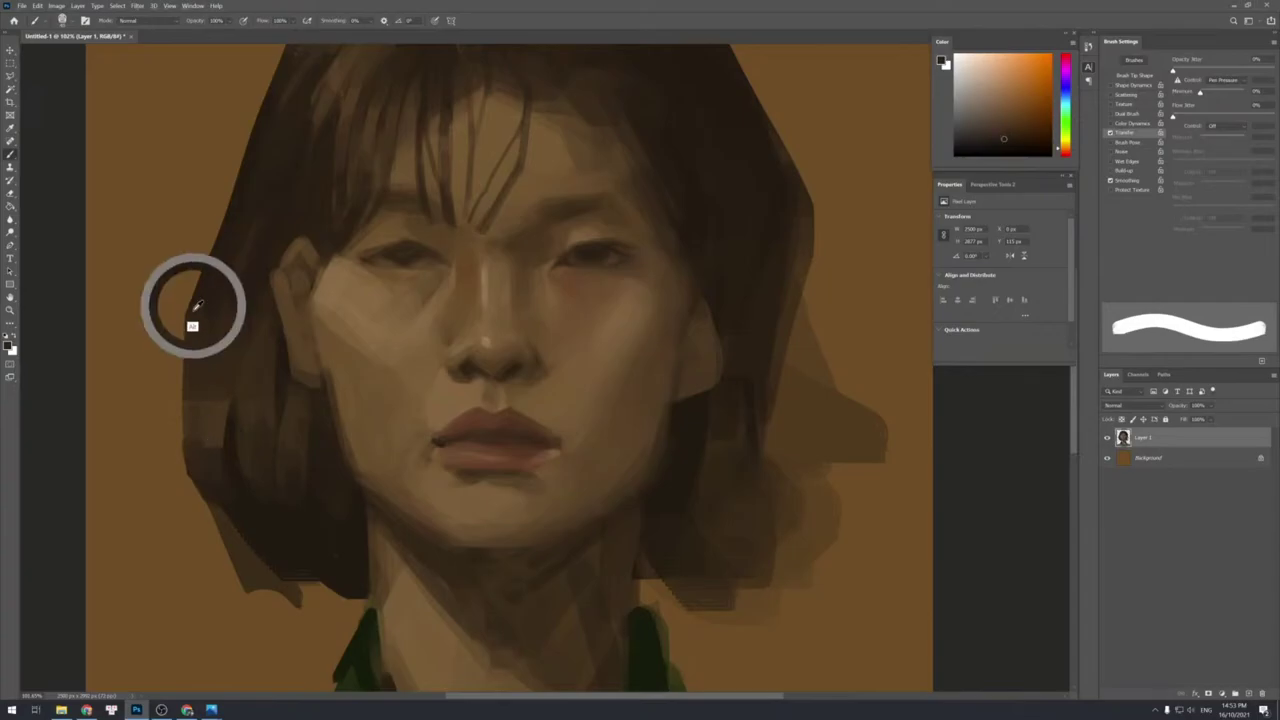
left_click_drag(212, 388, 211, 404)
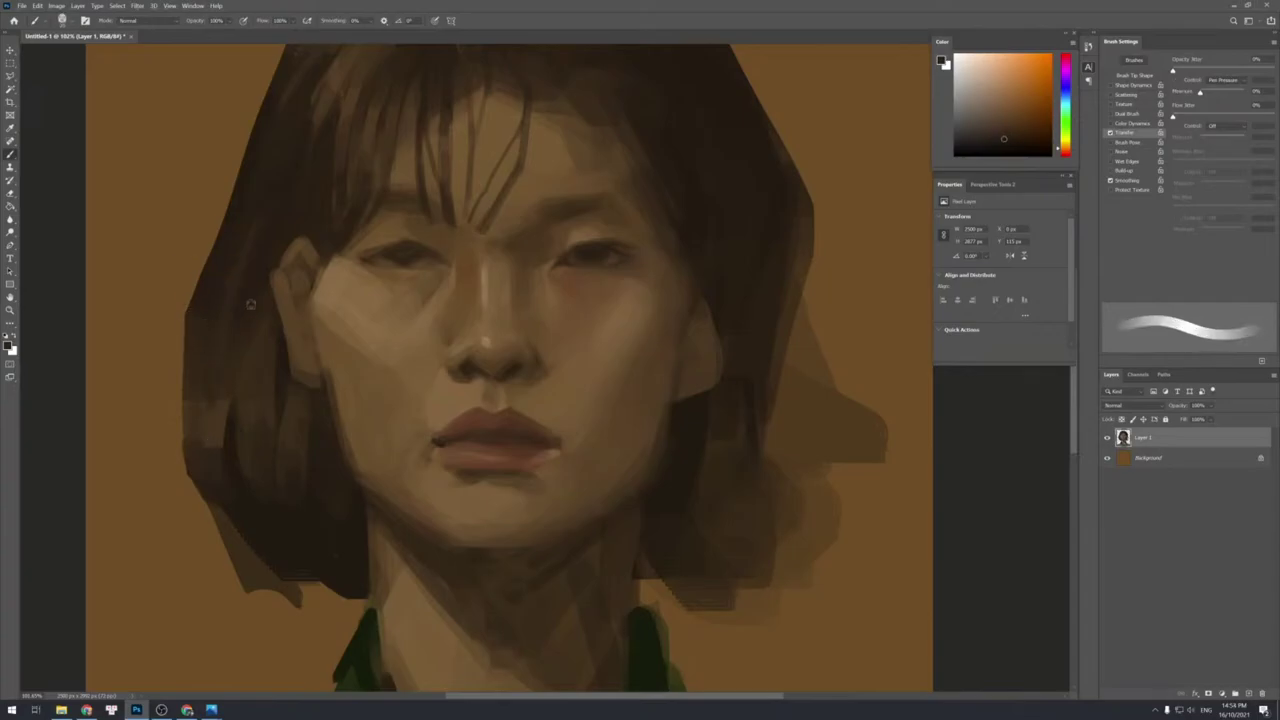
Paint a lighter diagonal strand from beside the left ear toward the outer hair edge and tone the edge above it.
left_click(212, 436, "alt")
left_click_drag(249, 328, 217, 402)
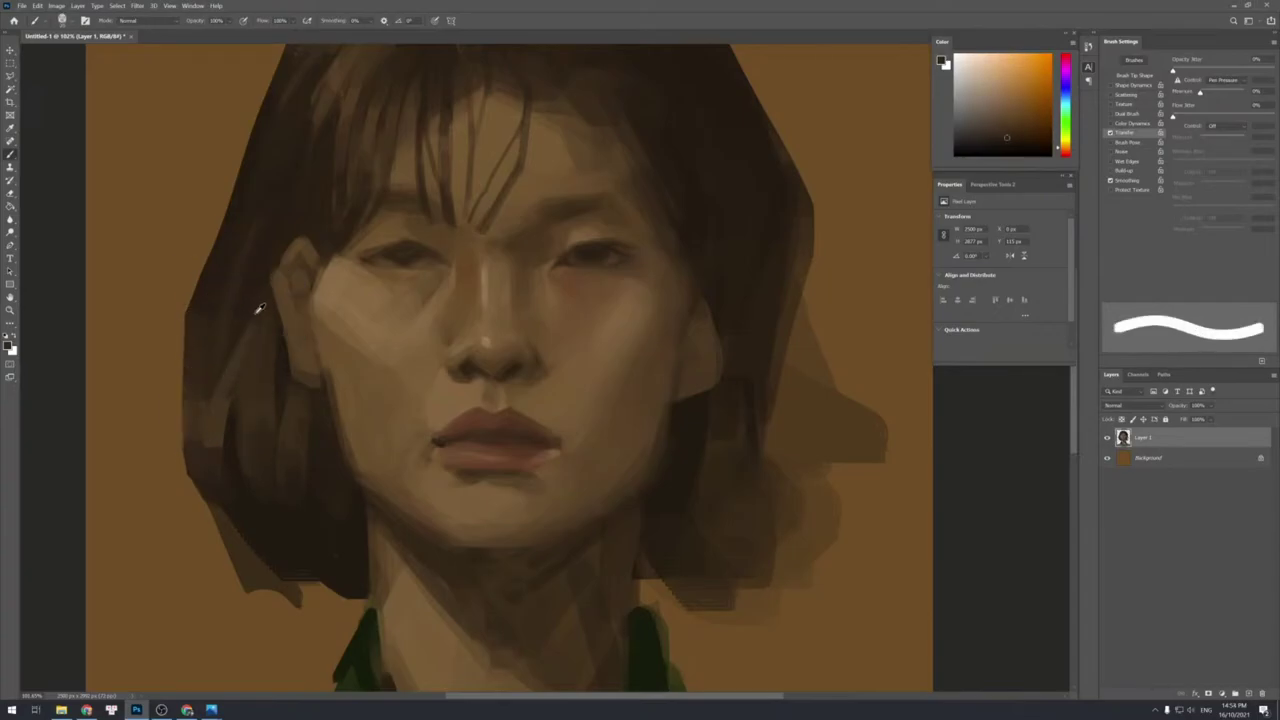
left_click(199, 320, "alt")
left_click_drag(196, 319, 196, 357)
Extend brown strands down the lower left hair toward its tips and smooth over the jagged selection-like edge.
left_click(212, 434, "alt")
mouse_move(211, 417)
left_mouse_down()
mouse_move(200, 438)
mouse_move(267, 569)
left_mouse_up()
left_click(221, 489, "alt")
left_click(252, 539, "alt")
key("]")
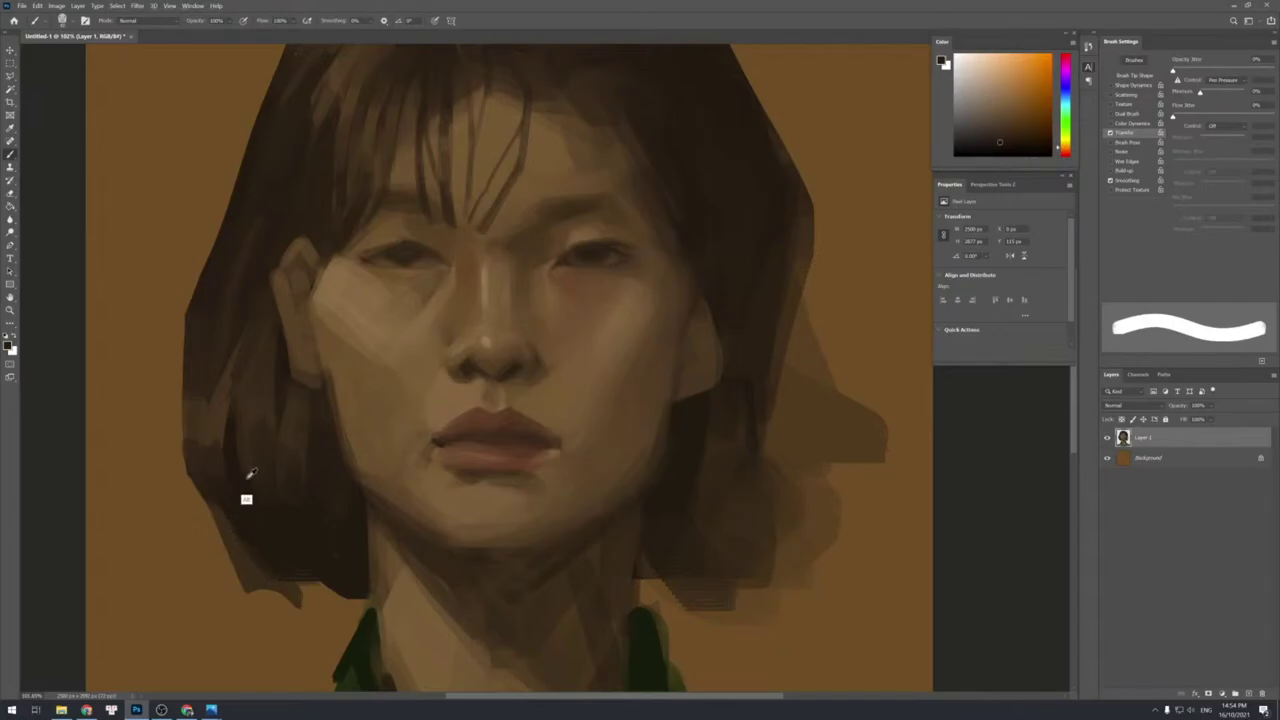
left_click(248, 548, "alt")
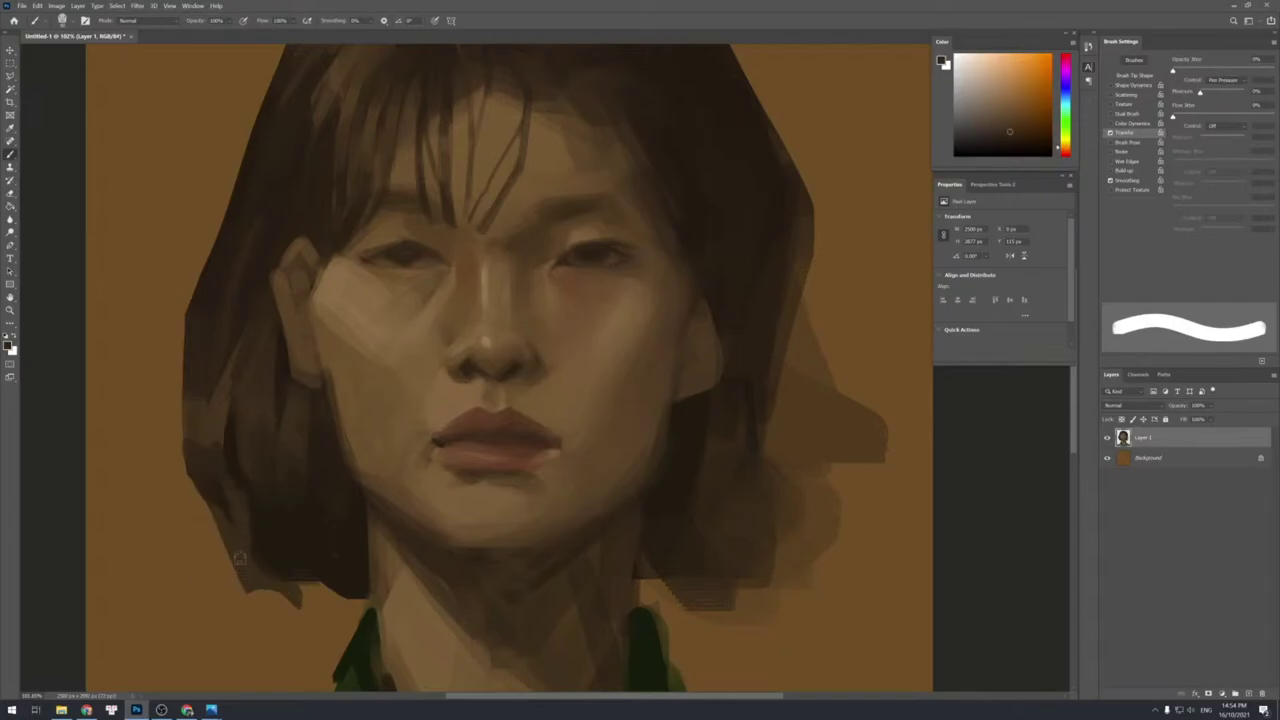
Blend the lower left hair tips with sampled browns and extend the dark inner tip down beside the neck.
left_click(232, 487, "alt")
left_click(232, 485, "alt")
left_click(270, 550, "alt")
left_click(288, 531, "alt")
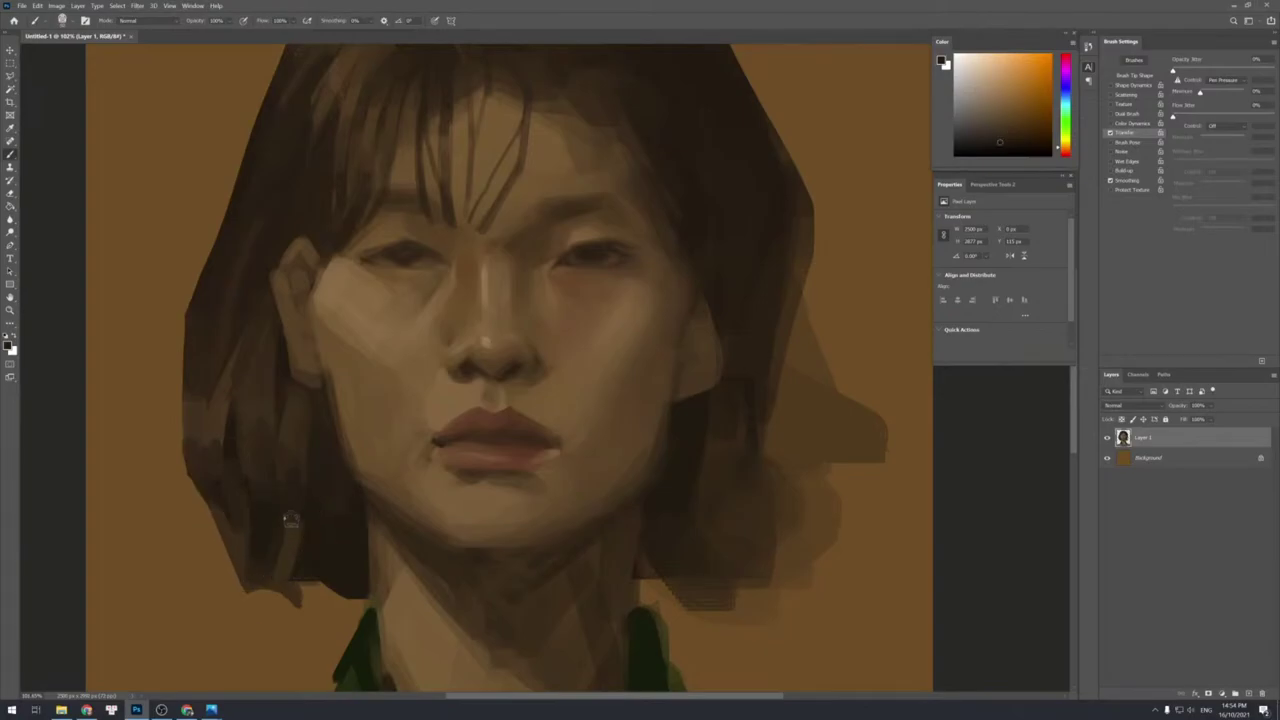
left_click(315, 560, "alt")
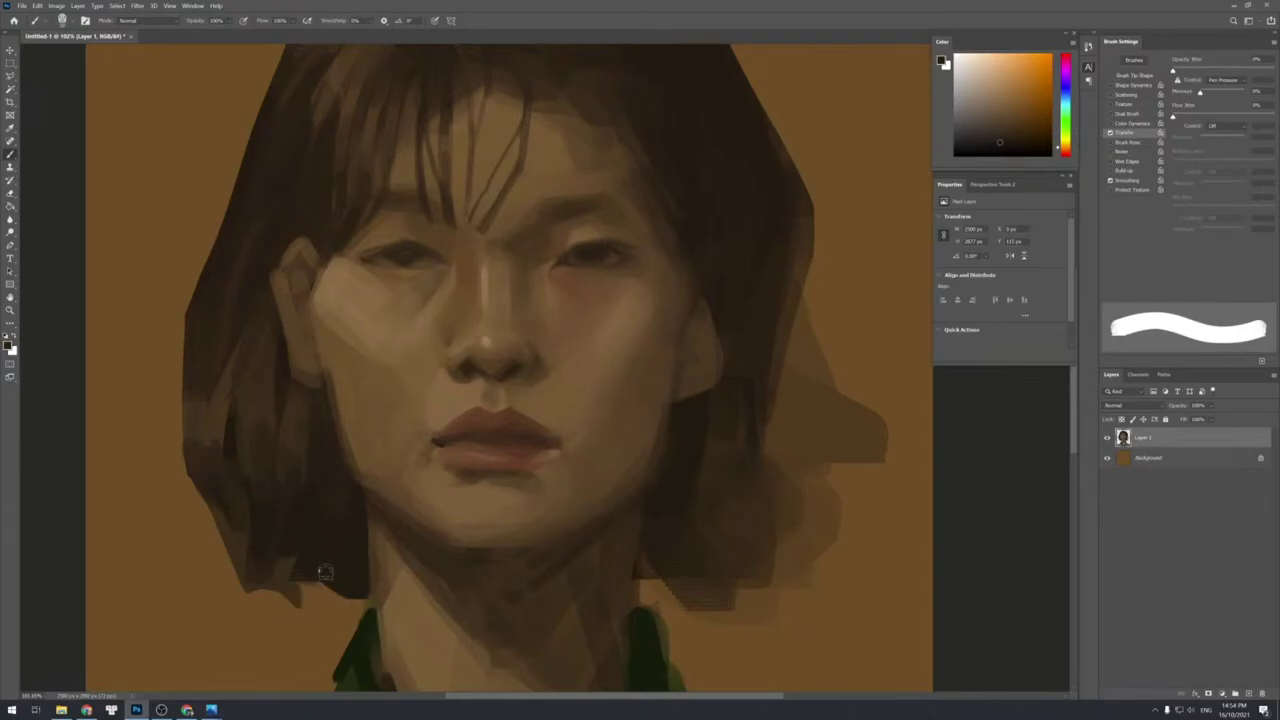
left_click_drag(323, 571, 346, 598)
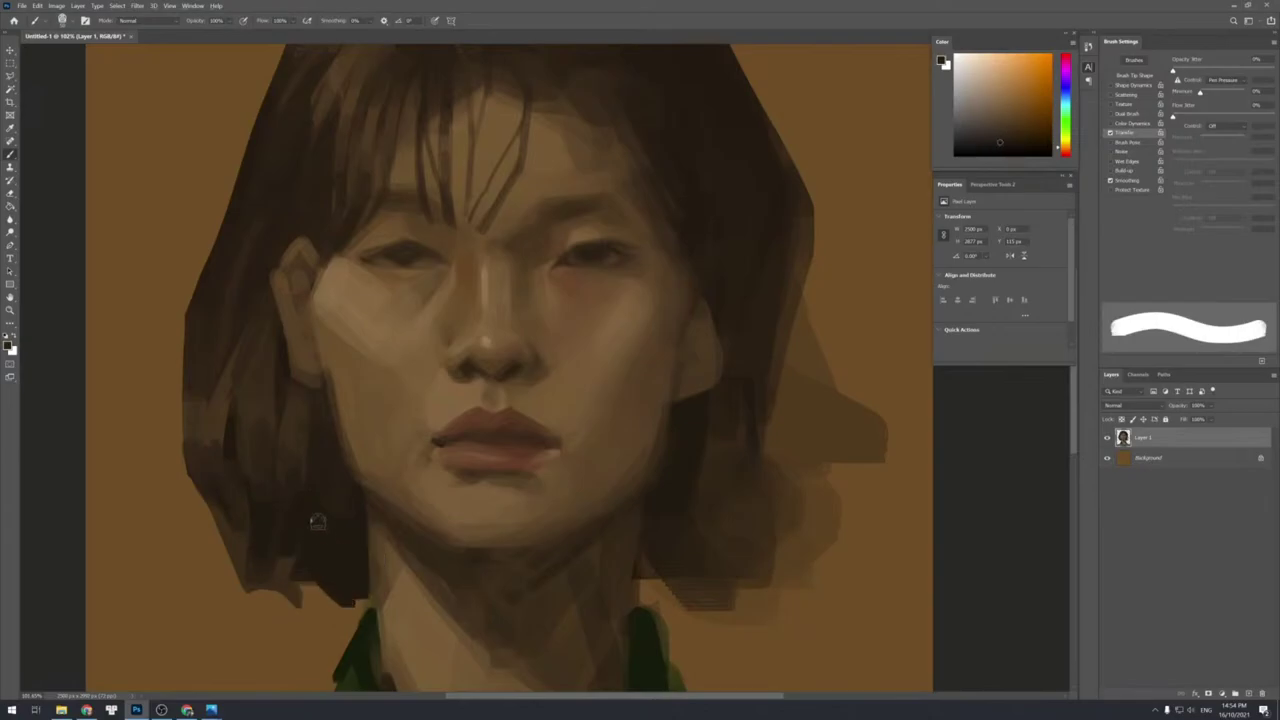
Paint a soft brown strand down through the dark inner hair between the left jaw and the hair tips.
left_click(292, 450, "alt")
left_click(330, 465, "alt")
left_click_drag(334, 492, 346, 584)
Darken the hair edge along the left cheek just below the ear with a smaller brush and a sampled dark brown.
left_click(351, 515, "alt")
key("bracketleft")
key("bracketleft")
key("bracketleft")
left_click_drag(326, 394, 334, 430)
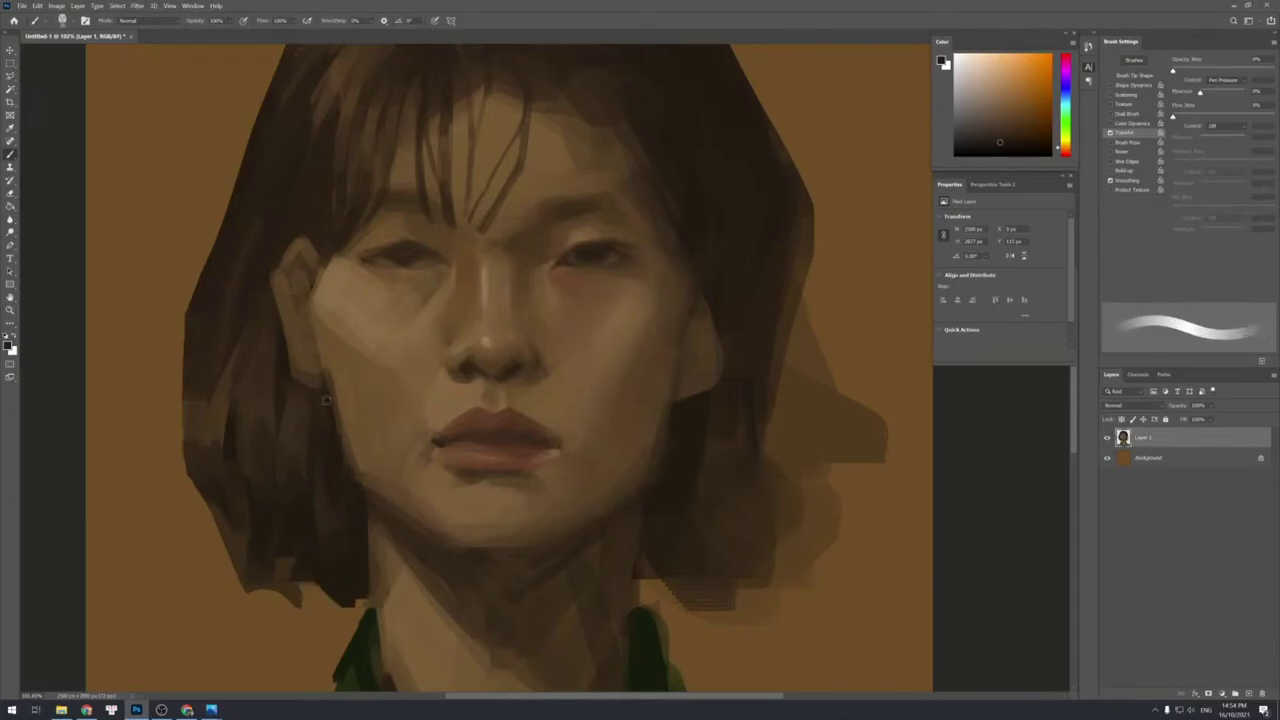
Refine the left cheek contour below the ear, blending sampled skin shadow tones along the hair edge.
left_click(331, 420, "alt")
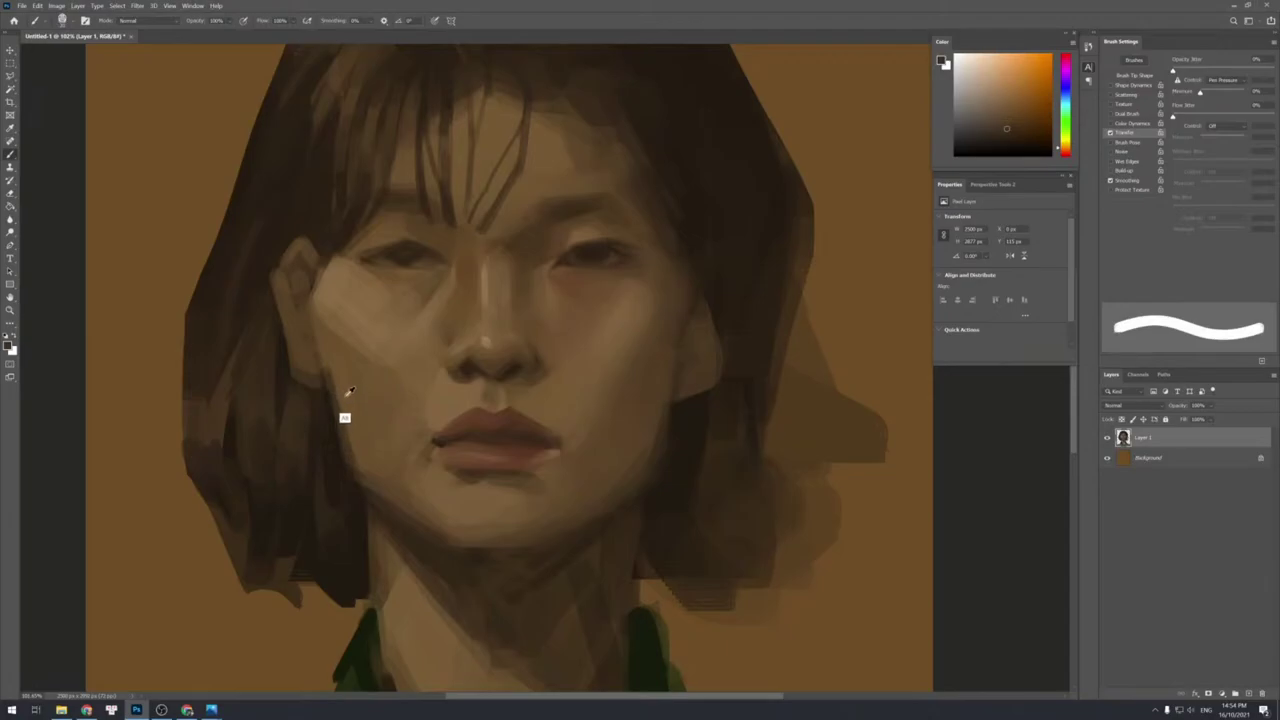
left_click(338, 400, "alt")
left_click(340, 386, "alt")
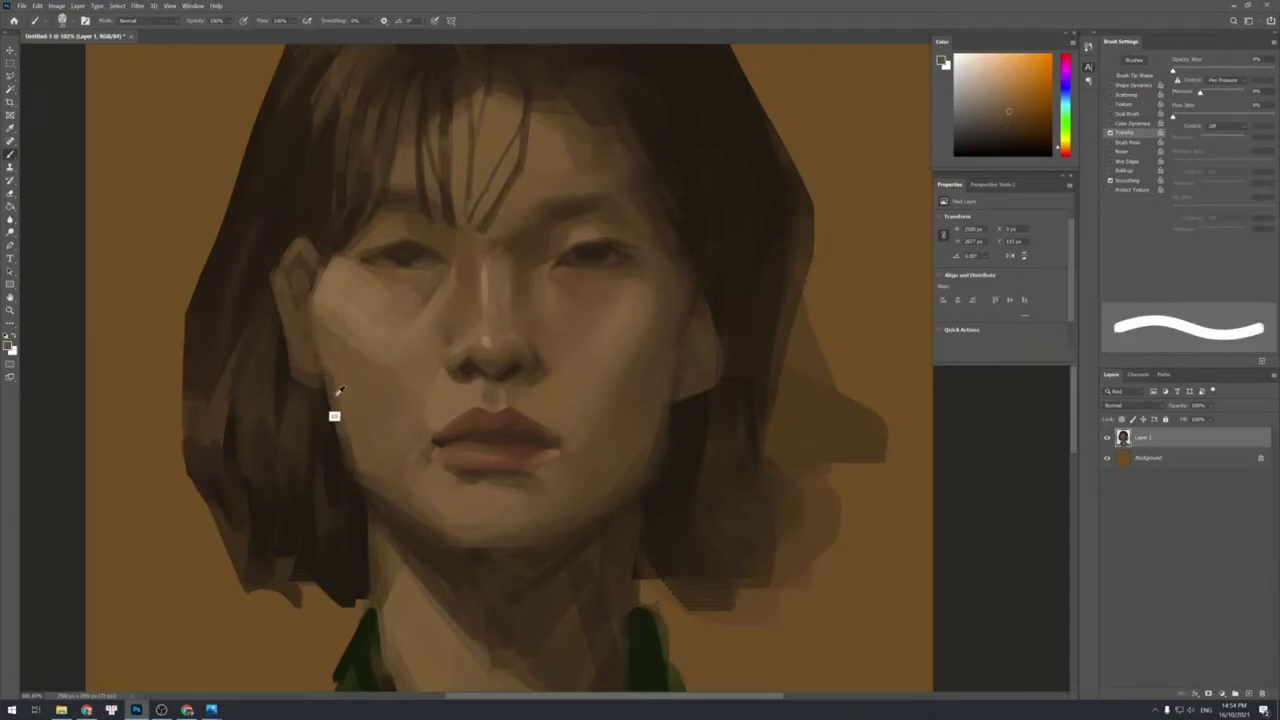
left_click(338, 405, "alt")
left_click(348, 452, "alt")
left_click(360, 440, "alt")
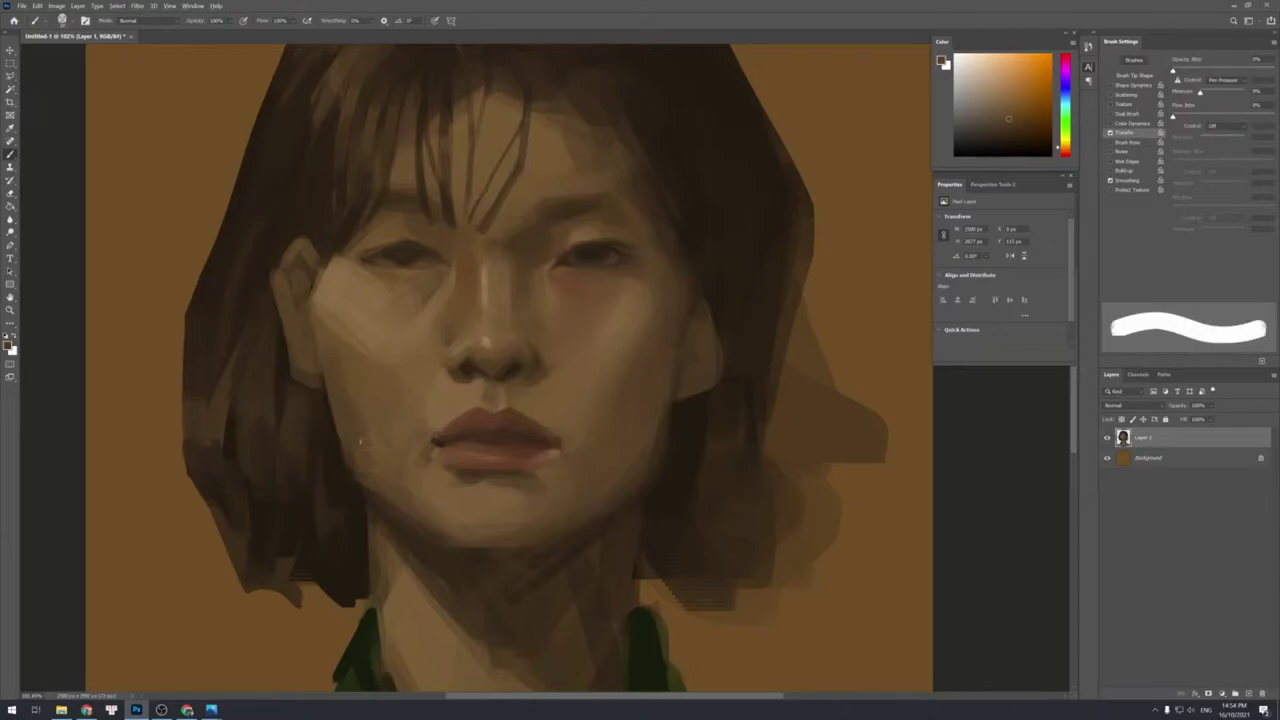
Smooth the lower left cheek between the mouth corner and the jaw with sampled skin tones.
left_click(370, 448, "alt")
left_click(408, 426, "alt")
left_click(449, 396, "alt")
left_click(385, 470, "alt")
left_click(399, 506, "alt")
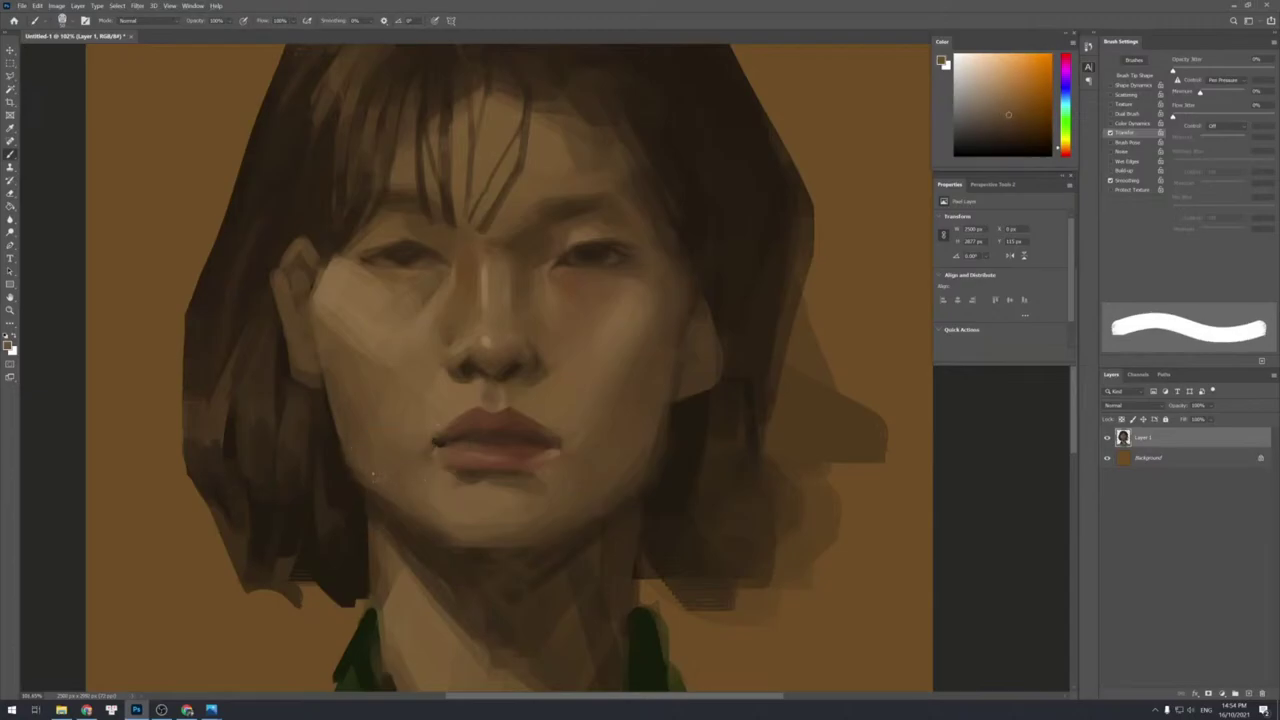
Reshape the left jaw corner with skin shadow strokes and clean the dark hair edge beside it.
left_click_drag(352, 460, 376, 490)
left_click(362, 500, "alt")
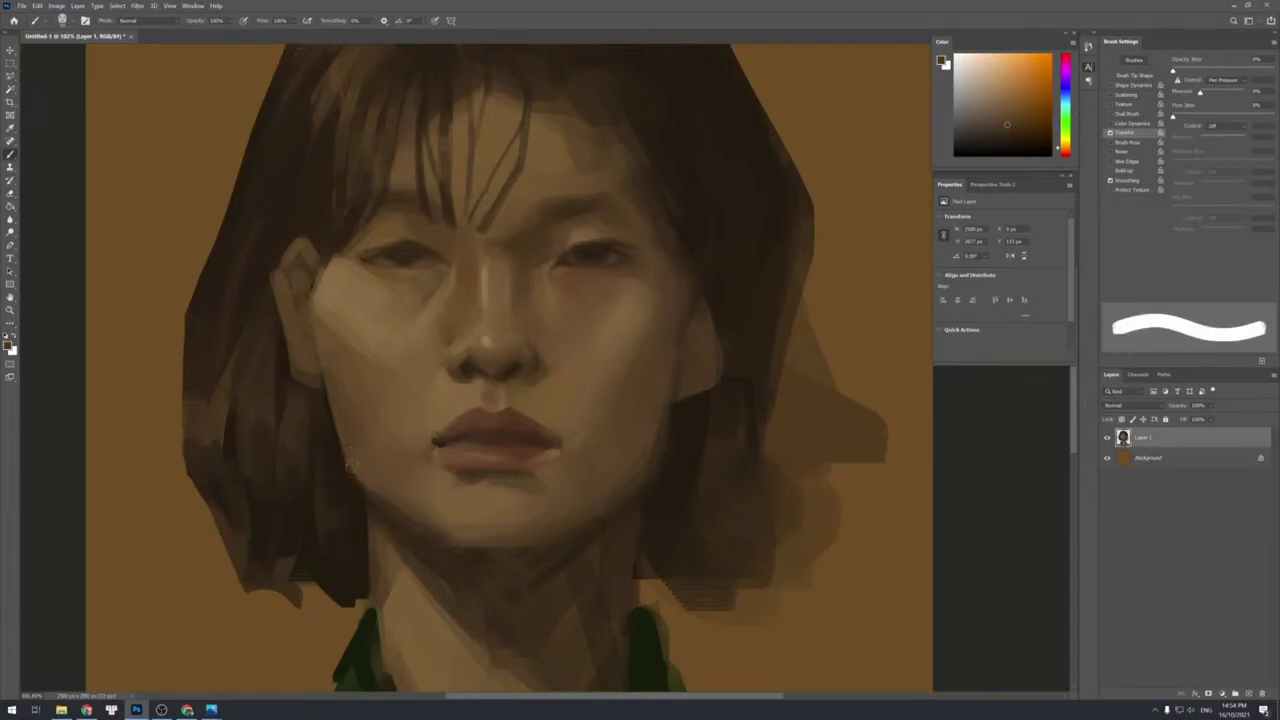
left_click(341, 469, "alt")
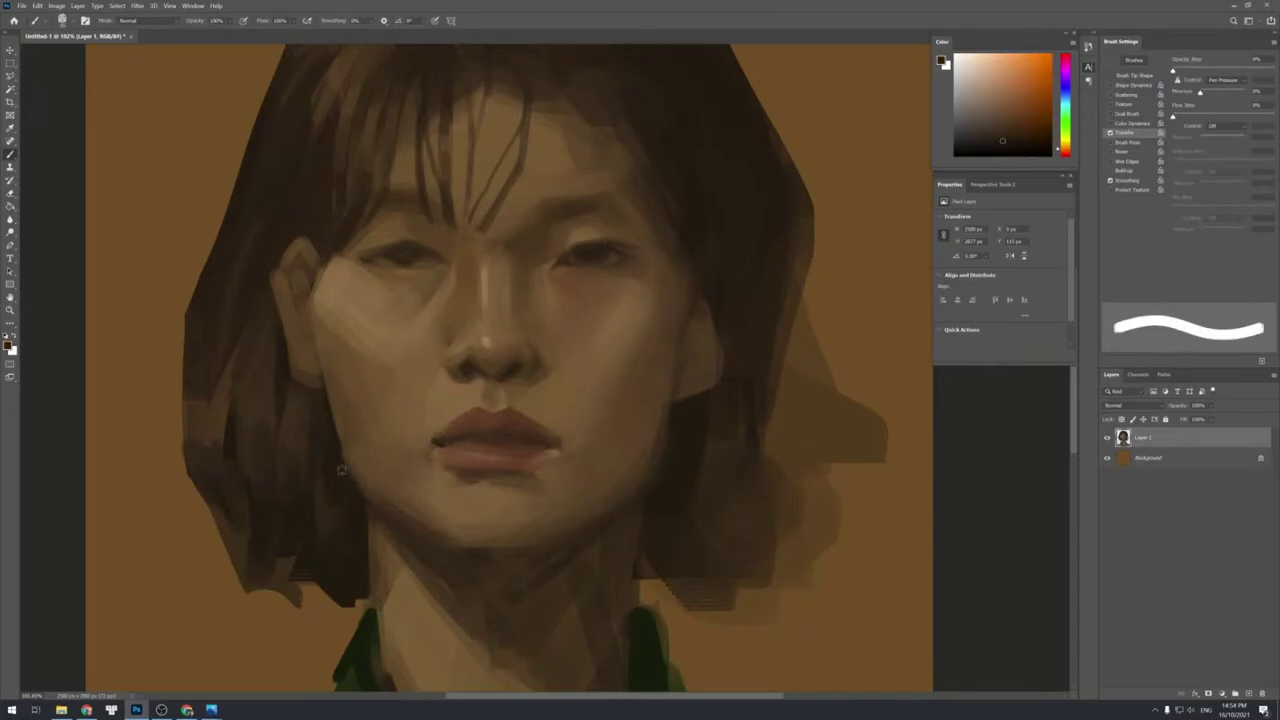
left_click(377, 518, "alt")
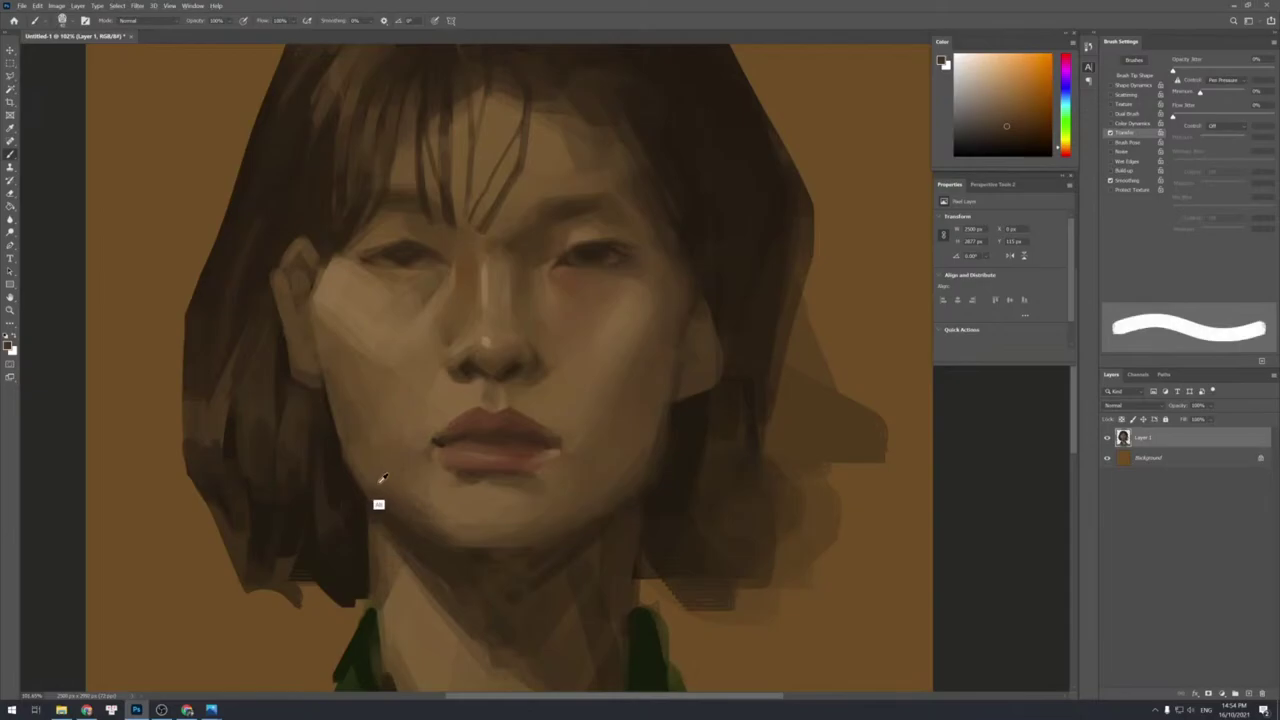
left_click(377, 475, "alt")
Soften the shadow transition along the left jawline and under the chin with sampled mid browns.
left_click(428, 510, "alt")
left_click_drag(420, 505, 438, 542)
left_click(446, 545, "alt")
left_click(464, 545, "alt")
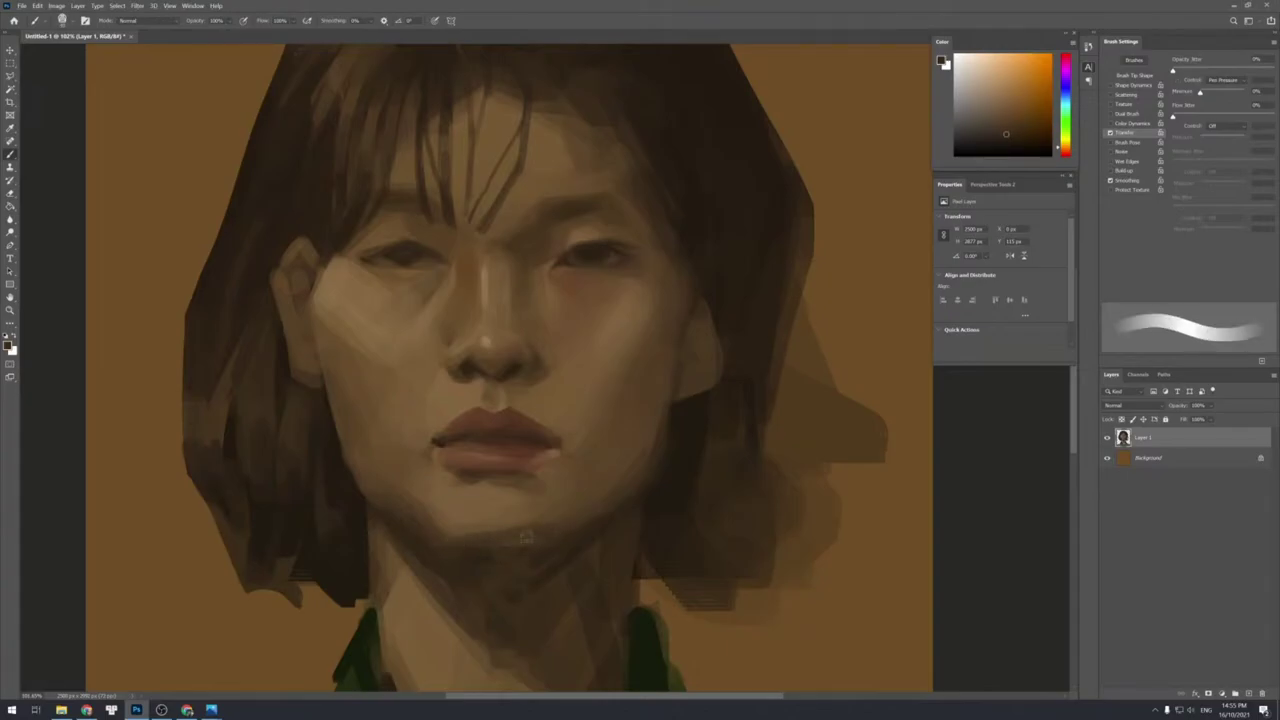
left_click(458, 538, "alt")
left_click(549, 526, "alt")
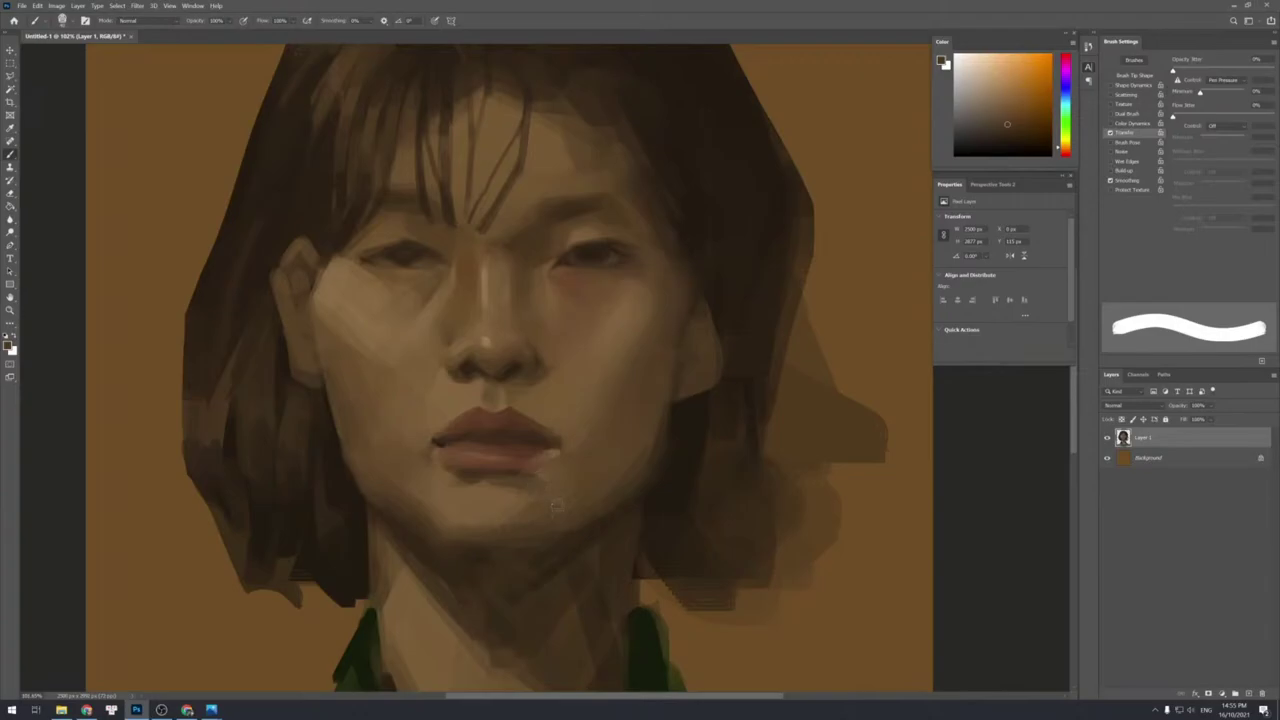
Blend the skin around the right mouth corner, lower right cheek and chin with sampled skin tones.
left_click_drag(552, 496, 558, 473)
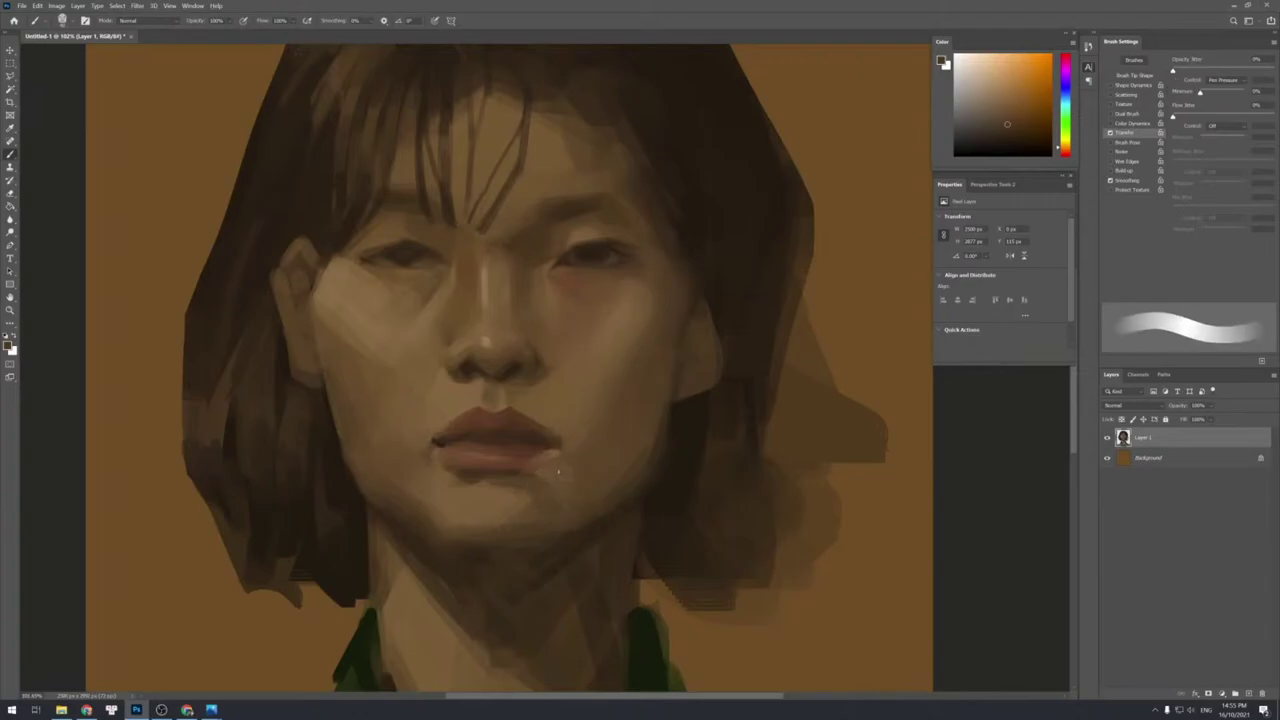
left_click(580, 463, "alt")
key("shift+bracketright")
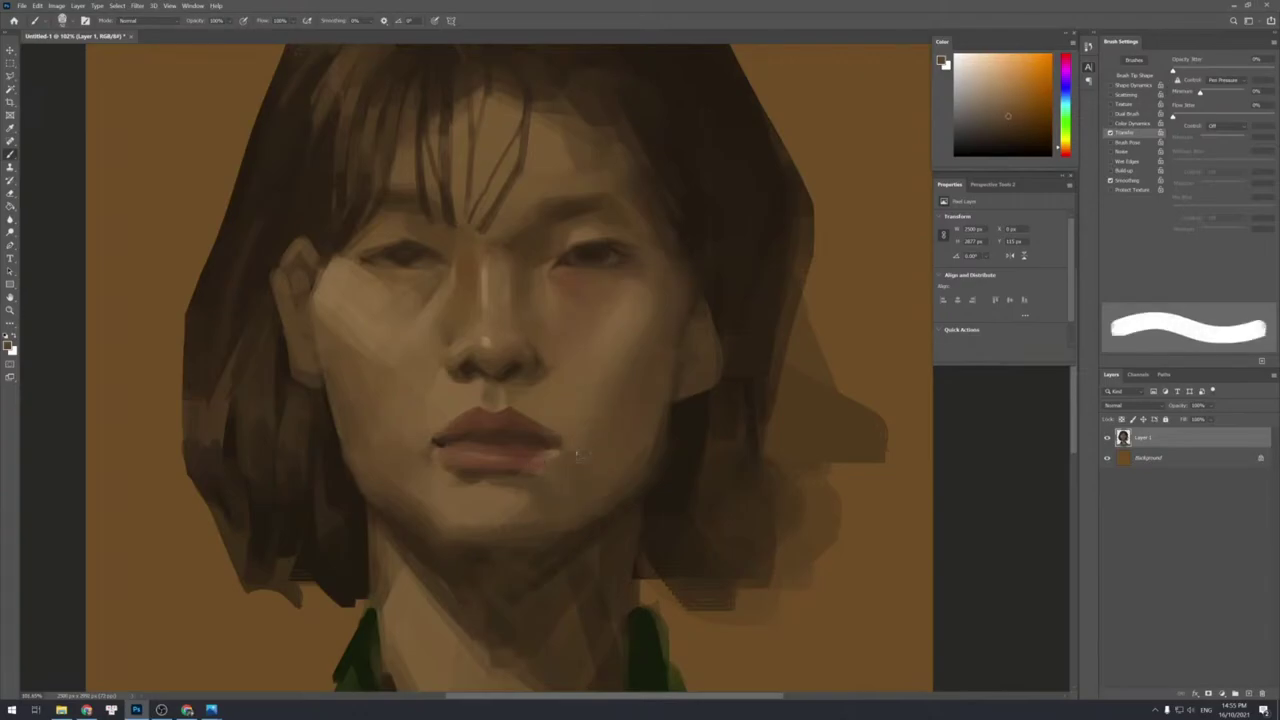
left_click(630, 470, "alt")
left_click(553, 508, "alt")
left_click(496, 521, "alt")
Paint a thin light rim along the lower edge of the chin with a smaller brush in the sampled skin tone.
key("bracketleft")
key("bracketleft")
key("bracketleft")
key("bracketleft")
key("bracketleft")
key("bracketleft")
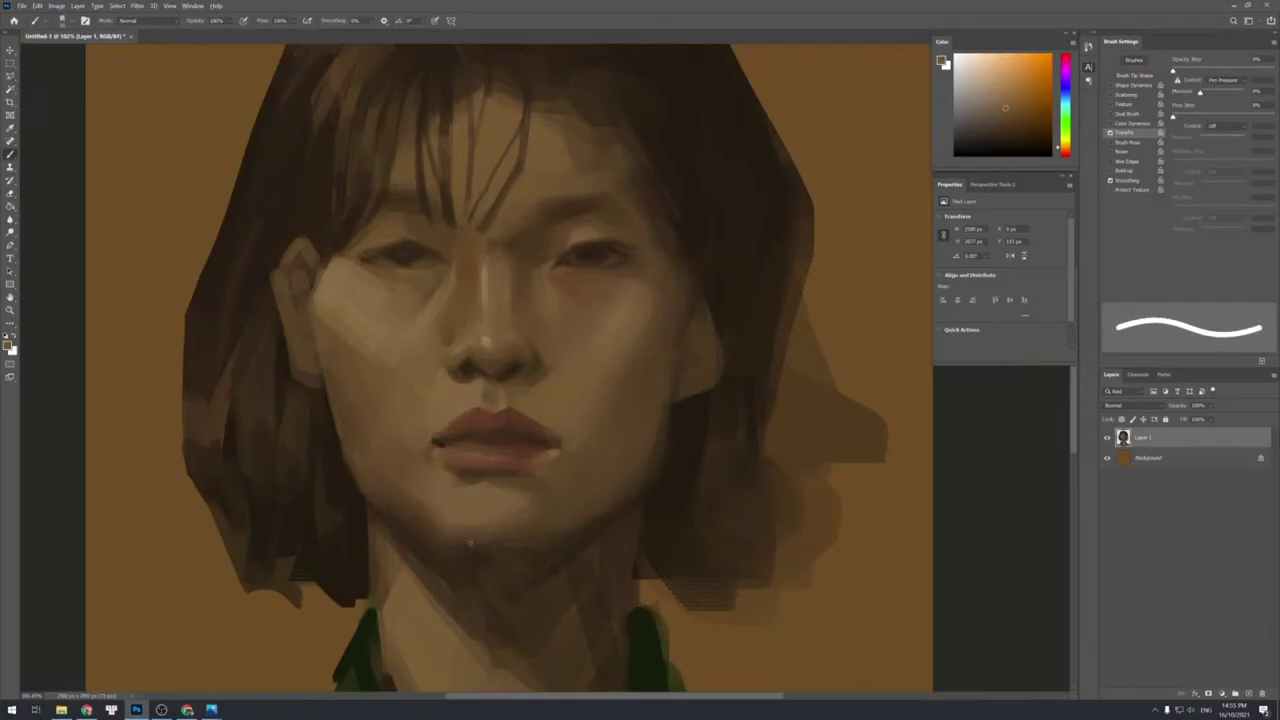
key("bracketright")
key("bracketright")
key("bracketright")
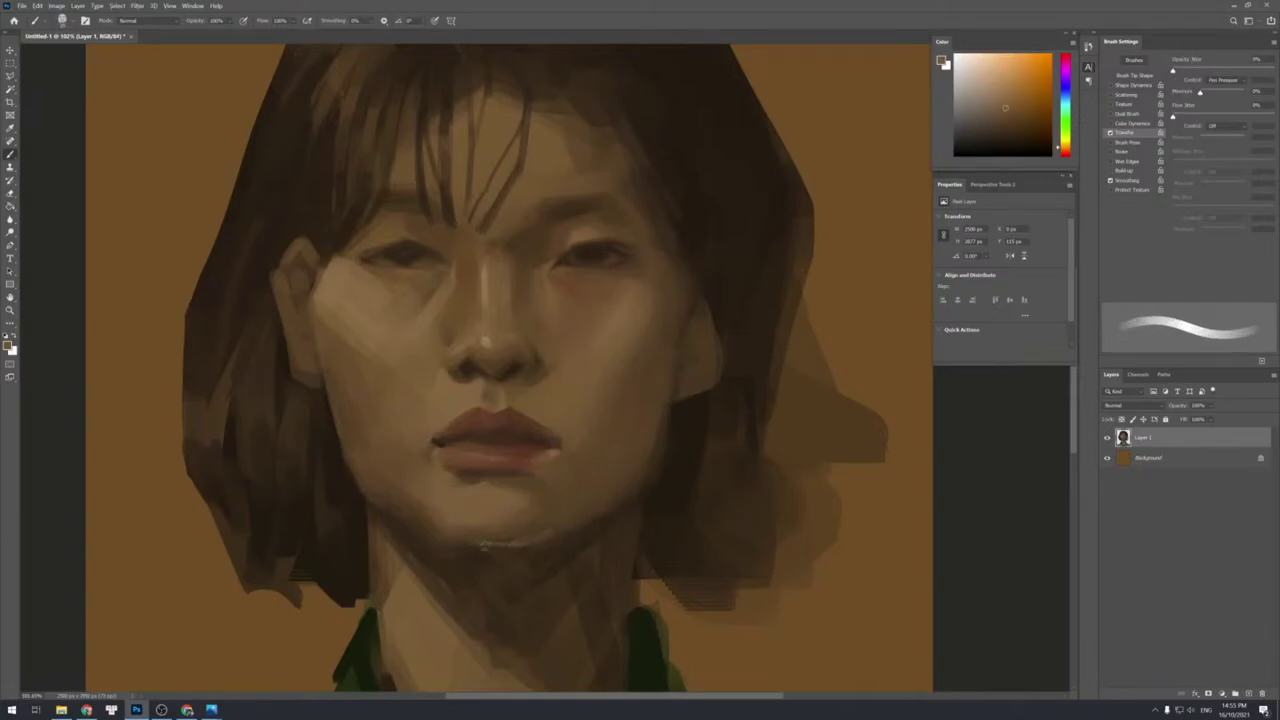
Trim the chin's lower edge with the sampled neck shadow color and blend it using a larger brush.
key("bracketright")
key("bracketright")
left_click(527, 545, "alt")
key("bracketright")
key("bracketright")
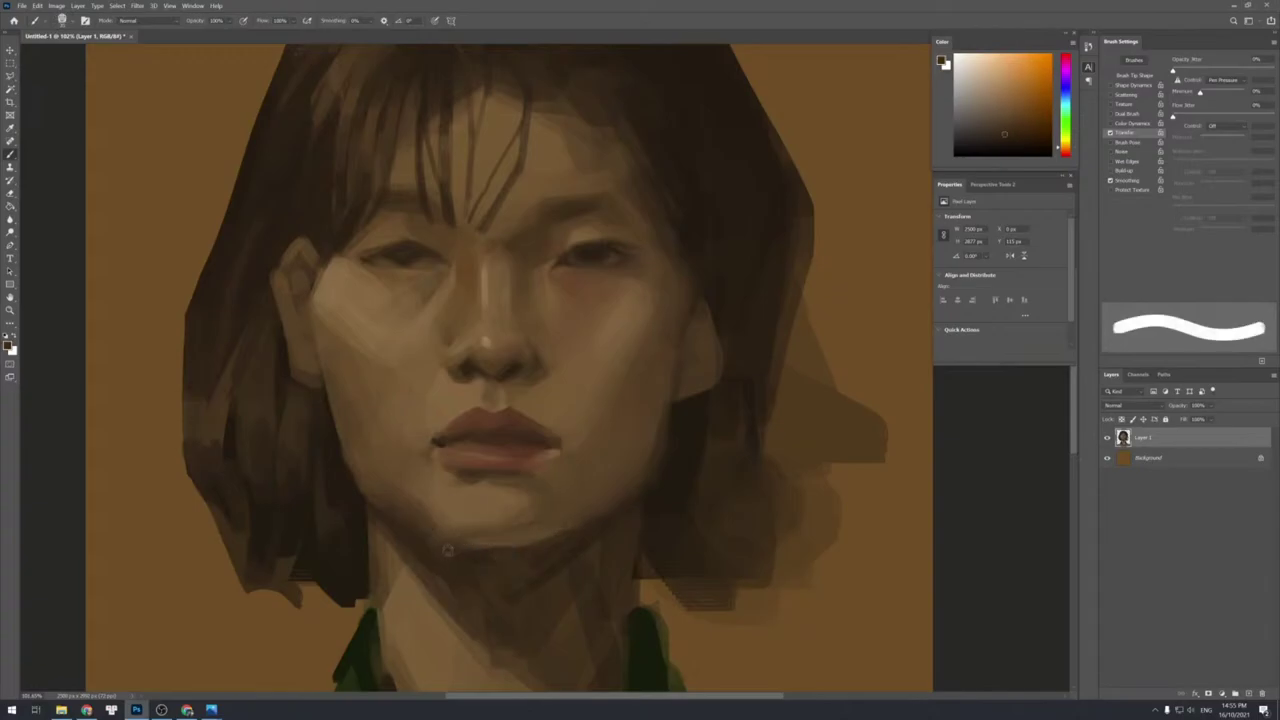
left_click(486, 534, "alt")
left_click(574, 534, "alt")
Sharpen the shadow contour directly under the chin with a small brush in dark brown.
key("bracketleft")
key("bracketleft")
key("bracketleft")
key("bracketleft")
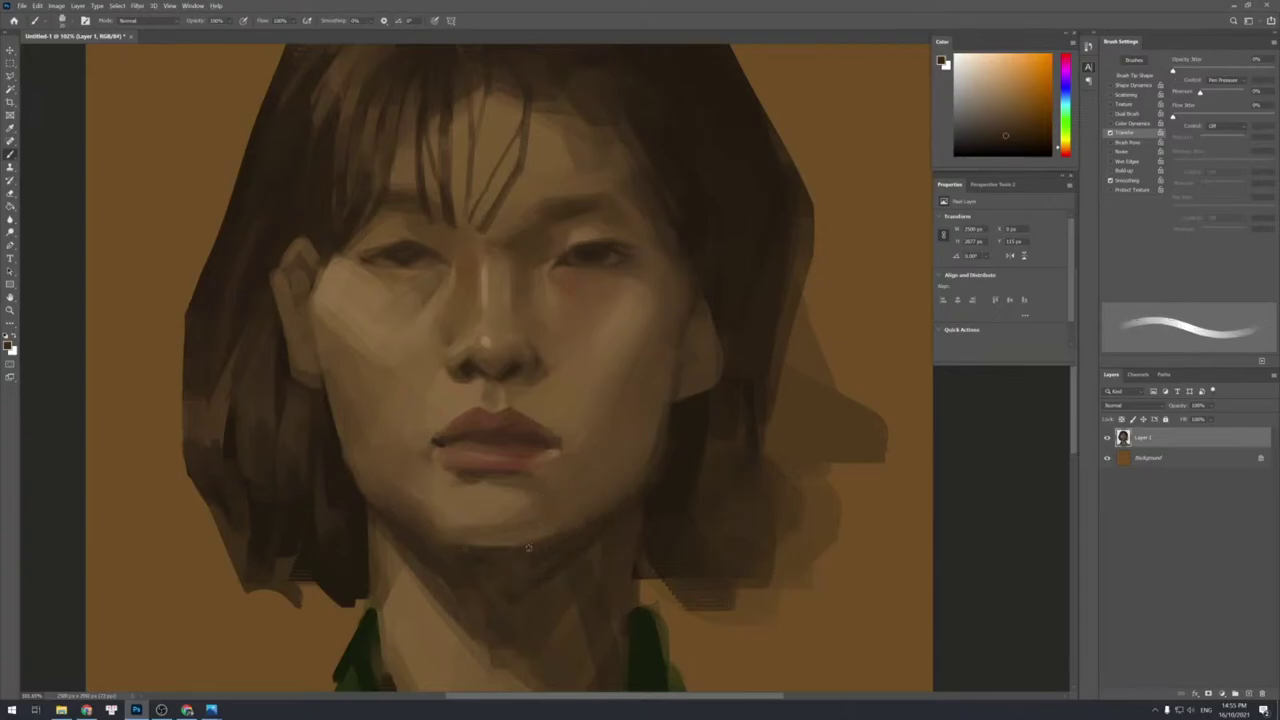
key("bracketleft")
key("bracketright")
Soften the right jawline from the chin to the hair with sampled skin and shadow browns.
left_click(590, 528, "alt")
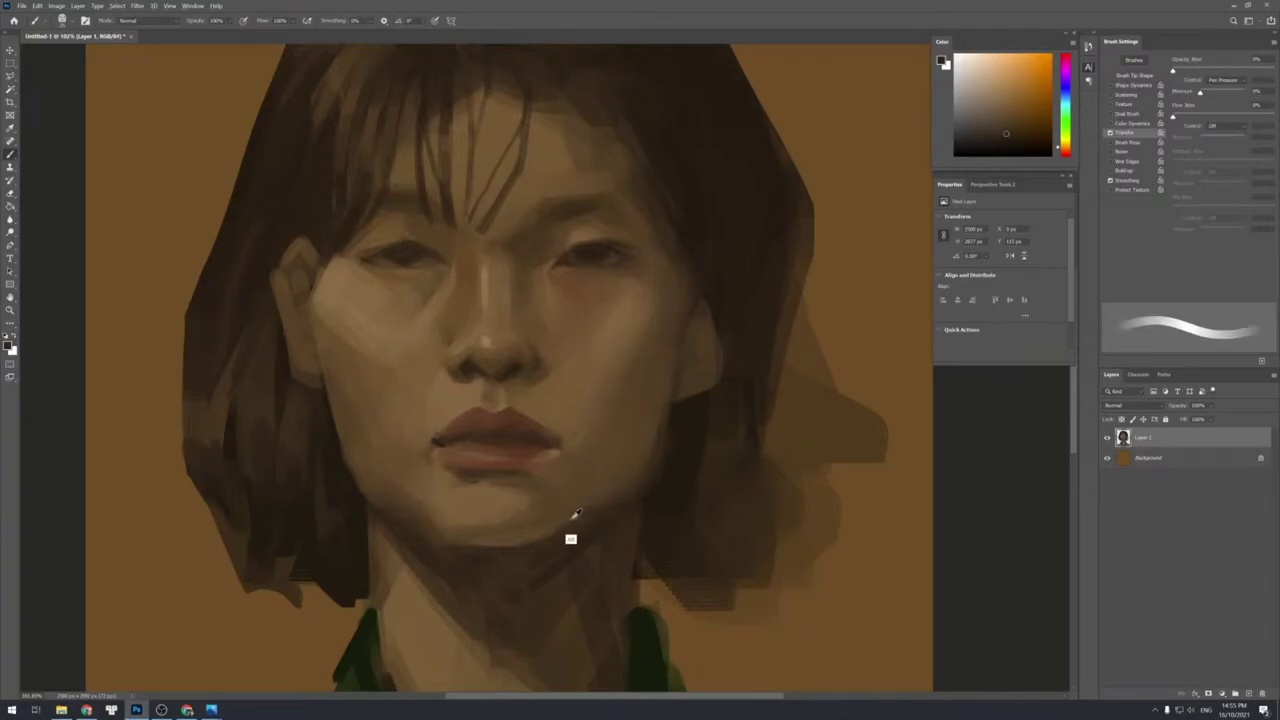
left_click(566, 518, "alt")
left_click(605, 502, "alt")
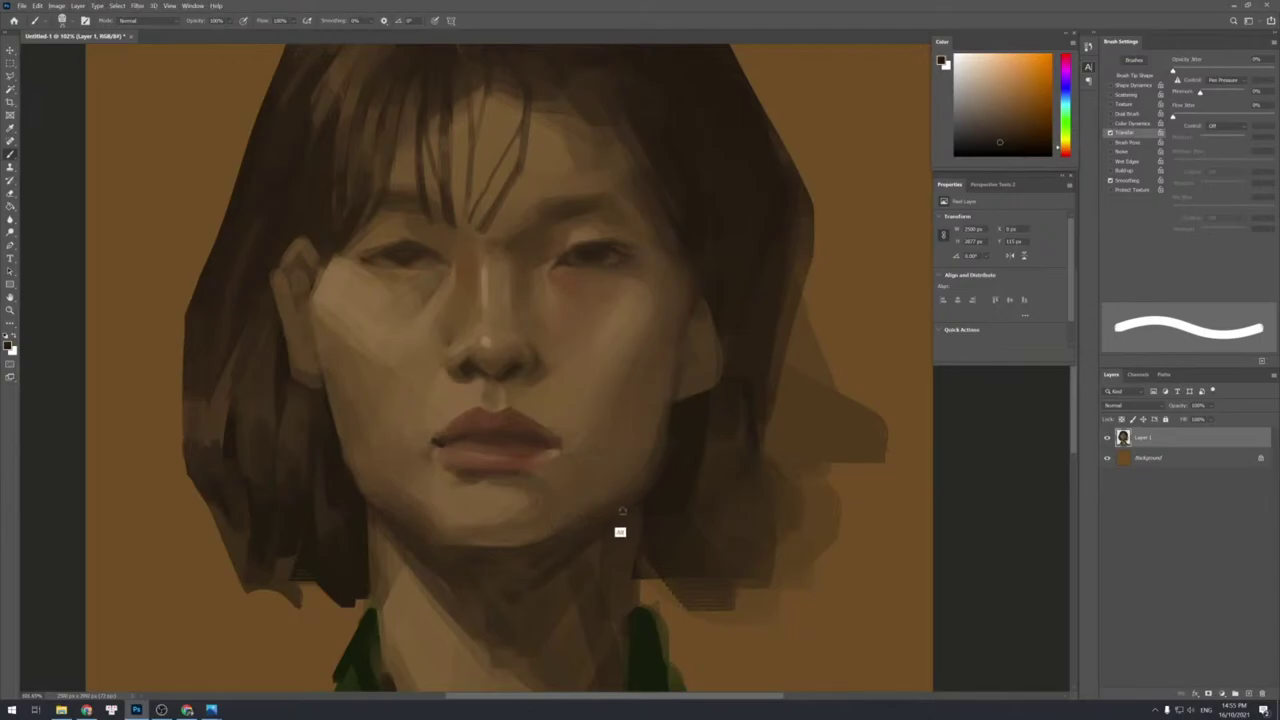
left_click(639, 498, "alt")
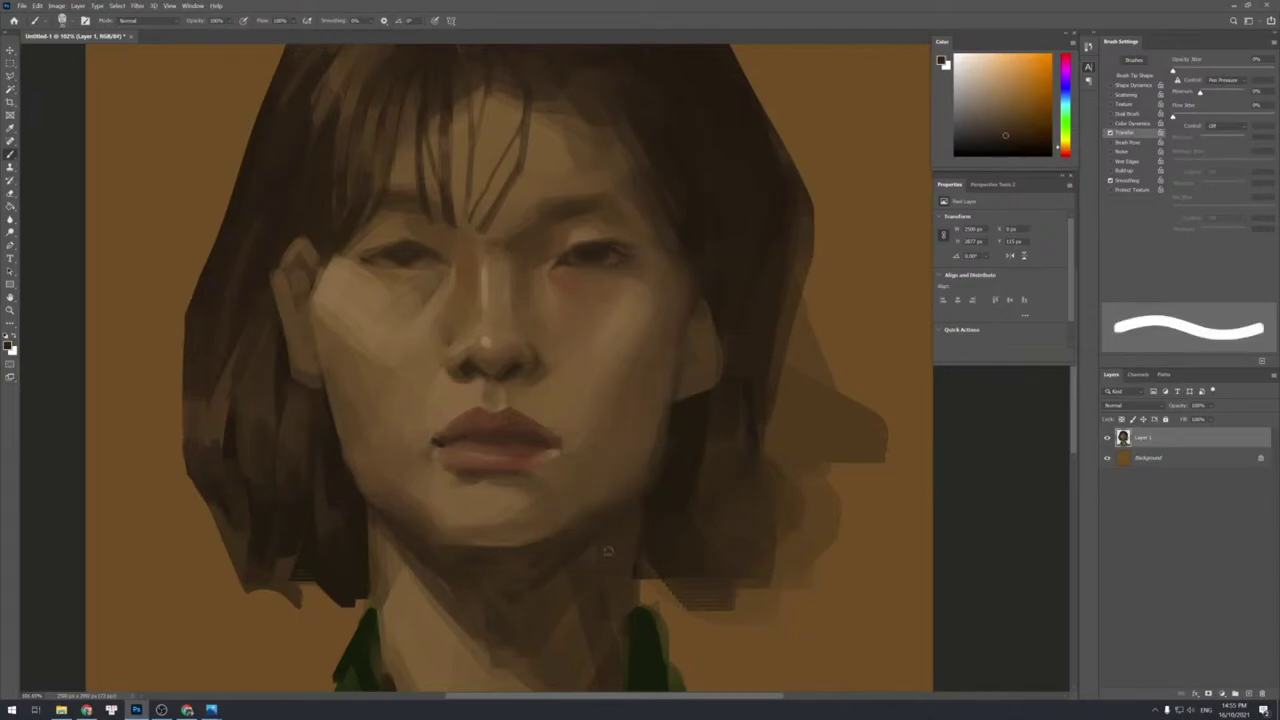
Blend the boundary between the right side of the neck and the hair with sampled dark browns.
left_click(659, 503, "alt")
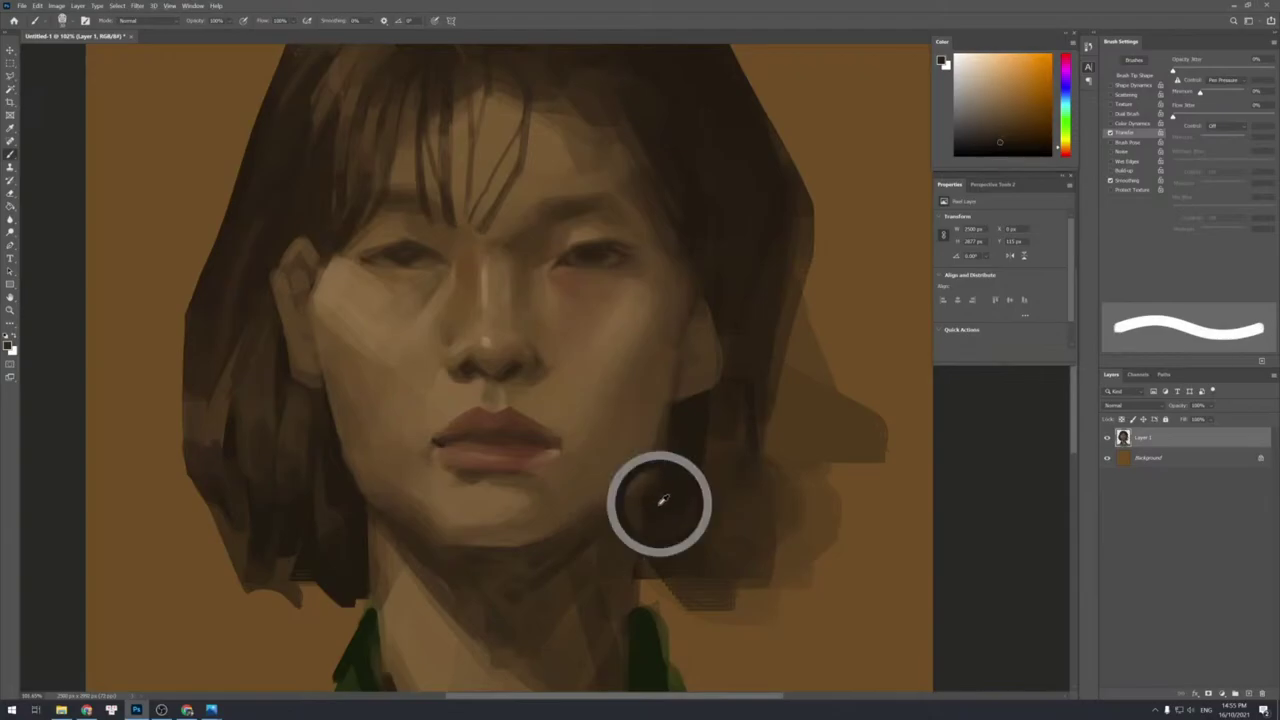
left_click(638, 505, "alt")
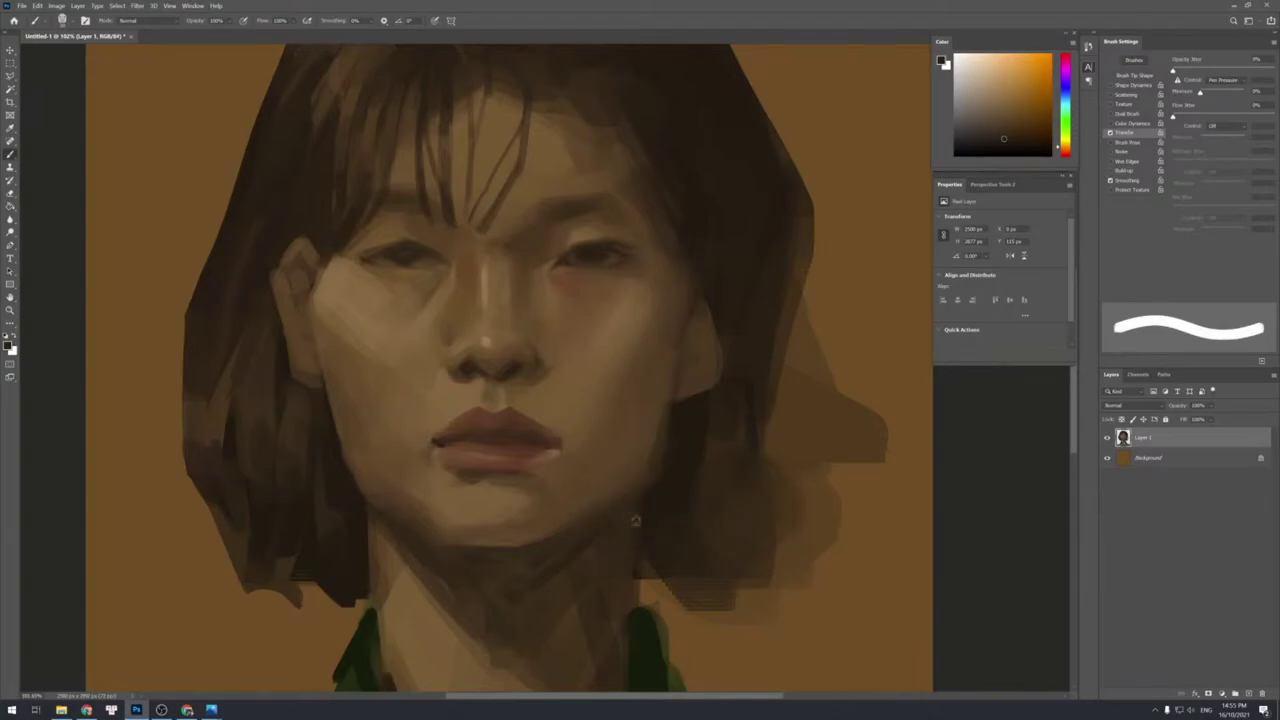
left_click(651, 508, "alt")
left_click(628, 552, "alt")
left_click(606, 561, "alt")
Smooth the shadow under the right jaw with broader strokes of dark brown from an enlarged brush.
key("bracketright")
key("bracketright")
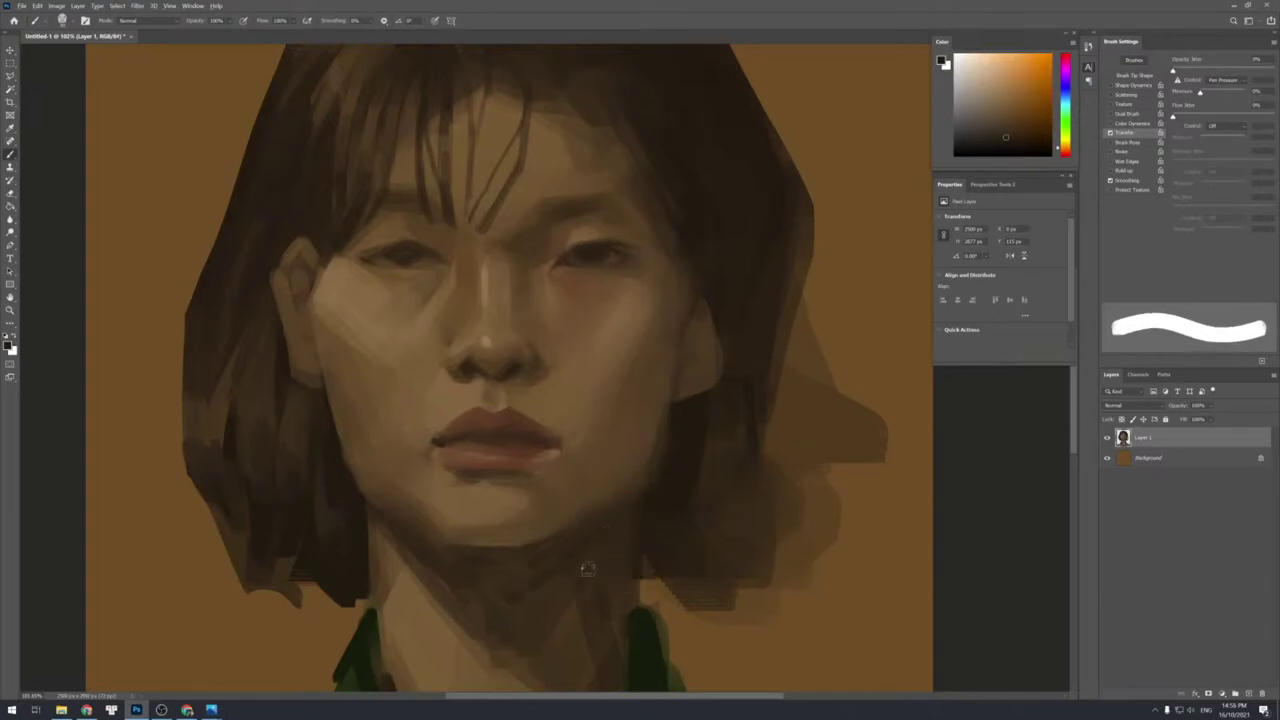
key("bracketright")
key("bracketright")
key("bracketright")
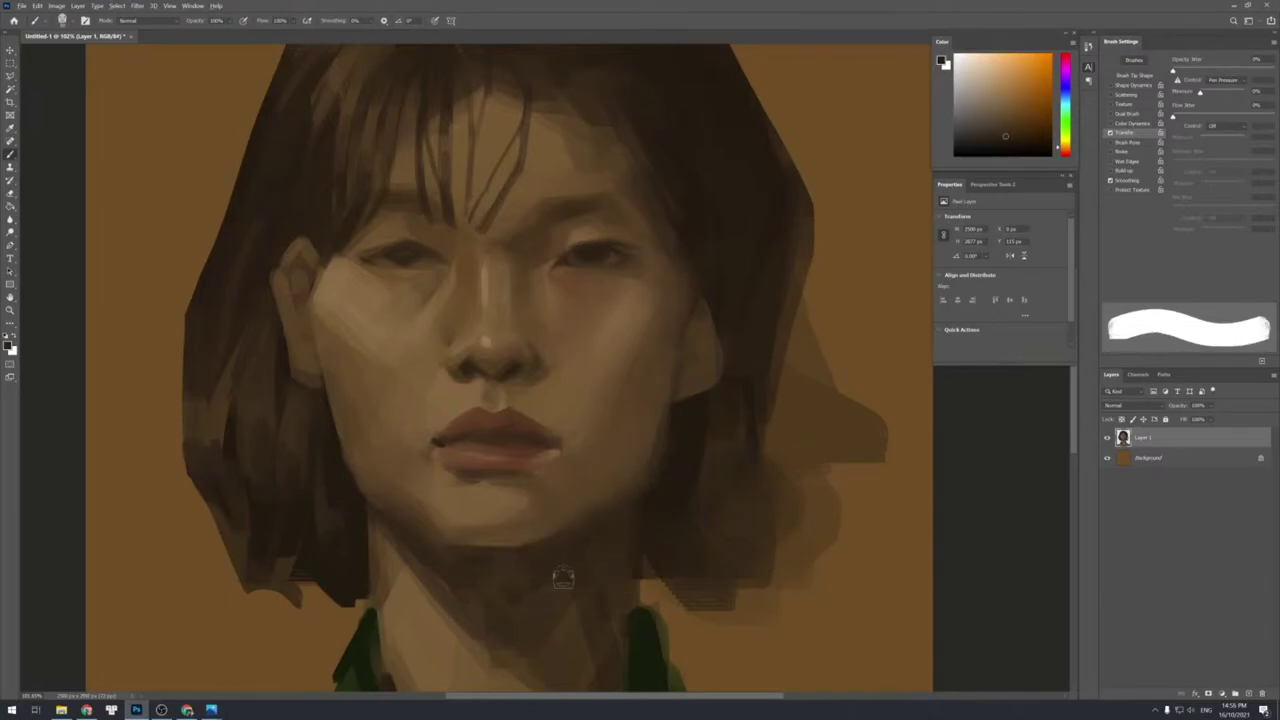
left_click(586, 546, "alt")
left_click(551, 622, "alt")
Even out the patchy strokes on the right half of the neck with sampled shadow browns.
left_click_drag(560, 578, 546, 617)
left_click(574, 592, "alt")
left_click(575, 615, "alt")
mouse_move(563, 571)
left_mouse_down()
mouse_move(583, 577)
mouse_move(571, 567)
left_mouse_up()
left_click(586, 562, "alt")
left_click(589, 559, "alt")
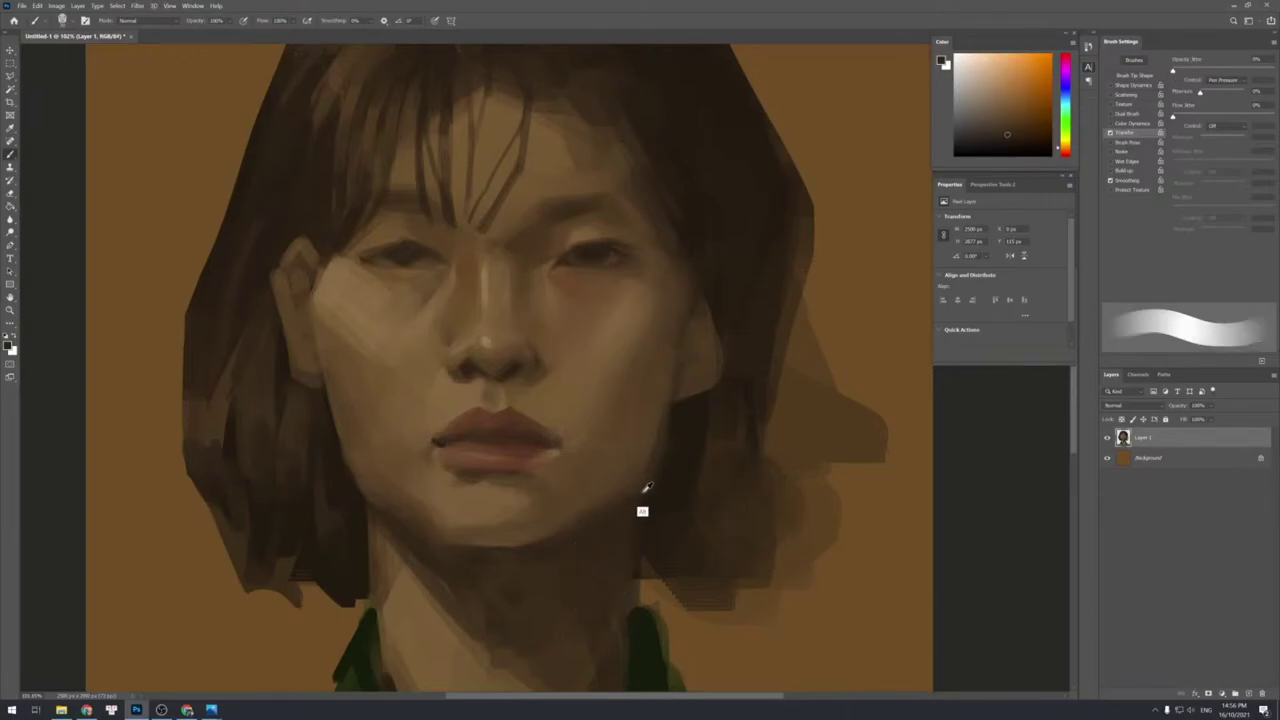
Refine the right jaw corner with a smaller brush in a sampled skin shadow tone.
left_click(609, 496, "alt")
key("bracketleft")
key("bracketleft")
key("bracketleft")
key("bracketleft")
key("bracketleft")
key("bracketleft")
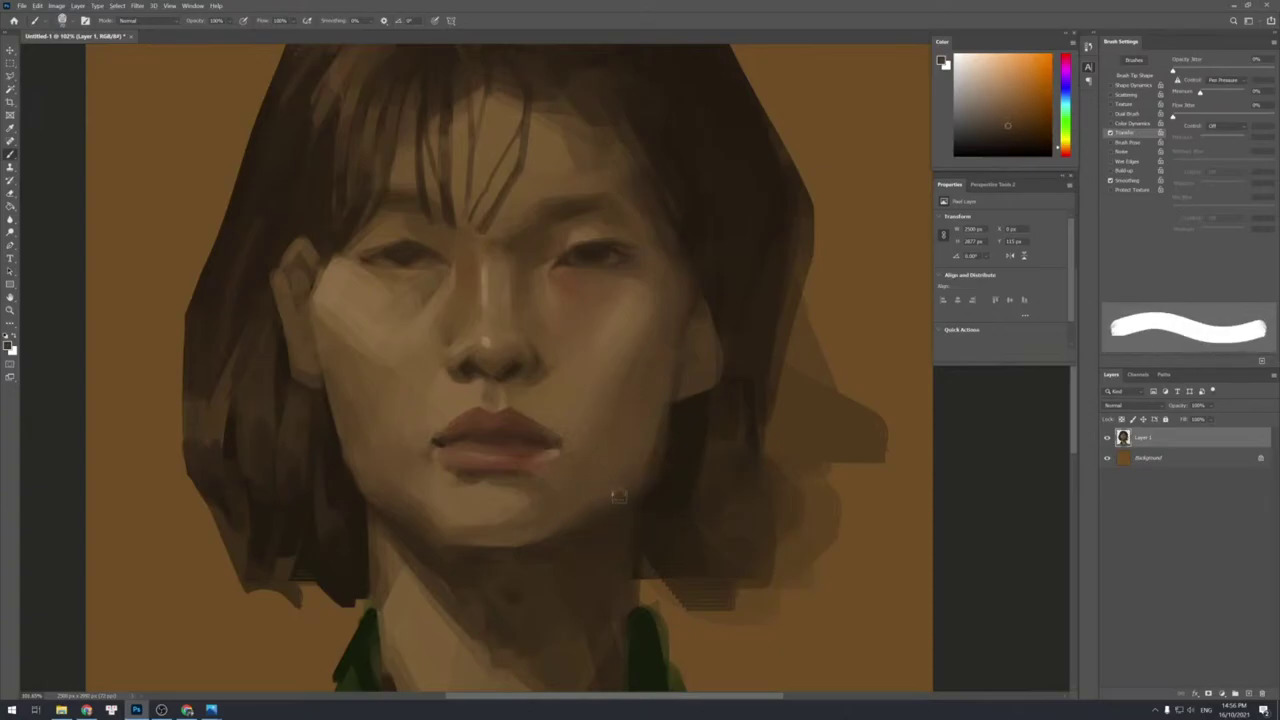
key("bracketright")
key("bracketright")
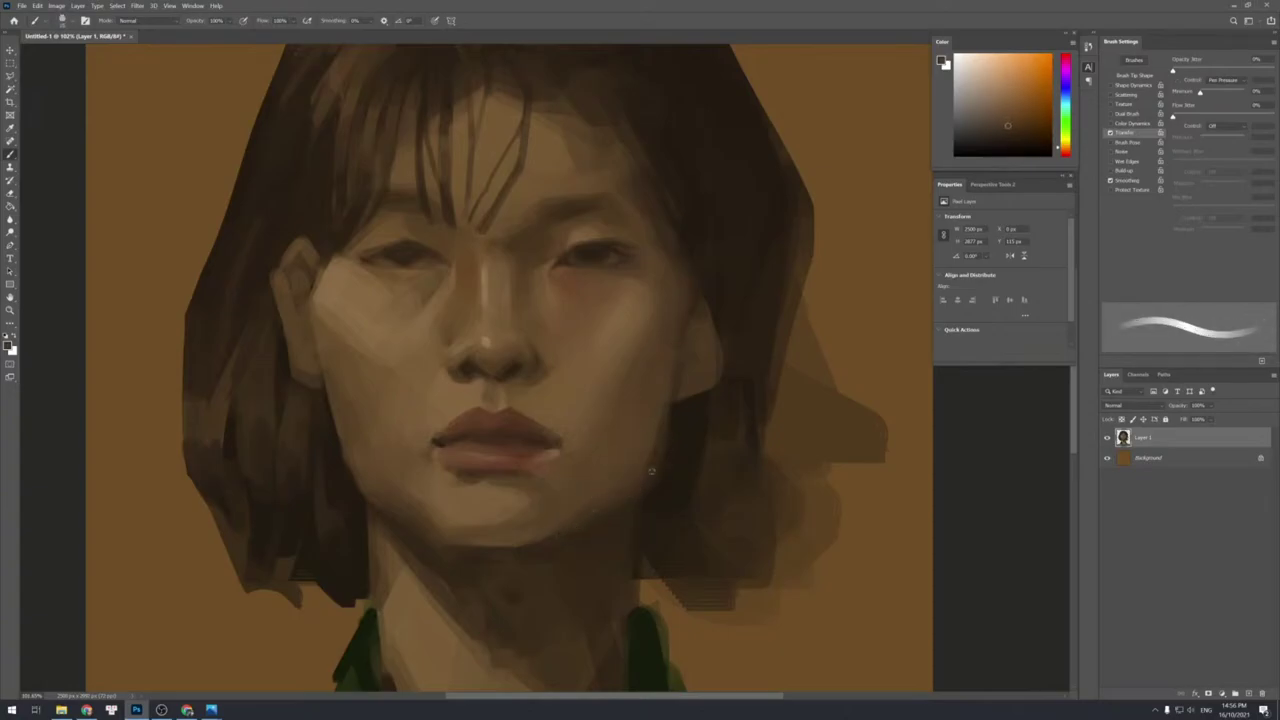
Redefine the dark hair edge against the right jaw with sampled near-black brown.
left_click(674, 478, "alt")
key("bracketright")
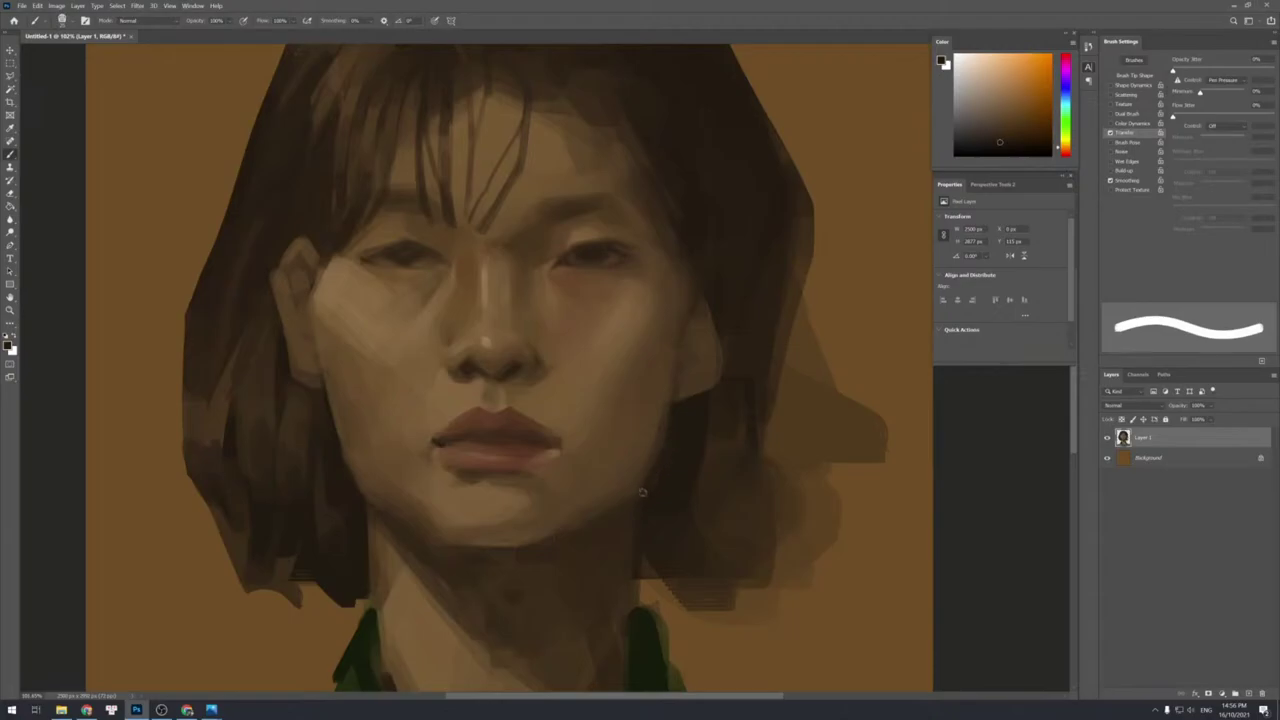
left_click_drag(668, 467, 648, 503)
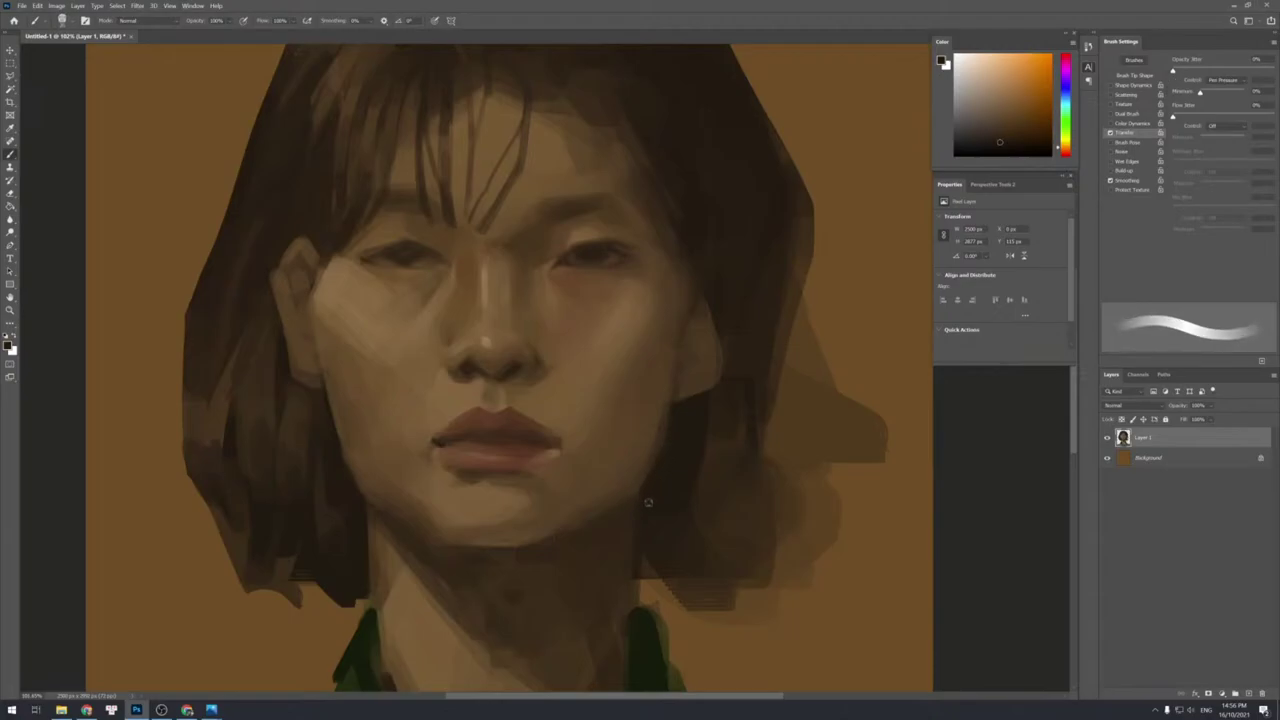
key("bracketright")
Darken the right eye's upper lash line and iris with sampled near-black brown, adjusting the brush size and hardness.
left_click(587, 251, "alt")
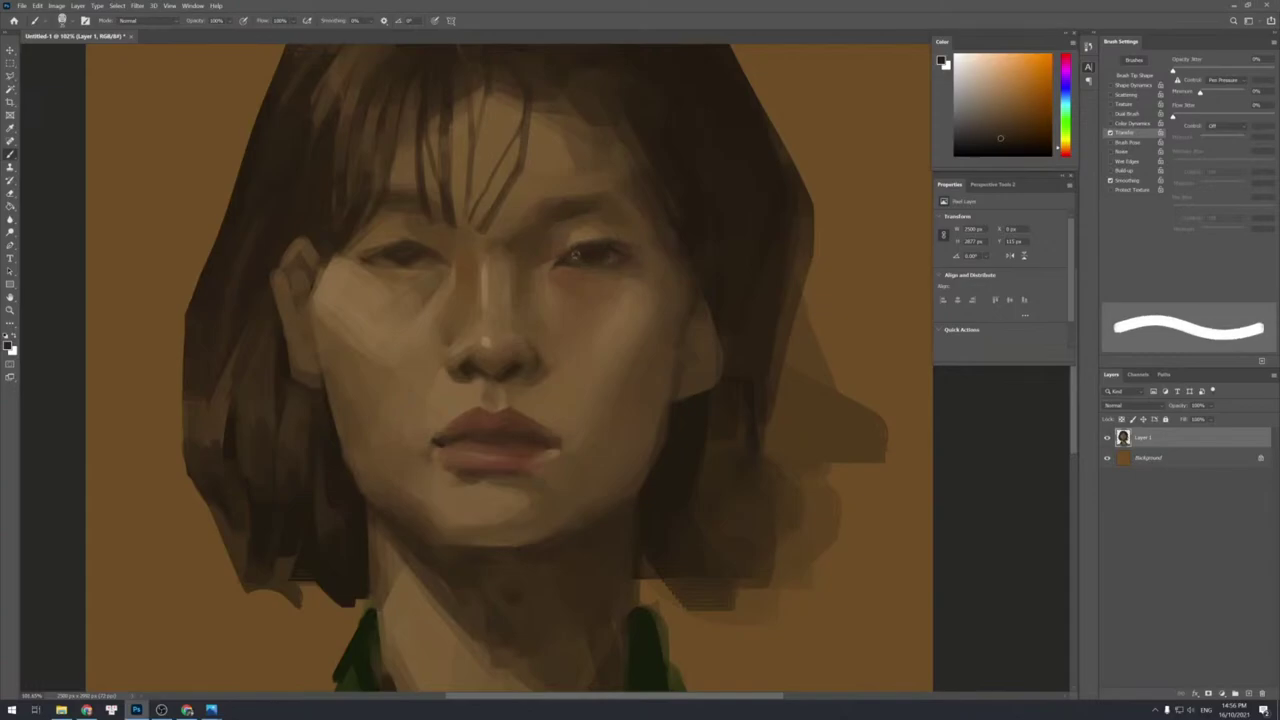
left_click_drag(574, 256, 590, 262)
key("bracketright")
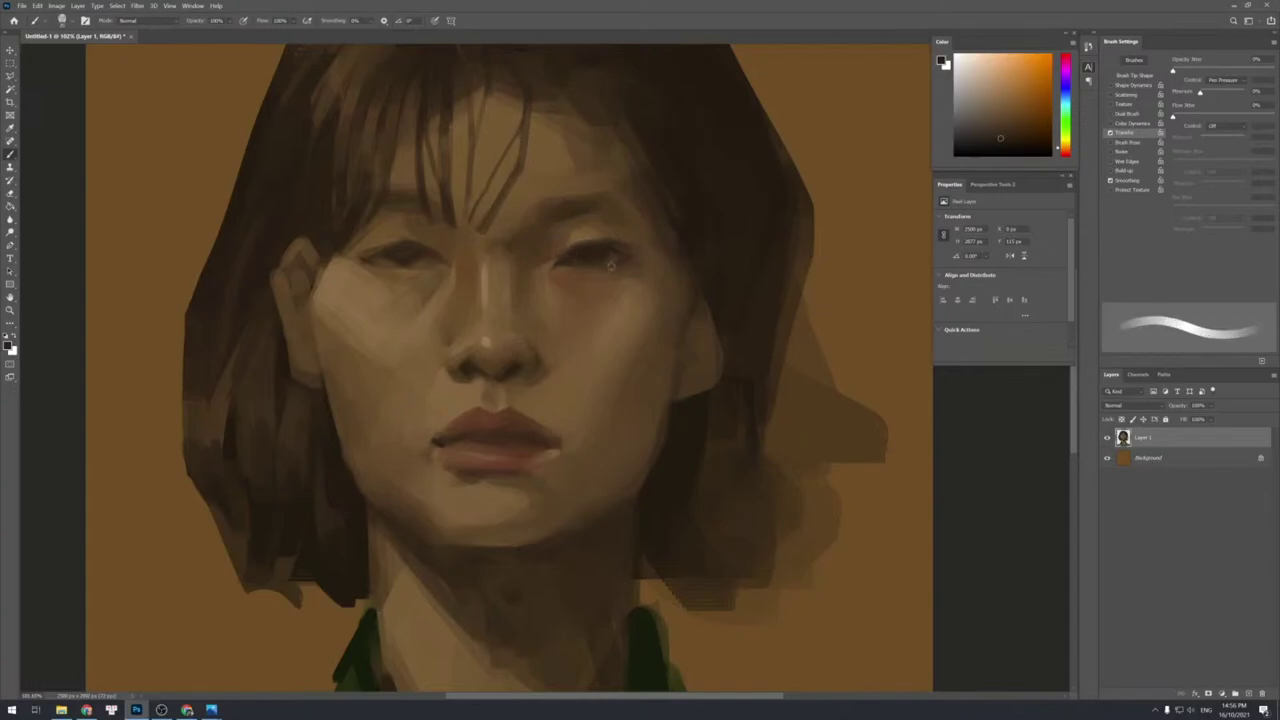
left_click(580, 257, "alt")
key("shift+bracketright")
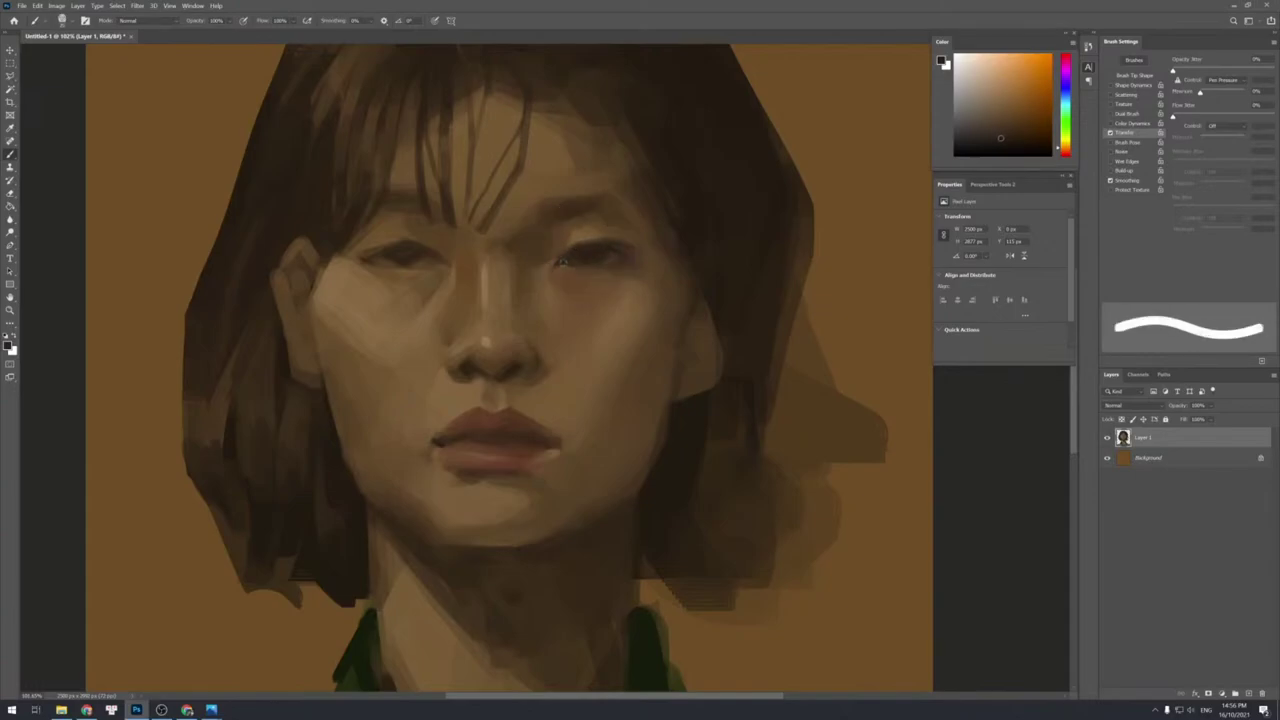
key("shift+bracketleft")
key("shift+bracketright")
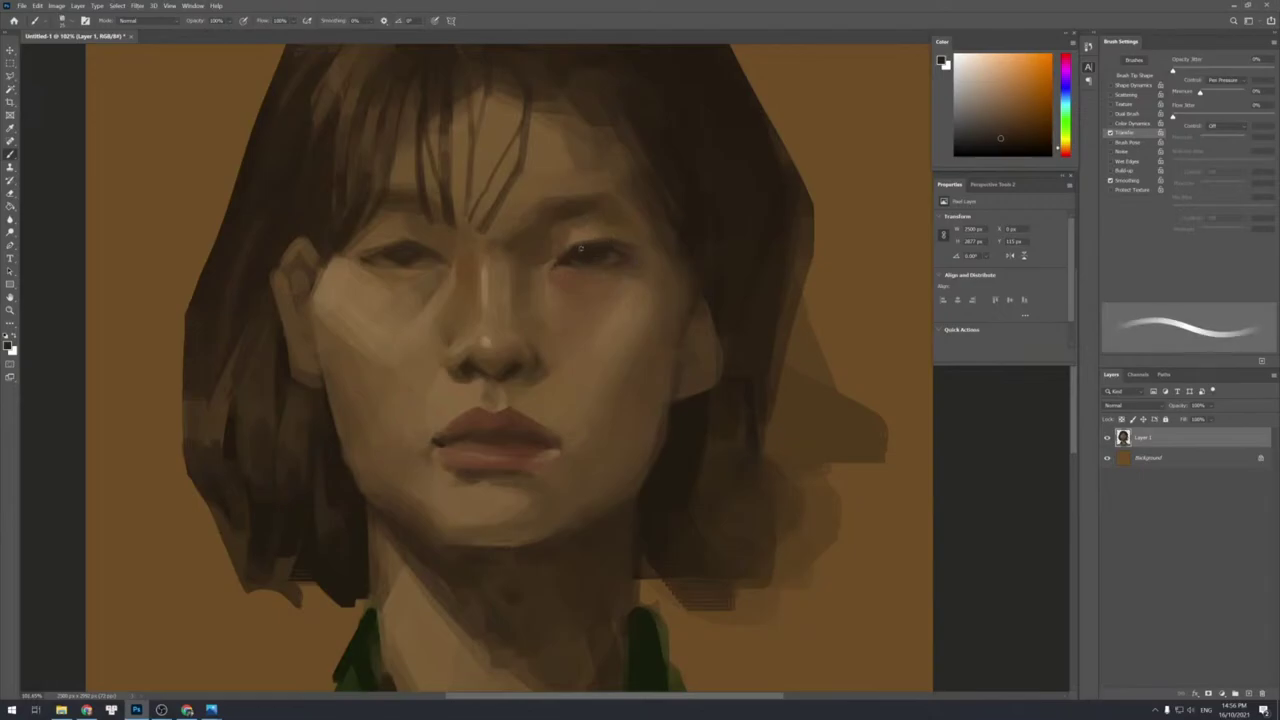
Refine the edge between the right eye's upper lid and iris with sampled lid and near-black tones.
left_click(570, 249, "alt")
key("shift+bracketright")
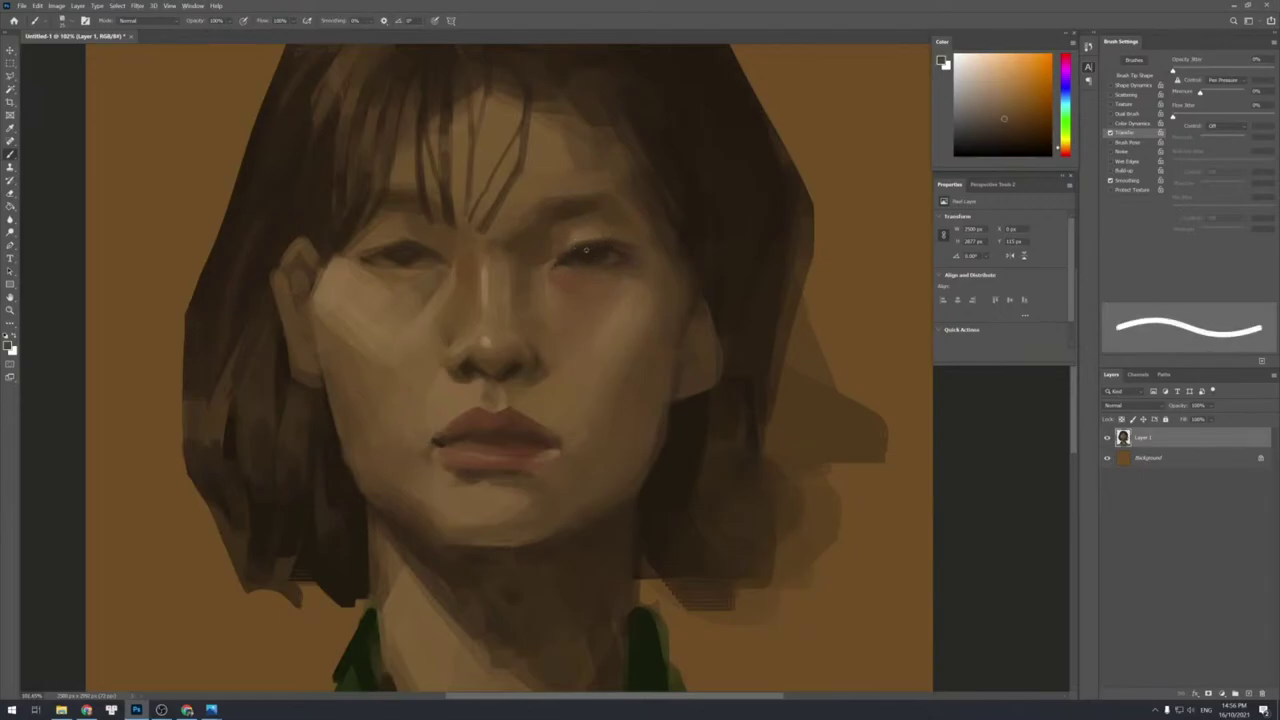
key("shift+bracketleft")
left_click(587, 250, "alt")
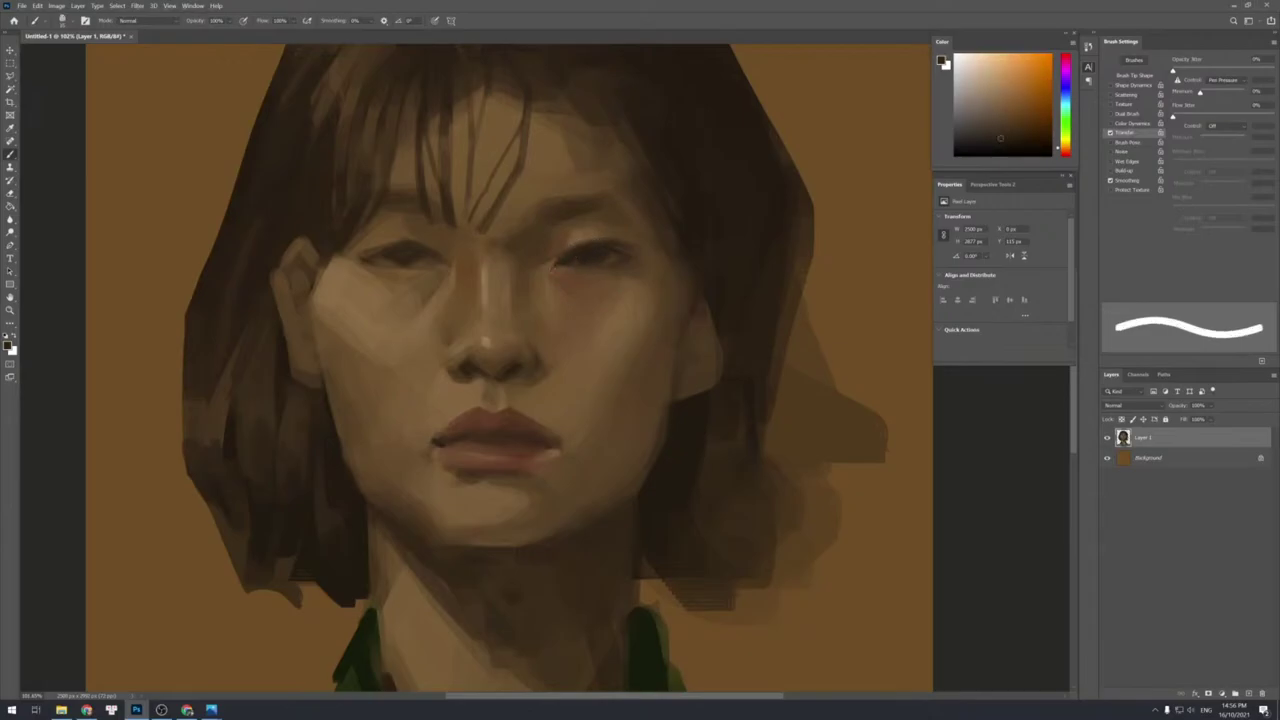
key("[")
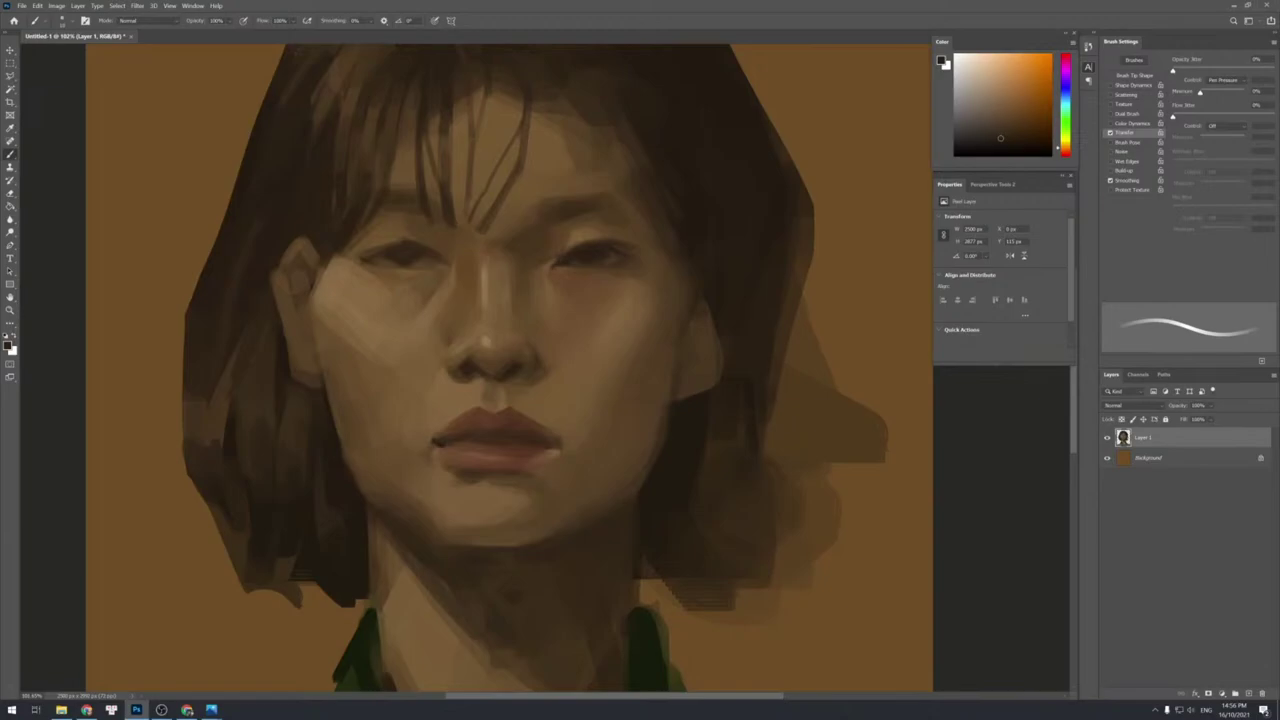
Soften the inner corner and lower lid of the right eye with sampled warm skin browns.
left_click(565, 272, "alt")
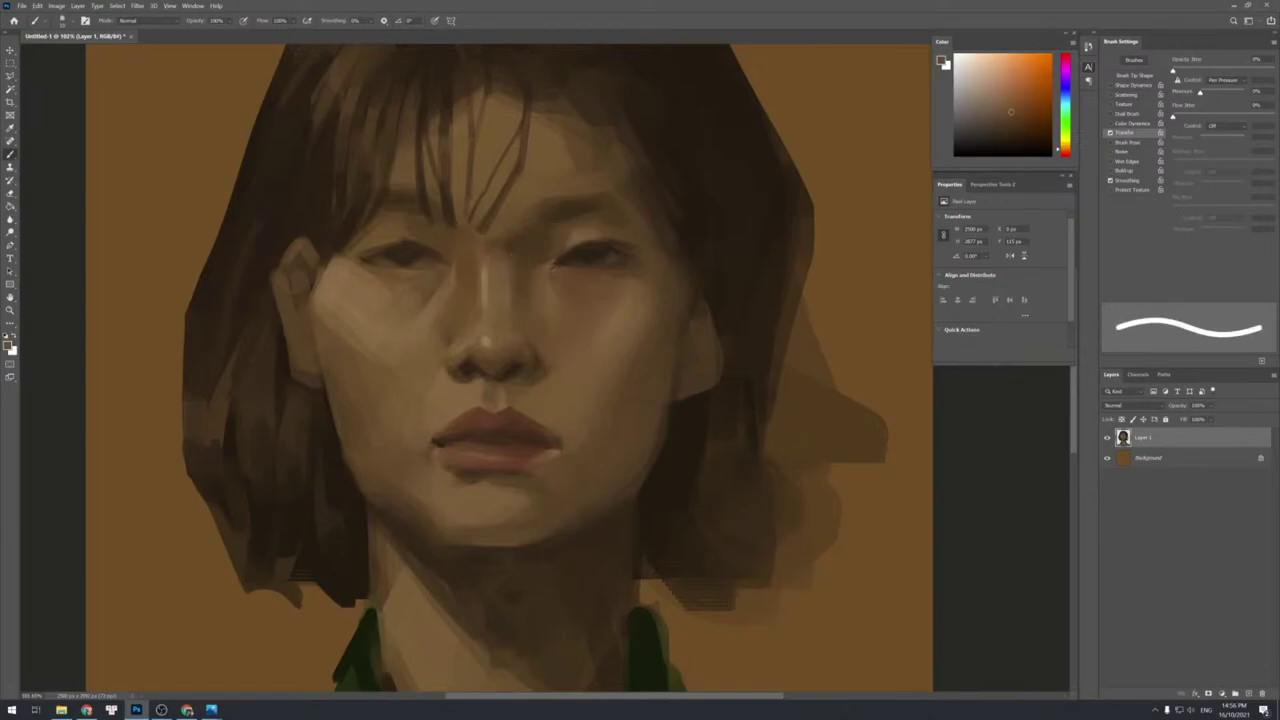
key("]")
key("]")
left_click(552, 275, "alt")
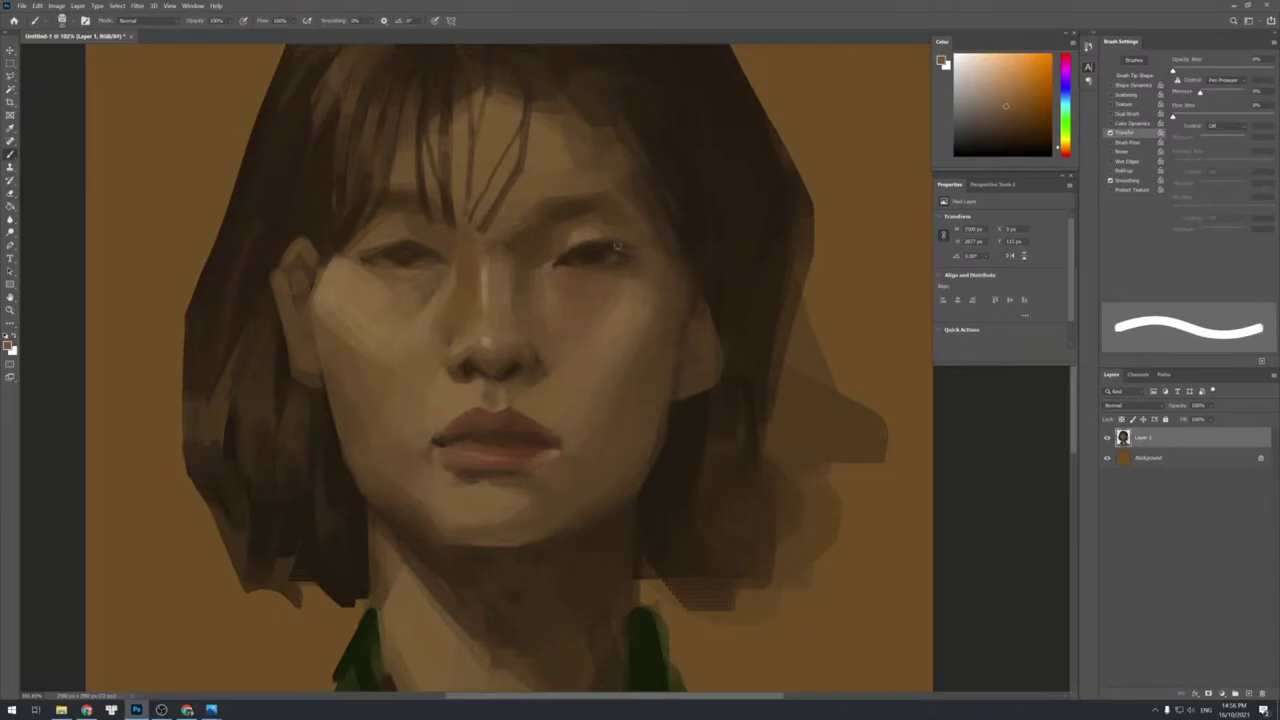
left_click(616, 270, "alt")
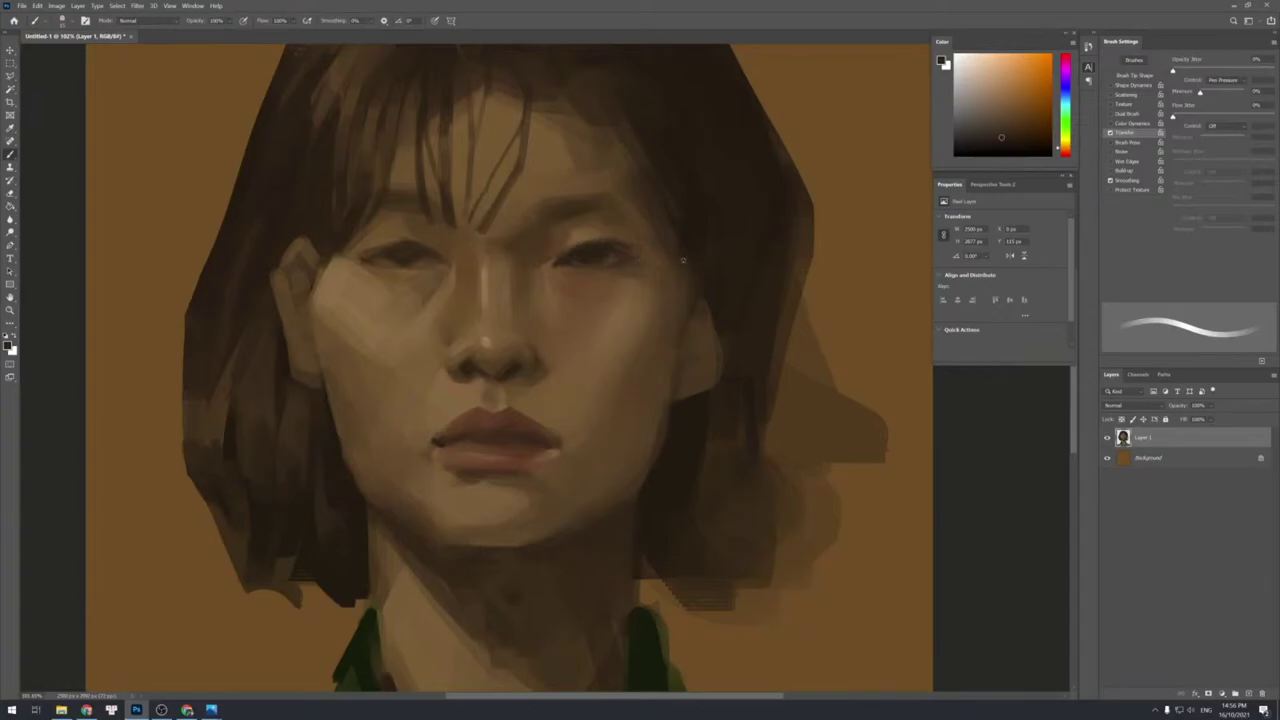
Blend the shadow between the left eyebrow's inner end and the nose bridge with sampled dark browns.
left_click(449, 214, "alt")
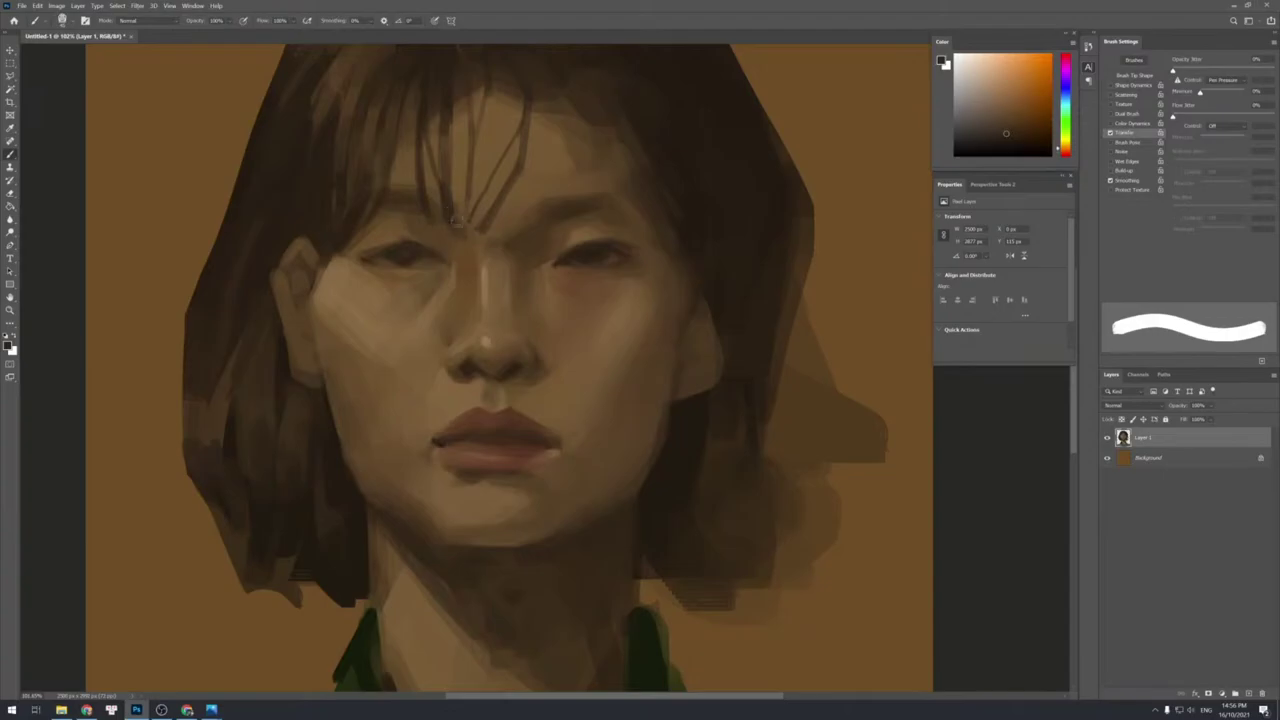
left_click(462, 222, "alt")
left_click(458, 230, "alt")
left_click(453, 208, "alt")
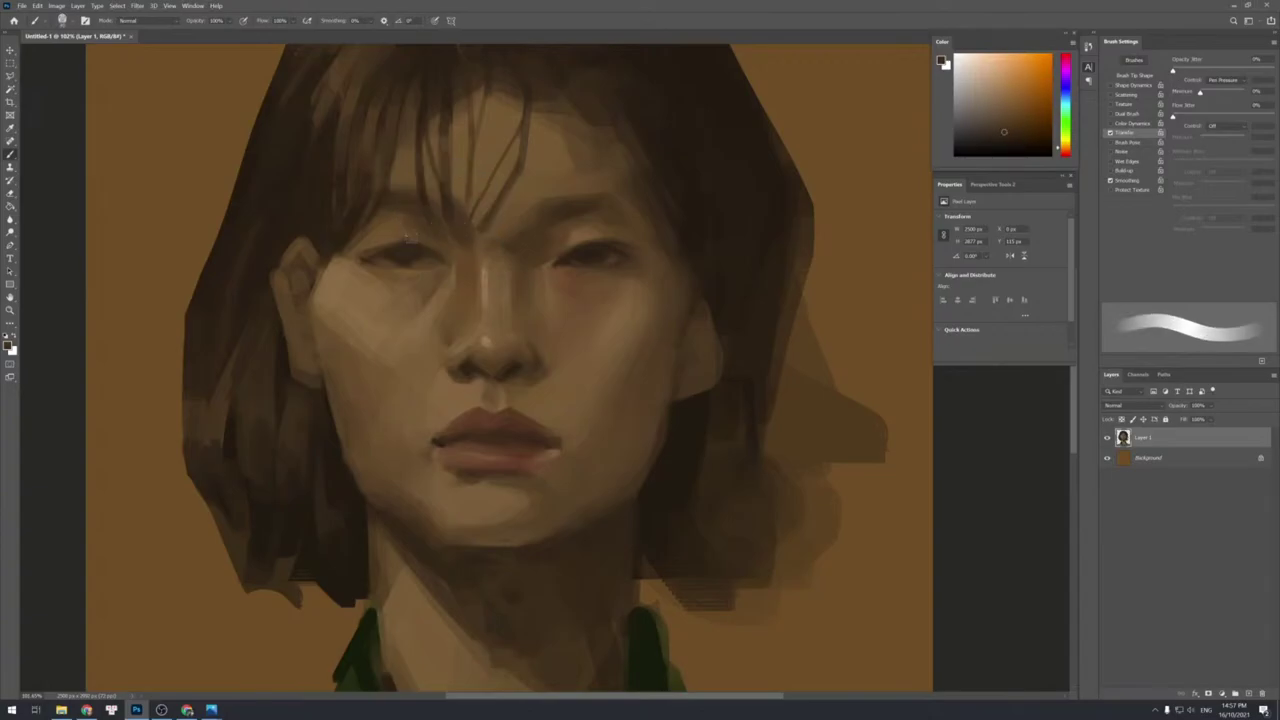
left_click(420, 229, "alt")
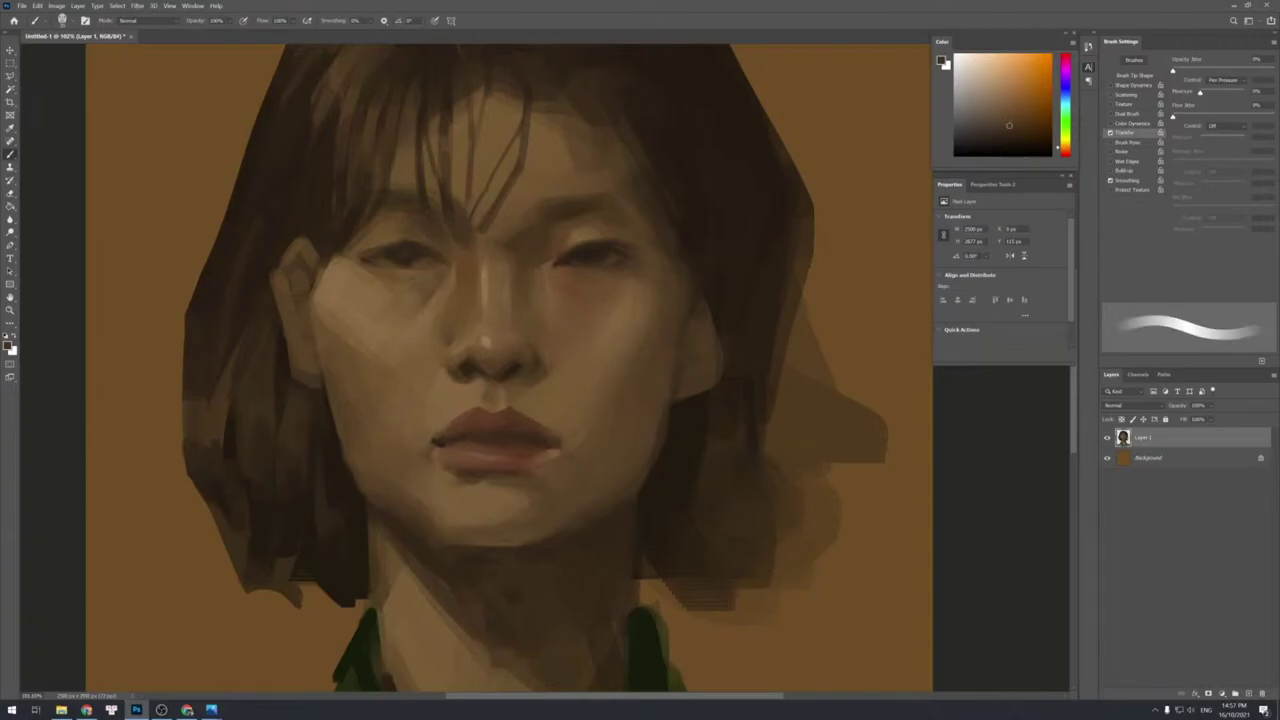
Lighten the left upper eyelid with skin tones sampled from the right eyelid and left cheek.
left_click(586, 245, "alt")
key("bracketleft")
key("bracketleft")
key("bracketleft")
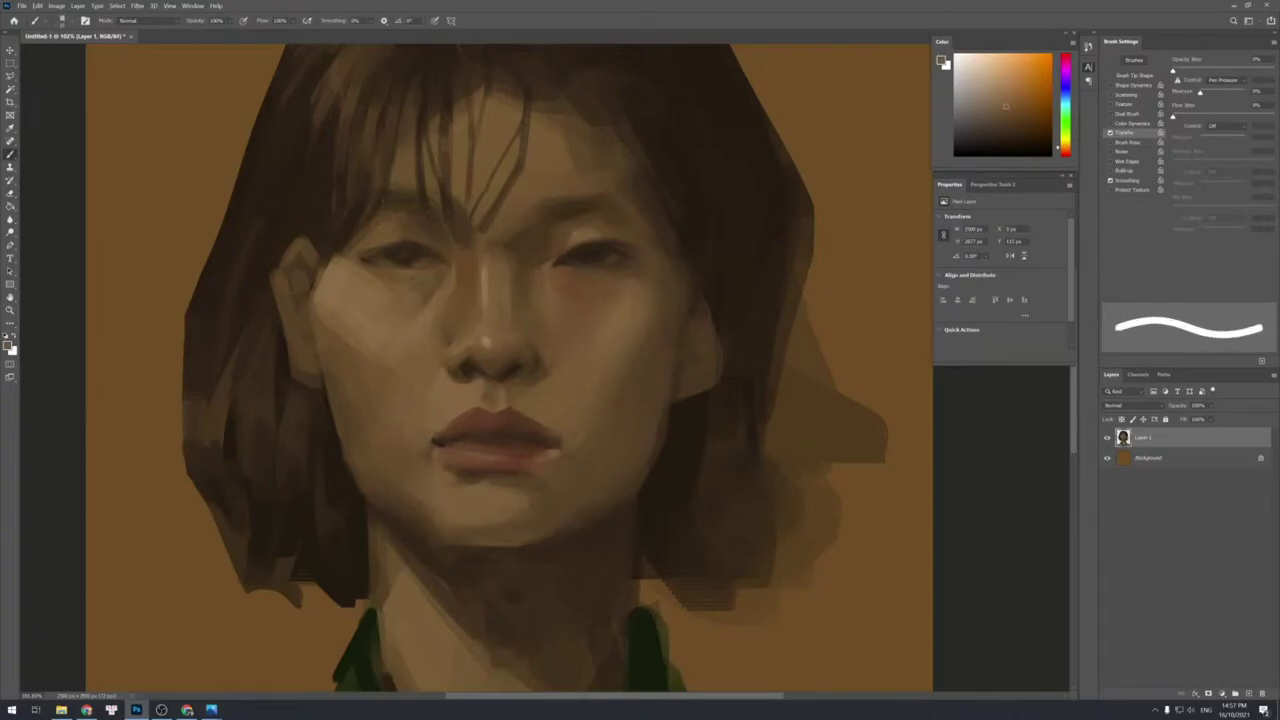
left_click(343, 288, "alt")
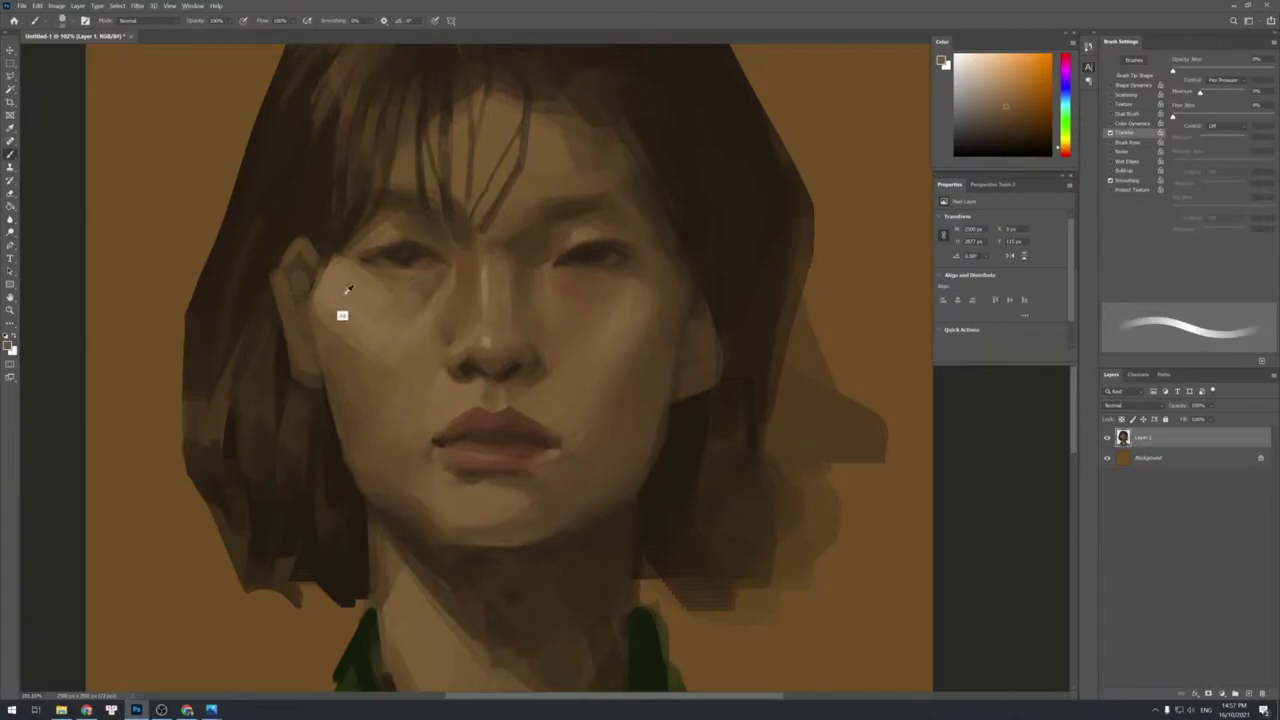
key("bracketright")
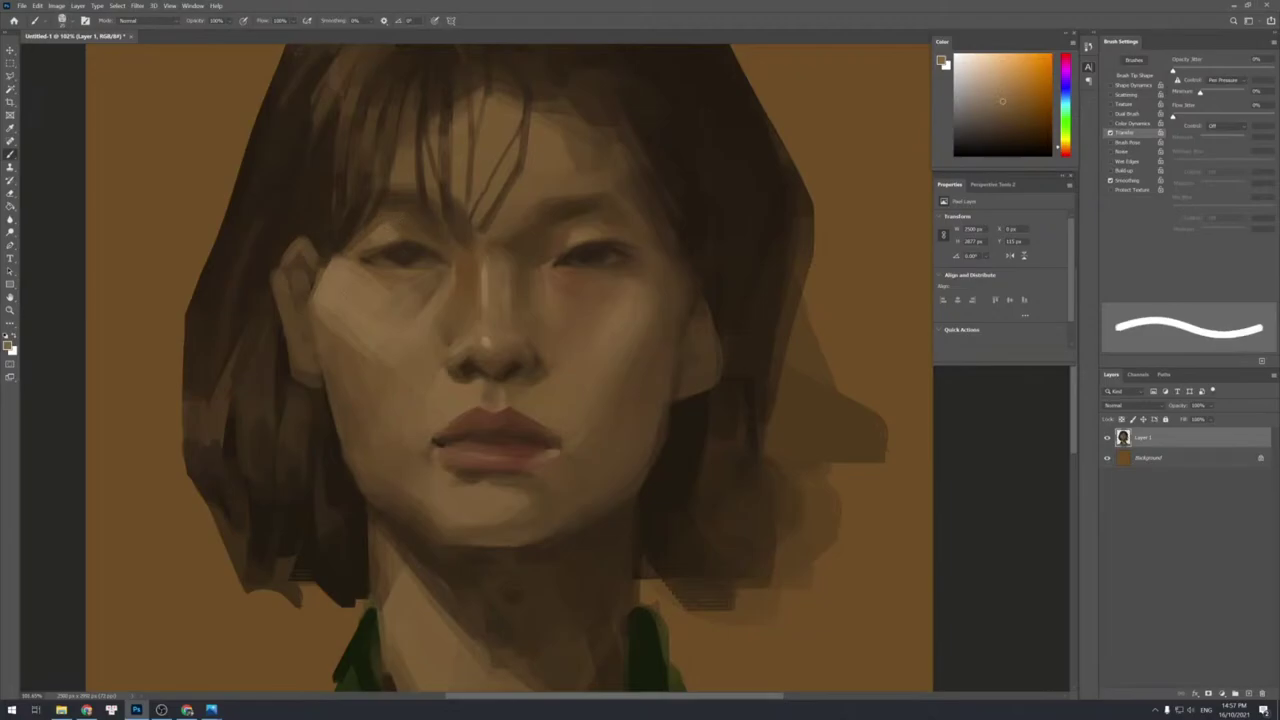
key("bracketright")
Blend the left upper eyelid into its outer corner and brow shadow with sampled mid and dark browns.
left_click(395, 229, "alt")
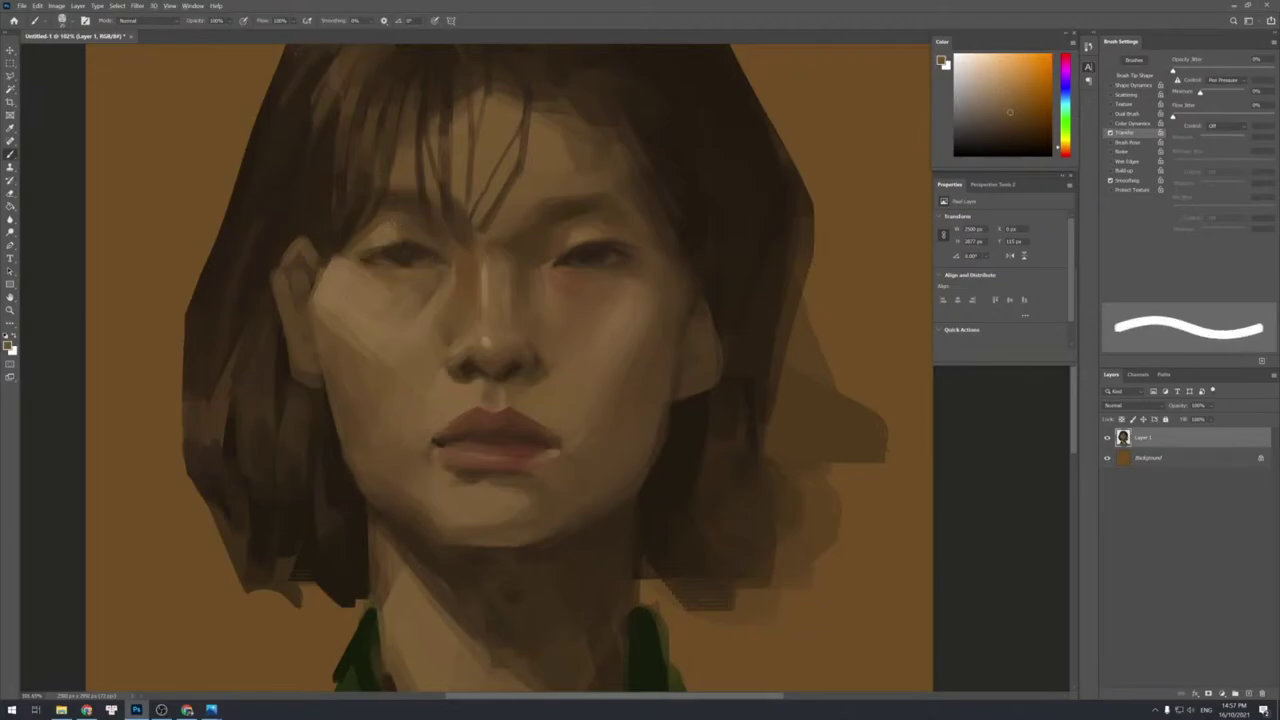
left_click(366, 243, "alt")
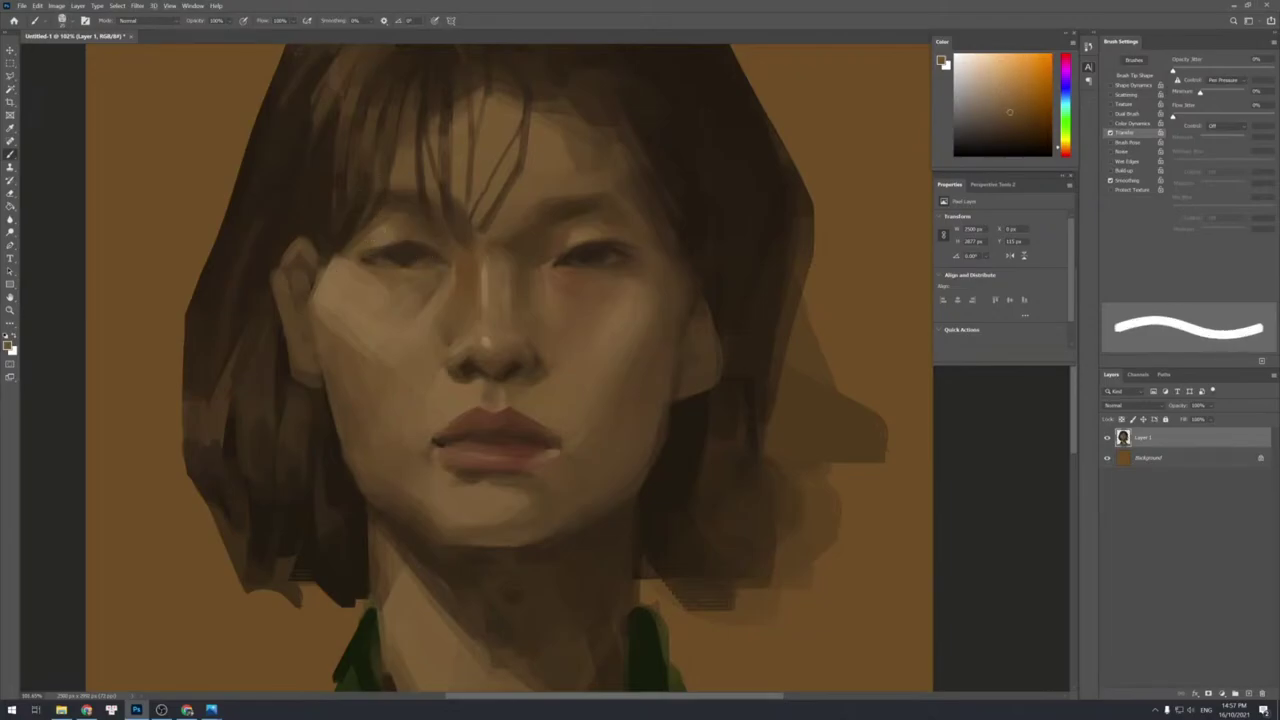
left_click(366, 222, "alt")
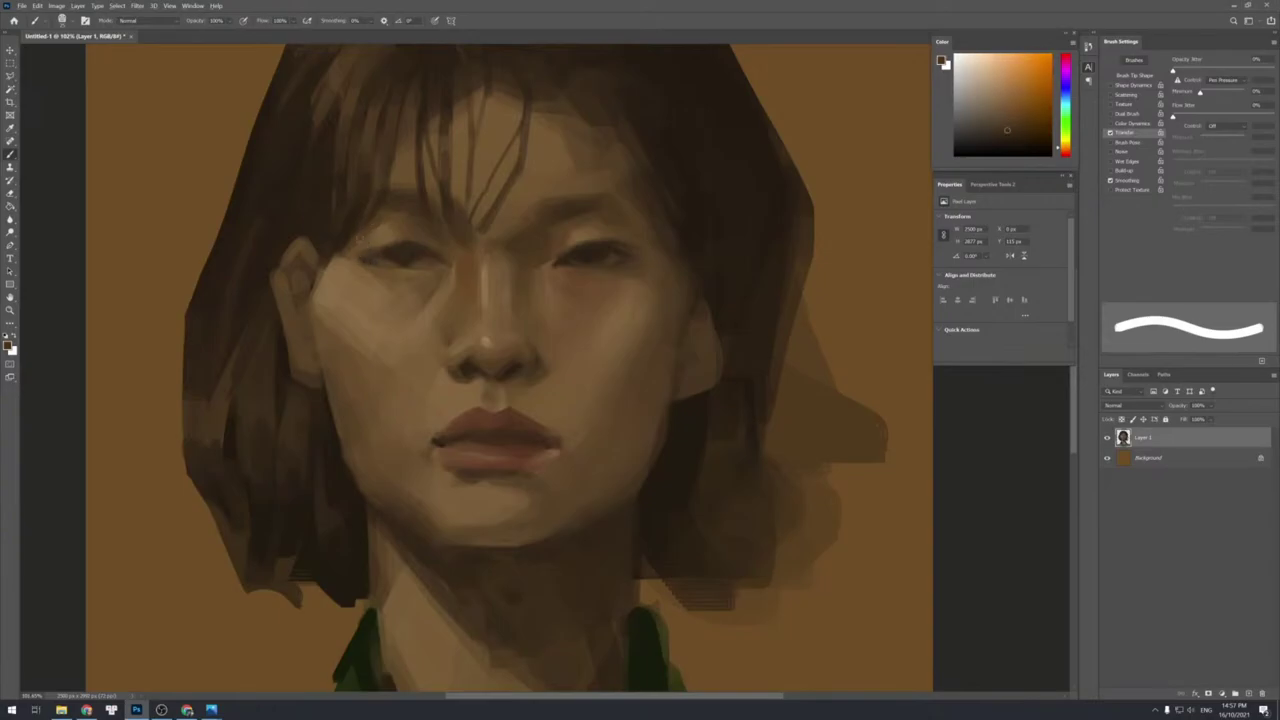
left_click(370, 232, "alt")
left_click(374, 225, "alt")
left_click(400, 212, "alt")
left_click(415, 212, "alt")
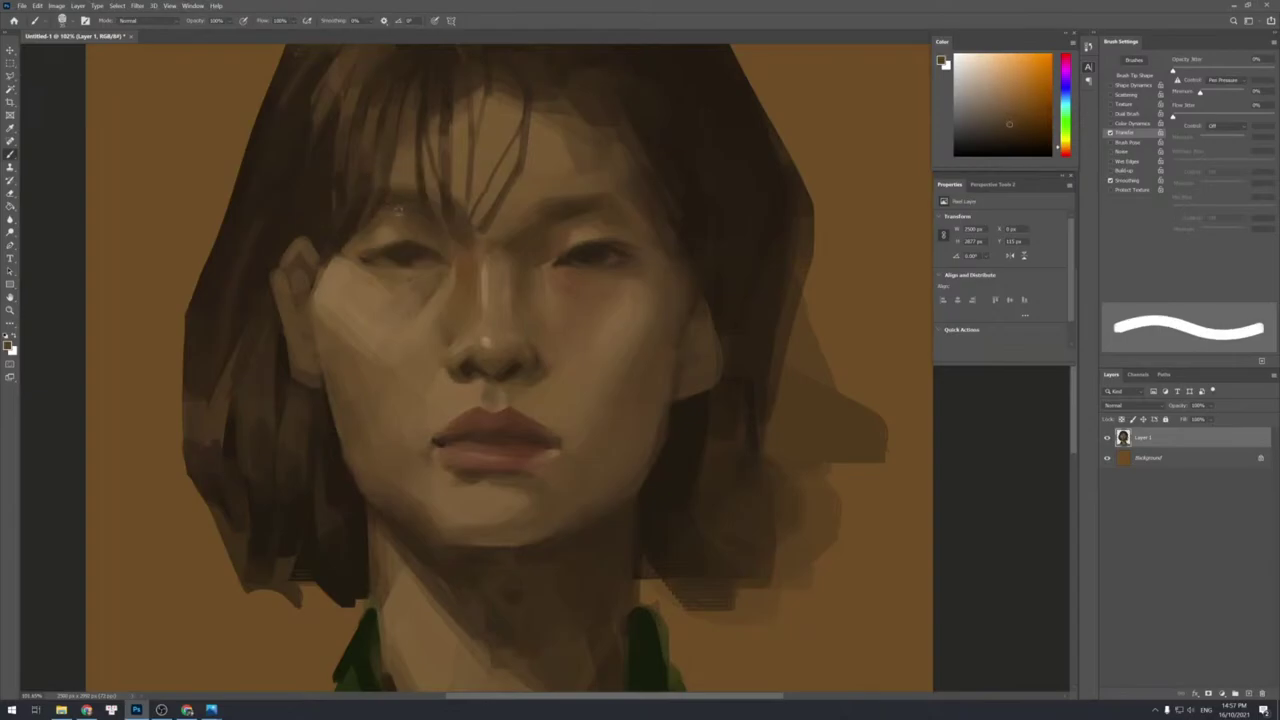
Rework the left eyebrow beneath the fringe with sampled dark brown.
left_click(384, 190, "alt")
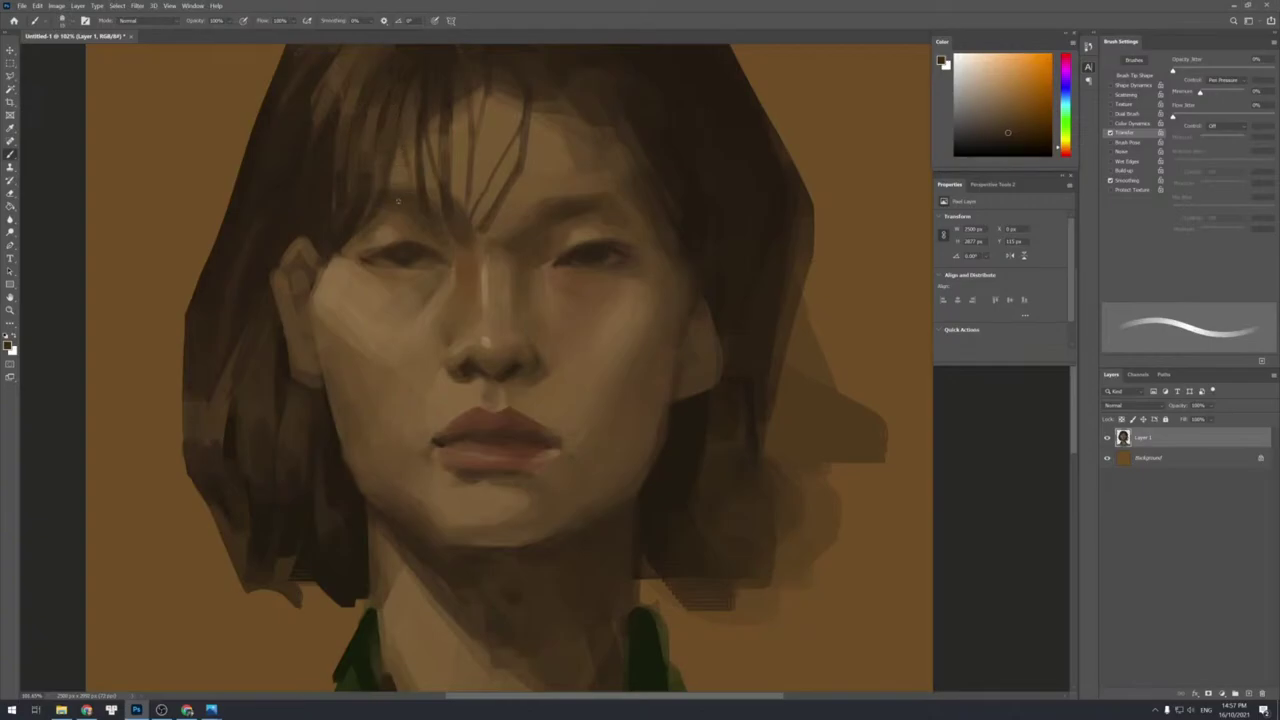
key("bracketright")
key("bracketright")
Reshape the left eye's upper lid edge and dark iris area with sampled browns and varied brush sizes.
left_click(413, 274, "alt")
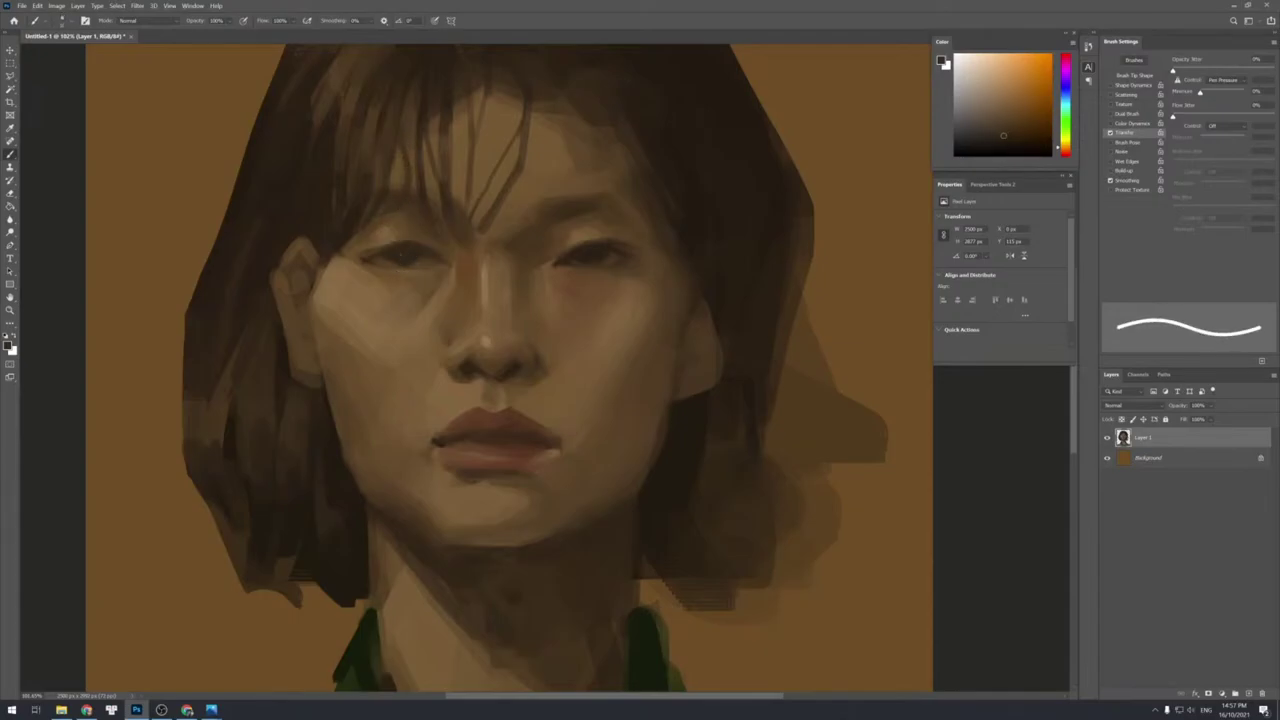
key("bracketright")
key("bracketright")
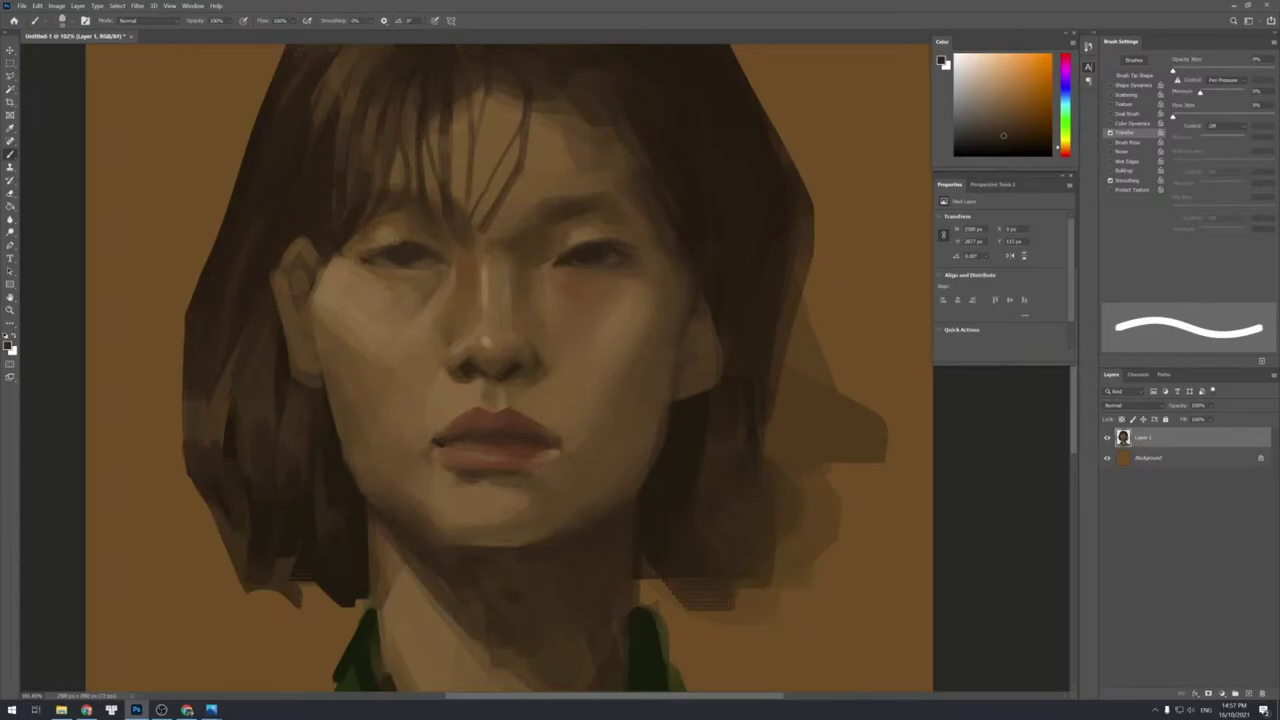
left_click(405, 238, "alt")
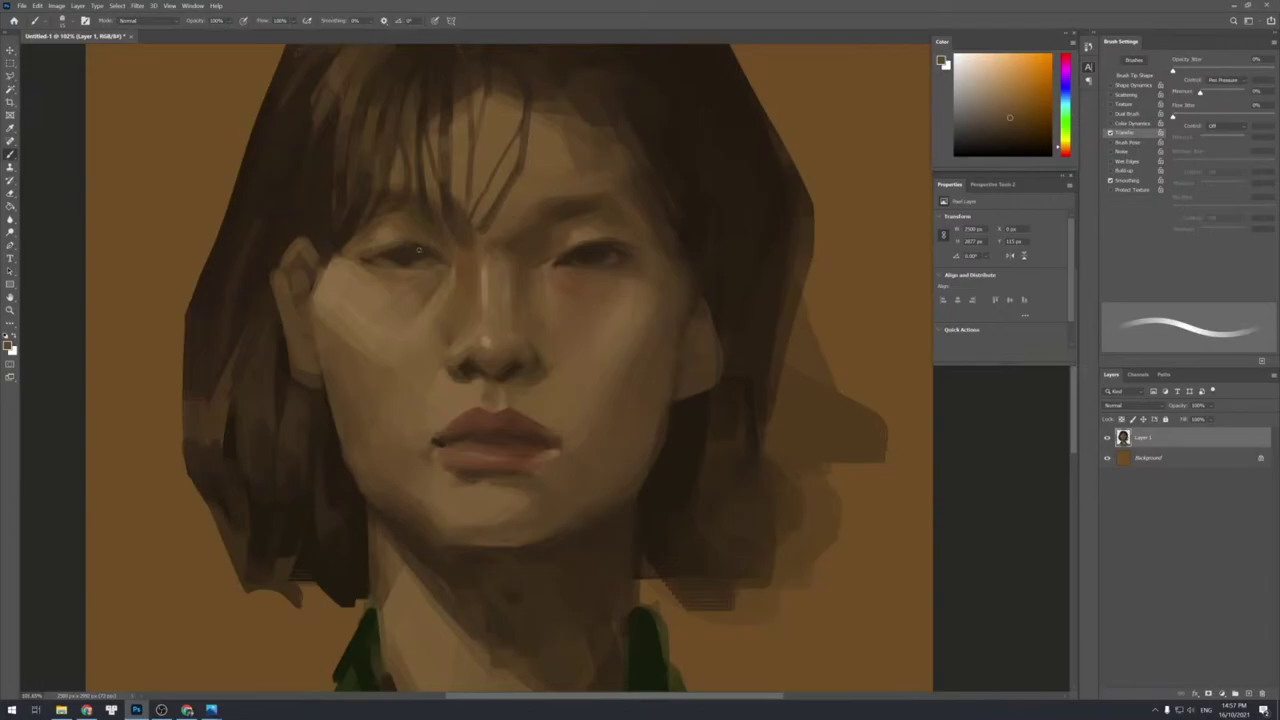
left_click(410, 270, "alt")
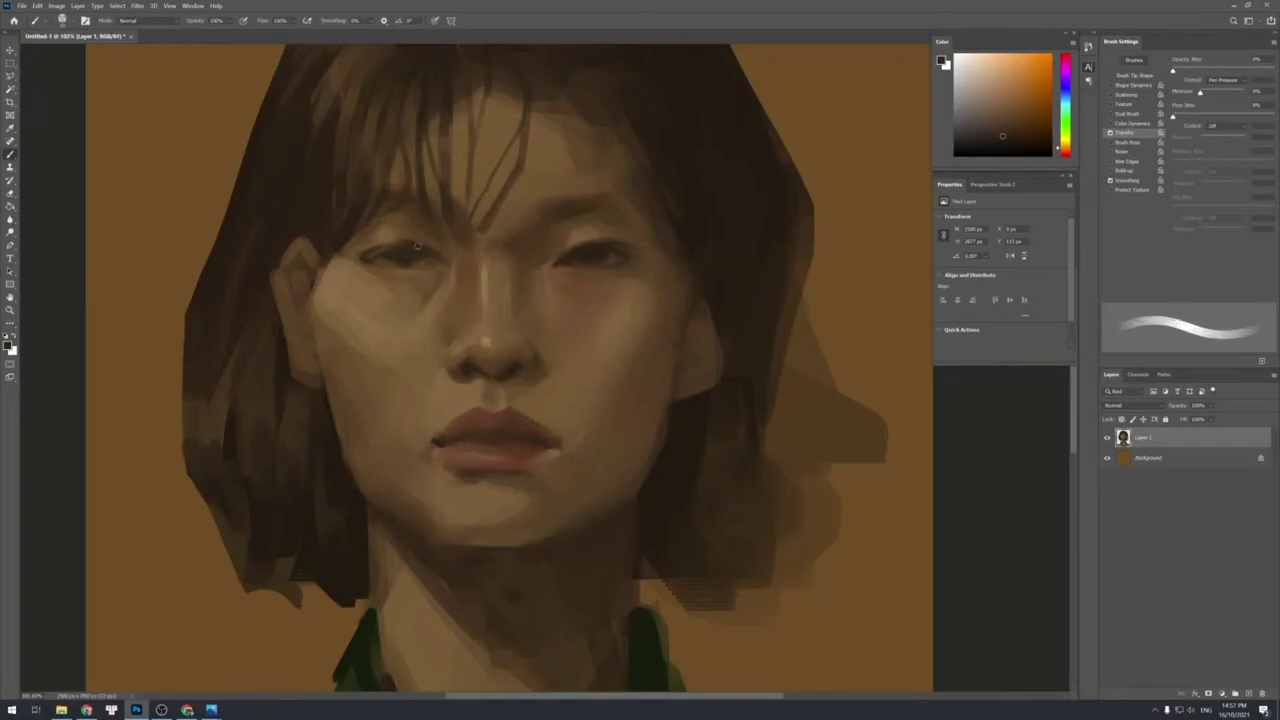
left_click(403, 251)
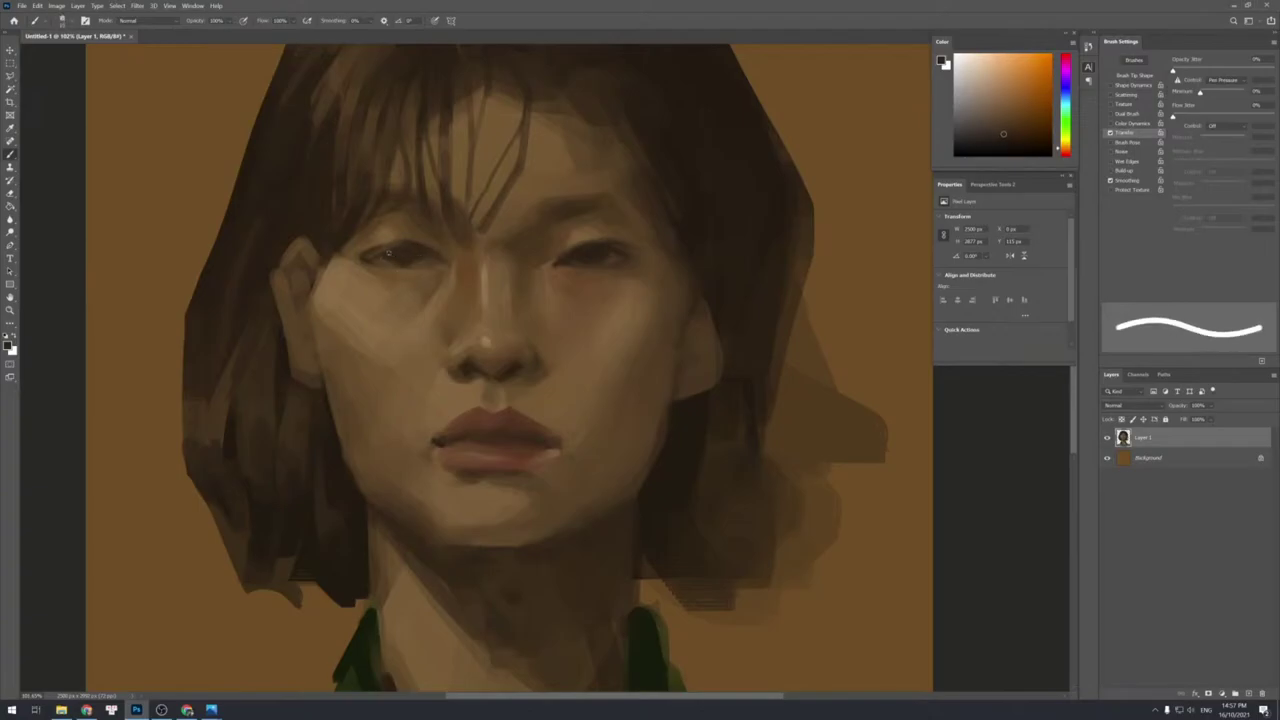
Soften the left eye's iris and eye white with tones sampled from within and just below the eye.
left_click(382, 257, "alt")
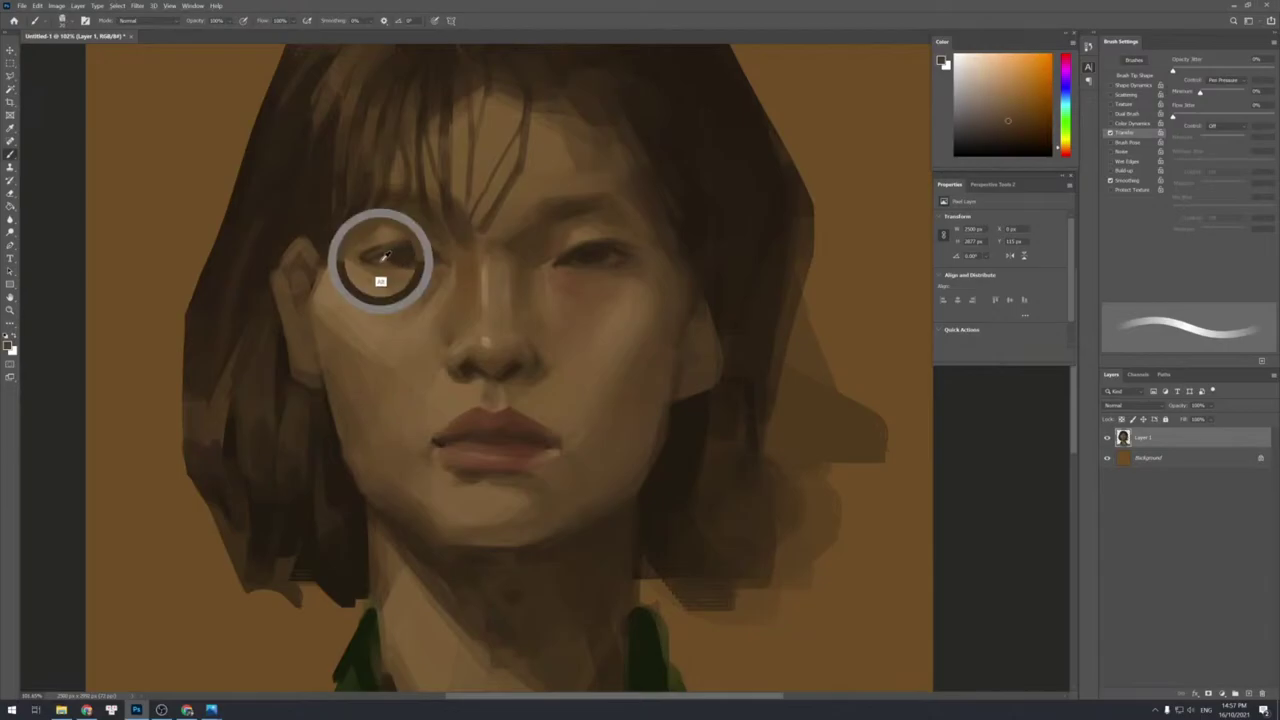
left_click(415, 282, "alt")
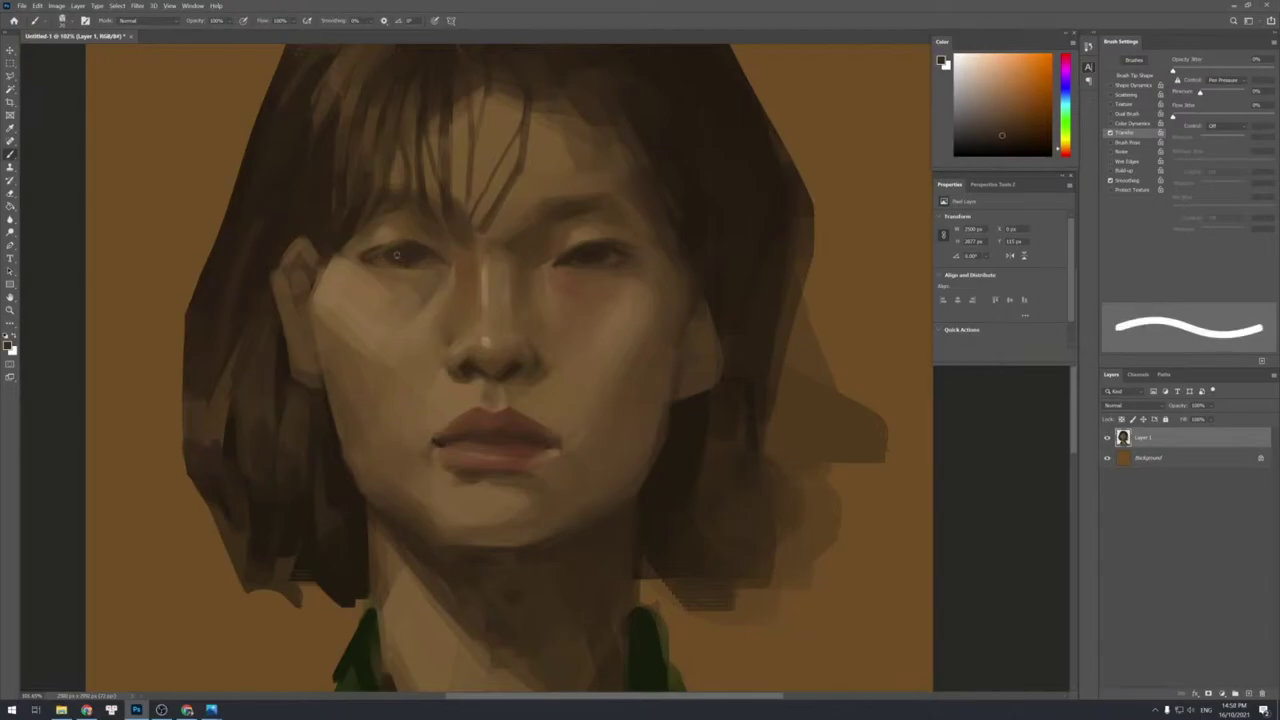
left_click(390, 258, "alt")
left_click(427, 261, "alt")
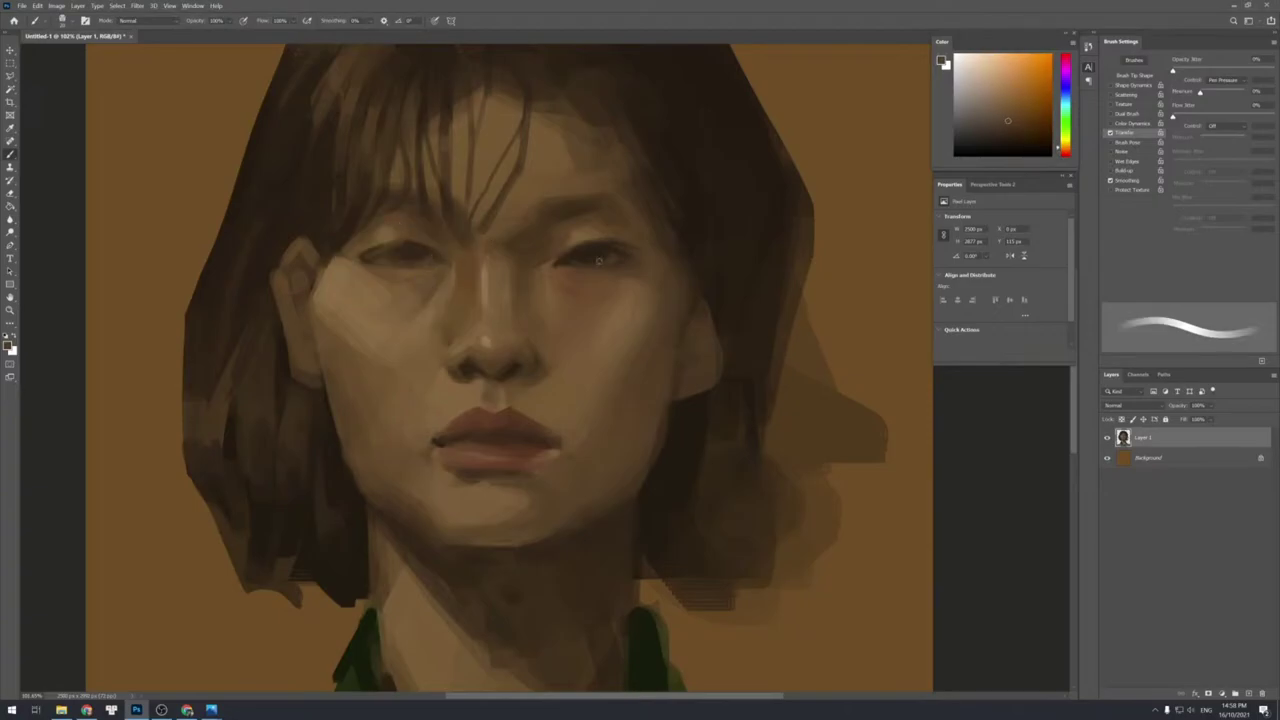
left_click(420, 258, "alt")
left_click(416, 256, "alt")
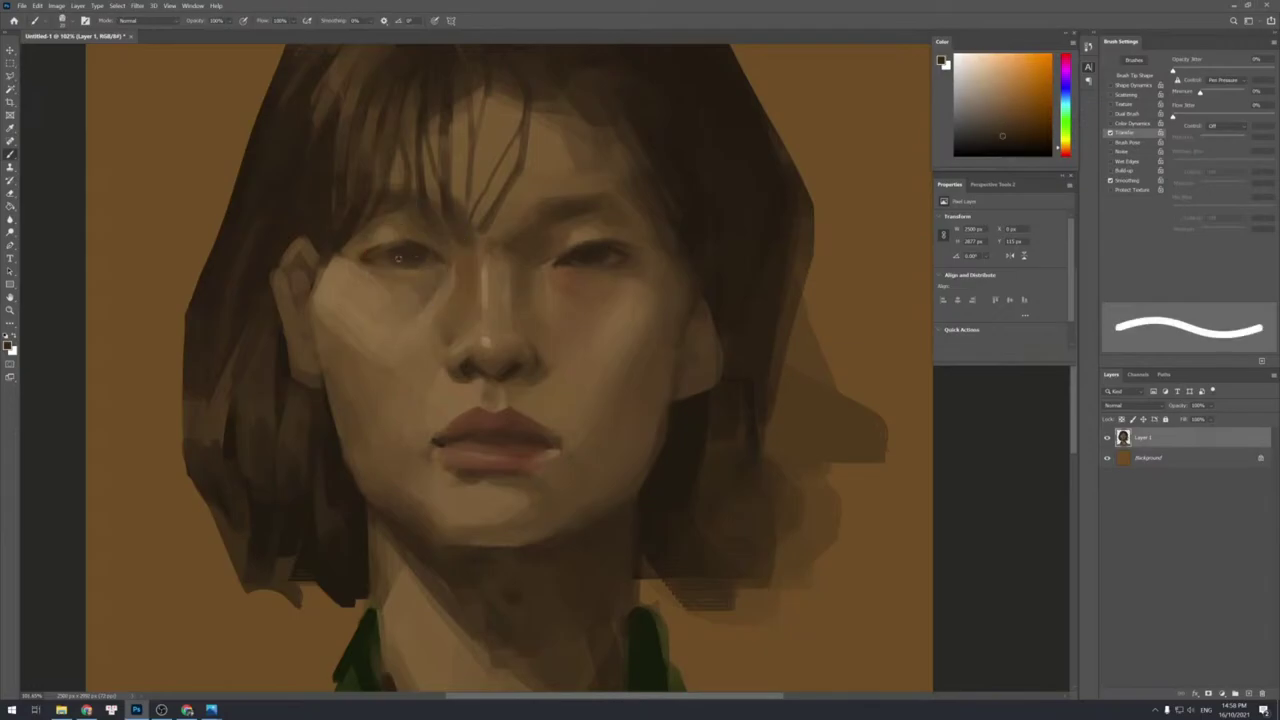
Define the left eye's upper lash line with a smaller brush in near-black sampled from the right eye.
left_click(428, 250, "alt")
left_click(569, 260, "alt")
key("bracketleft")
key("bracketleft")
key("bracketleft")
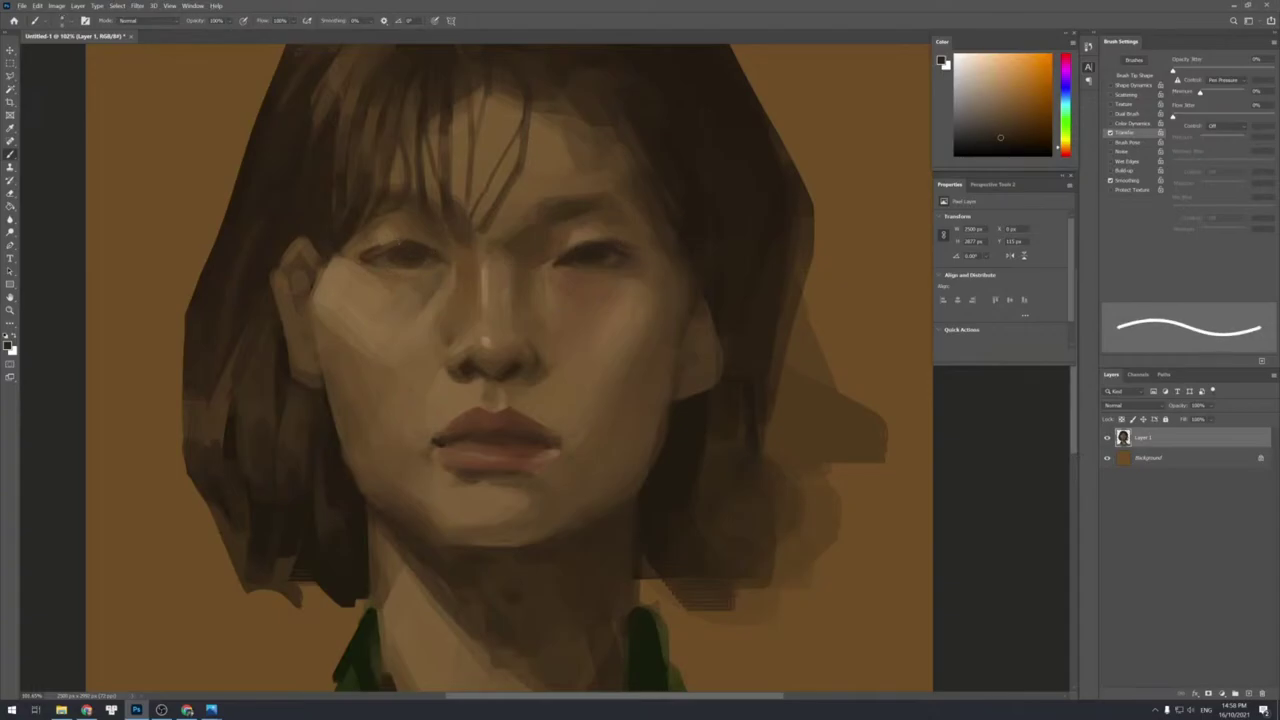
Blend the inner corner and lower lid of the left eye with sampled shadow browns.
left_click(449, 251, "alt")
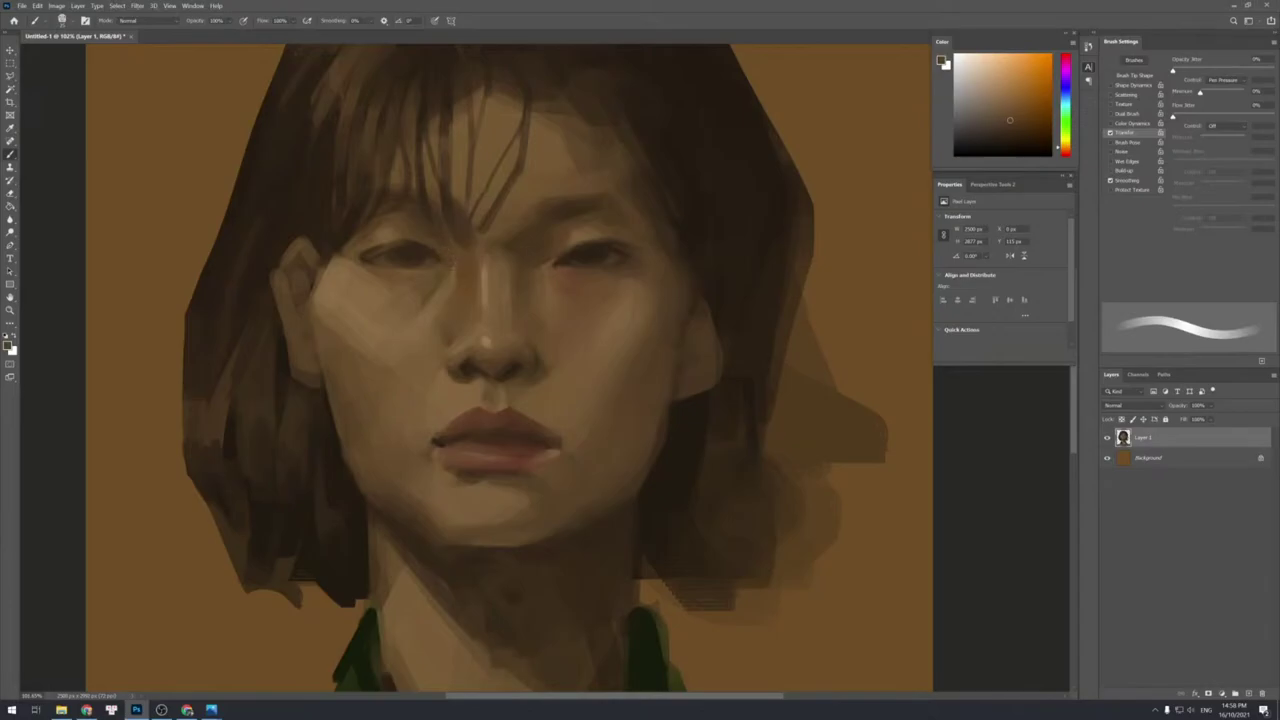
left_click(424, 258, "alt")
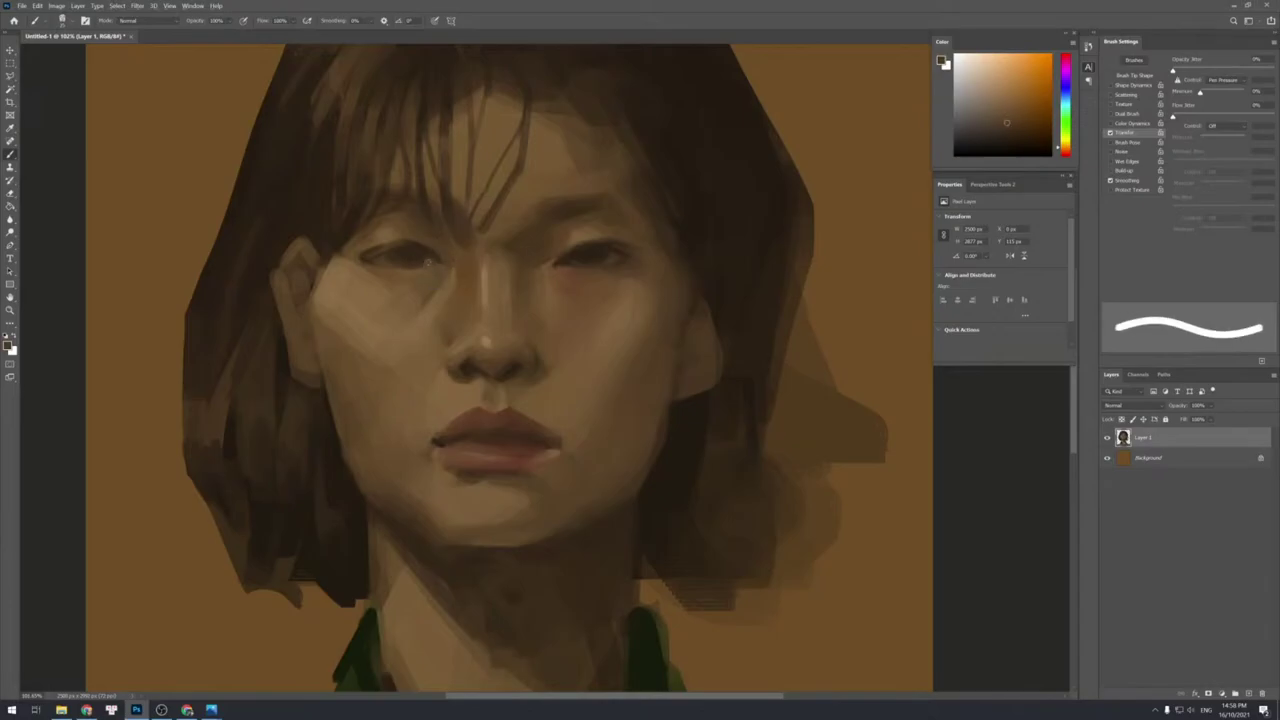
left_click(430, 262, "alt")
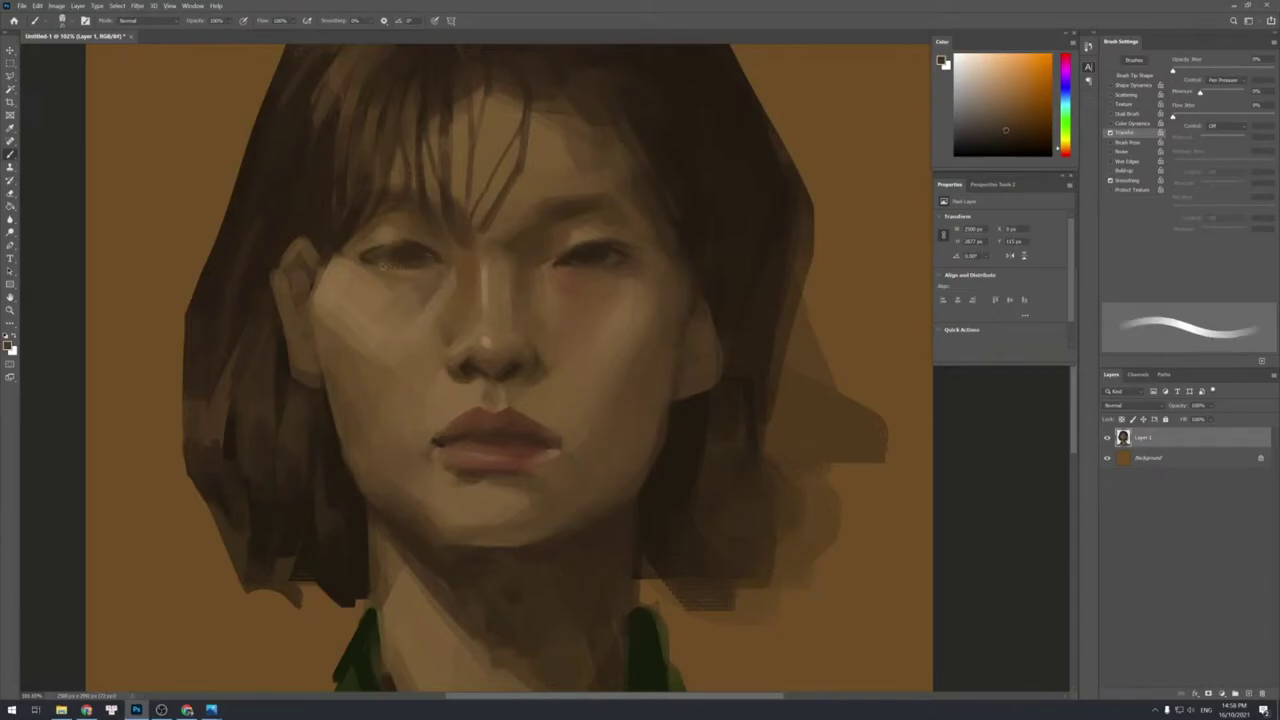
left_click(424, 272, "alt")
Darken the left eye's lash line with deep brown sampled from the right eye, then soften below it with a larger brush and sampled skin tone.
left_click(569, 255, "alt")
key("bracketleft")
key("bracketleft")
key("bracketleft")
key("bracketleft")
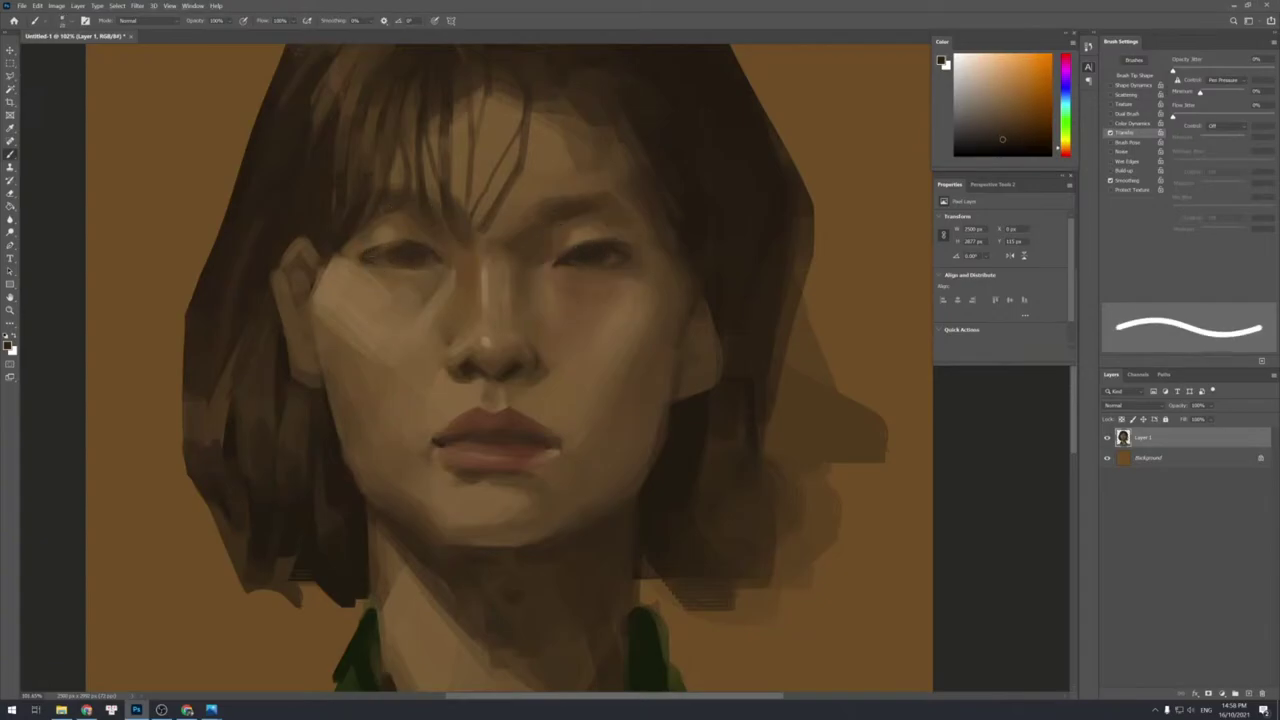
key("bracketright")
key("bracketright")
key("bracketright")
key("bracketright")
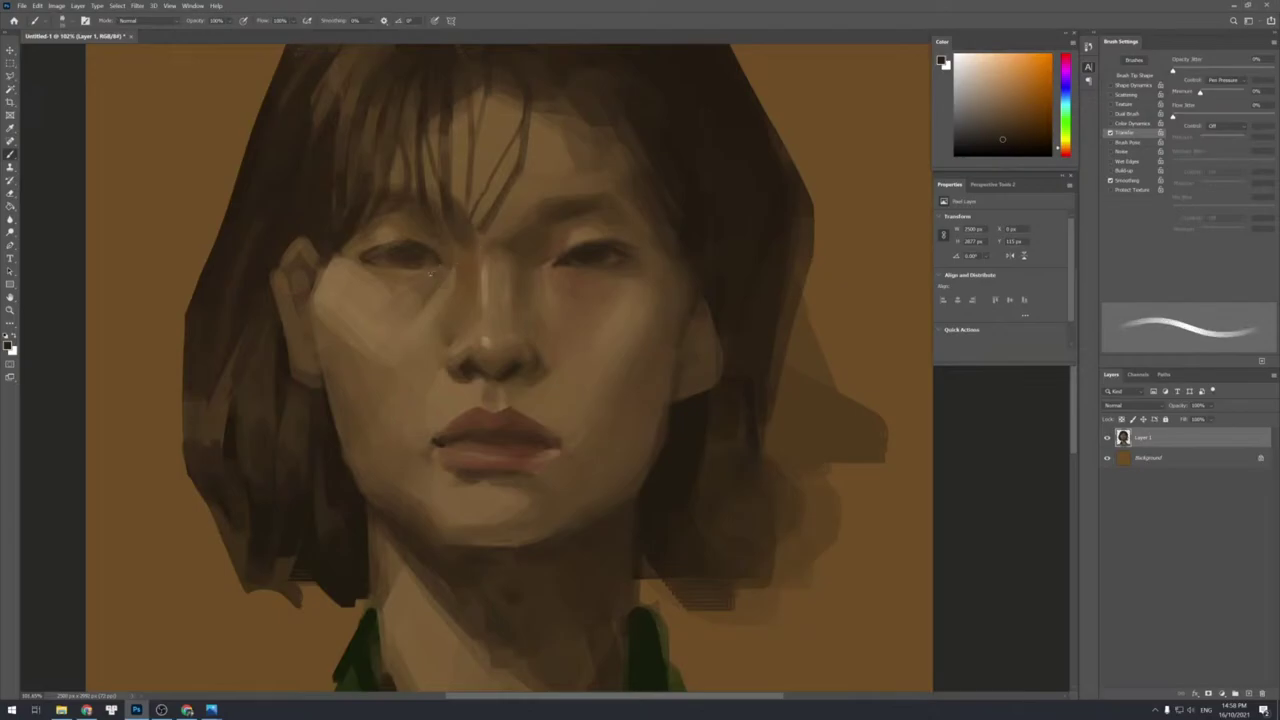
left_click(416, 288, "alt")
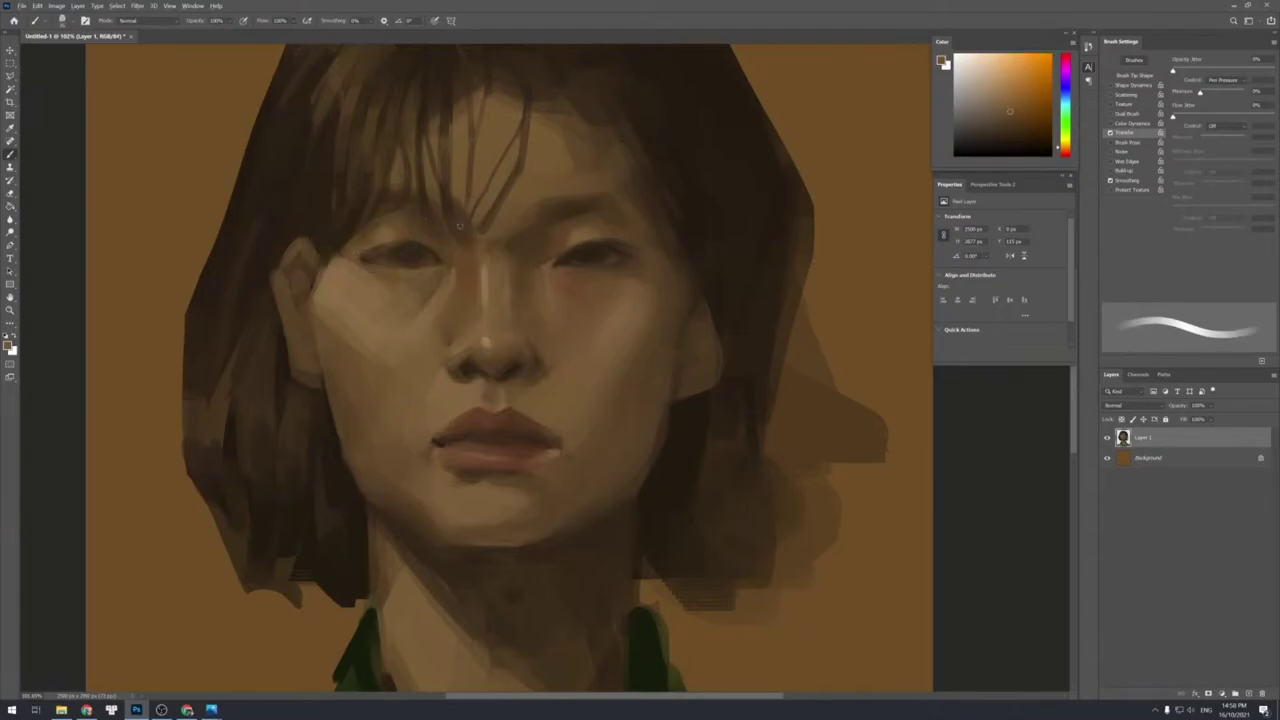
key("alt+Tab")
key("alt+Tab")
key("alt+Tab")
key("alt+Tab")
key("alt+Tab")
key("alt+Tab")
Refine the left eye's iris and outer lid edges with browns sampled from the eye, upper lid and skin just below.
left_click(413, 258, "alt")
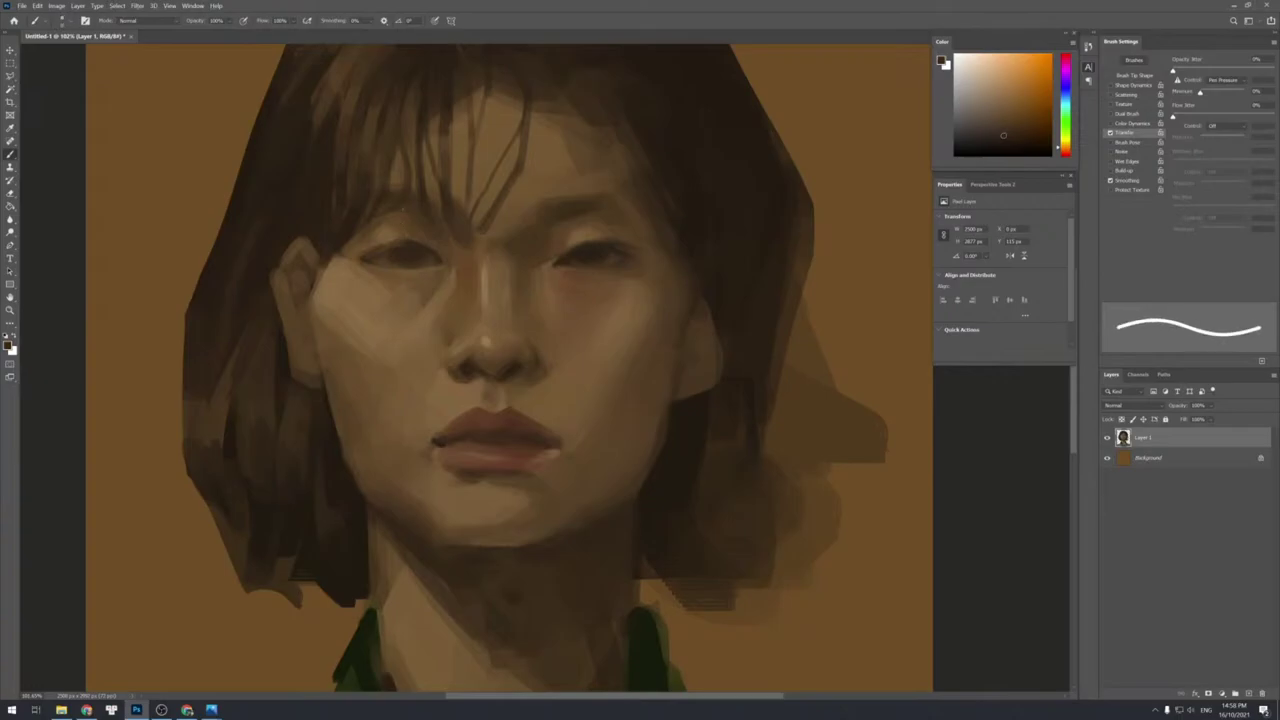
left_click(381, 257, "alt")
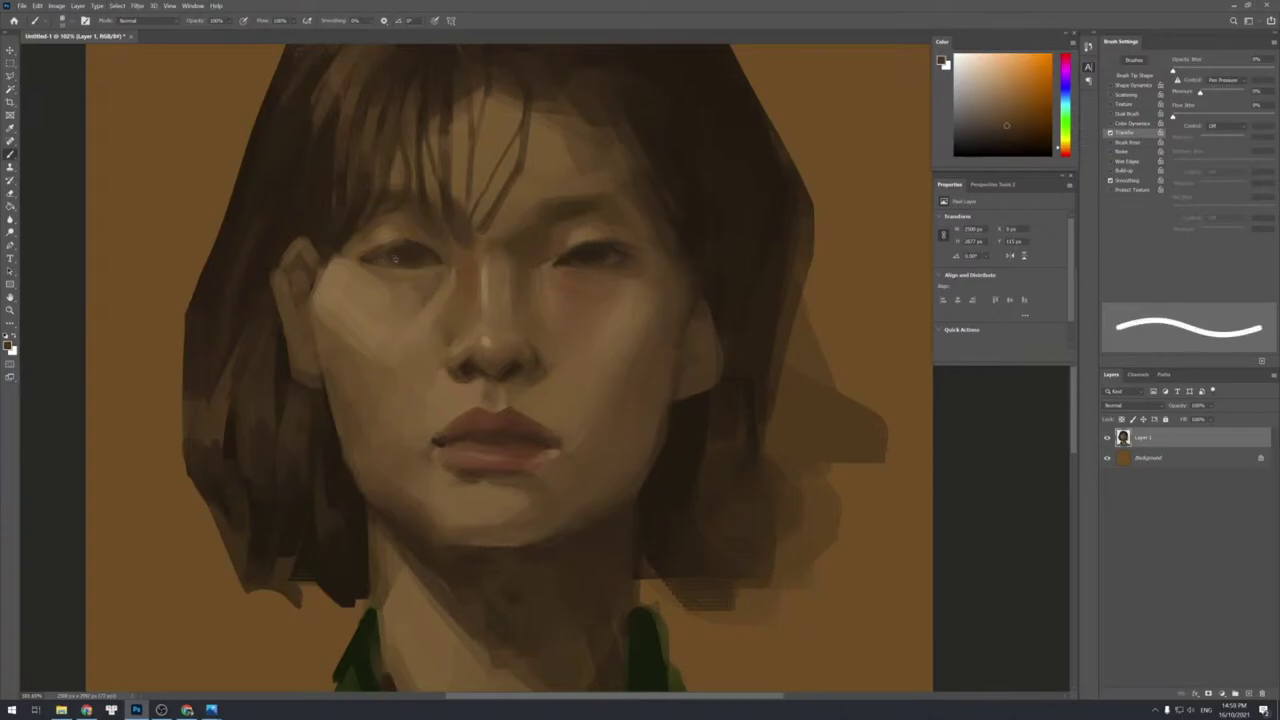
left_click(406, 231, "alt")
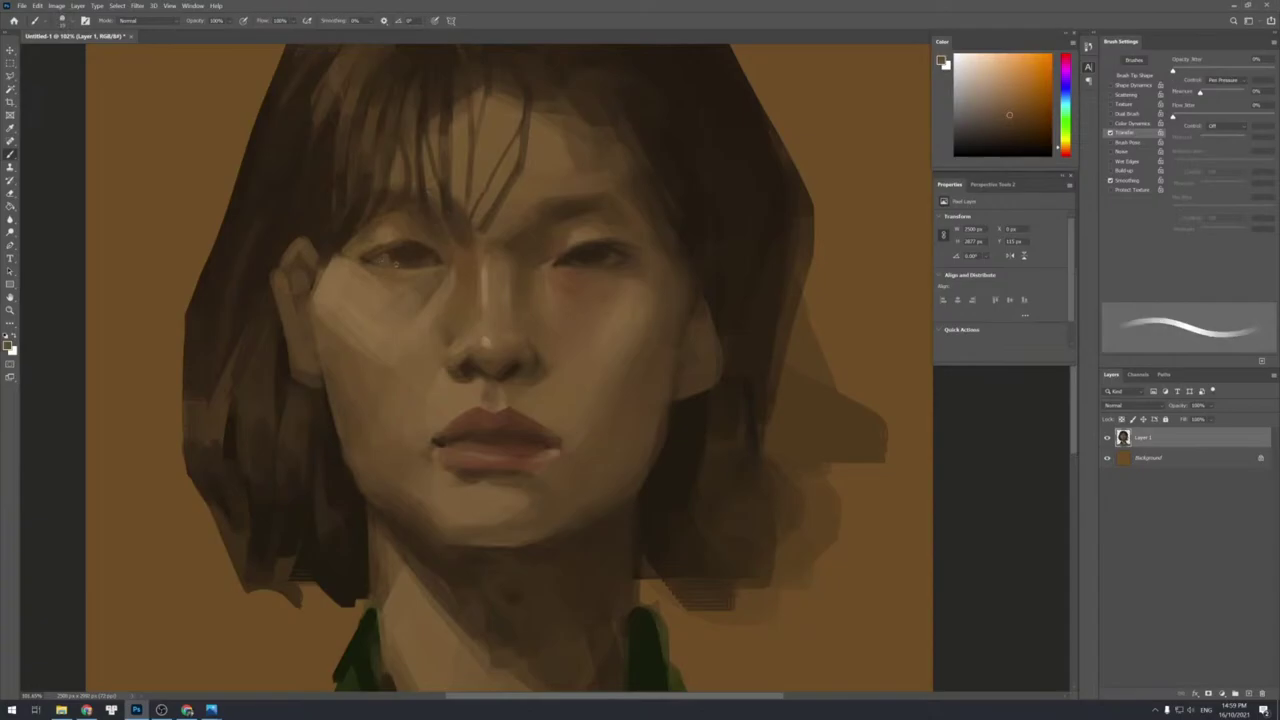
left_click(393, 260, "alt")
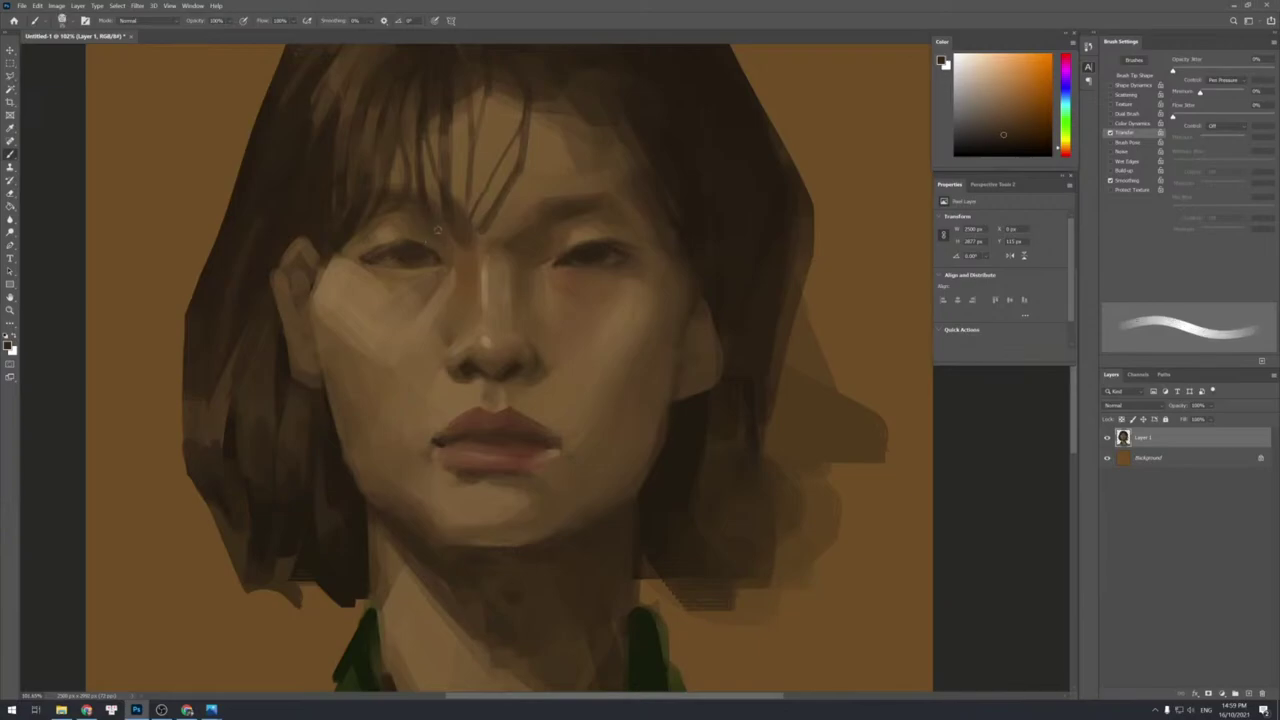
left_click(386, 272, "alt")
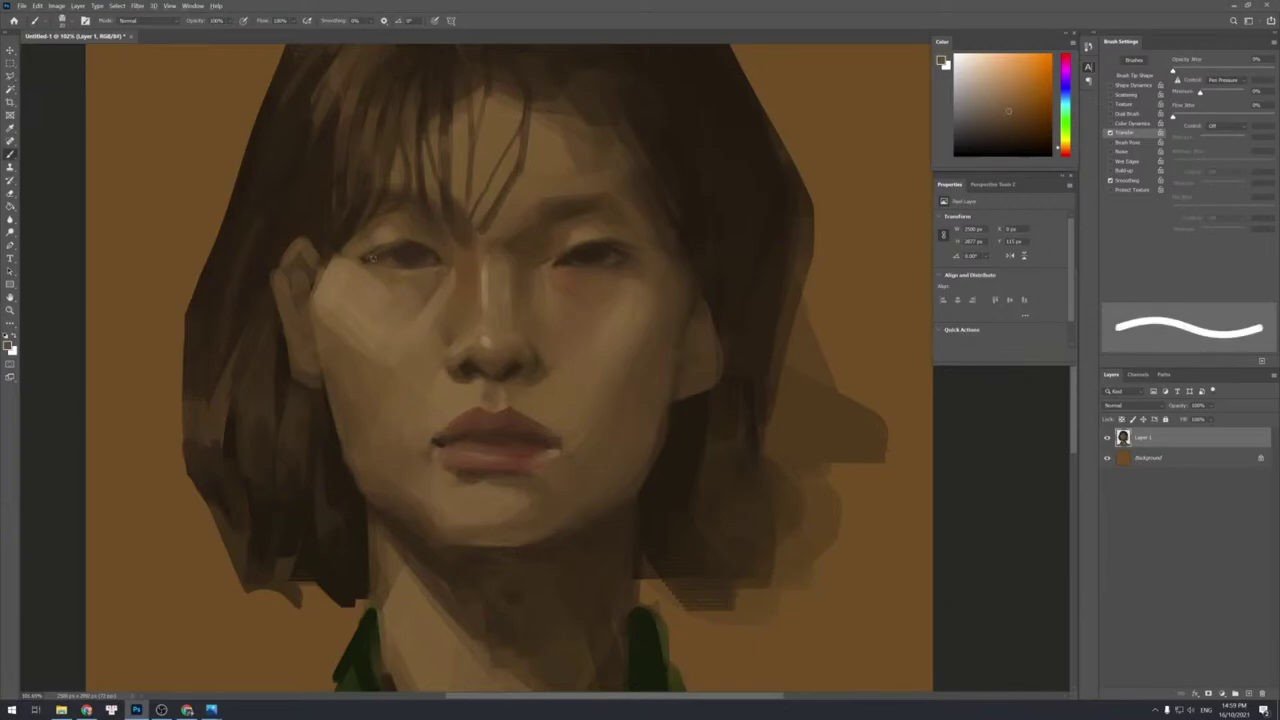
key("alt+Tab")
left_click(1058, 4)
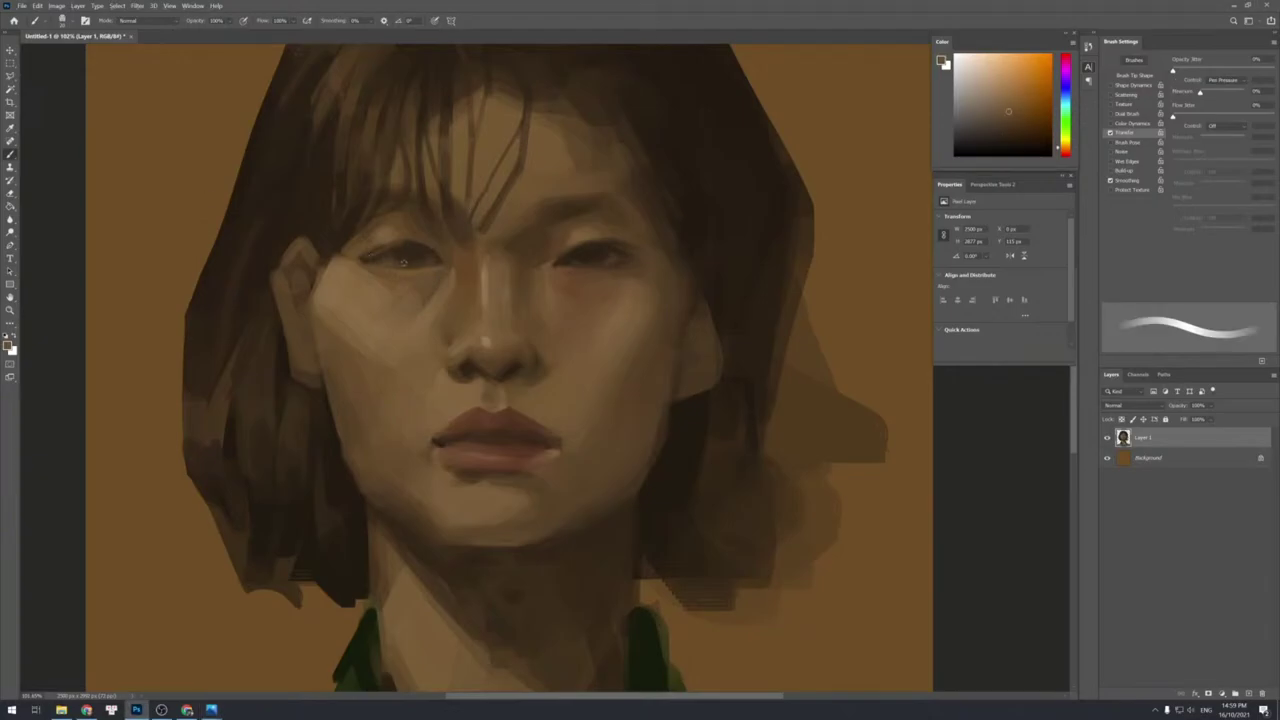
Extend and soften the left eye's outer corner toward the temple using sampled lash, cheek and hair tones.
left_click(366, 259, "alt")
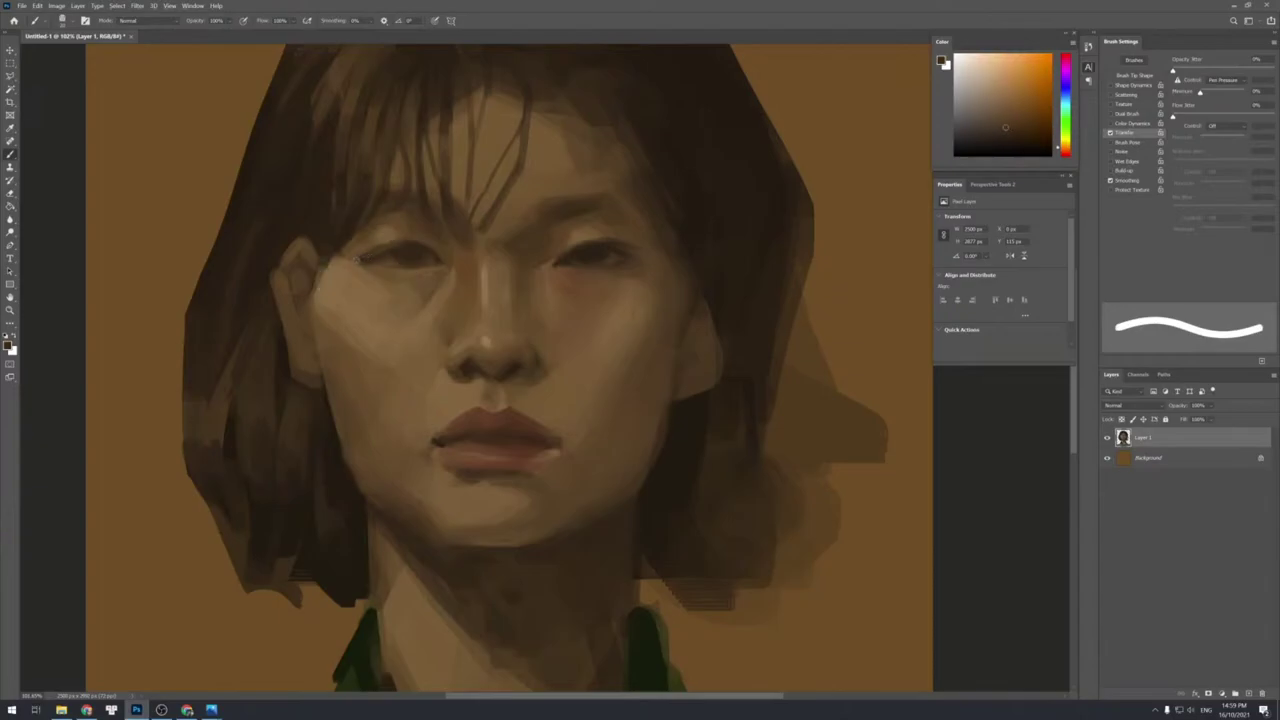
left_click(377, 271, "alt")
left_click(345, 250, "alt")
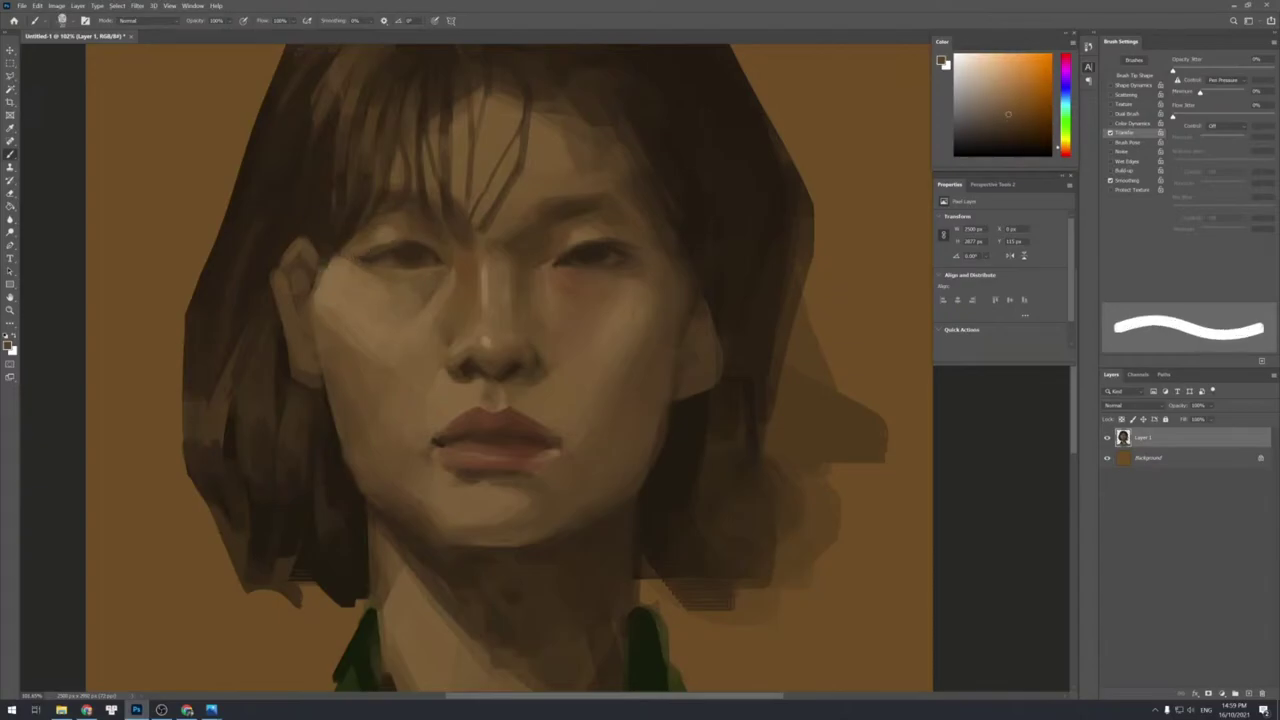
left_click(389, 281, "alt")
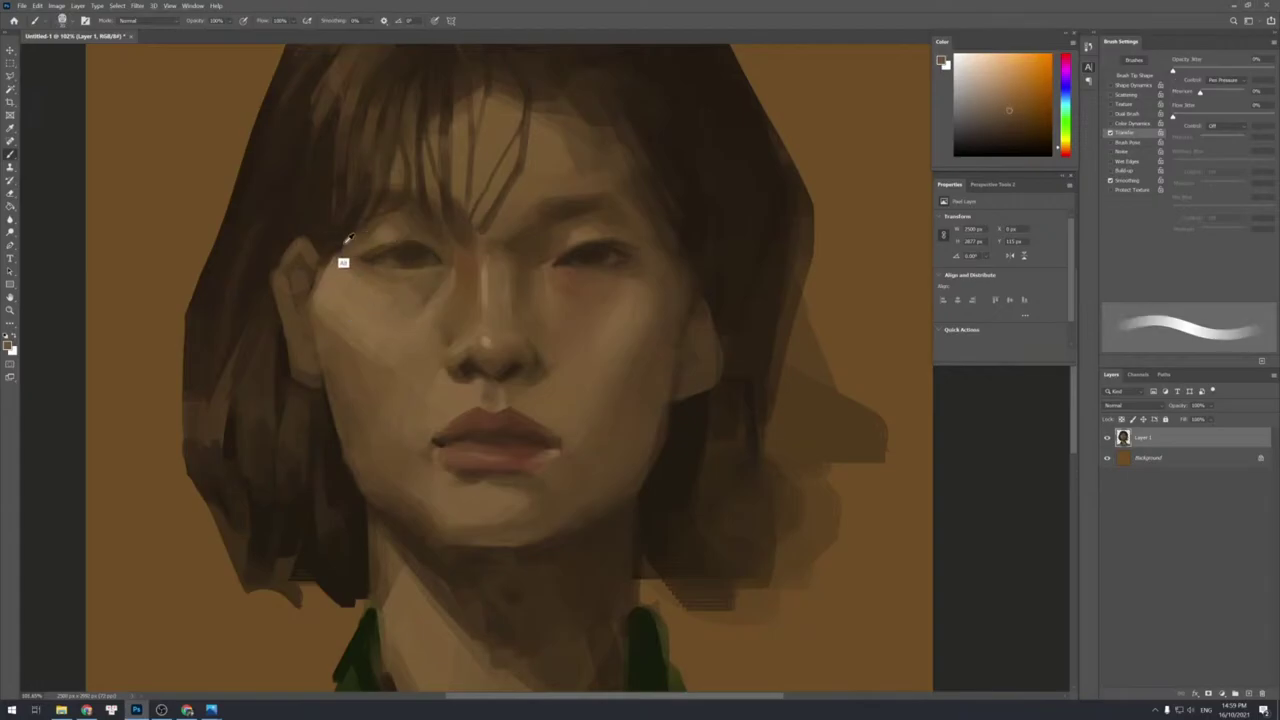
left_click(355, 278, "alt")
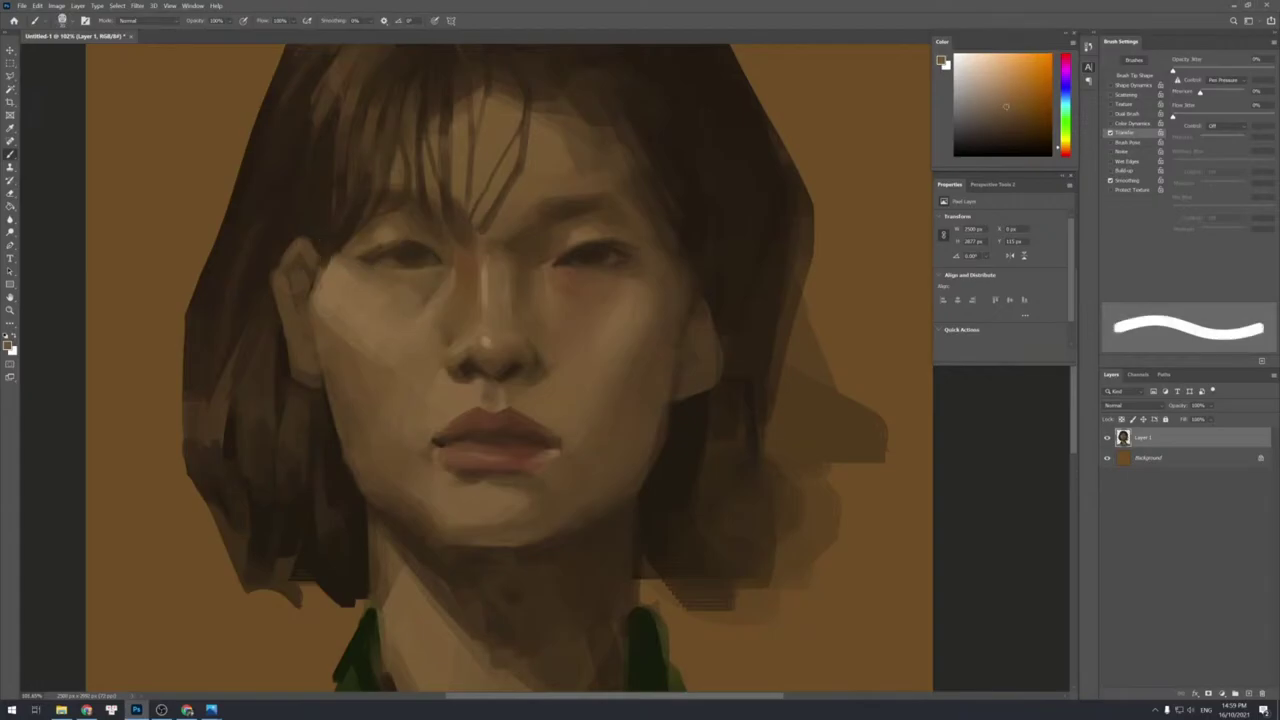
left_click(334, 245, "alt")
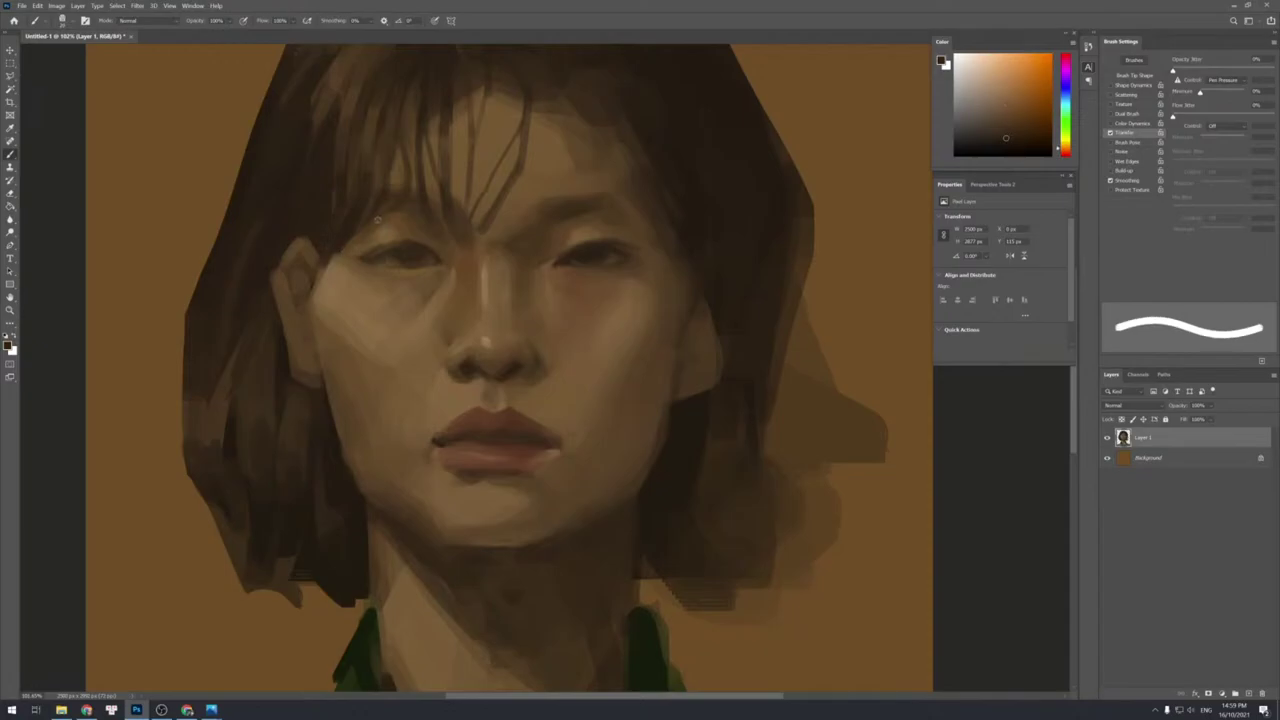
left_click(355, 239, "alt")
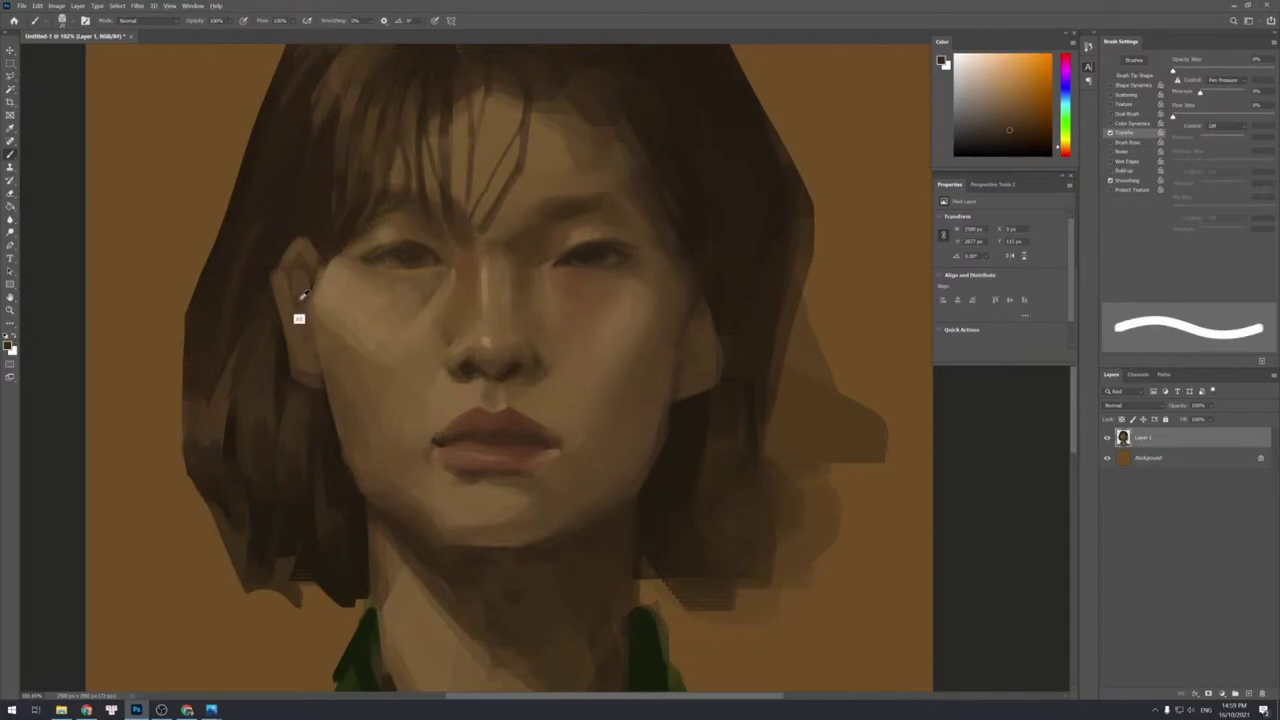
Darken the inner side of the left ear and its boundary with the face using browns sampled from the ear.
left_click(318, 293, "alt")
left_click(308, 294, "alt")
mouse_move(309, 297)
left_mouse_down()
mouse_move(318, 365)
mouse_move(301, 311)
mouse_move(313, 364)
left_mouse_up()
left_click(312, 340, "alt")
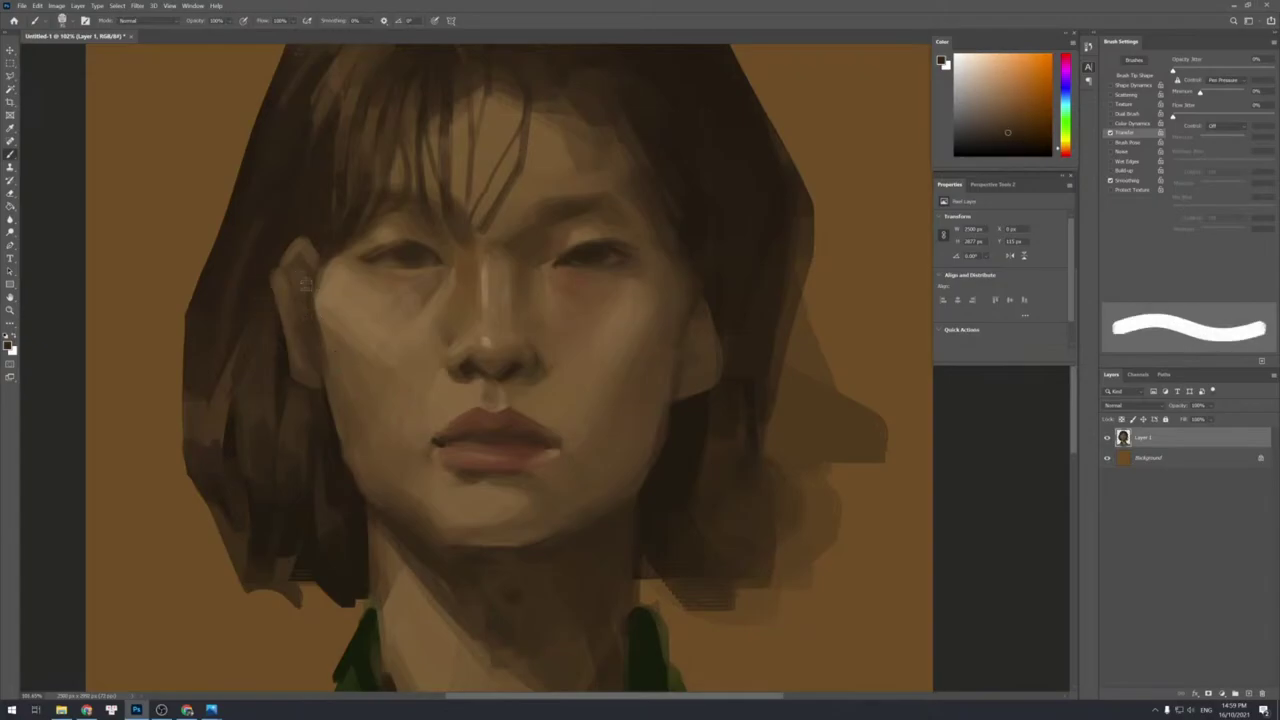
left_click(304, 297, "alt")
mouse_move(305, 281)
left_mouse_down()
mouse_move(305, 319)
mouse_move(322, 304)
left_mouse_up()
Smooth the outer edge of the left cheek beside the ear with sampled cheek tones and adjusted brush sizes.
left_click(336, 340, "alt")
key("[")
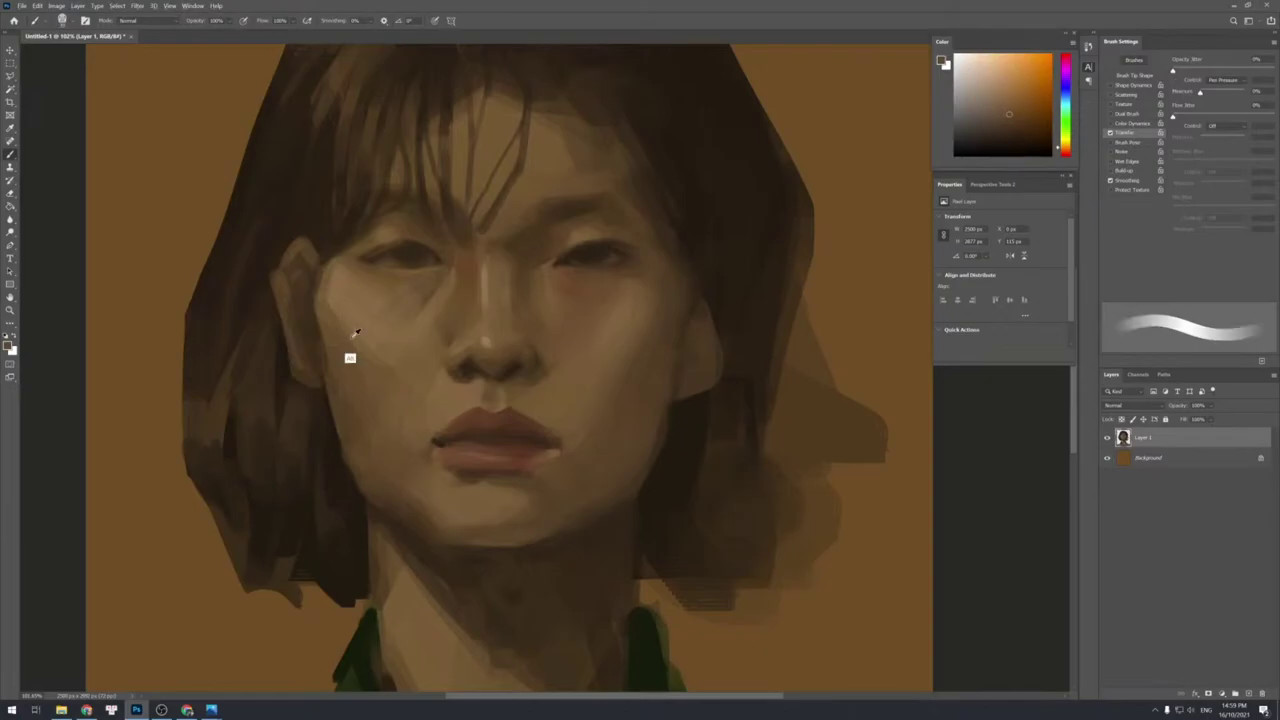
left_click(351, 339, "alt")
left_click(346, 378, "alt")
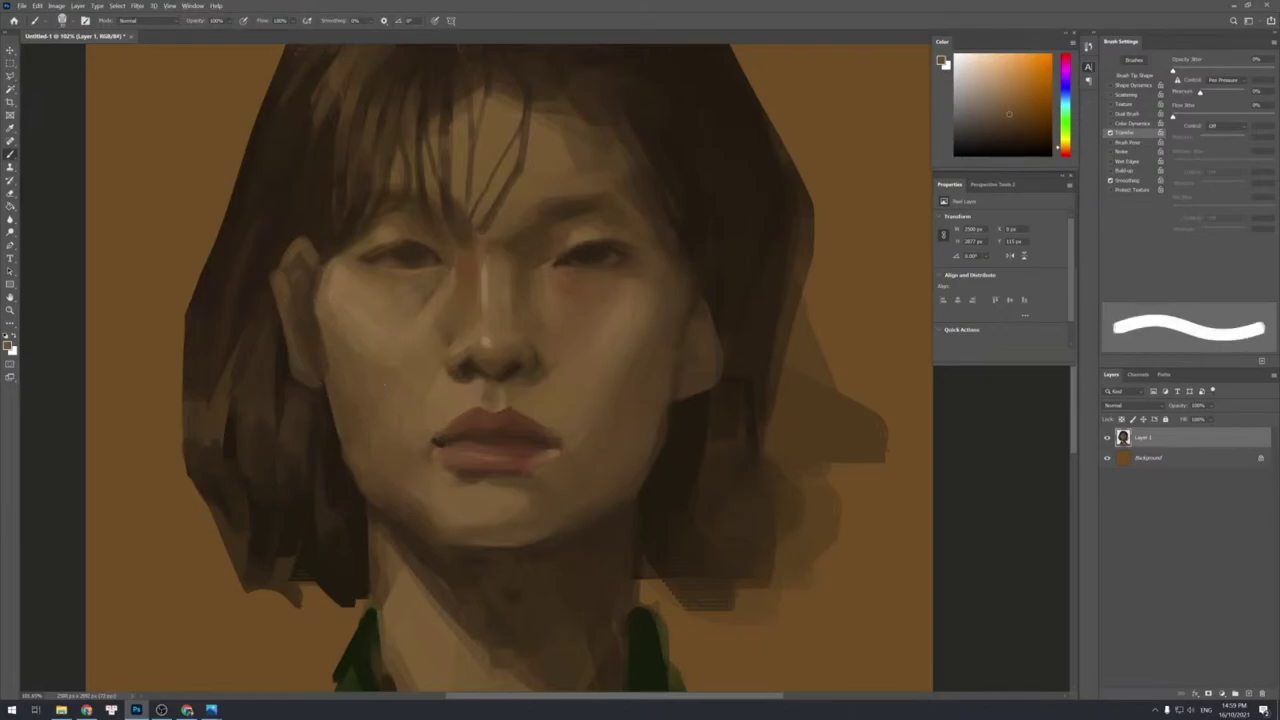
key("]")
left_click(361, 331, "alt")
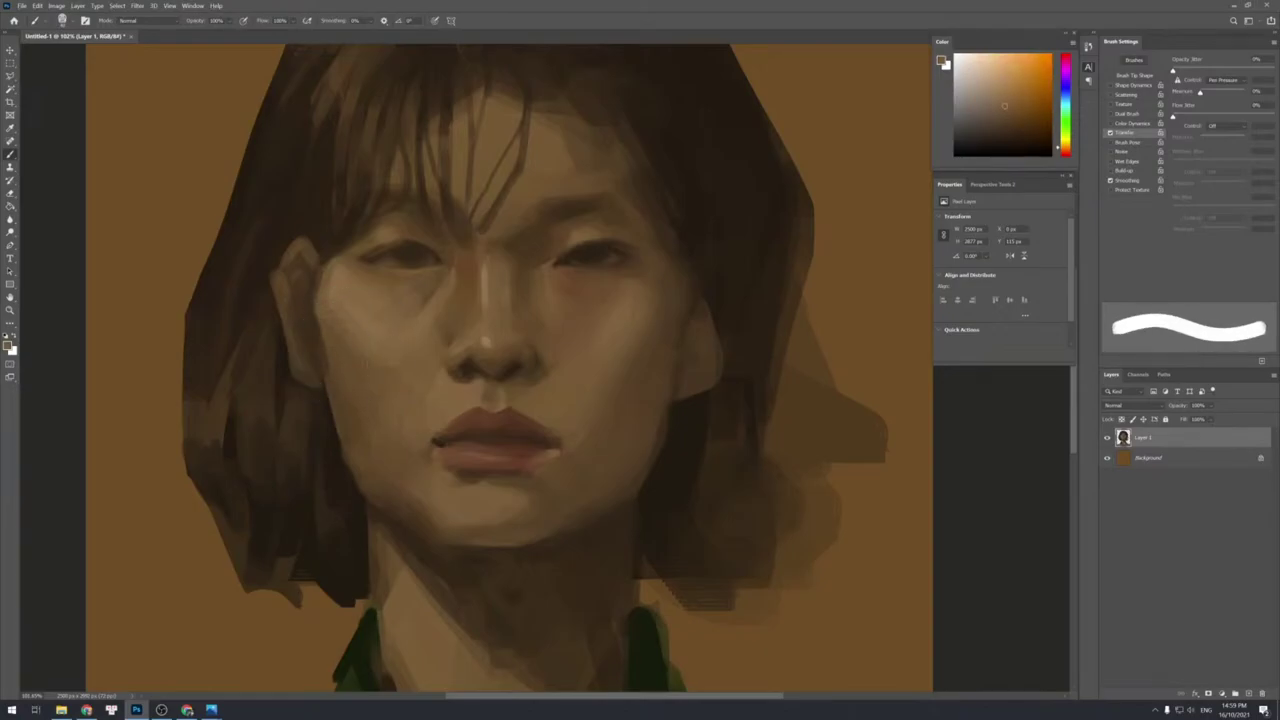
left_click(347, 376, "alt")
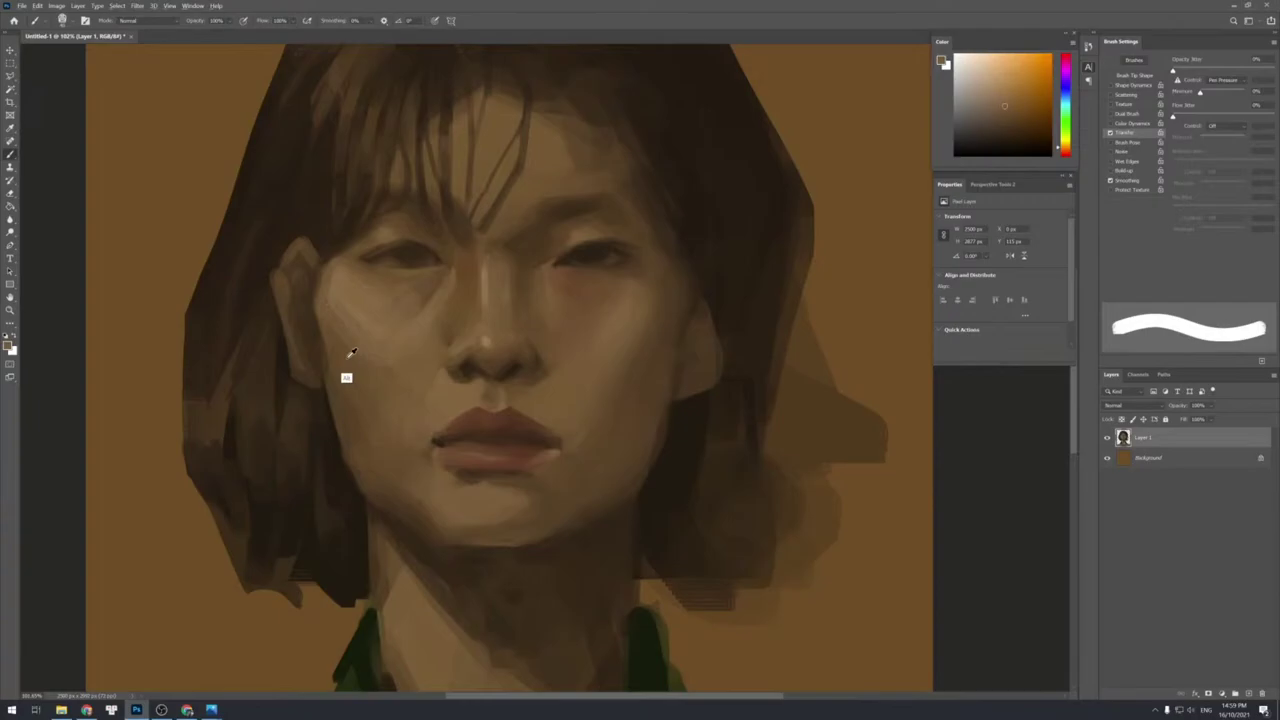
Blend the left cheekbone highlight into the surrounding cheek with tones sampled from the mid cheek and below the eye.
left_click(405, 374, "alt")
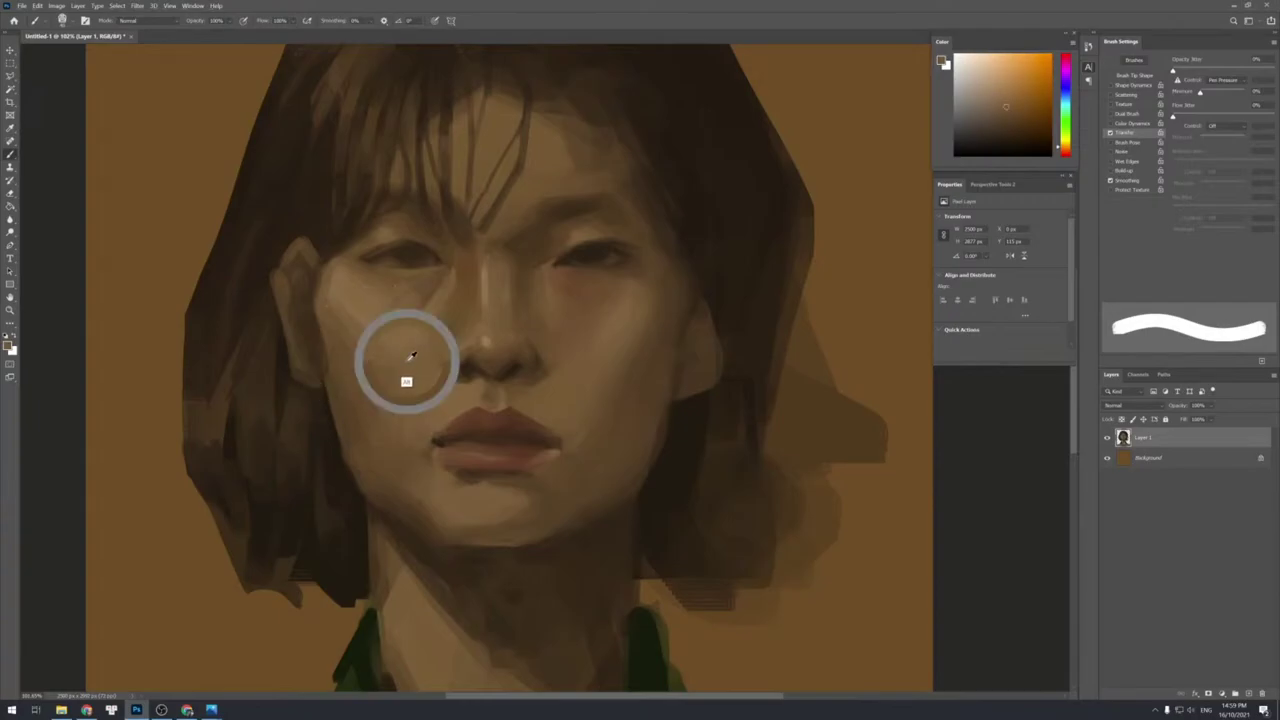
left_click(361, 322, "alt")
left_click_drag(358, 318, 378, 324)
left_click(379, 314, "alt")
left_click(425, 305, "alt")
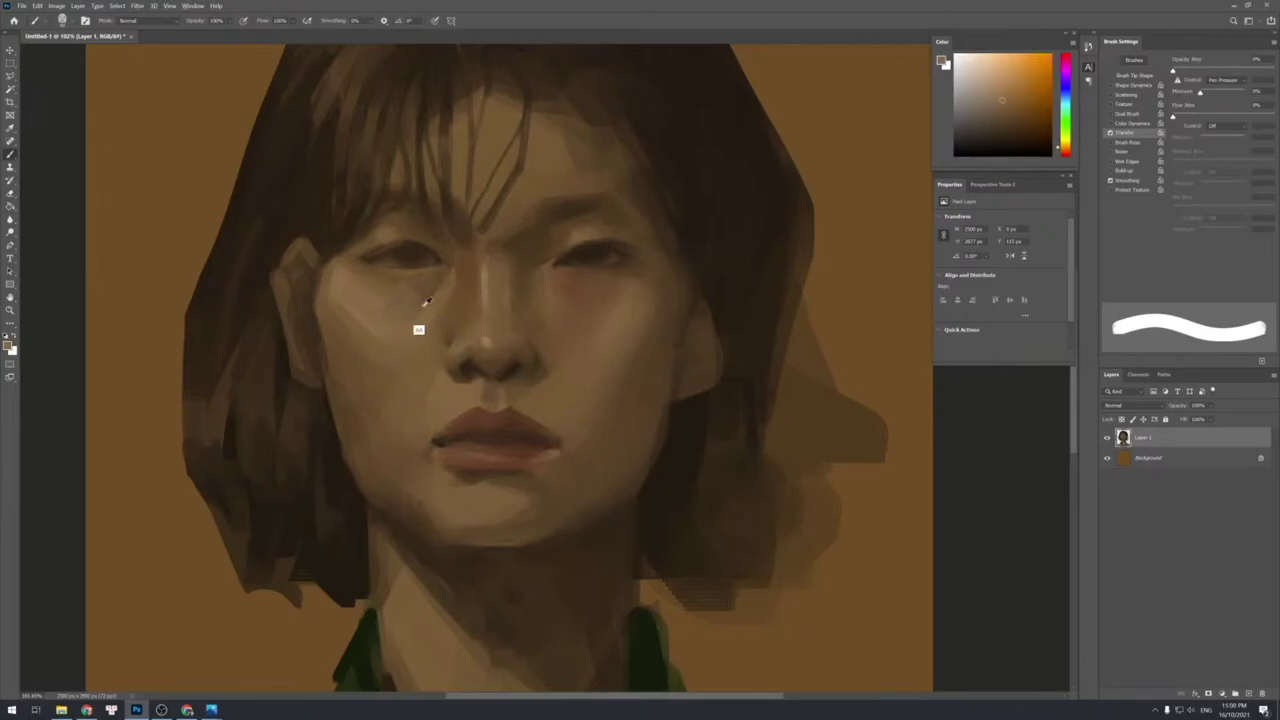
Model the under-eye fold between the left eye's inner corner and the nose with a smaller brush and sampled brown.
key("bracketleft")
key("bracketleft")
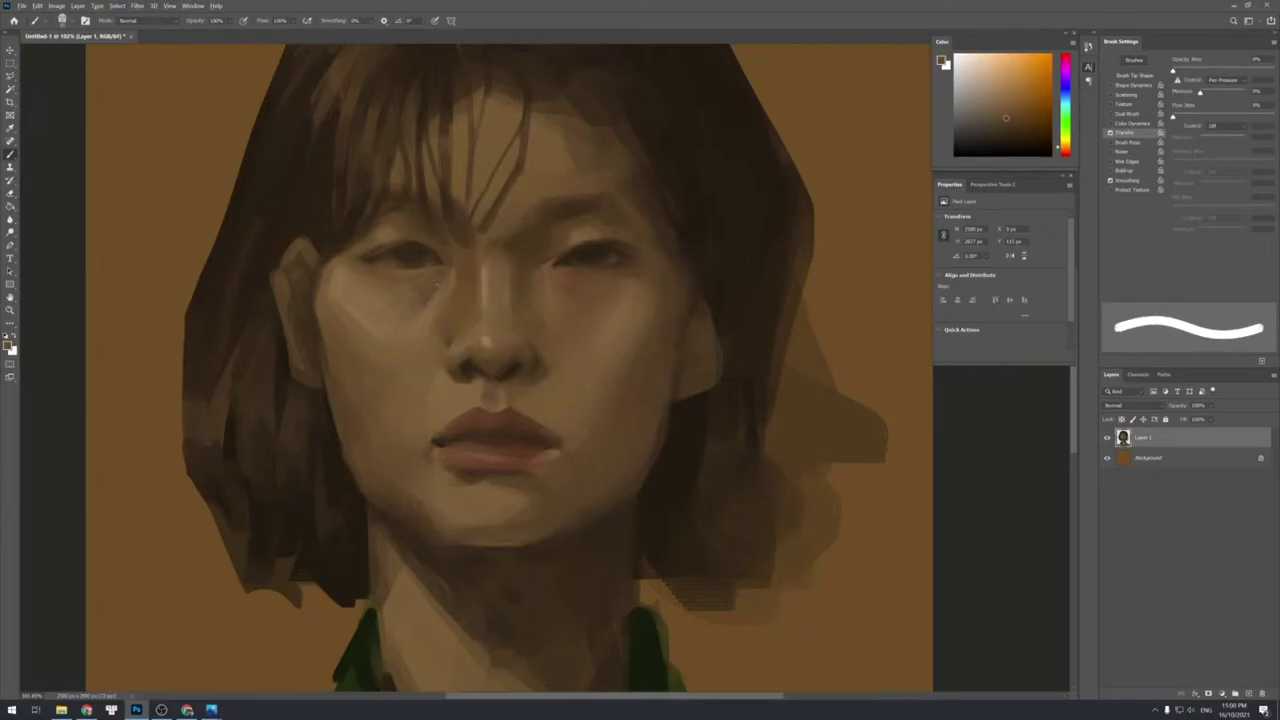
left_click(440, 296, "alt")
key("bracketleft")
key("bracketleft")
key("bracketleft")
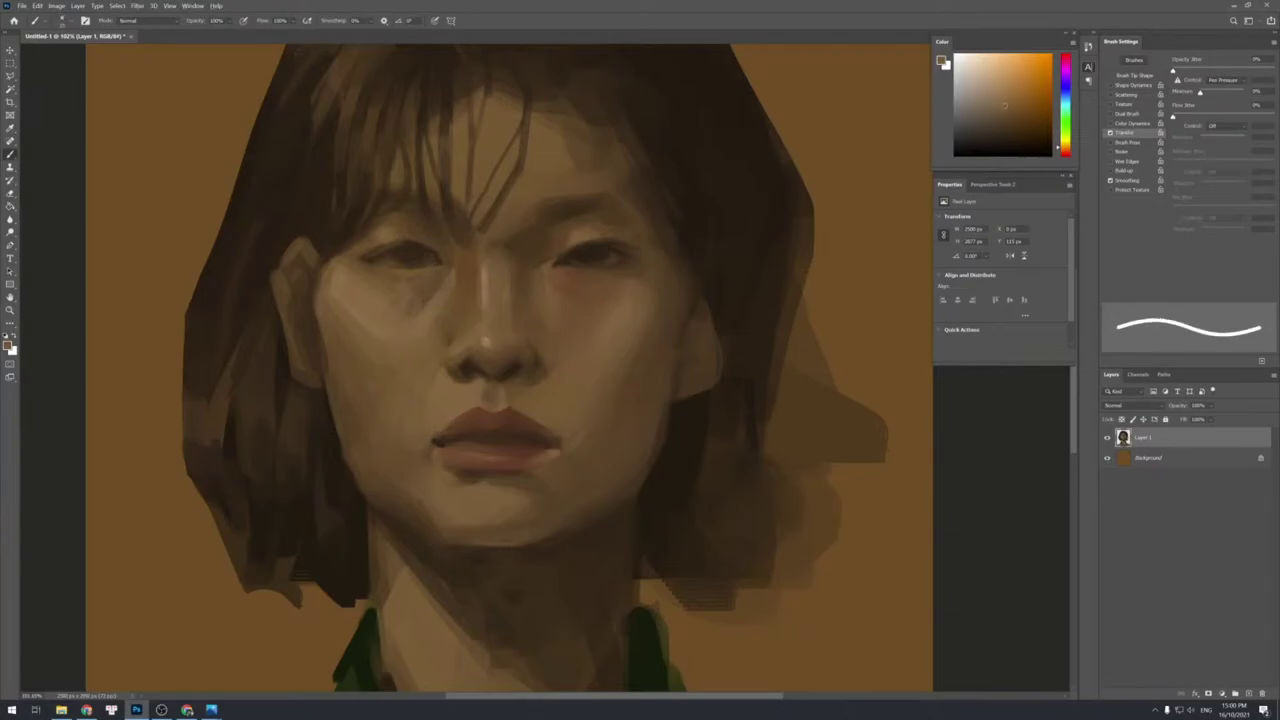
key("bracketright")
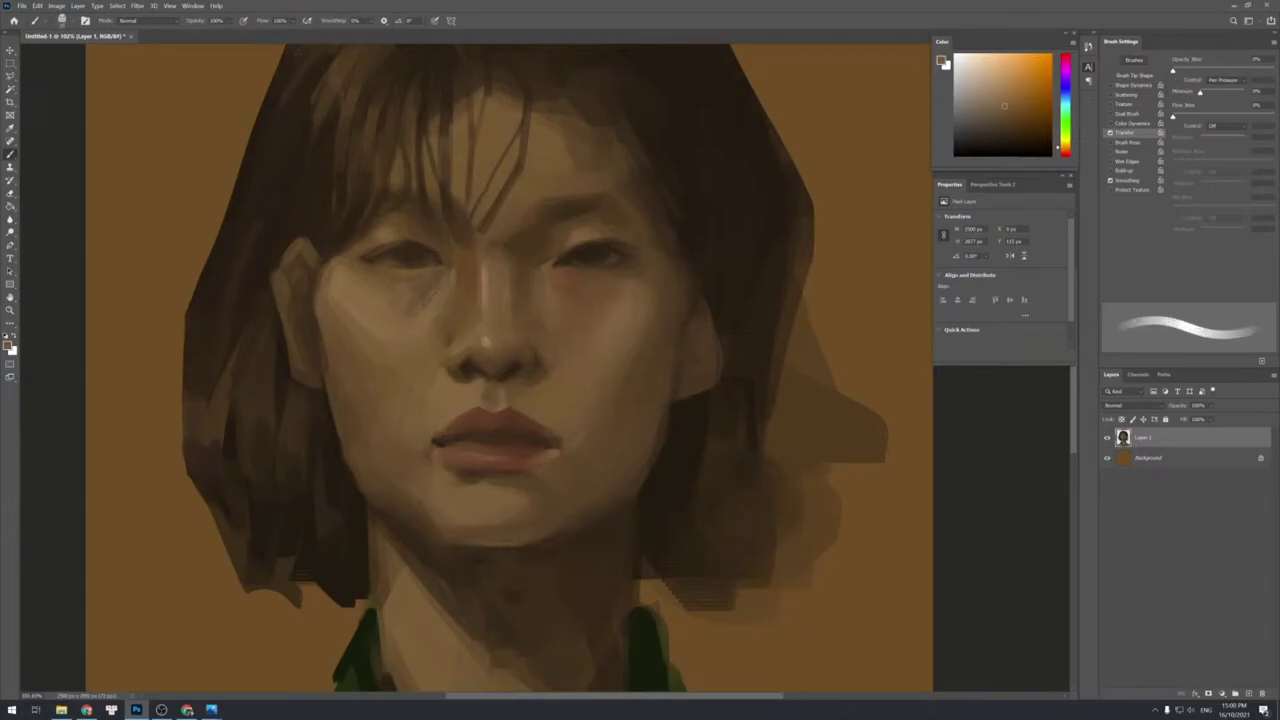
Lighten the left cheek beside the nose with a larger brush and tones sampled from the cheek and nose bridge.
left_click(400, 323, "alt")
key("shift+bracketright")
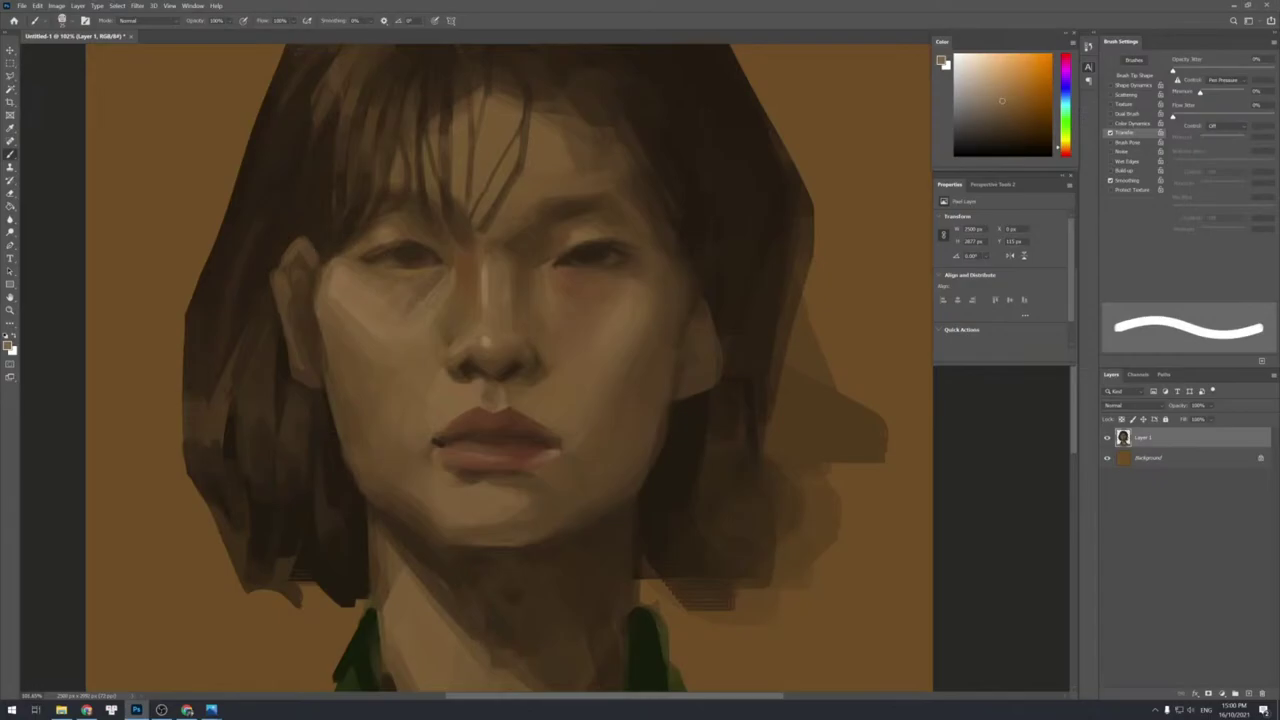
left_click(421, 313, "alt")
left_click(490, 298, "alt")
left_click(419, 330, "alt")
left_click(414, 300, "alt")
Soften the shadow under the left eye with a smaller brush and browns sampled near the inner corner.
key("bracketleft")
key("bracketleft")
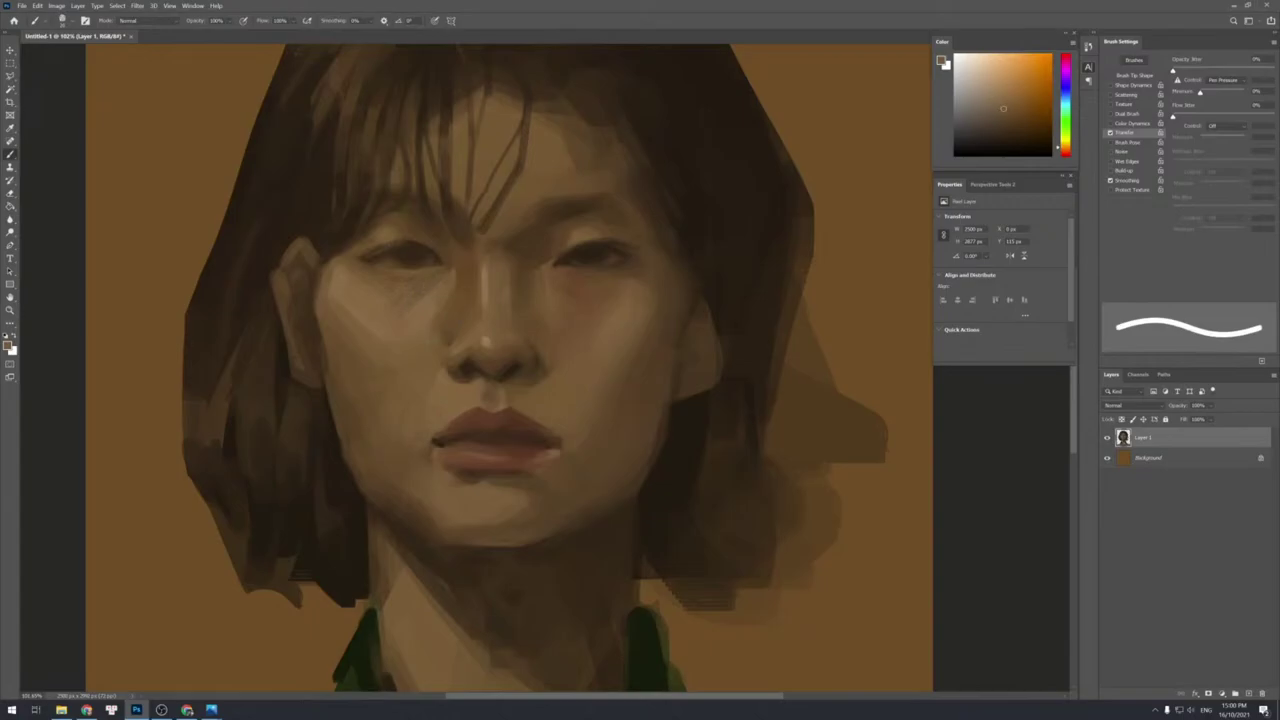
key("bracketright")
left_click(443, 286, "alt")
left_click(412, 292, "alt")
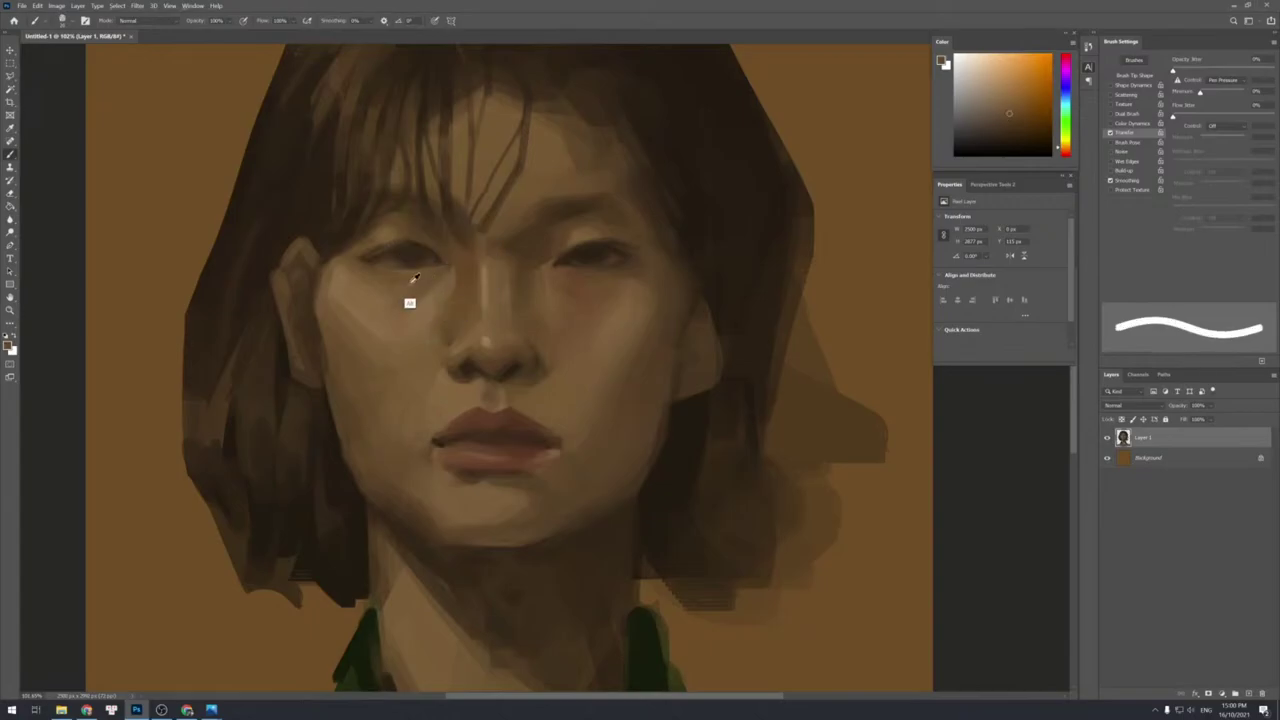
Paint light cheek tone along the fold beneath the left eye, varying between a fine and a larger brush.
left_click(376, 321, "alt")
key("bracketleft")
key("bracketleft")
key("bracketleft")
key("bracketleft")
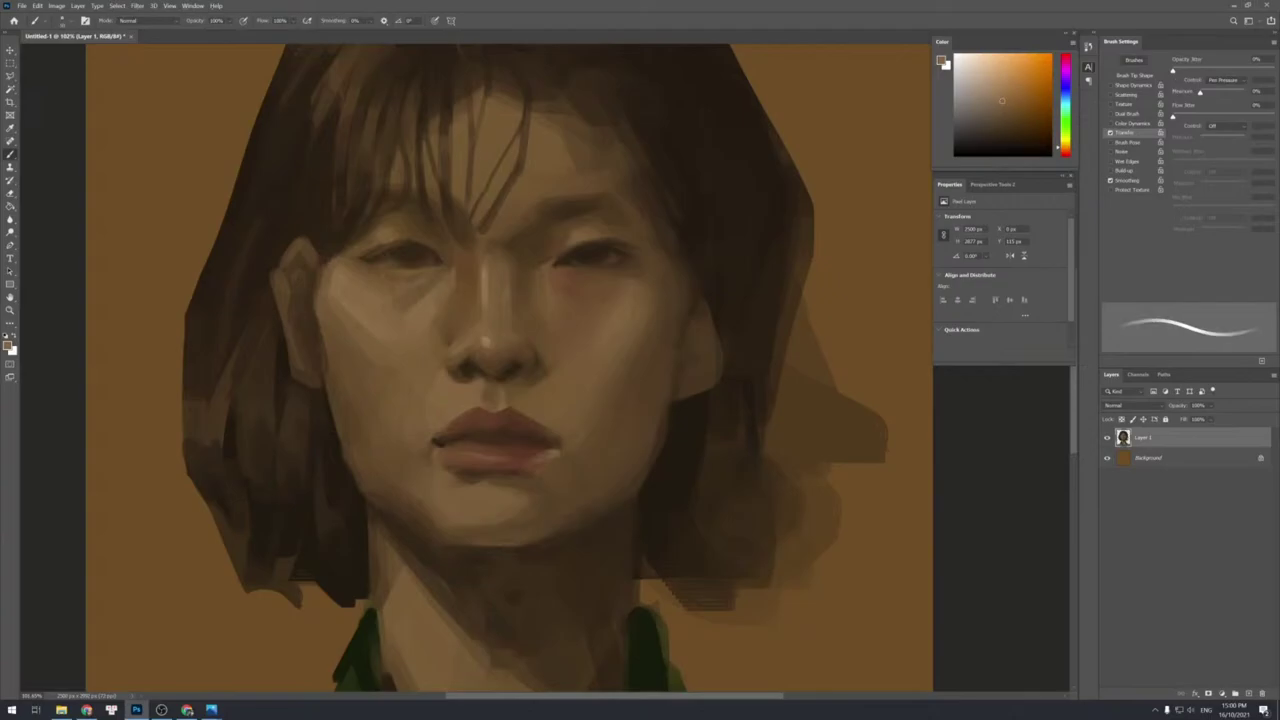
key("bracketright")
key("bracketright")
key("bracketright")
key("bracketright")
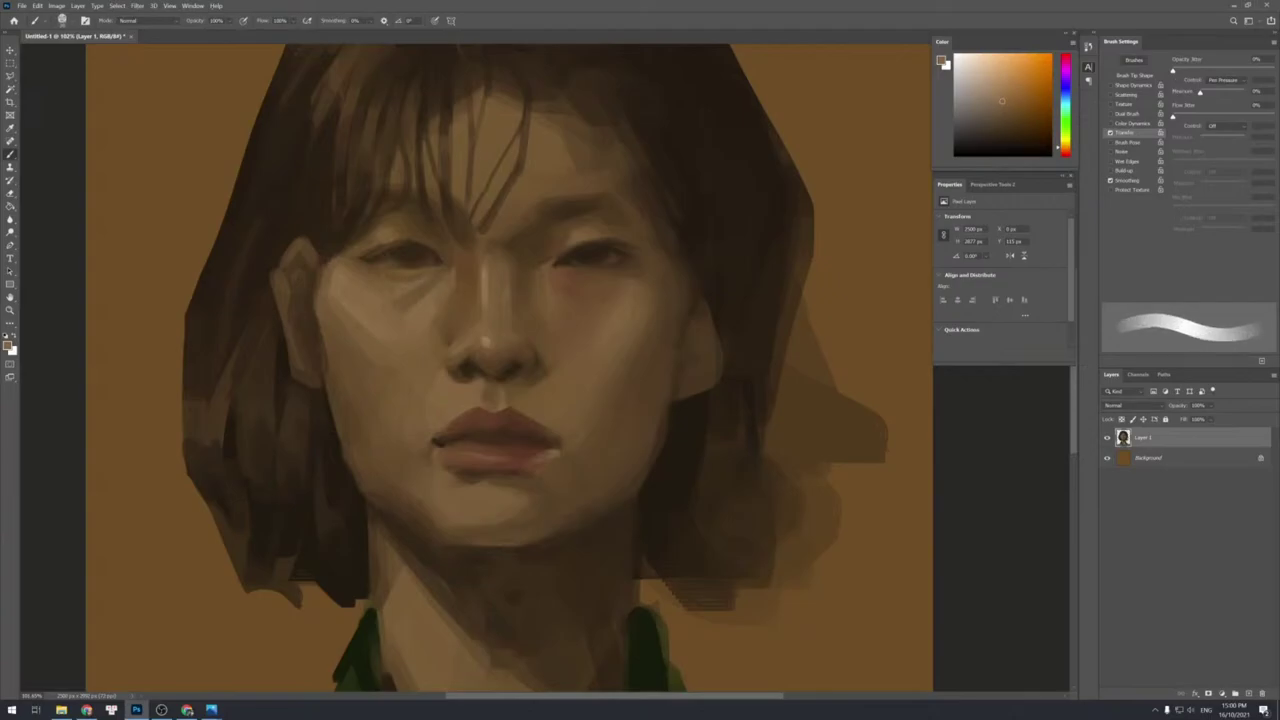
Blend the lower lid and the fold beneath the left eye with sampled under-eye tones and smaller brushes.
left_click(407, 284, "alt")
key("bracketleft")
key("bracketleft")
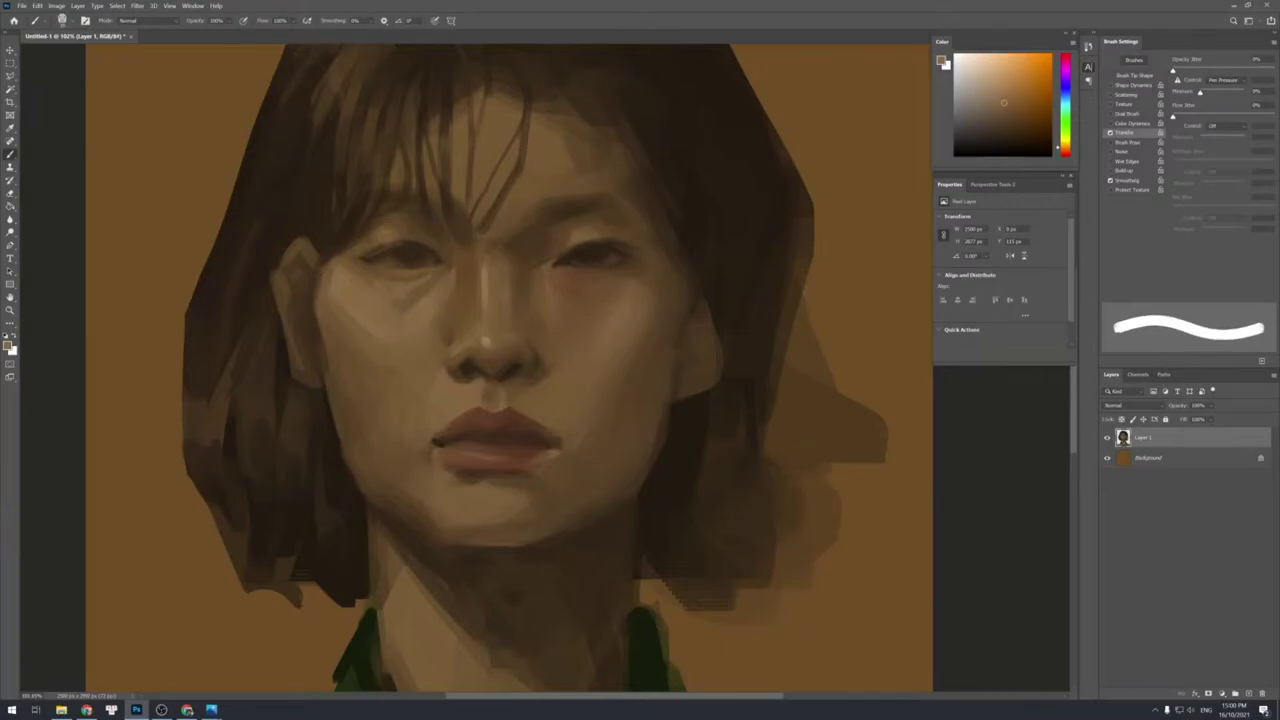
left_click(430, 285, "alt")
key("bracketleft")
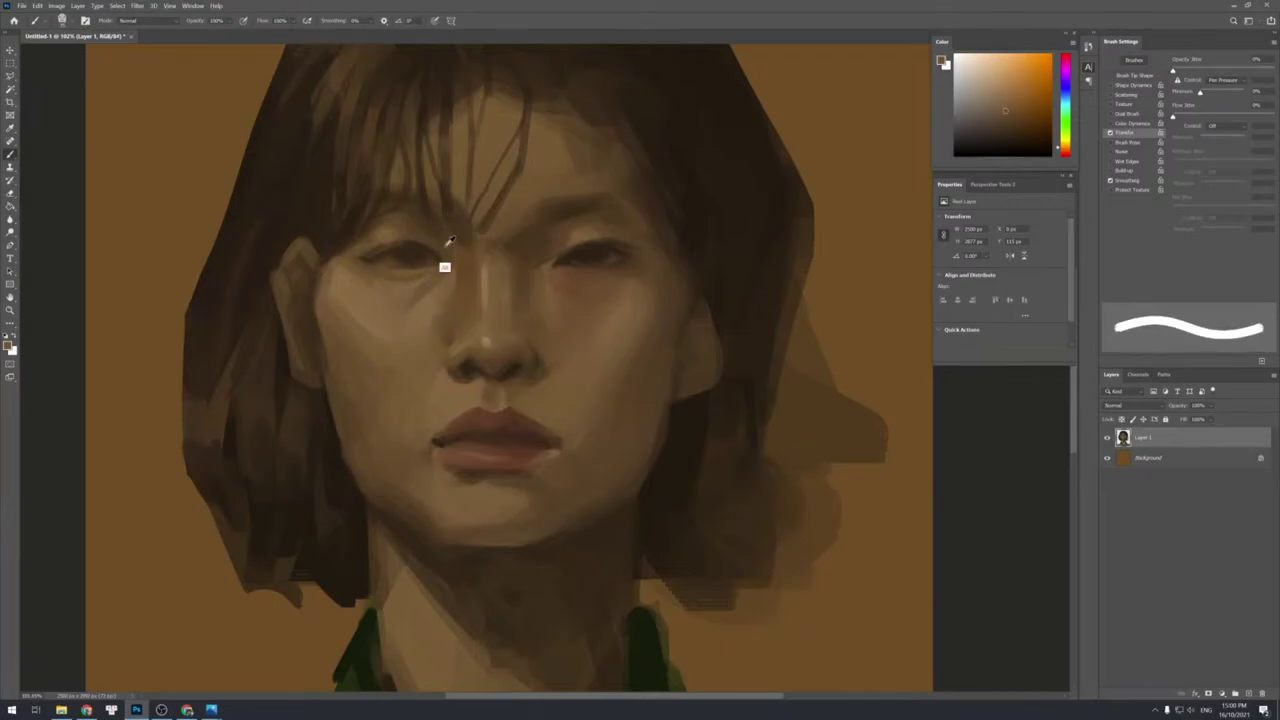
left_click(400, 290, "alt")
left_click(430, 286, "alt")
Refine the left eye's inner corner with dark browns sampled around it, varying the brush size and edge hardness.
key("bracketleft")
left_click(455, 261, "alt")
key("bracketright")
key("bracketleft")
left_click(440, 258, "alt")
key("bracketright")
left_click(443, 252, "alt")
key("shift+bracketleft")
key("shift+bracketleft")
key("shift+bracketleft")
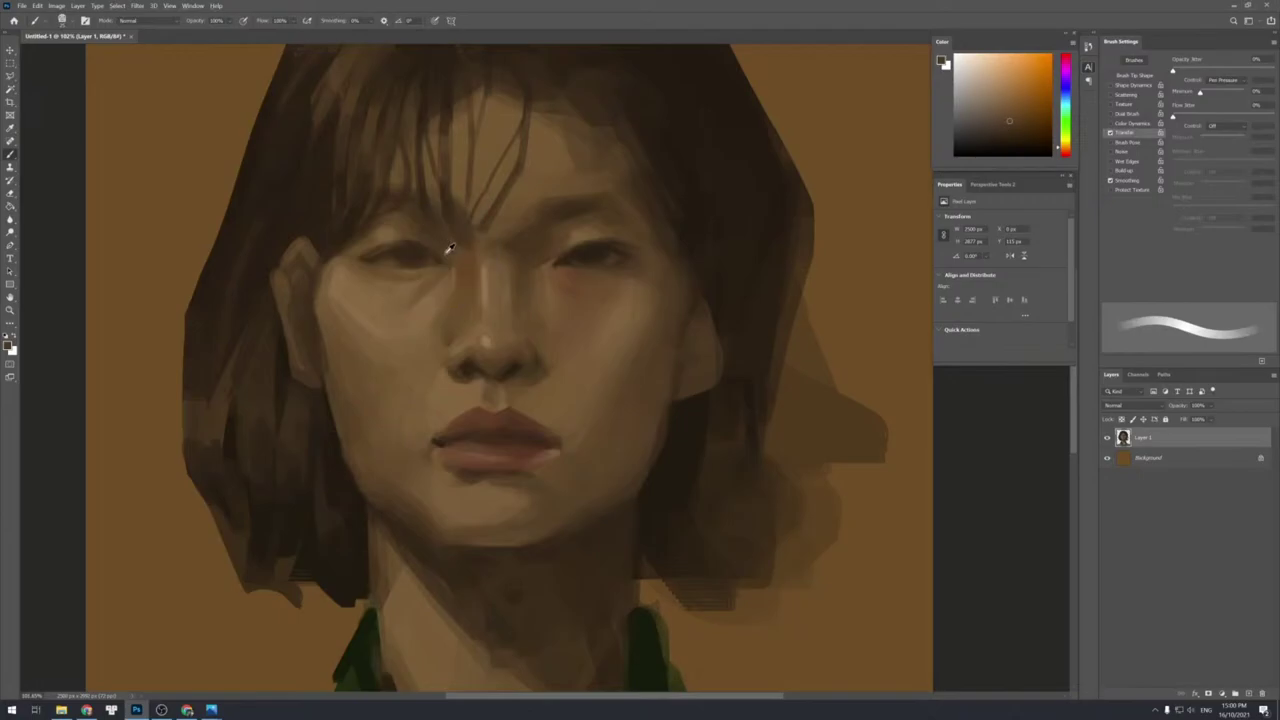
Blend the area between the left eye's inner corner and the nose bridge with a harder-edged brush and browns sampled there.
key("shift+bracketright")
key("shift+bracketright")
key("shift+bracketright")
left_click(434, 228, "alt")
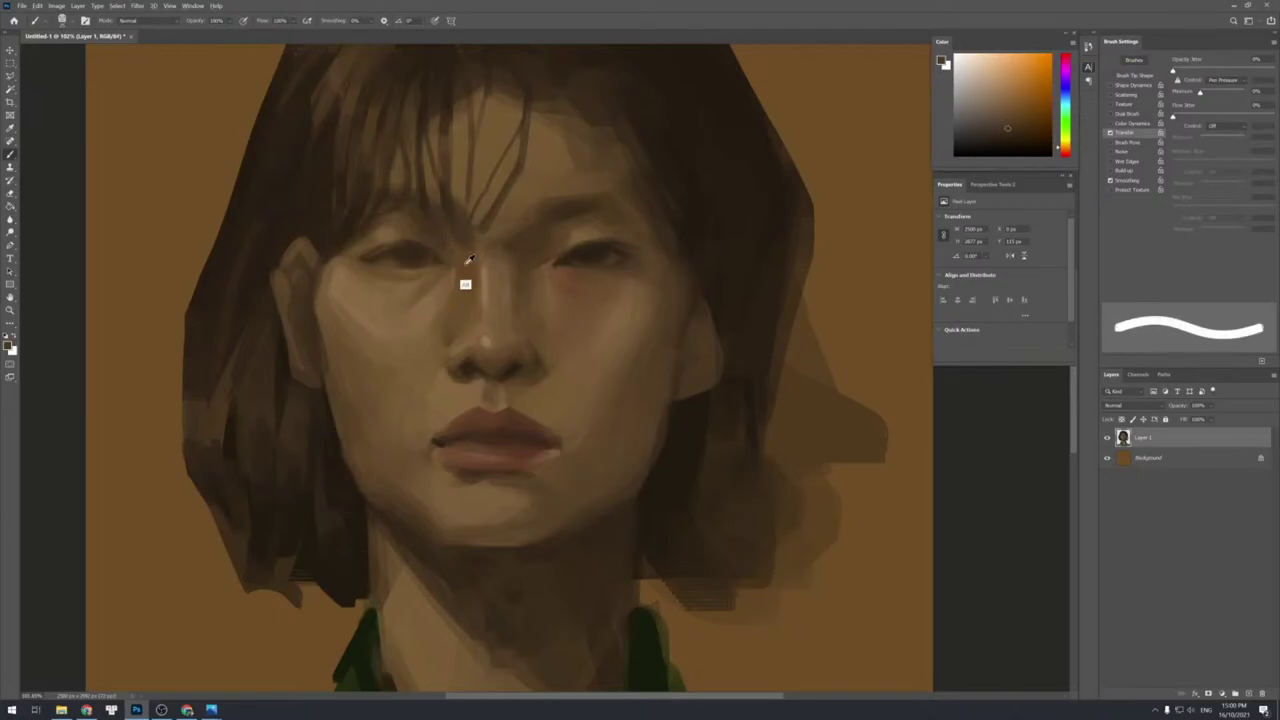
left_click(448, 255, "alt")
left_click(466, 268, "alt")
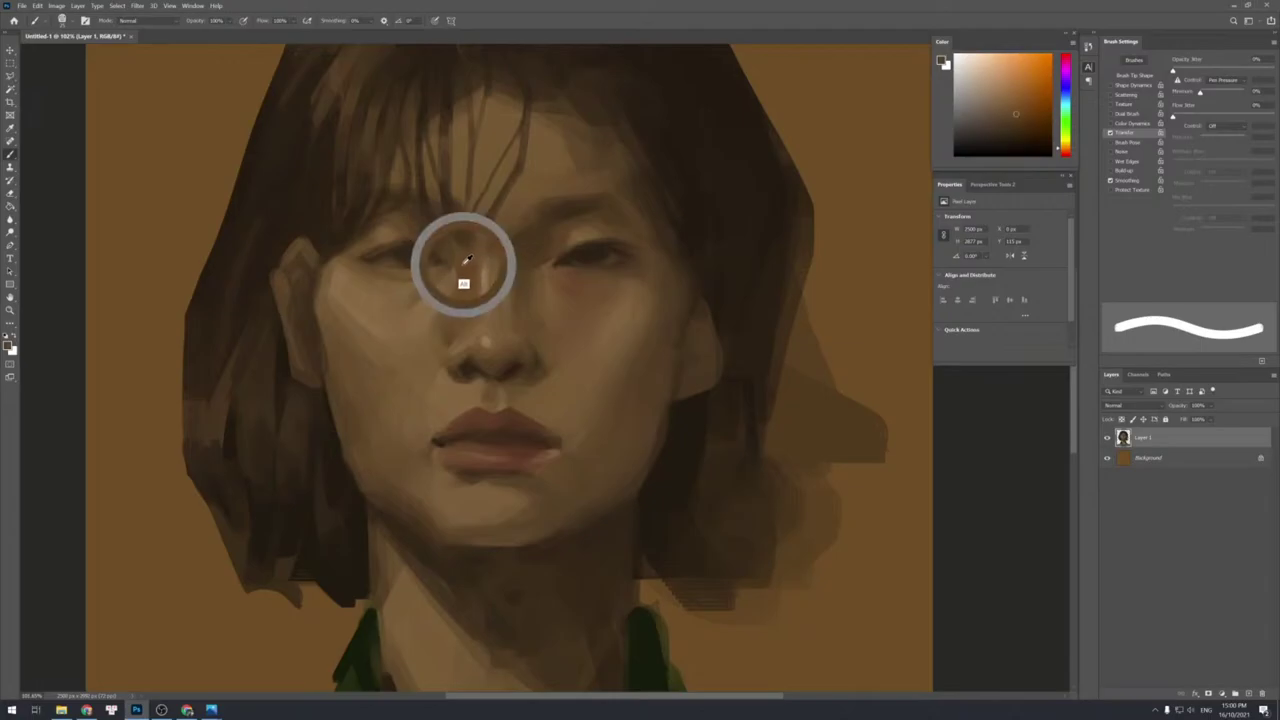
left_click(475, 268, "alt")
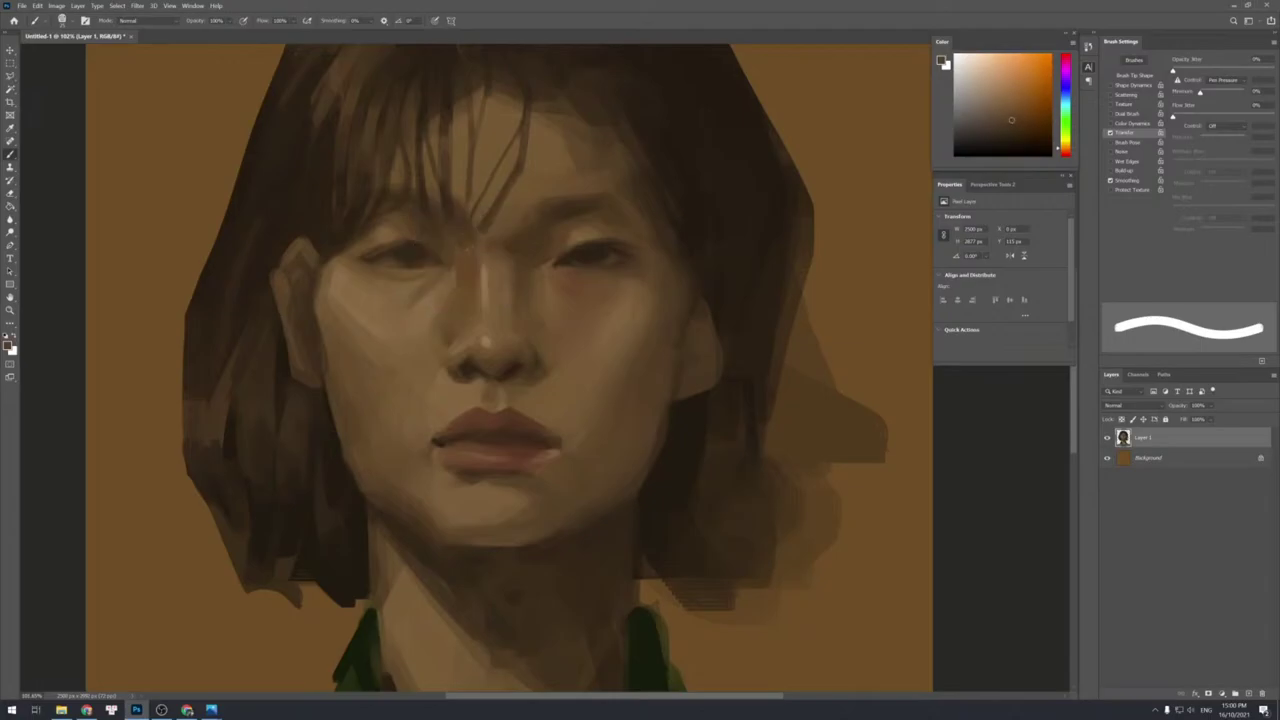
Model the shaded side of the nose bridge beside the left eye with a larger brush and sampled mid-browns.
left_click(483, 263, "alt")
key("bracketright")
key("bracketright")
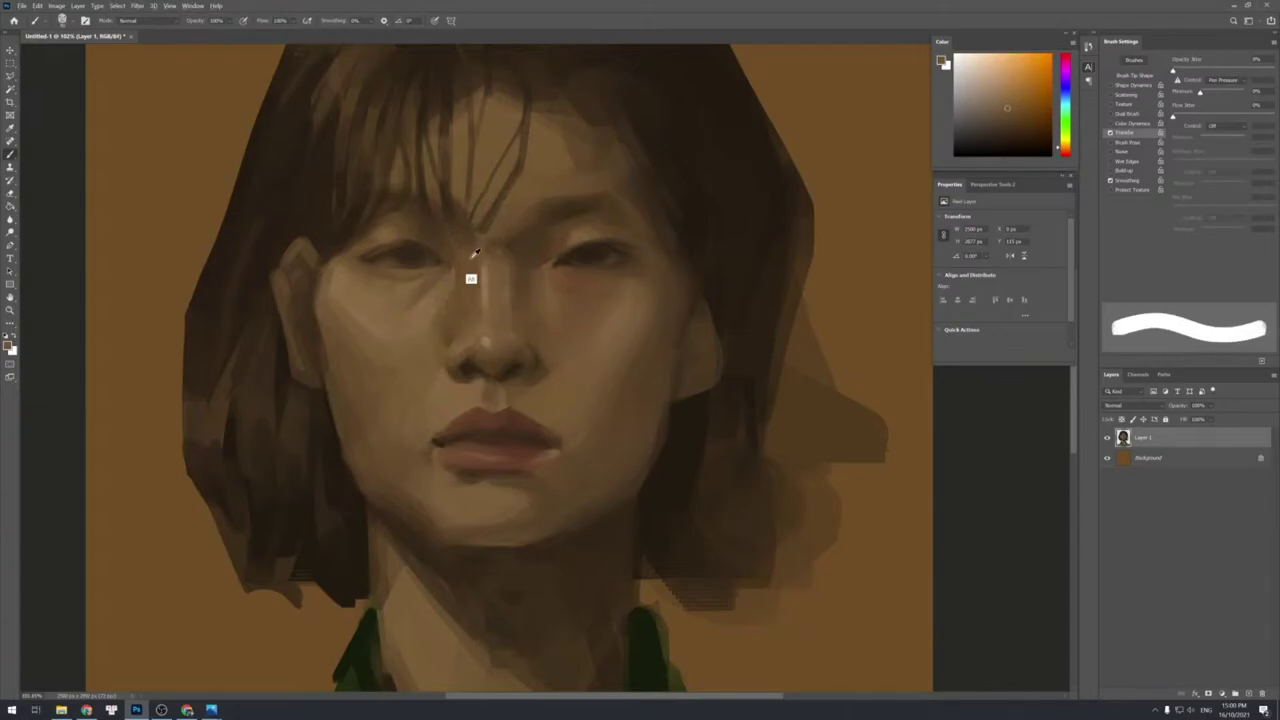
left_click(461, 252, "alt")
left_click(464, 315, "alt")
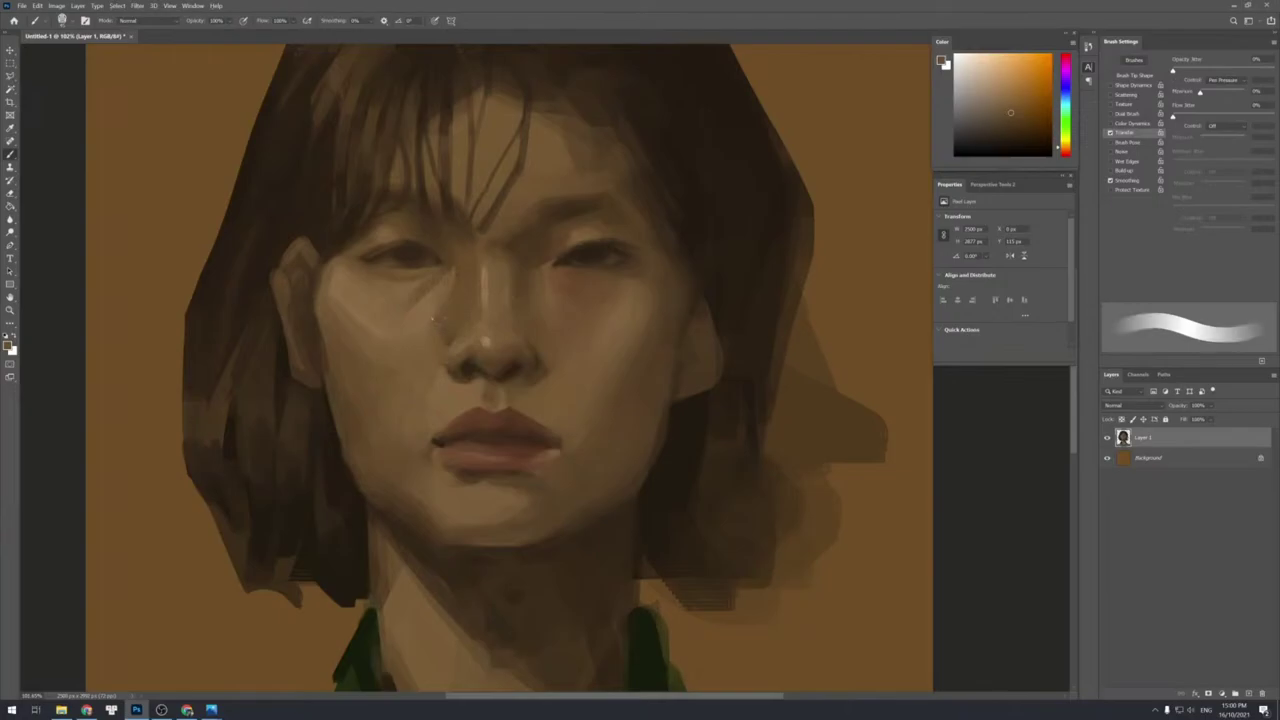
Soften the transition from the side of the nose into the left cheek with alternating cheek and nose tones.
left_click(425, 330, "alt")
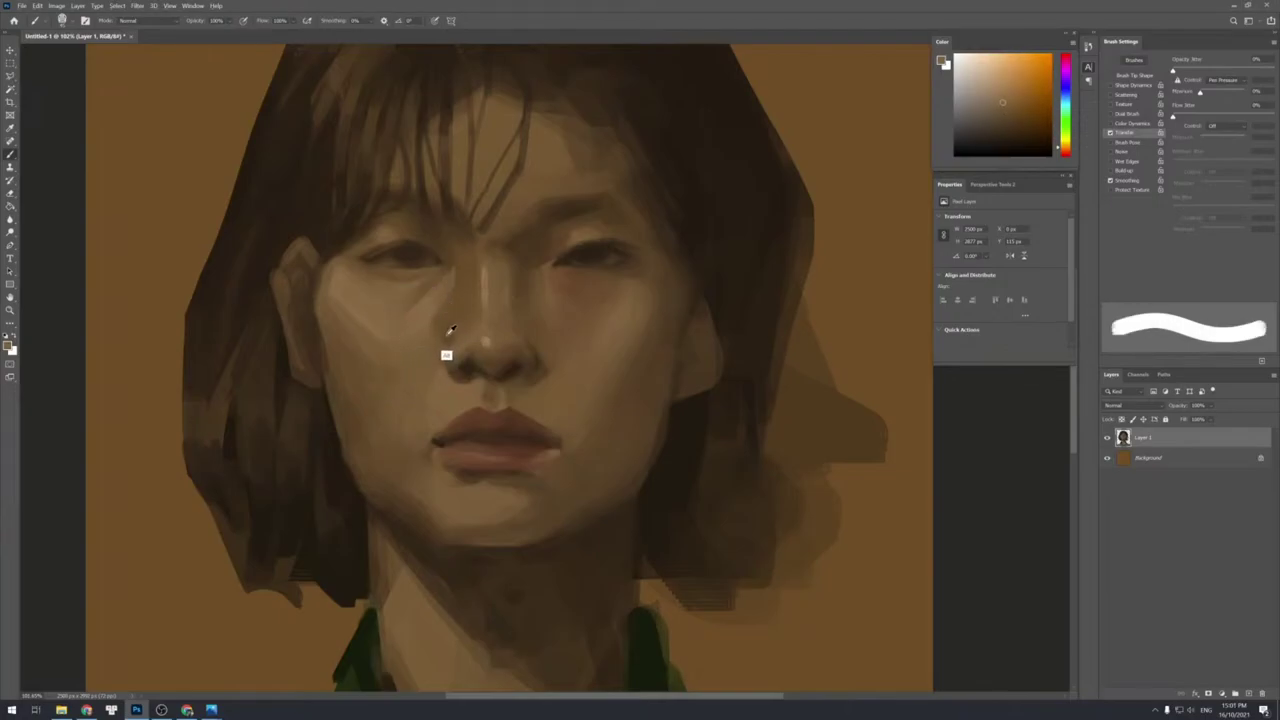
left_click(426, 323, "alt")
left_click(435, 299, "alt")
left_click(469, 280, "alt")
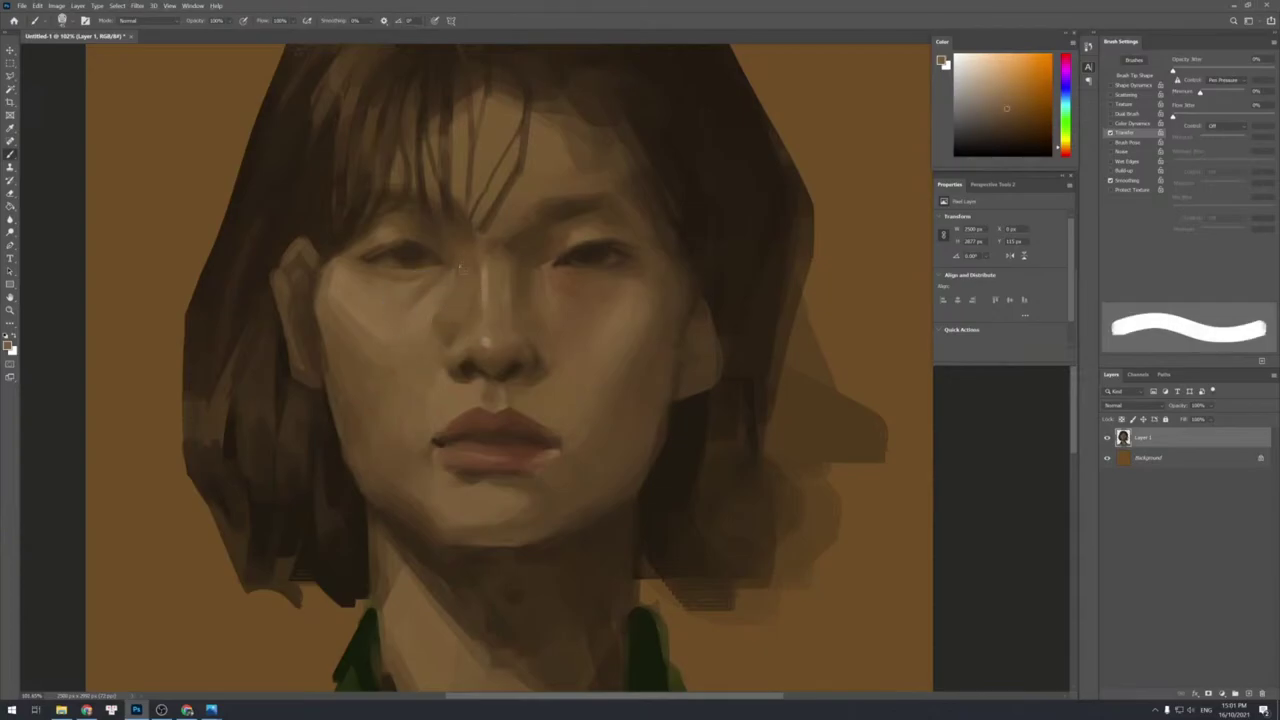
left_click(456, 329, "alt")
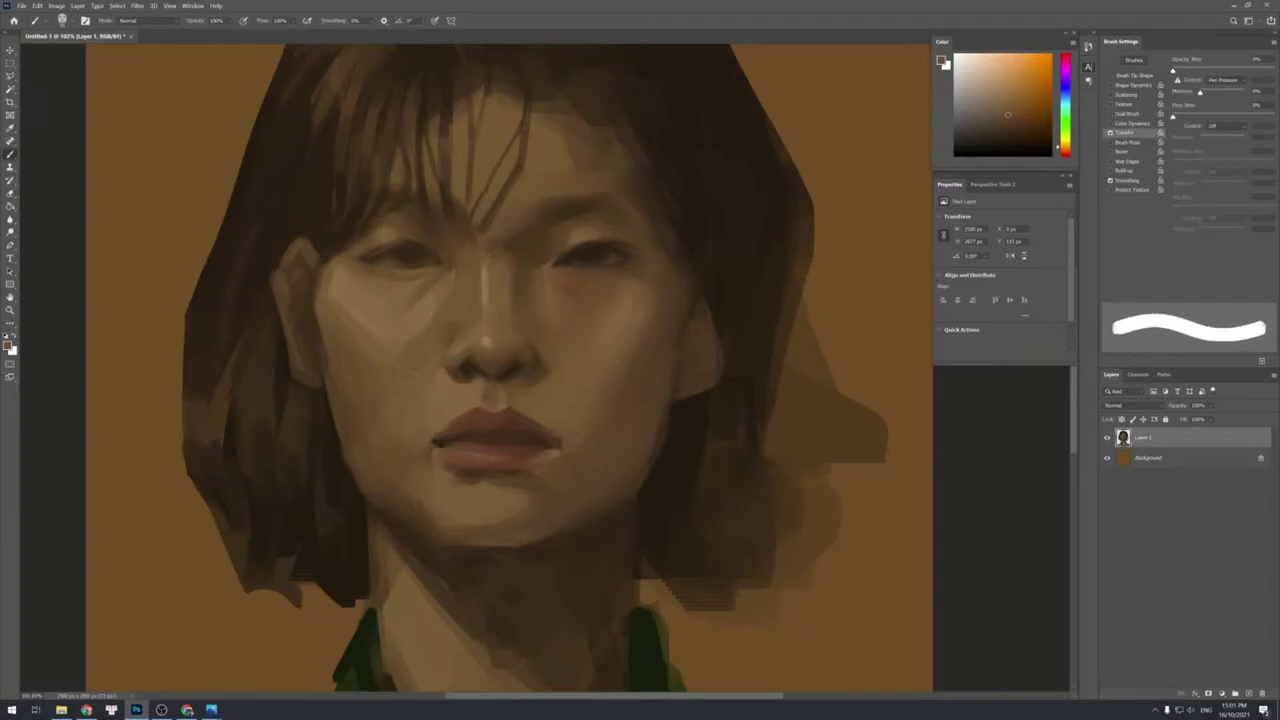
Refine the left nostril wing with a larger brush and light to dark browns sampled from its edge.
left_click(472, 344, "alt")
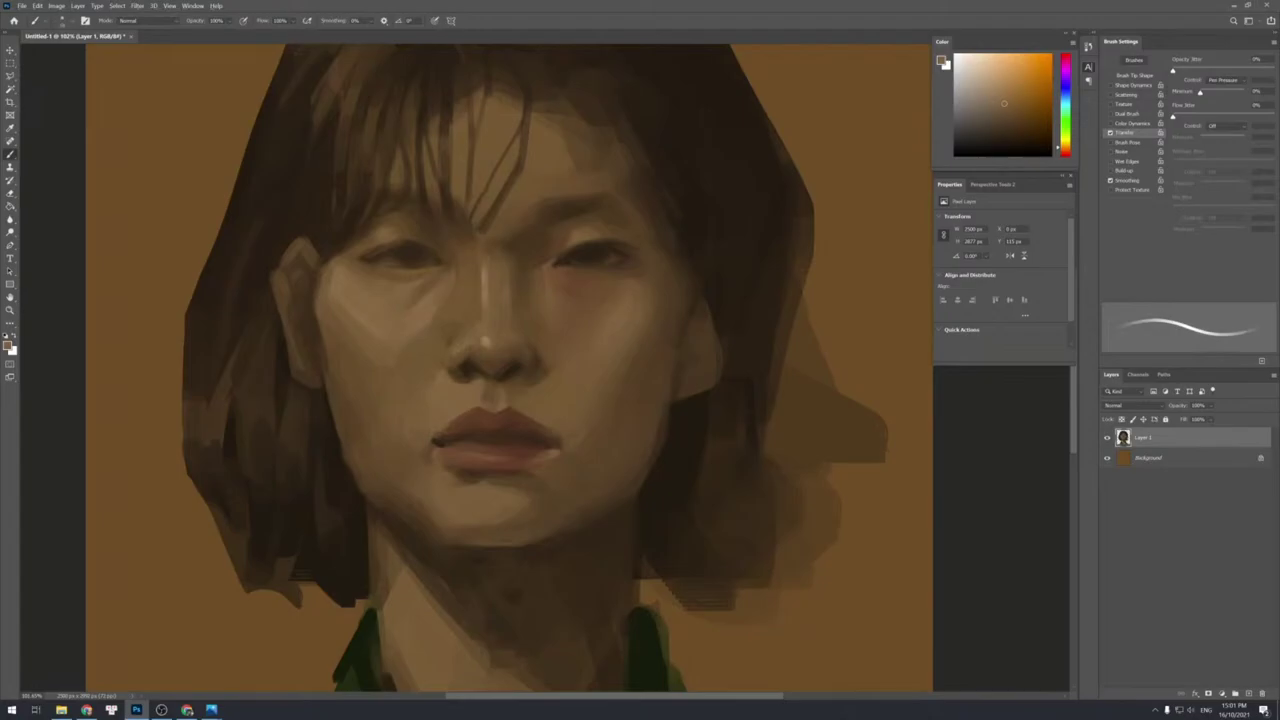
key("bracketright")
key("bracketright")
key("bracketright")
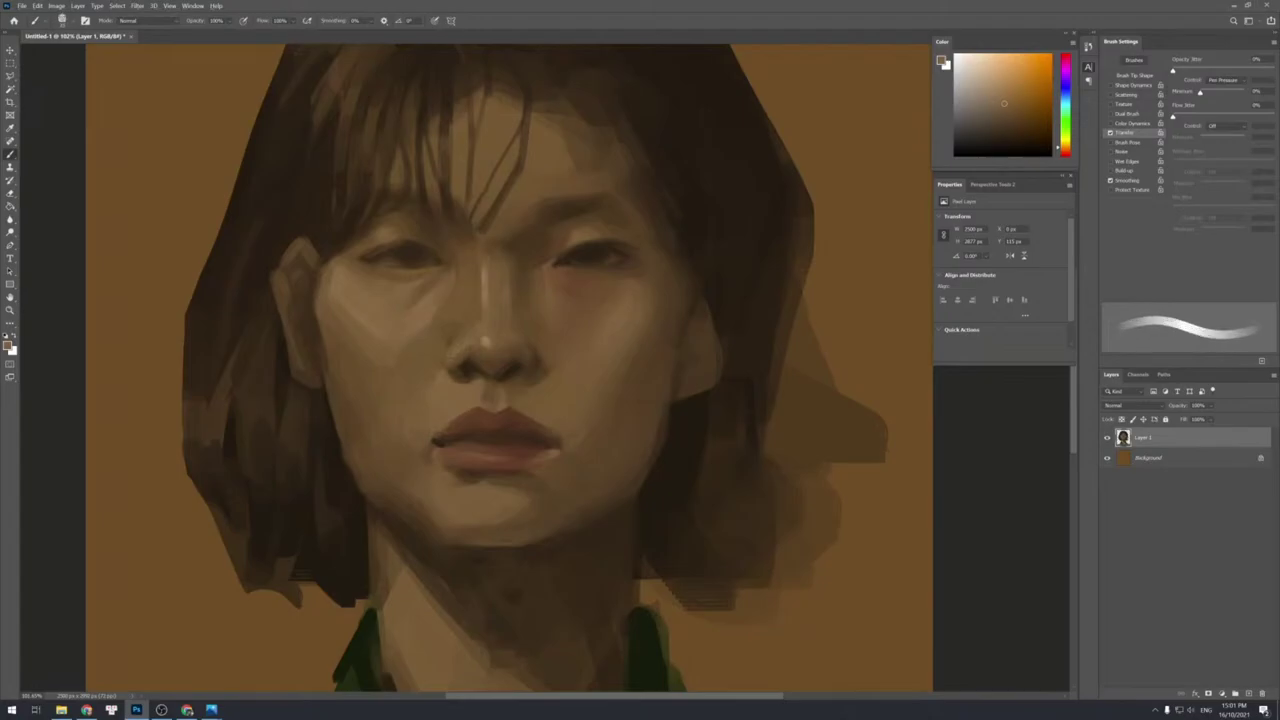
key("bracketright")
left_click(450, 357, "alt")
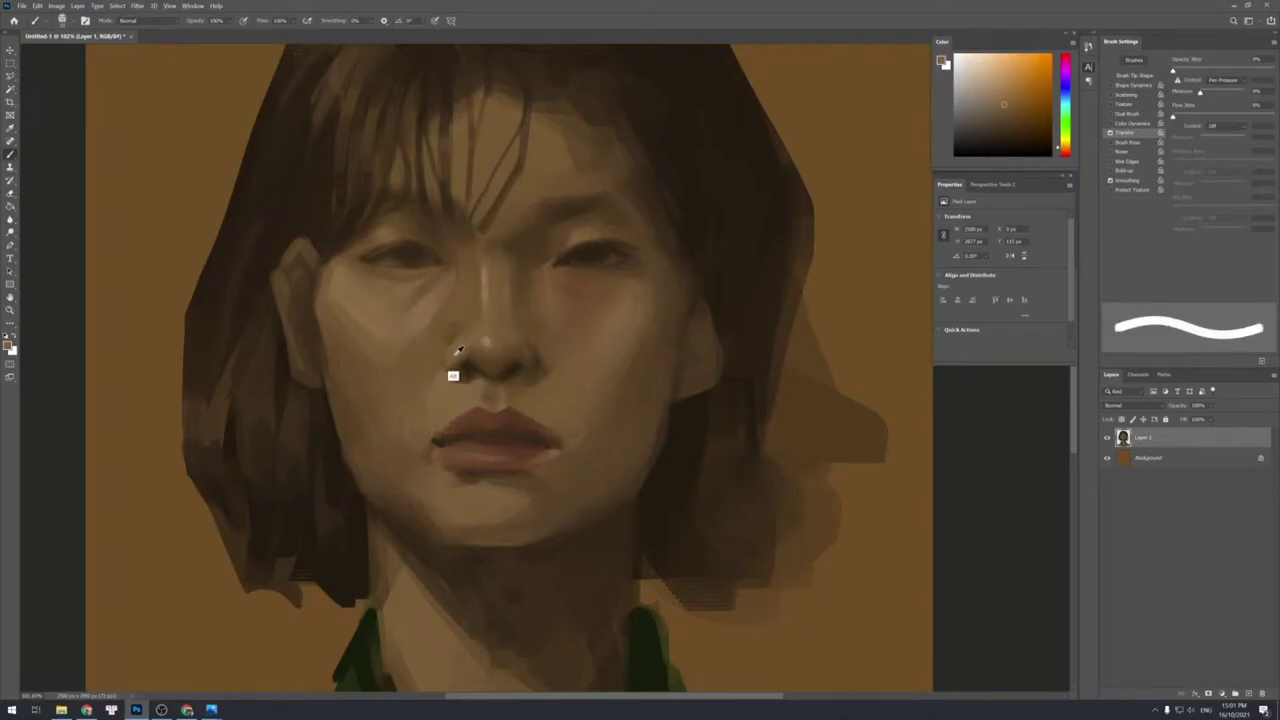
left_click(451, 358, "alt")
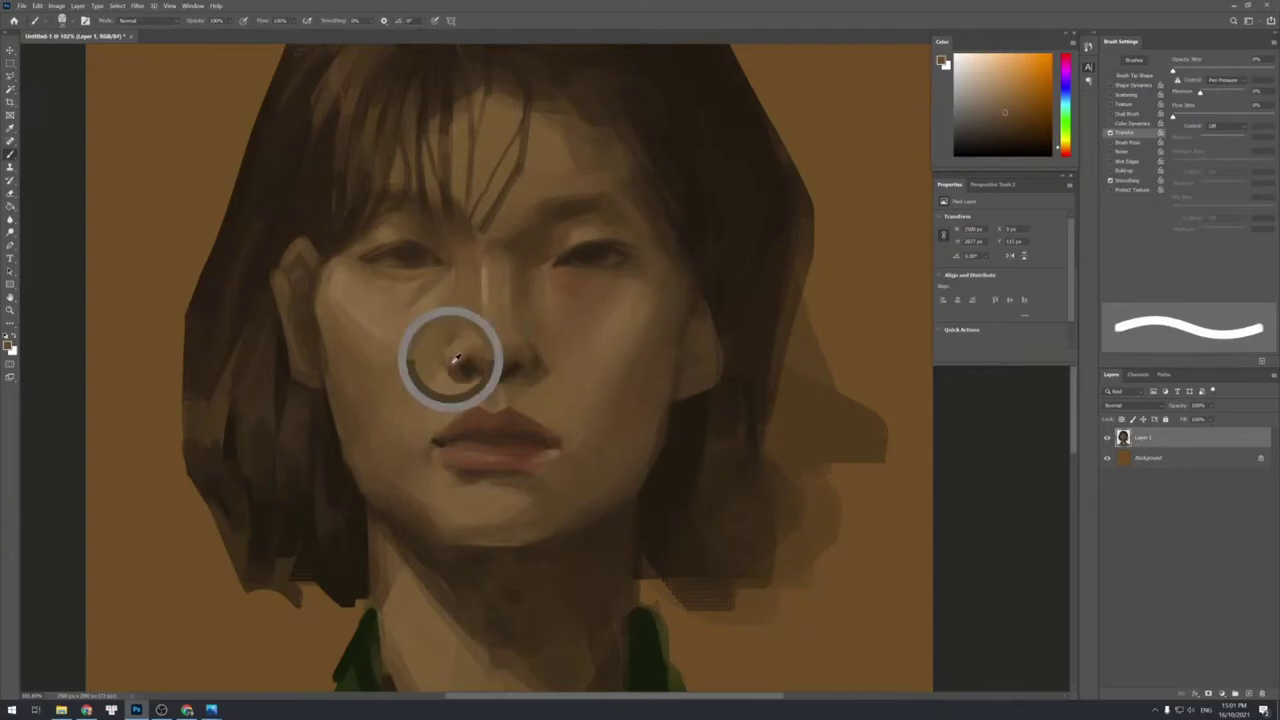
left_click(451, 357, "alt")
left_click(451, 366, "alt")
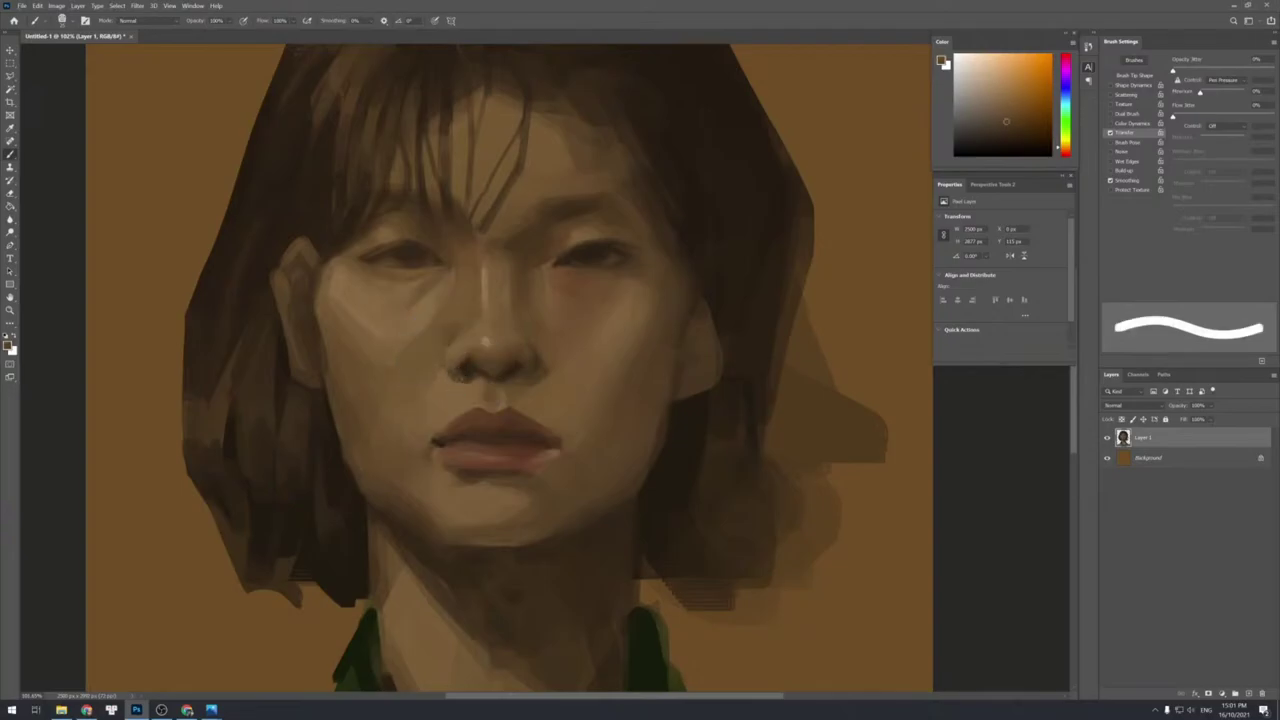
Smooth the left cheek beside the nostril with an enlarged brush and sampled mid skin tones.
left_click(420, 381, "alt")
key("bracketright")
key("bracketright")
key("bracketright")
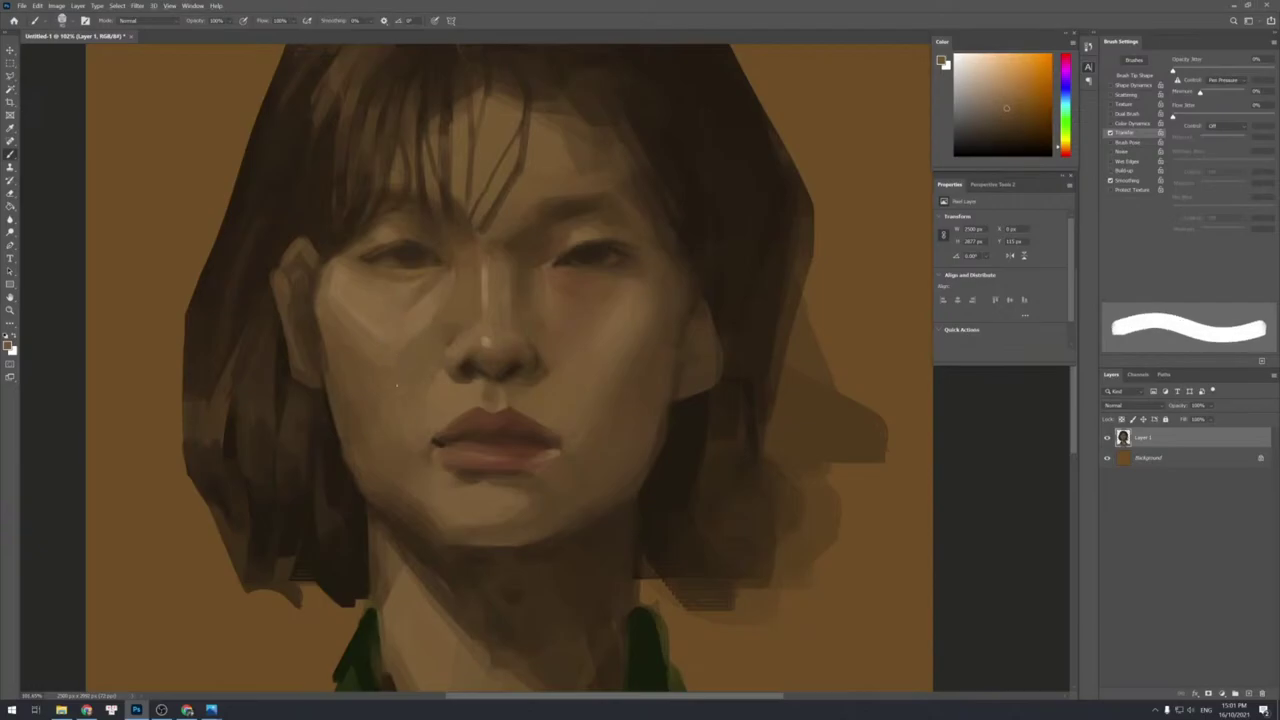
left_click(384, 360, "alt")
key("bracketleft")
left_click(407, 334, "alt")
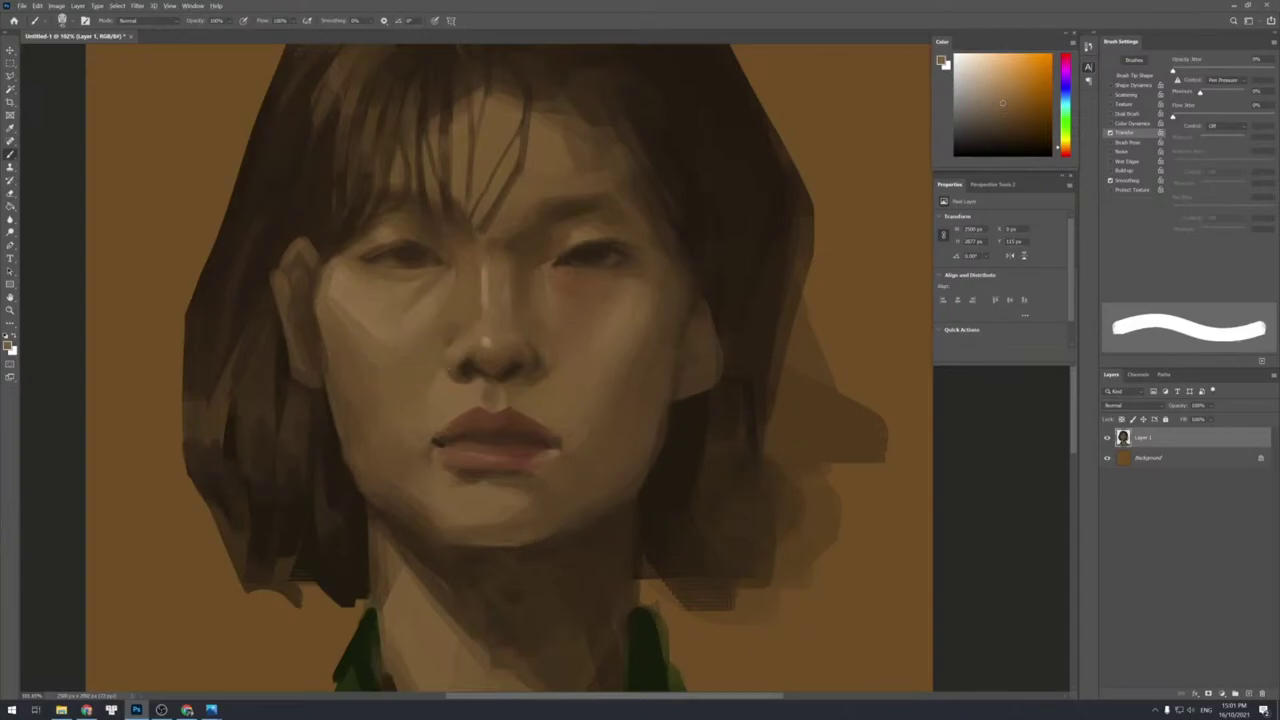
Blend the light plane of the left cheek beneath the eye out to the face edge with sampled cheek tones.
left_click(430, 316, "alt")
left_click(444, 312, "alt")
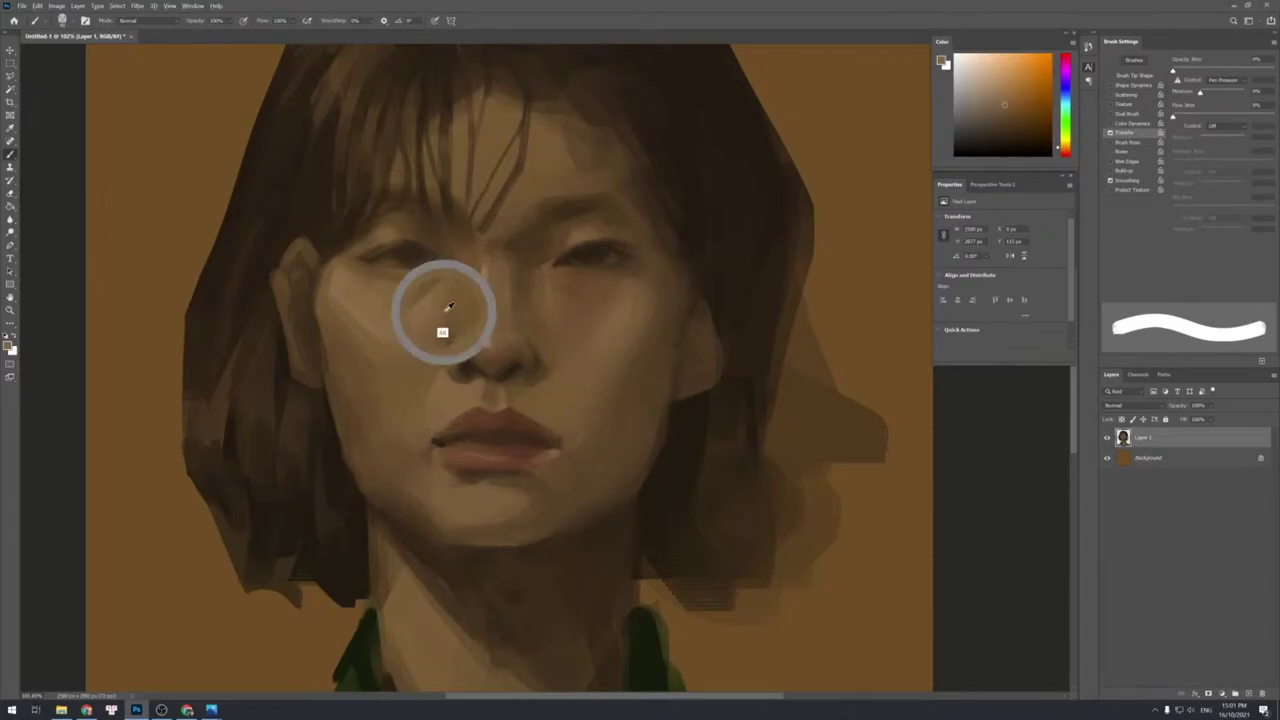
left_click(409, 326, "alt")
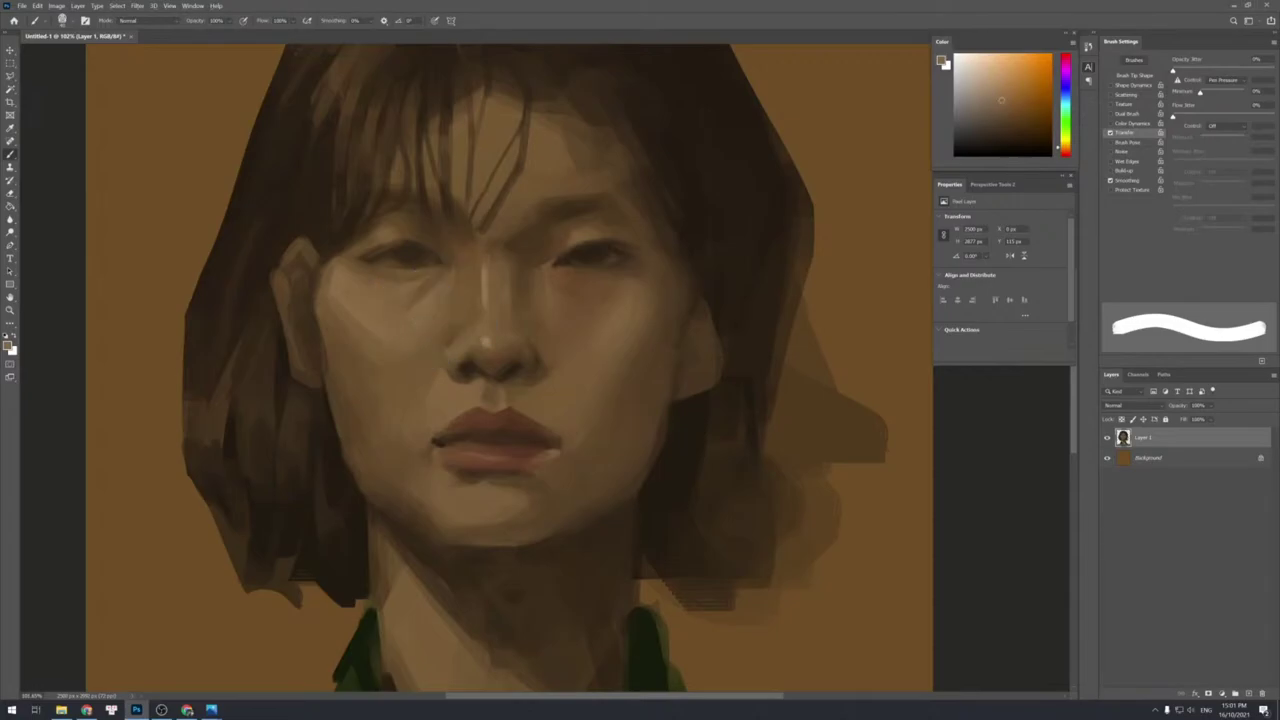
left_click(402, 342, "alt")
left_click(370, 345, "alt")
left_click(322, 312, "alt")
Even out the lower left cheek toward the mouth with skin tones sampled along the cheek.
left_click(381, 406, "alt")
left_click(376, 453, "alt")
left_click(400, 406, "alt")
left_click(426, 420, "alt")
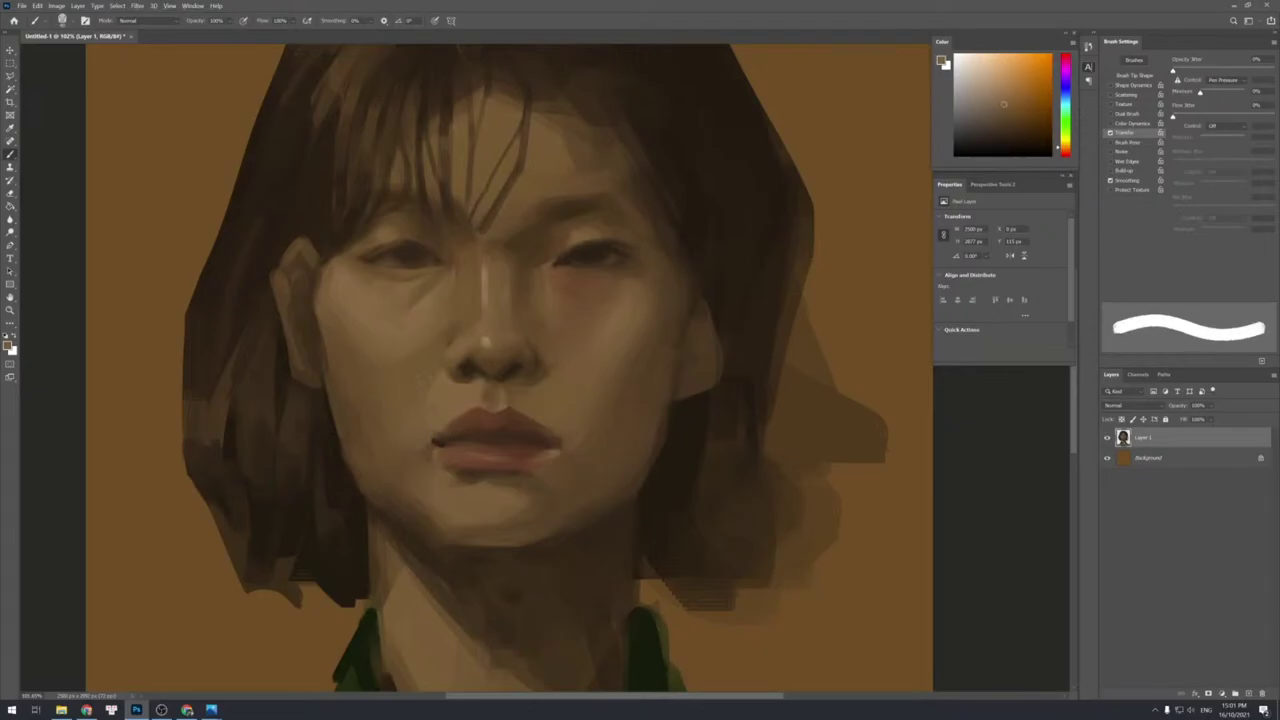
Soften the fold beside the left nostril, varying the brush size and sampling browns from the cheek and nostril edge.
left_click(429, 402, "alt")
key("bracketleft")
key("bracketleft")
key("bracketleft")
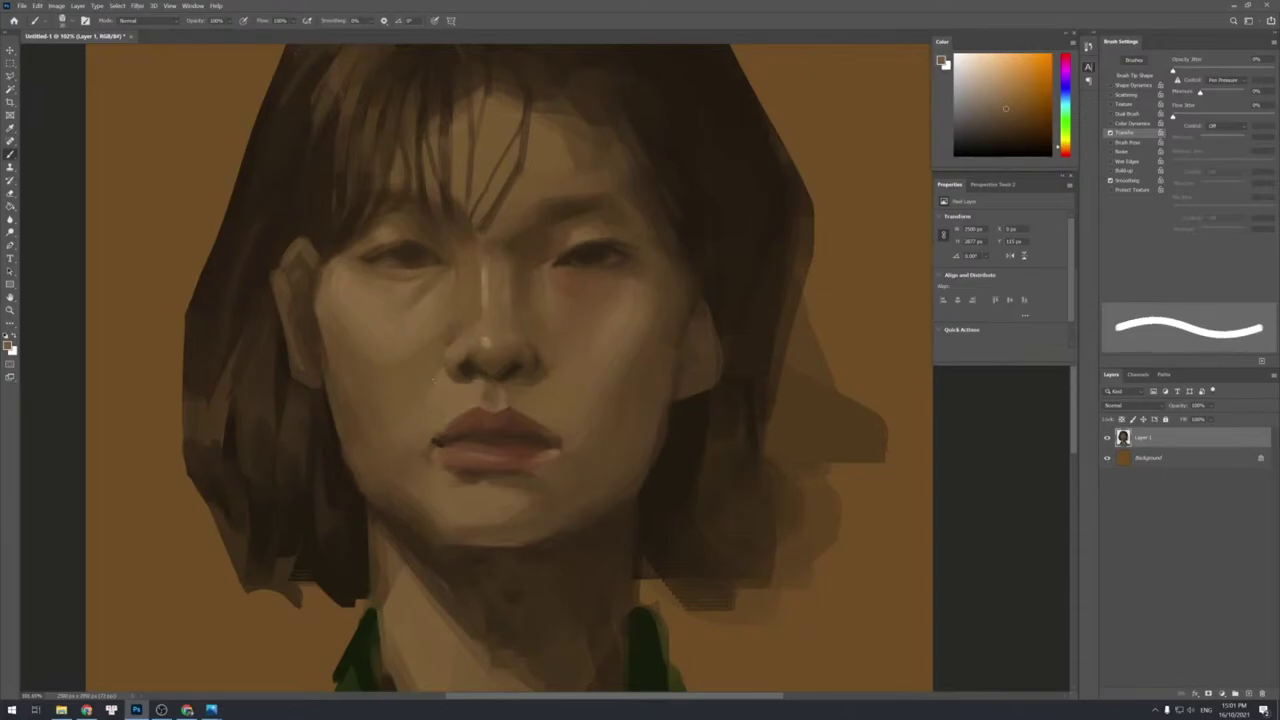
key("bracketright")
key("bracketright")
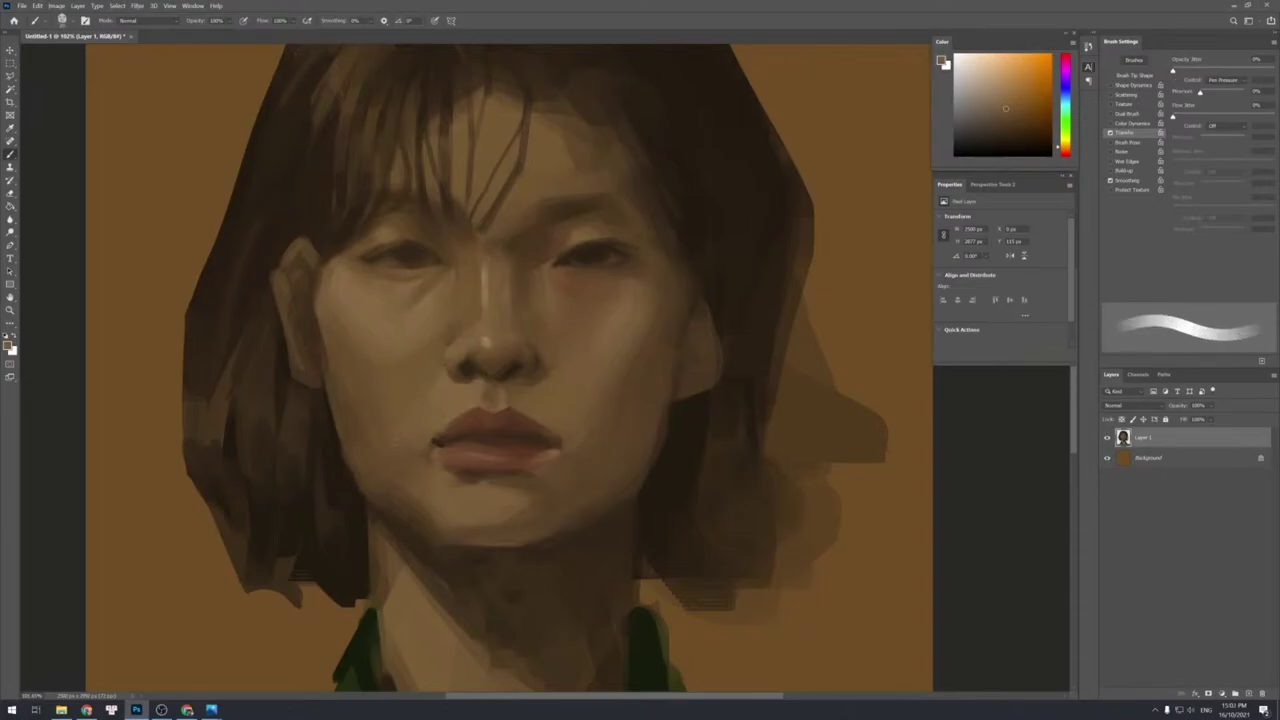
left_click(453, 352, "alt")
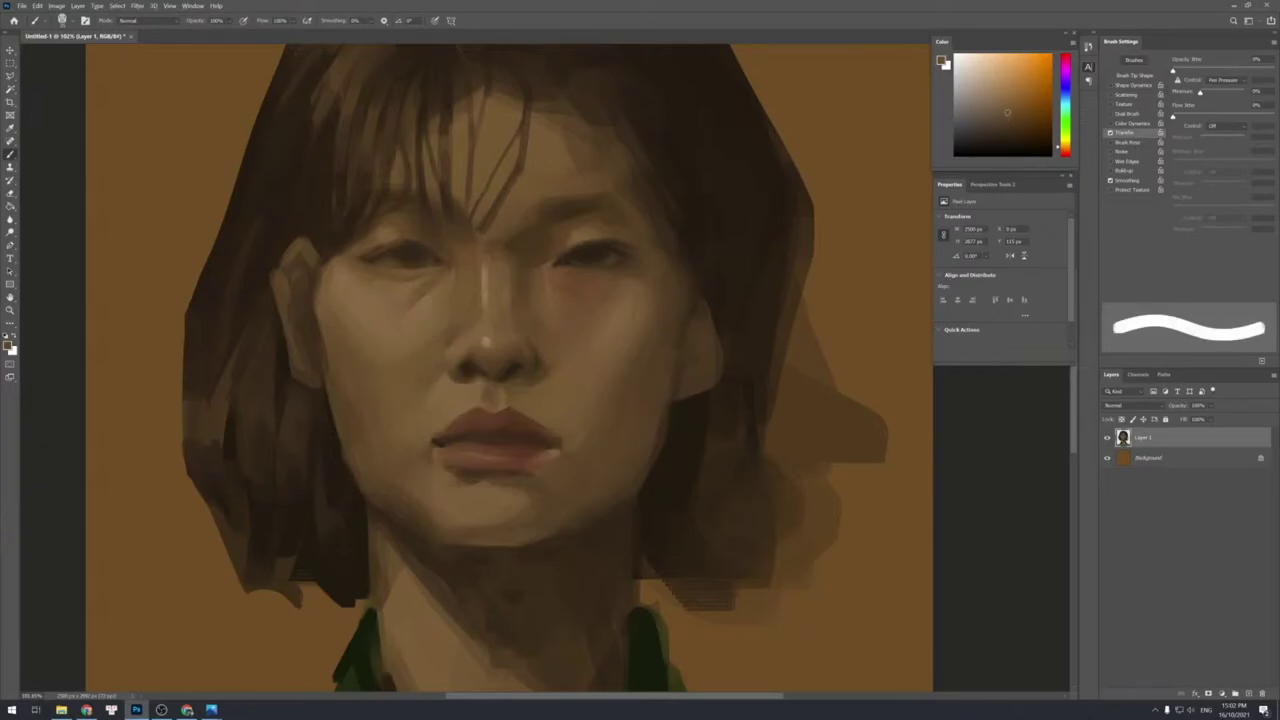
Paint the skin around the left mouth corner and above the upper lip with sampled light skin tones.
left_click(420, 402, "alt")
left_click(418, 414, "alt")
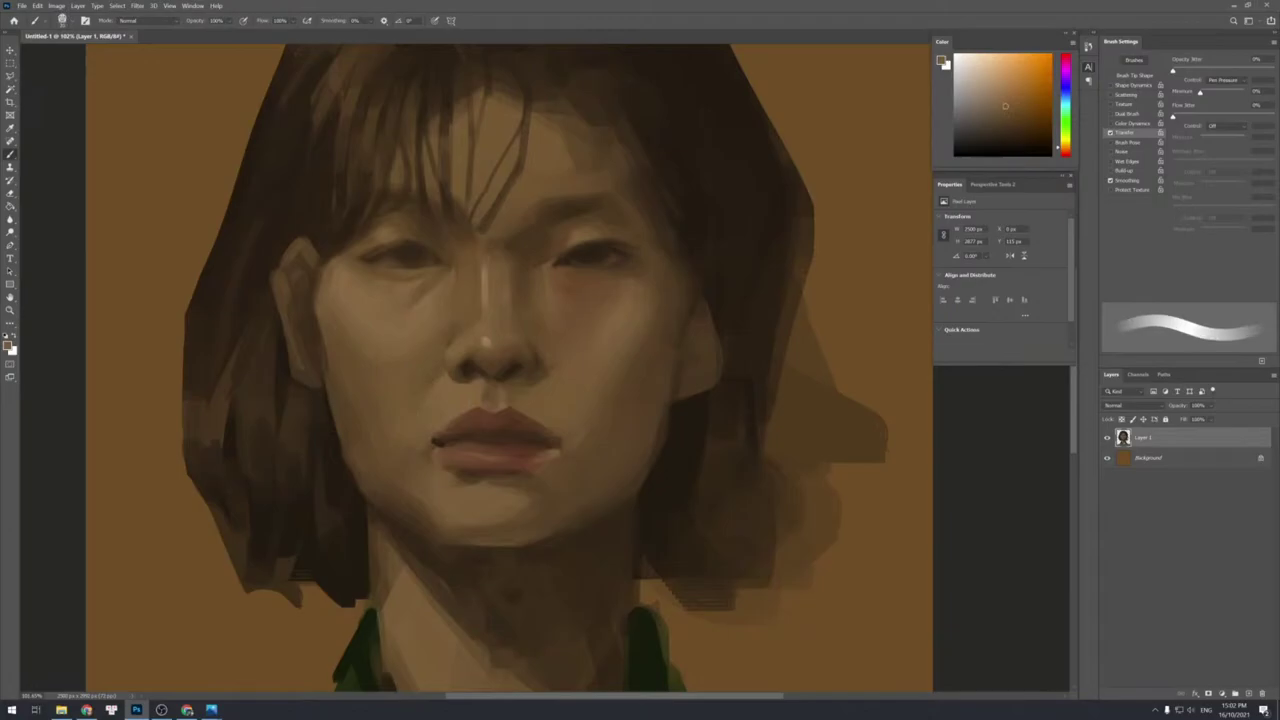
left_click(452, 402, "alt")
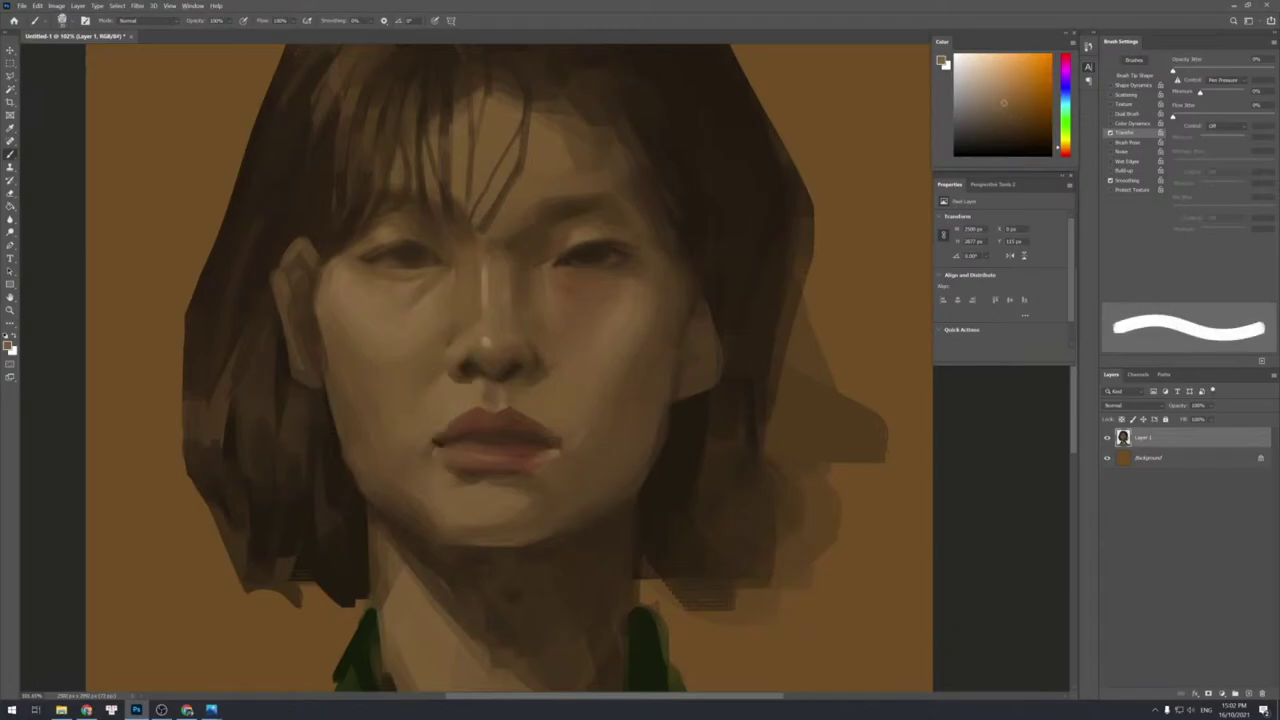
left_click_drag(438, 436, 444, 432)
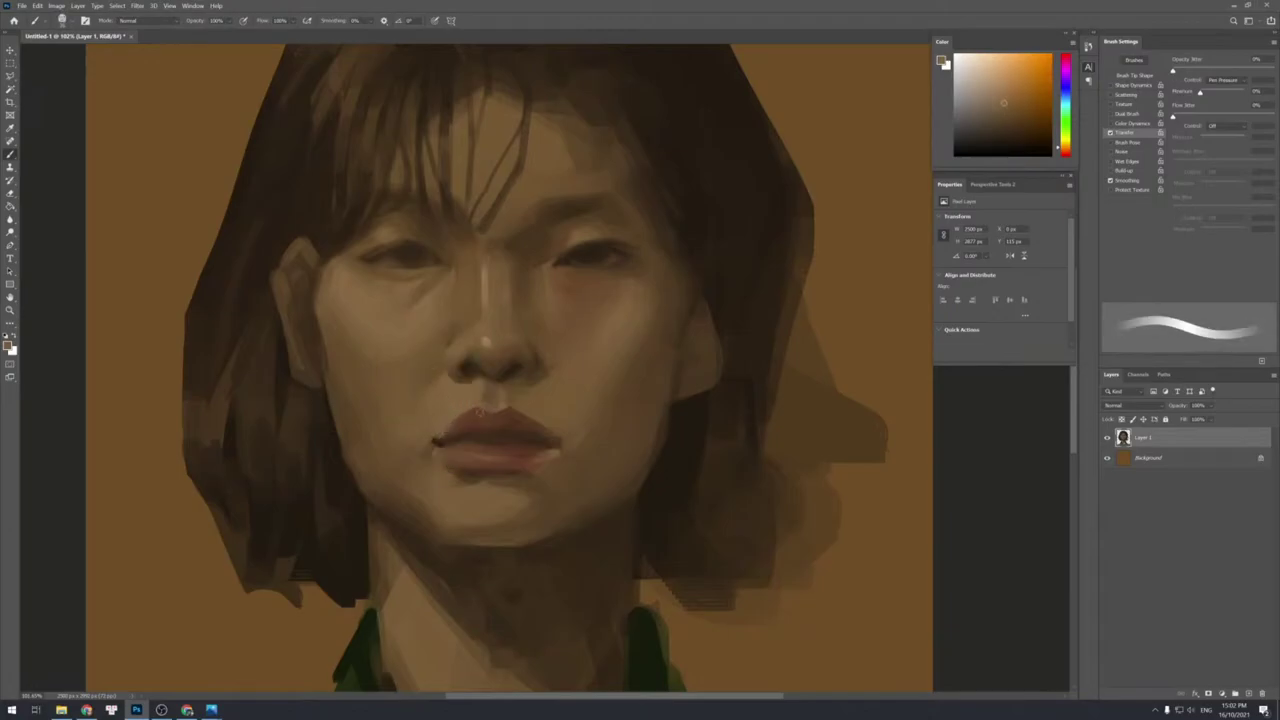
Reshape the left side of the upper lip with sampled reddish browns and skin tones, reducing the brush size.
left_click(455, 428, "alt")
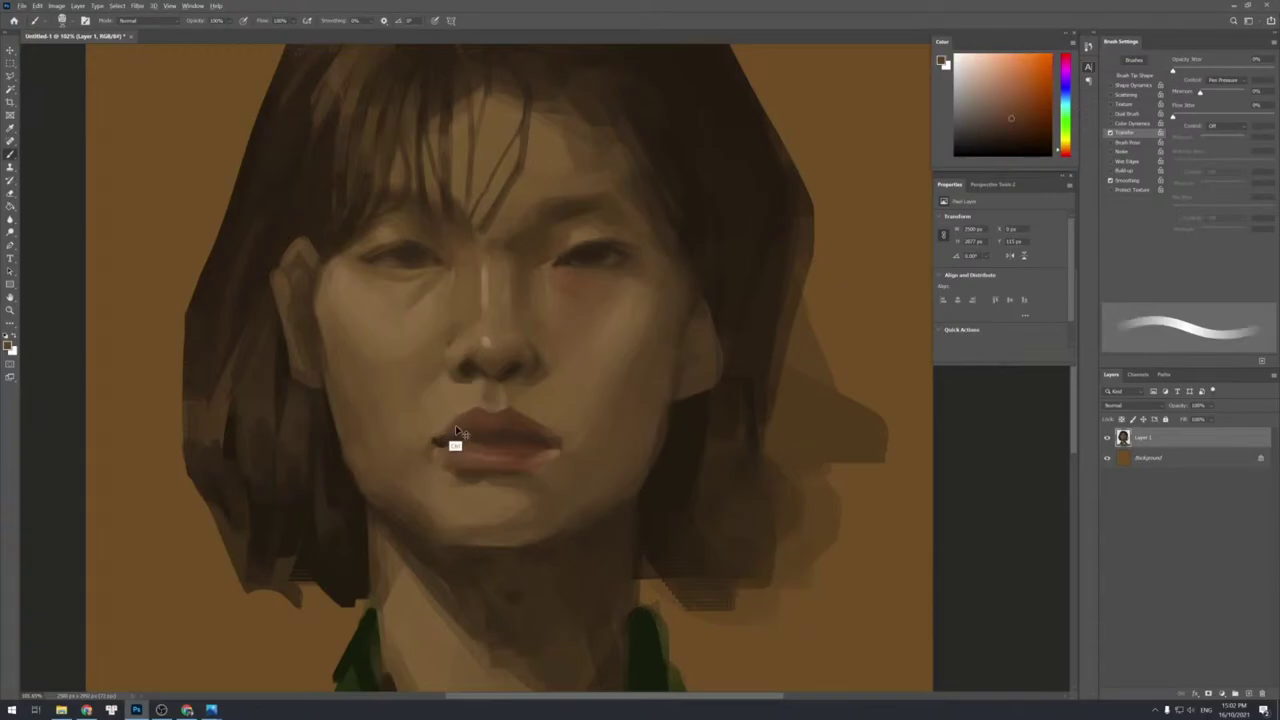
left_click(455, 429, "alt")
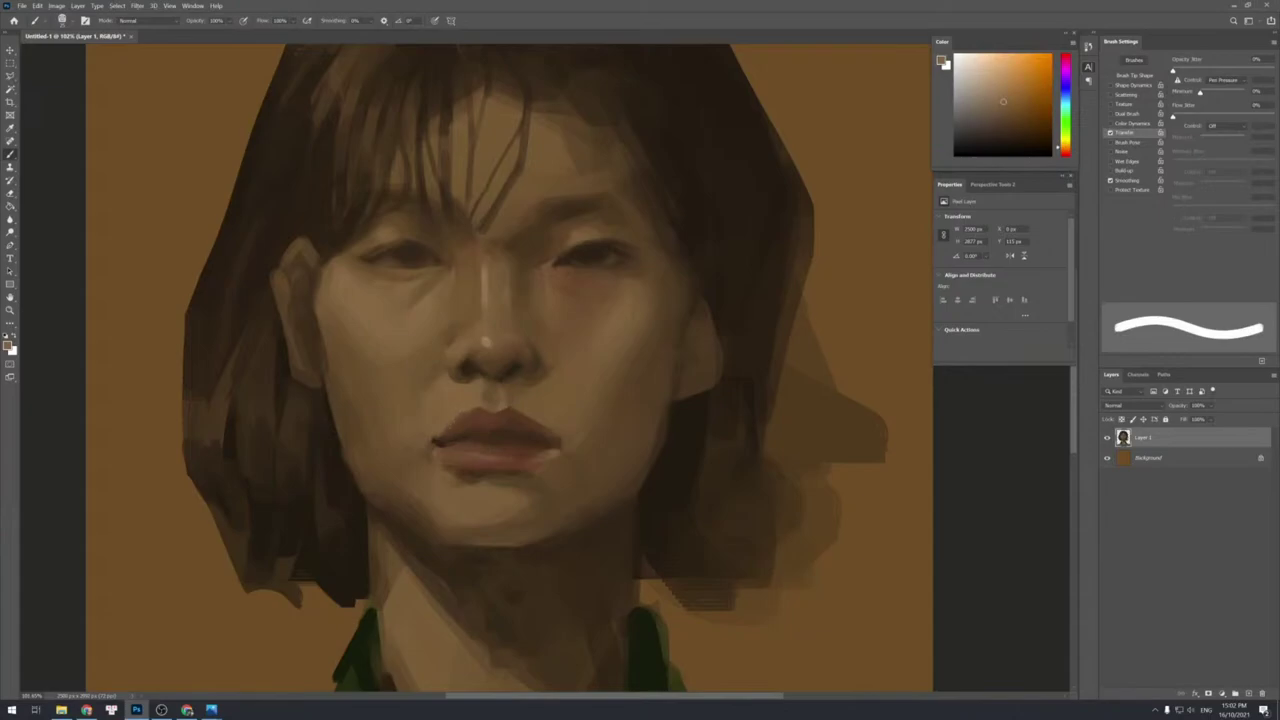
left_click(458, 428, "alt")
left_click(466, 427, "alt")
left_click(470, 433, "alt")
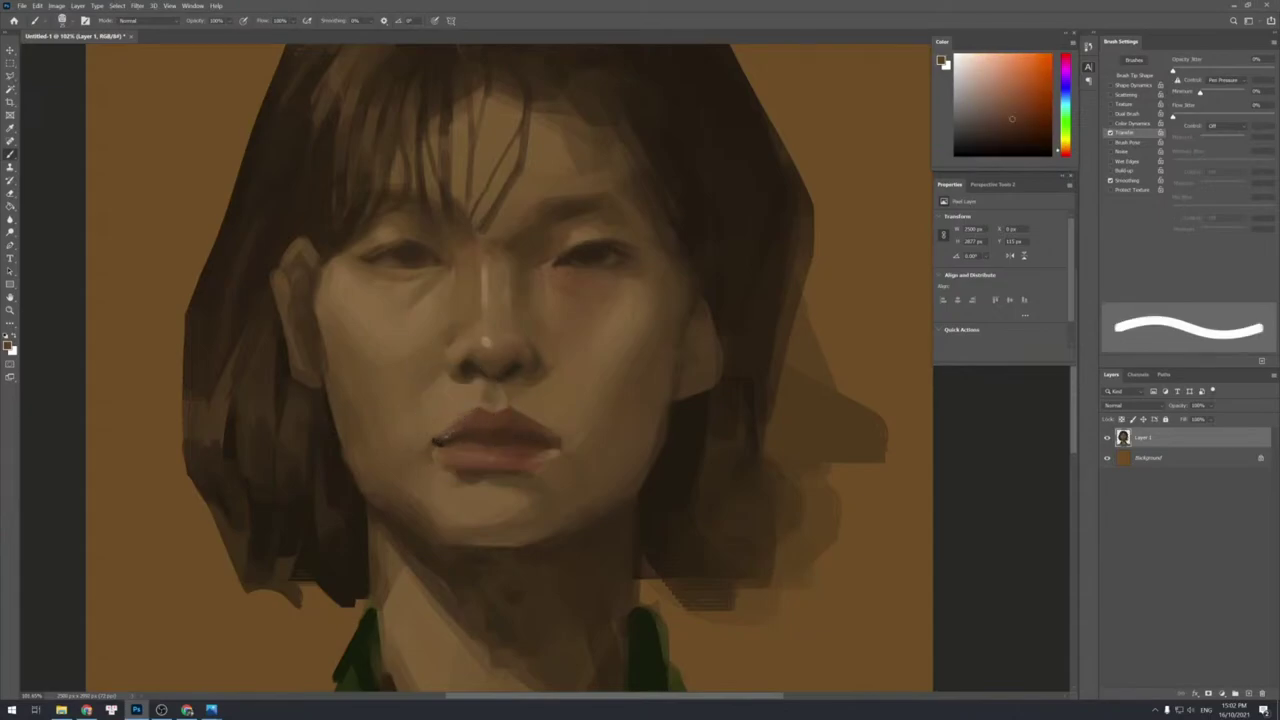
left_click(466, 427, "alt")
key("[")
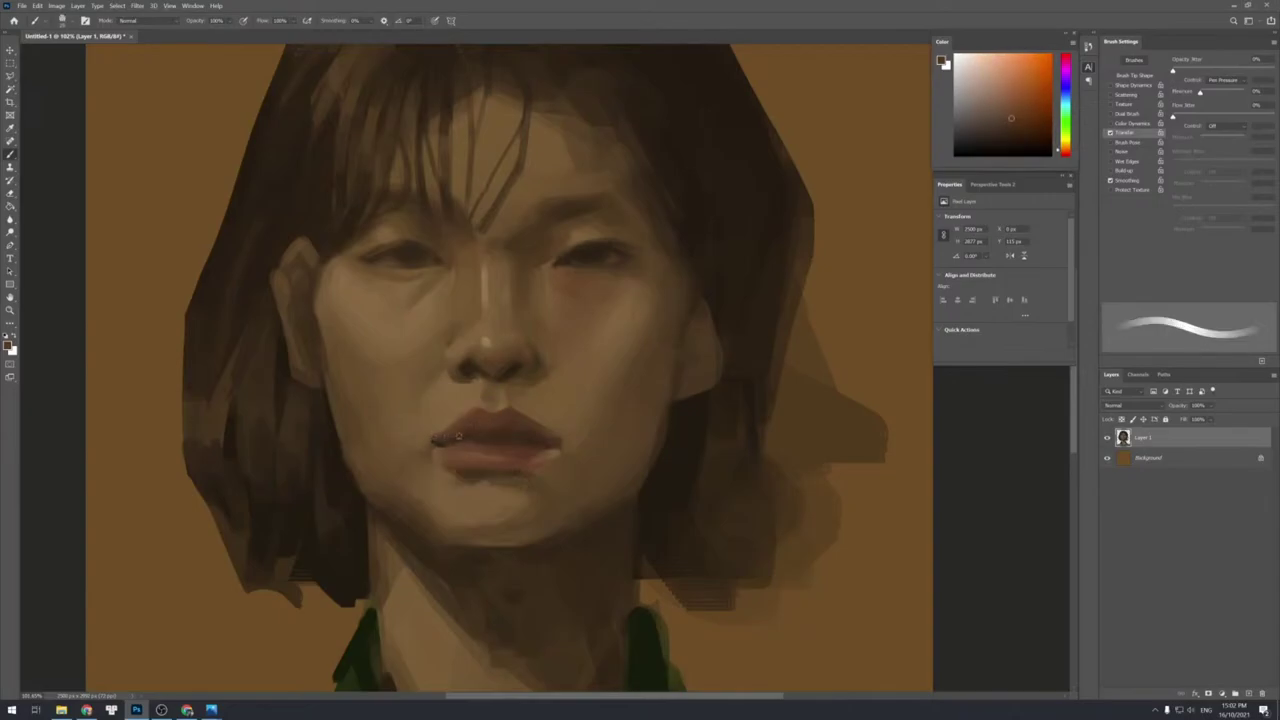
Darken the left mouth corner and the lower edge of the upper lip with sampled dark and reddish browns.
left_click(438, 452, "alt")
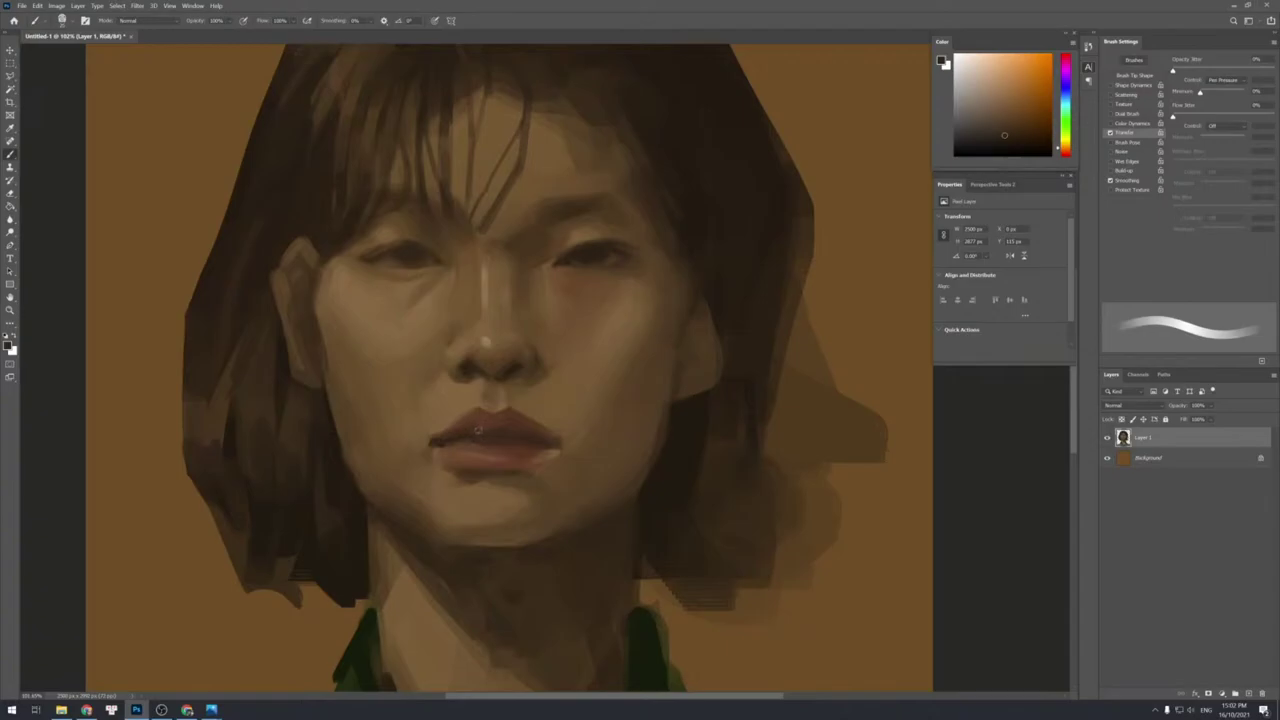
left_click(471, 443, "alt")
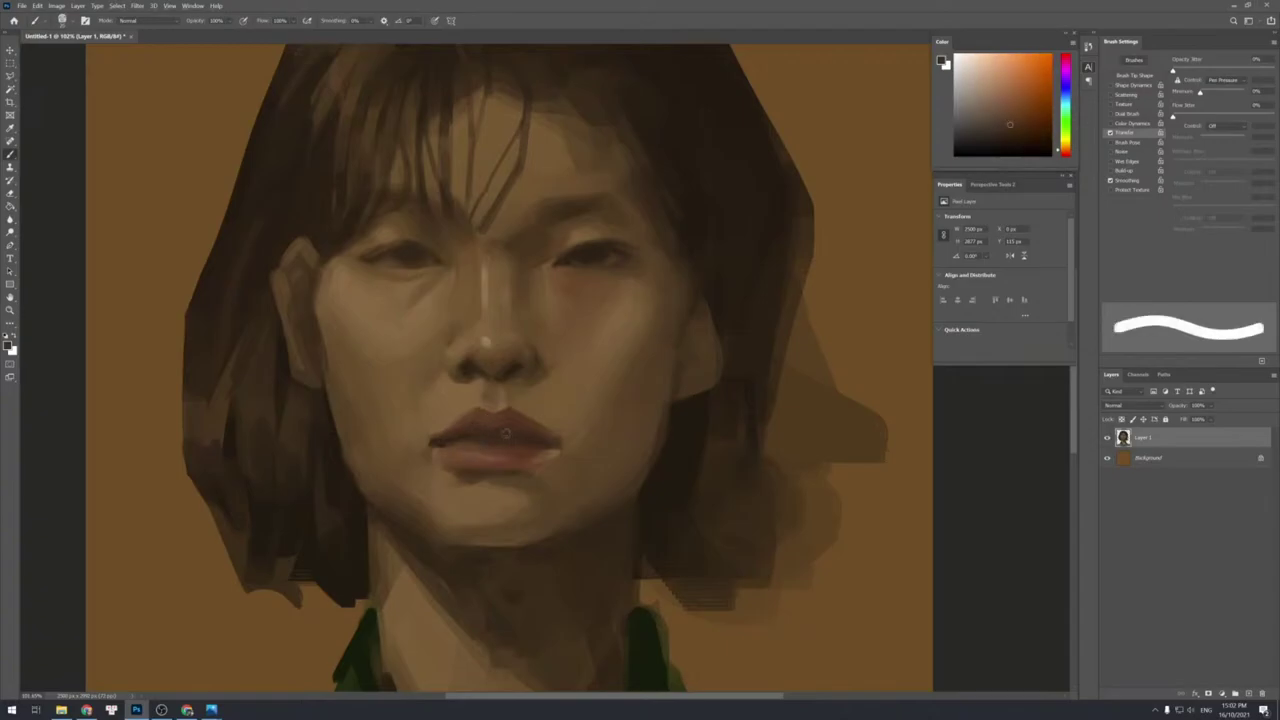
left_click(440, 436, "alt")
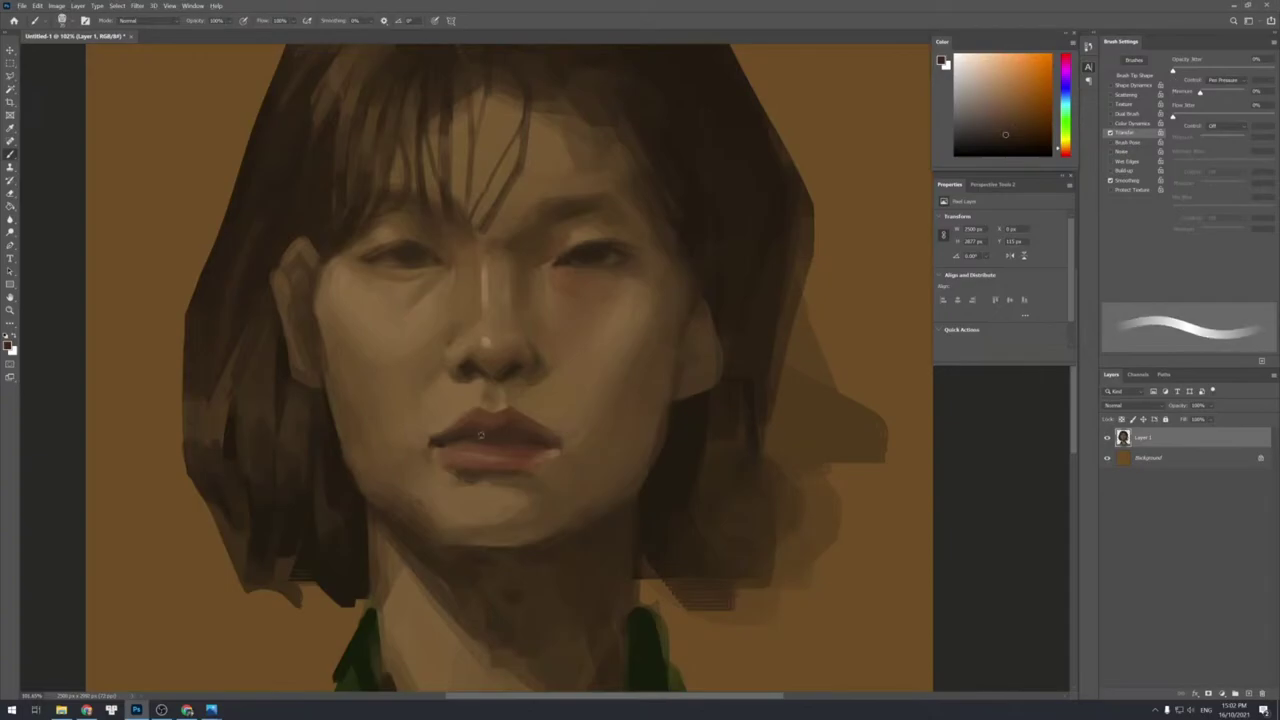
Define the line between the lips with a near-black brown sampled from the hair and a much finer brush.
left_click(687, 435, "alt")
key("bracketleft")
key("bracketleft")
key("bracketleft")
key("bracketleft")
key("bracketleft")
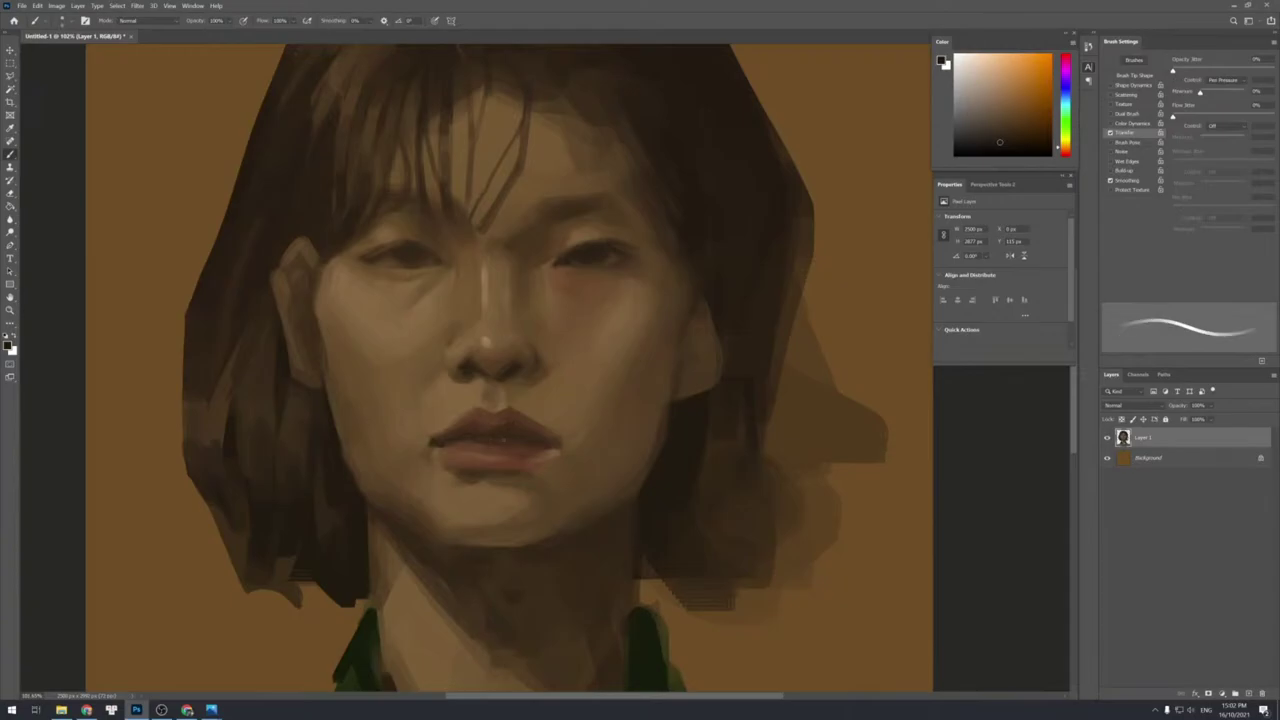
Deepen the right mouth corner and right half of the upper lip with a larger brush and sampled dark lip tones.
key("bracketright")
key("bracketright")
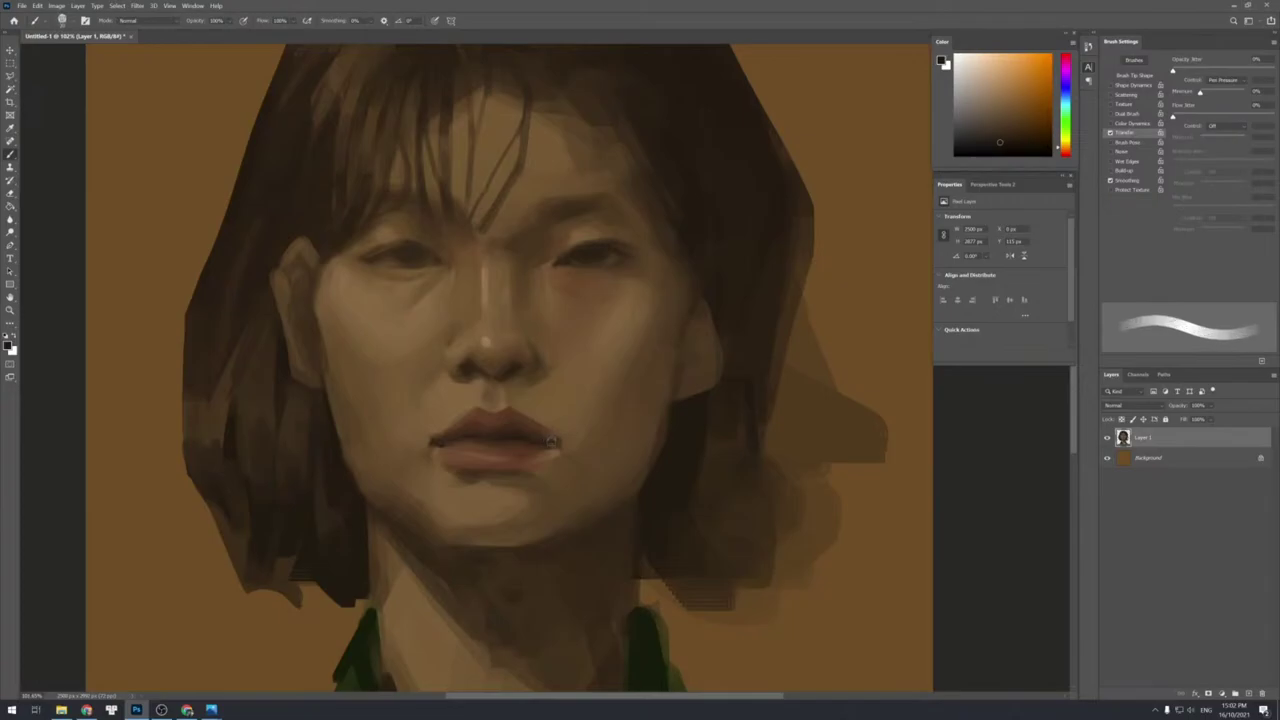
left_click(538, 435, "alt")
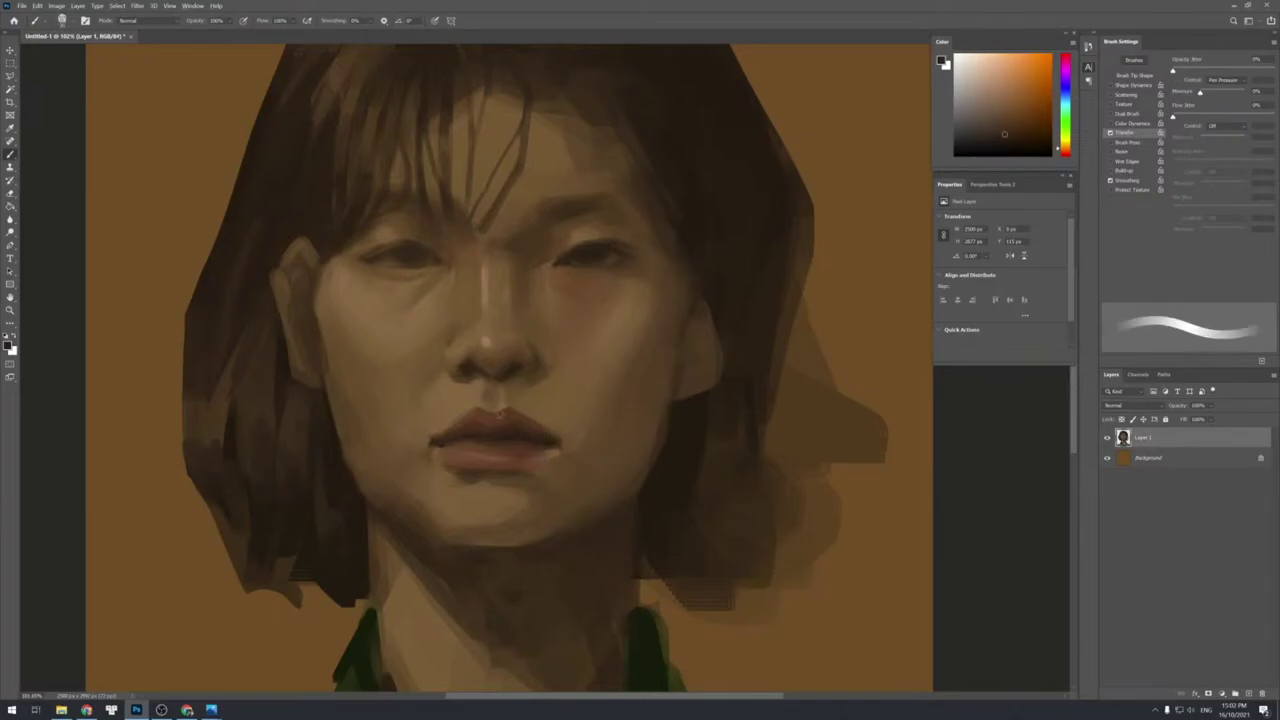
left_click(508, 437, "alt")
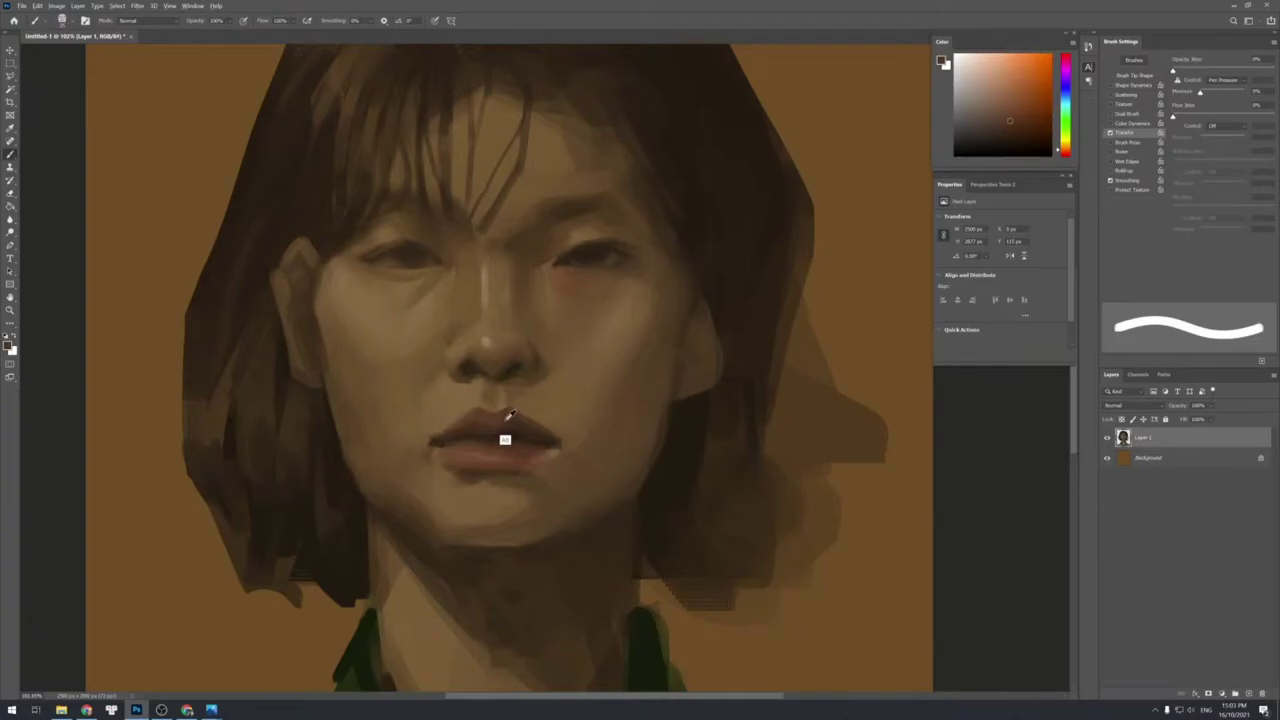
Refine the right half of the upper lip and its outer corner with sampled lip and skin browns.
left_click(524, 424, "alt")
left_click(520, 428, "alt")
left_click(531, 434, "alt")
left_click(560, 446, "alt")
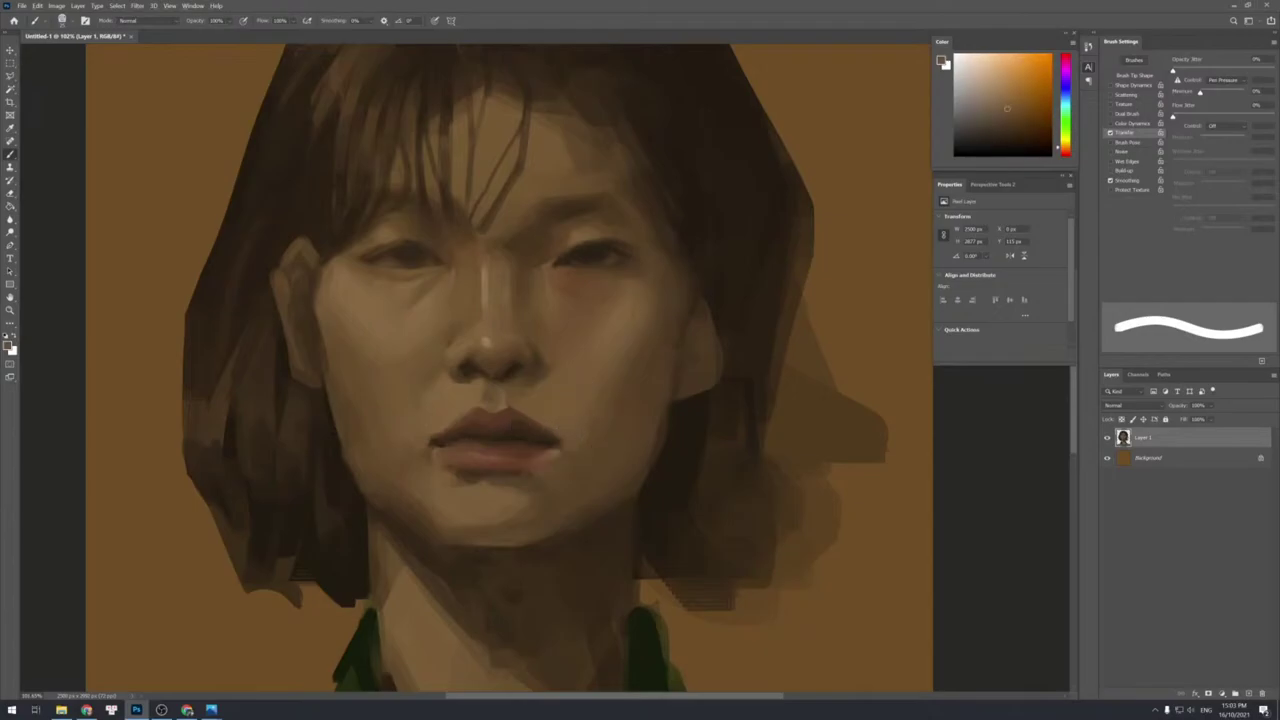
left_click(510, 428, "alt")
left_click(560, 430, "alt")
left_click(563, 432, "alt")
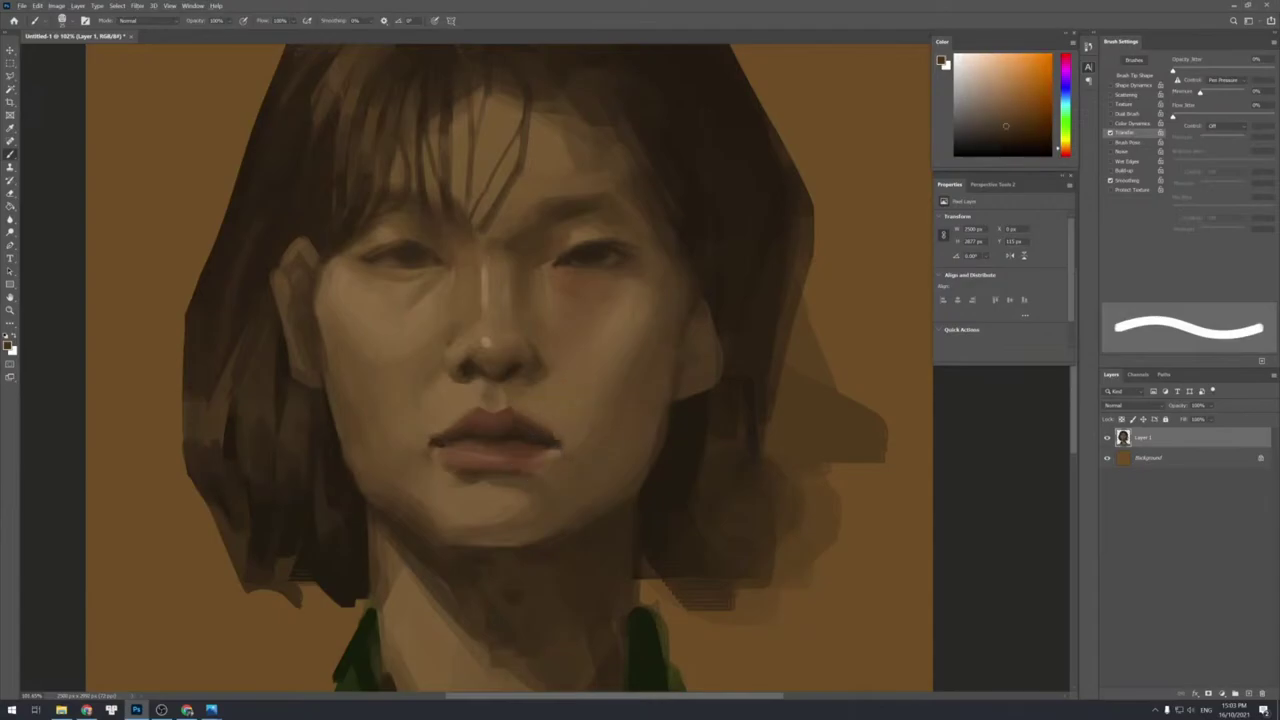
Blend the skin beside the right mouth corner with sampled skin tones, adjusting the brush size.
left_click(571, 452, "alt")
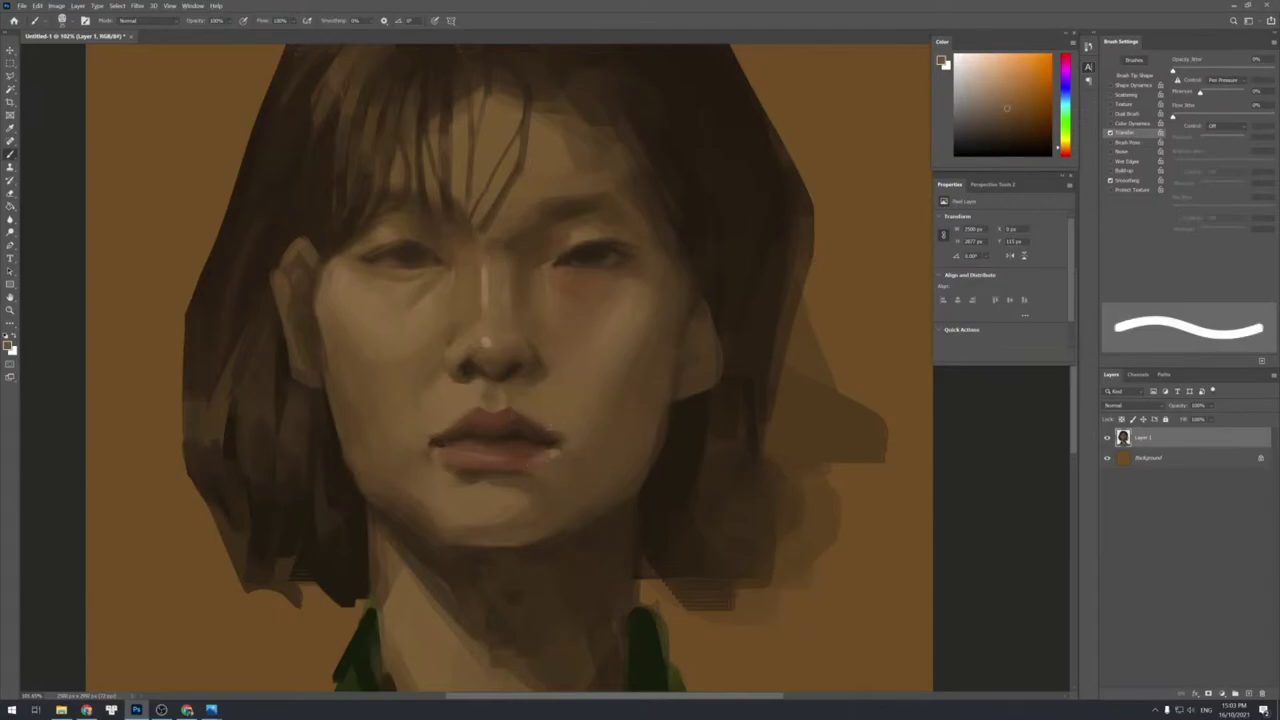
left_click(563, 438, "alt")
left_click(582, 453, "alt")
key("]")
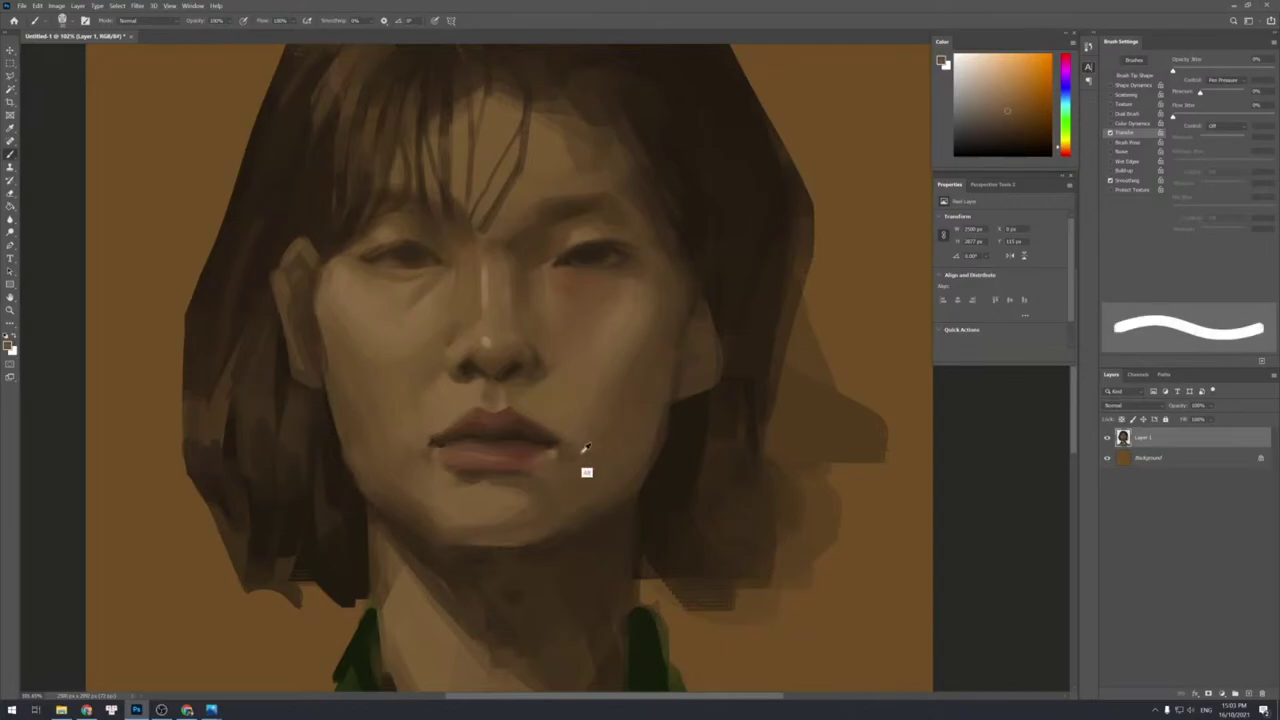
left_click(557, 452, "alt")
key("bracketleft")
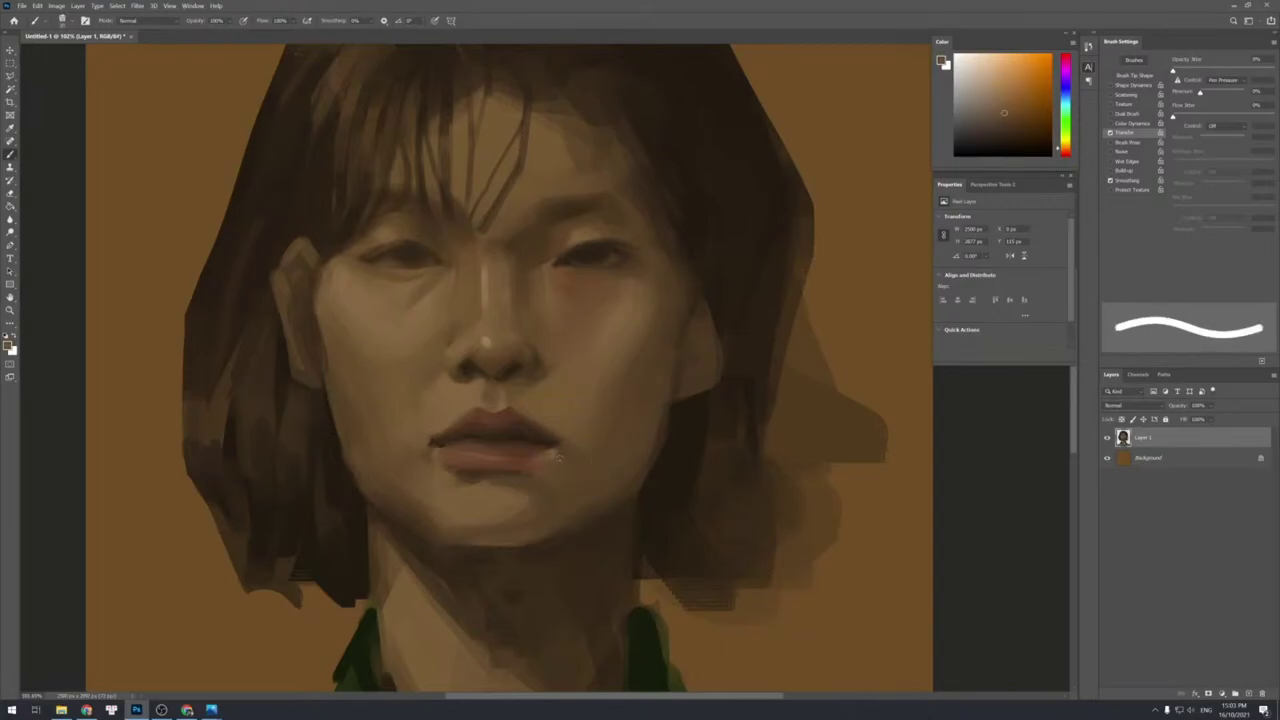
Clean up the edge just below the right mouth corner with small strokes of sampled skin tones.
left_click(559, 452, "alt")
key("bracketleft")
left_click_drag(562, 448, 556, 453)
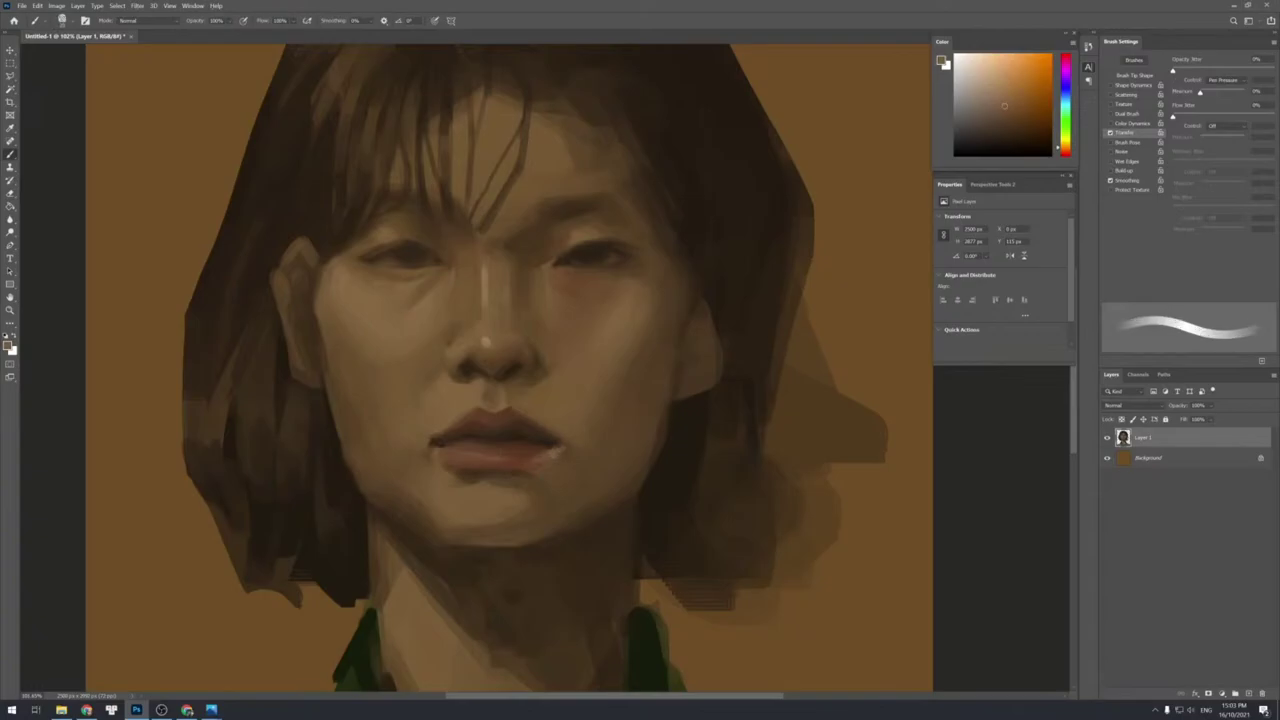
left_click(564, 451, "alt")
key("shift+bracketright")
left_click(566, 455, "alt")
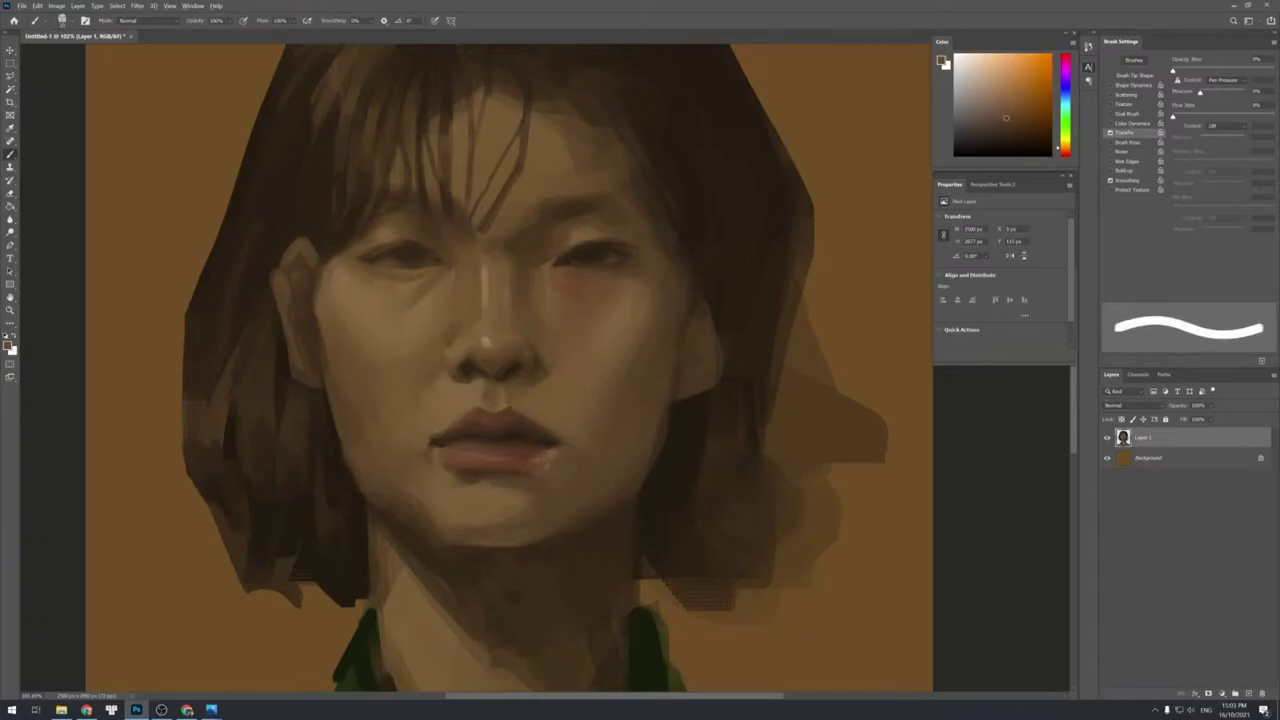
left_click(561, 458, "alt")
Even out the centre and right part of the lower lip with sampled reddish browns.
left_click(532, 453, "alt")
left_click(503, 453, "alt")
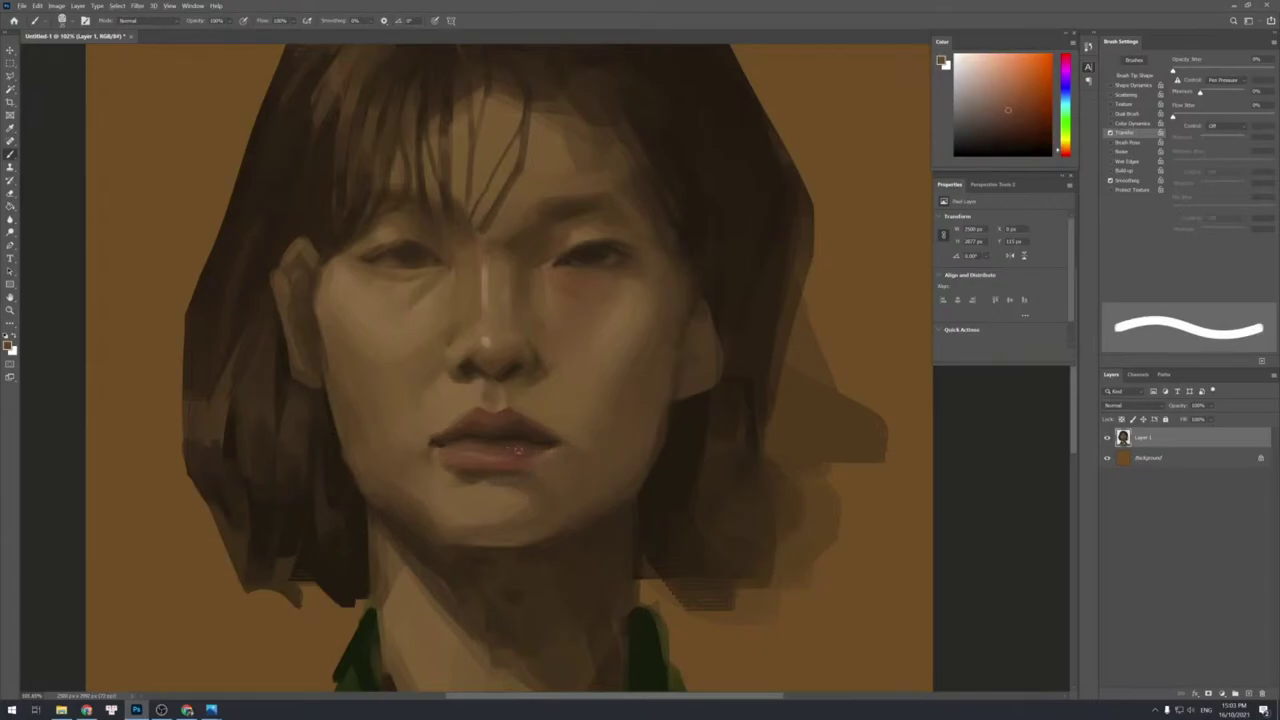
mouse_move(490, 452)
left_mouse_down()
mouse_move(535, 447)
mouse_move(505, 457)
left_mouse_up()
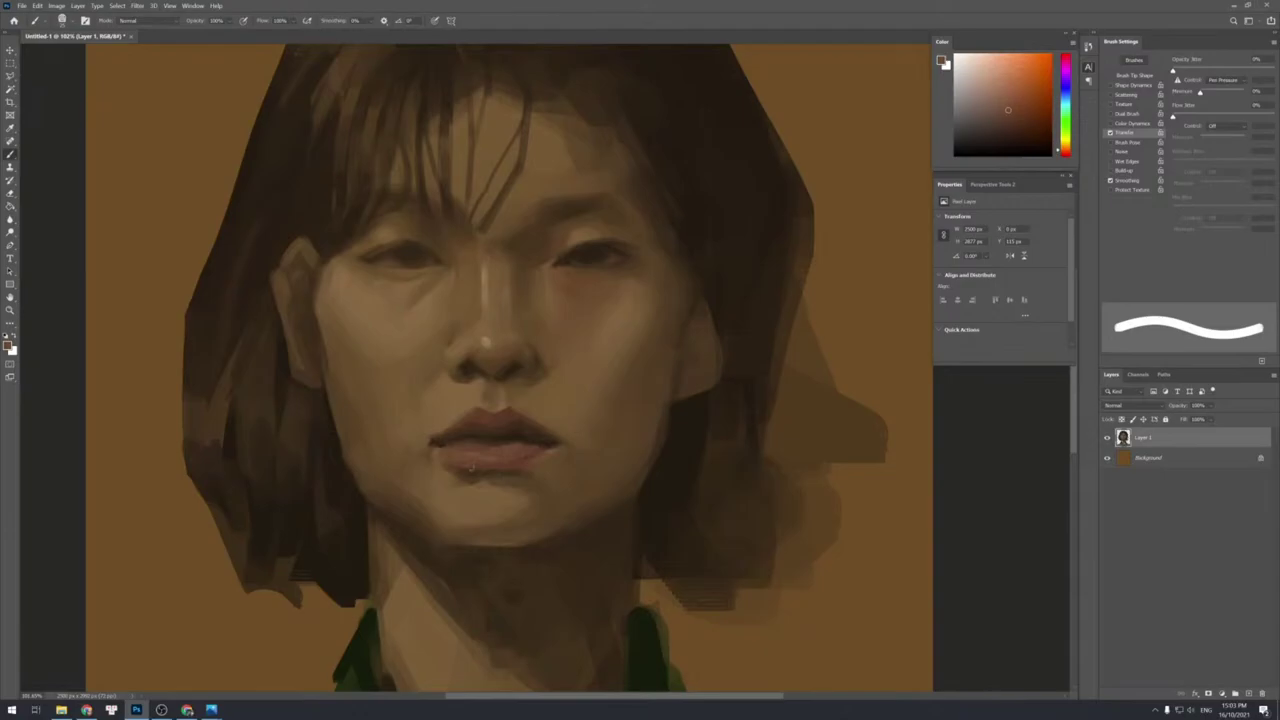
left_click(511, 455, "alt")
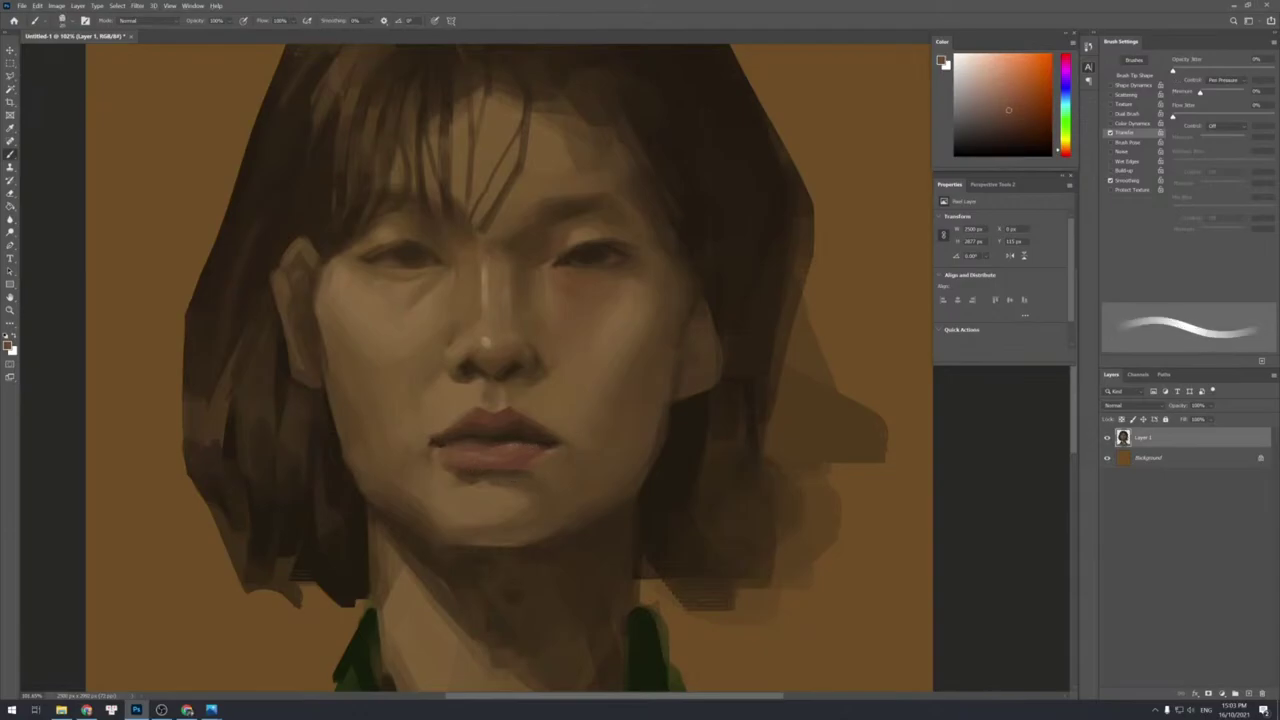
Touch up the line between the lips with sampled dark browns and a lip tone from its left end.
left_click(503, 437, "alt")
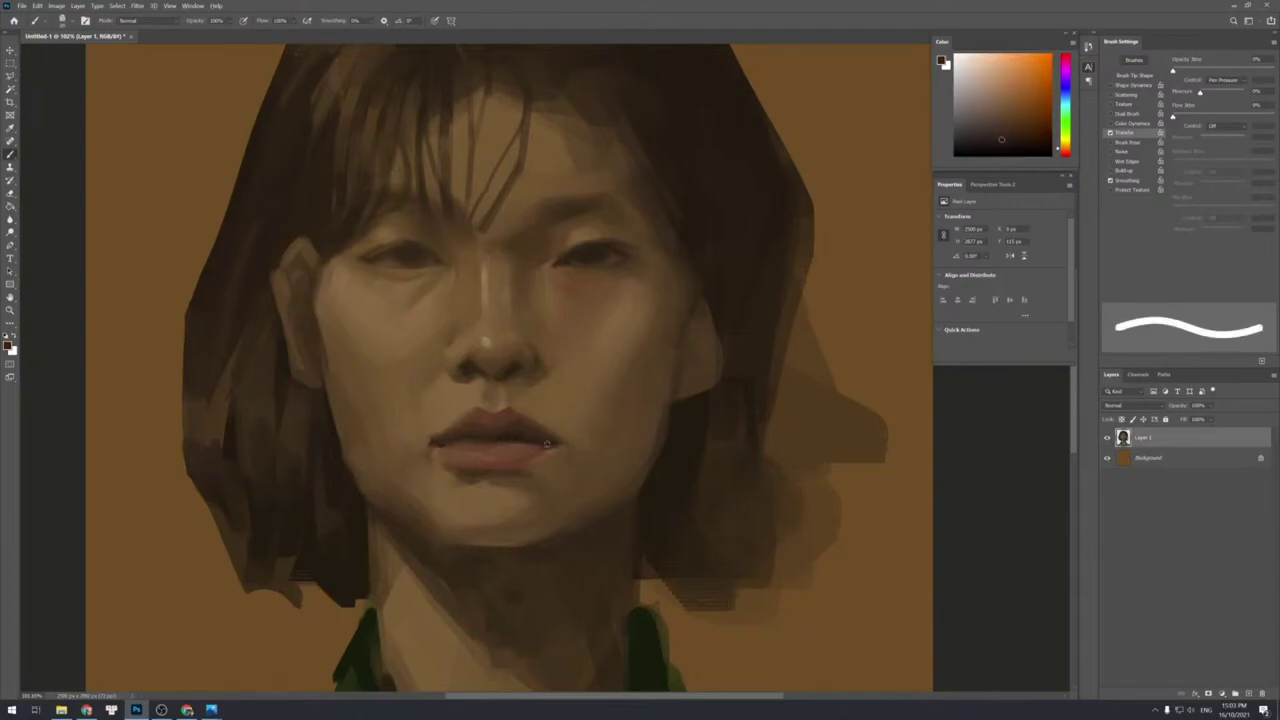
left_click(476, 432, "alt")
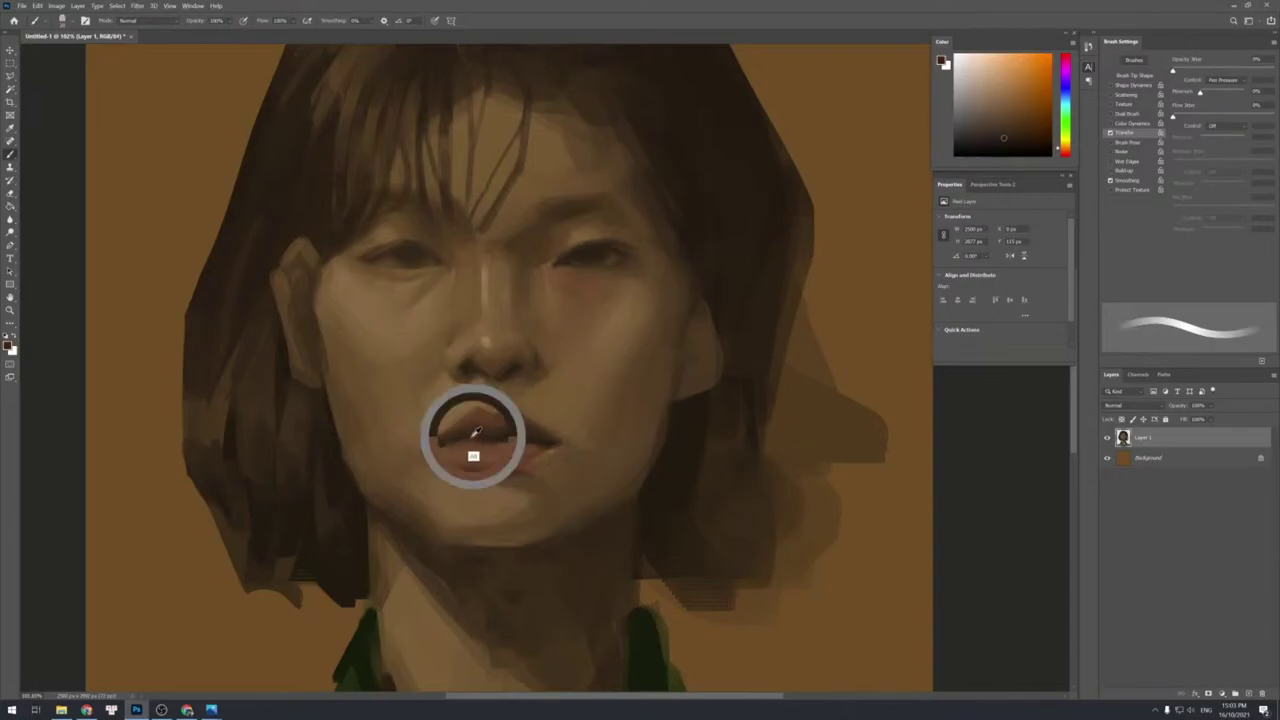
left_click(445, 453, "alt")
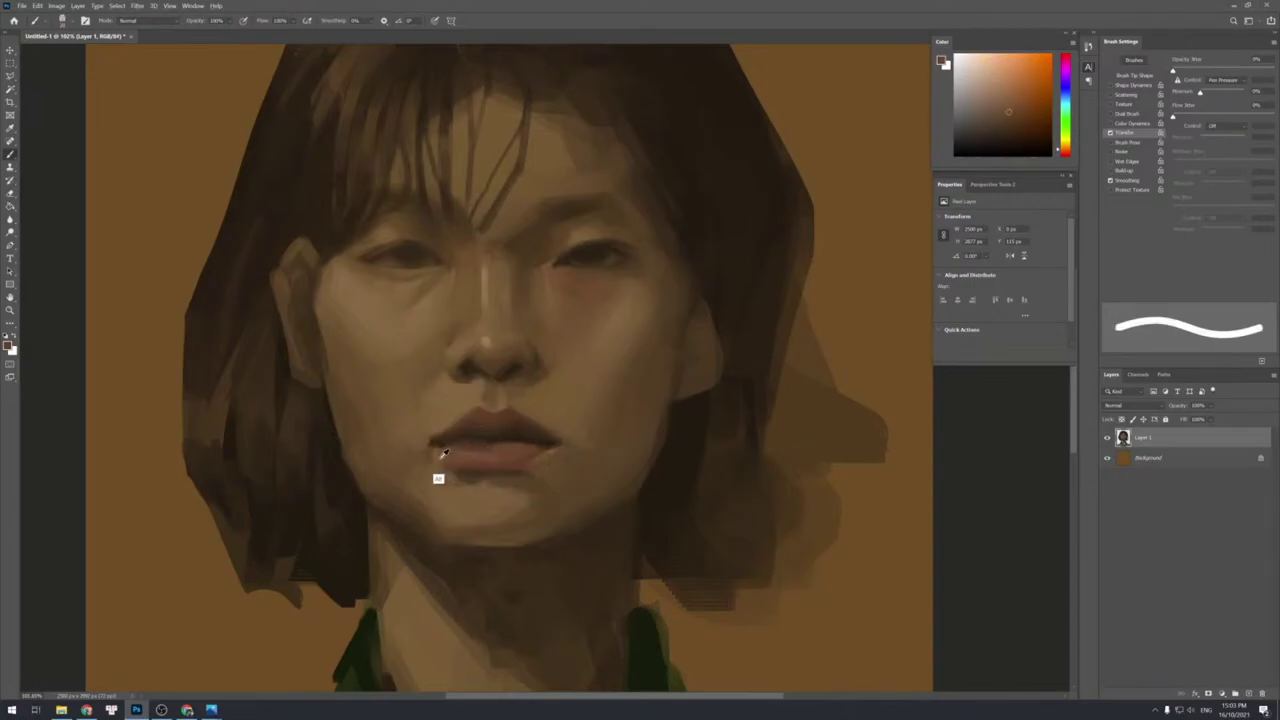
Trim the left mouth corner and left end of the lower lip with a sampled skin tone, varying the brush size.
left_click(436, 464, "alt")
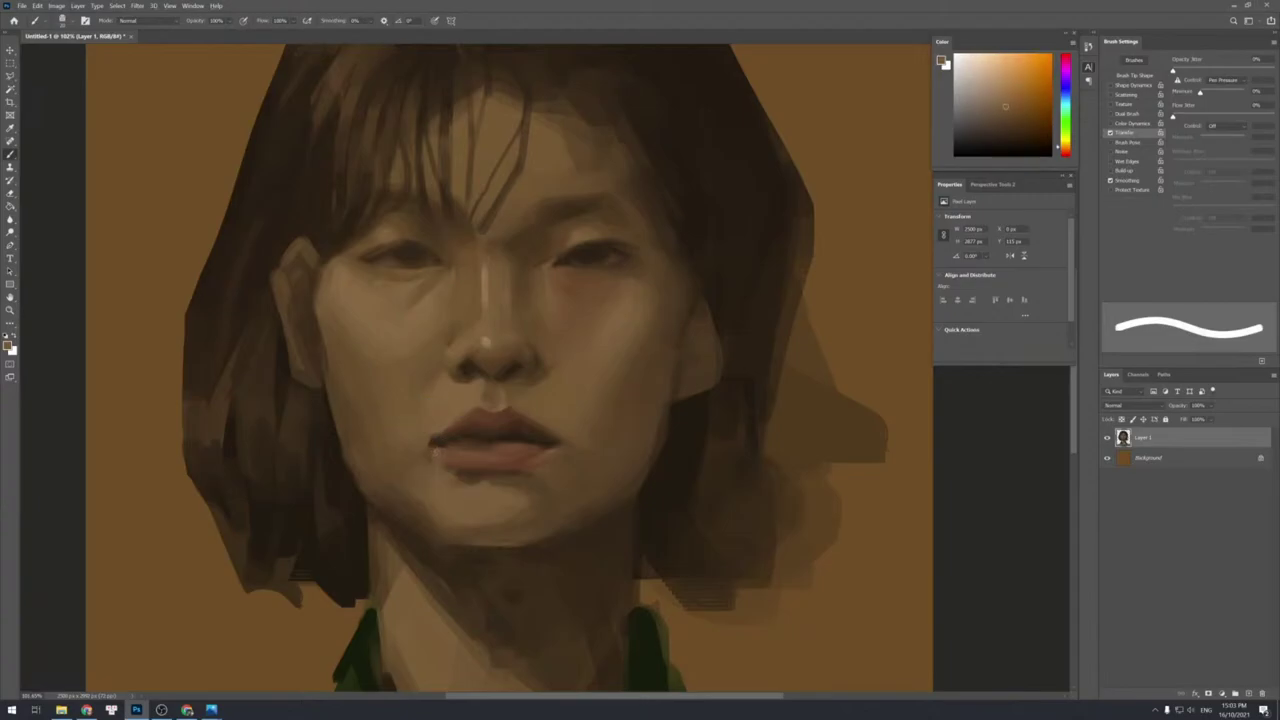
key("bracketleft")
key("bracketleft")
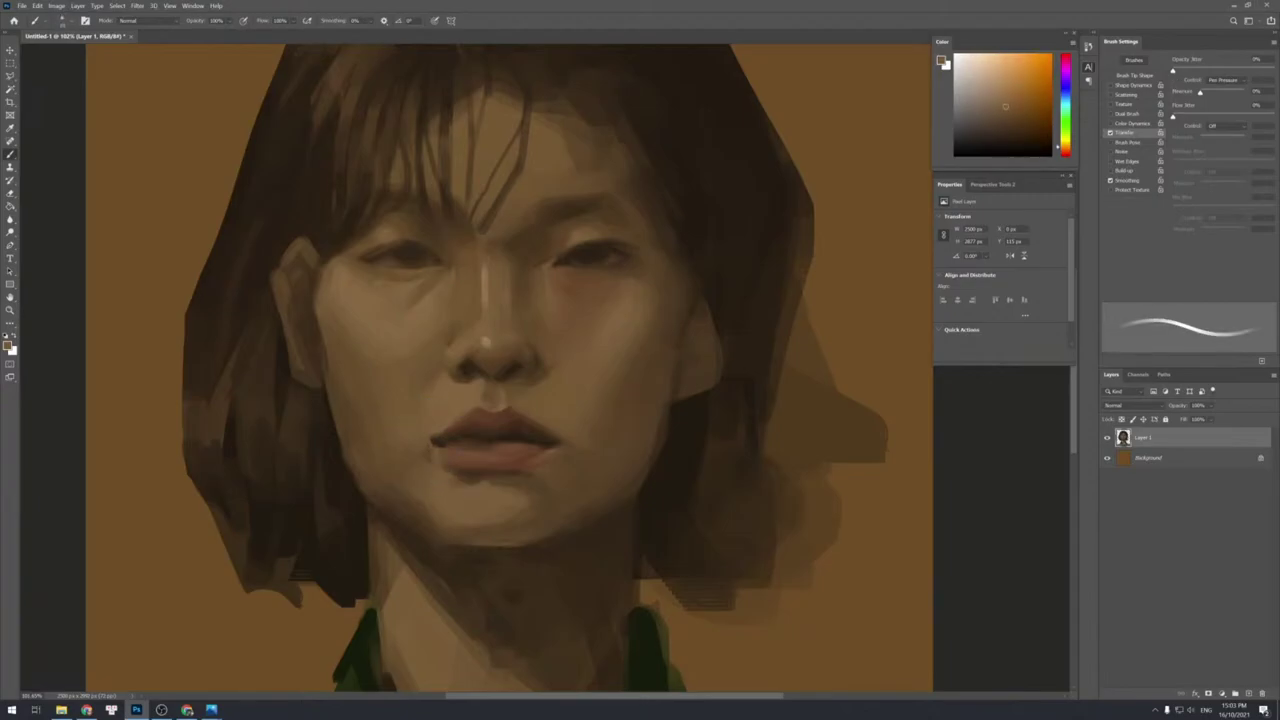
key("bracketright")
key("bracketright")
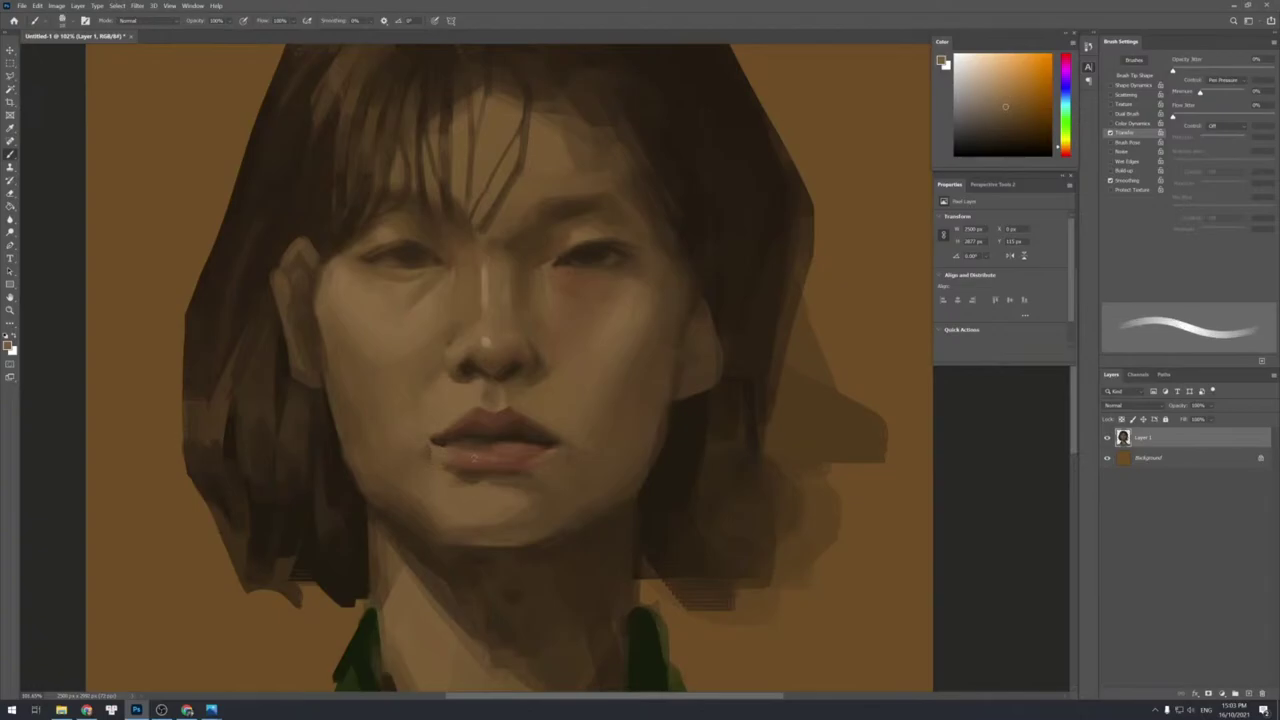
key("bracketright")
Repaint the left end of the lower lip with sampled reddish brown and skin tone using a larger brush.
left_click(459, 459, "alt")
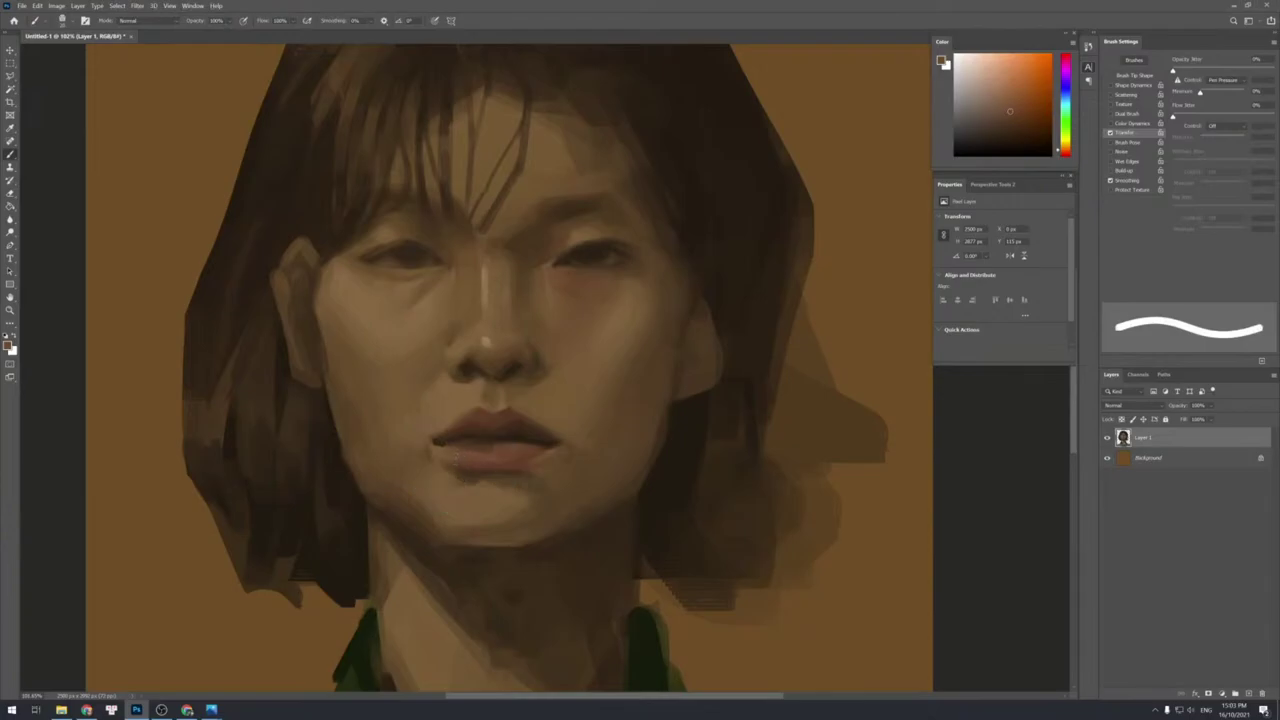
key("bracketright")
key("bracketright")
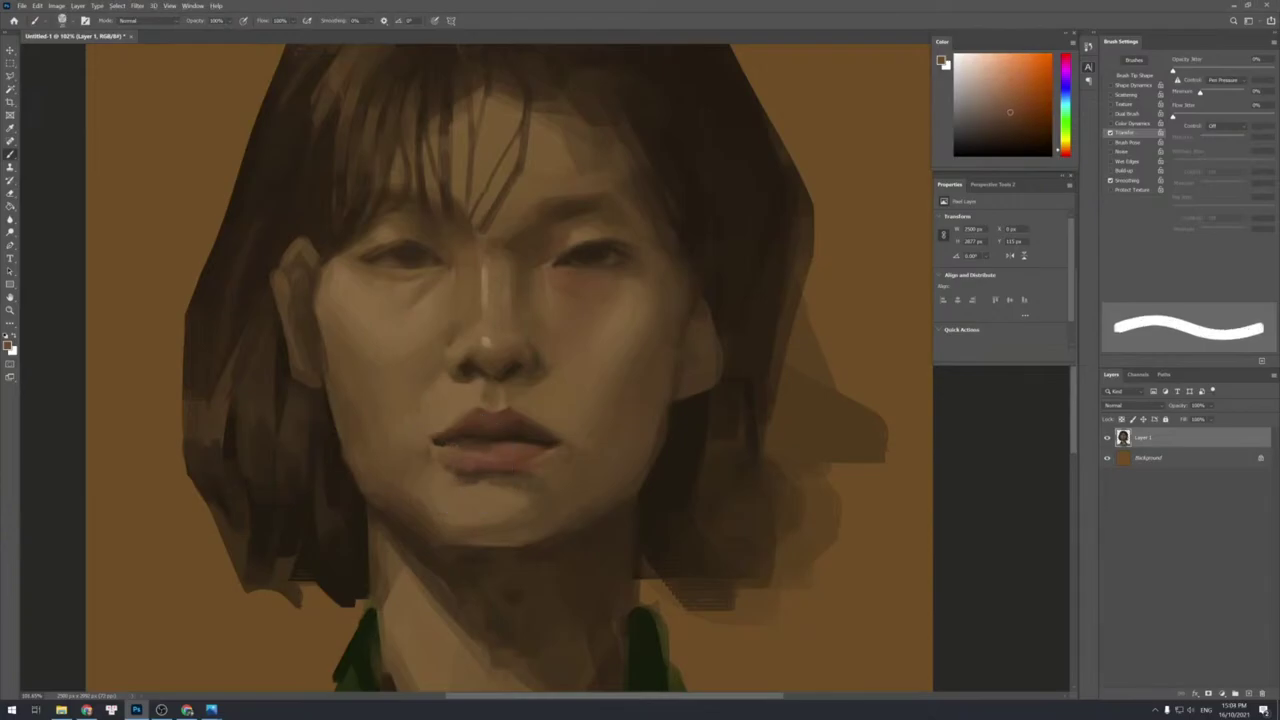
key("shift+bracketleft")
left_click(445, 451, "alt")
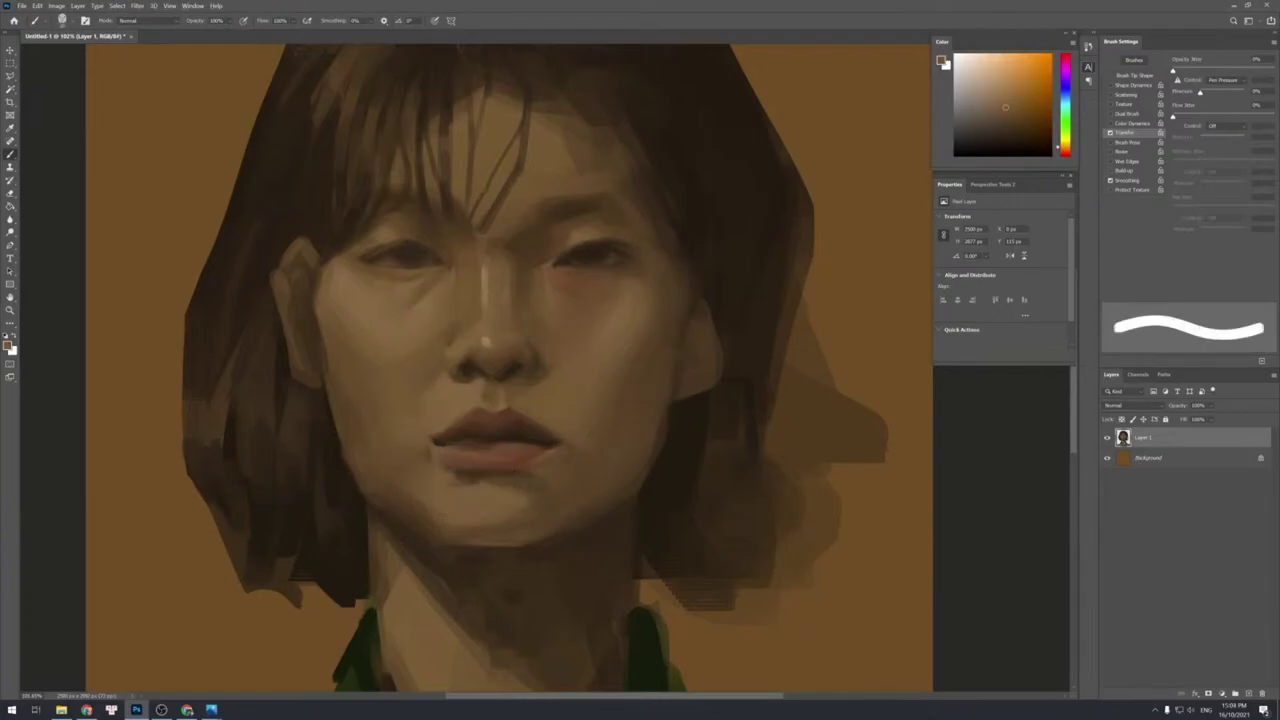
Rework the centre and bottom edge of the lower lip with sampled reddish and dark browns.
left_click(483, 461, "alt")
key("bracketleft")
key("bracketleft")
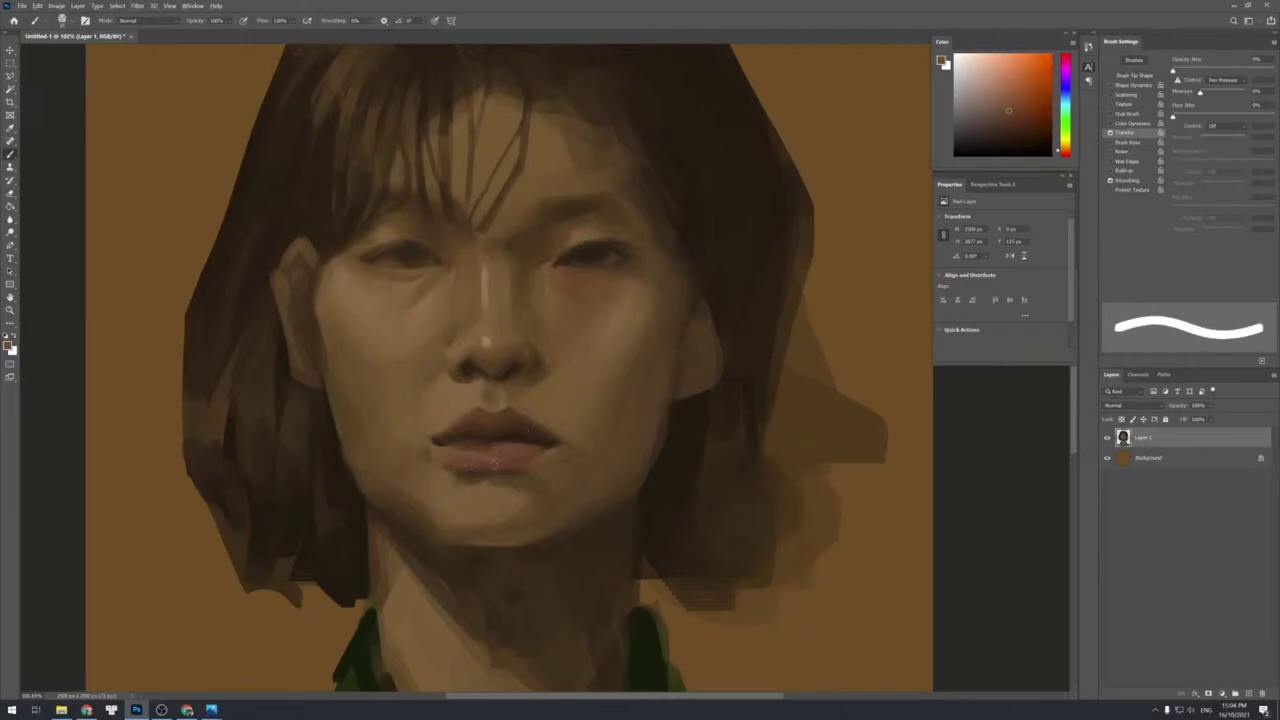
left_click(455, 469, "alt")
key("shift+bracketleft")
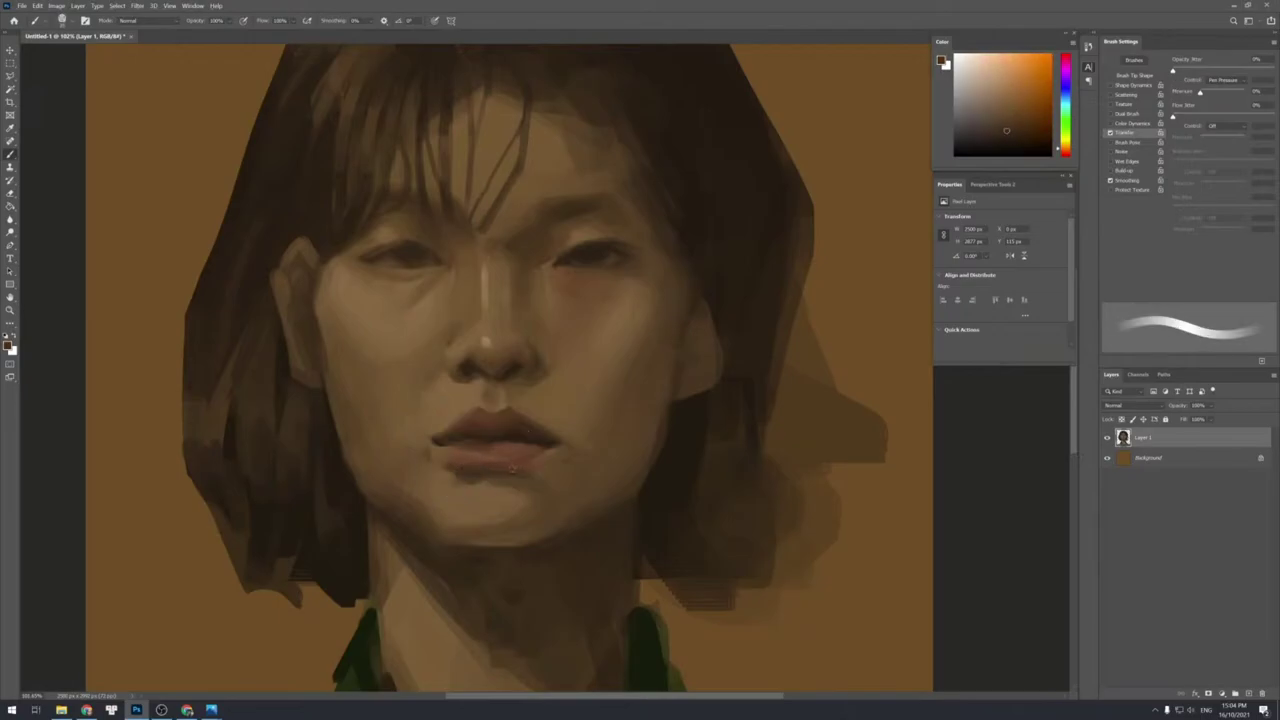
key("shift+bracketright")
key("shift+bracketright")
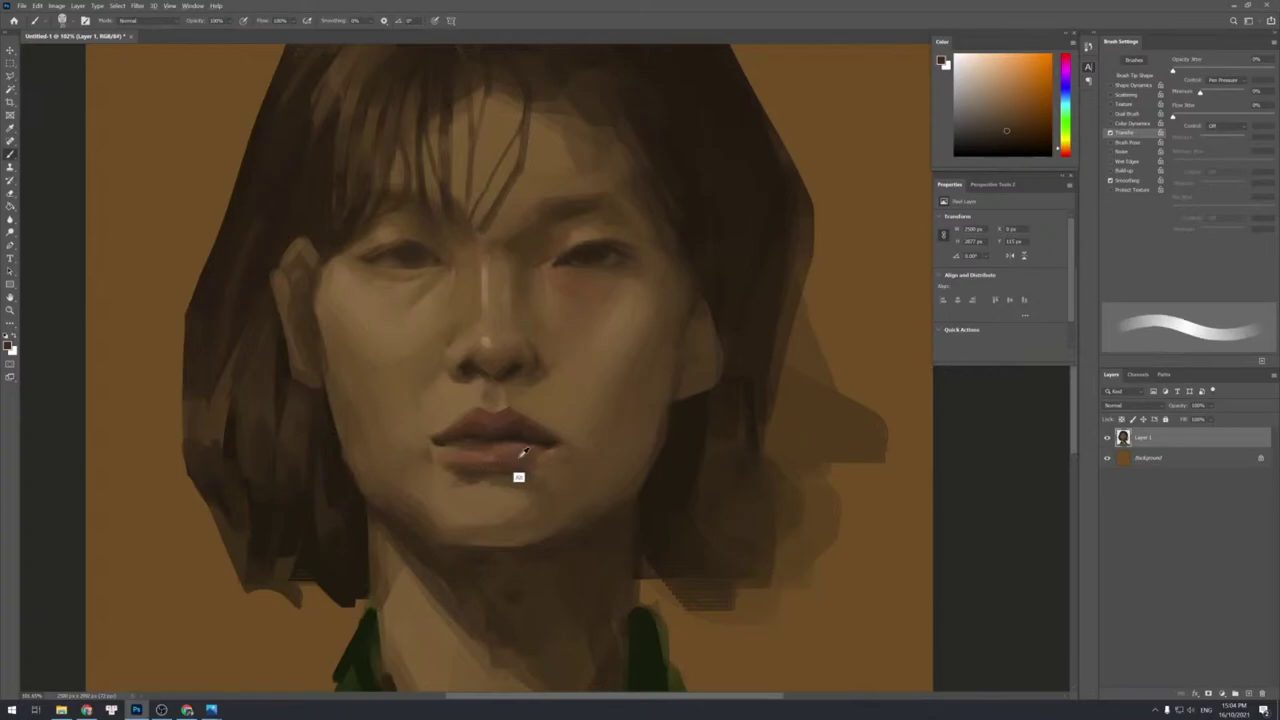
Shade the lower half of the lower lip with muted reddish browns sampled from its right side.
left_click(520, 457, "alt")
left_click(521, 461, "alt")
left_click(502, 463, "alt")
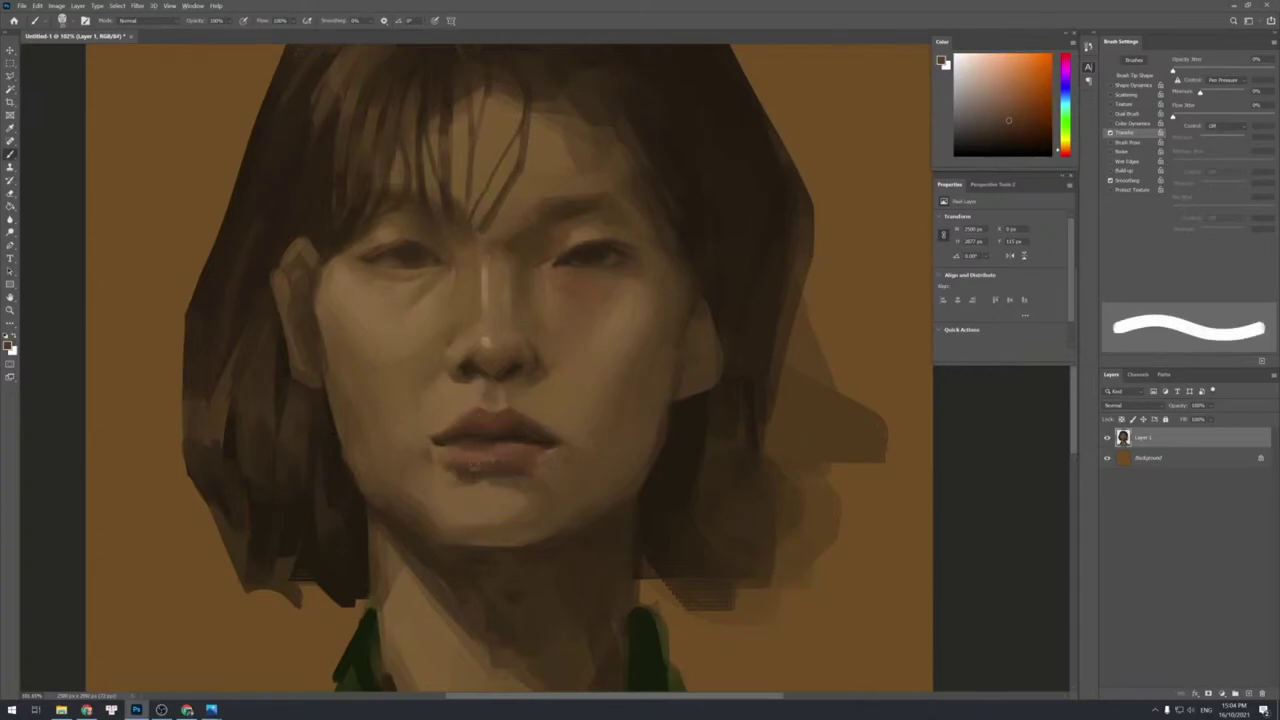
left_click(522, 464, "alt")
Trim the right end of the lower lip with skin tones sampled beside and below it.
left_click(551, 461, "alt")
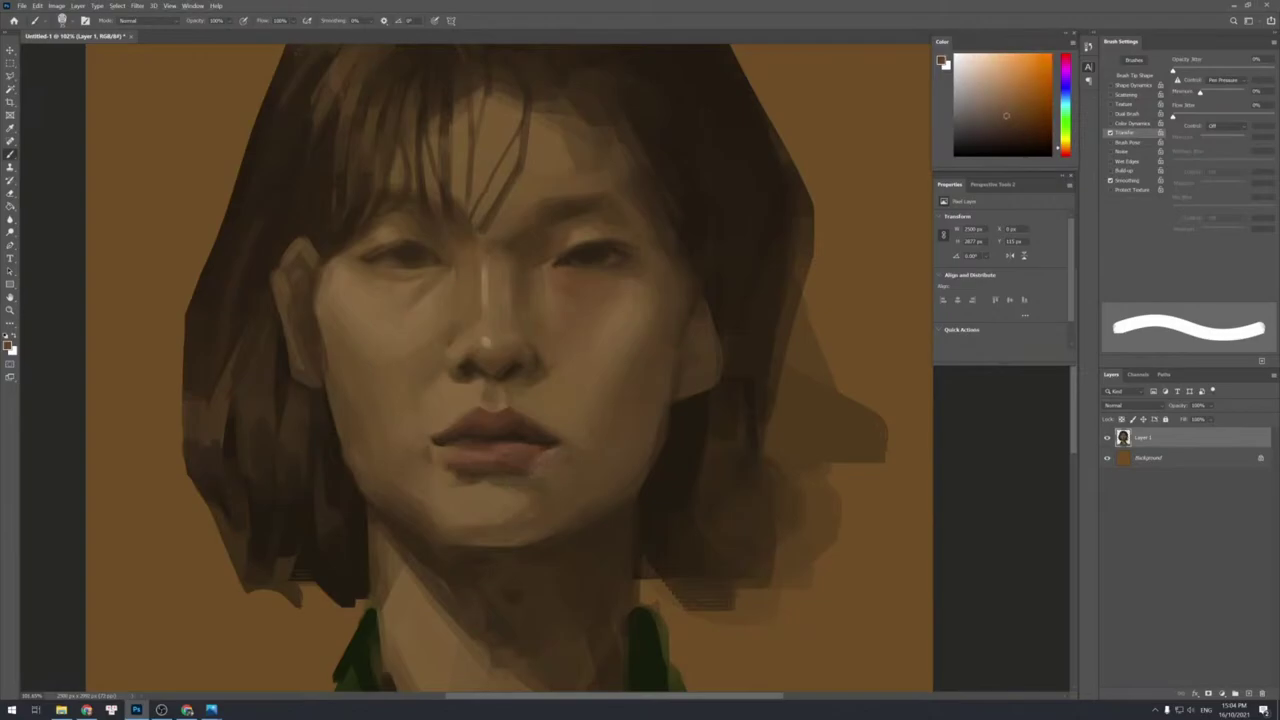
left_click(544, 469, "alt")
mouse_move(541, 460)
left_mouse_down()
mouse_move(521, 465)
mouse_move(532, 460)
left_mouse_up()
Deepen the underside of the lower lip with sampled dark lip tones, reducing the brush size.
left_click(513, 468, "alt")
left_click(532, 440, "alt")
left_click(515, 468, "alt")
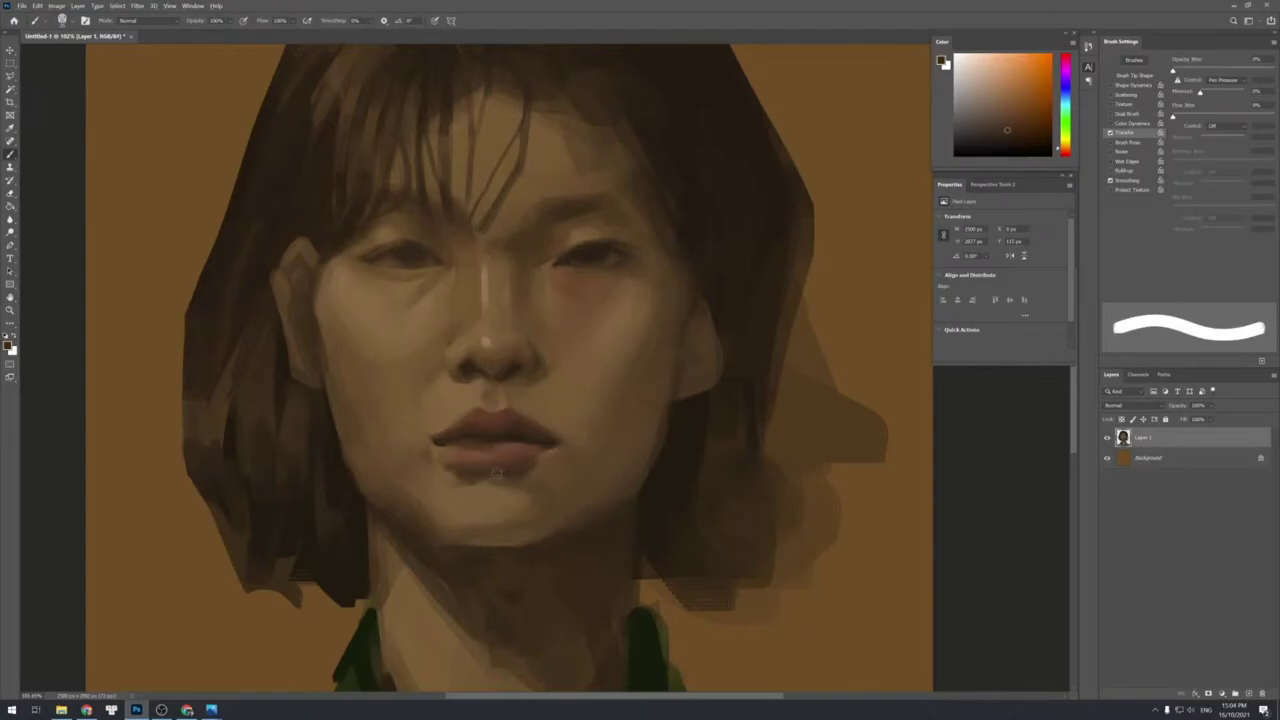
left_click(538, 452, "alt")
key("[")
key("[")
key("[")
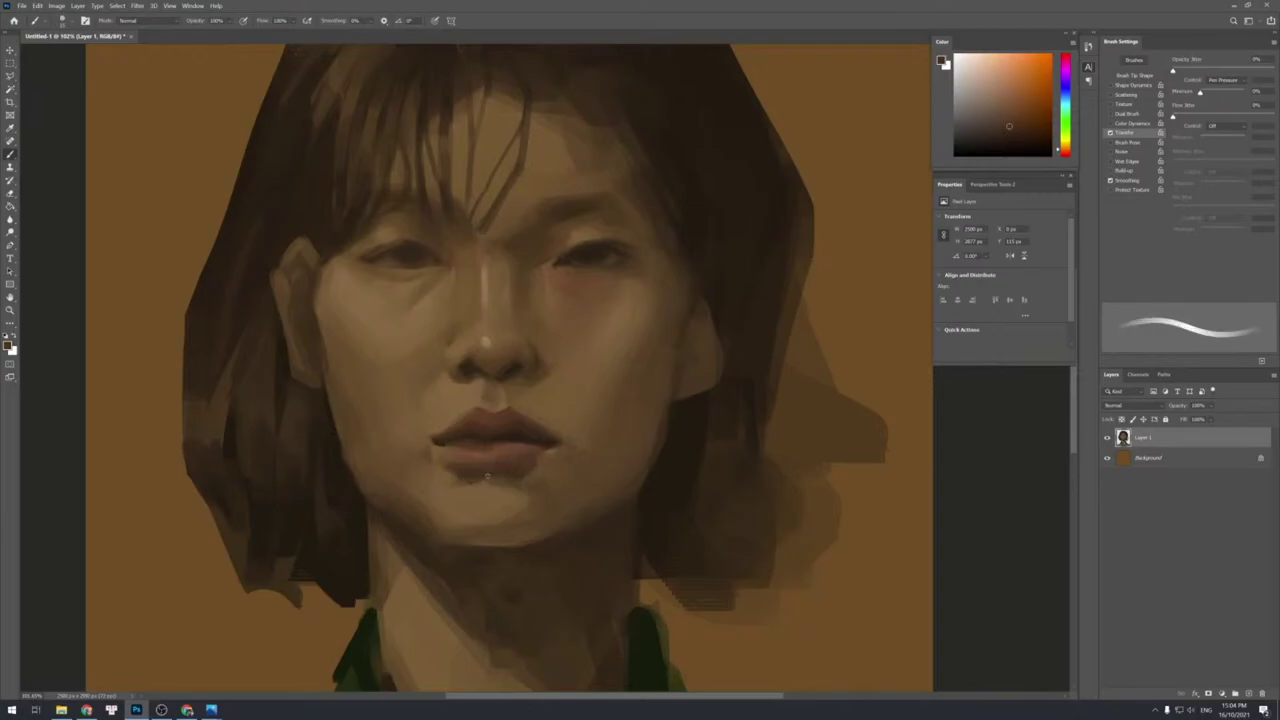
Darken the shadow along the bottom edge of the lower lip with a sampled near-black brown.
left_click(463, 477, "alt")
key("bracketright")
key("bracketright")
key("bracketright")
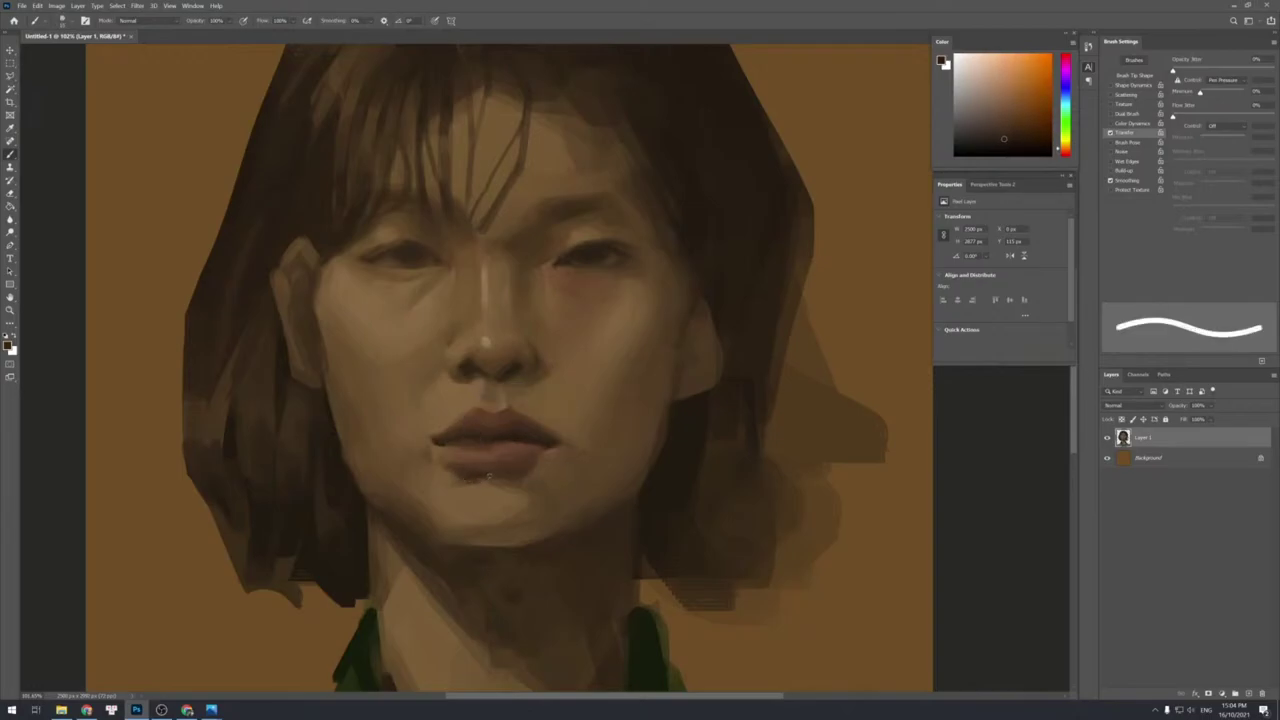
key("bracketleft")
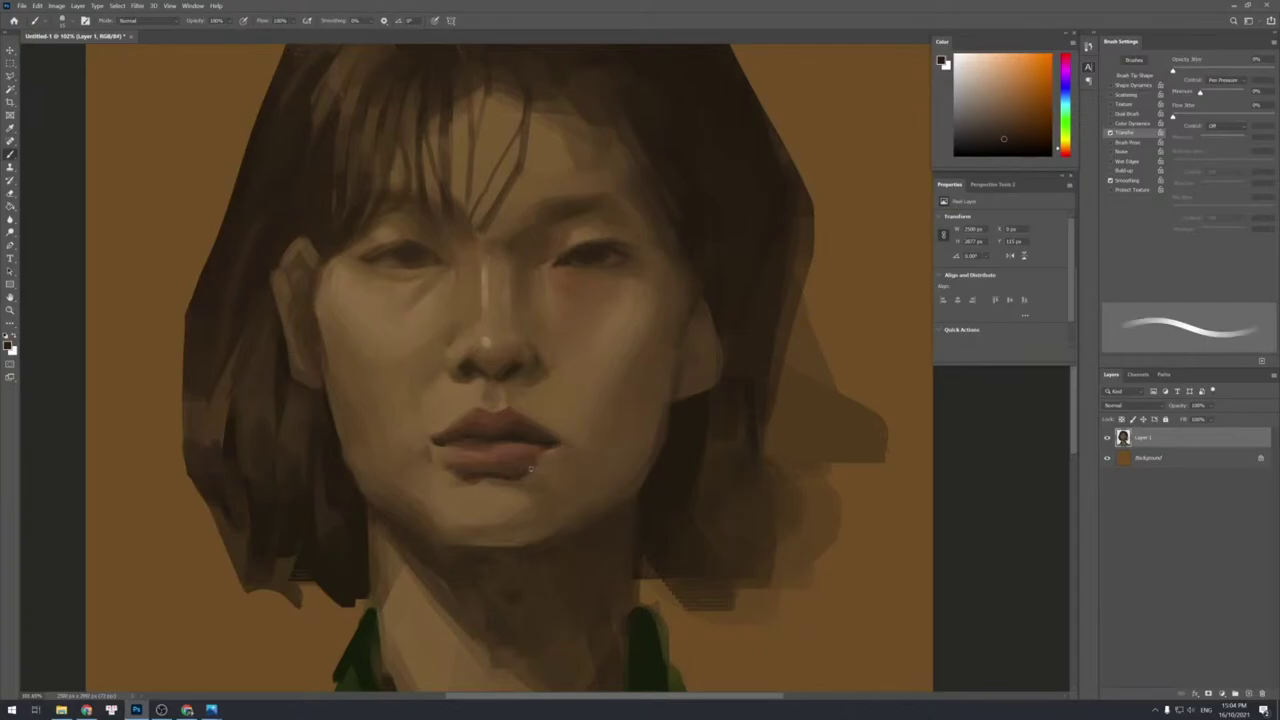
key("bracketright")
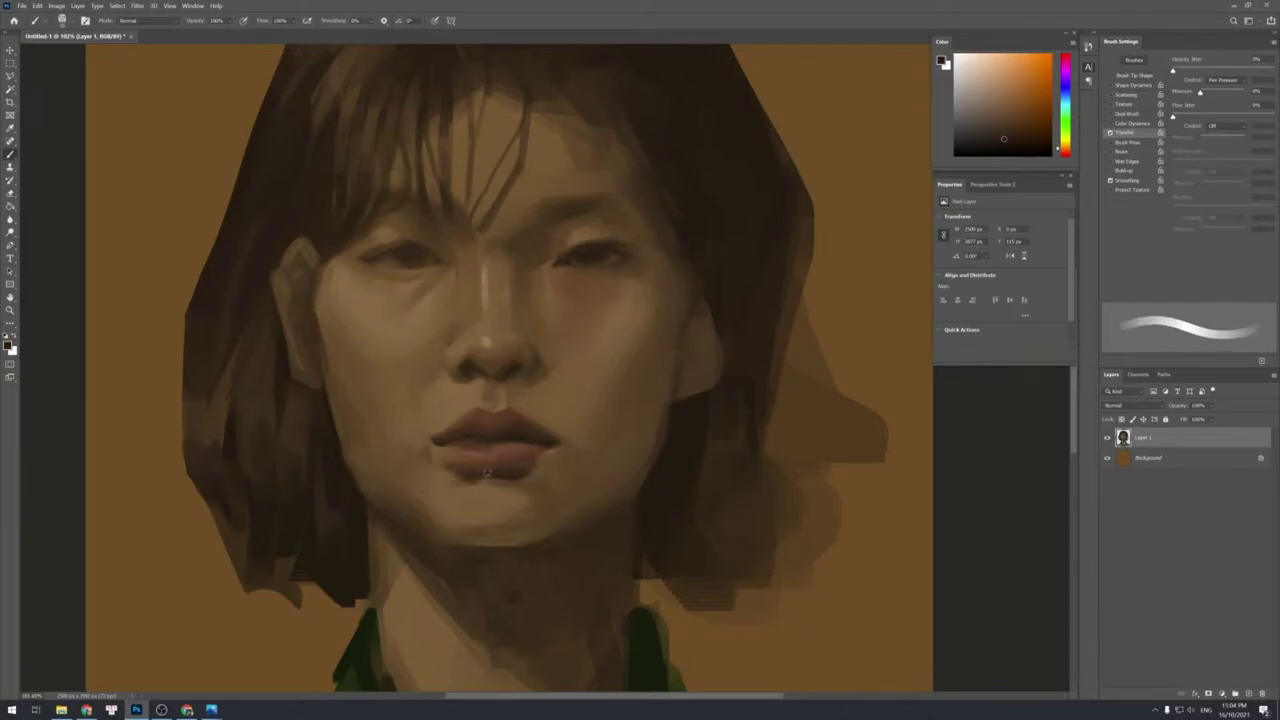
Reinforce the lower lip's bottom contour with dark browns sampled from the shadow beneath it.
left_click(478, 478, "alt")
key("bracketright")
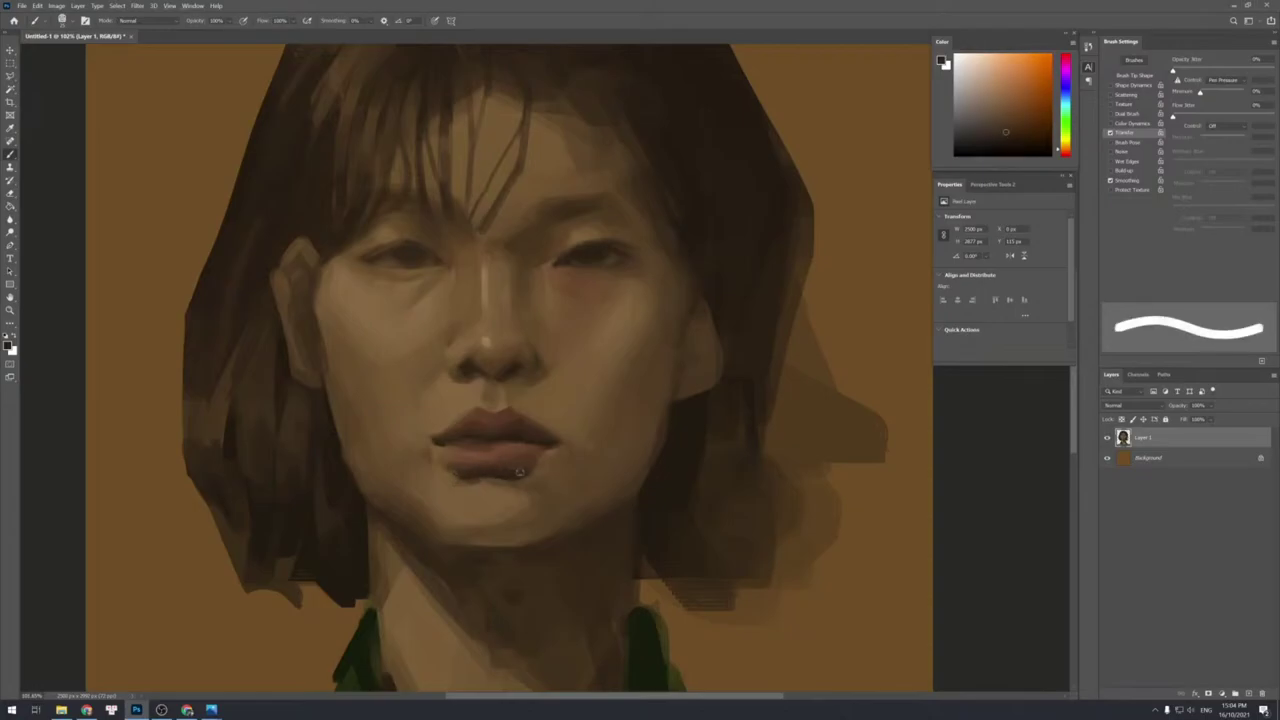
left_click(470, 472, "alt")
key("bracketleft")
key("bracketleft")
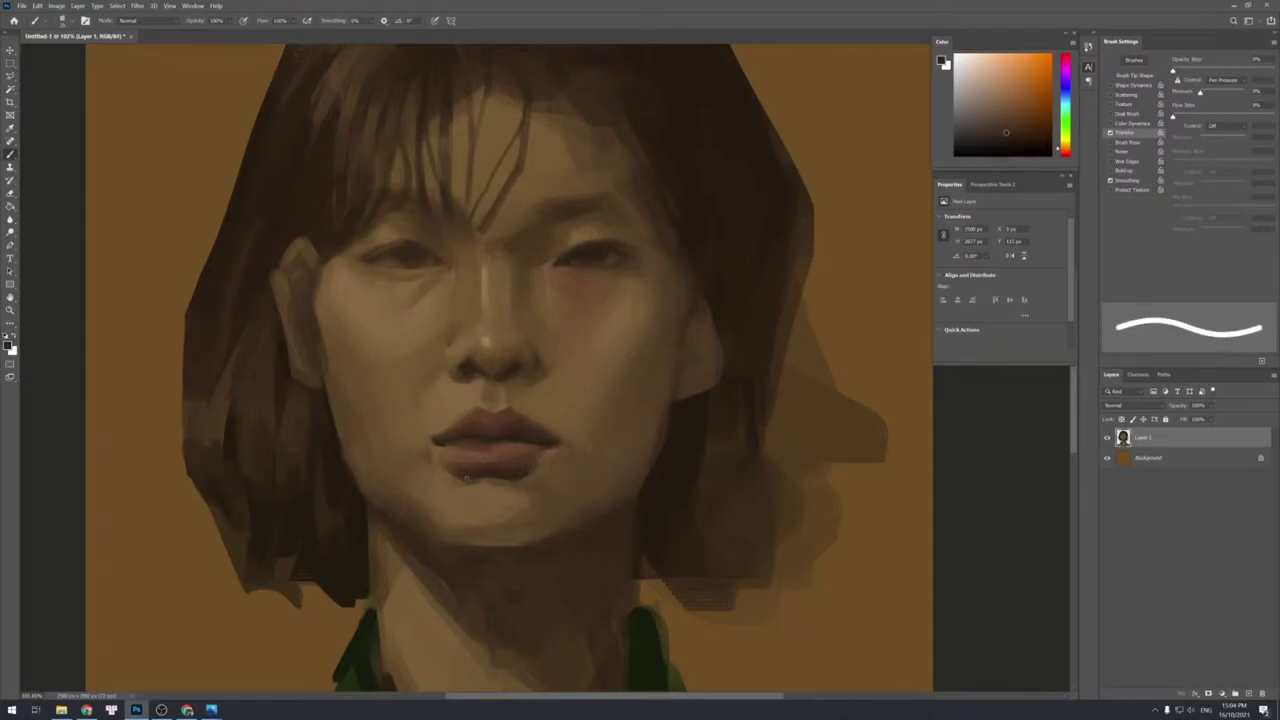
Clean up the edge under the lower left lip with sampled skin tones and a finer brush.
left_click(445, 465, "alt")
key("bracketleft")
left_click(478, 482, "alt")
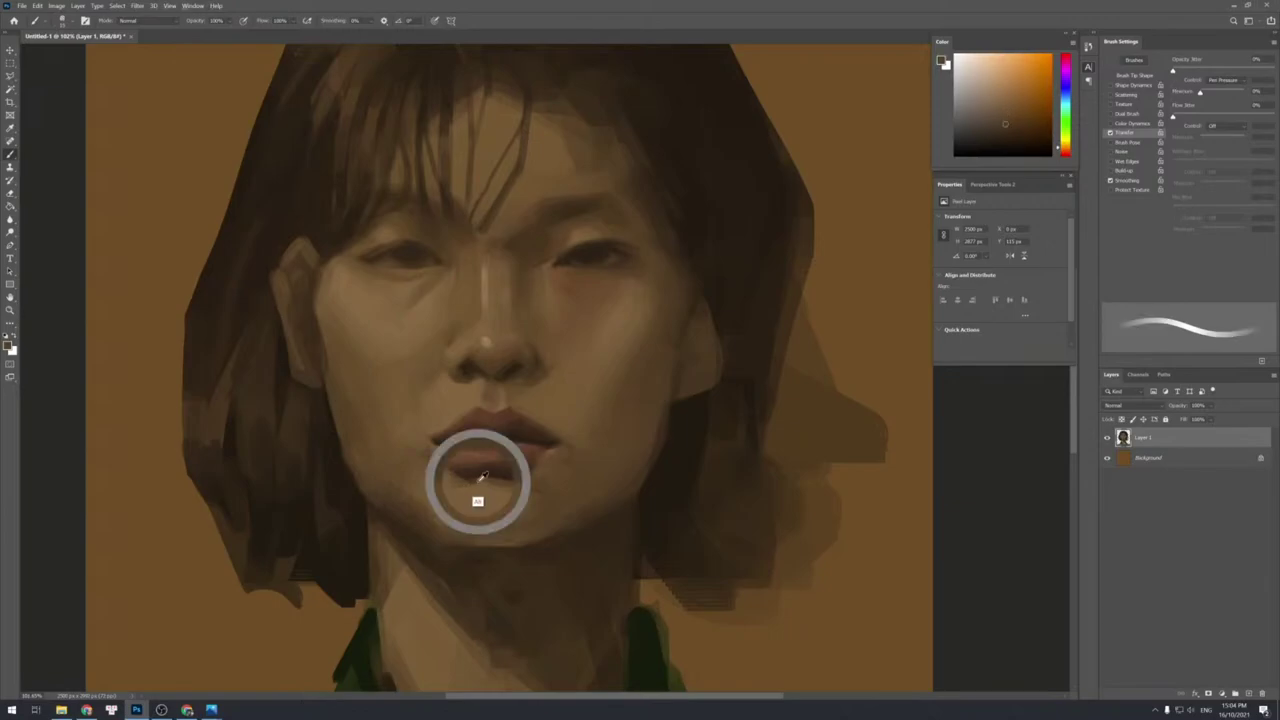
left_click_drag(464, 479, 484, 481)
Soften the skin around the lower lip's left end with a sampled tone and a larger brush.
key("bracketright")
key("bracketright")
key("bracketright")
left_click(452, 470, "alt")
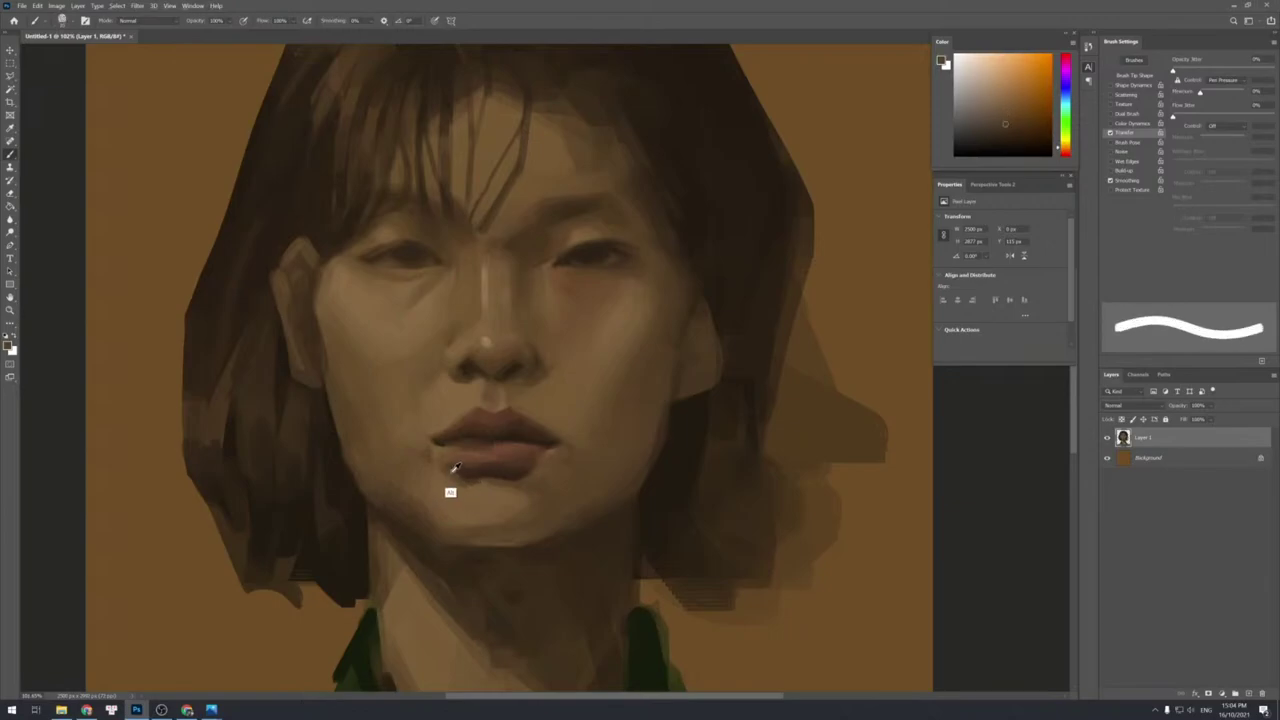
key("bracketright")
key("bracketright")
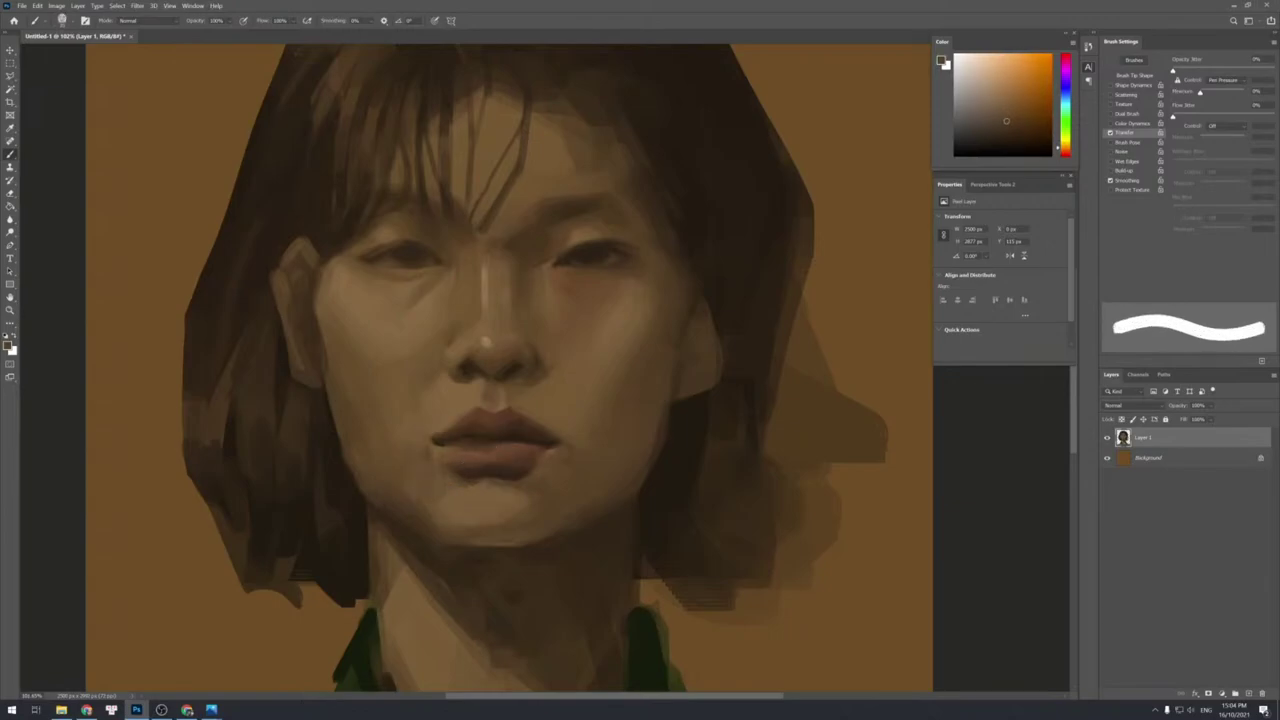
Blend the chin and the shadow under the lower lip with sampled skin tones.
left_click(466, 517, "alt")
left_click(420, 502, "alt")
left_click(493, 479, "alt")
key("bracketleft")
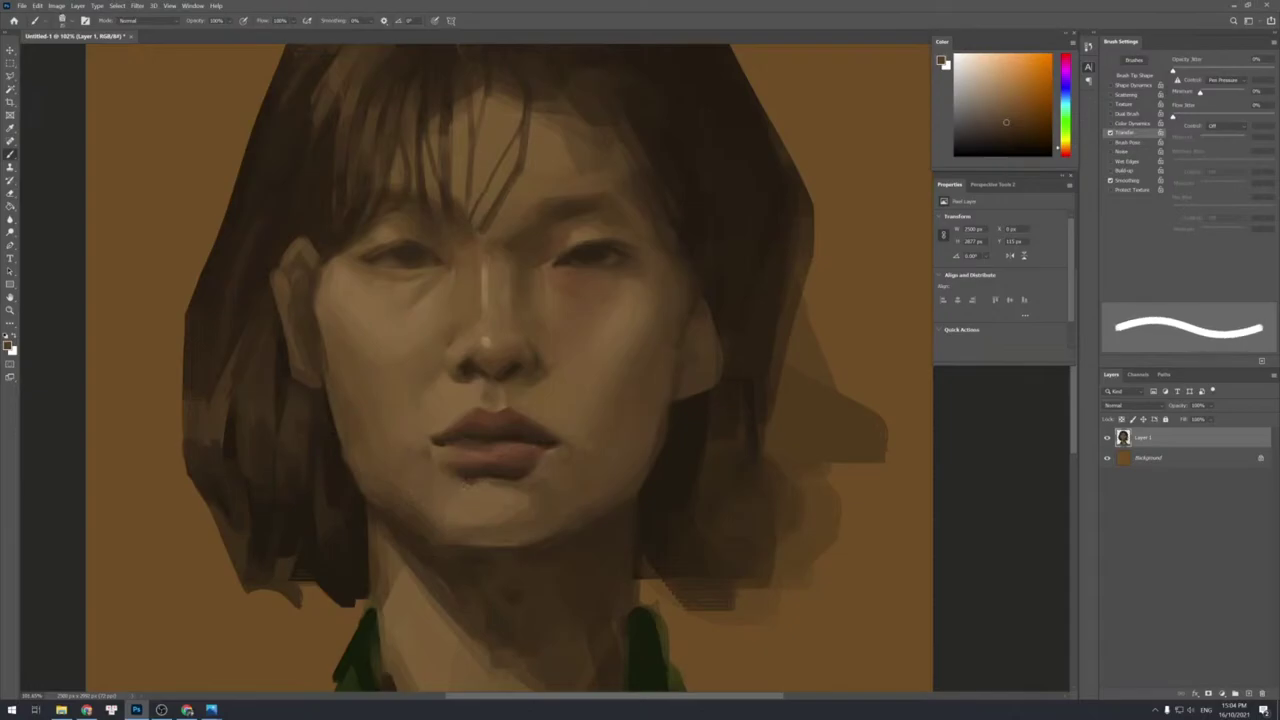
Clean up the shadow edge directly beneath the lower lip with a tone sampled from the chin and an adjusted brush size.
left_click(483, 512, "alt")
key("shift+bracketleft")
key("bracketright")
key("bracketright")
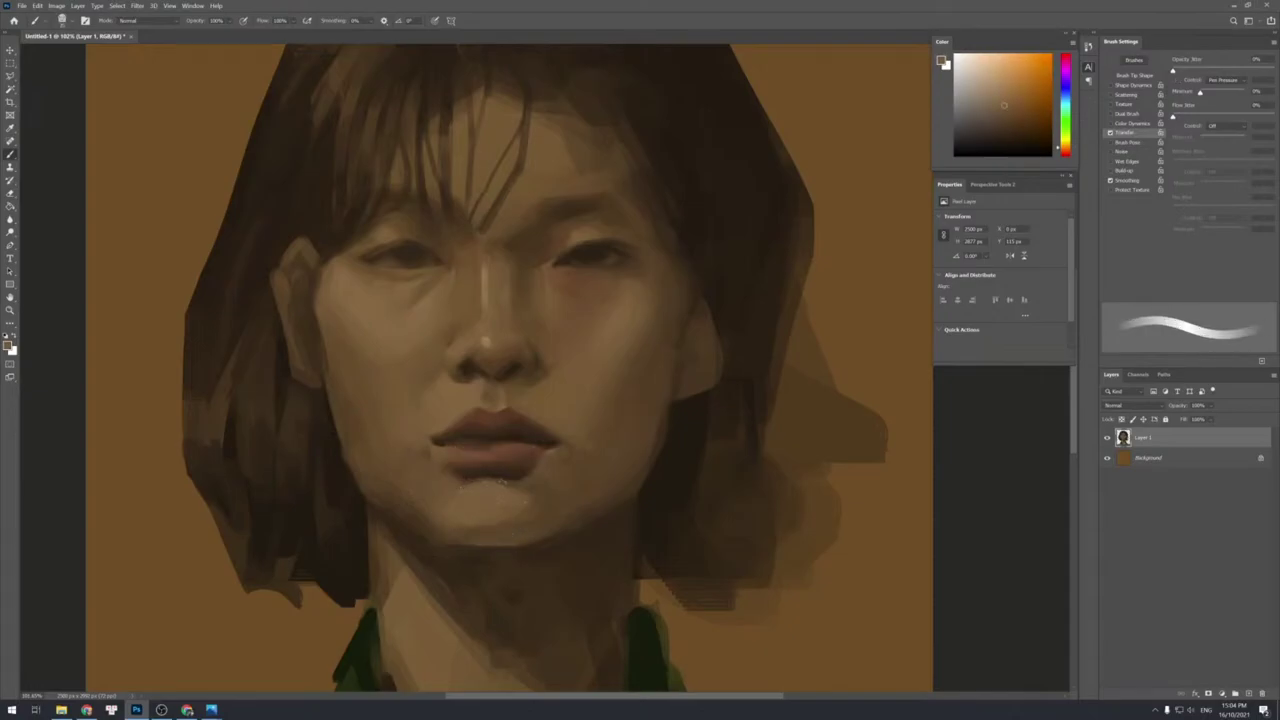
key("shift+bracketright")
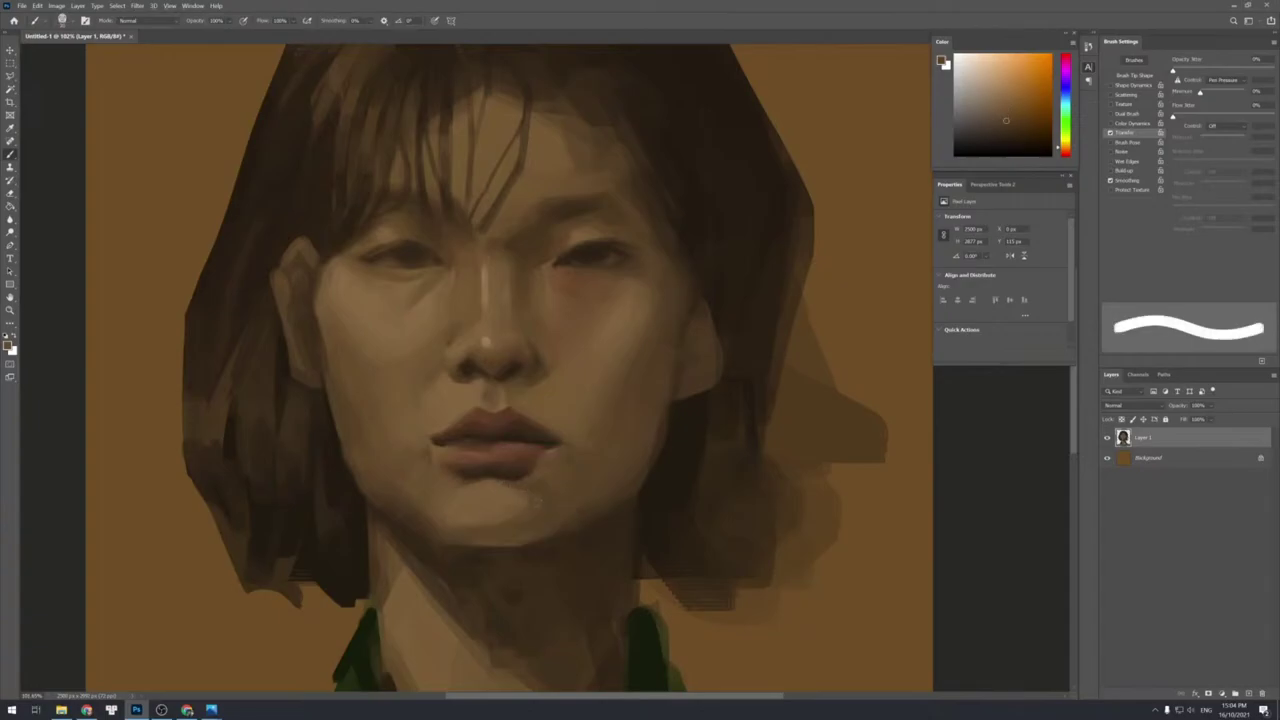
Smooth the tonal transitions across the chin with skin tones sampled from its light and shaded areas.
left_click(529, 498, "alt")
left_click(514, 507, "alt")
left_click(503, 507, "alt")
left_click(495, 507, "alt")
left_click(523, 515, "alt")
left_click(455, 531, "alt")
left_click(477, 497, "alt")
Paint a soft highlight on the chin just below the lip shadow with the nose-tip tone and blend it in.
left_click(487, 345, "alt")
key("[")
left_click_drag(471, 485, 491, 487)
key("]")
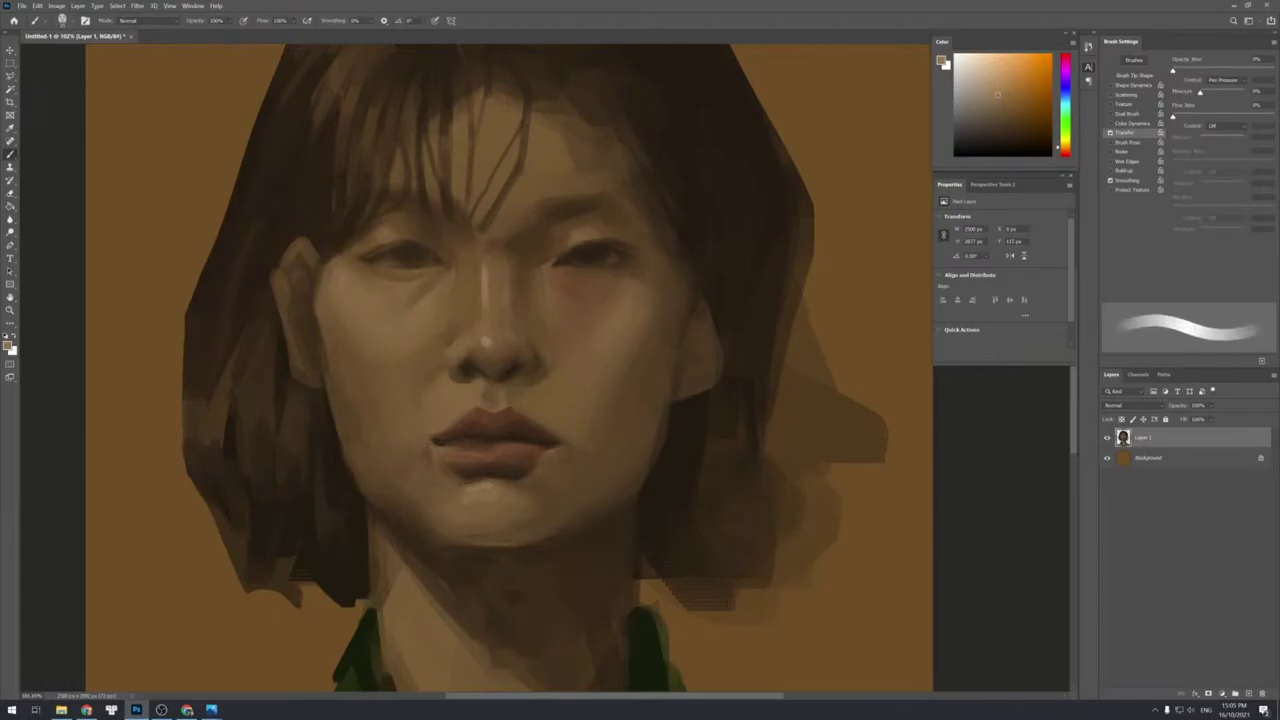
left_click(503, 498, "alt")
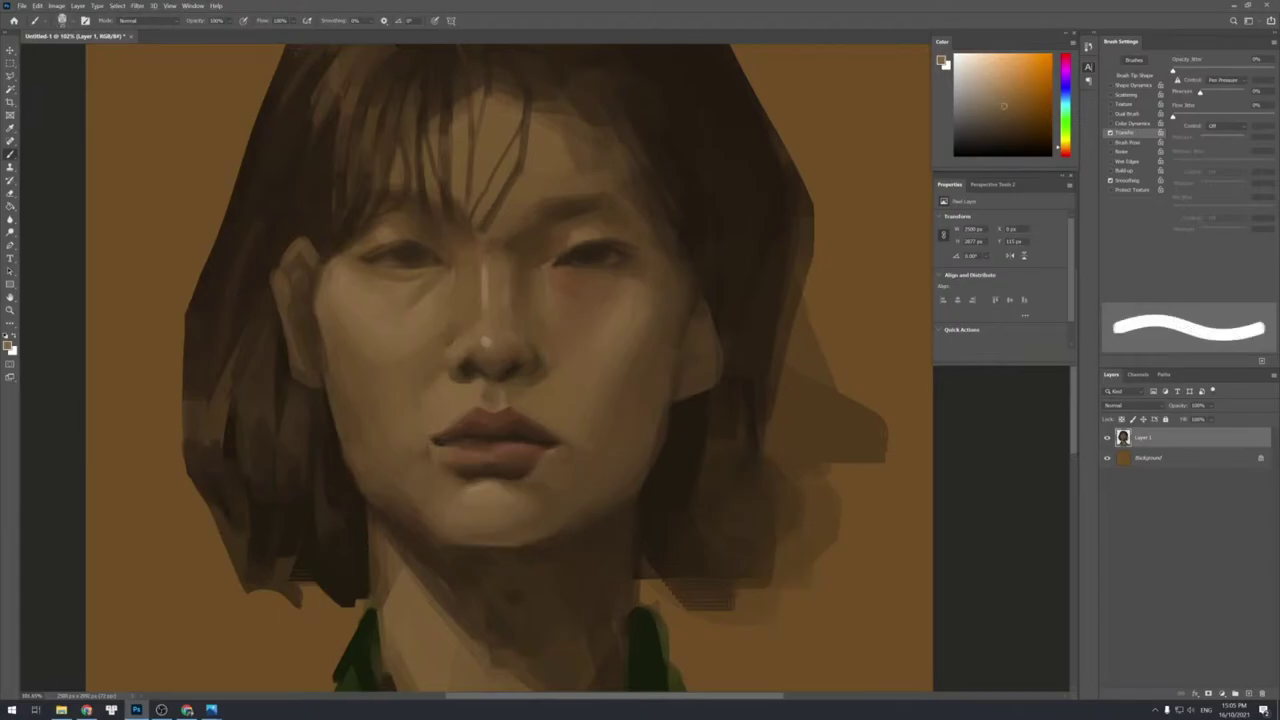
left_click(473, 499, "alt")
left_click(496, 498, "alt")
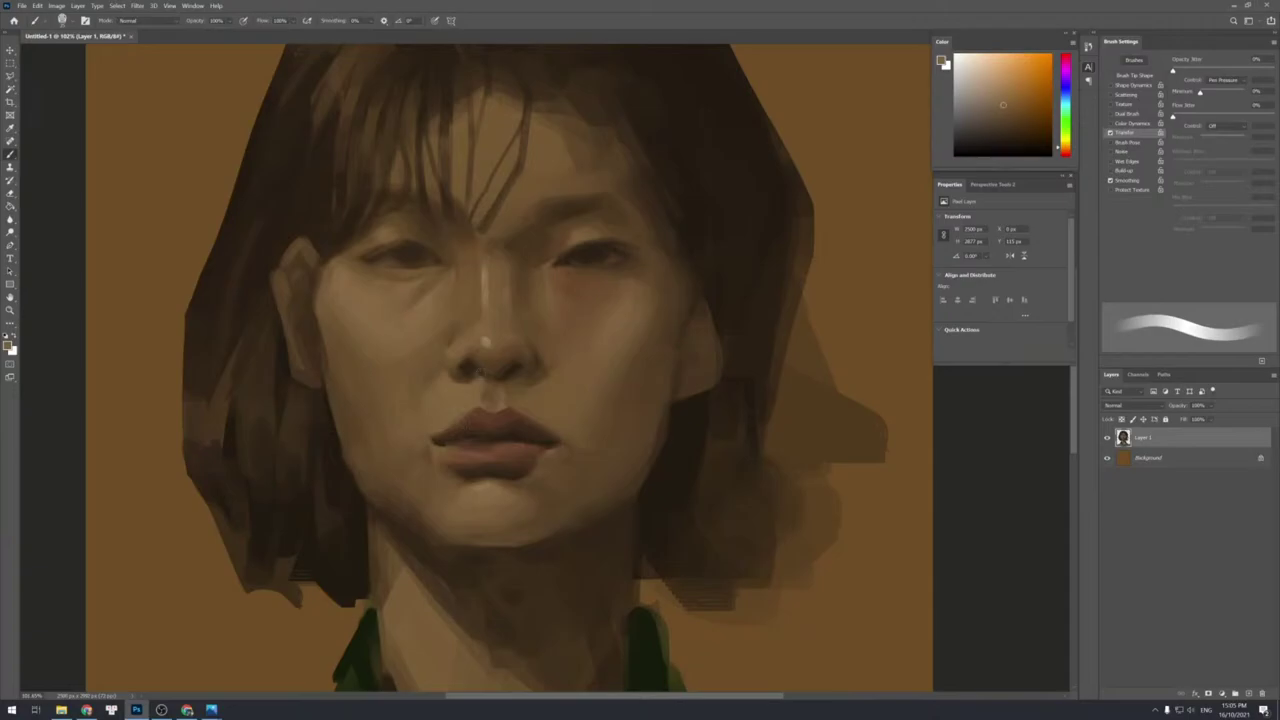
Refine the edge and shadow under the lower lip's right end with sampled browns and skin tones.
left_click(531, 481, "alt")
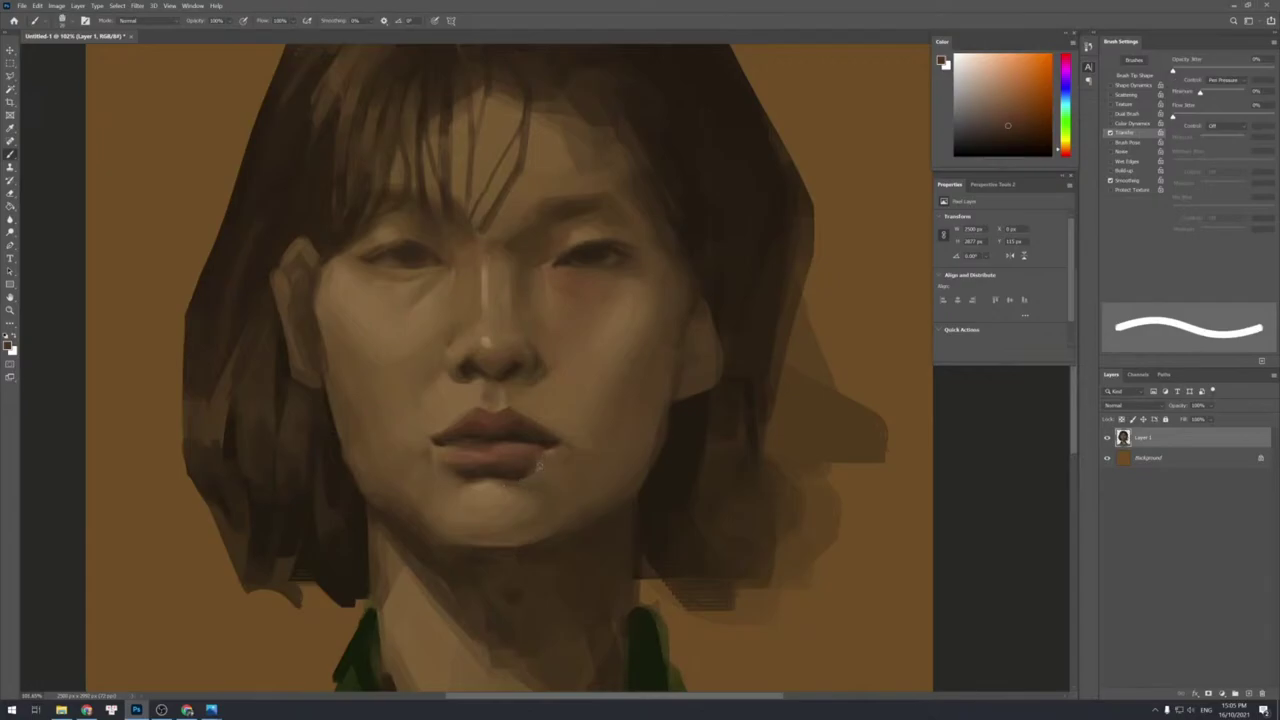
left_click(519, 499, "alt")
left_click(518, 479, "alt")
left_click(522, 490, "alt")
left_click(535, 471, "alt")
left_click(520, 474, "alt")
left_click(543, 462, "alt")
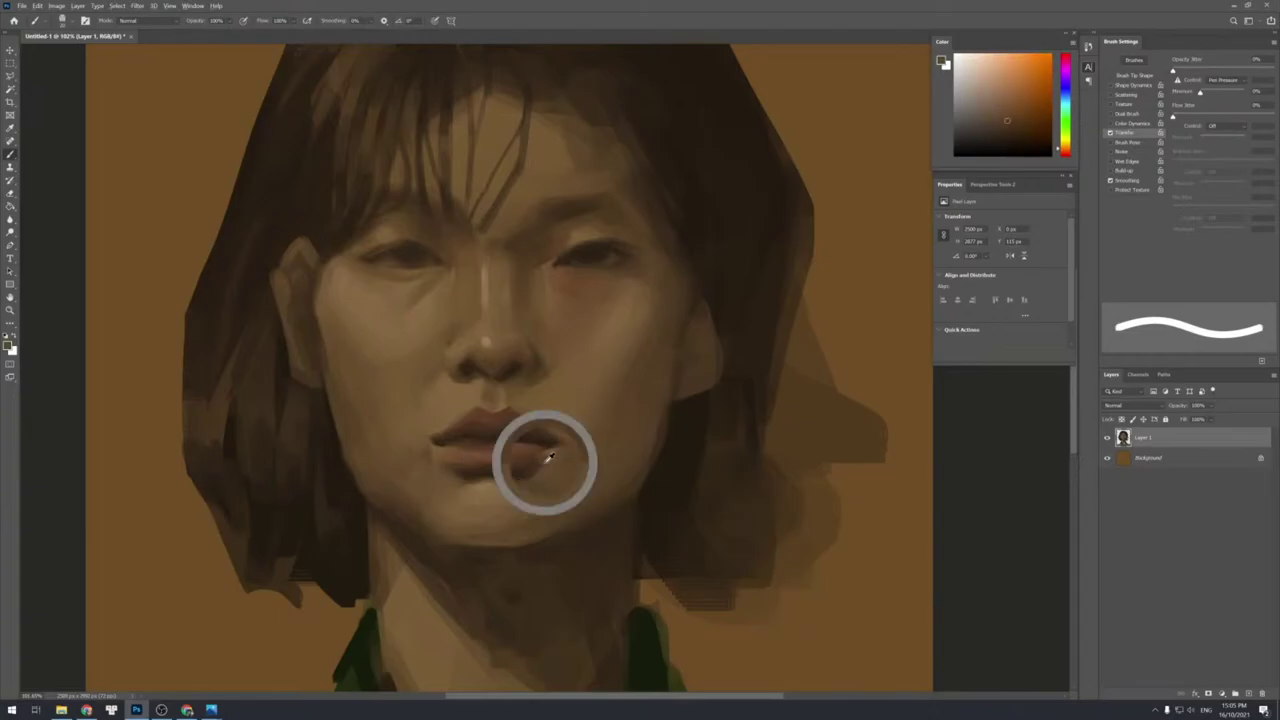
left_click(528, 467, "alt")
left_click(537, 472, "alt")
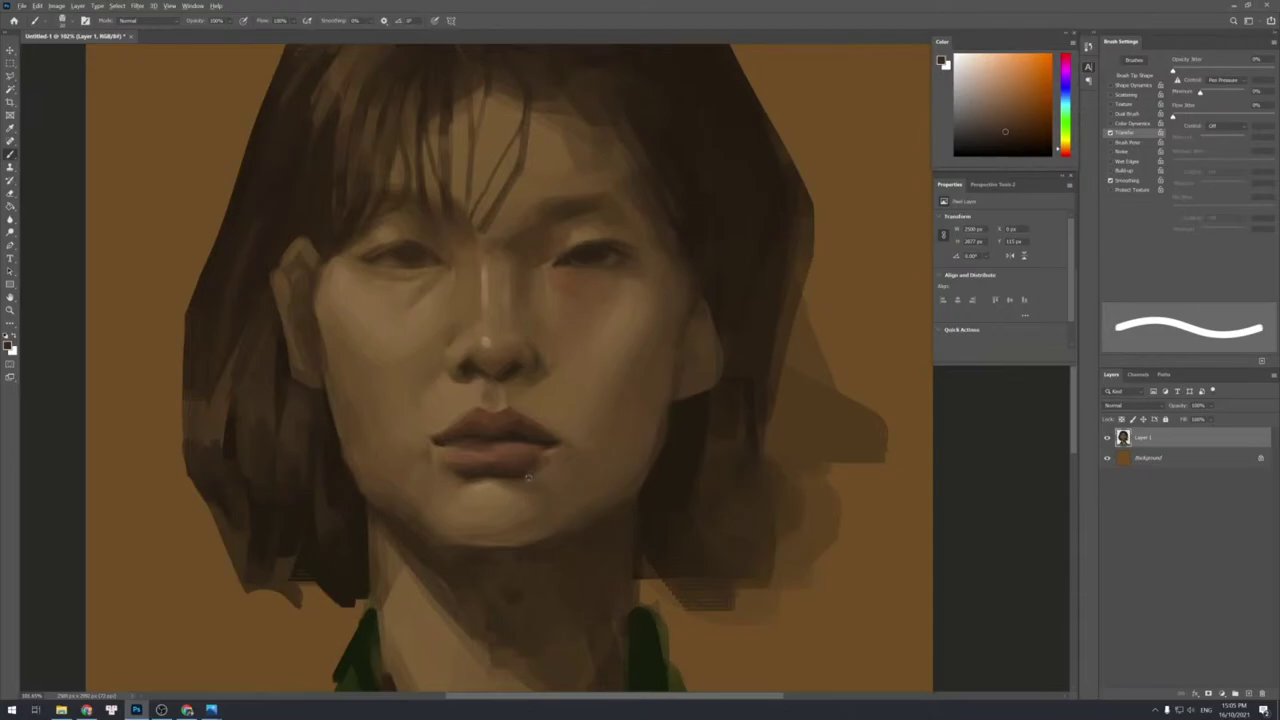
Blend the shading across the right cheek with sampled skin tones and a larger brush.
left_click(619, 401, "alt")
key("bracketright")
key("bracketright")
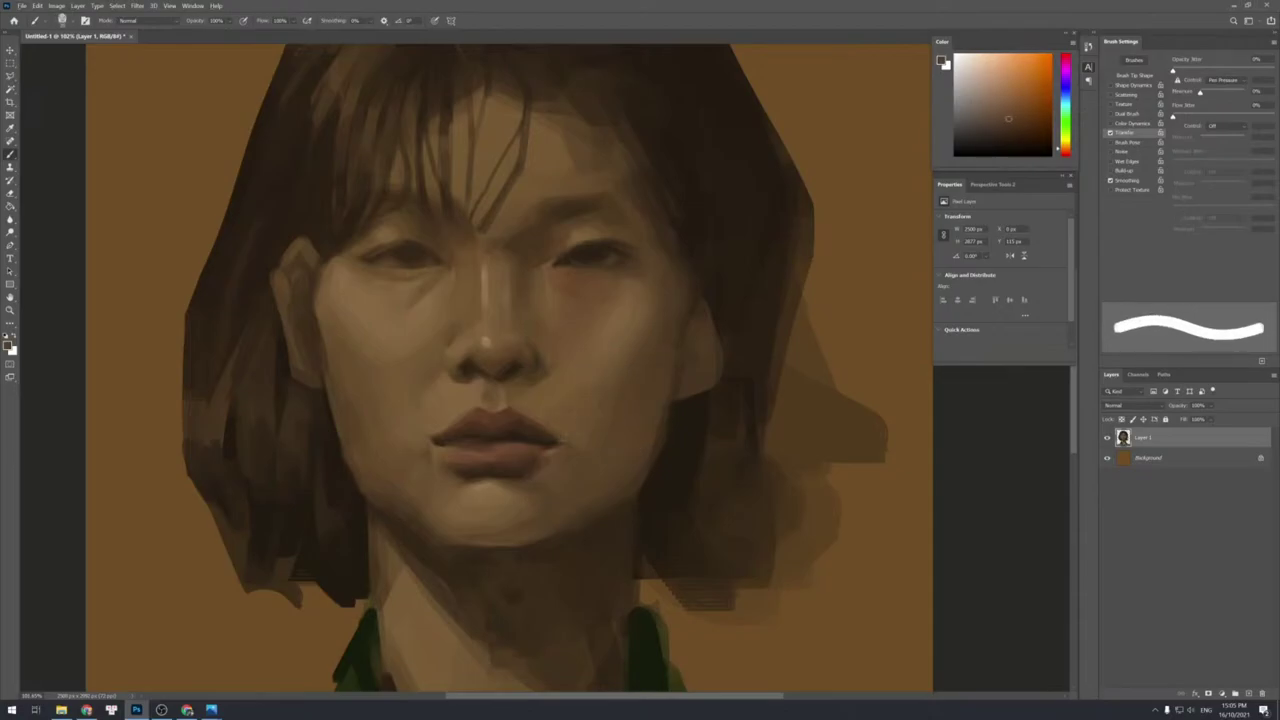
left_click(588, 382, "alt")
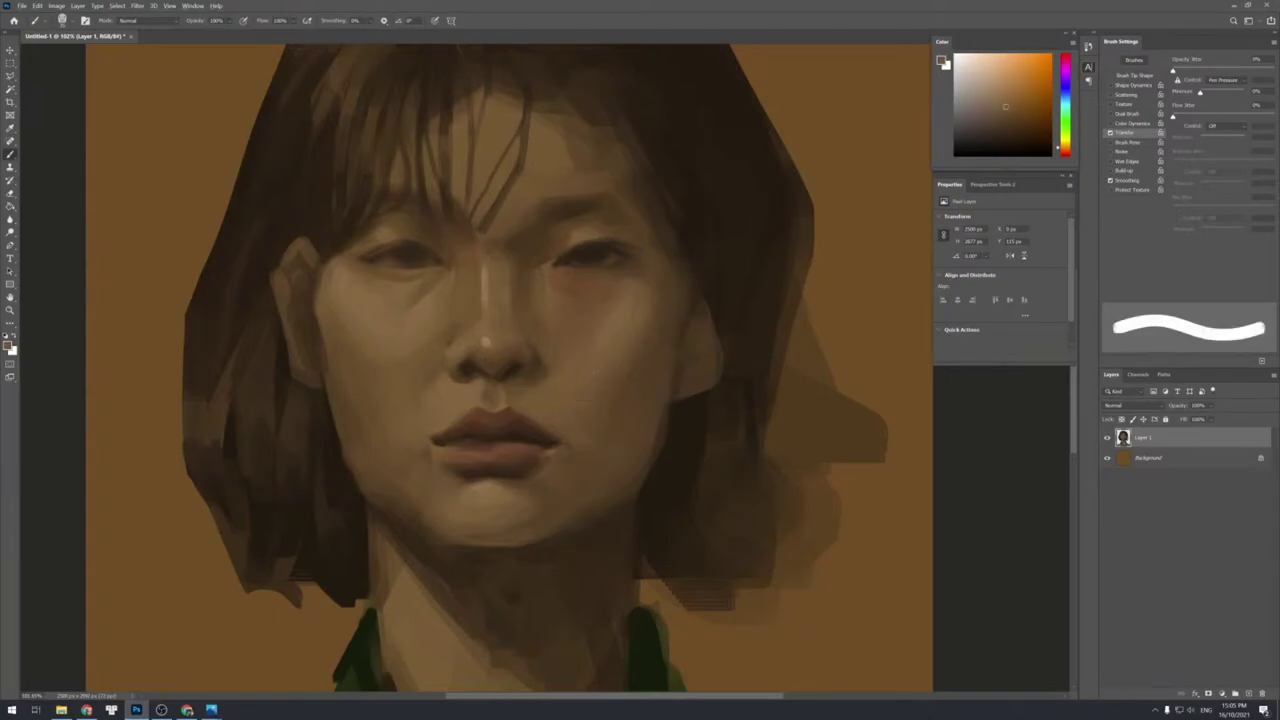
left_click(595, 396, "alt")
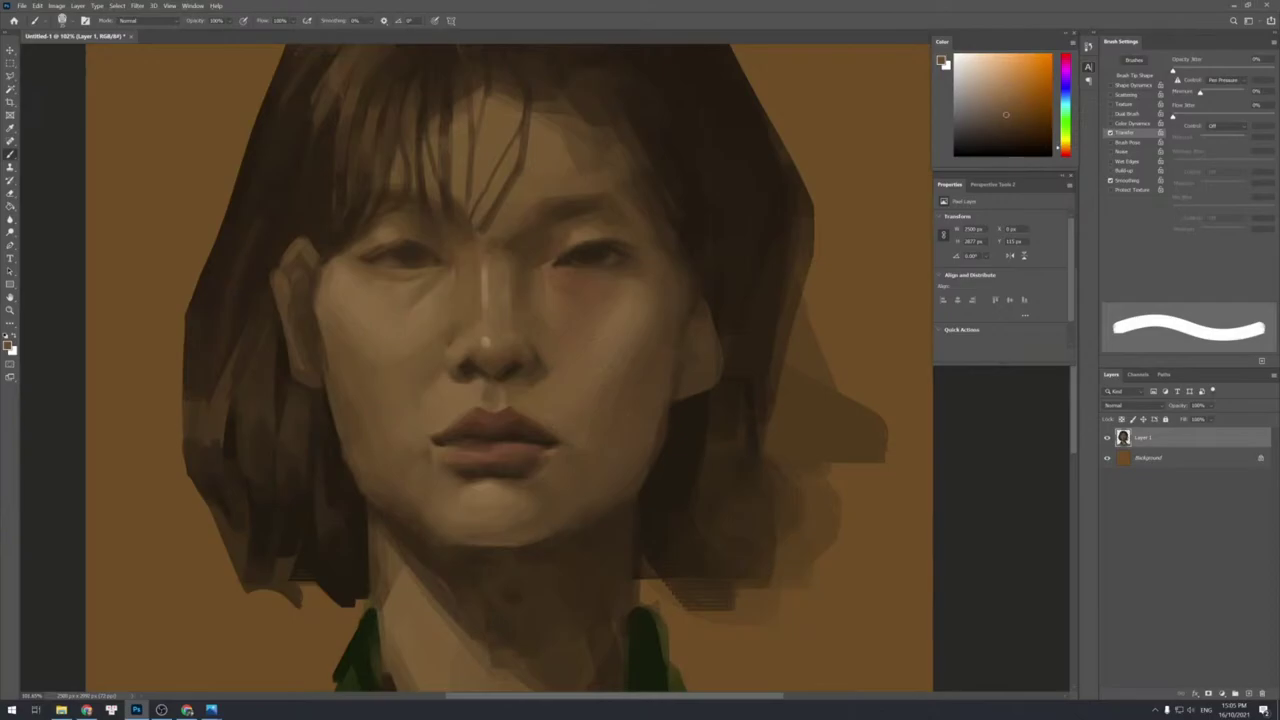
left_click(629, 362, "alt")
left_click(670, 331, "alt")
Soften the right jawline from below the ear down to the neck with skin and dark hair tones sampled along the edge.
left_click(663, 425, "alt")
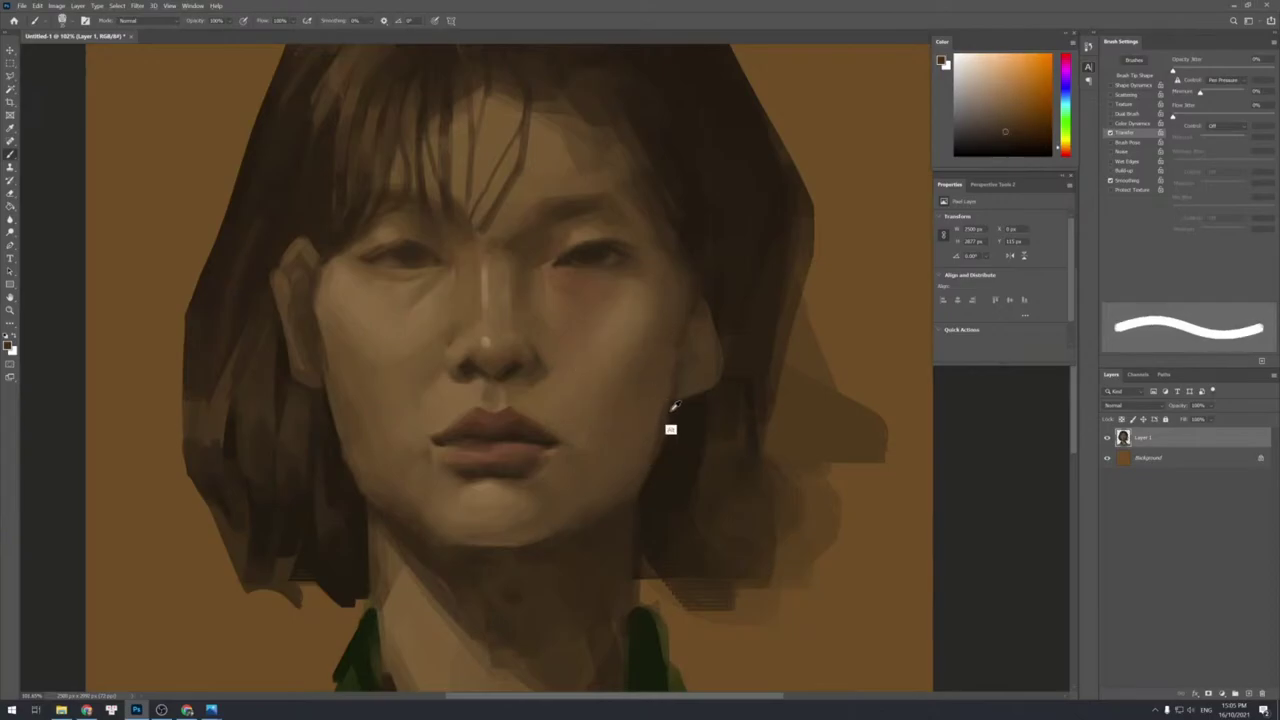
left_click(660, 426, "alt")
left_click(655, 433, "alt")
left_click(680, 425, "alt")
left_click_drag(672, 413, 665, 453)
left_click(660, 468, "alt")
left_click(648, 480, "alt")
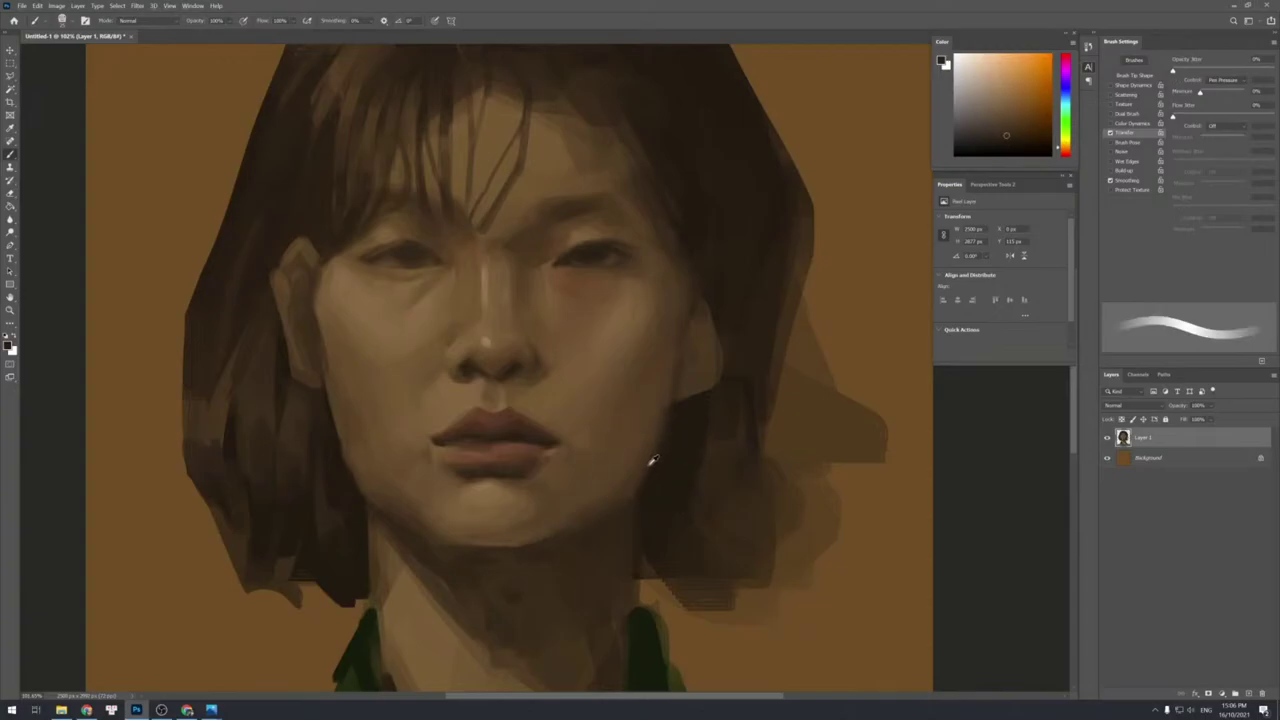
left_click(644, 501, "alt")
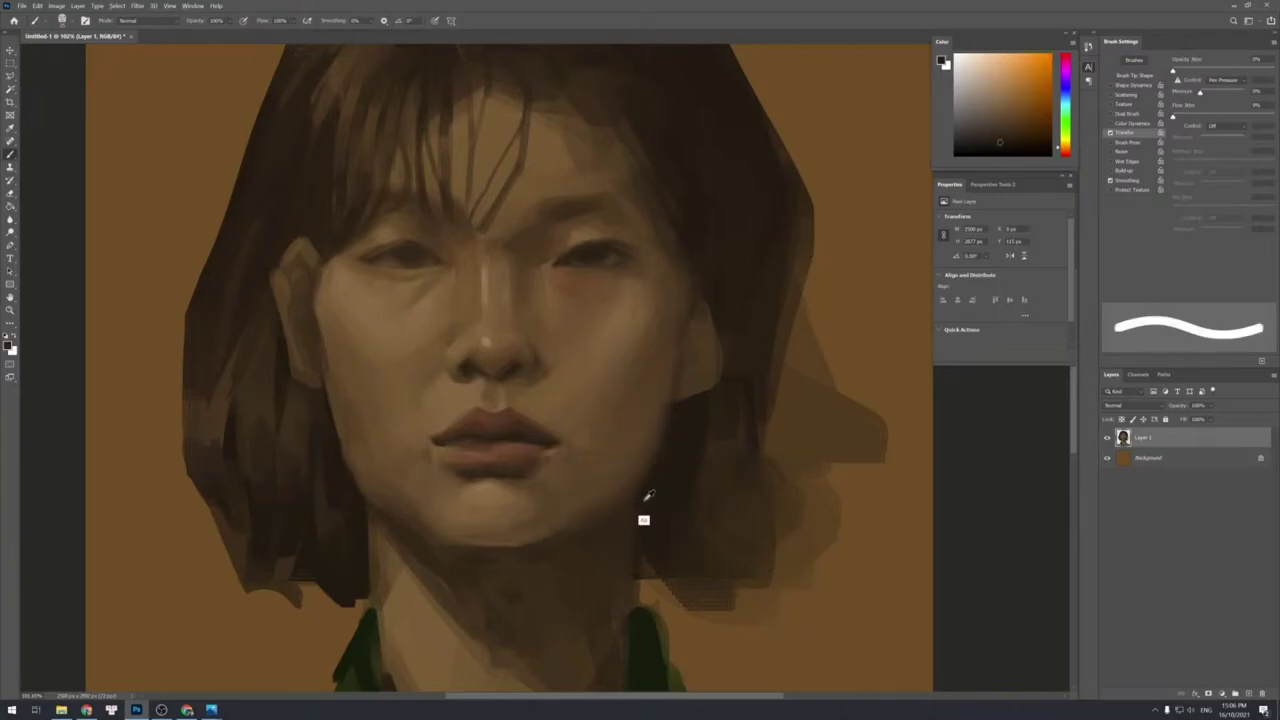
left_click_drag(637, 499, 633, 547)
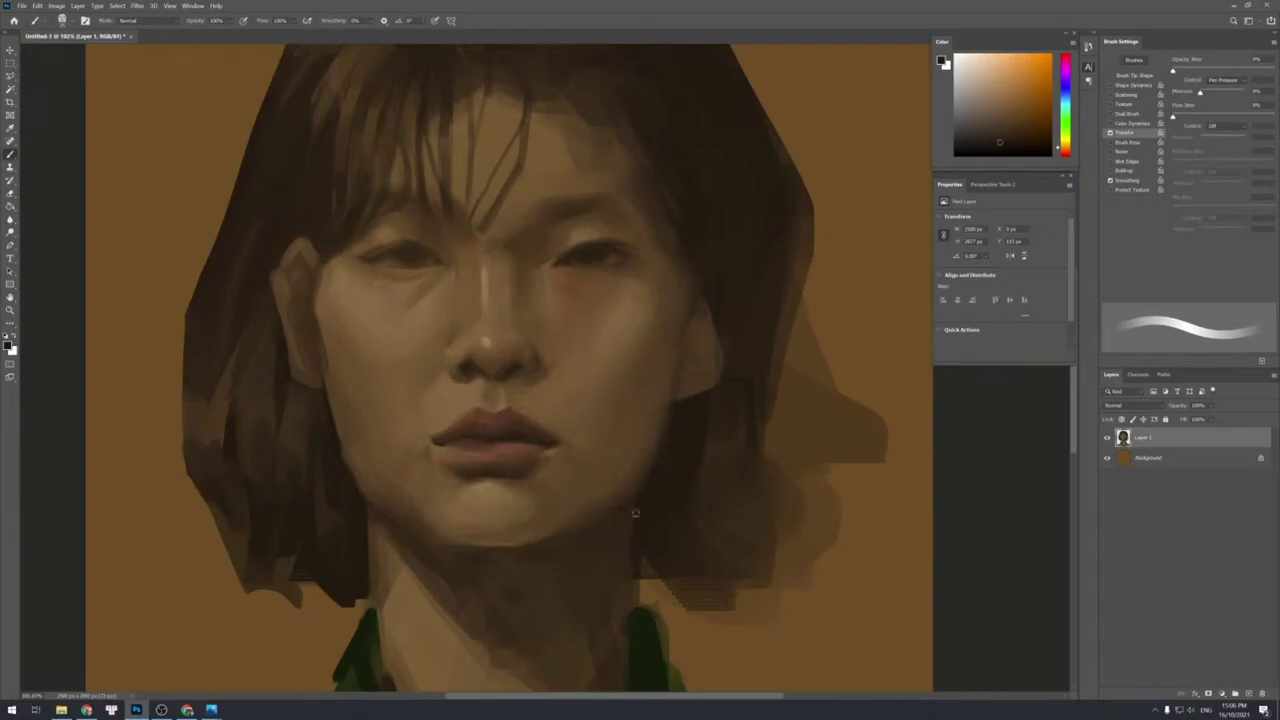
left_click(619, 520, "alt")
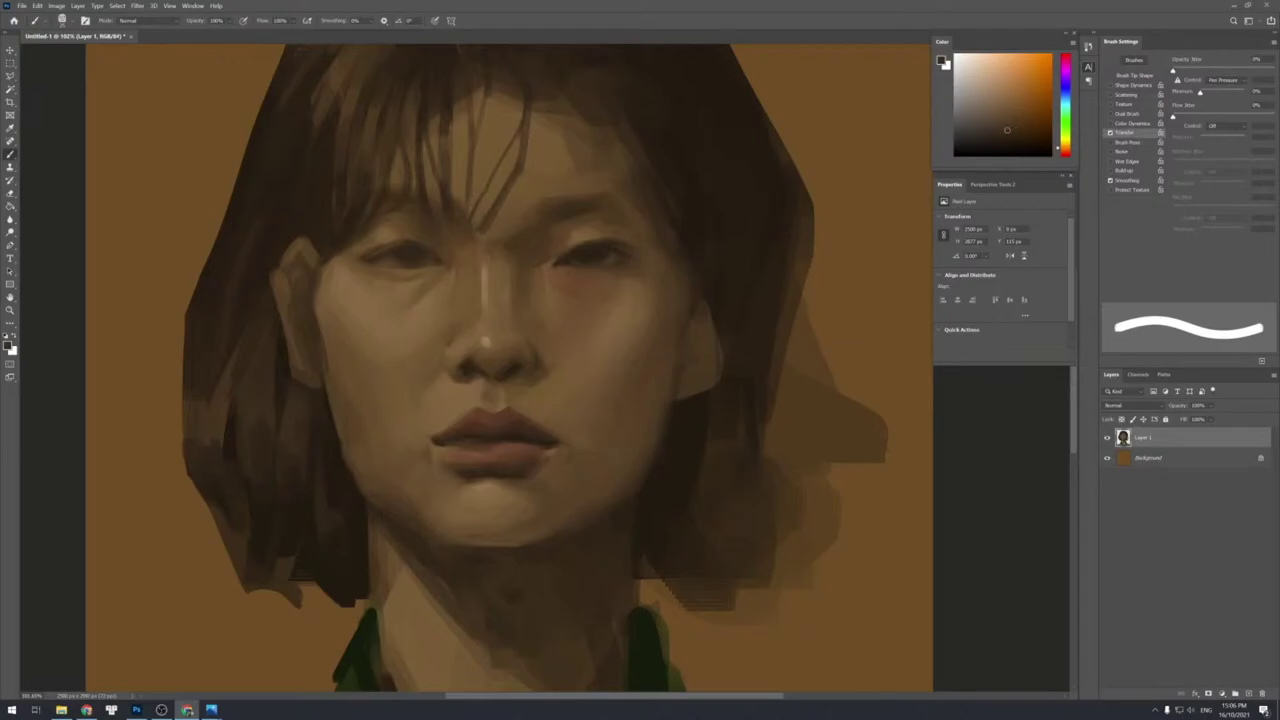
Smooth the light plane along the nose bridge with sampled skin tones and a larger brush.
mouse_move(600, 523)
left_click(566, 347)
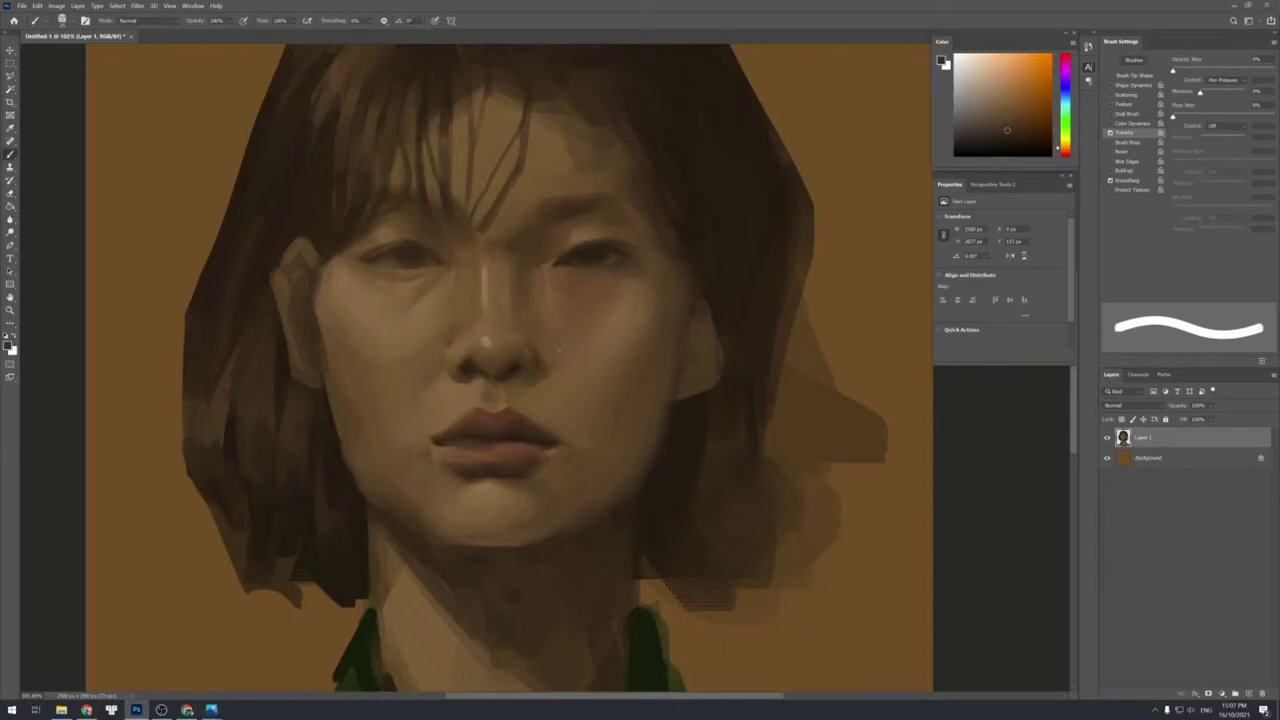
left_click(486, 323, "alt")
key("bracketright")
left_click(487, 322, "alt")
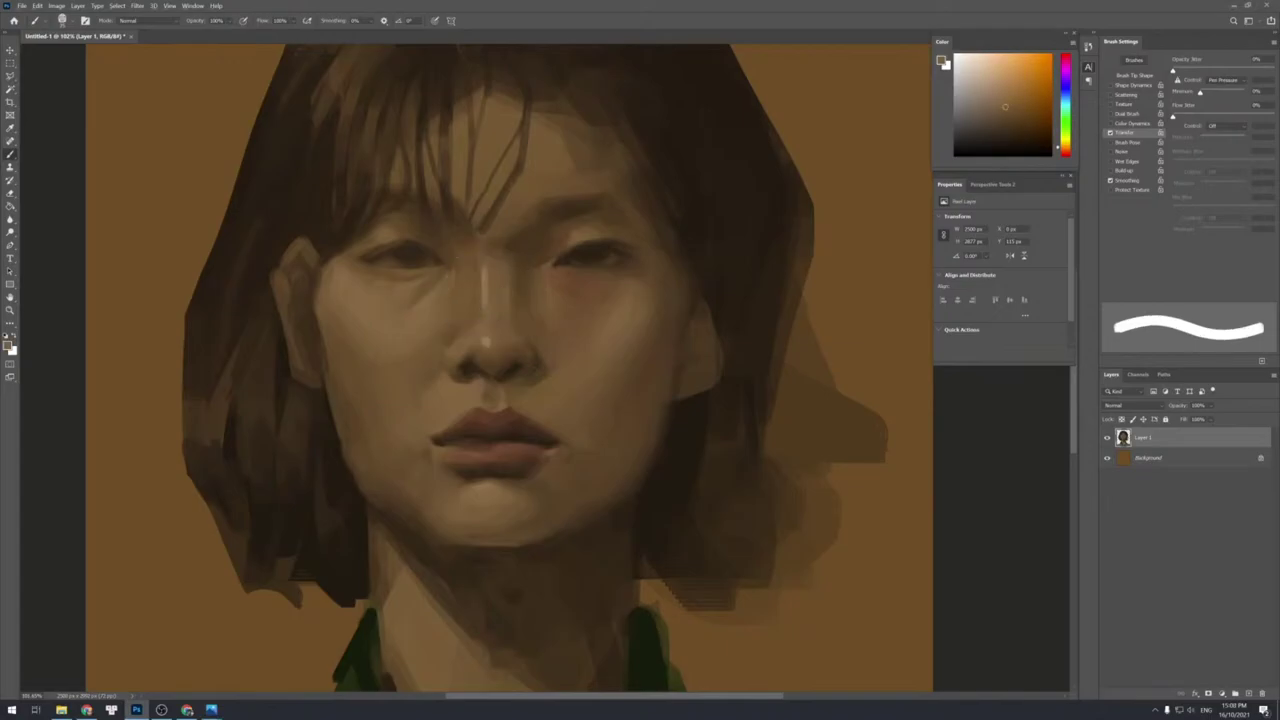
left_click_drag(485, 292, 485, 307)
left_click(491, 289, "alt")
left_click(488, 318, "alt")
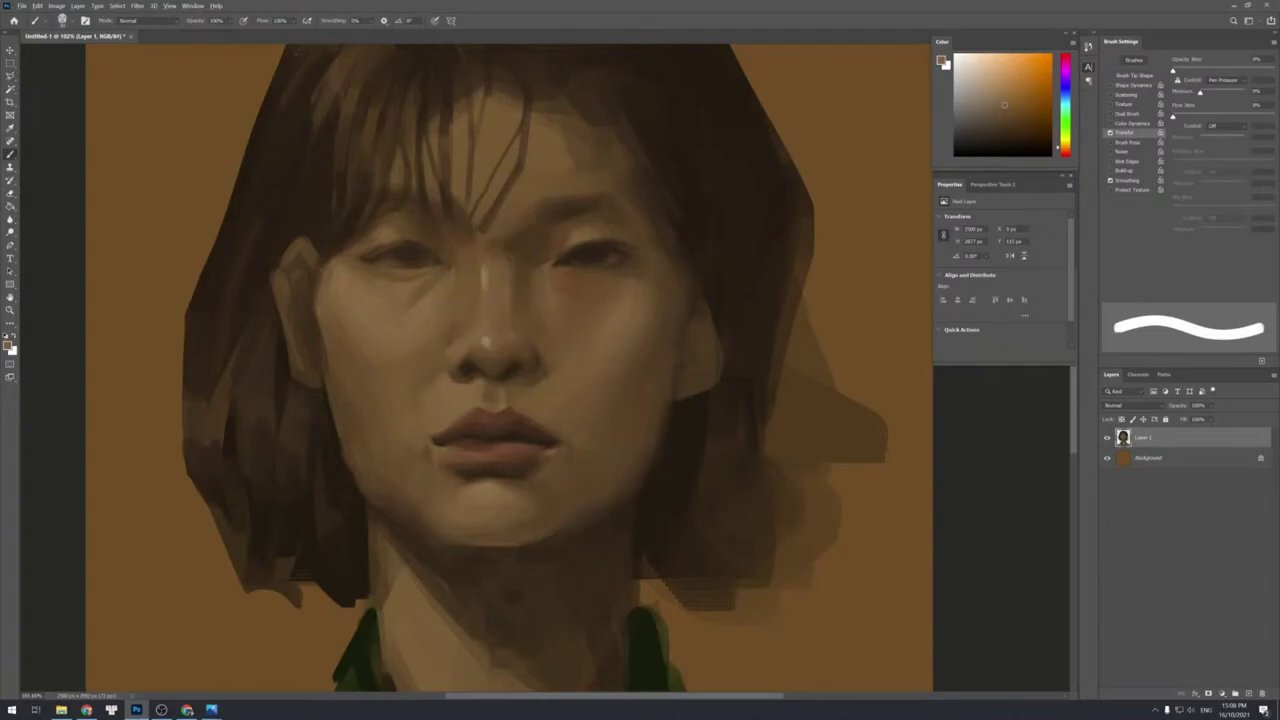
left_click(484, 327, "alt")
left_click(493, 283, "alt")
Blend the upper nose bridge into the shadow beside the right eye's inner corner with sampled tones.
left_click(466, 309, "alt")
left_click(493, 286, "alt")
left_click(514, 268, "alt")
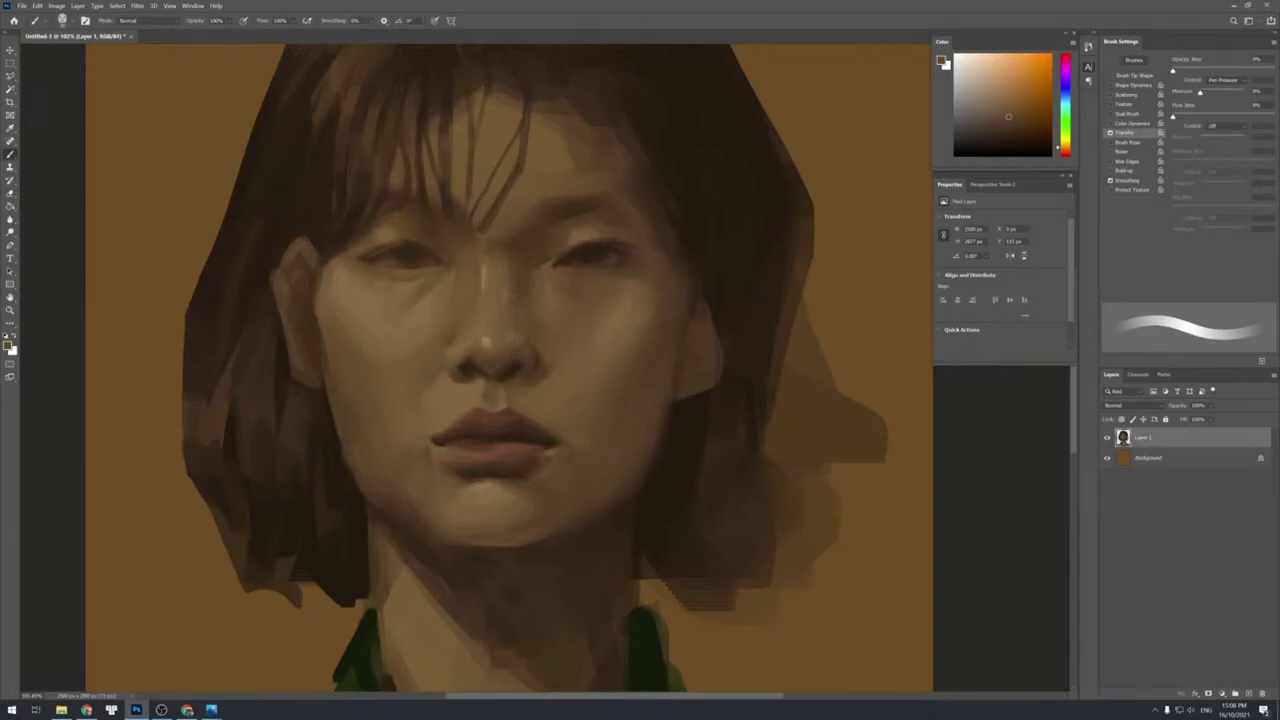
left_click(524, 251, "alt")
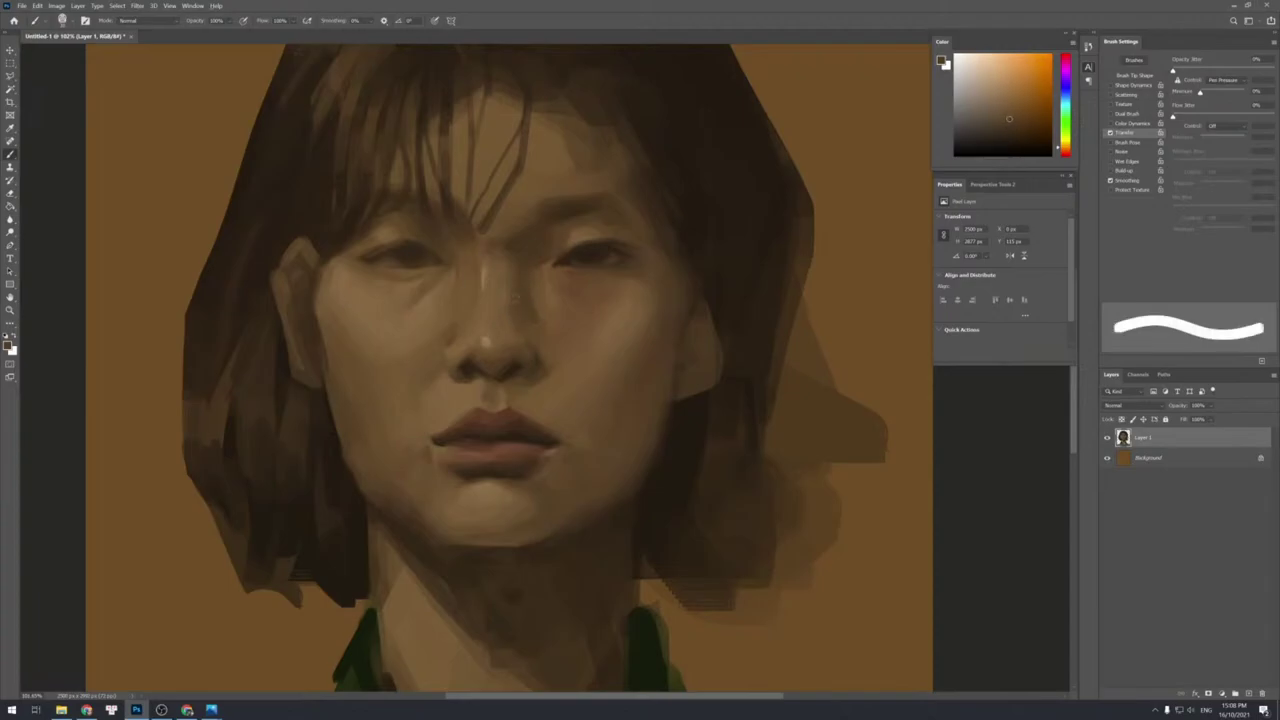
Shade the right side of the nose down to the nostril wing with sampled midtones, adjusting the brush size.
left_click(509, 326, "alt")
left_click(550, 302, "alt")
left_click(543, 282, "alt")
left_click(534, 316, "alt")
left_click(540, 329, "alt")
left_click(543, 351, "alt")
key("bracketleft")
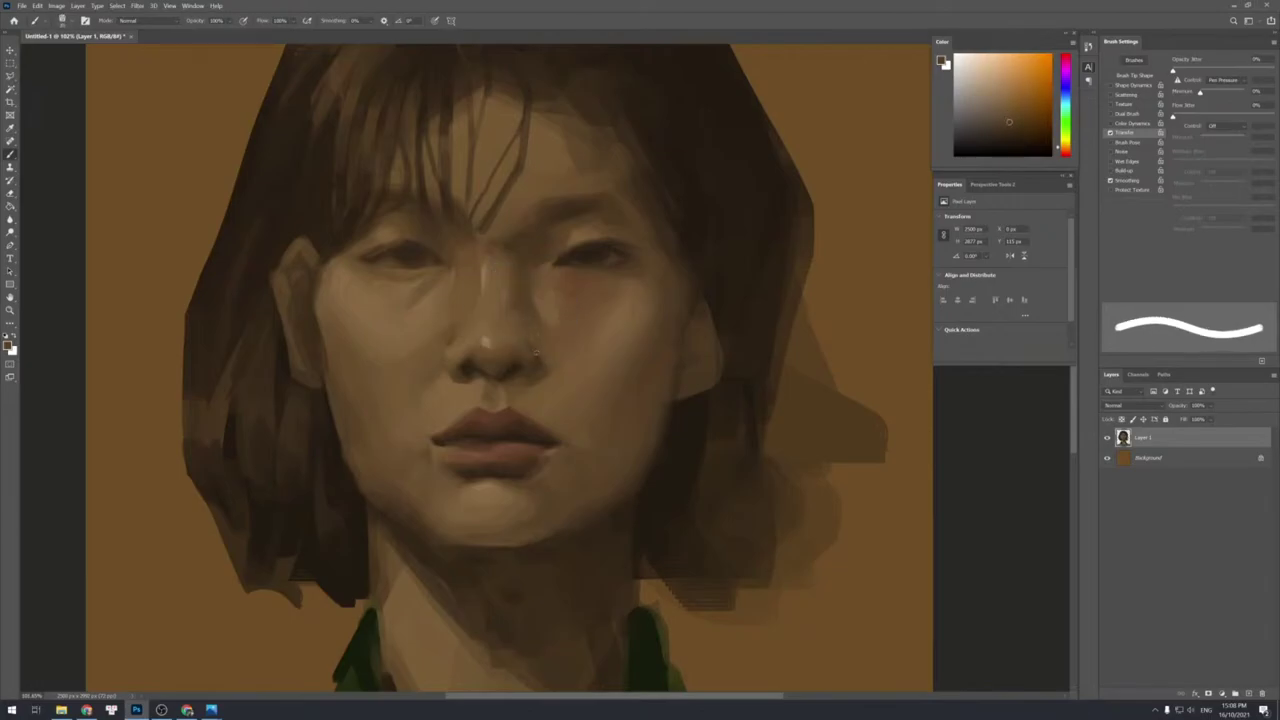
key("bracketleft")
key("bracketright")
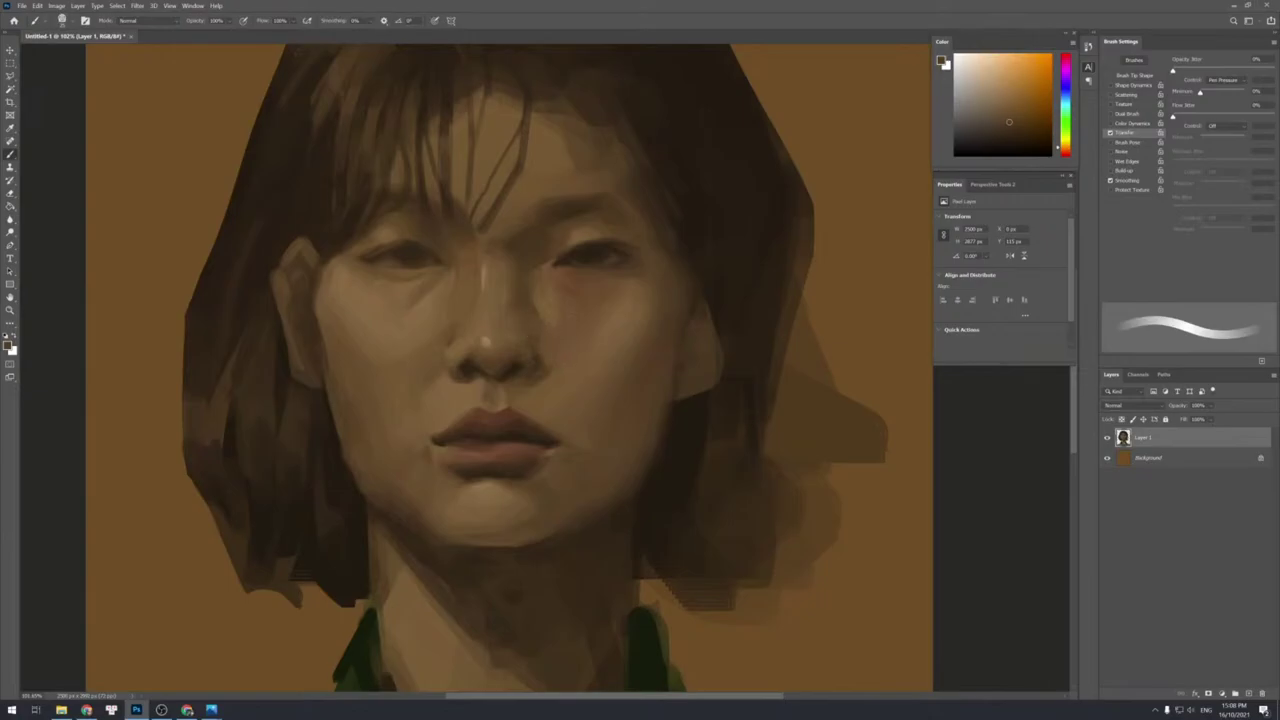
Blend the right cheek into the side of the nose with skin tones sampled beneath the eye.
left_click(560, 310, "alt")
left_click(555, 317, "alt")
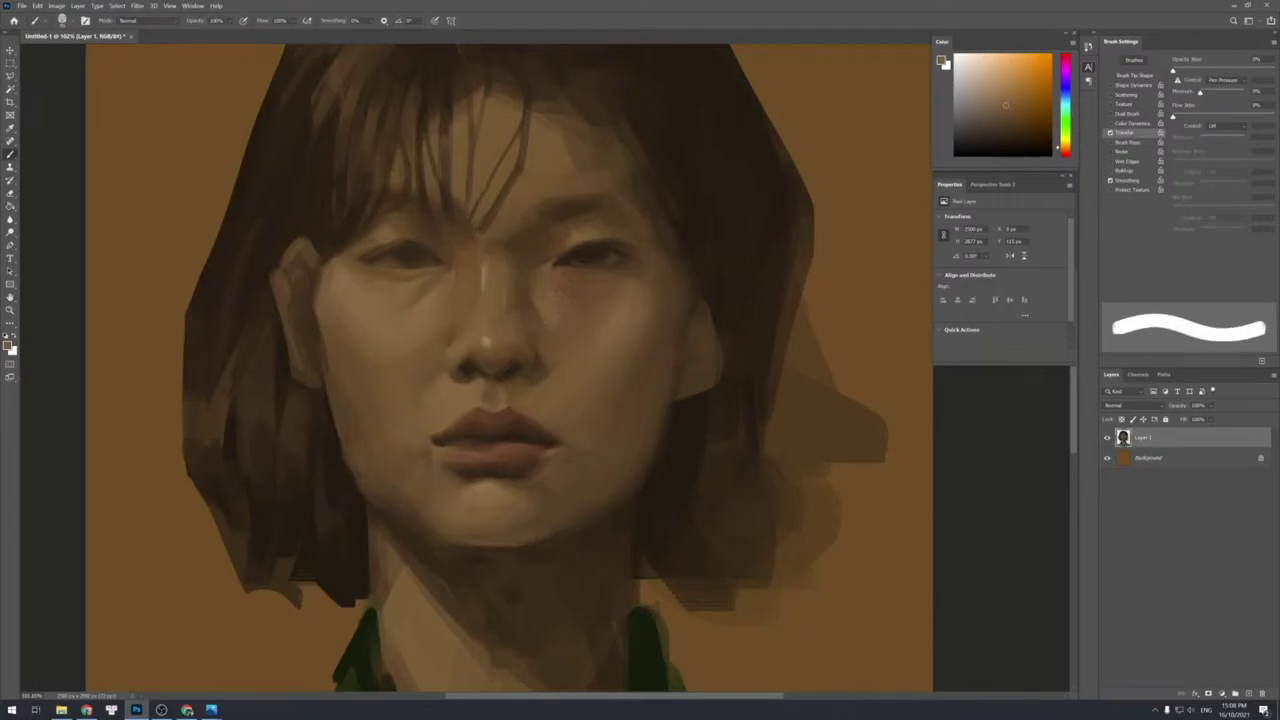
left_click(571, 326, "alt")
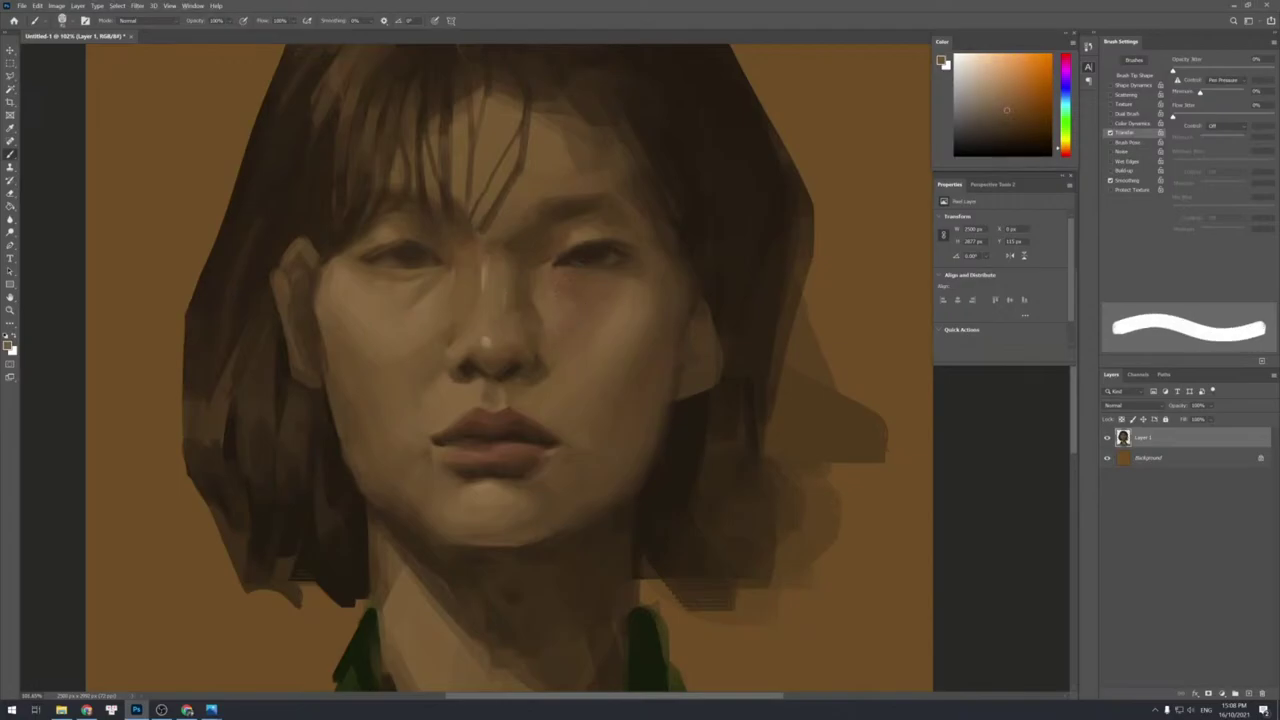
left_click(563, 339, "alt")
left_click(534, 346, "alt")
Refine the edge of the left nostril with skin and shadow tones sampled nearby and a much finer brush.
left_click(457, 380, "alt")
key("[")
key("bracketleft")
key("bracketleft")
key("bracketleft")
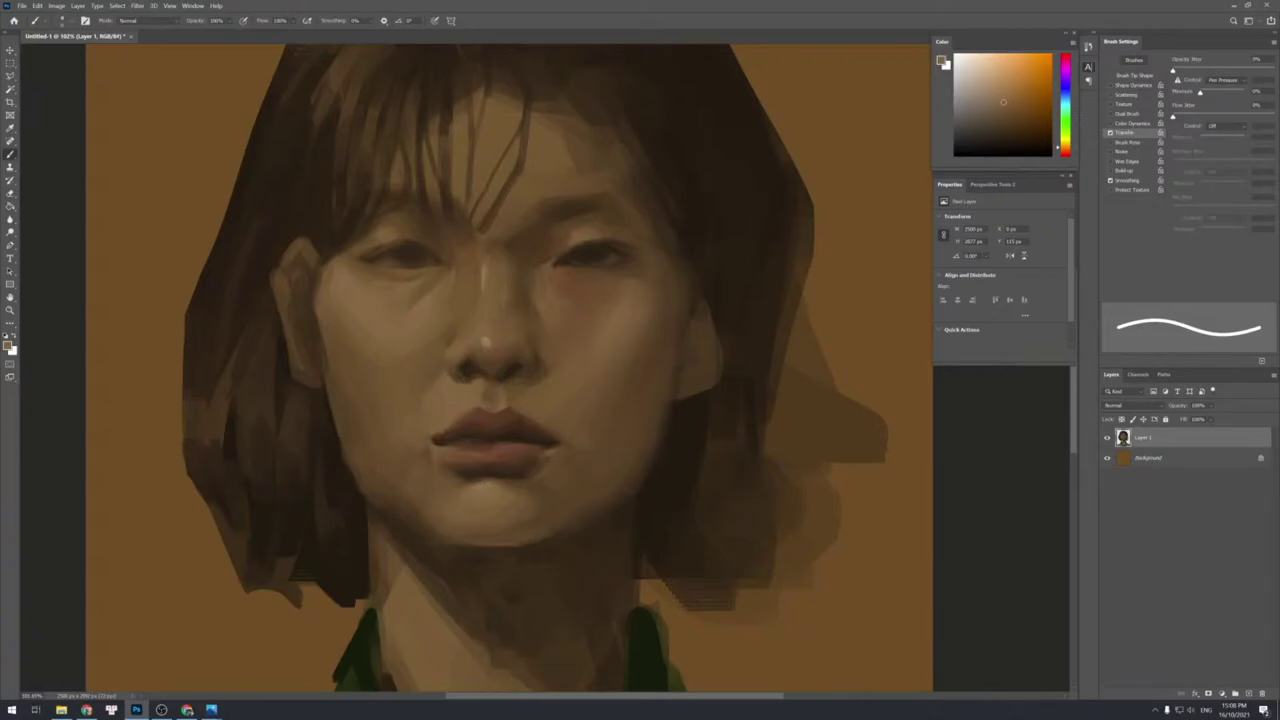
left_click(465, 390, "alt")
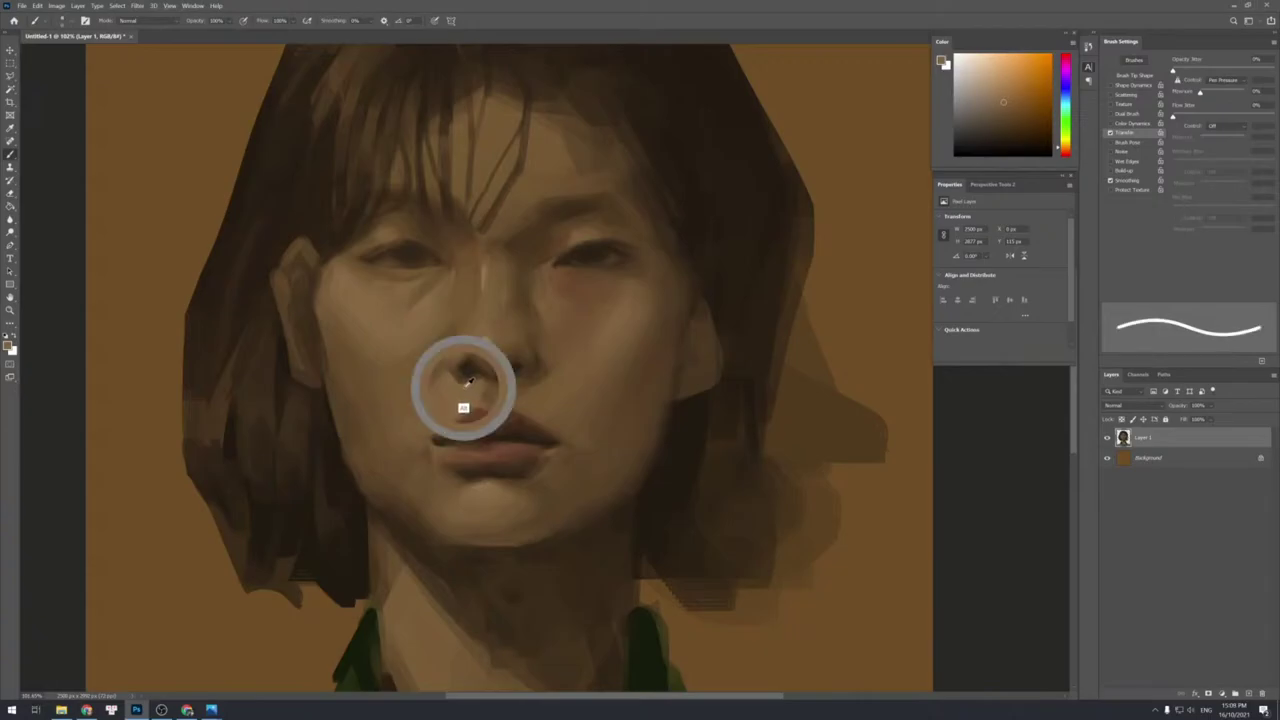
left_click(475, 378, "alt")
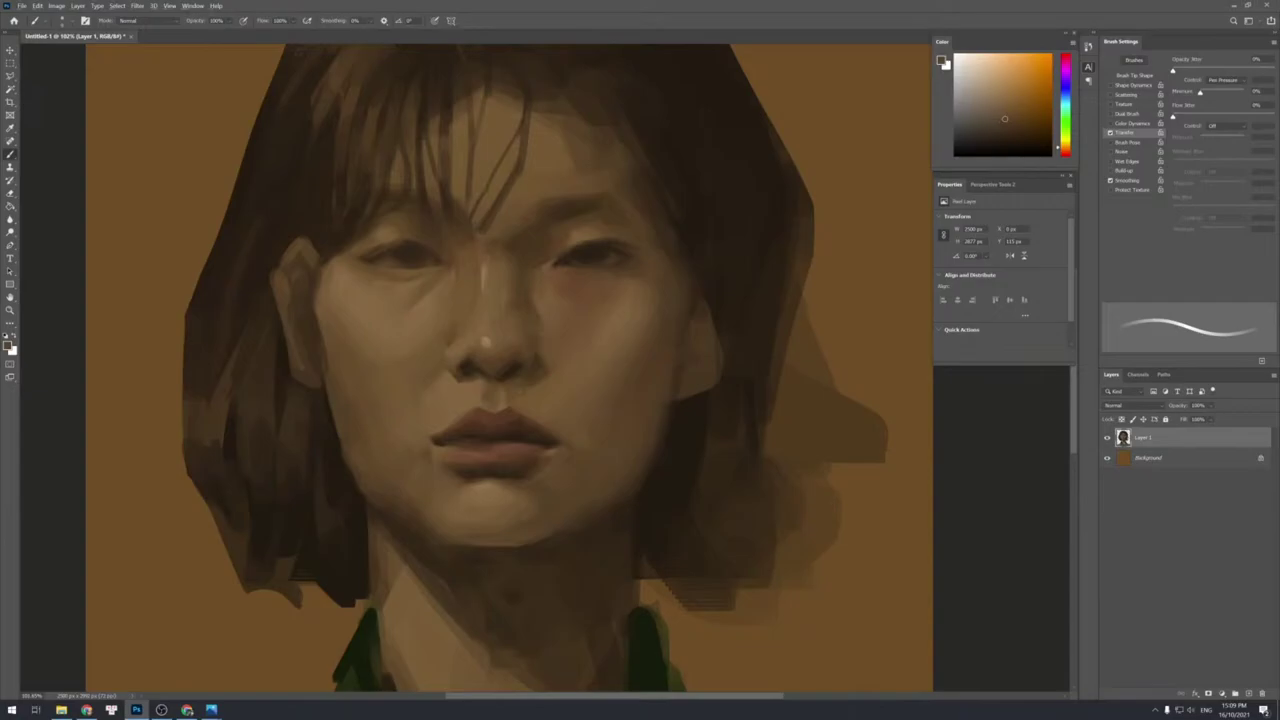
Refine the right nostril wing with sampled midtones and a dark tone from beneath the nose.
left_click(537, 357, "alt")
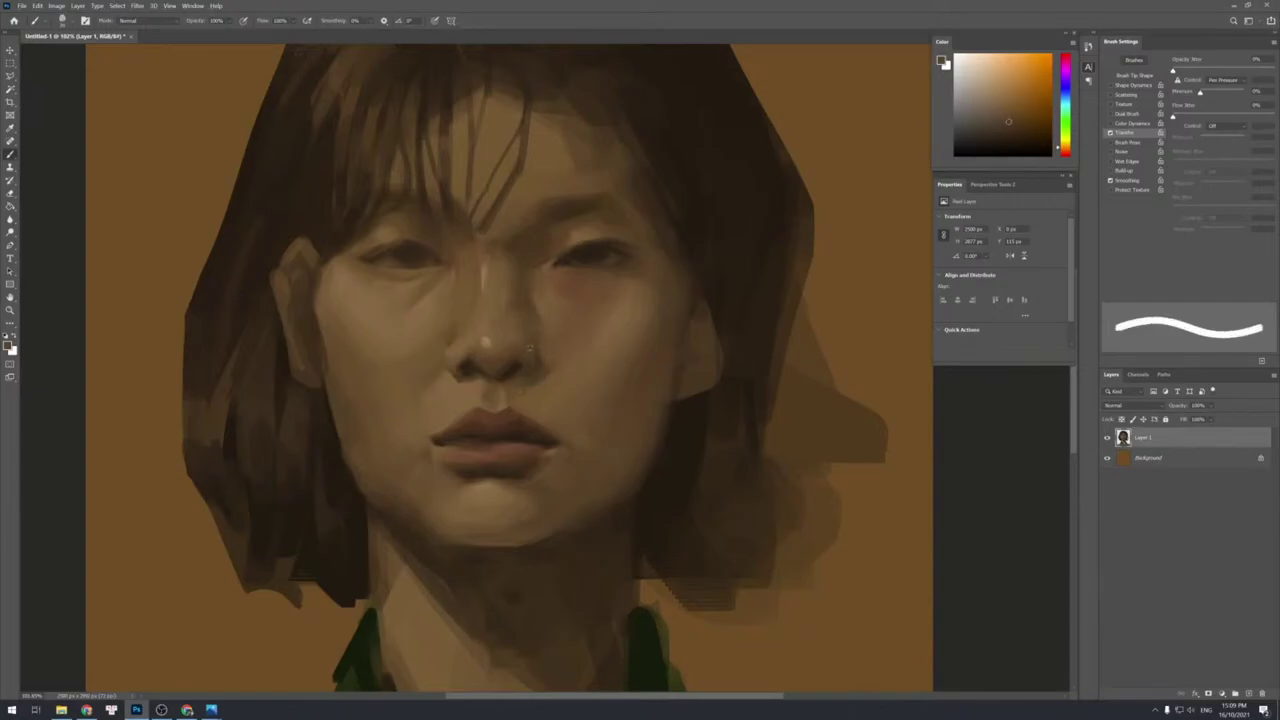
left_click(530, 348, "alt")
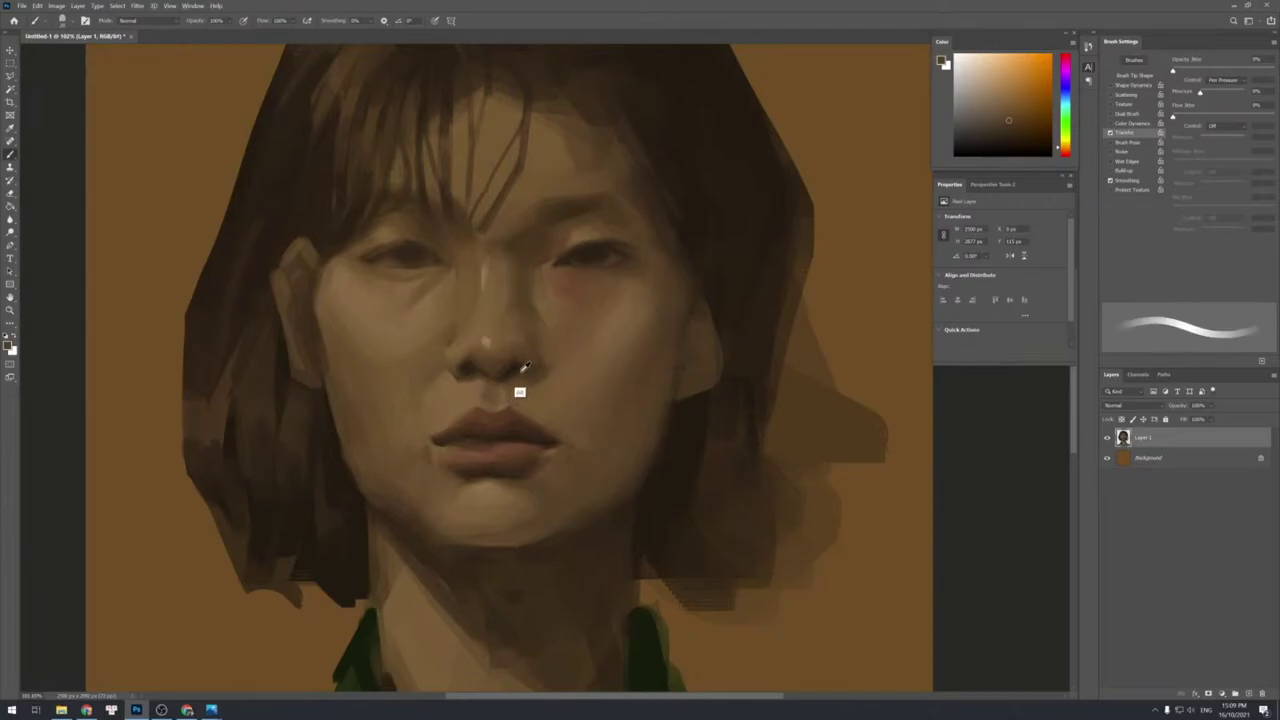
left_click(486, 362, "alt")
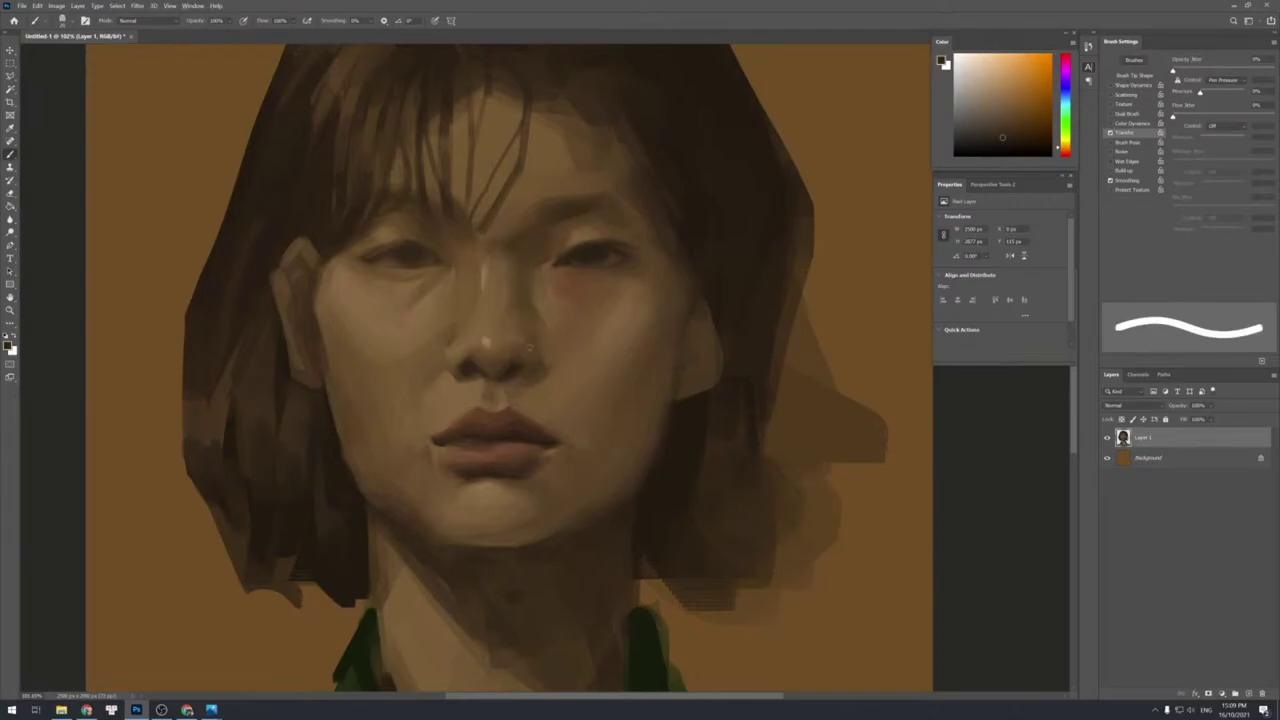
Soften the right side of the nose into the cheek with sampled skin tones, varying the brush size.
key("bracketleft")
key("bracketleft")
key("bracketright")
key("bracketleft")
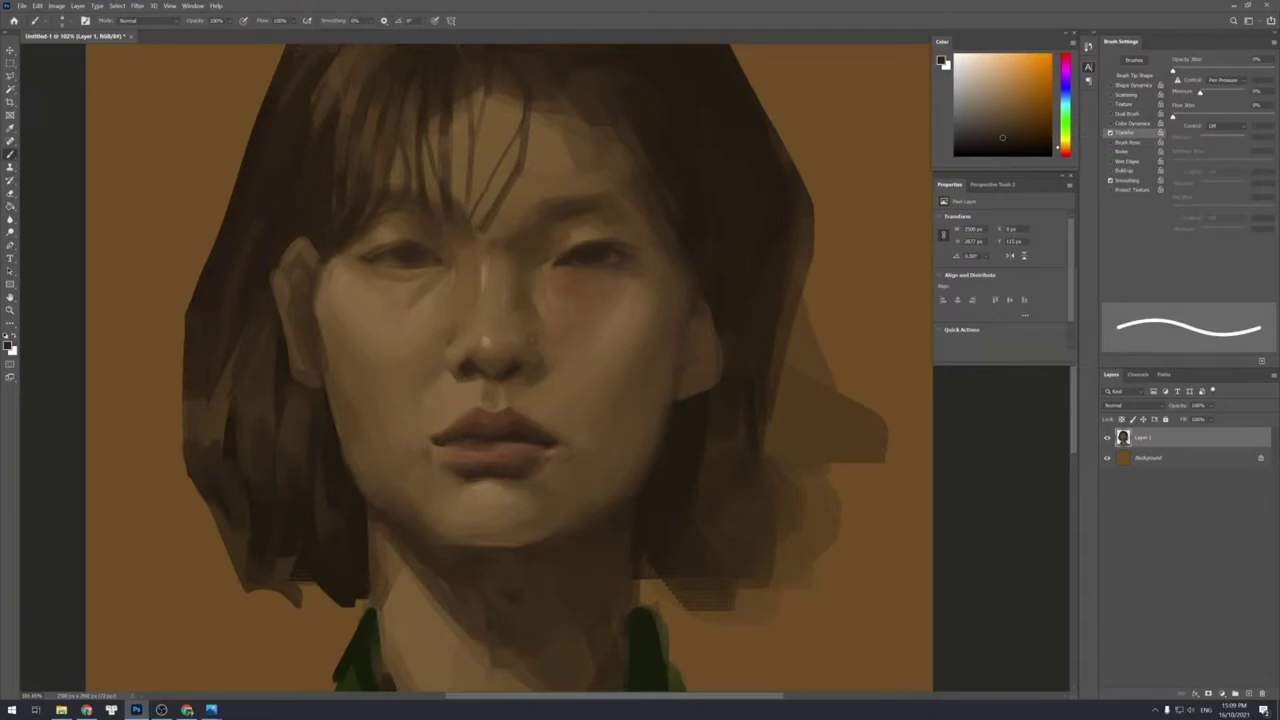
key("bracketleft")
left_click(535, 341, "alt")
key("bracketleft")
key("bracketright")
key("bracketright")
key("bracketright")
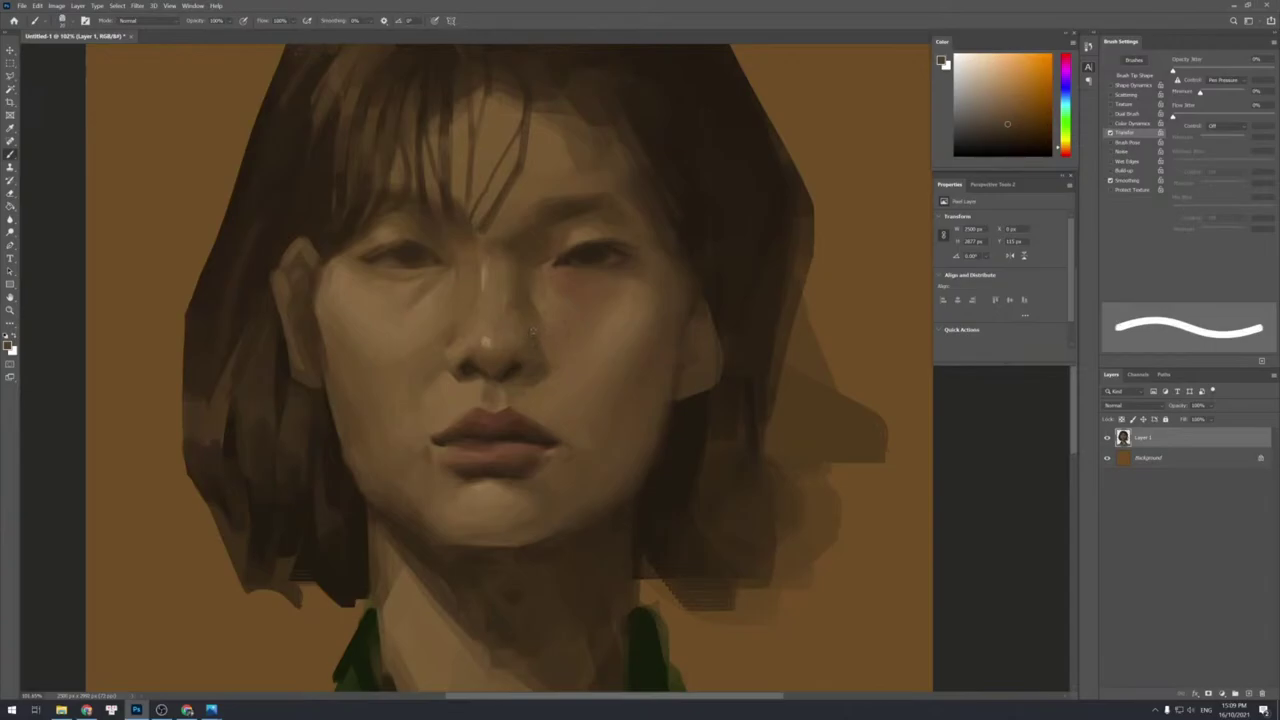
left_click(540, 328, "alt")
Define the outer edge of the right nostril wing with a small brush and sampled dark shadow tones.
left_click(510, 368, "alt")
key("bracketleft")
key("bracketleft")
key("bracketleft")
key("bracketleft")
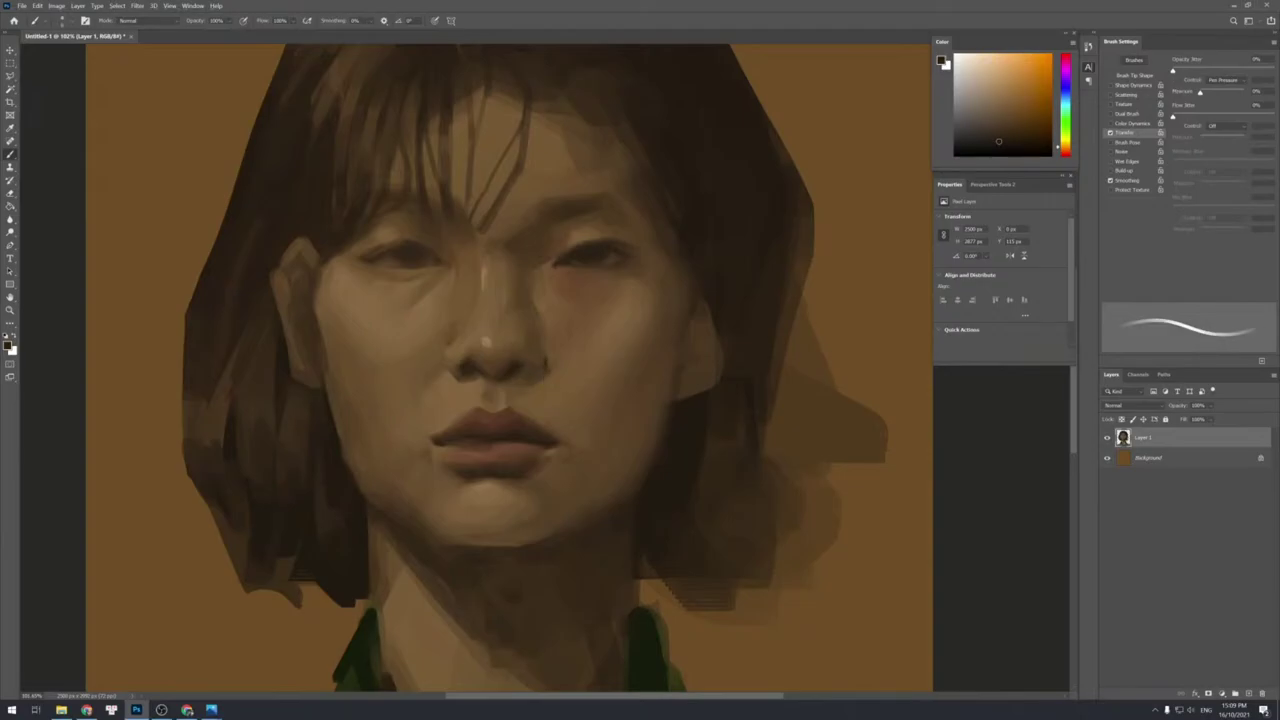
key("bracketright")
key("bracketright")
left_click(545, 366, "alt")
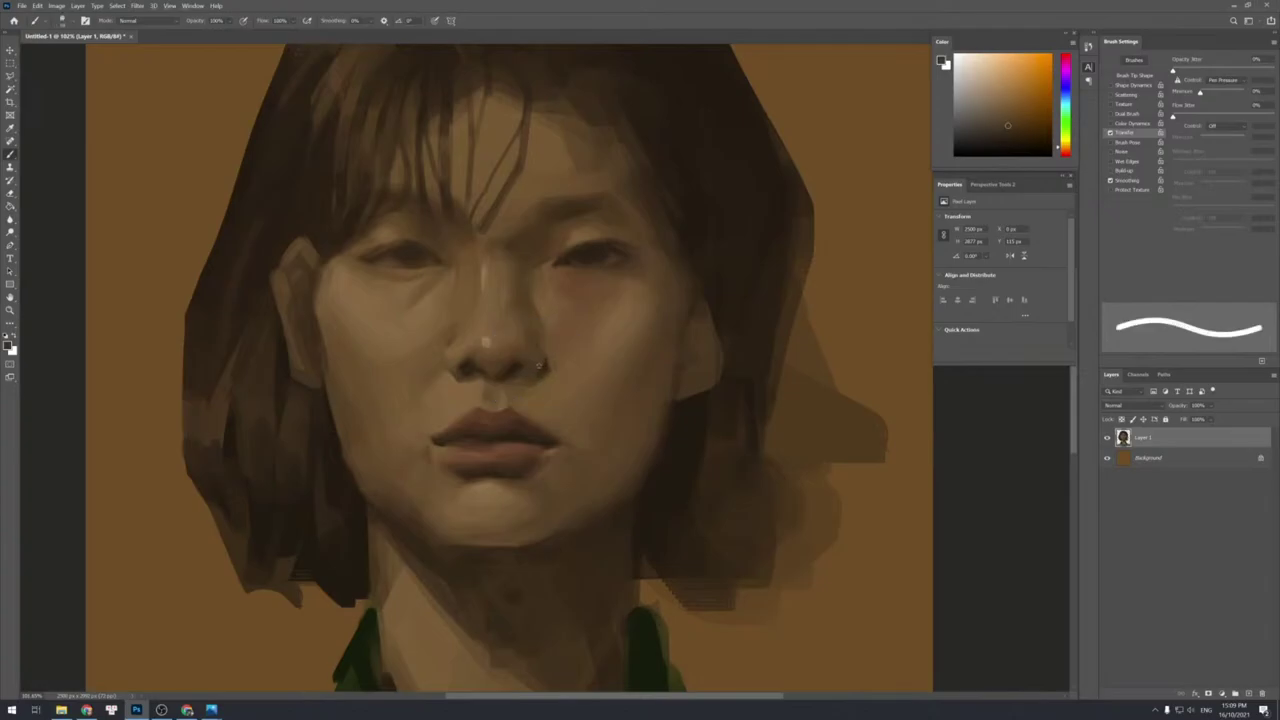
Blend the shadow around and beneath the right nostril wing into the neighbouring skin with sampled midtones.
left_click(551, 360, "alt")
key("bracketright")
left_click(546, 363, "alt")
left_click(545, 365, "alt")
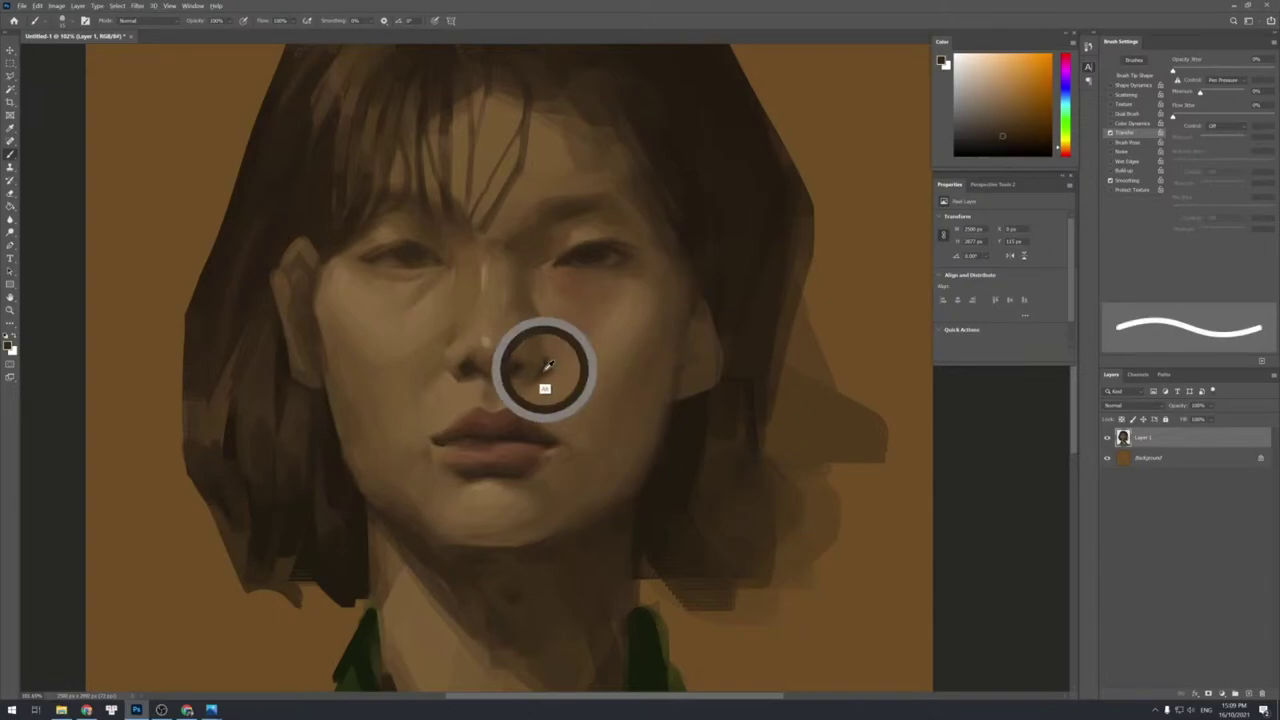
left_click(538, 377, "alt")
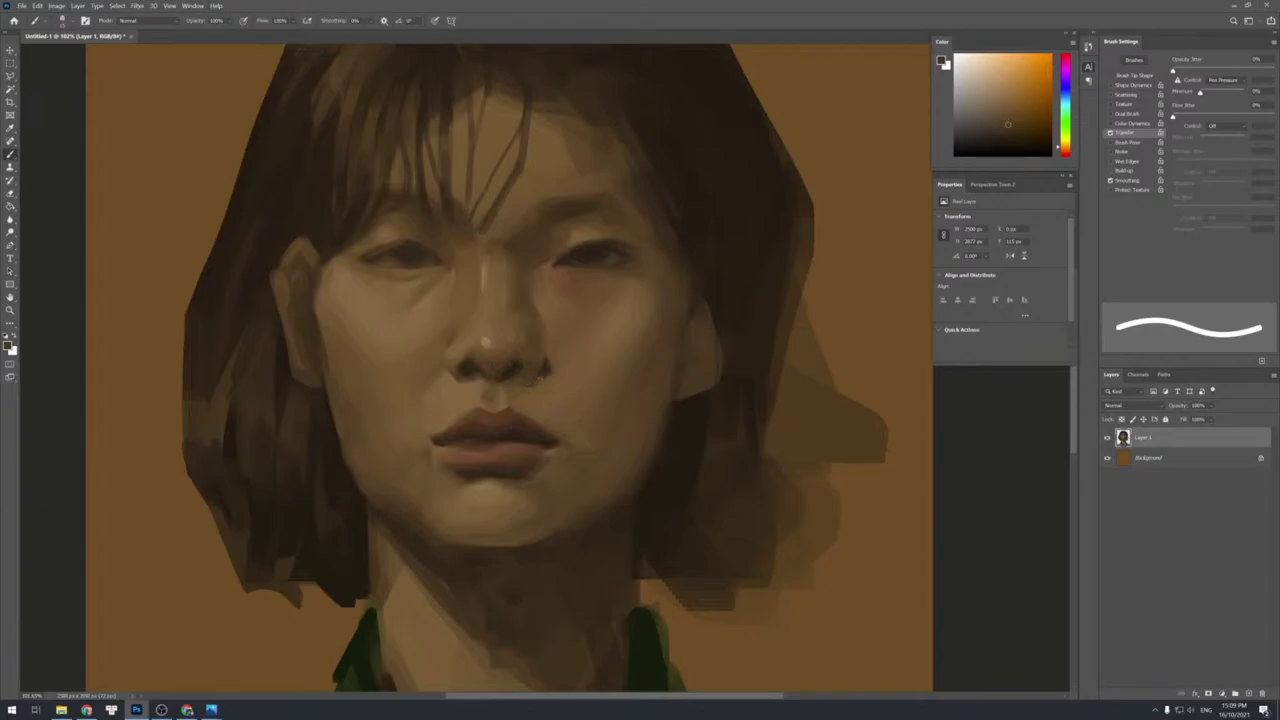
left_click(536, 378, "alt")
left_click(529, 381, "alt")
Shade the skin between nose and mouth and refine the cupid's bow of the upper lip with sampled tones.
left_click(516, 403, "alt")
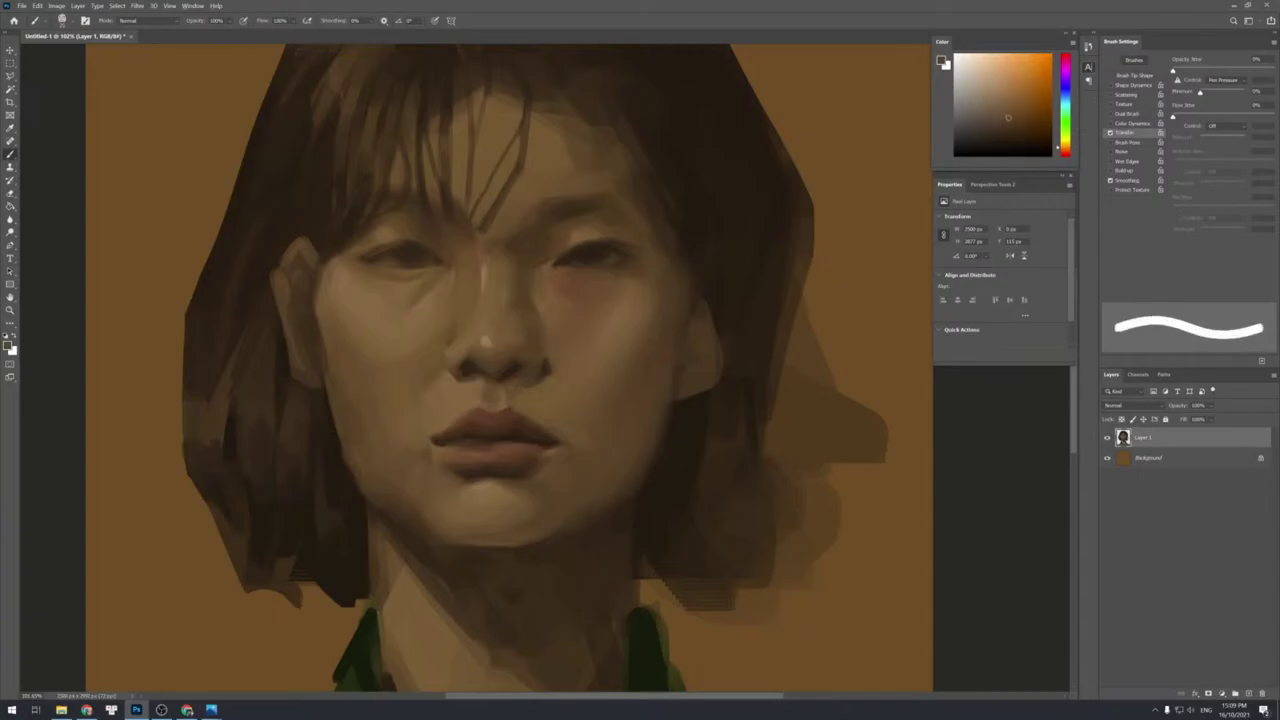
left_click(529, 377, "alt")
left_click(520, 397, "alt")
key("bracketleft")
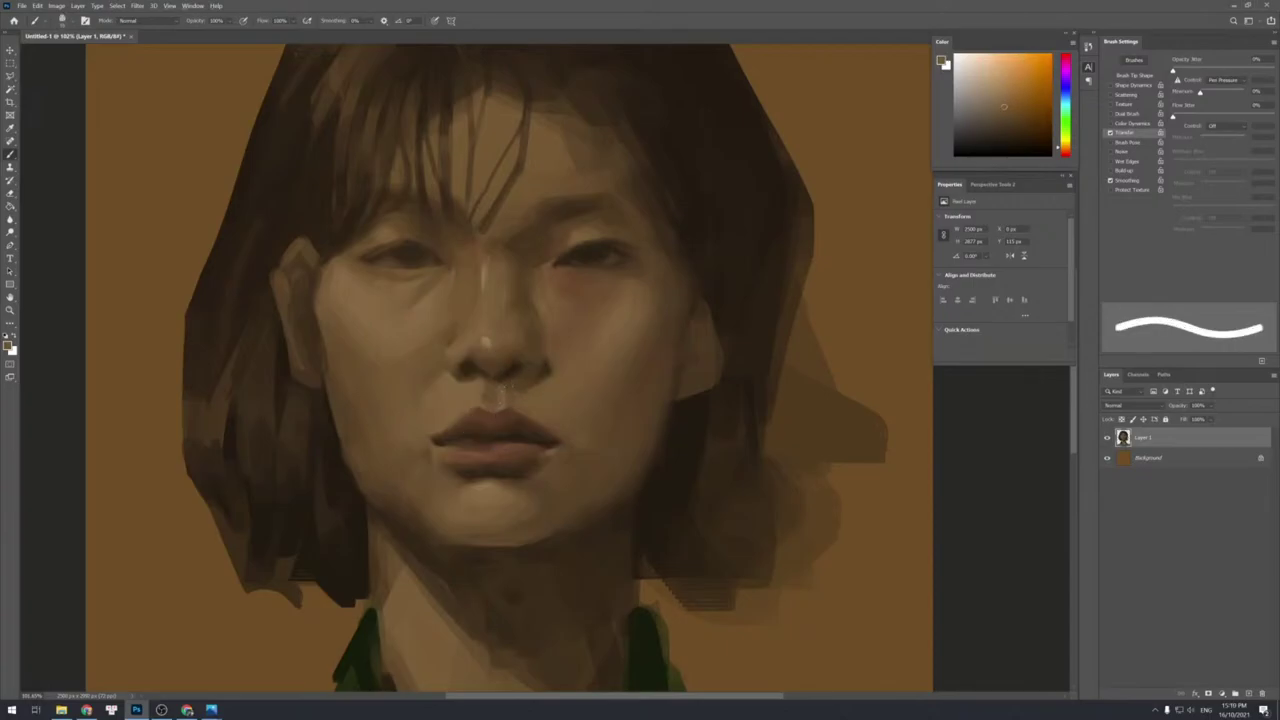
left_click(514, 391, "alt")
left_click(514, 392, "alt")
mouse_move(500, 405)
left_mouse_down()
mouse_move(511, 424)
mouse_move(525, 412)
mouse_move(520, 398)
mouse_move(508, 408)
left_mouse_up()
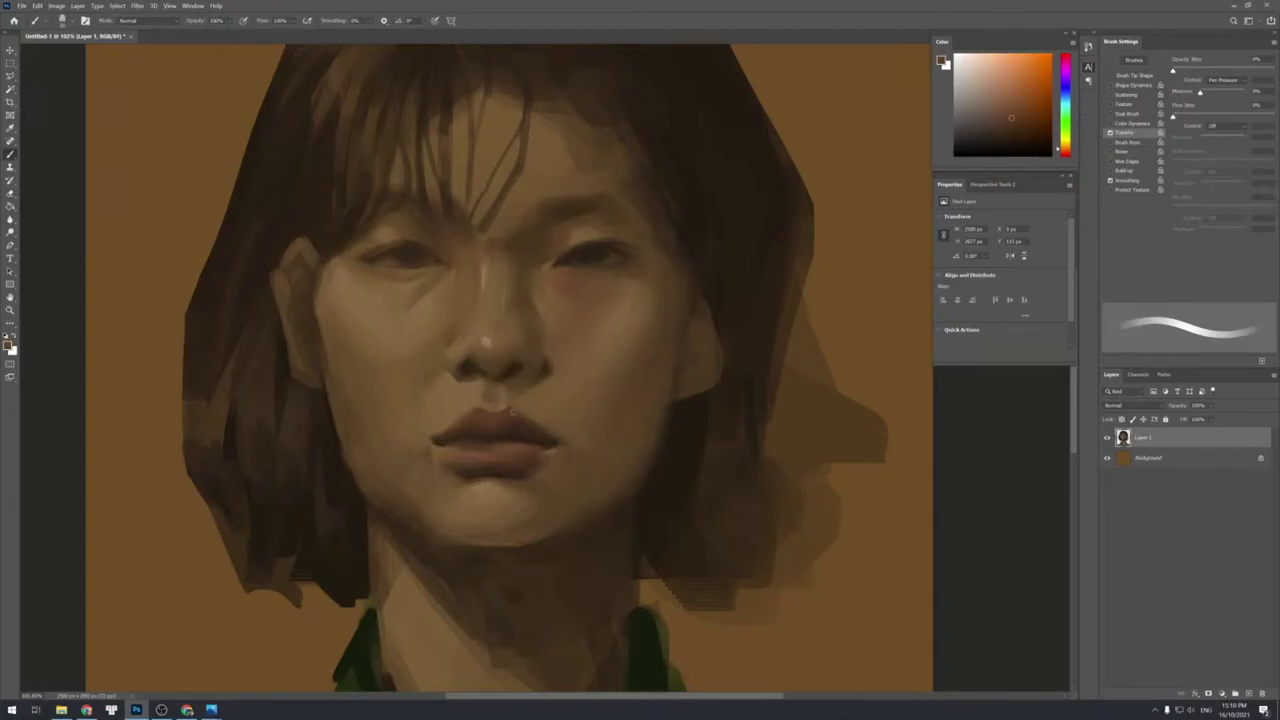
left_click(512, 411, "alt")
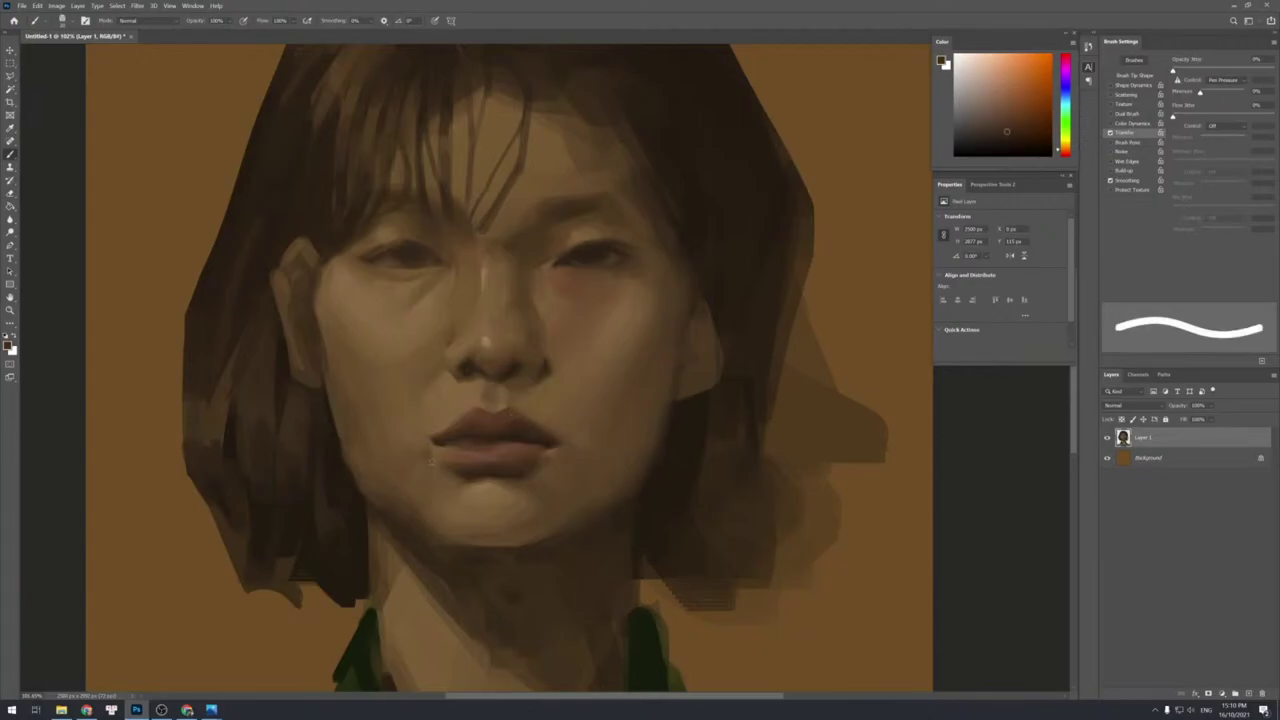
Smooth the skin around the left mouth corner and tidy the corner's edge with sampled skin tones.
left_click(440, 462, "alt")
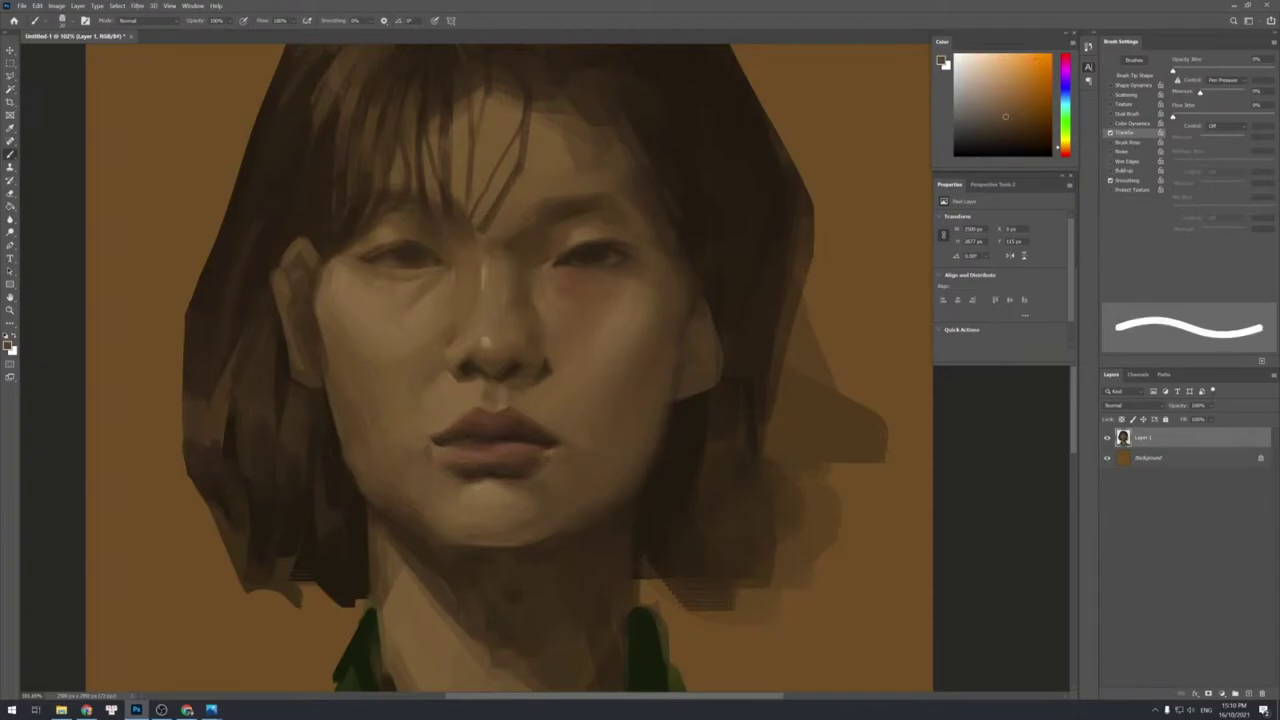
left_click(430, 451, "alt")
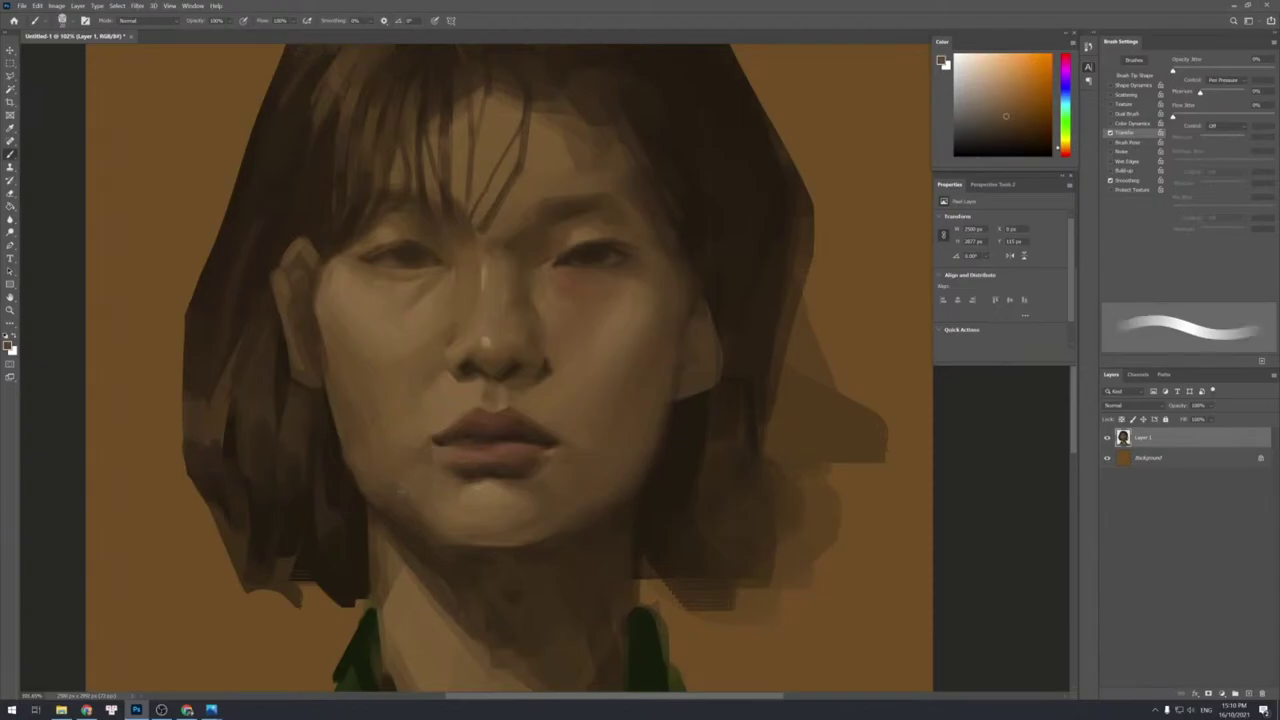
left_click(411, 447, "alt")
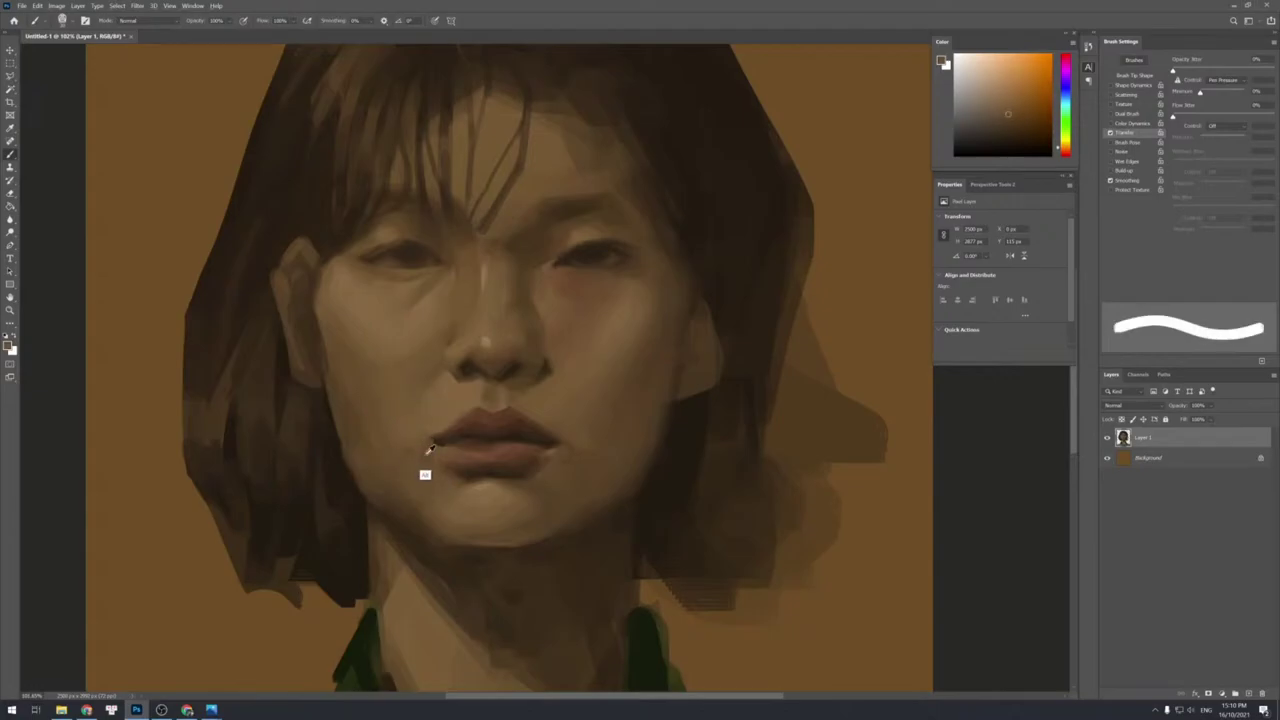
left_click(424, 456, "alt")
left_click(439, 454, "alt")
left_click(438, 444, "alt")
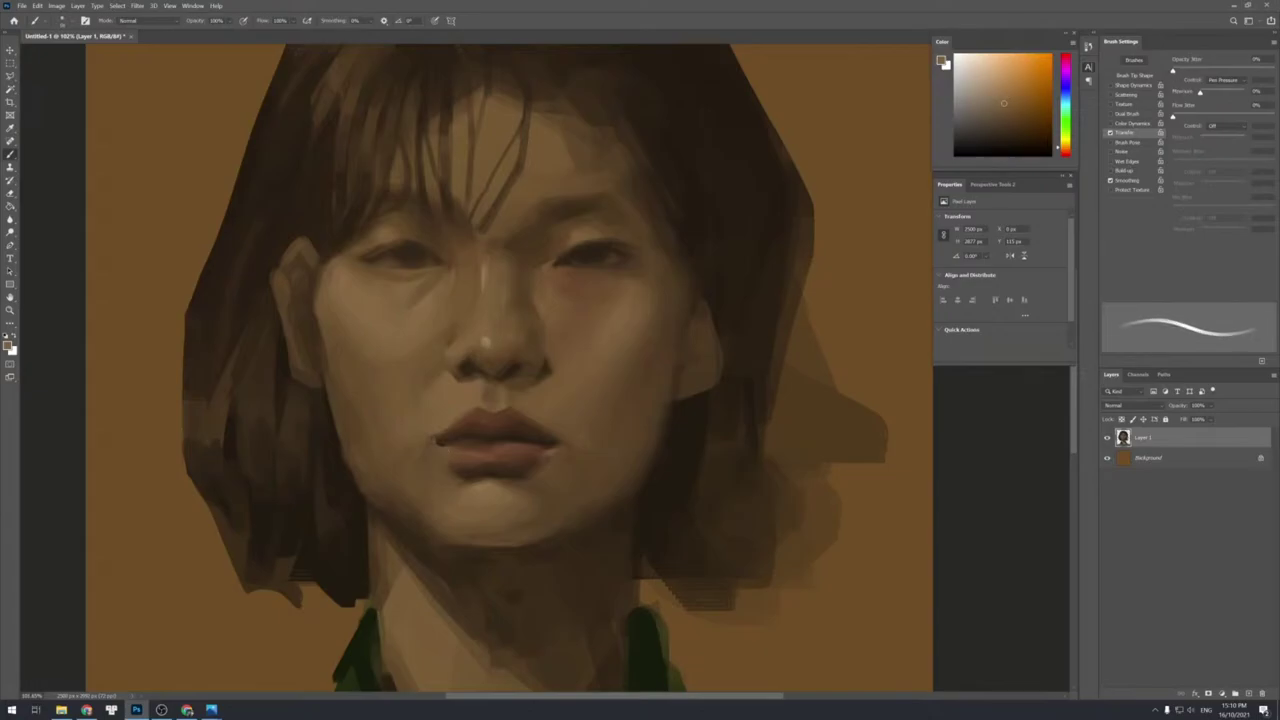
Repaint the left mouth corner with sampled lip and skin colors, adjusting the brush size for fine strokes.
key("]")
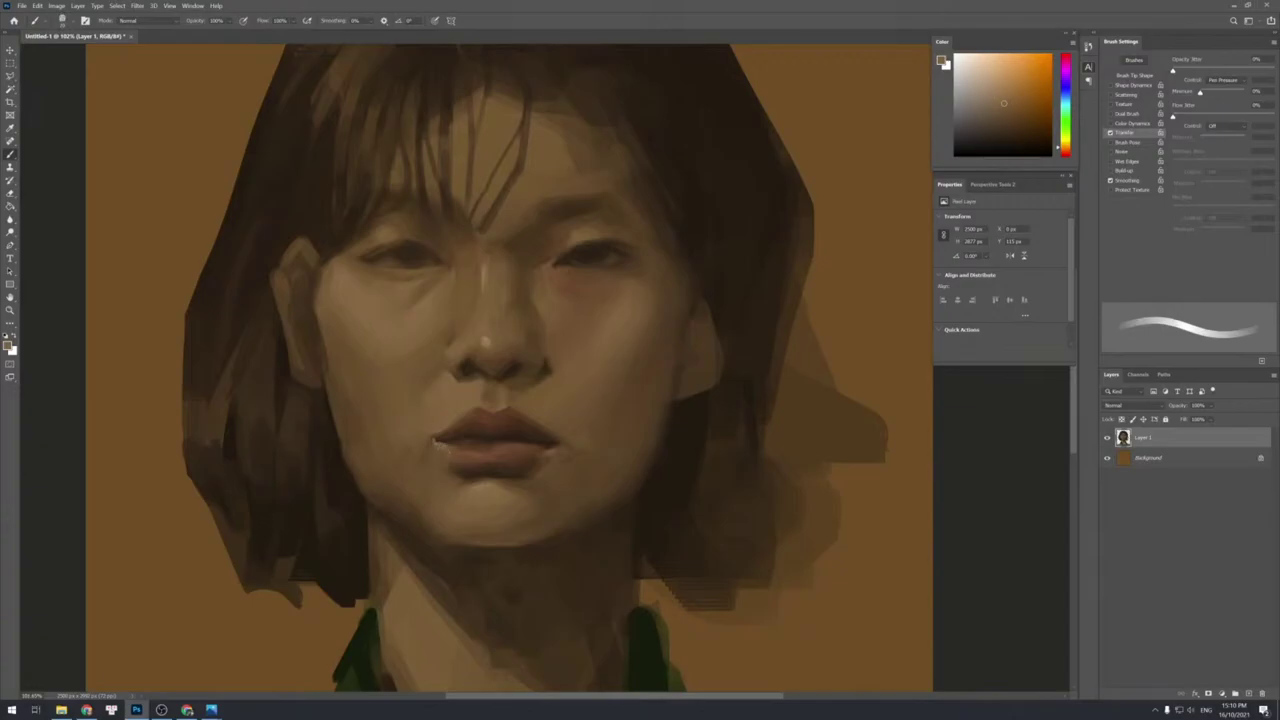
left_click(443, 449, "alt")
key("bracketleft")
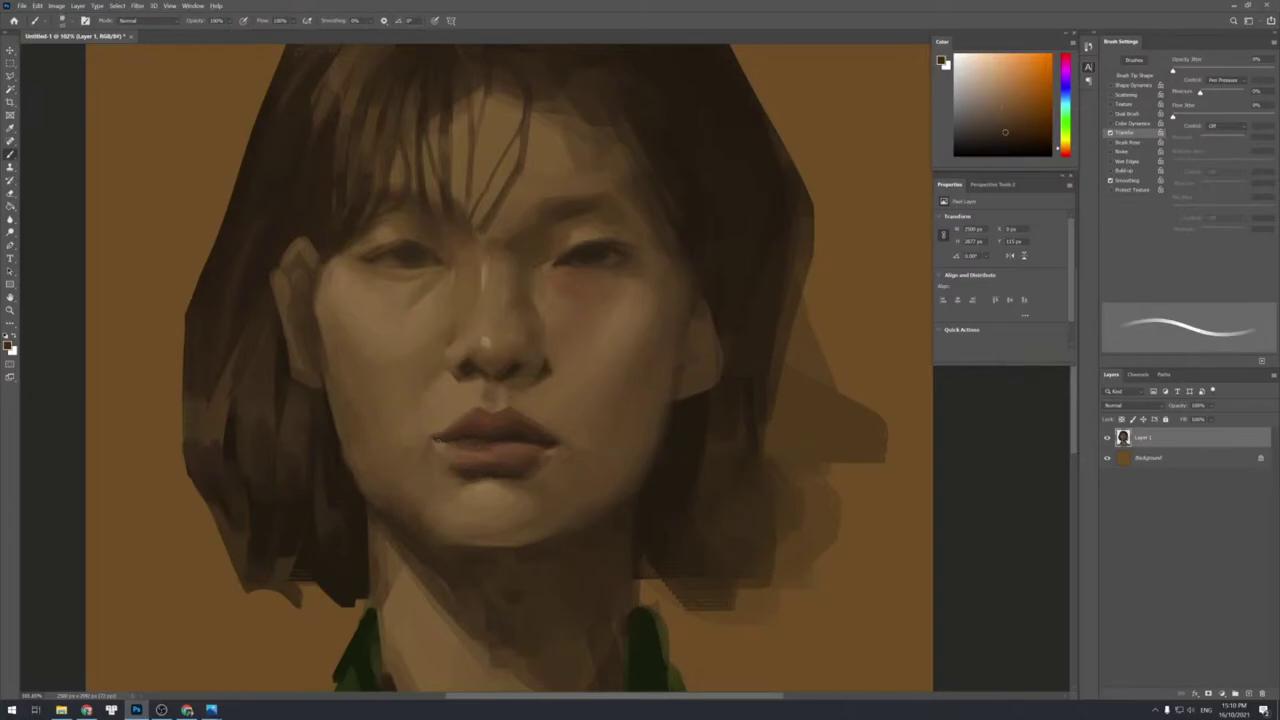
key("bracketright")
key("bracketright")
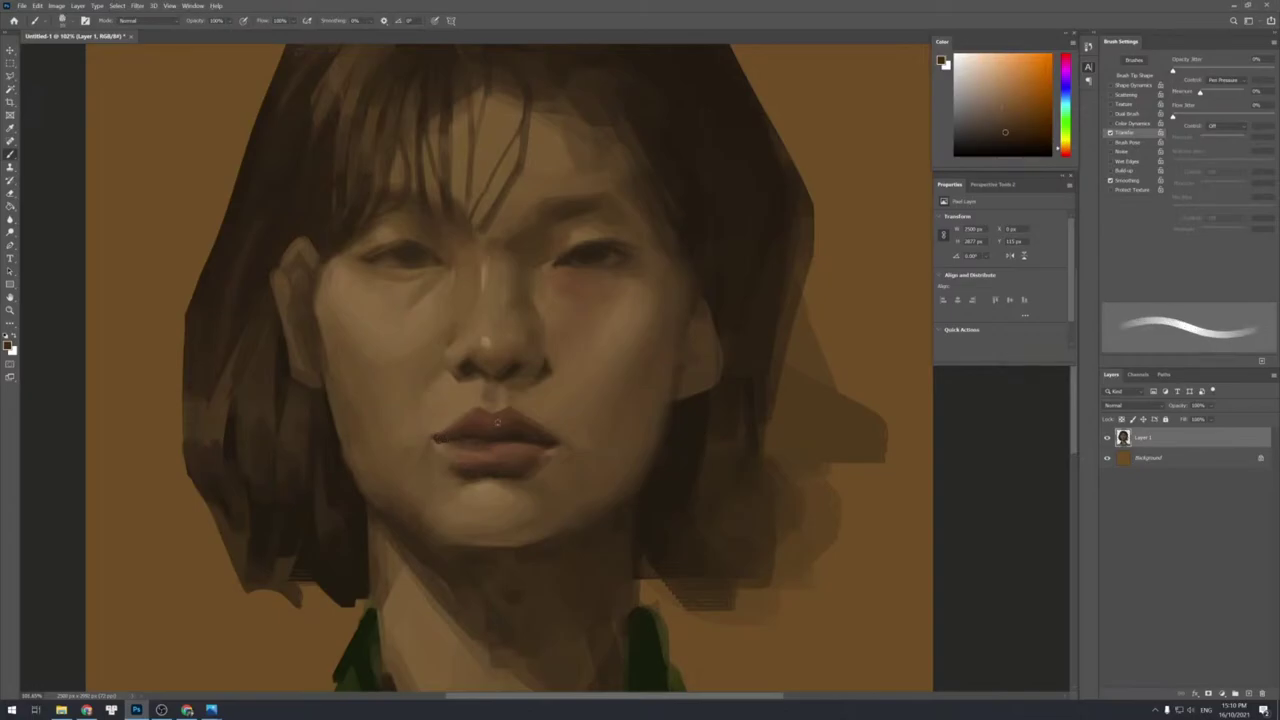
left_click(445, 447, "alt")
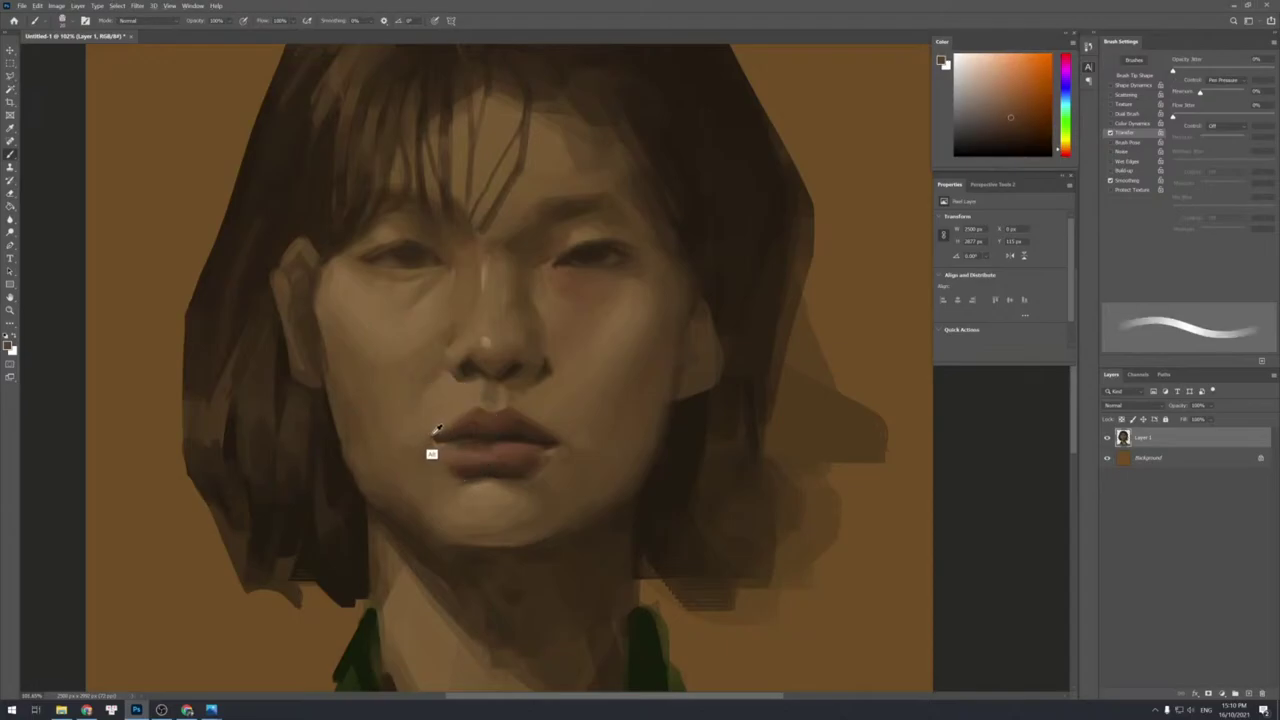
left_click(434, 438, "alt")
left_click(431, 434, "alt")
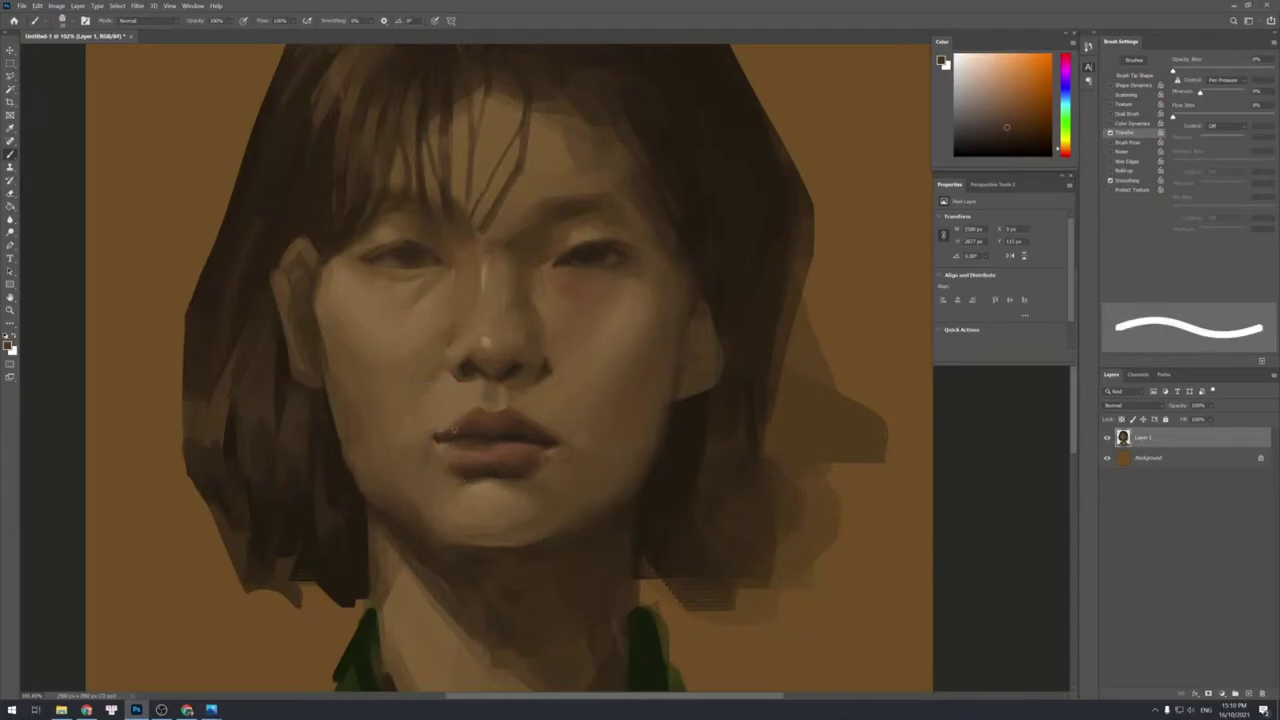
Blend the left half of the upper lip toward the mouth line with sampled brown-red tones.
left_click(447, 434, "alt")
left_click(457, 432, "alt")
left_click(473, 429, "alt")
left_click(466, 440, "alt")
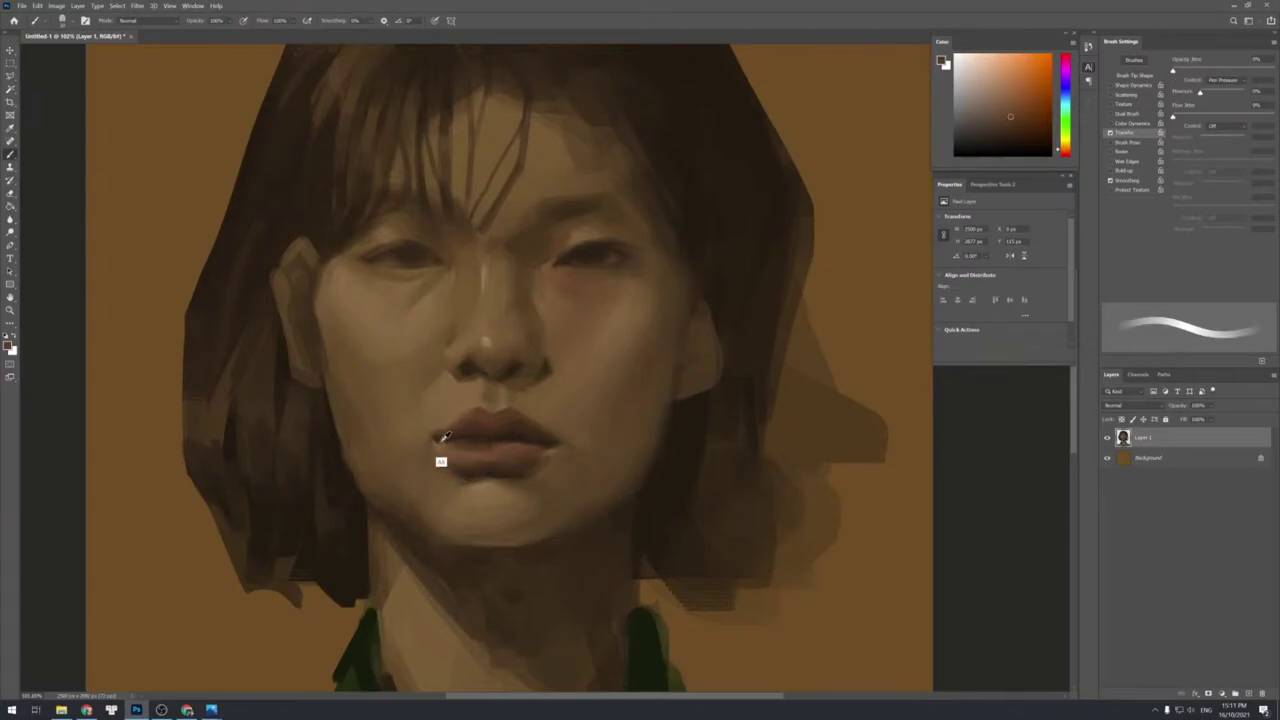
Sharpen the left mouth corner's dark line and soften the skin and lower lip beside it.
left_click(438, 438, "alt")
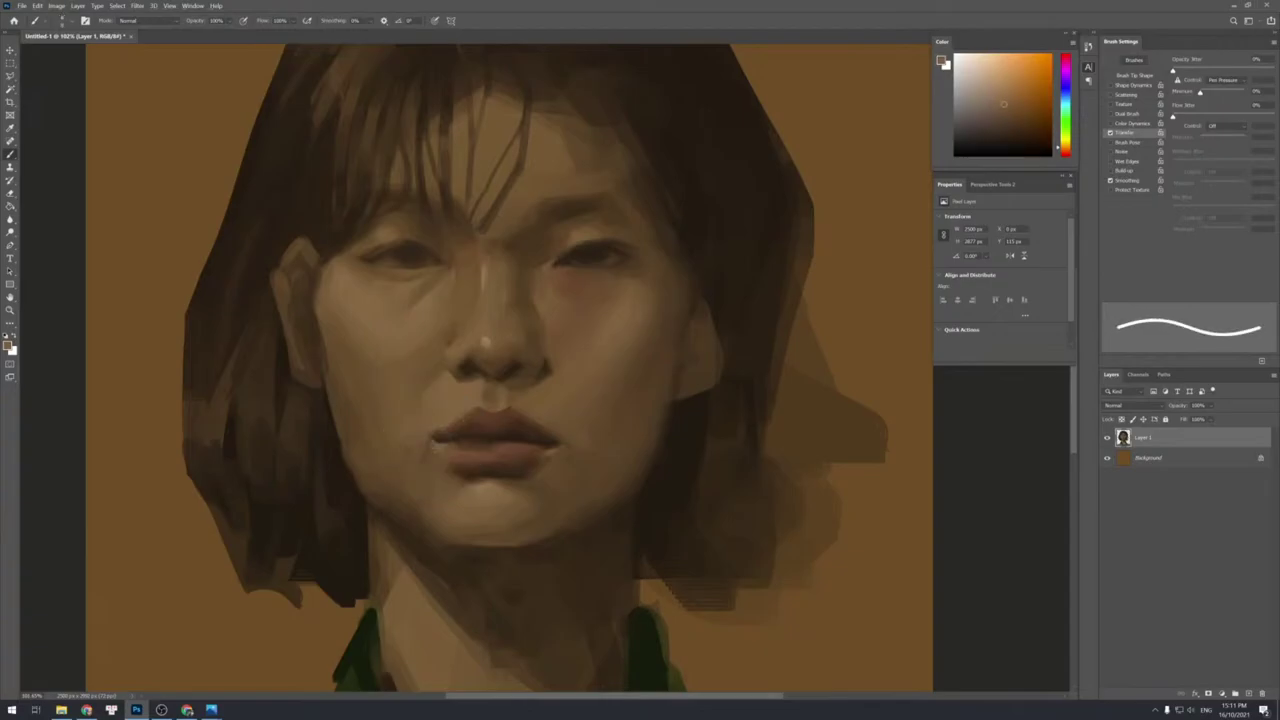
left_click(437, 457, "alt")
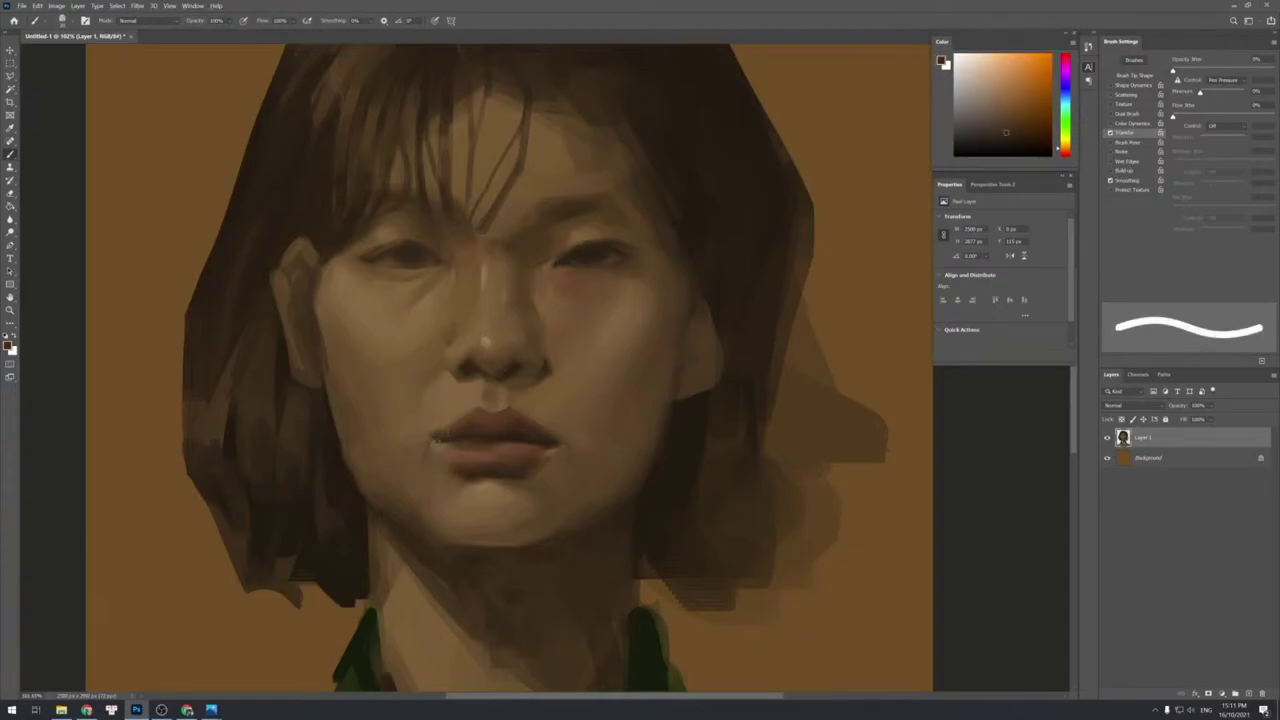
left_click(445, 452, "alt")
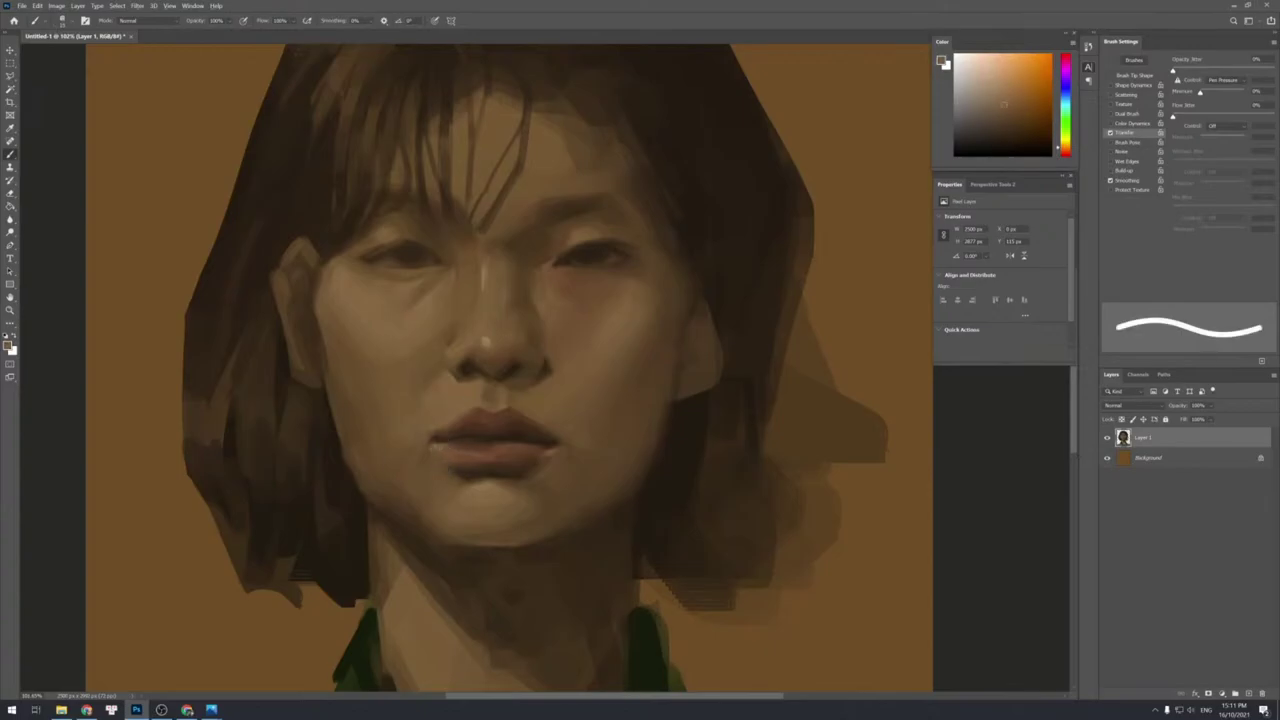
left_click(486, 458, "alt")
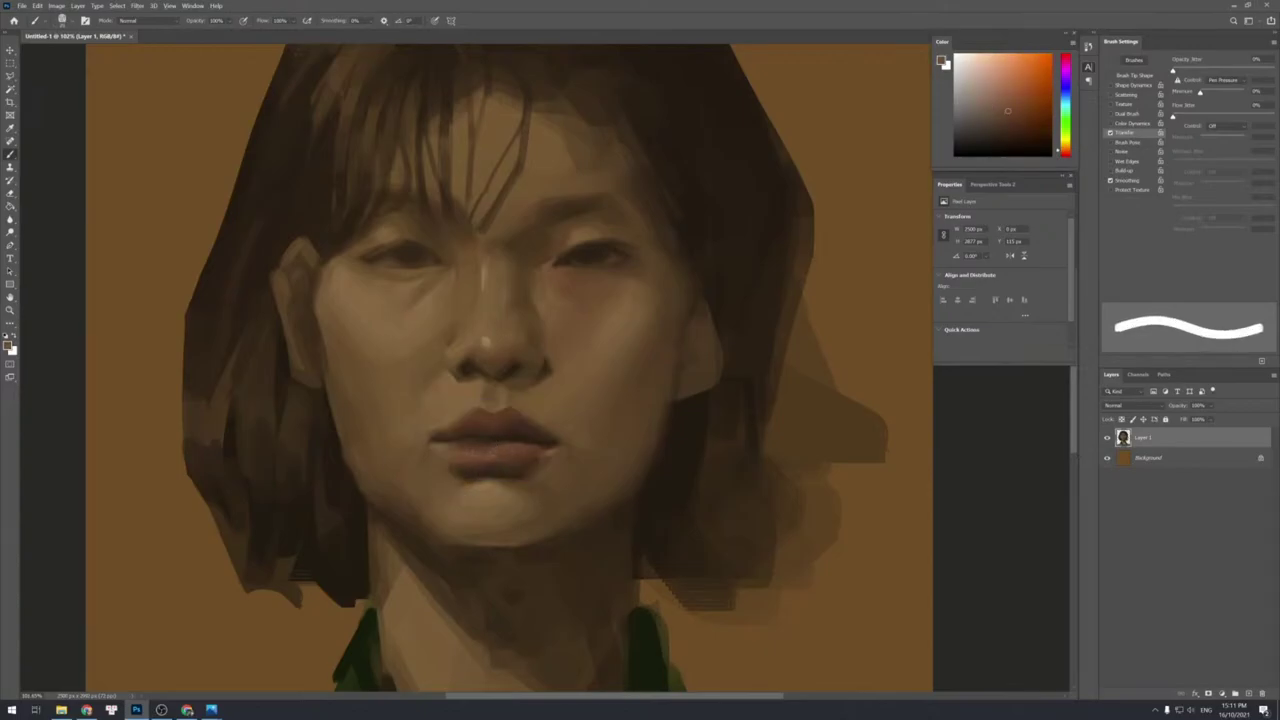
left_click(494, 455, "alt")
left_click(452, 458, "alt")
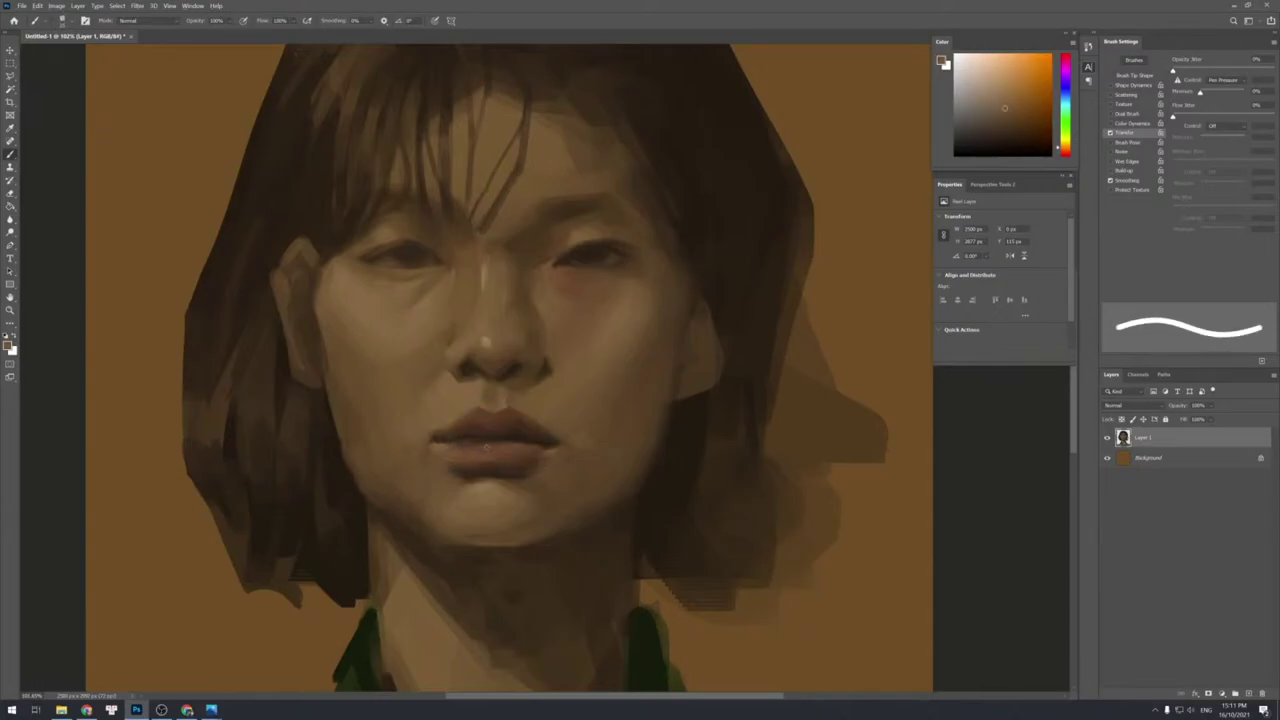
Undo the last stroke and rework the middle of the mouth line and the lower lip's upper edge with sampled tones.
key("]")
key("ctrl+z")
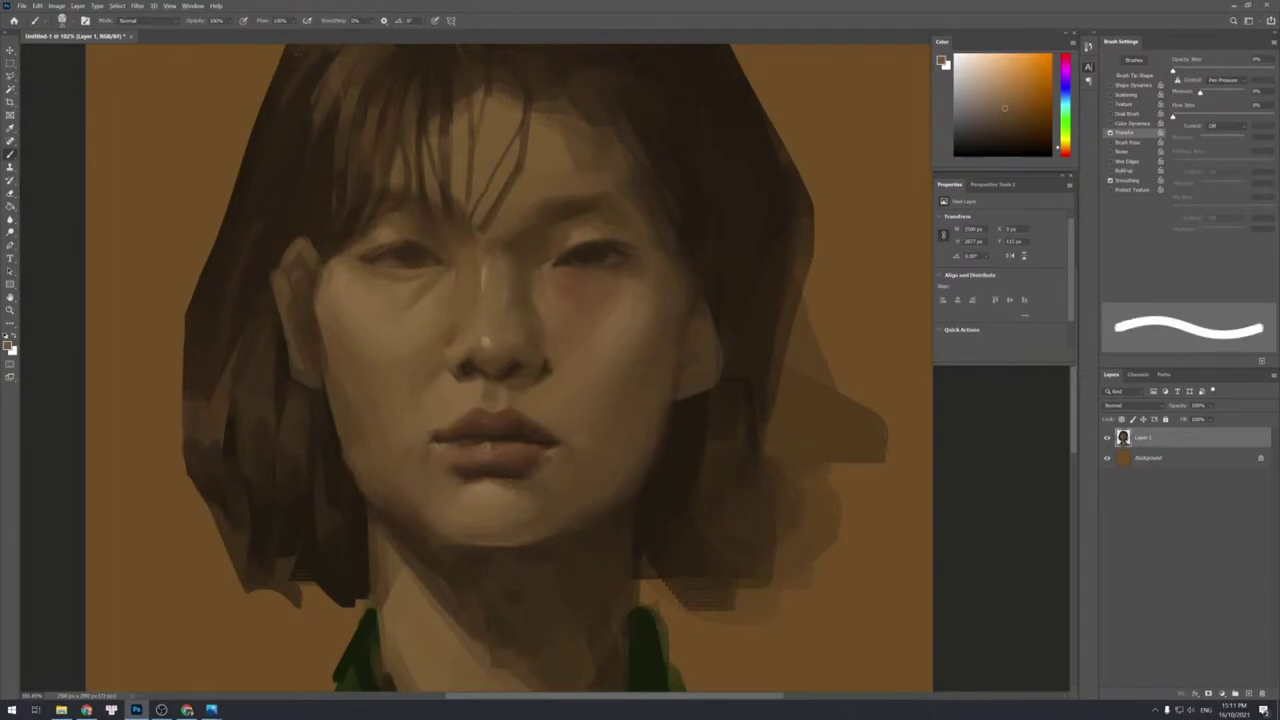
left_click(492, 441, "alt")
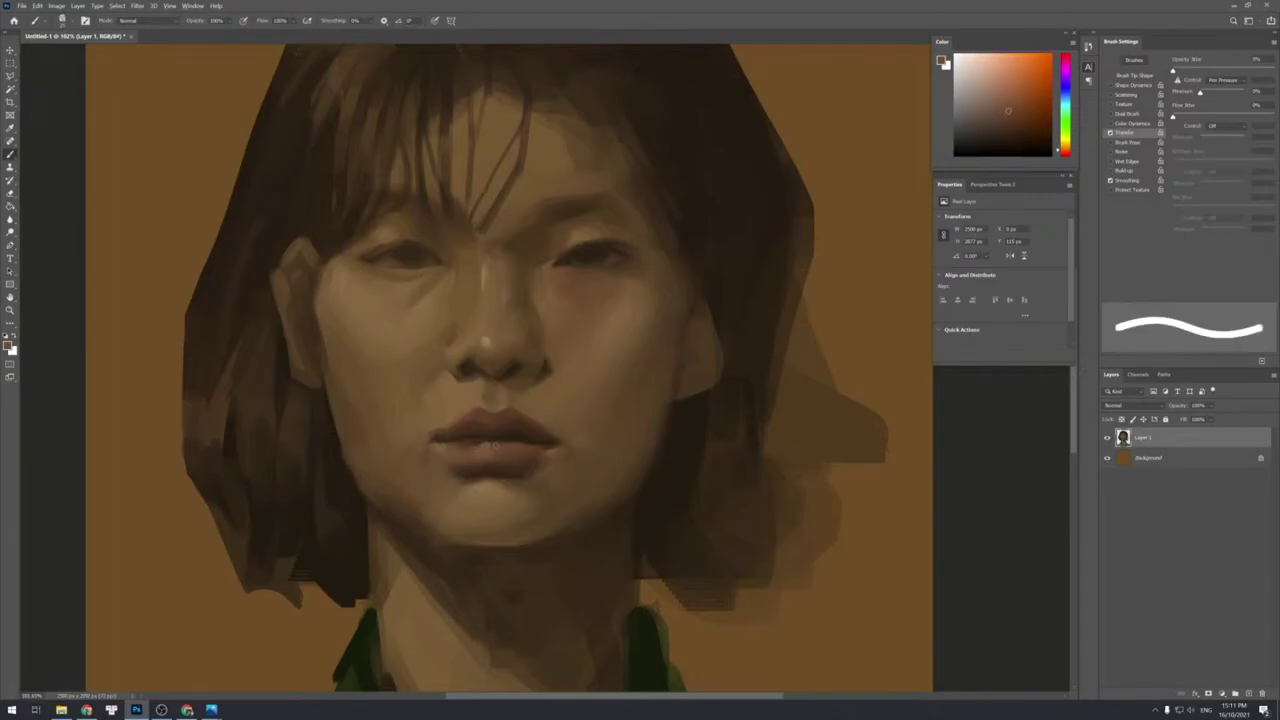
left_click(491, 457, "alt")
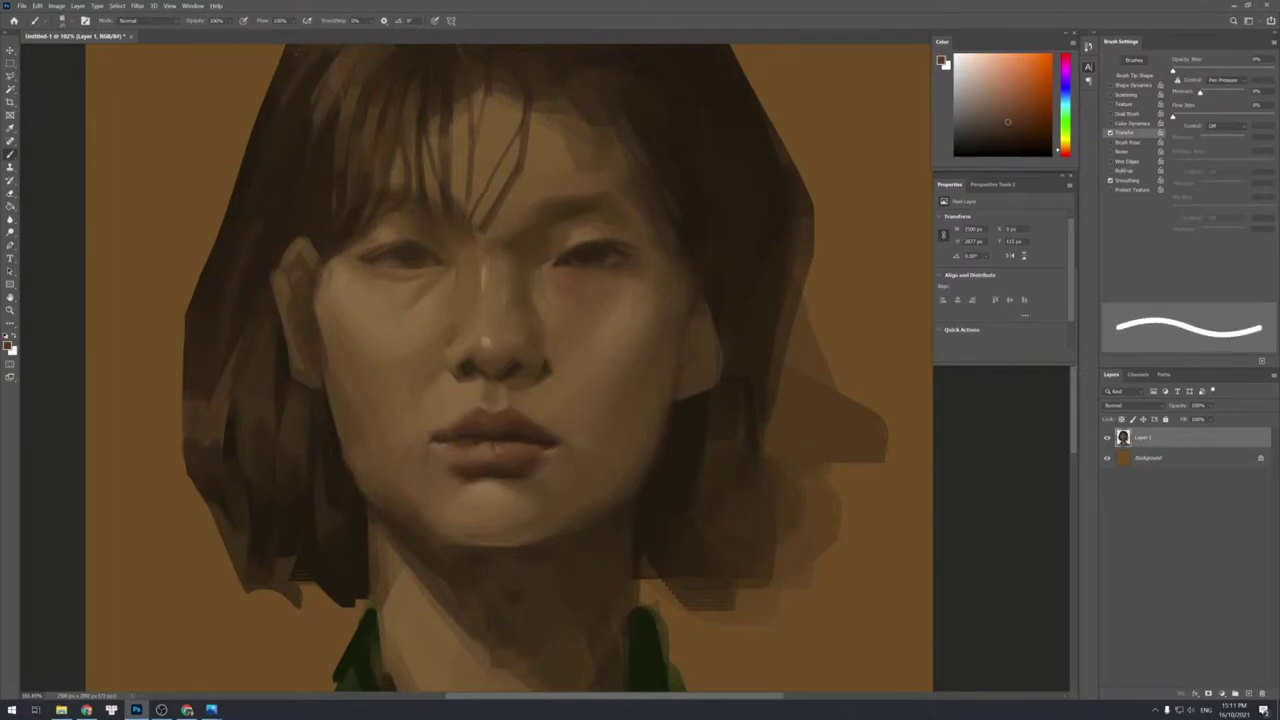
left_click(490, 440, "alt")
left_click(500, 466, "alt")
left_click(499, 453, "alt")
left_click(502, 463, "alt")
Model the center of the lower lip down to its bottom edge with sampled light and dark lip tones.
key("bracketright")
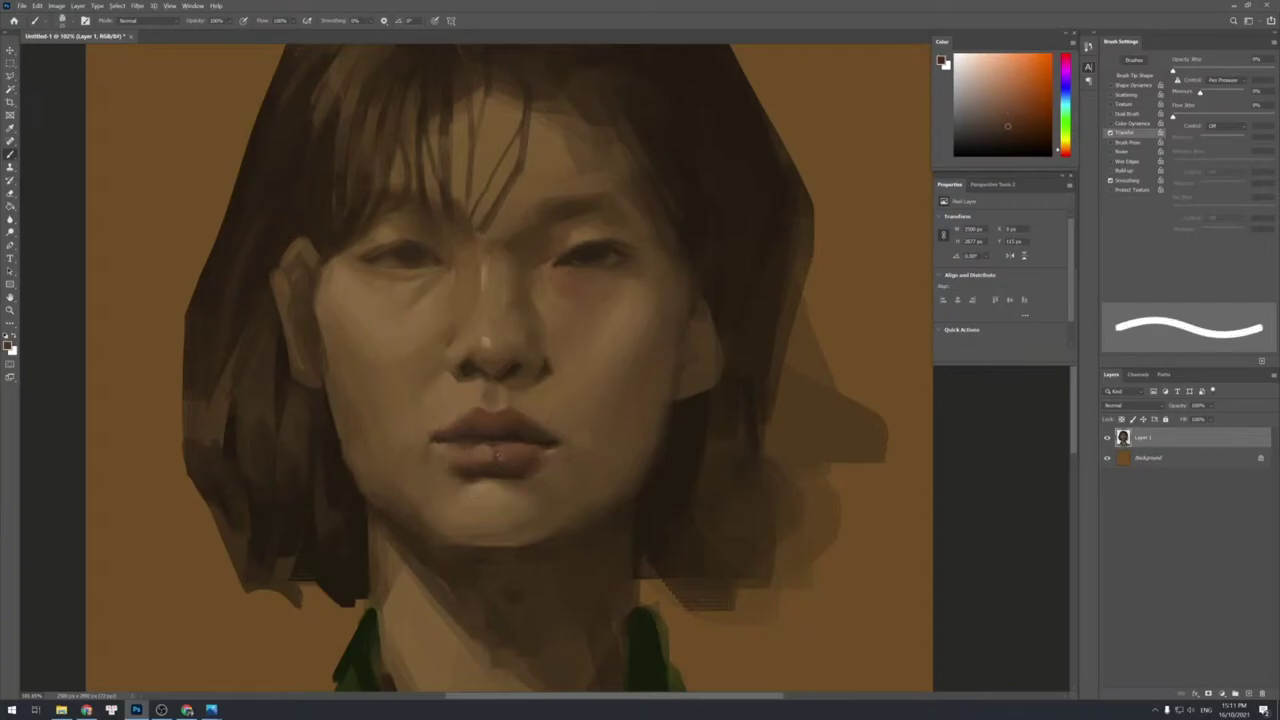
left_click(503, 449, "alt")
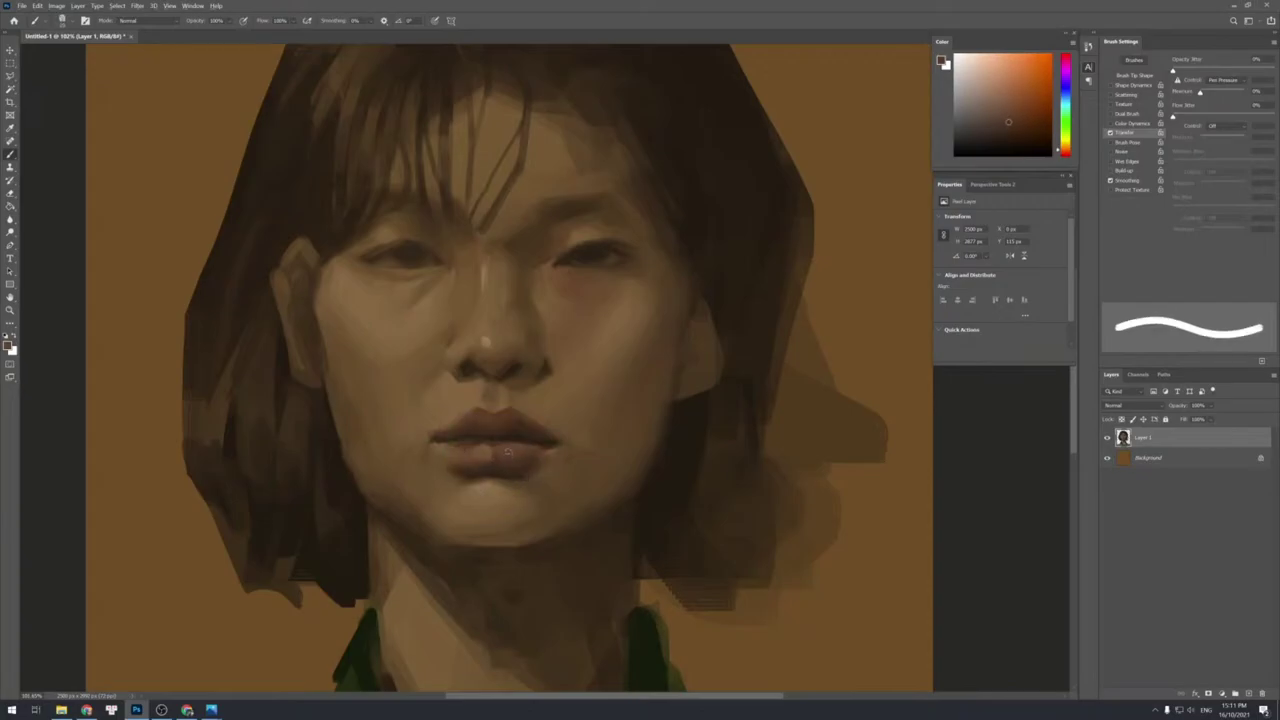
left_click(503, 449, "alt")
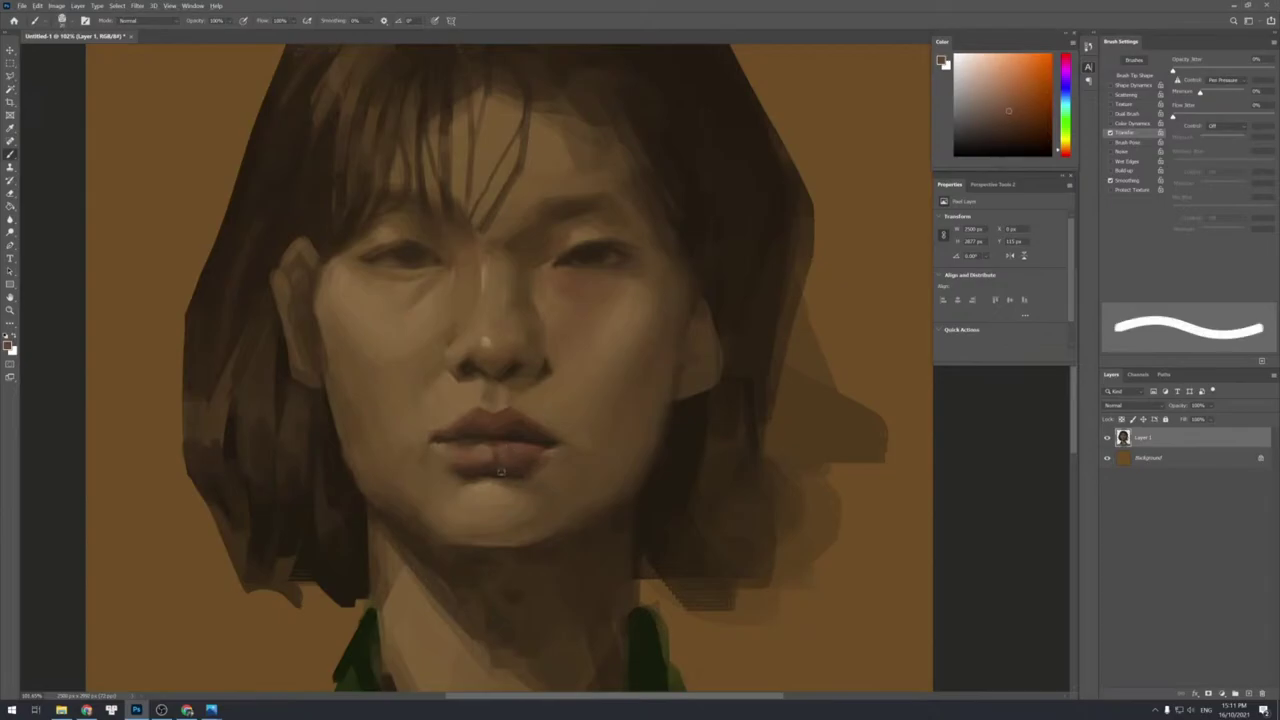
left_click(501, 472, "alt")
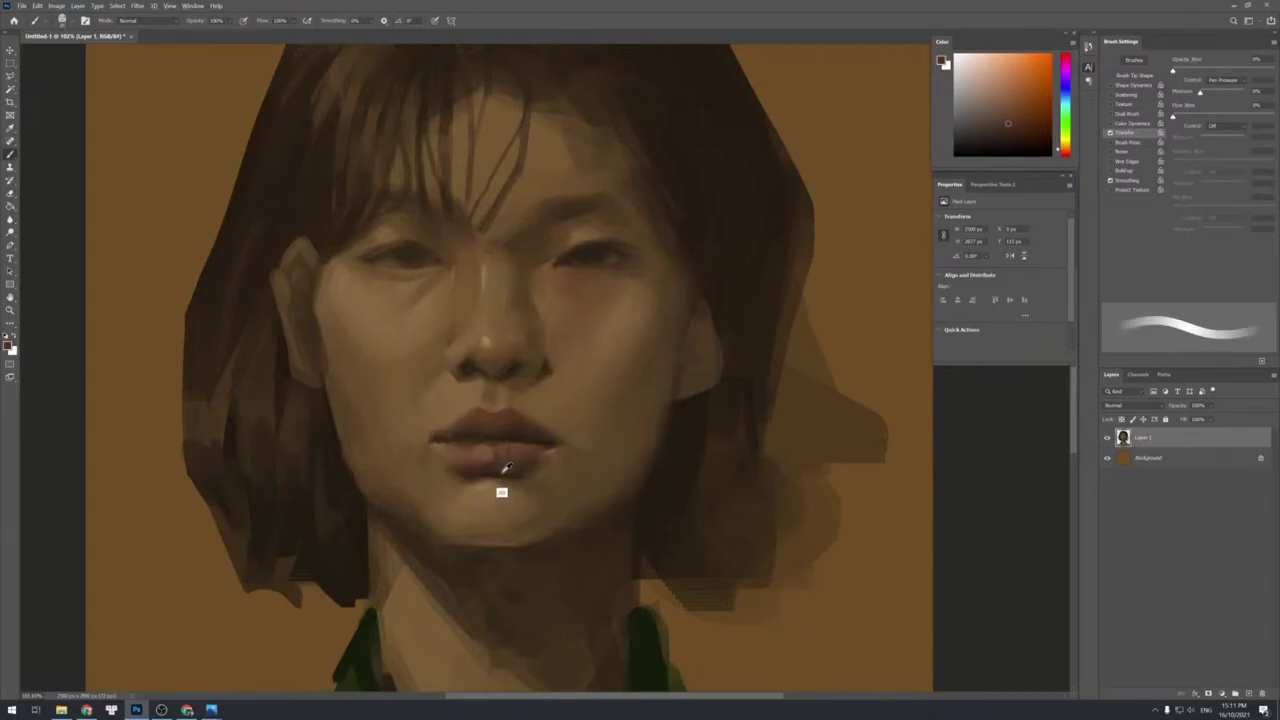
left_click(503, 458, "alt")
left_click(494, 462, "alt")
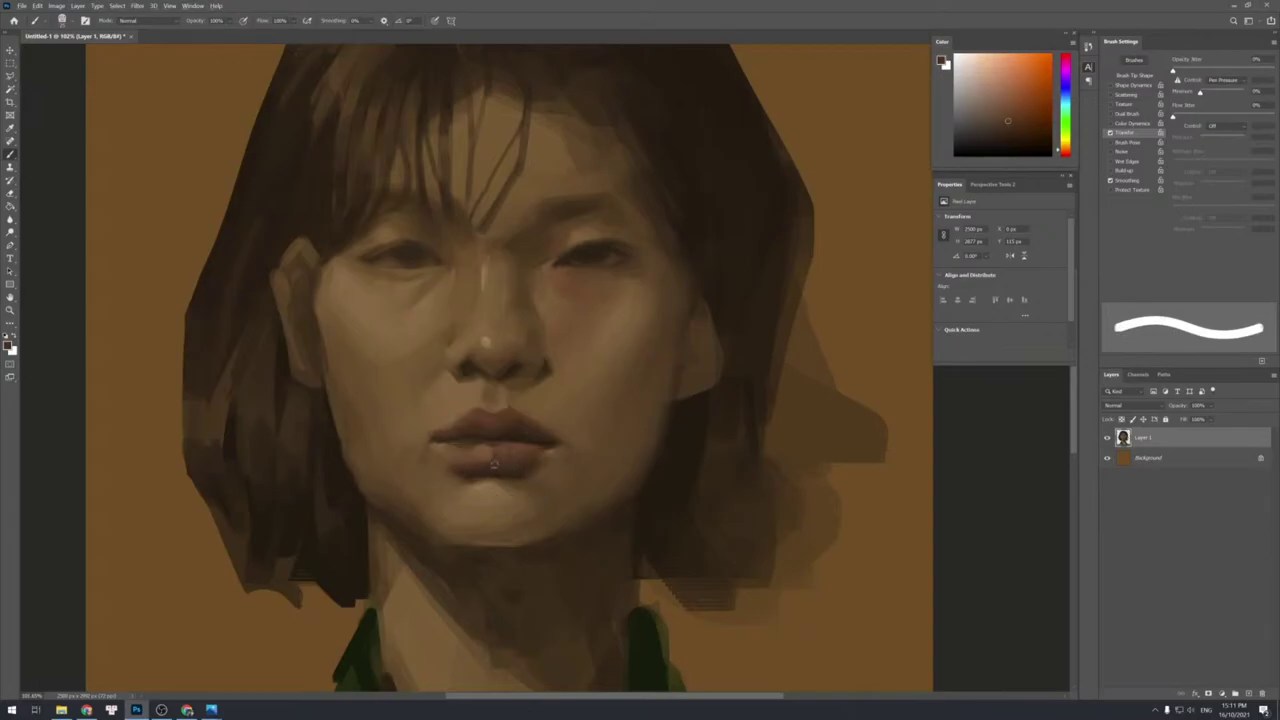
Even out the shading across the lower lip's left and right halves with sampled brown-red tones.
left_click(500, 464, "alt")
left_click(485, 463, "alt")
left_click(482, 462, "alt")
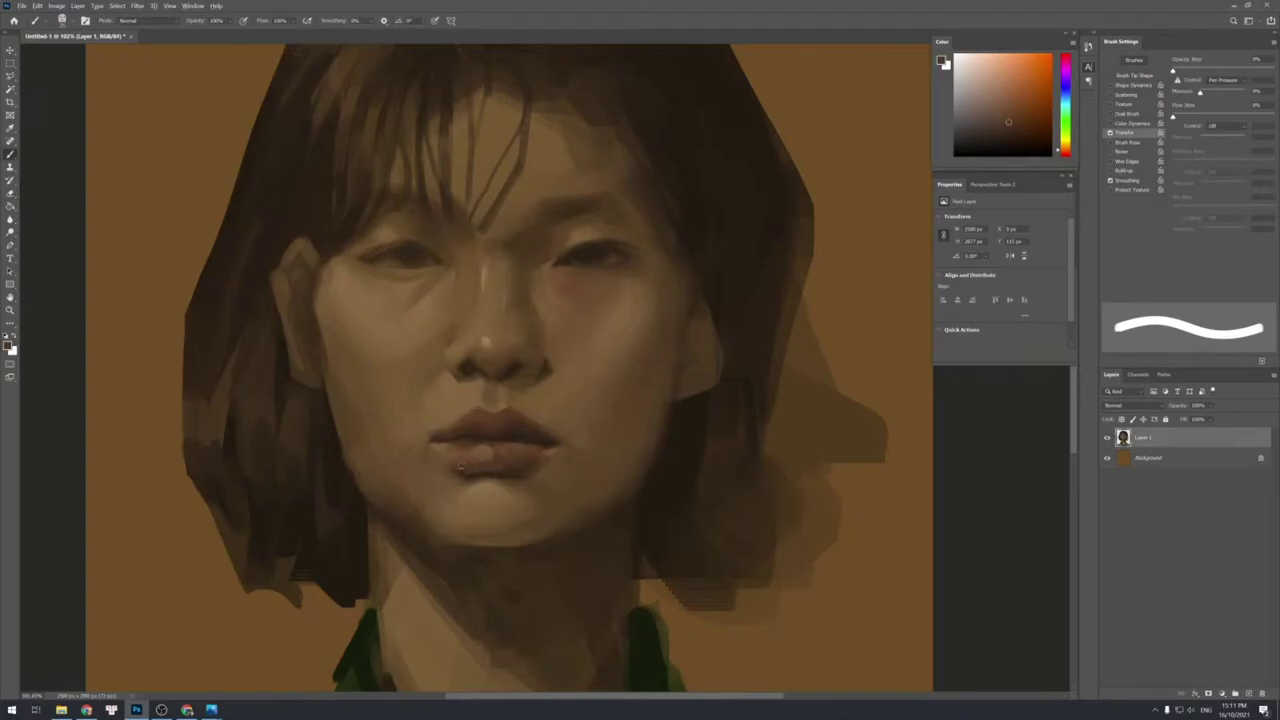
left_click(518, 474, "alt")
left_click(516, 450, "alt")
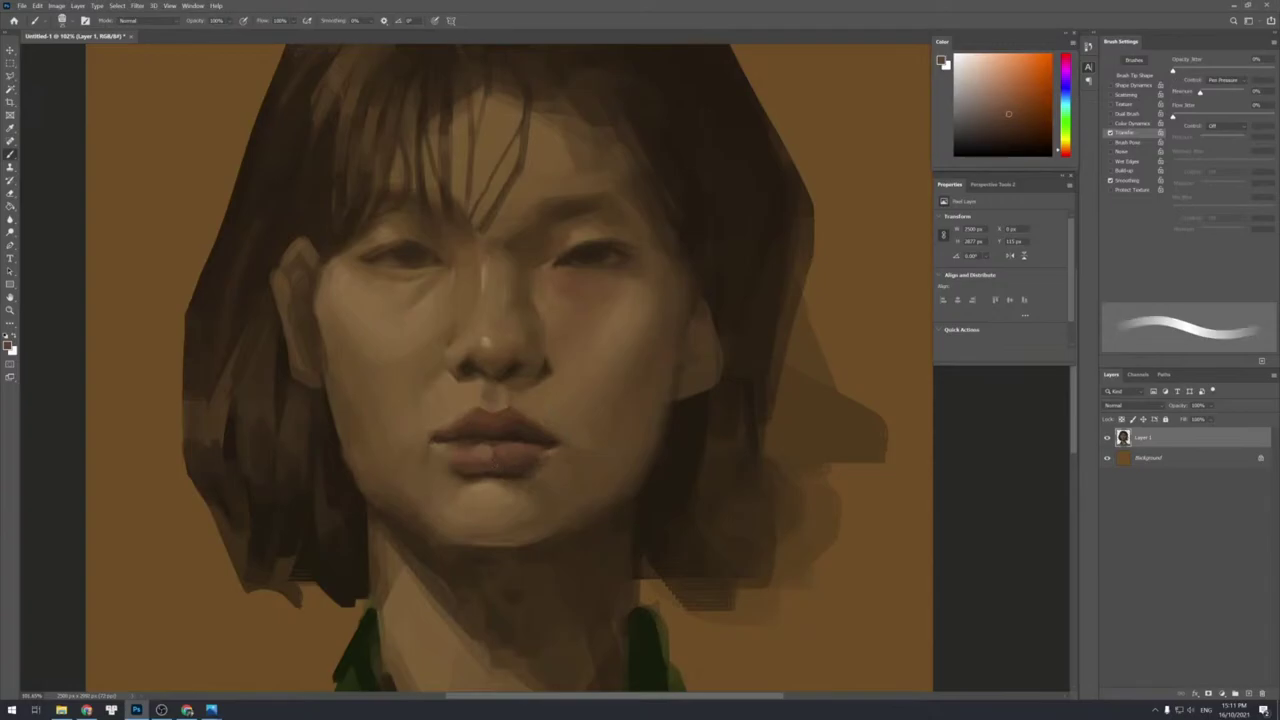
Refine the dark mouth line and the lip edges around its center with sampled lip tones and a smaller brush.
left_click(511, 451, "alt")
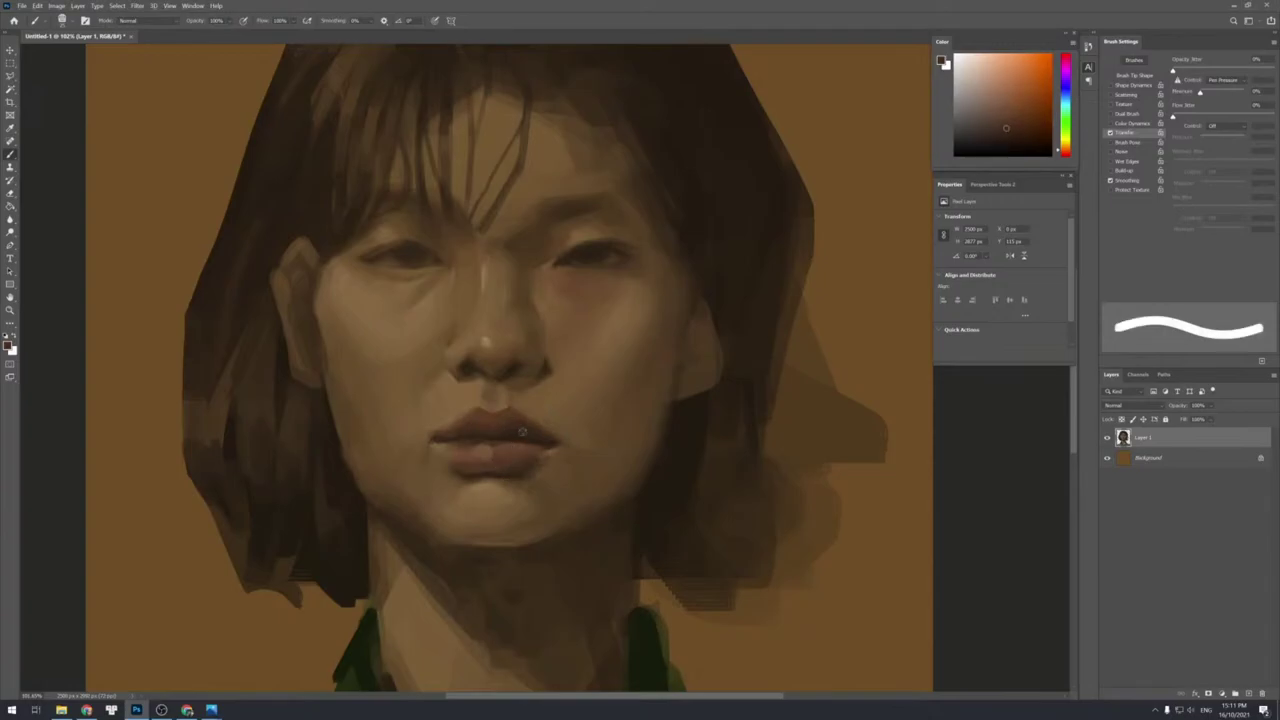
key("bracketleft")
key("bracketleft")
left_click(506, 448, "alt")
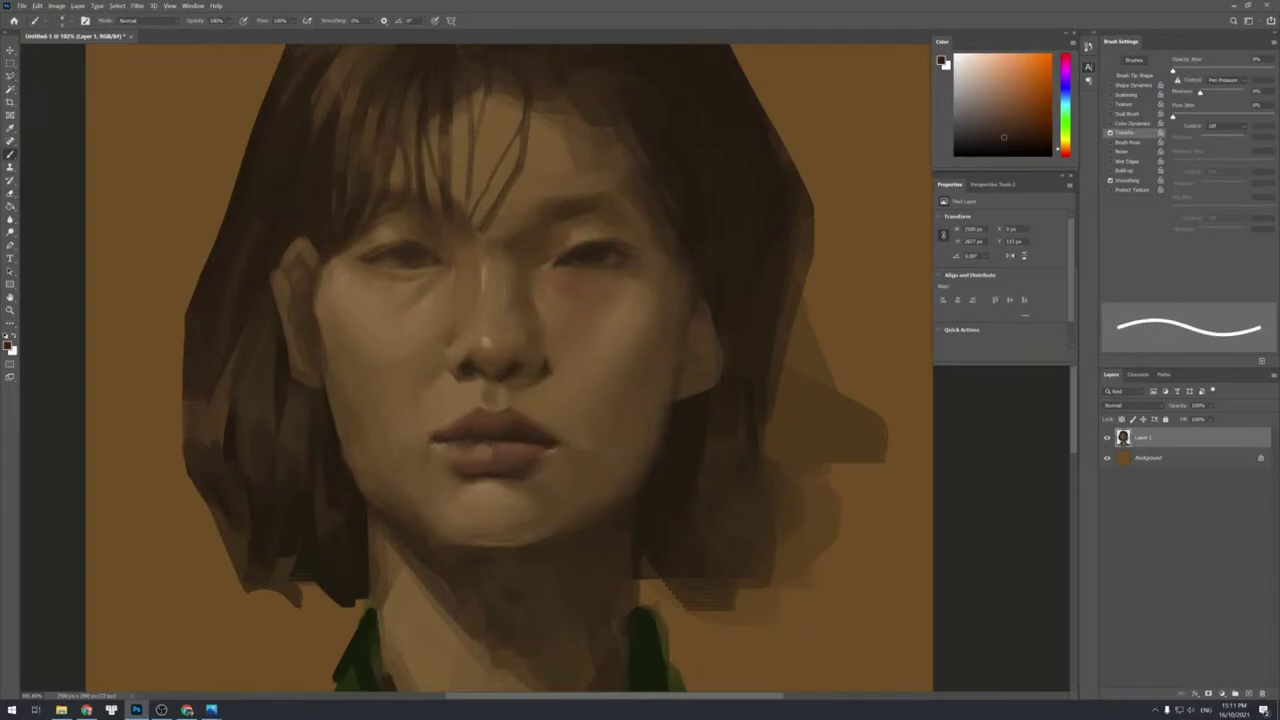
left_click(503, 444, "alt")
left_click(505, 437, "alt")
left_click(514, 455, "alt")
left_click(518, 440, "alt")
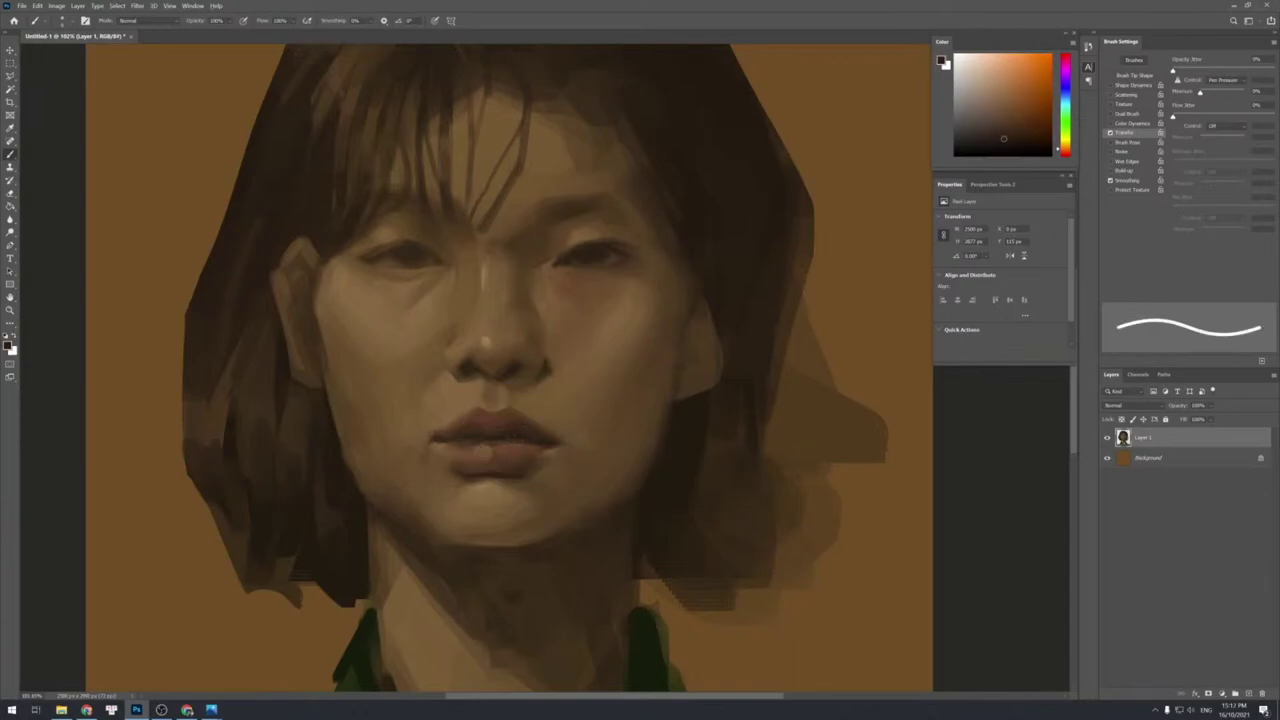
Soften the skin beside the right mouth corner with sampled skin tones and a gradually larger brush.
left_click(570, 442, "alt")
left_click(571, 447, "alt")
key("bracketright")
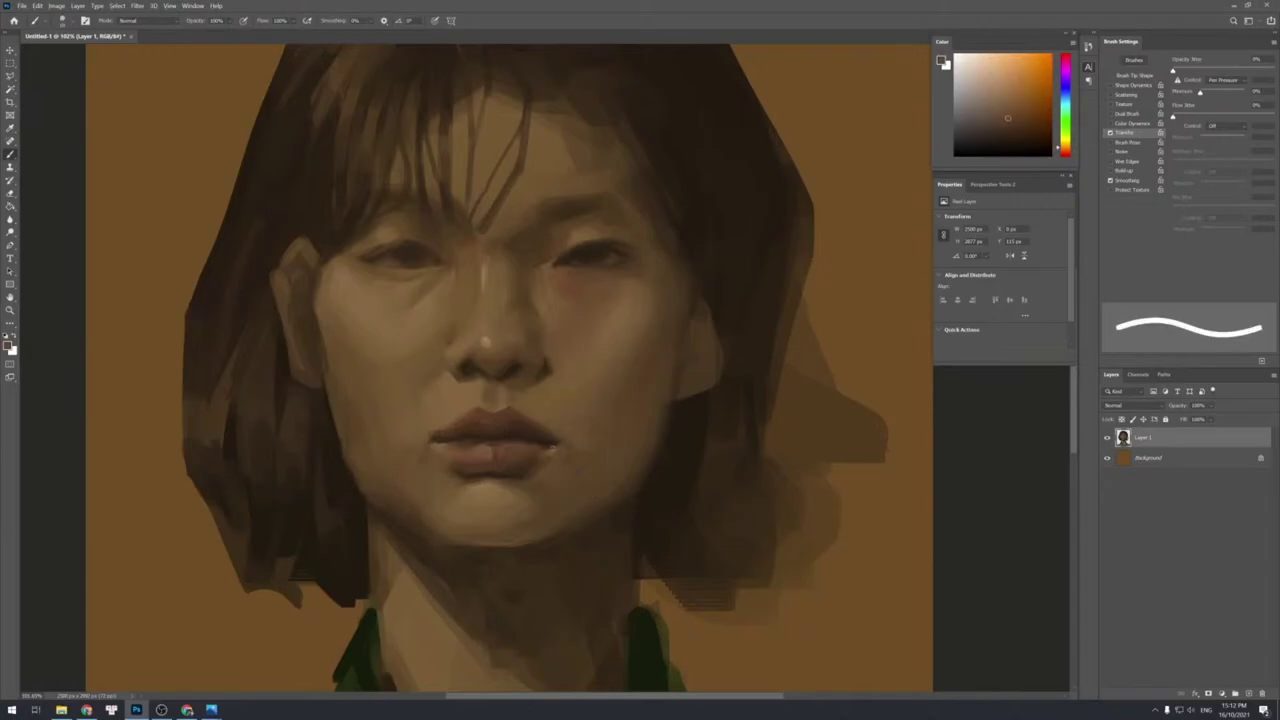
key("bracketright")
key("bracketright")
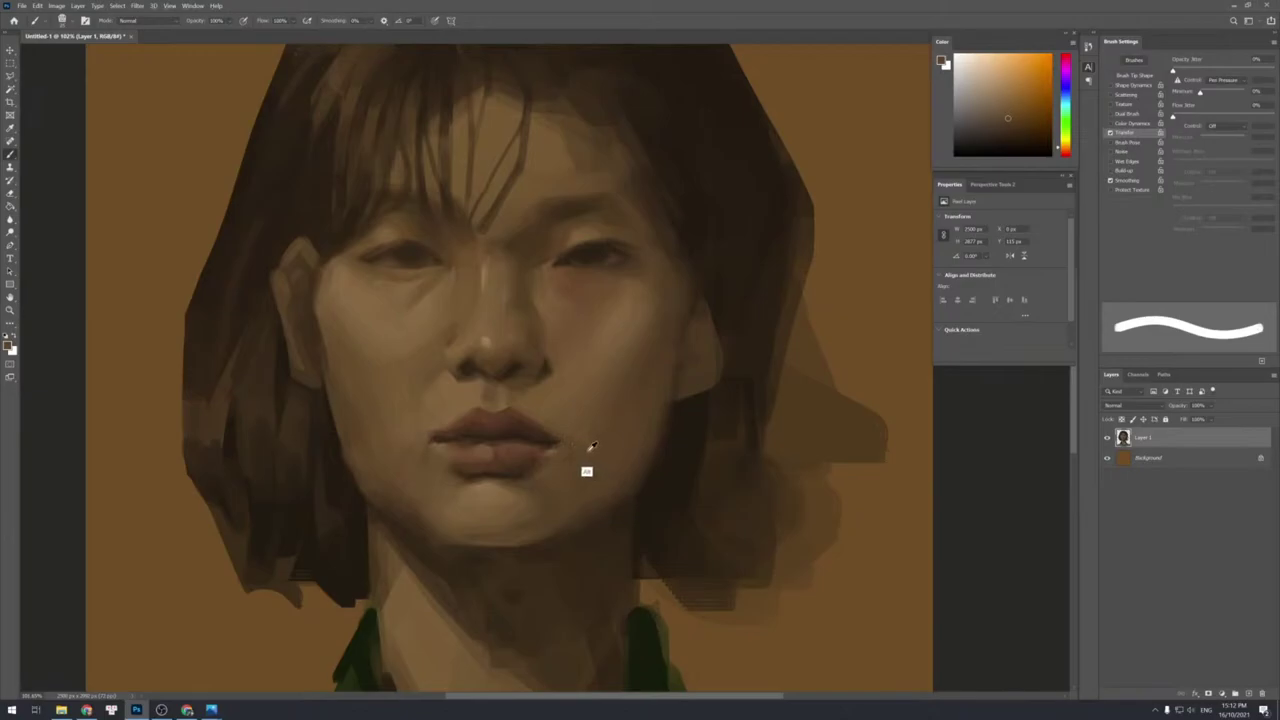
left_click(586, 443, "alt")
Blend the right cheek between the mouth and the eye with sampled lighter skin tones and a larger brush.
left_click(615, 371, "alt")
key("bracketright")
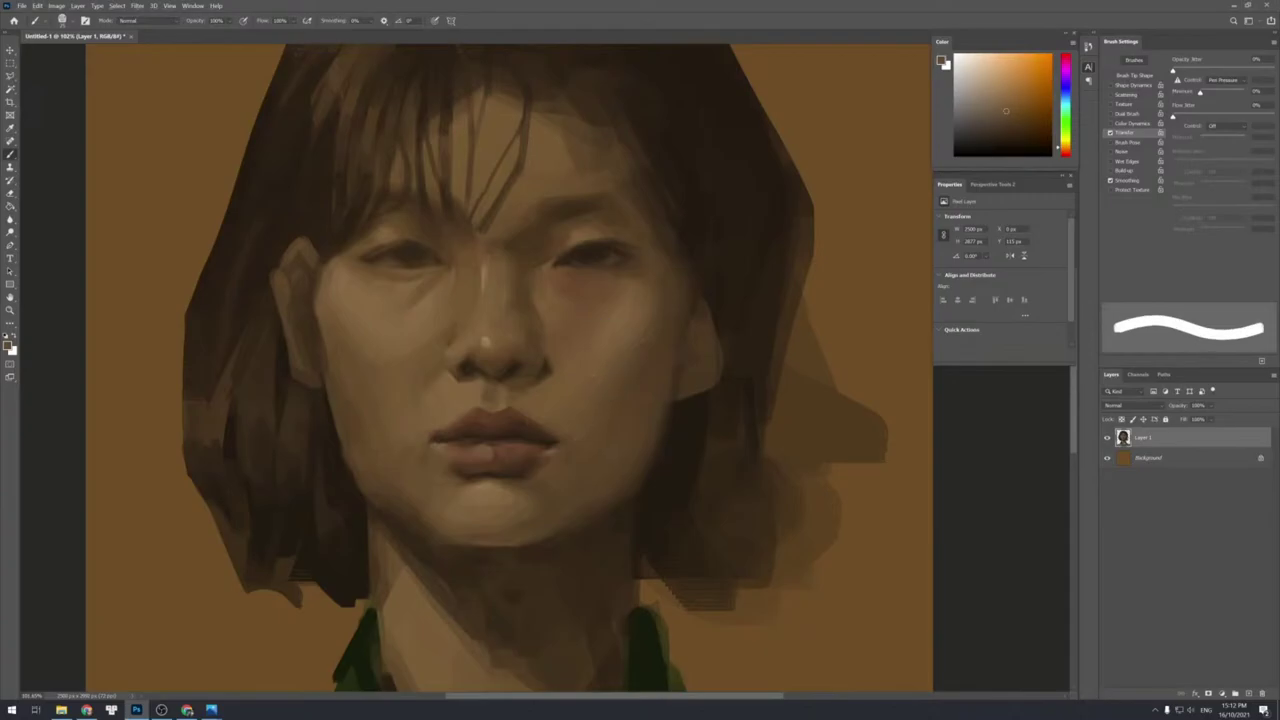
left_click(581, 392, "alt")
left_click(612, 348, "alt")
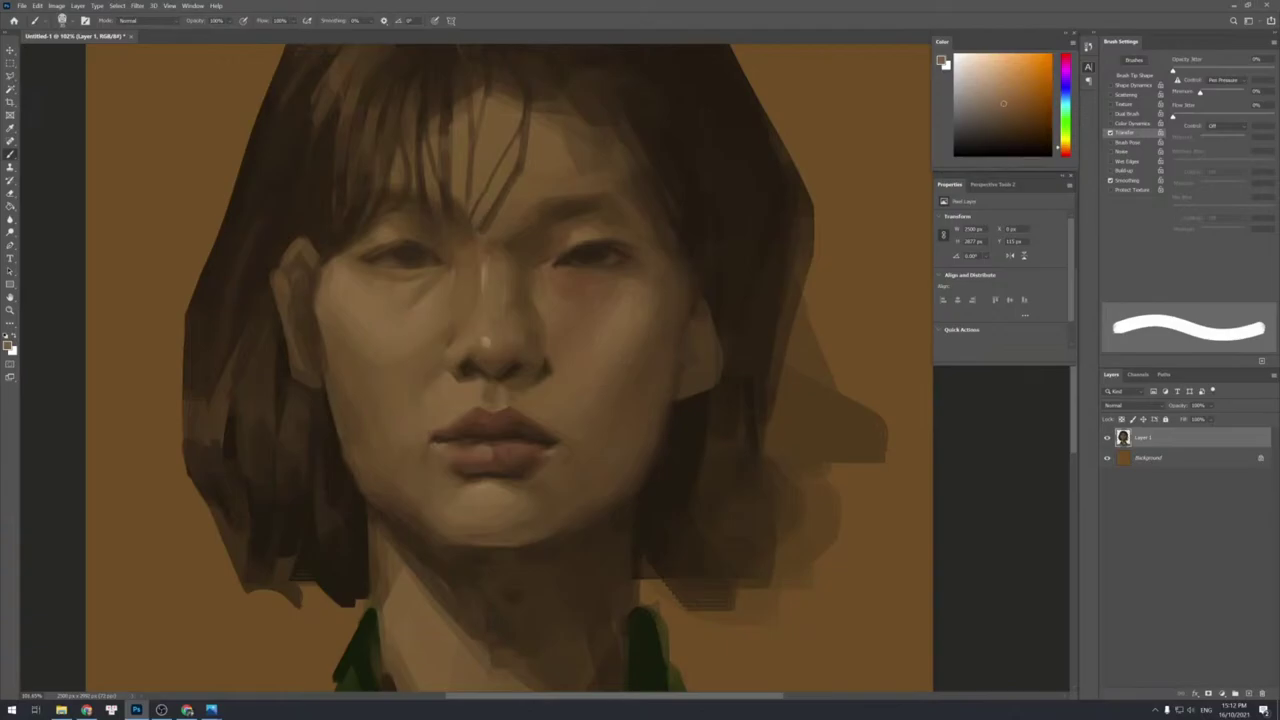
Refine the lower lid of the right eye with a sampled dark brown and a much finer brush.
left_click(617, 270, "alt")
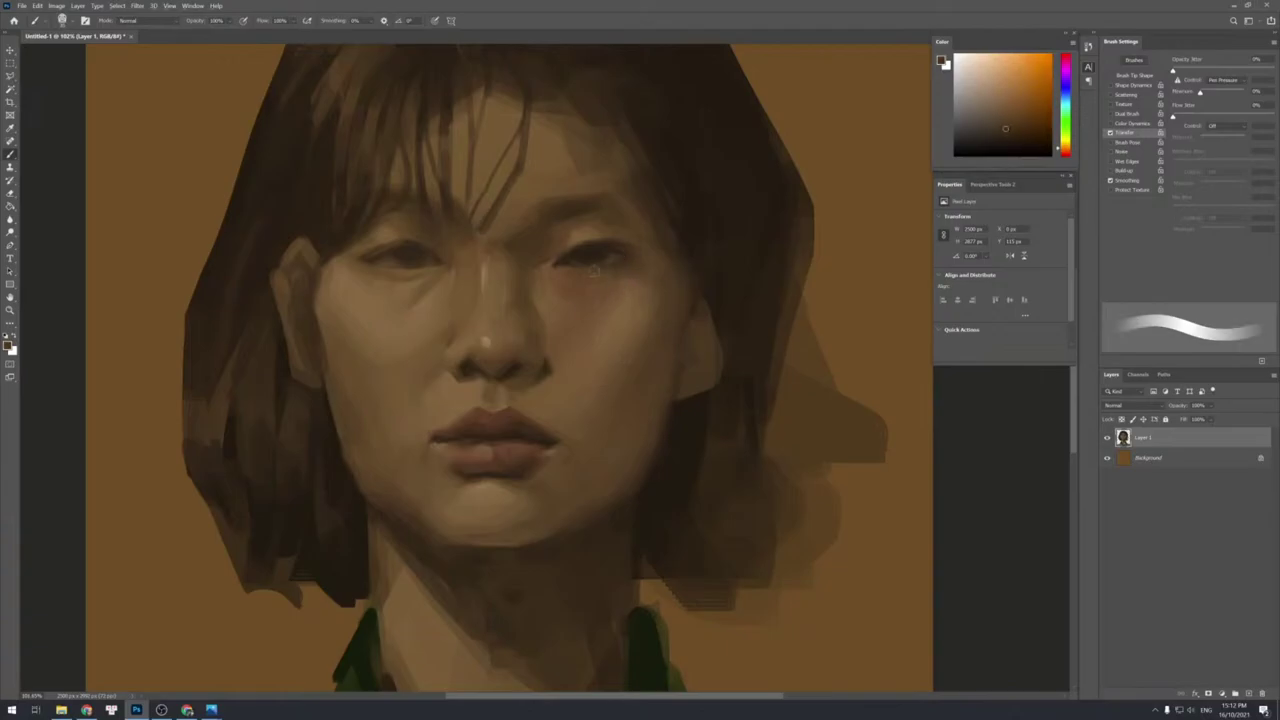
key("bracketleft")
key("bracketleft")
key("bracketleft")
key("bracketleft")
key("bracketleft")
key("bracketleft")
key("bracketleft")
key("bracketleft")
key("bracketleft")
key("bracketleft")
key("bracketleft")
key("bracketleft")
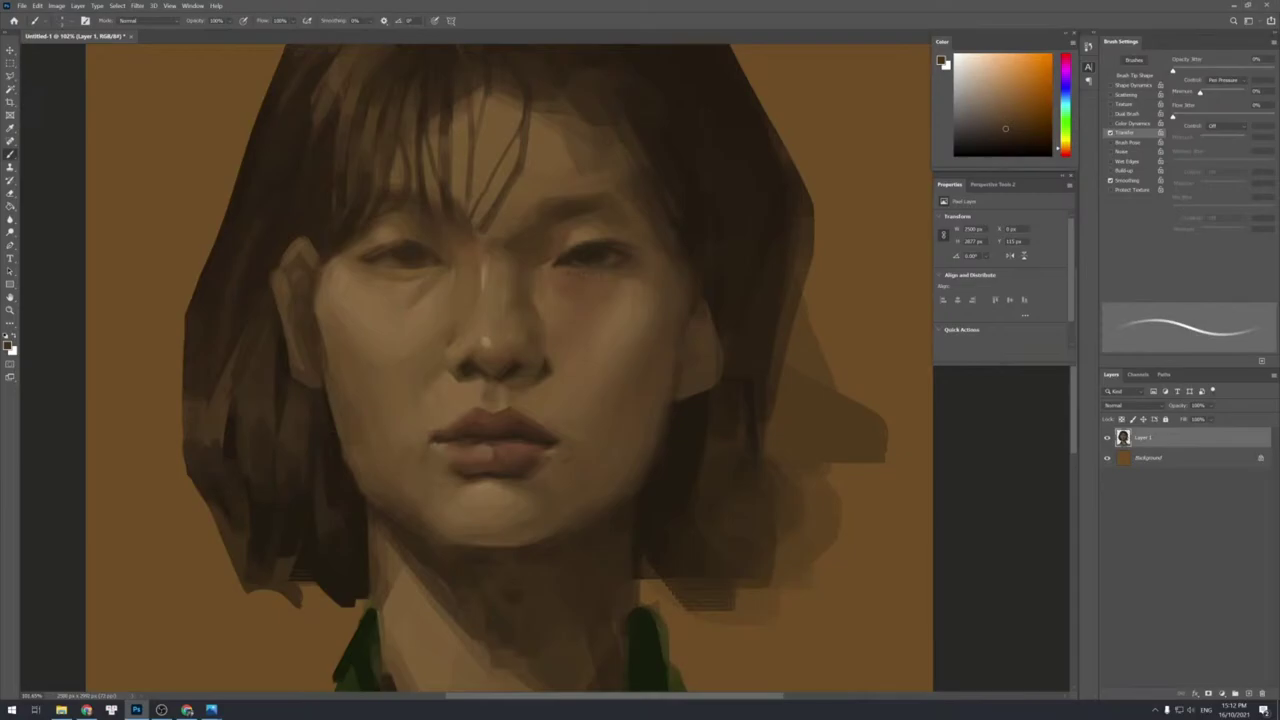
Soften the shading beneath the right eye with sampled under-eye tones and a medium brush.
key("bracketright")
key("bracketright")
key("bracketright")
left_click(592, 294, "alt")
key("bracketright")
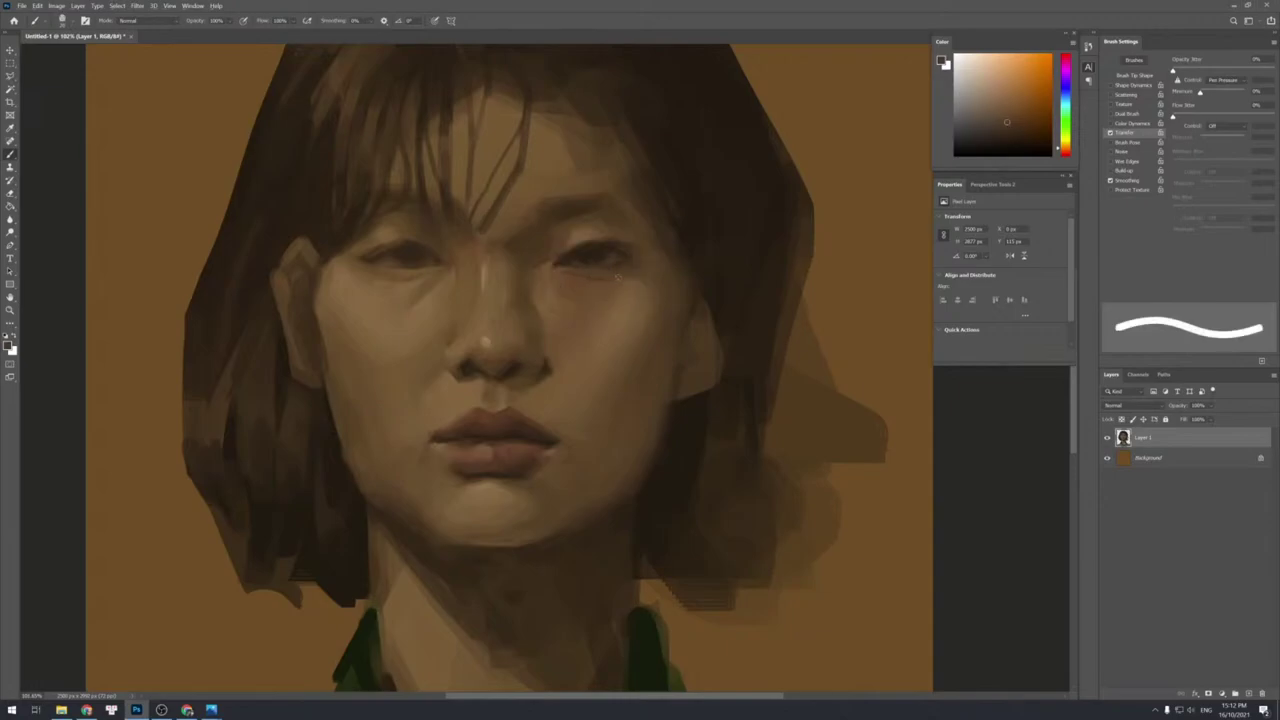
left_click(586, 285, "alt")
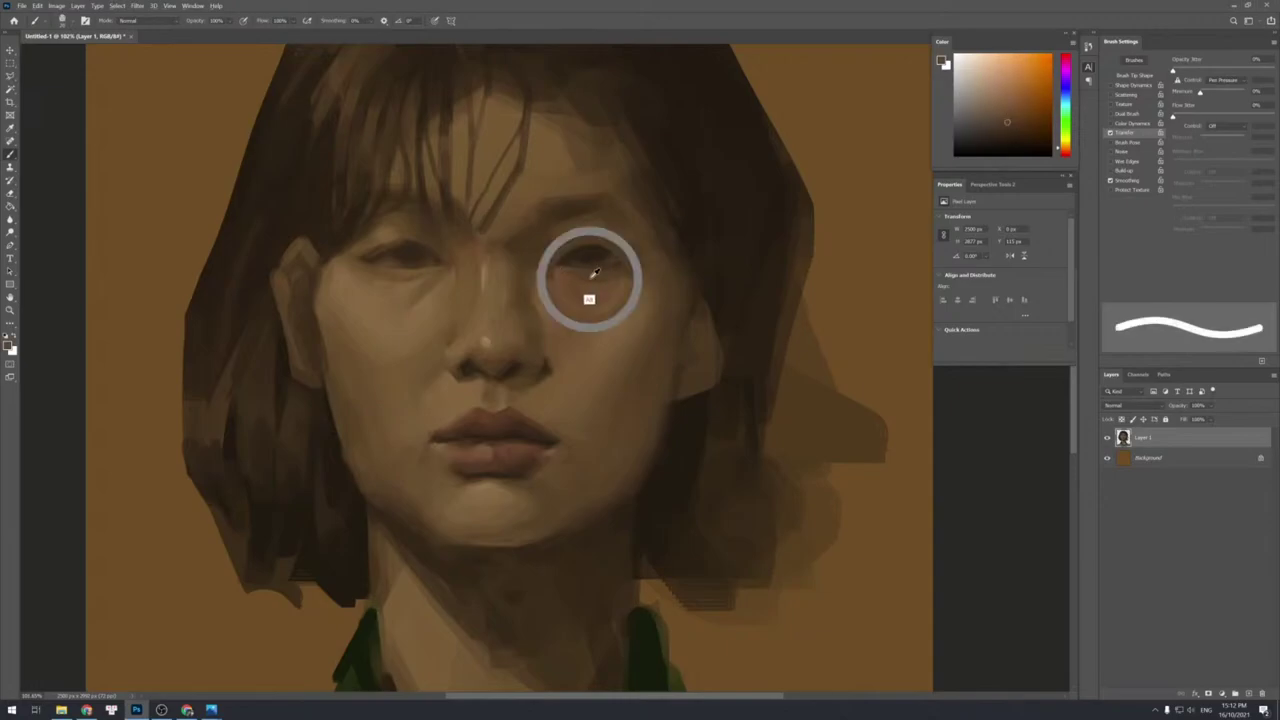
left_click_drag(564, 270, 594, 278)
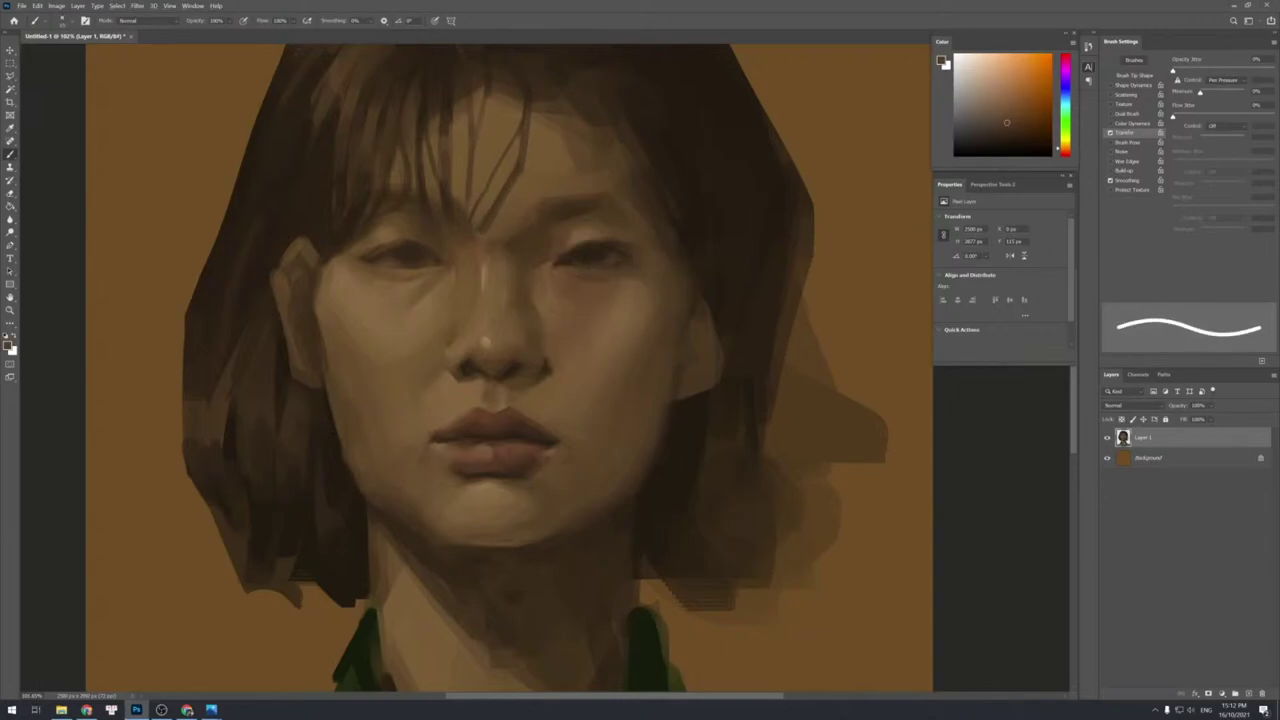
left_click(572, 270, "alt")
key("shift+bracketright")
key("shift+bracketright")
key("shift+bracketright")
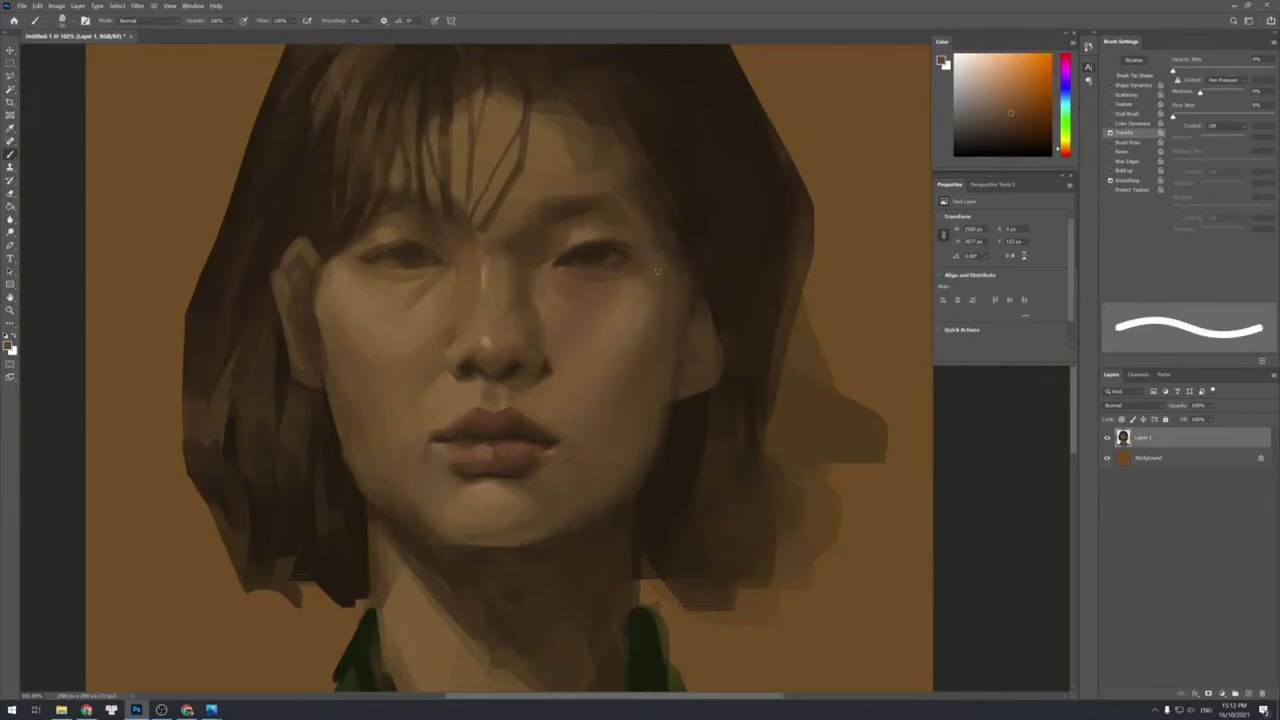
key("l")
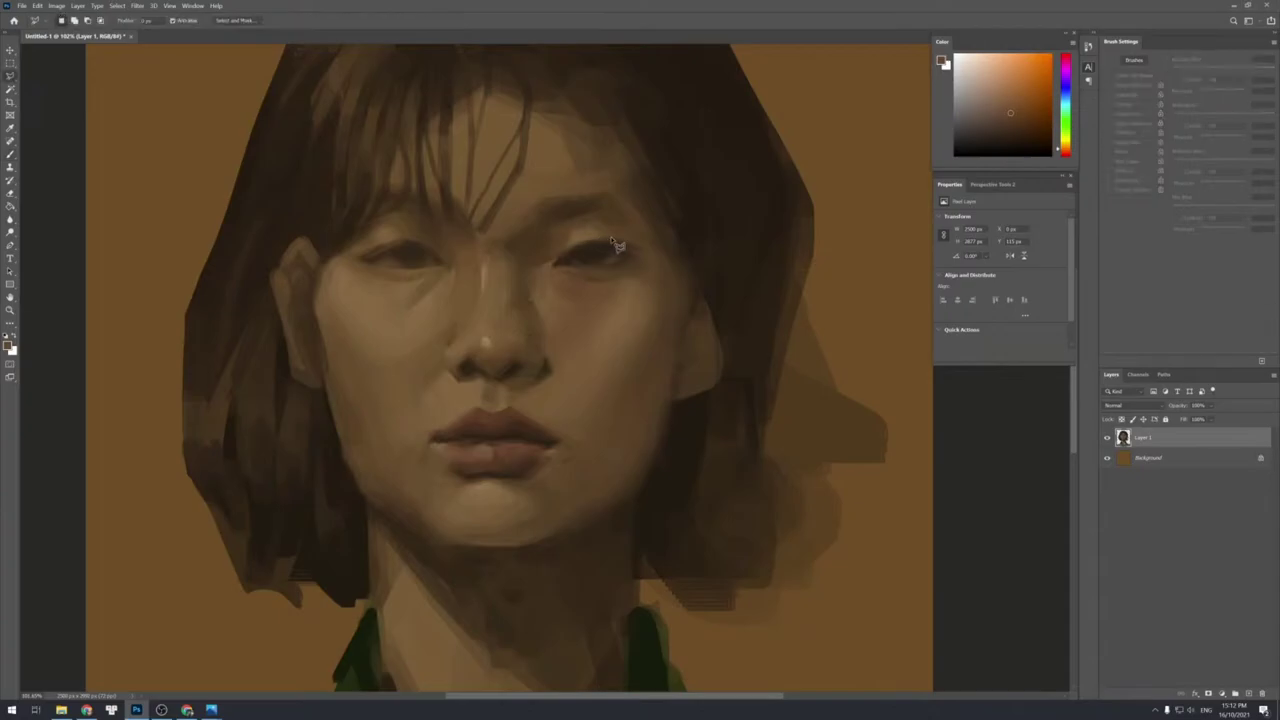
key("shift+l")
left_click(605, 228)
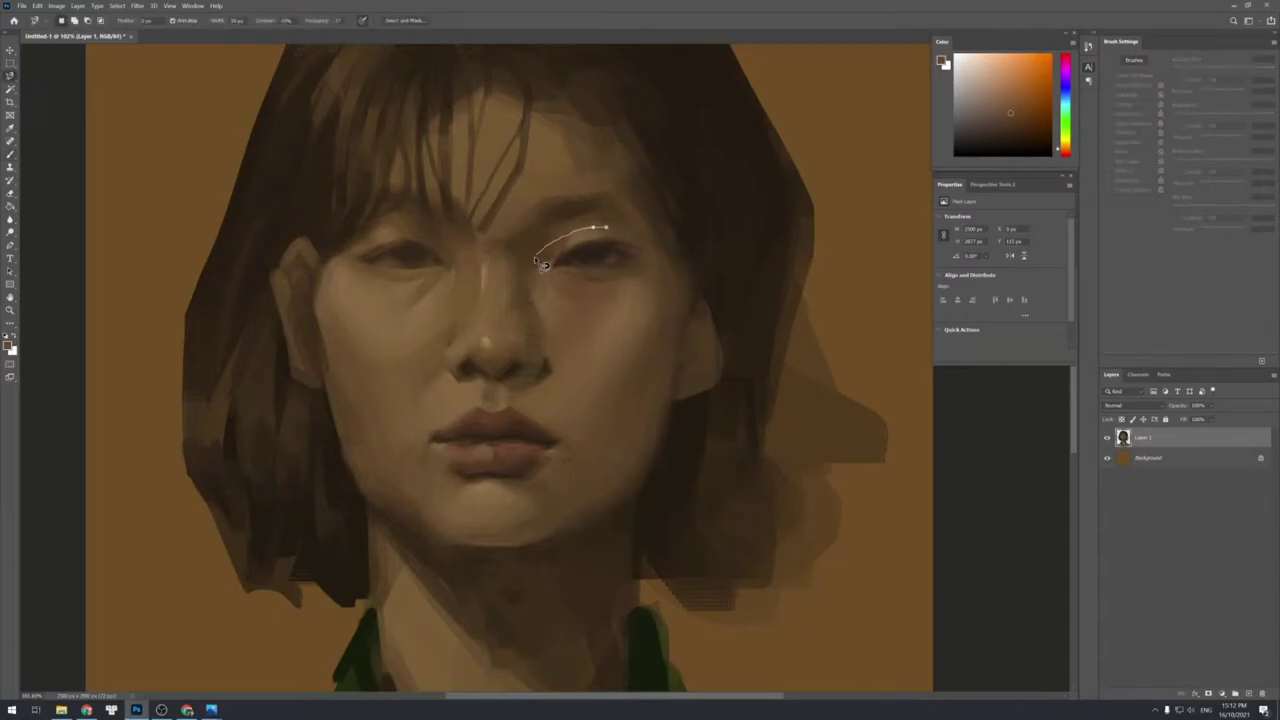
key("Escape")
Copy a freehand lasso selection of the right eye to a new layer and enlarge it to about 109%.
key("shift+l")
mouse_move(603, 228)
left_mouse_down()
mouse_move(537, 256)
mouse_move(583, 288)
mouse_move(633, 283)
mouse_move(659, 266)
mouse_move(648, 238)
left_mouse_up()
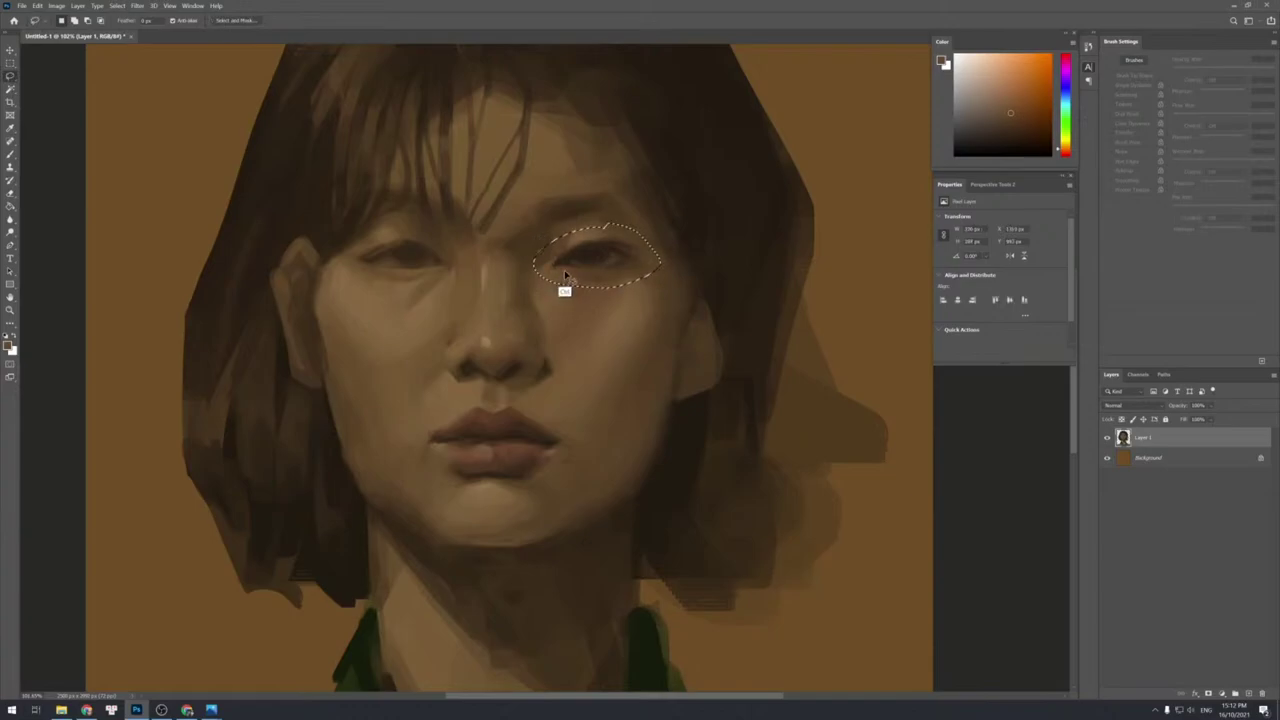
key("ctrl+j")
key("ctrl+t")
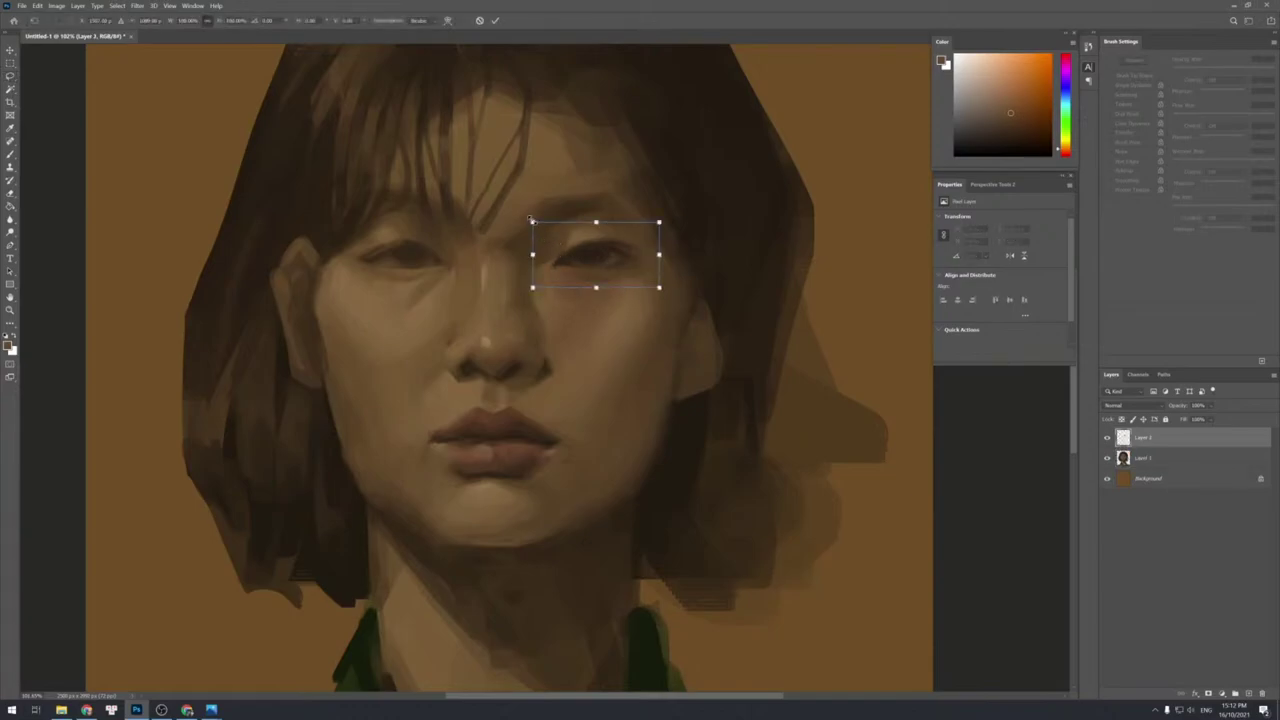
left_click_drag(532, 221, 520, 215)
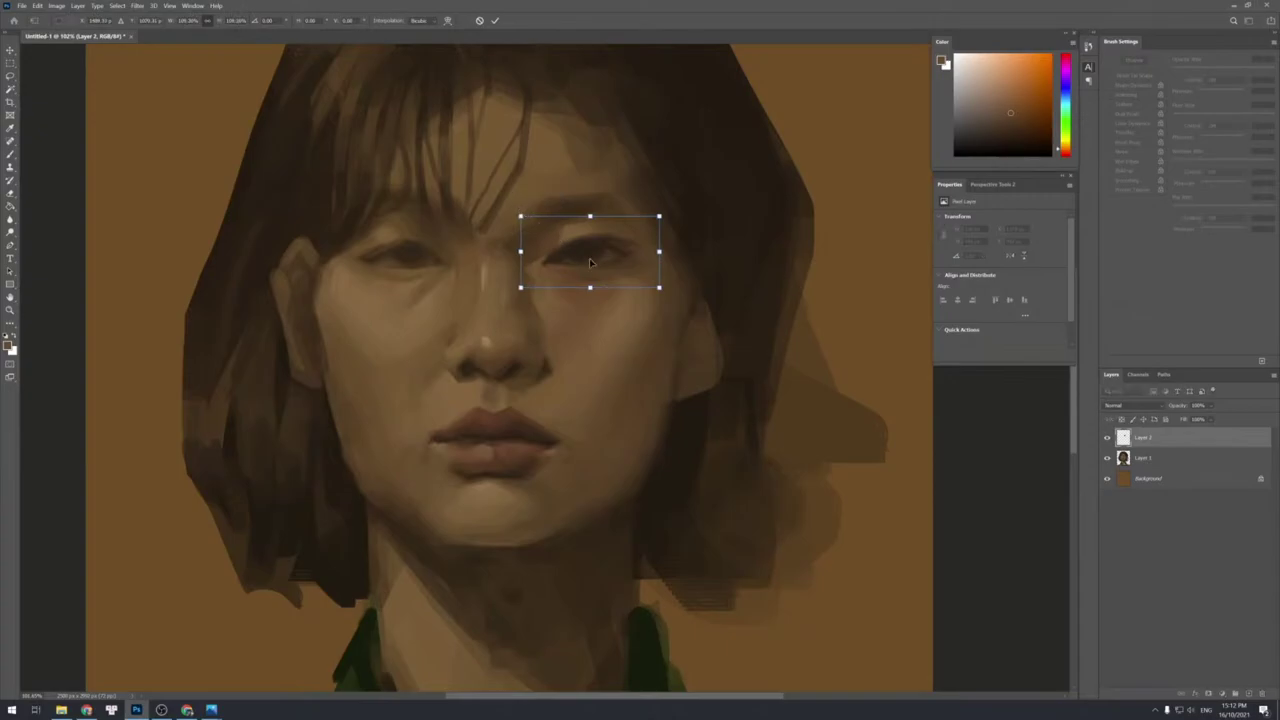
Shift the enlarged right eye slightly outward and down into place and apply the transformation.
left_click_drag(592, 262, 594, 262)
key("Right")
key("Right")
key("Right")
key("Down")
key("Down")
key("Down")
key("Down")
key("Down")
key("Down")
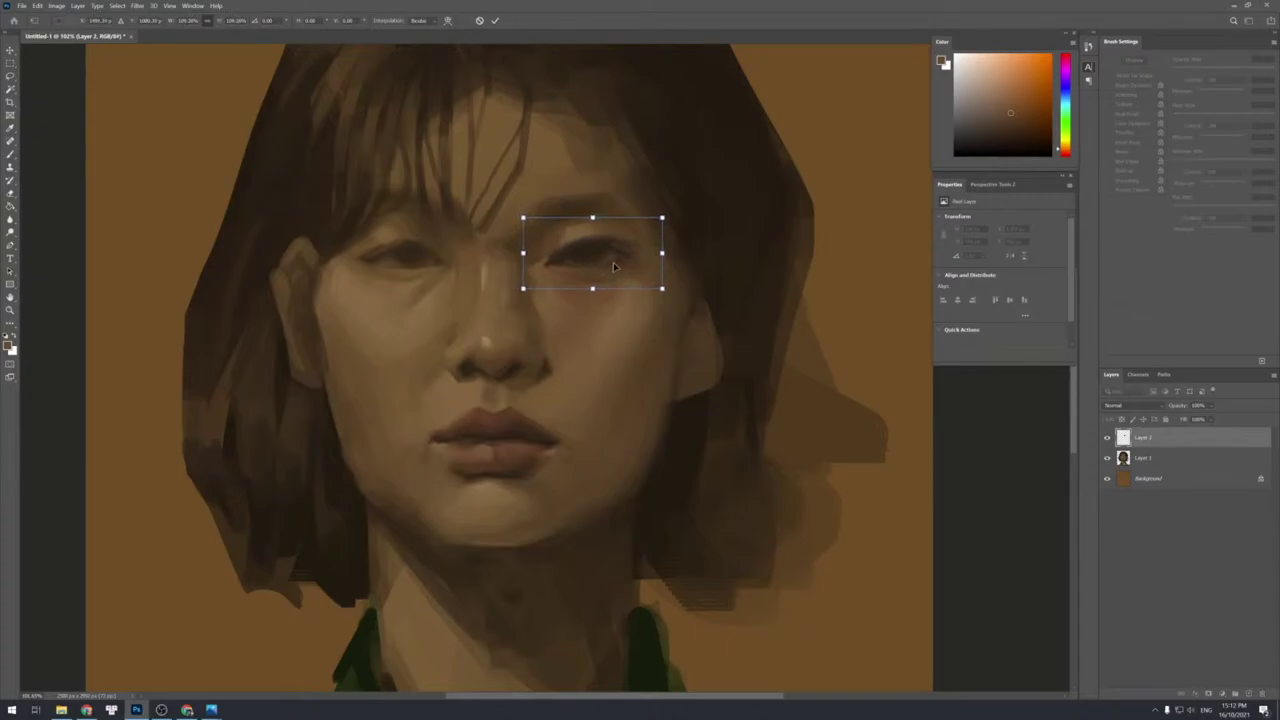
key("Down")
key("Down")
key("Down")
key("Down")
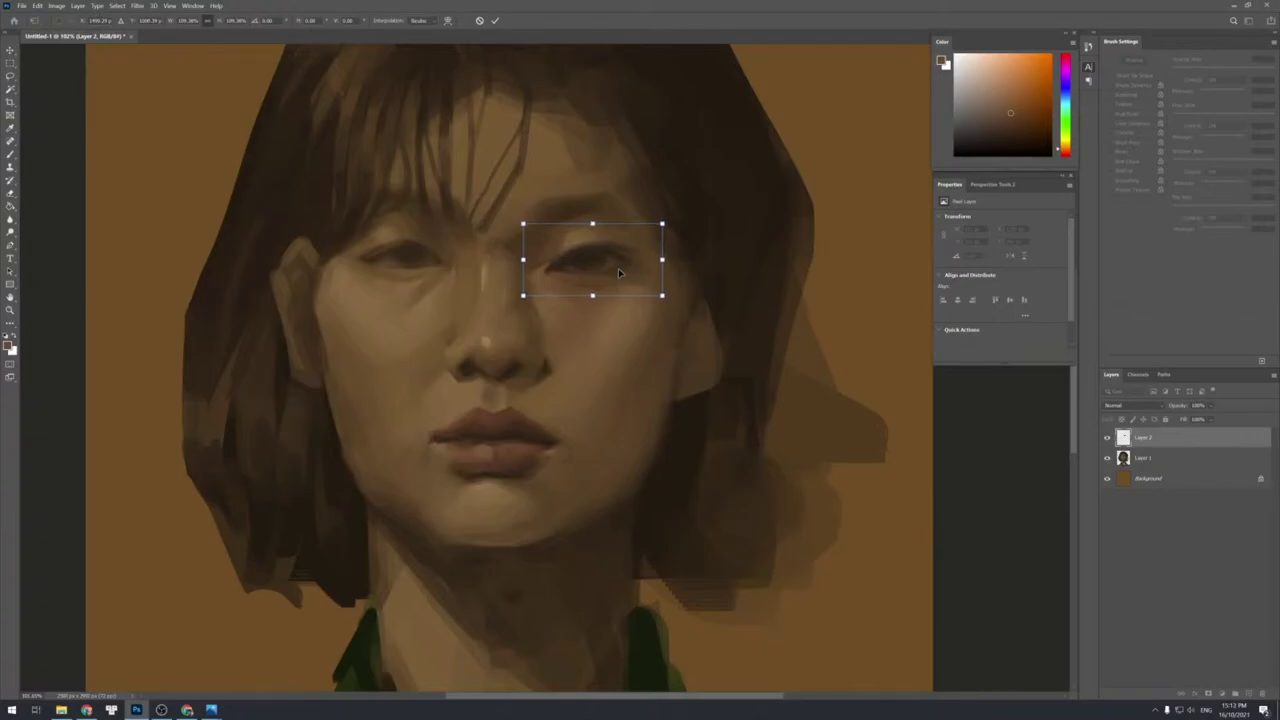
key("Return")
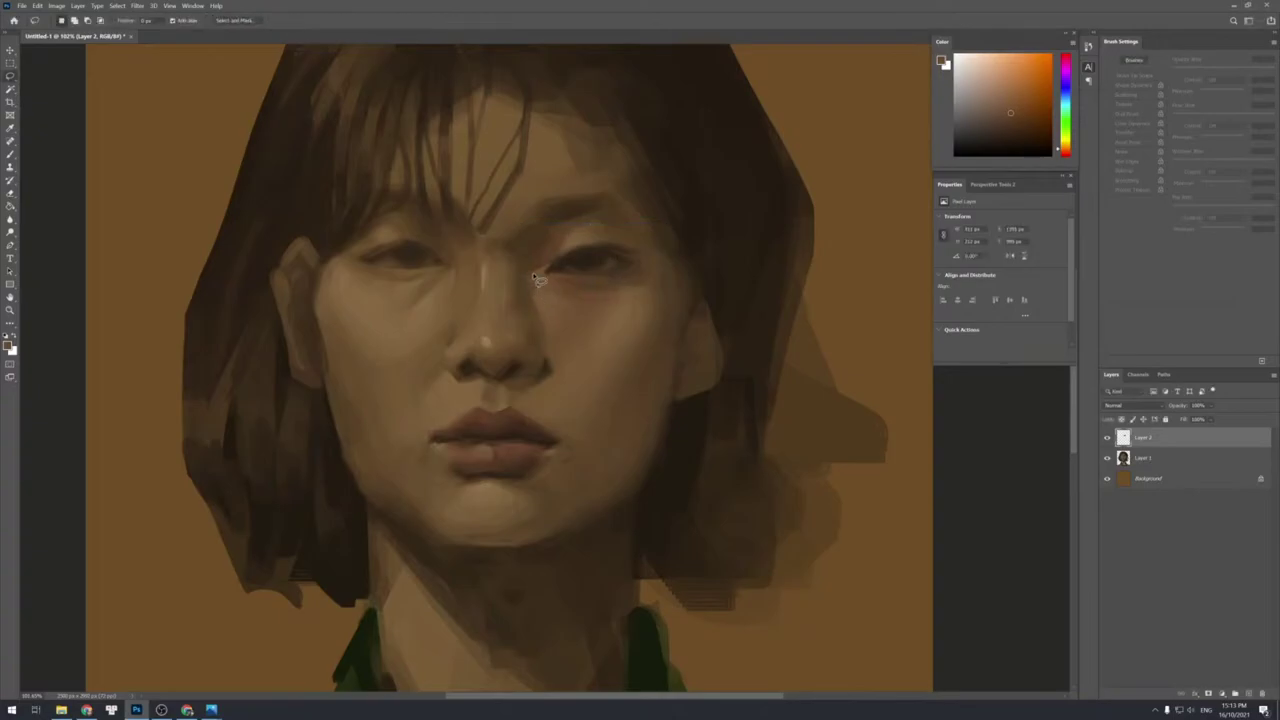
Blend the edges of the enlarged right eye into the face using the eraser with a soft brush preset.
key("b")
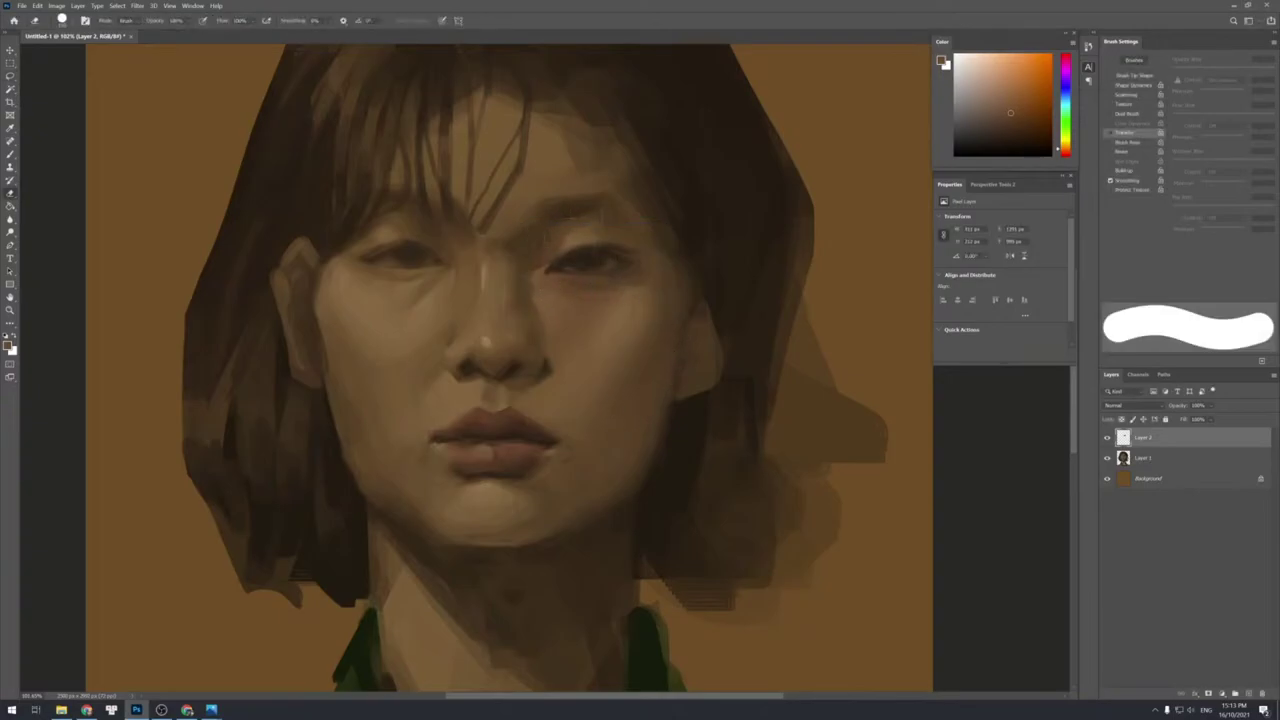
right_click(658, 366)
double_click(829, 466)
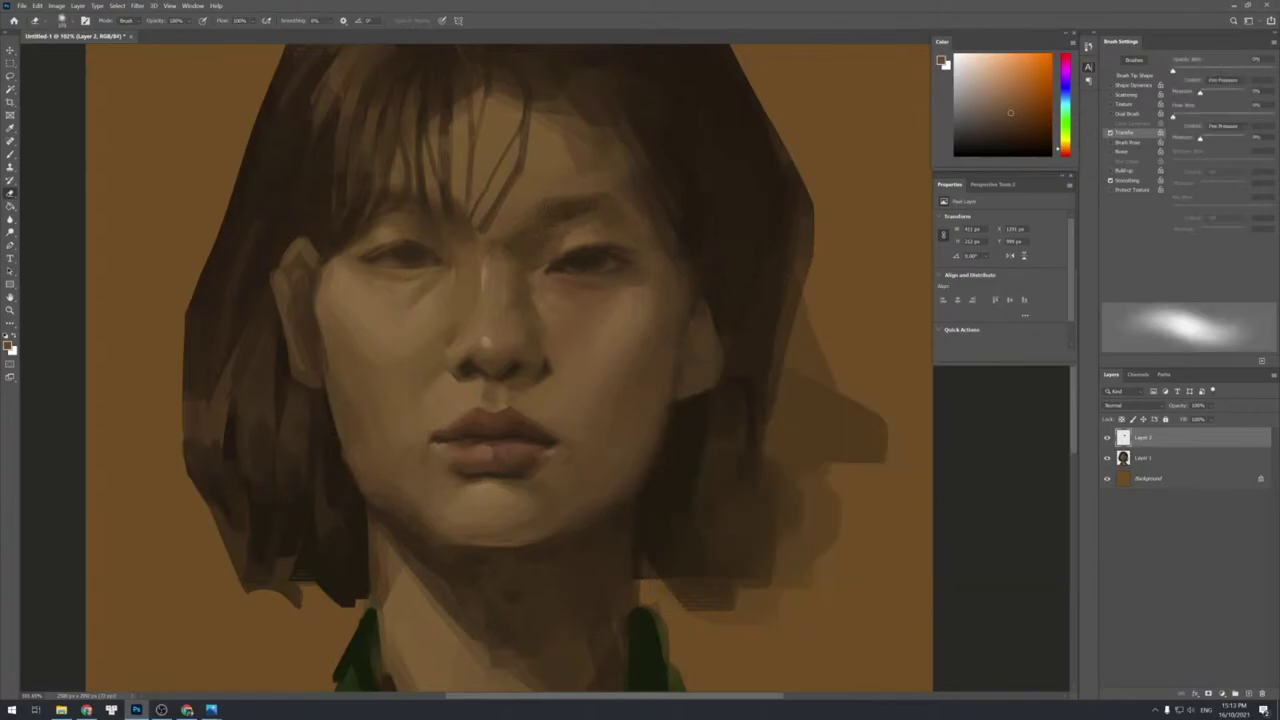
Copy a freehand lasso selection of the left eye from Layer 1 to a new layer, ready for transforming.
left_click(1140, 462)
key("l")
mouse_move(415, 224)
left_mouse_down()
mouse_move(367, 236)
mouse_move(343, 266)
mouse_move(410, 300)
mouse_move(440, 293)
mouse_move(455, 268)
mouse_move(415, 226)
left_mouse_up()
mouse_move(347, 268)
left_mouse_down()
mouse_move(407, 316)
mouse_move(421, 296)
left_mouse_up()
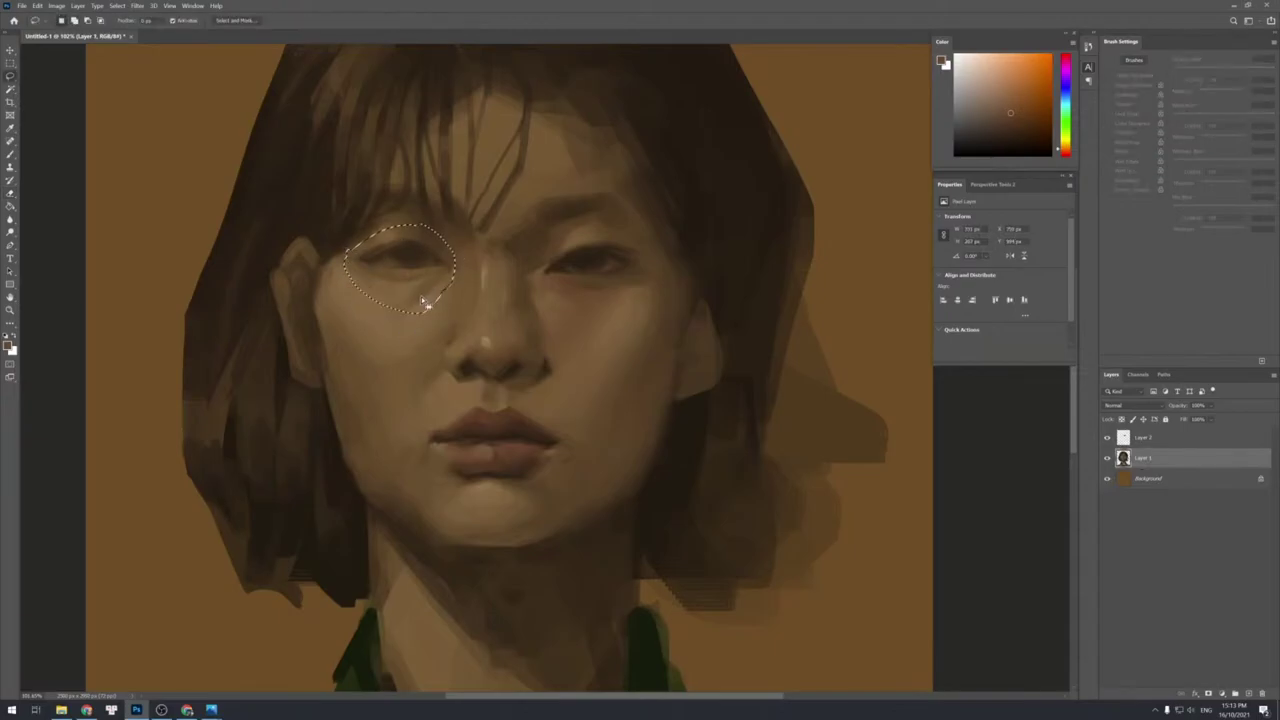
key("ctrl+j")
key("ctrl+t")
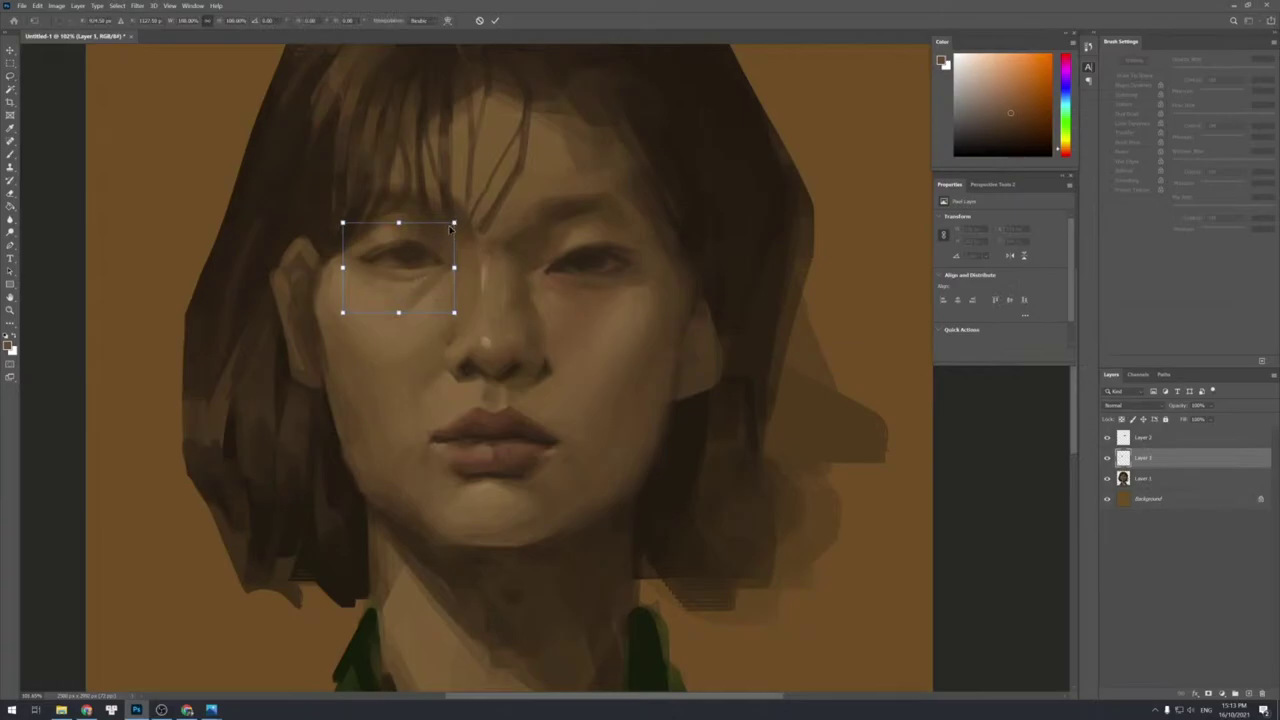
Enlarge the left eye copy to about 109%, move it slightly down and fine-tune its placement.
left_click_drag(456, 222, 466, 214)
left_click_drag(428, 252, 430, 261)
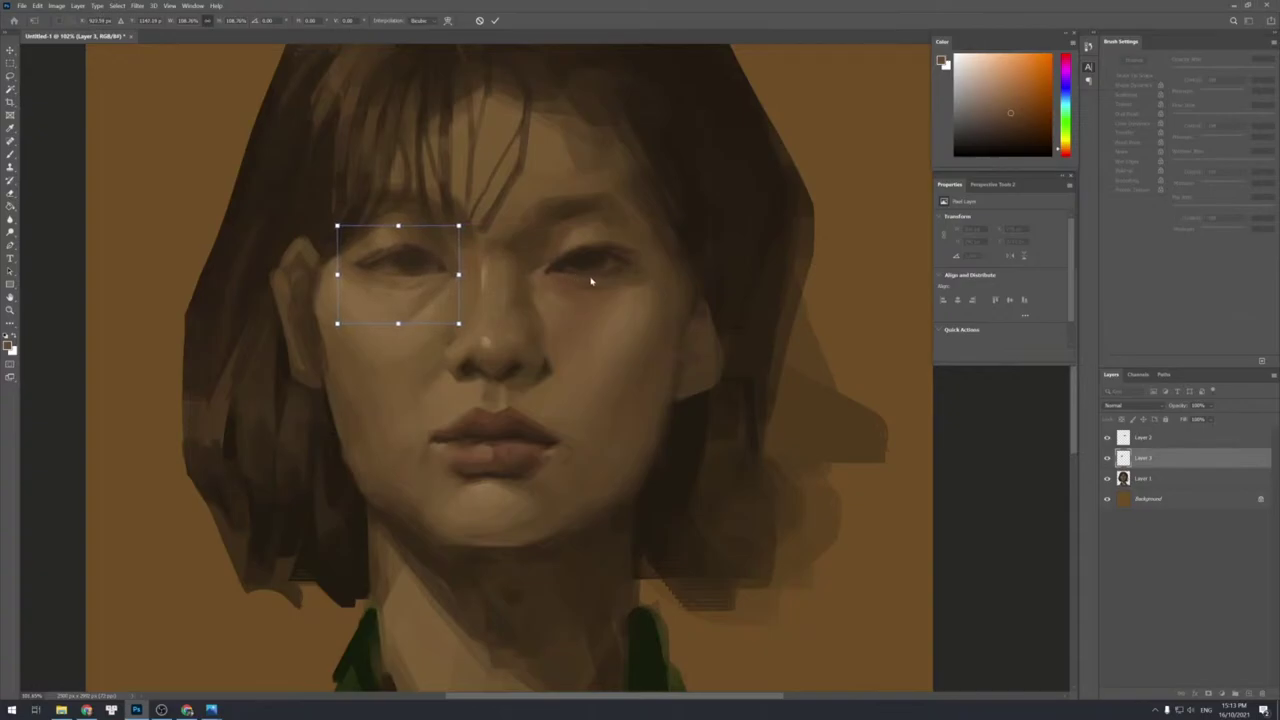
key("Return")
key("l")
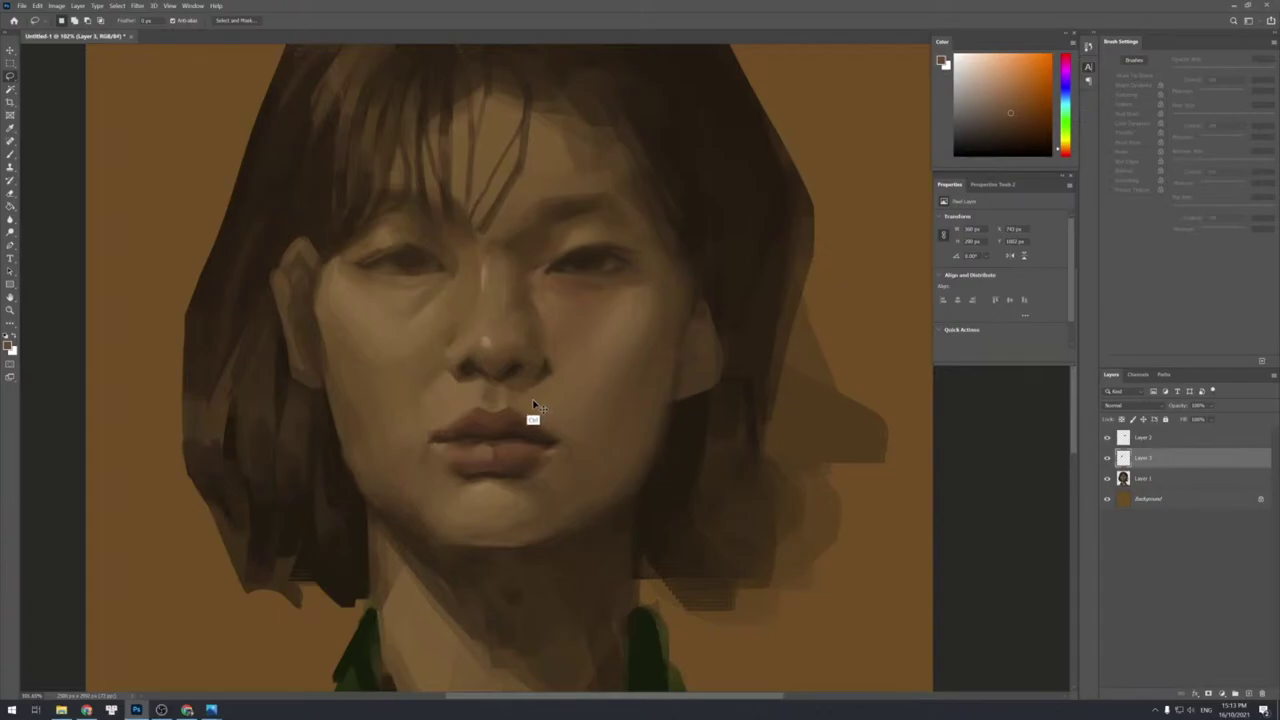
key("ctrl+t")
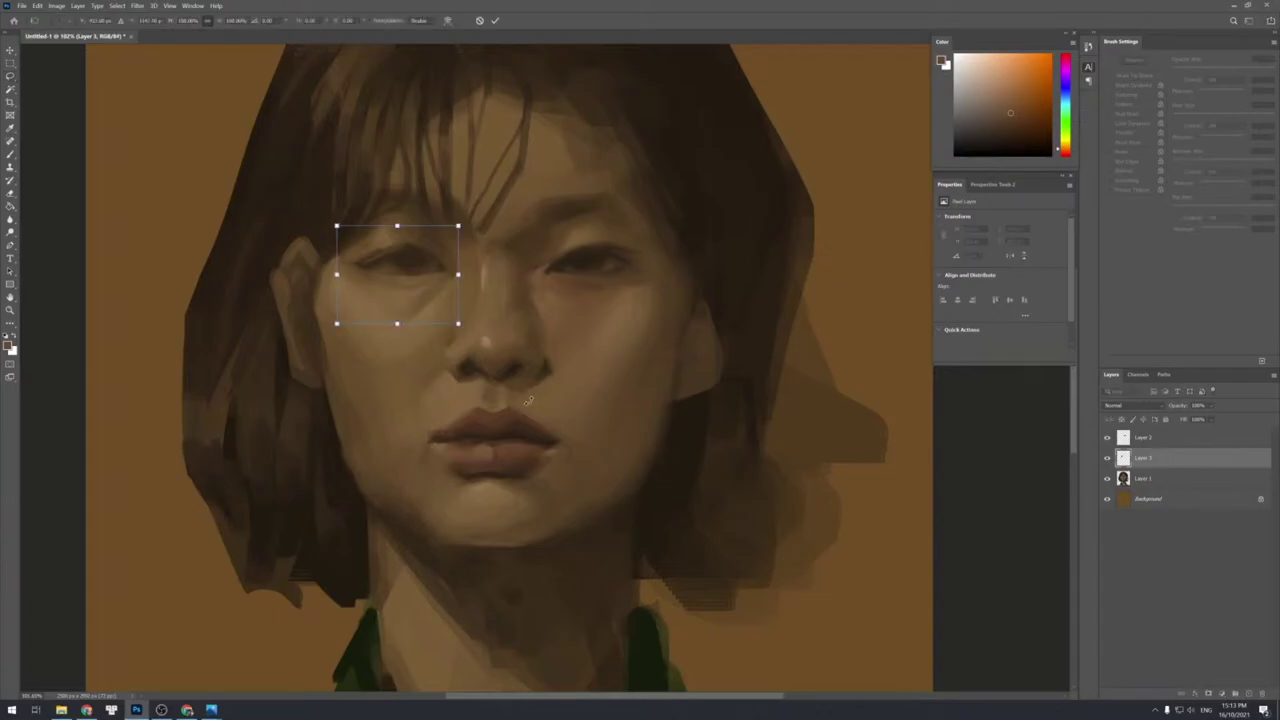
key("Return")
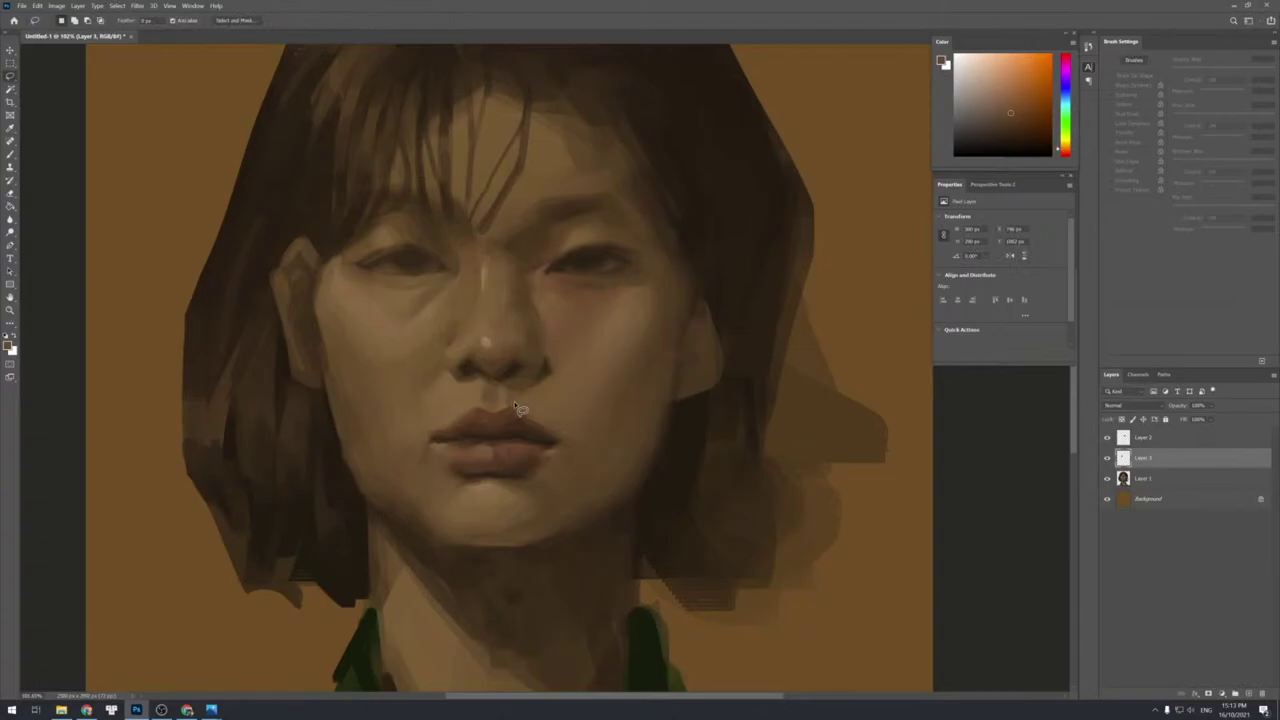
Merge the two eye copies into one layer and toggle its visibility to compare with the original eyes.
left_click(1154, 441, "shift")
key("ctrl+e")
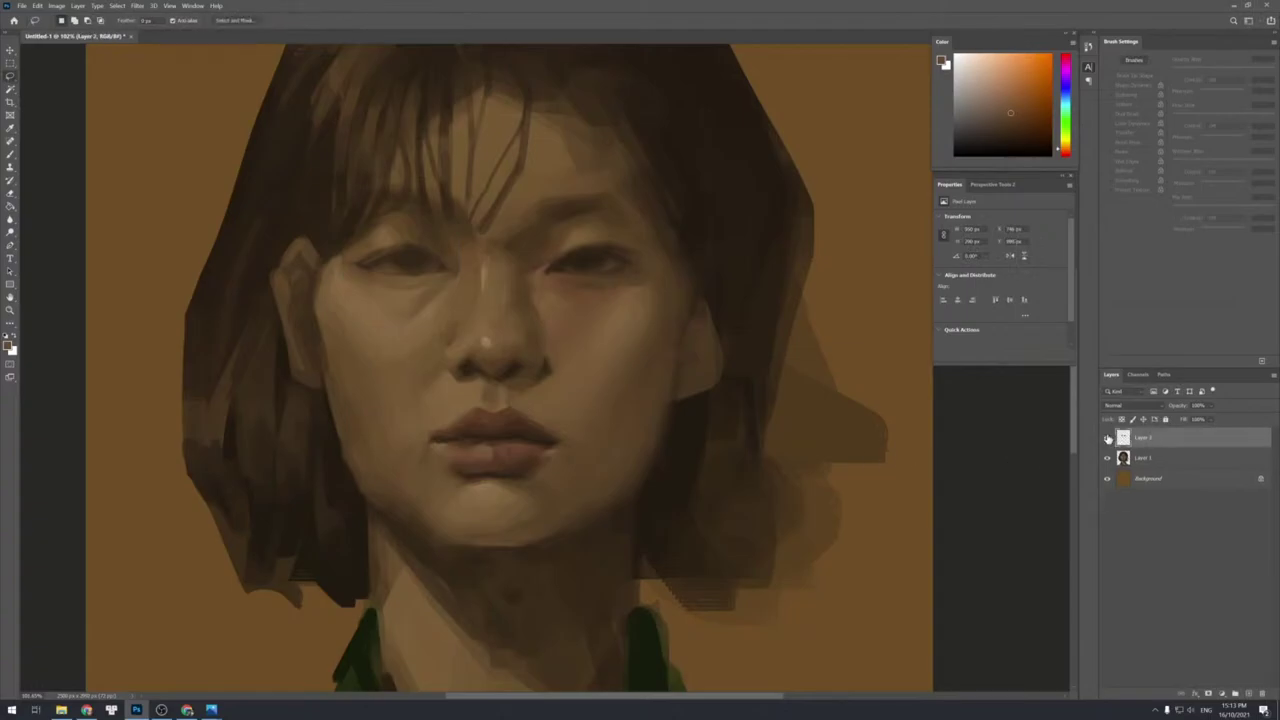
left_click(1106, 439)
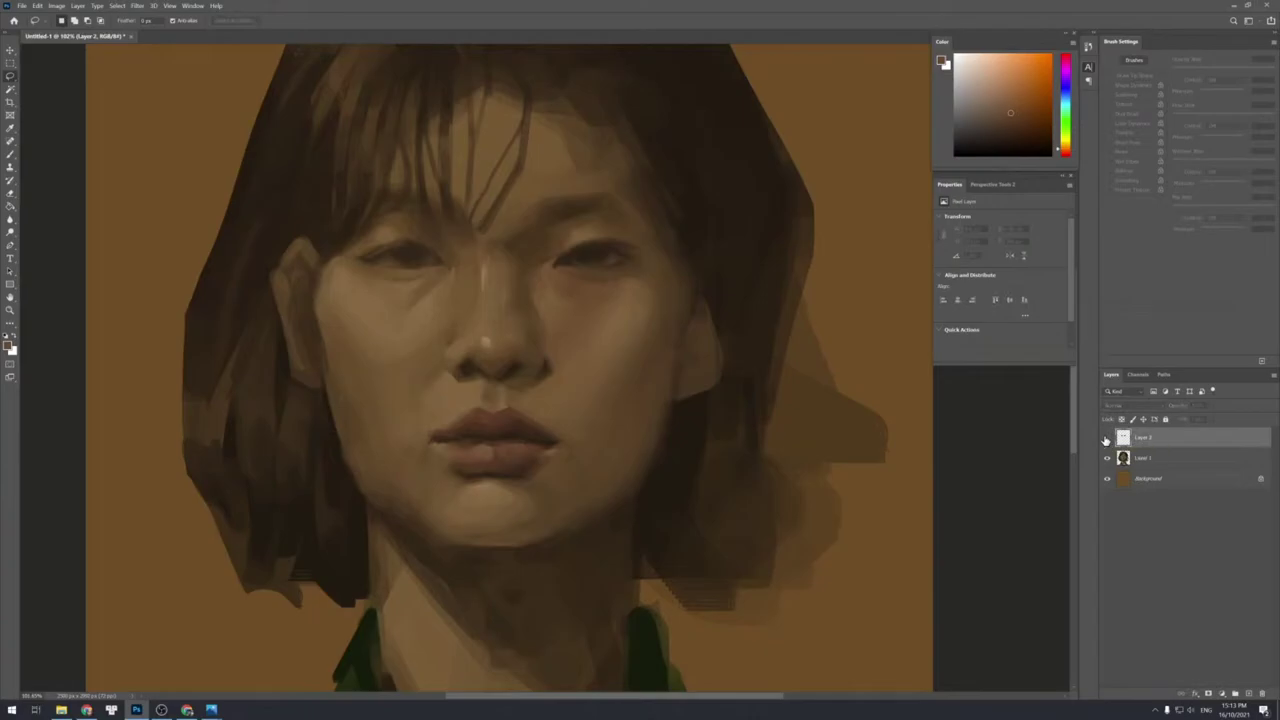
left_click(1106, 440)
Darken the inner end of the left brow with the brush, using browns sampled from the brow area and the nearby hair.
key("b")
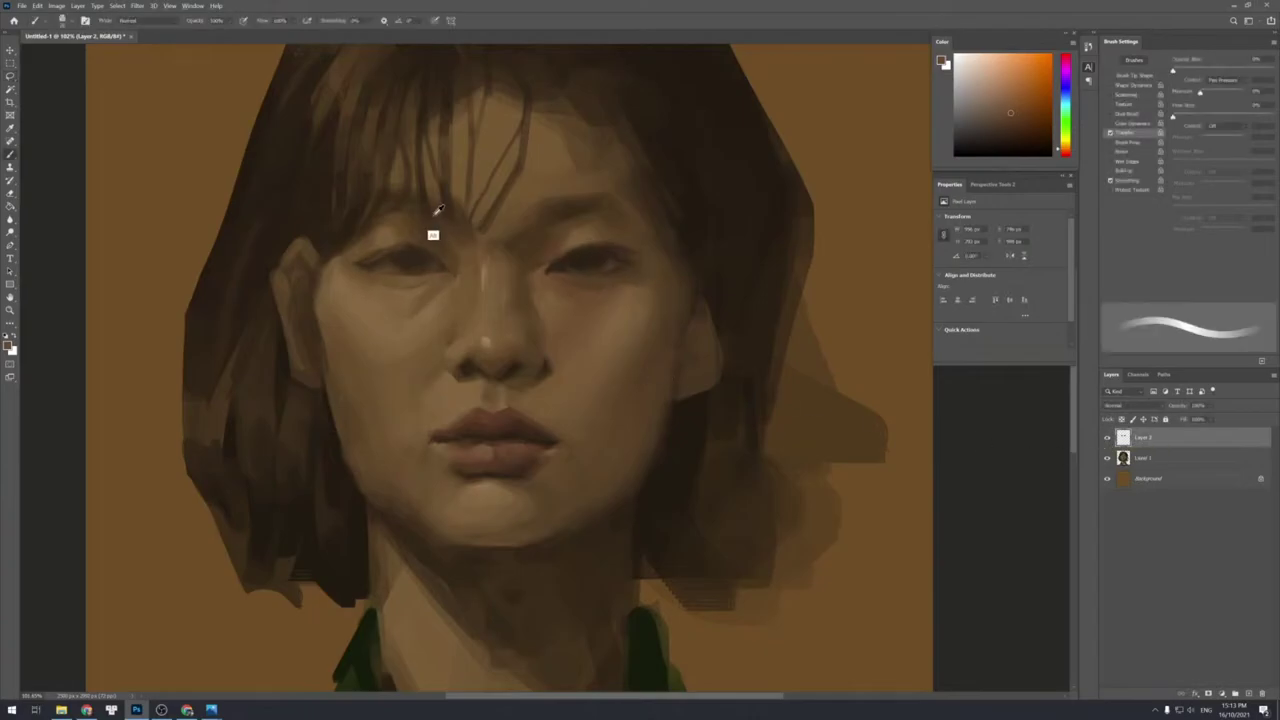
left_click(435, 238, "alt")
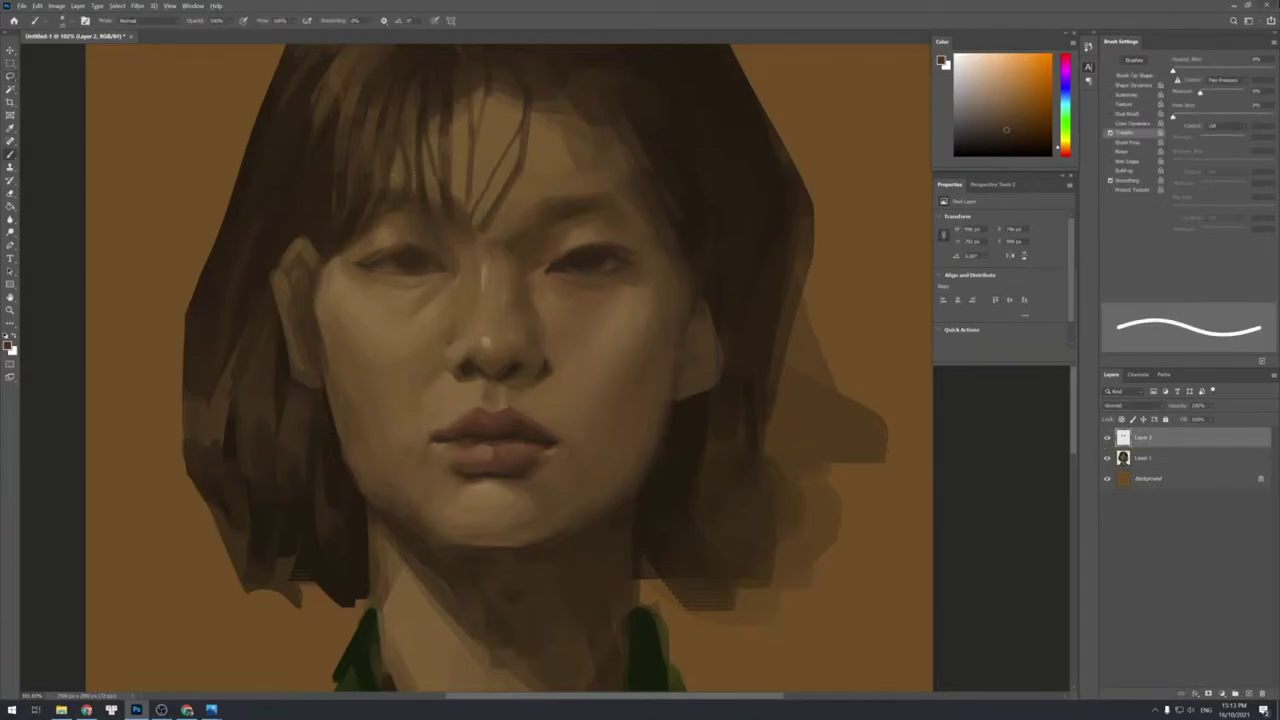
left_click(302, 230, "alt")
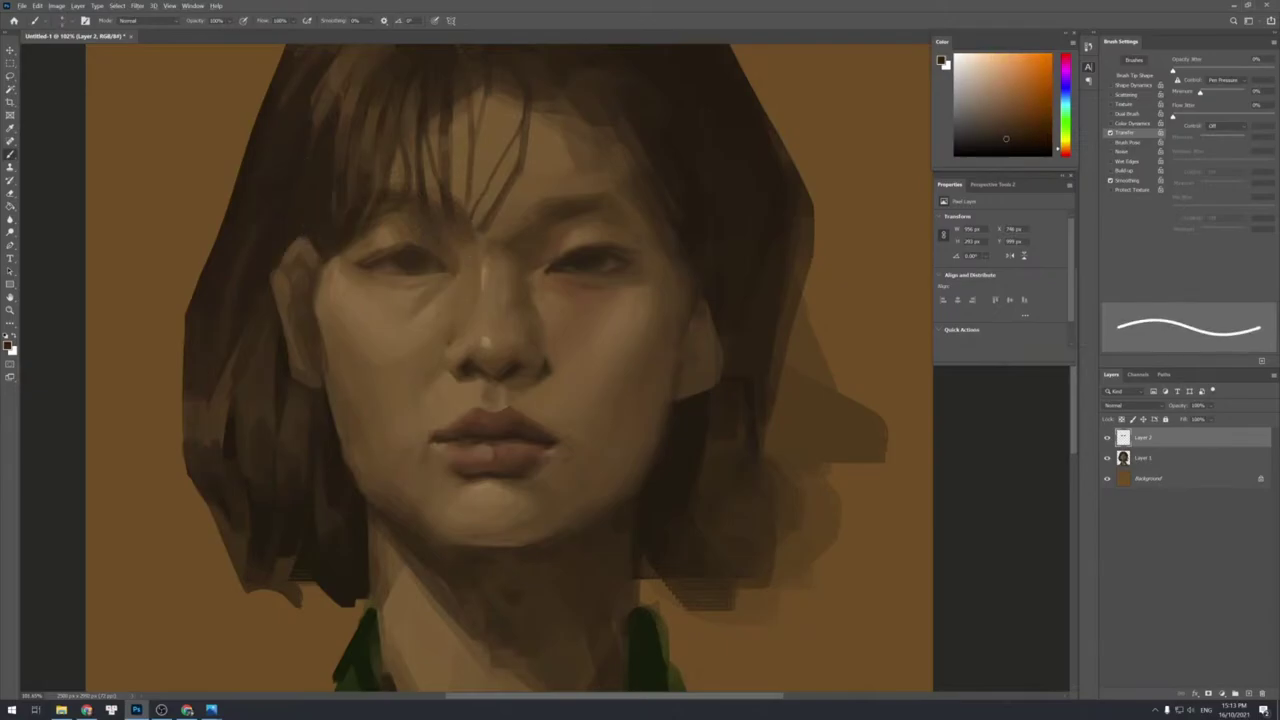
key("bracketright")
key("bracketright")
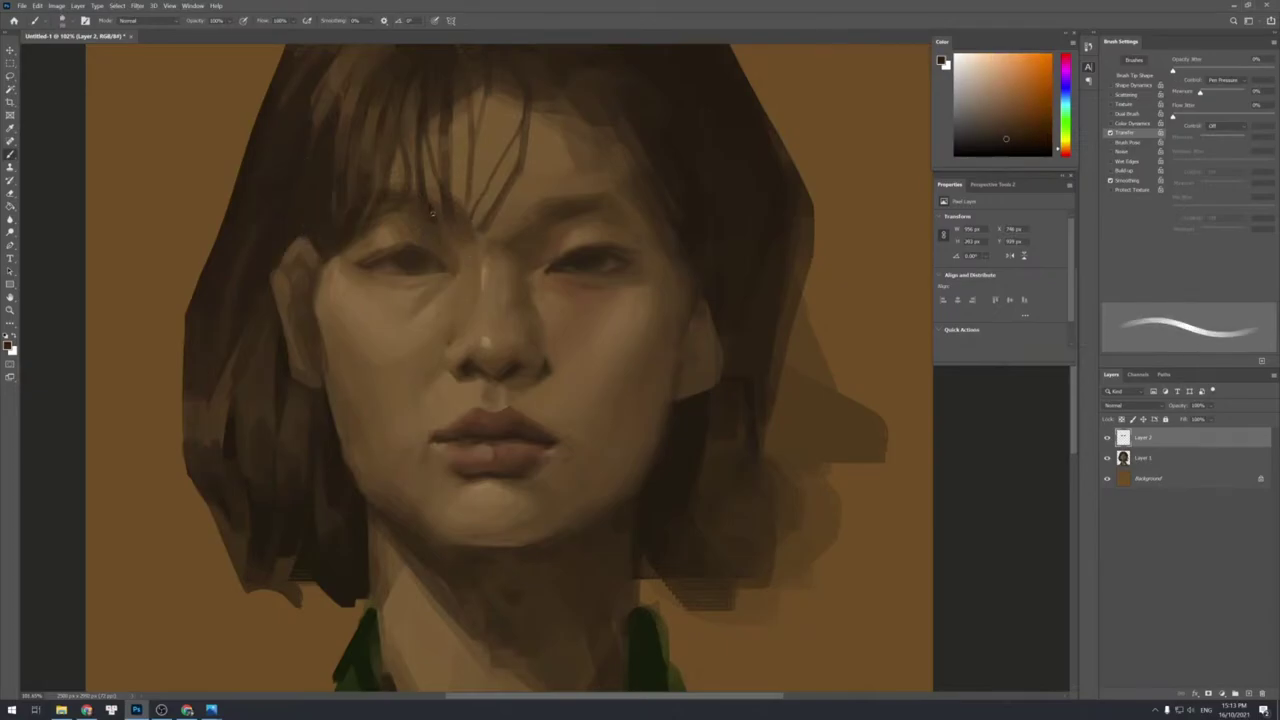
left_click(440, 232, "alt")
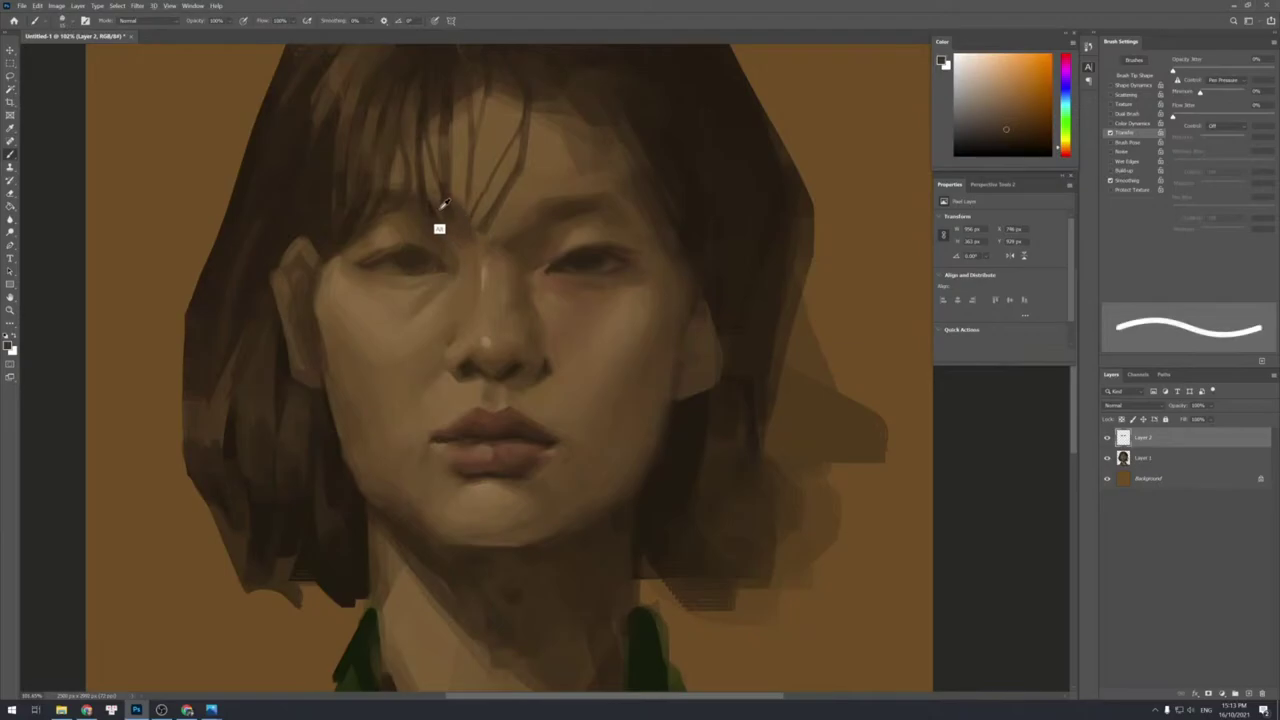
Refine the bang tips over the left brow and soften their edges using hair and skin colors sampled beside them.
left_click(435, 210, "alt")
left_click(437, 206, "alt")
left_click_drag(434, 206, 424, 187)
left_click(434, 203, "alt")
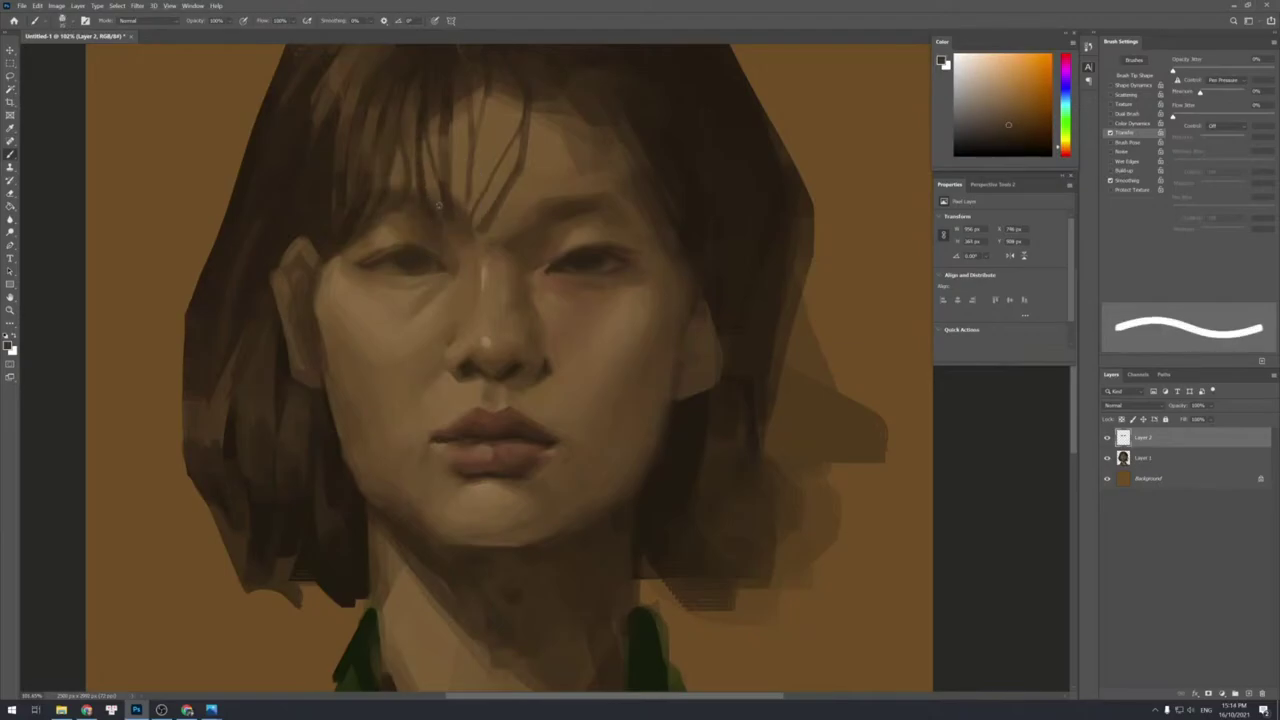
left_click(434, 210, "alt")
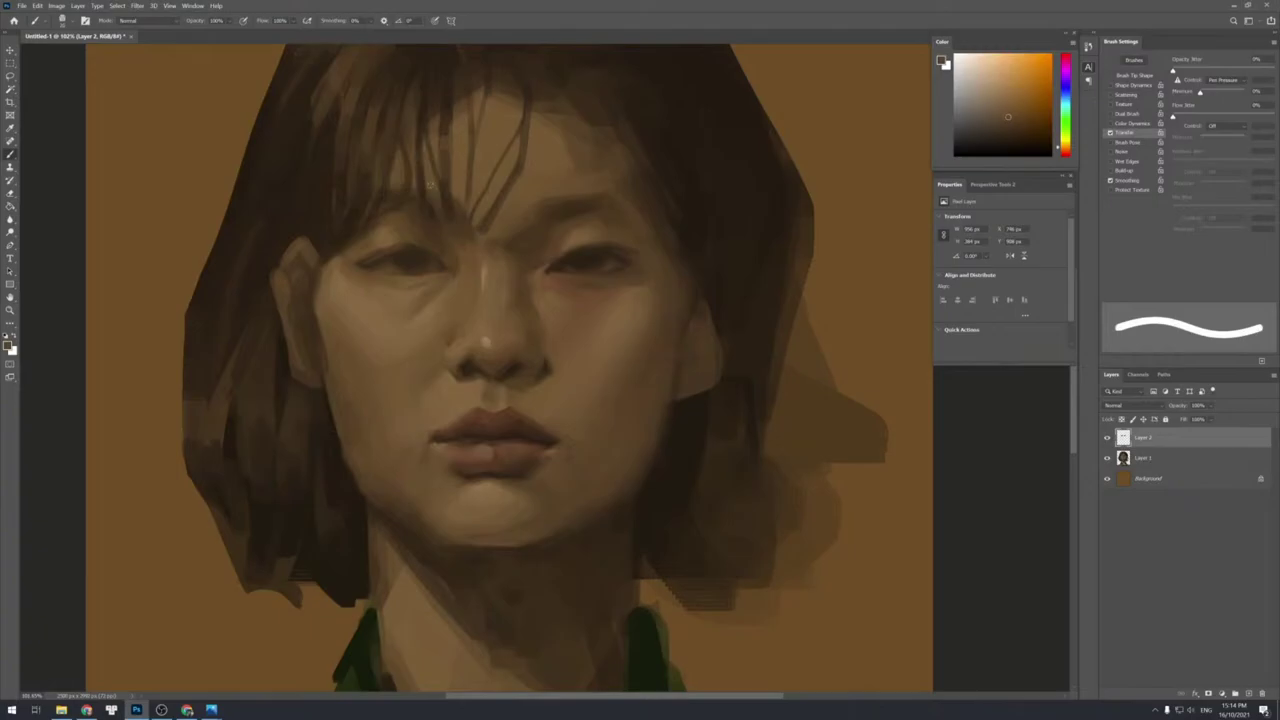
left_click(440, 210, "alt")
left_click(438, 242, "alt")
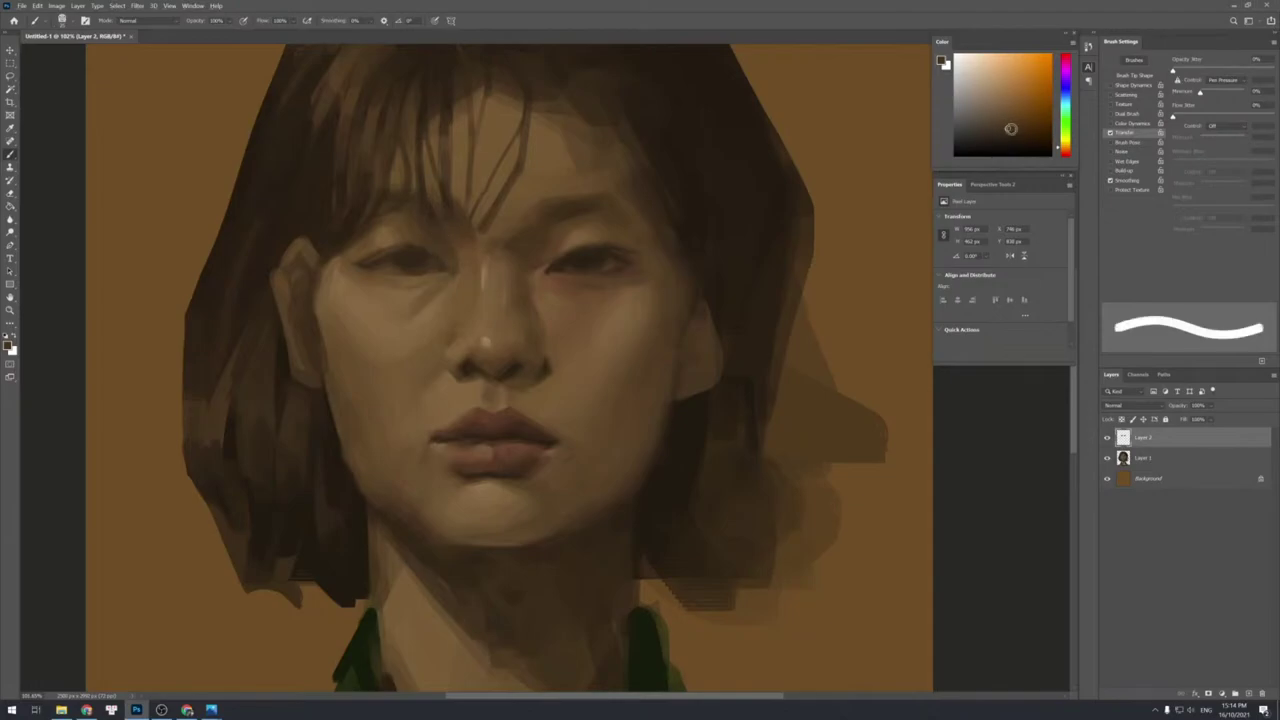
Tint the shadow between the left brow and inner eye corner with a redder brown, blending with sampled neighbouring tones.
left_click(1062, 152)
left_click(1020, 122)
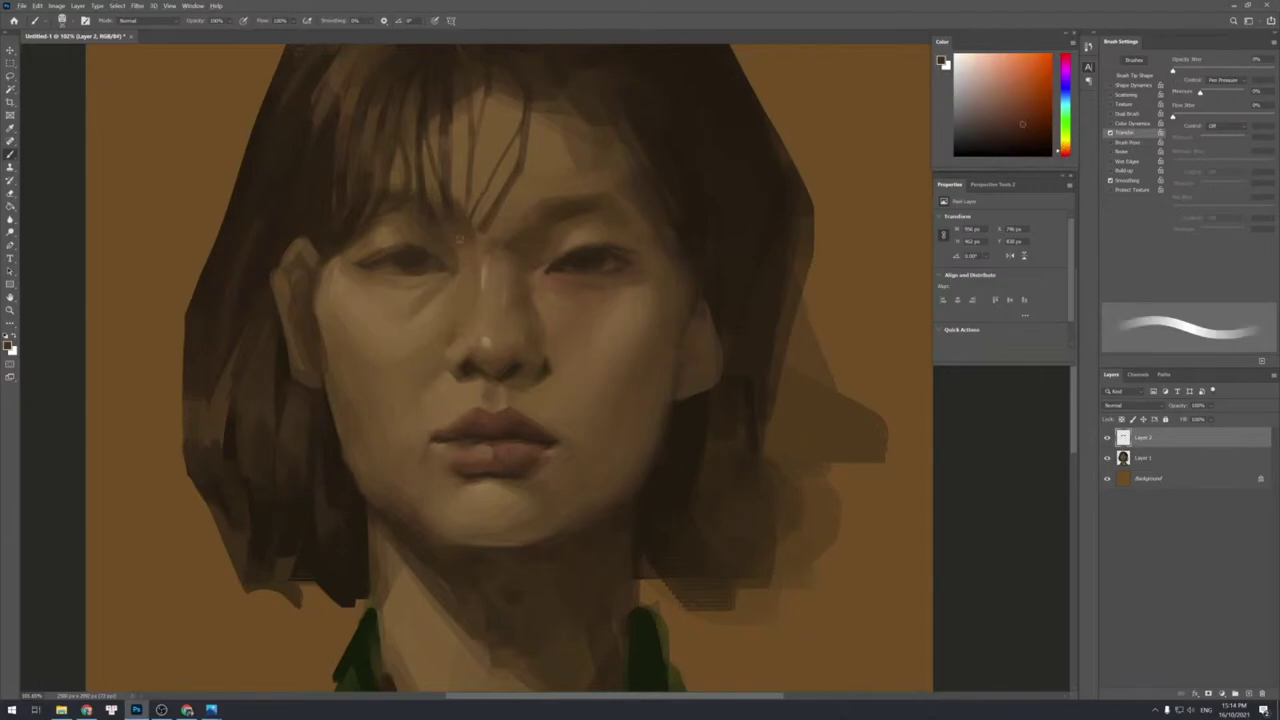
left_click(423, 229, "alt")
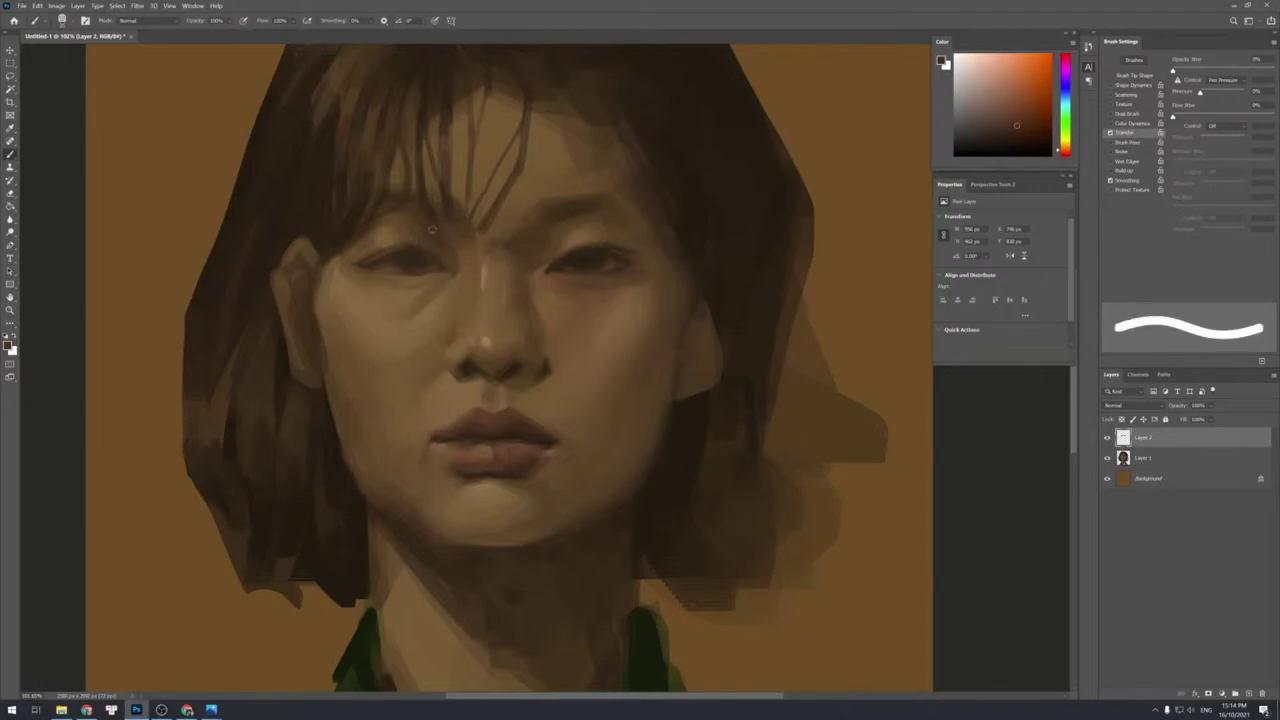
left_click(428, 223, "alt")
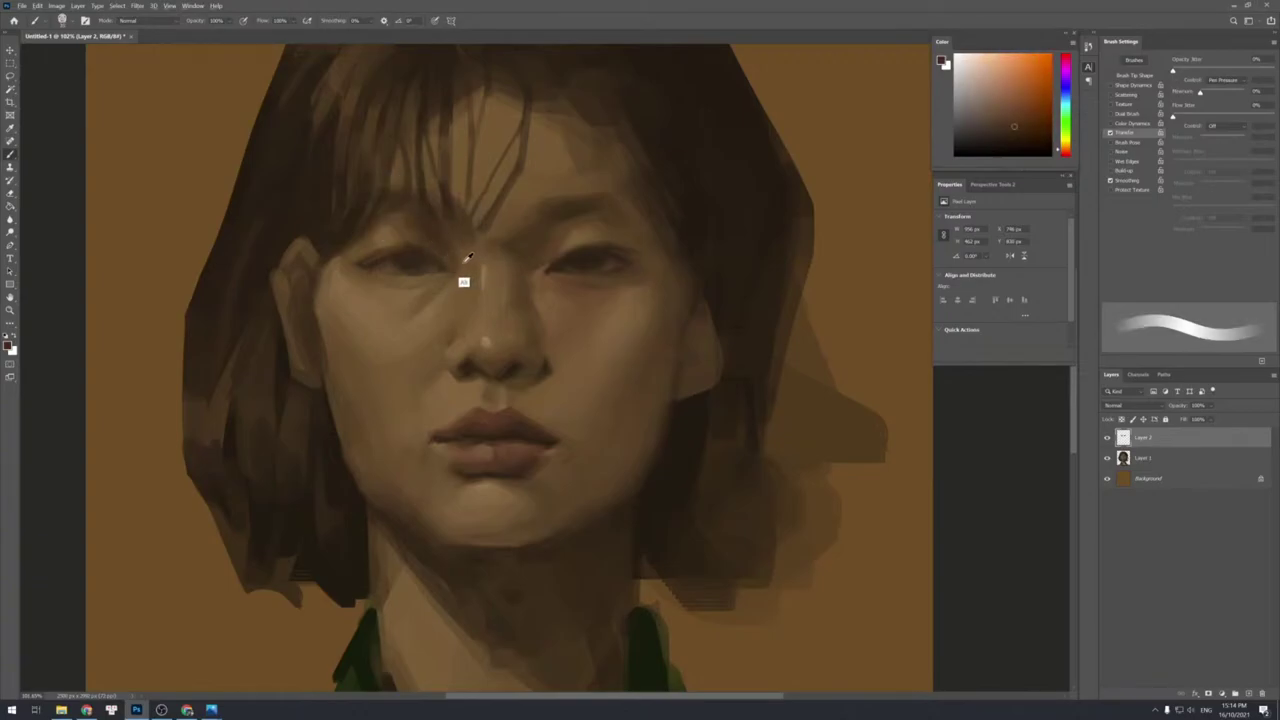
left_click(408, 249, "alt")
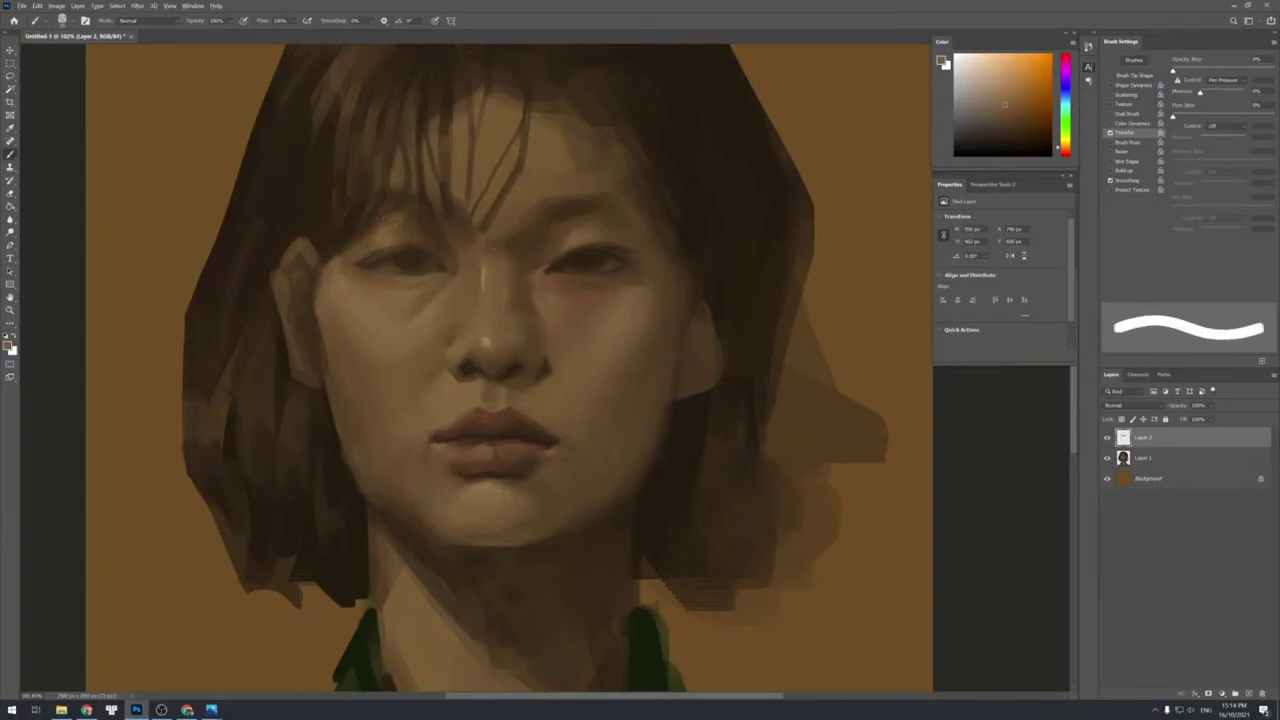
Repaint the left upper eyelid and its crease with tones sampled from the lid and eye.
left_click(412, 228, "alt")
left_click(397, 232, "alt")
left_click(389, 257, "alt")
left_click(426, 258, "alt")
left_click(445, 255, "alt")
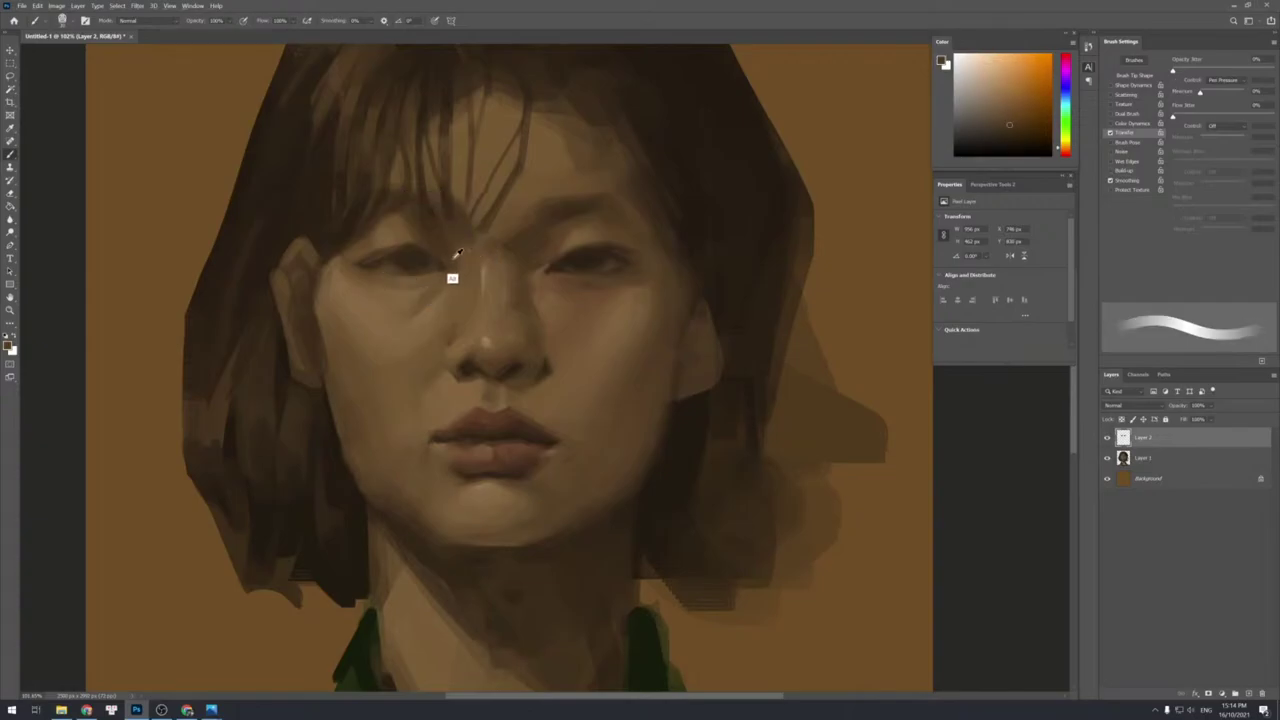
Blend the shadow between the left eye's inner corner and the nose bridge with sampled mid browns.
left_click(455, 255, "alt")
left_click(450, 259, "alt")
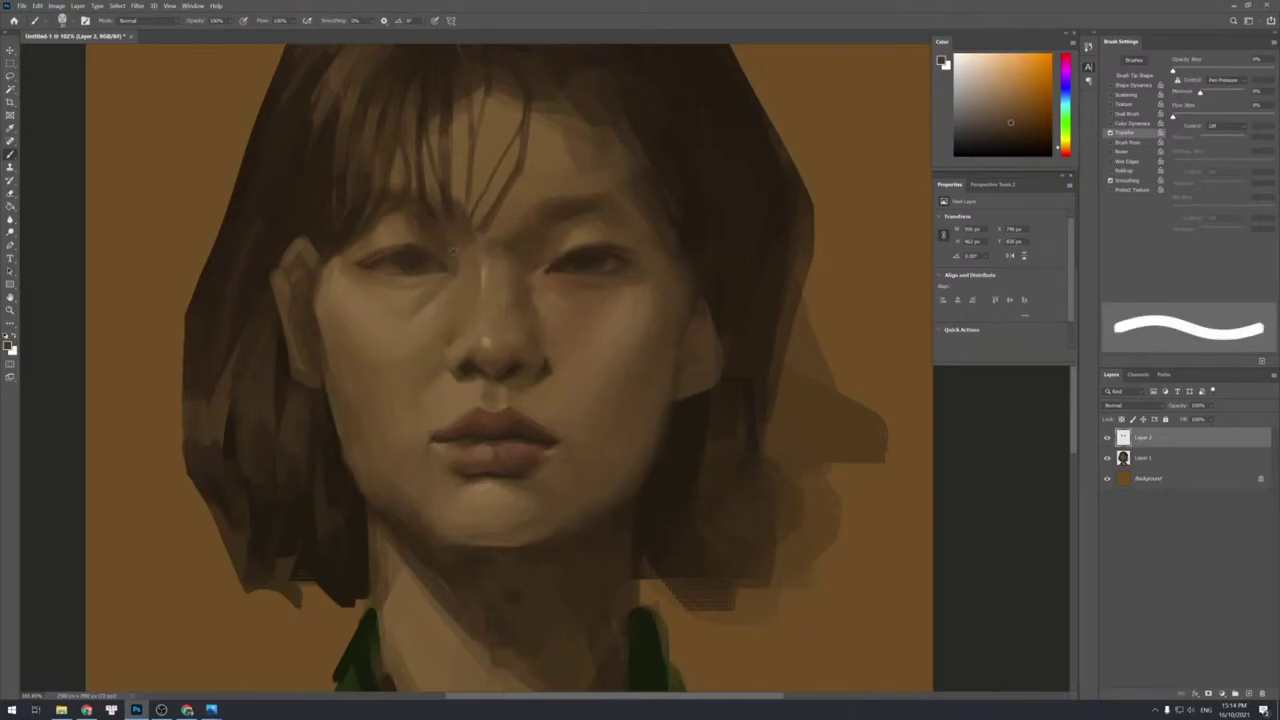
left_click_drag(475, 248, 462, 266)
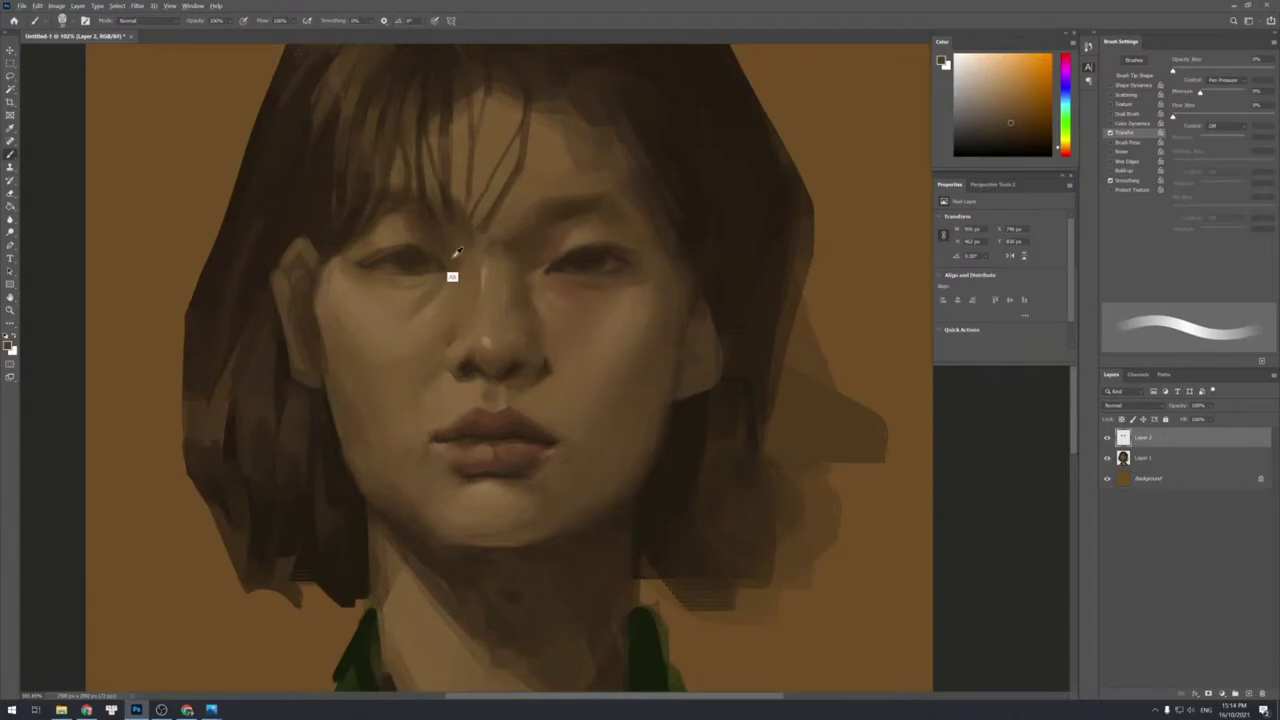
left_click(463, 217, "alt")
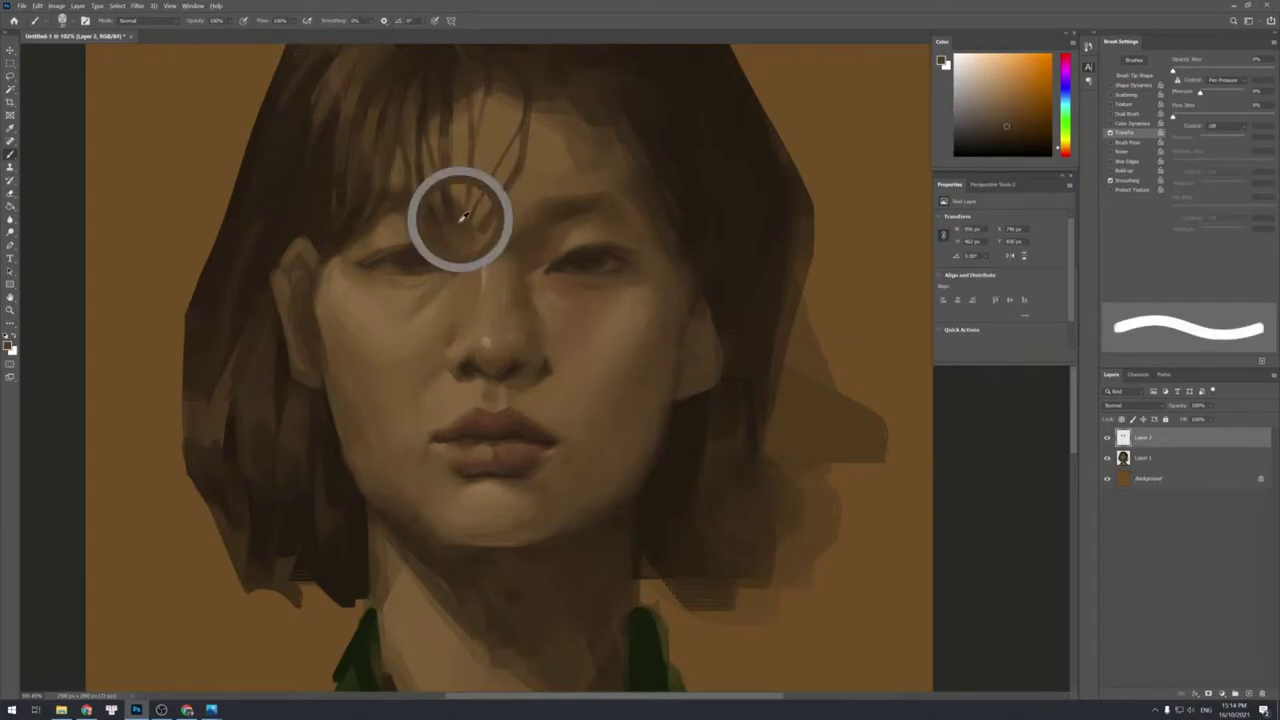
Paint dark strands in the bangs above the left brow with a sampled hair color, adjusting the brush size for stroke thickness.
left_click(422, 183, "alt")
key("bracketleft")
key("bracketleft")
key("bracketleft")
key("bracketleft")
key("bracketleft")
key("bracketleft")
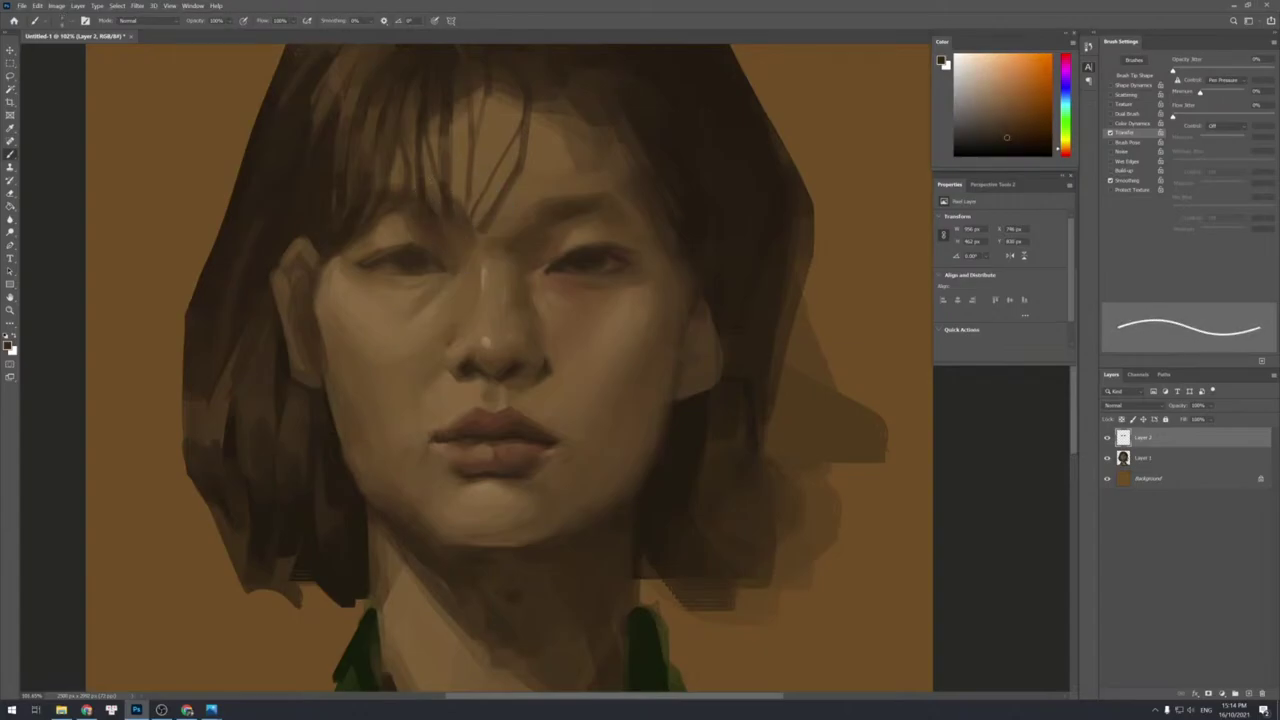
key("[")
key("]")
key("]")
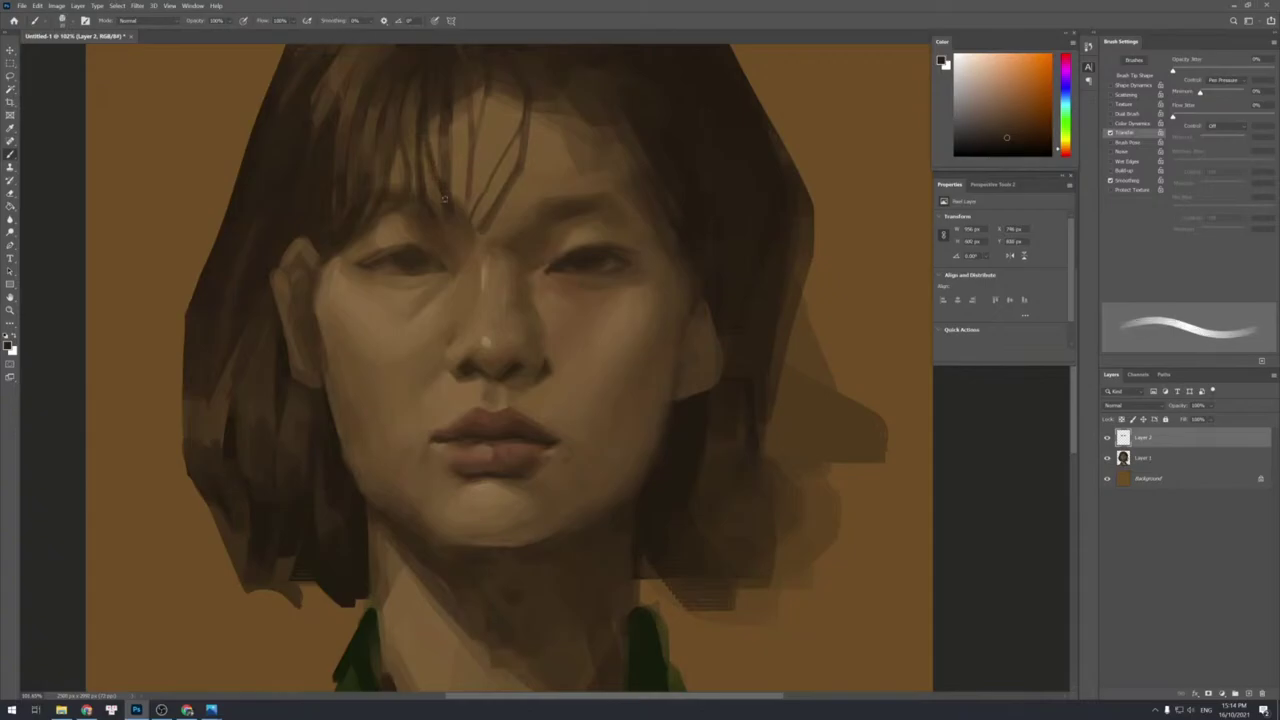
key("]")
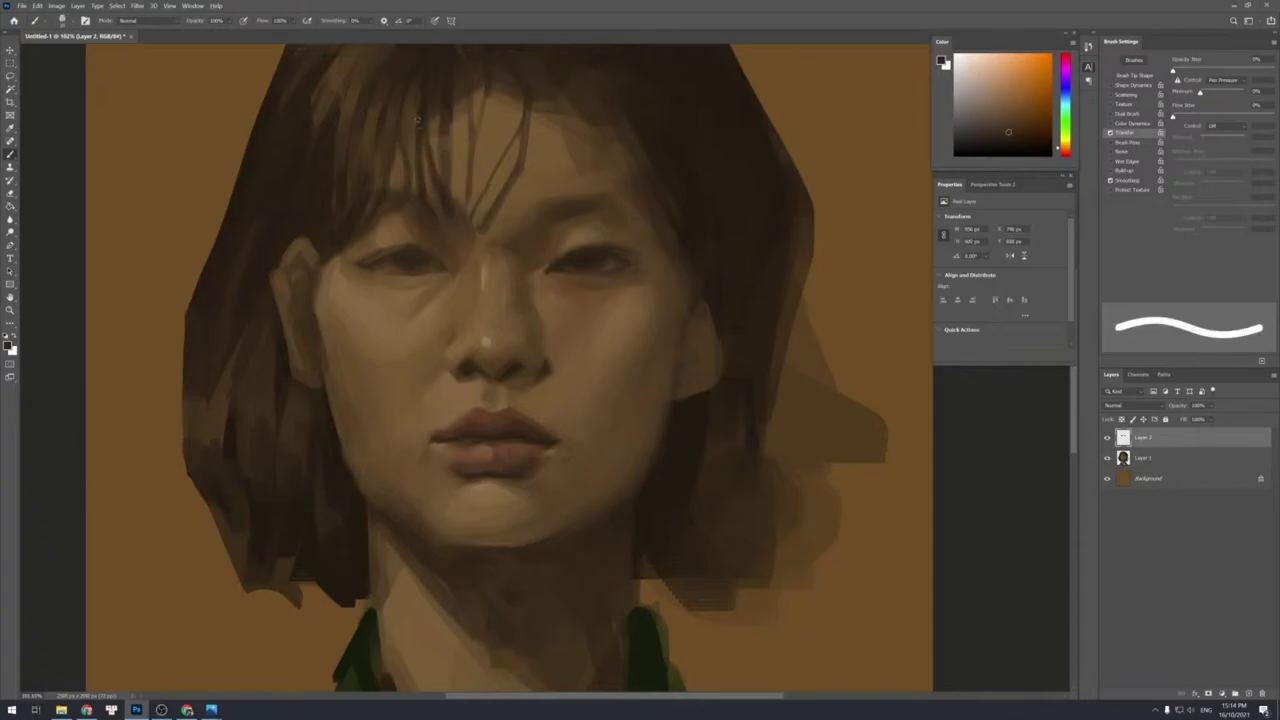
Paint dark vertical strands through the left half of the bangs, from near the hairline down toward the inner left brow.
mouse_move(417, 120)
left_mouse_down()
mouse_move(436, 174)
mouse_move(417, 128)
left_mouse_up()
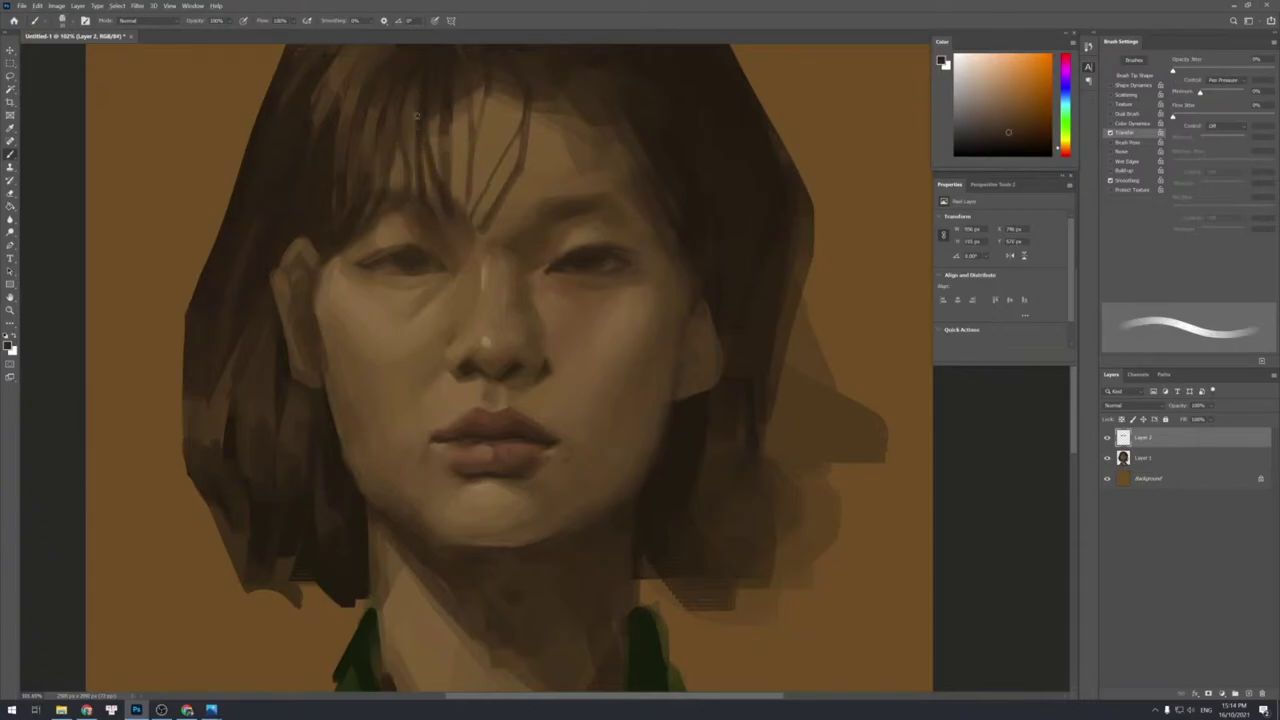
left_click(421, 90, "alt")
left_click_drag(416, 66, 418, 110)
key("]")
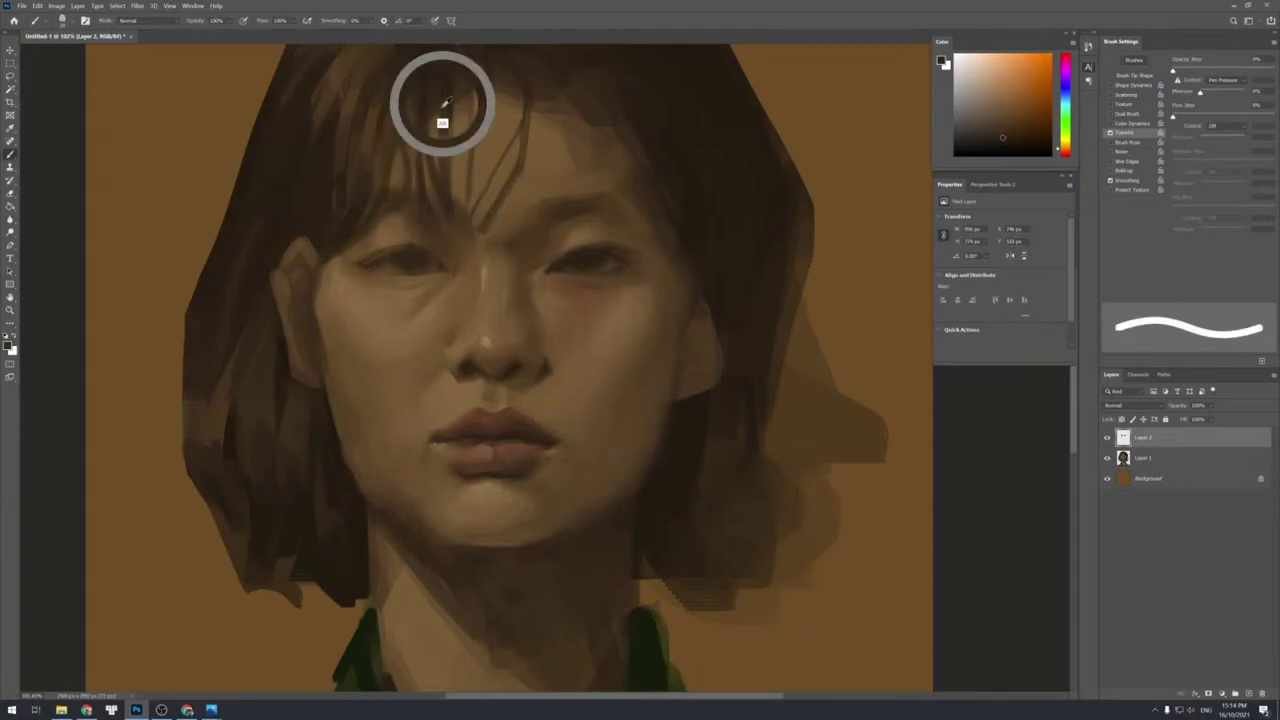
left_click(442, 104, "alt")
left_click(448, 180, "alt")
left_click_drag(444, 118, 449, 190)
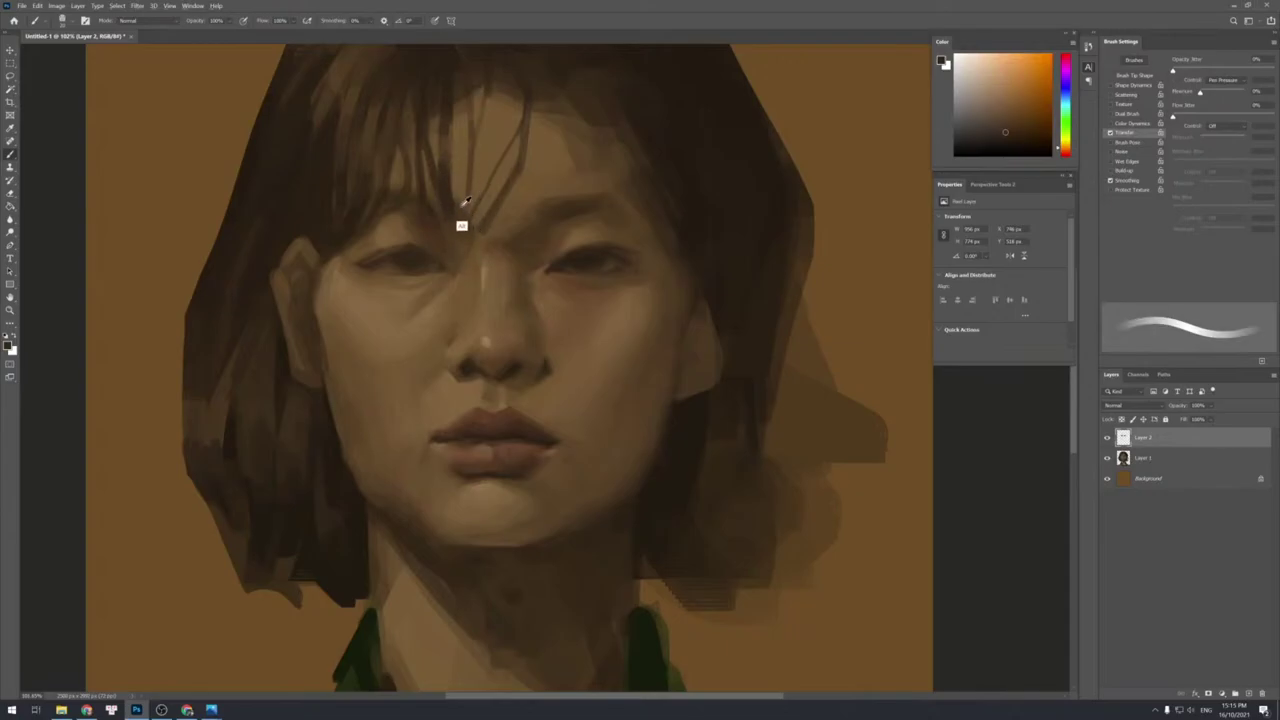
Soften the bang tips and the skin gaps between them above the nose bridge with colors sampled on the spot.
left_click(461, 212, "alt")
left_click(460, 198, "alt")
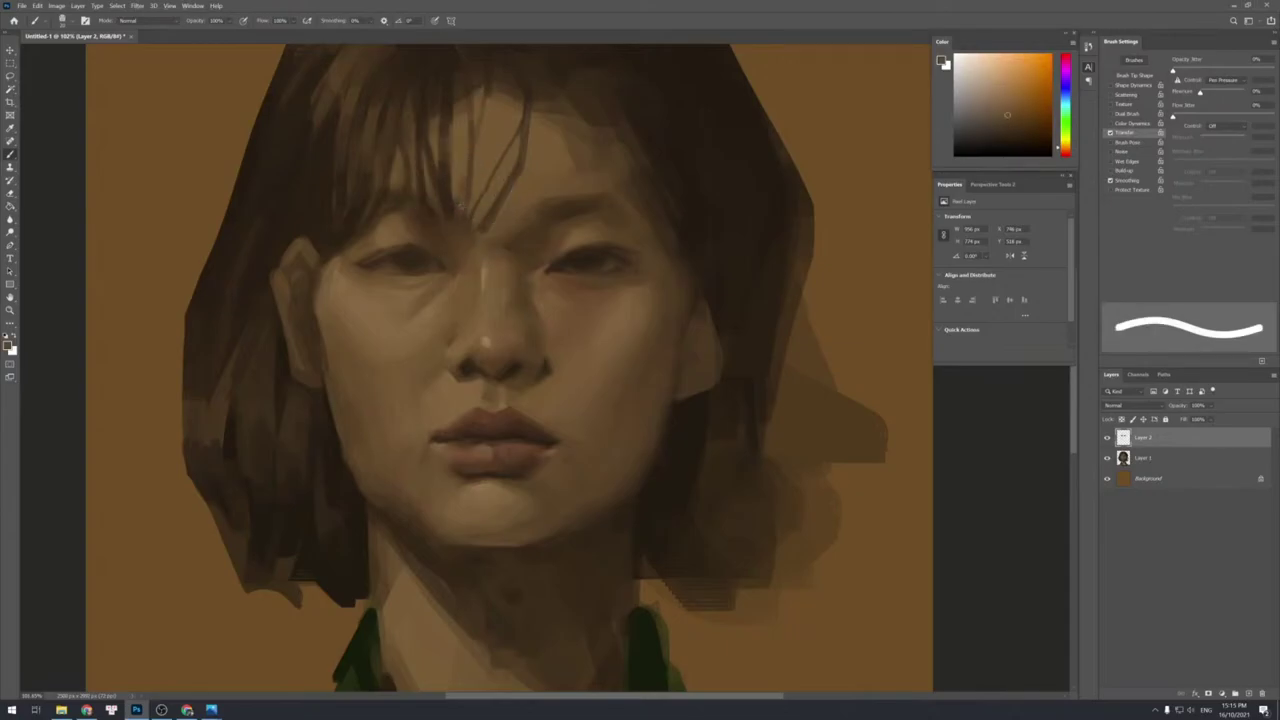
left_click(460, 203, "alt")
left_click(457, 200, "alt")
left_click(464, 197, "alt")
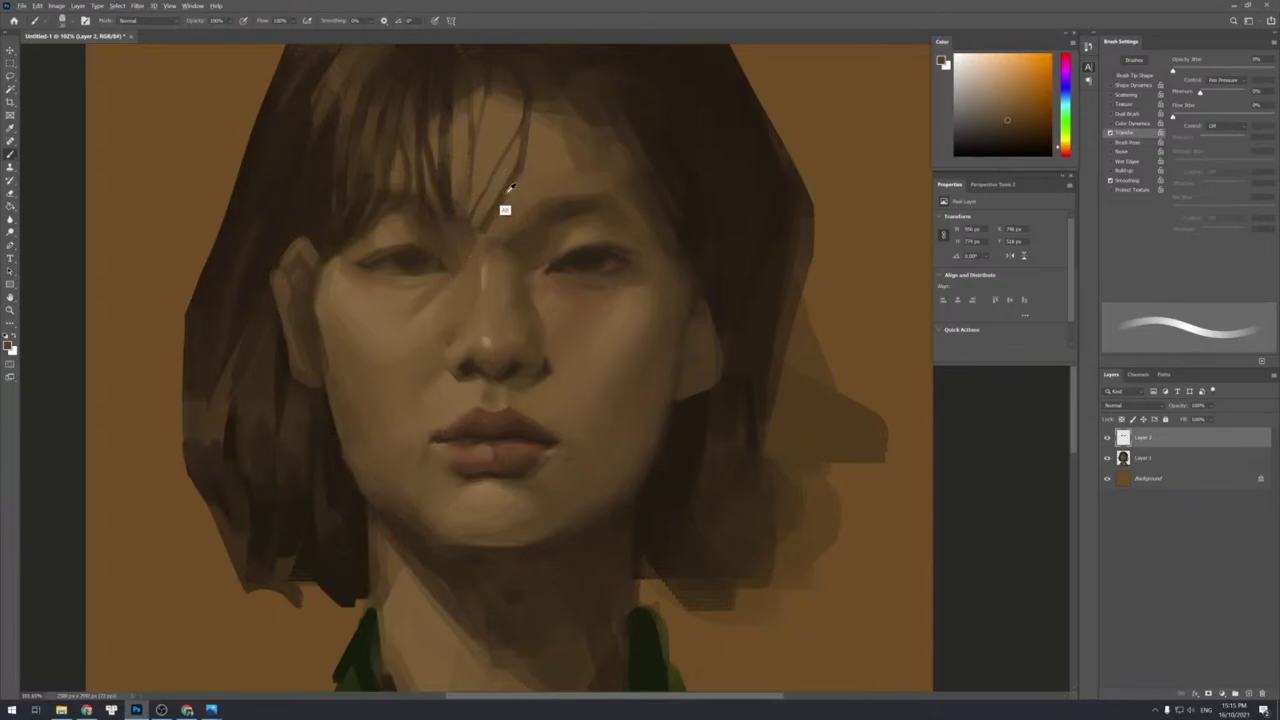
left_click(470, 229, "alt")
left_click(482, 197, "alt")
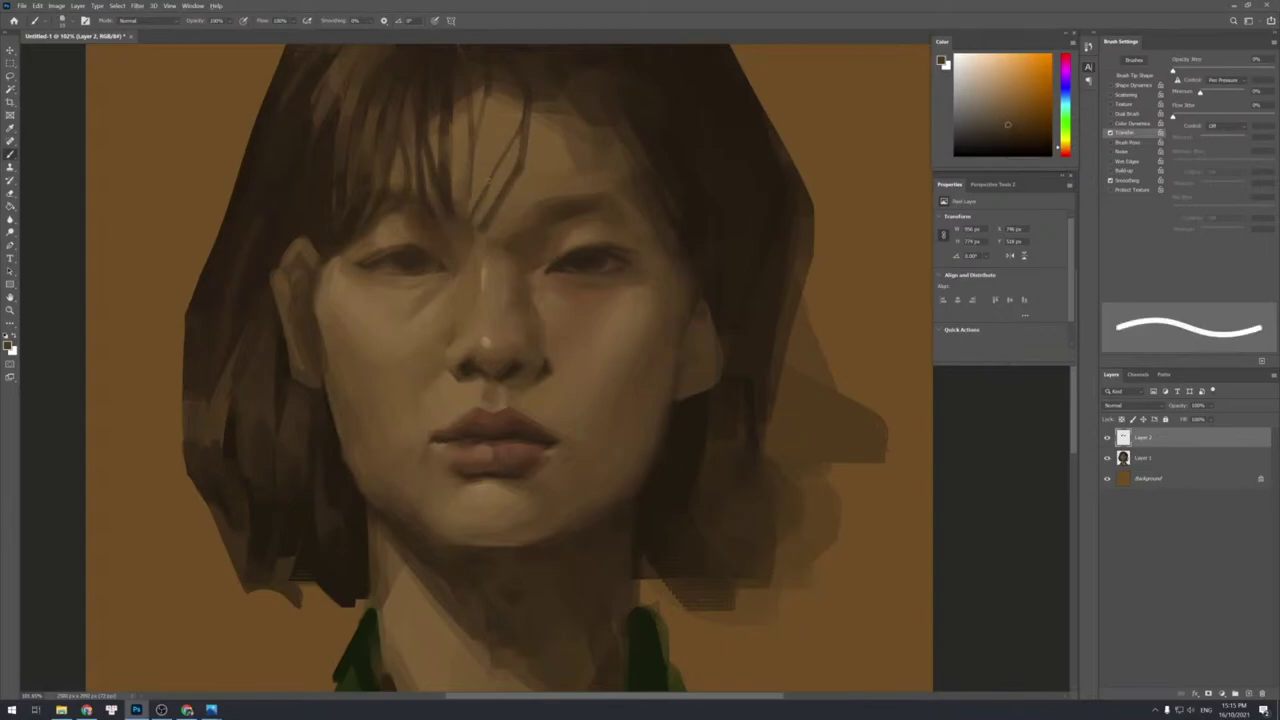
Reshape the long curved strand across the middle of the forehead using sampled hair and skin tones.
left_click(518, 131, "alt")
left_click(524, 178, "alt")
left_click(514, 178, "alt")
left_click_drag(533, 98, 522, 171)
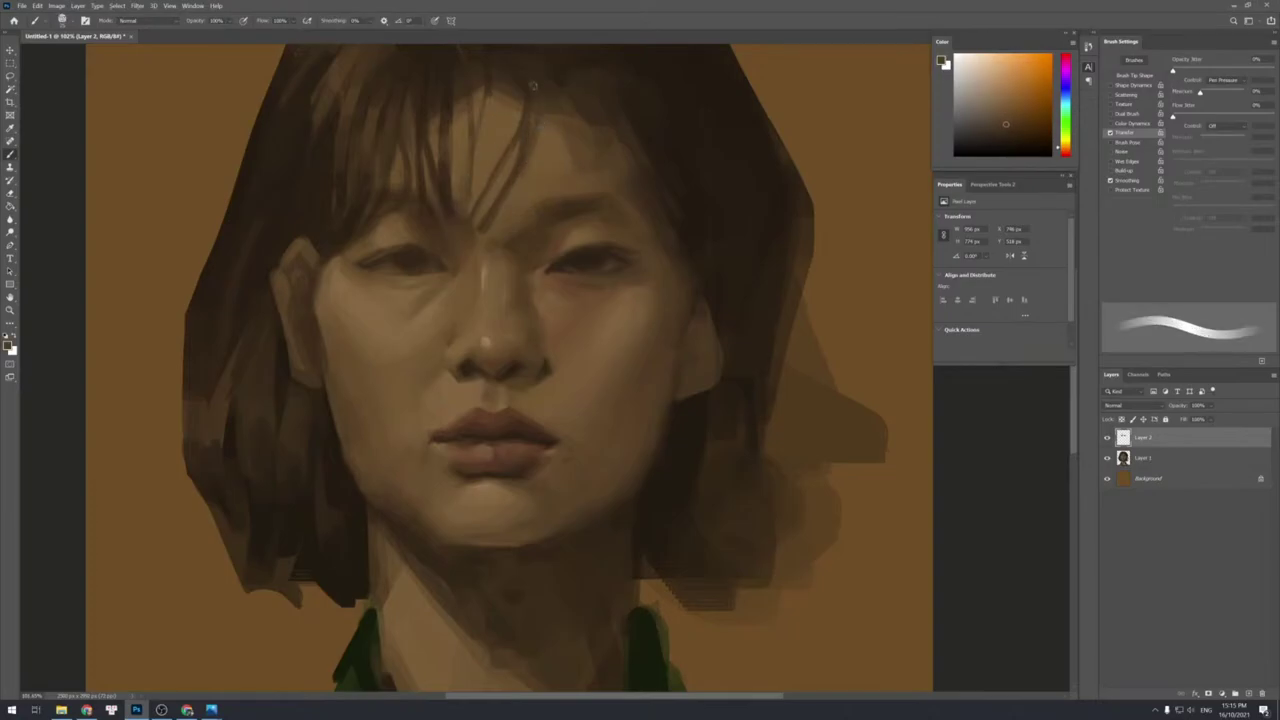
Paint a new dark strand from the hairline down to the right brow with color sampled from the hair above the forehead.
left_click(538, 136, "alt")
left_click(547, 76, "alt")
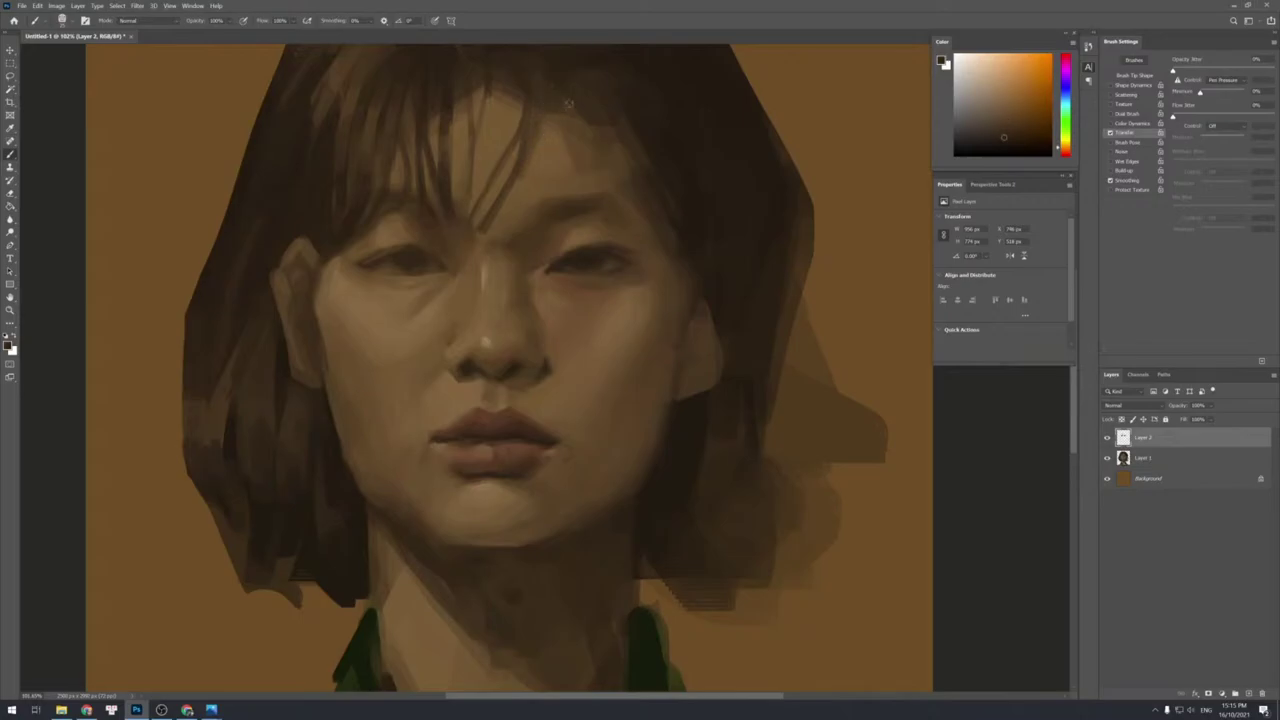
left_click(566, 78, "alt")
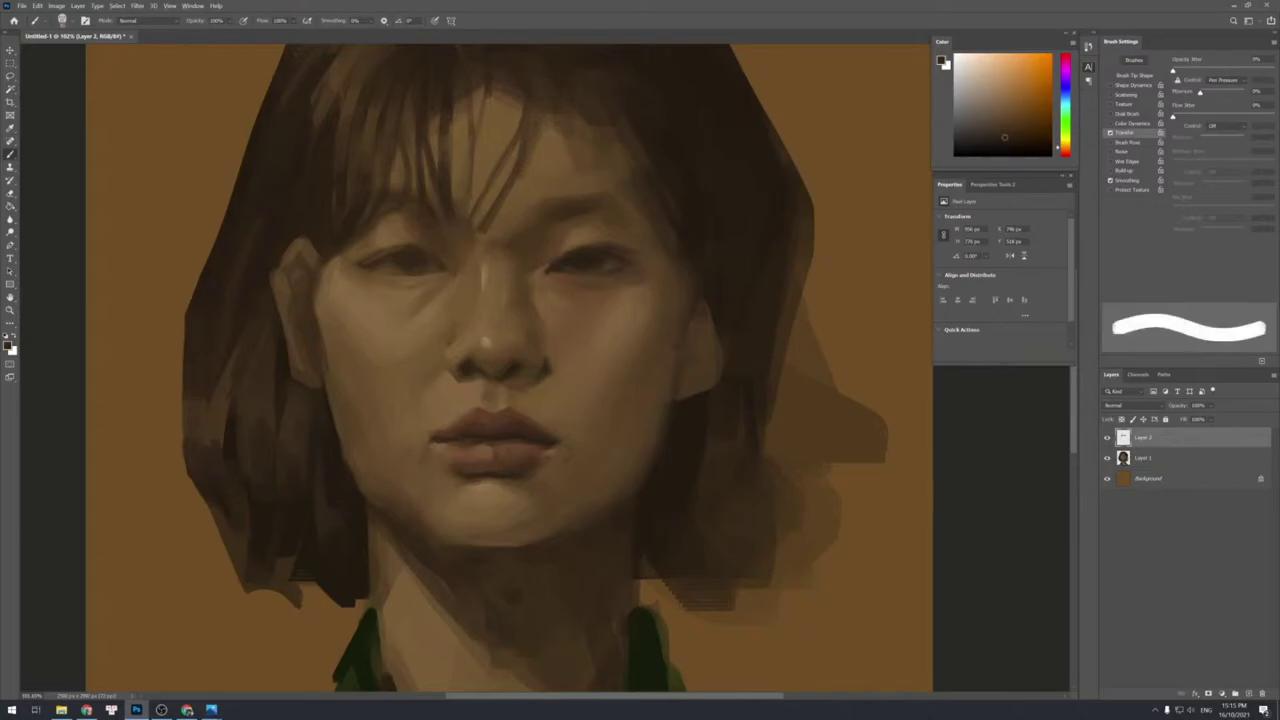
left_click_drag(556, 116, 561, 182)
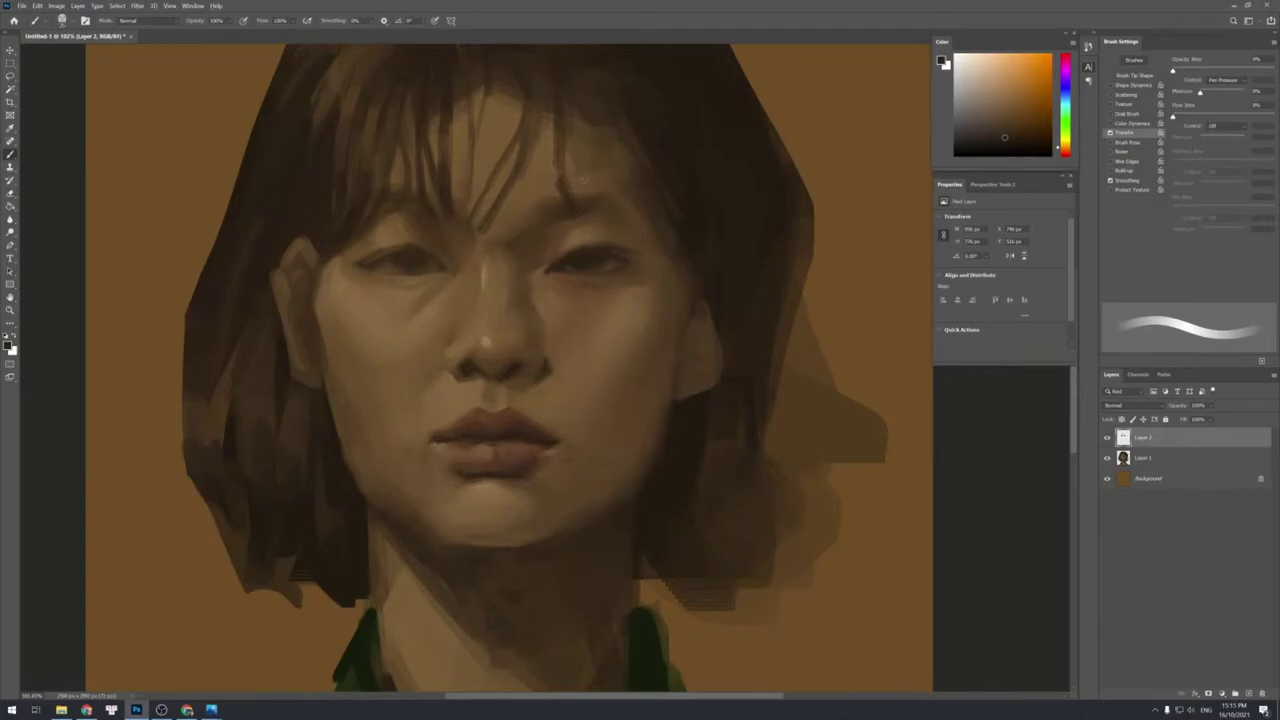
Extend the new strand over the right brow with a fine tip curving onto the upper eyelid, varying the brush size.
key("bracketleft")
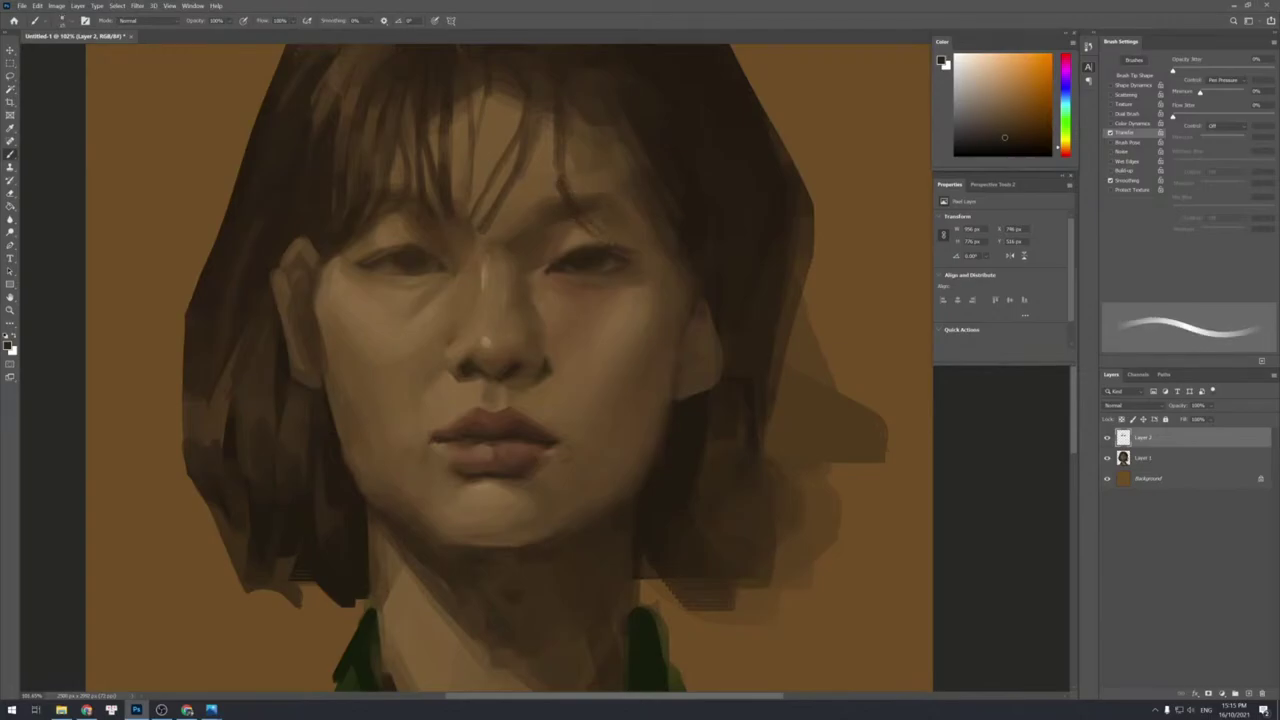
key("bracketleft")
key("bracketright")
key("bracketright")
key("bracketright")
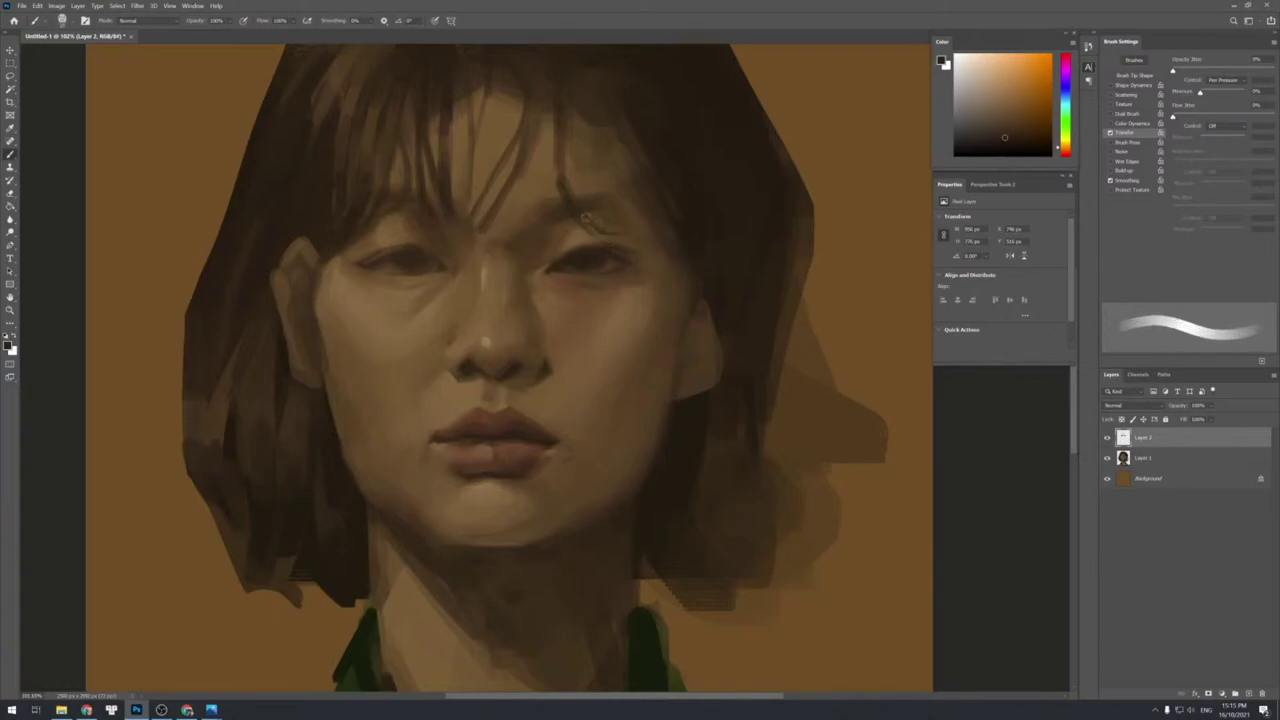
key("bracketleft")
key("bracketleft")
key("bracketright")
key("bracketright")
key("bracketleft")
key("bracketleft")
key("bracketleft")
key("bracketright")
key("bracketright")
Add more dark strands beside it on the right side of the forehead, varying the brush size for their thickness.
left_click_drag(552, 115, 546, 199)
key("bracketleft")
key("bracketright")
key("bracketleft")
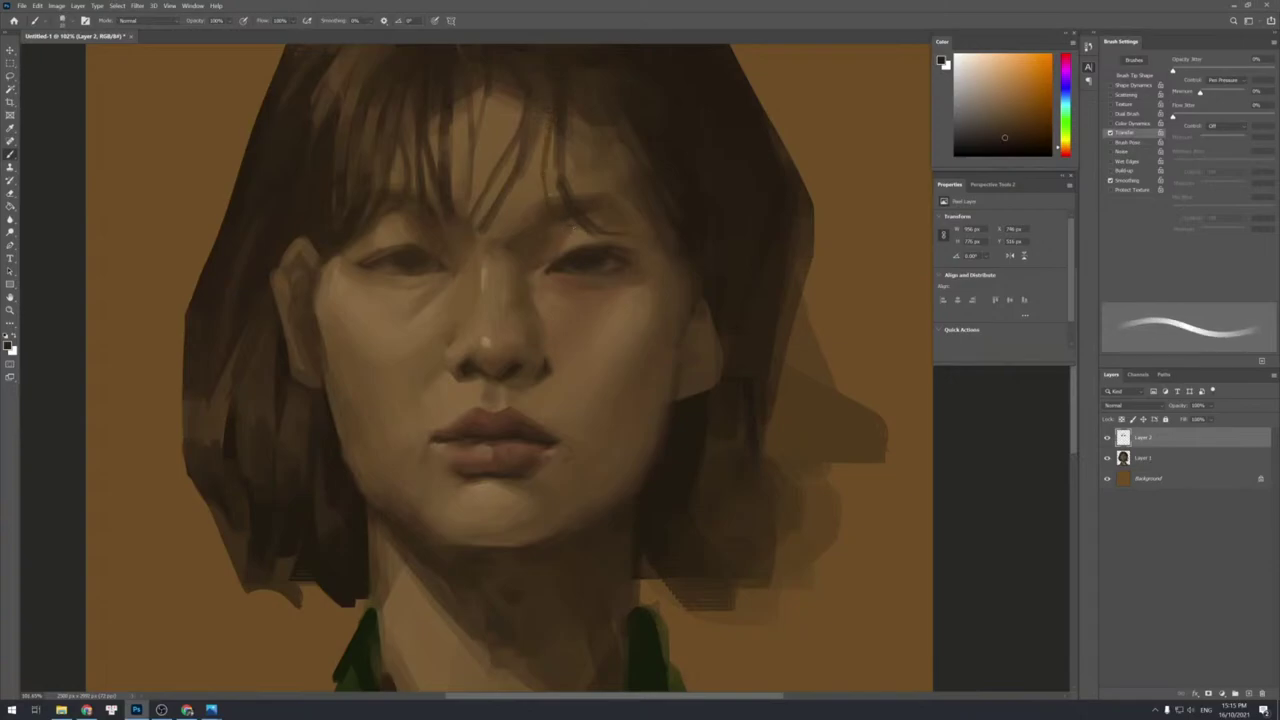
key("bracketright")
key("bracketright")
key("bracketright")
key("bracketleft")
key("bracketleft")
key("bracketright")
left_click_drag(576, 124, 563, 166)
key("bracketleft")
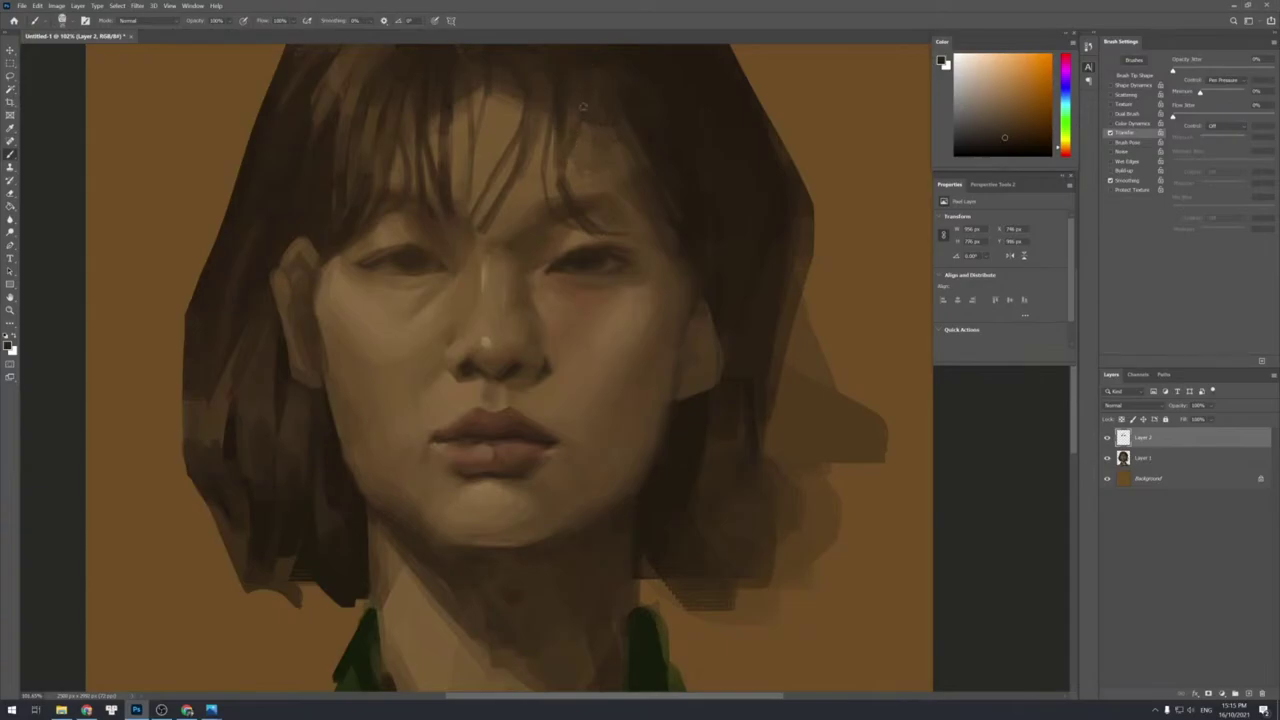
key("bracketright")
key("bracketleft")
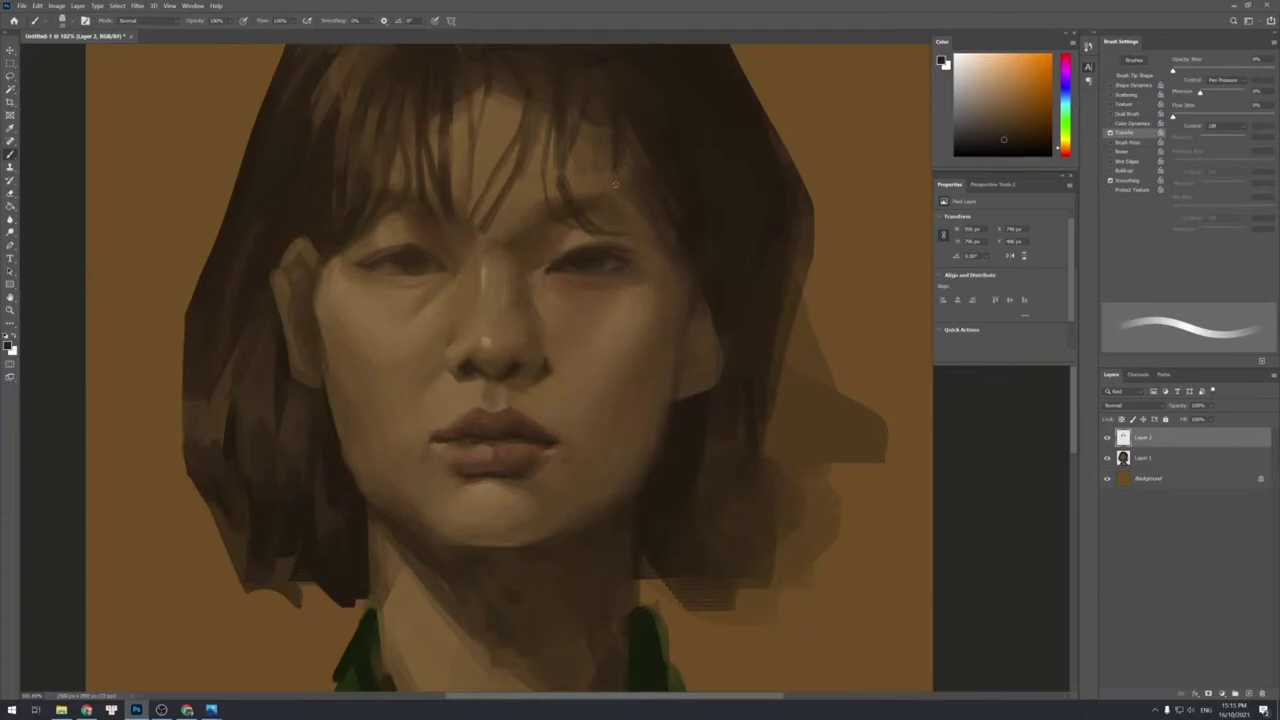
Paint a tapered dark strand from the right edge of the forehead down past the outer end of the right brow.
key("bracketleft")
key("bracketright")
left_click_drag(615, 169, 630, 229)
key("bracketleft")
key("bracketright")
key("bracketleft")
key("bracketleft")
key("bracketright")
key("bracketright")
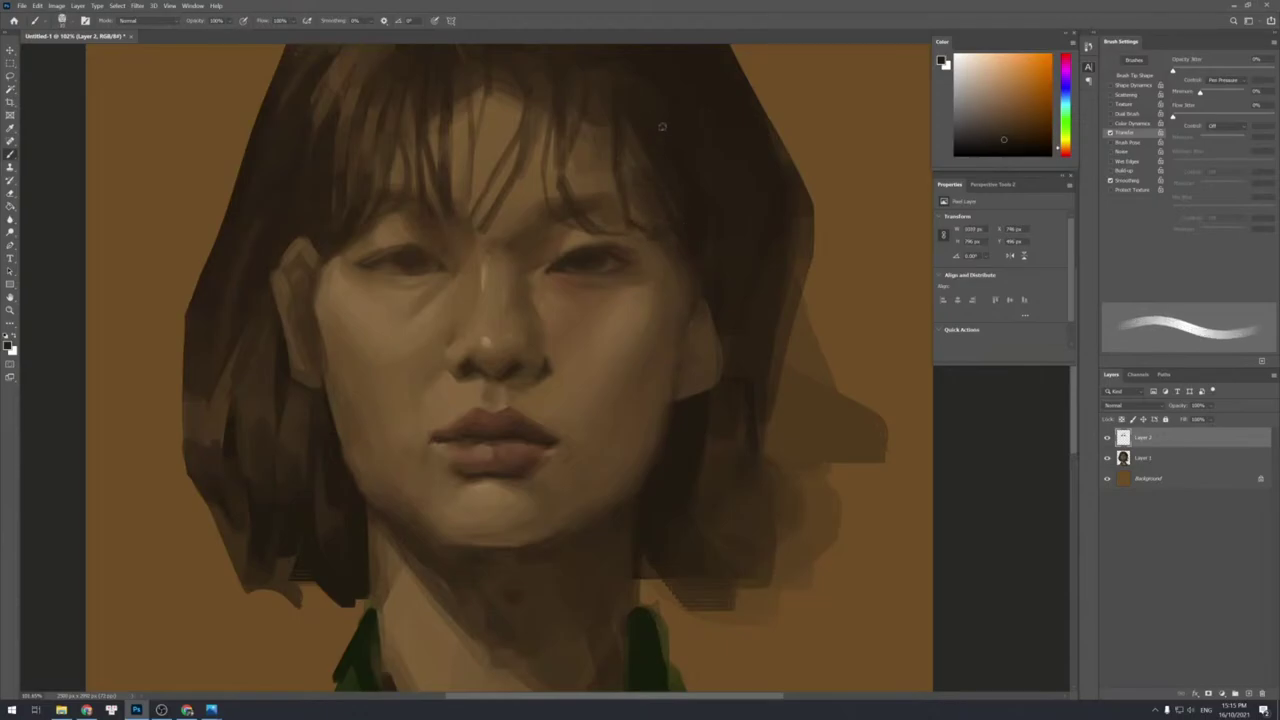
Darken the hair along the right side of the forehead with an enlarged brush.
key("bracketright")
key("bracketleft")
key("bracketright")
key("bracketright")
left_click_drag(638, 88, 646, 131)
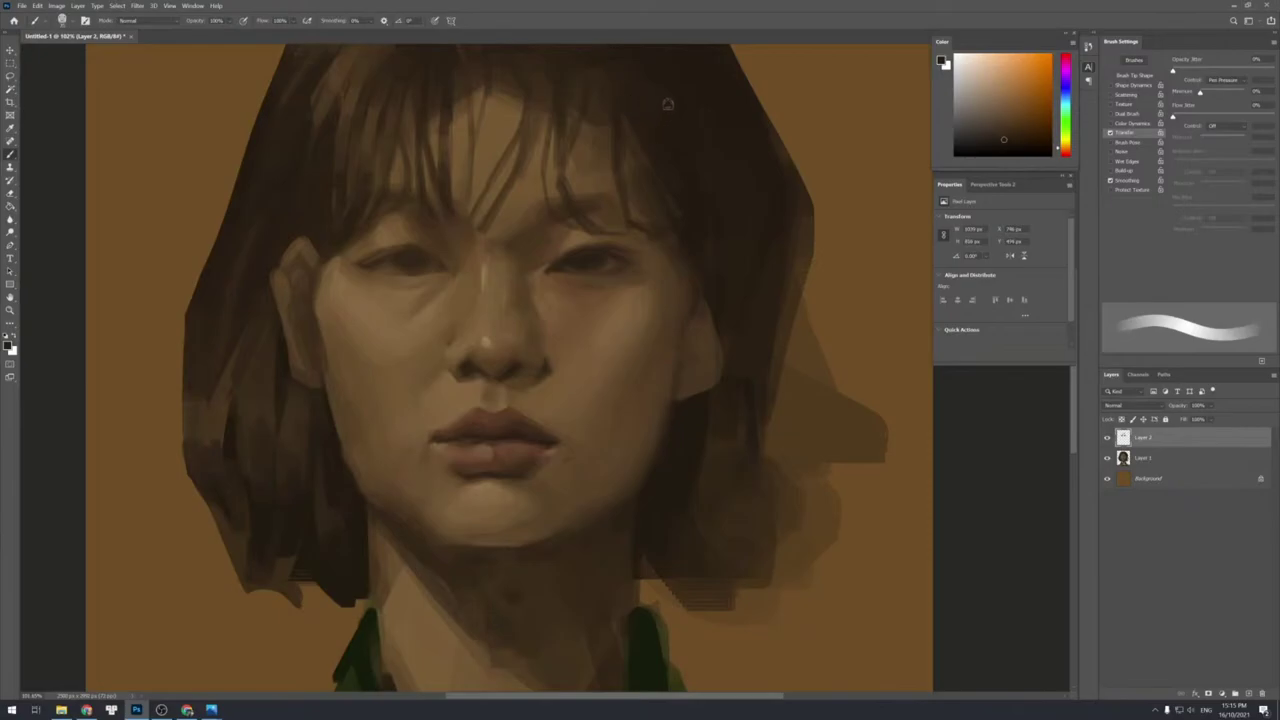
Paint a dark lock down the right temple past the brow with color sampled from the nearby hair.
left_click(668, 104, "alt")
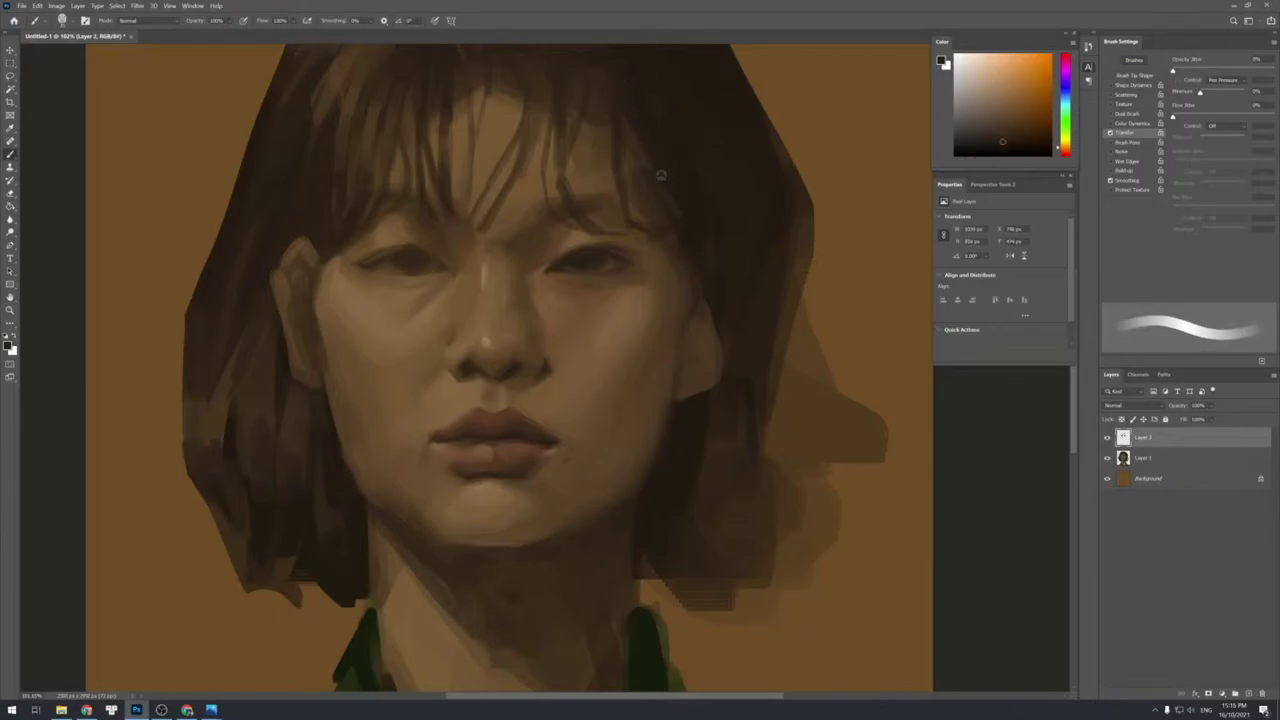
key("bracketleft")
key("bracketright")
key("bracketright")
key("bracketright")
left_click_drag(671, 169, 689, 238)
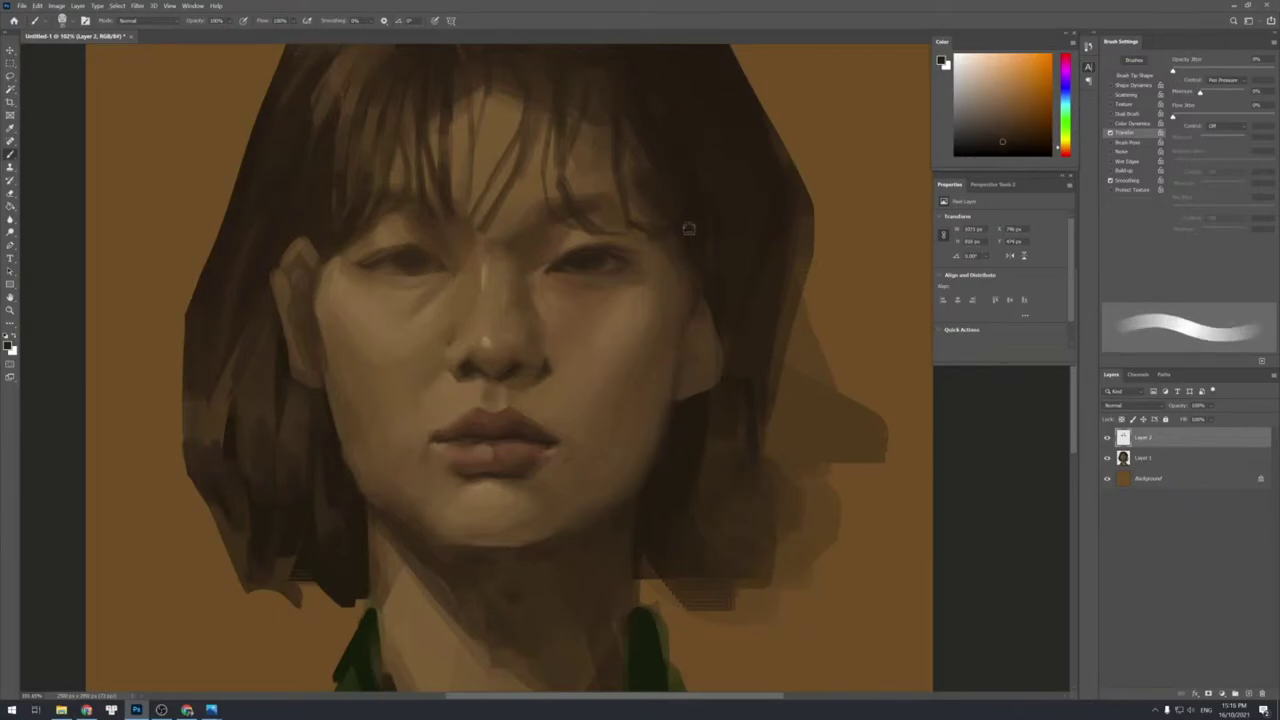
Soften the hair edge between the right temple and the ear with sampled dark brown, varying the brush size.
left_click(687, 240, "alt")
key("bracketright")
key("bracketright")
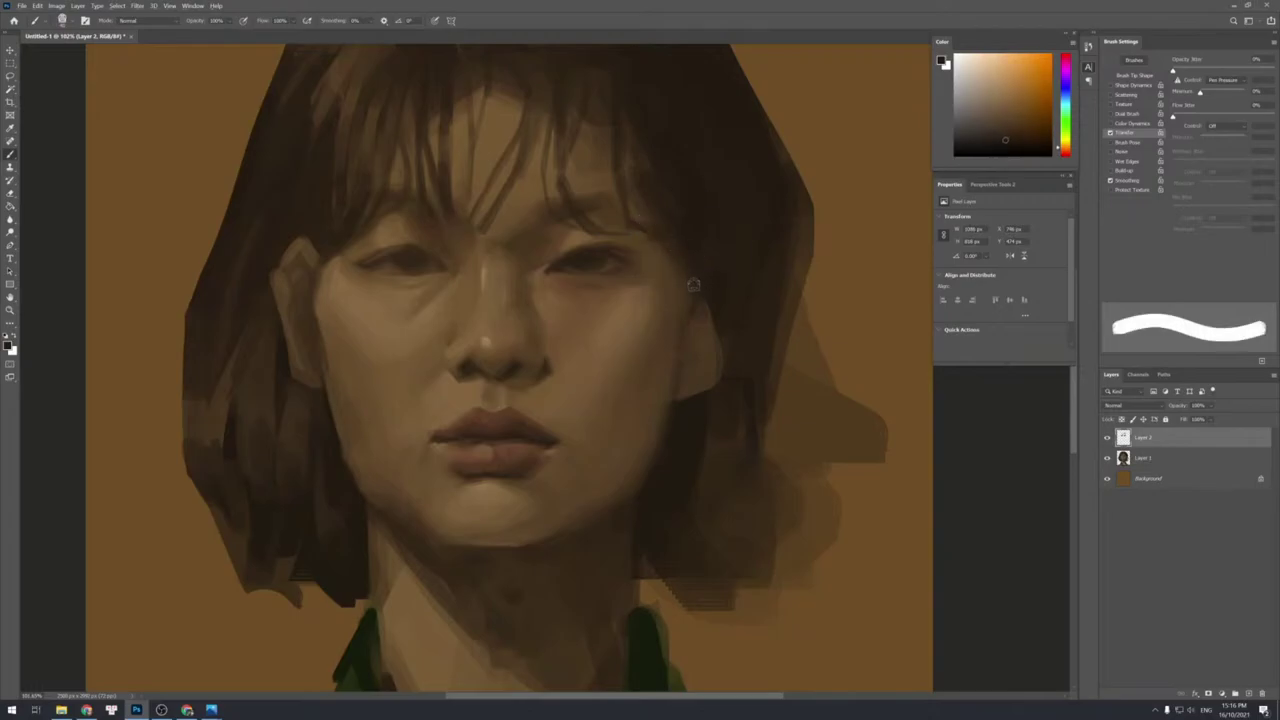
key("bracketleft")
key("bracketleft")
key("bracketleft")
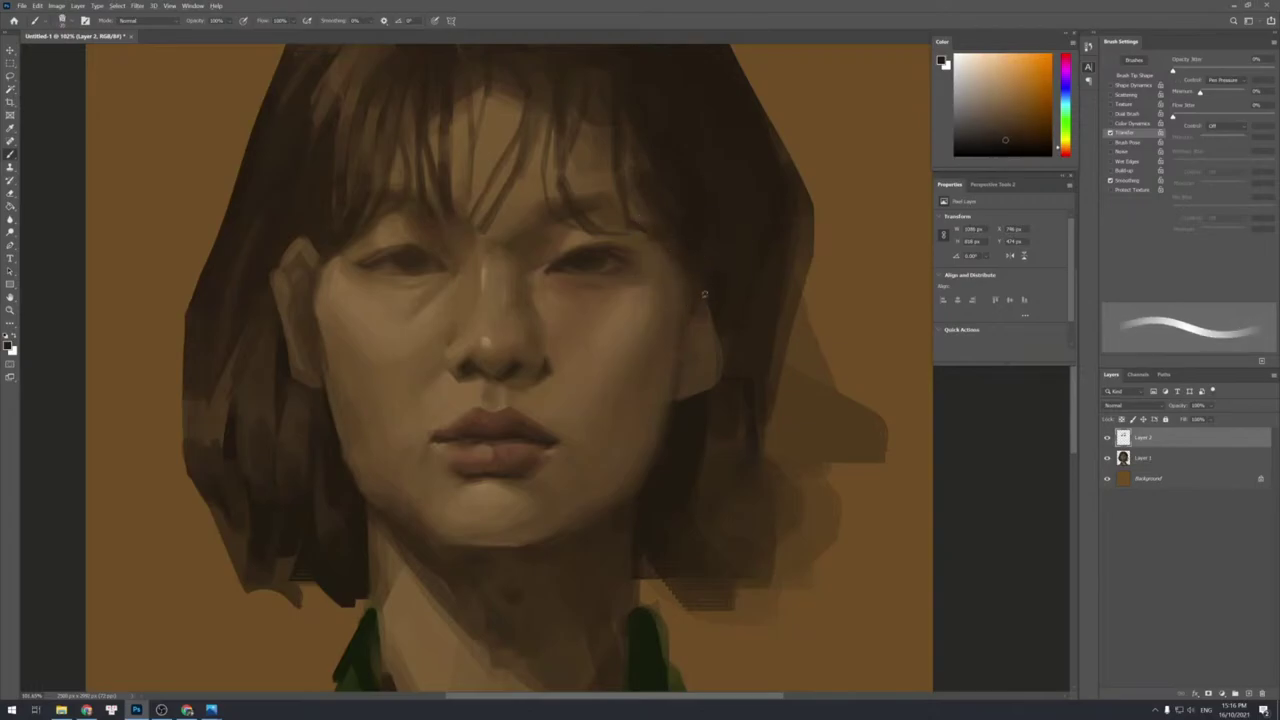
Cover the top of the right ear with dark hair strokes using colors sampled around it.
left_click(716, 316, "alt")
key("bracketleft")
left_click(708, 296, "alt")
key("bracketright")
key("bracketright")
key("bracketright")
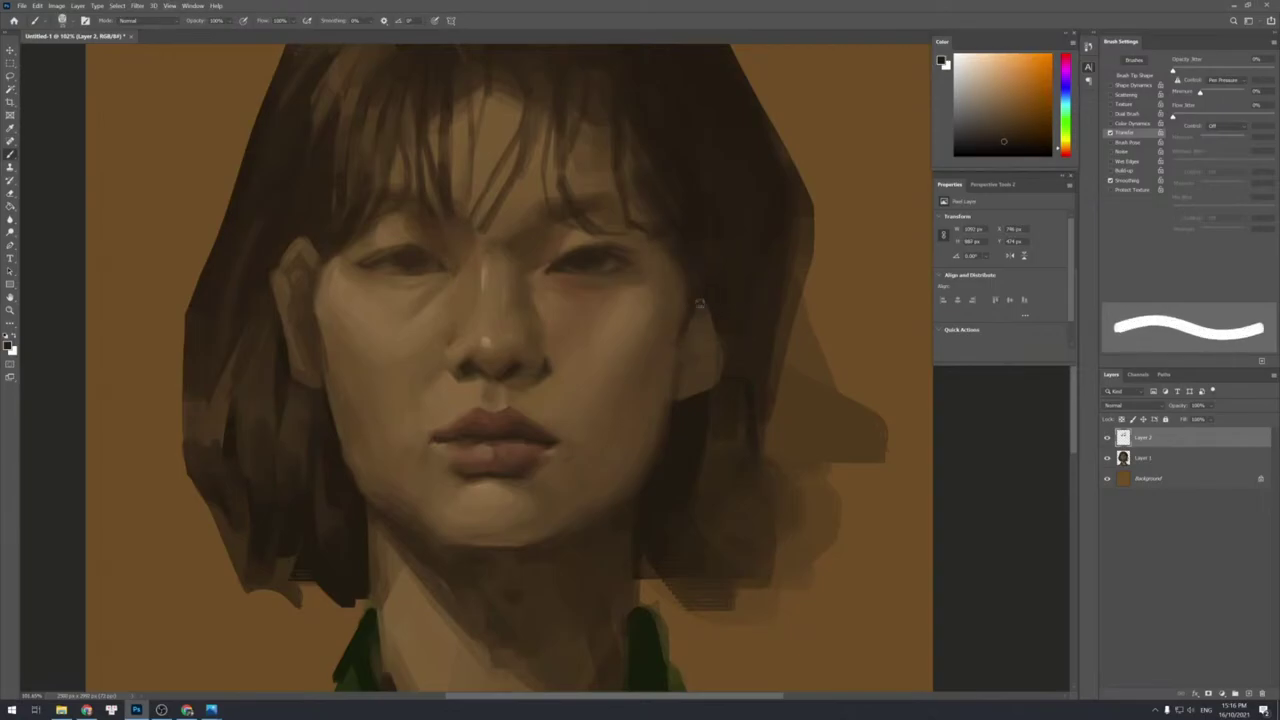
left_click_drag(700, 303, 717, 315)
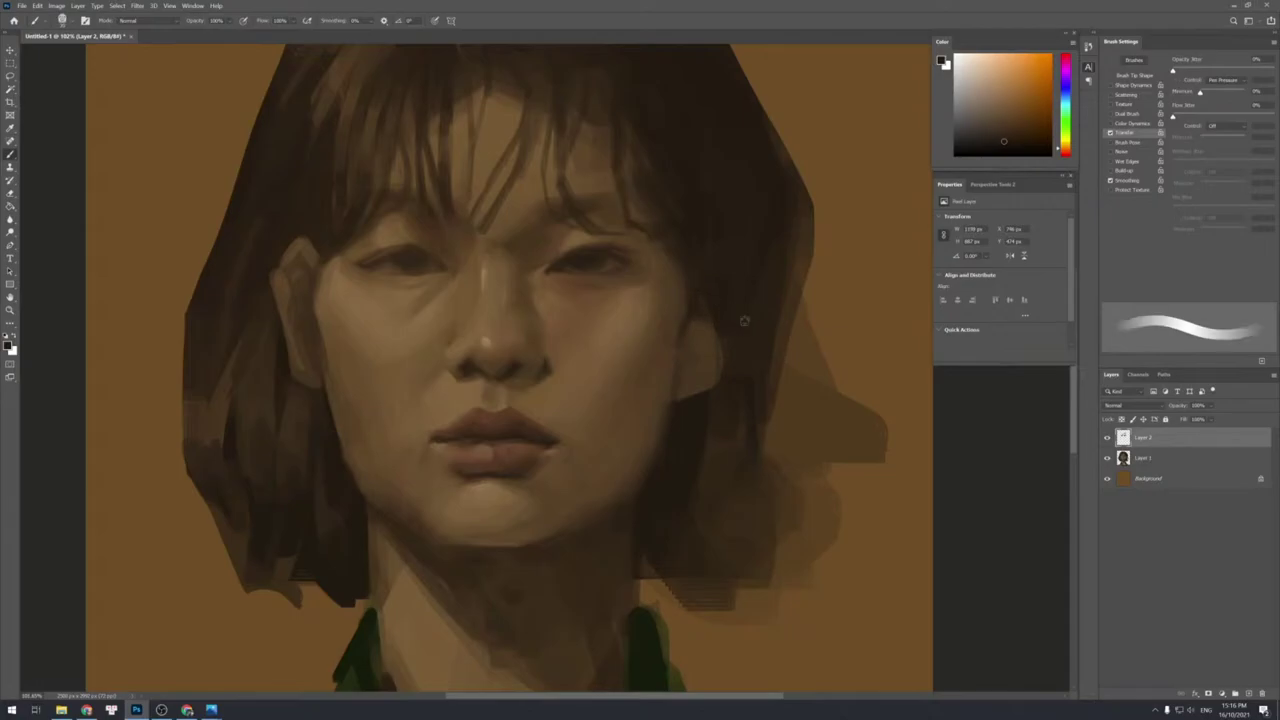
key("shift+bracketright")
left_click(712, 315, "alt")
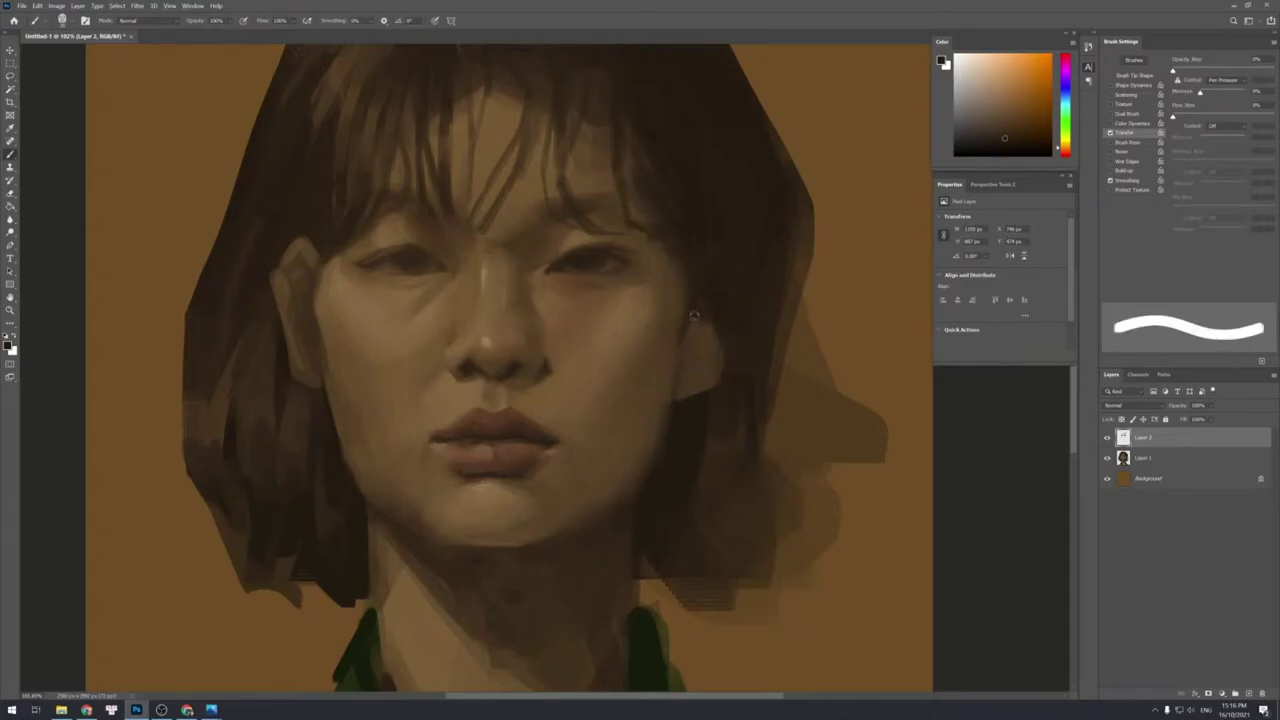
Reshape and round off the right earlobe with sampled skin and hair colors, varying the brush size.
left_click(718, 390, "alt")
left_click(692, 375, "alt")
key("bracketleft")
key("bracketleft")
left_click(718, 381, "alt")
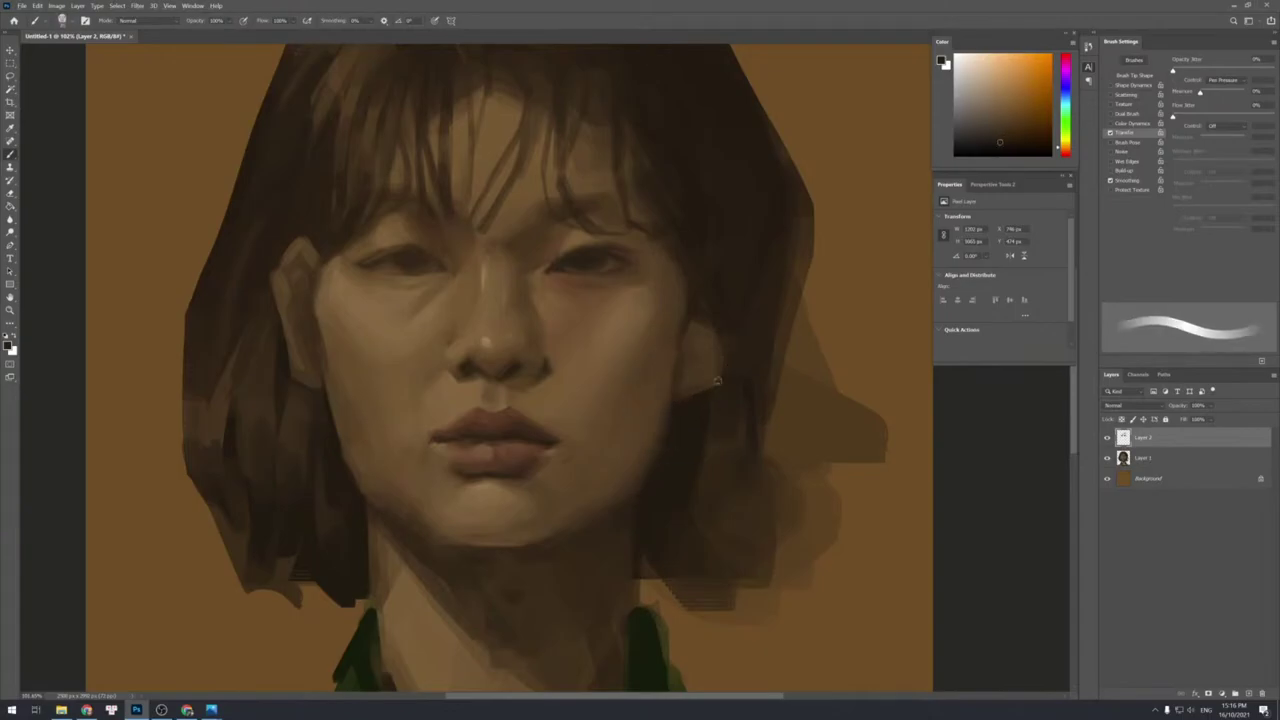
mouse_move(677, 394)
left_mouse_down()
mouse_move(721, 378)
mouse_move(691, 392)
left_mouse_up()
key("shift+bracketright")
left_click(689, 404, "alt")
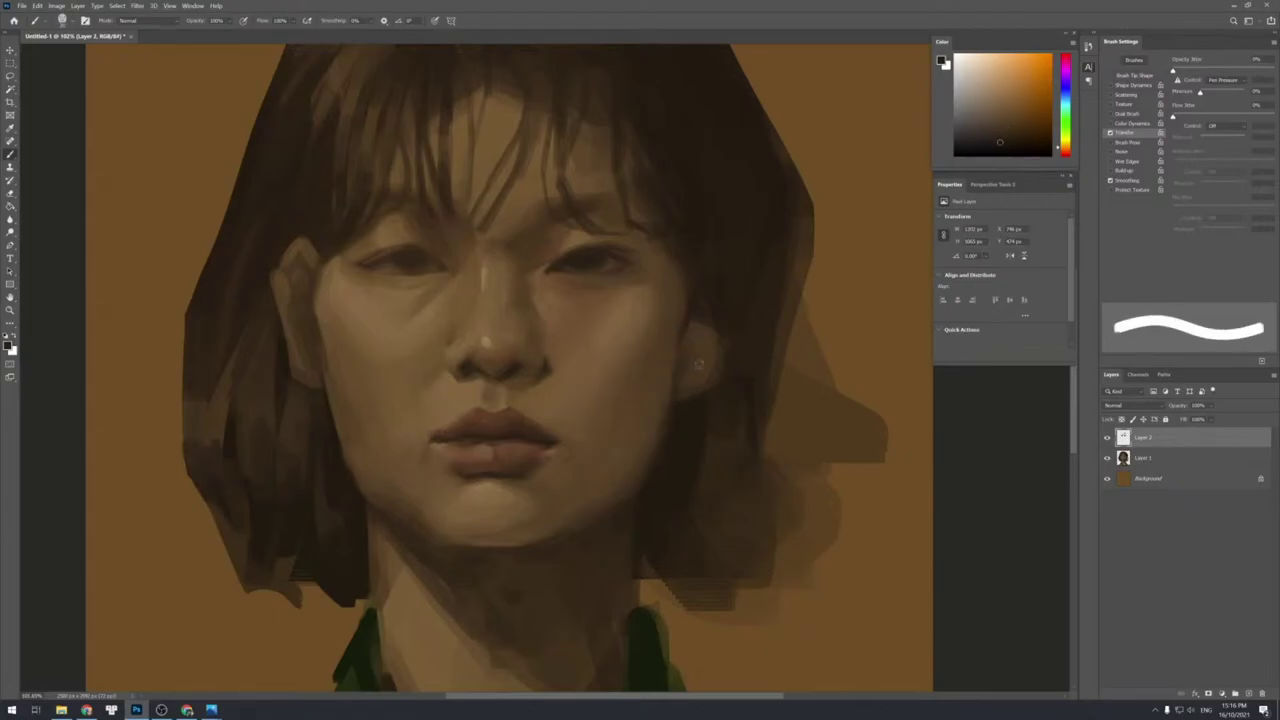
key("shift+bracketleft")
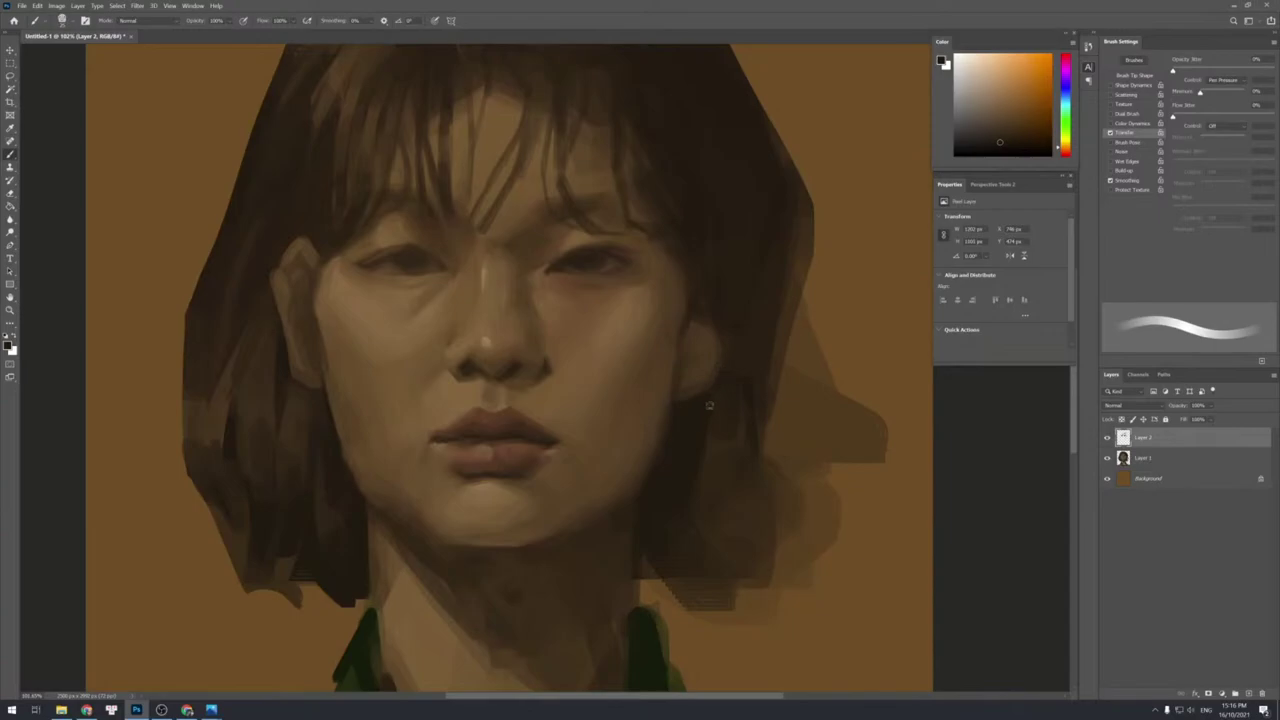
Paint dark hair strokes beneath the right ear and sample a lighter hair tone there.
left_click_drag(693, 482, 719, 443)
key("bracketright")
key("bracketright")
key("bracketright")
left_click(721, 422, "alt")
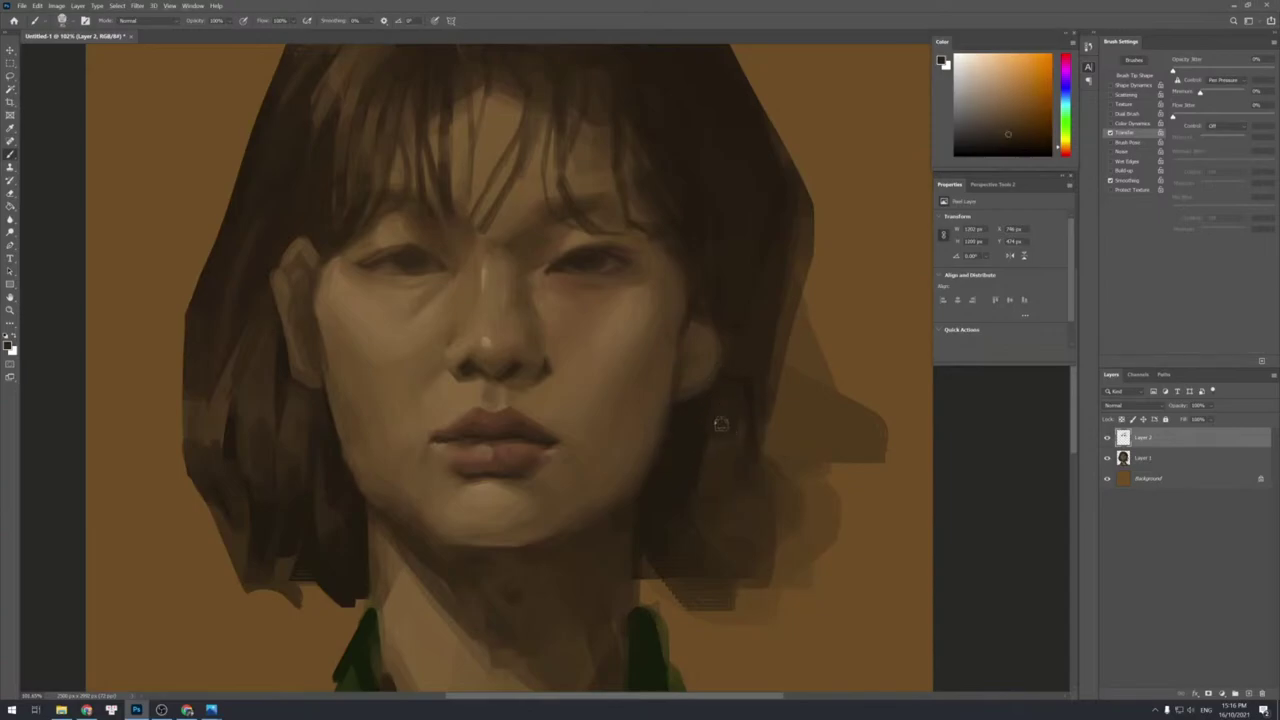
Blend the hair mass beside the right jaw and neck with sampled dark browns.
left_click(686, 451, "alt")
key("shift+bracketleft")
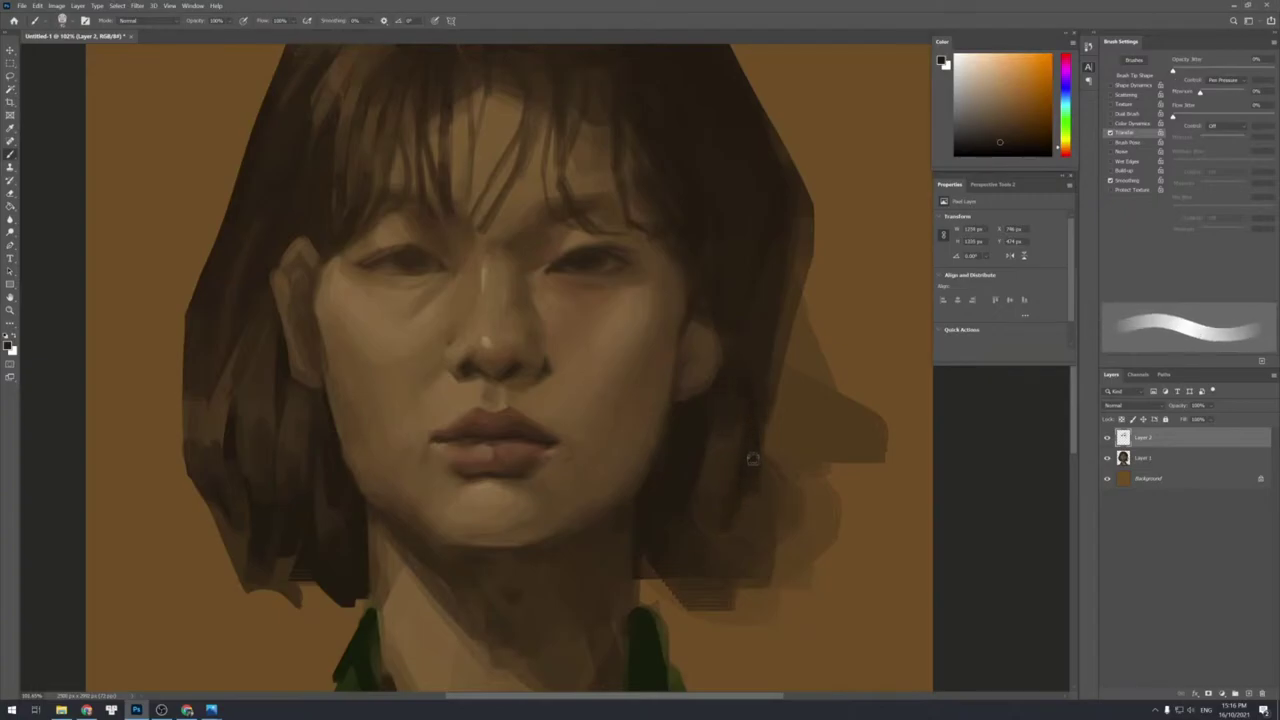
left_click(720, 540, "alt")
left_click(693, 510, "alt")
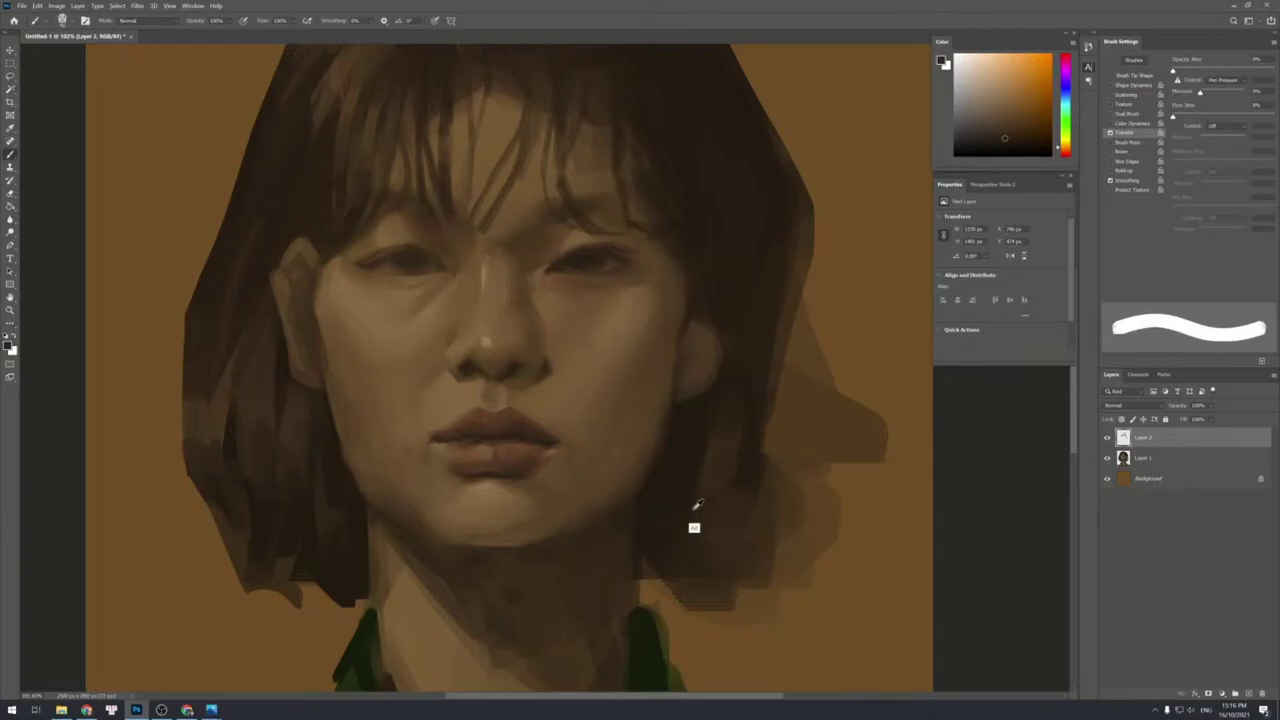
mouse_move(682, 512)
left_mouse_down()
mouse_move(678, 538)
mouse_move(691, 534)
left_mouse_up()
Paint a diagonal shadow under the right cheekbone and blend it with sampled cheek tones.
left_click(680, 264, "alt")
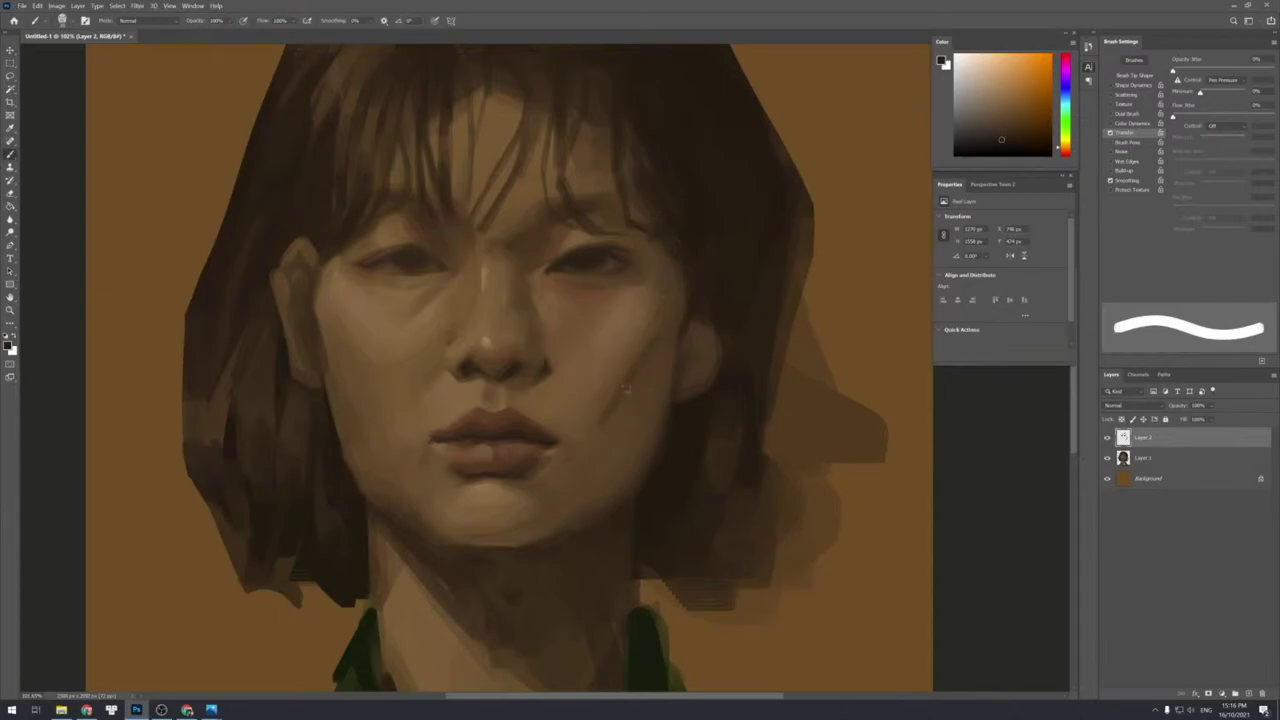
left_click_drag(626, 388, 654, 348)
left_click(619, 419, "alt")
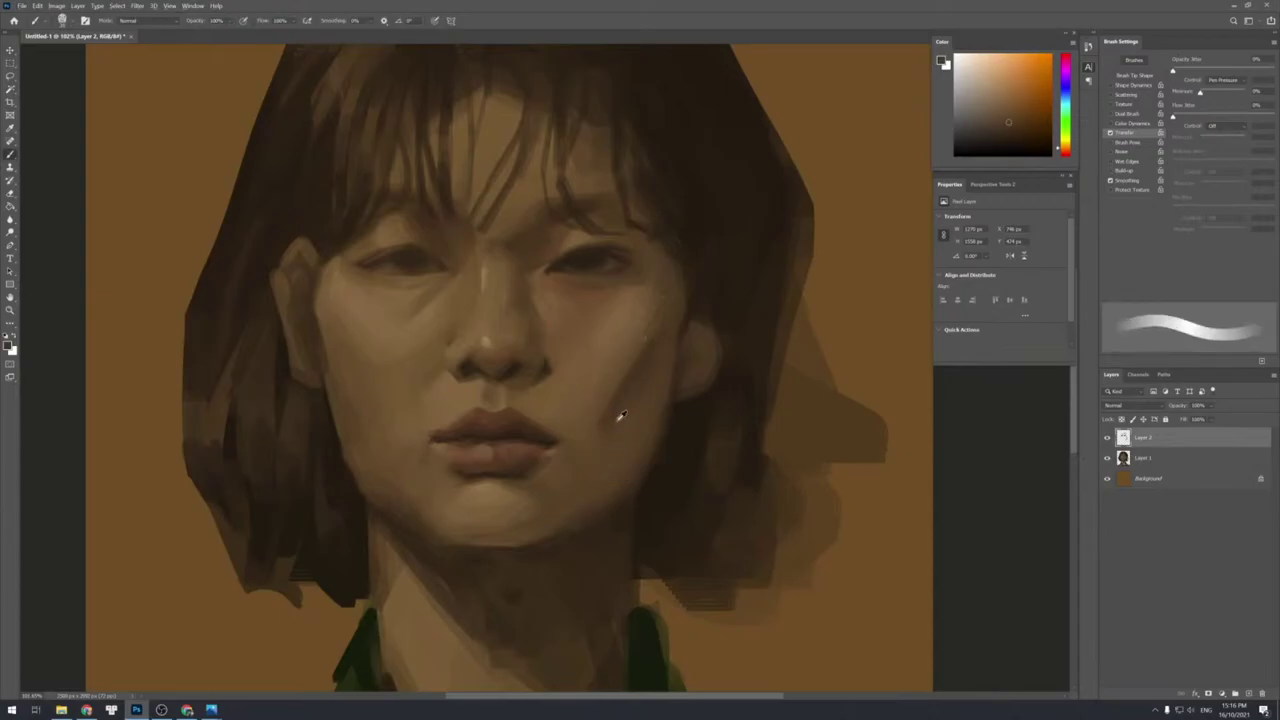
left_click(652, 344, "alt")
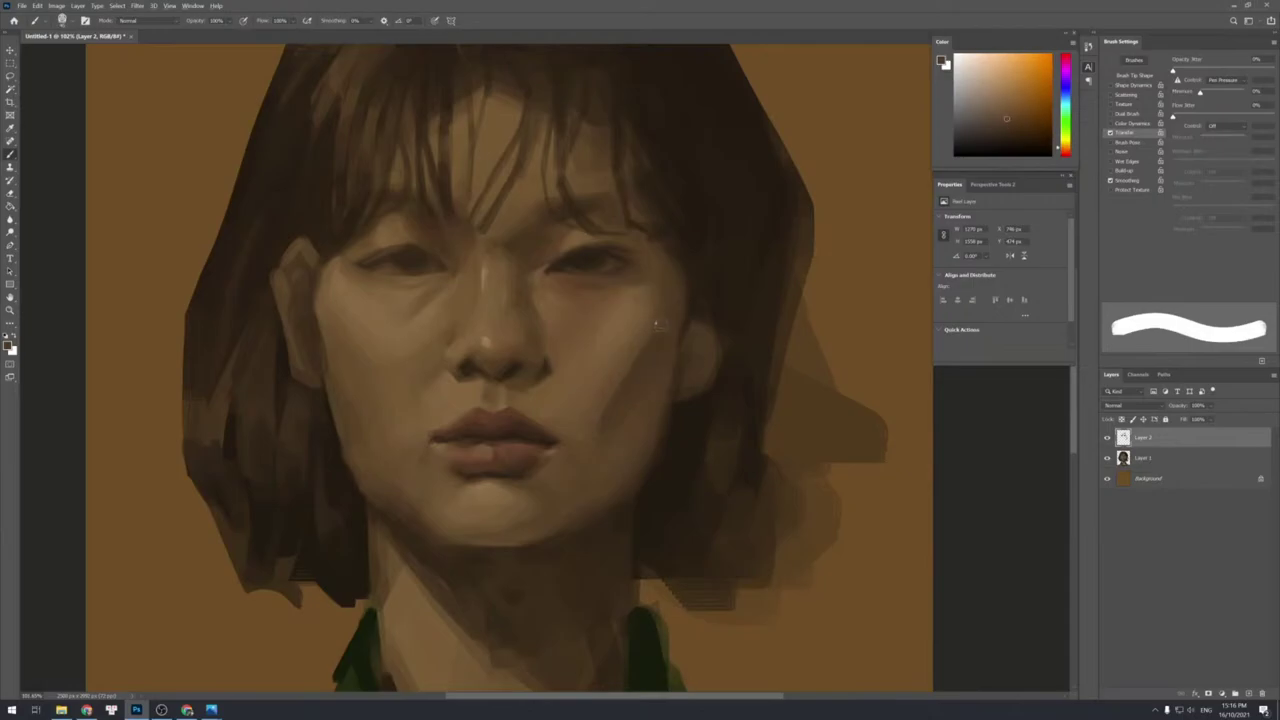
left_click(619, 405, "alt")
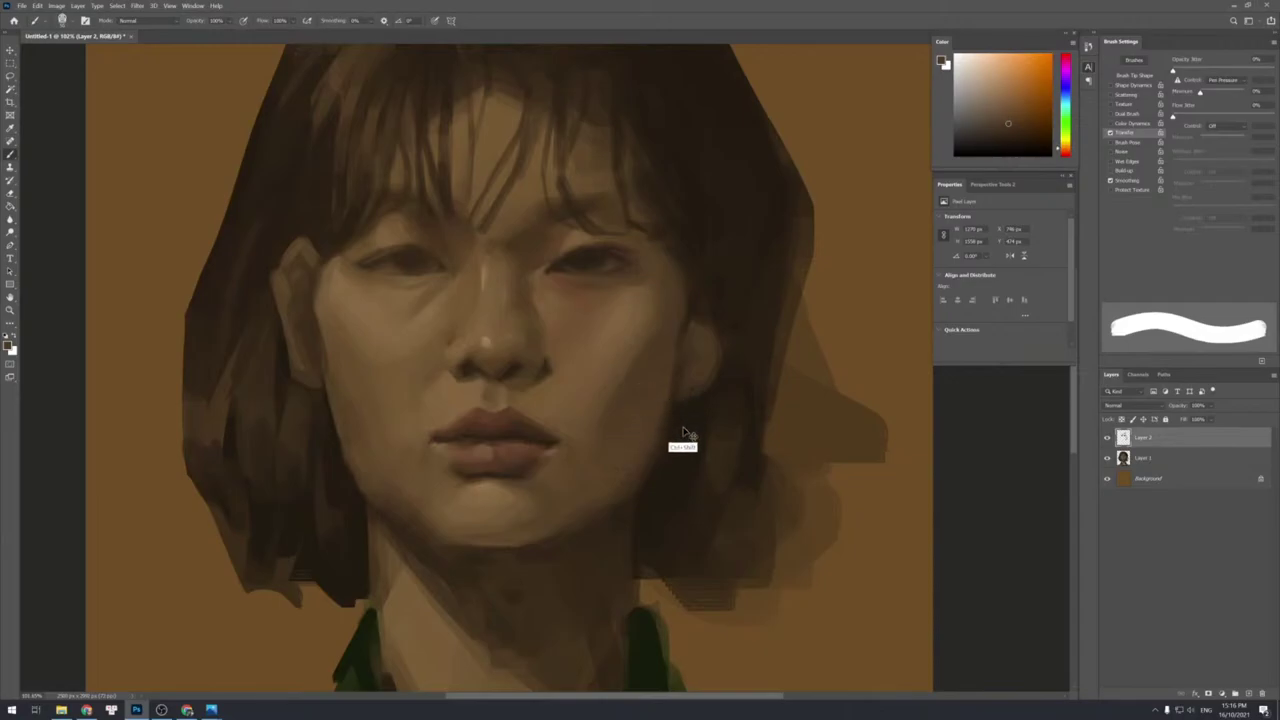
Add a new layer and shade the right cheek and jaw down to the chin with a sampled darker skin tone.
key("ctrl+shift+n")
key("Return")
left_click(664, 358, "alt")
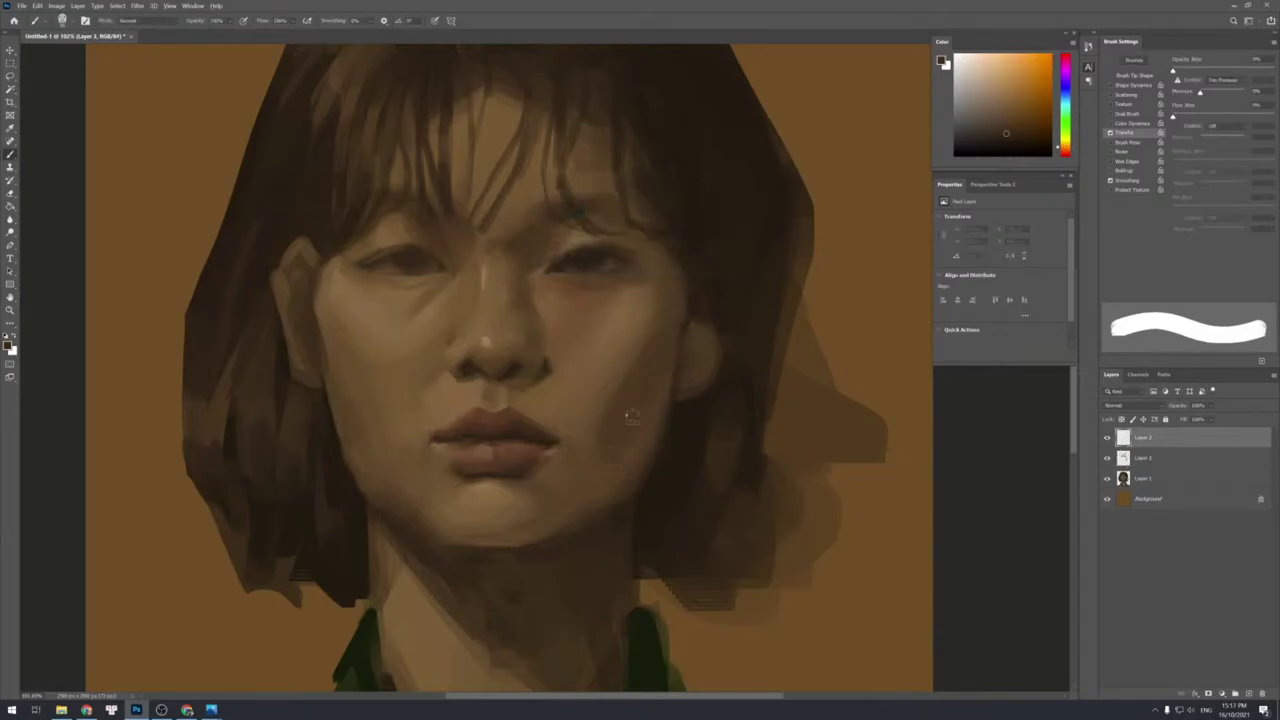
left_click_drag(664, 403, 610, 528)
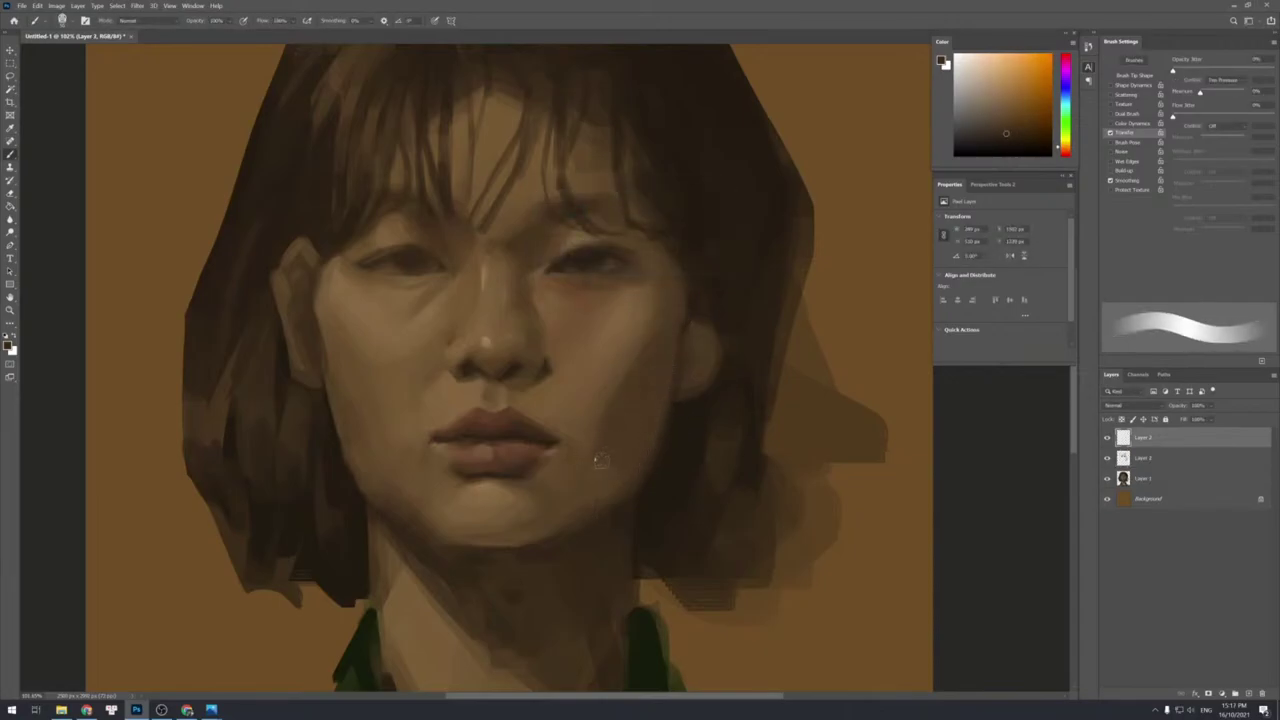
left_click_drag(605, 433, 568, 489)
left_click_drag(638, 467, 549, 536)
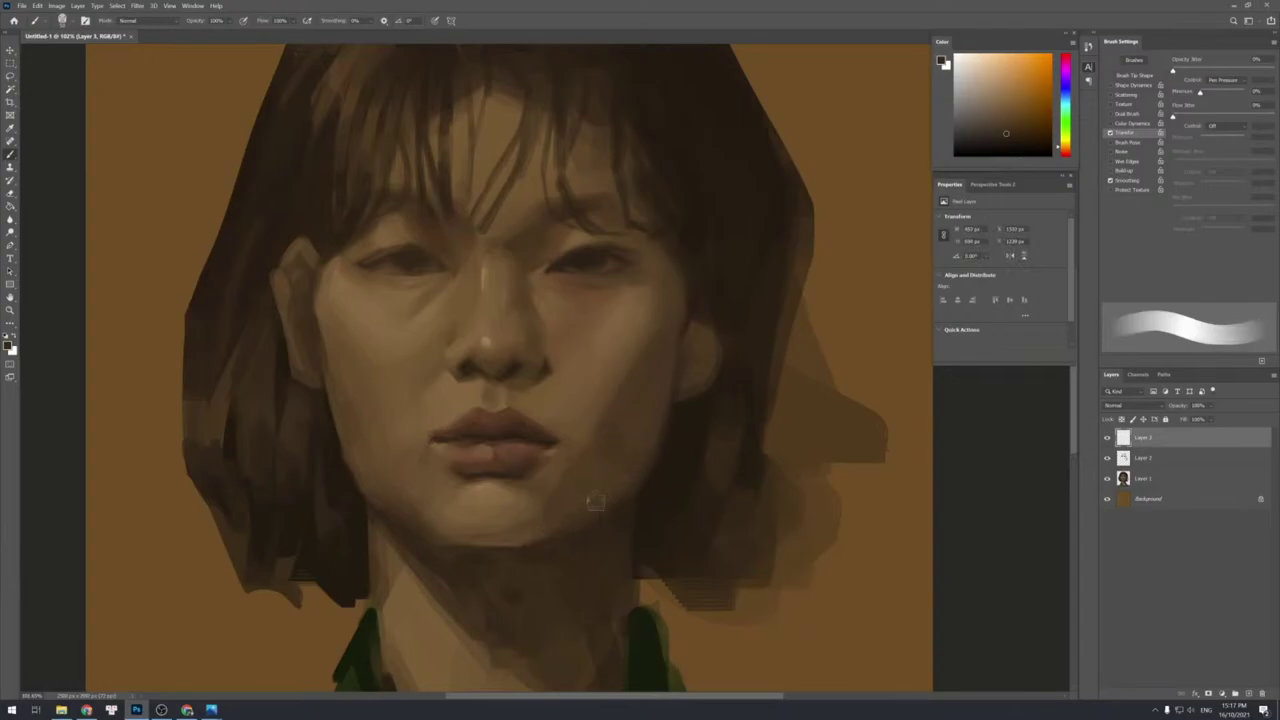
Blend the shadow across the right cheek, jawline and chin edge with sampled skin tones.
left_click(639, 349, "alt")
left_click(616, 381, "alt")
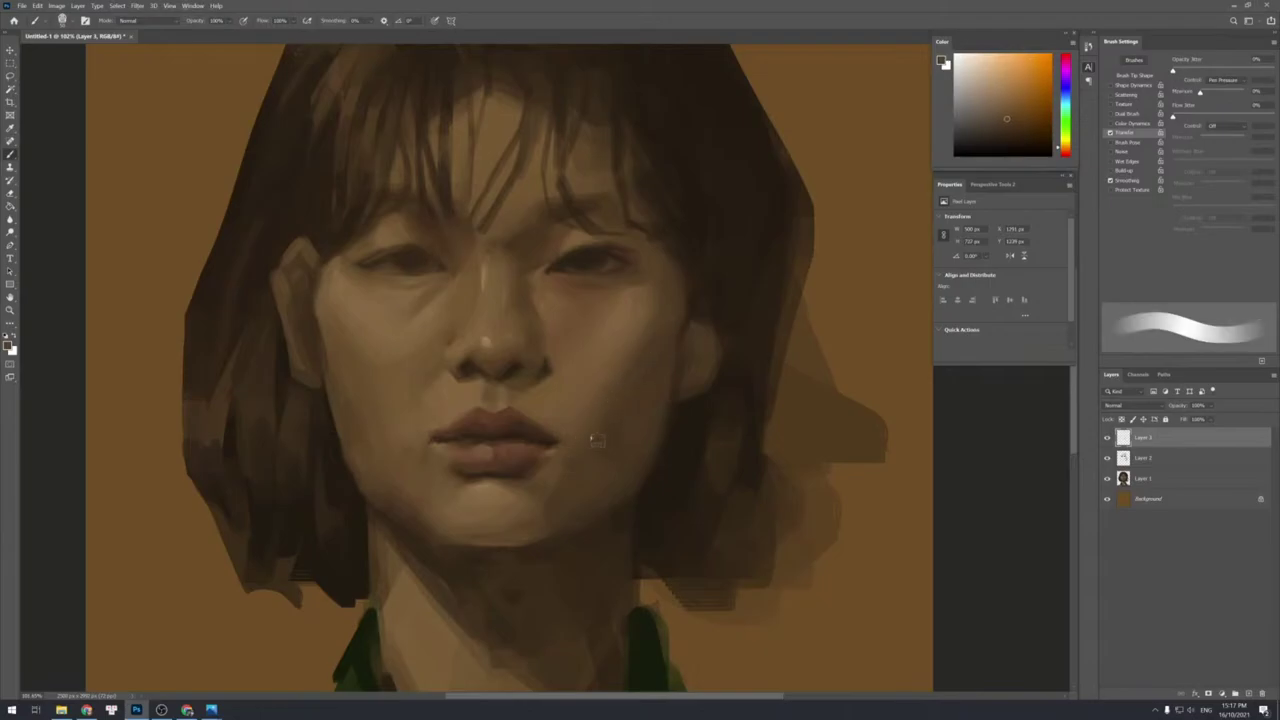
left_click(558, 499, "alt")
left_click_drag(512, 543, 526, 541)
left_click(651, 343)
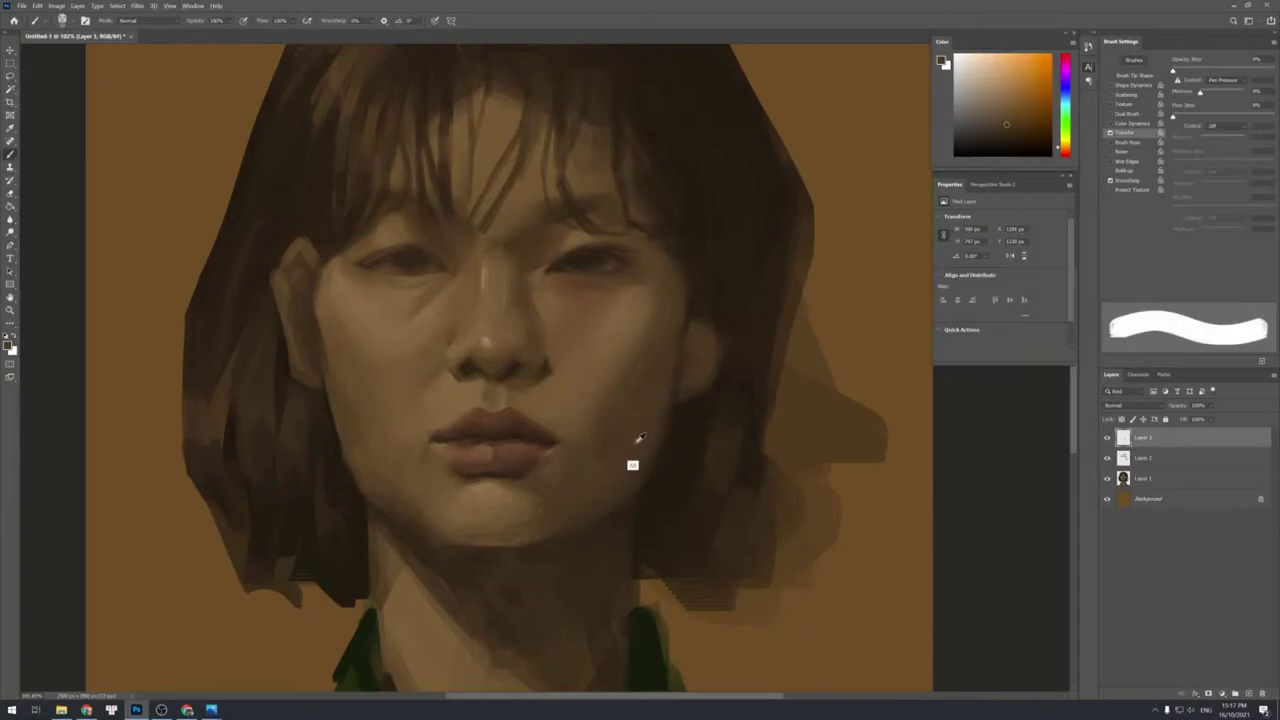
left_click(551, 494)
Refine the skin at the right corner of the mouth with sampled tones and a much smaller brush.
left_click(552, 460, "alt")
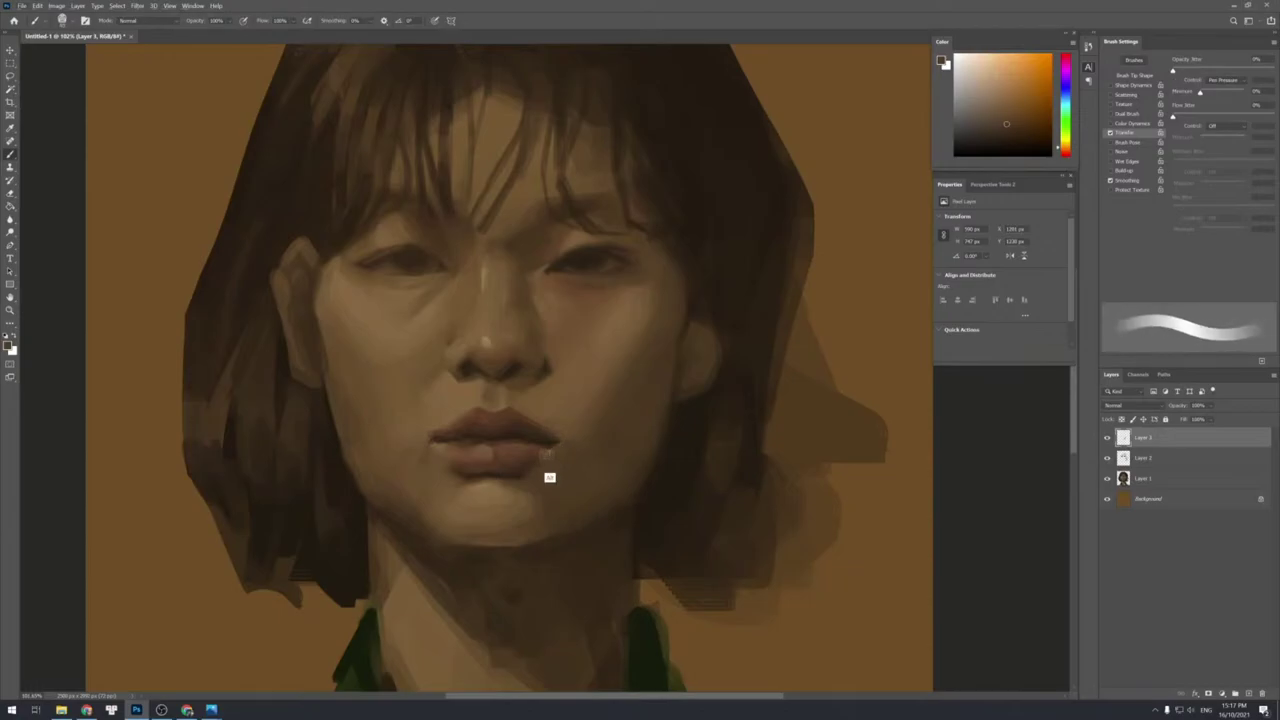
left_click(549, 474, "alt")
key("bracketleft")
key("bracketleft")
key("bracketleft")
key("bracketleft")
key("bracketleft")
key("bracketleft")
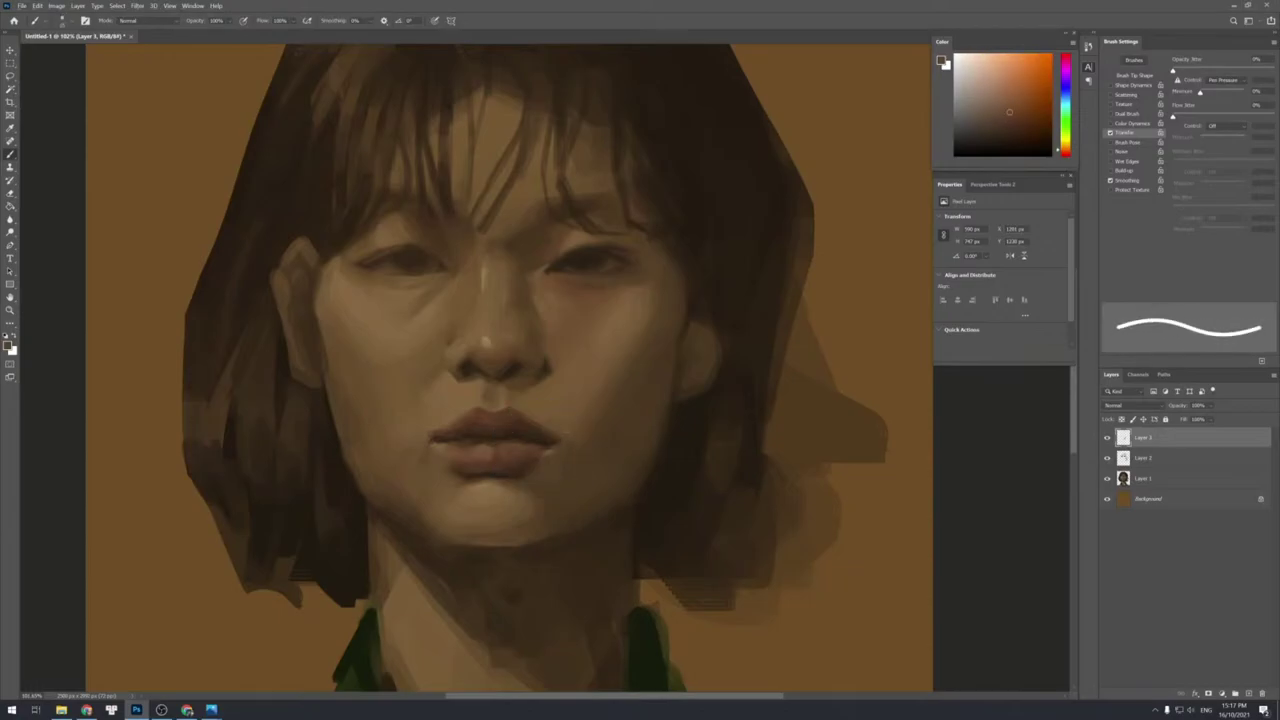
key("bracketright")
key("[")
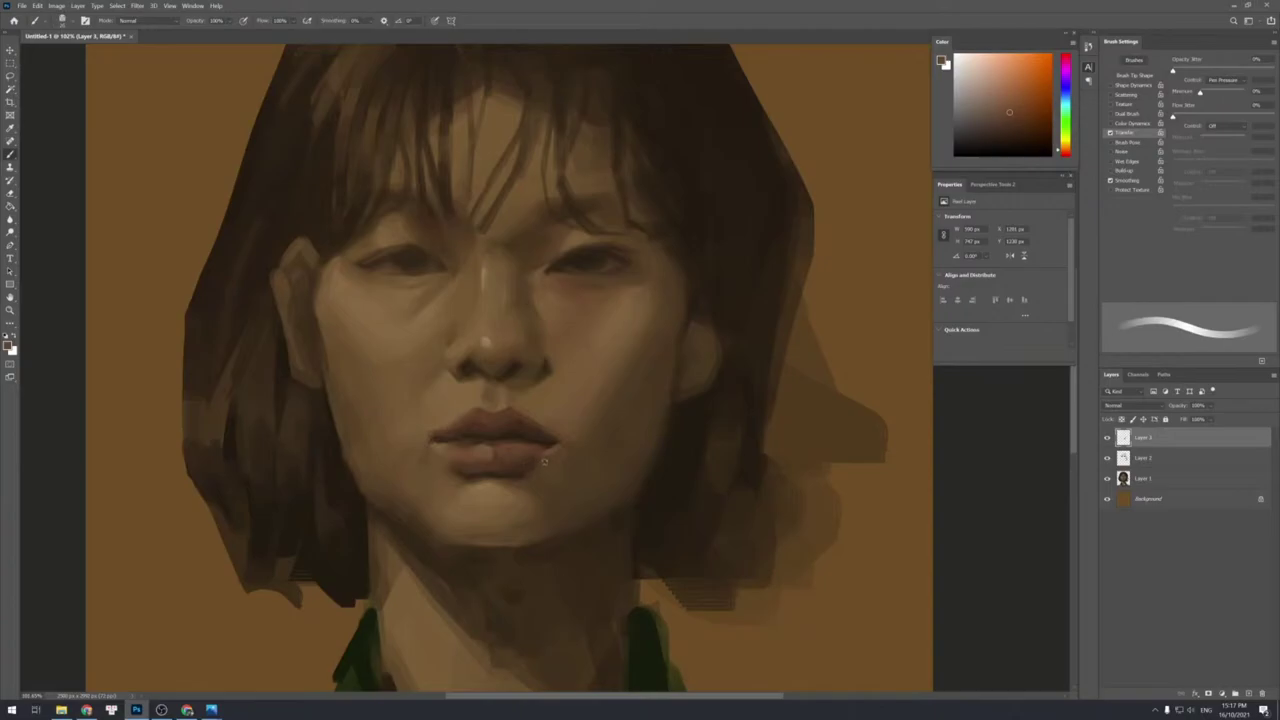
Soften the light edge beside the right mouth corner with darker tones sampled from around the lips.
left_click(553, 447, "alt")
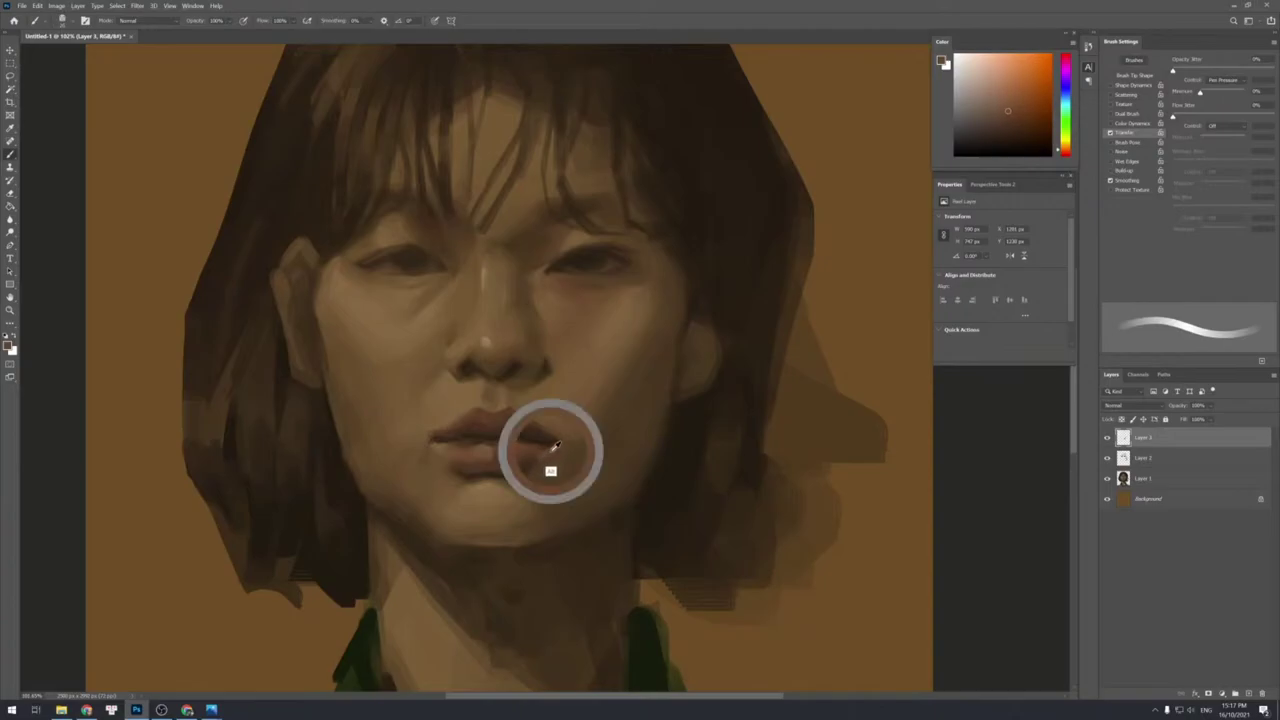
key("]")
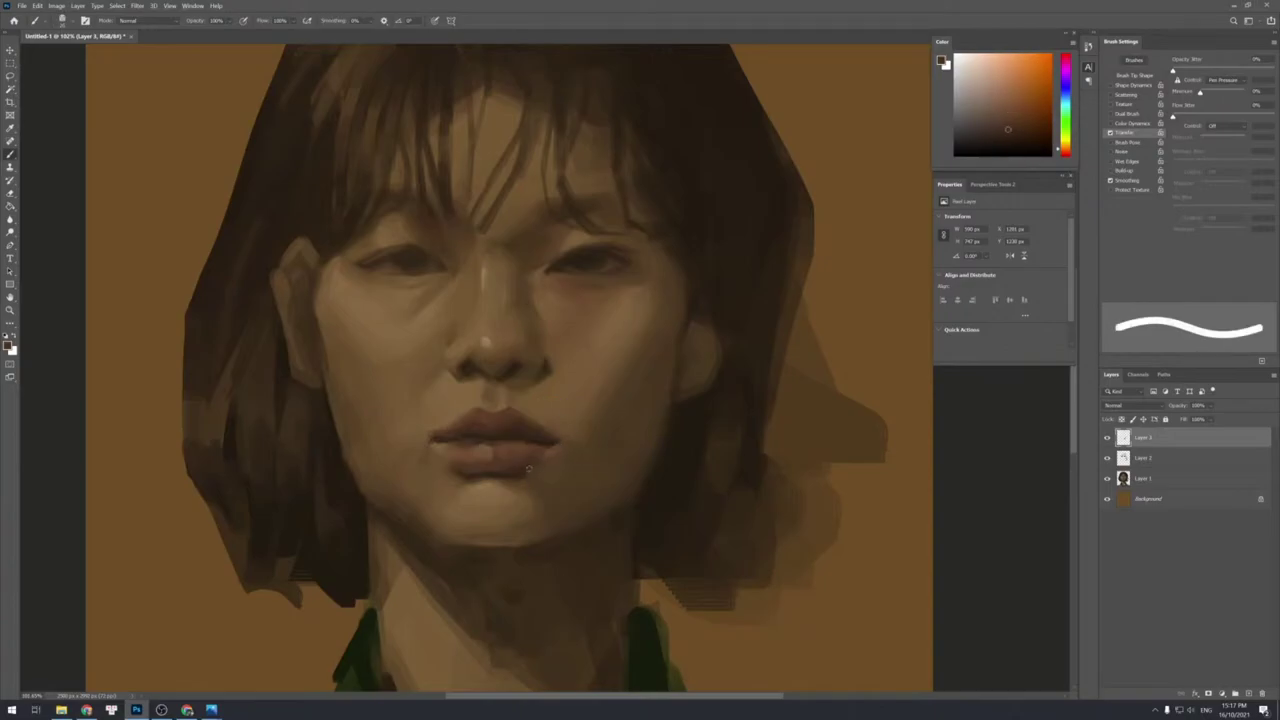
left_click(552, 452, "alt")
left_click(552, 452, "alt")
key("]")
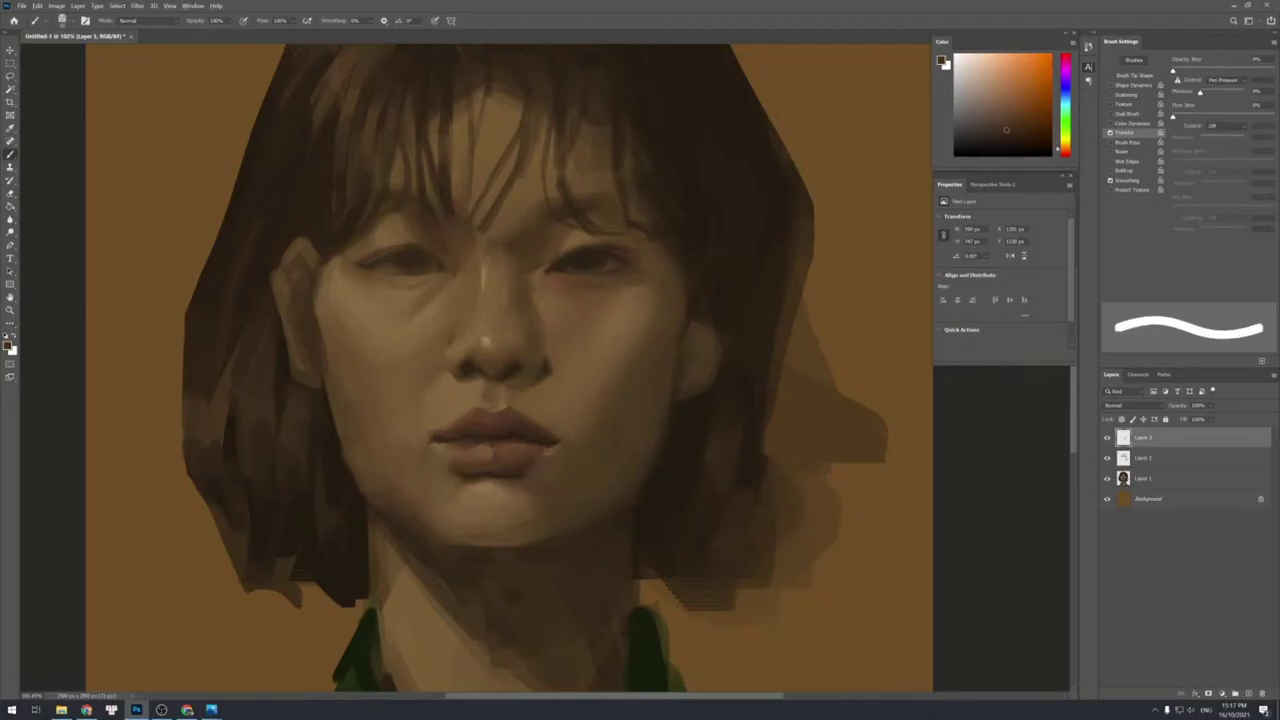
Darken the right end of the lower lip with colors sampled from the lip.
left_click(533, 460, "alt")
key("[")
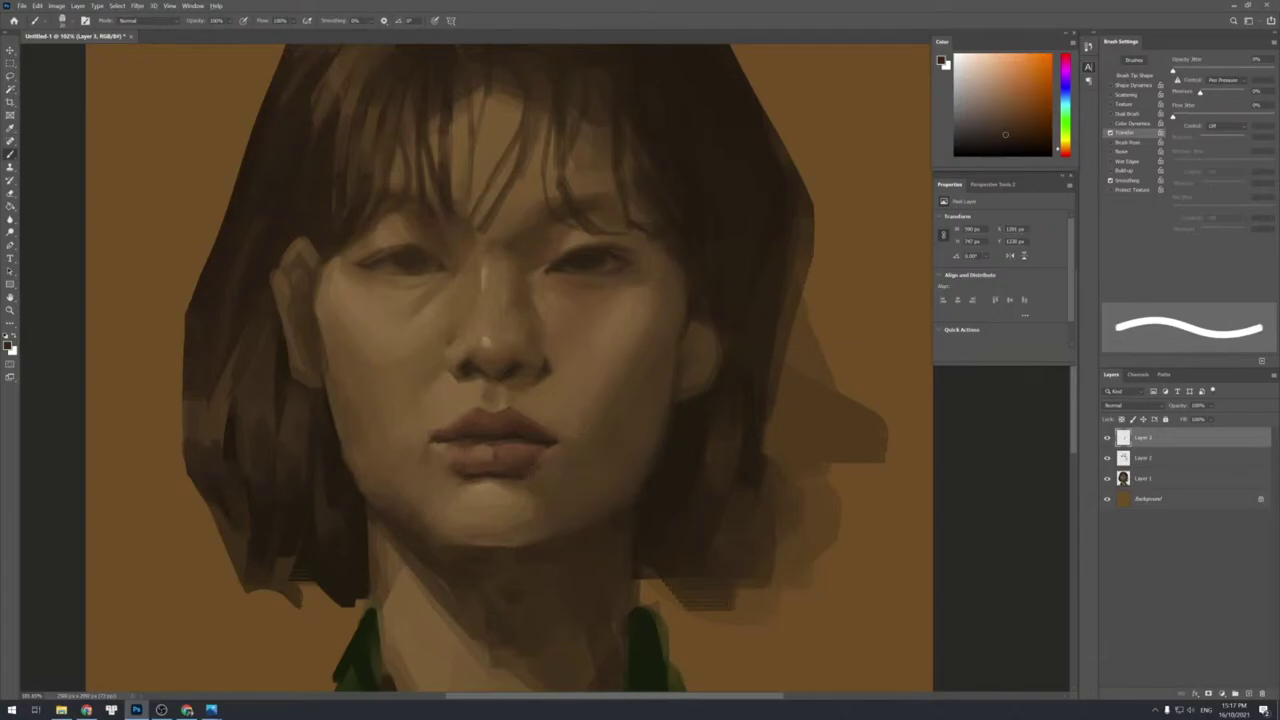
key("[")
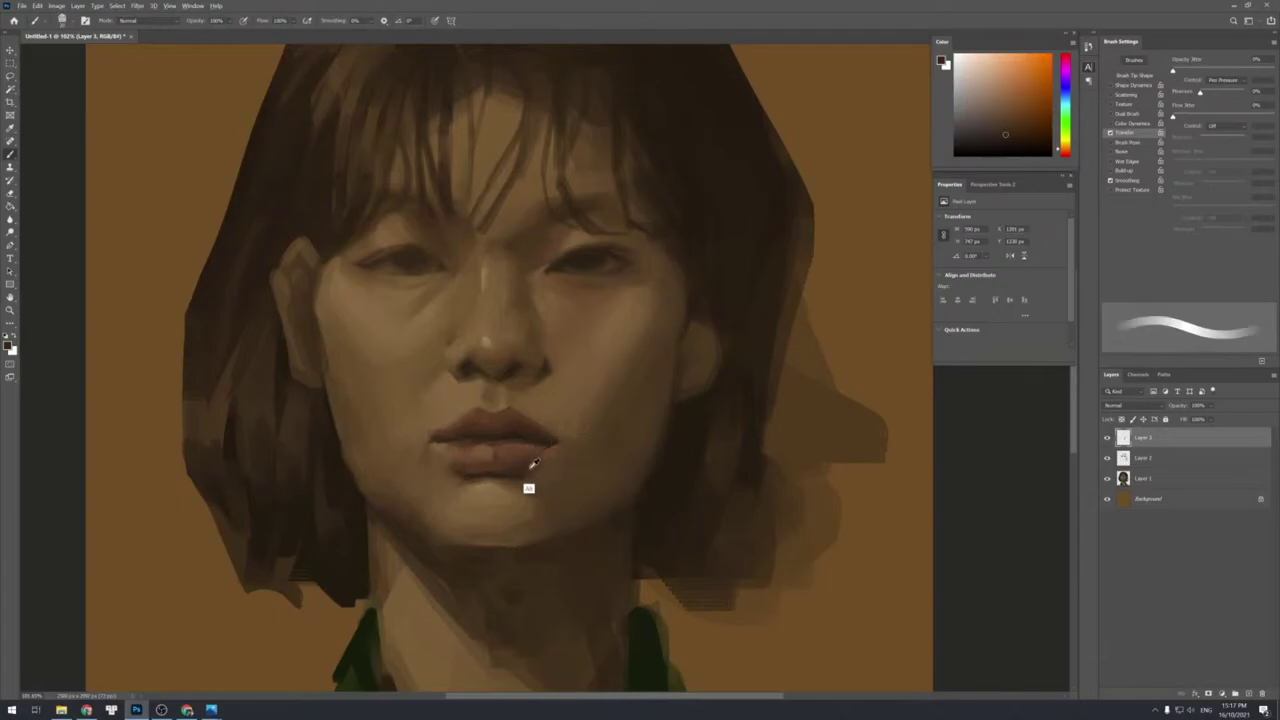
left_click(526, 464, "alt")
key("shift+]")
left_click(505, 473, "alt")
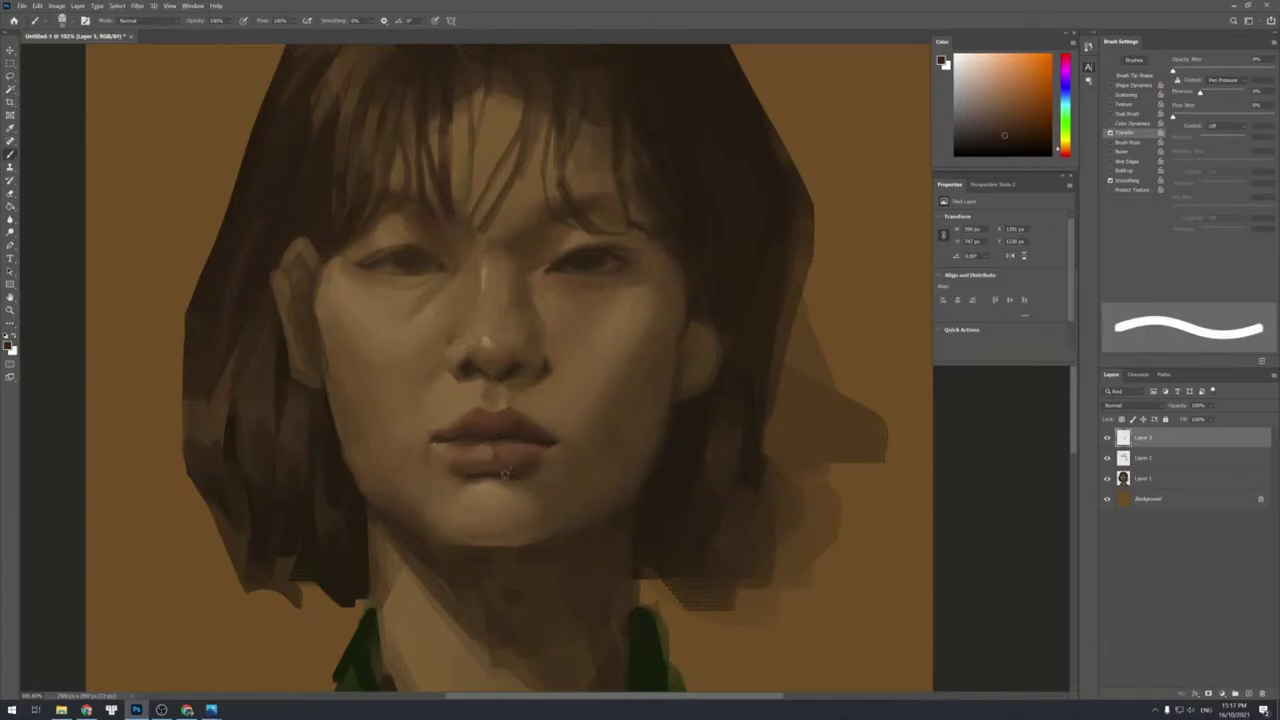
Shade the lower lip's bottom edge and the shadow beneath it with sampled dark tones, varying the brush.
left_click(492, 470, "alt")
key("shift+[")
key("shift+[")
key("shift+[")
key("shift+[")
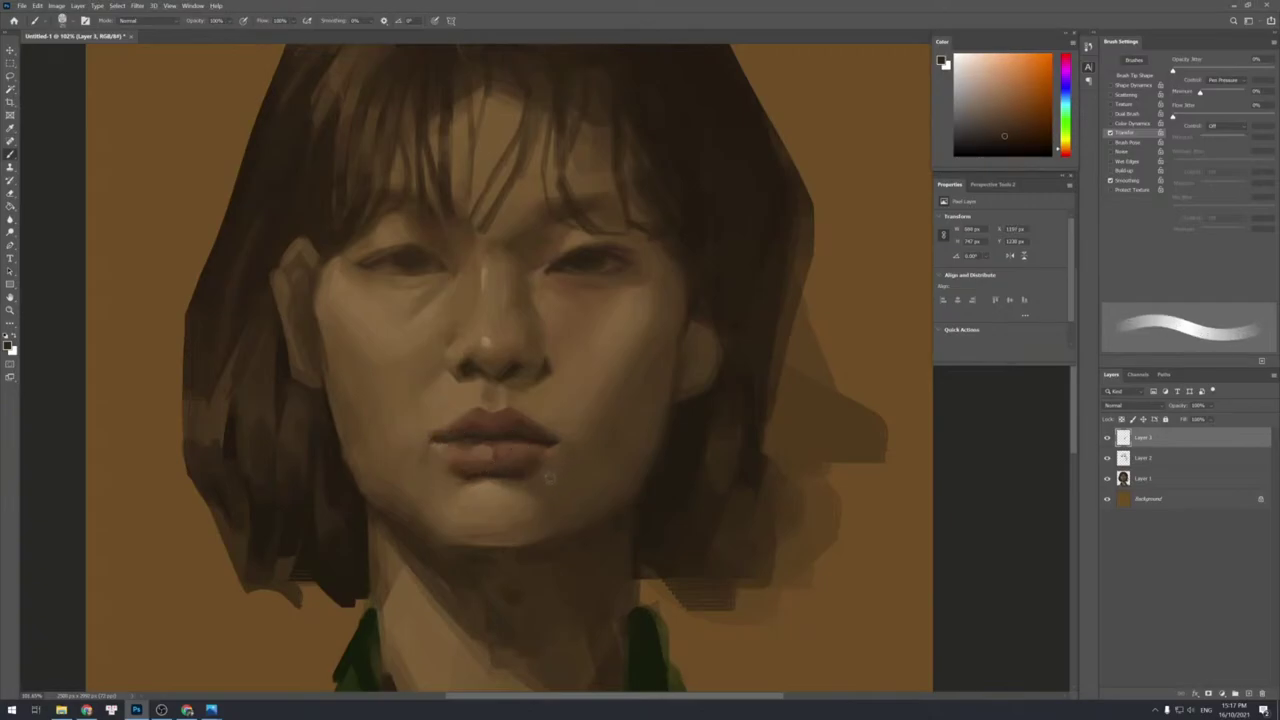
left_click(523, 478, "alt")
key("shift+]")
key("shift+]")
key("shift+]")
key("shift+]")
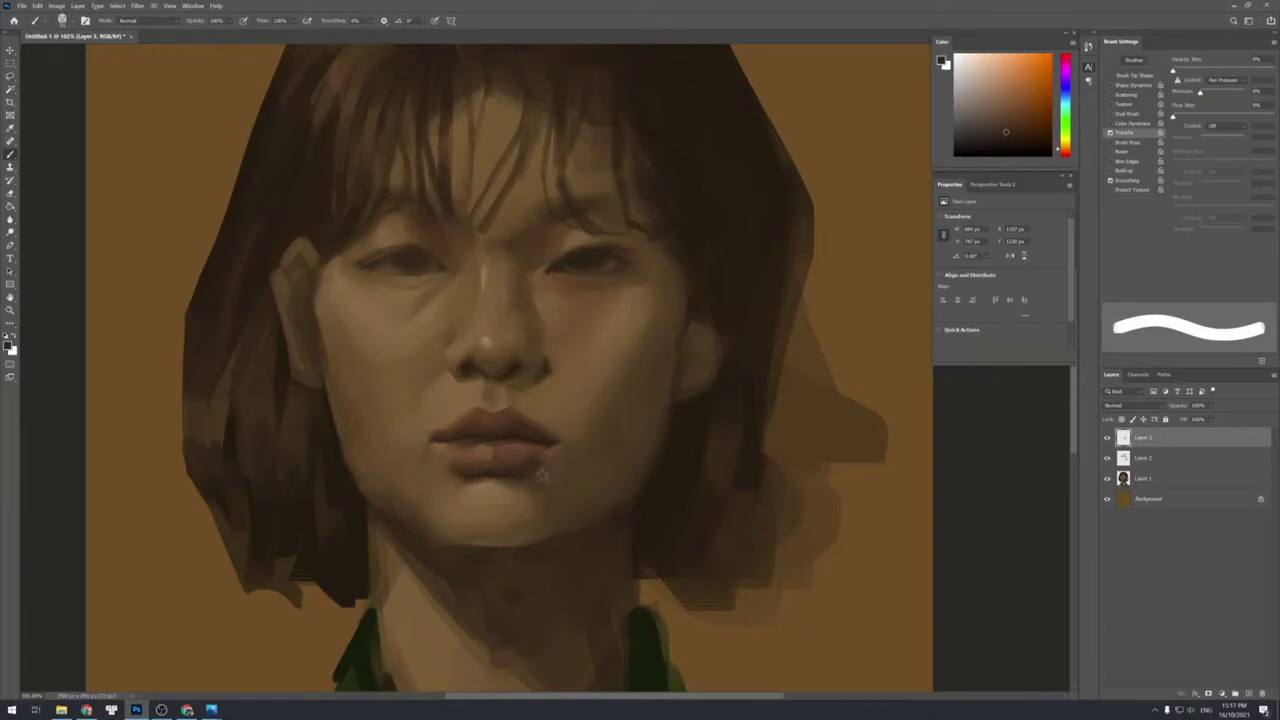
Blend the skin below the right end of the lower lip with tones sampled nearby, varying the brush size.
left_click(557, 503, "alt")
key("shift+[")
key("shift+[")
key("shift+[")
key("shift+[")
left_click(546, 482, "alt")
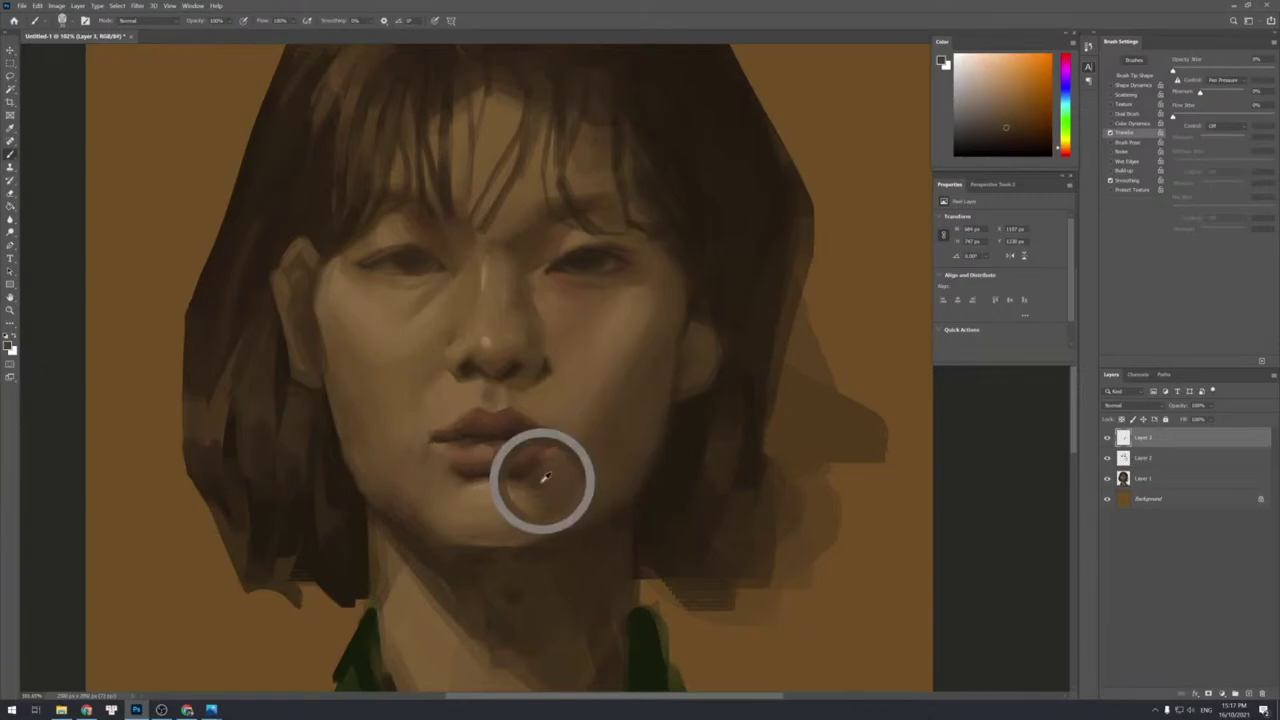
key("shift+]")
key("shift+]")
key("shift+]")
key("shift+]")
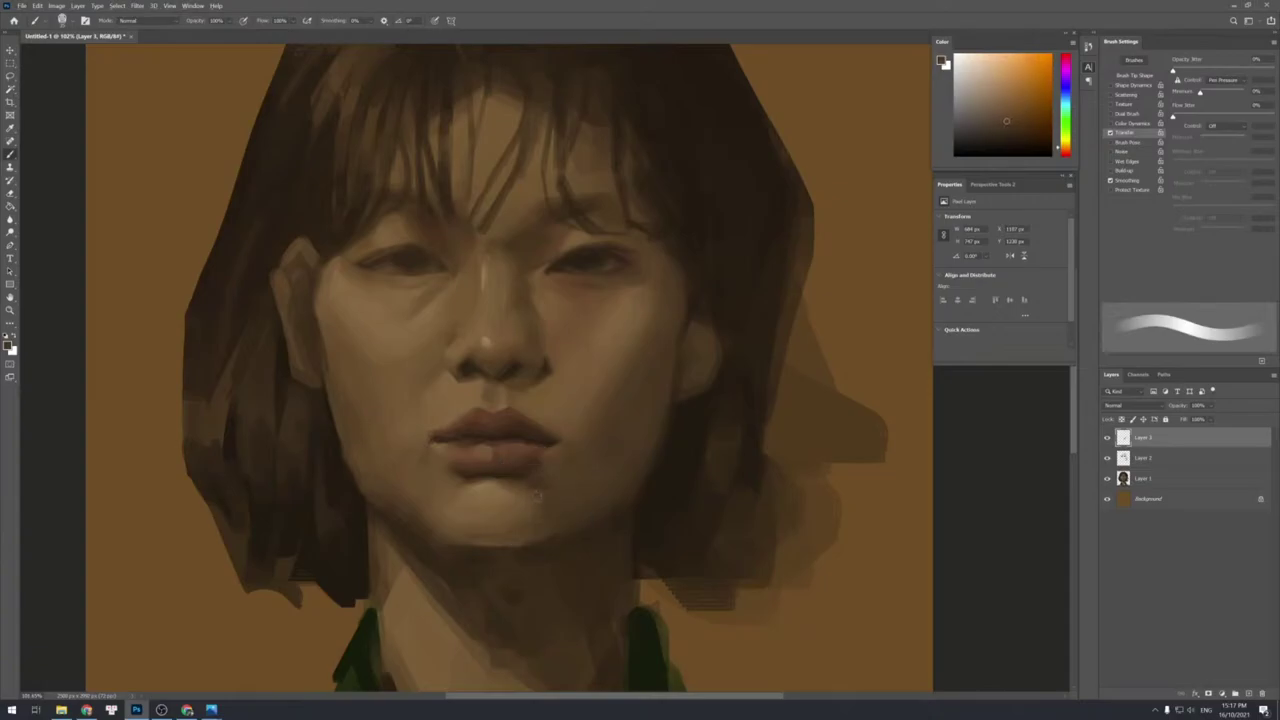
Smooth the right side of the chin with skin tones sampled from it.
key("shift+]")
key("shift+[")
left_click(543, 506, "alt")
key("shift+]")
left_click(544, 506, "alt")
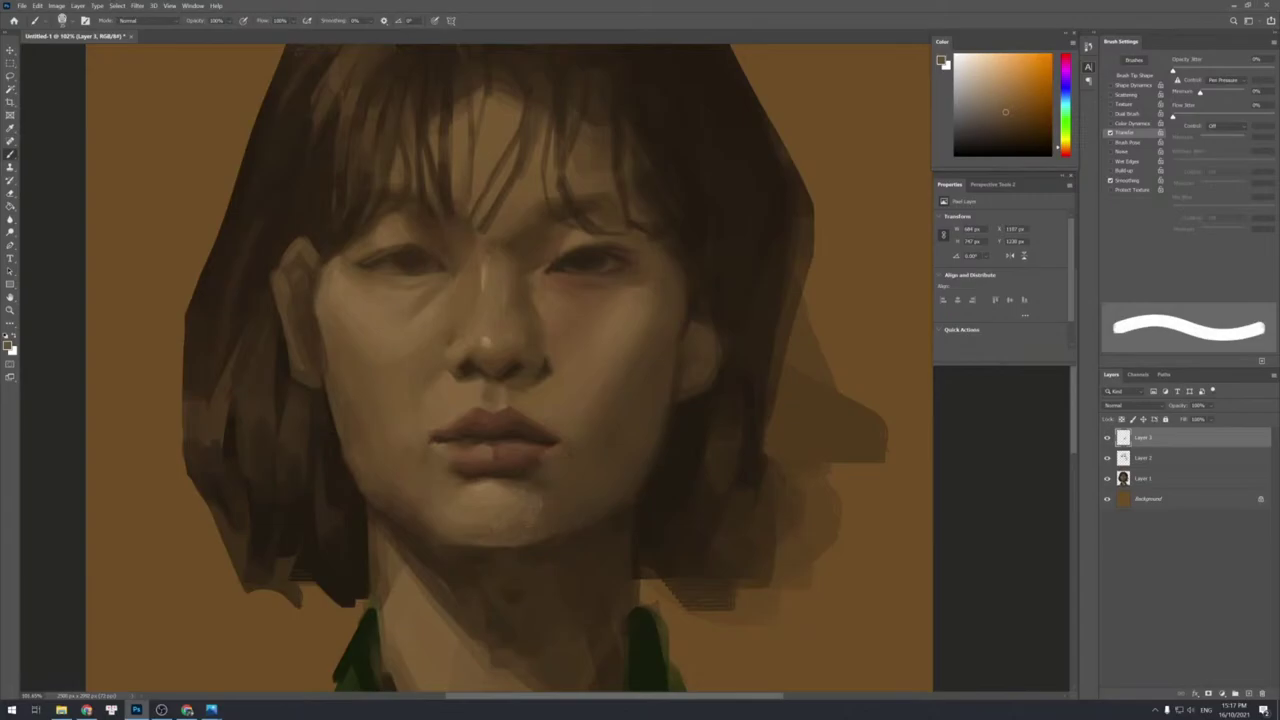
key("shift+[")
left_click(545, 510, "alt")
key("shift+]")
key("shift+[")
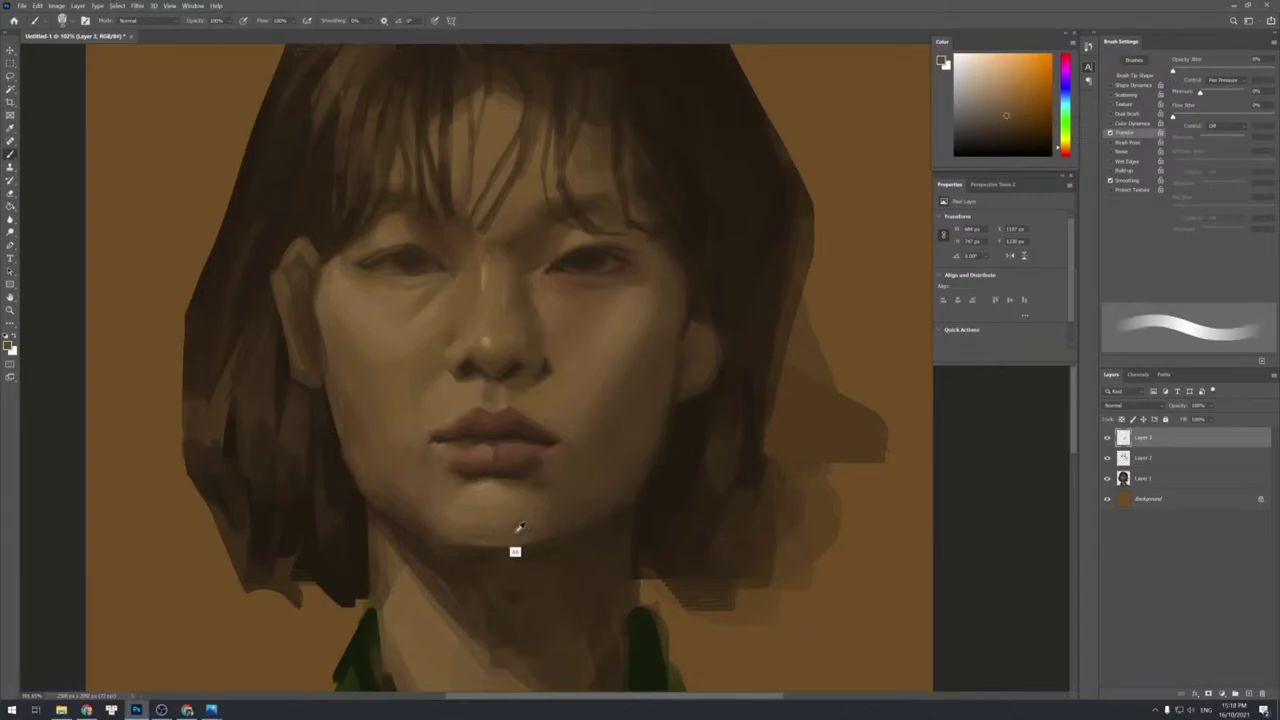
Darken the chin's lower edge with a dark tone sampled from the right jaw, using a small brush.
key("shift+]")
left_click(651, 463, "alt")
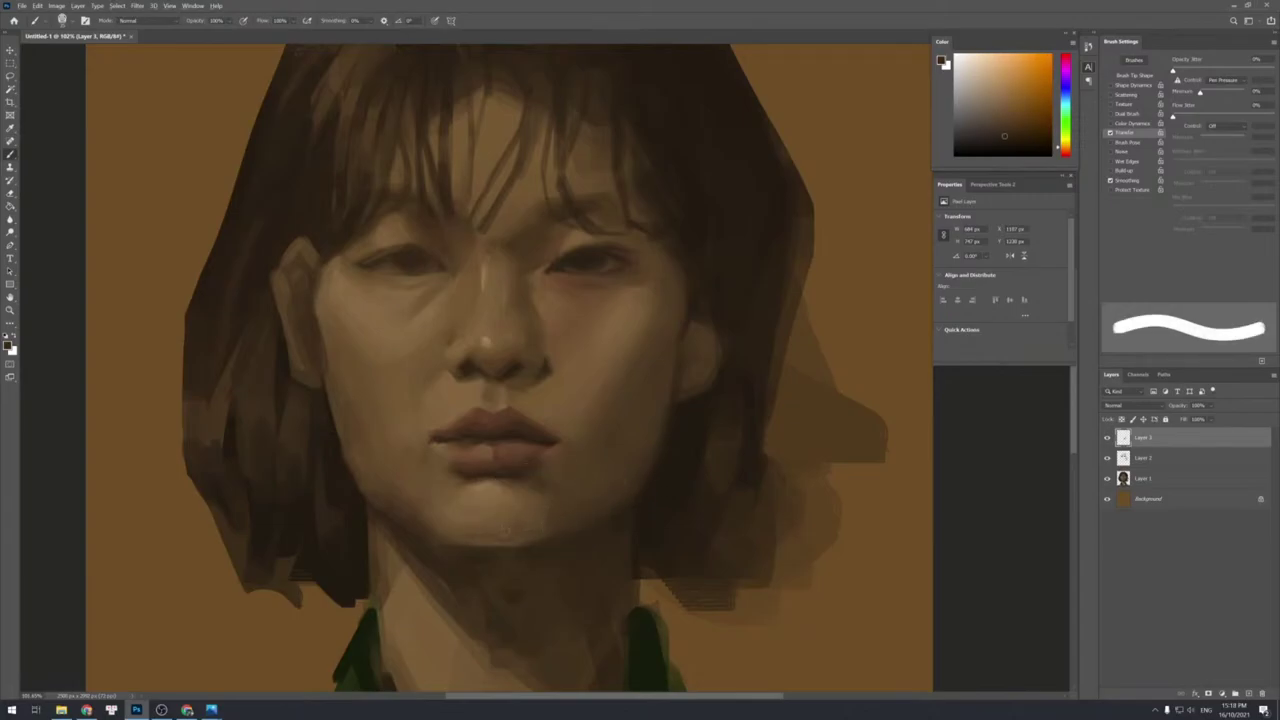
key("[")
key("[")
key("]")
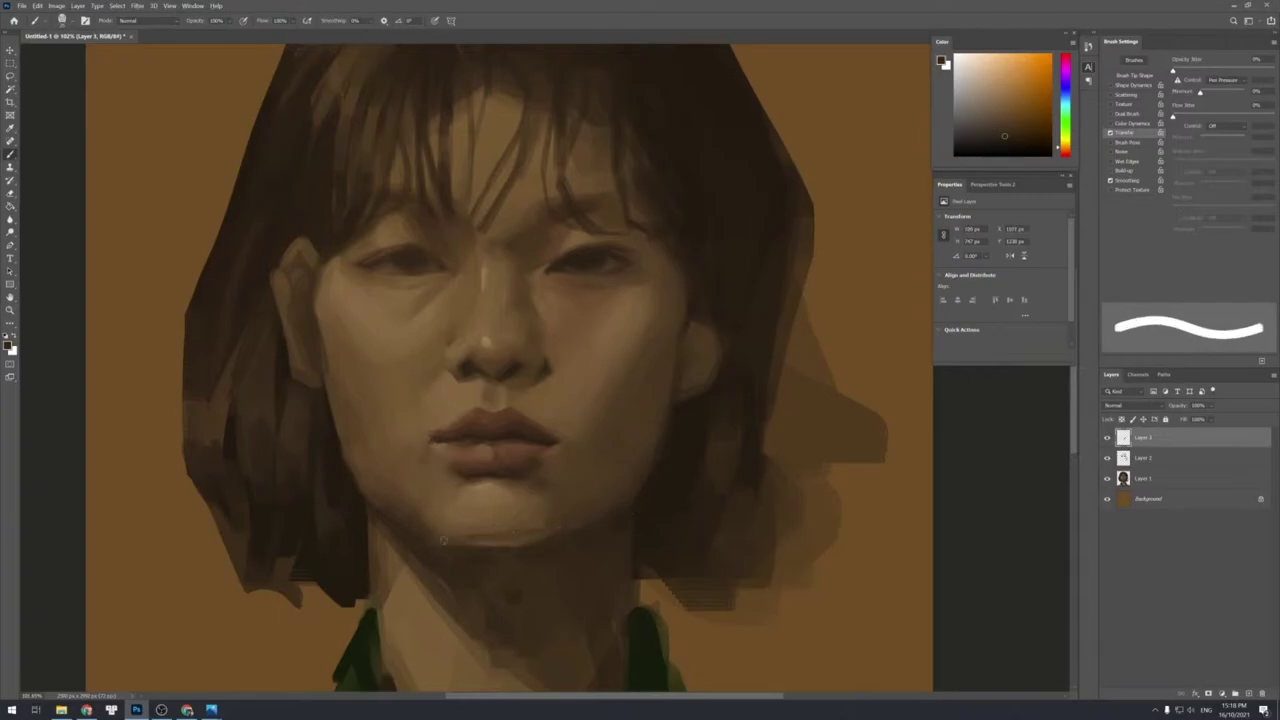
Soften the lower right contour of the chin with sampled mid-tones and varied brush sizes.
key("shift+[")
left_click(543, 520, "alt")
key("shift+]")
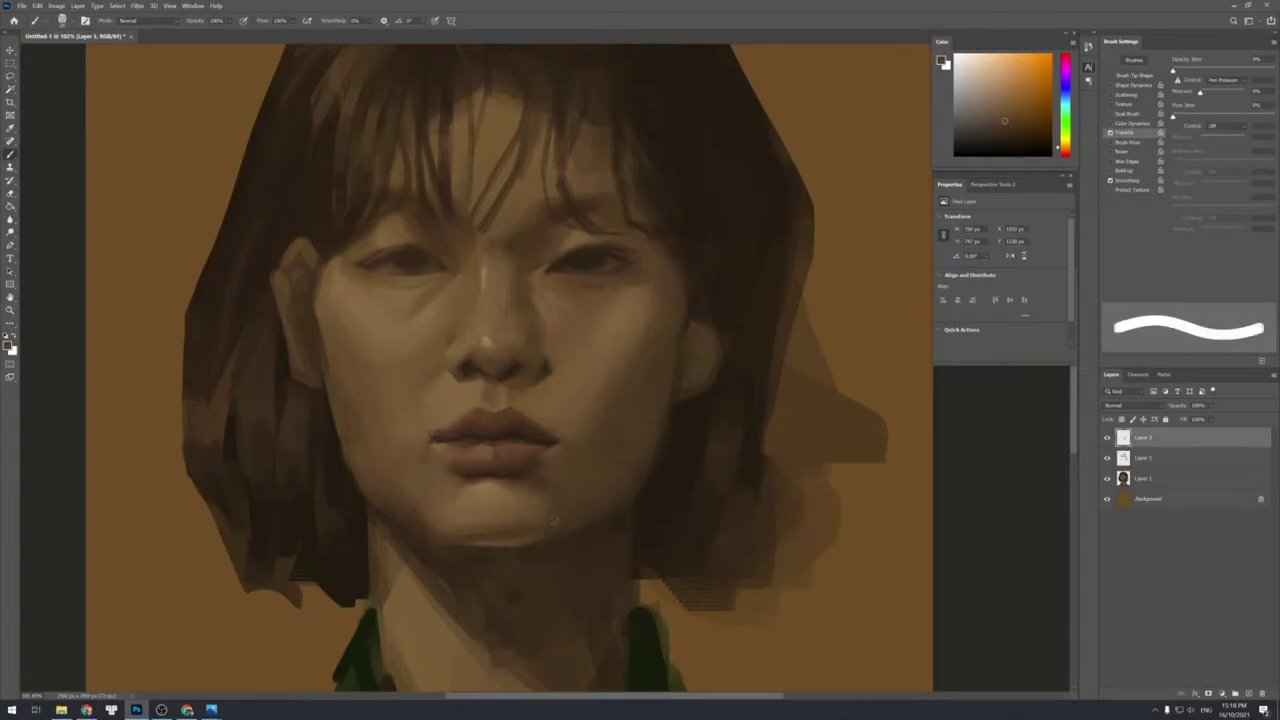
key("shift+[")
key("shift+]")
left_click(496, 534, "alt")
key("shift+[")
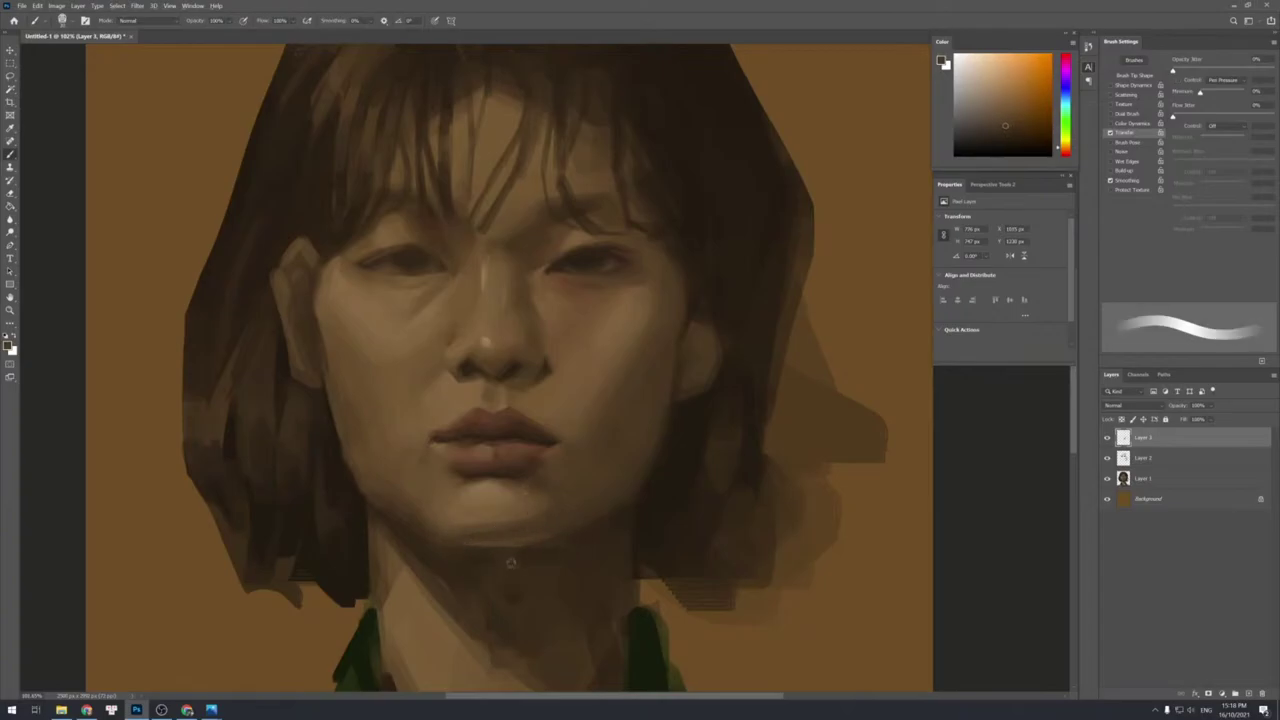
key("shift+[")
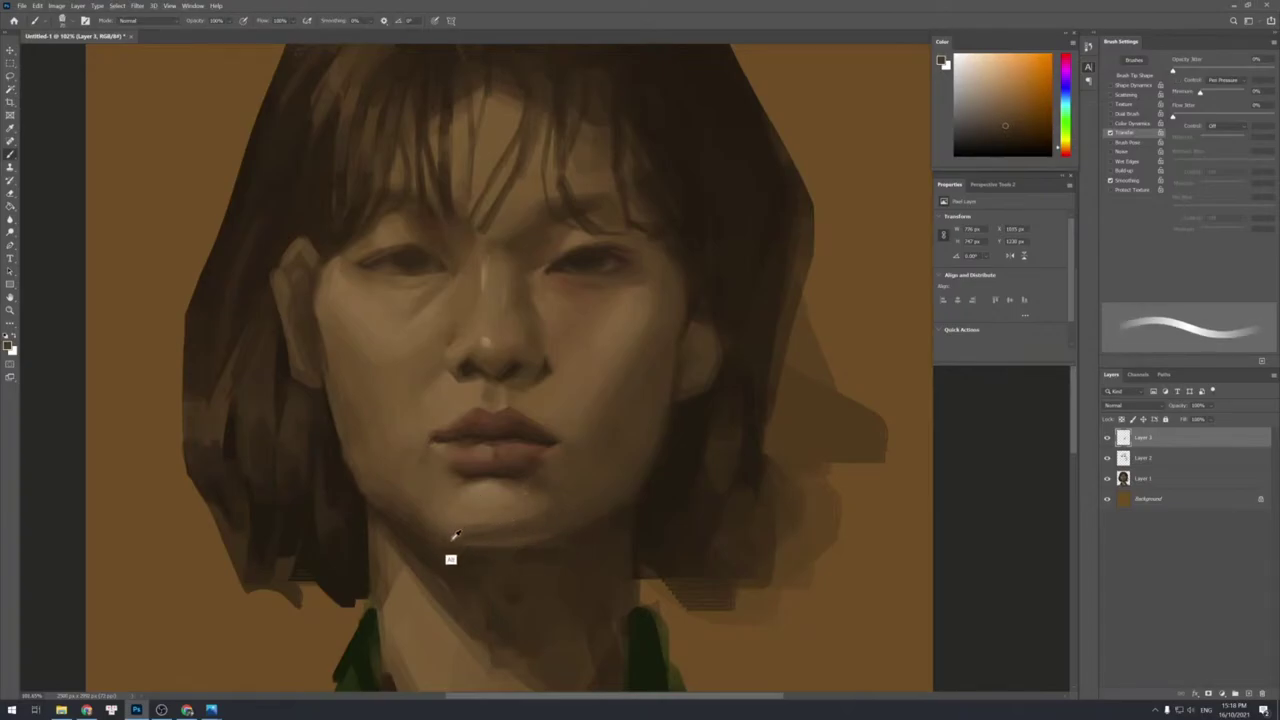
Blend the lower left edge and center of the chin with sampled skin tones.
key("shift+]")
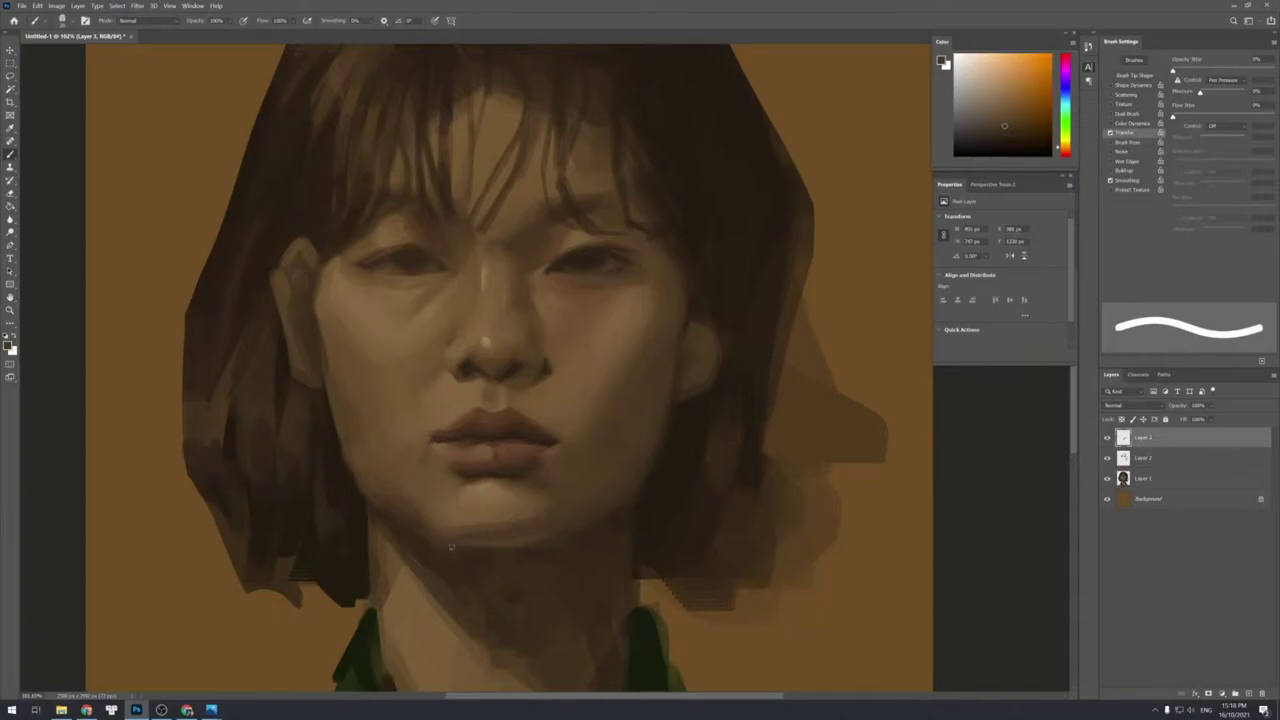
mouse_move(451, 547)
left_mouse_down()
mouse_move(440, 545)
mouse_move(452, 540)
left_mouse_up()
left_click(446, 520, "alt")
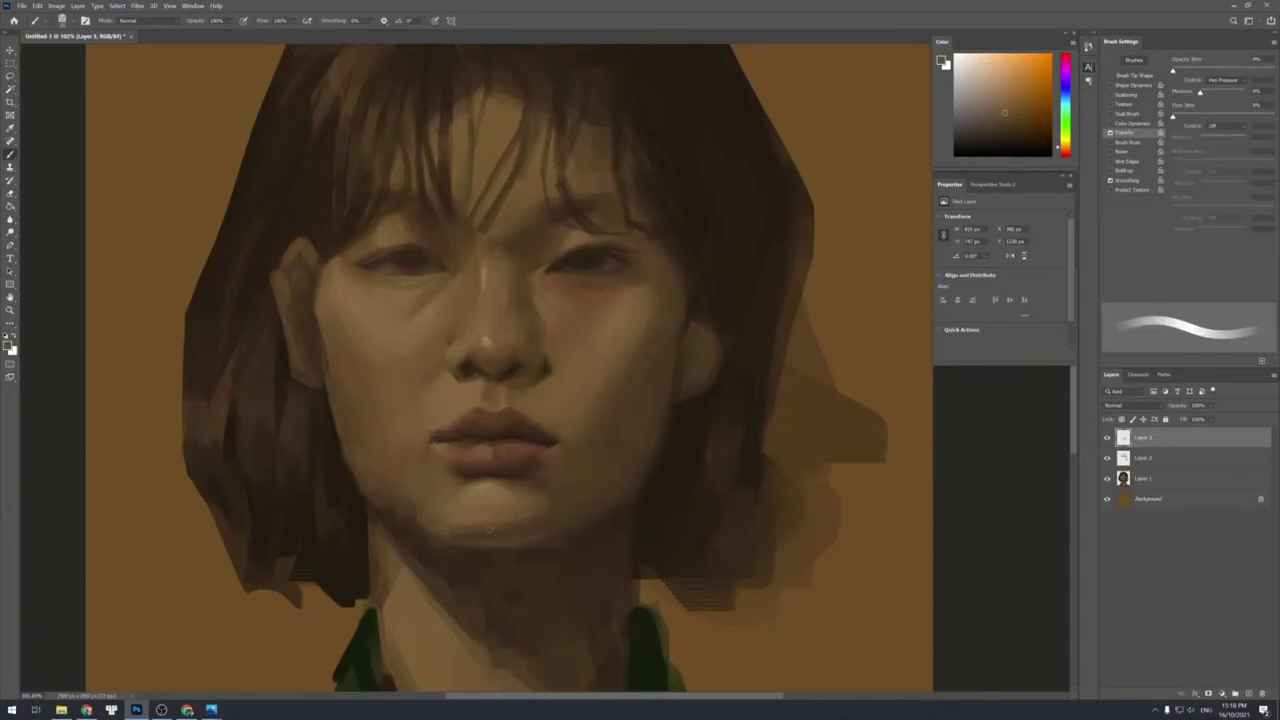
left_click(476, 518, "alt")
key("shift+]")
key("shift+[")
key("shift+]")
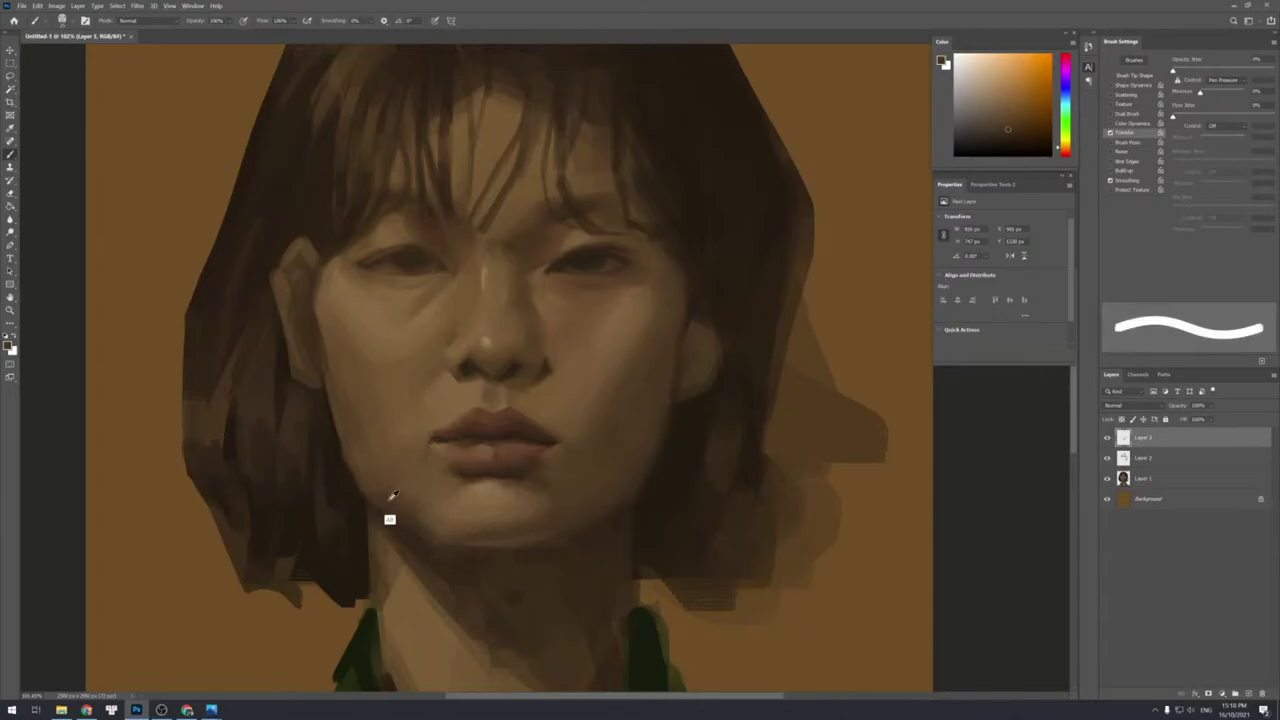
Shade the left jaw and the outer edge of the left cheek with colors sampled along the contour.
left_click(425, 512, "alt")
left_click(402, 516, "alt")
left_click_drag(405, 511, 374, 498)
left_click(383, 512, "alt")
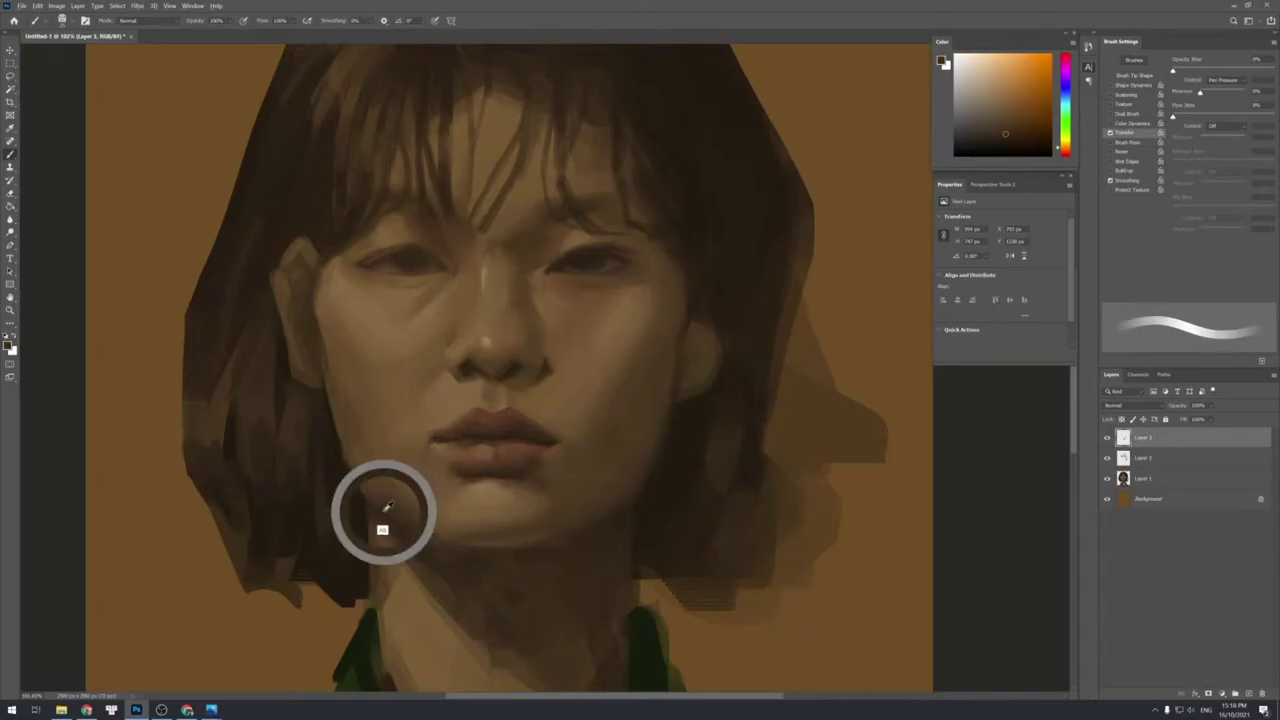
left_click(353, 435, "alt")
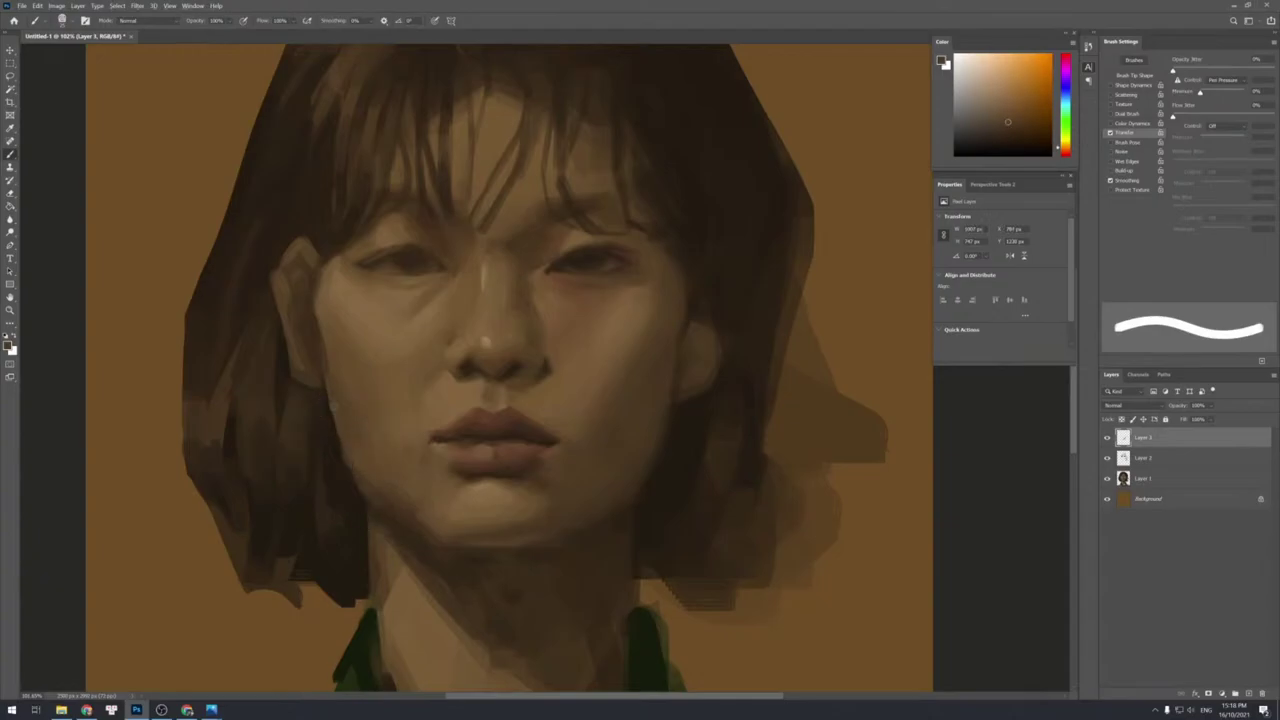
left_click(324, 385, "alt")
left_click(334, 423, "alt")
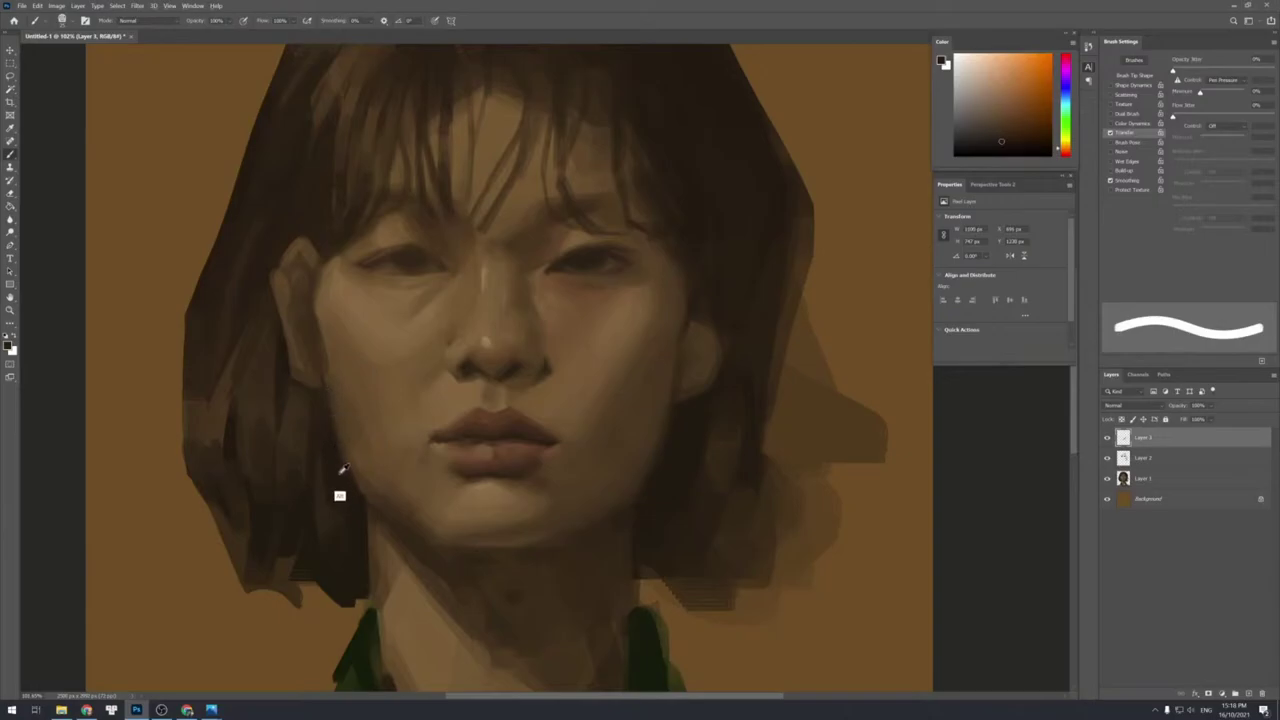
Refine the hair edge against the left cheek and jaw with sampled dark hair tones.
left_click(335, 460, "alt")
left_click(330, 447, "alt")
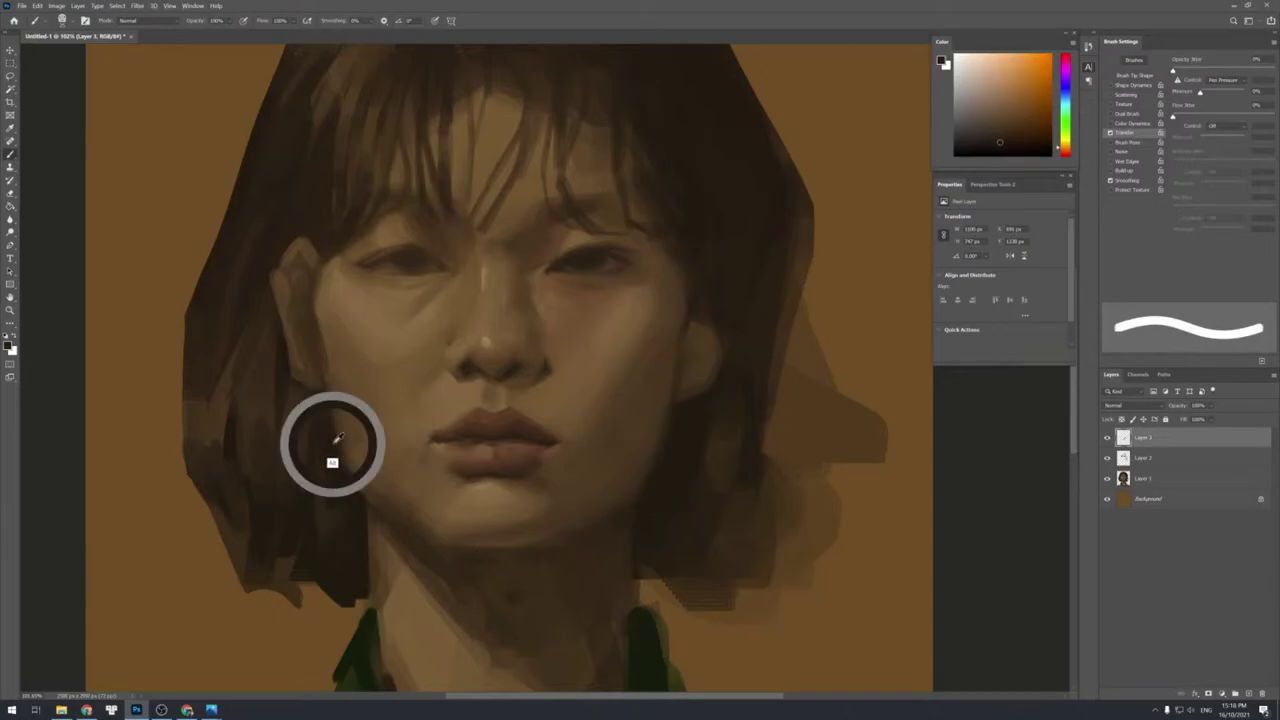
left_click(348, 489, "alt")
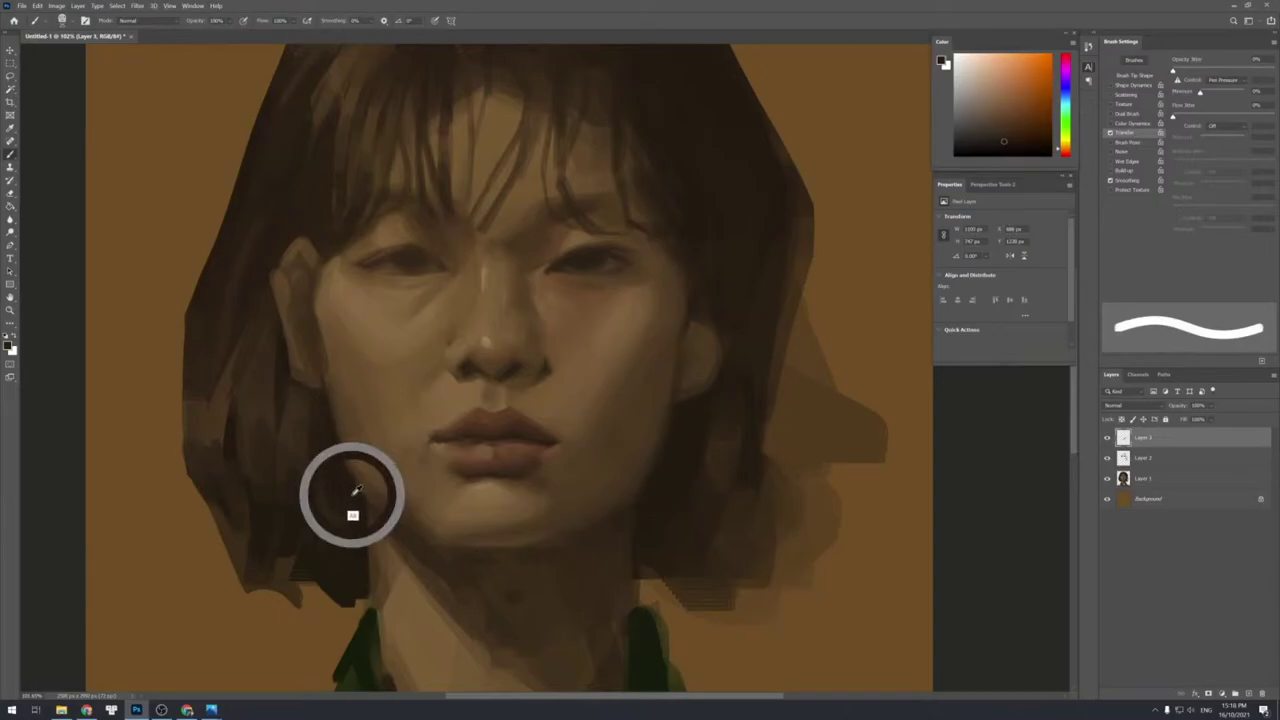
left_click(355, 475, "alt")
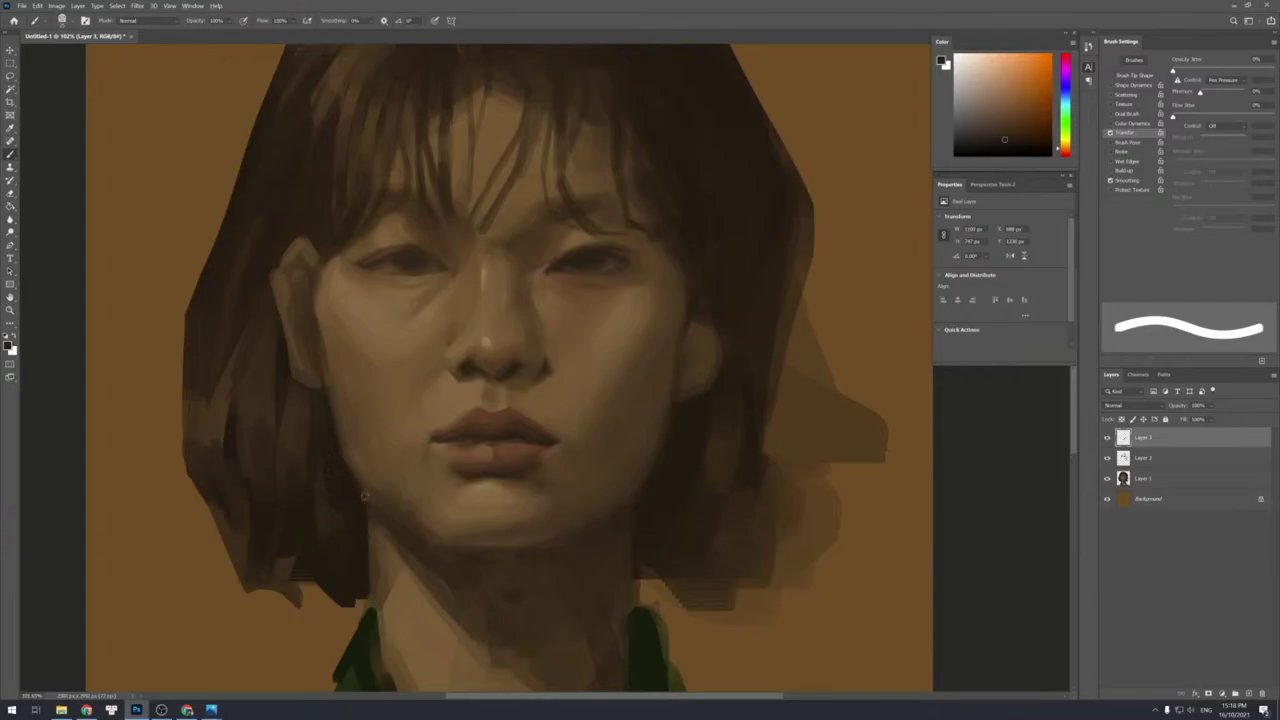
Darken the hair beside the left jaw corner with sampled dark tones and a finer brush.
left_click(364, 495, "alt")
left_click(362, 509, "alt")
left_click(369, 527, "alt")
left_click(366, 530, "alt")
key("bracketleft")
key("bracketleft")
key("bracketleft")
key("bracketright")
key("bracketright")
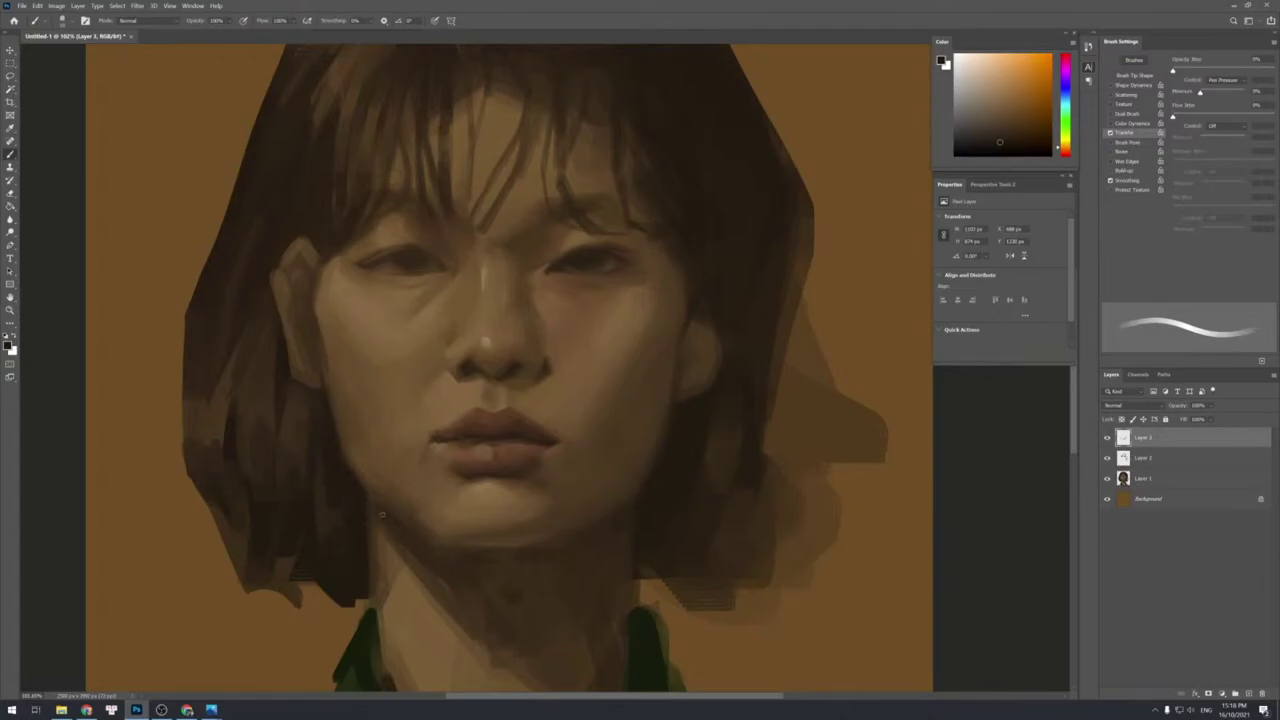
Paint a dark shadow line beneath the left jaw, from the hair toward the chin.
key("bracketright")
key("bracketleft")
key("bracketleft")
key("bracketright")
left_click_drag(385, 511, 416, 562)
key("bracketright")
key("bracketright")
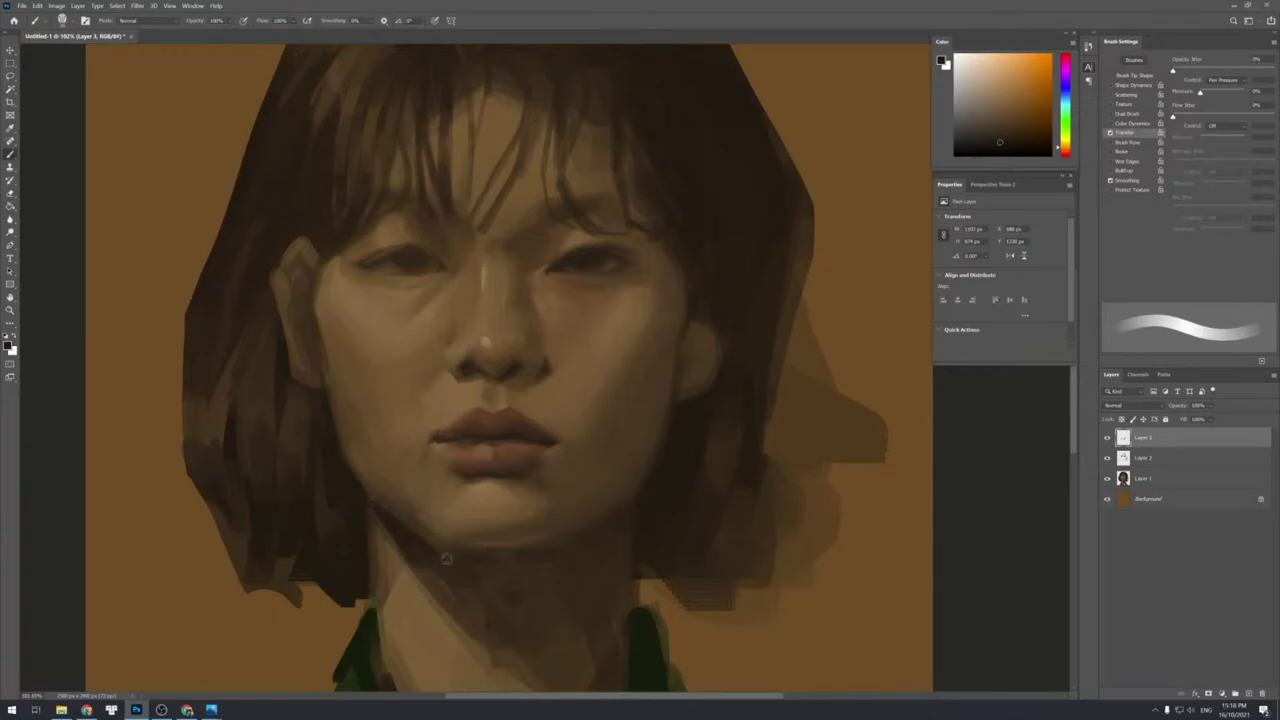
key("bracketright")
key("bracketright")
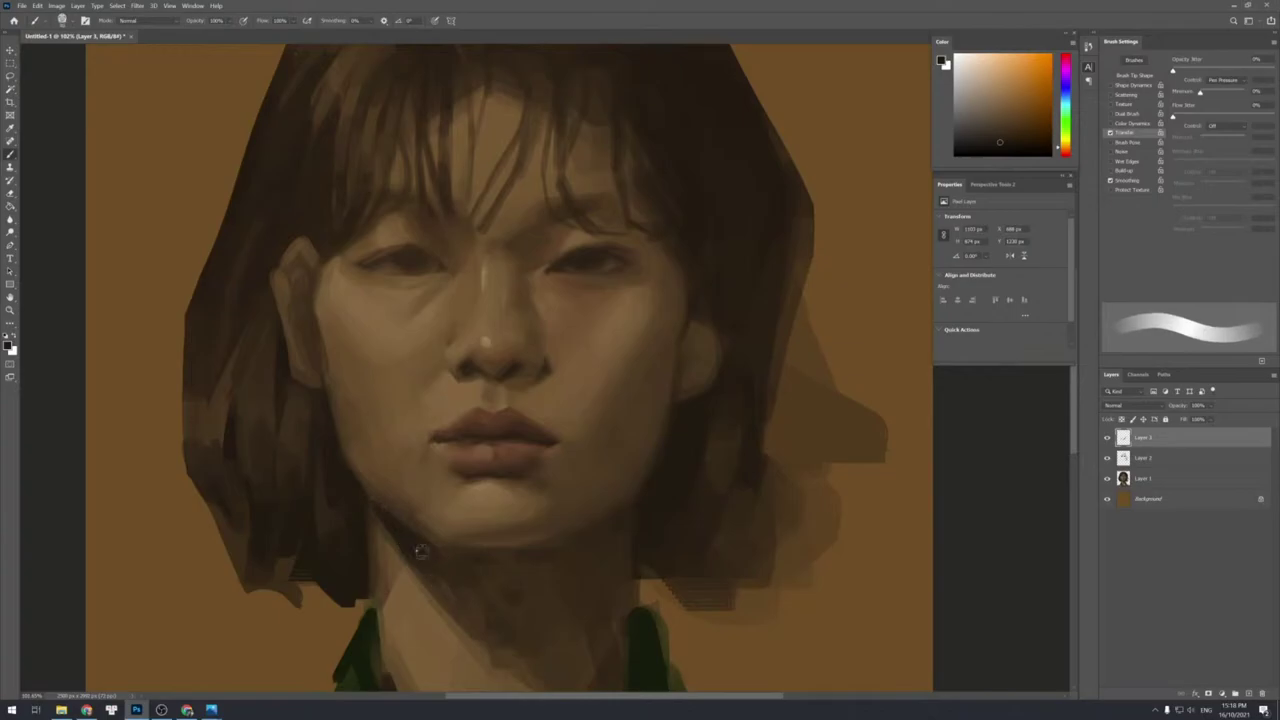
Extend the cast shadow from the left jaw down the neck with sampled shadow tones.
key("bracketleft")
key("bracketleft")
key("bracketleft")
key("bracketright")
key("bracketright")
key("bracketright")
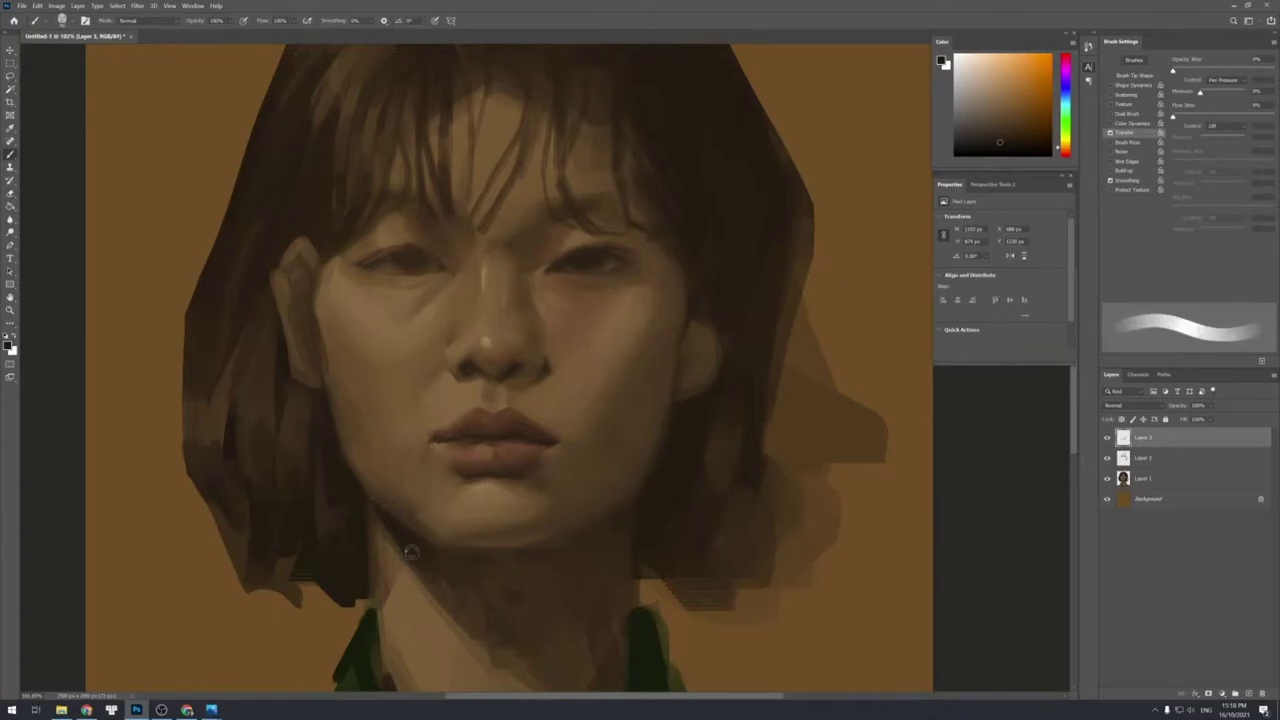
left_click(456, 582, "alt")
left_click_drag(408, 545, 490, 628)
key("bracketright")
left_click(447, 582, "alt")
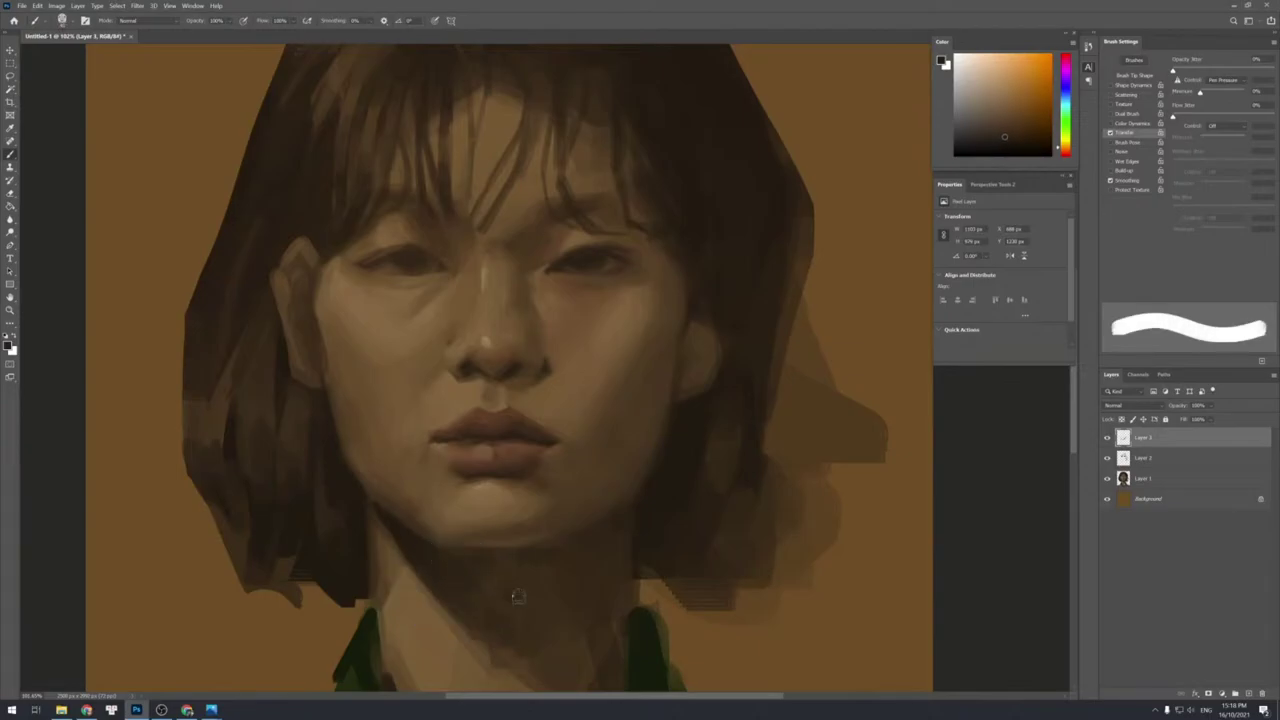
Define the shadow directly under the chin with a dark hair tone and a small brush.
left_click(658, 504, "alt")
key("bracketleft")
key("bracketleft")
key("bracketleft")
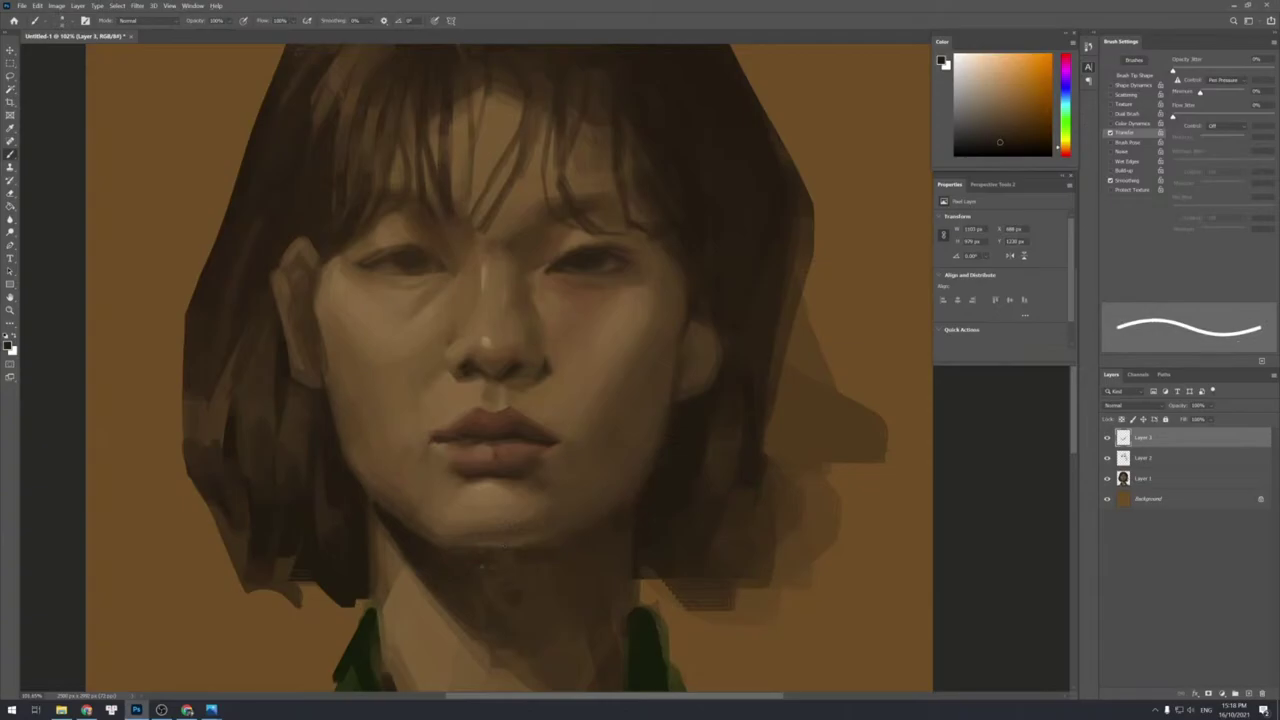
key("bracketleft")
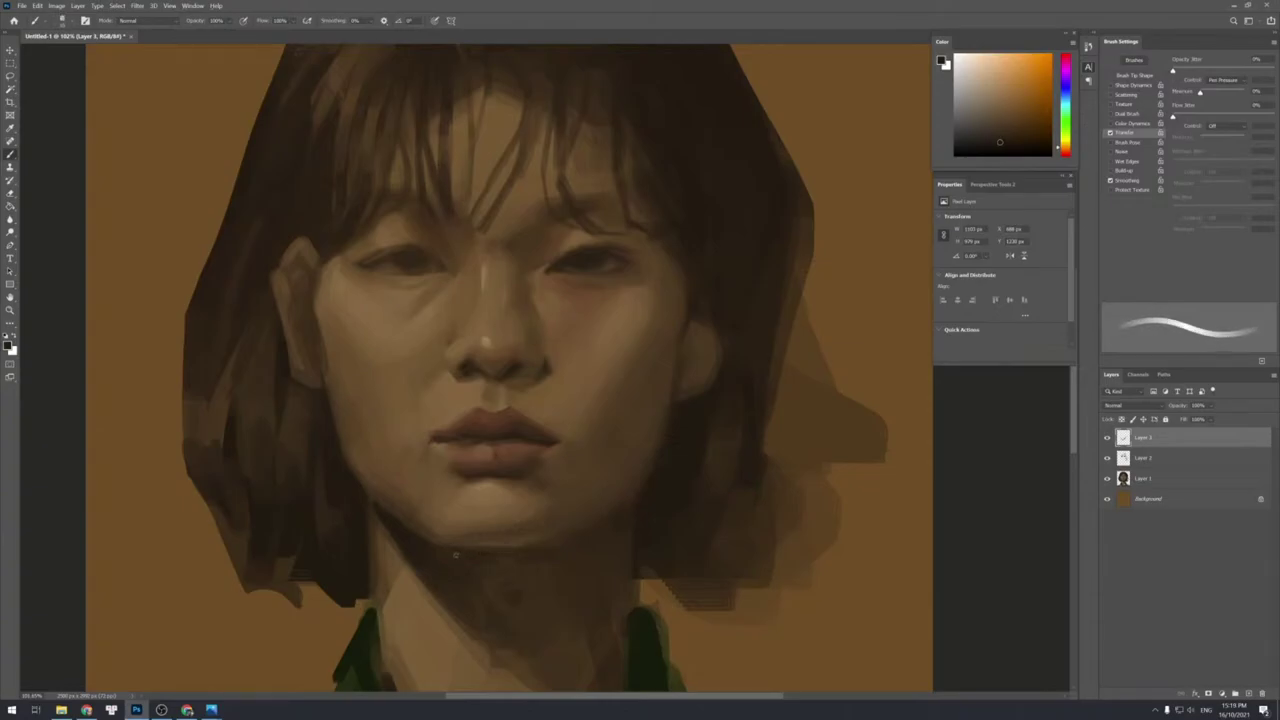
key("bracketright")
key("bracketright")
key("bracketright")
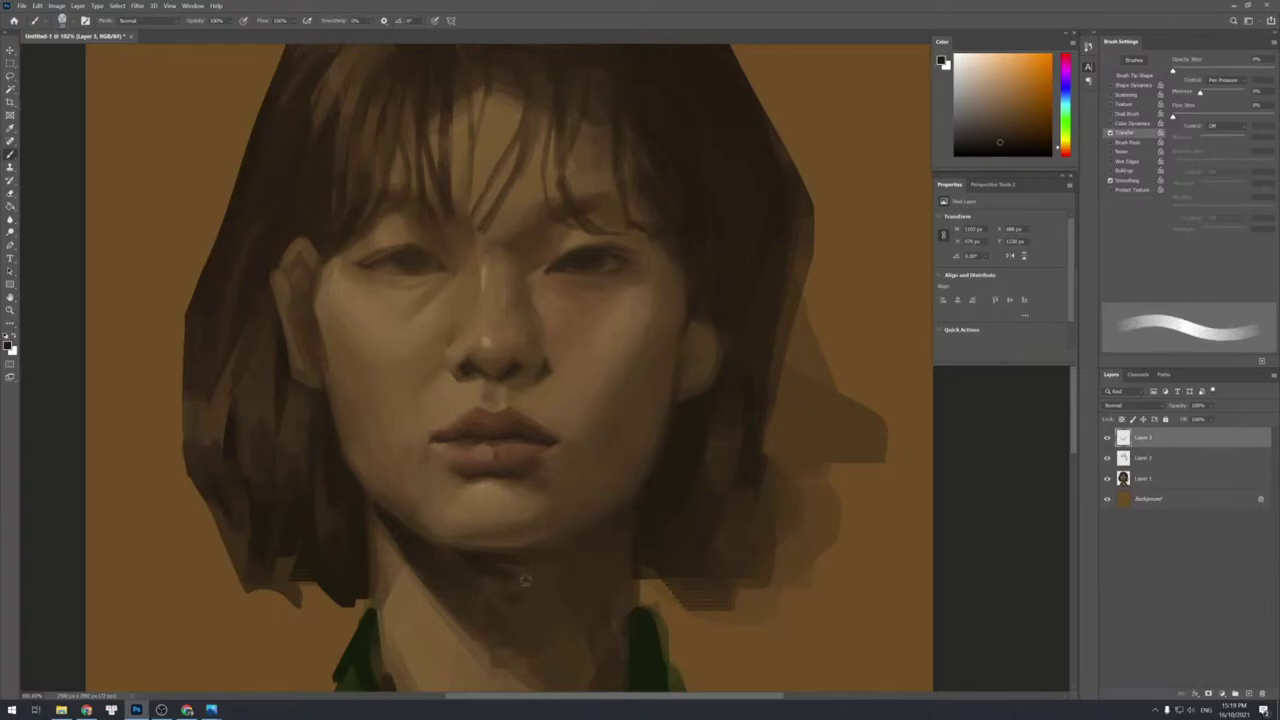
Blend the under-chin shadow into the front of the neck with a larger brush and sampled tones.
key("bracketright")
key("bracketright")
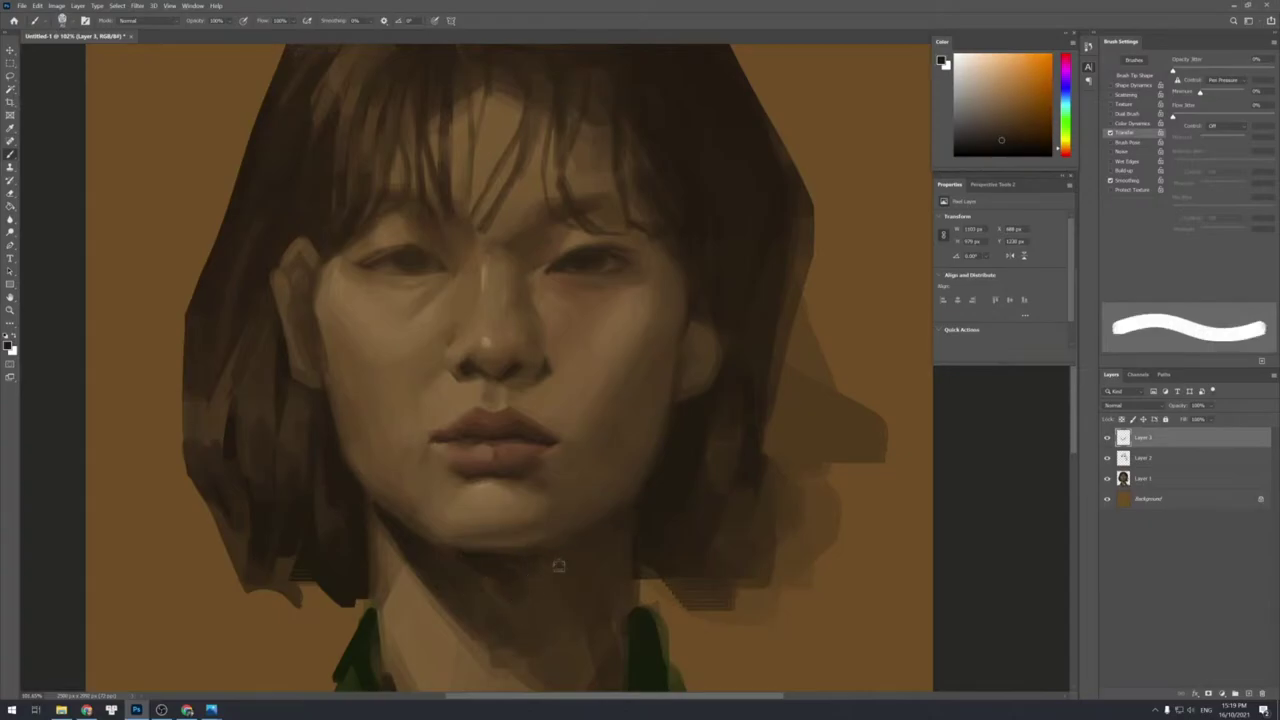
mouse_move(513, 599)
left_mouse_down()
mouse_move(543, 575)
mouse_move(518, 596)
left_mouse_up()
left_click(528, 576, "alt")
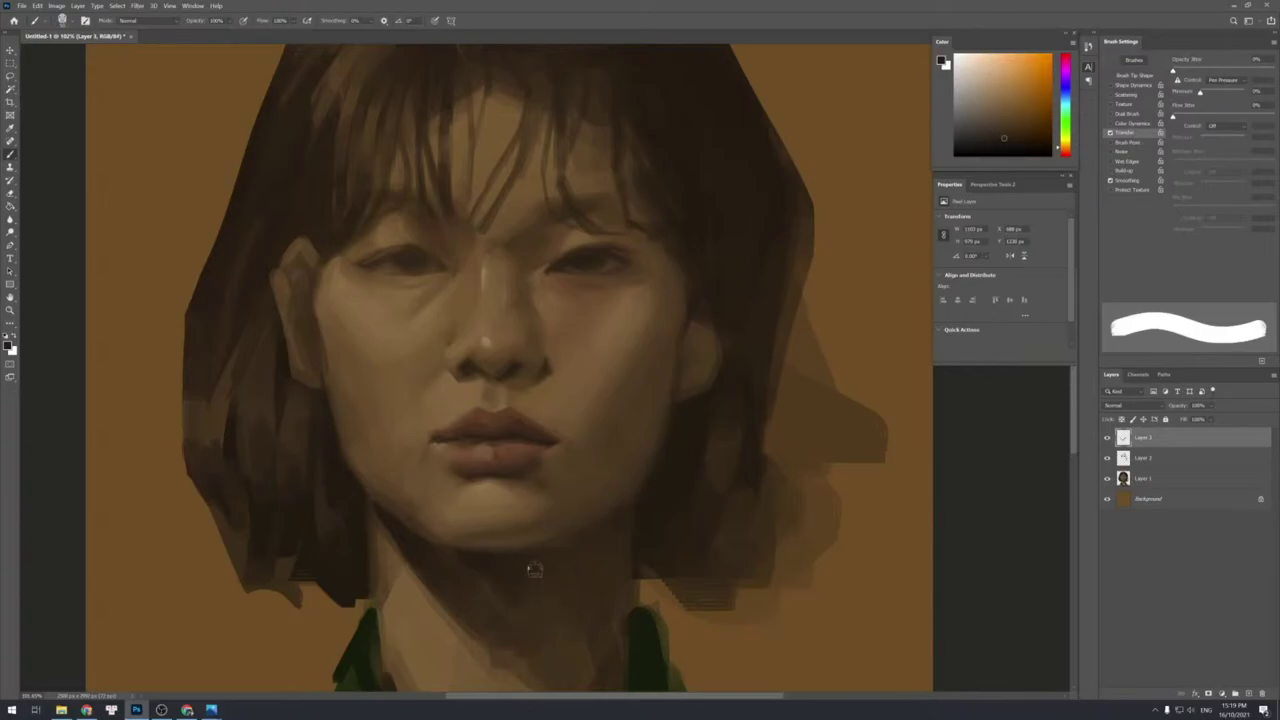
left_click(502, 567, "alt")
Sharpen the right jawline with a dark tone sampled from the hair and a much smaller brush.
left_click(664, 477, "alt")
key("bracketleft")
key("bracketleft")
key("bracketleft")
key("bracketleft")
key("bracketleft")
key("bracketleft")
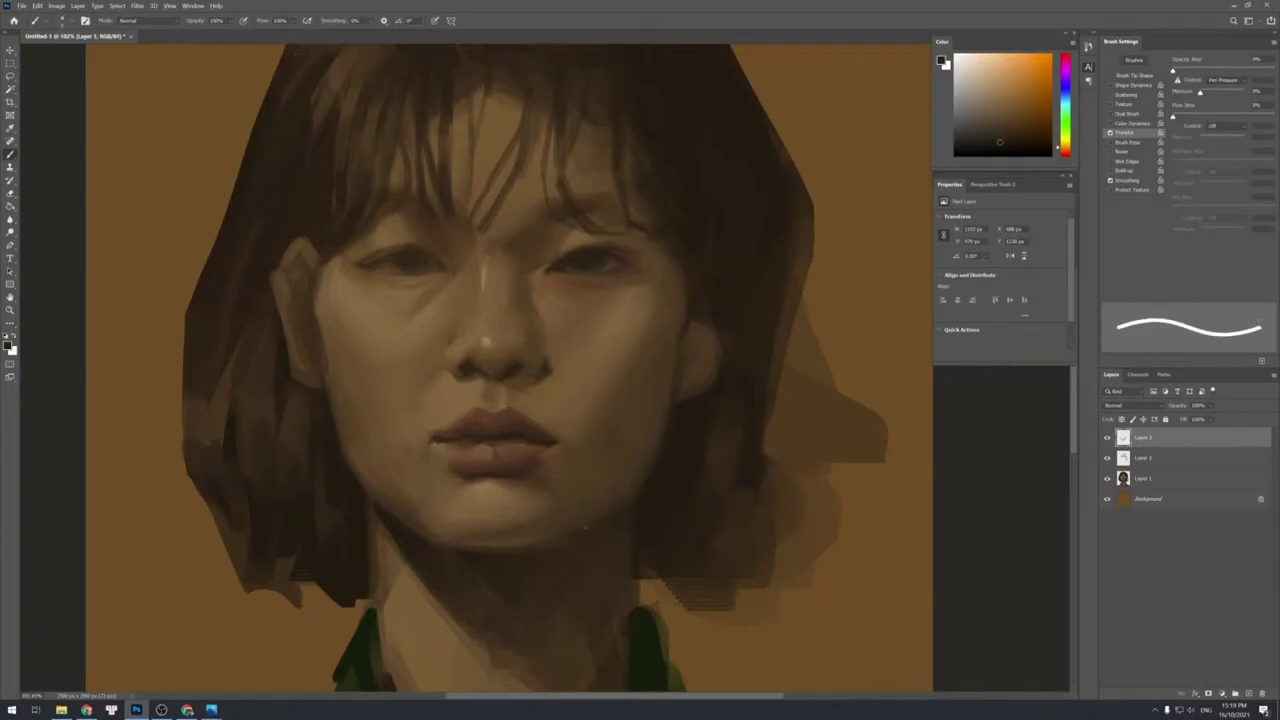
key("bracketleft")
key("bracketleft")
key("bracketright")
key("bracketright")
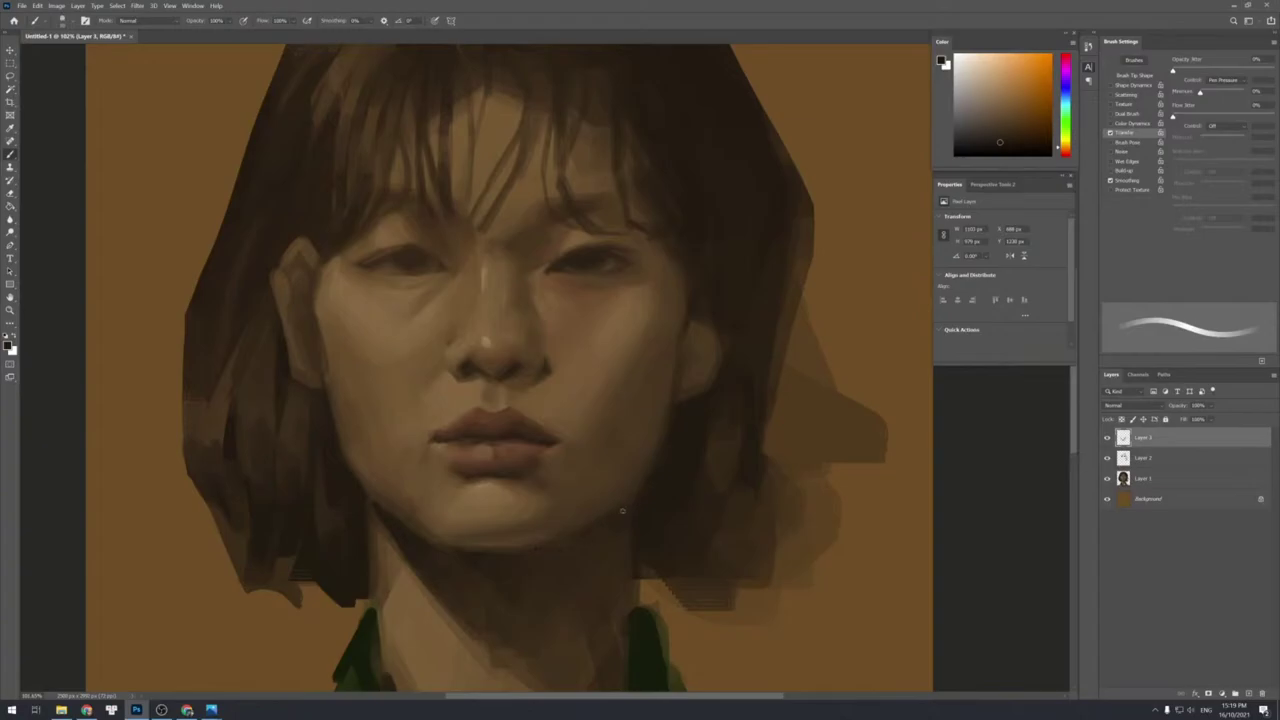
Deepen the neck shadow beneath the right jaw with a larger brush and sampled dark tones, and check the whole portrait.
key("bracketright")
key("bracketright")
key("bracketright")
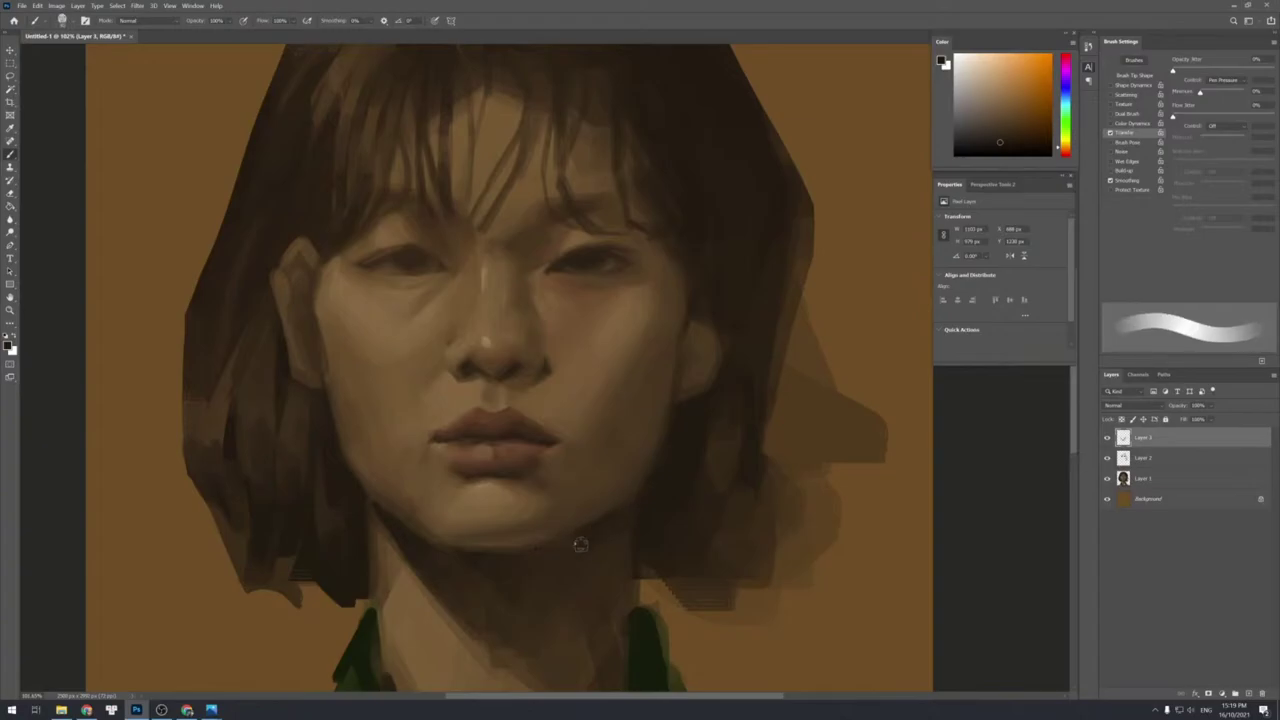
left_click(557, 592, "alt")
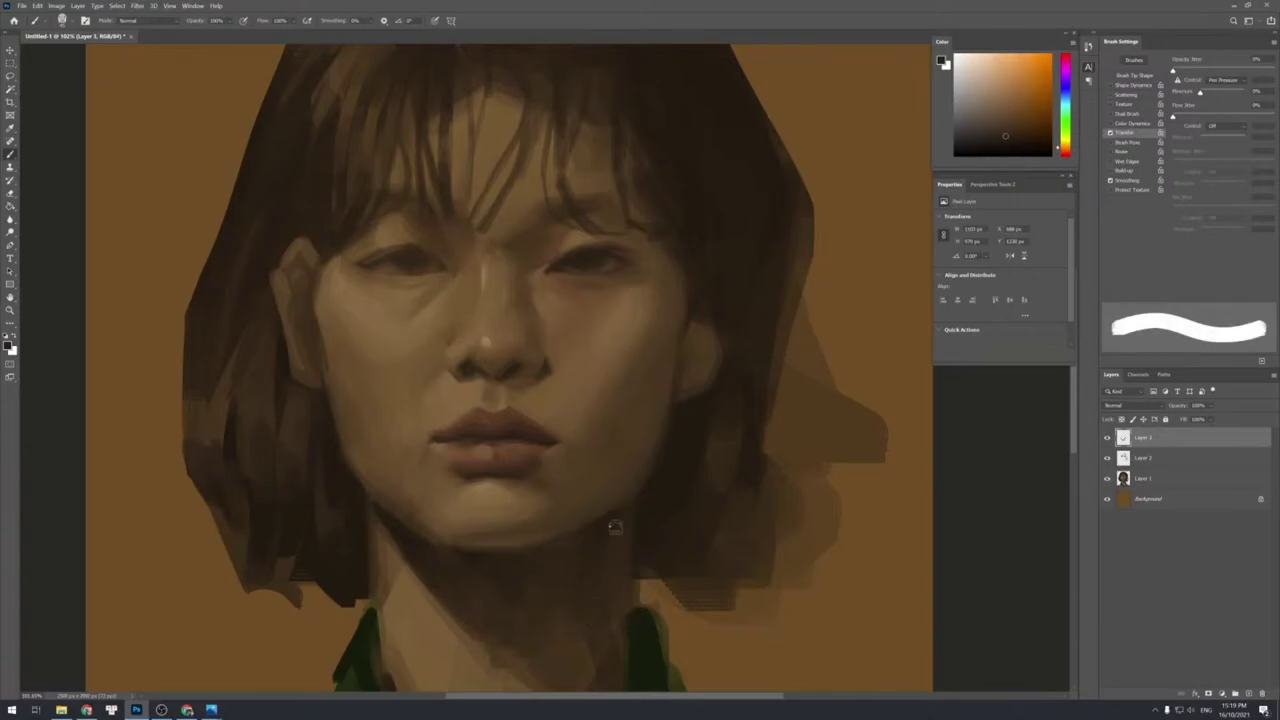
key("bracketleft")
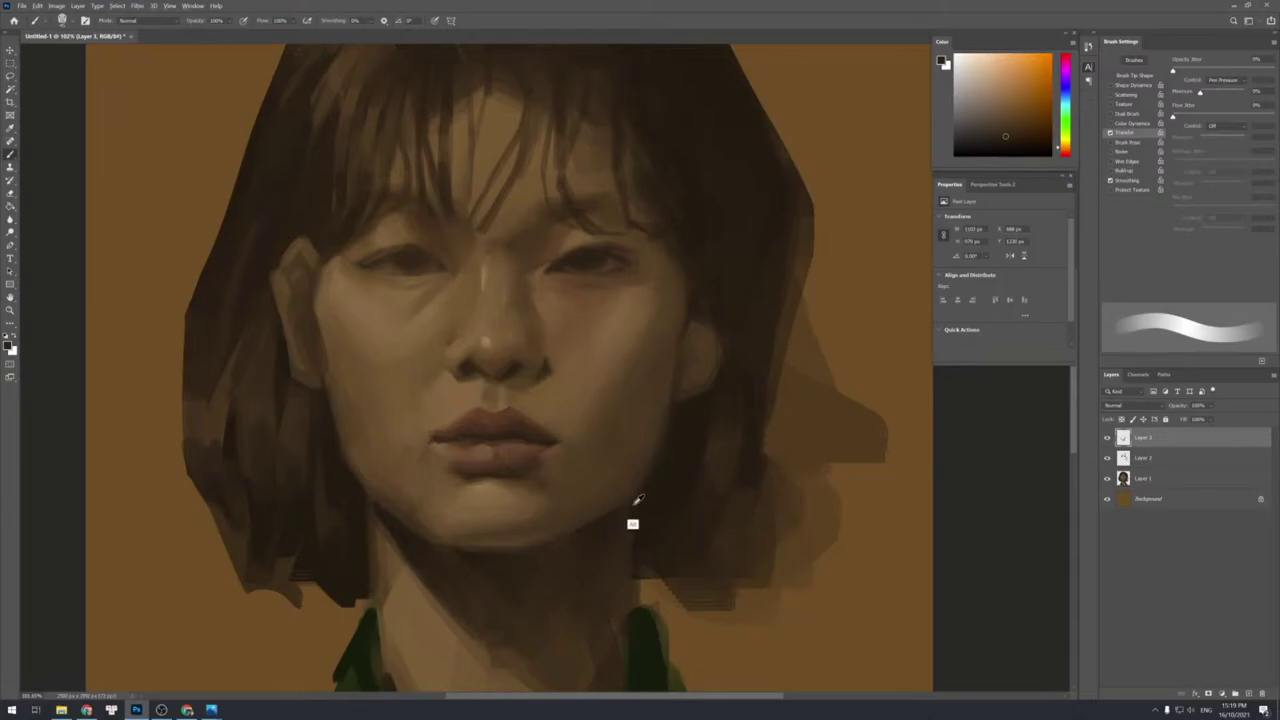
left_click(635, 503, "alt")
left_click_drag(690, 481, 675, 448)
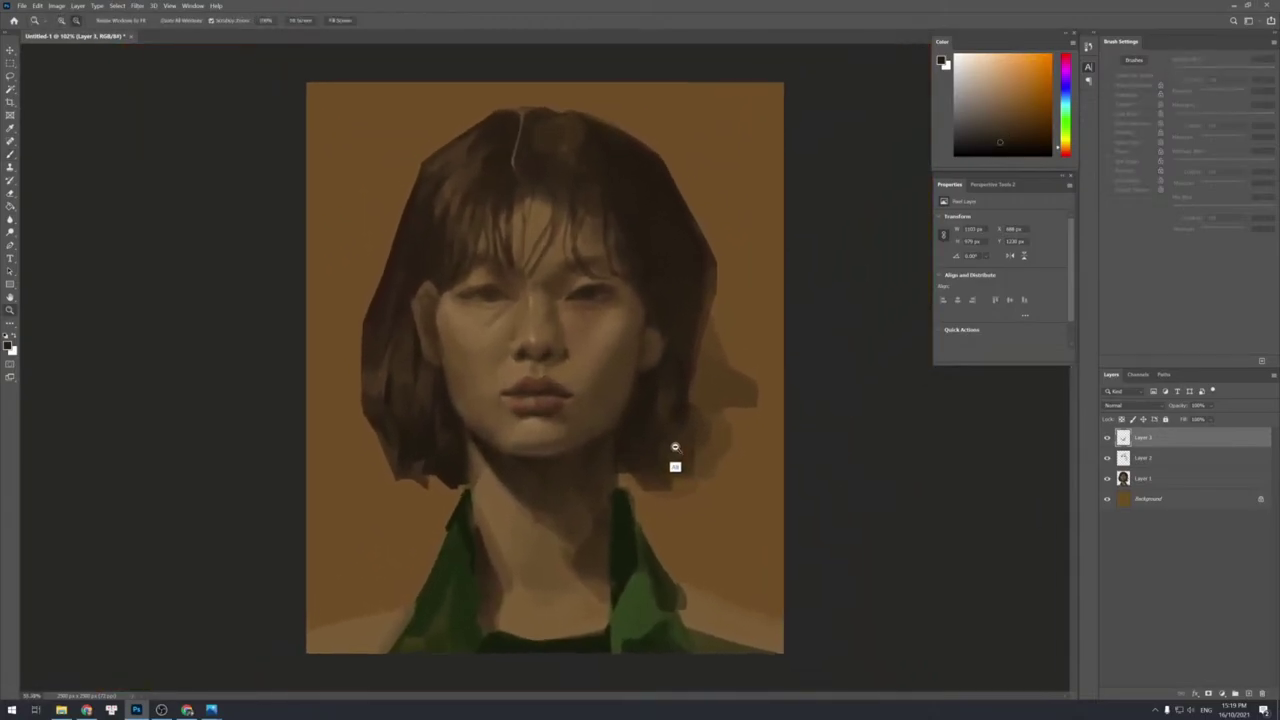
left_click(675, 447)
key("b")
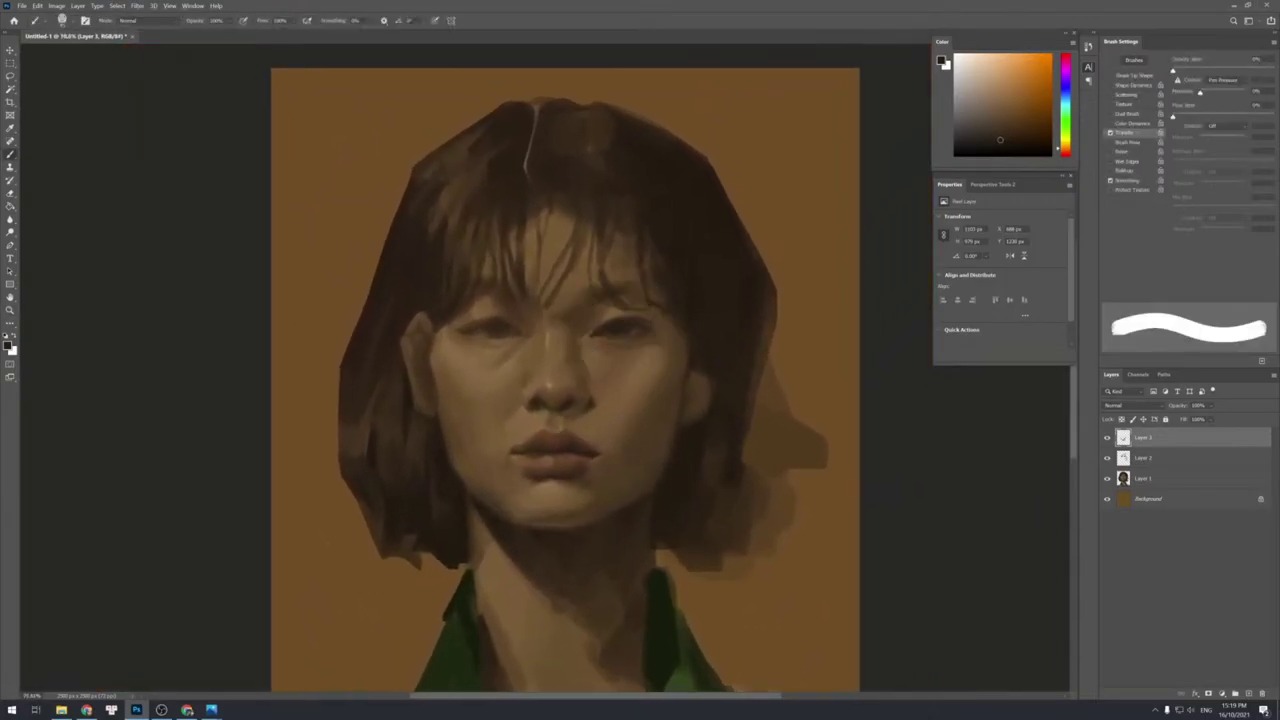
Darken the pupil and lash line of the right eye with a near-black color and a much smaller brush.
key("z")
left_click(605, 352)
key("b")
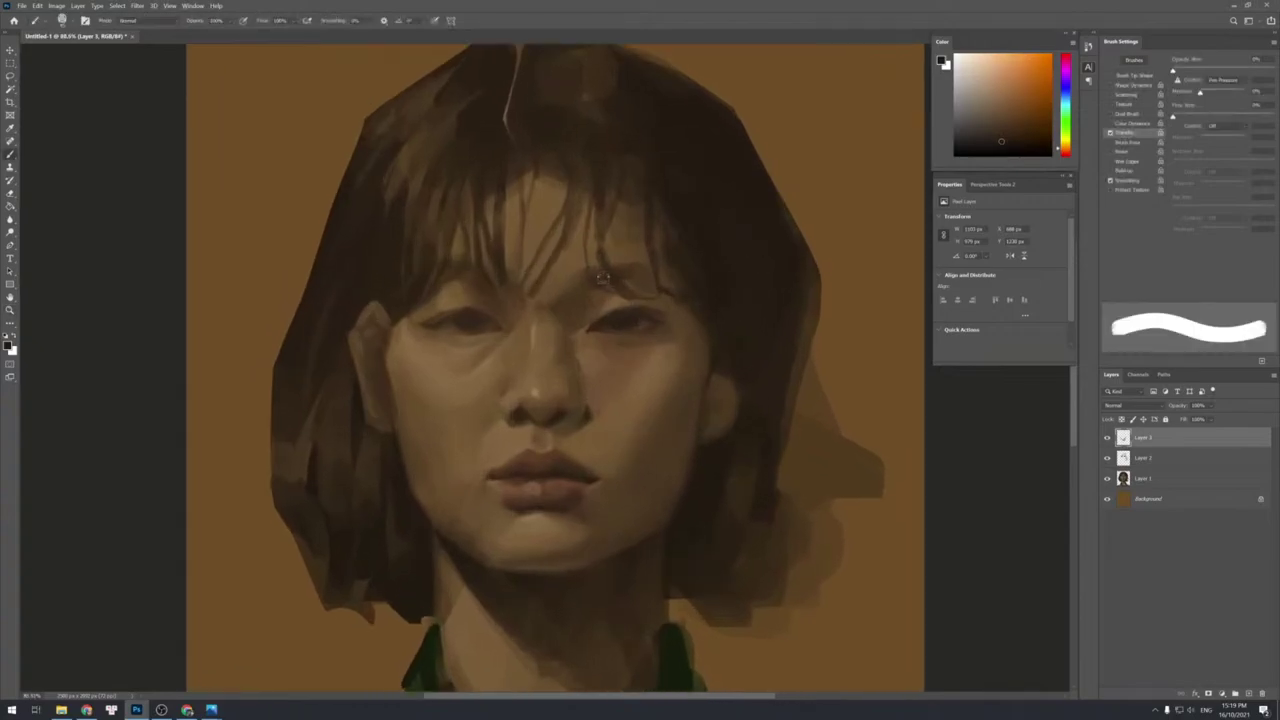
key("bracketleft")
key("bracketleft")
key("bracketleft")
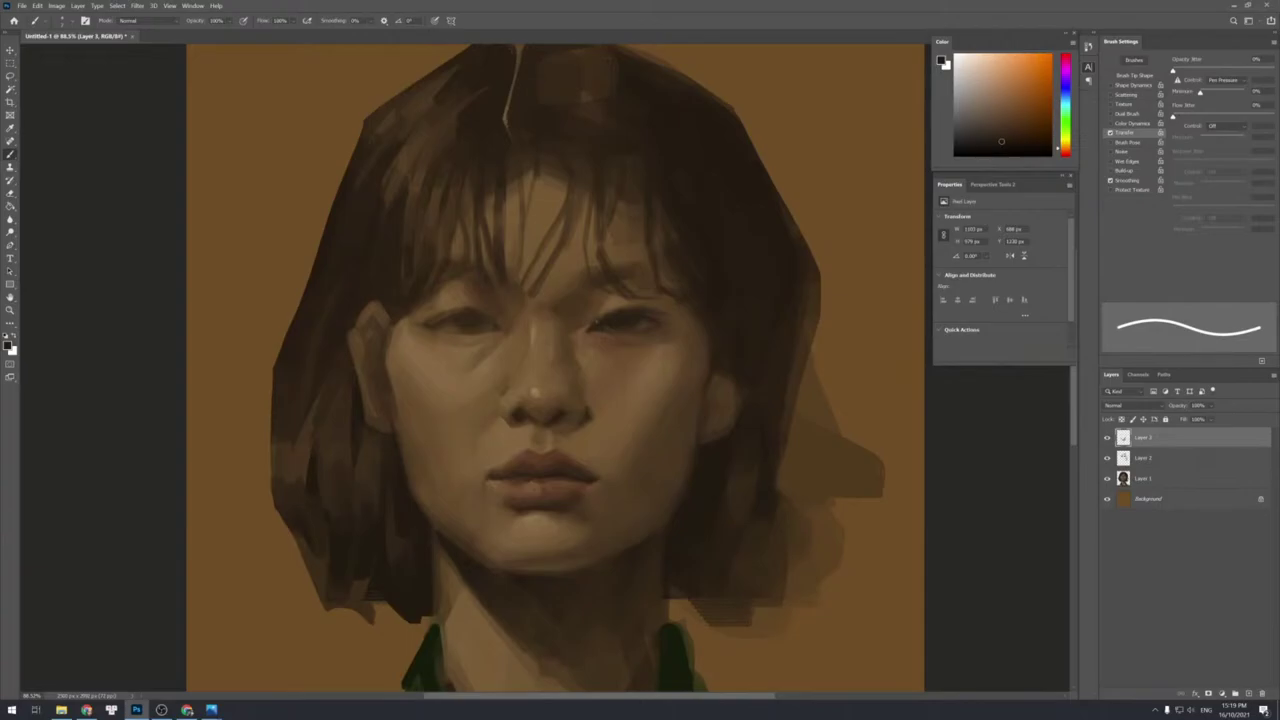
key("bracketleft")
left_click(1003, 152)
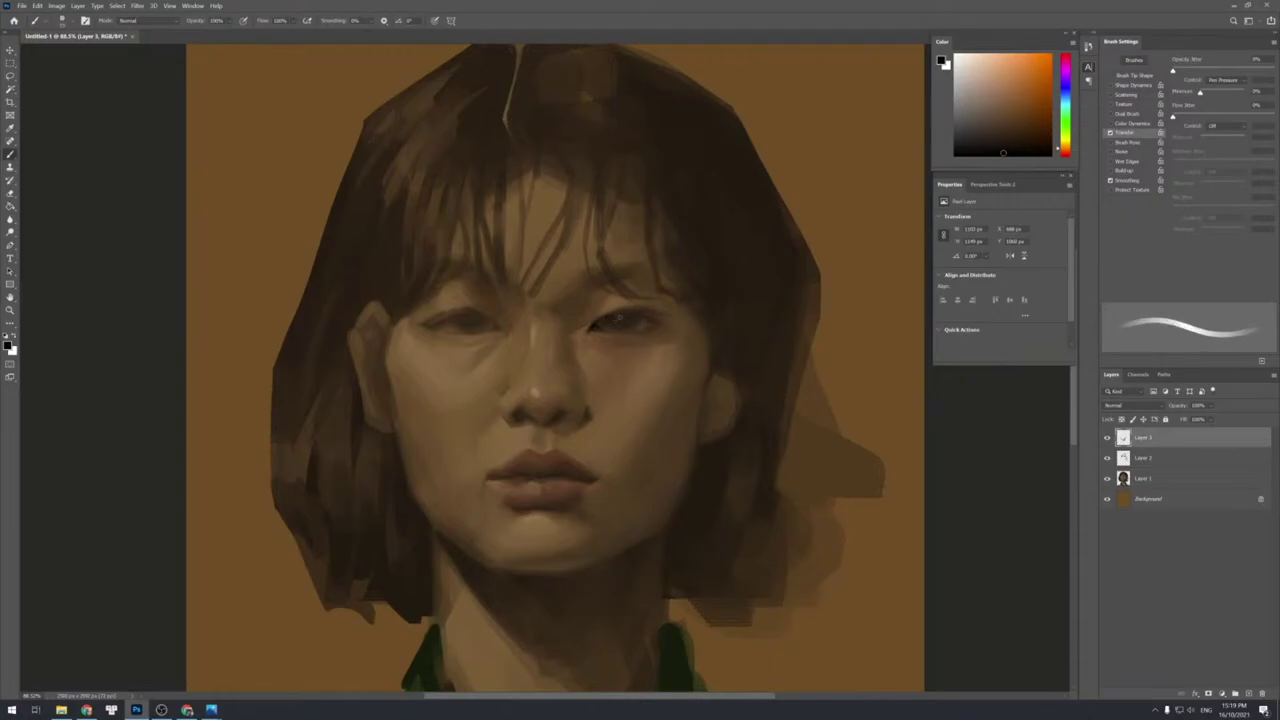
key("]")
key("]")
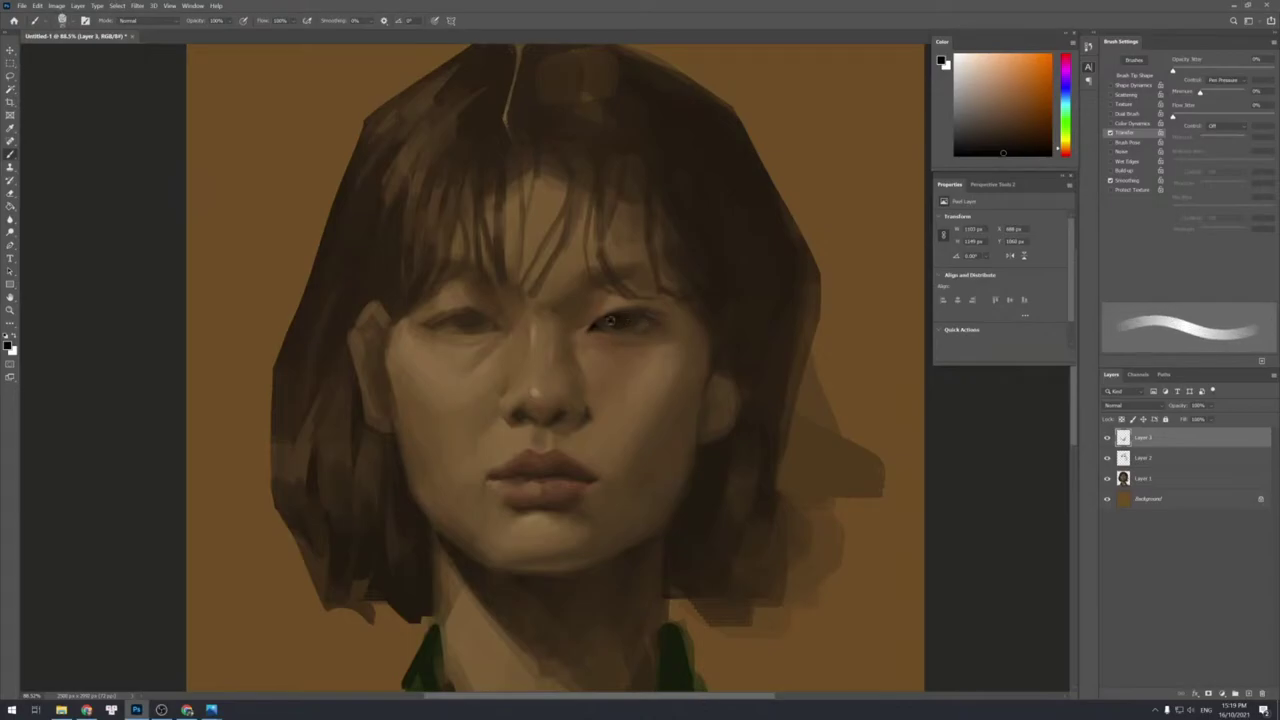
Refine the lower lid and inner corner of the right eye with dark tones sampled from the eye and a small brush.
left_click(619, 323, "alt")
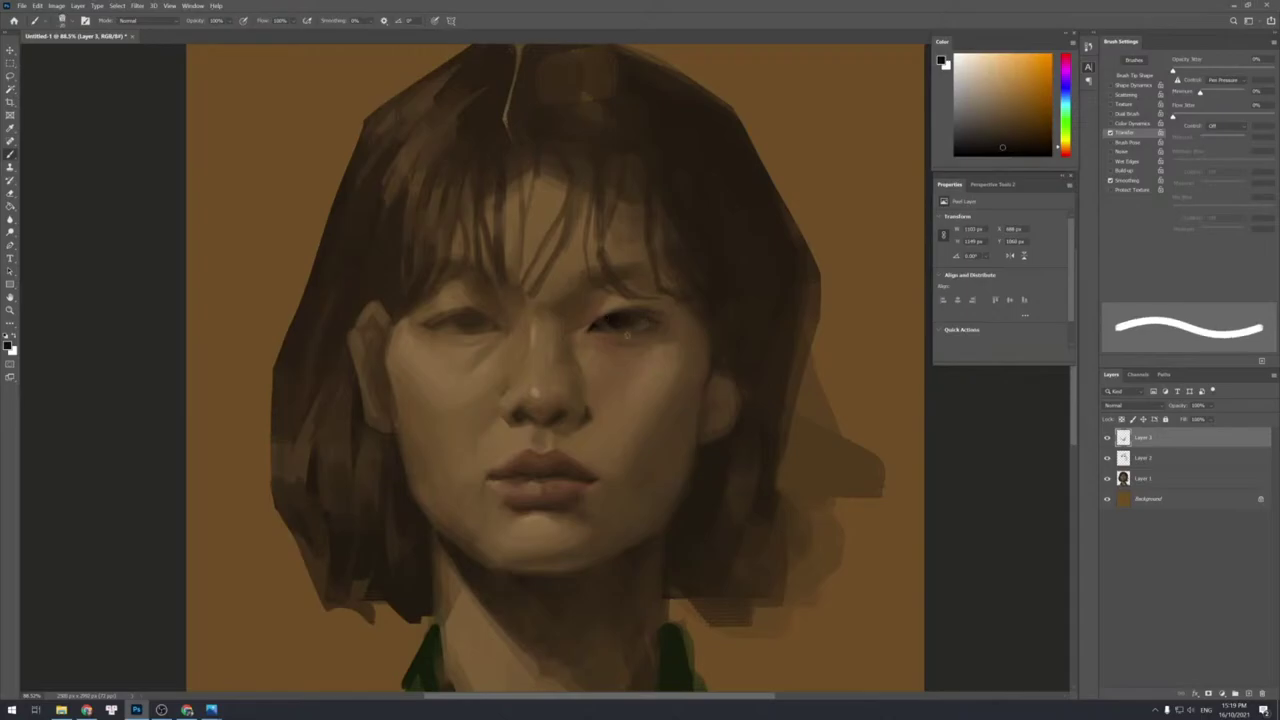
left_click_drag(620, 335, 636, 332)
left_click(610, 326, "alt")
key("[")
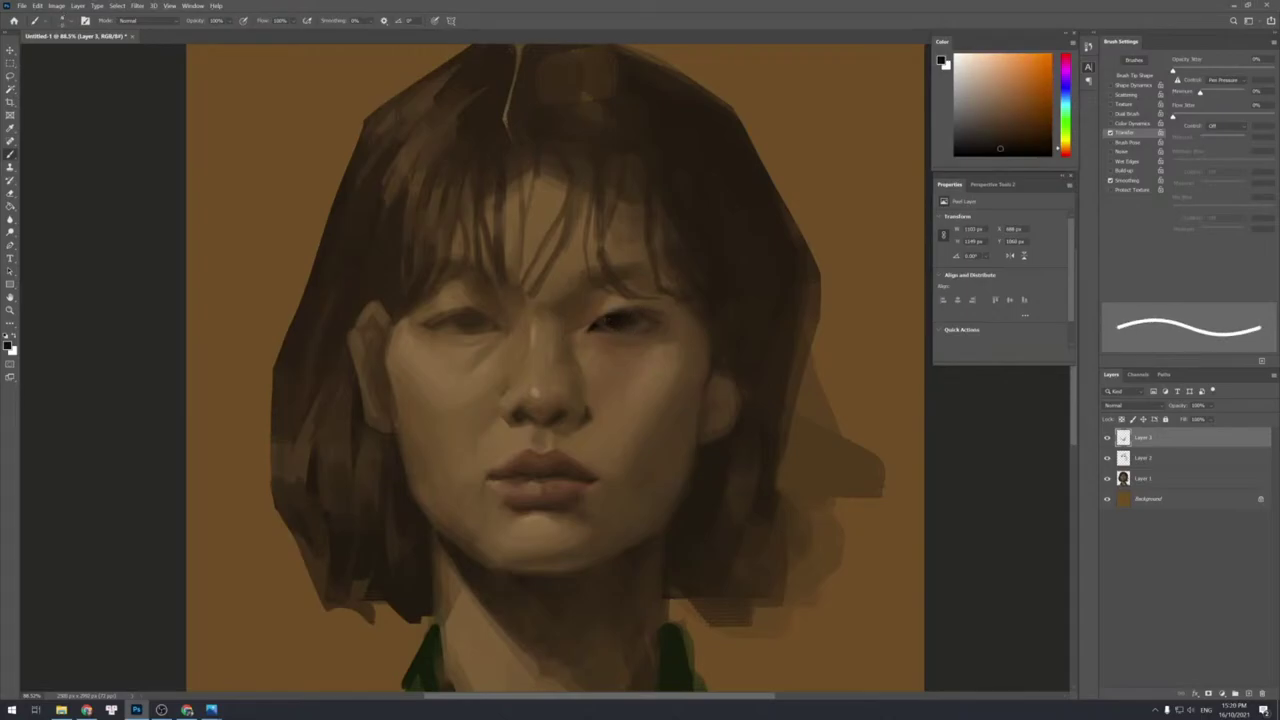
key("[")
key("]")
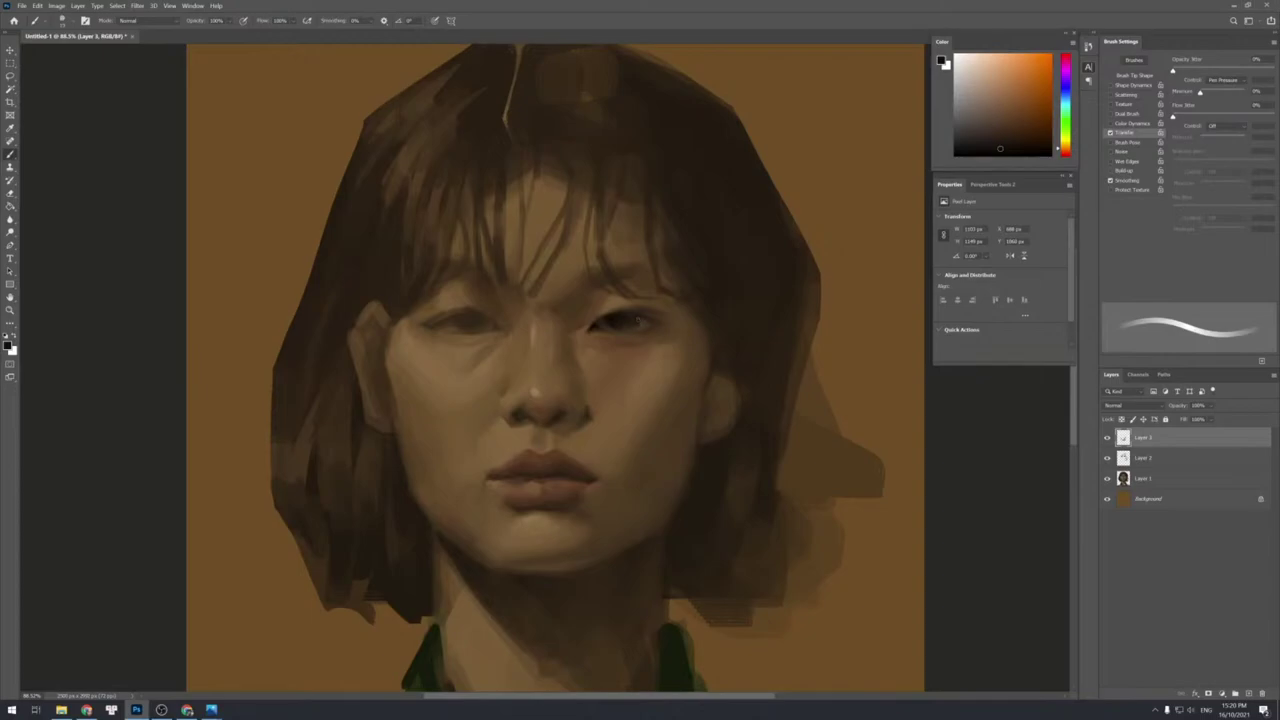
Soften the iris of the right eye with a sampled muted brown, then restore its dark accents with a sampled dark tone.
left_click(645, 320, "alt")
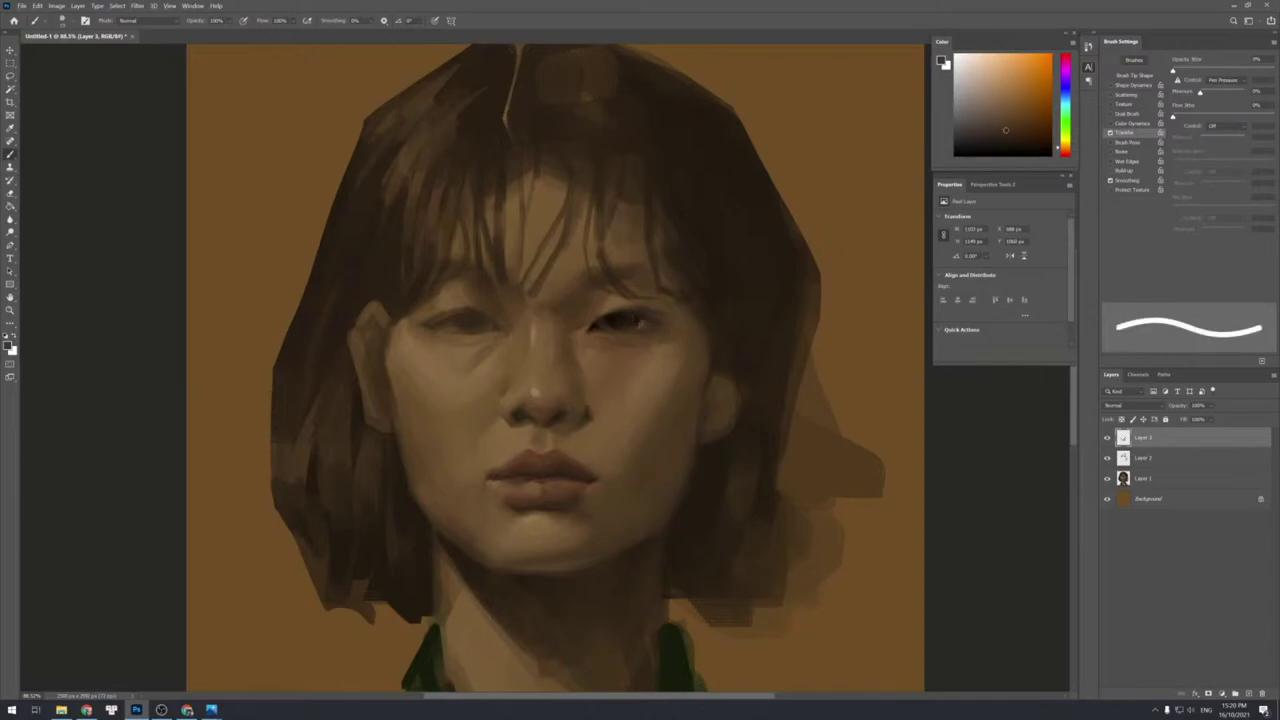
key("[")
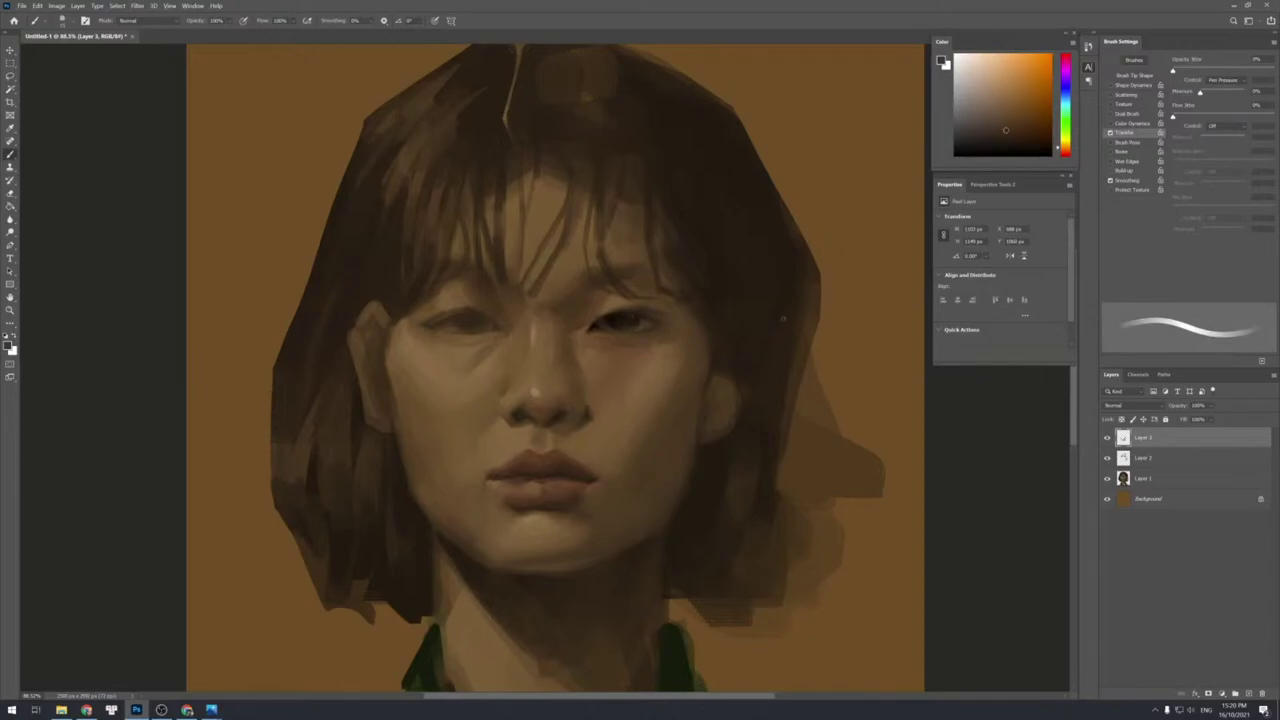
left_click_drag(612, 322, 638, 320)
left_click(611, 314, "alt")
key("]")
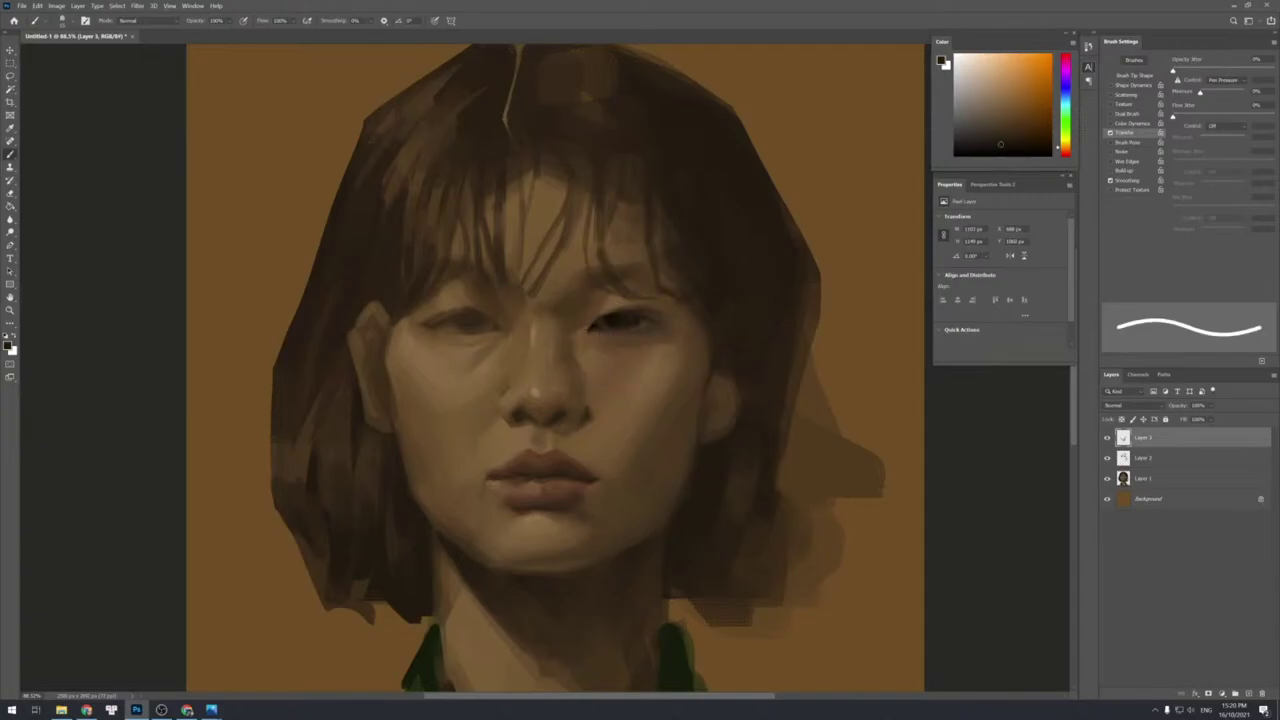
Shade the right nostril and the skin just beneath it with brown tones sampled from the nose.
left_click(557, 413, "alt")
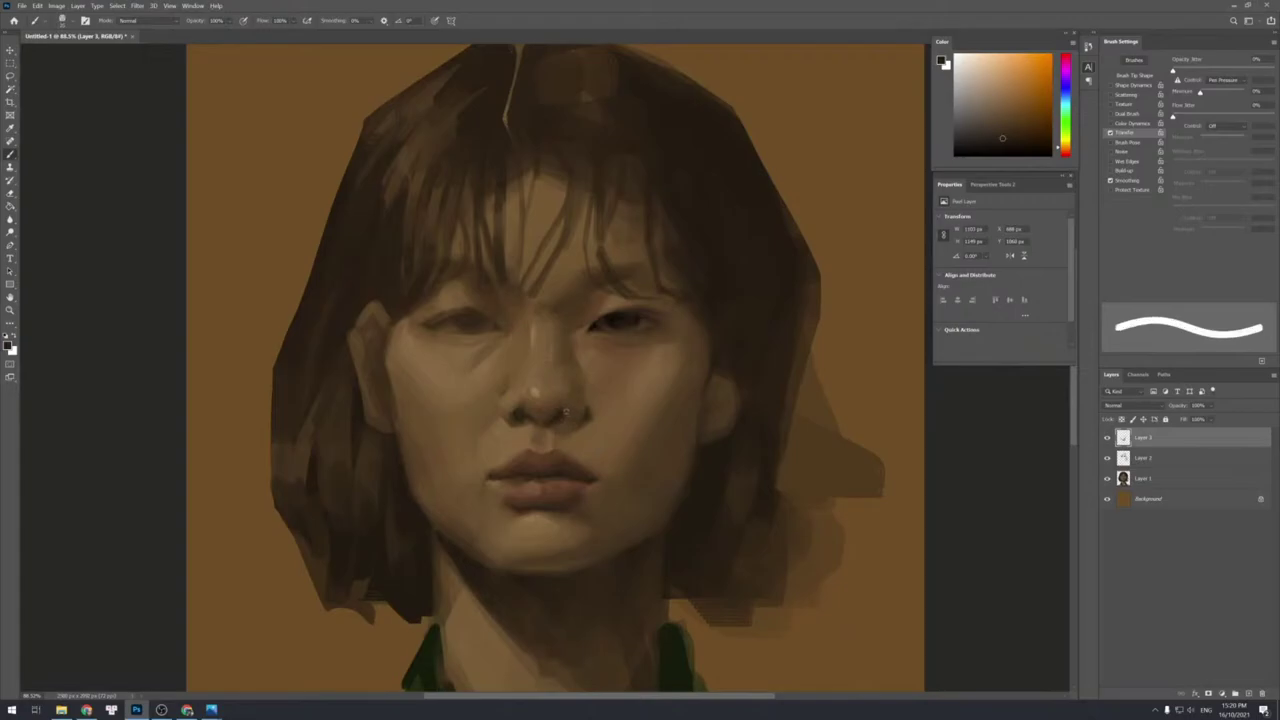
key("[")
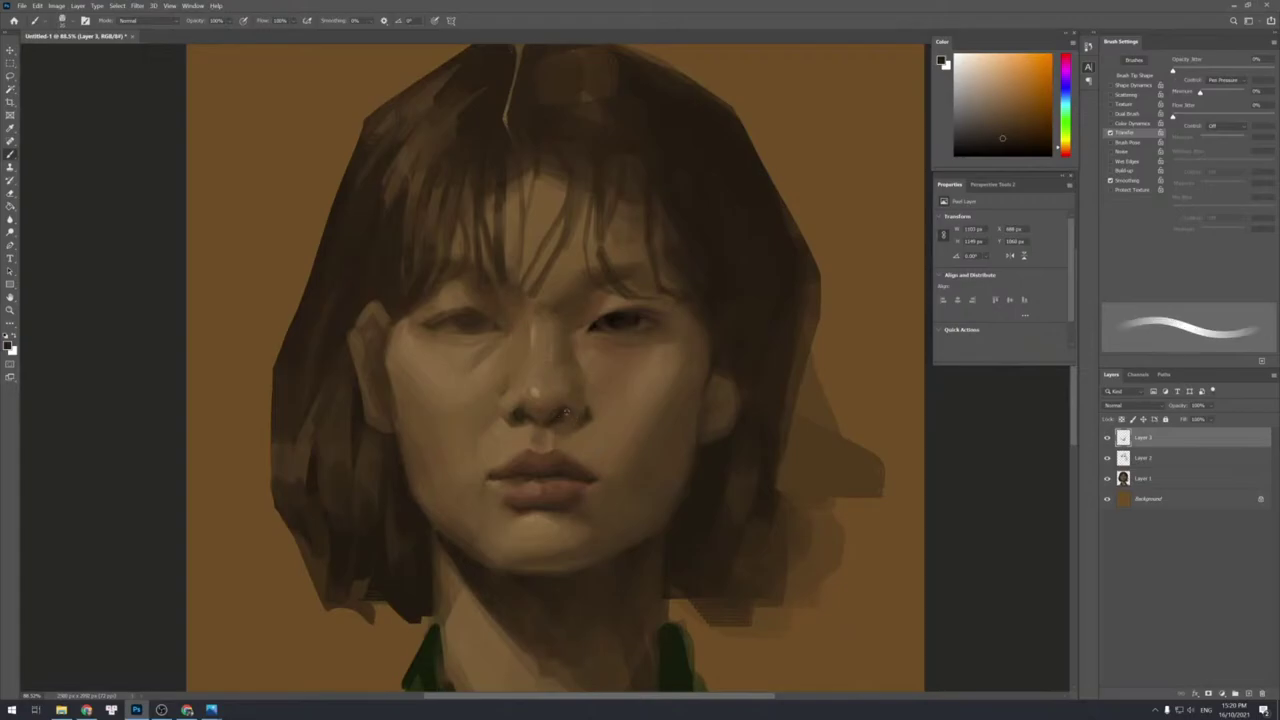
key("]")
left_click(567, 428, "alt")
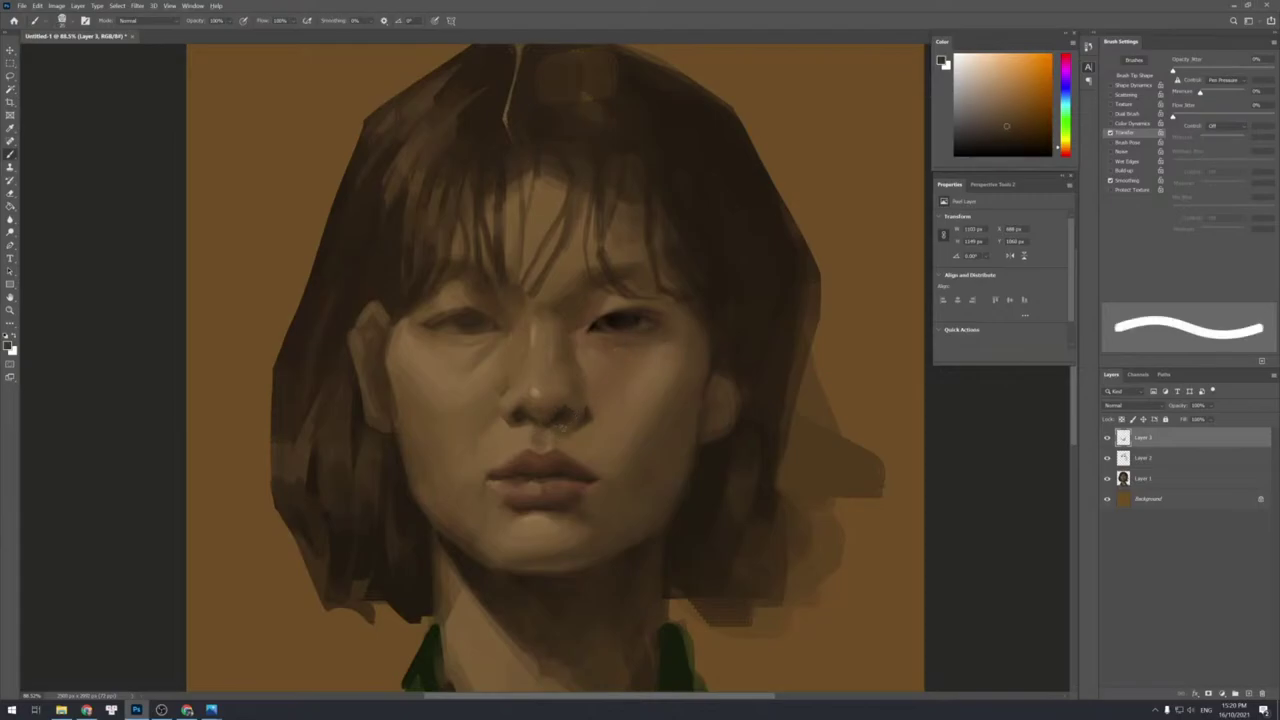
left_click(558, 412, "alt")
Deepen the right nostril opening with a dark tone sampled from the eye and a smaller brush, blending with nearby nose tones.
left_click(613, 318, "alt")
key("[")
key("[")
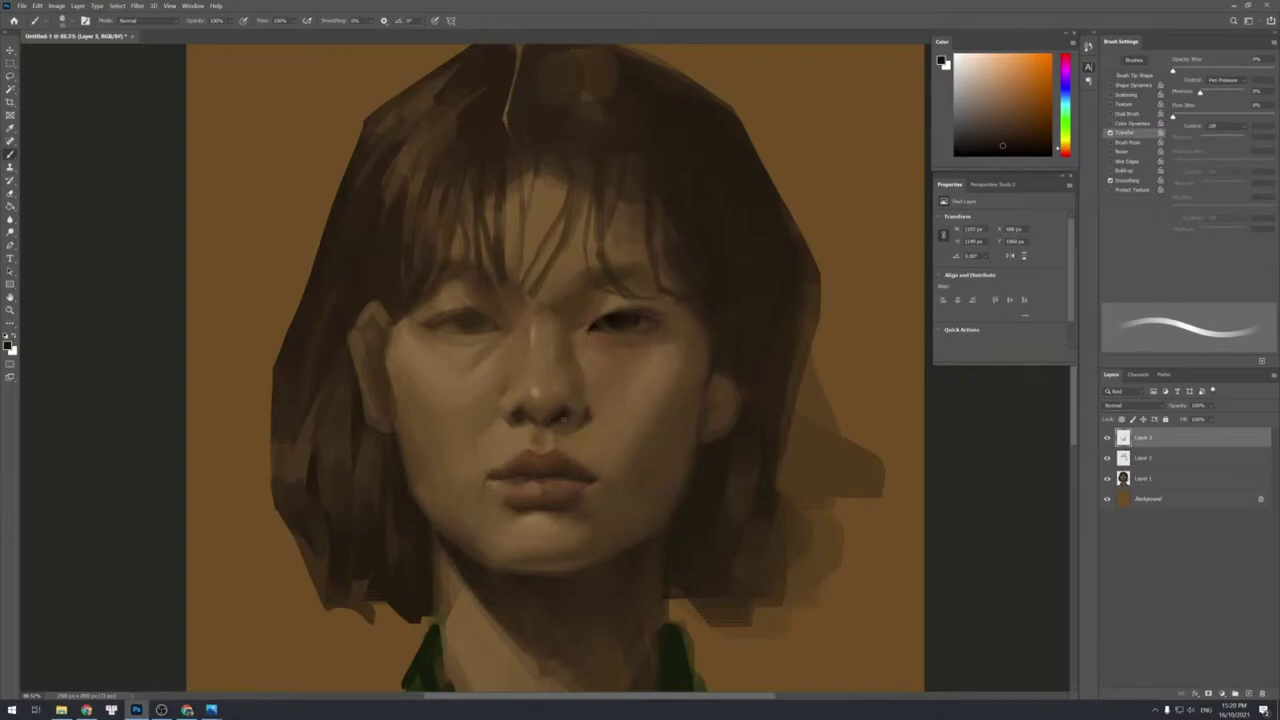
left_click(560, 412, "alt")
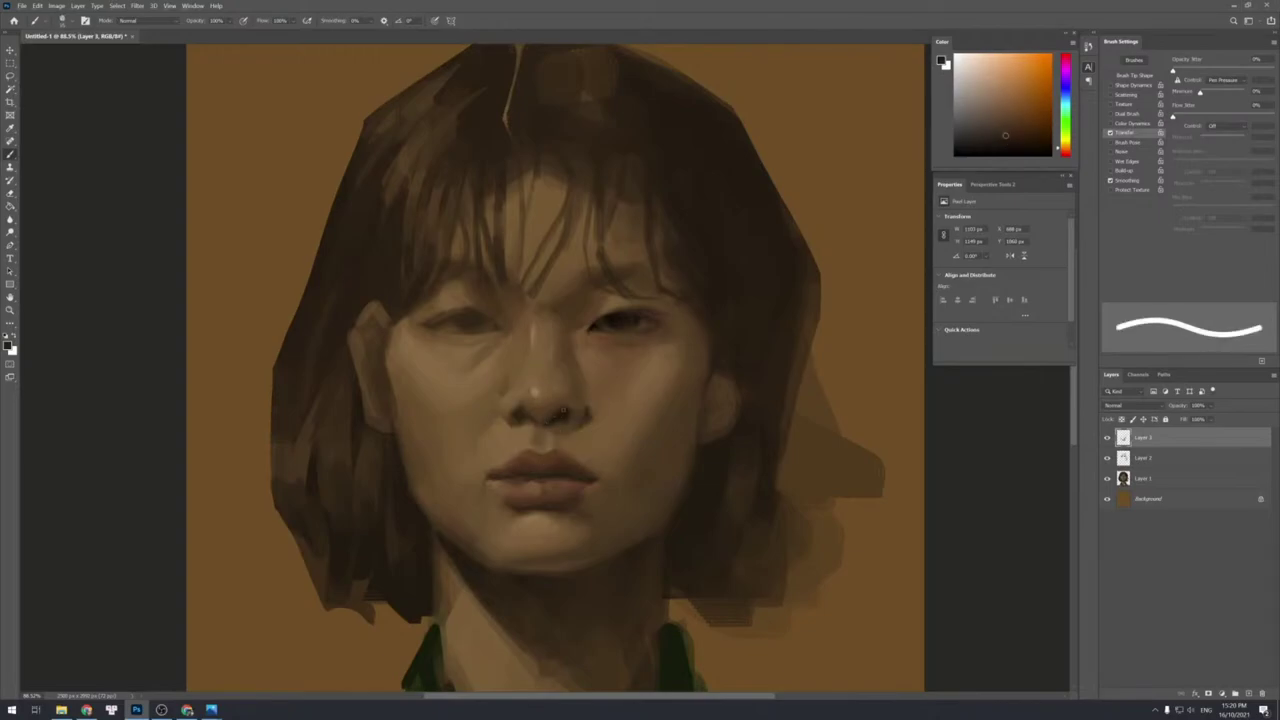
left_click(565, 408, "alt")
left_click(567, 407, "alt")
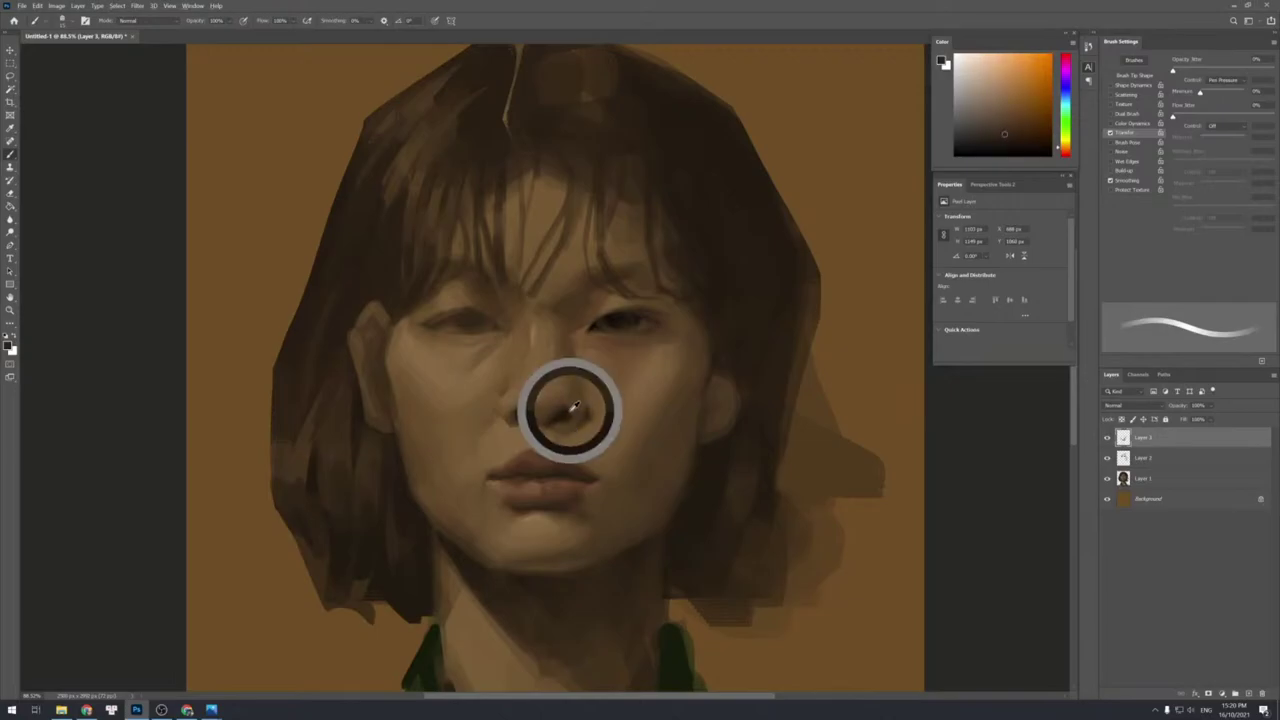
left_click(562, 410, "alt")
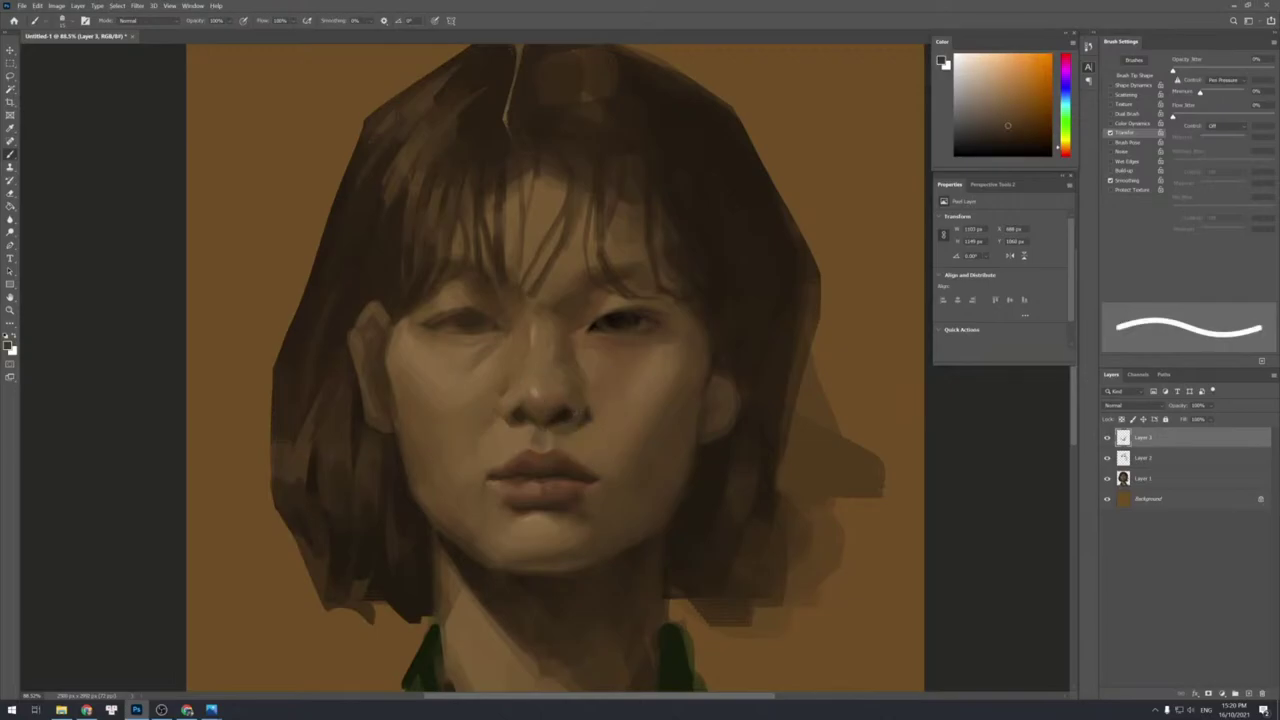
Sharpen the edge of the right nostril with sampled dark browns and a smaller brush.
left_click(573, 412, "alt")
left_click(566, 421, "alt")
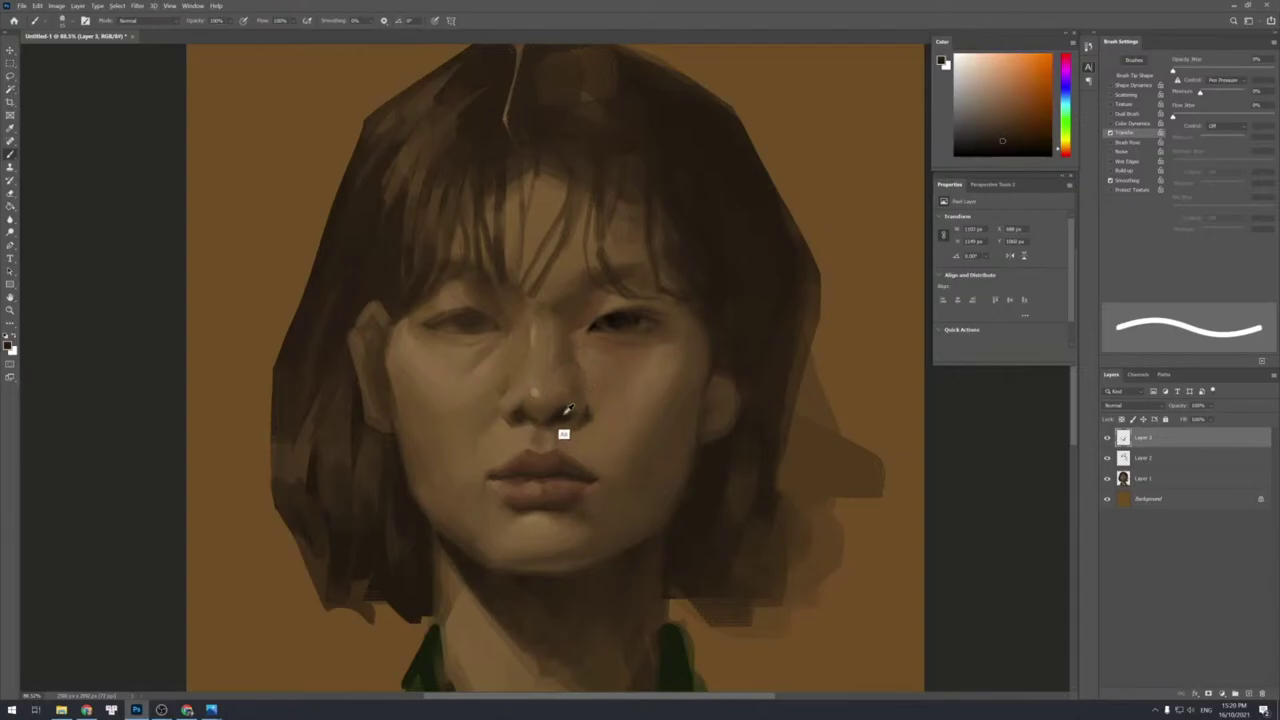
key("[")
key("[")
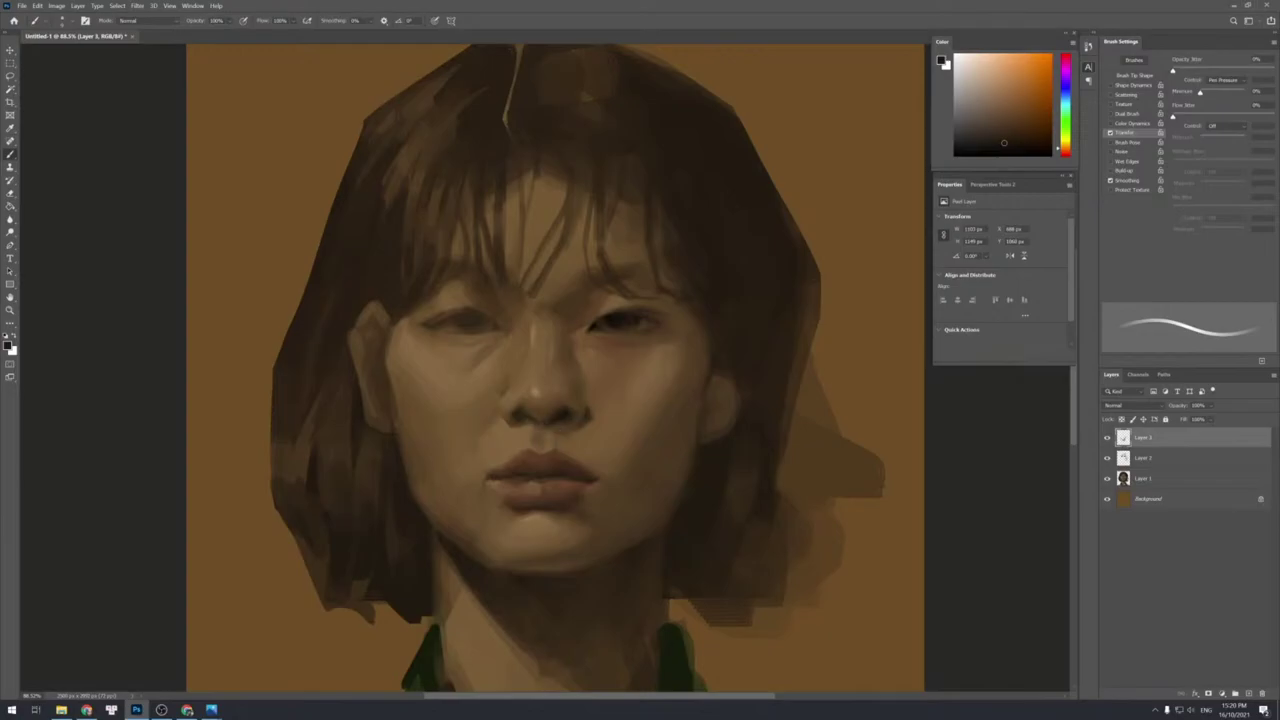
left_click(544, 422, "alt")
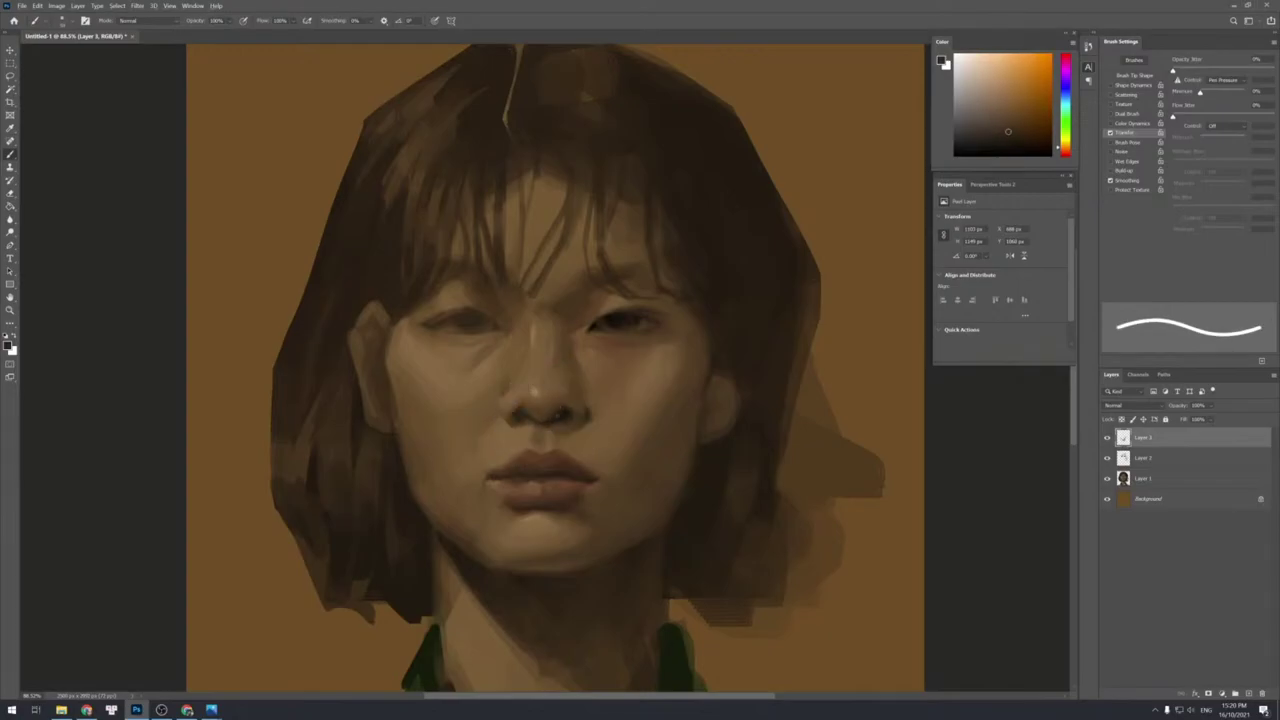
left_click(564, 414, "alt")
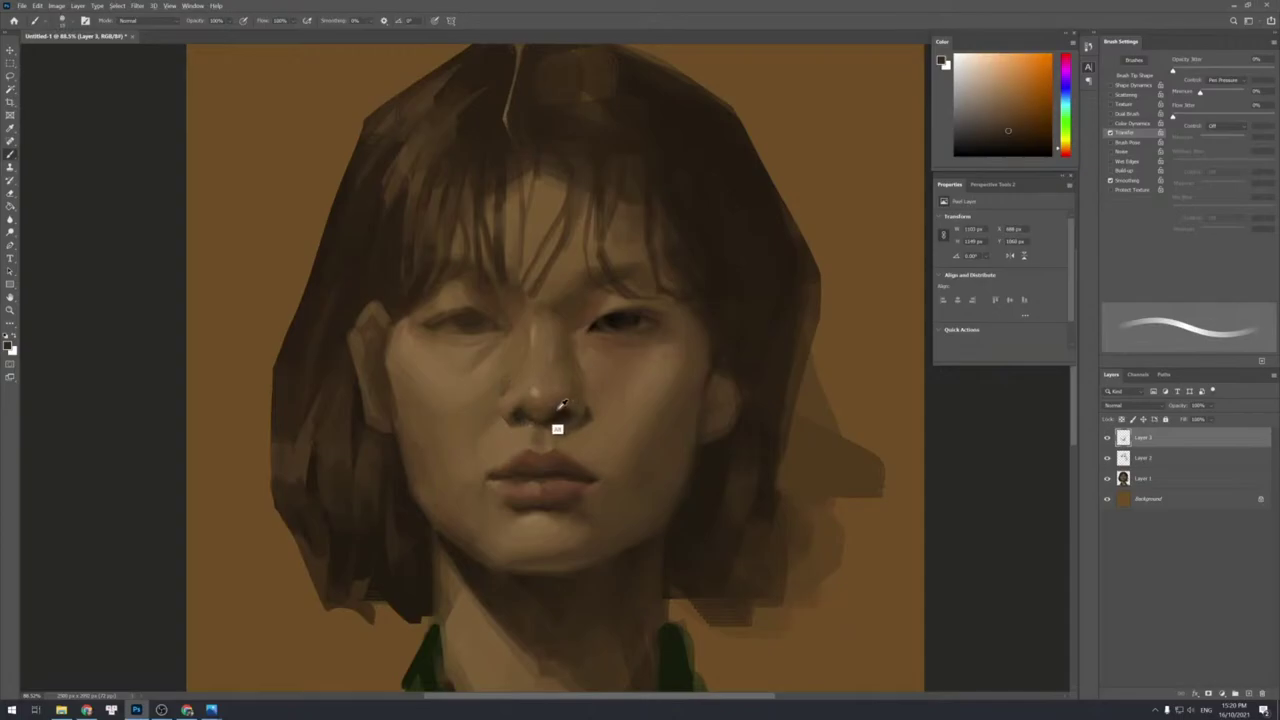
Blend the underside of the nose tip into the right nostril and its wing with sampled shadow tones.
left_click(561, 402)
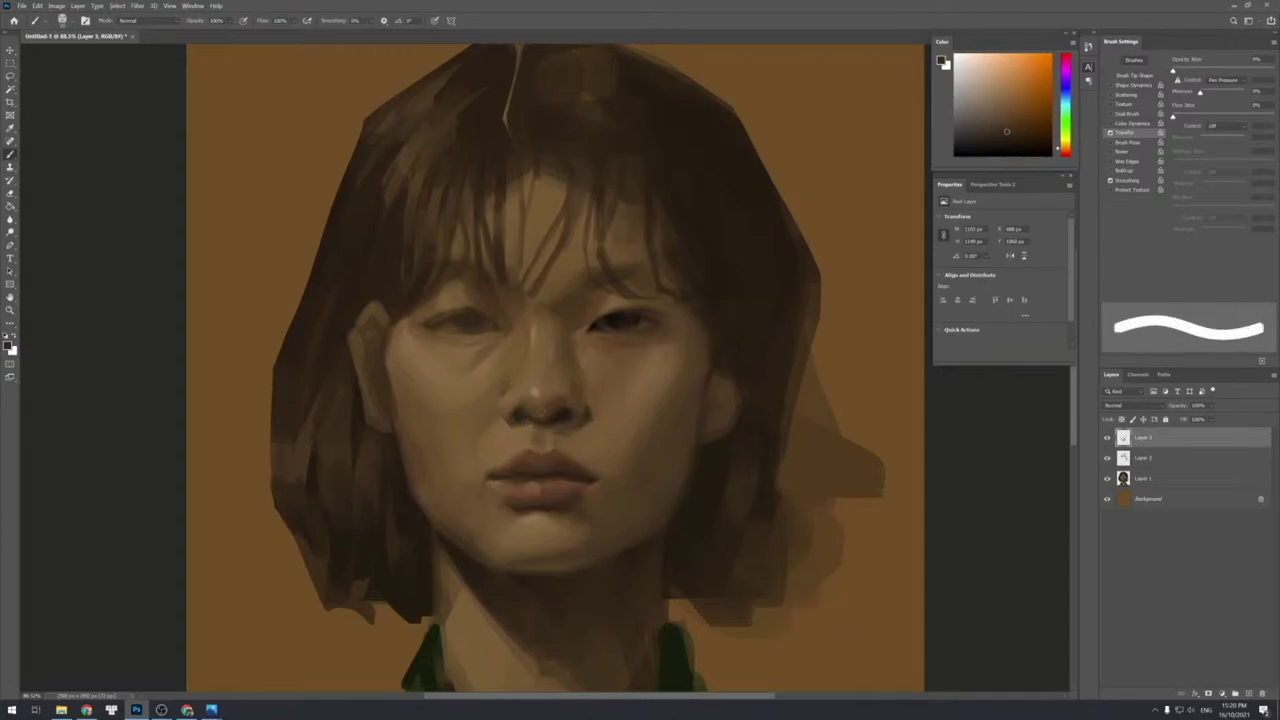
left_click(558, 402, "alt")
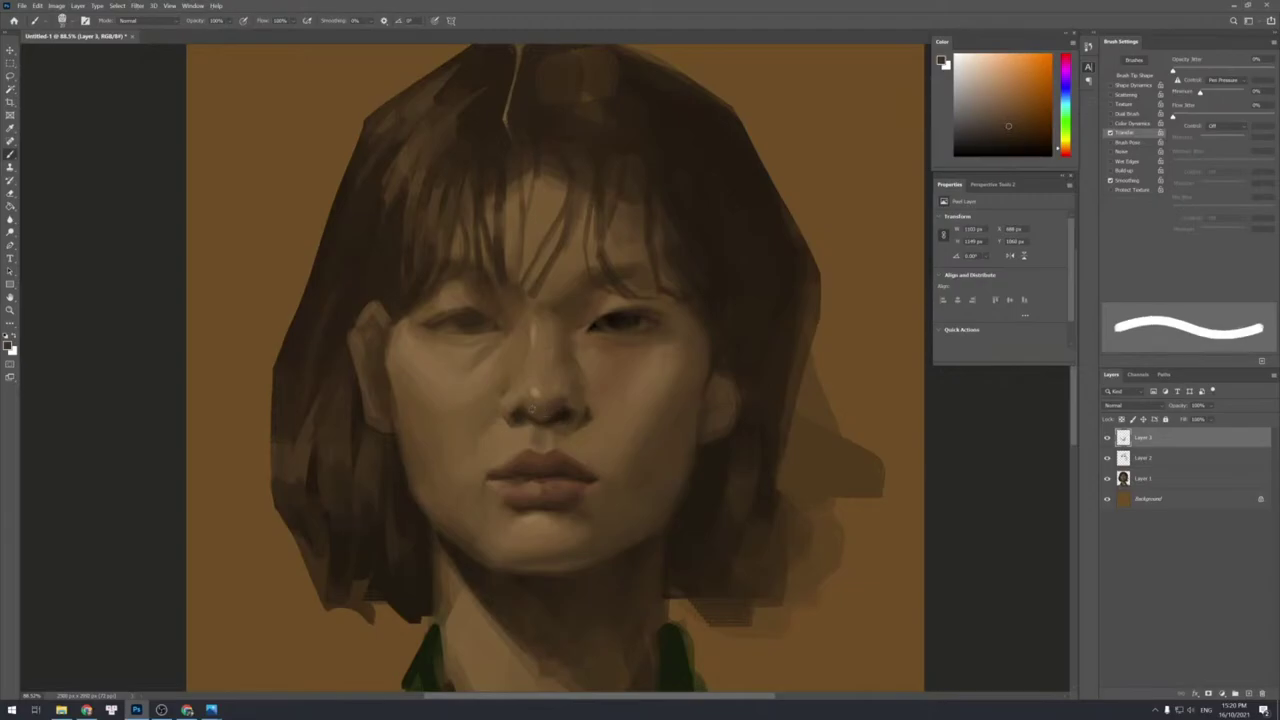
left_click(549, 414, "alt")
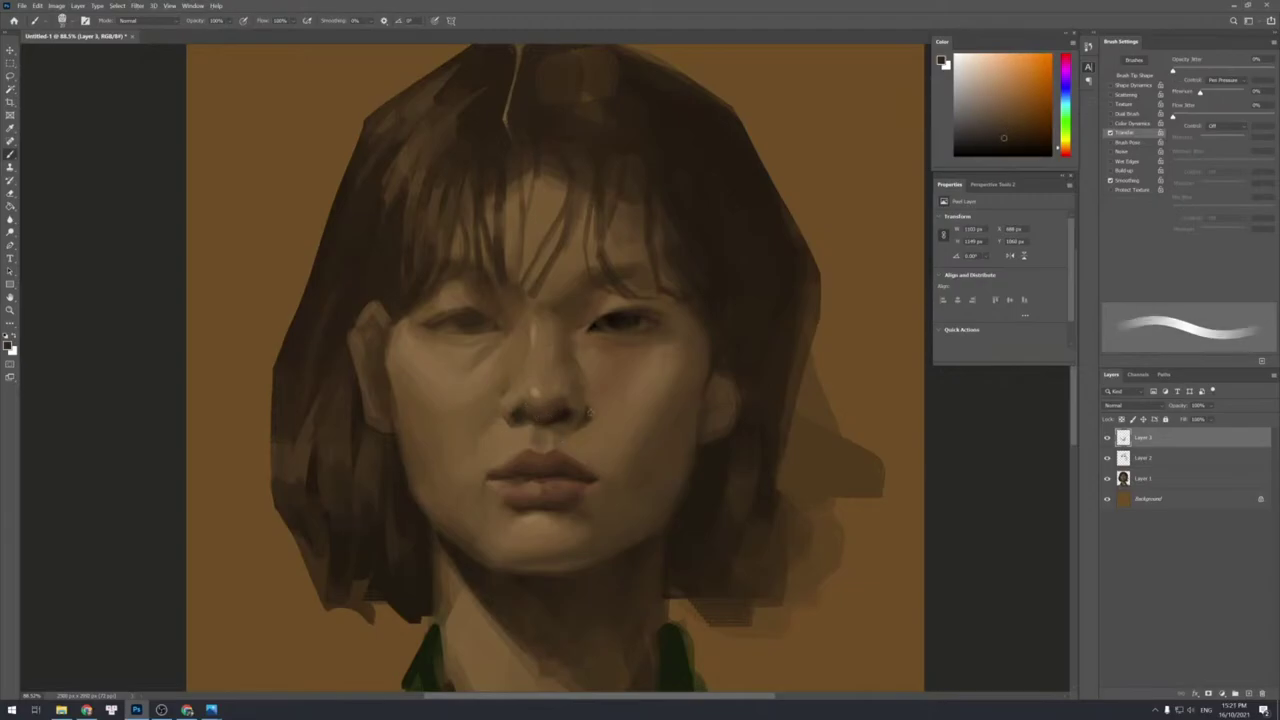
left_click(566, 418, "alt")
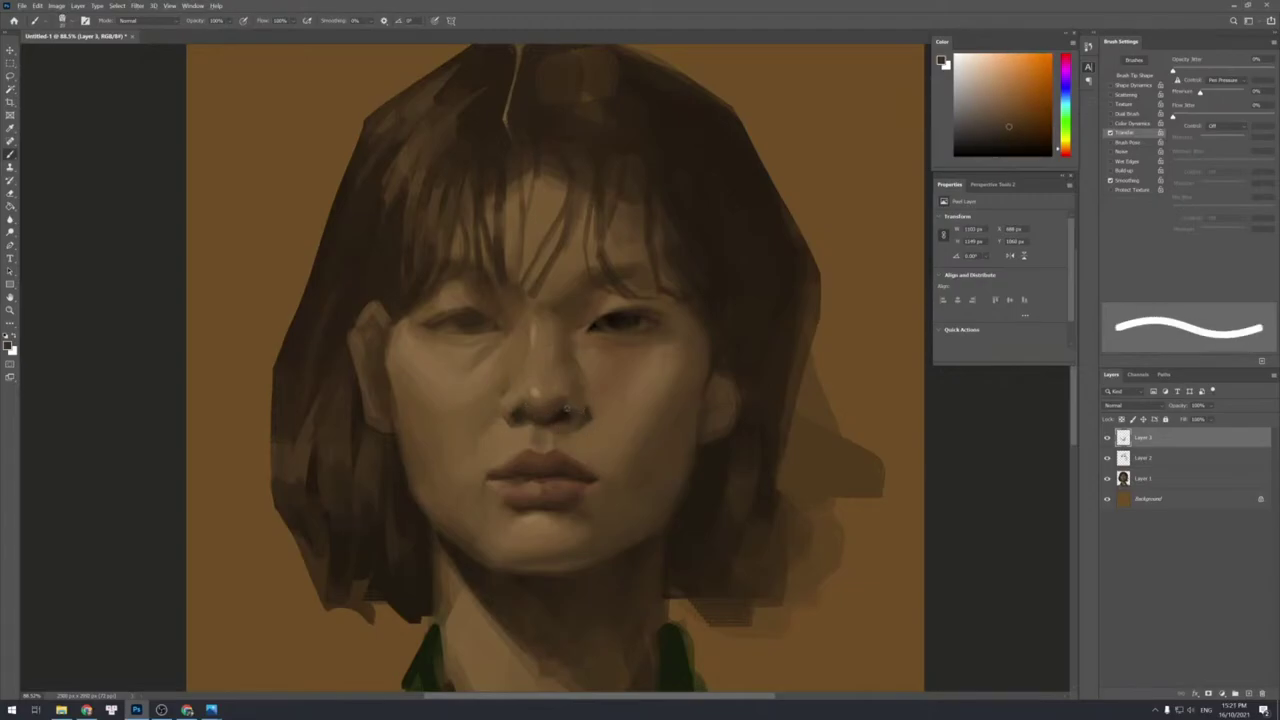
left_click_drag(582, 413, 585, 413)
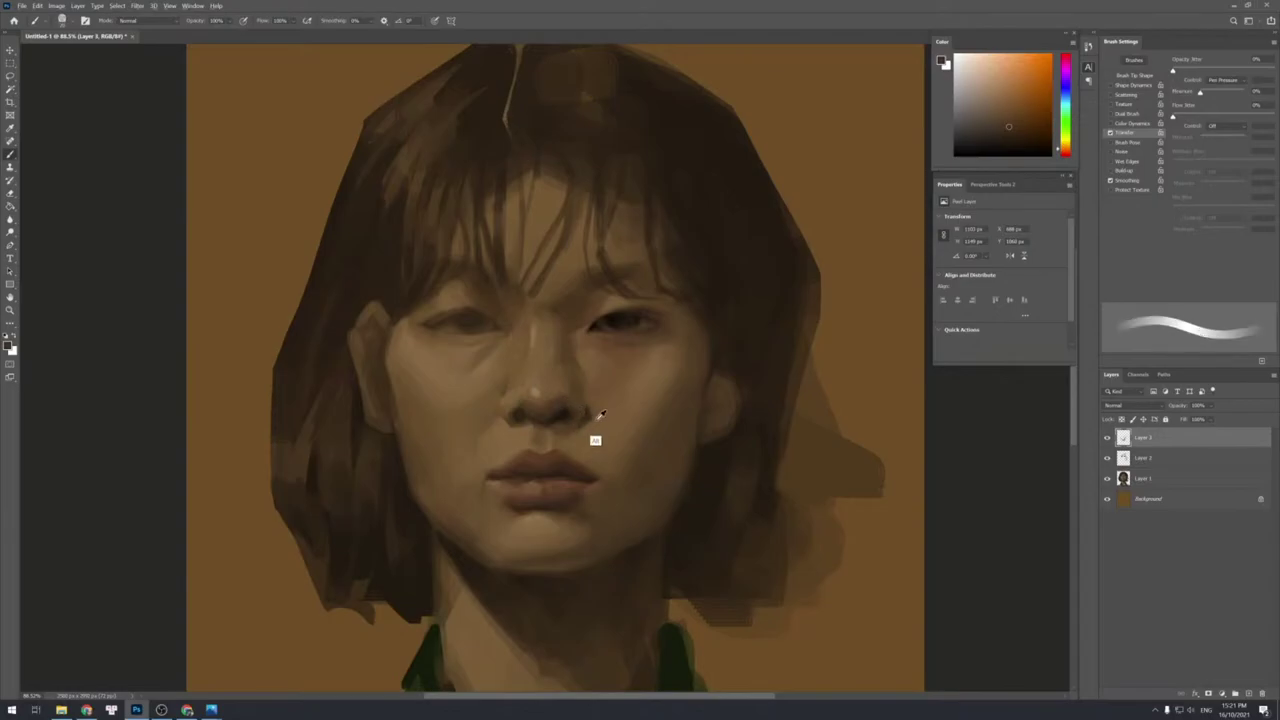
Shade the right nostril wing and the skin below it with sampled brown tones, enlarging the brush for broader strokes.
left_click(583, 405, "alt")
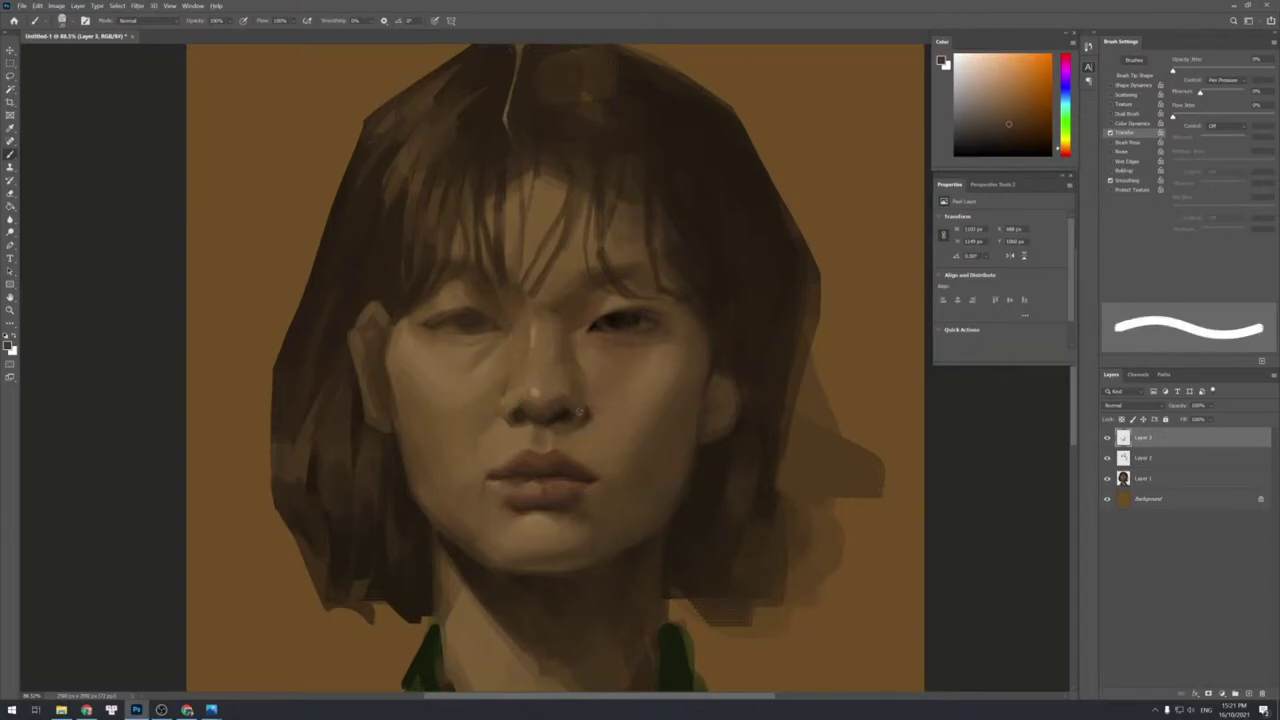
left_click(583, 432, "alt")
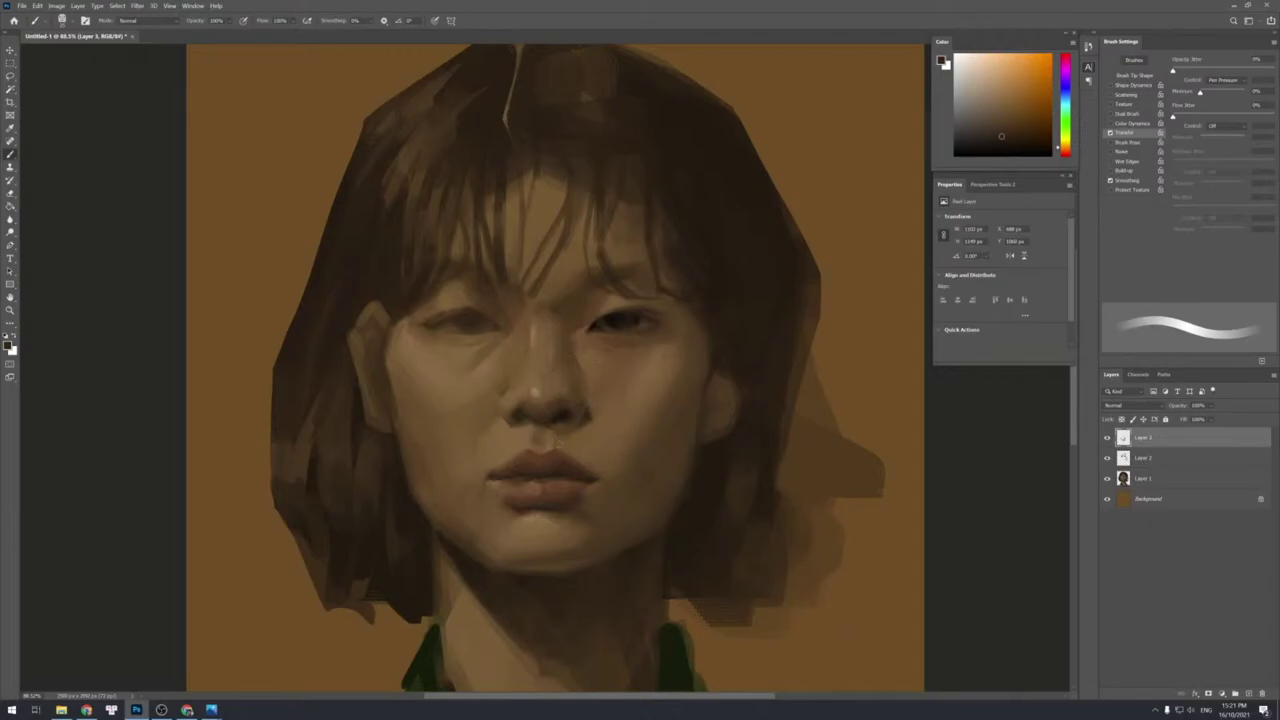
left_click(580, 424, "alt")
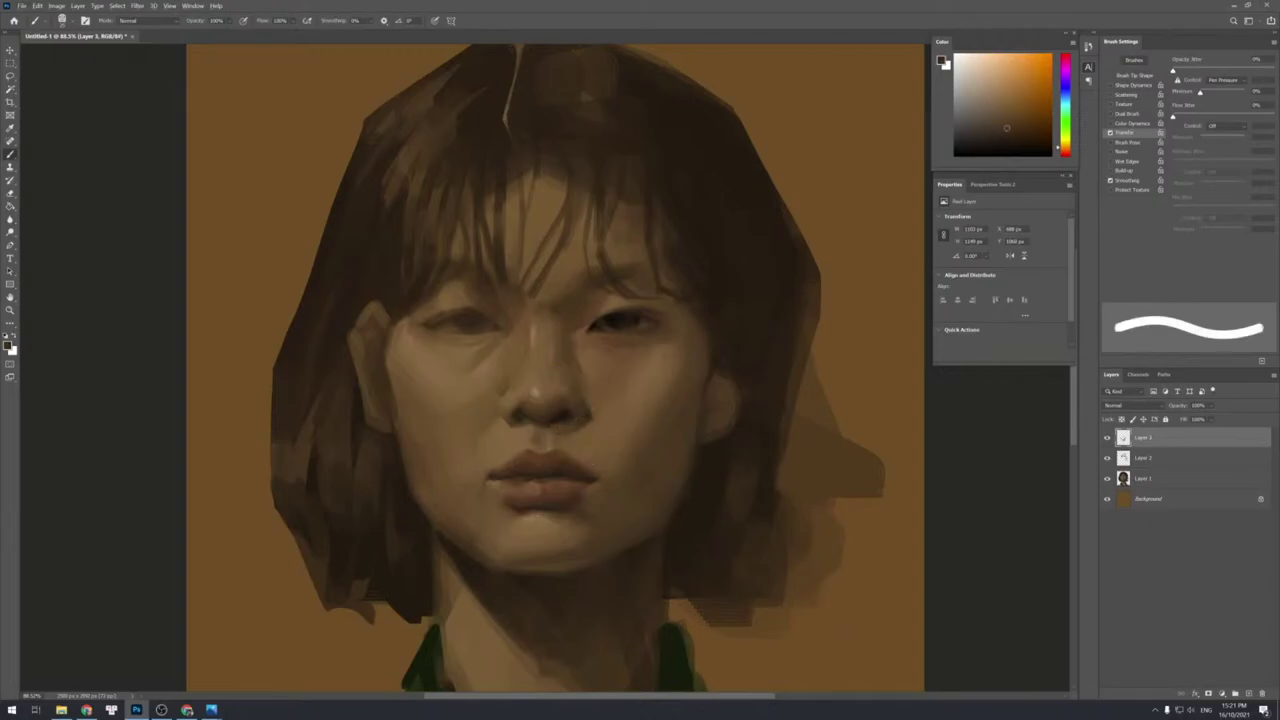
left_click(587, 424, "alt")
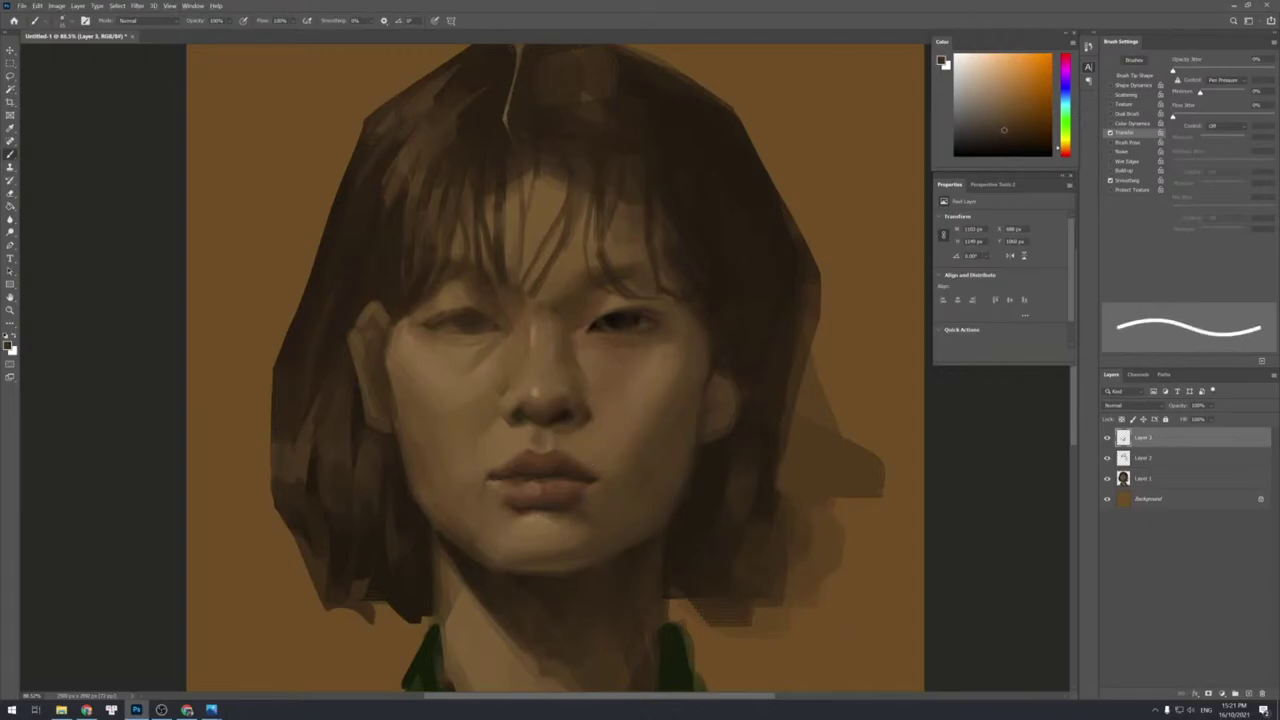
left_click(584, 401, "alt")
key("]")
key("]")
key("]")
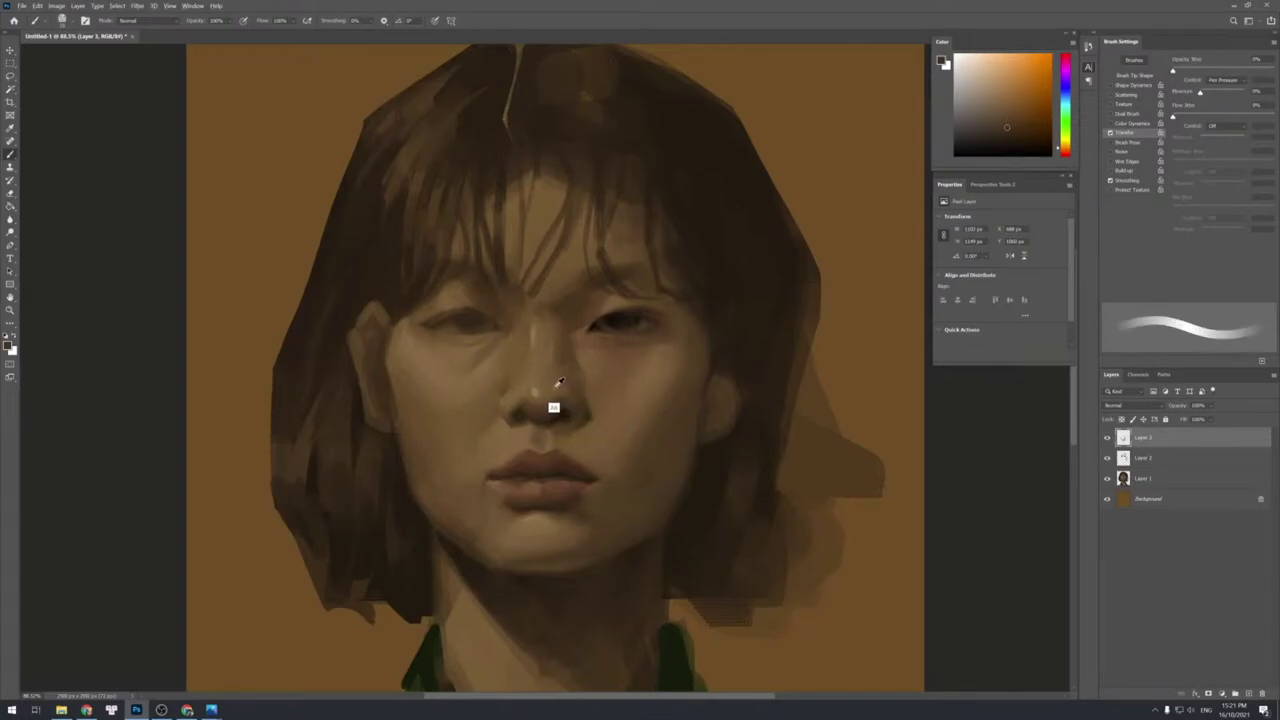
Model the nose tip above the right nostril with a sampled lighter skin tone, varying the brush size.
left_click(553, 408, "alt")
key("[")
key("[")
key("[")
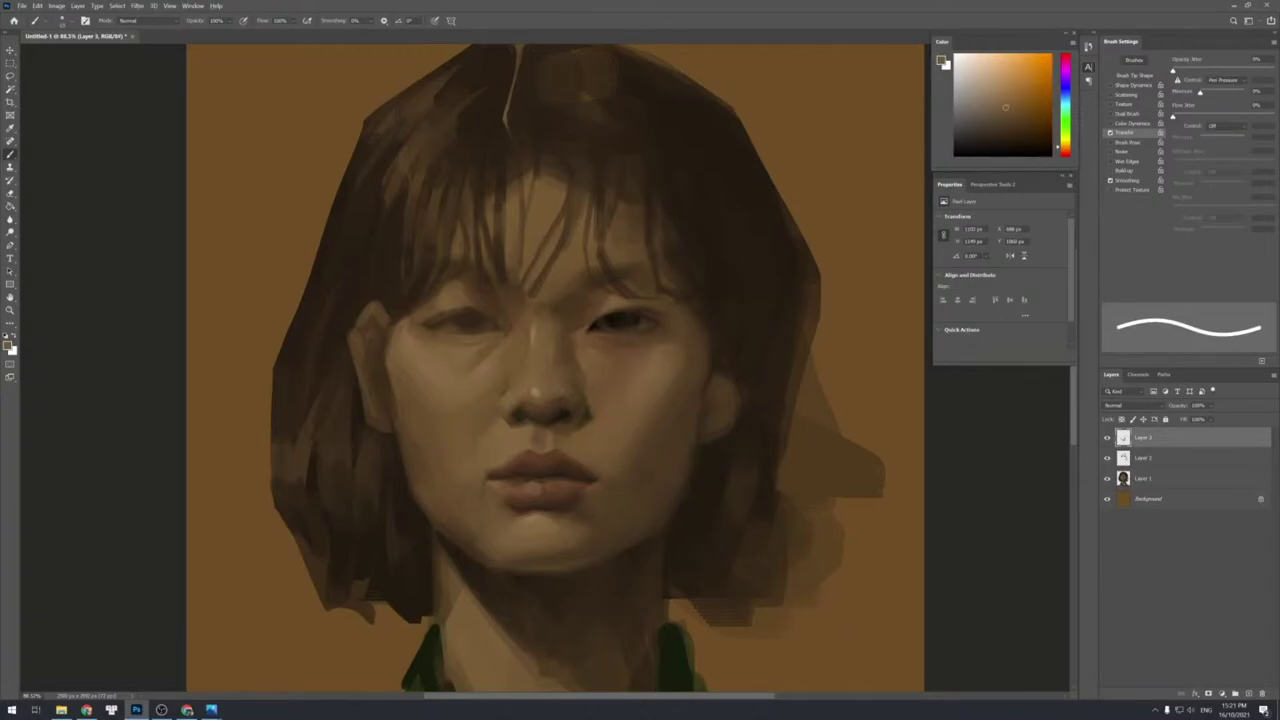
key("]")
key("]")
key("]")
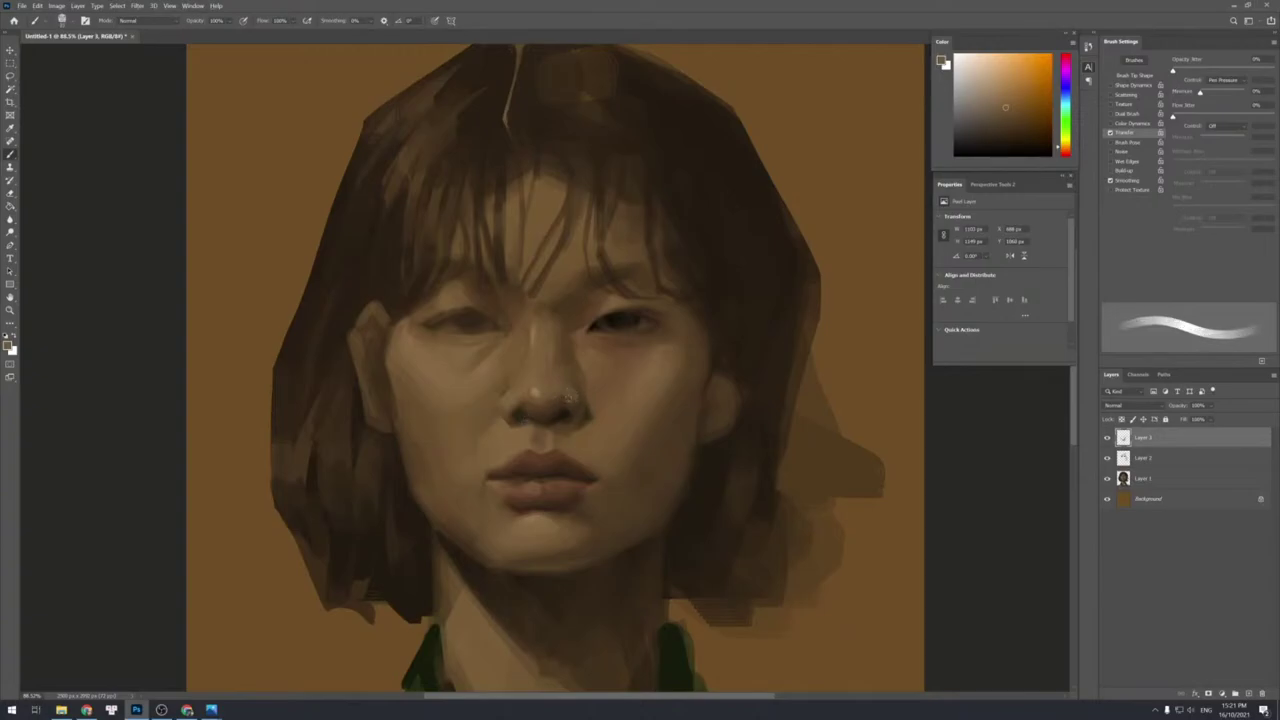
key("]")
Refine the right nostril wing, the adjoining cheek and the nose tip with sampled brown and lighter skin tones.
left_click(576, 398, "alt")
key("[")
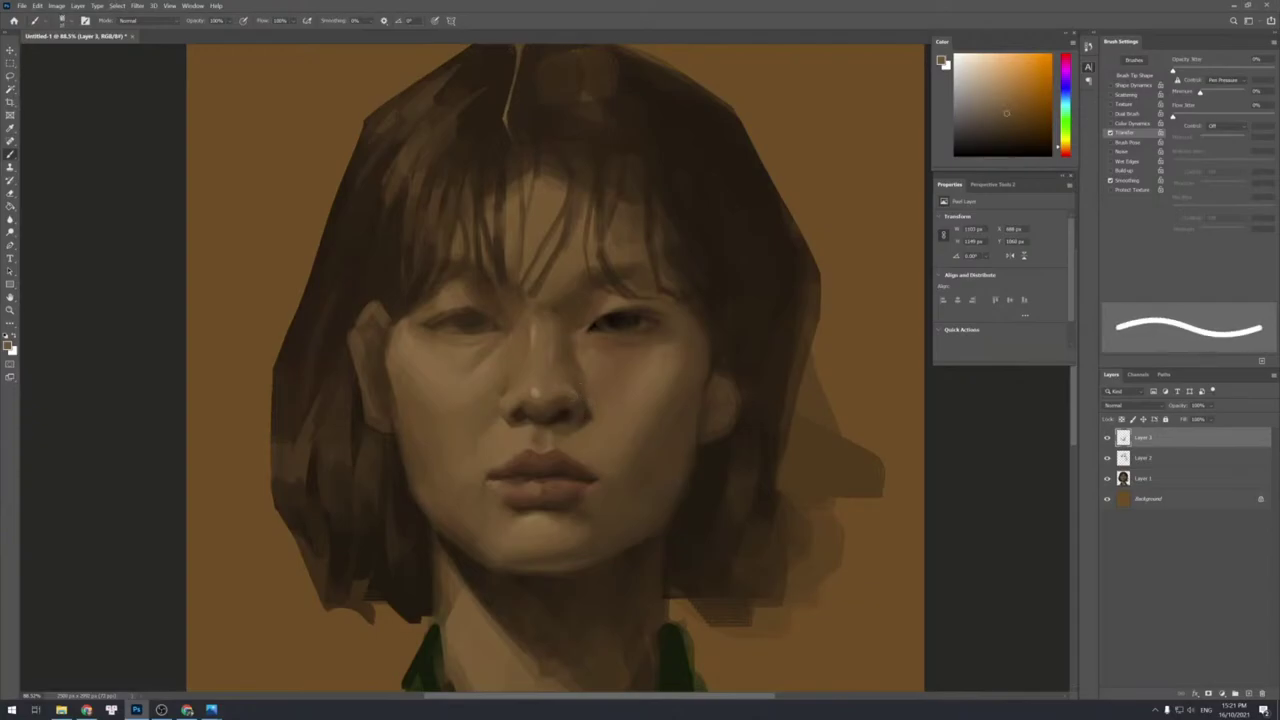
left_click(578, 406, "alt")
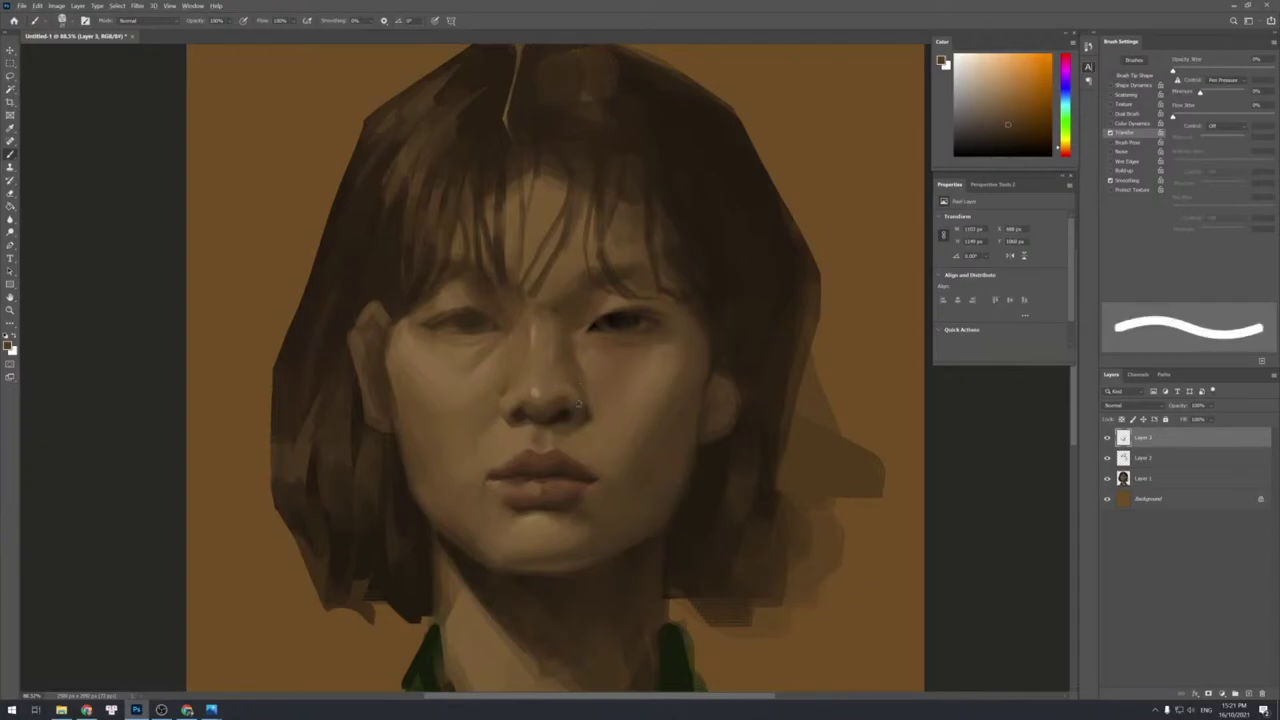
left_click(585, 383, "alt")
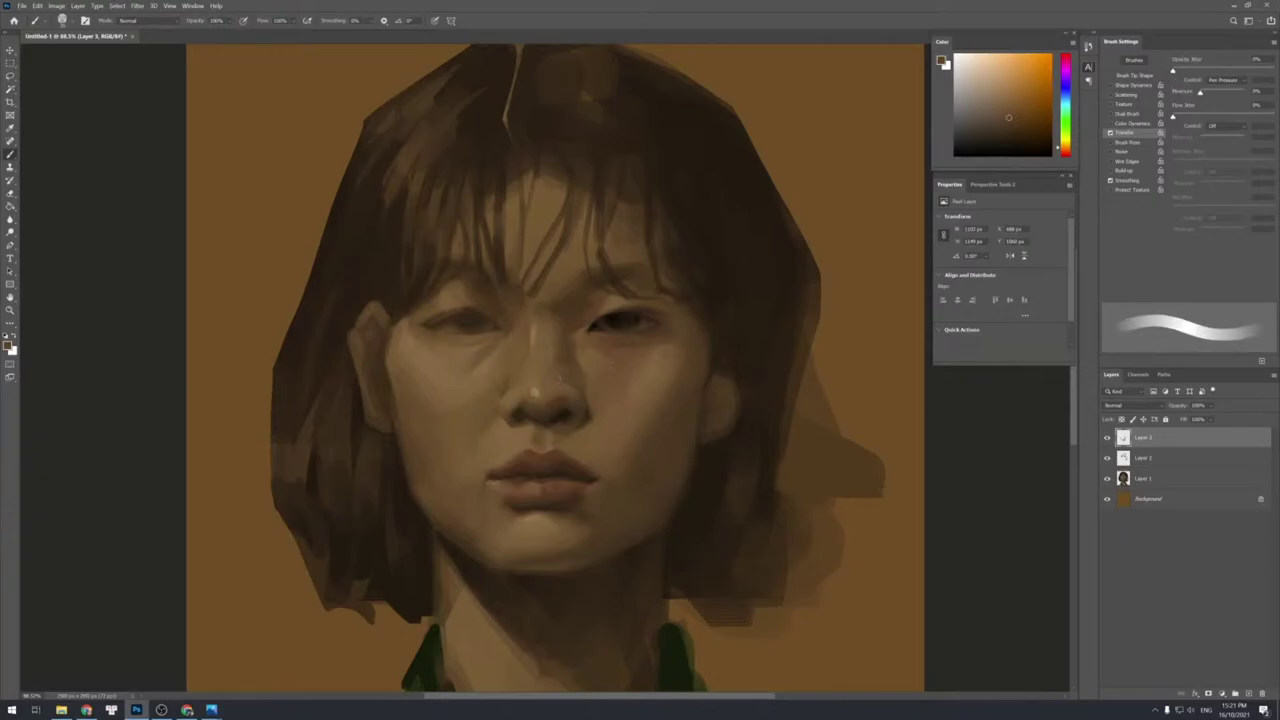
left_click(560, 400, "alt")
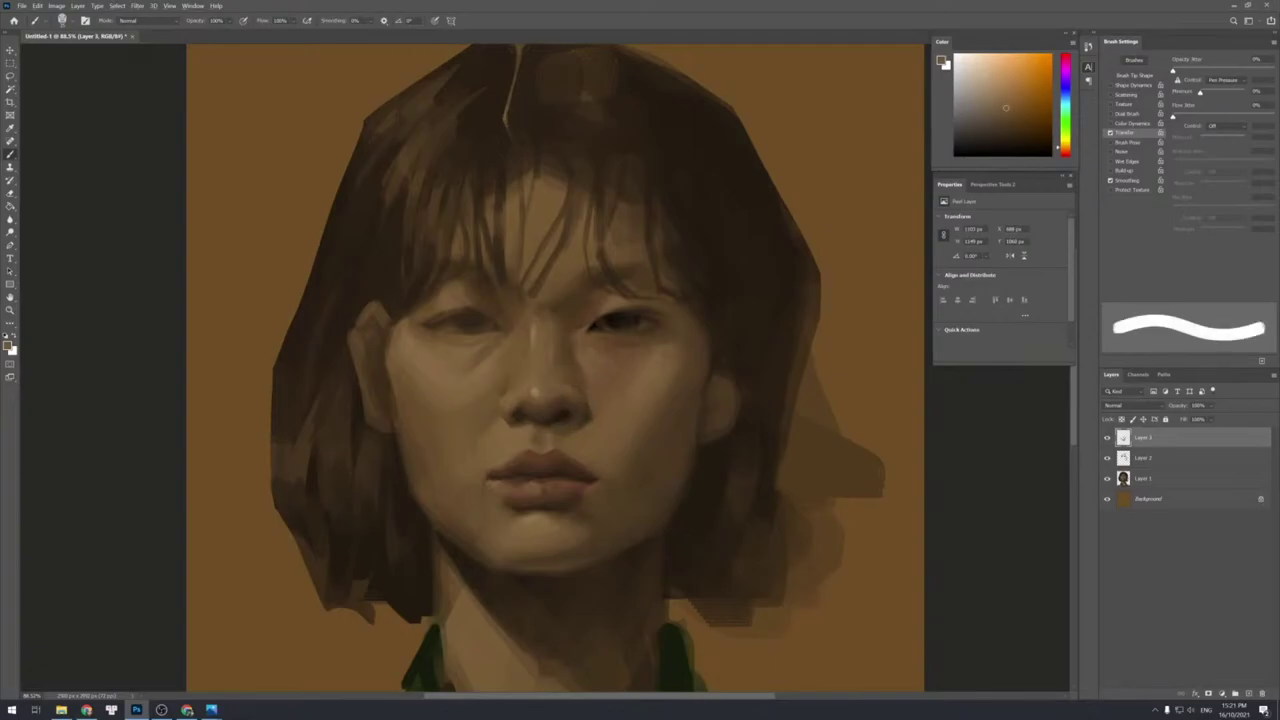
left_click(537, 392, "alt")
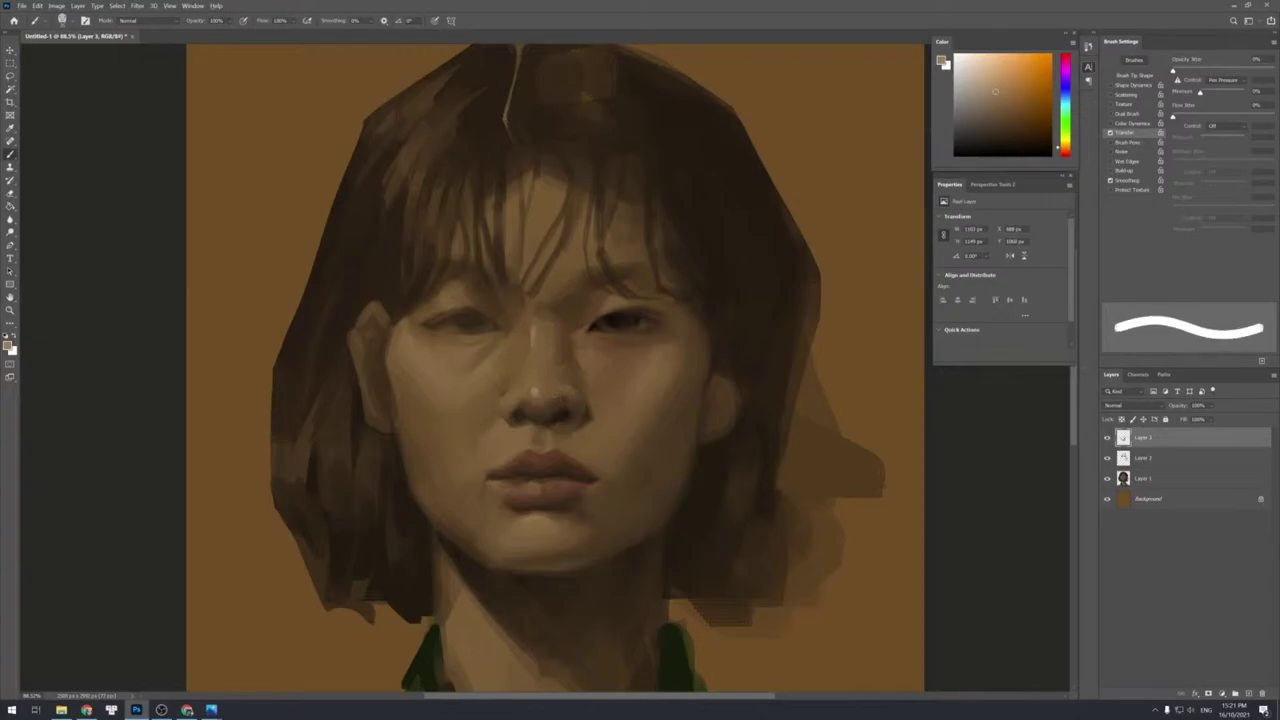
Model the bridge of the nose and its shaded right side with sampled mid-brown tones and a smaller brush.
left_click(557, 366, "alt")
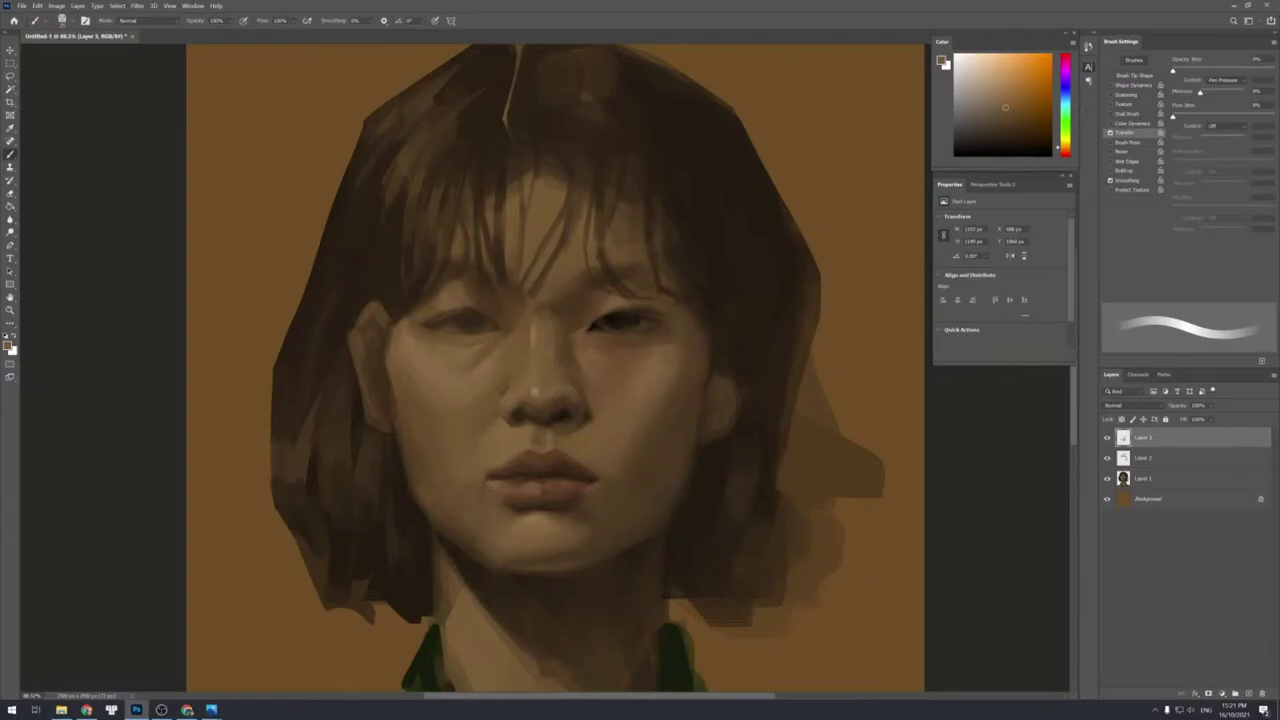
left_click(551, 351, "alt")
key("[")
key("[")
key("[")
left_click(543, 338, "alt")
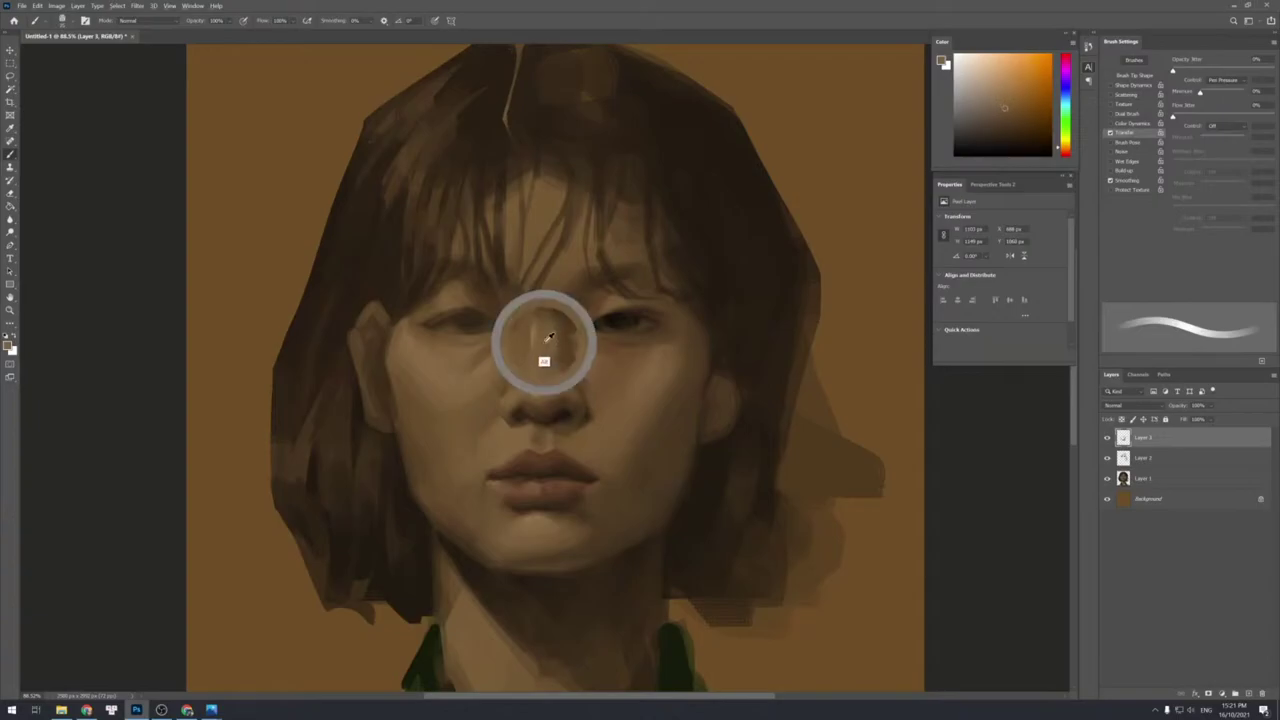
left_click(555, 350, "alt")
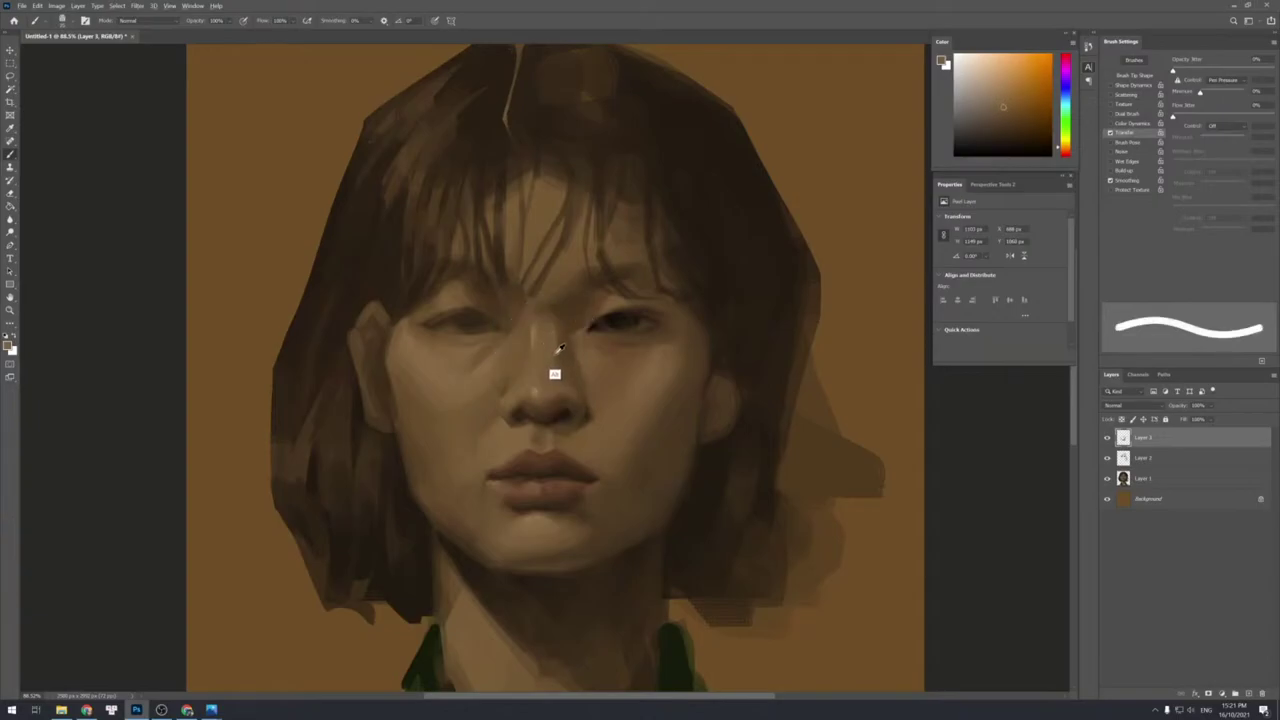
left_click(557, 337, "alt")
left_click(563, 342, "alt")
left_click(566, 346, "alt")
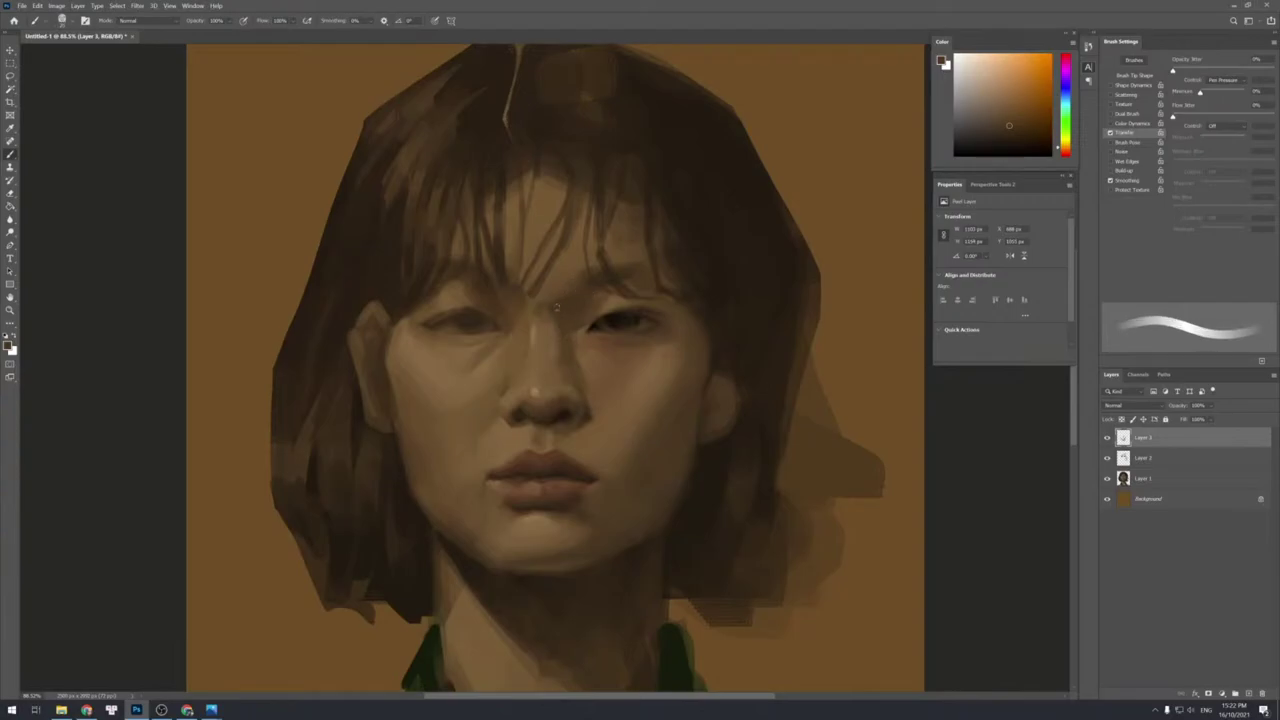
Blend the top of the nose bridge into the area between the brows with sampled skin and shadow tones.
left_click(549, 328, "alt")
left_click_drag(556, 309, 563, 300)
left_click(560, 305, "alt")
left_click(544, 294, "alt")
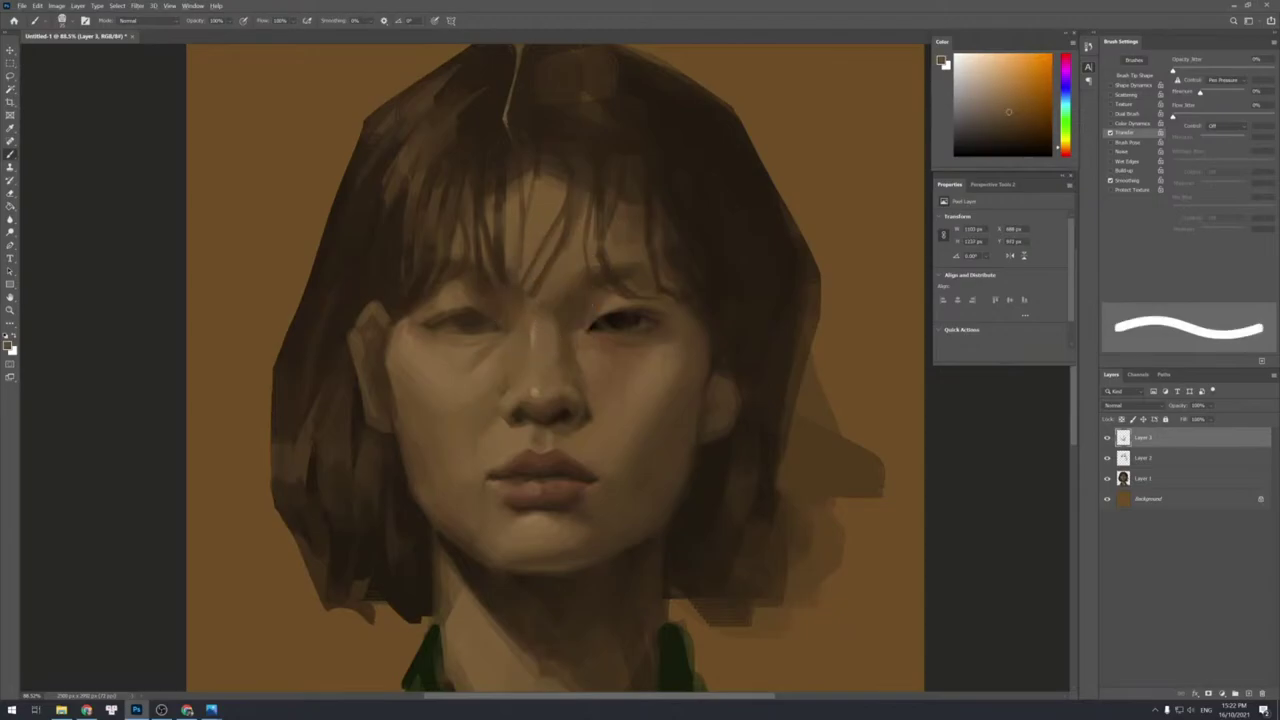
left_click(551, 333, "alt")
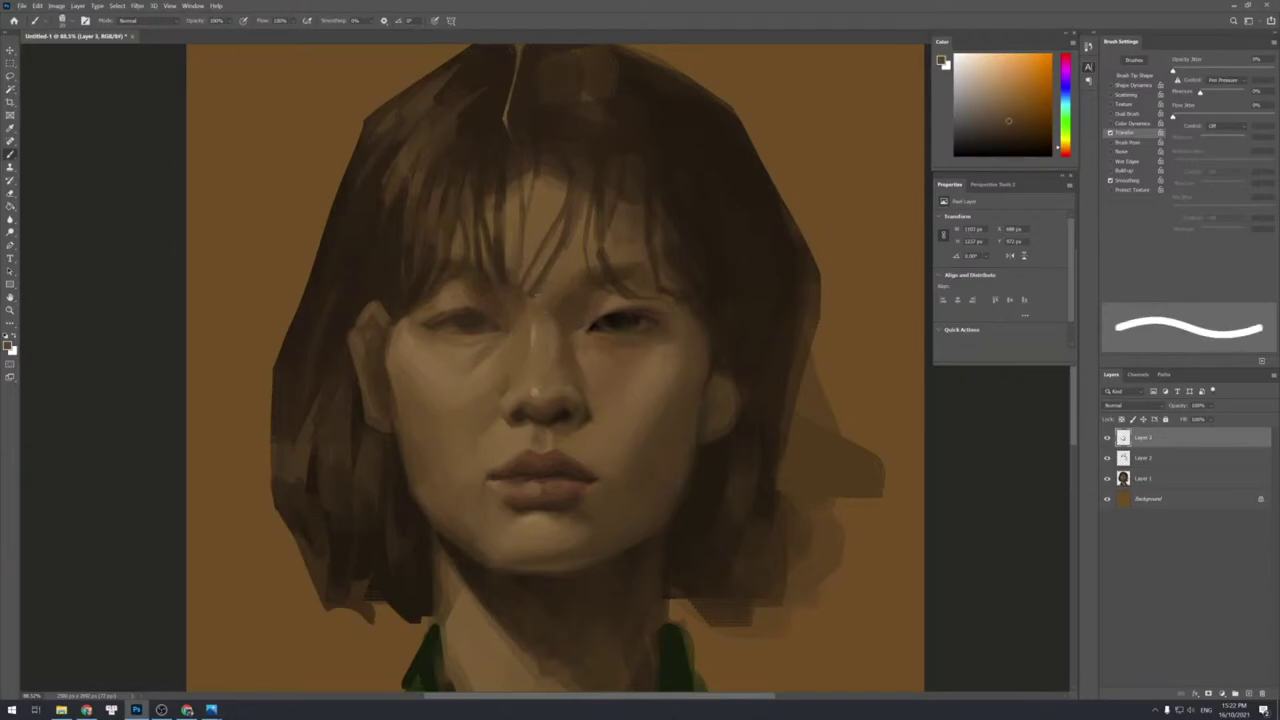
left_click(550, 288, "alt")
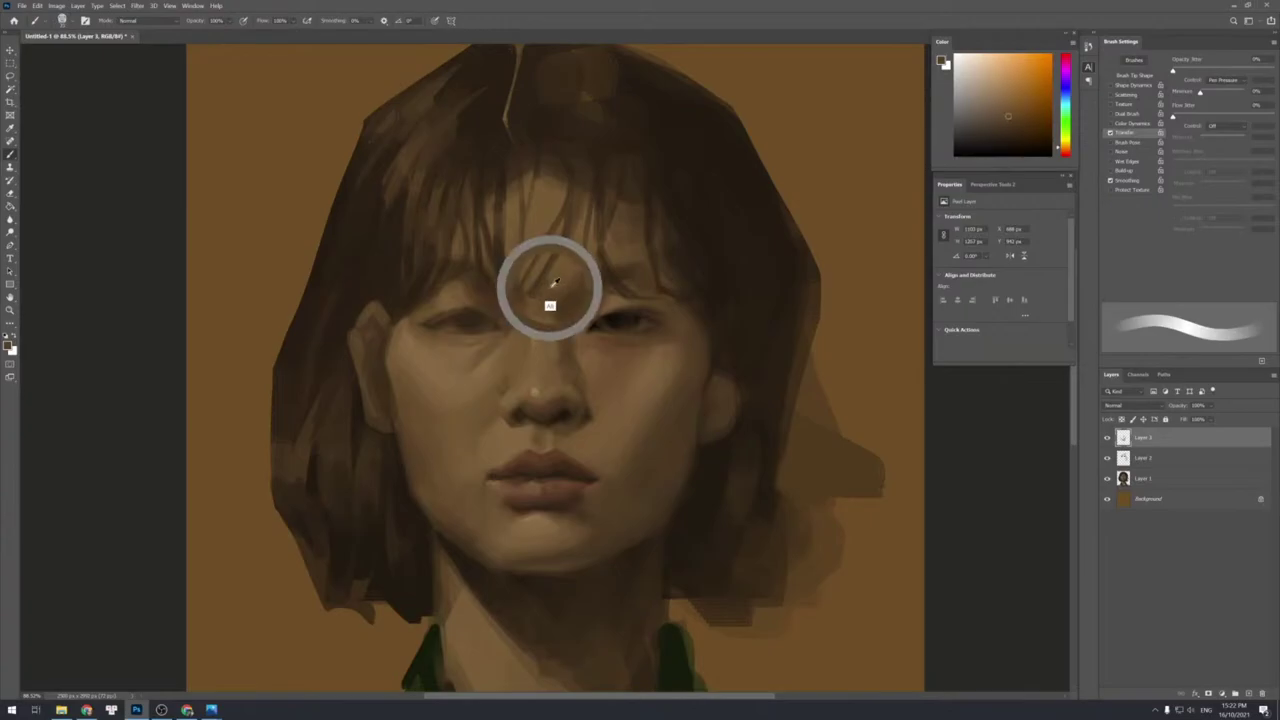
left_click(574, 257, "alt")
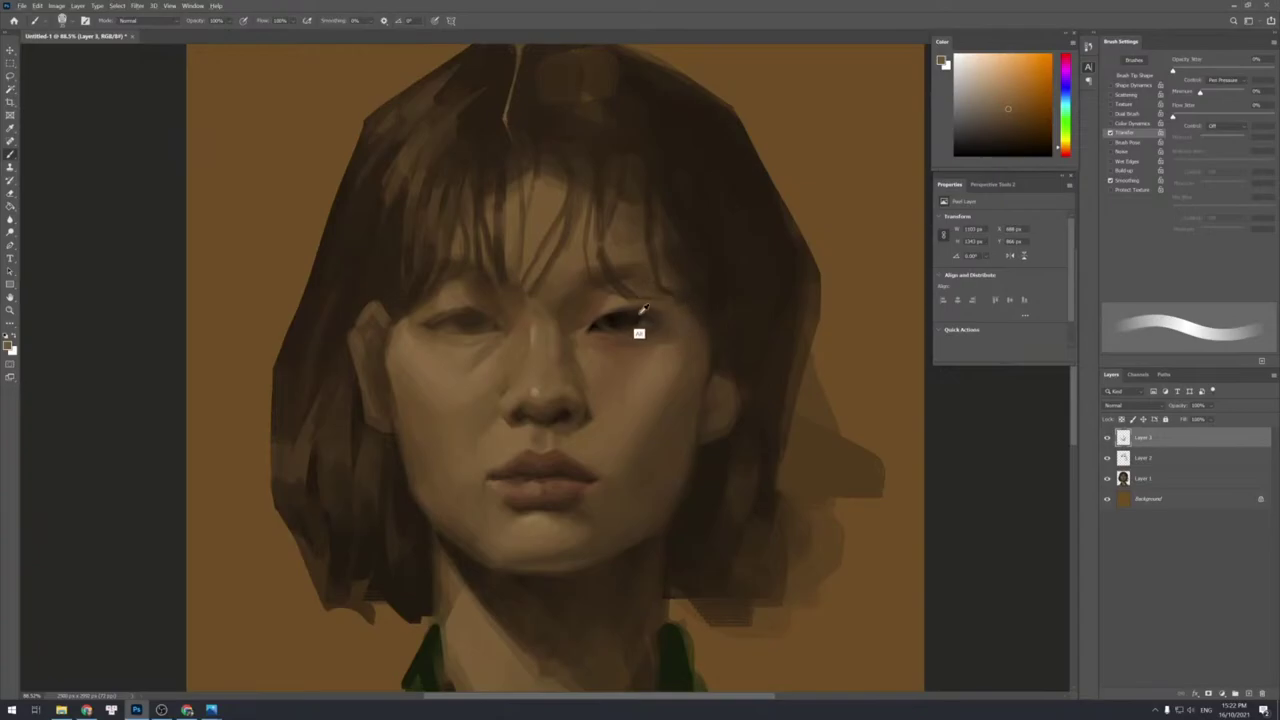
Refine the right eye's upper lid, outer corner and lower edge with sampled dark browns and skin tones, varying the brush size.
left_click(631, 314, "alt")
left_click(655, 305, "alt")
left_click(662, 312, "alt")
left_click(636, 318, "alt")
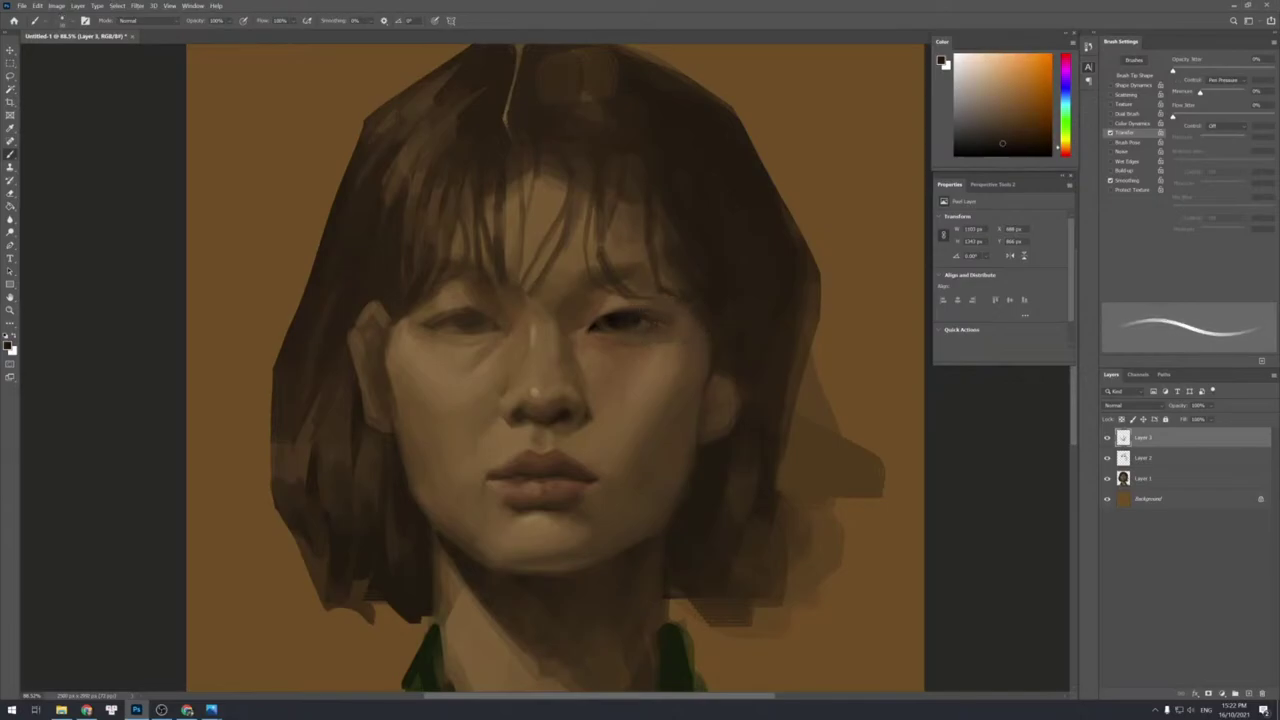
key("bracketright")
key("bracketright")
key("bracketright")
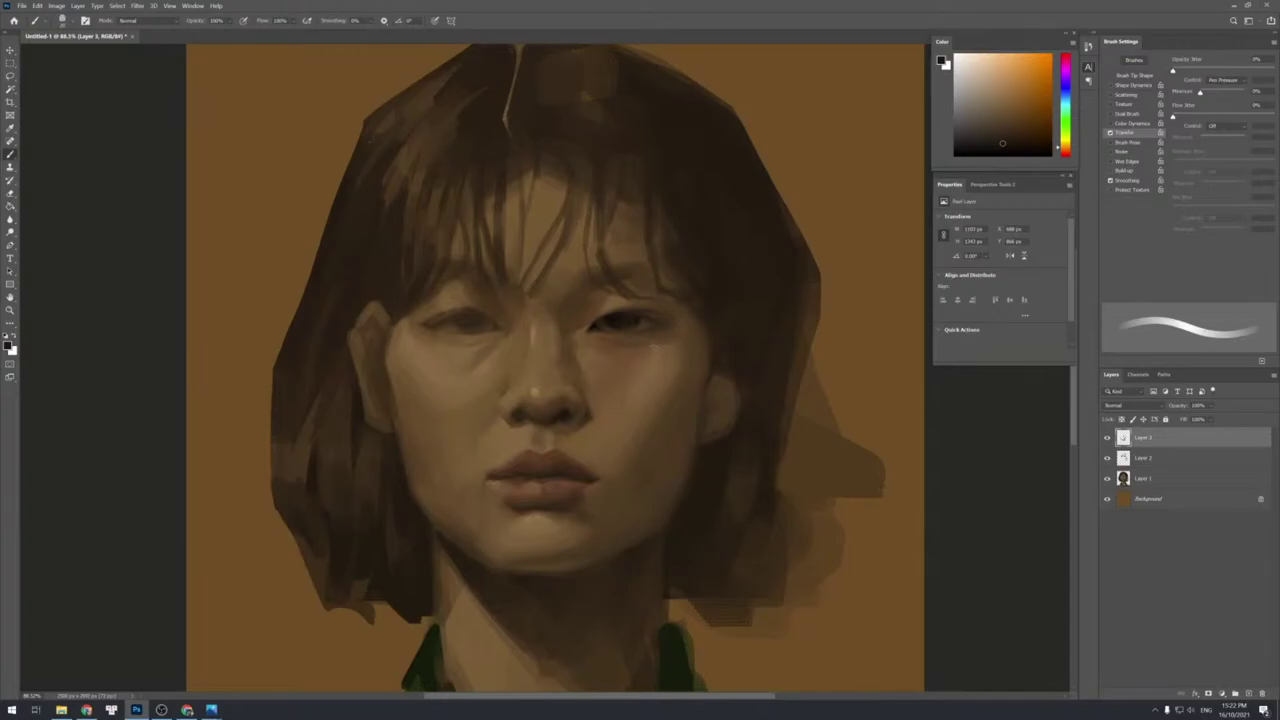
left_click(657, 325, "alt")
mouse_move(795, 219)
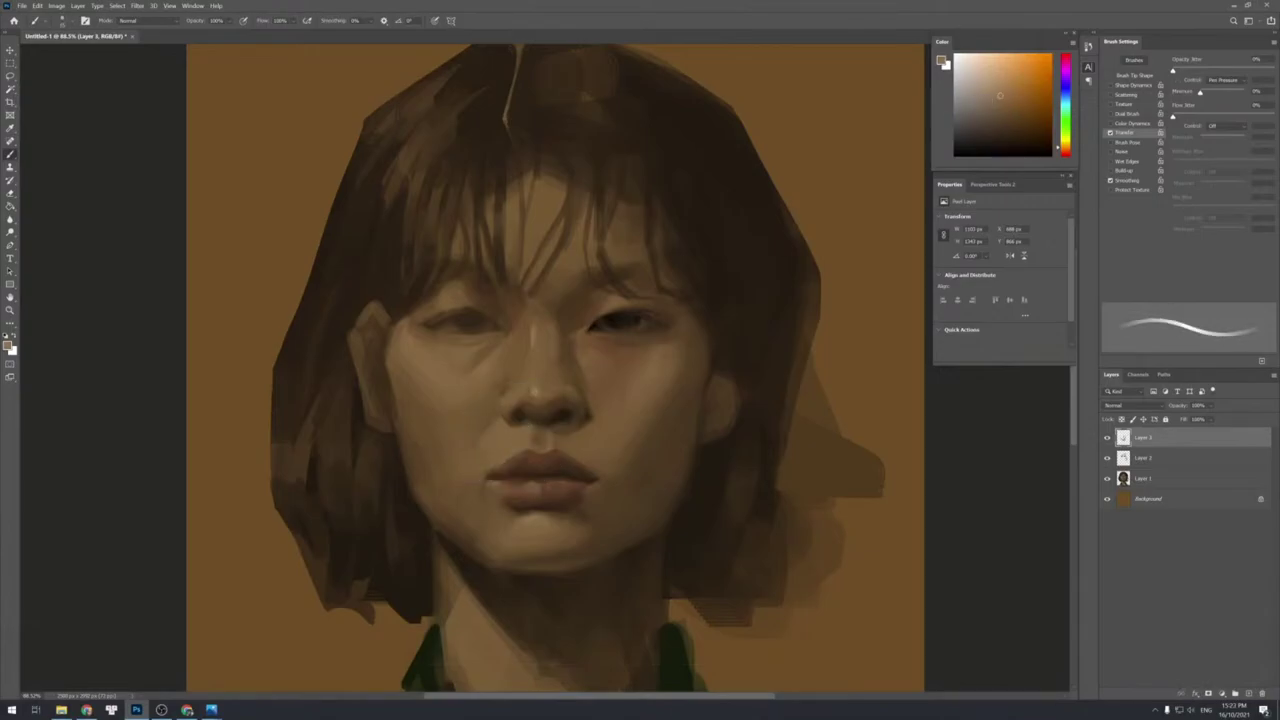
Paint the philtrum and the skin above the upper lip with sampled skin tones, enlarging the brush slightly.
left_click(536, 424, "alt")
left_click(534, 424, "alt")
key("bracketright")
left_click(531, 446, "alt")
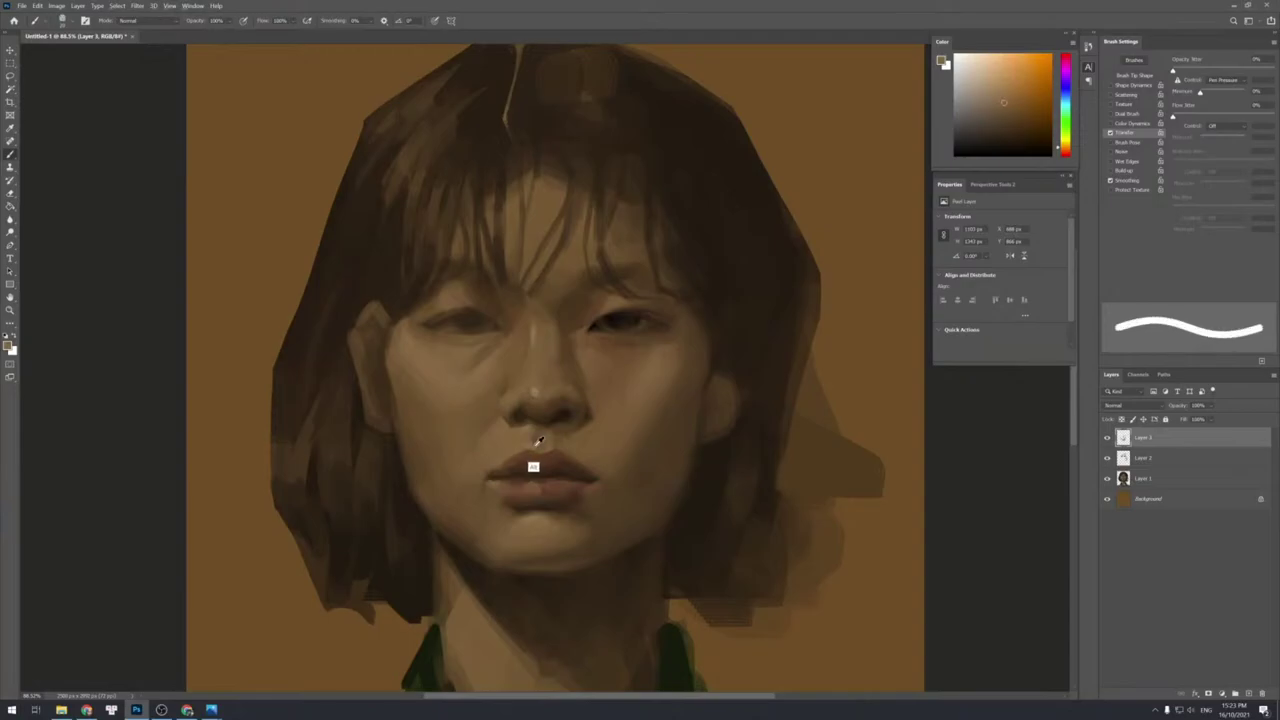
left_click(530, 445, "alt")
left_click(529, 446, "alt")
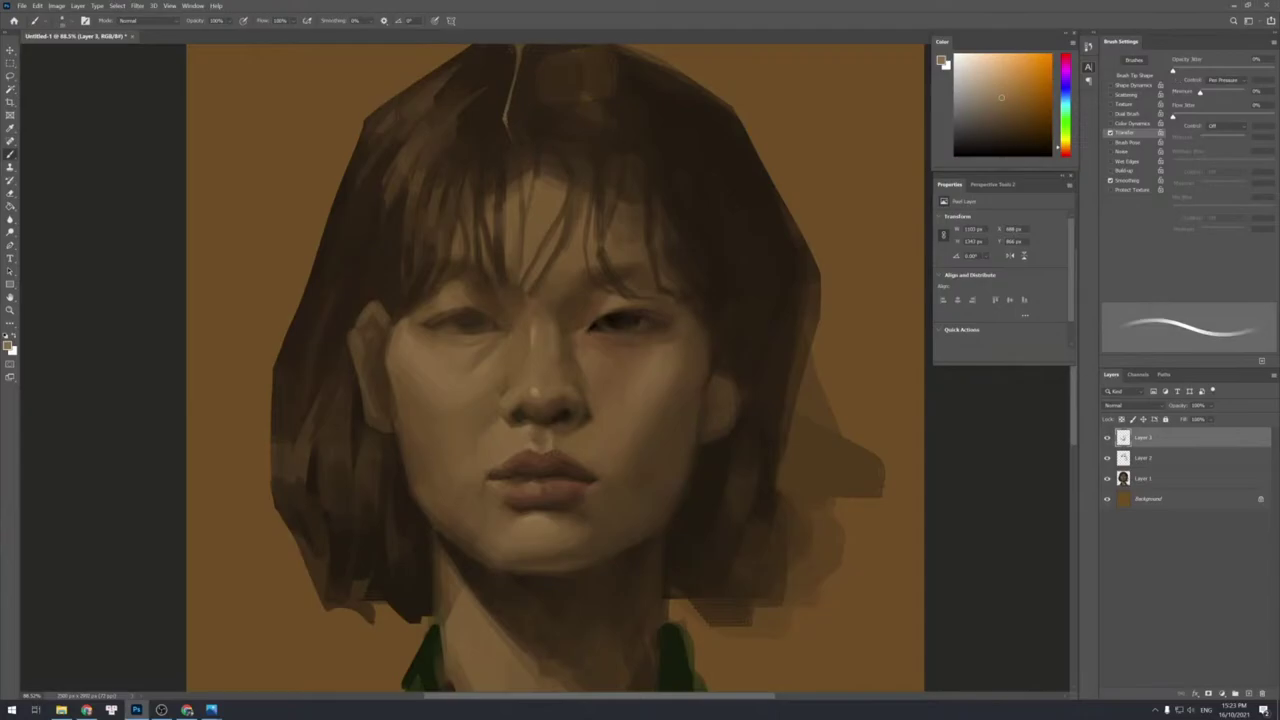
key("]")
left_click(554, 445, "alt")
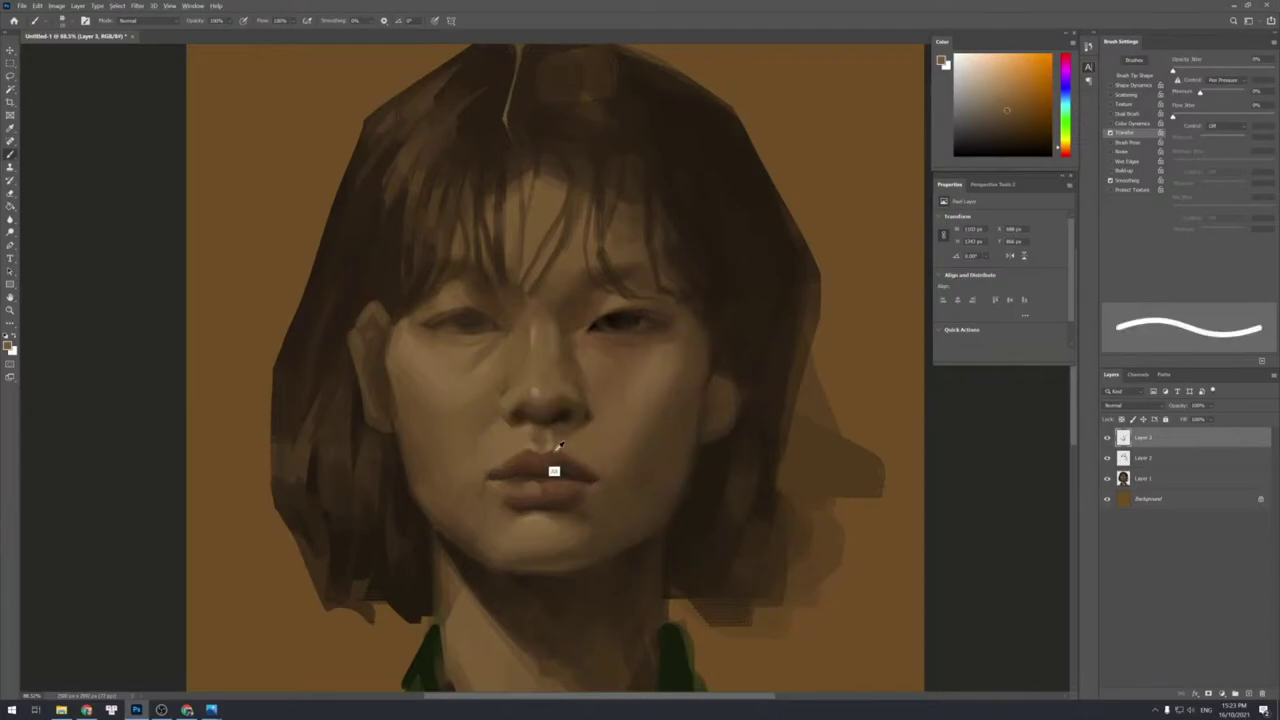
left_click(554, 445, "alt")
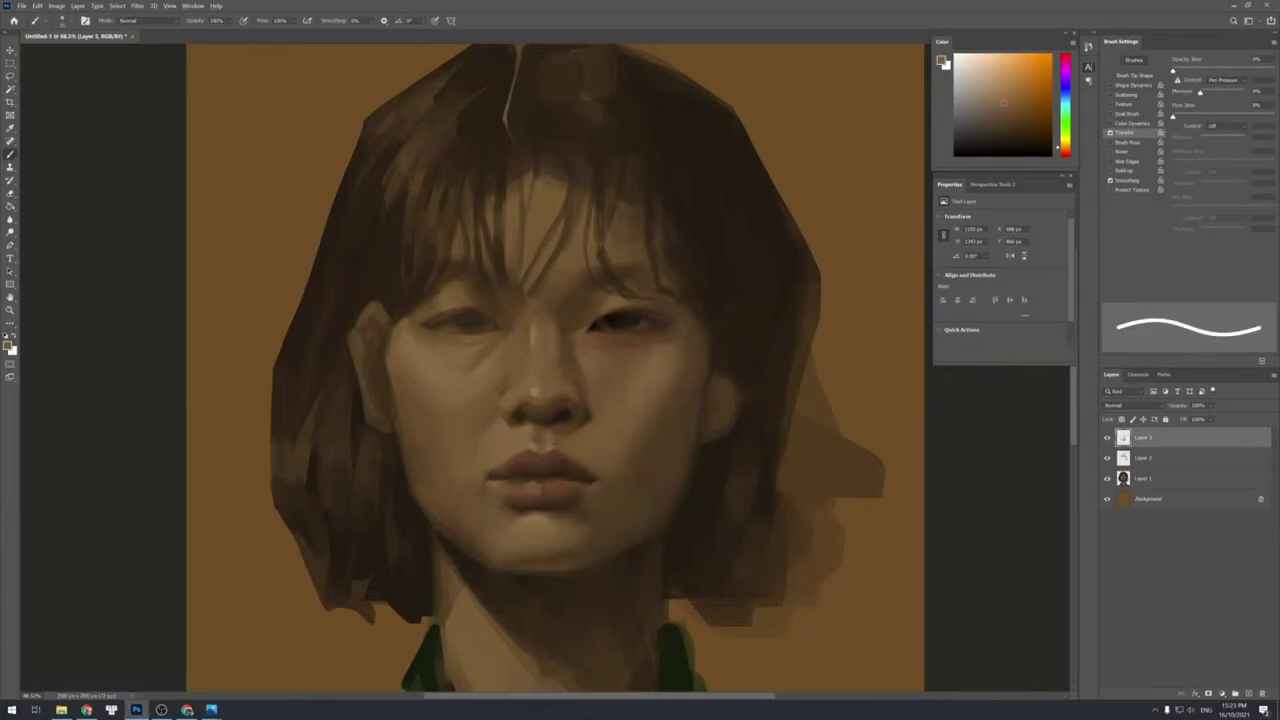
Shape the cupid's bow and the center of the upper lip with sampled reddish browns.
left_click(545, 452, "alt")
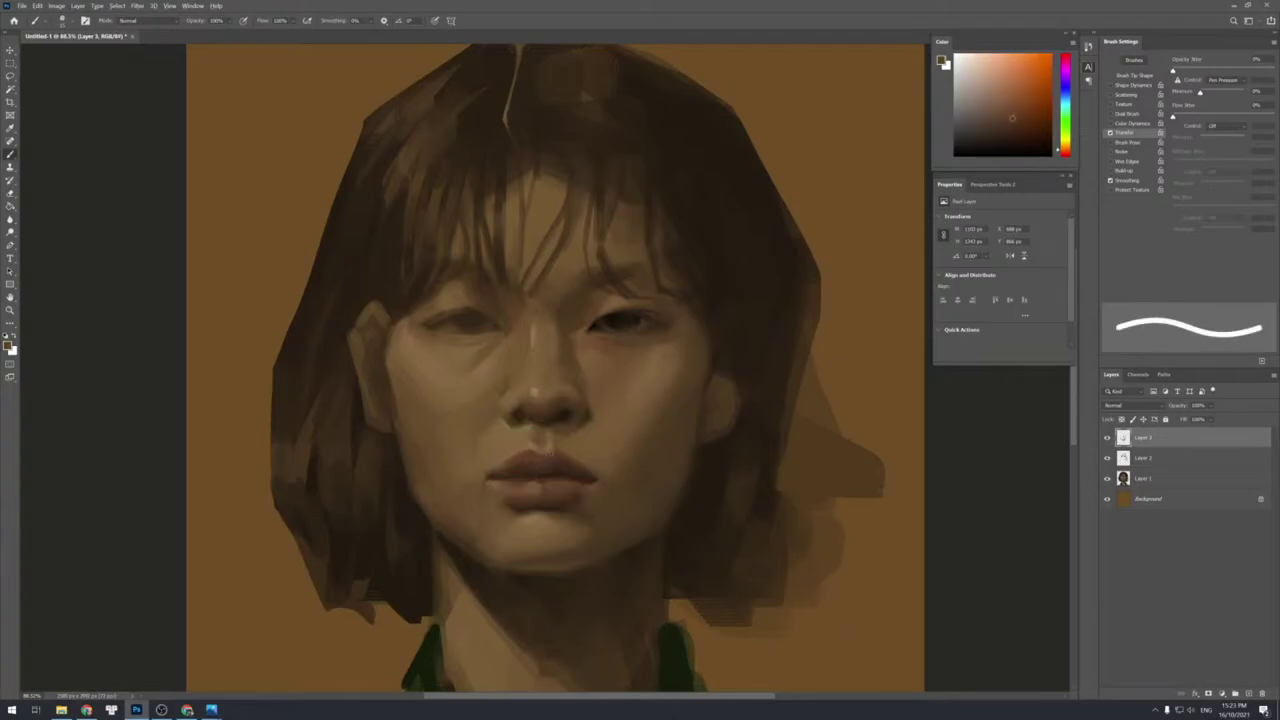
left_click(545, 452, "alt")
left_click(530, 477, "alt")
left_click(536, 466, "alt")
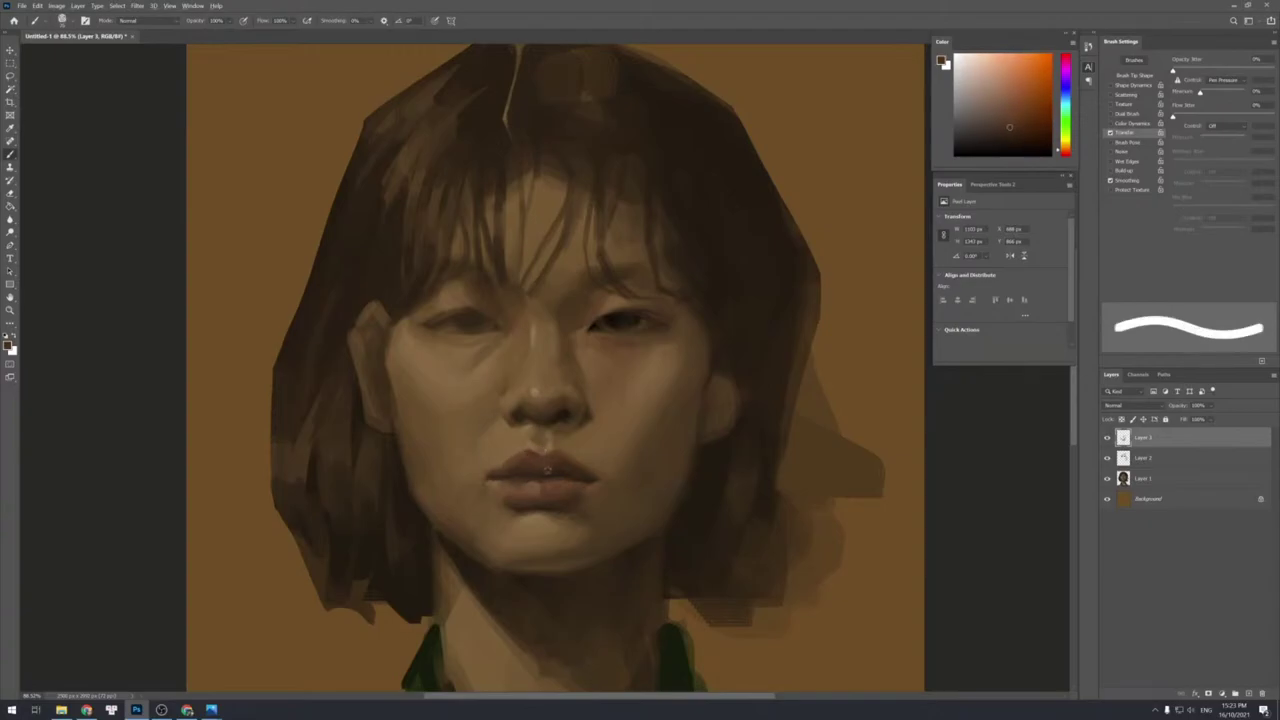
left_click(538, 460, "alt")
left_click(551, 478, "alt")
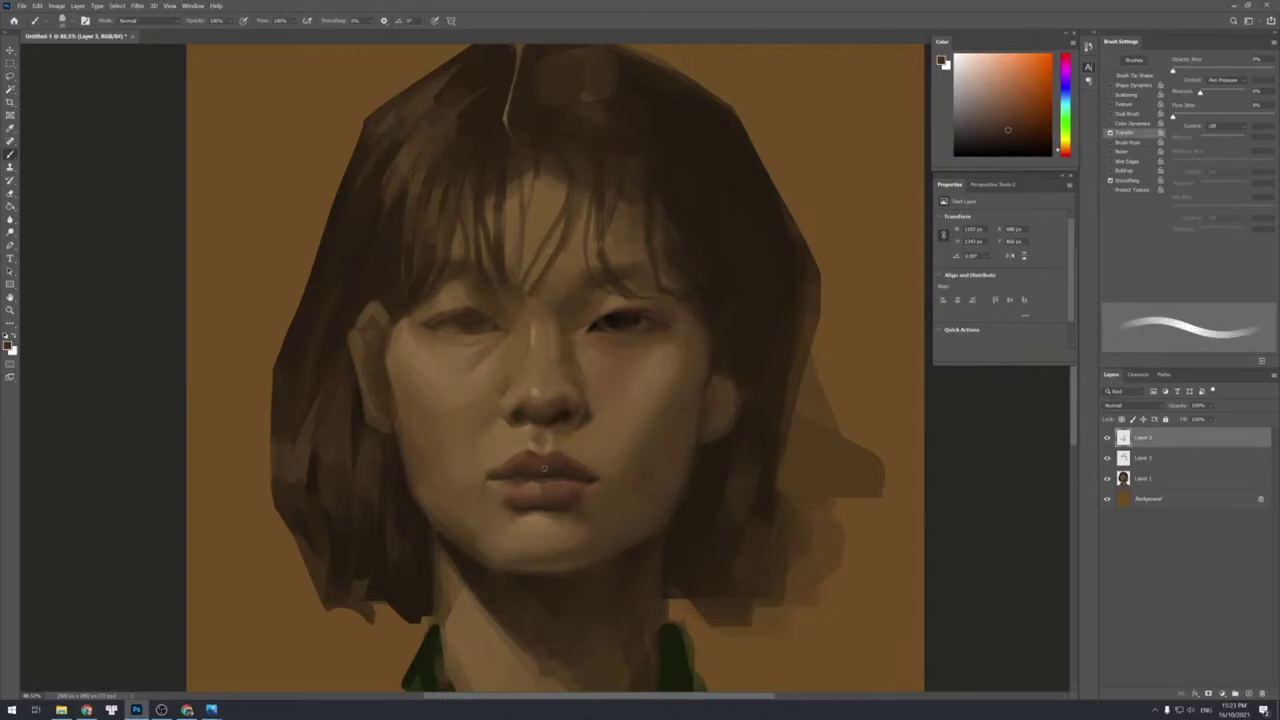
Define the parting line and the center of both lips with sampled dark and mid reddish browns.
left_click(530, 484, "alt")
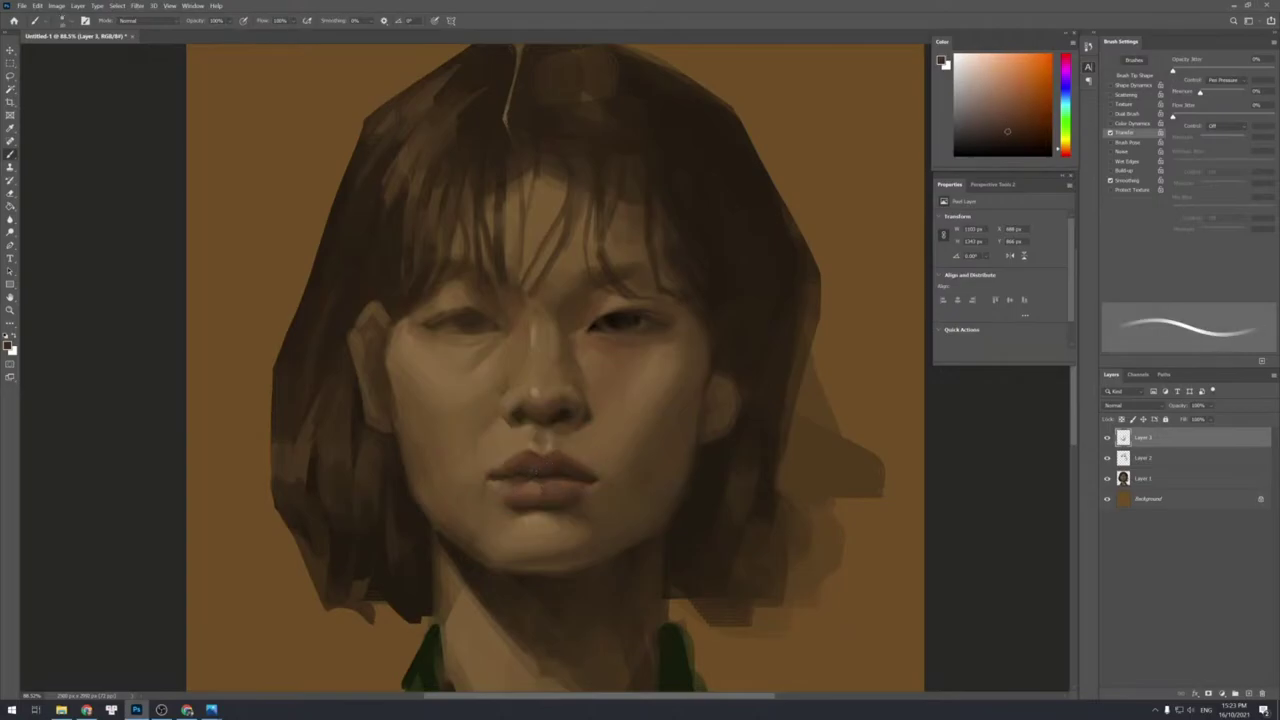
left_click(540, 466, "alt")
left_click(546, 492, "alt")
left_click(553, 490, "alt")
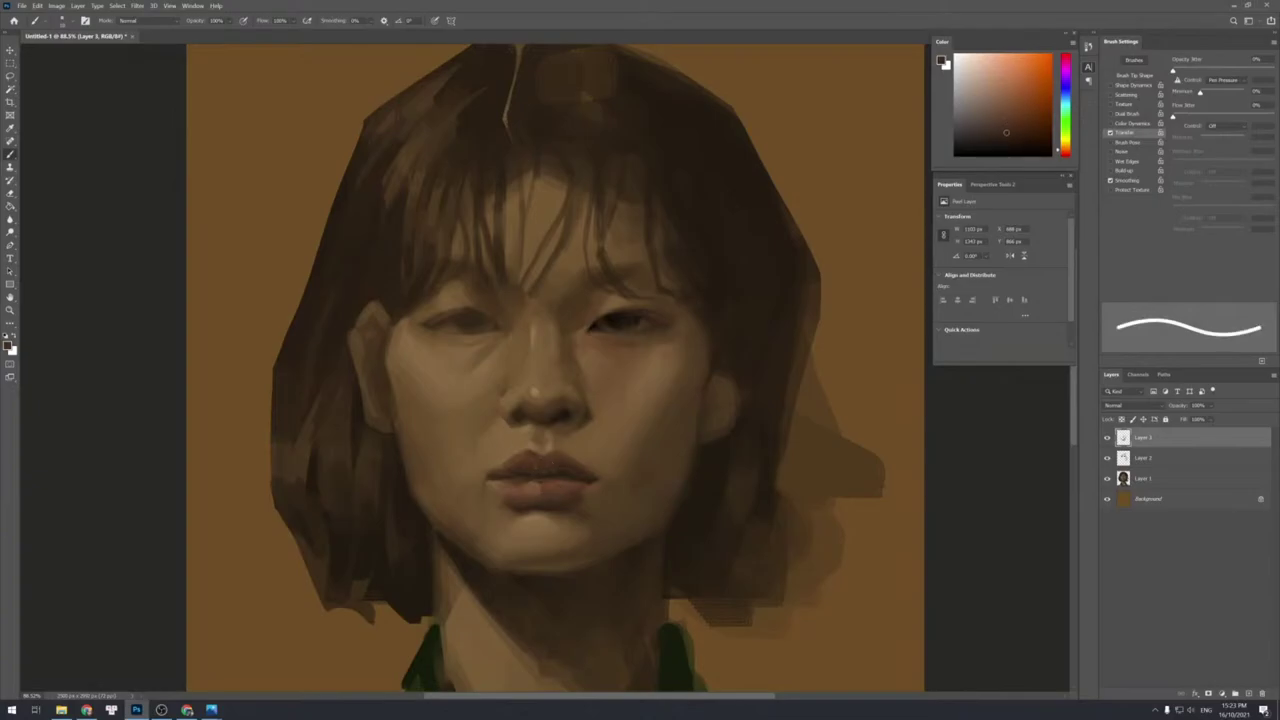
left_click(558, 462, "alt")
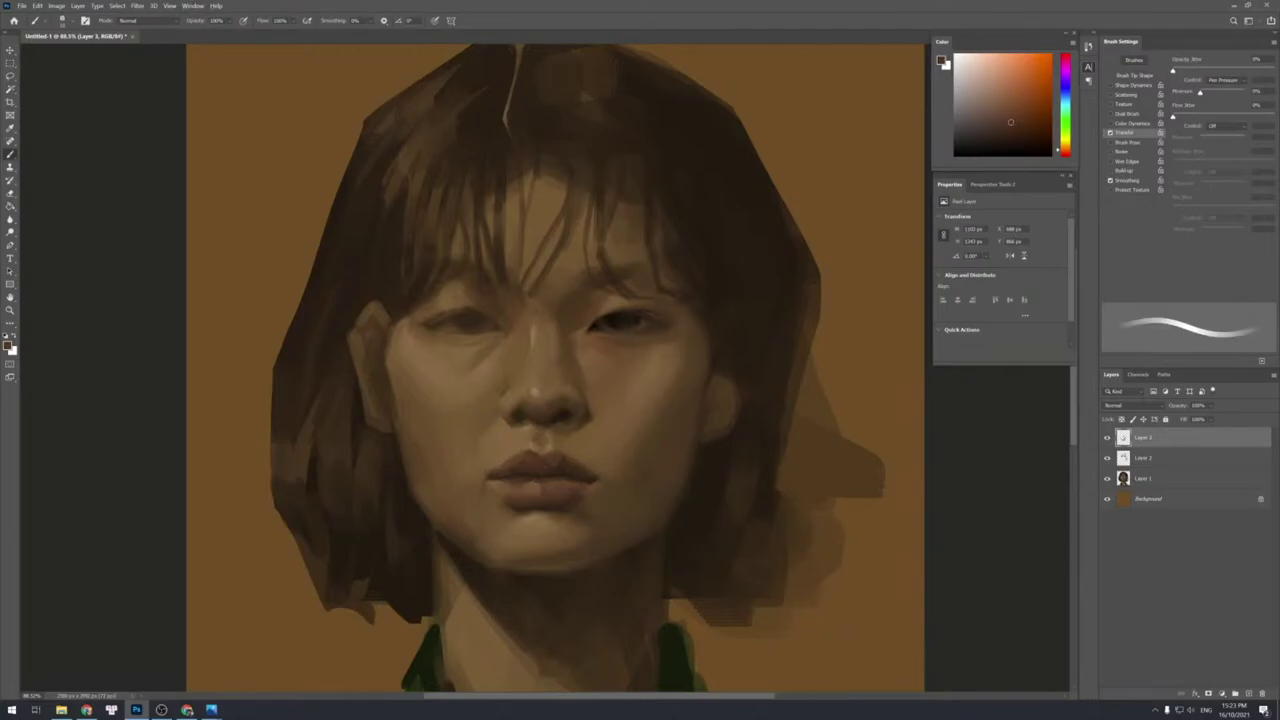
Even out the shading along the mouth line and lower lip with sampled lip tones and a larger brush.
left_click(558, 486, "alt")
key("]")
left_click(525, 476, "alt")
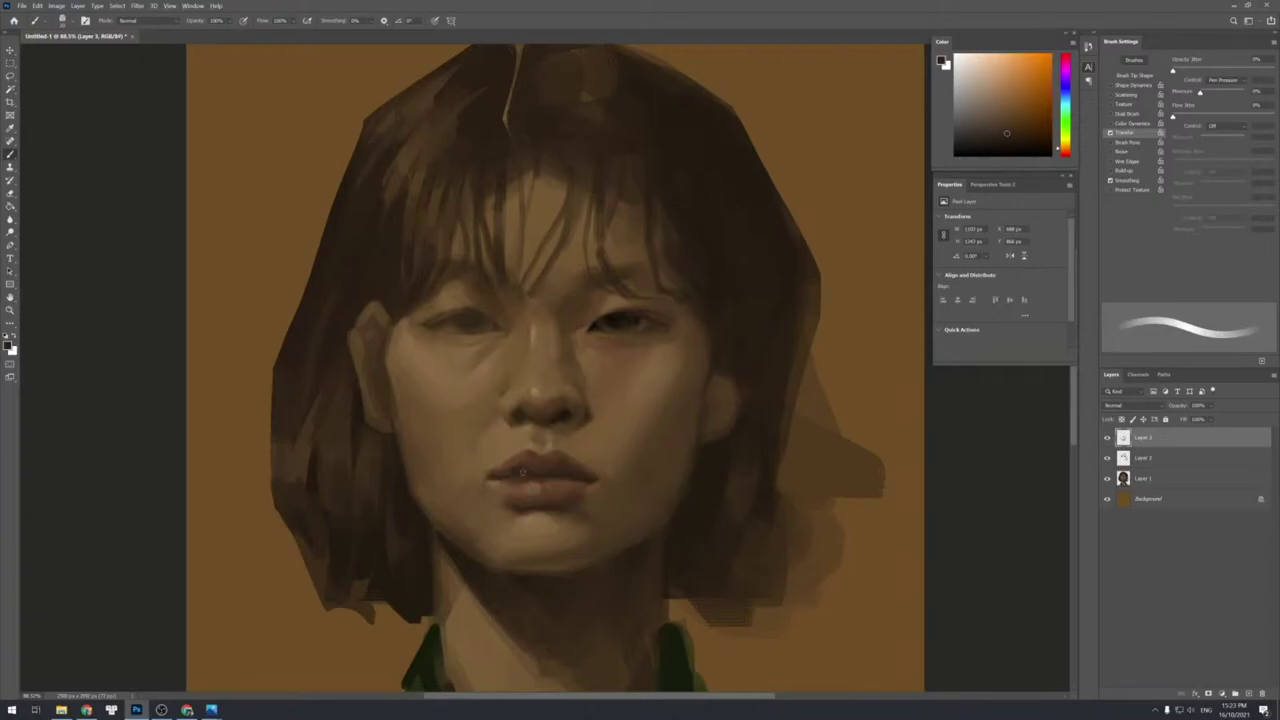
left_click(520, 485, "alt")
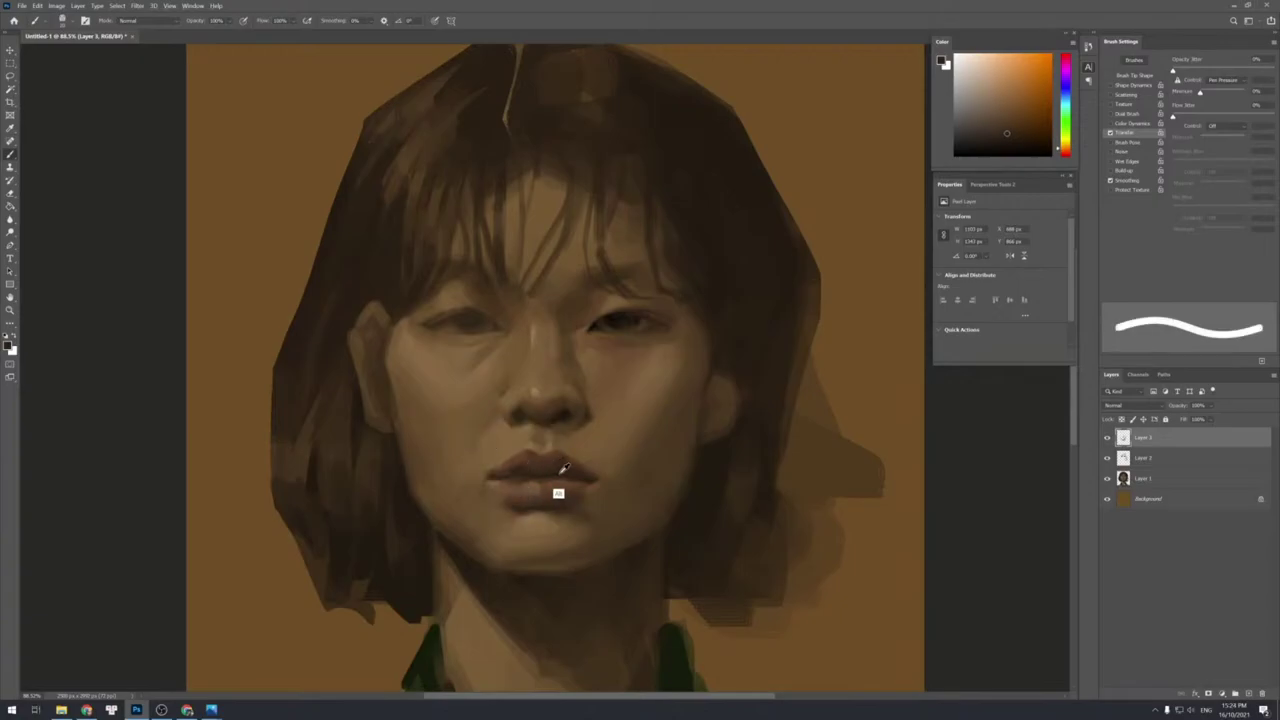
left_click(557, 490, "alt")
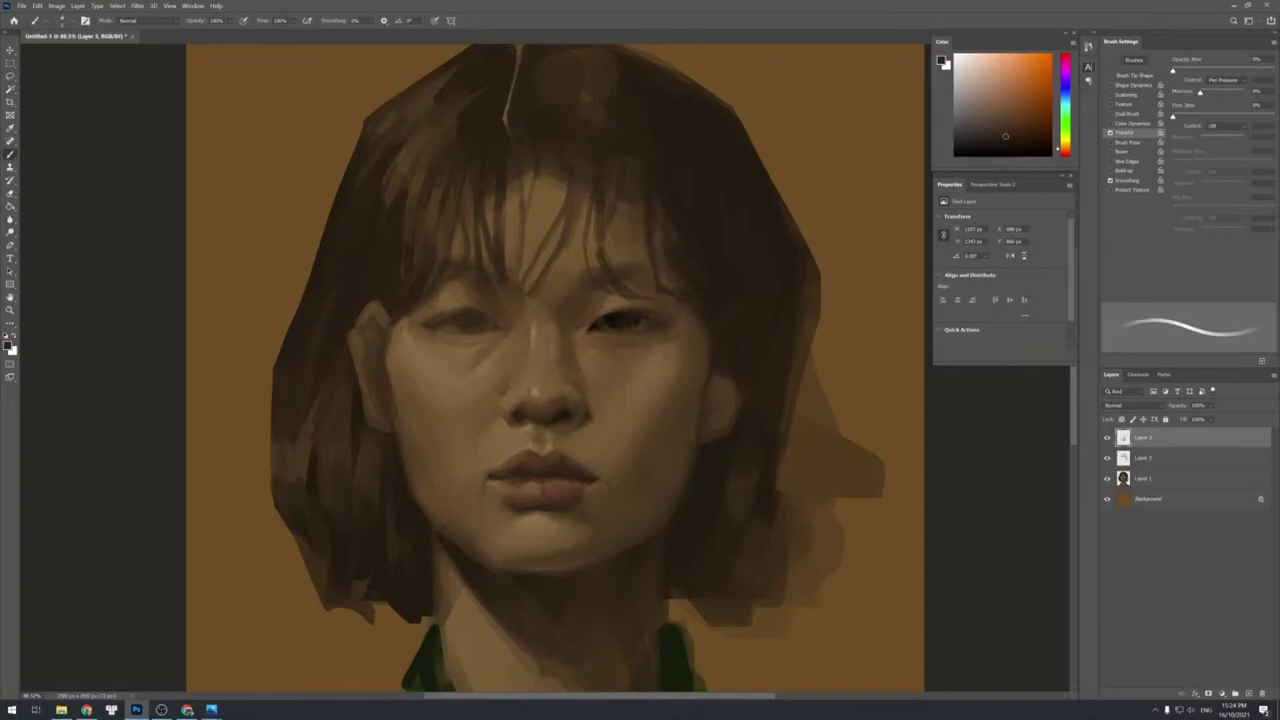
Clean up the right corner of the mouth with sampled skin tones from beside it and a larger brush.
left_click(604, 470, "alt")
key("bracketright")
key("bracketright")
left_click(595, 462, "alt")
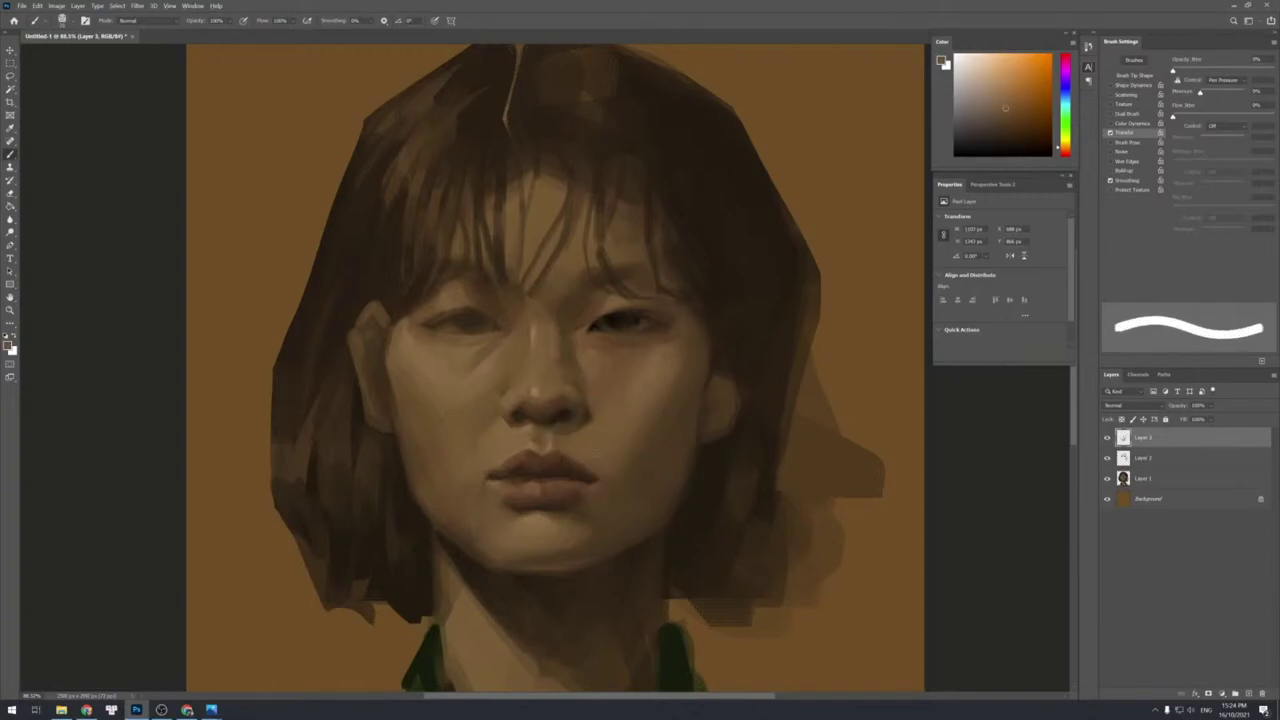
left_click(612, 472, "alt")
left_click(602, 478, "alt")
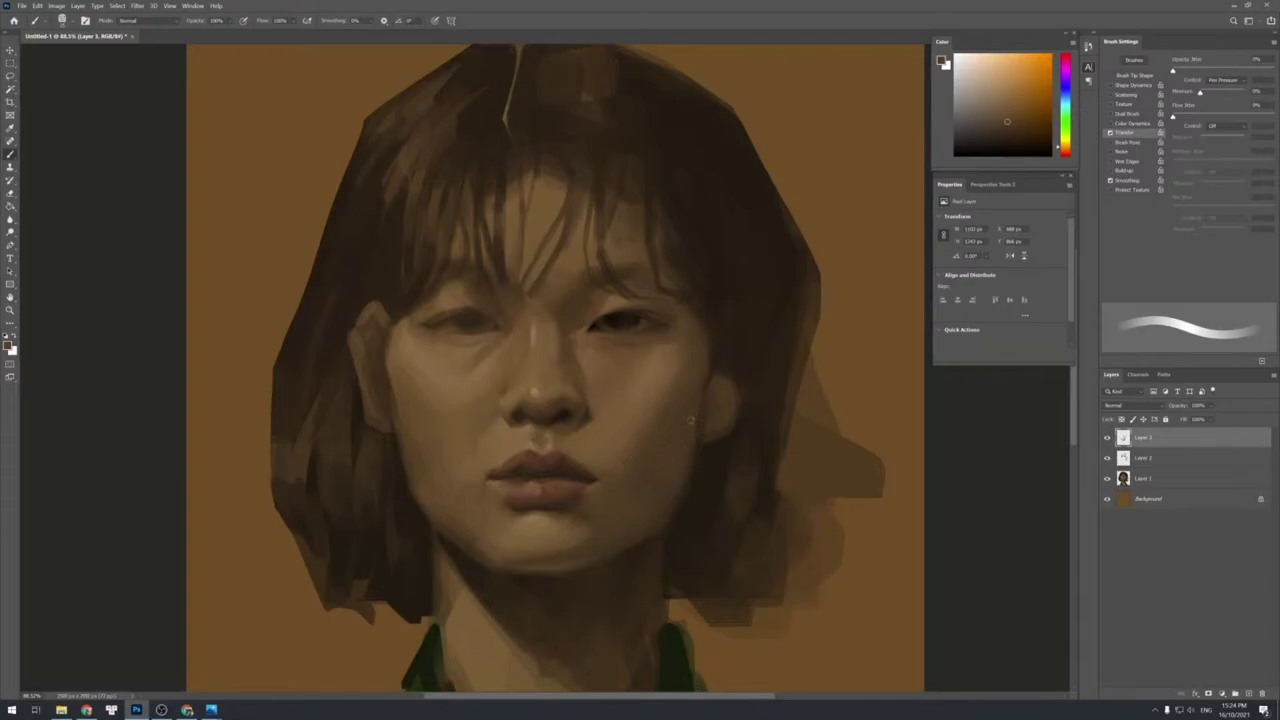
Smooth the shading of the lower right cheek toward the jaw with sampled mid and darker skin tones.
left_click(630, 462, "alt")
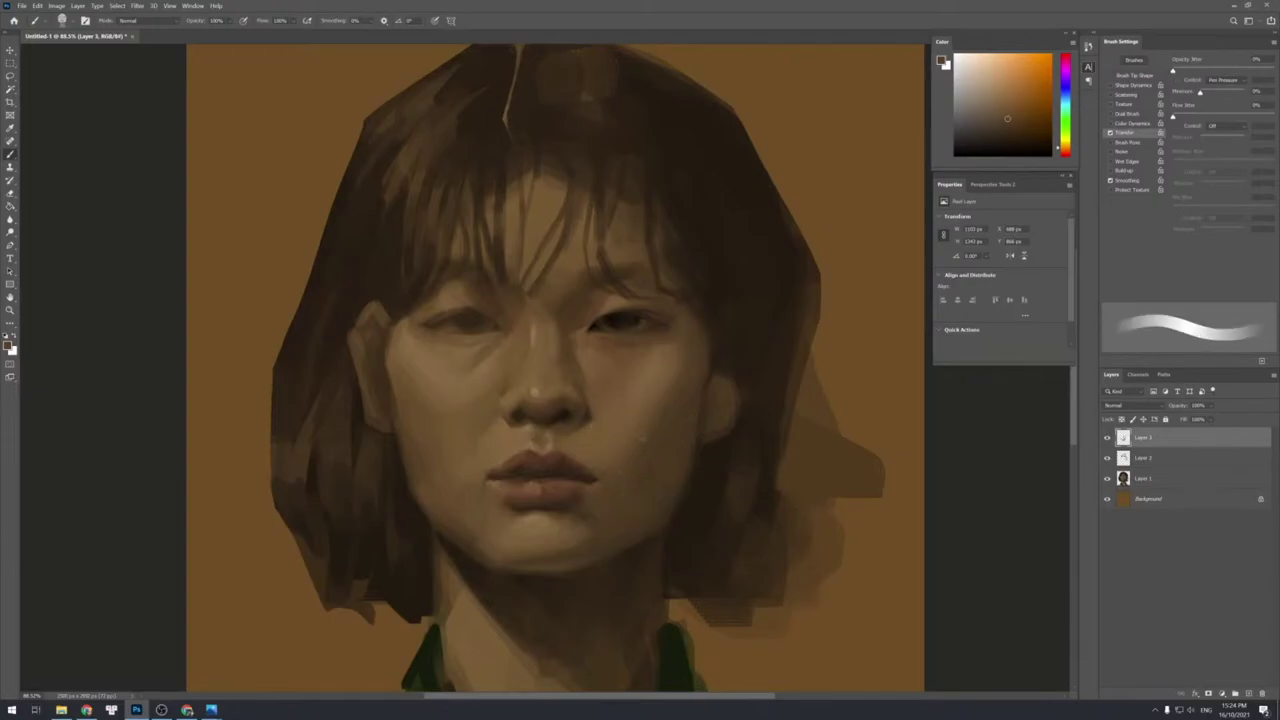
left_click(647, 452, "alt")
left_click(622, 474, "alt")
left_click(655, 482, "alt")
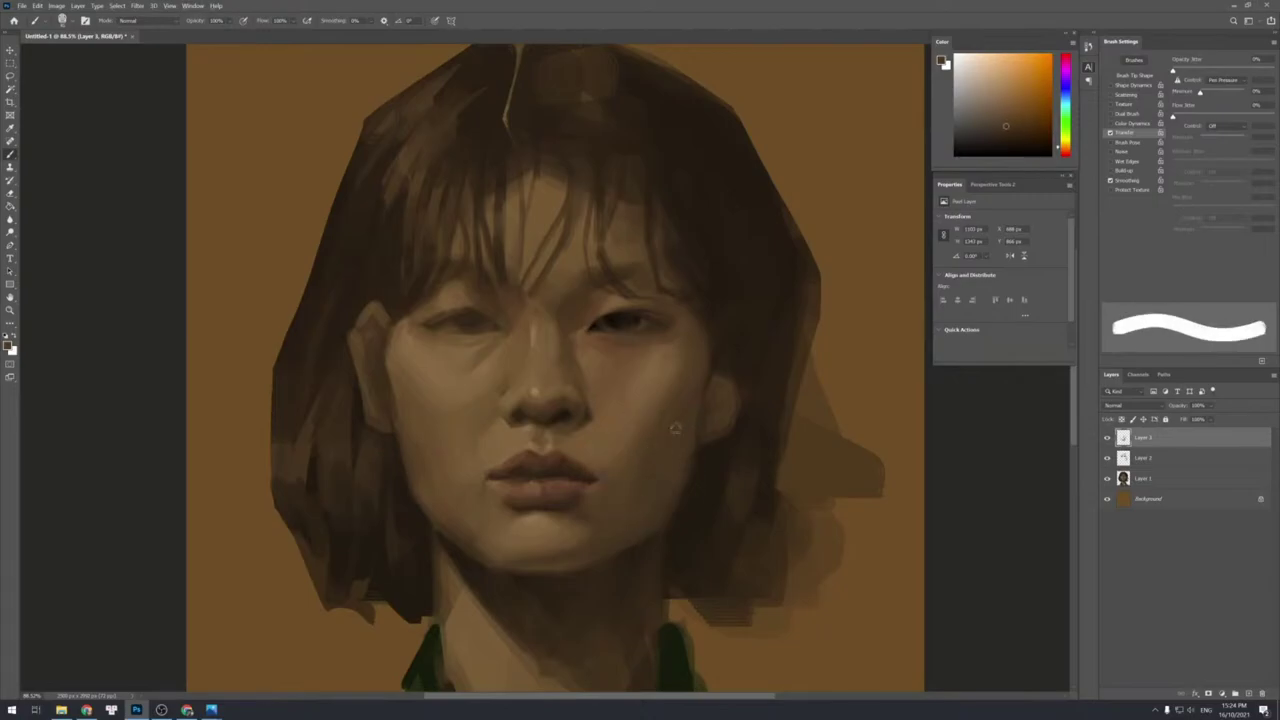
left_click(628, 524, "alt")
Refine the edge between the right cheek and the hair above the ear with sampled browns and a smaller brush.
left_click(678, 428, "alt")
left_click(713, 362, "alt")
key("[")
key("[")
key("[")
key("[")
key("[")
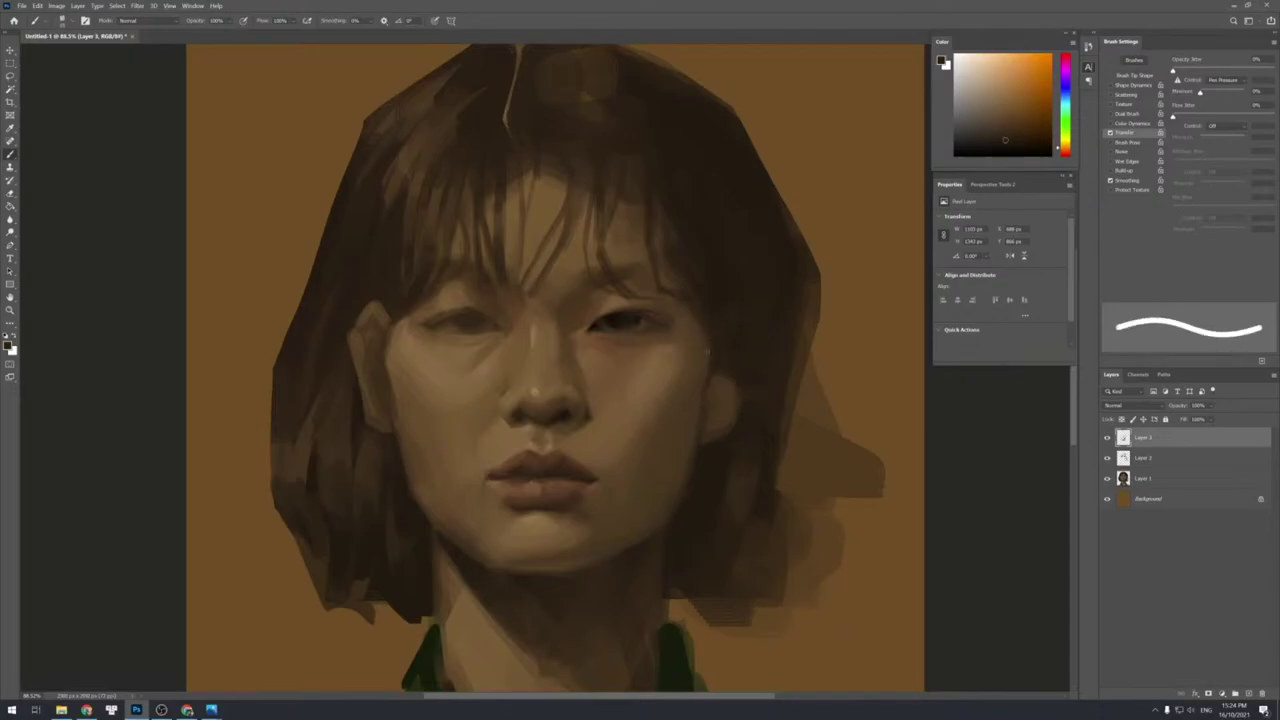
Blend the right temple into the hairline with sampled shadow and skin tones, adjusting the brush size.
left_click(706, 318, "alt")
key("bracketright")
left_click(706, 326, "alt")
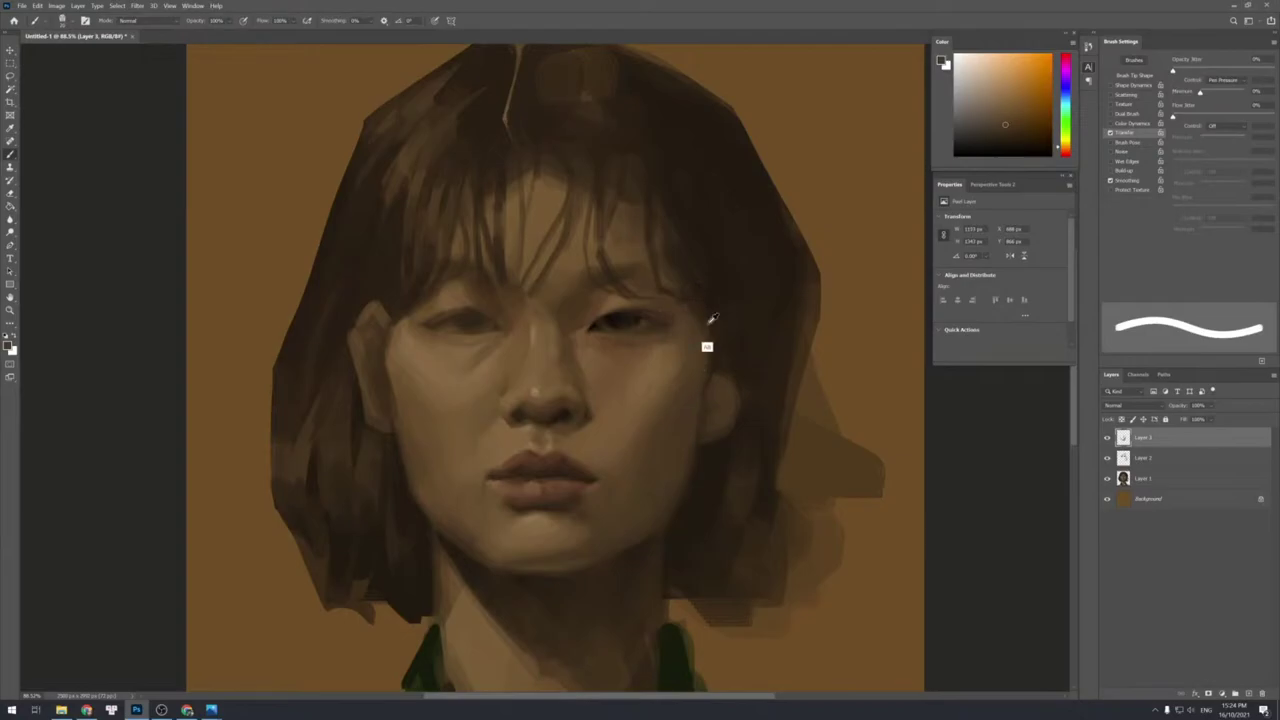
key("[")
key("]")
left_click(698, 332, "alt")
left_click(704, 337, "alt")
Darken the hair beside the right temple down toward the ear with sampled dark browns.
left_click(711, 324, "alt")
left_click(712, 342, "alt")
left_click(720, 331, "alt")
mouse_move(734, 321)
left_mouse_down()
mouse_move(739, 374)
mouse_move(729, 357)
mouse_move(750, 403)
left_mouse_up()
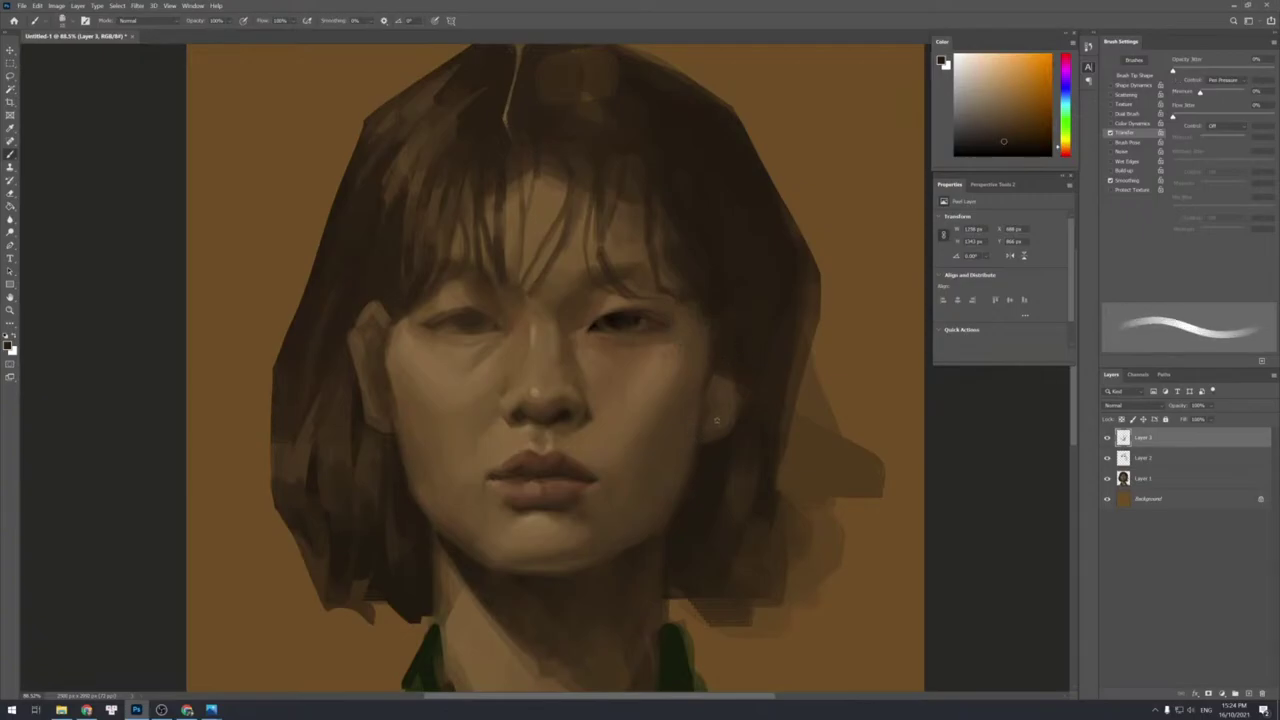
Smooth the shadowed edge of the right cheek from the earlobe down to the jaw with sampled skin and hair tones.
left_click(704, 421, "alt")
left_click(702, 420, "alt")
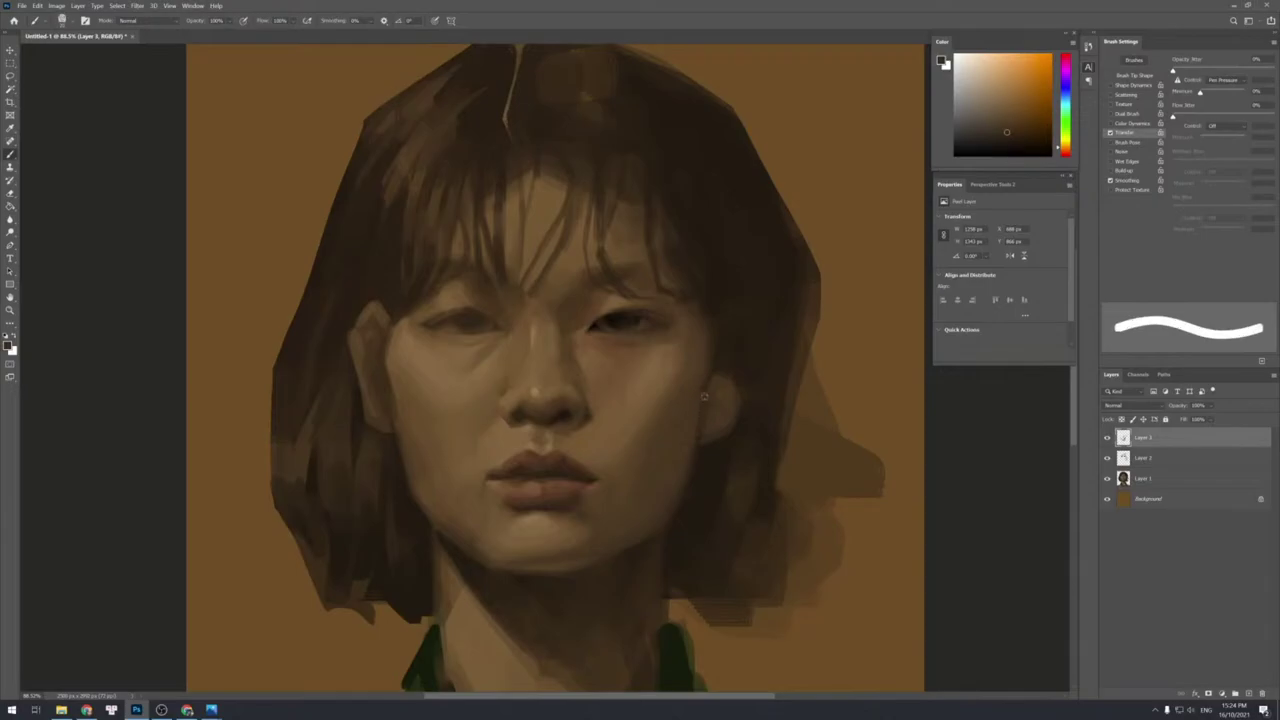
left_click(680, 464, "alt")
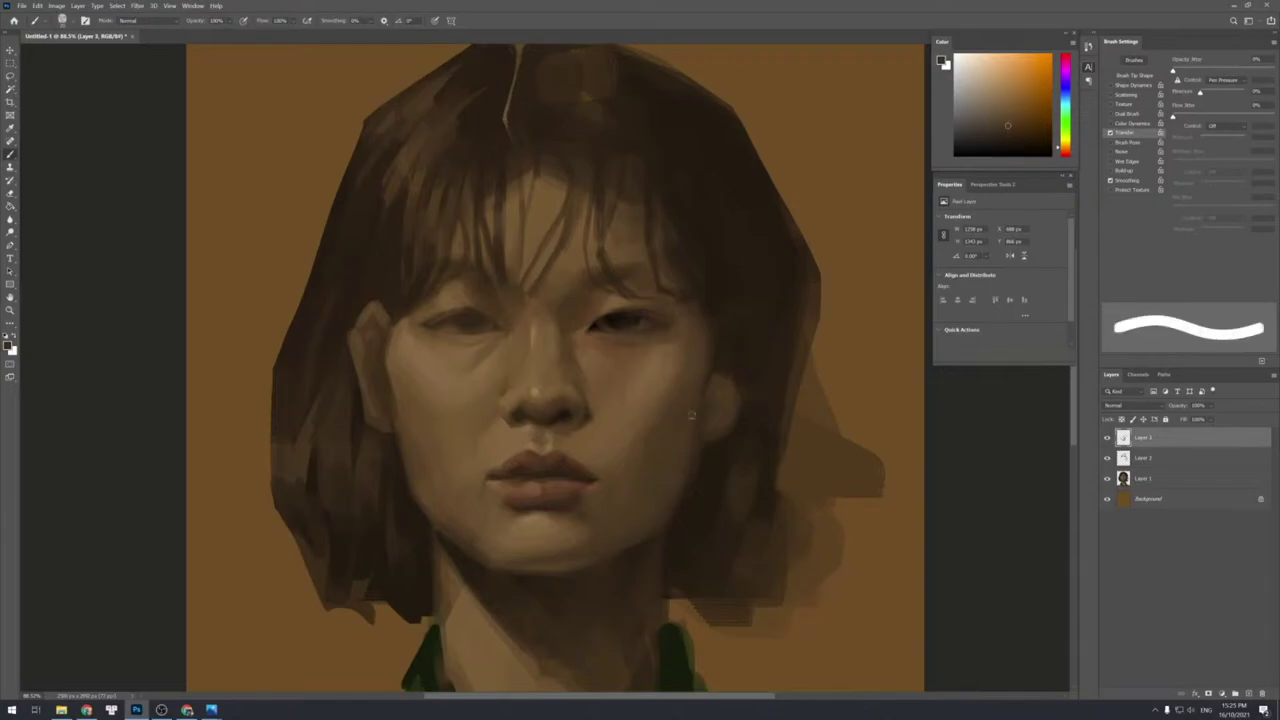
left_click(696, 462, "alt")
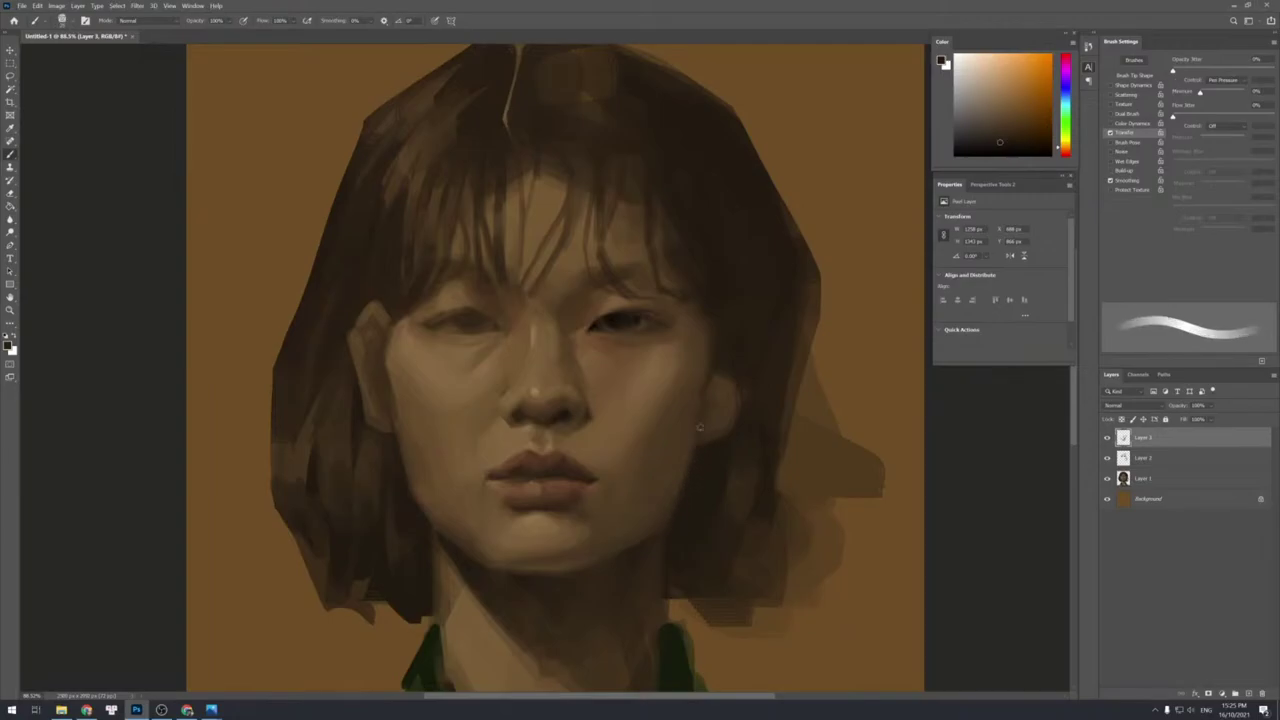
left_click(678, 492, "alt")
left_click(689, 507, "alt")
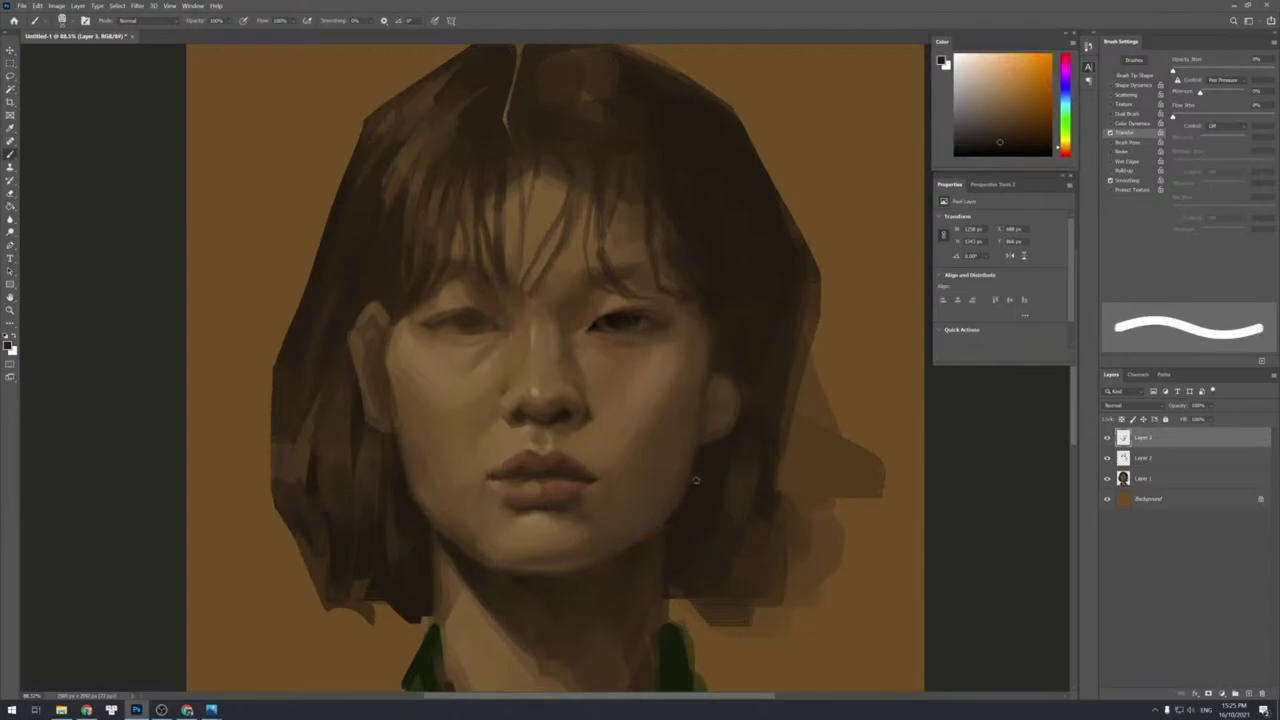
left_click(663, 531, "alt")
Soften the fold running from the left nostril toward the mouth with a sampled skin tone and a larger brush.
left_click(510, 402, "alt")
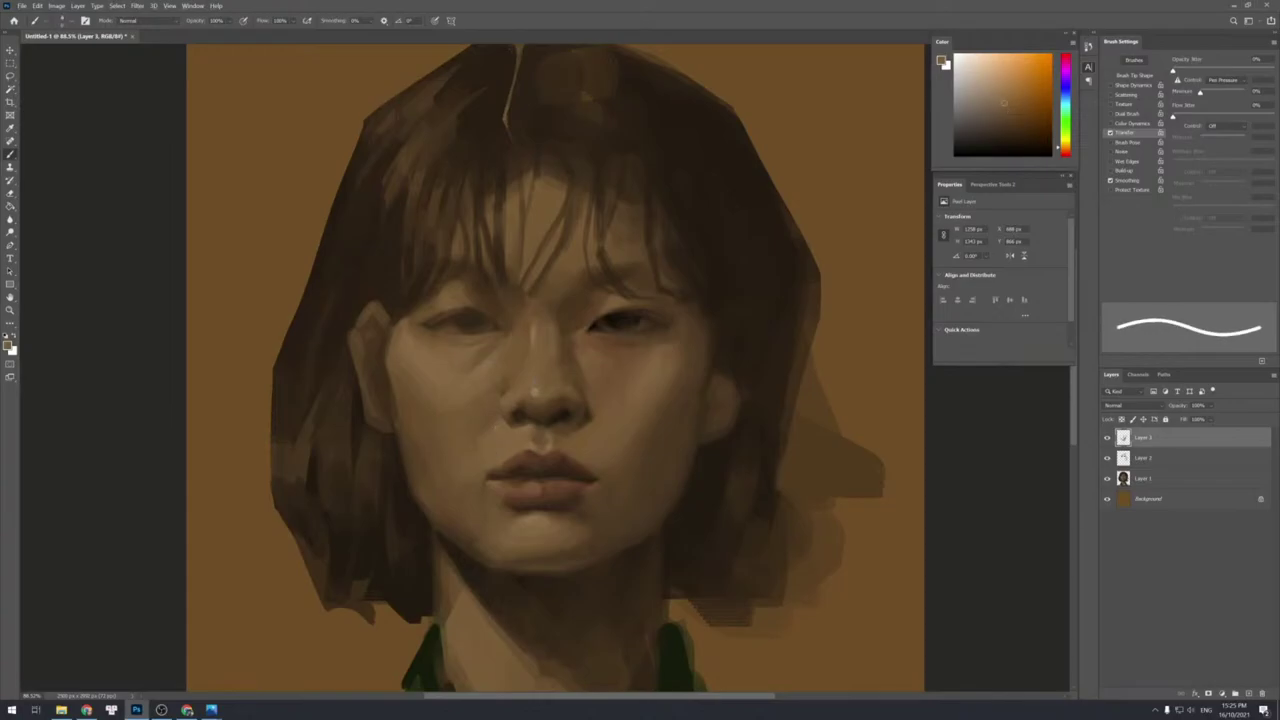
key("bracketright")
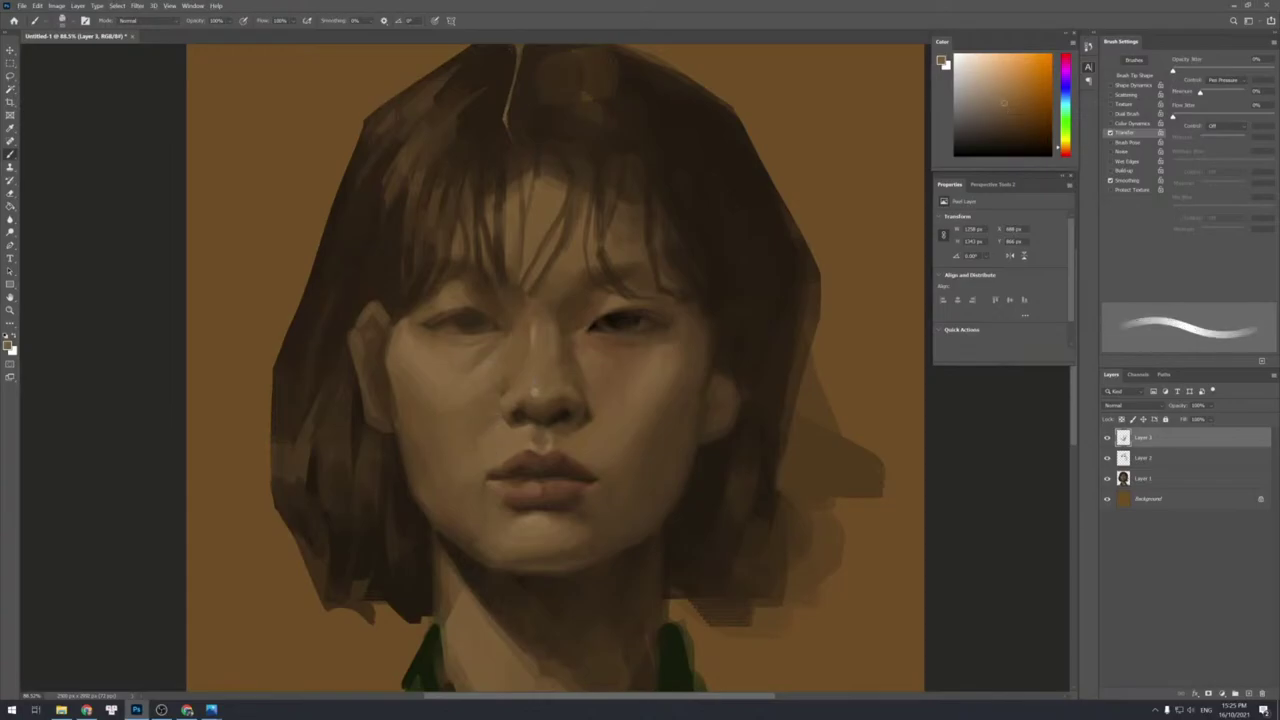
left_click_drag(505, 421, 498, 449)
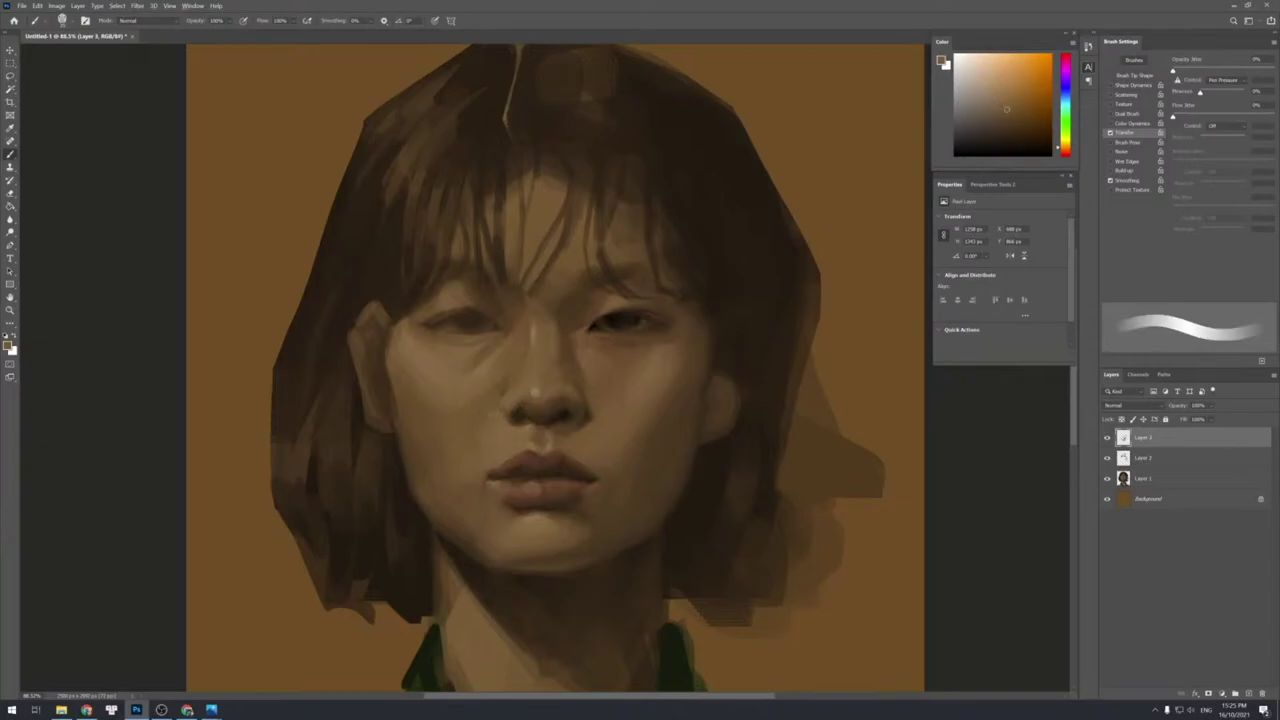
Touch up the skin between the left nostril and the upper lip with sampled tones, varying the brush size.
left_click(523, 430, "alt")
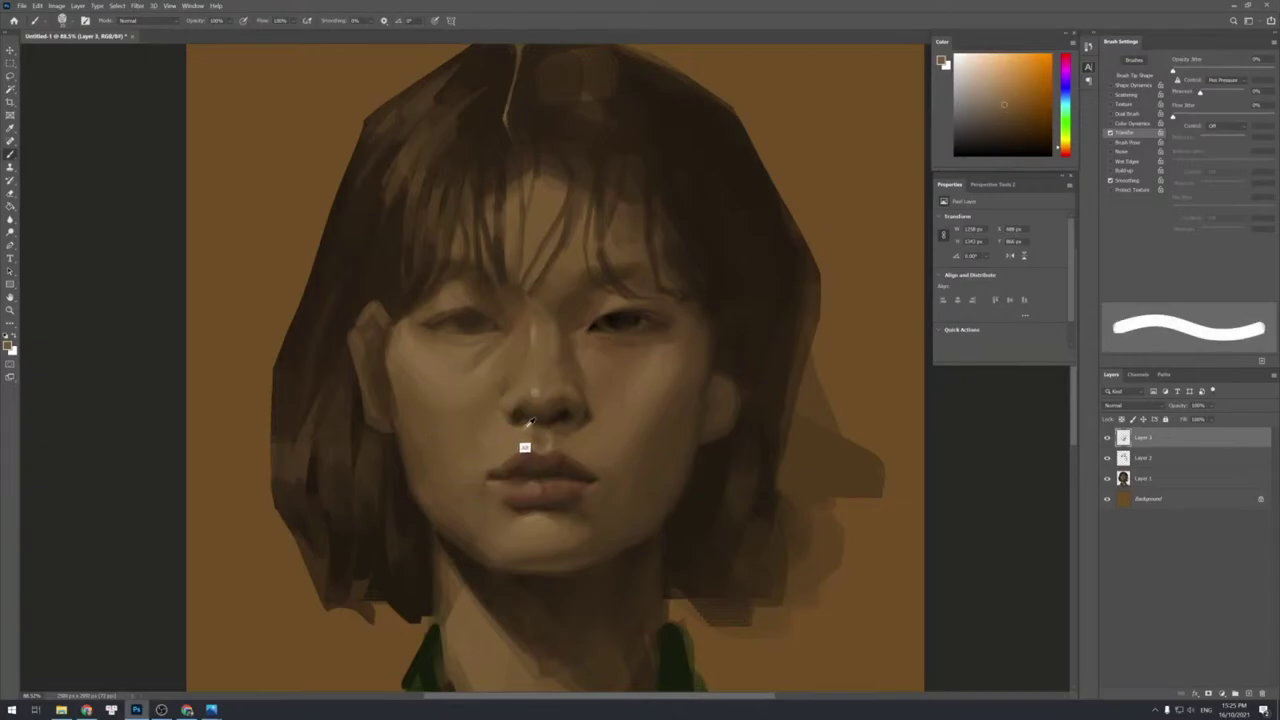
key("[")
key("[")
key("[")
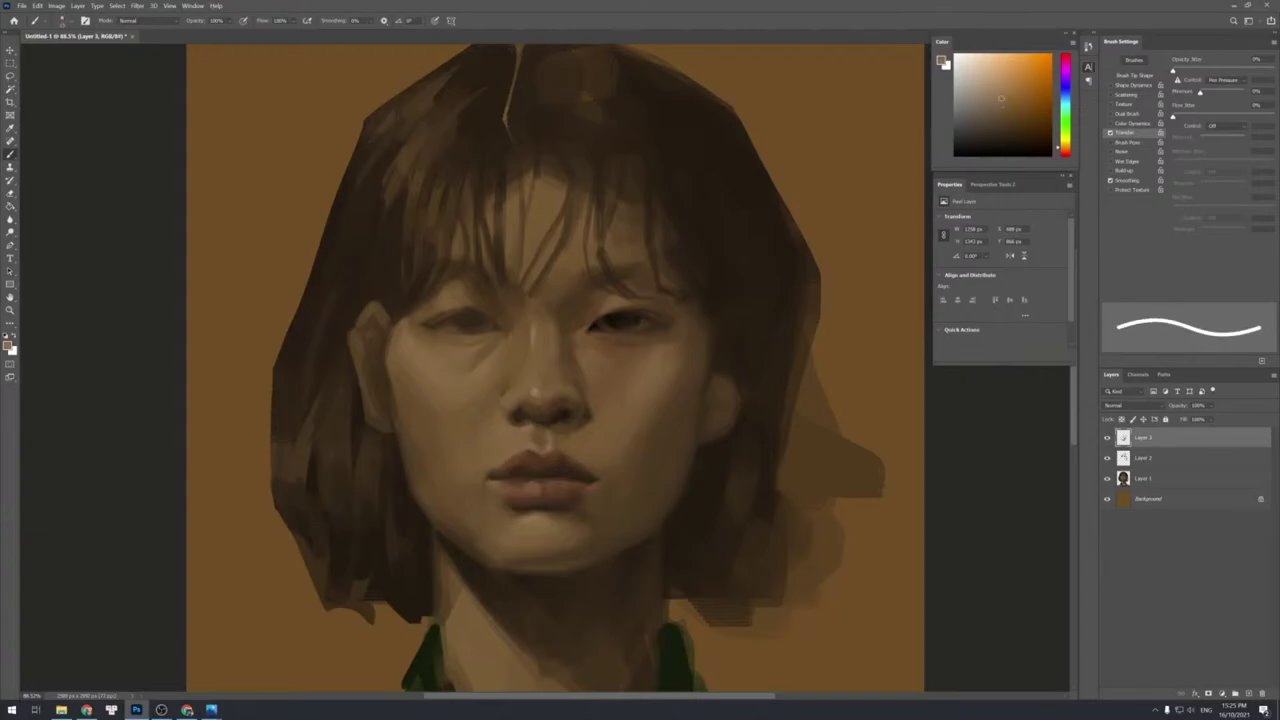
key("bracketright")
key("bracketright")
key("bracketright")
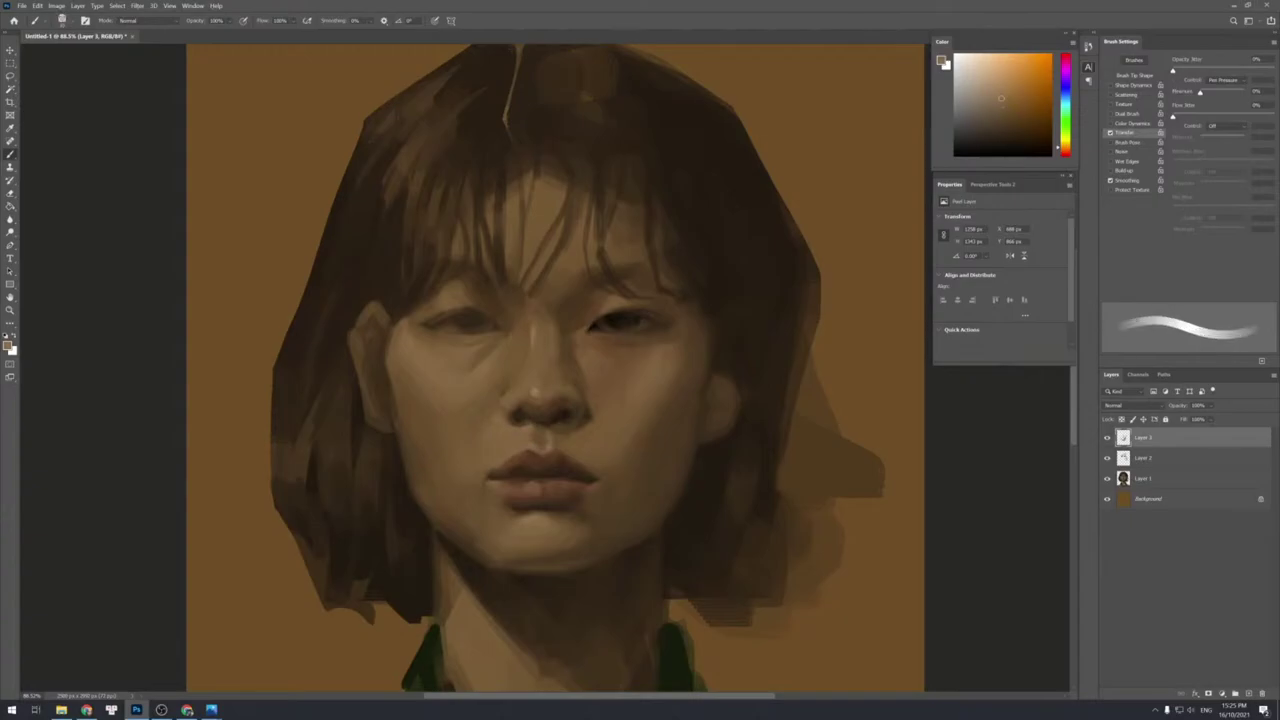
Blend the lower left cheek beside the mouth corner with sampled skin tones.
left_click(486, 471, "alt")
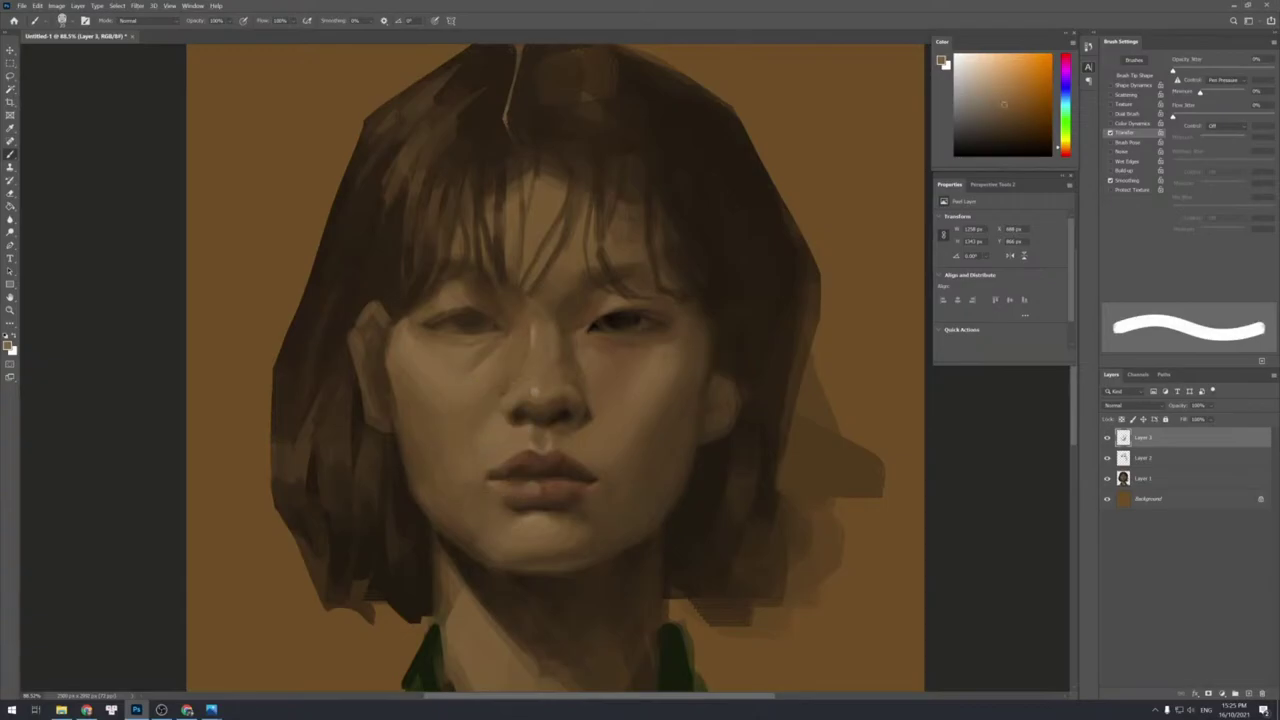
left_click(463, 488, "alt")
left_click(462, 507, "alt")
left_click(479, 495, "alt")
left_click(496, 506, "alt")
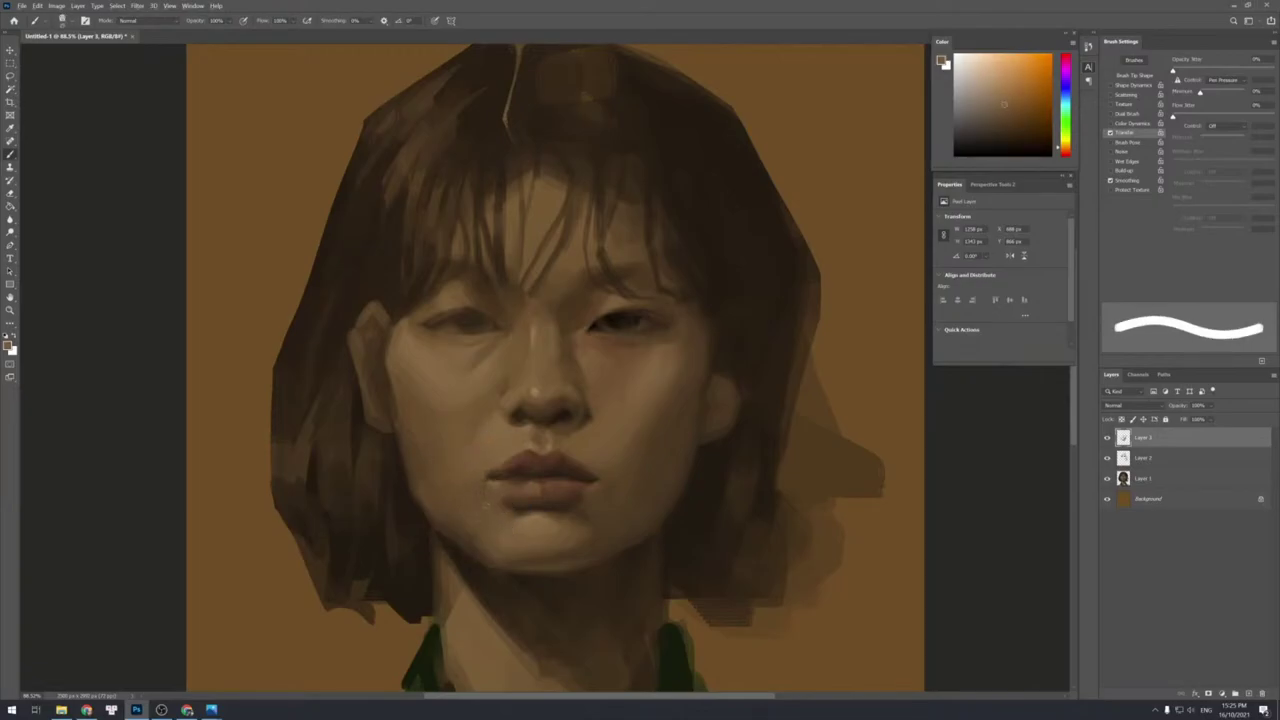
Smooth the shading just below the left corner of the mouth with sampled skin tones and a smaller, softer brush.
key("bracketleft")
key("shift+bracketleft")
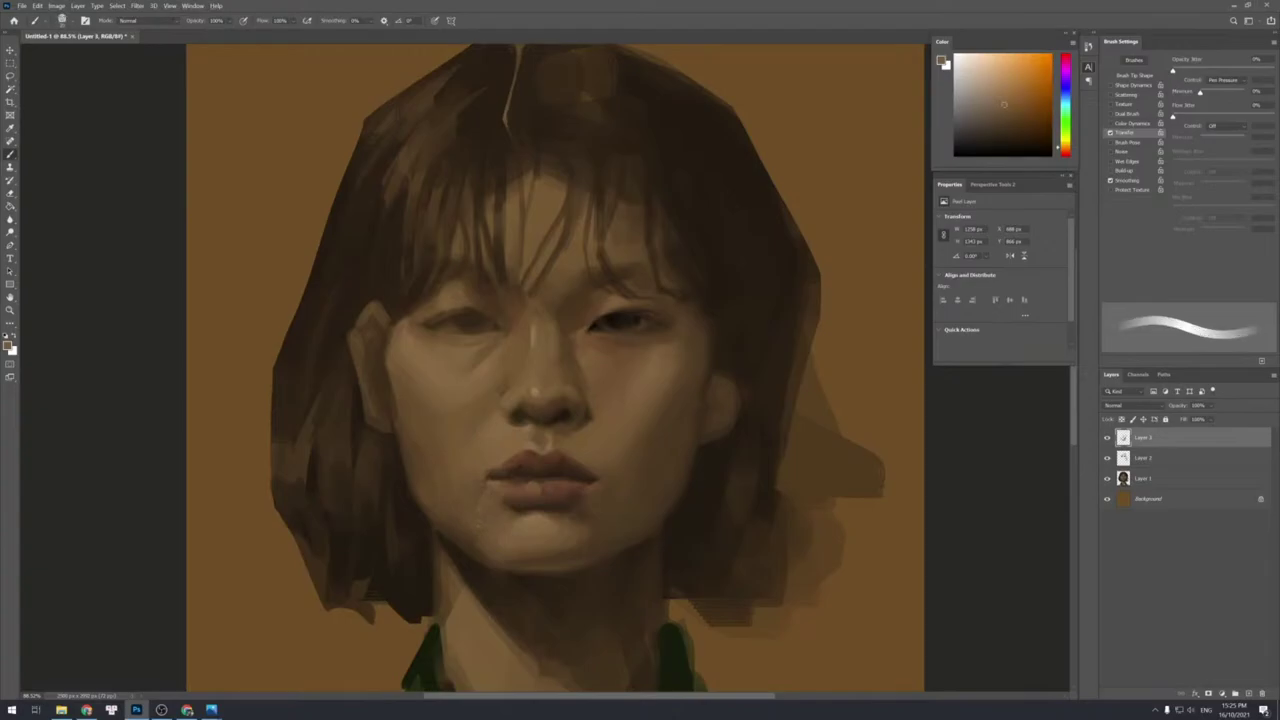
left_click(485, 503, "alt")
left_click(474, 512, "alt")
left_click(488, 512, "alt")
left_click_drag(485, 486, 486, 510)
left_click(490, 516, "alt")
left_click(495, 510, "alt")
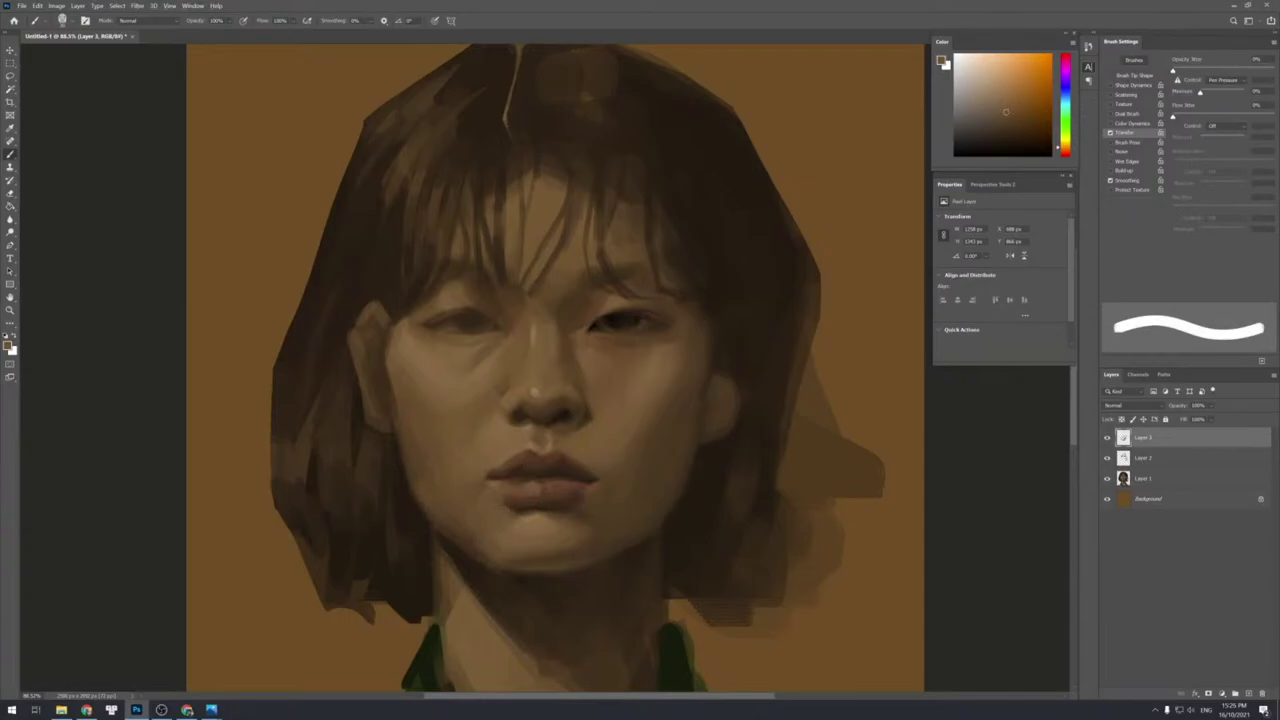
Even out the left side of the chin below the lower lip with sampled light and mid skin tones.
left_click(510, 516, "alt")
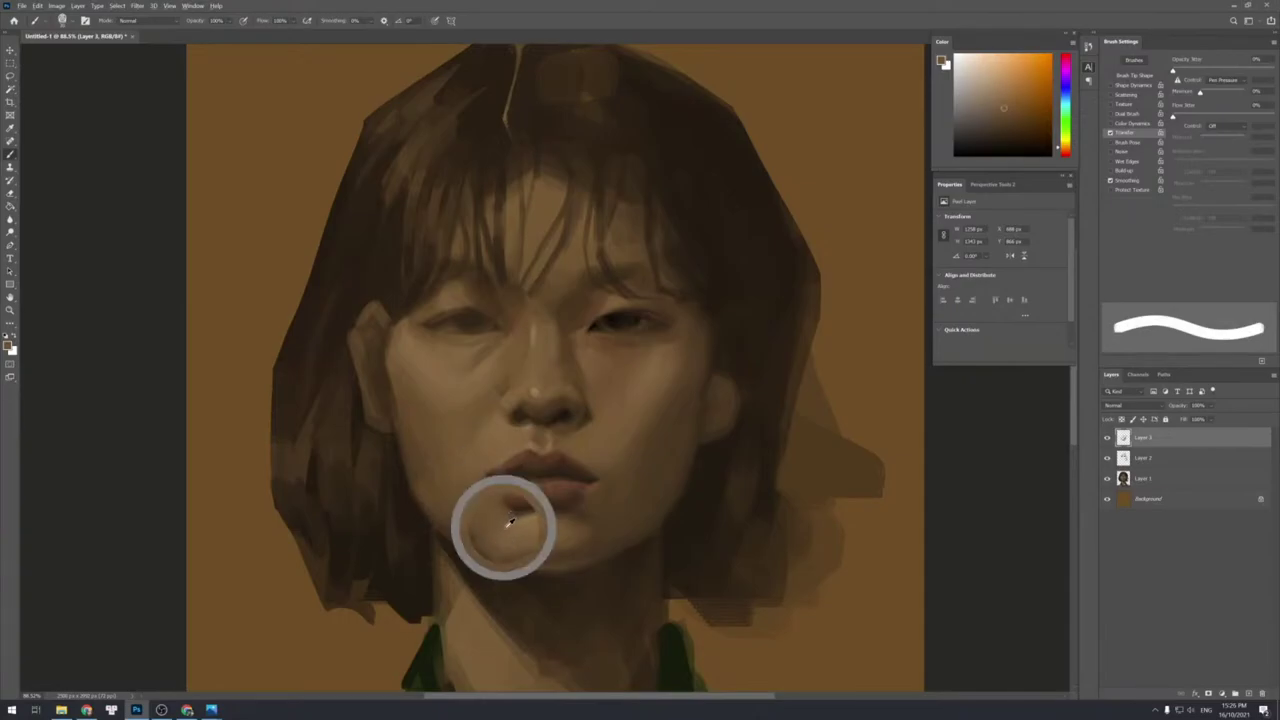
left_click(498, 512, "alt")
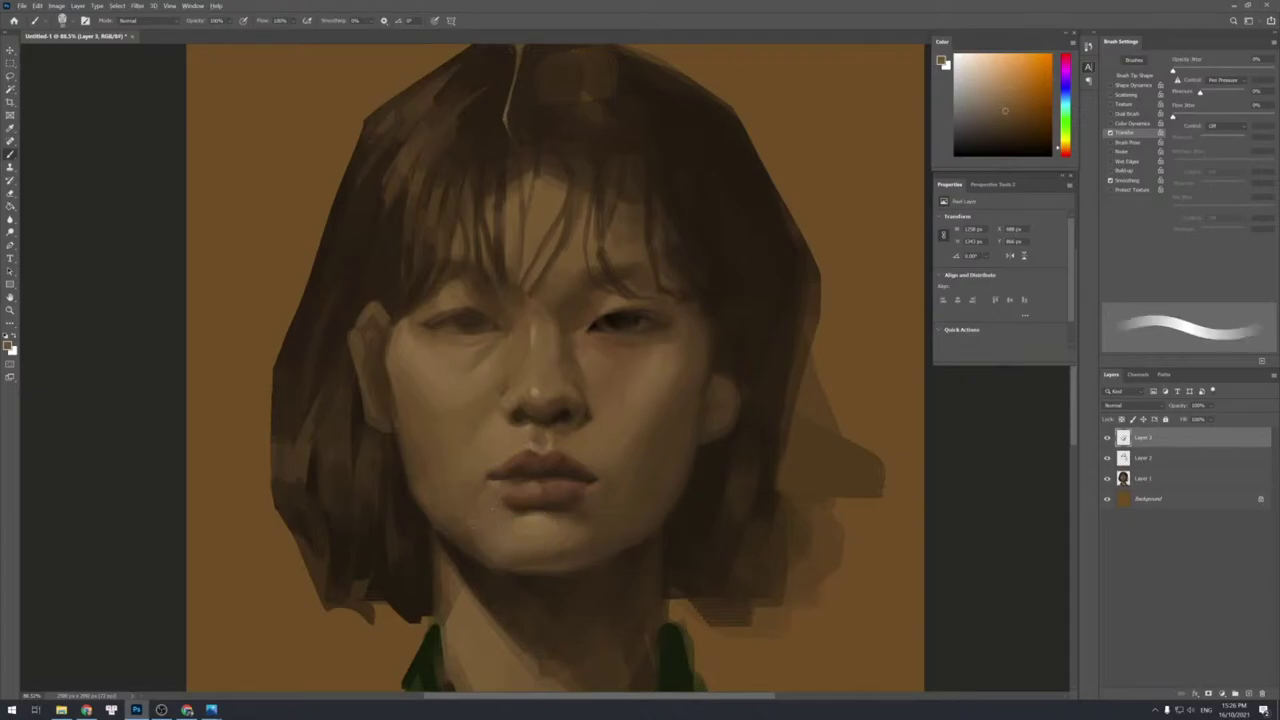
left_click(507, 529, "alt")
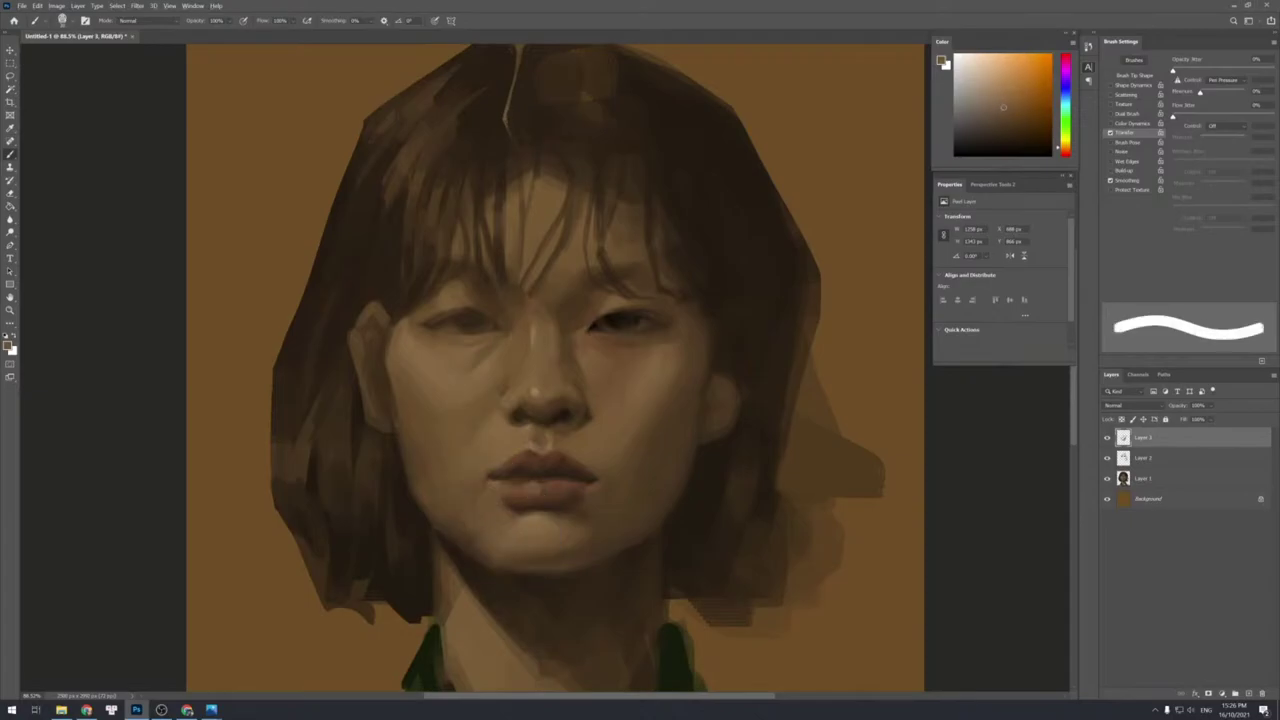
Blend the left jawline from the chin up to the lower cheek with sampled skin tones.
left_click(477, 531, "alt")
left_click(482, 540, "alt")
left_click(489, 552, "alt")
left_click(459, 513, "alt")
left_click(449, 517, "alt")
Clean up the left face contour below the ear with sampled dark brown hair tones.
left_click(397, 478, "alt")
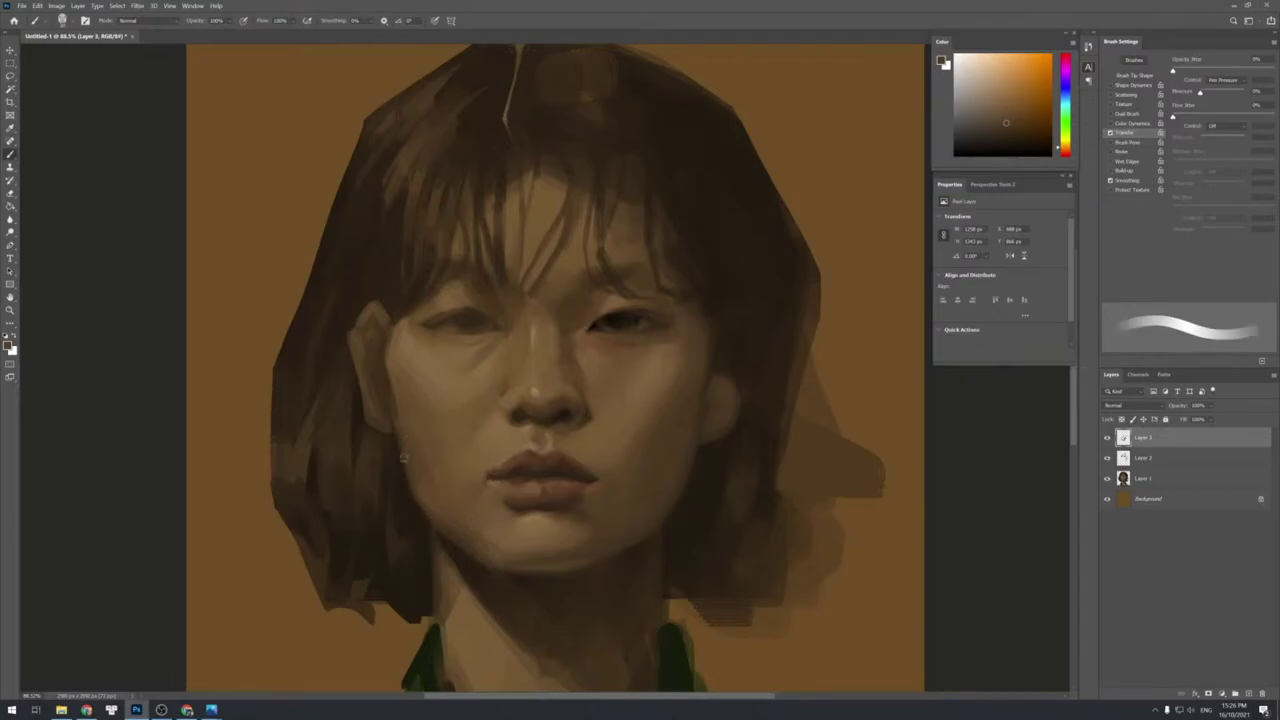
left_click_drag(403, 458, 394, 484)
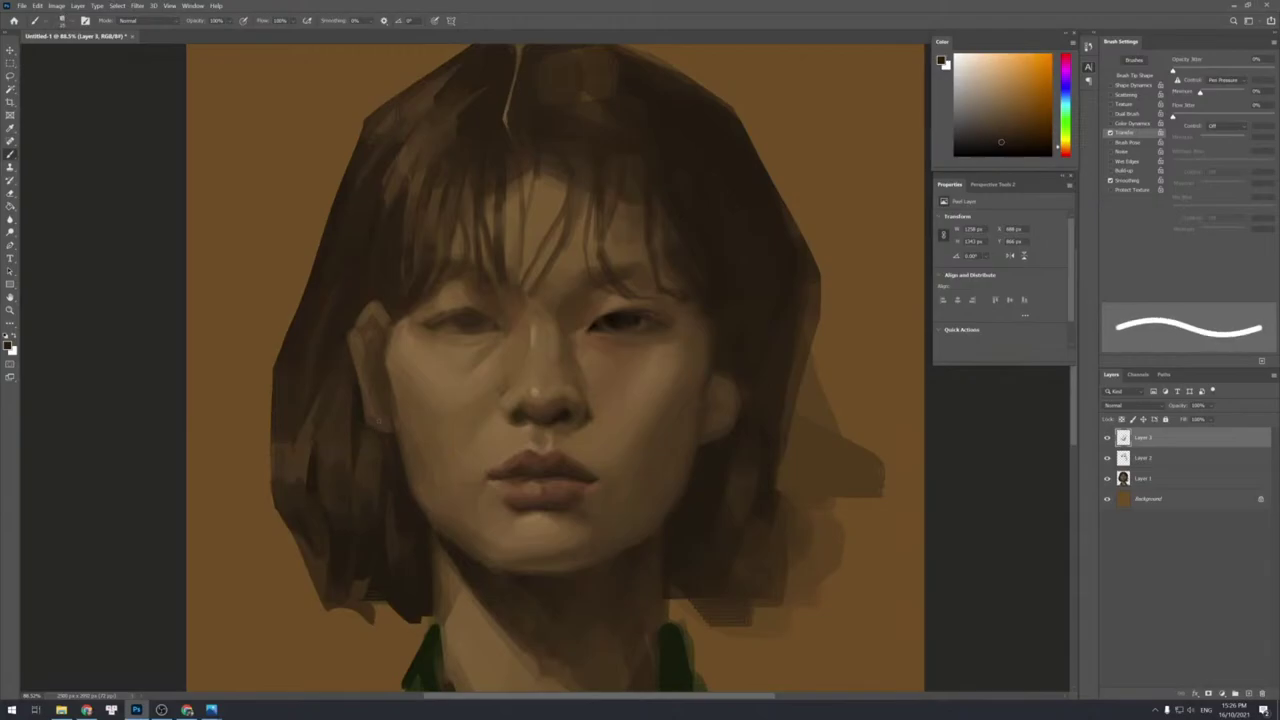
left_click_drag(388, 428, 400, 440)
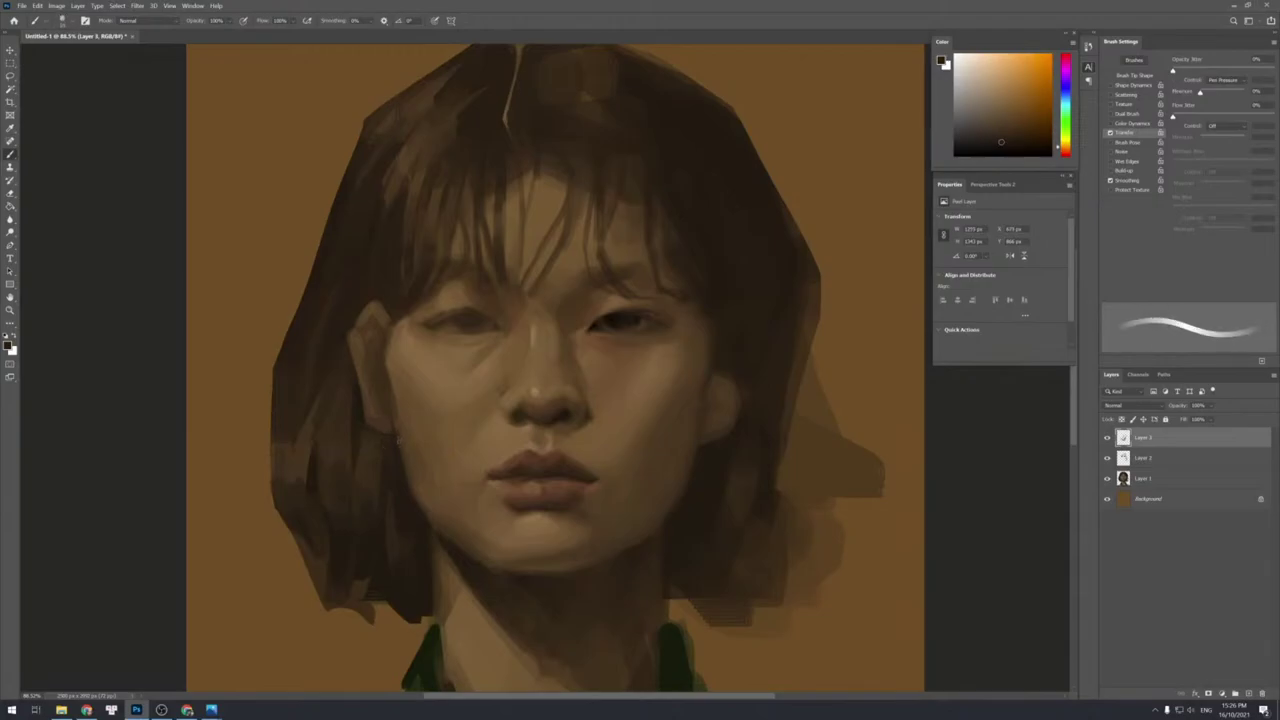
key("]")
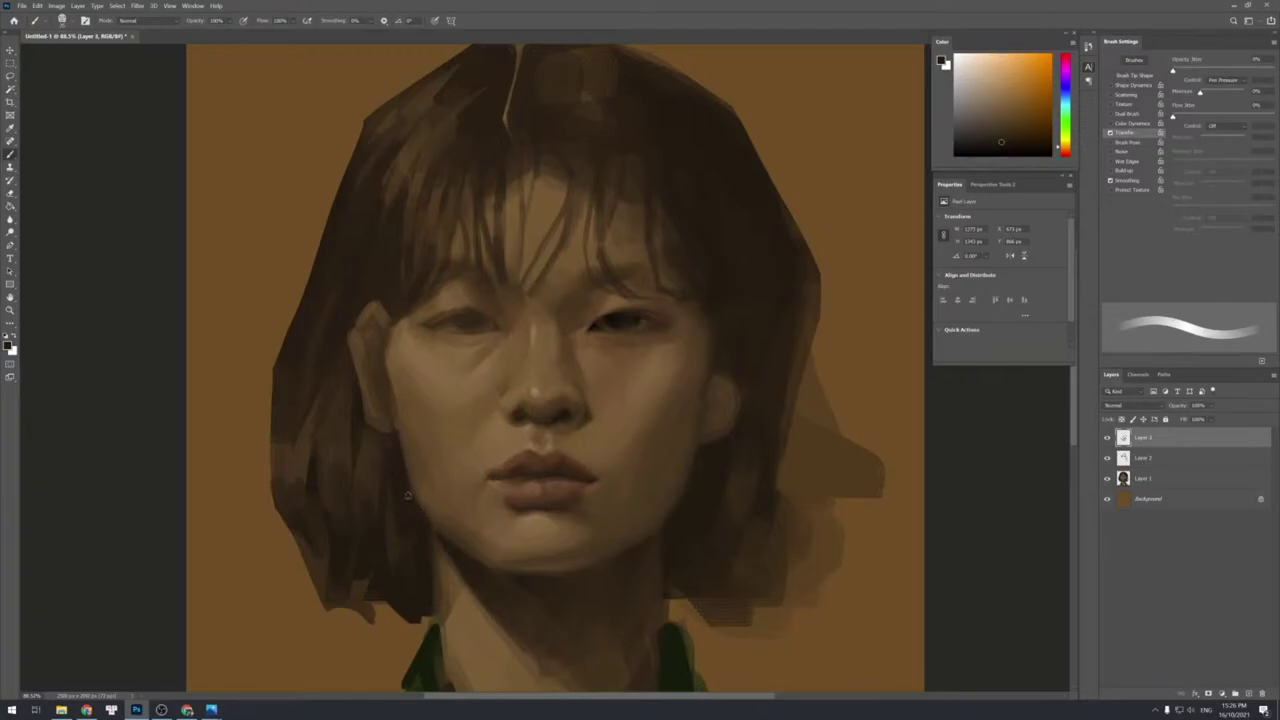
Rework the shadow under and beside the right nostril with sampled dark and mid skin tones.
mouse_move(805, 170)
left_click(578, 424, "alt")
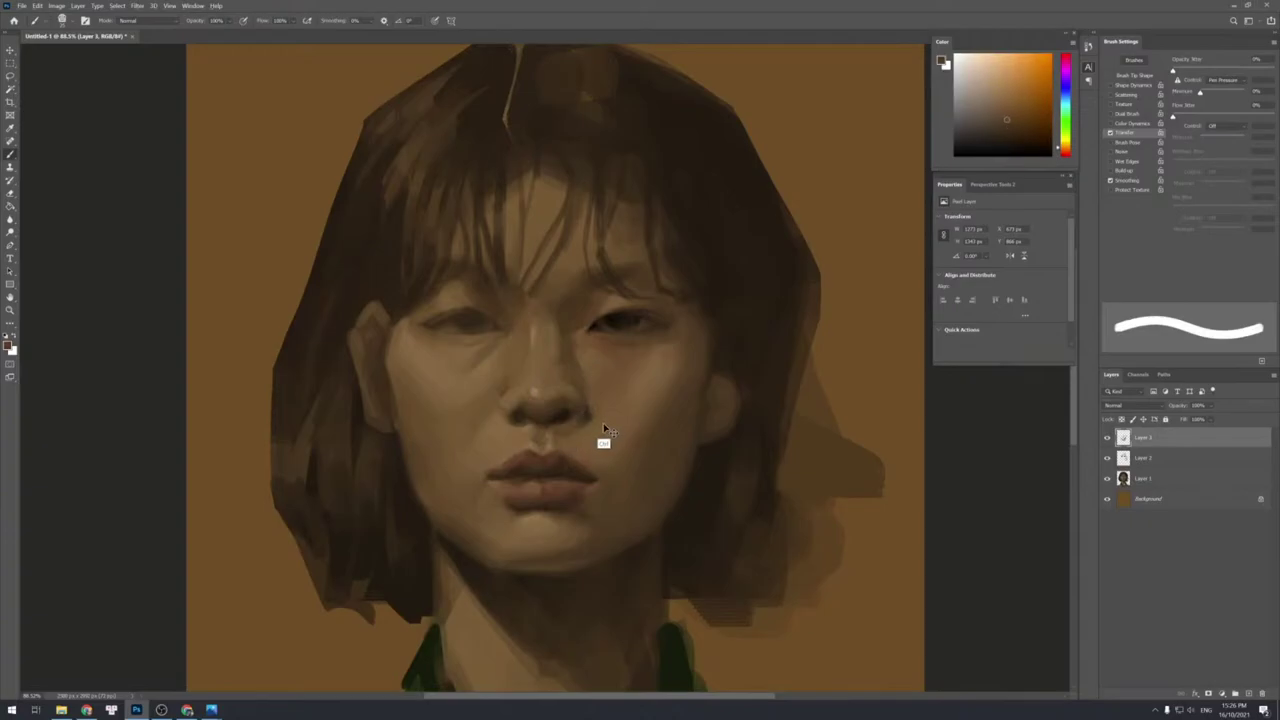
left_click(579, 416, "alt")
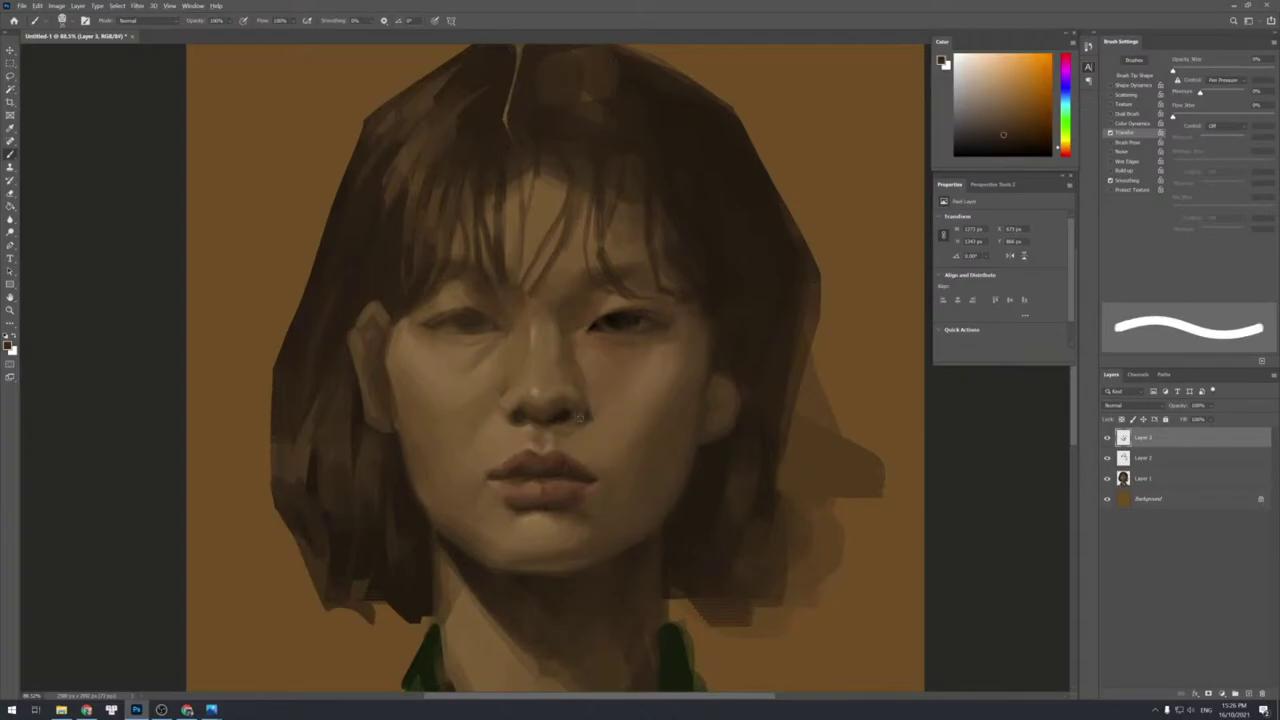
left_click(580, 434, "alt")
left_click(572, 421, "alt")
left_click(584, 436, "alt")
Smooth the shading between the right nostril and the upper lip with sampled tones, varying the brush size and hardness.
key("bracketleft")
key("bracketleft")
key("bracketleft")
key("bracketright")
key("bracketright")
key("bracketright")
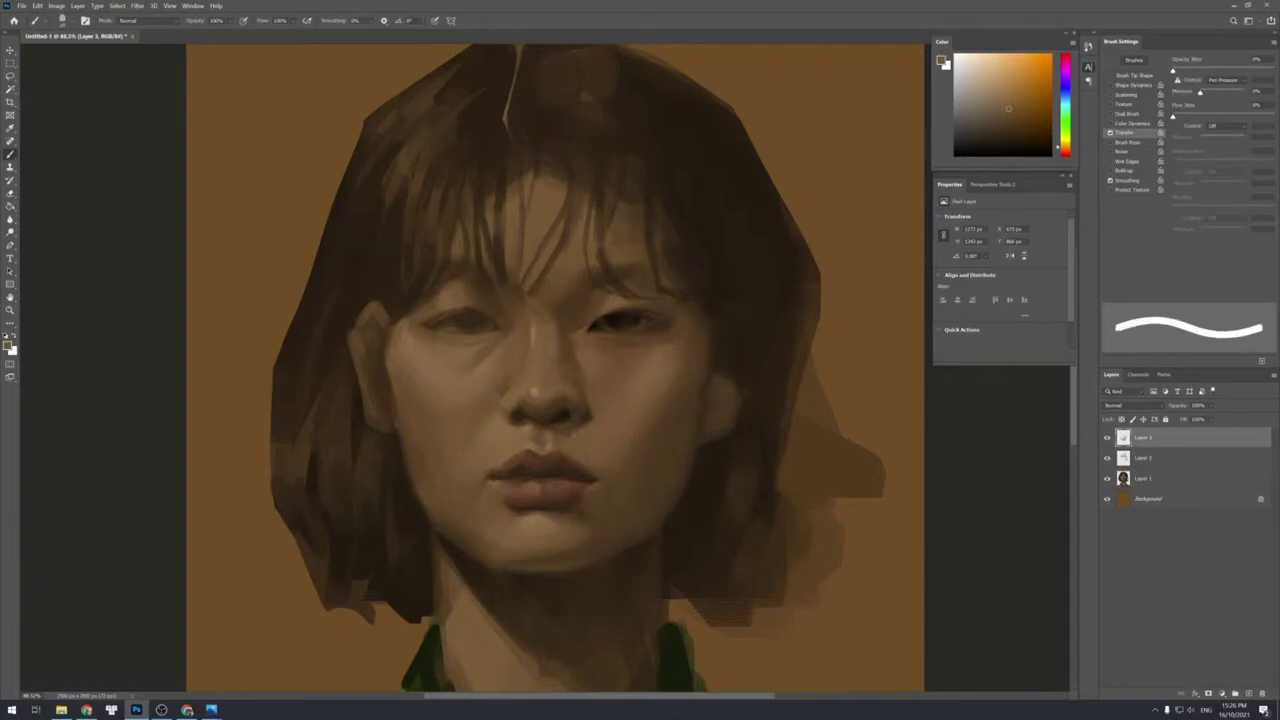
left_click(560, 432, "alt")
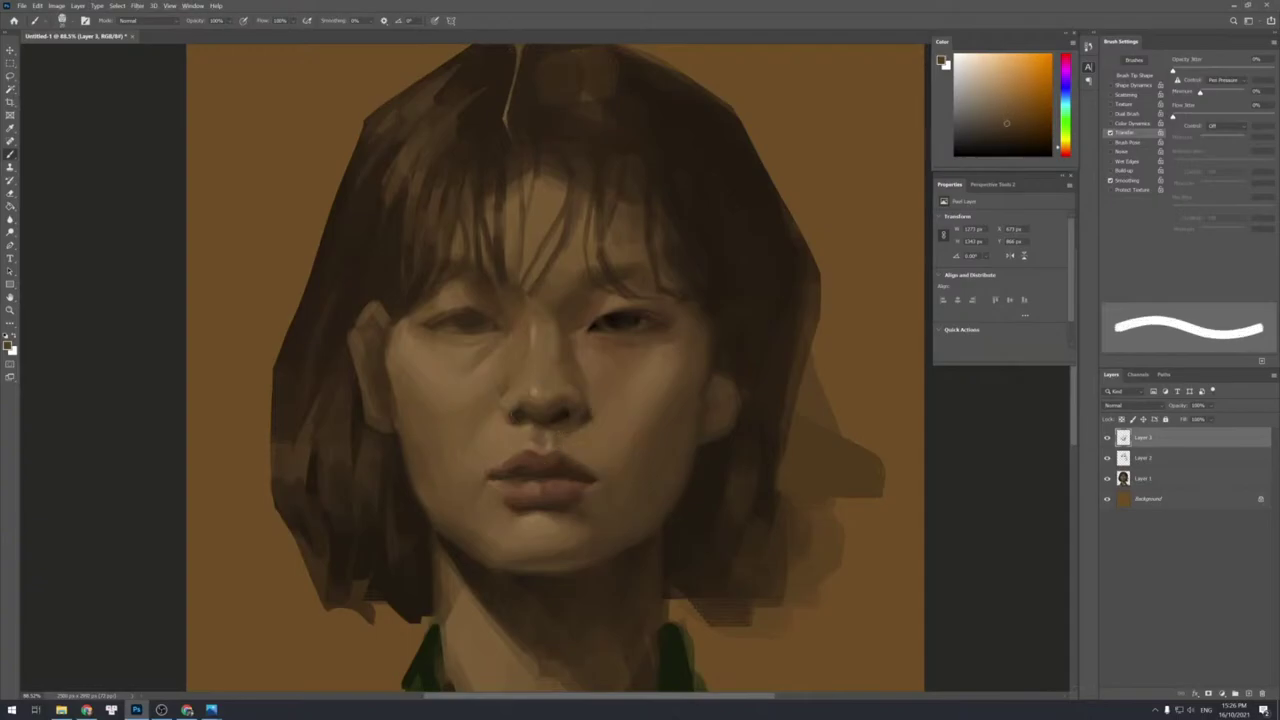
left_click(566, 427, "alt")
key("shift+bracketleft")
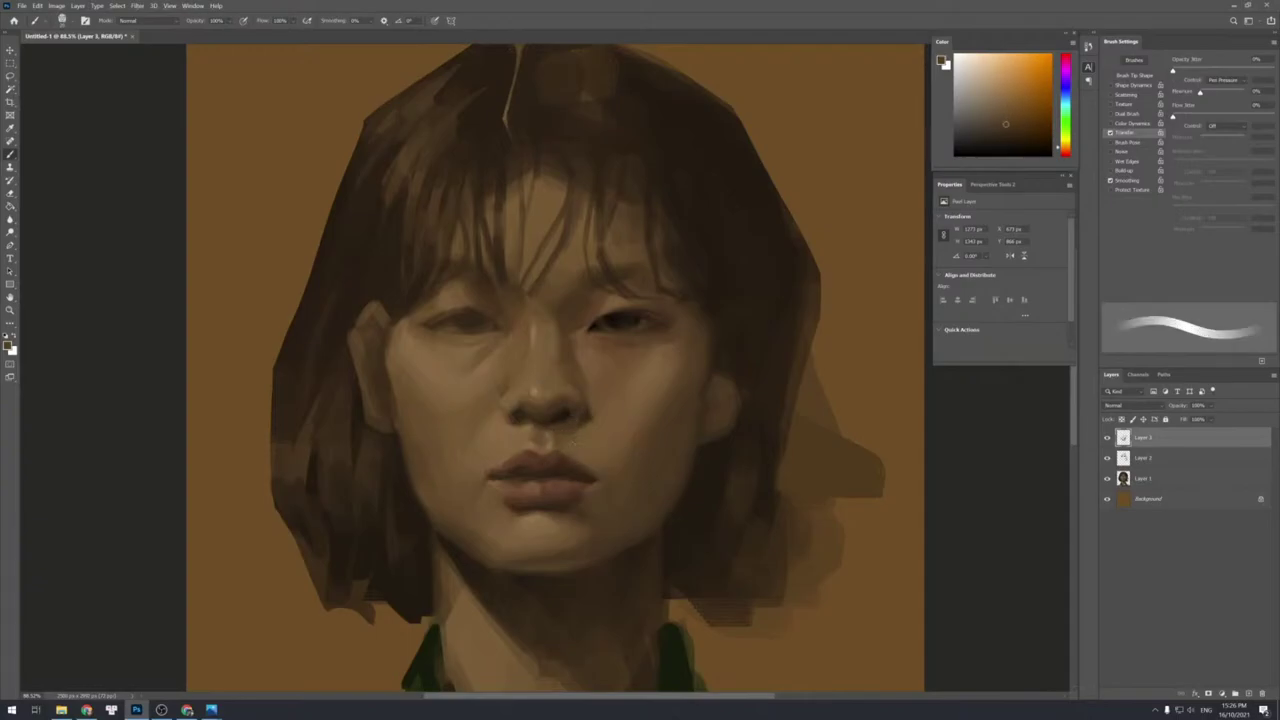
key("shift+bracketright")
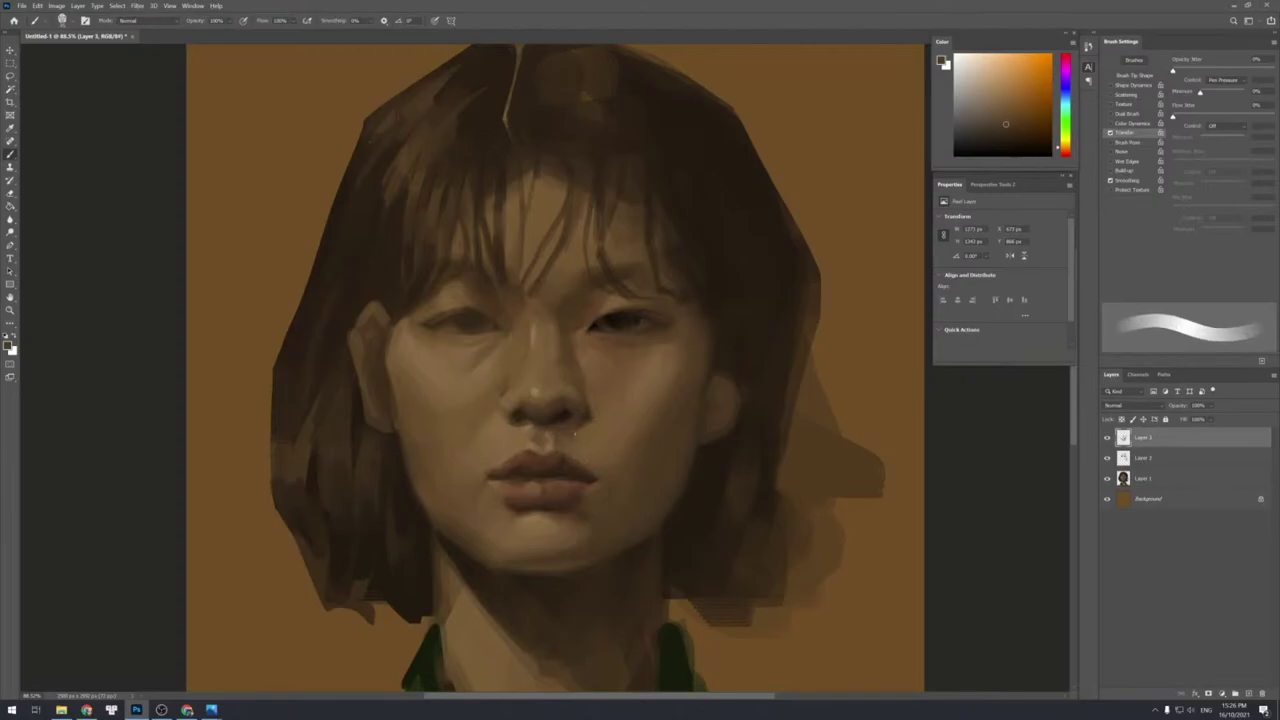
left_click(584, 437, "alt")
key("shift+bracketright")
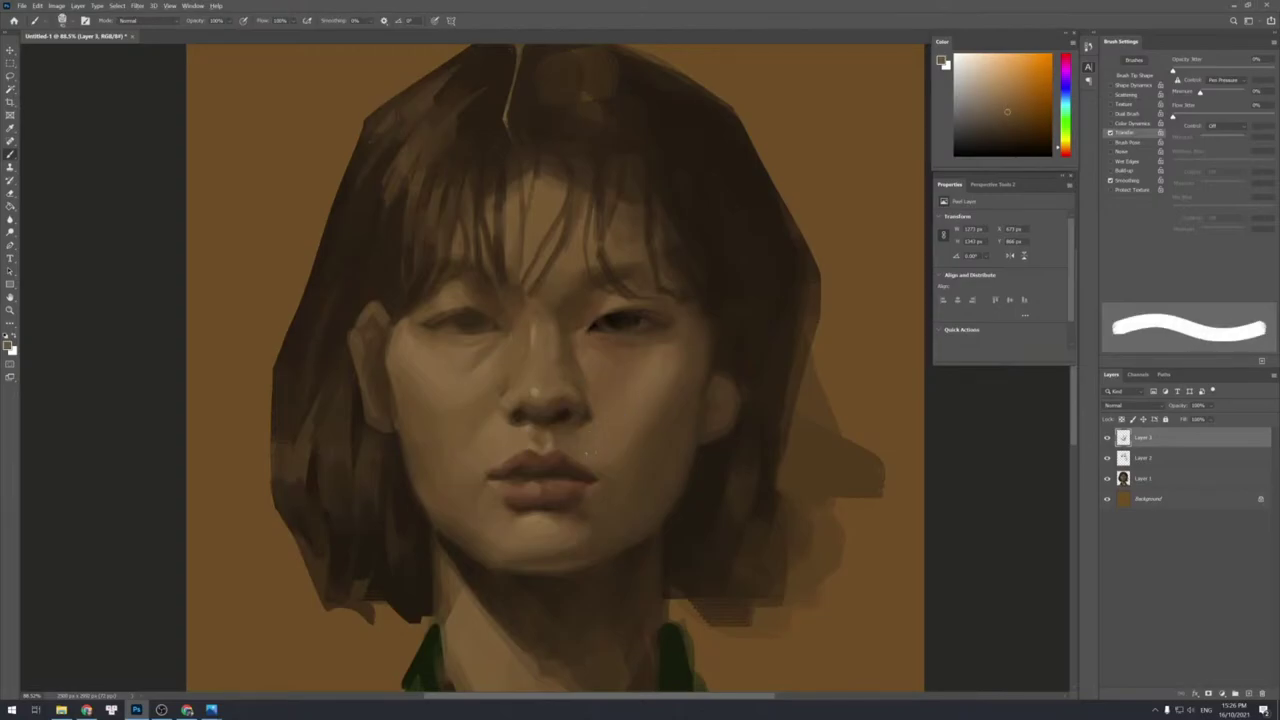
Blend the right cheek below the eye with sampled light and mid skin tones and a larger brush.
left_click(611, 427, "alt")
left_click(652, 388, "alt")
key("bracketright")
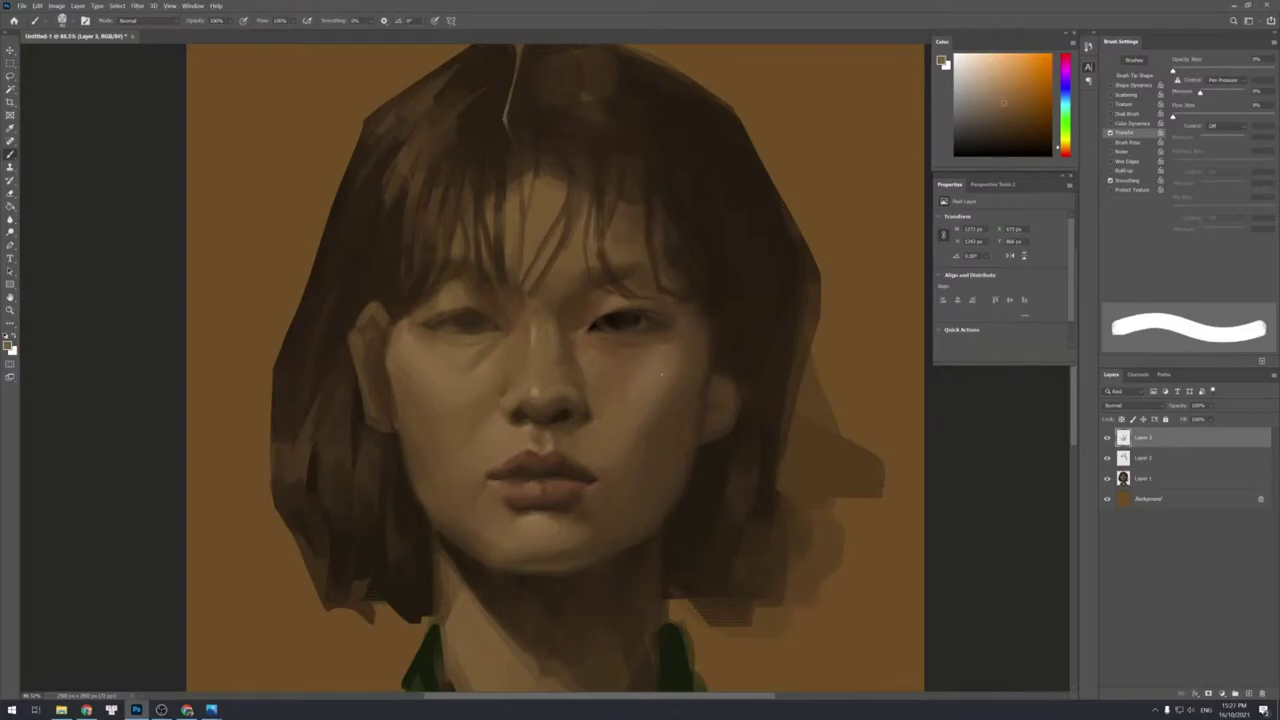
left_click(612, 372, "alt")
left_click(600, 392, "alt")
left_click(628, 395, "alt")
left_click(674, 388, "alt")
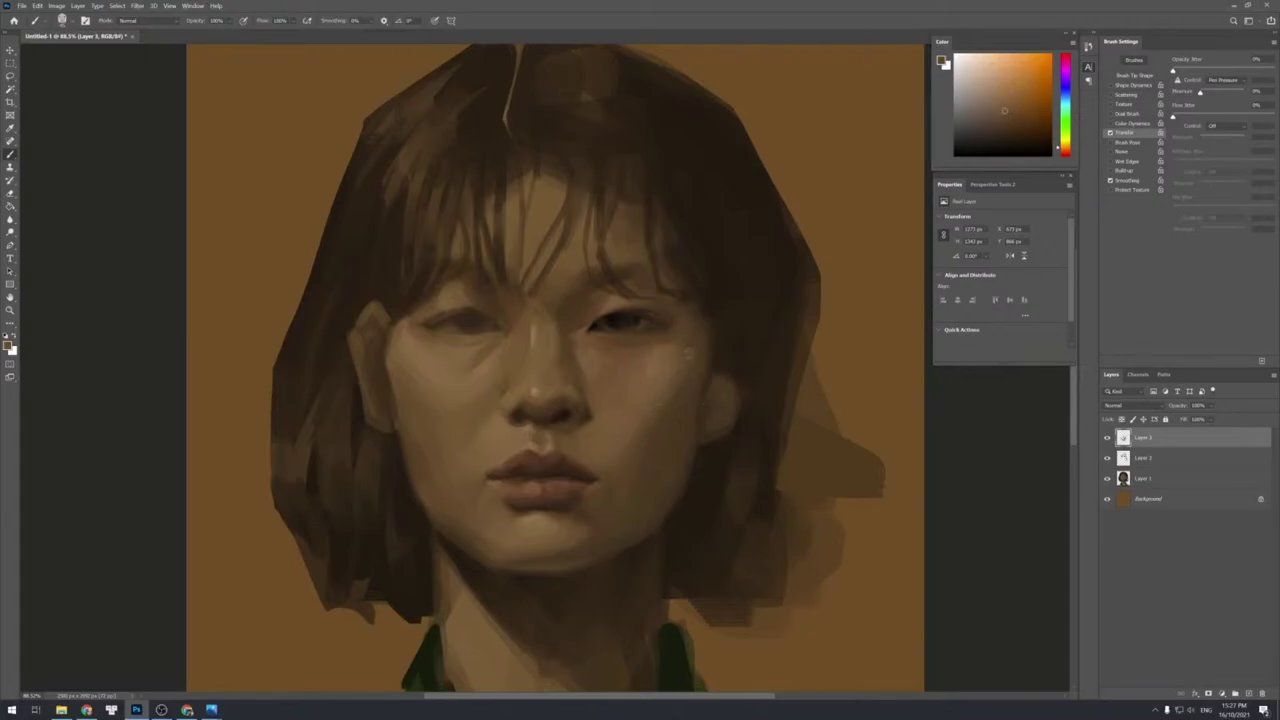
Refine the skin just below the right eye's outer corner with a sampled cheek tone and a smaller brush.
left_click(668, 368, "alt")
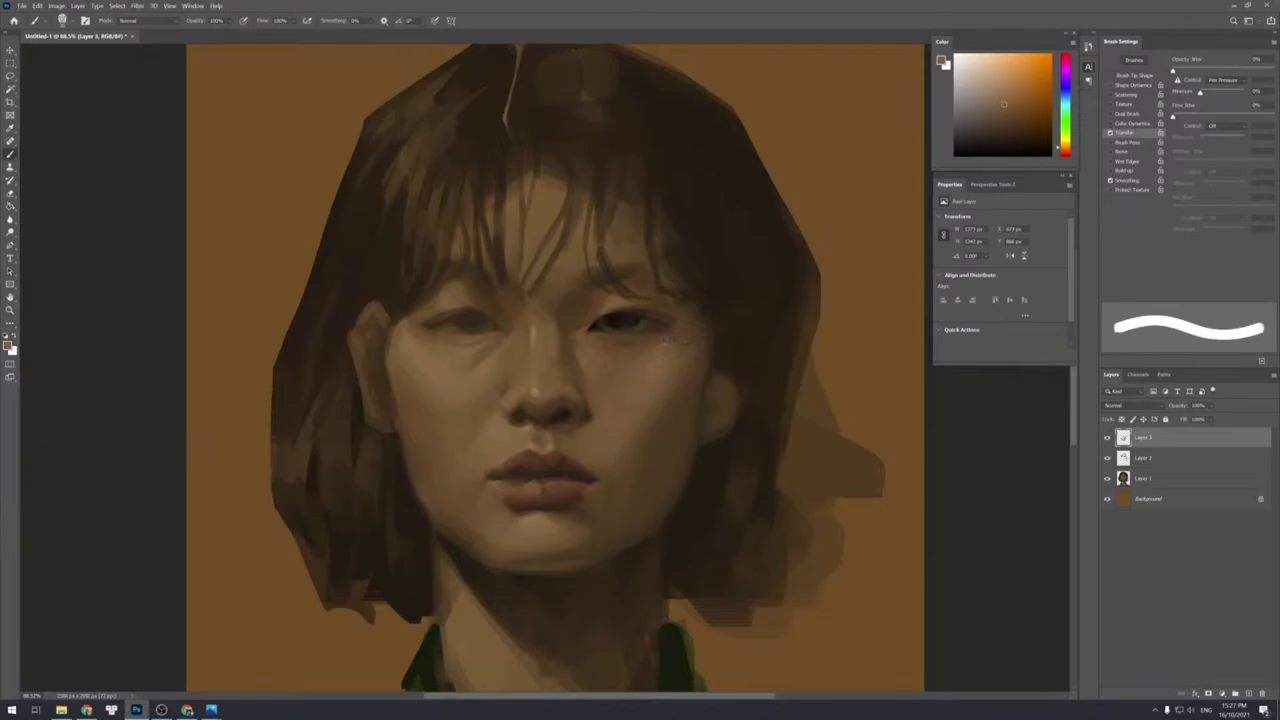
key("bracketleft")
key("bracketleft")
key("bracketleft")
key("bracketleft")
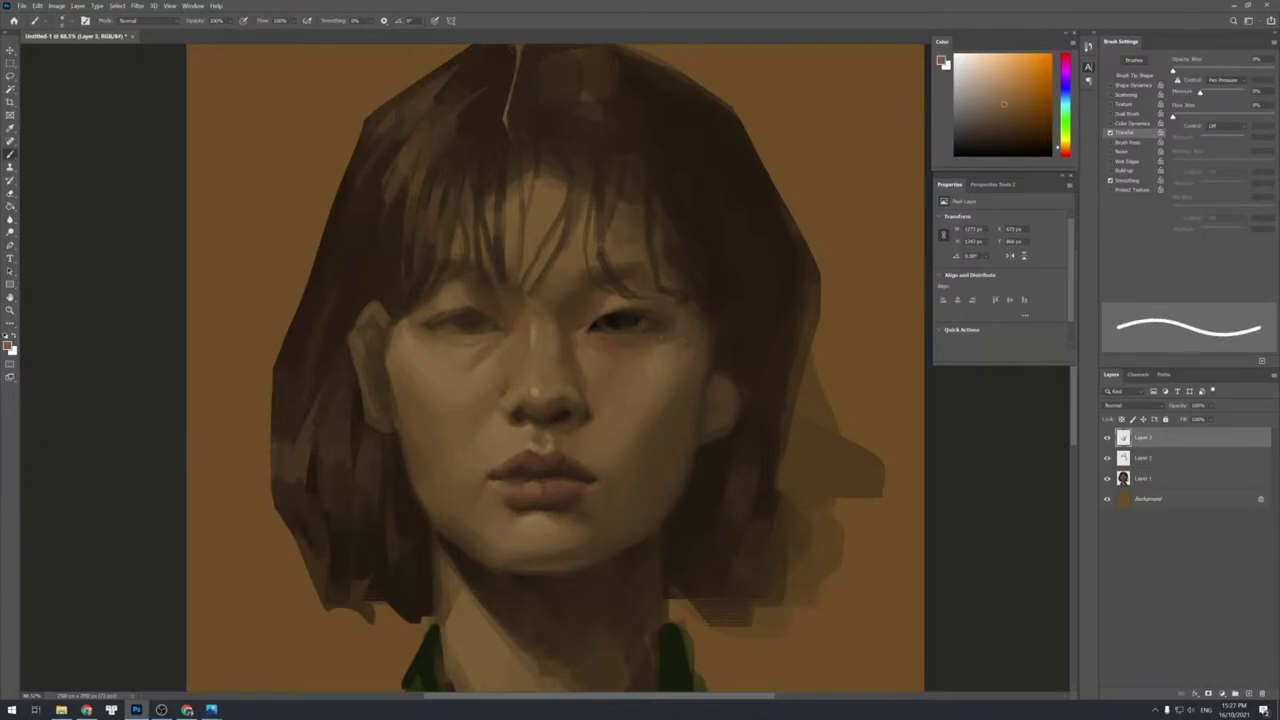
key("bracketleft")
key("bracketright")
key("bracketright")
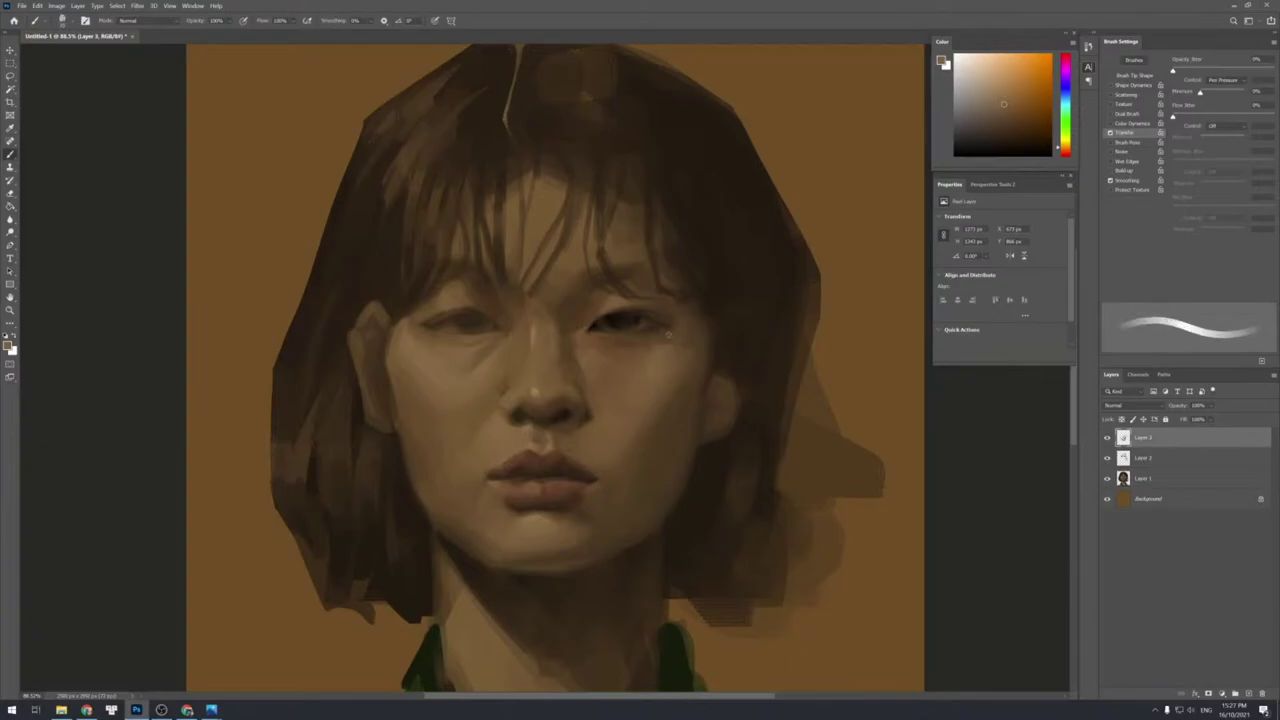
Blend the area between the right eye and the upper cheek with sampled mid skin tones, using a larger brush.
left_click(666, 360, "alt")
key("bracketright")
key("bracketright")
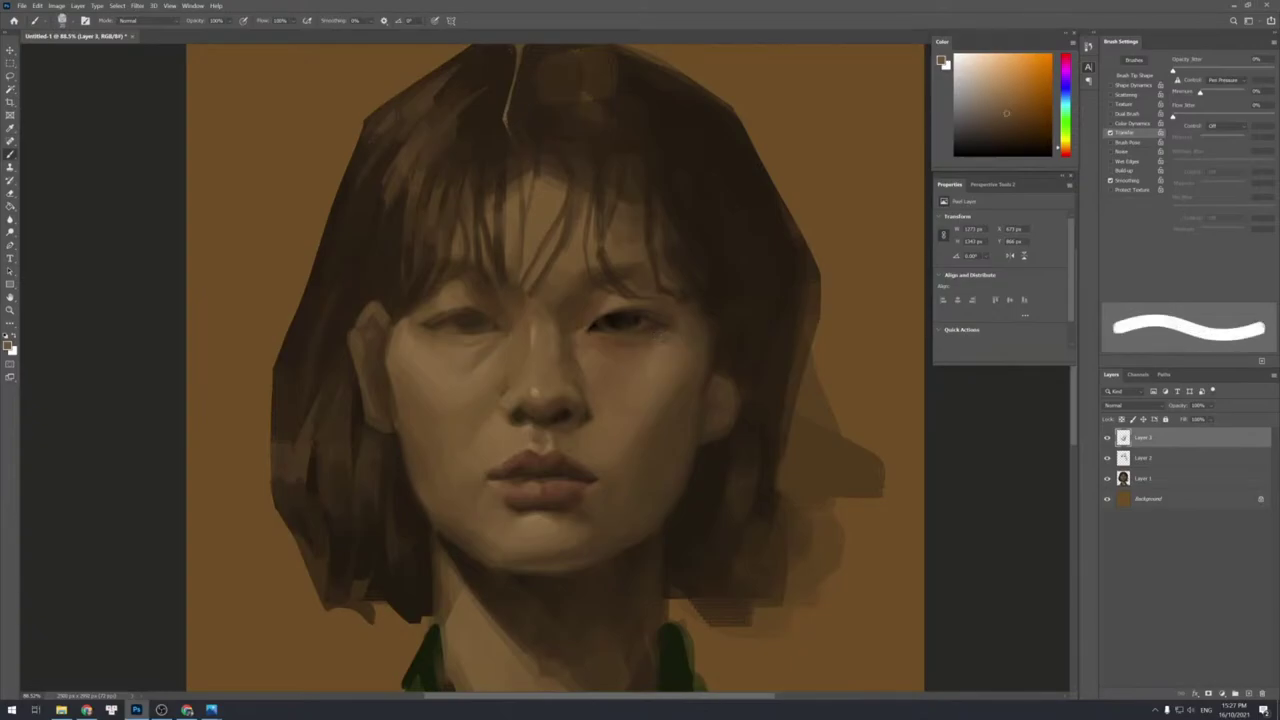
left_click(666, 368, "alt")
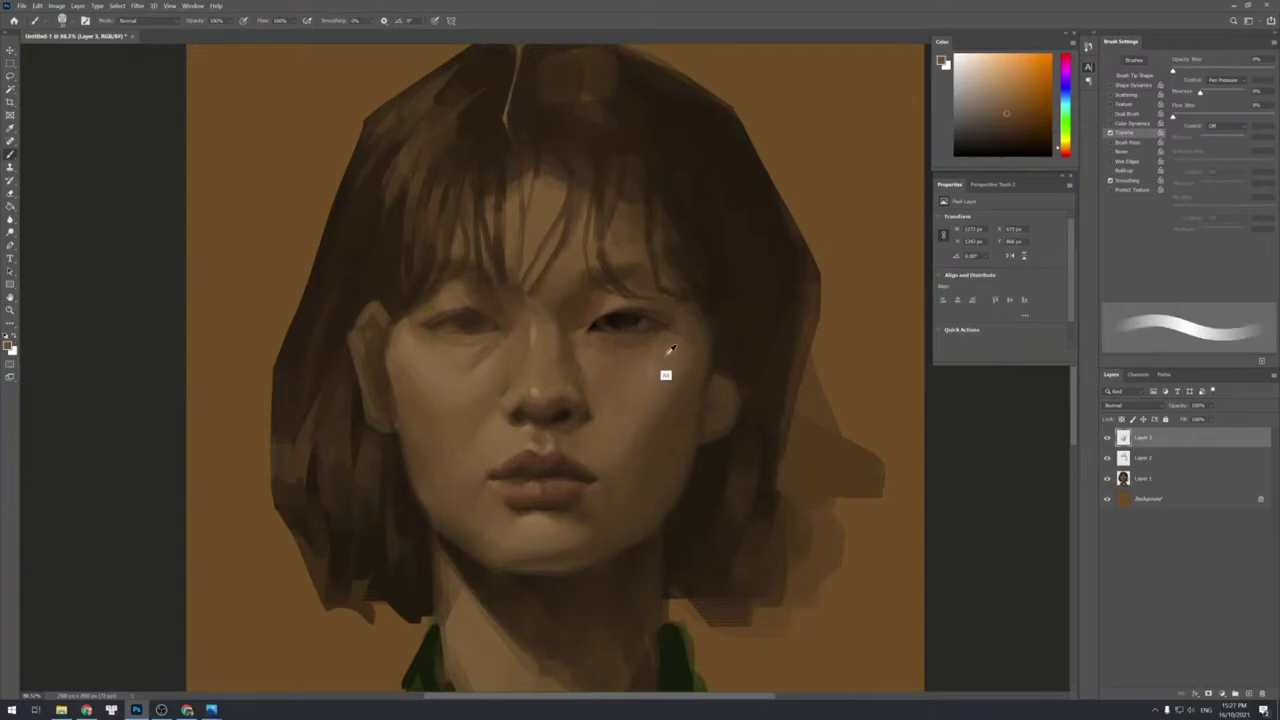
left_click(661, 350, "alt")
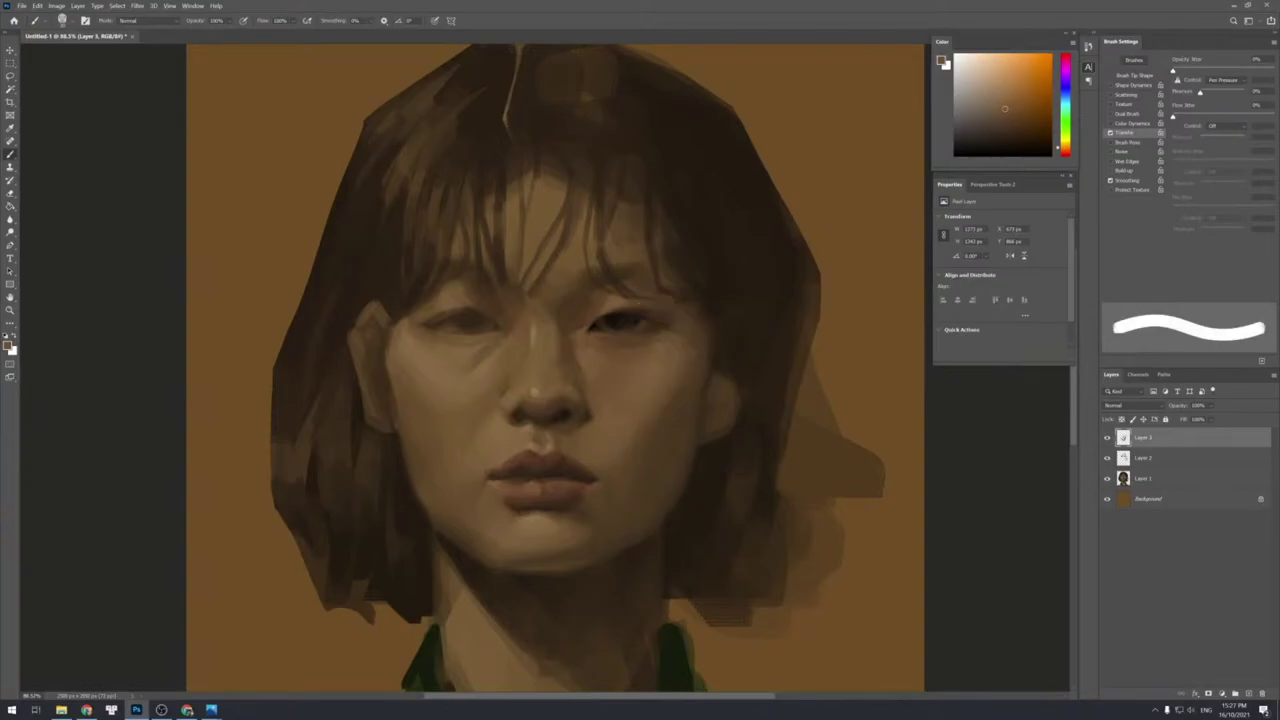
left_click(655, 345, "alt")
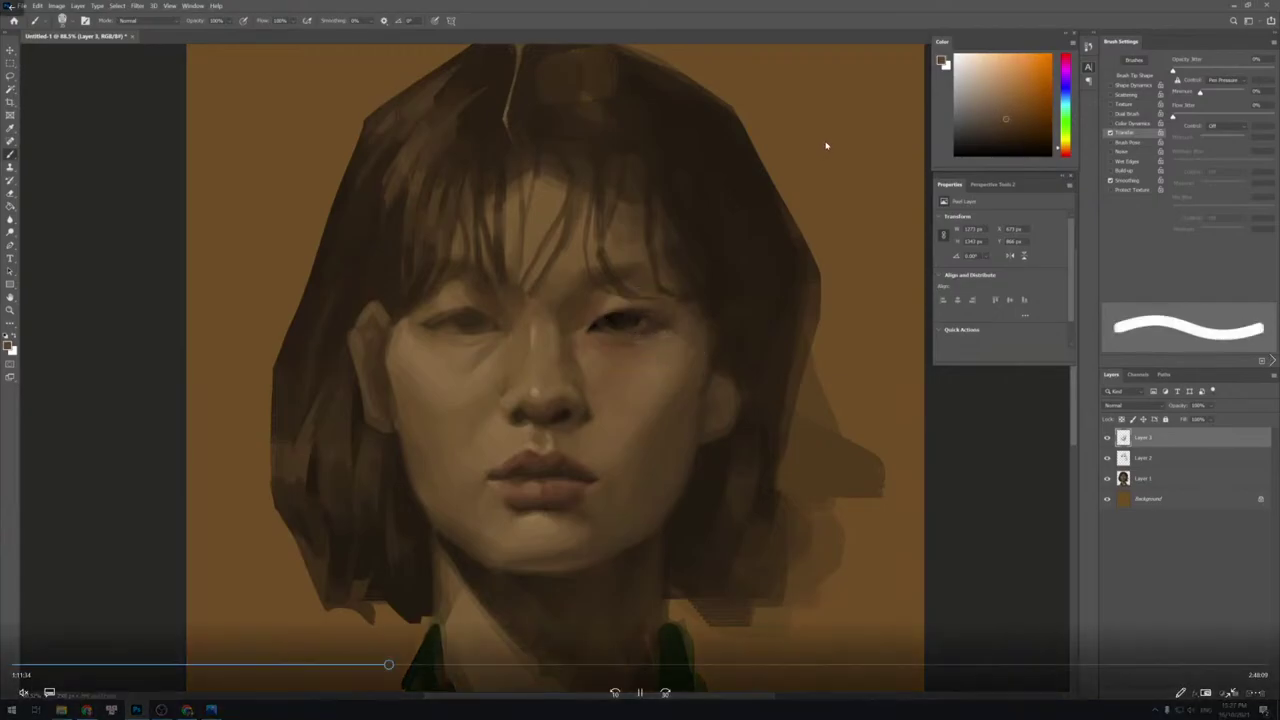
left_click(666, 358, "alt")
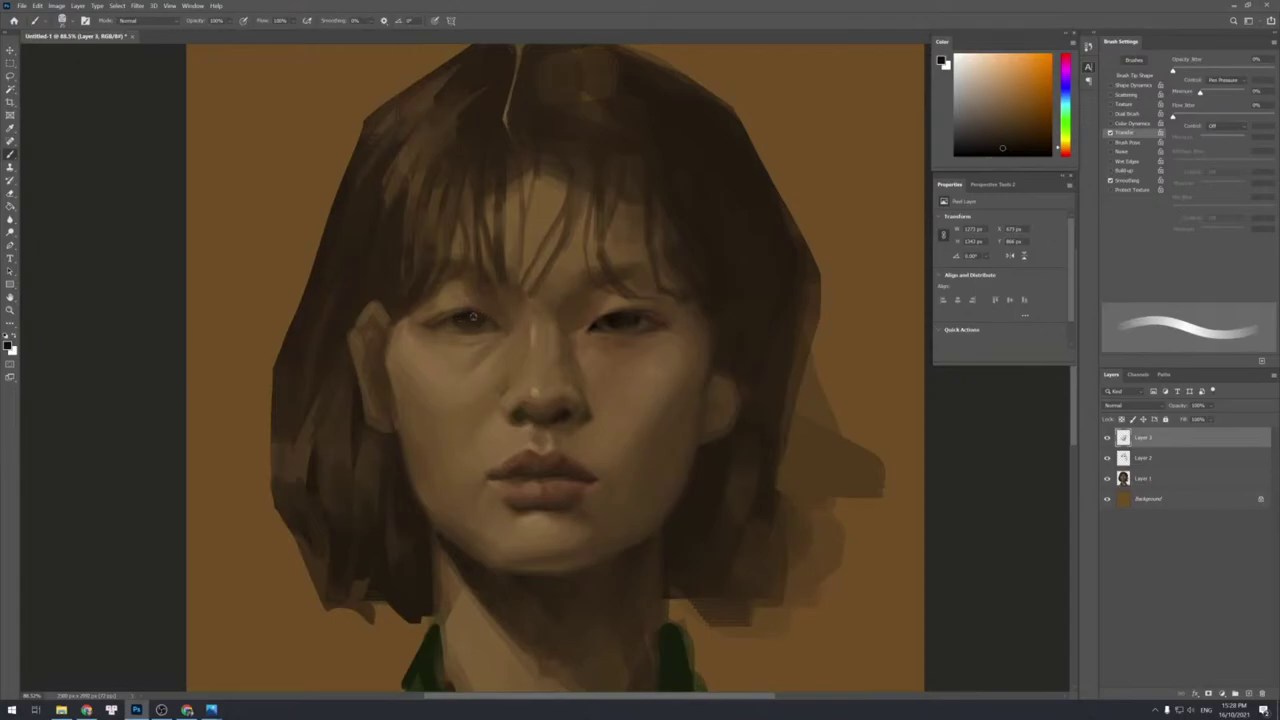
Define the left eye's iris and upper lid with a small brush and sampled lid and dark eye tones.
key("bracketleft")
key("bracketleft")
key("bracketleft")
left_click(459, 295, "alt")
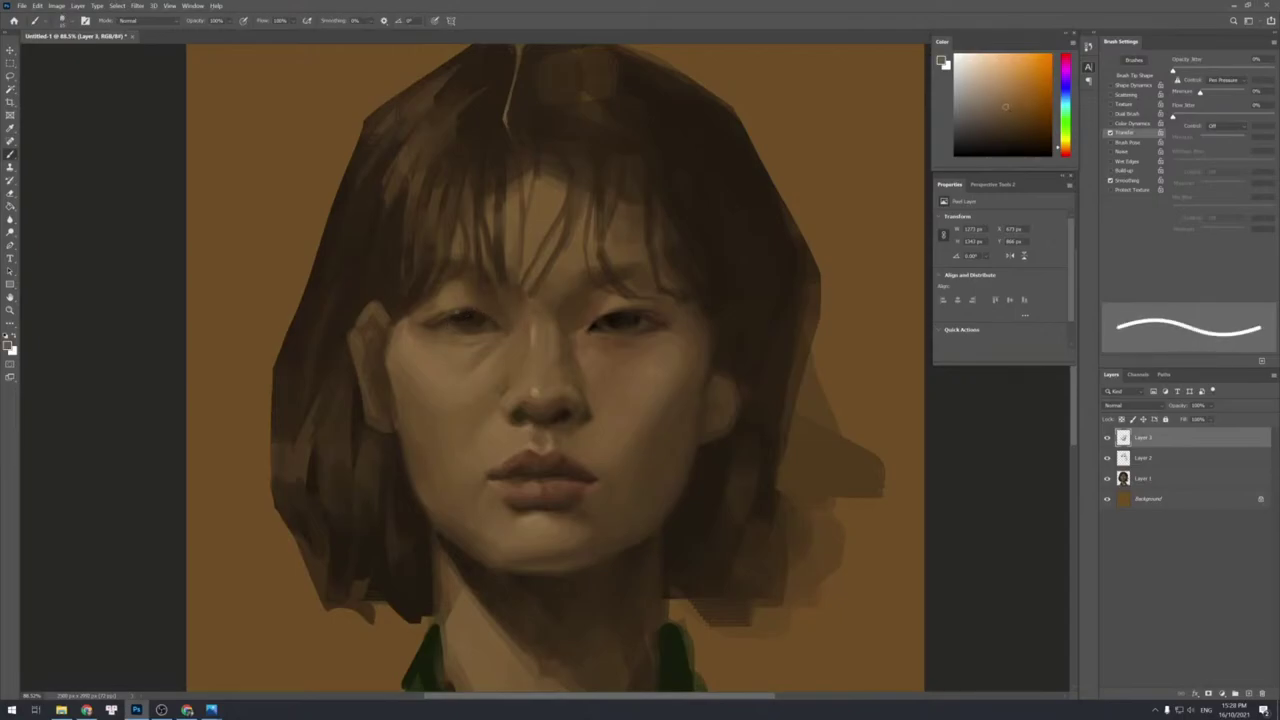
left_click(469, 330, "alt")
left_click(466, 311, "alt")
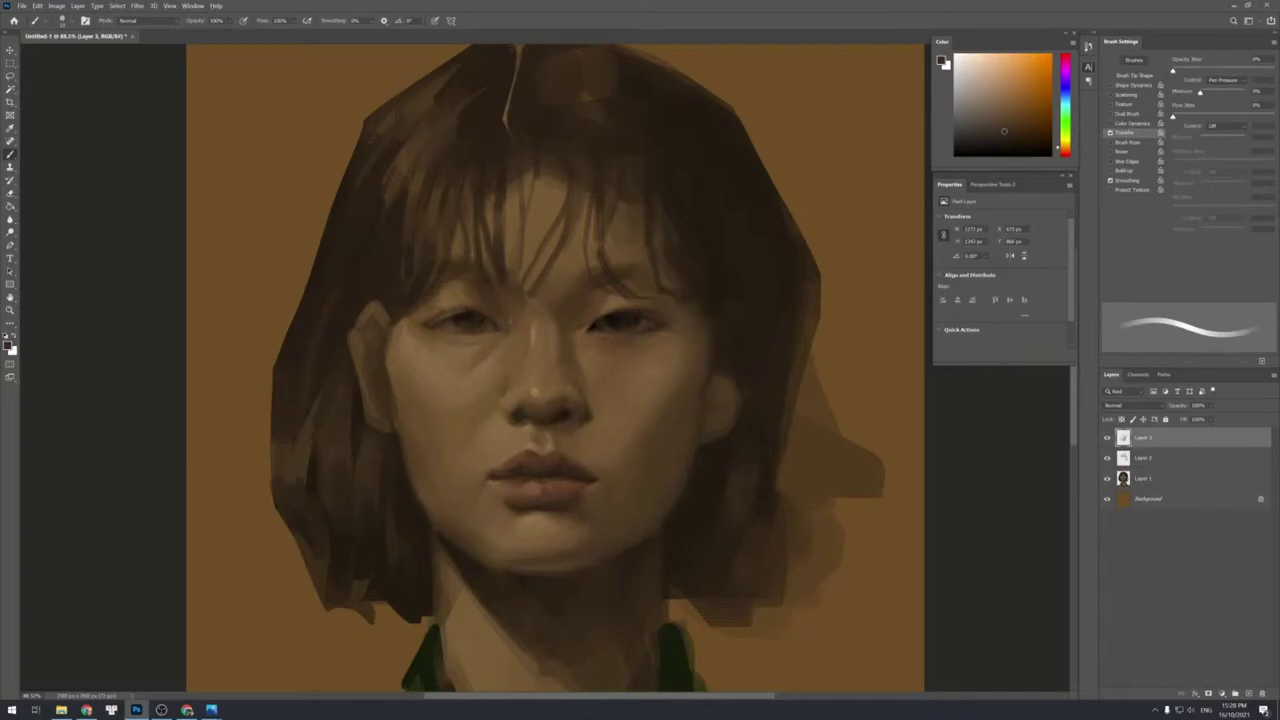
Soften the left eye's outer corner and outer eyelid with sampled skin and shadow tones.
left_click(440, 328, "alt")
left_click(432, 291, "alt")
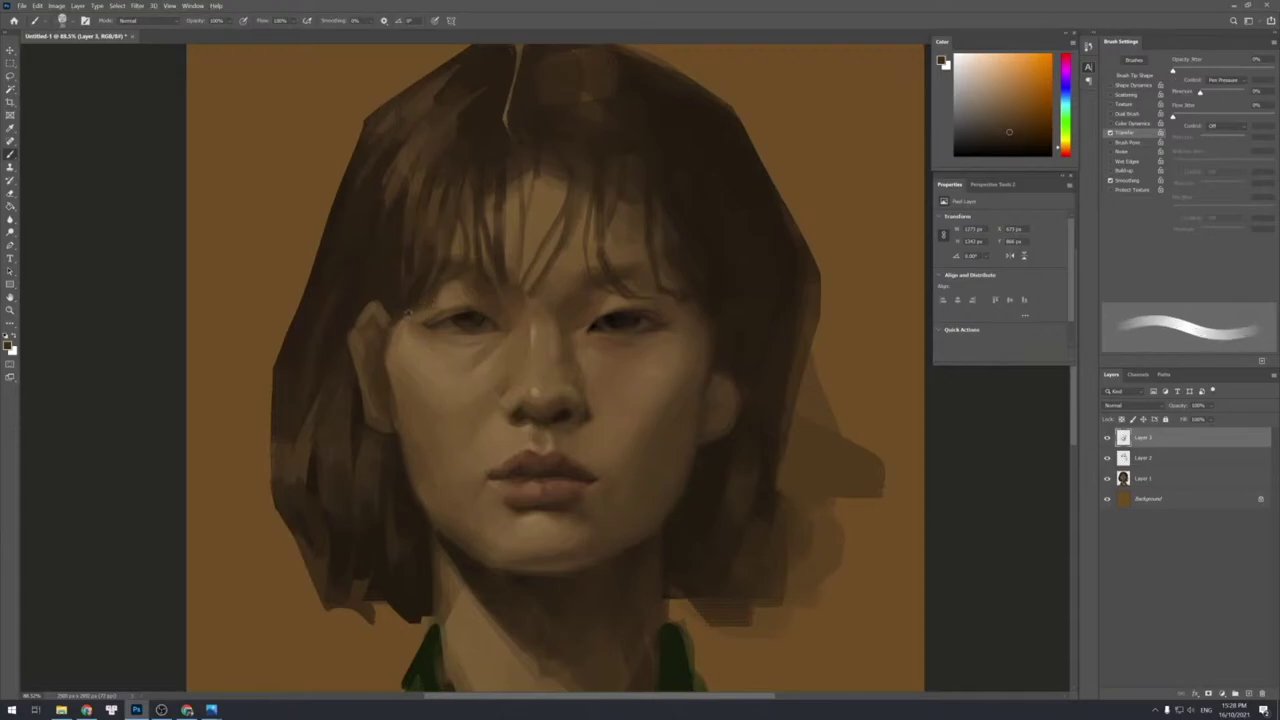
left_click(441, 288, "alt")
left_click(430, 311, "alt")
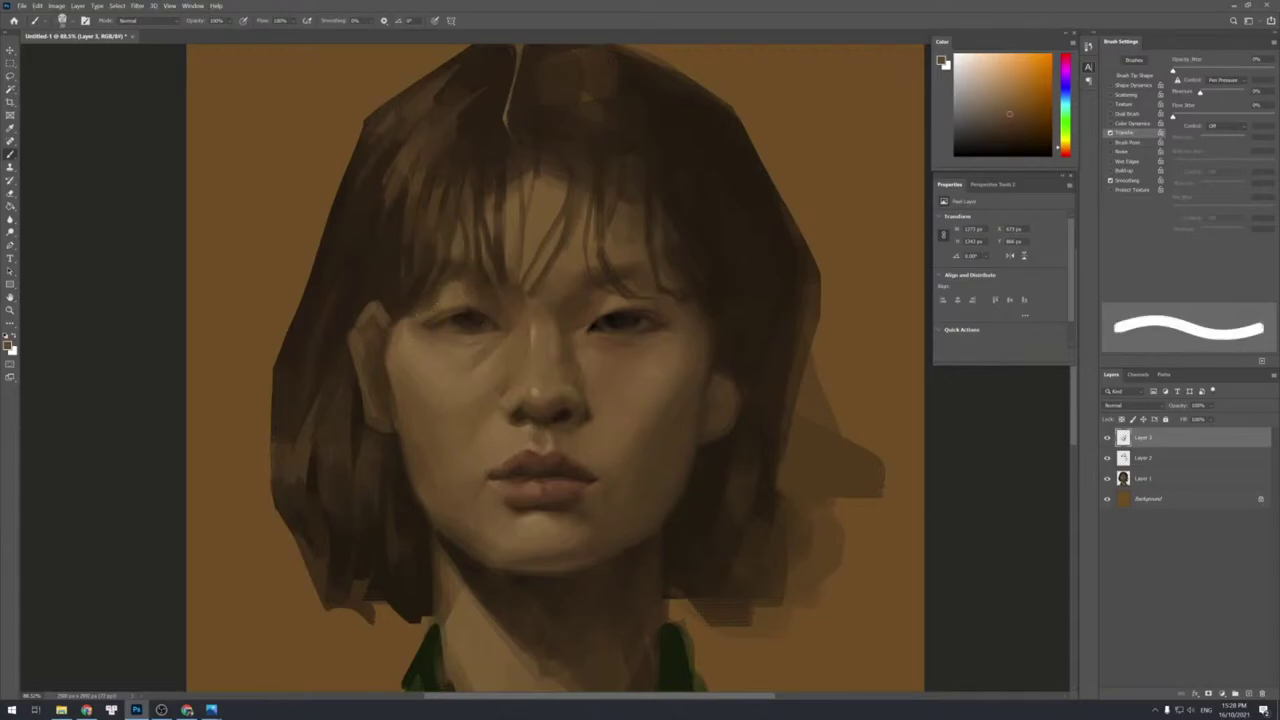
left_click(431, 320, "alt")
key("bracketleft")
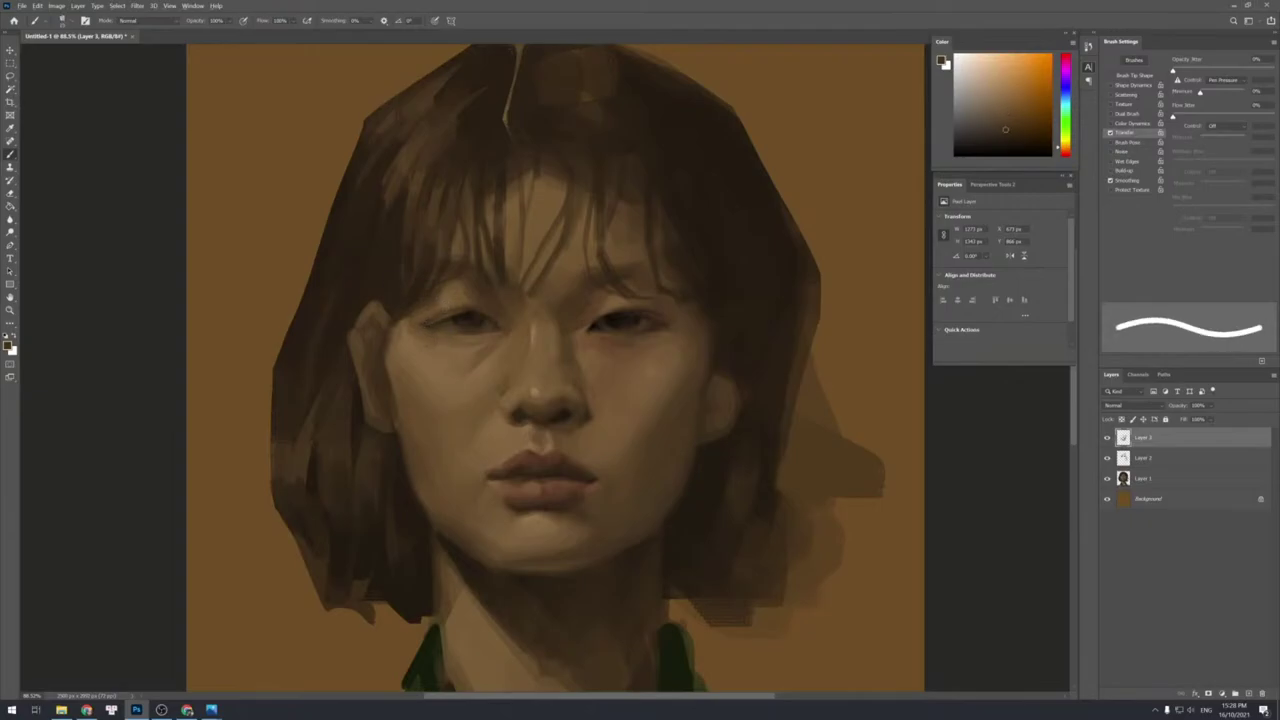
key("bracketleft")
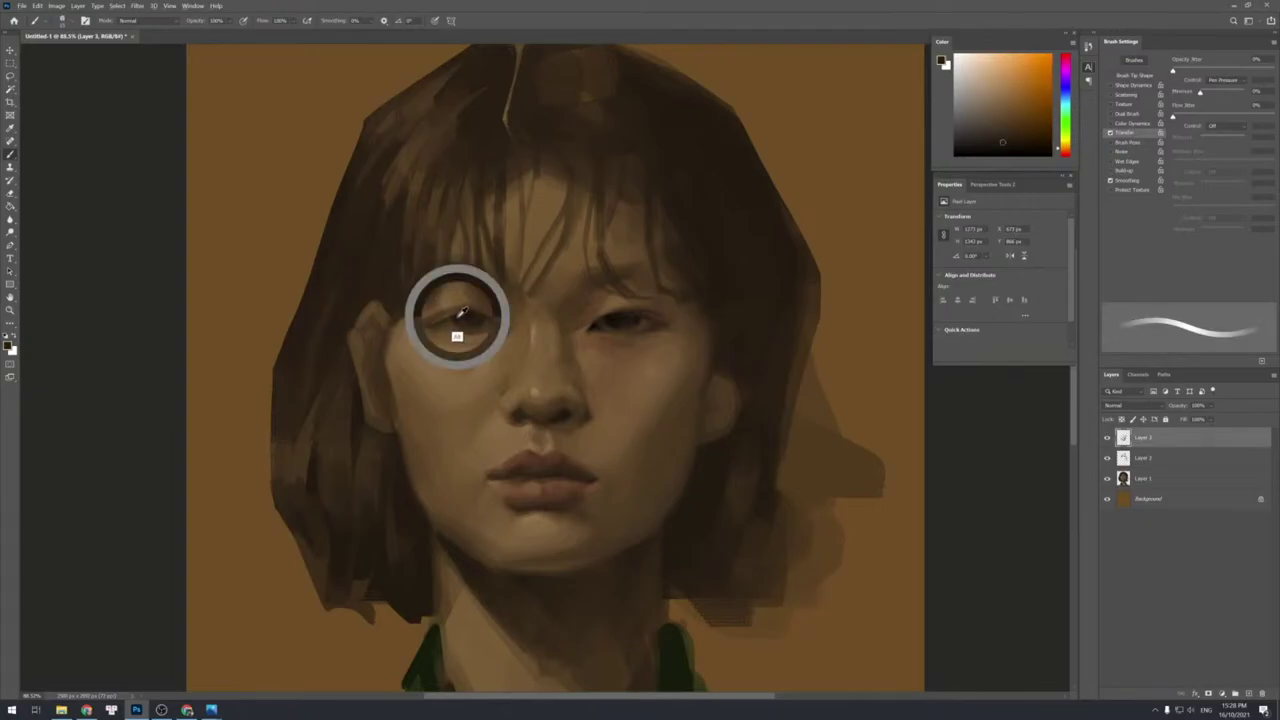
Darken the left eye's upper lash line and iris with sampled near-black tones and a fine brush.
left_click(457, 317, "alt")
key("bracketleft")
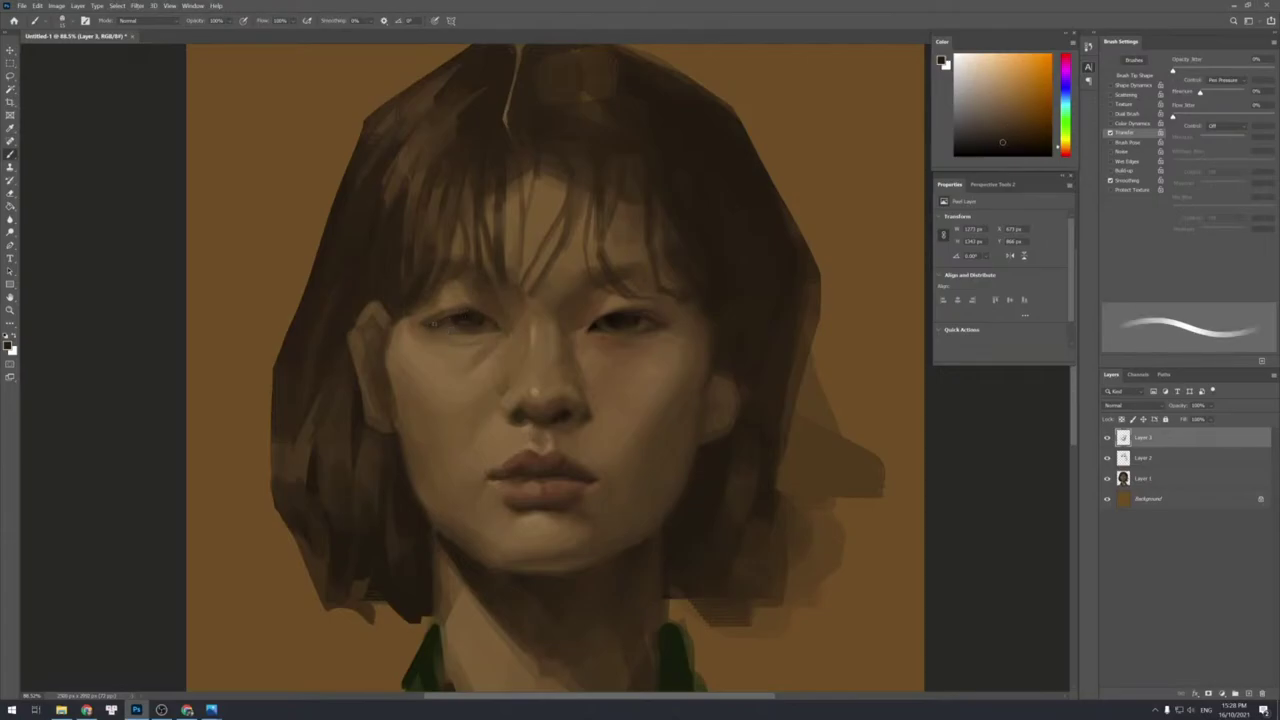
key("bracketright")
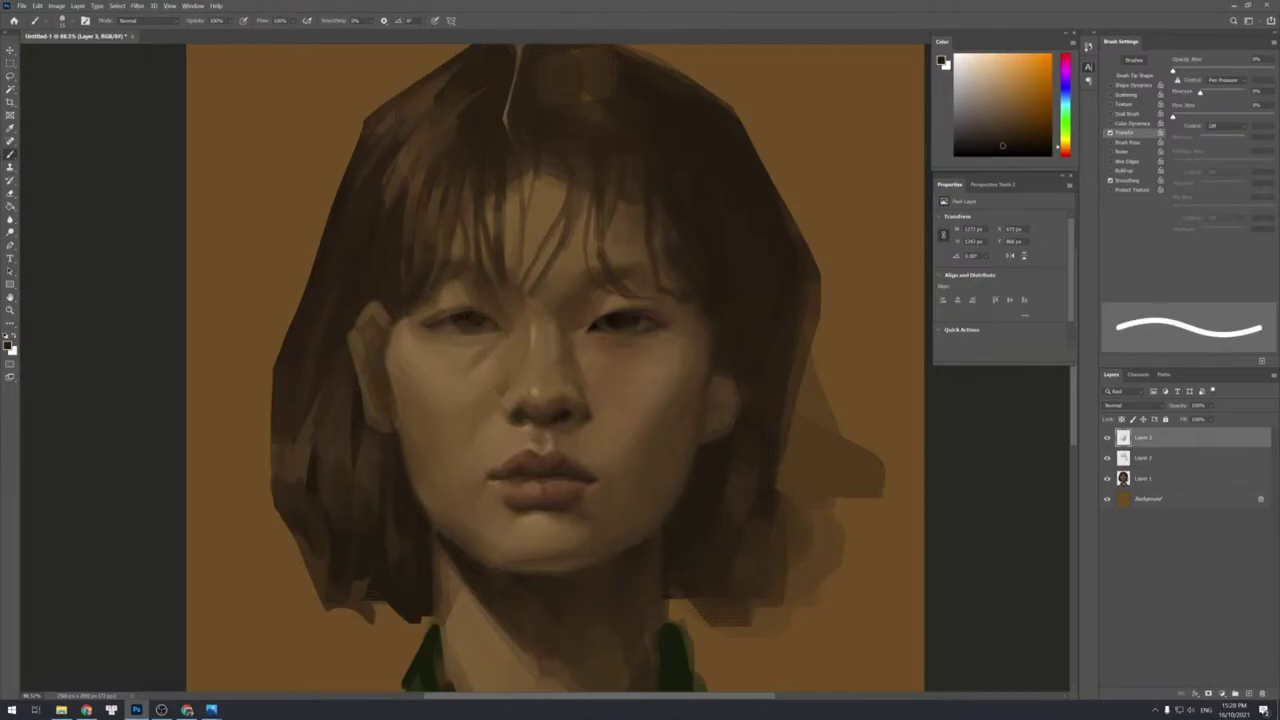
key("bracketleft")
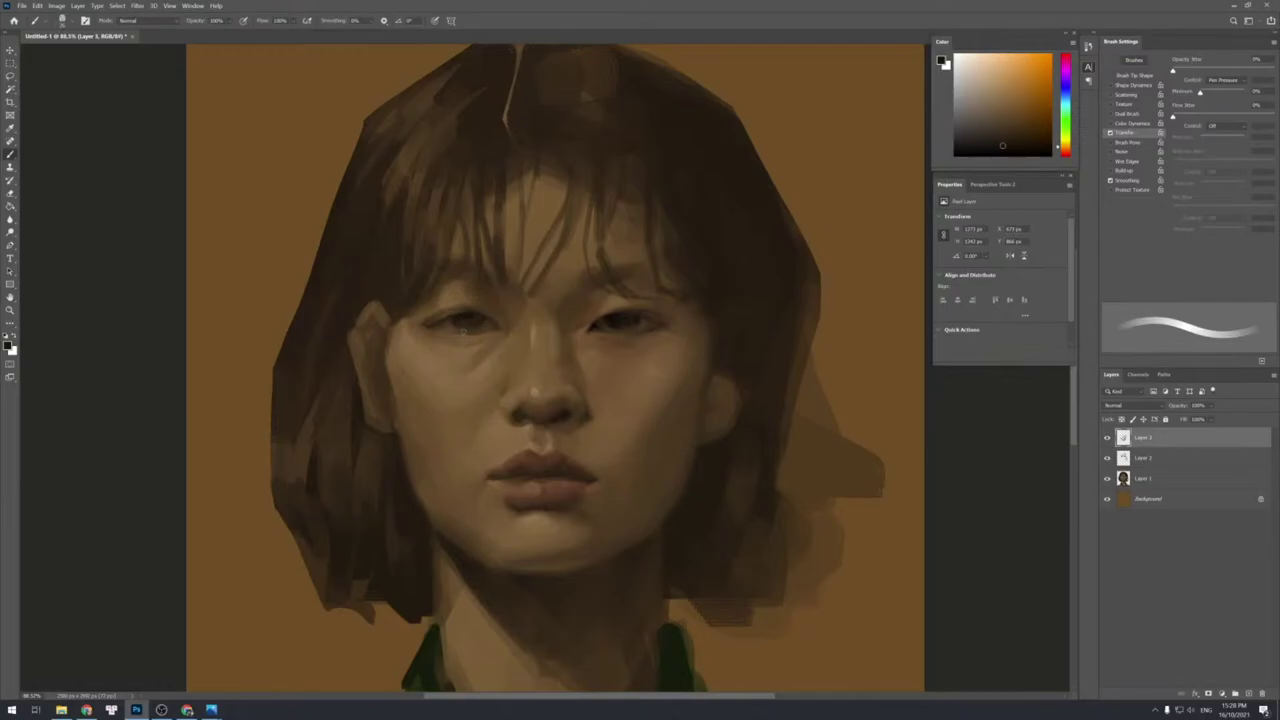
left_click(461, 318, "alt")
left_click(472, 315, "alt")
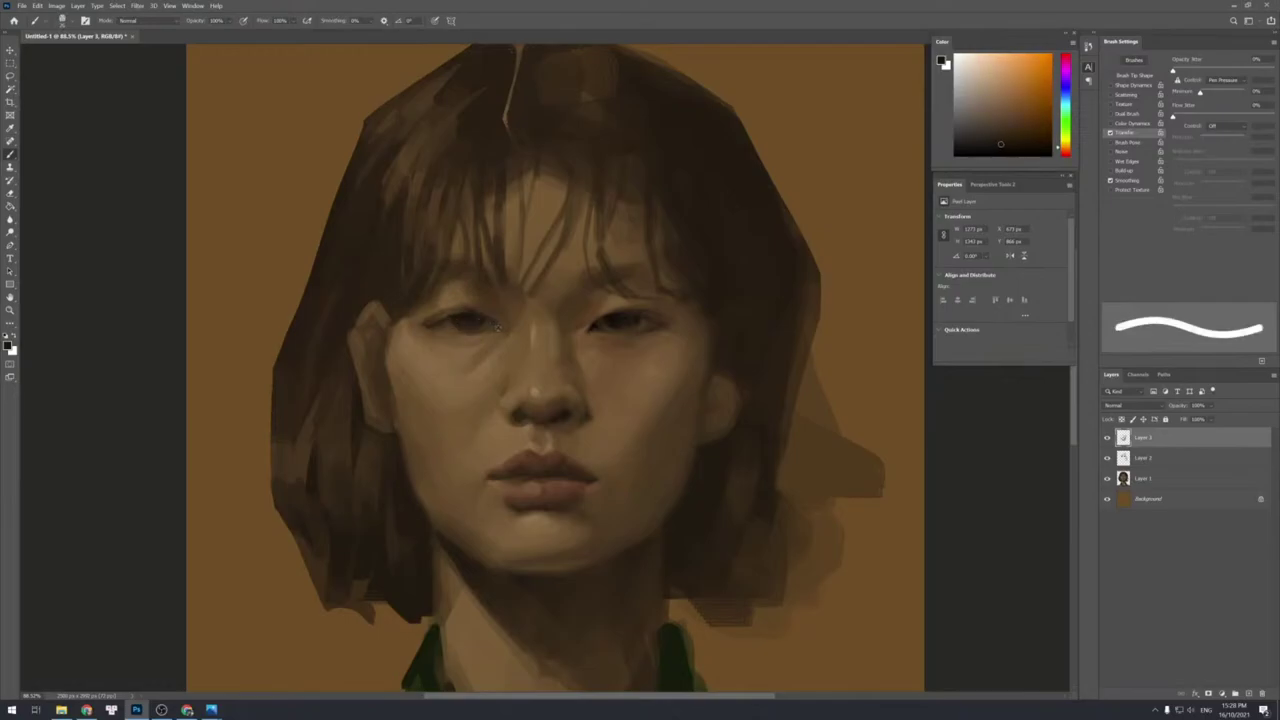
Shape the left eye's inner corner with a sampled dark brown, varying the brush size.
key("bracketleft")
key("bracketleft")
key("bracketleft")
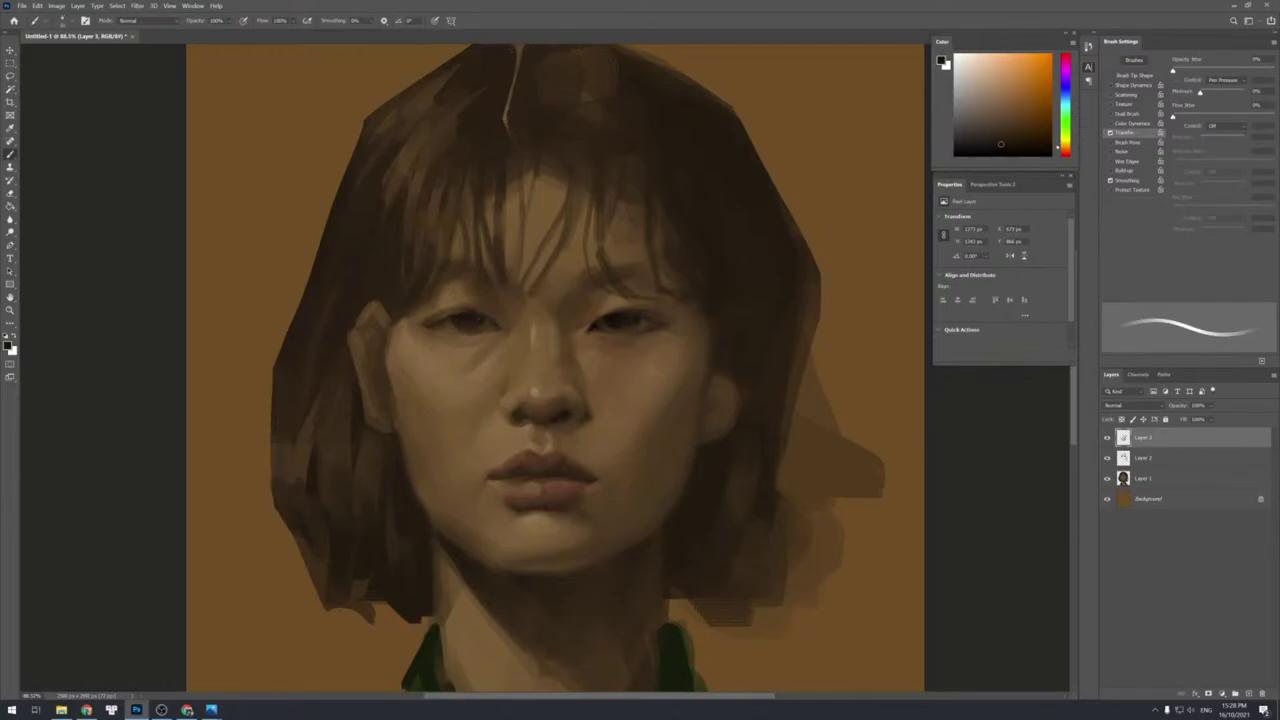
key("bracketright")
left_click(494, 320, "alt")
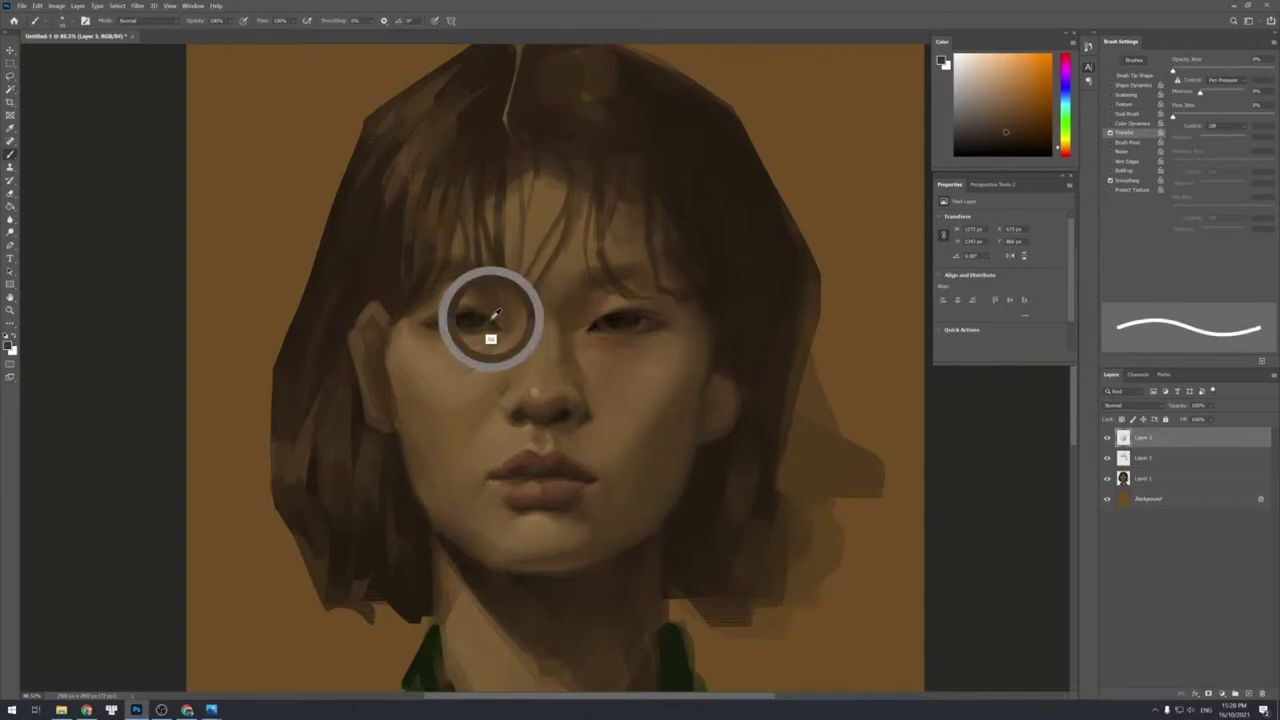
key("bracketright")
key("bracketright")
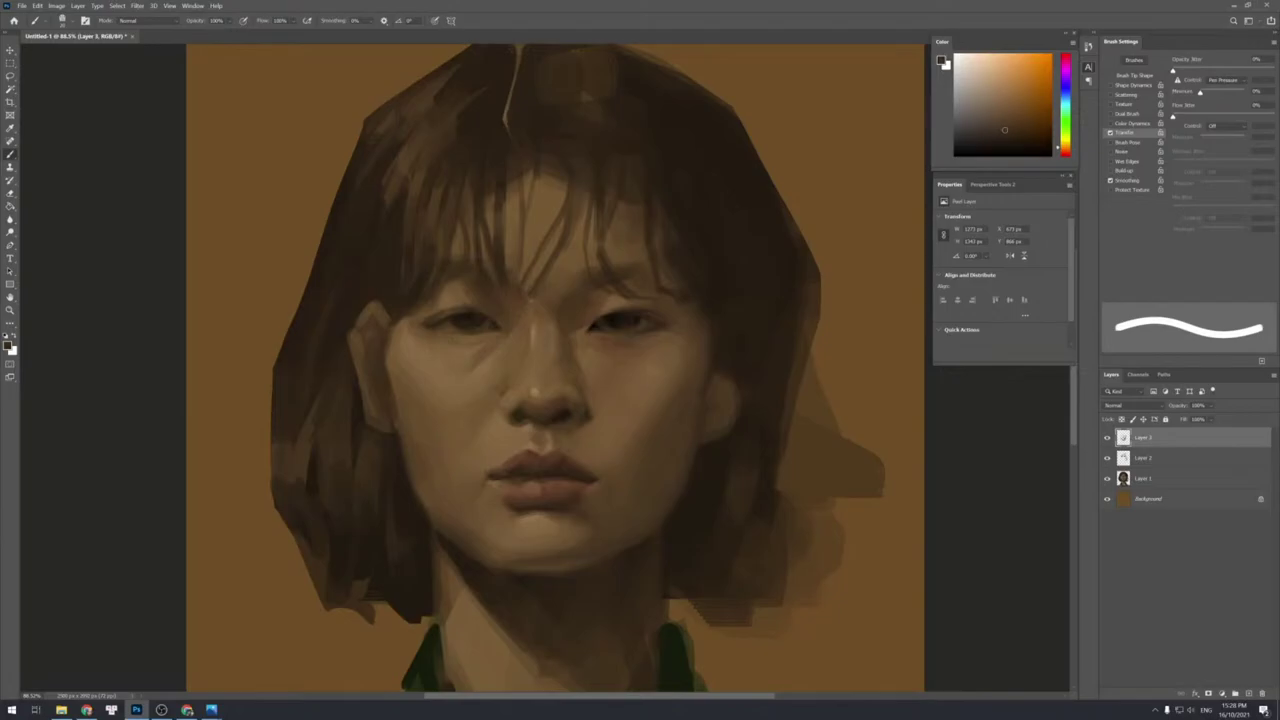
Sharpen the left eye's lash line toward the outer corner with sampled lower-lid and dark lash tones.
left_click(462, 334, "alt")
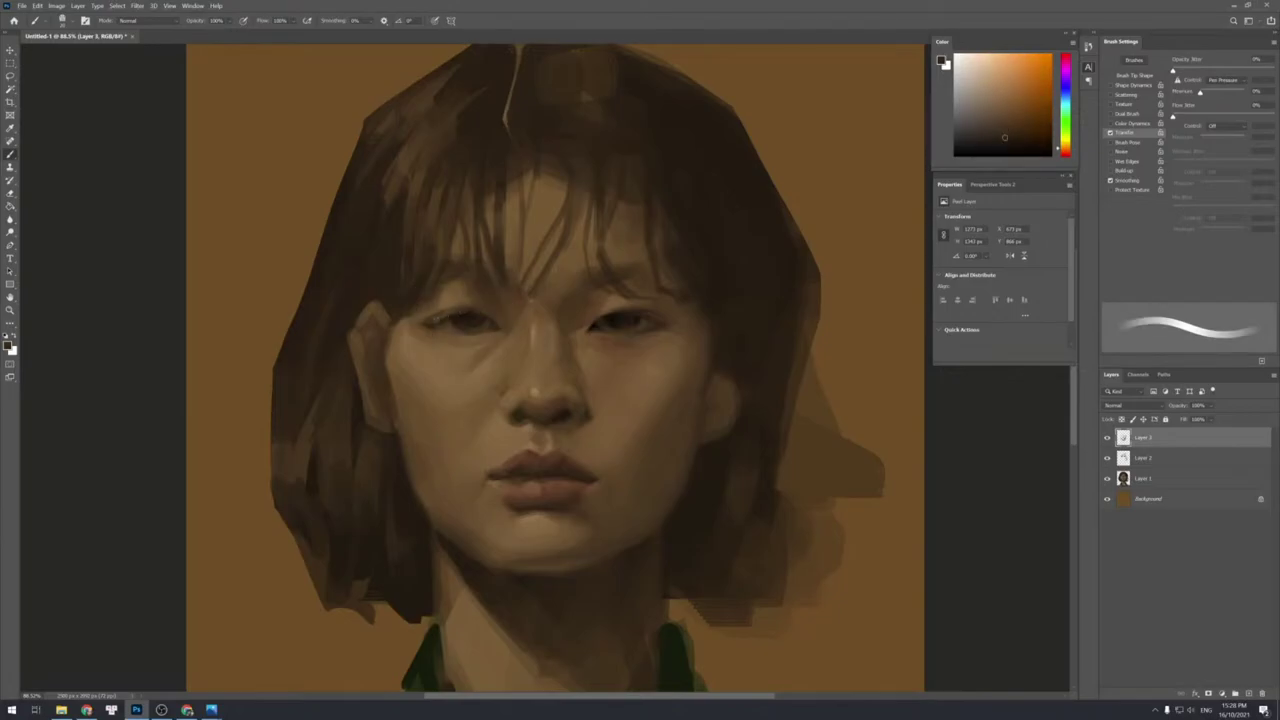
key("bracketleft")
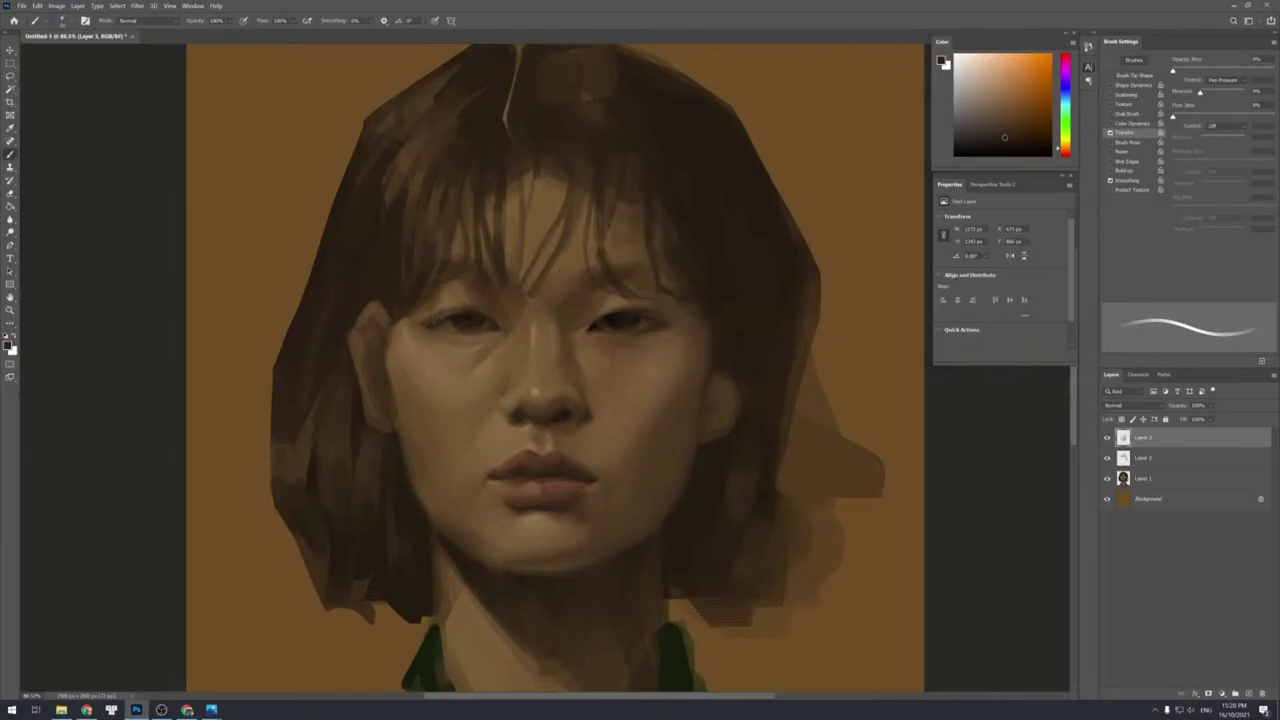
left_click(457, 315, "alt")
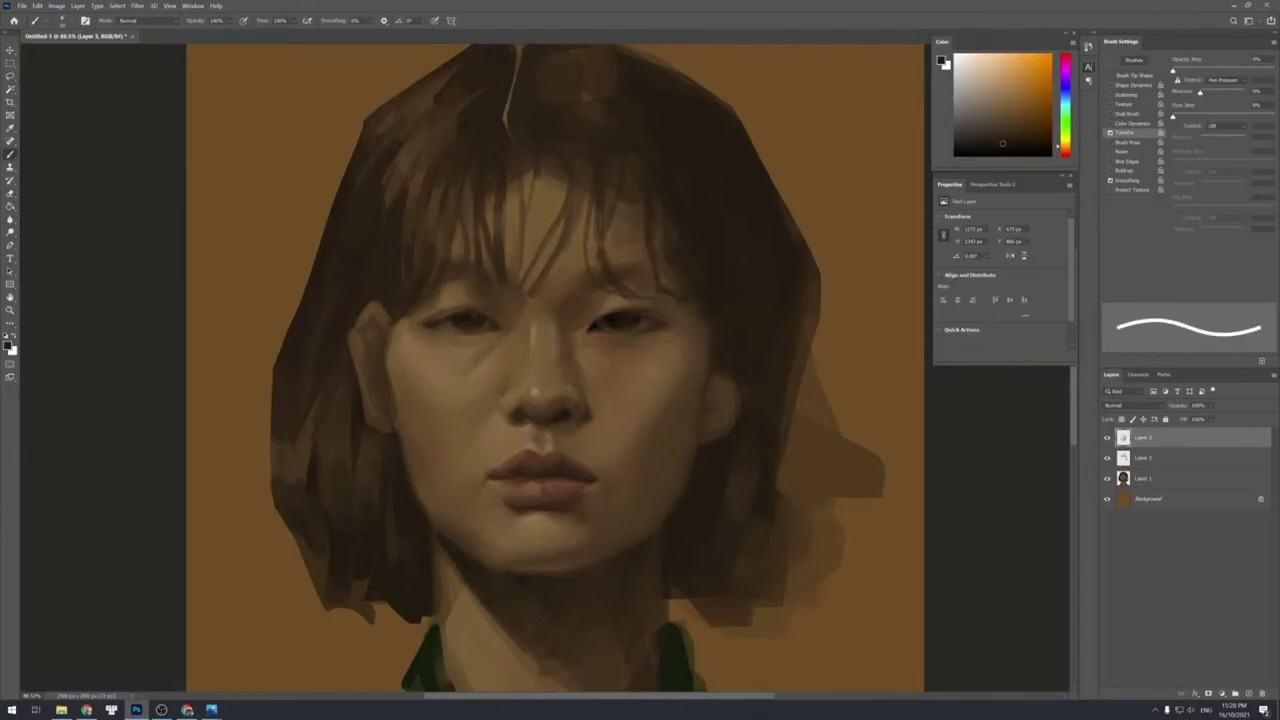
key("bracketright")
key("bracketleft")
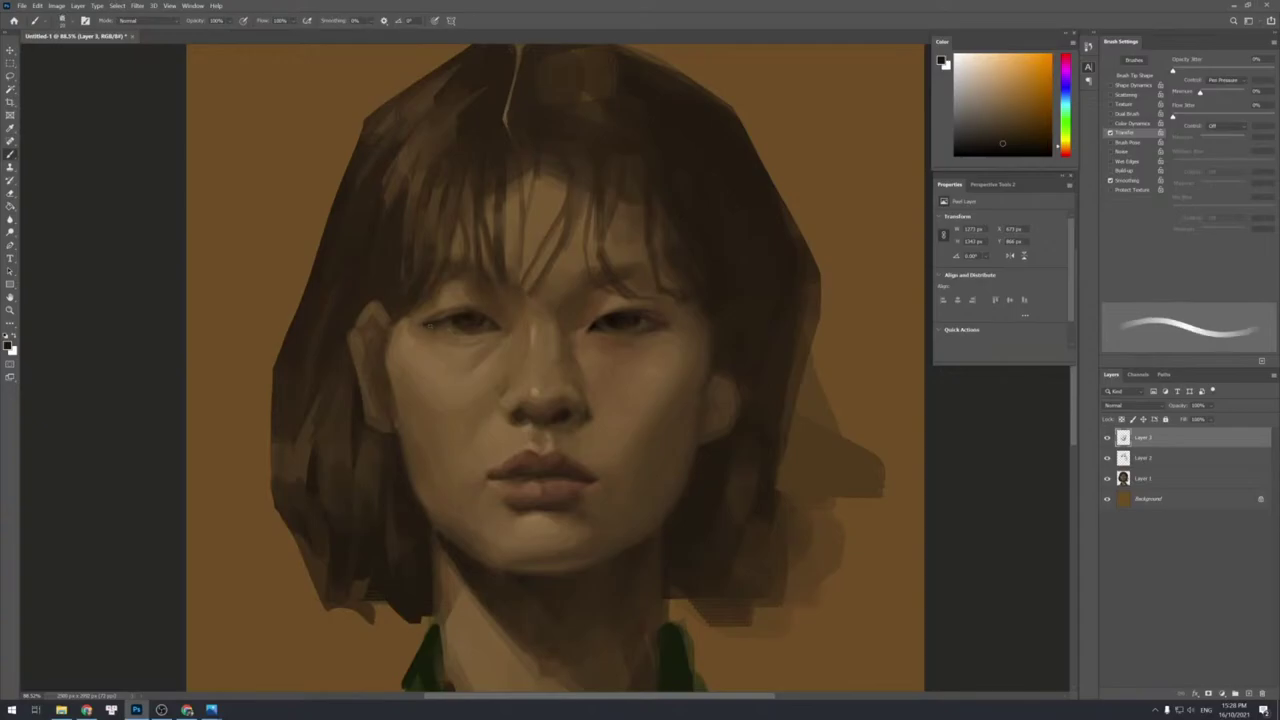
left_click(438, 326, "alt")
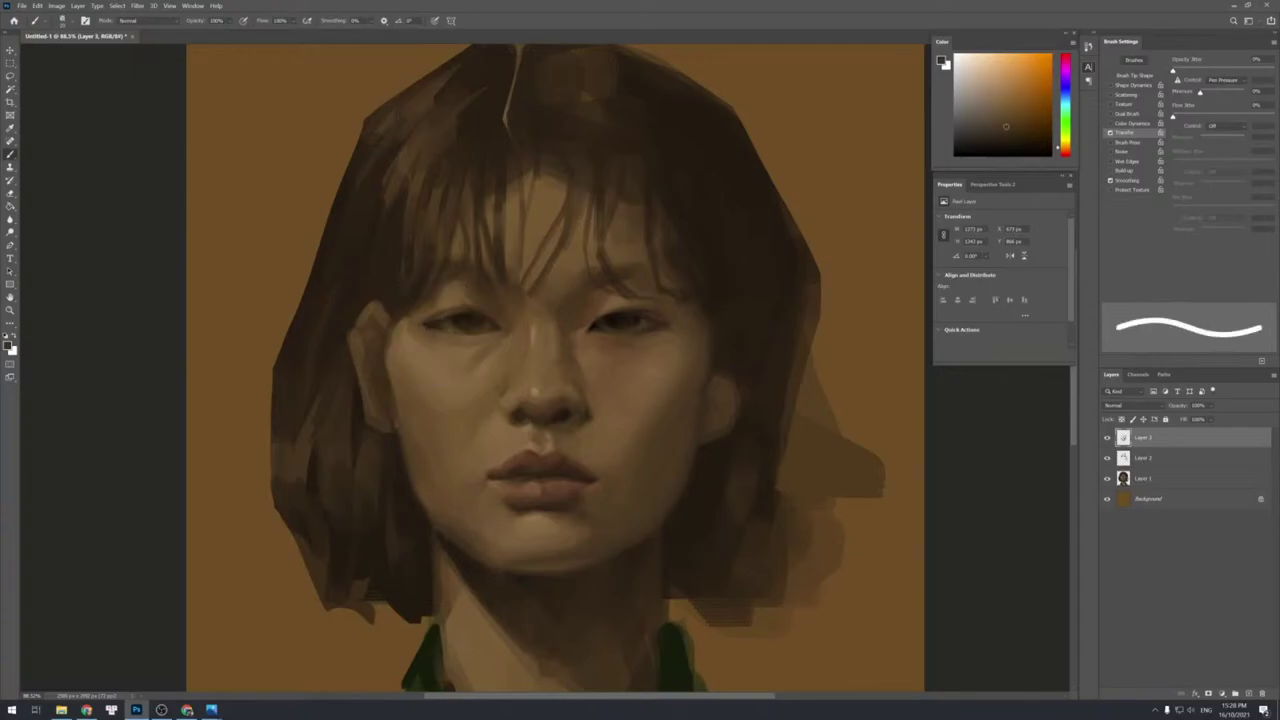
Rework the left eye's lower lid with sampled skin and eye-shadow tones, adjusting the brush between small sizes.
left_click(439, 335, "alt")
key("bracketleft")
key("bracketleft")
key("bracketright")
key("bracketright")
key("bracketleft")
left_click(475, 324, "alt")
key("bracketright")
key("bracketleft")
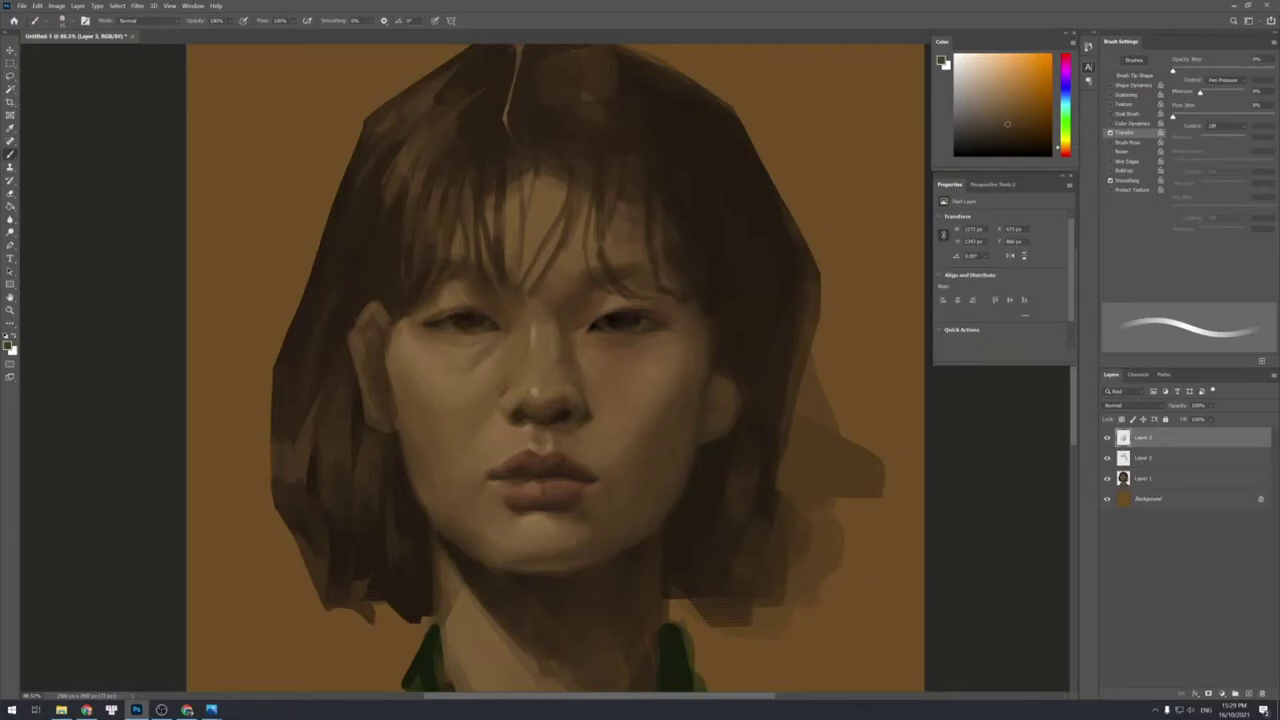
Lighten the skin directly under the left eye with a sampled under-eye tone, varying the brush size.
left_click(468, 340, "alt")
key("bracketright")
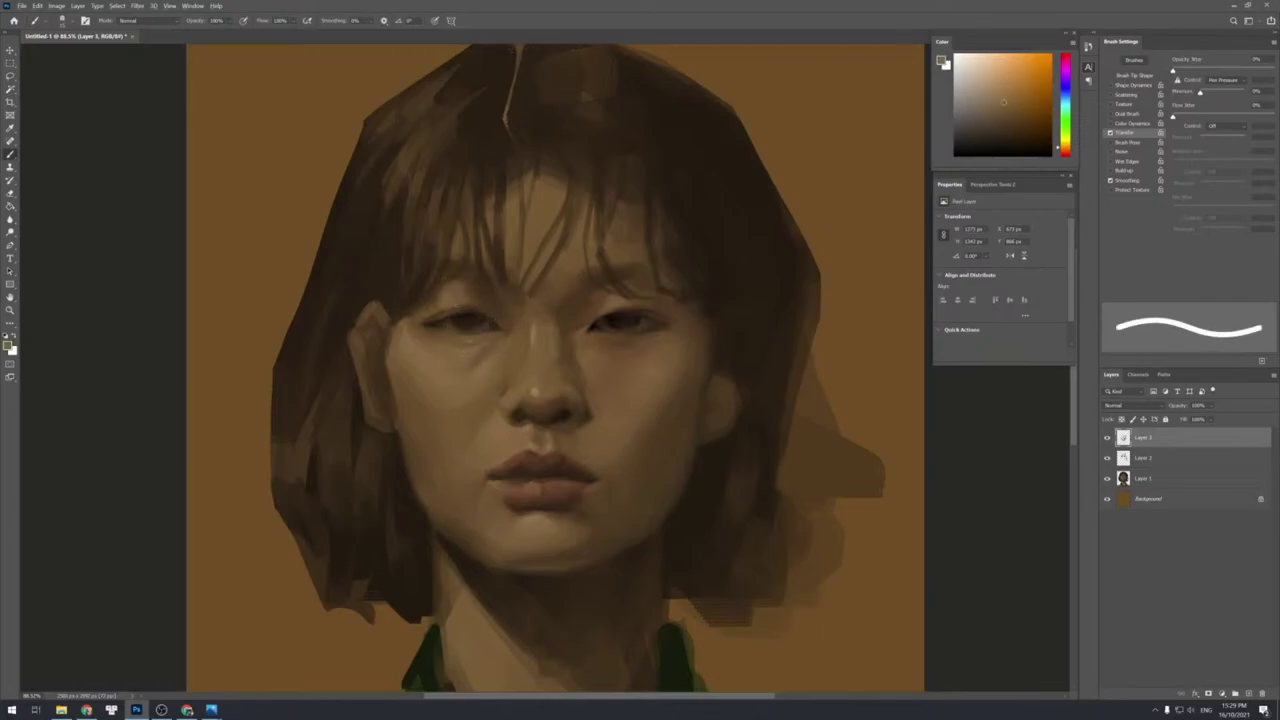
key("bracketright")
key("bracketleft")
key("bracketleft")
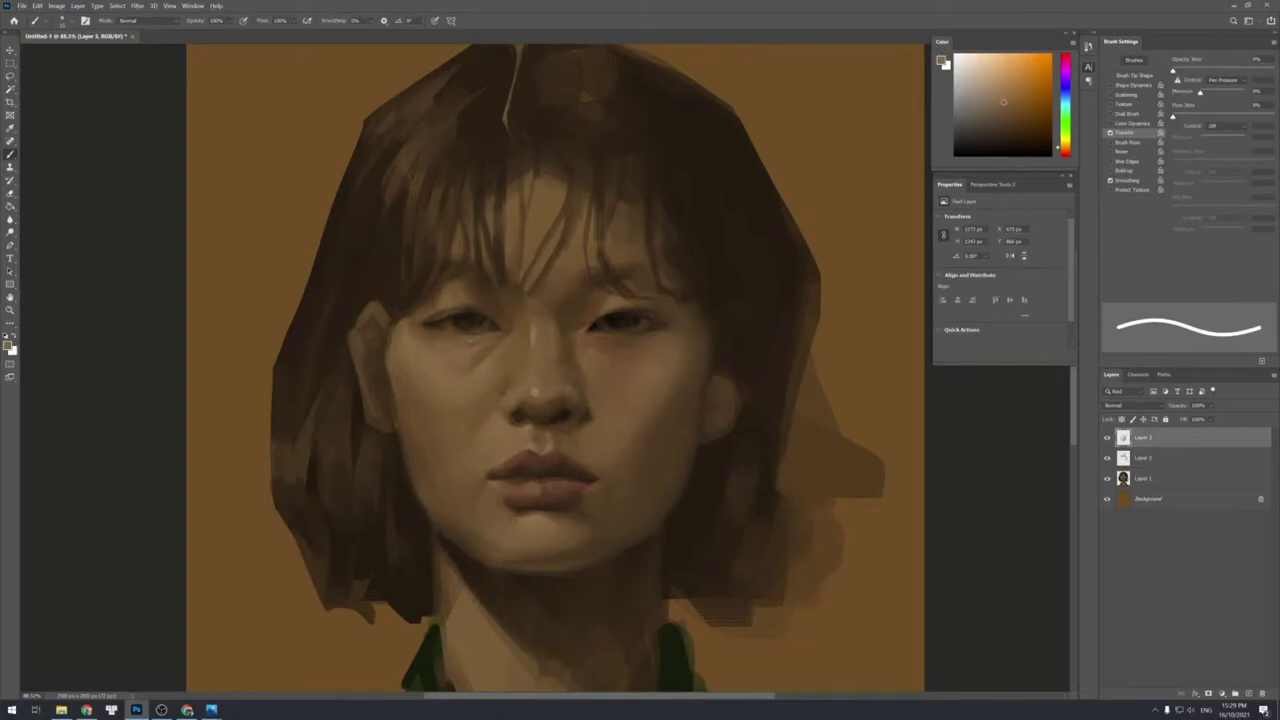
key("bracketright")
key("bracketright")
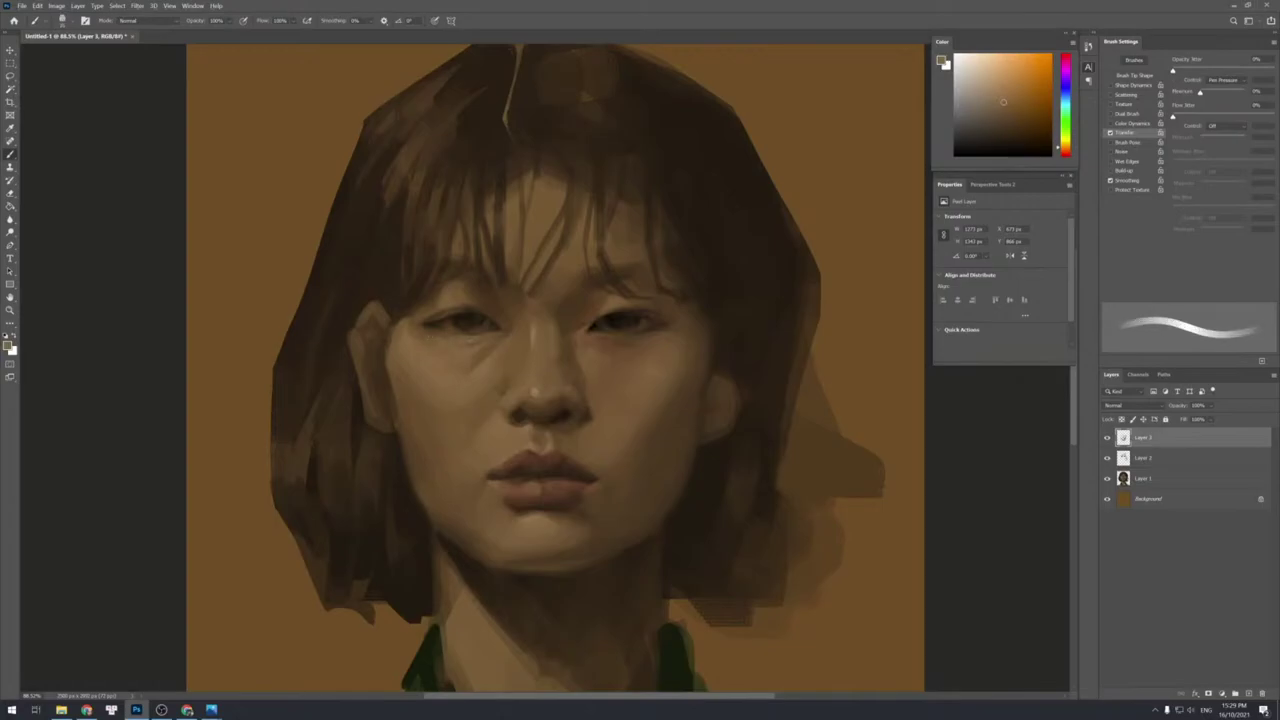
Blend the skin around and below the left eye's outer corner with sampled light cheek tones, varying brush size and hardness.
left_click(419, 334, "alt")
key("shift+bracketright")
left_click(447, 341, "alt")
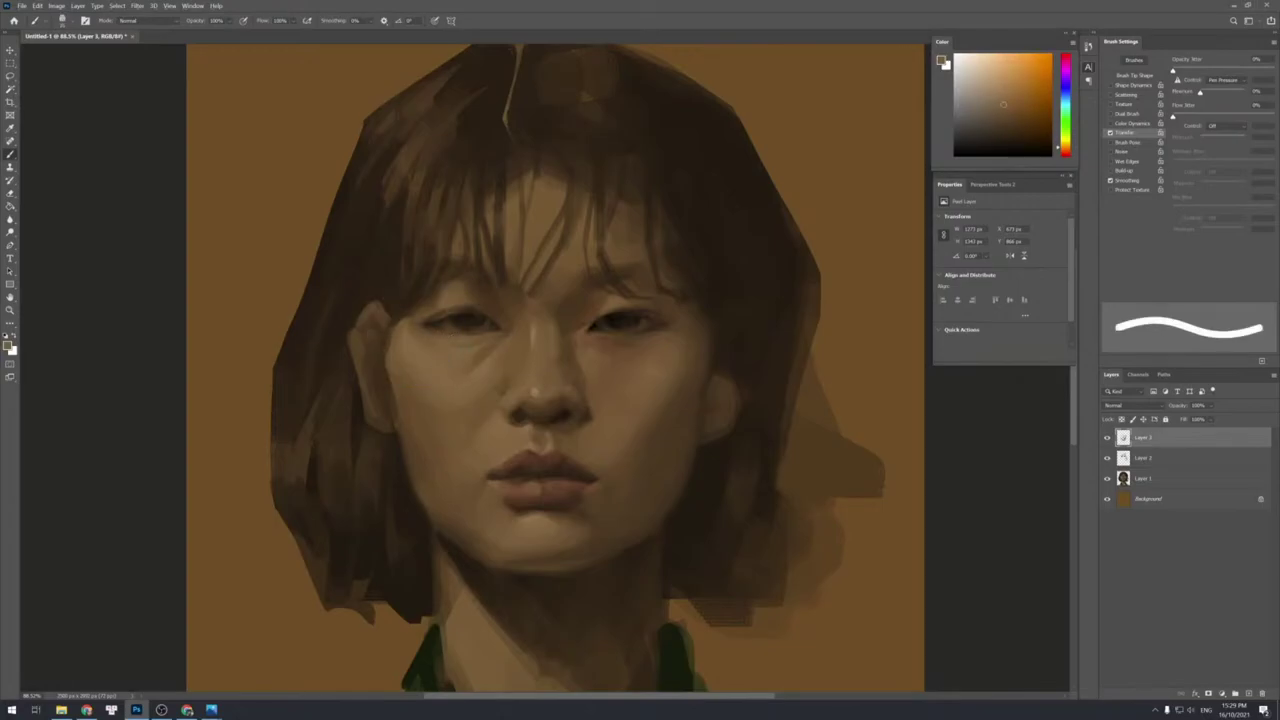
key("bracketright")
left_click(408, 338, "alt")
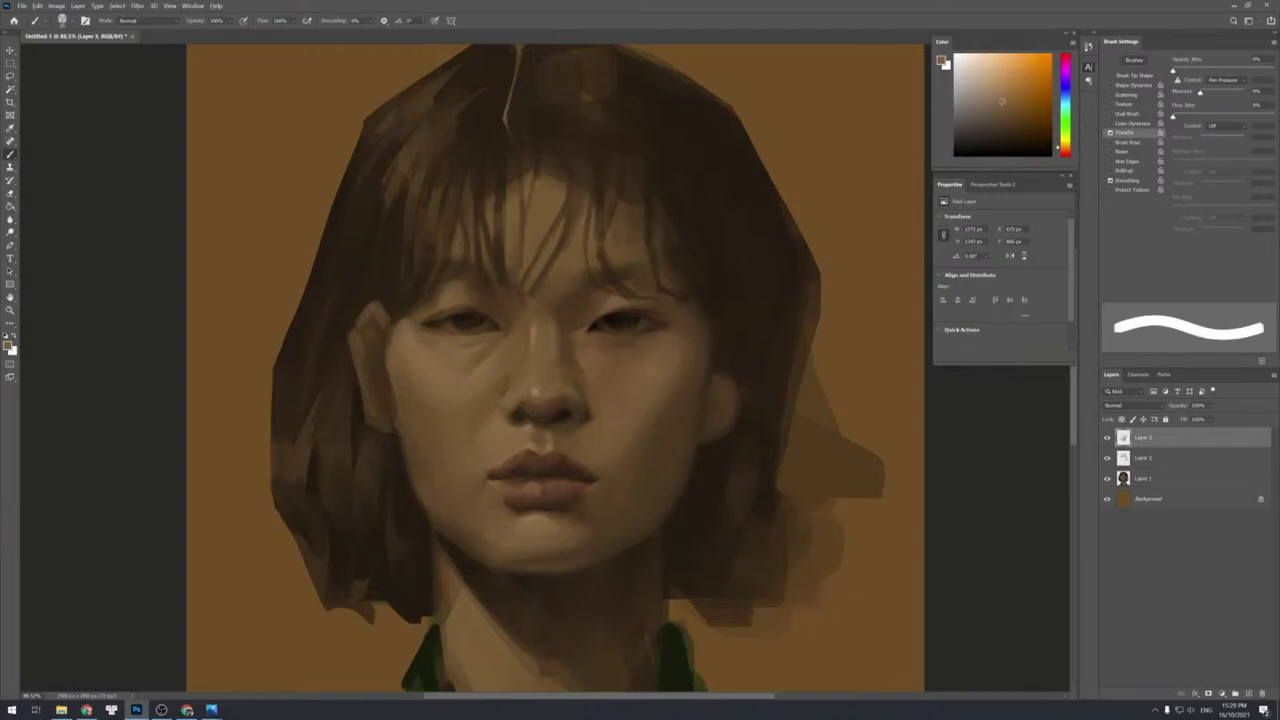
key("shift+bracketleft")
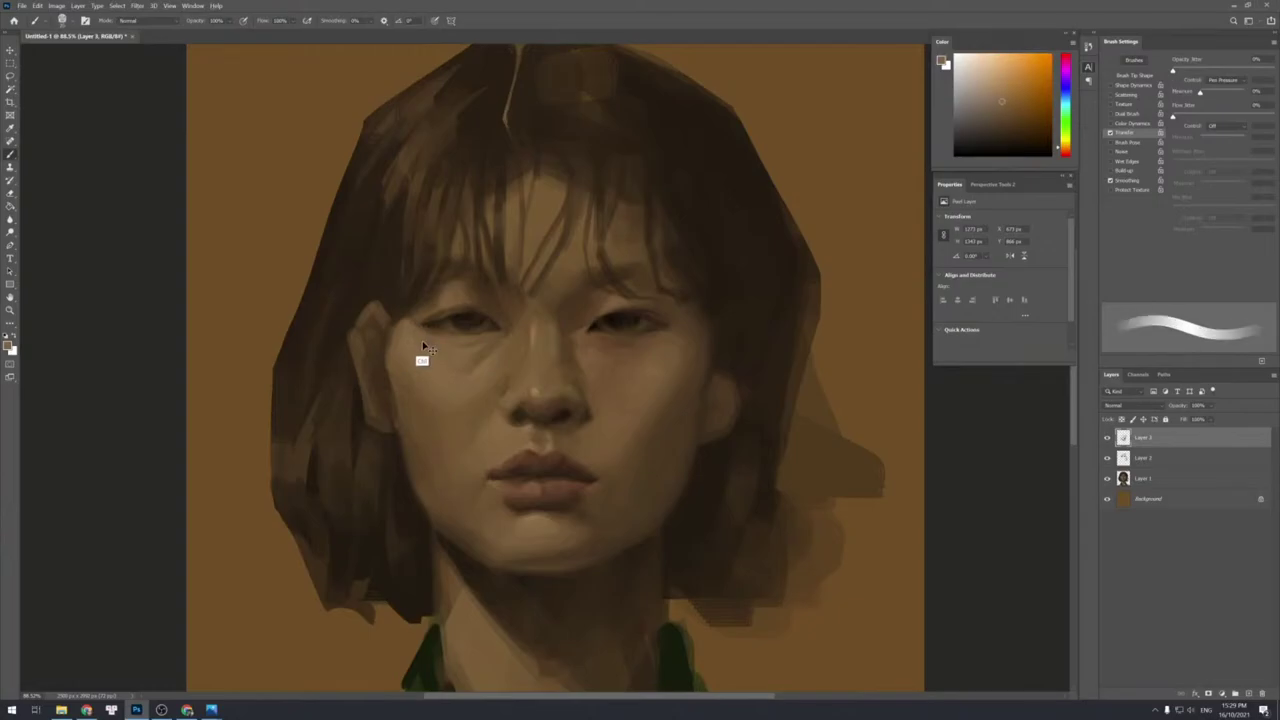
key("shift+bracketright")
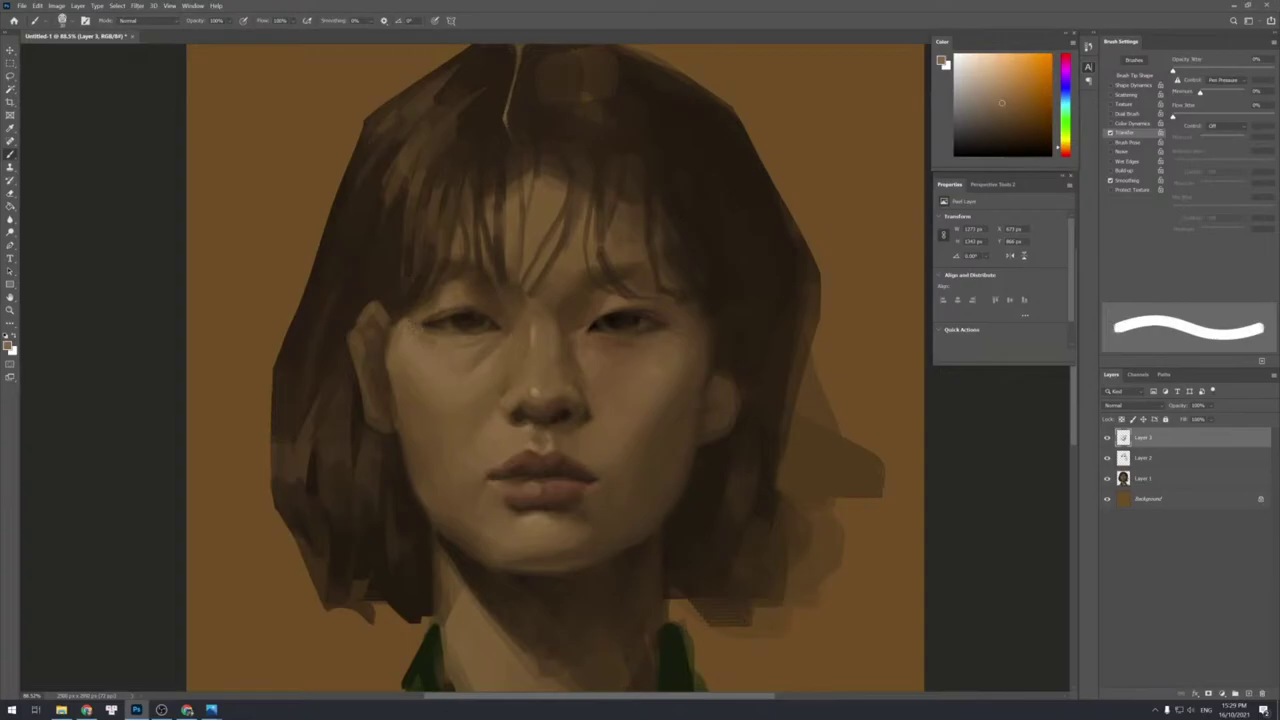
left_click(408, 322, "alt")
left_click(418, 345, "alt")
key("shift+bracketleft")
left_click(412, 340, "alt")
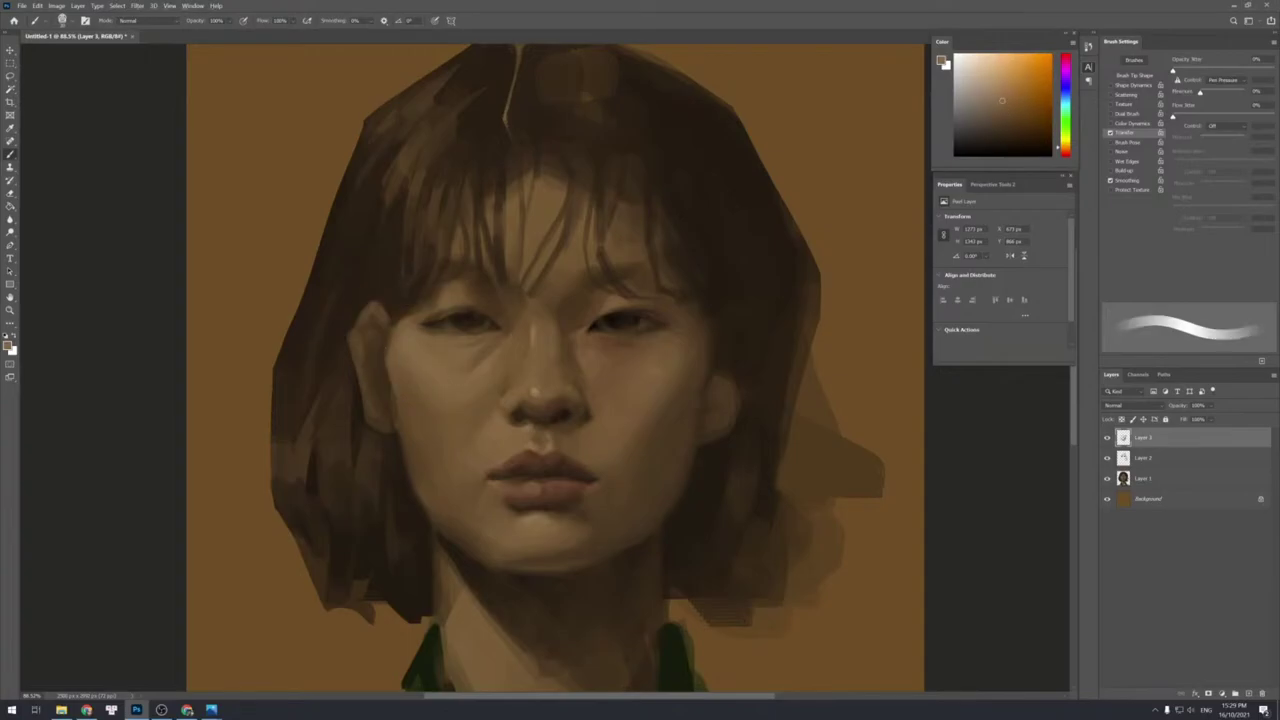
Touch up the hair edge between the left temple and ear with a sampled dark brown, reducing the brush size.
key("shift+bracketright")
key("shift+bracketleft")
left_click(414, 337, "alt")
key("shift+bracketright")
key("shift+bracketright")
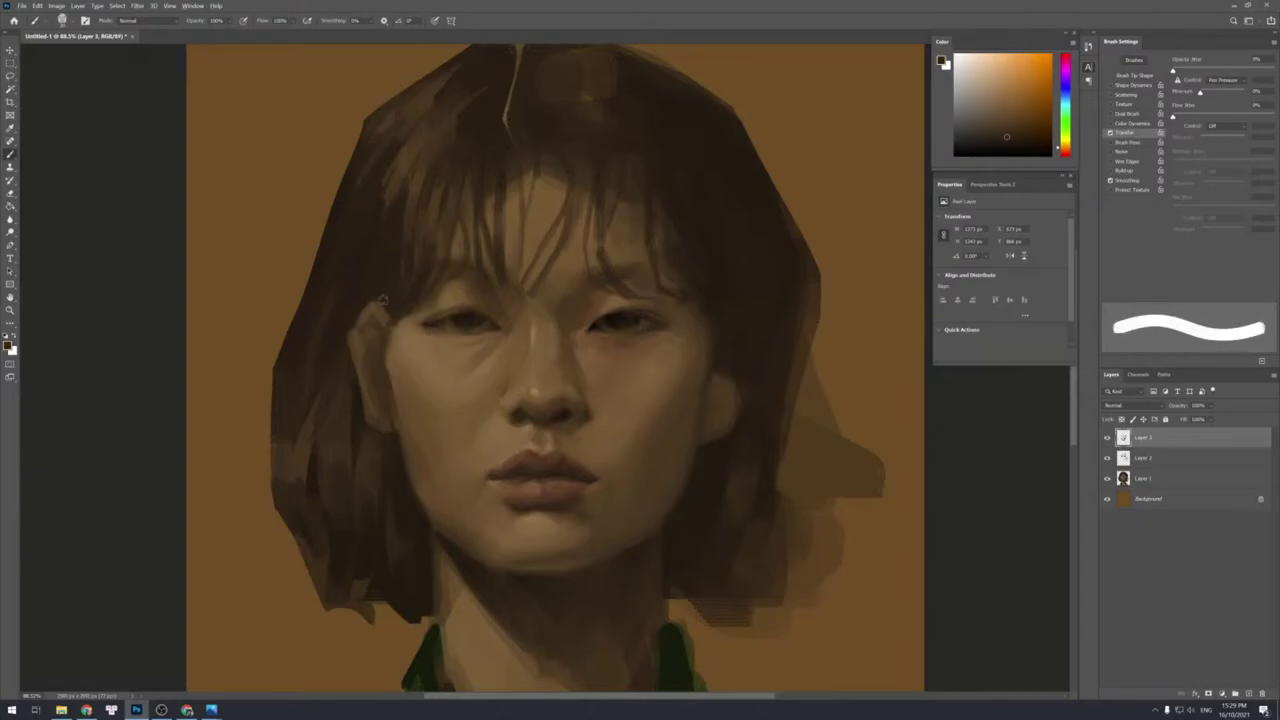
key("bracketleft")
key("bracketleft")
key("bracketleft")
key("shift+bracketleft")
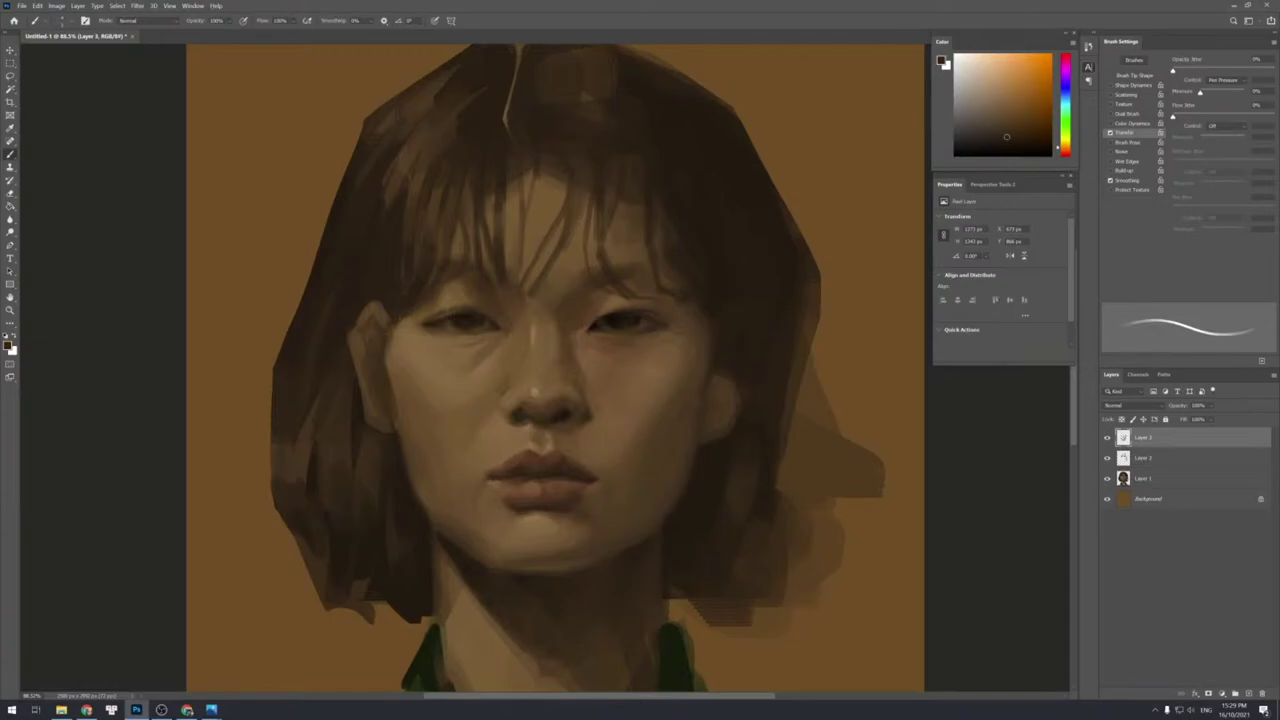
Paint a thin dark hair strand down the front edge of the left ear with a sampled hair tone, varying the brush size.
key("bracketright")
key("bracketright")
key("bracketright")
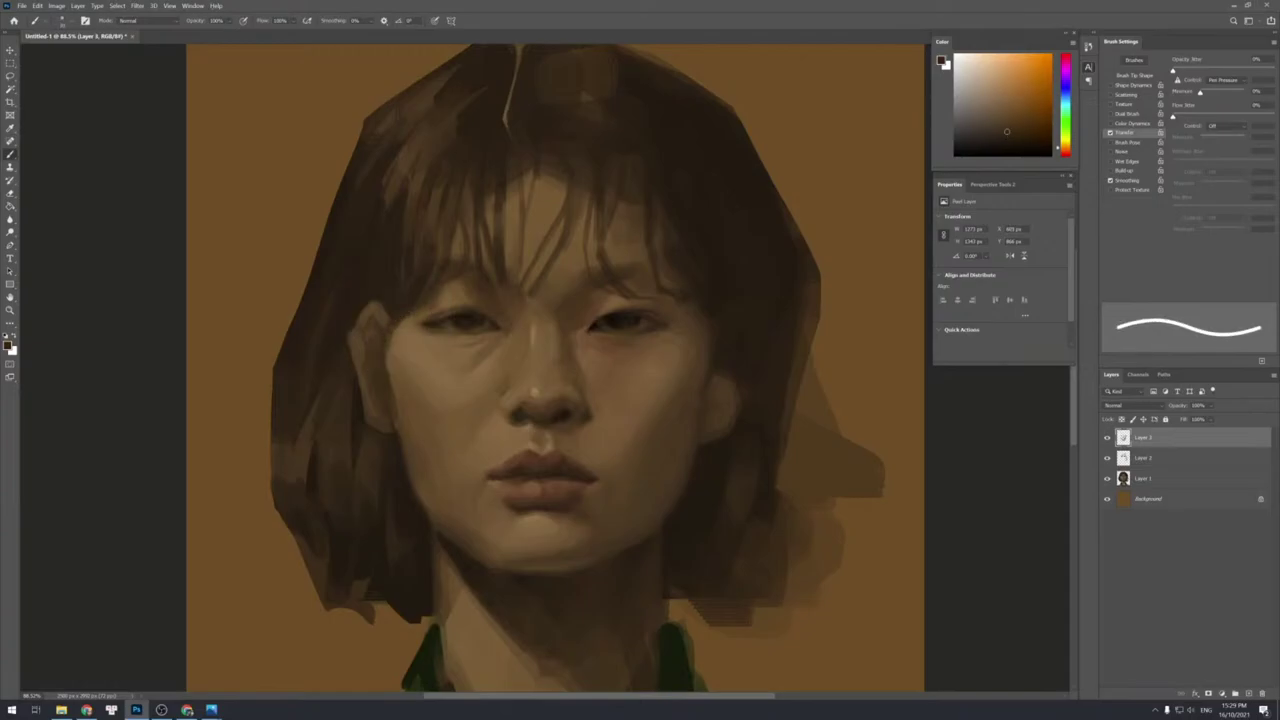
left_click(387, 342, "alt")
left_click_drag(383, 358, 377, 382)
key("bracketright")
key("bracketright")
key("bracketleft")
key("bracketleft")
key("shift+bracketleft")
Deepen the shadow between the left ear and cheek with a dark tone sampled below the ear, varying brush size and hardness.
left_click(391, 447, "alt")
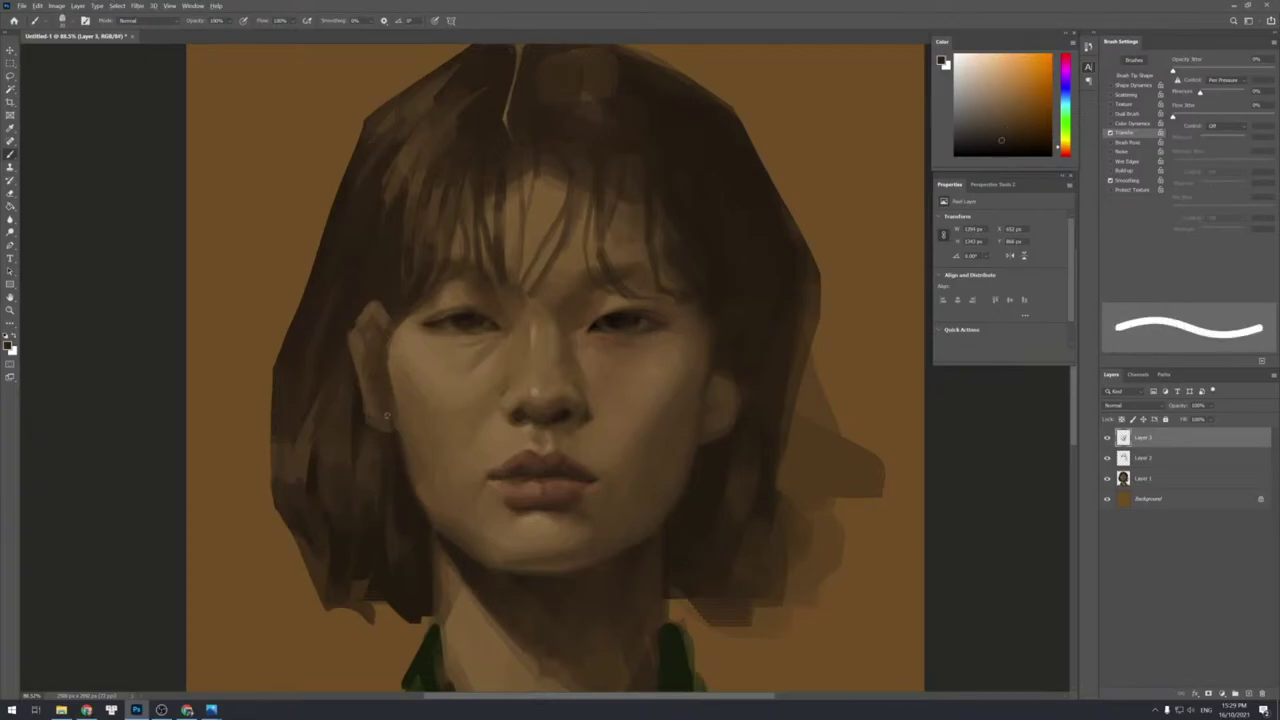
key("bracketright")
key("bracketright")
key("bracketleft")
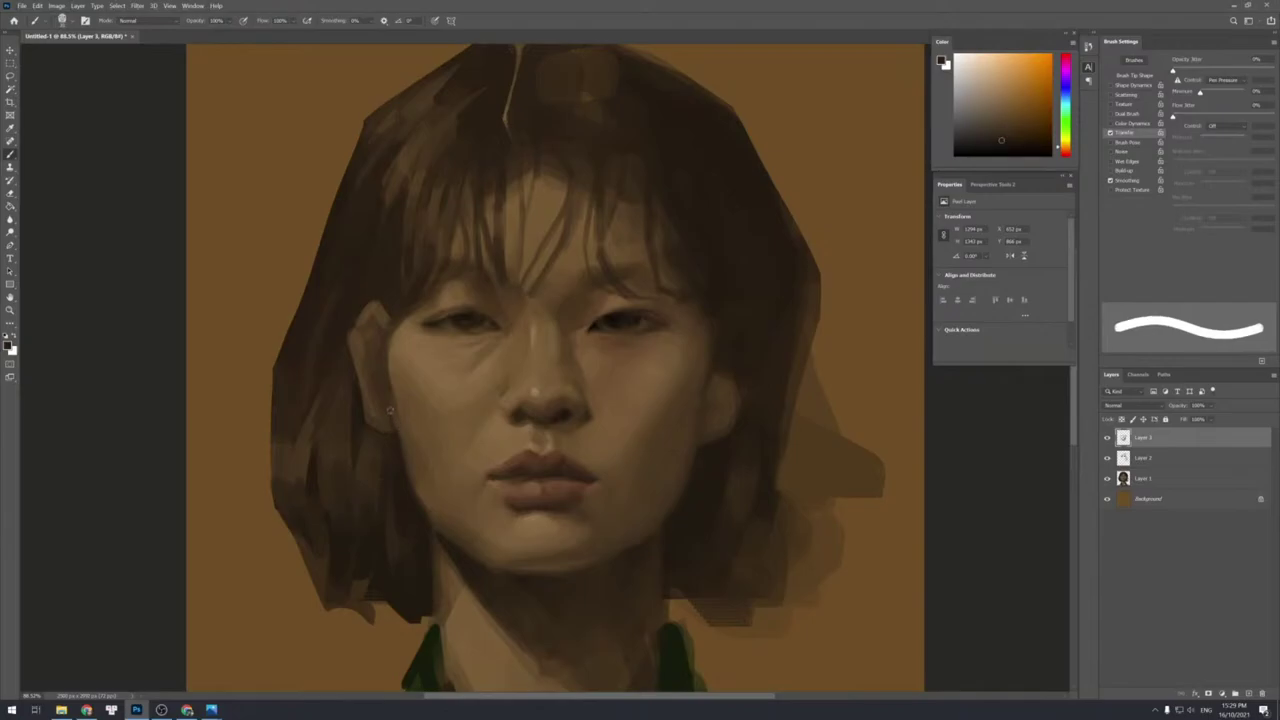
key("shift+bracketleft")
key("shift+bracketleft")
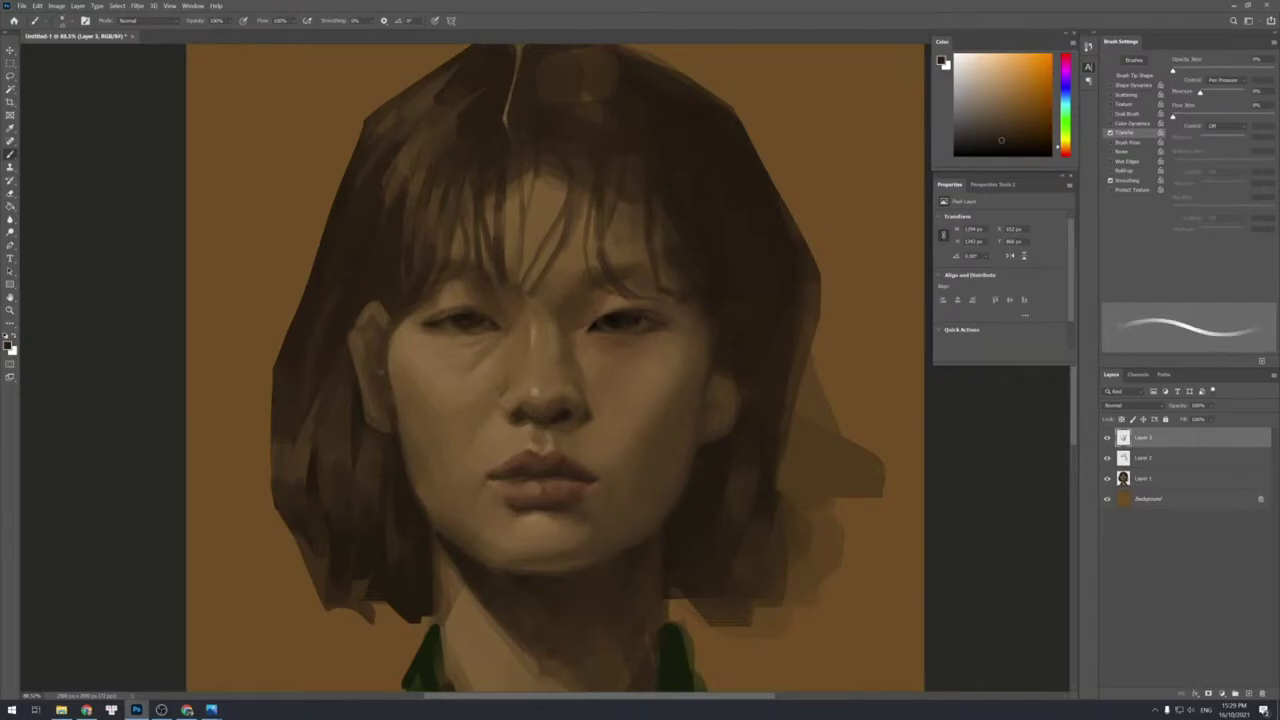
key("shift+bracketright")
key("shift+bracketright")
key("shift+bracketright")
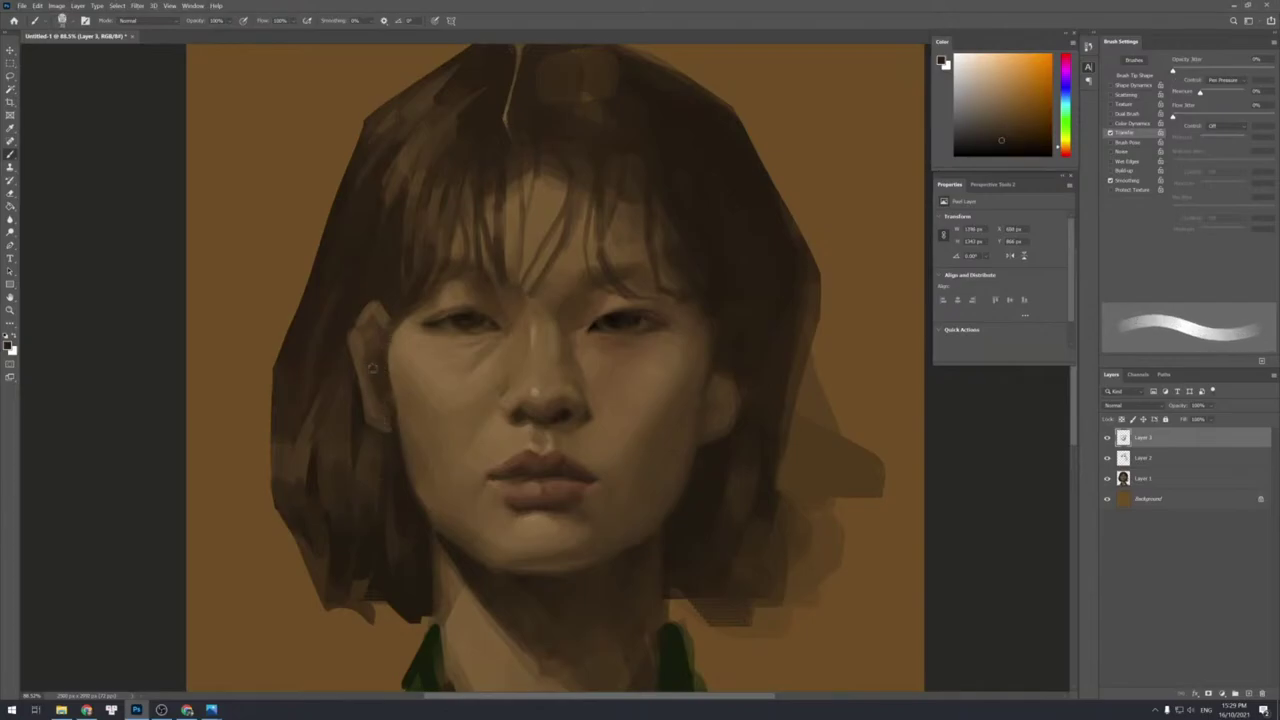
Paint a lighter diagonal stroke inside the left ear using sampled ear skin and shadow tones.
left_click(373, 362, "alt")
key("shift+bracketright")
left_click(373, 361, "alt")
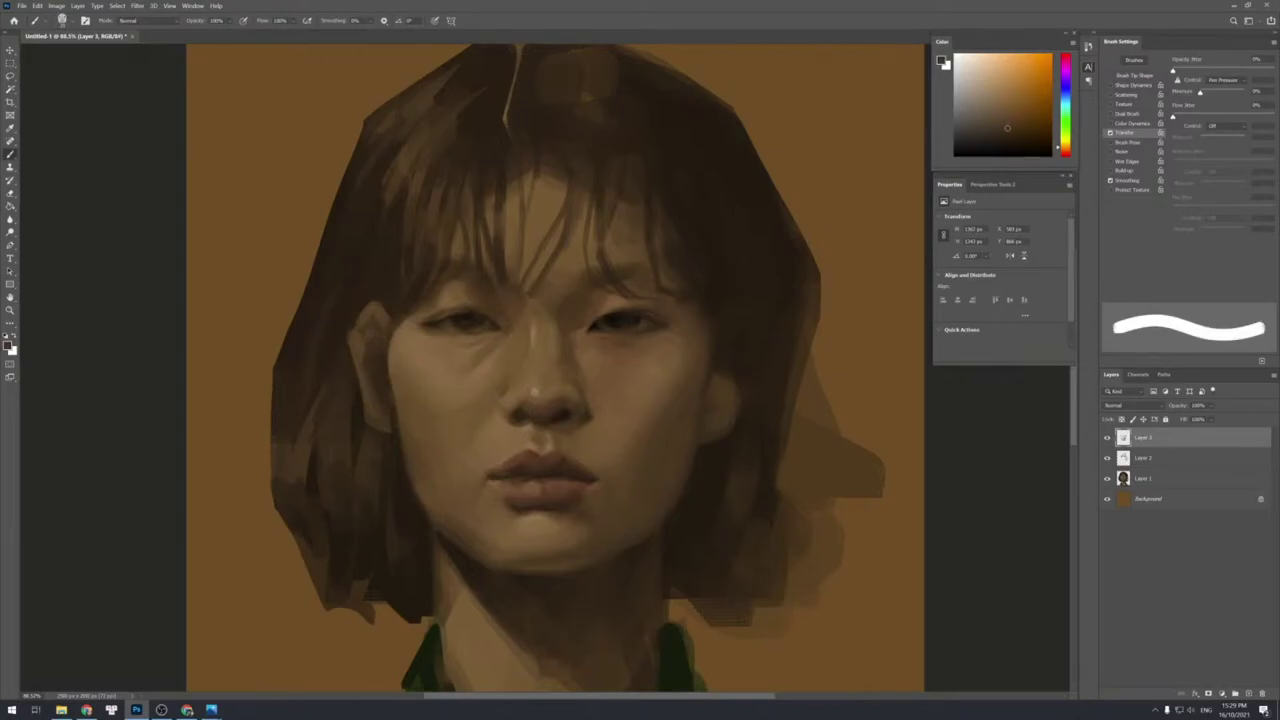
left_click(377, 334, "alt")
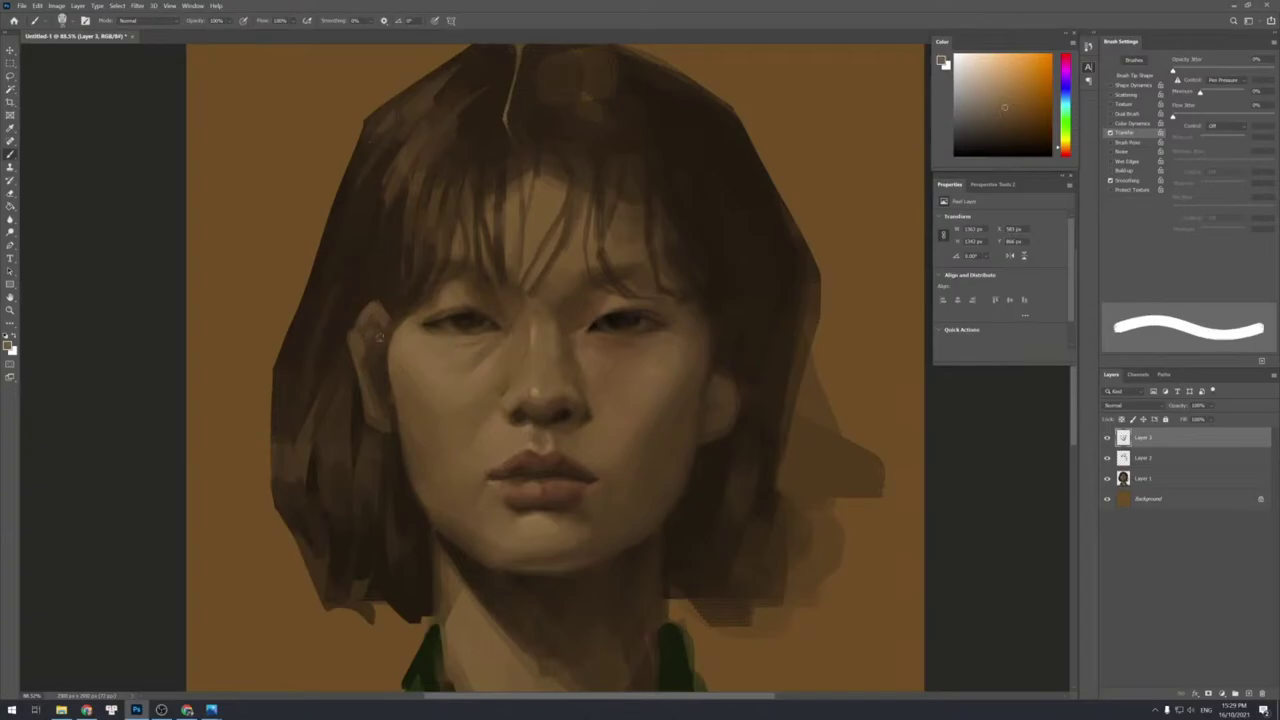
key("shift+bracketleft")
key("shift+bracketleft")
left_click_drag(379, 353, 366, 374)
key("shift+bracketleft")
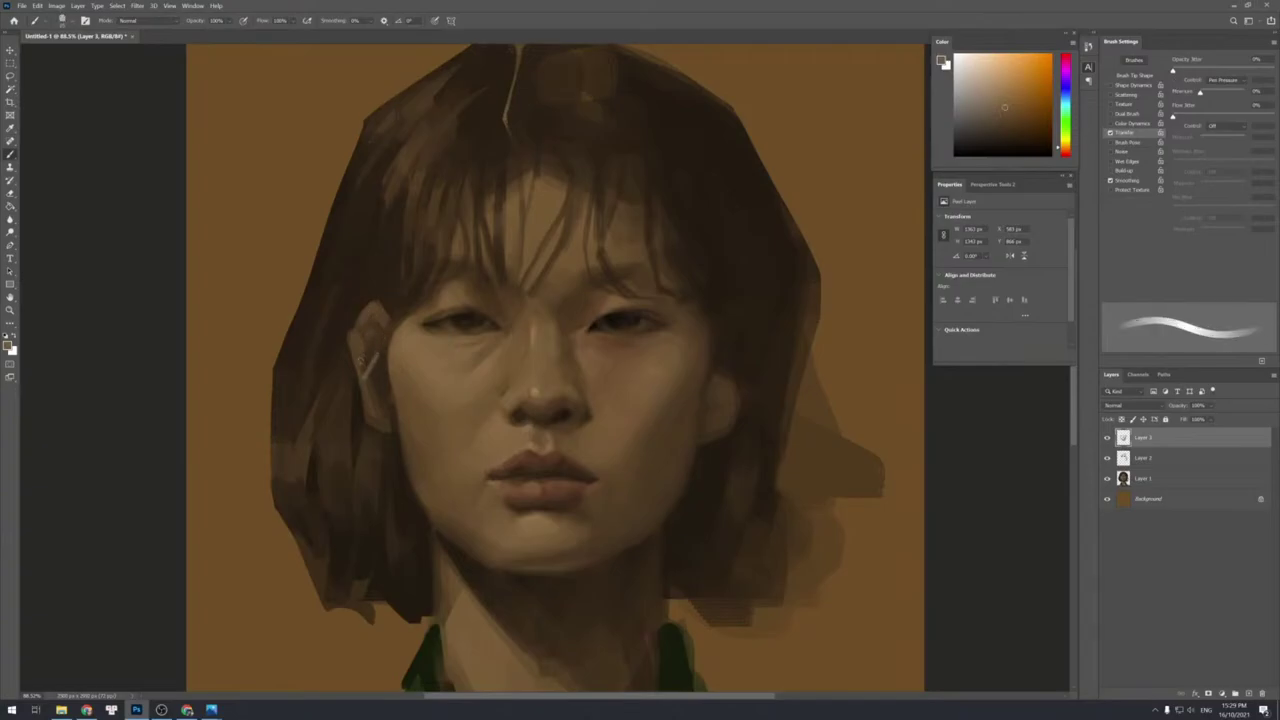
Extend the light skin tone down the middle of the left ear and rework its inner shadow with sampled browns.
key("shift+bracketright")
key("shift+bracketright")
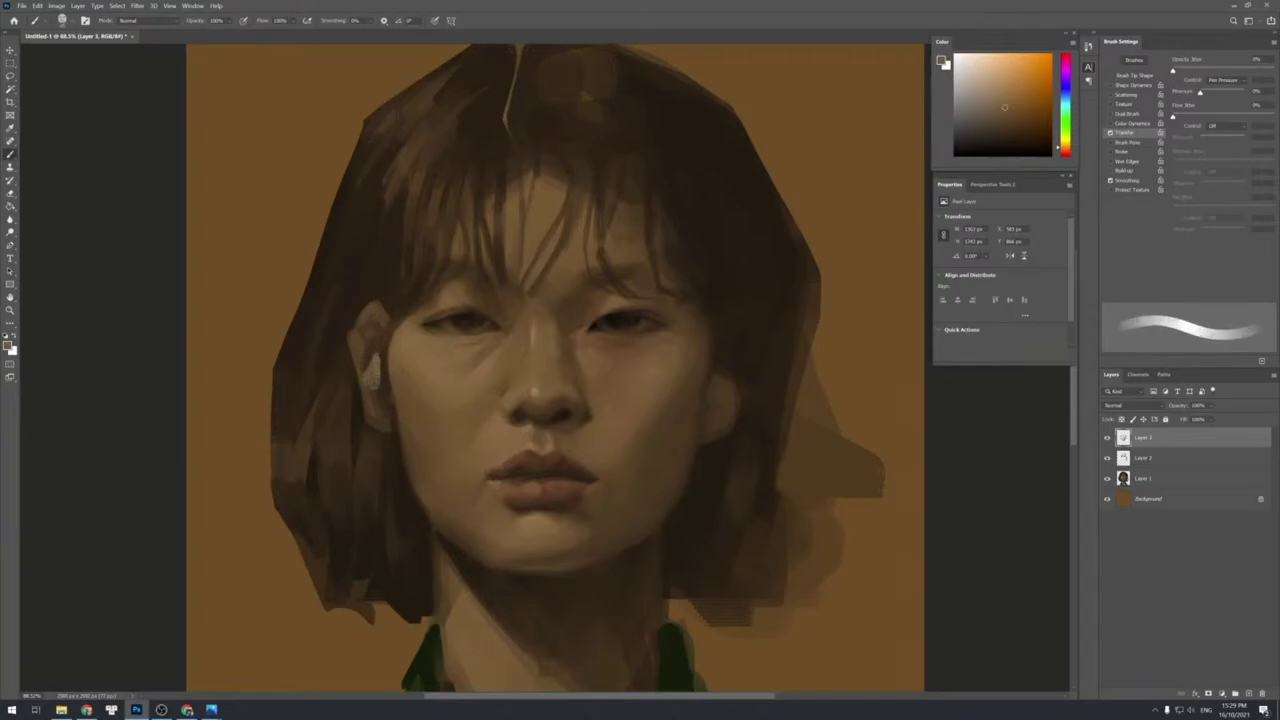
left_click_drag(375, 370, 373, 394)
left_click(379, 373, "alt")
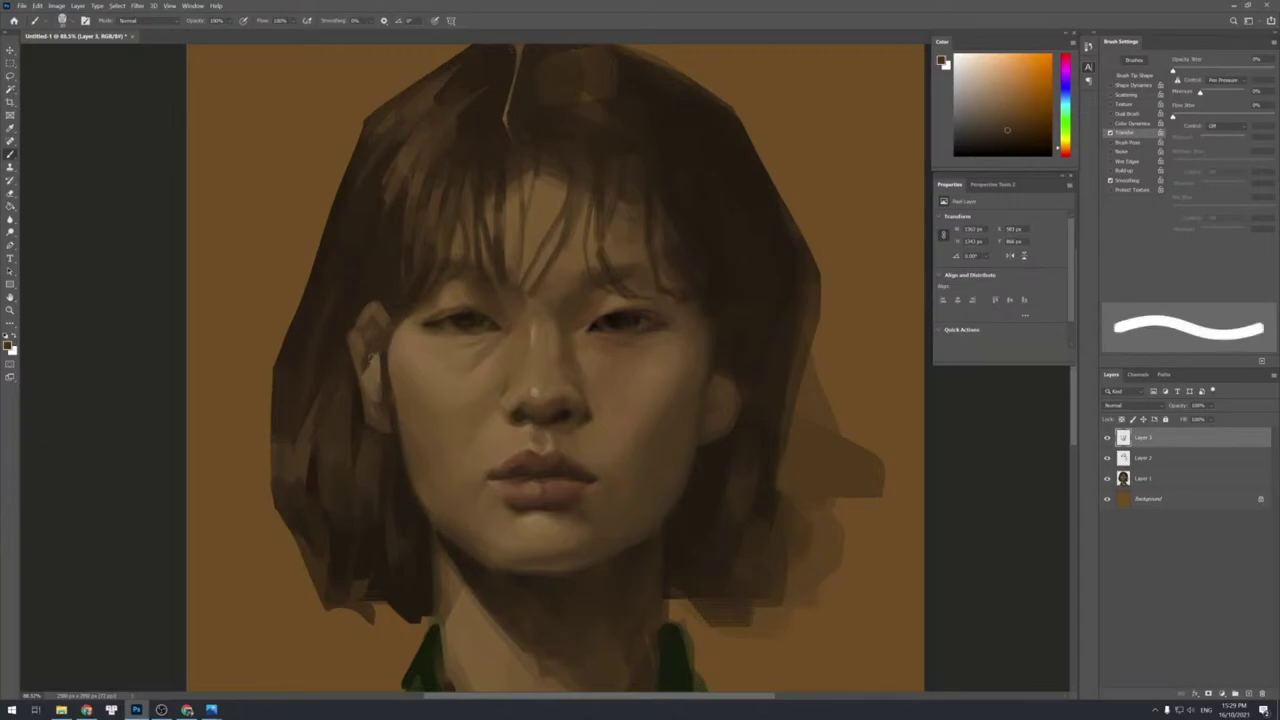
left_click(373, 364, "alt")
left_click(374, 349, "alt")
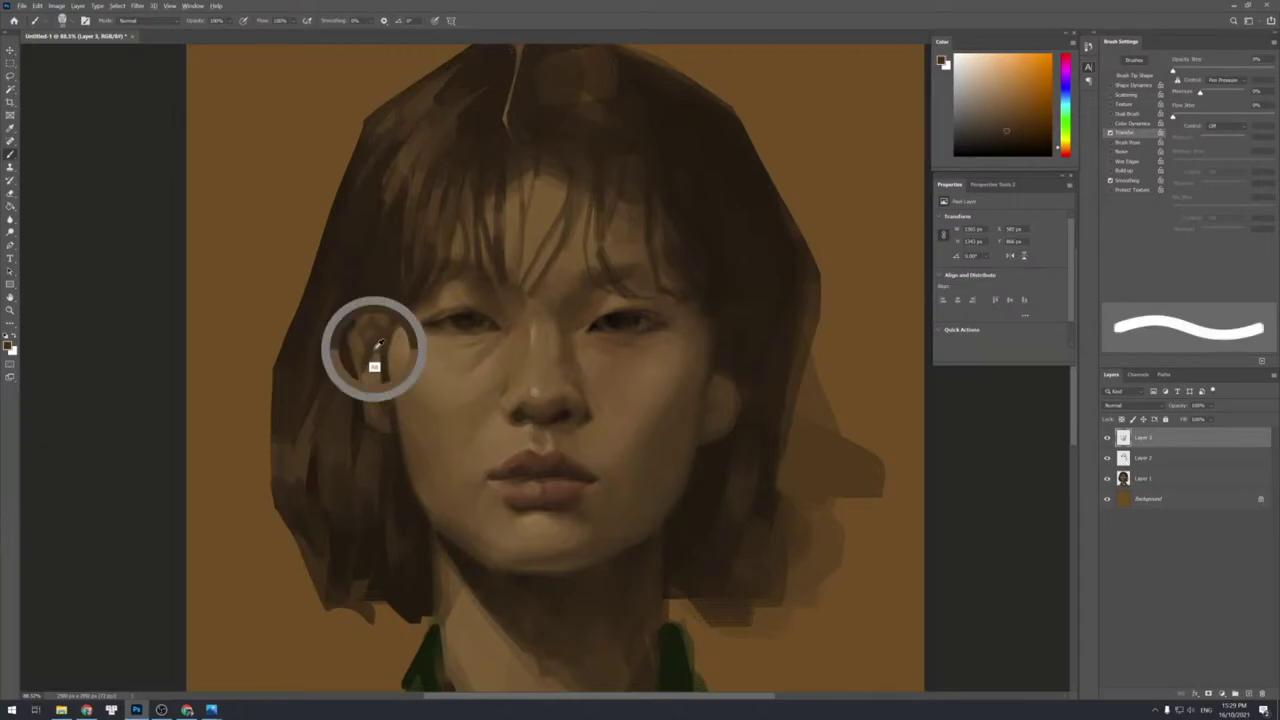
Cover the top and back edge of the left ear with hair strokes in sampled dark hair tones.
left_click(378, 280, "alt")
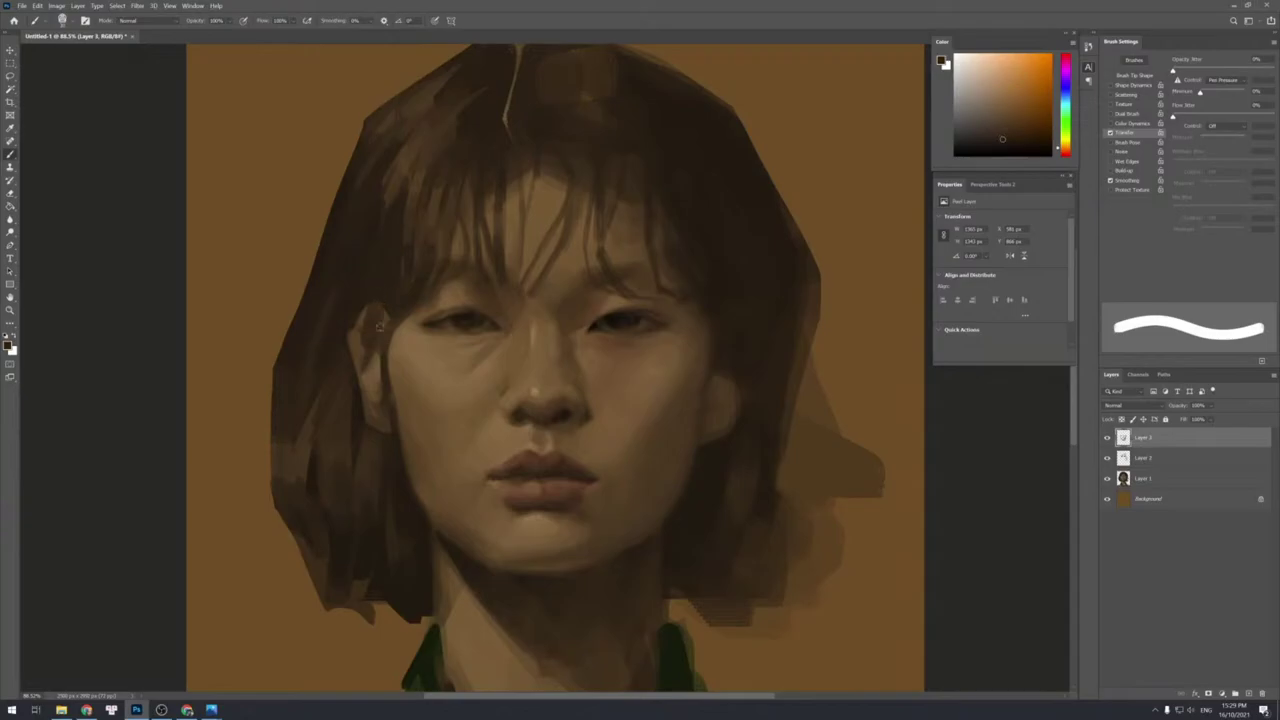
mouse_move(374, 293)
left_mouse_down()
mouse_move(386, 303)
mouse_move(357, 383)
left_mouse_up()
left_click(376, 280, "alt")
left_click(307, 440, "alt")
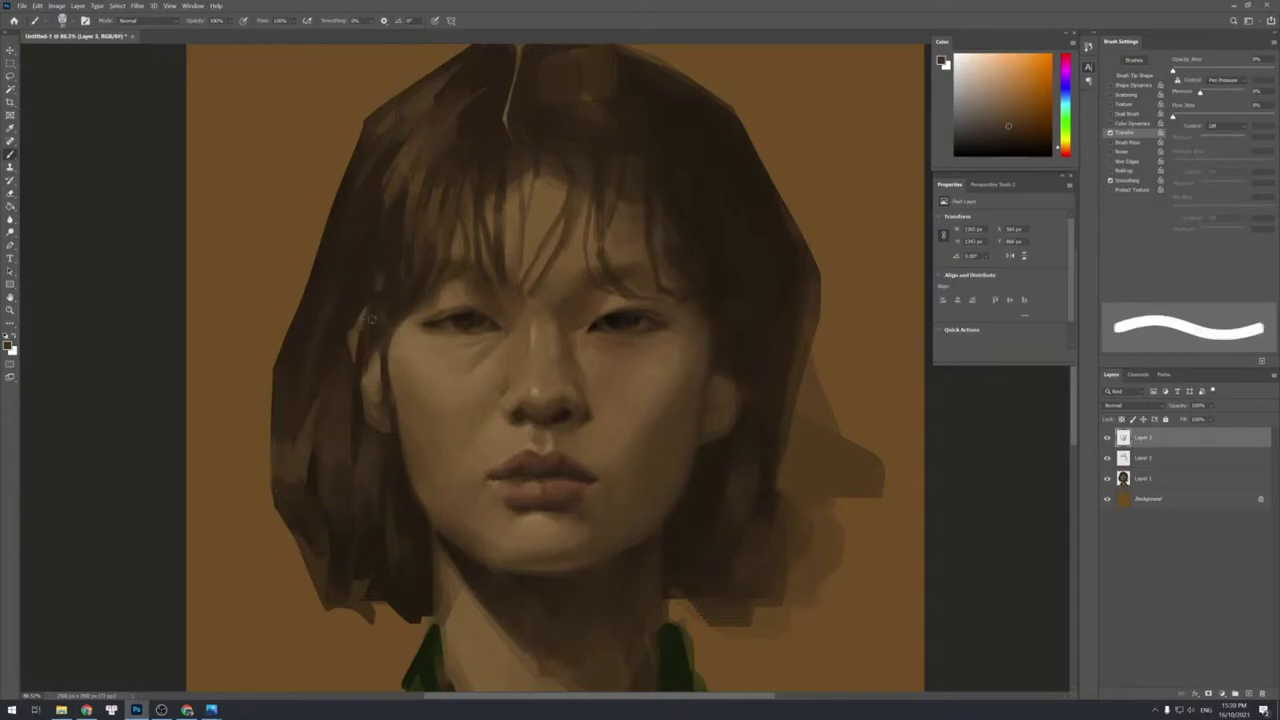
left_click(385, 253, "alt")
Reshape the left ear's upper rim with a sampled ear tone and a smaller brush, undoing the last stroke.
left_click(367, 330, "alt")
key("bracketleft")
key("bracketleft")
left_click_drag(364, 308, 352, 330)
key("ctrl+z")
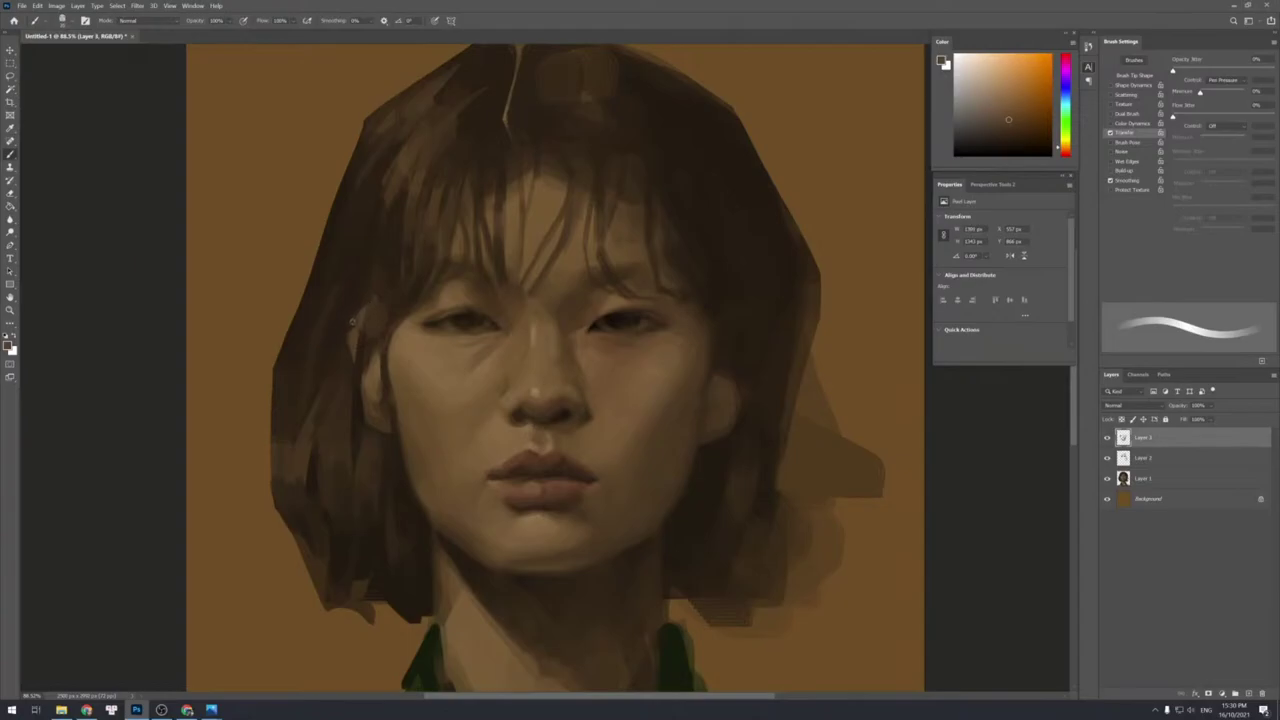
Blend the outer edge of the left ear's upper rim into the surrounding hair with sampled dark browns.
left_click(345, 335, "alt")
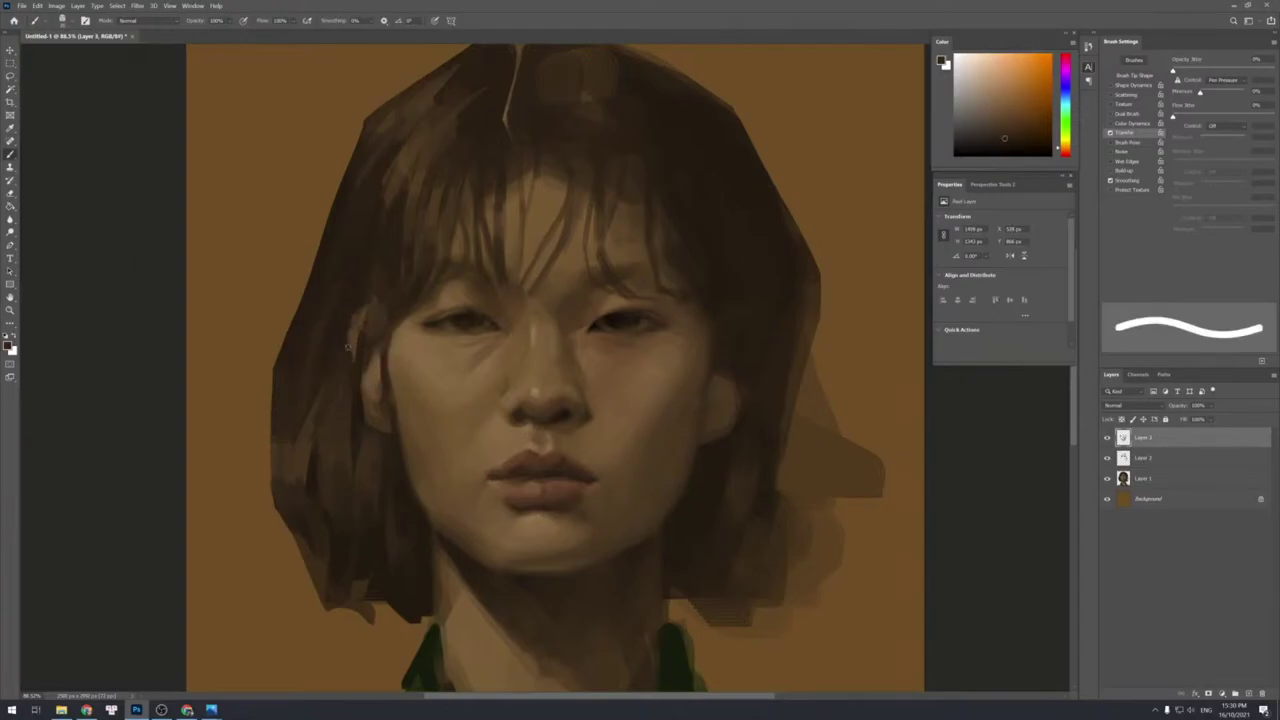
mouse_move(348, 347)
left_mouse_down()
mouse_move(347, 358)
mouse_move(351, 345)
left_mouse_up()
left_click(350, 346, "alt")
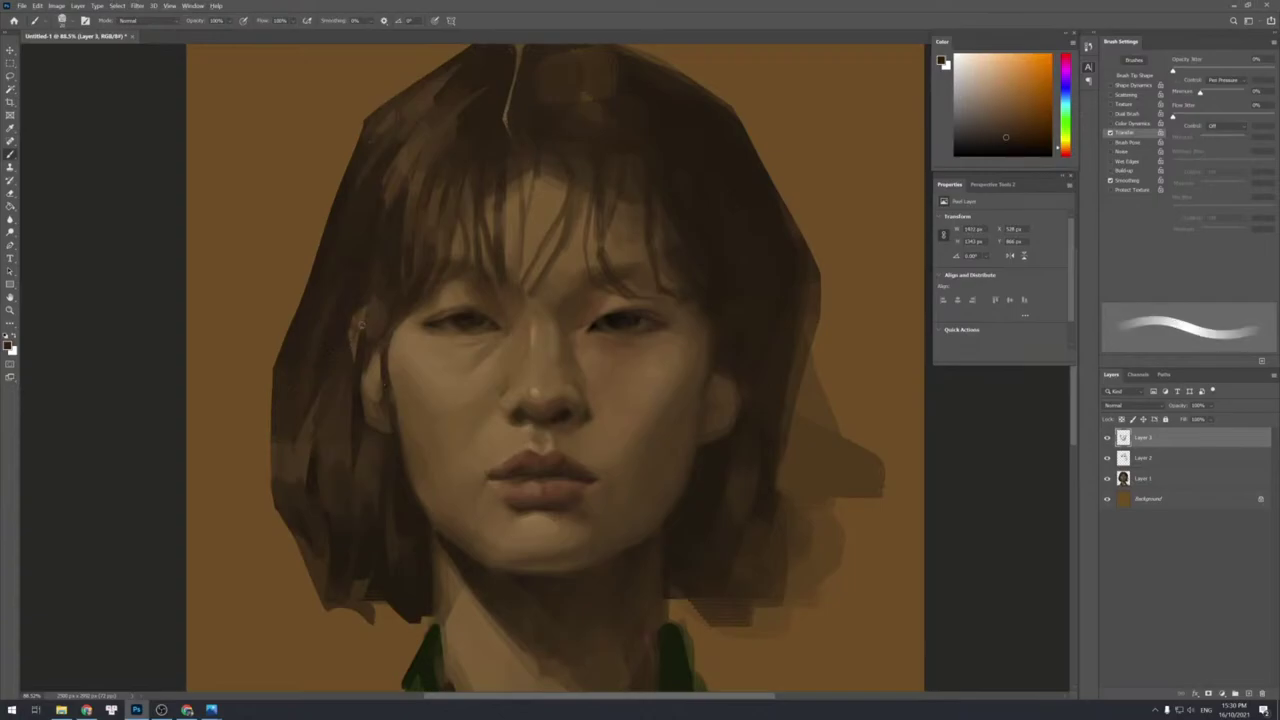
left_click(350, 340, "alt")
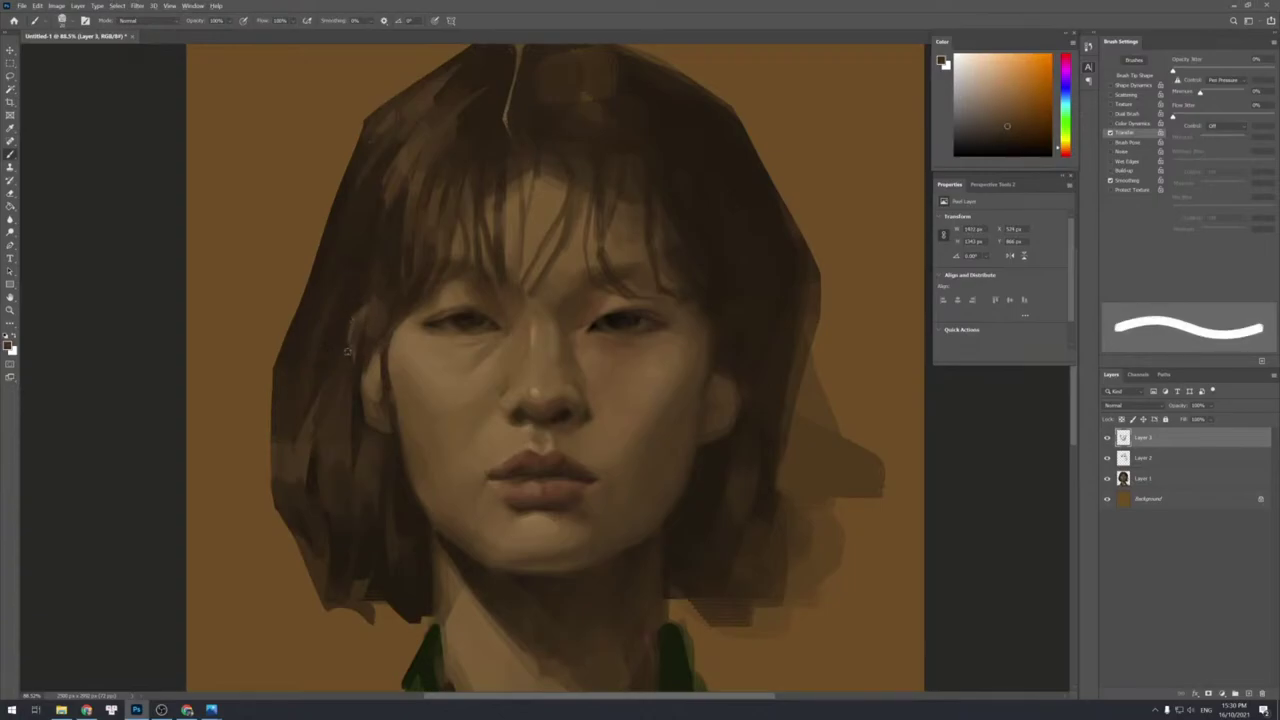
left_click(346, 353, "alt")
left_click_drag(358, 336, 350, 341)
Refine the hair strand in front of the left ear and the earlobe with sampled shadow and skin tones.
left_click(357, 376, "alt")
left_click(371, 378, "alt")
left_click_drag(382, 336, 379, 358)
left_click(363, 447, "alt")
left_click(379, 419, "alt")
left_click(377, 411, "alt")
left_click(372, 402, "alt")
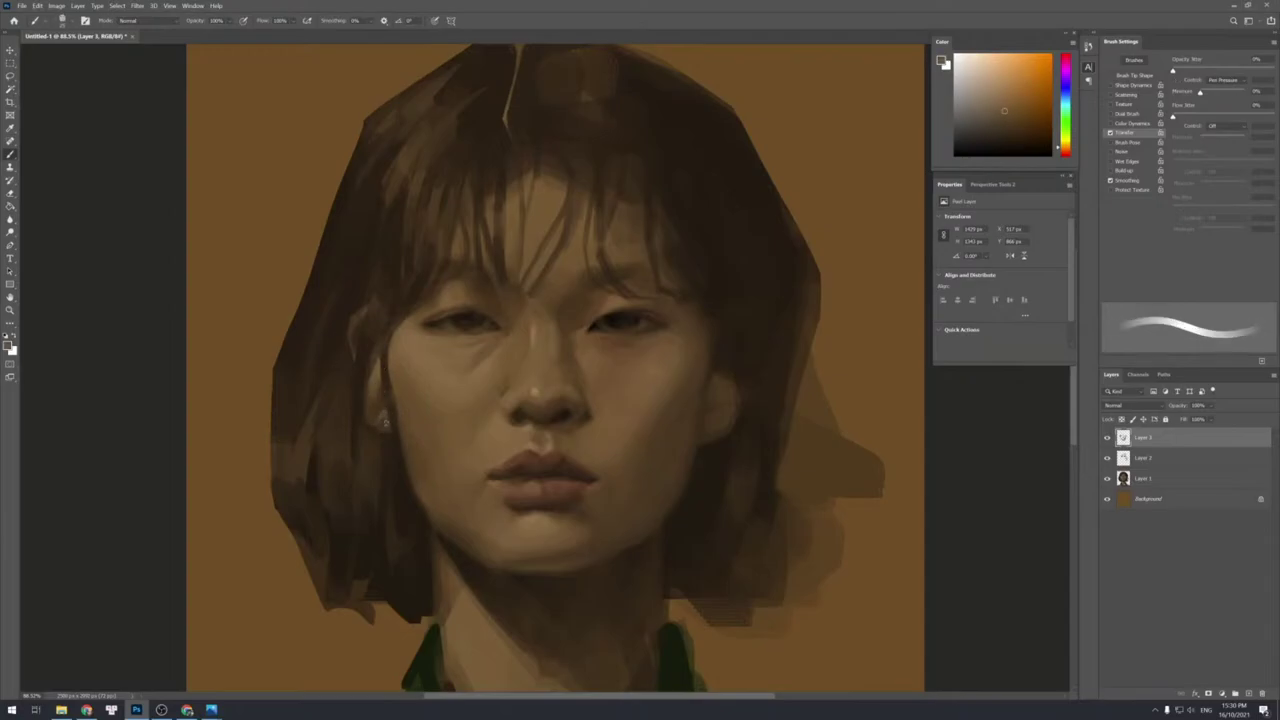
Shade the left ear's back edge down toward the lobe with sampled dark tones, reducing the brush size.
left_click(378, 430, "alt")
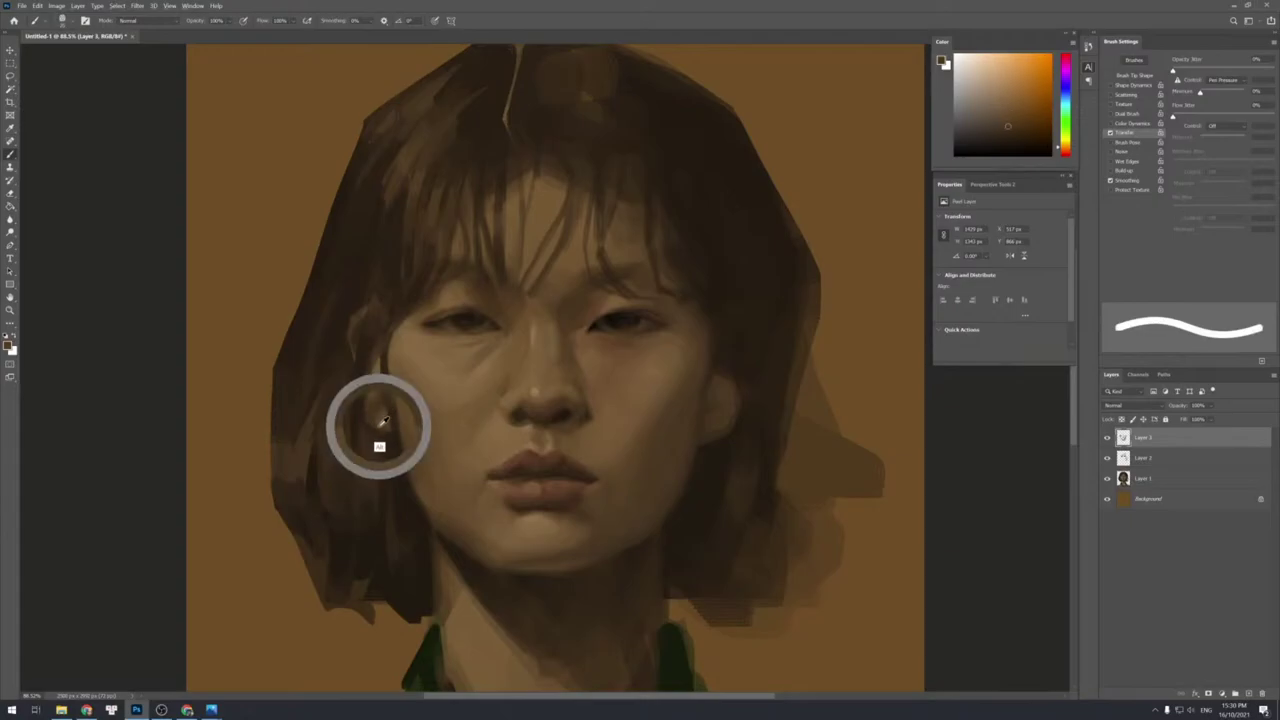
left_click(368, 378, "alt")
left_click_drag(368, 376, 371, 409)
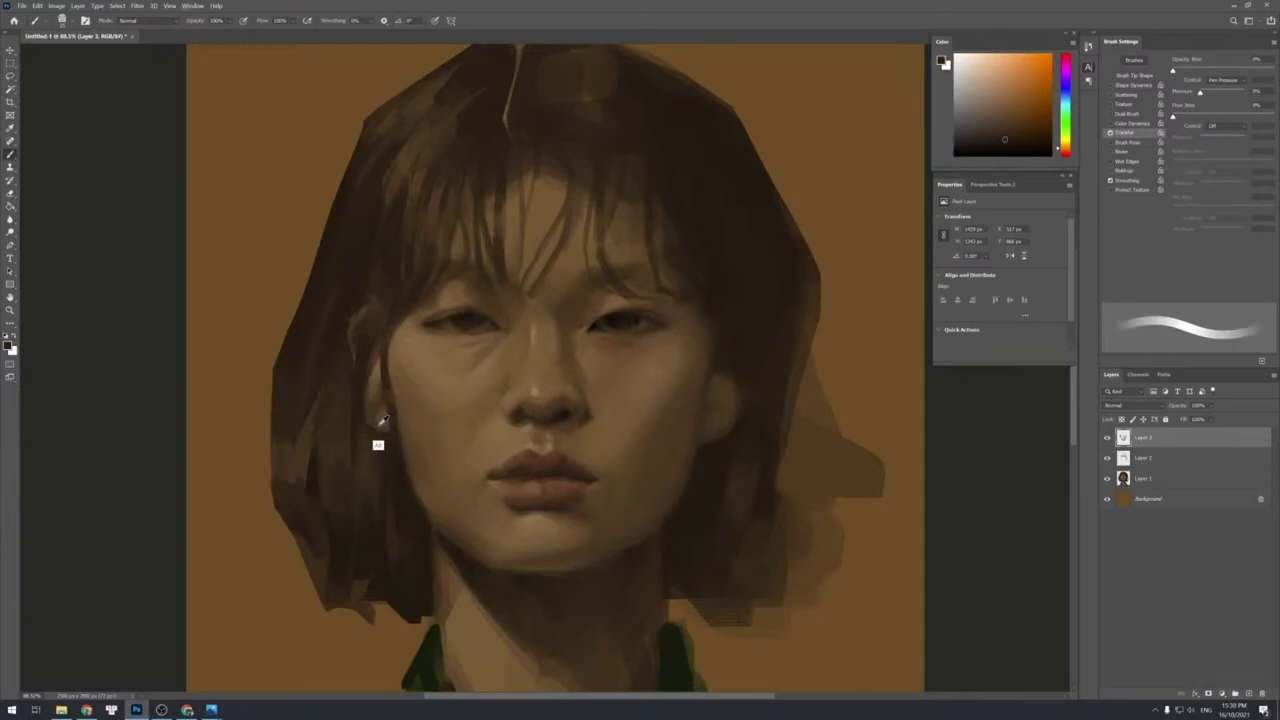
left_click(367, 377, "alt")
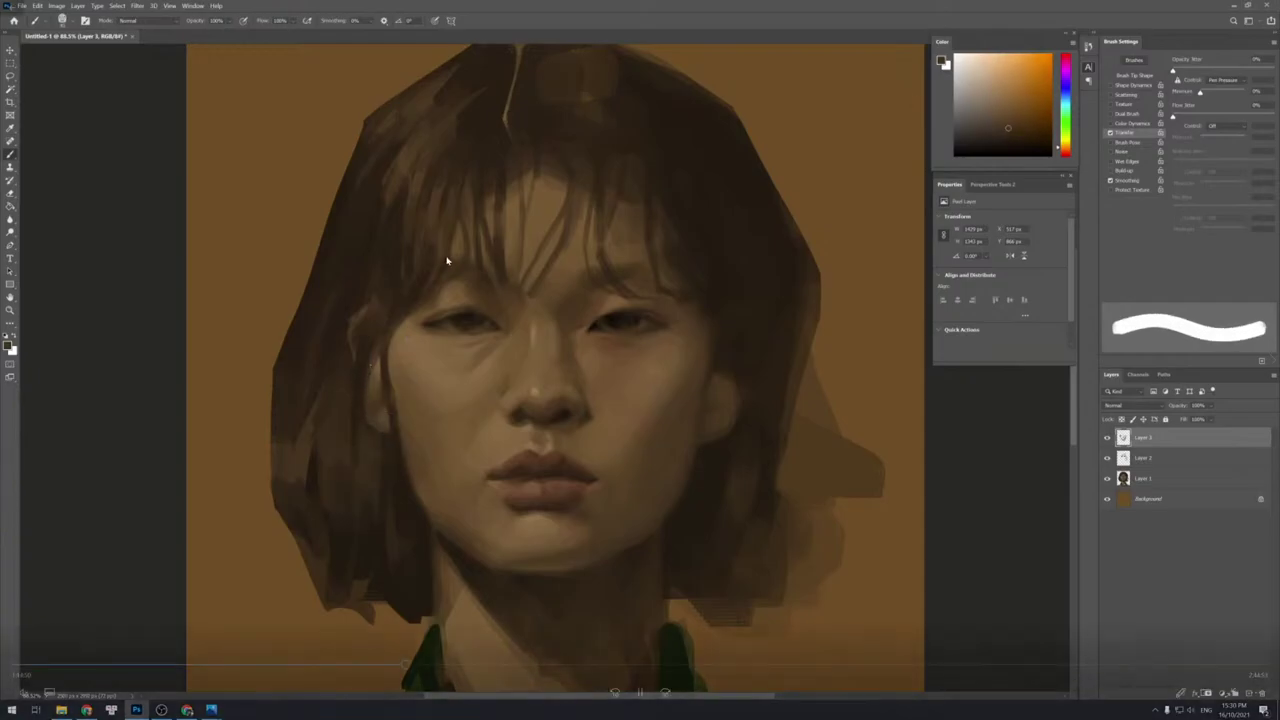
left_click(368, 365, "alt")
key("[")
key("[")
key("[")
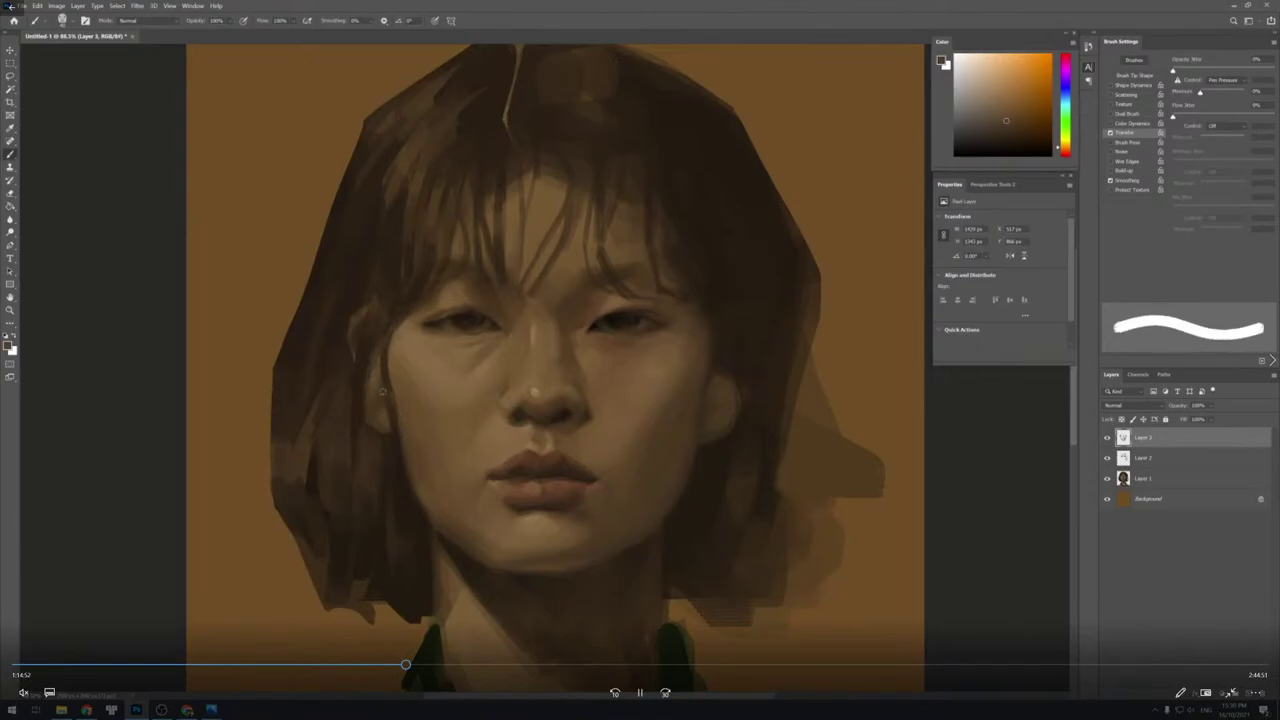
Clean up the boundary between the left ear and cheek with sampled skin and dark hair tones.
key("]")
left_click(379, 364, "alt")
left_click(392, 416, "alt")
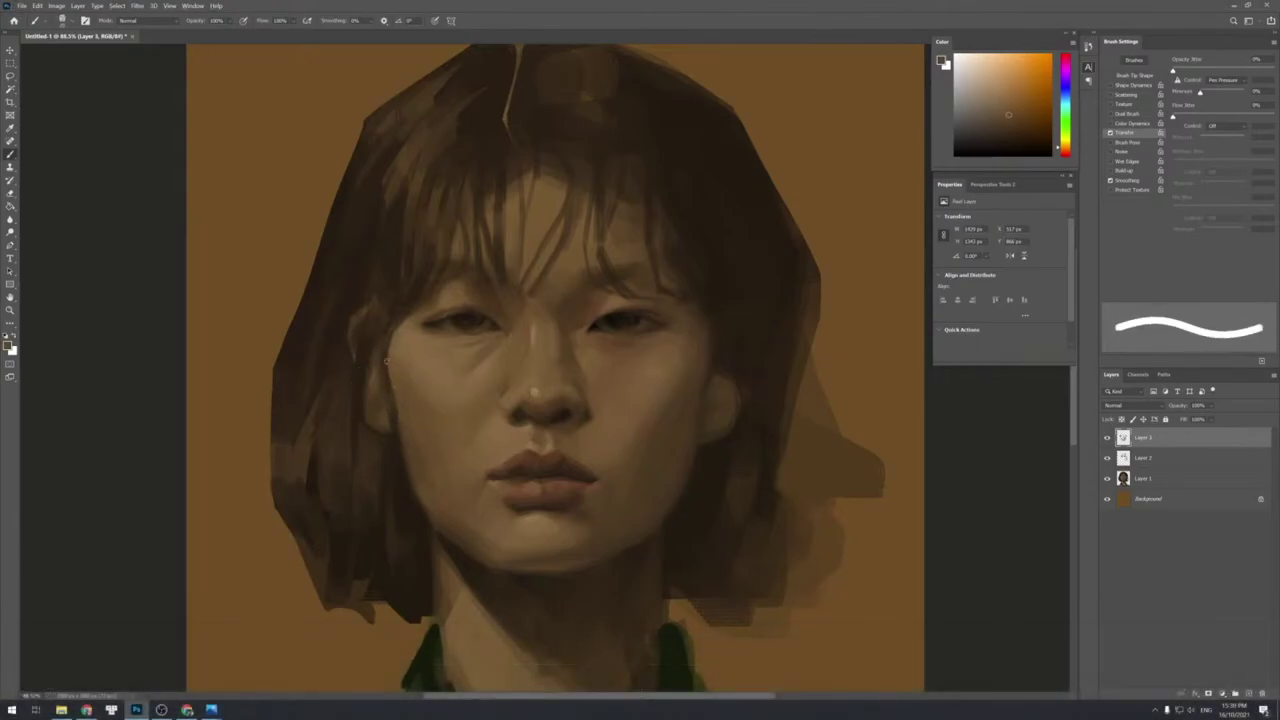
left_click(390, 400, "alt")
left_click(401, 474, "alt")
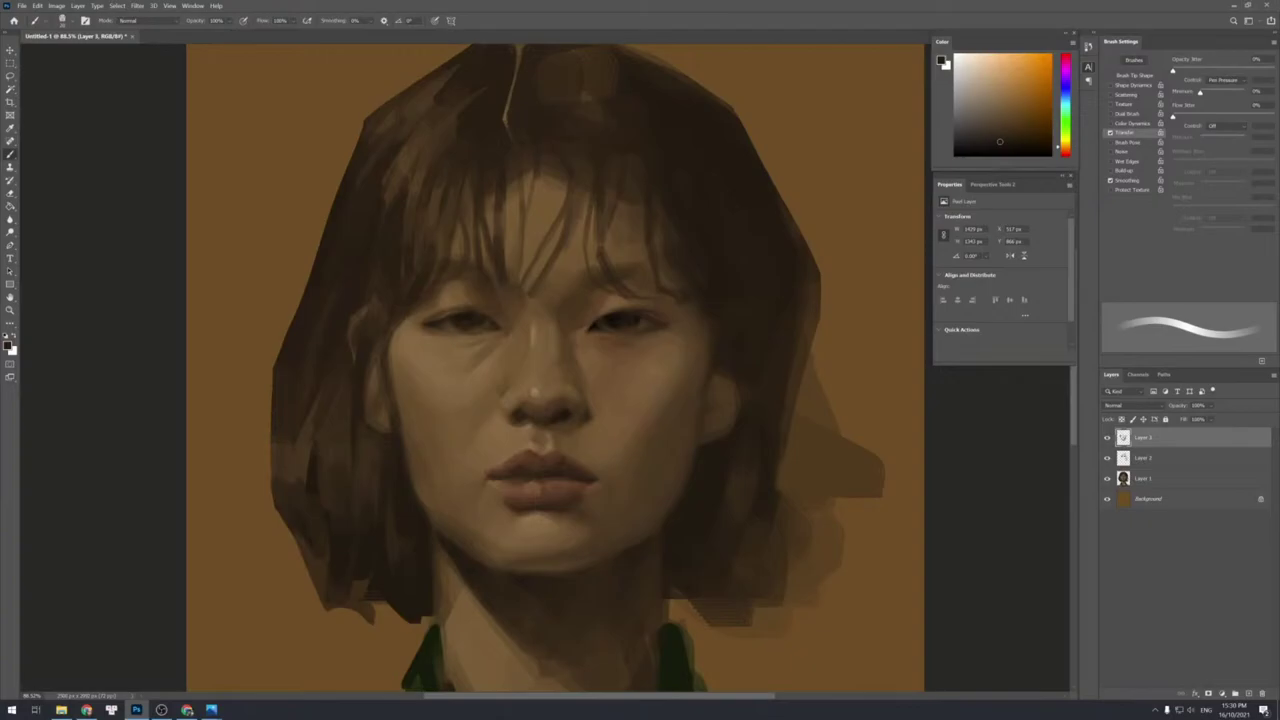
Rework the left corner of the mouth with sampled skin and dark tones, adjusting the brush between small sizes.
left_click(487, 470, "alt")
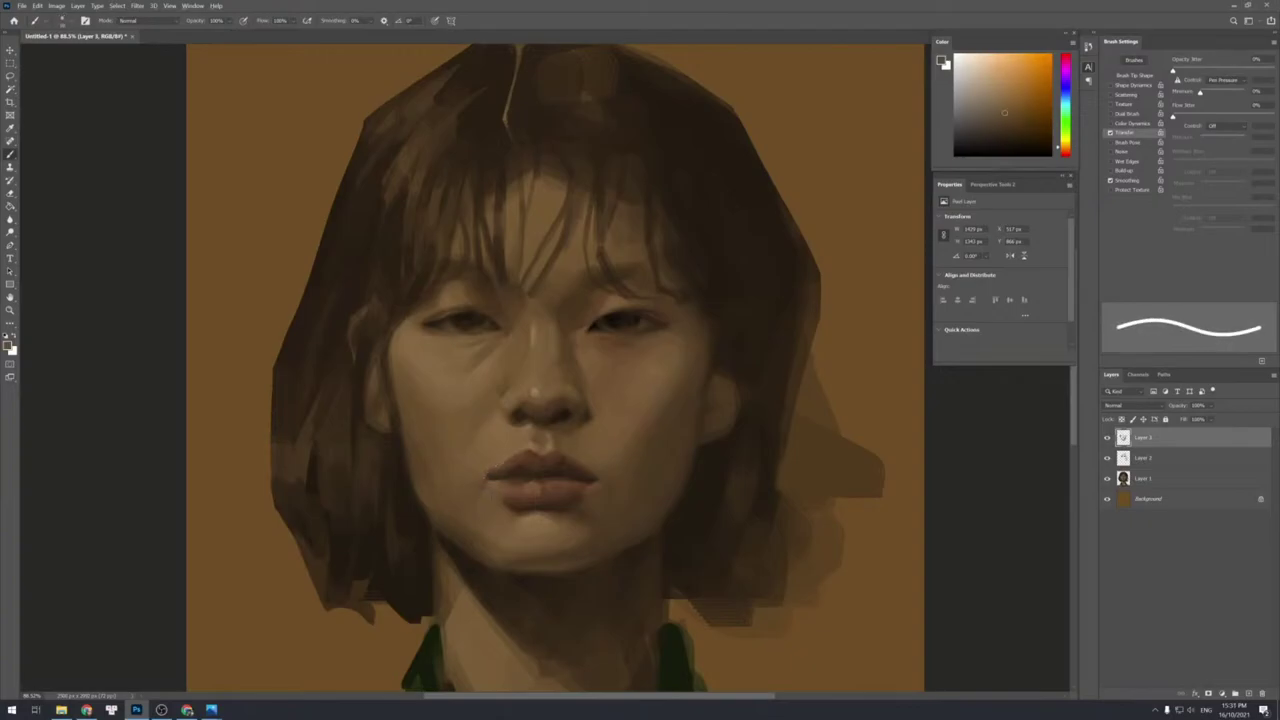
key("bracketright")
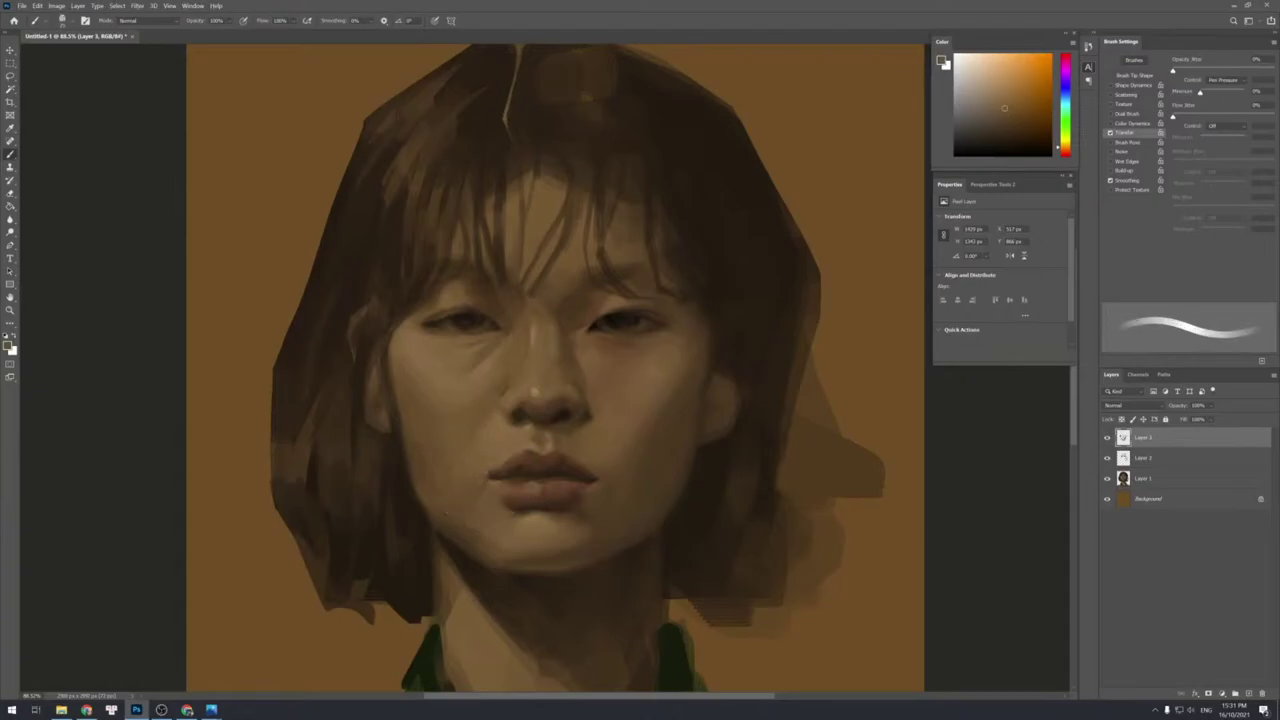
left_click(500, 472, "alt")
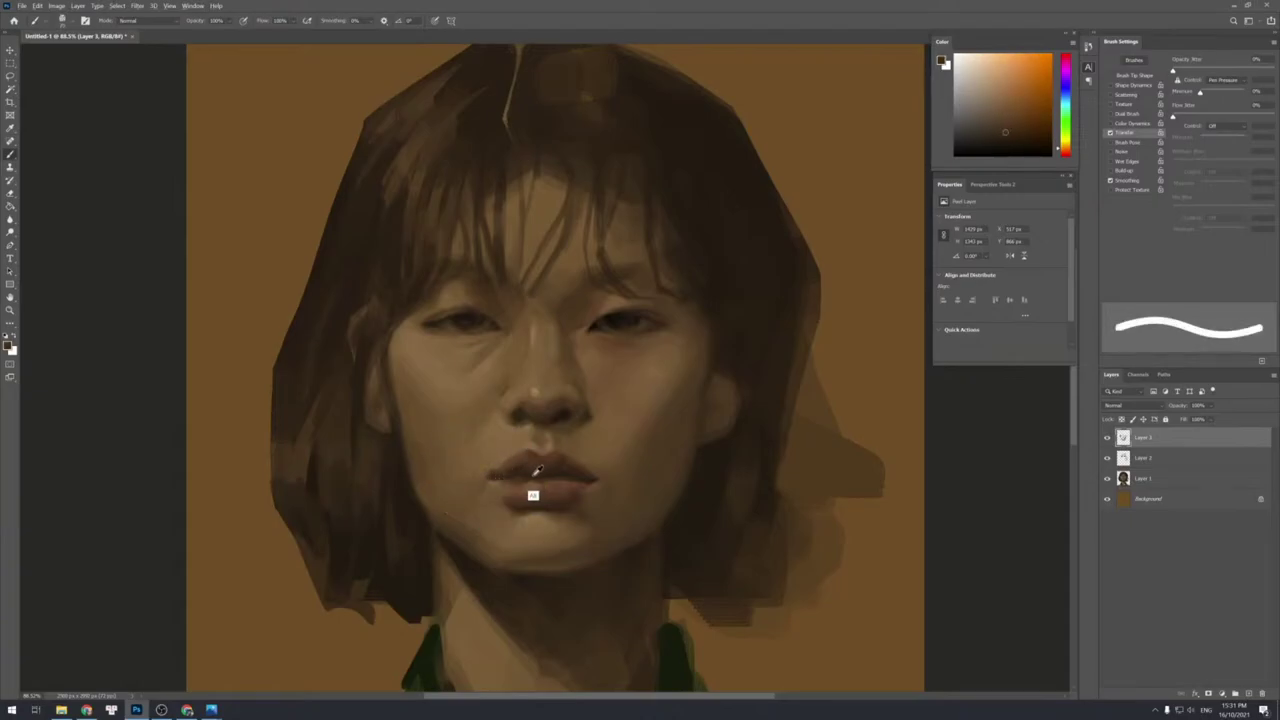
left_click(402, 518, "alt")
key("bracketleft")
key("bracketleft")
key("bracketleft")
key("bracketleft")
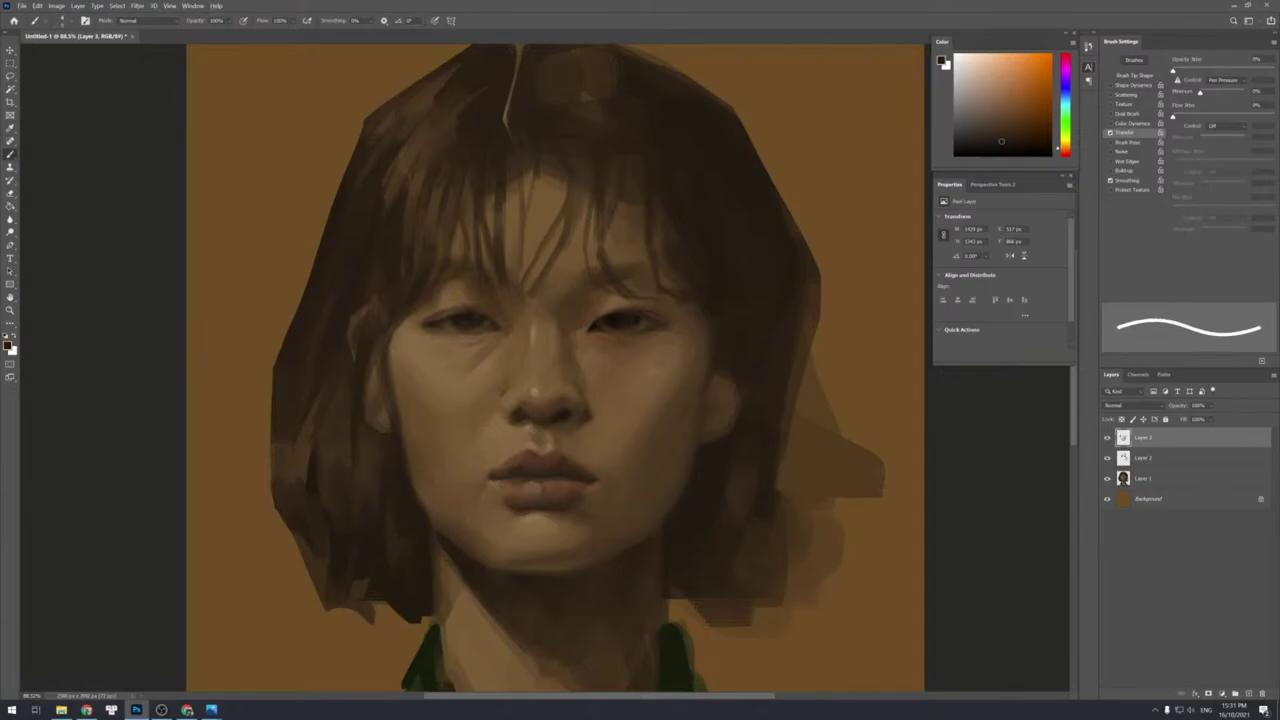
key("bracketright")
key("bracketright")
Sharpen the left corner of the mouth and the parting line of the lips with sampled dark and skin tones.
left_click(490, 487, "alt")
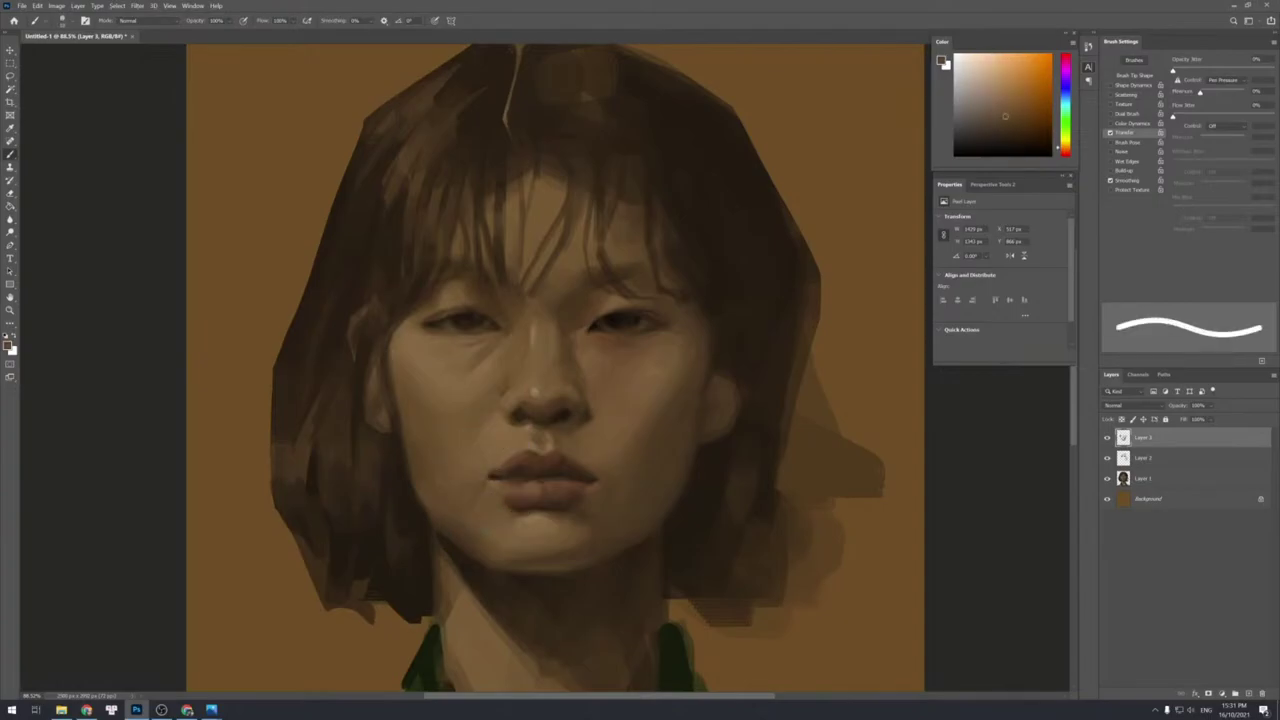
left_click(494, 478, "alt")
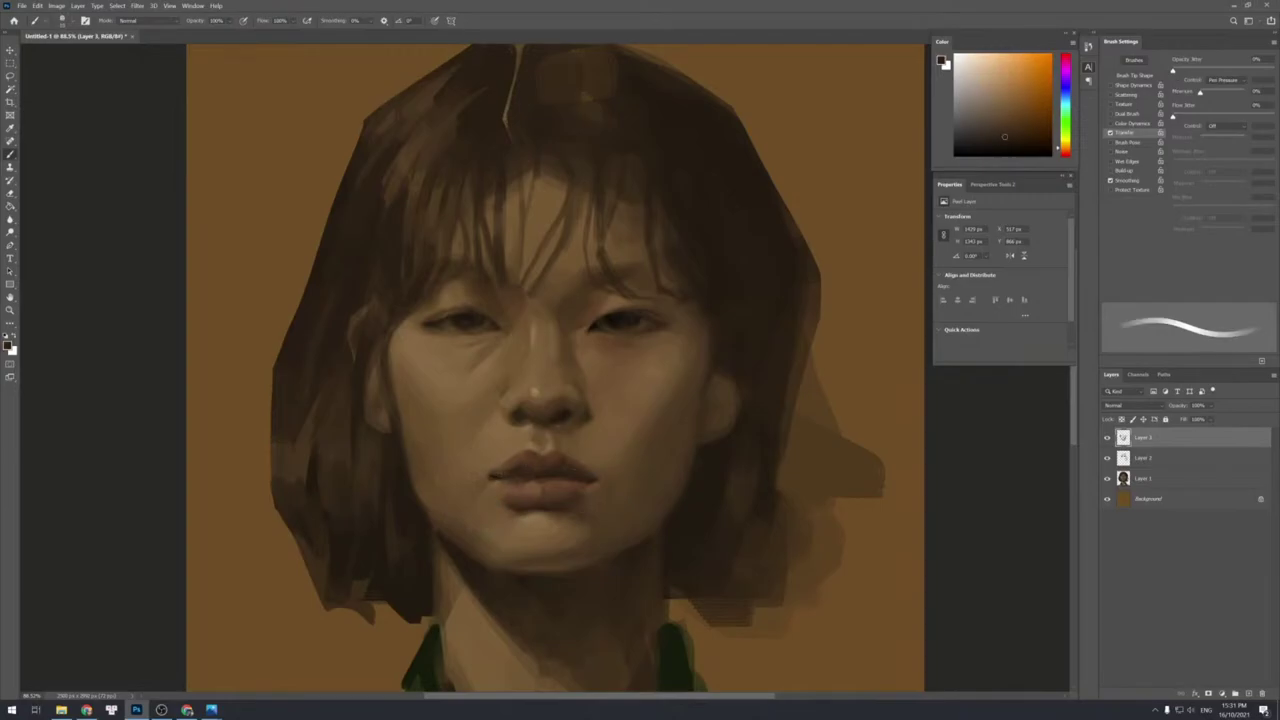
left_click(497, 489, "alt")
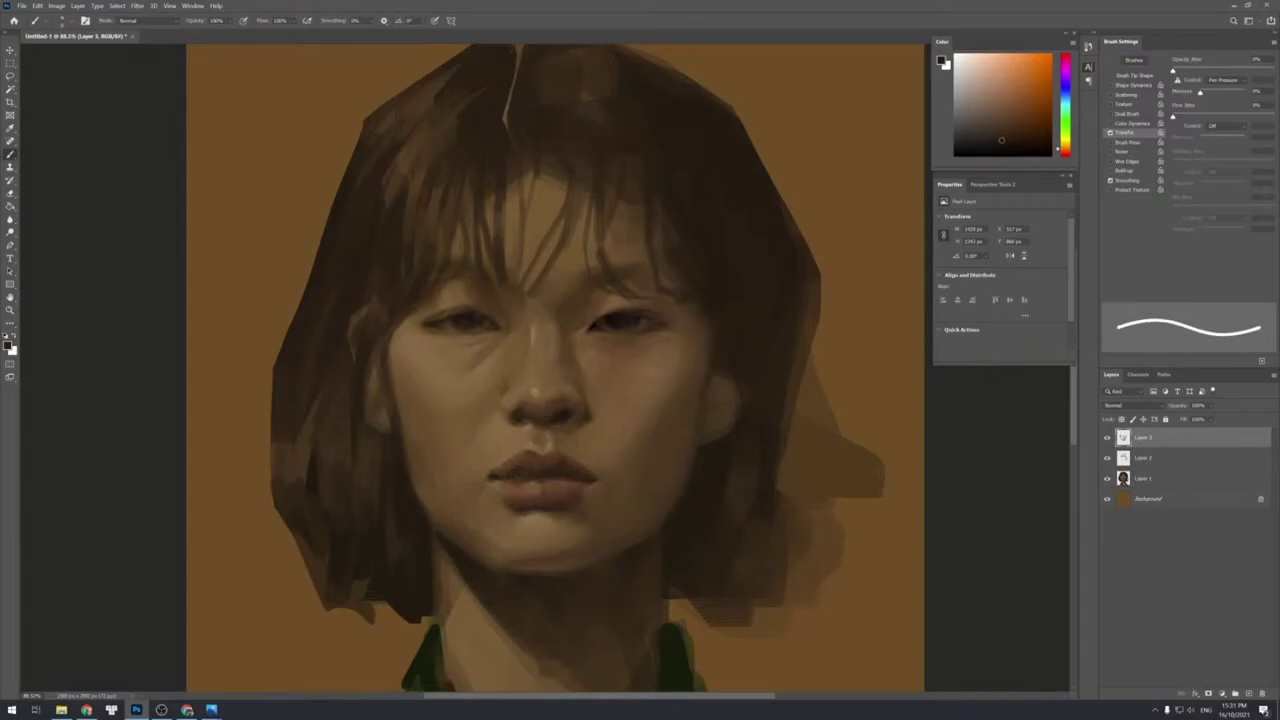
left_click(514, 488, "alt")
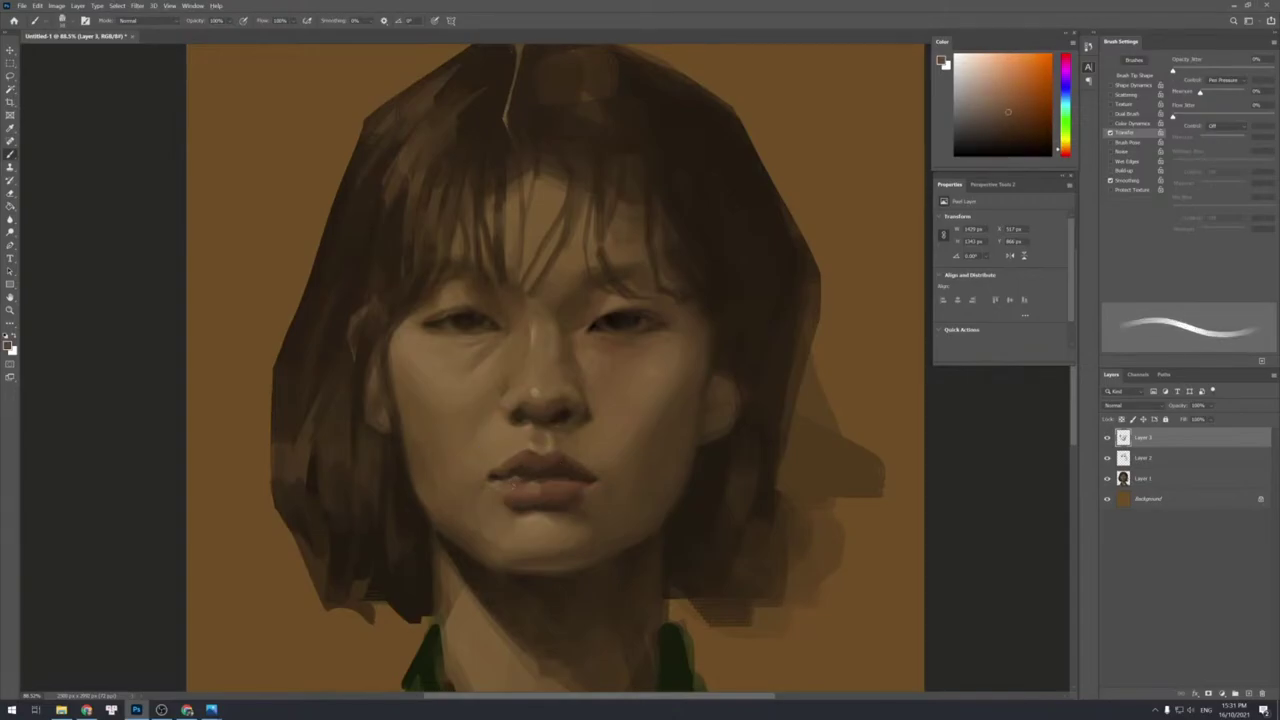
Blend the left half of the lips with sampled lip and shadow tones.
left_click(527, 482, "alt")
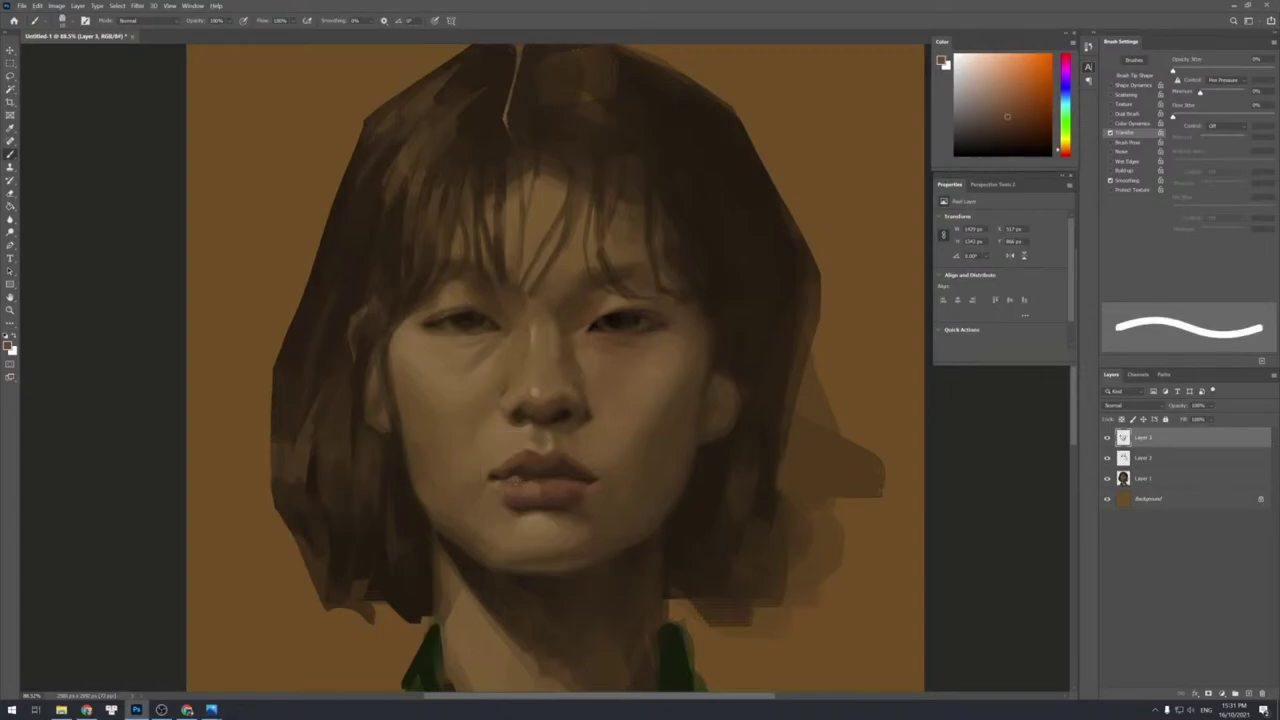
left_click(527, 484, "alt")
left_click(540, 478, "alt")
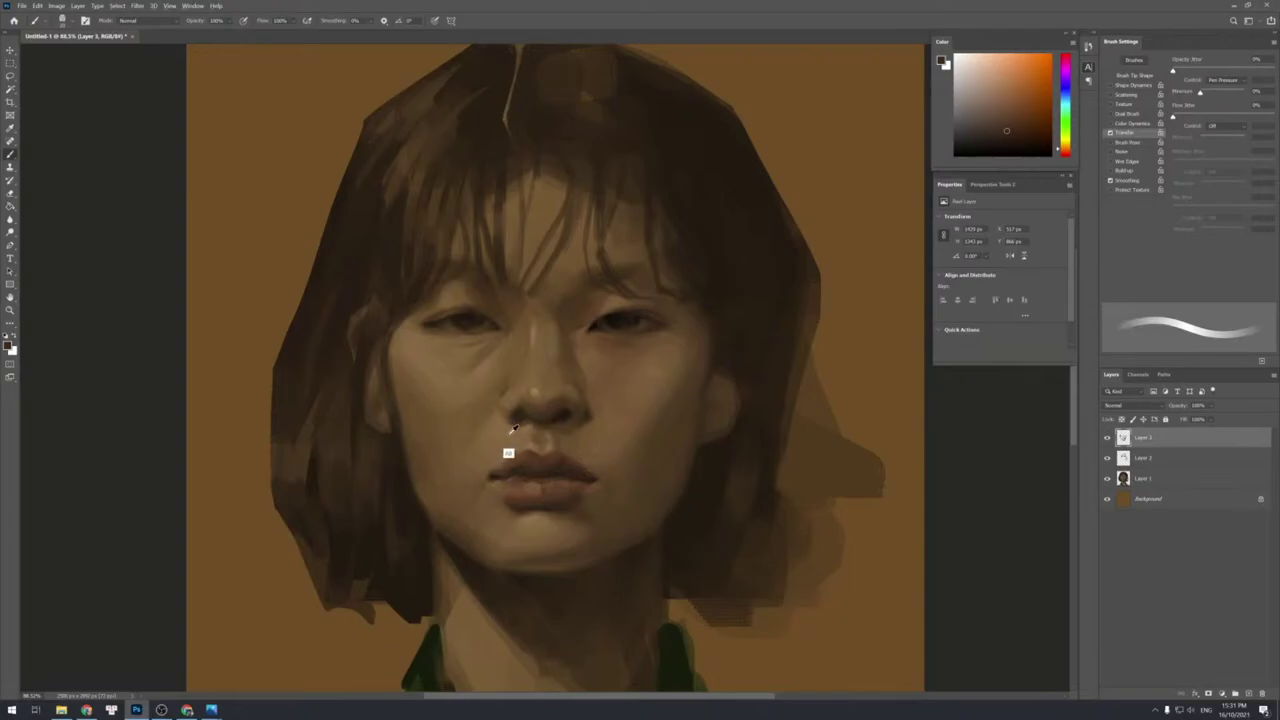
left_click(510, 488, "alt")
left_click(510, 488, "alt")
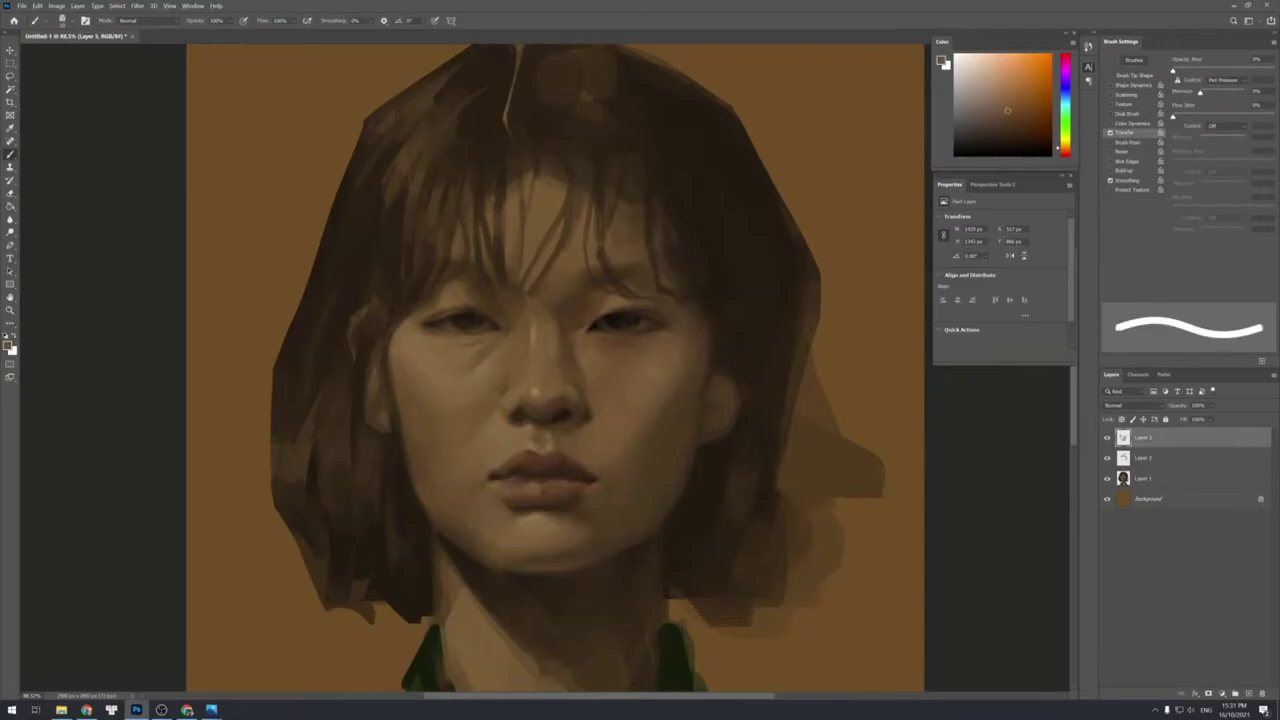
Refine the skin above the upper lip's left side with sampled skin and nose-highlight tones, reducing the brush size.
left_click(519, 455, "alt")
left_click(513, 448, "alt")
left_click(535, 393, "alt")
key("bracketleft")
key("bracketleft")
key("bracketleft")
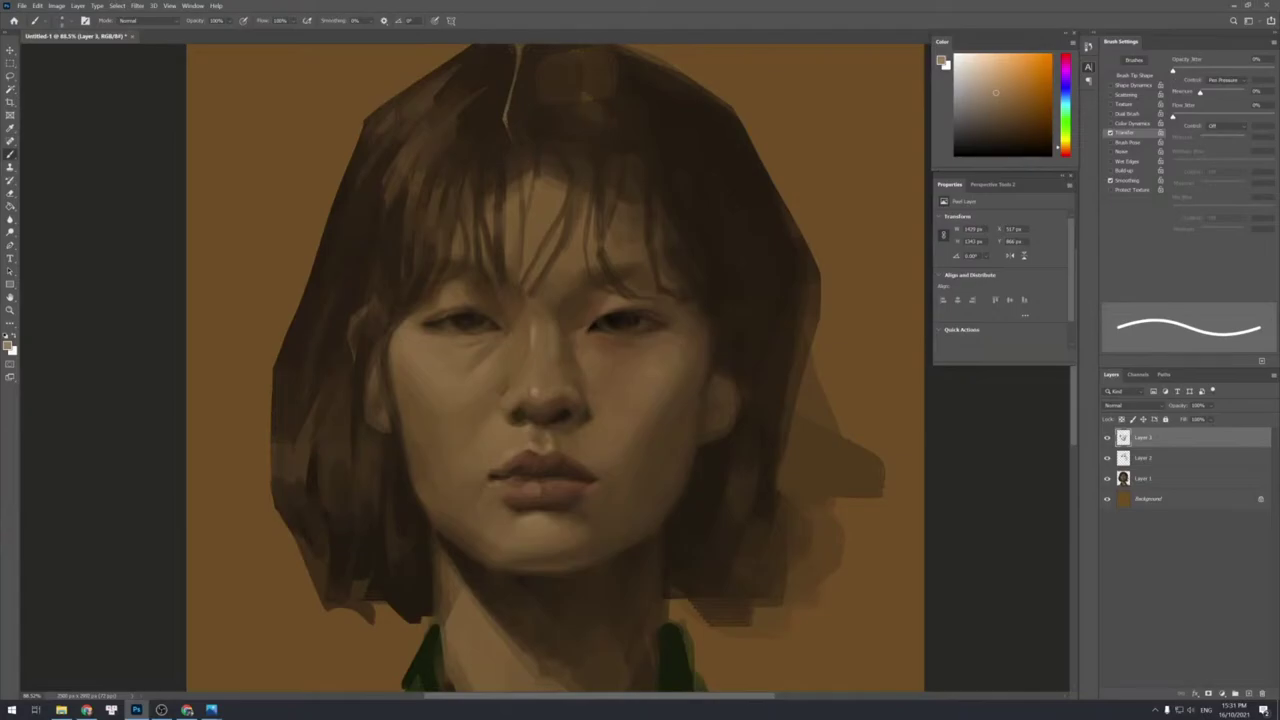
Soften the skin just above the left mouth corner with a larger brush and sampled skin tones.
key("bracketright")
key("bracketright")
key("bracketright")
key("bracketright")
key("bracketright")
left_click(493, 452, "alt")
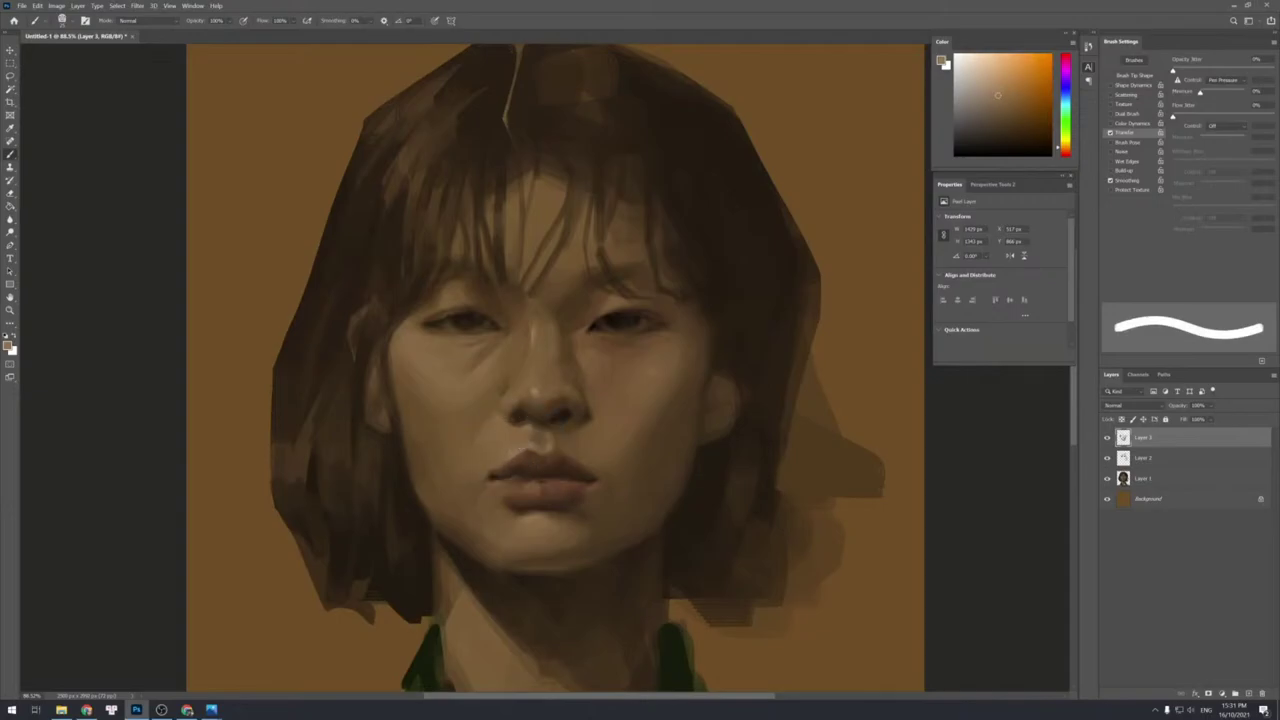
left_click(488, 457, "alt")
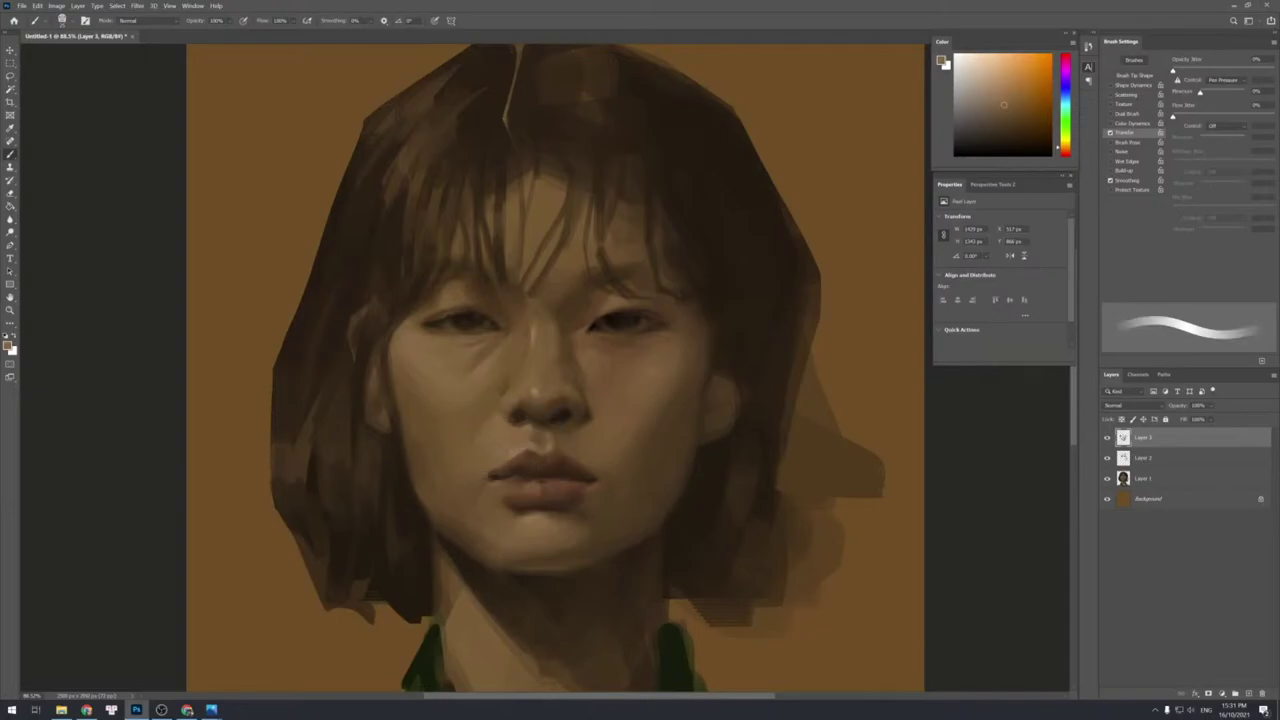
left_click(514, 452, "alt")
Touch up the upper lip's edge and the cheek below the left eye with light skin tones, varying the brush size.
key("bracketleft")
key("bracketleft")
key("bracketleft")
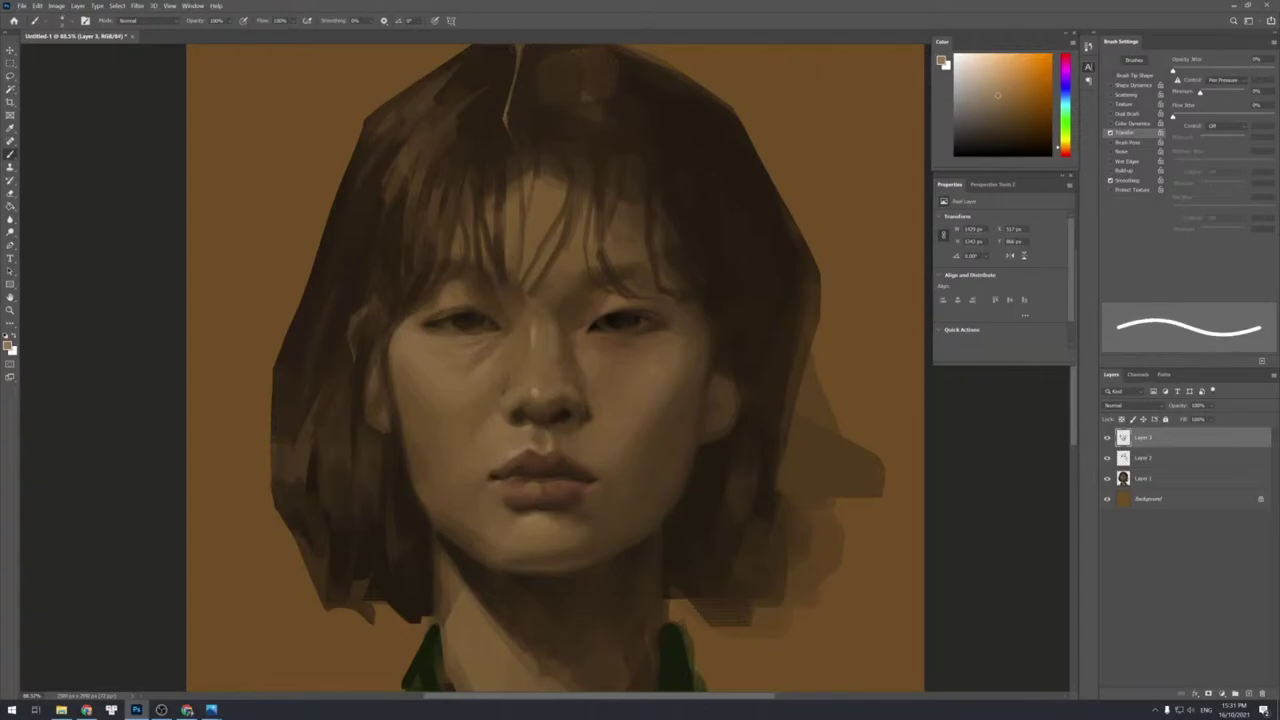
key("bracketleft")
key("bracketleft")
key("bracketright")
key("bracketright")
key("bracketright")
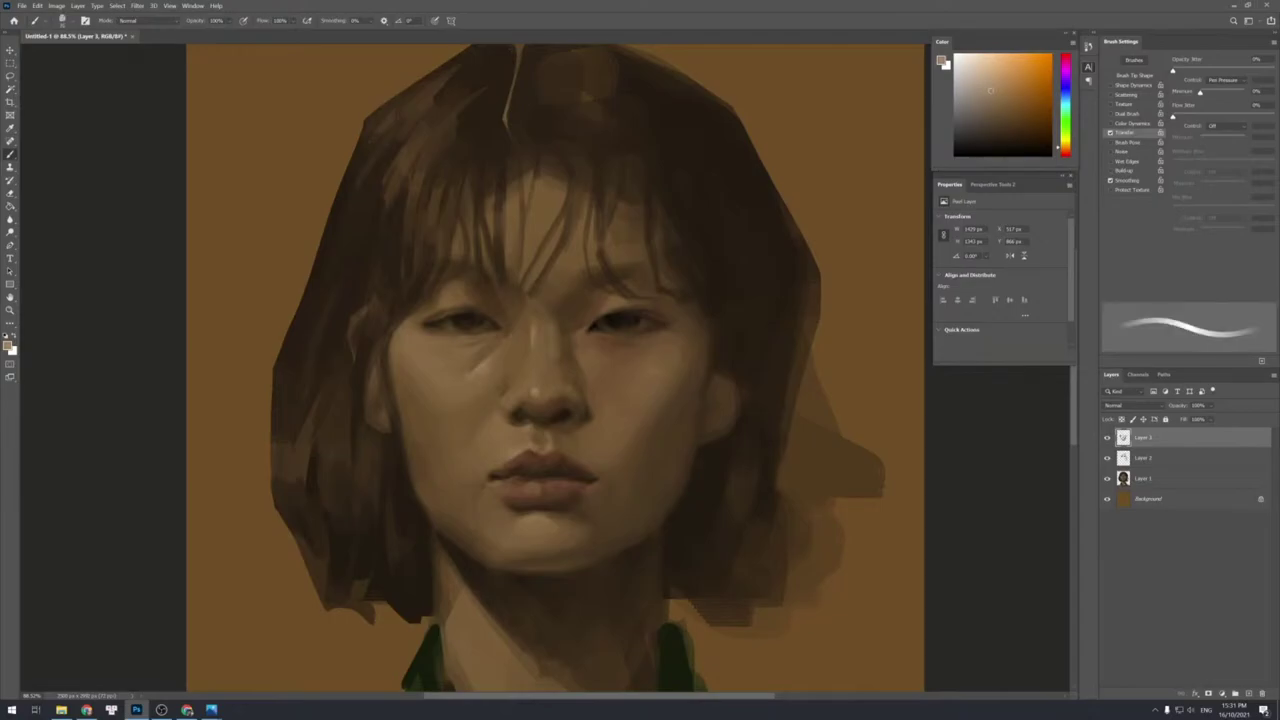
Blend the fold running from the left eye's inner corner into the cheek with sampled skin tones, reducing the brush size.
left_click(505, 345, "alt")
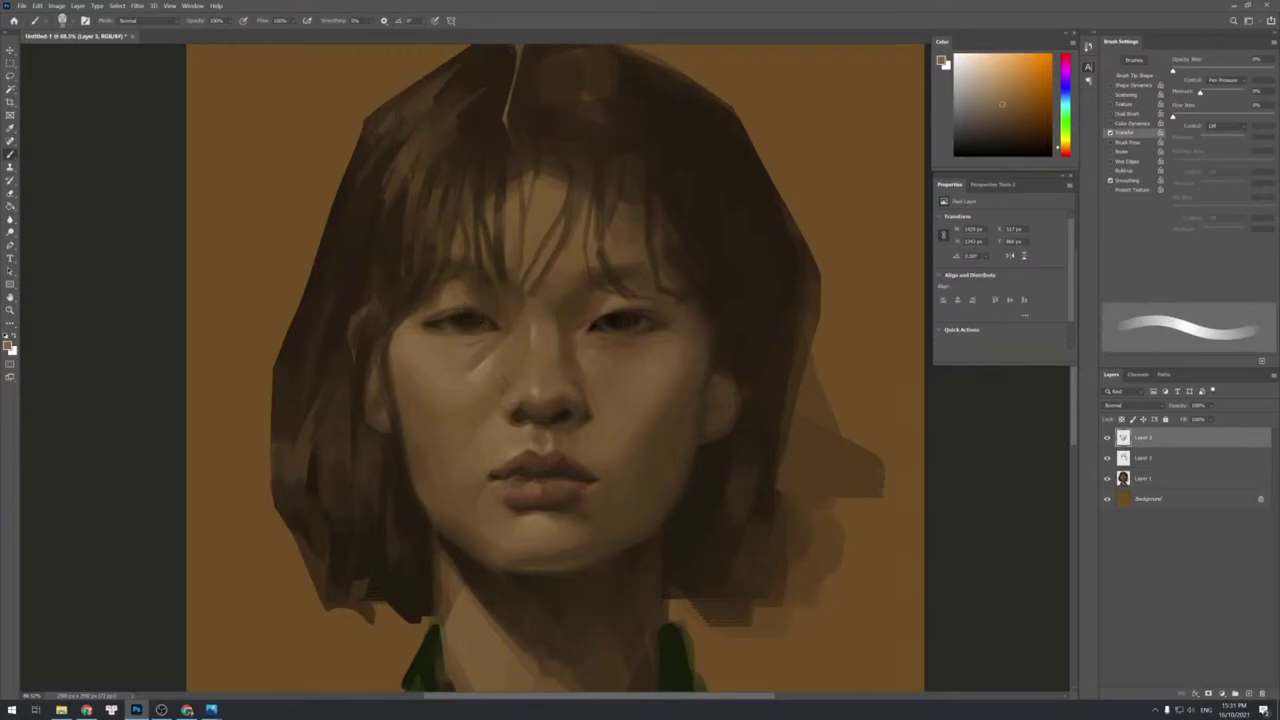
left_click(490, 363, "alt")
left_click(483, 374, "alt")
left_click(469, 389, "alt")
key("bracketleft")
key("bracketleft")
key("bracketleft")
key("period")
key("period")
Refine the cheek shading beside the left side of the nose with sampled mid tones and changed brushes.
left_click(503, 382, "alt")
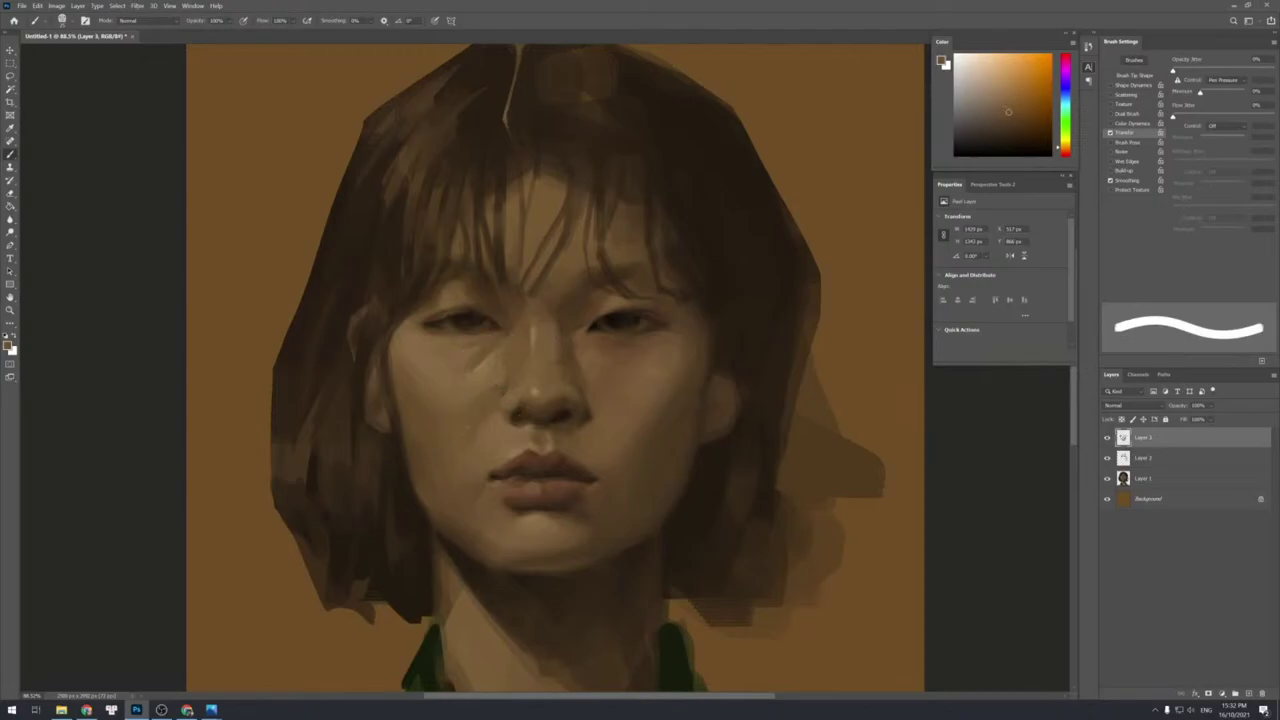
left_click(486, 396, "alt")
key("period")
key("period")
left_click(493, 366, "alt")
key("period")
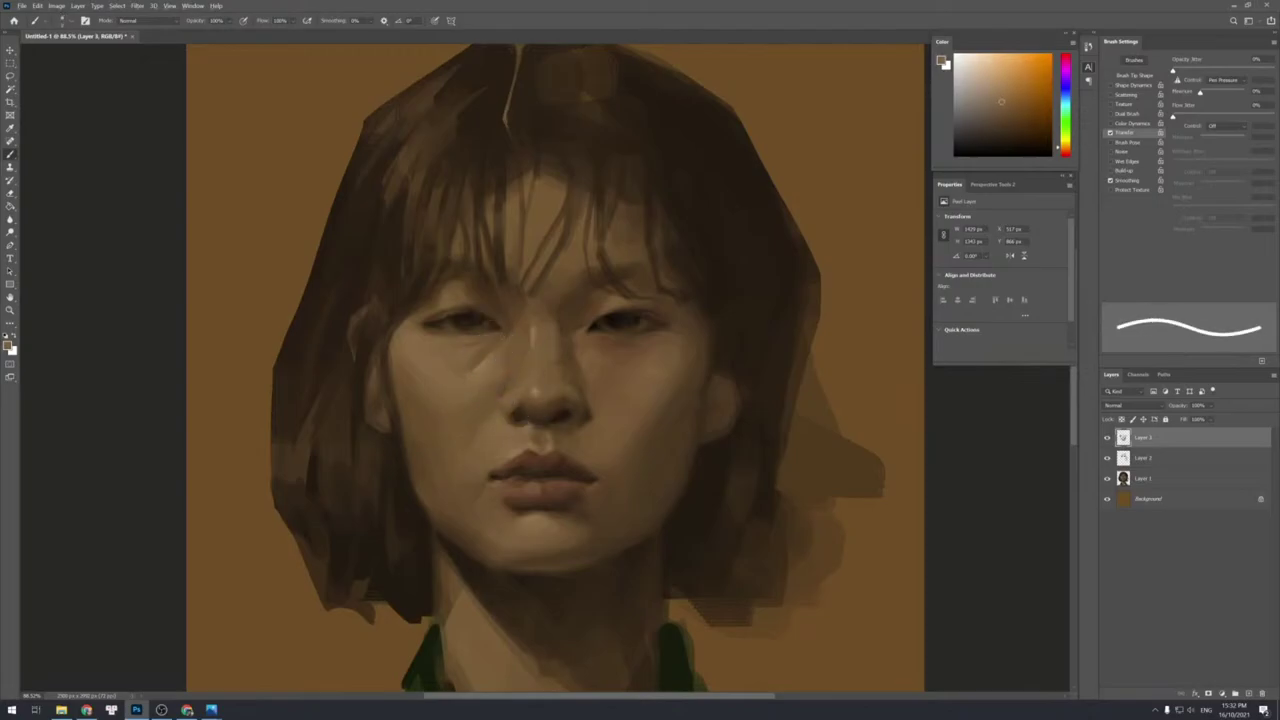
Smooth the highlight between the left eye and the nose with an enlarged brush and a sampled light skin tone.
key("bracketright")
key("bracketright")
key("bracketright")
key("bracketright")
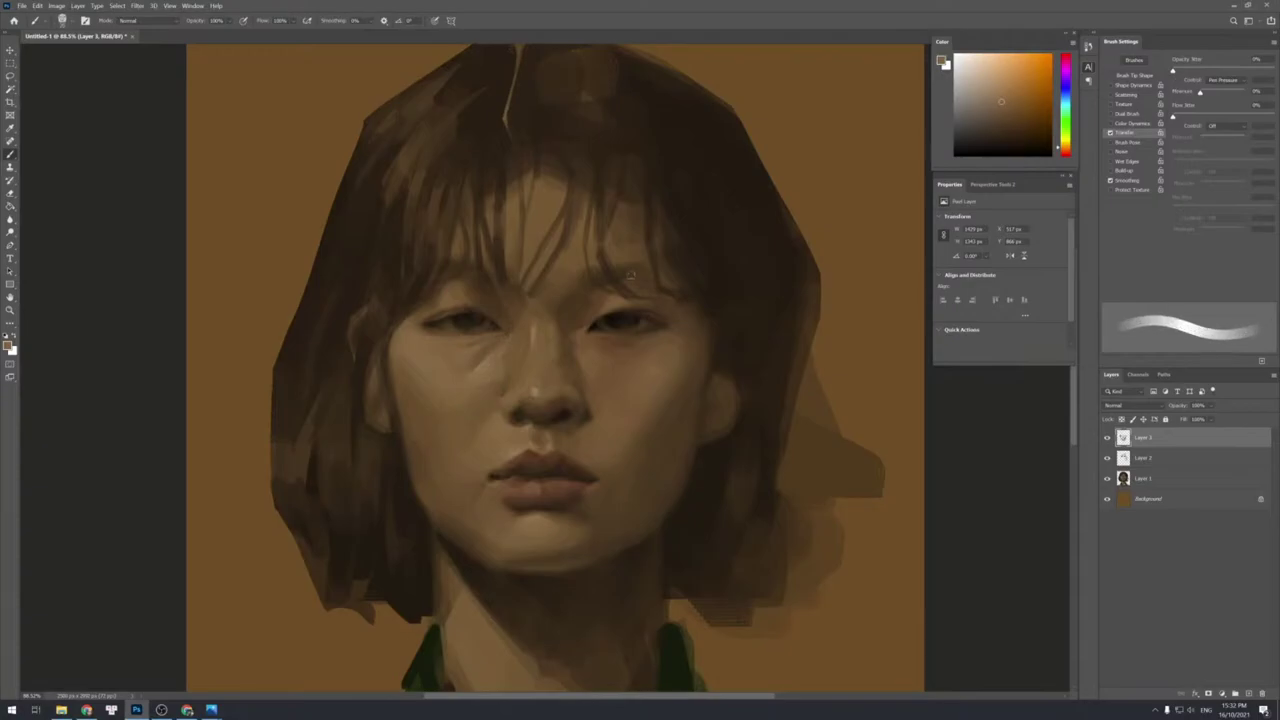
left_click(490, 366, "alt")
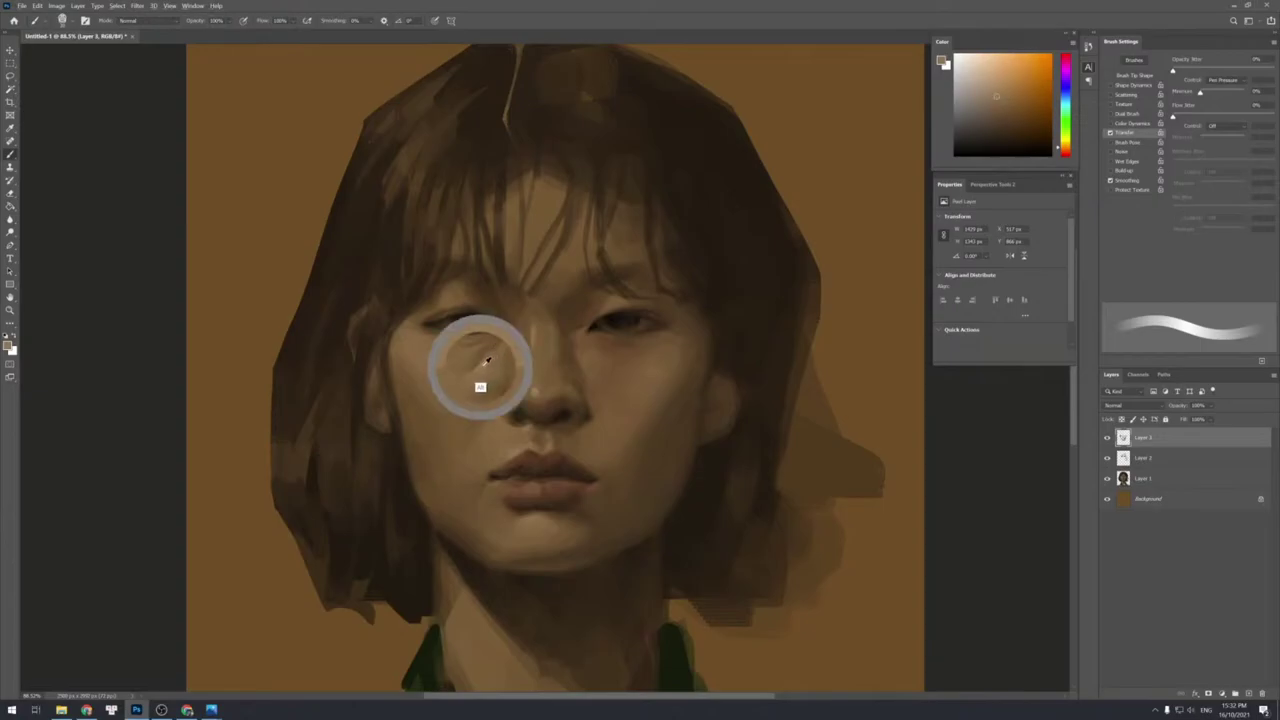
key("period")
key("period")
key("period")
key("period")
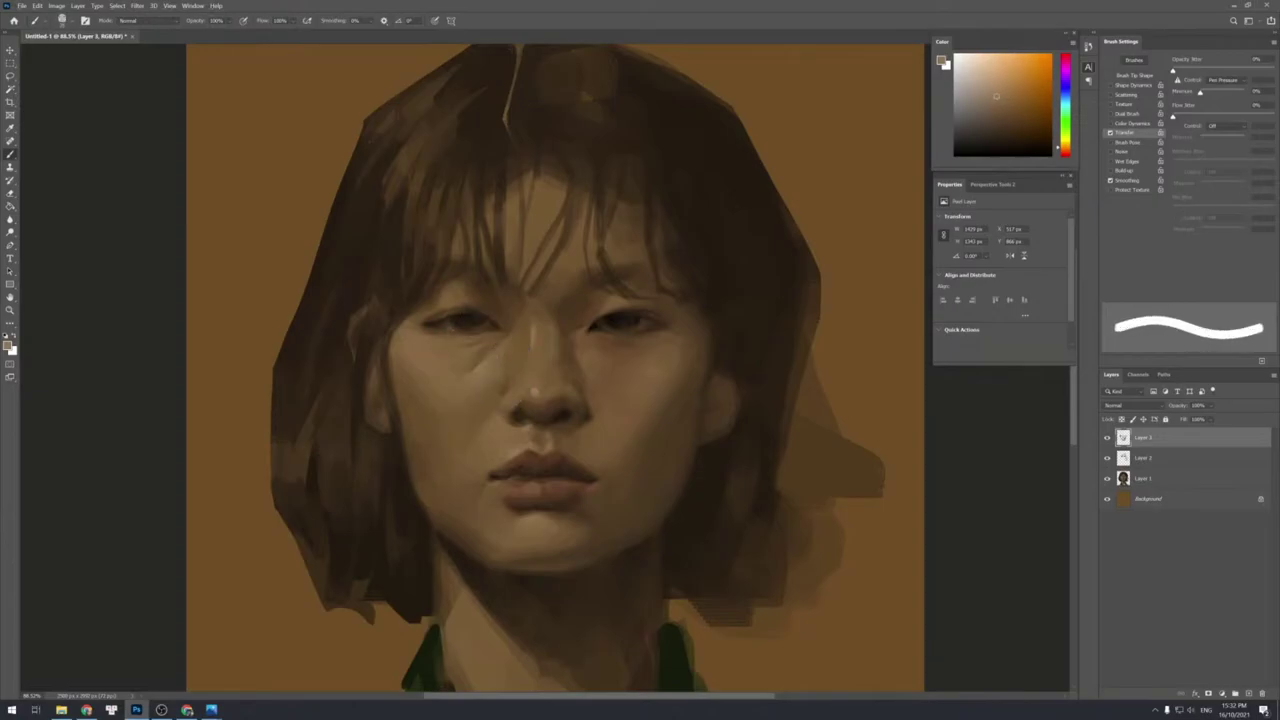
Blend the area beneath the left eye with neighbouring sampled skin tones.
left_click(466, 357, "alt")
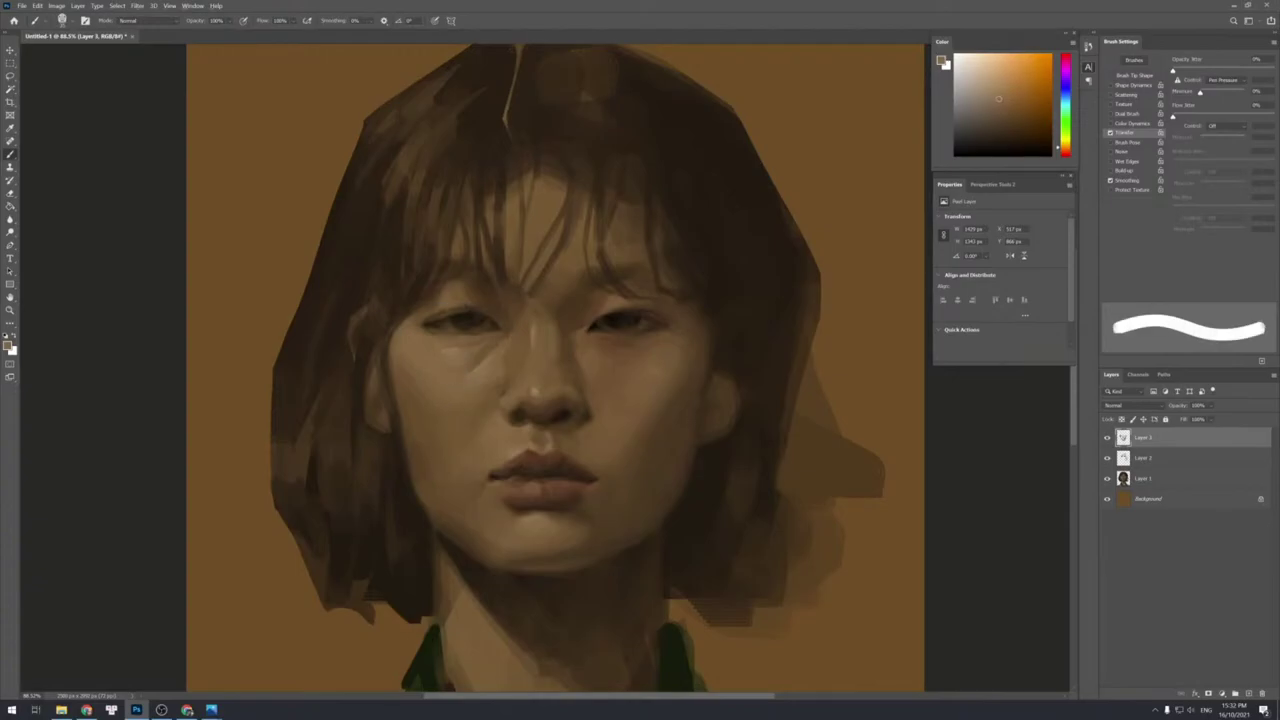
left_click(455, 348, "alt")
left_click(449, 343, "alt")
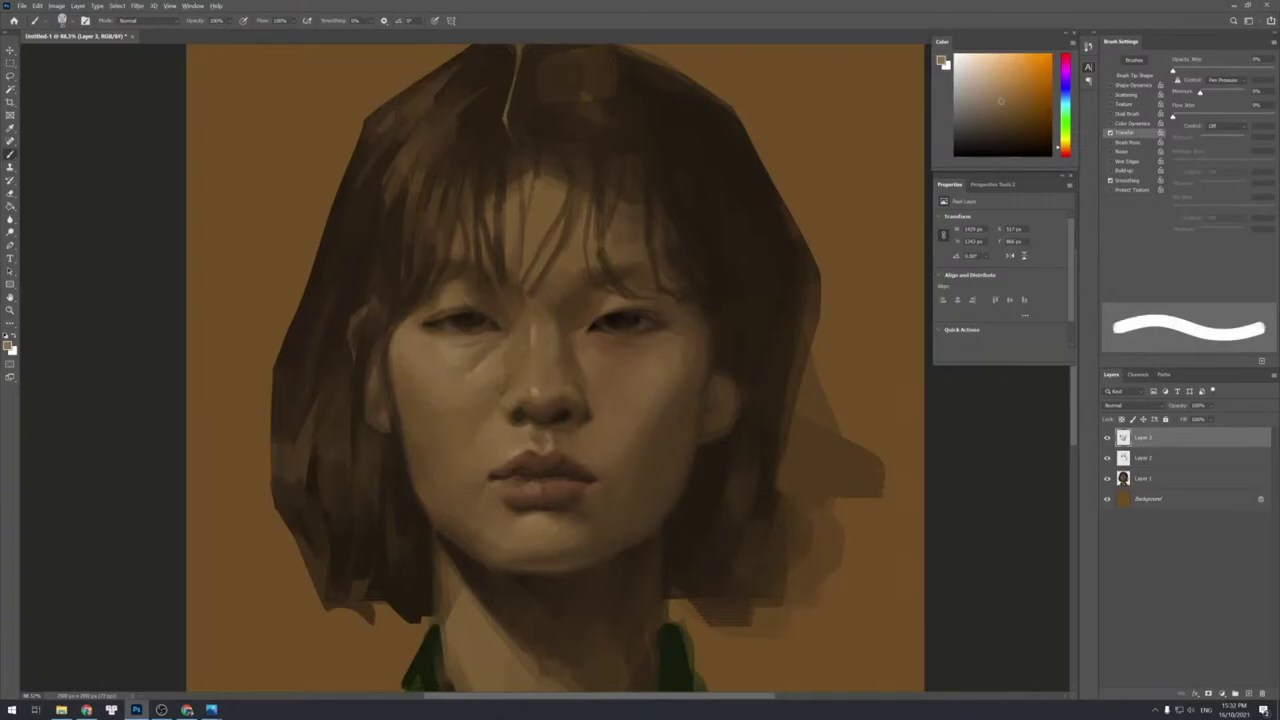
left_click(468, 355, "alt")
left_click(462, 358, "alt")
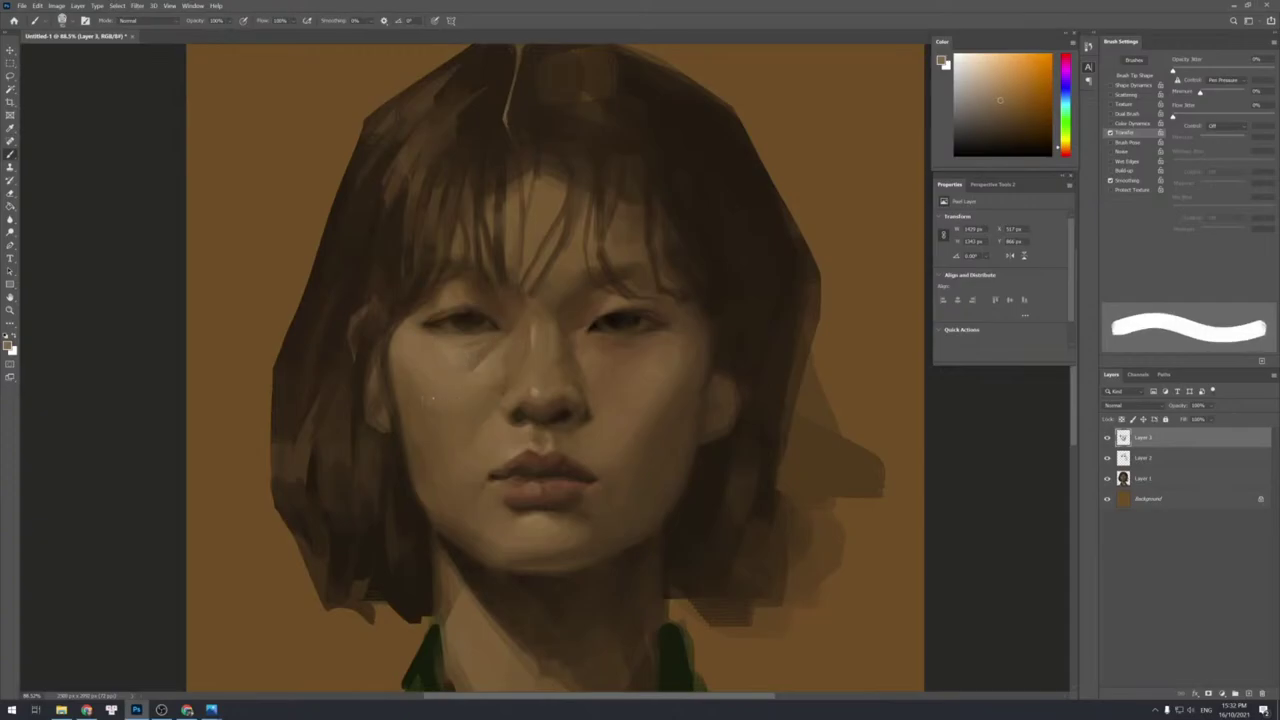
Even out the left cheek down to the jaw with a large brush and sampled cheek, jaw and nose-side tones.
left_click(433, 398, "alt")
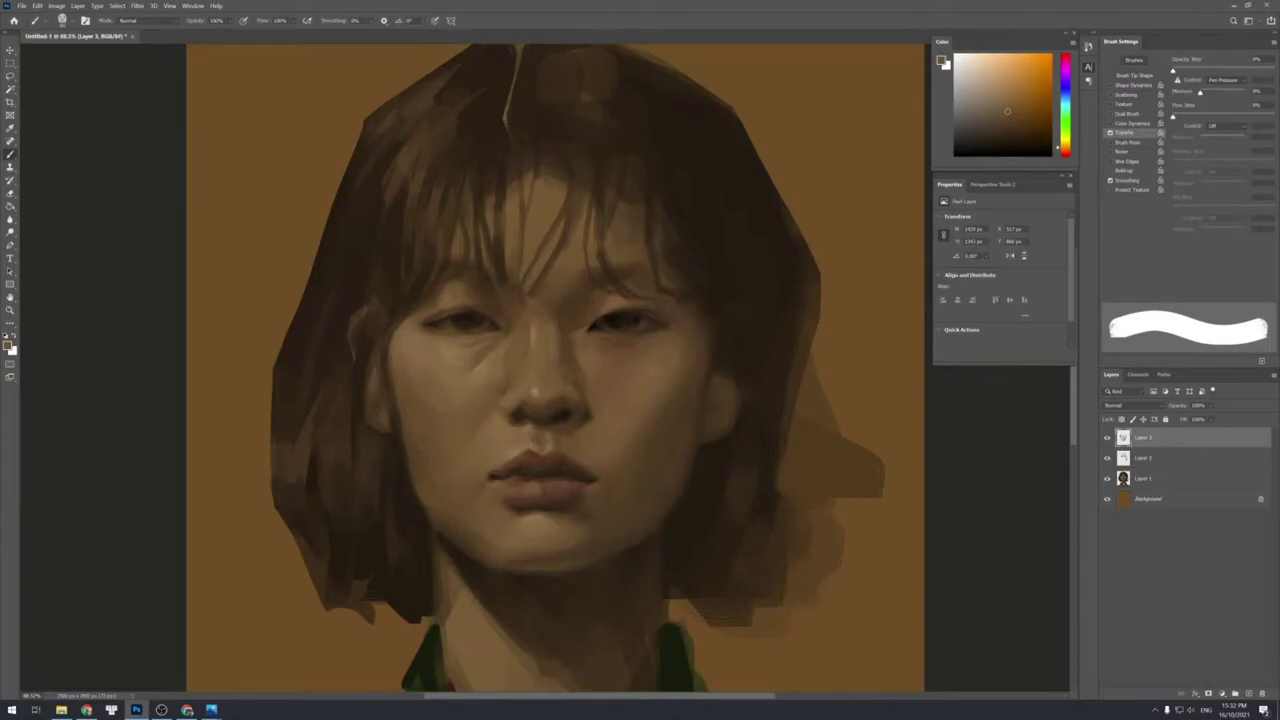
left_click(454, 388, "alt")
left_click(432, 486, "alt")
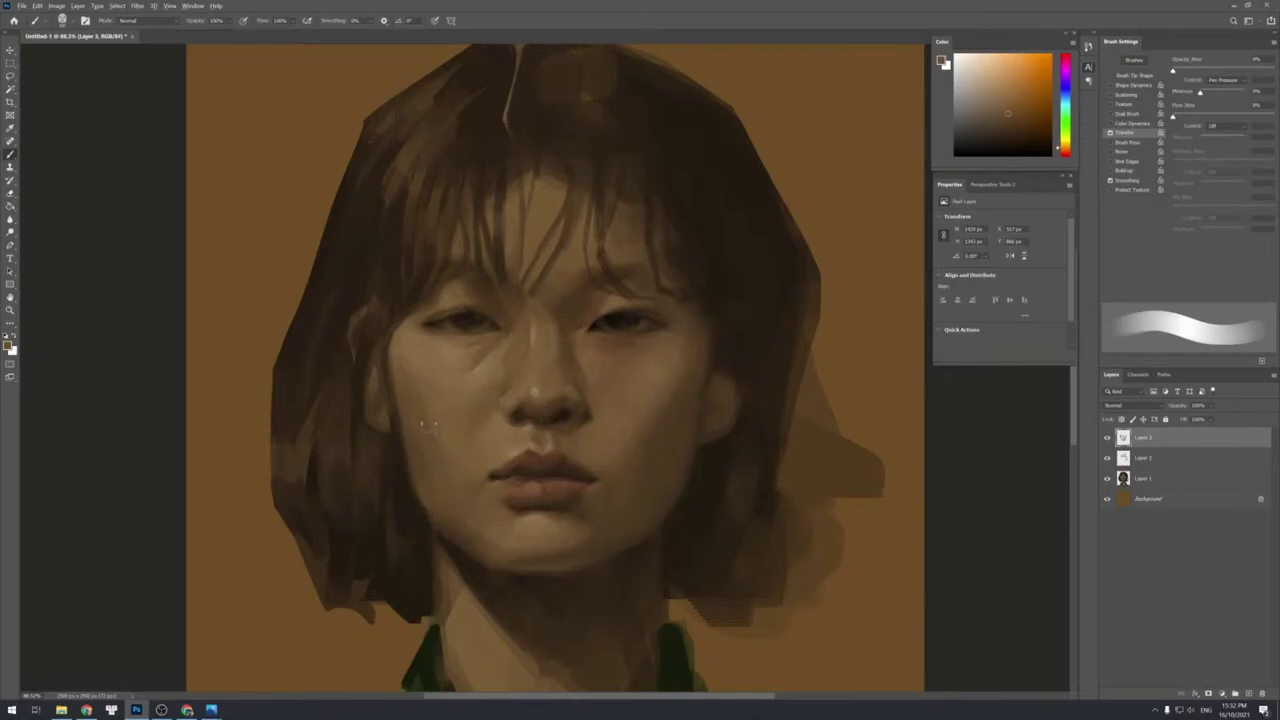
left_click(445, 427, "alt")
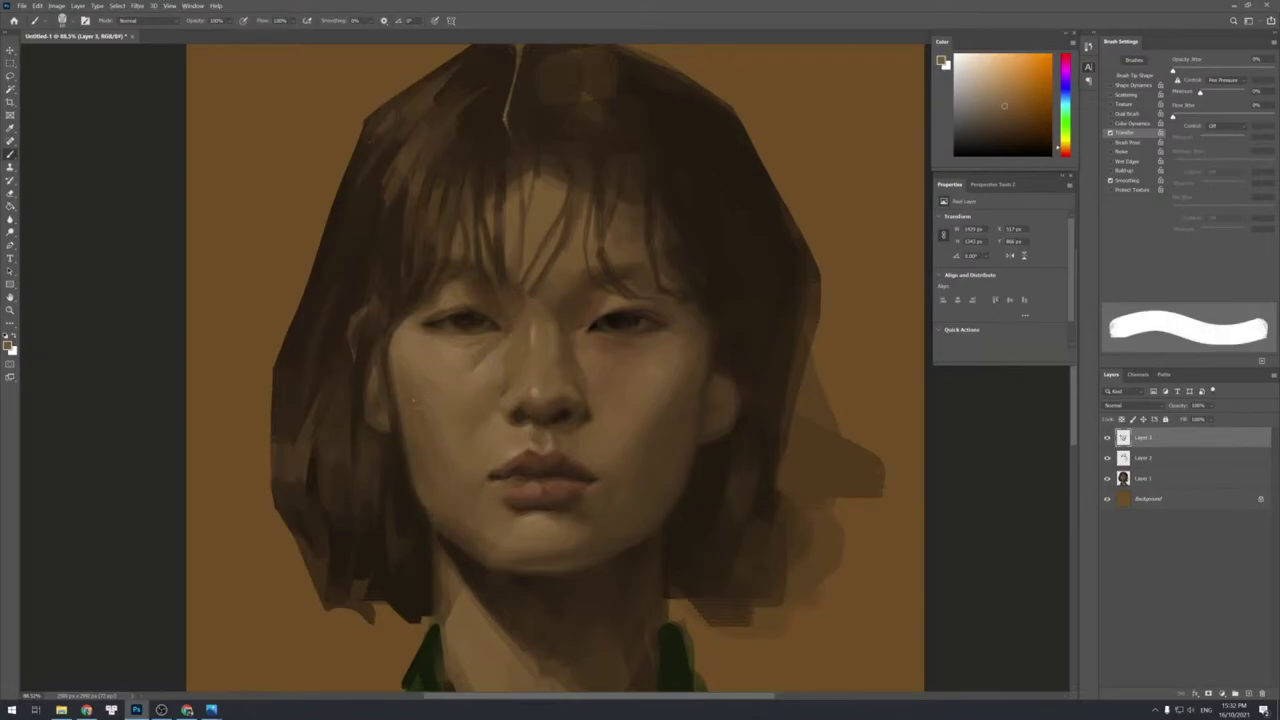
left_click(448, 466, "alt")
left_click(453, 458, "alt")
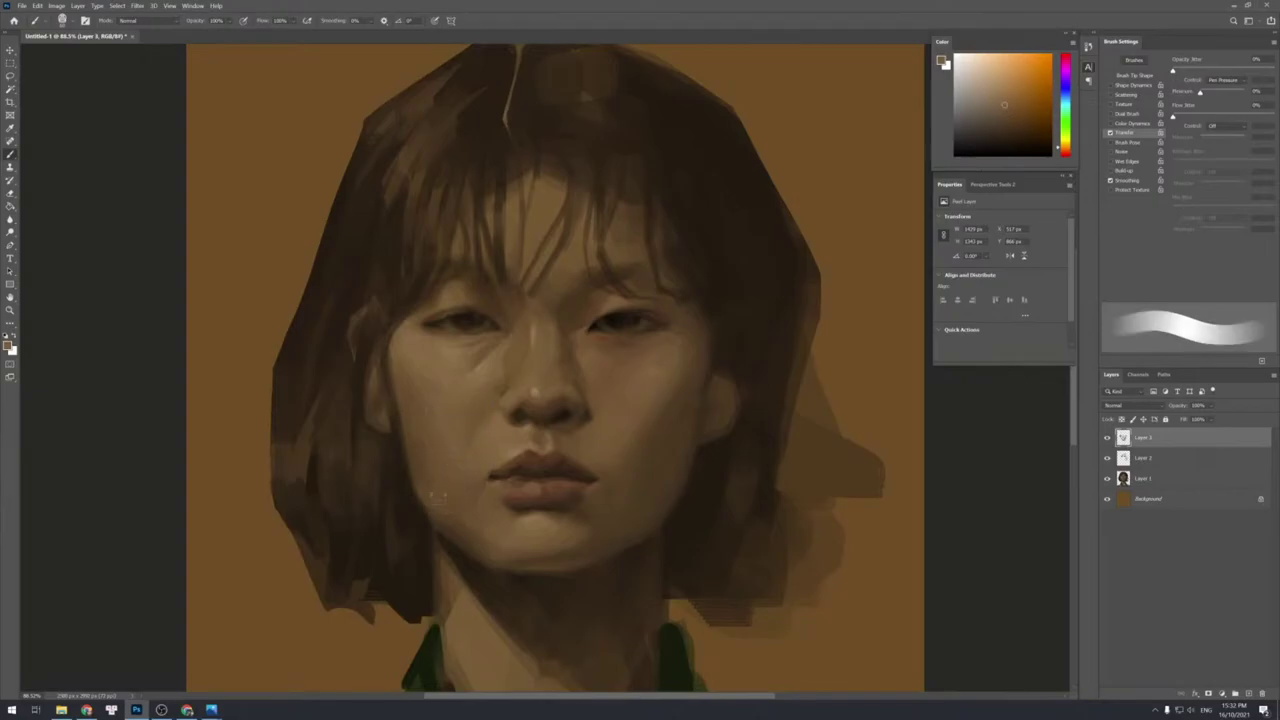
left_click(510, 395, "alt")
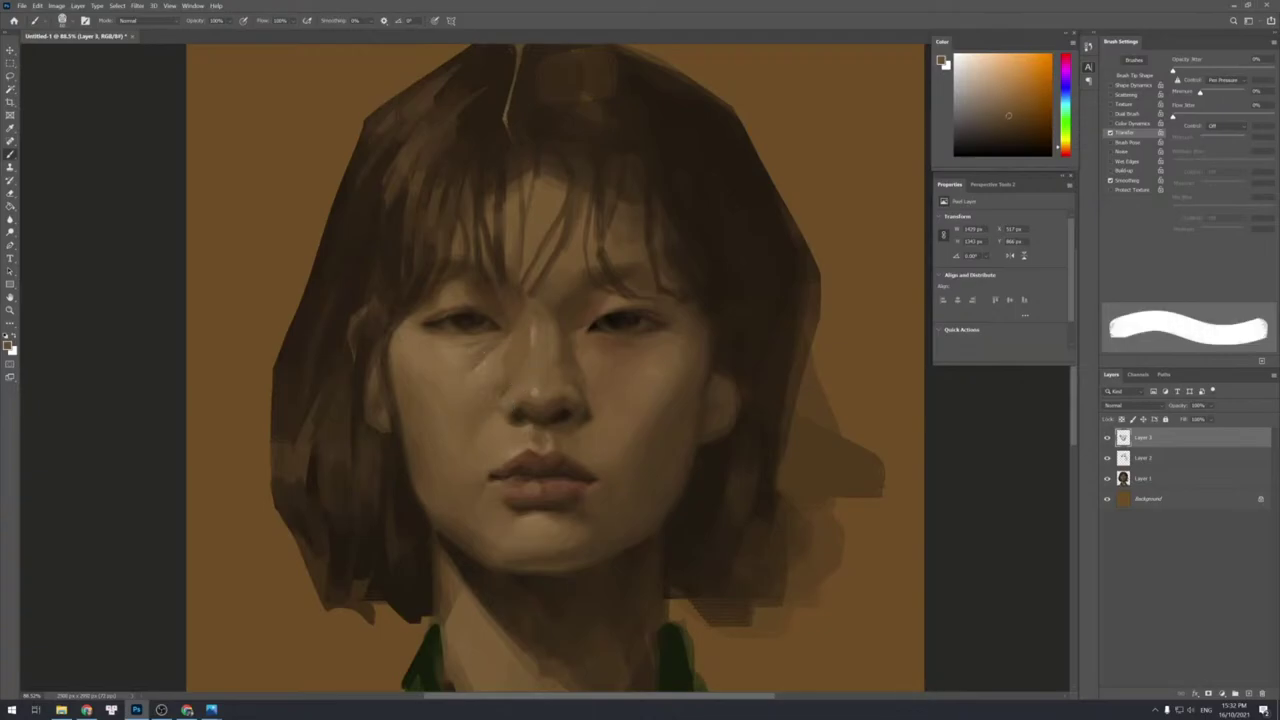
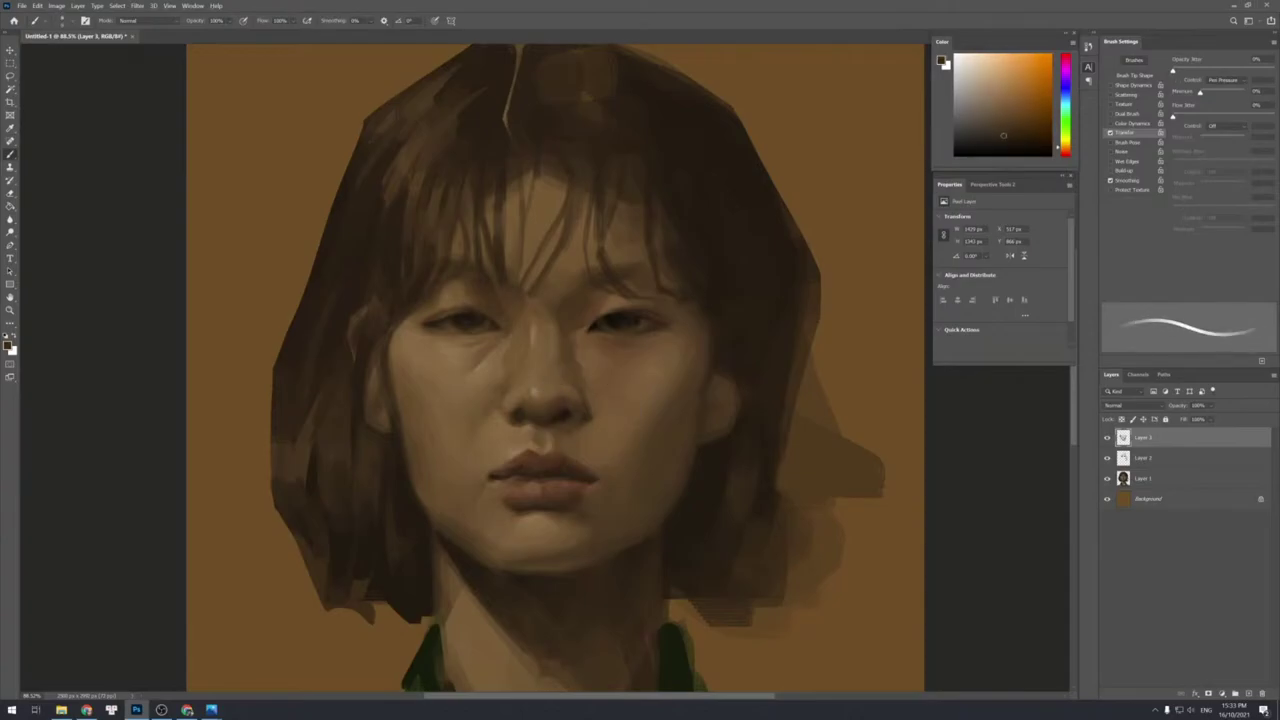
Soften the shading beside the right nostril with sampled skin tones, increasing the brush size.
left_click(603, 425, "alt")
key("]")
key("]")
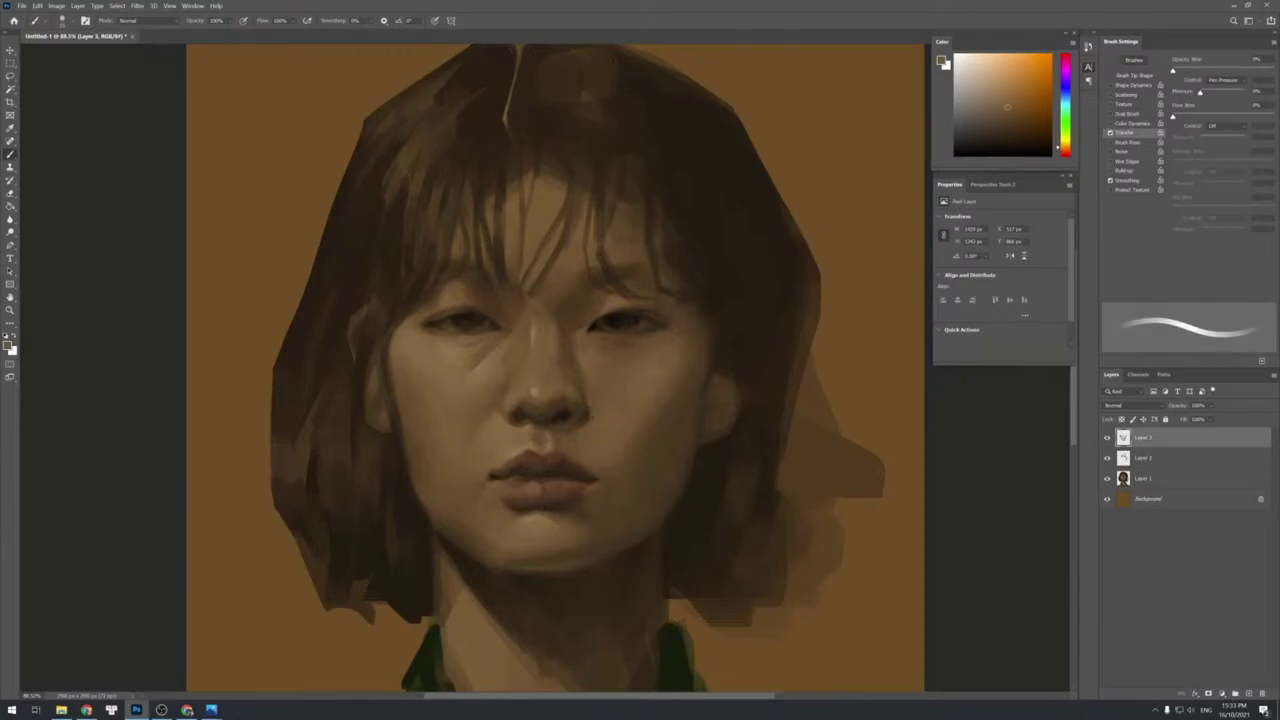
left_click(608, 421, "alt")
key("]")
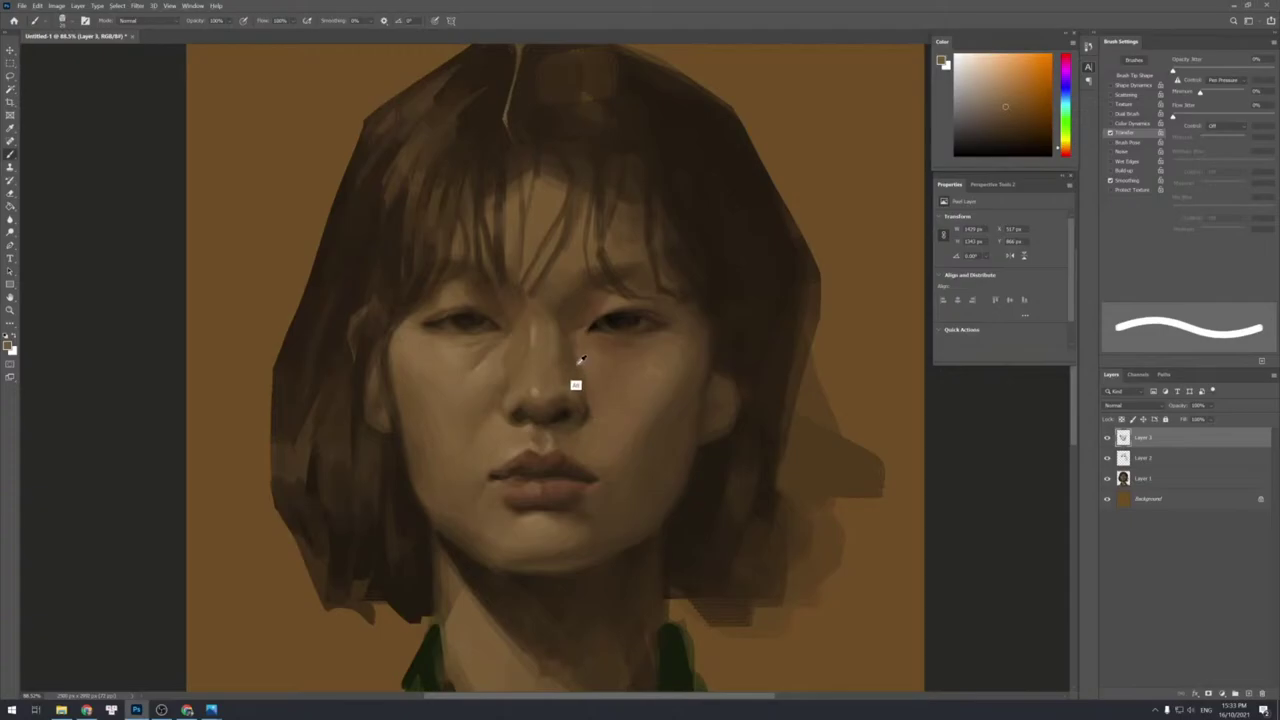
Create a new layer and rework the skin around the right nostril on it with sampled nose and cheek tones.
key("ctrl+shift+n")
key("Return")
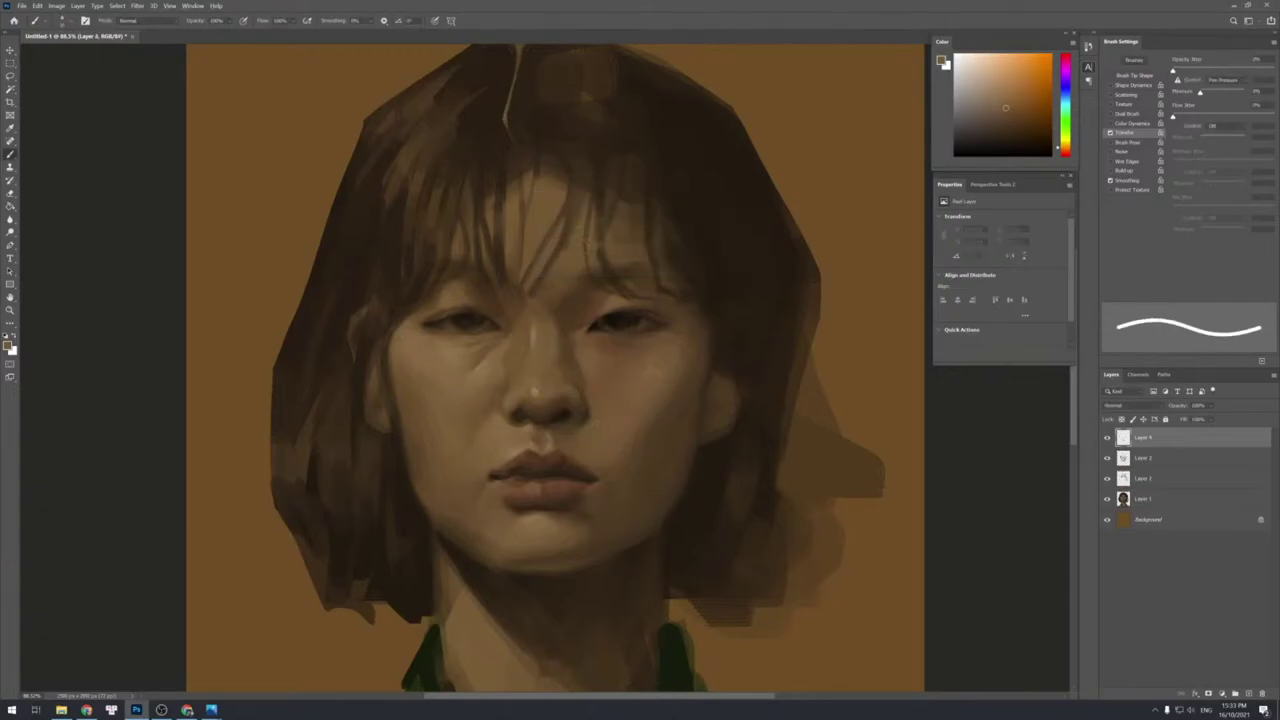
left_click(586, 244)
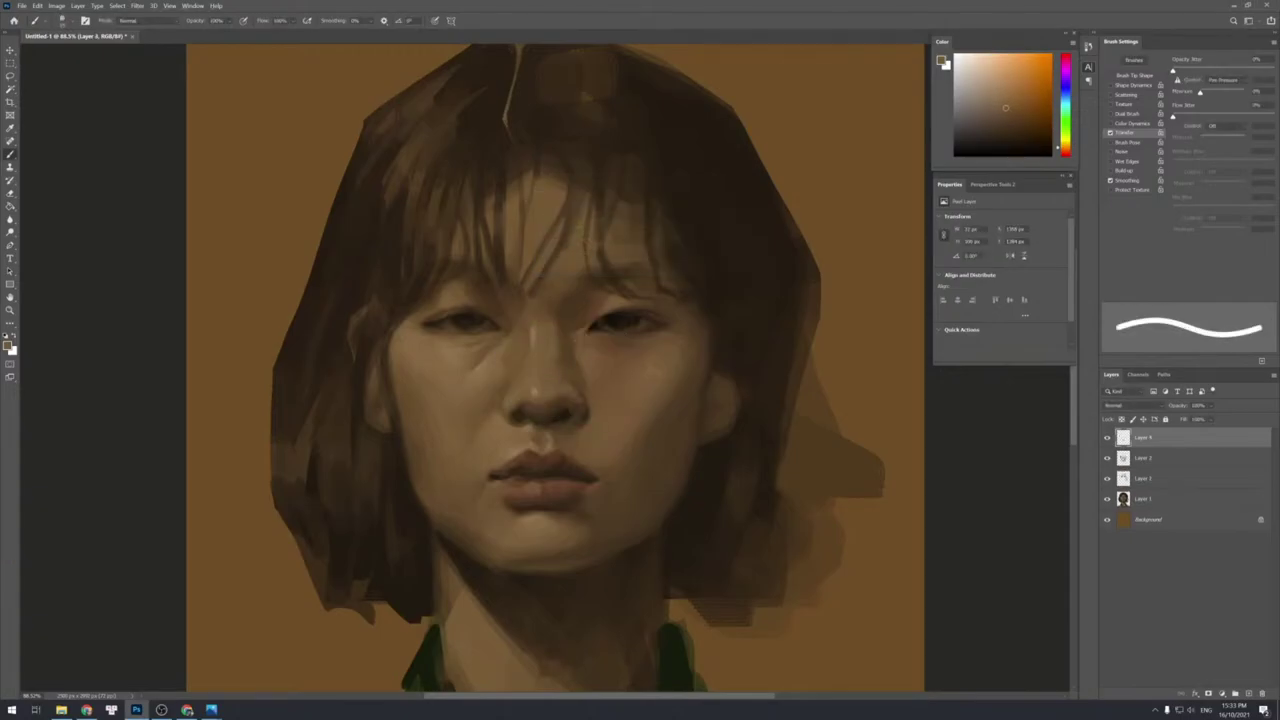
left_click(537, 377, "alt")
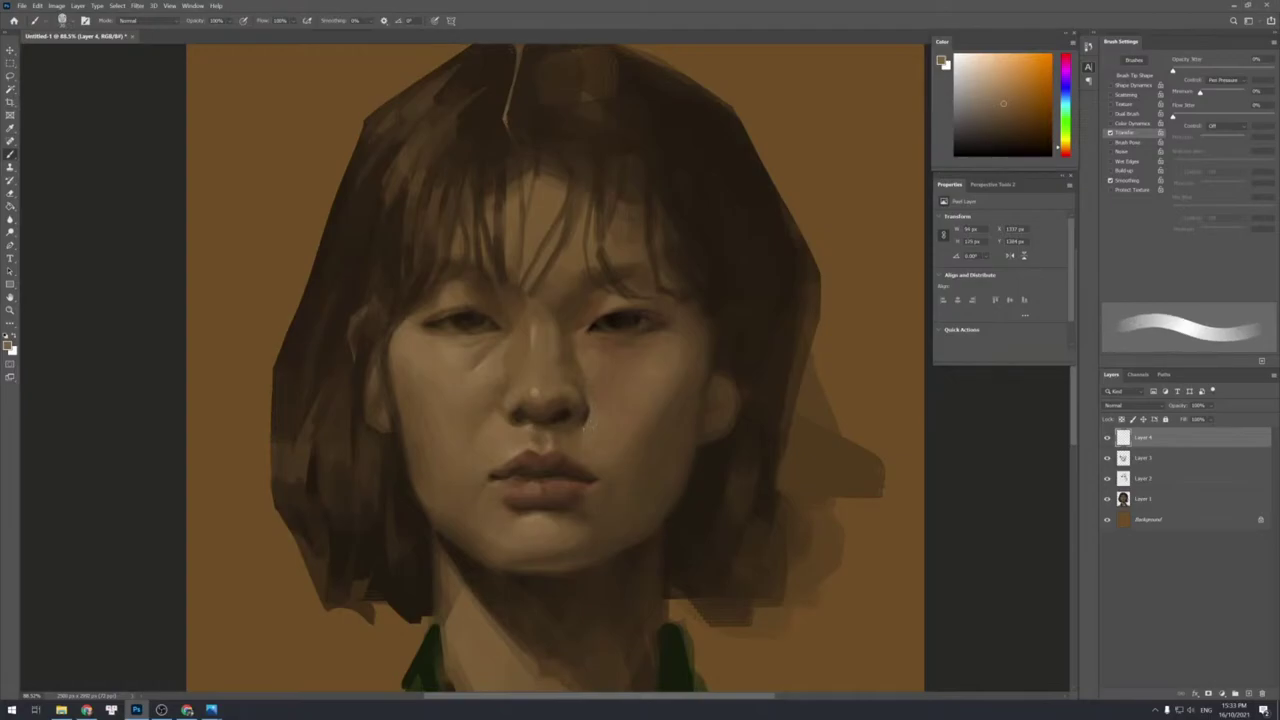
left_click(600, 424, "alt")
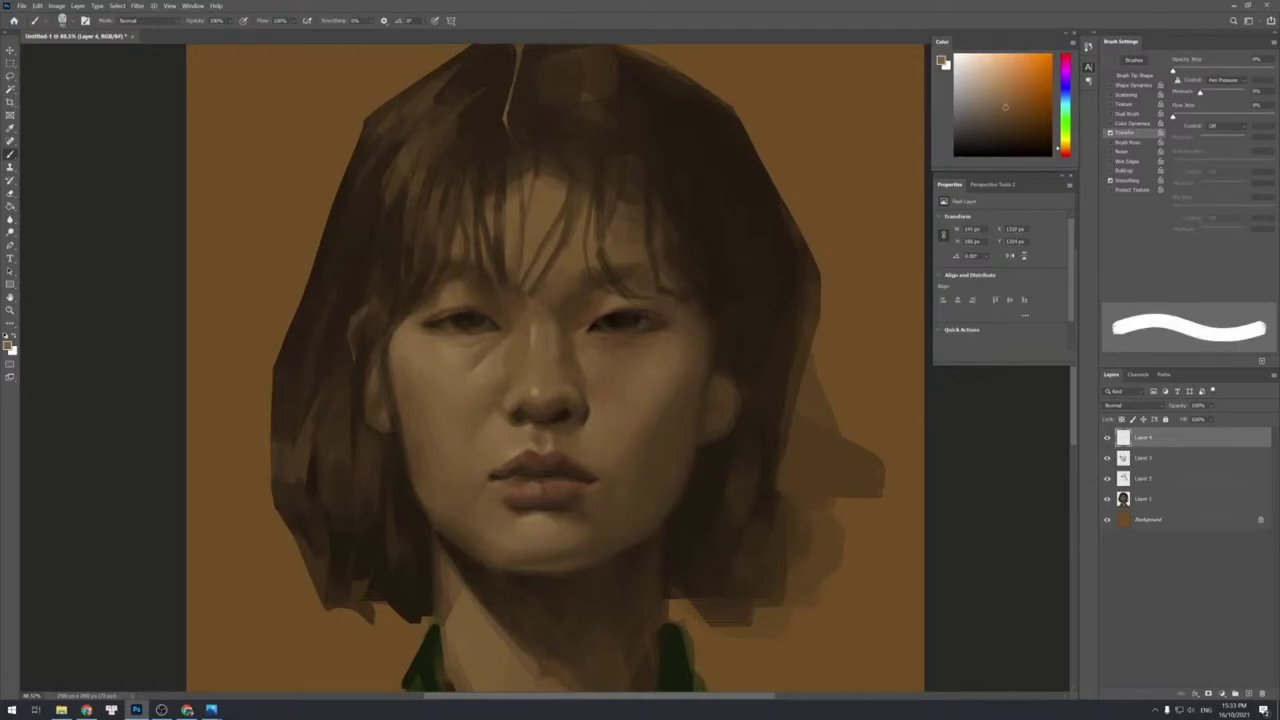
left_click(583, 453, "alt")
Merge Layer 2, Layer 3 and Layer 4 together and merge the result down into Layer 1.
left_click(1142, 478, "shift")
key("ctrl+e")
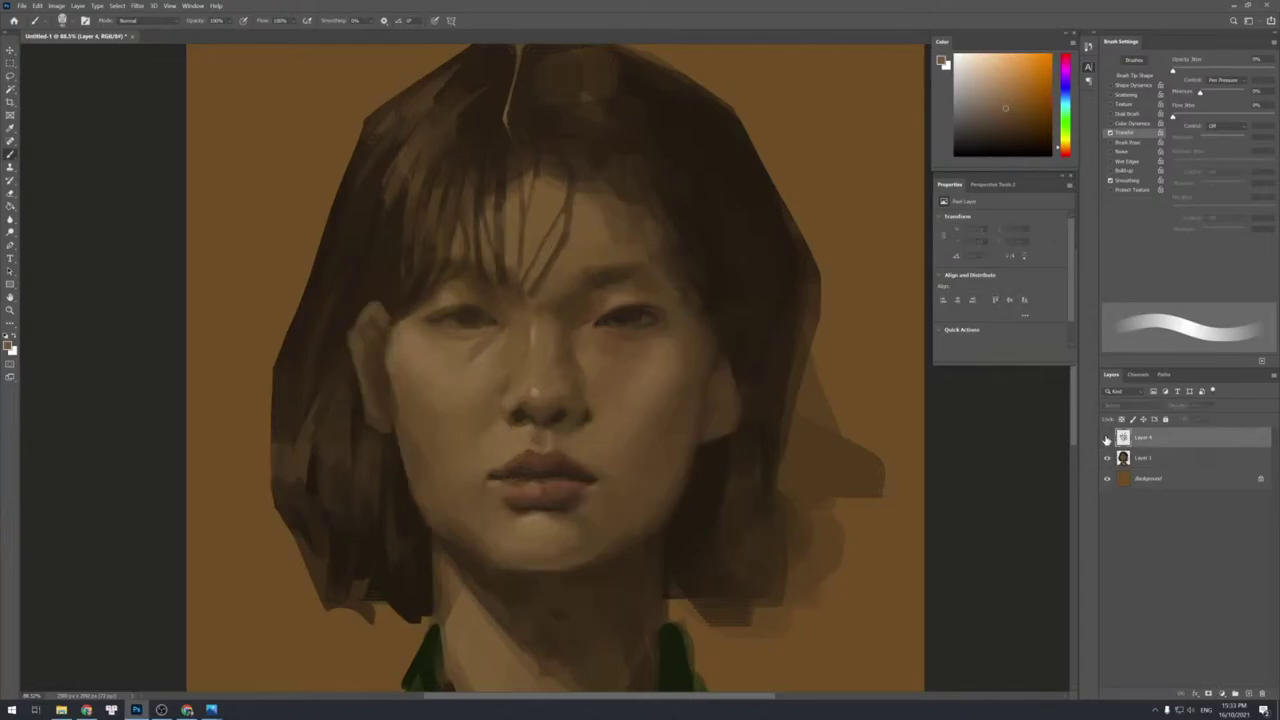
key("ctrl+e")
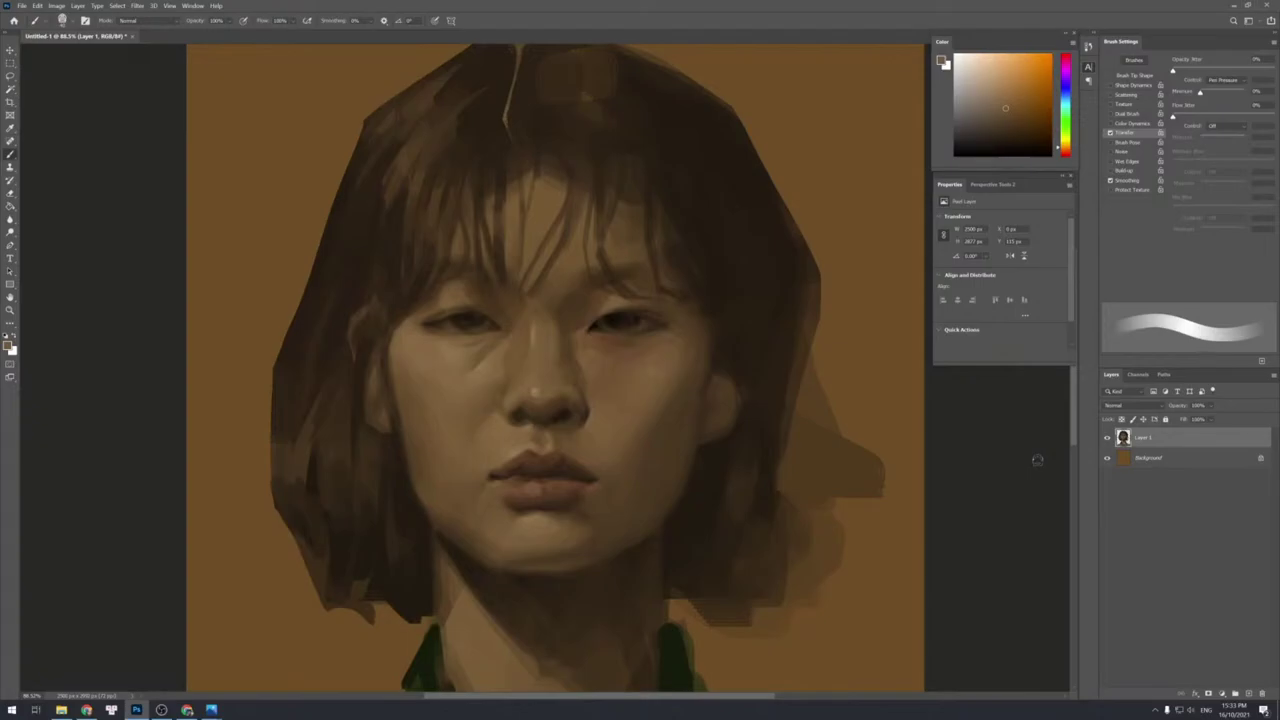
Create a new layer and refine the outer corner of the left eye on it with sampled eye-shadow tones.
left_click(457, 331, "alt")
key("ctrl+shift+n")
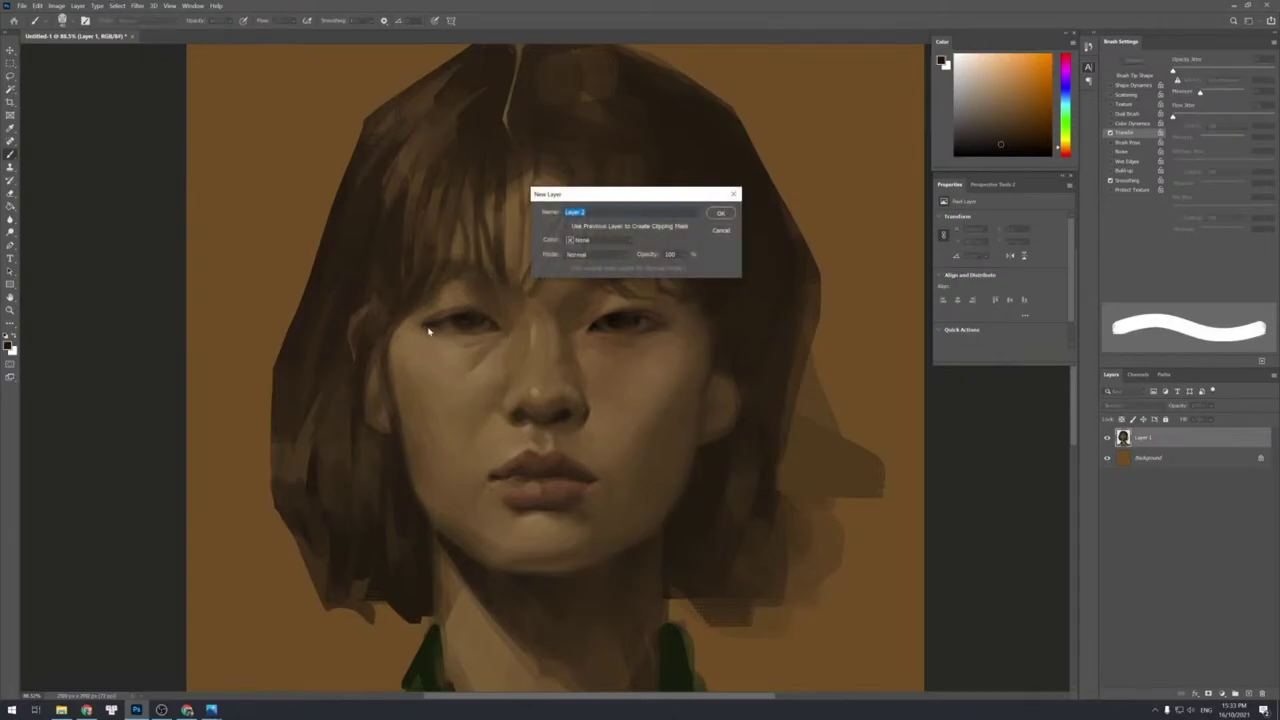
key("Return")
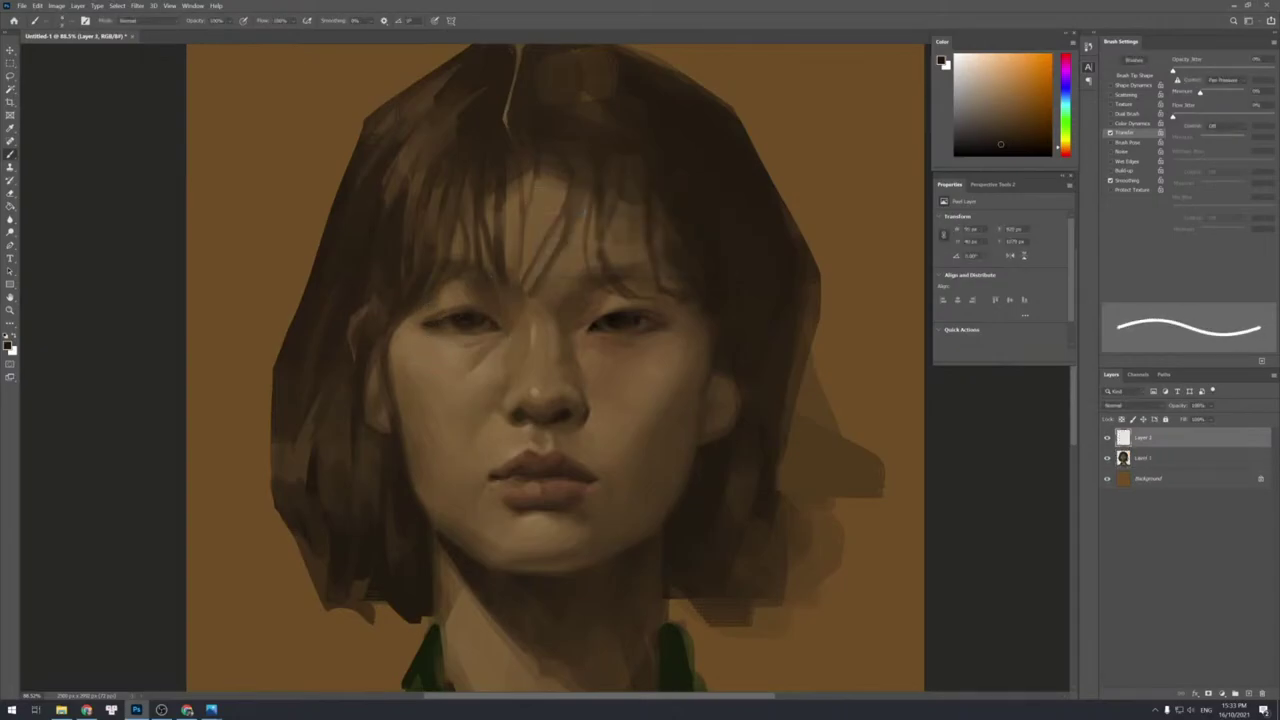
left_click(430, 320, "alt")
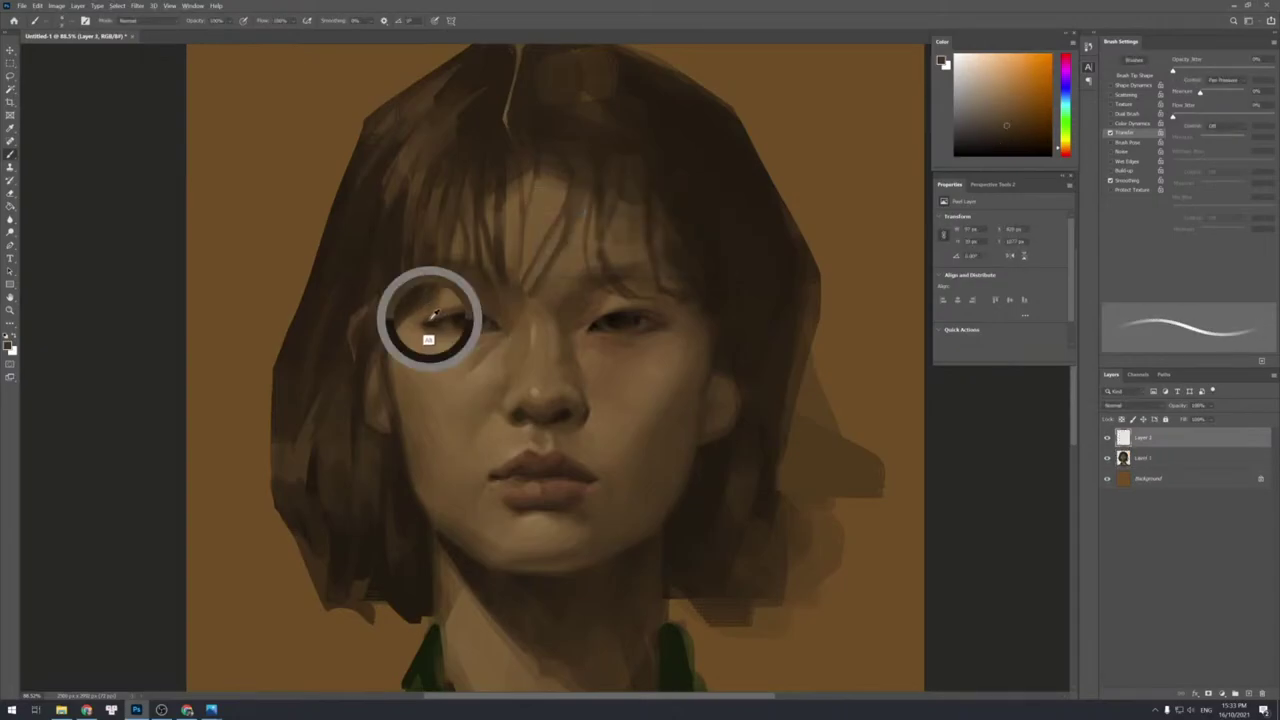
left_click_drag(433, 321, 423, 329)
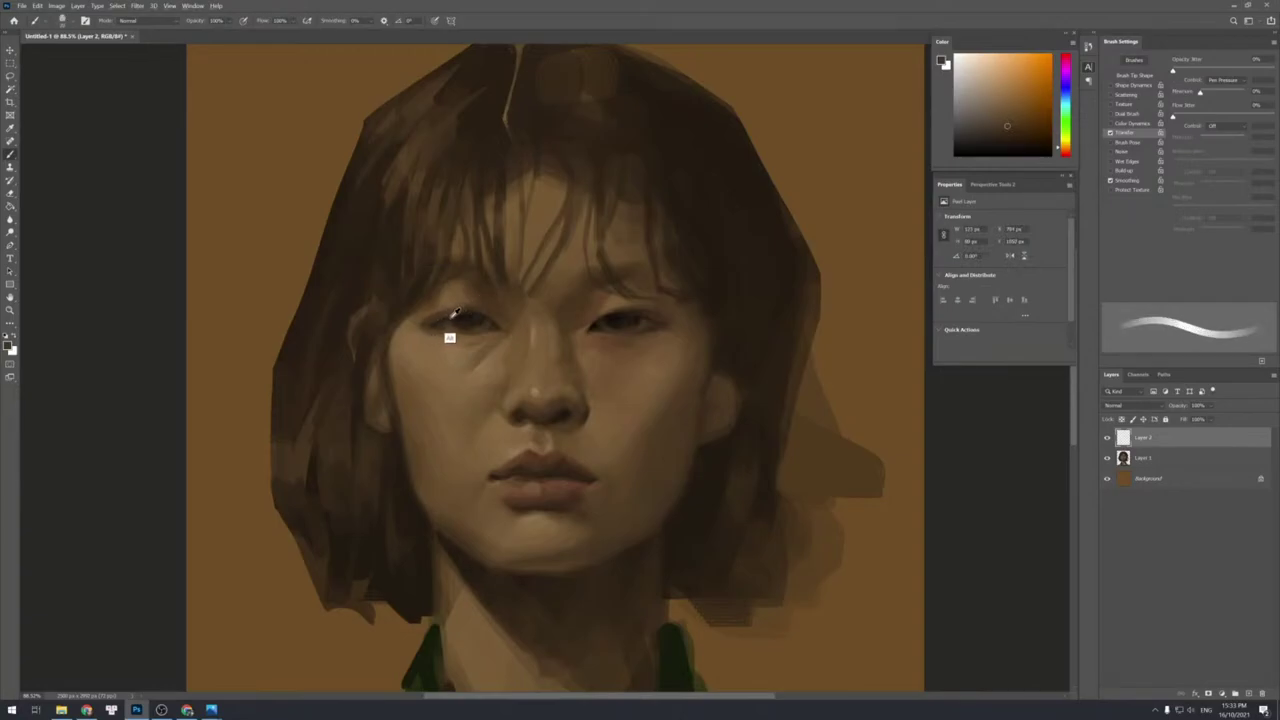
Refine the upper lash line and outer lid of the left eye with a smaller brush and sampled lid tones.
left_click(450, 319, "alt")
key("bracketleft")
key("bracketleft")
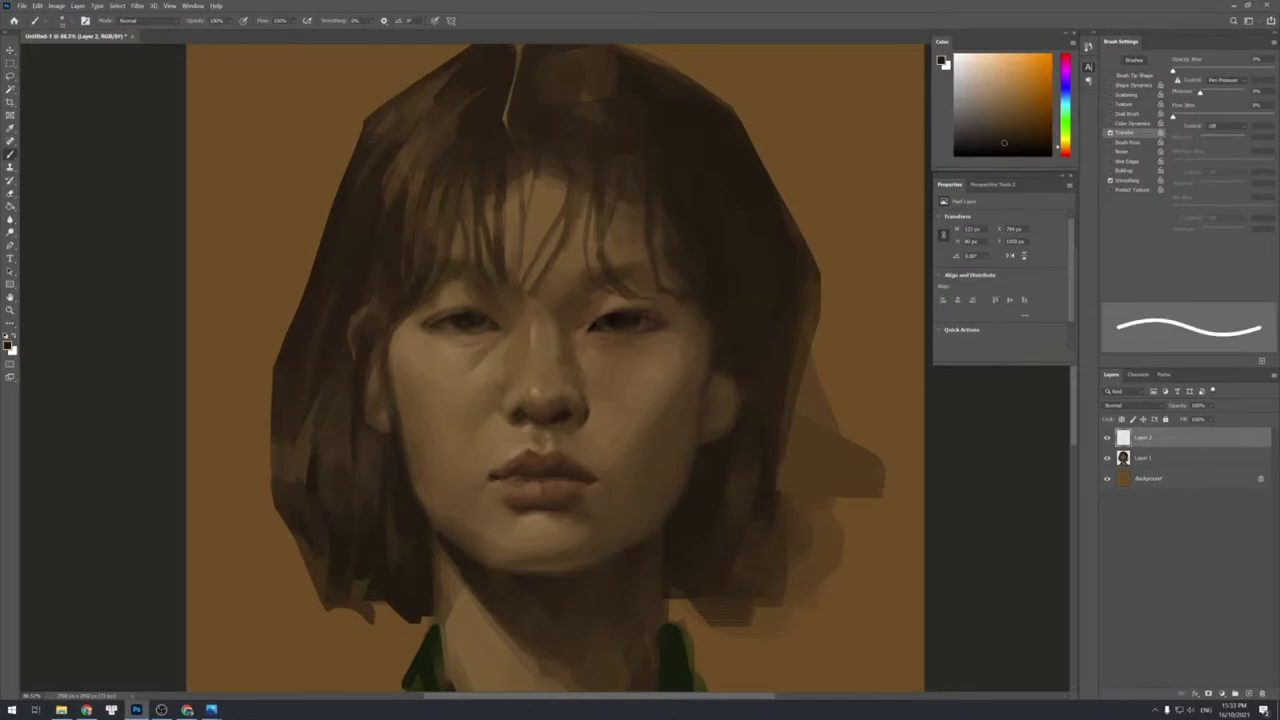
left_click(449, 315, "alt")
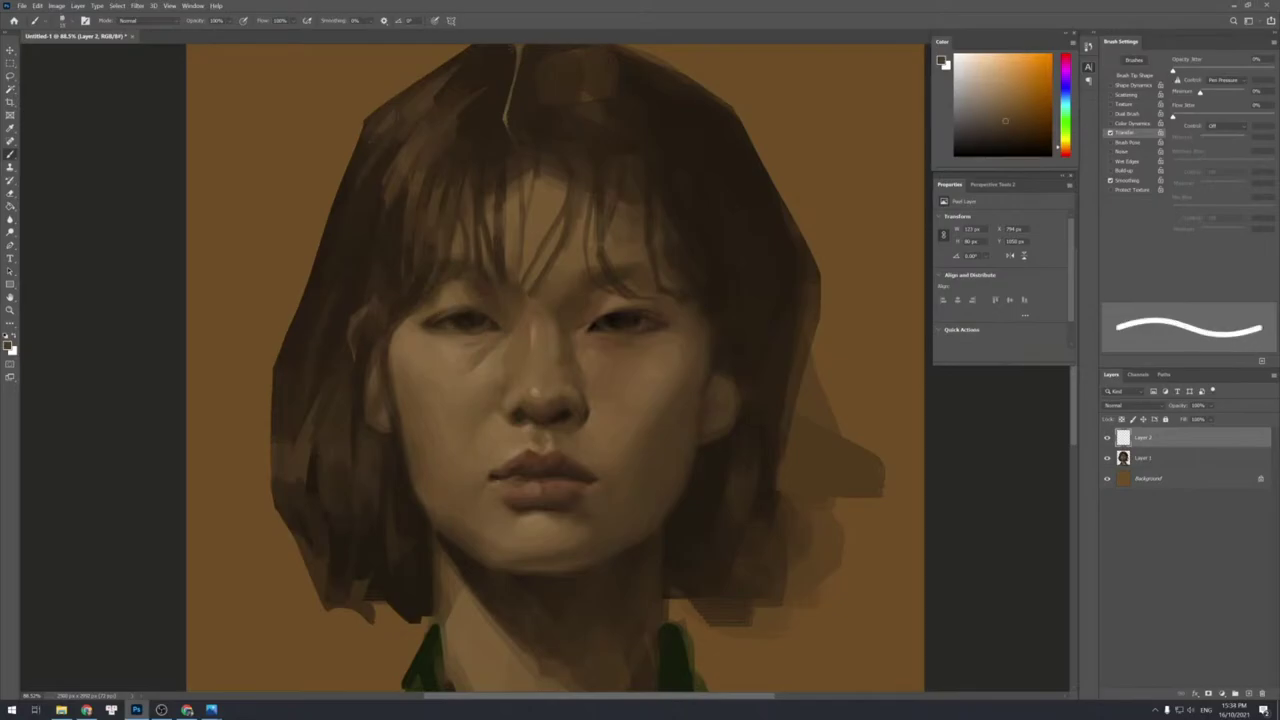
left_click(423, 317, "alt")
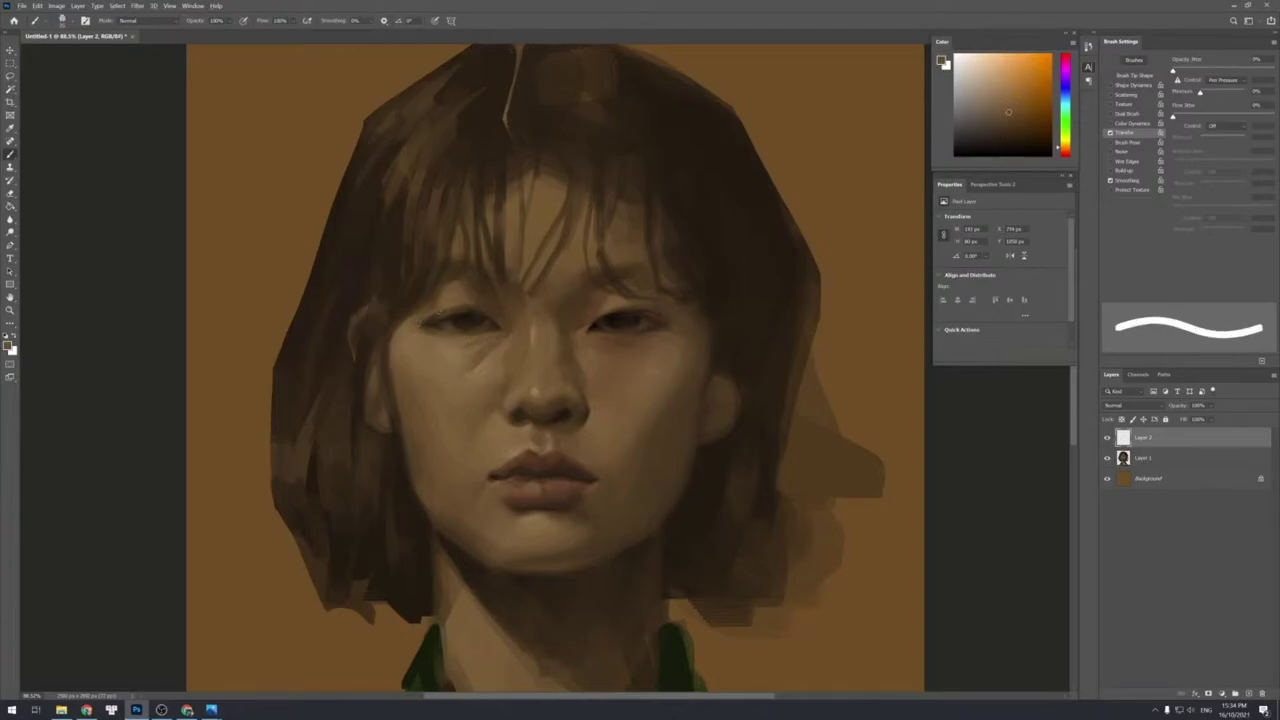
Soften the upper eyelid and crease of the left eye toward its inner corner with sampled lid tones.
left_click(480, 297, "alt")
left_click(450, 300, "alt")
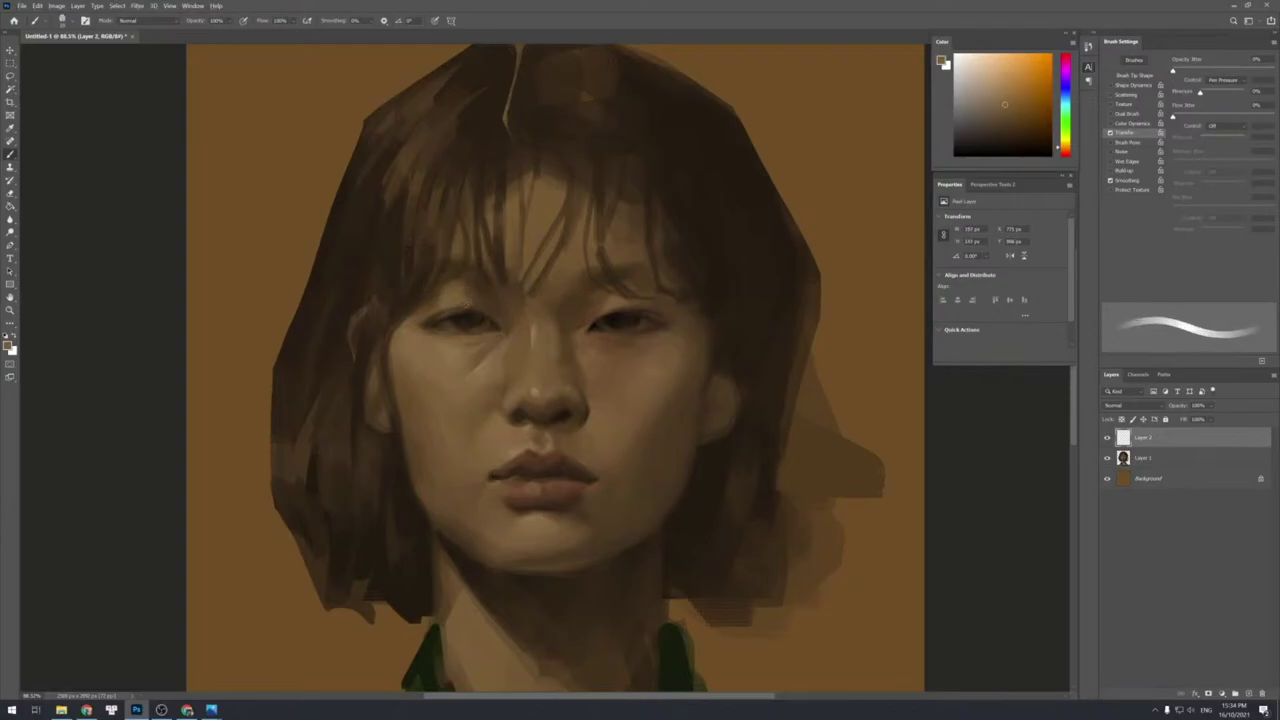
left_click_drag(465, 306, 486, 312)
left_click(482, 317, "alt")
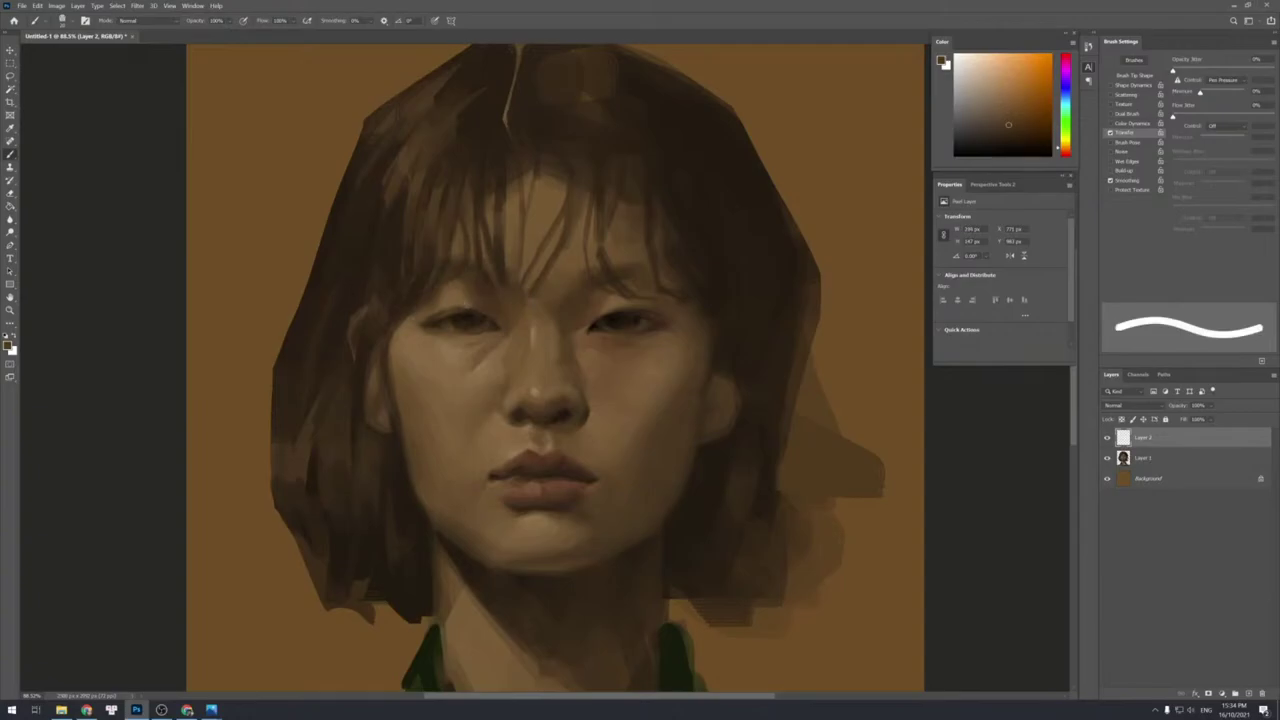
left_click(466, 303, "alt")
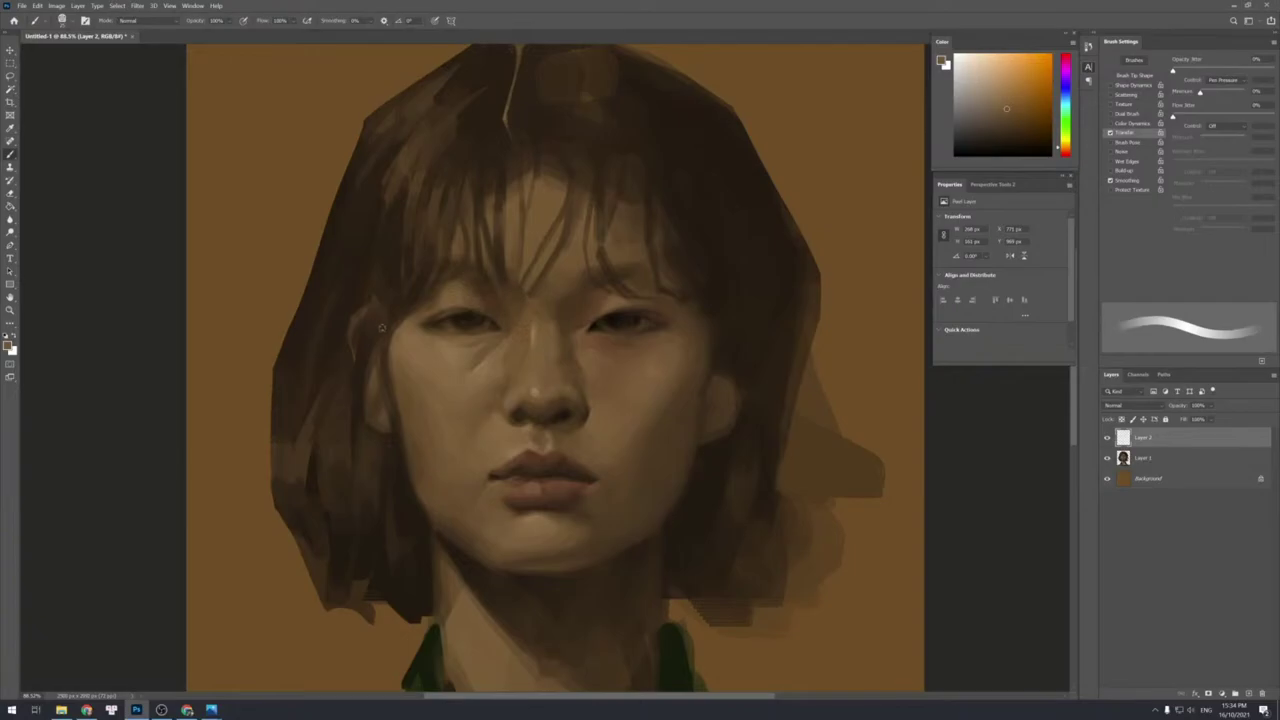
Create another new layer and shade the inner half of the left eye with a sampled dark brown and a larger brush.
left_click(488, 321, "alt")
key("ctrl+shift+n")
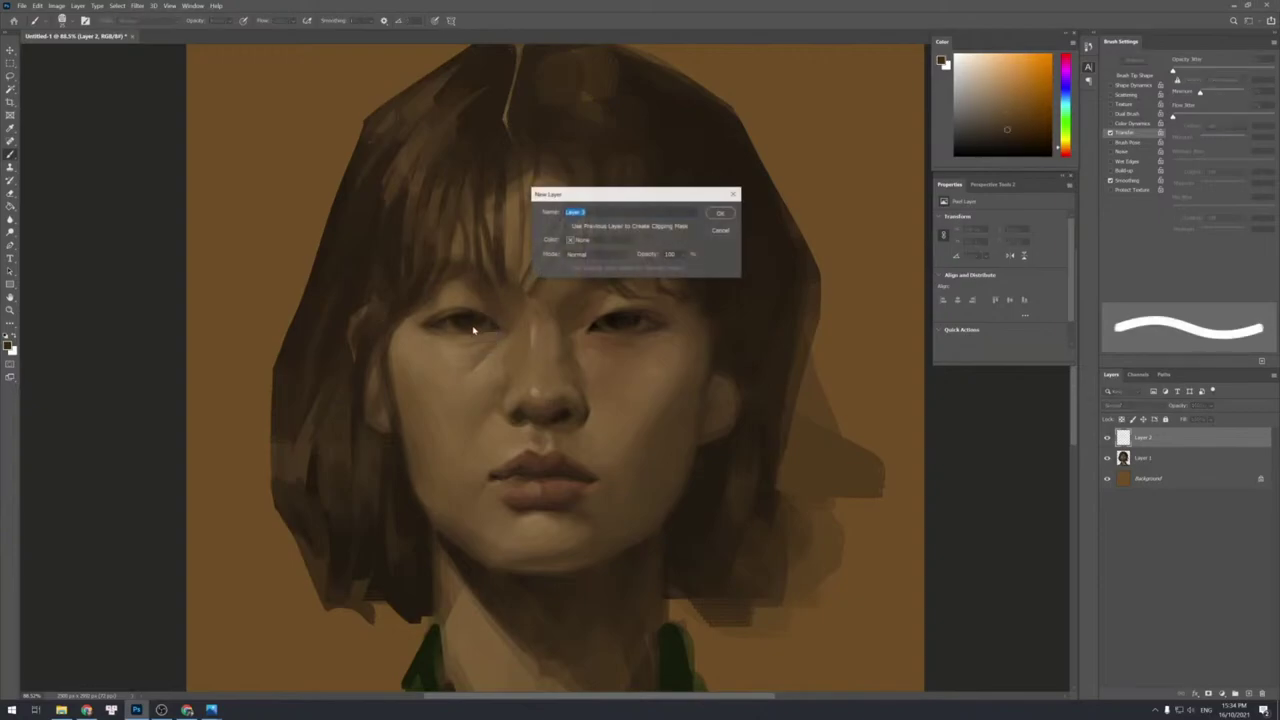
key("Return")
key("]")
key("]")
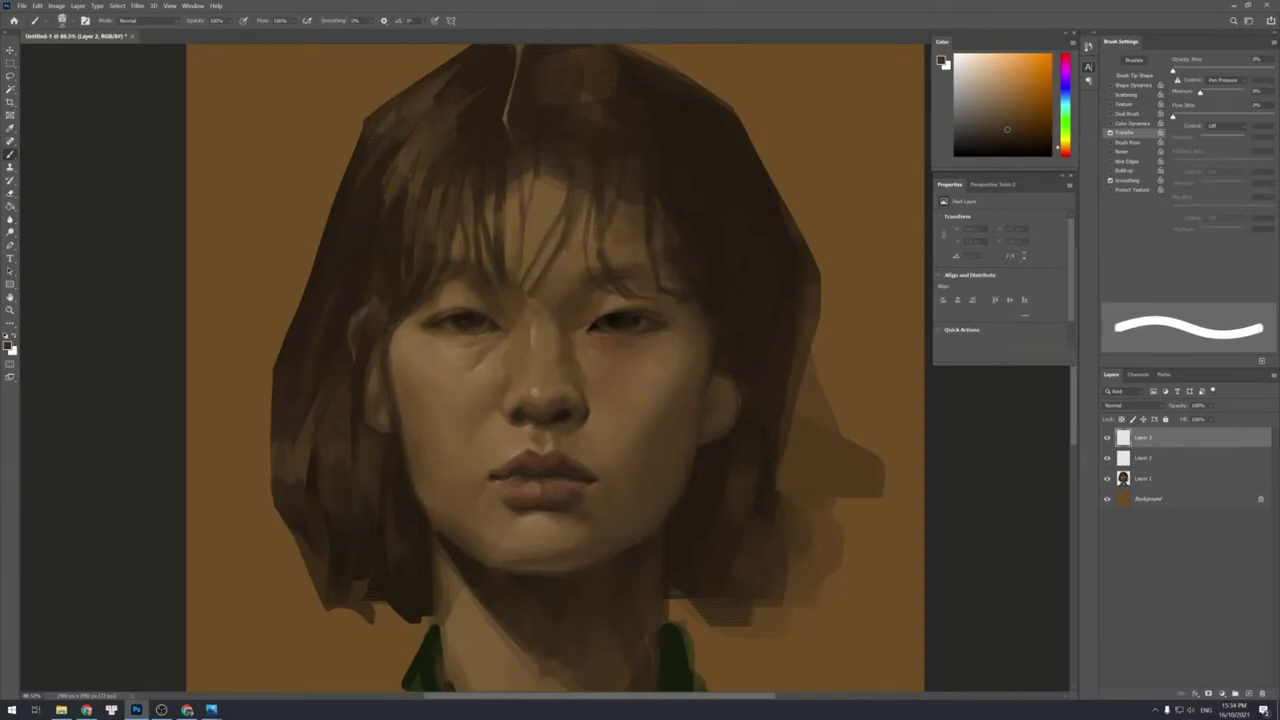
left_click_drag(456, 322, 488, 326)
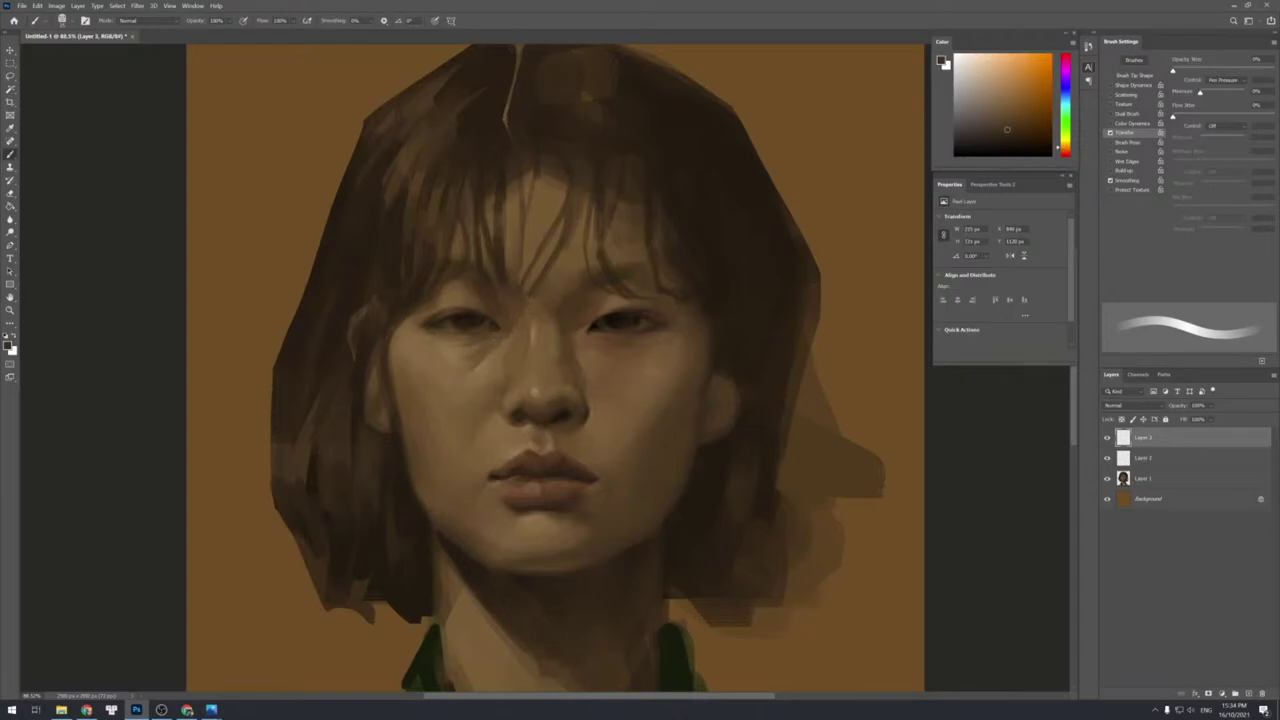
key("e")
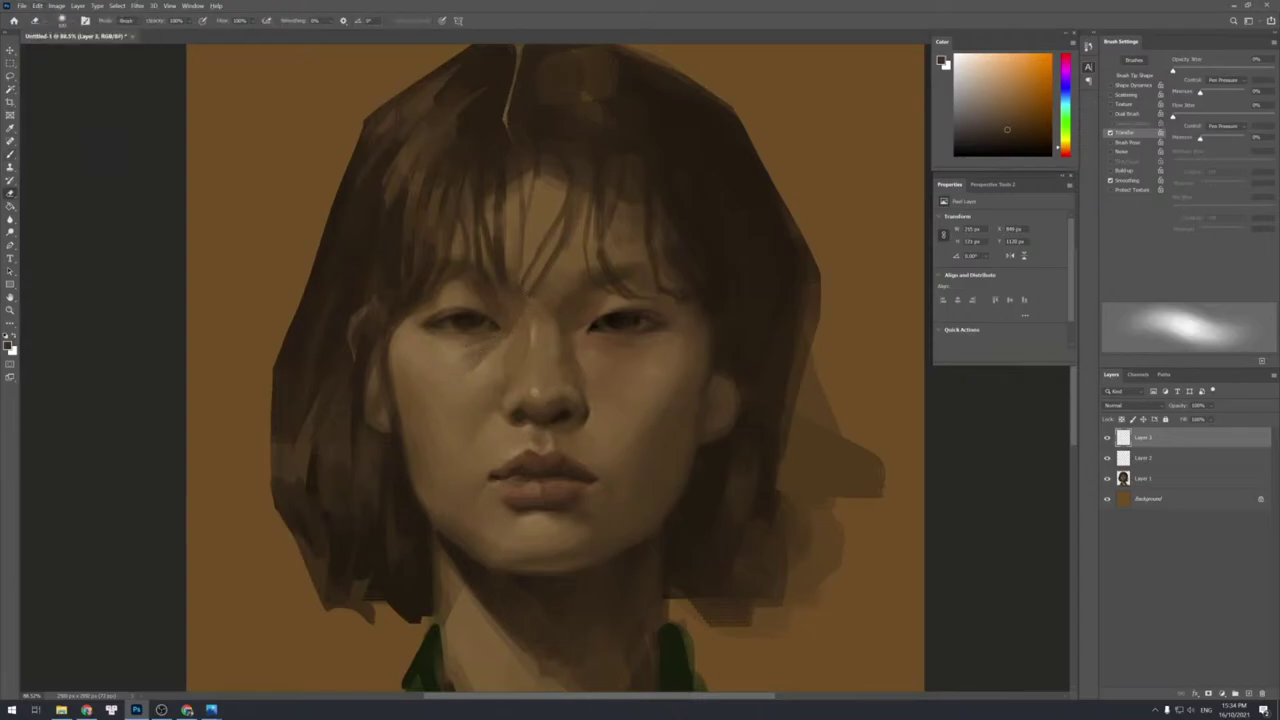
Rework the skin below the left eye's inner corner with a smaller brush and a sampled under-eye tone.
key("b")
left_click(460, 345, "alt")
key("[")
key("[")
key("[")
key("[")
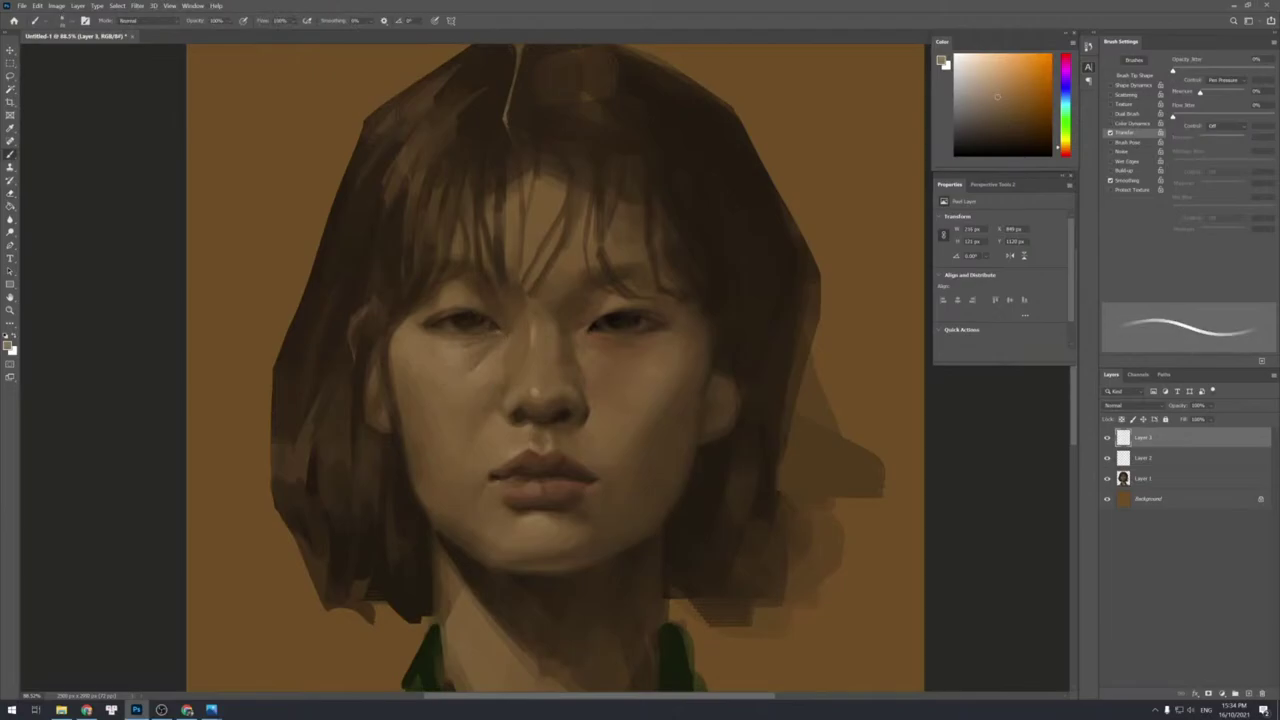
left_click_drag(488, 348, 501, 340)
key("e")
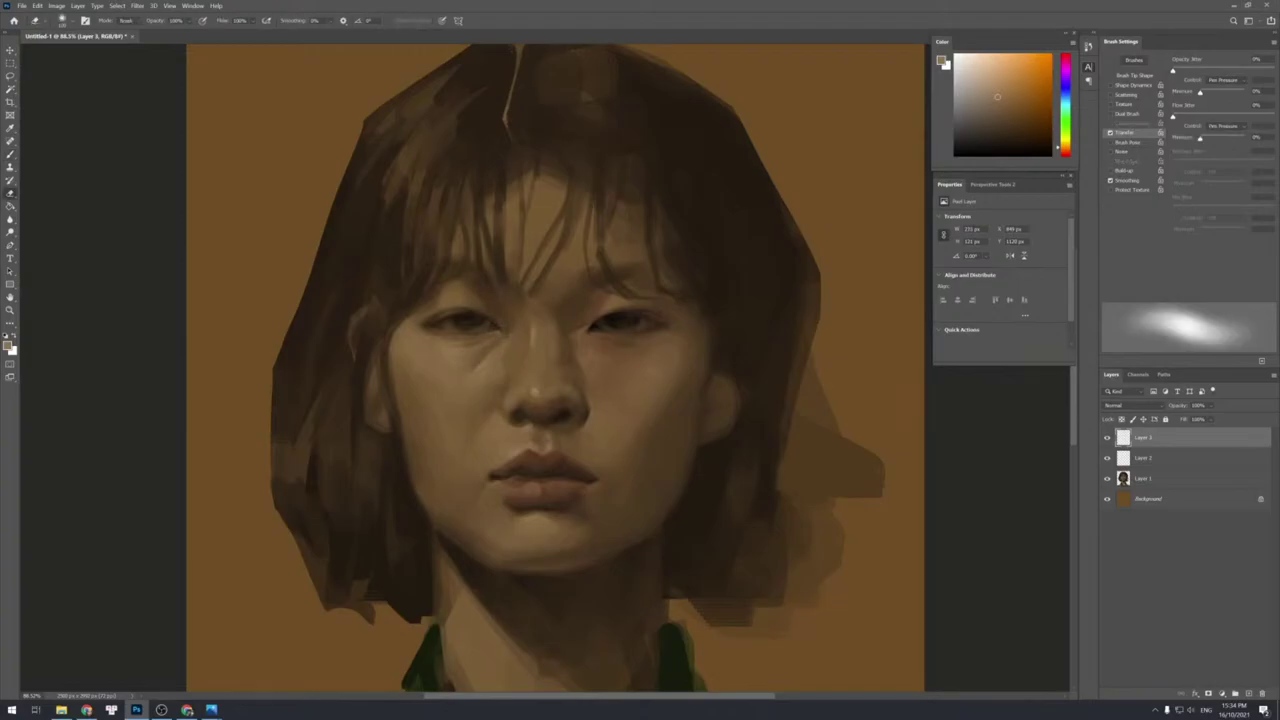
key("b")
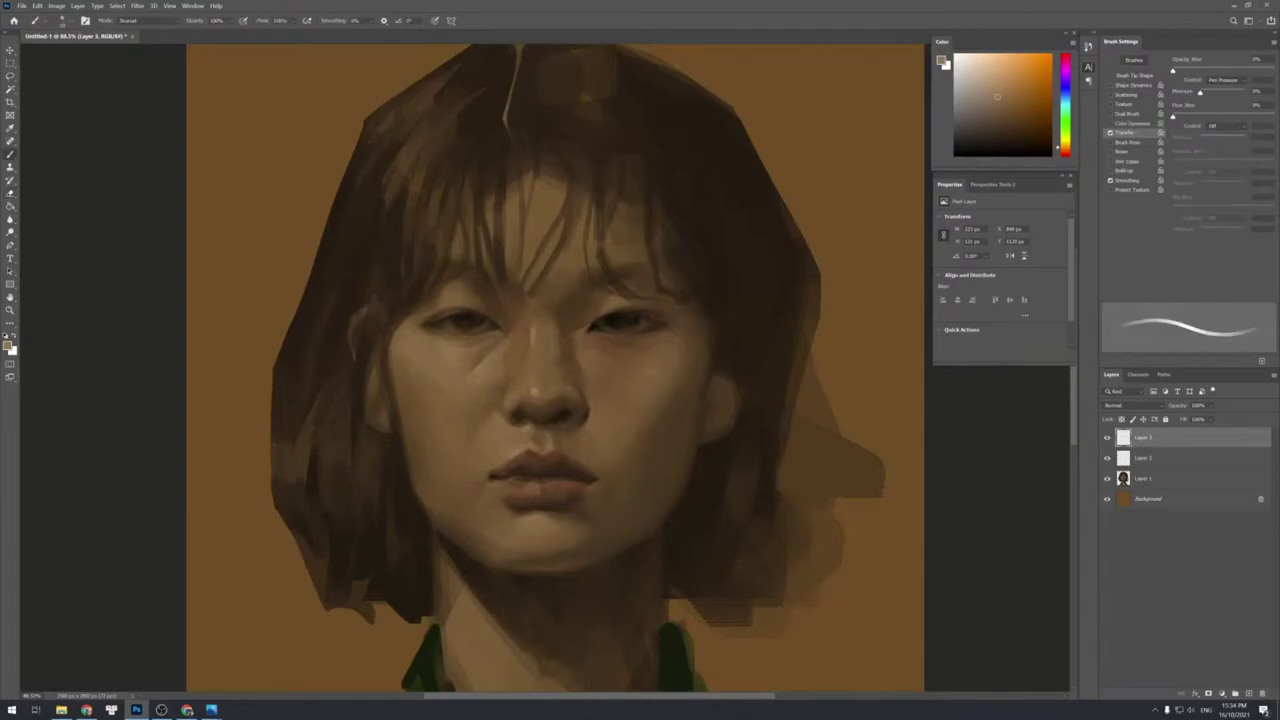
Blend the shading between the left eye's inner corner and the nose bridge with sampled nose and brow tones.
left_click(510, 316, "alt")
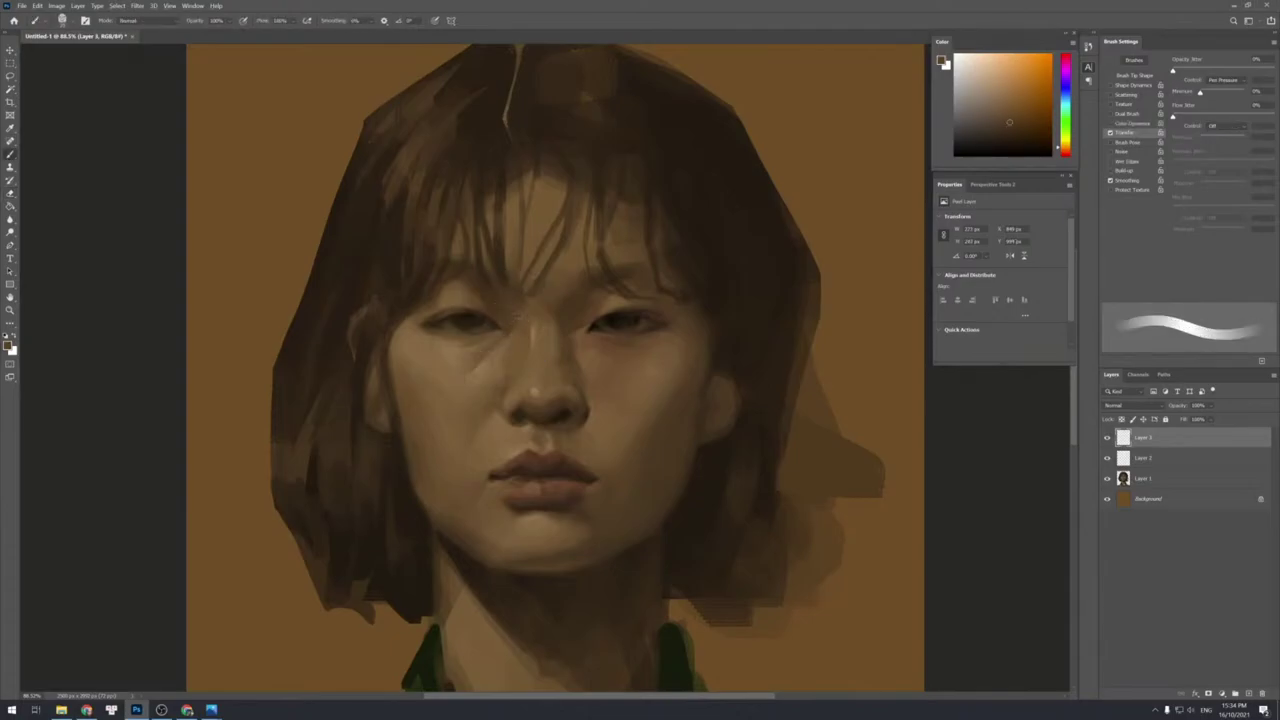
left_click(514, 314, "alt")
left_click(524, 348, "alt")
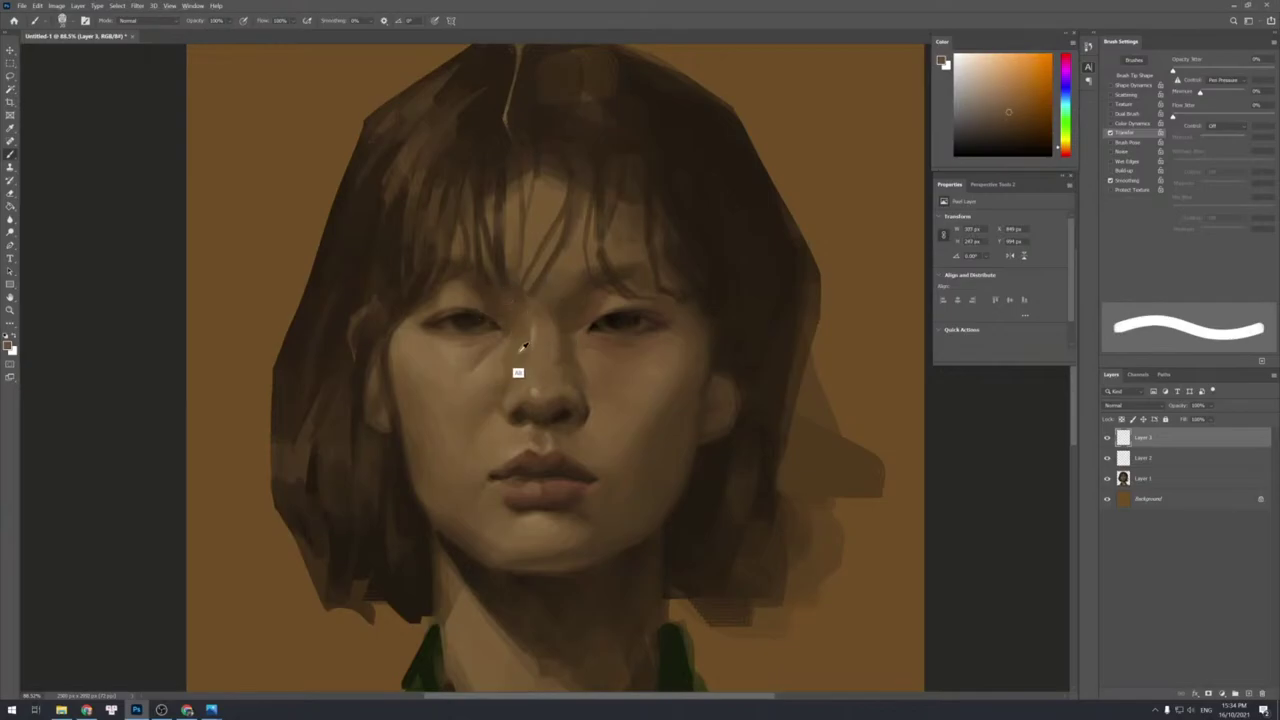
left_click(546, 327, "alt")
left_click(544, 304, "alt")
left_click_drag(520, 308, 516, 299)
left_click(565, 334, "alt")
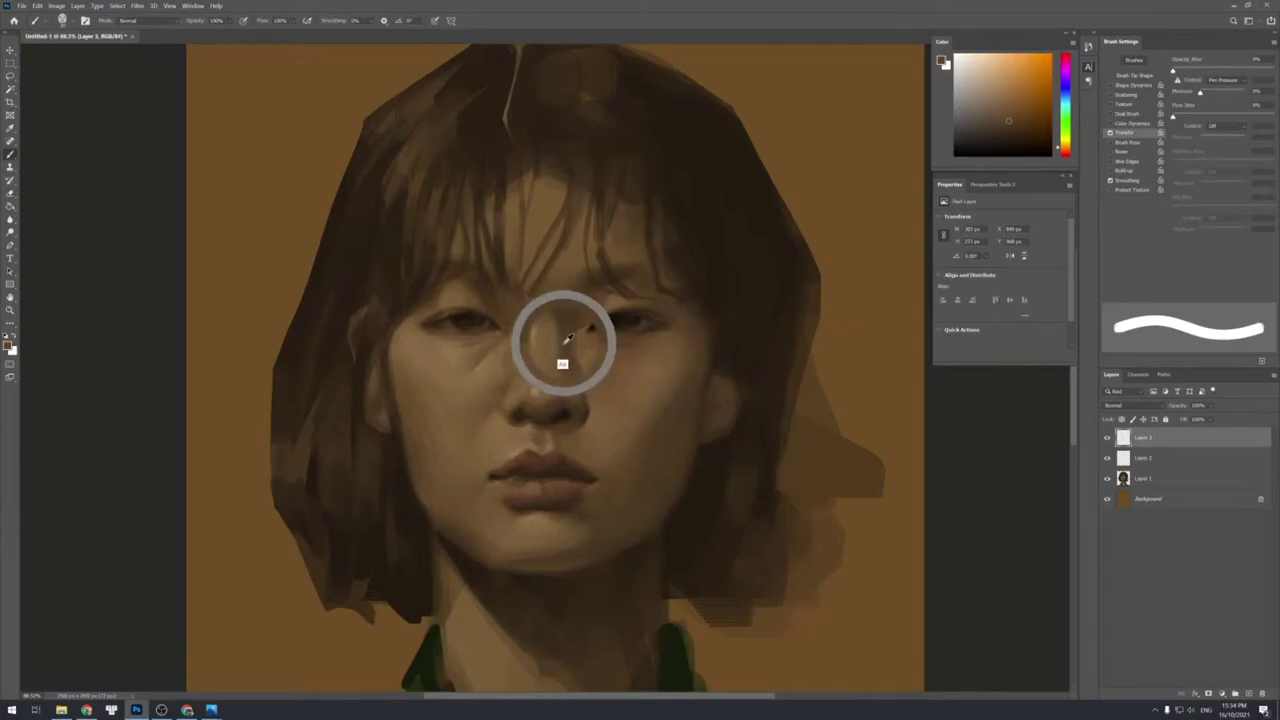
Refine the shadow around the right nostril and the underside of the nose with sampled dark tones.
key("period")
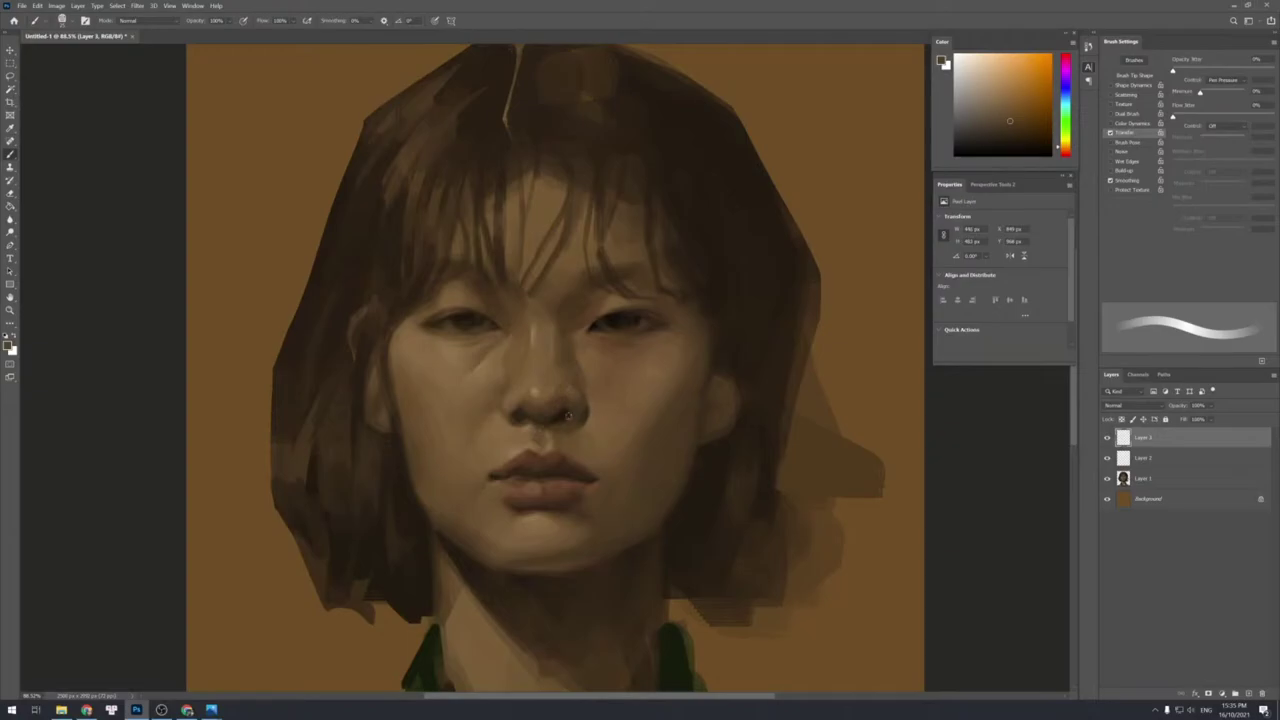
left_click(590, 410, "alt")
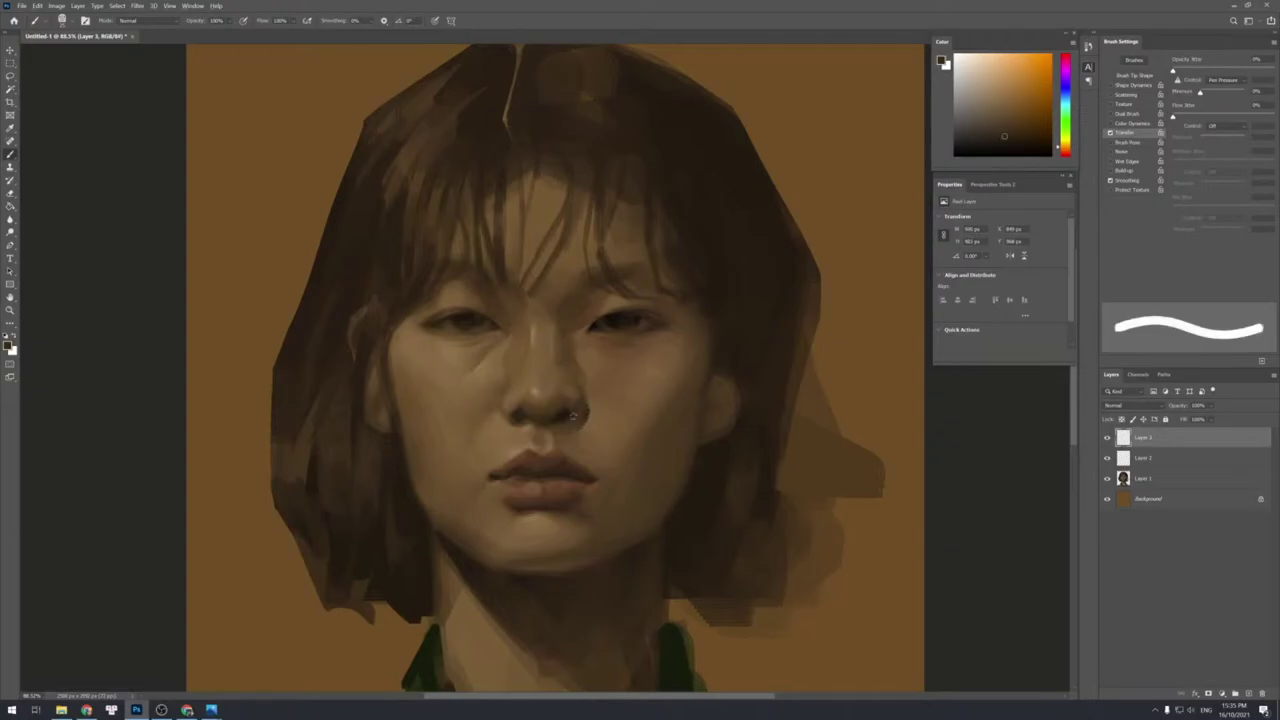
key("e")
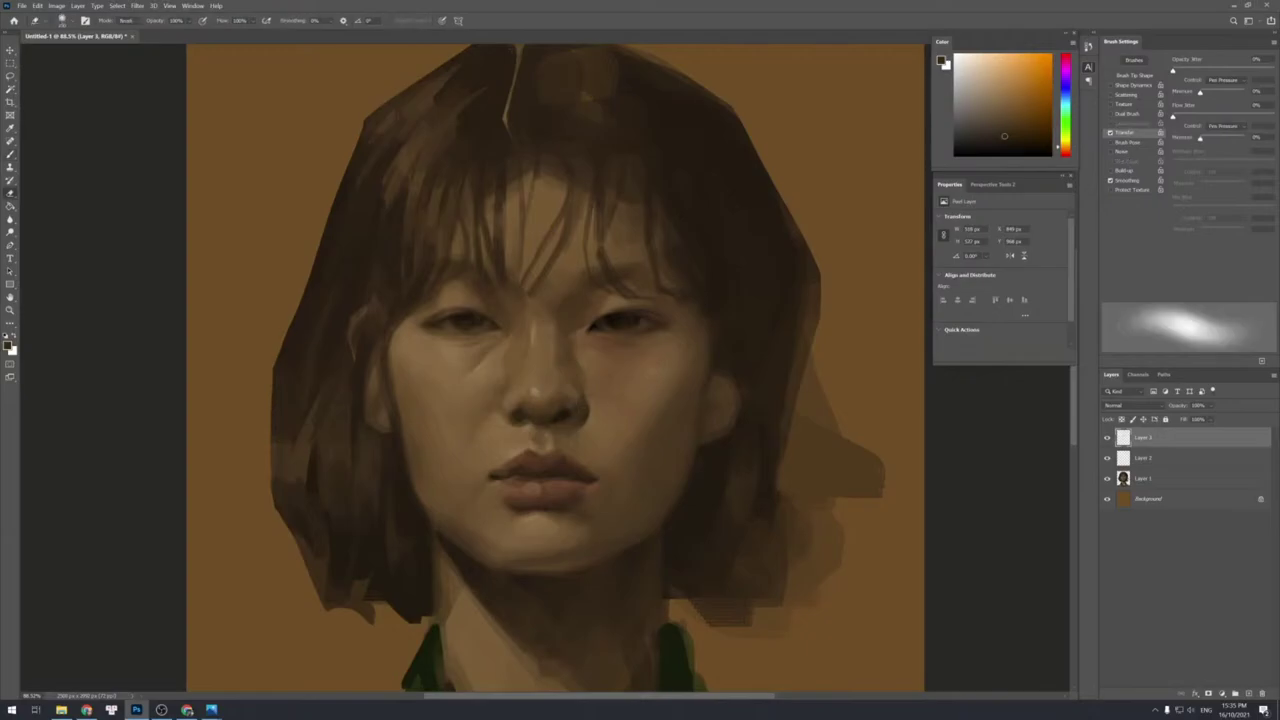
key("b")
left_click(536, 410, "alt")
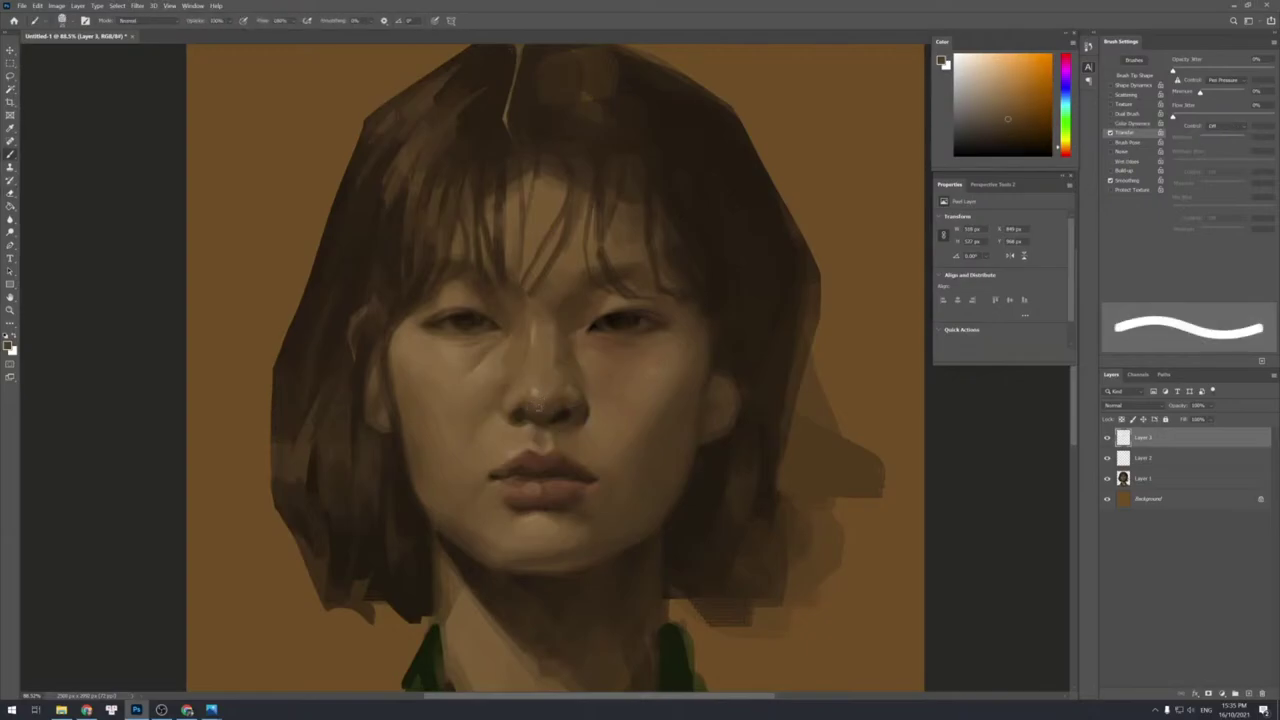
Touch up the left side of the nose with a sampled skin tone, adjusting the brush size.
left_click(506, 400, "alt")
key("bracketleft")
key("bracketleft")
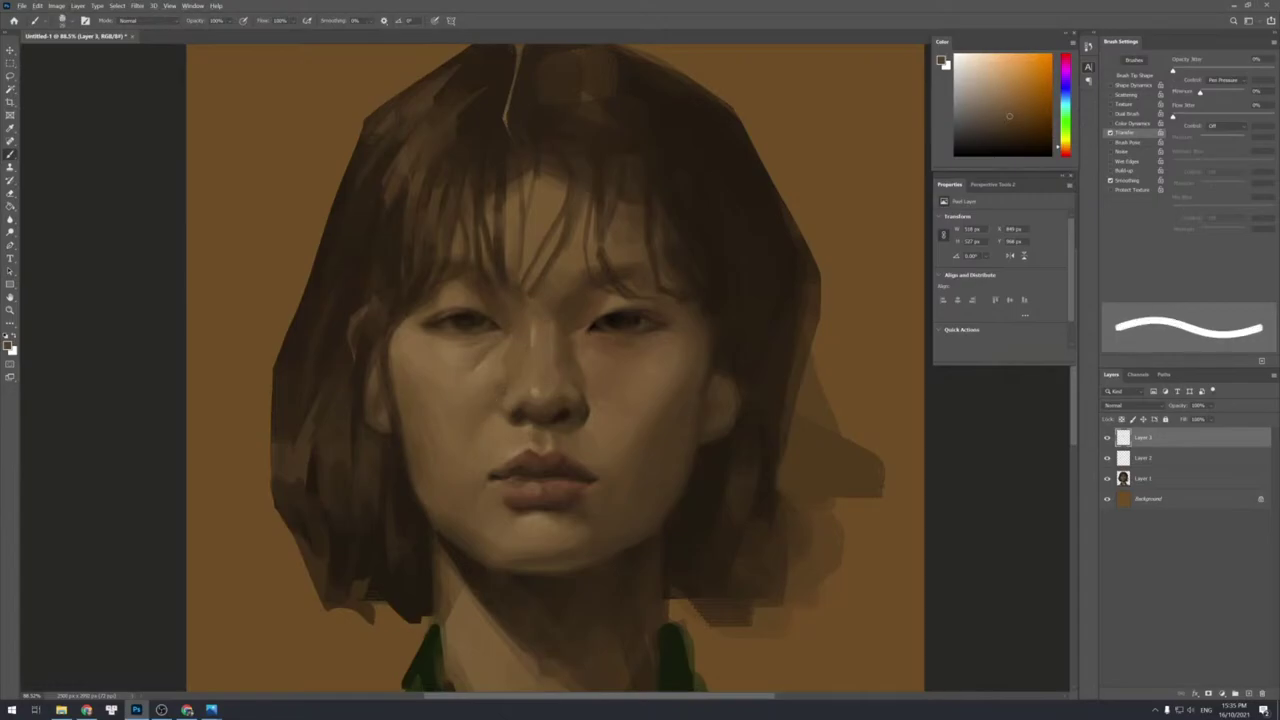
key("bracketright")
key("bracketright")
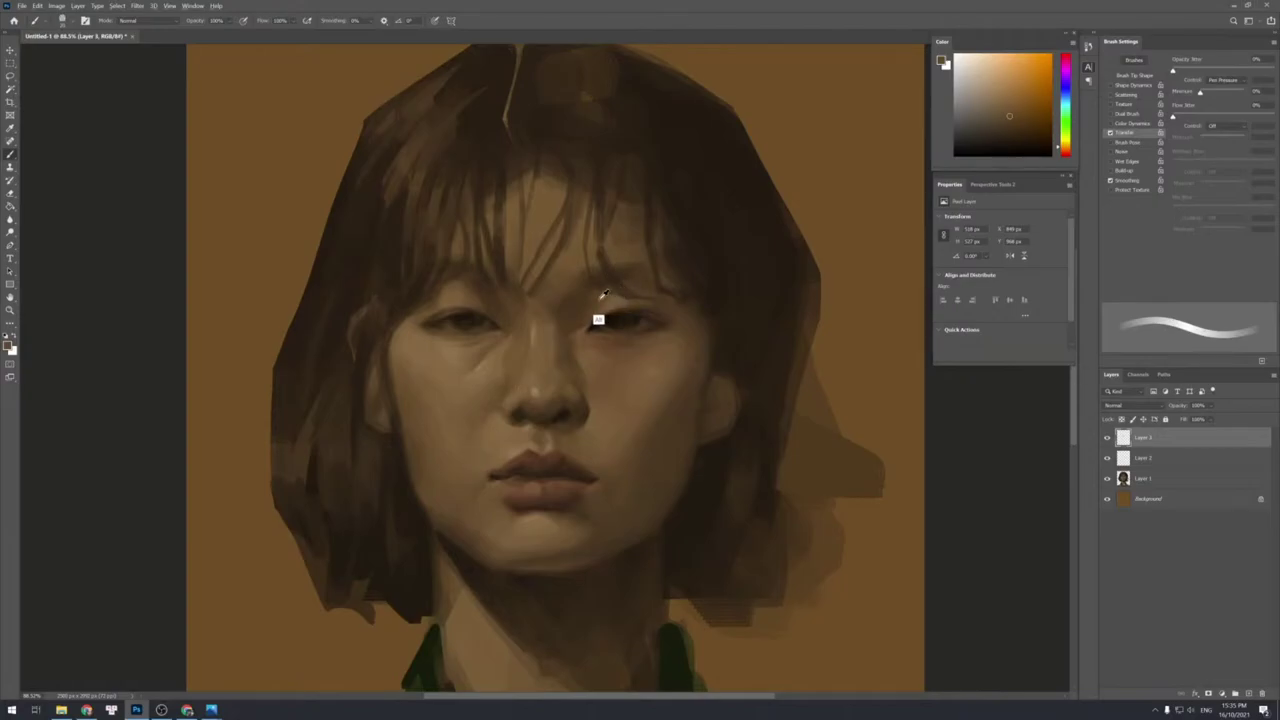
Create a new layer and paint a thin dark strand of fringe above the right eye with a sampled hair color.
left_click(631, 284, "alt")
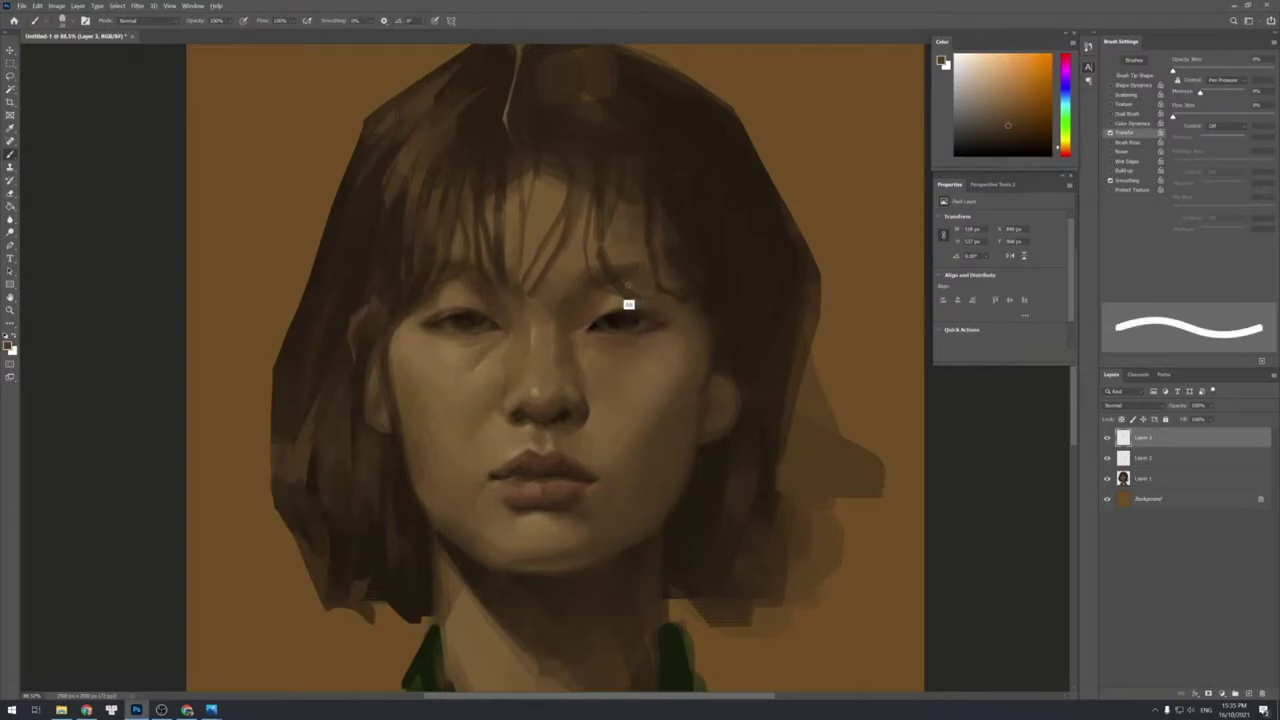
key("ctrl+shift+n")
key("Return")
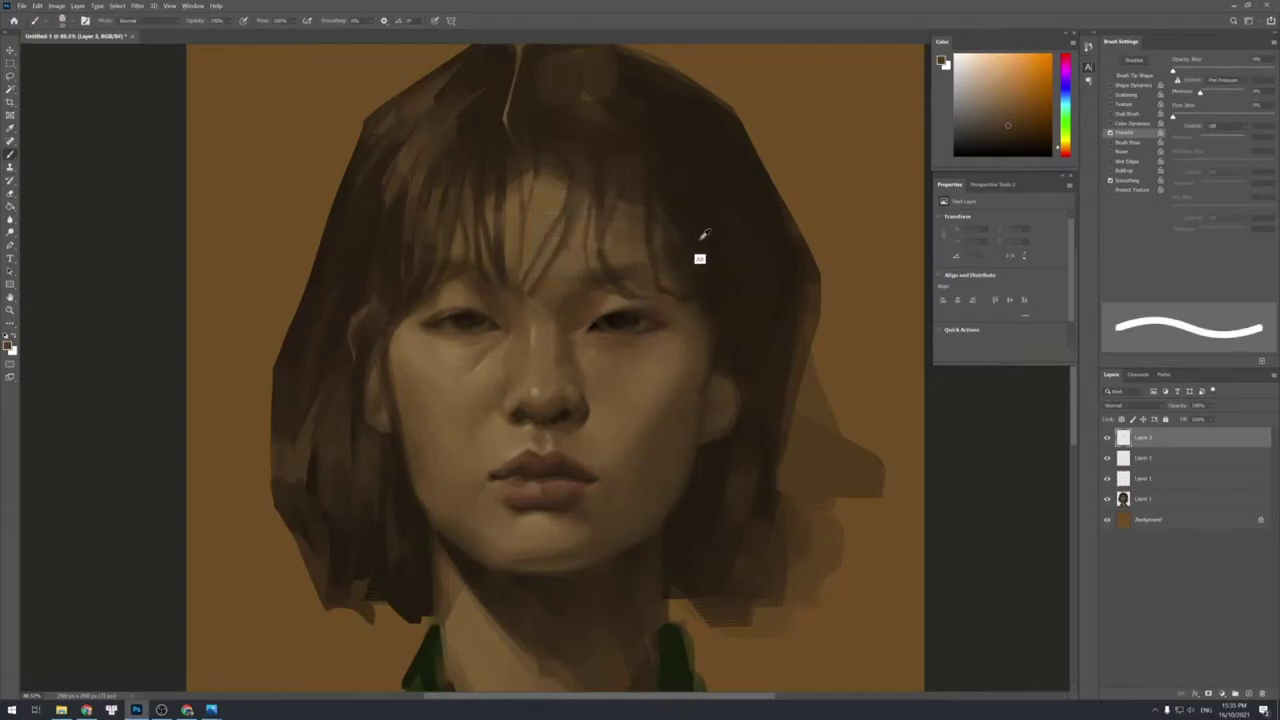
left_click(695, 244, "alt")
key("[")
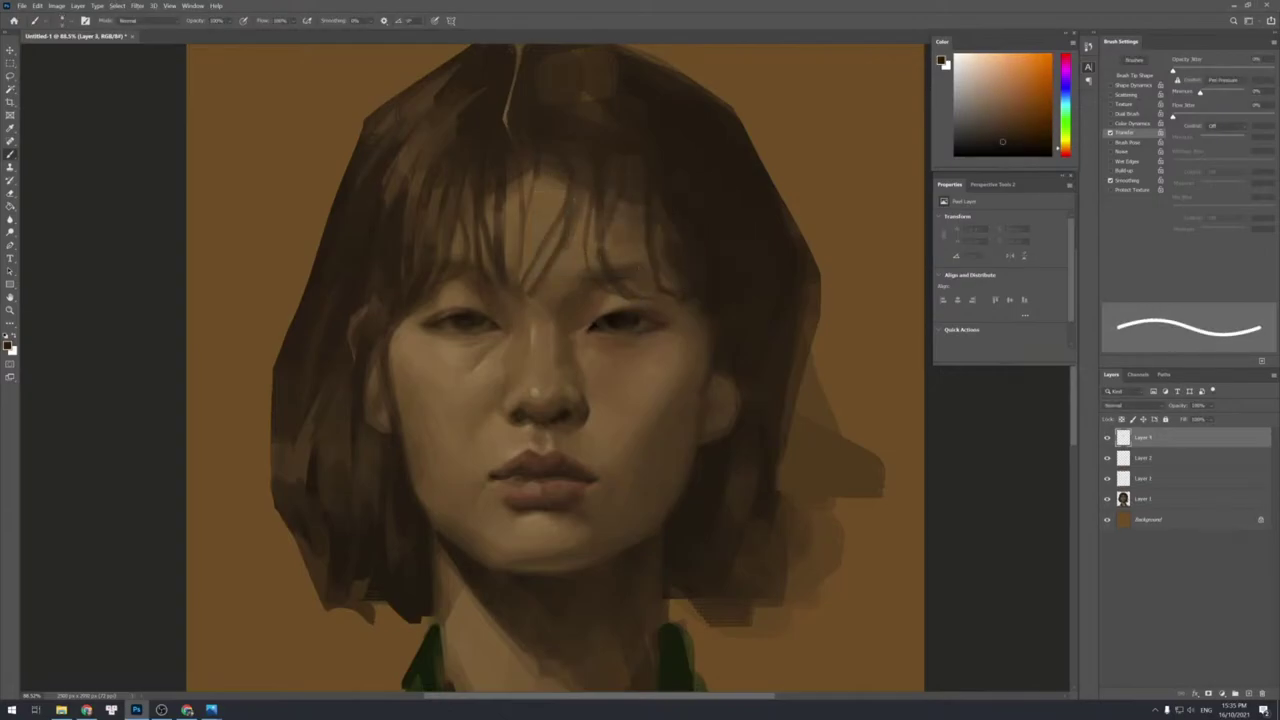
left_click_drag(594, 214, 606, 264)
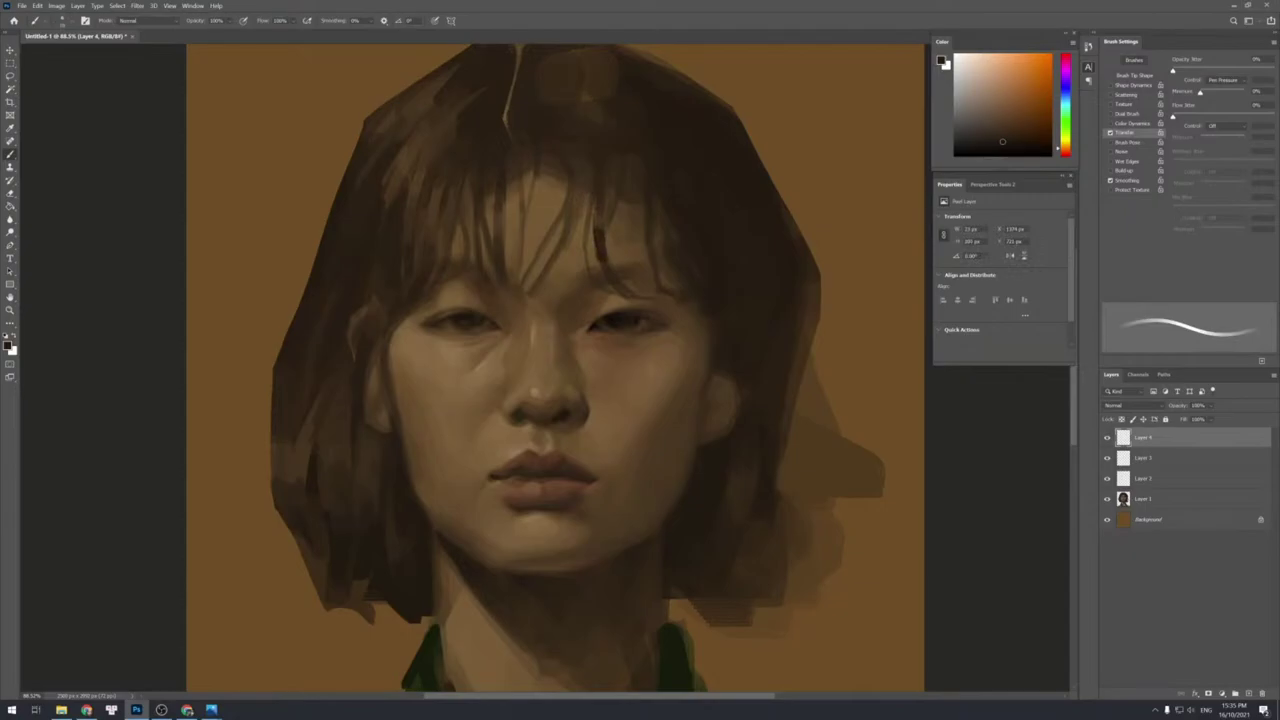
Paint the dark fringe strand above the right-hand eye on Layer 4, varying the brush size.
key("]")
key("[")
mouse_move(598, 209)
left_mouse_down()
mouse_move(603, 231)
mouse_move(593, 214)
left_mouse_up()
key("]")
key("]")
key("]")
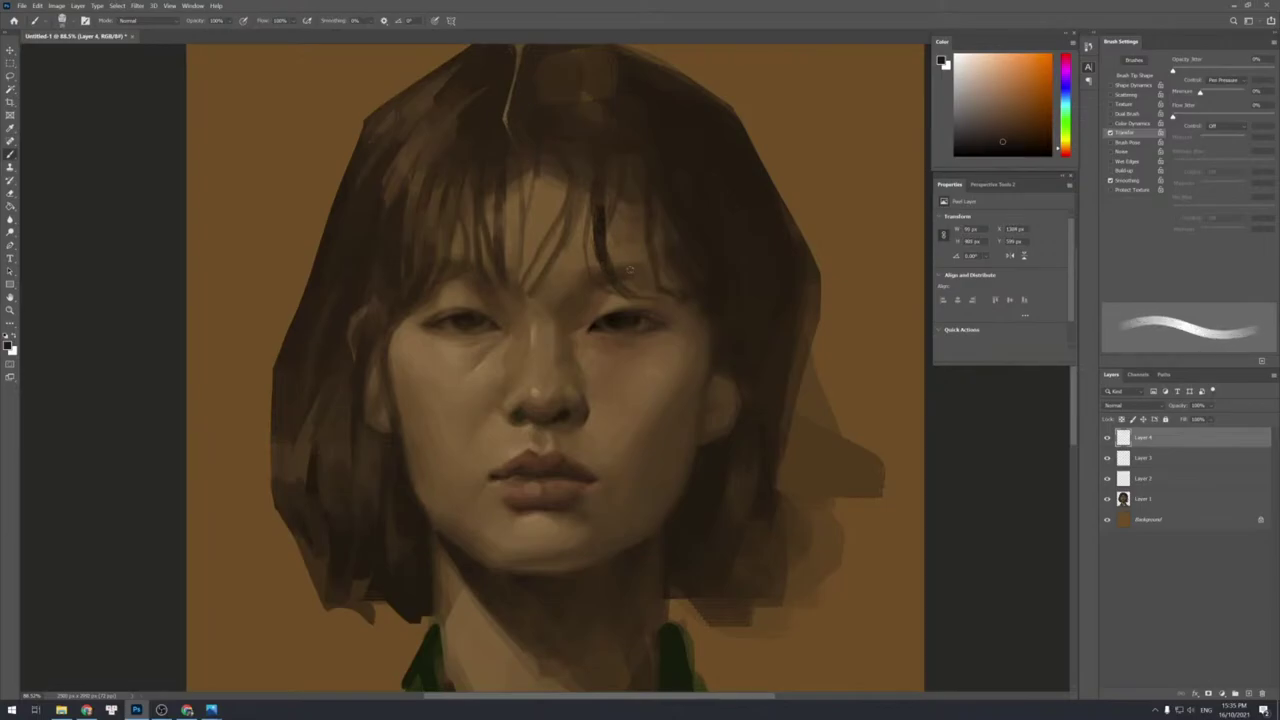
Blend sampled skin and shadow tones around the fringe strand and the inner end of the right-hand eyebrow.
left_click(620, 268, "alt")
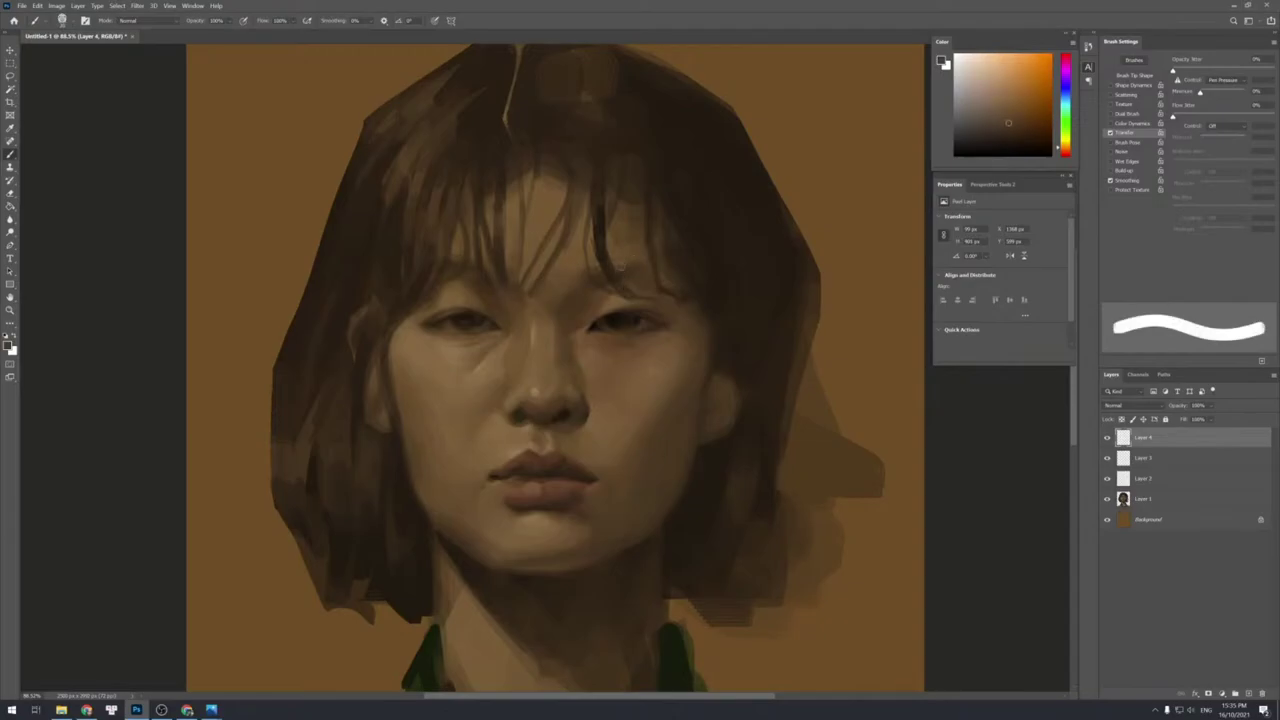
left_click_drag(626, 266, 633, 263)
left_click(643, 253, "alt")
key("ctrl+z")
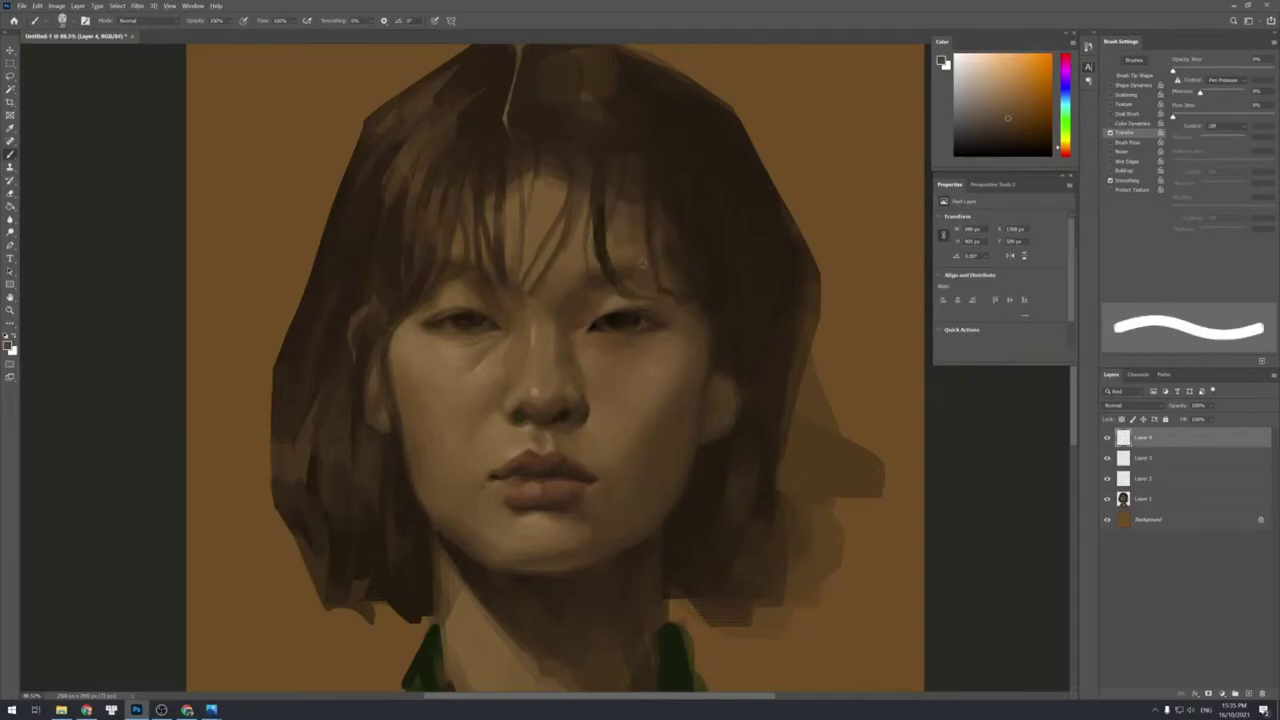
left_click(588, 284, "alt")
left_click_drag(579, 285, 587, 286)
Refine the tip of the dark fringe strand over the right-hand eyebrow with a sampled dark brown and a finer brush.
left_click(608, 277, "alt")
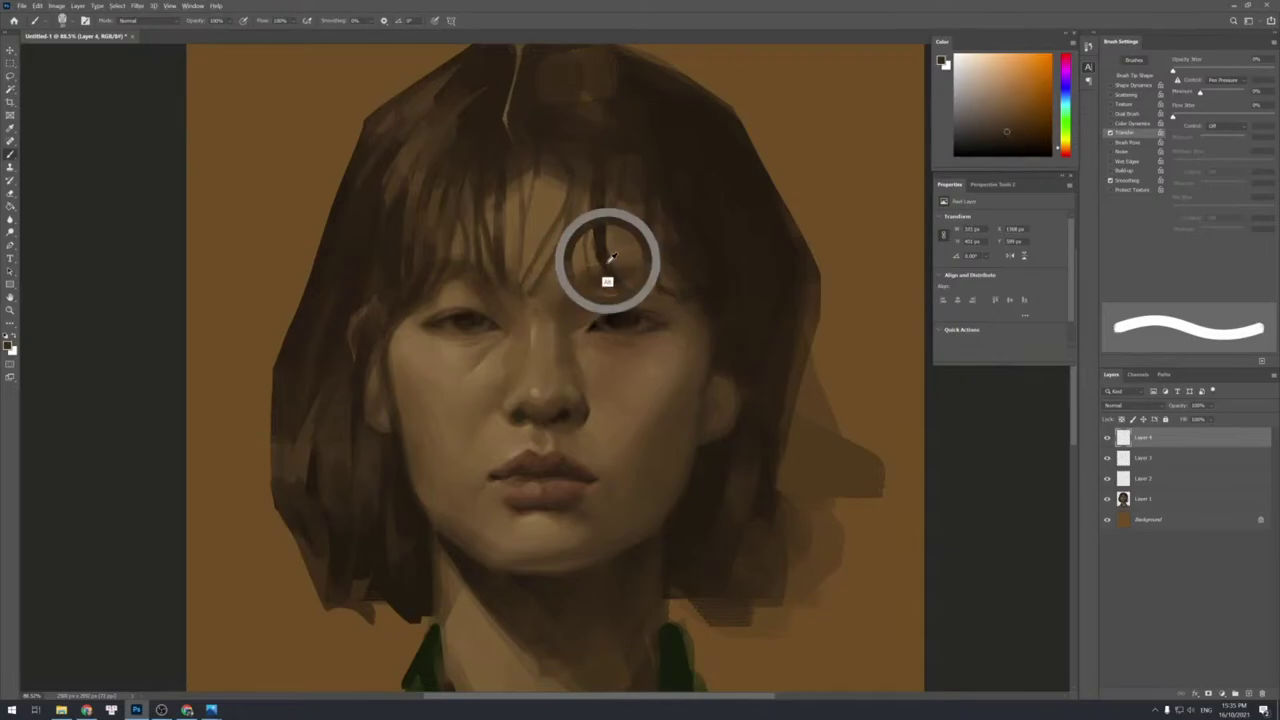
key("[")
key("[")
key("[")
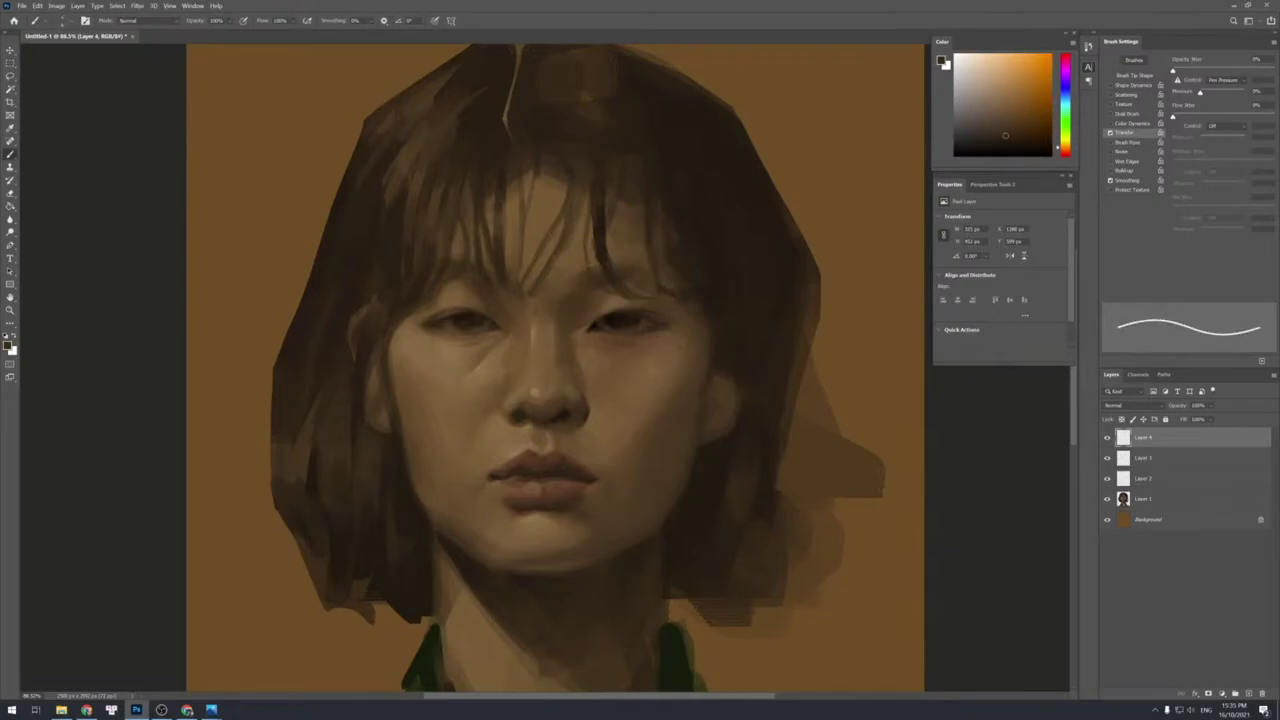
key("[")
key("]")
key("bracketright")
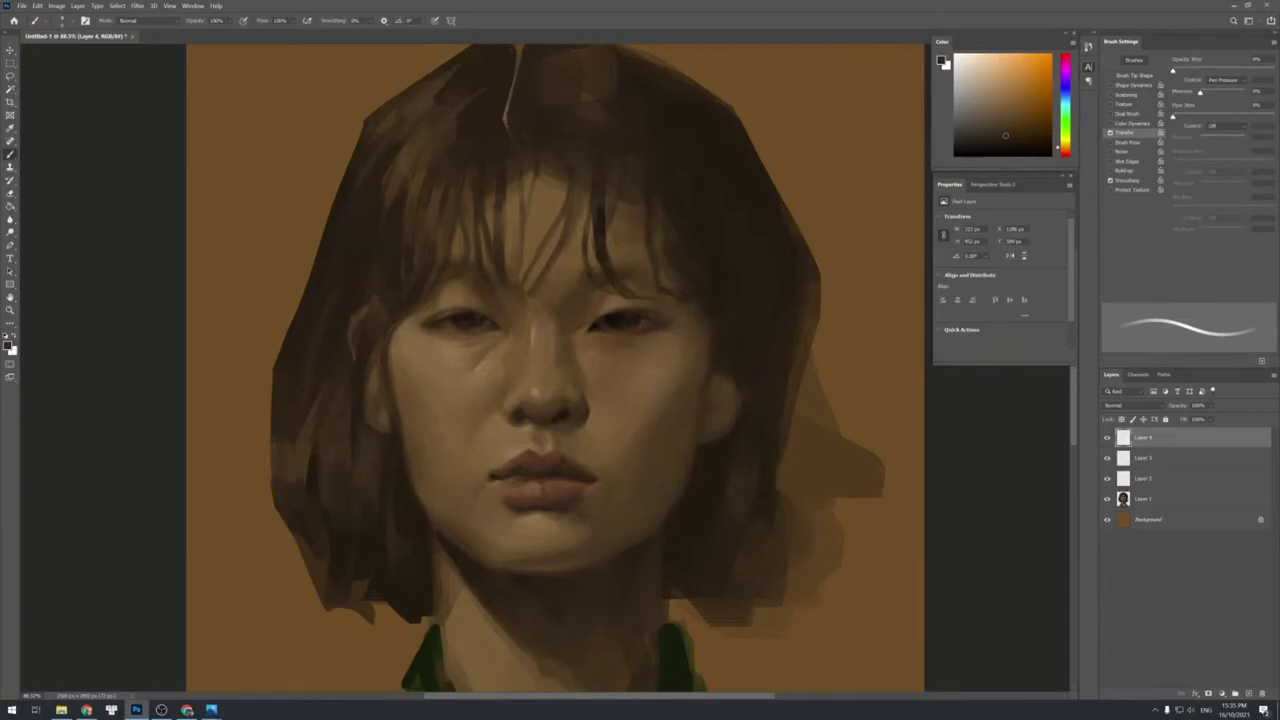
Shade the inner eye socket between the nose bridge and right-hand eyebrow with a sampled shadow brown, adjusting the brush size.
left_click(589, 290, "alt")
key("bracketright")
key("bracketright")
key("bracketright")
key("bracketright")
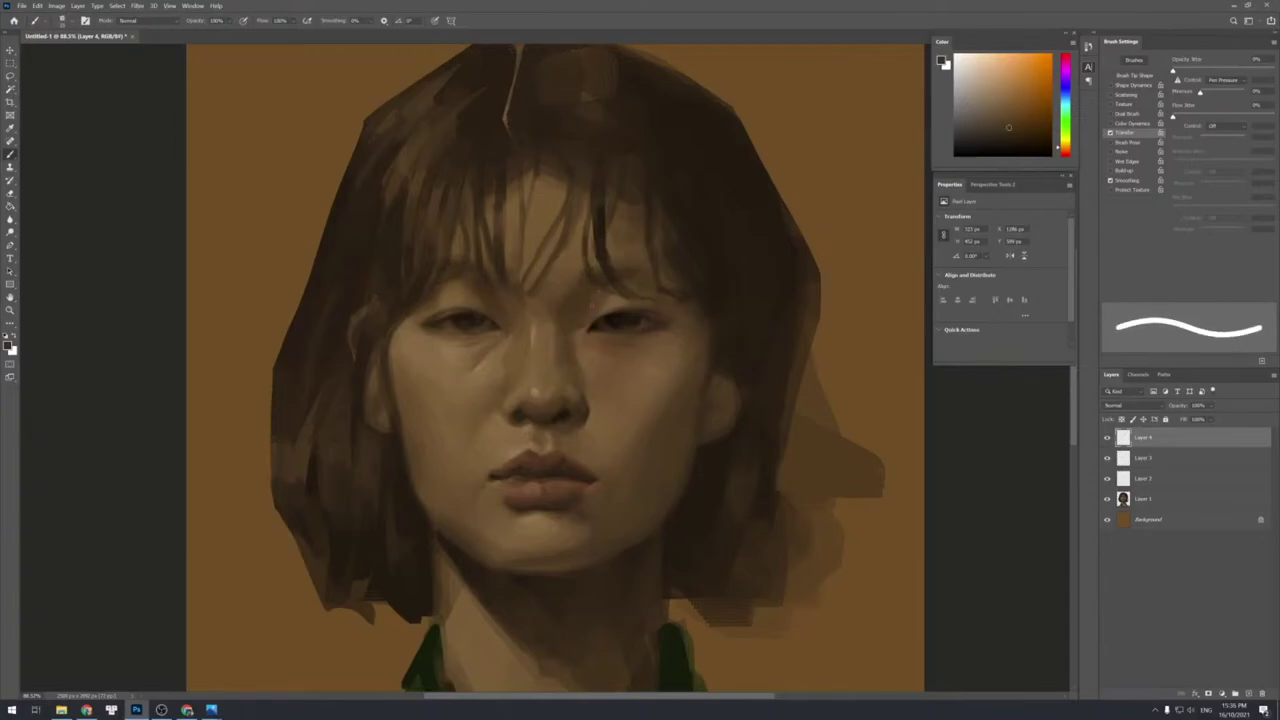
key("bracketleft")
key("bracketleft")
key("bracketright")
key("bracketright")
key("bracketright")
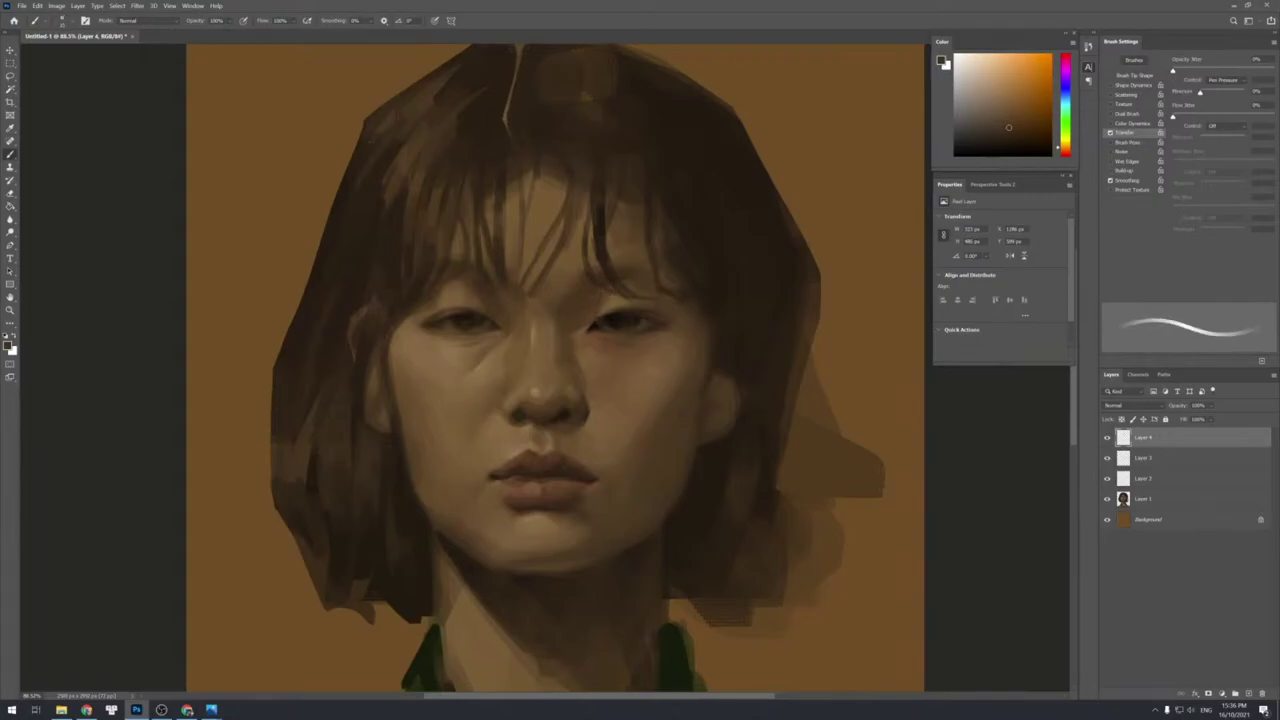
Rework the inner corner and upper lid of the right-hand eye with sampled eyelid and socket tones.
left_click(609, 302, "alt")
left_click(606, 318, "alt")
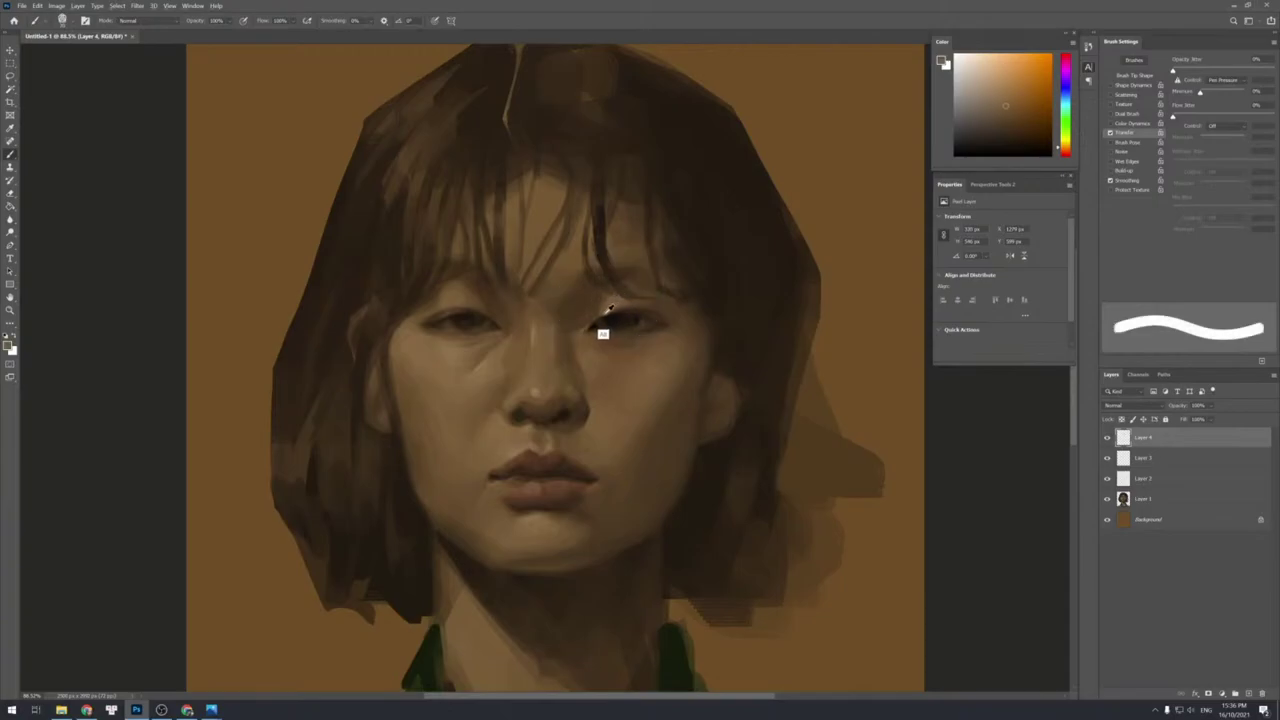
left_click(594, 302, "alt")
left_click(590, 301, "alt")
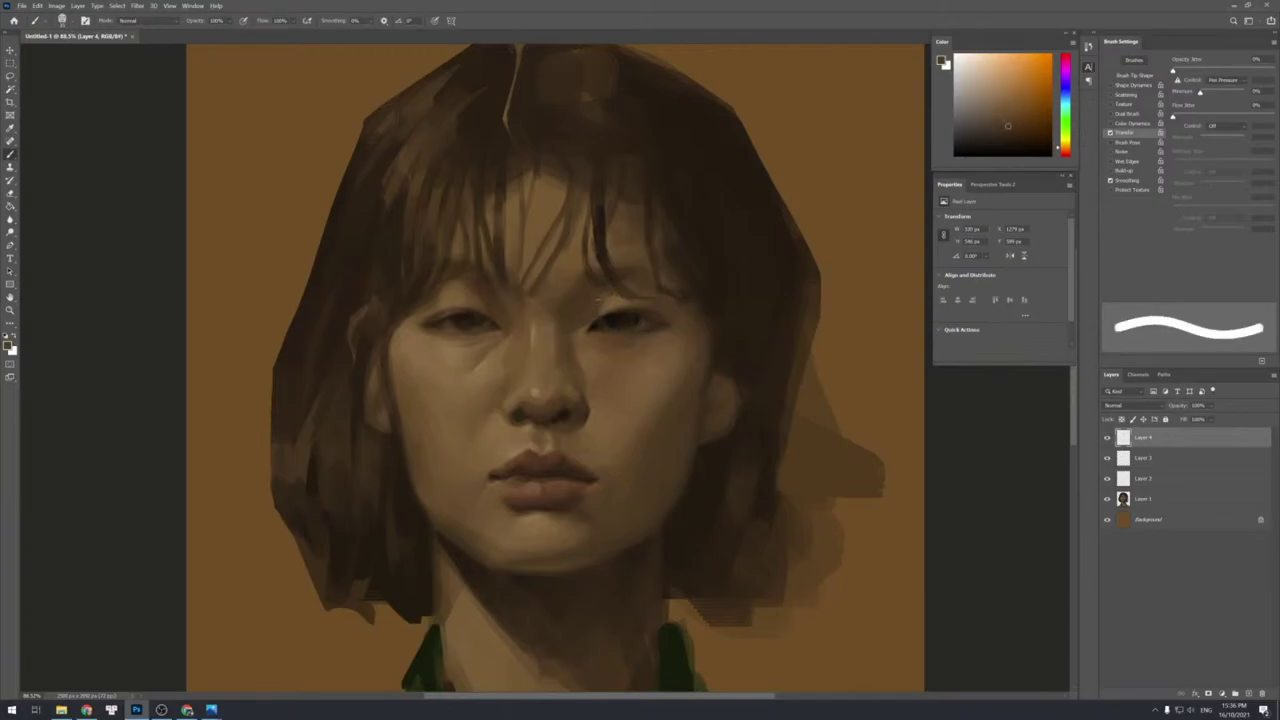
left_click_drag(593, 332, 620, 317)
key("bracketleft")
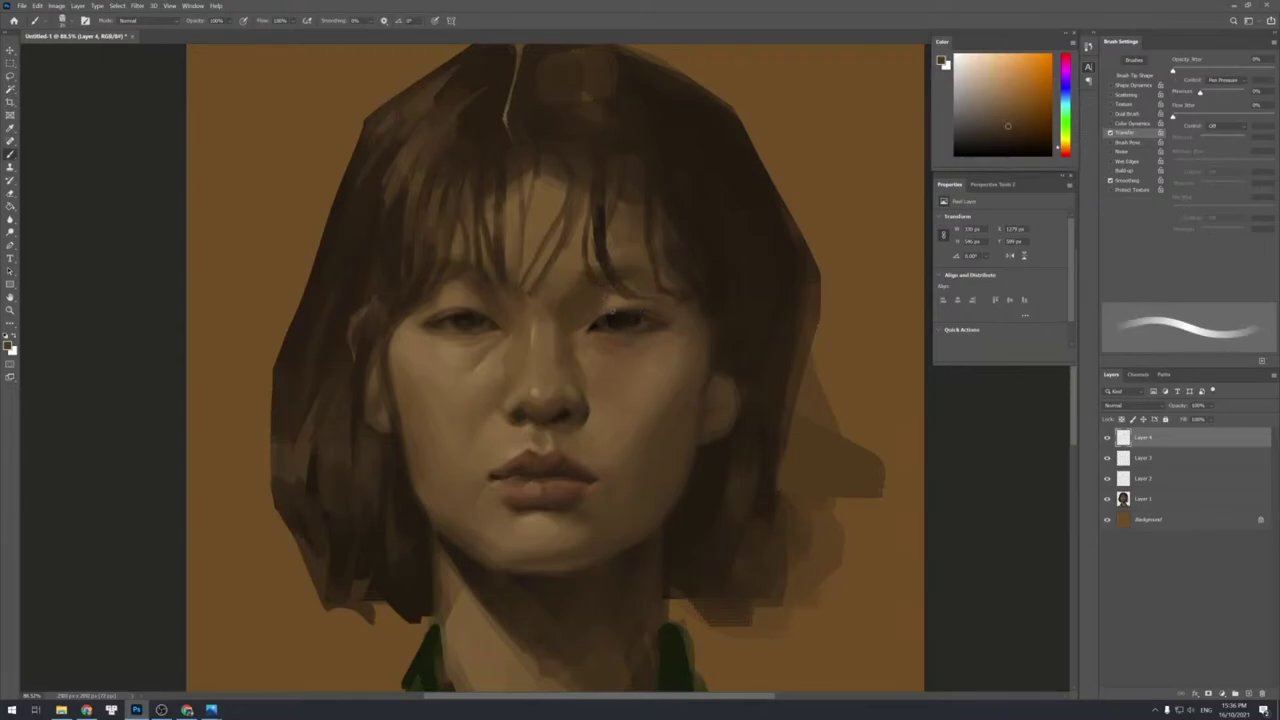
key("bracketright")
key("bracketright")
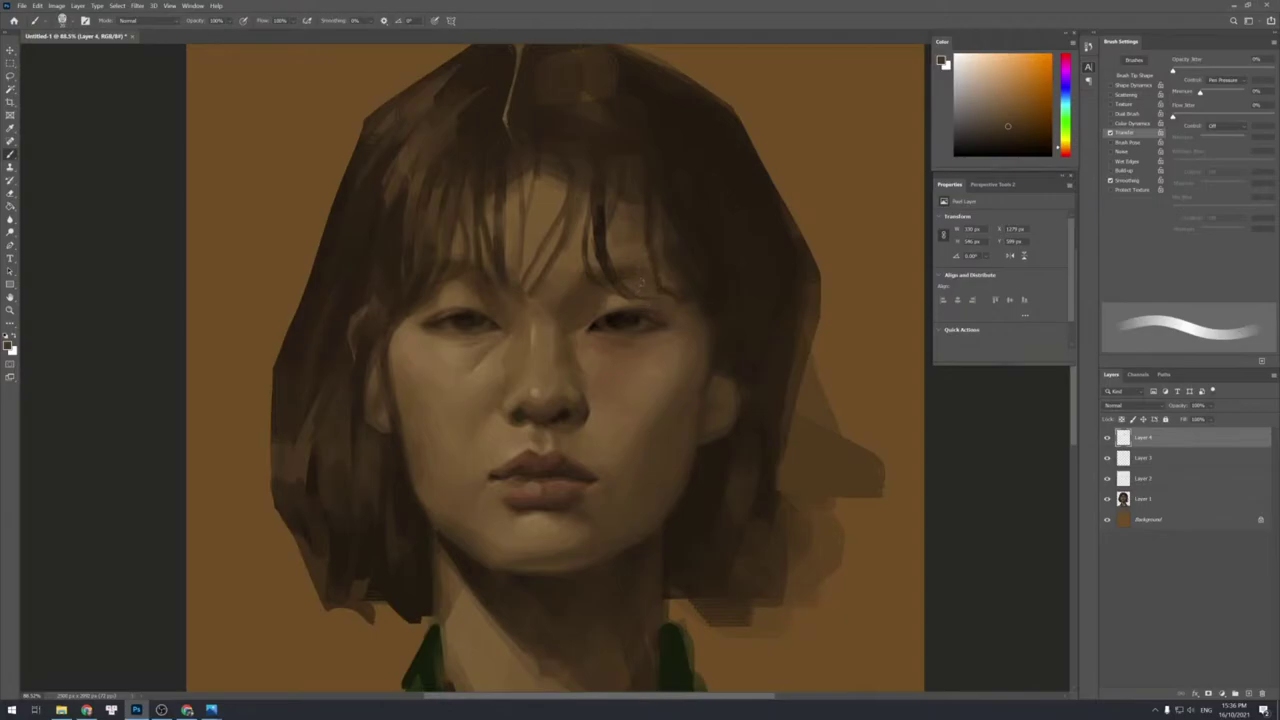
Fill in the middle of the right-hand eyebrow with brown tones sampled from the brow.
left_click(636, 279, "alt")
key("shift+bracketright")
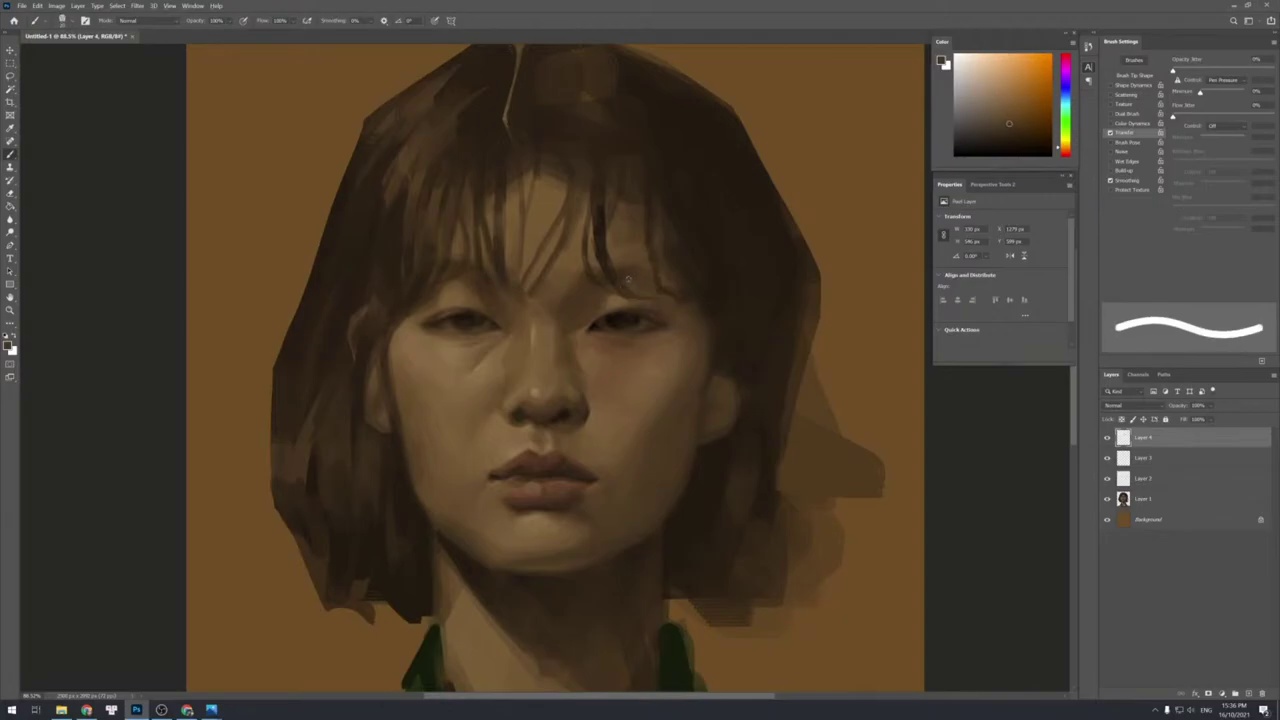
left_click(628, 275, "alt")
key("shift+bracketleft")
key("shift+bracketleft")
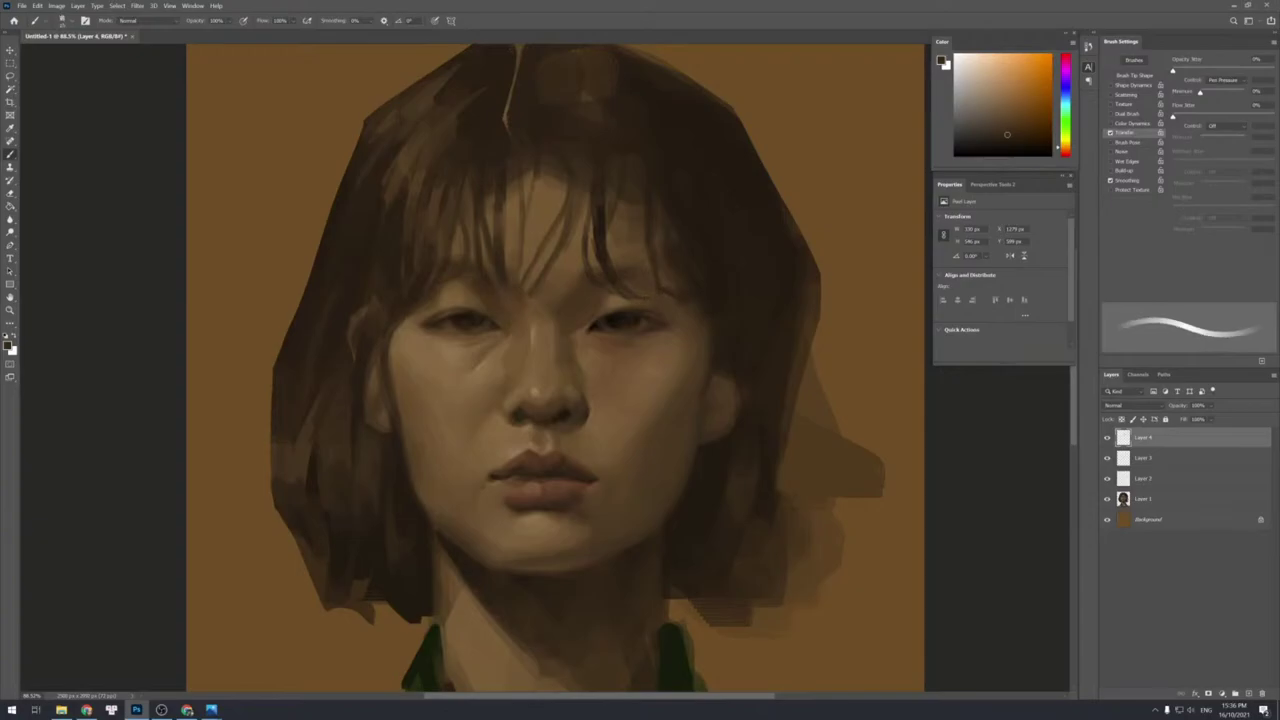
Extend the outer end of the right-hand eyebrow toward the temple, varying the brush size.
key("bracketright")
key("bracketright")
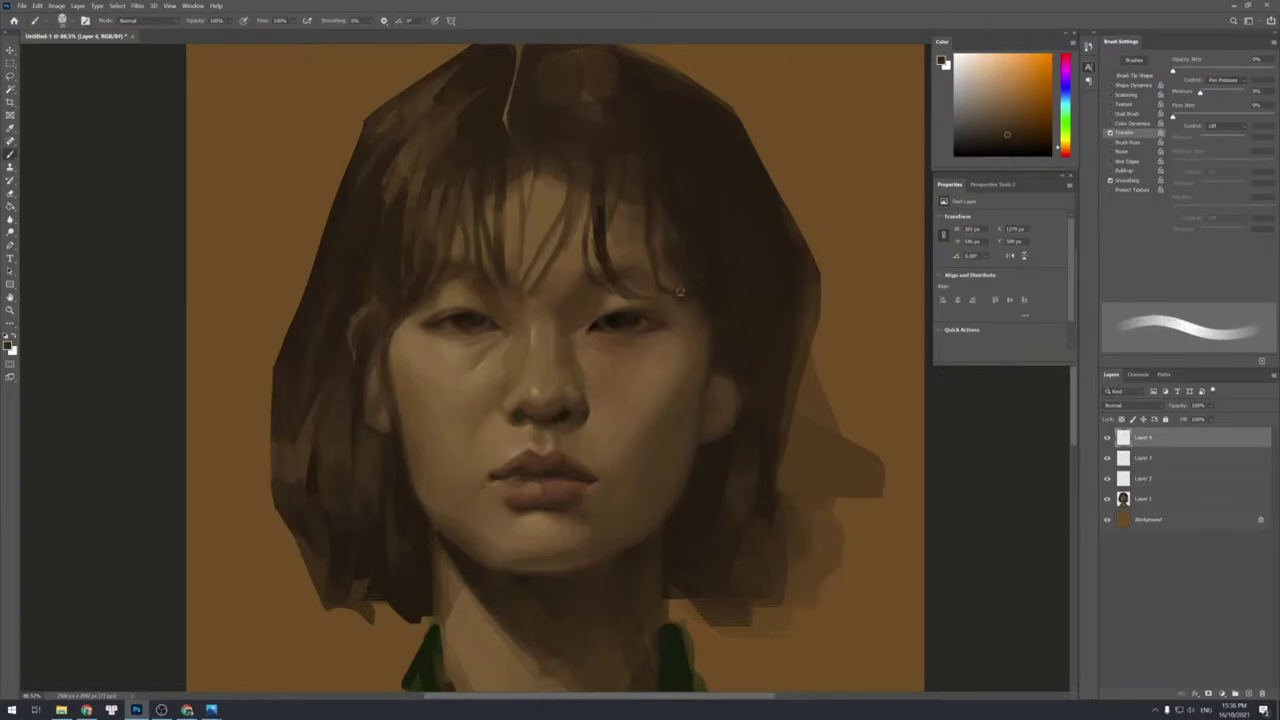
key("bracketleft")
key("bracketleft")
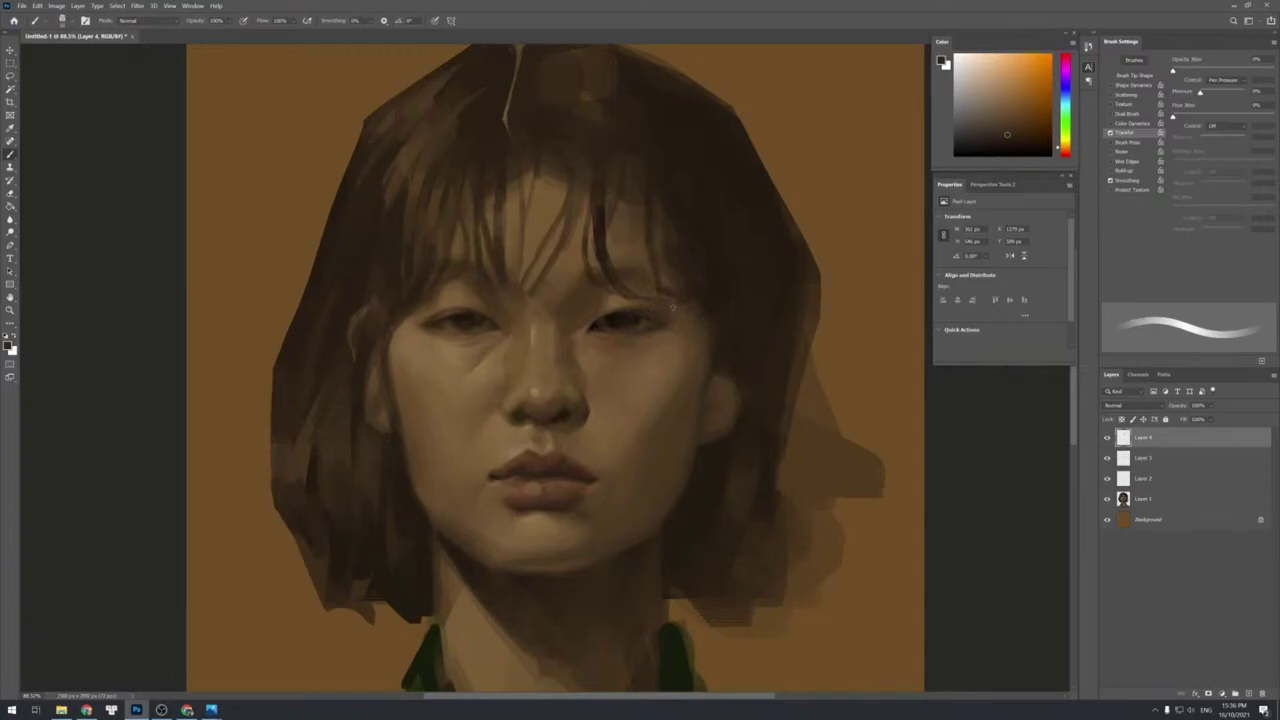
key("bracketright")
key("bracketright")
key("bracketleft")
key("bracketleft")
key("bracketright")
Paint a sampled brown fringe strand down over the outer end of the right-hand eyebrow.
left_click(666, 252, "alt")
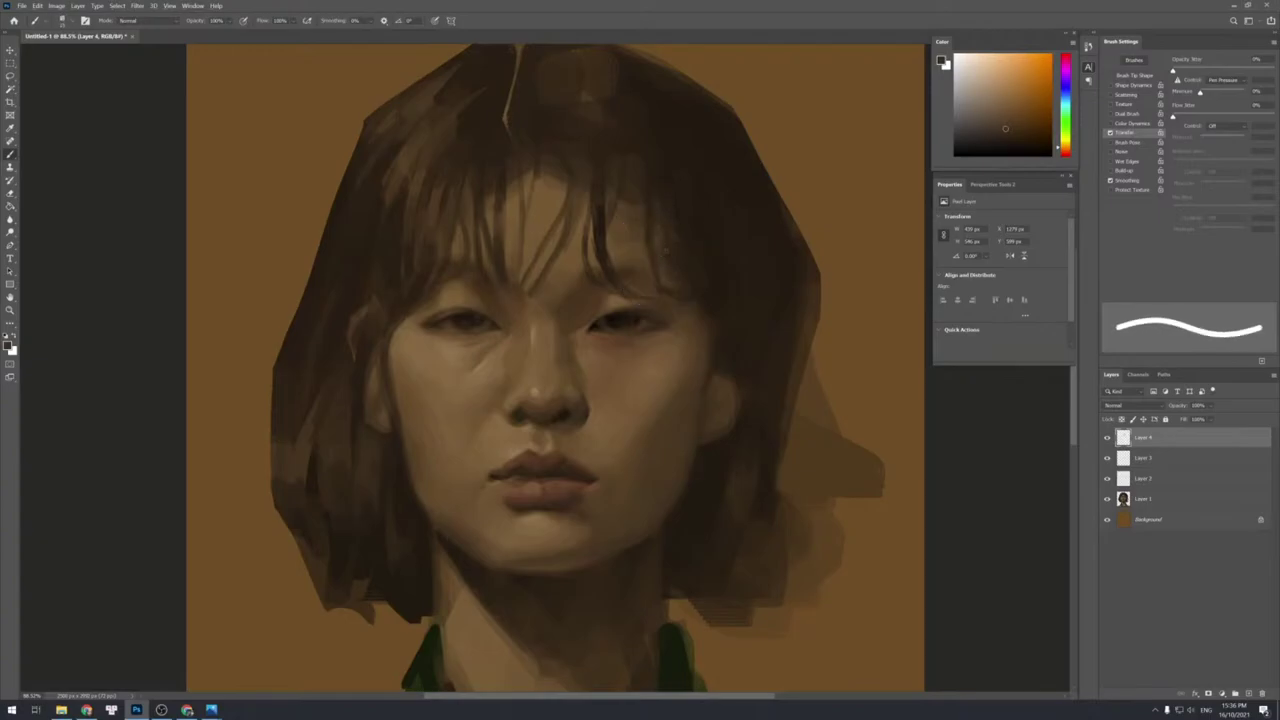
left_click_drag(667, 198, 674, 273)
left_click(665, 267, "alt")
key("shift+bracketright")
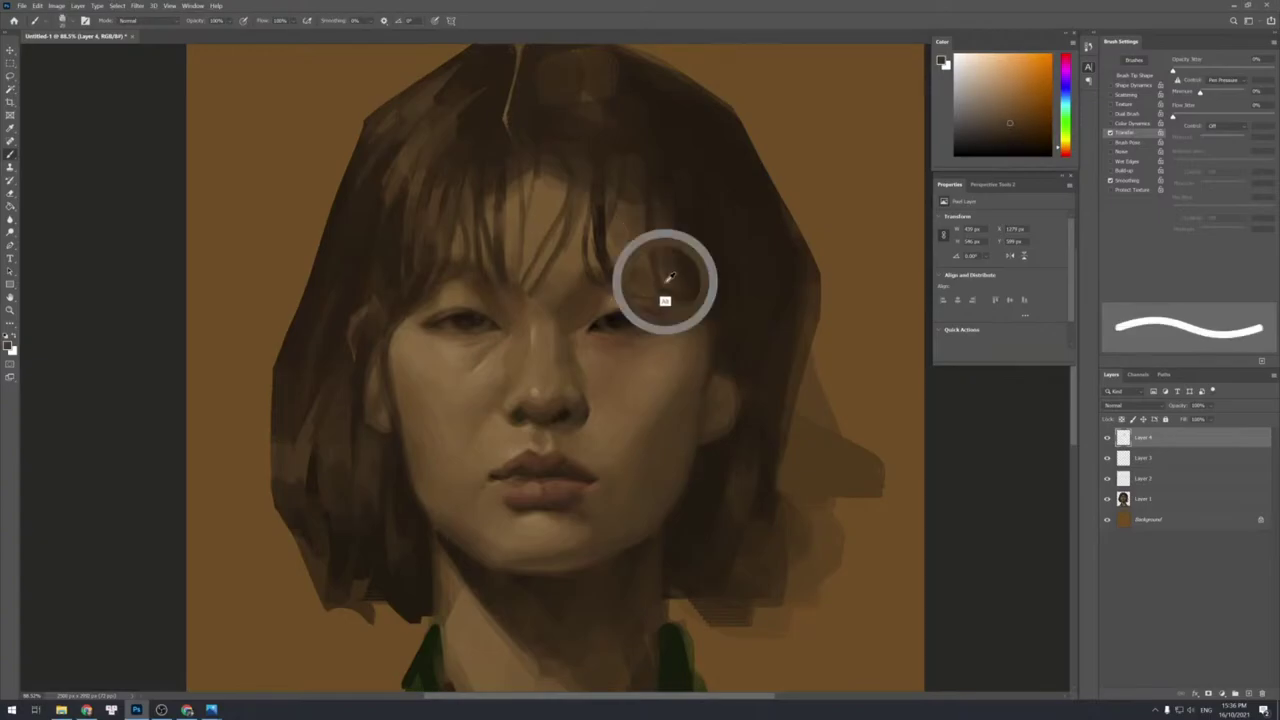
Blend the hair edge beside the right-hand temple with sampled dark hair and skin tones.
left_click(665, 238, "alt")
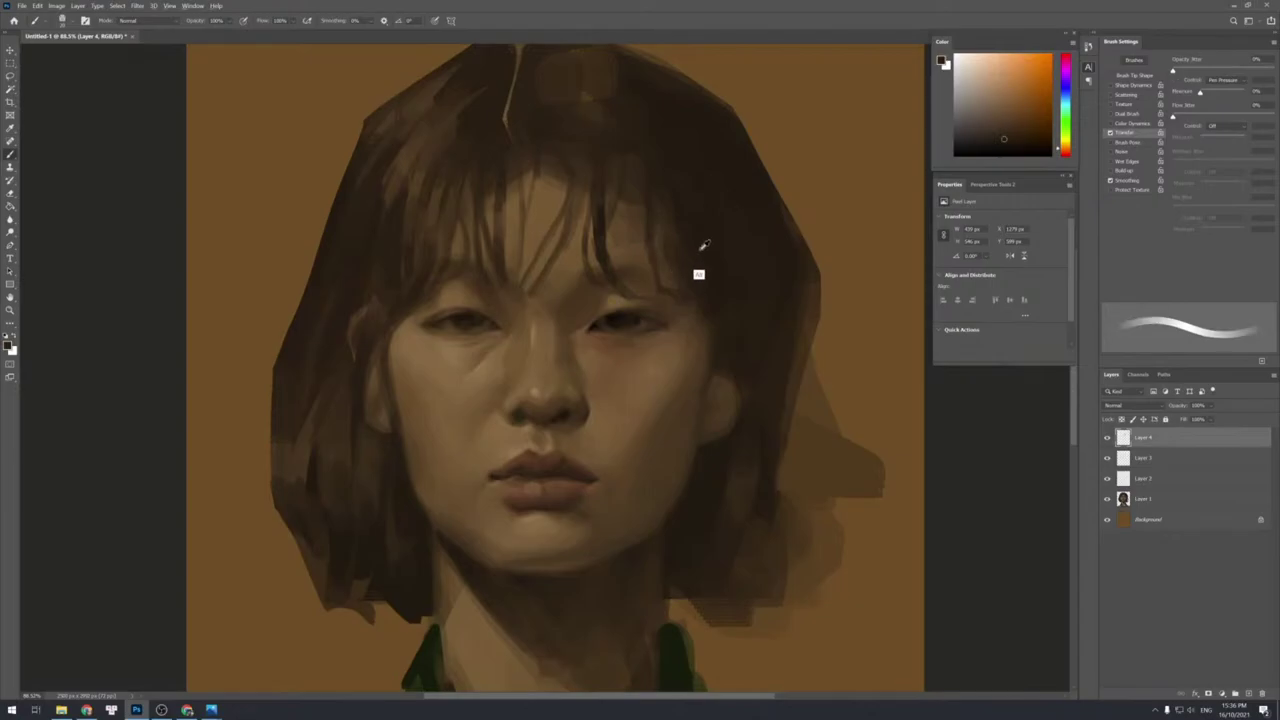
left_click(694, 280, "alt")
left_click(695, 293, "alt")
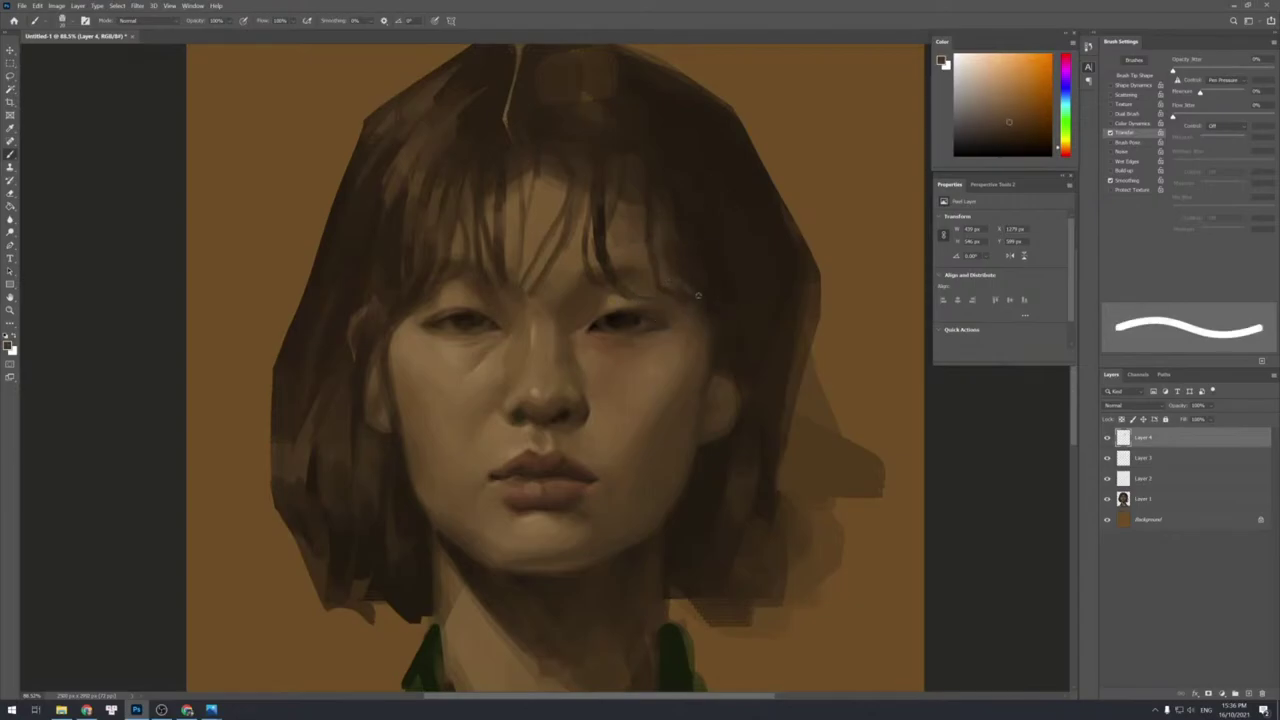
left_click(693, 292, "alt")
left_click_drag(695, 293, 792, 344)
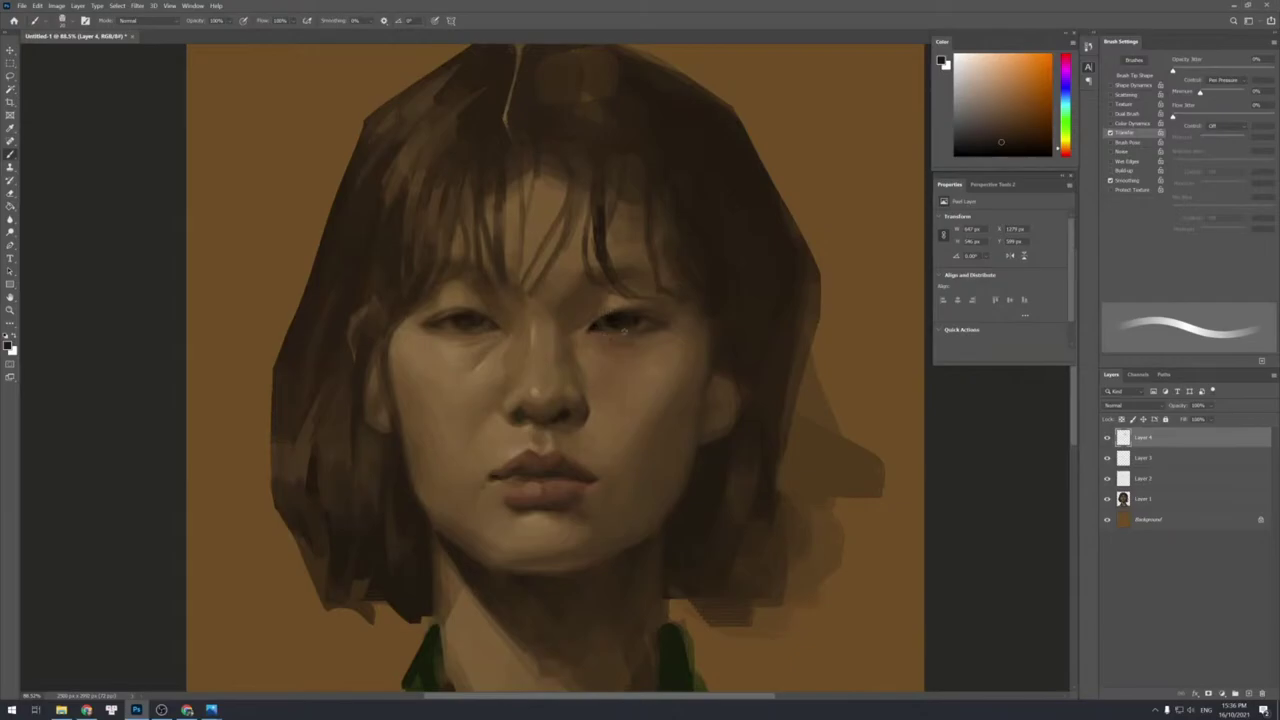
Clean up the outer brow and shade the right-hand cheek's edge beside the hair with sampled tones.
left_click(664, 288, "alt")
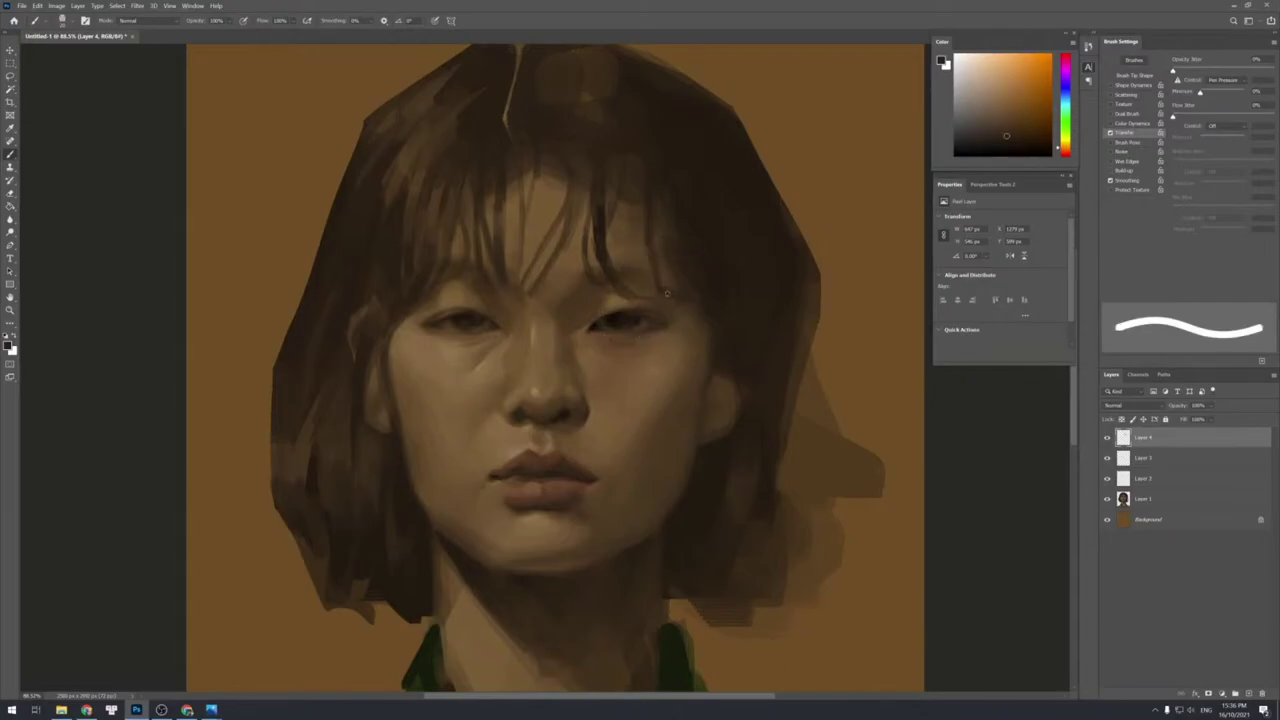
left_click(658, 296, "alt")
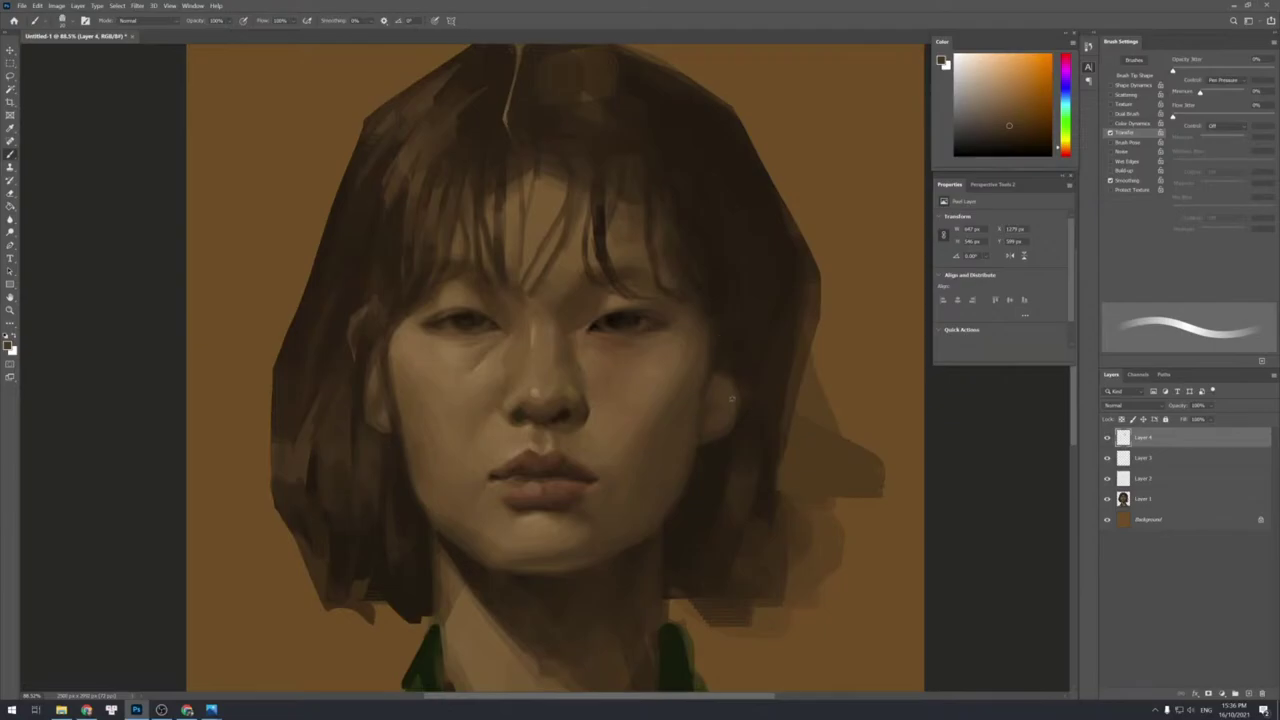
left_click(681, 315, "alt")
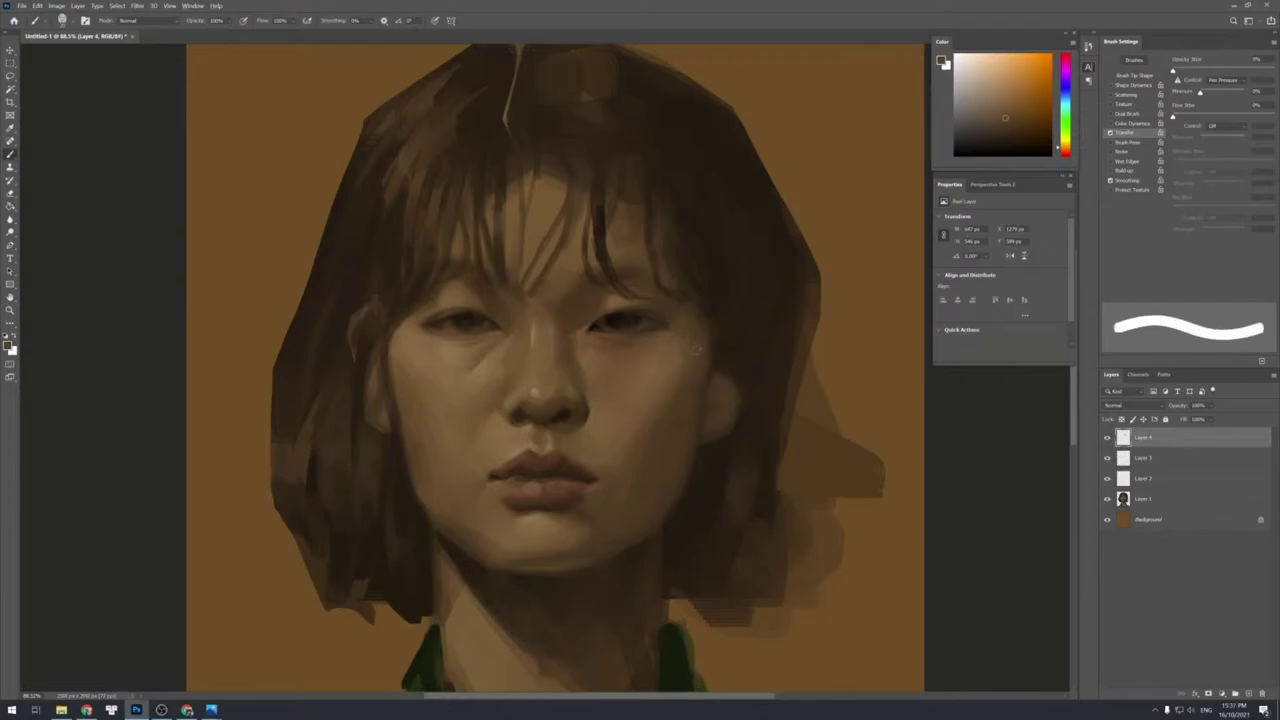
left_click(694, 373, "alt")
left_click_drag(692, 350, 665, 414)
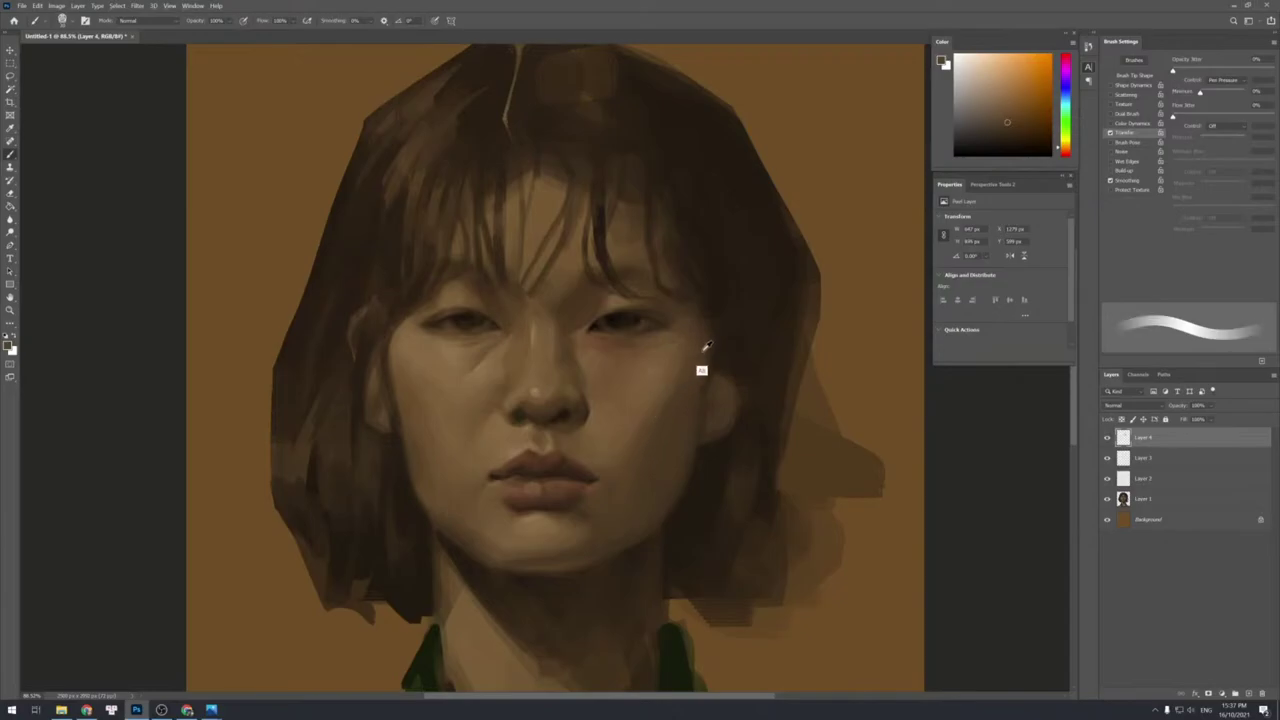
Smooth the outer right-hand cheek below the eye by blending skin tones sampled from the cheek.
left_click(676, 394, "alt")
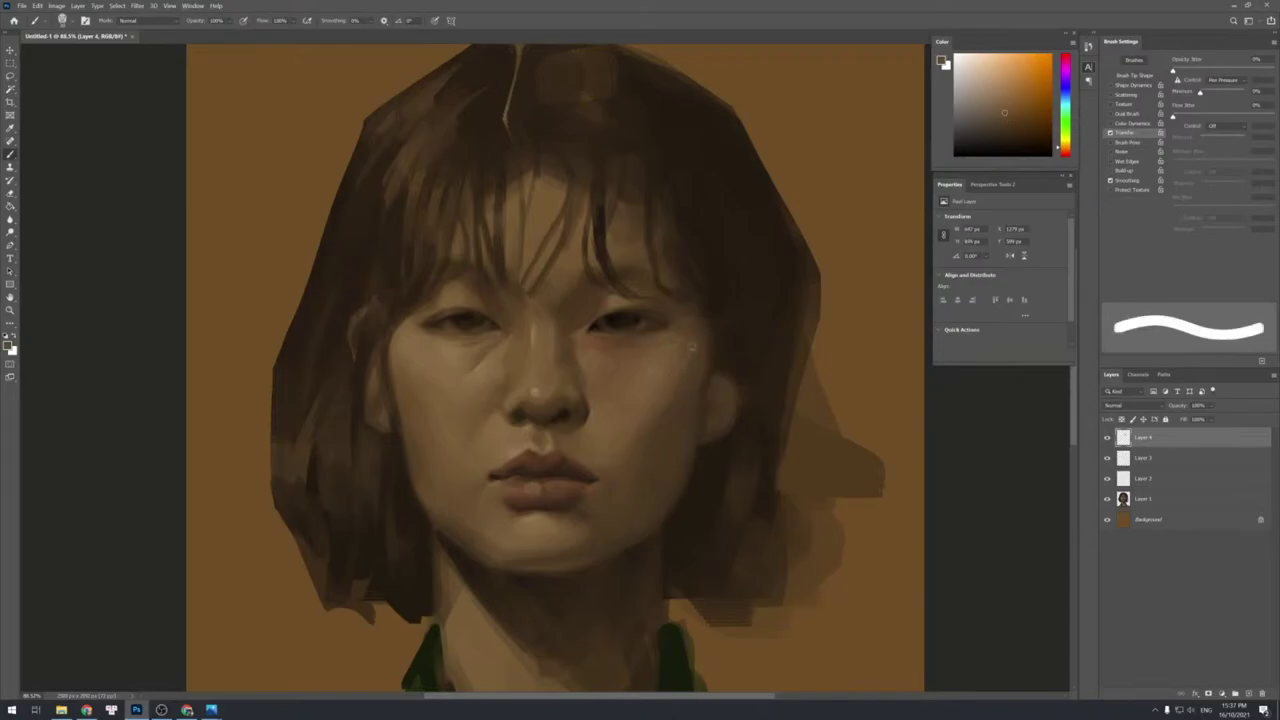
left_click(680, 384, "alt")
left_click(694, 357, "alt")
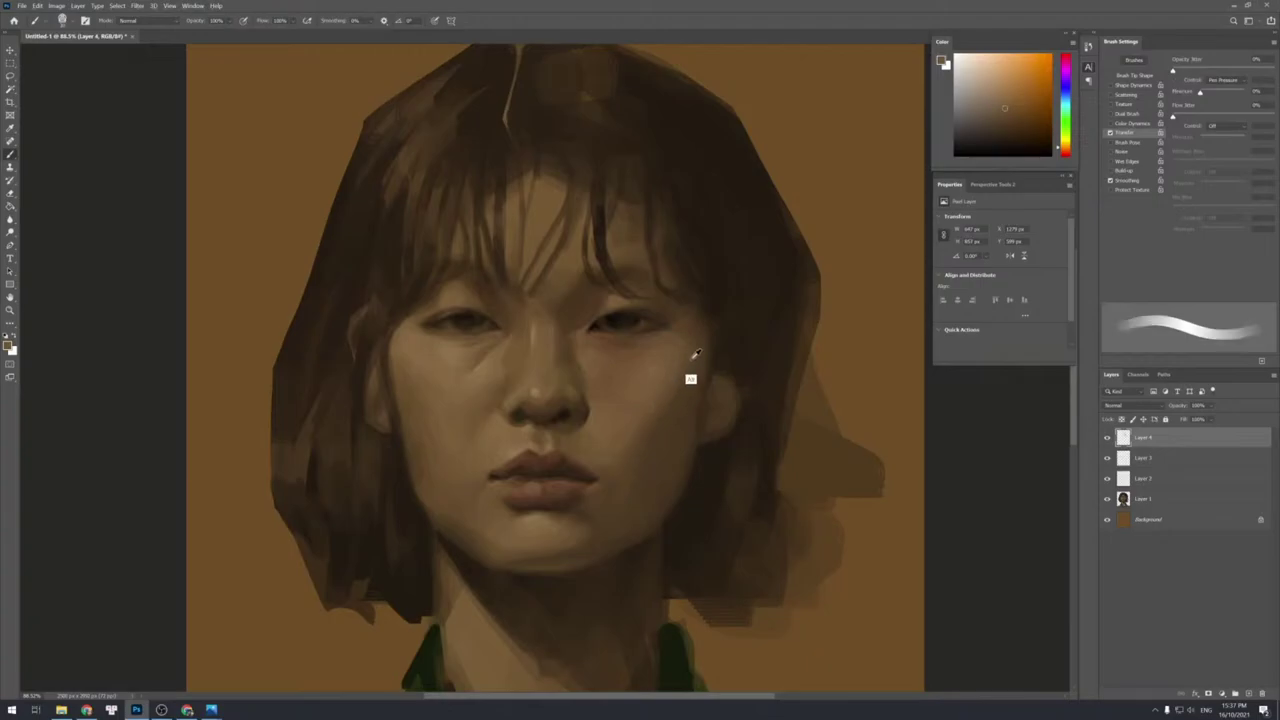
left_click(695, 355, "alt")
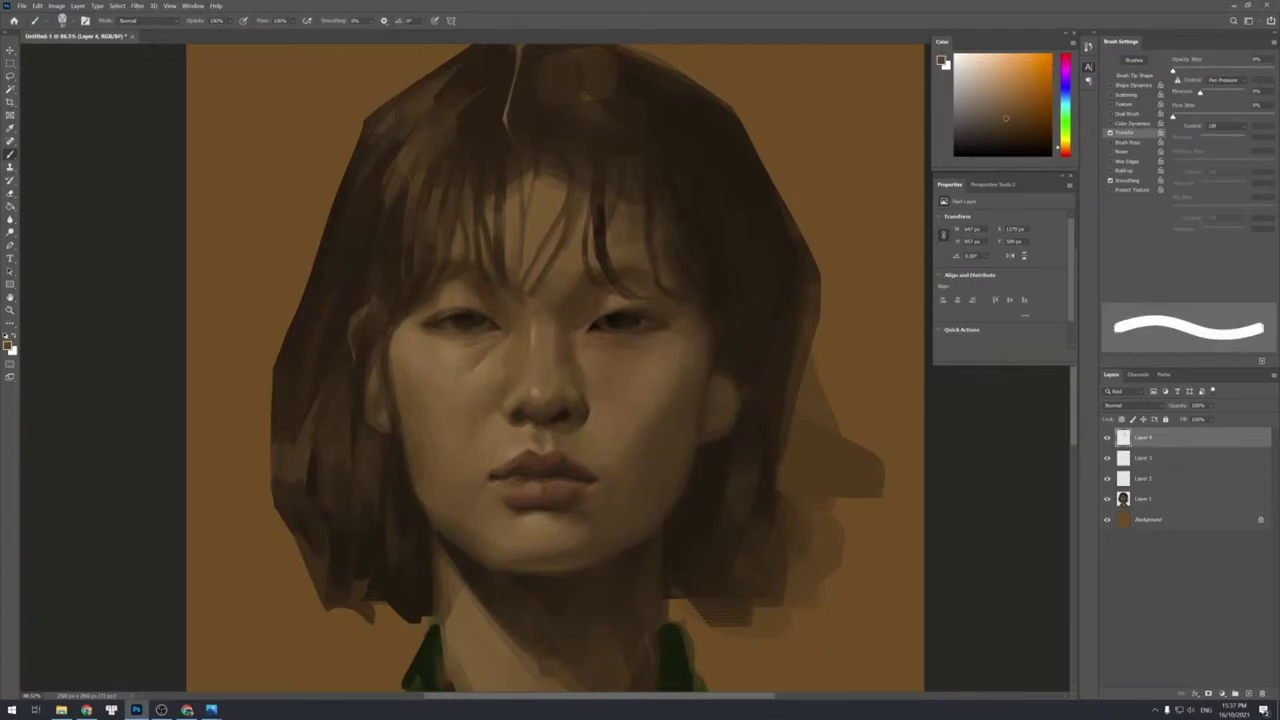
left_click(654, 435, "alt")
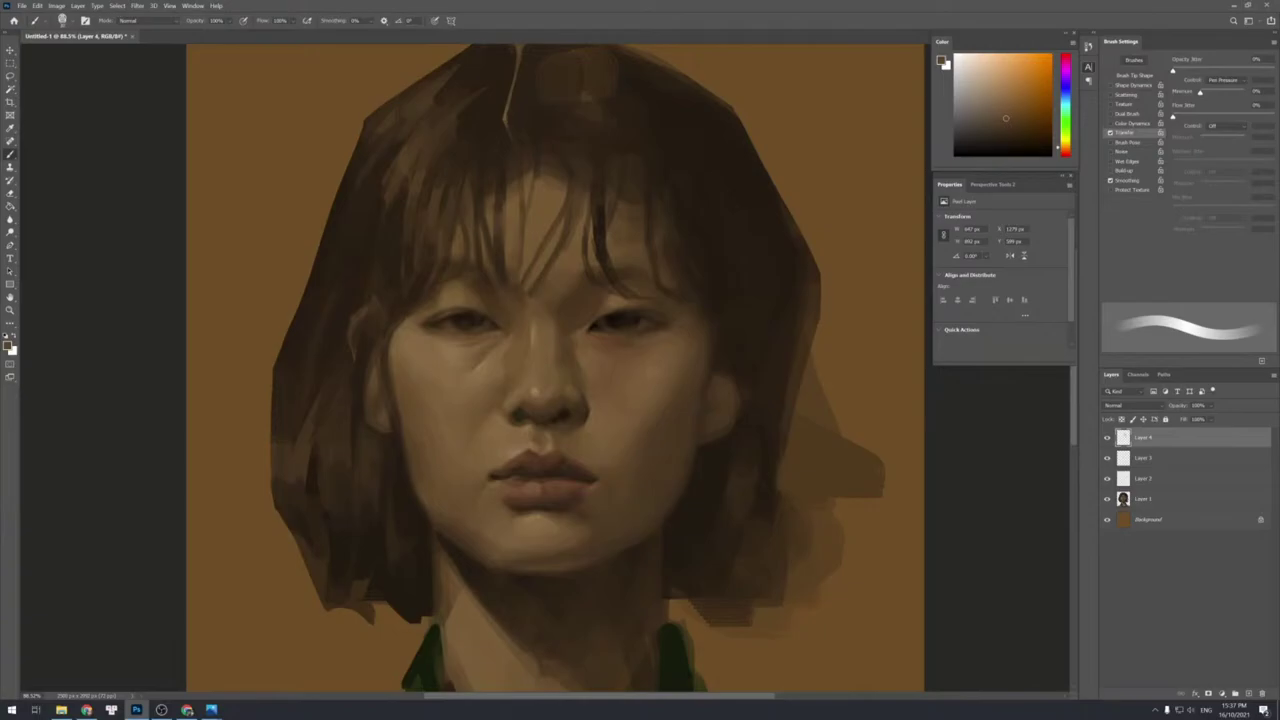
Paint a sampled dark hair tone beside the left-hand earlobe and down along the adjacent hair, redoing the first stroke.
left_click(372, 428, "alt")
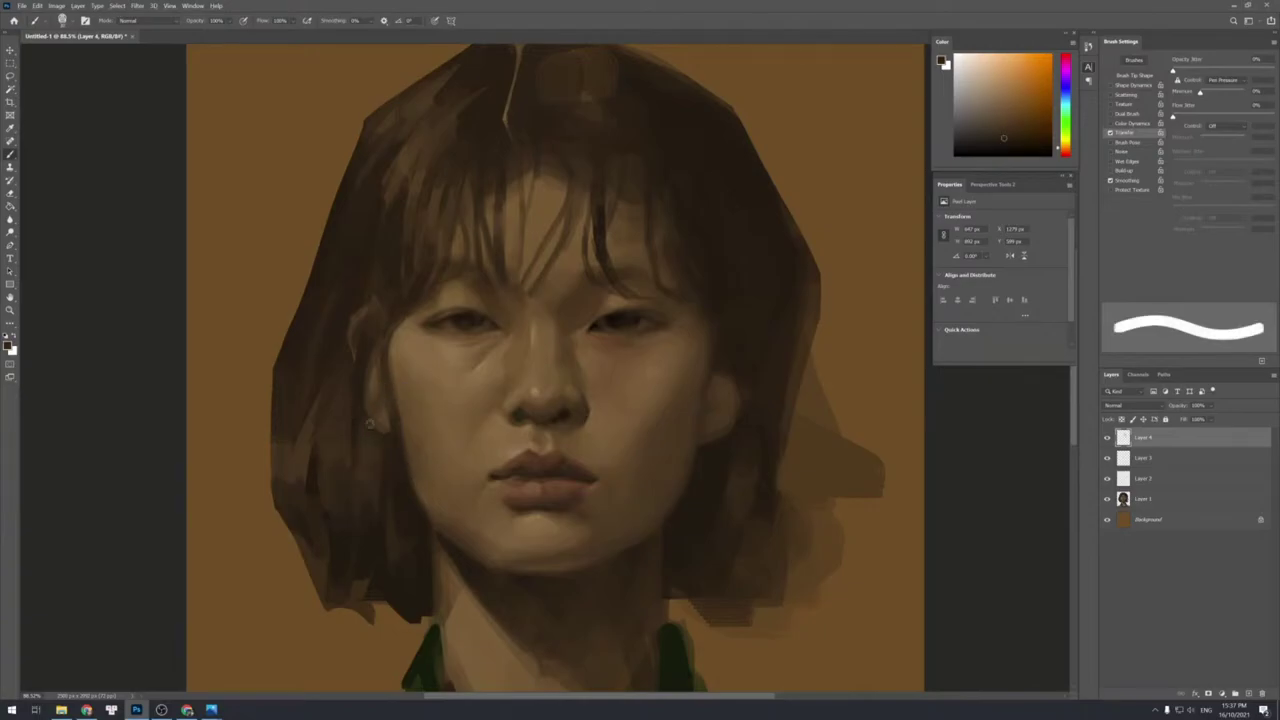
left_click_drag(370, 423, 361, 411)
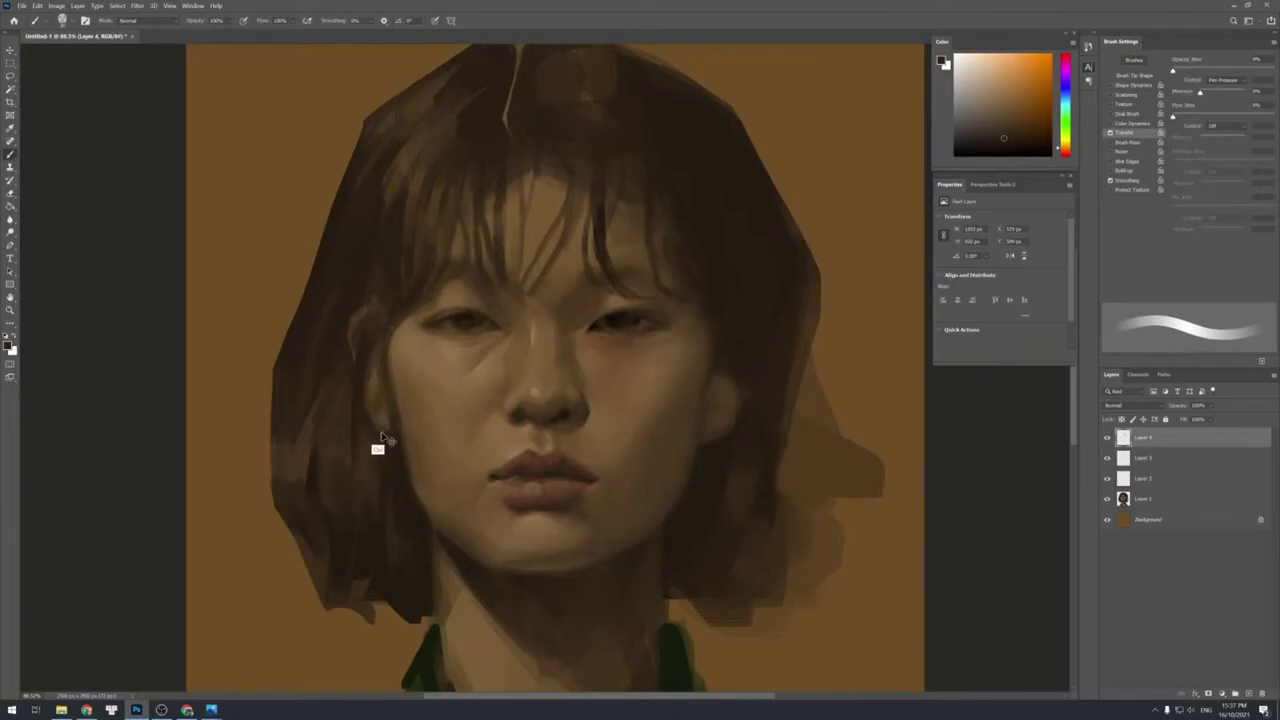
key("ctrl+z")
mouse_move(360, 412)
left_mouse_down()
mouse_move(387, 457)
mouse_move(375, 435)
mouse_move(376, 510)
left_mouse_up()
Merge Layers 2, 3 and 4 together and merge the result down into Layer 1.
left_click(1146, 483, "shift")
key("ctrl+e")
left_click(1106, 441)
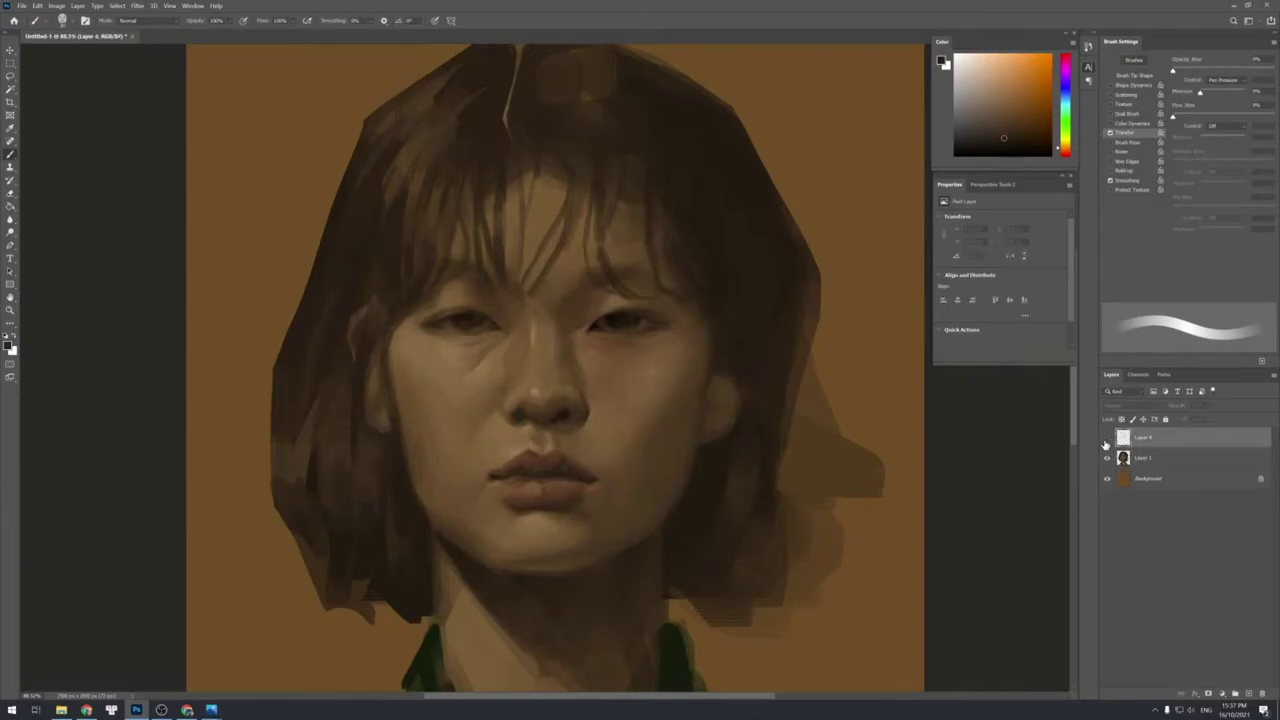
left_click(1107, 438)
key("ctrl+e")
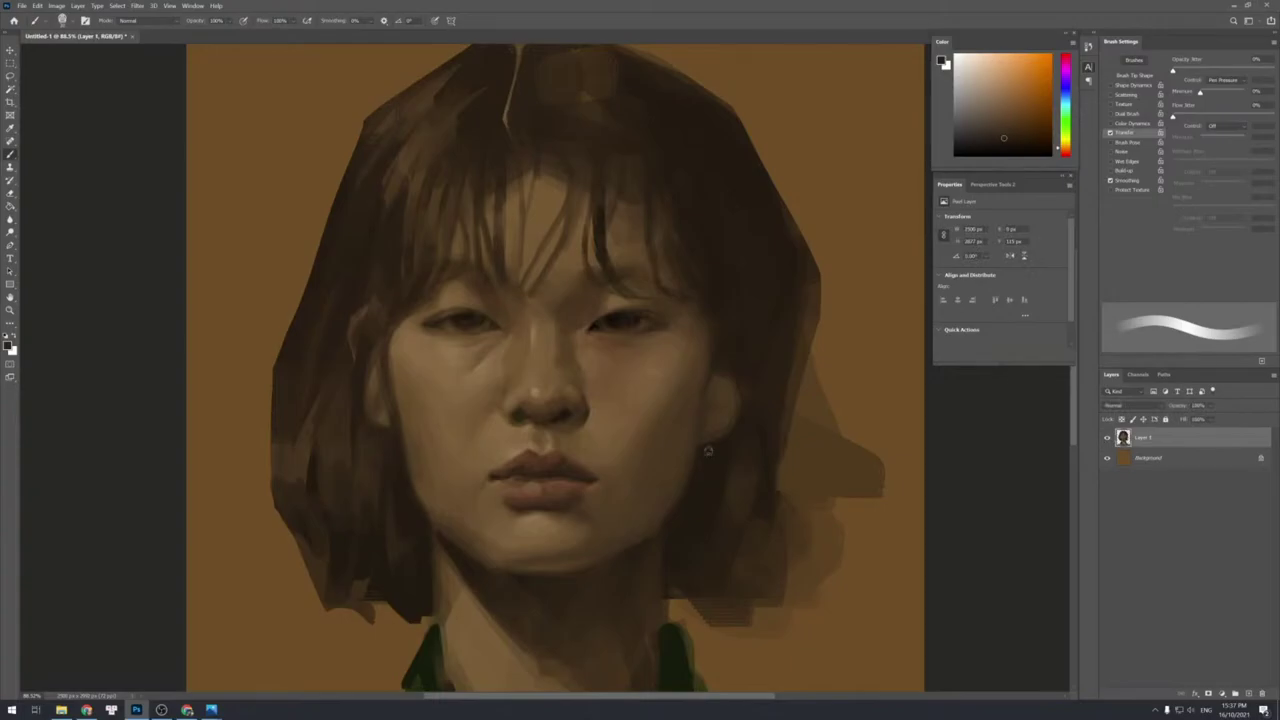
Add a new layer and paint beneath the right-hand eye with a sampled shadow tone.
left_click(616, 341, "alt")
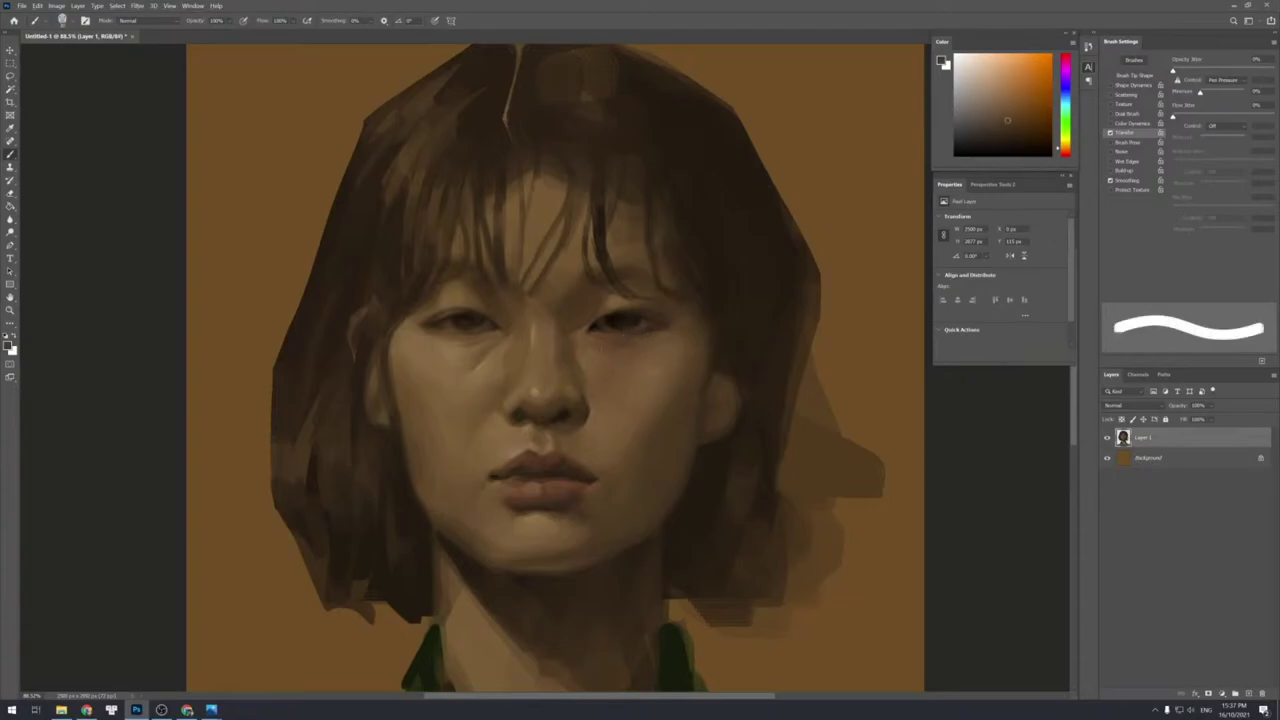
key("bracketleft")
key("bracketleft")
key("bracketleft")
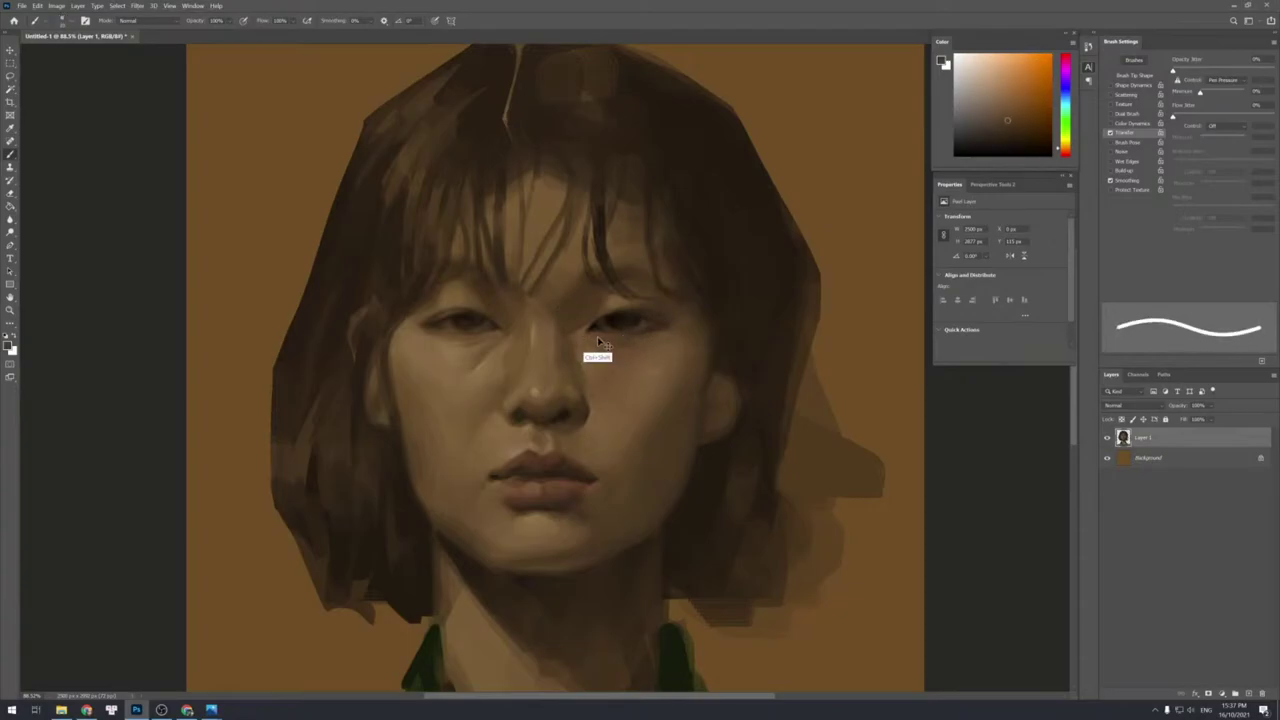
key("ctrl+shift+n")
key("Return")
key("bracketright")
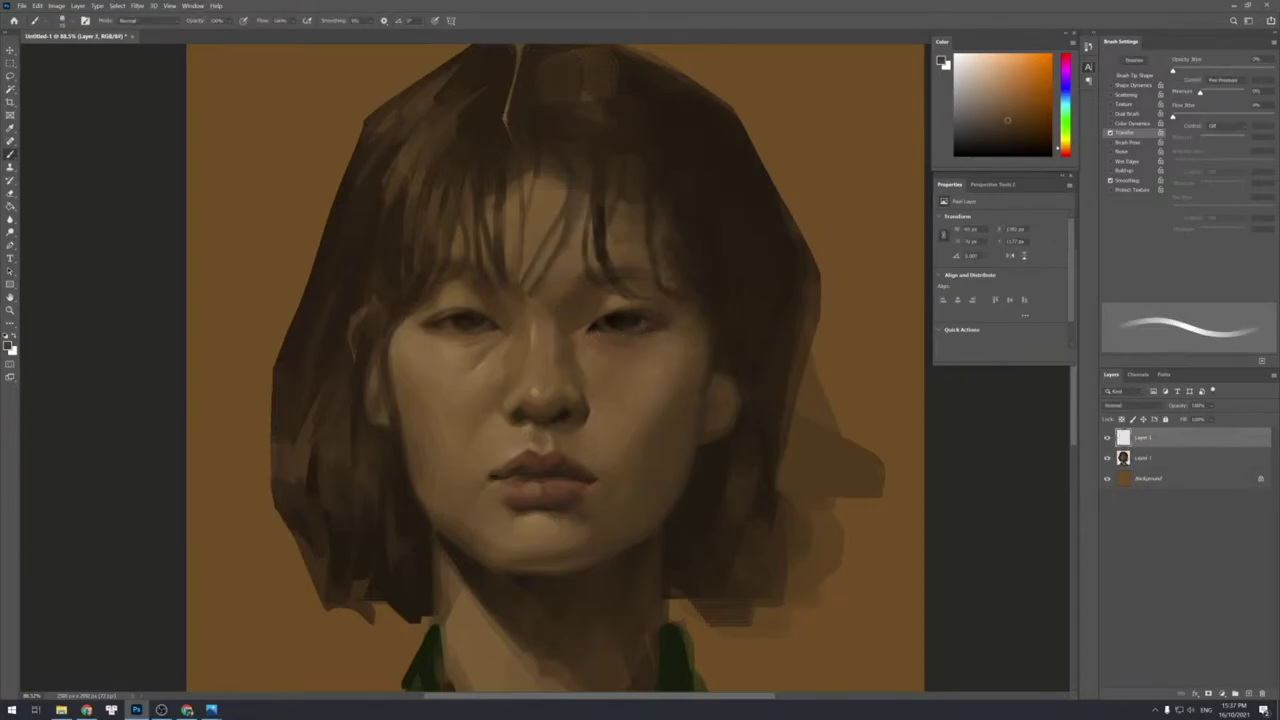
key("bracketright")
key("bracketright")
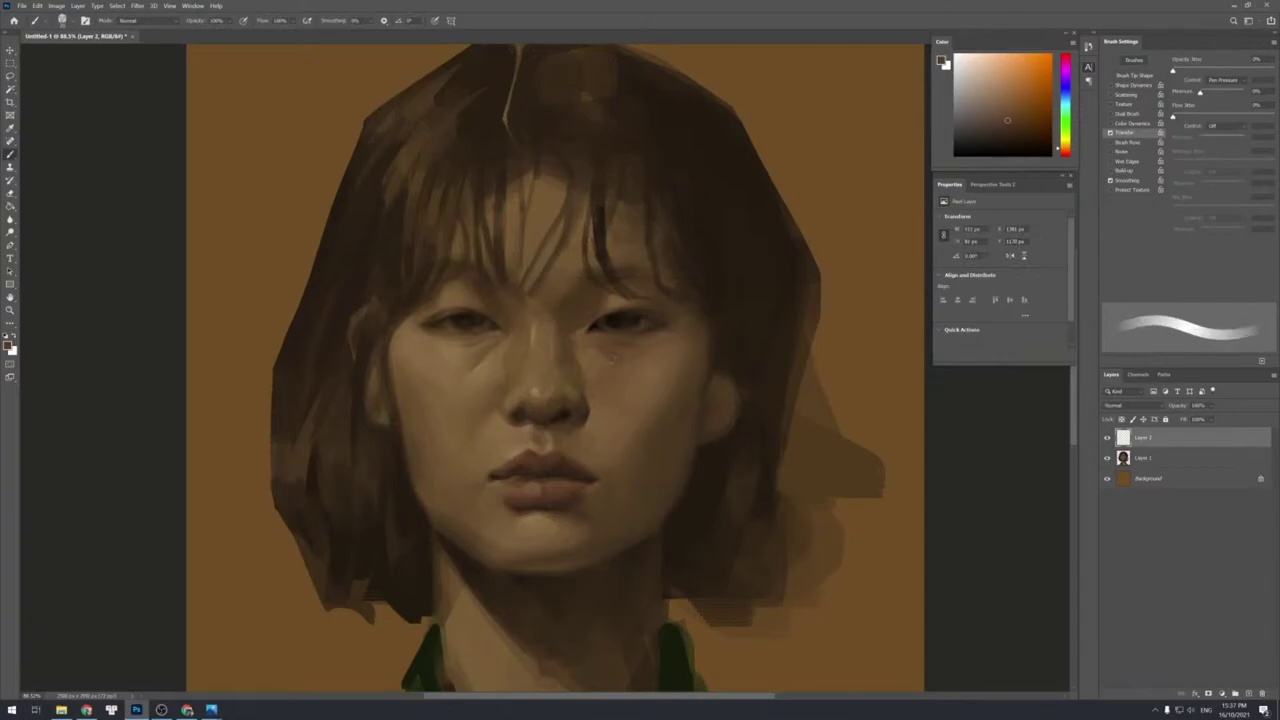
Blend the skin below the right-hand eye's inner corner into the upper cheek using repeatedly sampled tones.
left_click(613, 352, "alt")
left_click_drag(606, 350, 616, 368)
left_click(629, 357, "alt")
left_click(616, 360, "alt")
left_click(615, 361, "alt")
left_click(608, 350, "alt")
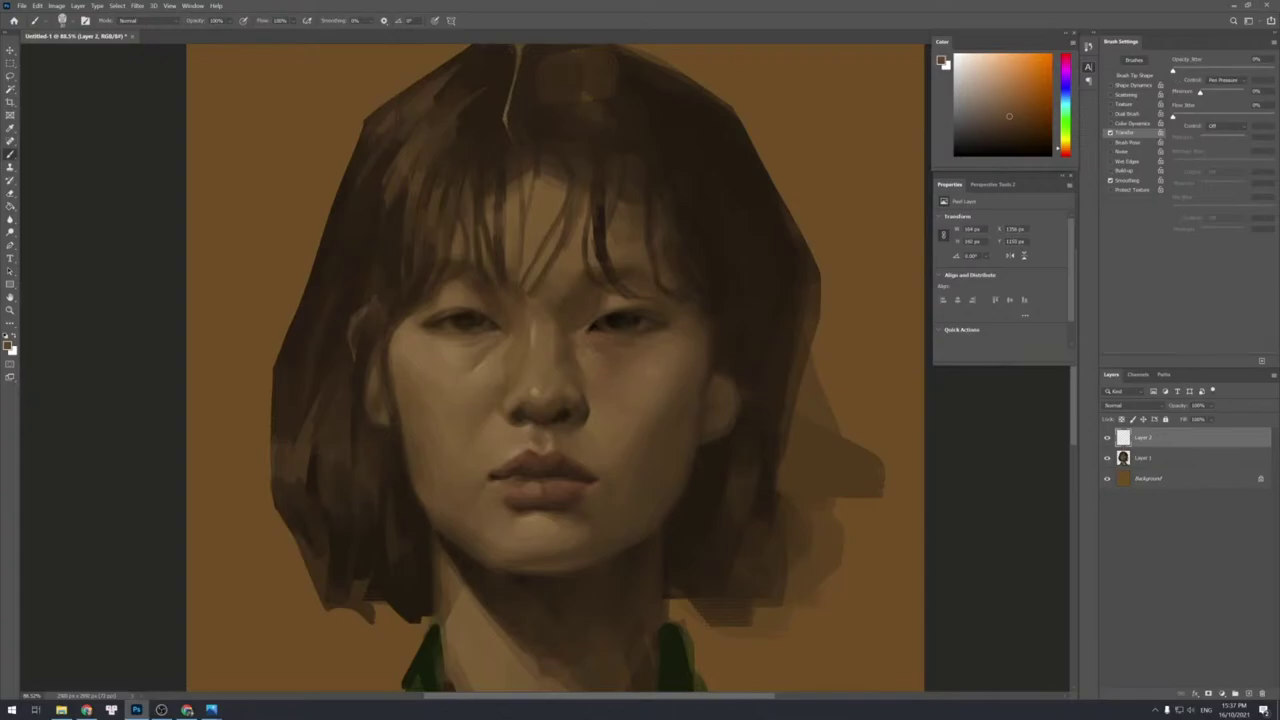
Blend sampled skin tones across the right-hand cheek beside the nose and undo the last patch.
left_click(610, 382, "alt")
mouse_move(610, 384)
left_mouse_down()
mouse_move(632, 424)
mouse_move(644, 410)
left_mouse_up()
left_click(665, 431, "alt")
key("bracketright")
key("bracketright")
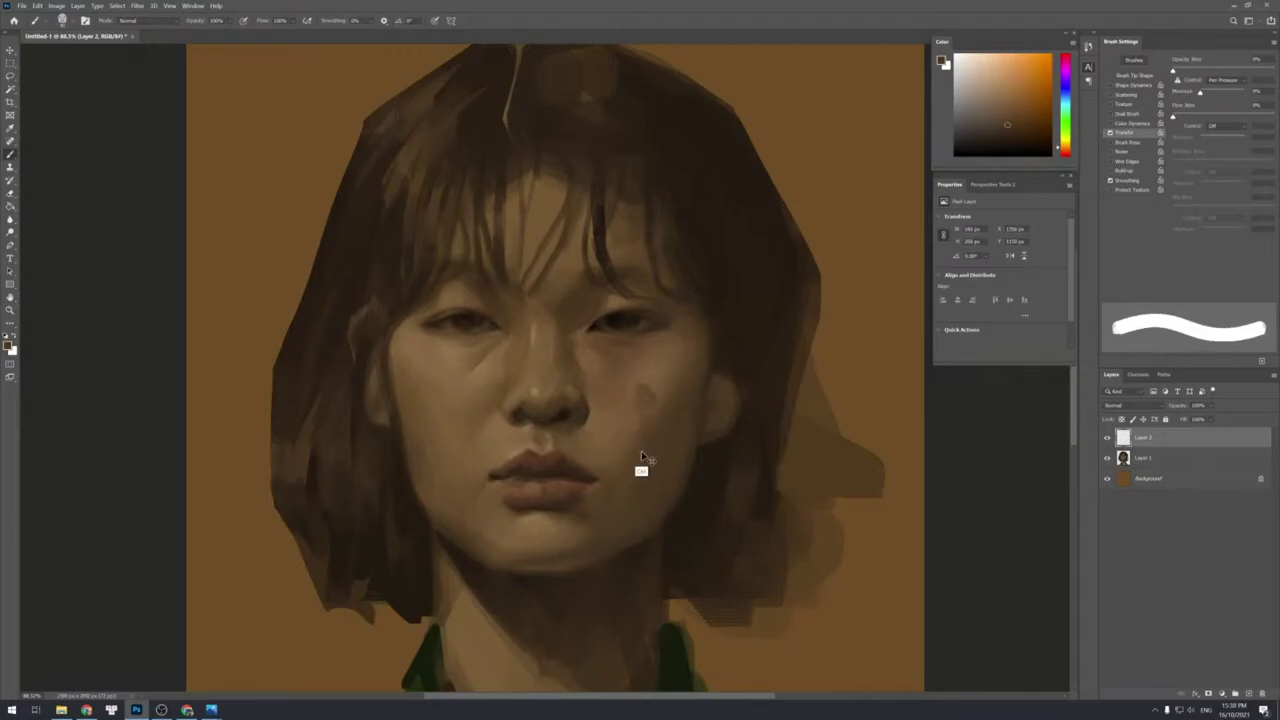
key("ctrl+z")
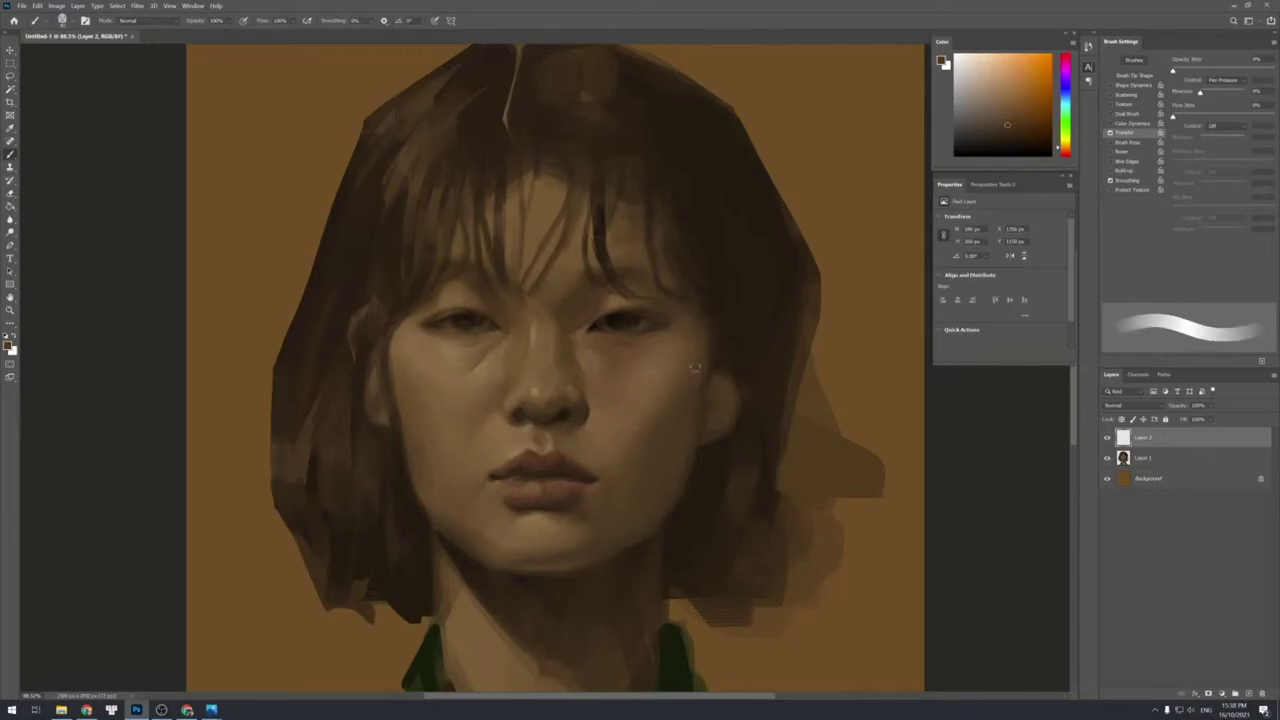
Paint a fine stroke along the right-hand eye's opening with a small brush and a tone sampled from the eye.
left_click(643, 323, "alt")
key("bracketleft")
key("bracketleft")
key("bracketleft")
key("bracketleft")
key("bracketleft")
key("bracketleft")
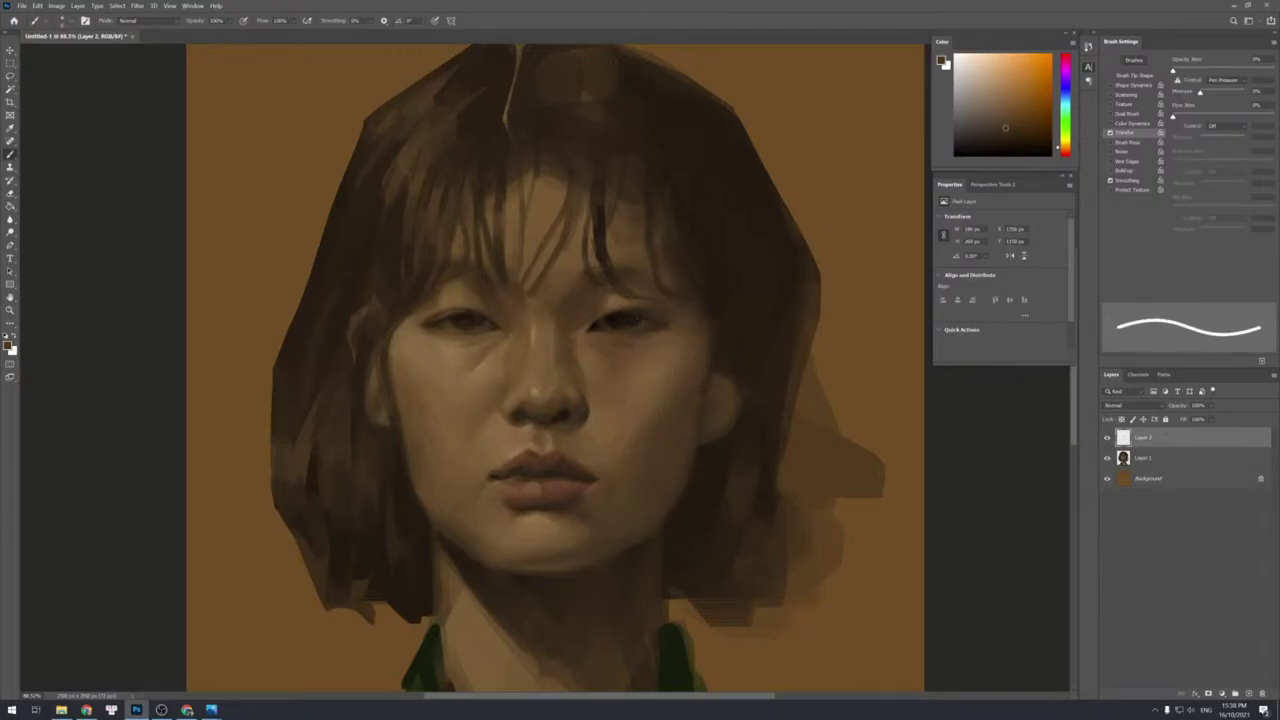
left_click_drag(621, 317, 640, 320)
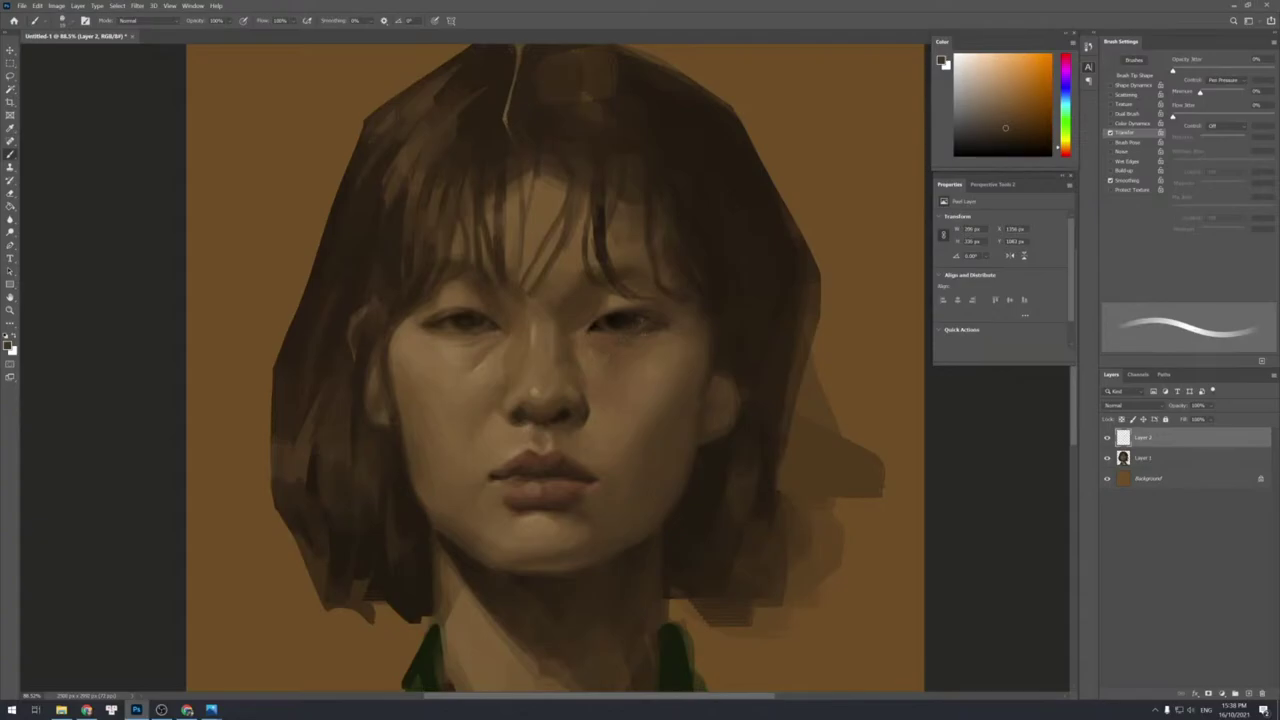
Refine the right-hand eye's outer part and lower lid with sampled tones and merge the layer down.
left_click(636, 314, "alt")
left_click(640, 318, "alt")
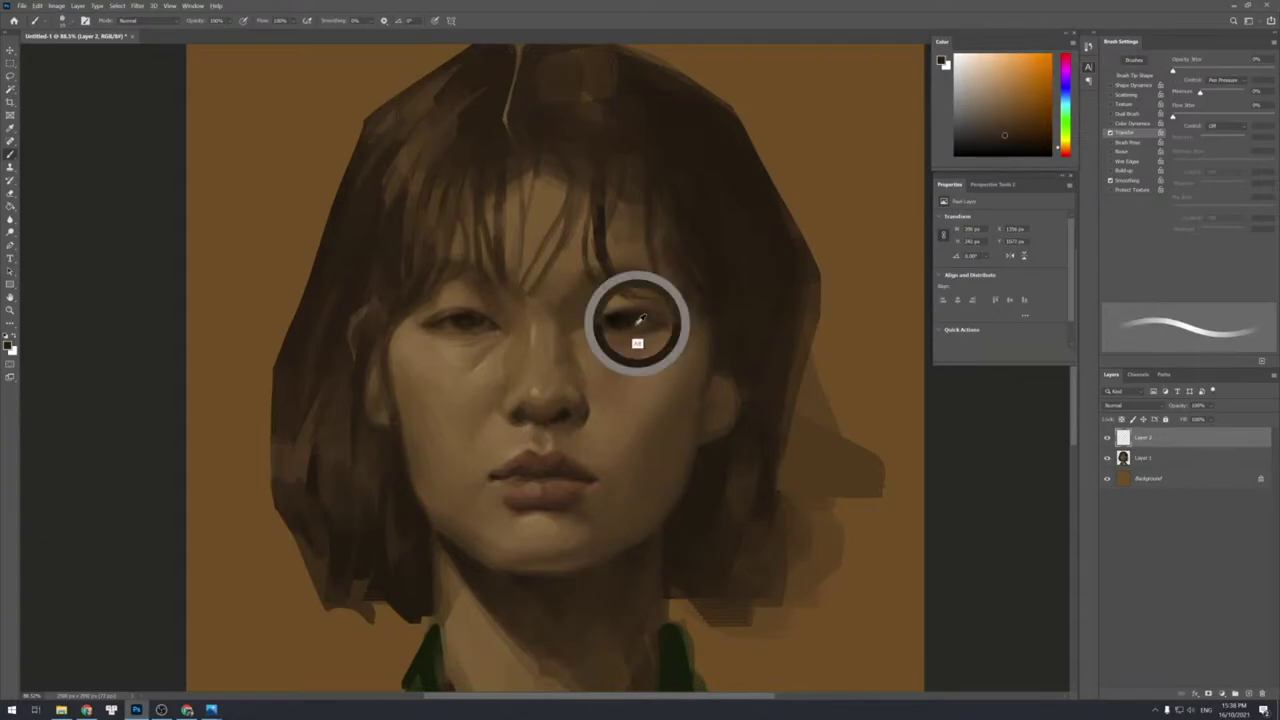
key("bracketright")
left_click(645, 321, "alt")
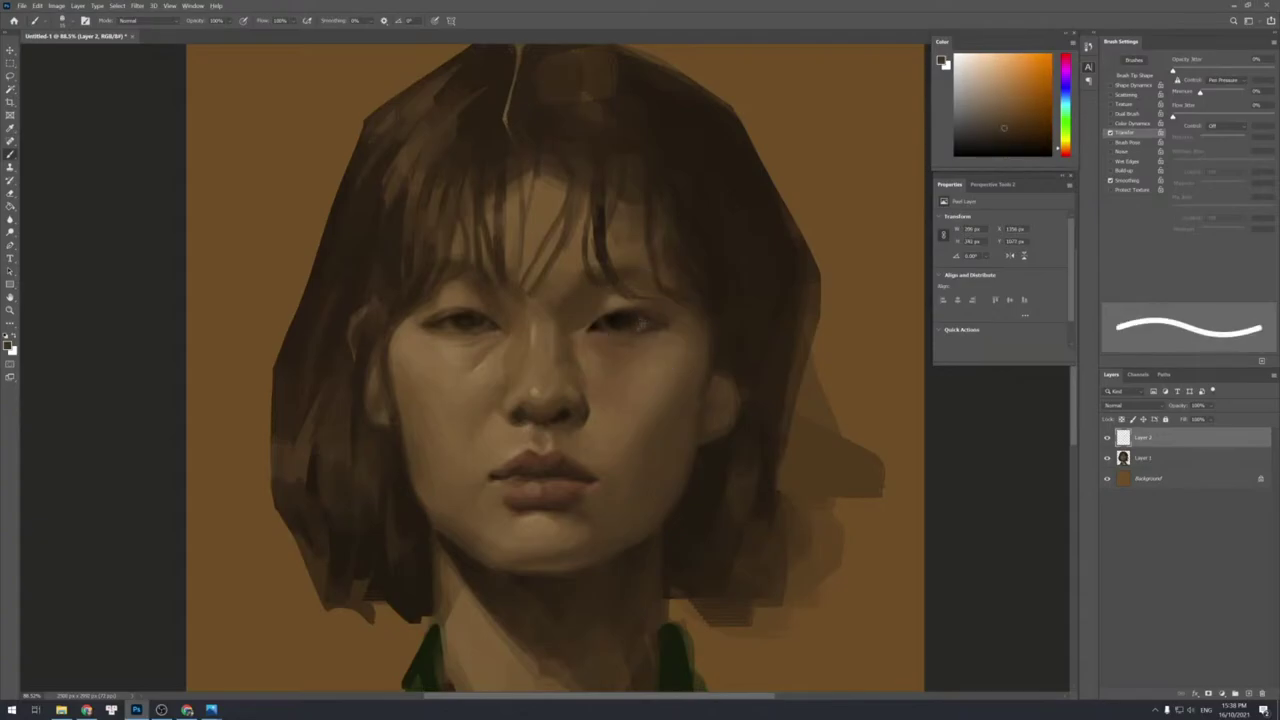
left_click_drag(643, 322, 652, 320)
left_click(638, 332, "alt")
left_click(635, 323, "alt")
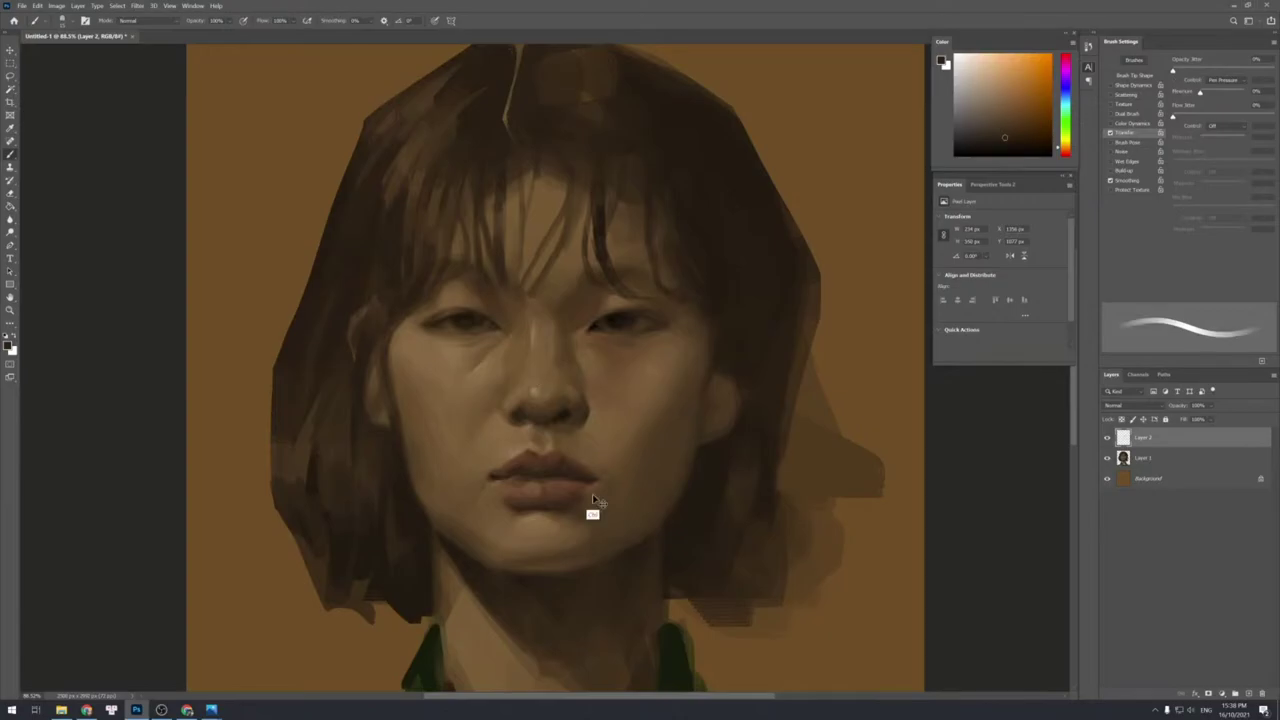
key("ctrl+e")
Copy the right-hand half of the lips to a new layer and stretch it slightly wider.
key("l")
mouse_move(604, 455)
left_mouse_down()
mouse_move(553, 447)
mouse_move(545, 470)
mouse_move(570, 524)
mouse_move(612, 447)
mouse_move(619, 486)
left_mouse_up()
key("ctrl+j")
key("ctrl+t")
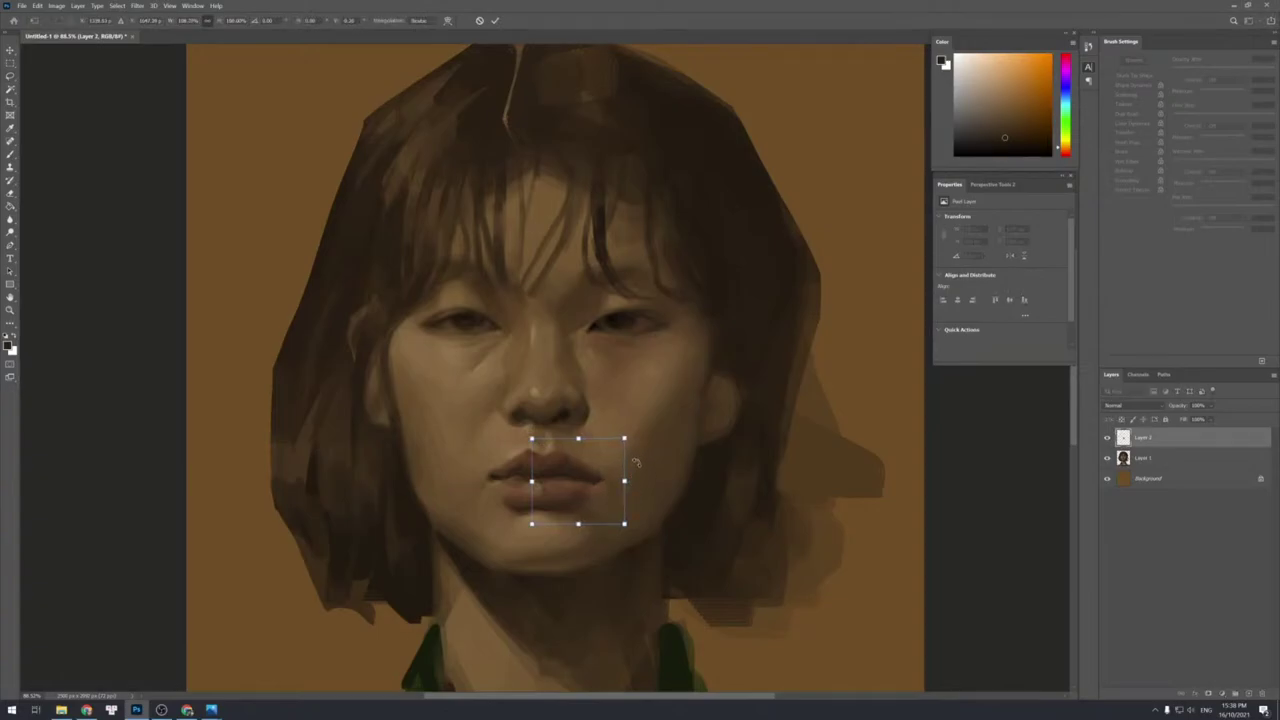
key("Return")
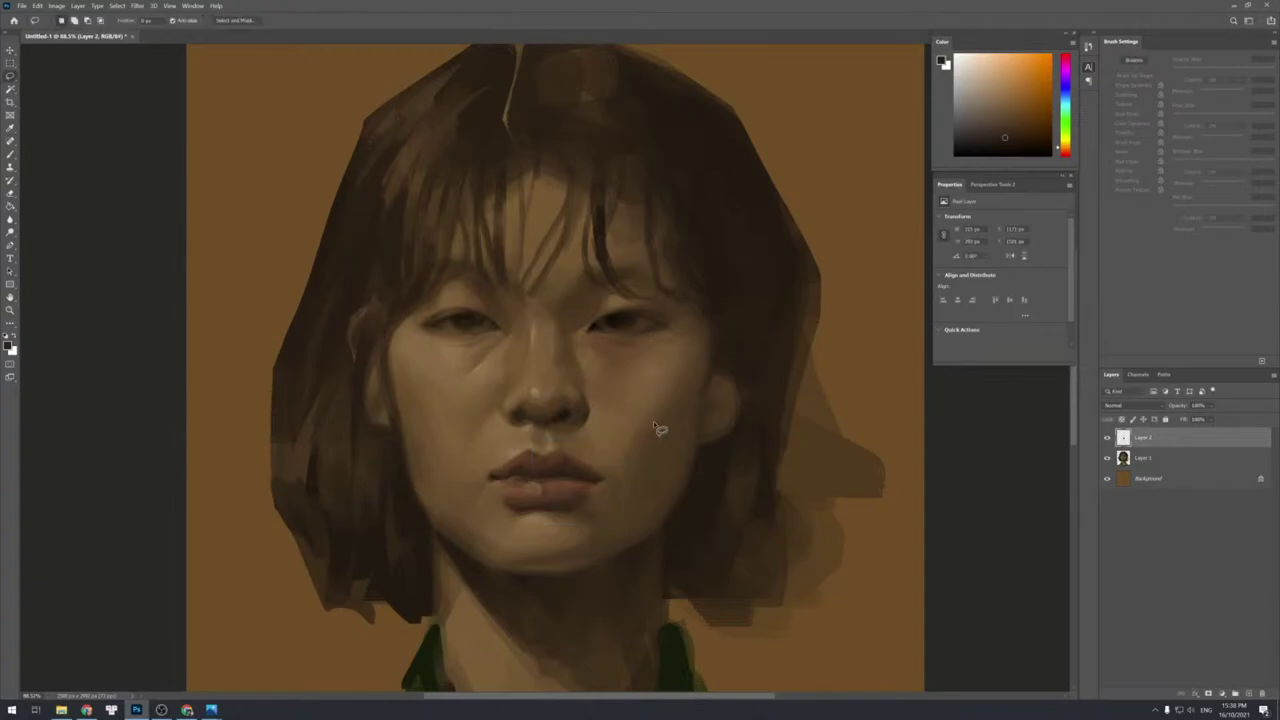
Soften the edges of the lip copy with a soft eraser and merge it into Layer 1.
key("b")
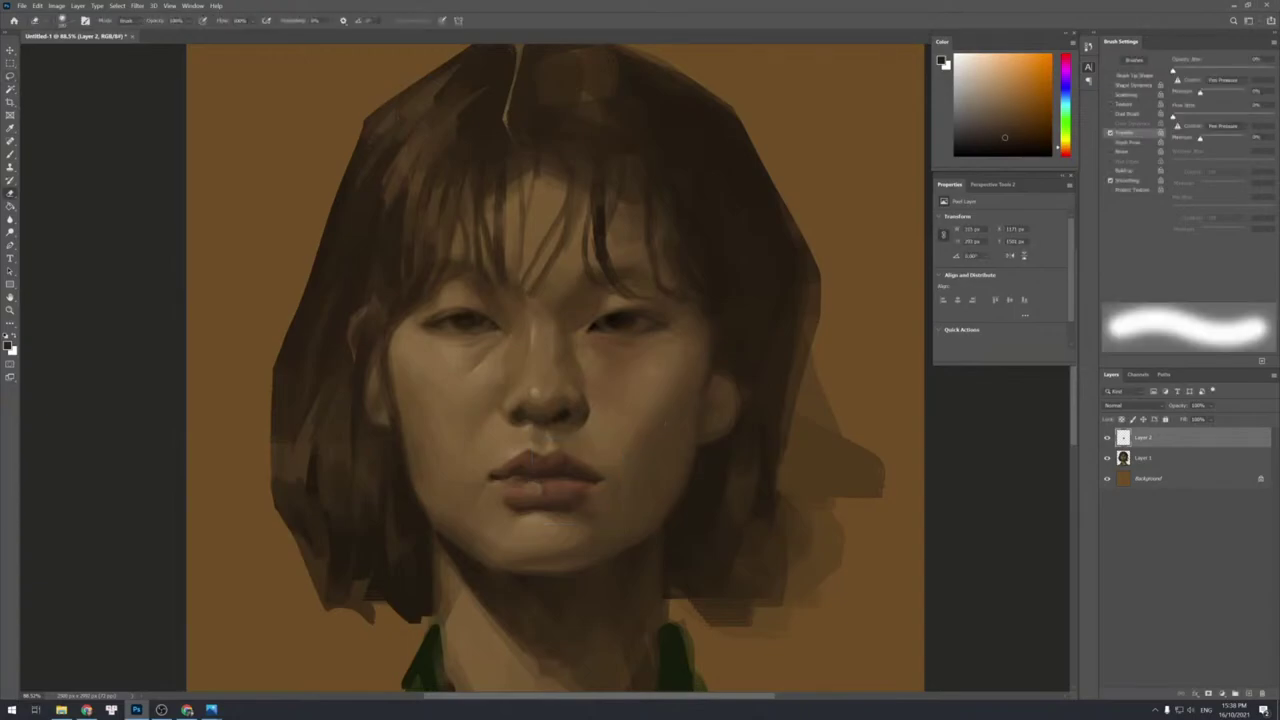
key("period")
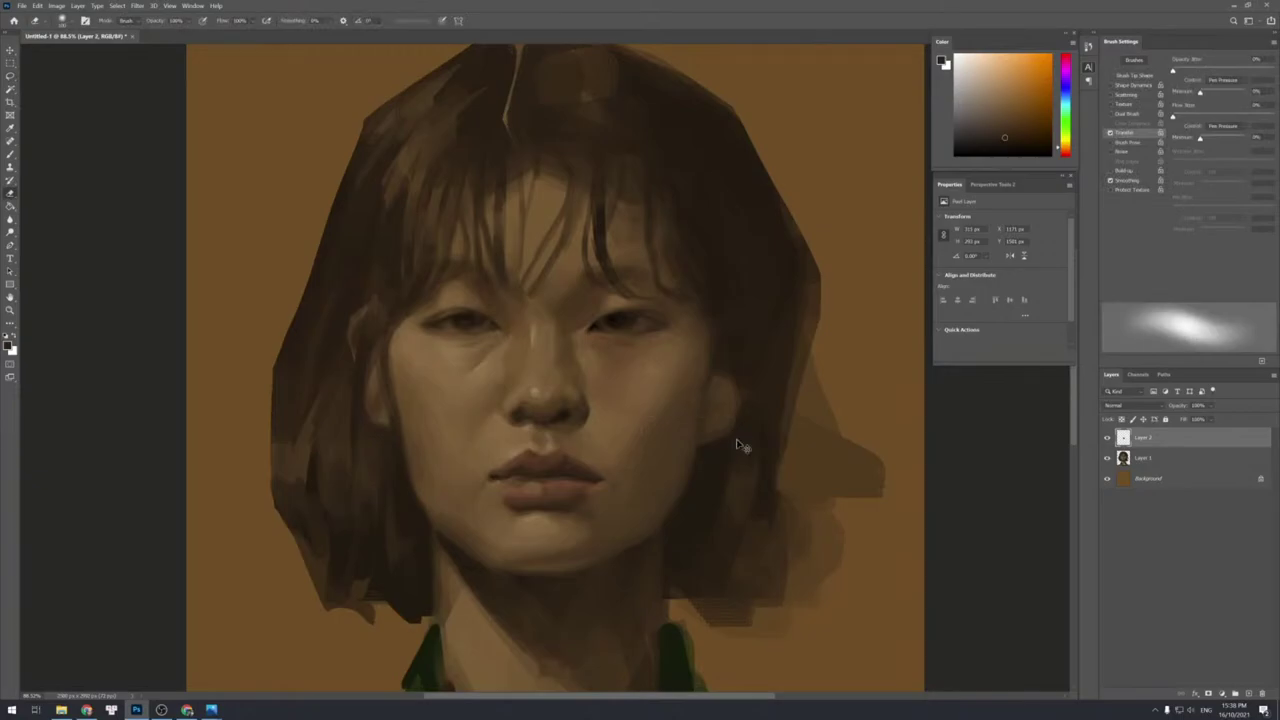
key("ctrl+e")
key("ctrl+f")
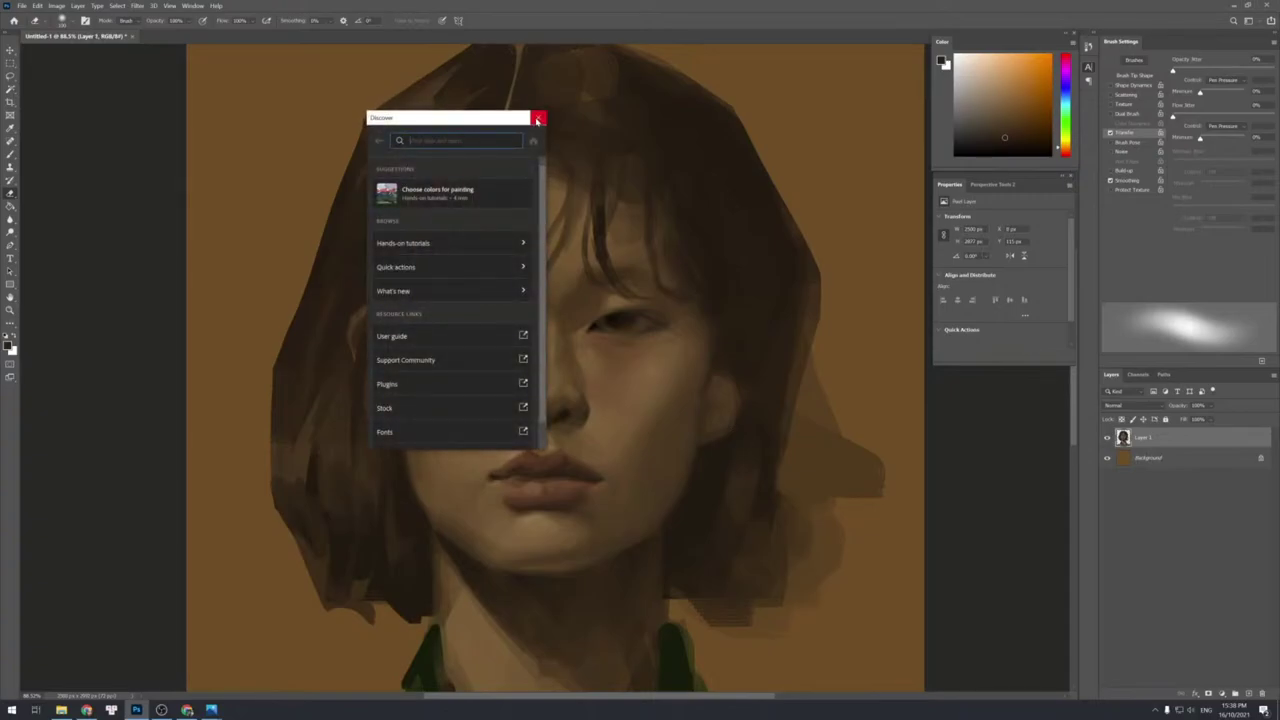
left_click(538, 117)
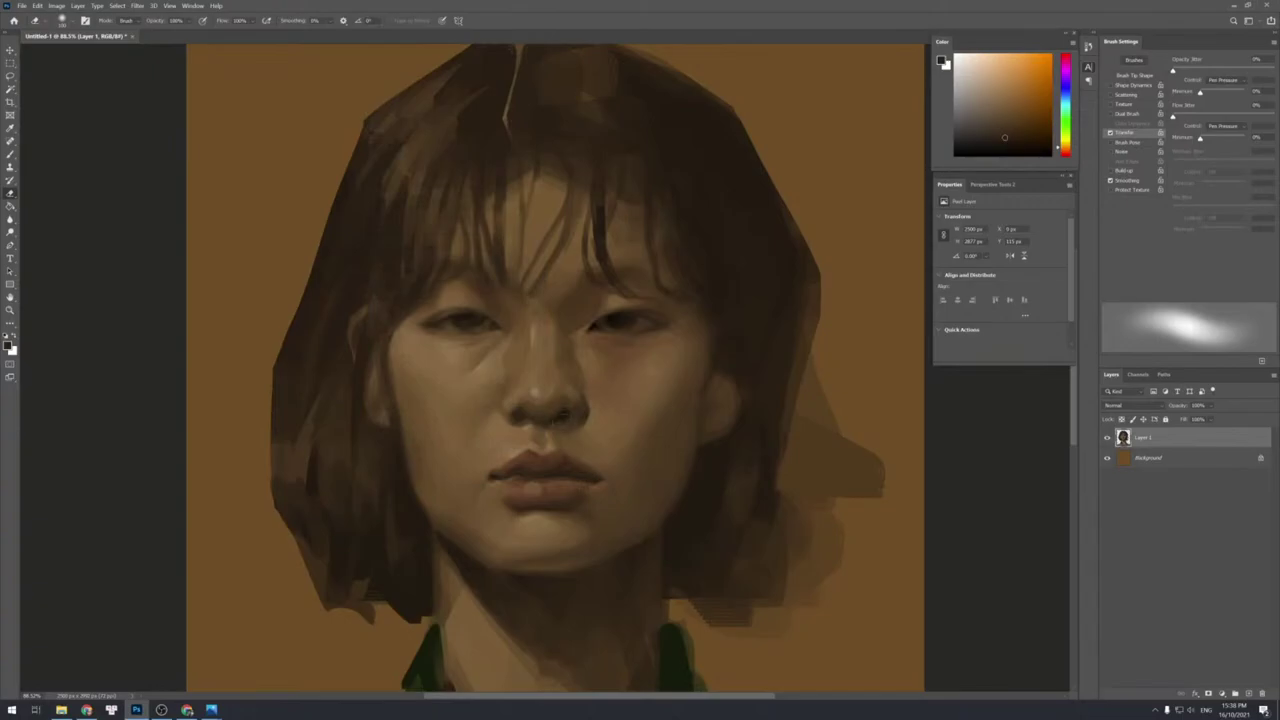
Copy the mouth and chin area to a new layer and stretch it slightly downward.
key("l")
mouse_move(576, 438)
left_mouse_down()
mouse_move(530, 442)
mouse_move(452, 483)
mouse_move(477, 529)
mouse_move(536, 548)
mouse_move(628, 523)
mouse_move(601, 448)
mouse_move(541, 436)
left_mouse_up()
key("ctrl+j")
key("ctrl+t")
left_click_drag(541, 551, 540, 558)
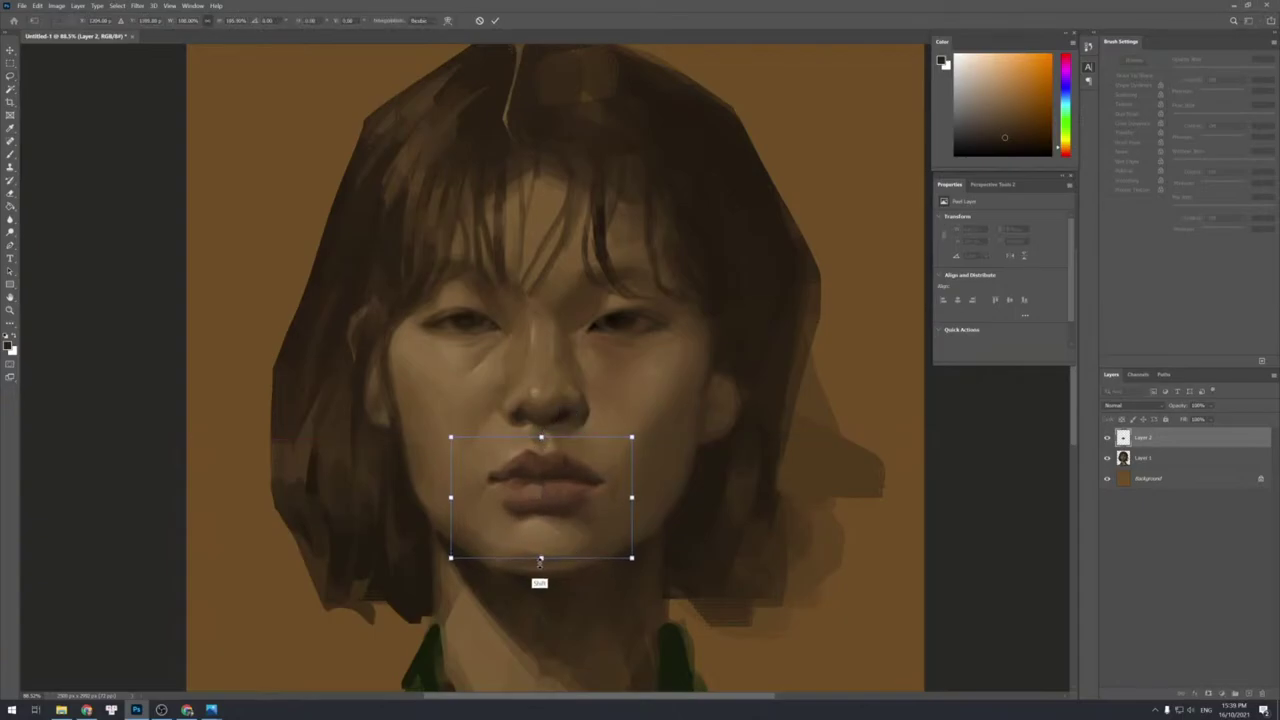
key("Return")
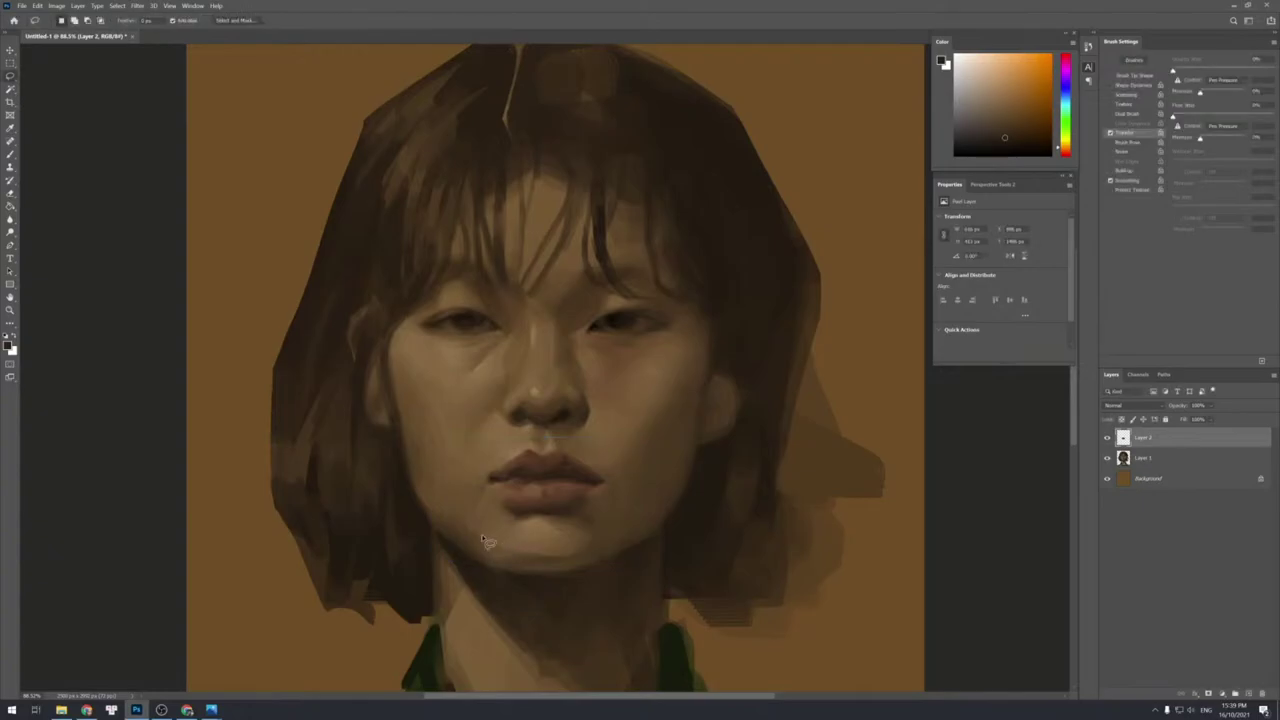
Soften the edges of the mouth and chin copy, compare it with the original and merge it down.
key("e")
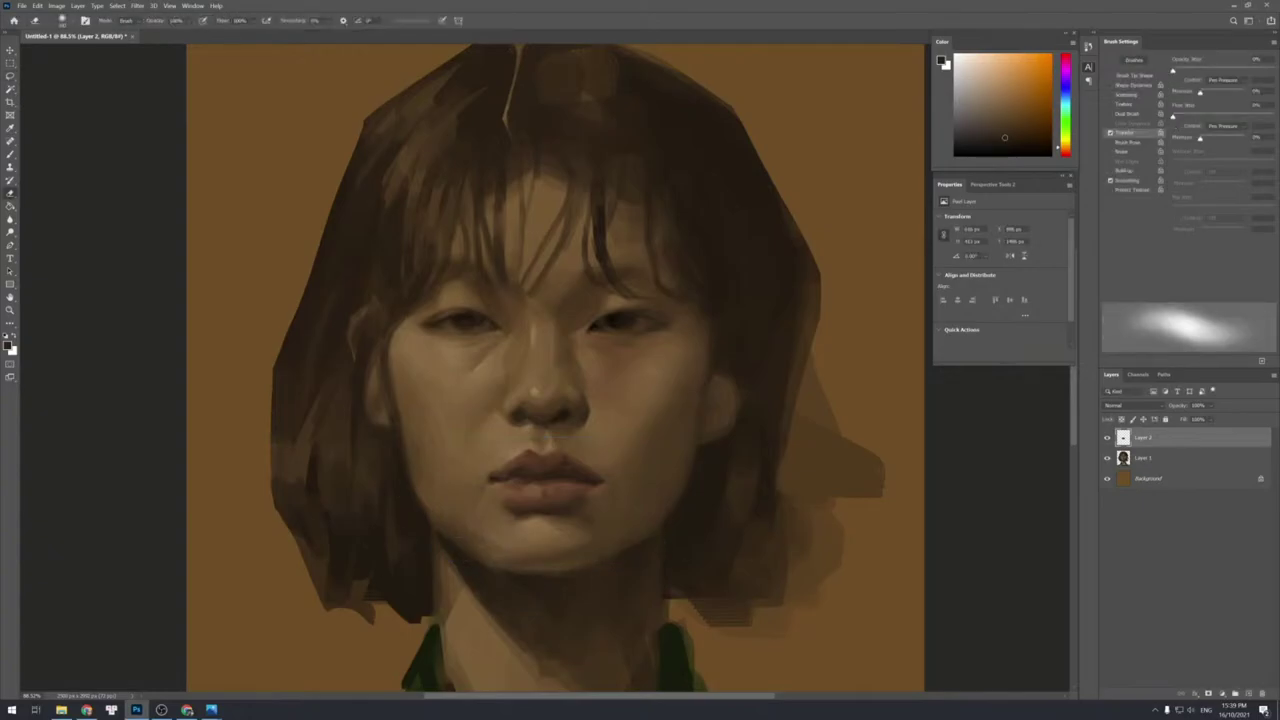
left_click(1107, 437)
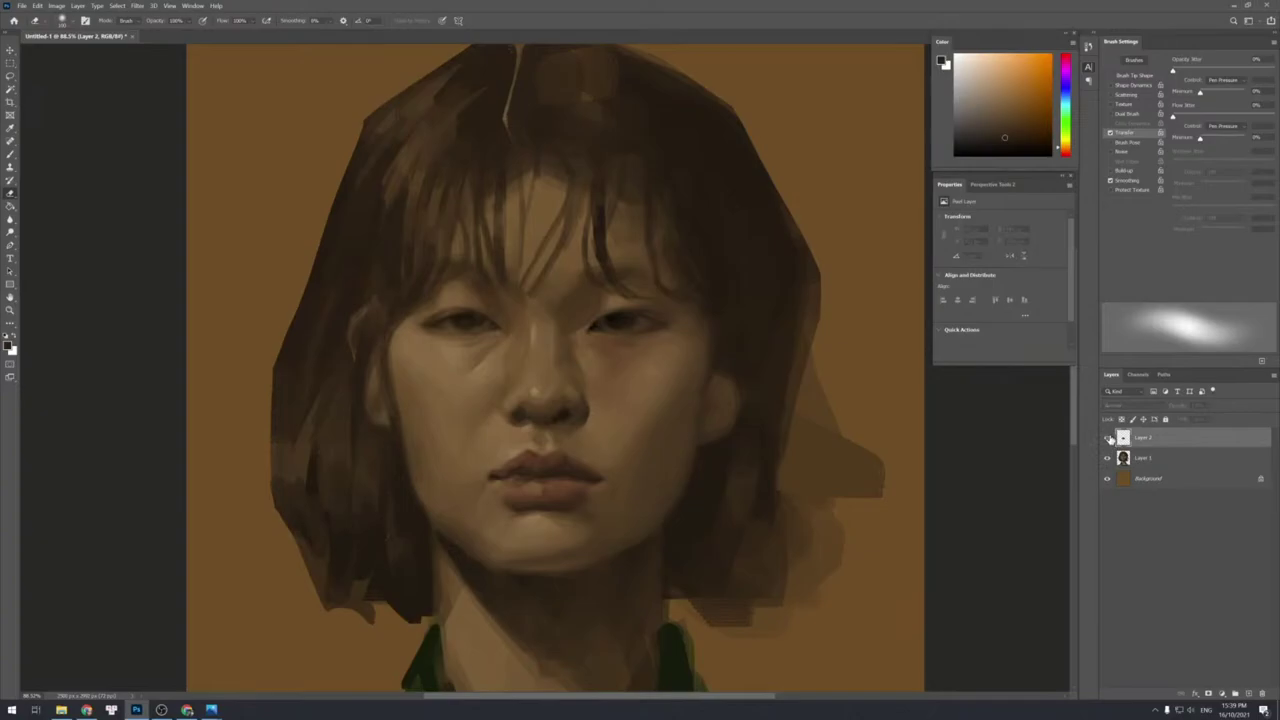
left_click(1108, 438)
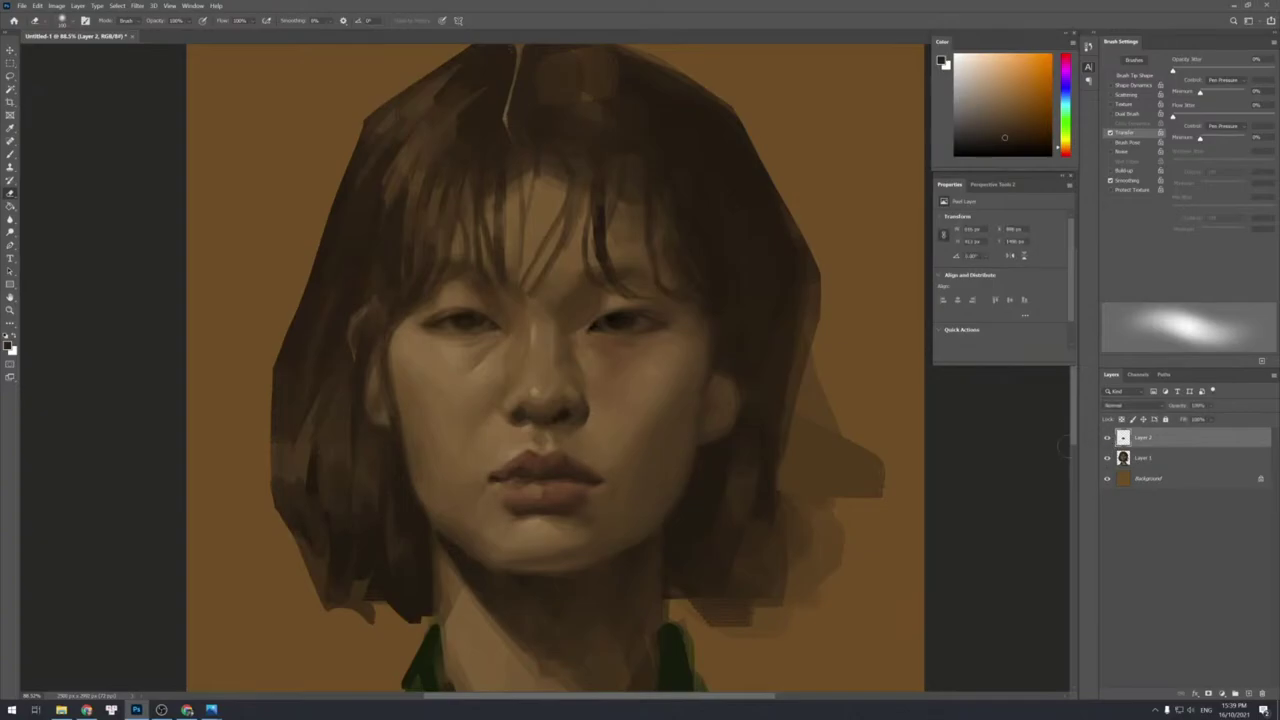
key("ctrl+e")
Add a new layer and paint between the nose bridge and the right-hand brow with a sampled skin tone.
key("b")
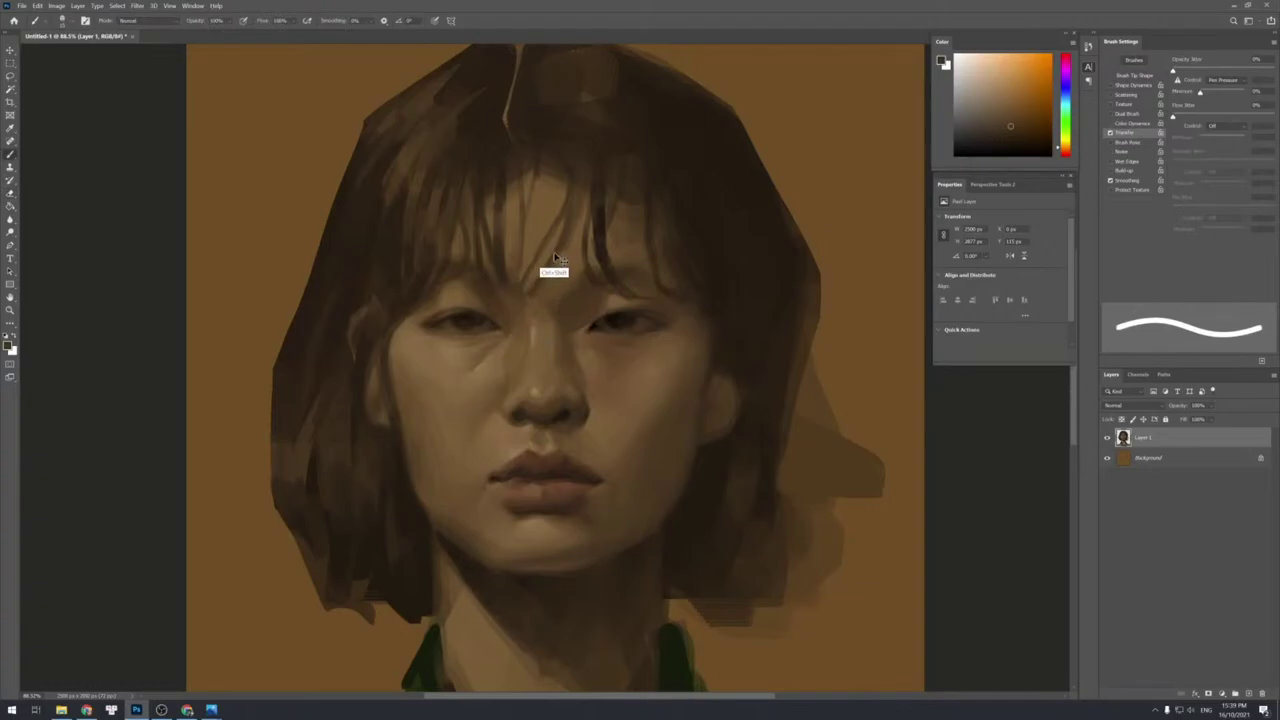
key("ctrl+shift+n")
key("Return")
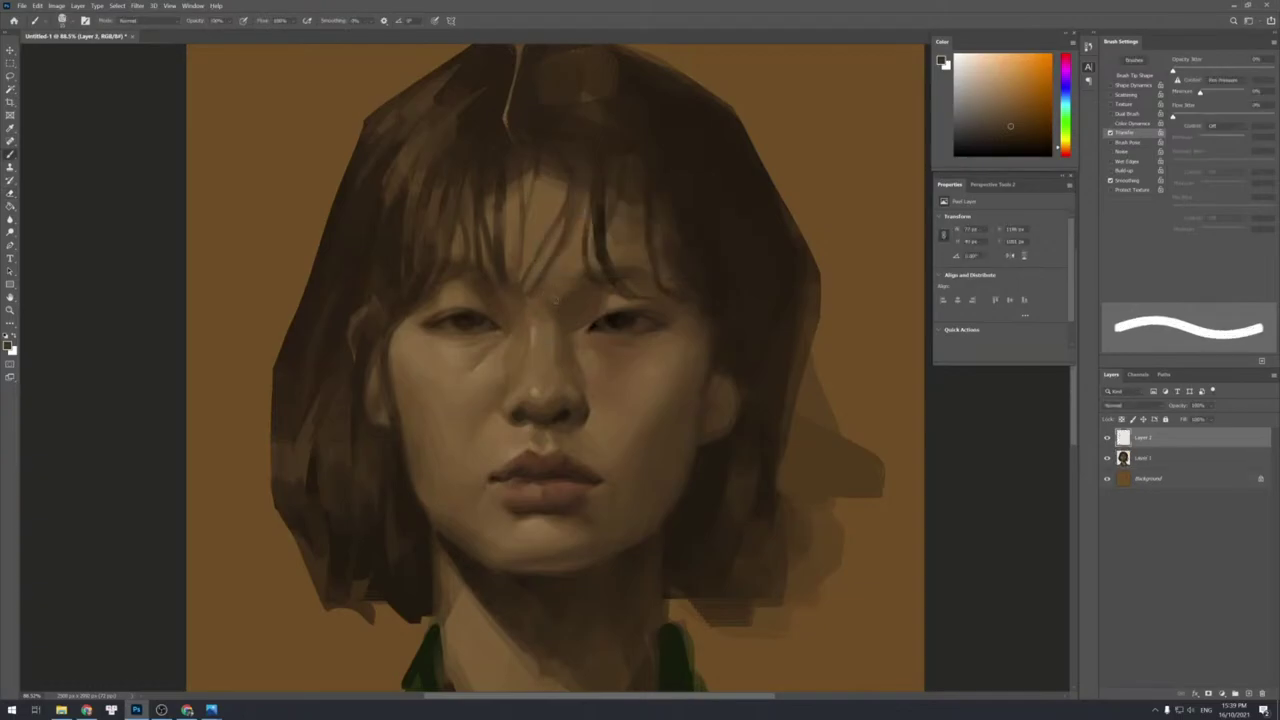
mouse_move(556, 300)
left_mouse_down()
mouse_move(545, 294)
mouse_move(579, 298)
left_mouse_up()
left_click(565, 299, "alt")
Blend the shadow beside the upper nose bridge with smaller strokes of tones sampled around the inner eye corner.
key("bracketleft")
key("bracketleft")
key("bracketleft")
left_click(565, 312, "alt")
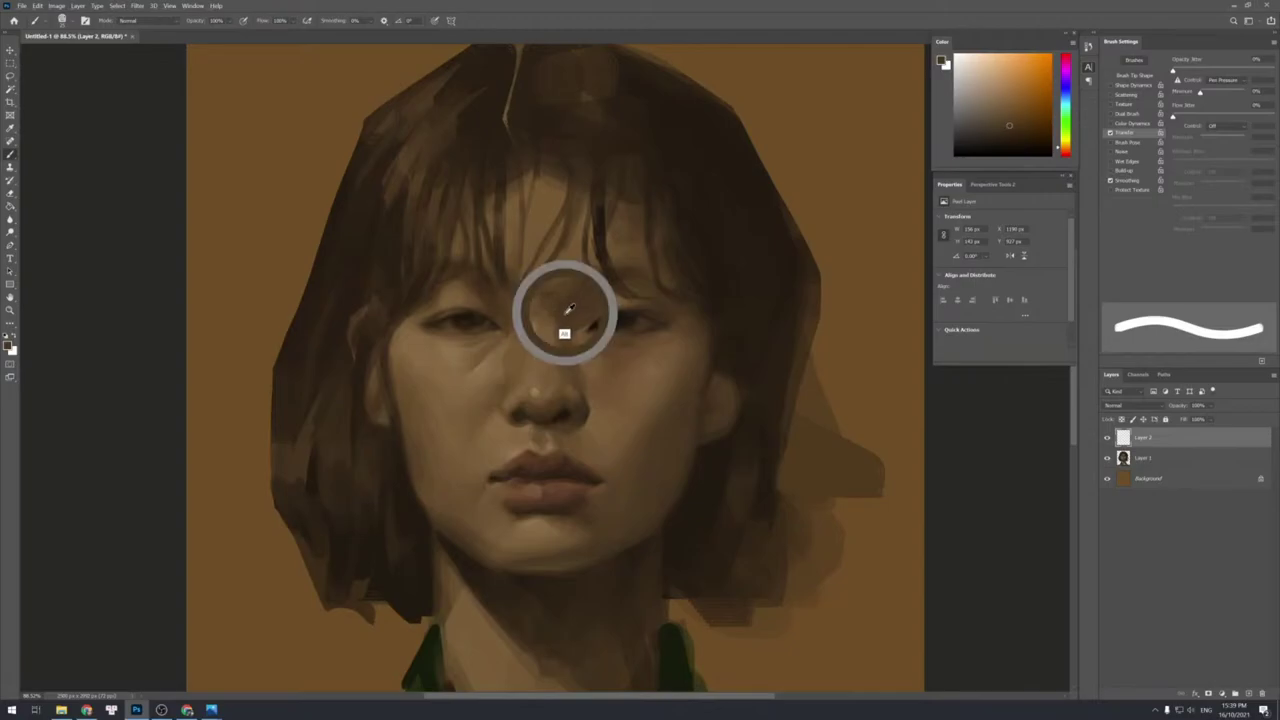
left_click_drag(545, 300, 553, 307)
key("bracketright")
key("bracketleft")
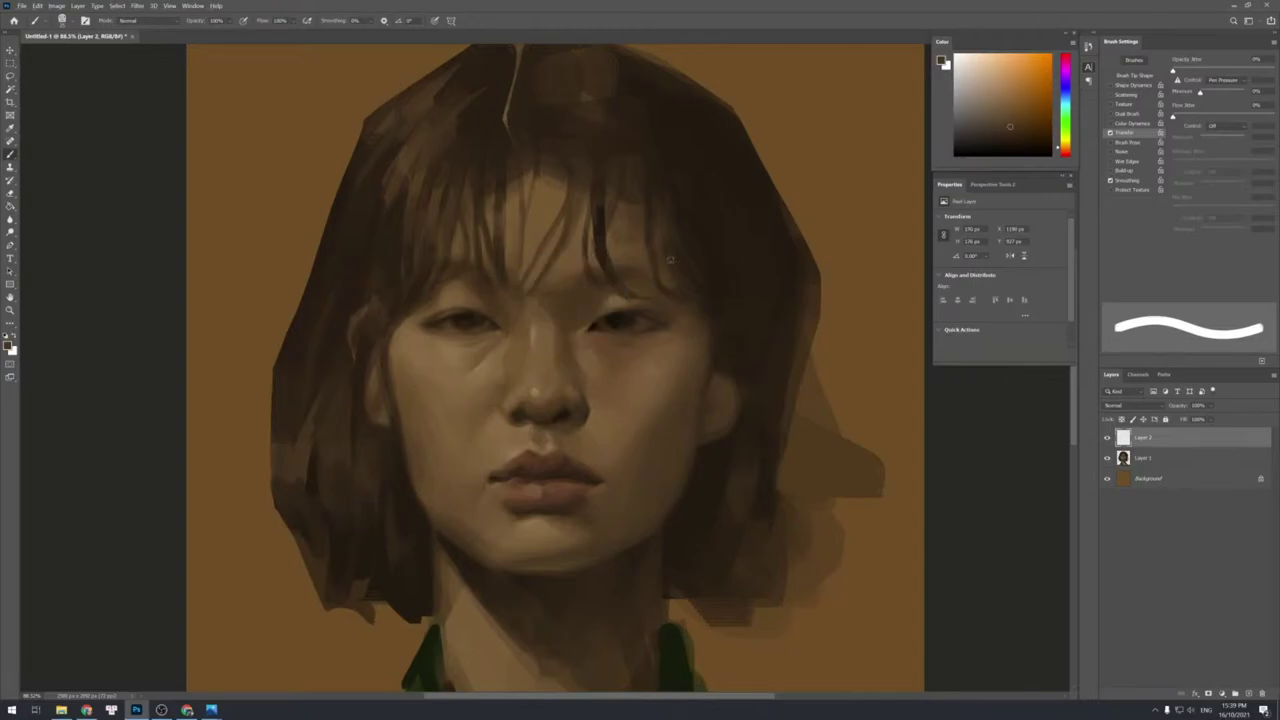
Smooth the top of the nose bridge between the brows with sampled skin tones and undo the last nose stroke.
left_click(568, 282, "alt")
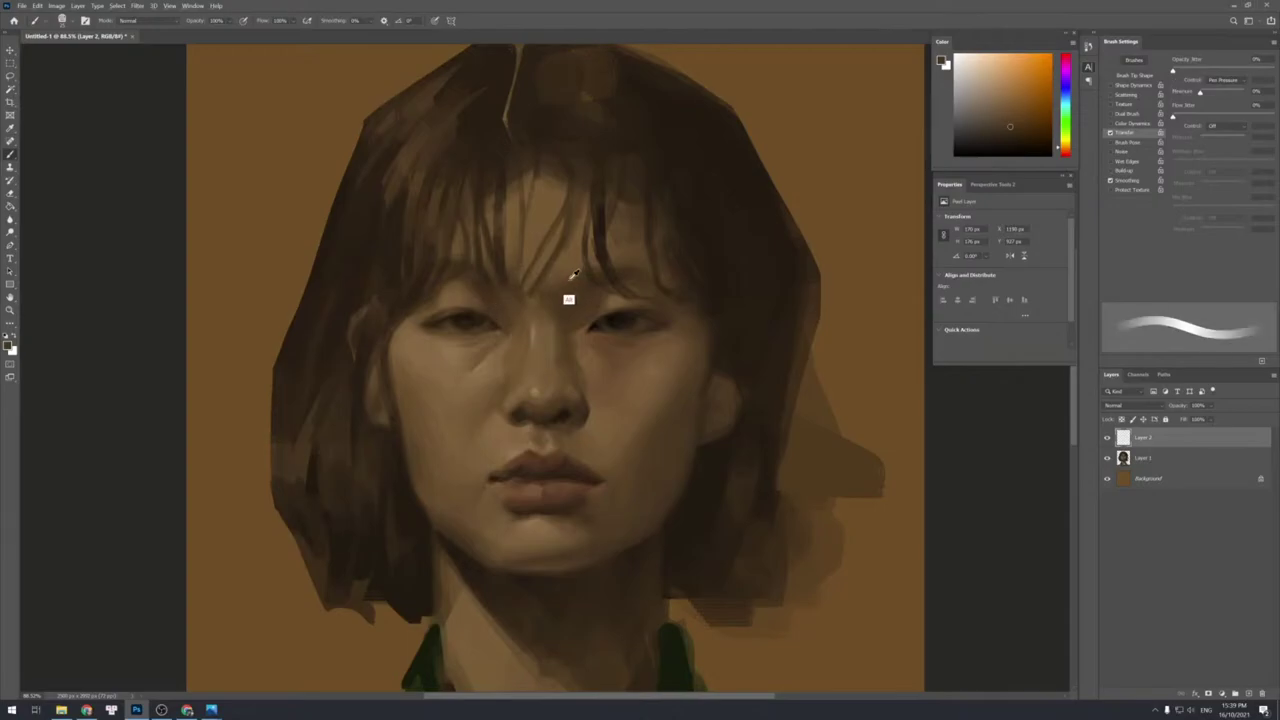
left_click(538, 300, "alt")
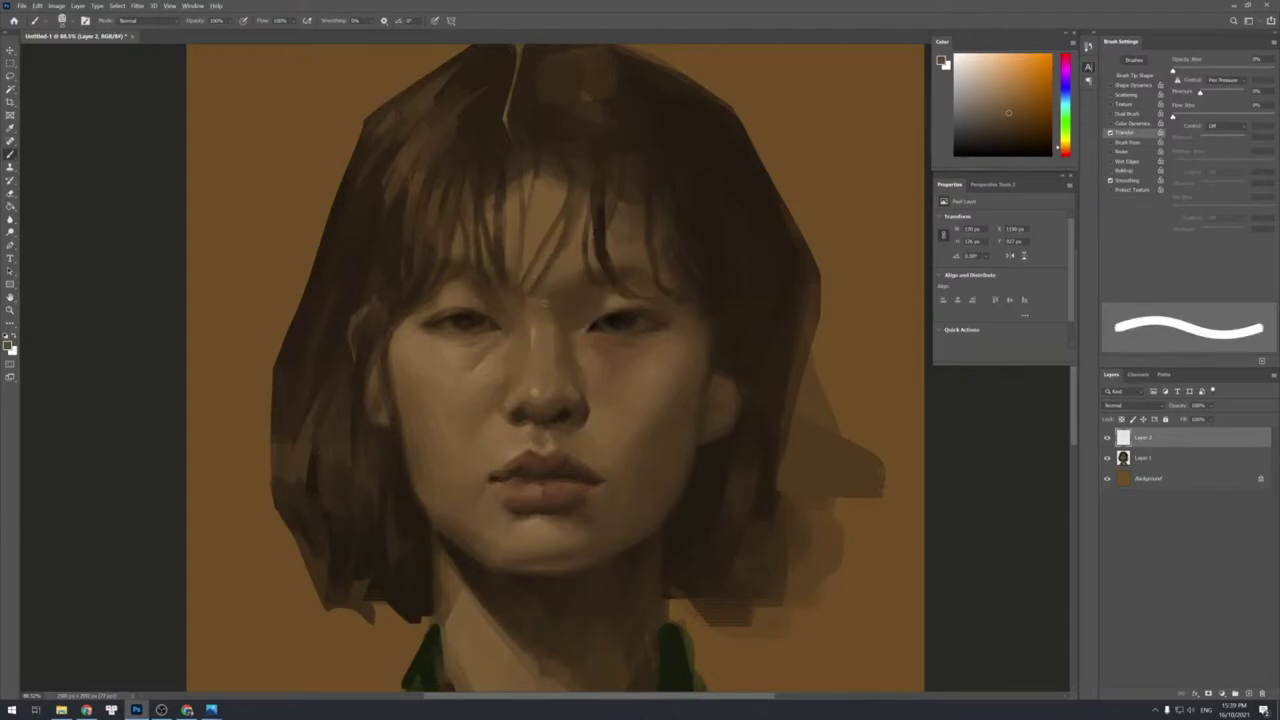
left_click(550, 318, "alt")
left_click(541, 307, "alt")
left_click(551, 378, "alt")
key("ctrl+z")
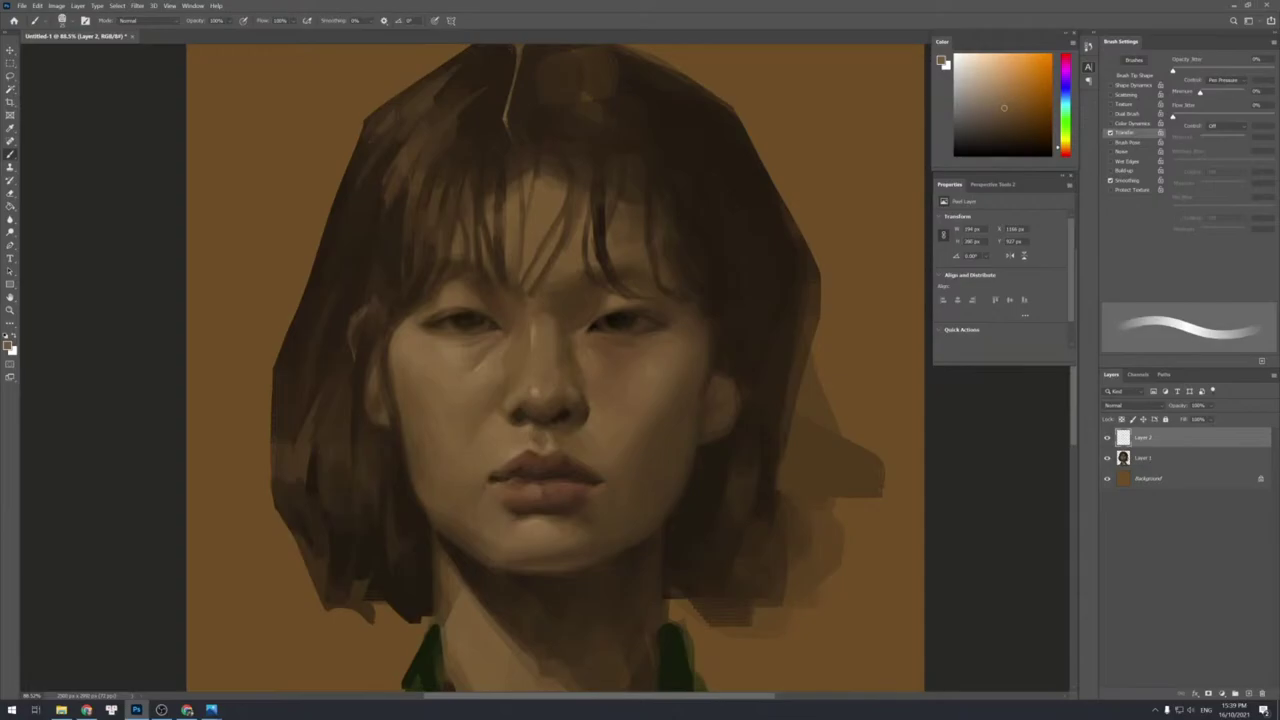
Paint a sampled dark hair tone beside the right-hand temple and merge Layer 2 into Layer 1.
left_click(727, 291, "alt")
mouse_move(721, 306)
left_mouse_down()
mouse_move(751, 301)
mouse_move(718, 272)
left_mouse_up()
key("z")
left_click(720, 276)
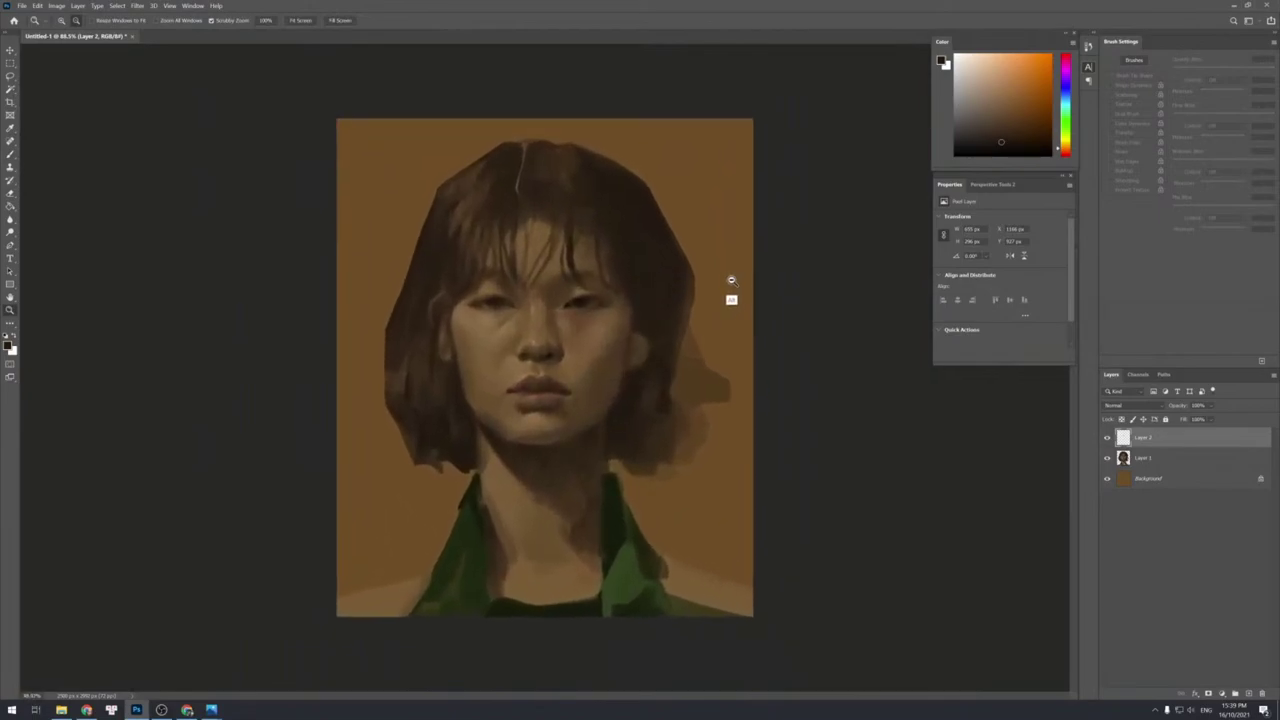
key("ctrl+e")
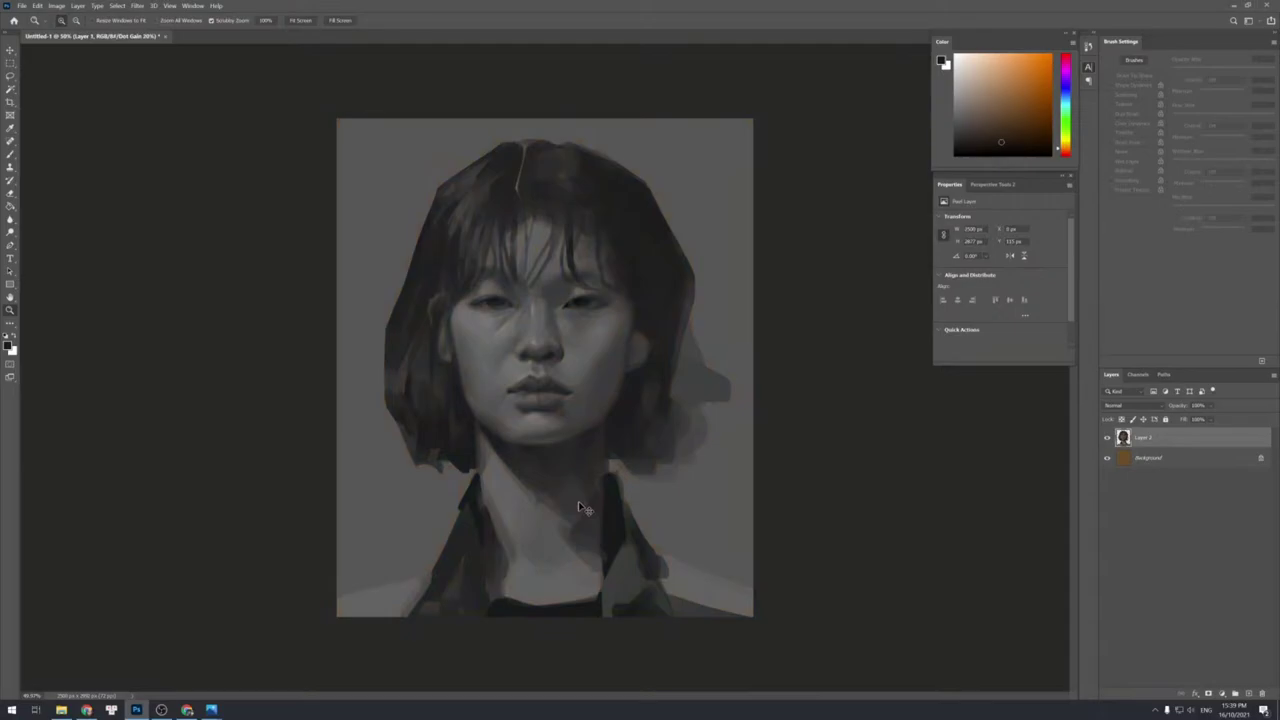
Check the whole portrait's light and dark values by toggling the grayscale proof view.
key("ctrl+y")
key("ctrl+y")
key("ctrl+y")
Add a new layer above Layer 1 and blend the right-hand cheek using a larger brush and sampled skin tones.
key("b")
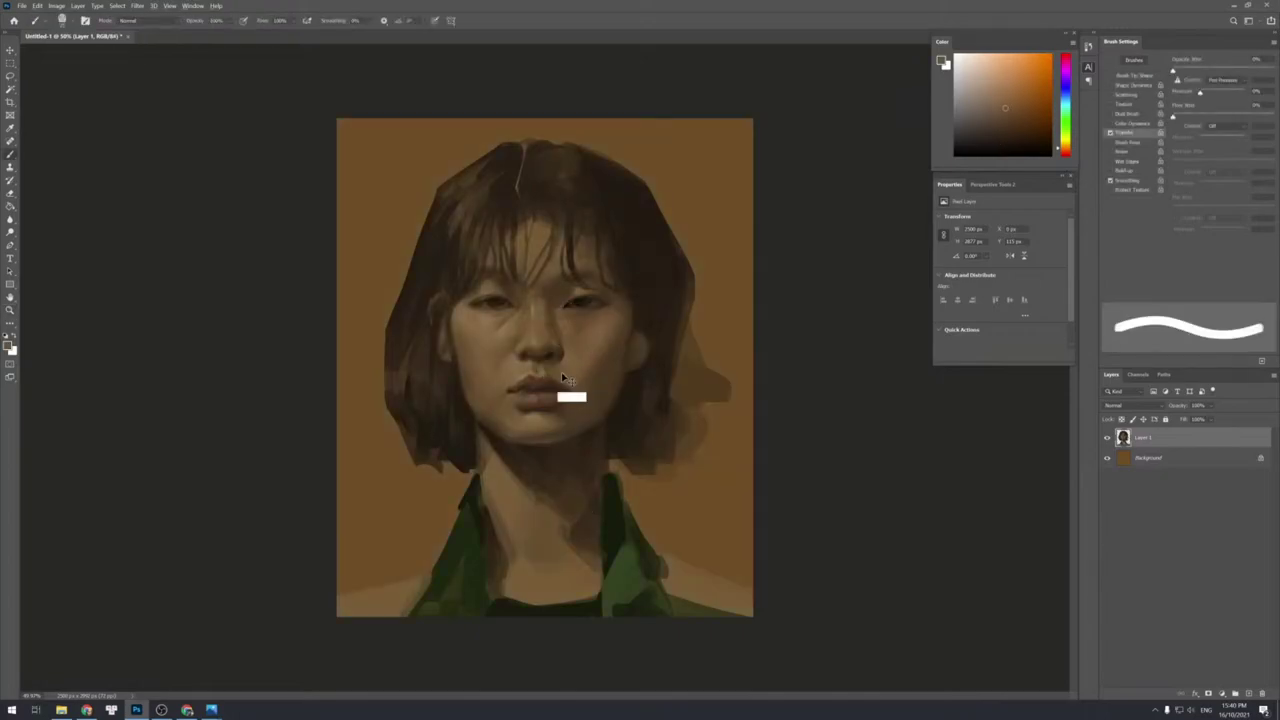
key("ctrl+shift+n")
key("Return")
key("]")
key("]")
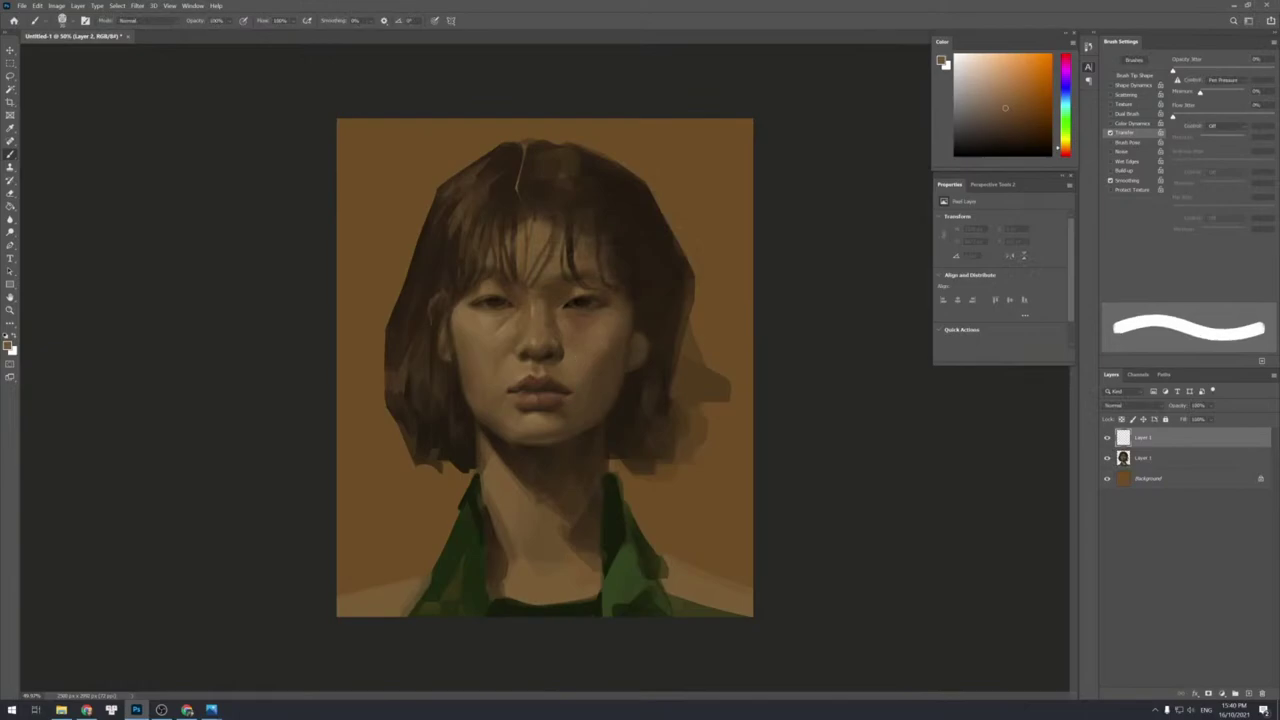
left_click(609, 344, "alt")
left_click(610, 340, "alt")
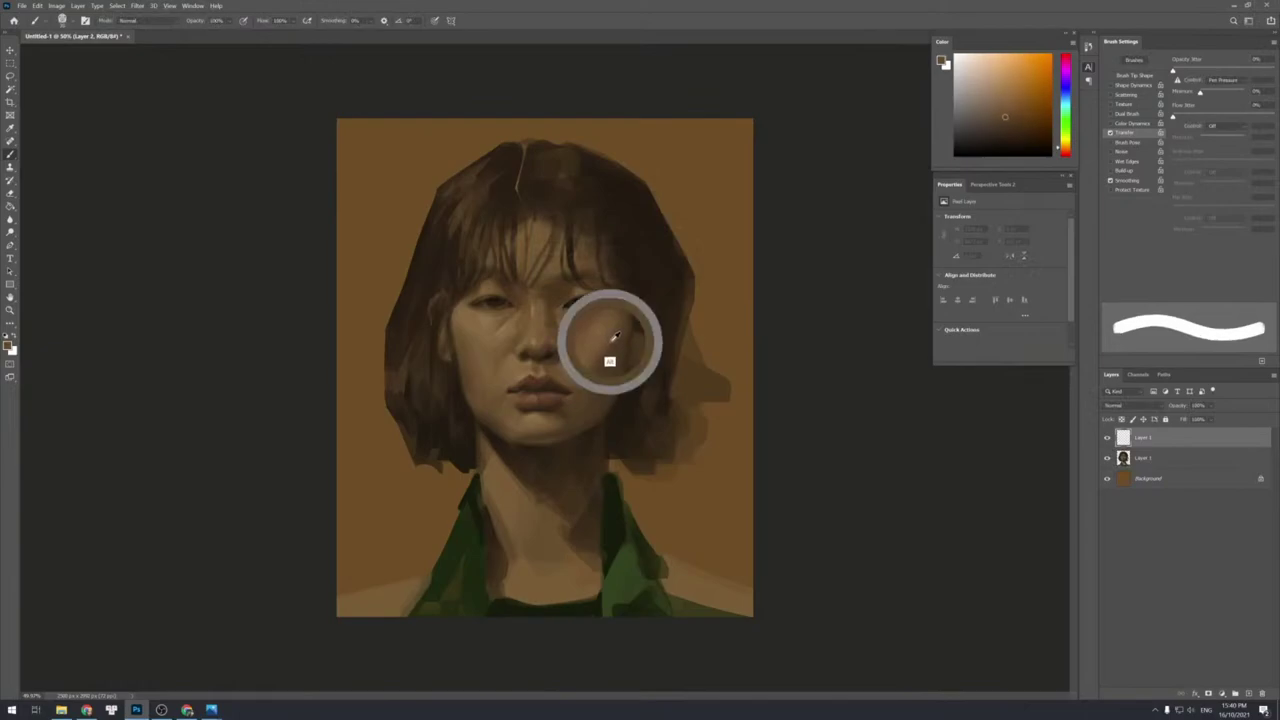
left_click(603, 360, "alt")
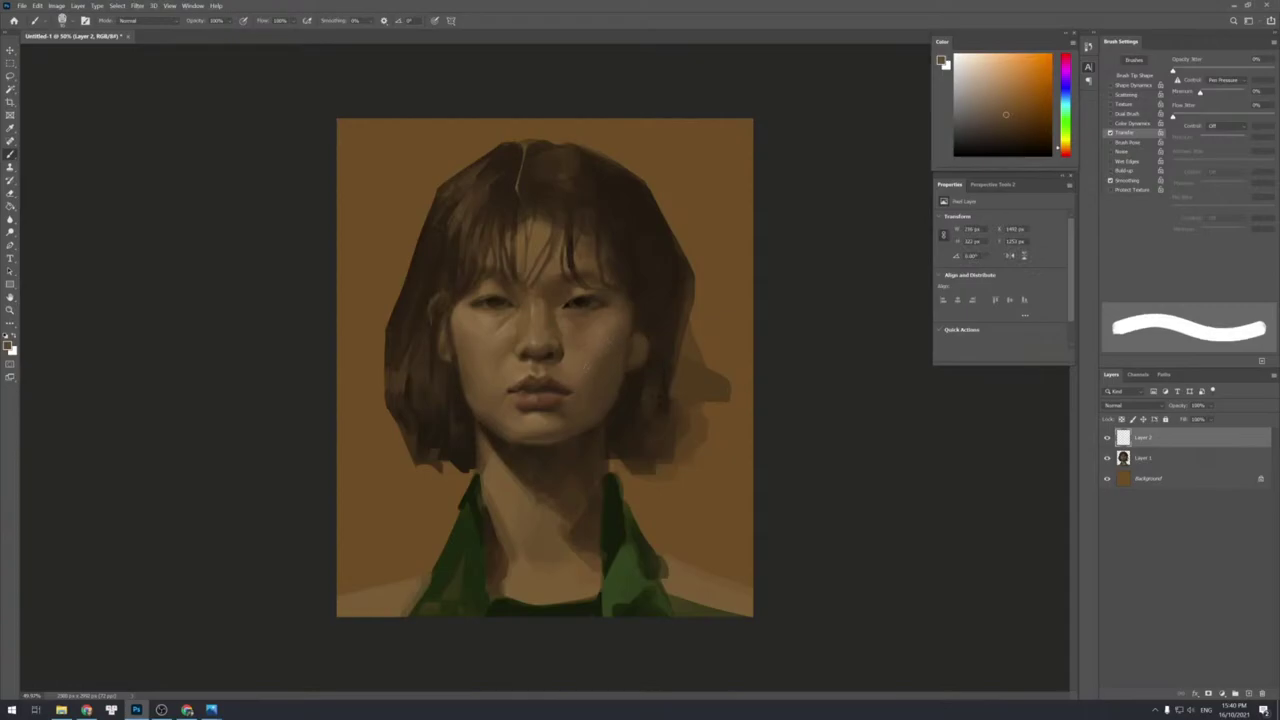
Smooth the transition from the right-hand cheek down to the mouth corner and jaw with nearby sampled skin tones.
left_click(604, 356, "alt")
left_click(617, 340, "alt")
left_click(586, 372, "alt")
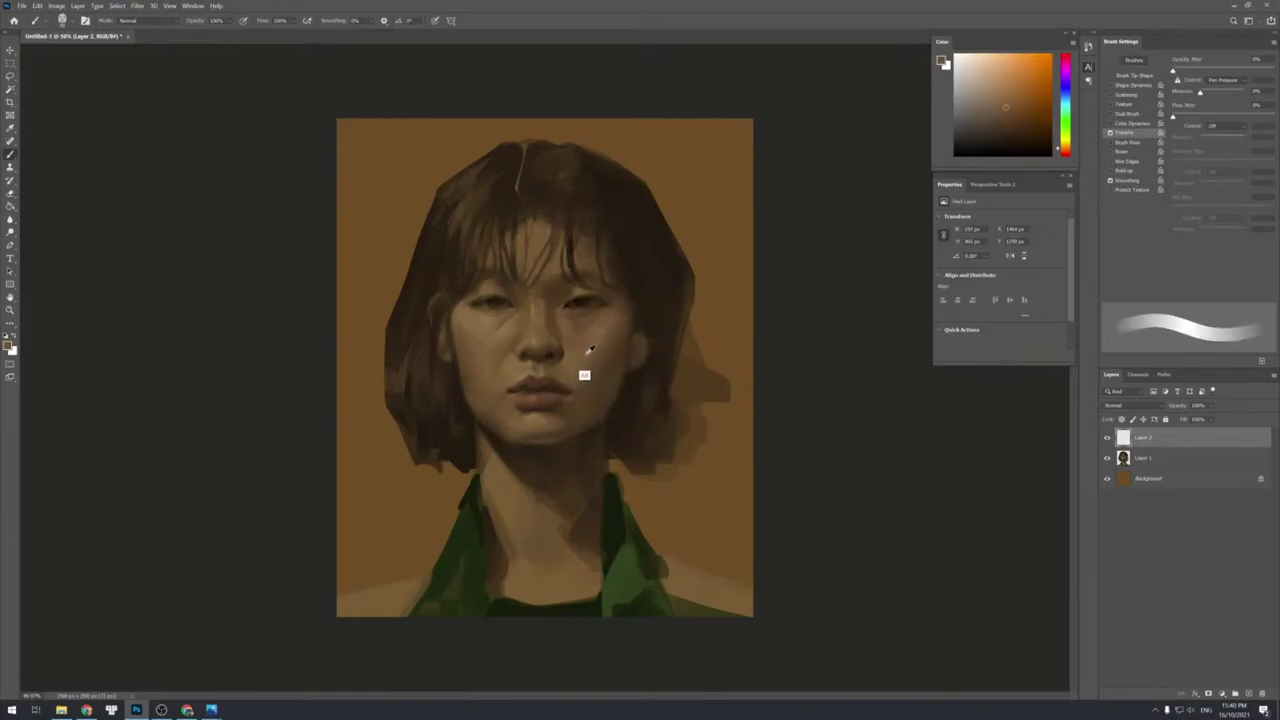
left_click(589, 361, "alt")
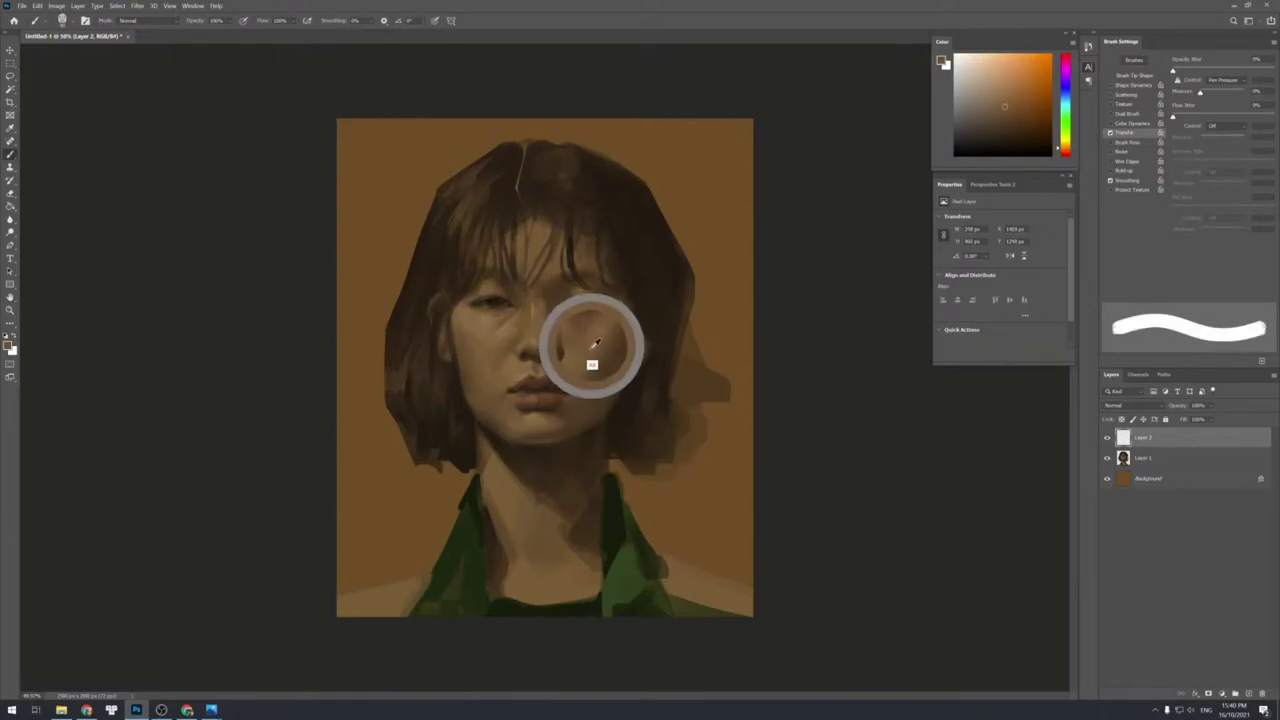
left_click(607, 383, "alt")
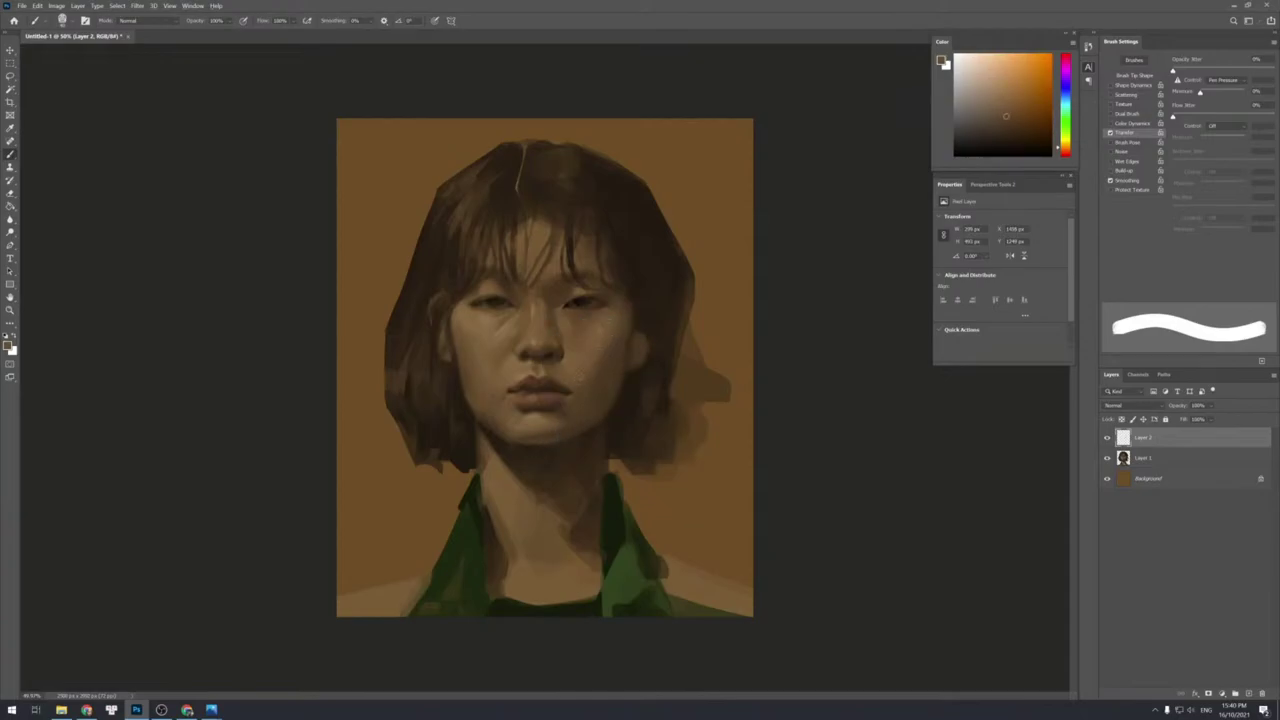
left_click(590, 380, "alt")
left_click(591, 405, "alt")
Add another layer and paint the right-hand eyebrow with a sampled dark hair tone, softening its inner end with brow-area tones.
left_click(640, 241, "alt")
key("ctrl+shift+n")
key("Return")
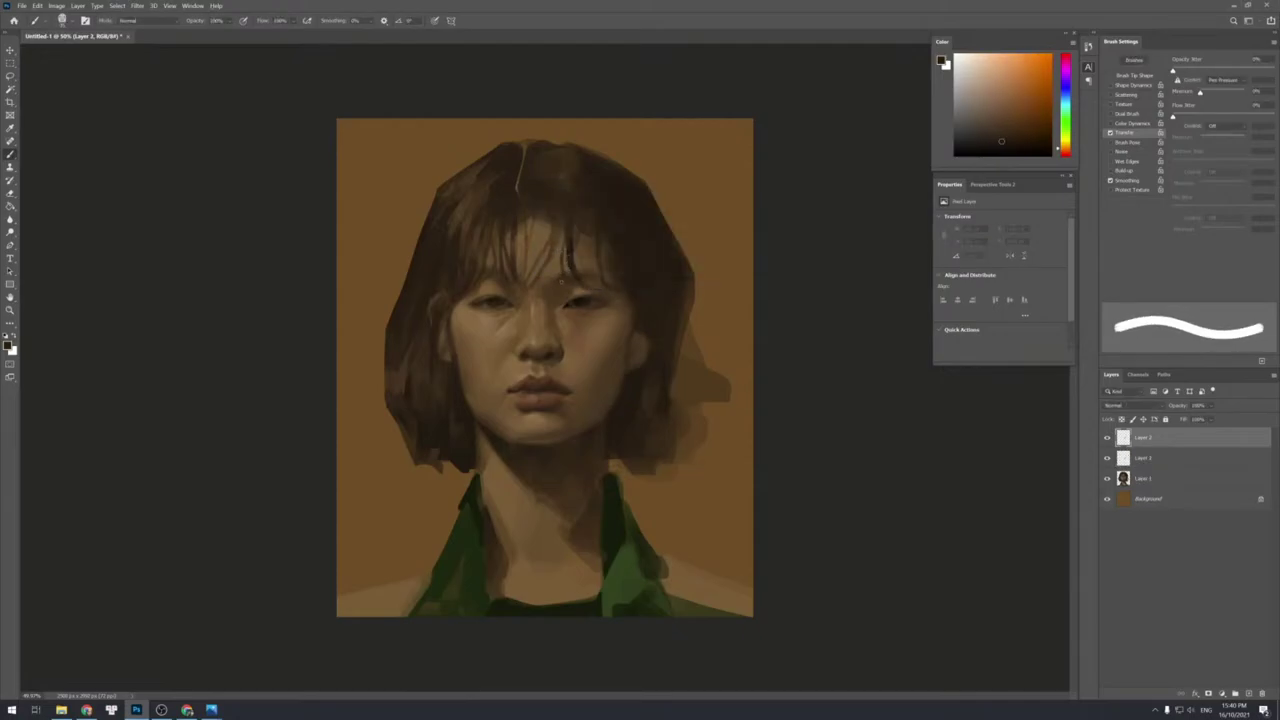
left_click_drag(562, 281, 584, 277)
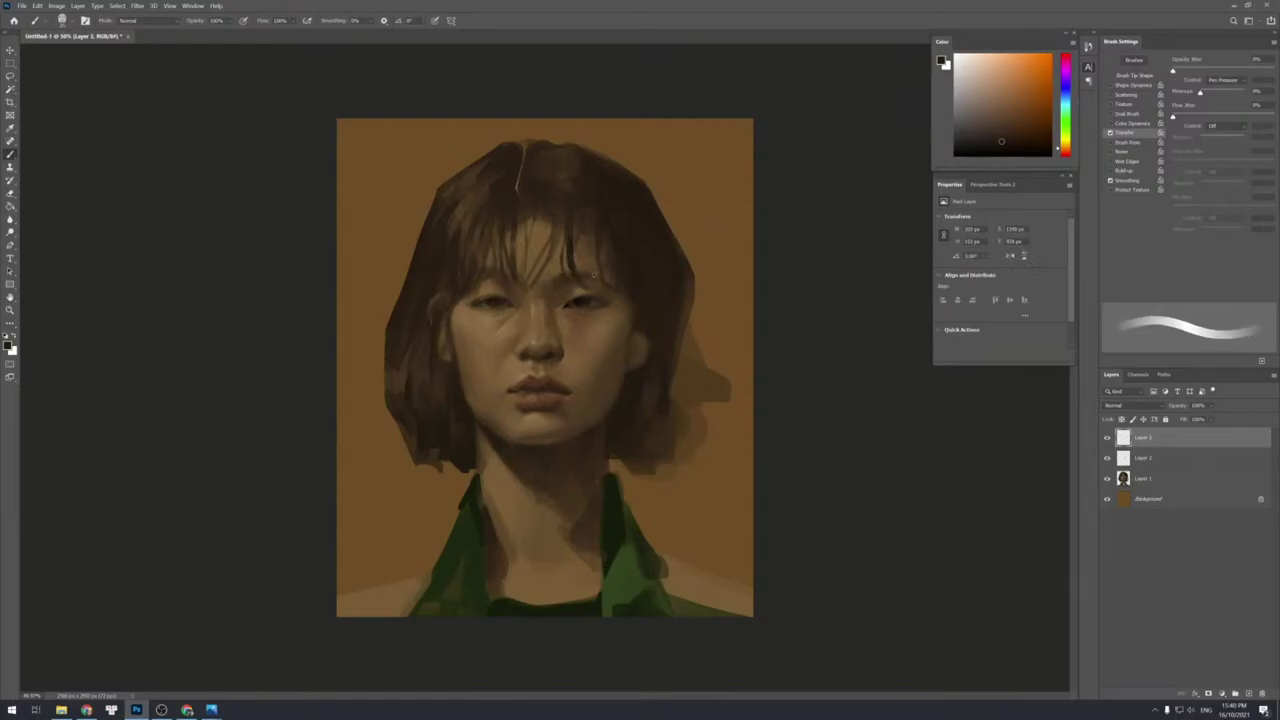
left_click(549, 302, "alt")
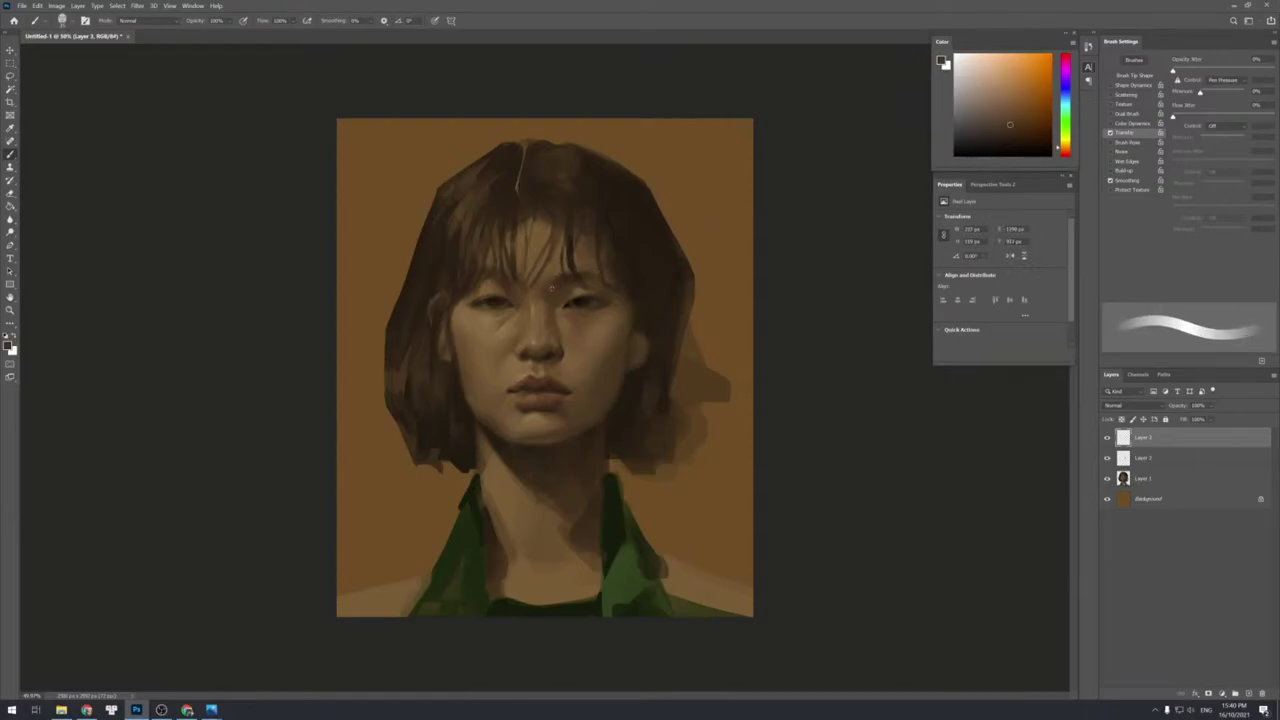
left_click(560, 285, "alt")
left_click_drag(552, 291, 548, 292)
left_click(564, 290, "alt")
left_click(590, 280, "alt")
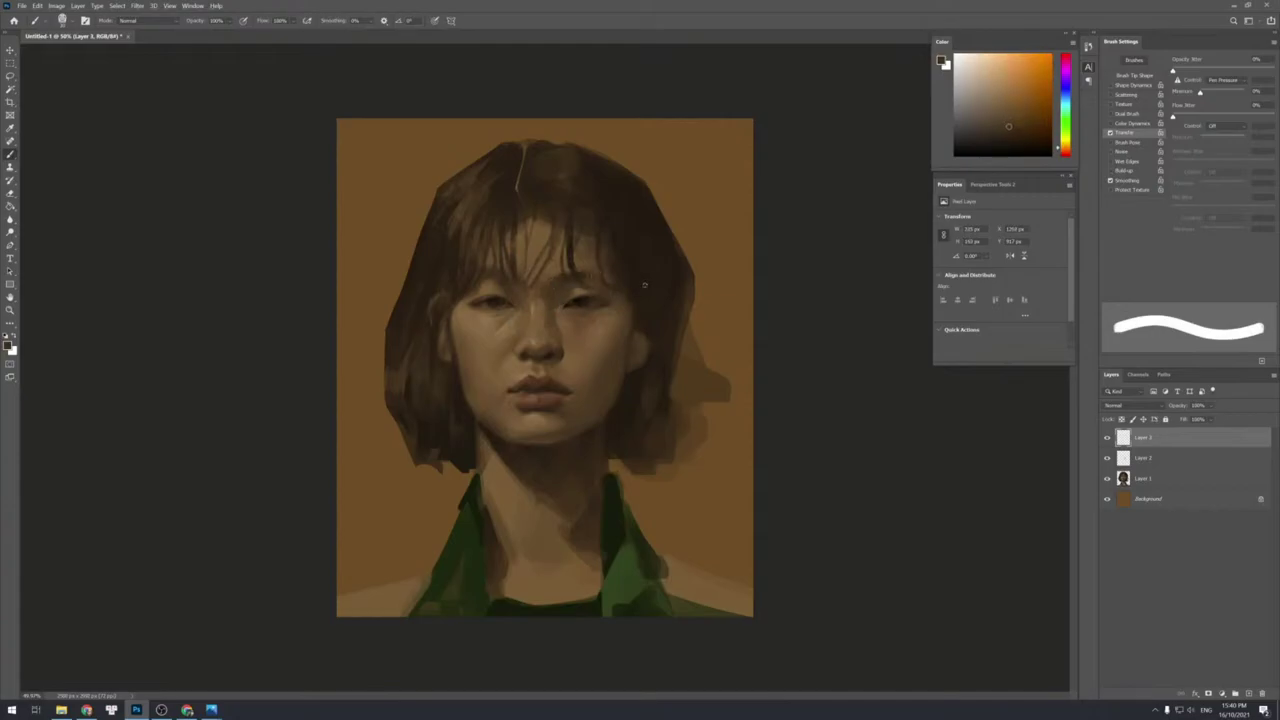
Paint broader sampled dark tones over the hair between the parting and the right-hand fringe.
left_click(608, 256, "alt")
left_click(594, 249, "alt")
key("[")
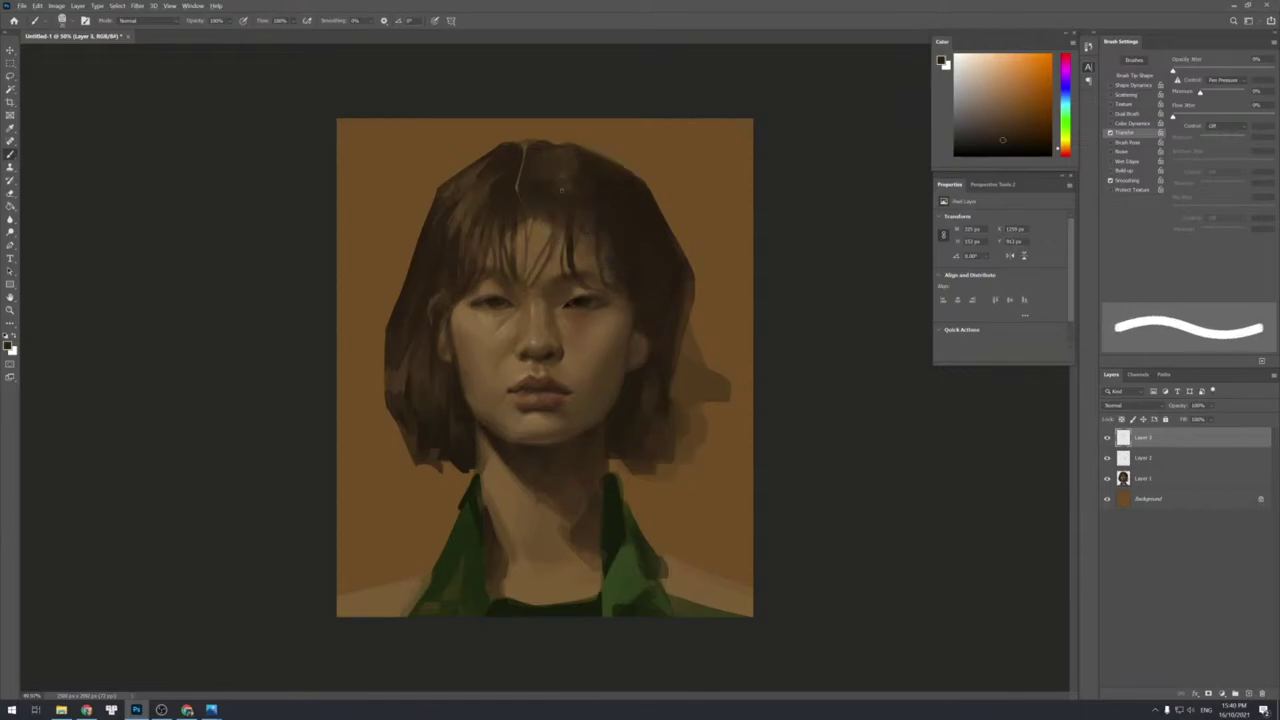
key("]")
key("]")
left_click_drag(547, 191, 573, 222)
left_click(542, 194, "alt")
left_click(603, 198, "alt")
left_click(582, 218, "alt")
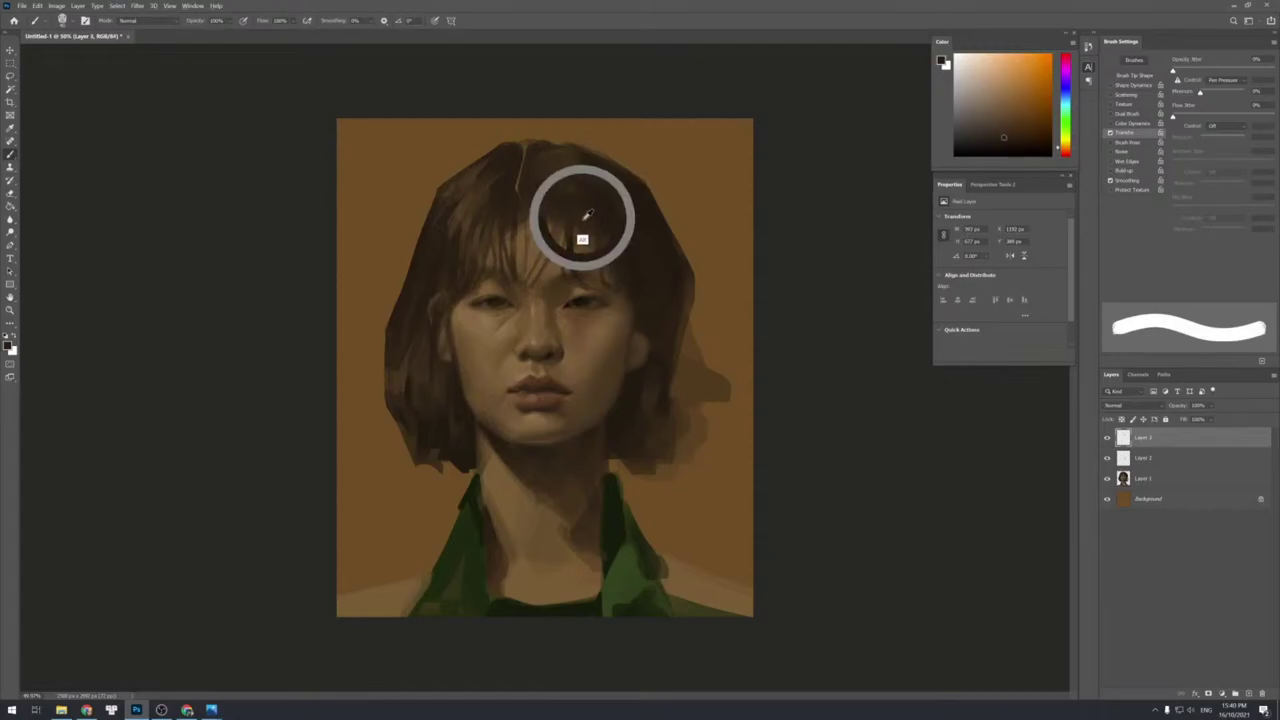
Paint strands into the right-hand fringe above the brow with a smaller brush and sampled hair tones.
key("[")
key("[")
key("[")
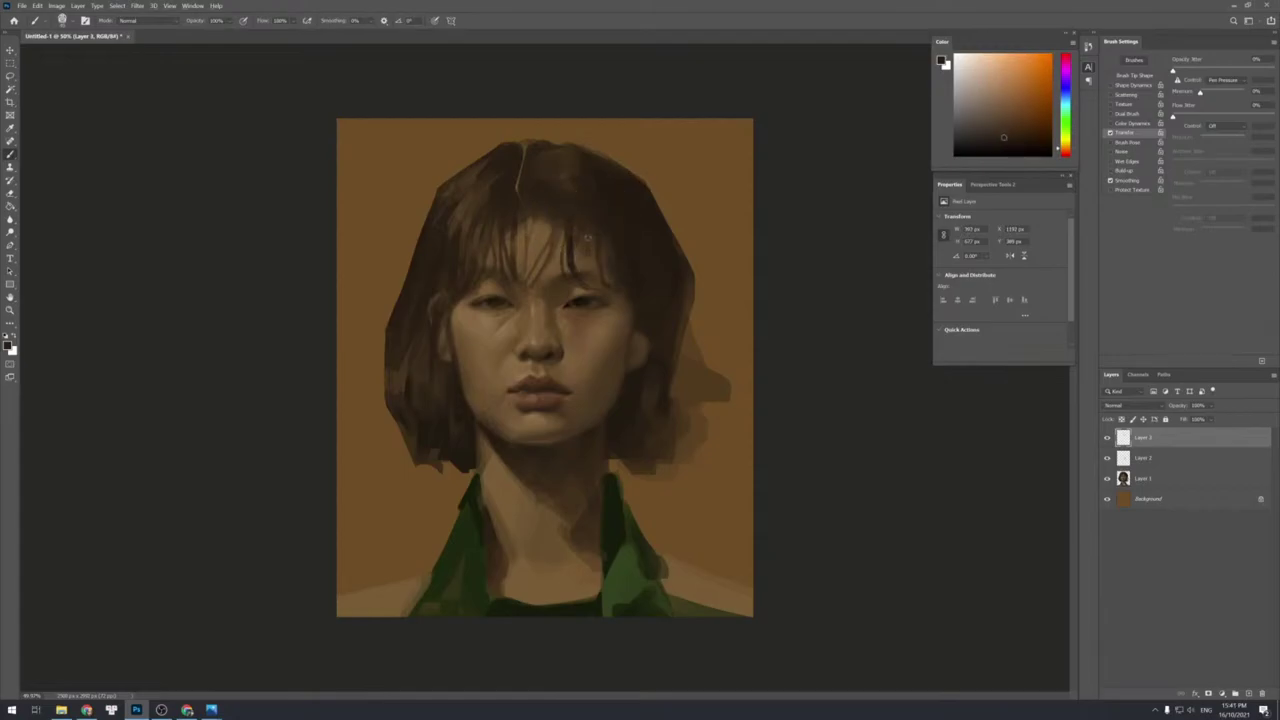
left_click(609, 222, "alt")
left_click_drag(605, 238, 592, 258)
left_click(622, 253, "alt")
left_click_drag(592, 238, 607, 248)
left_click(597, 228, "alt")
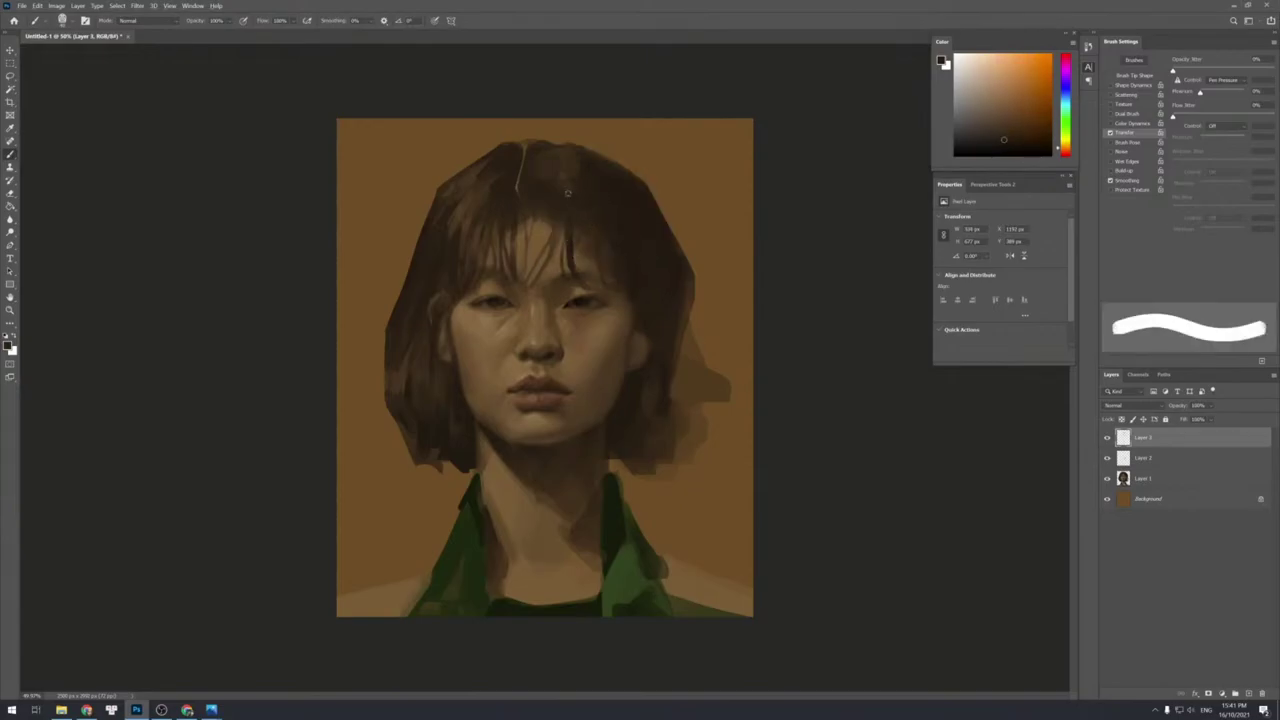
Add fine dark strands at the tips of the right-hand fringe with a much thinner brush.
key("bracketleft")
key("bracketleft")
key("bracketleft")
key("bracketleft")
key("bracketleft")
key("bracketleft")
key("bracketleft")
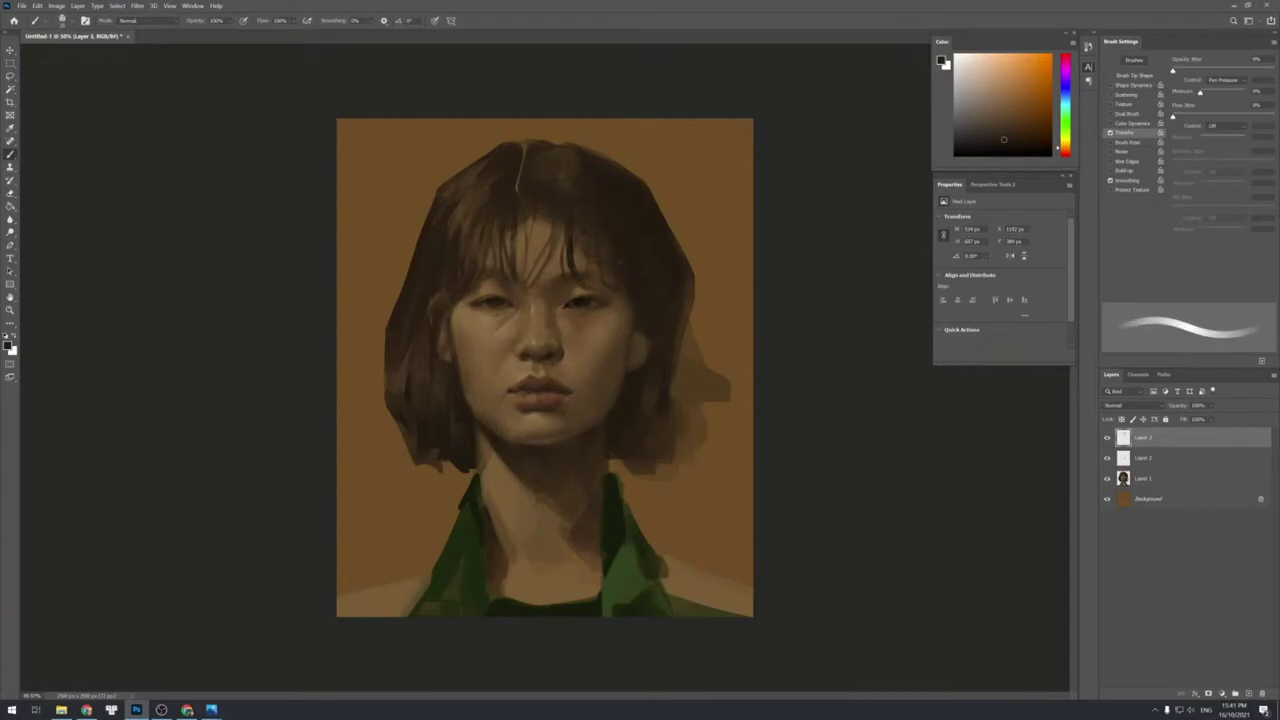
Blend the crown right of the parting and paint along its upper outline with sampled dark hair tones.
left_click(569, 203, "alt")
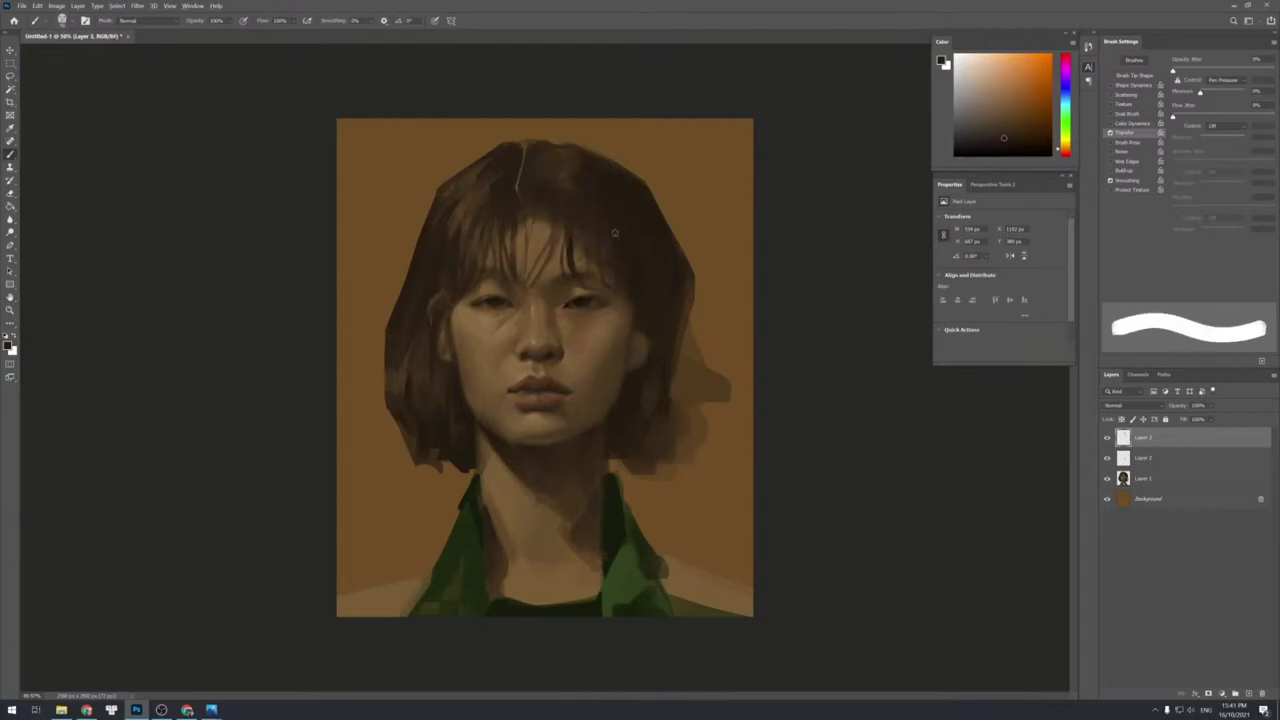
left_click(609, 204, "alt")
left_click(606, 212, "alt")
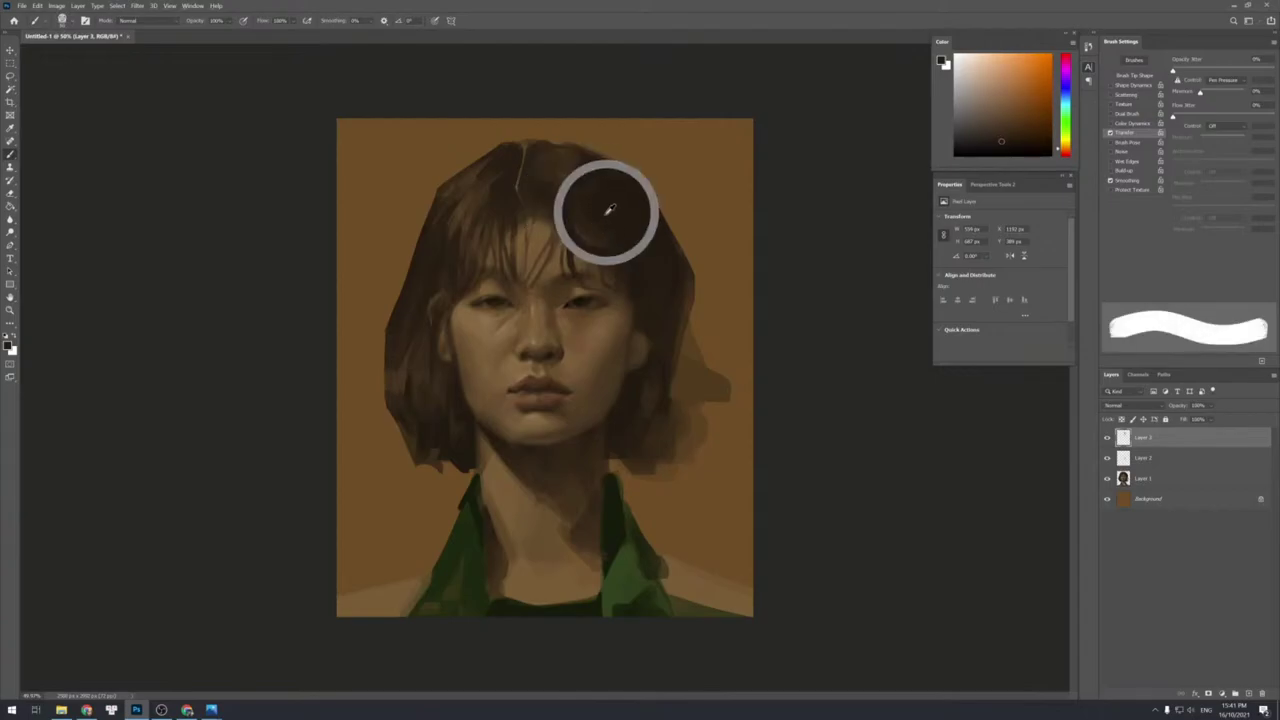
left_click(611, 219, "alt")
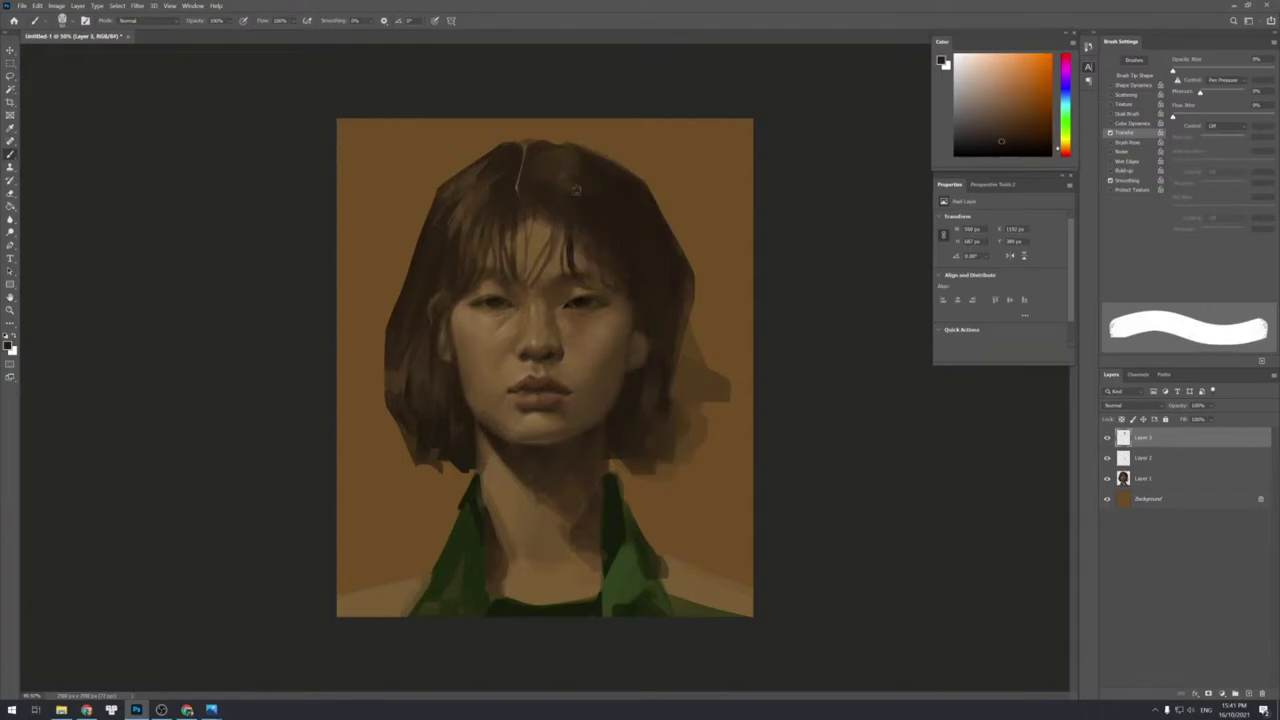
left_click(601, 208, "alt")
left_click_drag(560, 147, 634, 186)
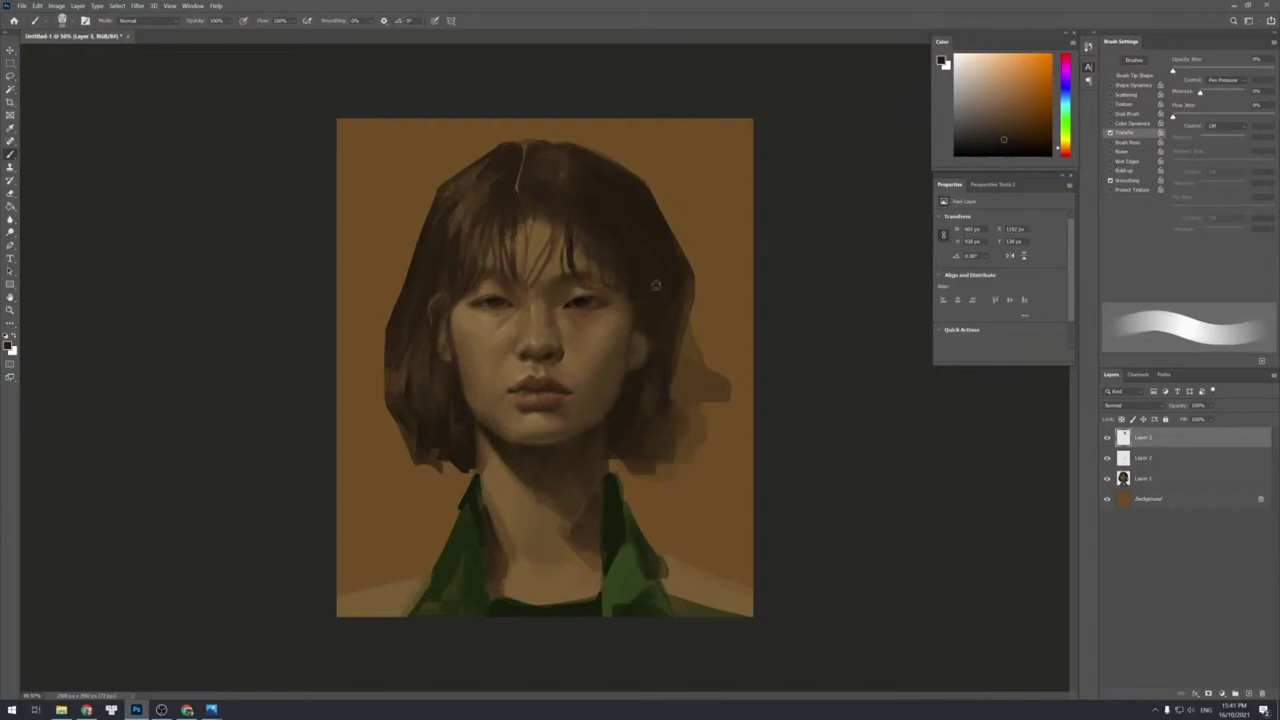
Refine the left-hand brow area and inner fringe strands with sampled eyelid and hair tones.
left_click(505, 292, "alt")
left_click_drag(497, 281, 502, 295)
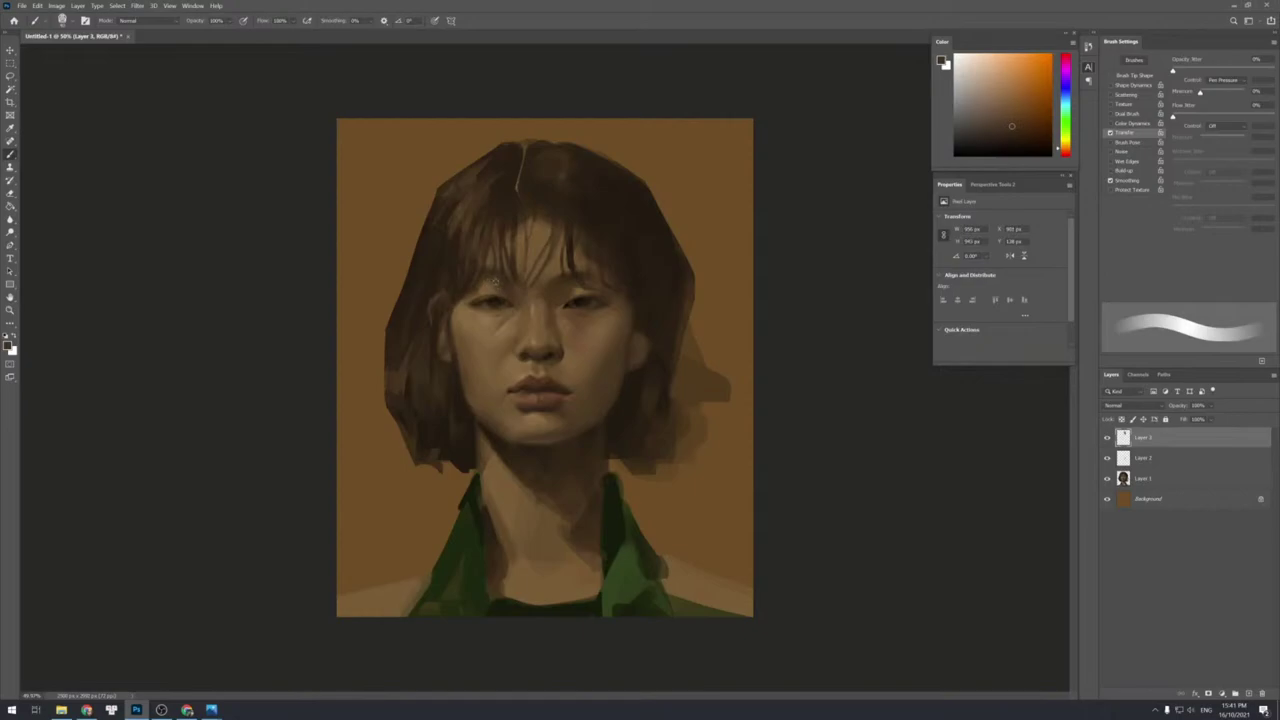
left_click(460, 295, "alt")
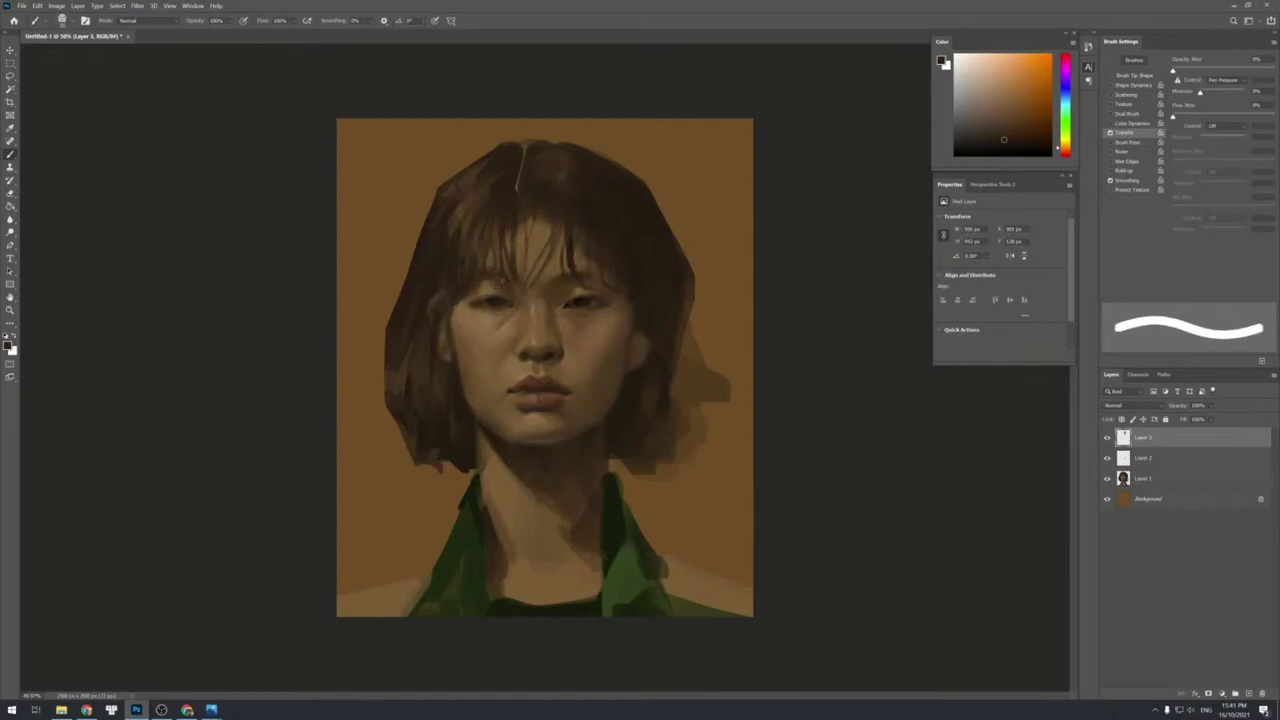
left_click_drag(517, 273, 518, 286)
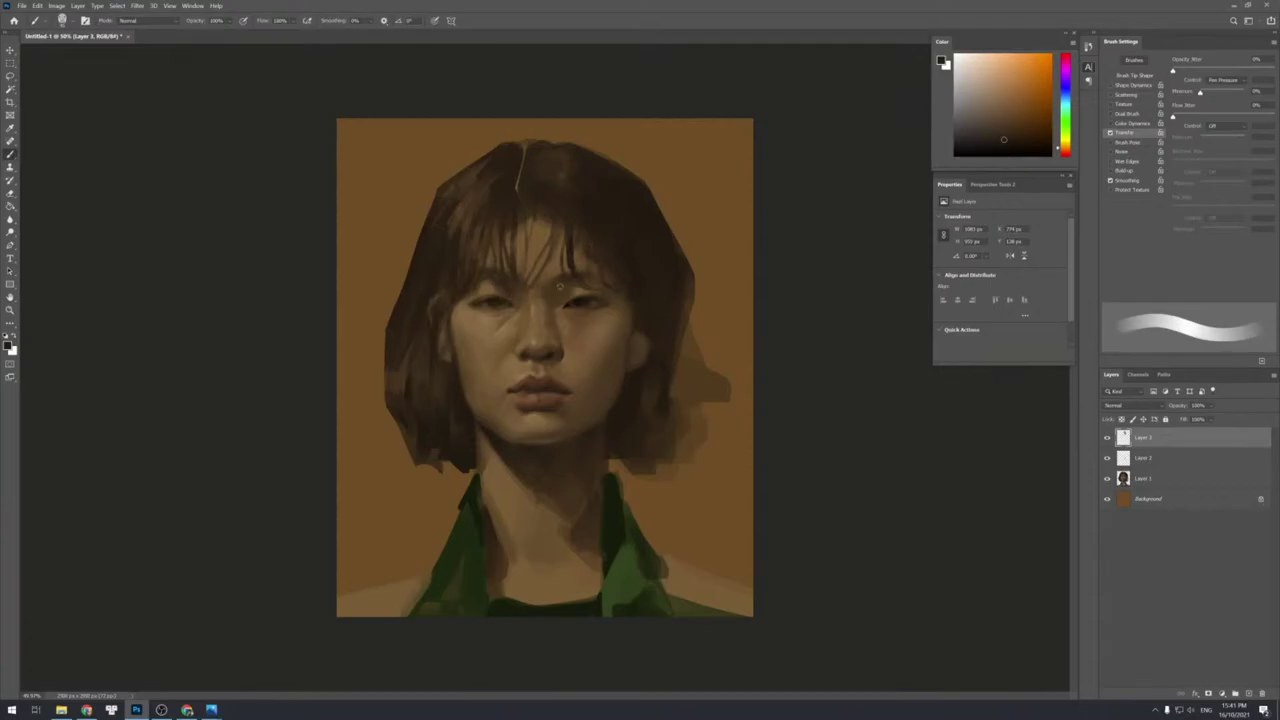
Rework the left-hand fringe and its roots beside the forehead, alternating sampled skin and hair tones.
left_click(455, 322, "alt")
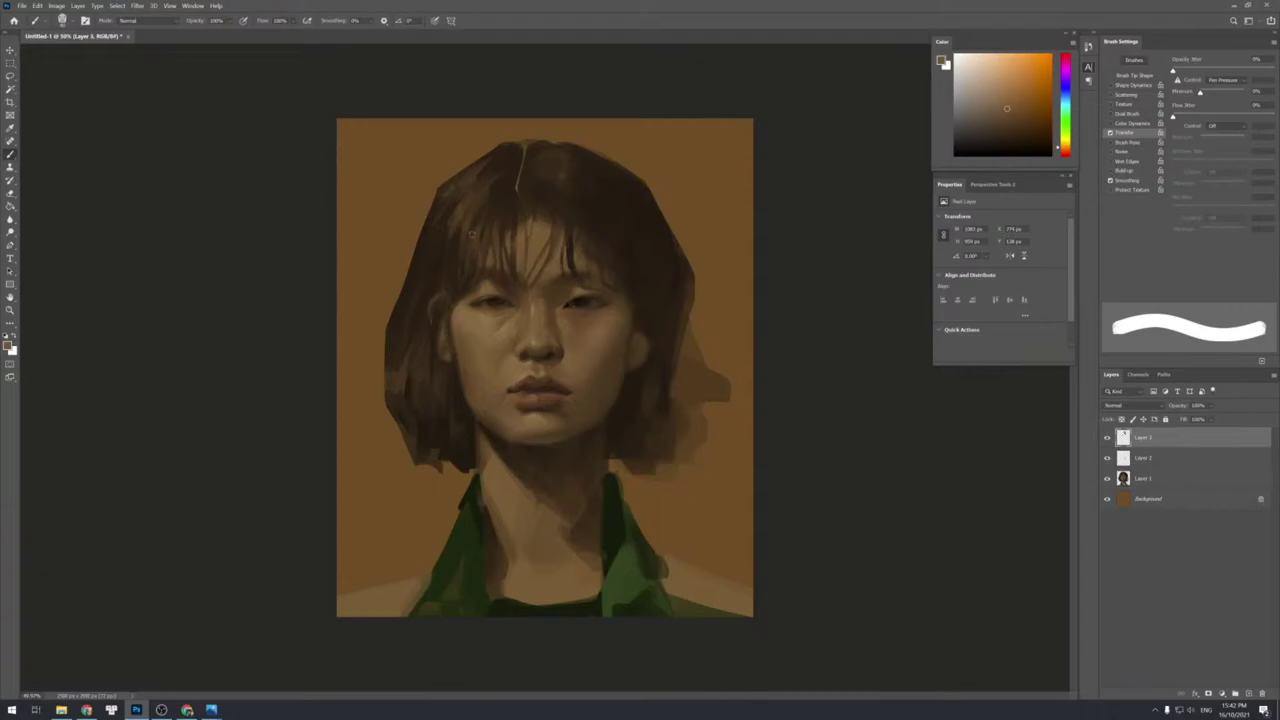
left_click(520, 224, "alt")
left_click(529, 216, "alt")
left_click(525, 219, "alt")
left_click(522, 224, "alt")
left_click(510, 244, "alt")
left_click(512, 230, "alt")
left_click(496, 196, "alt")
left_click(495, 214, "alt")
left_click_drag(494, 195, 506, 218)
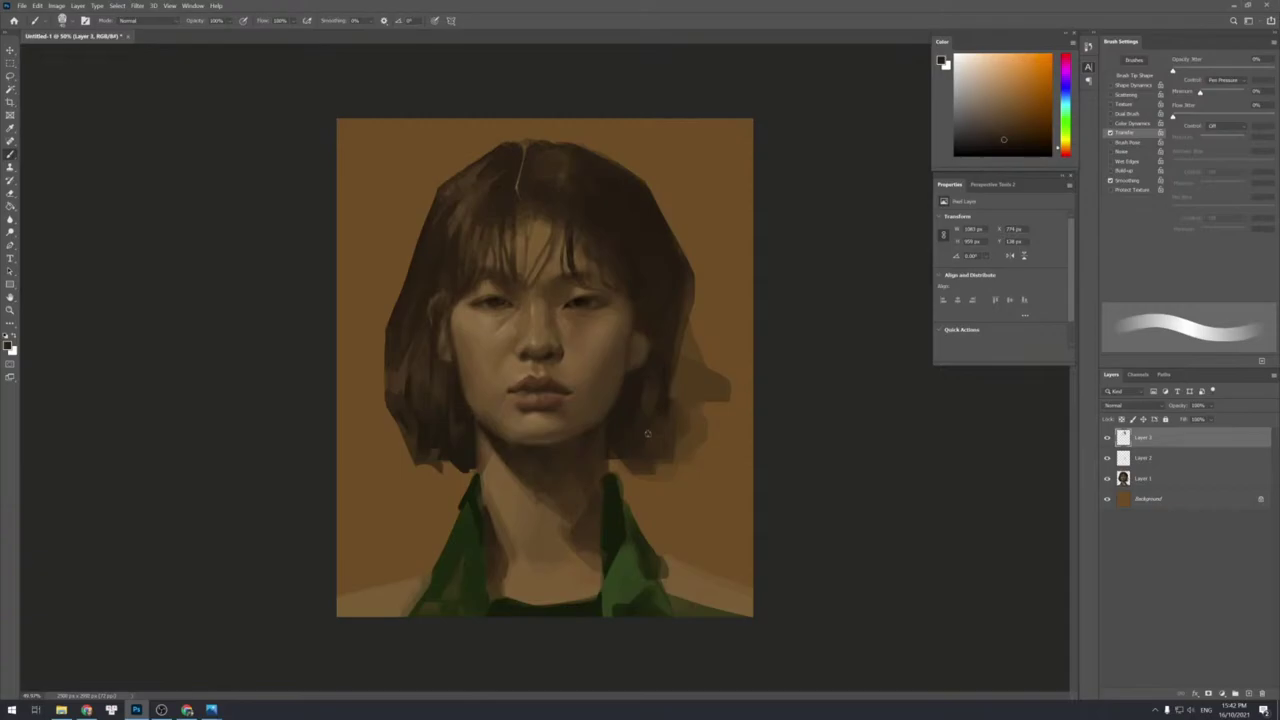
Touch up the upper forehead below the parting with sampled forehead skin tones, varying the brush size.
left_click(537, 229, "alt")
key("shift+bracketright")
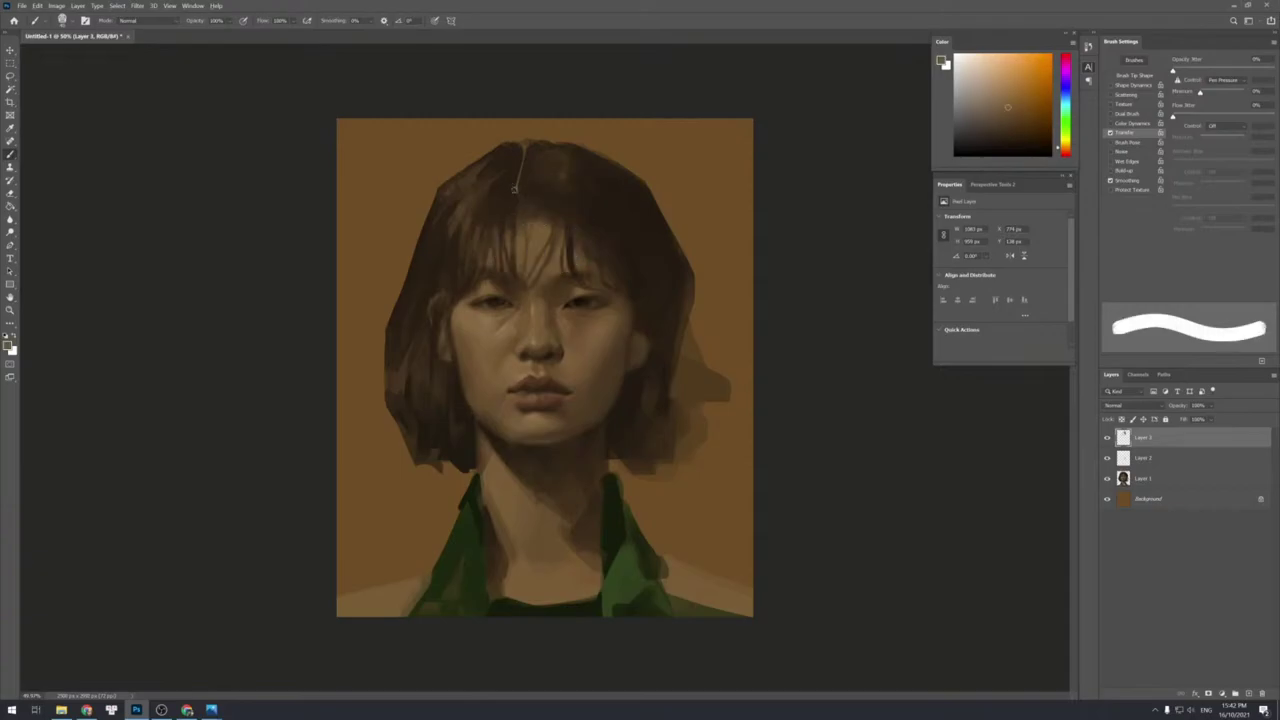
key("bracketleft")
key("bracketleft")
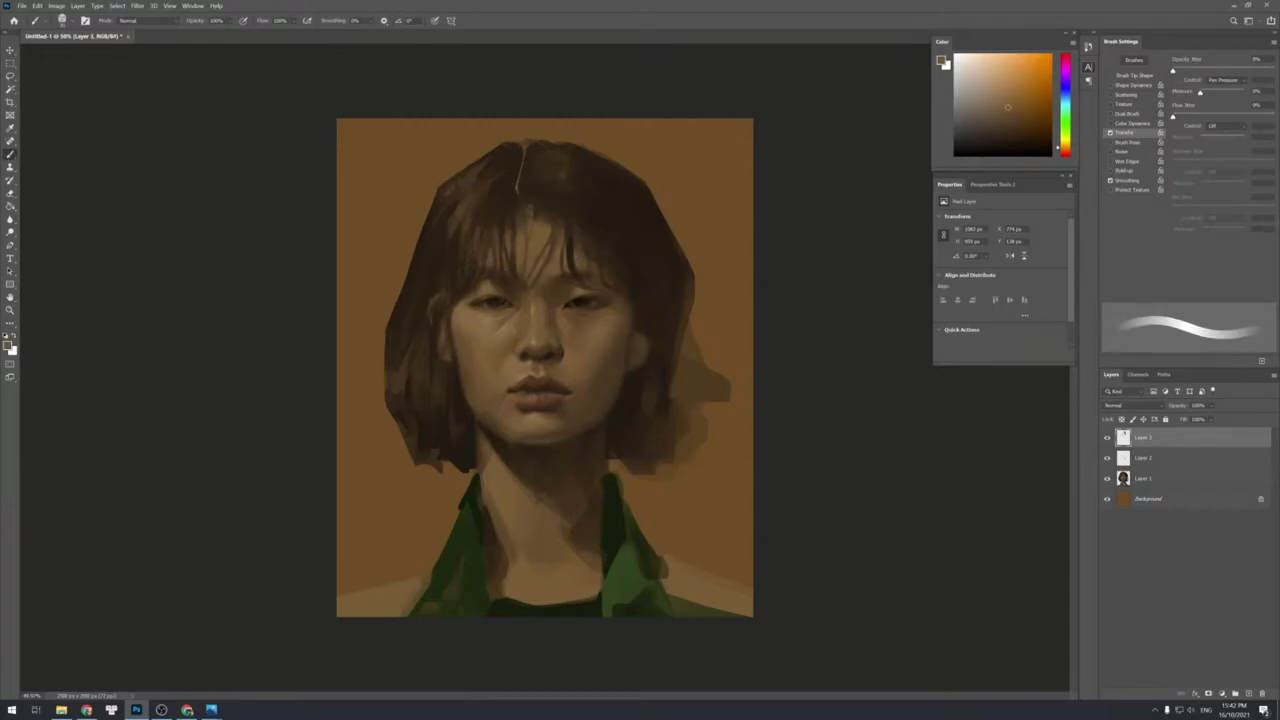
left_click(540, 238, "alt")
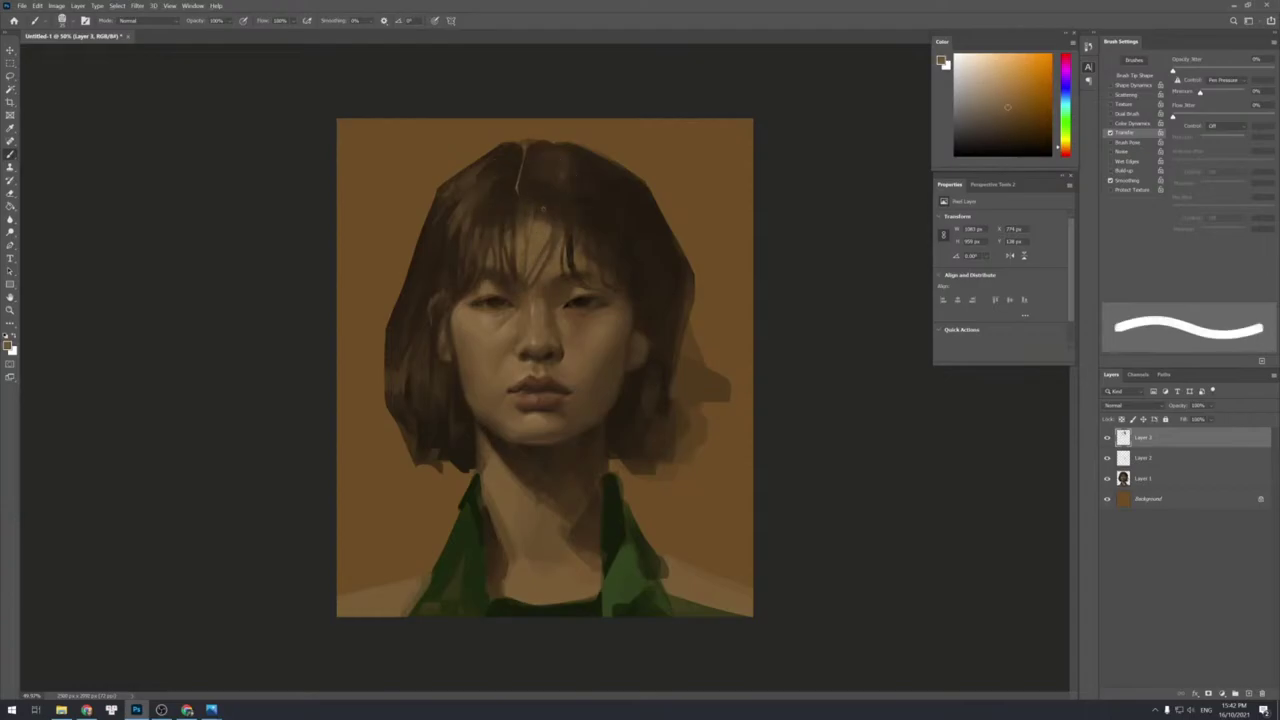
key("bracketright")
key("bracketright")
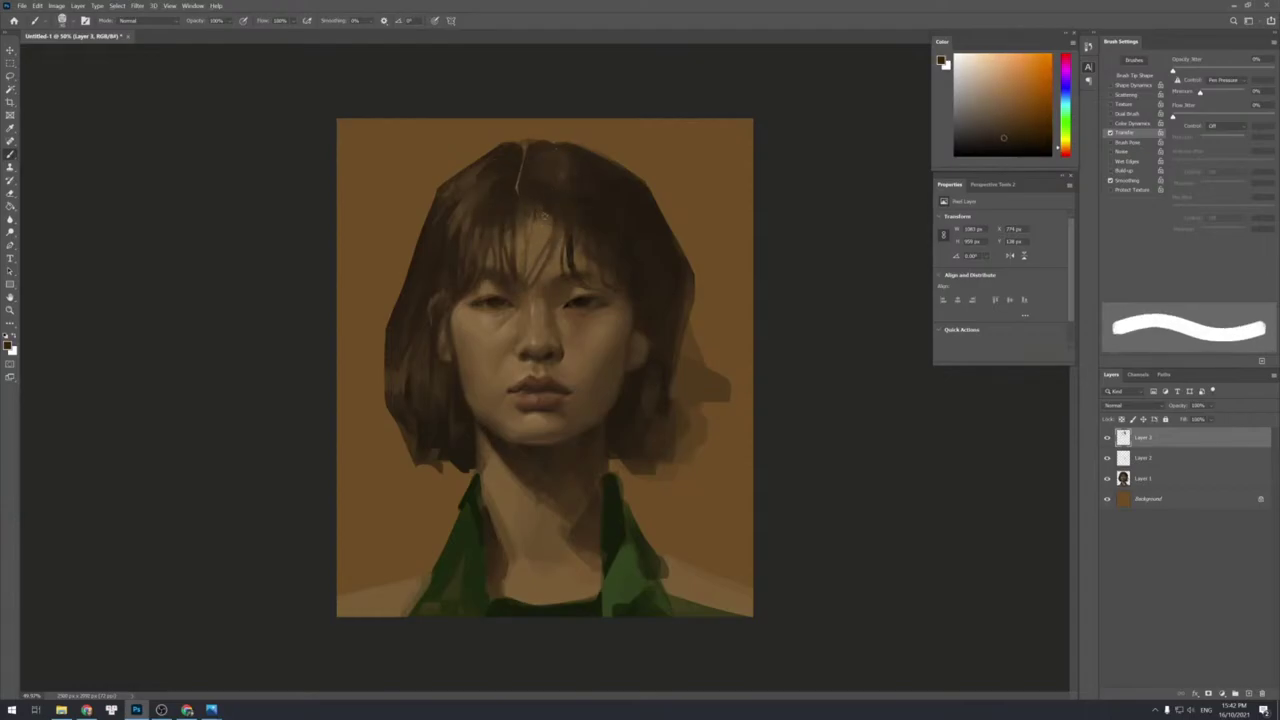
Soften the hairline at the centre of the forehead with sampled hair, shadow and skin tones.
left_click(545, 202, "alt")
left_click(552, 207, "alt")
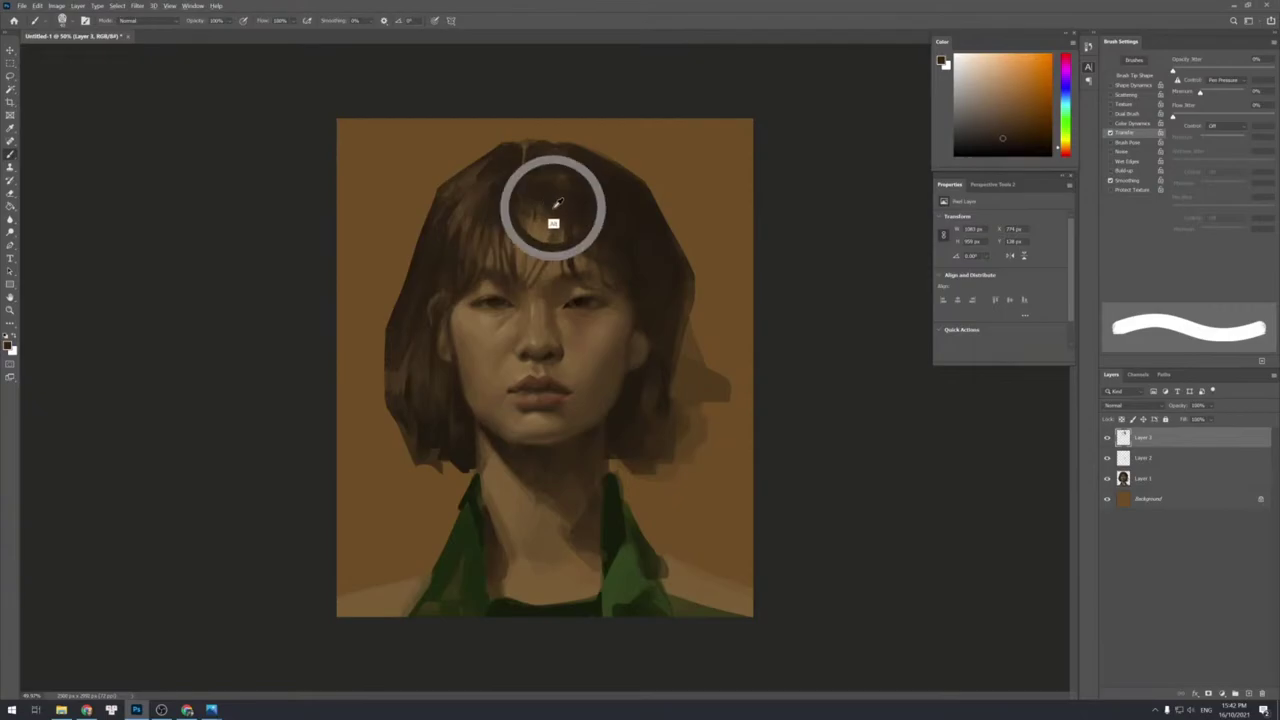
left_click(542, 219, "alt")
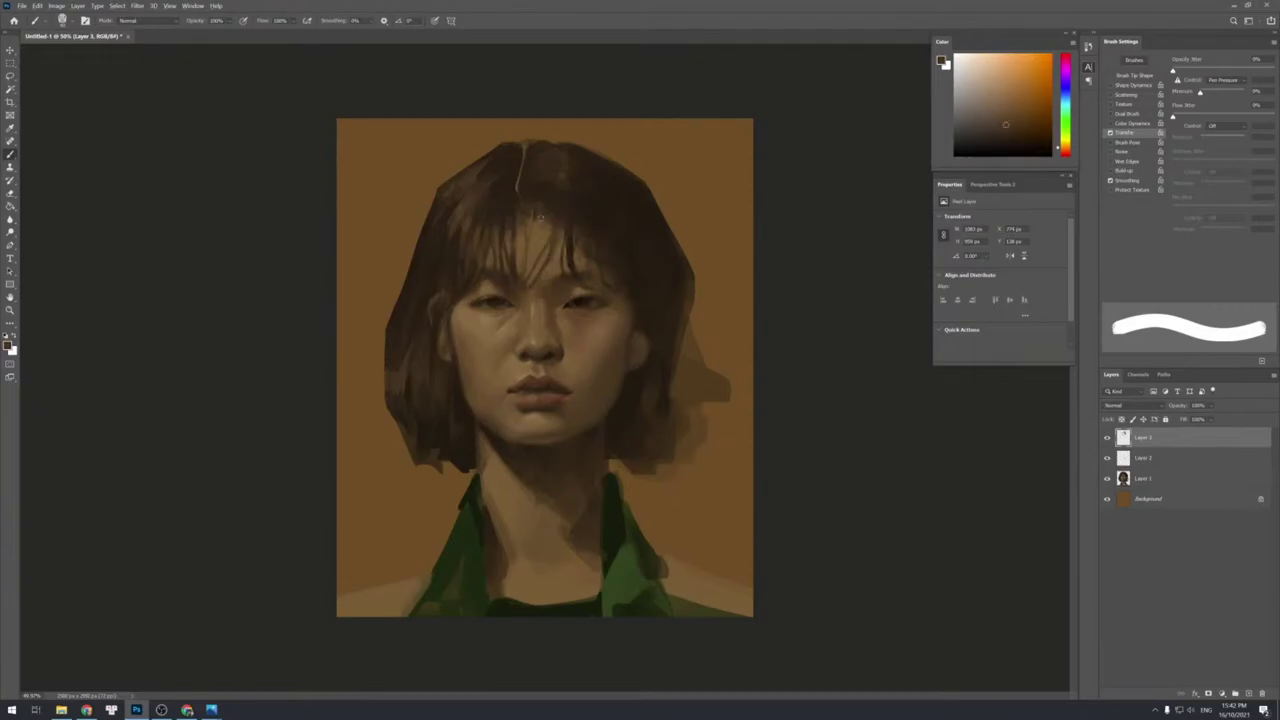
left_click(543, 251, "alt")
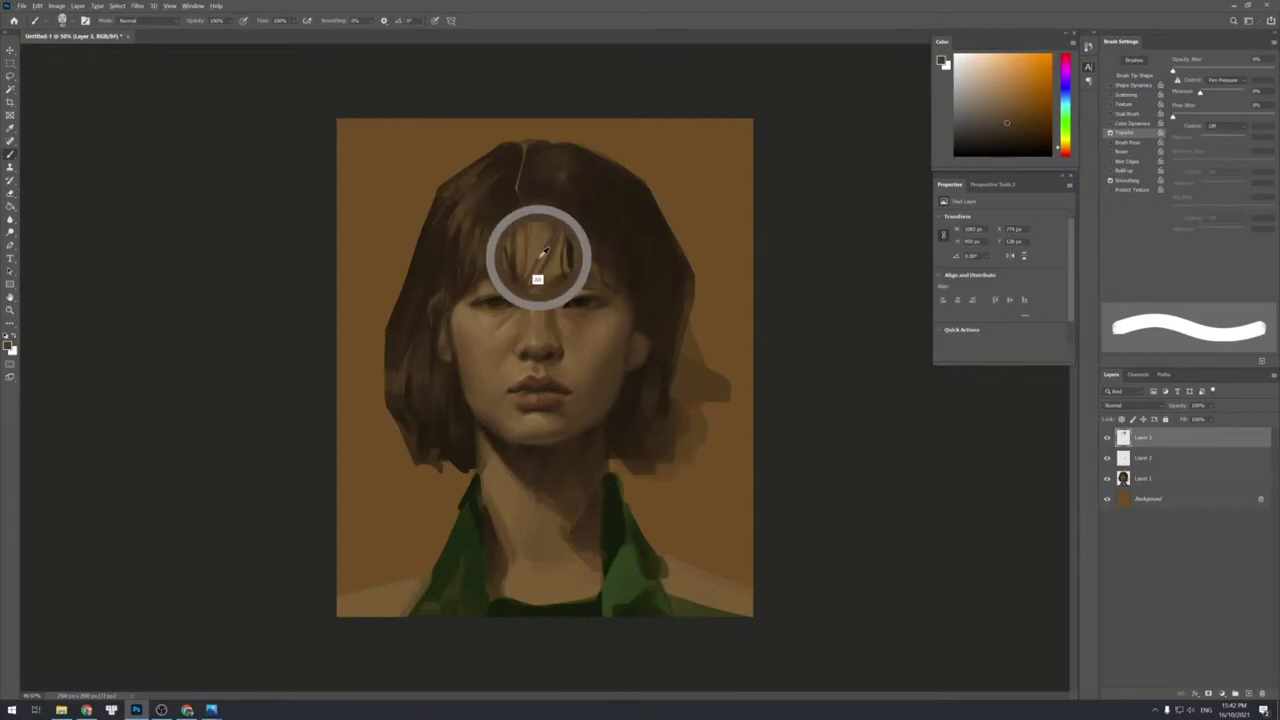
left_click(558, 195, "alt")
Darken the lash line and inner corner of the right-hand eye with sampled dark eye tones and a smaller brush.
key("z")
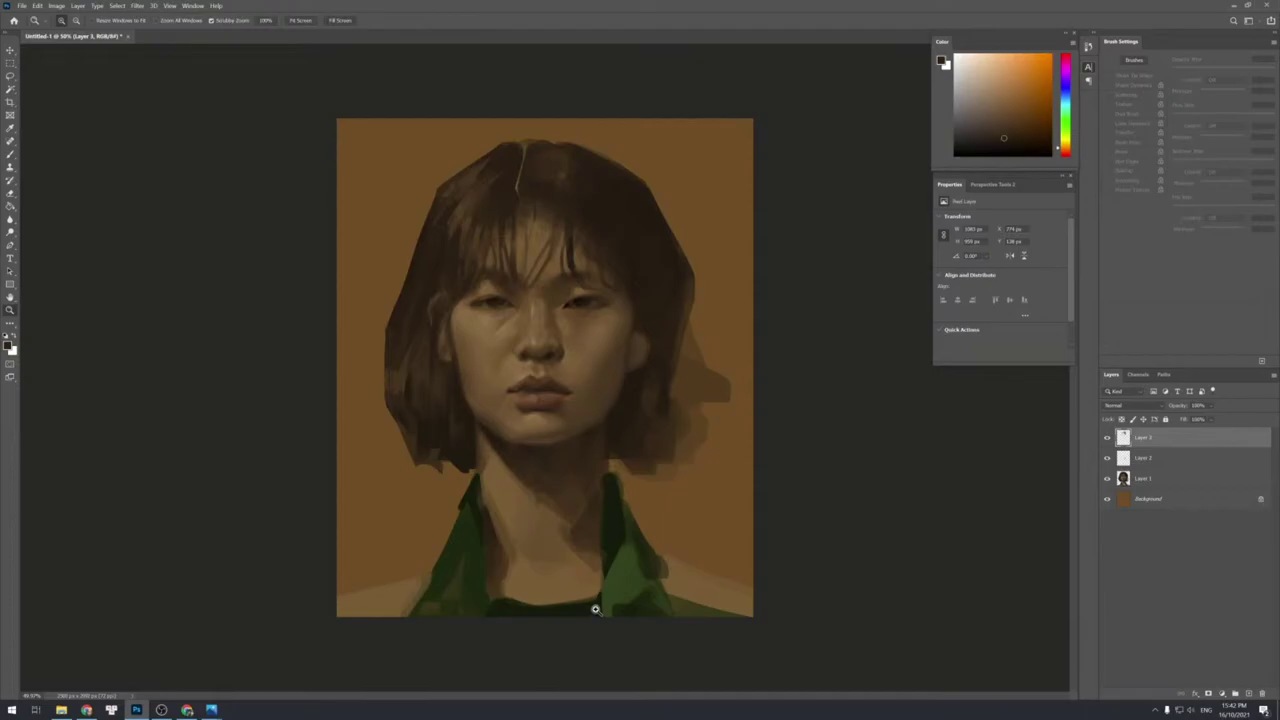
key("b")
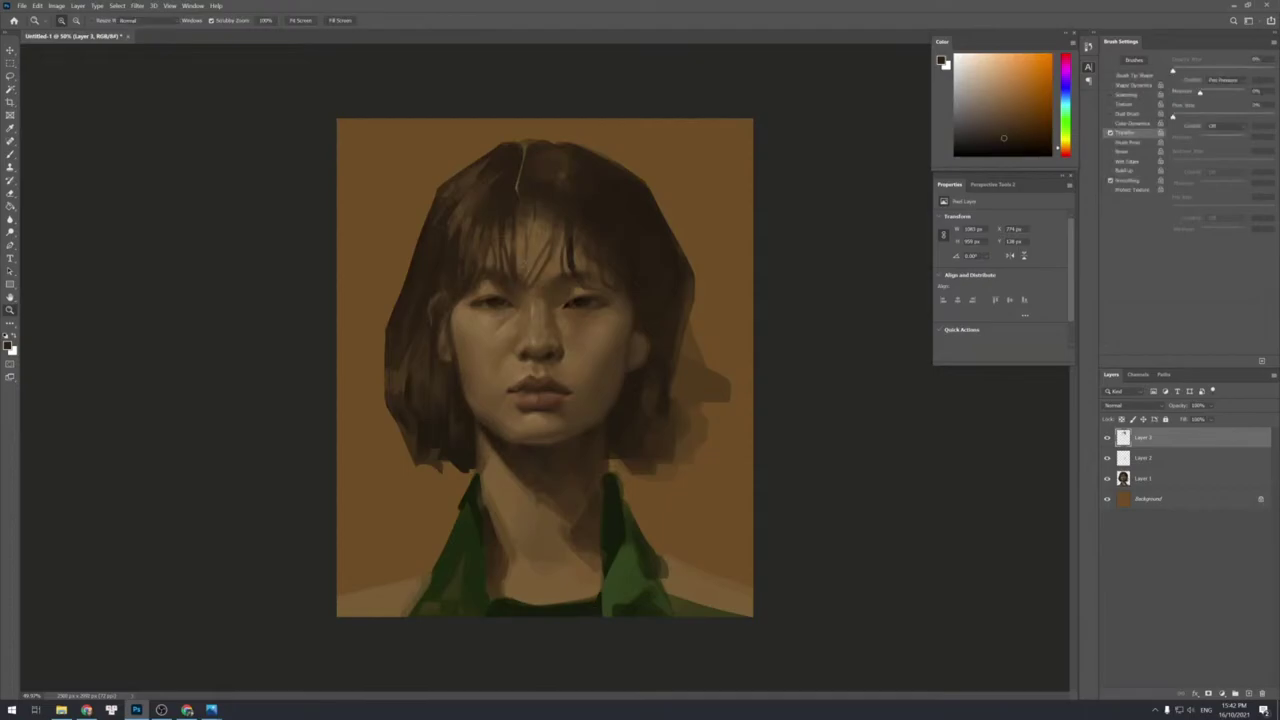
left_click(584, 302, "alt")
key("bracketleft")
key("bracketleft")
key("bracketleft")
key("bracketleft")
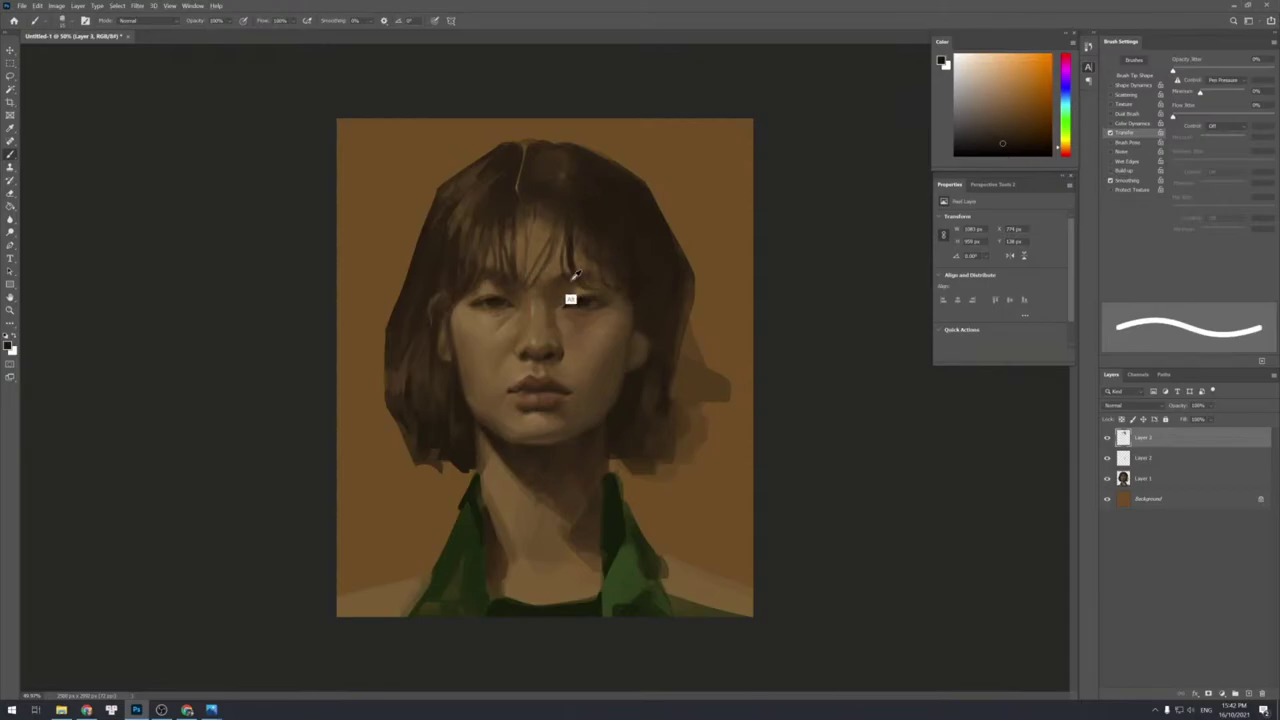
left_click(571, 318, "alt")
left_click_drag(572, 312, 580, 315)
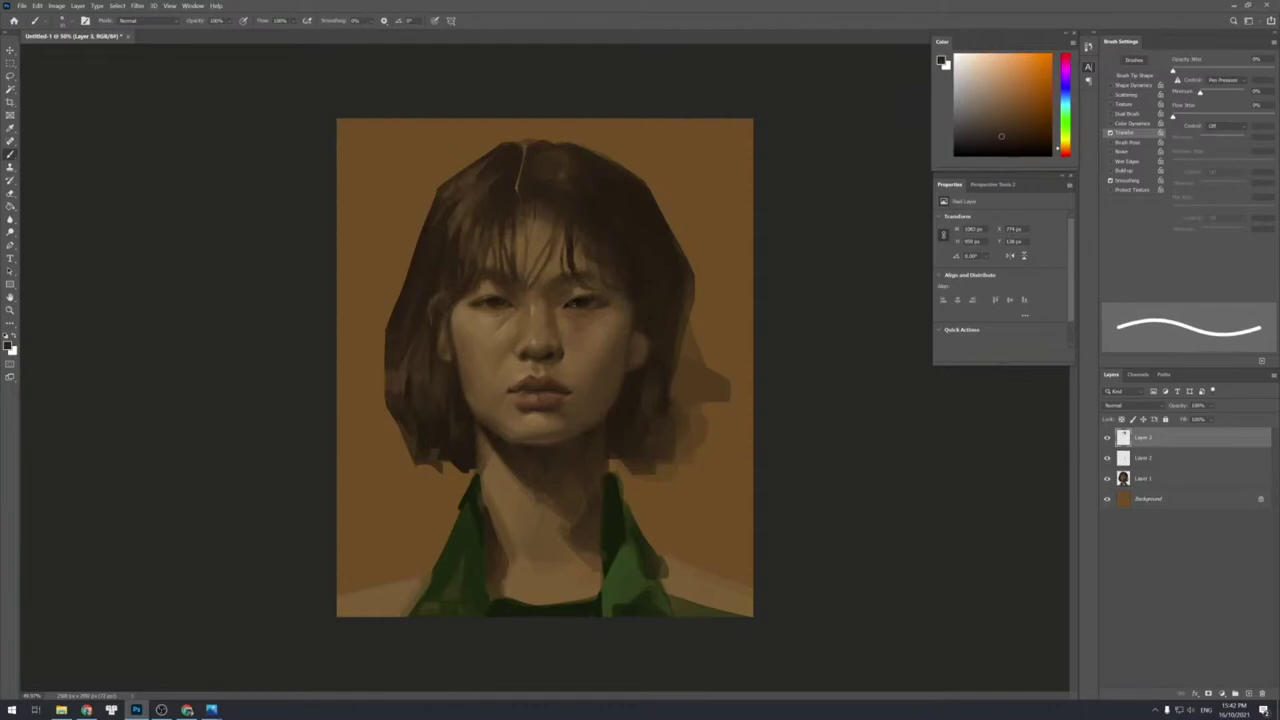
Undo the last stroke on the right-hand eye and repaint its upper lid with a sampled dark tone and larger brush.
key("bracketright")
key("bracketright")
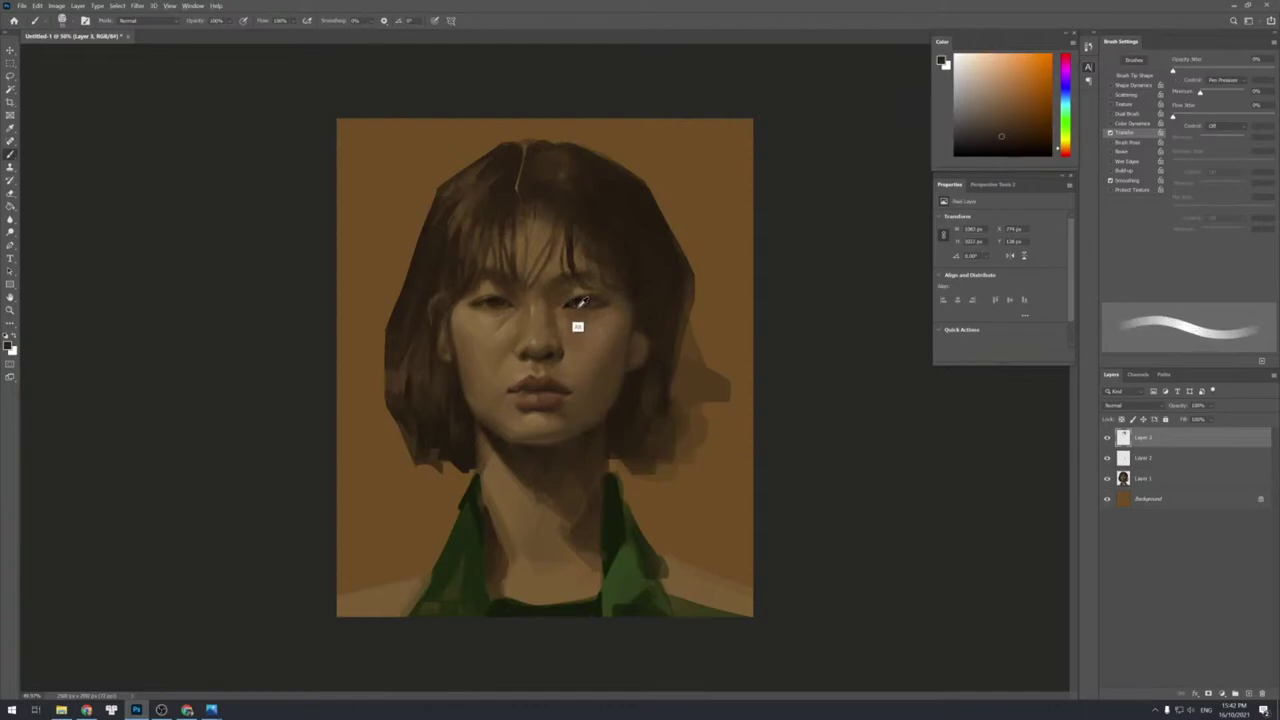
key("shift+bracketright")
key("shift+bracketright")
key("shift+bracketright")
key("shift+bracketright")
key("ctrl+z")
left_click(587, 301, "alt")
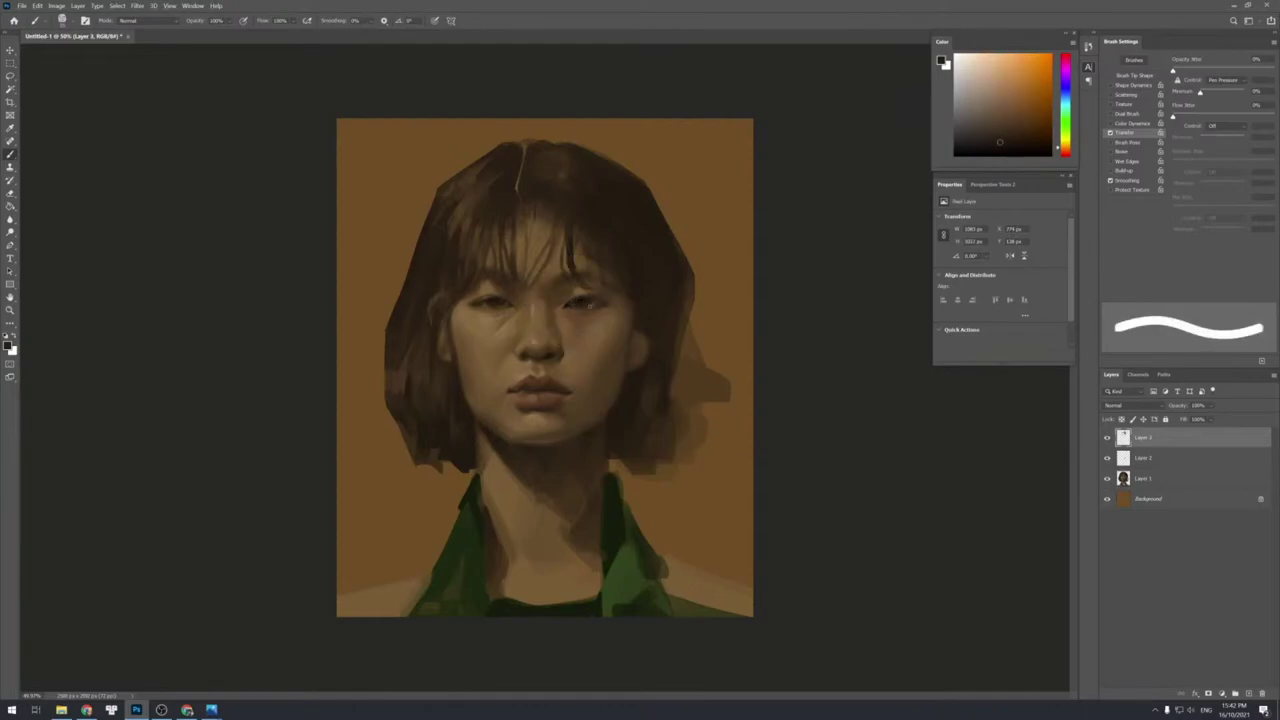
left_click_drag(587, 299, 592, 304)
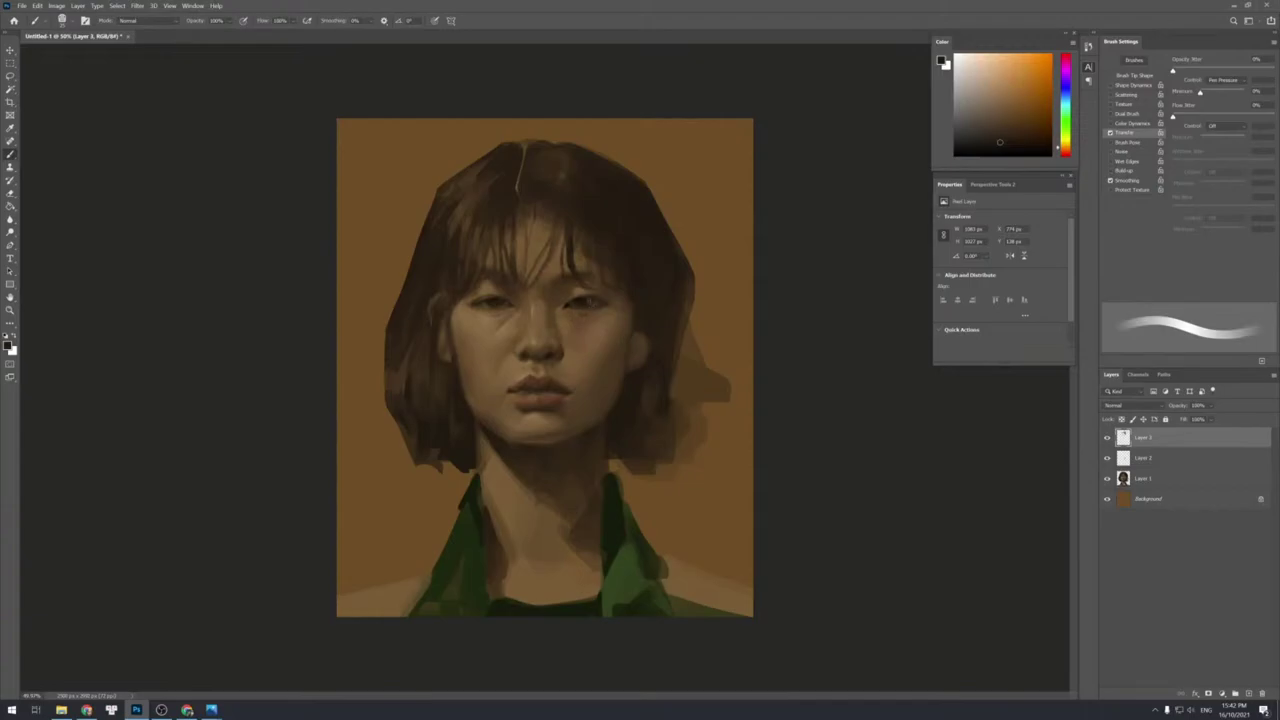
Touch up the left-hand eye with a sampled dark brown, varying the brush hardness.
left_click(491, 319, "alt")
key("shift+bracketright")
key("shift+bracketright")
key("shift+bracketright")
key("shift+bracketright")
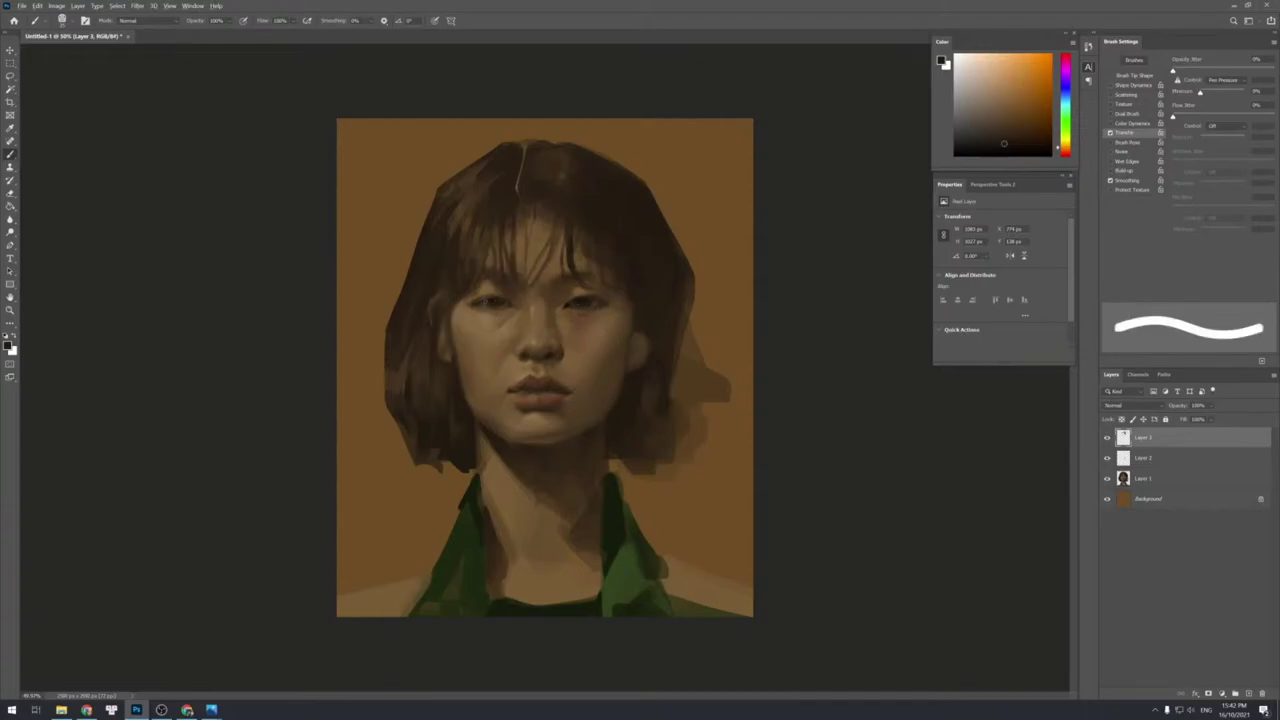
key("shift+bracketleft")
key("shift+bracketleft")
key("shift+bracketleft")
key("shift+bracketleft")
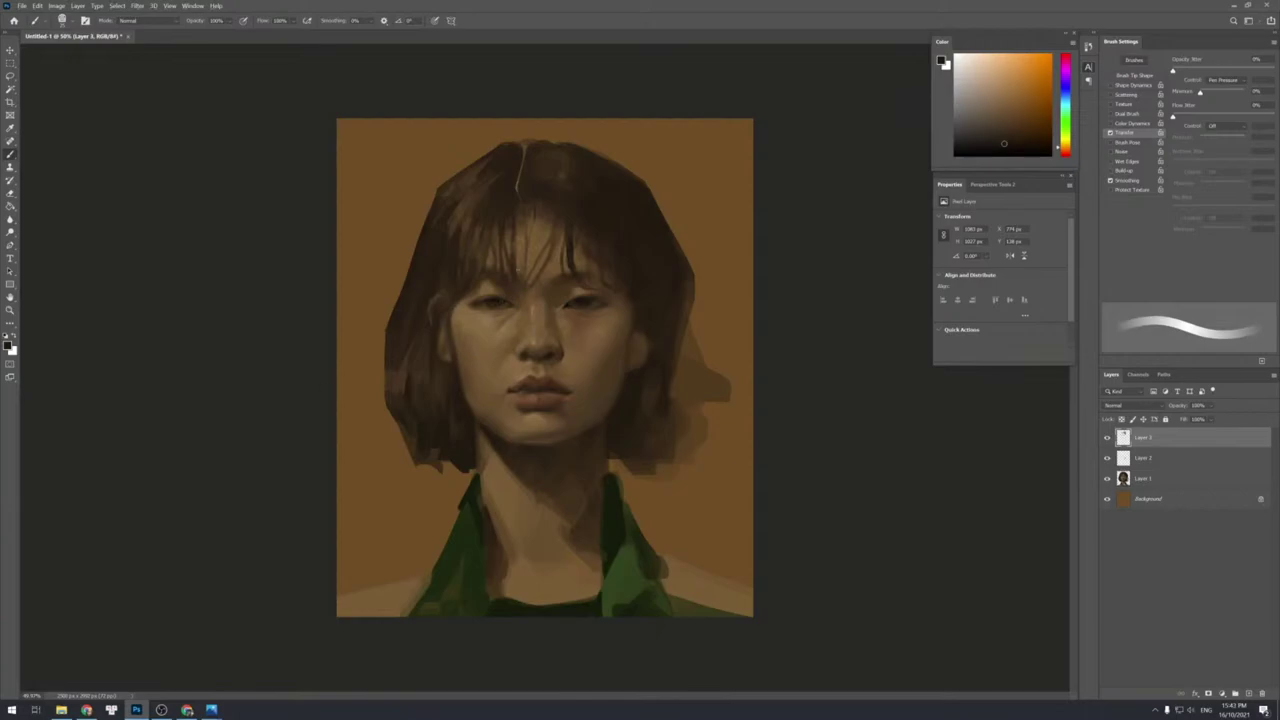
Refine the inner part of the left-hand eye with a near-black sampled tone, varying the brush hardness.
left_click(500, 316, "alt")
key("shift+bracketright")
key("shift+bracketright")
key("shift+bracketright")
key("shift+bracketright")
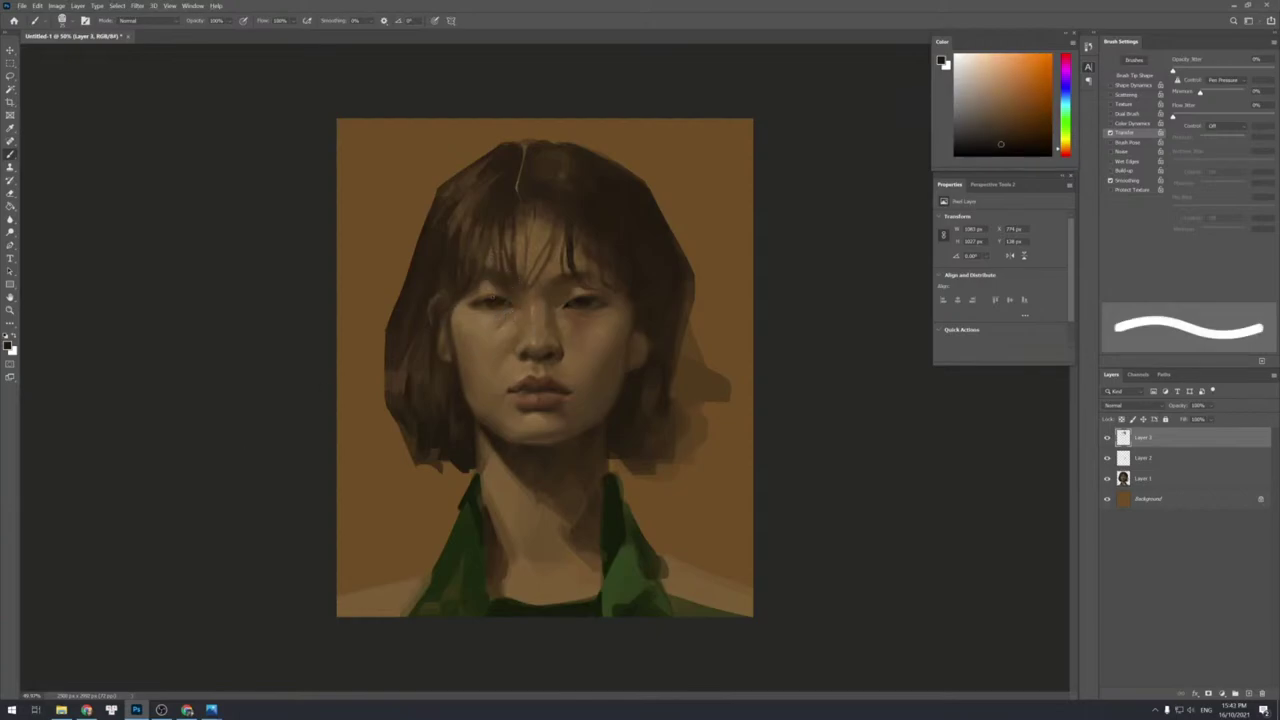
key("shift+bracketleft")
key("shift+bracketleft")
key("shift+bracketleft")
key("shift+bracketleft")
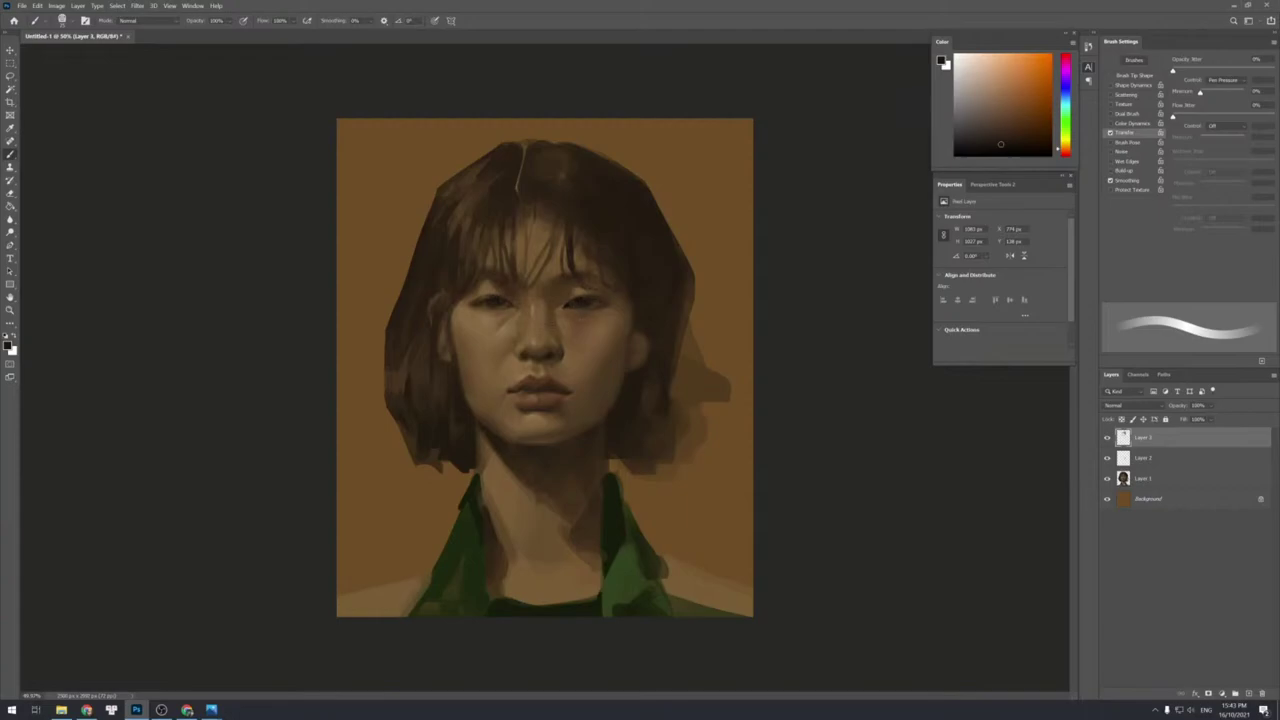
Add a new layer and paint a sampled skin tone around the inner end of the left-hand brow.
left_click(518, 316, "alt")
key("ctrl+shift+alt+n")
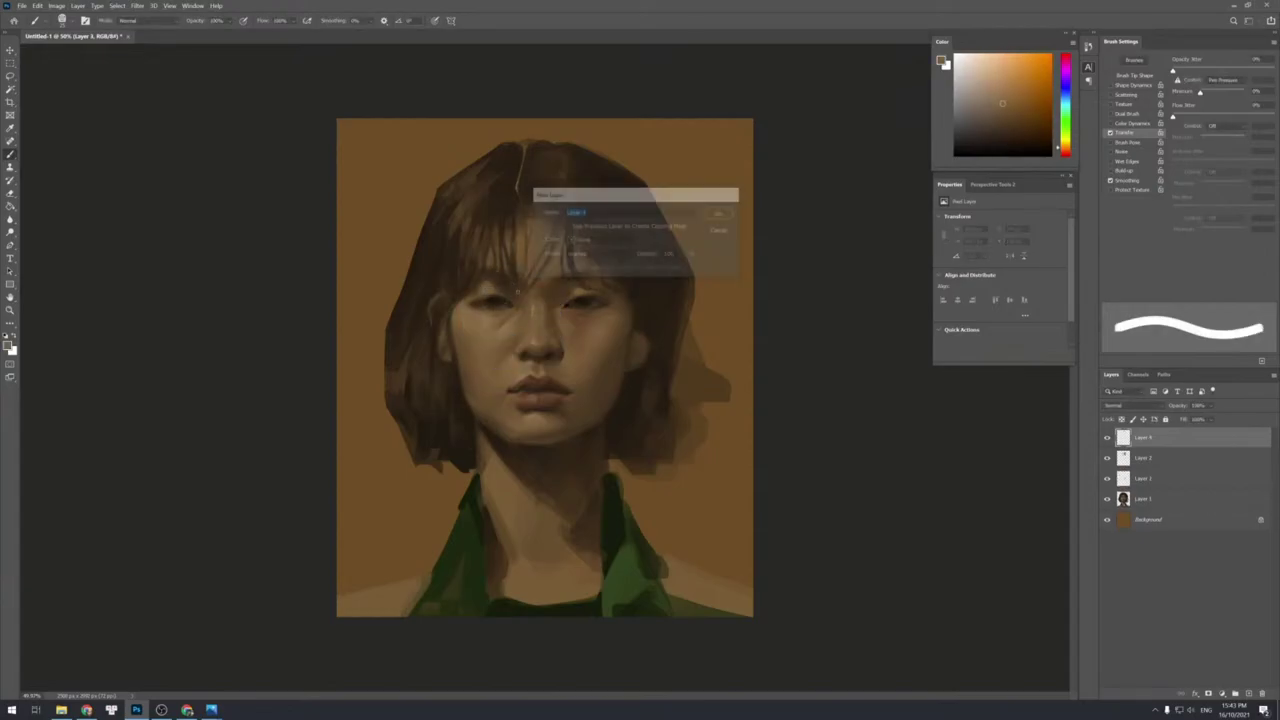
left_click_drag(513, 266, 512, 284)
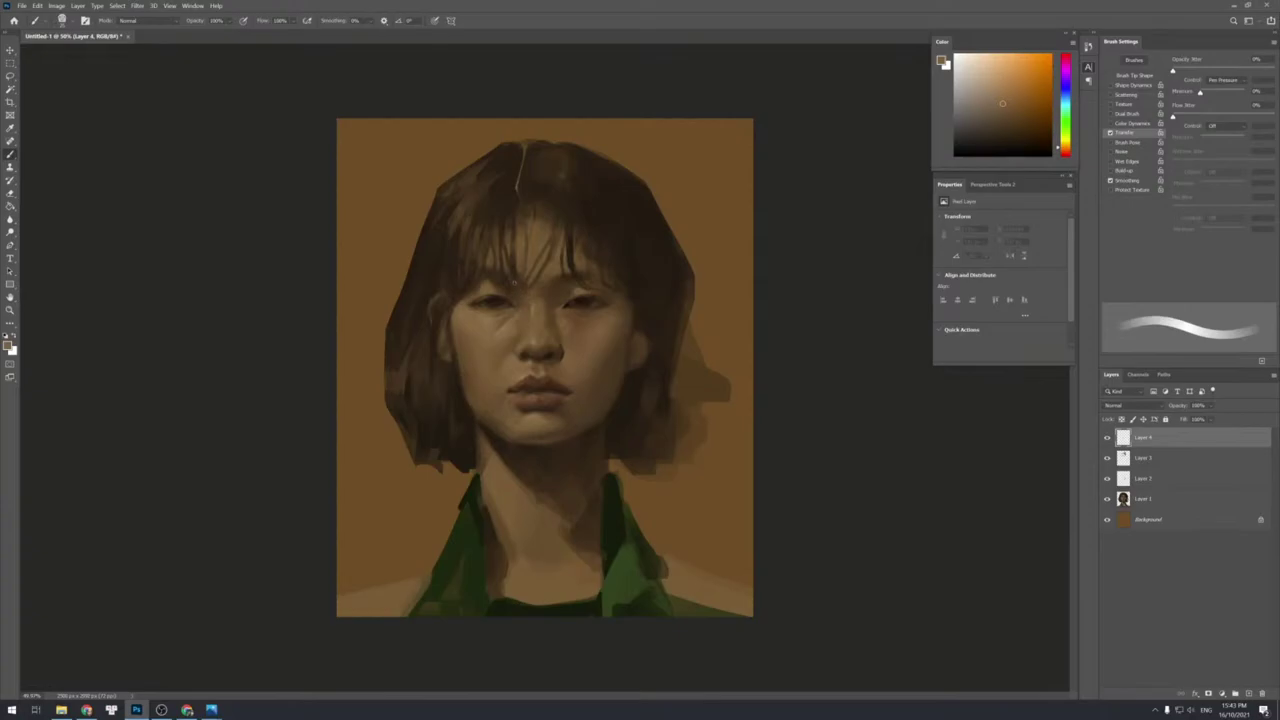
left_click_drag(514, 282, 515, 292)
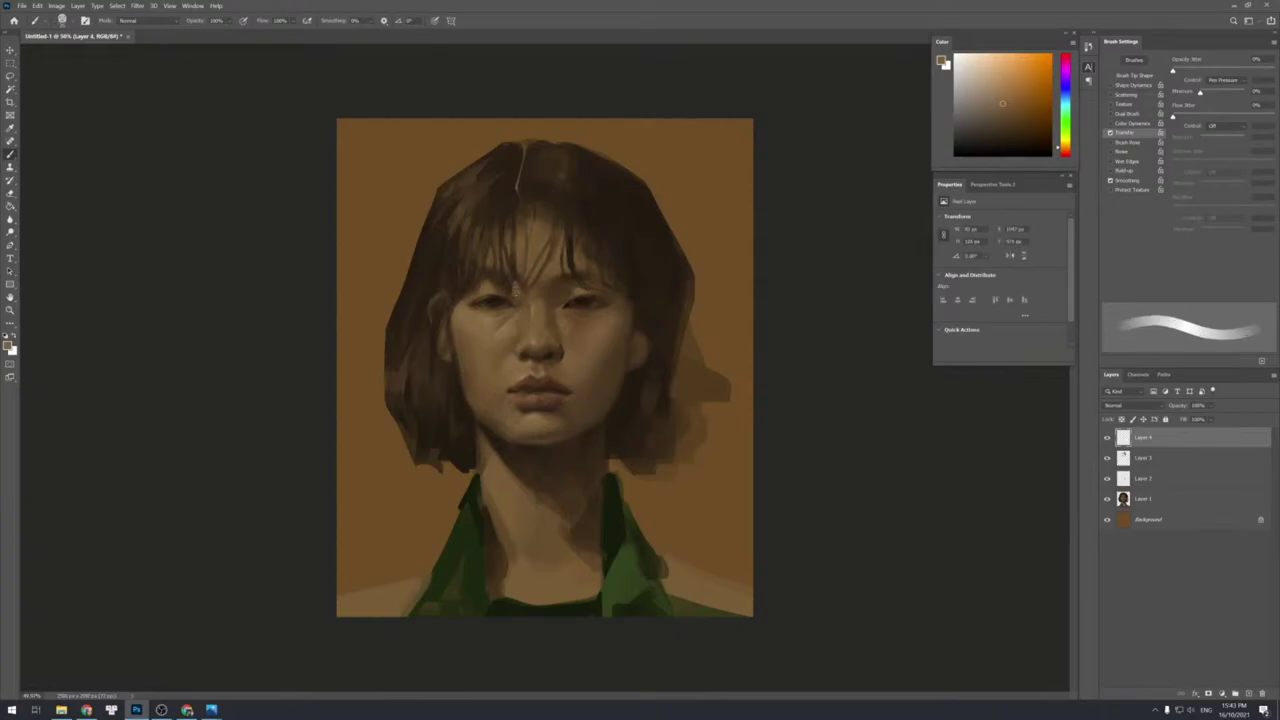
Blend the inner left-hand brow area with sampled tones and a lighter brown, softening the excess with the Eraser.
left_click(523, 281, "alt")
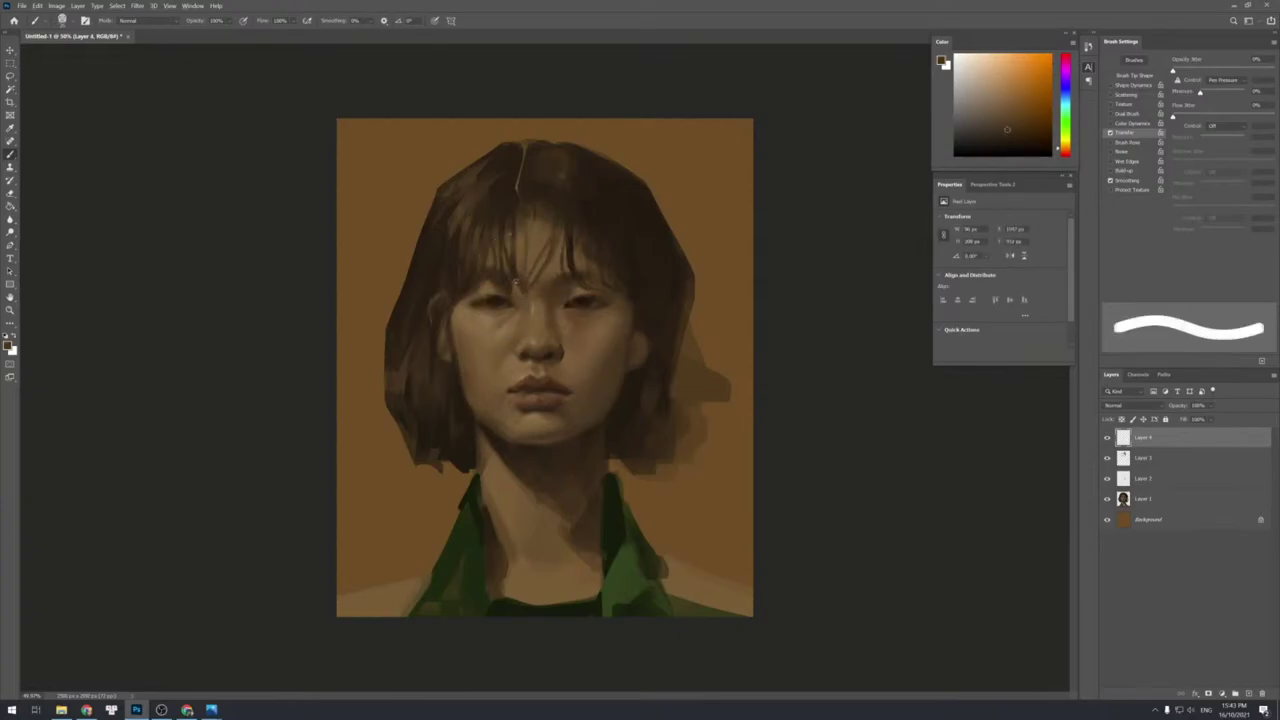
left_click(506, 278, "alt")
left_click(1008, 112)
left_click(523, 305, "alt")
key("e")
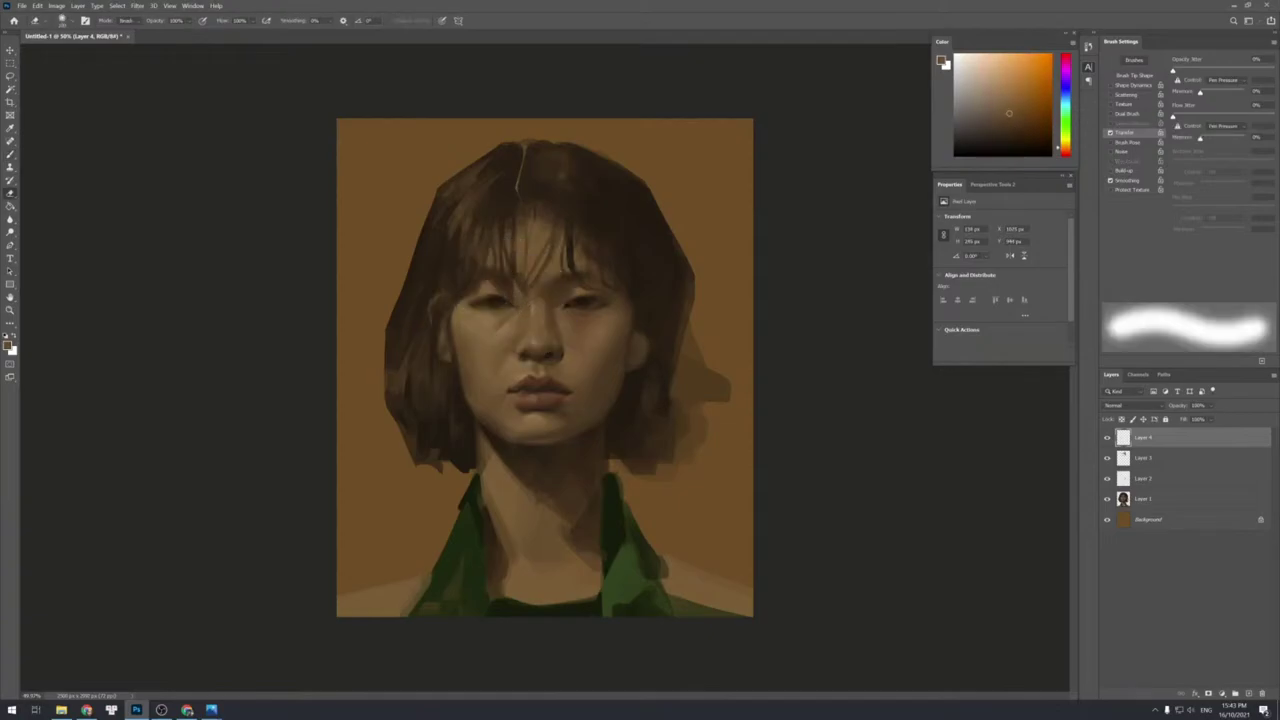
key("z")
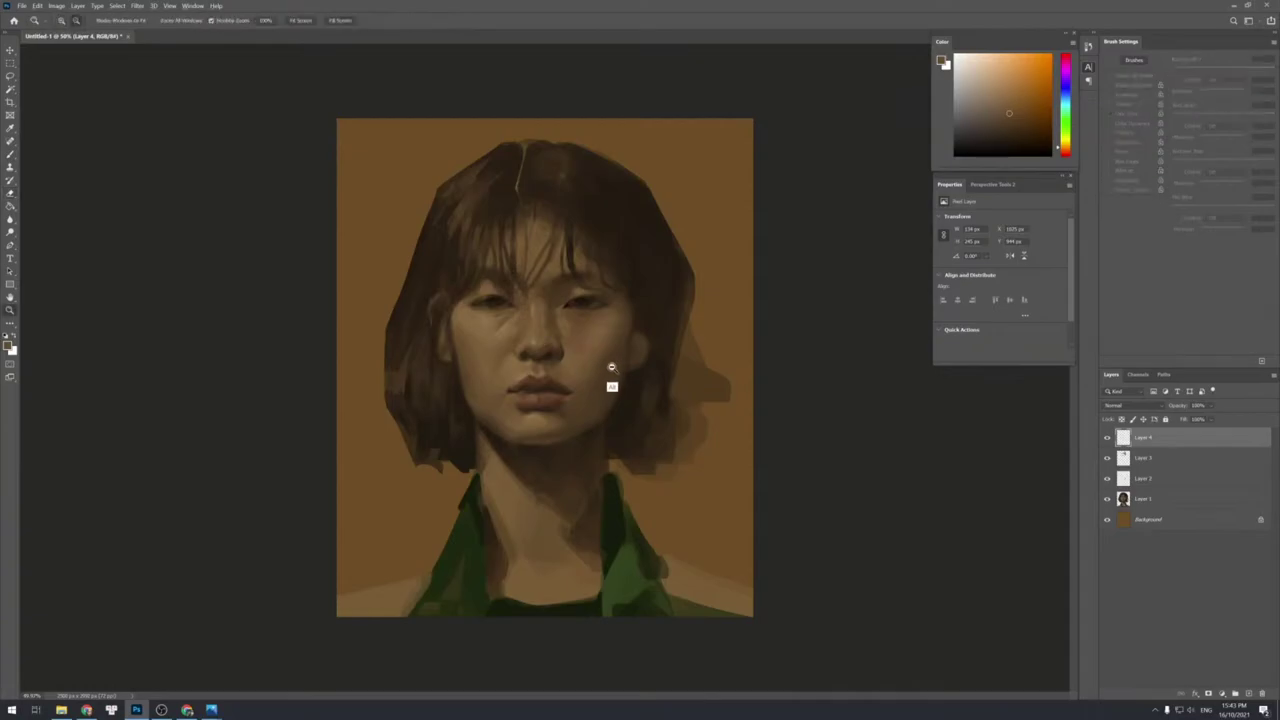
key("alt+e")
key("Escape")
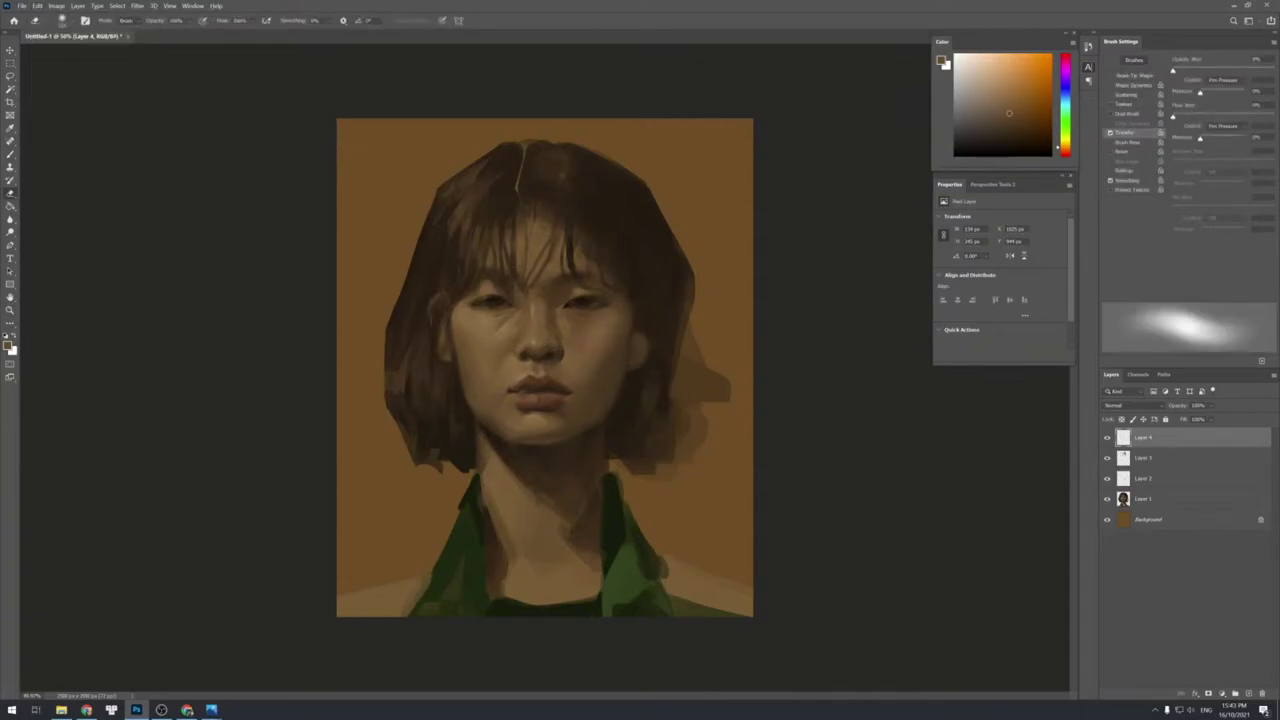
Paint the inner end of the right-hand brow with a sampled brown, varying the brush size.
key("z")
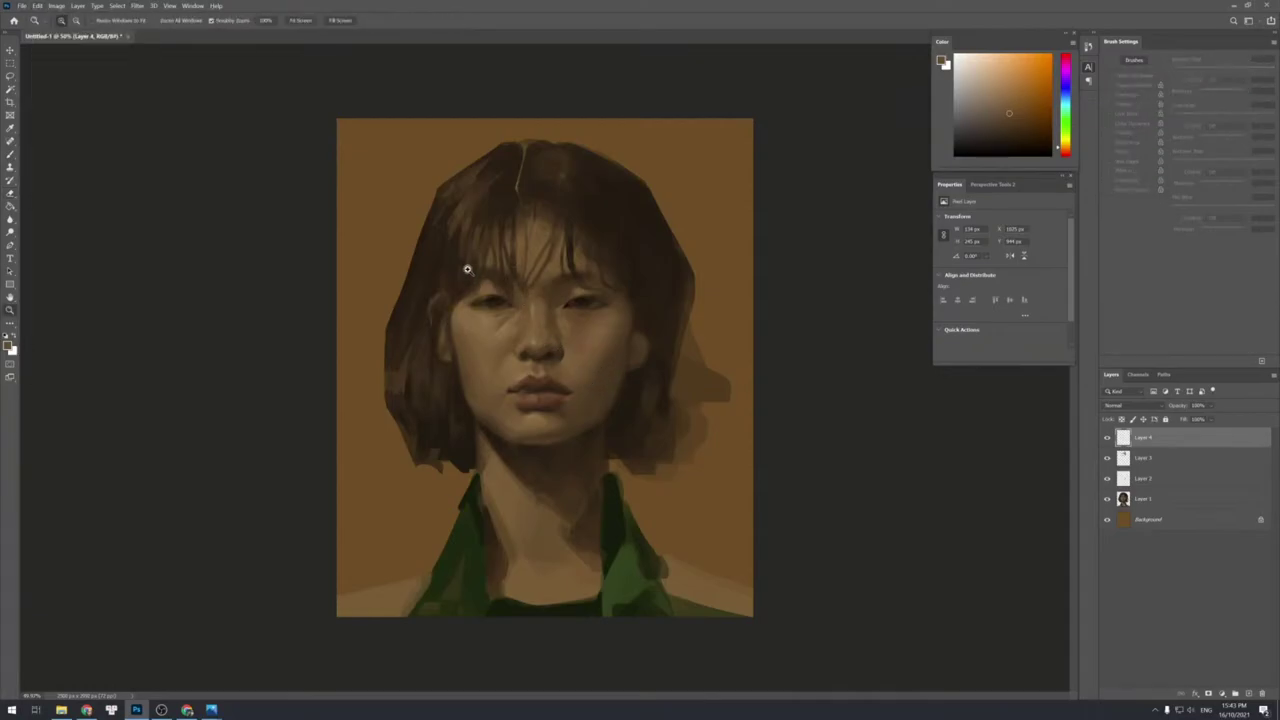
key("b")
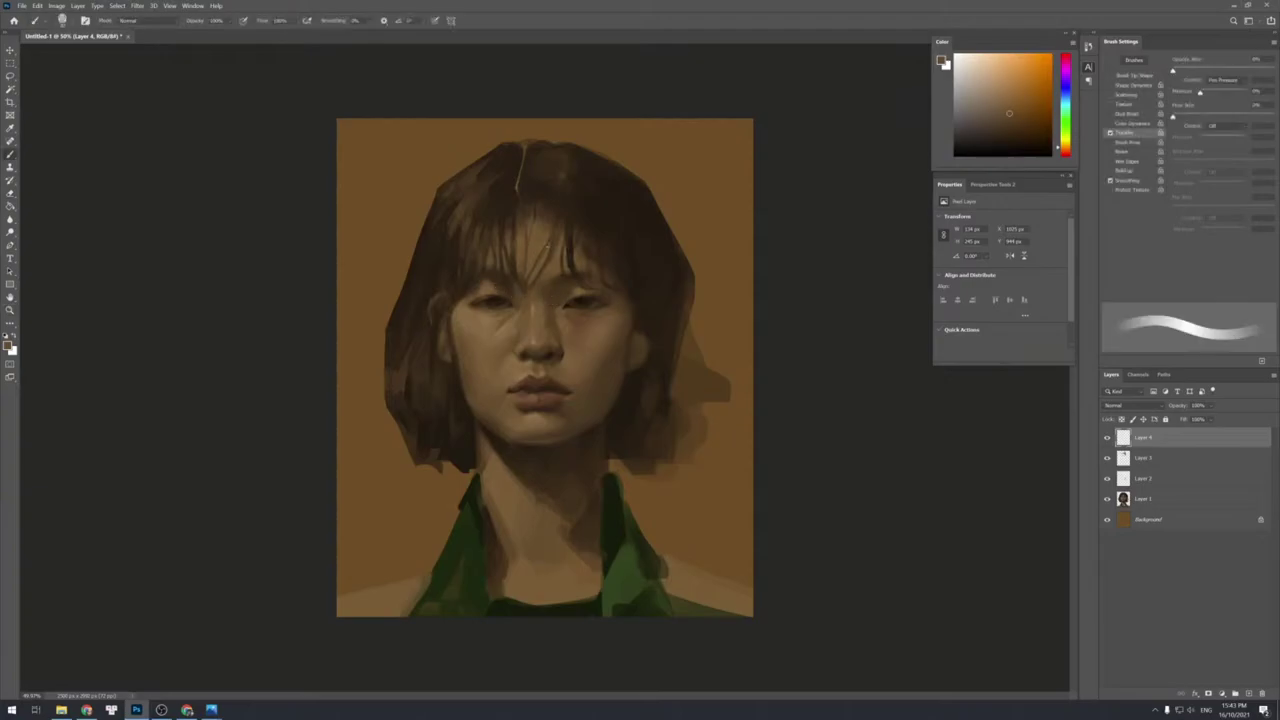
left_click(550, 281, "alt")
key("[")
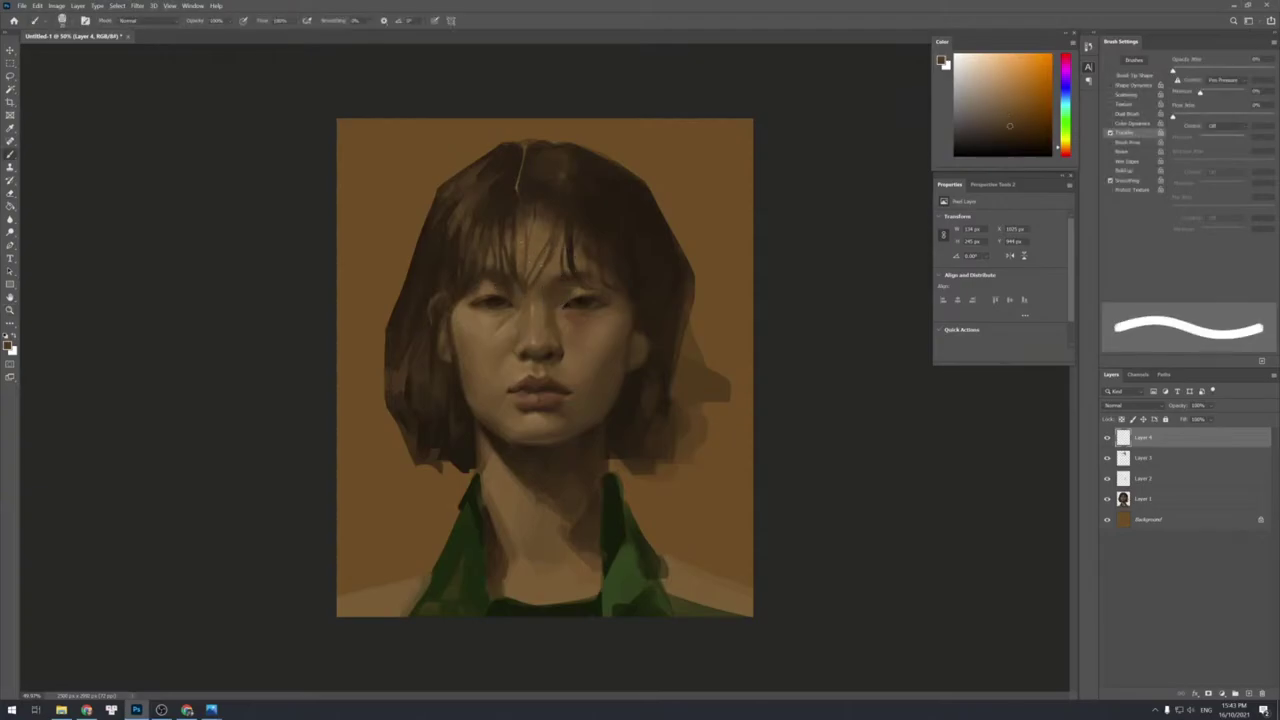
key("bracketleft")
key("bracketleft")
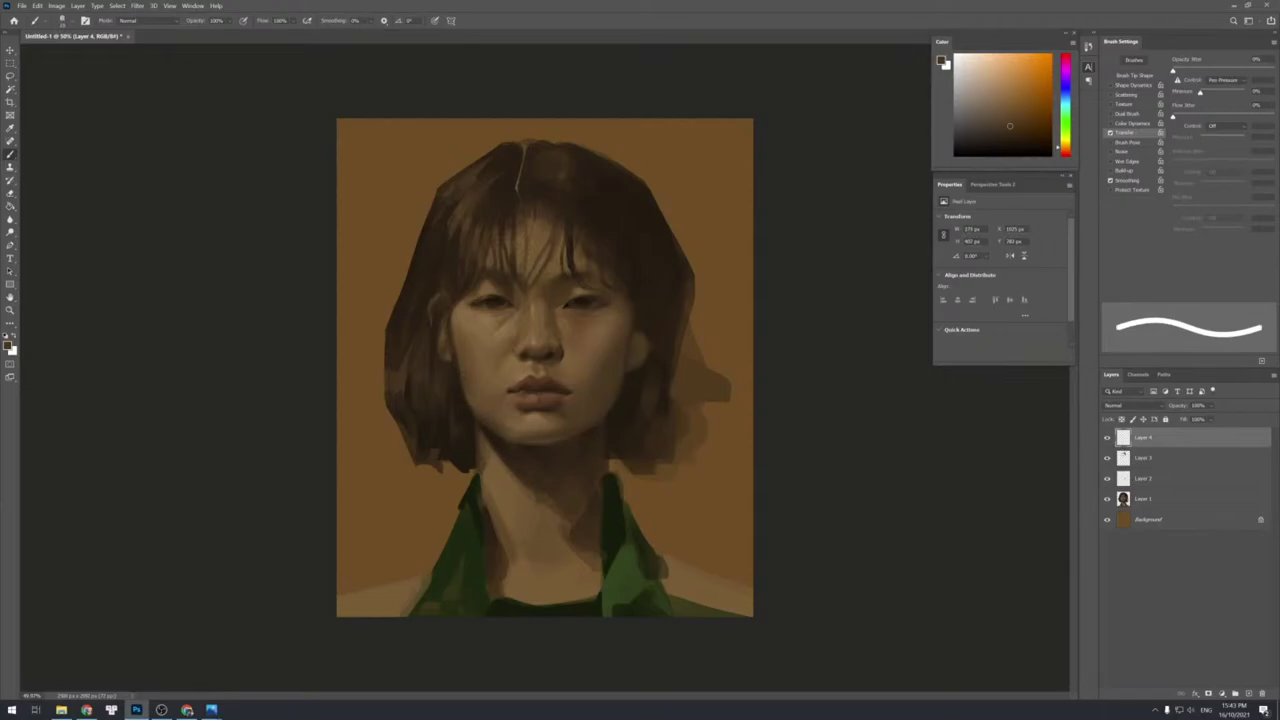
key("bracketright")
key("bracketright")
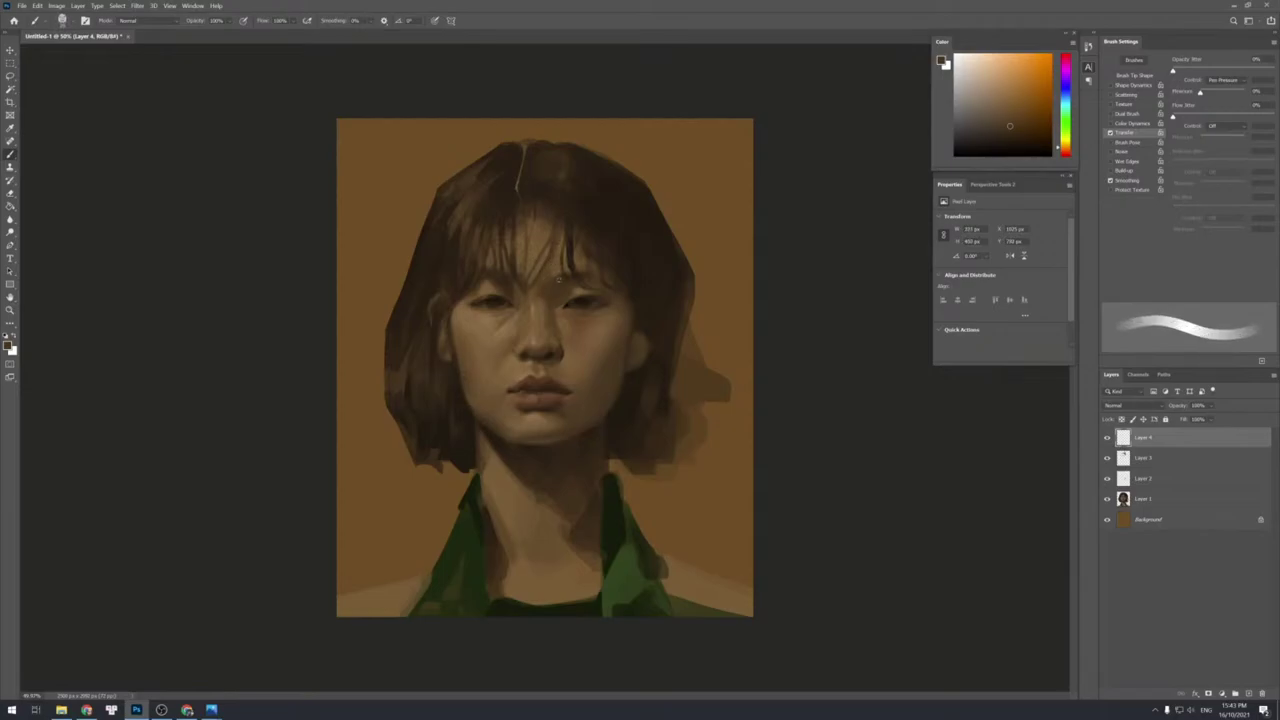
Paint fine root strands at the centre of the forehead hairline with dark tones sampled from the hair.
left_click(562, 194, "alt")
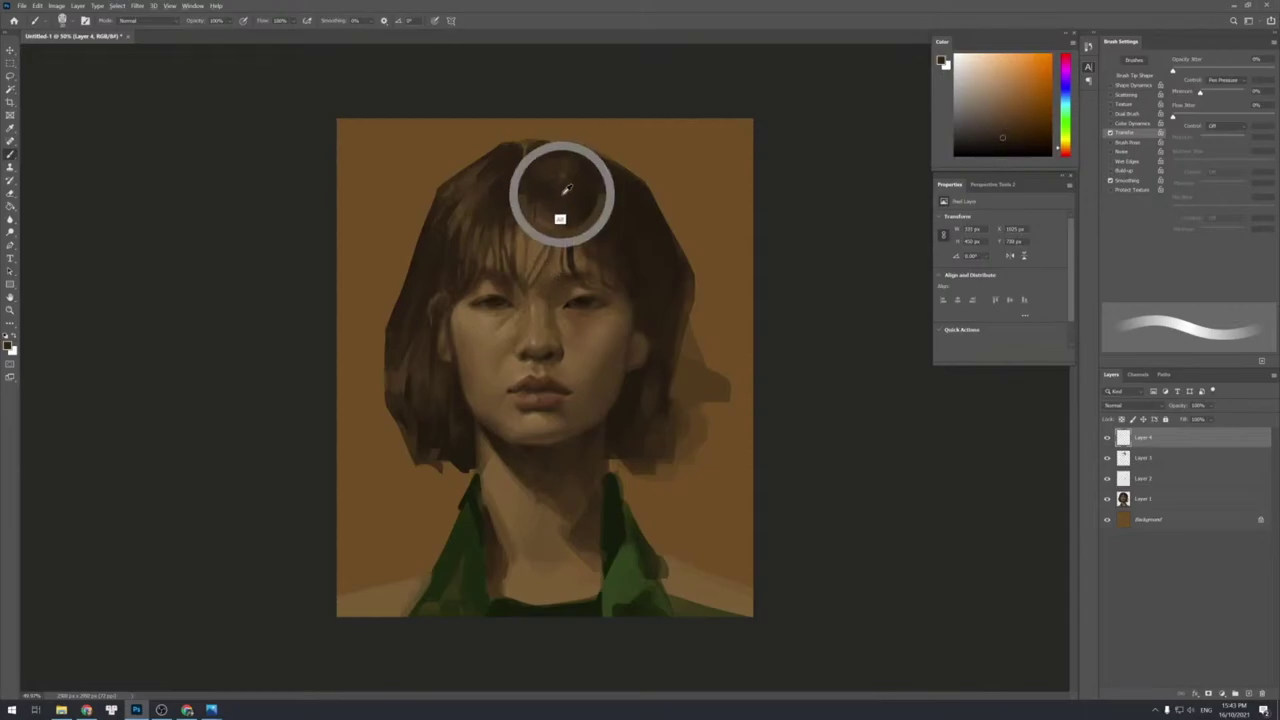
left_click(576, 192, "alt")
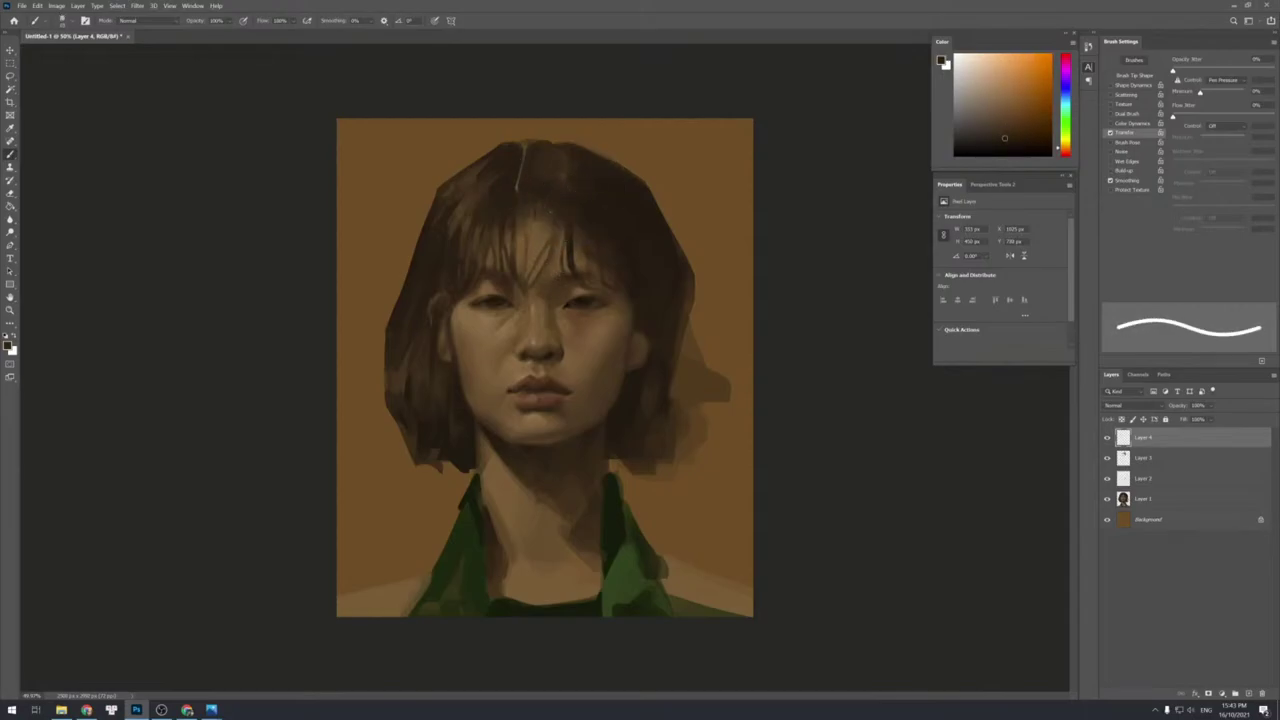
key("bracketright")
left_click_drag(550, 202, 555, 220)
key("bracketleft")
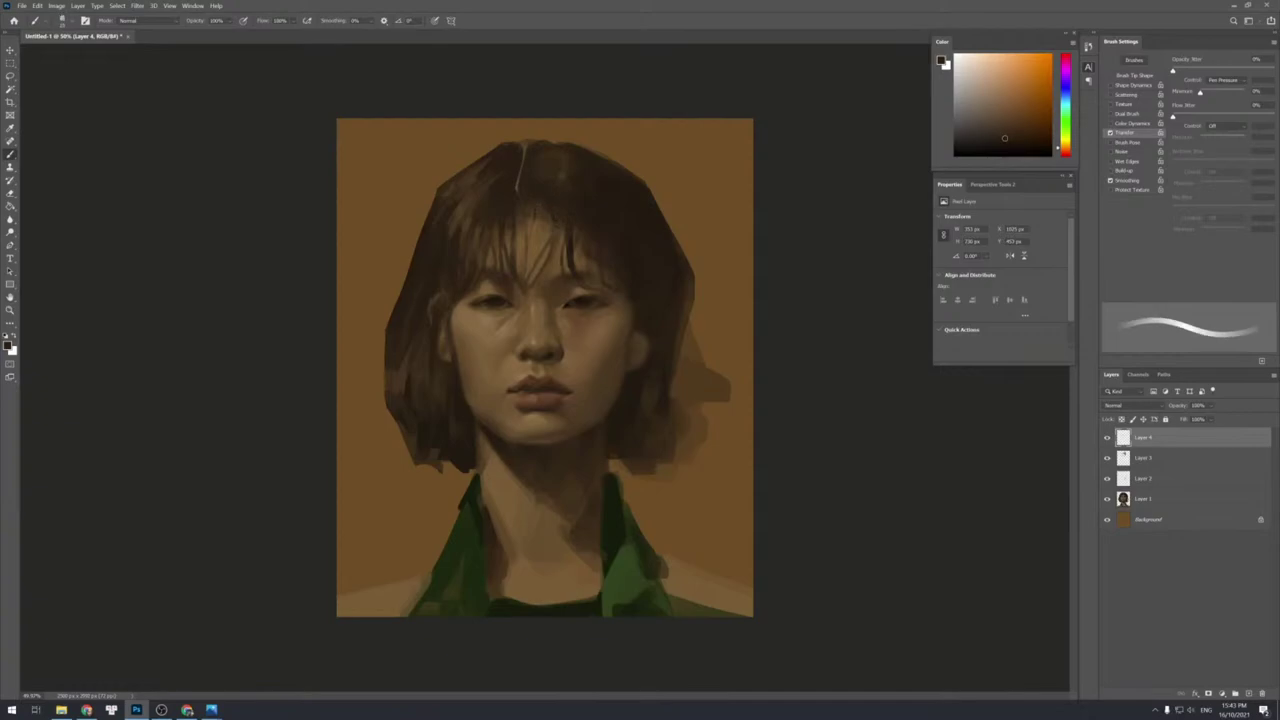
Refine the shadows under the nose and around the nostrils with sampled dark tones, varying the brush size and hardness.
key("shift+bracketright")
key("shift+bracketleft")
key("shift+bracketright")
key("shift+bracketleft")
left_click(546, 362, "alt")
key("shift+bracketright")
left_click(530, 356, "alt")
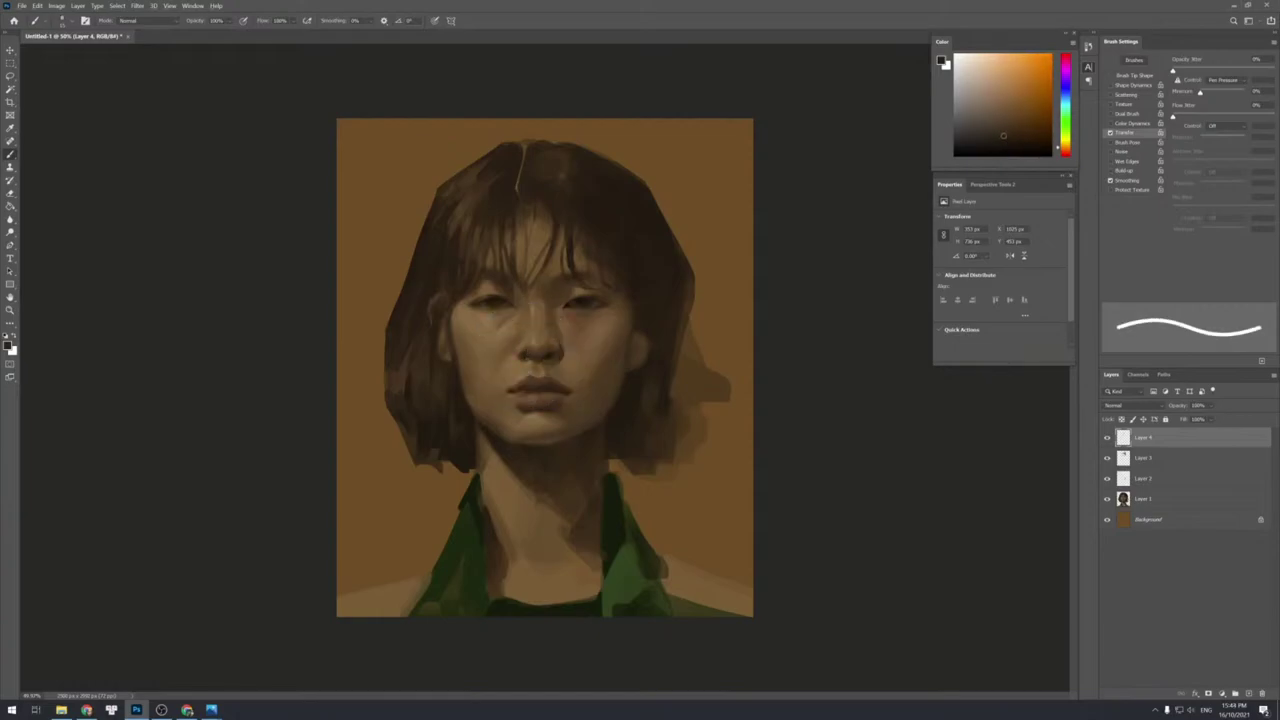
key("shift+bracketleft")
key("bracketright")
key("bracketright")
key("bracketright")
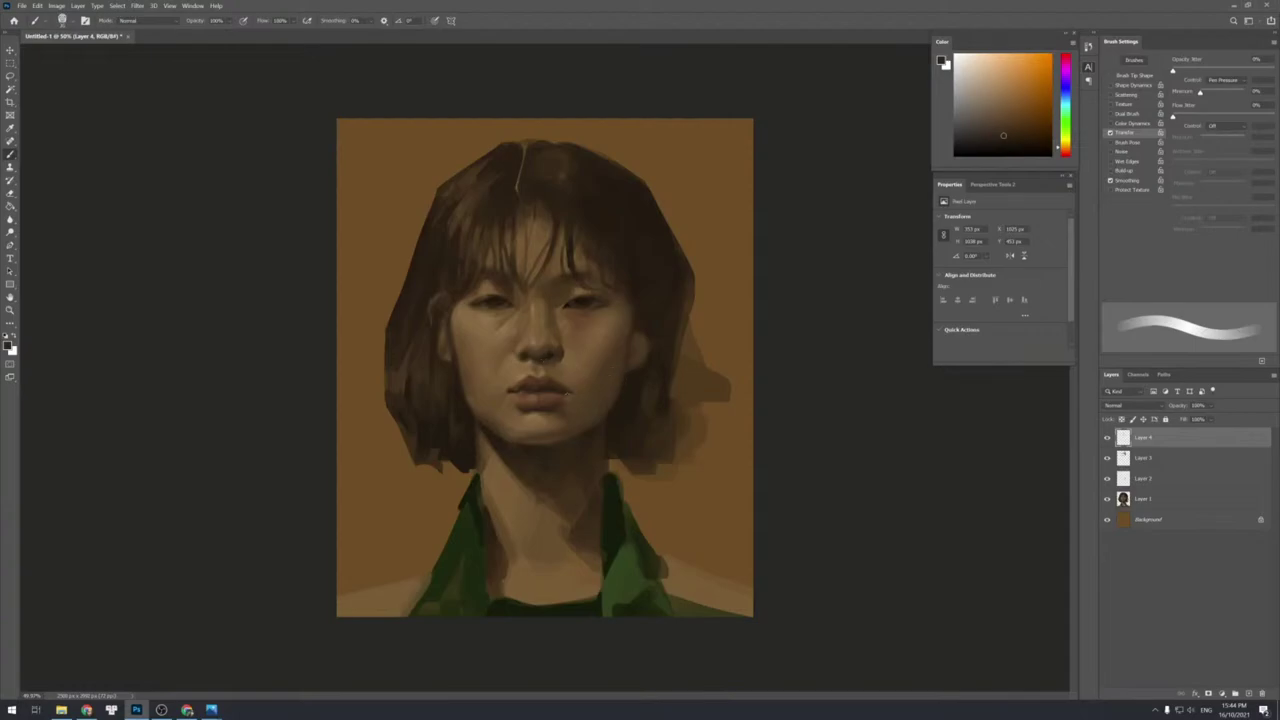
Rework the right-hand mouth corner with sampled lip and cheek tones, undoing the last two strokes.
left_click(565, 388, "alt")
key("shift+bracketright")
key("shift+bracketright")
key("shift+bracketright")
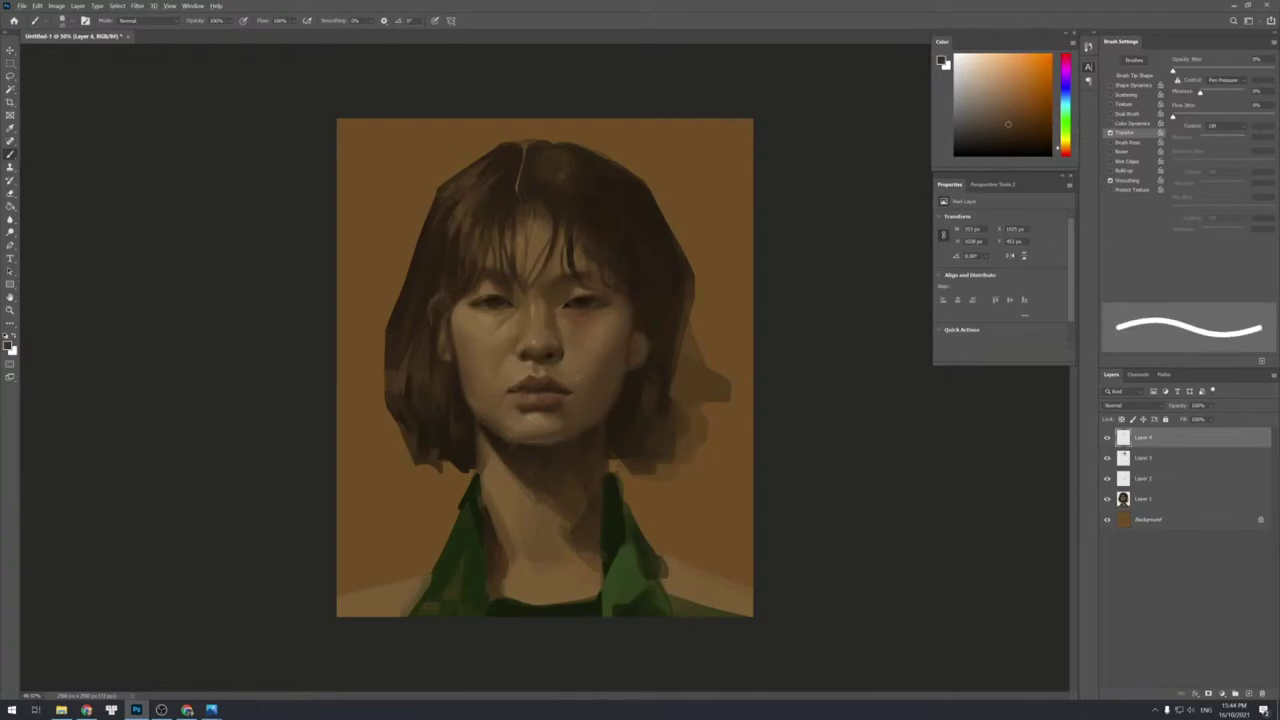
left_click(572, 384, "alt")
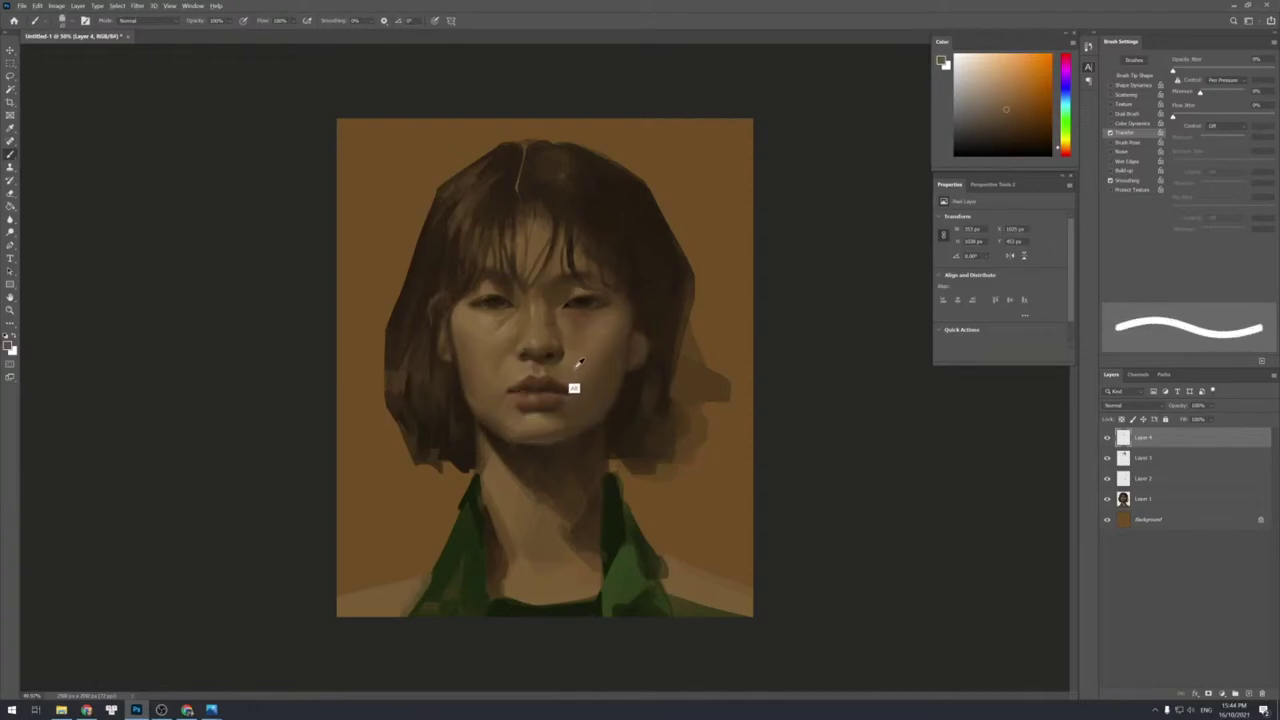
left_click(576, 367, "alt")
left_click_drag(572, 372, 563, 403)
key("ctrl+z")
key("ctrl+z")
Flip the whole canvas horizontally.
key("ctrl+f")
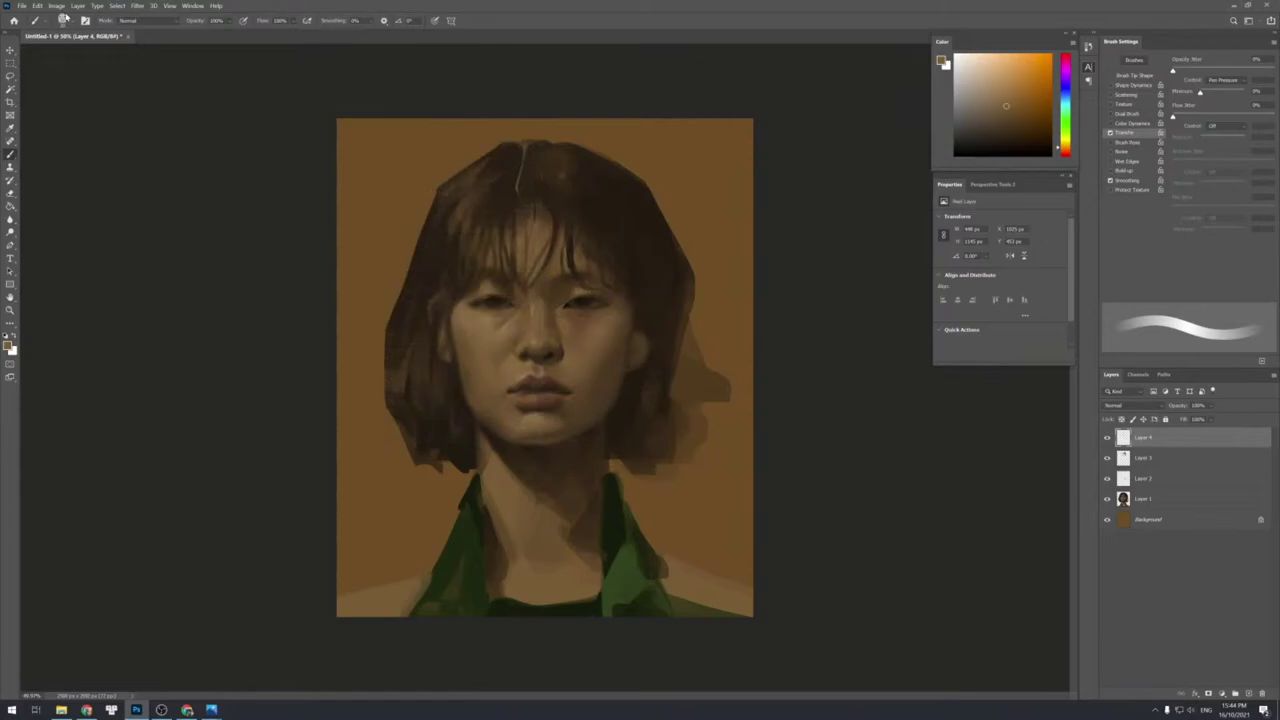
left_click(57, 6)
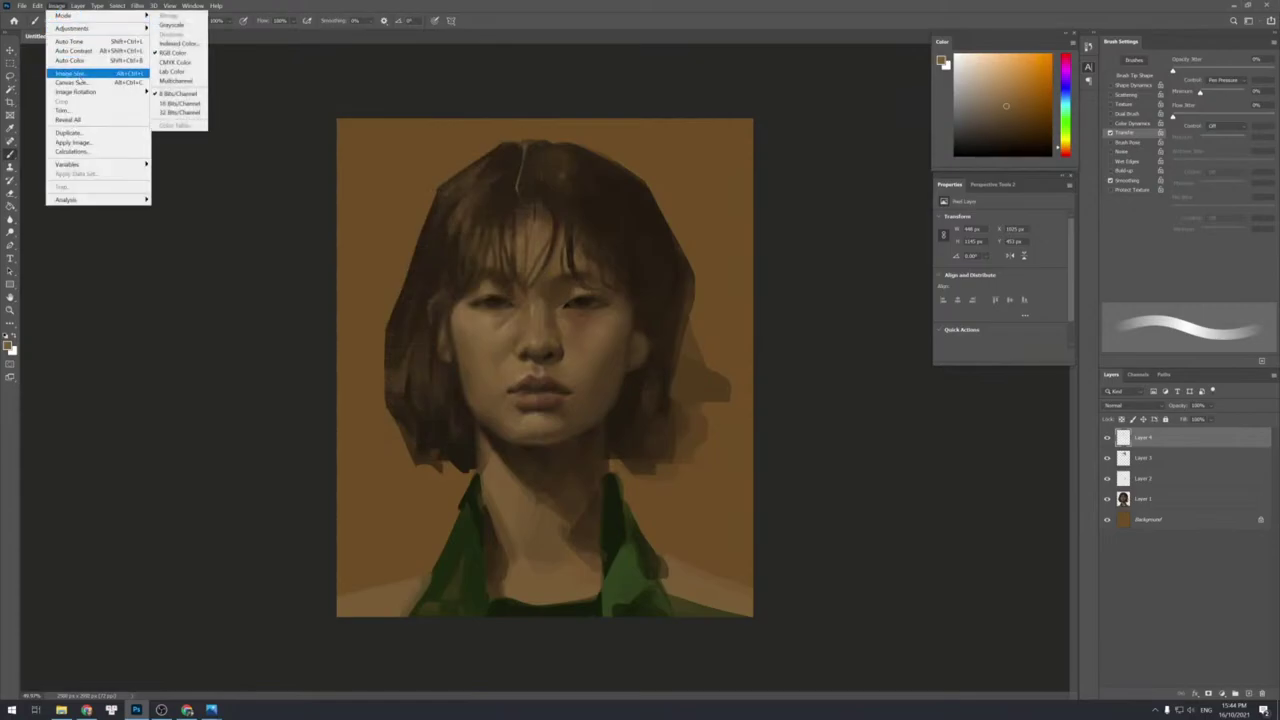
mouse_move(120, 91)
left_click(175, 132)
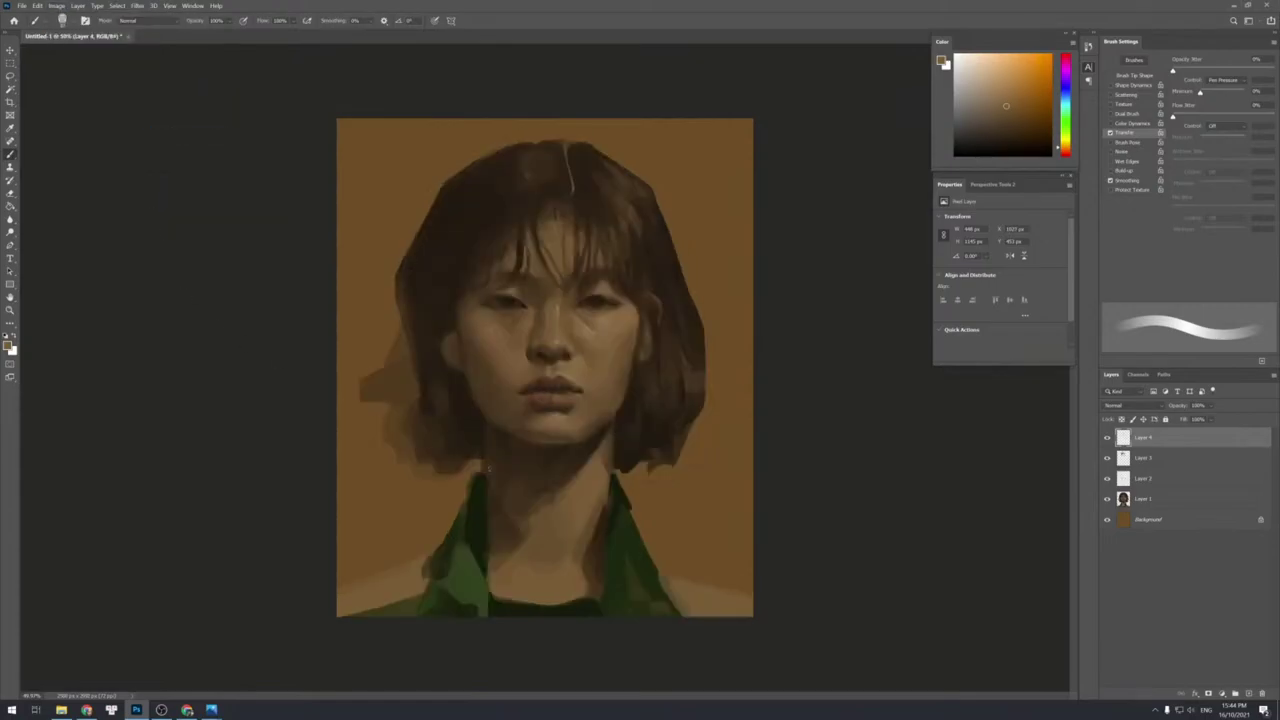
Merge all the portrait layers above the background into a single layer.
left_click(1139, 482, "shift")
key("ctrl+e")
key("ctrl+e")
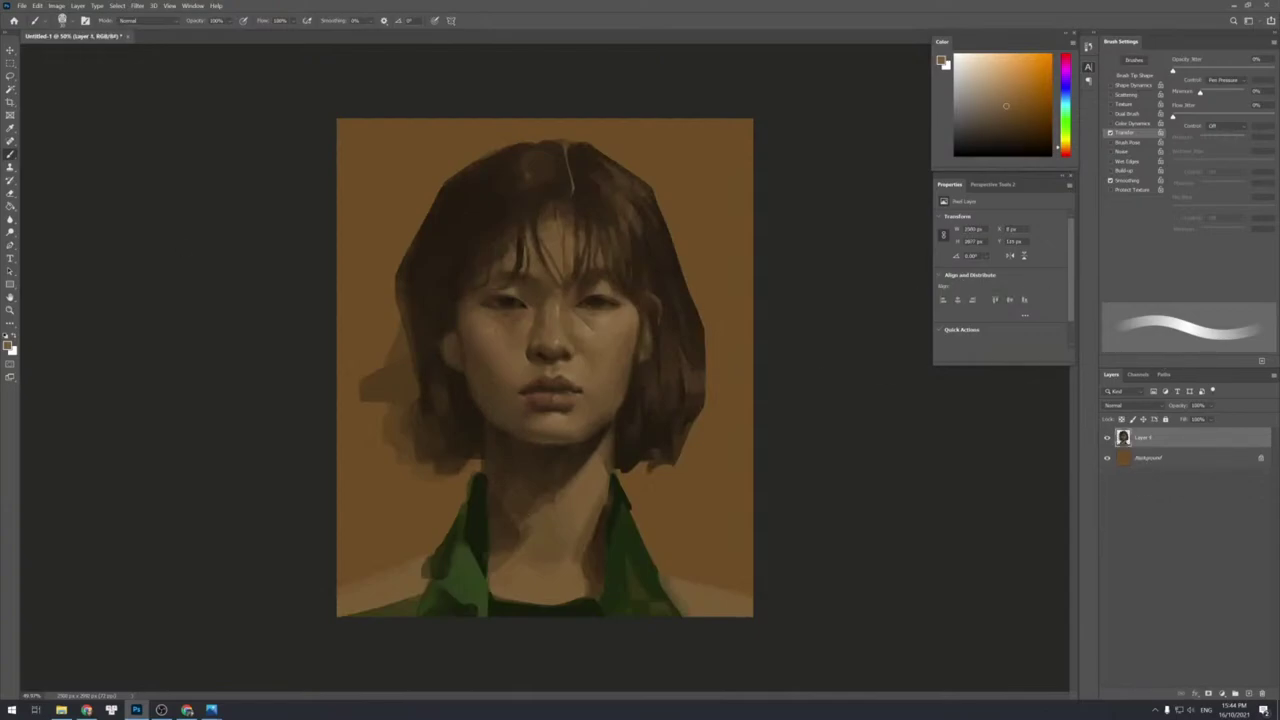
Open the Liquify filter on the portrait layer and nudge the left-hand eye with a size 400 Forward Warp brush.
left_click(134, 8)
left_click(184, 91)
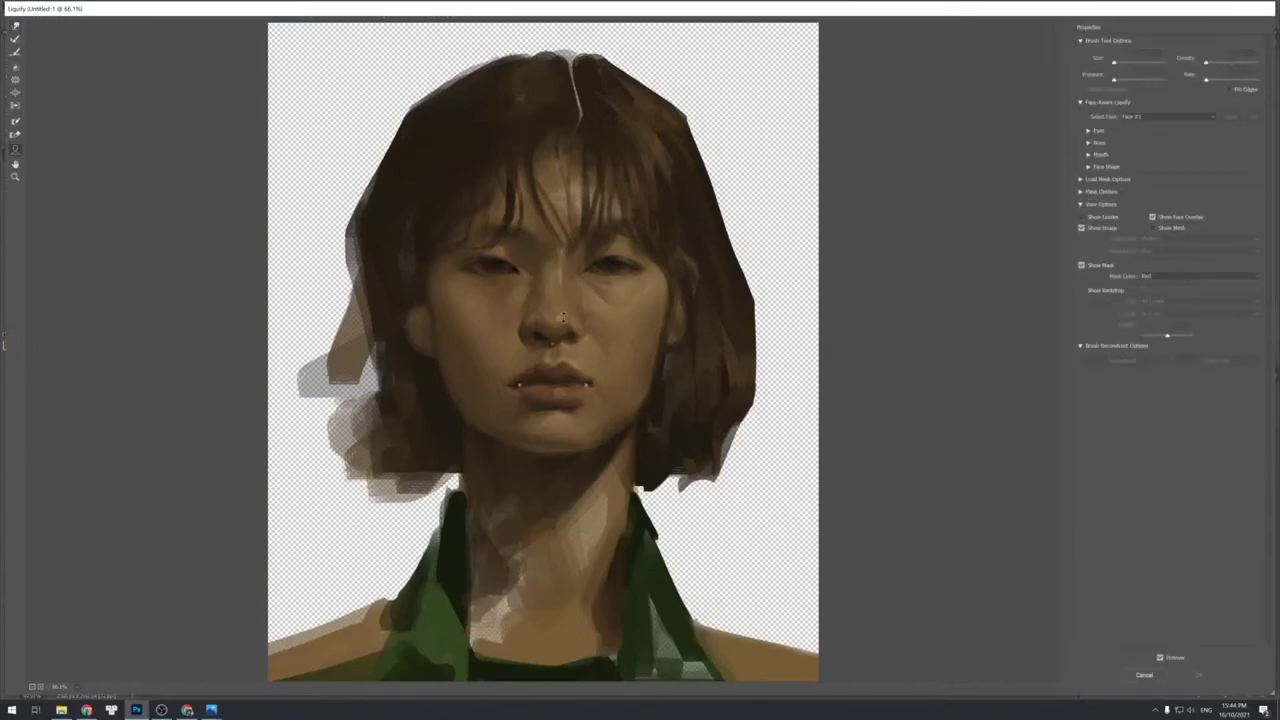
left_click(15, 26)
key("]")
key("]")
key("]")
key("]")
key("]")
key("]")
key("]")
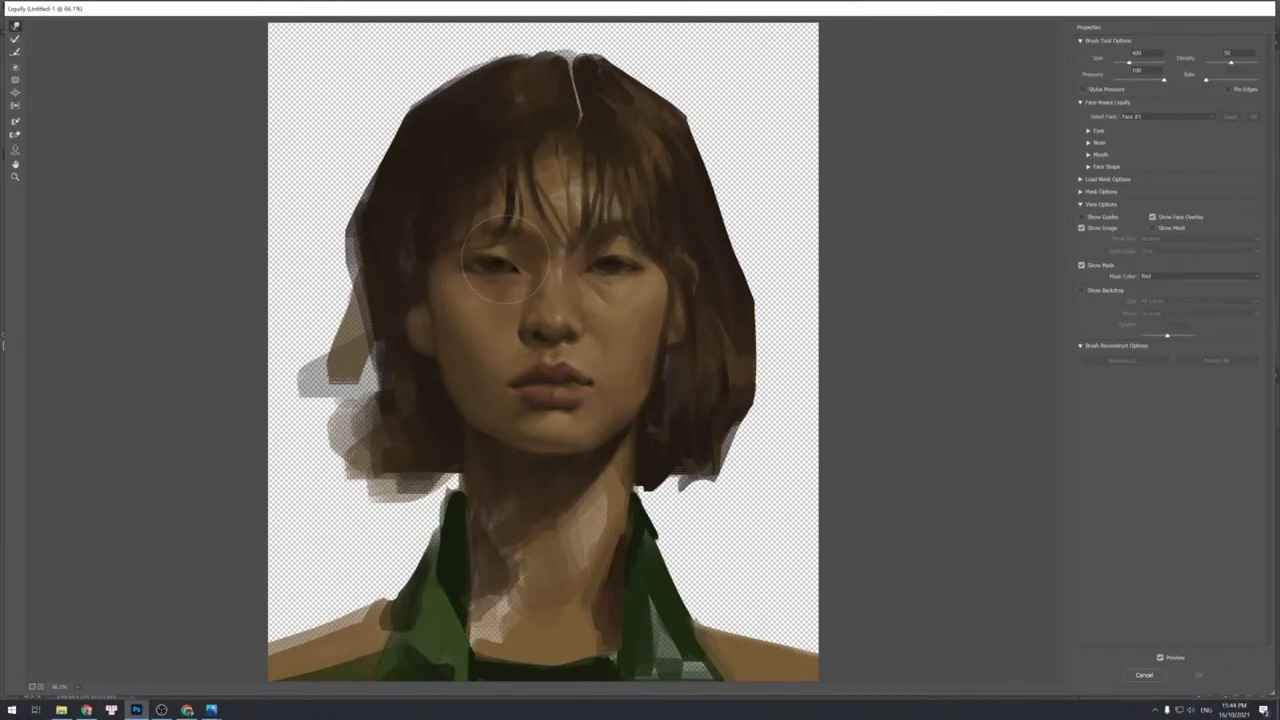
left_click_drag(506, 259, 497, 261)
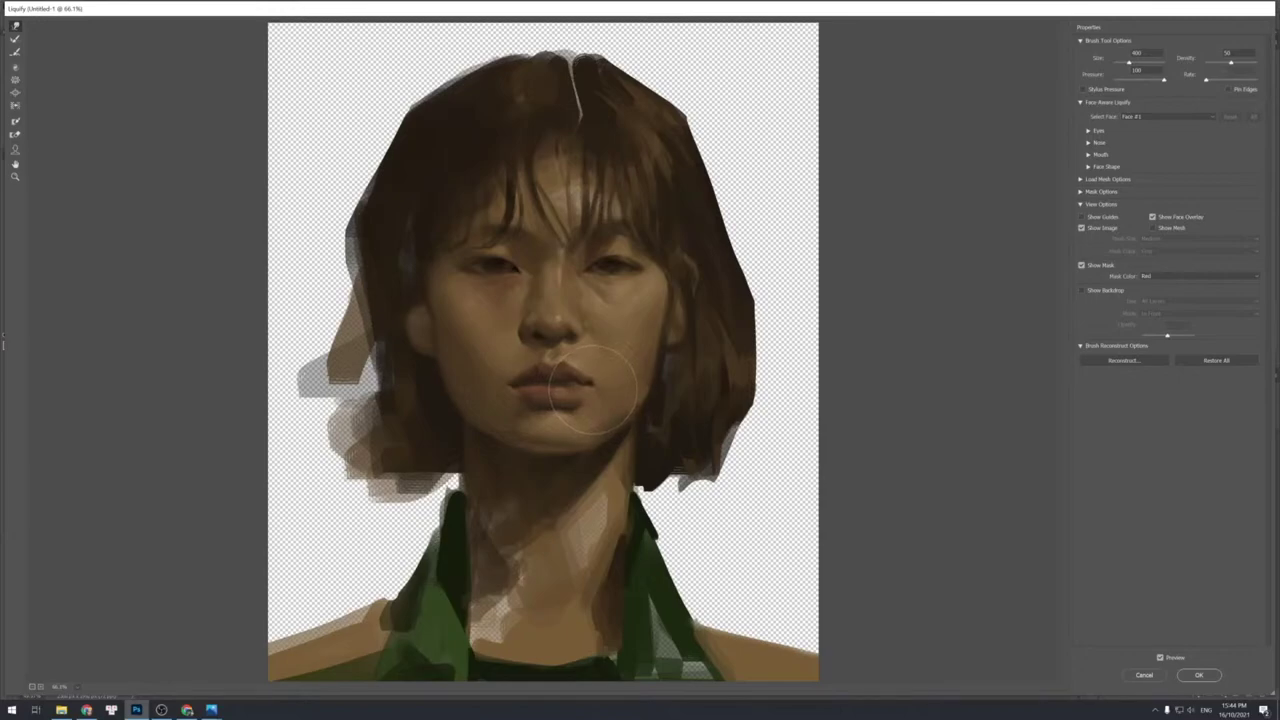
Warp the right-hand mouth corner and the right side of the face subtly, varying the Forward Warp brush size.
key("bracketleft")
key("bracketleft")
key("bracketleft")
key("bracketleft")
key("bracketleft")
key("bracketright")
key("bracketright")
key("bracketright")
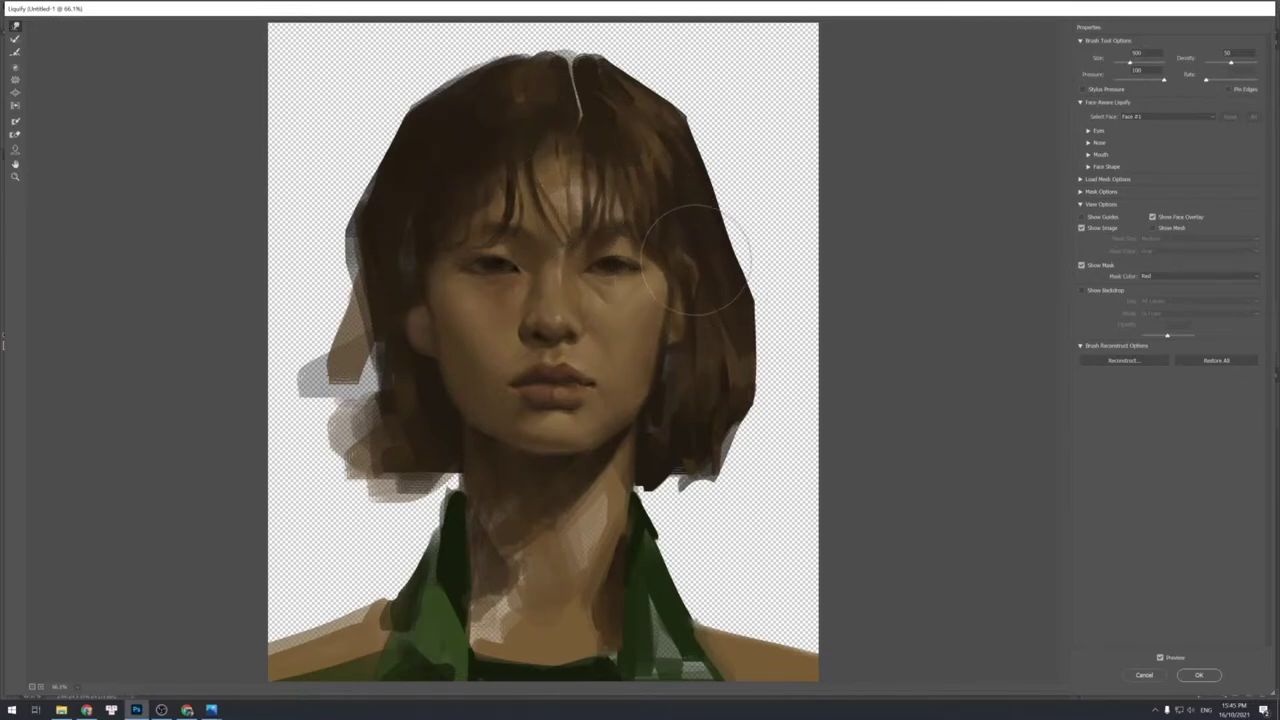
key("bracketright")
key("bracketright")
key("bracketleft")
key("bracketleft")
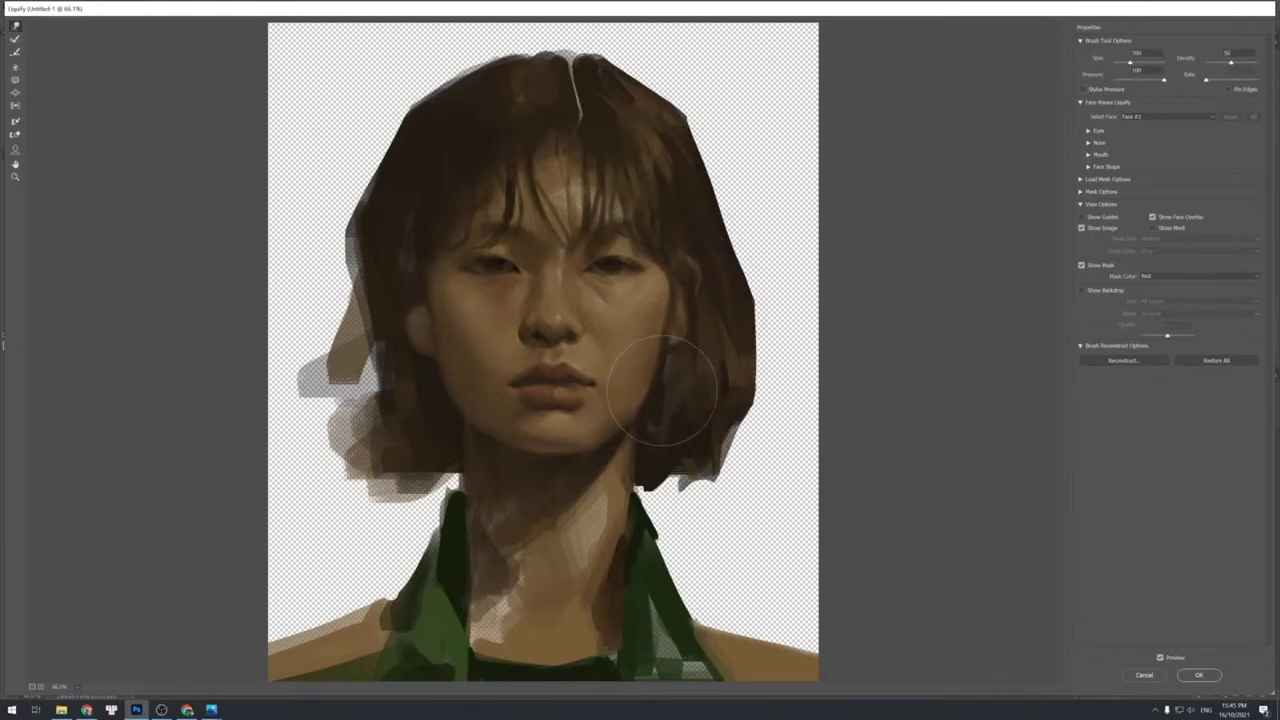
key("bracketleft")
key("bracketright")
key("bracketright")
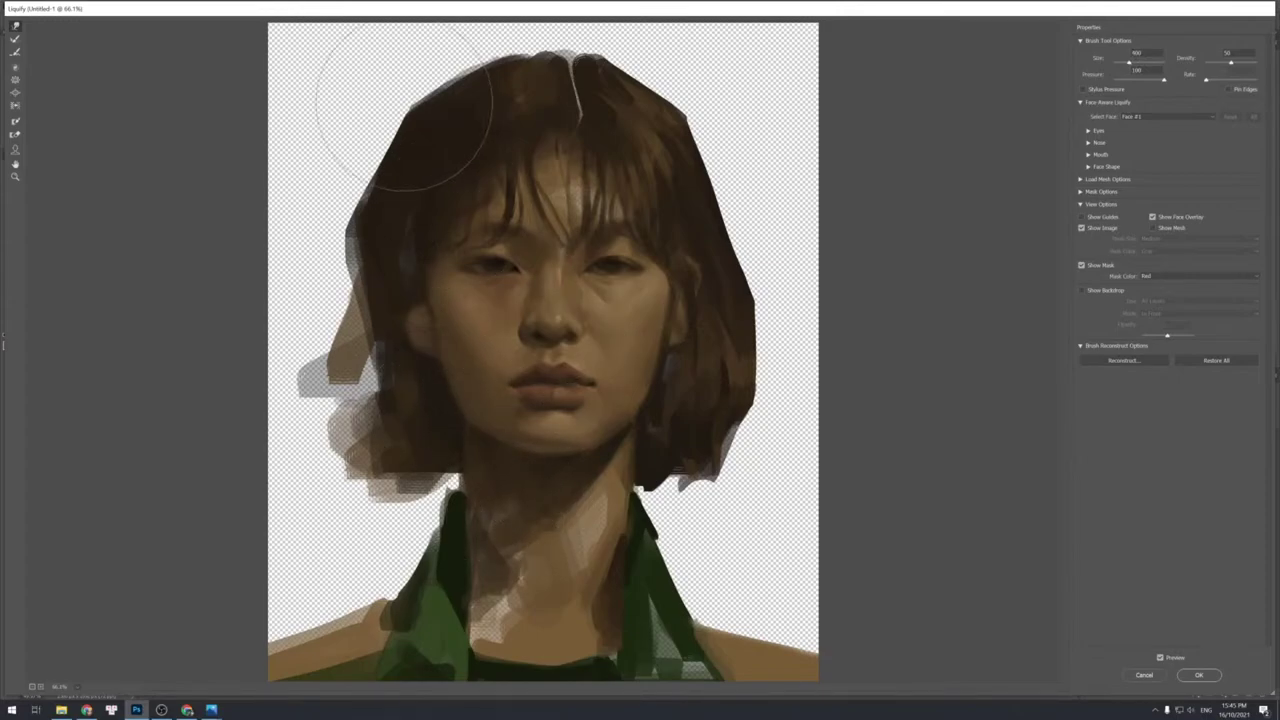
Push down the crown of the hair, round out the hair's right outline with a large warp brush, and apply the Liquify changes.
left_click_drag(544, 62, 575, 74)
key("bracketright")
key("bracketright")
key("bracketleft")
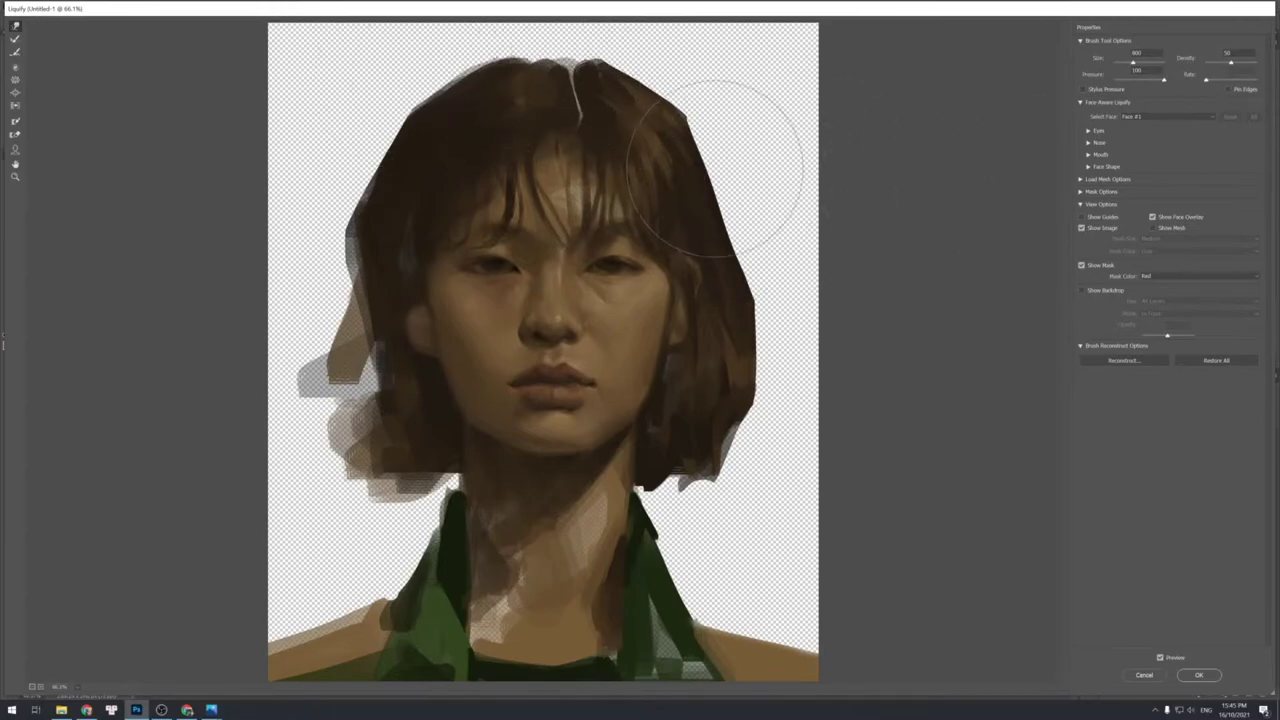
left_click_drag(730, 215, 736, 217)
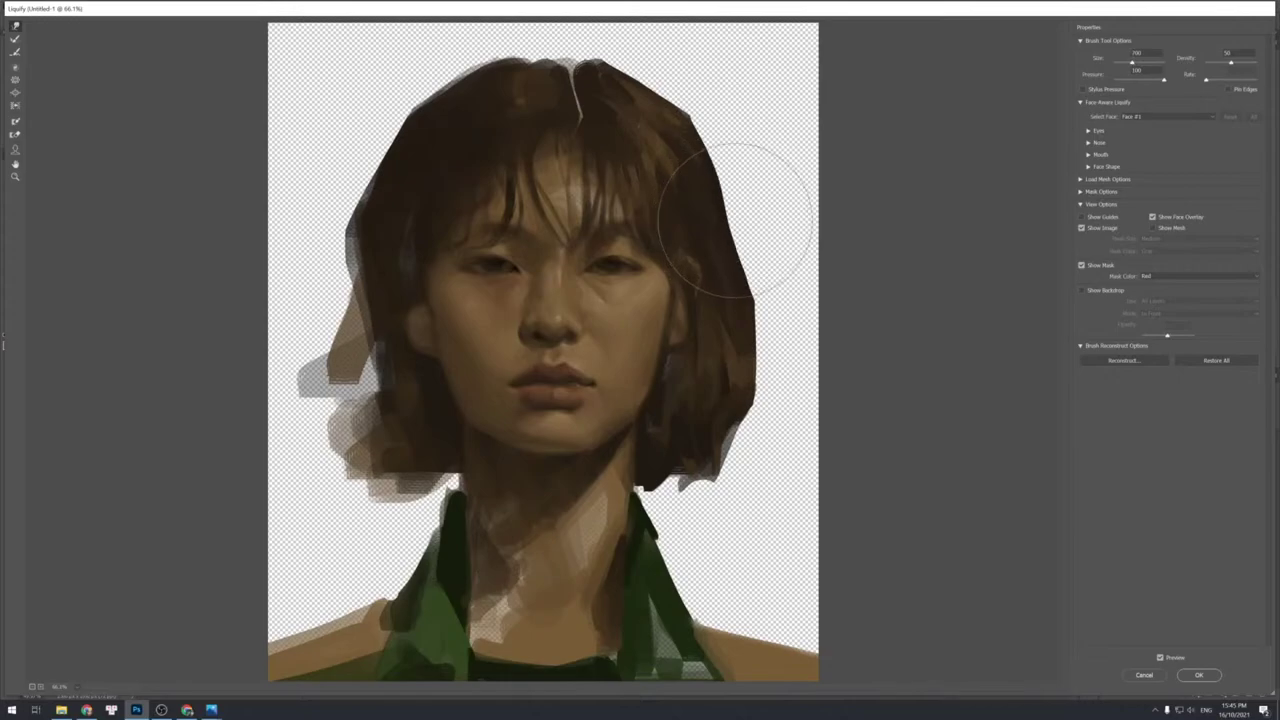
key("bracketright")
left_click_drag(747, 368, 758, 371)
key("Return")
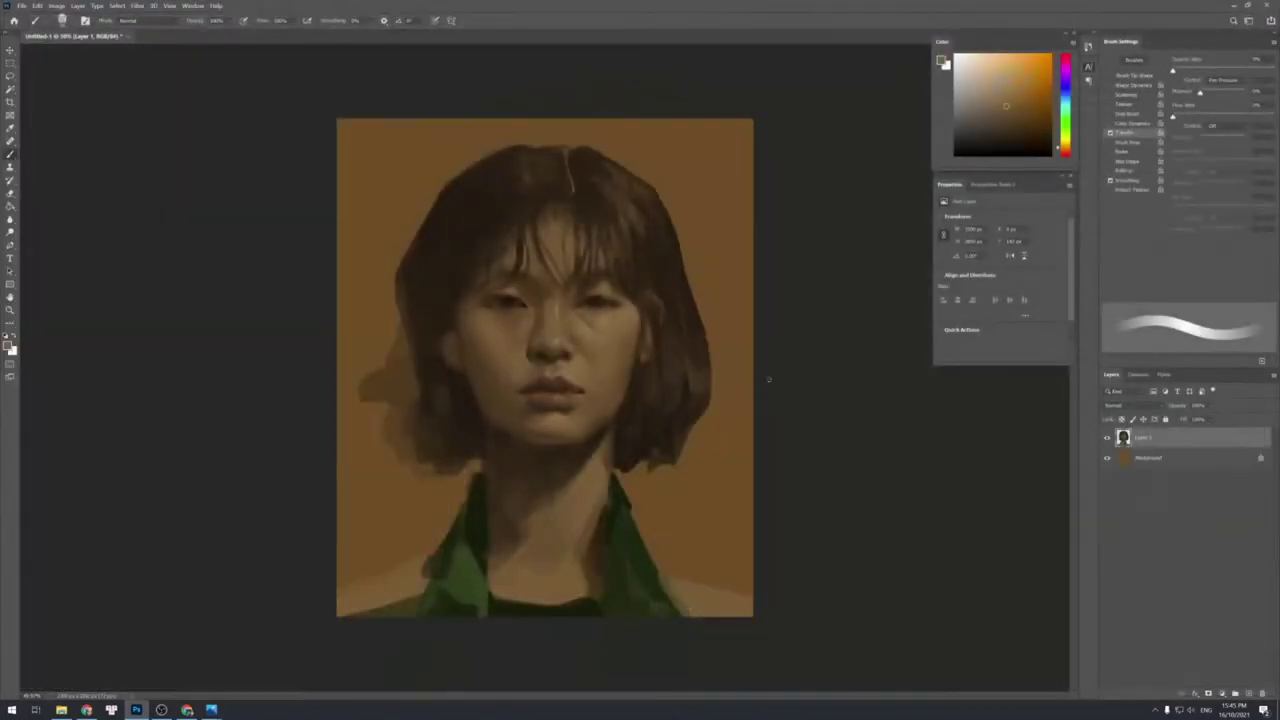
Flip the whole canvas horizontally to return the portrait to its other orientation.
key("ctrl+f")
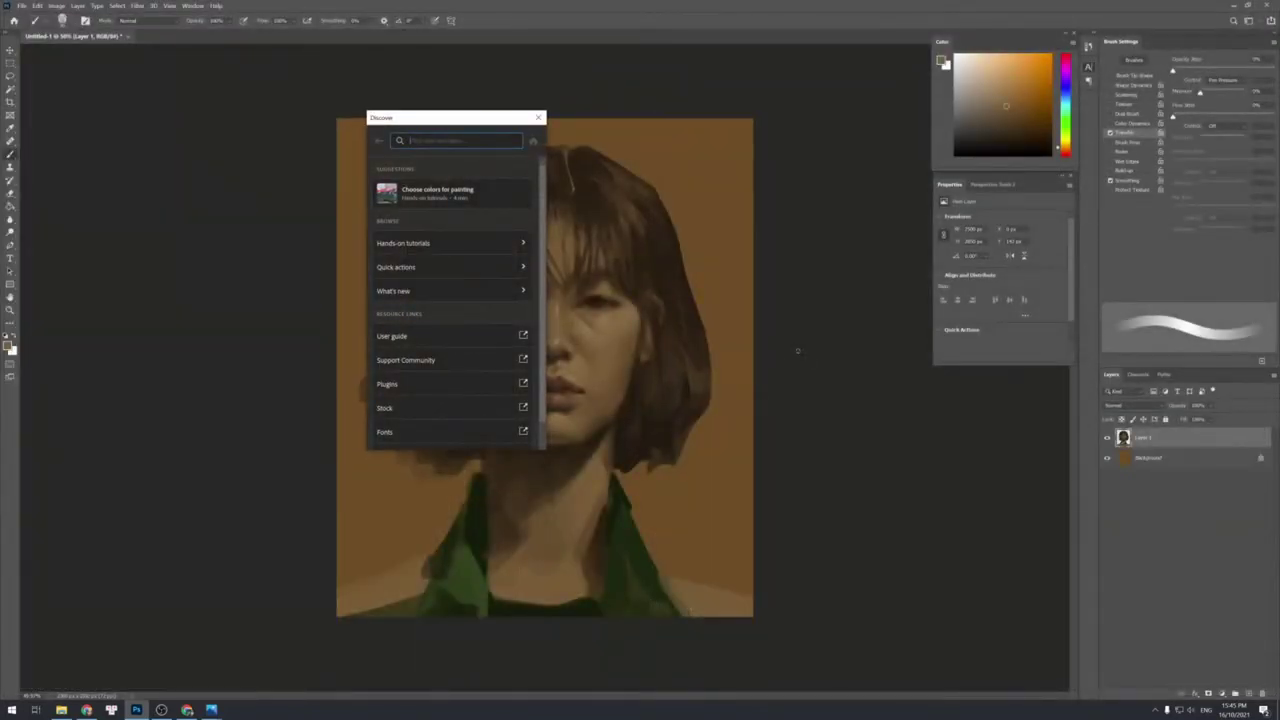
left_click(538, 117)
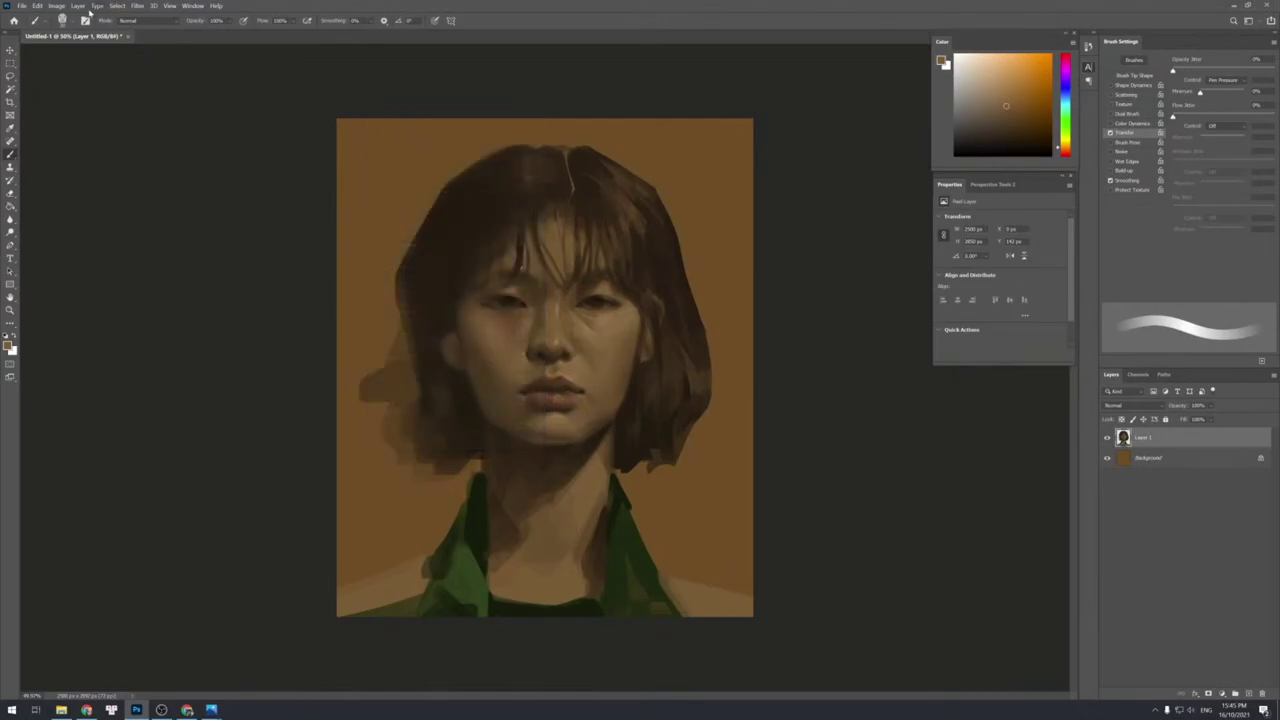
left_click(56, 5)
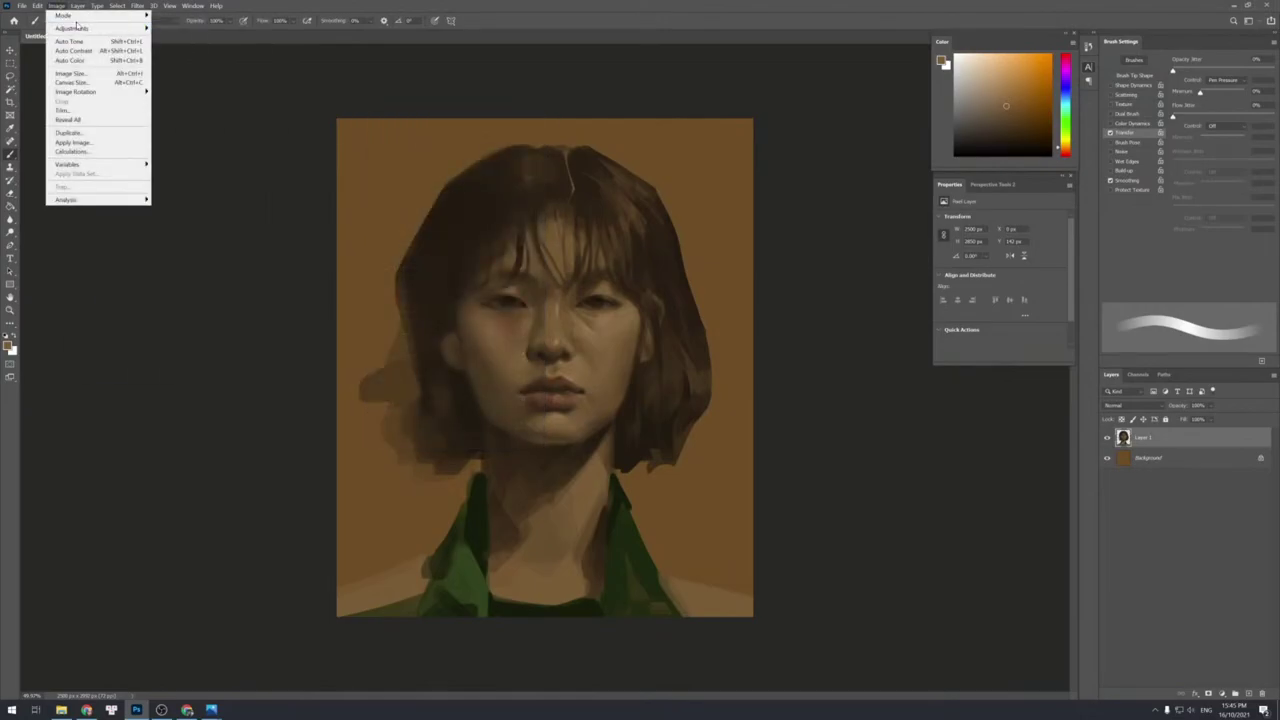
mouse_move(90, 93)
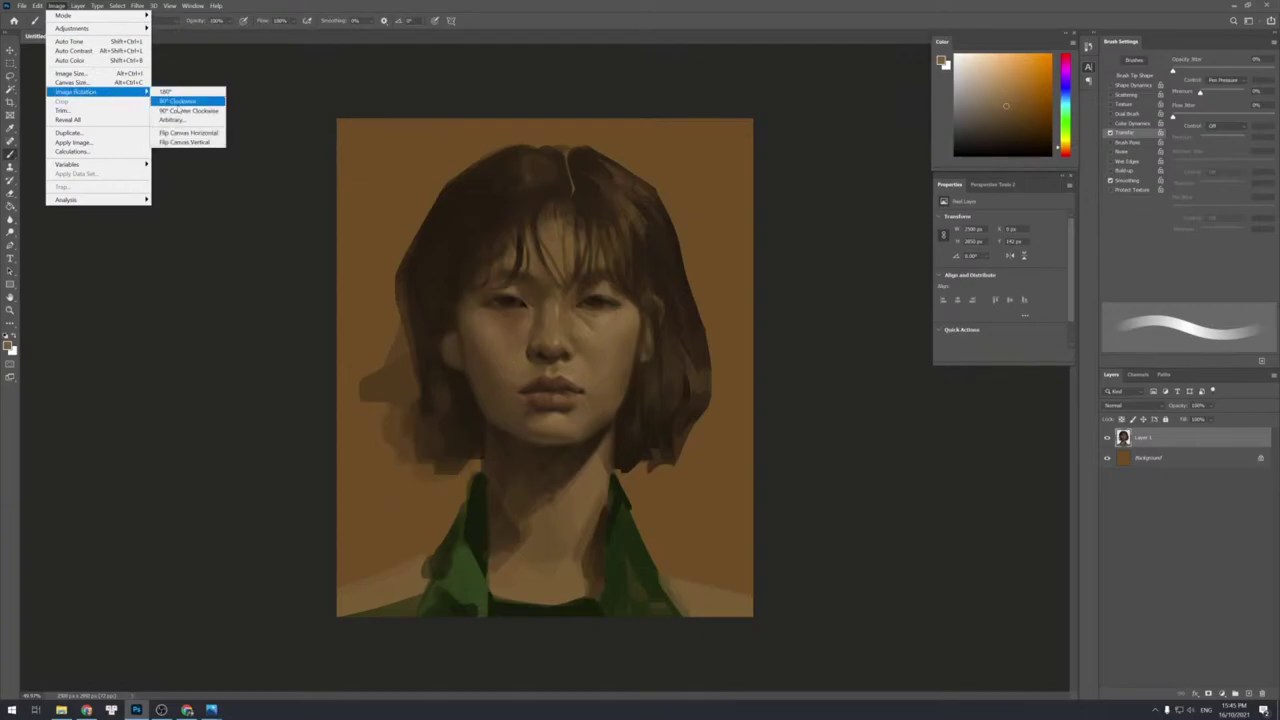
left_click(184, 134)
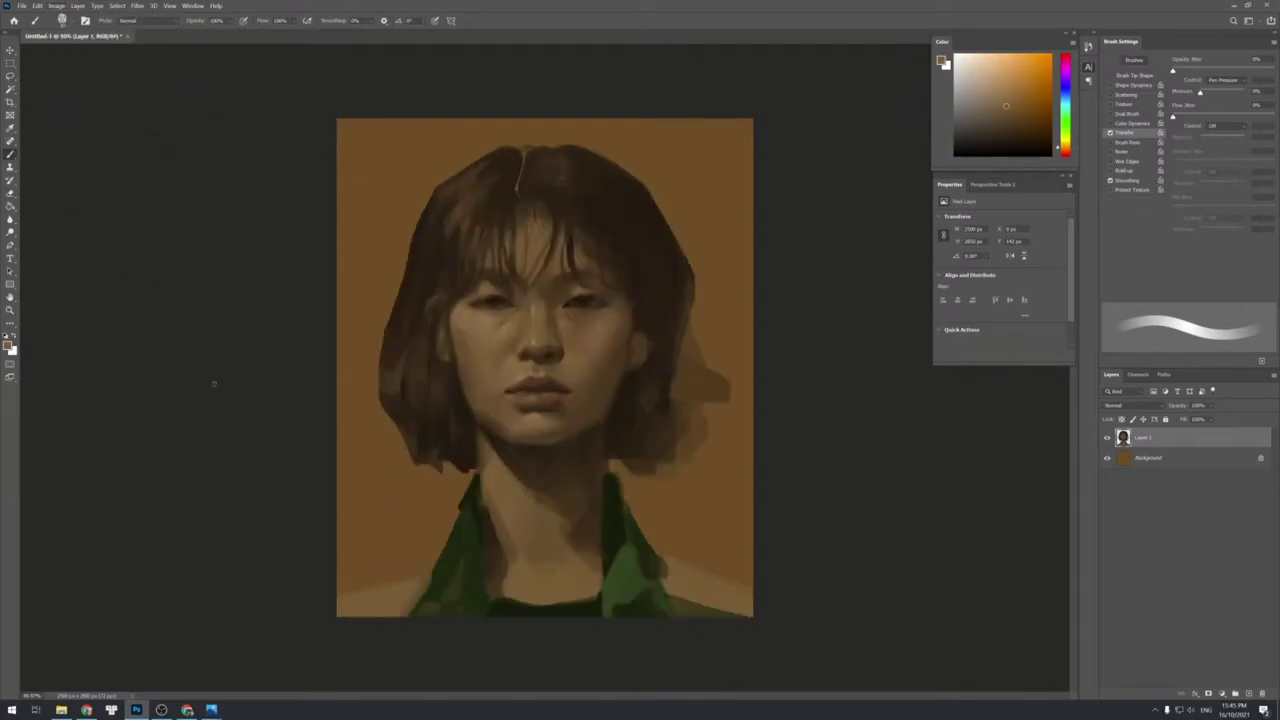
key("m")
left_click_drag(513, 272, 548, 413)
key("ctrl+d")
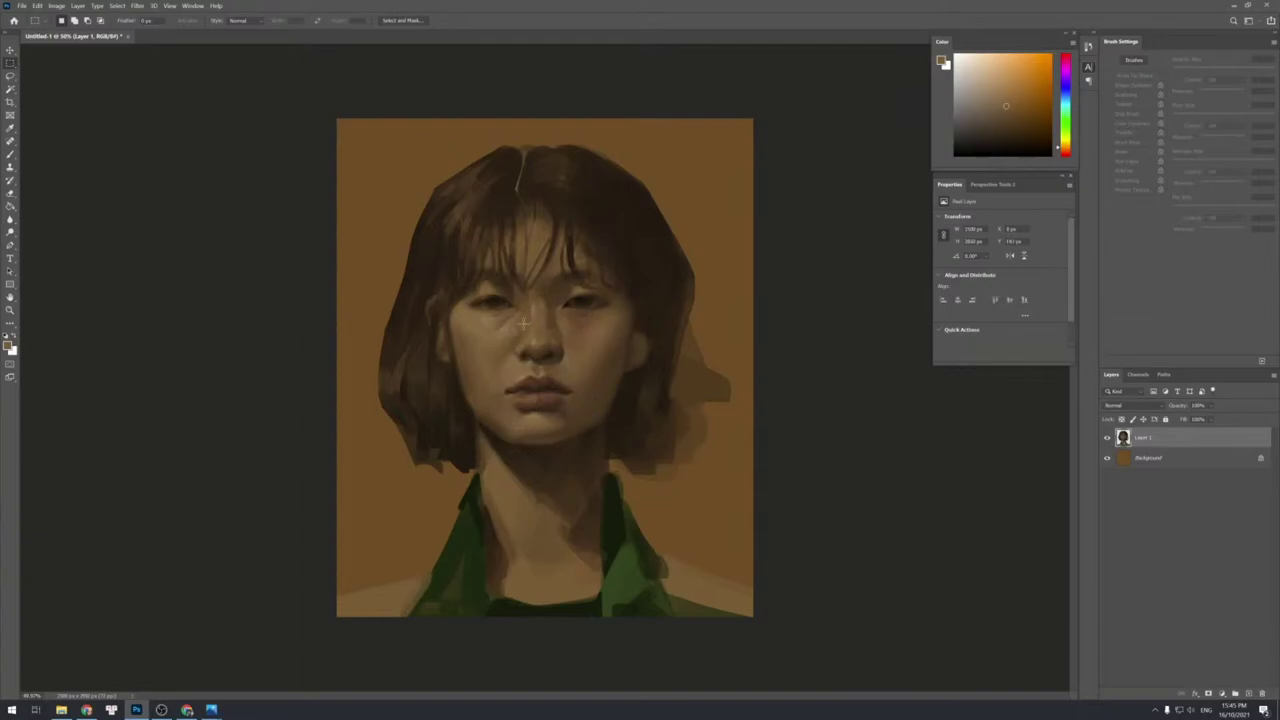
left_click_drag(514, 304, 563, 334)
mouse_move(547, 326)
left_mouse_down()
mouse_move(502, 320)
mouse_move(580, 307)
mouse_move(598, 320)
mouse_move(544, 359)
mouse_move(558, 359)
left_mouse_up()
key("ctrl+d")
left_click_drag(512, 307, 564, 362)
left_click(518, 409)
Create a new layer and refine the left nostril and the area above the lip with sampled skin and shadow tones.
key("b")
key("bracketright")
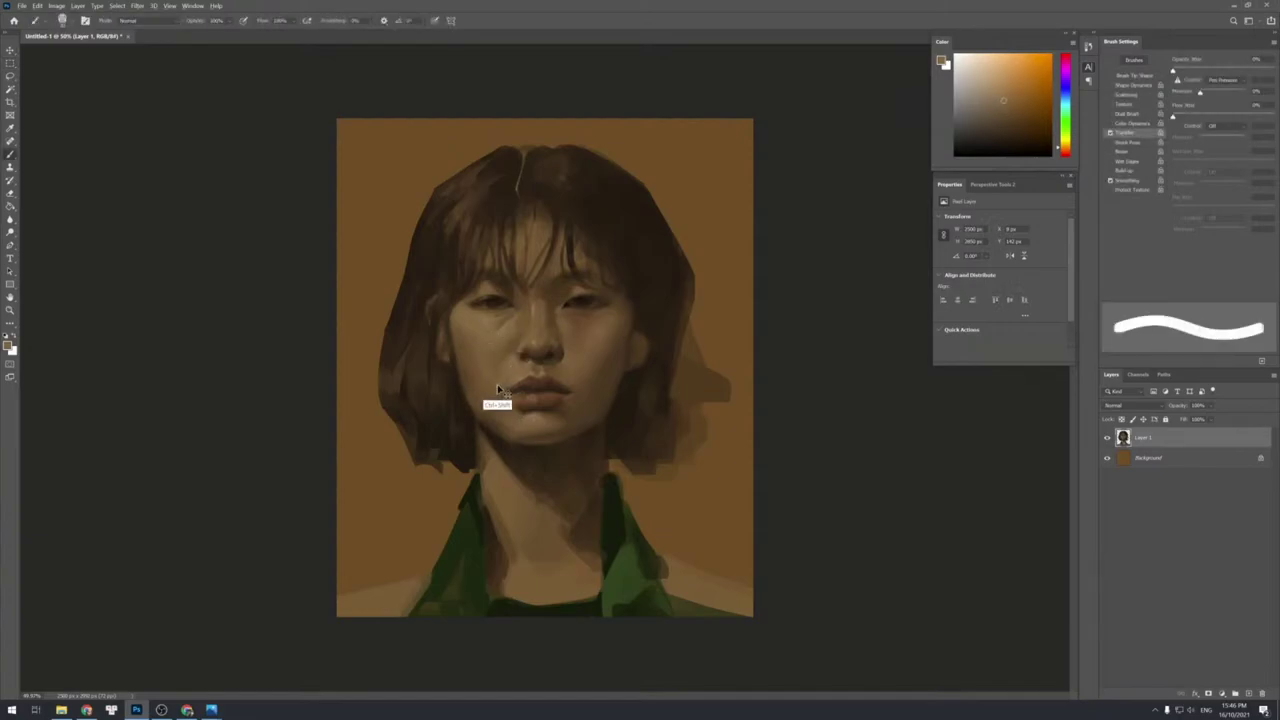
key("ctrl+shift+n")
key("Return")
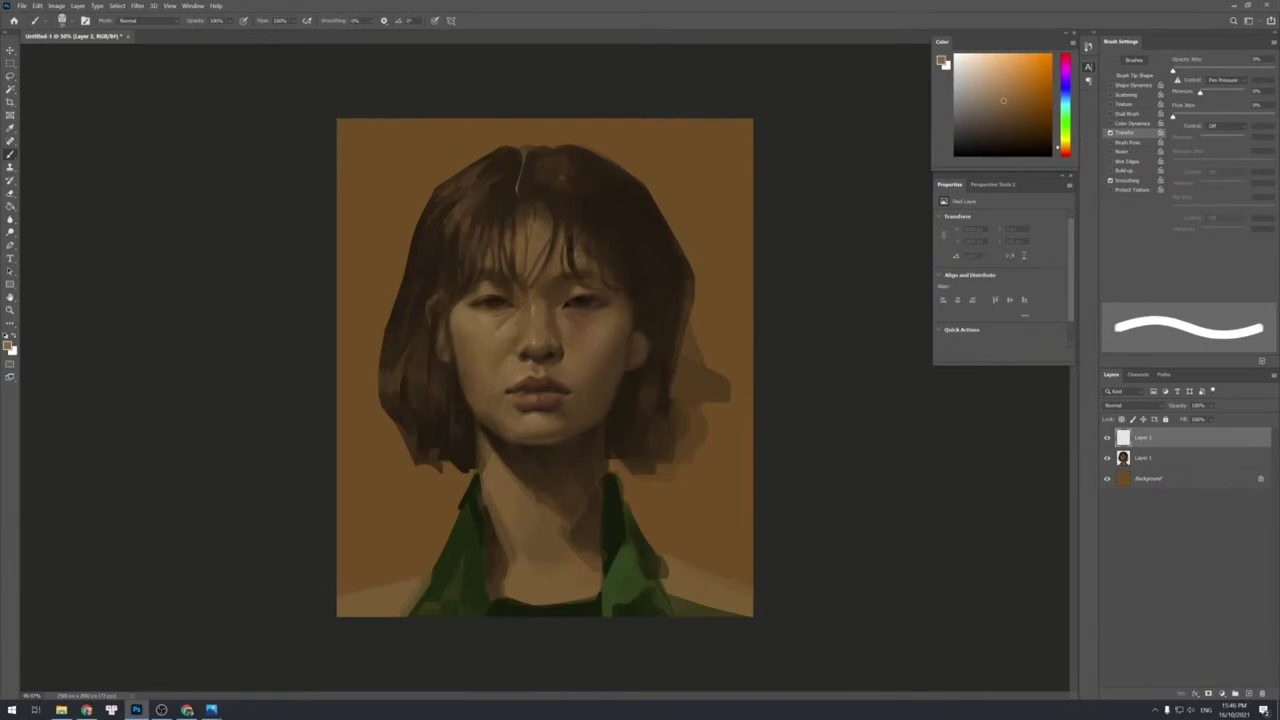
left_click(515, 352, "alt")
key("bracketleft")
key("bracketleft")
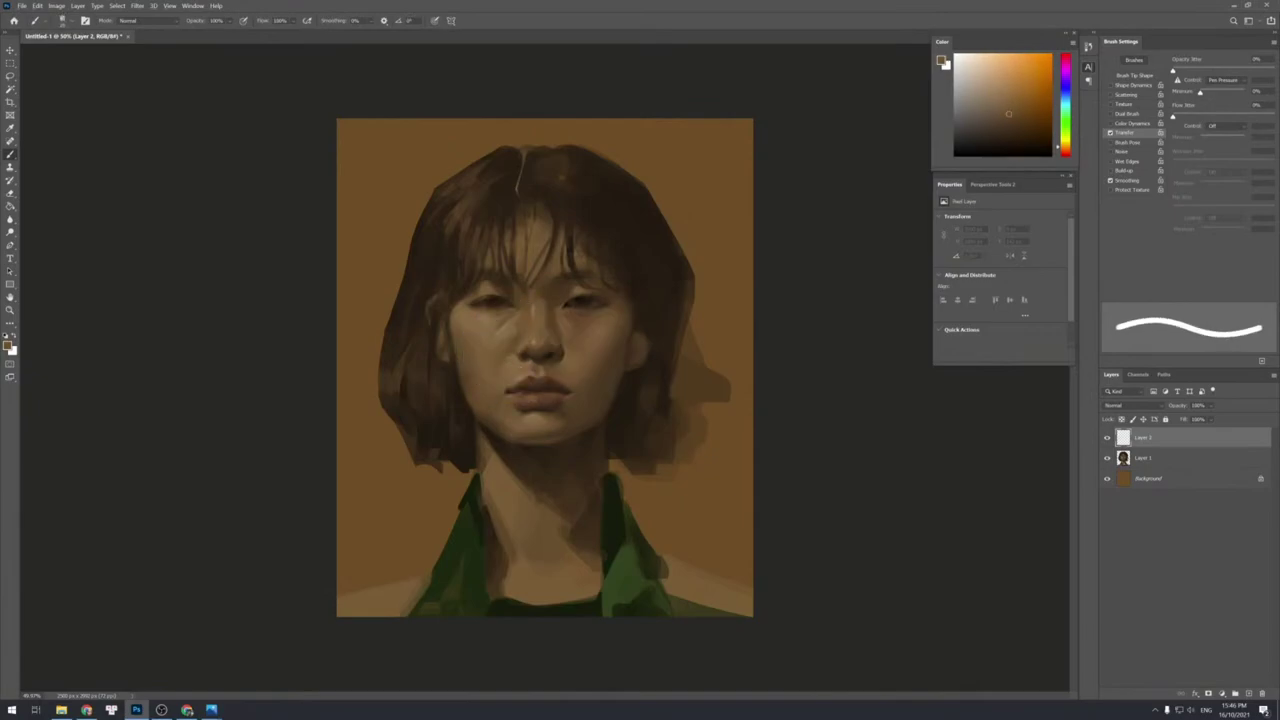
left_click(527, 371, "alt")
left_click_drag(515, 353, 517, 361)
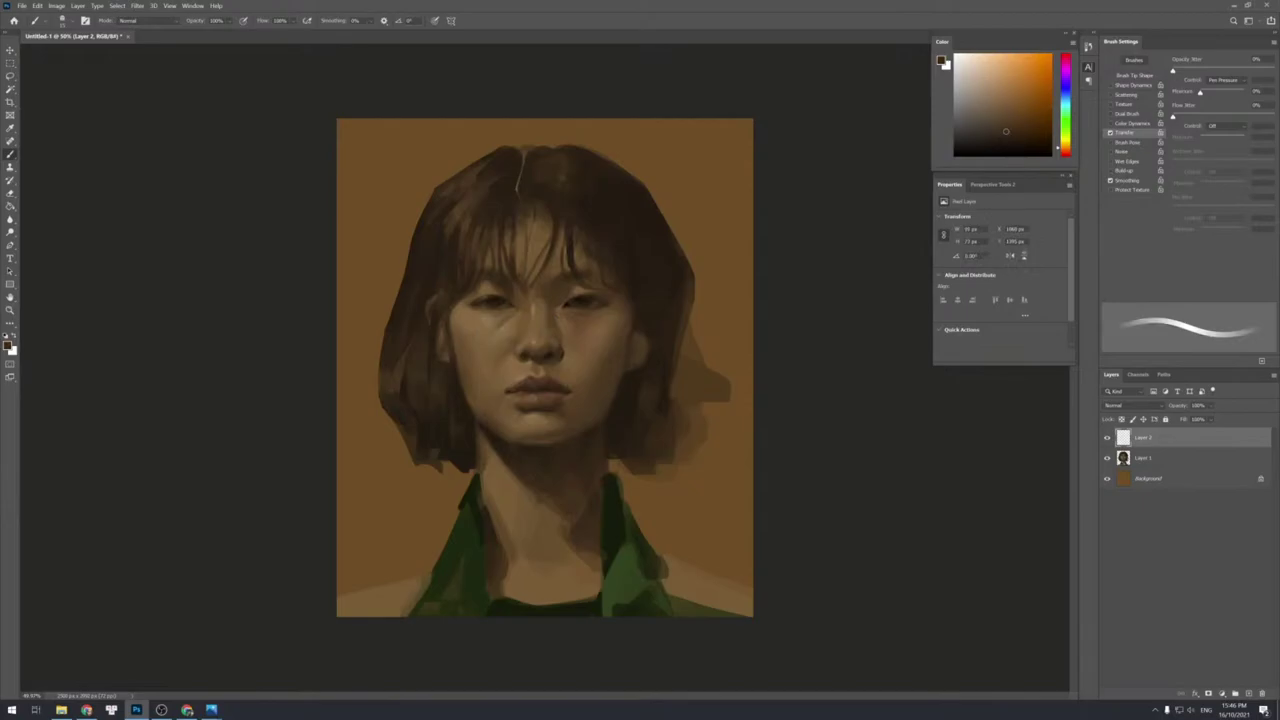
left_click(525, 356, "alt")
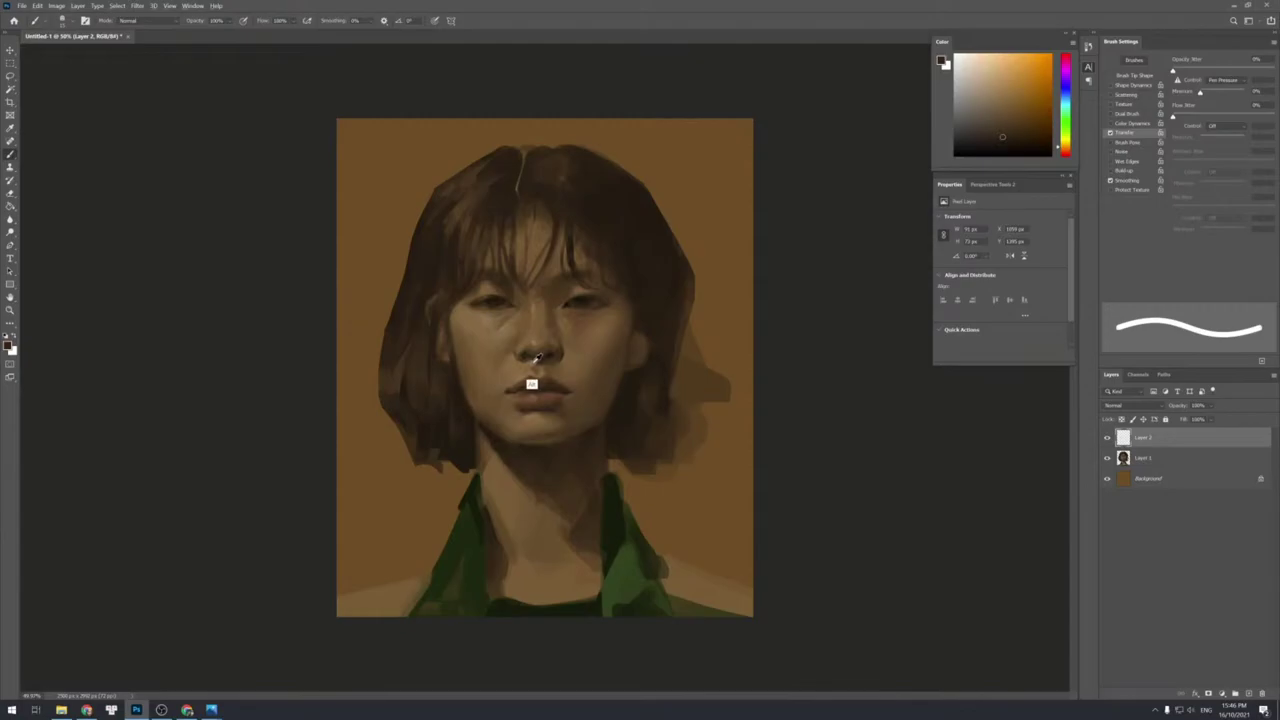
left_click(525, 384, "alt")
left_click(516, 366, "alt")
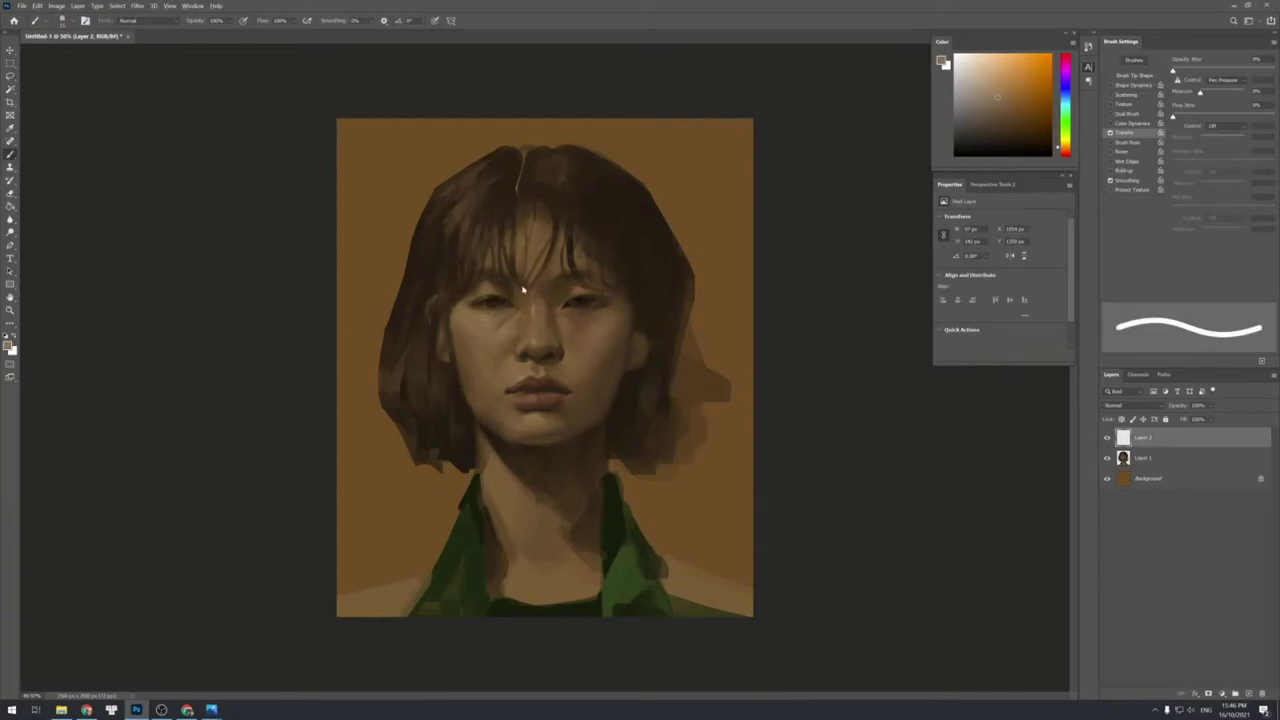
Add another new layer and lighten the right cheek with a larger, softer brush, alternating with the eraser to blend the edges.
key("ctrl+shift+n")
key("Return")
key("bracketright")
key("bracketright")
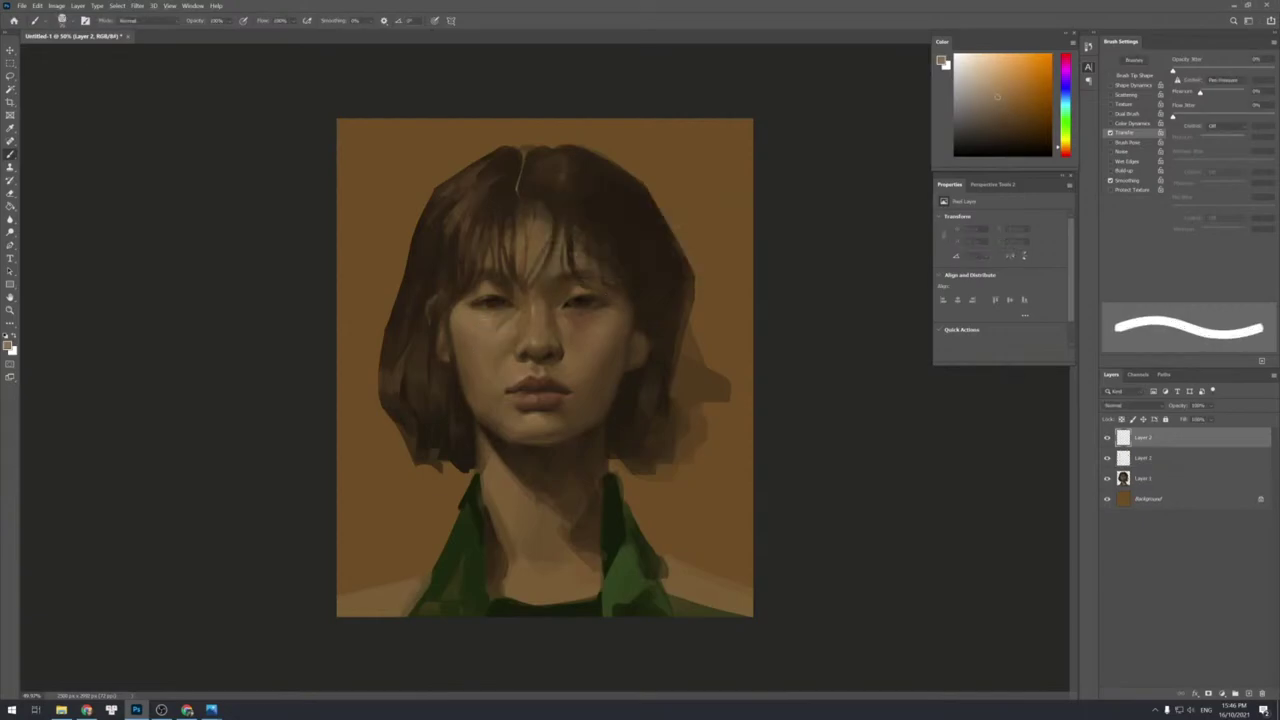
key("shift+bracketleft")
key("shift+bracketleft")
key("shift+bracketleft")
key("shift+bracketleft")
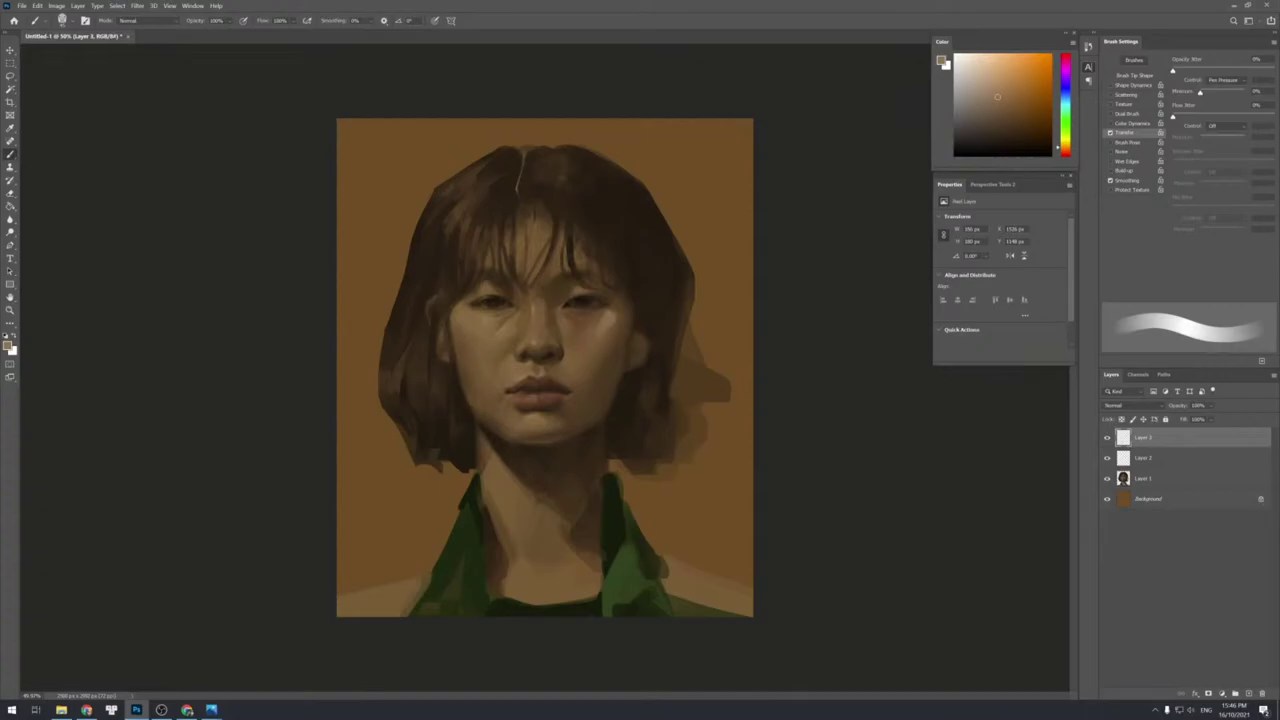
key("e")
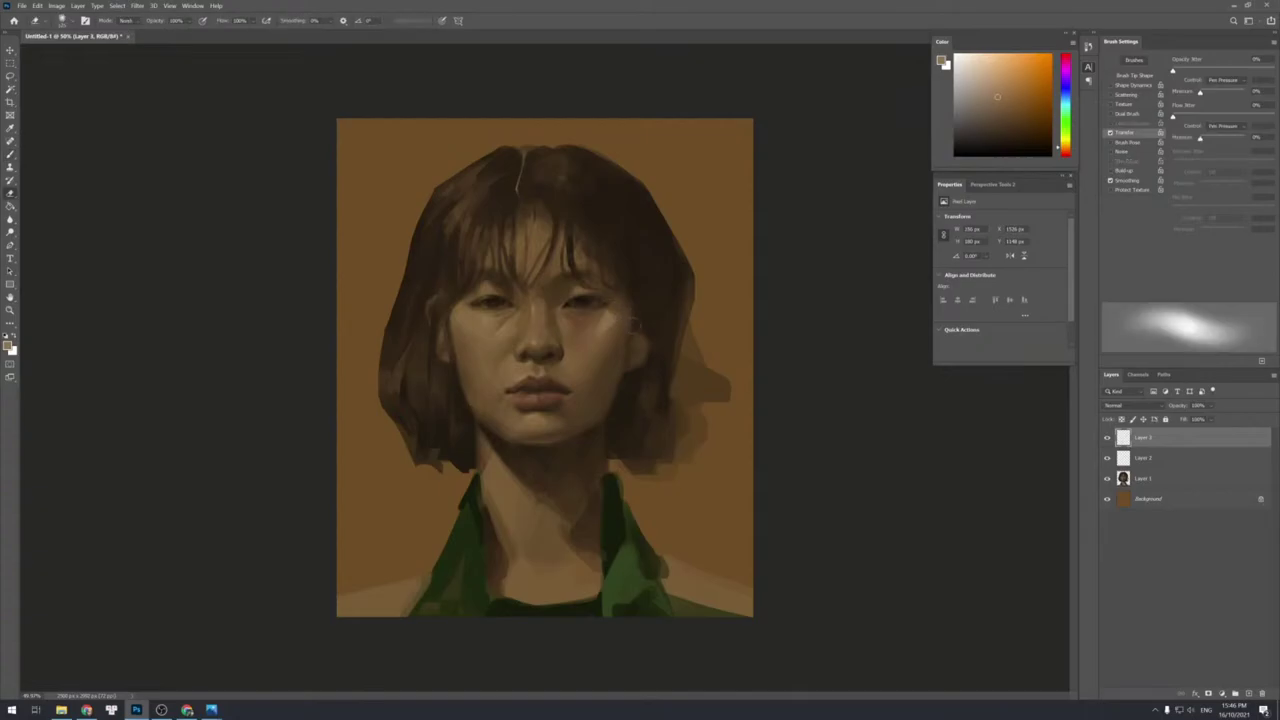
key("period")
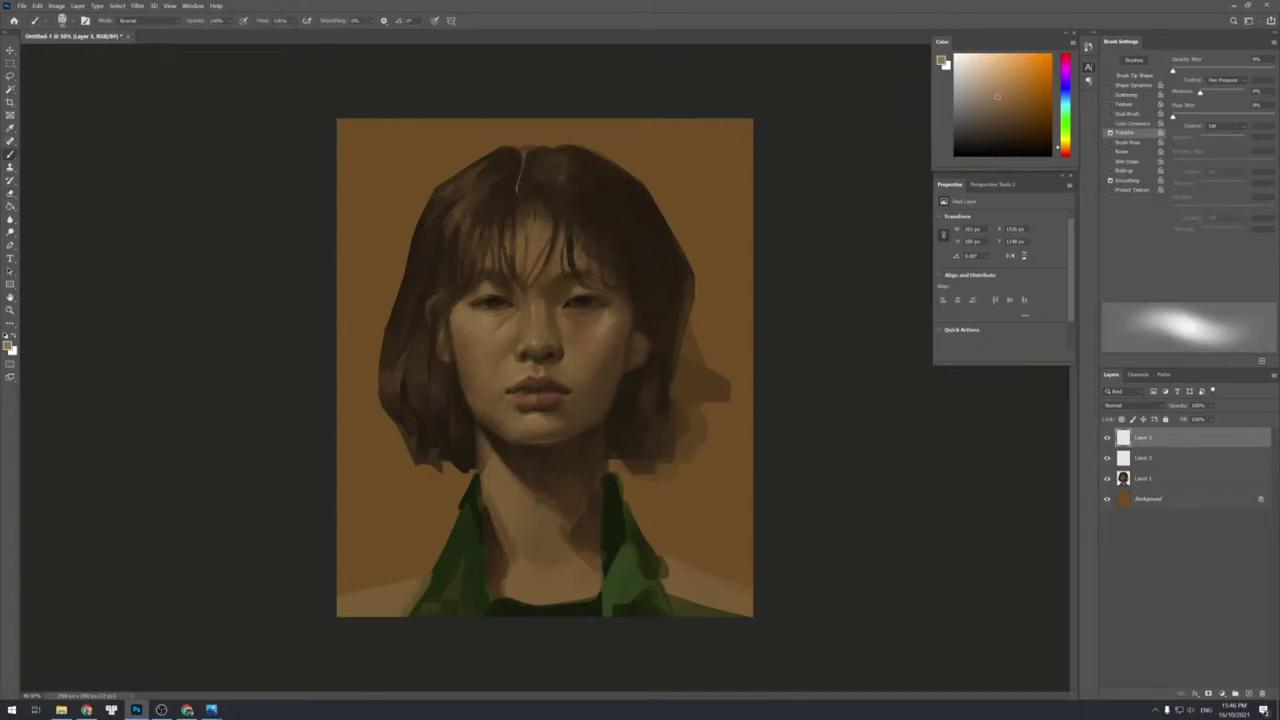
key("period")
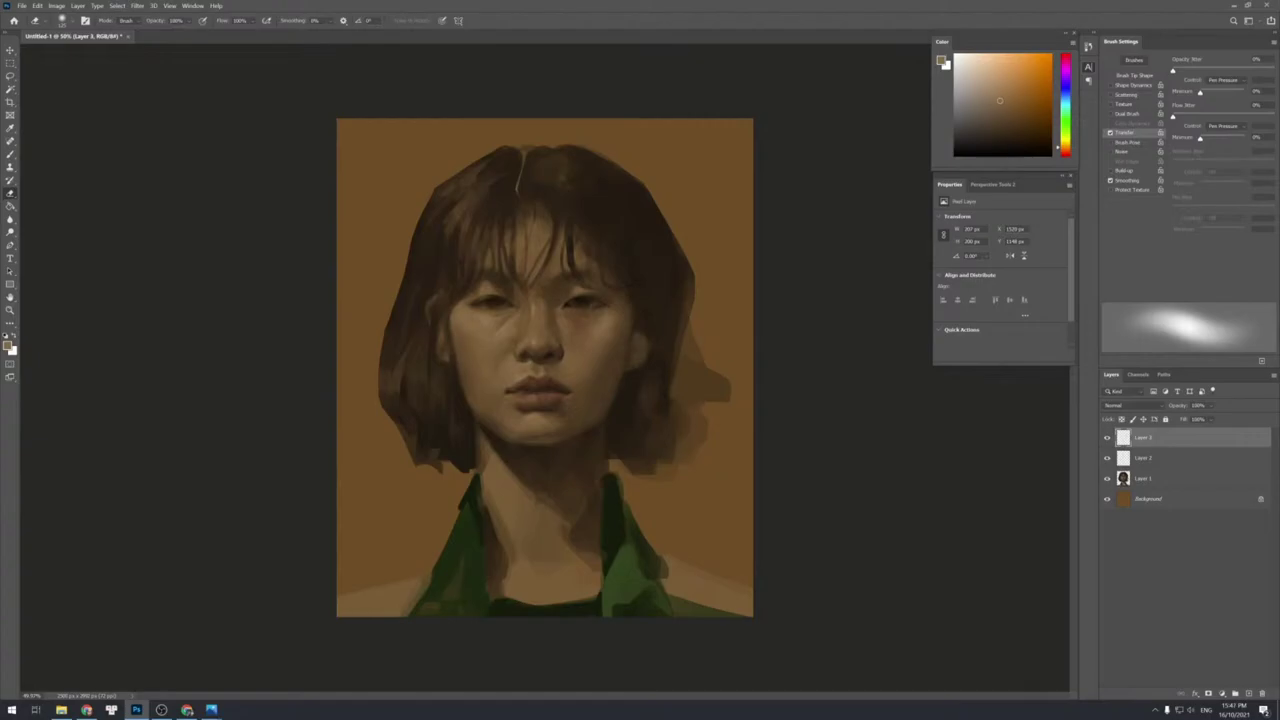
key("period")
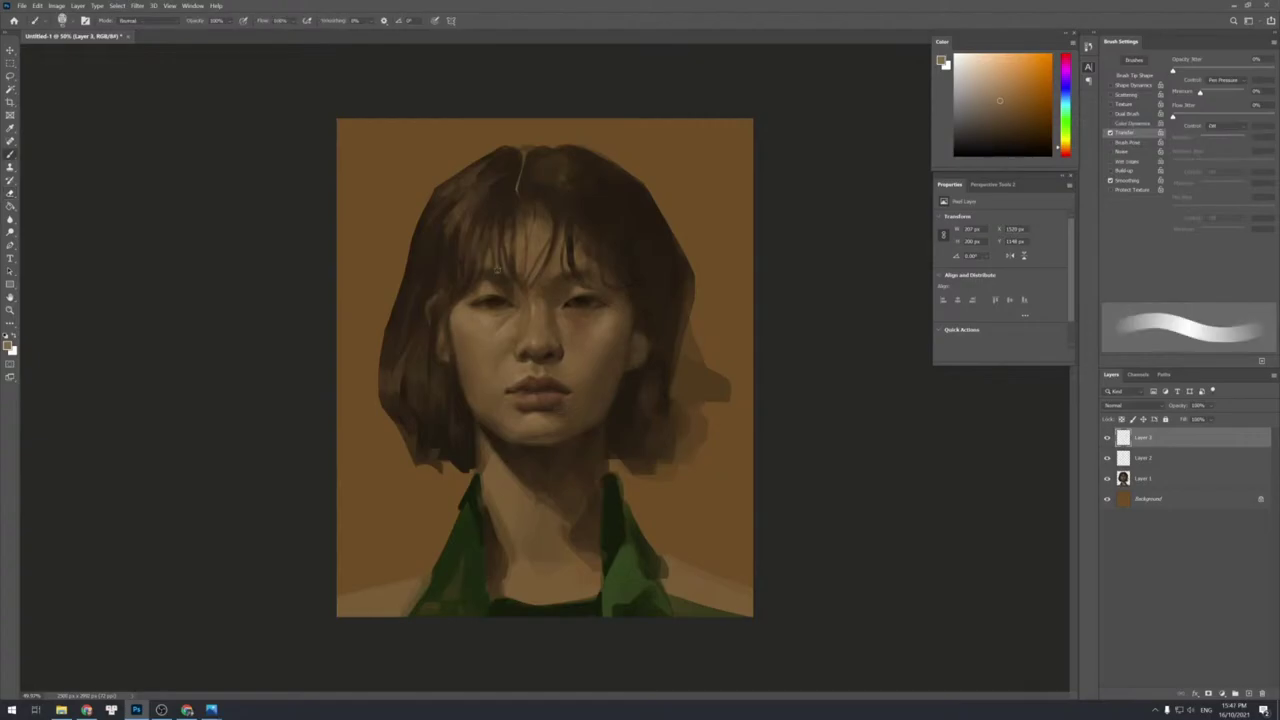
Model the nose bridge and tip with skin tones sampled from around the nose.
left_click(539, 328, "alt")
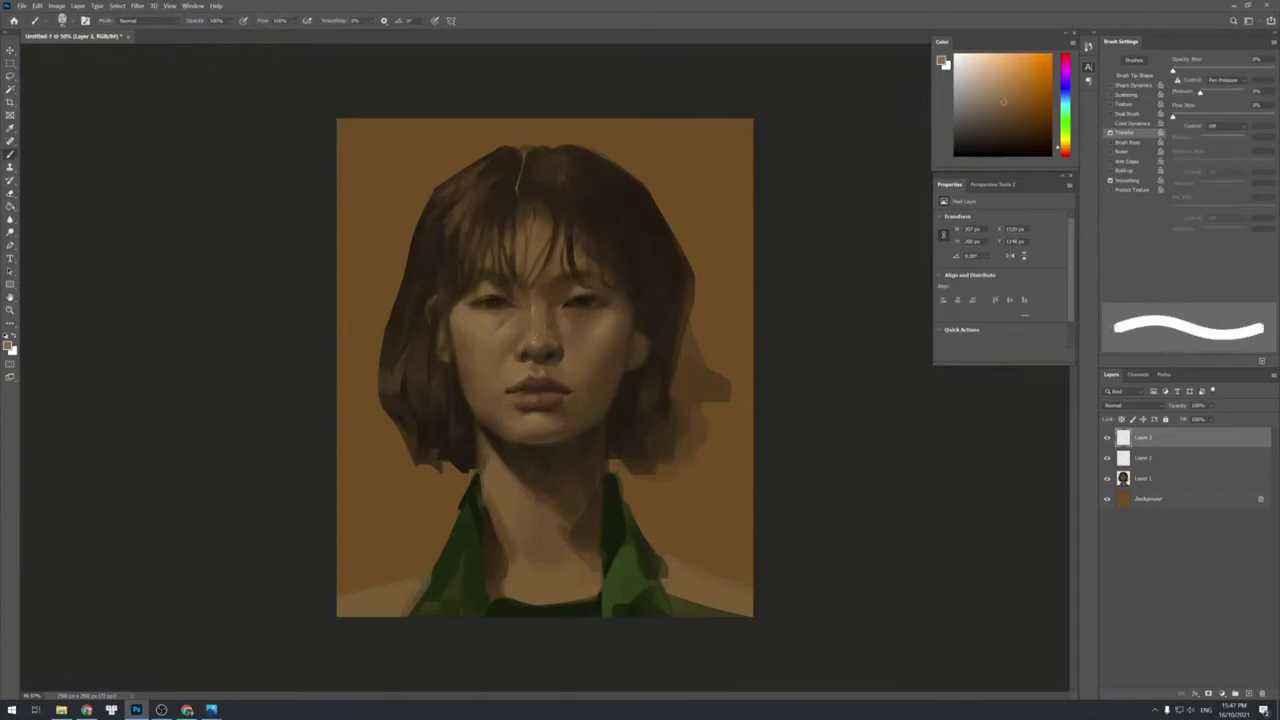
left_click(535, 360, "alt")
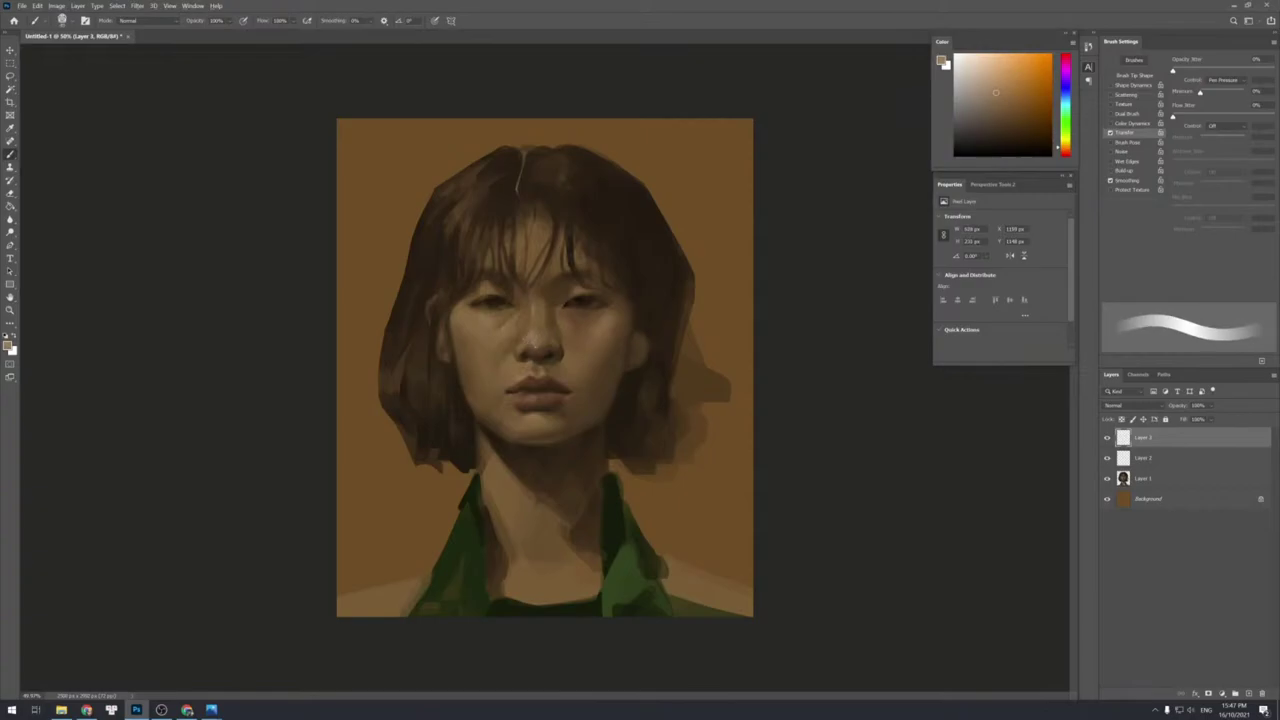
left_click(537, 347, "alt")
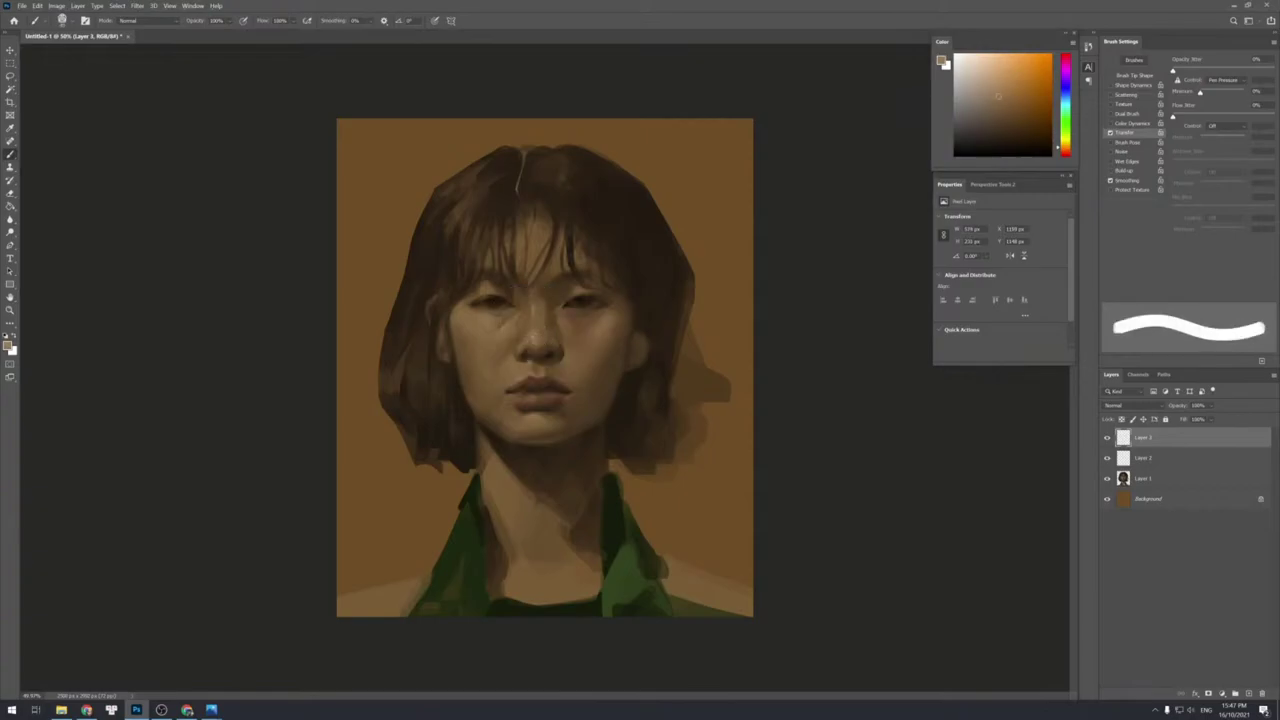
left_click(540, 341, "alt")
left_click_drag(533, 339, 527, 345)
left_click(533, 342, "alt")
left_click(532, 344, "alt")
left_click(544, 327, "alt")
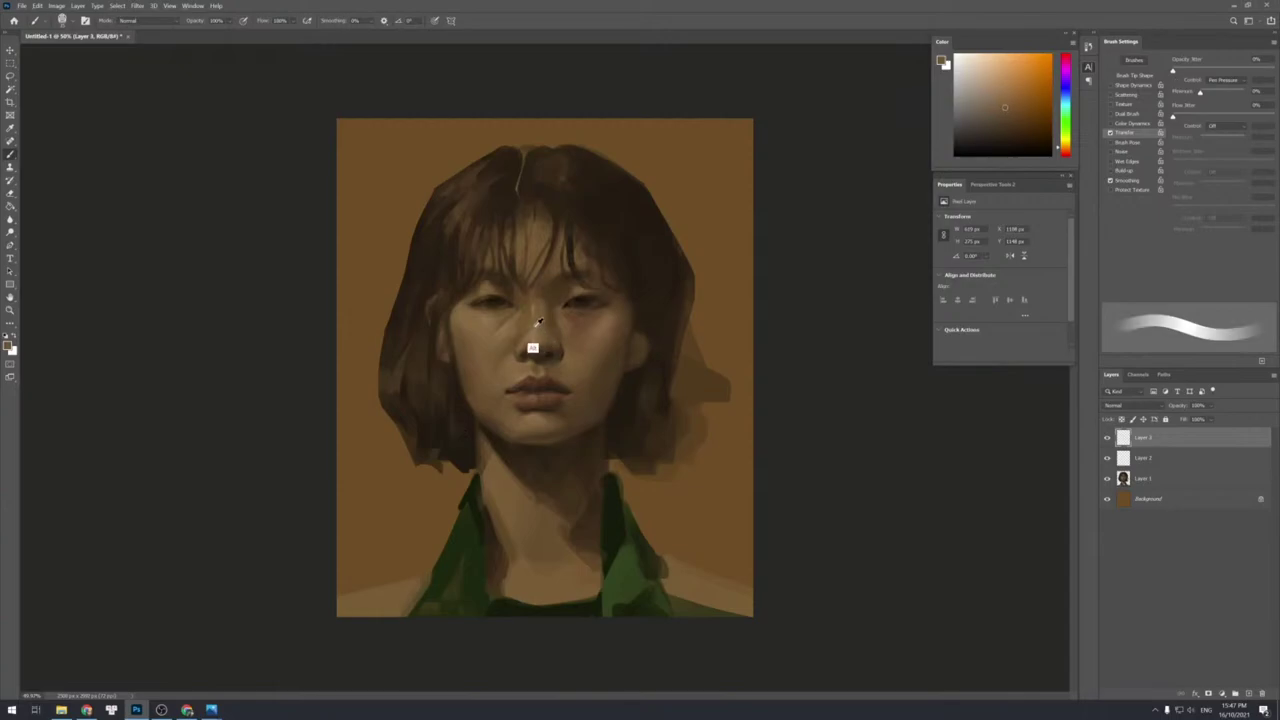
left_click(529, 341, "alt")
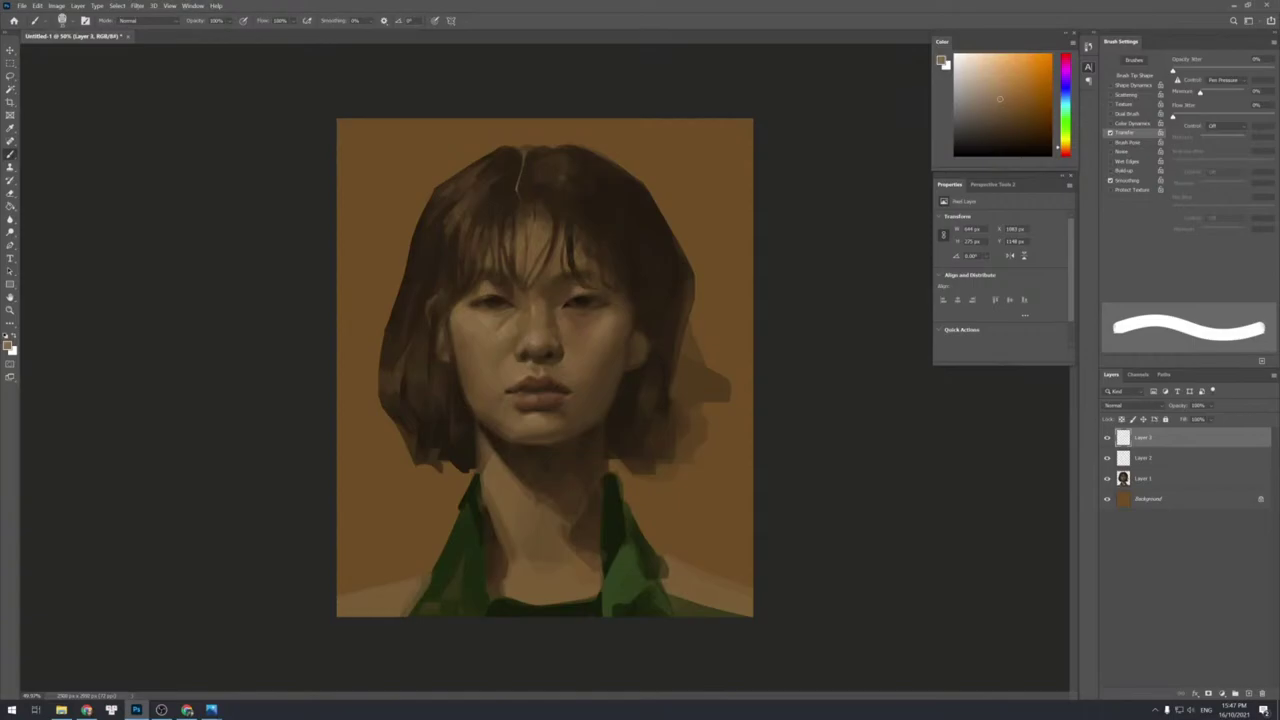
Round the upper-left outer edge of the hair with dark brown strokes sampled from the surrounding hair.
left_click(545, 365, "alt")
key("]")
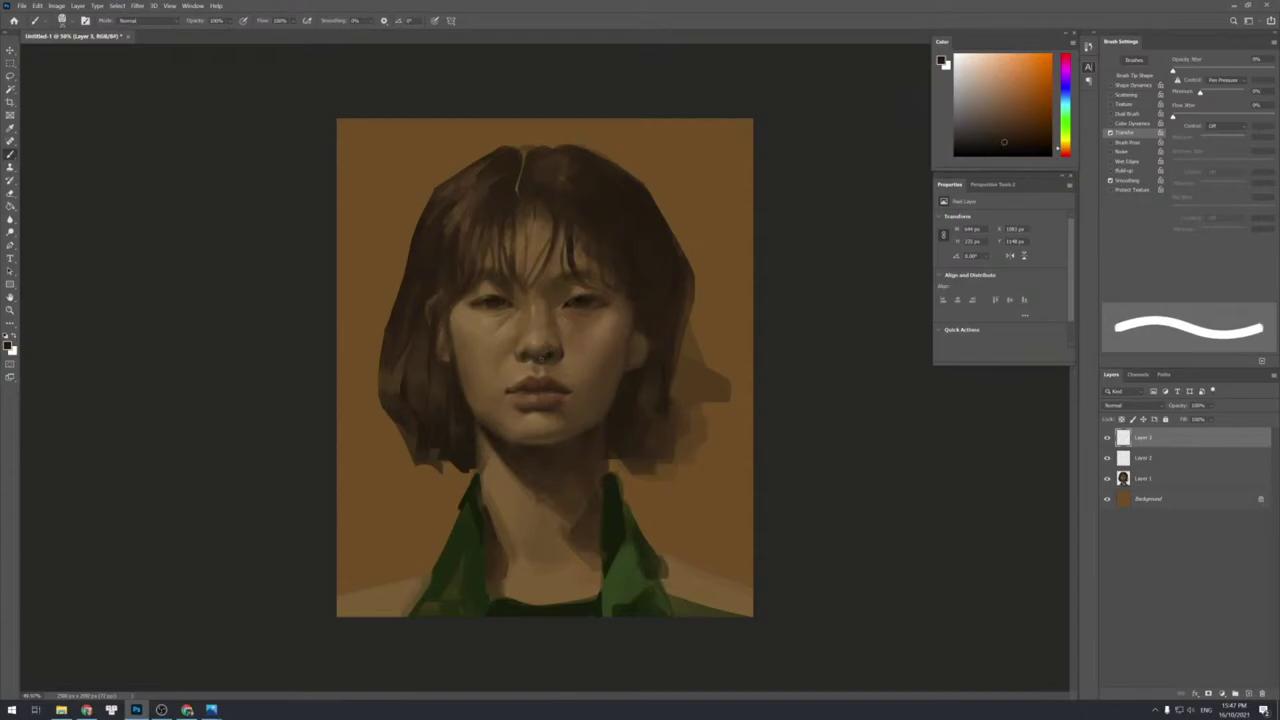
key("[")
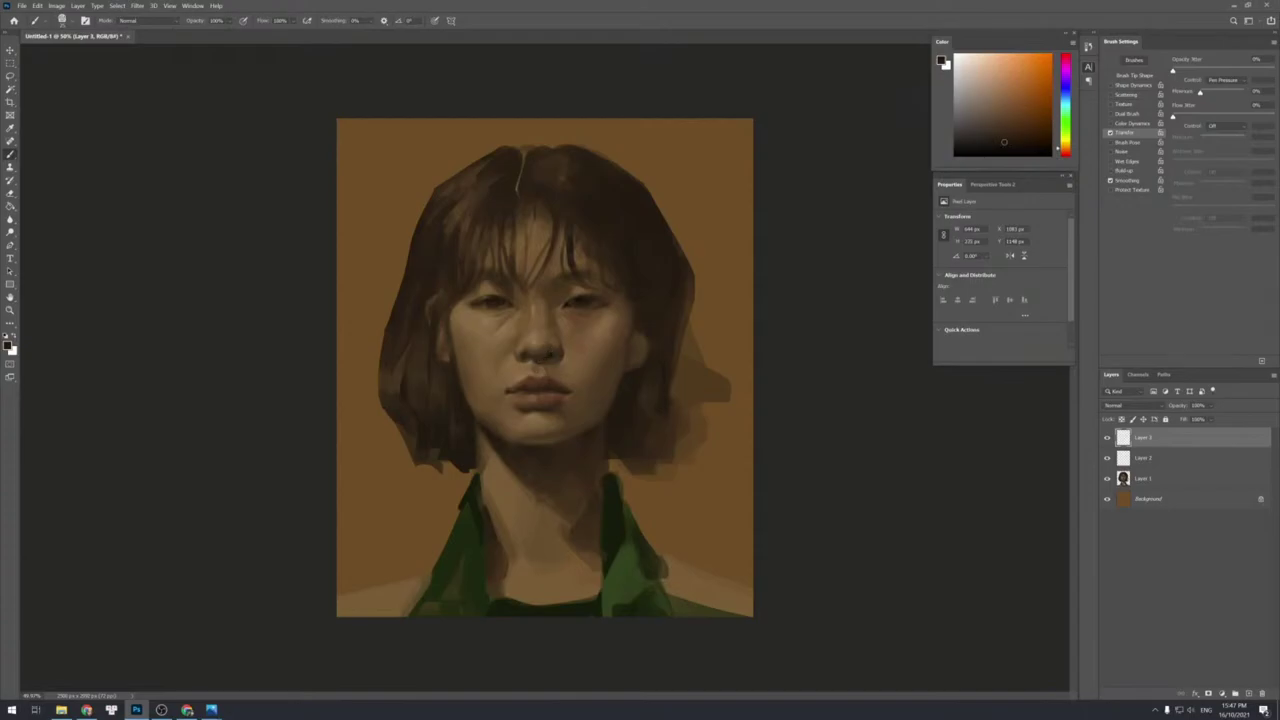
left_click(414, 288, "alt")
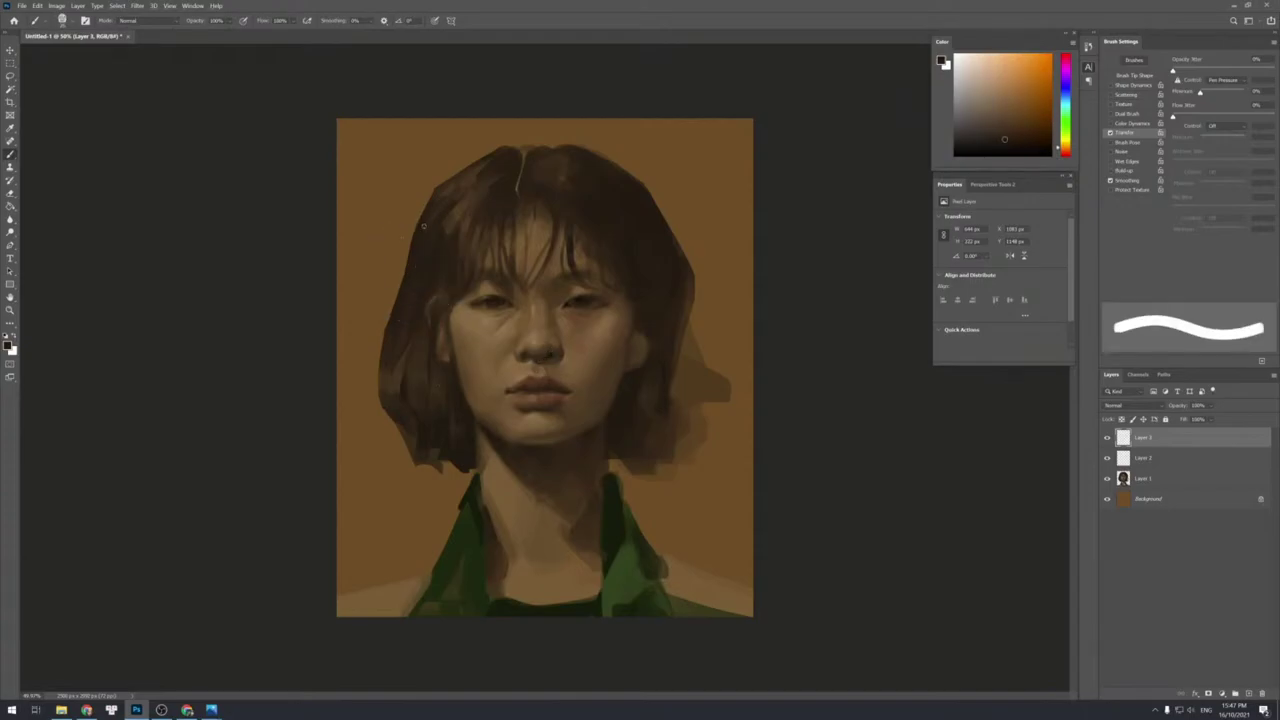
left_click_drag(426, 200, 404, 263)
left_click_drag(433, 192, 432, 189)
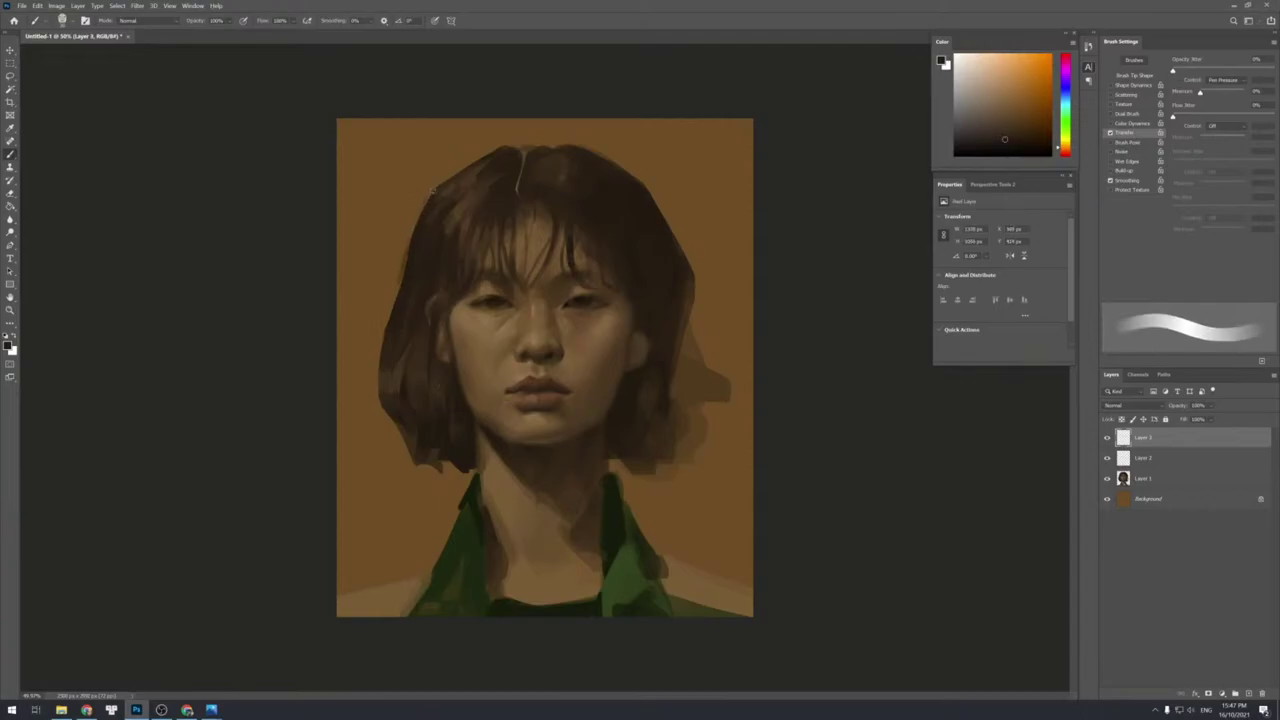
left_click(404, 287, "alt")
left_click(401, 272, "alt")
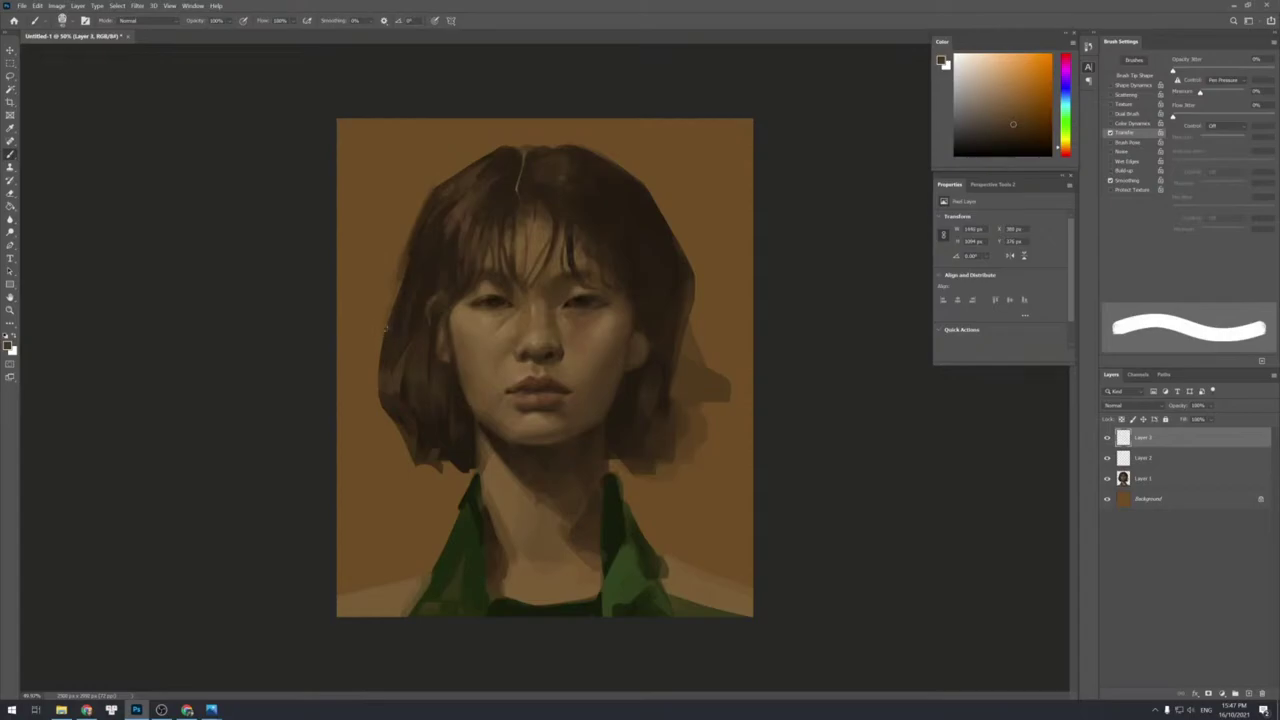
Extend the left hair contour slightly outward at eye level with thin strokes in sampled dark hair tones.
left_click(408, 286, "alt")
left_click(416, 278, "alt")
key("bracketleft")
key("bracketleft")
key("bracketleft")
key("bracketleft")
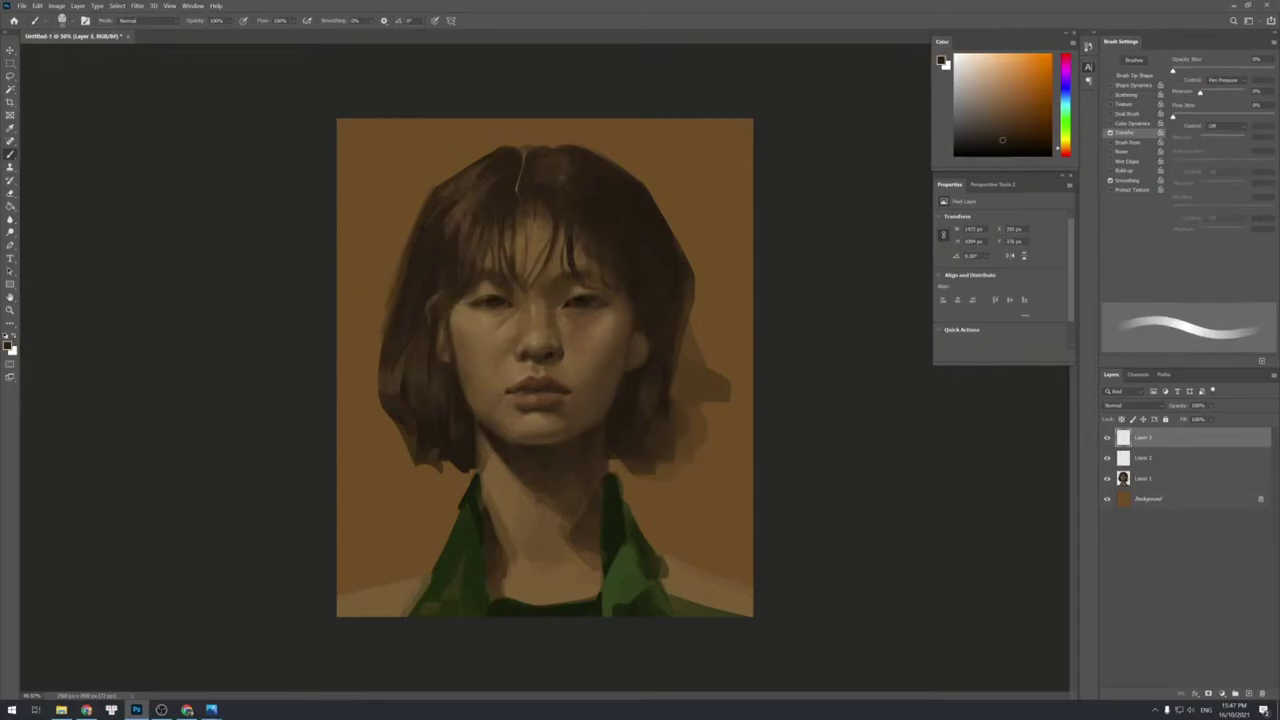
left_click_drag(389, 305, 386, 320)
key("bracketright")
key("bracketright")
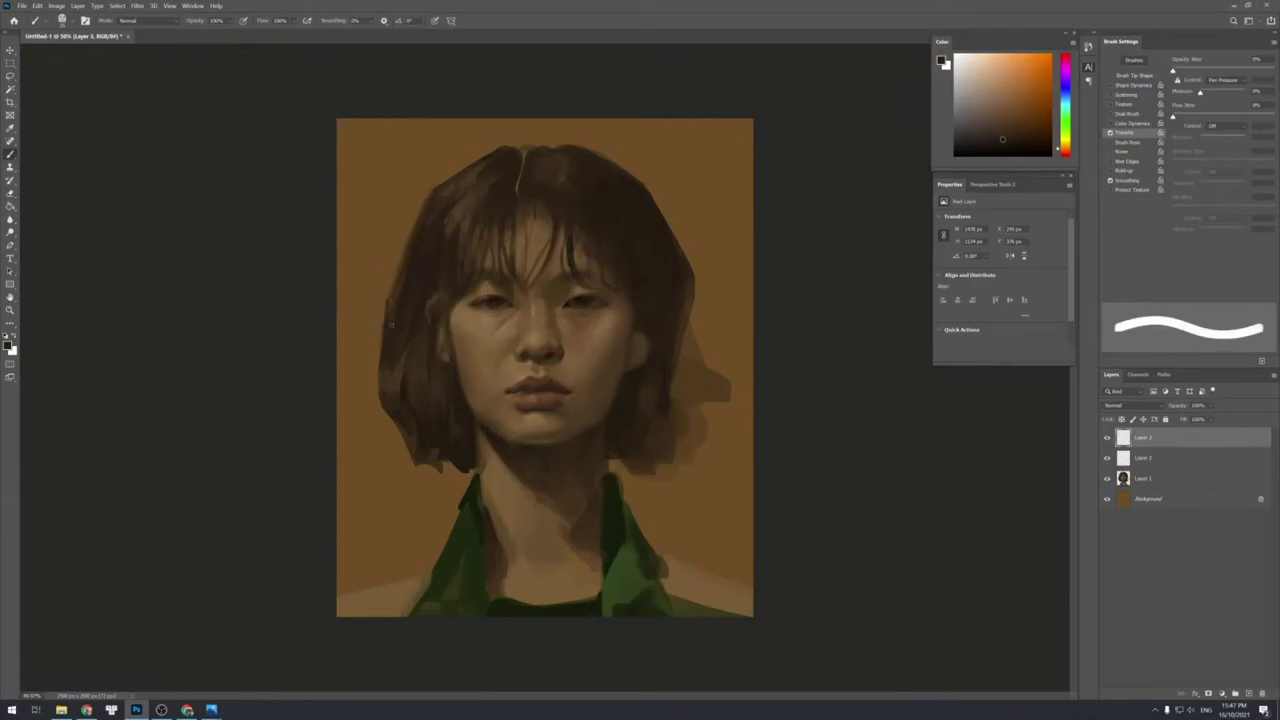
Darken the outer left hair edge between nose and mouth level with sampled browns and a smaller brush.
left_click(390, 378, "alt")
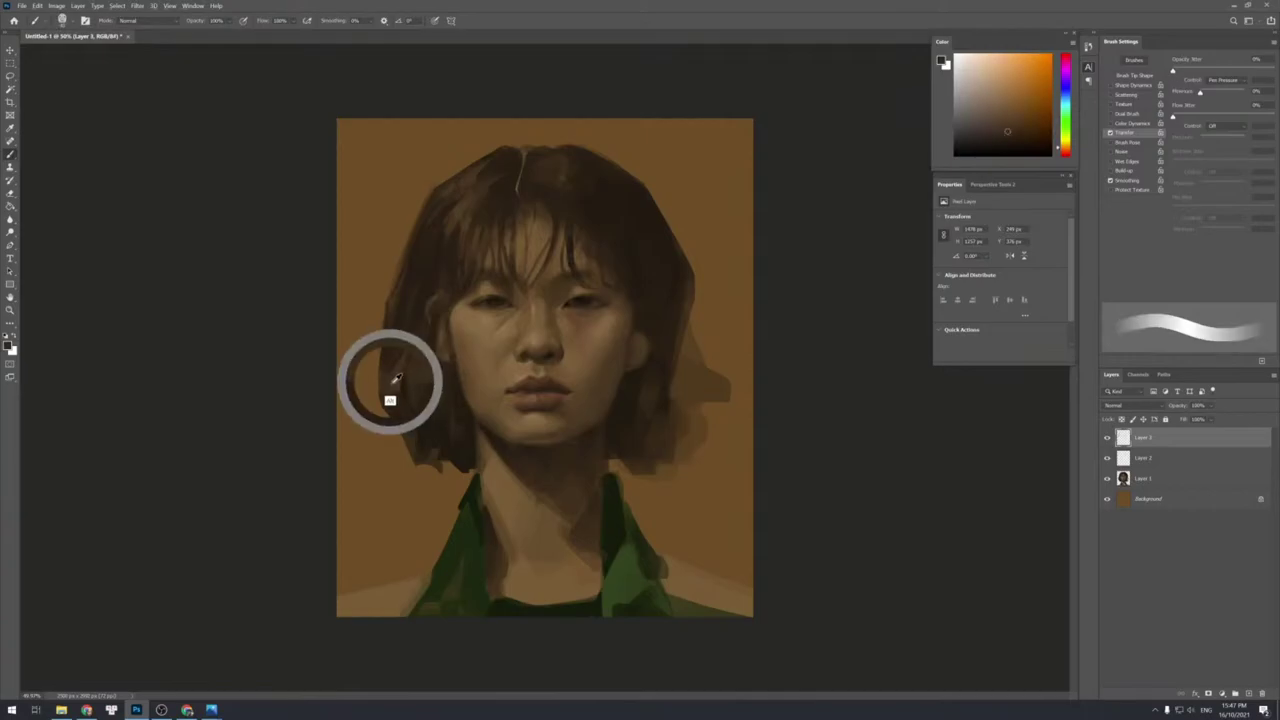
key("bracketleft")
key("bracketleft")
key("bracketleft")
key("bracketleft")
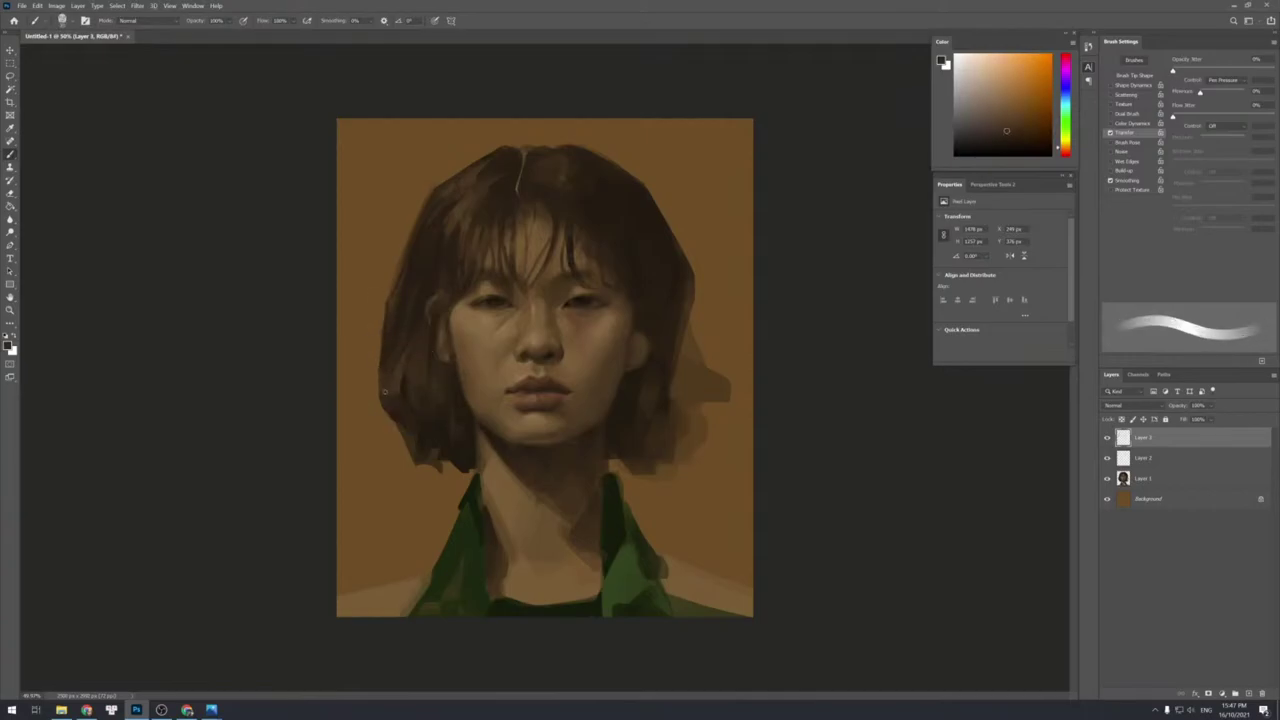
left_click(388, 357, "alt")
left_click_drag(399, 347, 382, 389)
left_click(383, 384, "alt")
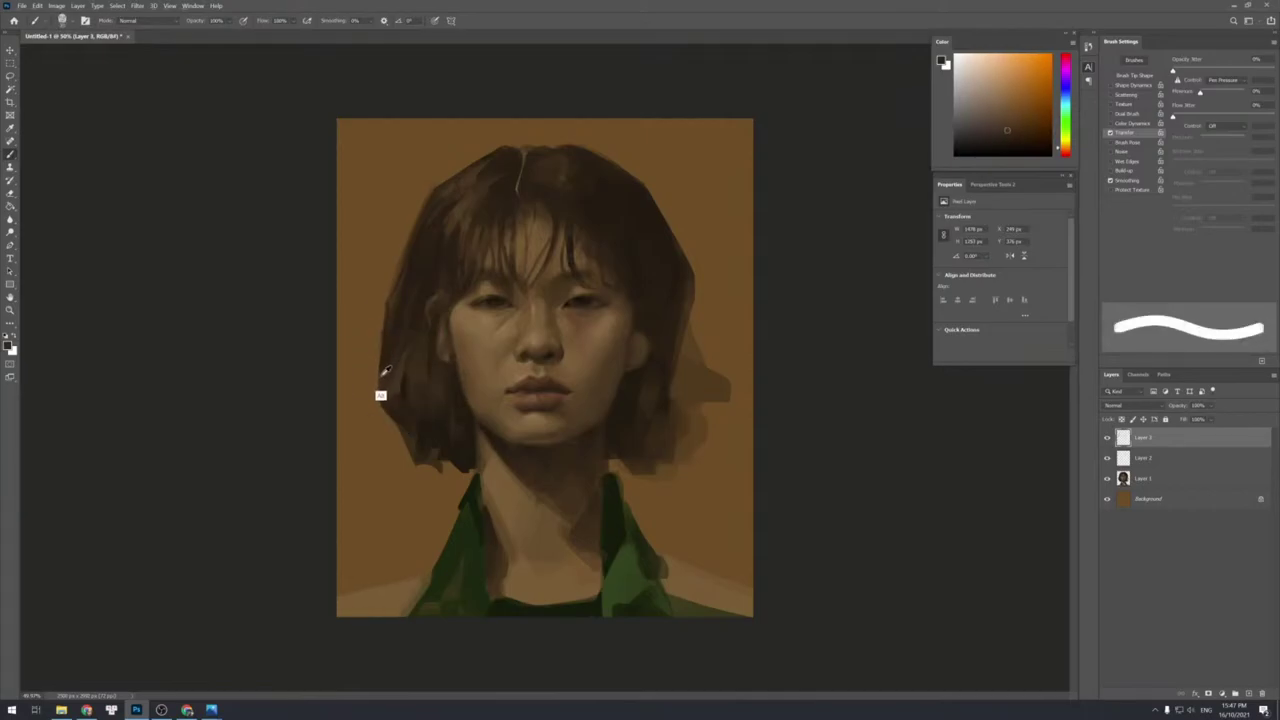
left_click(381, 374, "alt")
Blend the left hair edge at mouth level with a softer brush and browns sampled from the nearby strands.
key("shift+bracketleft")
key("shift+bracketleft")
key("shift+bracketleft")
left_click(404, 389, "alt")
left_click(395, 387, "alt")
left_click_drag(385, 361, 387, 383)
key("shift+bracketleft")
key("shift+bracketleft")
key("shift+bracketleft")
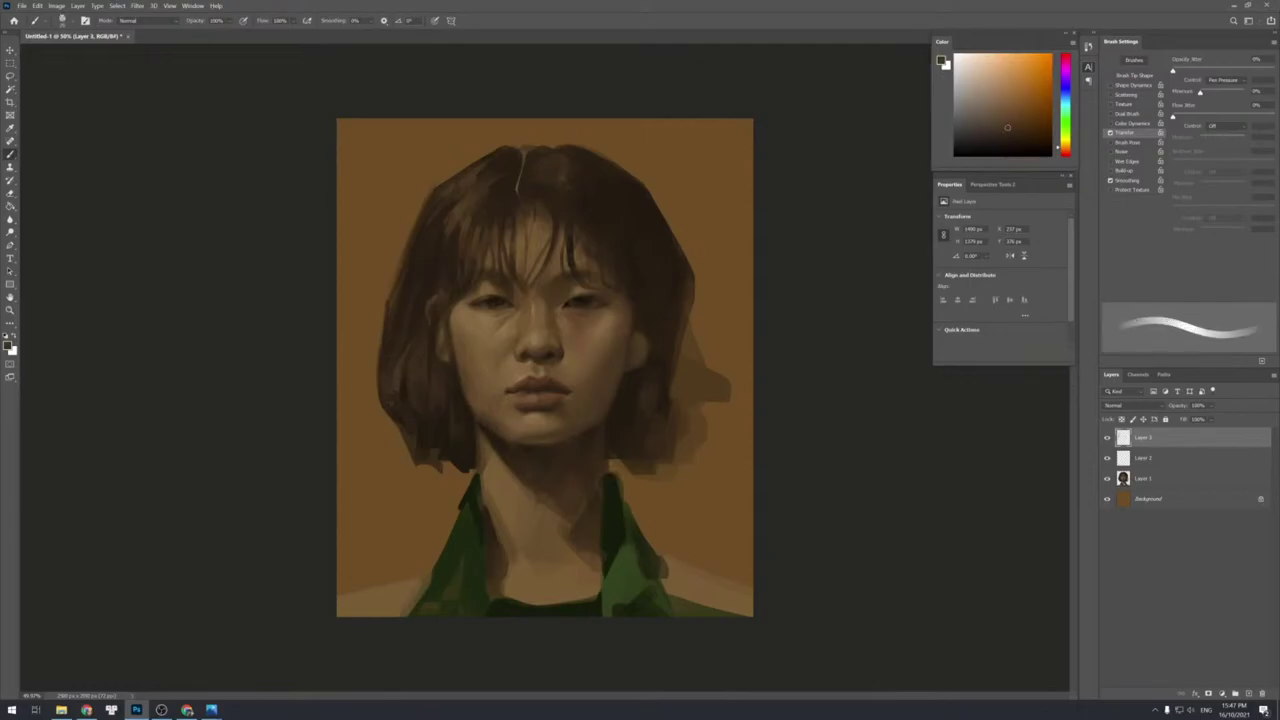
Reshape the lower-left curve of the bob and paint inner strands there, alternating sampled hair tones and brush sizes.
left_click_drag(386, 400, 394, 421)
left_click(395, 424, "alt")
key("shift+bracketright")
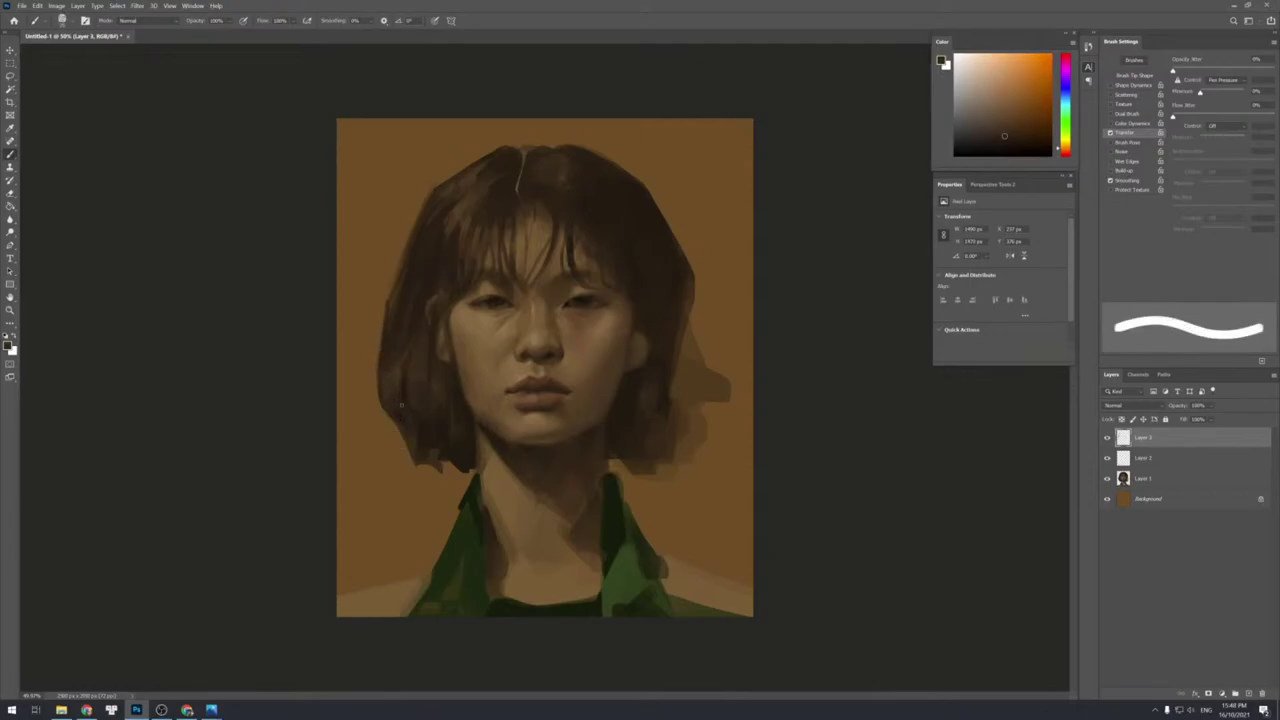
left_click(402, 405, "alt")
left_click(415, 386, "alt")
left_click_drag(404, 407, 407, 432)
key("bracketleft")
key("bracketleft")
key("bracketleft")
left_click(407, 388, "alt")
key("bracketright")
key("bracketright")
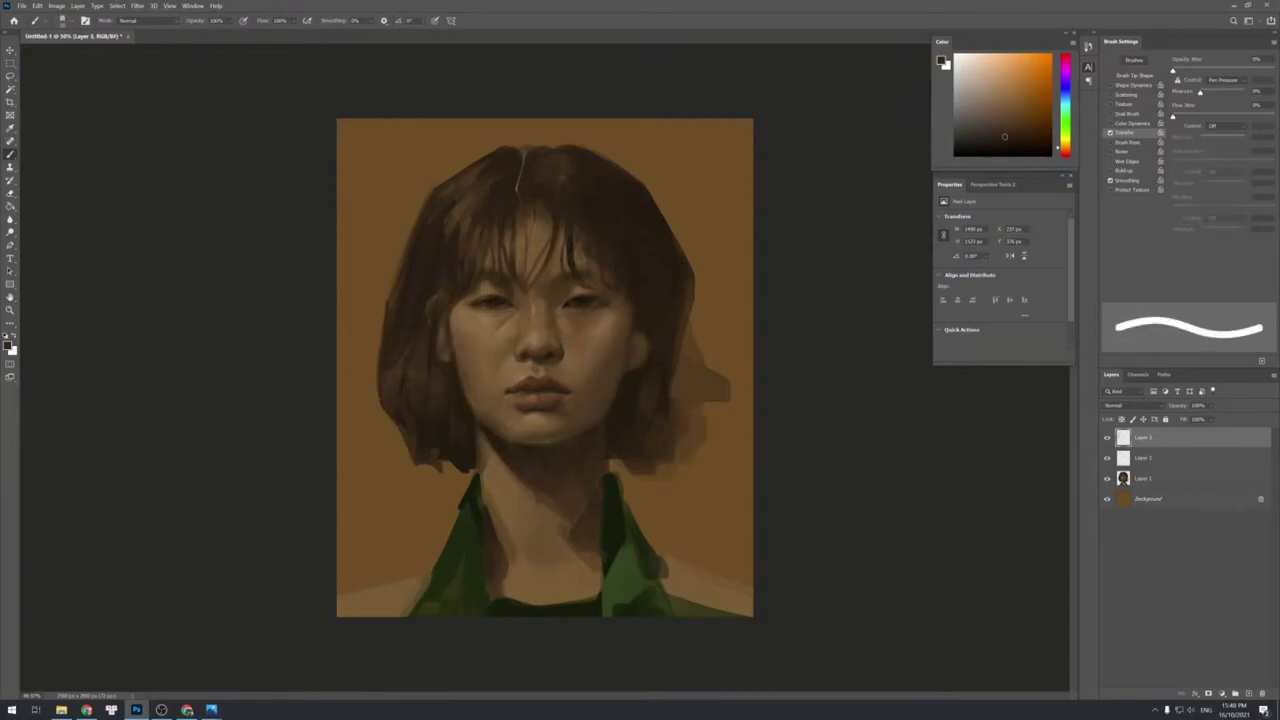
Smooth the hair outline toward the lower-left tips using sampled dark brown and a larger brush.
left_click(423, 425, "alt")
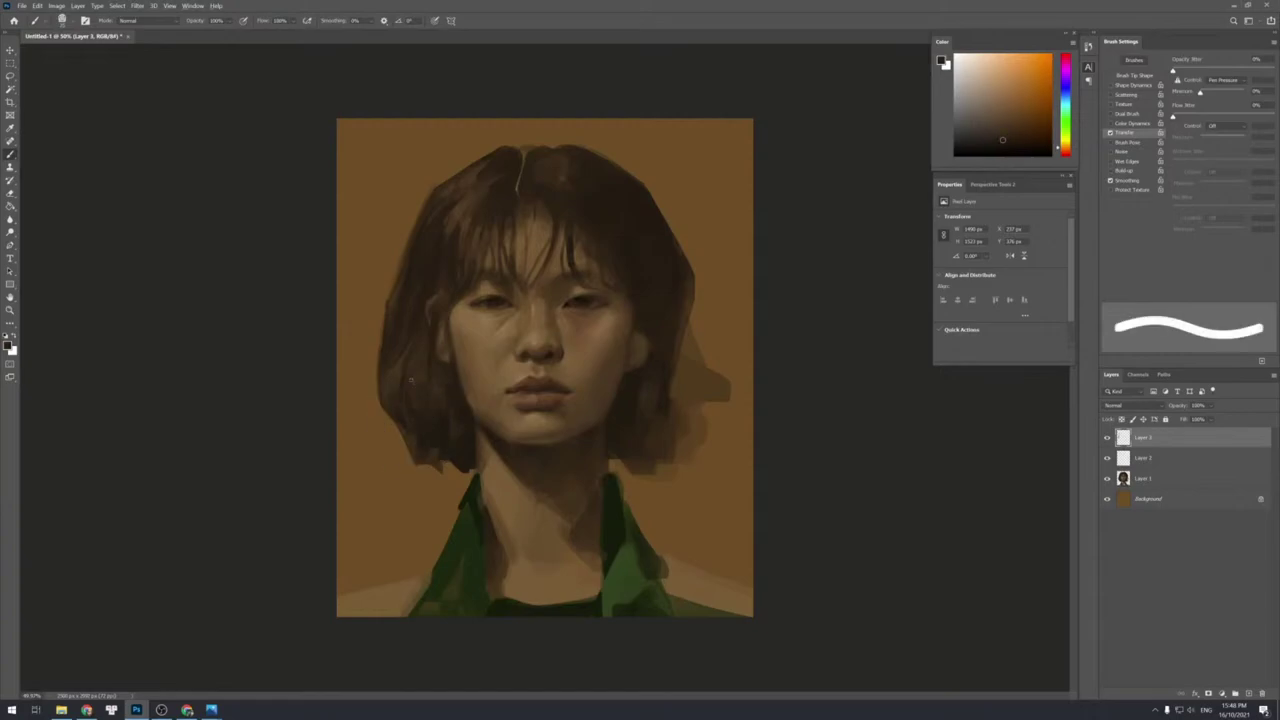
left_click(420, 430, "alt")
key("bracketright")
left_click_drag(388, 416, 398, 432)
left_click(403, 463, "alt")
key("bracketright")
key("bracketright")
key("bracketright")
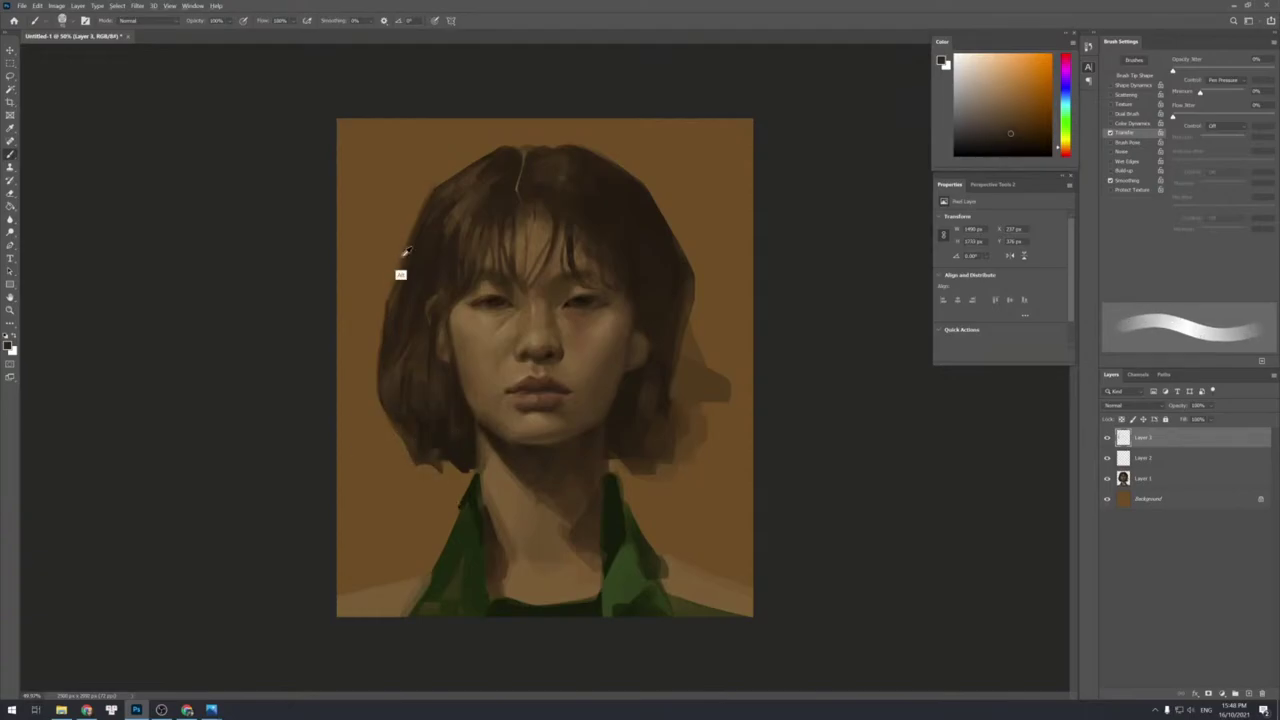
Paint fine strands into the upper-left hair beside the fringe, alternating sampled dark and lighter browns.
left_click(440, 248, "alt")
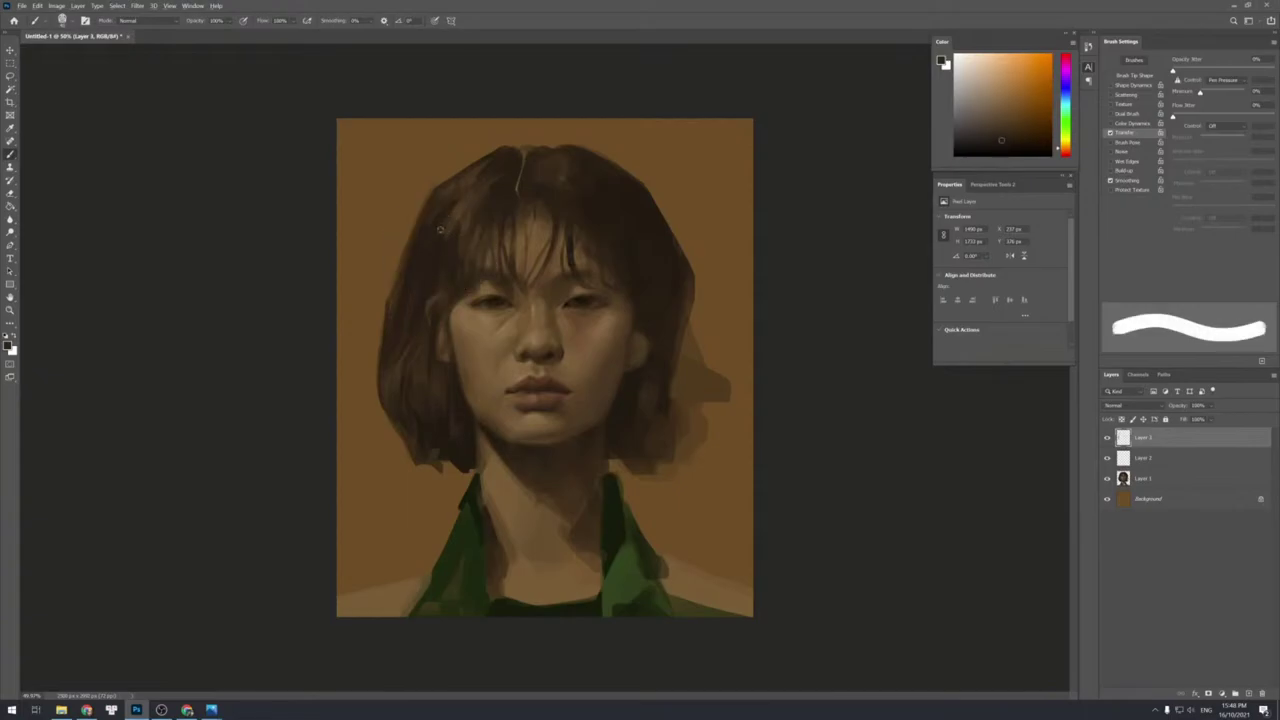
key("bracketleft")
key("bracketleft")
key("bracketleft")
key("bracketleft")
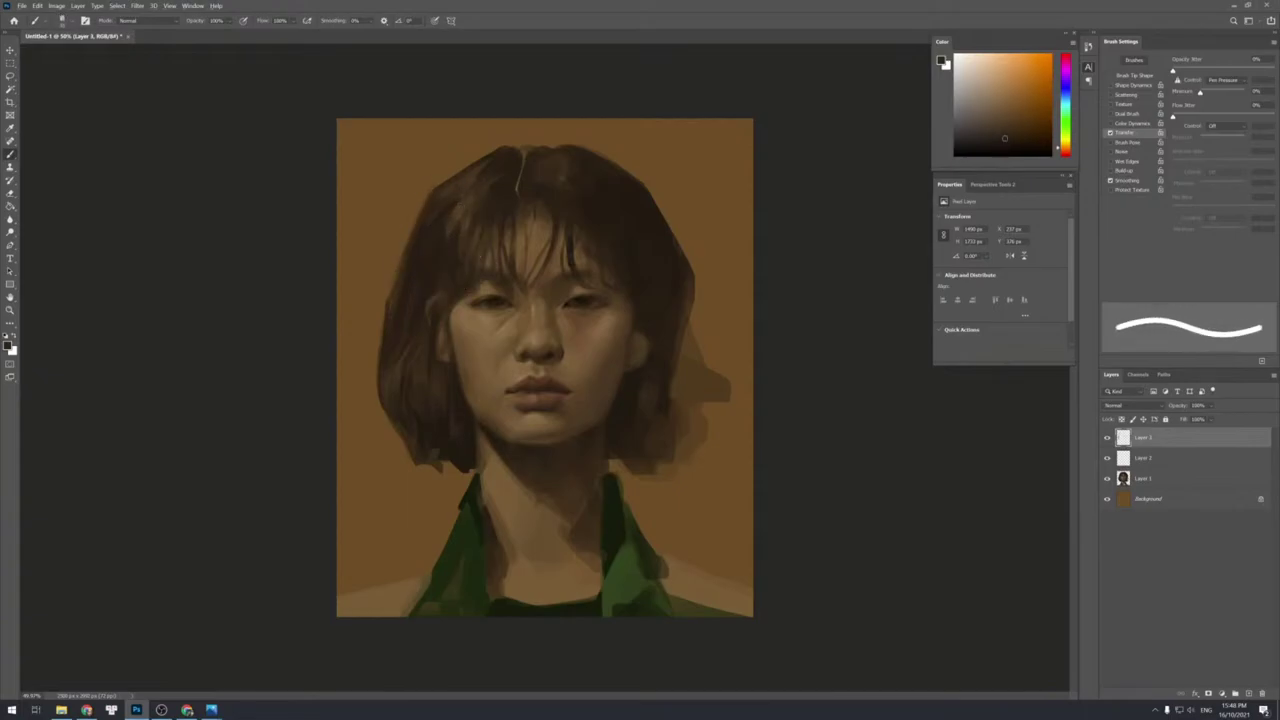
key("shift+bracketleft")
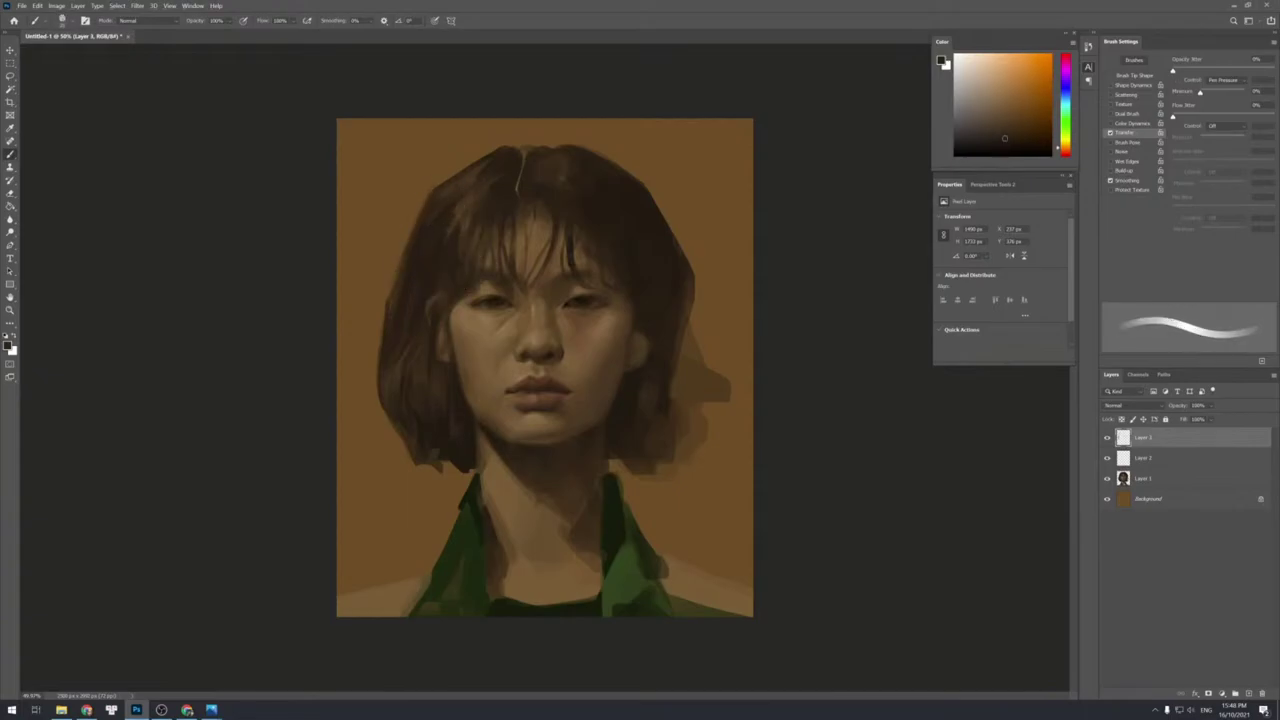
left_click(470, 202, "alt")
key("bracketleft")
key("bracketleft")
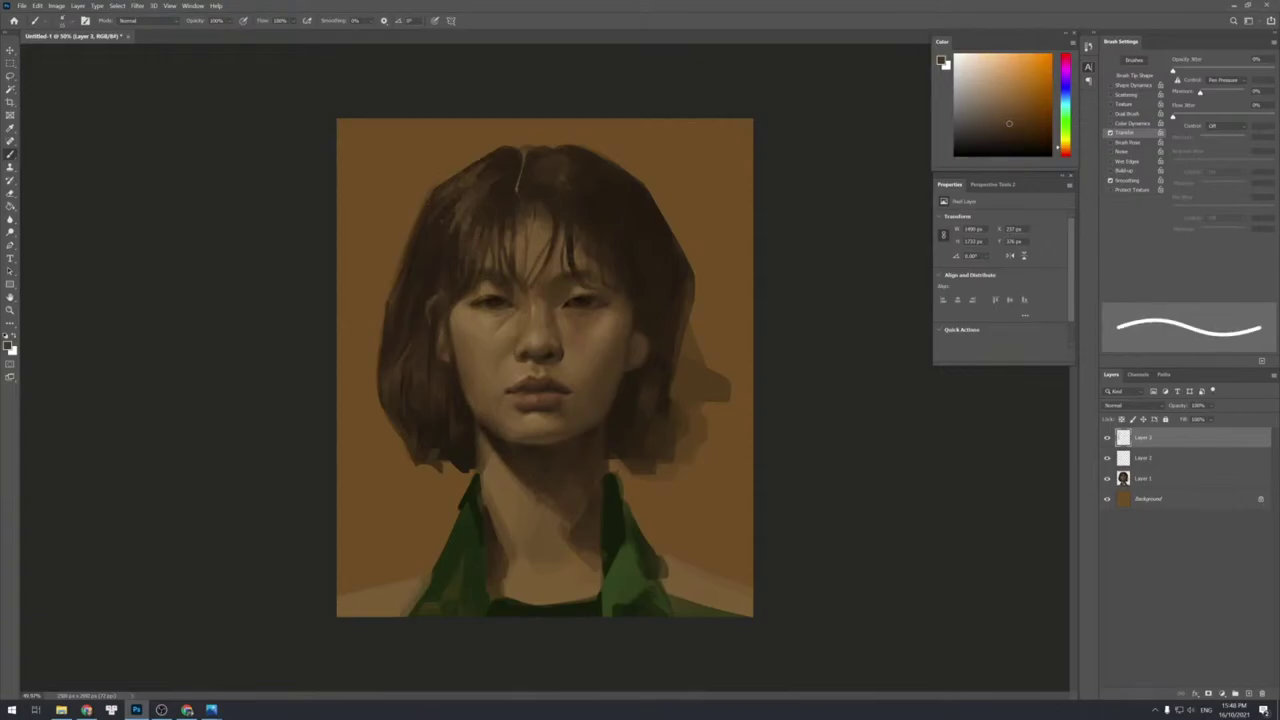
key("bracketright")
left_click(430, 248, "alt")
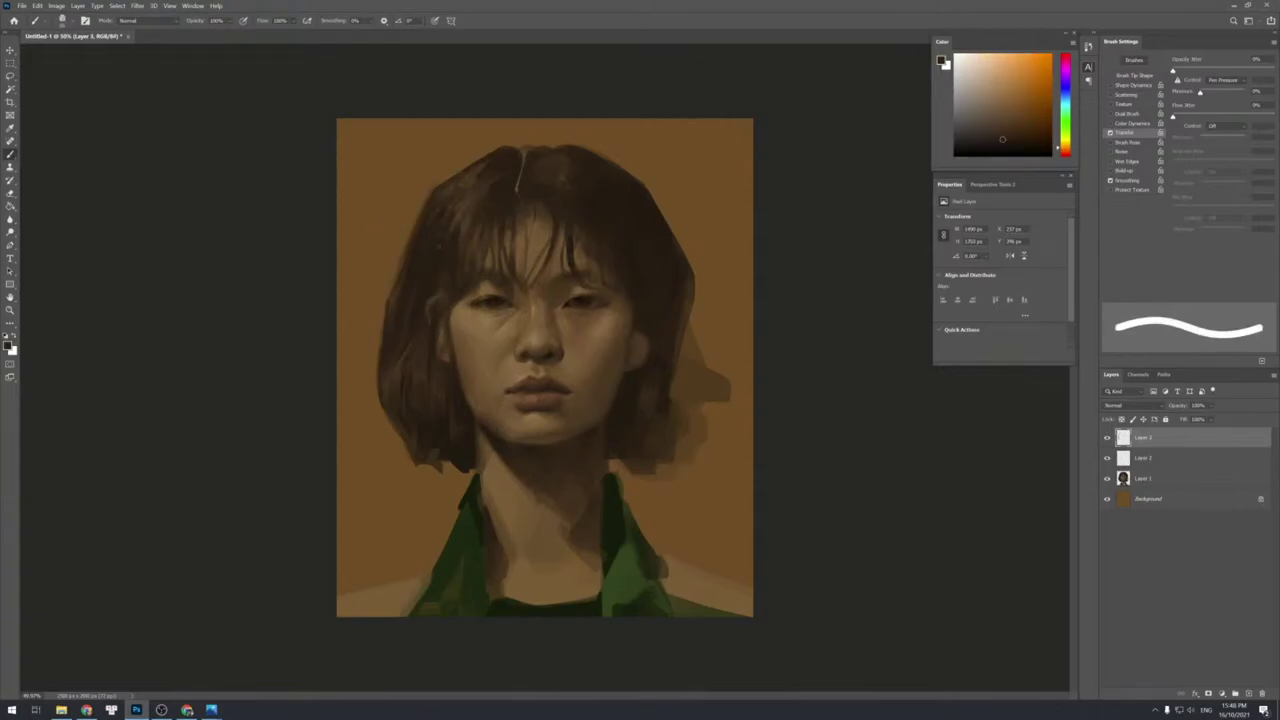
Round off the crown's left outline up to the parting with strokes of sampled dark brown.
left_click(437, 255, "alt")
key("bracketright")
key("bracketright")
mouse_move(443, 196)
left_mouse_down()
mouse_move(461, 144)
mouse_move(467, 168)
mouse_move(451, 179)
mouse_move(506, 147)
left_mouse_up()
left_click(441, 189, "alt")
left_click(441, 189, "alt")
key("bracketright")
key("bracketright")
key("bracketleft")
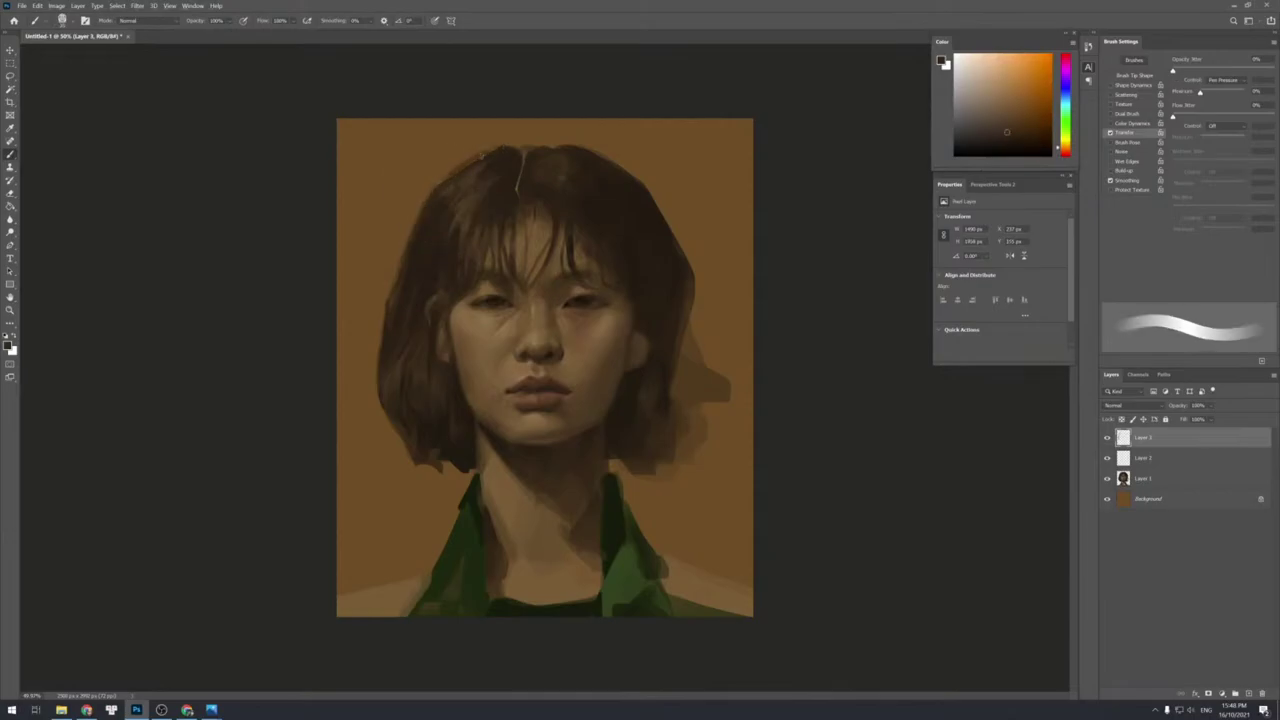
Soften the crown's upper-left edge with thin loose strands, varying the brush size and hardness.
left_click(481, 156, "alt")
key("shift+bracketright")
key("shift+bracketright")
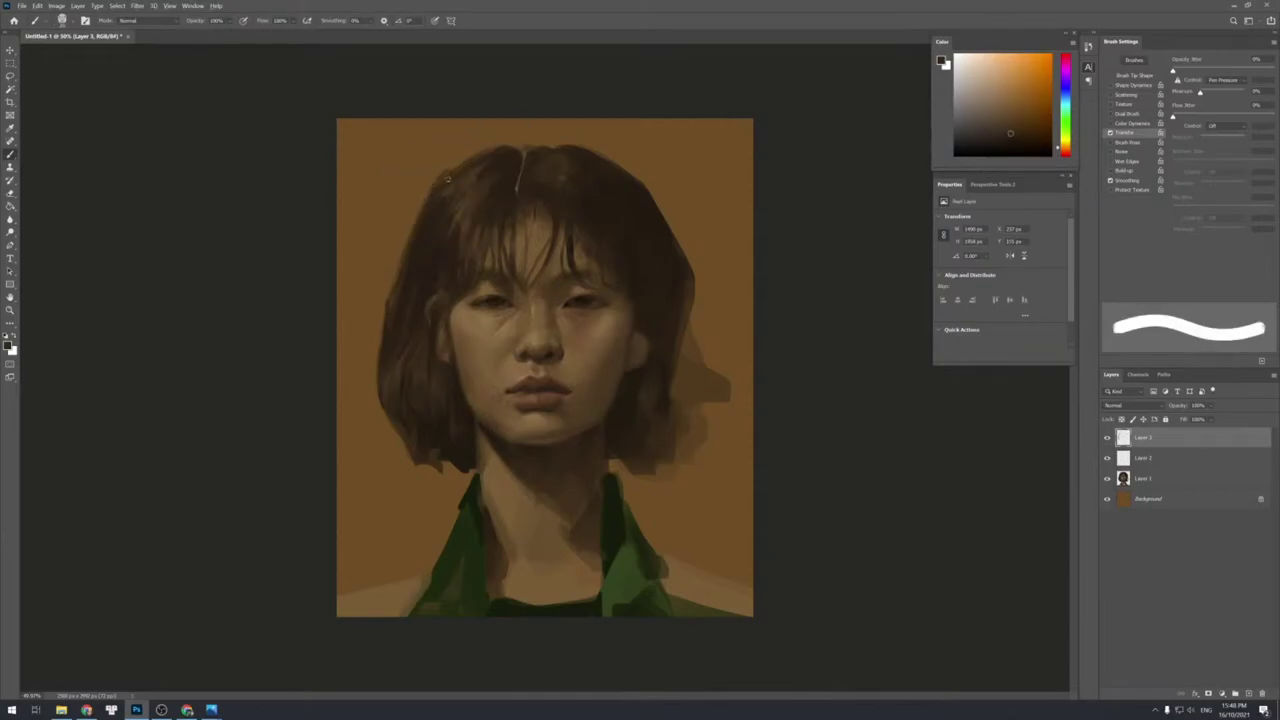
left_click(480, 155, "alt")
key("bracketleft")
key("bracketleft")
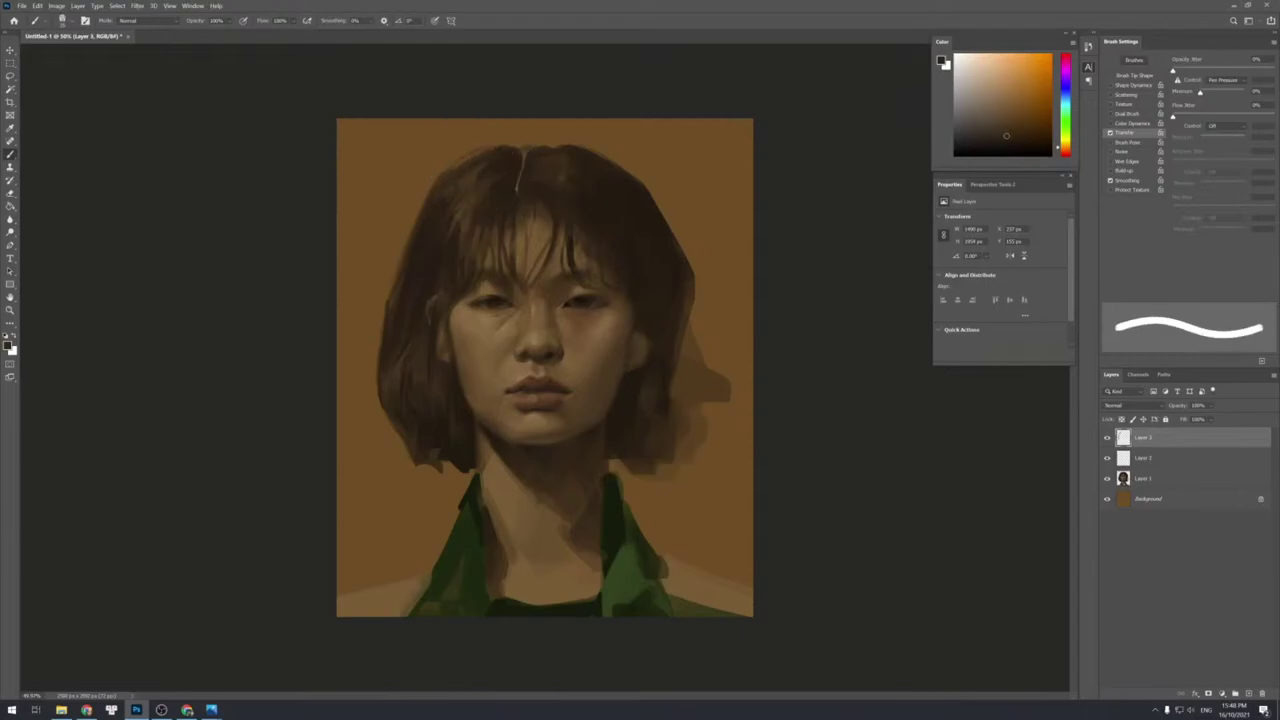
key("shift+bracketleft")
key("shift+bracketleft")
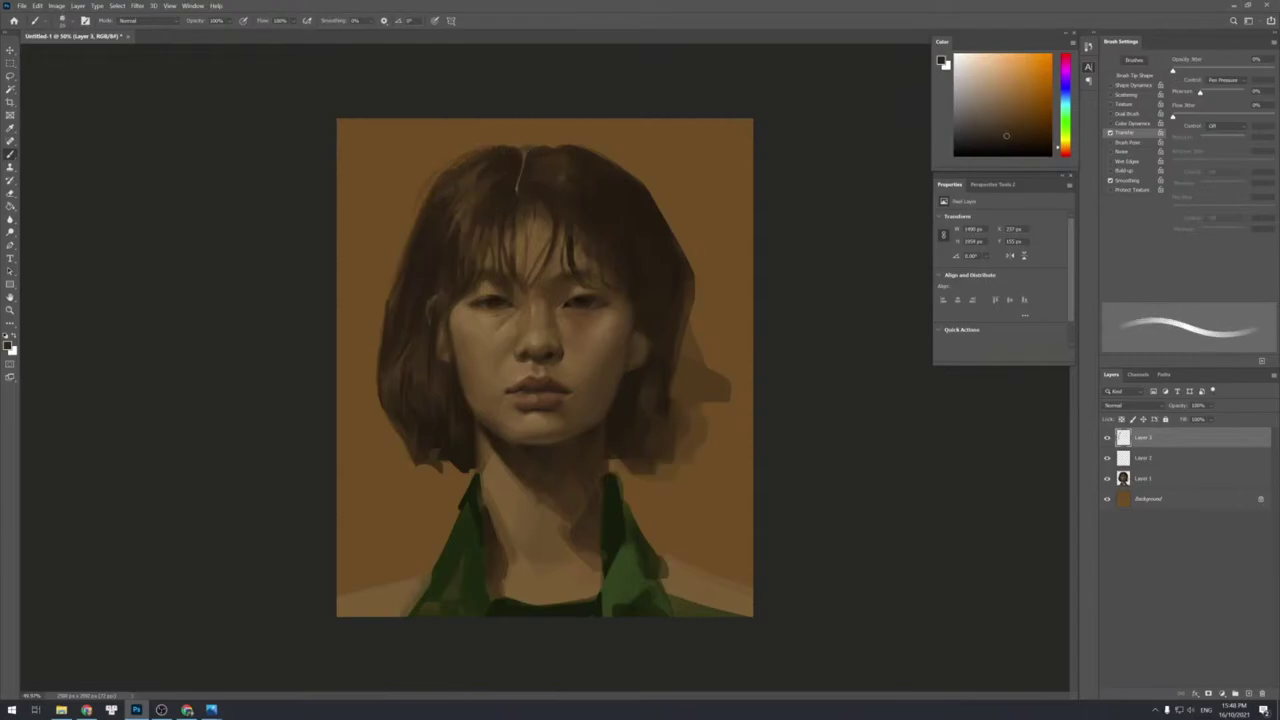
key("shift+bracketright")
key("shift+bracketright")
key("bracketright")
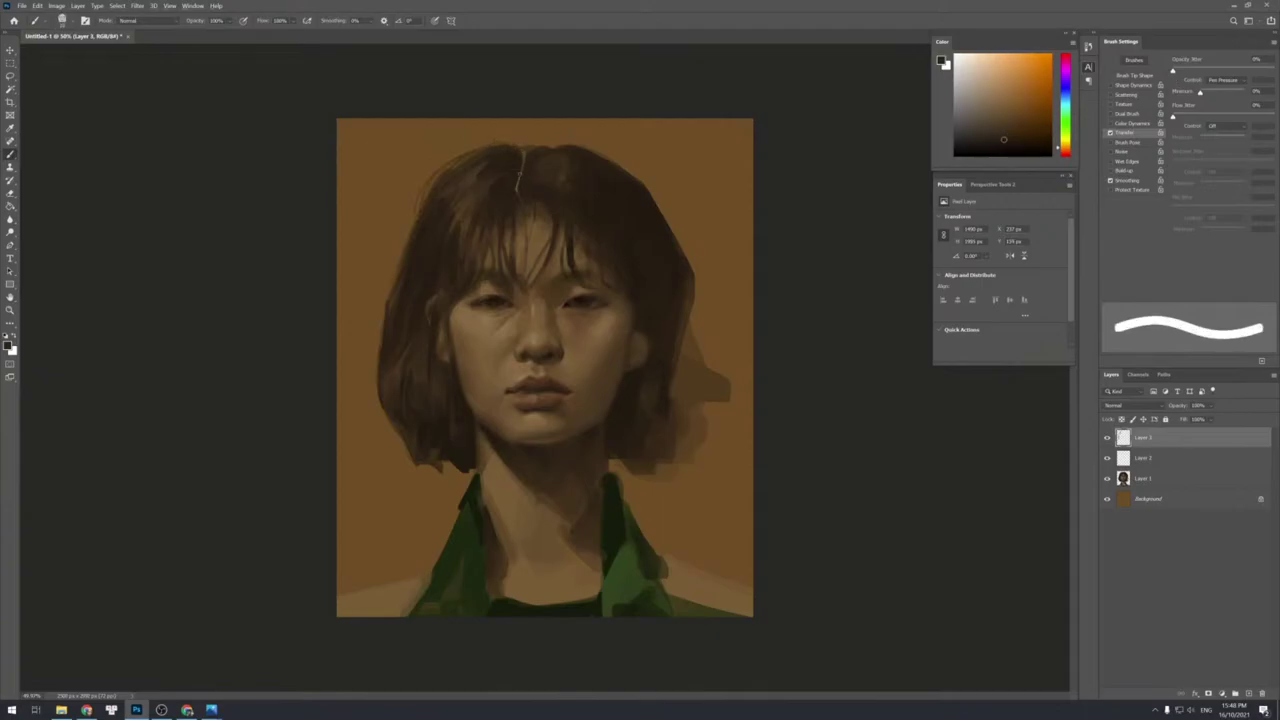
Break up the straight parting line with sampled hair browns and irregular strokes in the forehead skin tone.
left_click(528, 158, "alt")
left_click(534, 157, "alt")
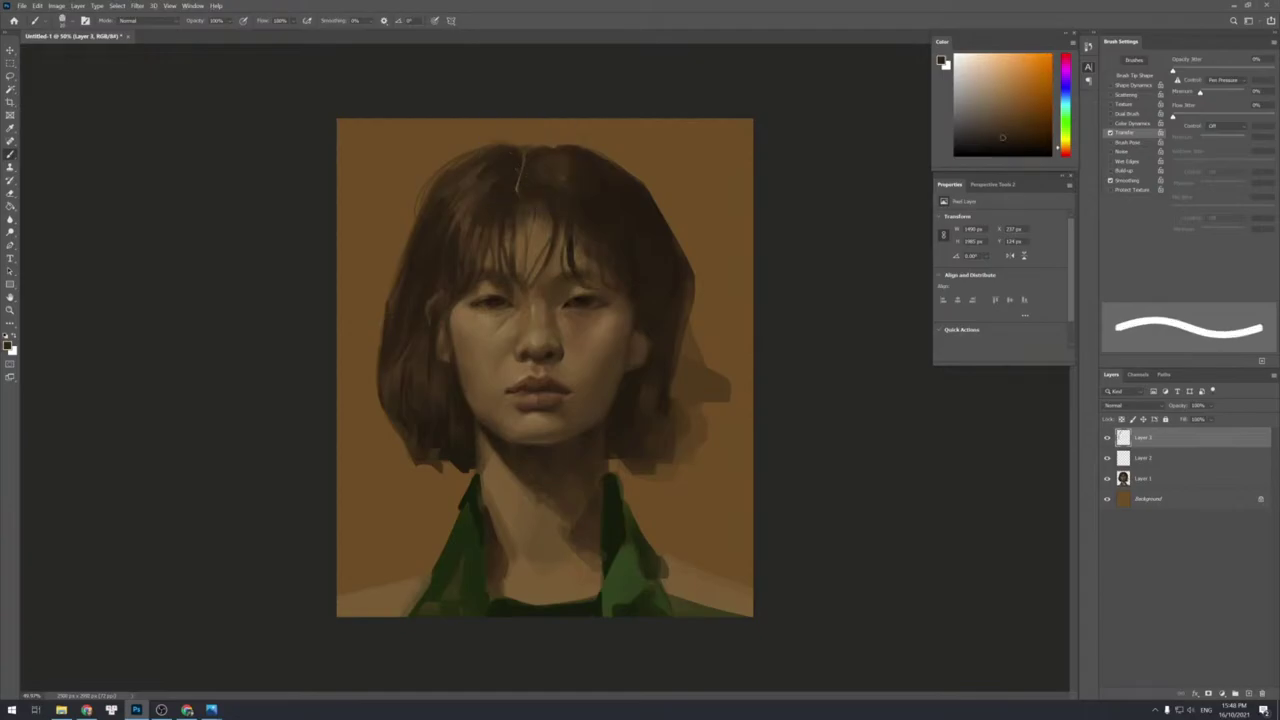
left_click(517, 207, "alt")
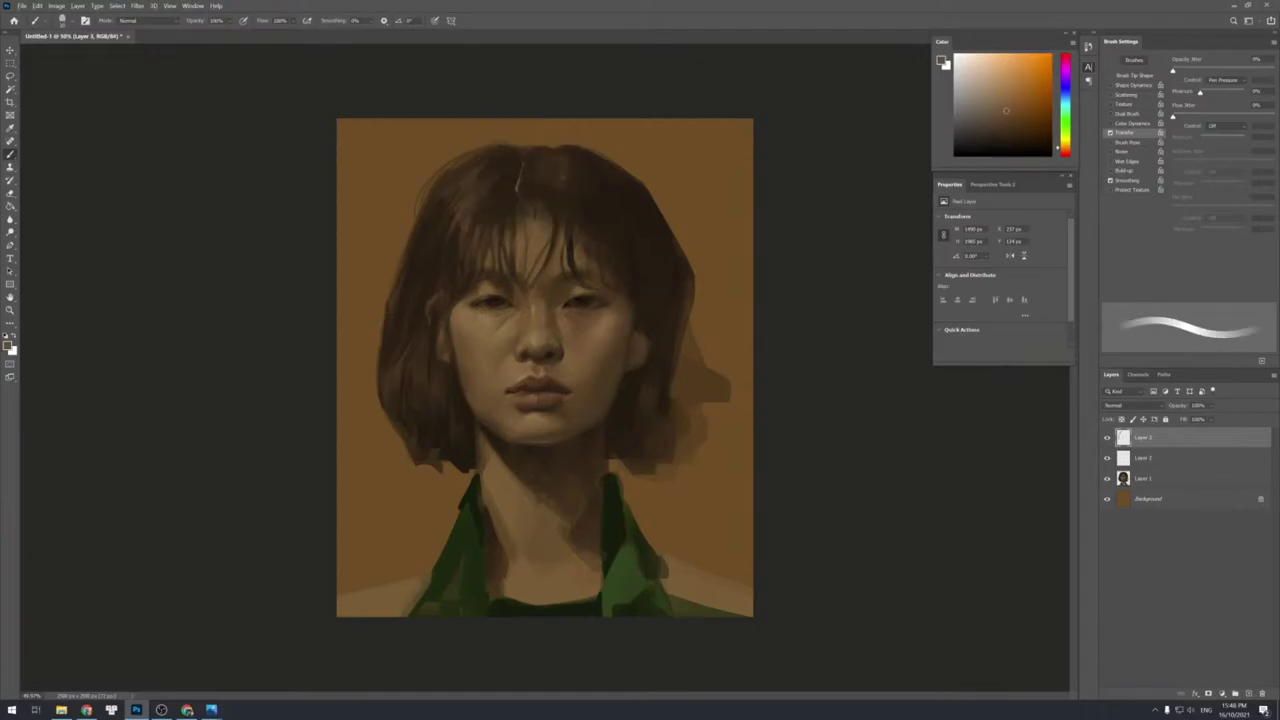
left_click_drag(518, 178, 521, 192)
left_click(531, 184, "alt")
left_click(505, 192, "alt")
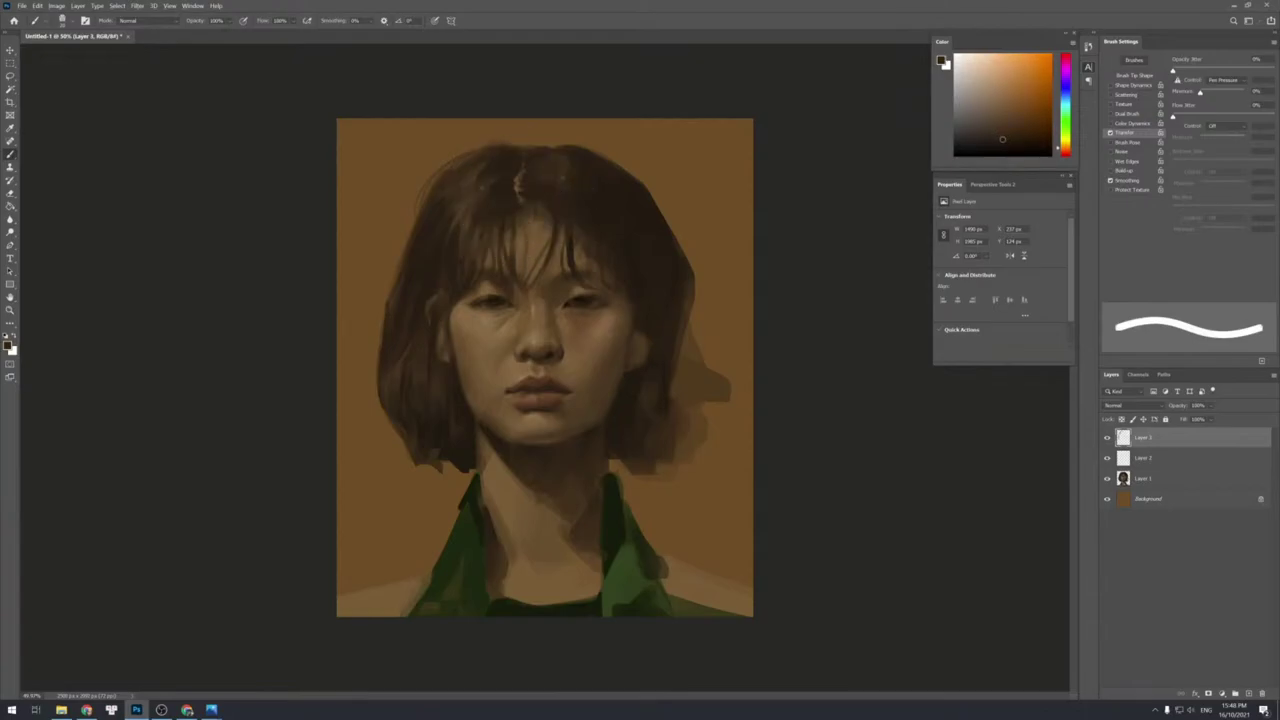
left_click(523, 212, "alt")
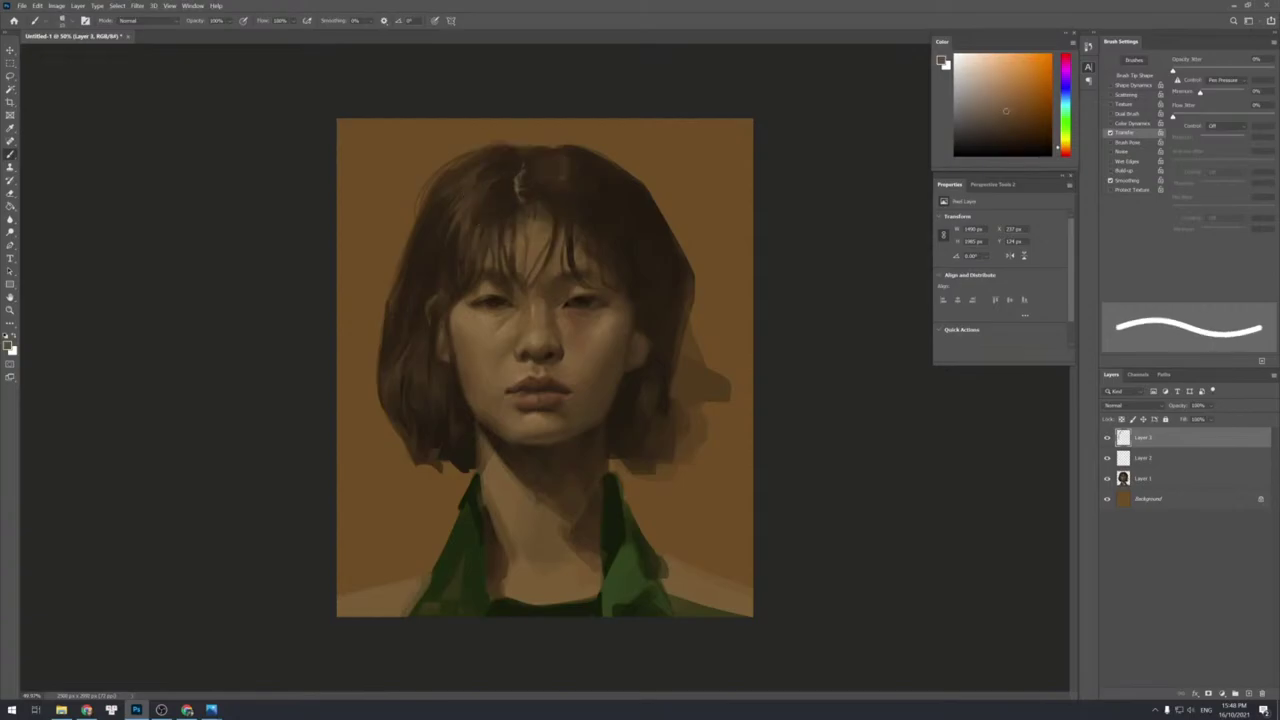
left_click_drag(518, 190, 504, 202)
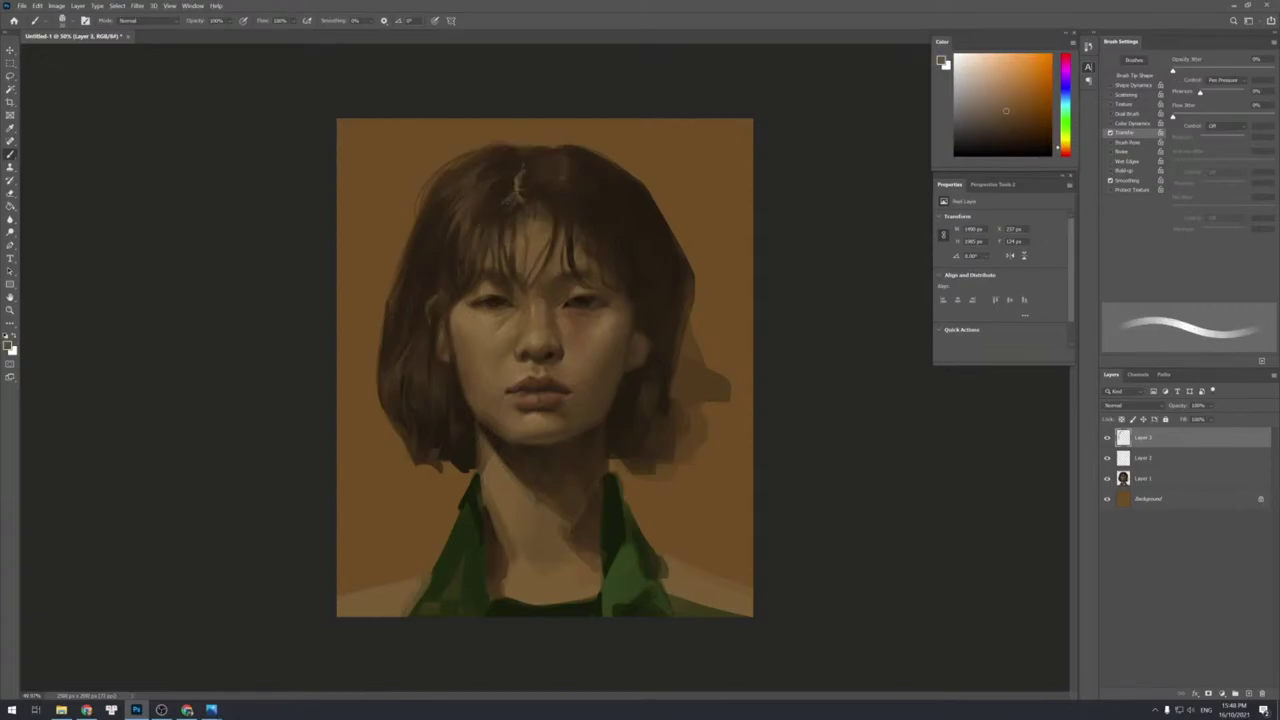
Tone down the light parting by painting sampled dark hair color over it, finishing with a larger brush.
left_click(502, 208, "alt")
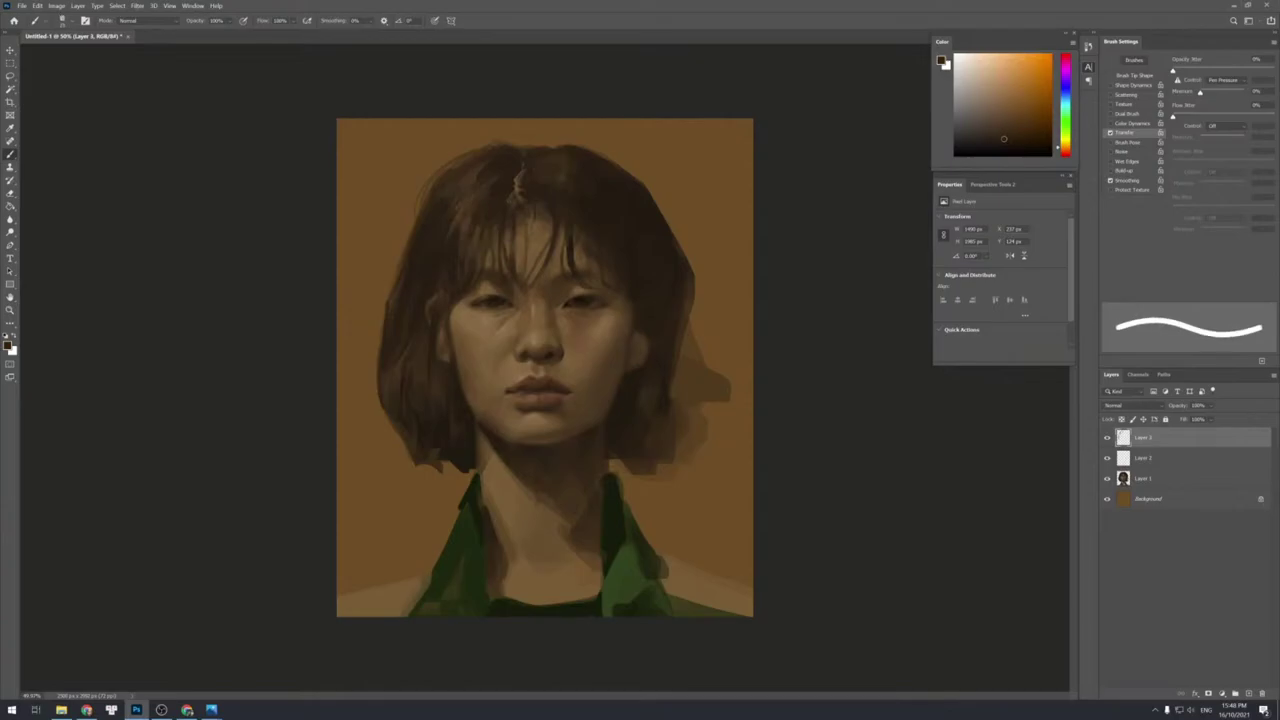
left_click(510, 183, "alt")
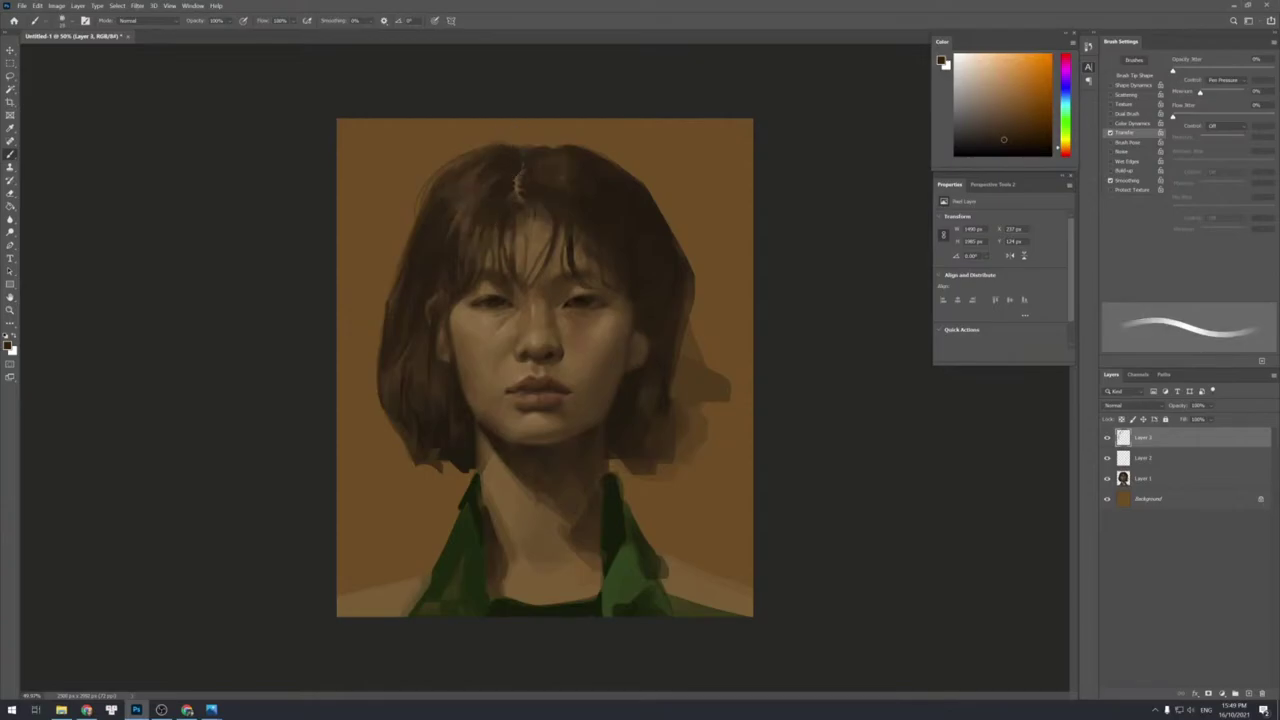
left_click(512, 175, "alt")
left_click(498, 173, "alt")
key("bracketright")
key("bracketright")
key("bracketright")
key("bracketright")
key("bracketright")
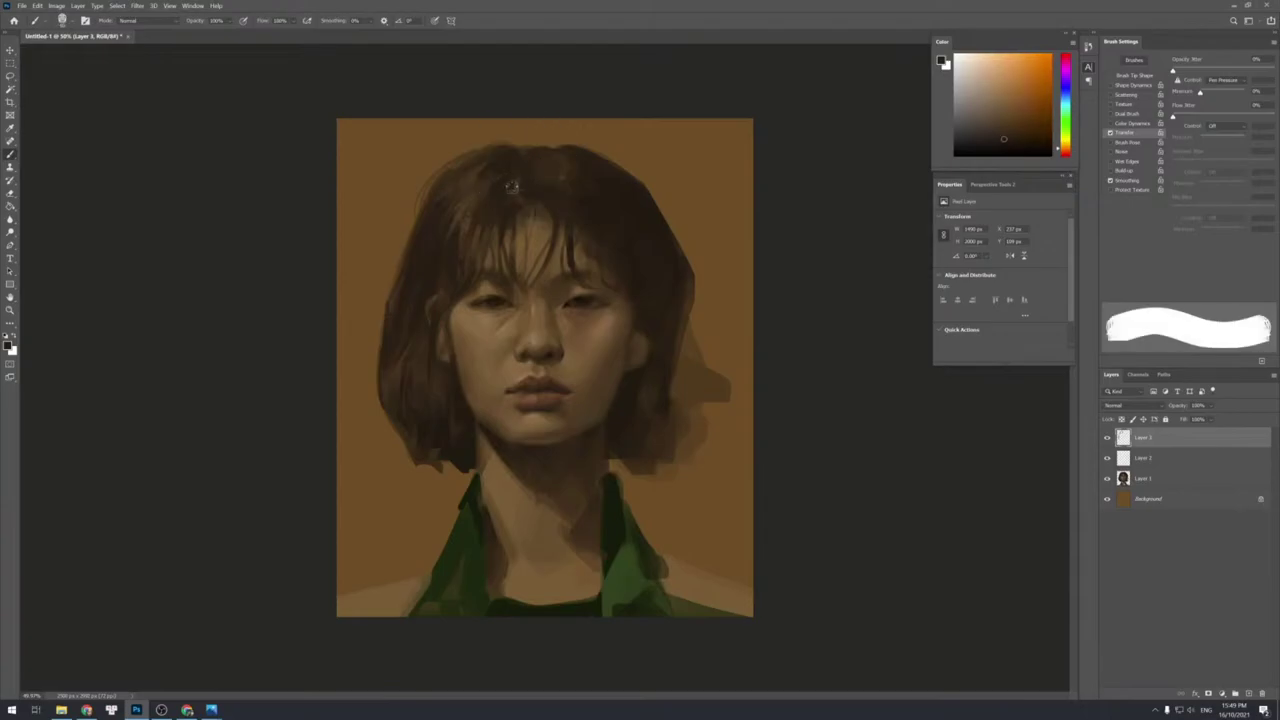
Blend the hair around the top of the parting with small strokes of sampled brown.
key("bracketleft")
key("bracketleft")
key("bracketleft")
key("bracketleft")
key("bracketleft")
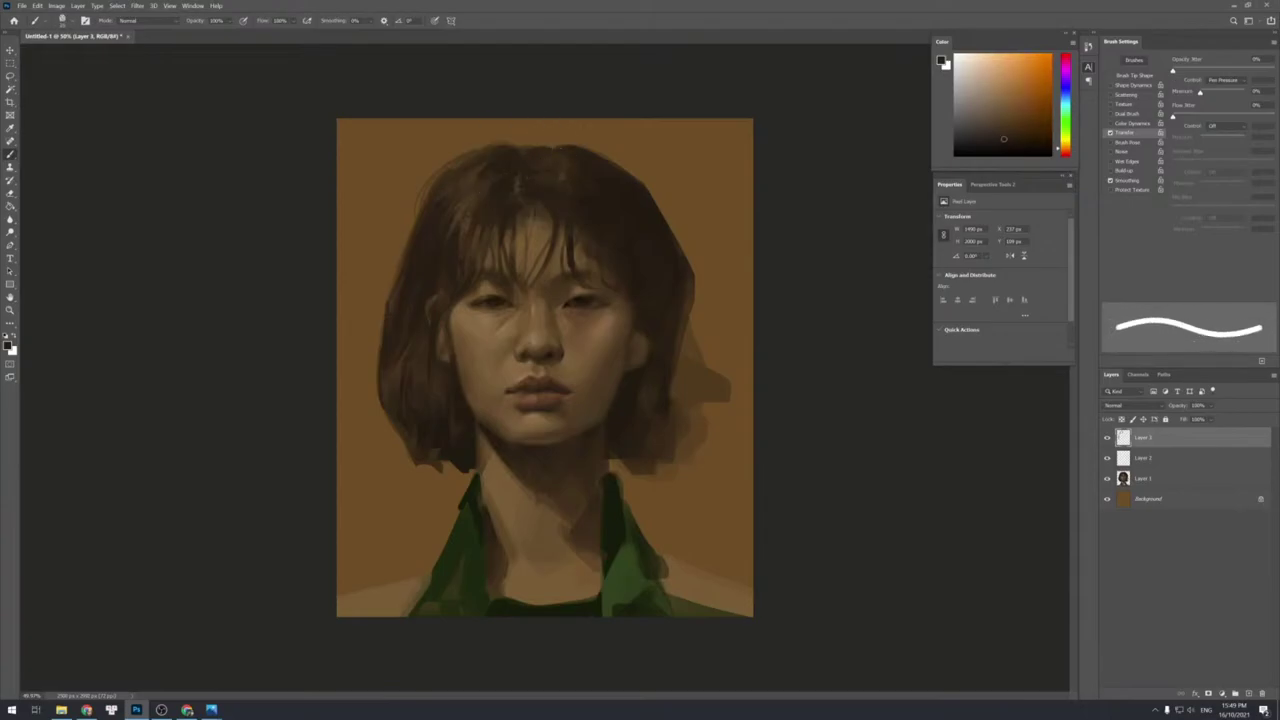
key("bracketright")
left_click(553, 168, "alt")
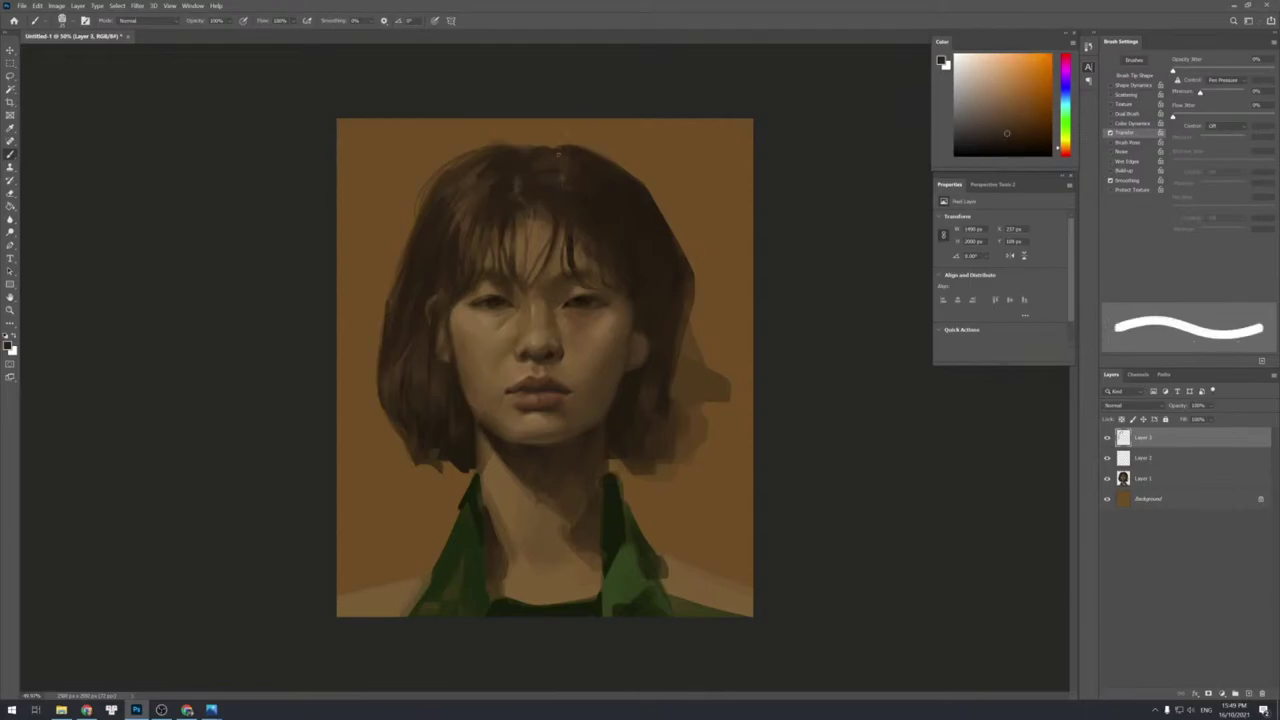
key("bracketleft")
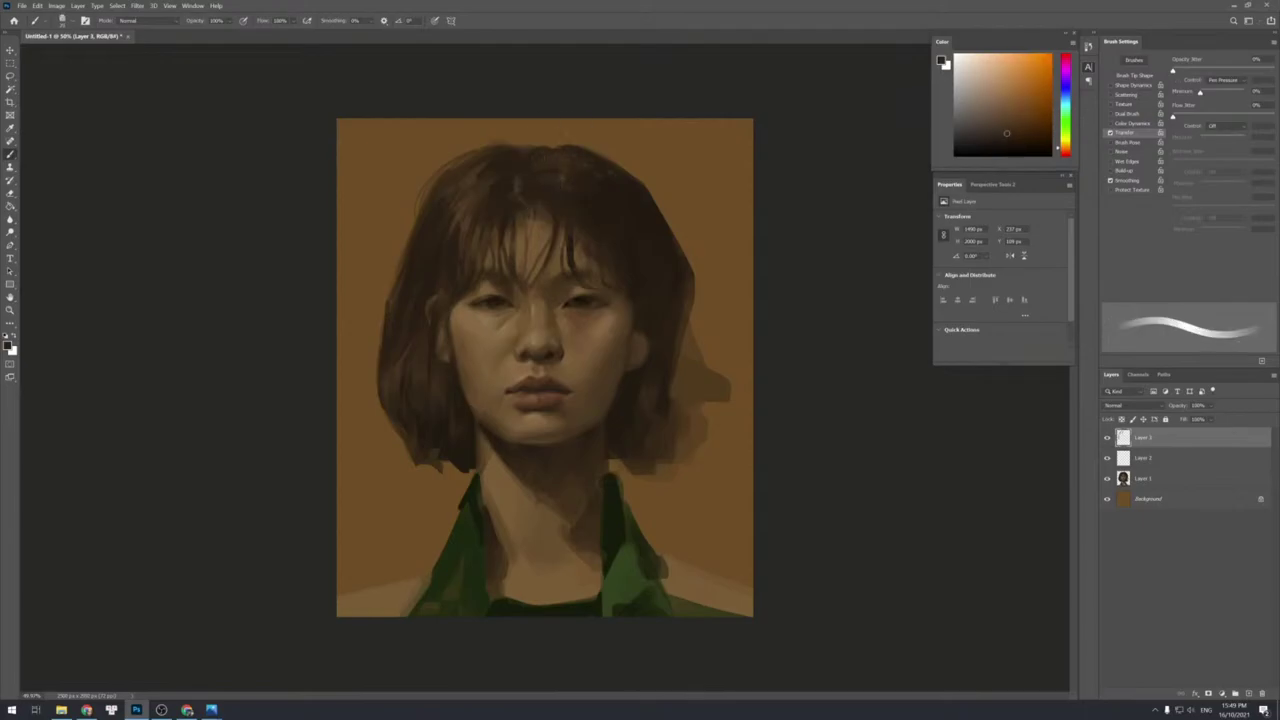
left_click(531, 166, "alt")
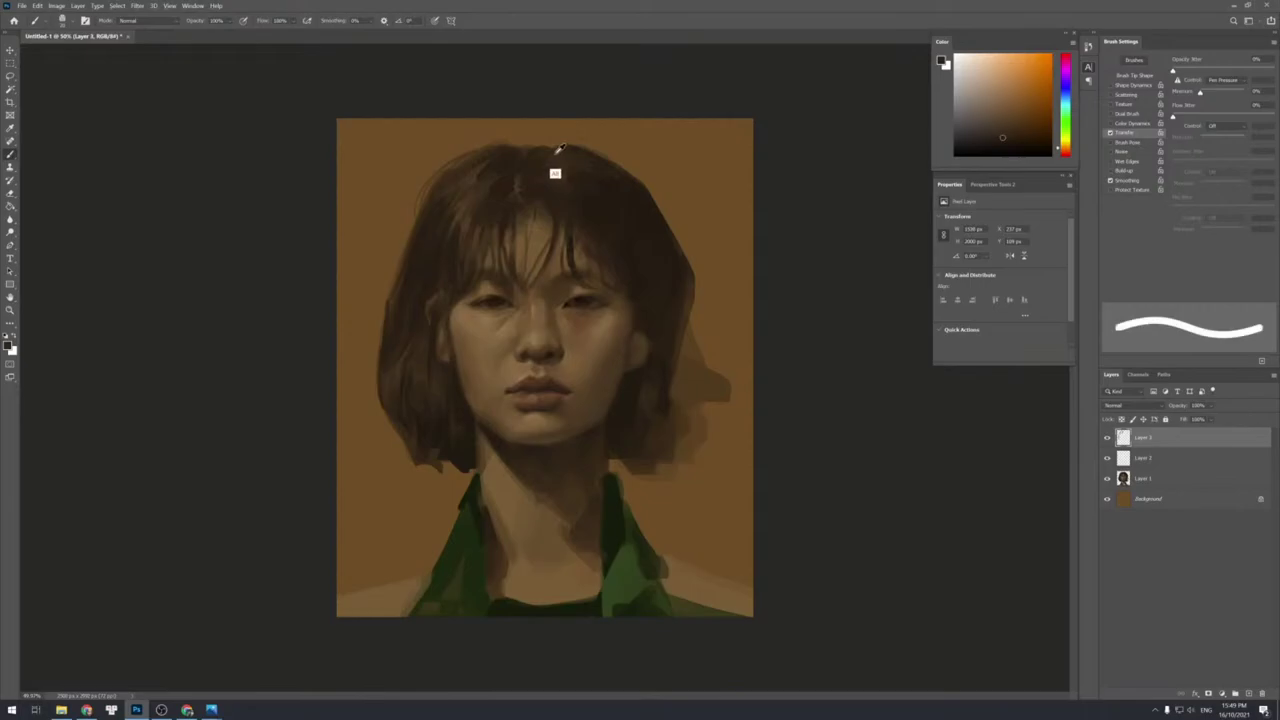
Raise and round the crown's top outline just right of the parting with thin strokes of sampled hair brown.
left_click(547, 145, "alt")
key("bracketleft")
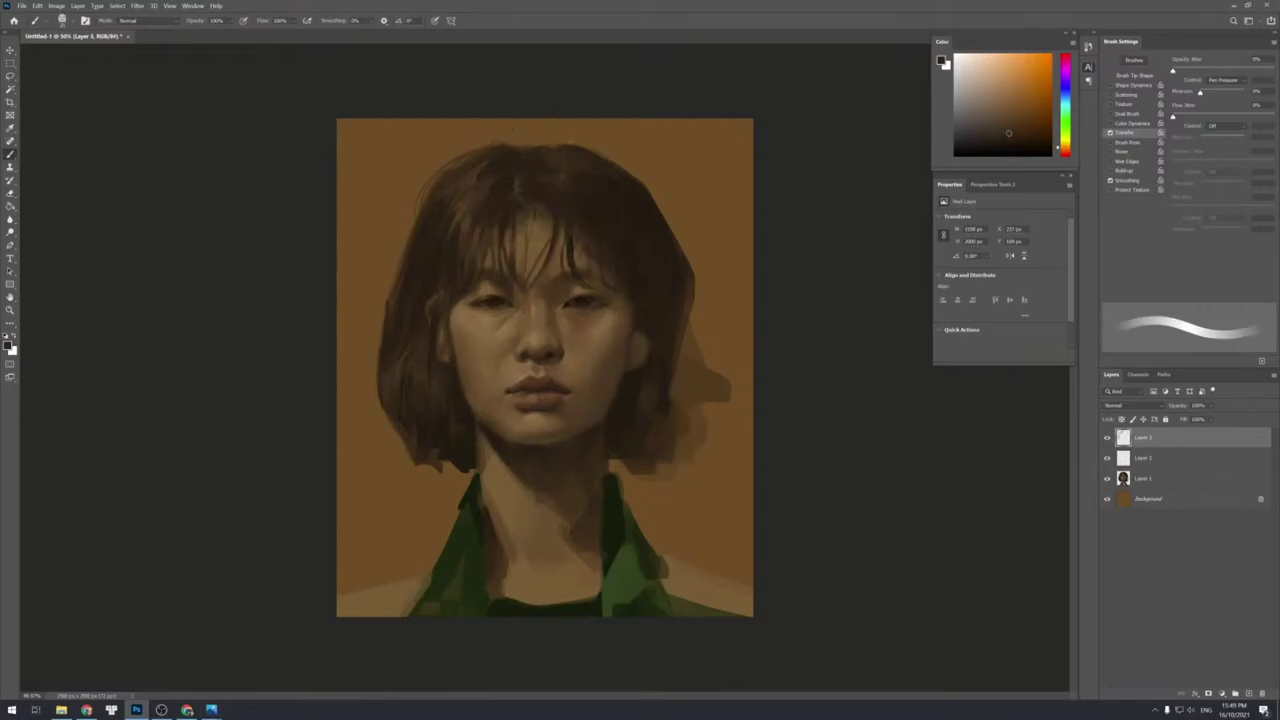
left_click_drag(528, 146, 586, 144)
key("bracketleft")
key("bracketleft")
key("bracketright")
left_click(631, 217, "alt")
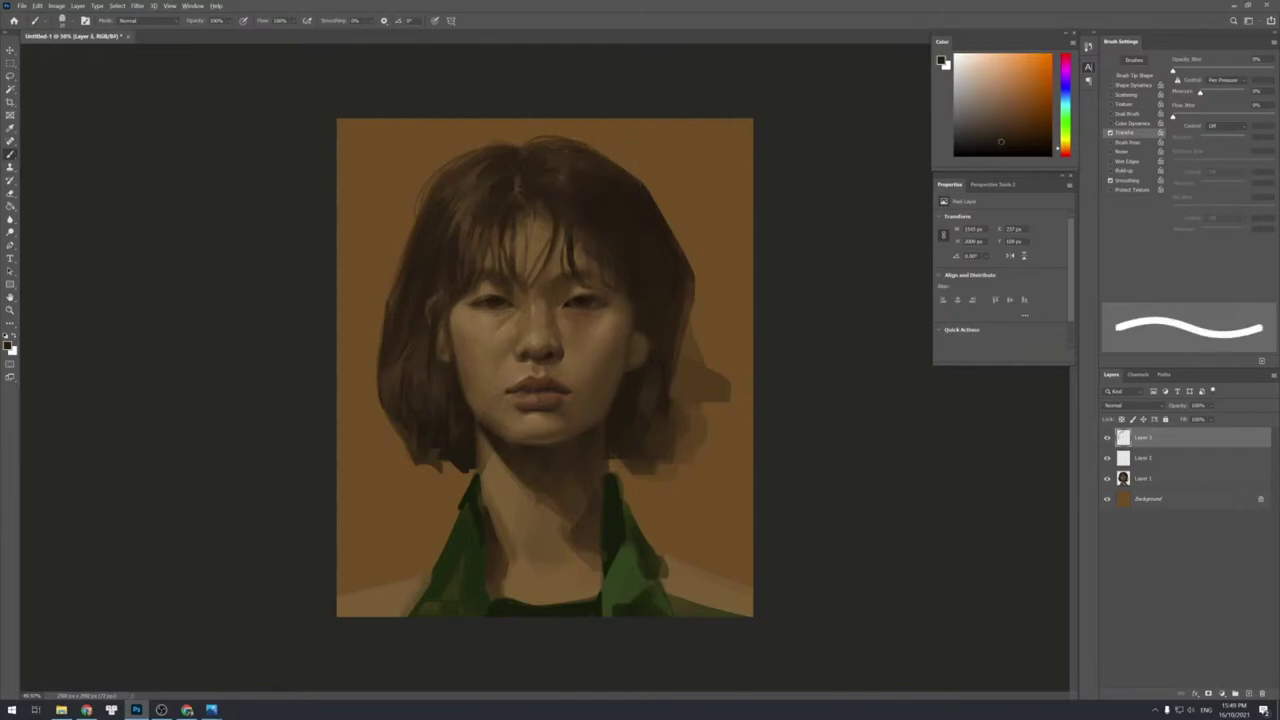
Add fine lighter brown strands to the crown right of the parting, sampling hair tones and varying the brush size.
key("bracketright")
left_click(578, 160, "alt")
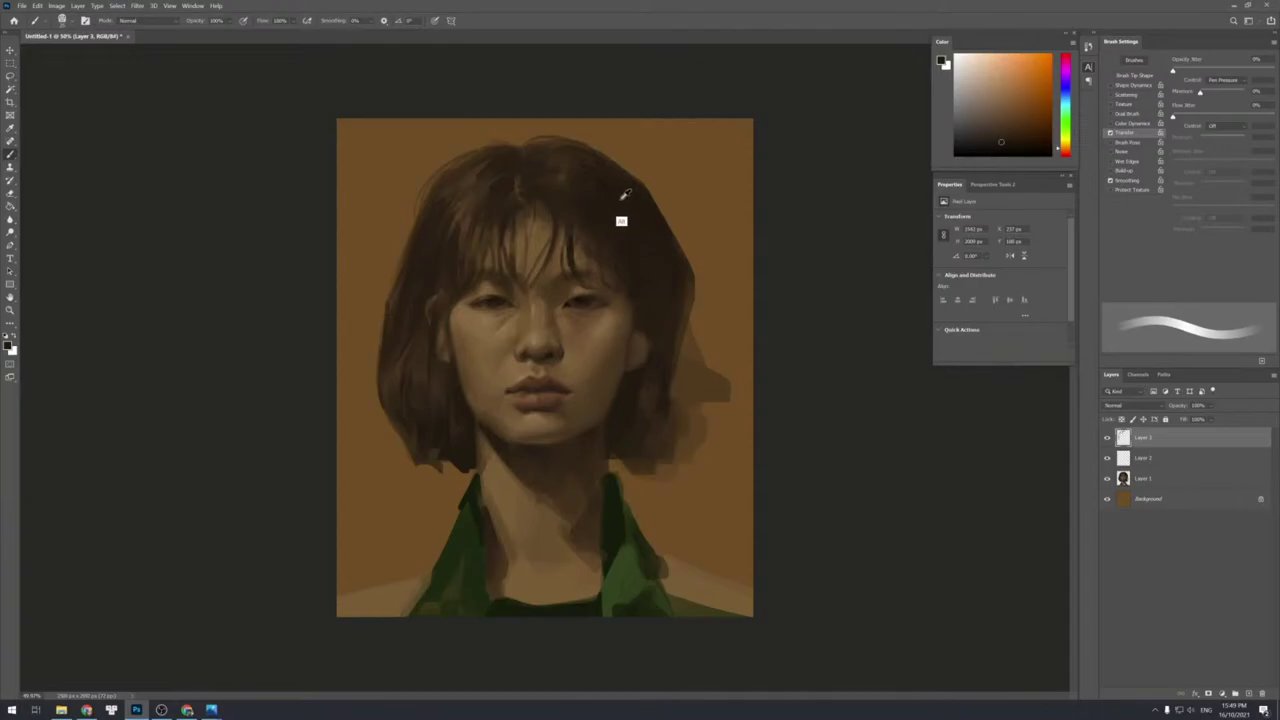
left_click(561, 195, "alt")
key("bracketleft")
key("bracketleft")
key("bracketleft")
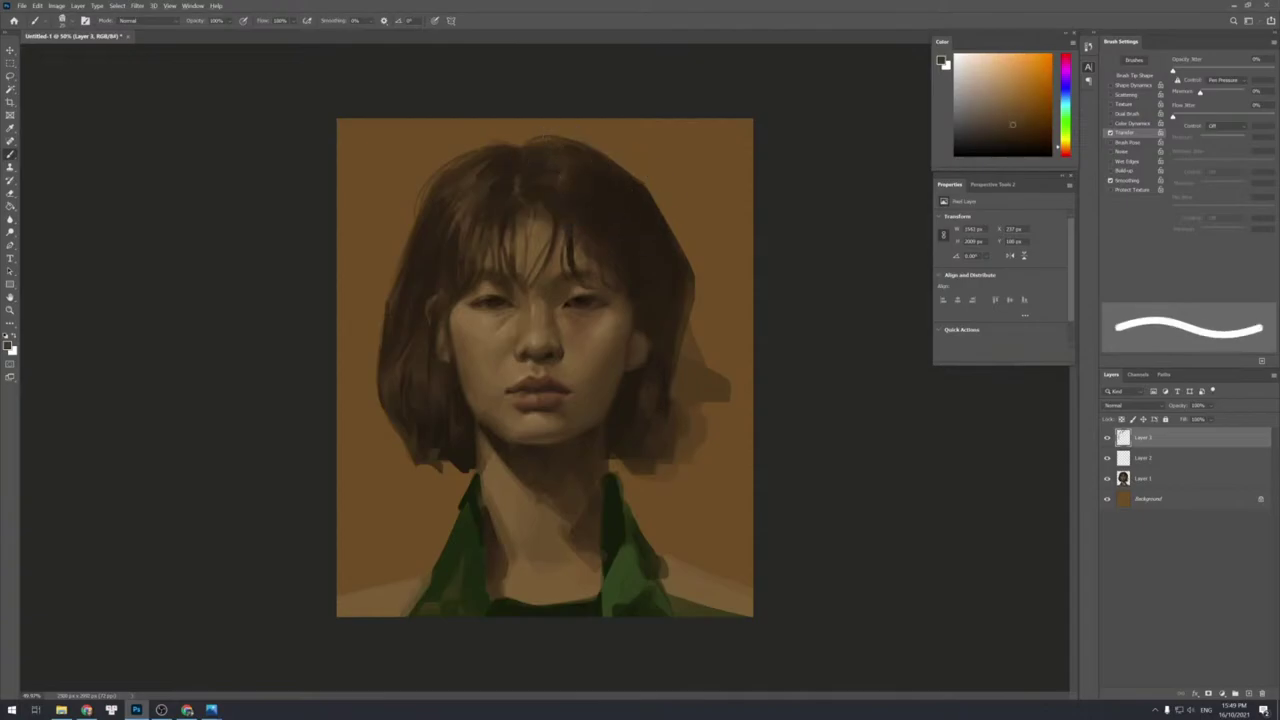
key("alt")
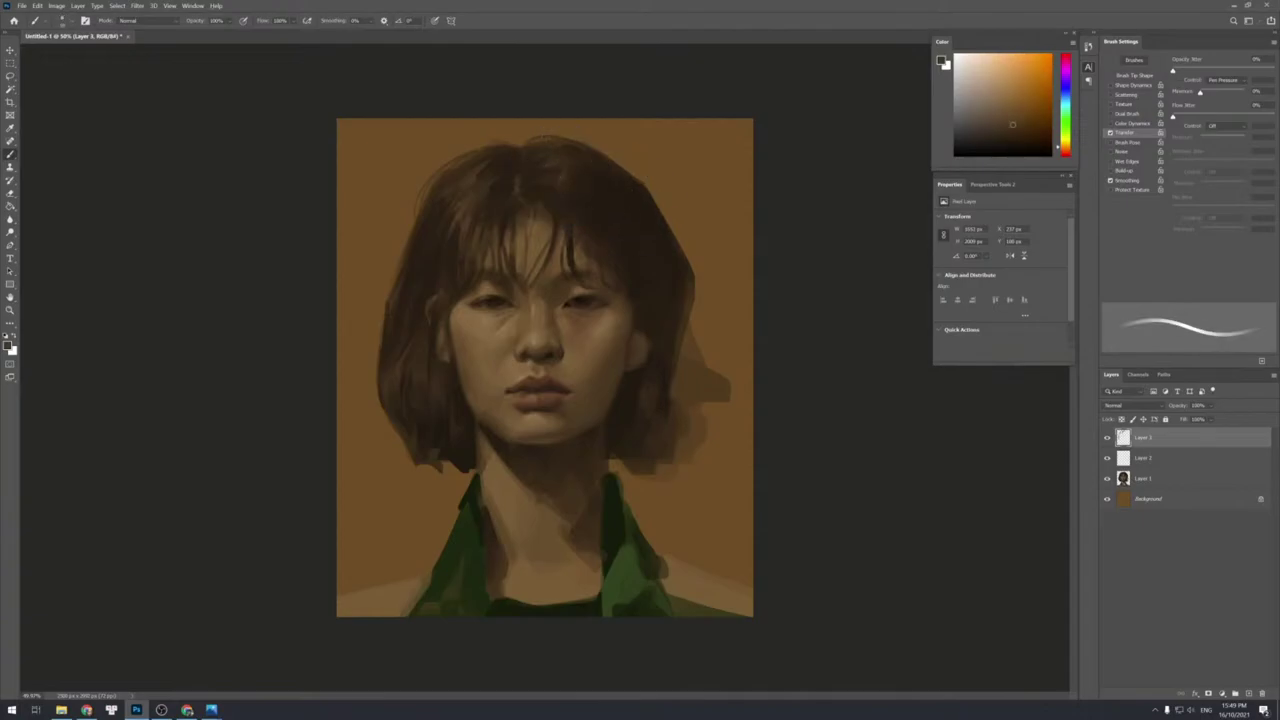
key("bracketright")
key("bracketright")
key("bracketright")
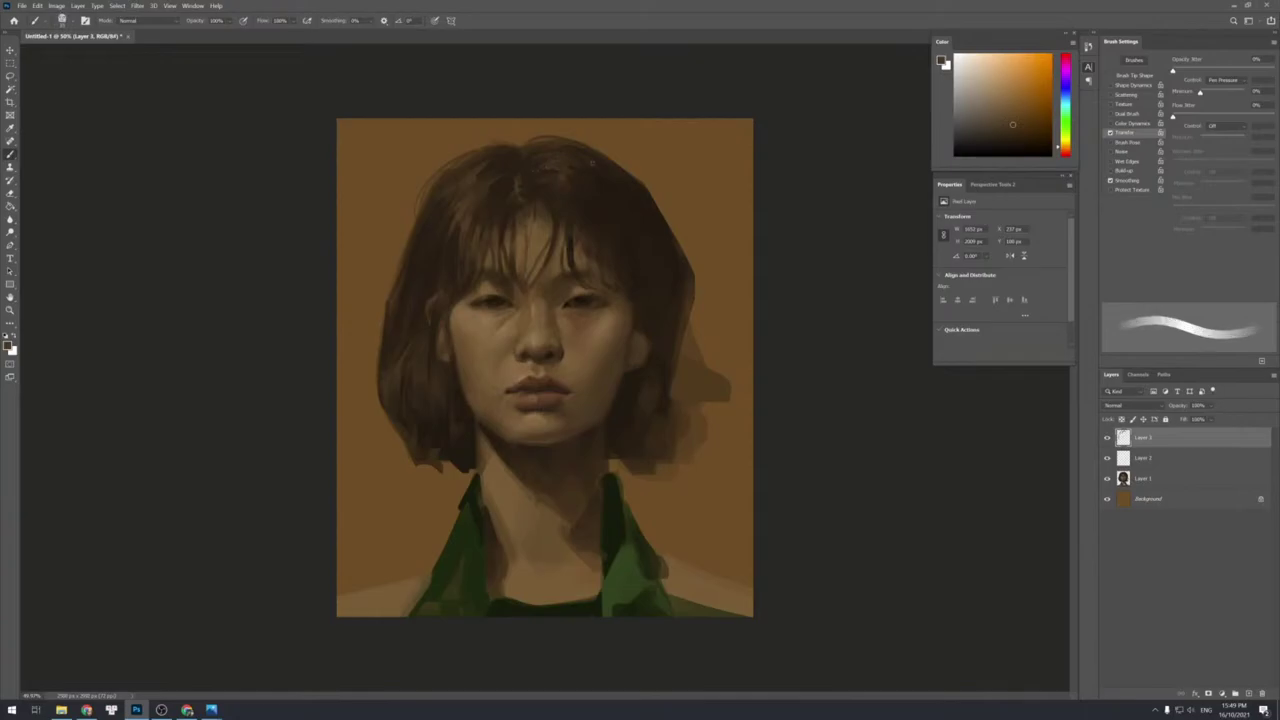
Deepen the shadows between the strands right of the parting with sampled dark browns.
left_click(530, 166, "alt")
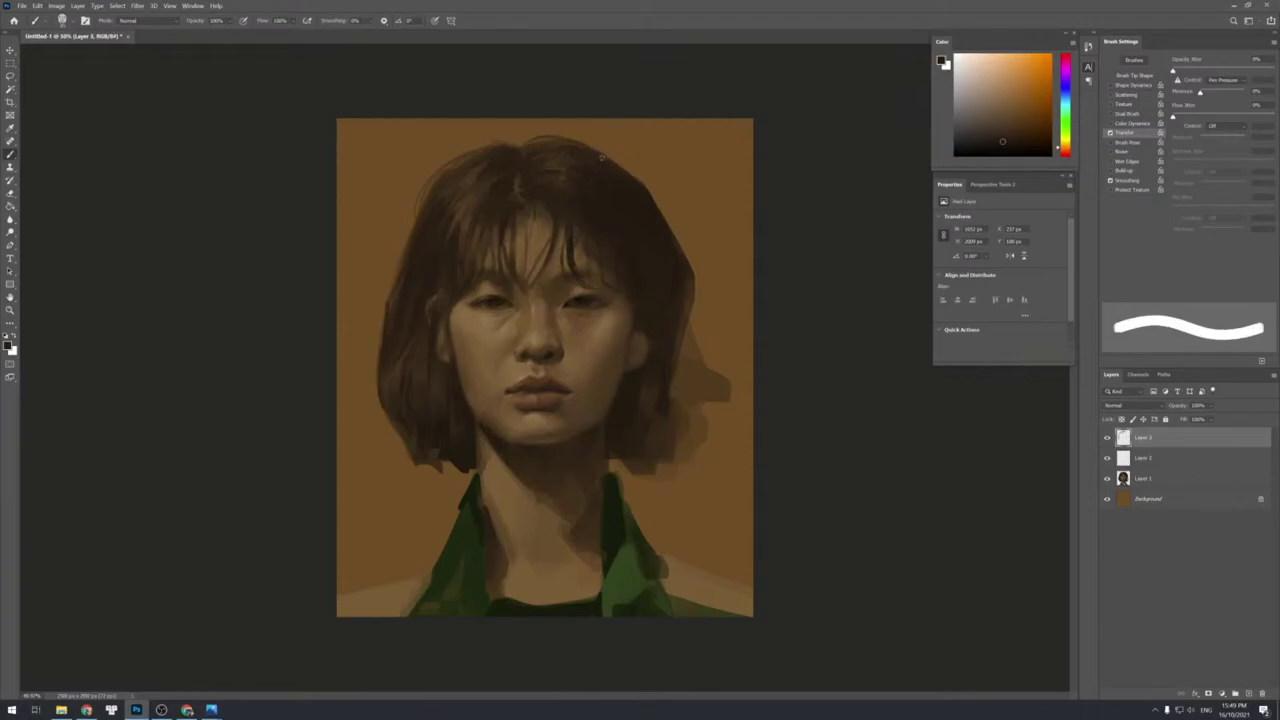
key("bracketright")
key("bracketright")
left_click(563, 200, "alt")
key("bracketleft")
key("bracketleft")
key("bracketleft")
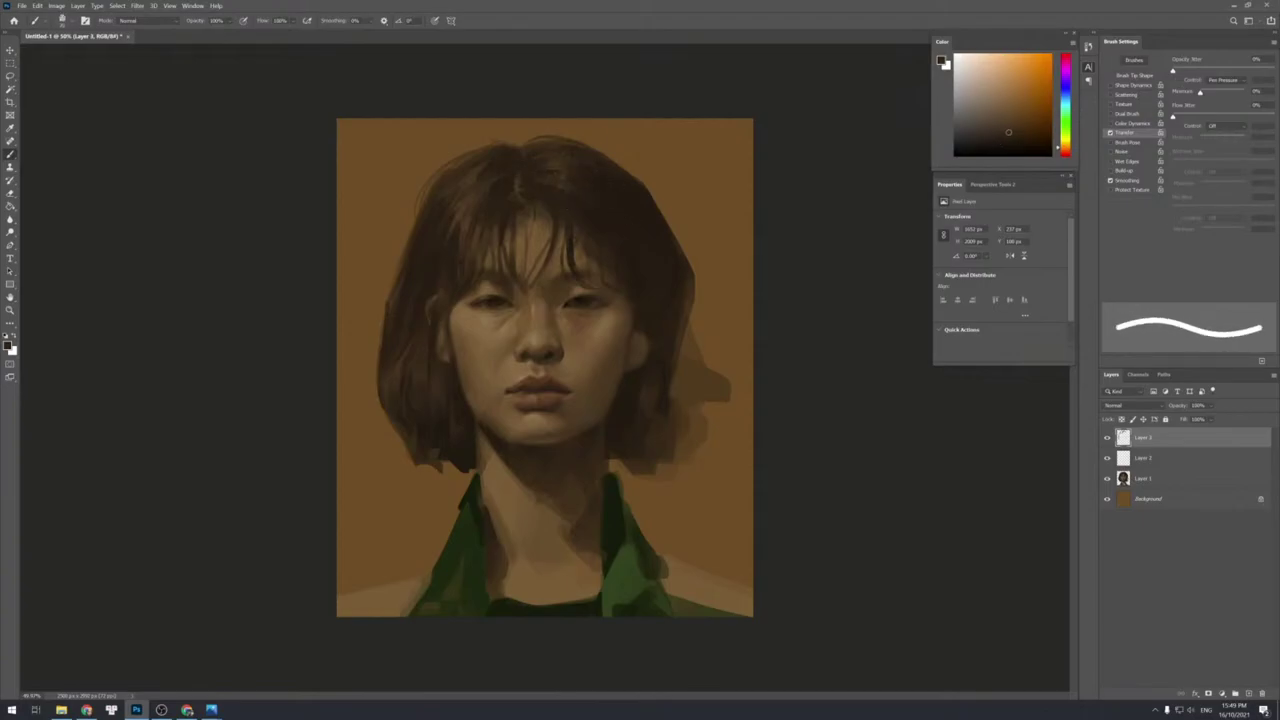
Paint warmer highlight strands sweeping right from the parting, using a brown sampled from the left side of the hair.
left_click(460, 217, "alt")
key("bracketleft")
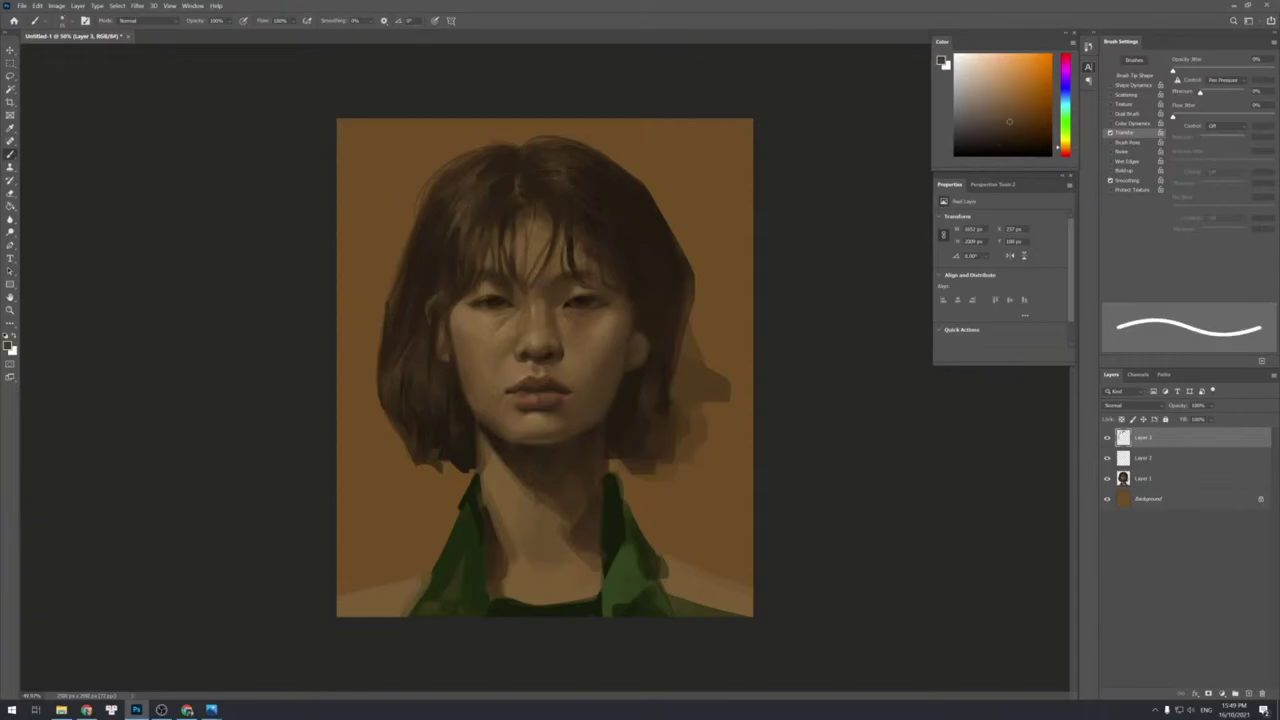
key("bracketright")
key("bracketright")
key("bracketright")
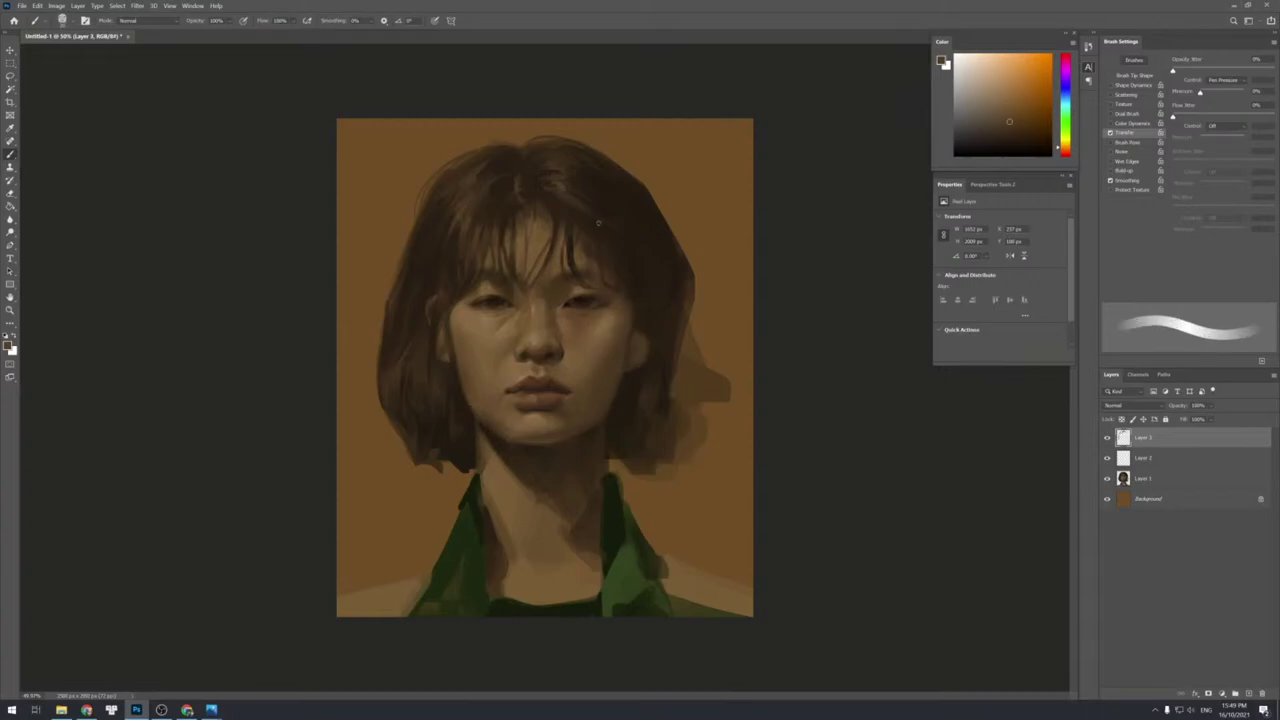
left_click(561, 187, "alt")
left_click(550, 191, "alt")
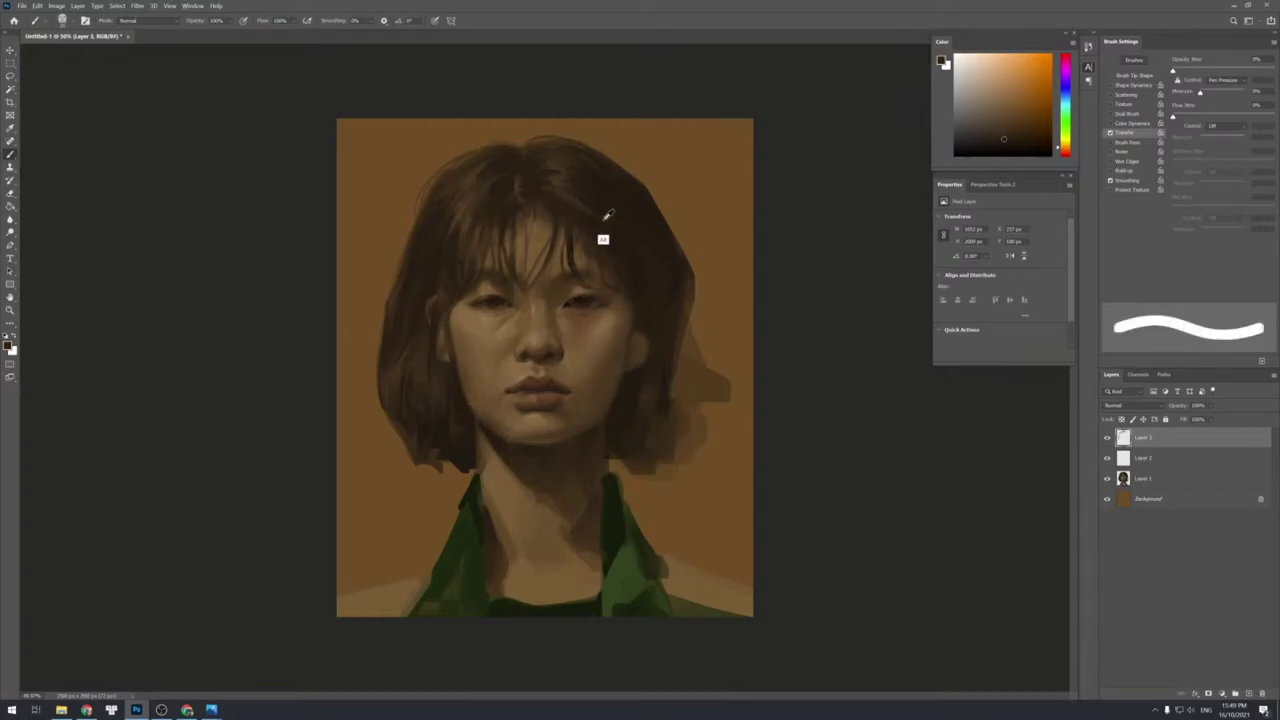
Blend the highlight strands into the dark hair above the right side of the fringe with repeatedly sampled browns.
key("bracketright")
left_click(568, 191, "alt")
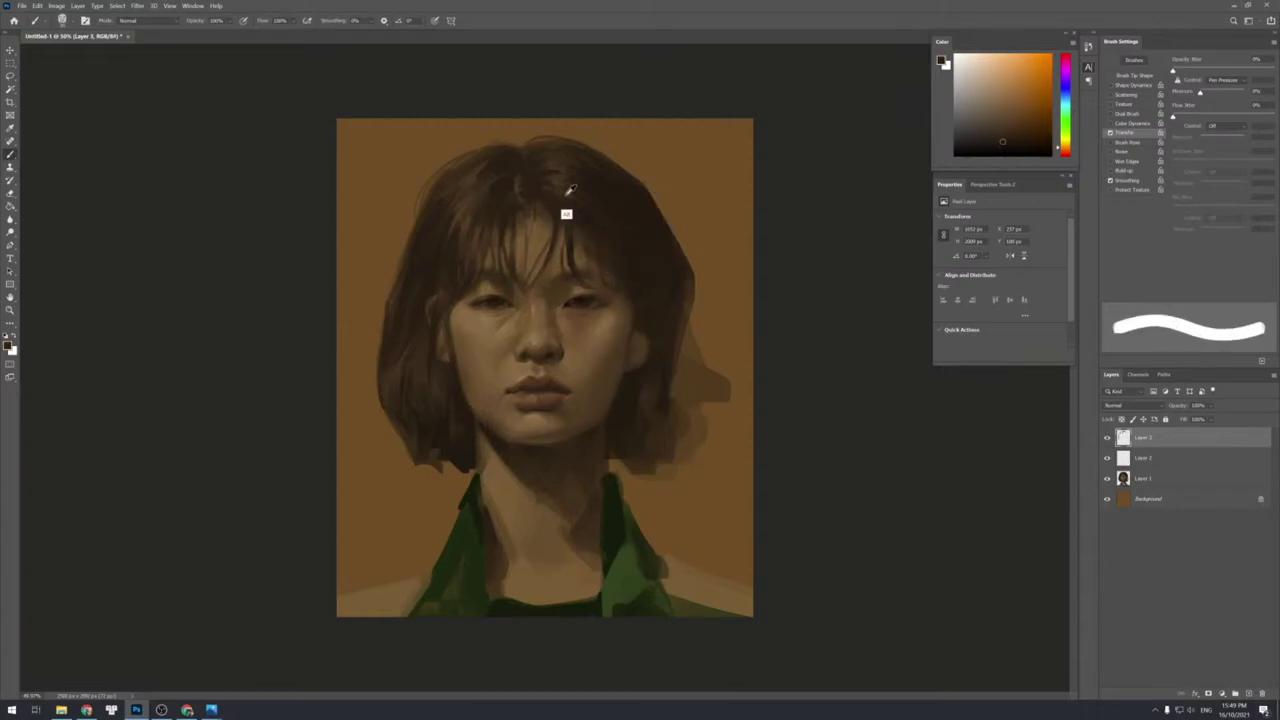
left_click(557, 203, "alt")
left_click(575, 222, "alt")
left_click(618, 220, "alt")
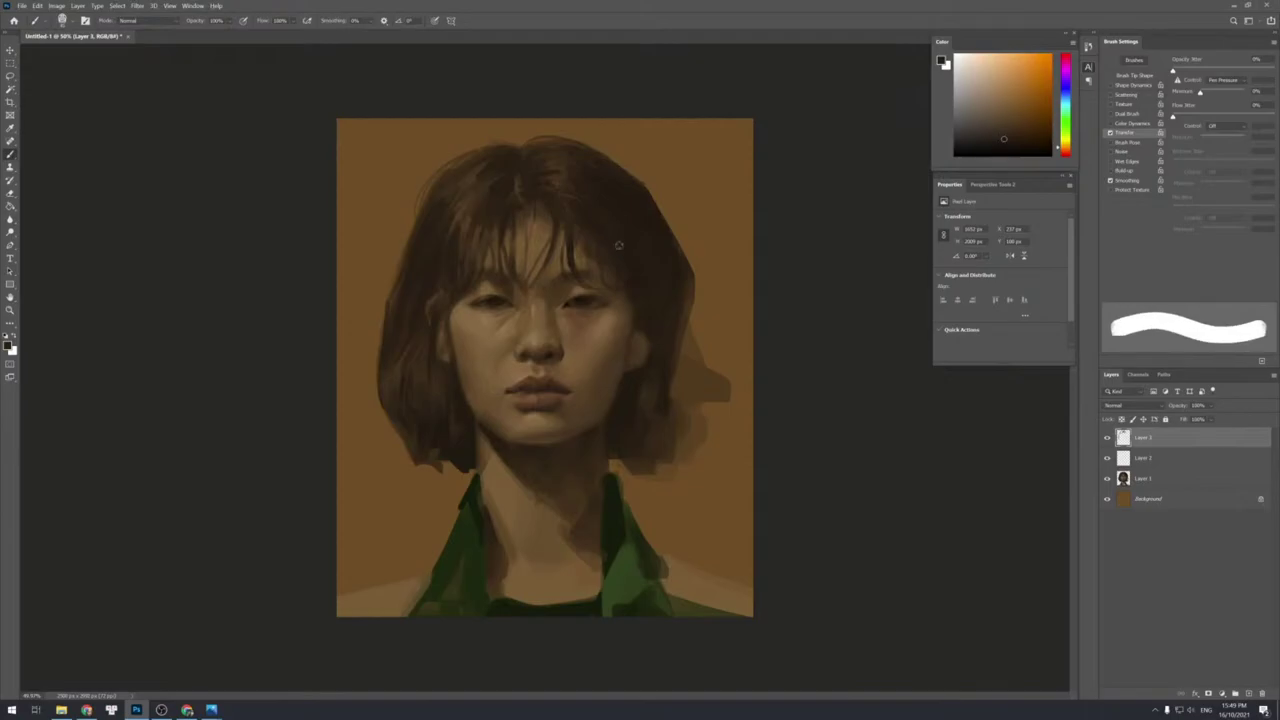
left_click(565, 182, "alt")
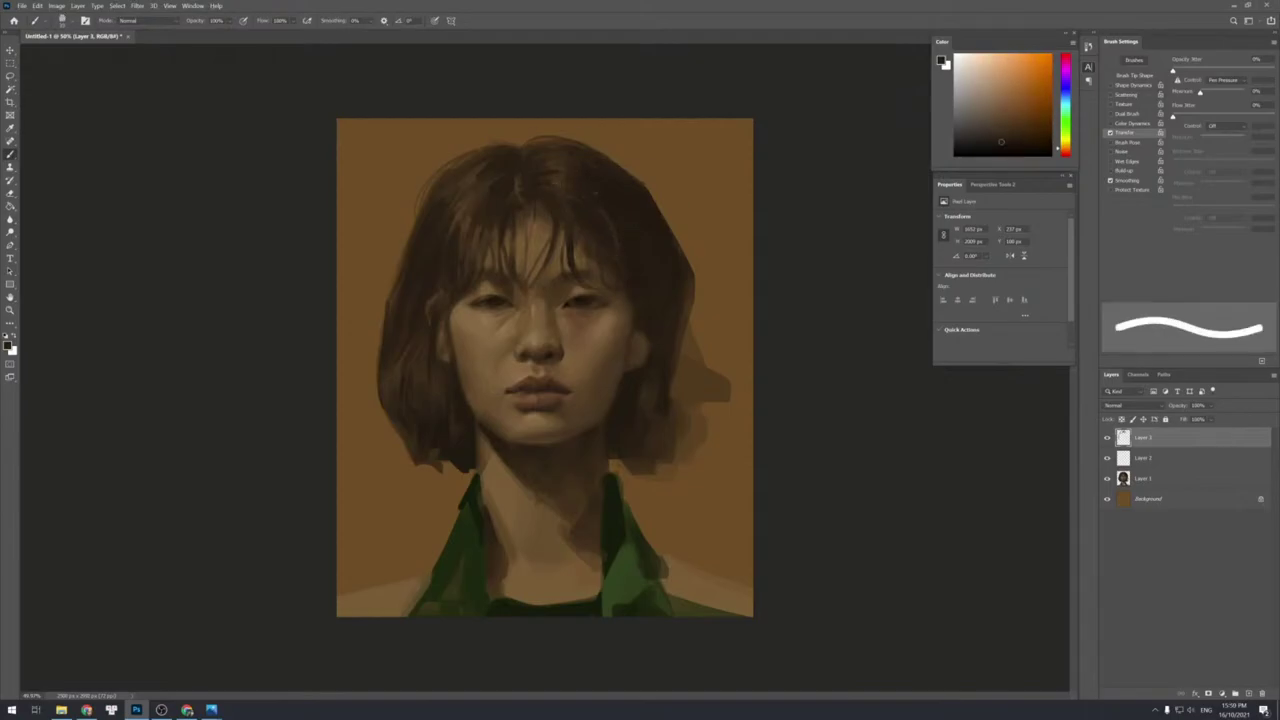
left_click(601, 228, "alt")
left_click(635, 227, "alt")
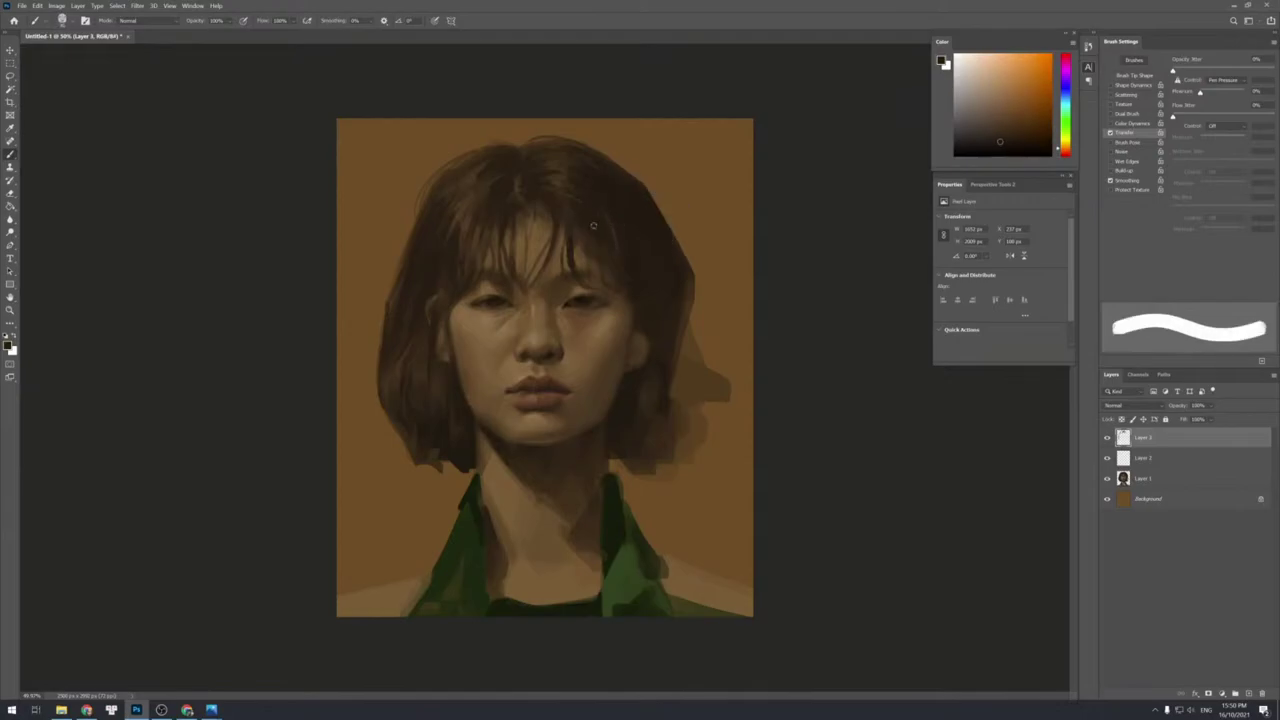
Define the right side of the fringe with brown and darker strands beside the forehead, resizing the brush between strokes.
left_click(427, 254, "alt")
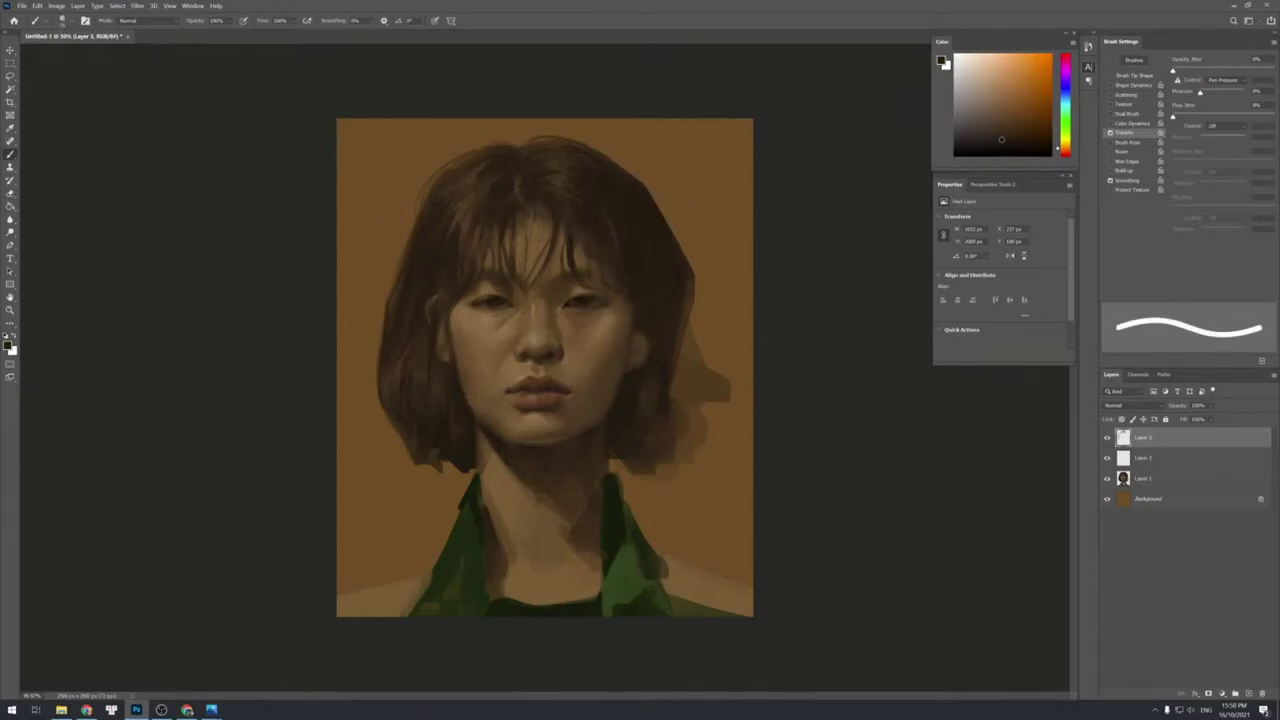
key("]")
key("]")
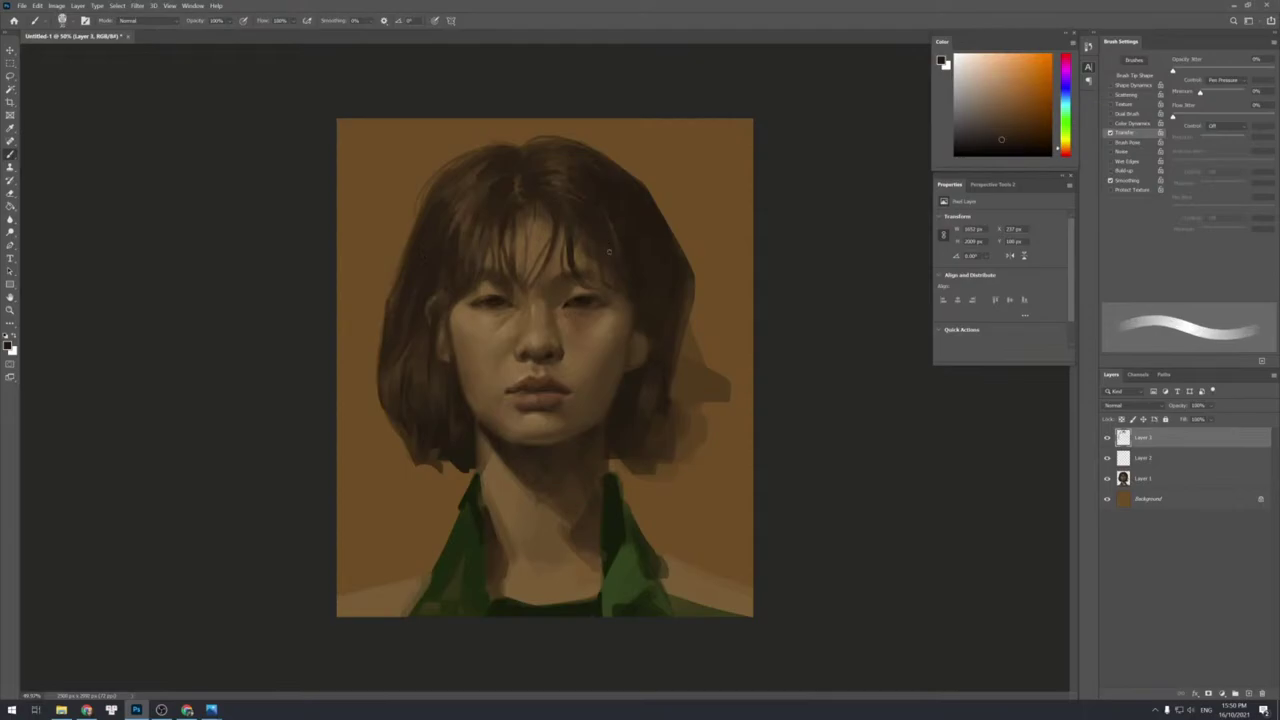
left_click(579, 299, "alt")
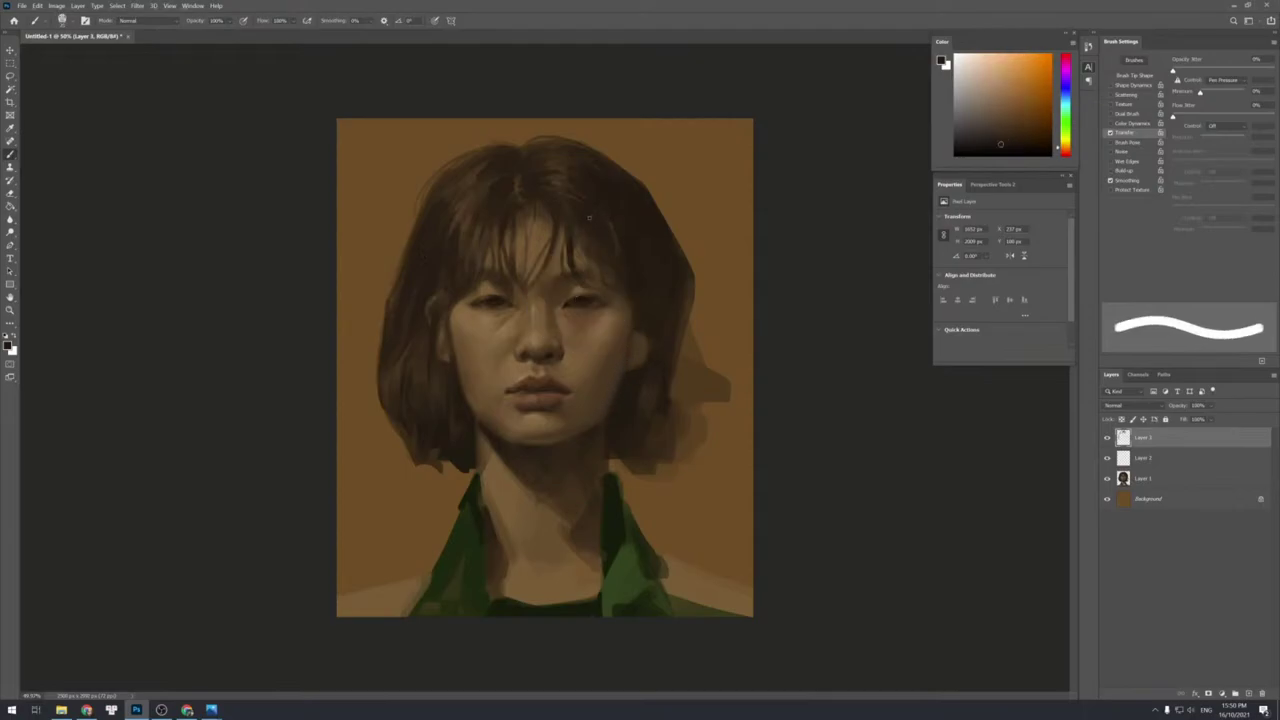
key("bracketleft")
key("bracketleft")
key("bracketleft")
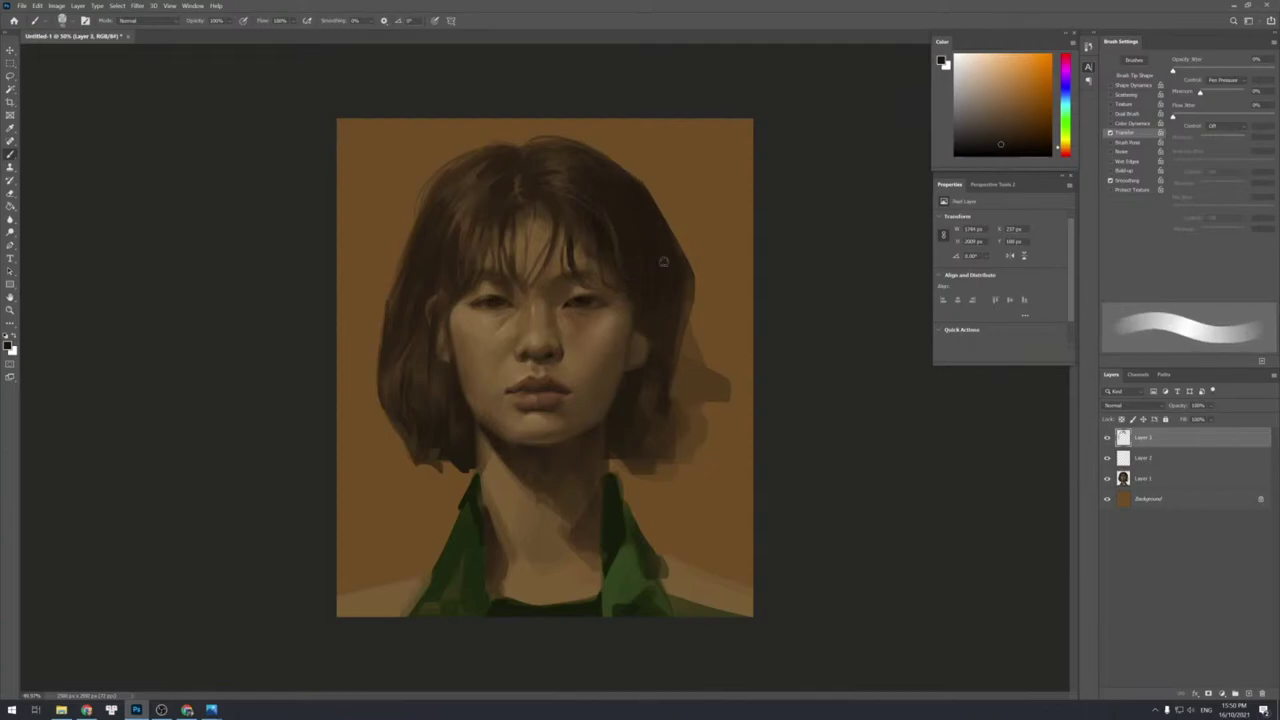
Smooth the angular upper-right hair outline with curved strokes of sampled dark brown.
left_click(625, 172, "alt")
key("[")
key("[")
key("[")
left_click_drag(628, 170, 666, 224)
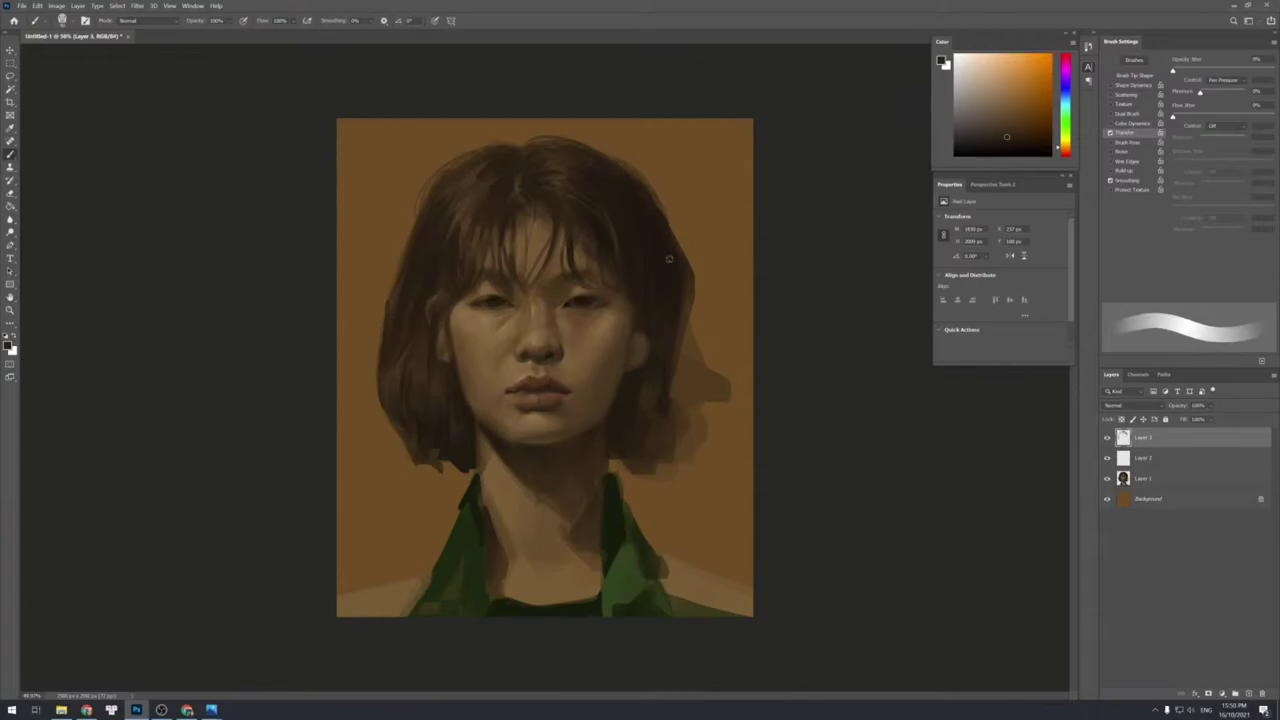
left_click(658, 190, "alt")
key("]")
key("]")
key("[")
key("[")
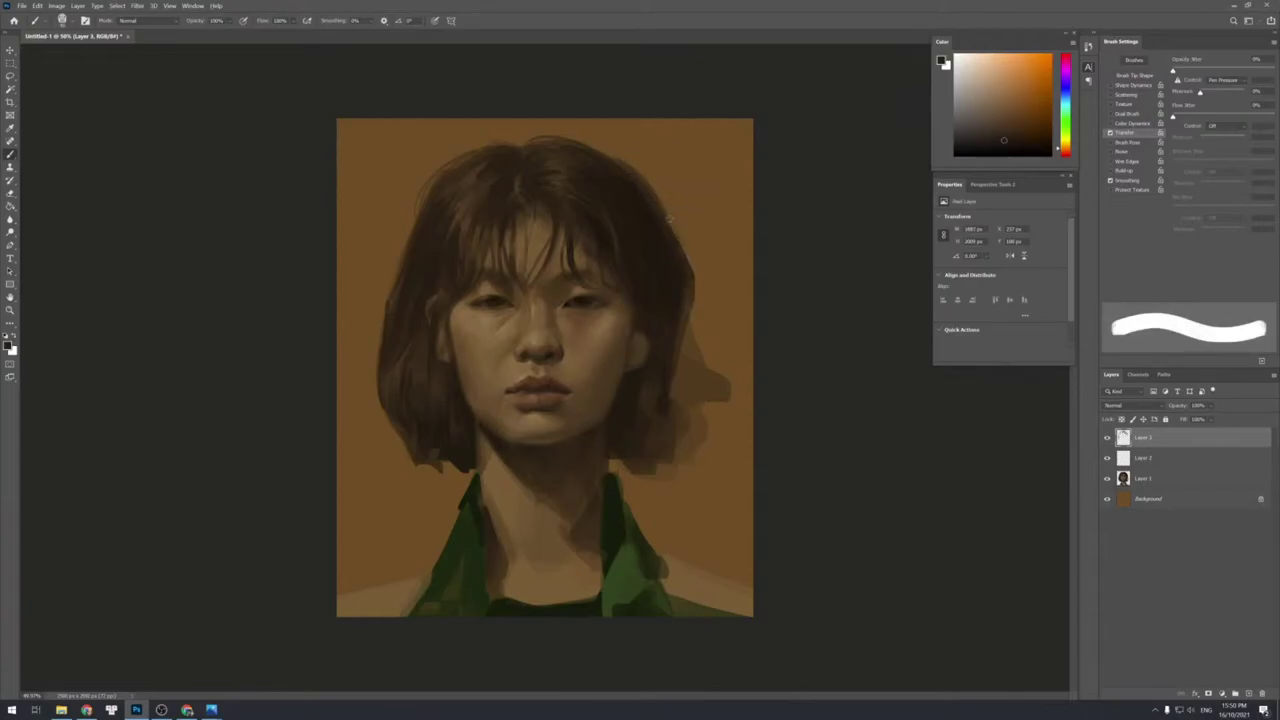
Round the hair's right outline from the temple down past cheek level with sampled dark brown, undoing one stroke along the way.
left_click_drag(674, 218, 693, 290)
left_click(671, 288, "alt")
key("ctrl+z")
left_click(673, 283, "alt")
left_click(658, 276, "alt")
mouse_move(690, 270)
left_mouse_down()
mouse_move(672, 358)
mouse_move(683, 348)
left_mouse_up()
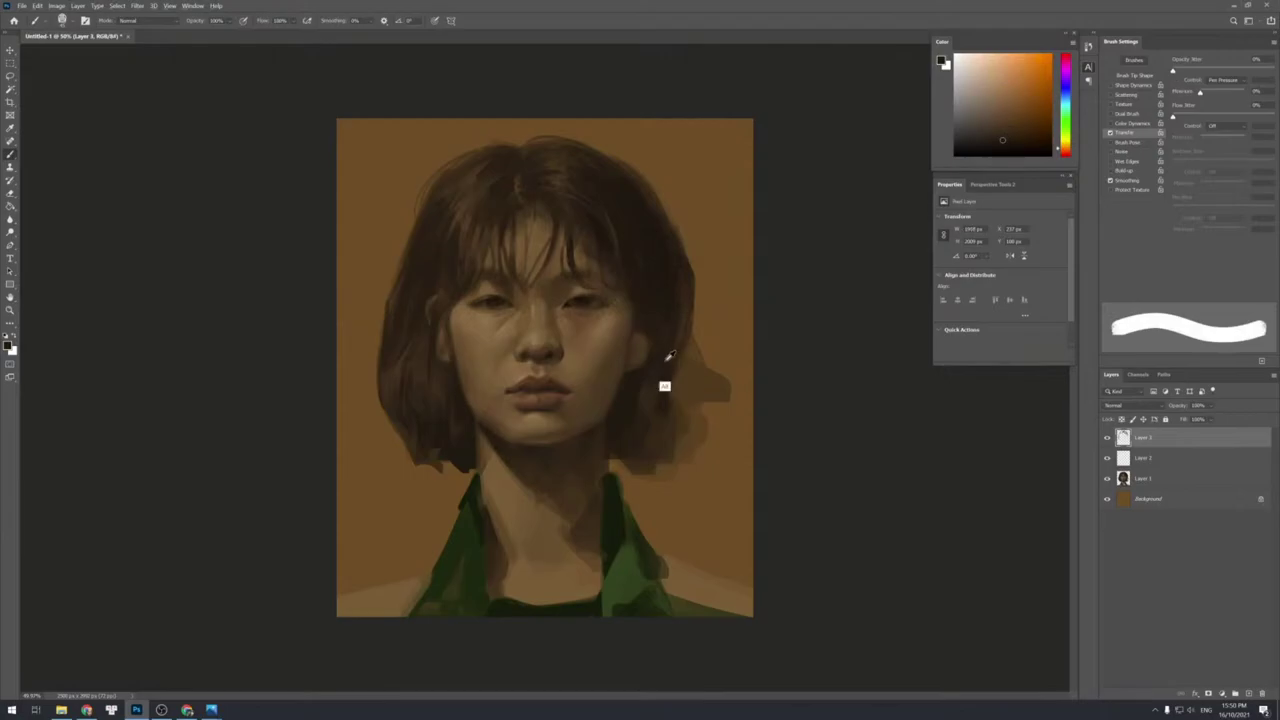
left_click(670, 340, "alt")
key("e")
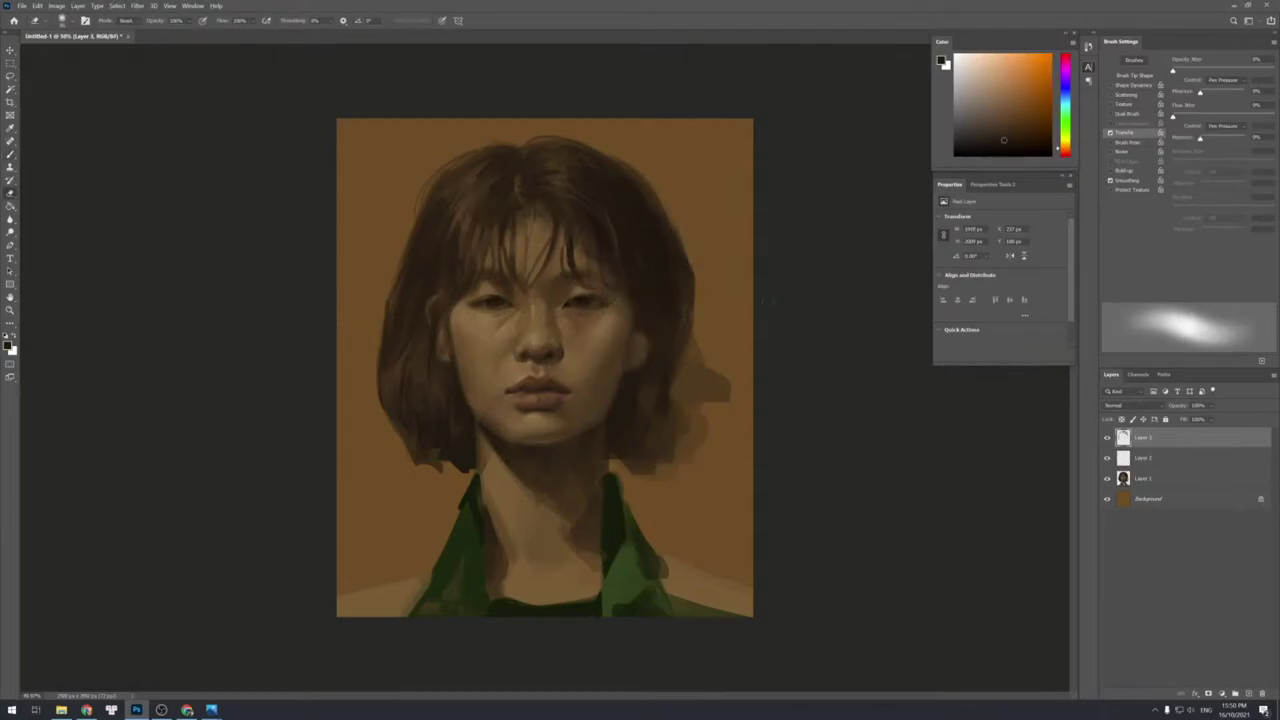
key("b")
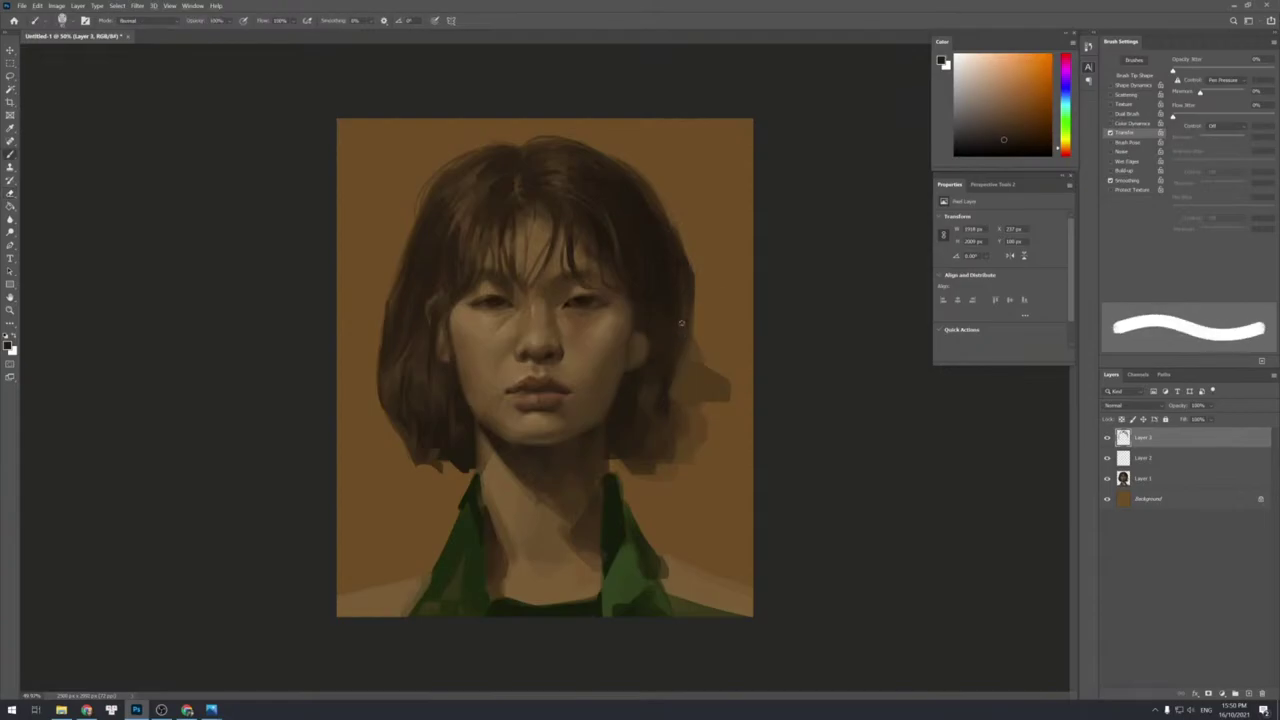
Paint thin dark strands flicking outward from the right side of the hair at mouth level.
key("[")
key("[")
left_click_drag(687, 343, 712, 384)
key("[")
key("[")
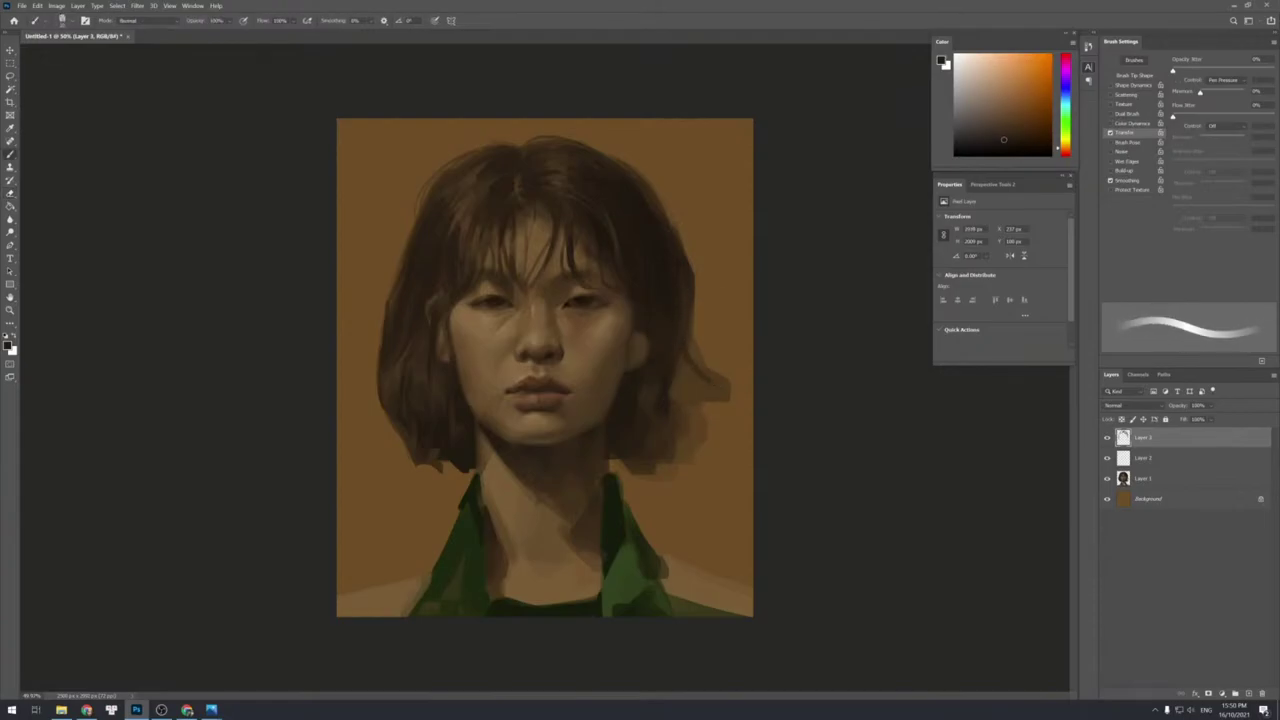
key("[")
key("]")
key("]")
key("]")
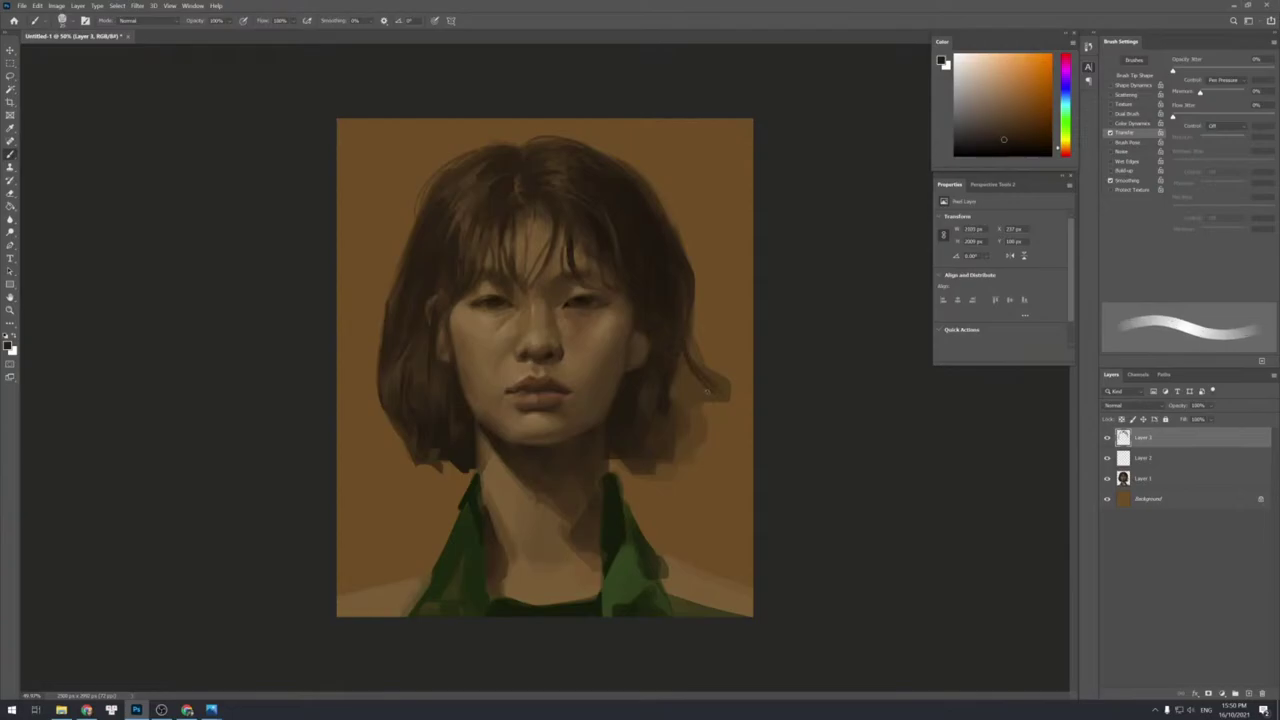
Fill in the body of the outward flick with curved dark strands, alternating between thin and thicker brush sizes.
left_click_drag(684, 366, 694, 389)
key("[")
key("[")
key("[")
key("]")
key("[")
key("[")
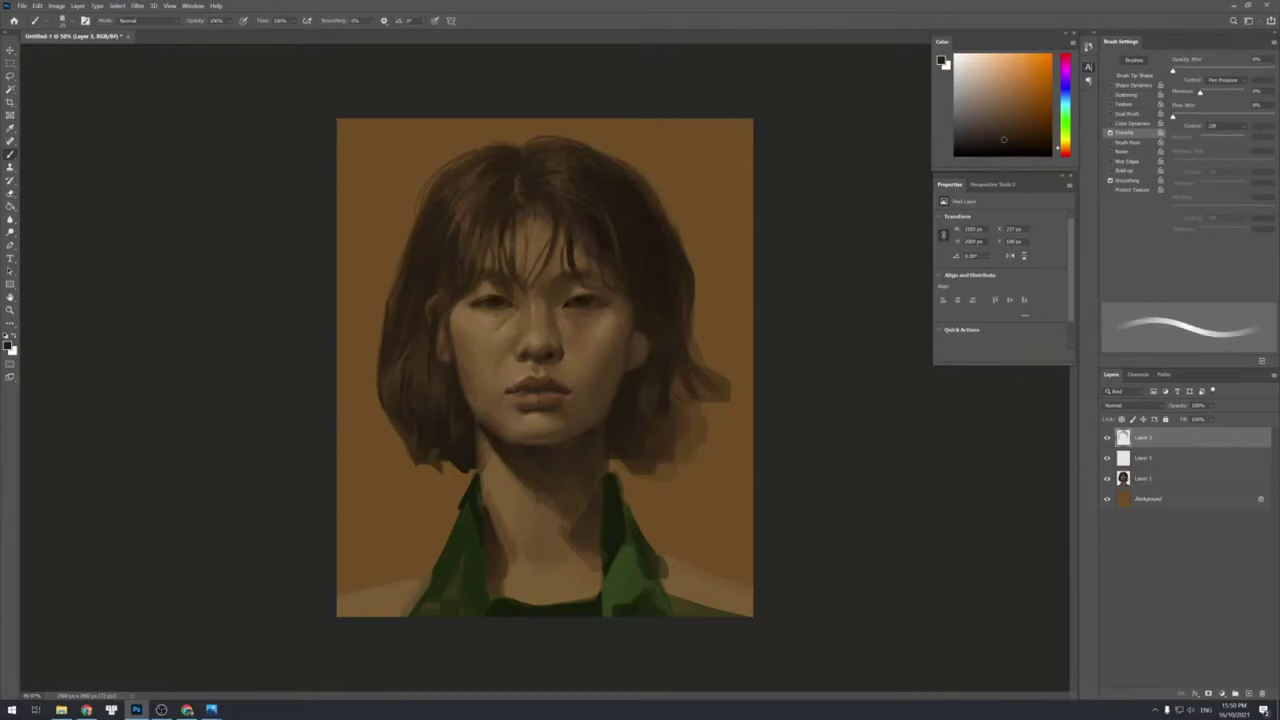
key("]")
key("]")
key("]")
key("[")
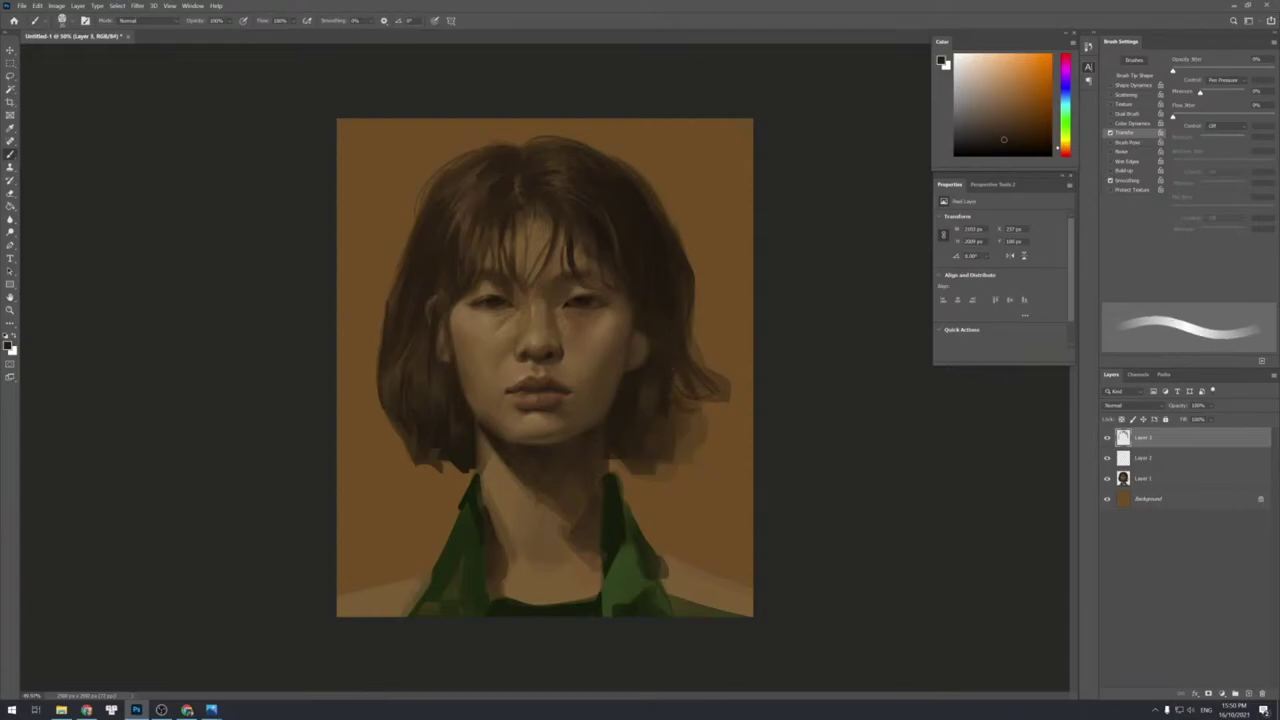
Add curling dark strands along the underside of the right-hand flick.
key("]")
key("[")
key("[")
key("]")
left_click_drag(682, 396, 716, 408)
key("]")
key("bracketright")
On Layer 1, paint faint brown wisps above the right-hand flick and erase the rough paint around them.
left_click(1137, 484)
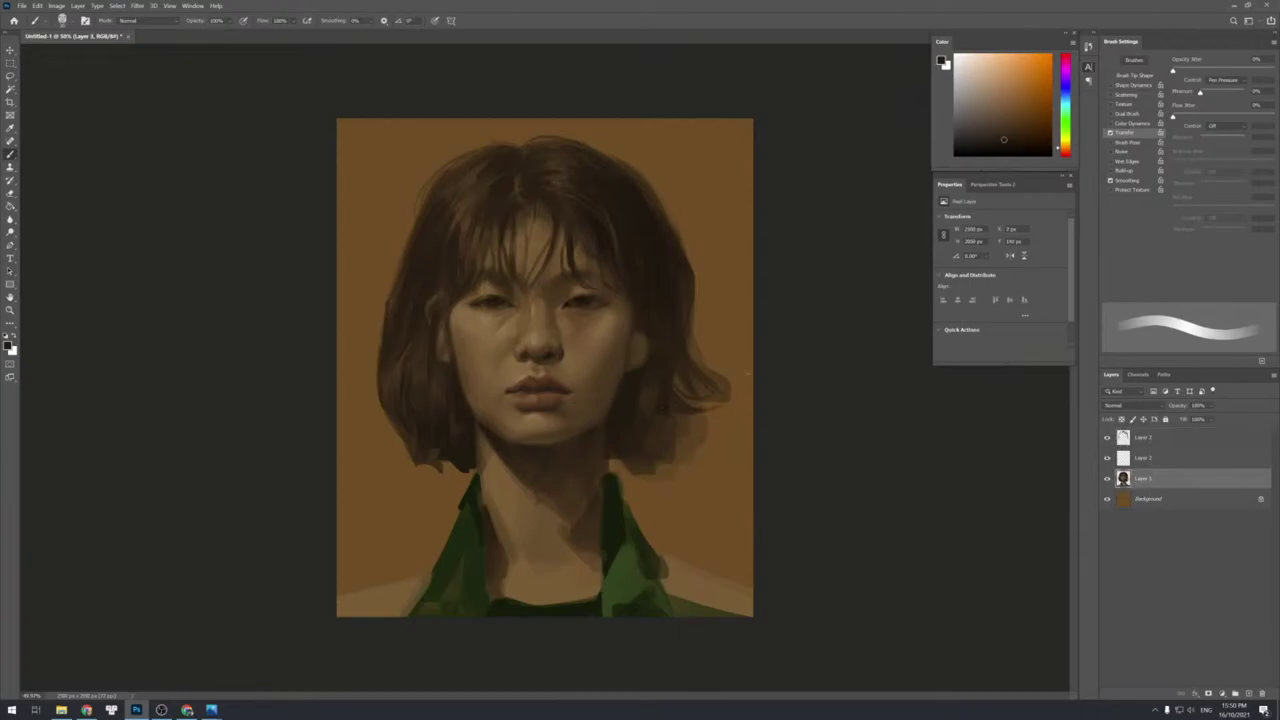
left_click(694, 357, "alt")
key("bracketright")
key("bracketright")
key("bracketleft")
key("bracketleft")
key("bracketright")
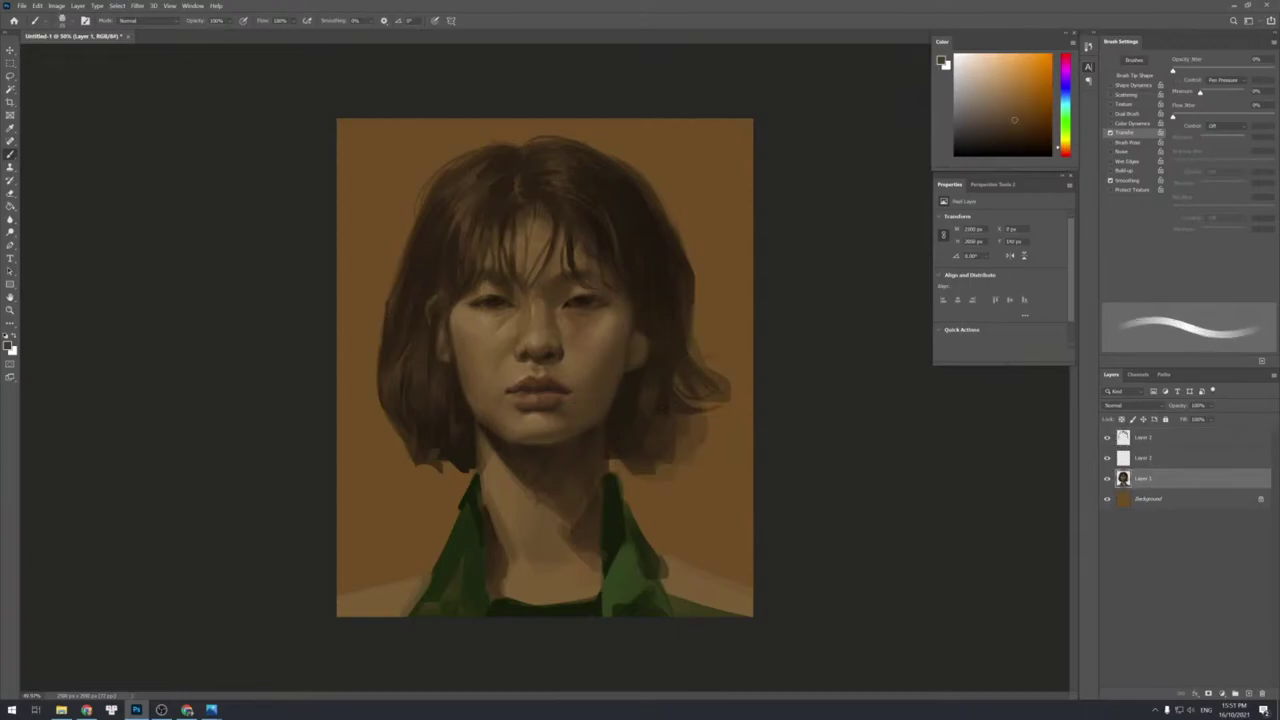
key("bracketright")
key("e")
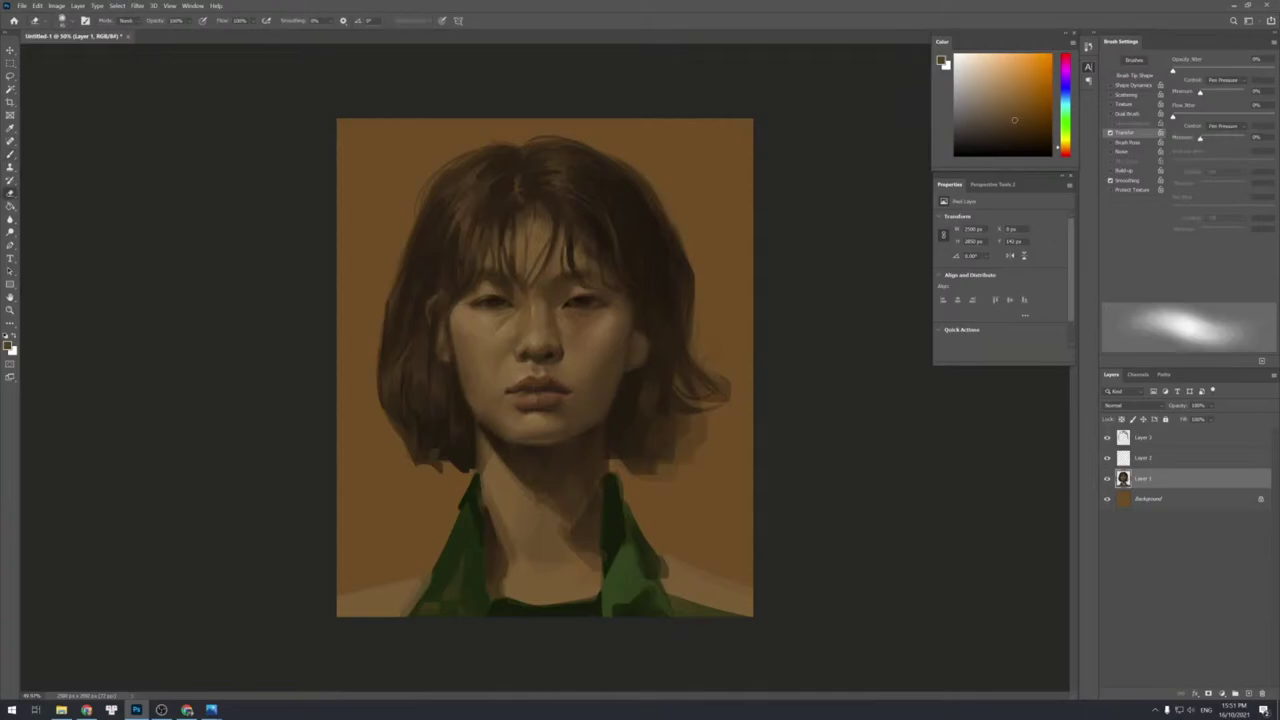
key("period")
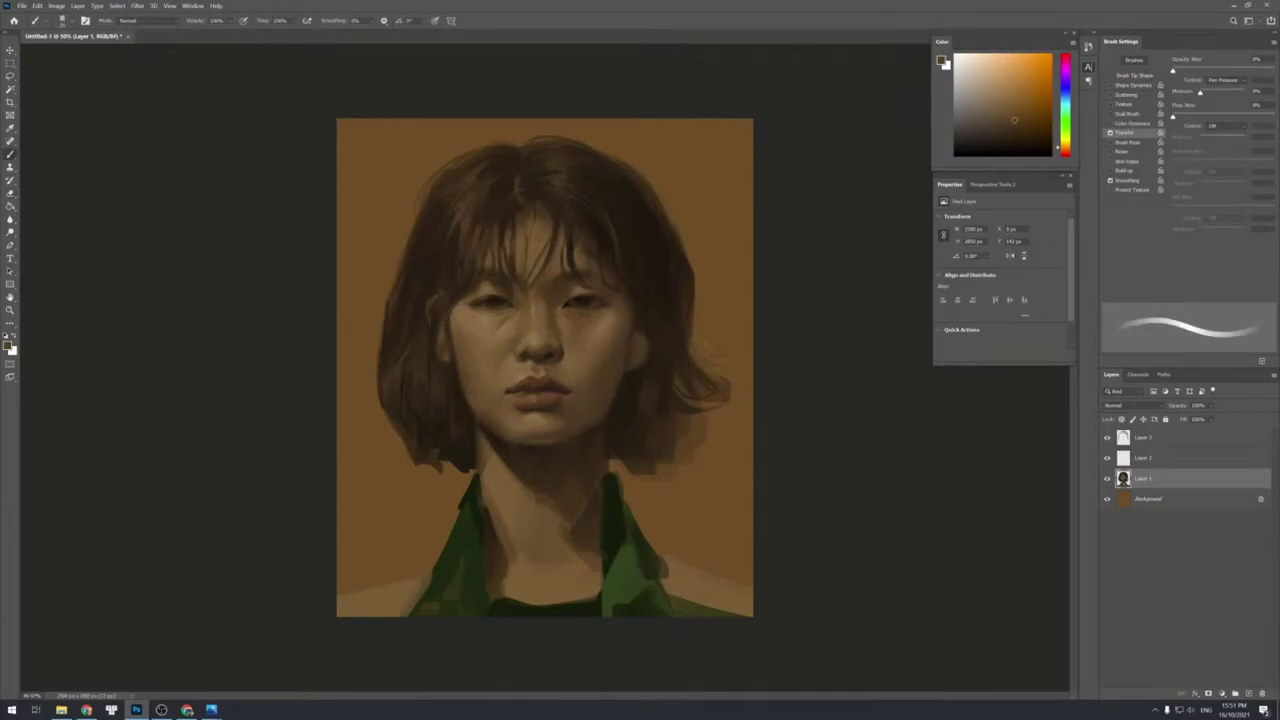
key("period")
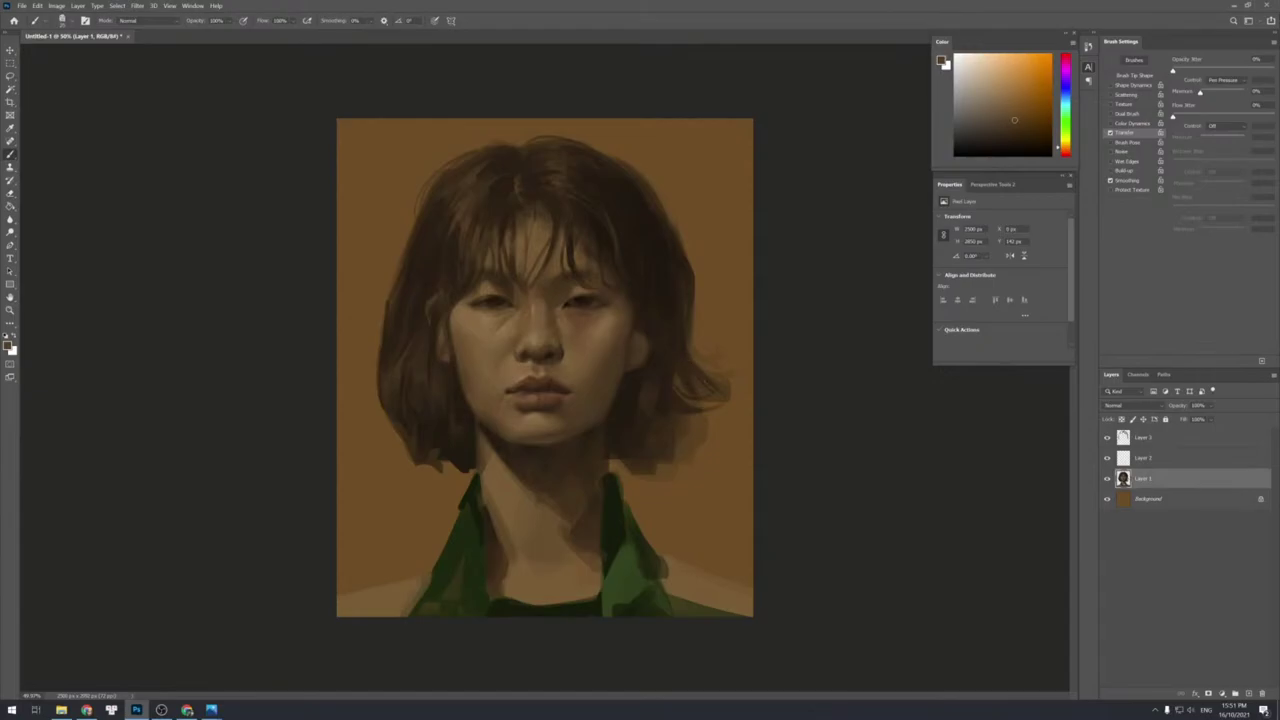
Extend the tip of the right-hand flick with soft strands and erase the blocky hair edge beneath it.
key("bracketright")
key("bracketright")
key("bracketleft")
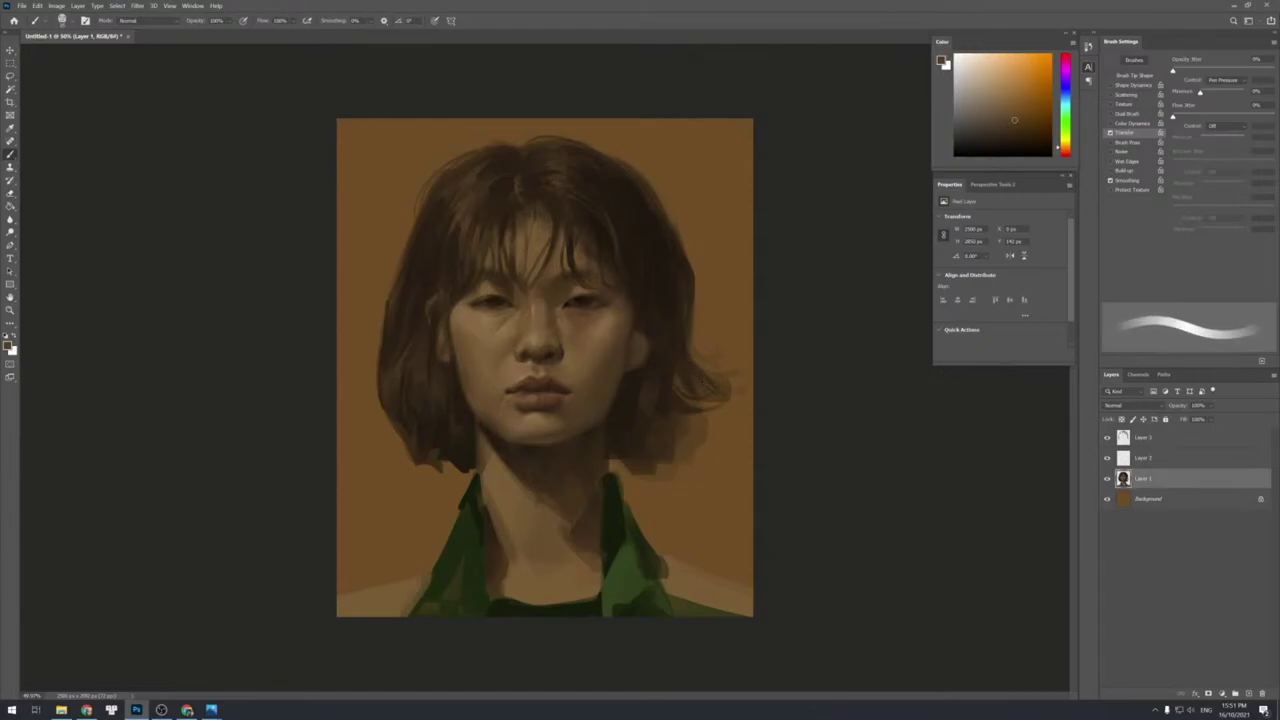
key("period")
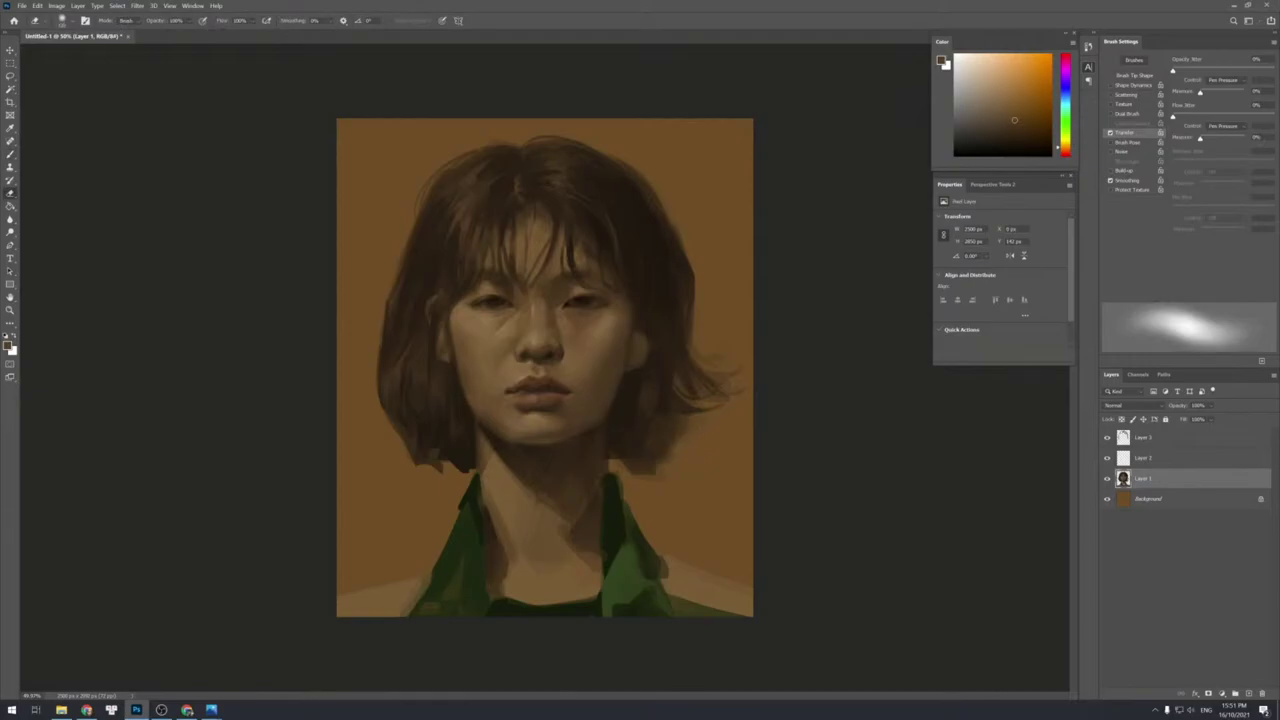
key("period")
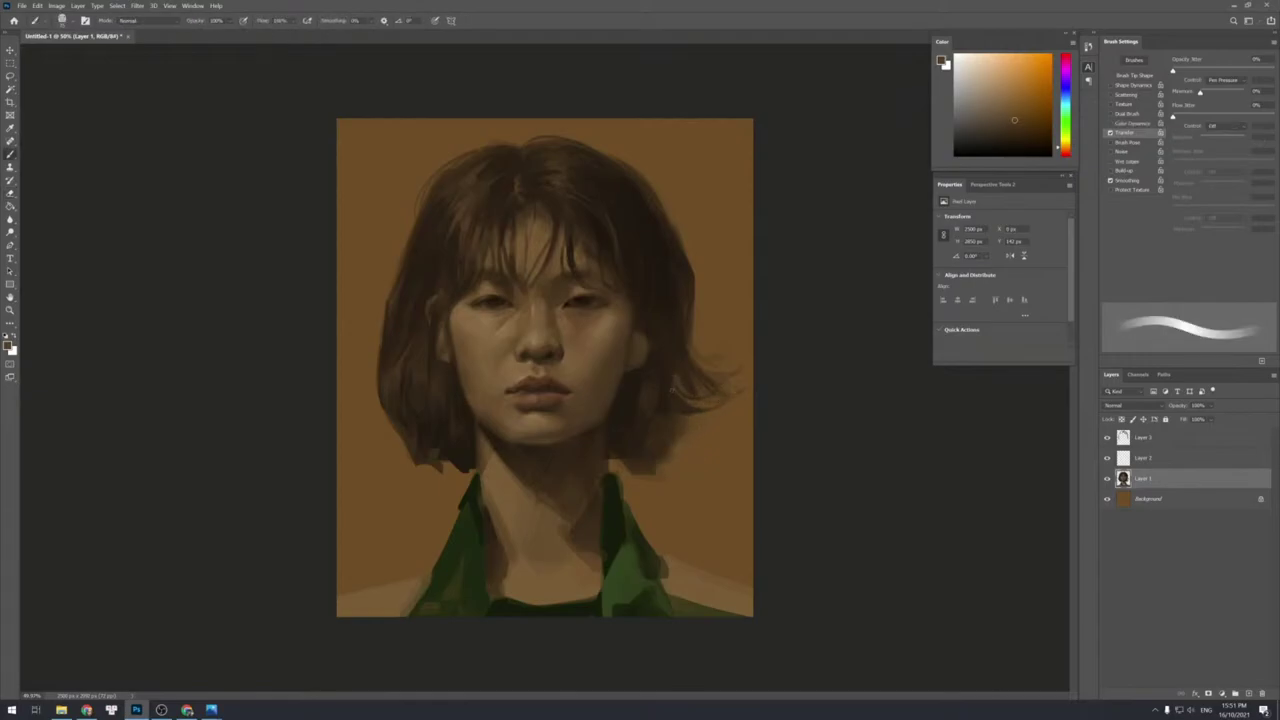
Break up the hair's lower right edge with wispy outward strands, erasing the remaining blocky paint down to the collar.
key("bracketright")
key("bracketleft")
key("bracketleft")
left_click_drag(688, 415, 718, 422)
key("bracketright")
key("period")
key("period")
key("period")
key("period")
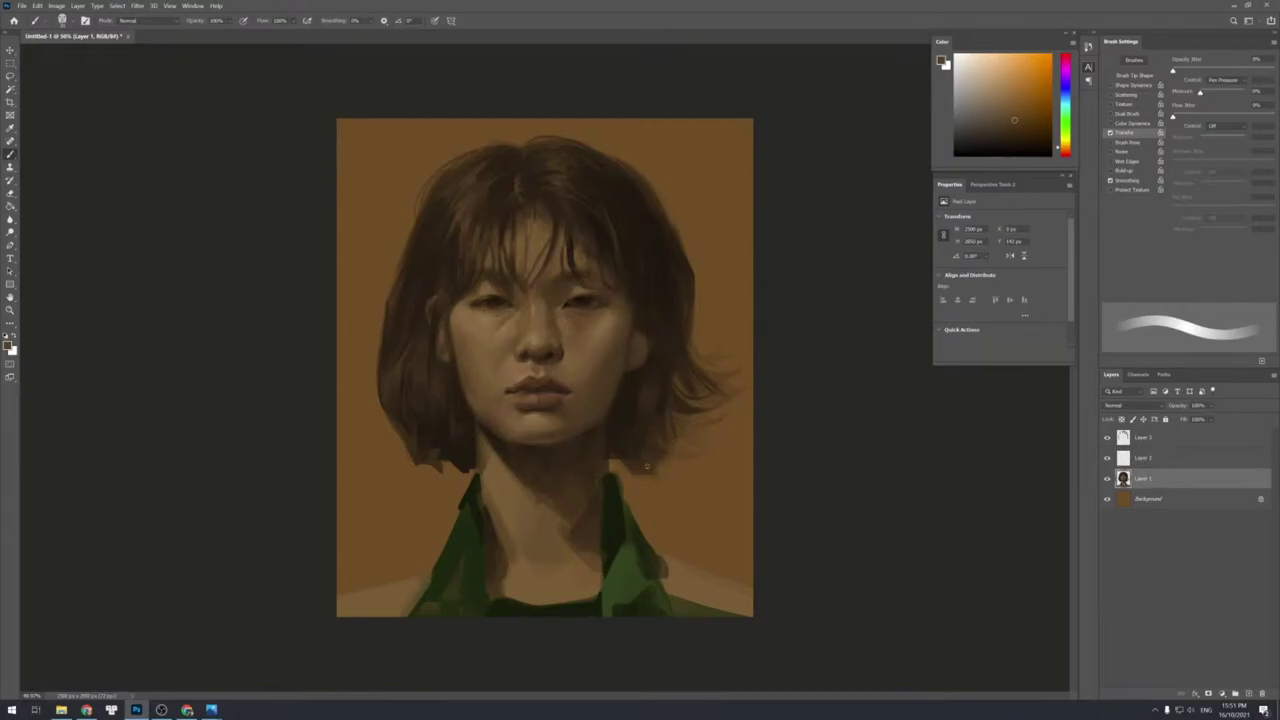
key("period")
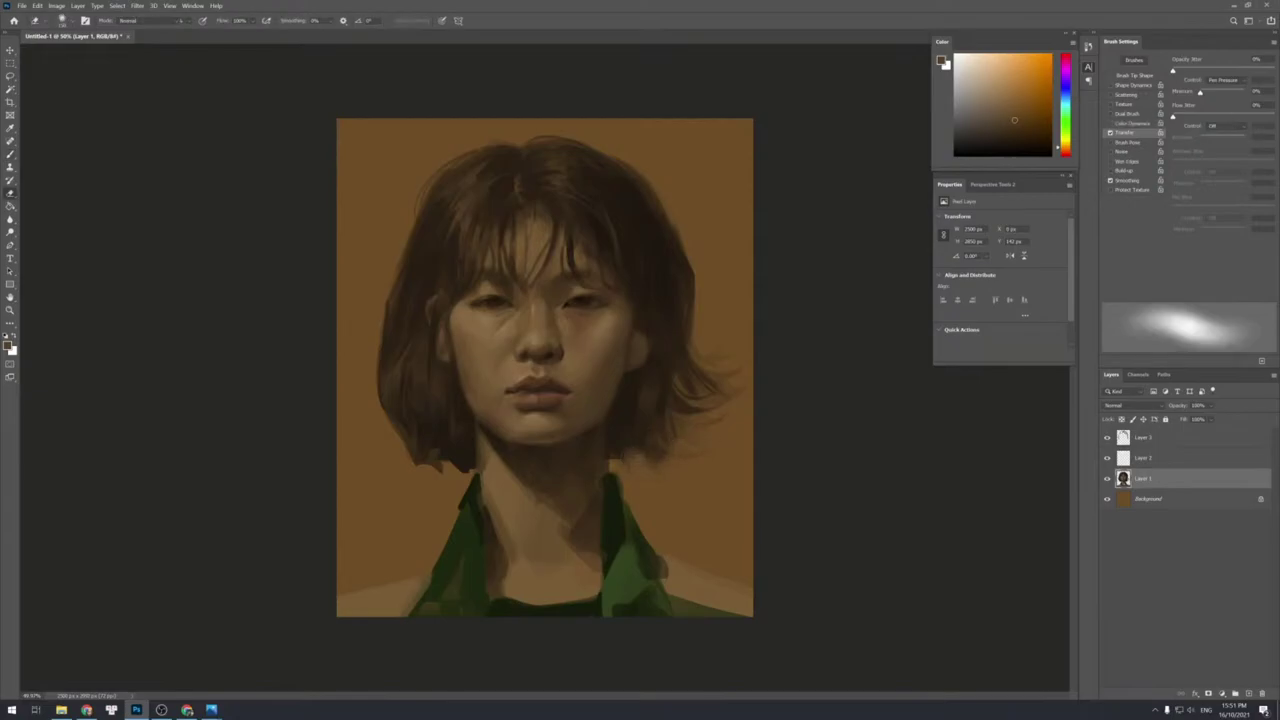
key("comma")
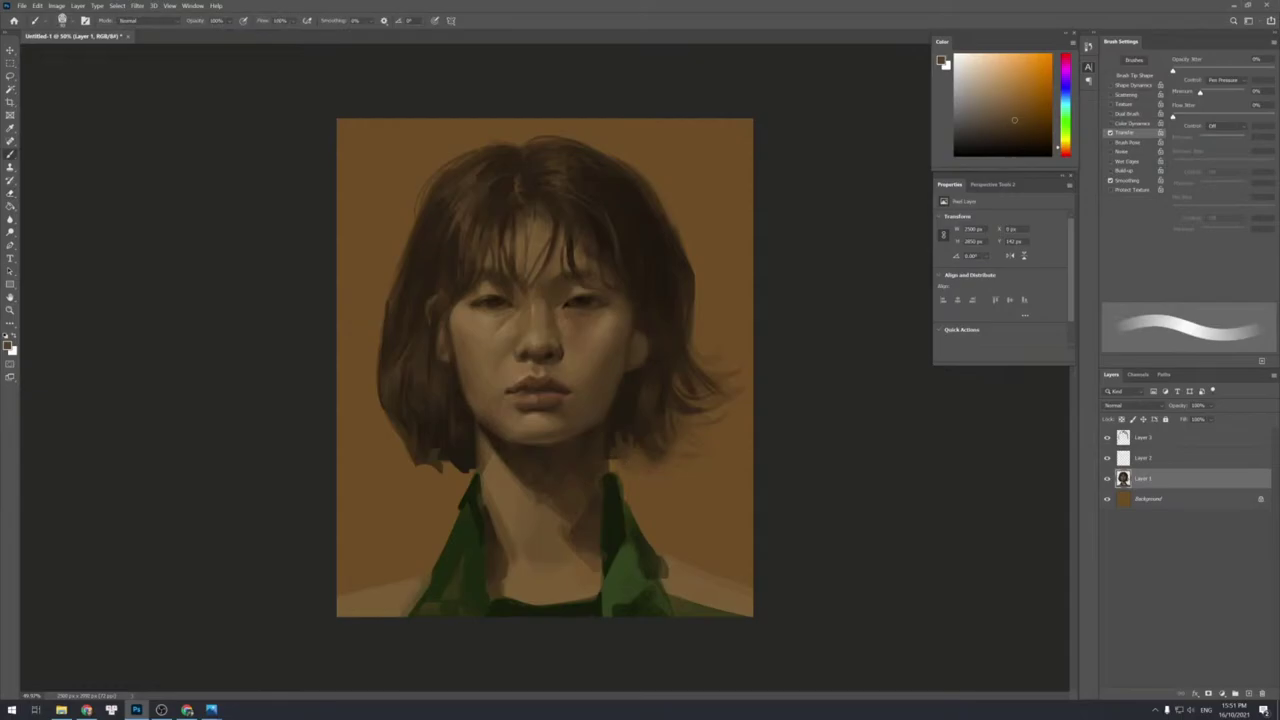
On Layer 3, paint fine dark strands over the lower right hair ends with a sampled dark brown.
left_click(1143, 442)
left_click(644, 371, "alt")
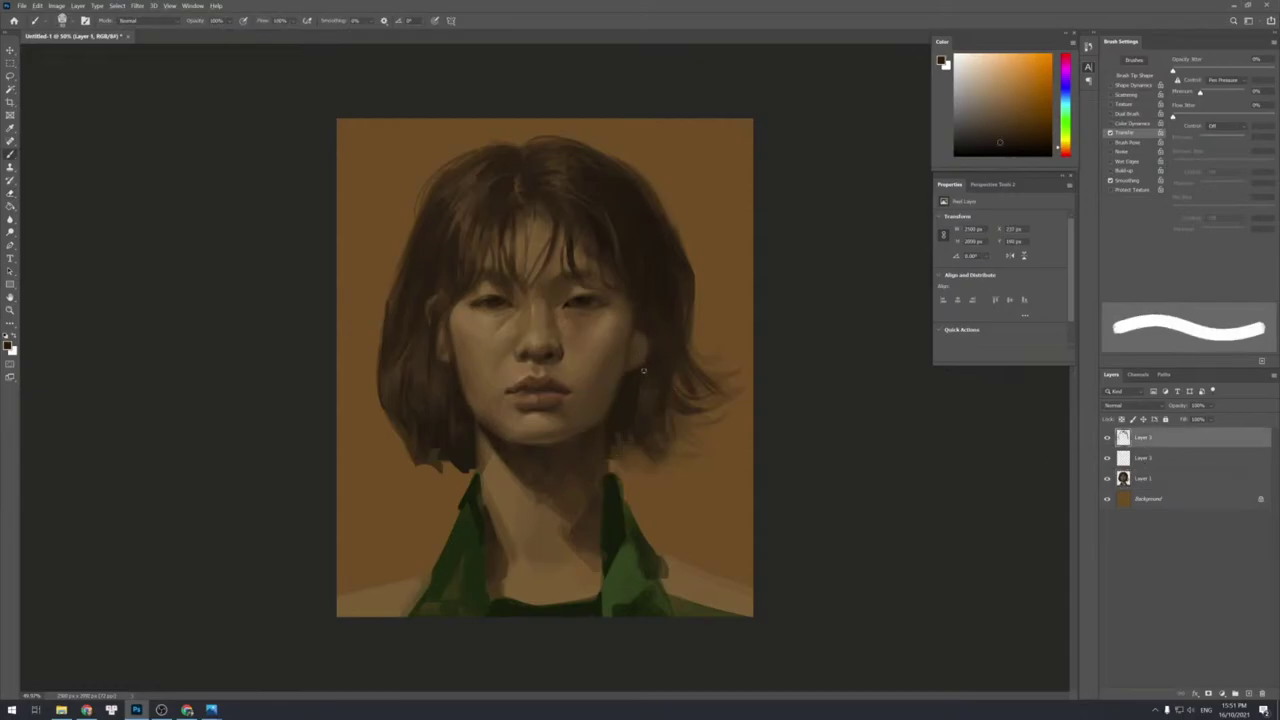
key("bracketleft")
key("bracketleft")
key("bracketleft")
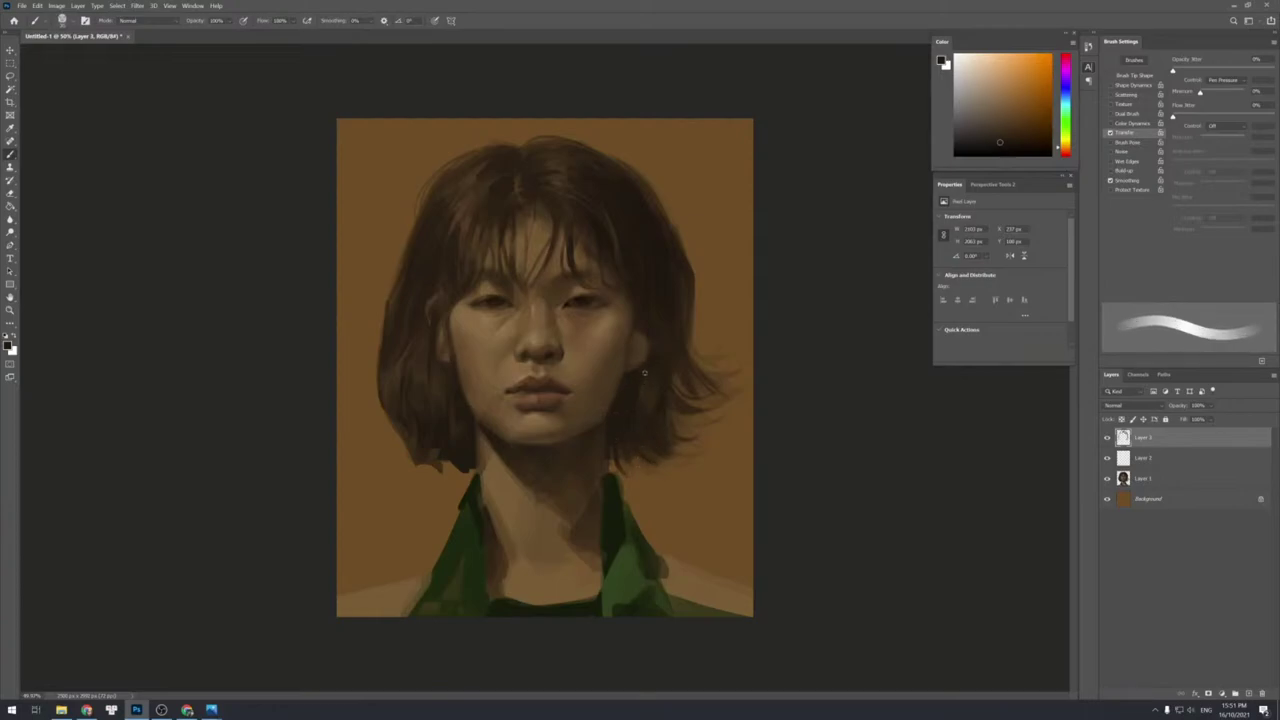
Unify the hair mass beside the right-hand ear and jaw with sampled dark brown strokes.
left_click(648, 415, "alt")
key("bracketleft")
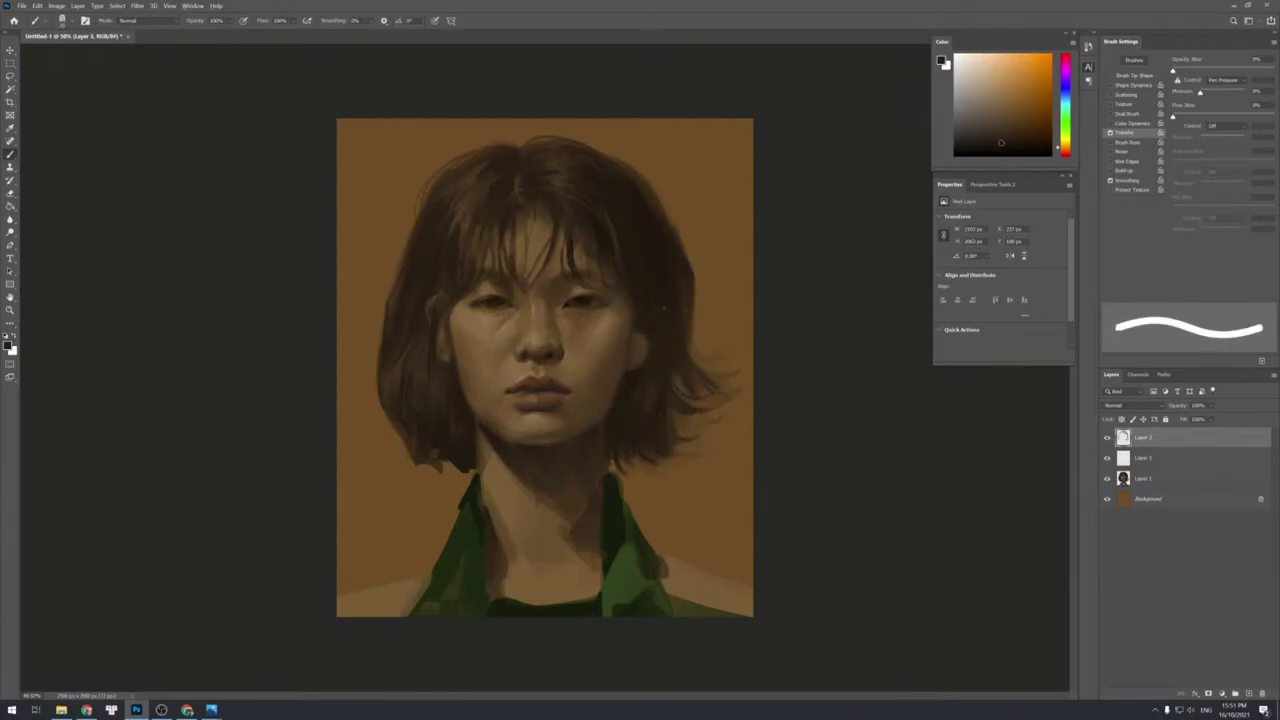
key("bracketright")
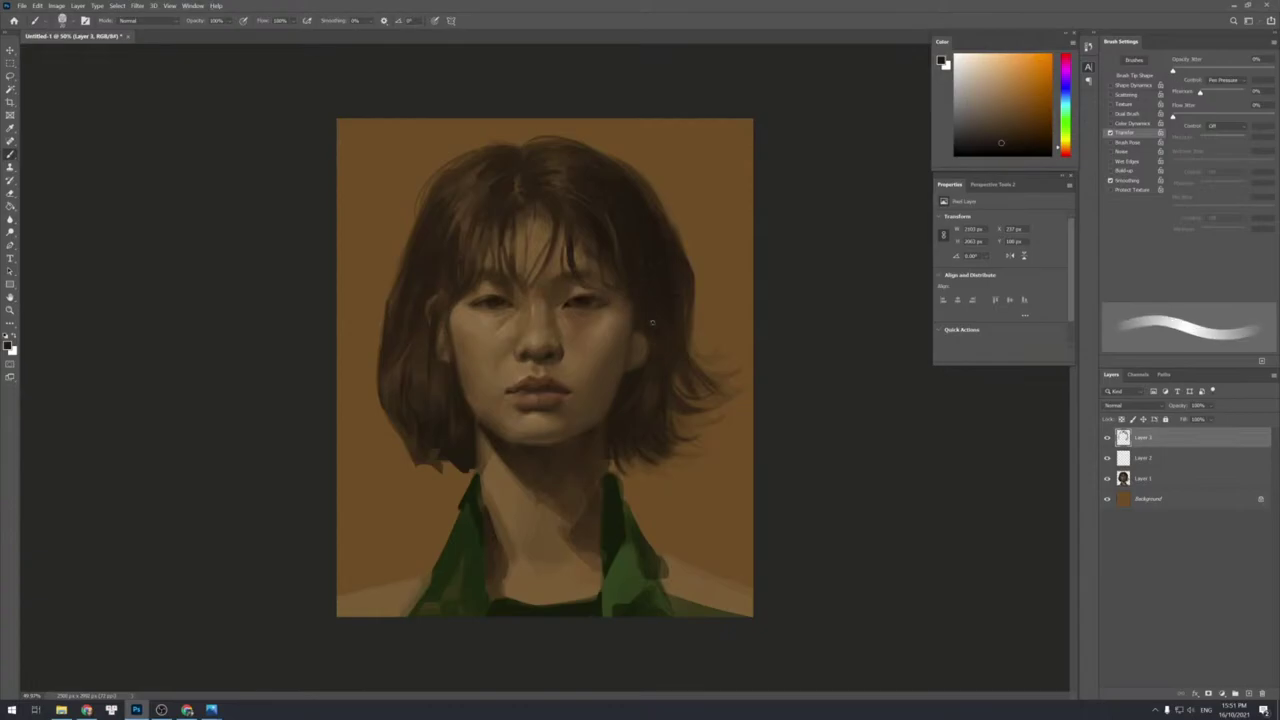
left_click(652, 349, "alt")
On Layer 1, add thin flyaway strands along the hair's right outline from the upper side down to eye level.
left_click(1133, 486)
left_click(657, 203, "alt")
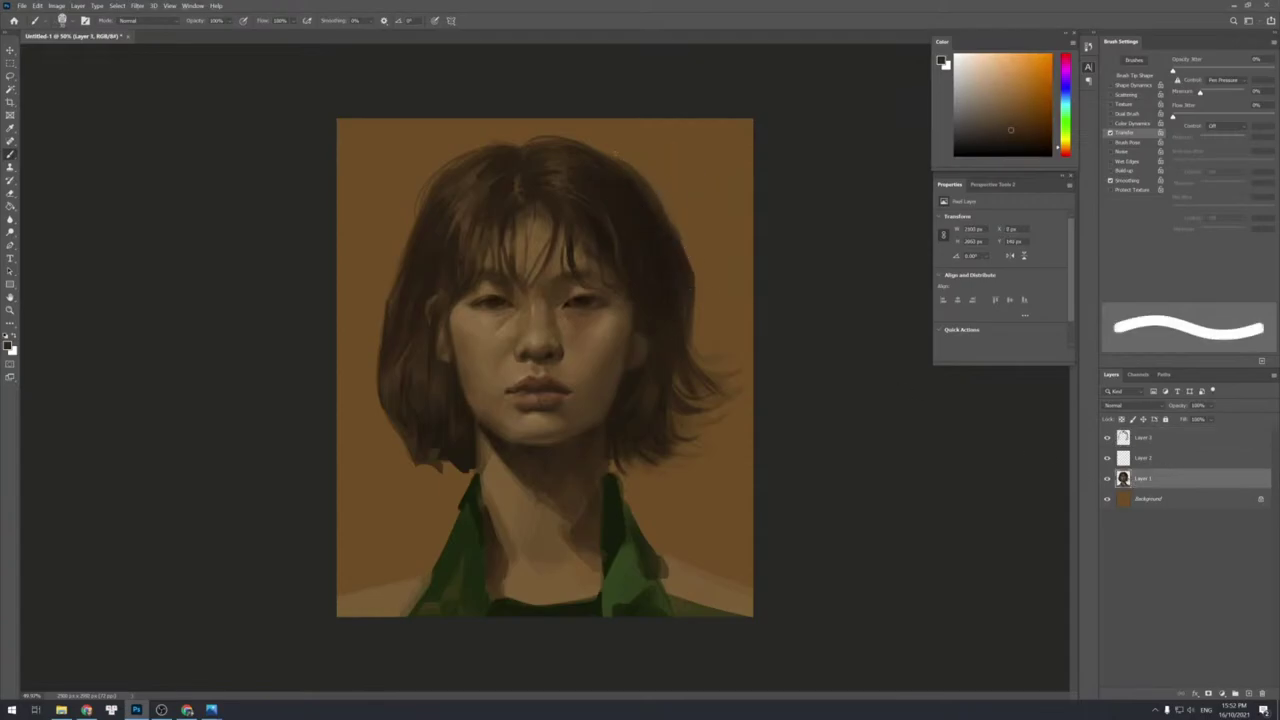
key("bracketleft")
key("bracketleft")
key("bracketleft")
key("bracketright")
key("bracketright")
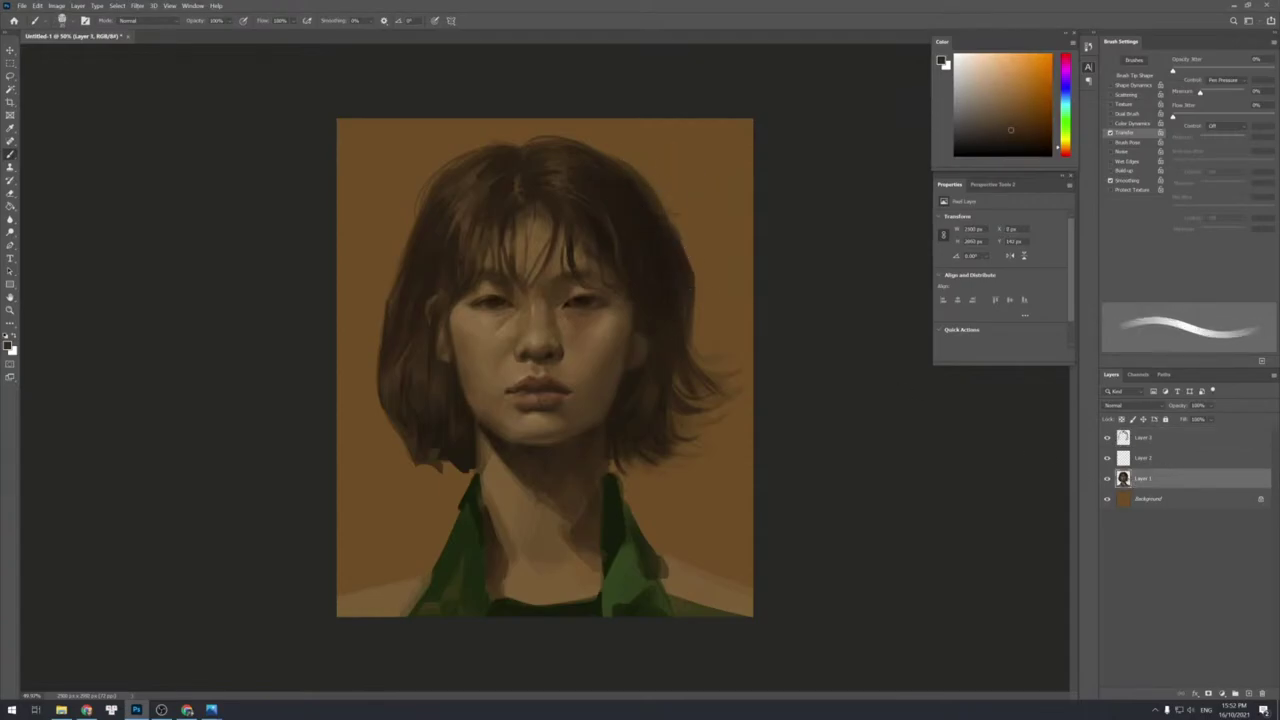
key("bracketleft")
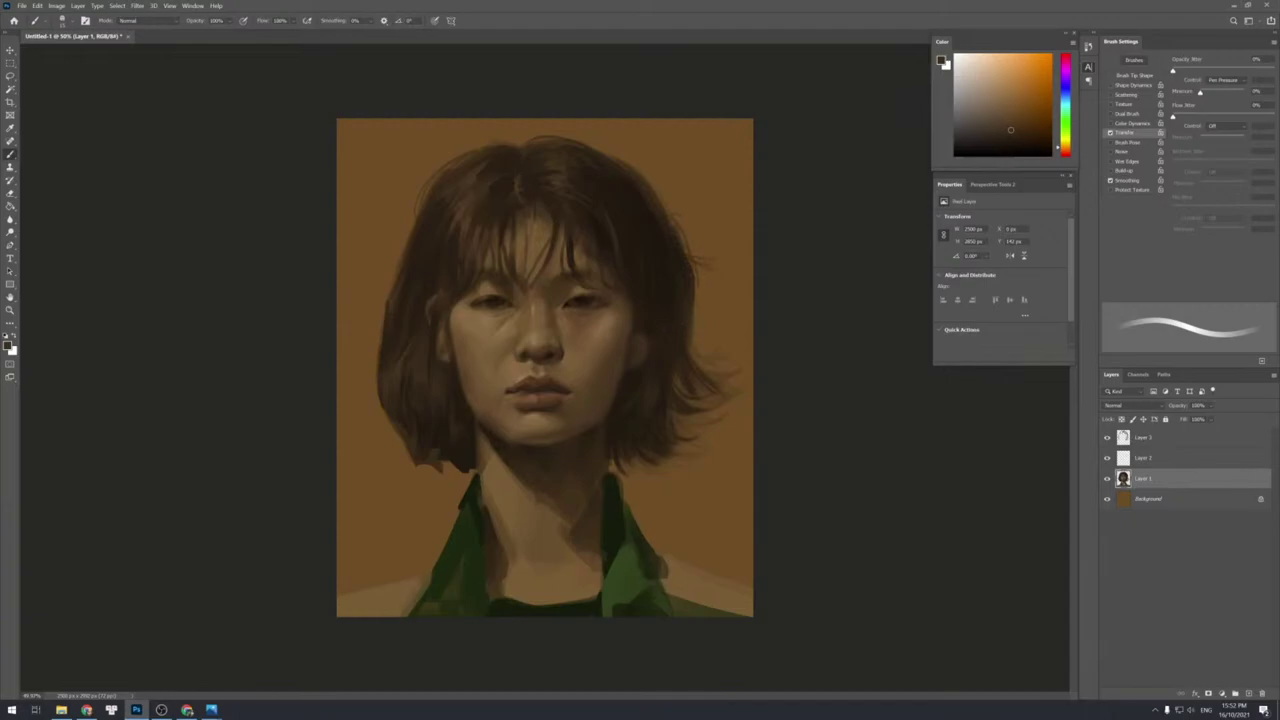
On Layer 1, erase the blocky lower left hair edge and replace it with thin uneven strand ends.
left_click(1143, 440)
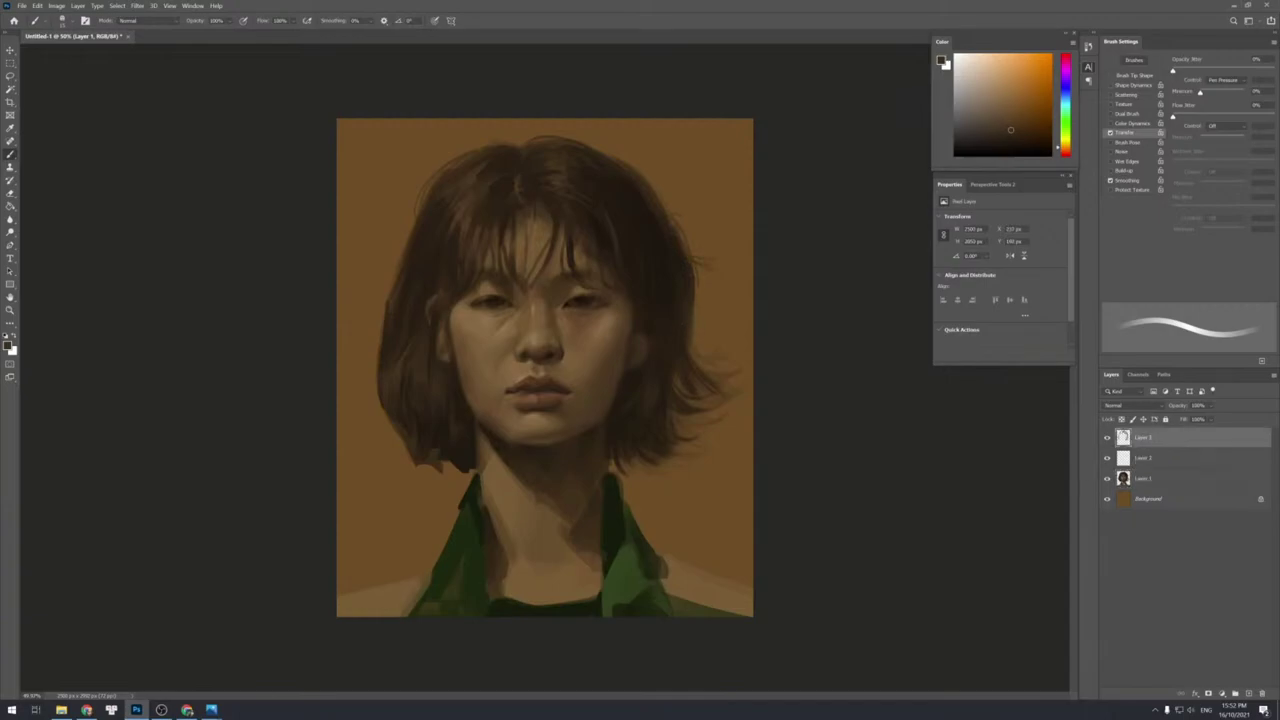
left_click(1166, 479)
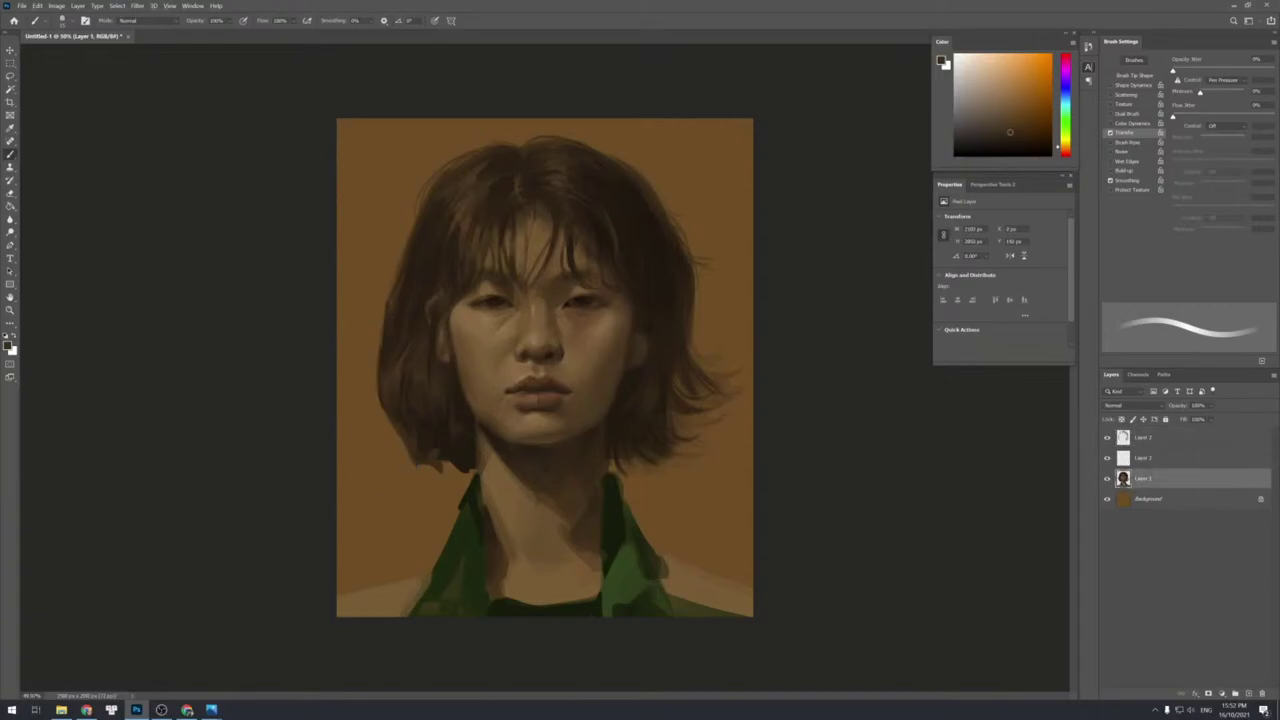
key("]")
key("]")
key("]")
key("]")
key("e")
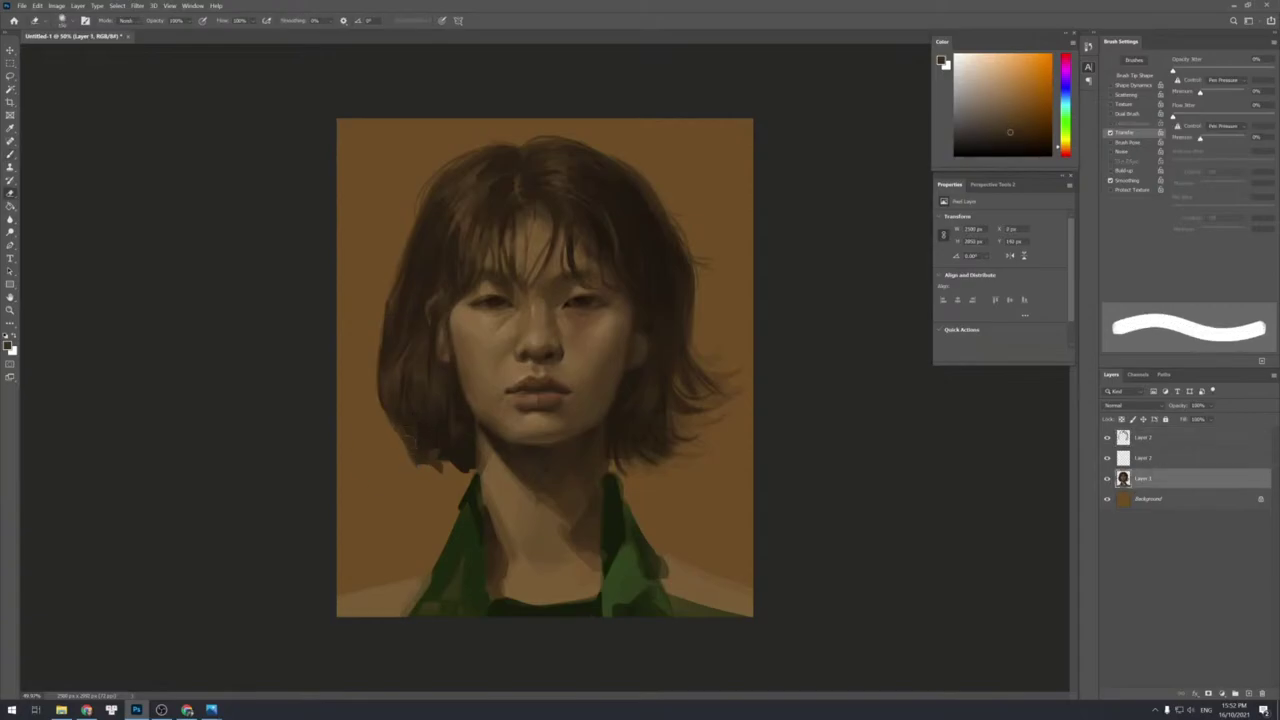
key("b")
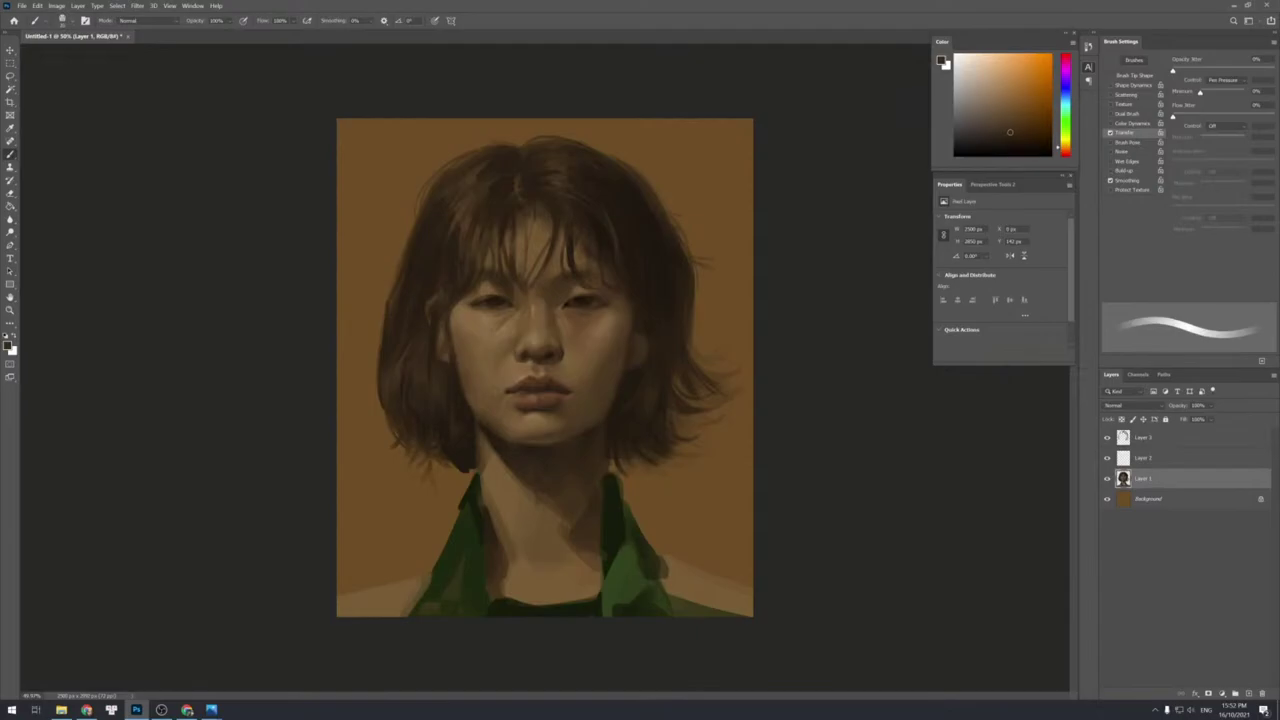
On Layer 3, paint fine dark strands over the lower left hair ends with a sampled dark brown.
left_click(1142, 439)
left_click(450, 437, "alt")
key("[")
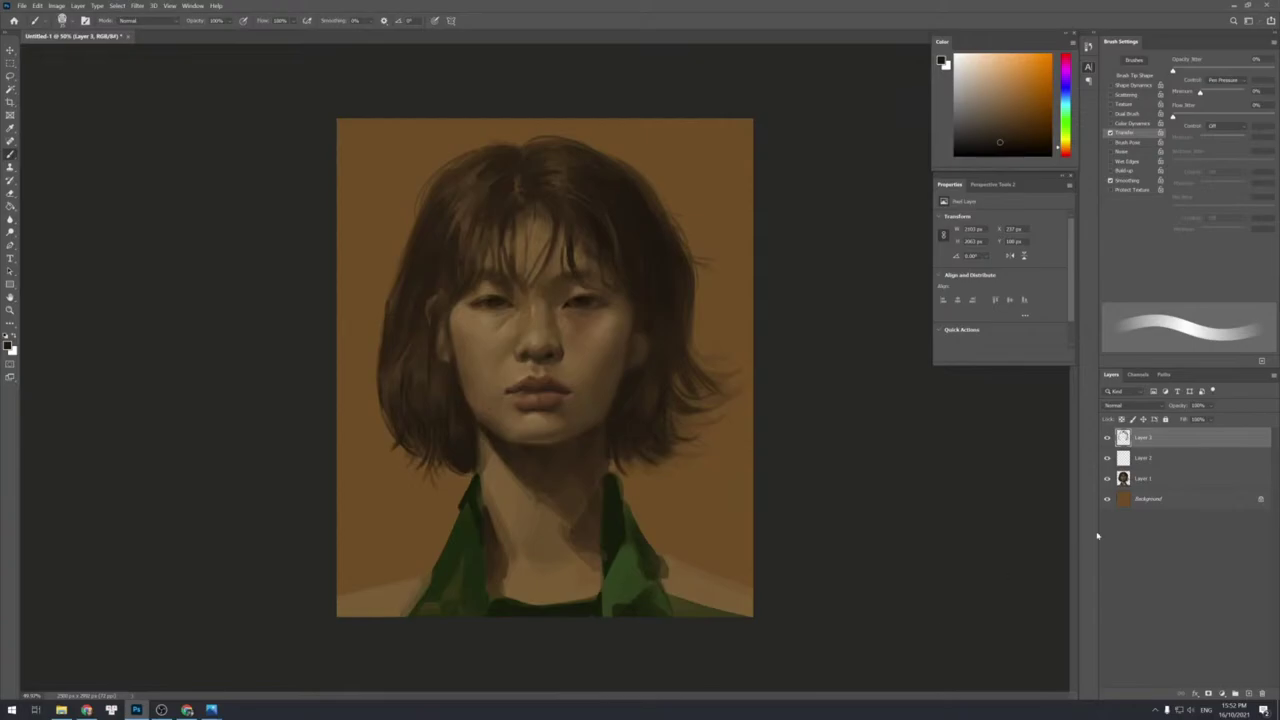
Merge Layers 1 to 3 into one layer and trim the hair's left outline with the eraser.
left_click(1140, 479, "shift")
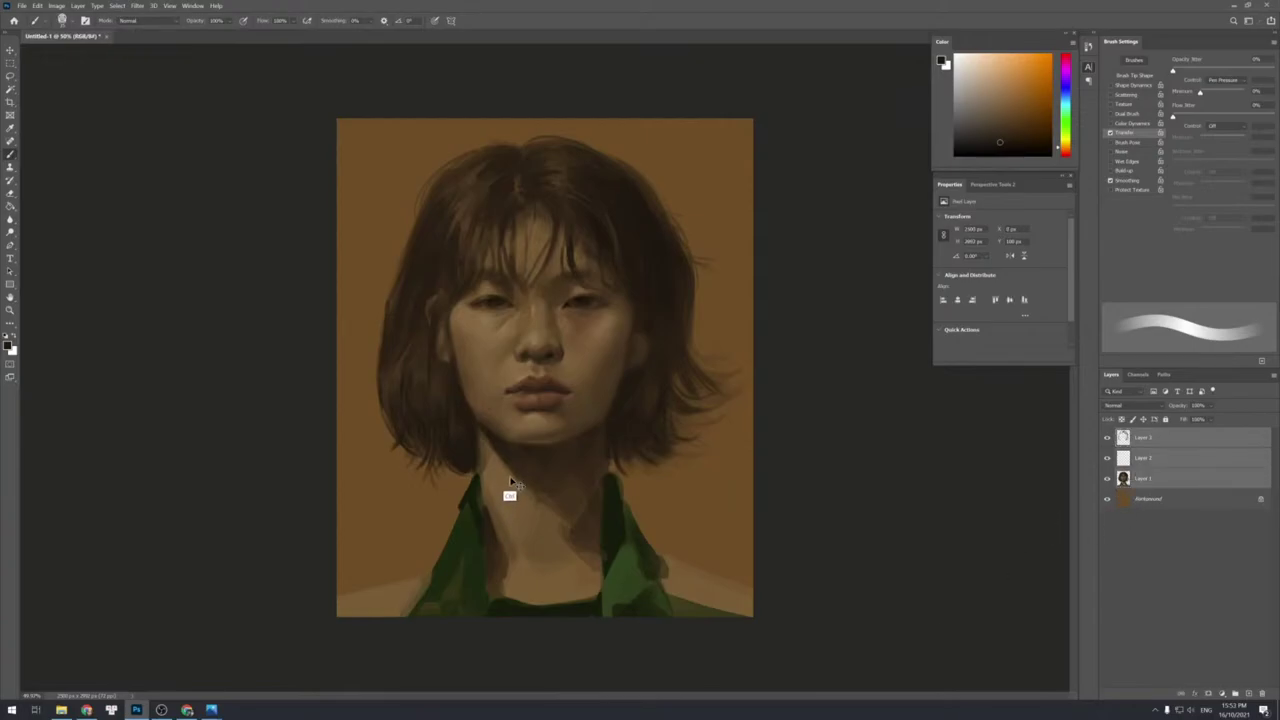
key("ctrl+e")
key("e")
key("bracketleft")
key("bracketleft")
key("bracketleft")
key("bracketleft")
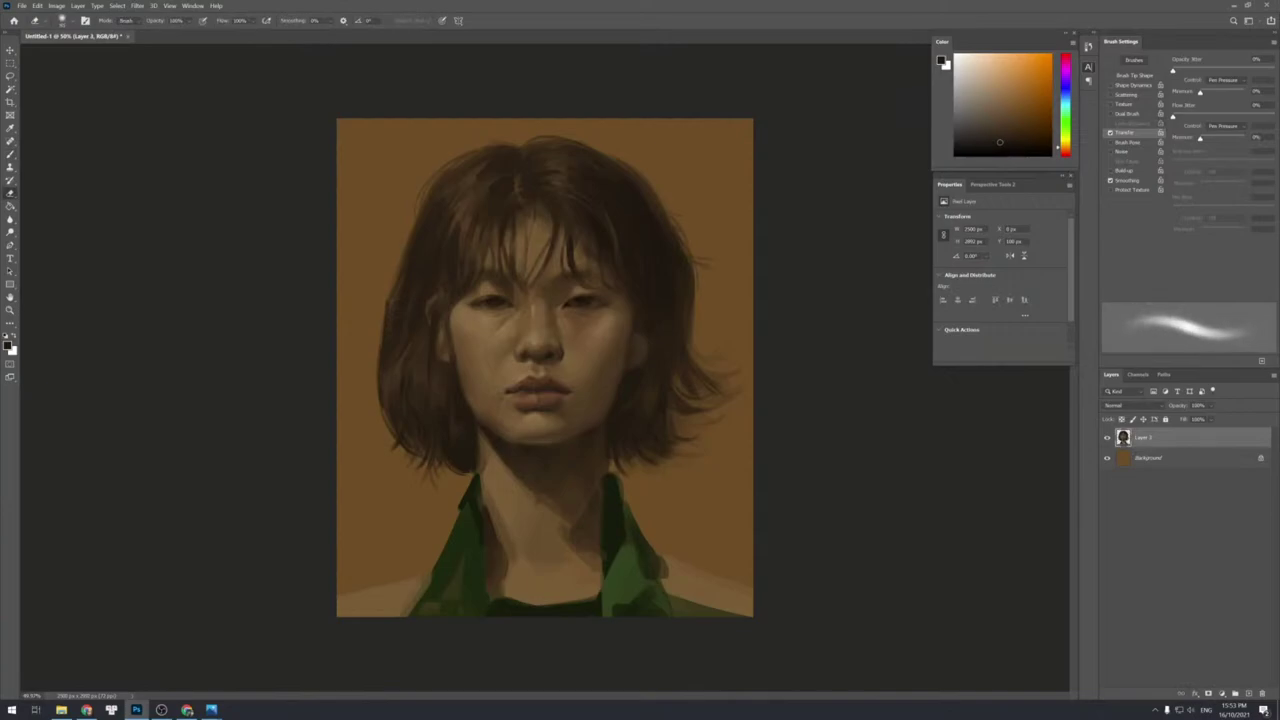
key("bracketright")
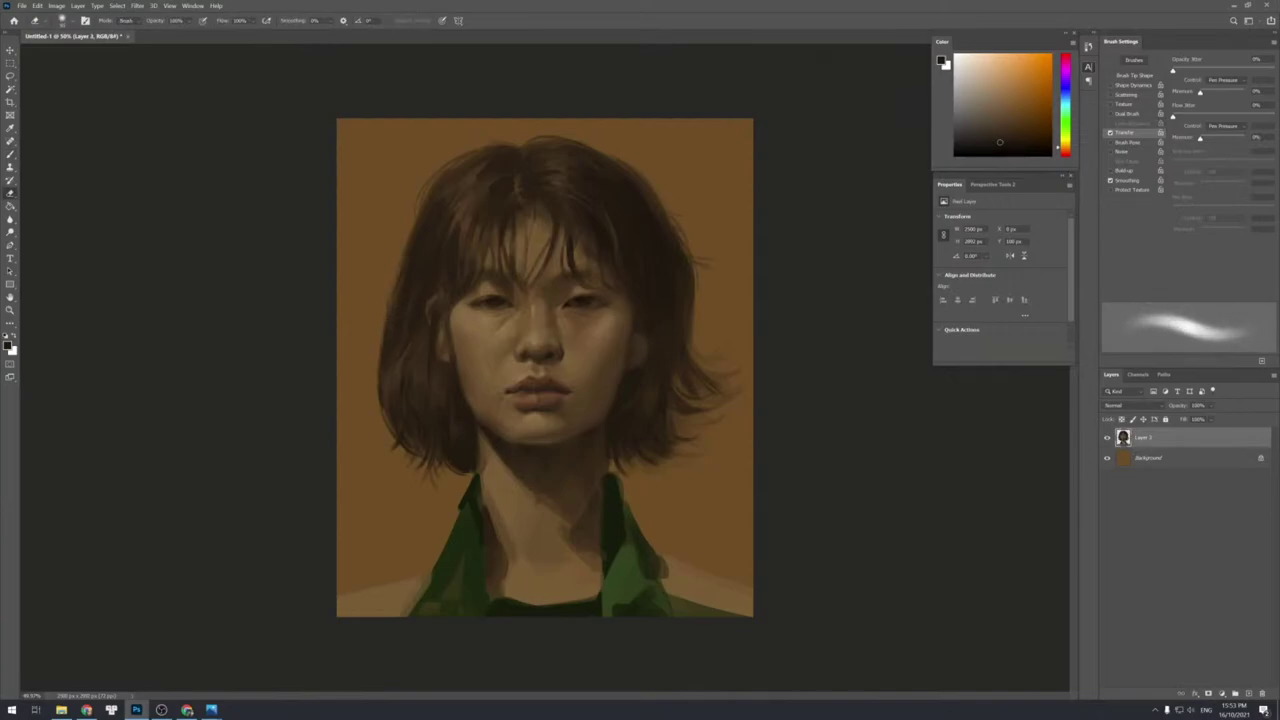
Paint thin curved dark strands down the hair's left outline from the temple past cheek level.
key("b")
key("bracketleft")
key("bracketleft")
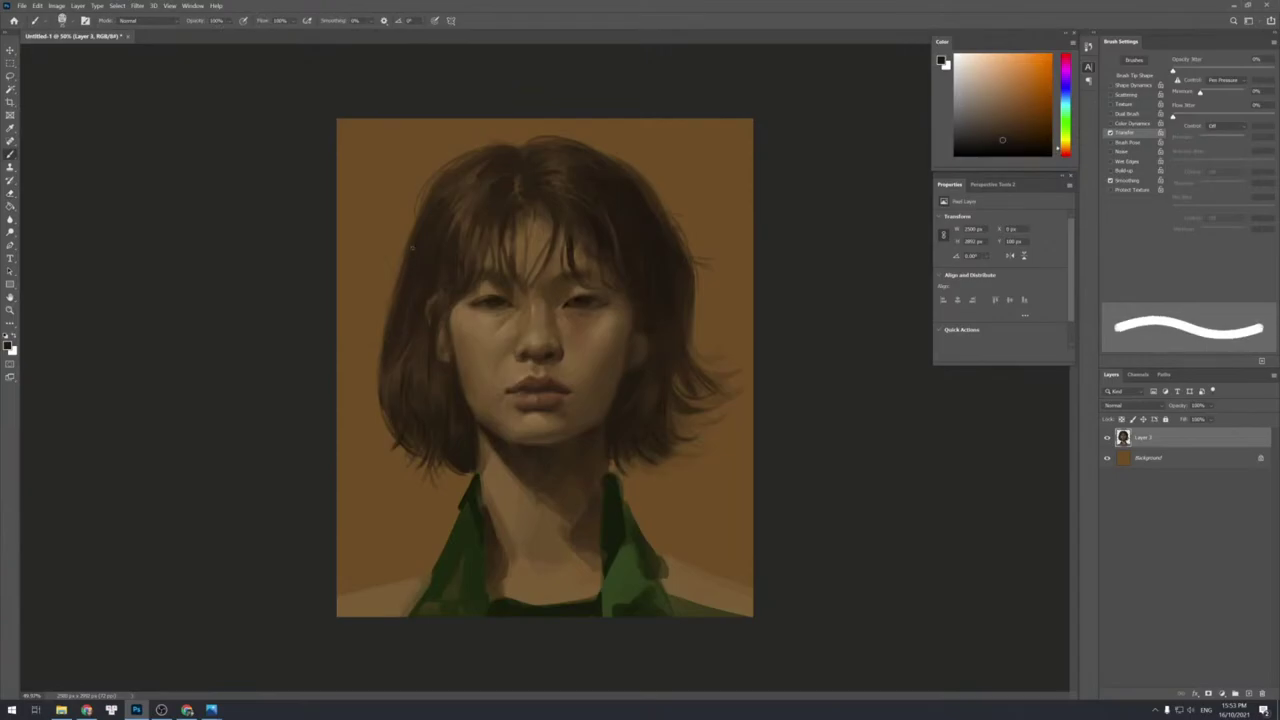
key("bracketright")
left_click_drag(392, 294, 375, 375)
key("bracketleft")
key("bracketleft")
key("bracketleft")
key("bracketleft")
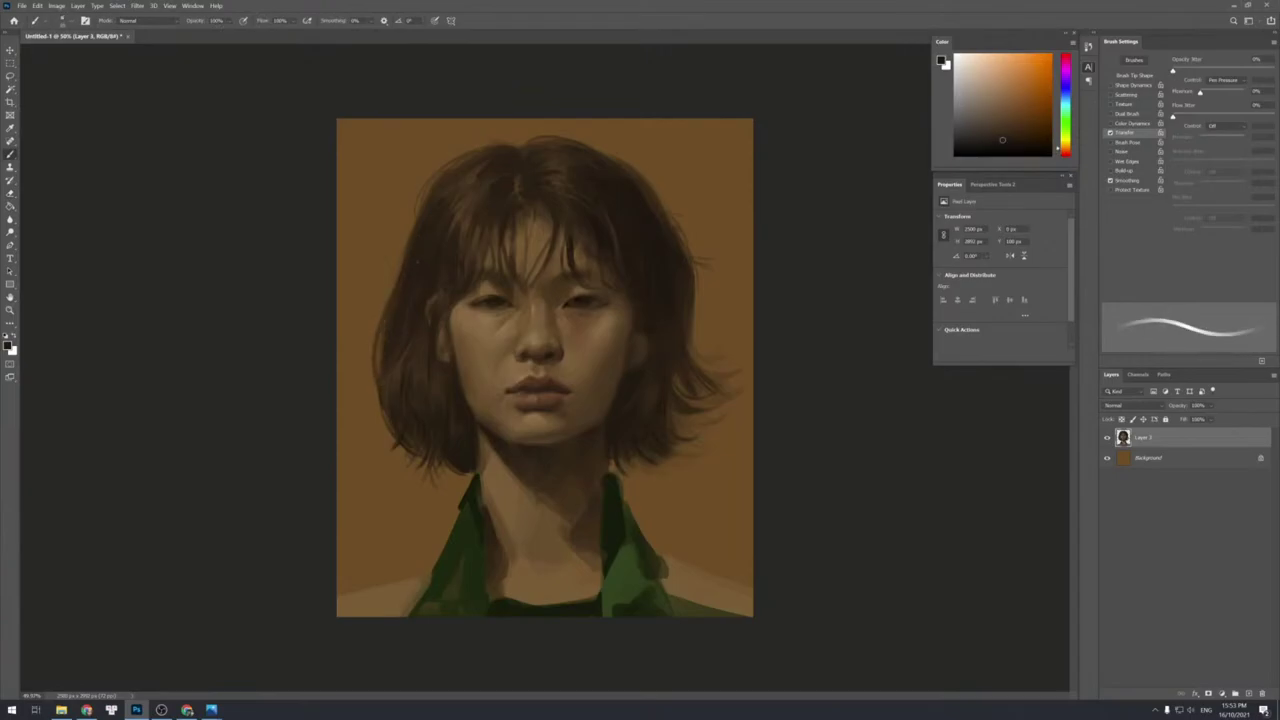
key("bracketright")
left_click_drag(389, 289, 373, 357)
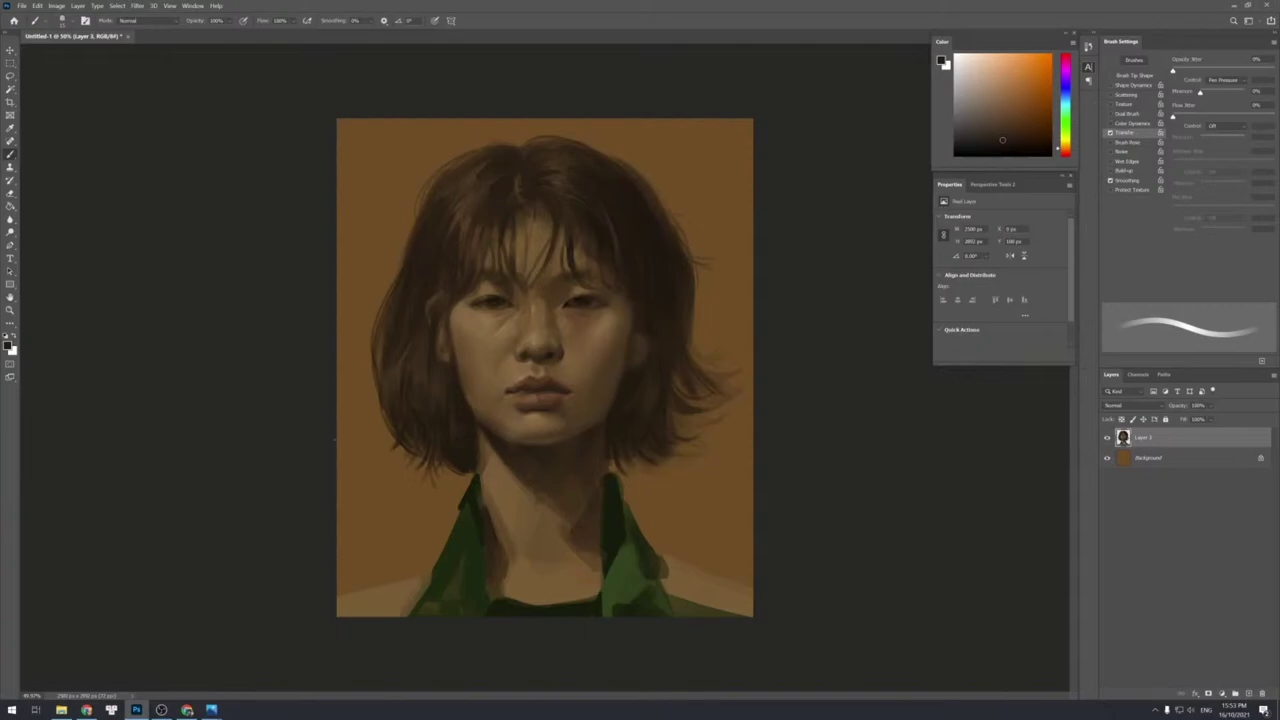
Refine the skin just below the left corner of the mouth with small strokes of sampled skin and shadow tones.
left_click(515, 410, "alt")
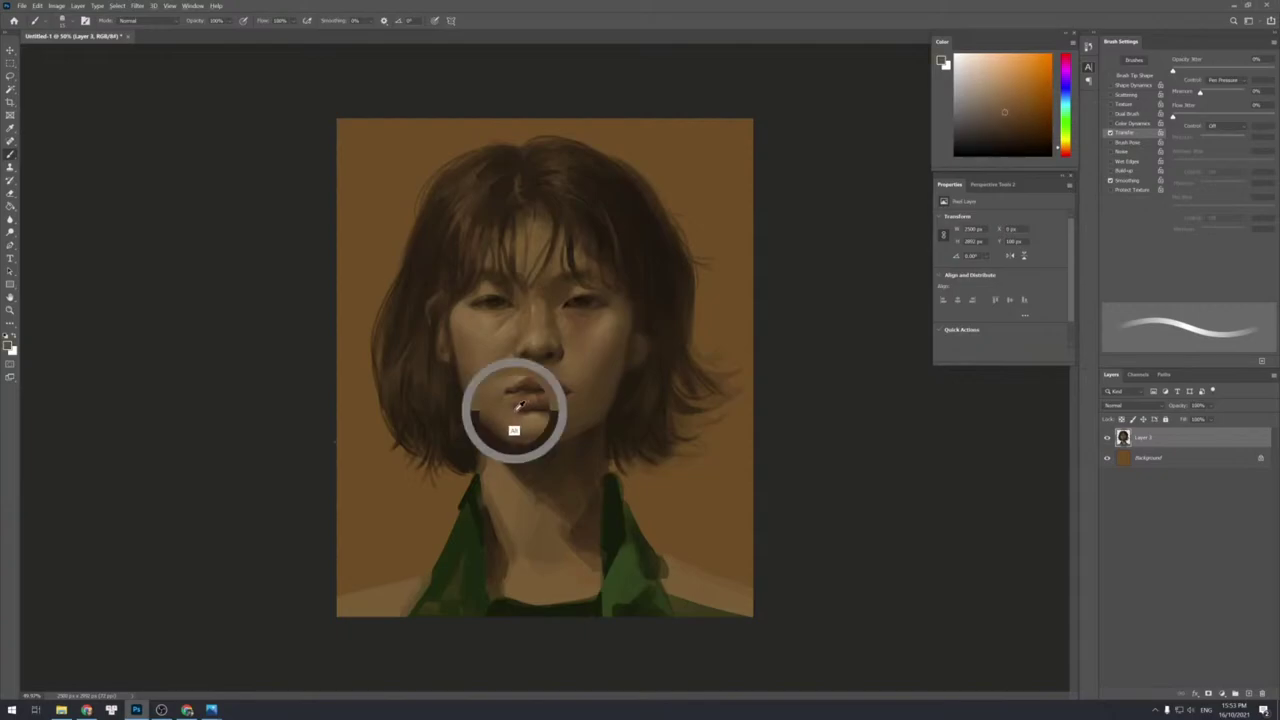
key("z")
left_click_drag(512, 410, 536, 411)
key("b")
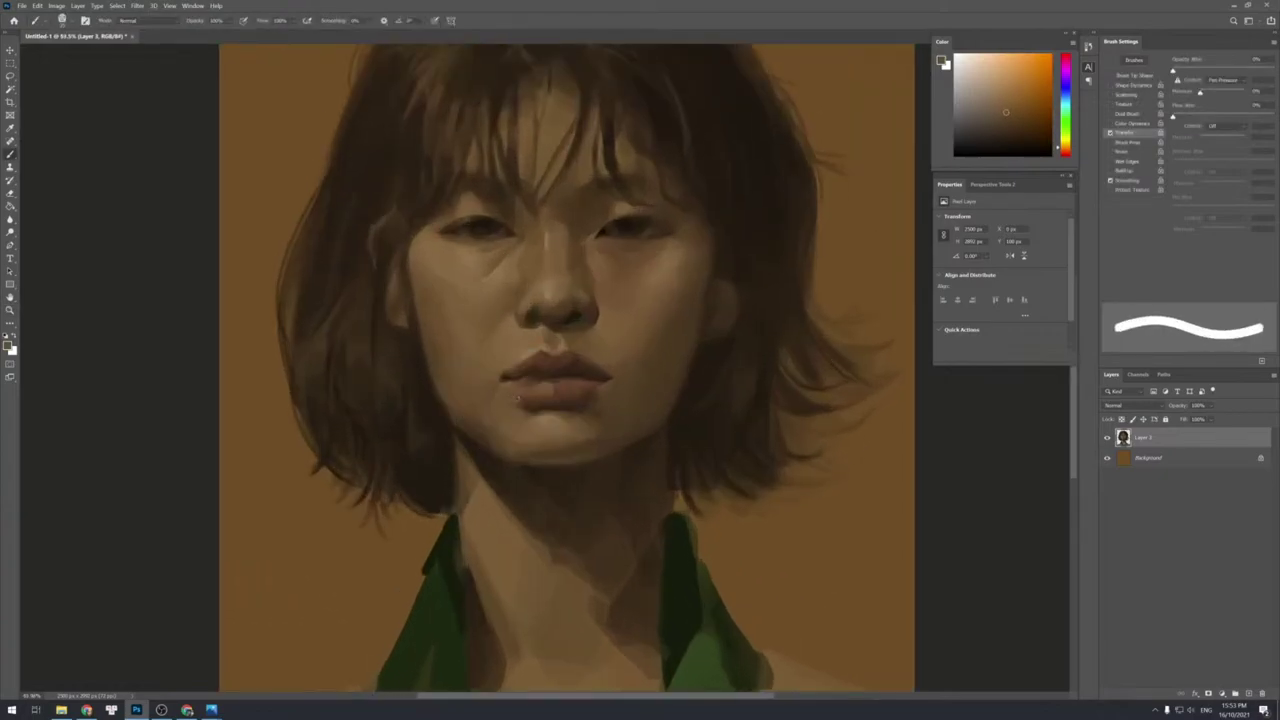
left_click(510, 404, "alt")
key("bracketleft")
key("bracketleft")
key("bracketleft")
key("bracketleft")
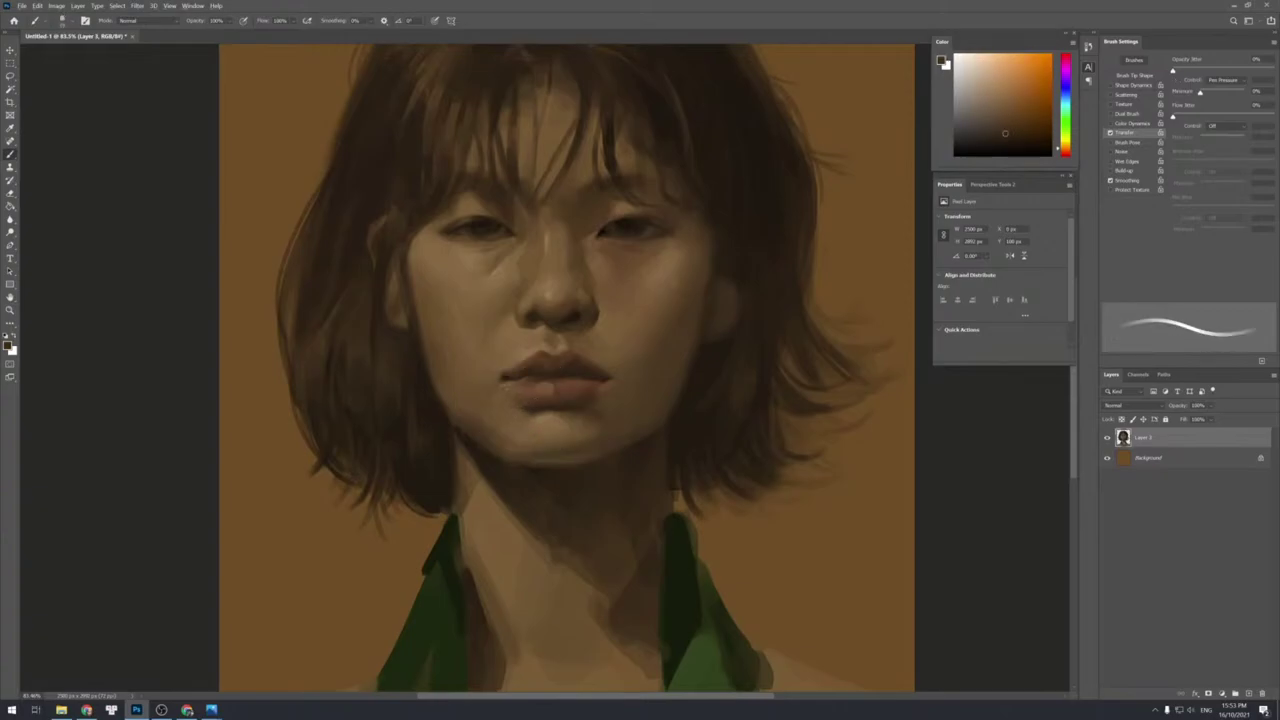
key("bracketright")
key("bracketright")
Blend the shadow under the left half of the lower lip with repeatedly sampled neighbouring tones.
left_click(516, 410, "alt")
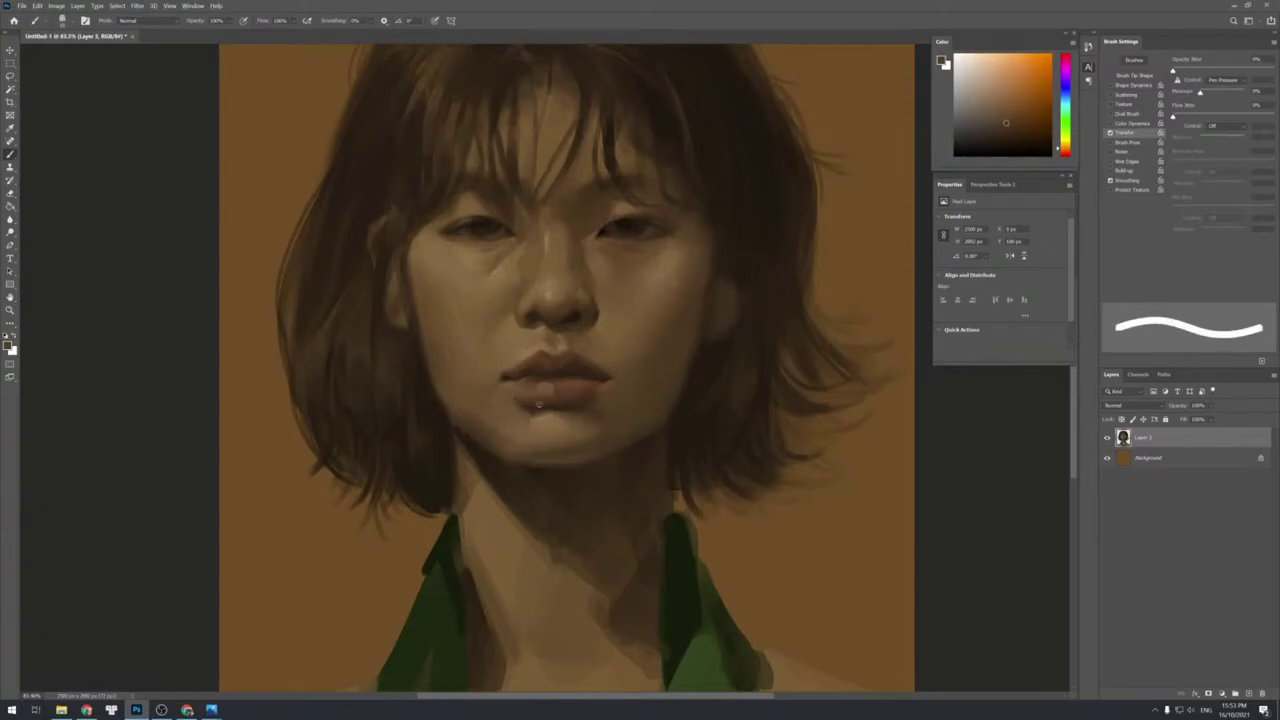
left_click(512, 412, "alt")
left_click(514, 405, "alt")
key("bracketleft")
key("bracketright")
left_click(517, 405, "alt")
left_click(510, 400, "alt")
Refine the right corner of the mouth with small strokes of sampled lip and neighbouring skin tones.
key("shift+bracketleft")
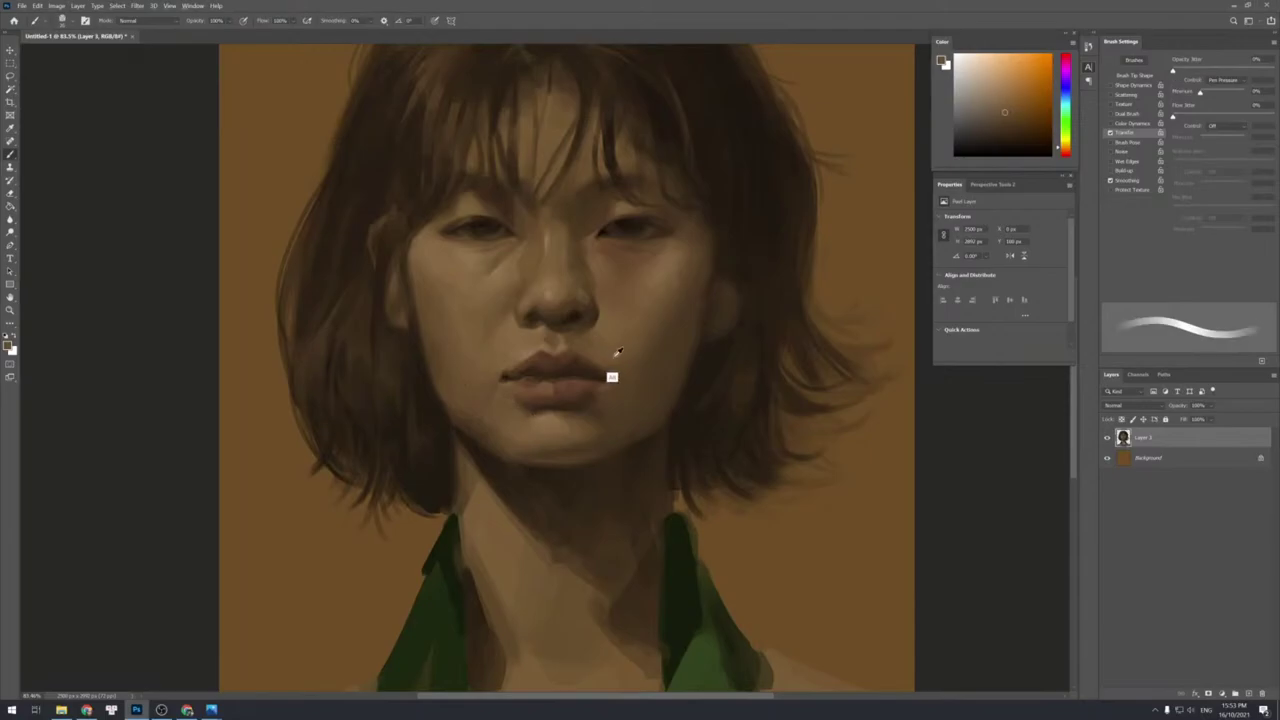
key("shift+bracketright")
left_click(596, 385, "alt")
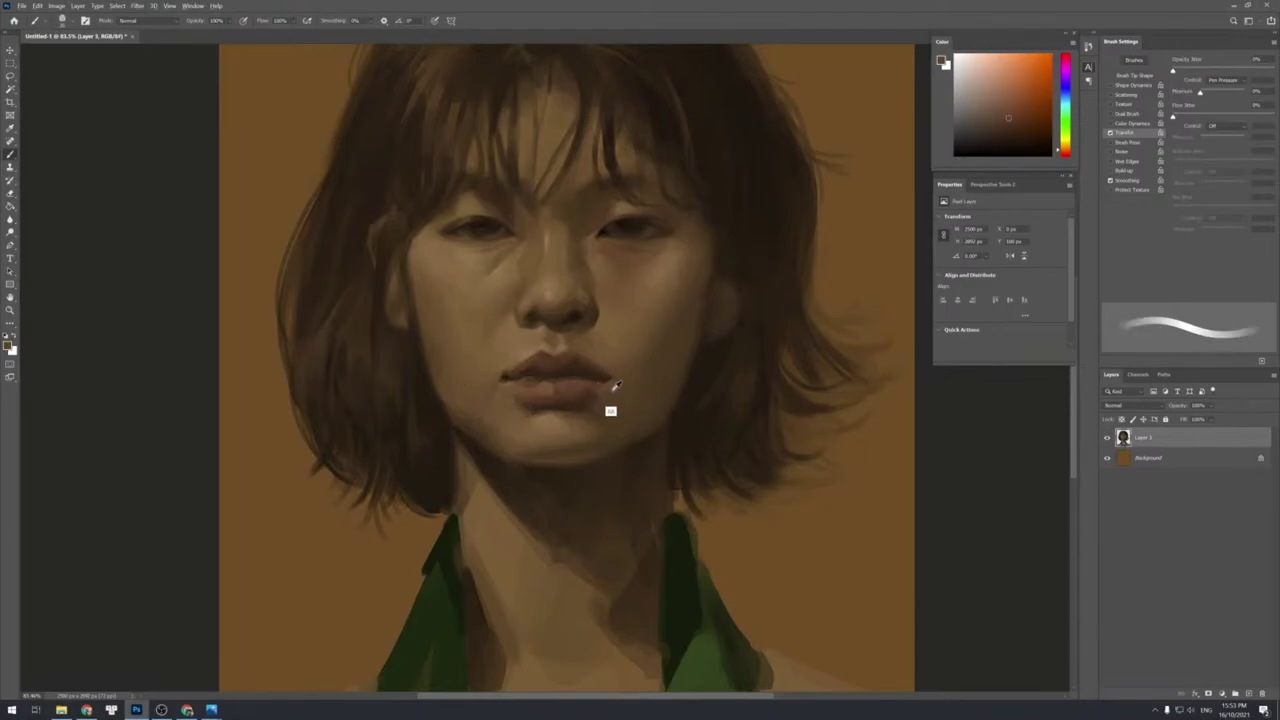
left_click(614, 395, "alt")
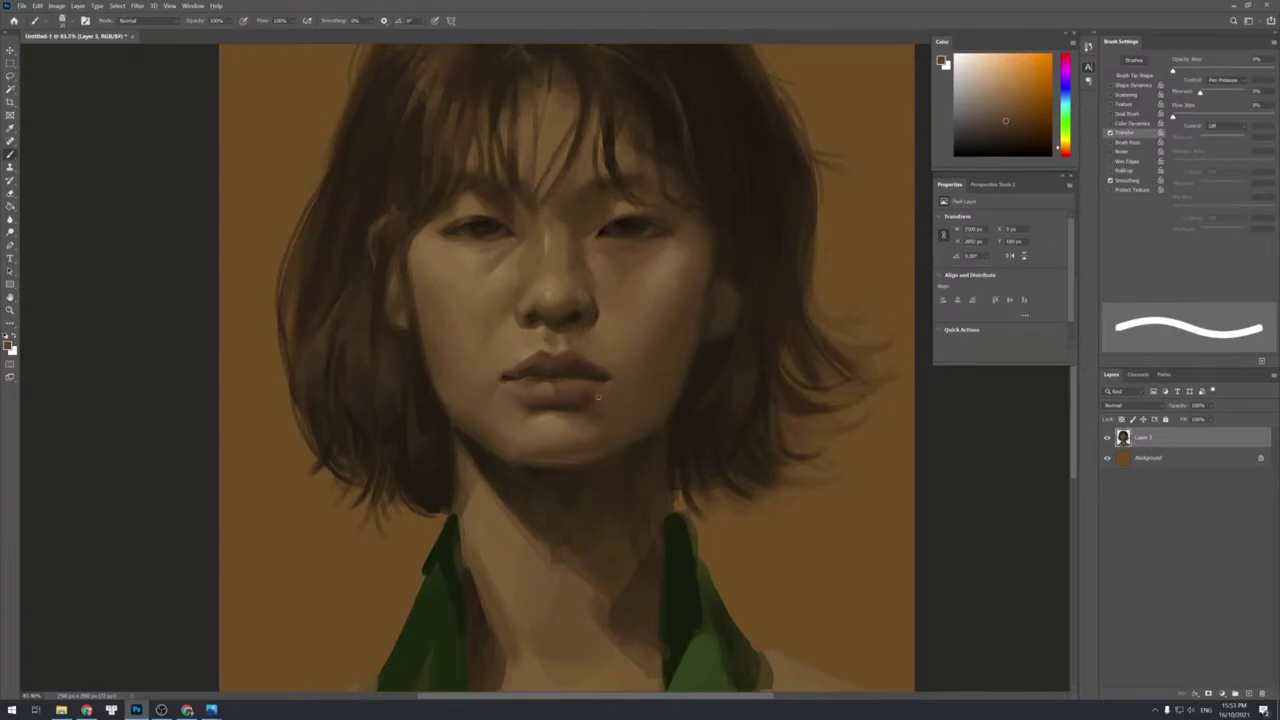
Blend the right half of the lower lip and its outer edge with repeatedly sampled lip and shadow tones.
key("shift+bracketleft")
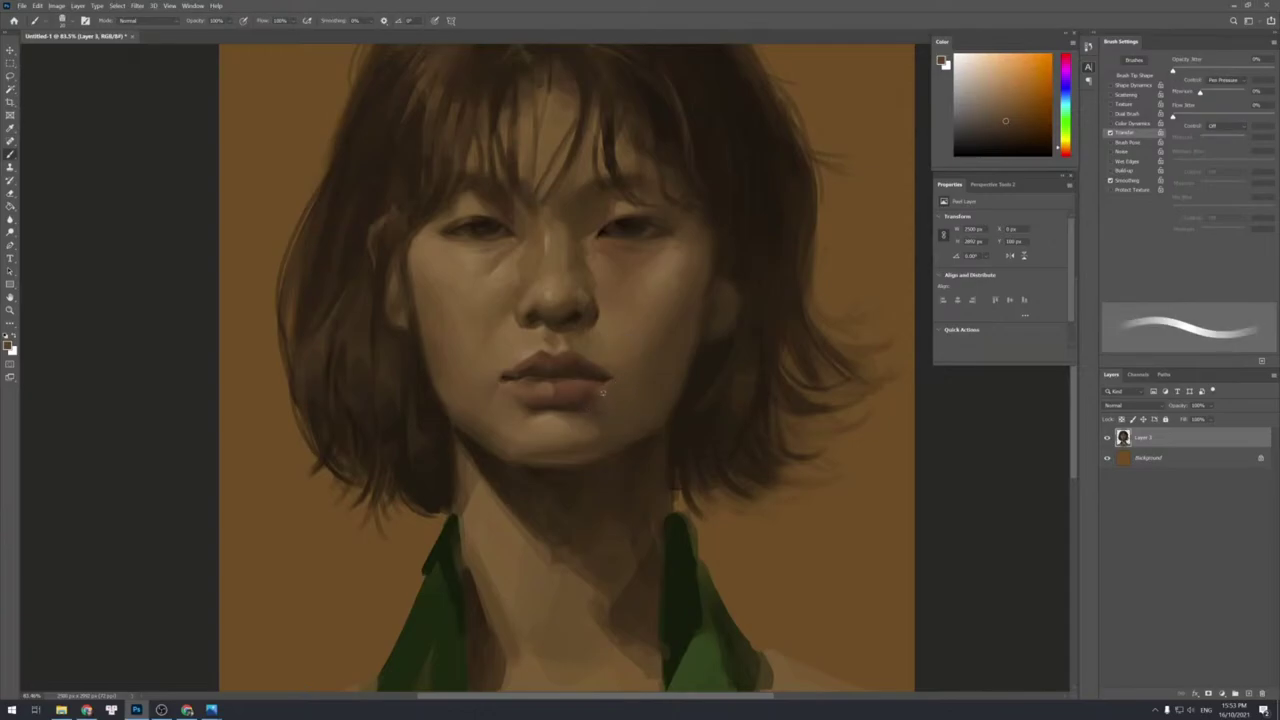
left_click(594, 394, "alt")
key("shift+bracketright")
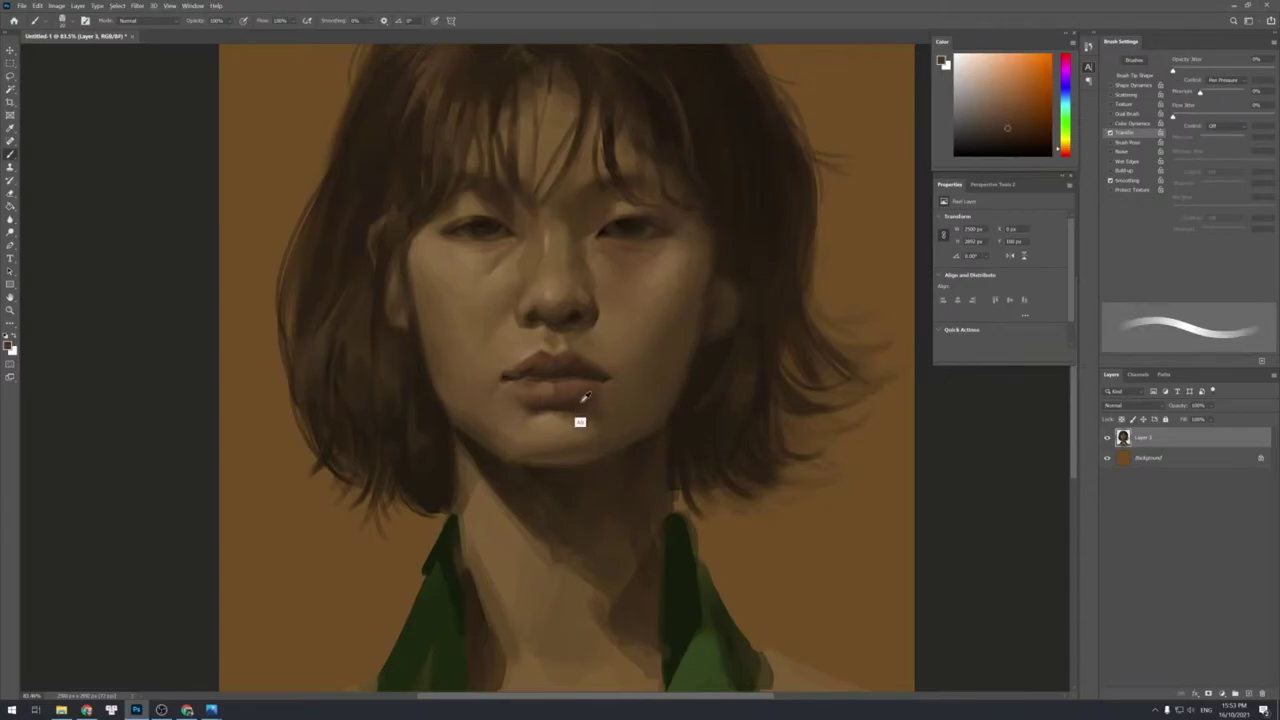
left_click(588, 397, "alt")
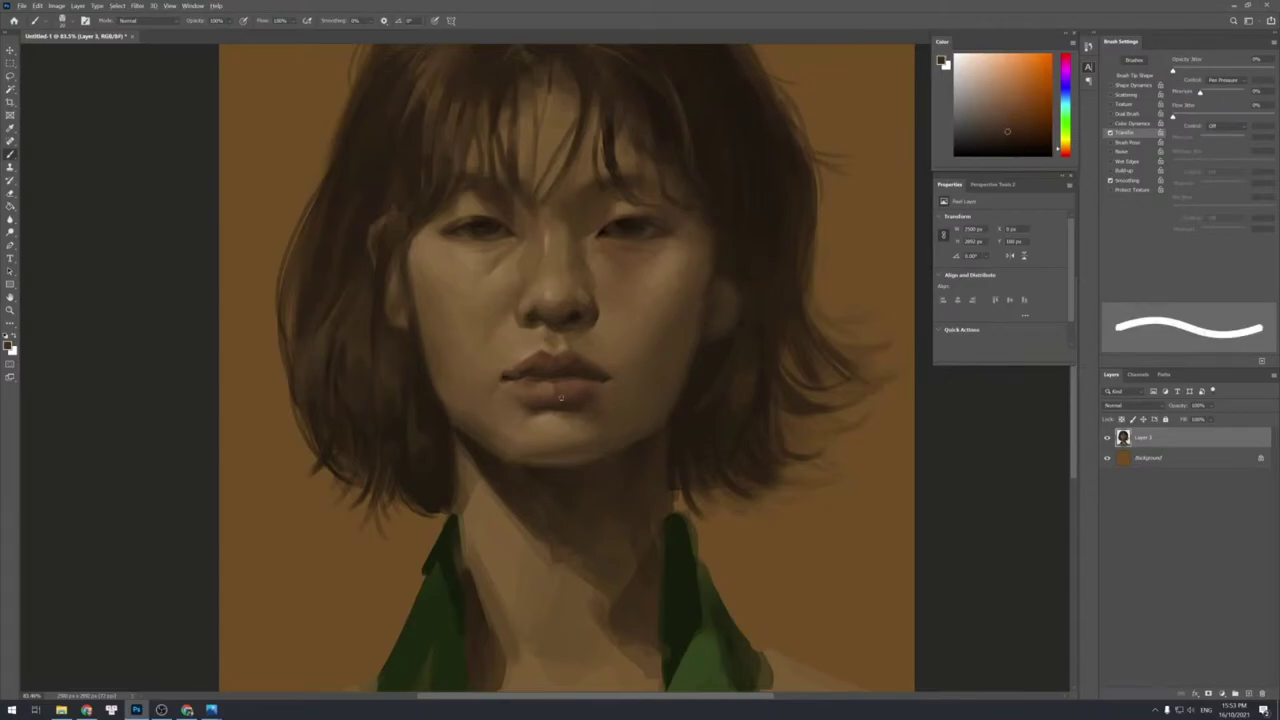
left_click(585, 387, "alt")
key("shift+bracketleft")
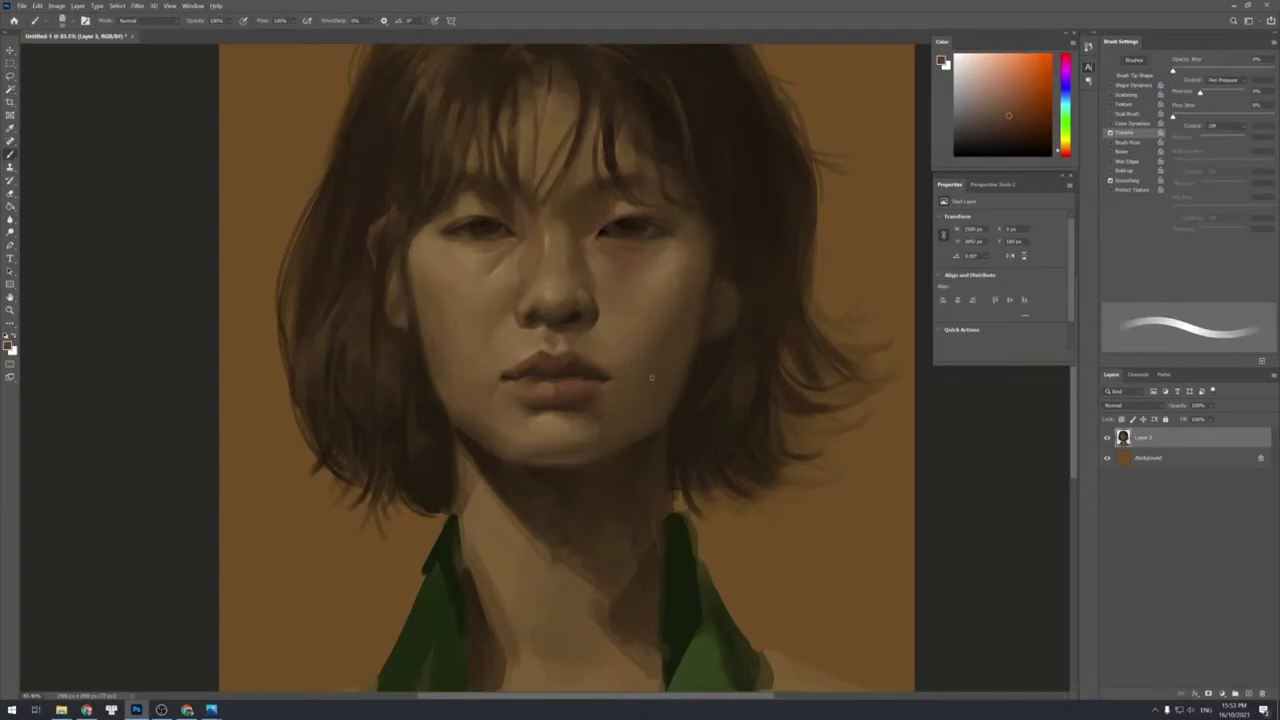
Refine the bottom edge of the chin with a smaller brush and sampled skin and shadow tones.
left_click(533, 452, "alt")
key("bracketleft")
key("bracketleft")
key("bracketleft")
key("shift+bracketleft")
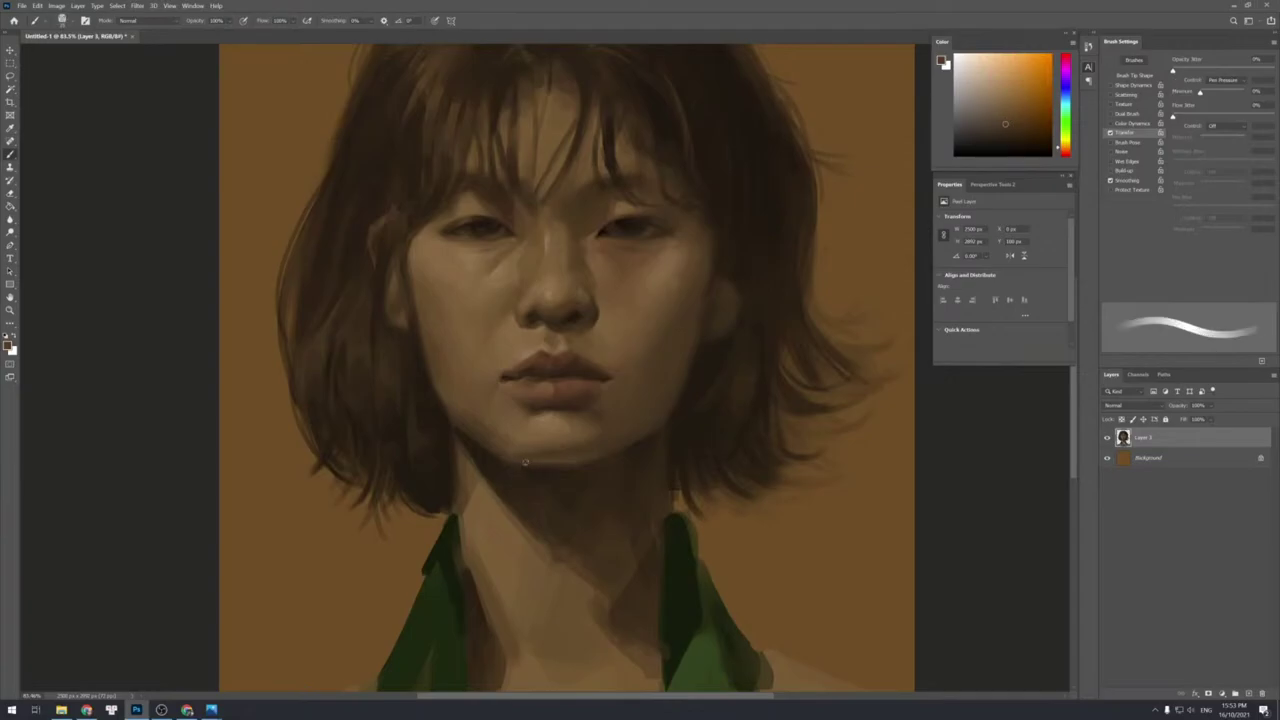
left_click(525, 460, "alt")
key("shift+bracketright")
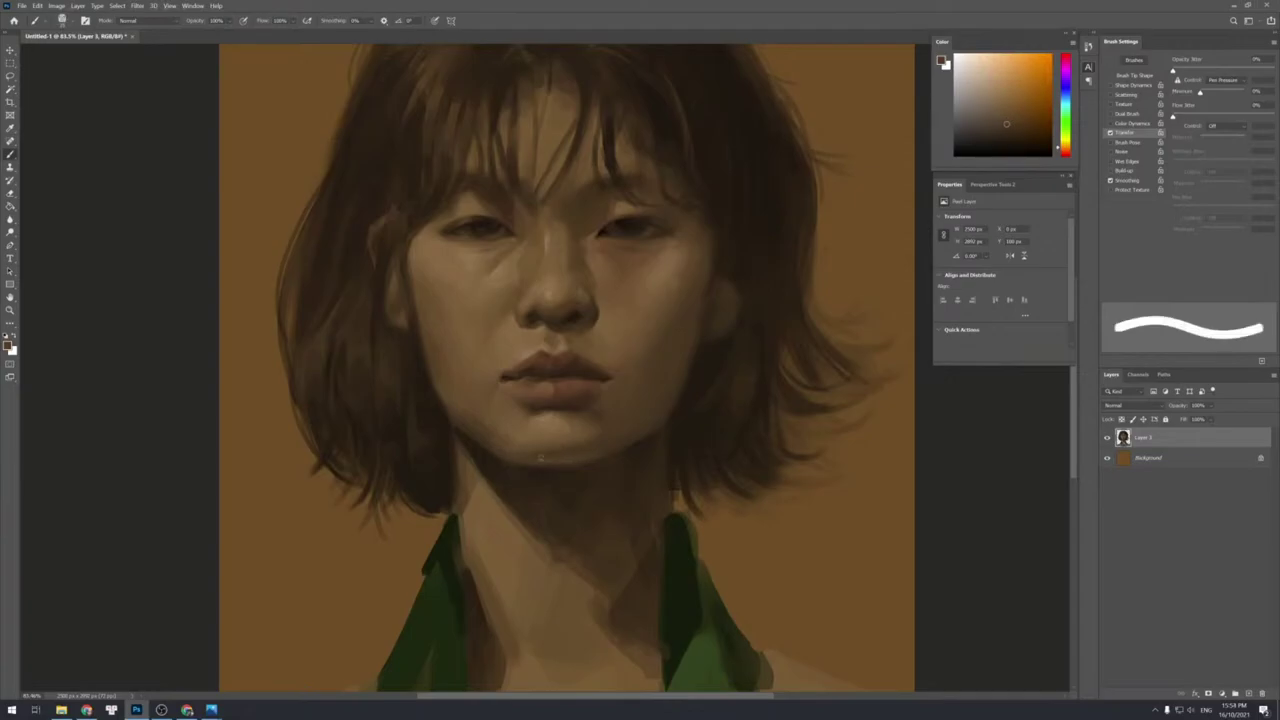
Define the left side of the chin against the neck with the sampled dark shadow tone.
left_click(496, 460, "alt")
key("shift+bracketleft")
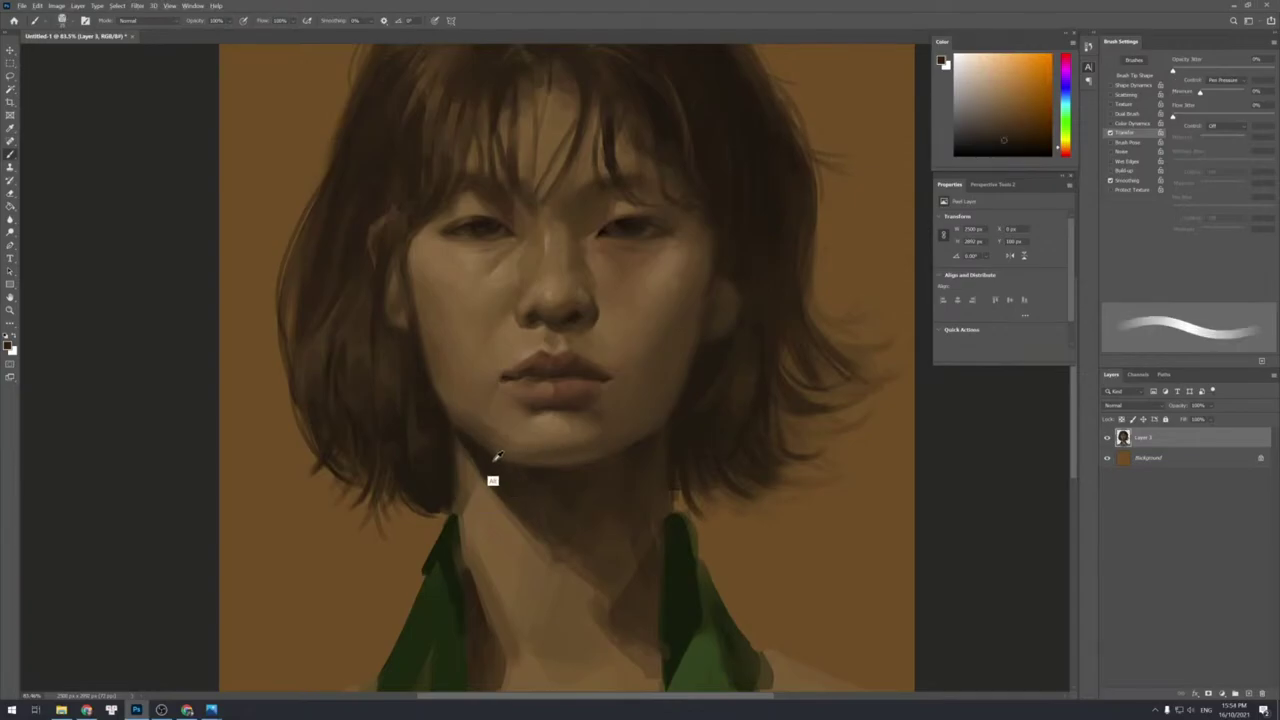
key("shift+bracketright")
key("shift+bracketleft")
Shade the right jawline from below the cheek down to the chin with sampled neck shadow tones.
left_click(618, 466, "alt")
key("shift+bracketright")
key("shift+bracketleft")
left_click(621, 451, "alt")
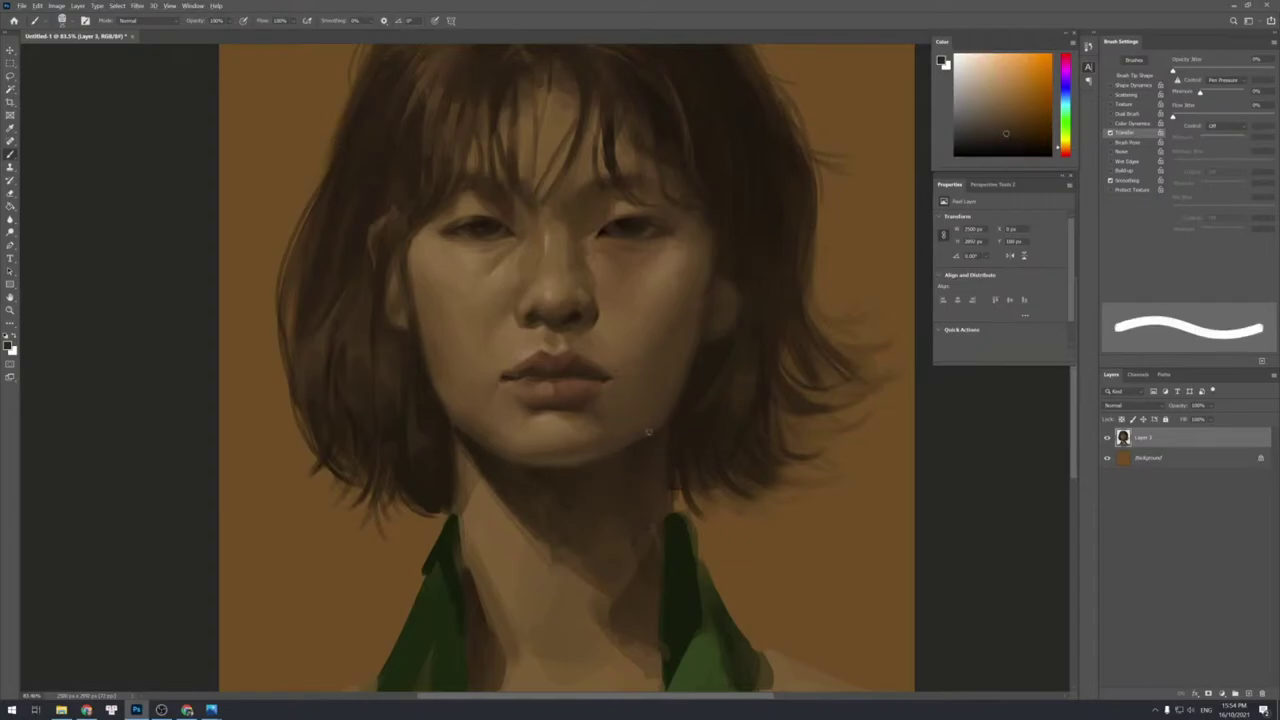
left_click_drag(651, 429, 588, 460)
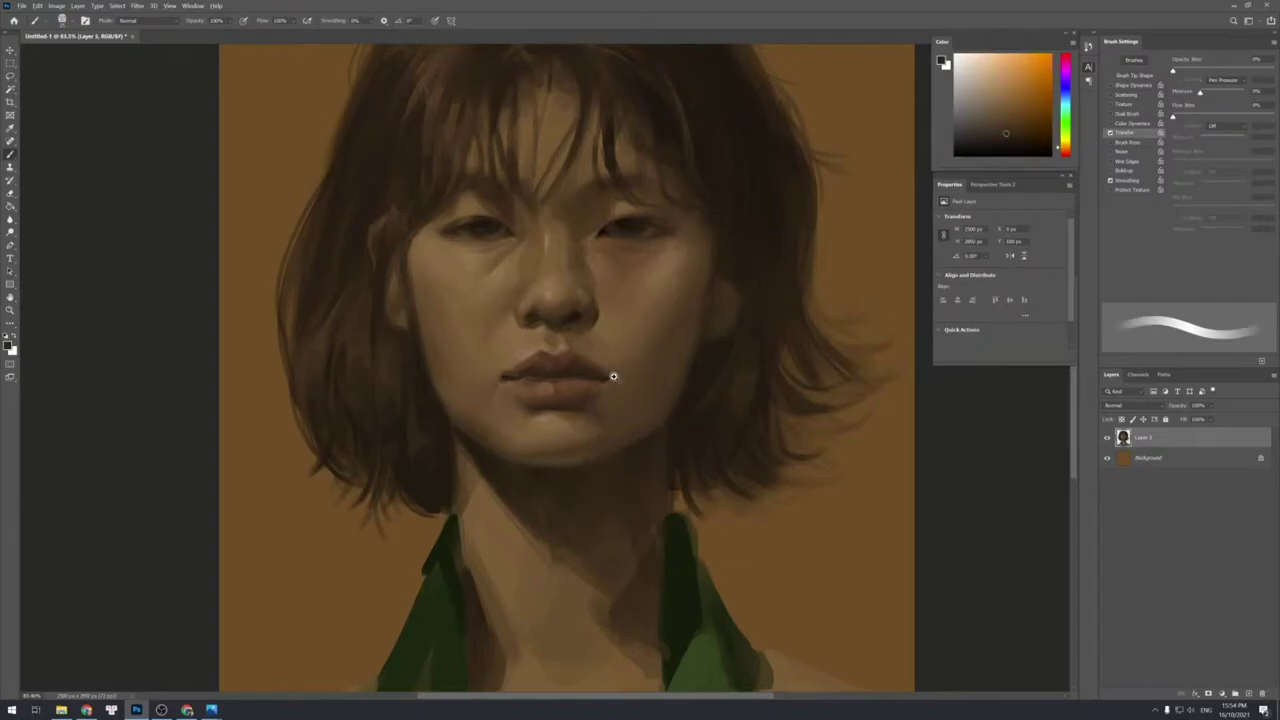
Add a new layer and darken the right eye with the sampled eye tone.
left_click_drag(610, 376, 607, 360)
left_click(637, 216, "alt")
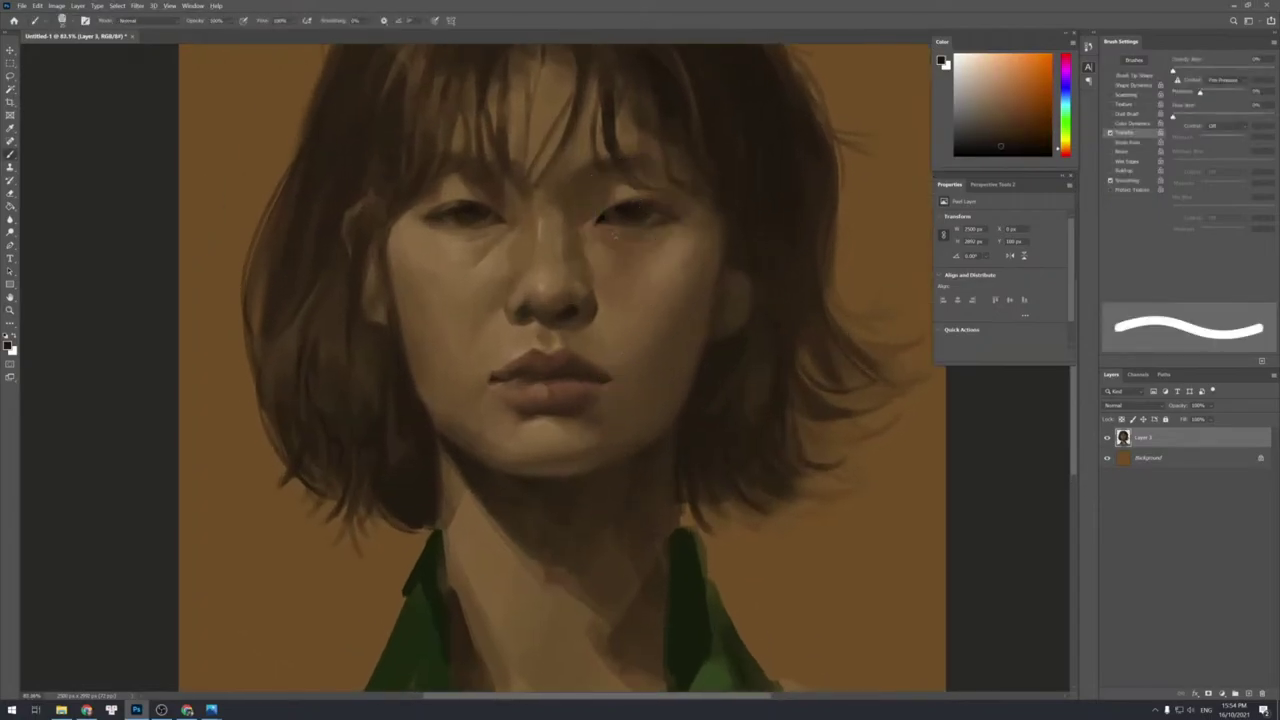
key("ctrl+shift+n")
key("Return")
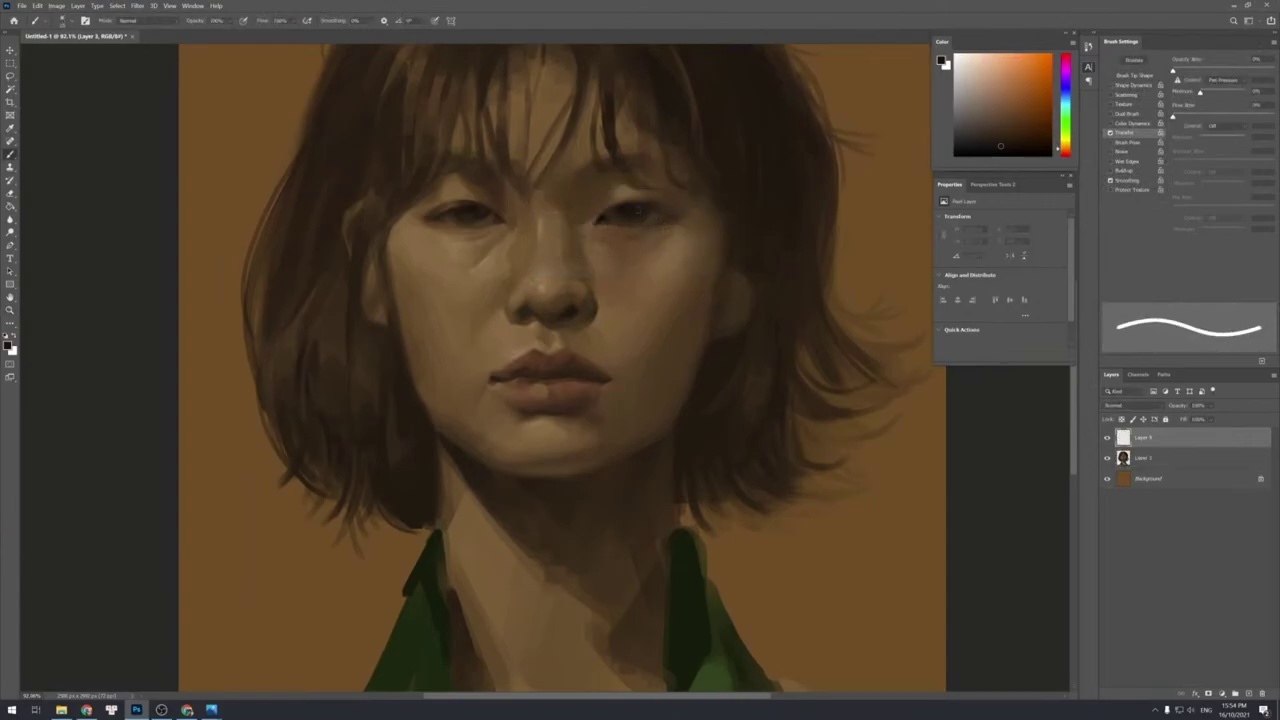
left_click_drag(618, 213, 650, 212)
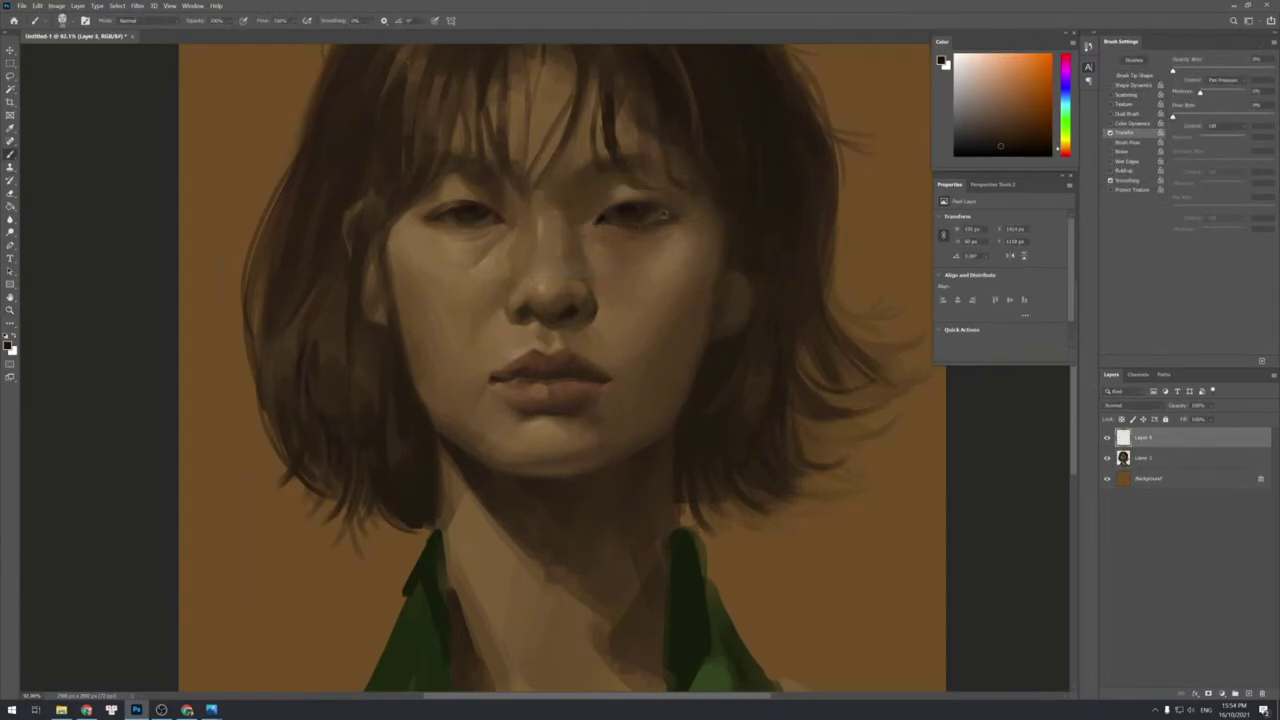
Rework the right eye's dark shading with another sampled tone and soften it with a larger eraser.
key("e")
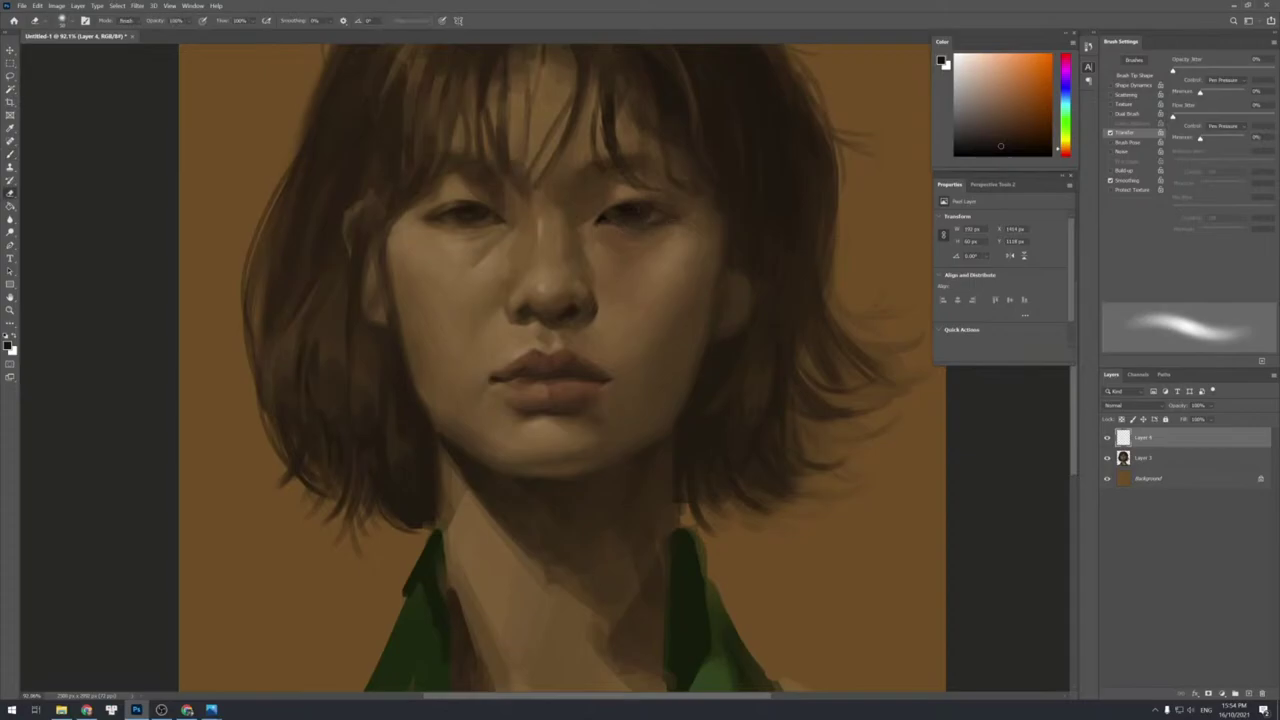
key("b")
left_click(634, 212, "alt")
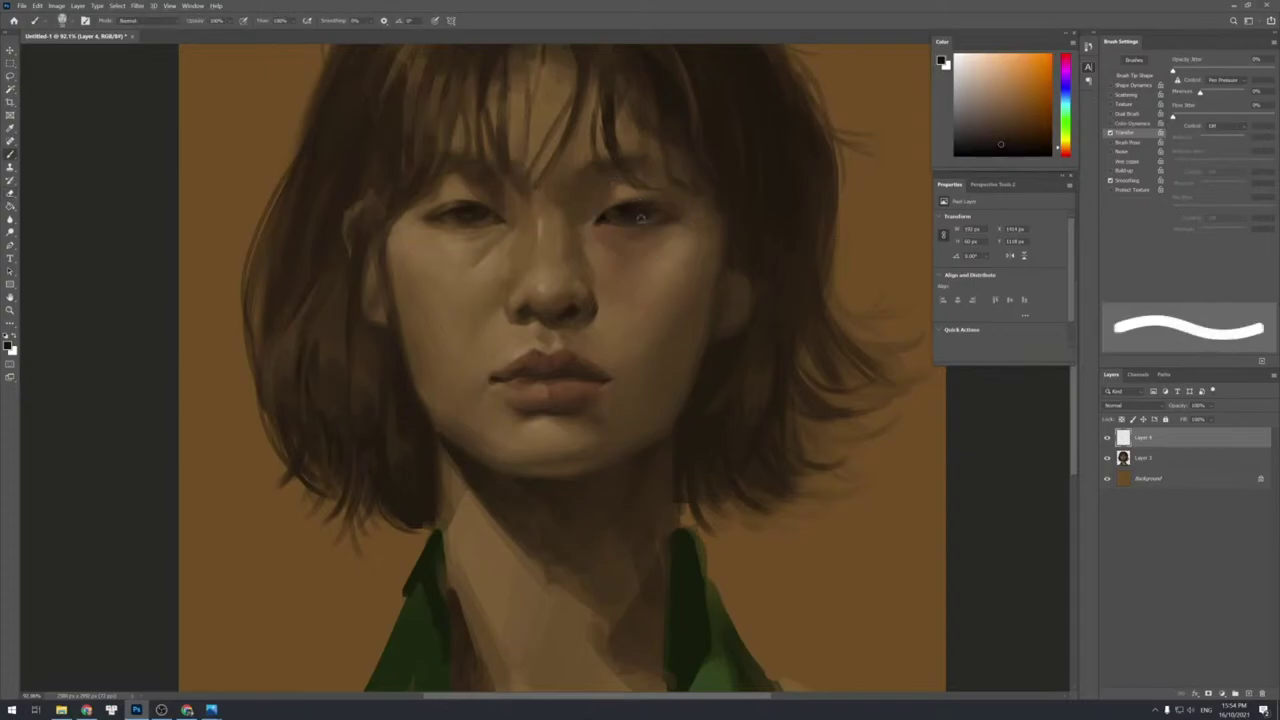
key("e")
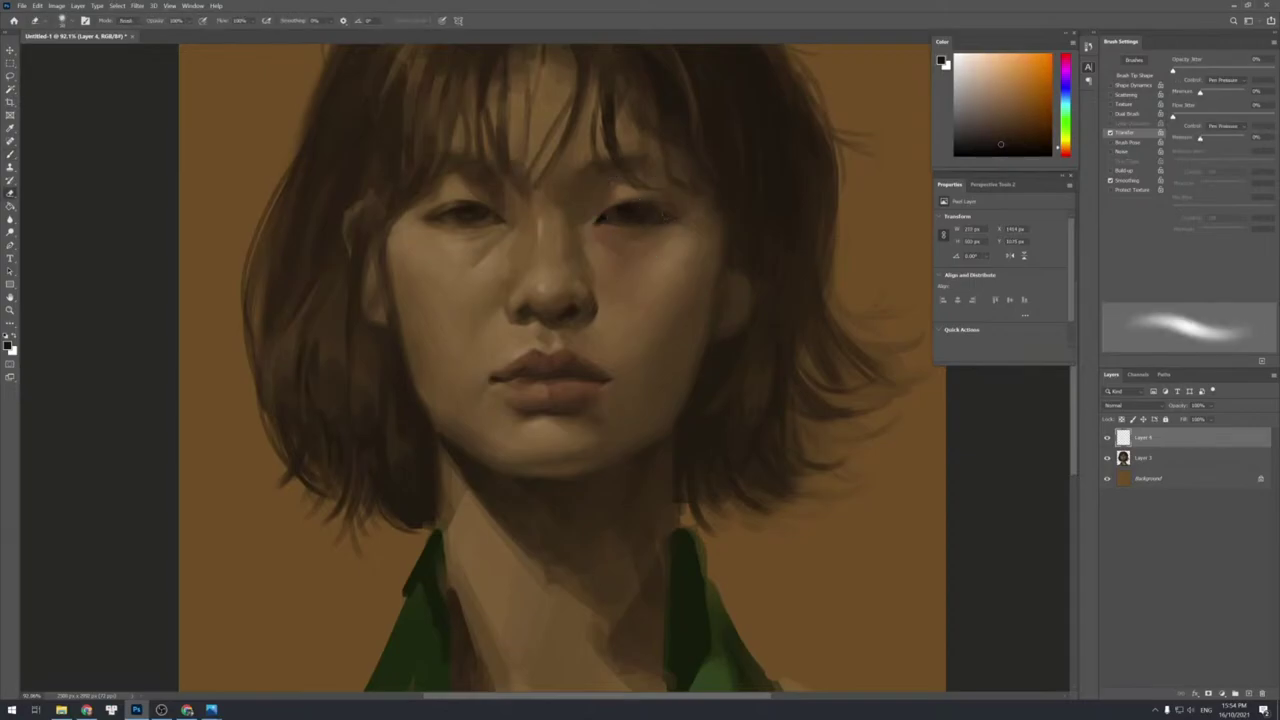
key("bracketright")
key("bracketright")
key("bracketright")
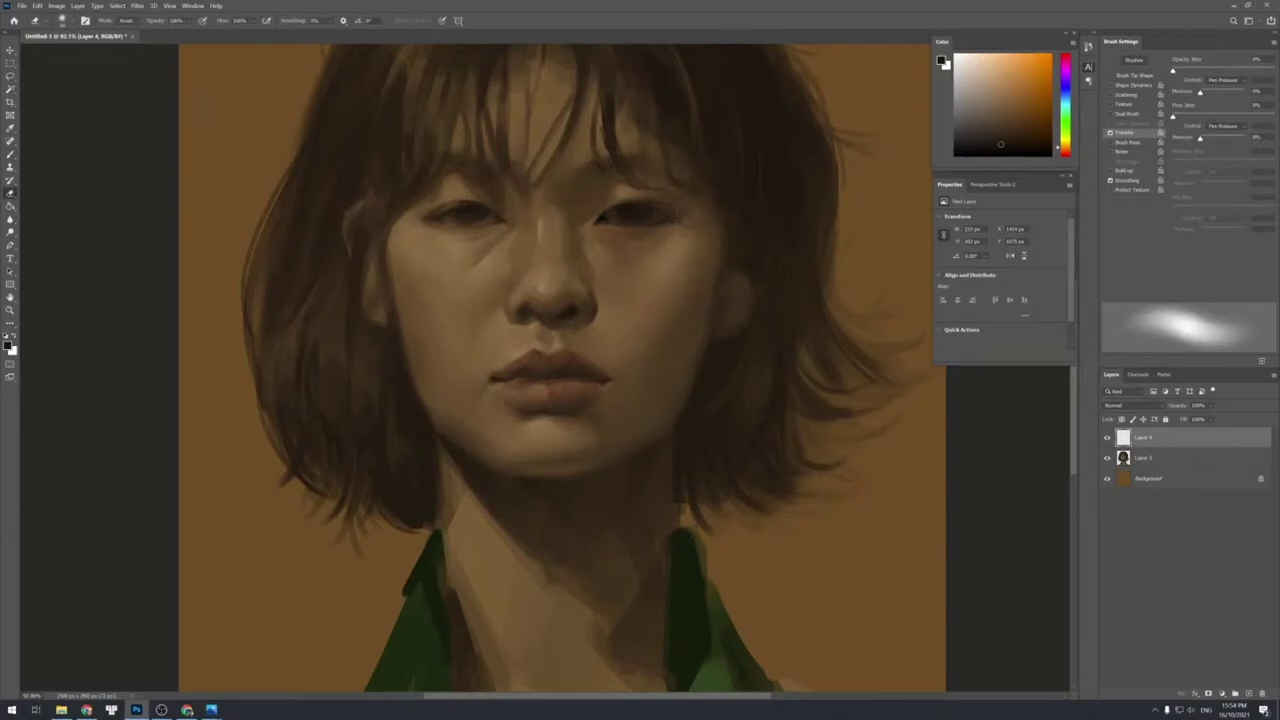
Darken the left eye with a larger brush across its width and soften the shading with the eraser.
key("b")
key("bracketright")
key("bracketright")
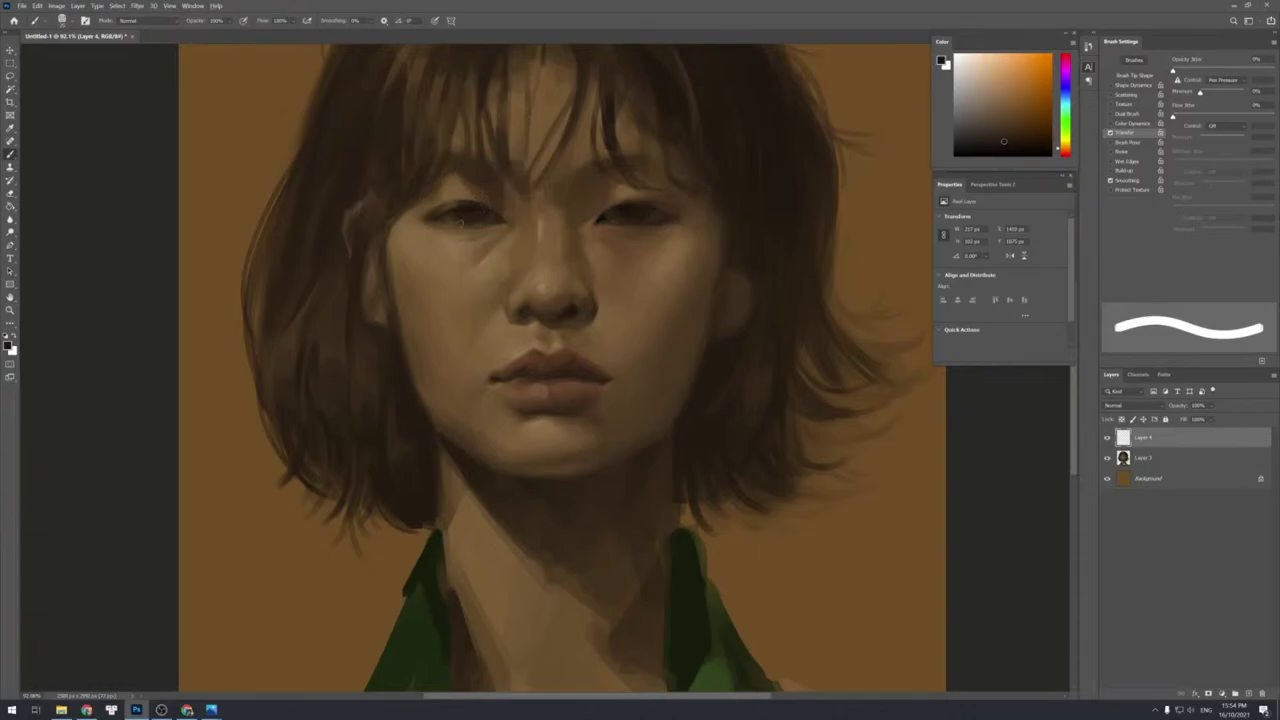
left_click_drag(500, 220, 447, 217)
key("e")
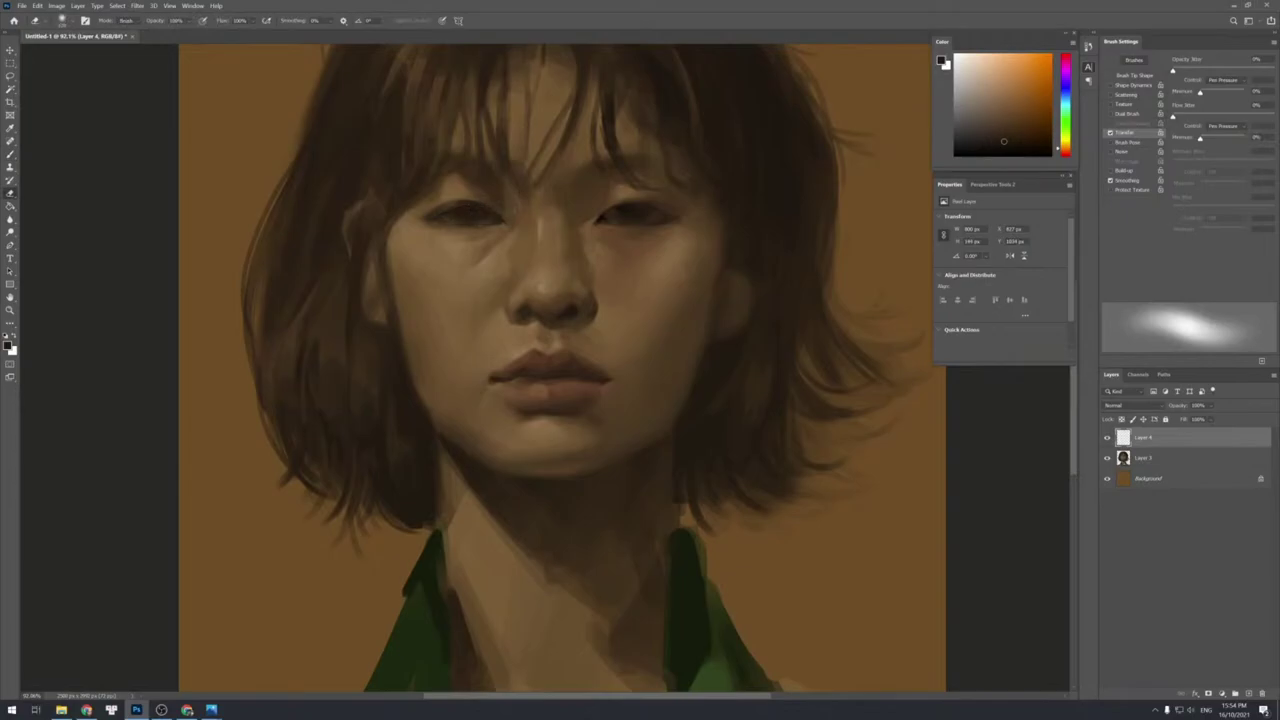
key("z")
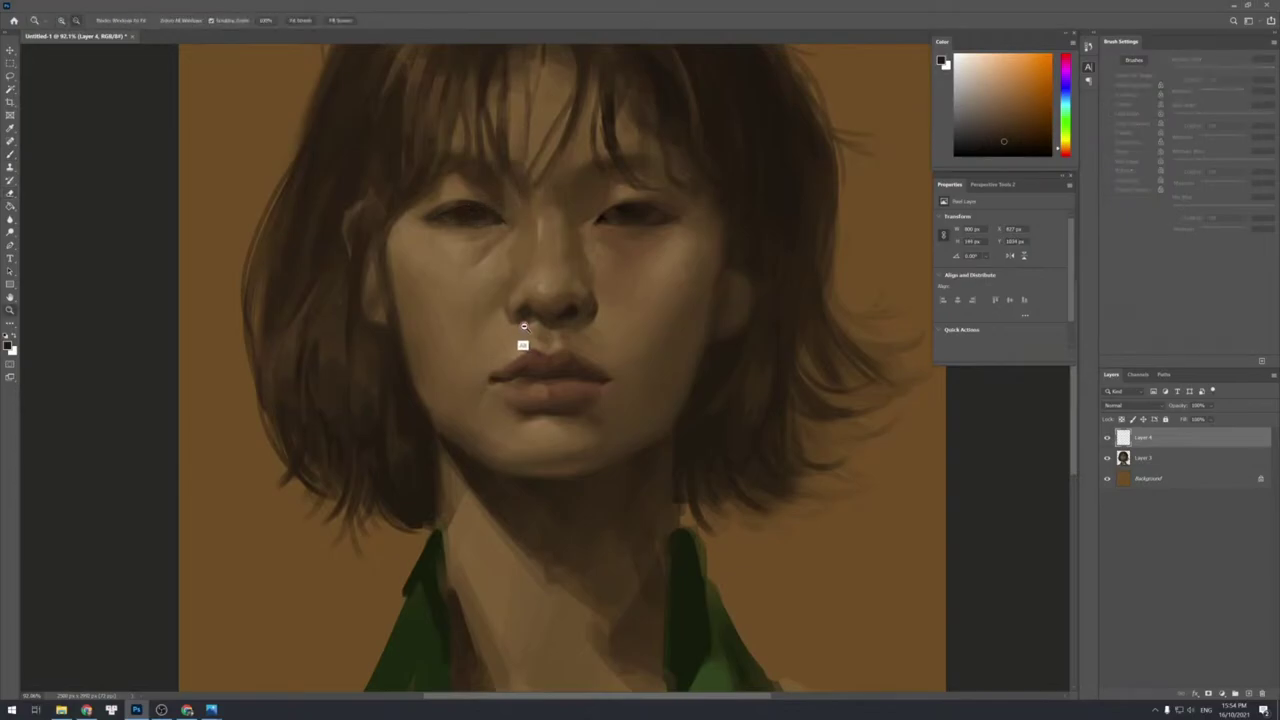
mouse_move(528, 343)
left_mouse_down()
mouse_move(491, 300)
mouse_move(580, 340)
left_mouse_up()
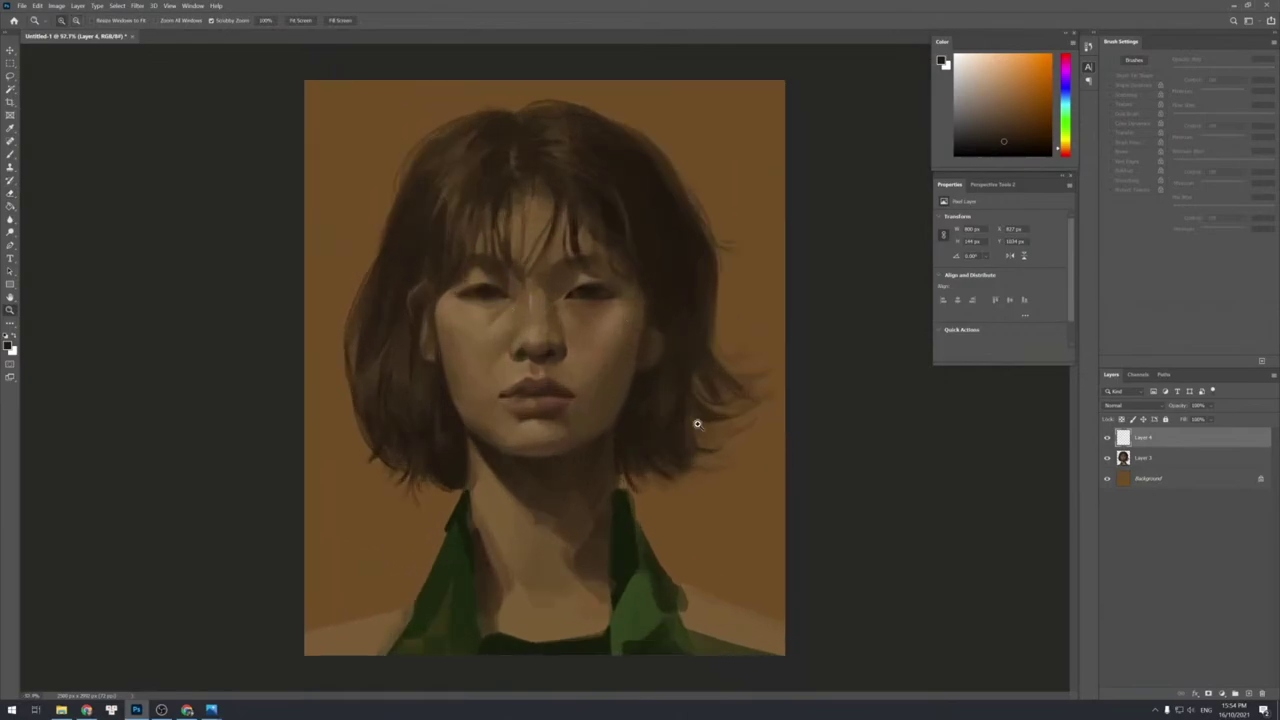
Add another layer, paint dark shading on the right cheek below the eye, and fade it with the eraser.
key("b")
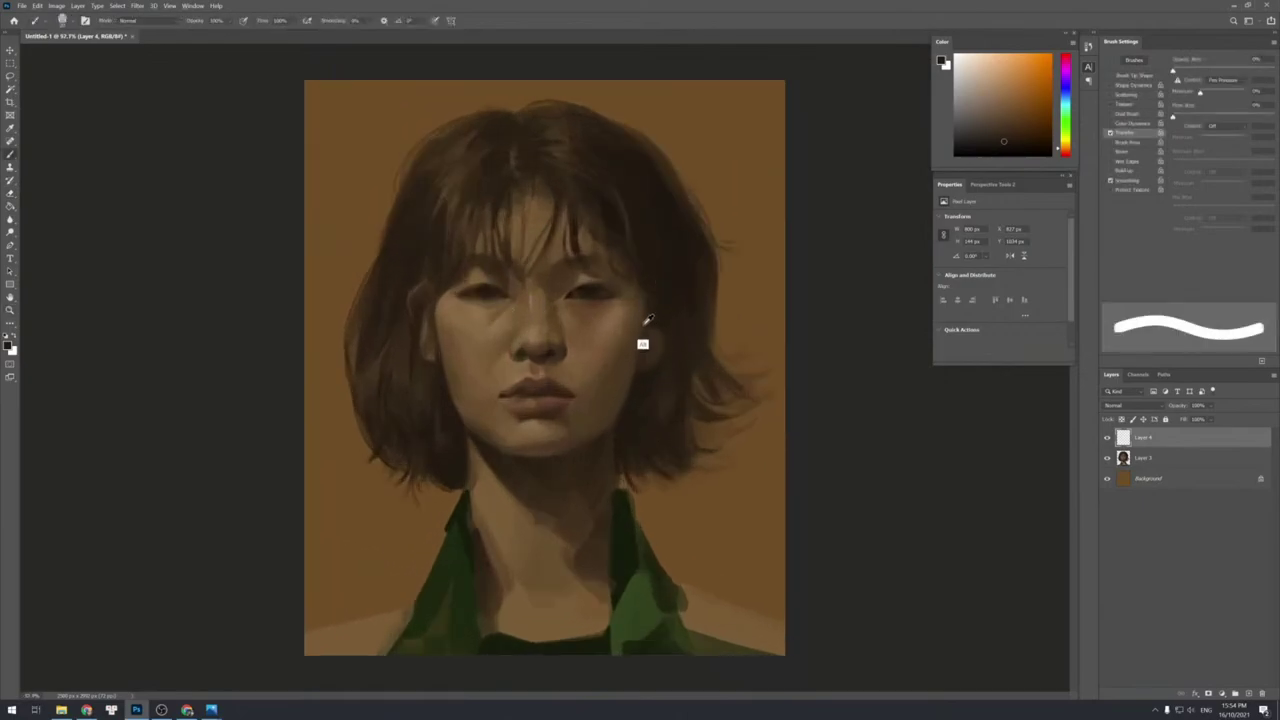
key("ctrl+shift+n")
key("Return")
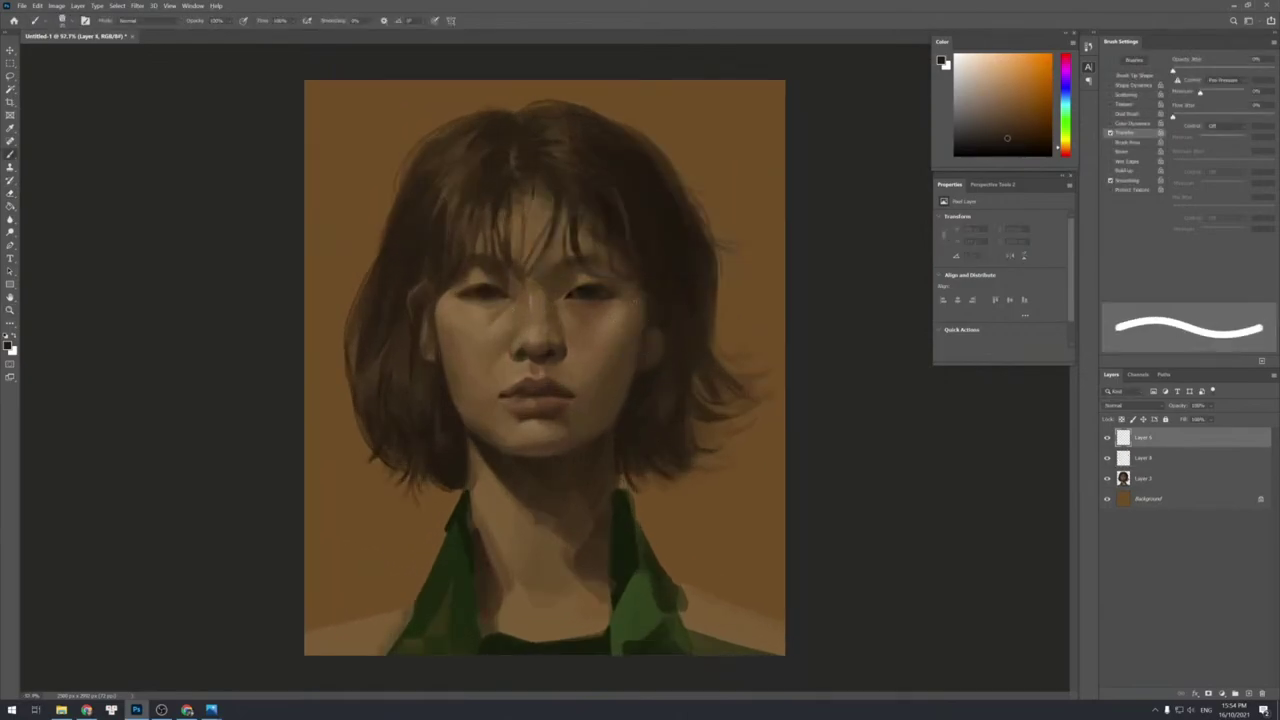
left_click_drag(624, 321, 626, 340)
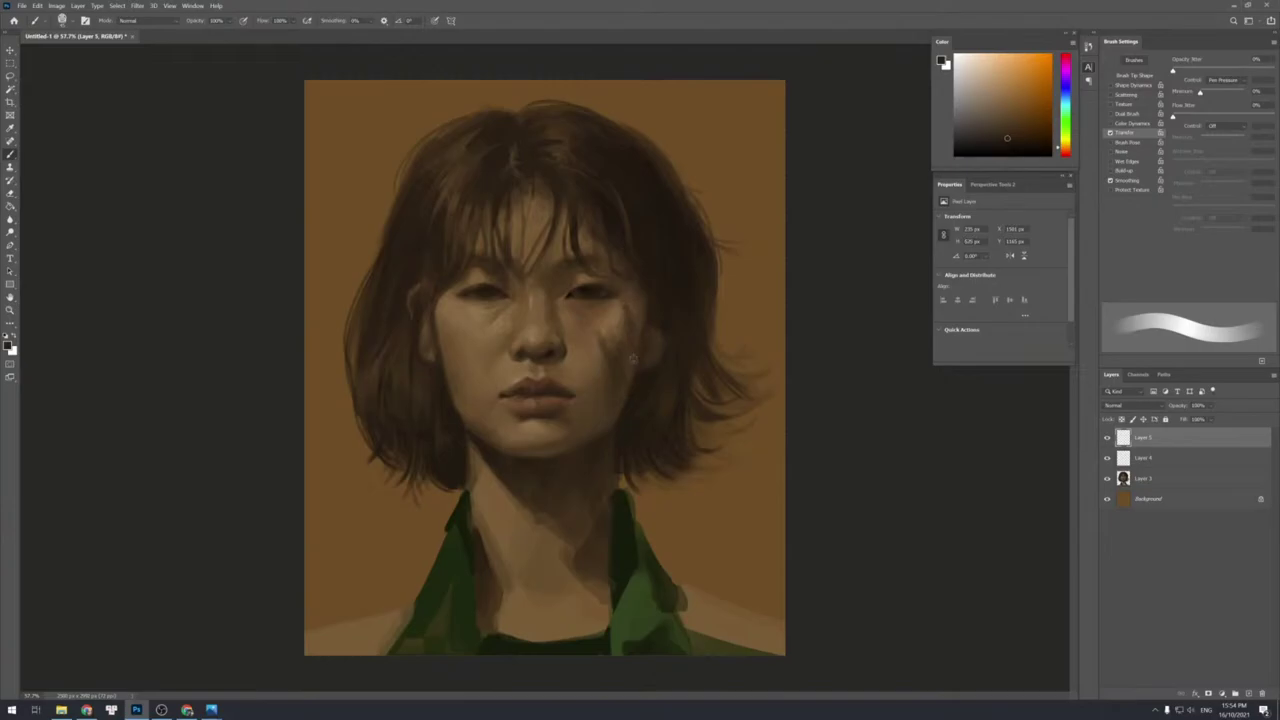
key("e")
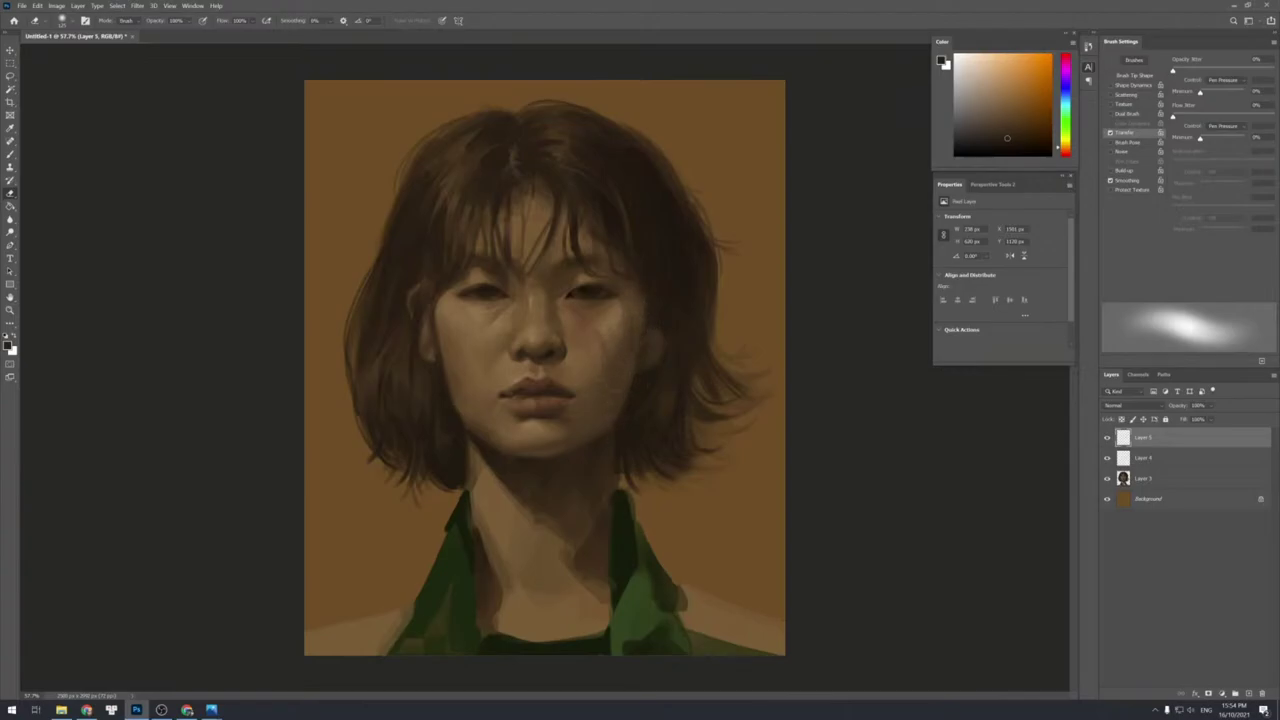
Paint sampled dark shading down the left cheek and fade it into the skin with the eraser.
key("b")
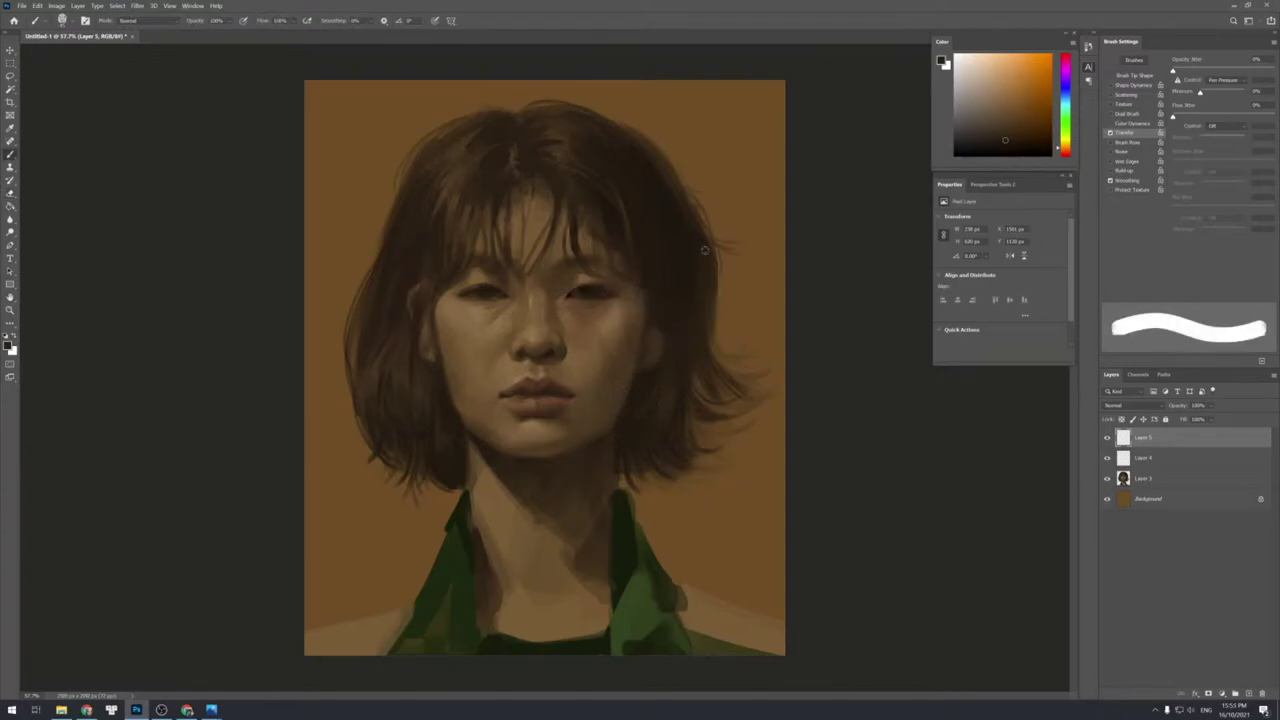
left_click(440, 372, "alt")
left_click_drag(466, 321, 449, 360)
mouse_move(469, 338)
left_mouse_down()
mouse_move(455, 366)
mouse_move(470, 375)
mouse_move(471, 408)
left_mouse_up()
key("e")
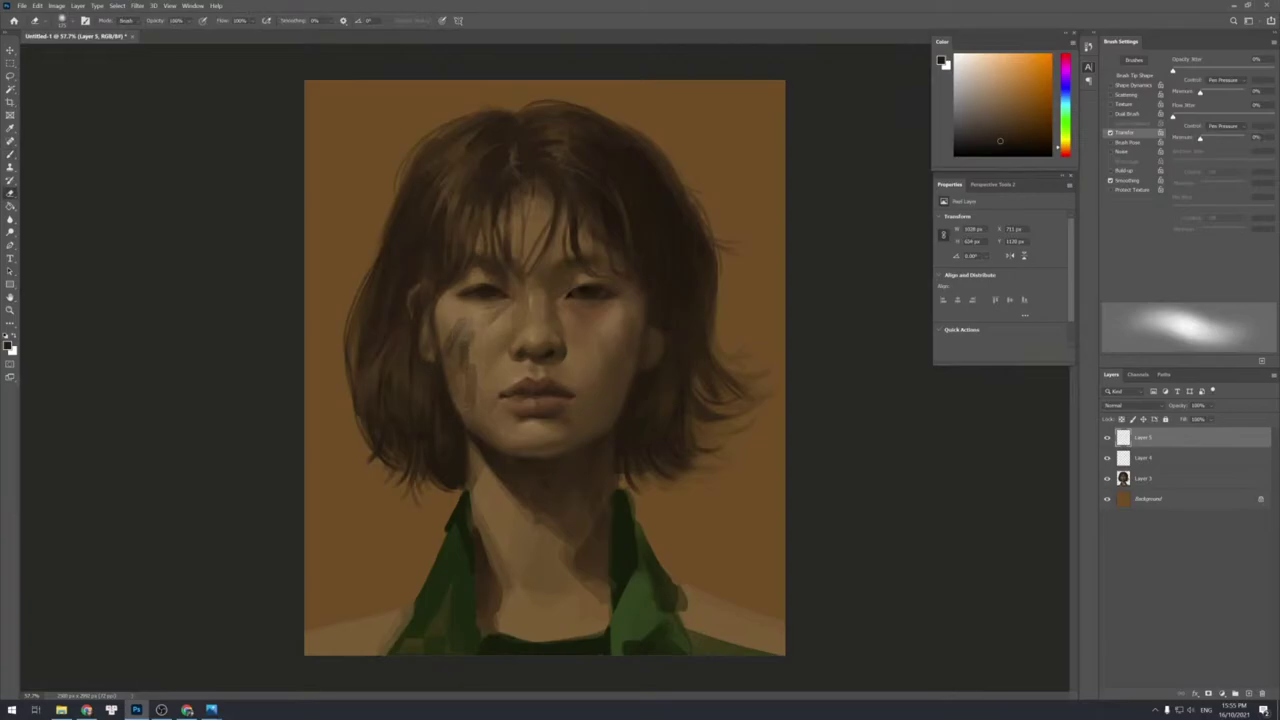
left_click_drag(446, 334, 472, 410)
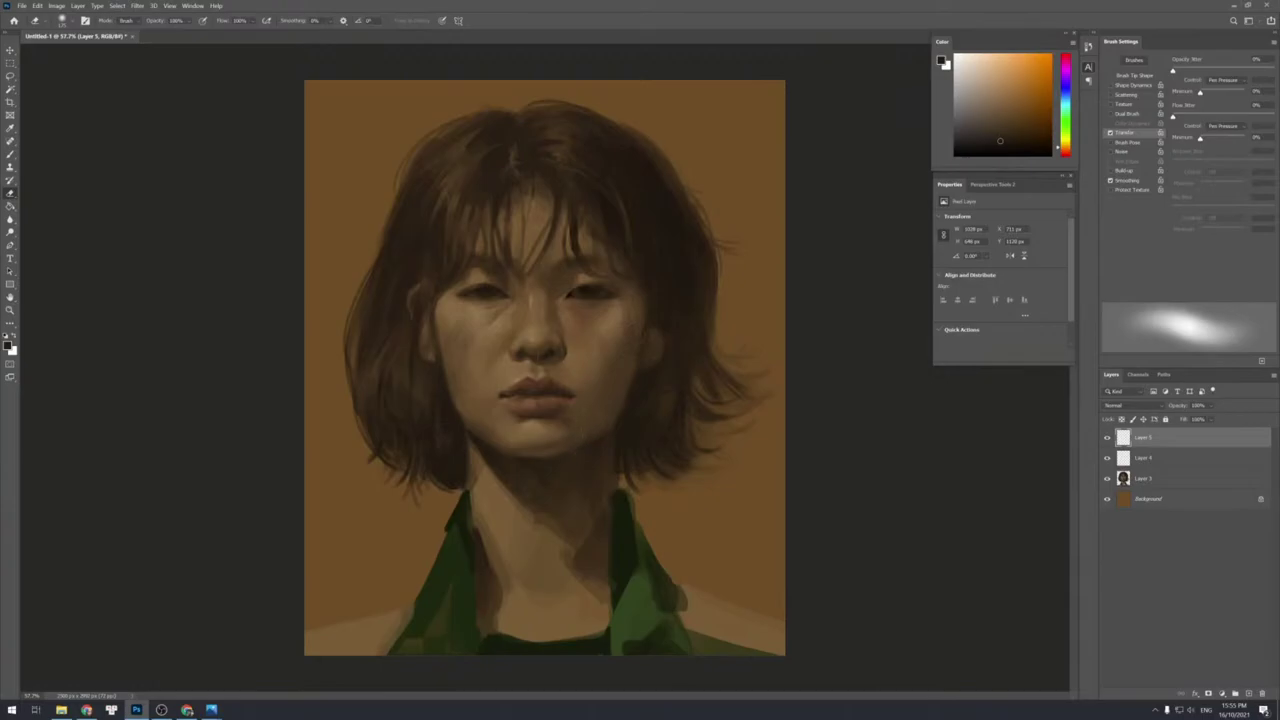
Add a new layer, brush a lighter skin tone beside the right corner of the mouth, and soften it with the eraser.
key("b")
key("ctrl+shift+n")
key("Return")
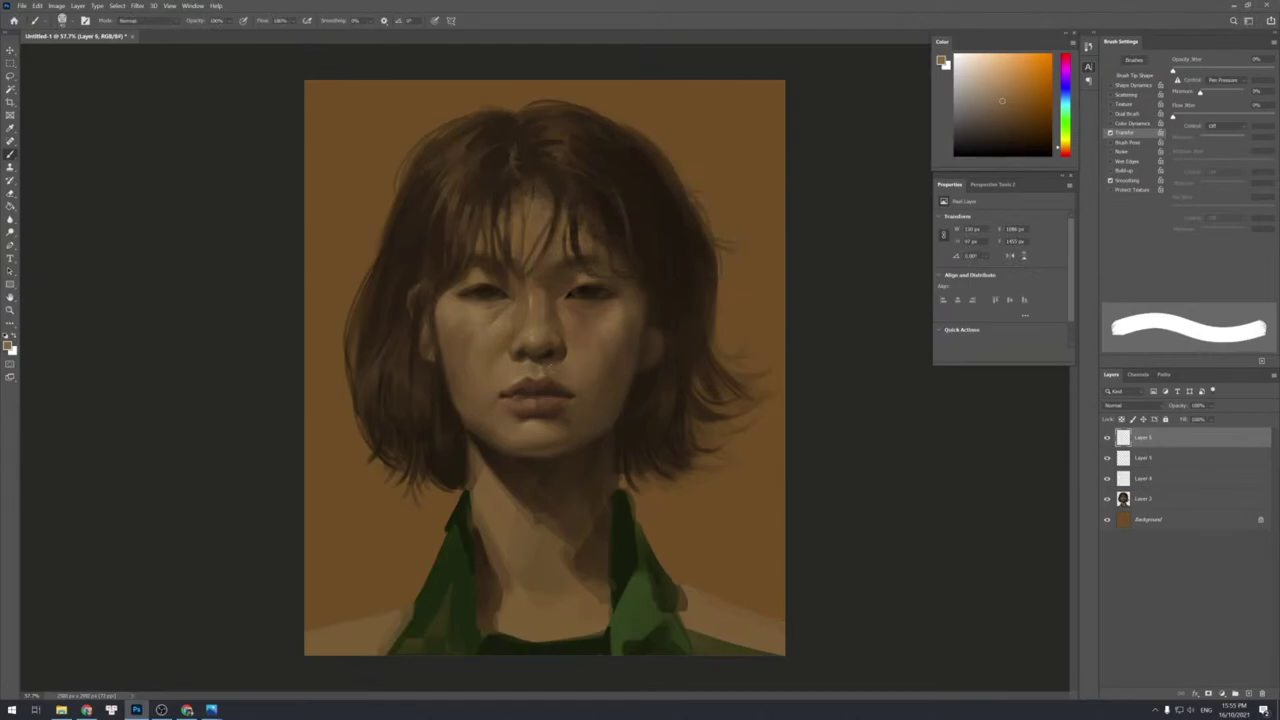
left_click_drag(582, 381, 588, 386)
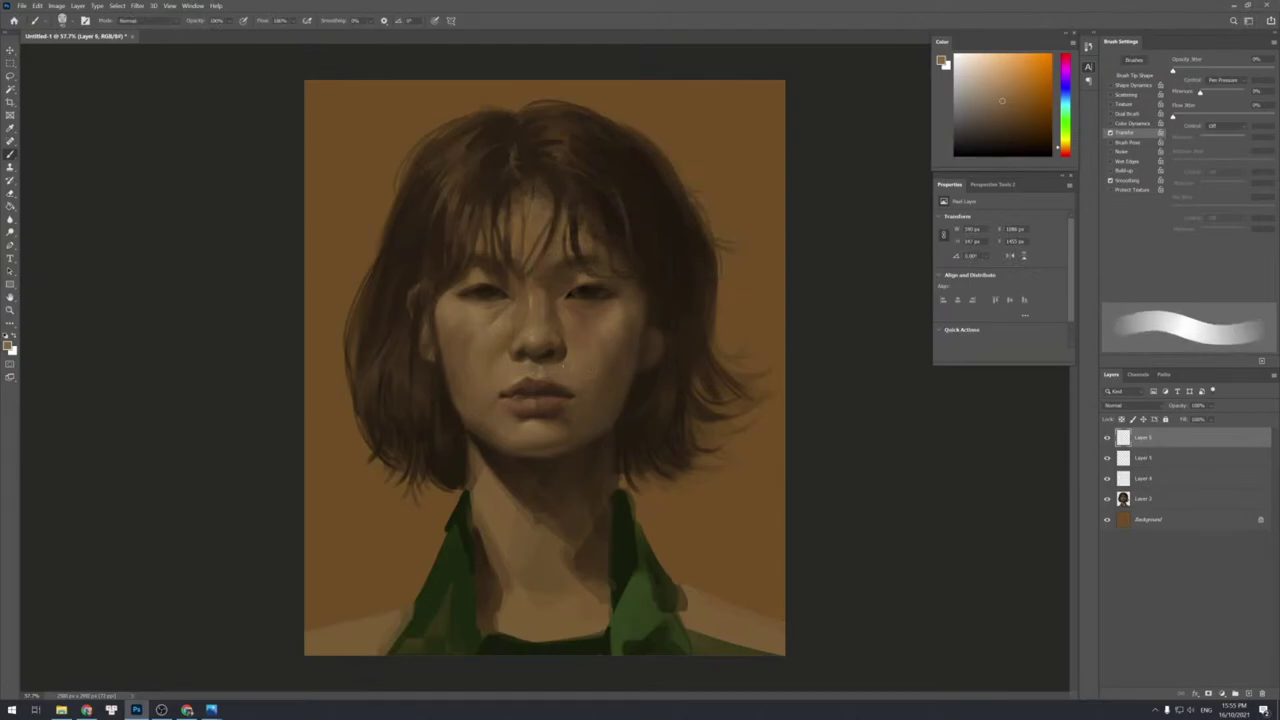
key("e")
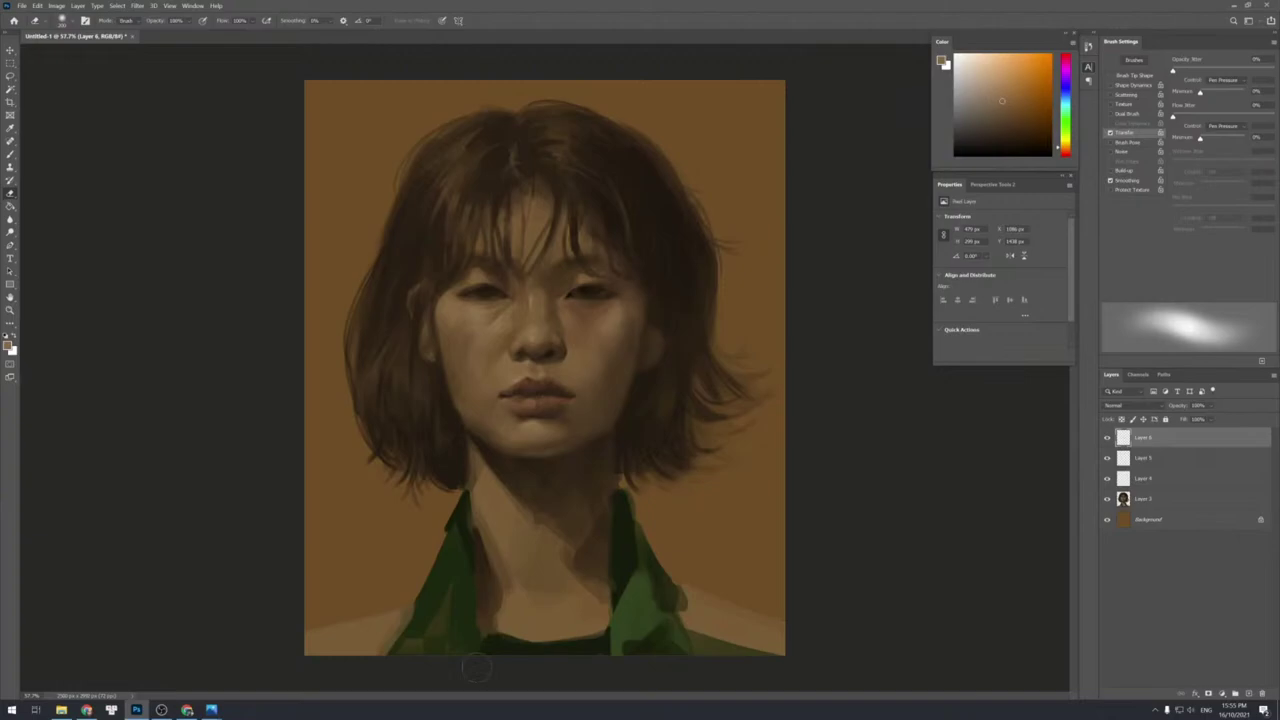
Brush a sampled dark brown from the left mouth corner down the lower left cheek and jaw, softening it with the eraser.
key("b")
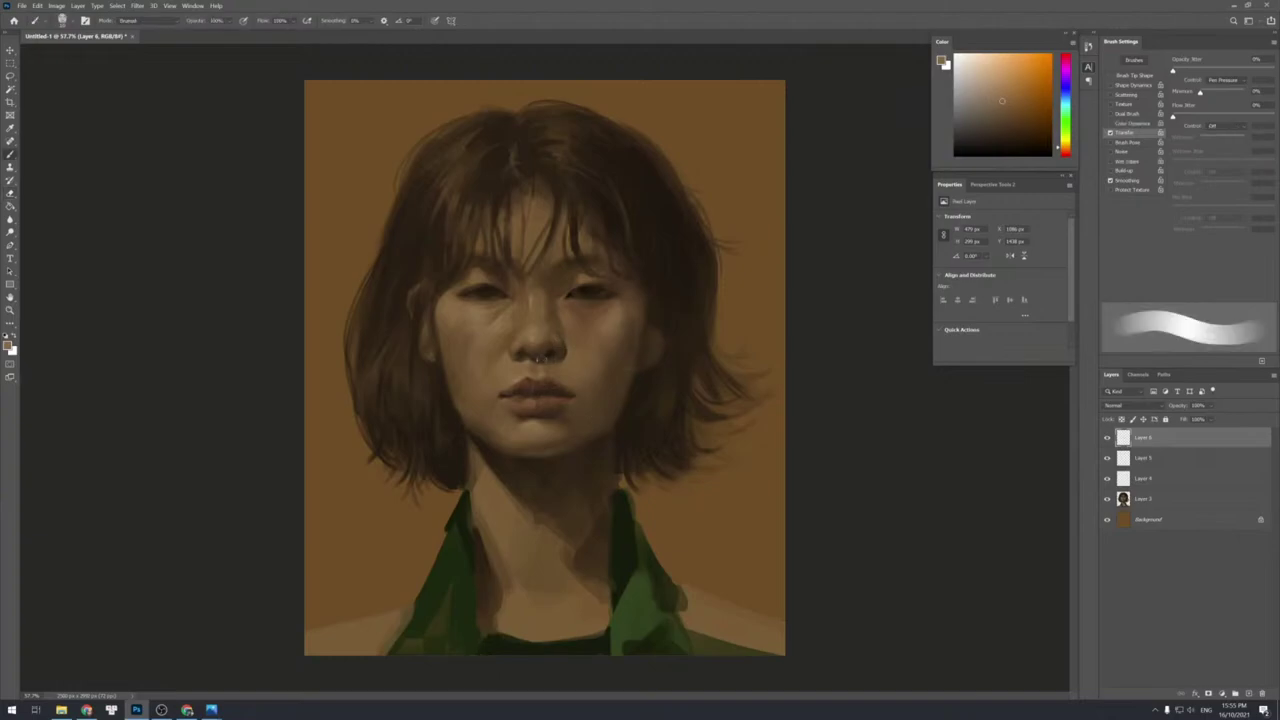
left_click(507, 389, "alt")
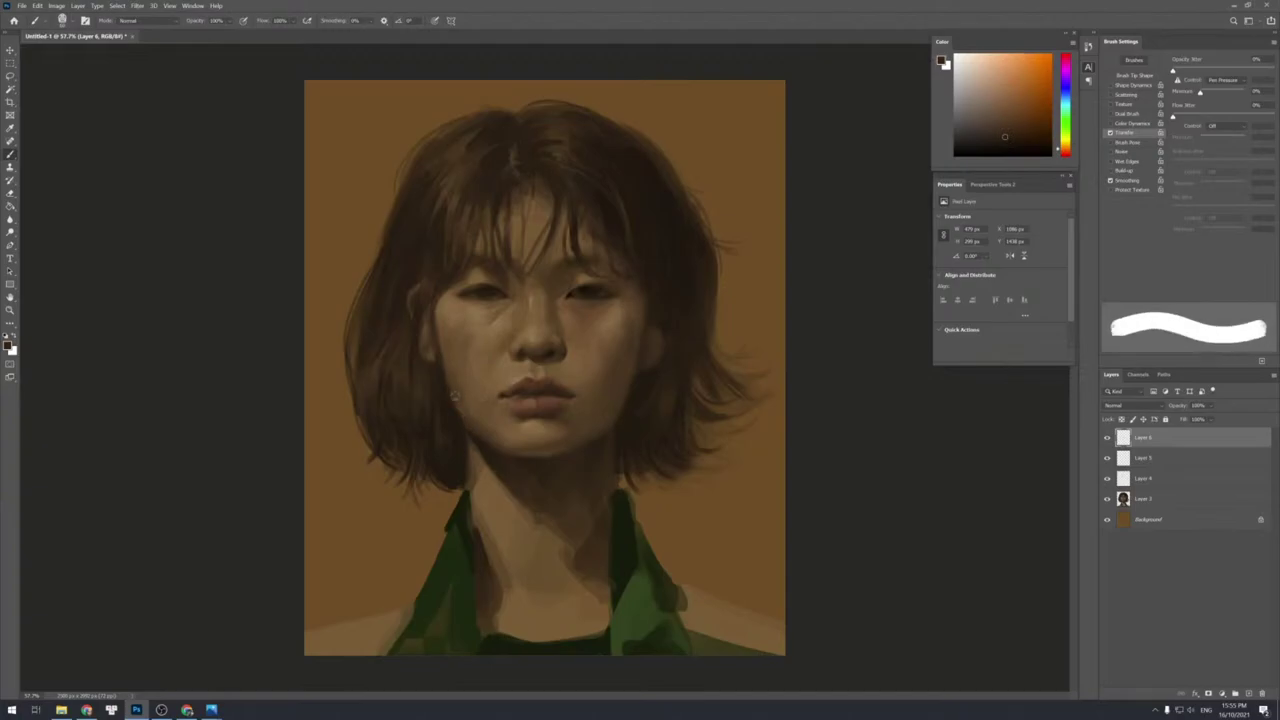
left_click_drag(472, 411, 510, 457)
key("e")
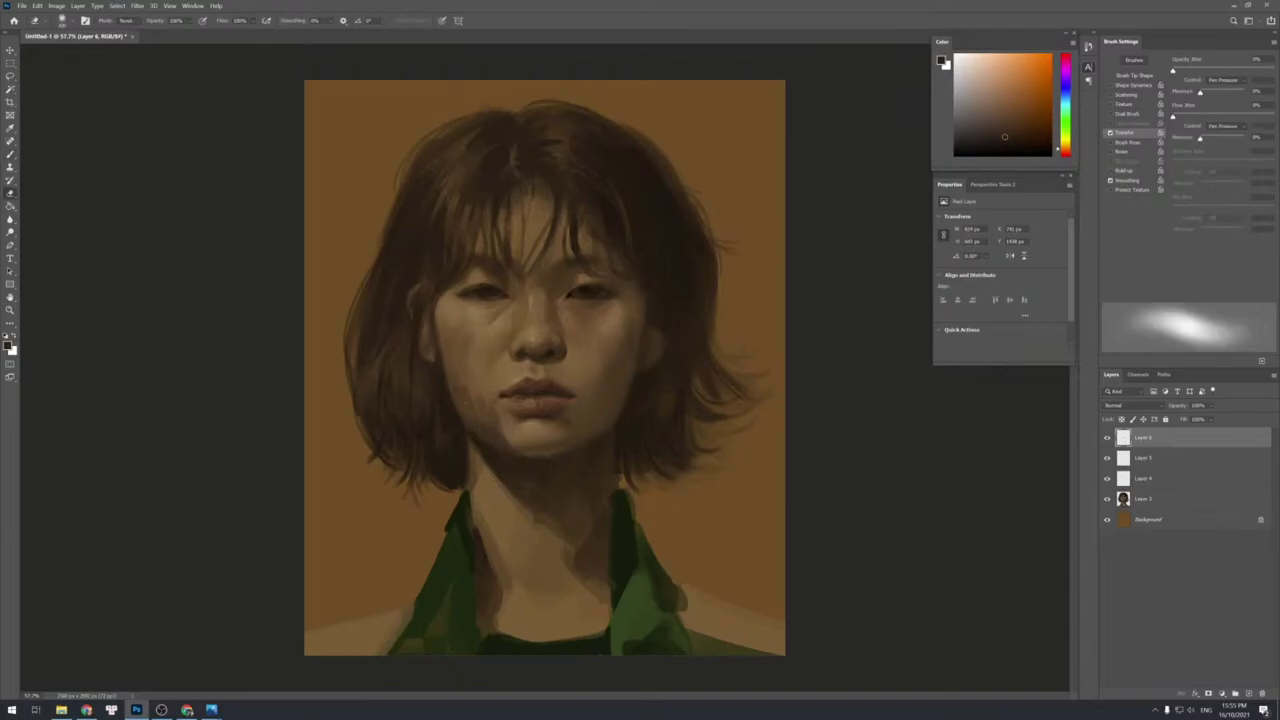
key("b")
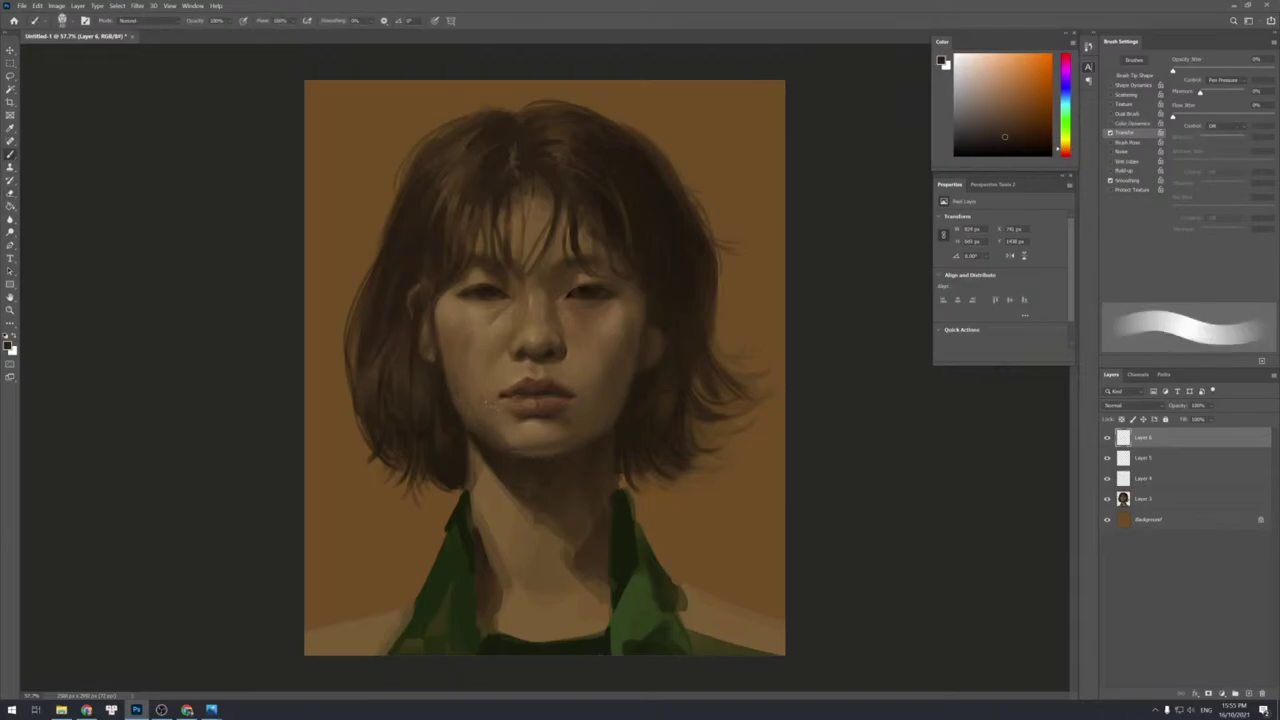
left_click_drag(487, 404, 508, 449)
key("e")
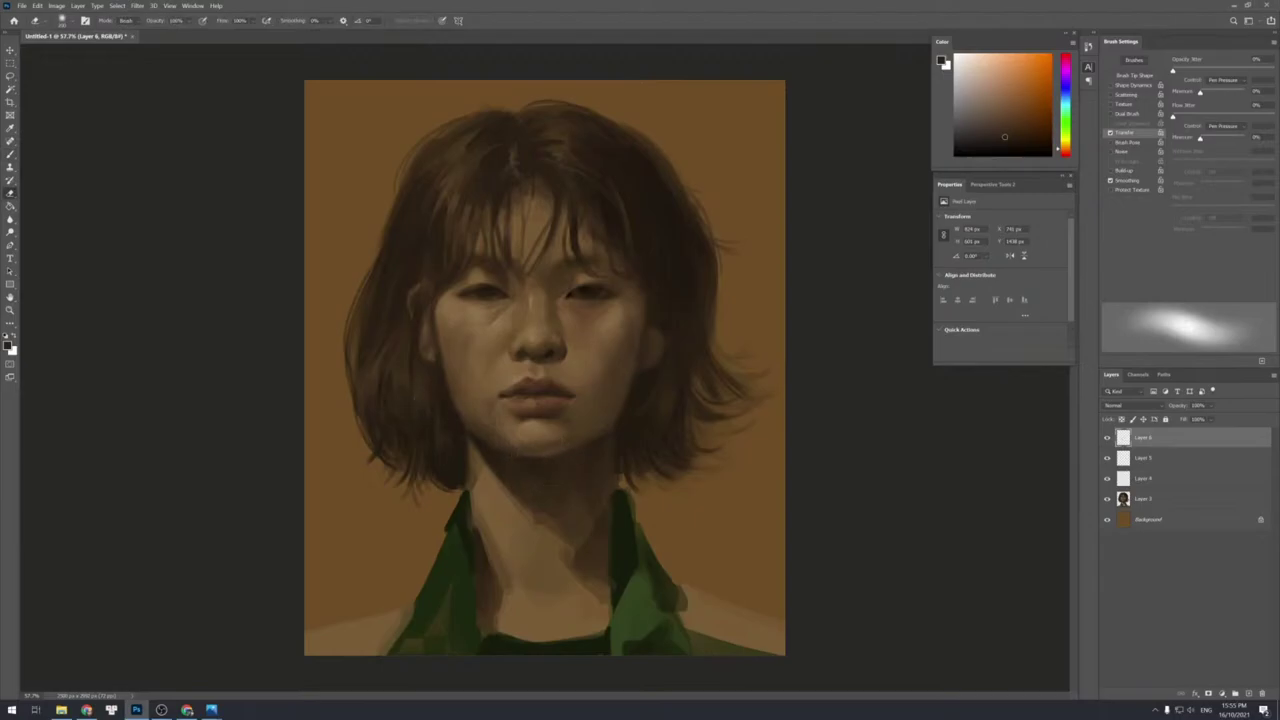
Sample dark browns from the hair and paint broad shading beside the left temple and up into the left side of the hair.
key("period")
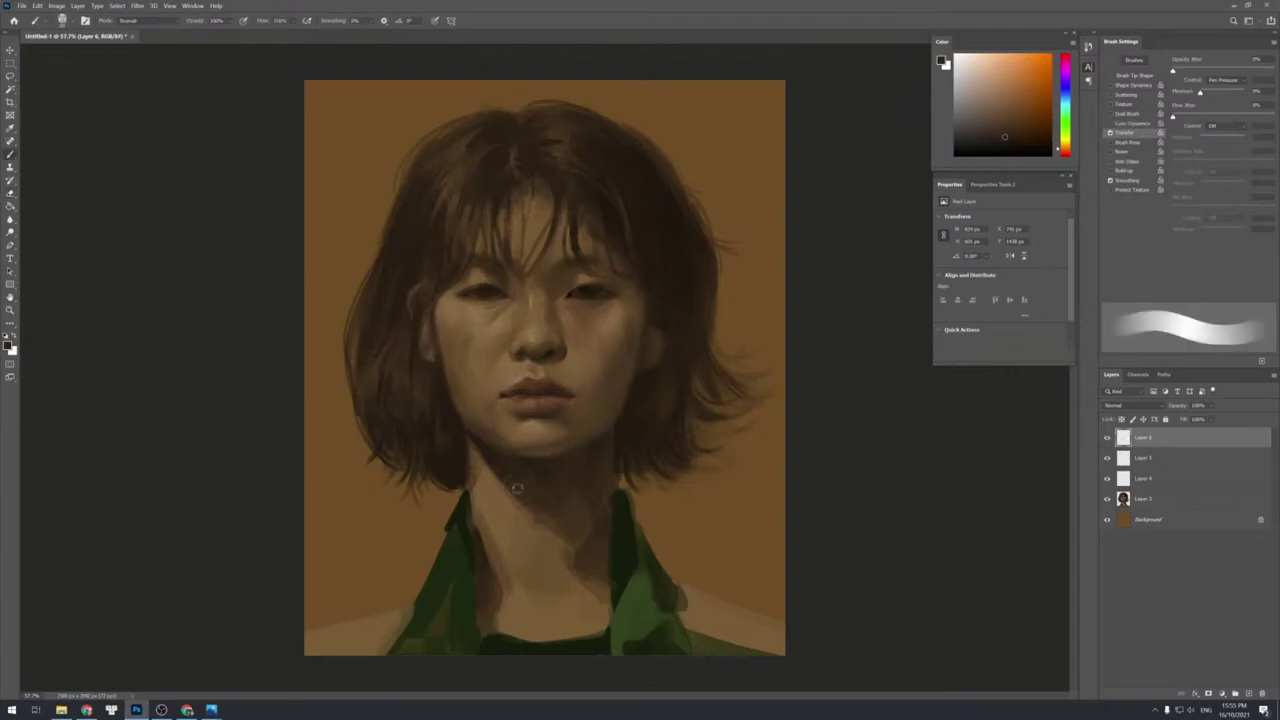
left_click(446, 270, "alt")
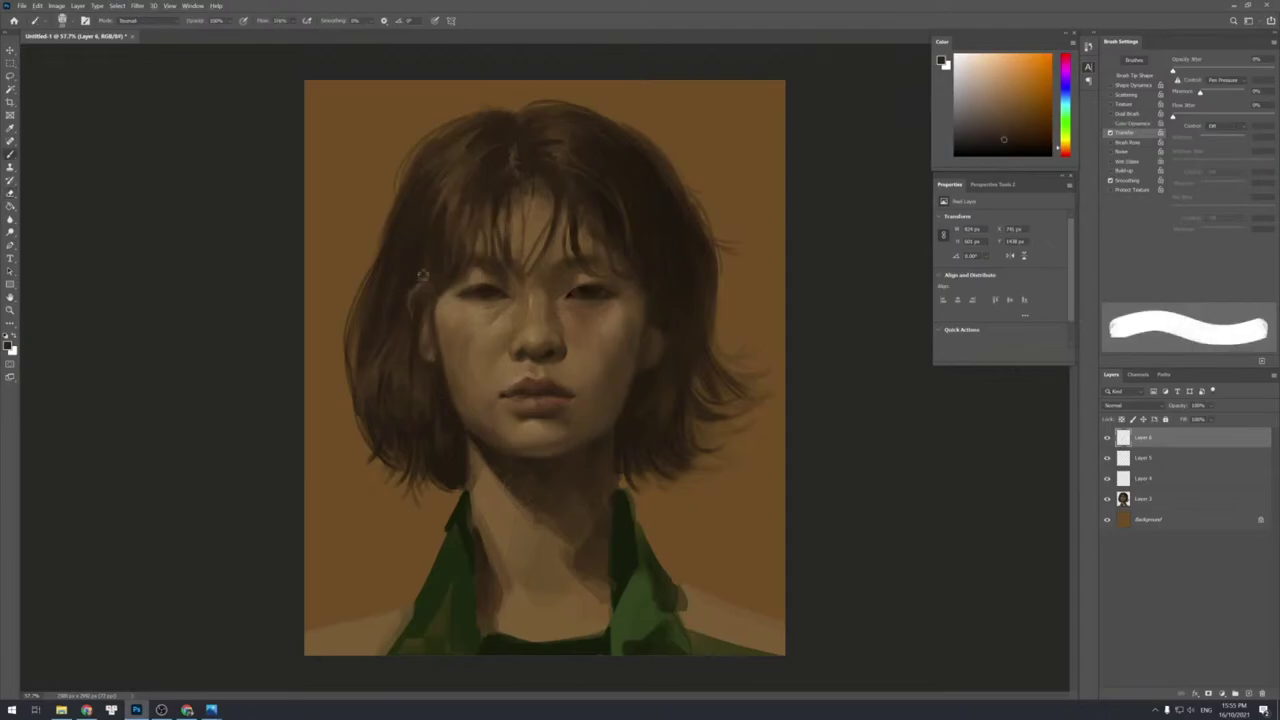
left_click(417, 277, "alt")
left_click_drag(420, 276, 432, 252)
left_click(400, 287, "alt")
key("period")
key("period")
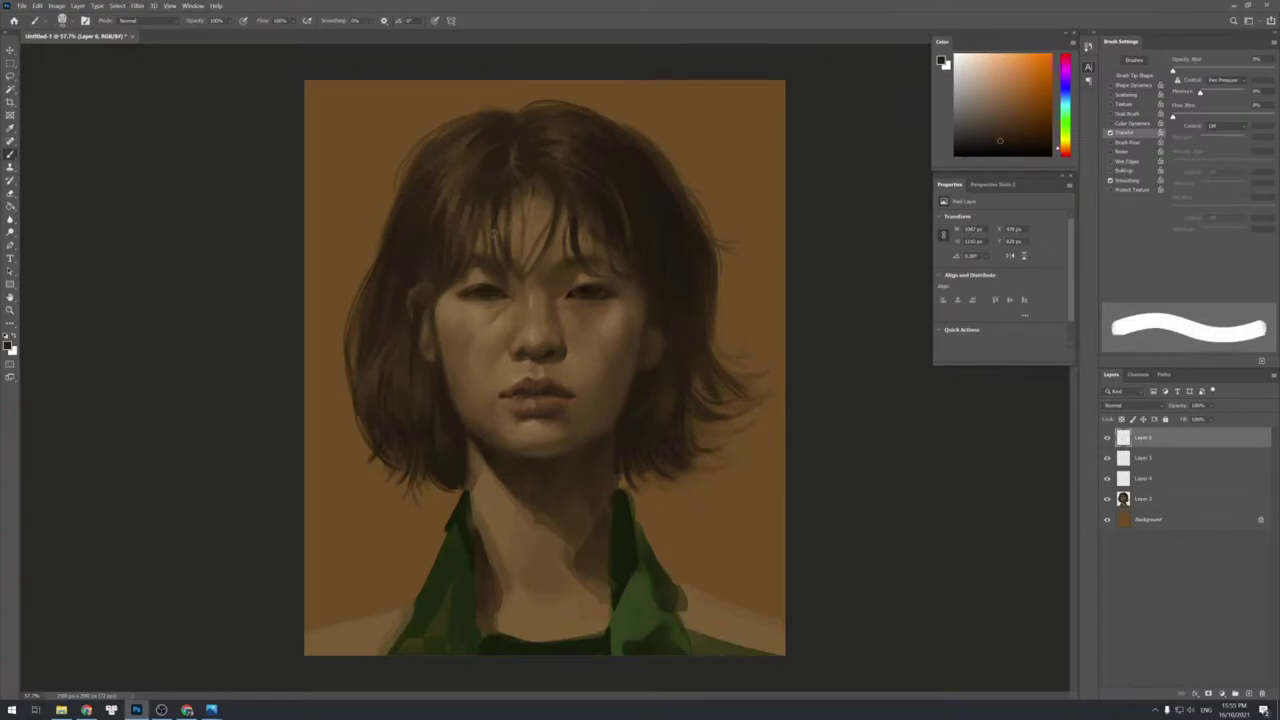
left_click(447, 234, "alt")
left_click(449, 238, "alt")
key("period")
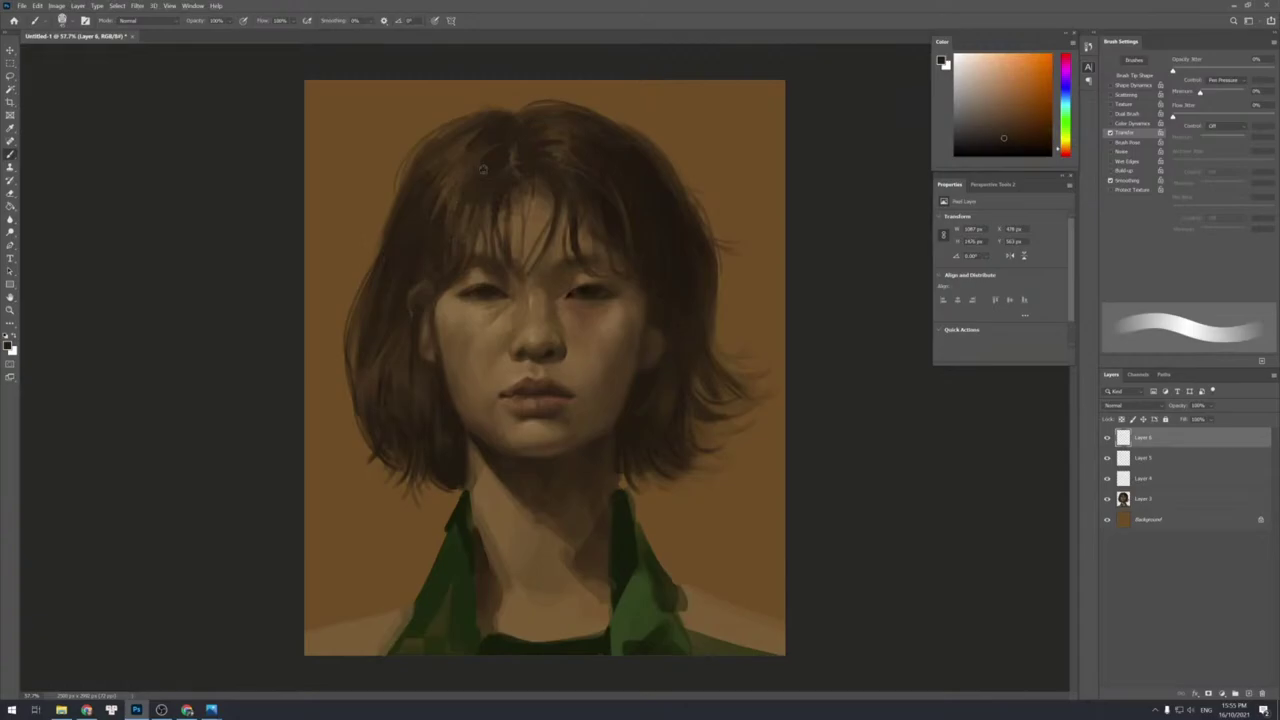
Switch to a thinner brush preset and paint sampled brown strands between the left crown and the fringe.
left_click(459, 234, "alt")
key("period")
key("period")
key("period")
key("period")
key("period")
key("period")
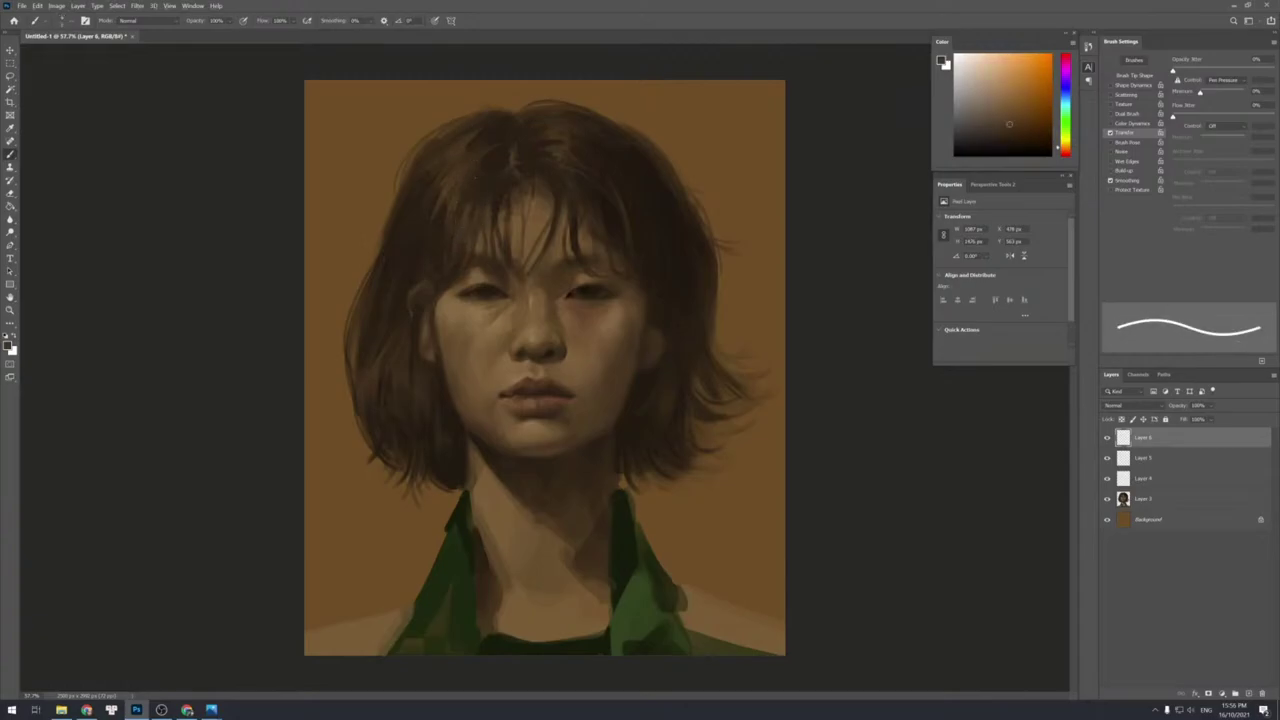
left_click(487, 178, "alt")
left_click(466, 213, "alt")
left_click(487, 172, "alt")
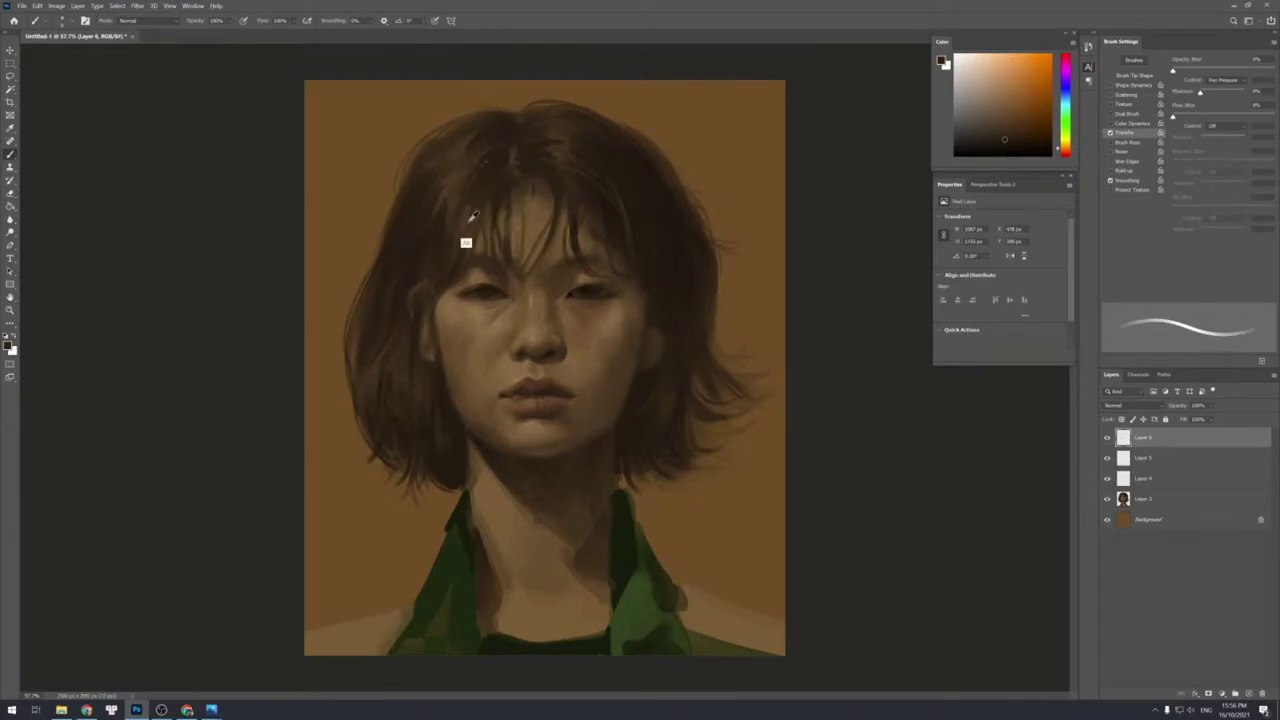
Add fine strands to the outer left part of the fringe, resampling lighter and darker hair browns.
left_click(471, 214, "alt")
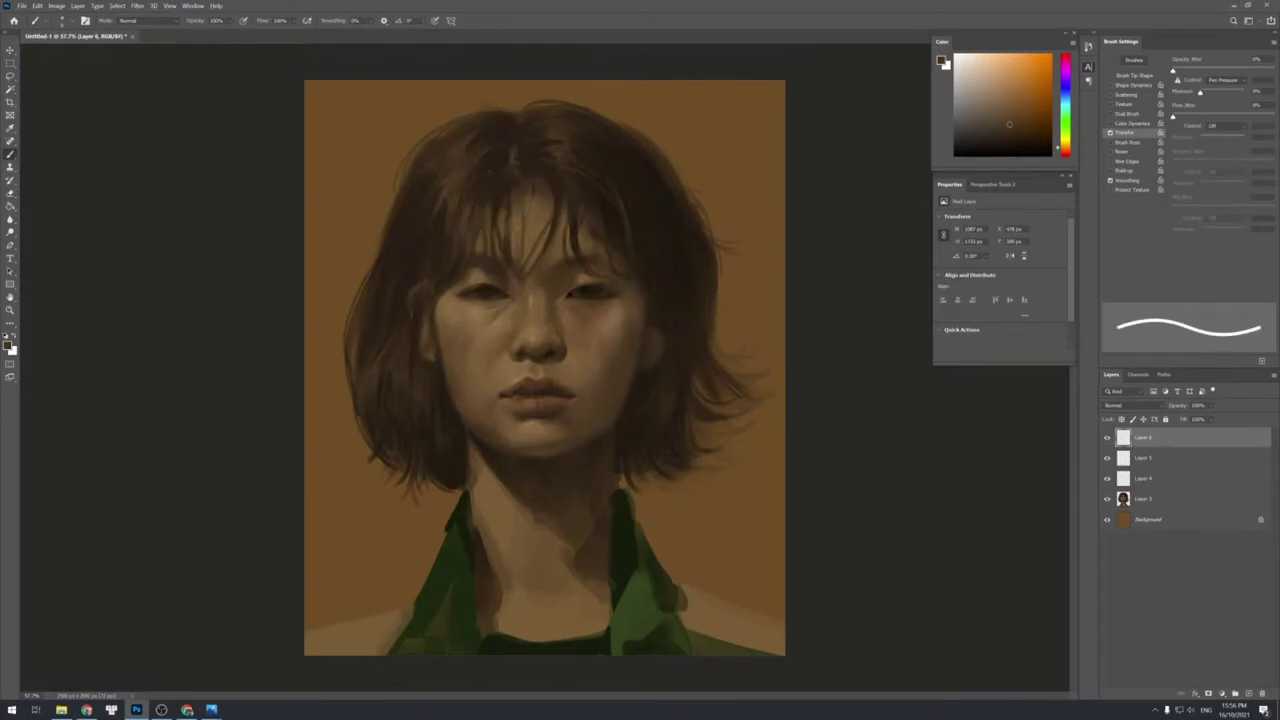
left_click(464, 240, "alt")
key("alt")
left_click(450, 251, "alt")
left_click(449, 222, "alt")
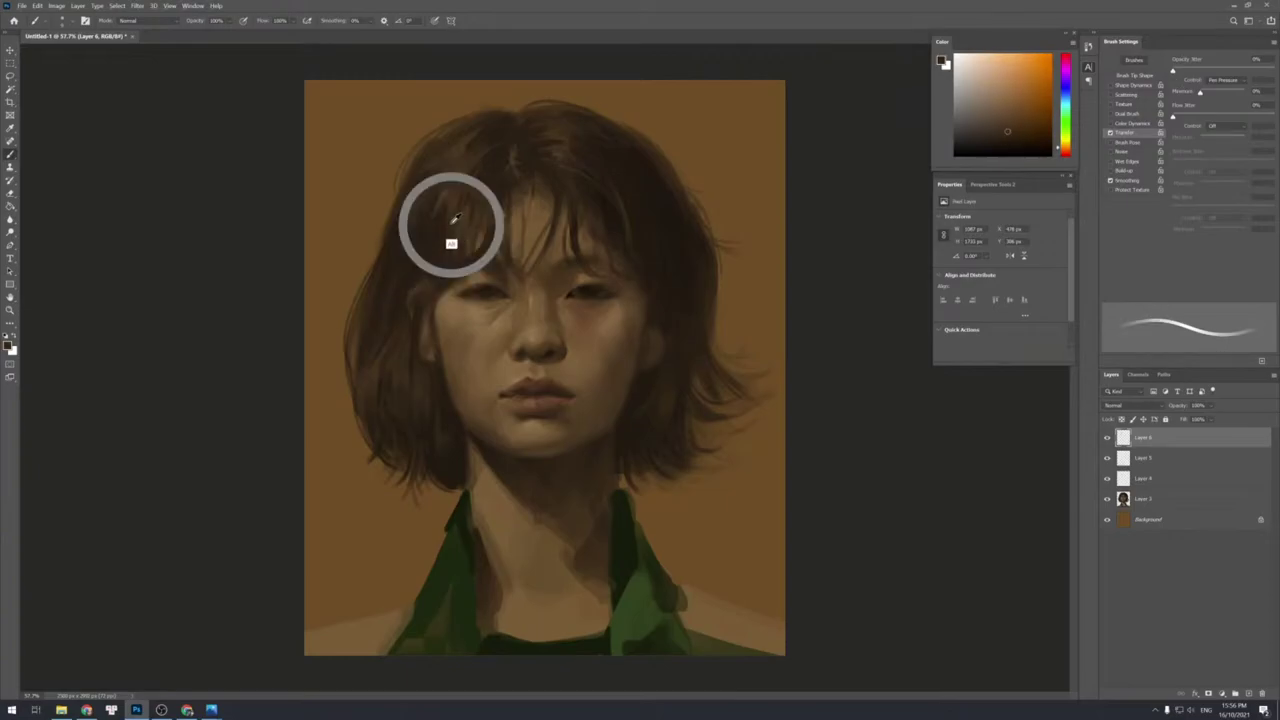
key("alt")
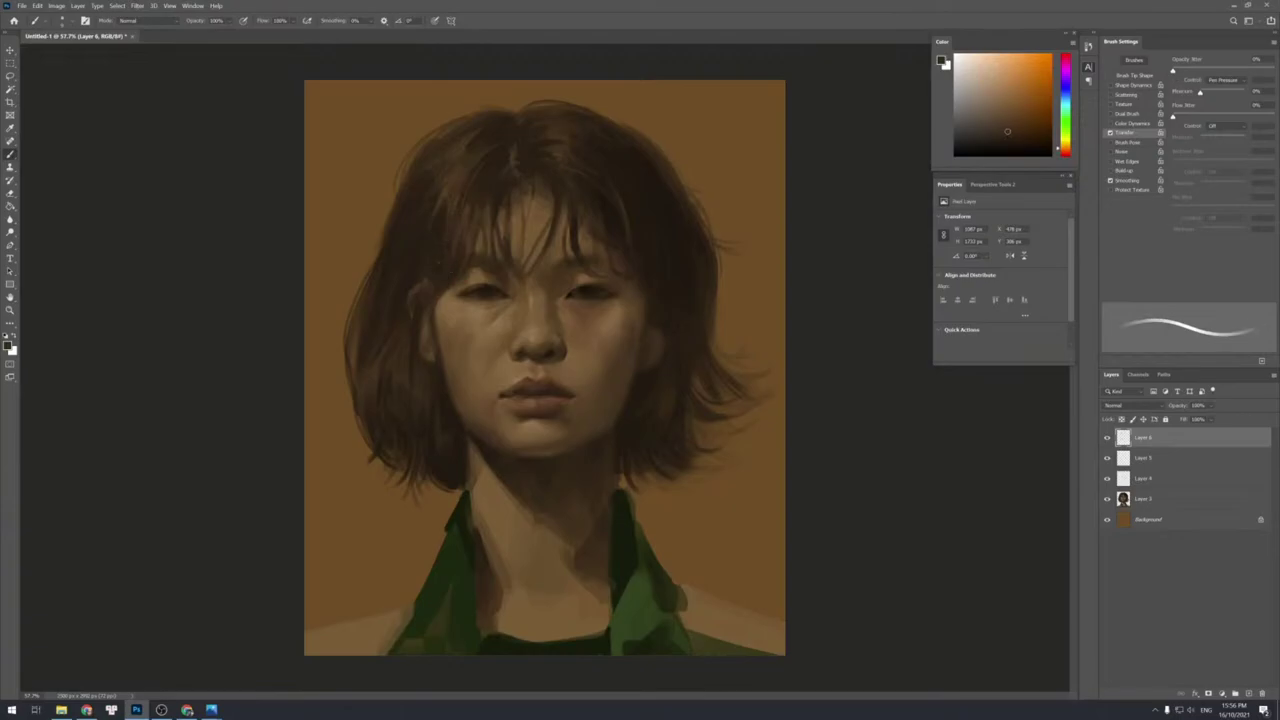
Paint more sampled dark strands from below the hair parting through the left fringe toward the temple.
left_click(480, 240, "alt")
left_click(505, 207, "alt")
left_click(504, 190, "alt")
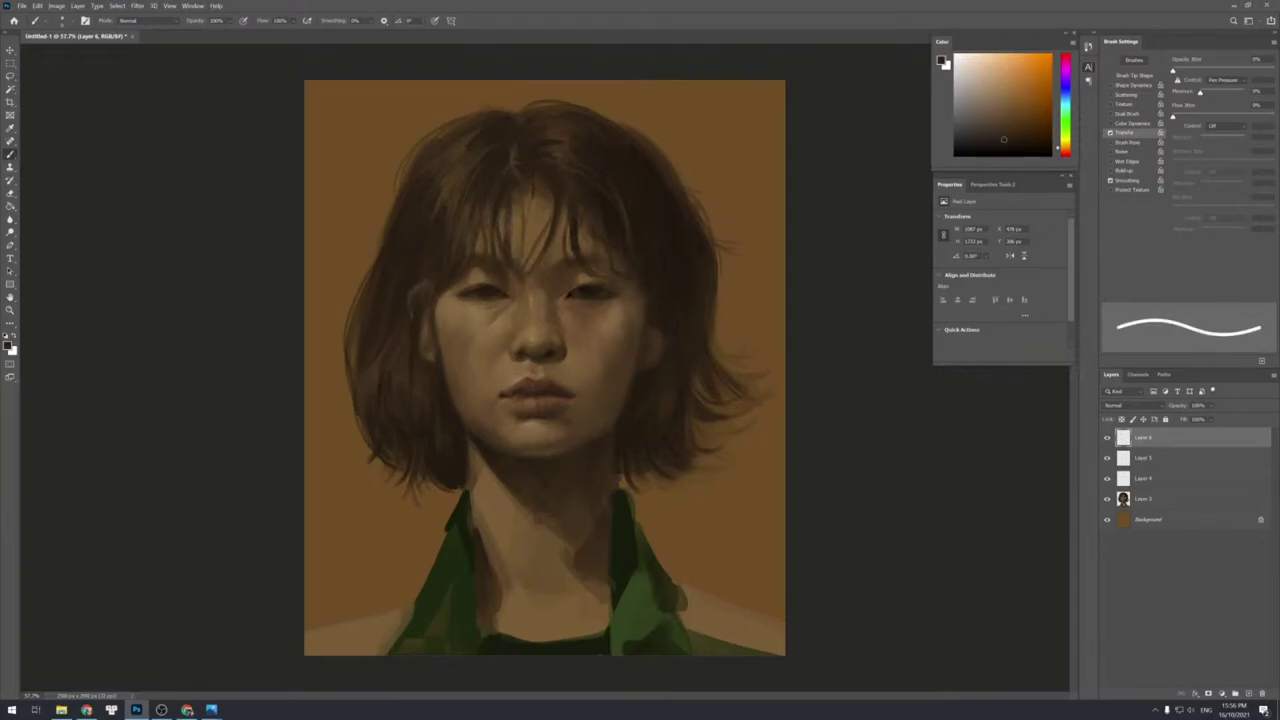
left_click(488, 189, "alt")
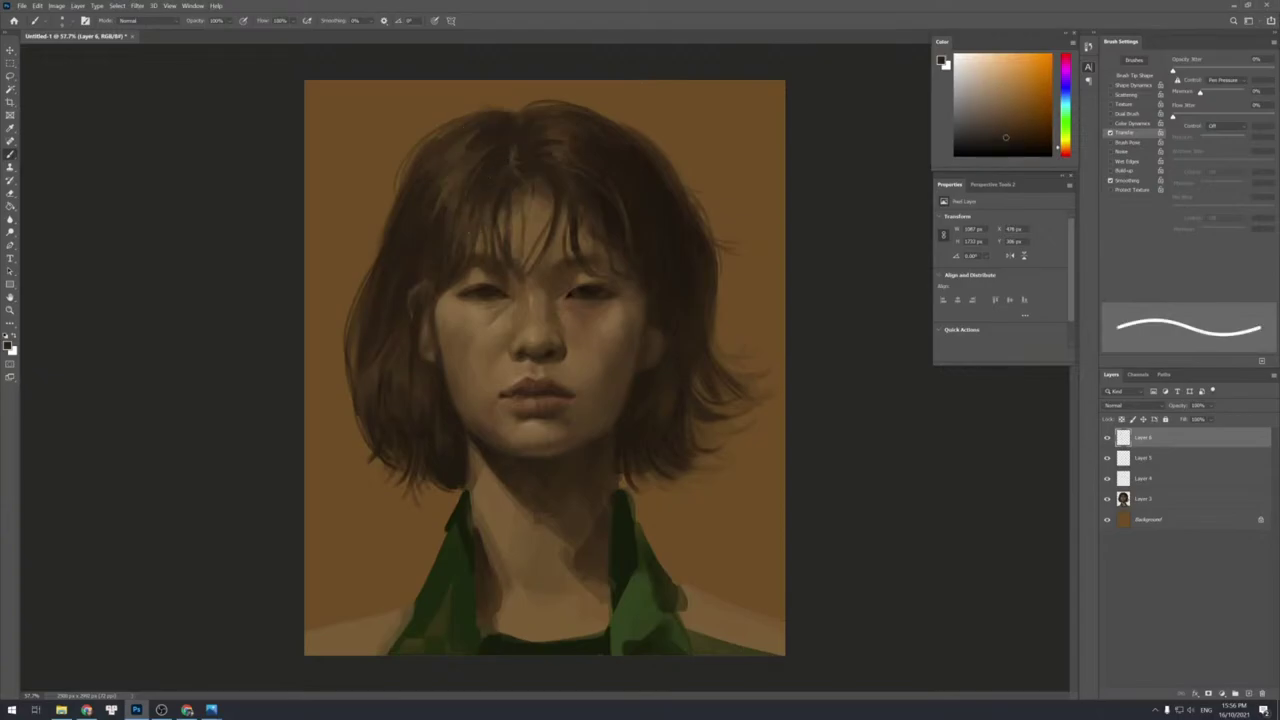
left_click(426, 248, "alt")
Reduce the brush size and draw thin sampled strands over the middle of the forehead, cleaning them up with the eraser.
key("bracketleft")
key("bracketleft")
left_click(491, 240, "alt")
left_click(505, 249, "alt")
left_click(517, 200, "alt")
key("bracketleft")
left_click(557, 206, "alt")
key("e")
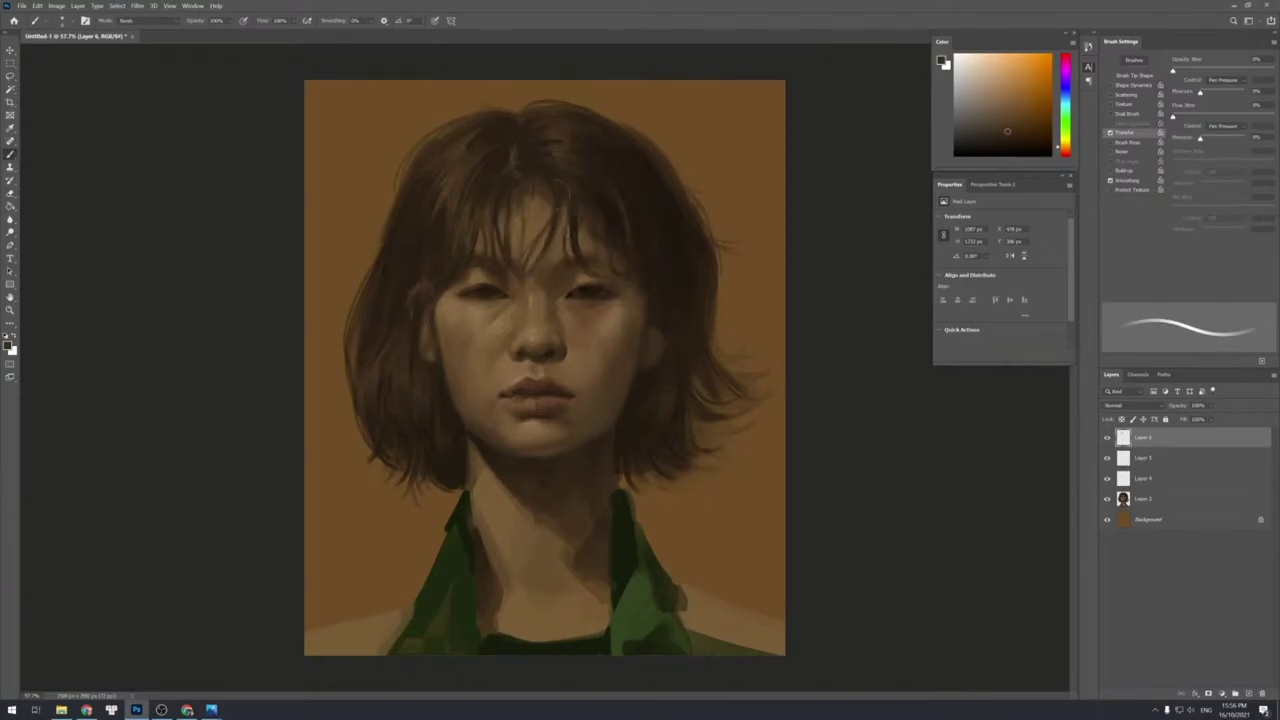
Paint dark sampled strands in the right part of the fringe with alternating brush presets and soften them with the eraser.
key("b")
left_click(602, 204, "alt")
key("comma")
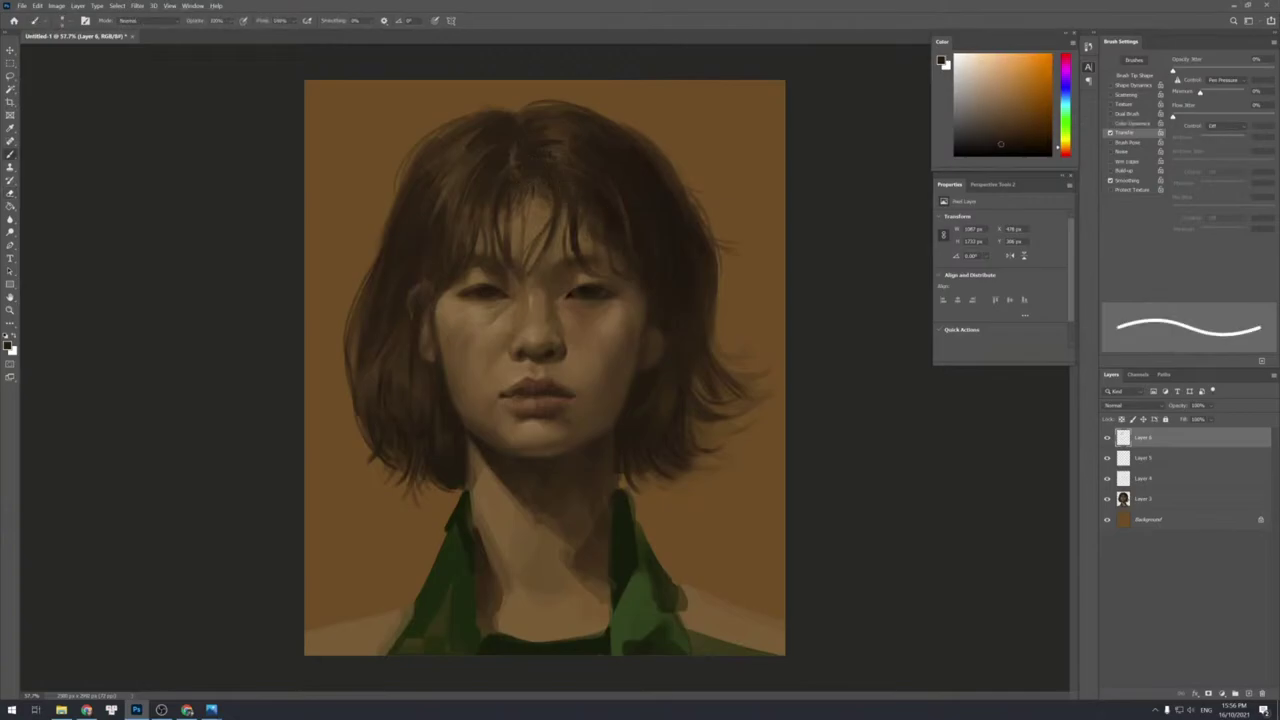
left_click(569, 196, "alt")
key("period")
left_click(610, 207, "alt")
key("comma")
key("period")
key("e")
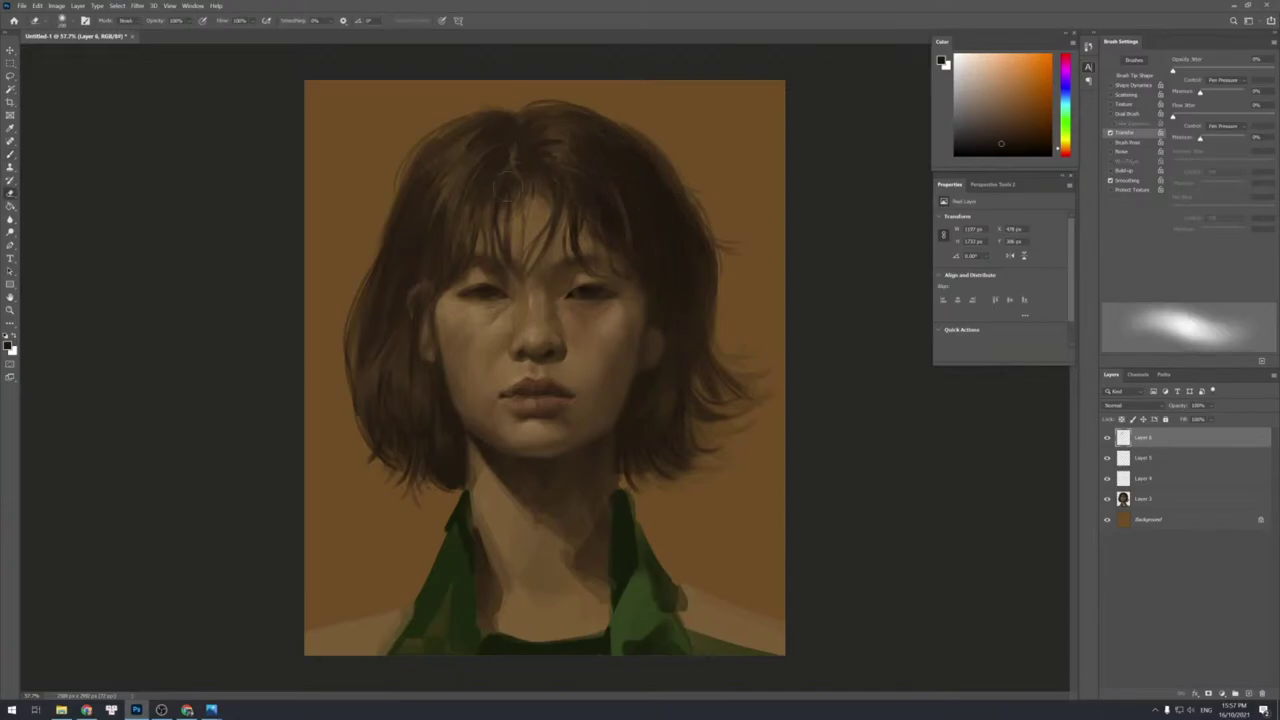
Refine the fringe strands above the left eye, enlarging the brush for the darker strokes and fading them with the eraser.
key("b")
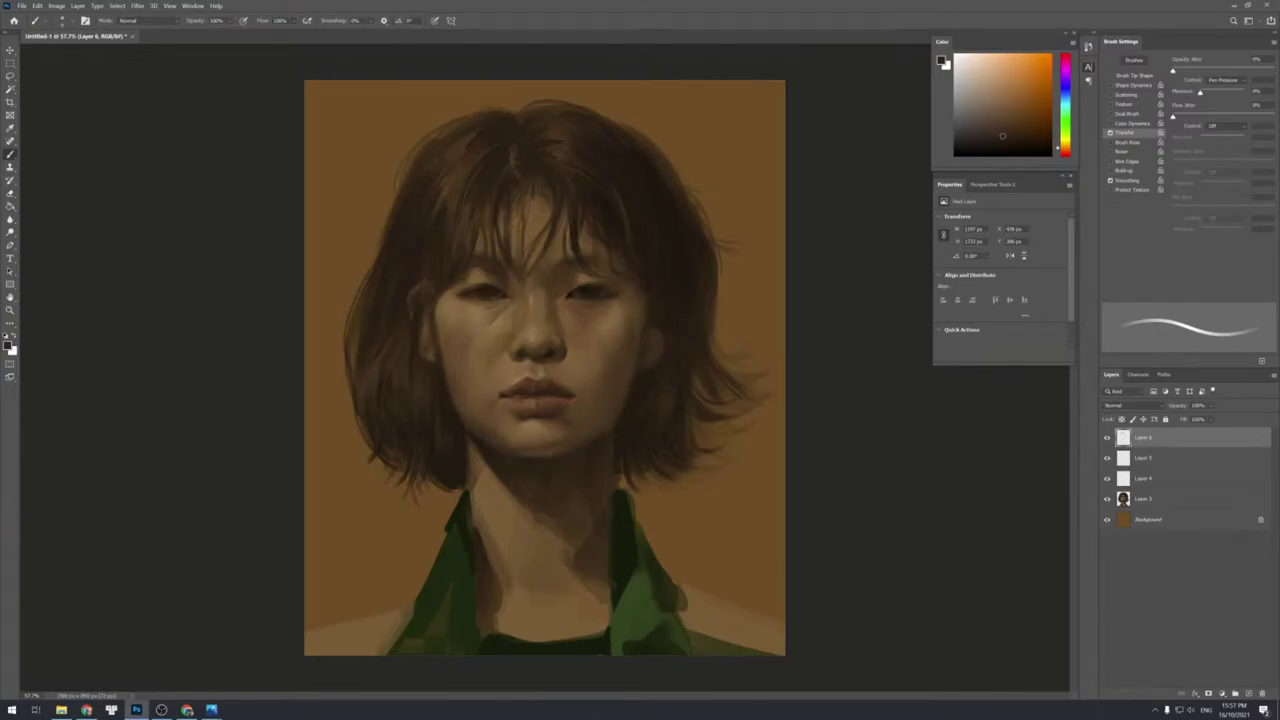
key("e")
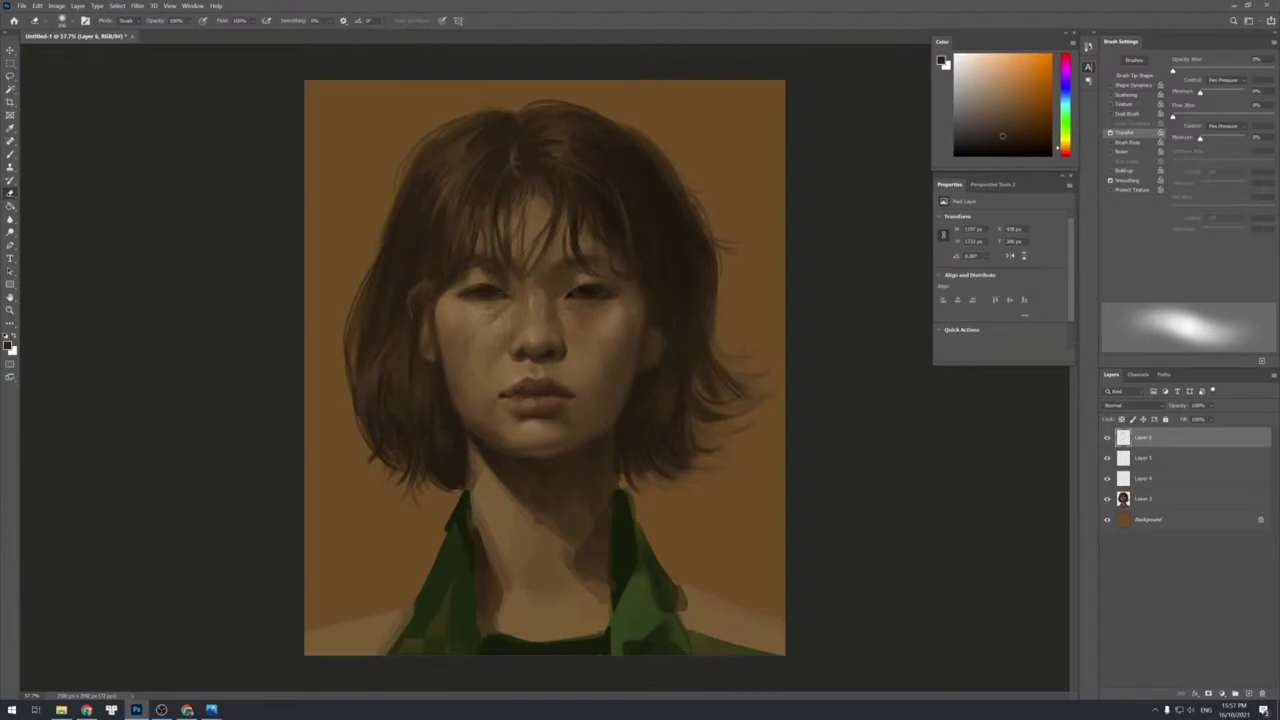
key("b")
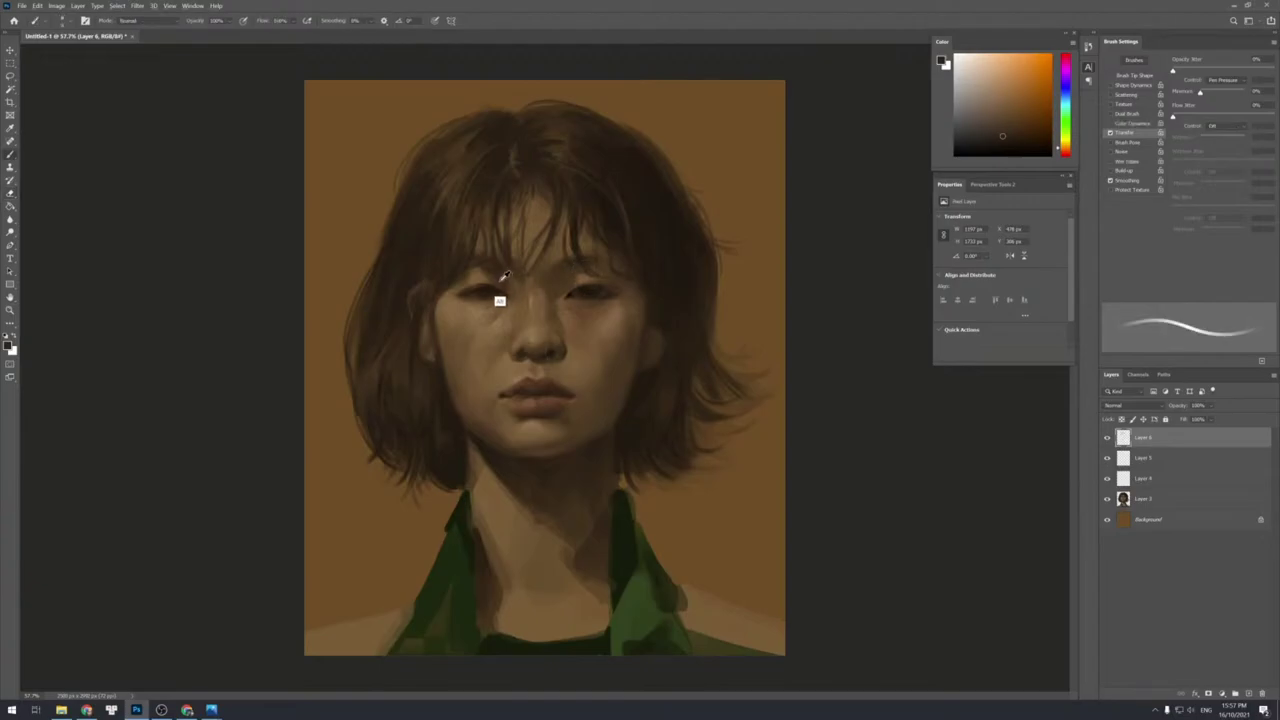
key("bracketright")
key("bracketright")
key("bracketright")
key("e")
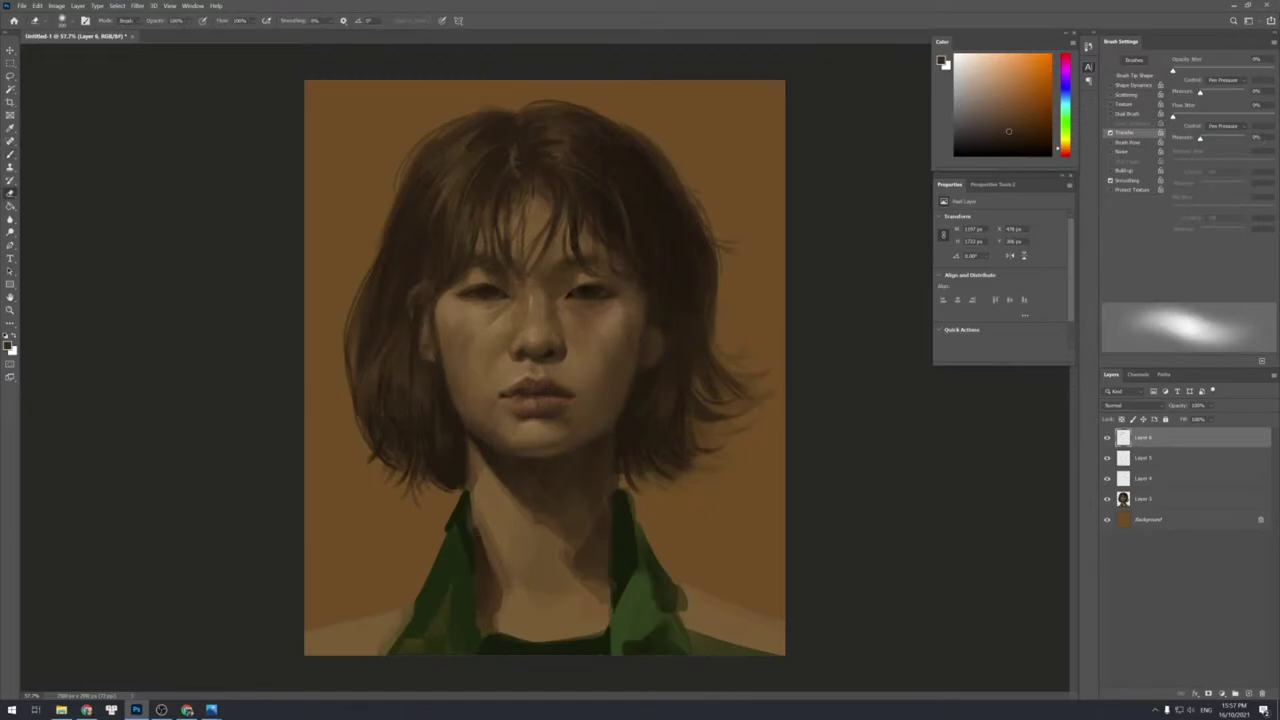
Move Layer 5 above Layer 6 to the top of the layer stack.
left_click(1125, 462)
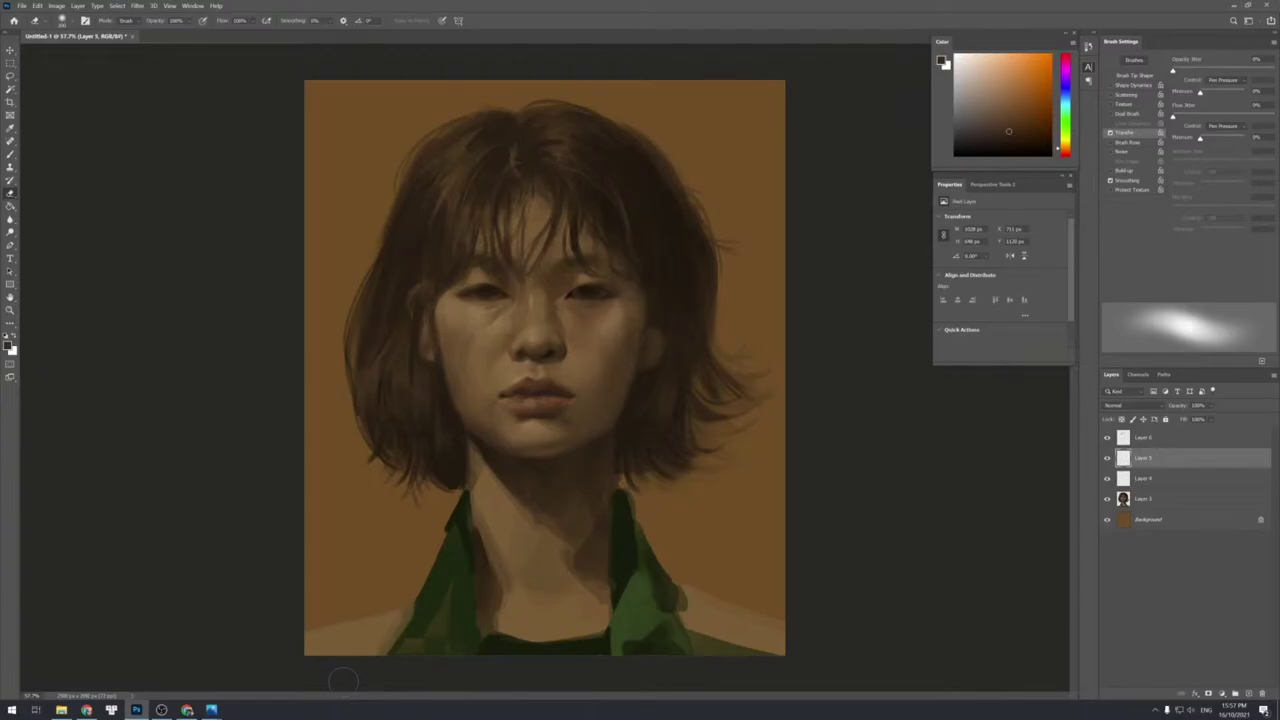
left_click(1143, 480)
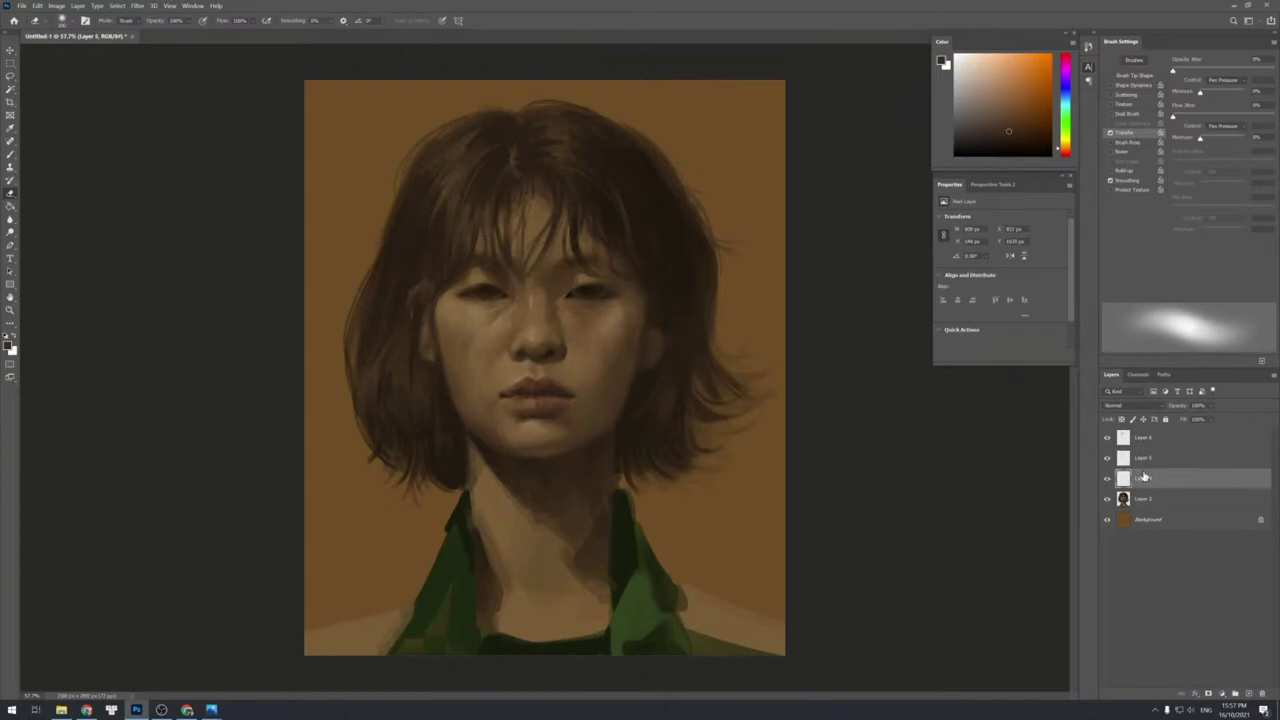
left_click(1142, 446)
left_click(1149, 461)
left_click_drag(1150, 460, 1154, 431)
Merge Layer 6, Layer 4 and Layer 3 into one layer and toggle its visibility to check it.
left_click(1146, 460)
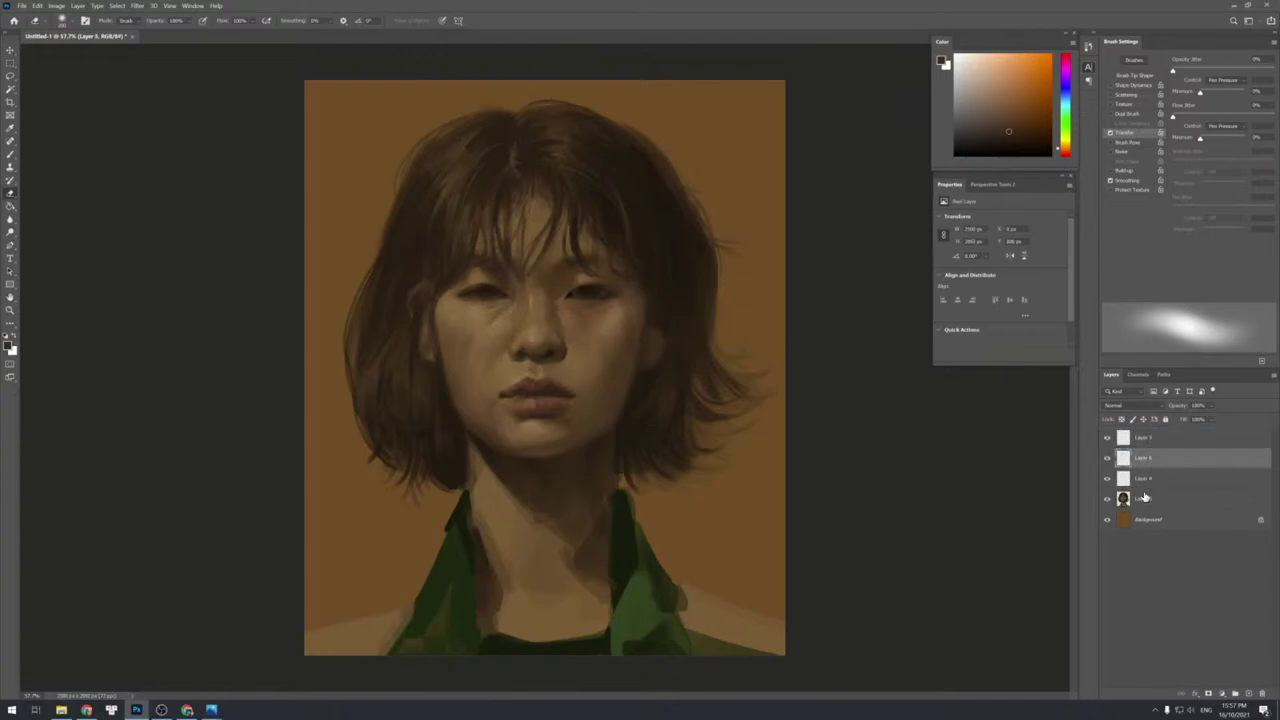
left_click(1144, 498, "shift")
key("ctrl+e")
left_click(1109, 459)
left_click(1107, 459)
Save the portrait to the Desktop as the Photoshop file Untitled-1 with layers kept.
key("ctrl+shift+s")
key("Escape")
key("ctrl+s")
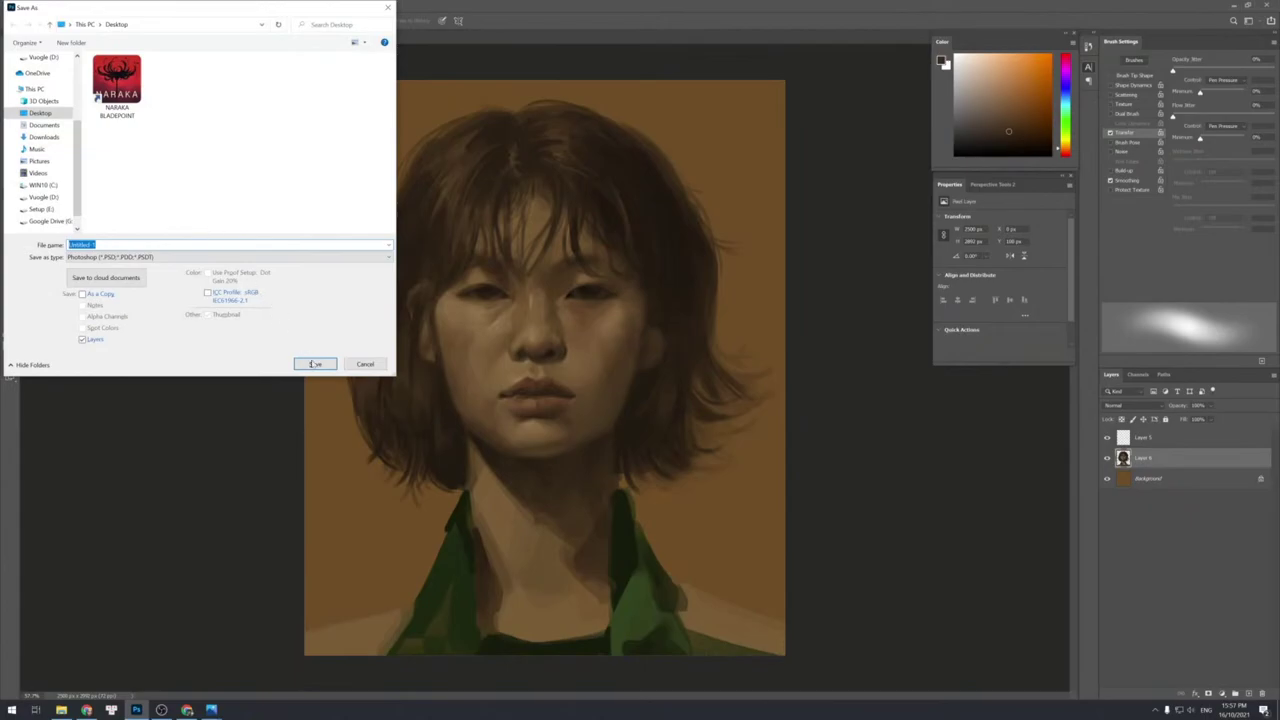
left_click(314, 364)
left_click(751, 210)
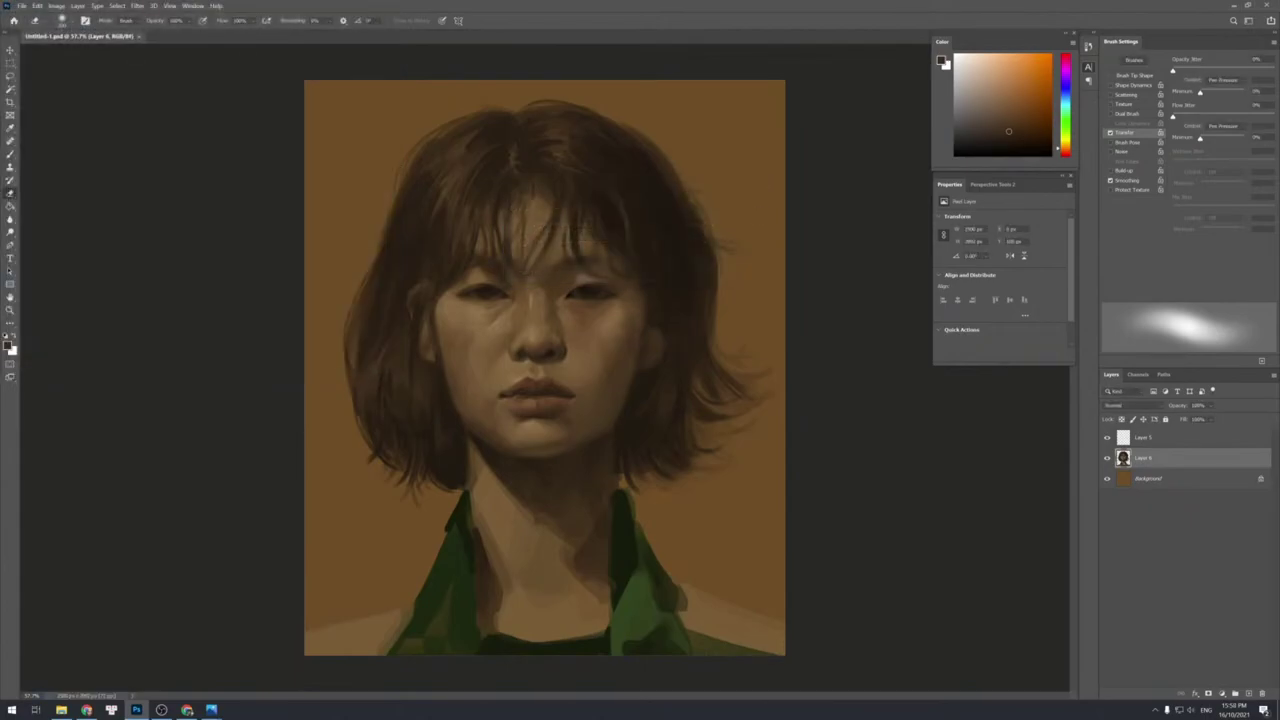
Compare the portrait with and without Layer 5, leave that layer hidden, and select Layer 6.
key("alt+Tab")
left_click(1123, 442)
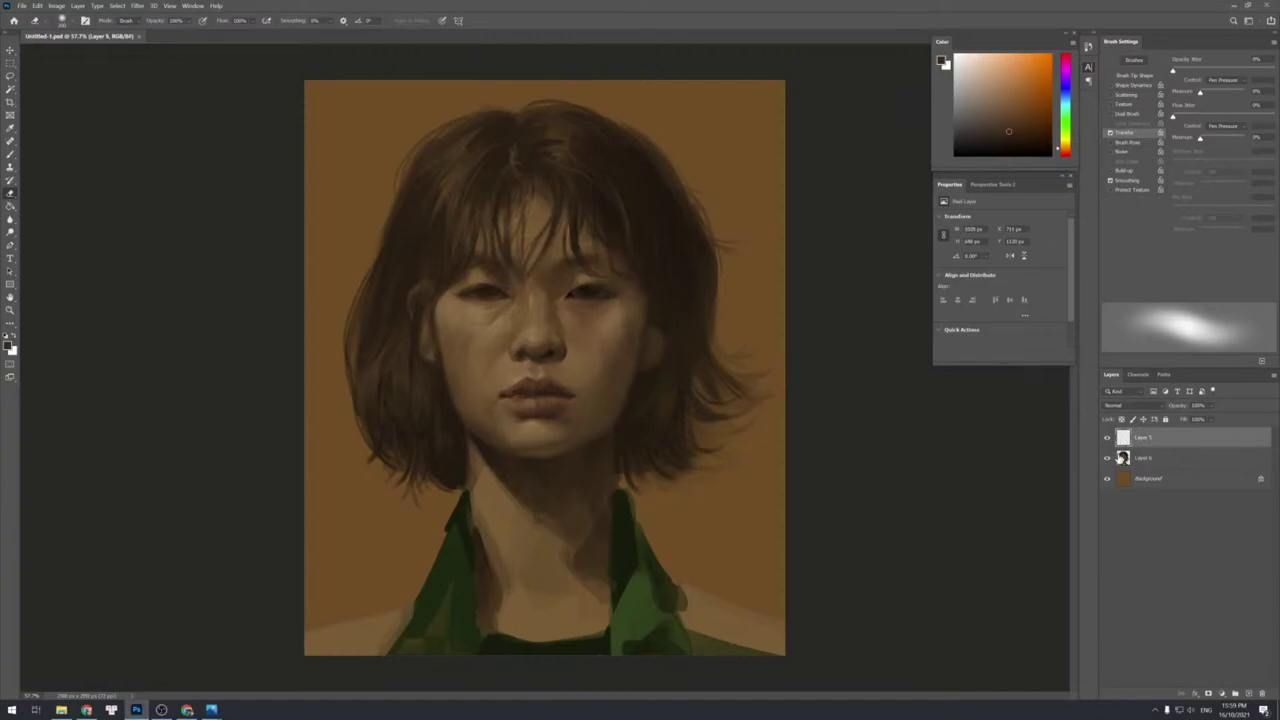
left_click(1107, 438)
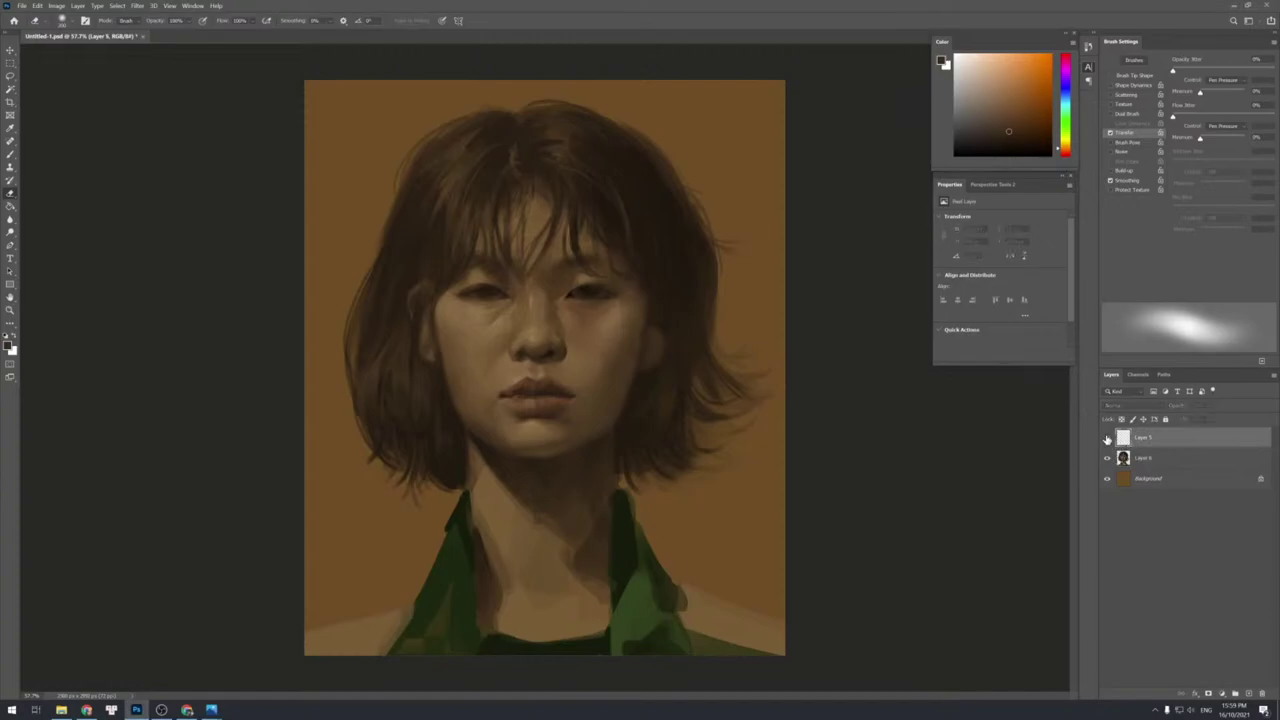
left_click(1107, 438)
left_click(1107, 438)
left_click(1123, 457)
key("ctrl+m")
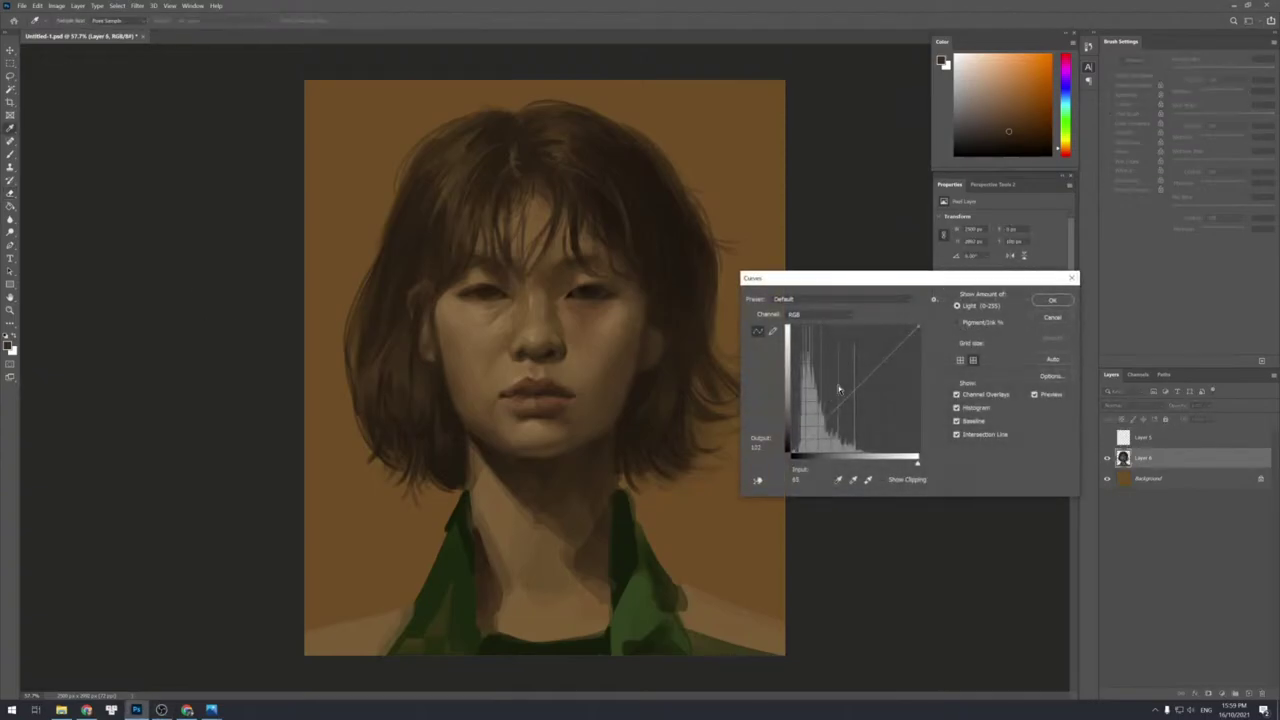
left_click_drag(862, 381, 864, 397)
left_click_drag(865, 398, 860, 391)
left_click(1053, 318)
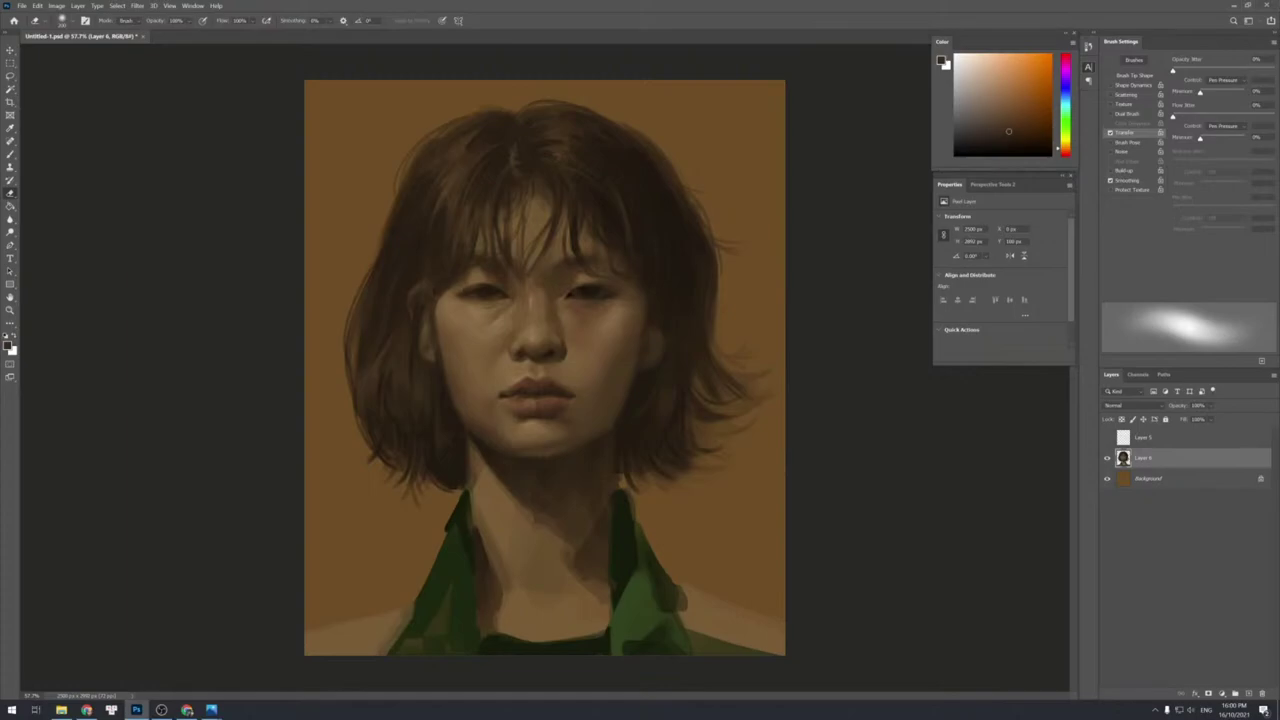
Lasso the eyes, nose, both cheeks, lips and the shadowed neck as one selection and copy it to a new layer.
key("l")
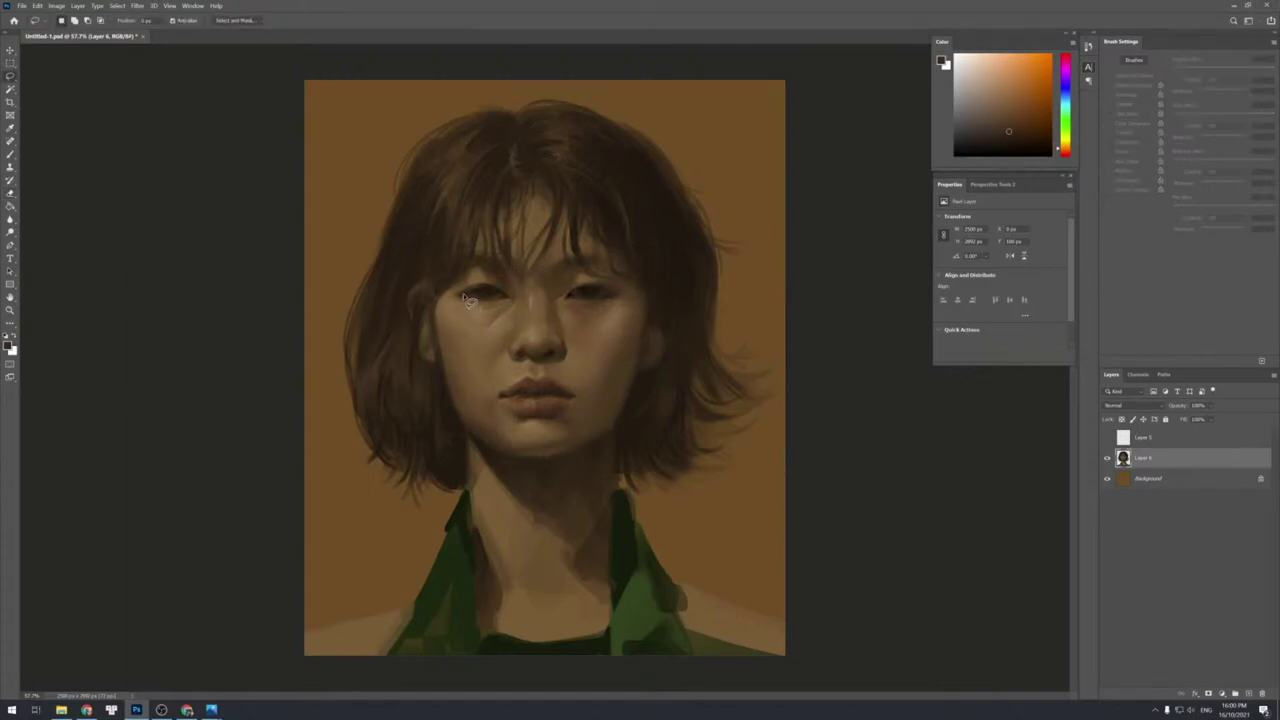
mouse_move(463, 295)
left_mouse_down()
mouse_move(508, 301)
mouse_move(516, 276)
mouse_move(509, 330)
mouse_move(459, 314)
mouse_move(438, 330)
mouse_move(476, 402)
mouse_move(526, 332)
mouse_move(537, 359)
mouse_move(566, 331)
mouse_move(575, 300)
mouse_move(575, 328)
mouse_move(597, 338)
mouse_move(613, 302)
mouse_move(569, 283)
mouse_move(571, 265)
mouse_move(541, 294)
mouse_move(571, 286)
left_mouse_up()
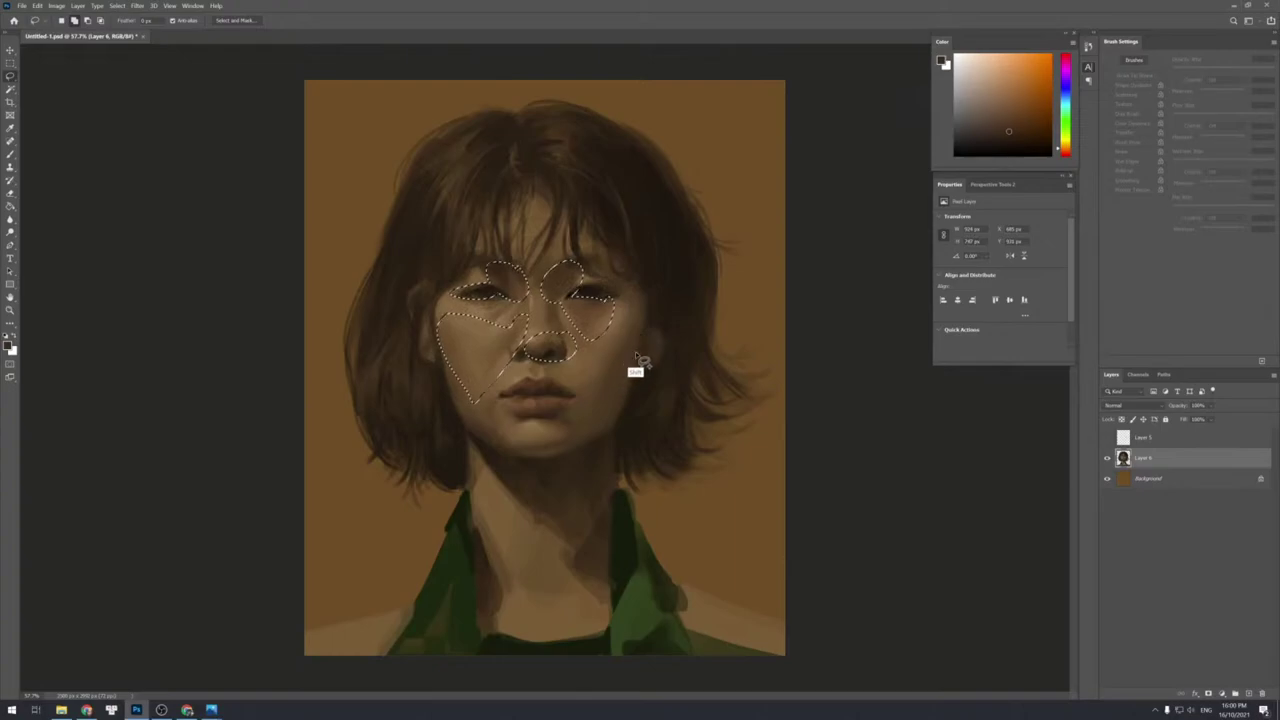
mouse_move(640, 320)
left_mouse_down()
mouse_move(586, 394)
mouse_move(626, 370)
mouse_move(645, 325)
left_mouse_up()
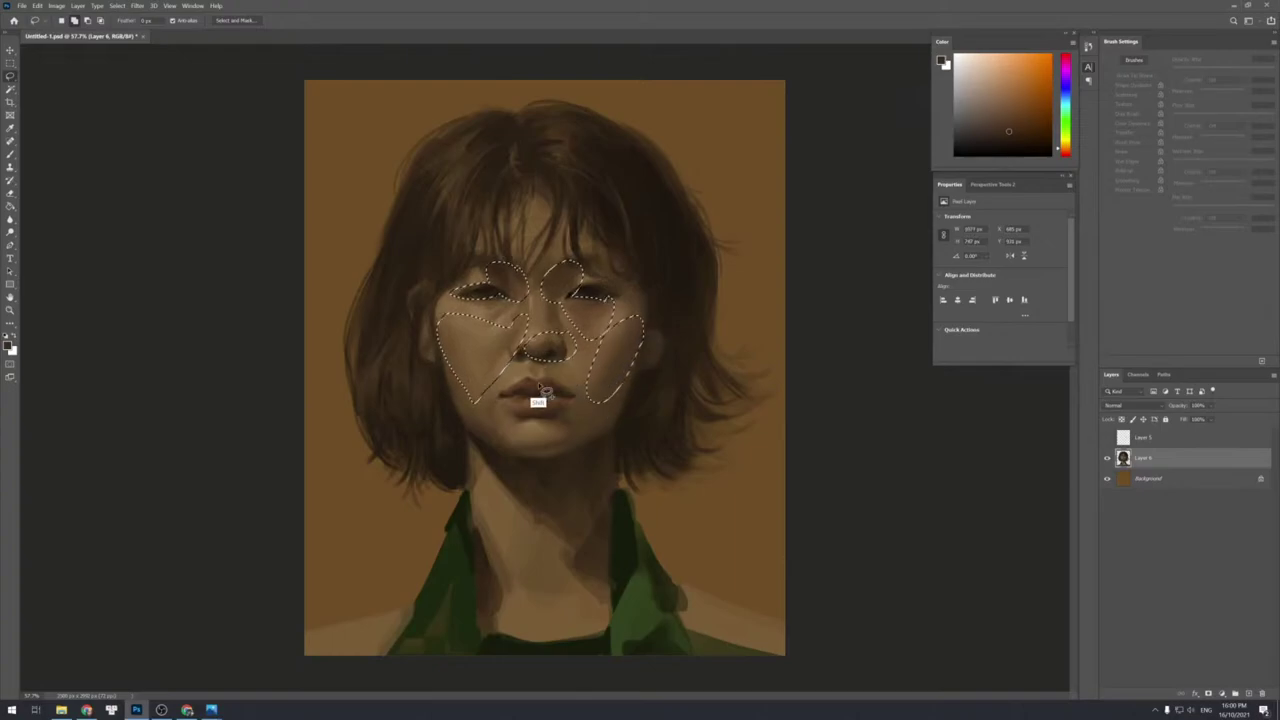
mouse_move(563, 397)
left_mouse_down()
mouse_move(501, 416)
mouse_move(565, 393)
left_mouse_up()
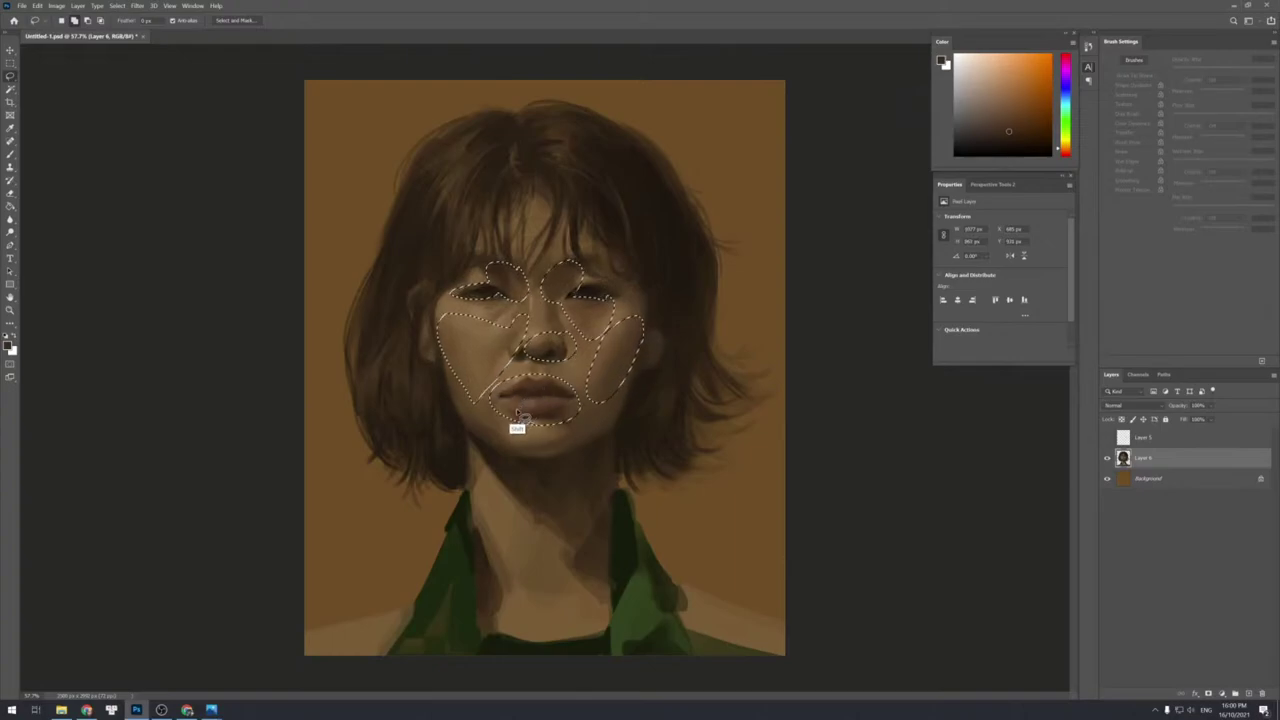
mouse_move(611, 440)
left_mouse_down()
mouse_move(497, 432)
mouse_move(472, 461)
mouse_move(561, 570)
mouse_move(615, 597)
mouse_move(605, 458)
left_mouse_up()
key("ctrl+j")
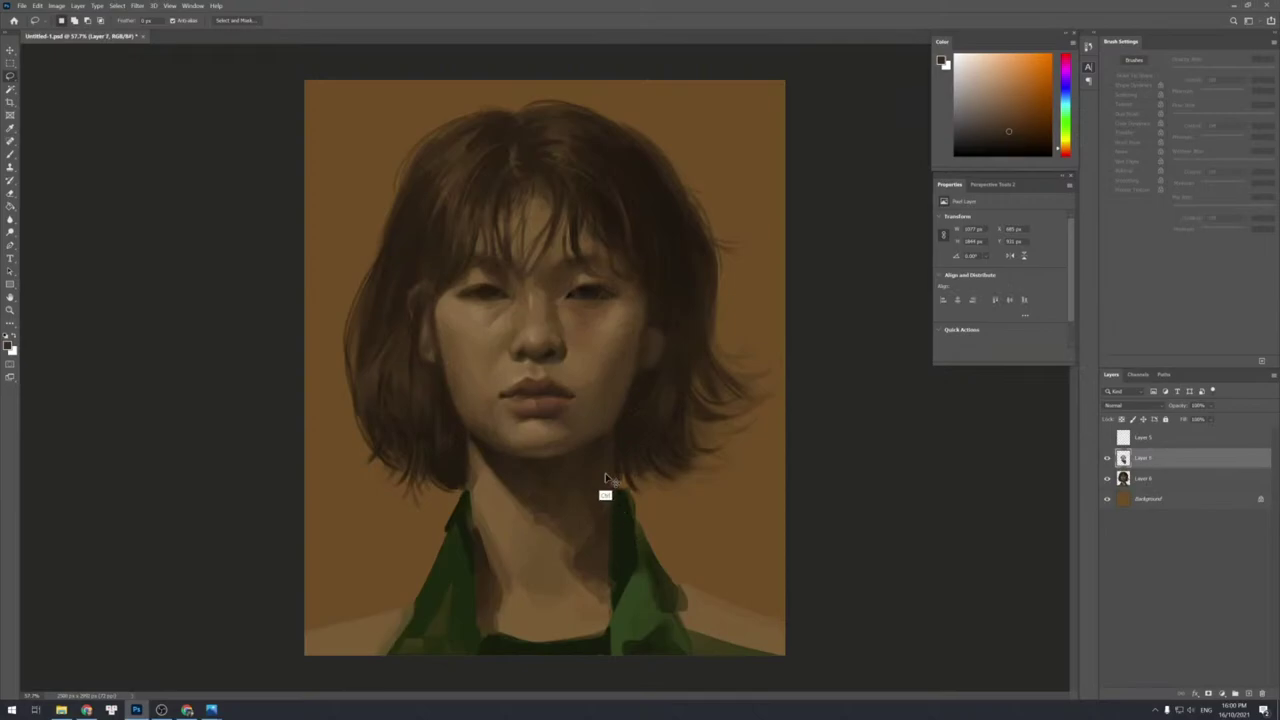
Shift the copied face areas toward red with a Color Balance midtone value of +19.
key("ctrl+b")
left_click_drag(922, 449, 932, 451)
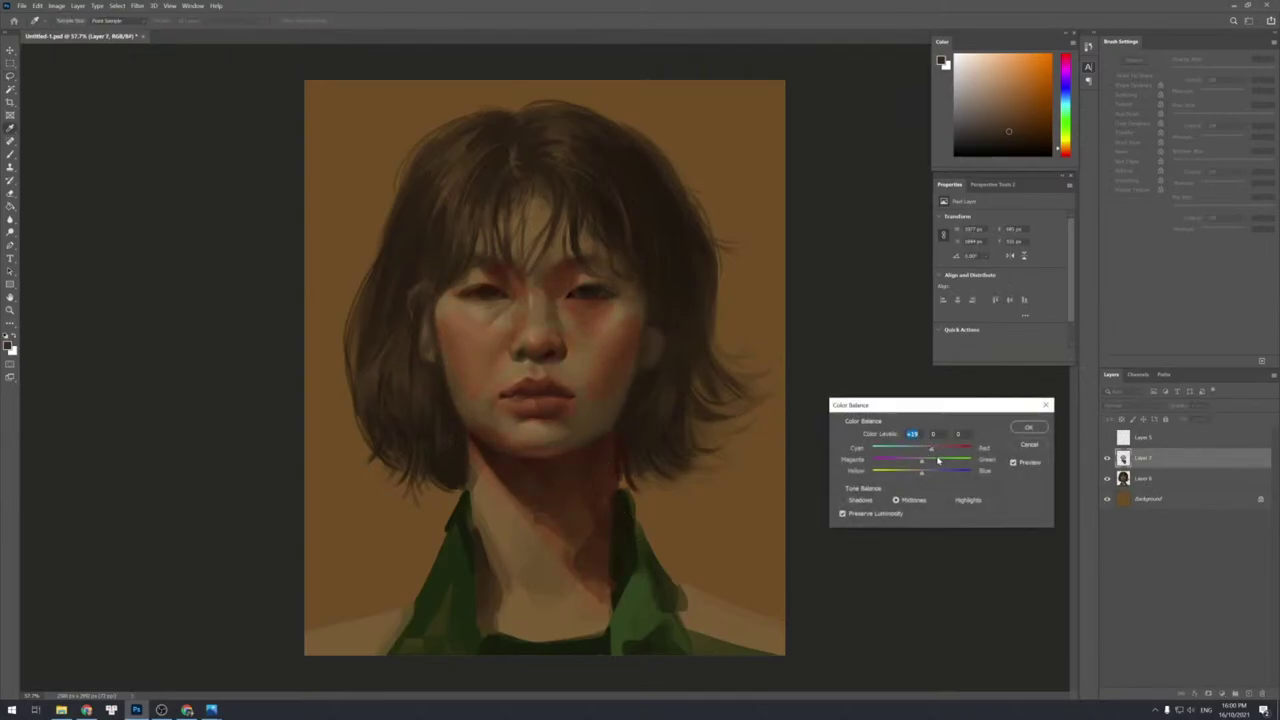
left_click(1028, 427)
Soften the red tint on Layer 7 with a soft eraser and merge the layer down into Layer 6.
key("b")
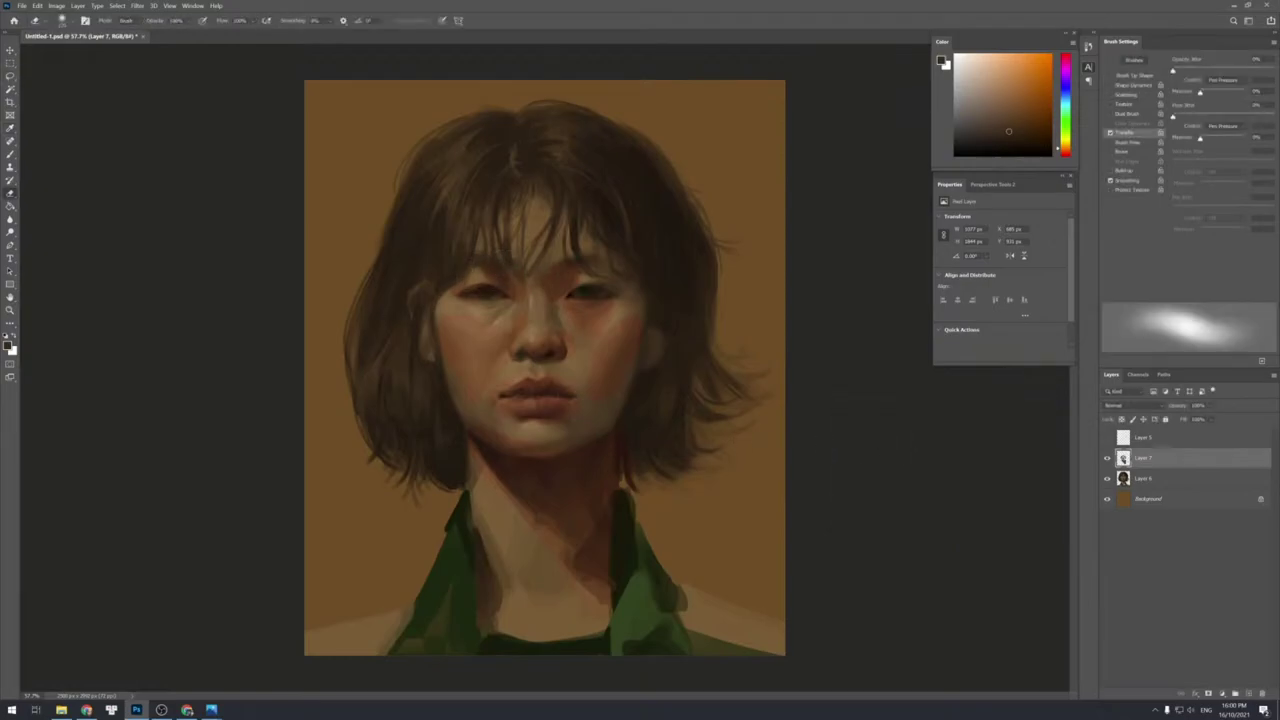
key("ctrl+e")
key("ctrl+z")
key("b")
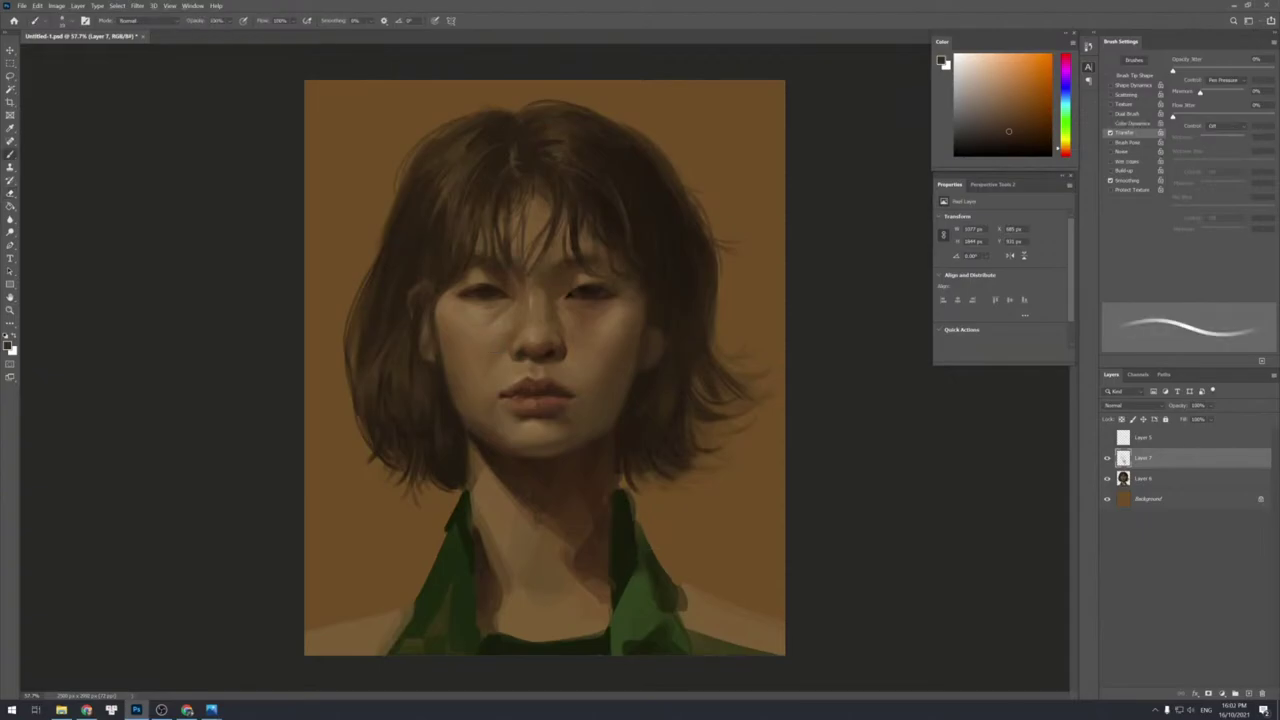
key("e")
key("alt+e")
left_click(594, 314)
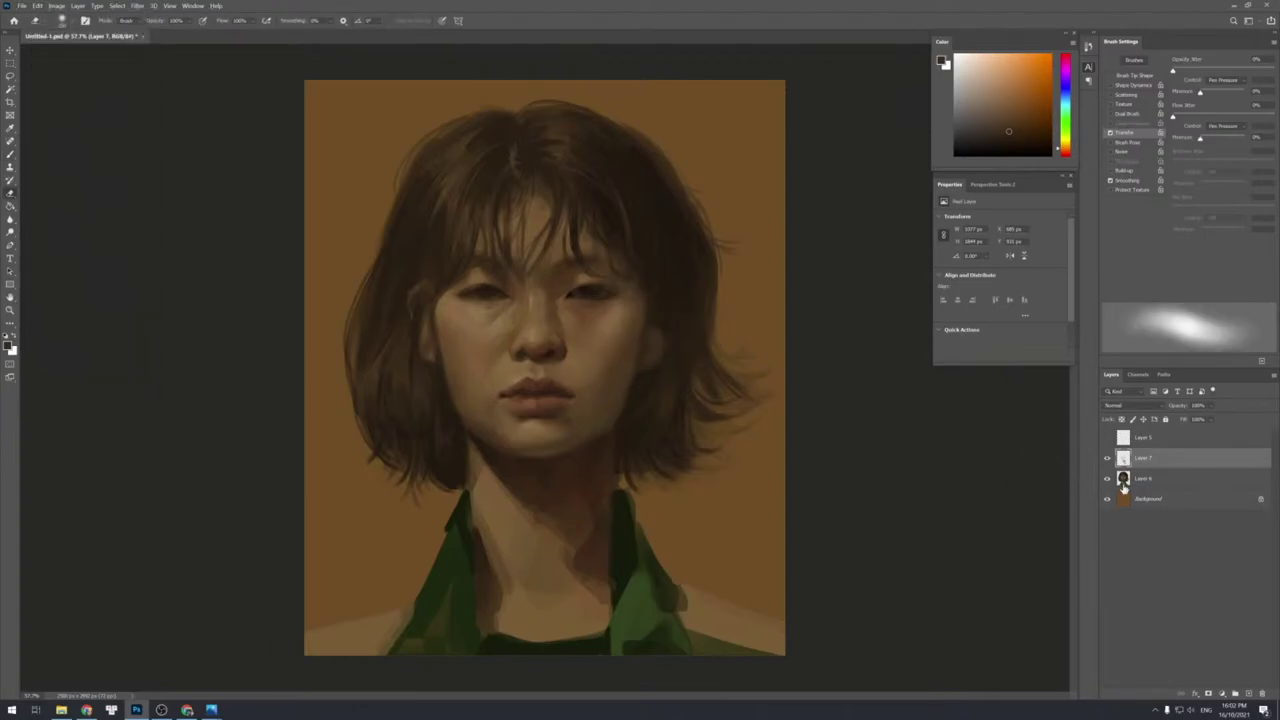
key("ctrl+e")
key("b")
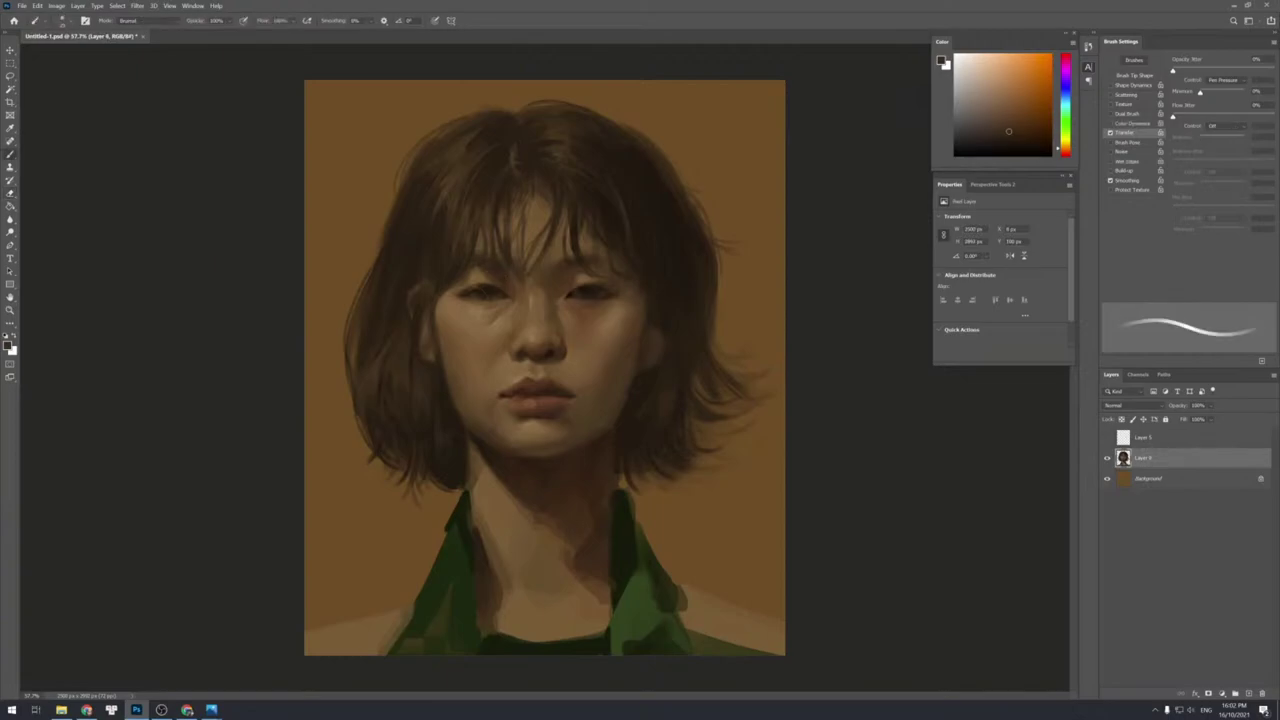
Lasso the skin under the left eye, copy it to a new layer and set its Color Balance red level to +28.
key("l")
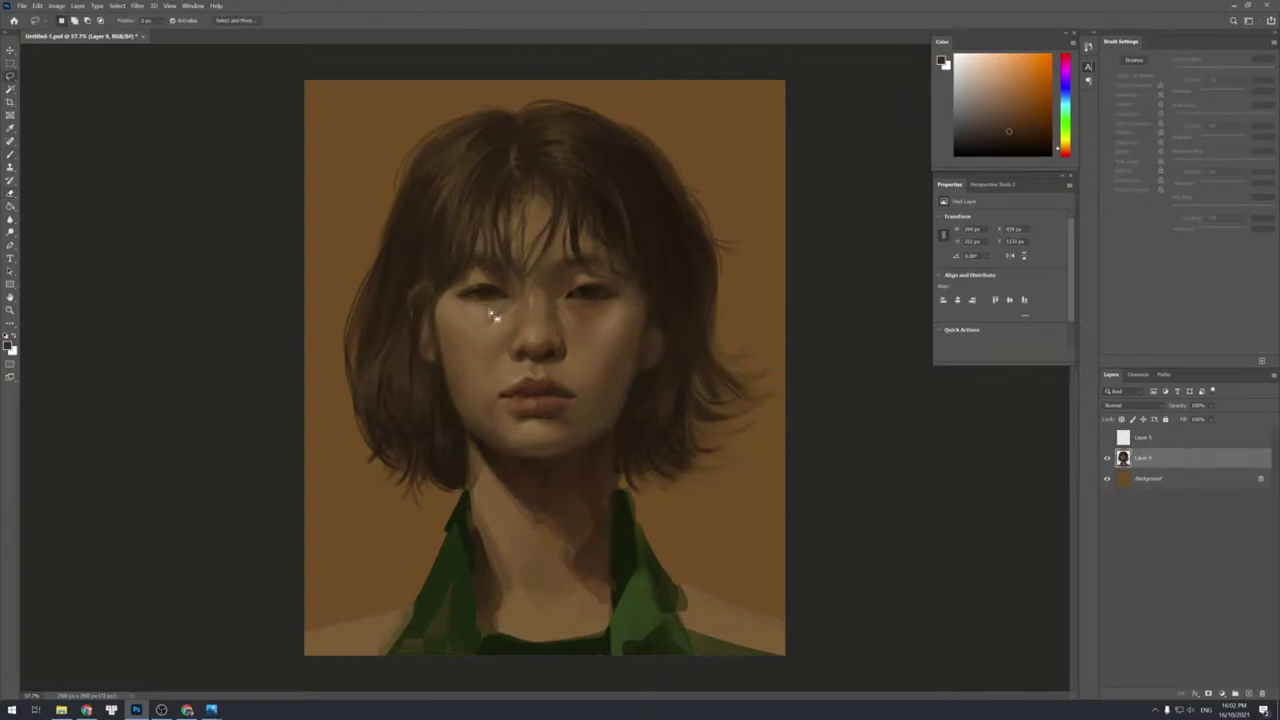
key("ctrl+j")
key("ctrl+b")
left_click_drag(921, 449, 939, 452)
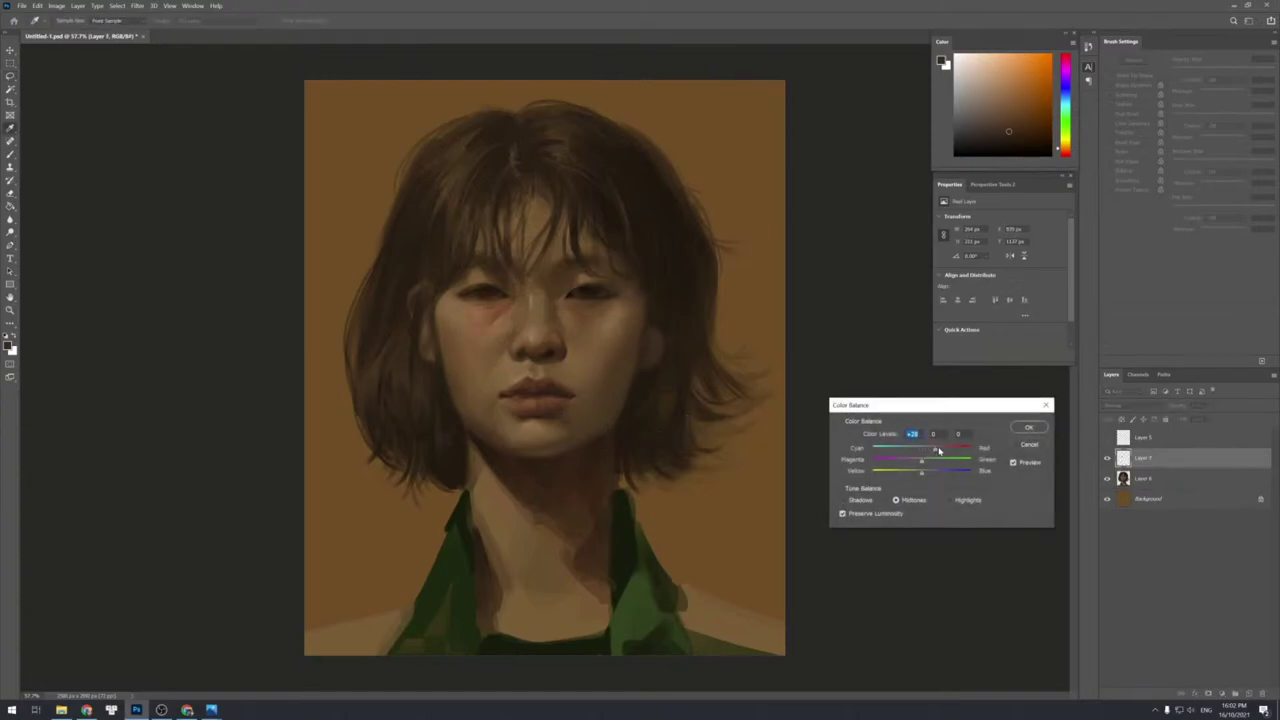
Darken the reddened under-eye patch slightly with Hue/Saturation lightness and blend it into the cheek with a soft eraser.
key("ctrl+u")
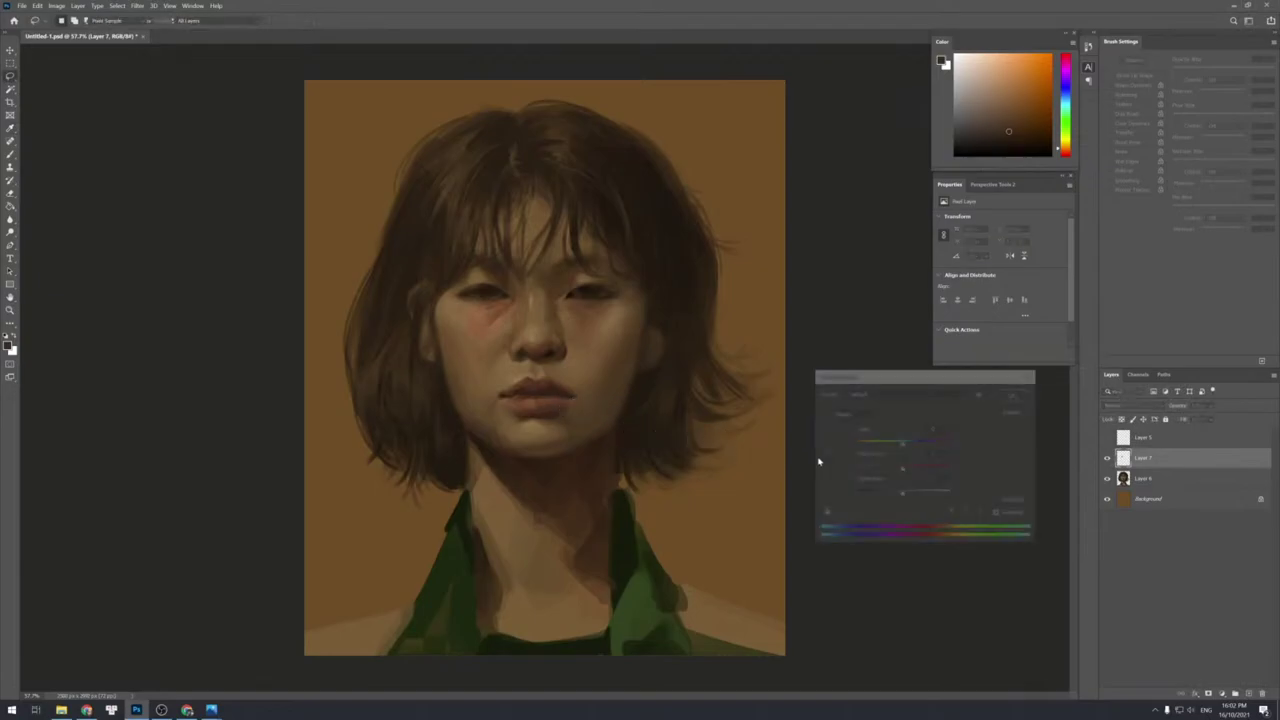
left_click_drag(898, 502, 900, 497)
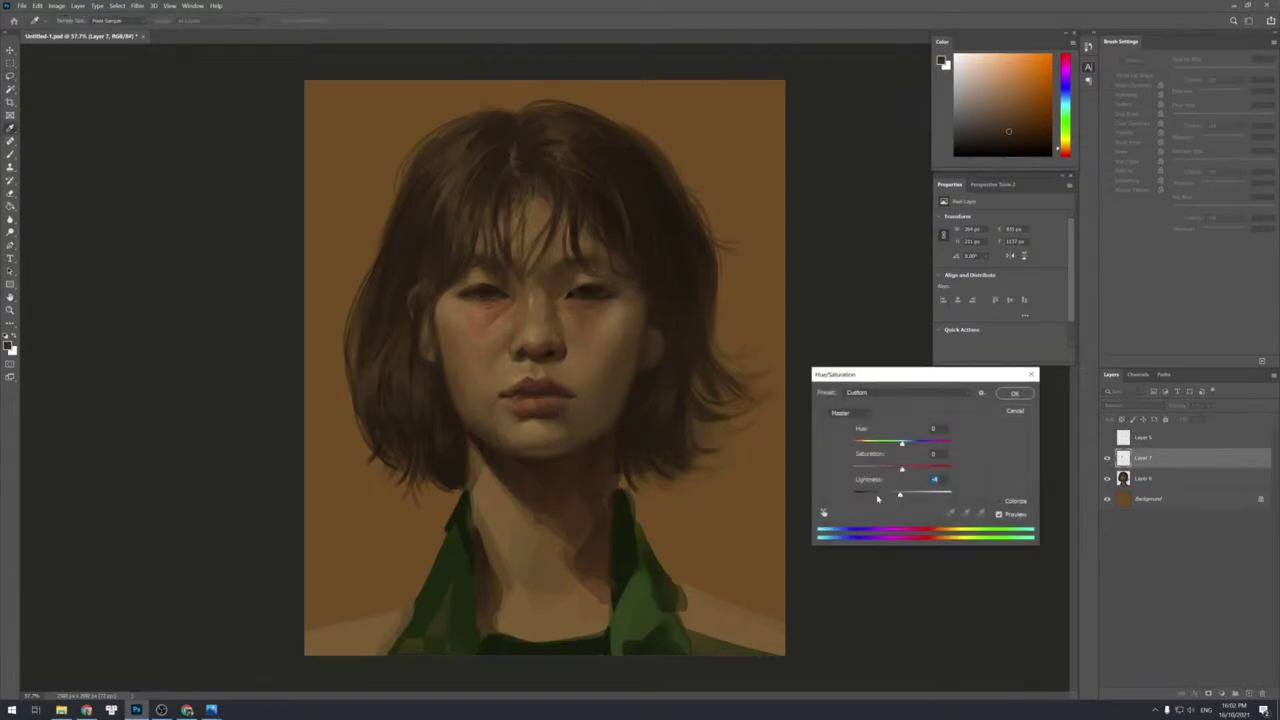
key("Return")
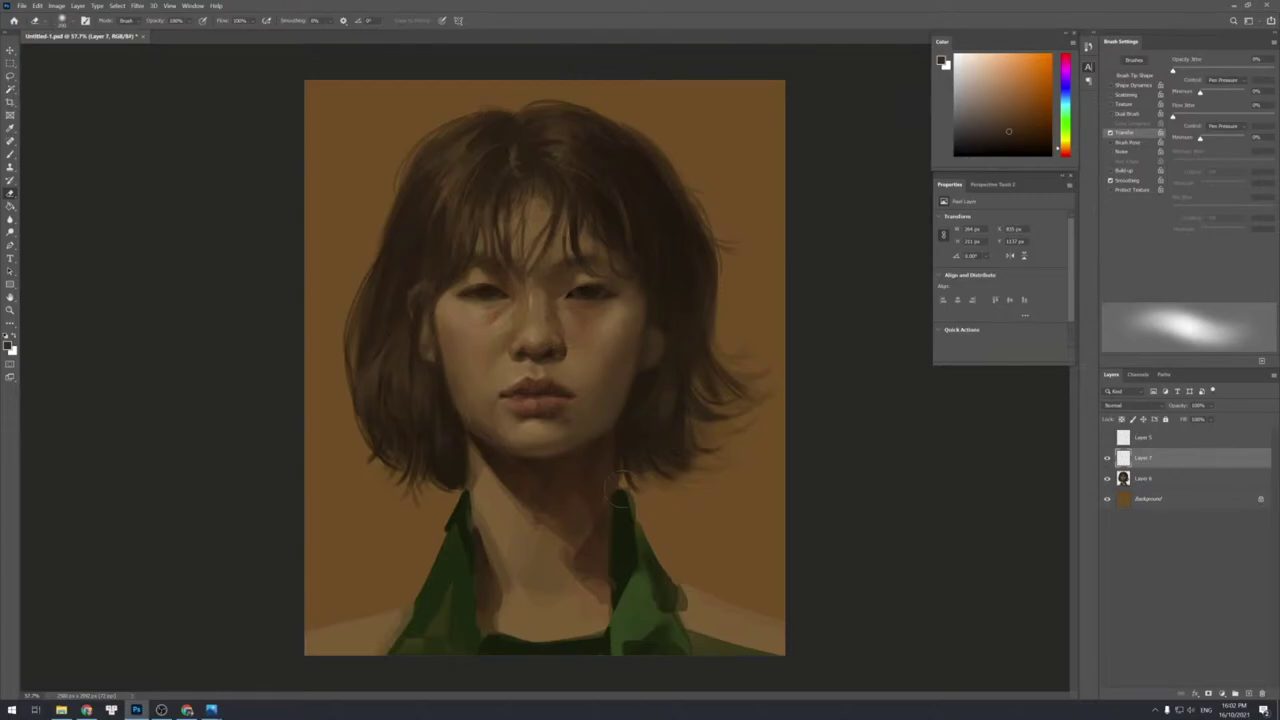
Paint a highlight on the lower lip on a new layer using a sampled lip colour, and soften it with the eraser.
key("z")
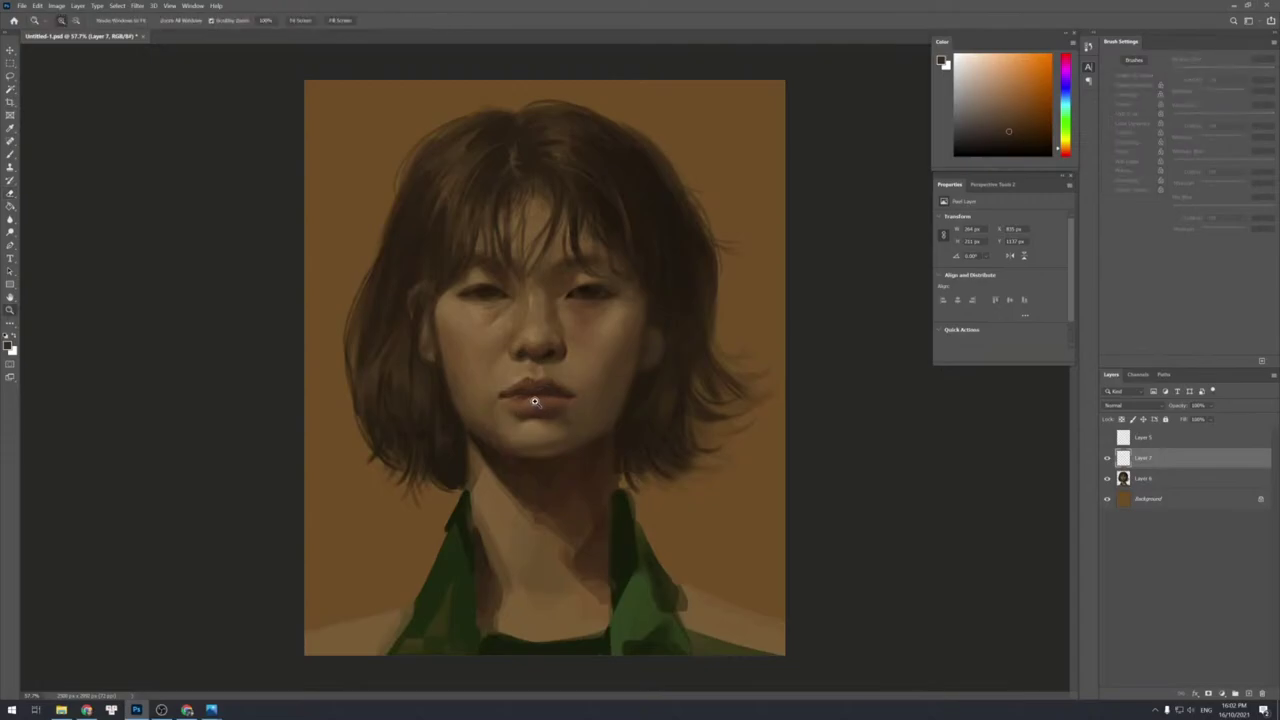
left_click_drag(537, 404, 561, 394)
key("b")
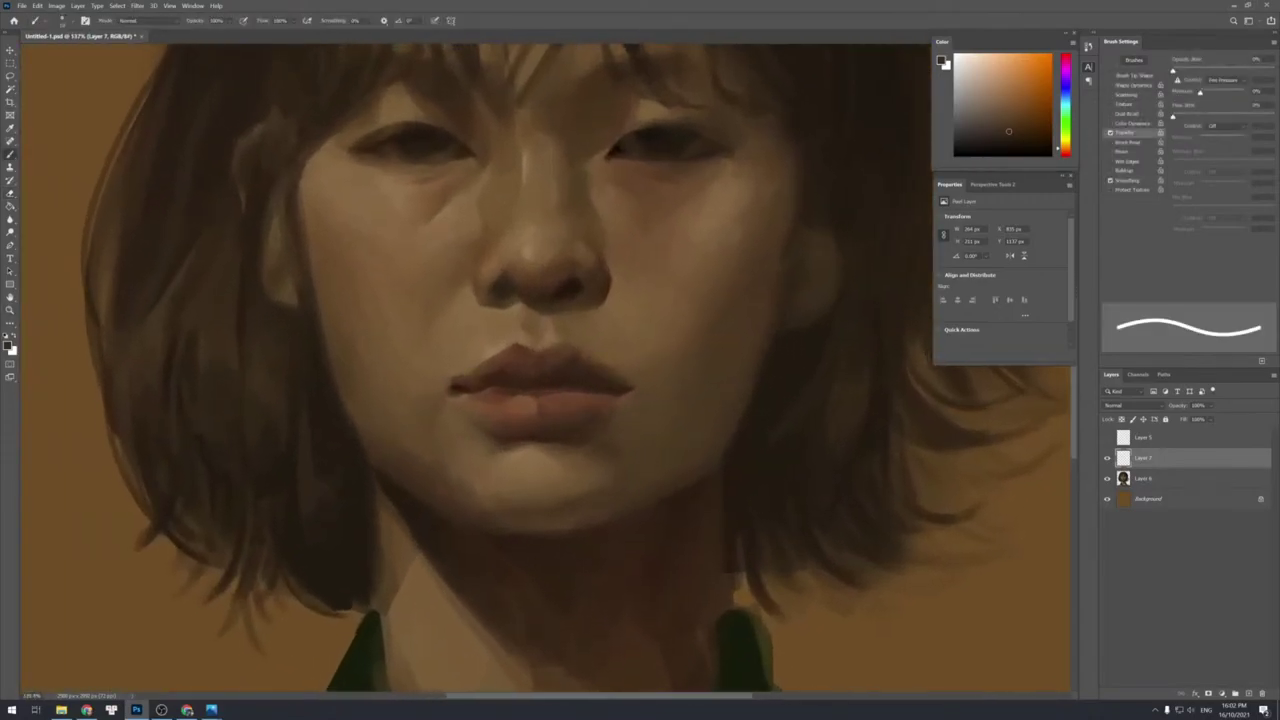
left_click(523, 421, "alt")
key("ctrl+shift+n")
key("Return")
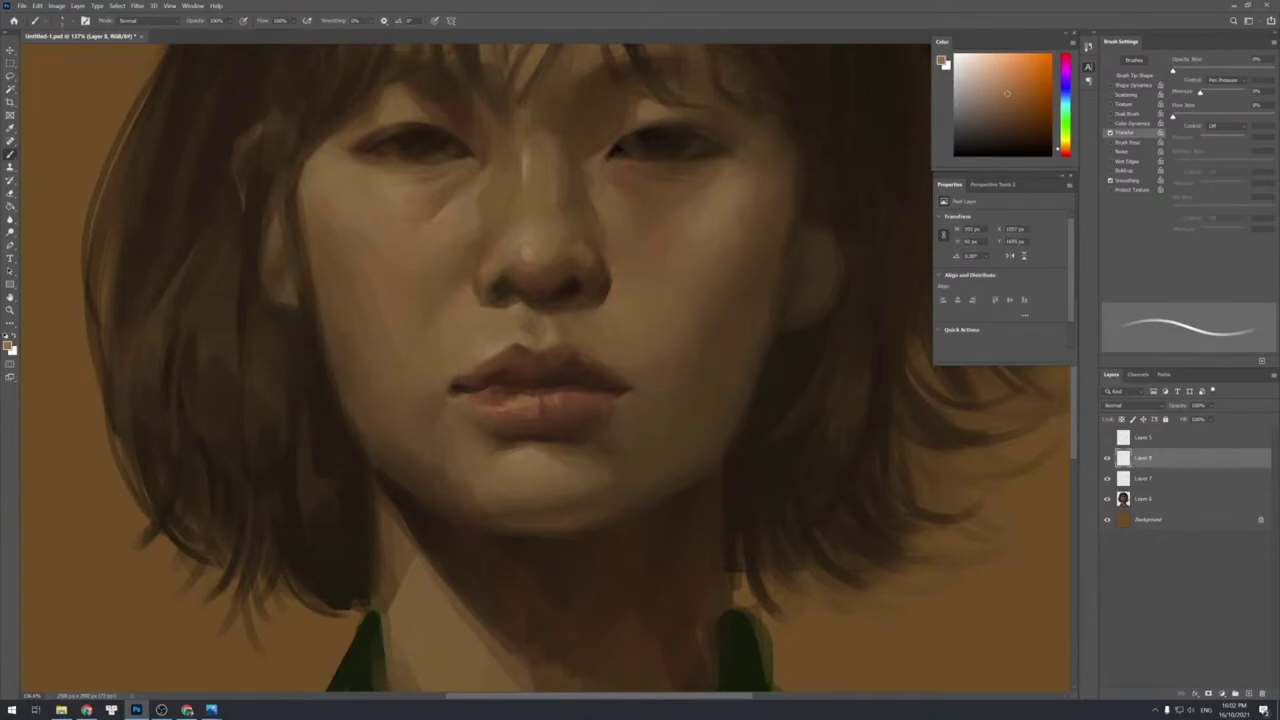
key("e")
left_click_drag(558, 386, 569, 417)
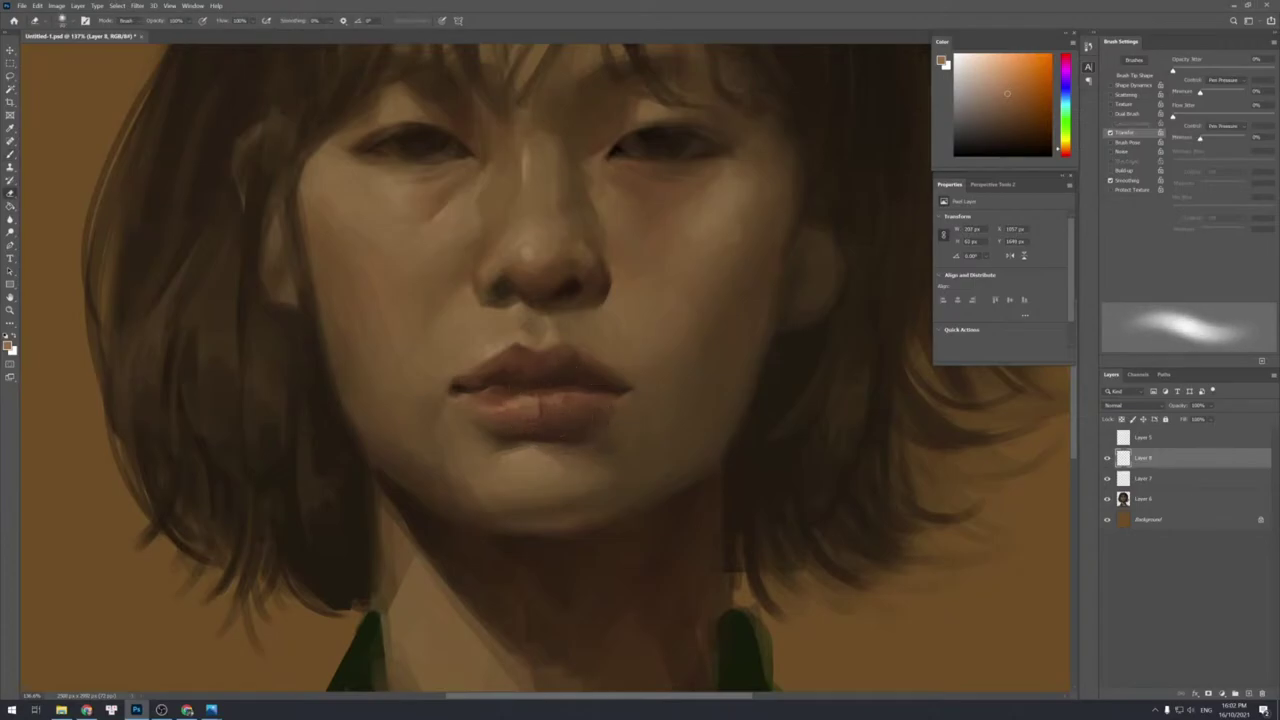
Darken the lower edge of the bottom lip with a sampled reddish brown and soften the strokes with the eraser.
key("b")
left_click(518, 421, "alt")
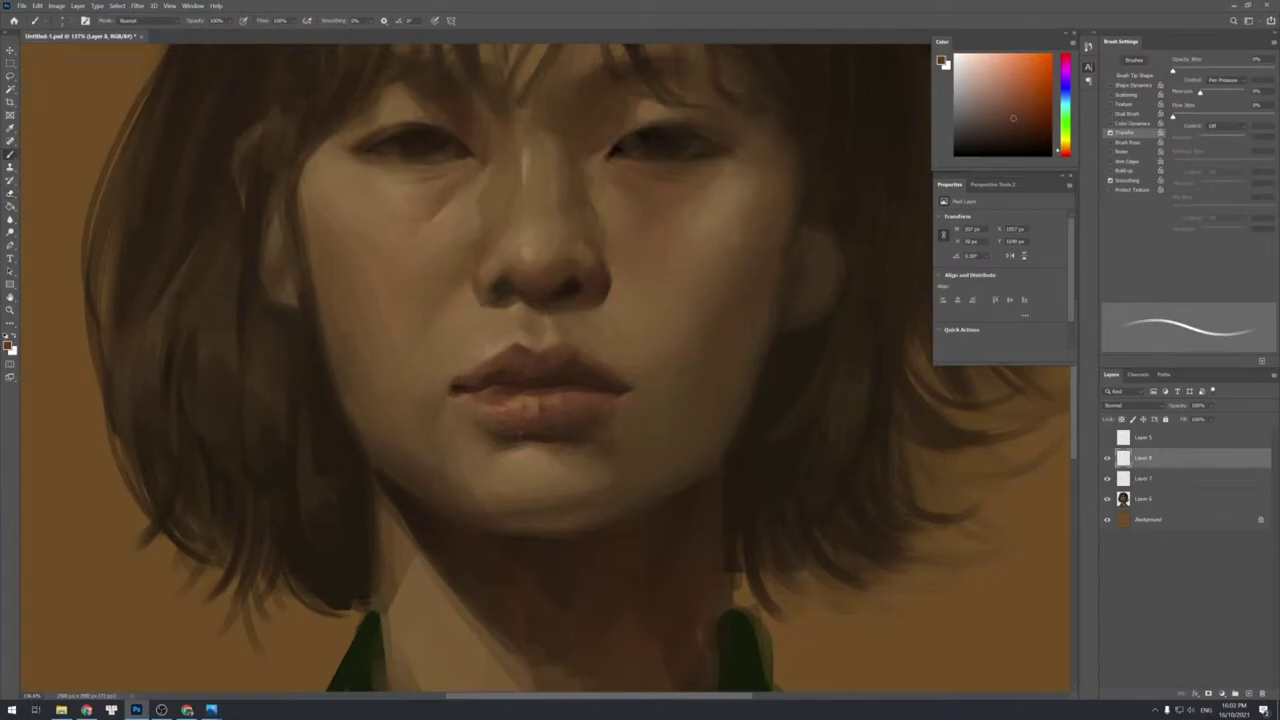
key("e")
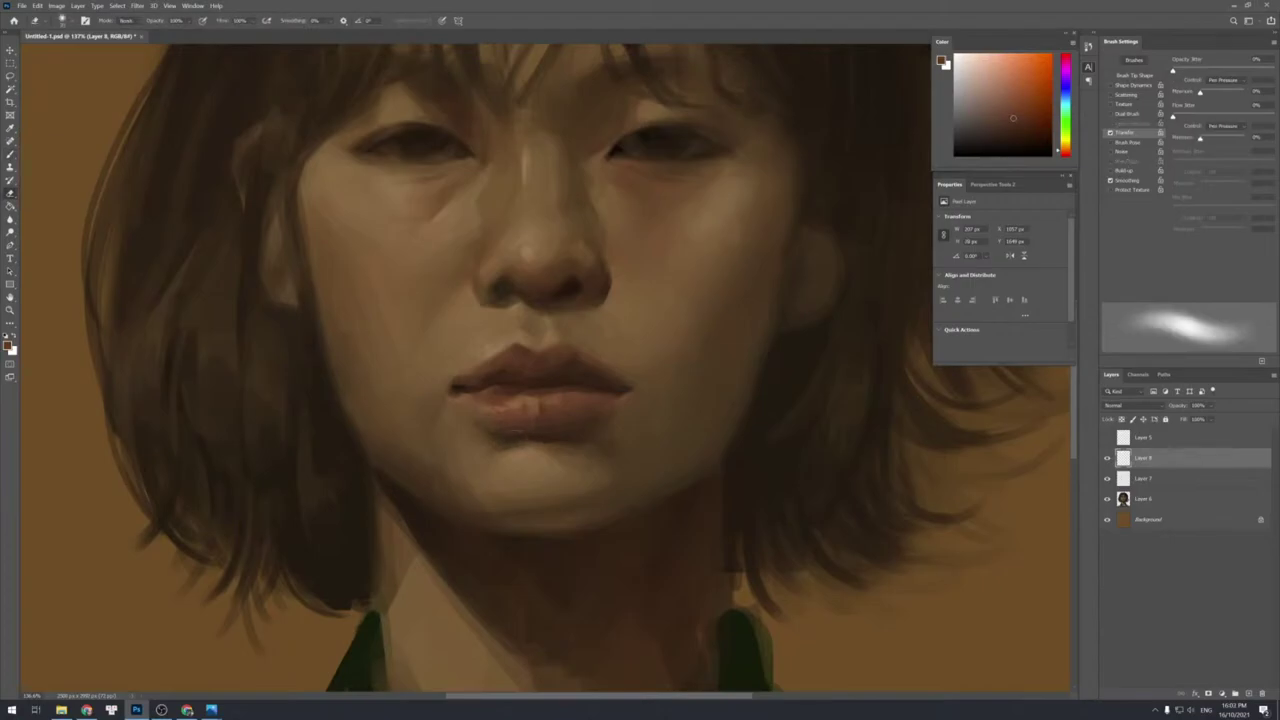
Sample the skin tone beside the nose and paint over the left nostril wing to refine its shading.
key("b")
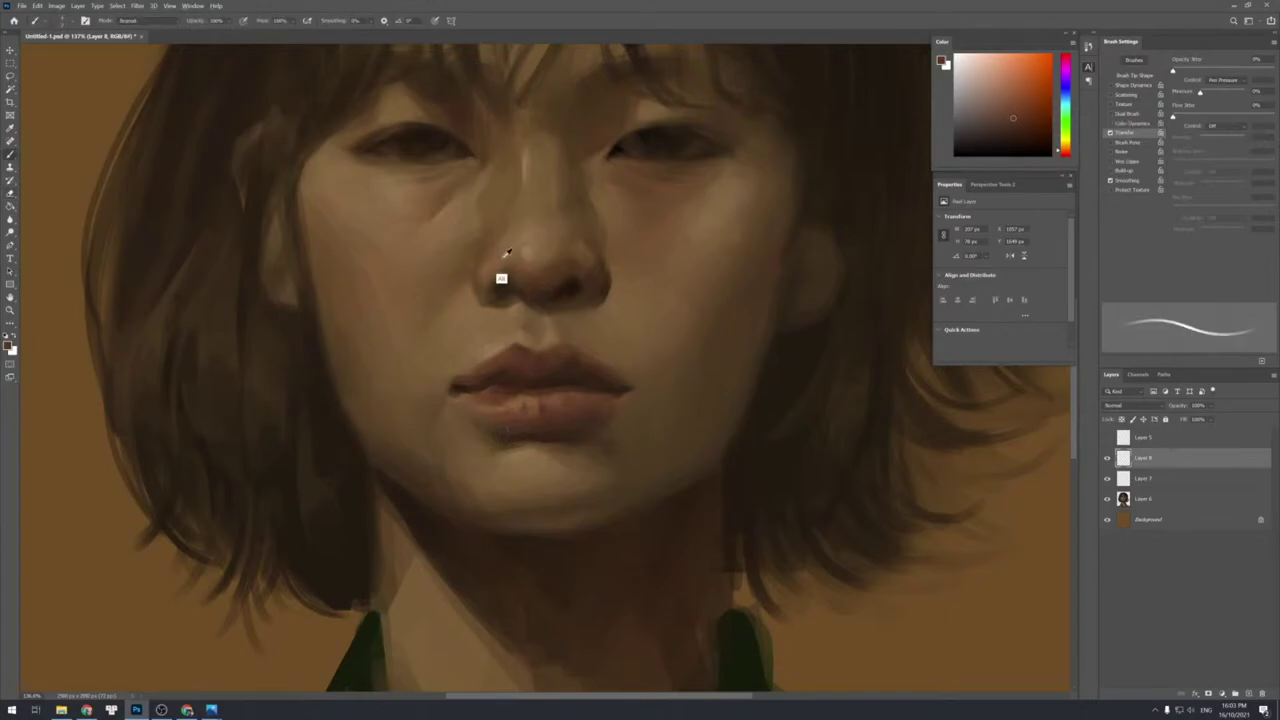
left_click(505, 255, "alt")
left_click_drag(505, 279, 503, 287)
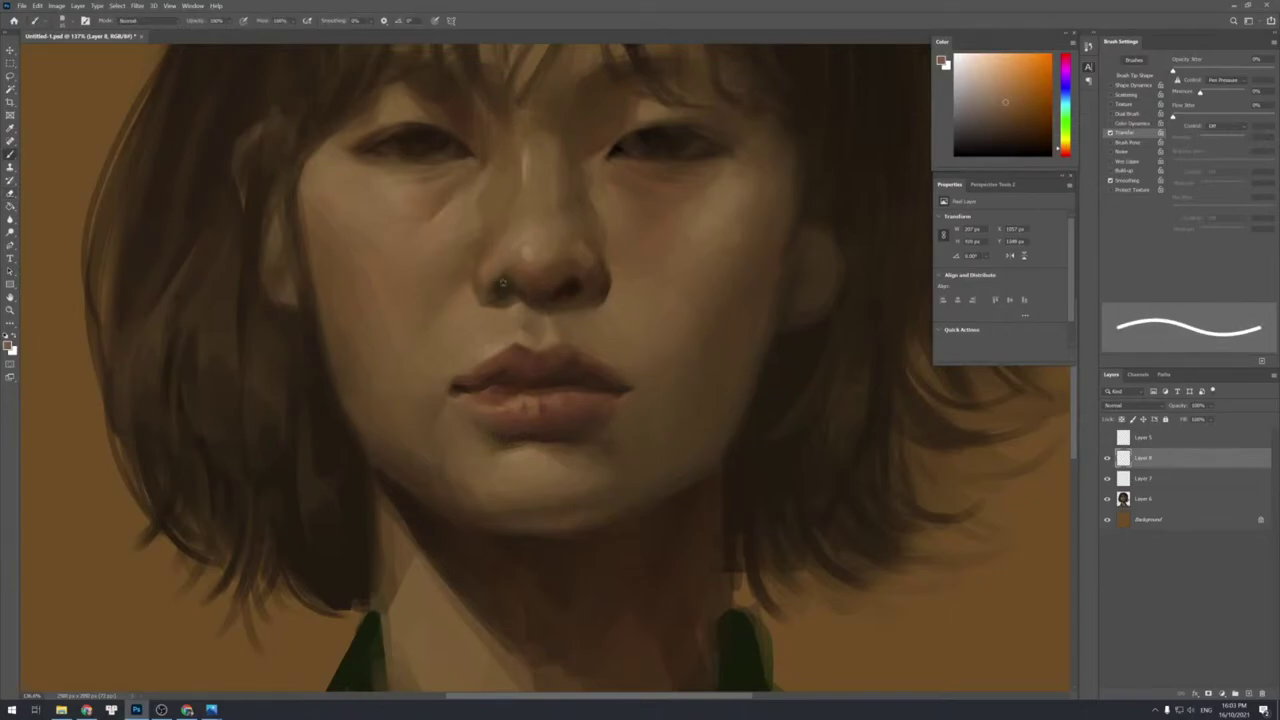
Paint fine lower-lip highlights on another new layer with a lighter skin tone and a smaller brush, softening them with the eraser.
key("alt+space")
mouse_move(611, 403)
left_mouse_down()
mouse_move(580, 363)
mouse_move(600, 377)
left_mouse_up()
key("b")
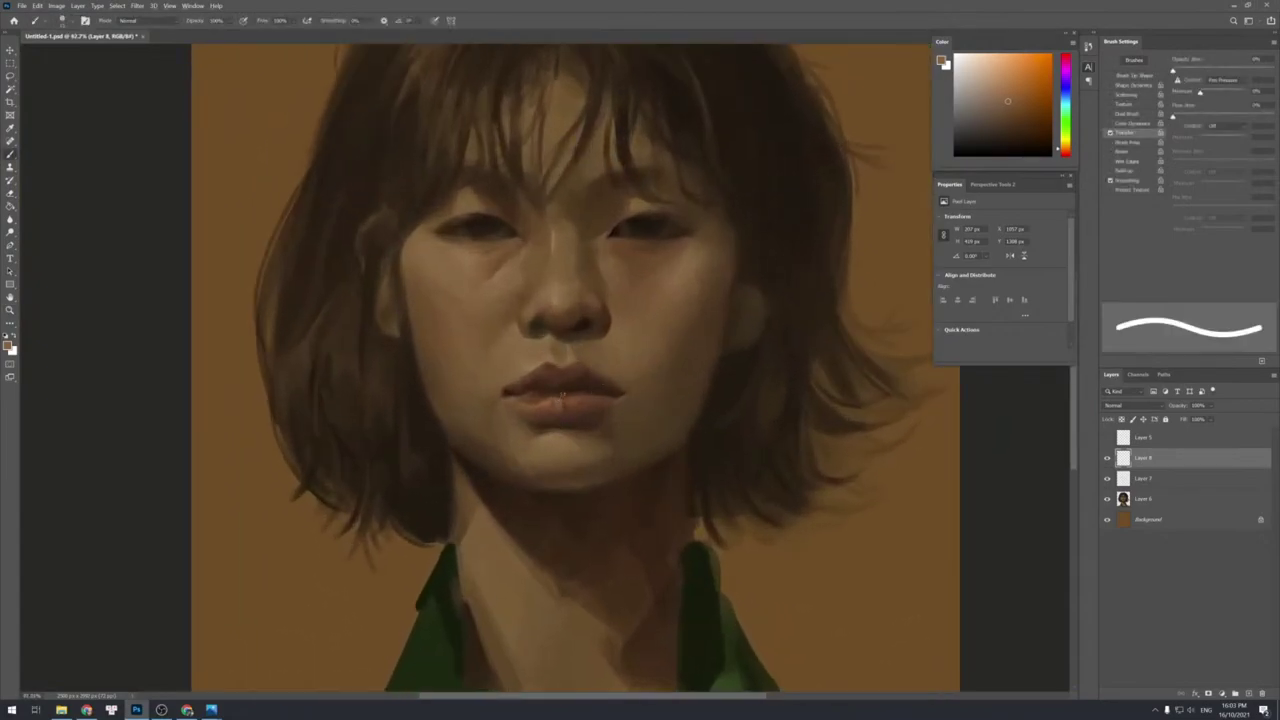
left_click(1002, 88)
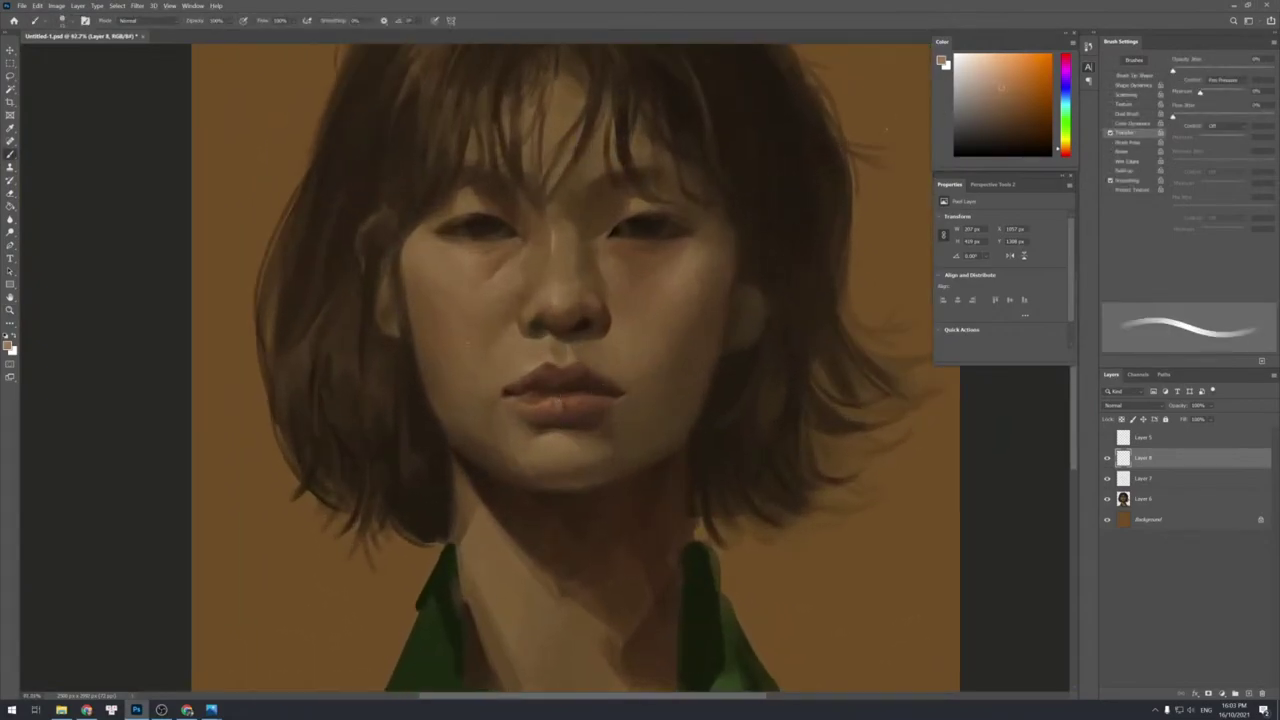
key("ctrl+shift+n")
key("Return")
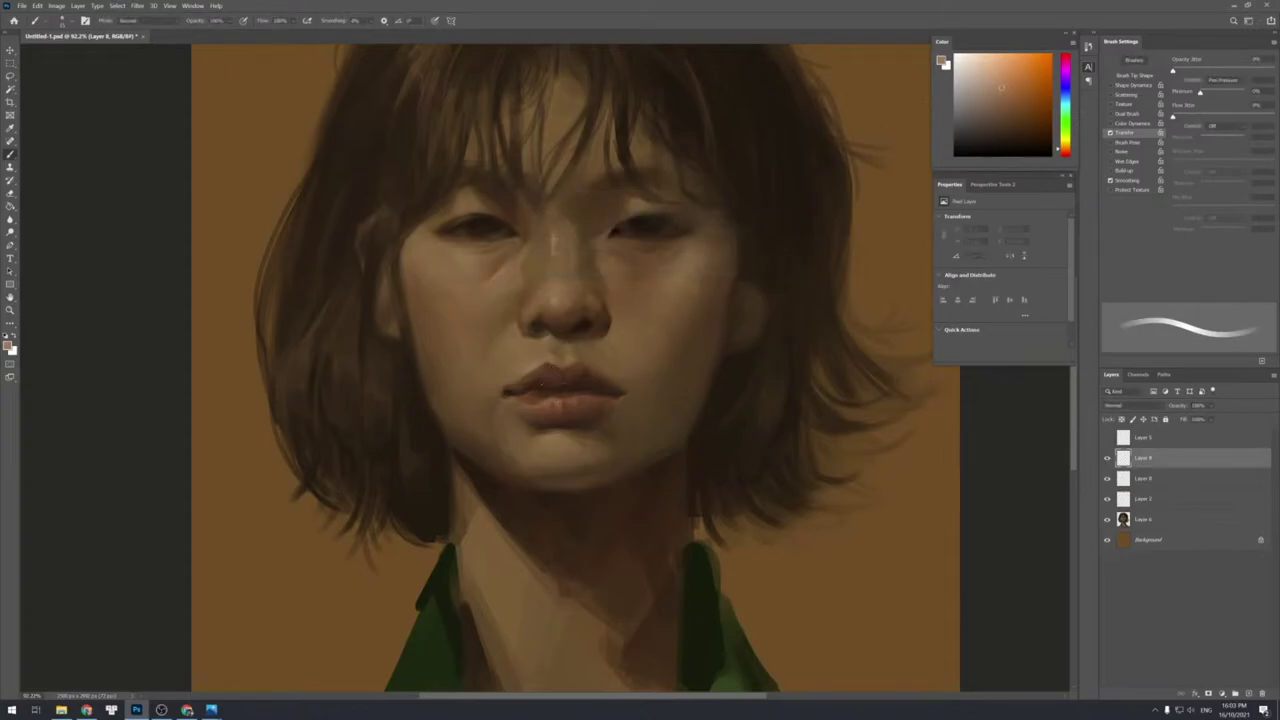
key("bracketleft")
key("bracketleft")
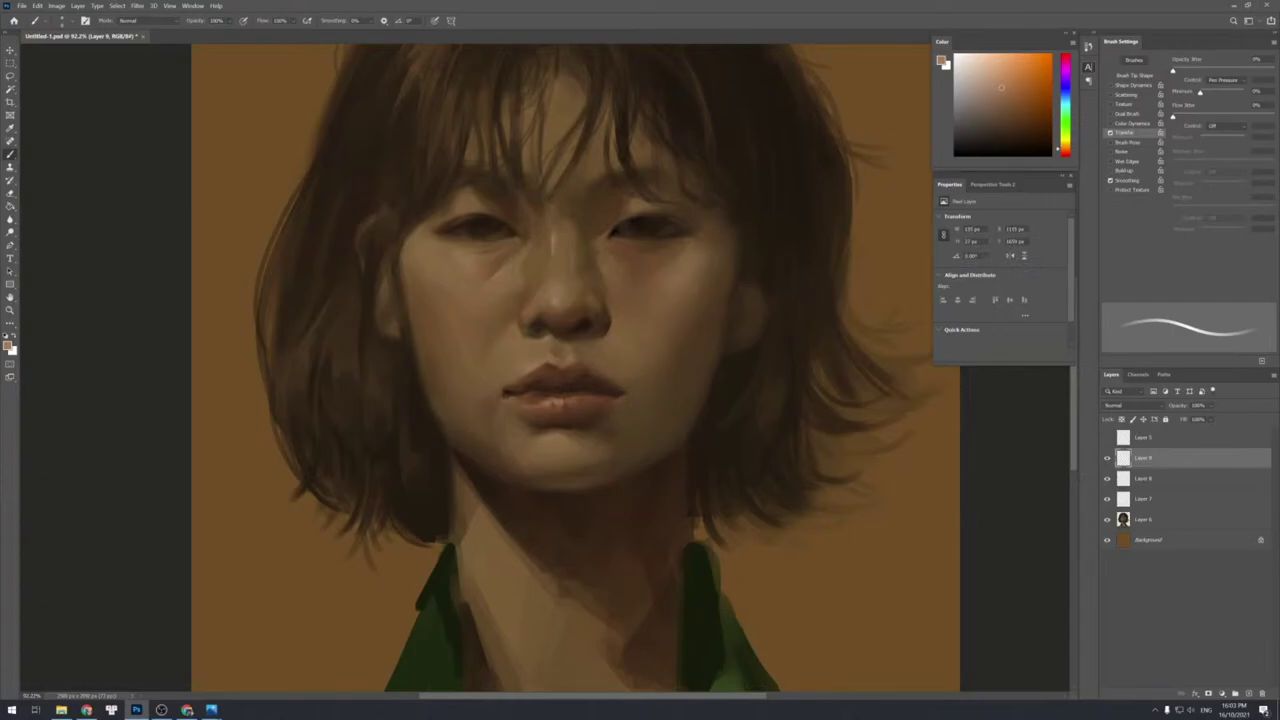
key("e")
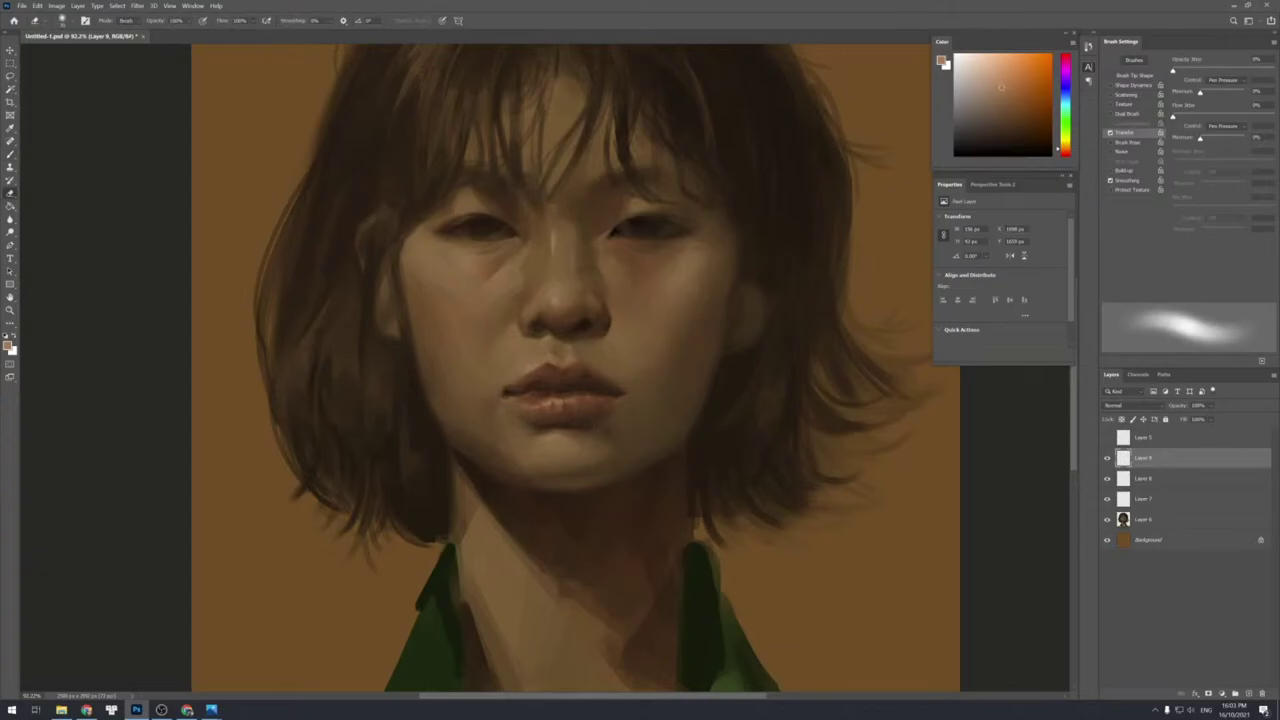
Shade the nose bridge between the eyes with sampled skin browns and a larger brush, undoing an unwanted stroke.
key("b")
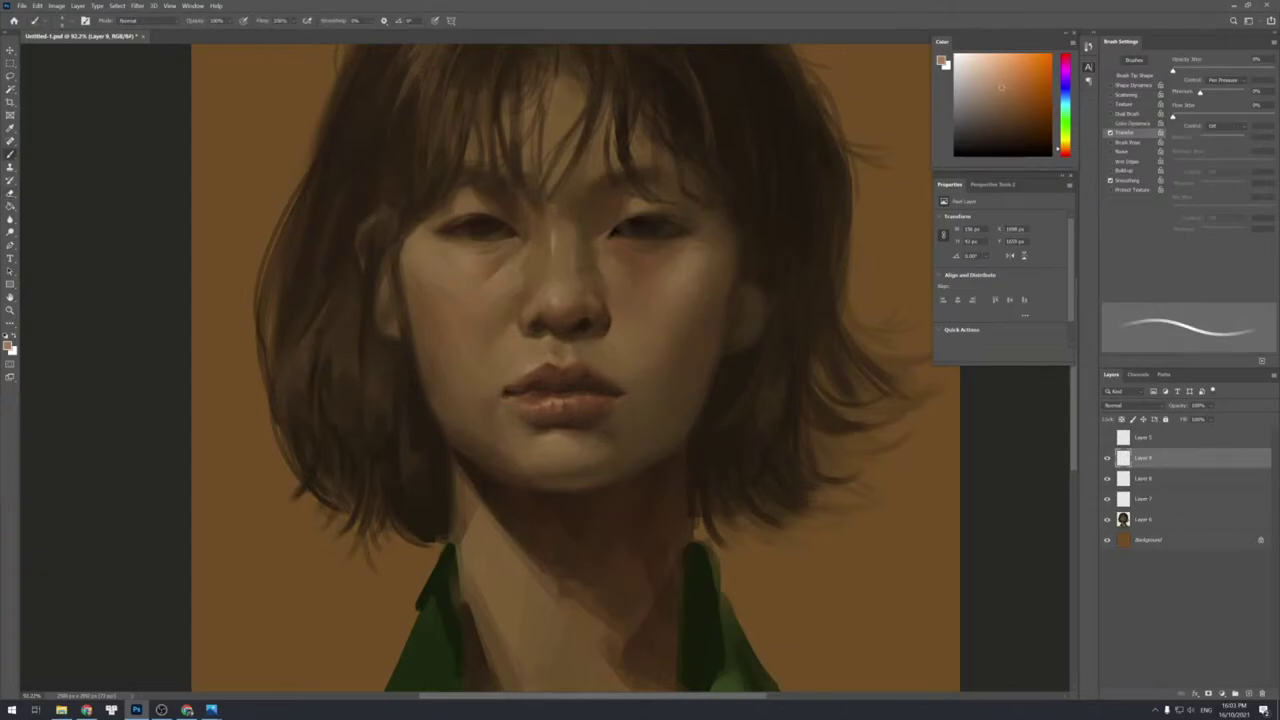
left_click(568, 244, "alt")
key("bracketright")
key("bracketright")
key("bracketright")
key("bracketright")
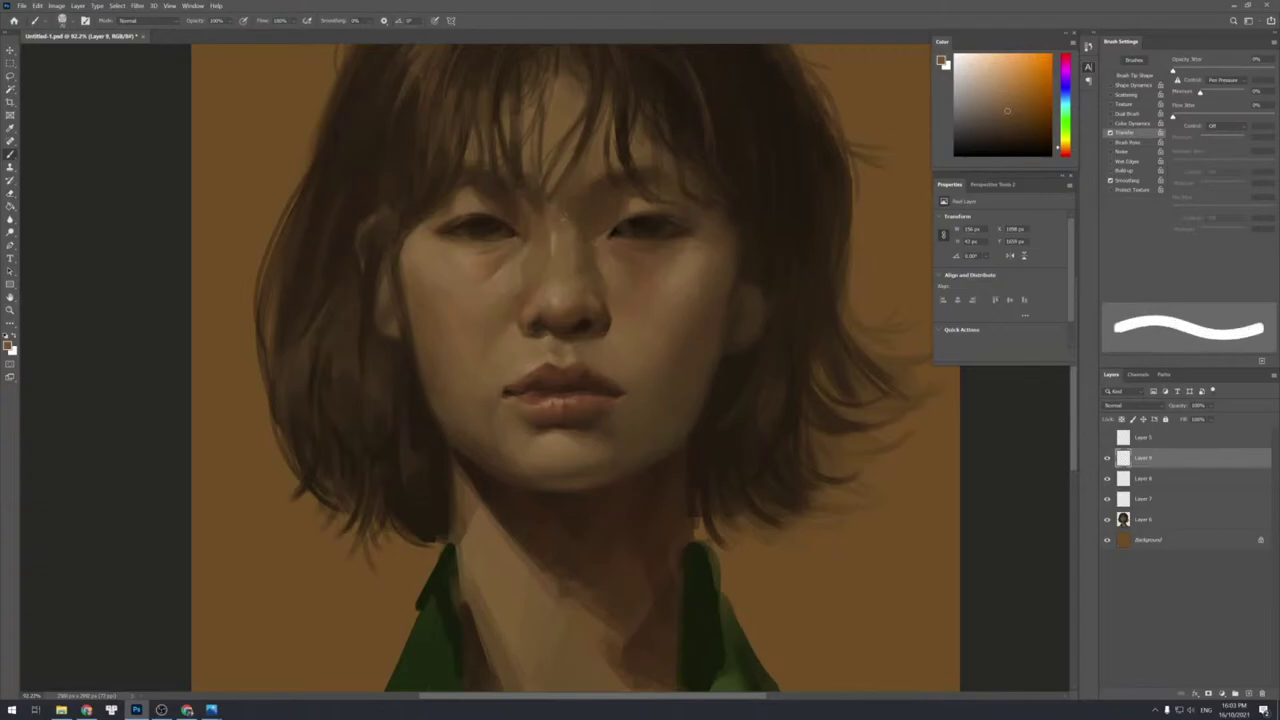
key("ctrl+z")
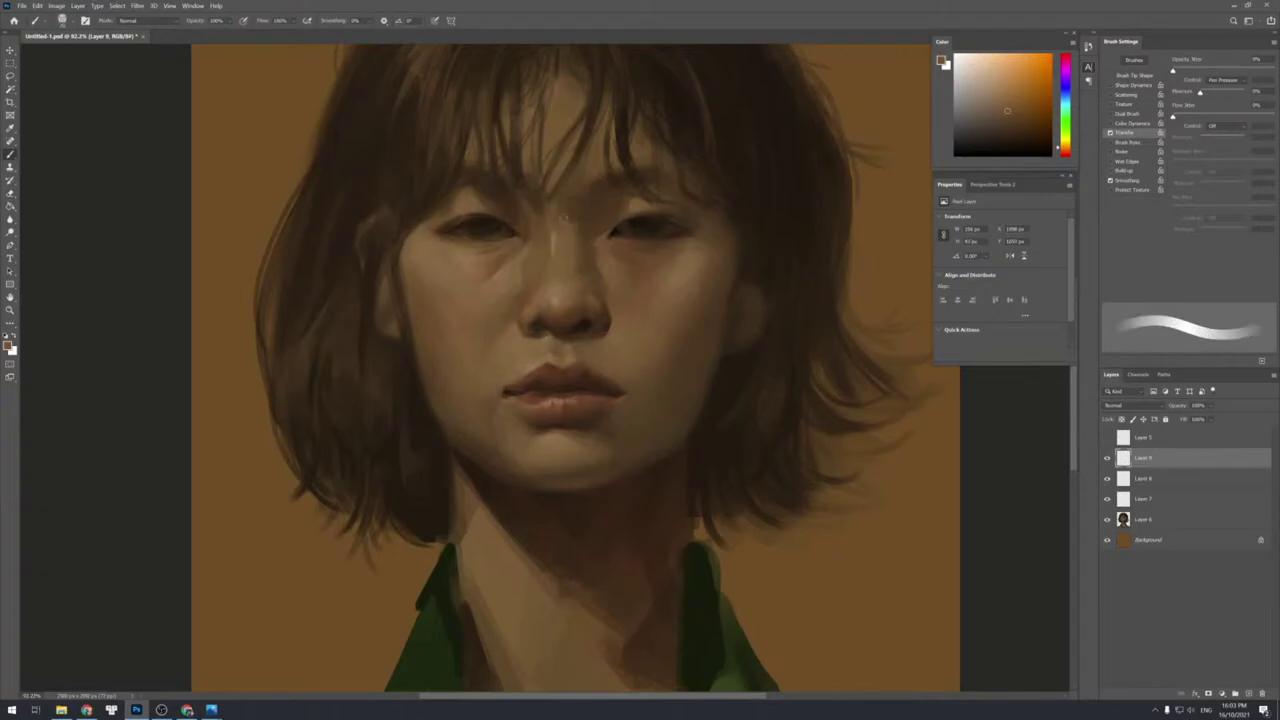
left_click(579, 225, "alt")
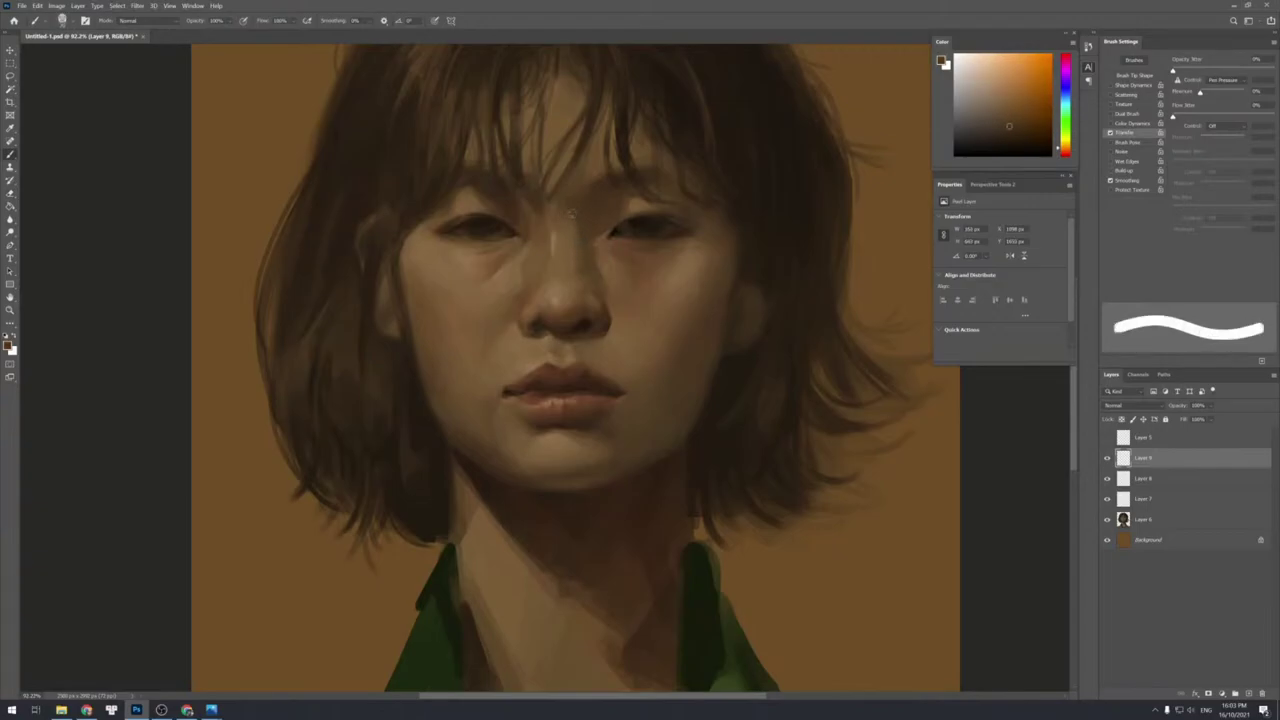
left_click_drag(572, 210, 578, 226)
left_click(581, 240, "alt")
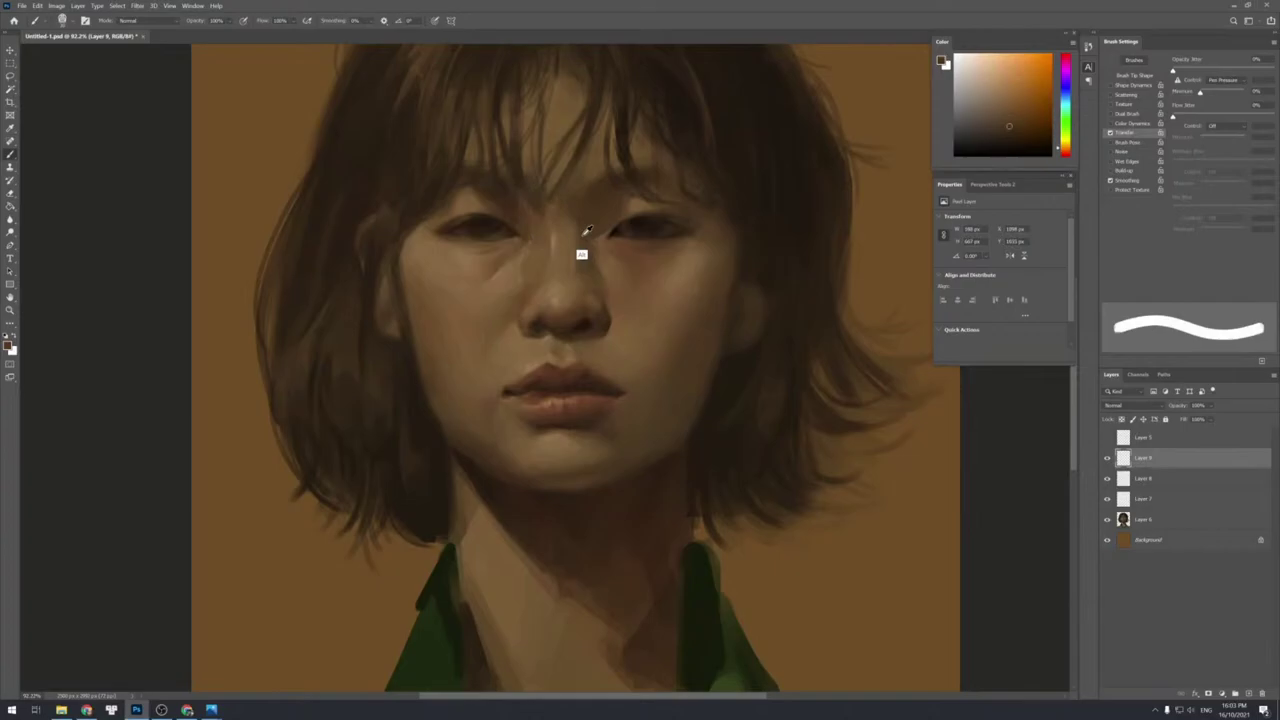
Paint fine lower-lid detail on the right eye on a new layer, using a sampled grey-brown and a smaller brush.
left_click(667, 247, "alt")
left_click(670, 236, "alt")
key("bracketleft")
key("ctrl+shift+n")
key("Return")
key("bracketleft")
key("bracketleft")
key("bracketleft")
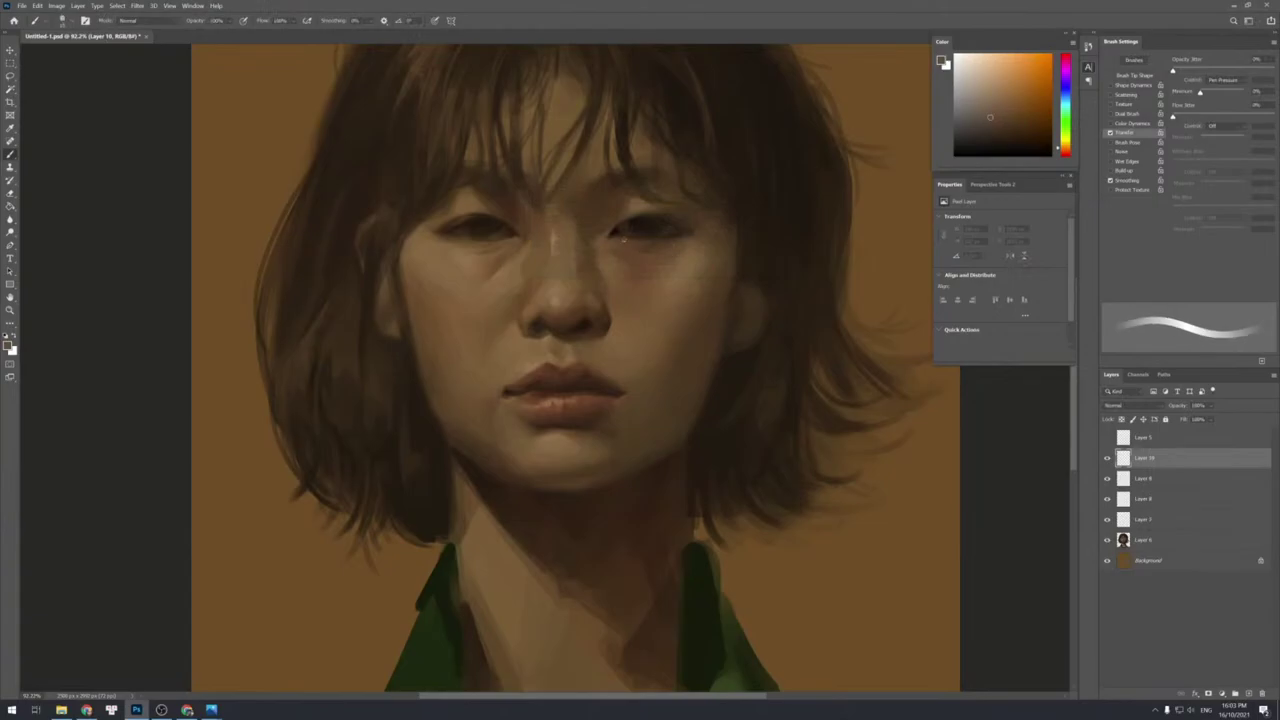
left_click_drag(628, 231, 631, 236)
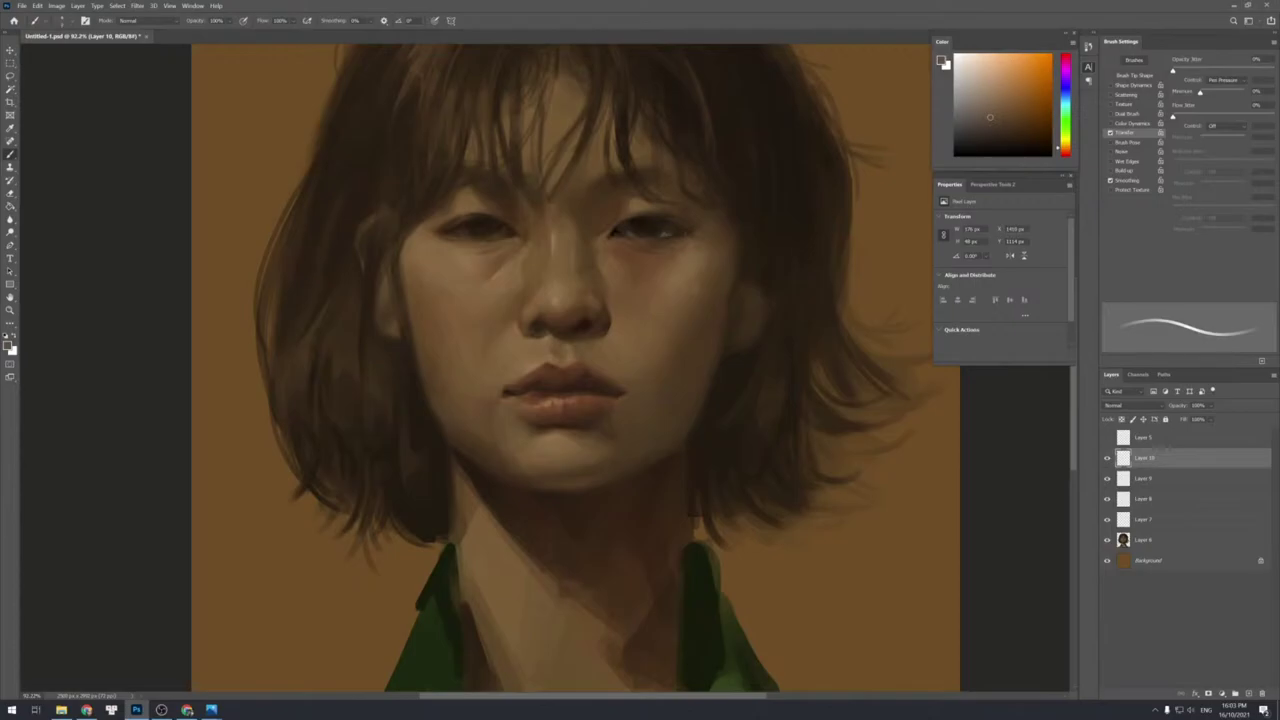
Soften the right lower-lid detail with the eraser, and paint fine detail under the left eye with a sampled skin tone and smaller brush.
key("e")
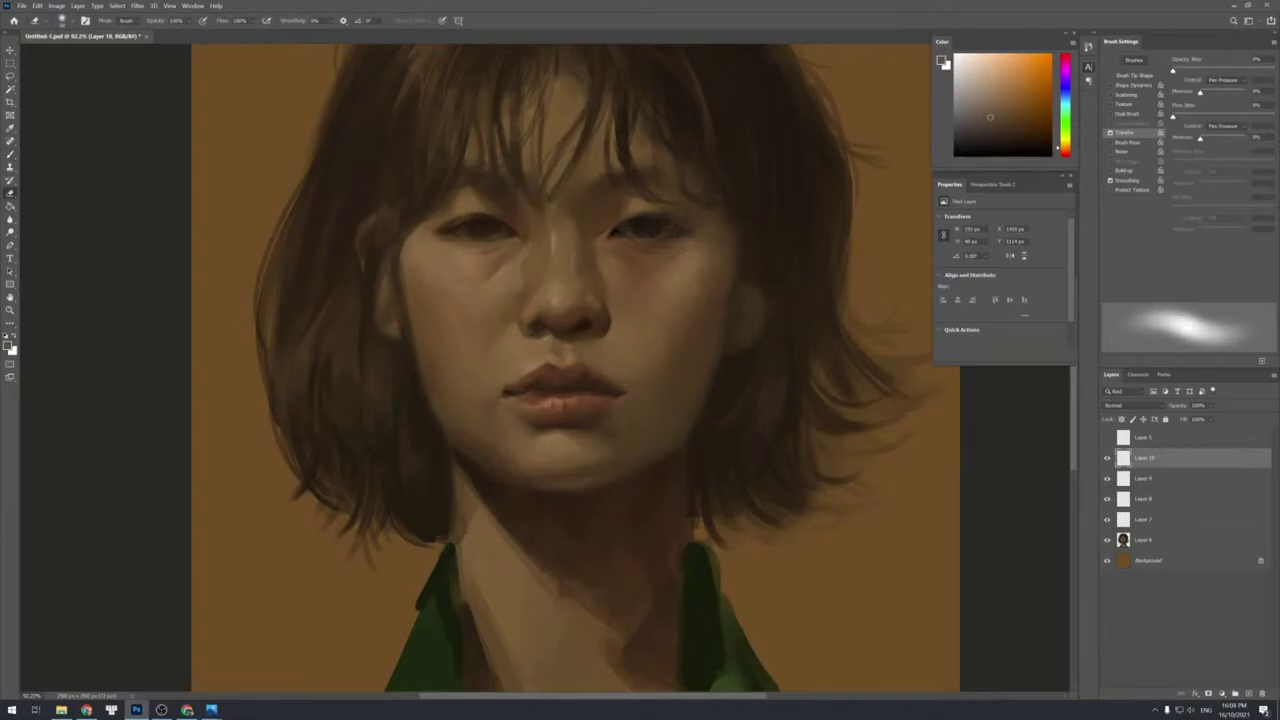
key("b")
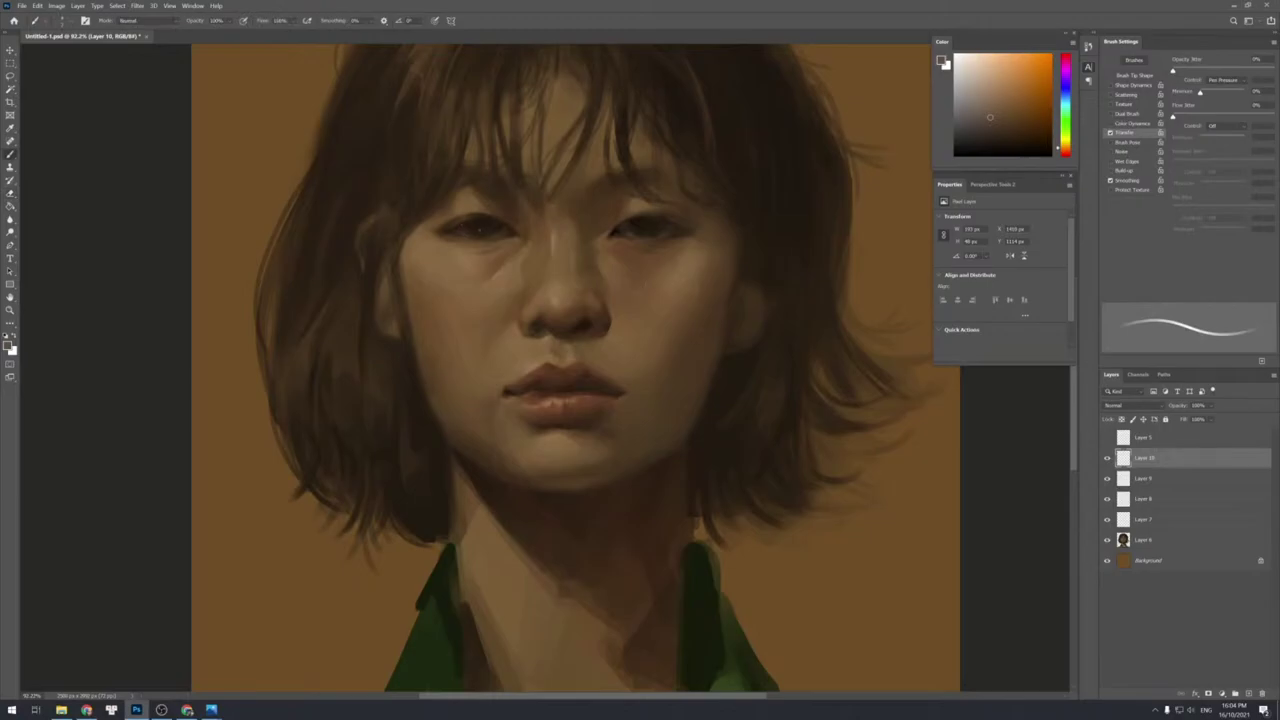
left_click(457, 289, "alt")
key("bracketleft")
key("e")
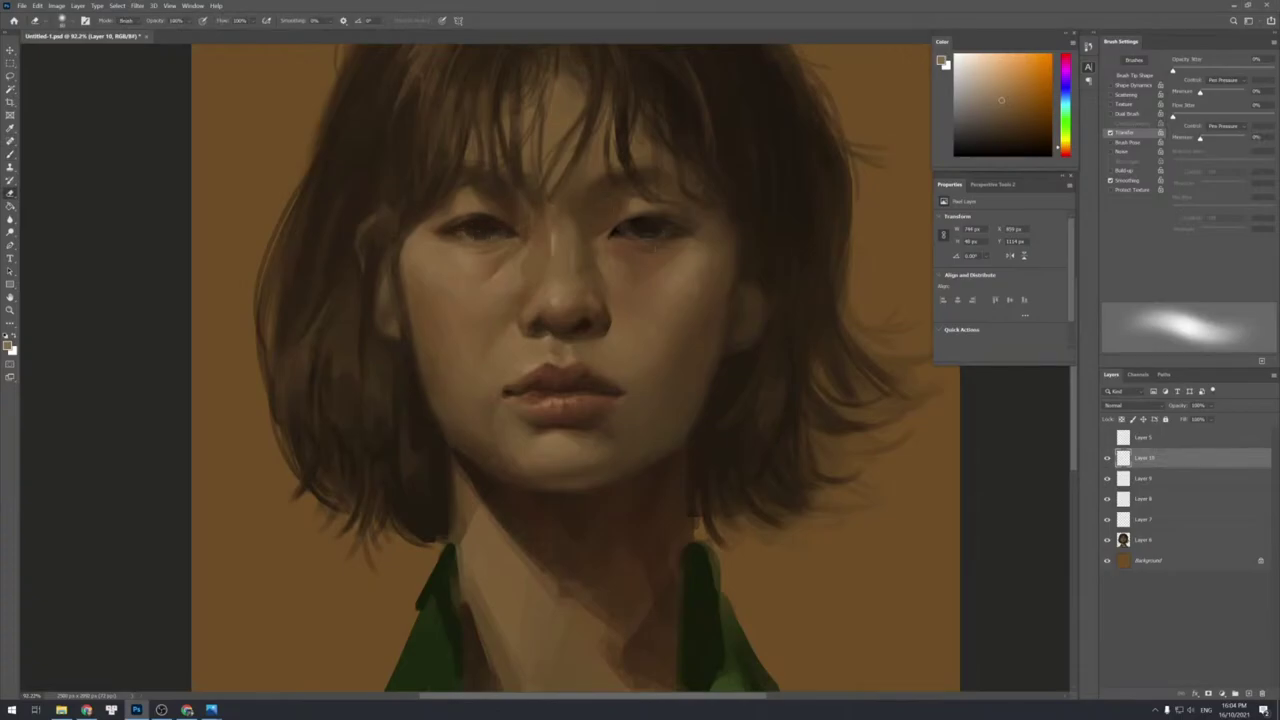
On a new layer, paint the shadow edge on the neck below the left jaw with sampled skin browns and a larger brush.
key("z")
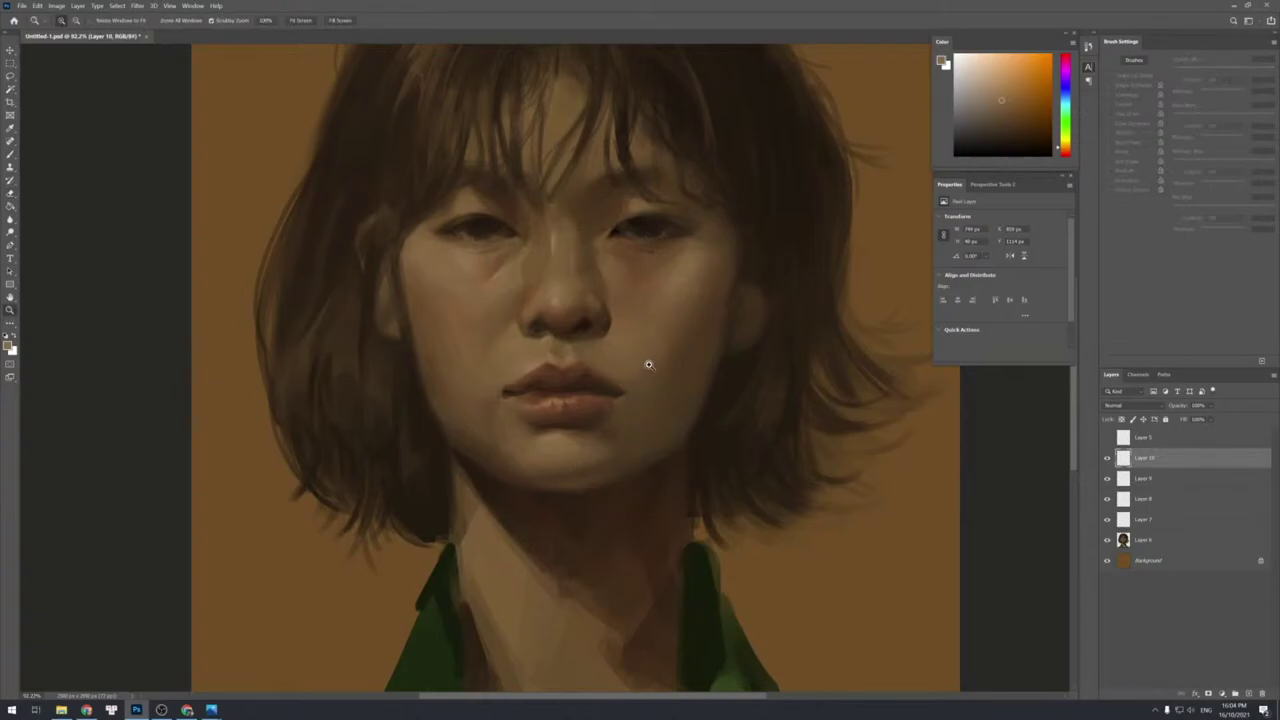
mouse_move(649, 365)
left_mouse_down()
mouse_move(645, 391)
mouse_move(629, 366)
left_mouse_up()
key("b")
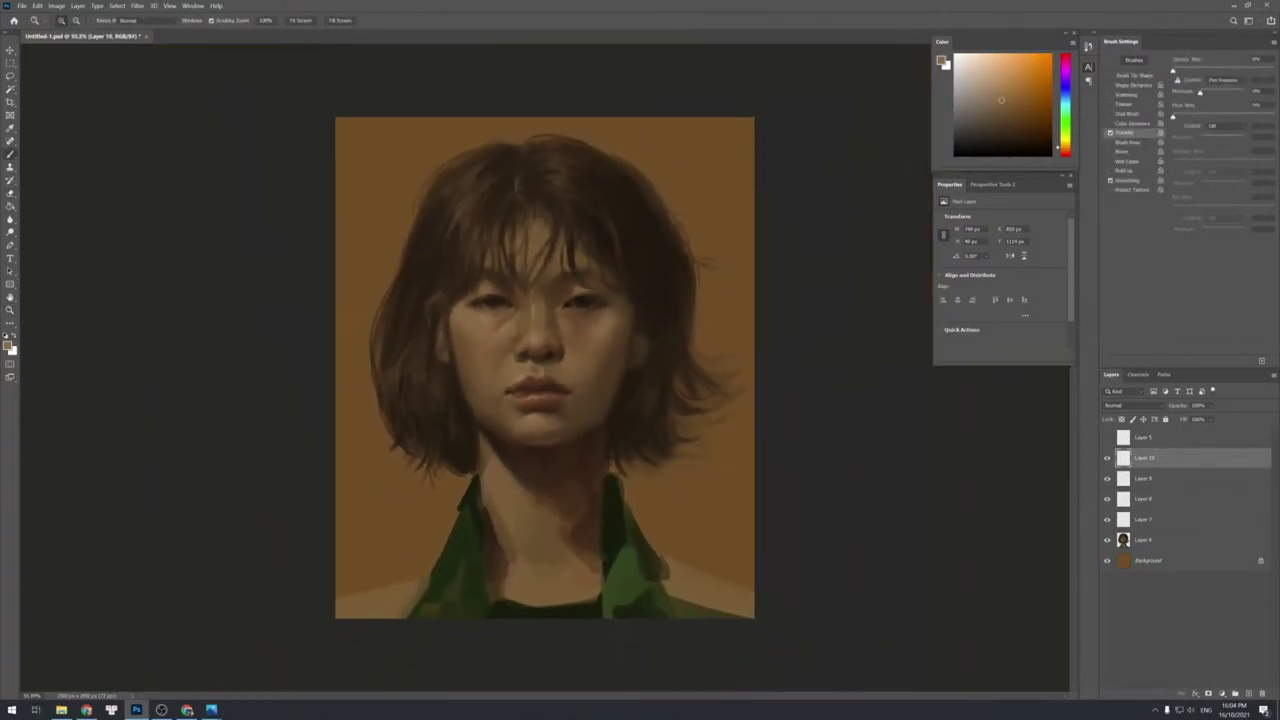
key("ctrl+shift+alt+n")
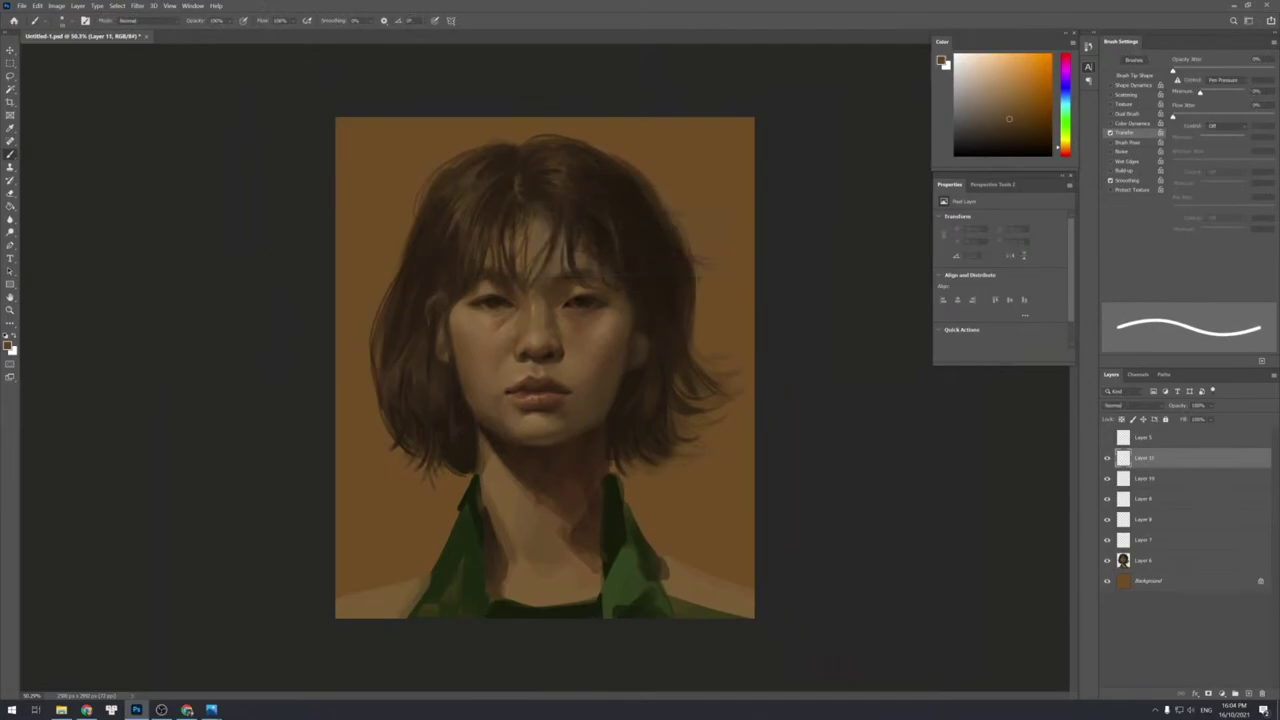
key("bracketright")
key("bracketright")
key("bracketright")
key("bracketright")
mouse_move(482, 446)
left_mouse_down()
mouse_move(497, 471)
mouse_move(504, 462)
mouse_move(491, 468)
left_mouse_up()
key("ctrl+z")
left_click(484, 449, "alt")
left_click(491, 452, "alt")
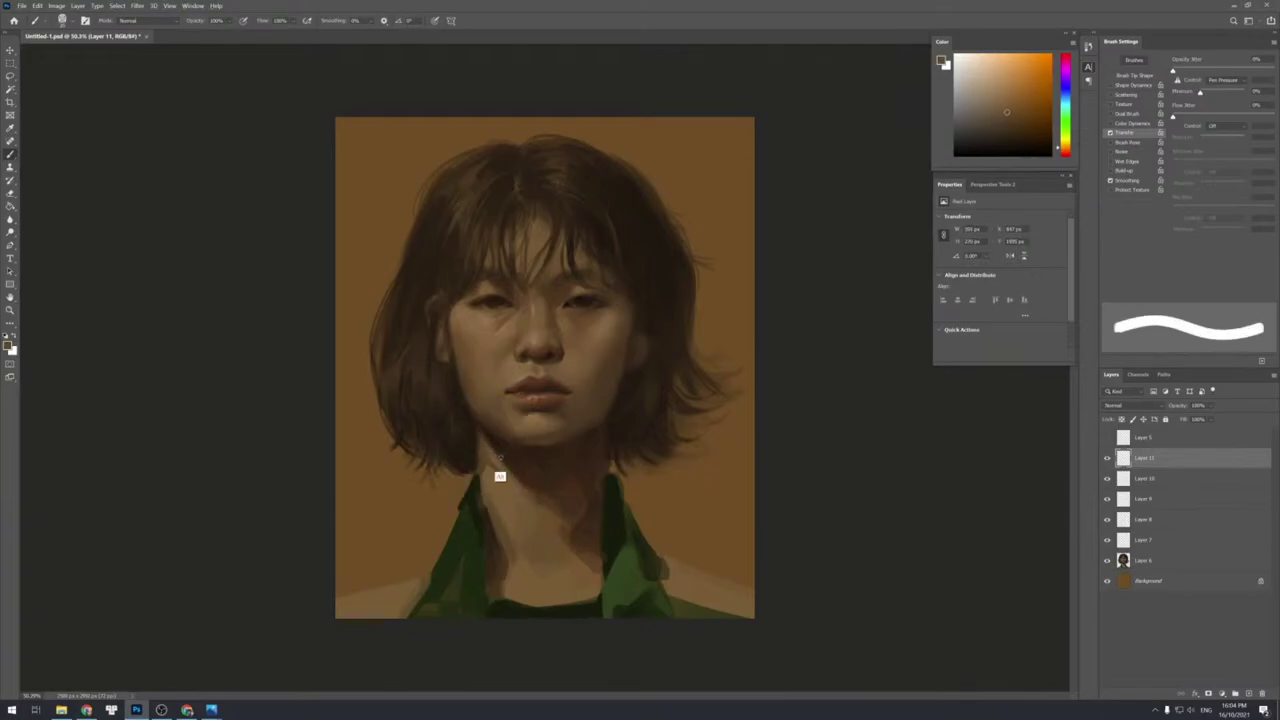
left_click(489, 443, "alt")
left_click_drag(510, 470, 482, 453)
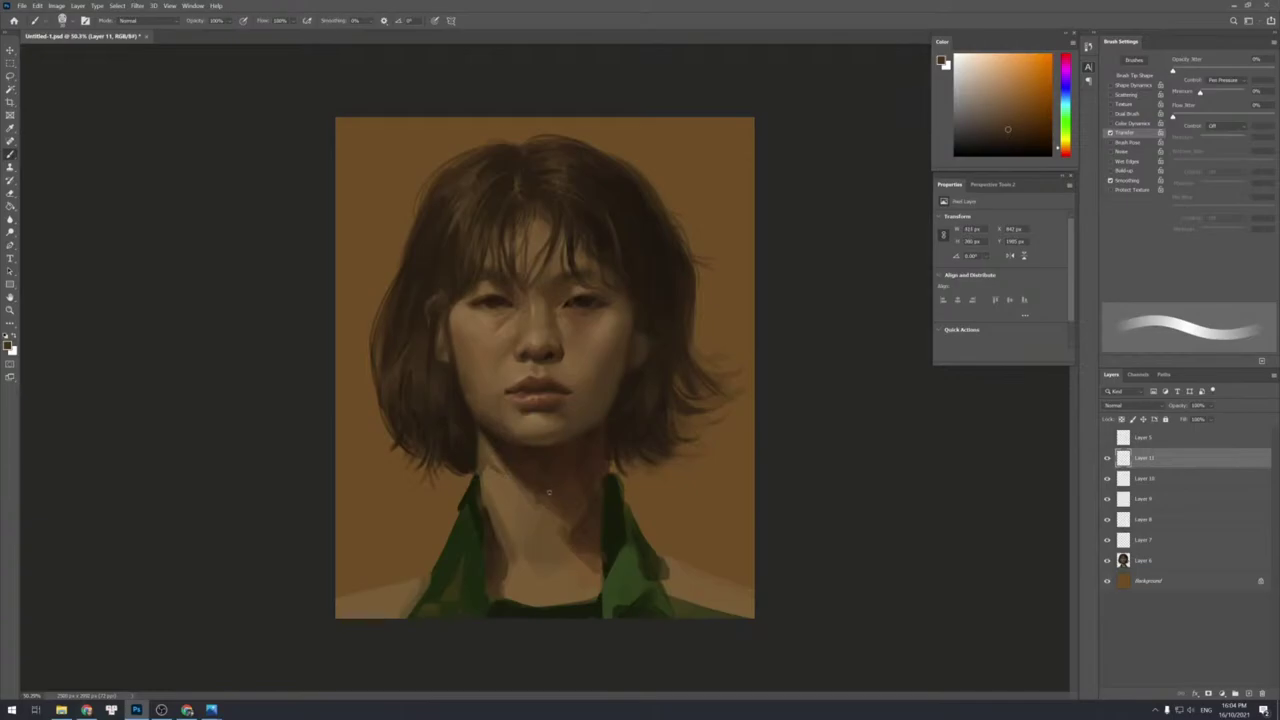
Blend the shadow edge across the middle of the neck using nearby sampled browns and a softer brush.
left_click(538, 499, "alt")
left_click_drag(540, 508, 542, 526)
left_click(541, 500, "alt")
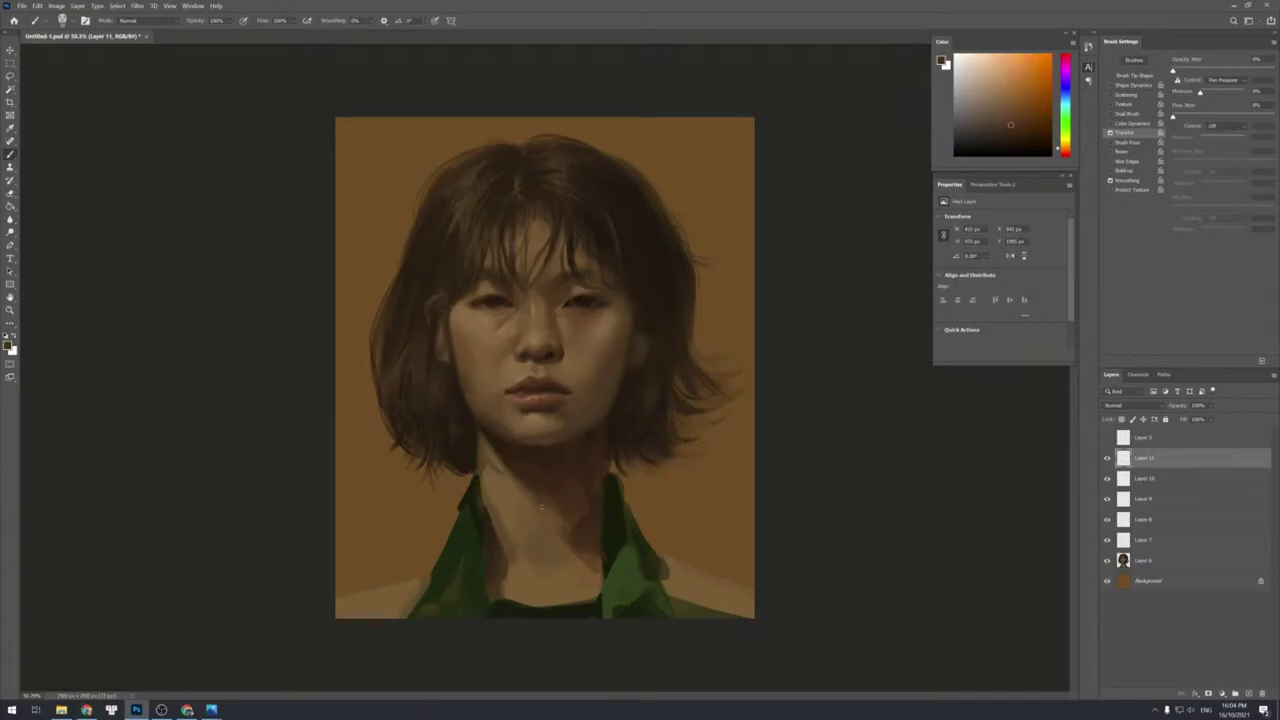
key("shift+bracketleft")
left_click(510, 495, "alt")
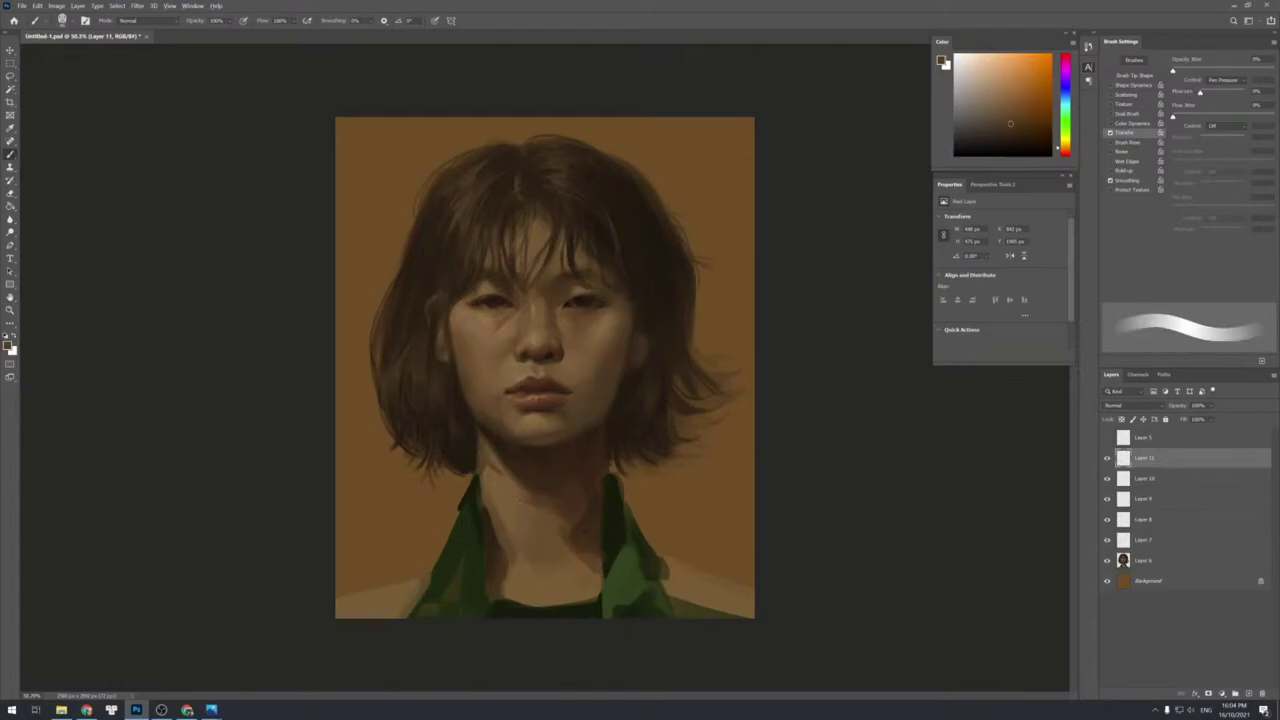
left_click(533, 503, "alt")
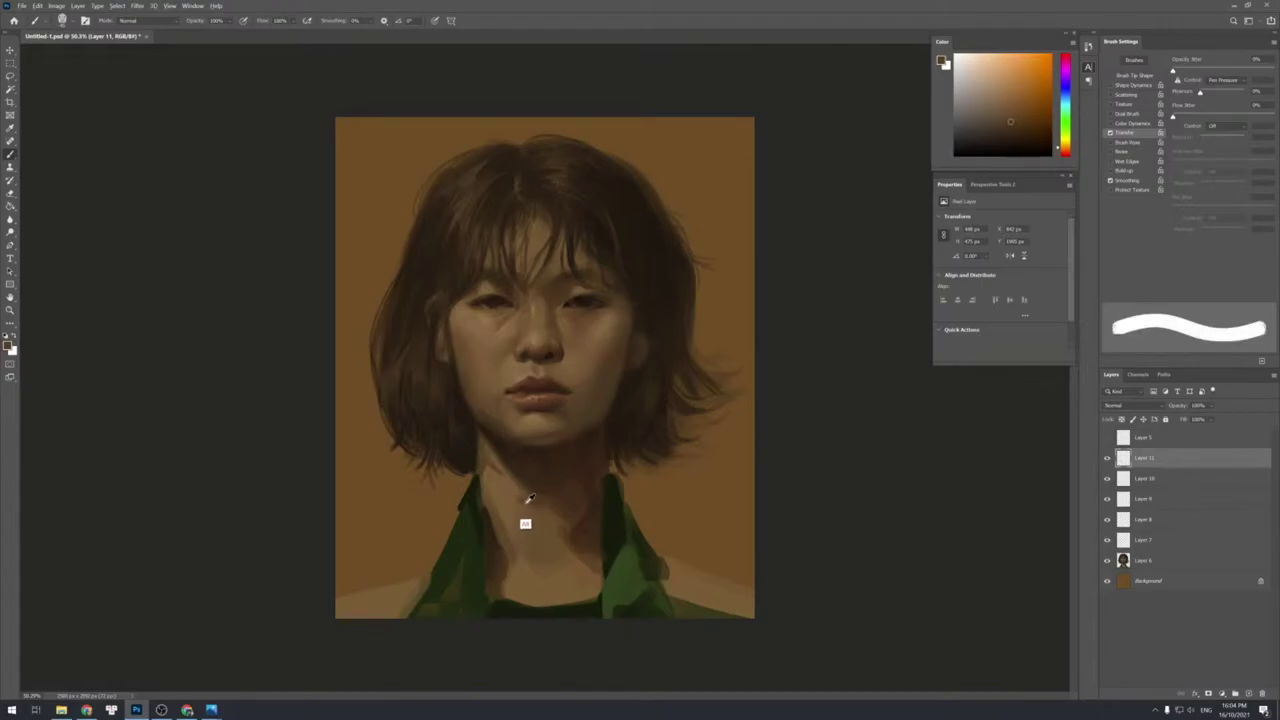
left_click(512, 502, "alt")
left_click(516, 506, "alt")
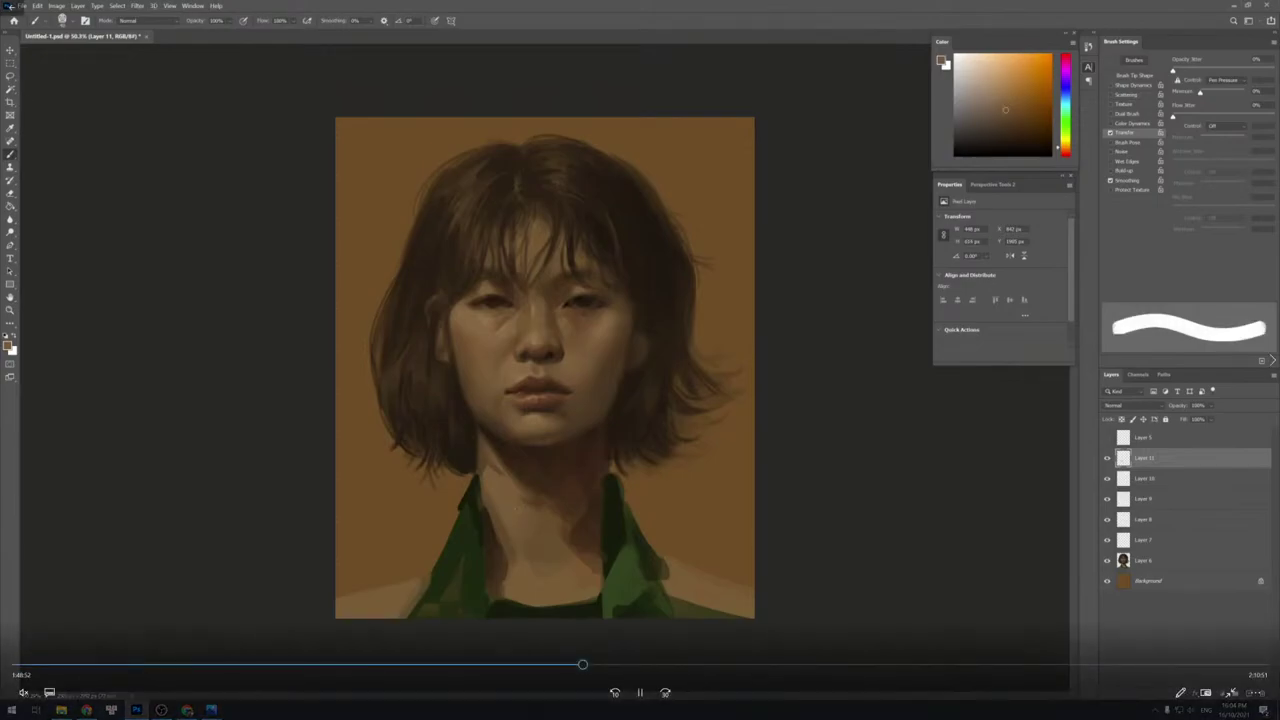
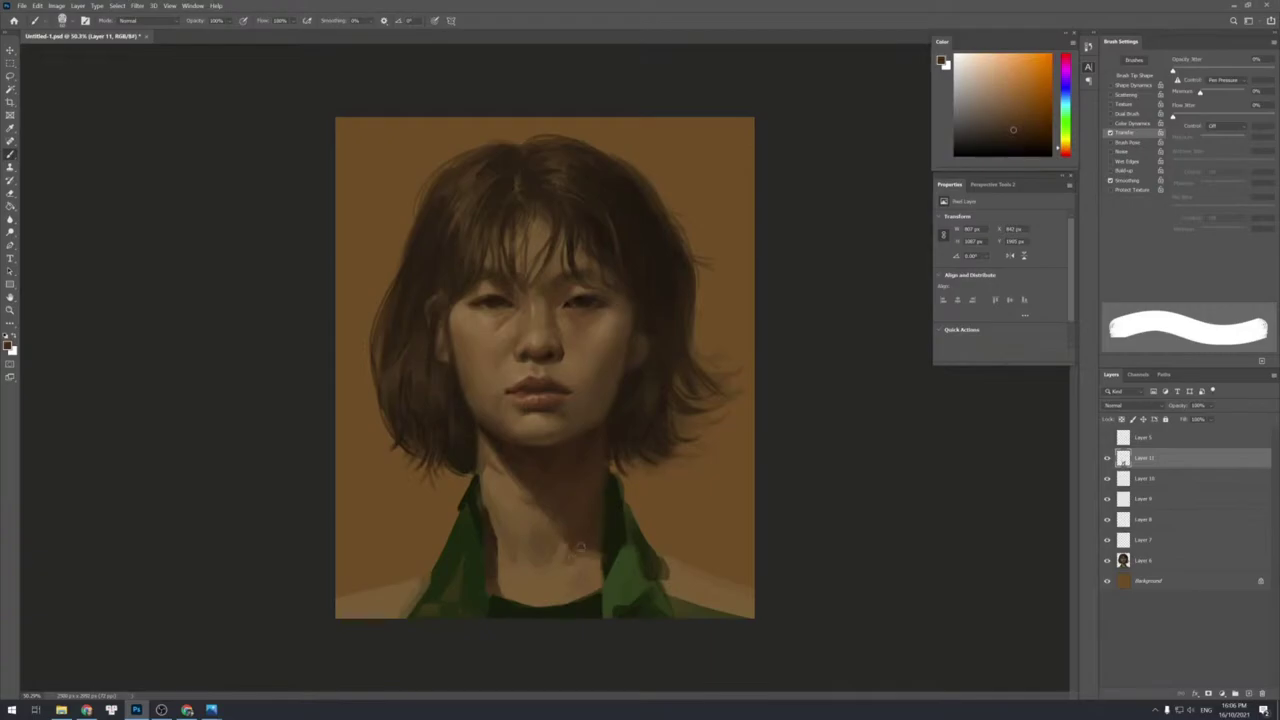
Smooth the lower neck above the neckline with sampled lighter skin tones.
left_click(557, 563, "alt")
left_click(543, 567, "alt")
left_click(542, 559, "alt")
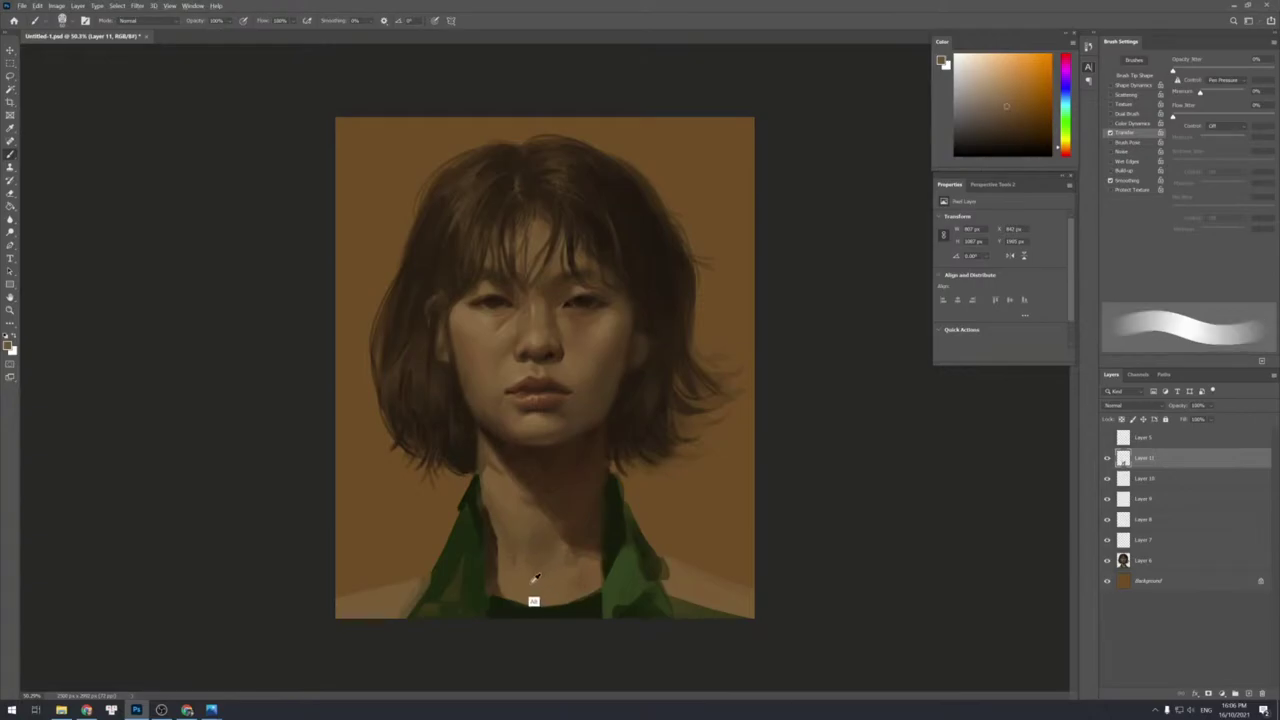
left_click(518, 583, "alt")
Shade the left edge of the neck beside the collar with sampled dark browns and a smaller brush.
left_click(483, 568, "alt")
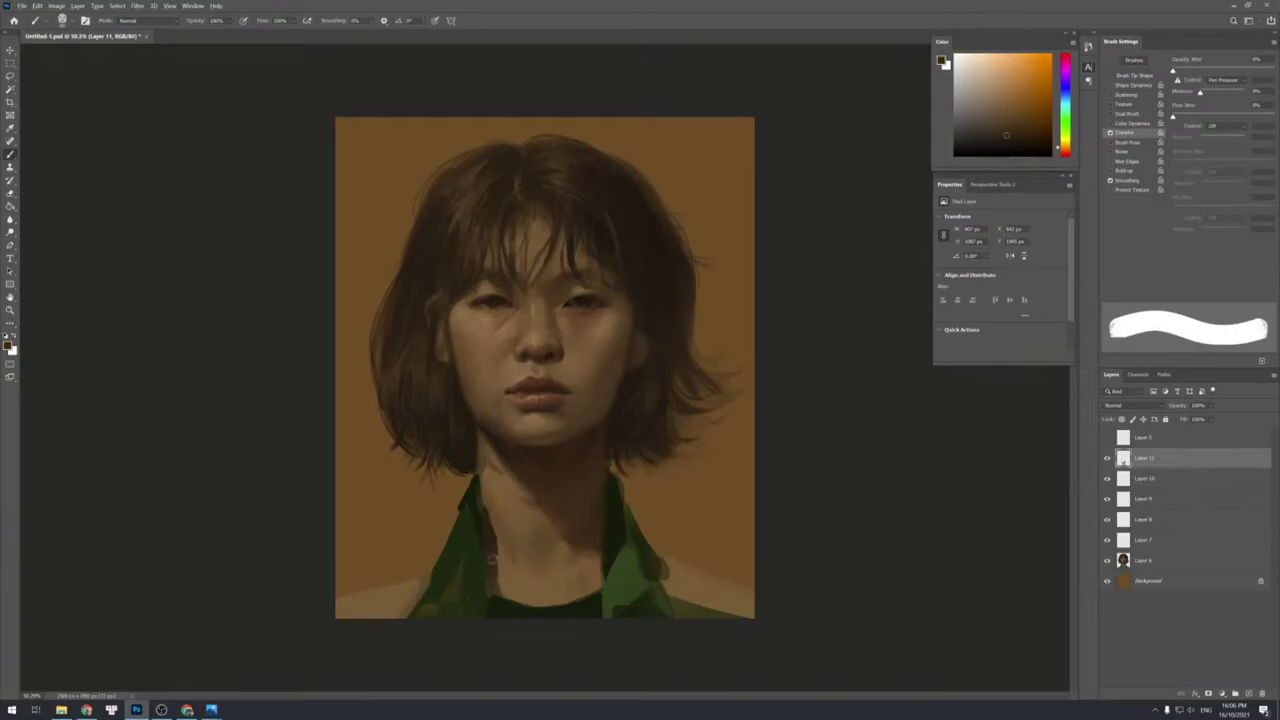
key("bracketleft")
key("bracketleft")
key("bracketleft")
left_click(497, 590, "alt")
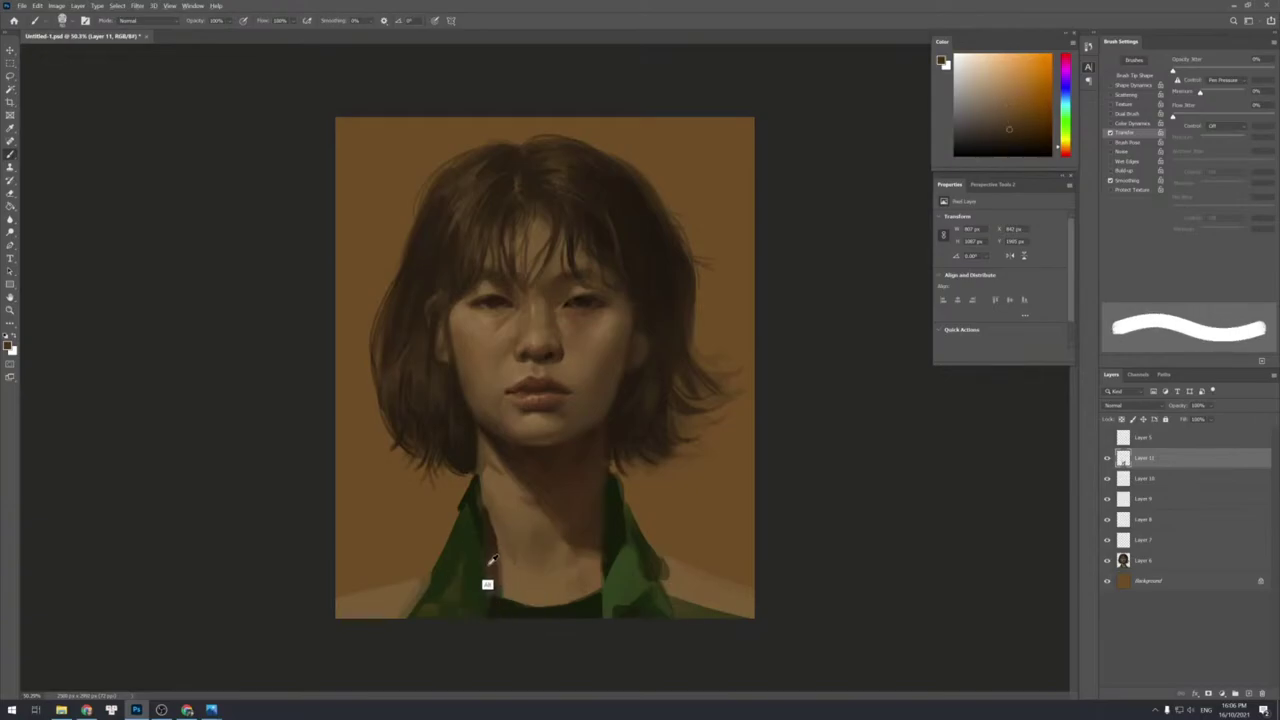
left_click(488, 566, "alt")
Paint a thin lighter line down the left collar with sampled greens and a smaller brush.
left_click(614, 598, "alt")
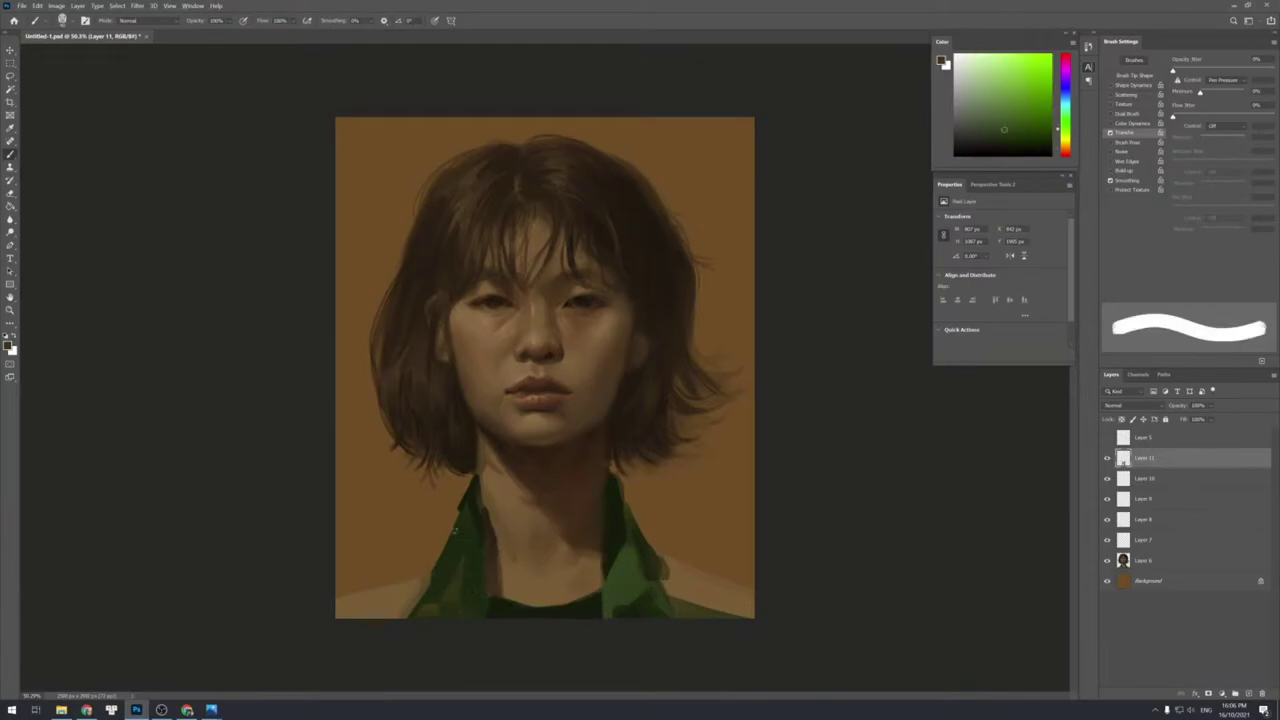
left_click(469, 566, "alt")
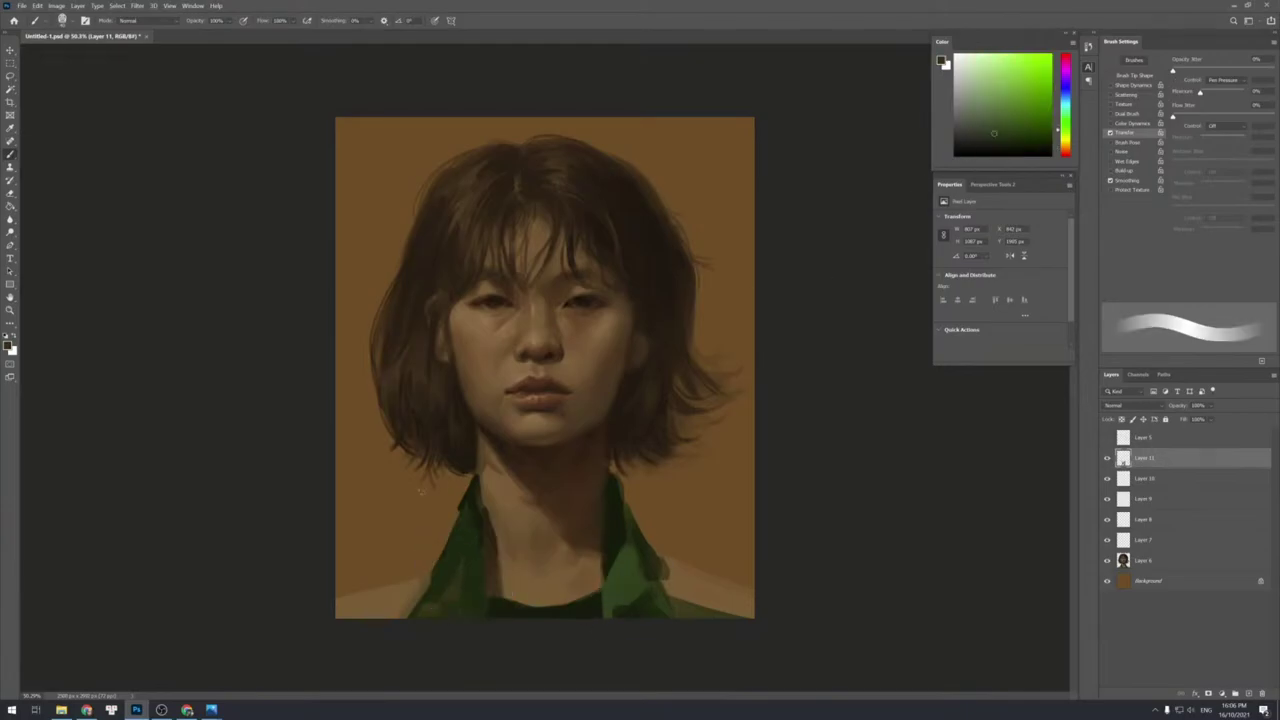
key("bracketleft")
key("bracketleft")
key("bracketleft")
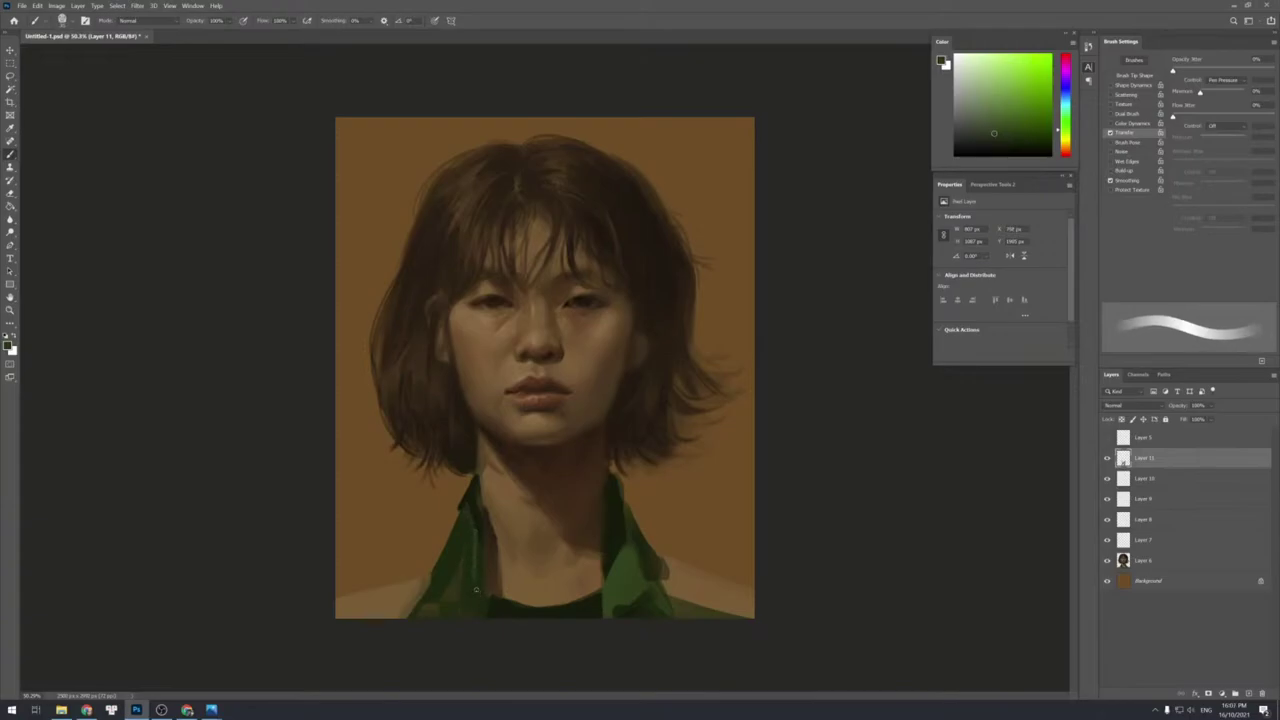
Brush broader muted green highlights down the left collar with a larger brush.
key("bracketright")
key("bracketright")
key("bracketright")
key("bracketleft")
key("bracketright")
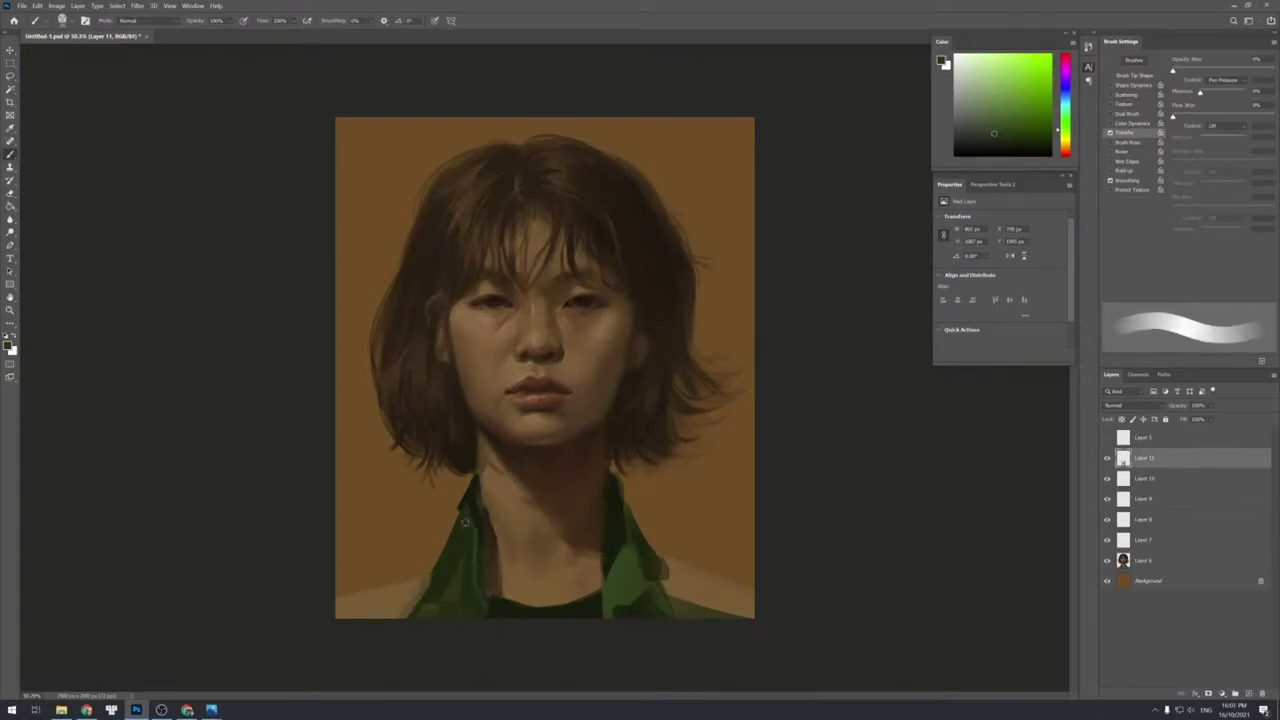
left_click_drag(465, 522, 465, 553)
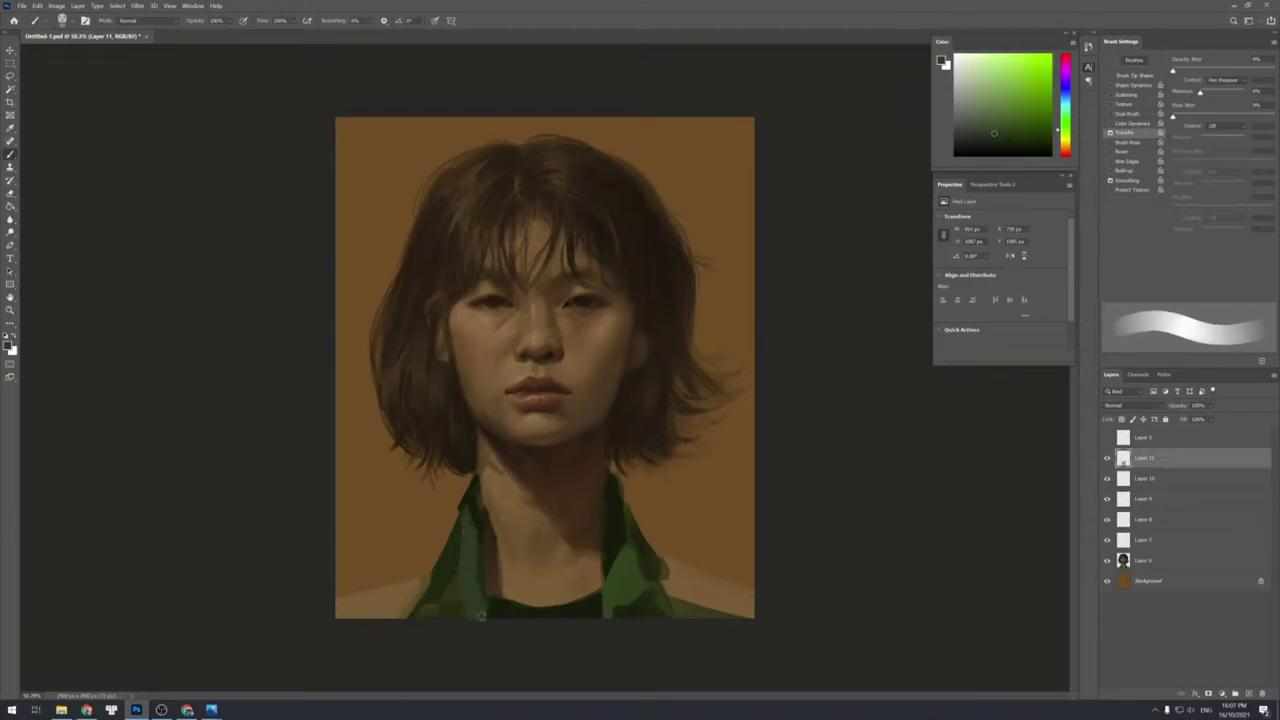
Blend the left collar's folds from its middle to its lower edge using darker greens sampled from the fabric.
left_click(461, 543, "alt")
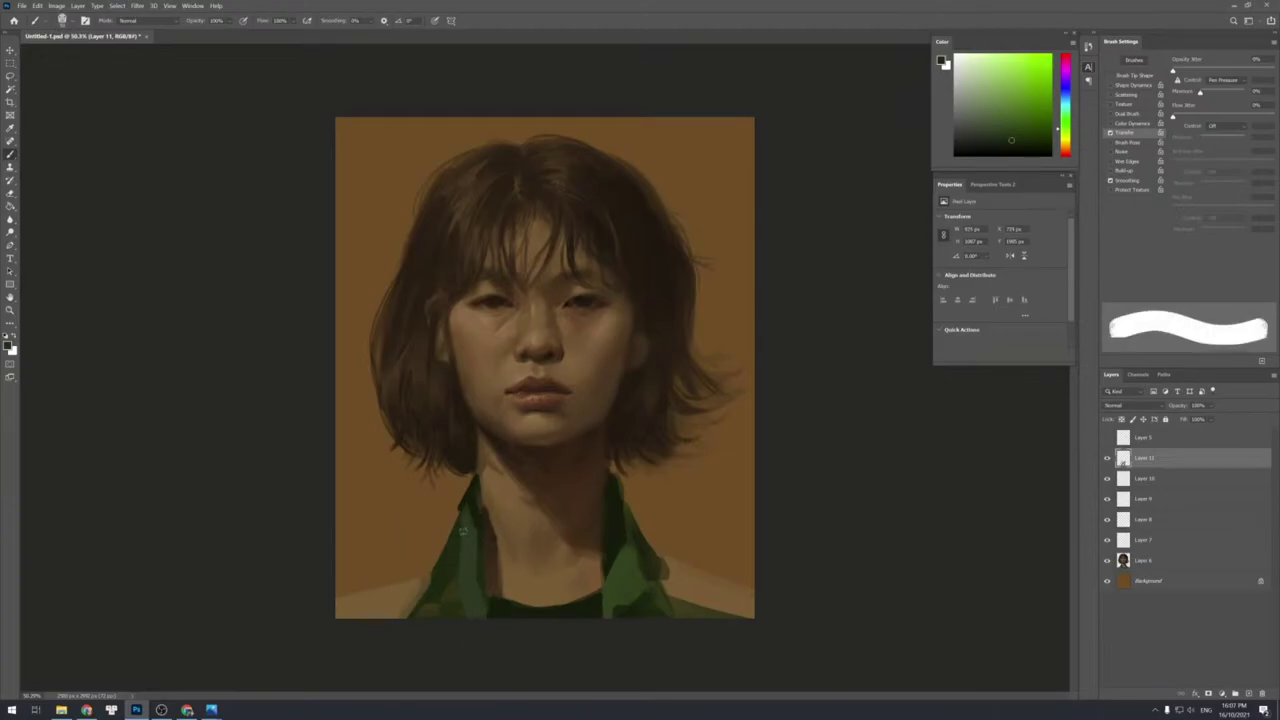
left_click_drag(463, 532, 453, 598)
left_click(454, 611, "alt")
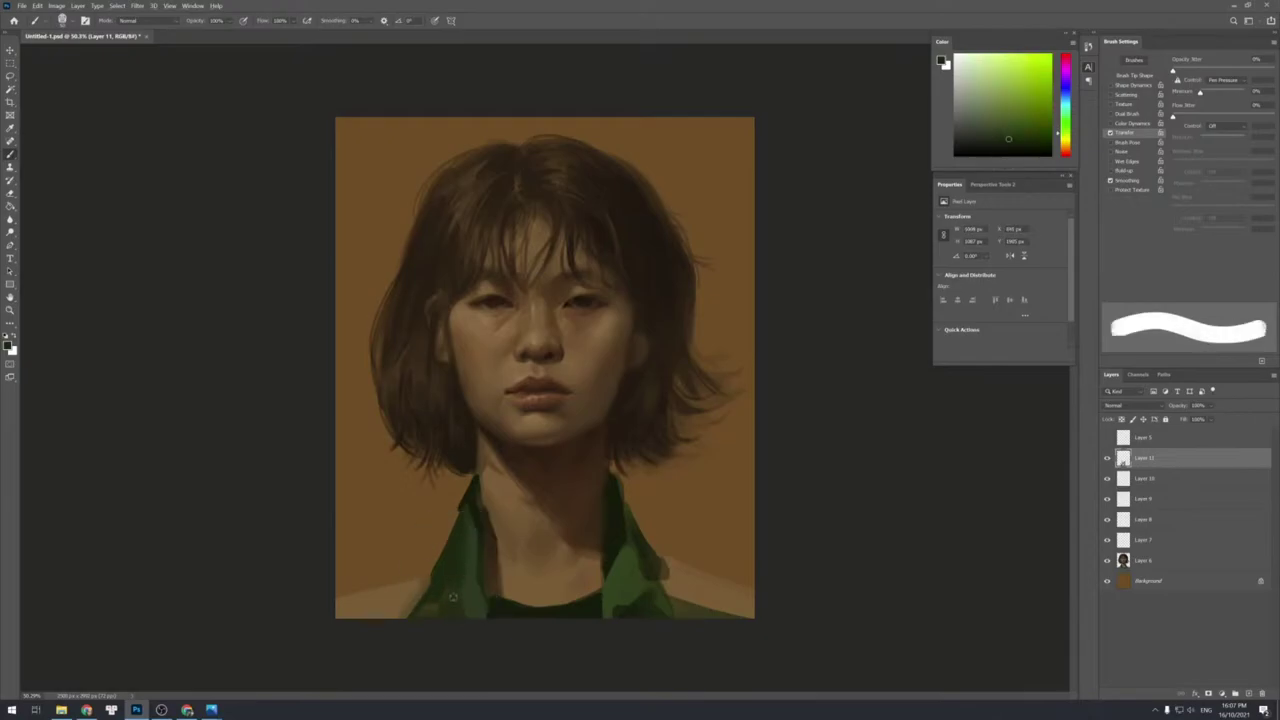
left_click(481, 574, "alt")
left_click(474, 535, "alt")
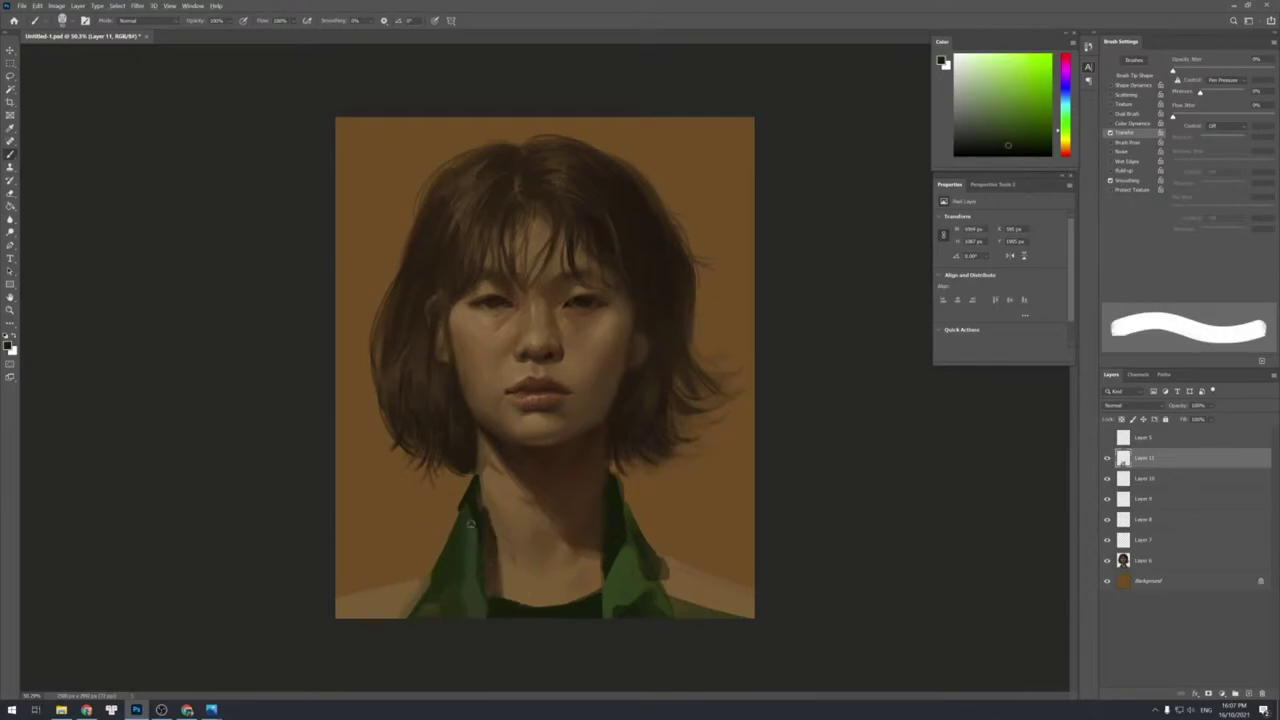
Refine the upper tip of the left collar with sampled dark greens and a smaller brush.
key("[")
key("[")
key("[")
key("[")
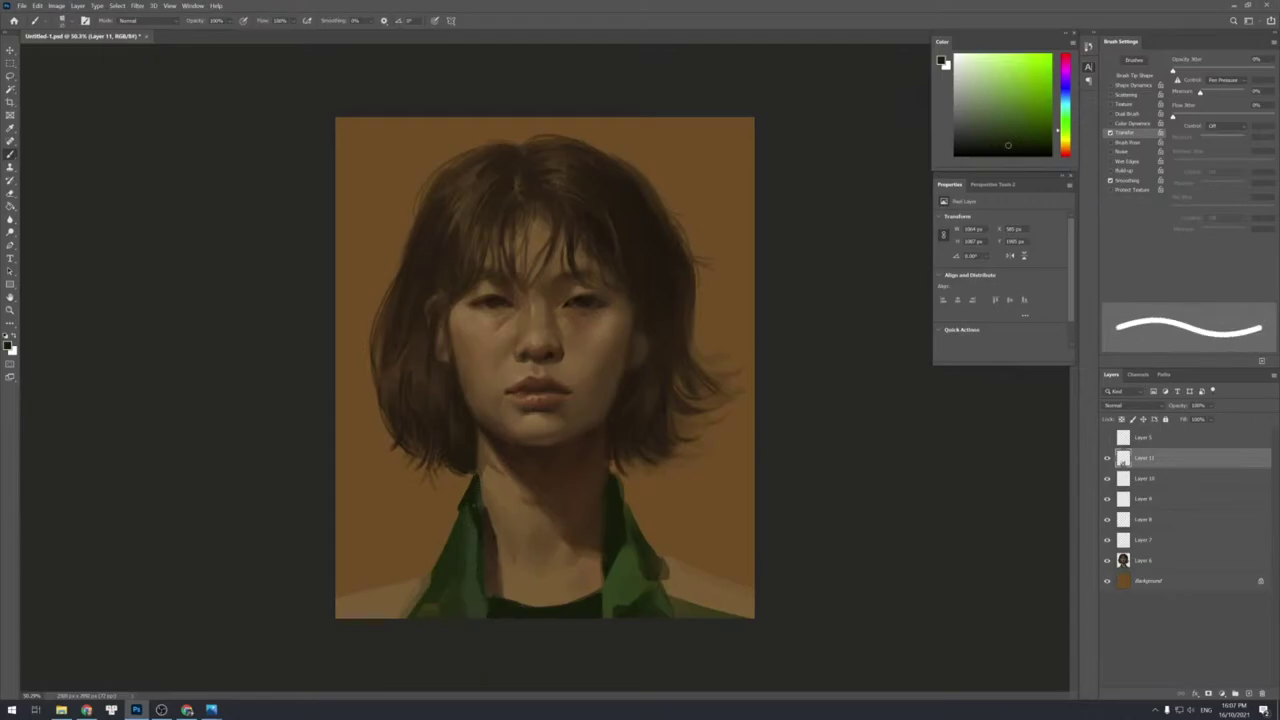
left_click(479, 484, "alt")
left_click(479, 509, "alt")
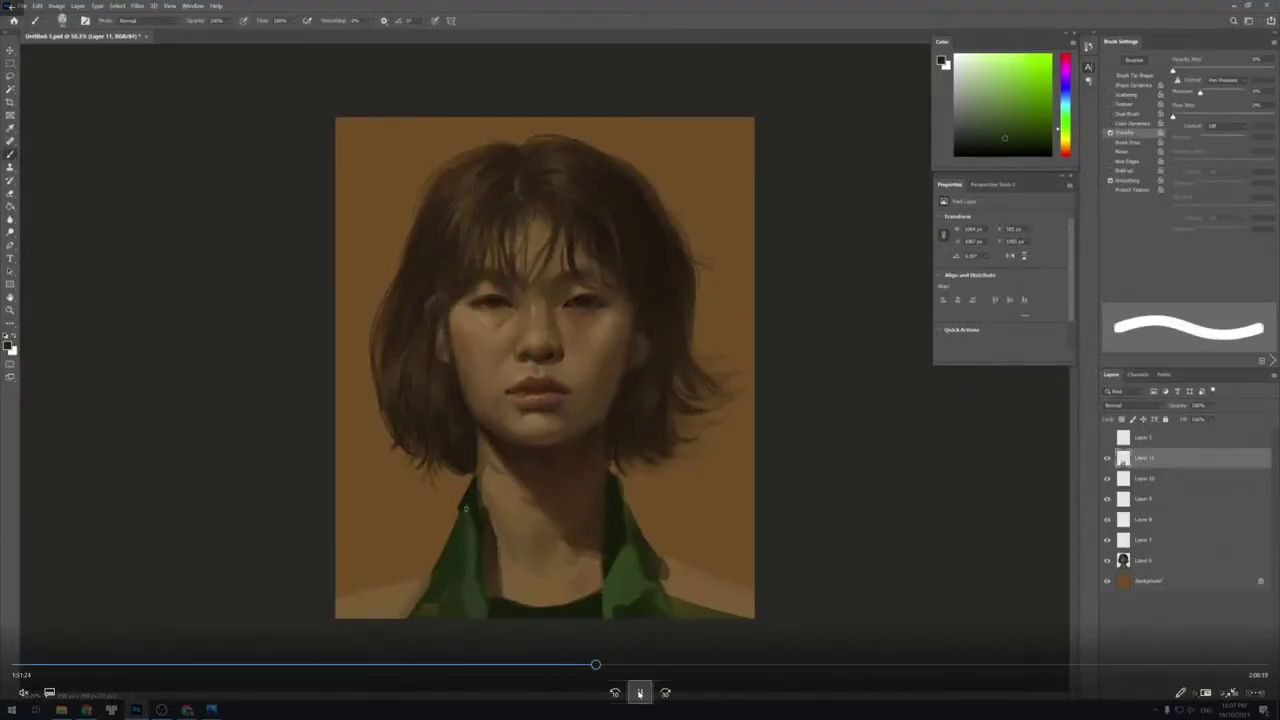
Pause the painting video, leave full-screen playback and close the signed-out ArtStation browser window.
left_click(640, 692)
double_click(521, 390)
left_click(414, 43)
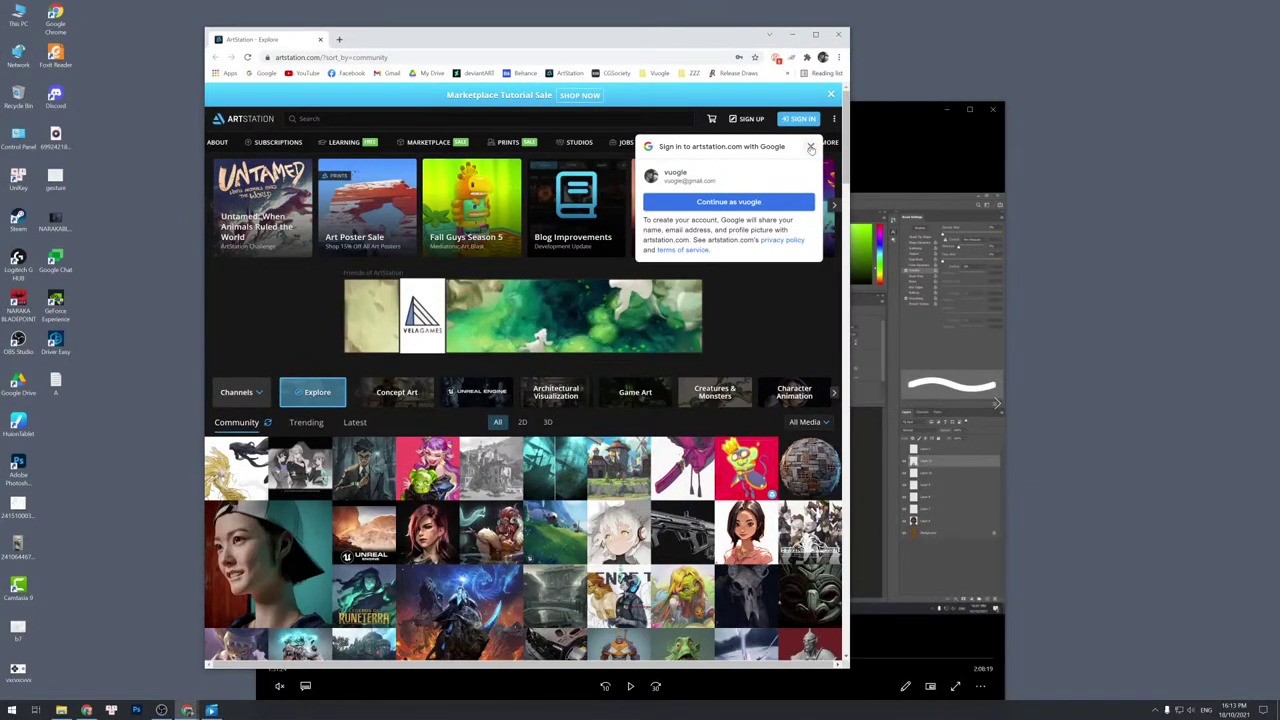
left_click(839, 34)
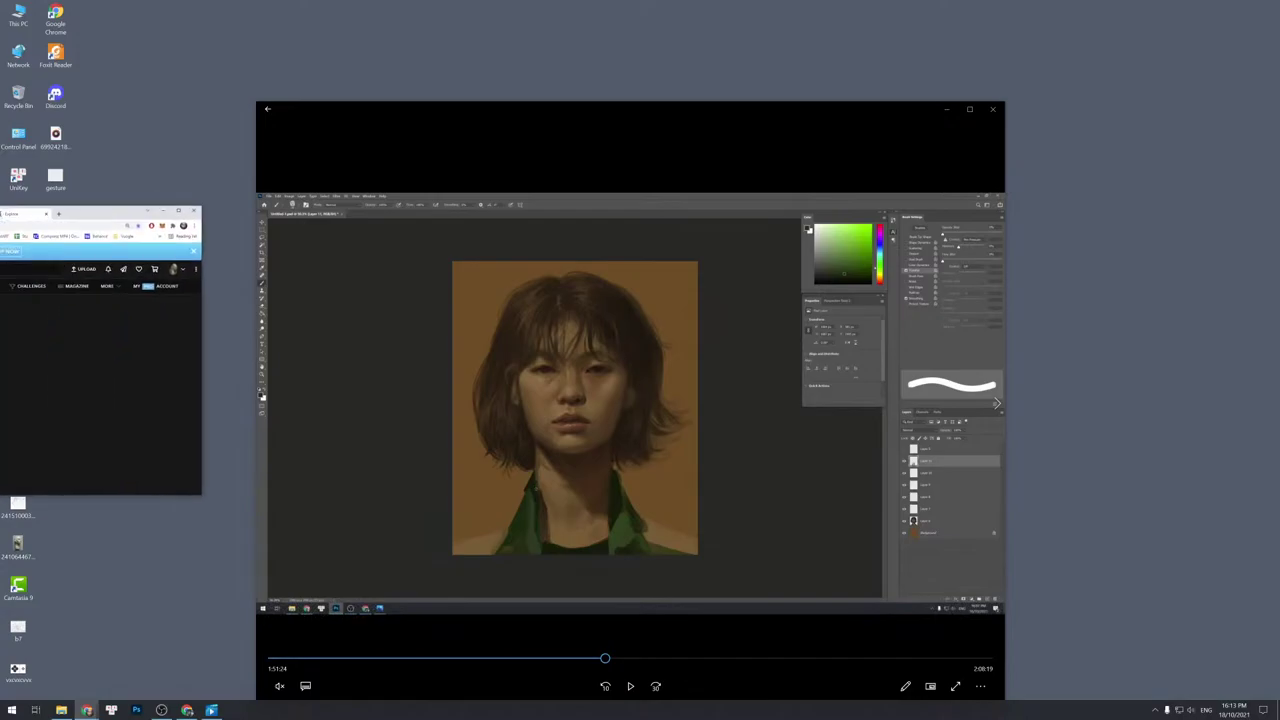
Bring the signed-in ArtStation window into view and open the seller profile's Sales Report.
left_click_drag(0, 214, 545, 125)
mouse_move(830, 210)
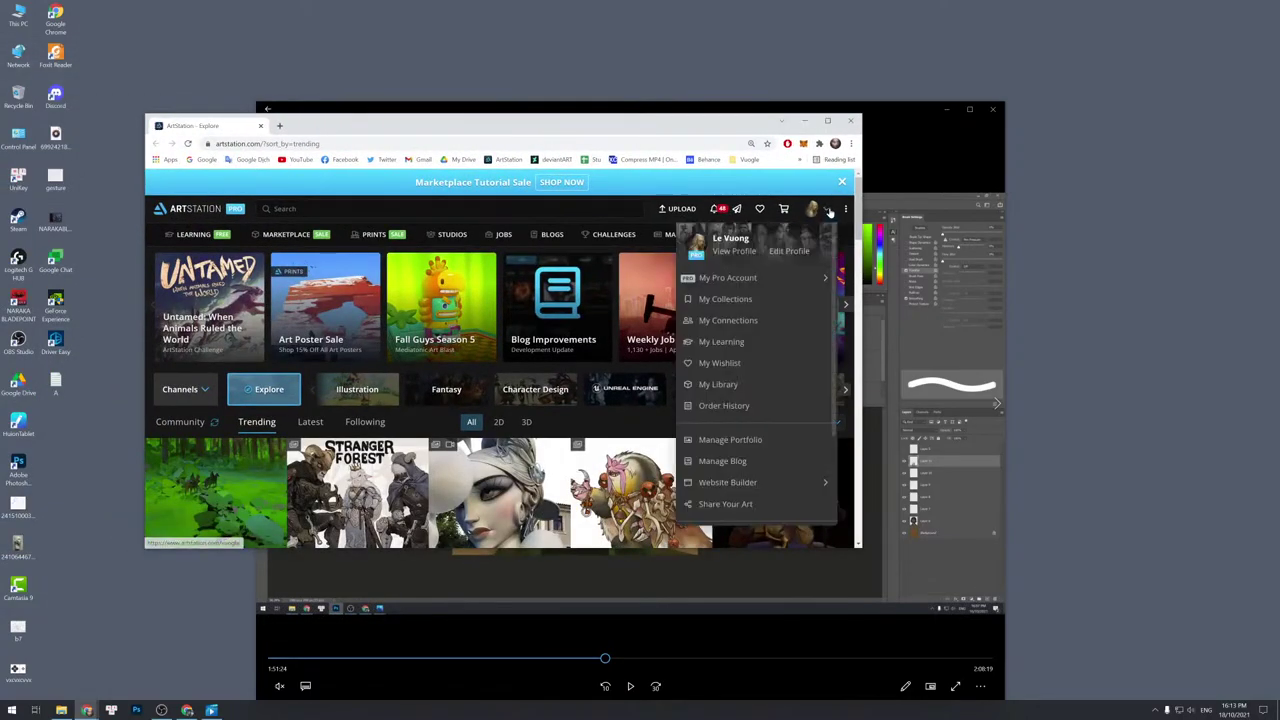
scroll(763, 411, "down", 3)
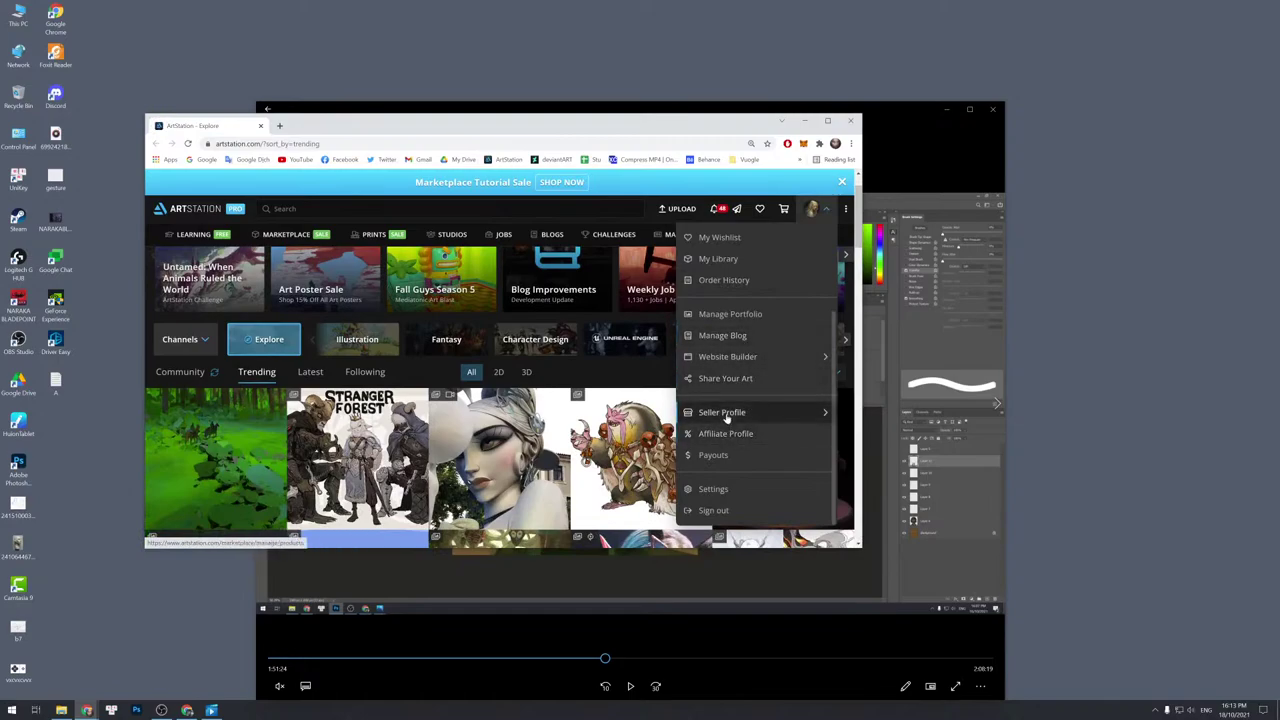
left_click(723, 414)
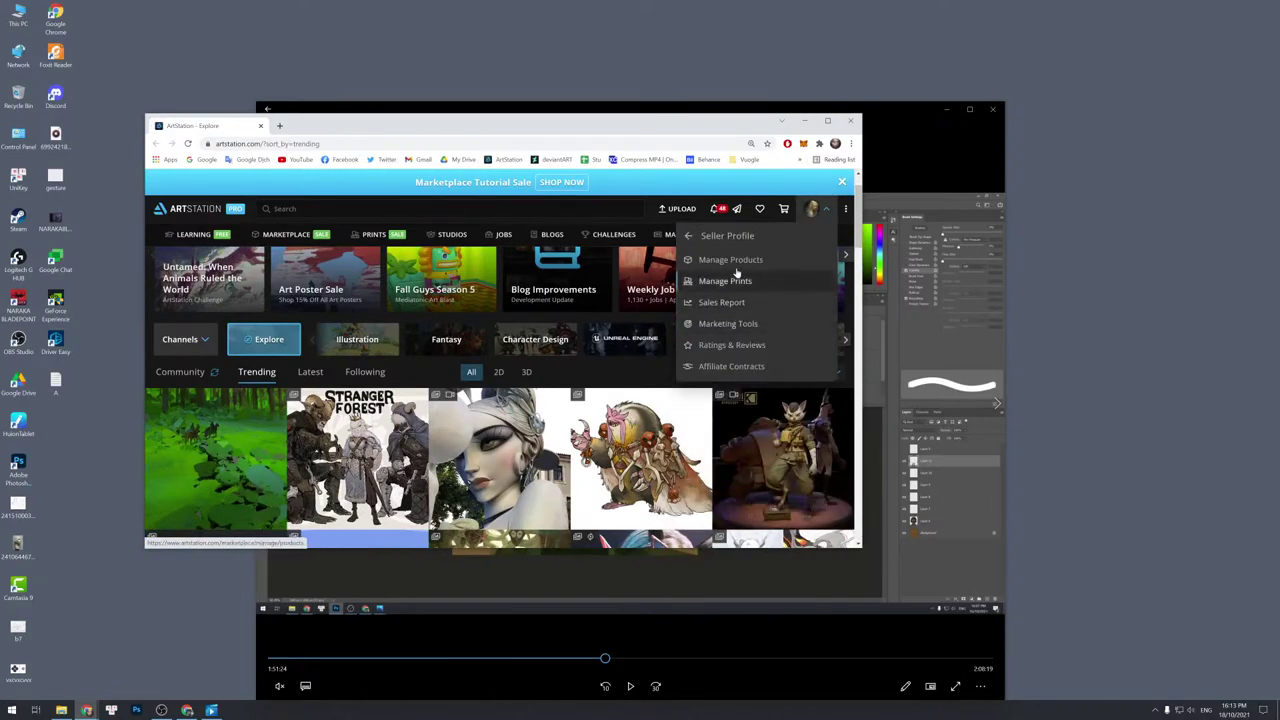
left_click(724, 302)
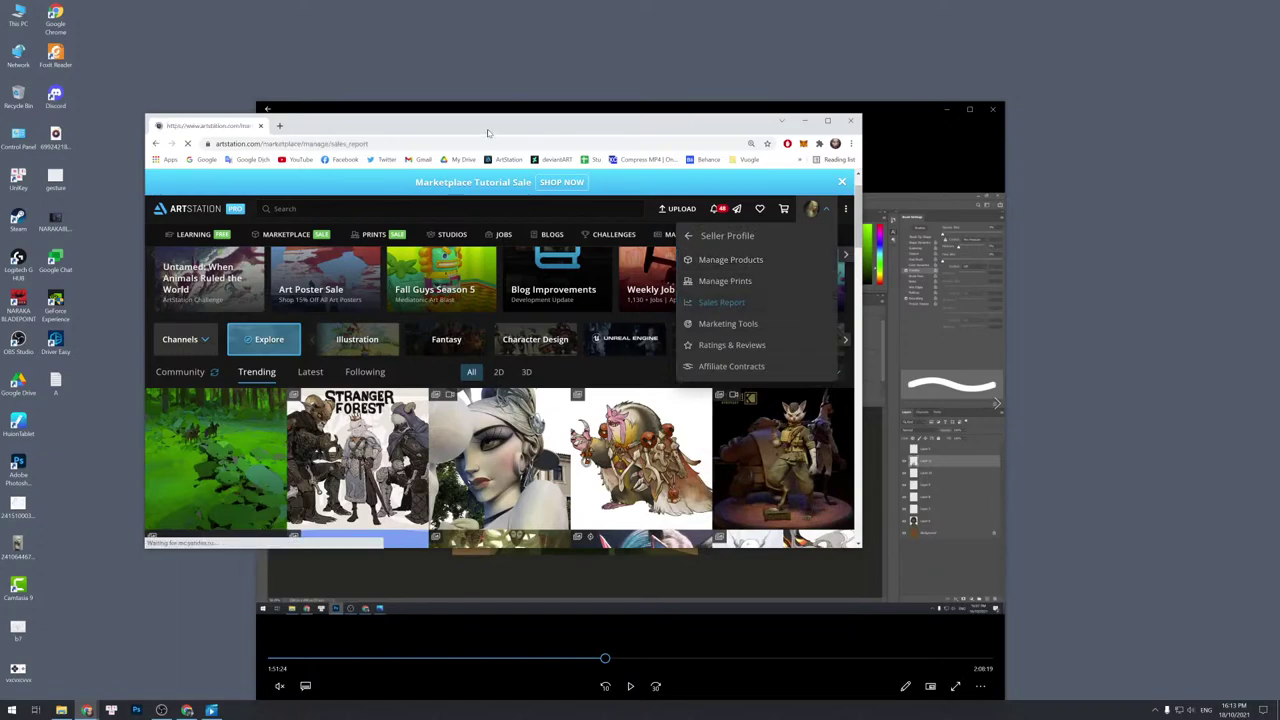
Maximize the Sales Report and examine this month's earnings and the list of orders.
double_click(488, 130)
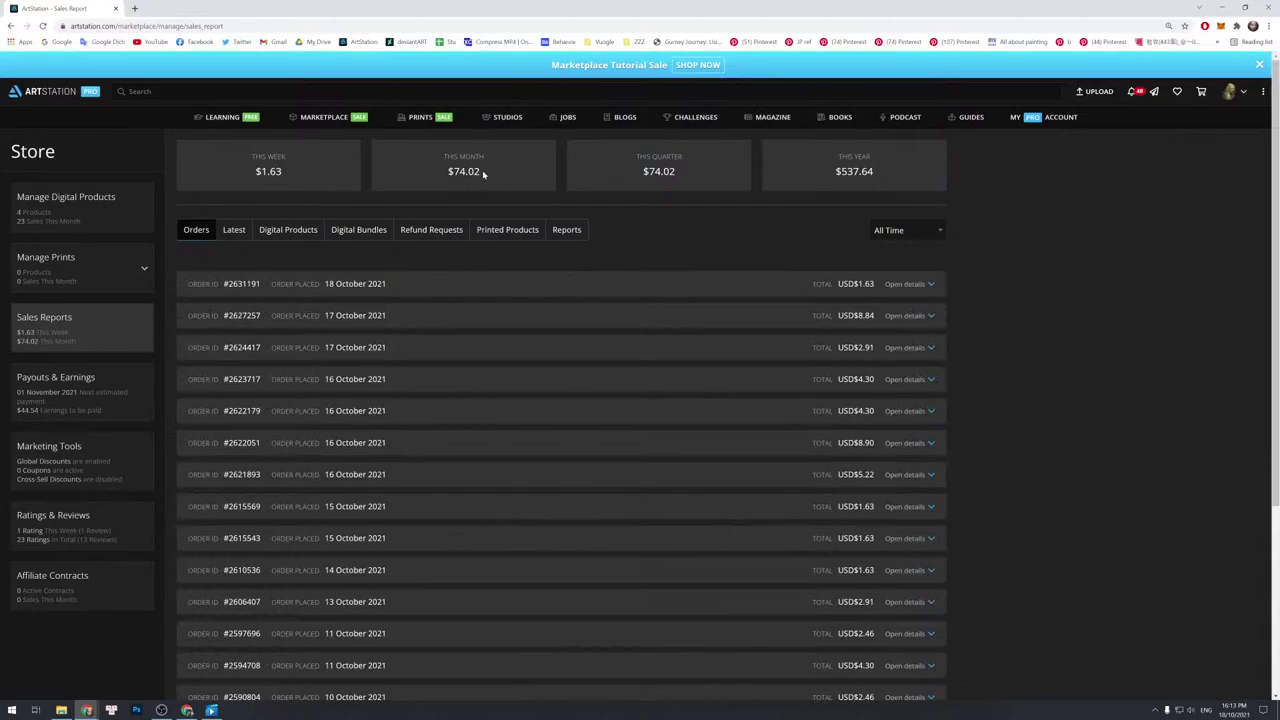
left_click_drag(490, 176, 431, 167)
scroll(395, 432, "down", 1)
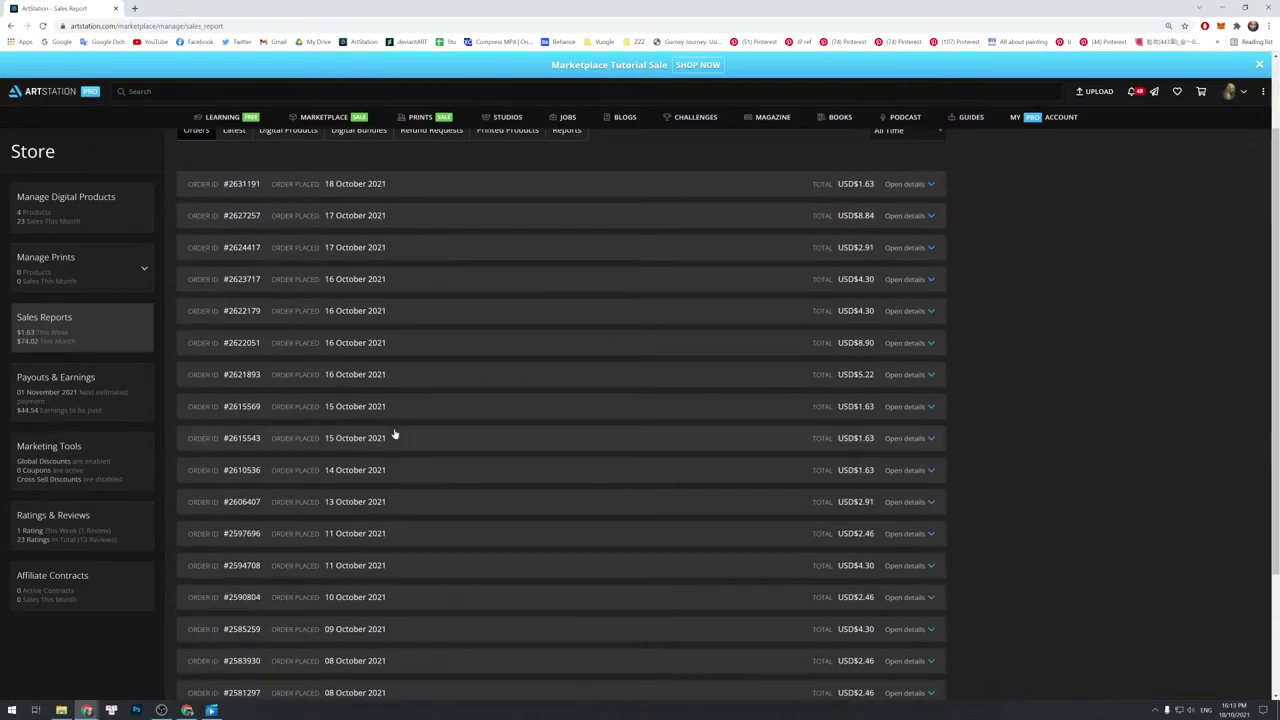
scroll(395, 432, "down", 2)
scroll(395, 432, "up", 3)
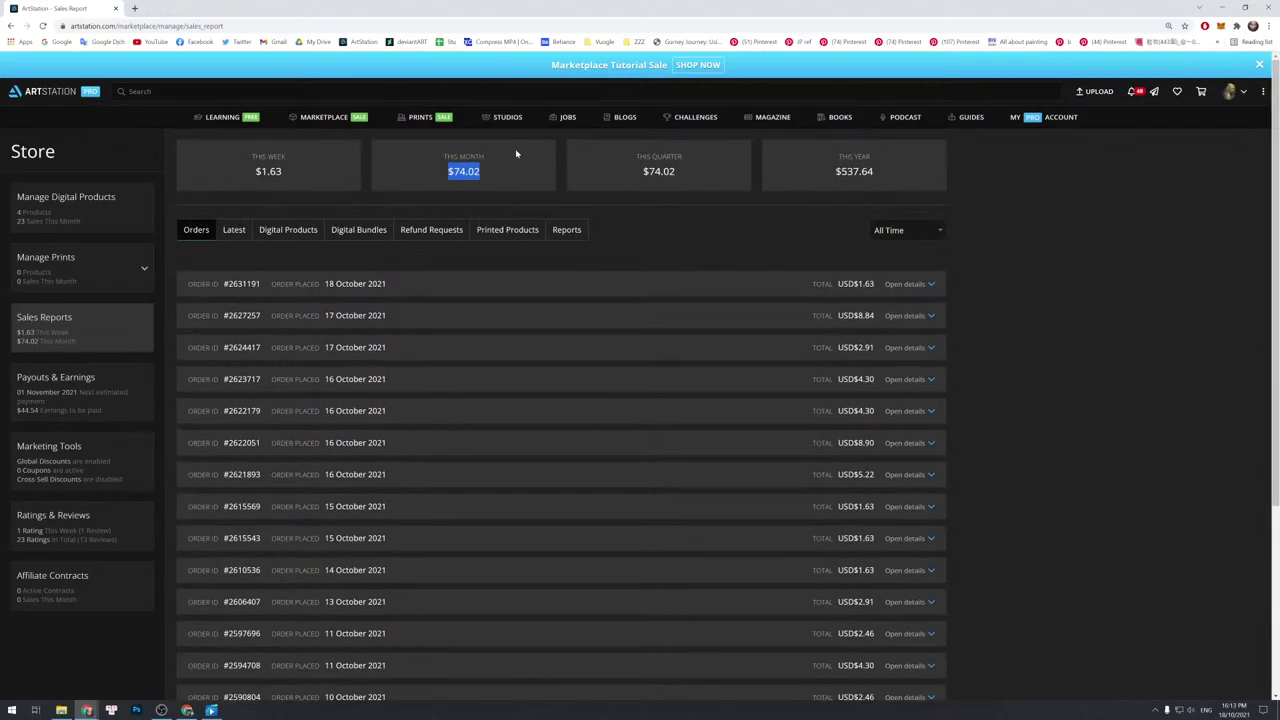
left_click_drag(486, 172, 444, 154)
left_click(497, 162)
left_click_drag(448, 170, 486, 173)
left_click(500, 166)
left_click(471, 166)
Move the browser window away and resume the painting video in full screen.
left_click_drag(548, 6, 0, 85)
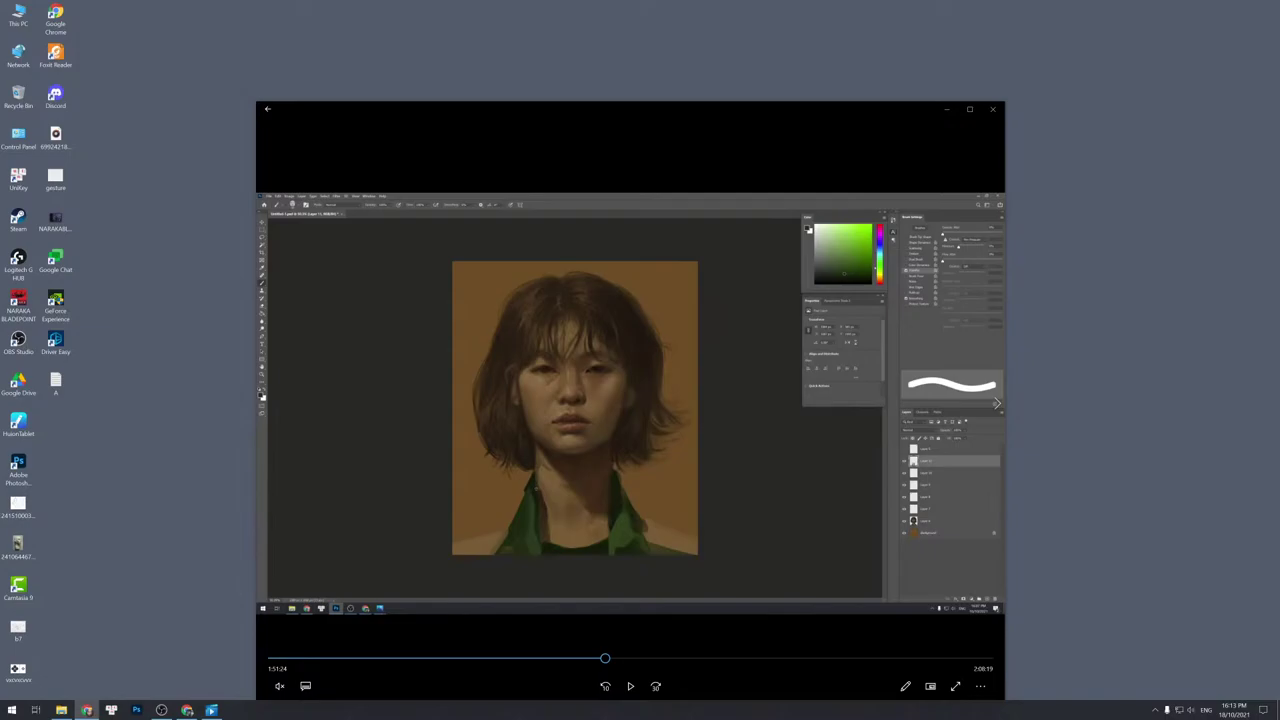
double_click(594, 349)
left_click(641, 692)
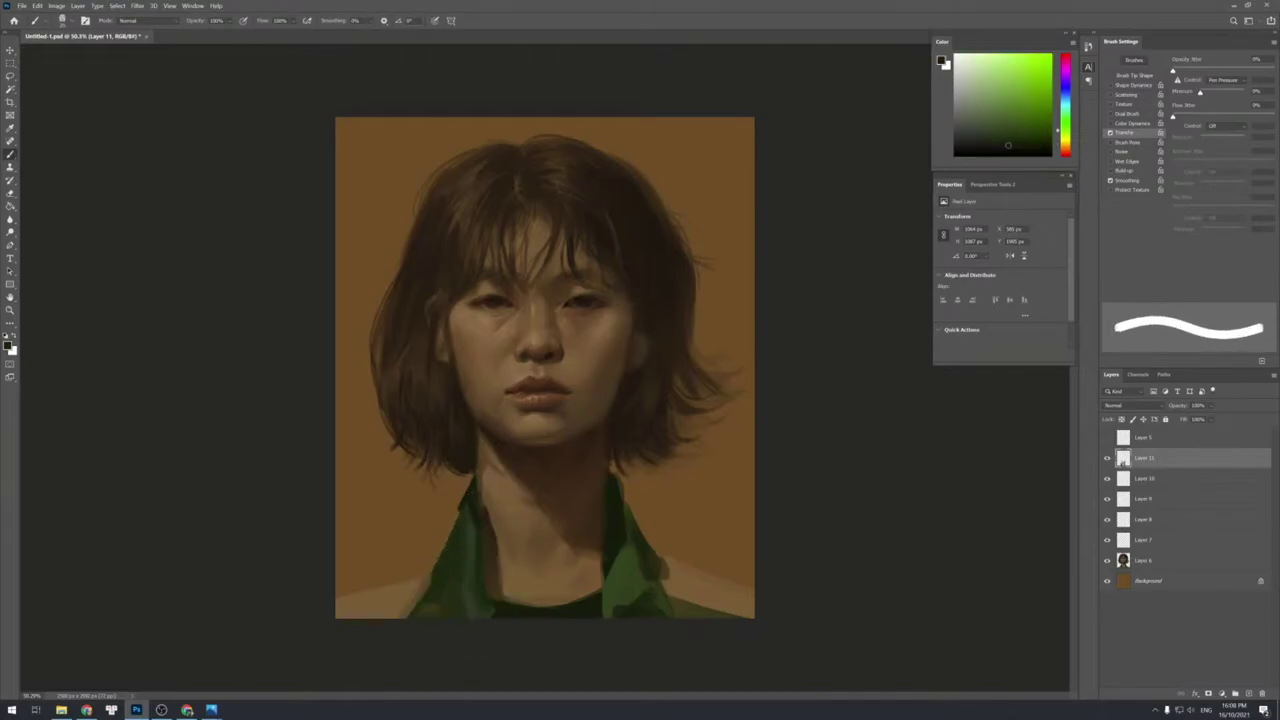
Paint dark green shading along the left collar's outer side with a larger brush.
key("bracketright")
key("bracketright")
key("bracketright")
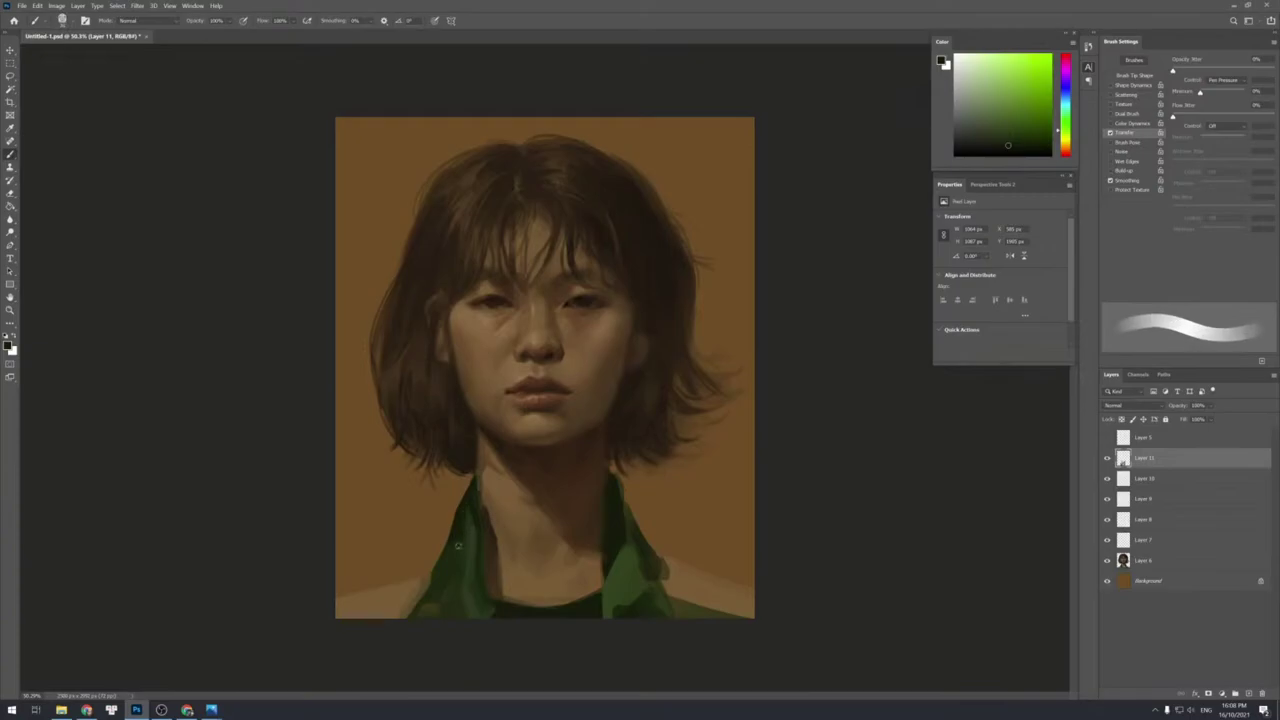
Darken the green collar on the portrait's left side and repaint the bare shoulder beside it with sampled skin tone.
left_click(457, 549, "alt")
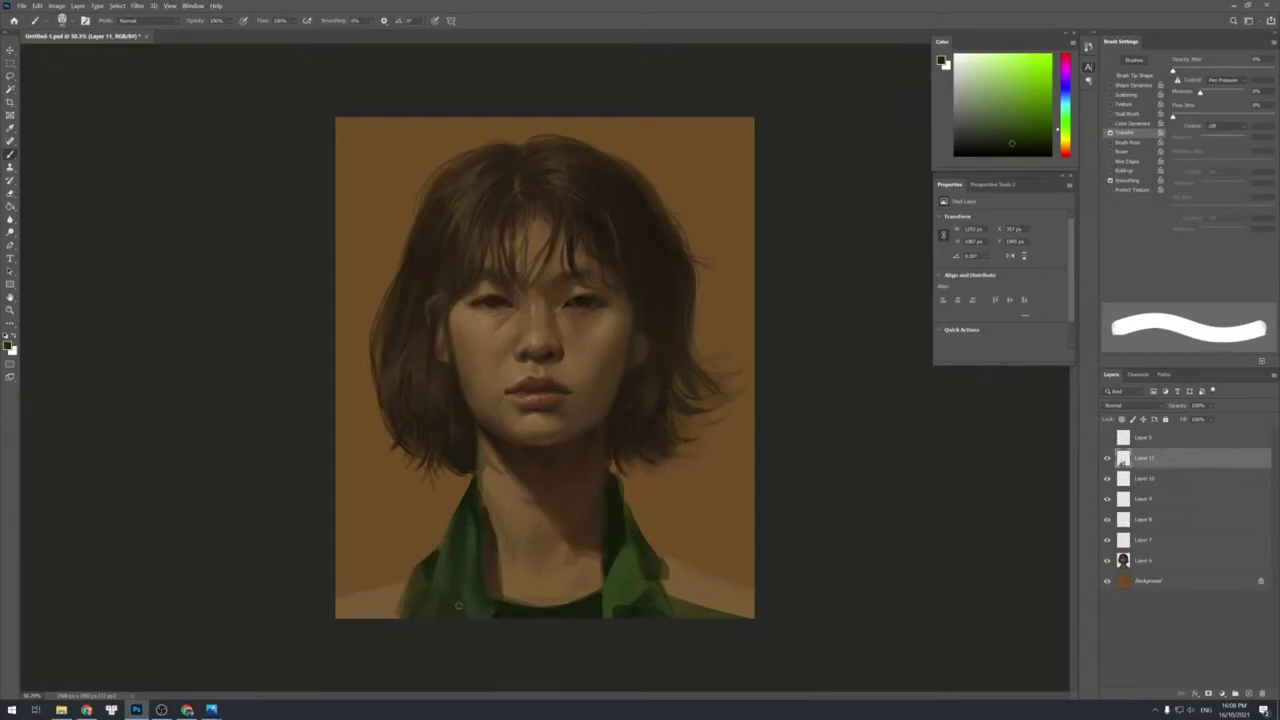
left_click(392, 602, "alt")
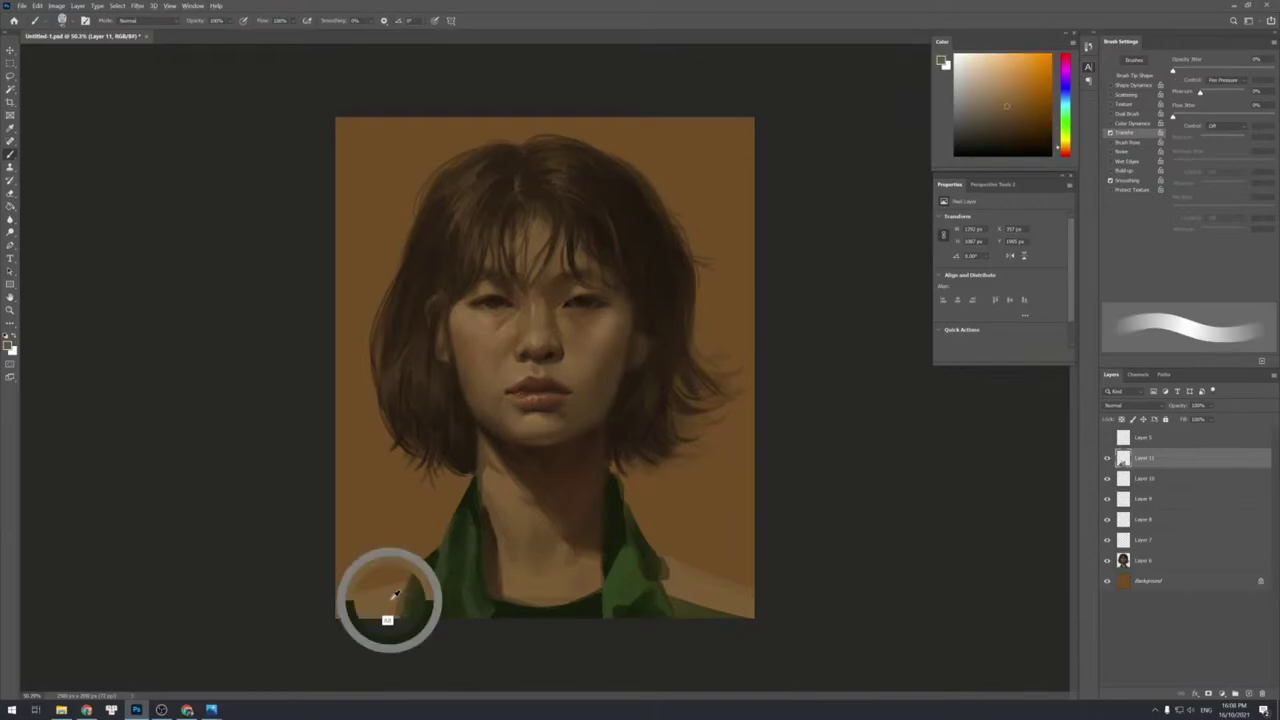
left_click_drag(408, 580, 372, 590)
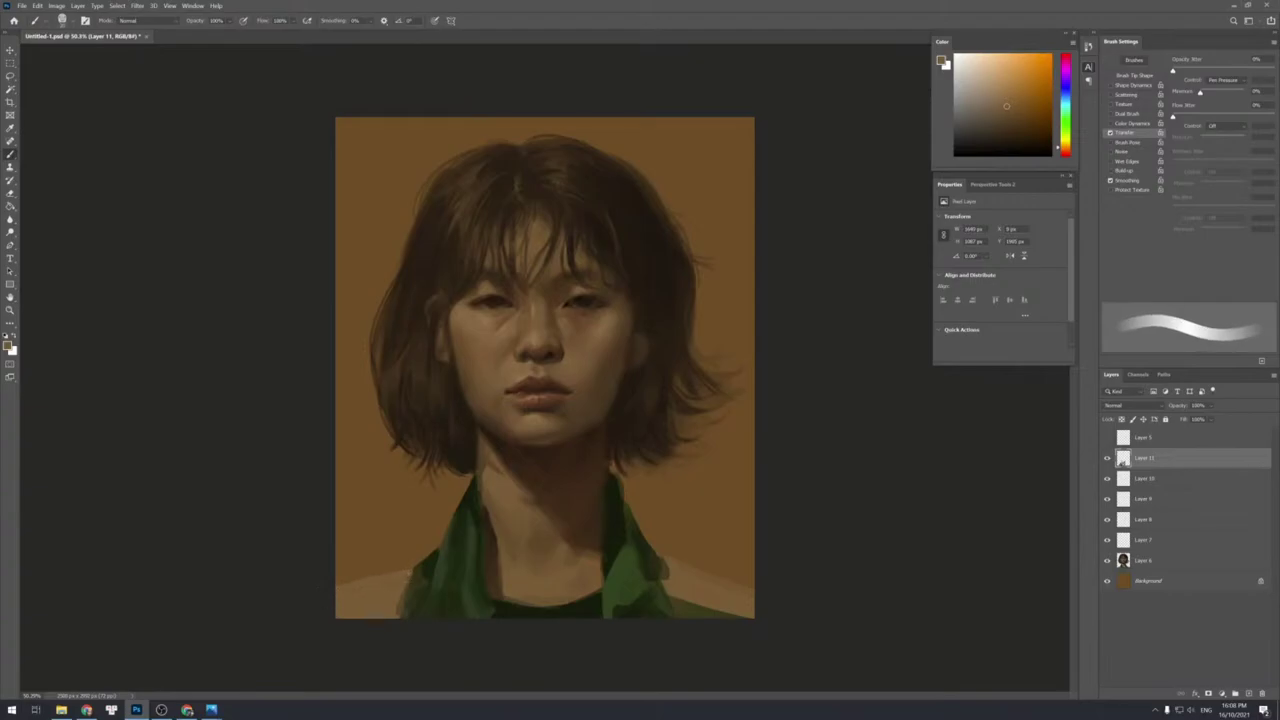
key("e")
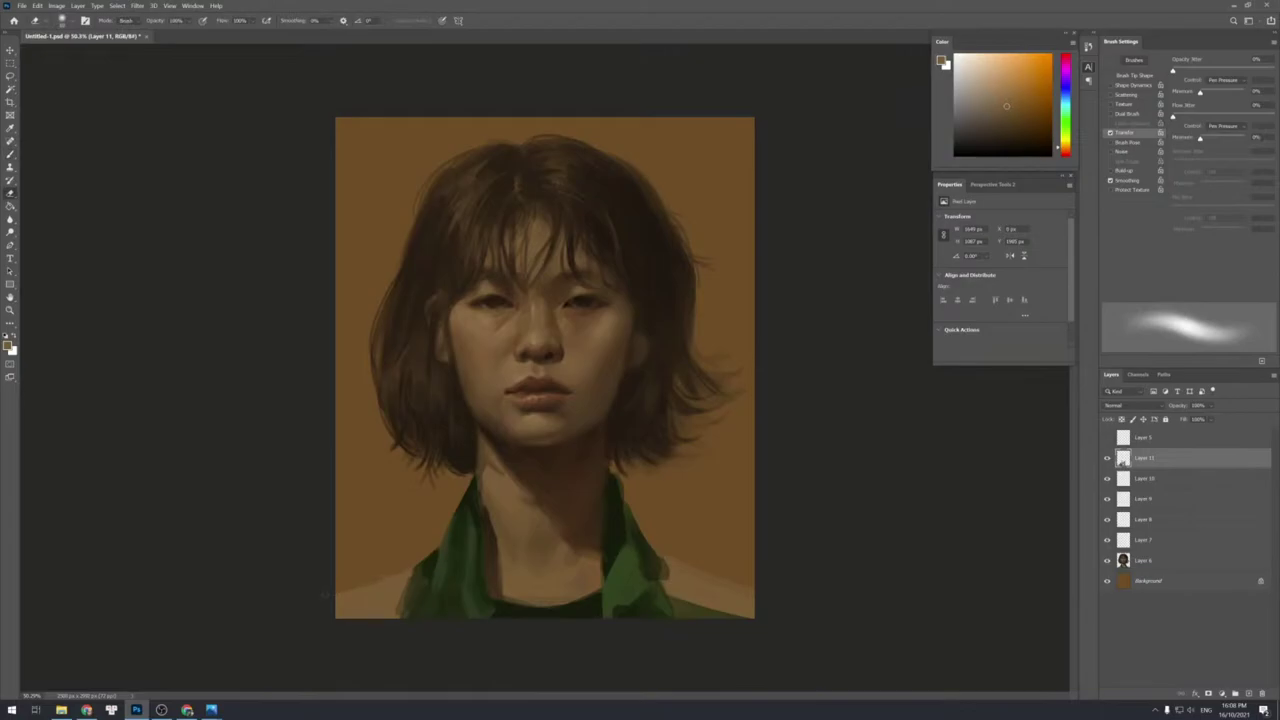
key("b")
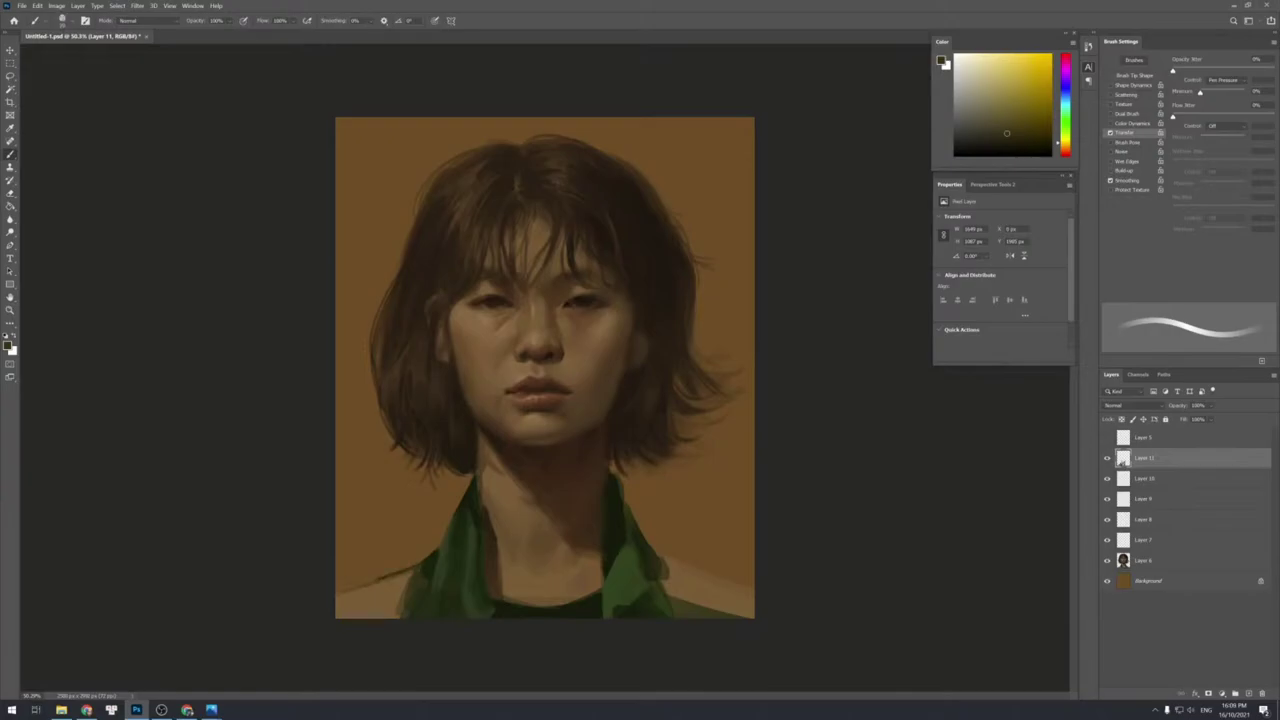
Add reddish-brown tones to the bare left shoulder and blend them against the dark green collar edge.
left_click(419, 602, "alt")
left_click(383, 604, "alt")
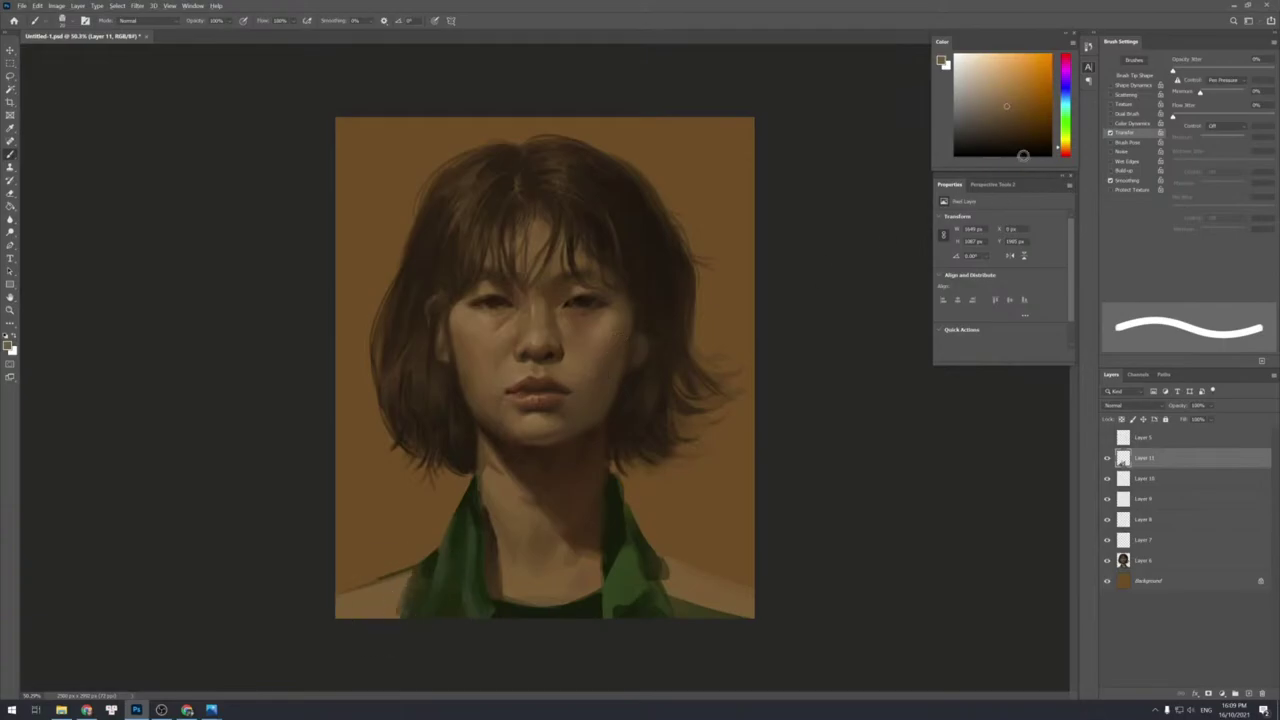
left_click(1020, 112)
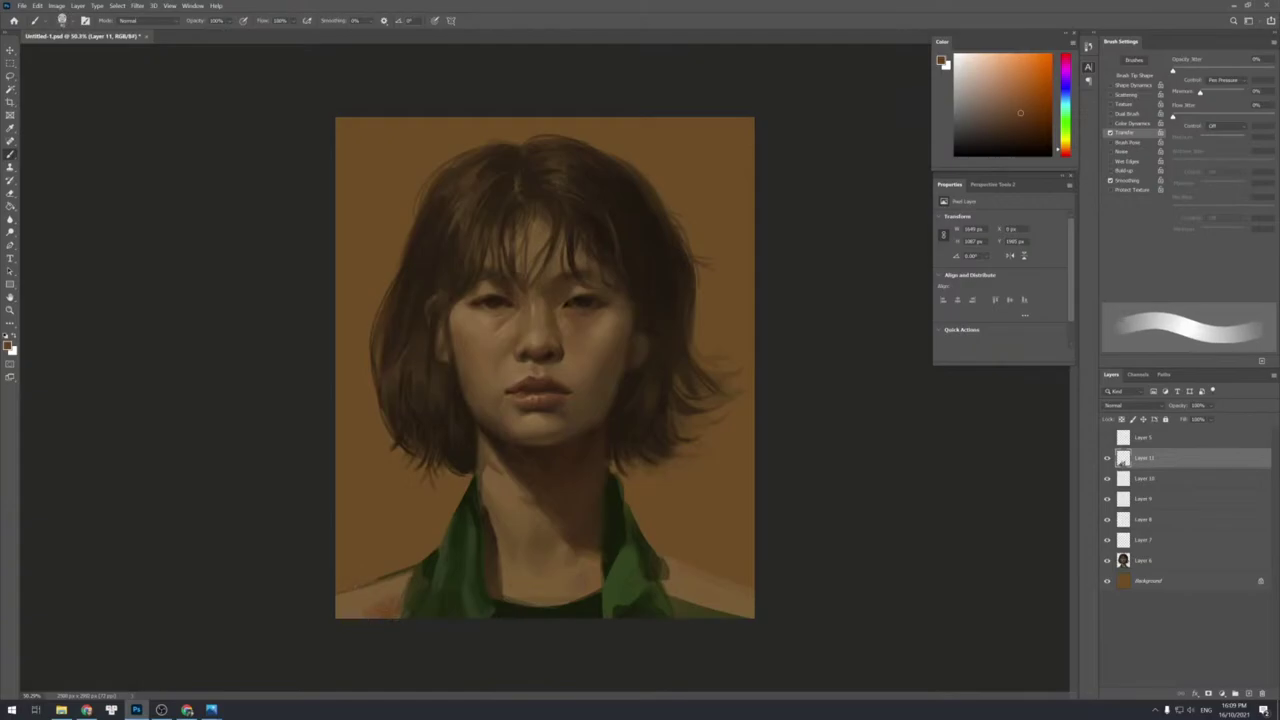
left_click(347, 605, "alt")
left_click(386, 609, "alt")
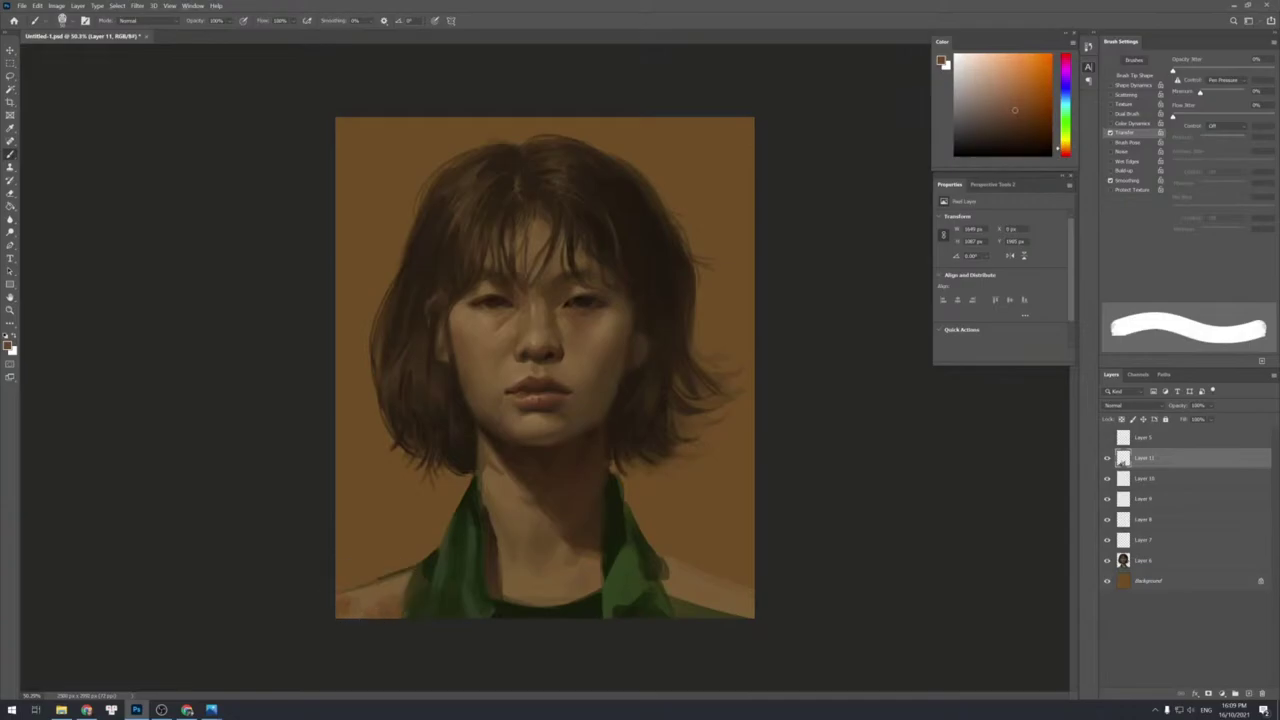
left_click(404, 616, "alt")
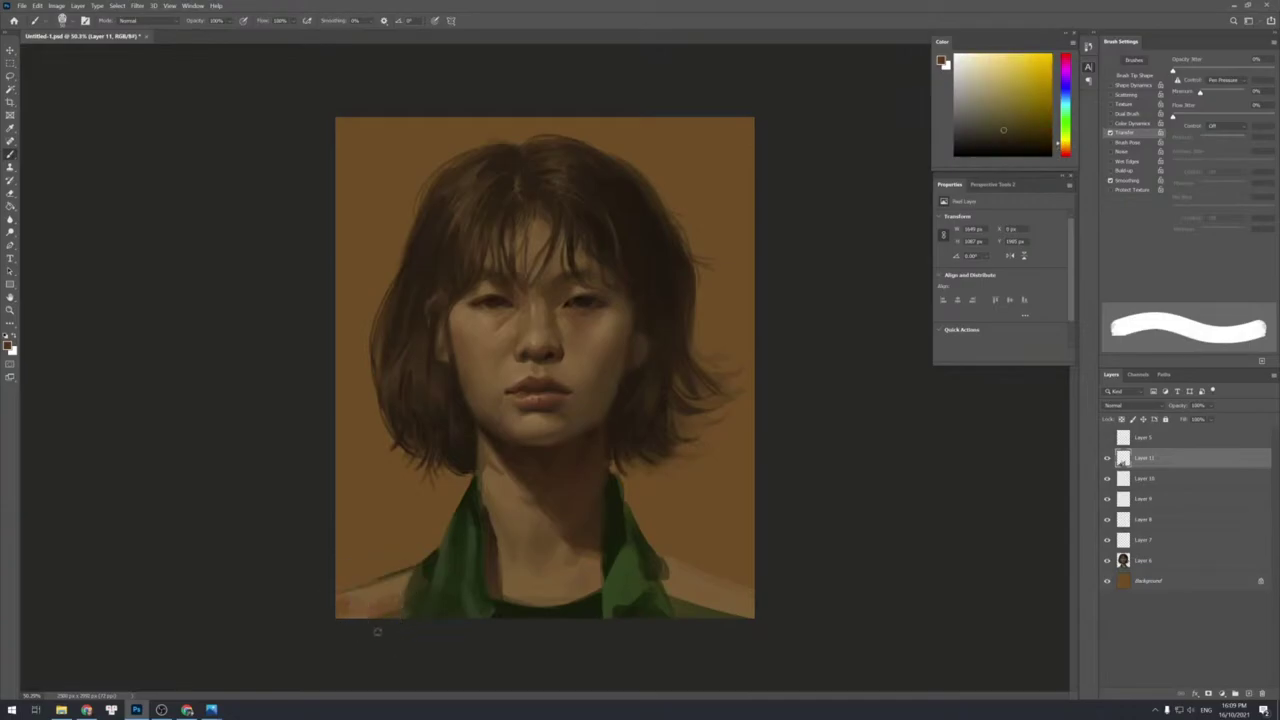
left_click(416, 613, "alt")
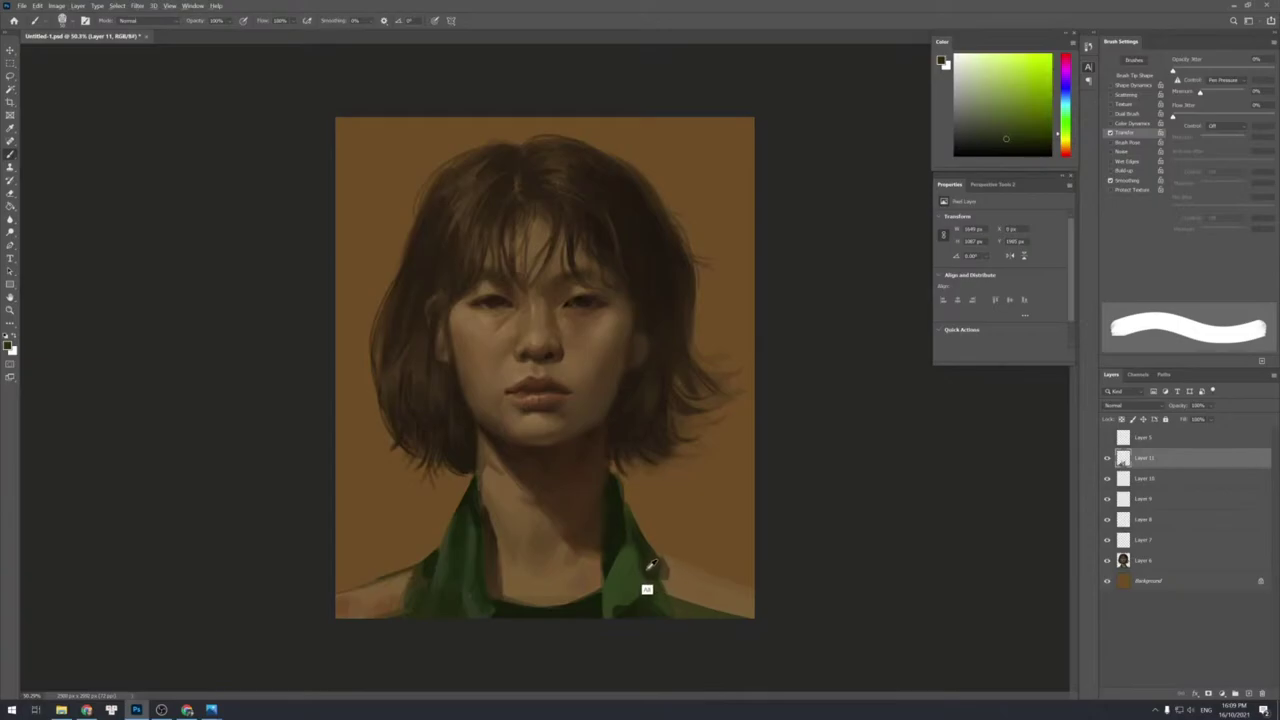
Clean up the inner edge of the right collar where it meets the neck and dark neckline, using sampled greens.
left_click(622, 546, "alt")
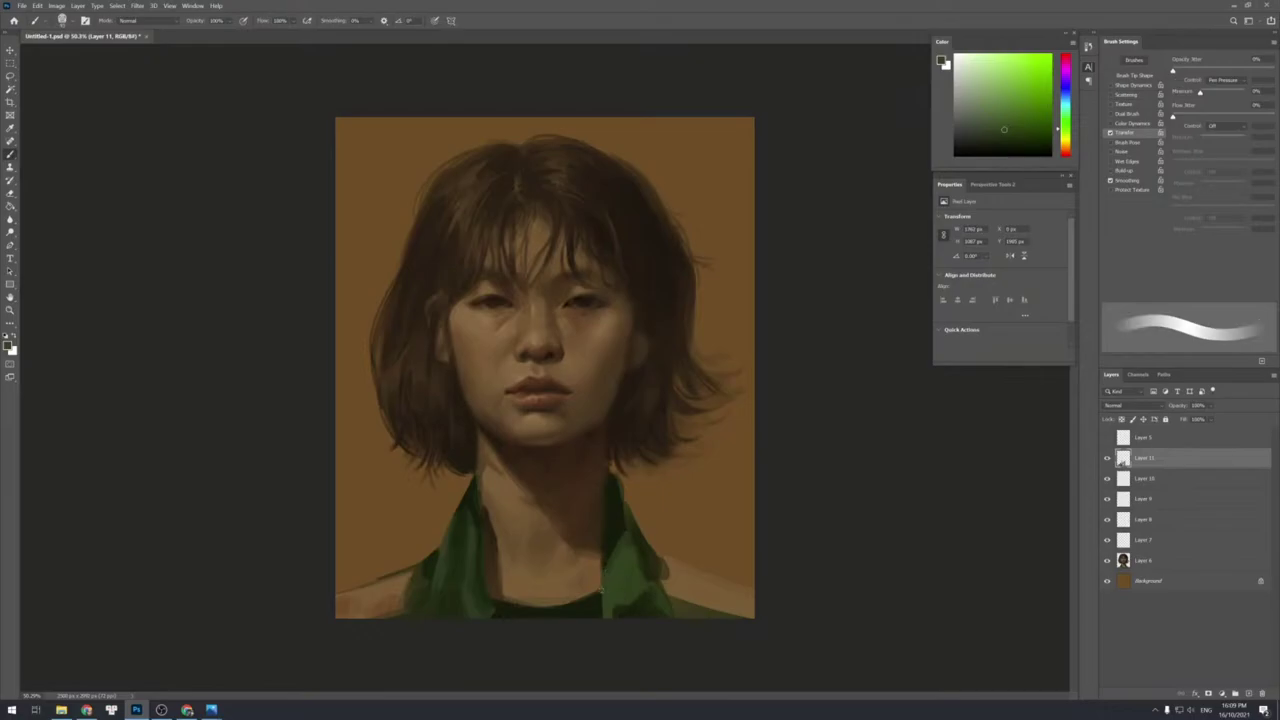
left_click(605, 584, "alt")
left_click(603, 588, "alt")
left_click_drag(603, 570, 601, 598)
left_click(599, 613, "alt")
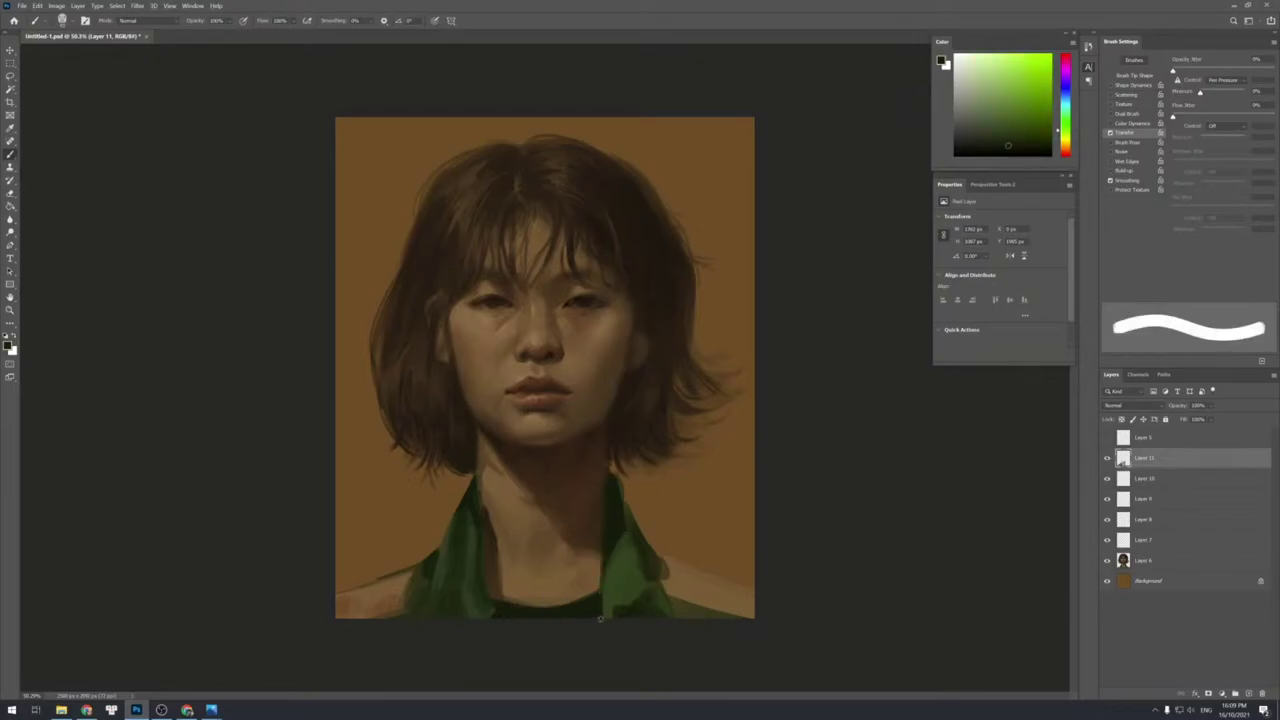
left_click(471, 609, "alt")
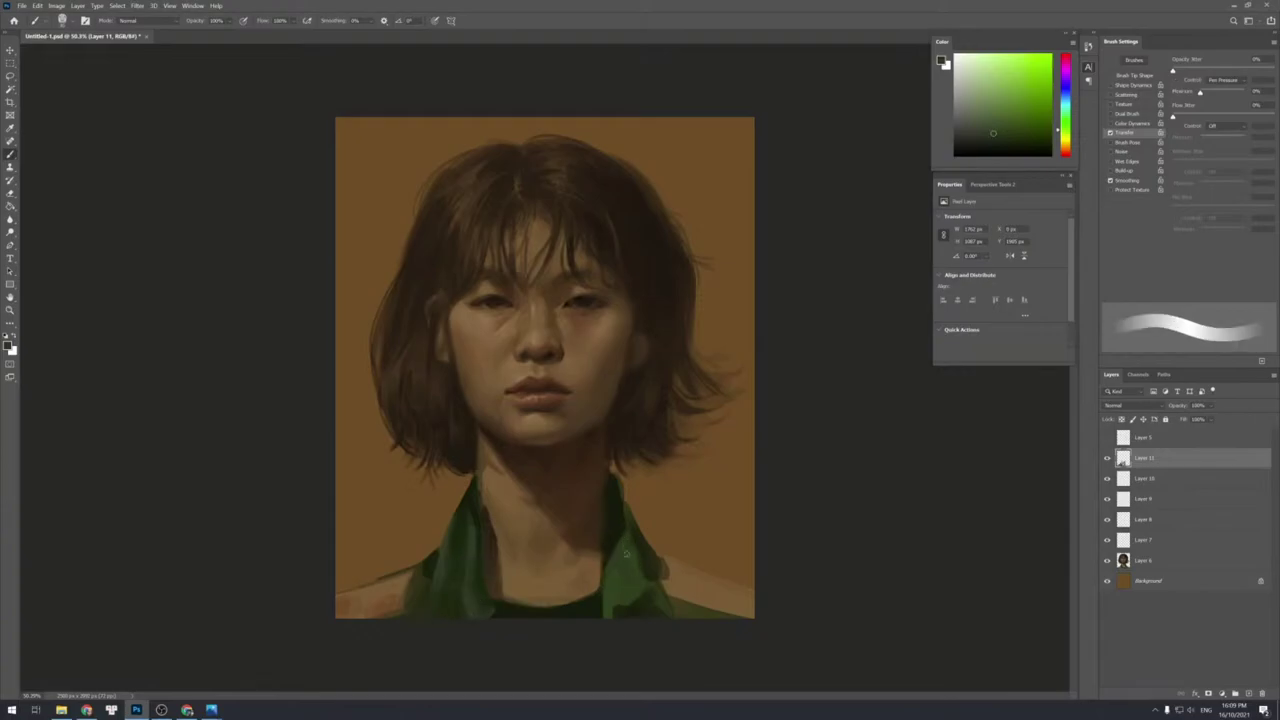
Repaint the right collar's lighter front plane with a more muted green sampled from the garment.
left_click(618, 525, "alt")
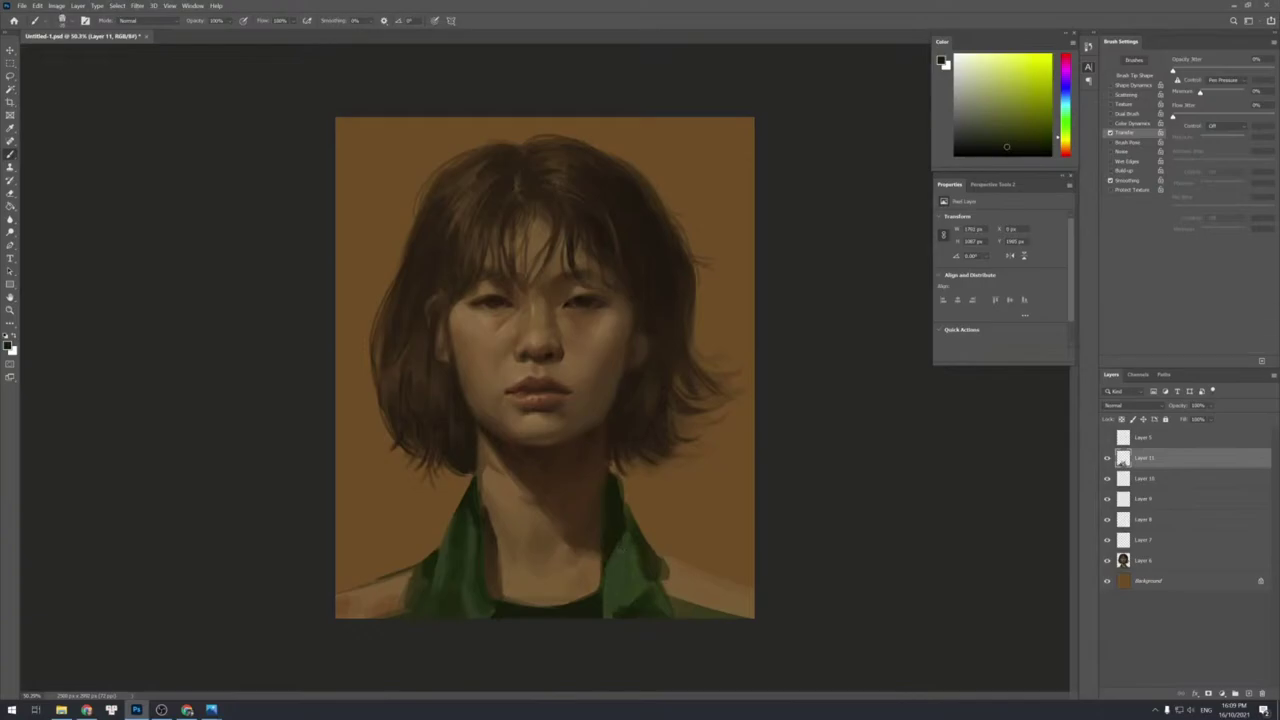
left_click(624, 598, "alt")
left_click(629, 566, "alt")
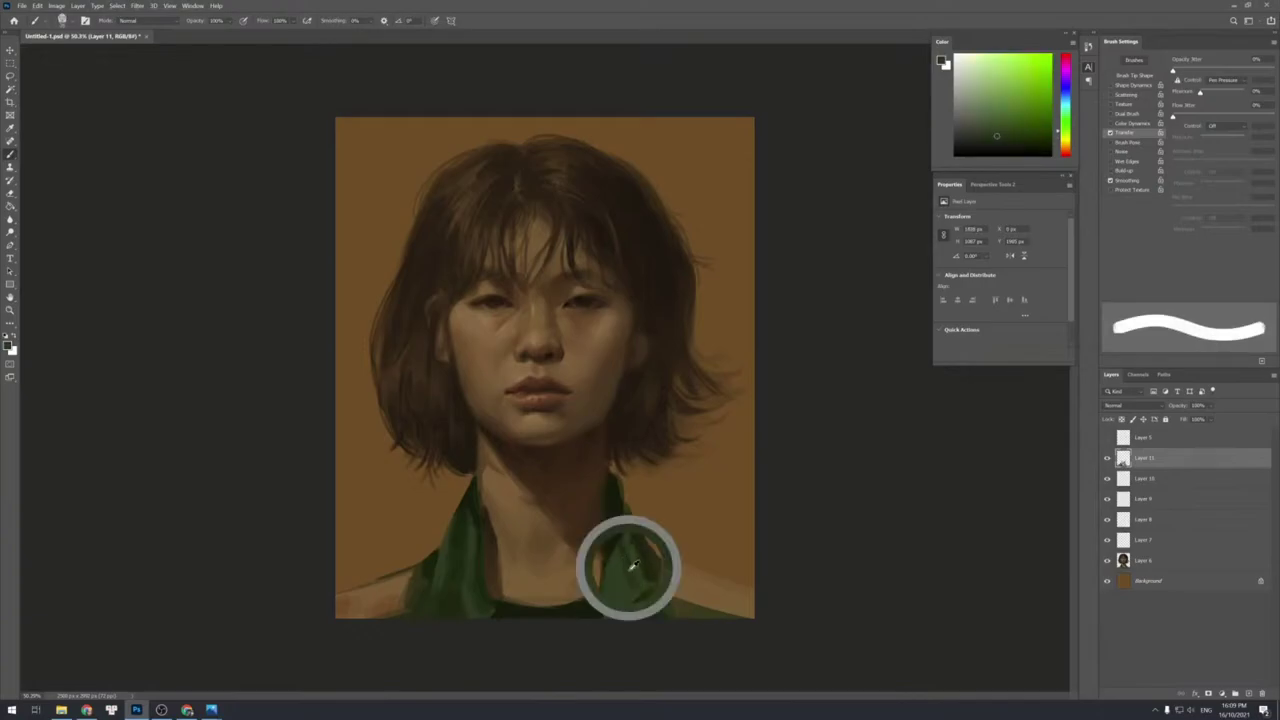
left_click(617, 517, "alt")
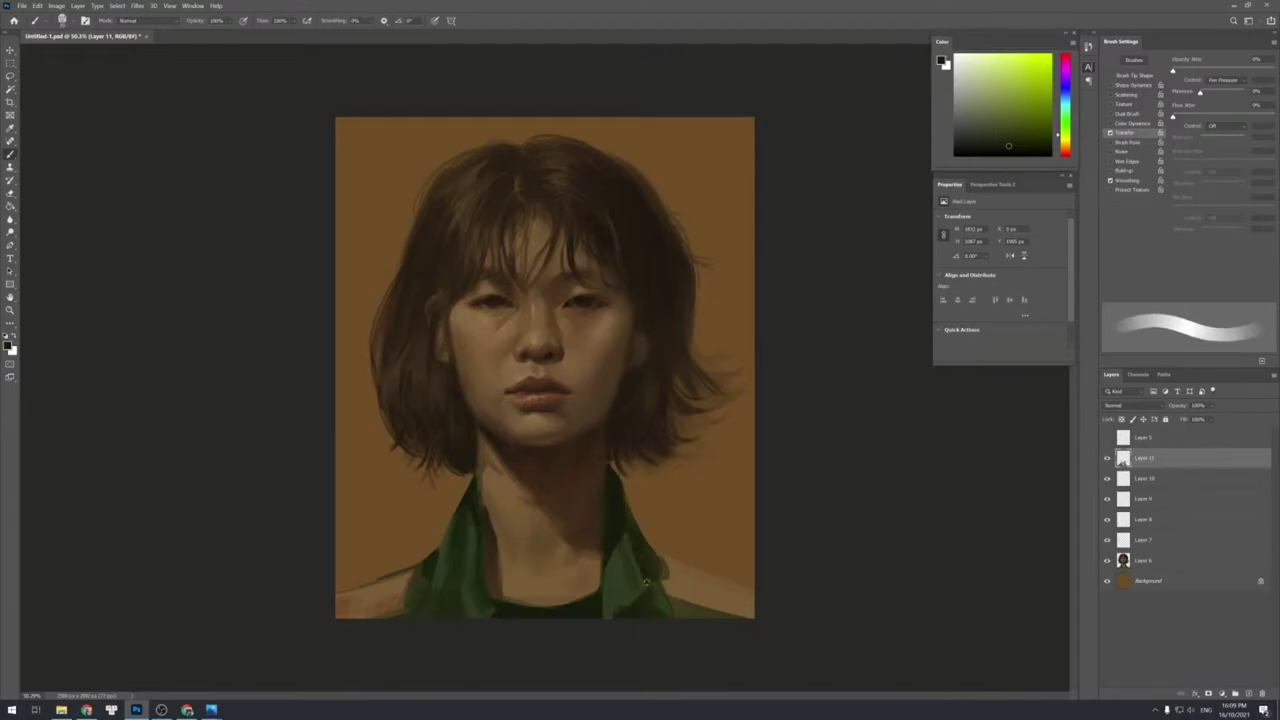
Blend light and dark greens across the right collar's fold and its lower tip with sampled colors.
left_click(630, 545, "alt")
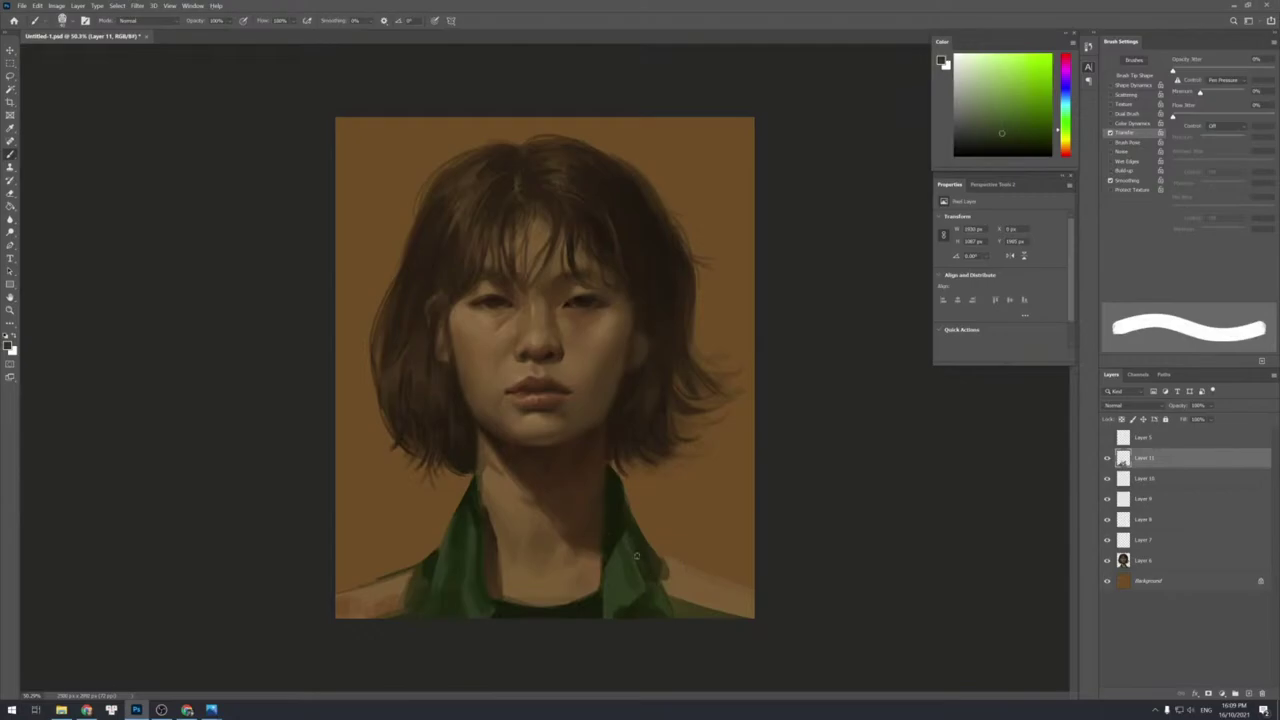
left_click(645, 556, "alt")
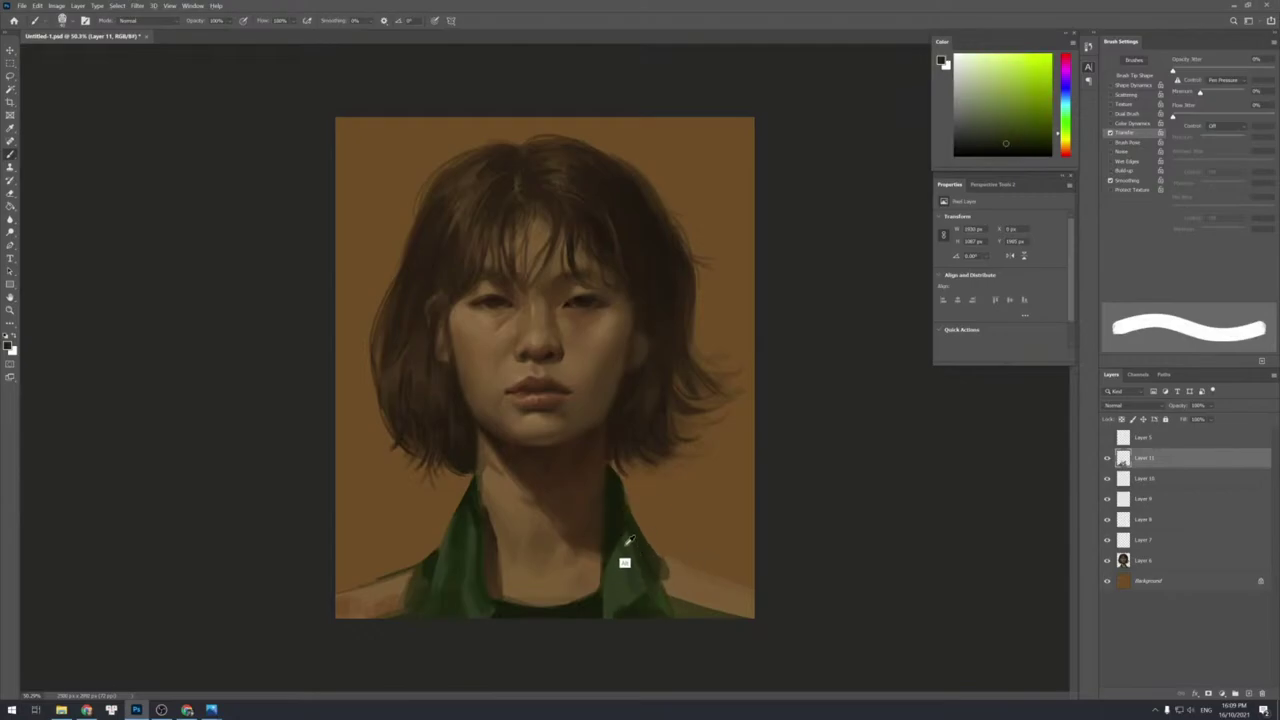
left_click(648, 588, "alt")
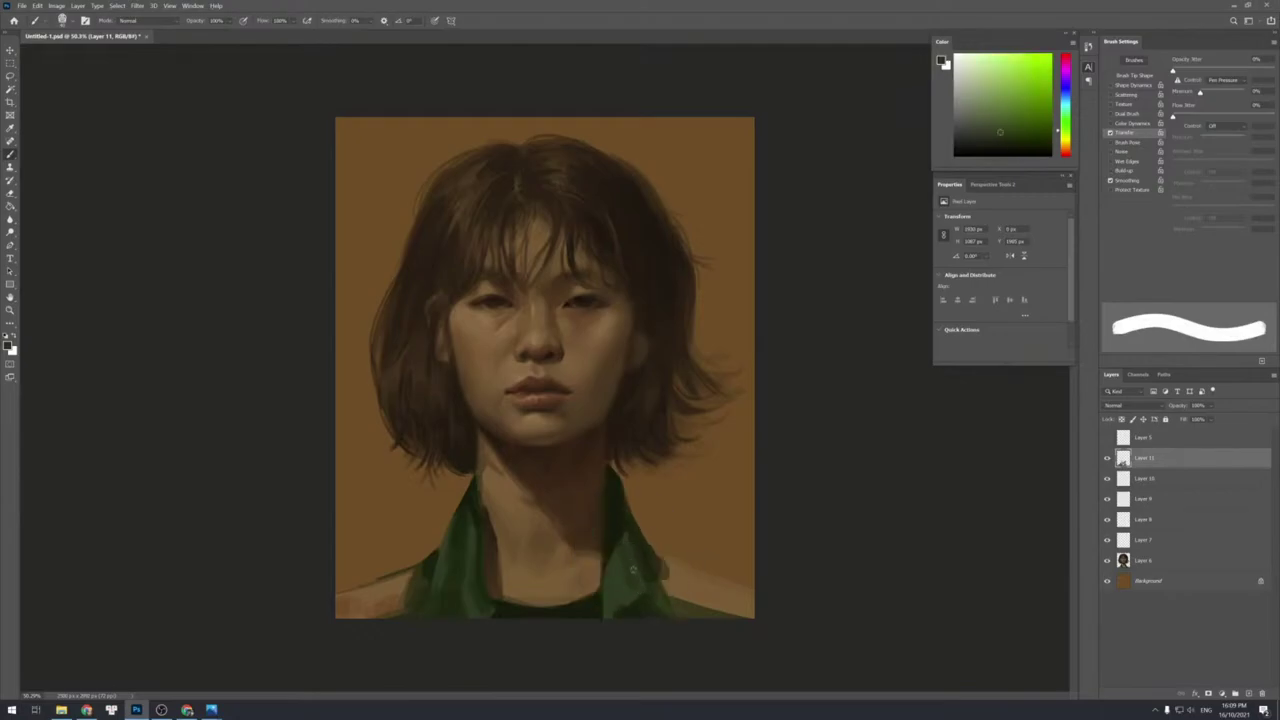
left_click(640, 610, "alt")
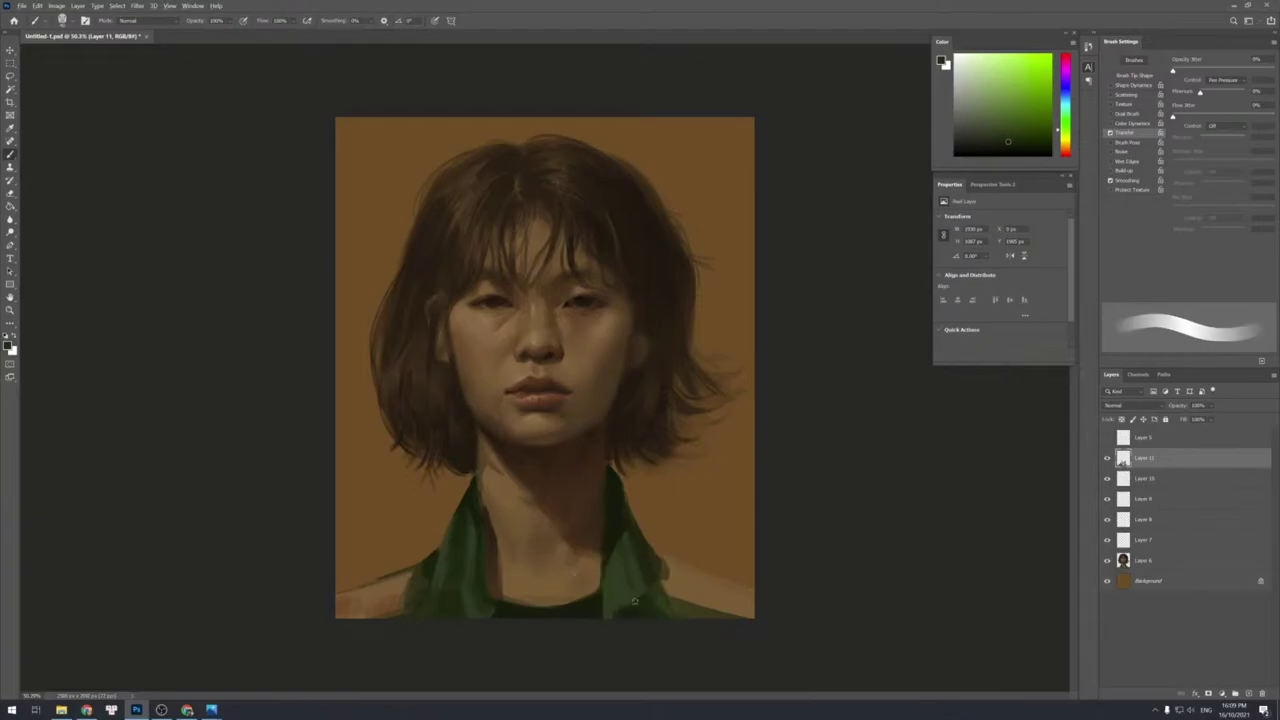
left_click(630, 600, "alt")
left_click(635, 603, "alt")
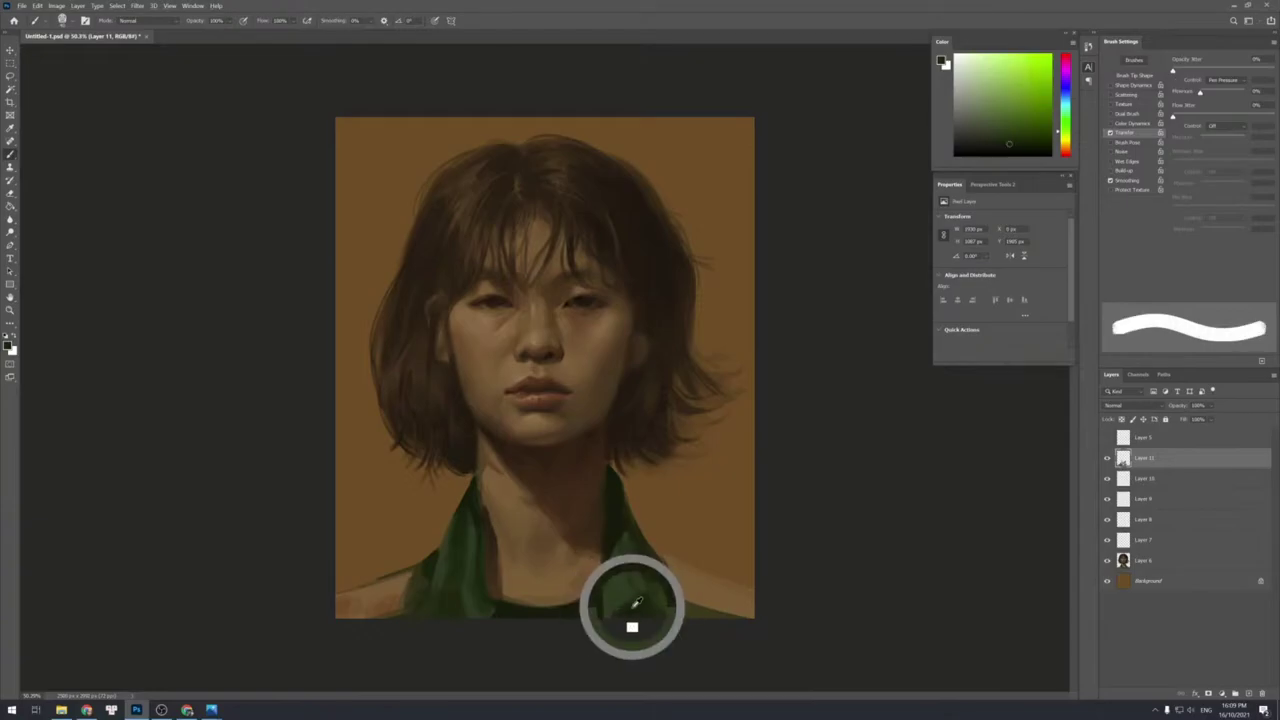
left_click(621, 596, "alt")
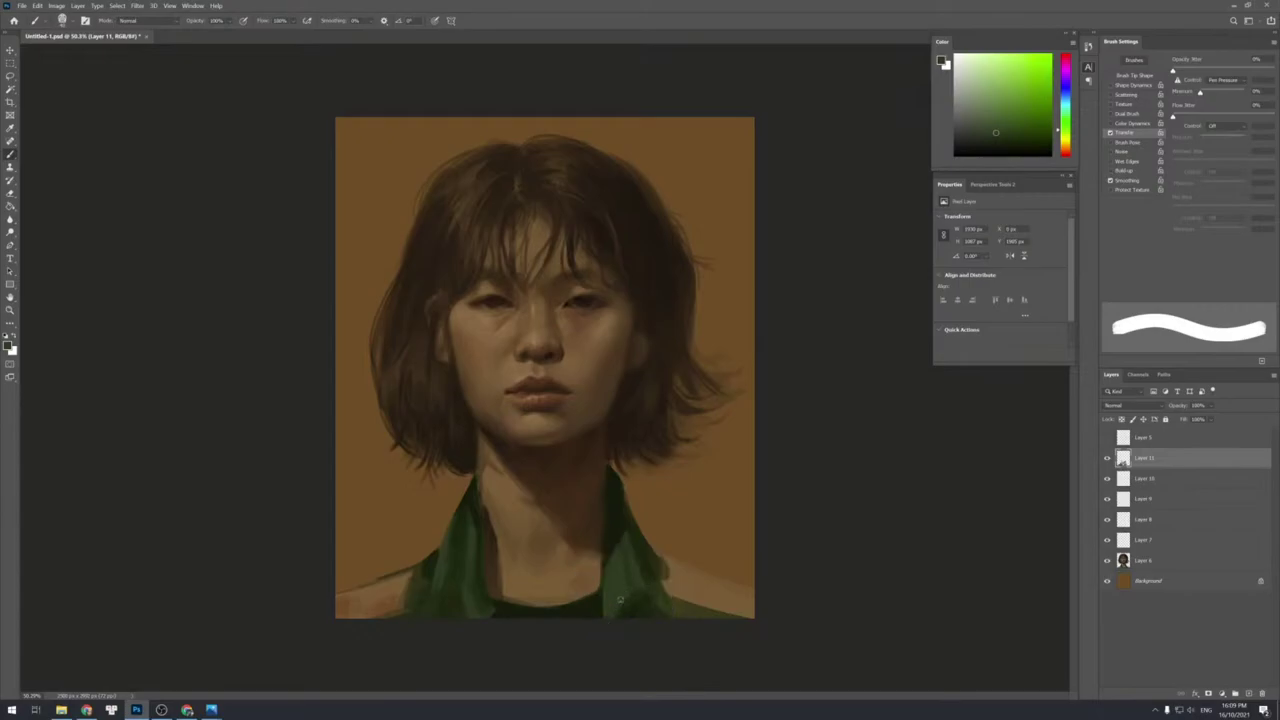
Create a new layer and paint thin fold details and a dark green crease at the right collar's lower tip.
key("ctrl+shift+n")
key("Return")
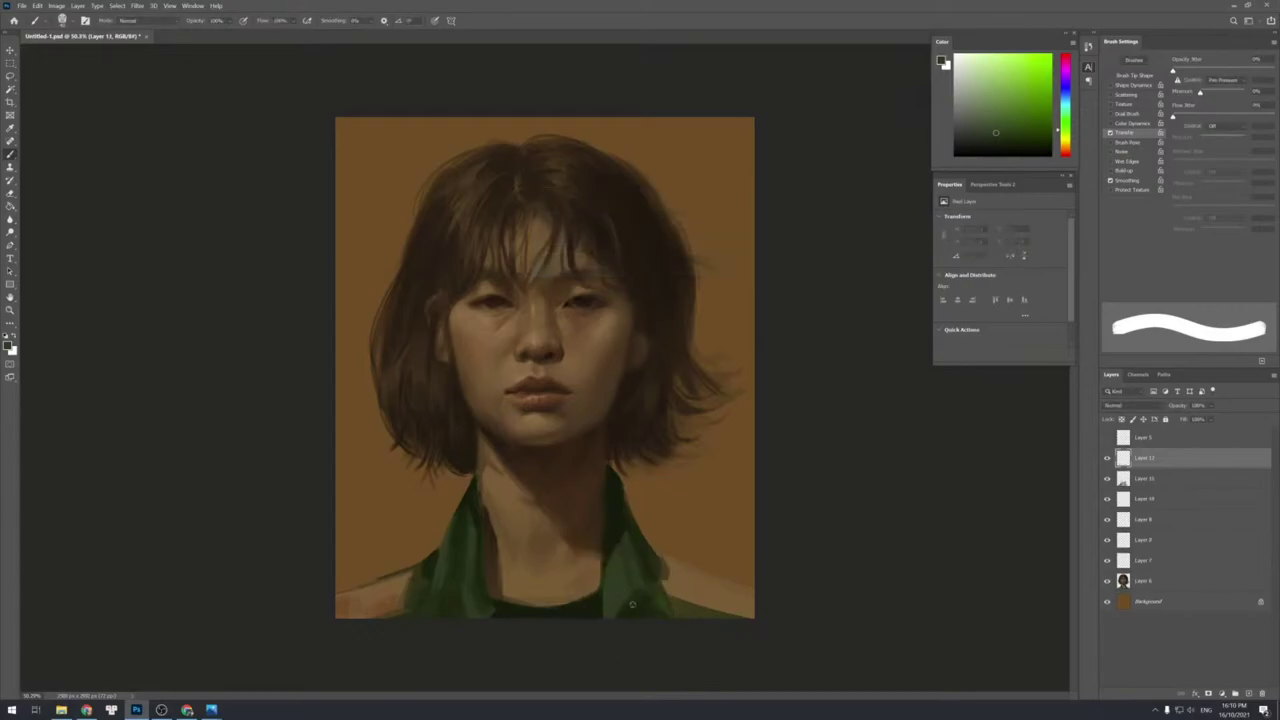
key("[")
key("[")
left_click_drag(637, 601, 638, 594)
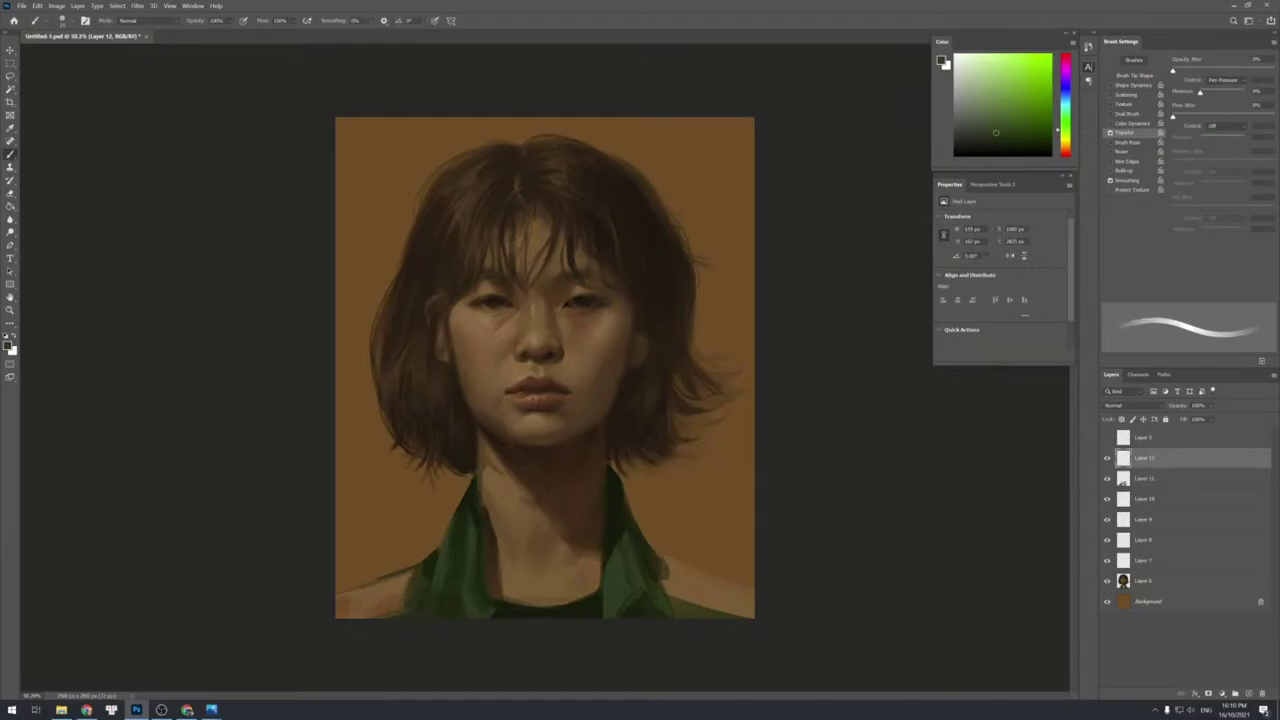
left_click(643, 601, "alt")
left_click(637, 611, "alt")
left_click_drag(610, 621, 640, 598)
key("]")
key("]")
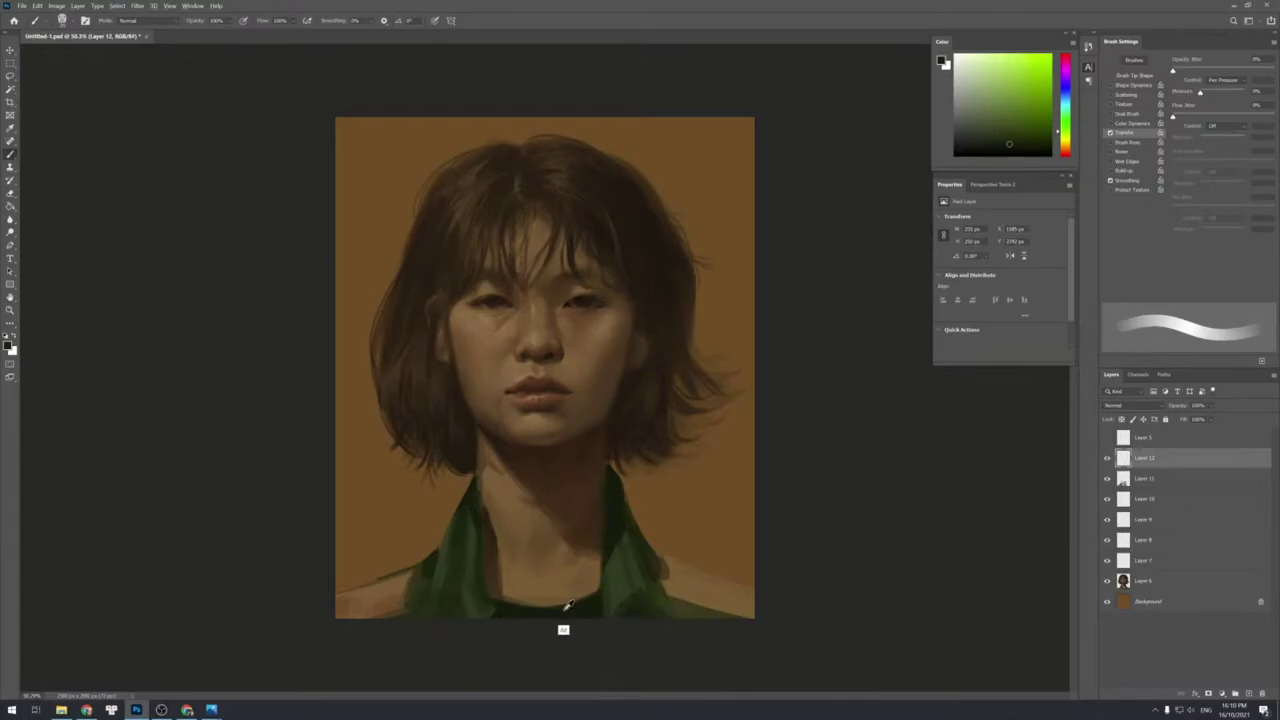
Pick a darker green and paint a deeper shadow beneath the right collar's lower tip.
left_click(1011, 152)
key("]")
key("]")
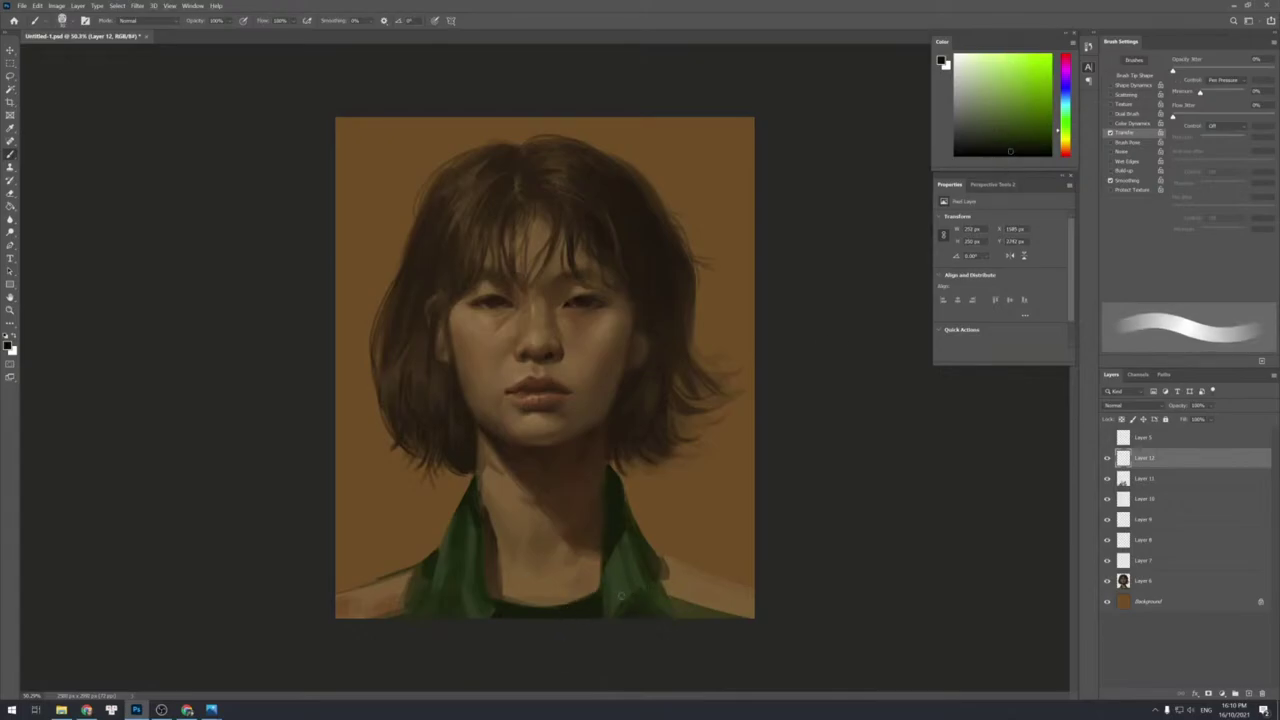
key("[")
key("[")
key("[")
key("]")
key("]")
key("]")
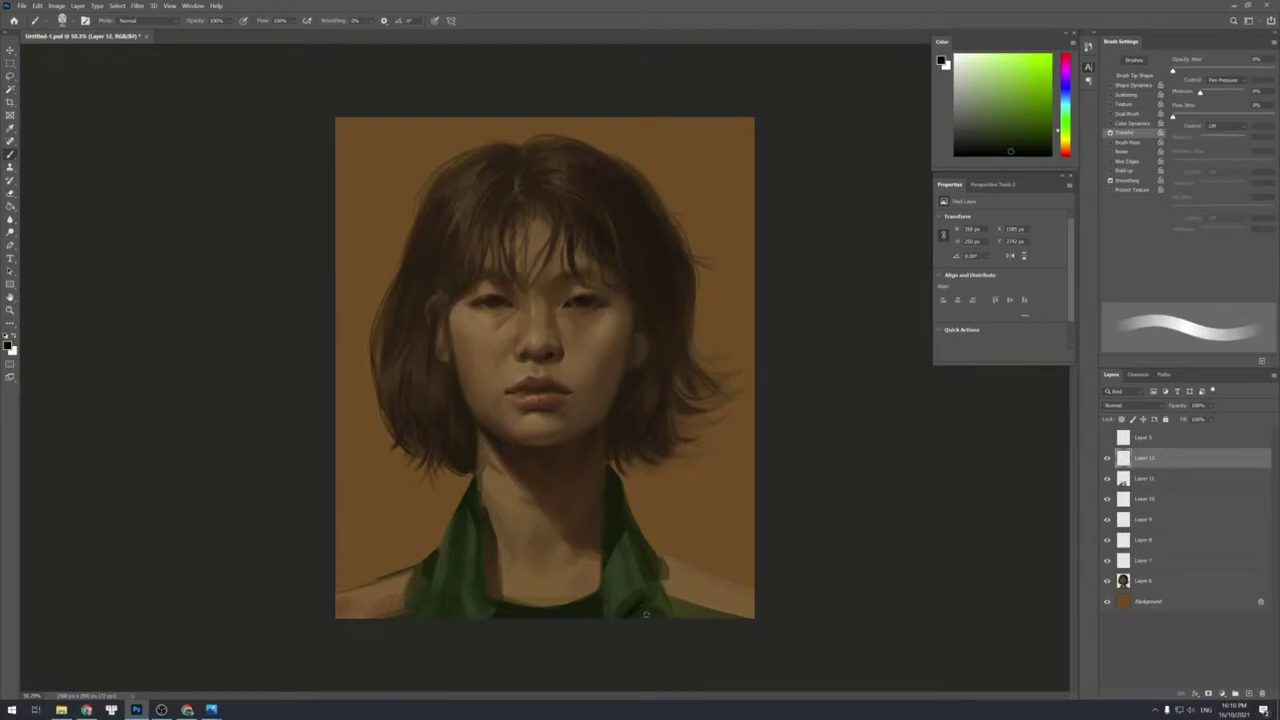
Extend the dark green shadow under the right collar toward the shoulder, varying the brush size.
key("[")
key("[")
key("]")
mouse_move(653, 595)
left_mouse_down()
mouse_move(621, 617)
mouse_move(655, 602)
mouse_move(681, 617)
mouse_move(669, 609)
left_mouse_up()
key("]")
key("]")
key("]")
left_click(651, 609, "alt")
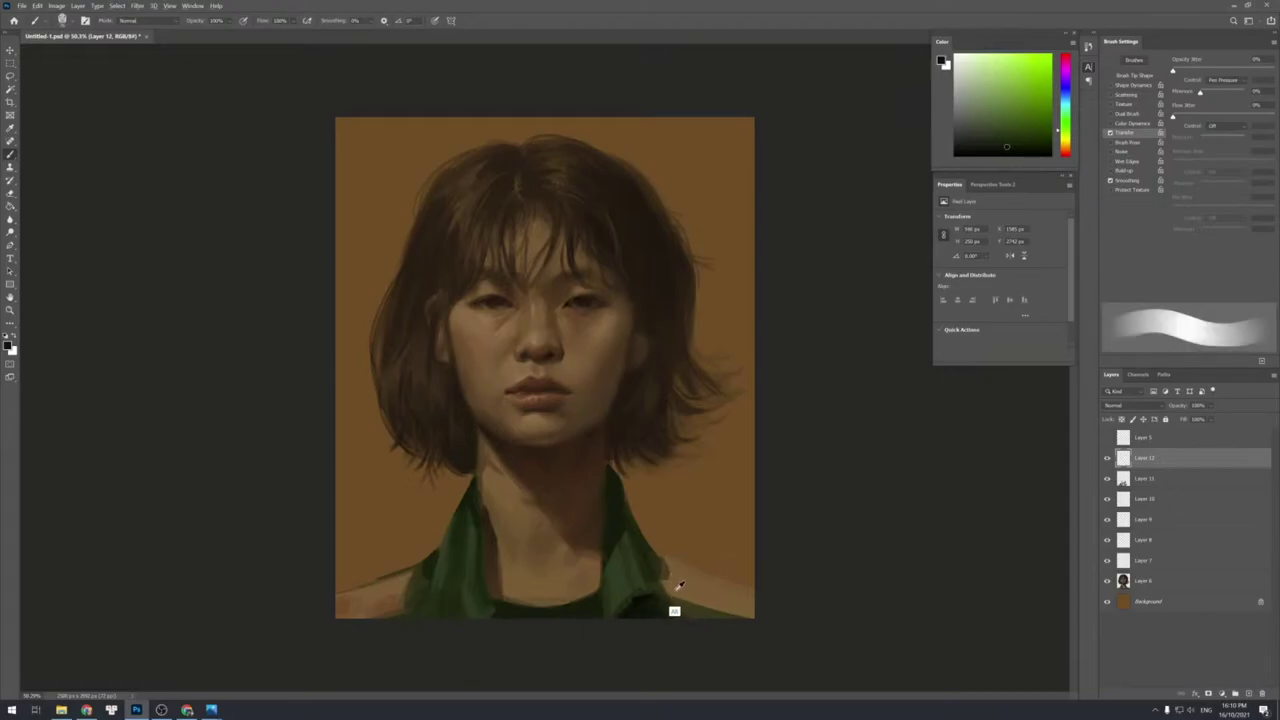
Paint the outer edge of the right collar over the shoulder in sampled olive green.
left_click(667, 588, "alt")
key("[")
key("[")
key("[")
key("[")
key("[")
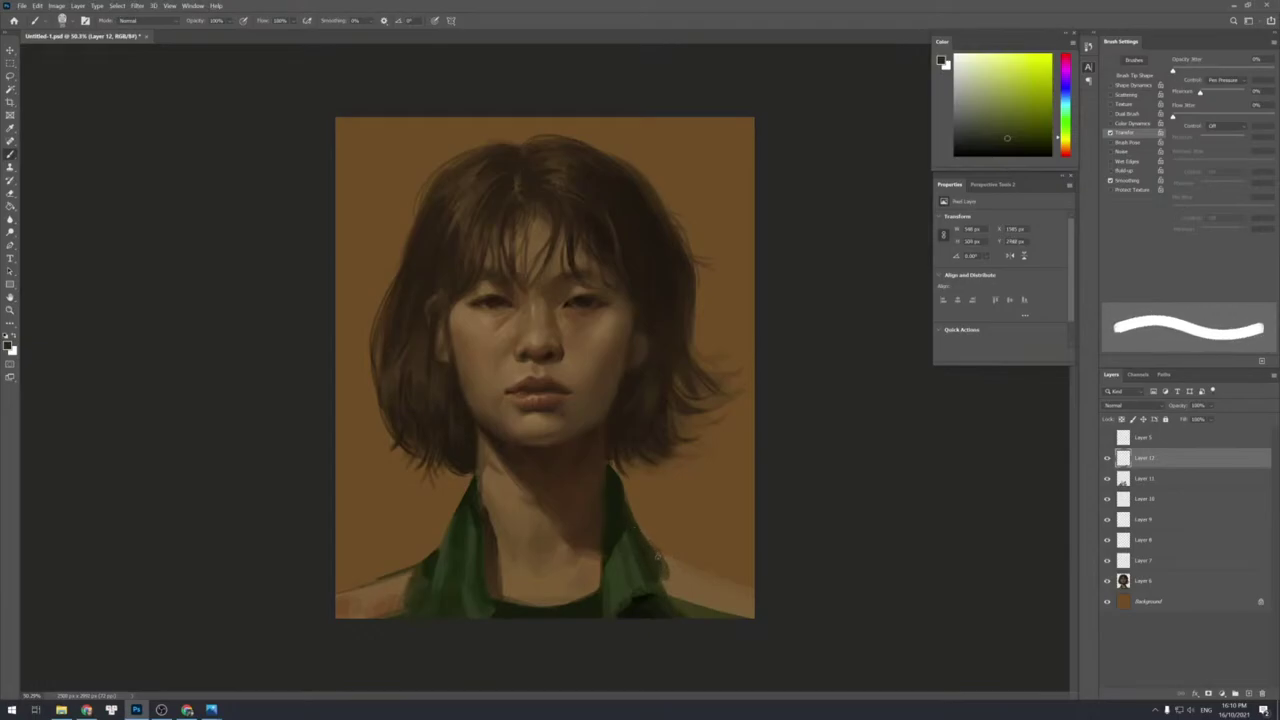
key("shift+bracketleft")
left_click_drag(657, 551, 668, 587)
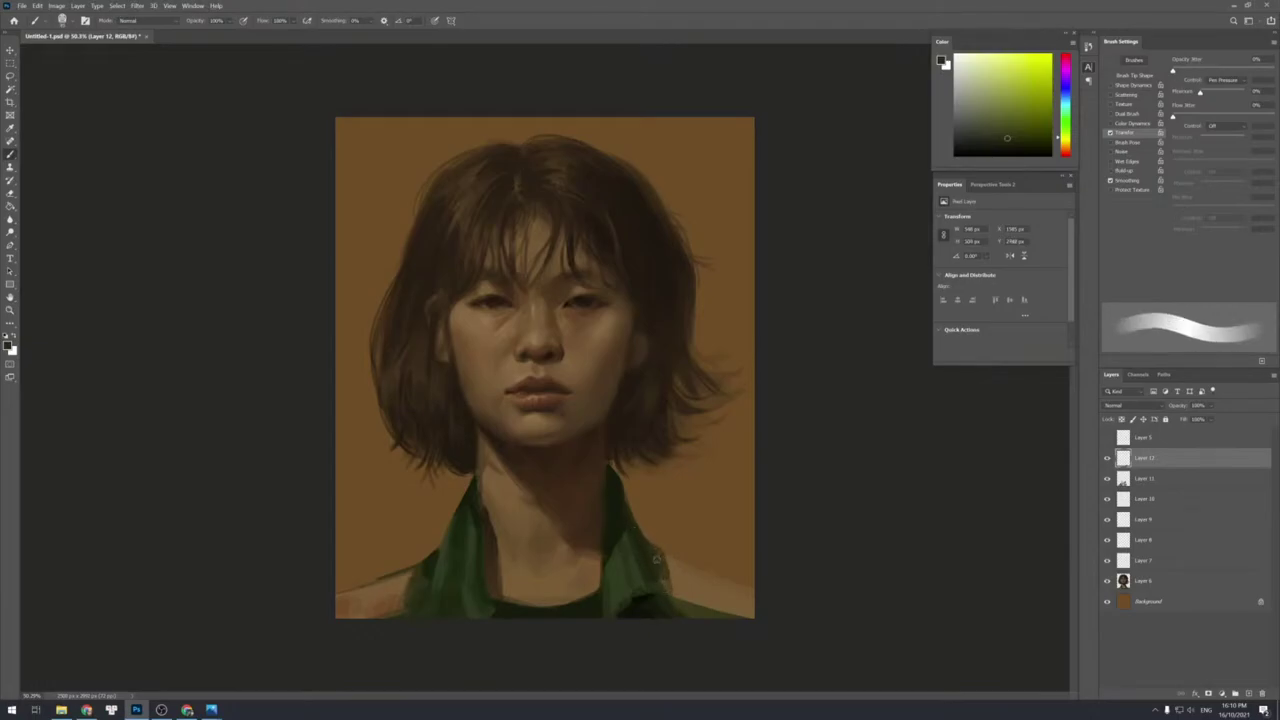
left_click(665, 588, "alt")
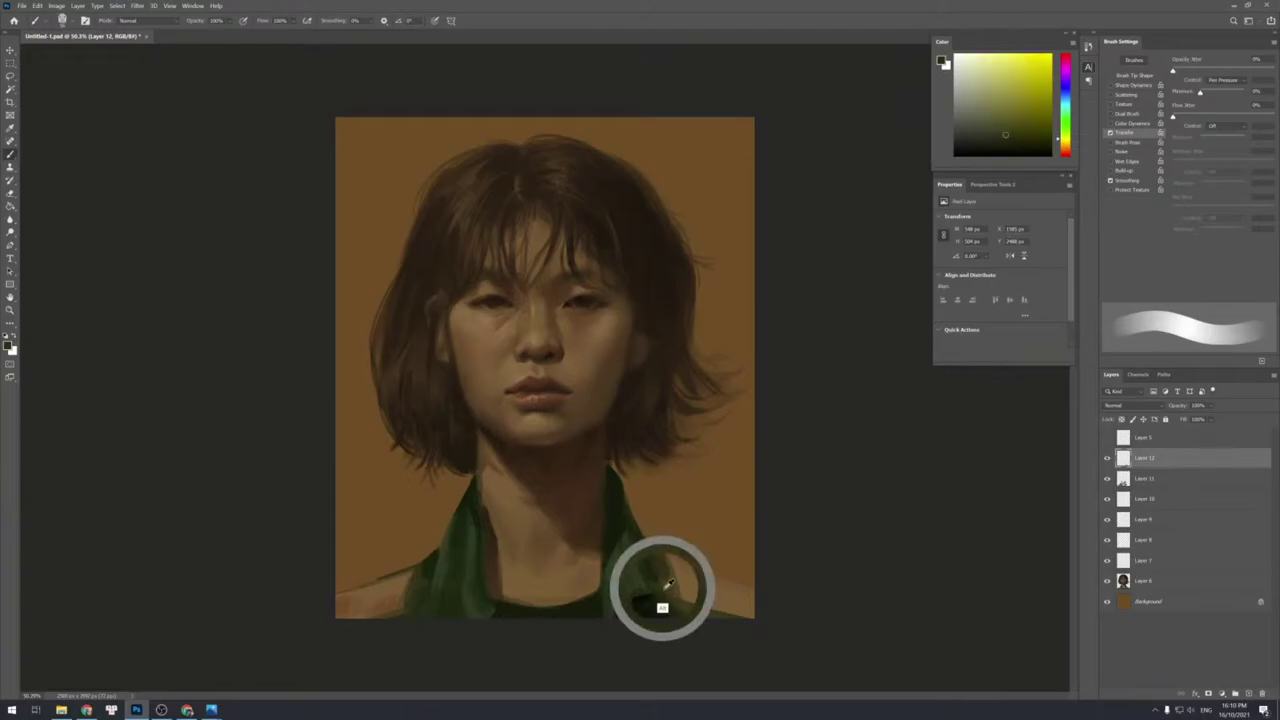
Darken the outer fold of the right collar with a sampled deep green.
left_click(640, 602, "alt")
key("shift+bracketright")
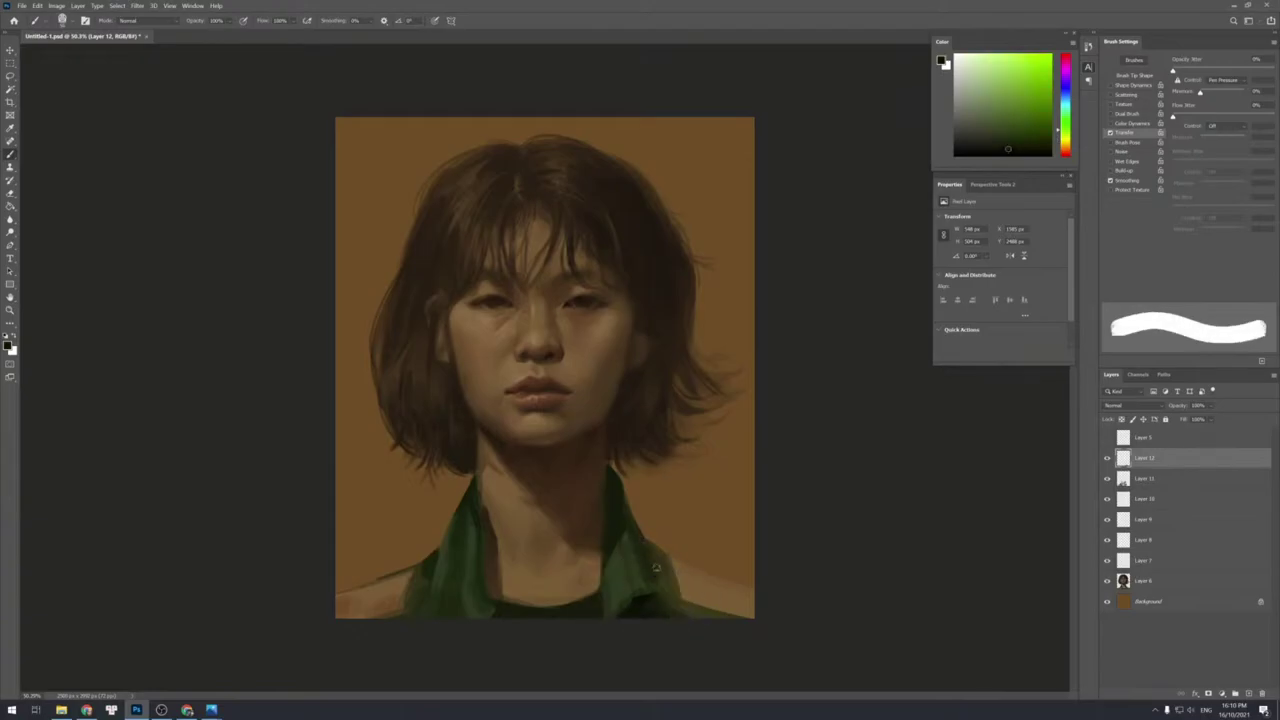
key("bracketleft")
key("bracketleft")
left_click_drag(644, 538, 661, 574)
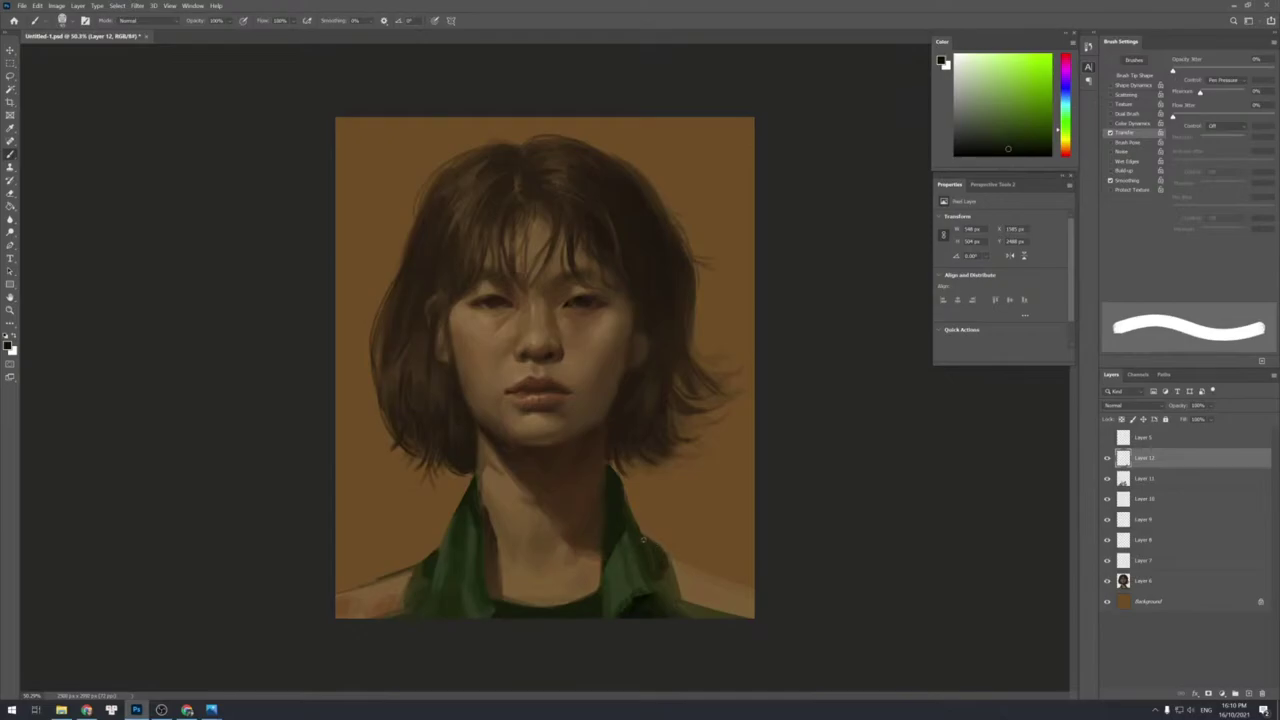
Soften the transition between the right collar's outer edge and its dark fold with sampled olive and green tones.
key("shift+bracketleft")
left_click(644, 552, "alt")
key("shift+bracketright")
left_click(665, 581, "alt")
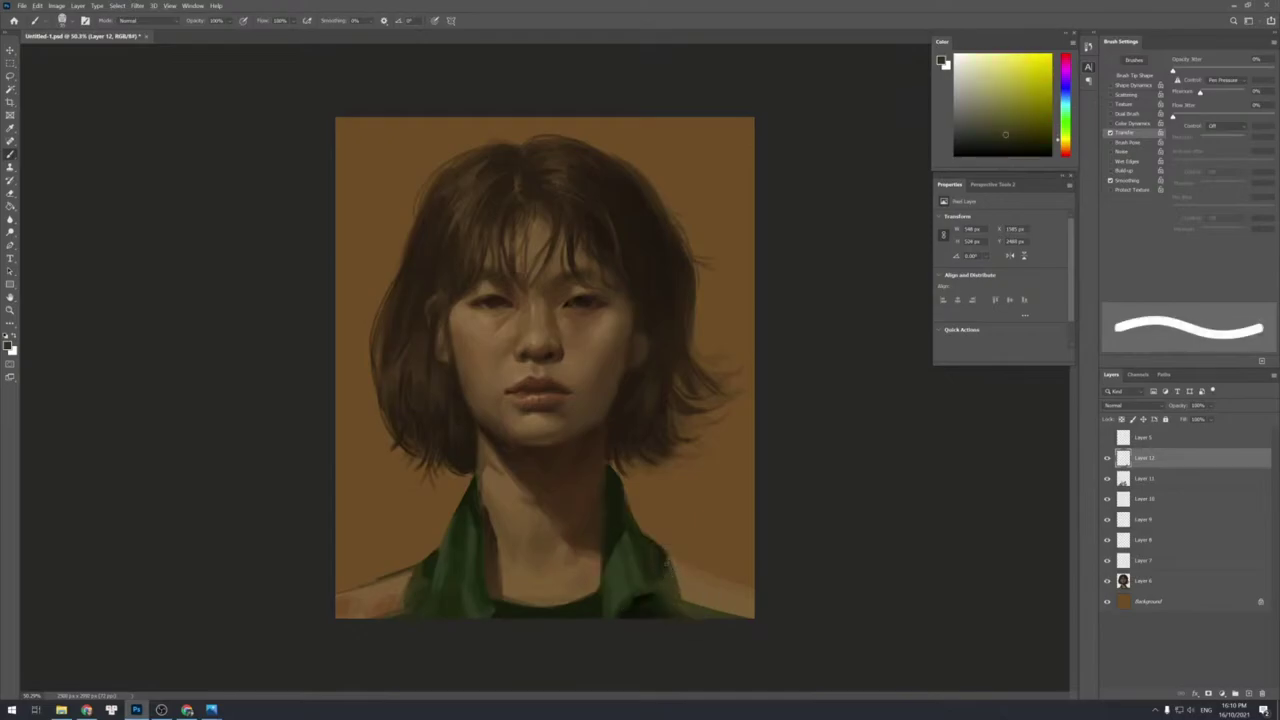
left_click(664, 557, "alt")
left_click_drag(660, 553, 642, 547)
key("shift+bracketleft")
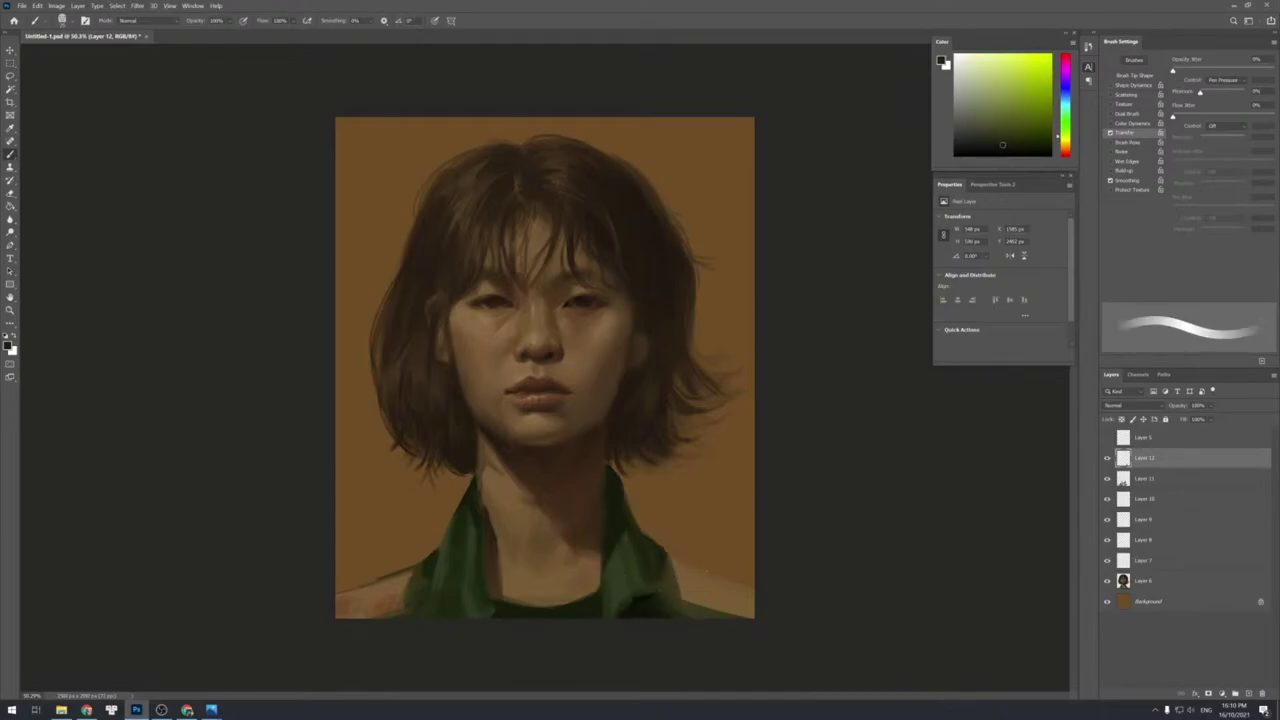
Blend the right collar's outer edge into the shoulder with sampled olive tones, varying brush size and hardness.
key("shift+bracketright")
left_click(704, 604, "alt")
key("shift+bracketright")
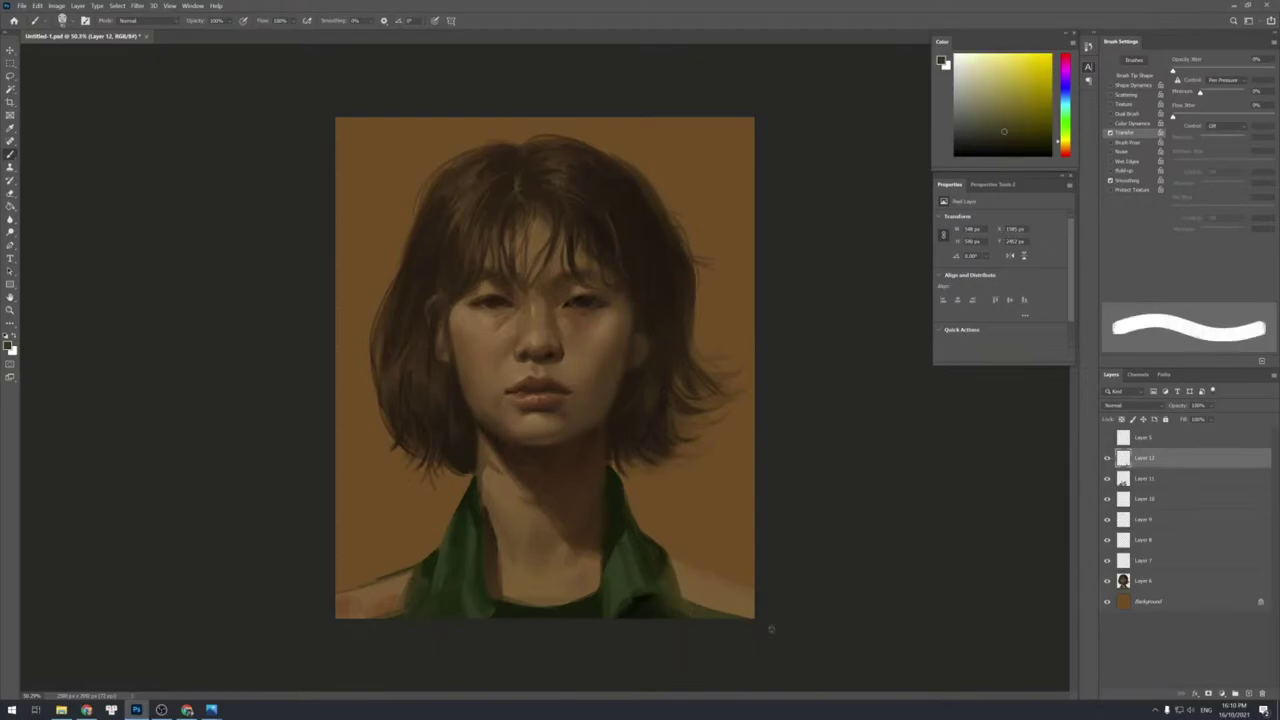
left_click(680, 593, "alt")
key("shift+bracketleft")
key("shift+bracketleft")
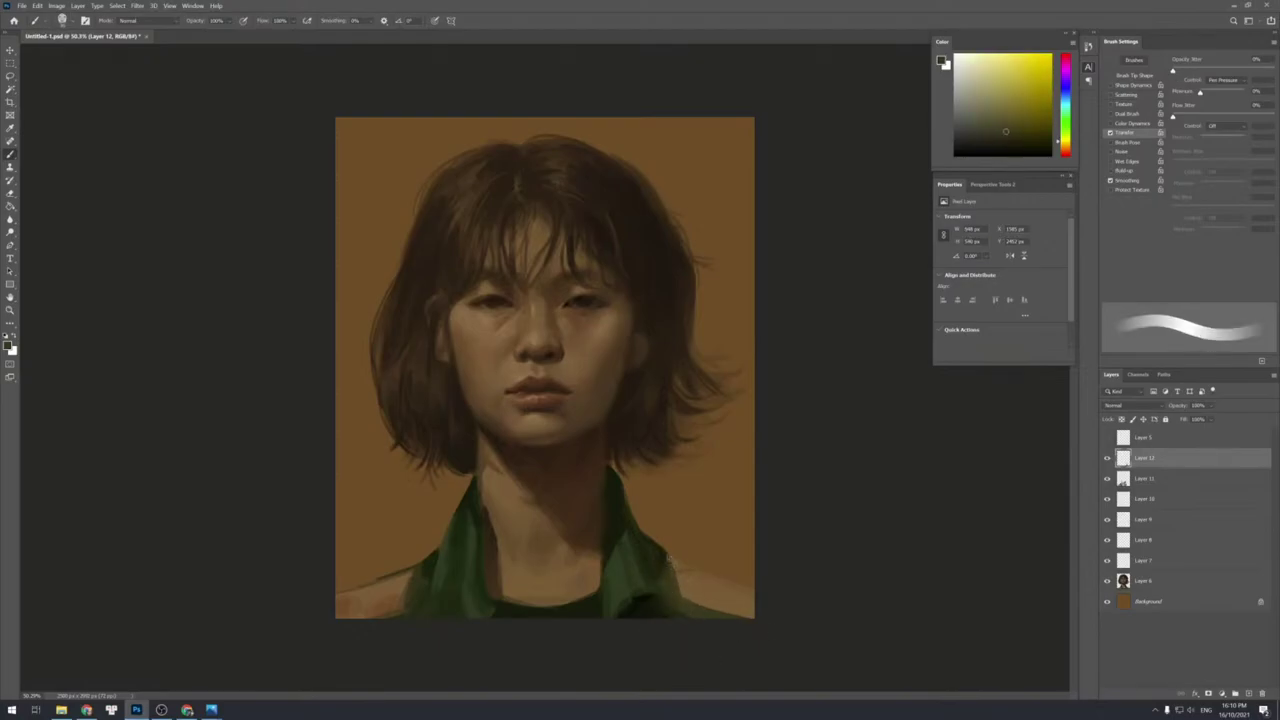
key("bracketright")
key("bracketleft")
key("bracketleft")
key("bracketleft")
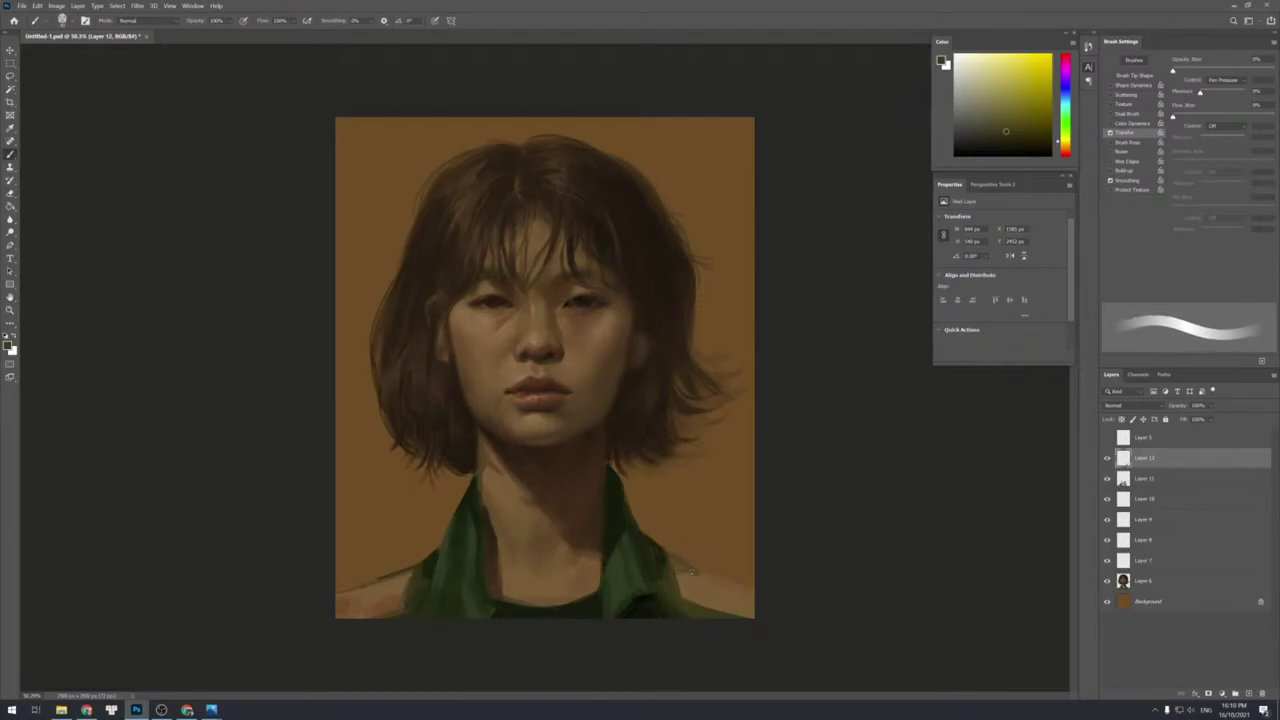
Extend the olive strokes outward from the right collar along the top edge of the shoulder.
key("bracketright")
key("bracketright")
left_click_drag(698, 573, 677, 570)
key("bracketleft")
key("bracketleft")
key("shift+bracketleft")
key("shift+bracketright")
key("bracketright")
key("bracketleft")
key("bracketleft")
key("bracketleft")
key("bracketleft")
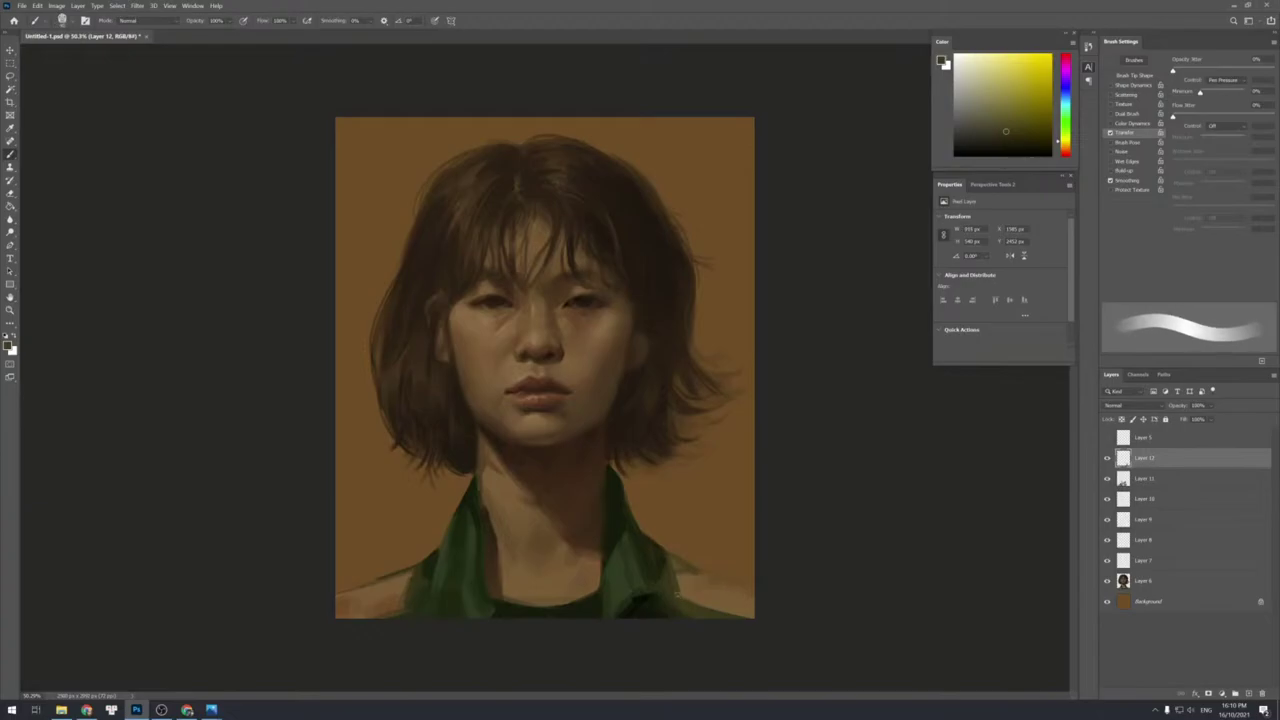
Deepen the shadow under the right collar and along the garment's lower shoulder edge with sampled dark green.
left_click(664, 612, "alt")
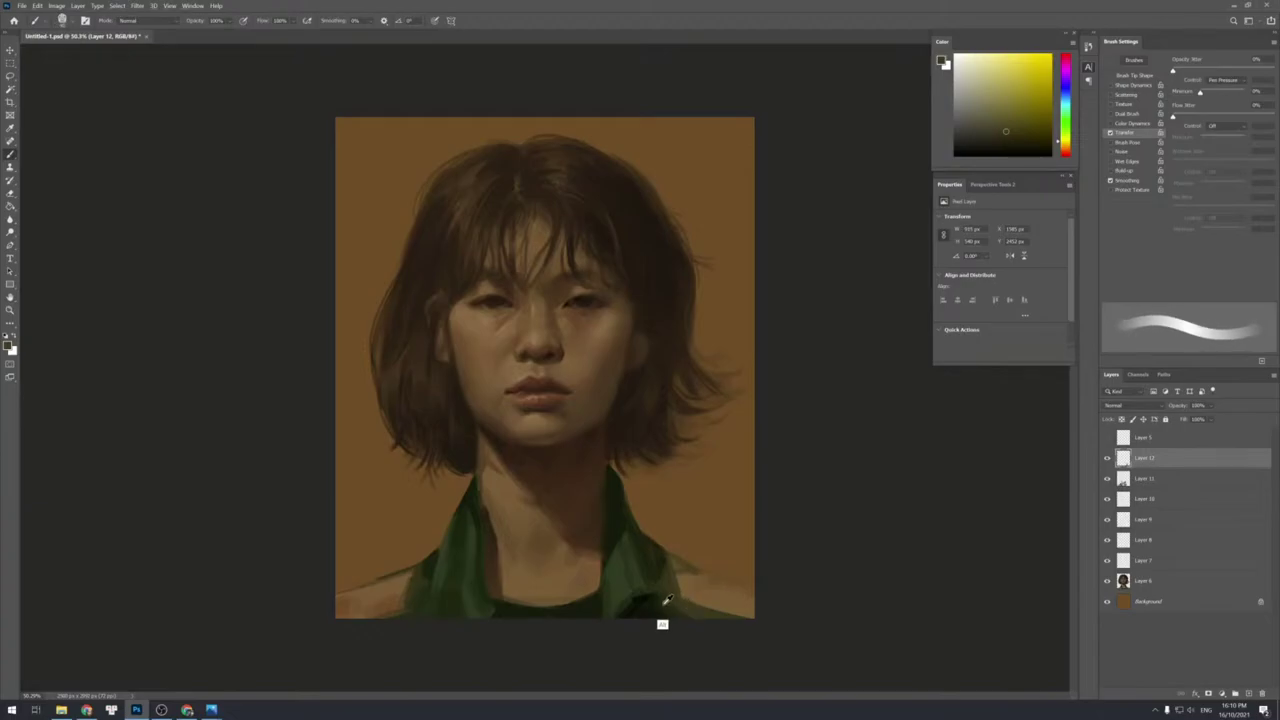
key("shift+bracketright")
key("shift+bracketright")
key("shift+bracketright")
key("shift+bracketright")
key("shift+bracketleft")
key("shift+bracketleft")
key("shift+bracketleft")
key("shift+bracketleft")
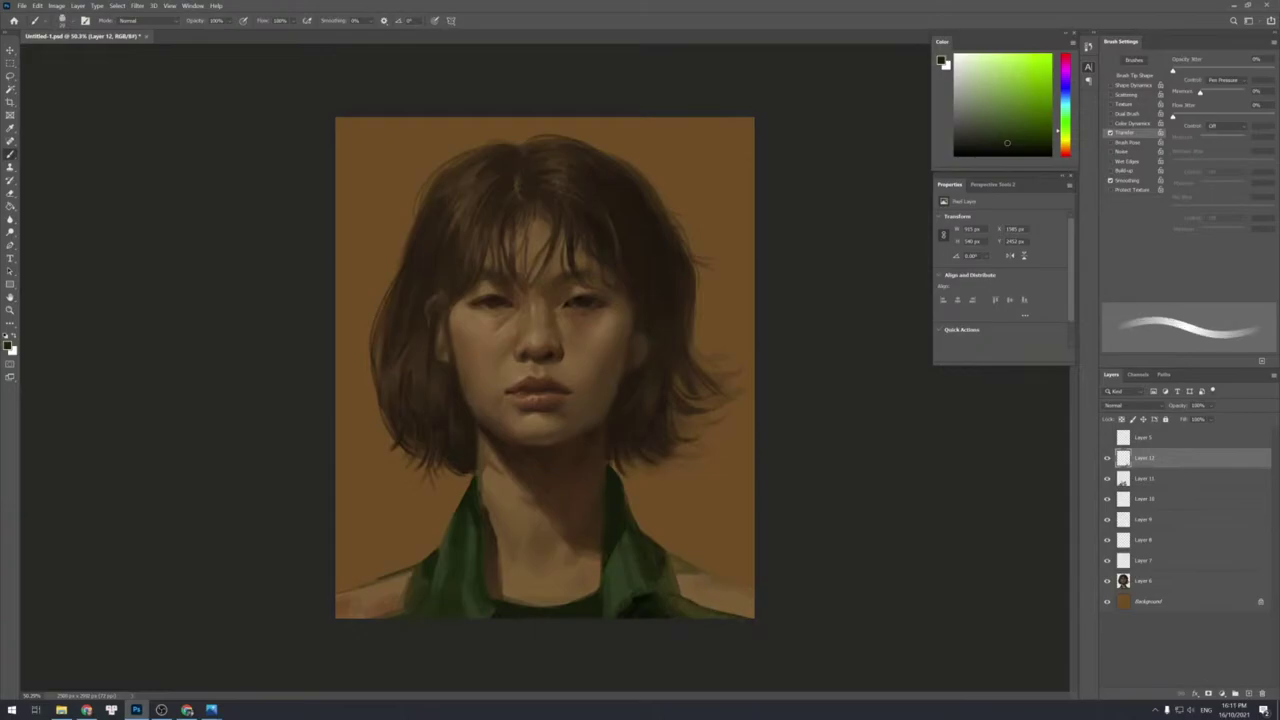
key("bracketright")
key("bracketright")
key("bracketright")
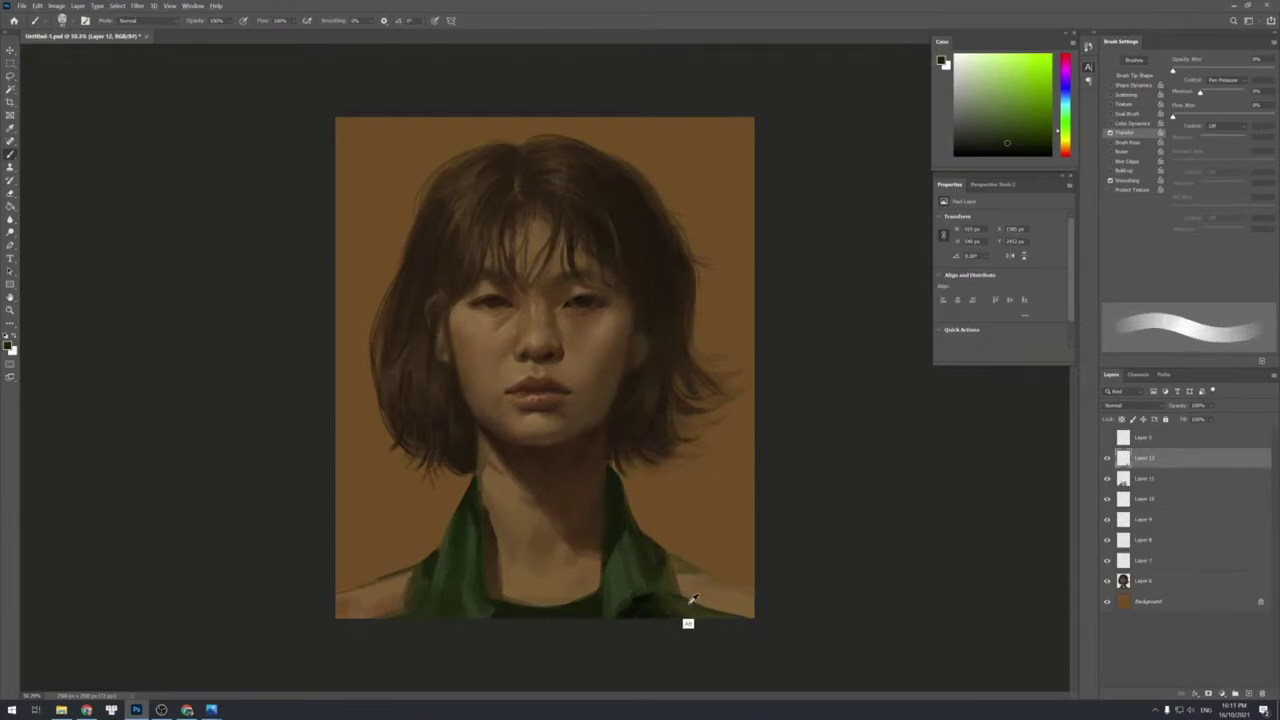
Blend the bare skin of the right shoulder with sampled olive and the warm brown of the opposite shoulder.
left_click(689, 603, "alt")
left_click(686, 601, "alt")
left_click(679, 595, "alt")
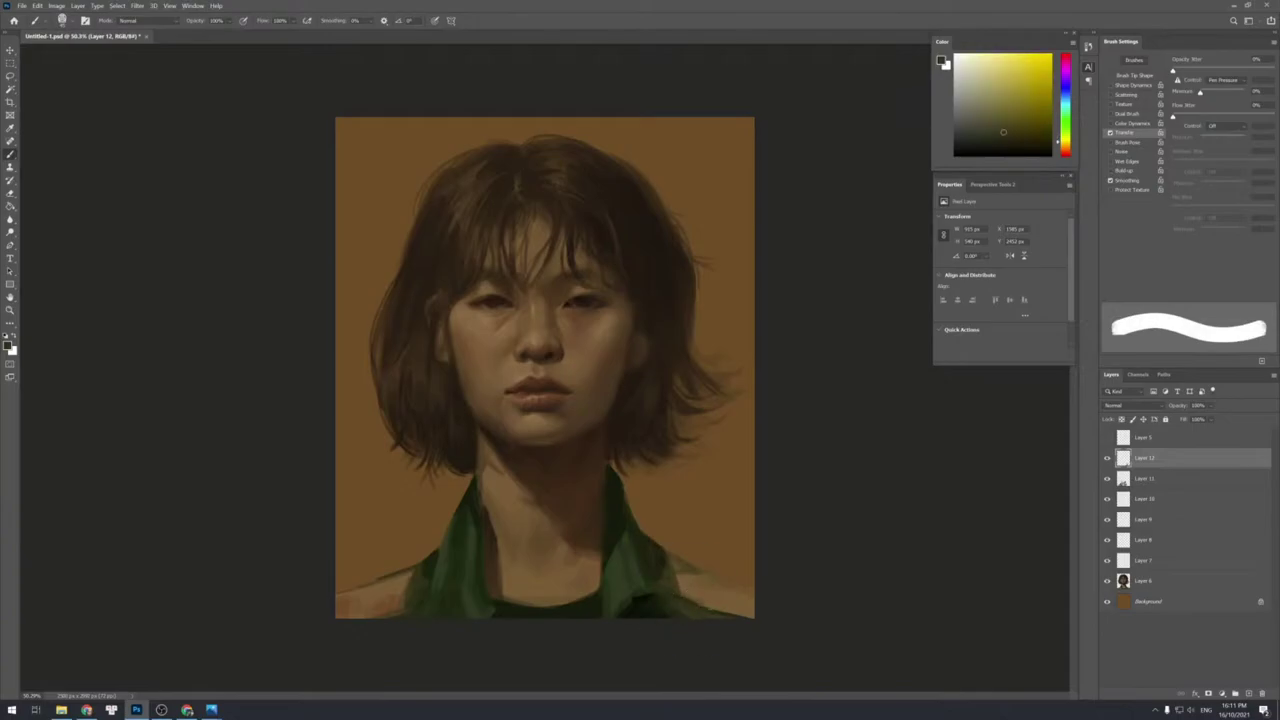
left_click(381, 603, "alt")
key("bracketleft")
key("bracketleft")
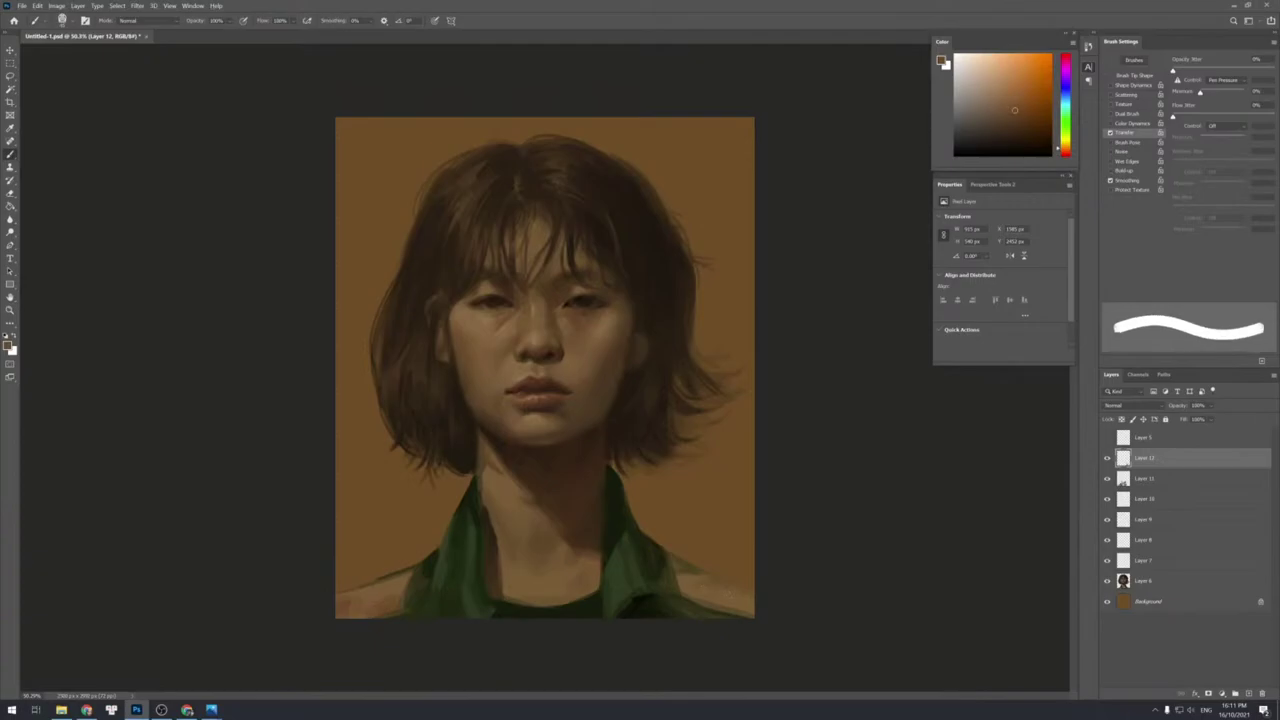
key("shift+bracketleft")
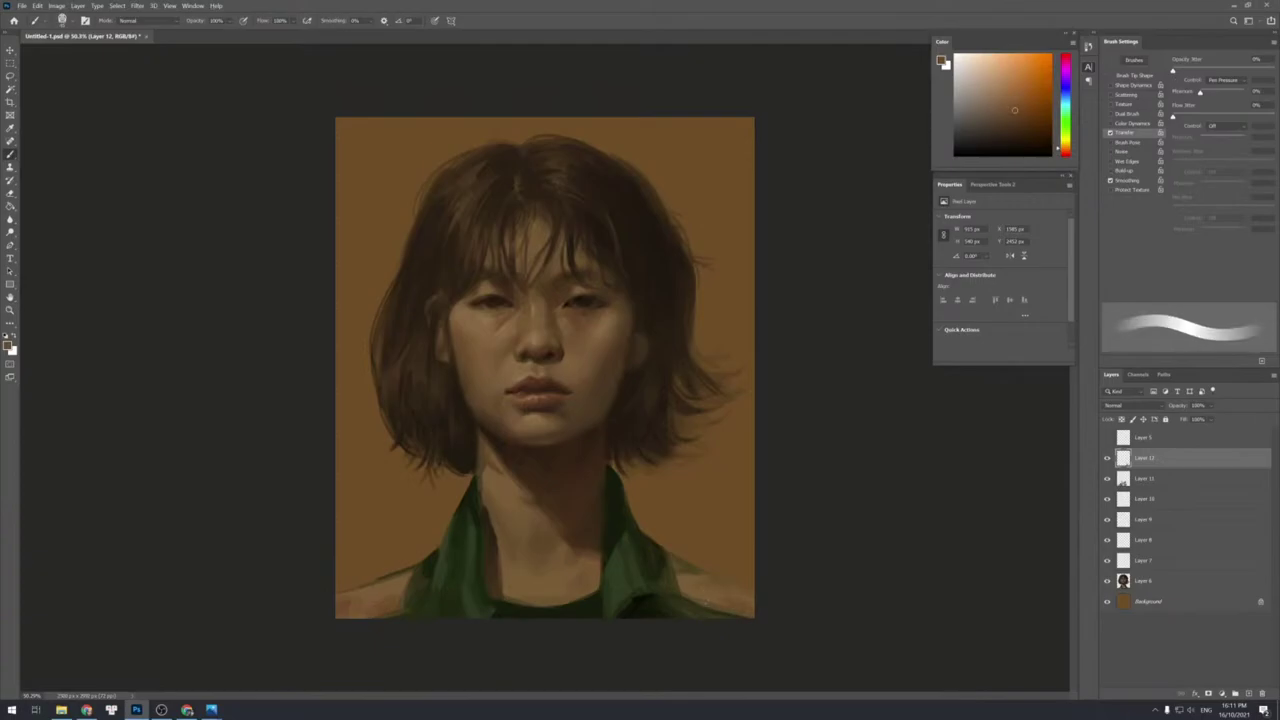
key("bracketright")
key("shift+bracketright")
key("shift+bracketright")
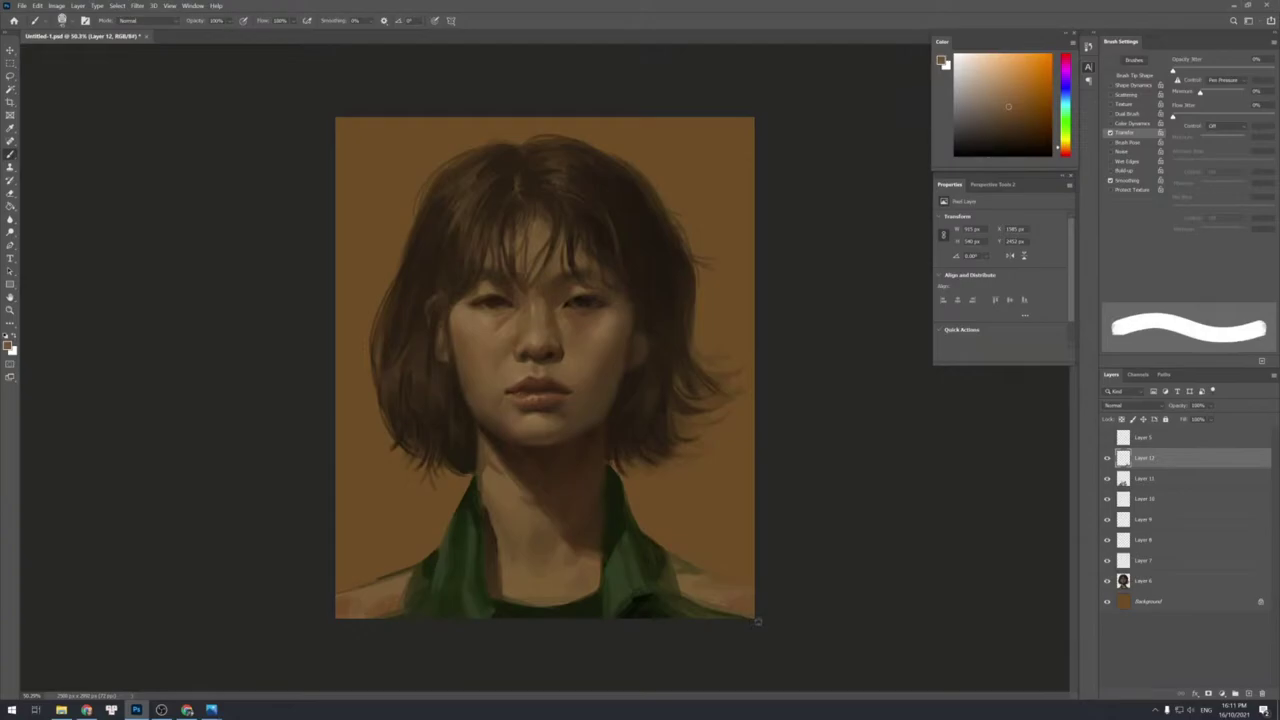
Merge Layer 6 through Layer 12 into a single layer.
left_click(1142, 581, "shift")
key("ctrl+e")
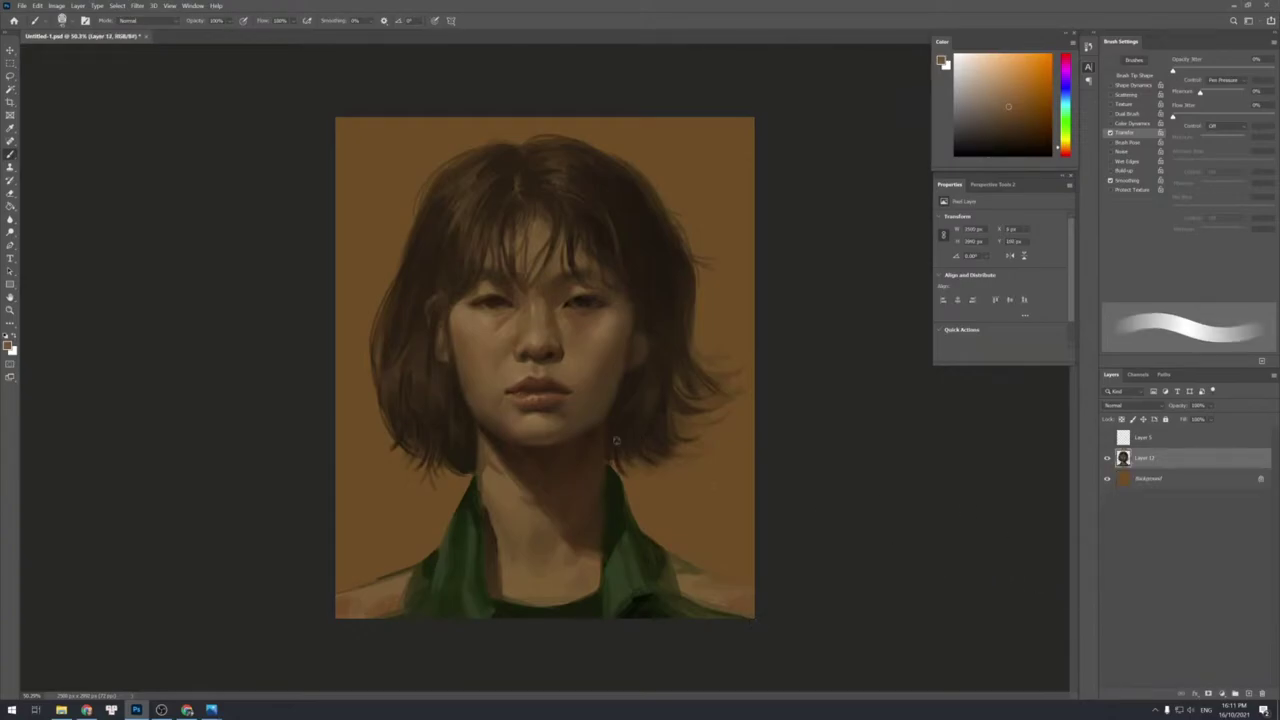
Refine the hair ends beside the neck above the right collar with the Eraser and sampled dark browns.
key("e")
key("bracketleft")
key("bracketleft")
key("bracketleft")
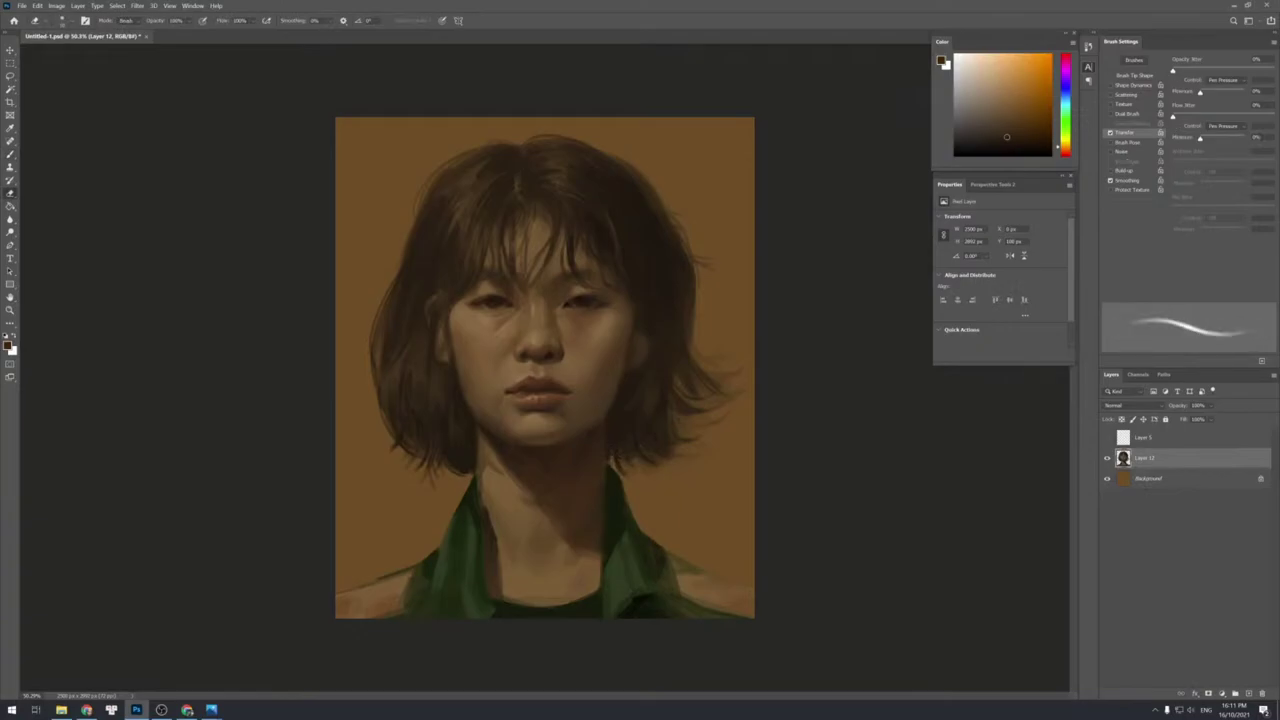
key("bracketright")
key("bracketright")
key("b")
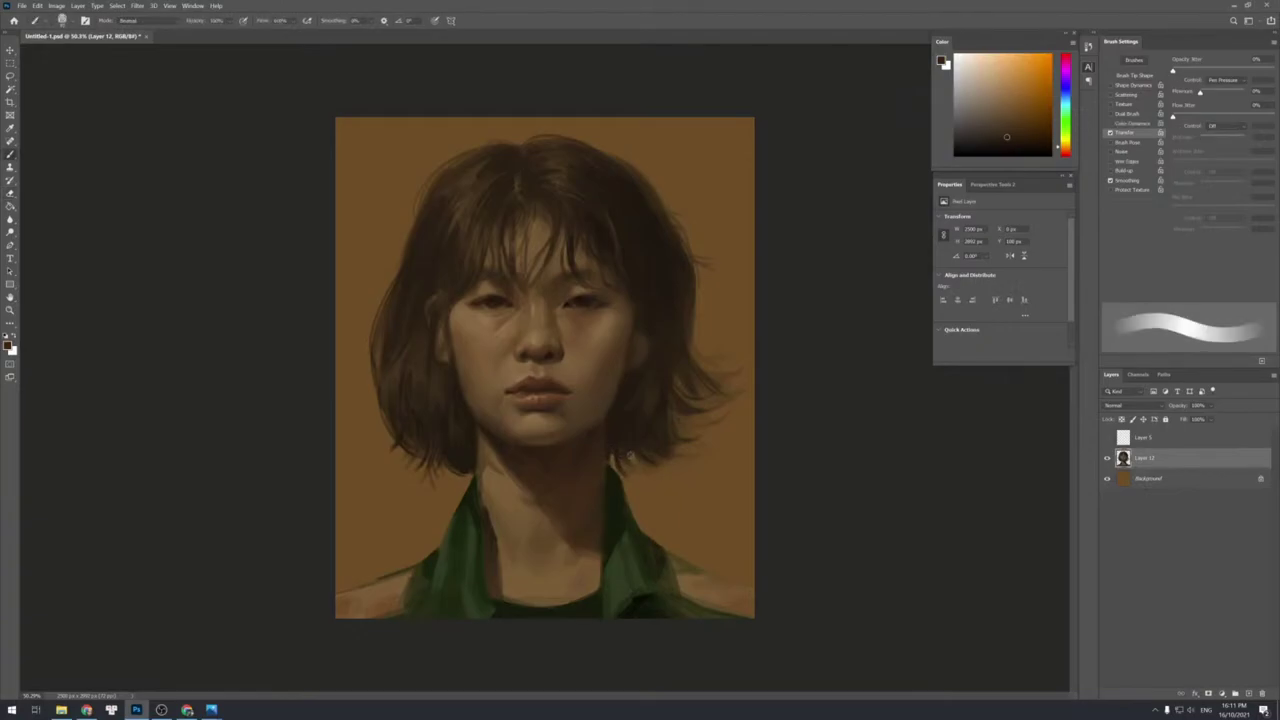
key("shift+bracketright")
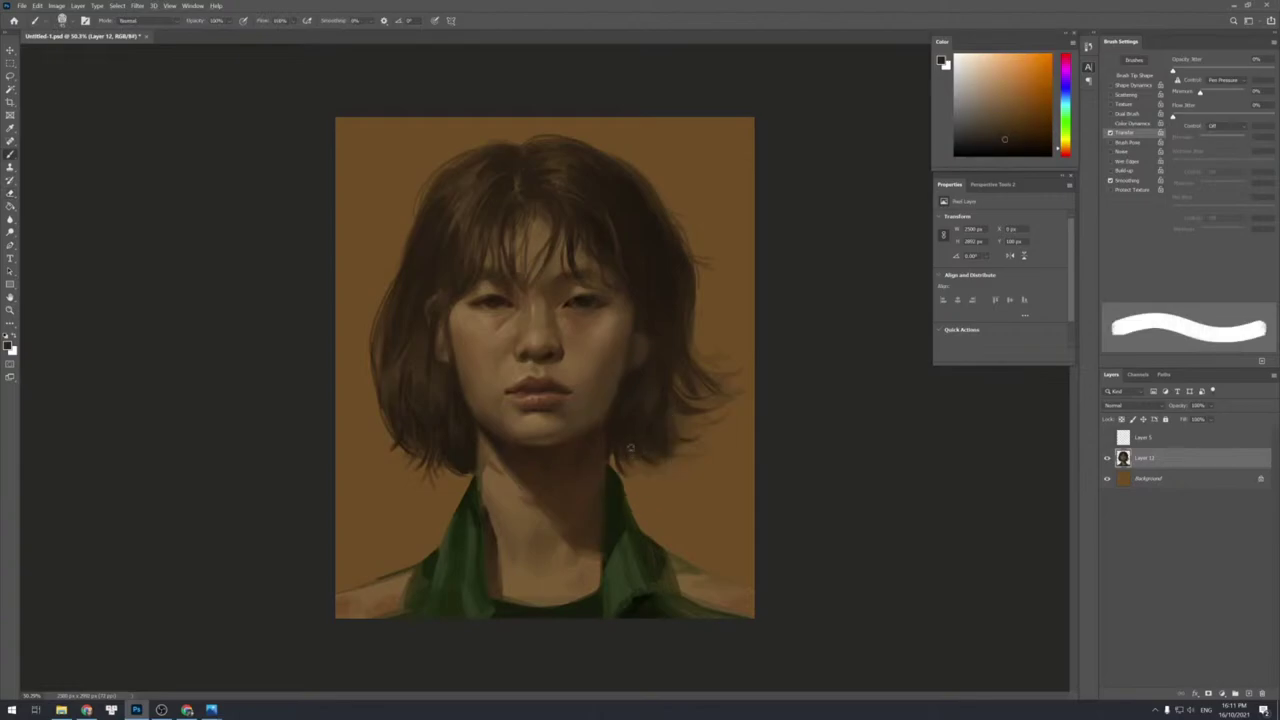
left_click(614, 448, "alt")
left_click_drag(611, 456, 613, 471)
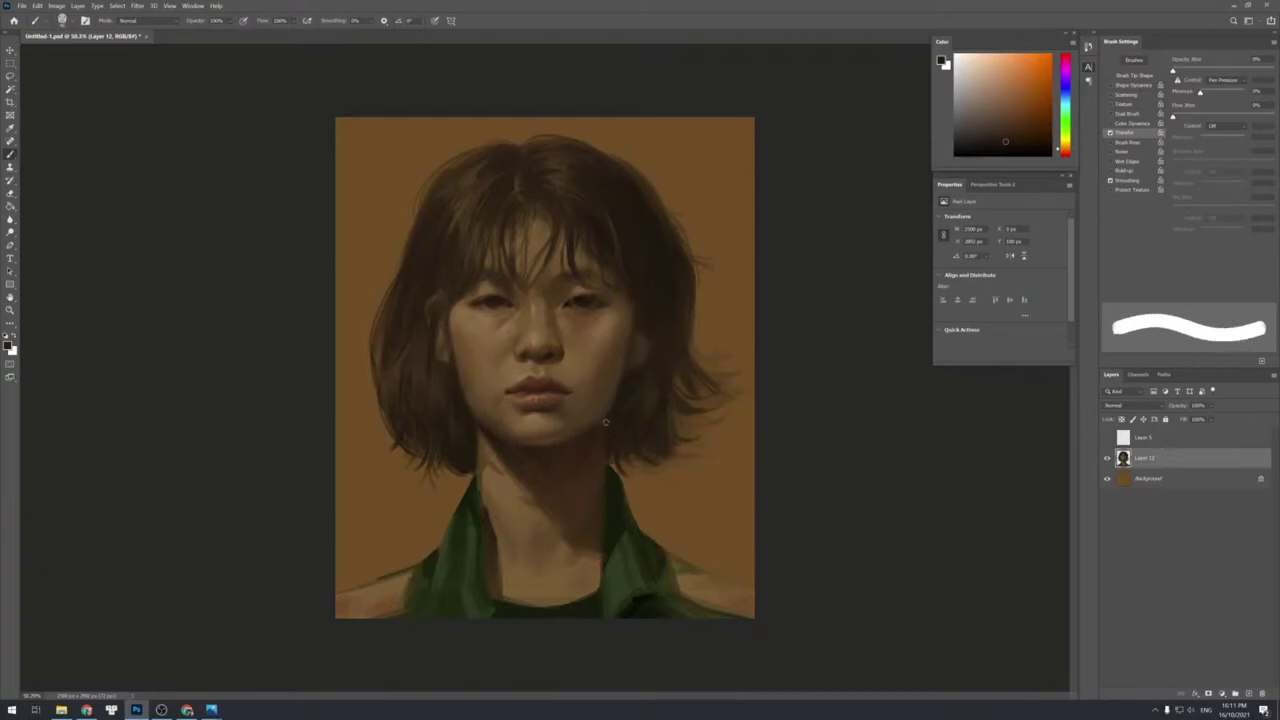
key("shift+bracketleft")
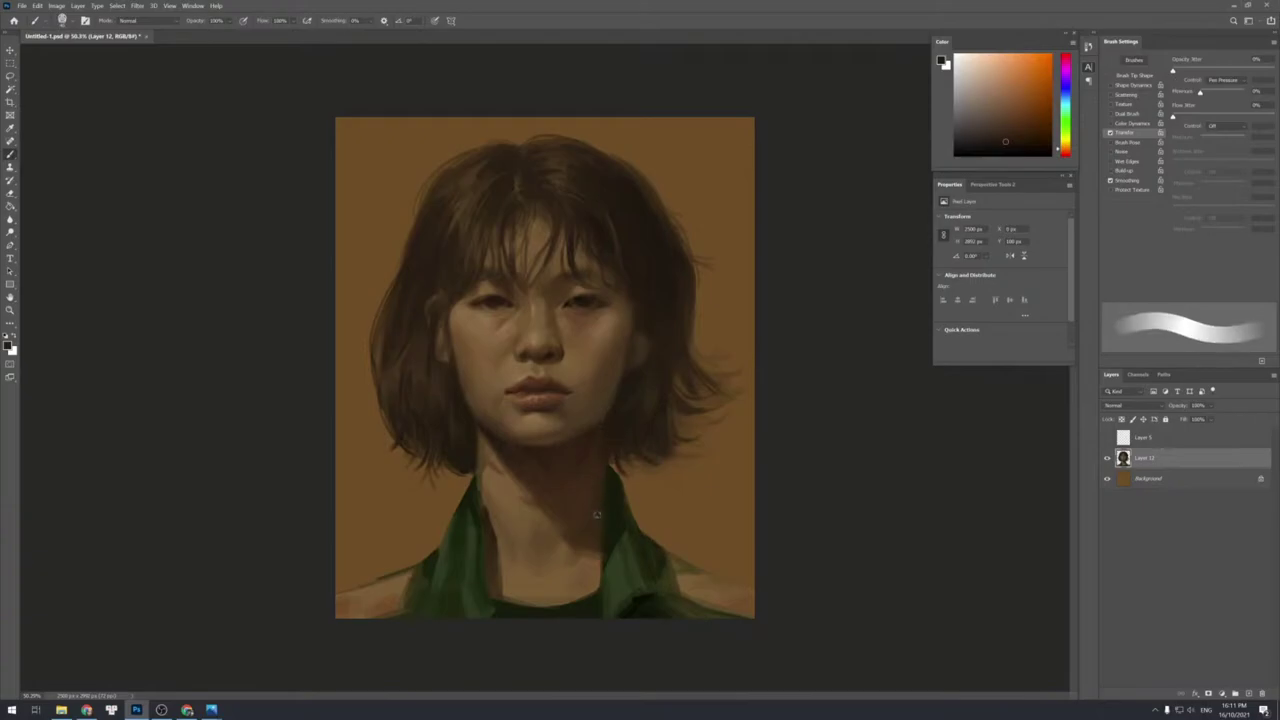
Darken the upper inner edge of the right collar beside the neck with a near-black green.
left_click(606, 490, "alt")
left_click(609, 502, "alt")
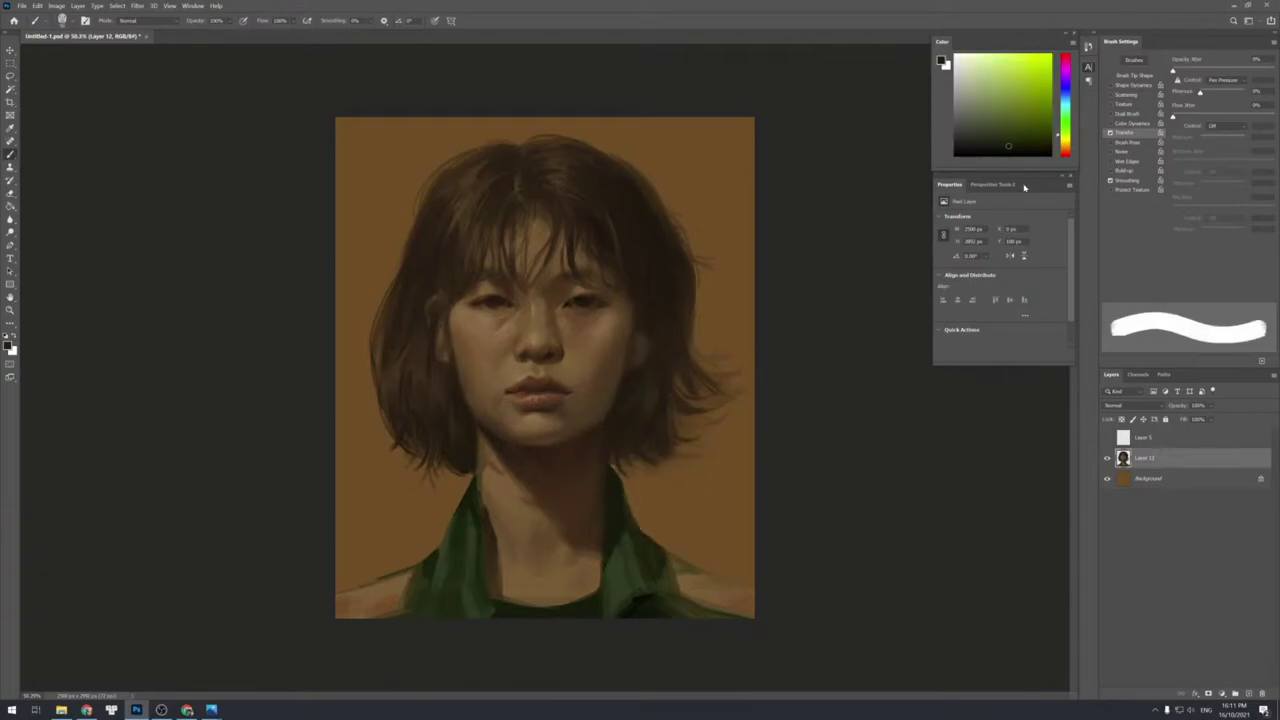
left_click(1010, 154)
key("bracketleft")
key("bracketleft")
key("bracketleft")
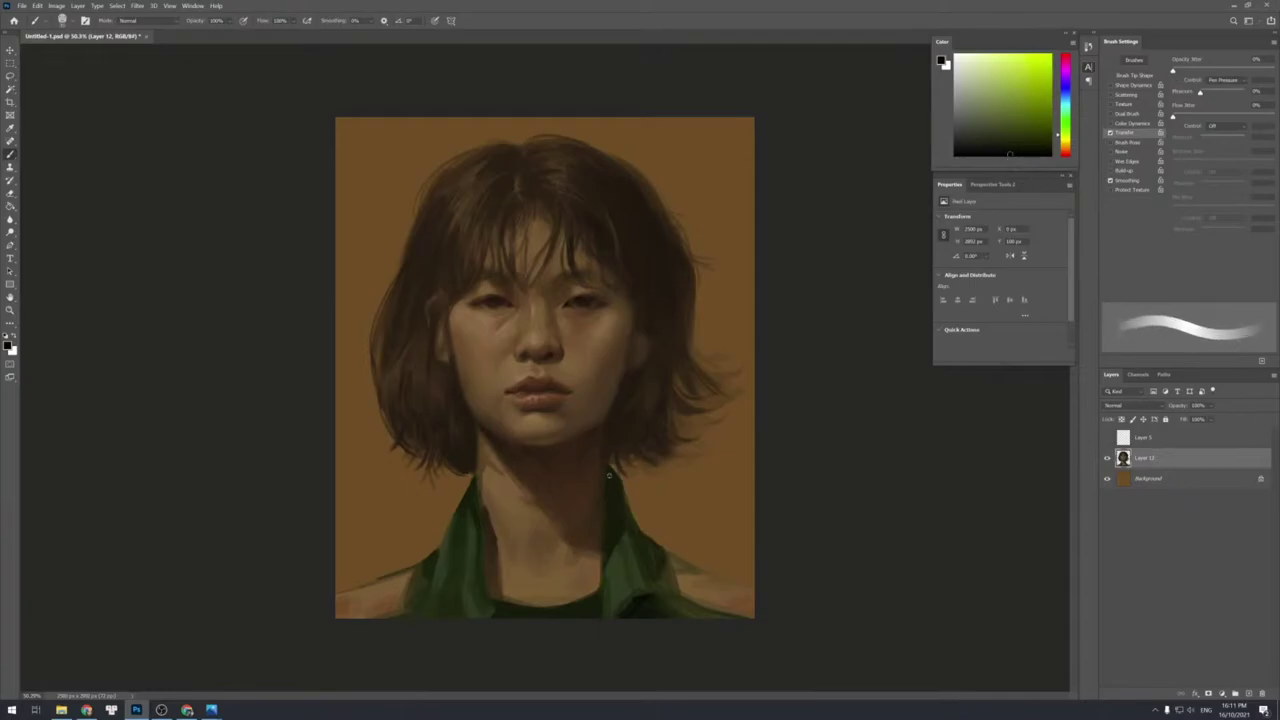
left_click_drag(608, 469, 616, 514)
key("shift+bracketright")
key("shift+bracketright")
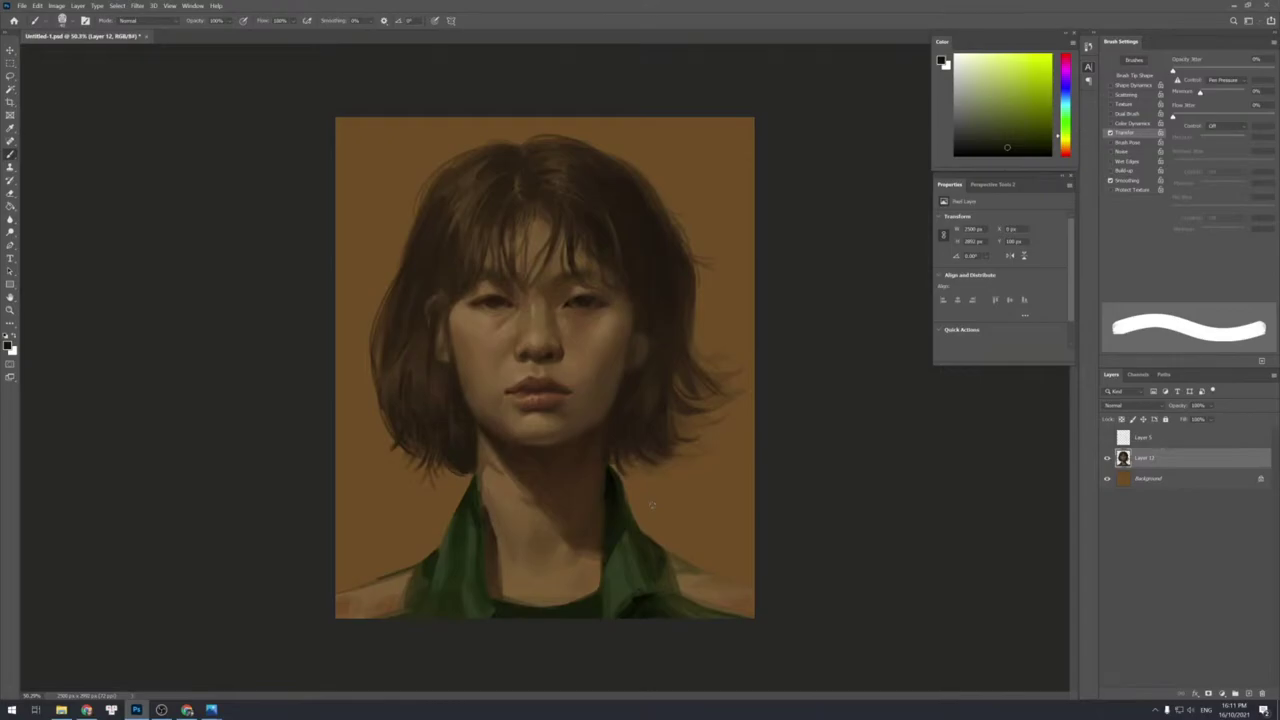
Add a new layer and reshape the right corner of the lower lip with sampled brown skin tones.
left_click_drag(537, 396, 566, 392)
left_click(583, 412, "alt")
key("ctrl+shift+n")
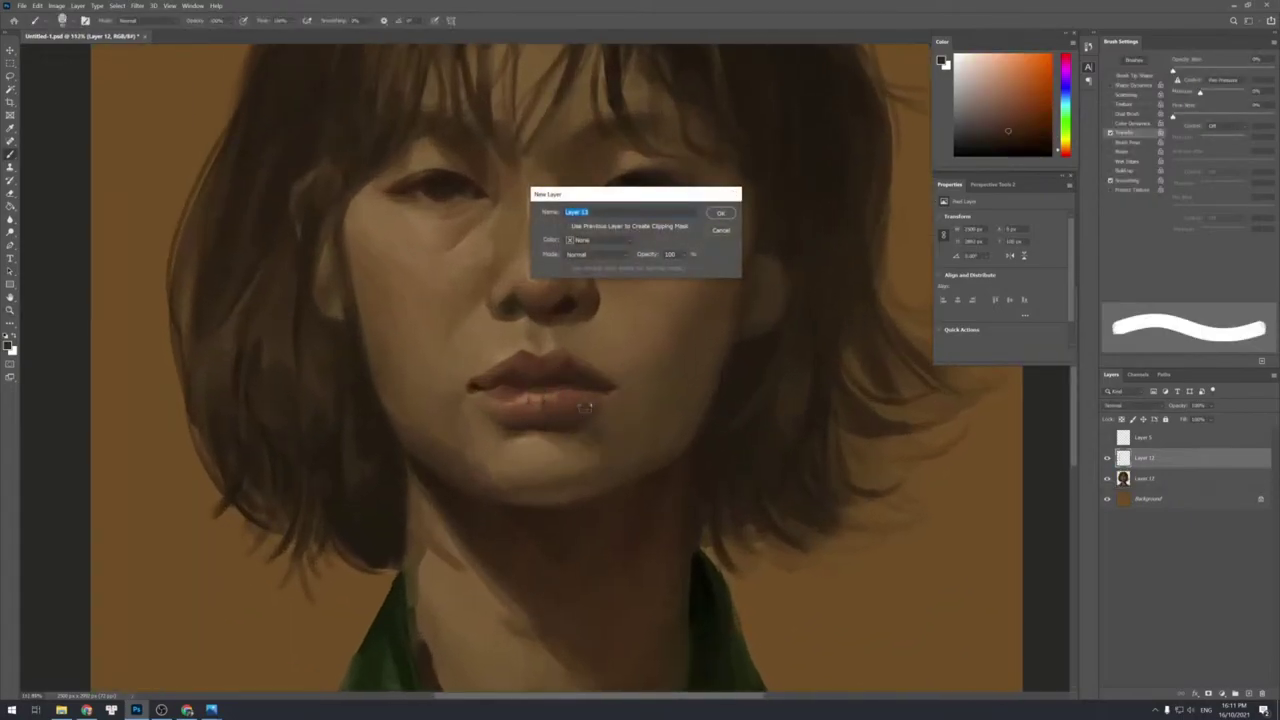
key("Return")
mouse_move(602, 405)
left_mouse_down()
mouse_move(585, 426)
mouse_move(556, 420)
left_mouse_up()
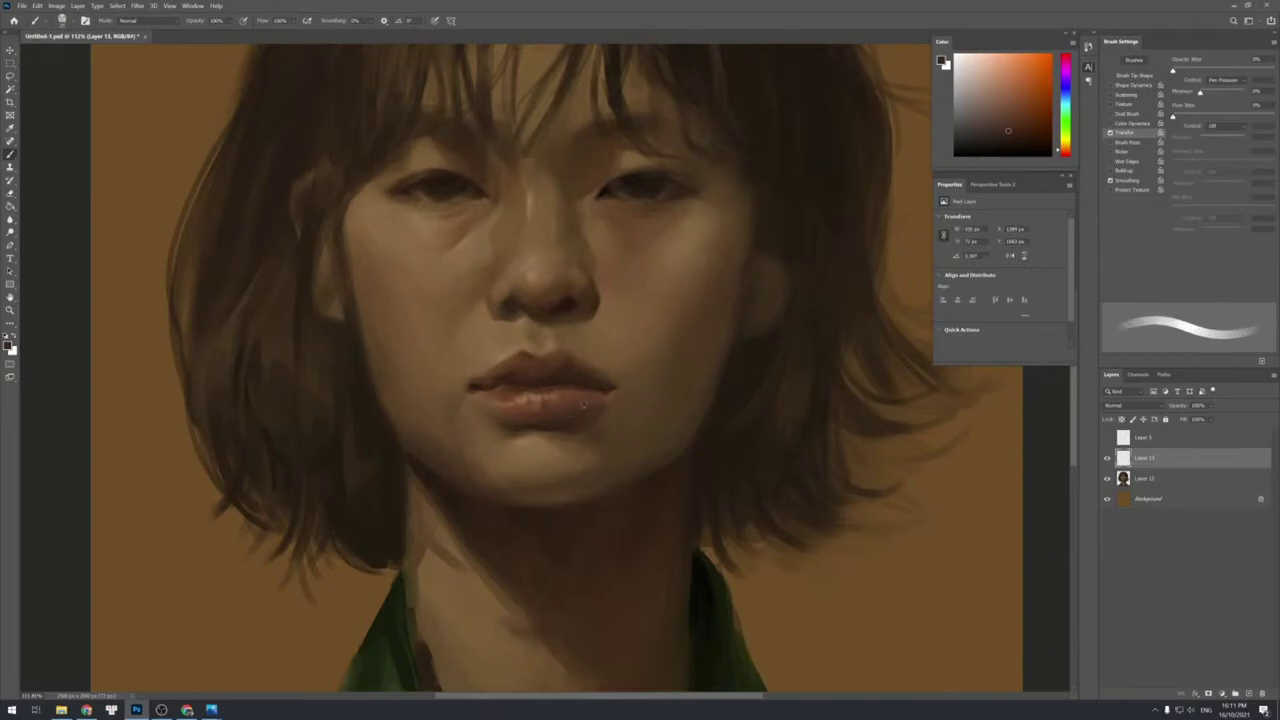
left_click(631, 391, "alt")
left_click(604, 401)
left_click_drag(604, 401, 592, 411)
left_click(584, 415, "alt")
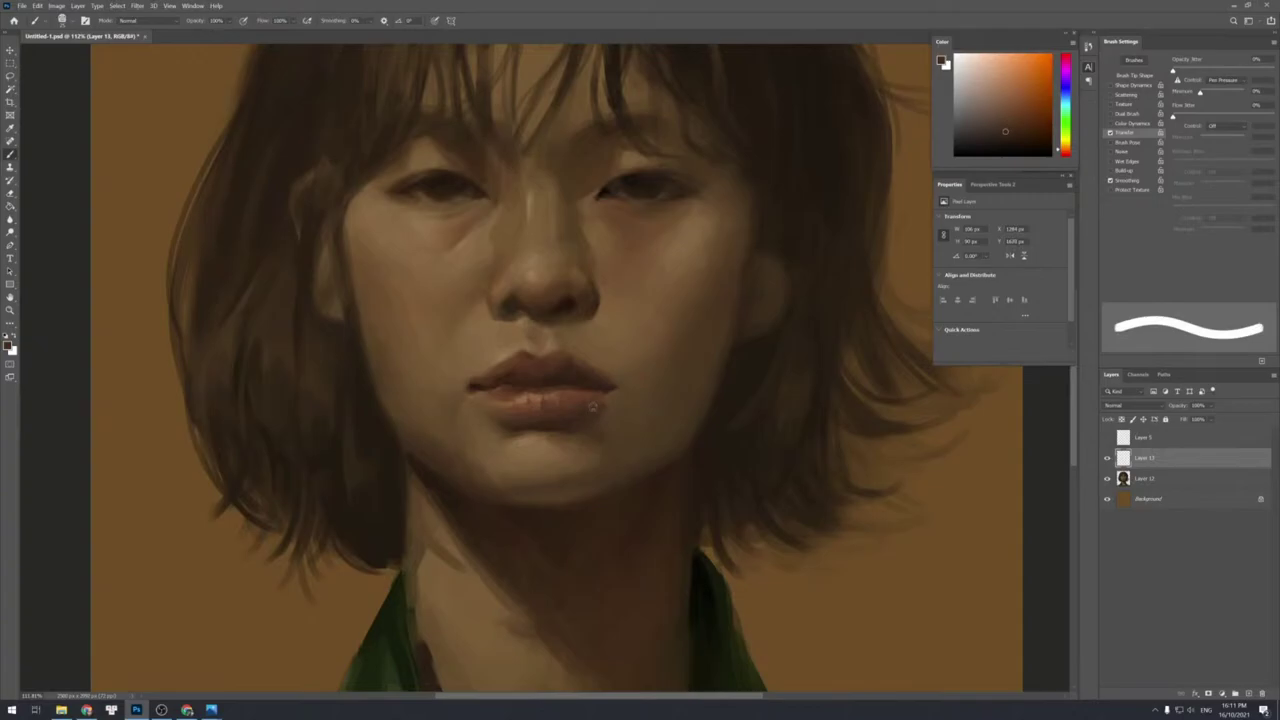
Refine the lower edge of the bottom lip with sampled dark brown and lip tones, using a small brush.
left_click(536, 427, "alt")
key("bracketleft")
key("bracketleft")
key("bracketleft")
key("bracketleft")
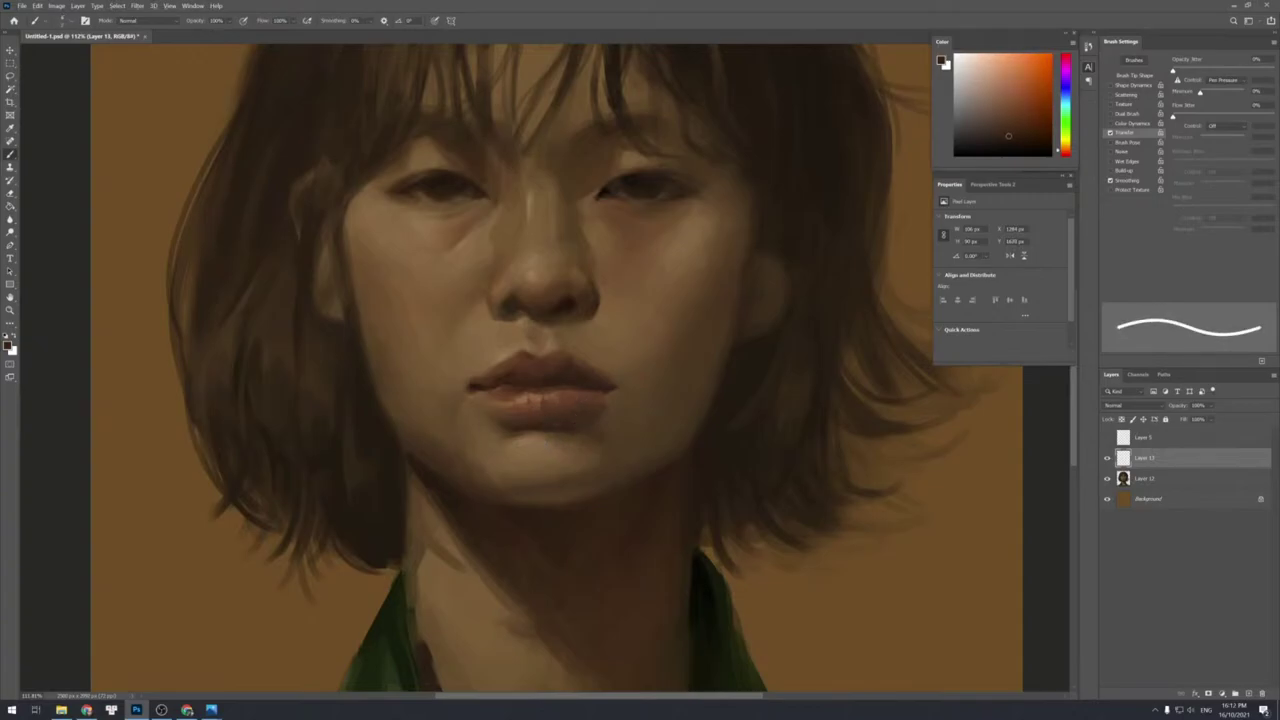
key("bracketright")
key("bracketright")
left_click_drag(518, 427, 556, 426)
key("bracketright")
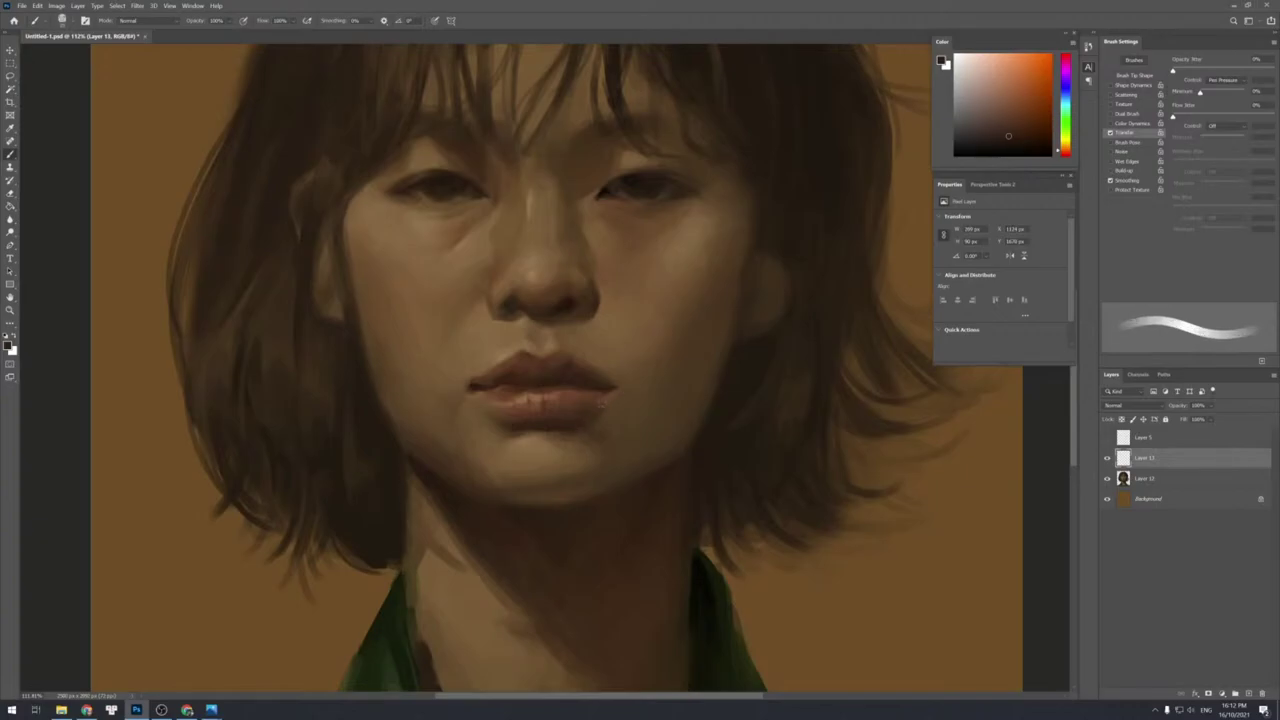
key("bracketleft")
left_click(541, 418, "alt")
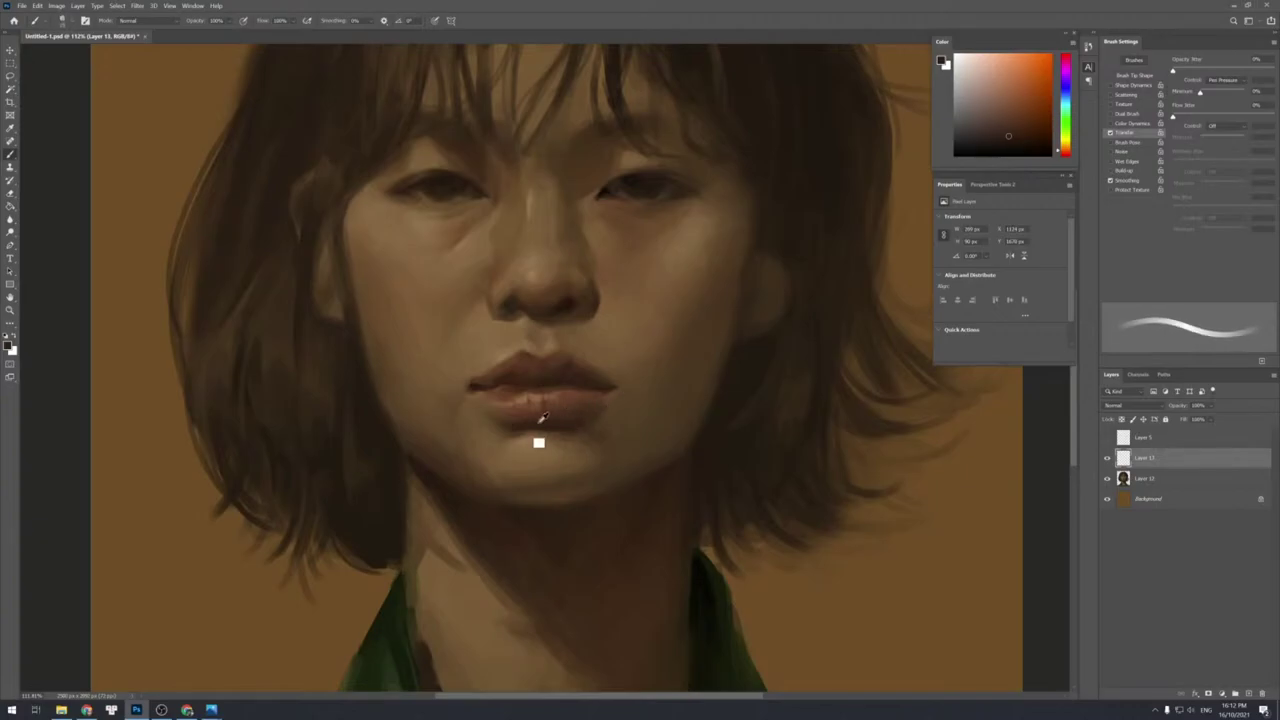
key("bracketleft")
Add another new layer and shade the right eye and its upper lid with sampled dark browns.
left_click(660, 207, "alt")
key("ctrl+shift+n")
key("Return")
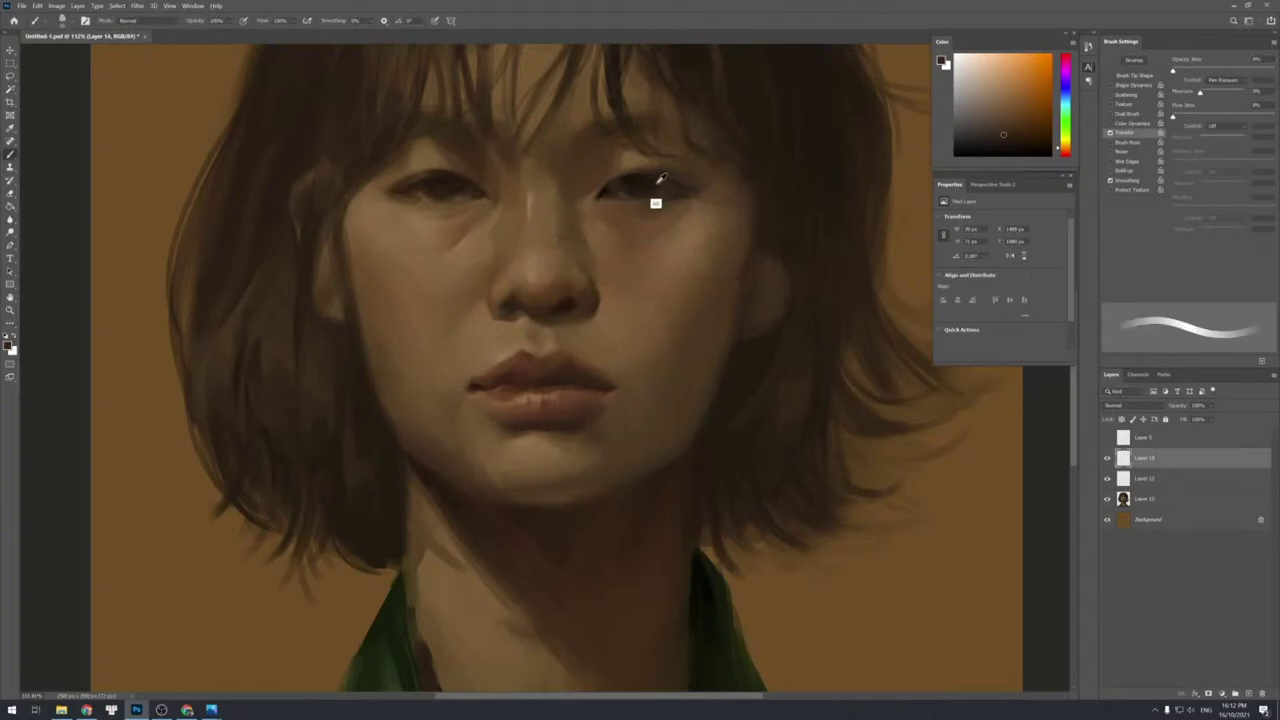
key("bracketright")
left_click(662, 186, "alt")
left_click(662, 186, "alt")
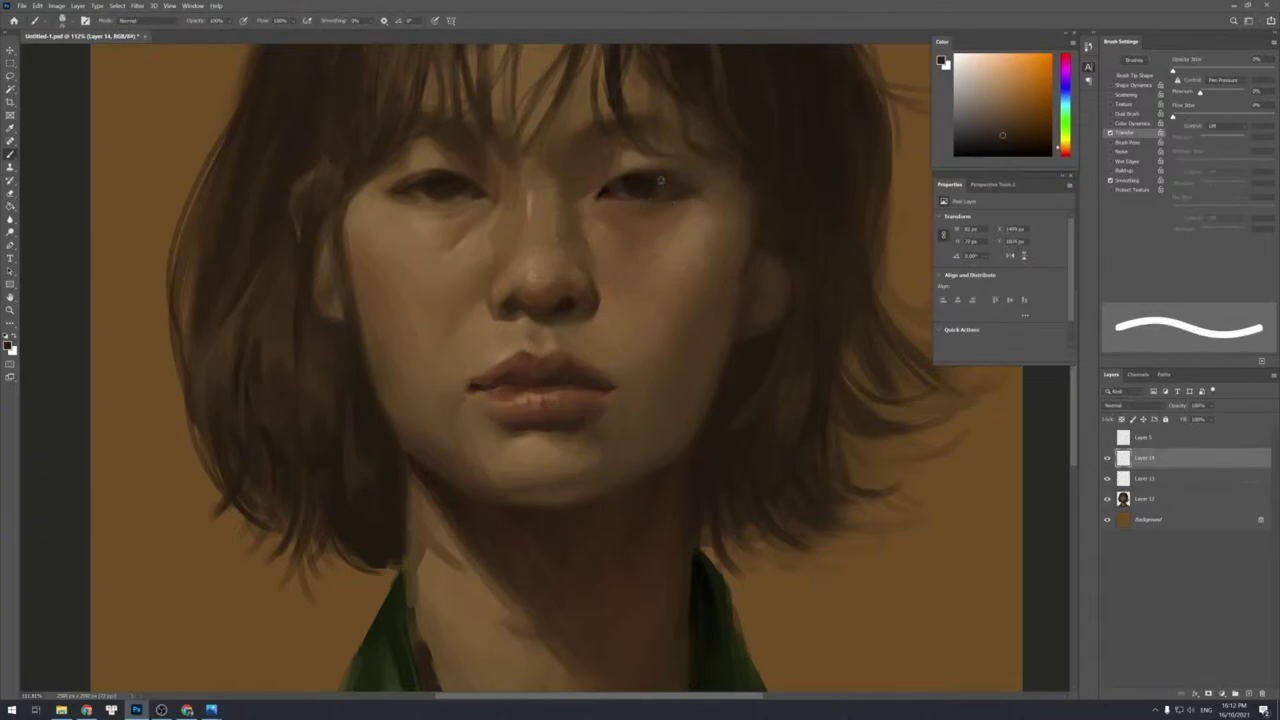
left_click(652, 190, "alt")
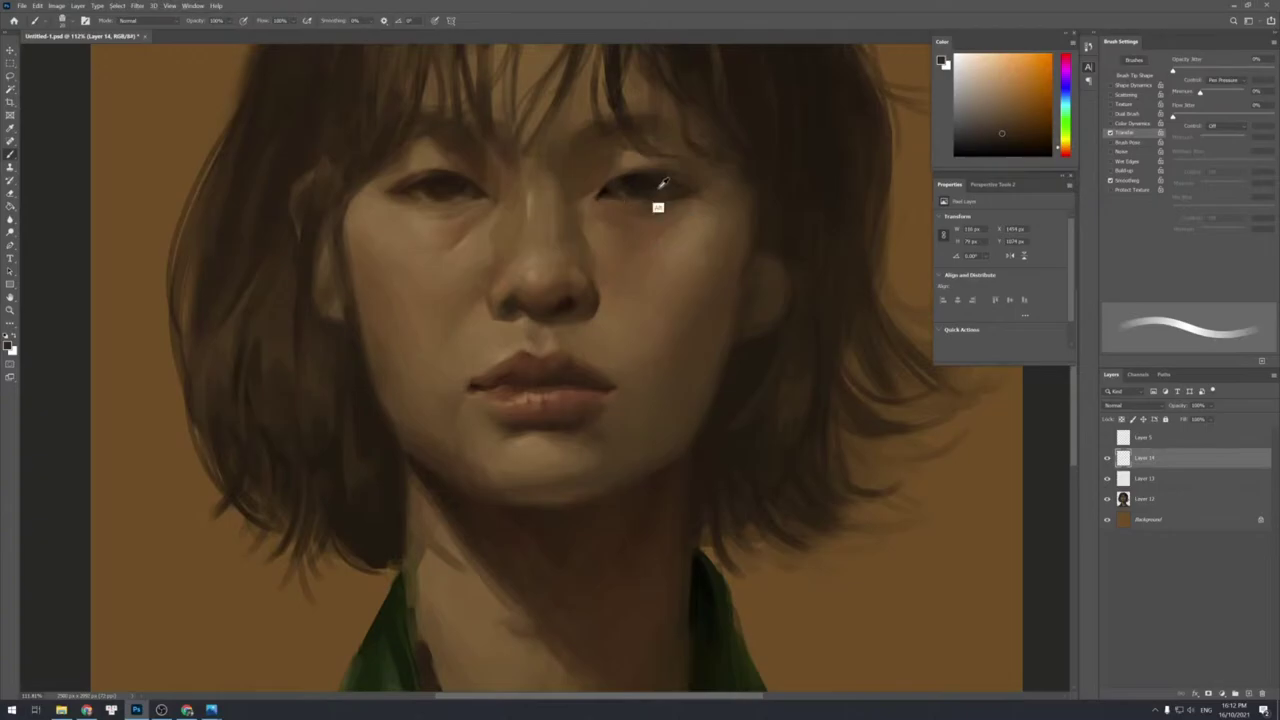
left_click(657, 179, "alt")
left_click(675, 175, "alt")
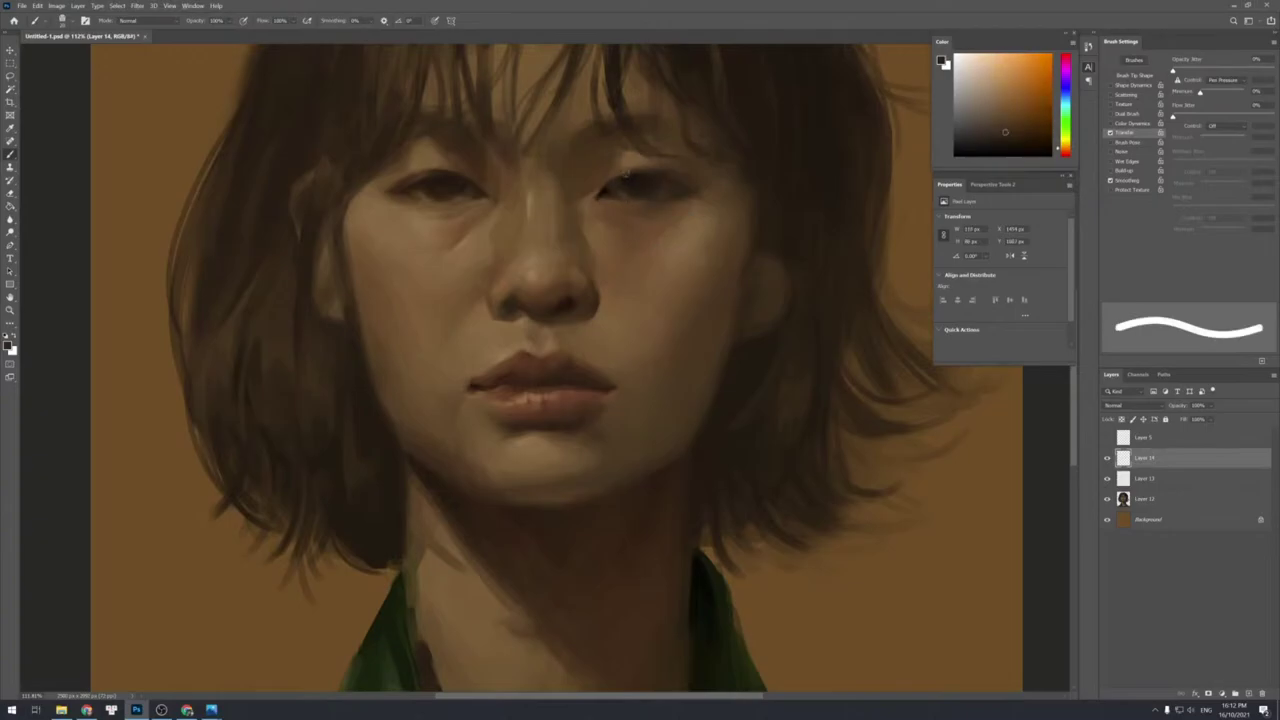
Refine the right eye's lid line and iris with a very fine dark brown brush.
scroll(632, 205, "up", 5)
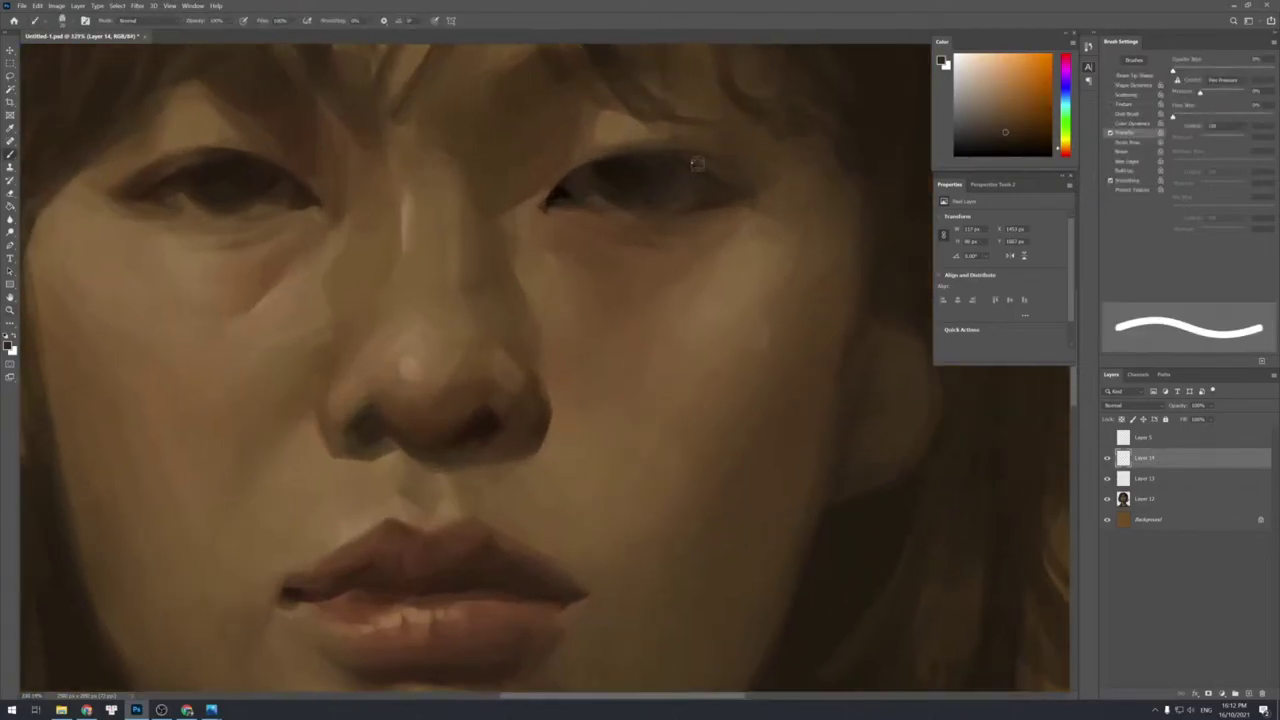
key("bracketleft")
key("bracketleft")
key("bracketleft")
key("bracketleft")
key("bracketleft")
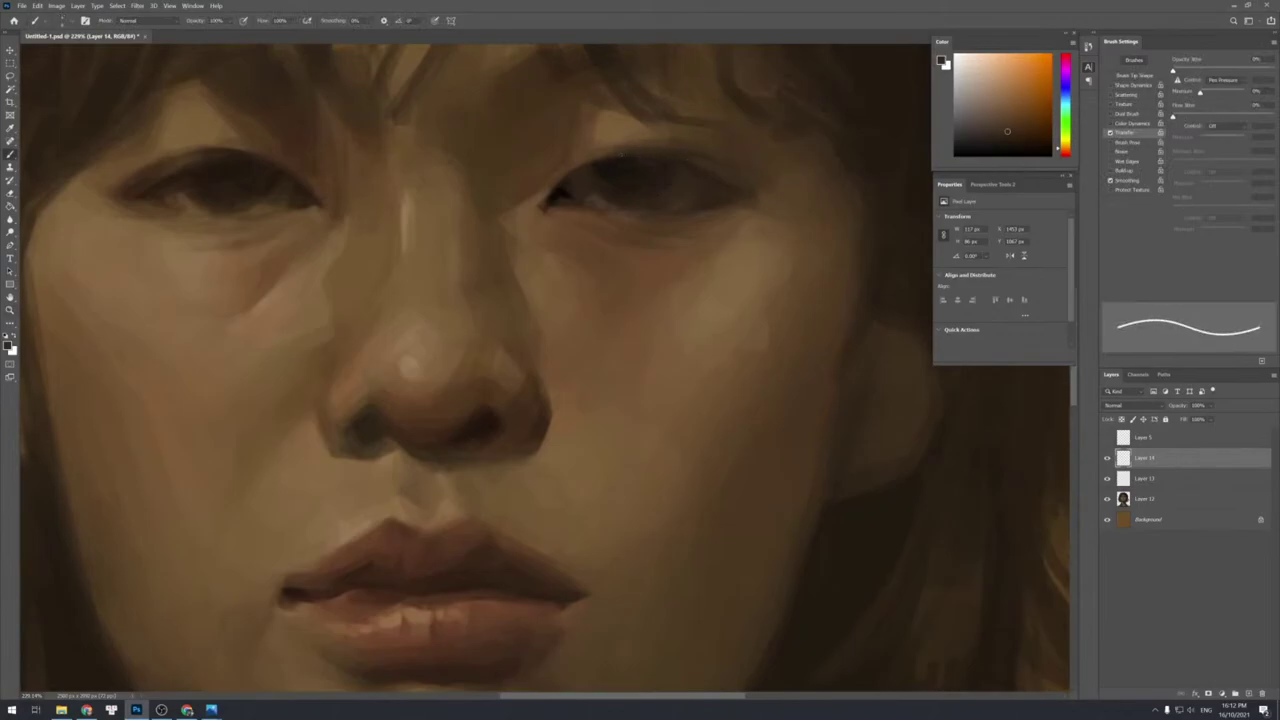
key("bracketleft")
mouse_move(686, 215)
left_mouse_down()
mouse_move(656, 152)
mouse_move(686, 171)
mouse_move(666, 161)
left_mouse_up()
key("b")
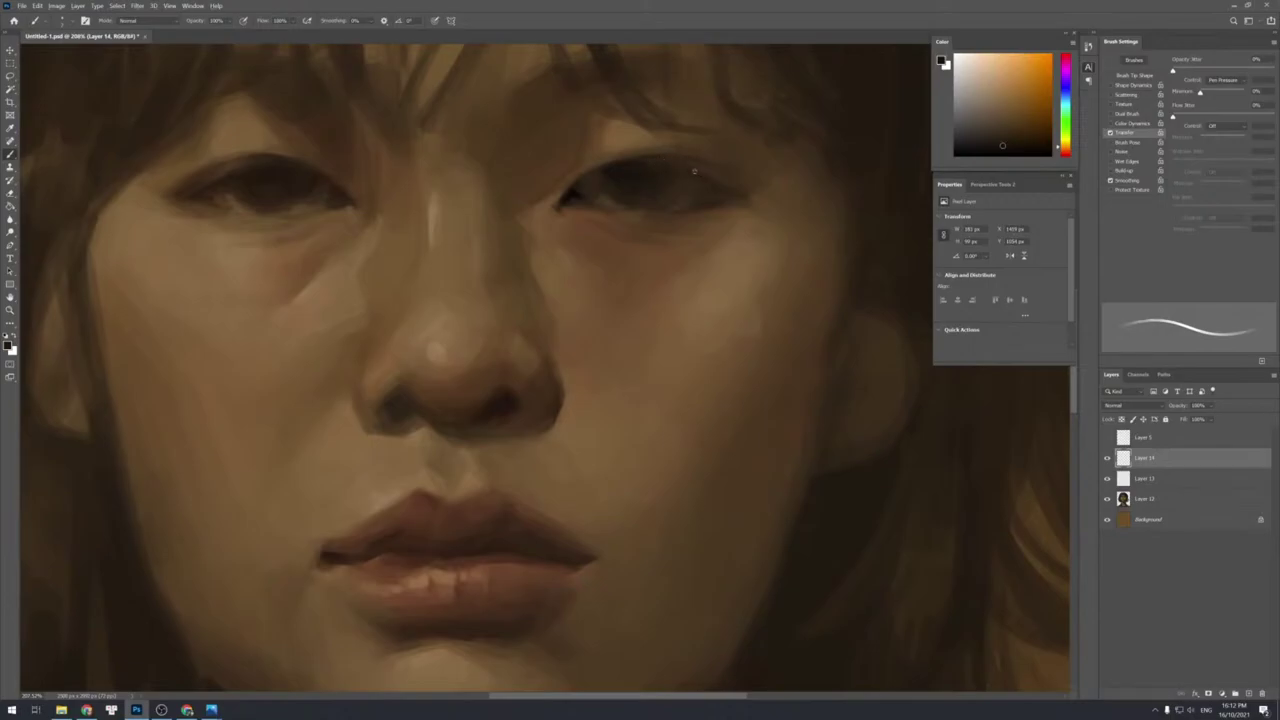
Soften the upper lid of the right eye with dark brown strokes from a larger brush.
key("z")
mouse_move(717, 187)
left_mouse_down()
mouse_move(681, 204)
mouse_move(667, 171)
mouse_move(692, 192)
left_mouse_up()
key("b")
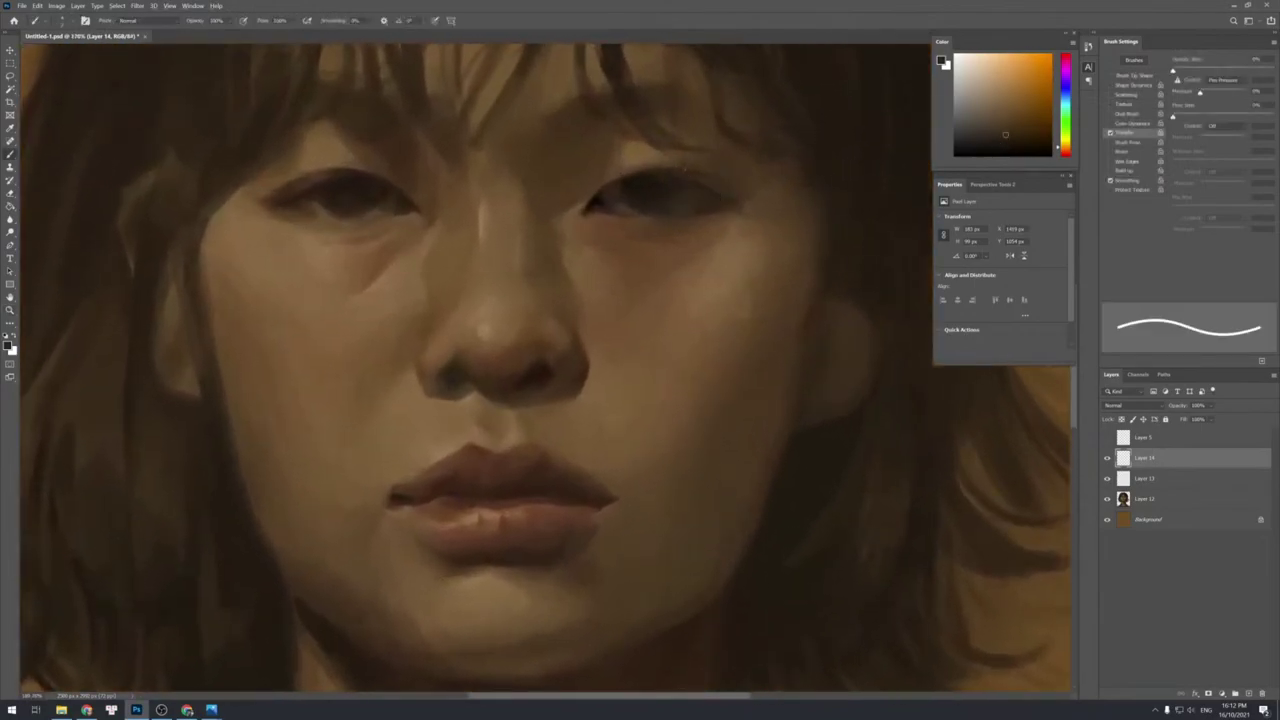
key("]")
key("]")
key("]")
left_click_drag(653, 170, 668, 166)
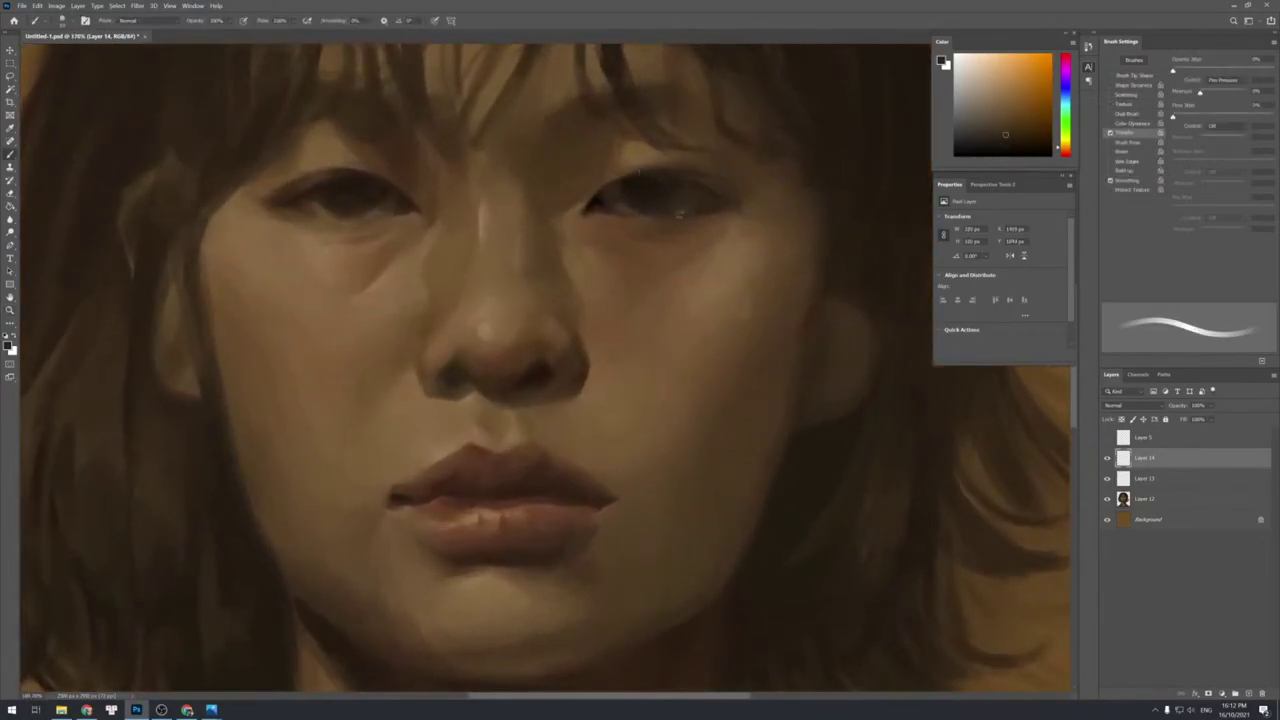
Add a new layer and lighten the right eye's upper lid with sampled skin tones, using a small brush and a larger one for blending.
key("z")
left_click_drag(666, 217, 657, 196)
key("b")
left_click(642, 163, "alt")
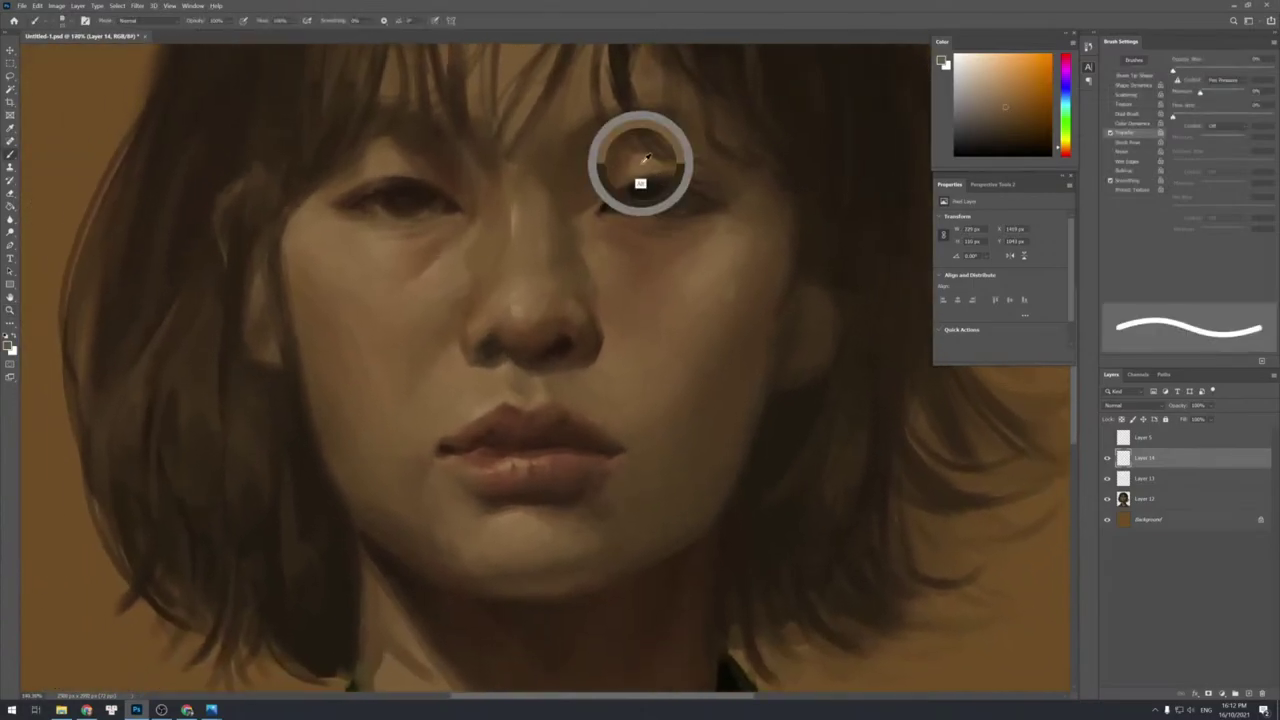
key("ctrl+shift+n")
key("Return")
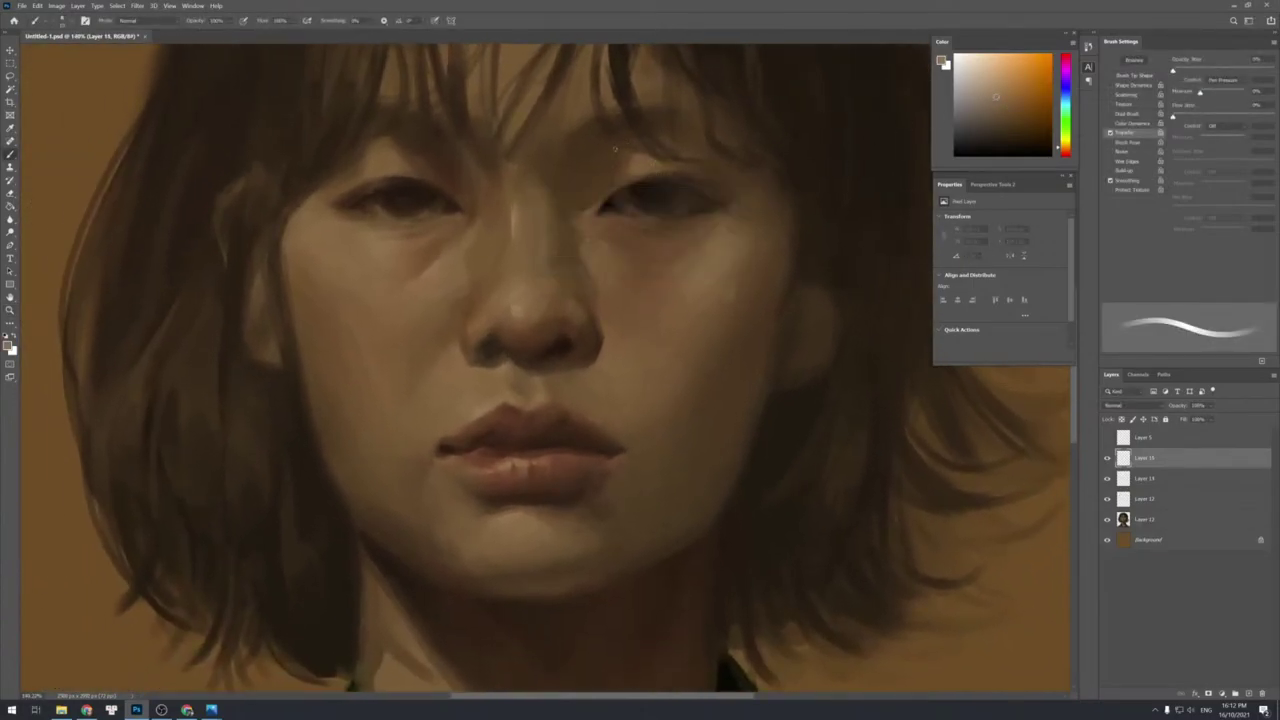
key("bracketleft")
left_click_drag(676, 234, 704, 230)
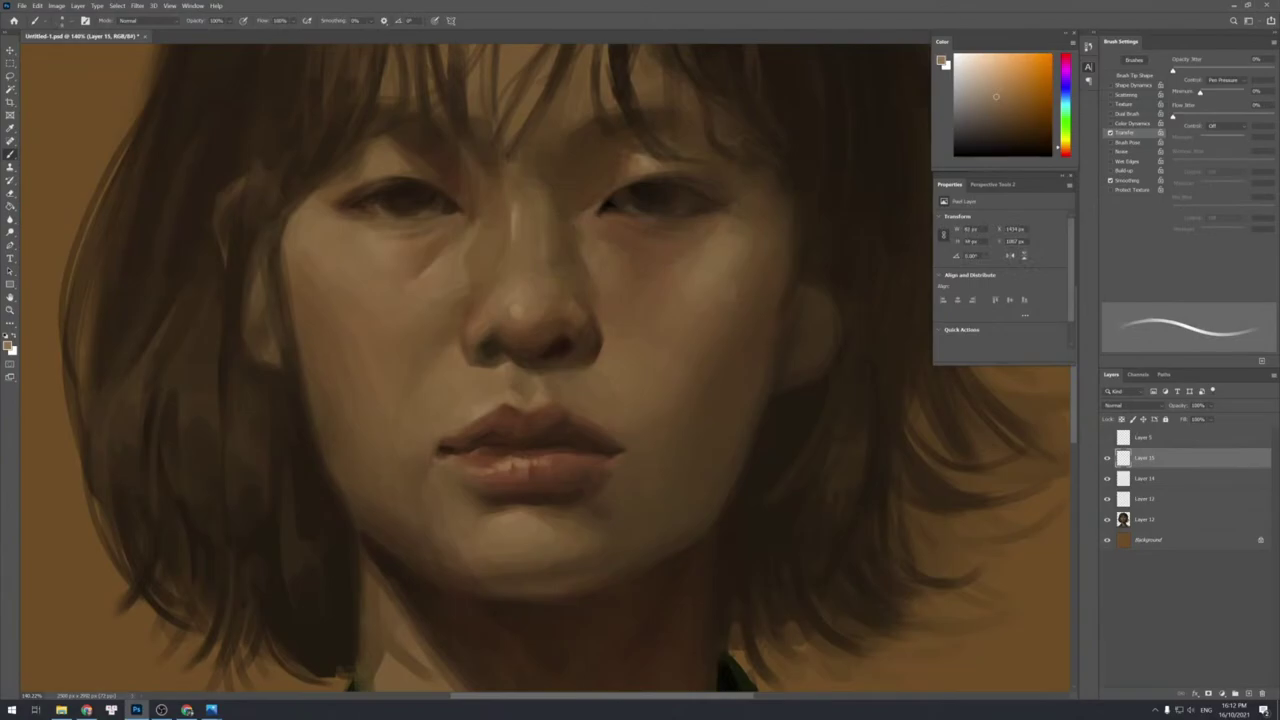
key("bracketright")
key("bracketright")
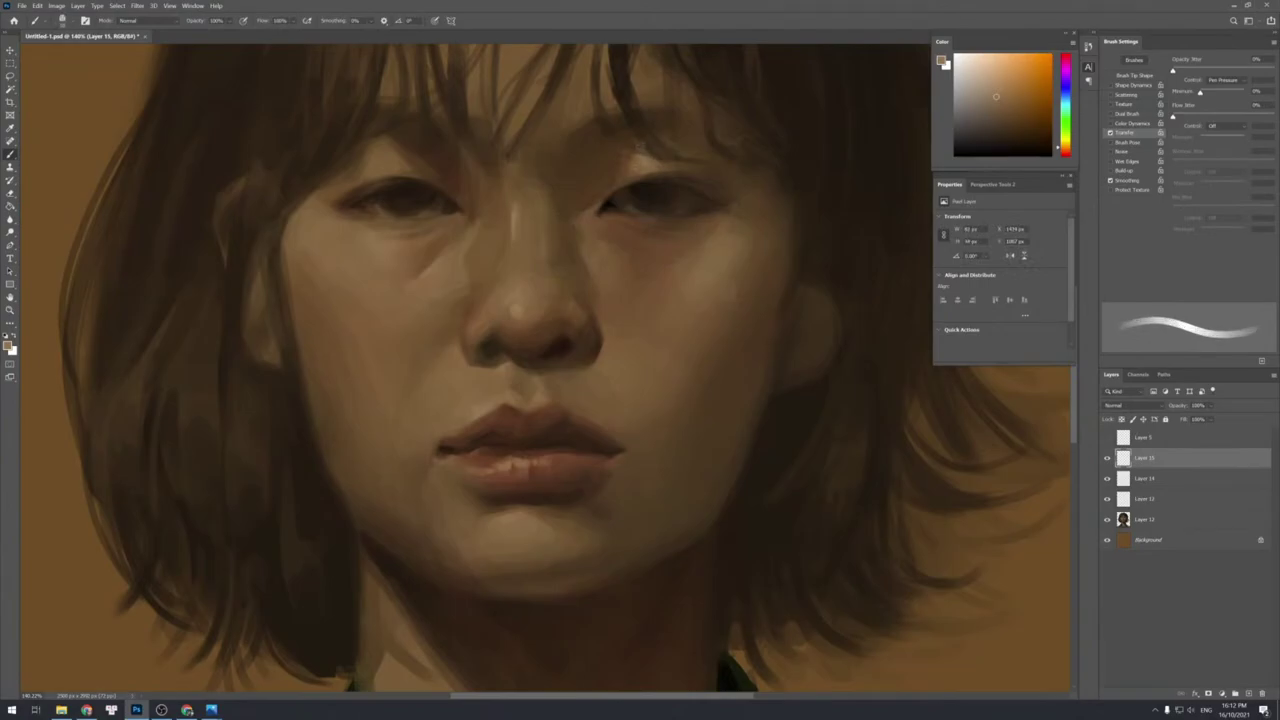
left_click(632, 170, "alt")
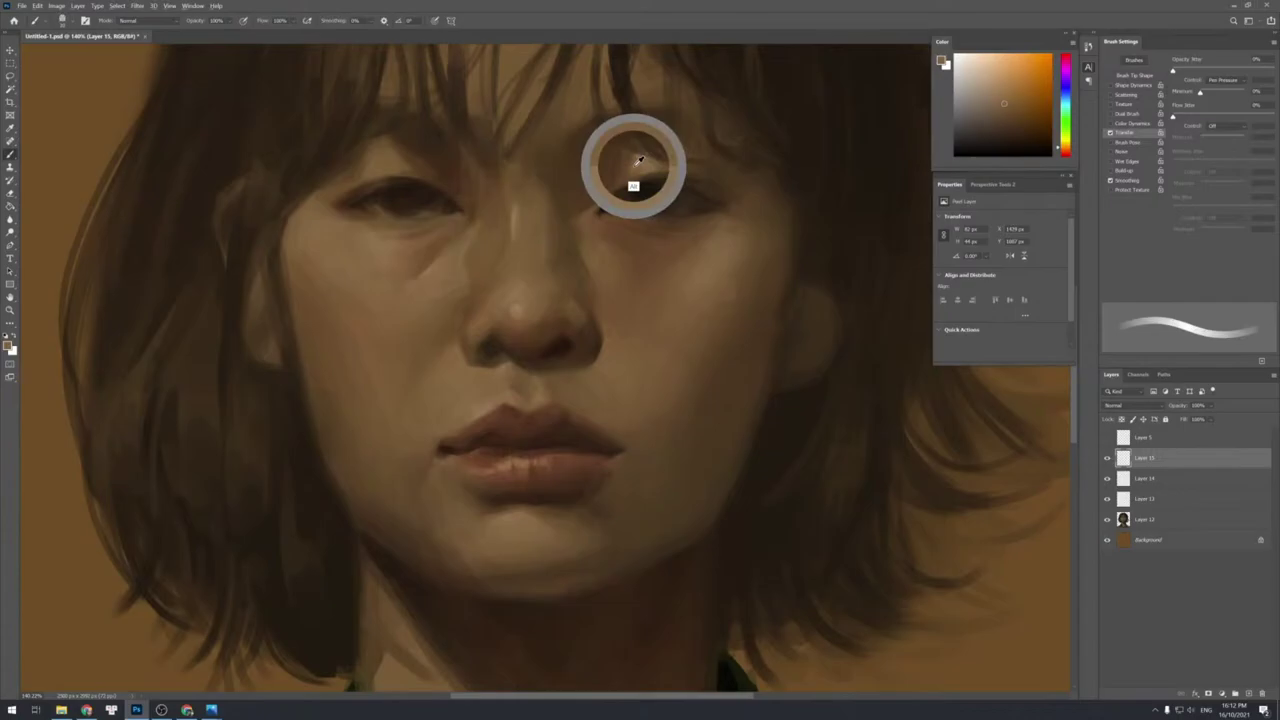
Refine the left eye's upper lid with sampled skin and brown tones at varied brush sizes, and soften it with the Eraser.
left_click(393, 152, "alt")
key("bracketleft")
key("bracketleft")
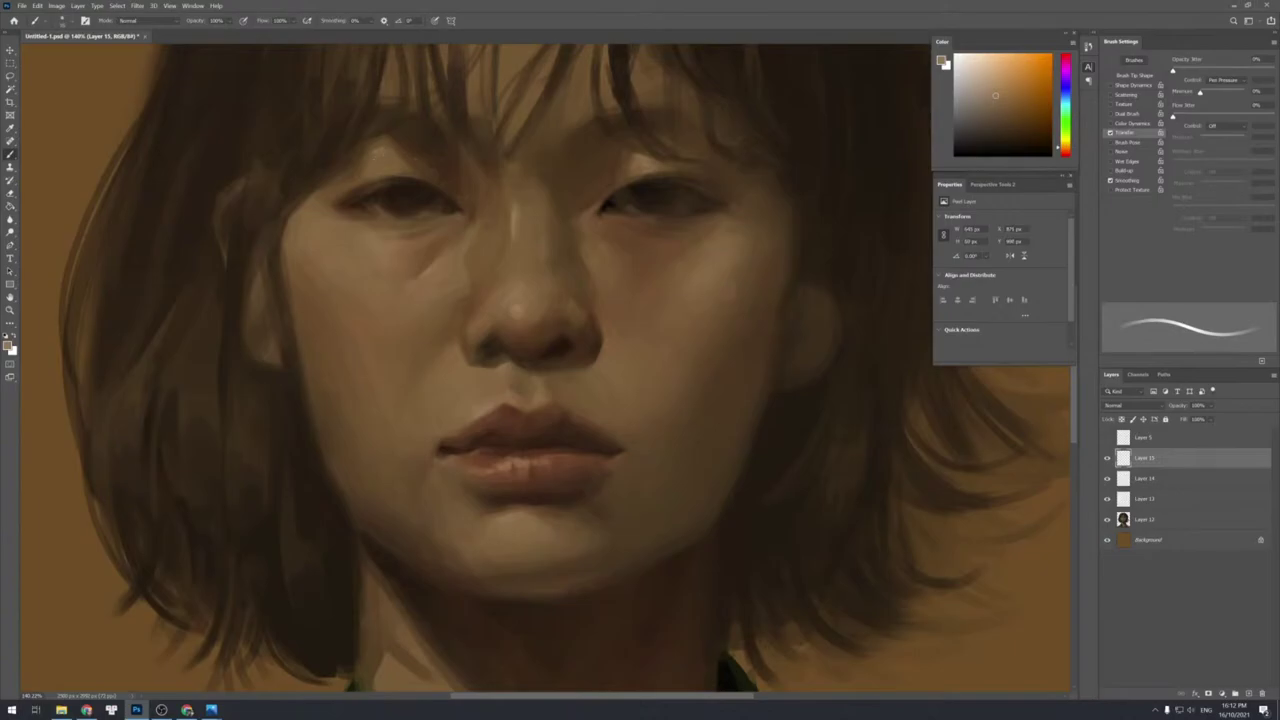
key("bracketleft")
key("bracketright")
key("bracketright")
key("bracketright")
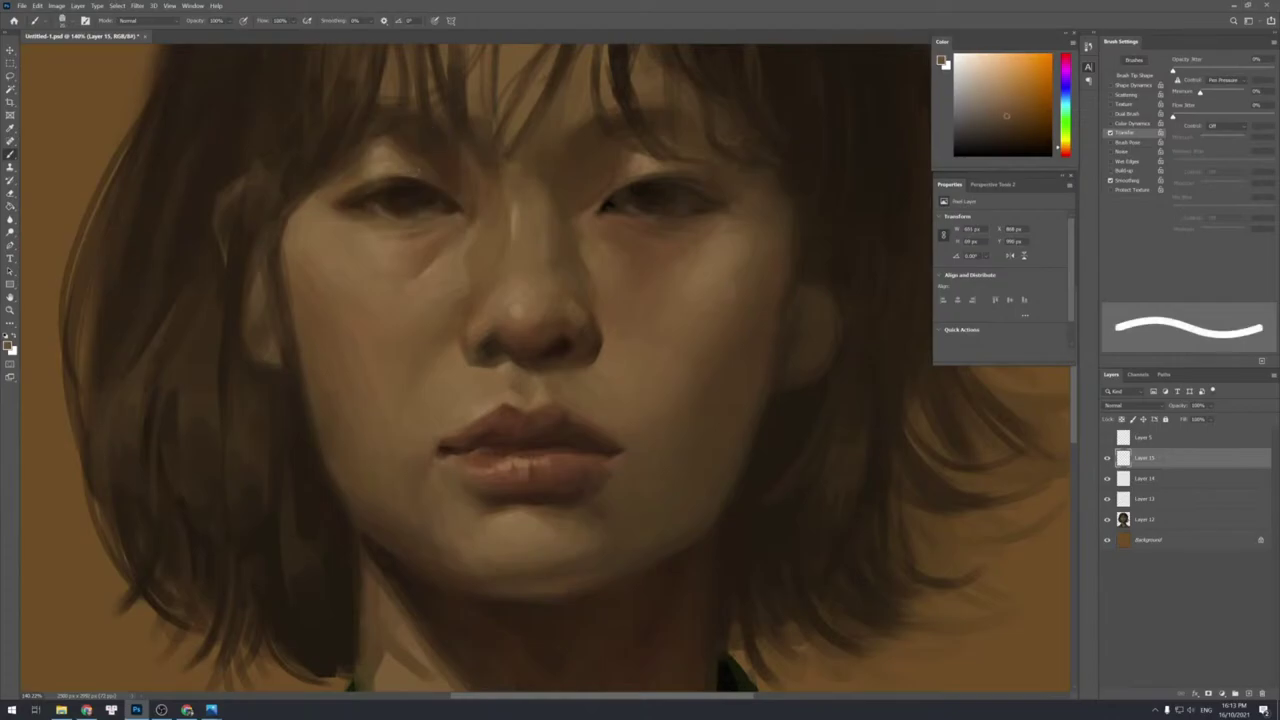
left_click(400, 180, "alt")
key("e")
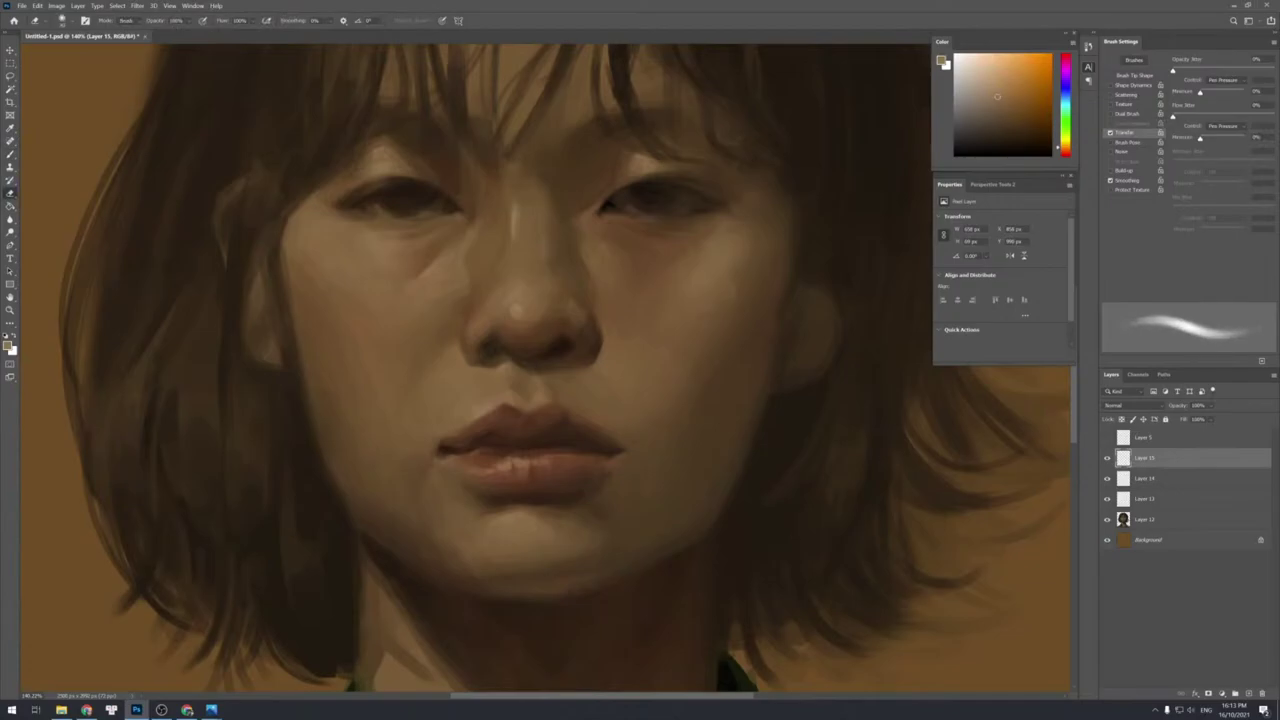
Darken the hair edge along the left temple and cheek with sampled dark browns.
key("b")
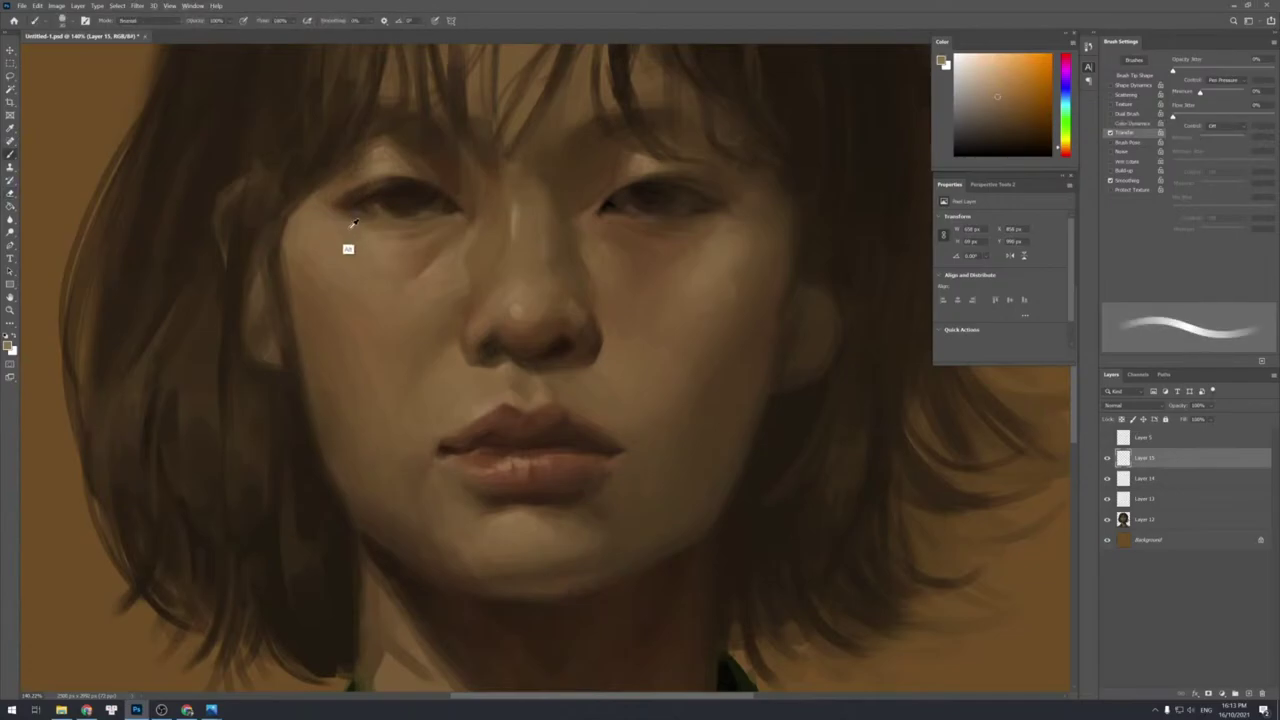
left_click(283, 217, "alt")
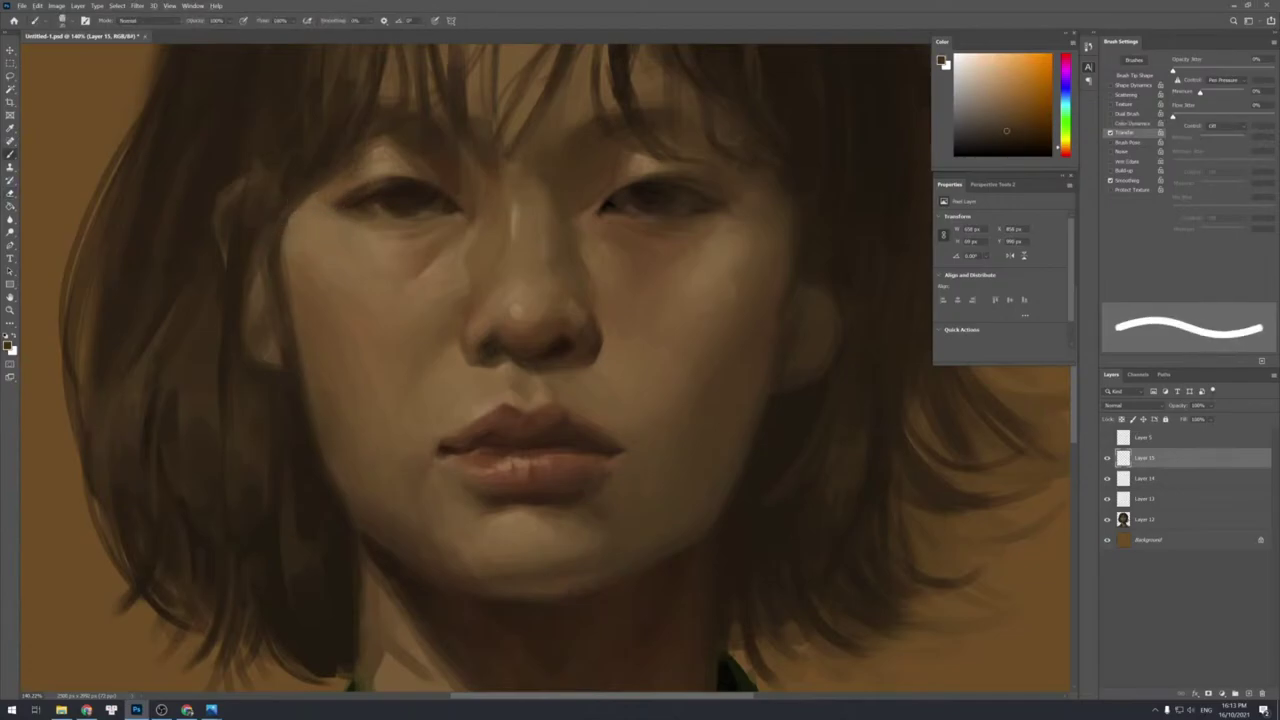
left_click_drag(311, 190, 281, 242)
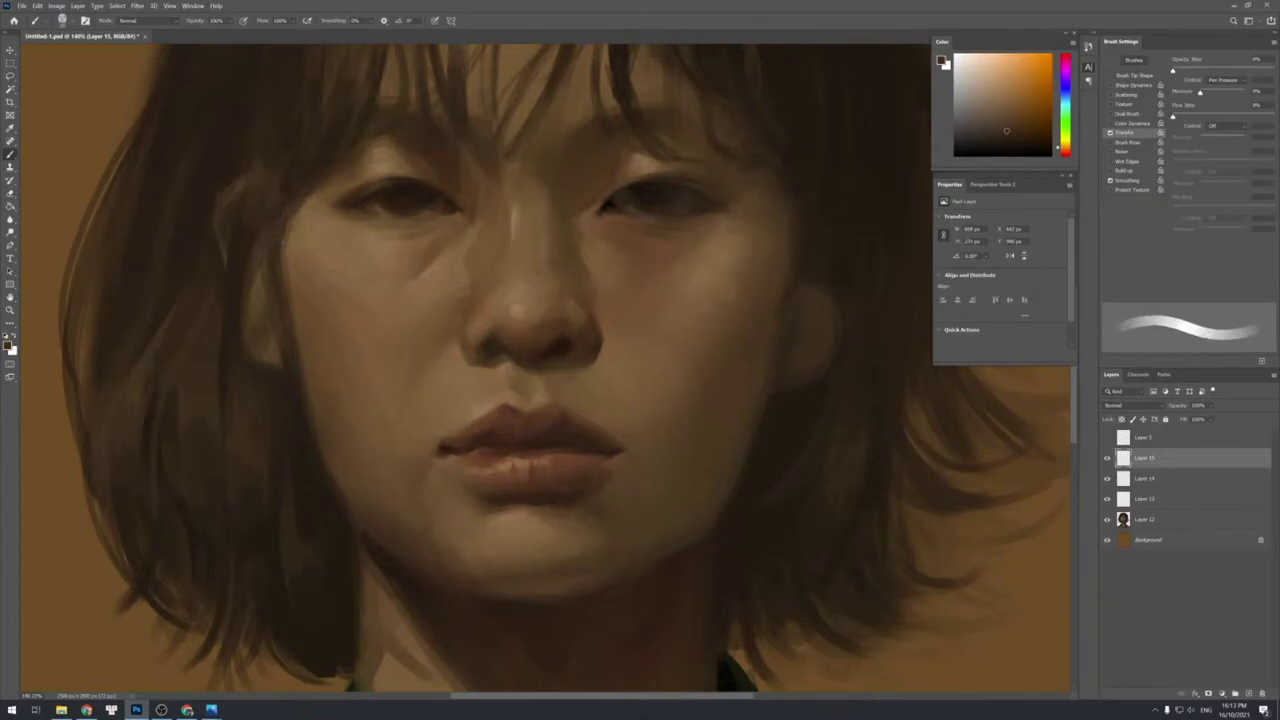
left_click(276, 352, "alt")
left_click_drag(282, 324, 311, 426)
left_click(274, 360, "alt")
left_click(276, 292, "alt")
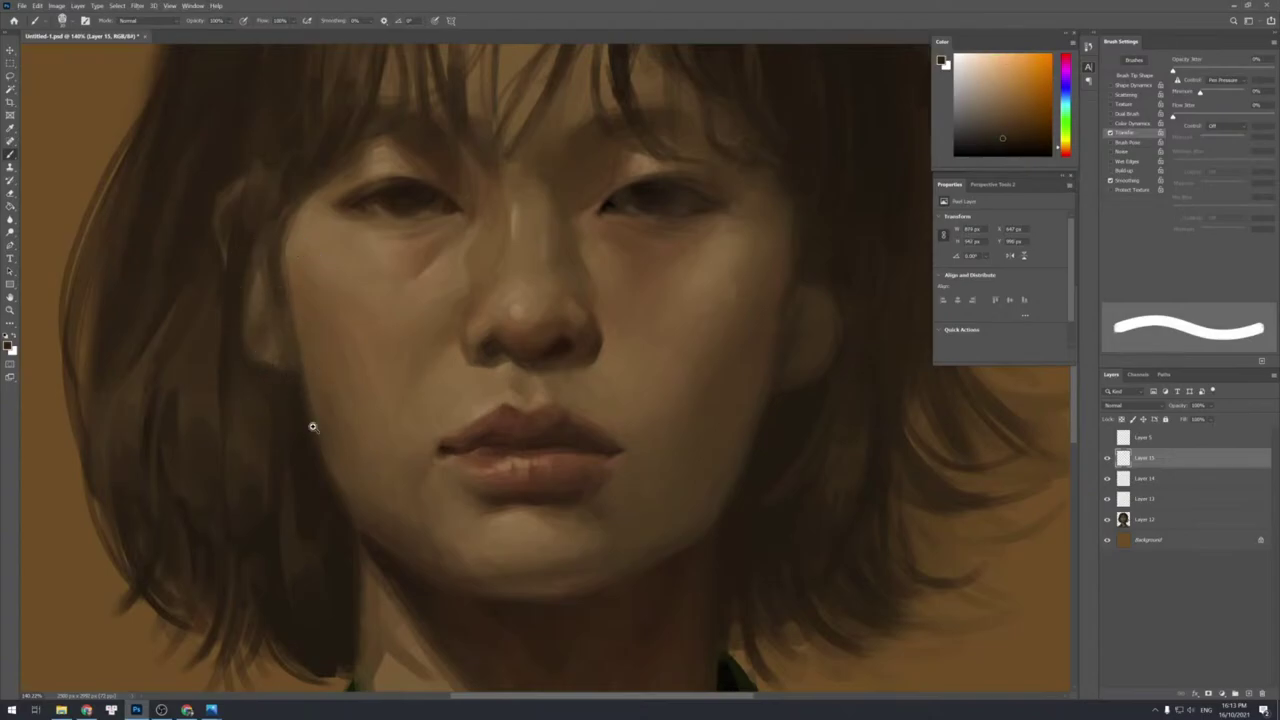
Paint fine dark hair strokes over the top of the right ear with a much smaller brush.
mouse_move(424, 405)
left_mouse_down()
mouse_move(388, 358)
mouse_move(405, 363)
left_mouse_up()
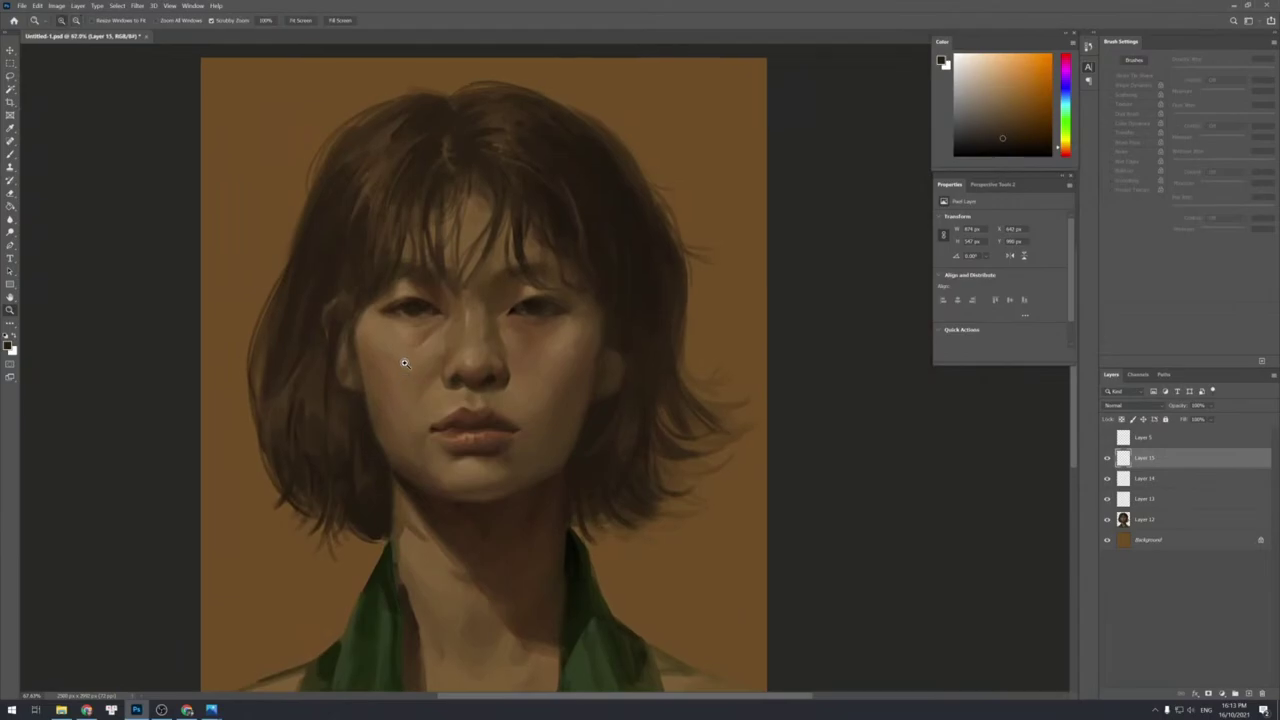
key("b")
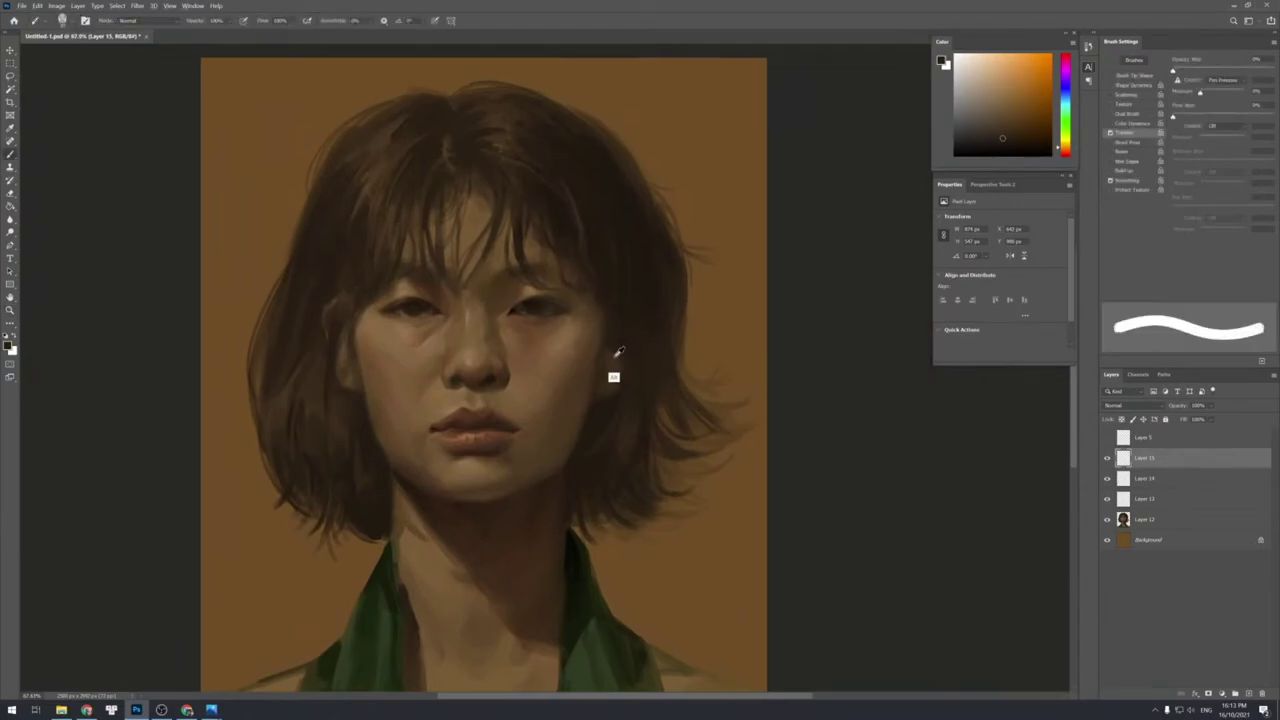
key("bracketleft")
key("bracketleft")
key("bracketleft")
key("bracketleft")
key("bracketleft")
left_click_drag(613, 346, 610, 330)
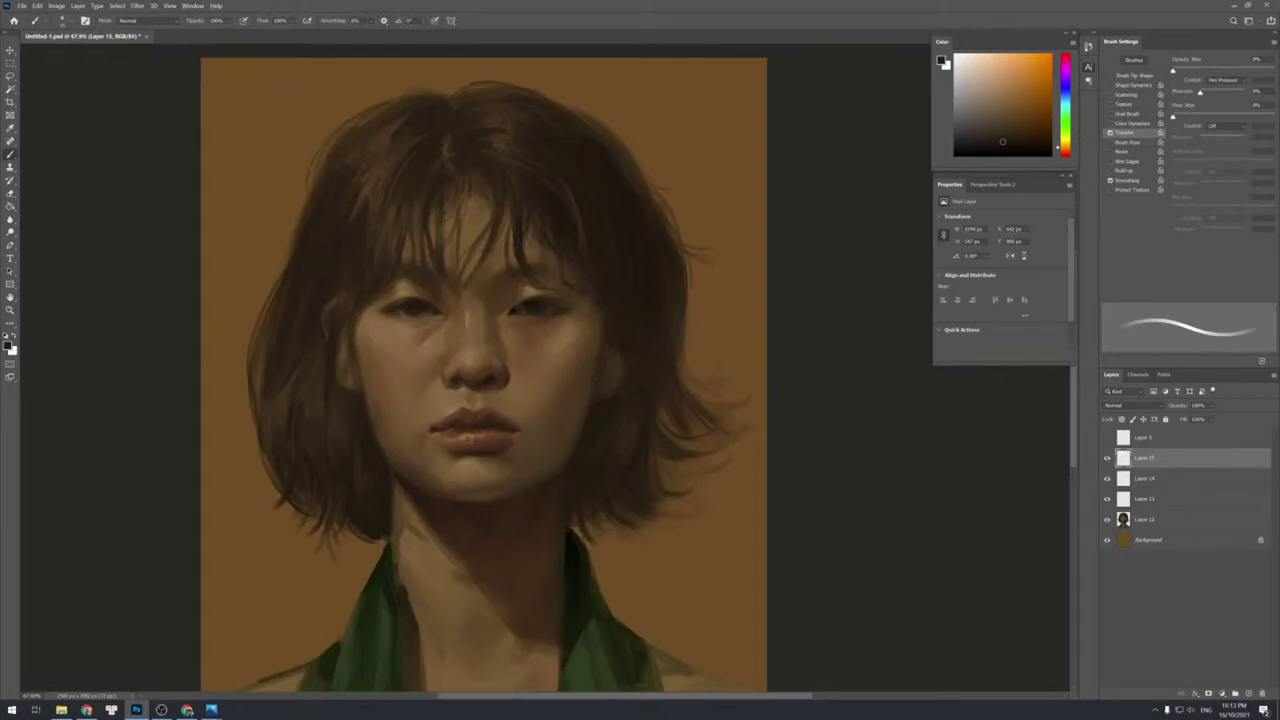
Add another new layer and retouch the right corner of the mouth with a sampled skin tone, softening it with the Eraser.
key("z")
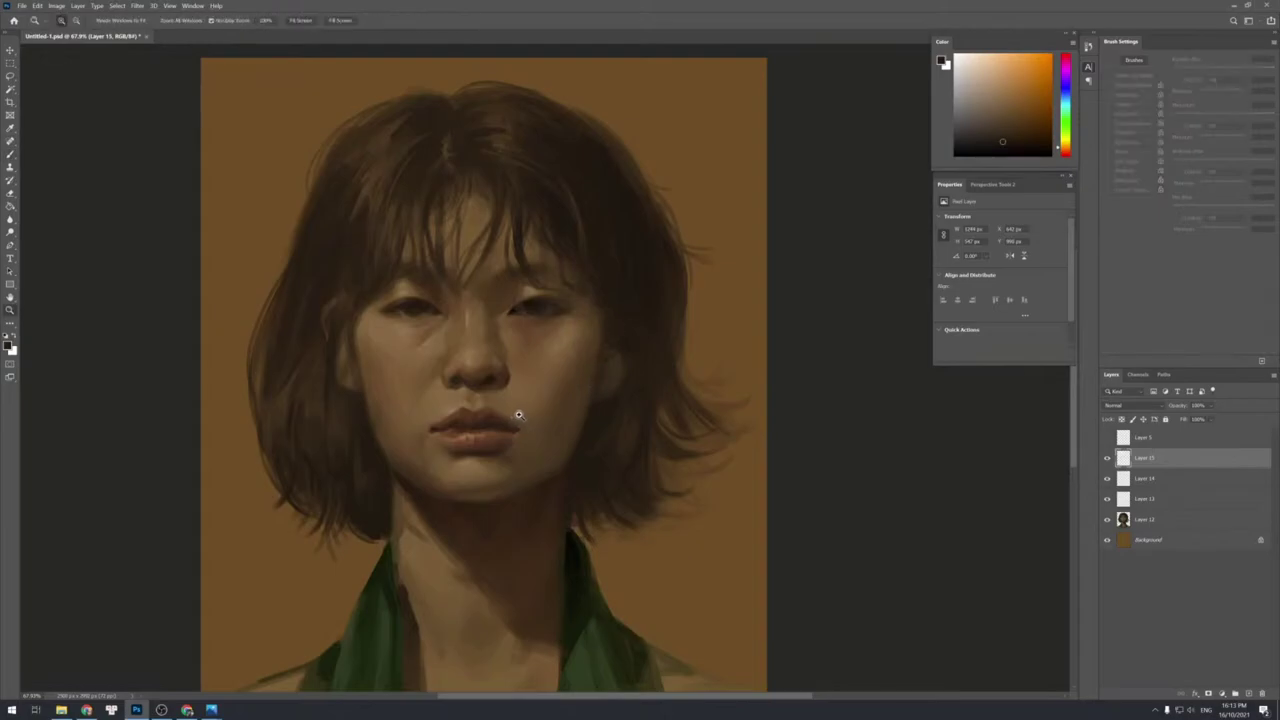
left_click(519, 414)
key("b")
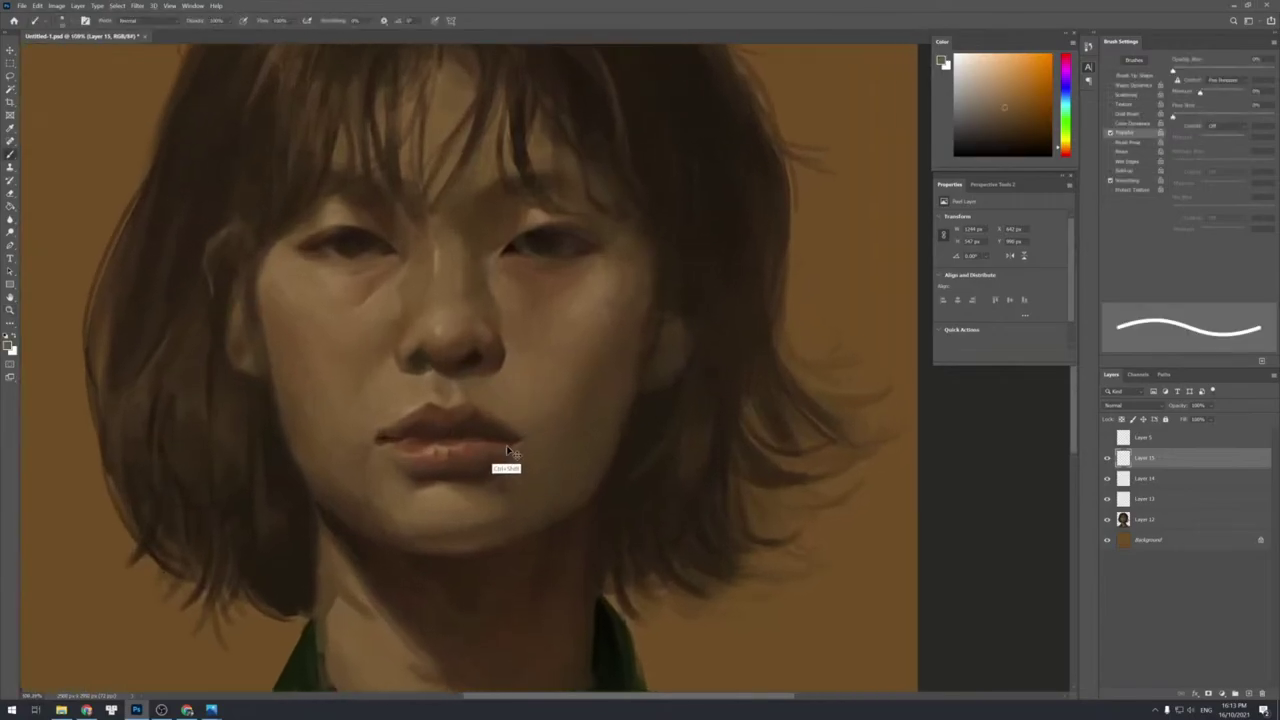
key("ctrl+shift+n")
key("Return")
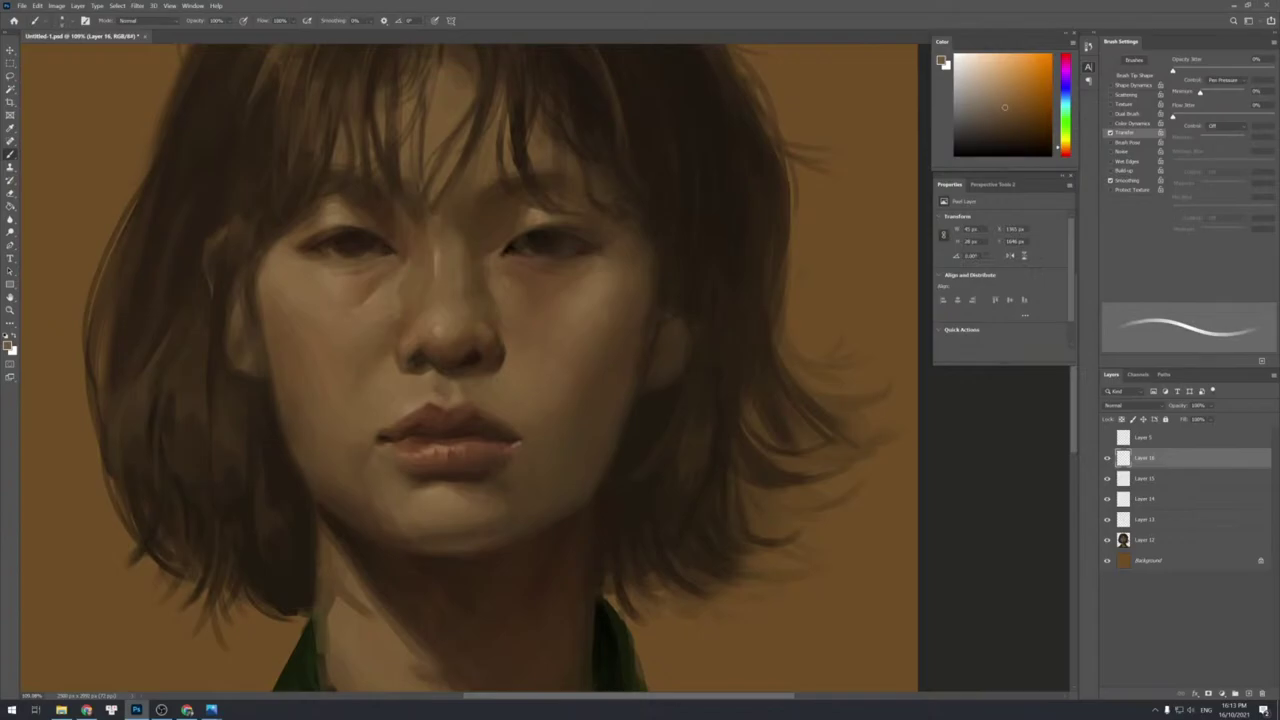
key("bracketright")
key("bracketright")
key("bracketright")
mouse_move(515, 443)
left_mouse_down()
mouse_move(500, 446)
mouse_move(519, 444)
left_mouse_up()
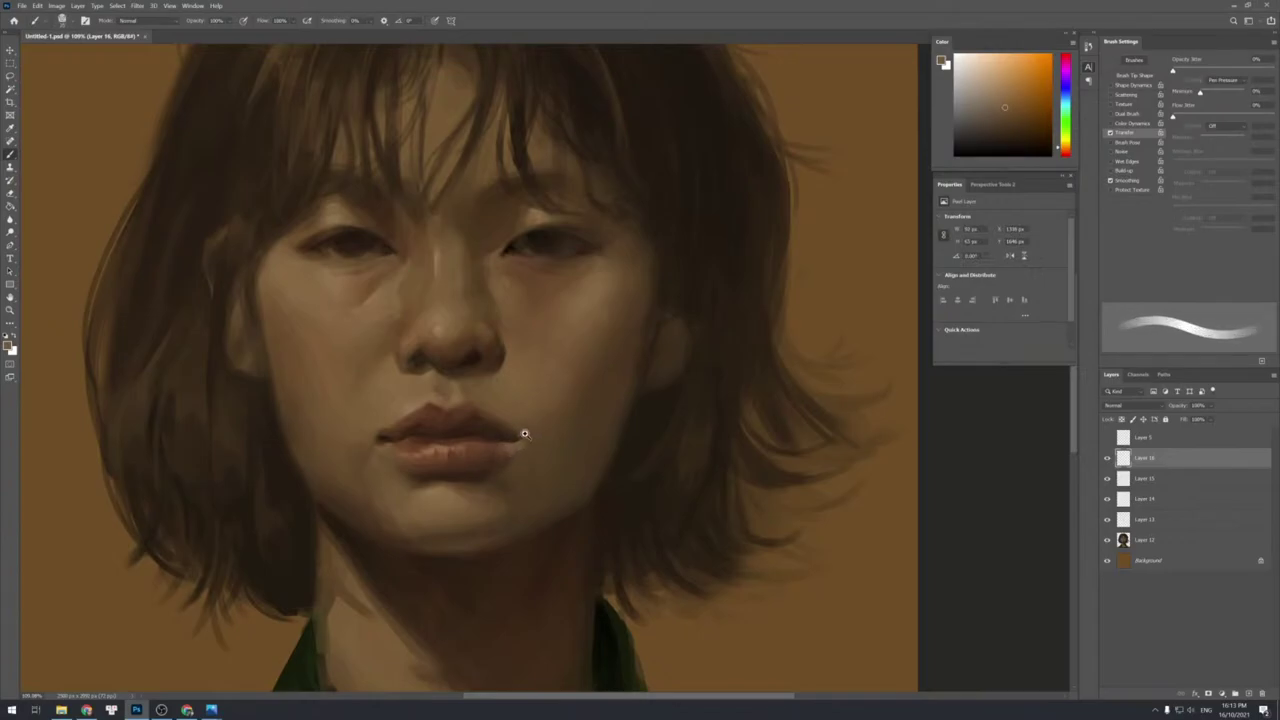
key("e")
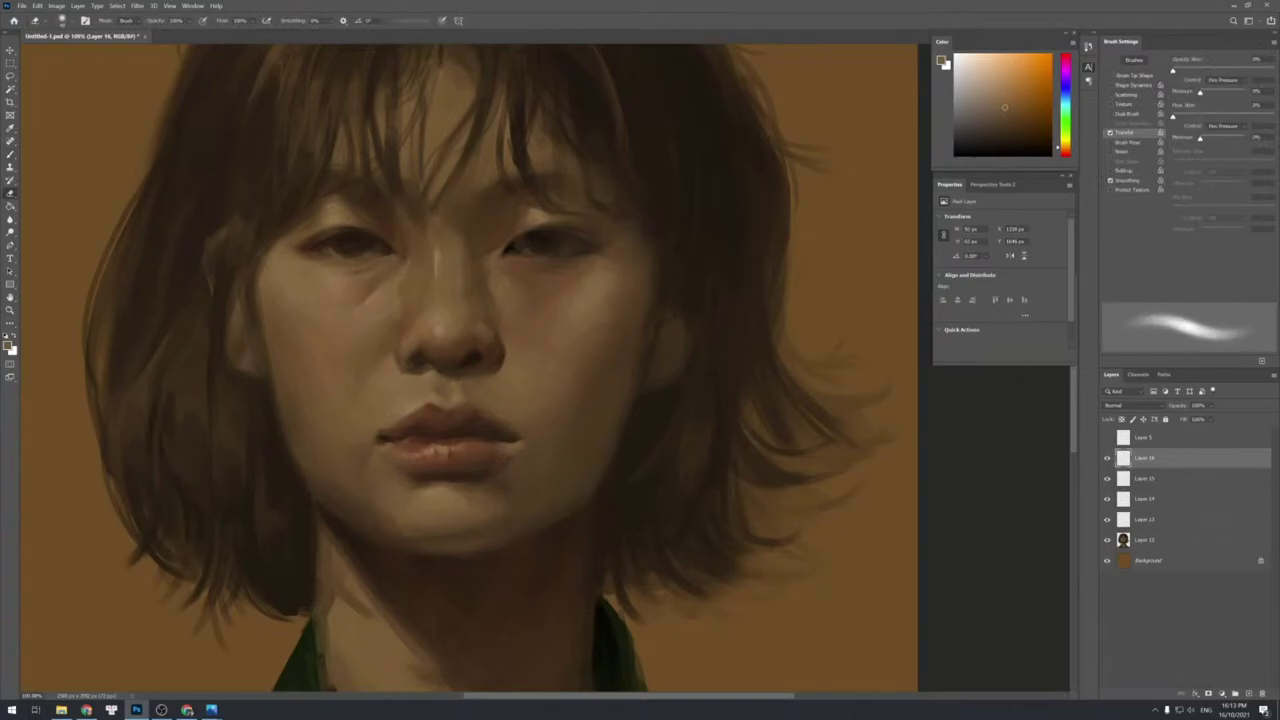
Shade the cheek beside the right mouth corner with sampled browns and blend the strokes into the skin.
key("b")
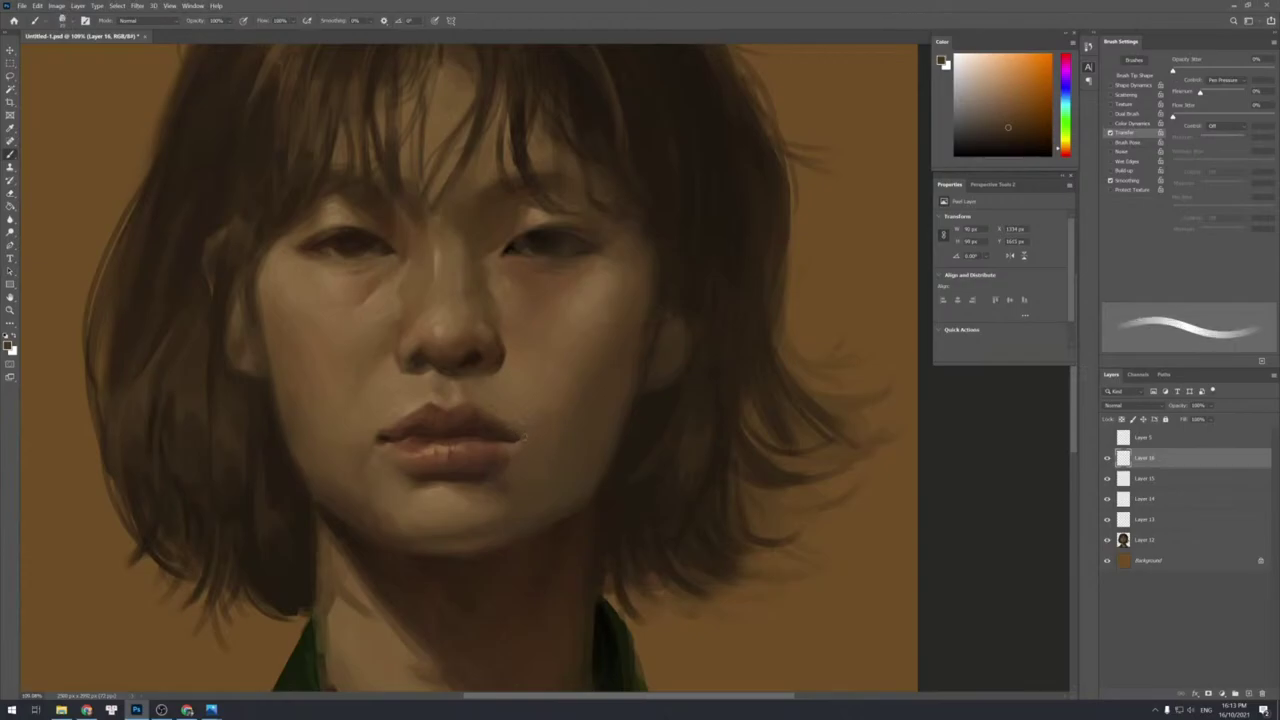
left_click_drag(521, 436, 527, 439)
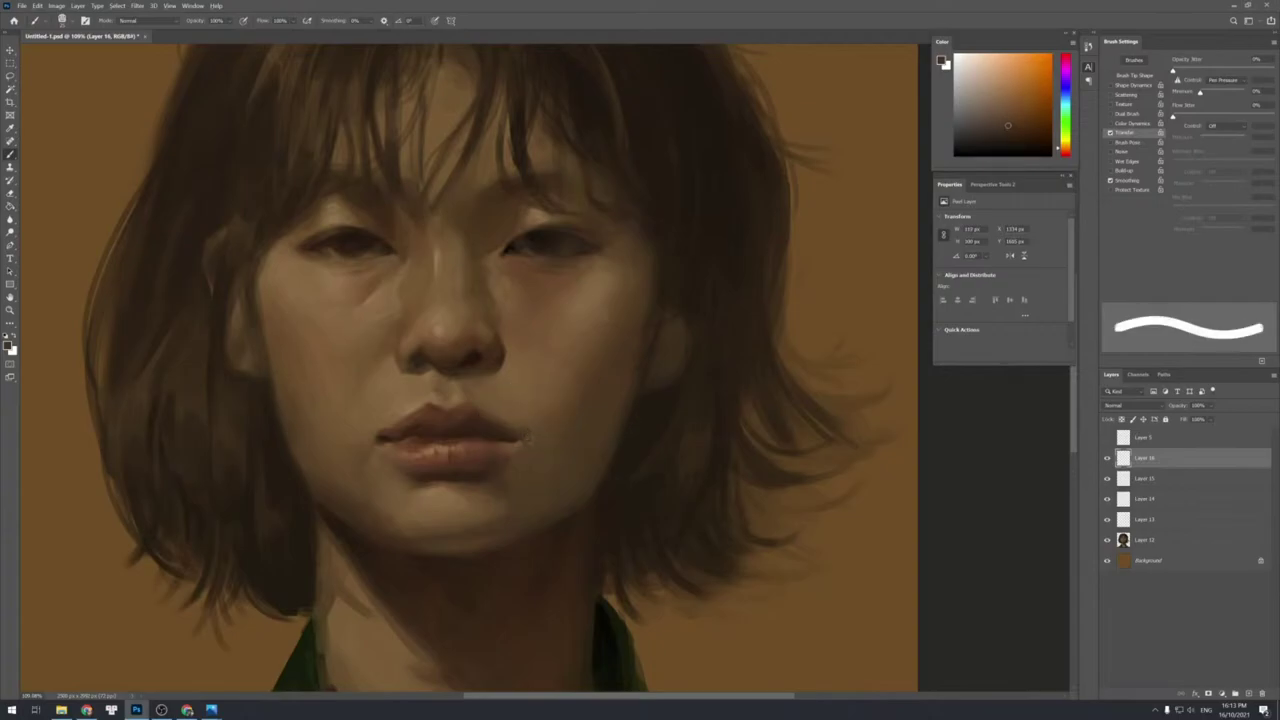
left_click(537, 436, "alt")
left_click(529, 426, "alt")
left_click_drag(524, 440, 566, 423)
left_click(543, 428, "alt")
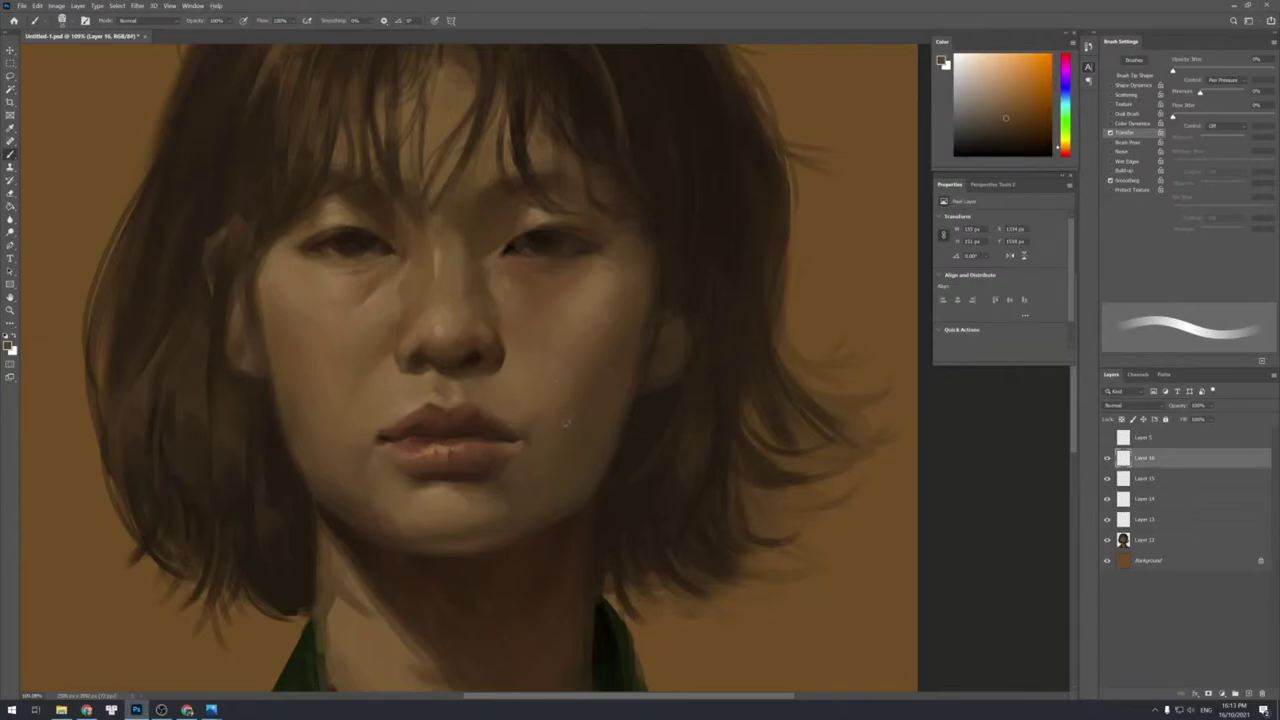
key("e")
Deepen both nostrils with a sampled dark reddish brown, using a small brush.
key("b")
left_click(469, 357, "alt")
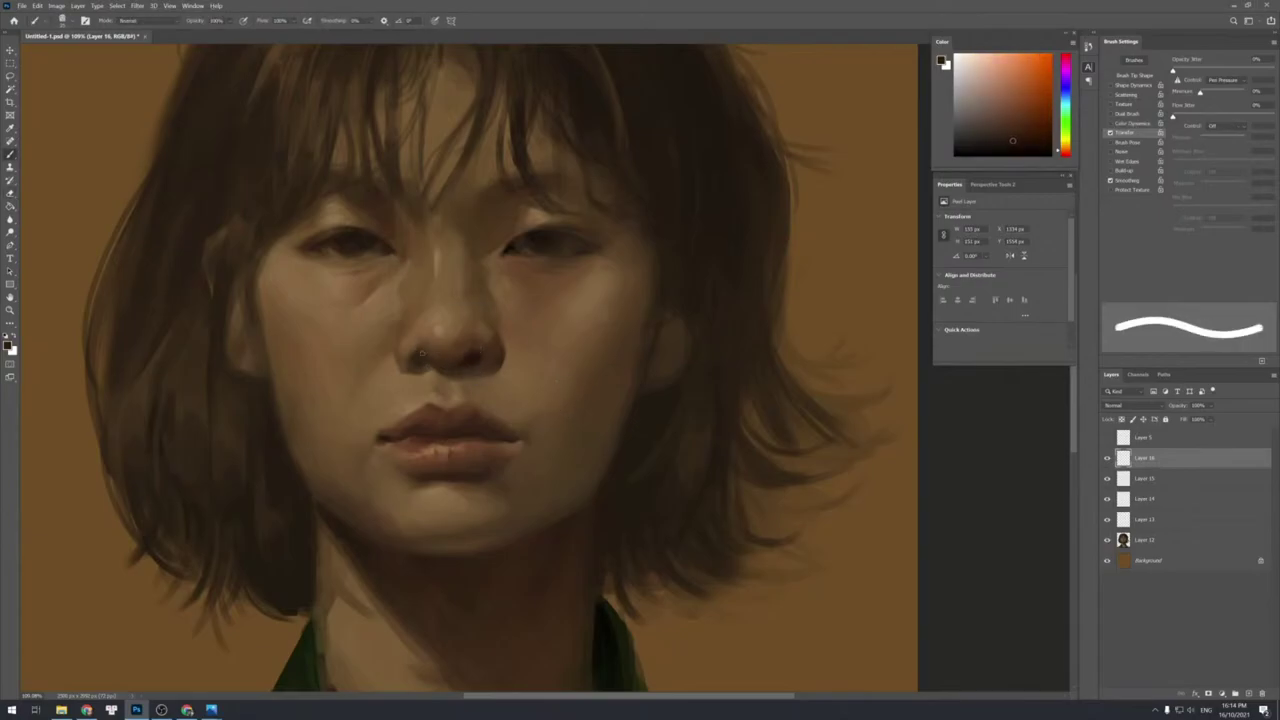
key("[")
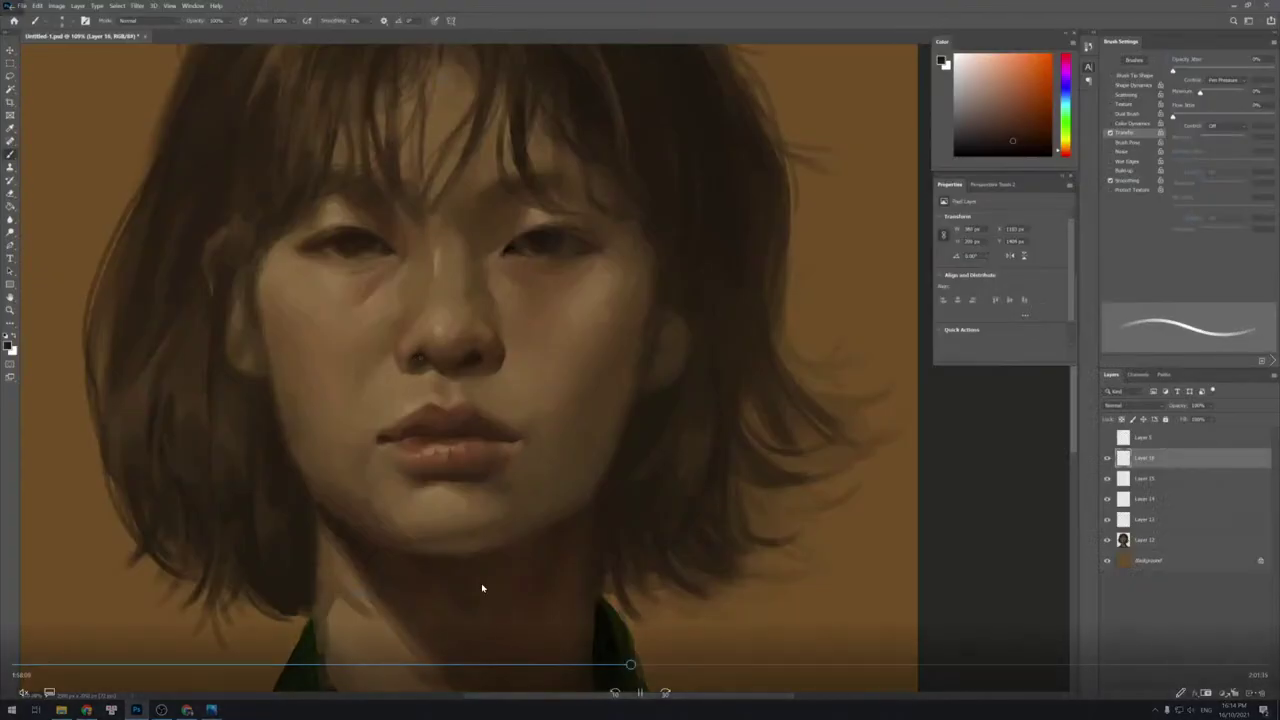
Leave full-screen playback of the painting recording and switch to the YouTube window in Chrome.
key("Escape")
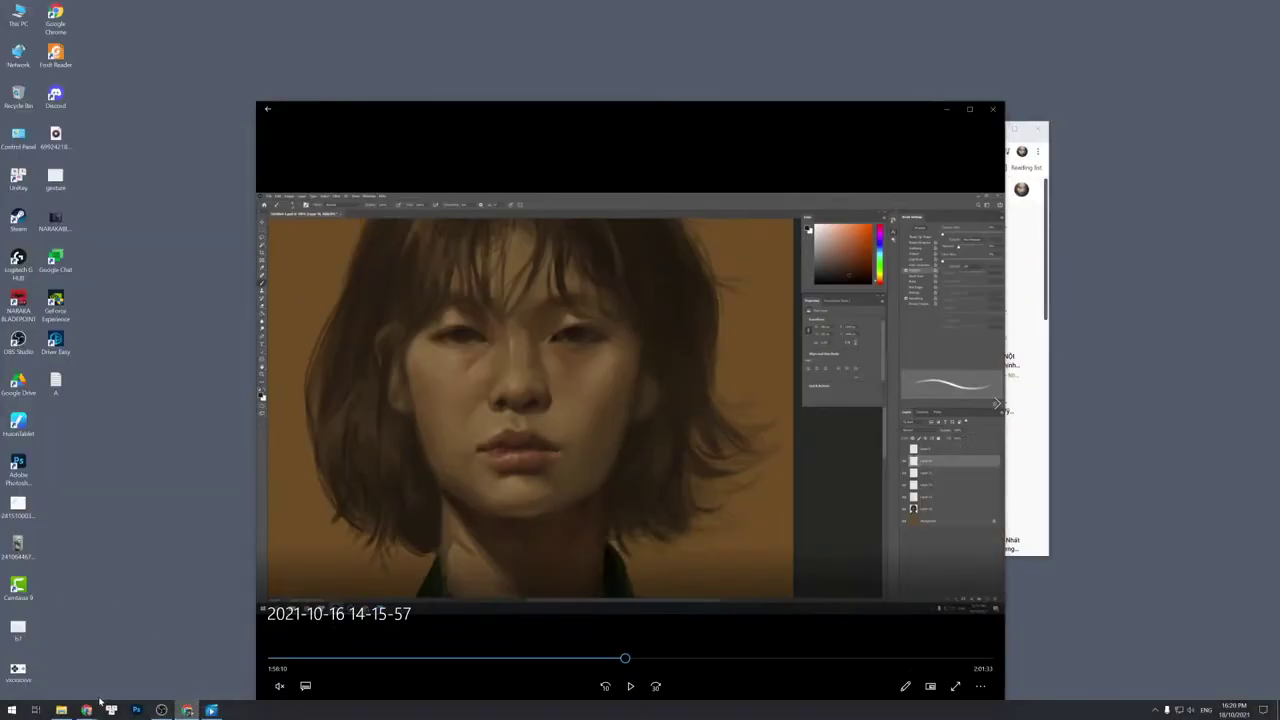
mouse_move(98, 705)
left_click(140, 690)
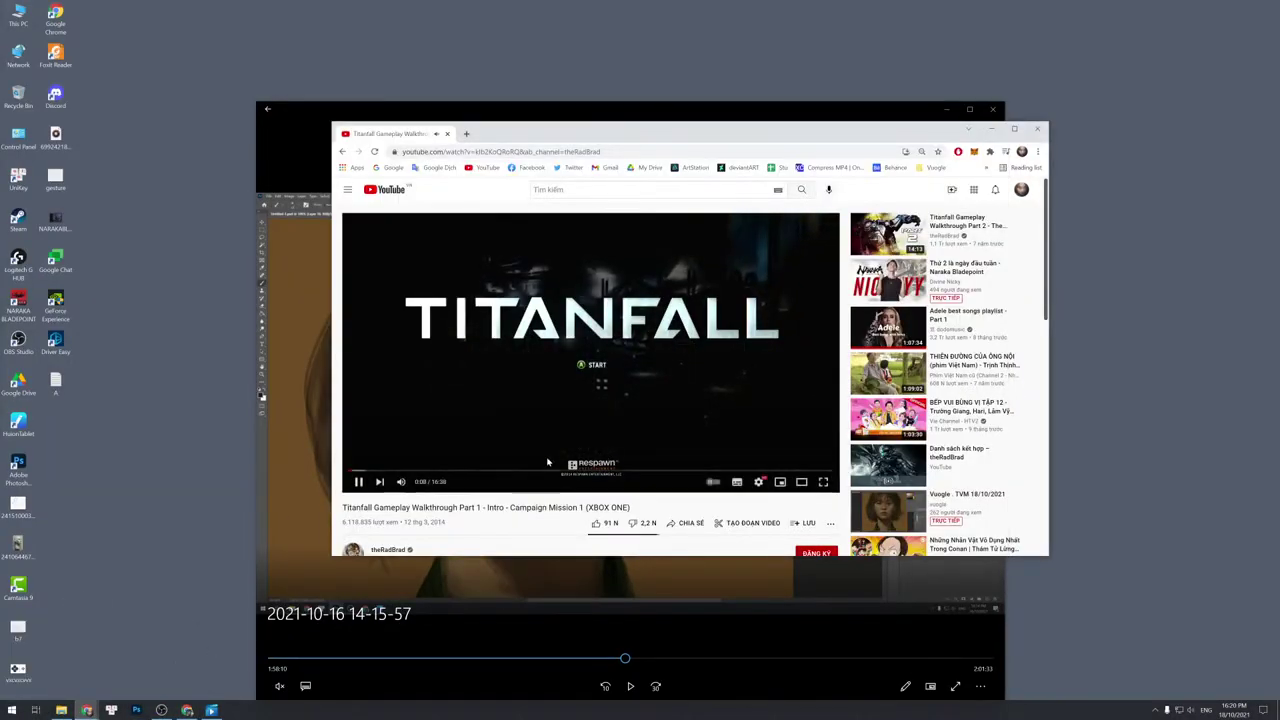
Skim forward through the Titanfall gameplay walkthrough video and move the browser window off the painting recording.
left_click(404, 470)
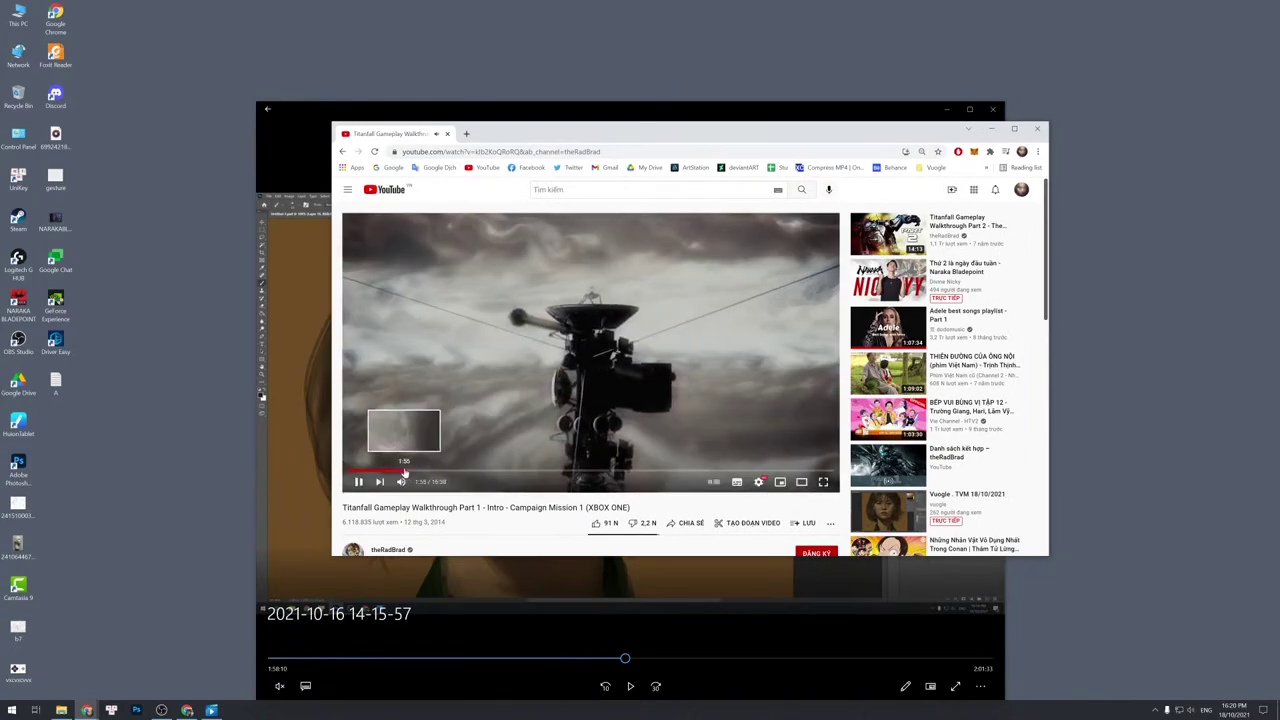
left_click(449, 470)
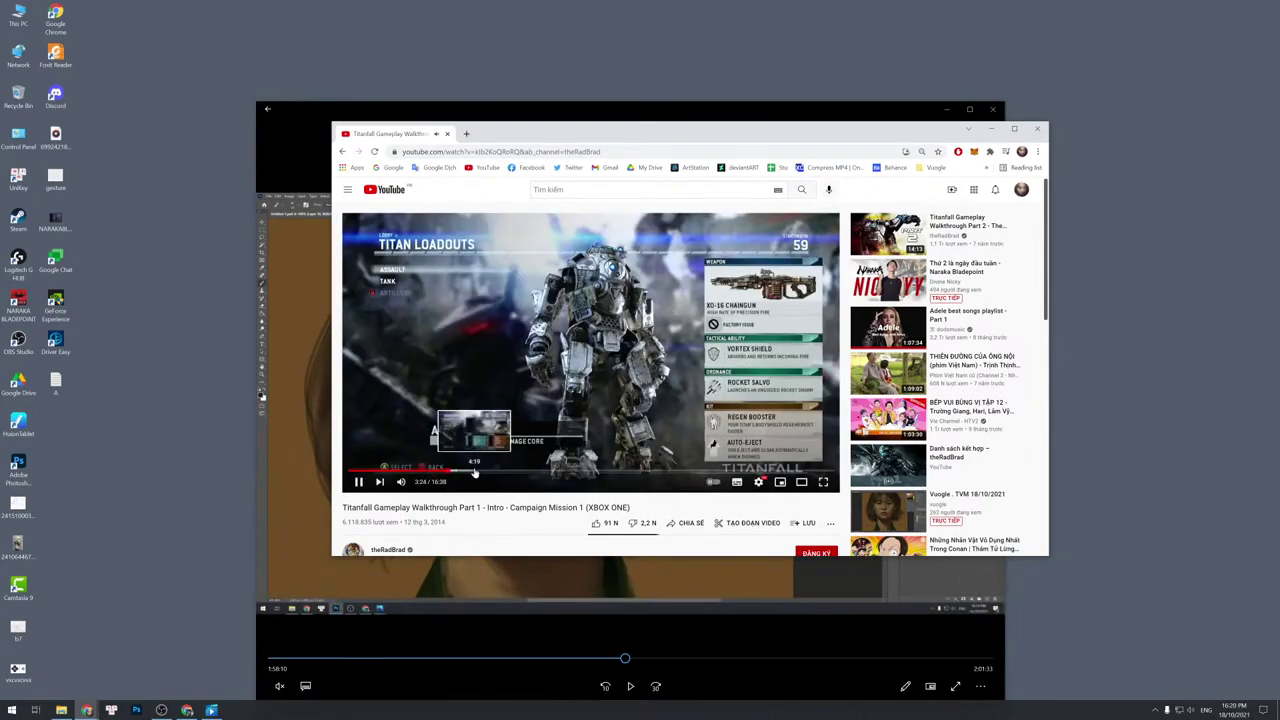
left_click(475, 470)
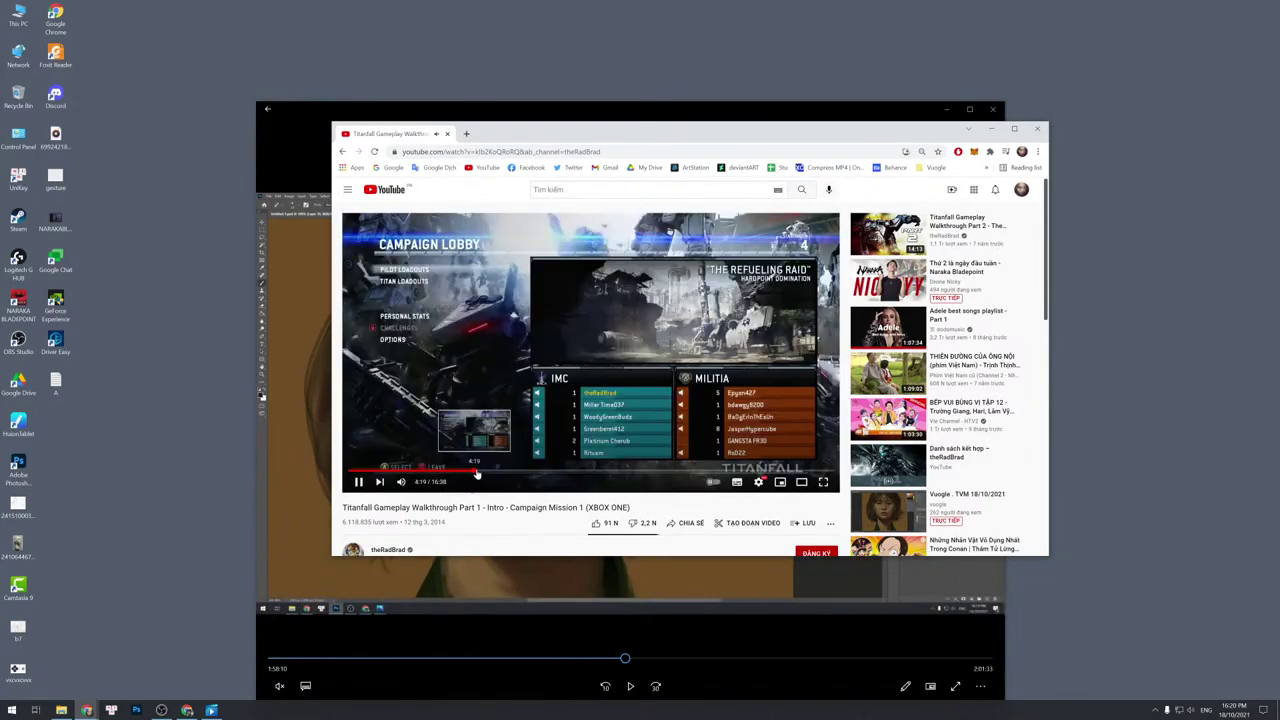
left_click(535, 472)
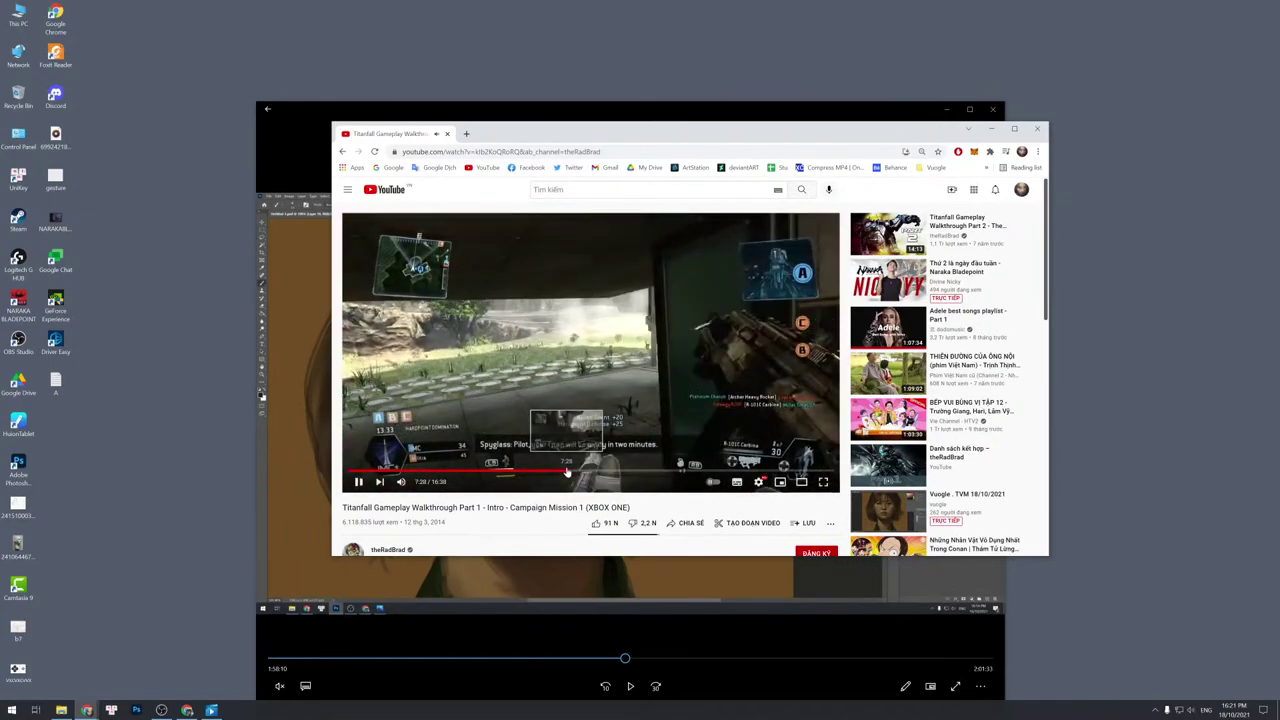
left_click(567, 471)
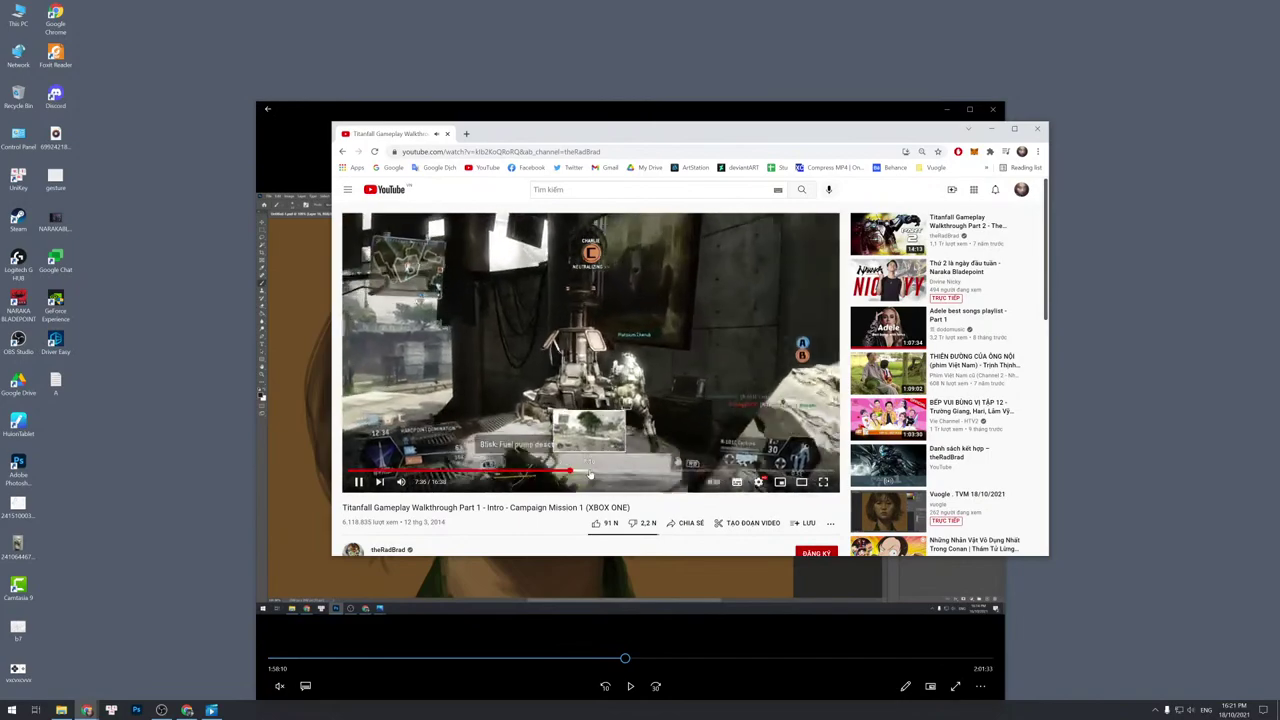
left_click(590, 472)
left_click(620, 474)
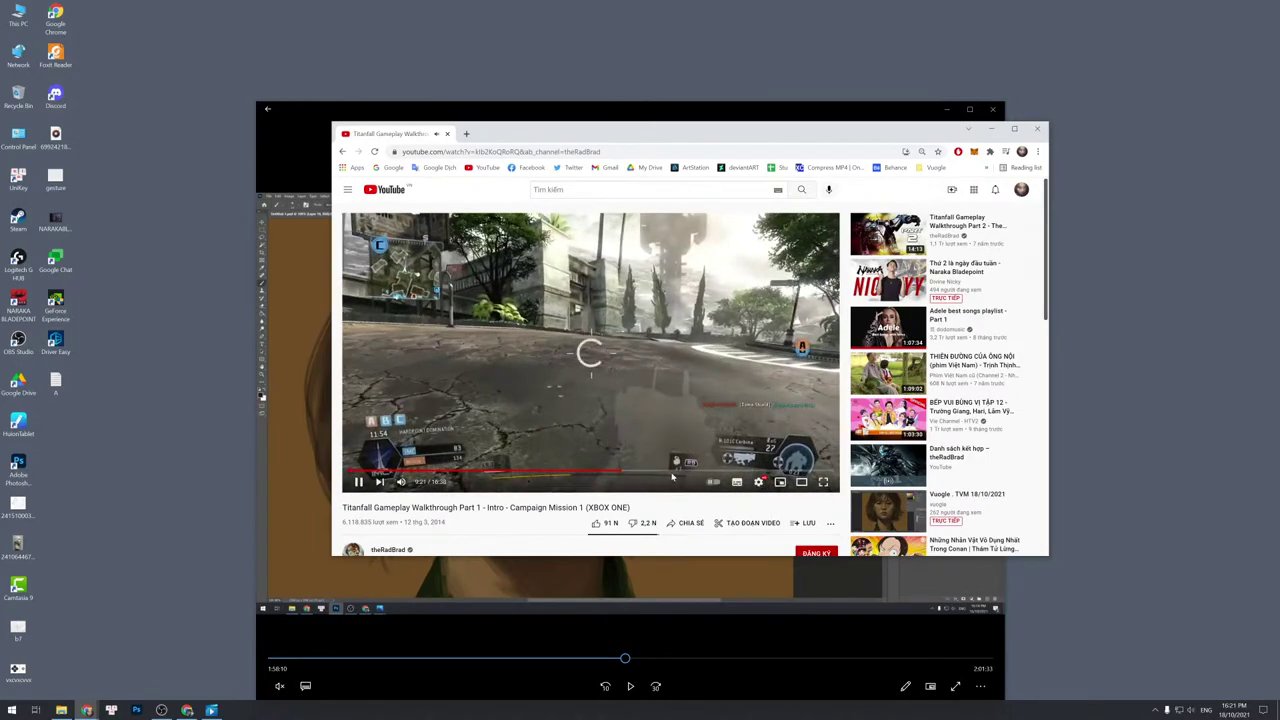
left_click(682, 473)
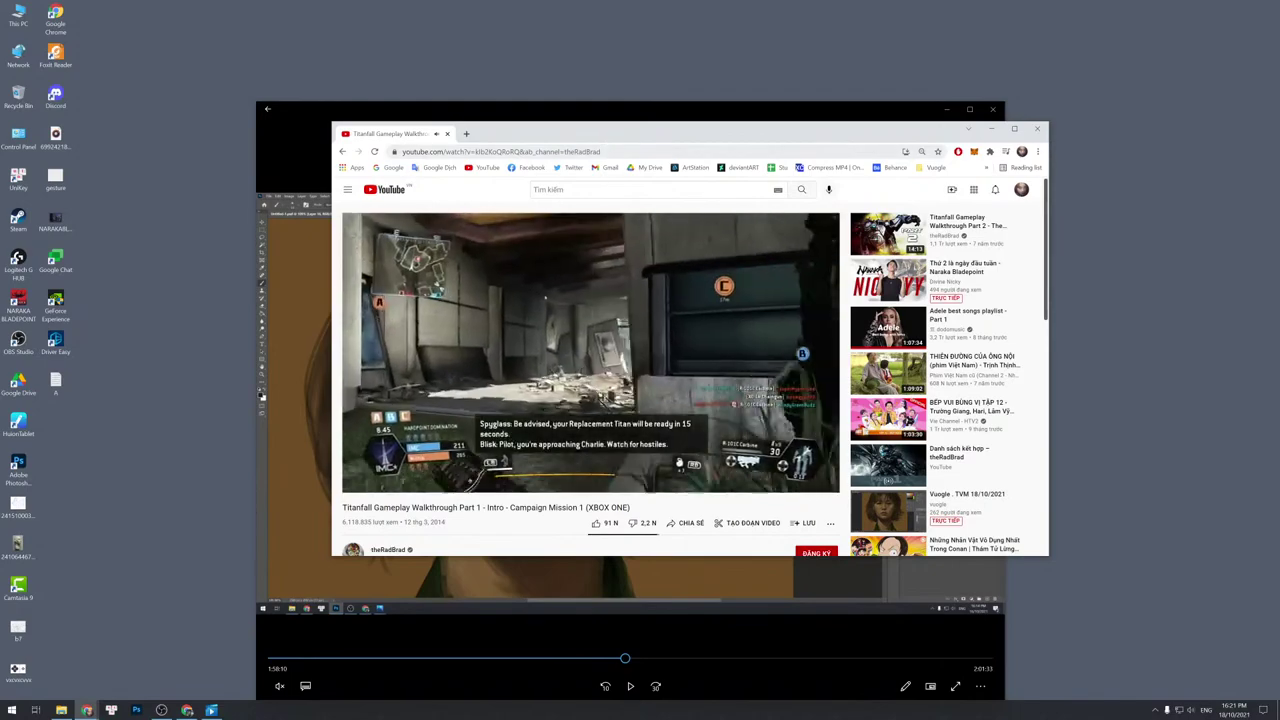
left_click_drag(614, 131, 0, 140)
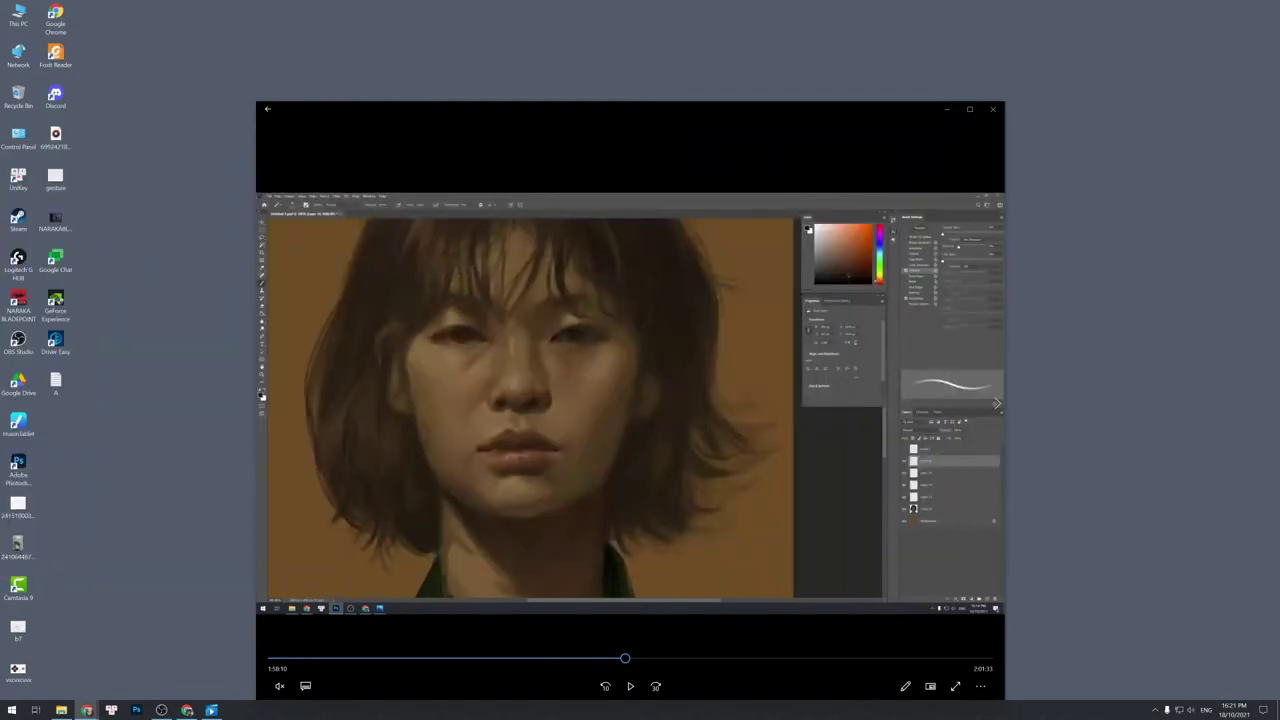
Return the painting recording to full-screen view and resume its playback.
double_click(480, 334)
left_click(640, 691)
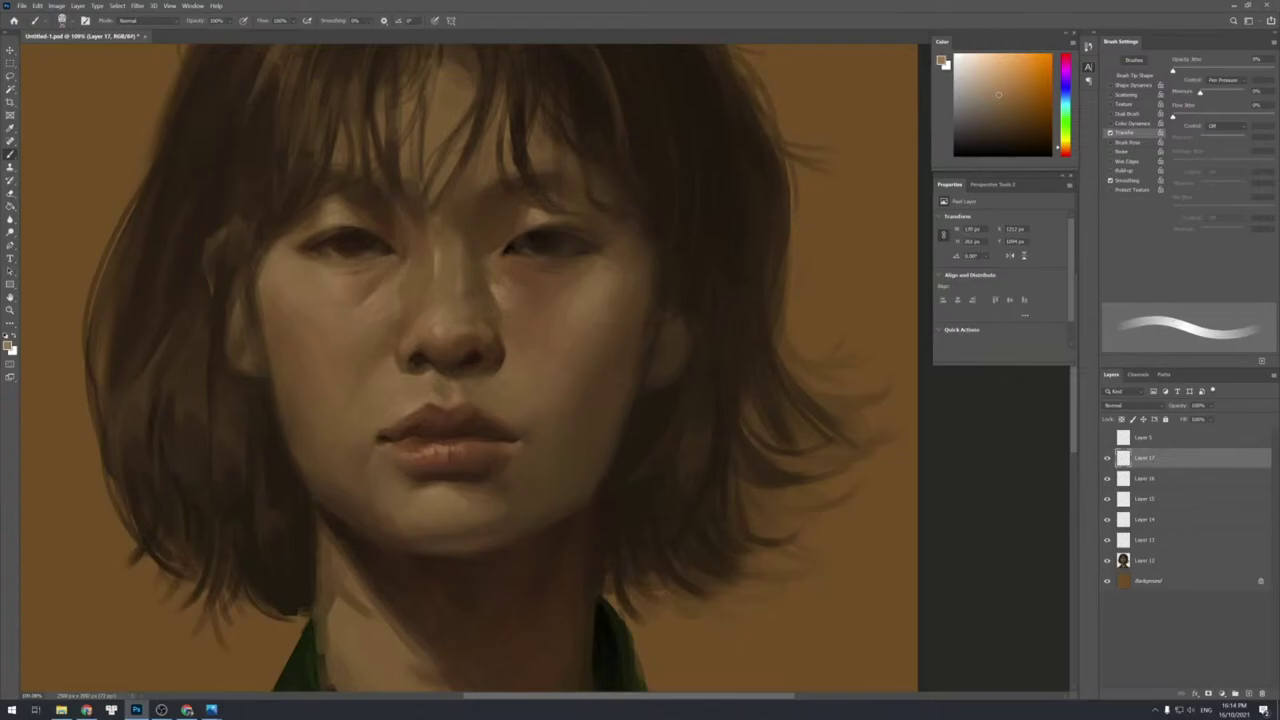
Paint light brown skin tones beneath both eyes with a small brush and soften the strokes with the eraser.
key("e")
key("e")
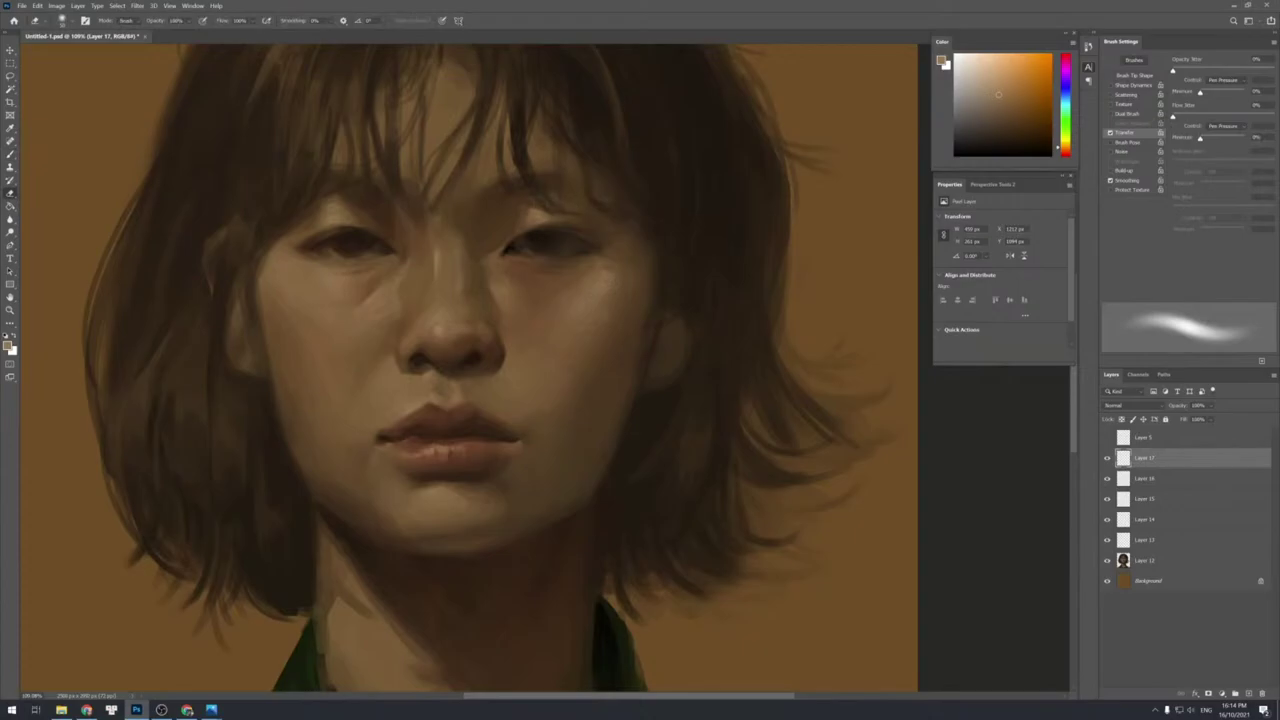
key("b")
key("[")
key("[")
key("[")
key("[")
key("[")
key("[")
key("[")
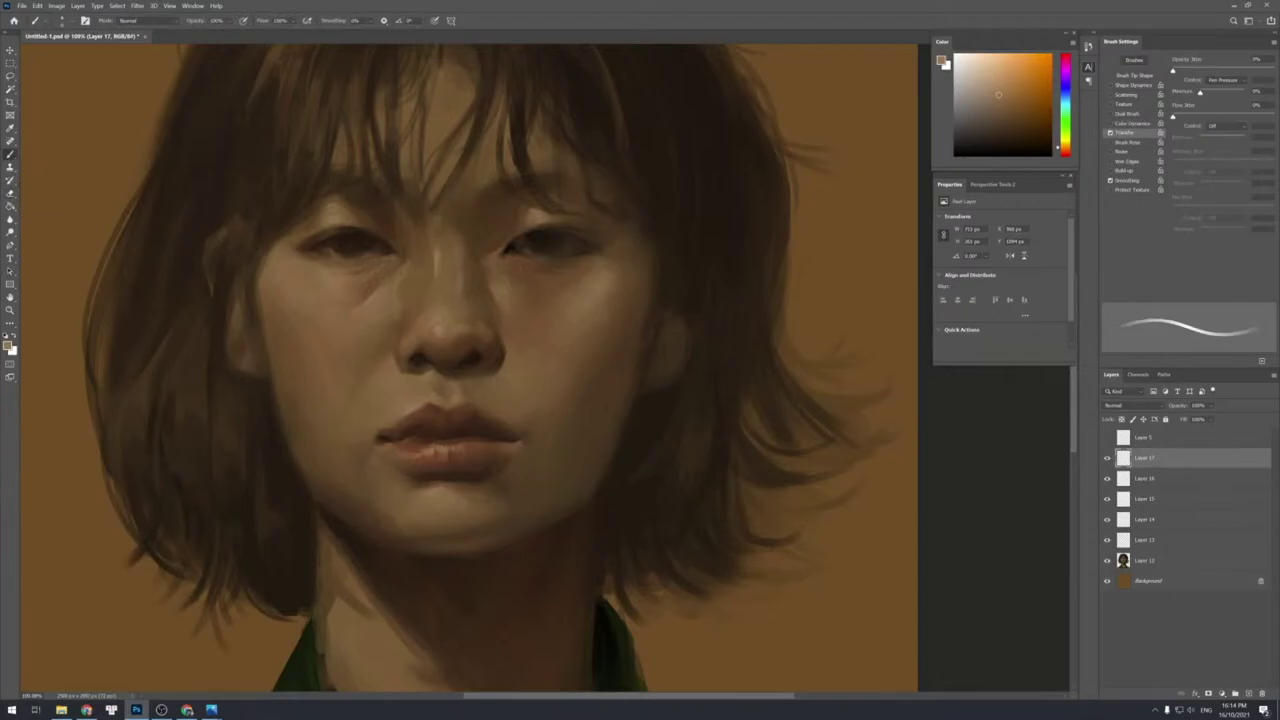
key("[")
key("e")
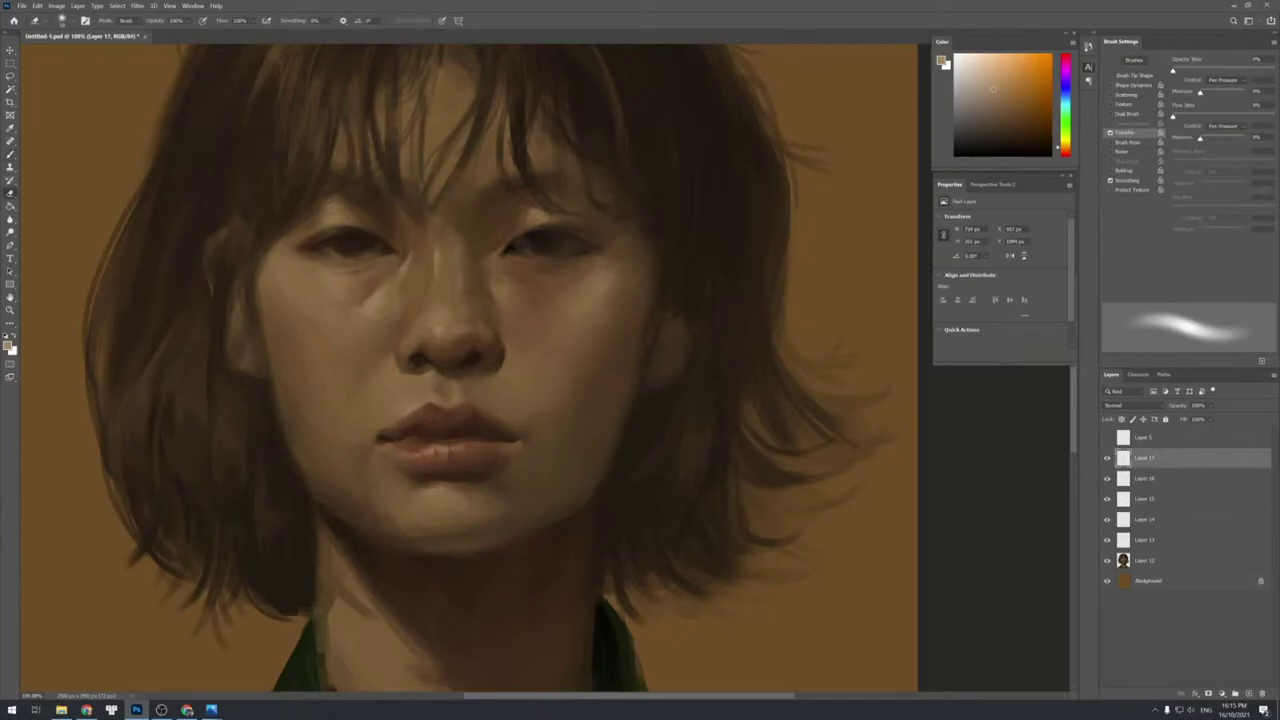
Extend the skin-tone strokes beneath the left eye toward the outer cheek, varying the brush size and blending with a soft eraser.
key("b")
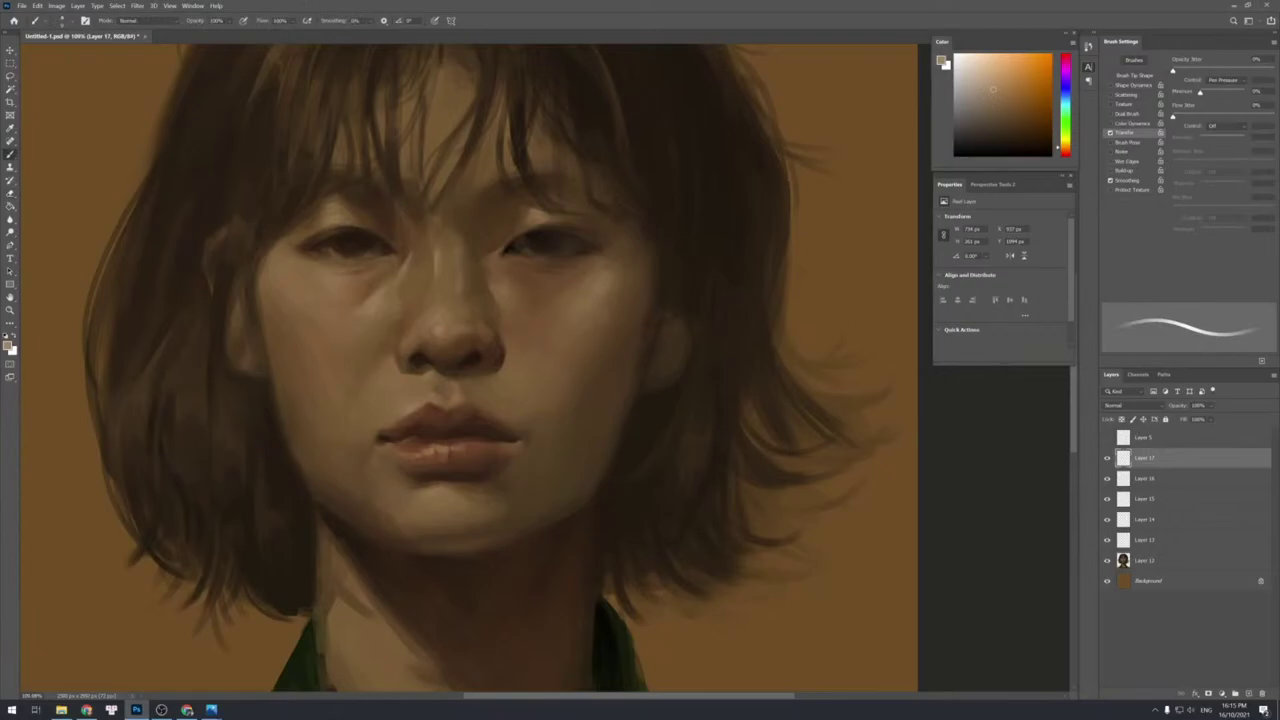
key("bracketright")
key("bracketright")
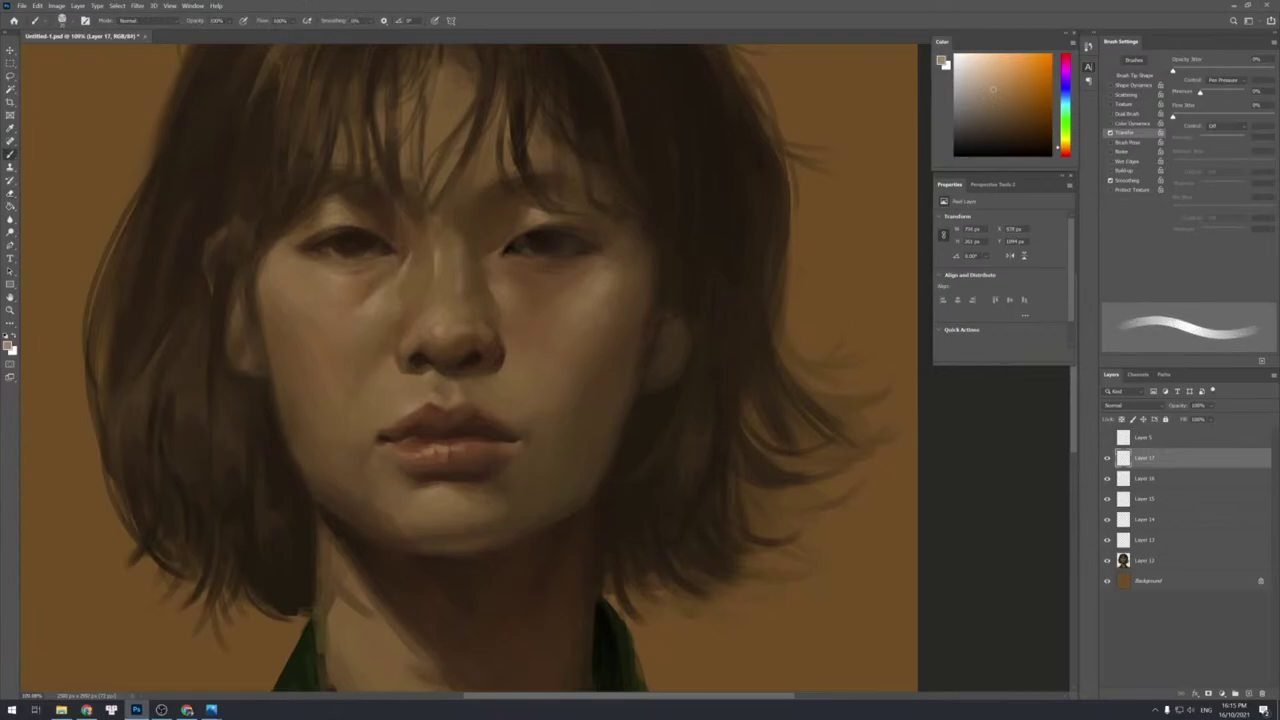
key("bracketleft")
key("bracketleft")
key("bracketleft")
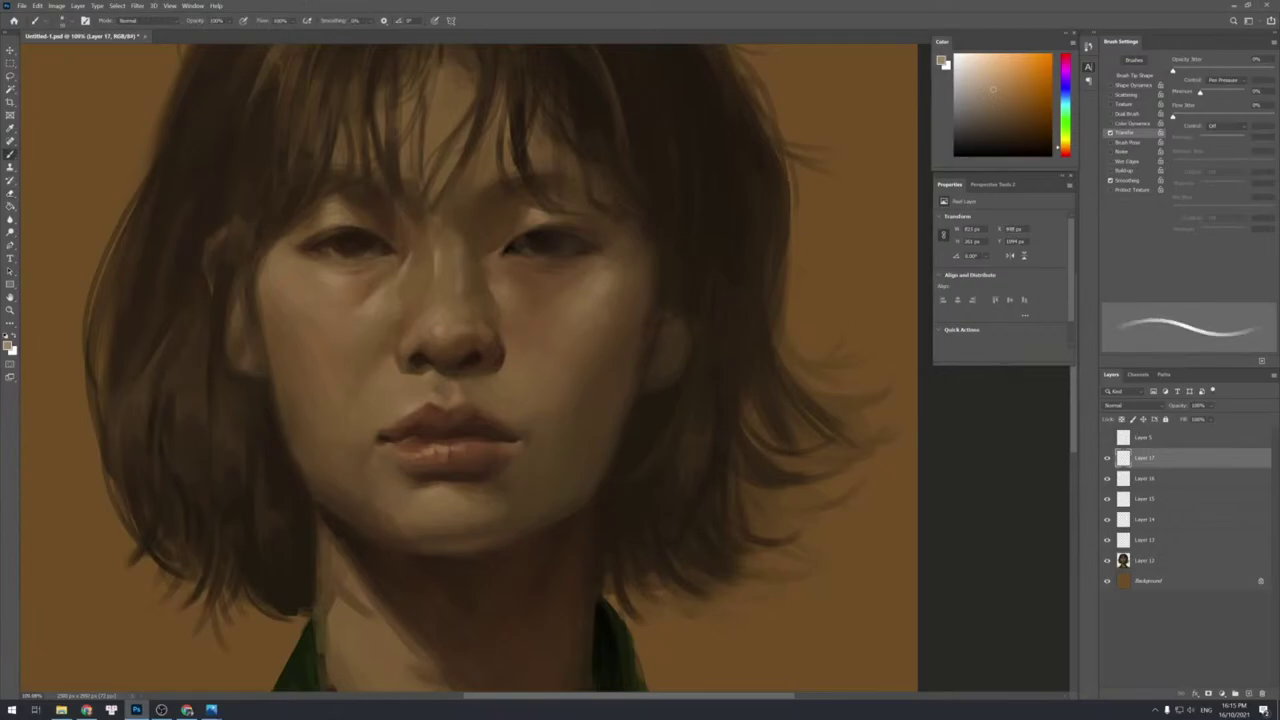
key("bracketright")
key("bracketright")
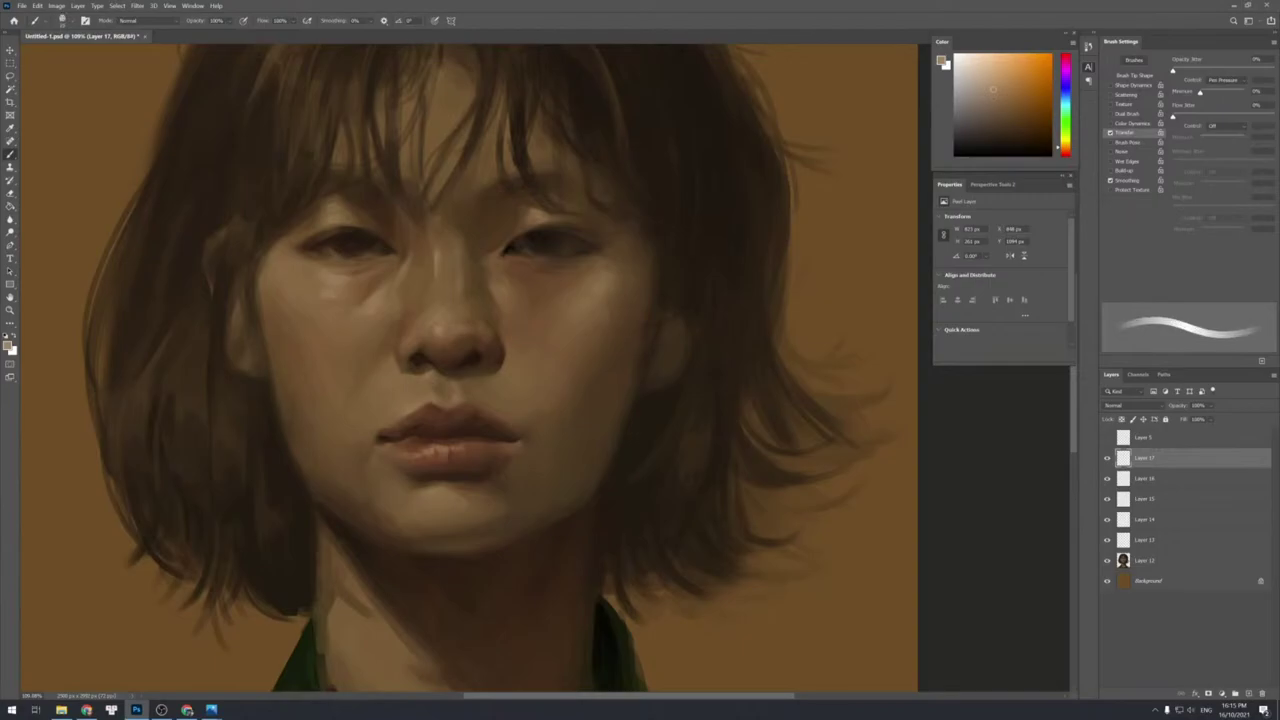
key("e")
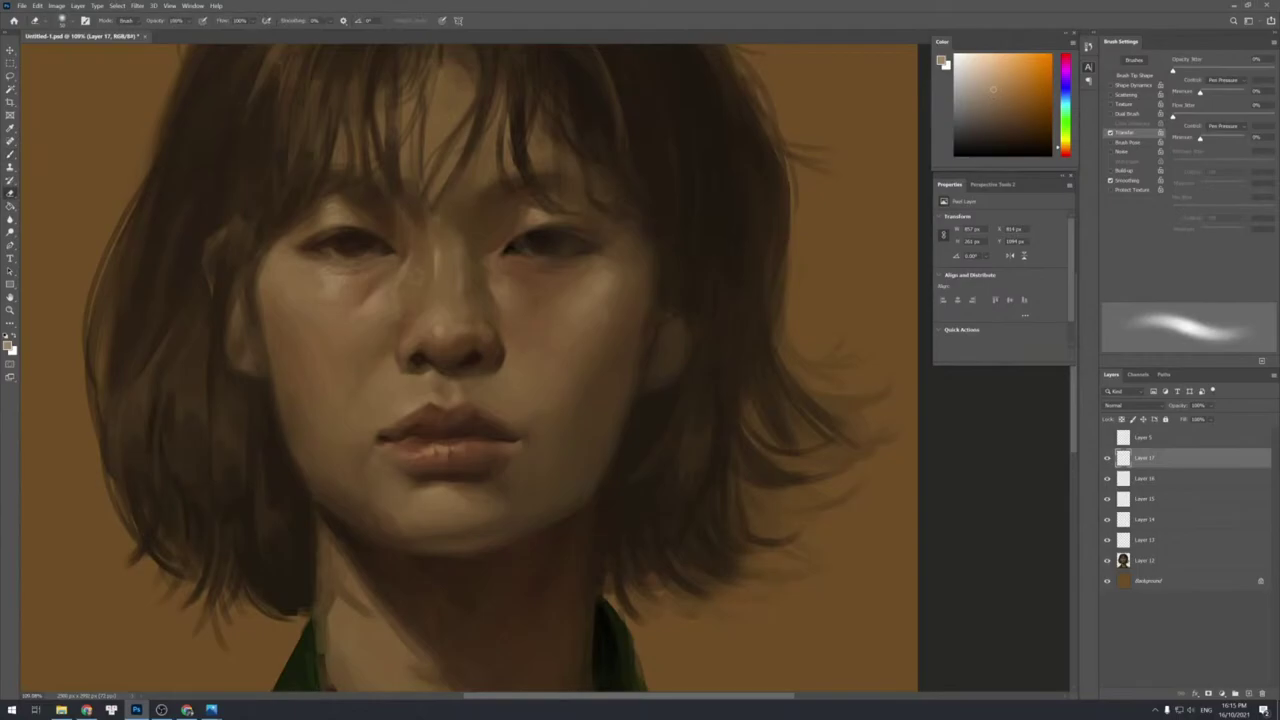
key("b")
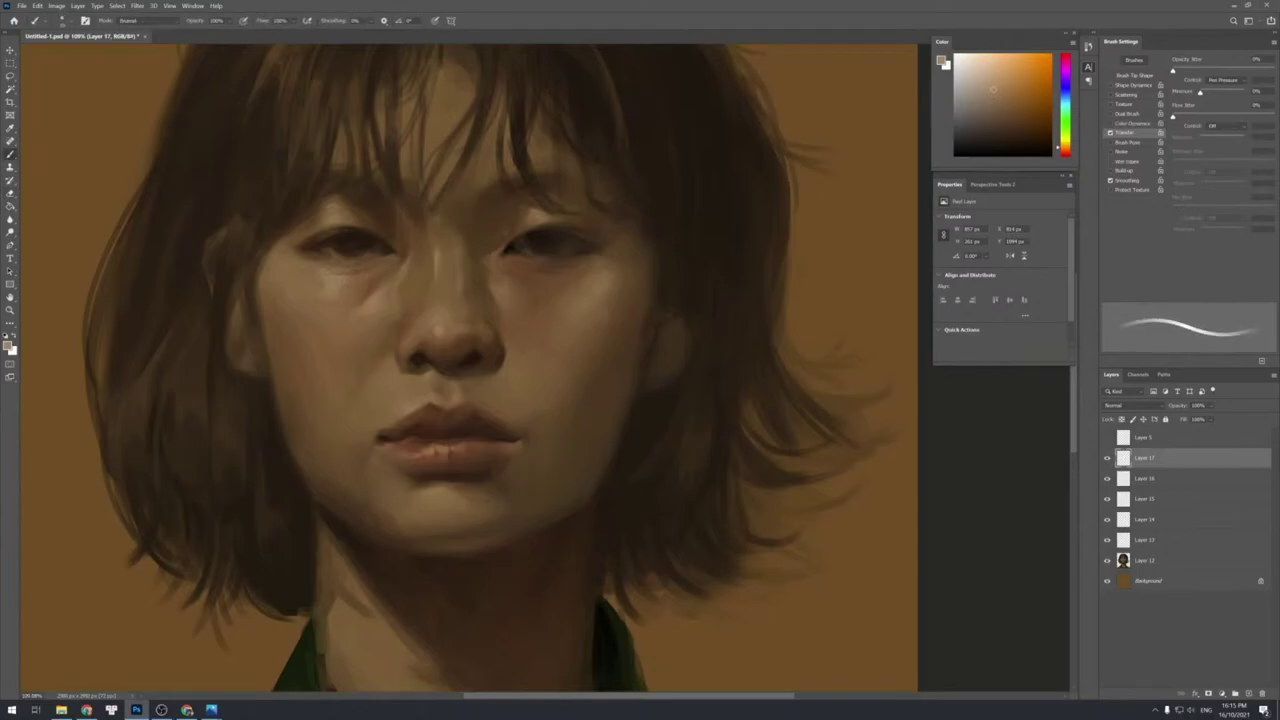
key("alt+space")
left_click_drag(535, 313, 510, 300)
key("e")
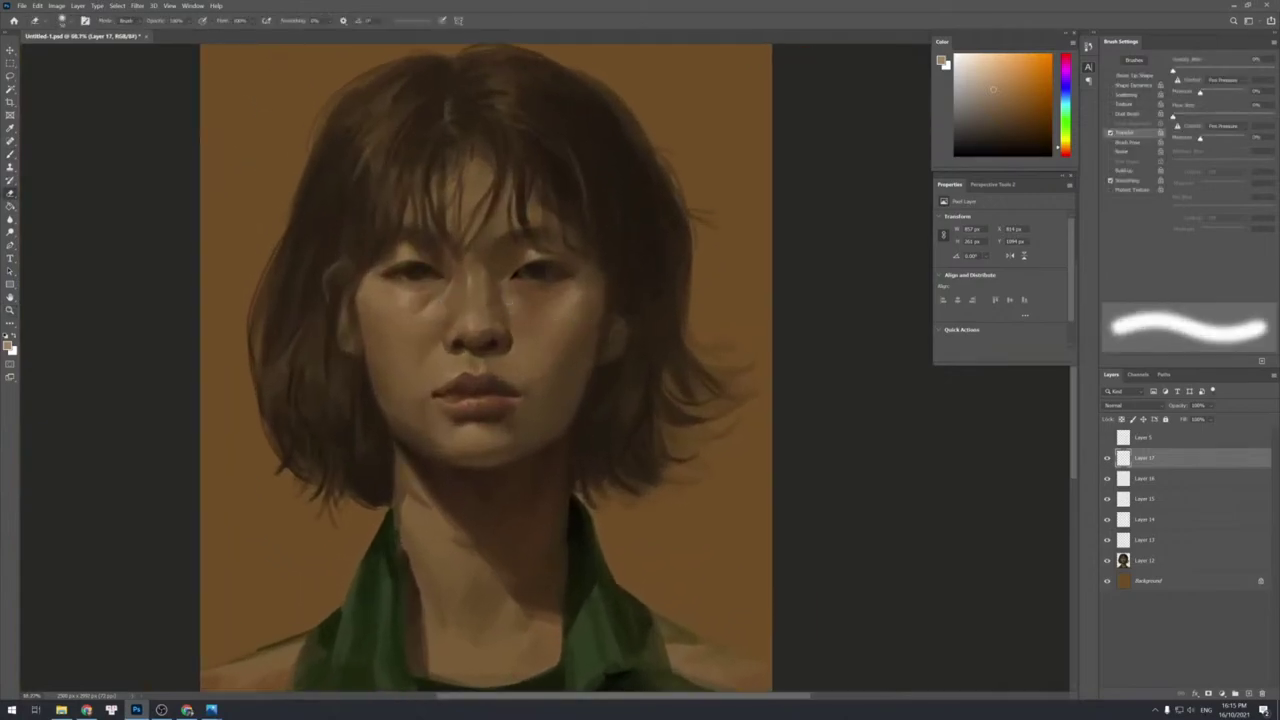
key(".")
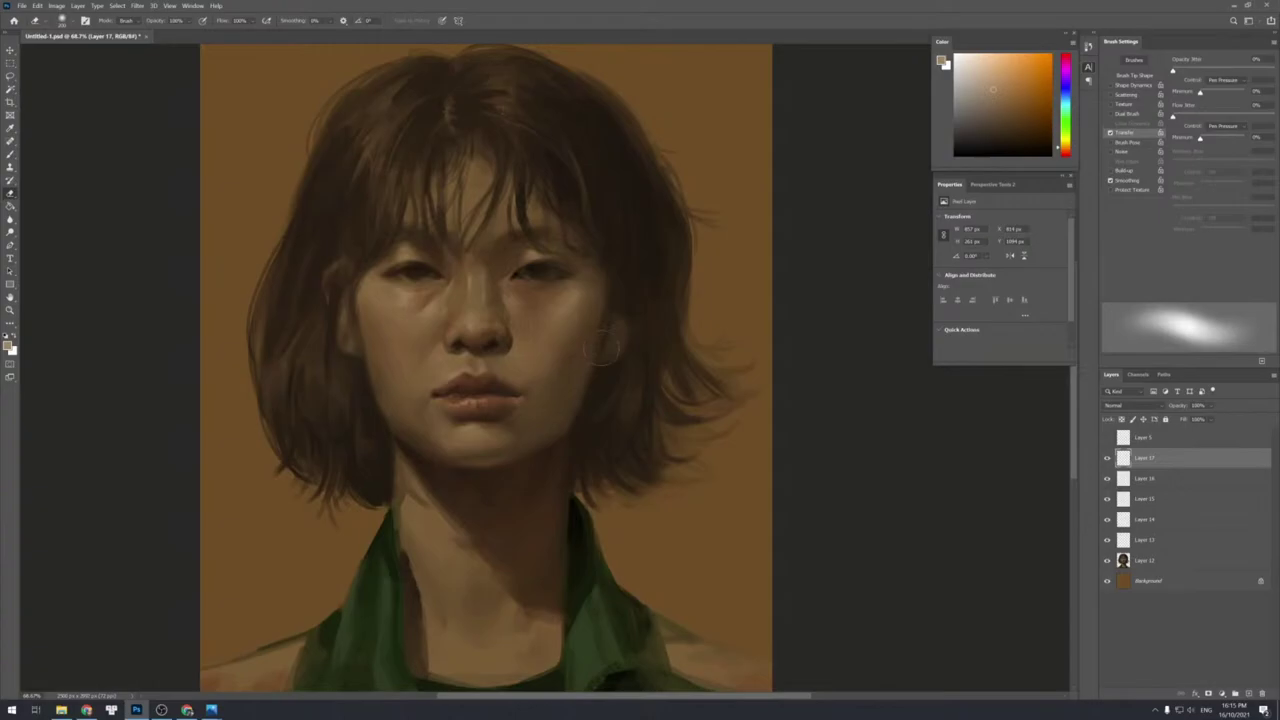
Sample a dark brown from the brow area above the right eye and add a new layer above Layer 17.
key("ctrl+space")
left_click_drag(488, 274, 524, 258)
key("b")
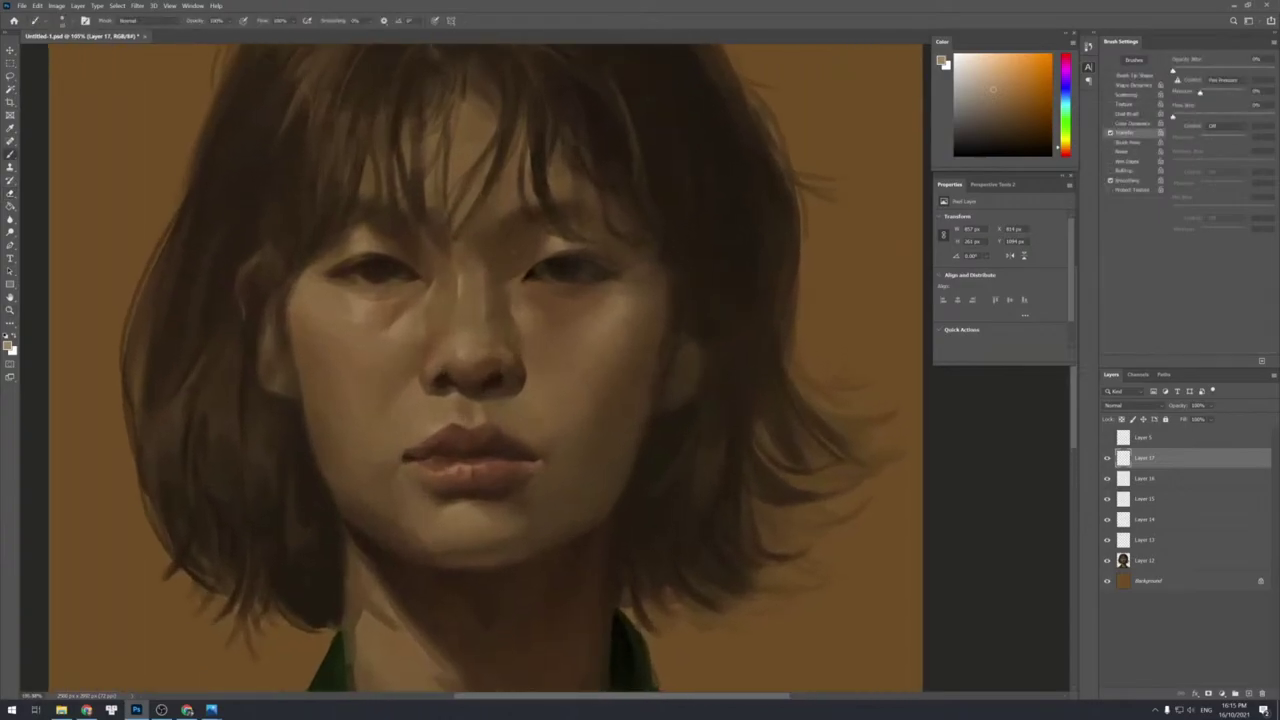
left_click(529, 215, "alt")
key("ctrl+shift+n")
key("Return")
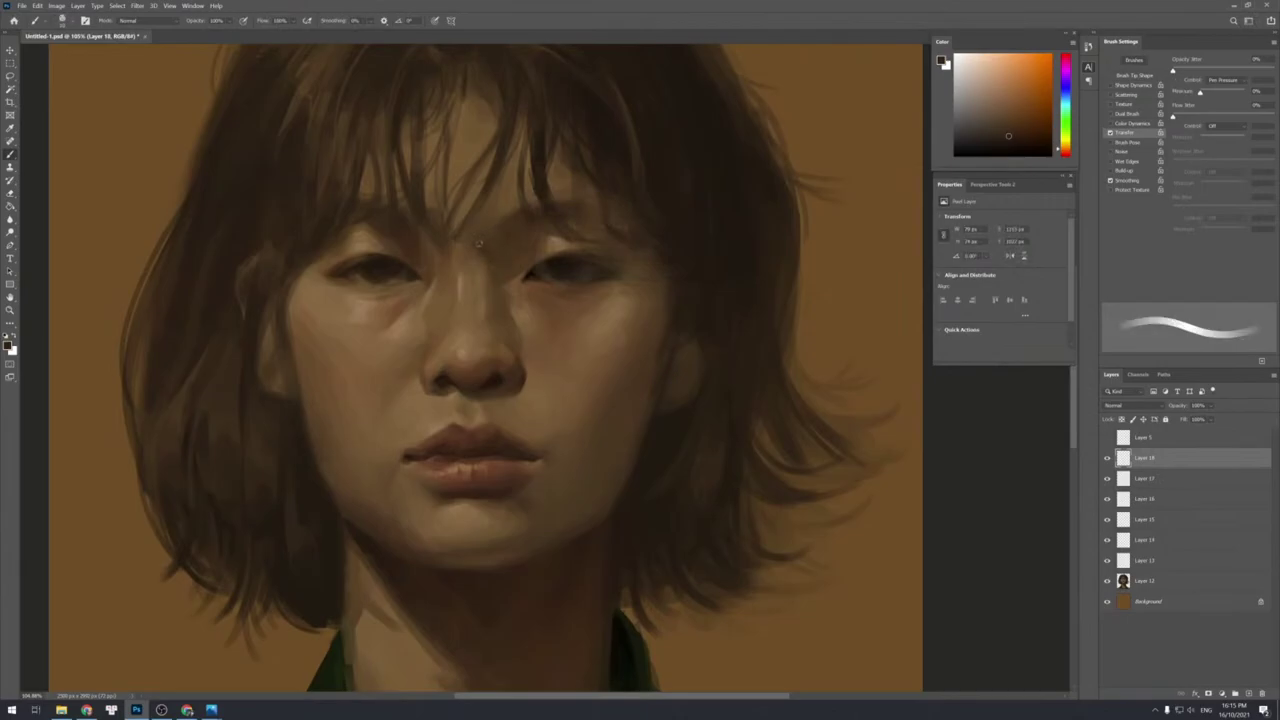
Deepen the shadow between the right brow and the nose bridge with the dark brown, and soften it with the eraser.
key("bracketright")
key("bracketright")
mouse_move(503, 240)
left_mouse_down()
mouse_move(523, 222)
mouse_move(514, 257)
left_mouse_up()
key("bracketright")
key("bracketleft")
key("bracketleft")
key("bracketleft")
key("bracketright")
key("bracketright")
key("bracketright")
key("bracketright")
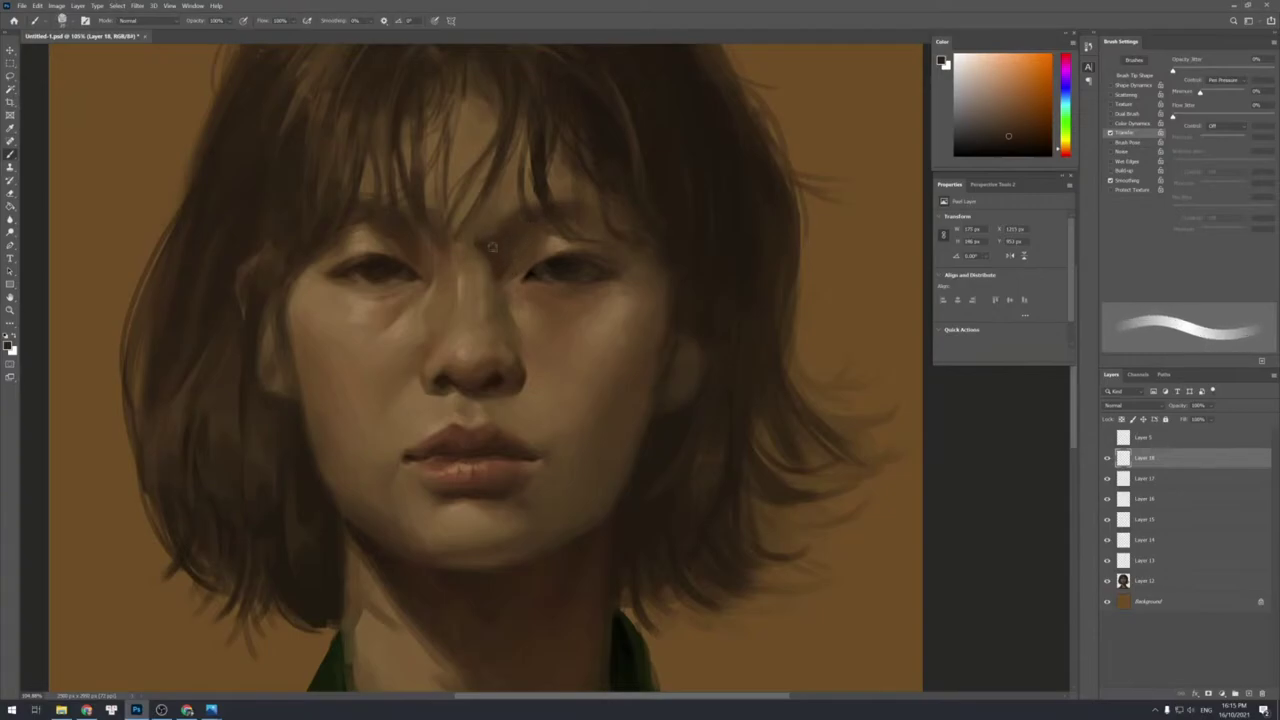
key("e")
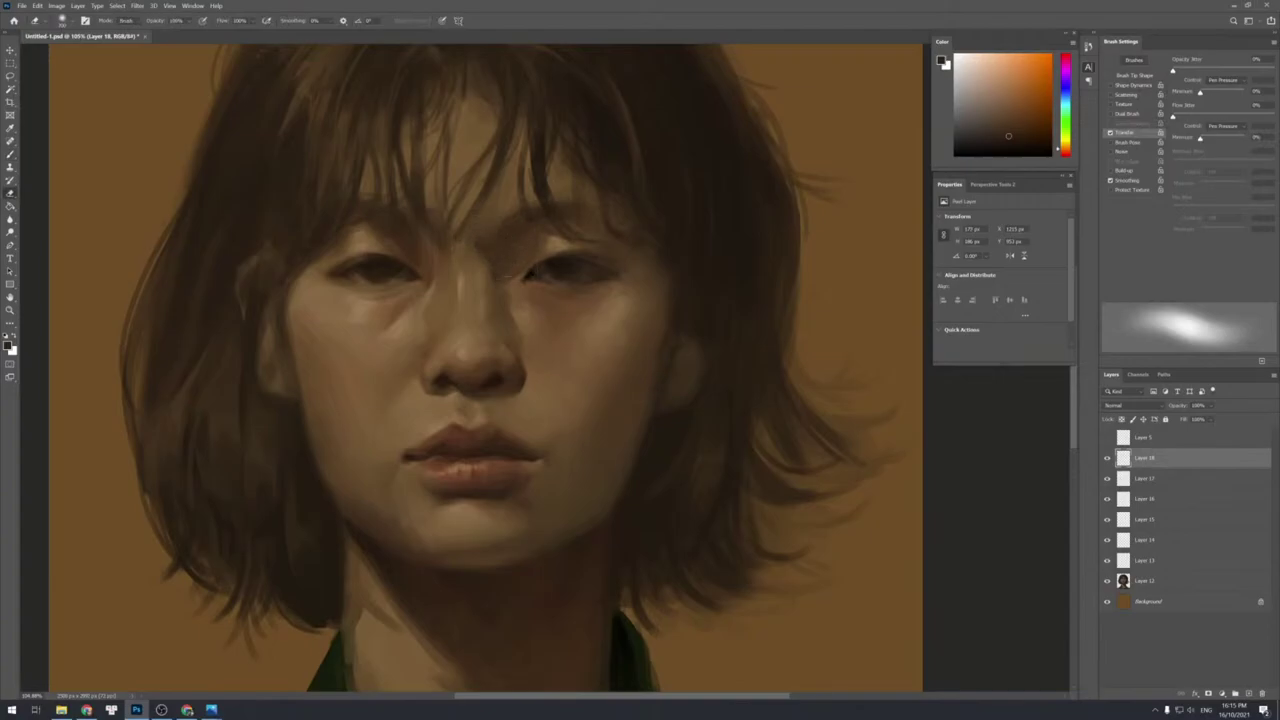
Shade the socket above the right eye's inner corner with small dark strokes and blend them with the eraser.
key("b")
key("bracketleft")
key("bracketleft")
key("bracketleft")
key("bracketleft")
key("bracketleft")
key("bracketleft")
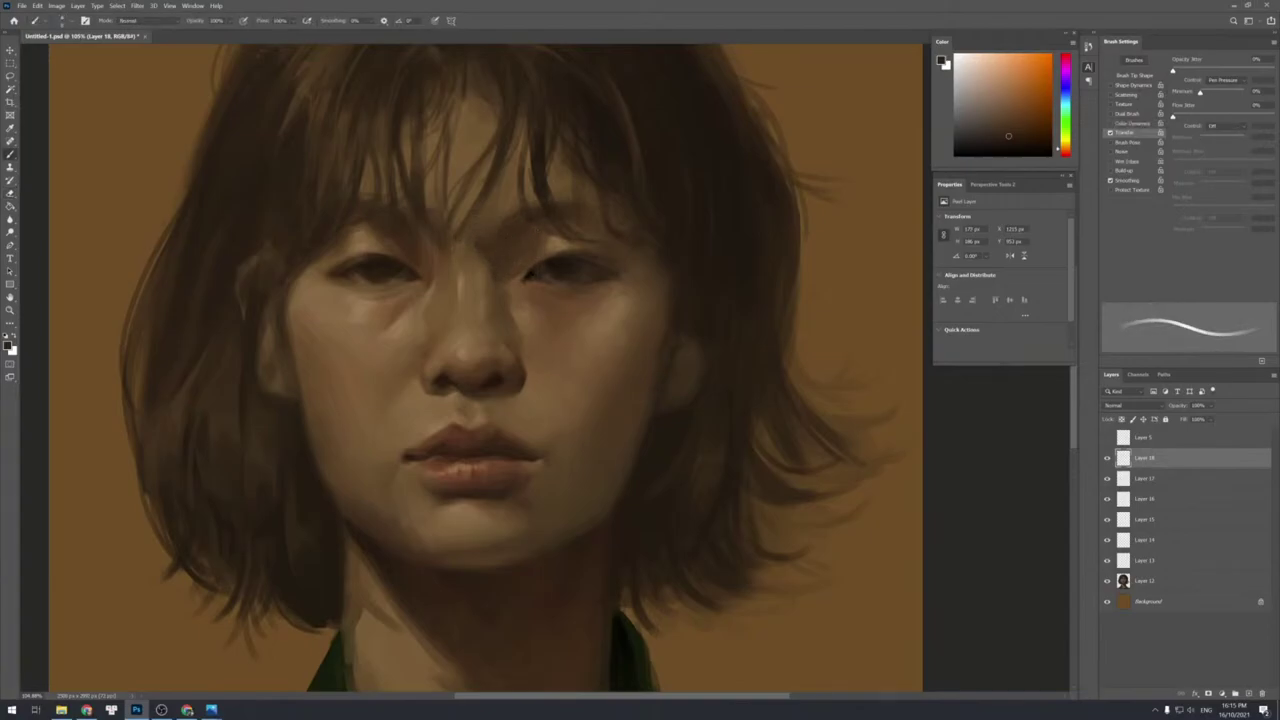
key("bracketright")
key("bracketright")
left_click_drag(533, 227, 533, 241)
key("bracketright")
key("bracketright")
key("bracketright")
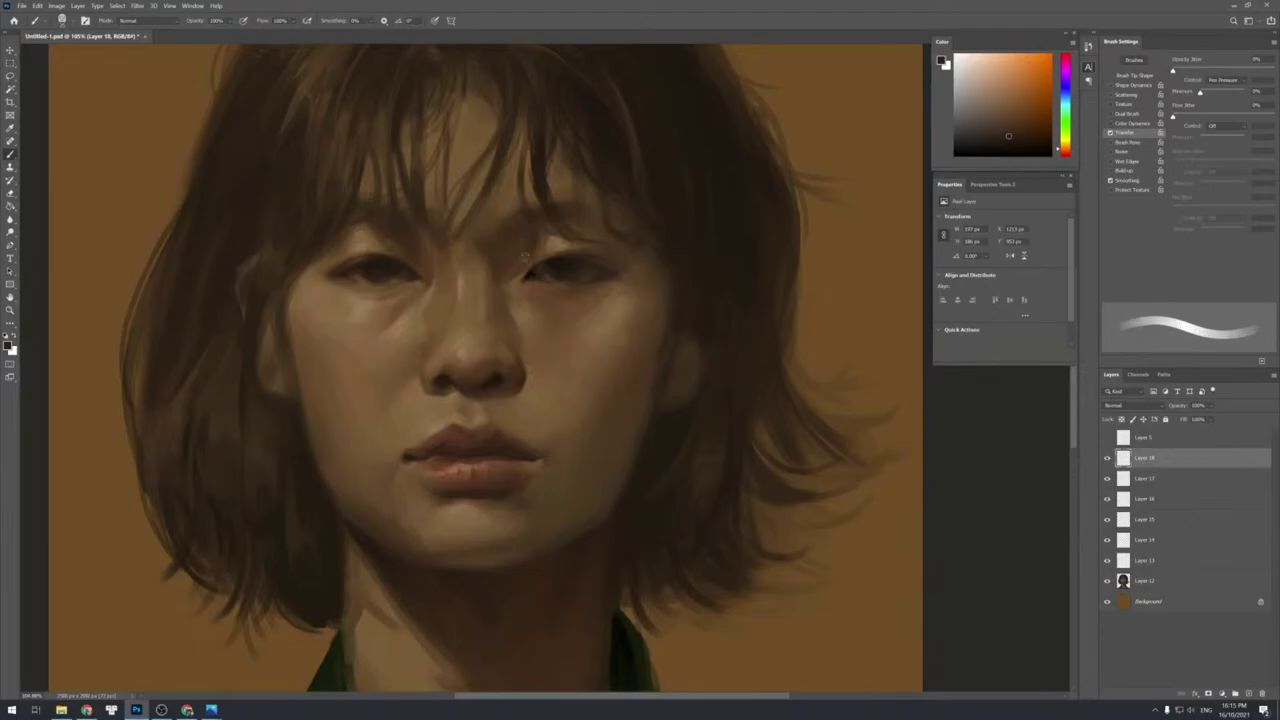
key("e")
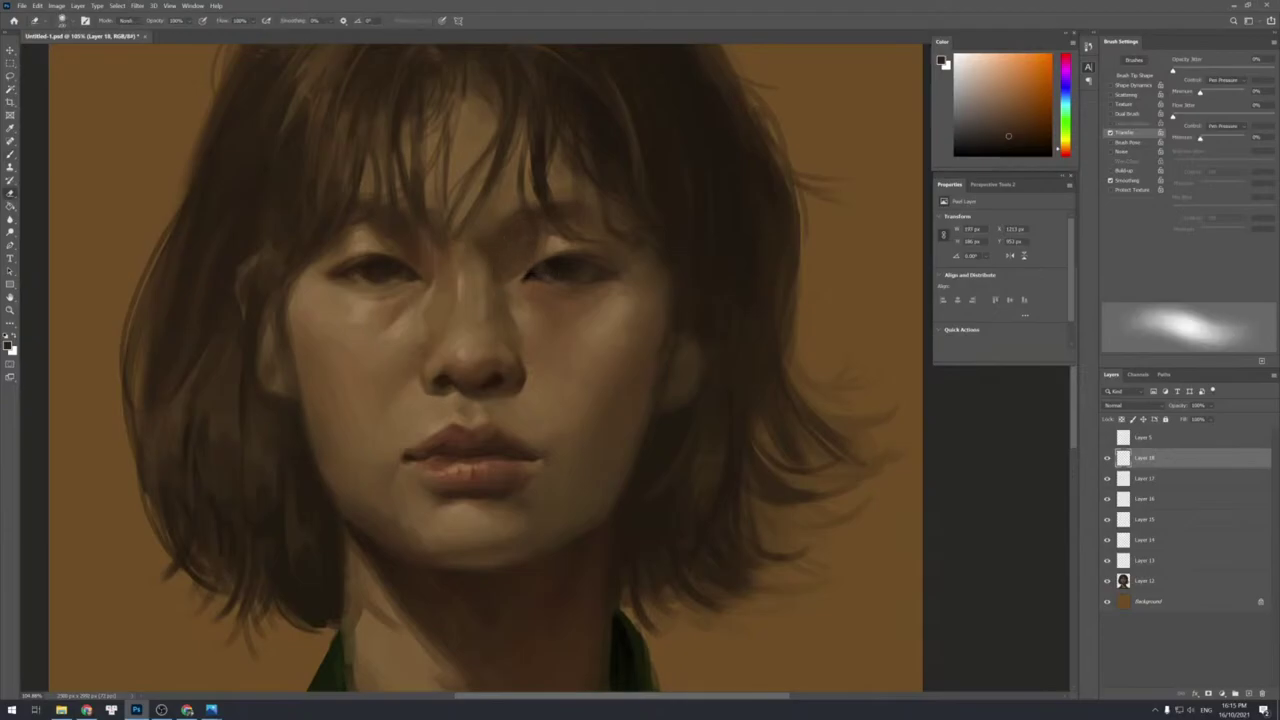
key("b")
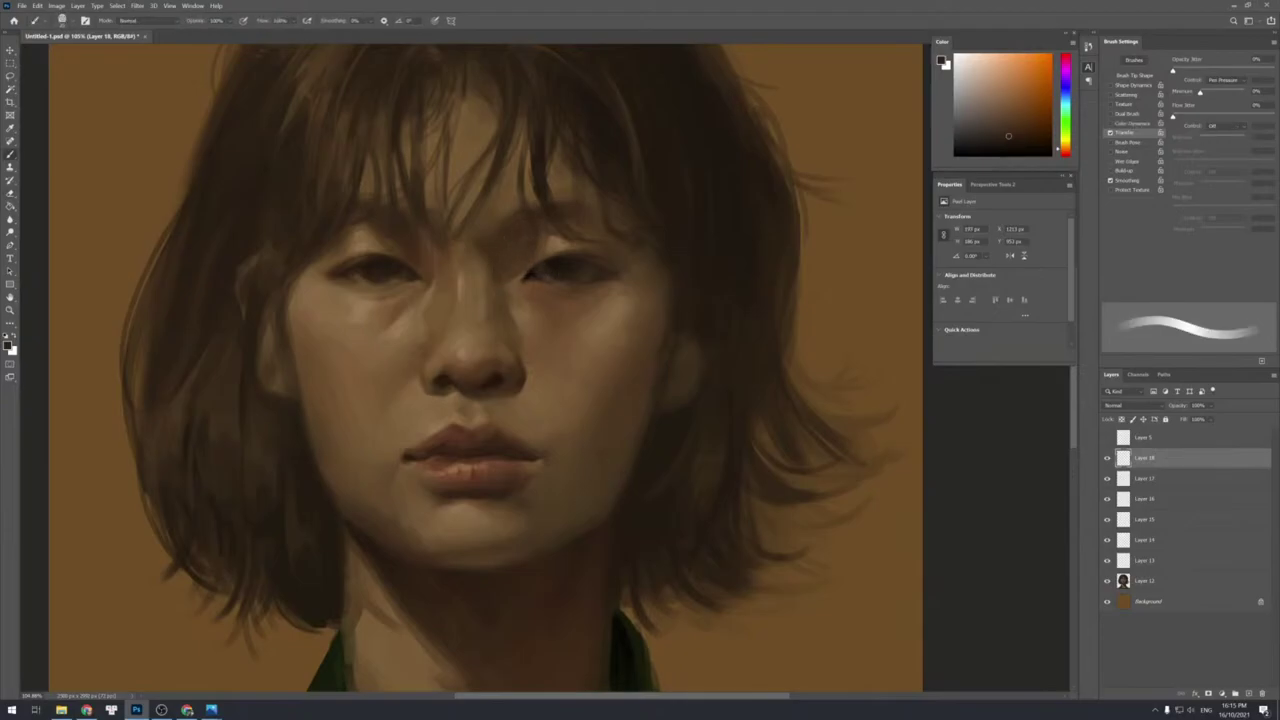
Paint hair strokes over the left ear and down the hair beside it, using browns sampled from the surrounding hair.
mouse_move(337, 272)
left_mouse_down()
mouse_move(317, 249)
mouse_move(293, 256)
mouse_move(275, 298)
left_mouse_up()
left_click(300, 257, "alt")
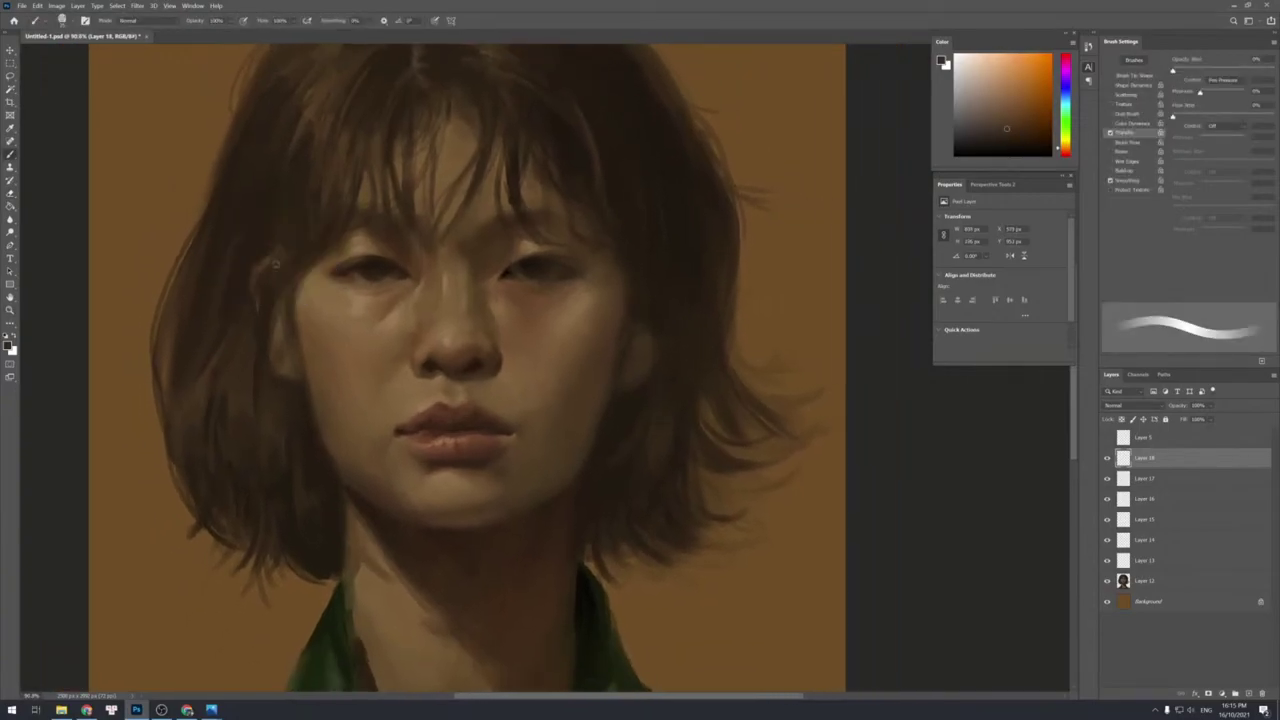
key("[")
key("[")
key("[")
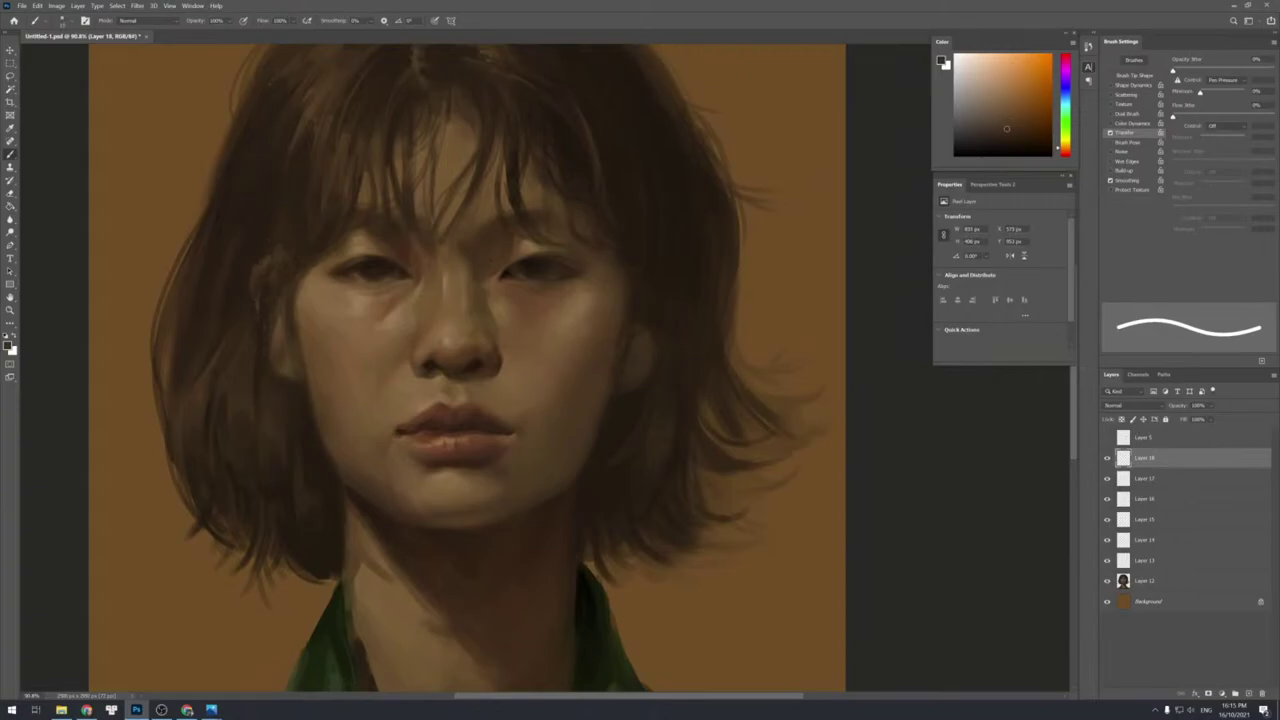
left_click(266, 352, "alt")
left_click_drag(266, 356, 253, 395)
left_click(232, 402, "alt")
left_click(231, 380, "alt")
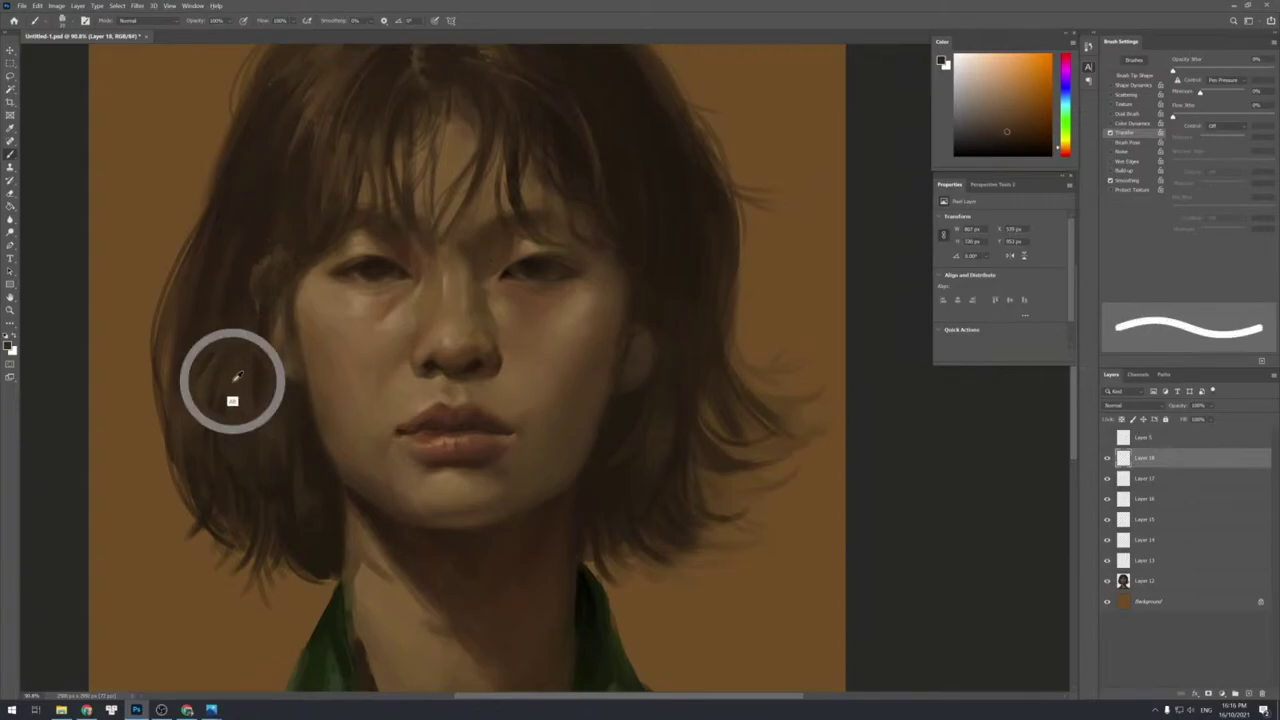
Paint brown strands into the hair above the left temple, using a colour sampled from the nearby hair.
key("z")
mouse_move(296, 361)
left_mouse_down()
mouse_move(286, 342)
mouse_move(292, 362)
left_mouse_up()
key("b")
left_click(440, 190, "alt")
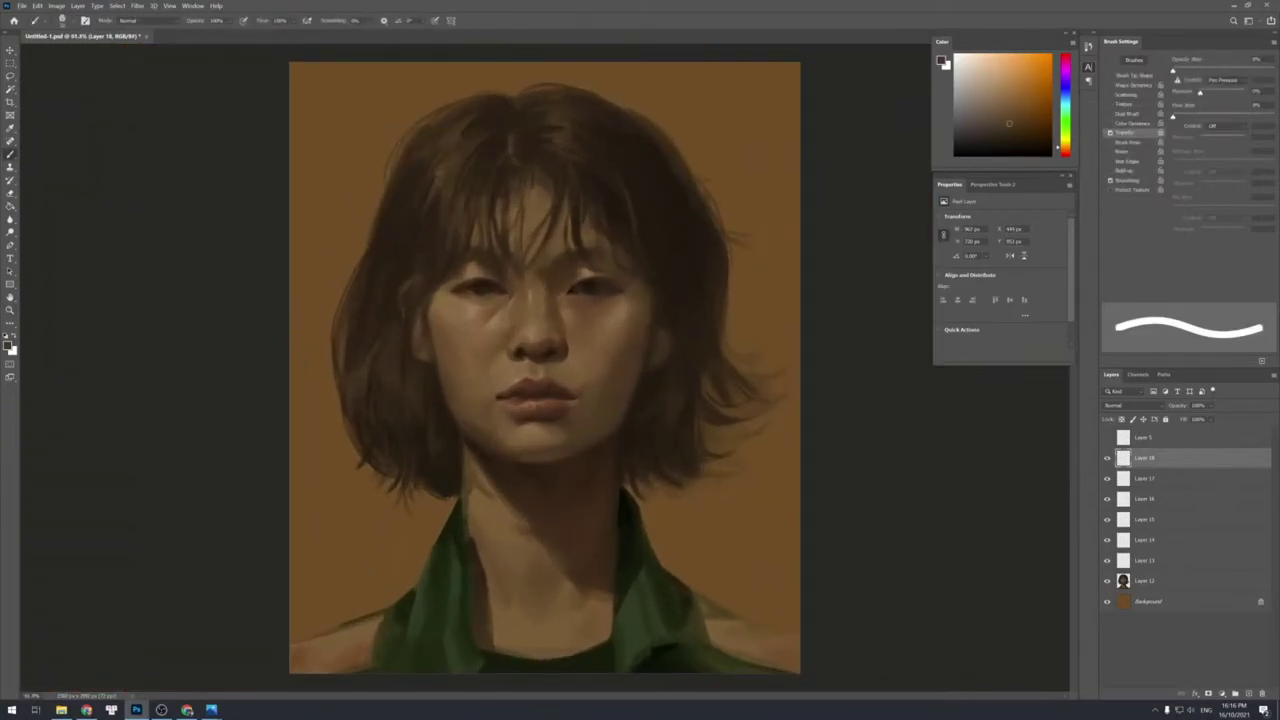
left_click_drag(427, 205, 414, 225)
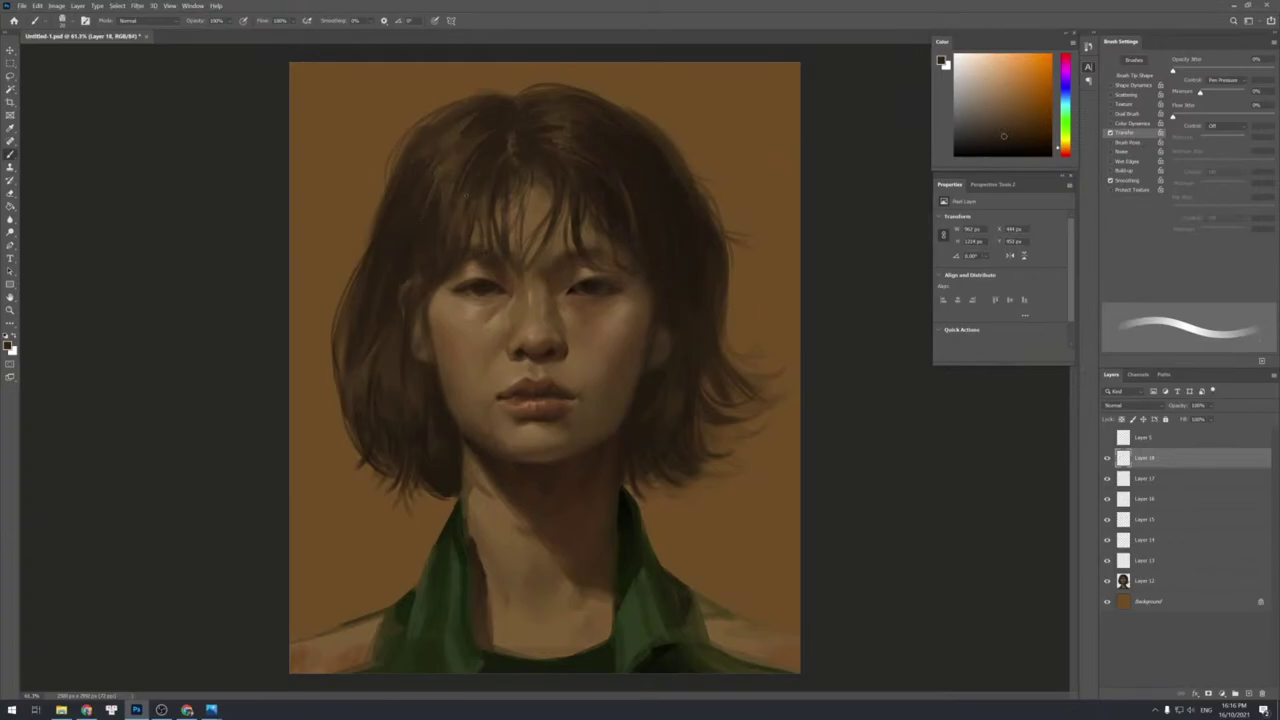
Paint dark brown strands across the crown on the right of the parting, using a sampled hair colour.
left_click(585, 134, "alt")
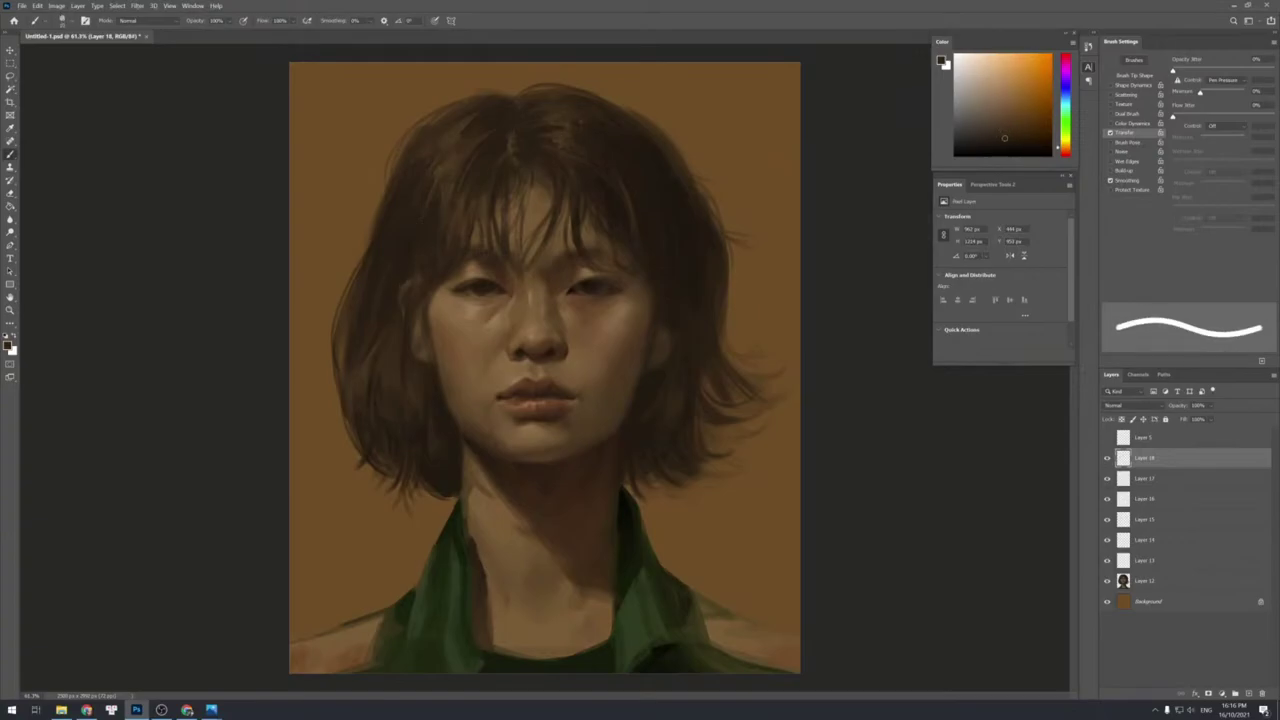
left_click_drag(581, 122, 619, 134)
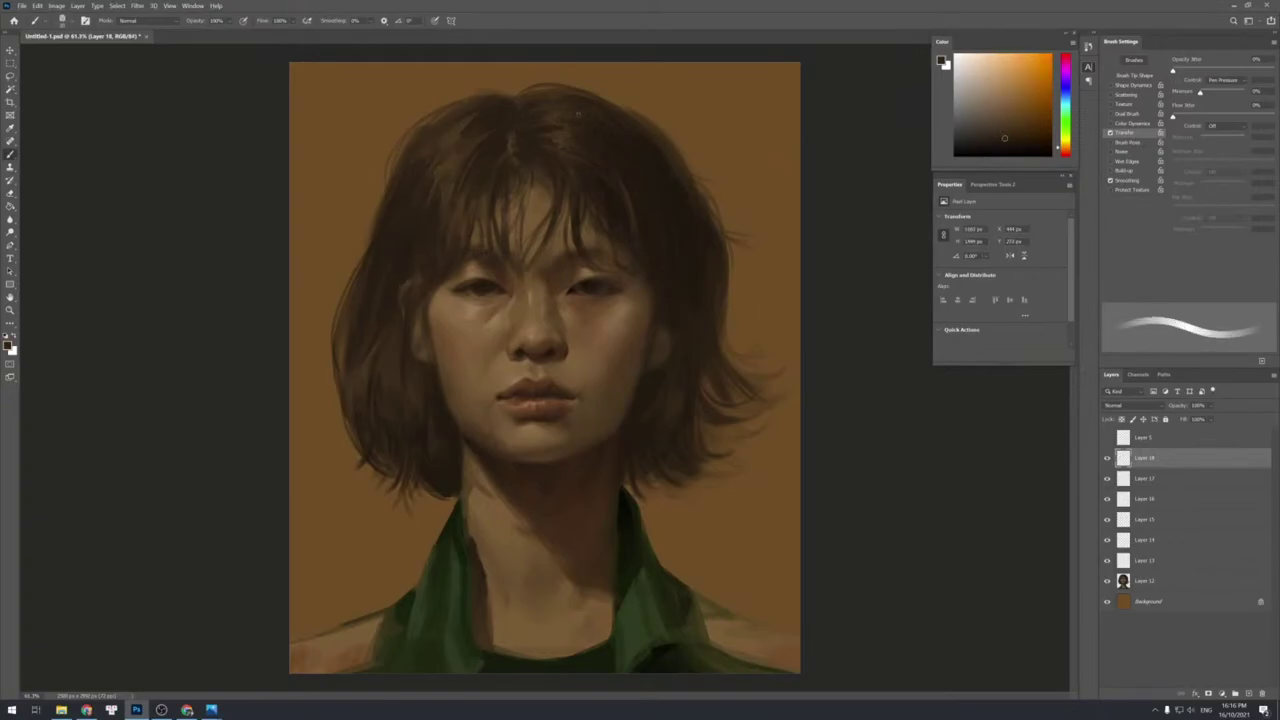
key("bracketright")
key("alt+space")
mouse_move(687, 400)
left_mouse_down()
mouse_move(663, 374)
mouse_move(691, 391)
mouse_move(669, 400)
left_mouse_up()
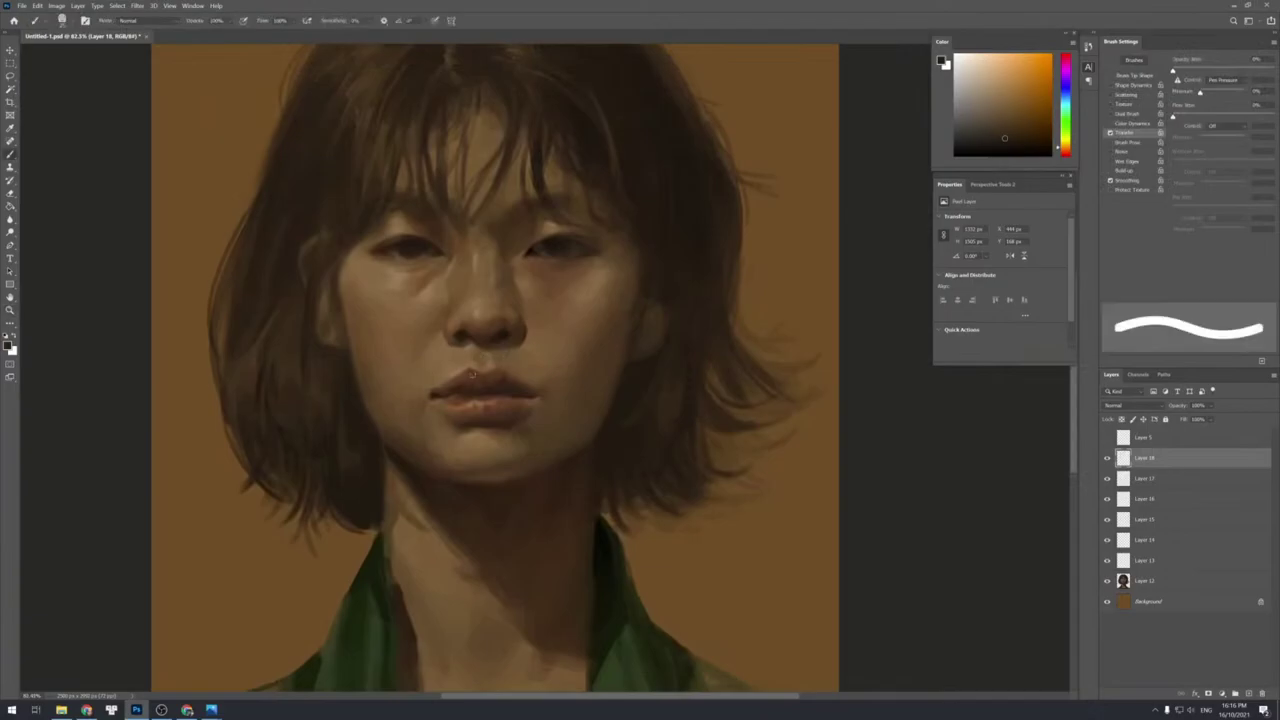
Darken the line between the lips with sampled reddish browns, using a small brush.
key("ctrl+space")
left_click_drag(450, 391, 464, 396)
left_click(449, 425, "alt")
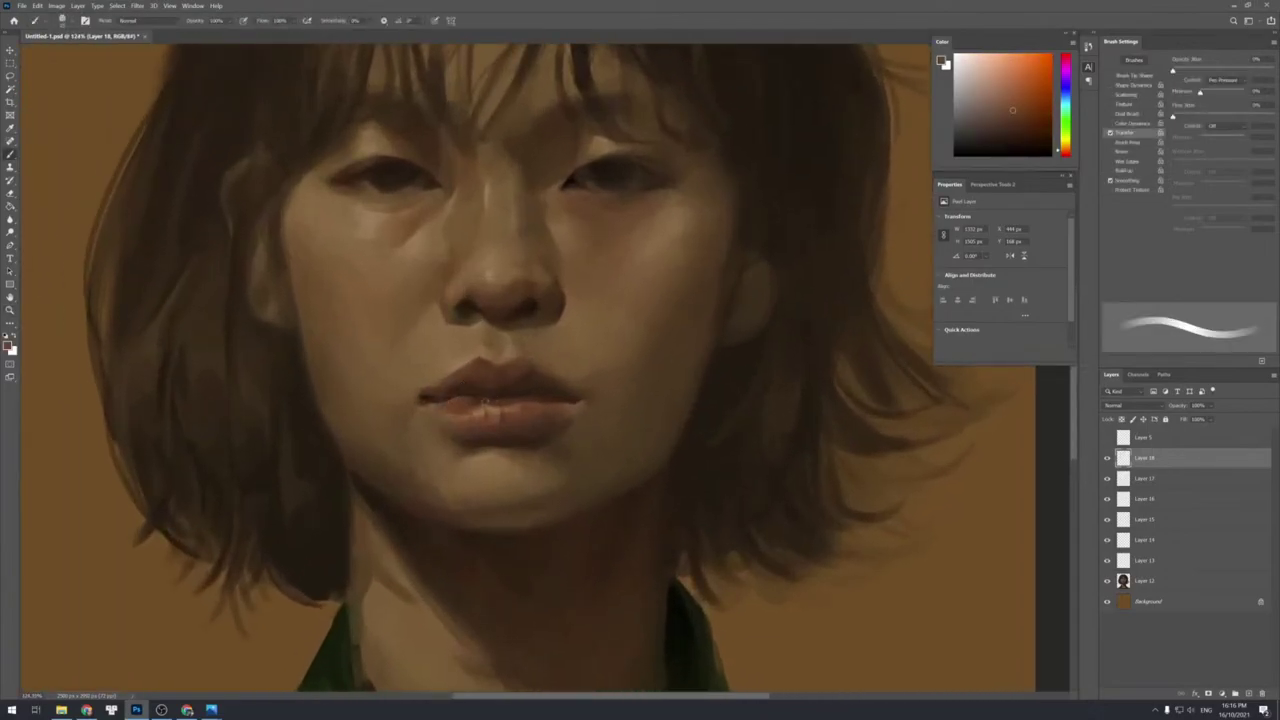
left_click(451, 397, "alt")
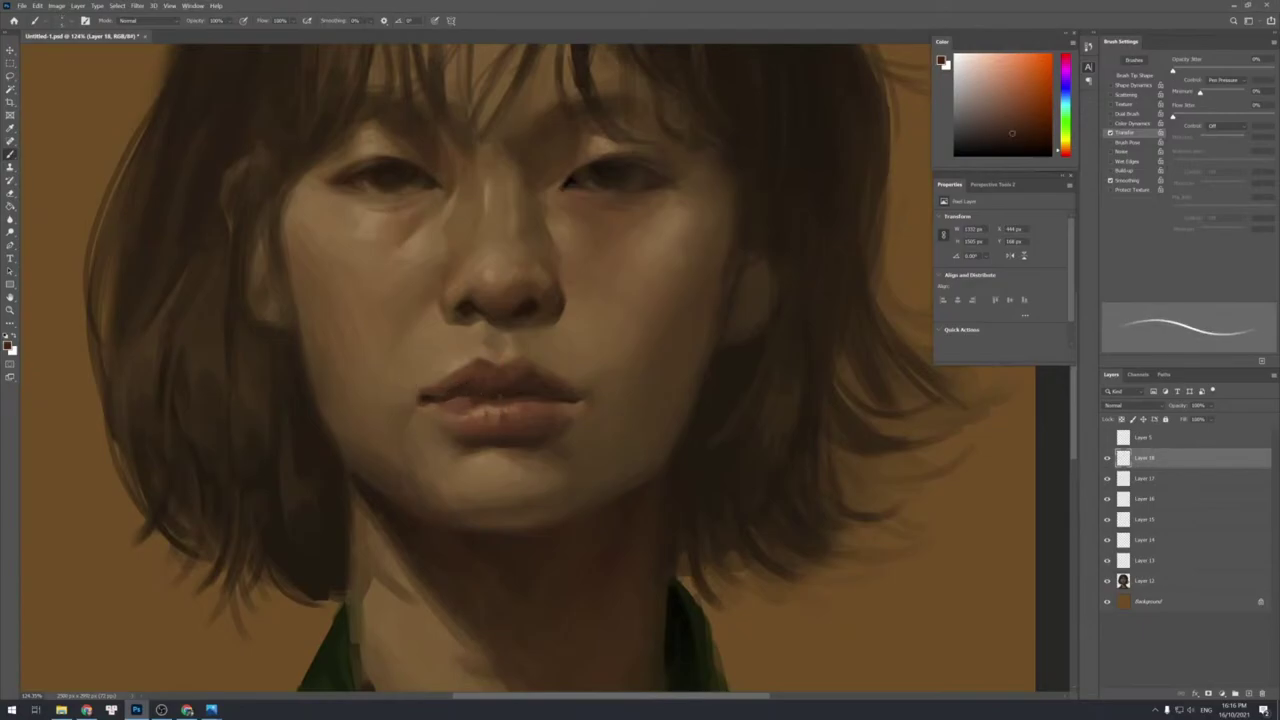
Paint a lighter reddish brown along the left half of the lower lip and soften it with the eraser.
key("z")
mouse_move(575, 376)
left_mouse_down()
mouse_move(551, 348)
mouse_move(583, 368)
left_mouse_up()
key("b")
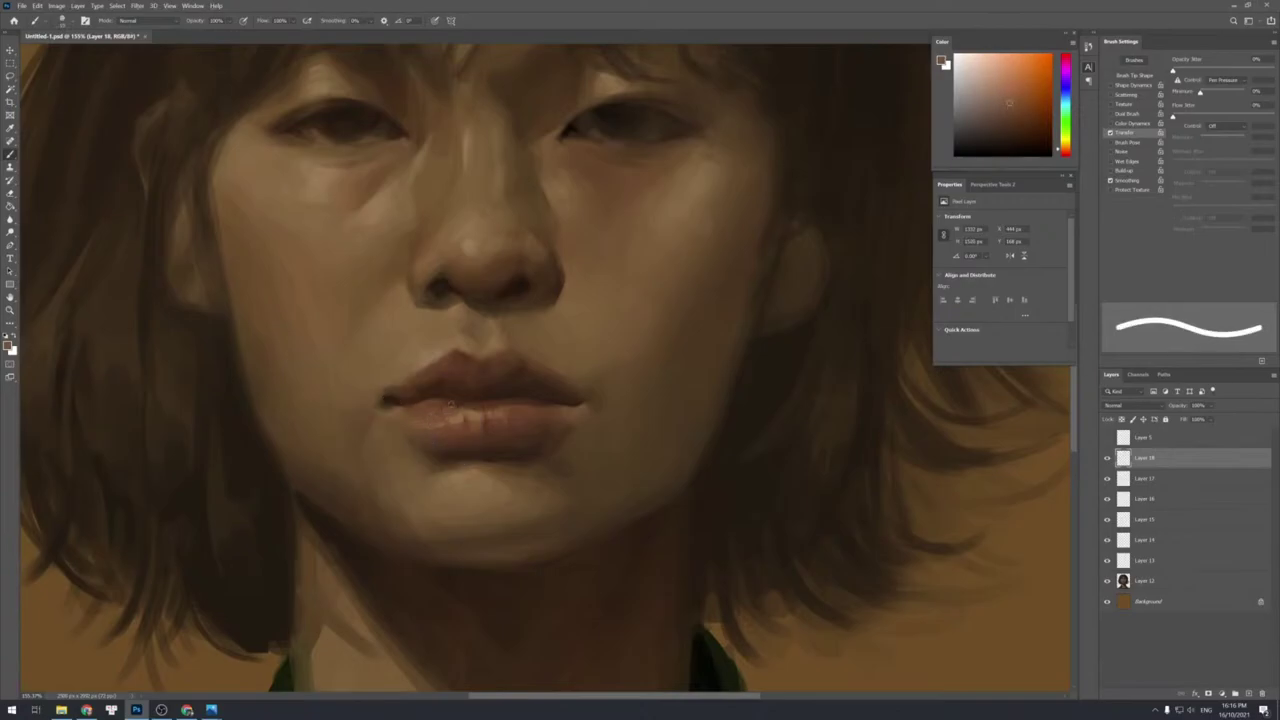
key("e")
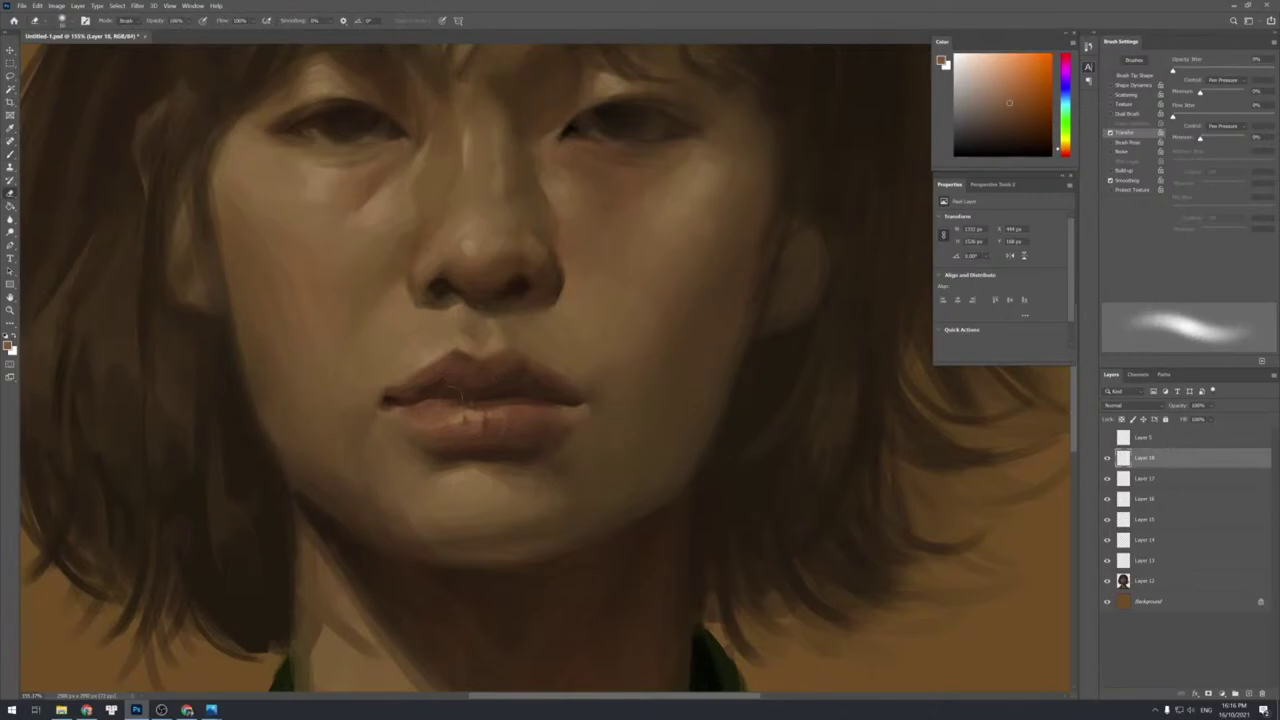
key("alt+space")
left_click_drag(537, 393, 545, 325)
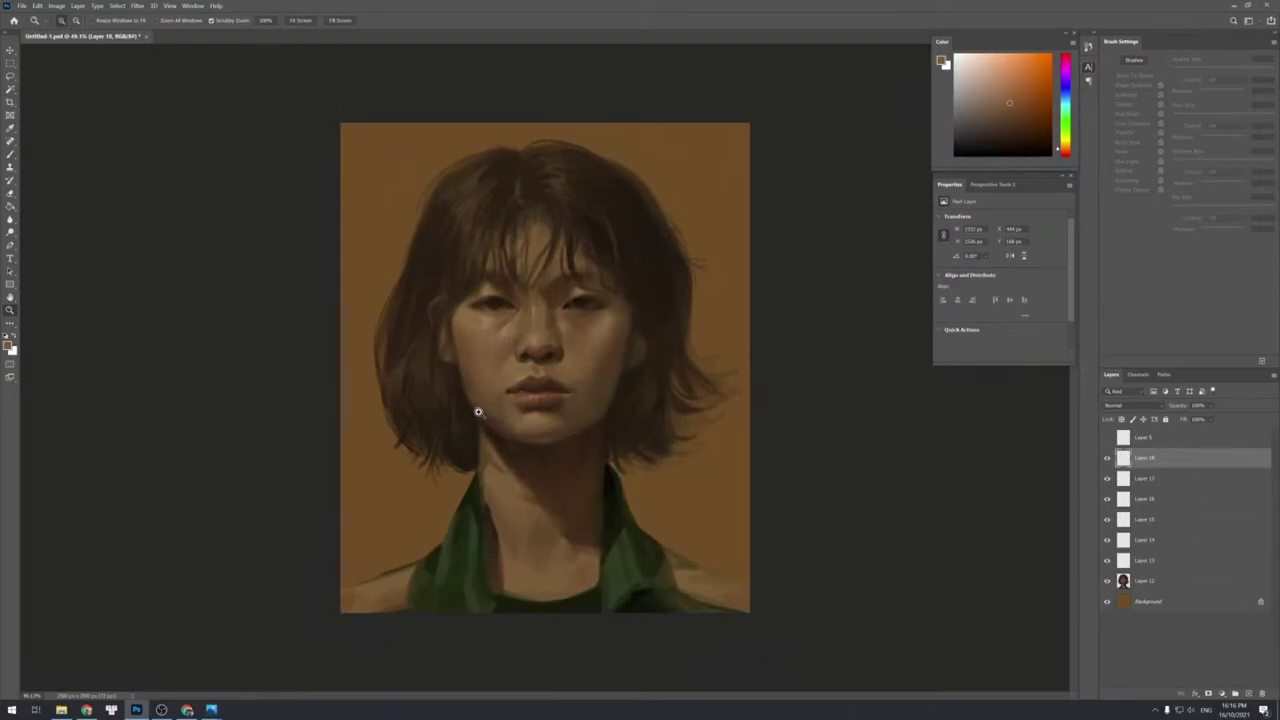
Paint sampled skin tones along the left jaw and chin on a new layer, using a larger brush.
left_click_drag(478, 404, 505, 410)
key("b")
left_click(527, 439, "alt")
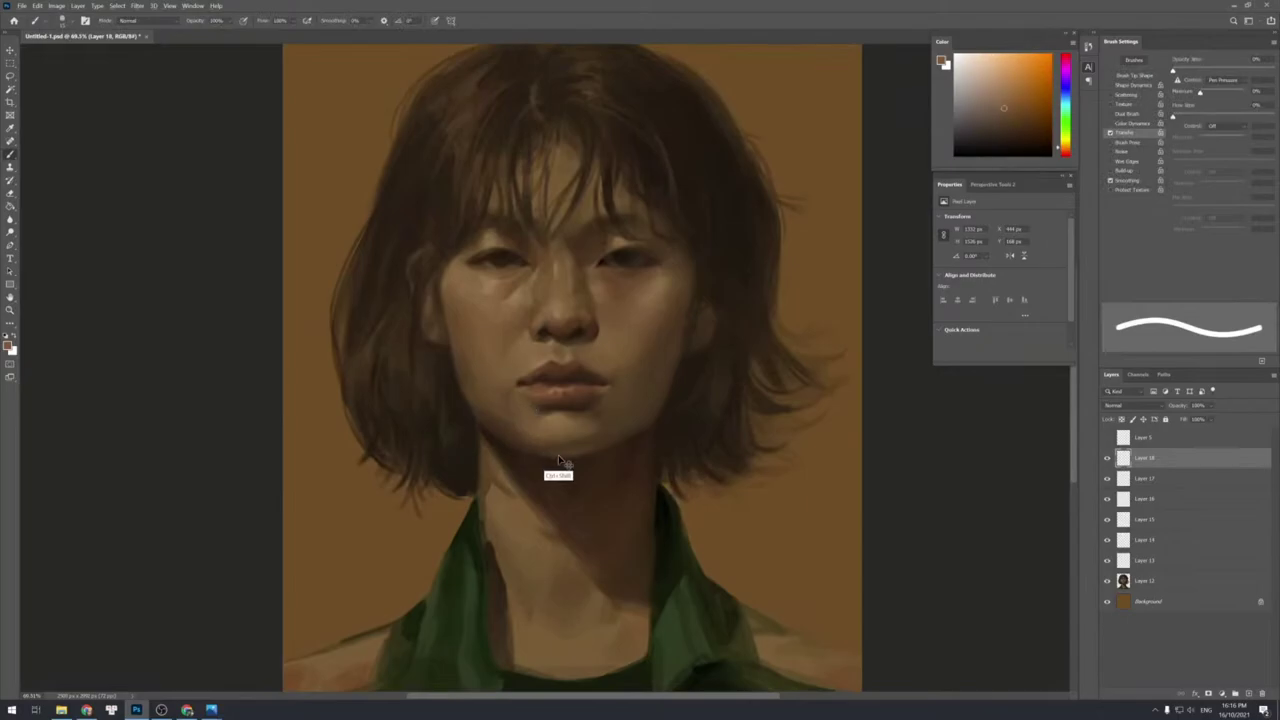
key("ctrl+shift+n")
key("Return")
key("bracketright")
key("bracketright")
key("bracketright")
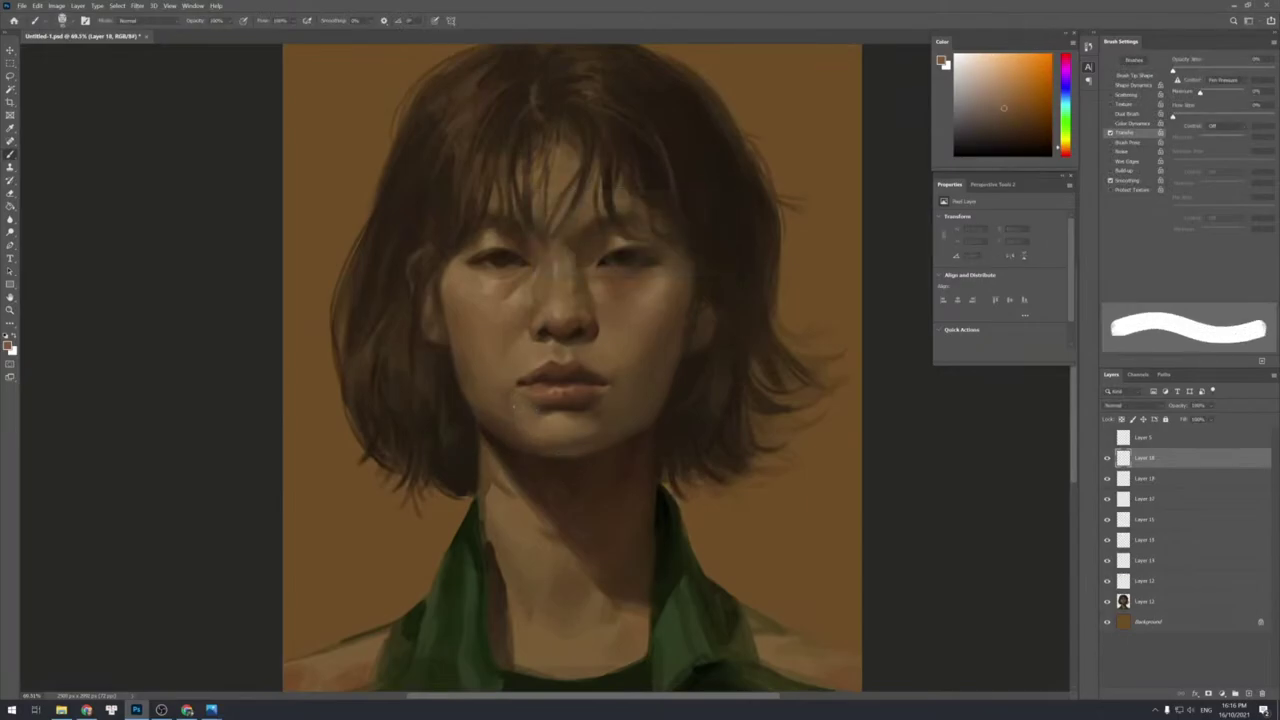
mouse_move(514, 405)
left_mouse_down()
mouse_move(527, 428)
mouse_move(511, 421)
mouse_move(542, 453)
mouse_move(519, 440)
mouse_move(550, 460)
left_mouse_up()
left_click(524, 424, "alt")
left_click(511, 421, "alt")
key("bracketright")
left_click(547, 449, "alt")
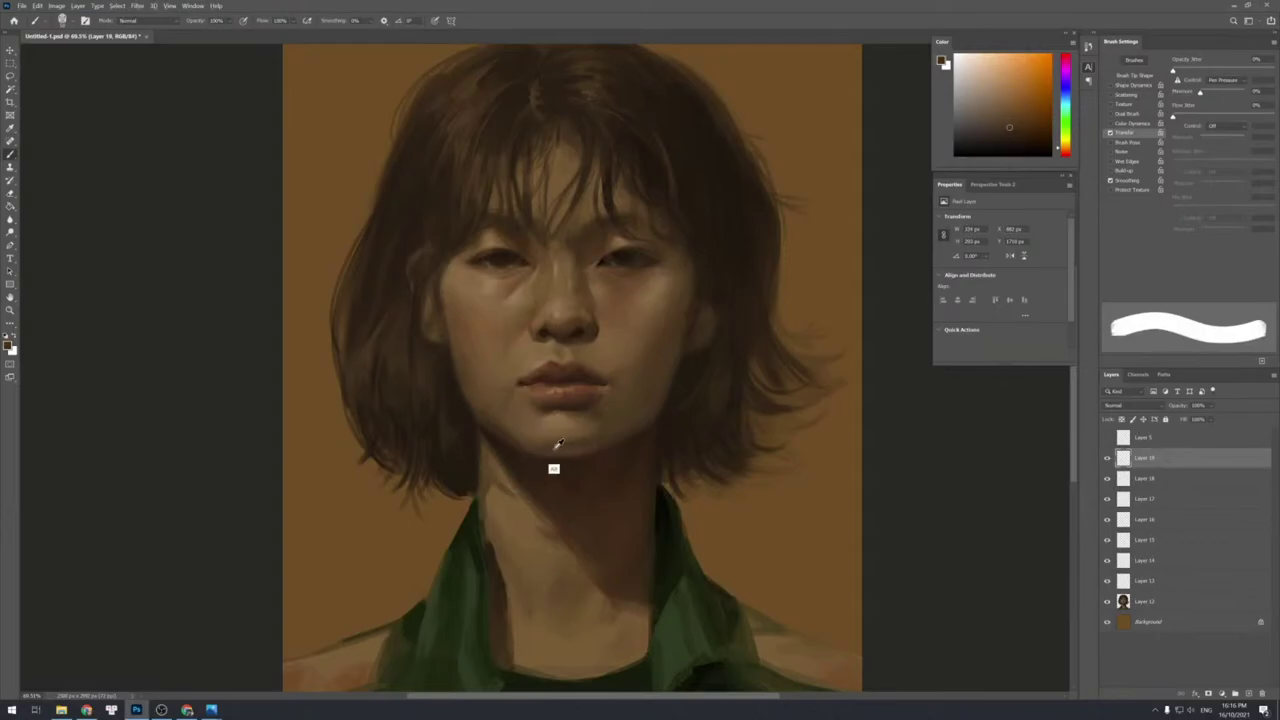
Refine the chin's lower edge with sampled skin and shadow colours, switching between soft and hard brush edges.
left_click(556, 438, "alt")
key("shift+bracketleft")
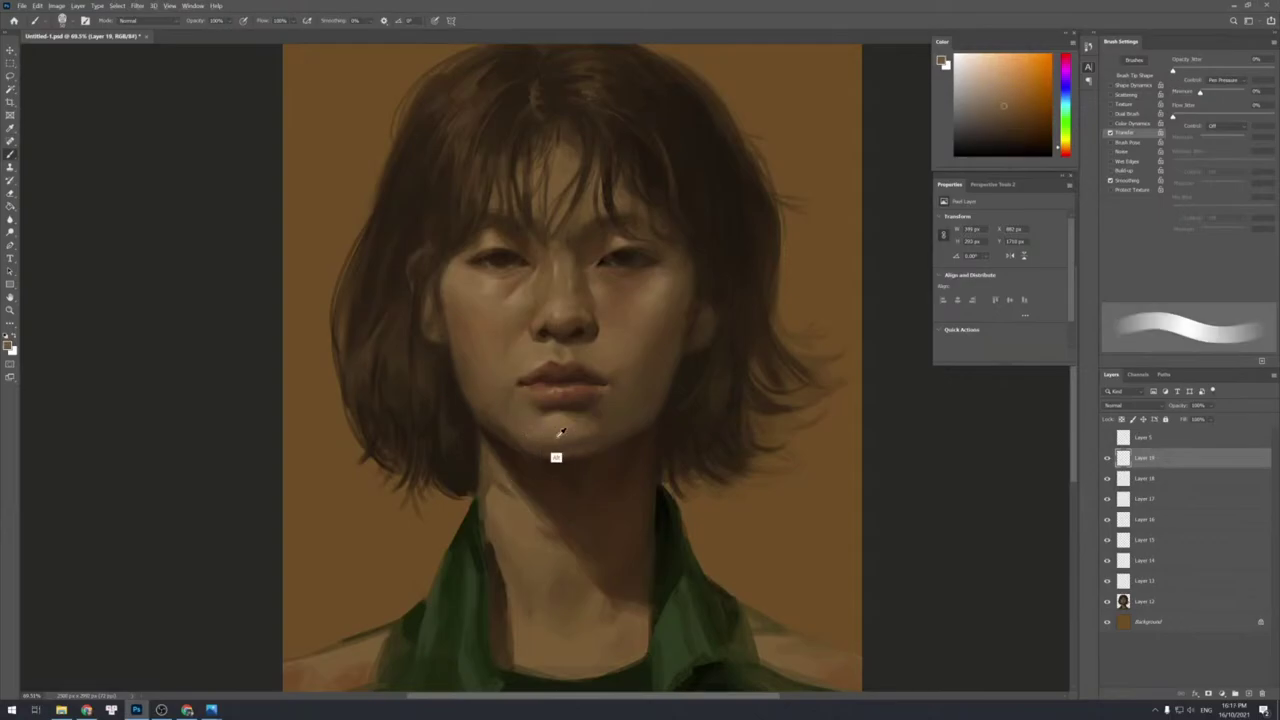
key("shift+bracketright")
key("shift+bracketleft")
left_click(538, 458, "alt")
key("shift+bracketright")
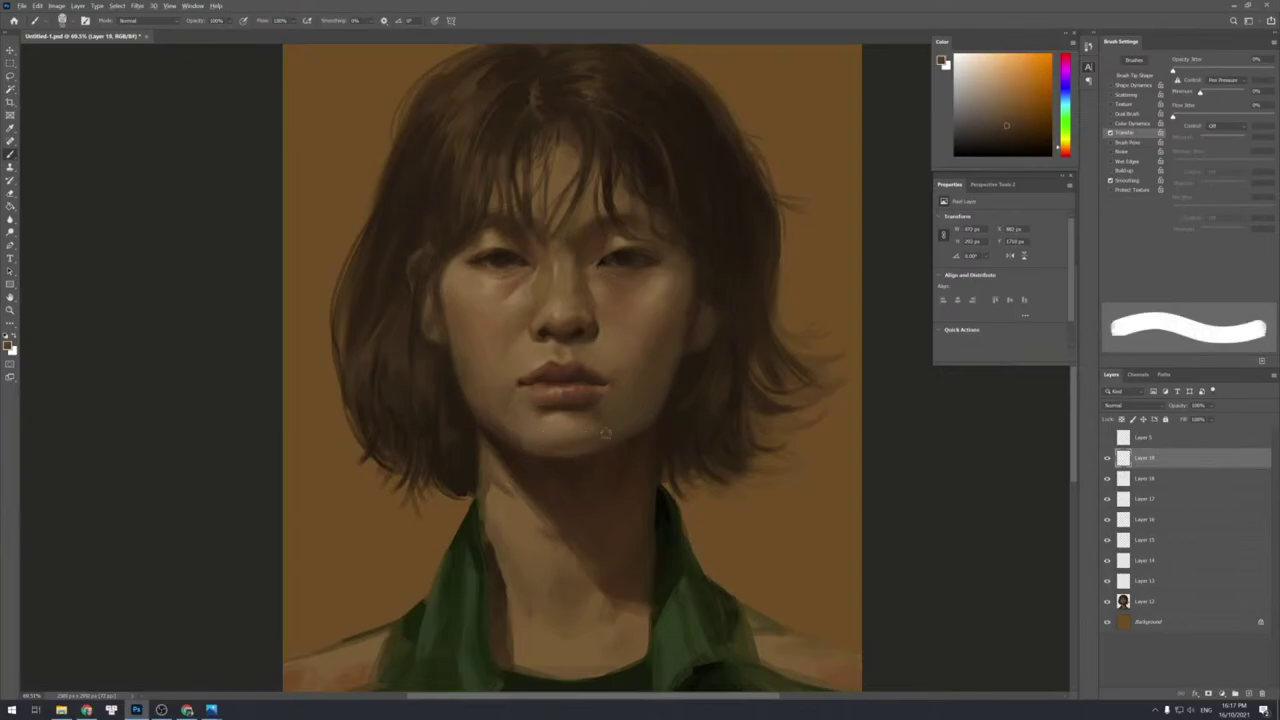
Shape the right underside of the jaw and the shadow beneath the chin using colours sampled nearby.
key("shift+bracketleft")
left_click(599, 440, "alt")
key("shift+bracketright")
left_click(632, 443, "alt")
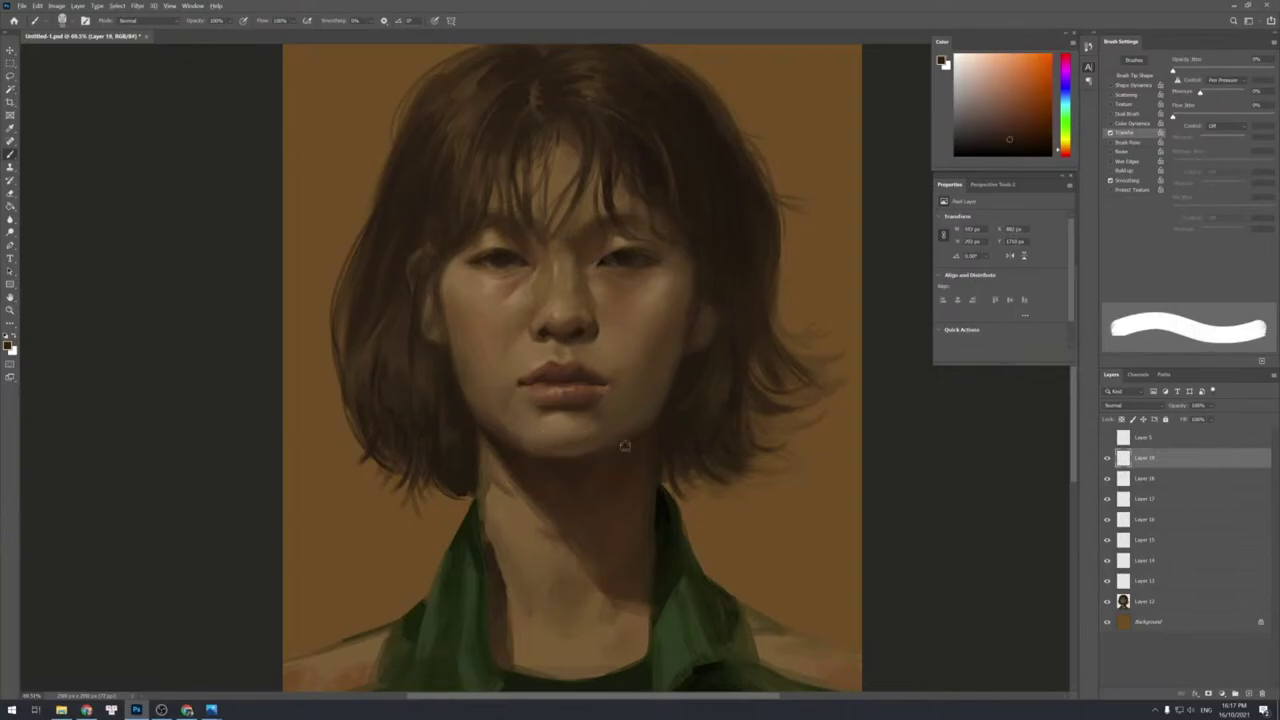
left_click(573, 466, "alt")
key("shift+bracketleft")
Add a new layer, paint dark brown over the right temple and right-side hair with a large brush, and soften it with the eraser.
mouse_move(627, 412)
left_mouse_down()
mouse_move(608, 379)
mouse_move(620, 388)
mouse_move(628, 374)
left_mouse_up()
key("b")
key("ctrl+shift+n")
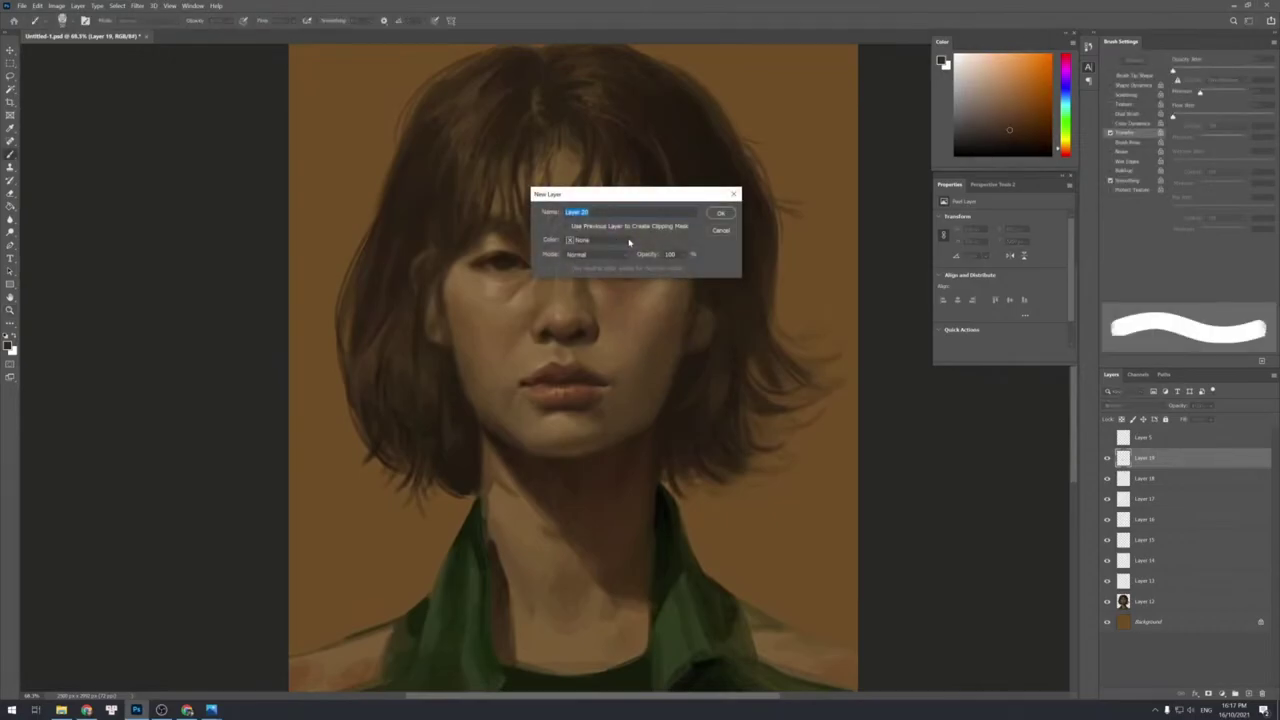
key("Return")
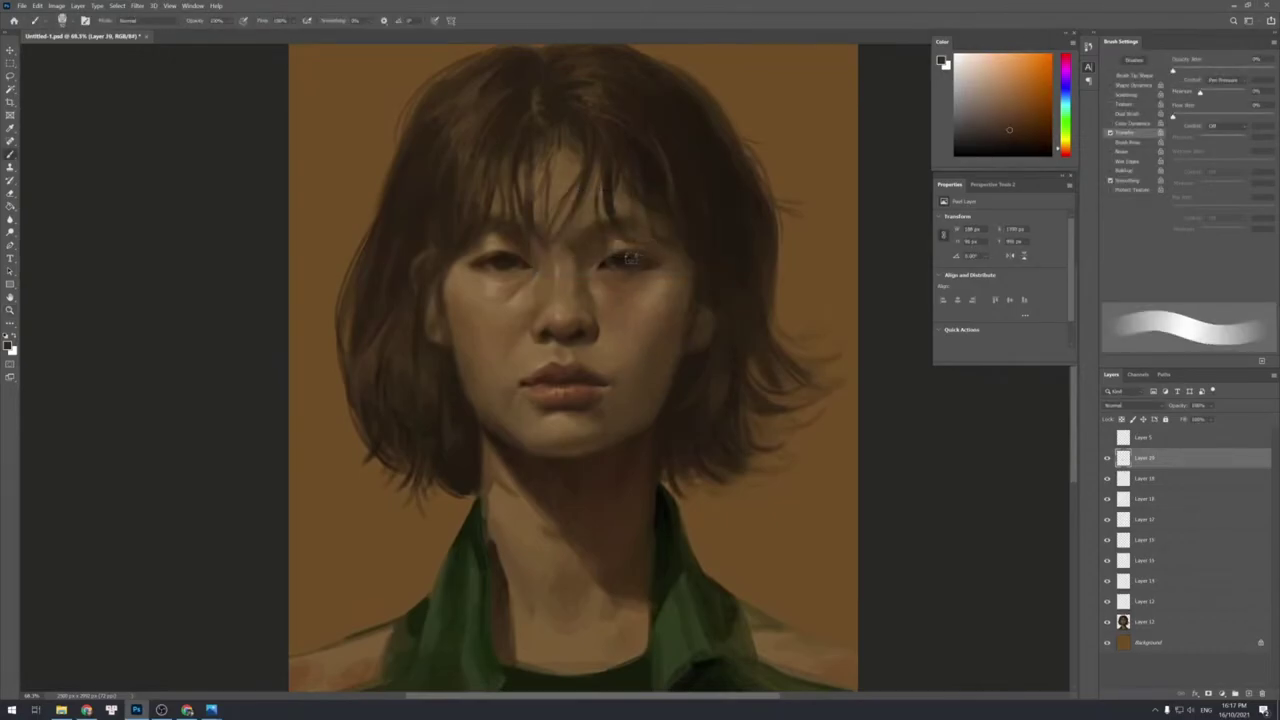
left_click(631, 256, "alt")
mouse_move(632, 251)
left_mouse_down()
mouse_move(613, 253)
mouse_move(692, 241)
left_mouse_up()
key("]")
key("]")
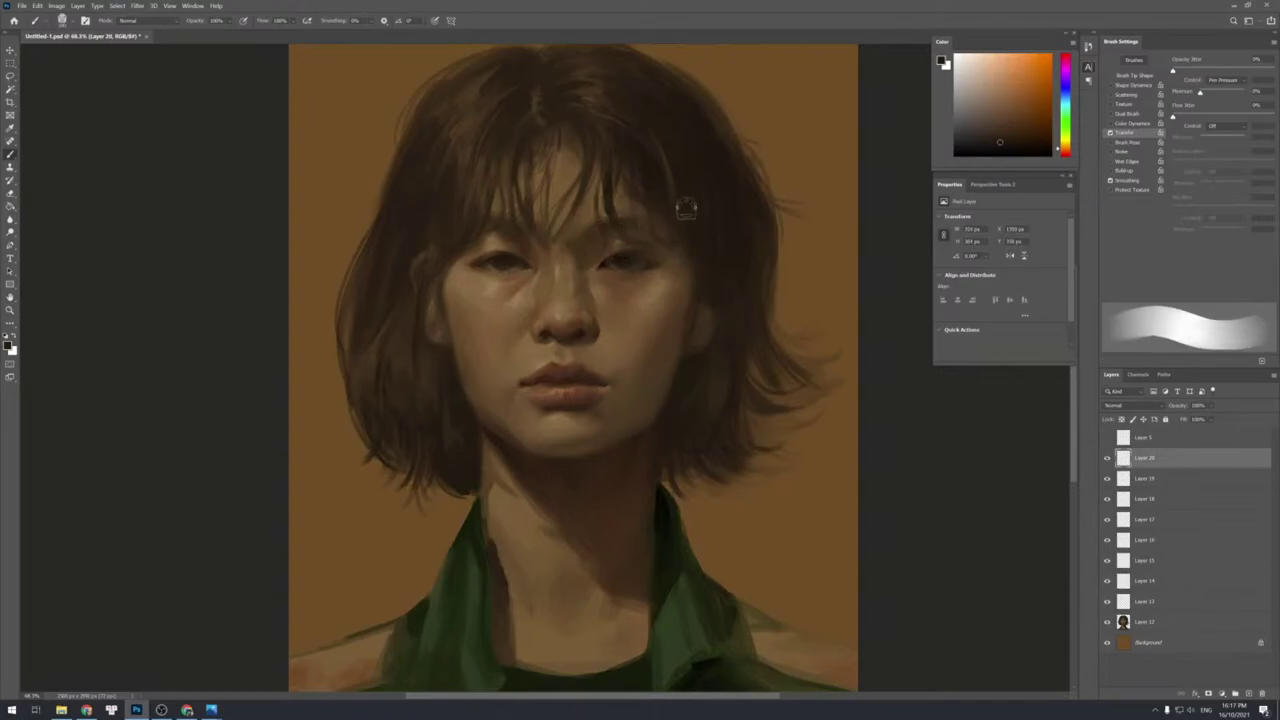
key("]")
mouse_move(624, 148)
left_mouse_down()
mouse_move(672, 236)
mouse_move(698, 225)
mouse_move(677, 258)
mouse_move(693, 283)
mouse_move(705, 250)
mouse_move(708, 272)
mouse_move(674, 243)
mouse_move(710, 296)
mouse_move(698, 288)
mouse_move(675, 357)
left_mouse_up()
left_click_drag(714, 287, 657, 436)
key("e")
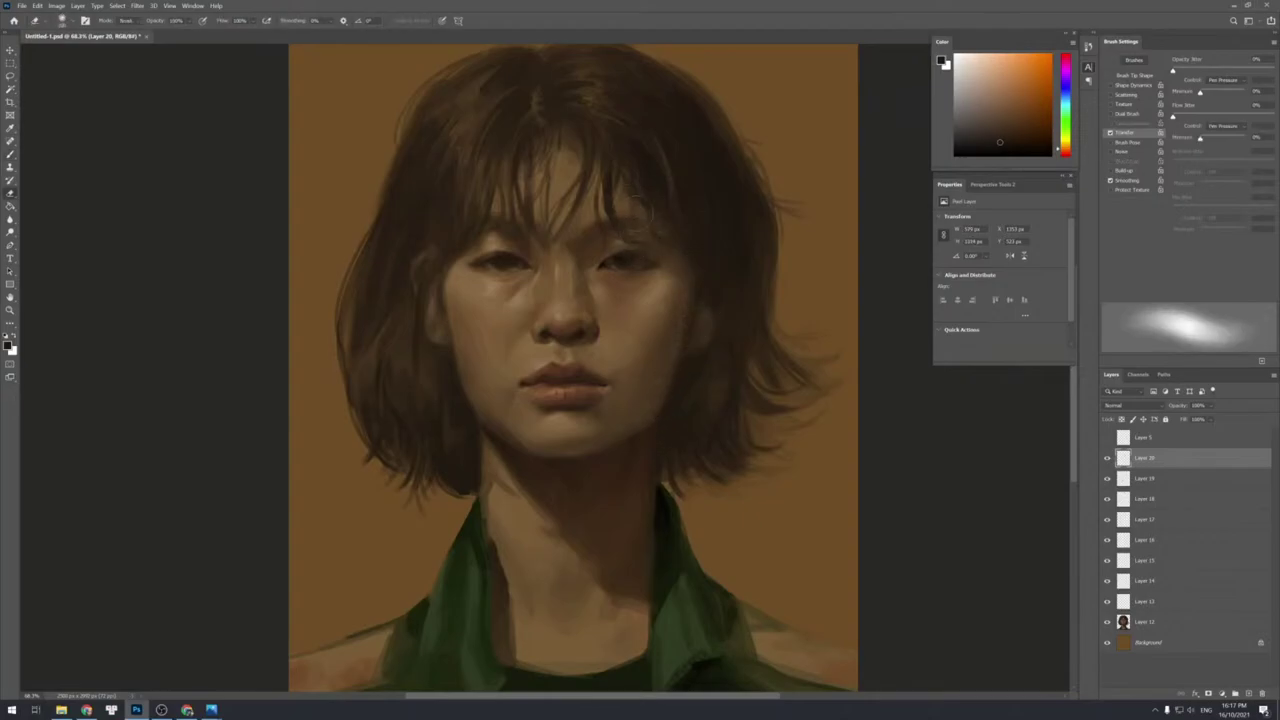
Refine the right jawline beside the hair with a much smaller brush and sampled brown tones.
key("ctrl+space")
mouse_move(665, 354)
left_mouse_down()
mouse_move(646, 346)
mouse_move(661, 352)
left_mouse_up()
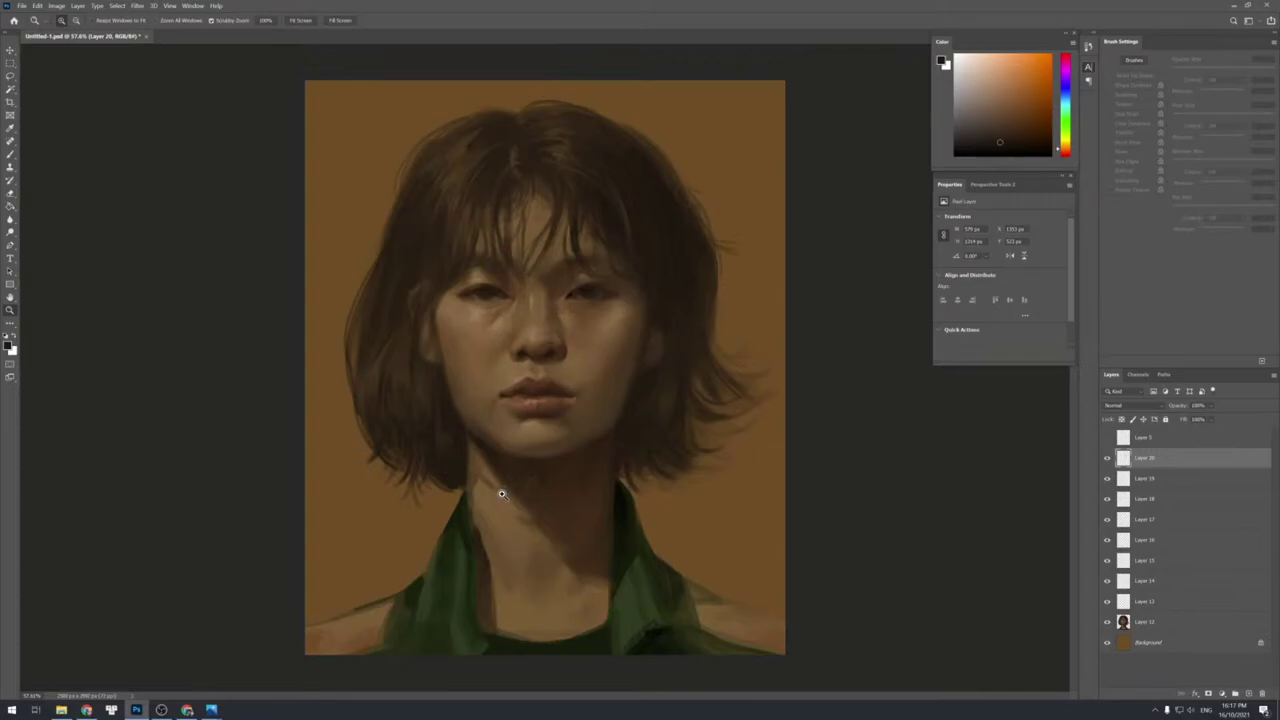
key("b")
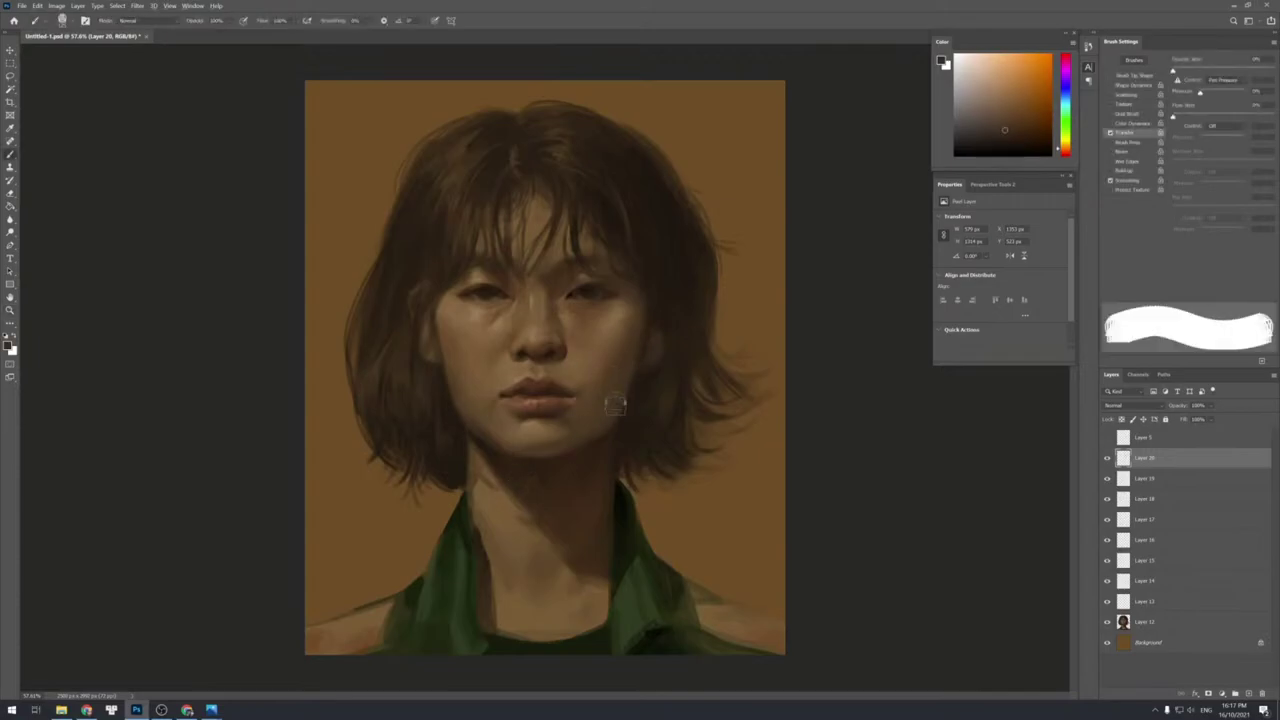
key("bracketleft")
key("bracketleft")
key("bracketleft")
key("bracketleft")
key("bracketleft")
key("bracketleft")
key("bracketleft")
key("bracketleft")
key("bracketleft")
key("bracketleft")
key("bracketleft")
key("bracketleft")
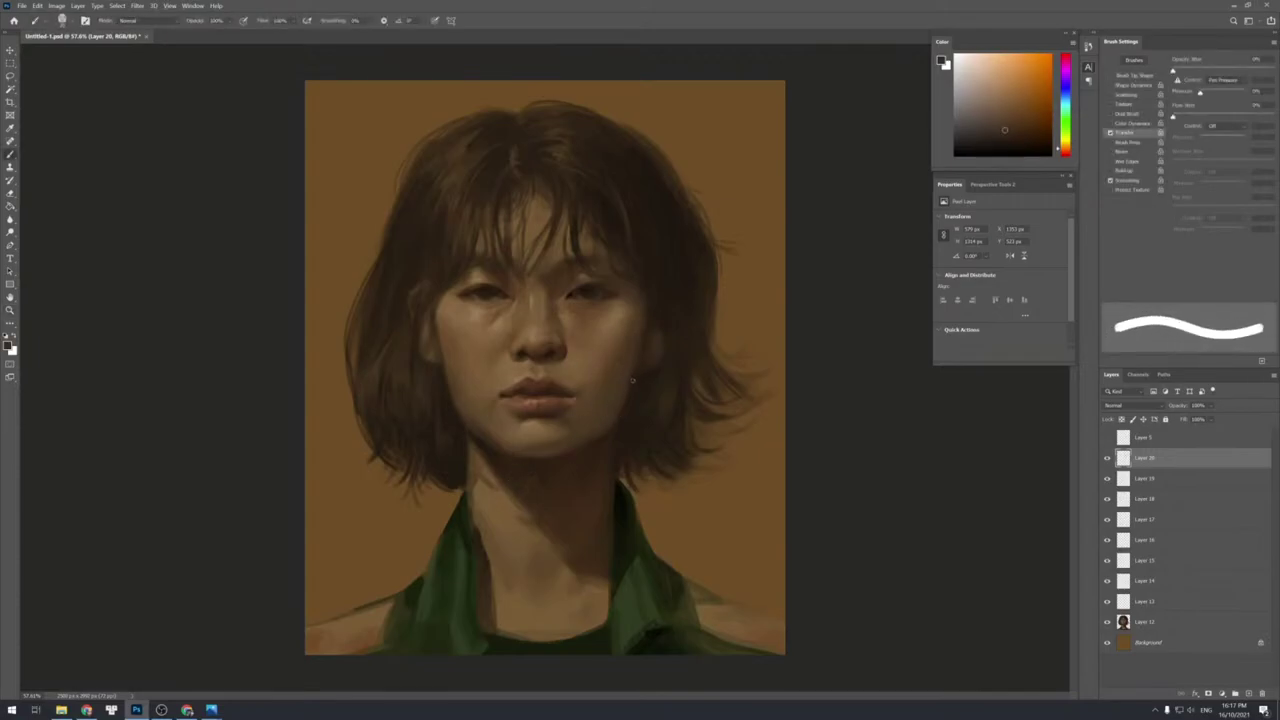
key("shift+bracketleft")
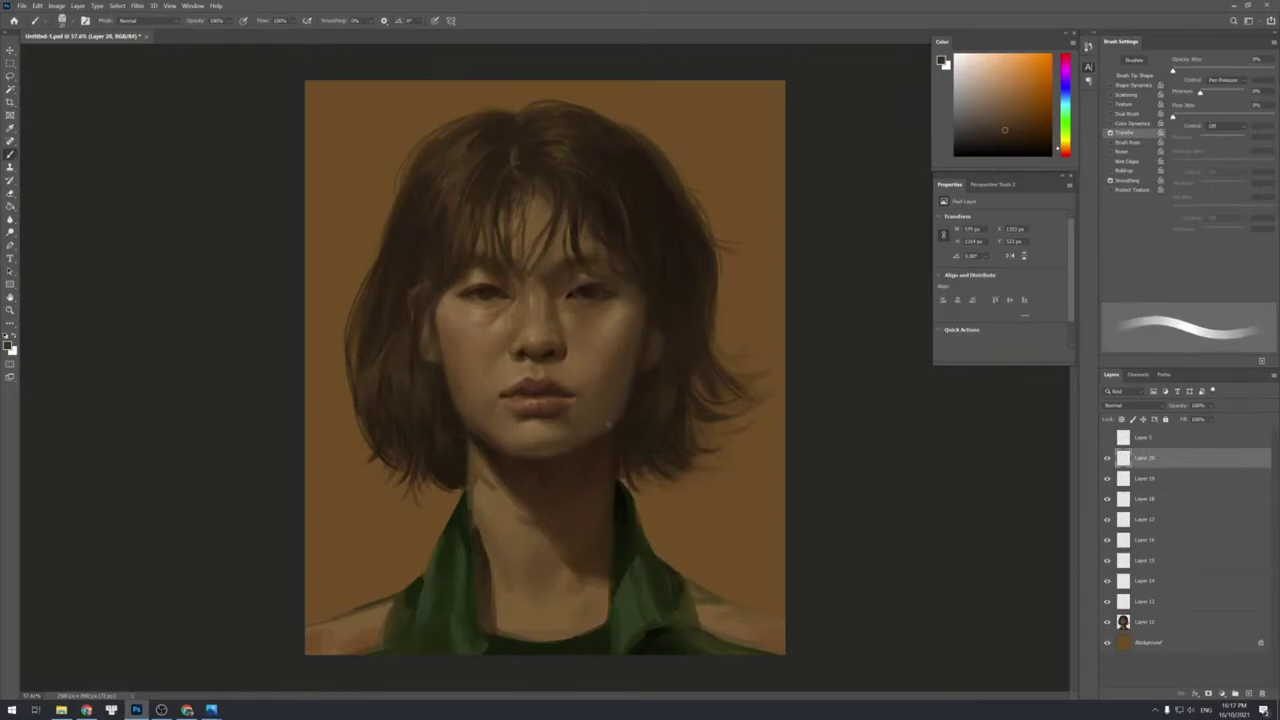
left_click(612, 416, "alt")
key("shift+bracketright")
left_click(614, 417, "alt")
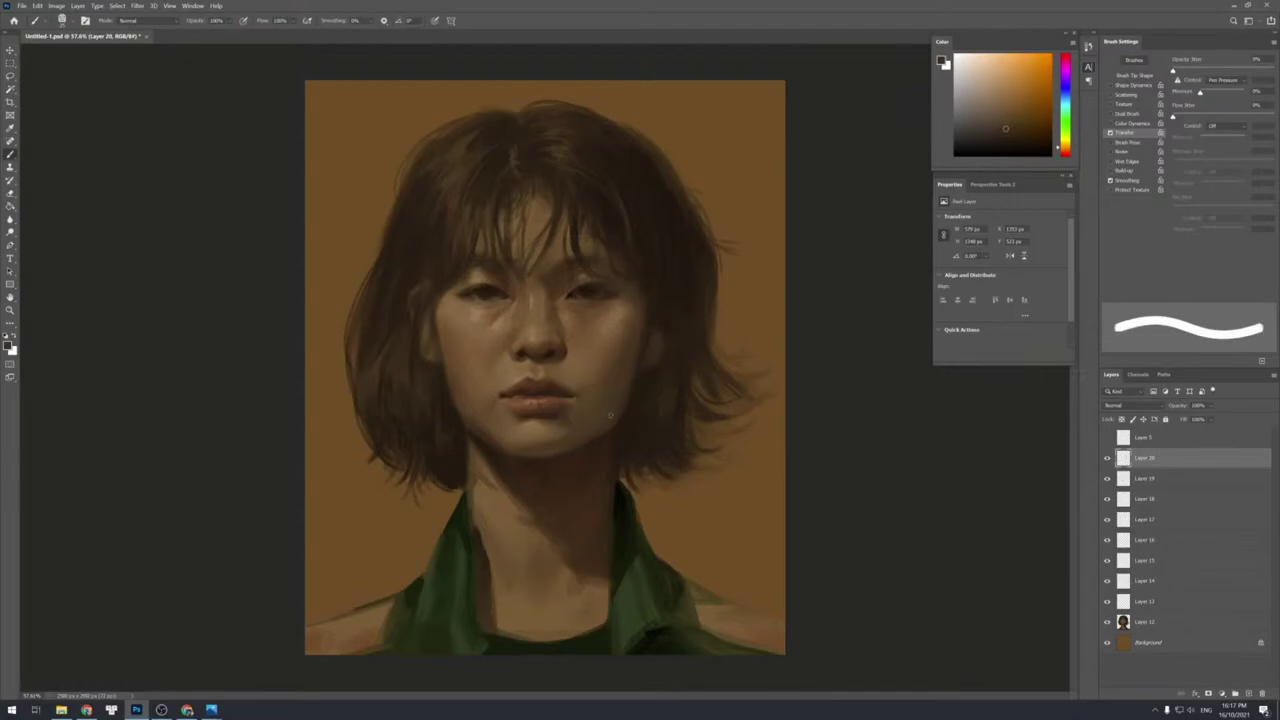
Blend the right jaw and cheek edge into the chin shadow and neighbouring hair, using colours sampled along the contour.
left_click(616, 417, "alt")
left_click(602, 429, "alt")
left_click(606, 441, "alt")
left_click(570, 454, "alt")
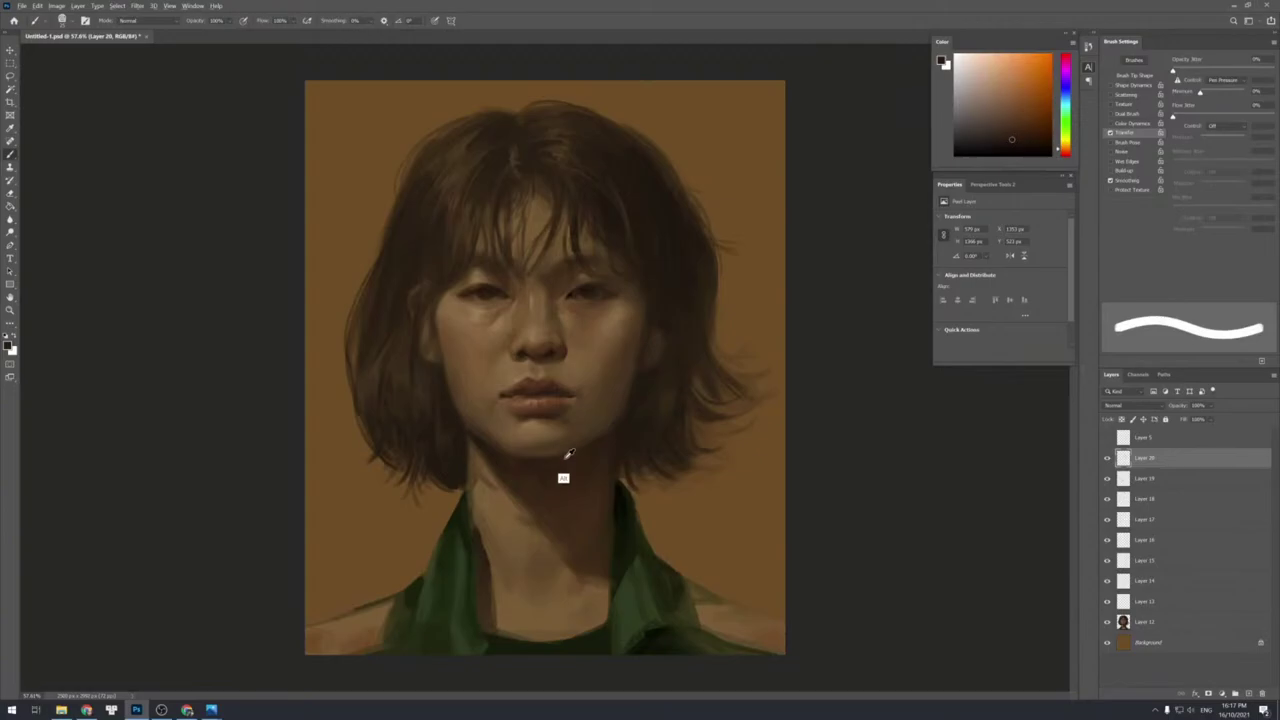
left_click(641, 408, "alt")
left_click(634, 392, "alt")
left_click(635, 389, "alt")
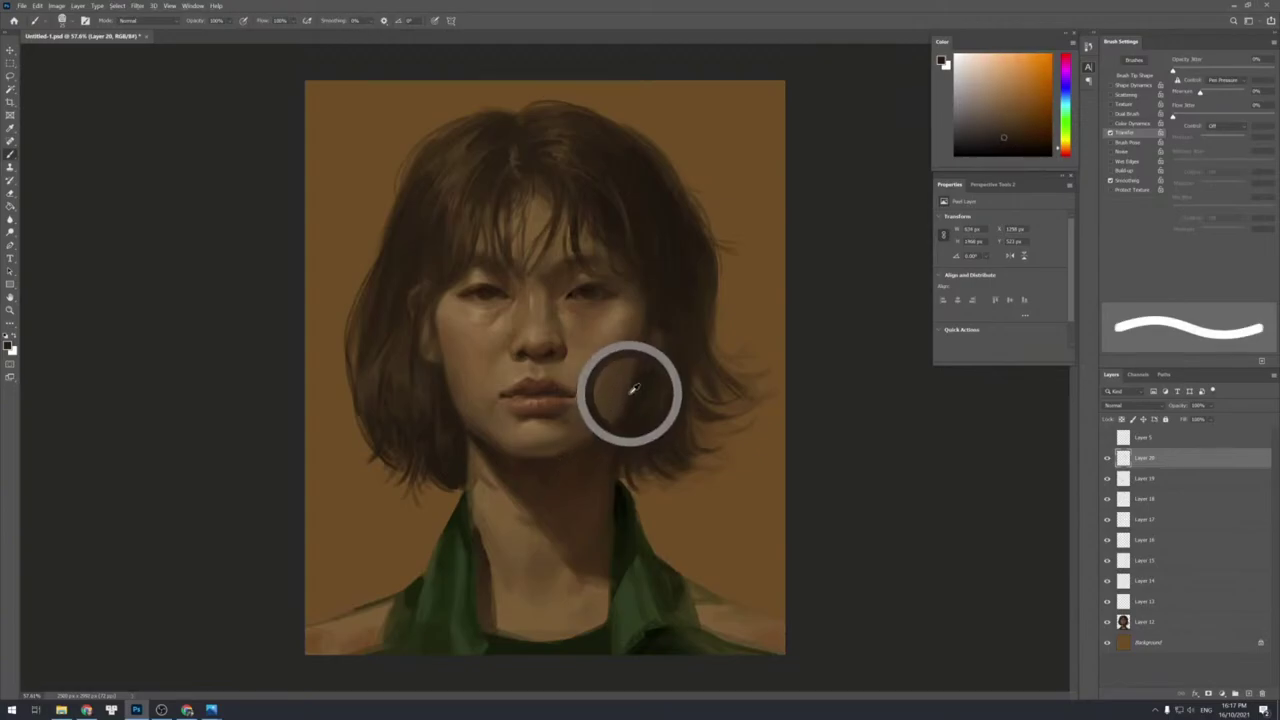
Touch up the left cheek and jaw edge where it meets the hair, using sampled browns.
left_click(468, 420, "alt")
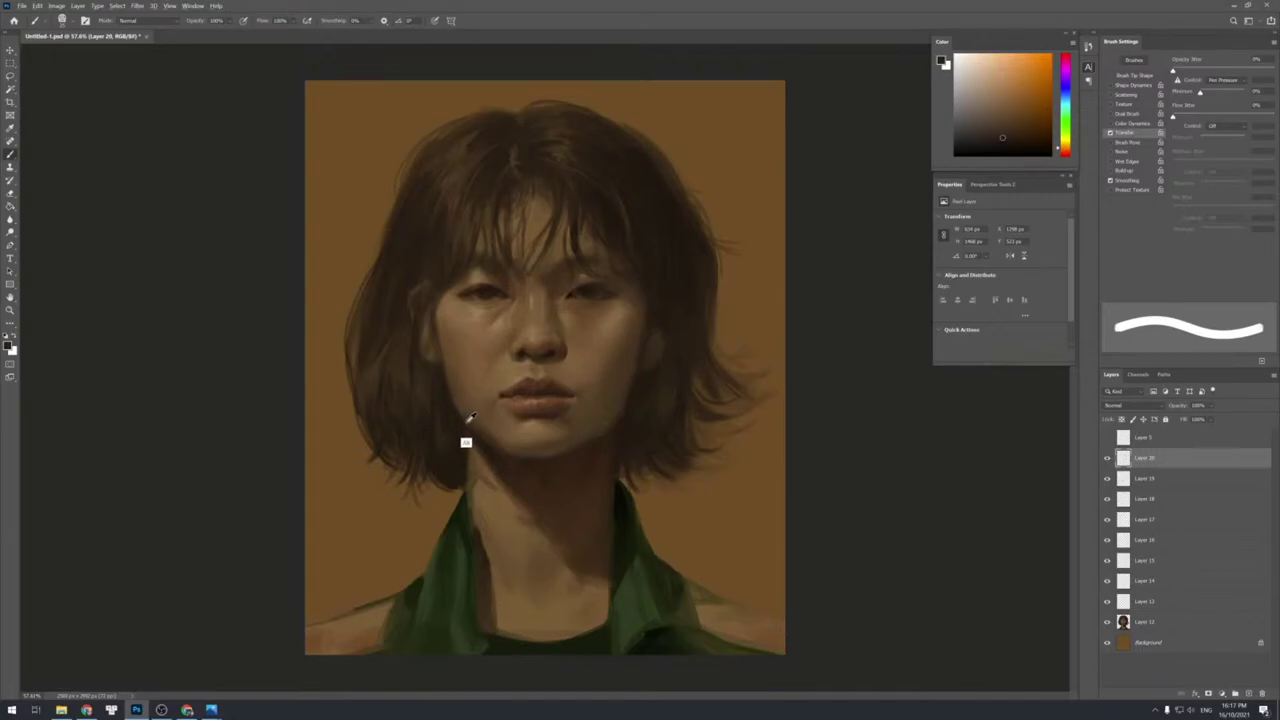
left_click_drag(452, 403, 455, 393)
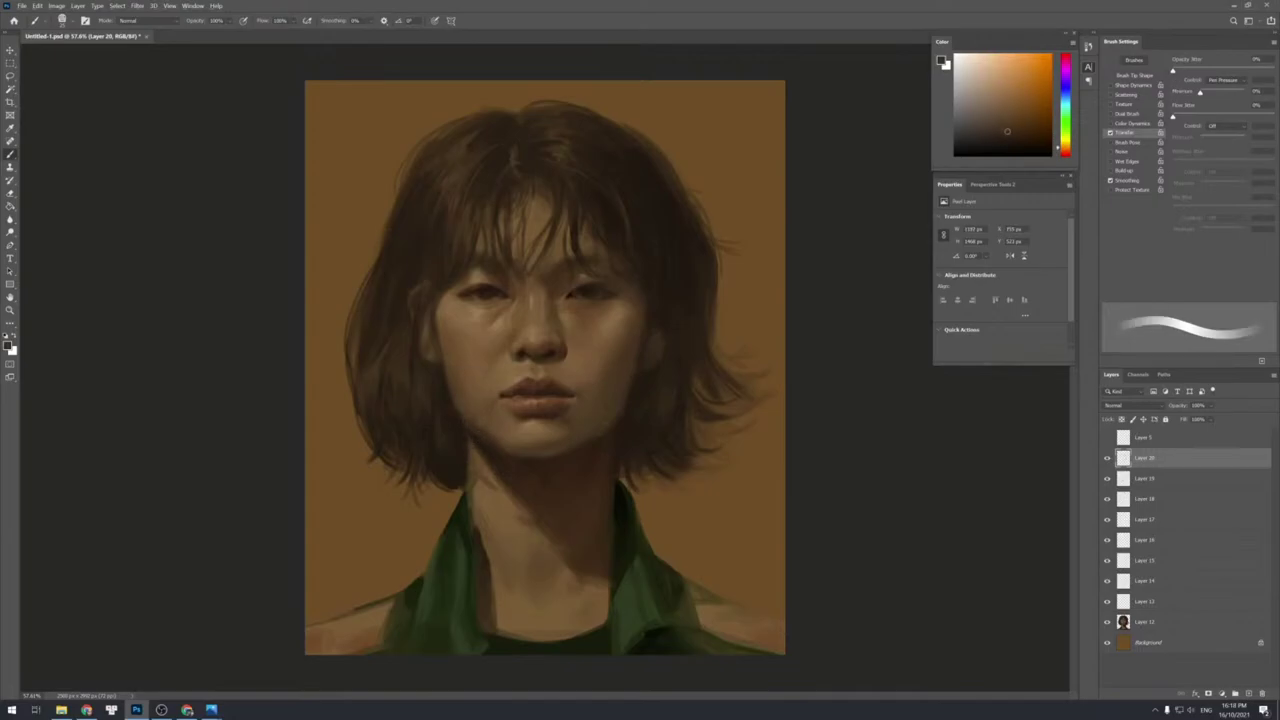
left_click(454, 390, "alt")
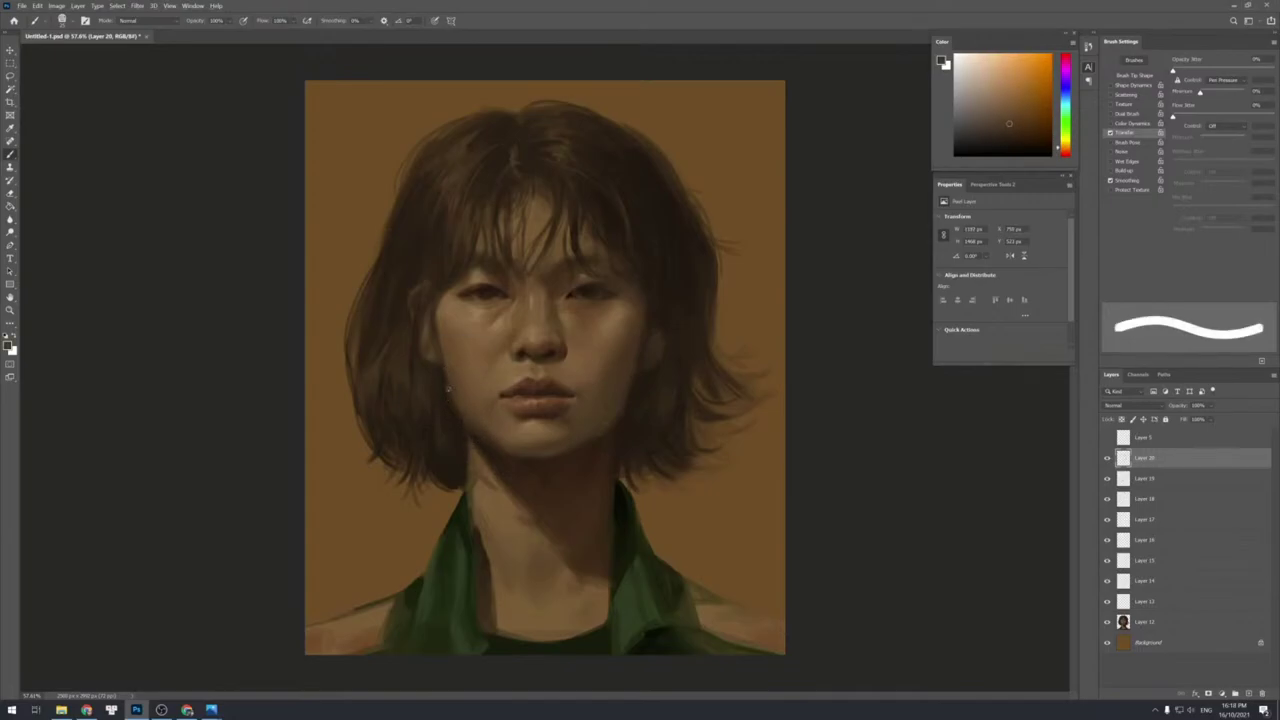
left_click(449, 430, "alt")
Paint lighter brown strands into the crown left of the parting on a new layer and soften them with the eraser.
left_click(1004, 119)
key("ctrl+shift+n")
key("Return")
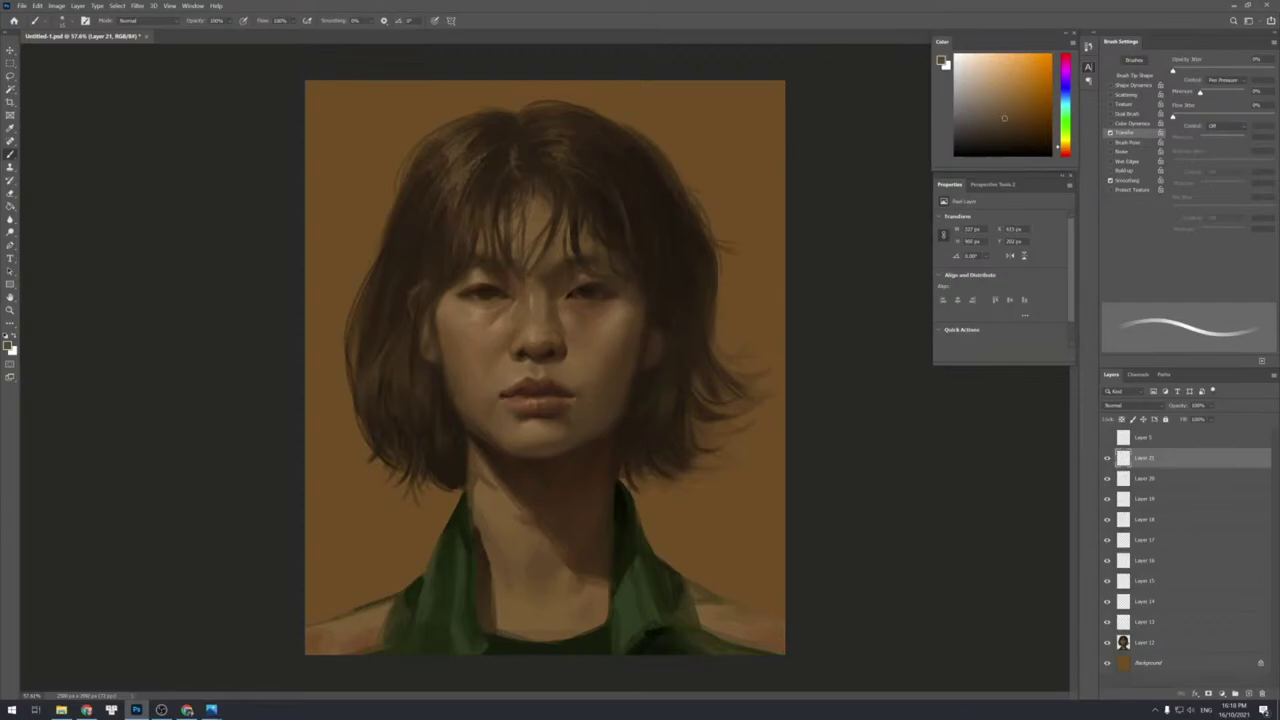
key("e")
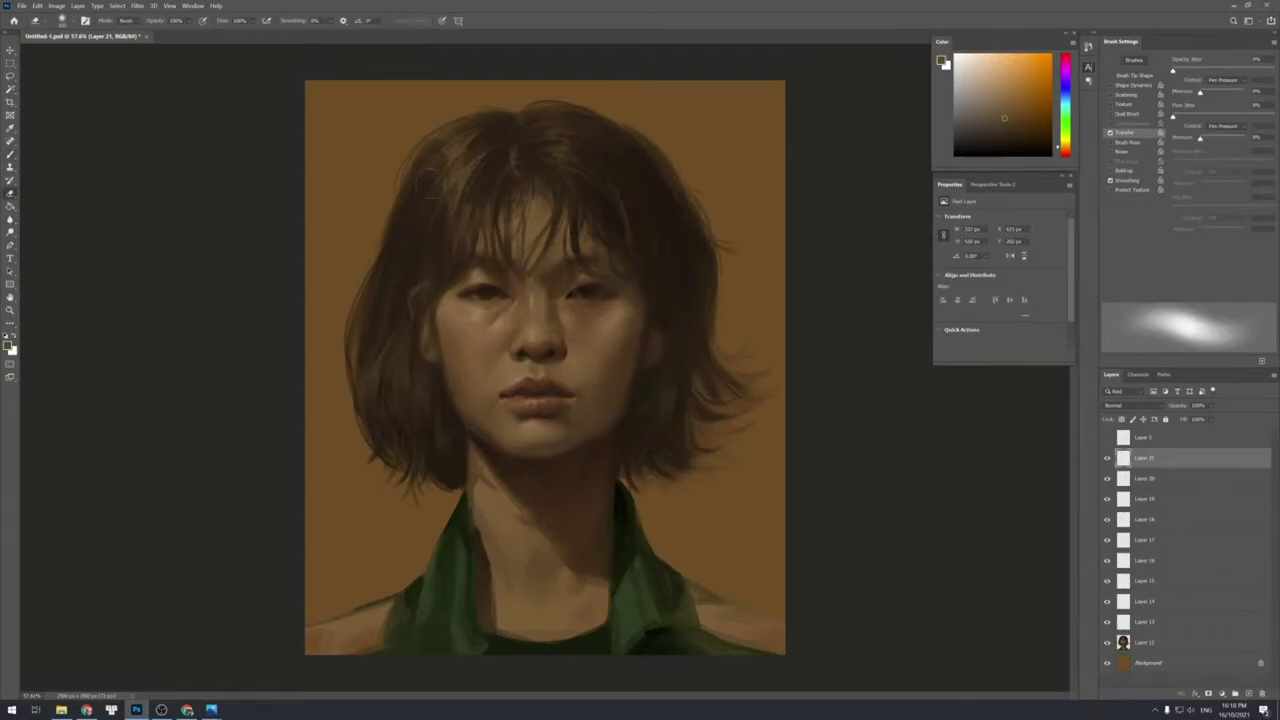
Paint lighter brown strands into the lower hair on both sides of the face and fade them with the eraser.
key("b")
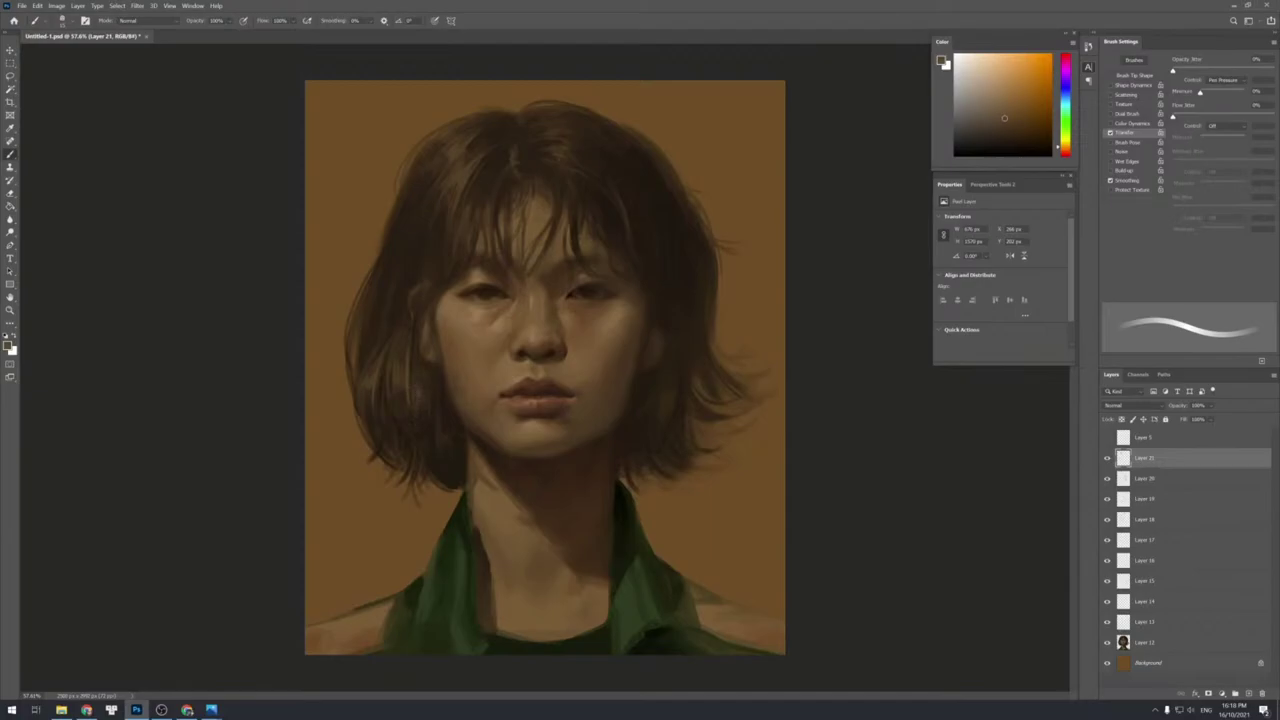
key("e")
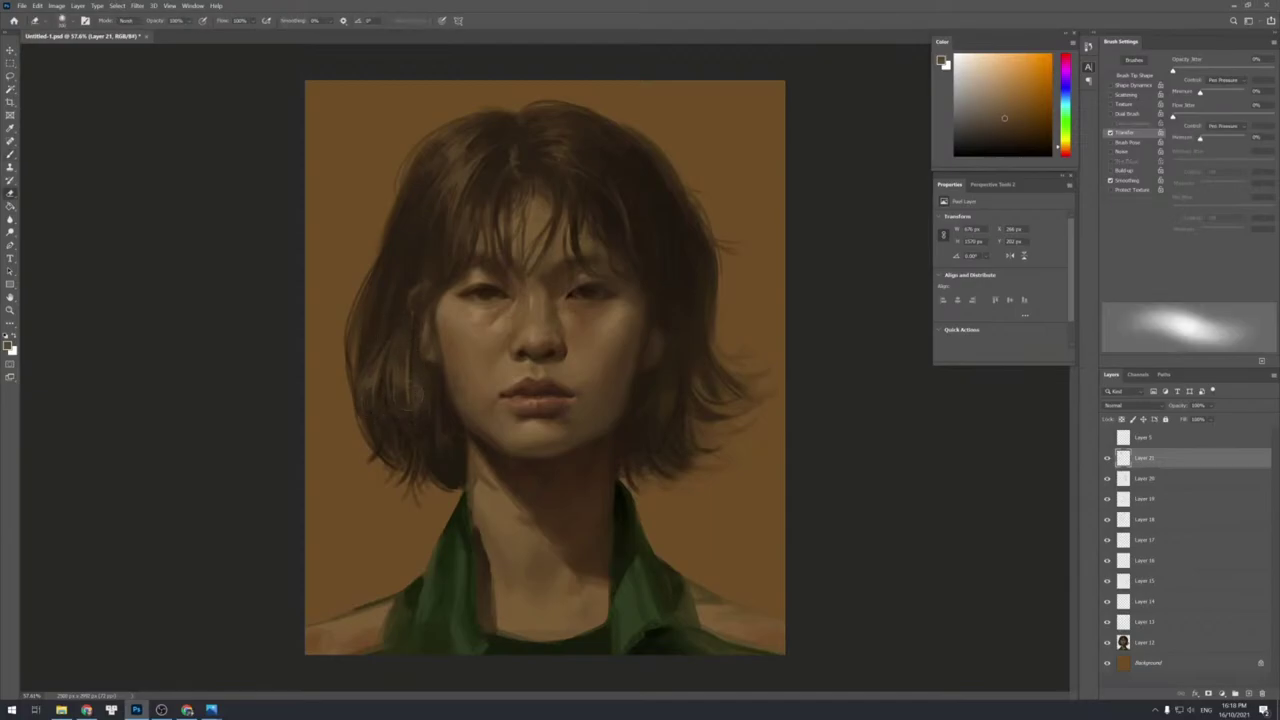
key("b")
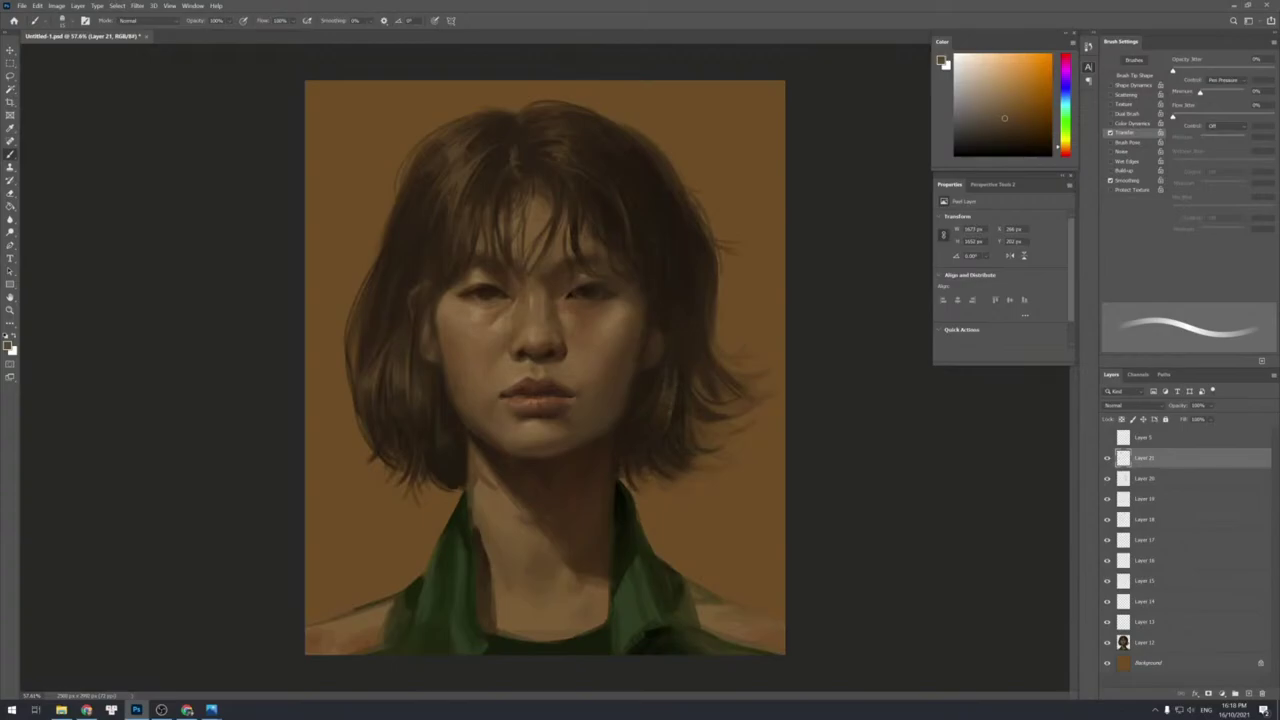
key("e")
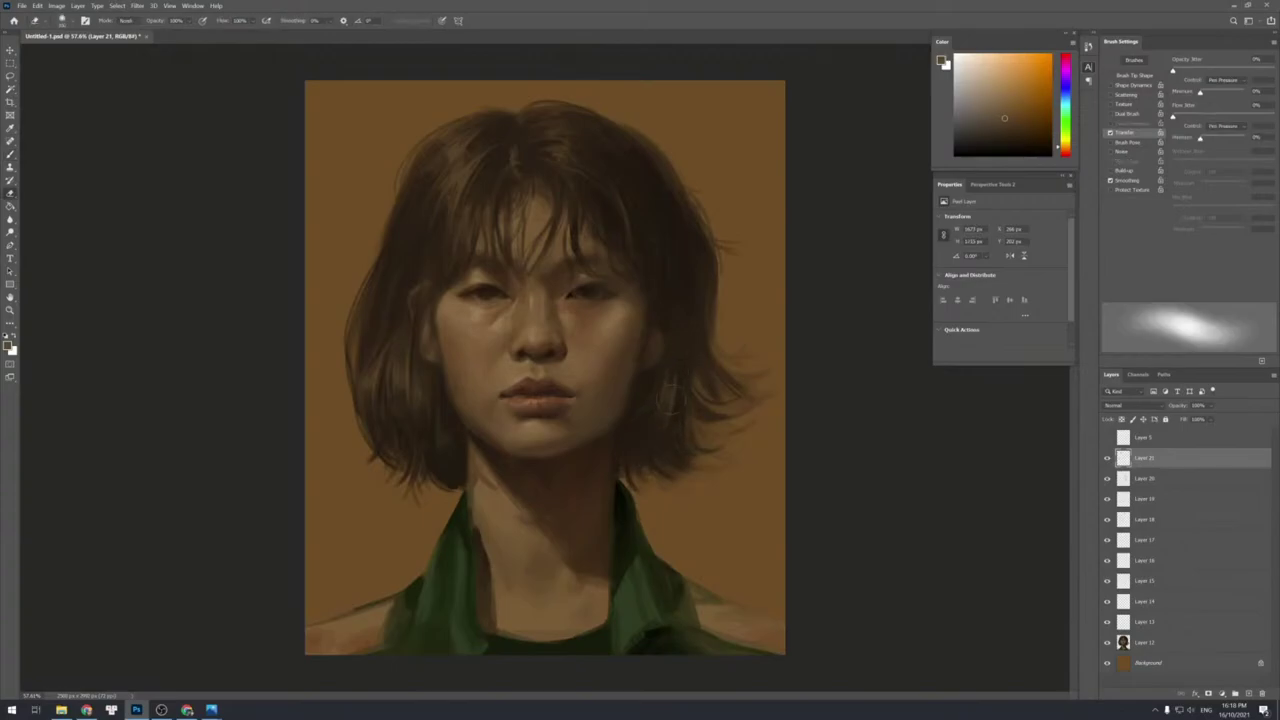
Add light brown strands along the right-side hair and the crown right of the parting, softening them with the eraser.
key("b")
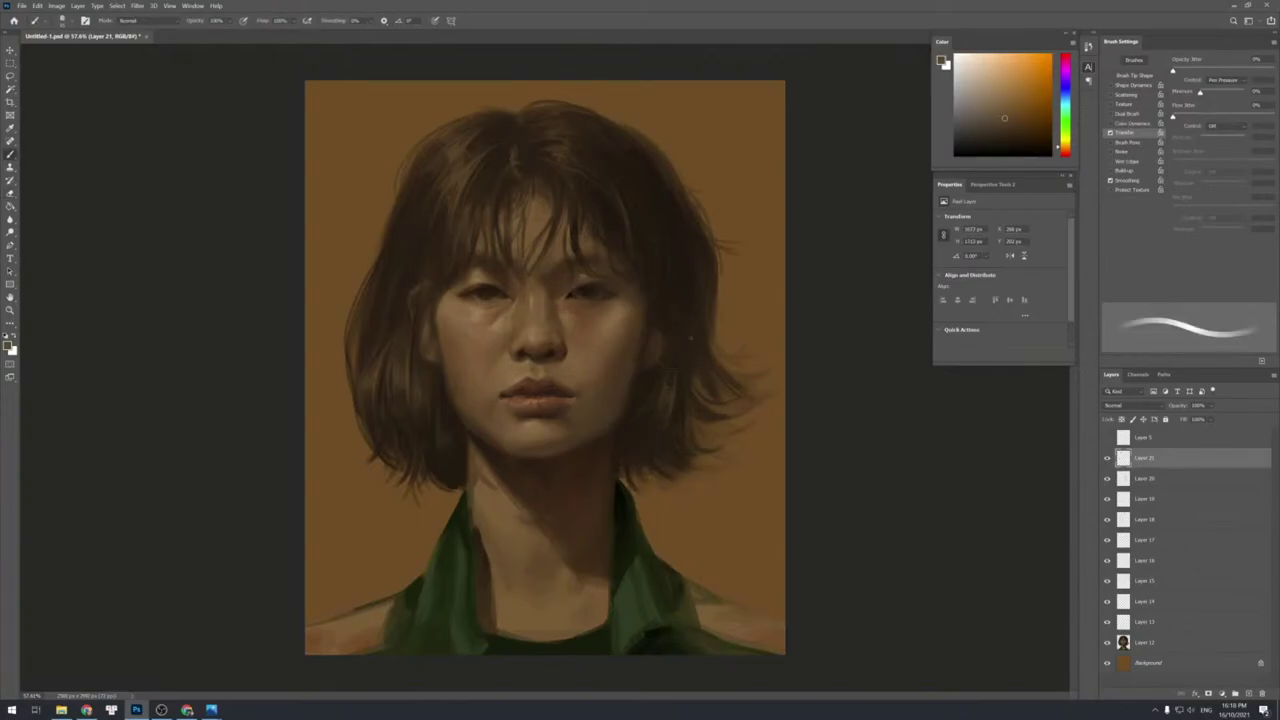
key("e")
key("b")
key("e")
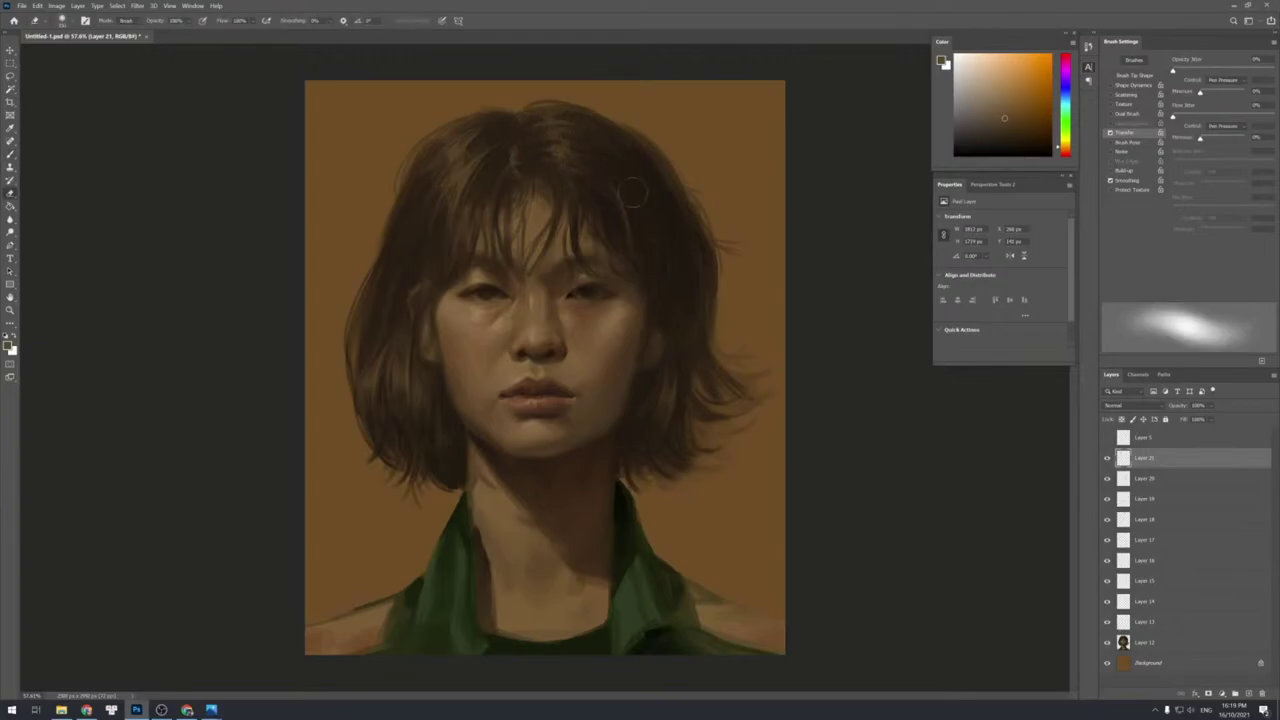
Merge the retouching layers above Layer 12, toggle the merged layer to compare before and after, and merge it into Layer 12.
key("z")
left_click_drag(648, 441, 636, 405)
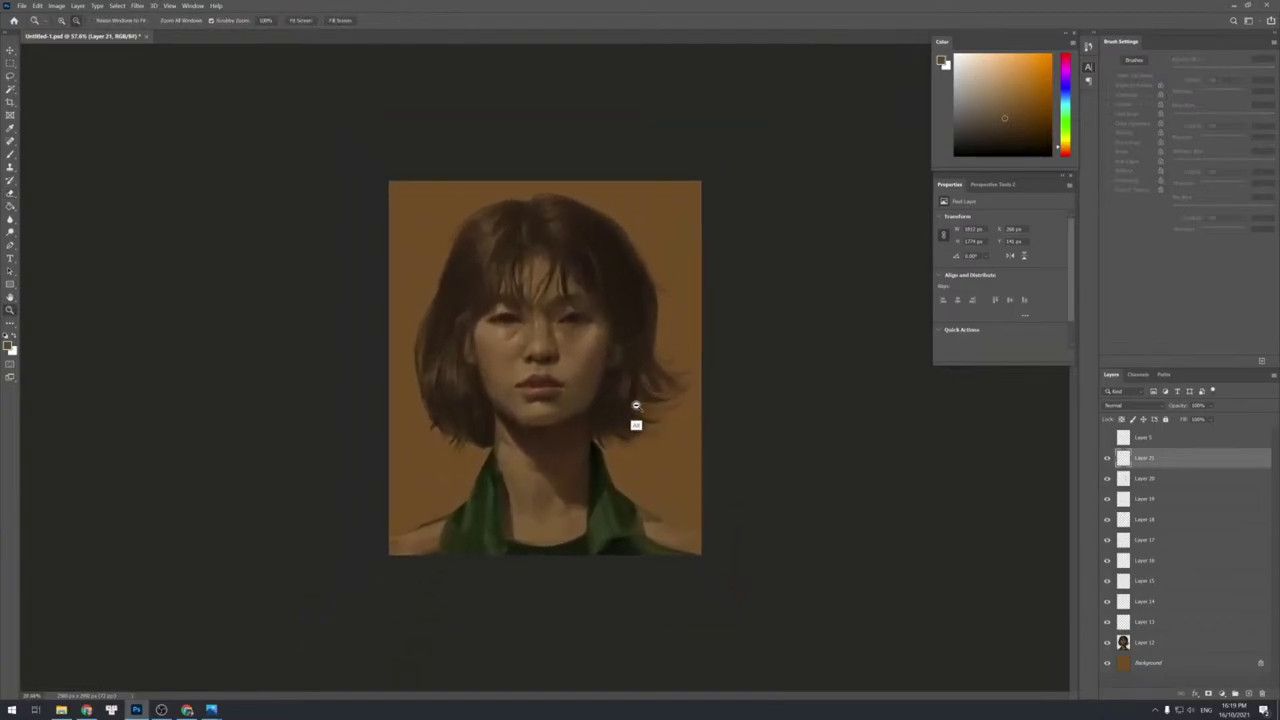
left_click(1149, 624, "shift")
key("ctrl+e")
left_click(1107, 458)
left_click(1107, 458)
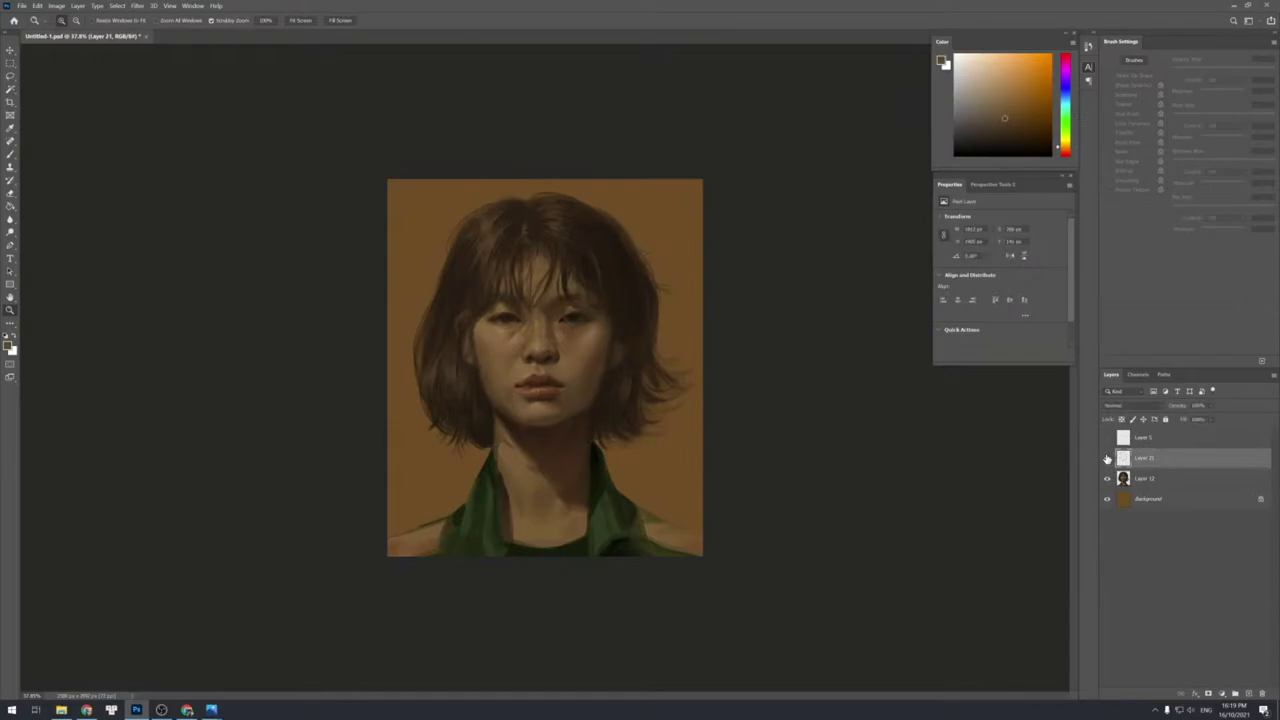
key("ctrl+e")
Darken and extend the outer corner of the right eye with a thin dark brown brush on a new layer.
left_click_drag(541, 343, 600, 320)
key("b")
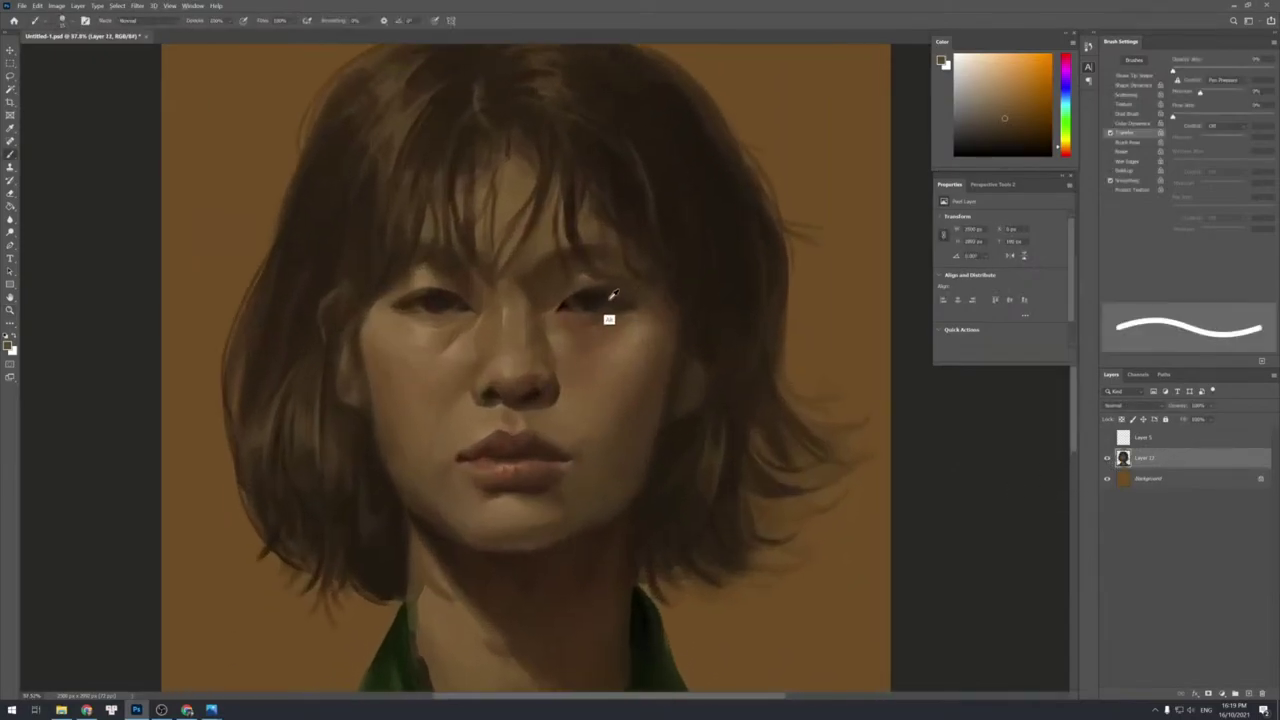
key("ctrl+shift+n")
key("Return")
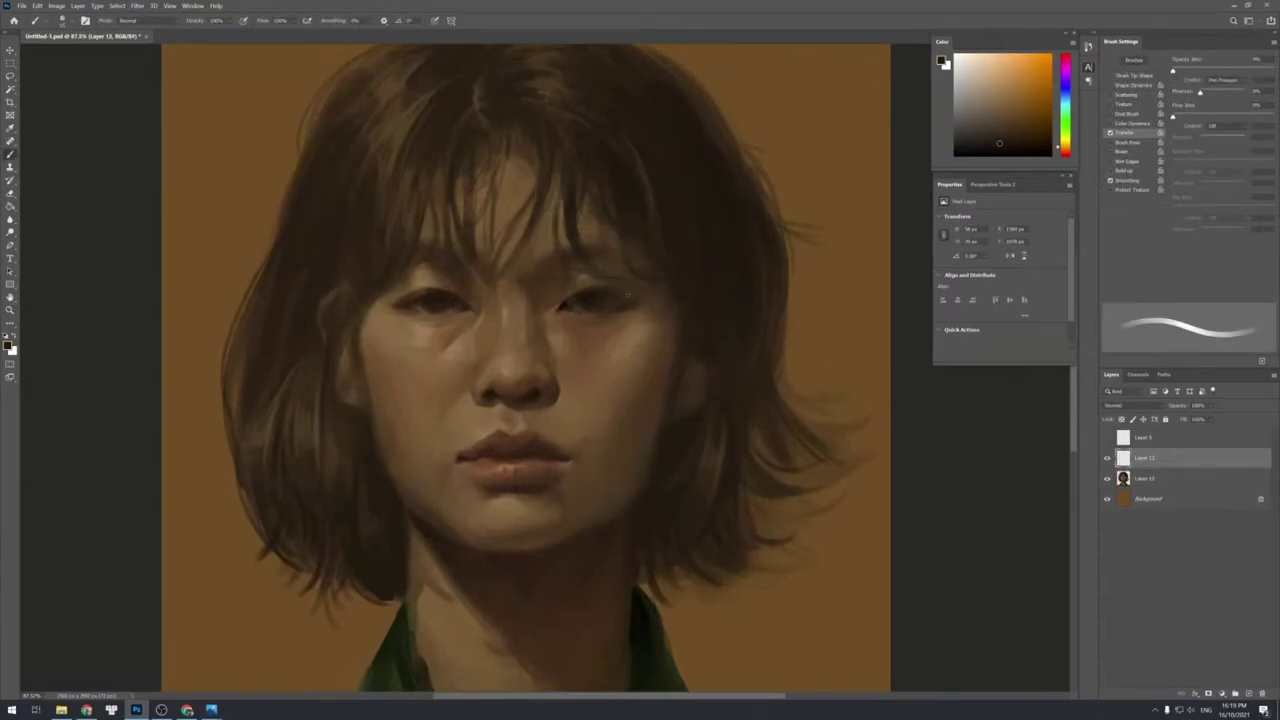
mouse_move(627, 295)
left_mouse_down()
mouse_move(636, 304)
mouse_move(640, 257)
mouse_move(655, 273)
mouse_move(650, 315)
left_mouse_up()
key("z")
key("e")
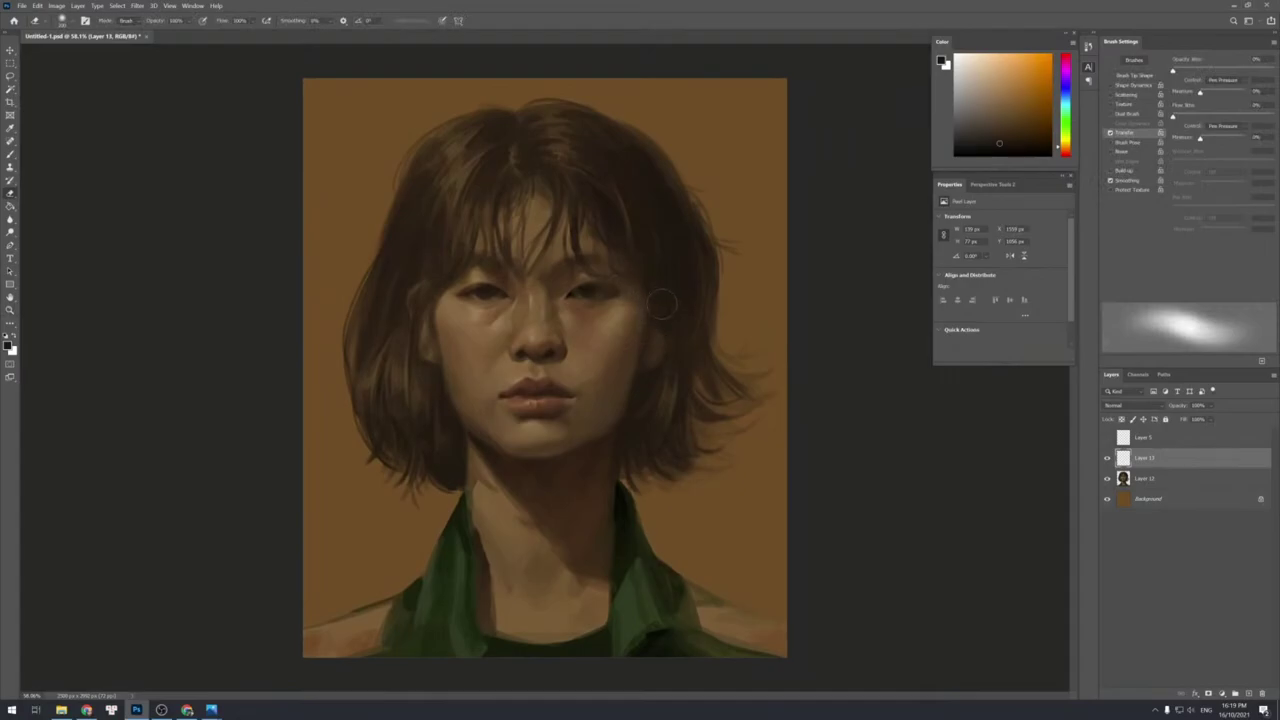
Refine the outer corner of the left eye with dark and sampled brown tones, softening the strokes with the eraser.
key("b")
scroll(408, 320, "up", 2)
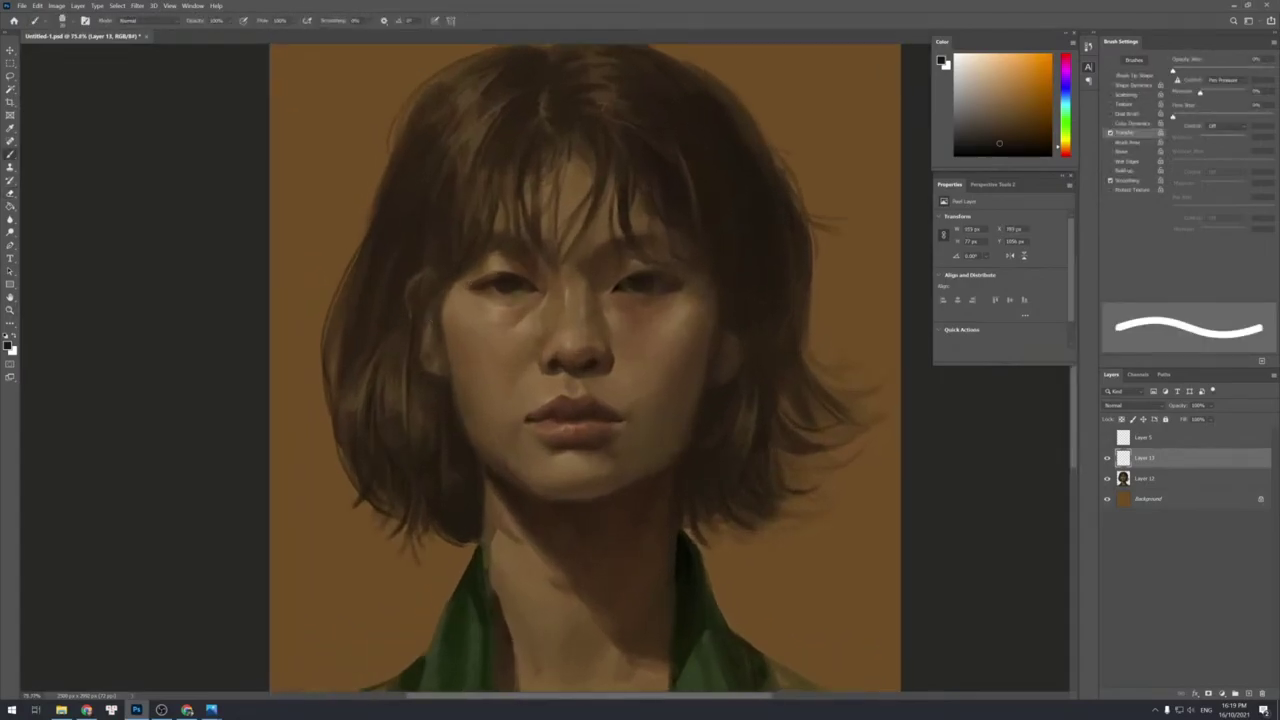
key("shift+bracketleft")
left_click(482, 282, "alt")
key("shift+bracketright")
key("e")
key("z")
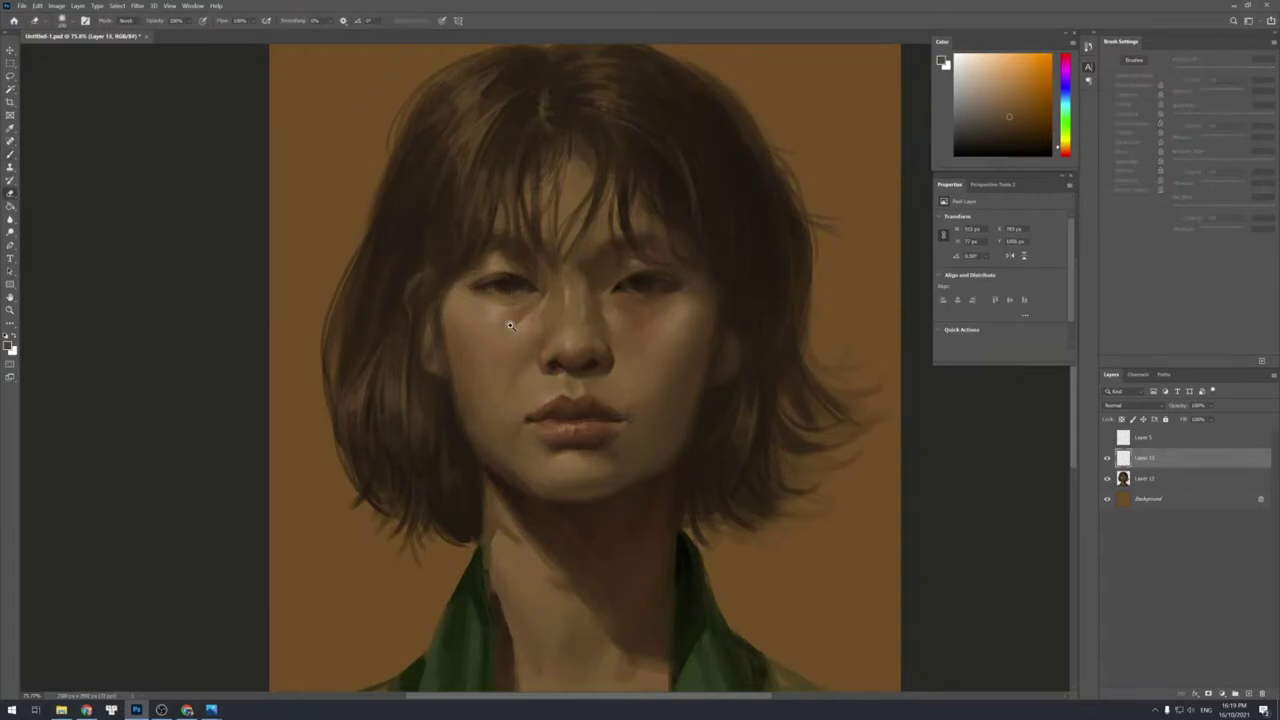
Merge the eye retouching layer into Layer 12 and add a new empty layer above it for further brushwork.
left_click_drag(572, 400, 546, 383)
left_click(621, 453, "alt")
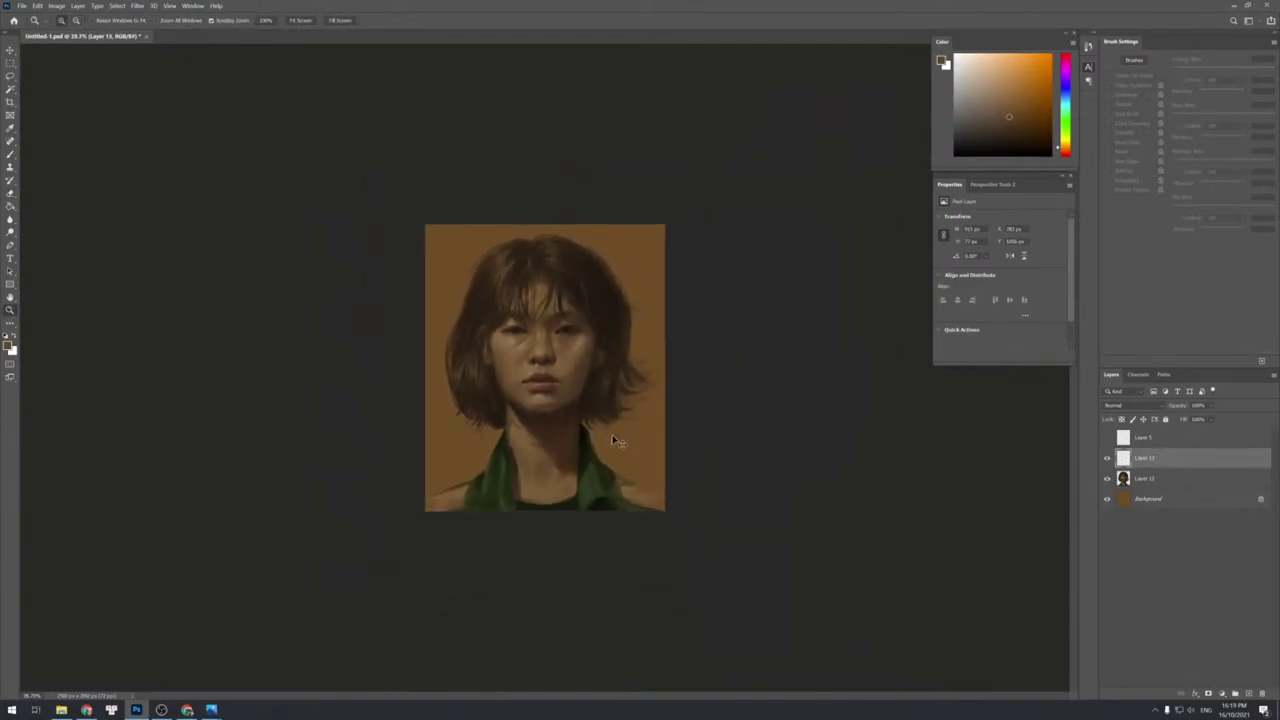
key("ctrl+e")
left_click(591, 363)
key("b")
key("ctrl+shift+n")
key("Return")
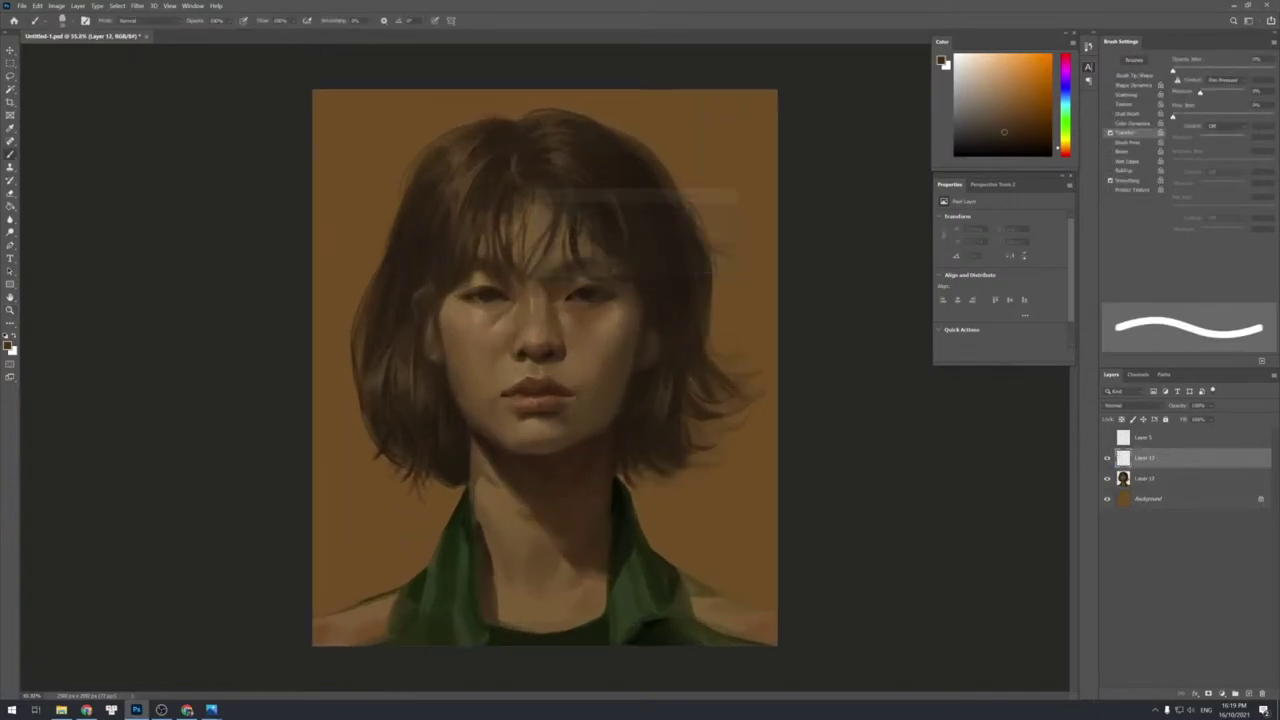
key("bracketright")
key("bracketright")
key("bracketright")
key("bracketleft")
key("bracketleft")
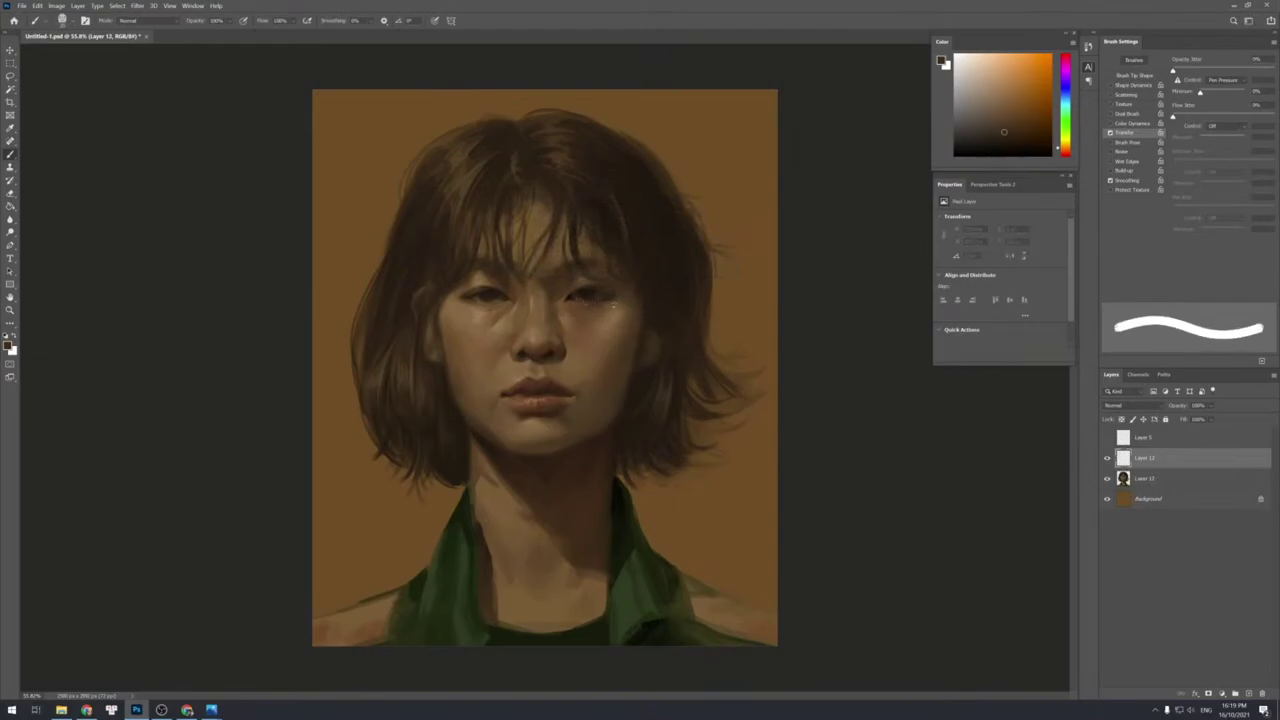
key("bracketright")
key("bracketright")
key("bracketleft")
key("bracketleft")
key("bracketleft")
key("bracketleft")
key("bracketleft")
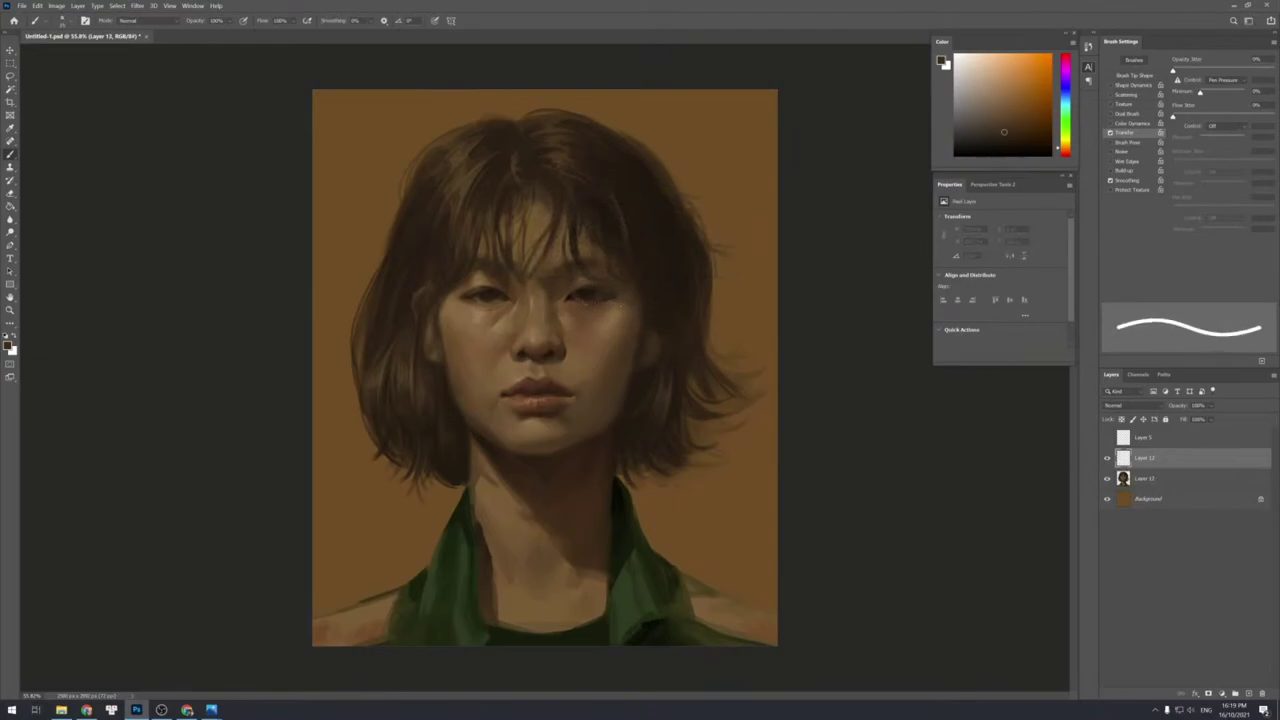
key("bracketright")
key("bracketleft")
key("bracketright")
key("bracketright")
left_click_drag(609, 291, 630, 300)
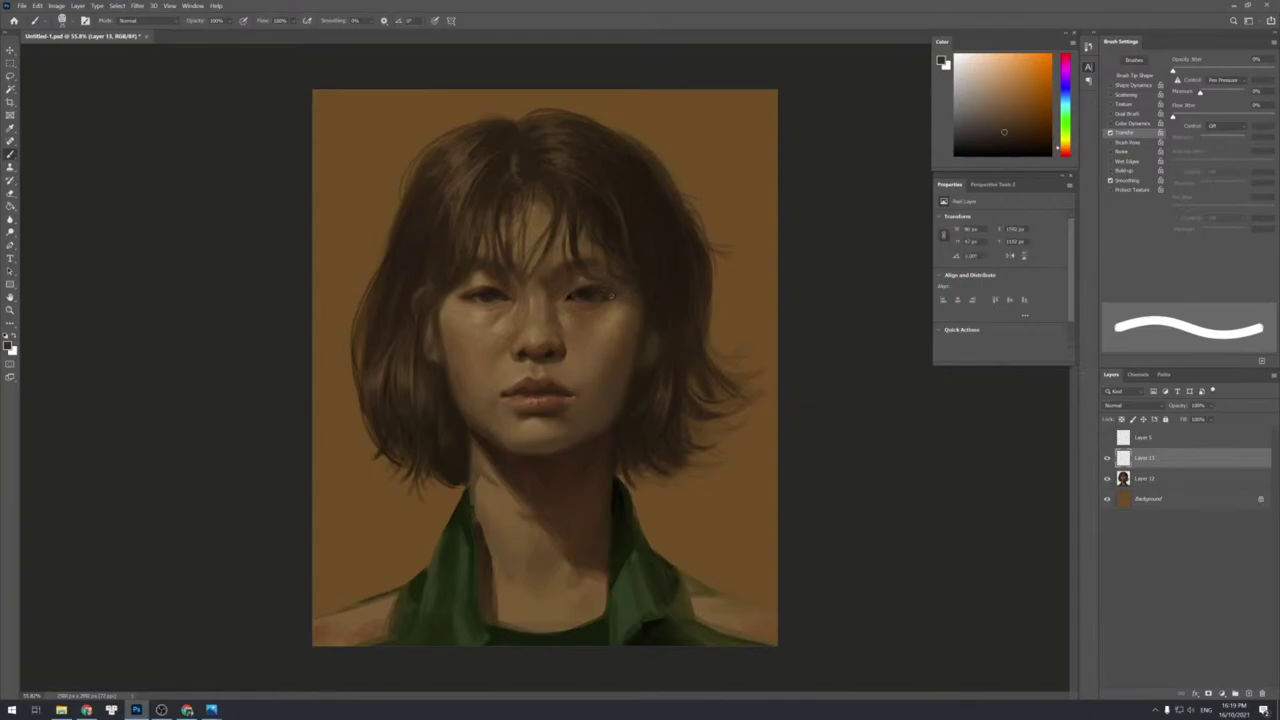
key("ctrl+z")
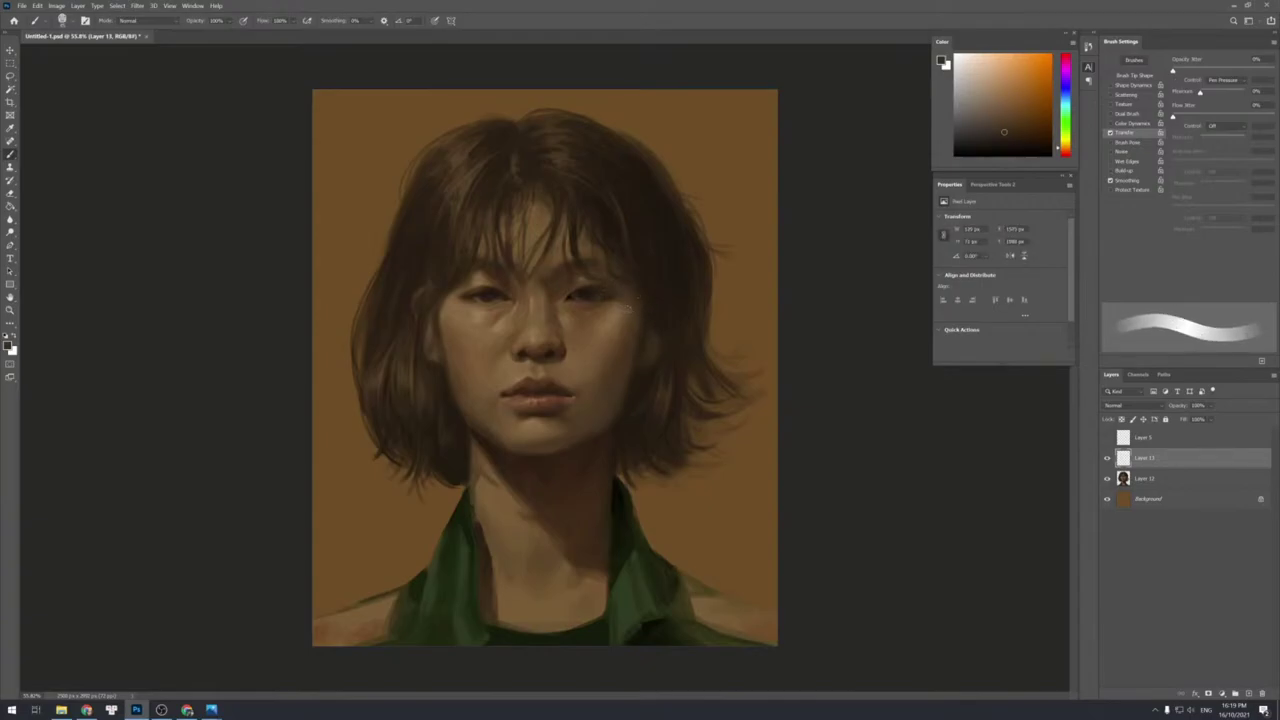
Darken the hair edge beside the right temple and cheek with sampled dark brown, softening the strokes with the eraser.
left_click(642, 322)
left_click_drag(624, 281, 650, 315)
left_click(648, 325, "alt")
left_click_drag(642, 328, 647, 280)
key("z")
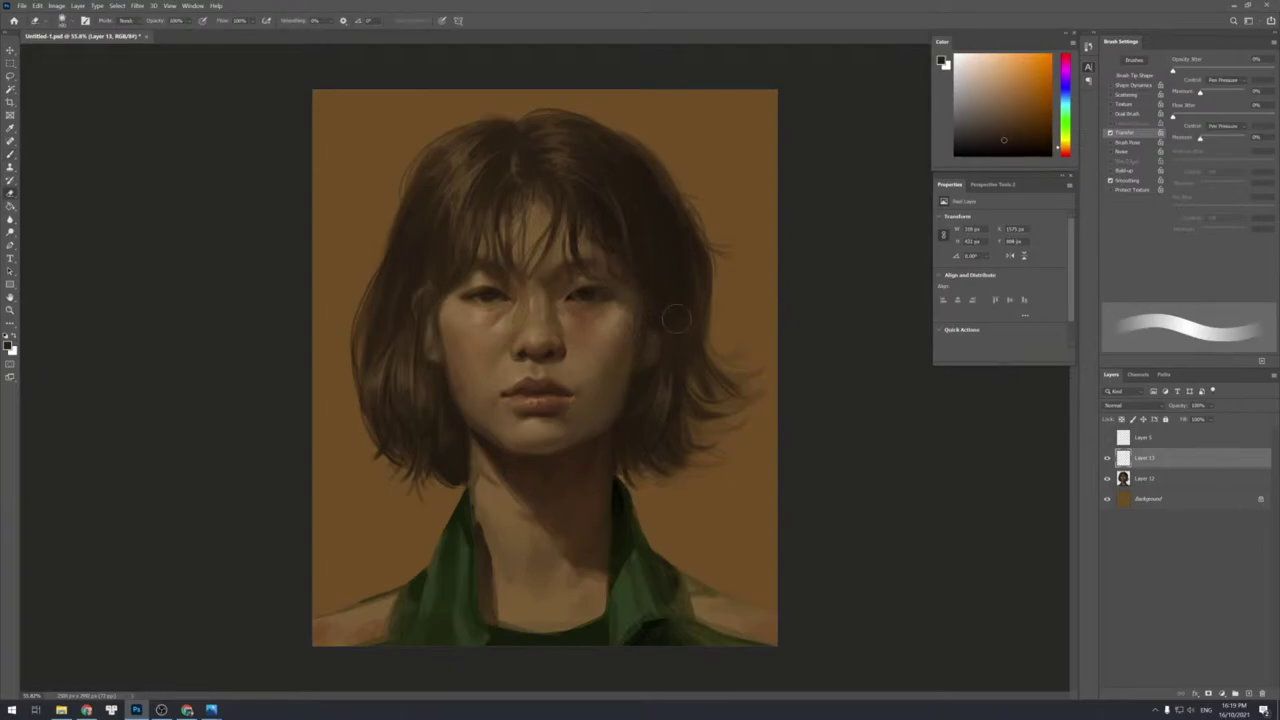
left_click(650, 265, "alt")
left_click(655, 265)
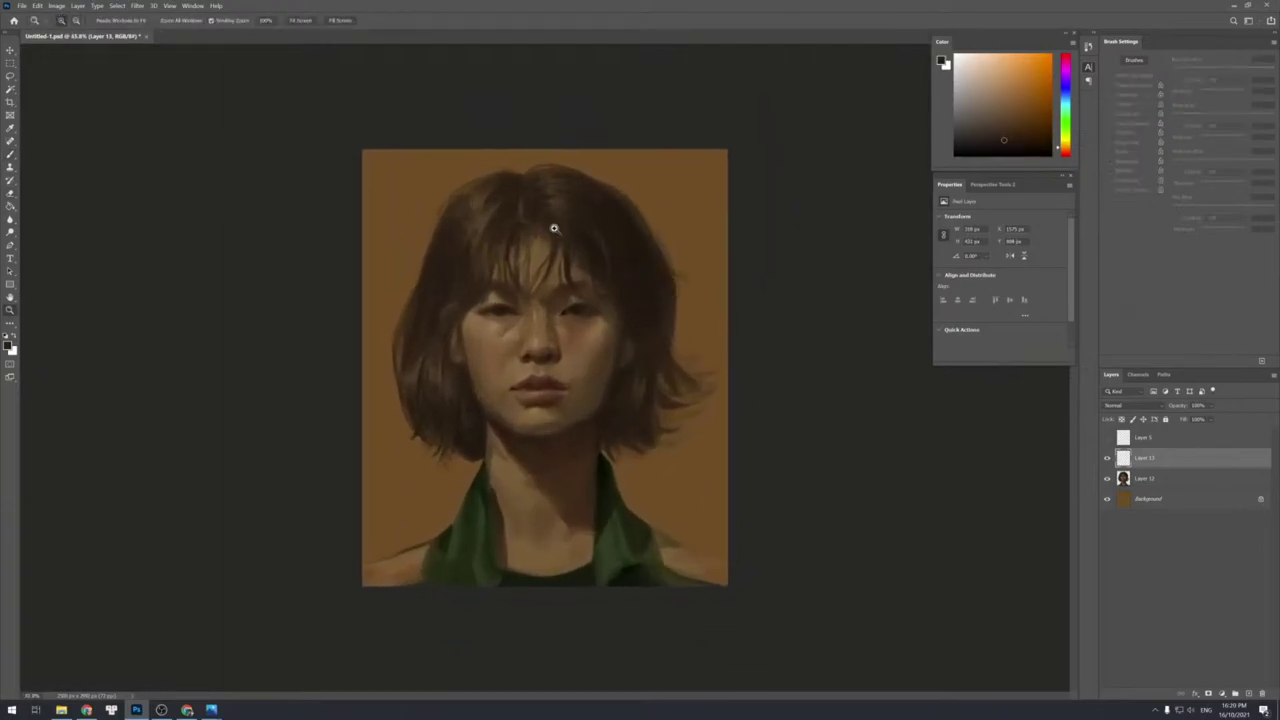
Touch up the left side of the fringe with a sampled dark brown, adjusting the brush size.
key("b")
key("b")
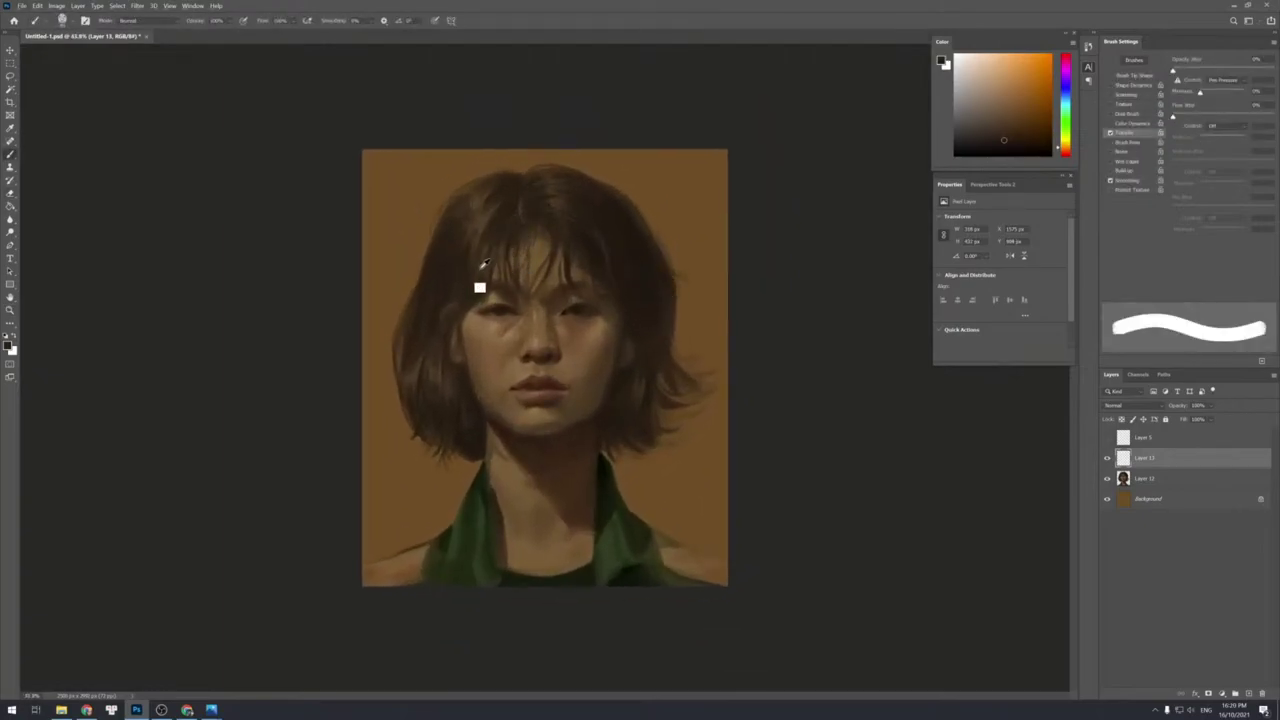
key("bracketleft")
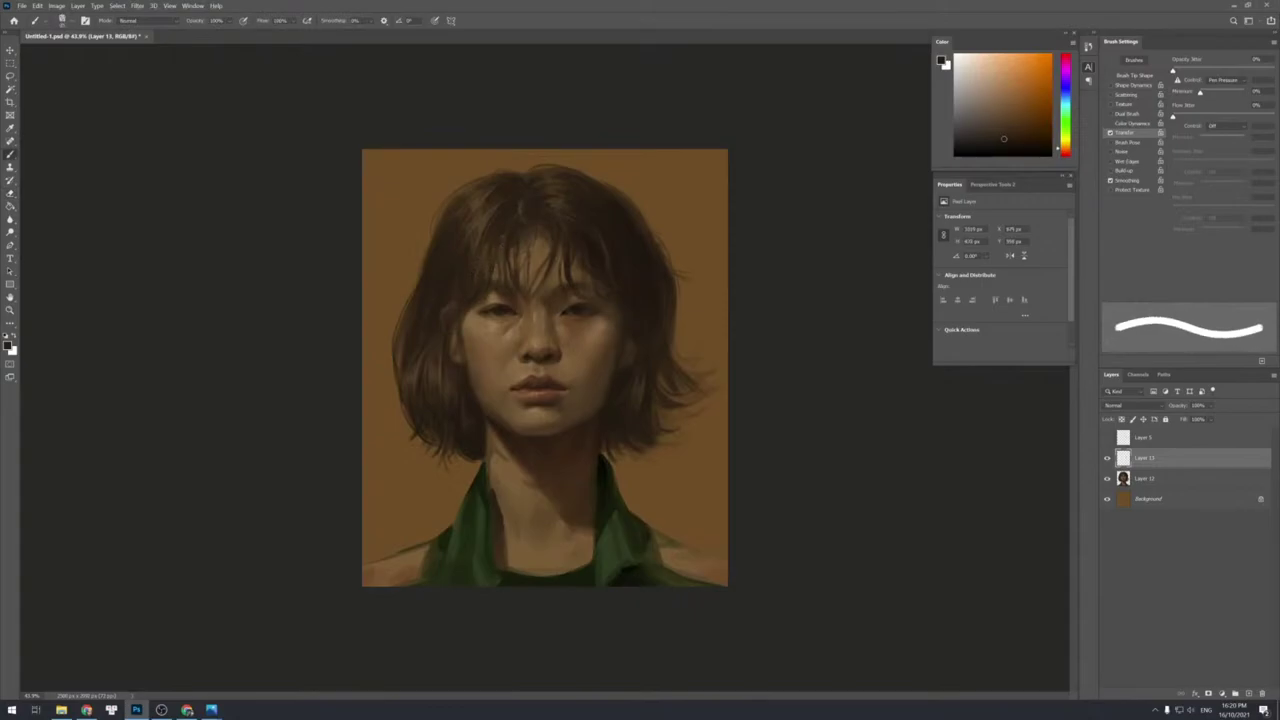
key("bracketright")
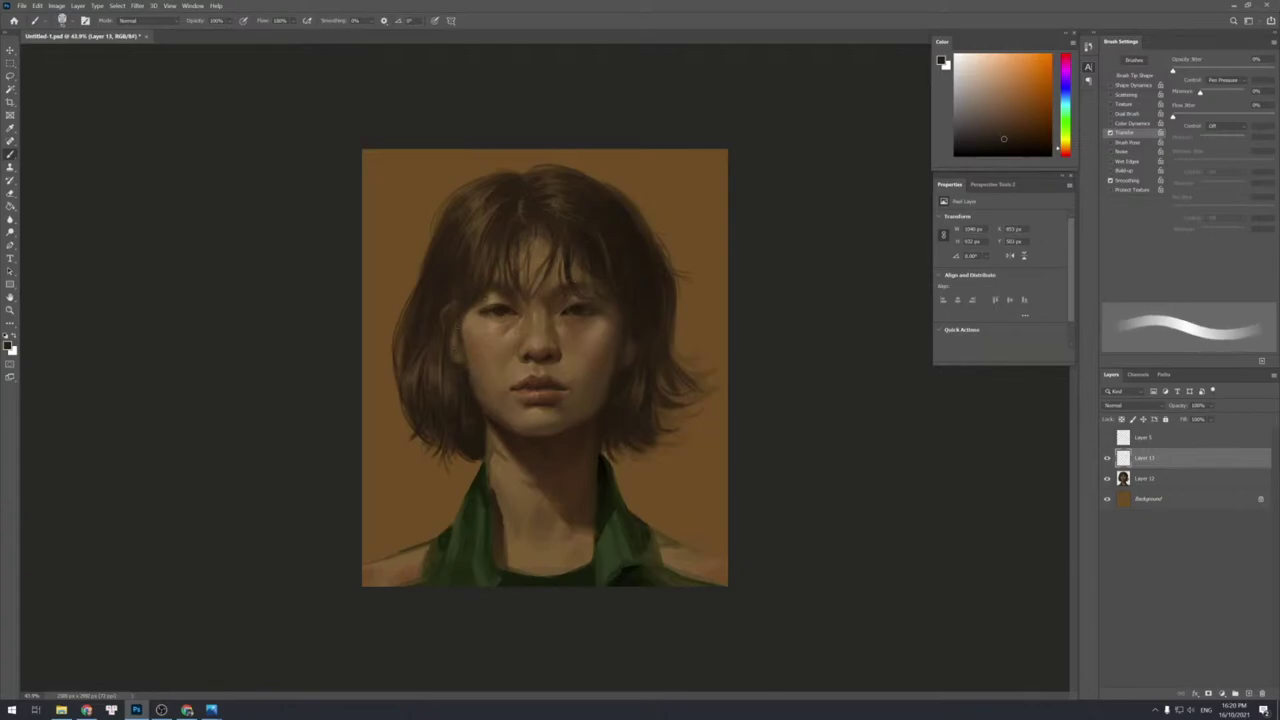
key("ctrl+space")
mouse_move(530, 346)
left_mouse_down()
mouse_move(505, 318)
mouse_move(520, 334)
left_mouse_up()
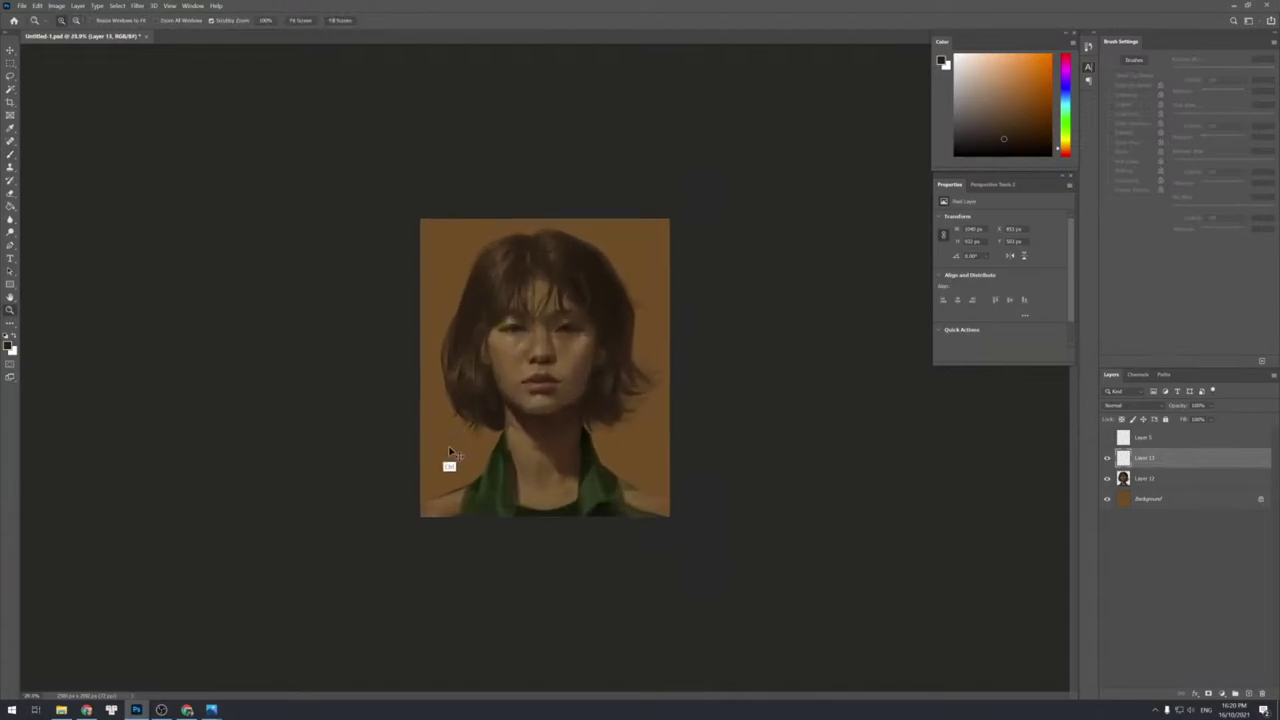
Merge the retouching layer into Layer 12 and toggle the merged layer's visibility to check the portrait.
key("ctrl+e")
left_click(1106, 459)
left_click(1106, 459)
Open the Liquify filter on Layer 12 and push the left-side hair outline inward from the crown to the tips.
left_click(137, 5)
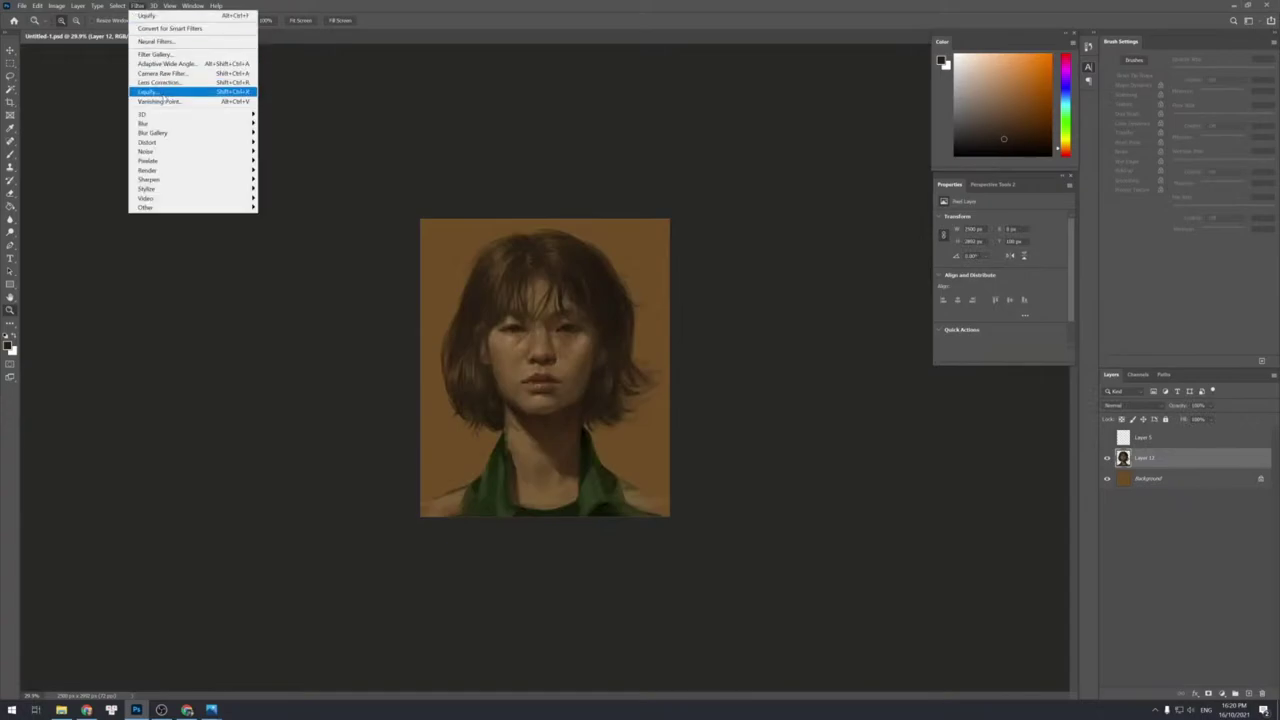
left_click(163, 97)
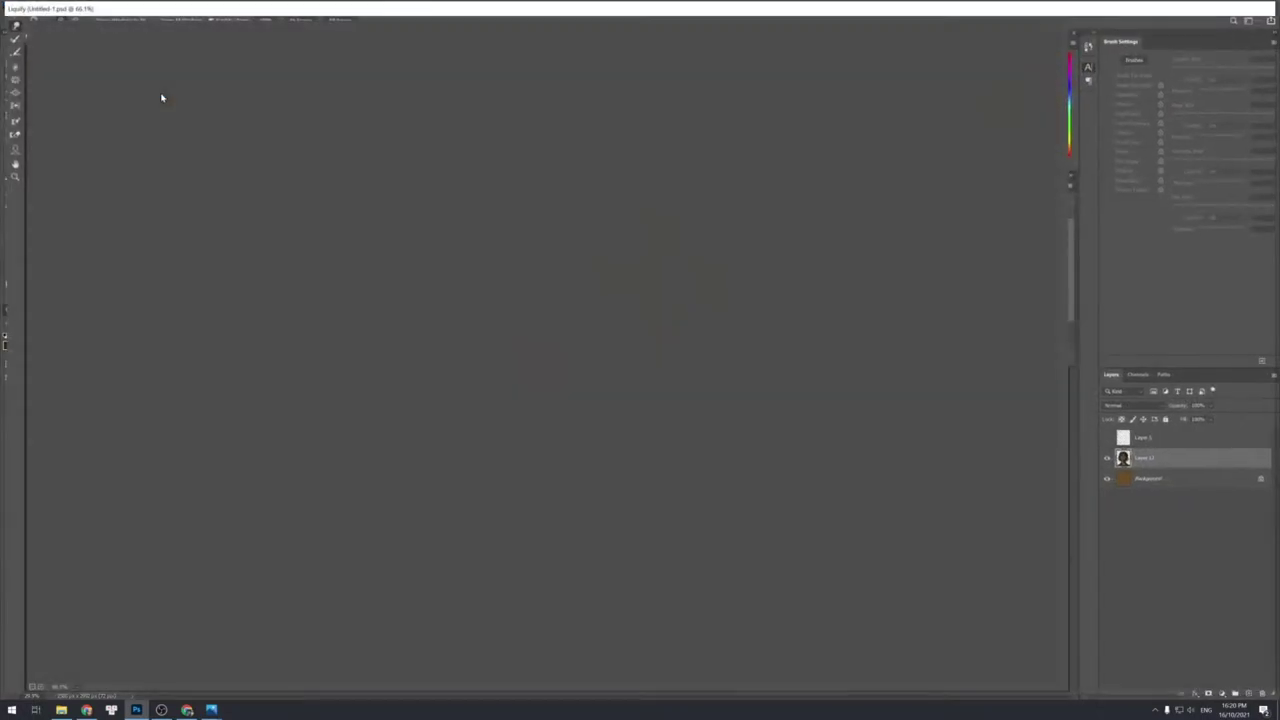
key("ctrl+minus")
key("ctrl+minus")
key("ctrl+minus")
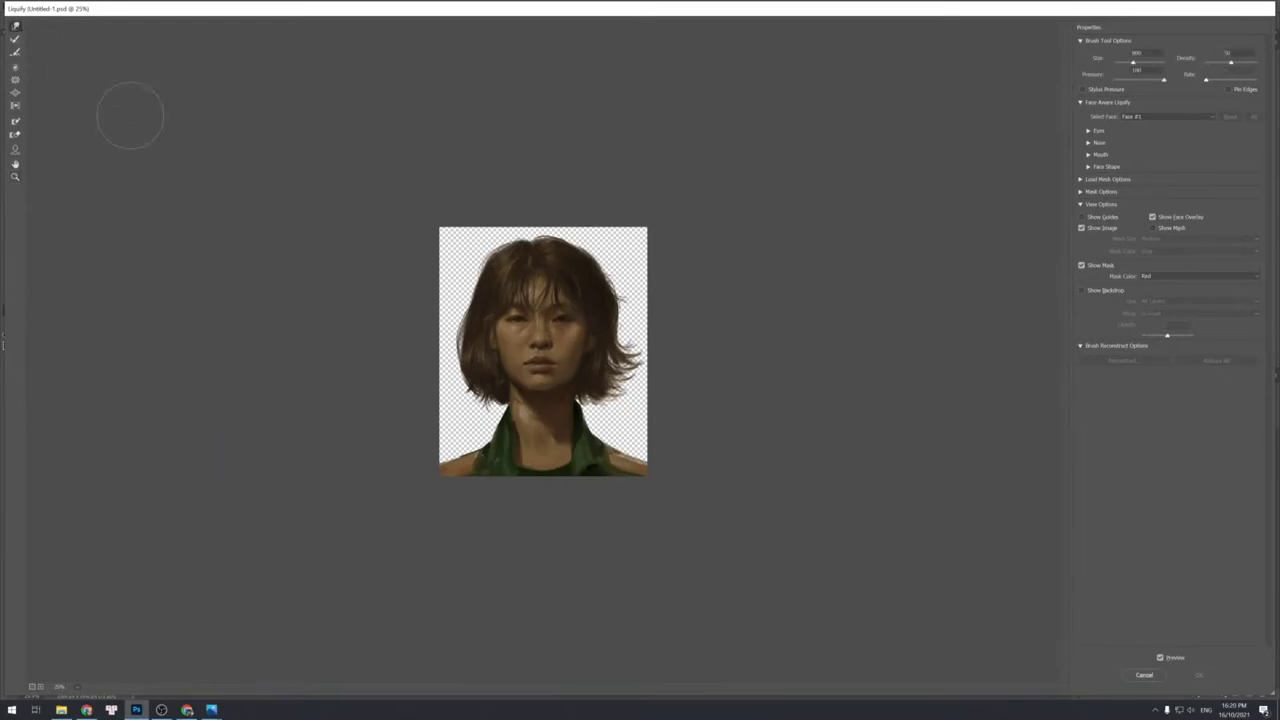
mouse_move(490, 253)
left_mouse_down()
mouse_move(498, 262)
mouse_move(482, 265)
left_mouse_up()
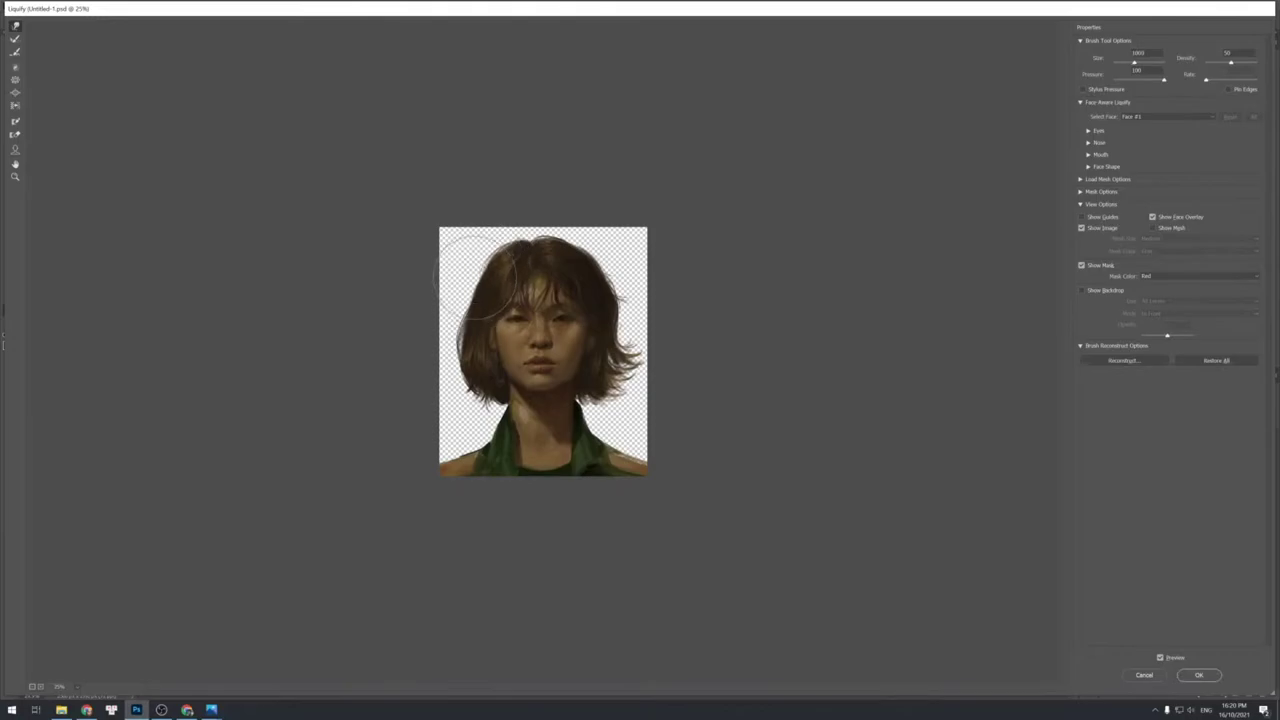
left_click_drag(453, 365, 469, 382)
left_click_drag(446, 334, 449, 332)
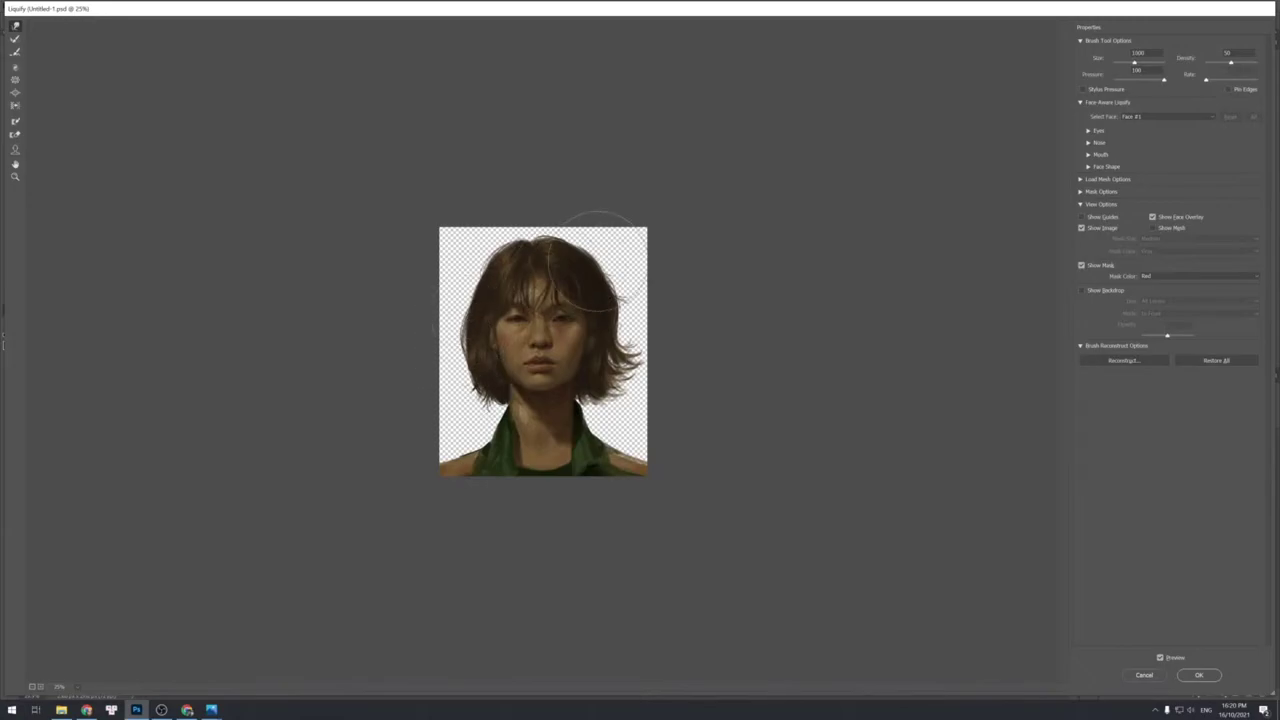
Push the right-side hair contour and its flicked ends inward with the Liquify brush, and apply the filter.
key("]")
left_click_drag(609, 264, 597, 252)
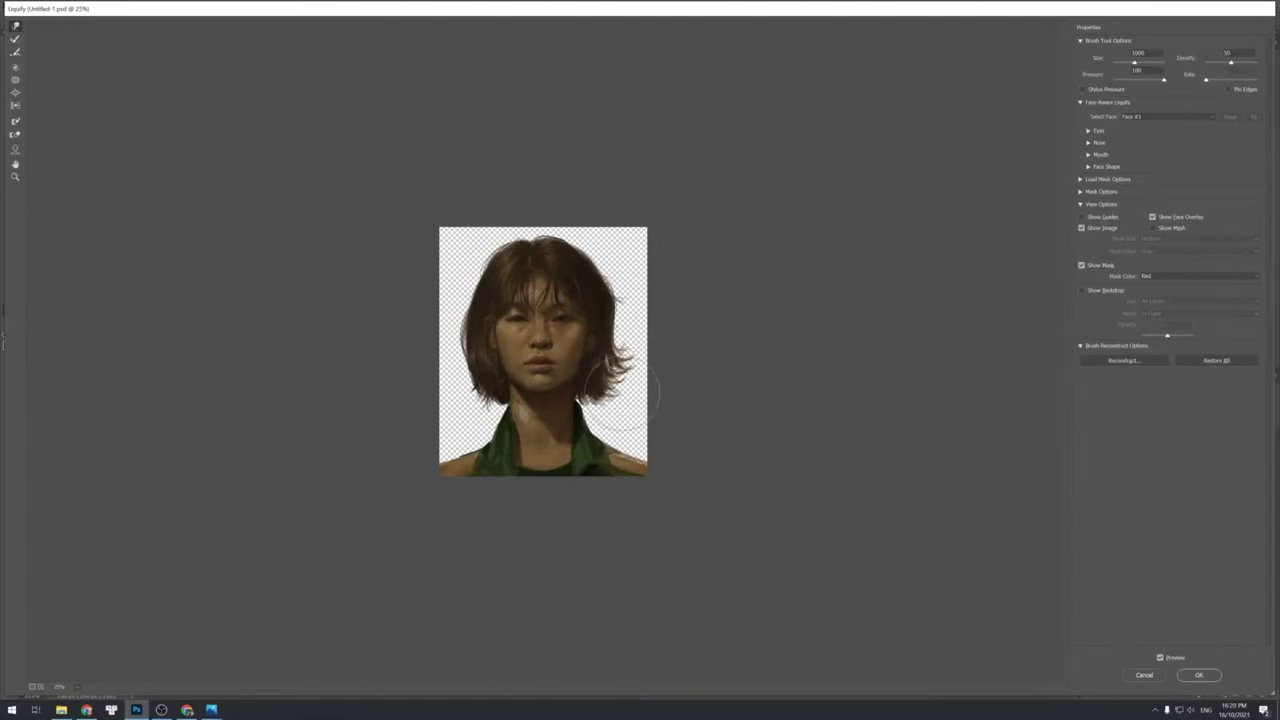
key("bracketleft")
key("bracketleft")
key("bracketleft")
left_click_drag(612, 393, 609, 399)
key("Return")
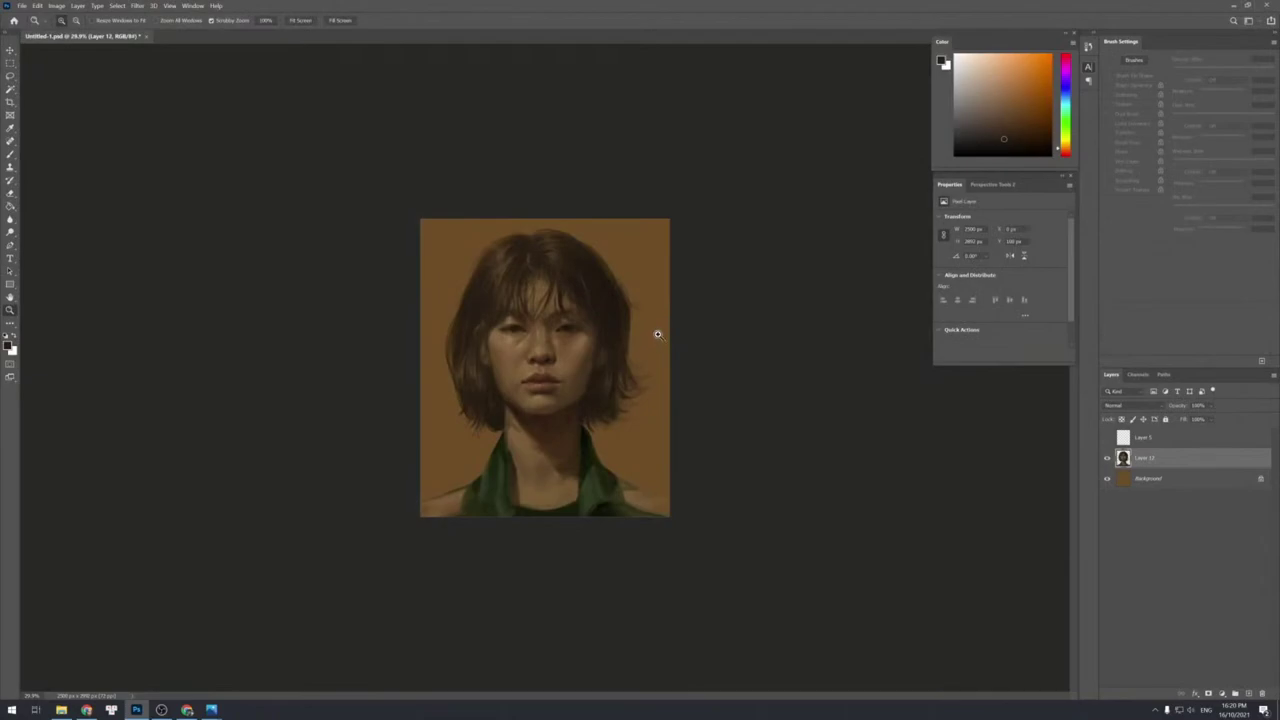
Create a new layer directly above the Background layer and choose a soft round brush.
left_click(641, 331)
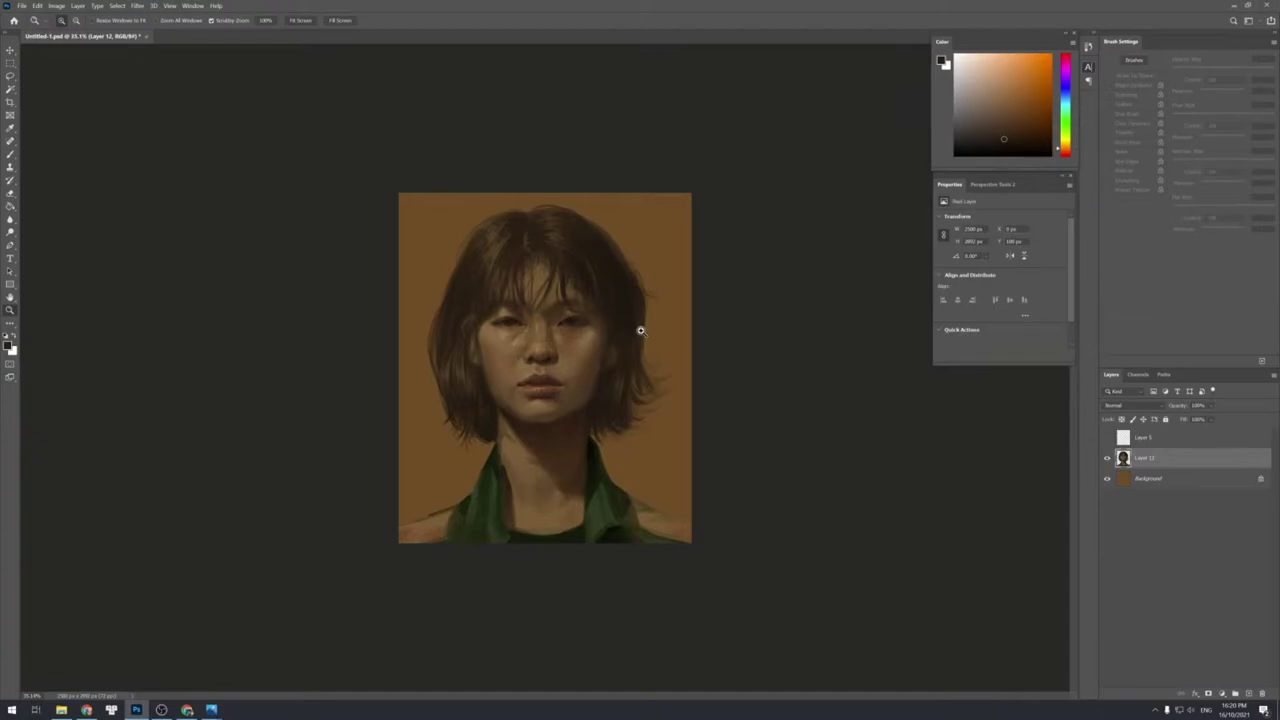
left_click(1136, 482)
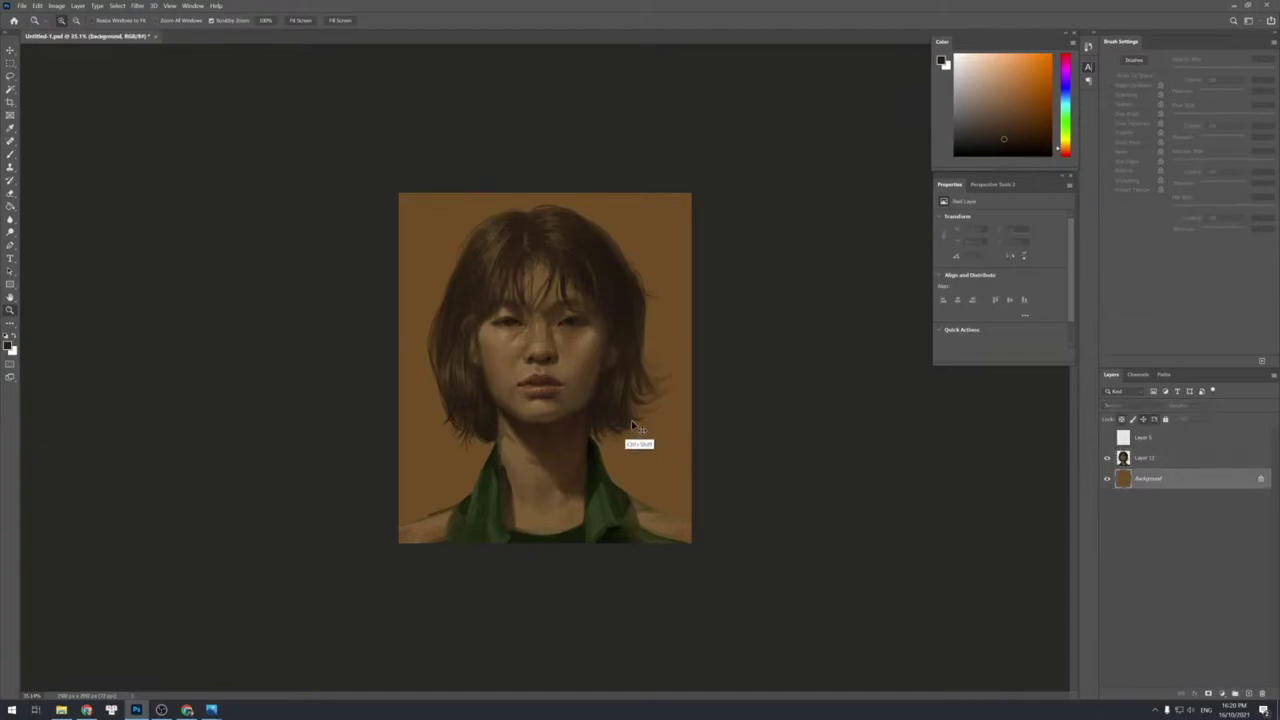
key("ctrl+shift+n")
key("Return")
key("b")
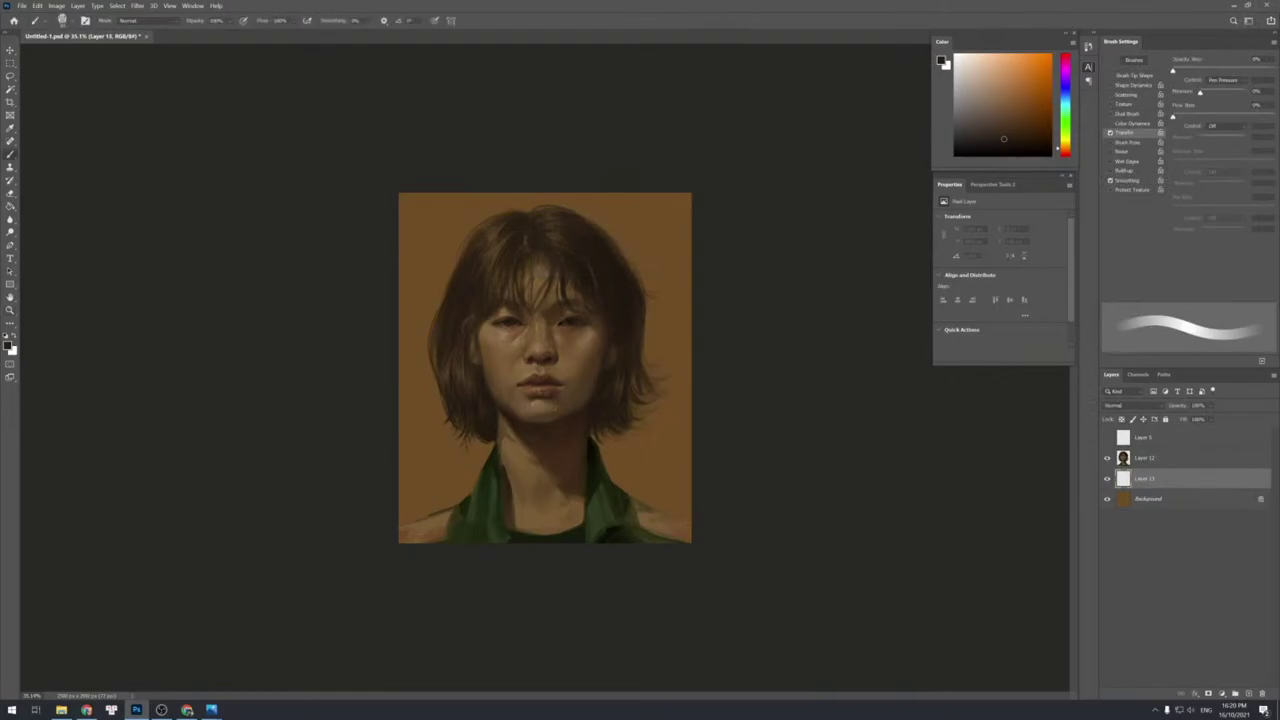
right_click(545, 405)
left_click(731, 501)
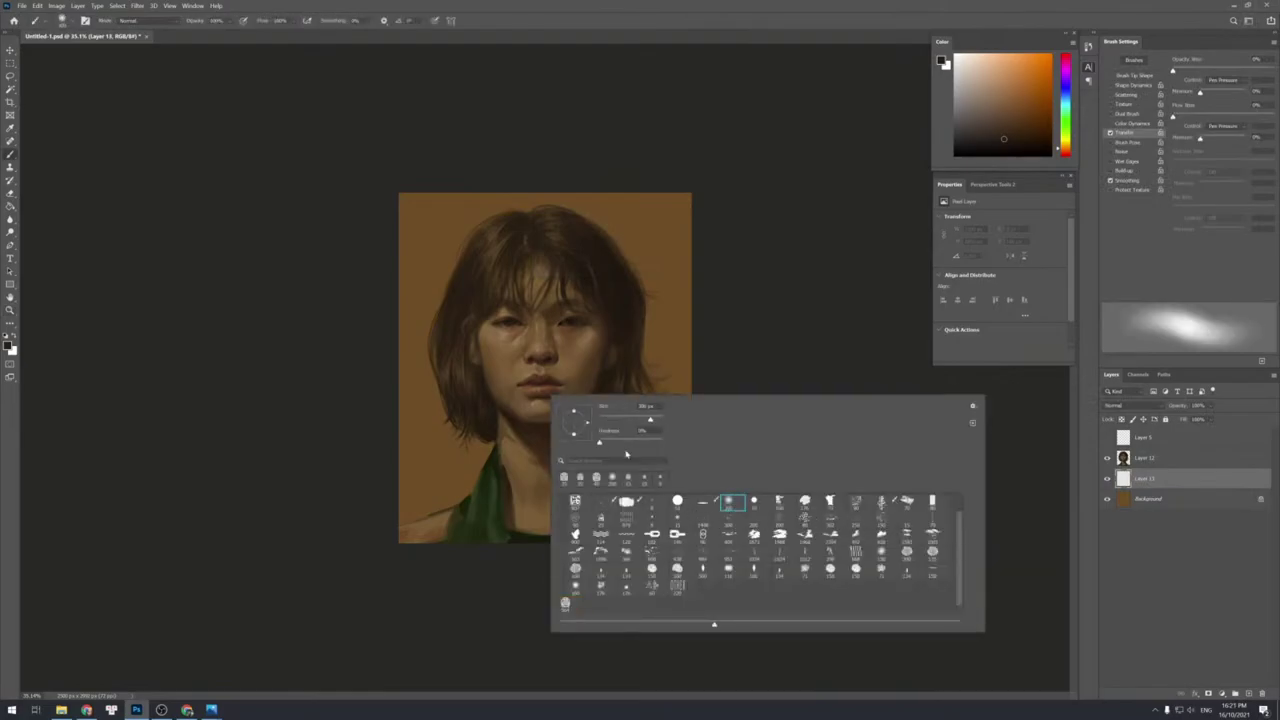
left_click(757, 265)
Paint darker brown streaks into the backdrop right of the head with an enlarged soft brush, starting from the sampled background colour.
left_click(677, 237, "alt")
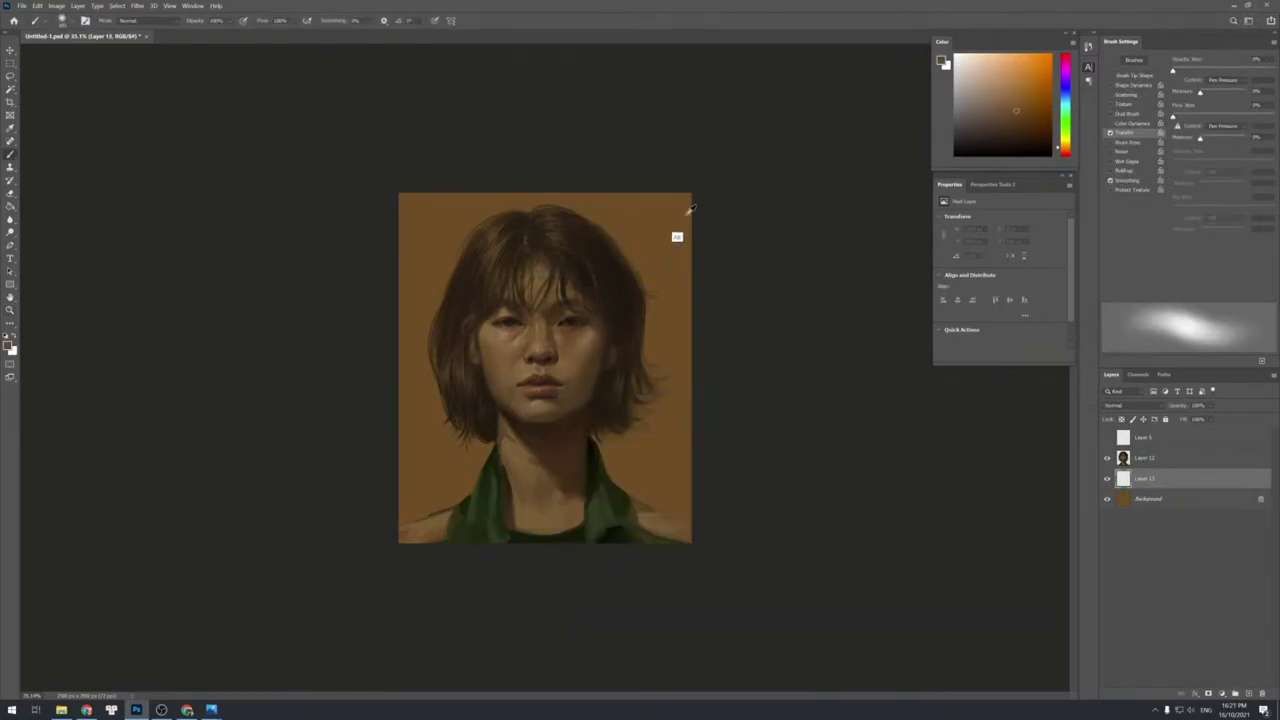
left_click(1020, 134)
key("[")
key("[")
key("]")
key("]")
key("]")
key("]")
key("]")
key("]")
key("]")
key("]")
key("]")
key("]")
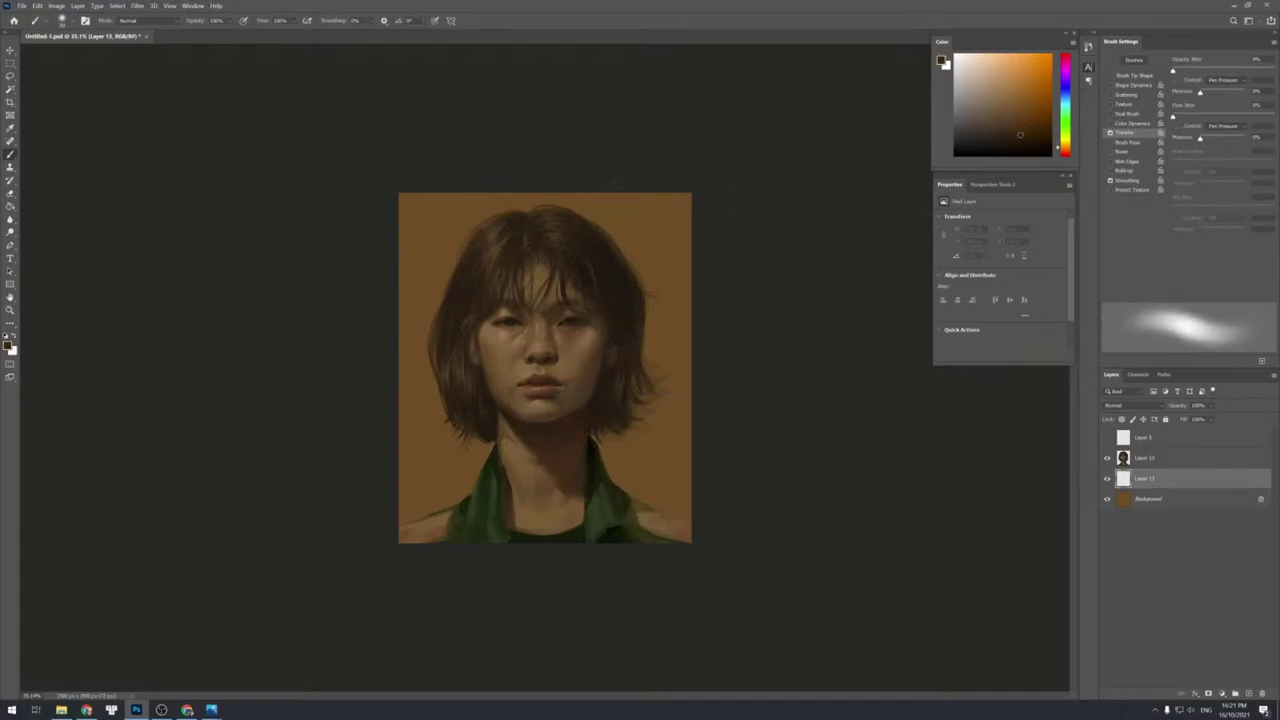
mouse_move(609, 196)
left_mouse_down()
mouse_move(590, 214)
mouse_move(643, 264)
left_mouse_up()
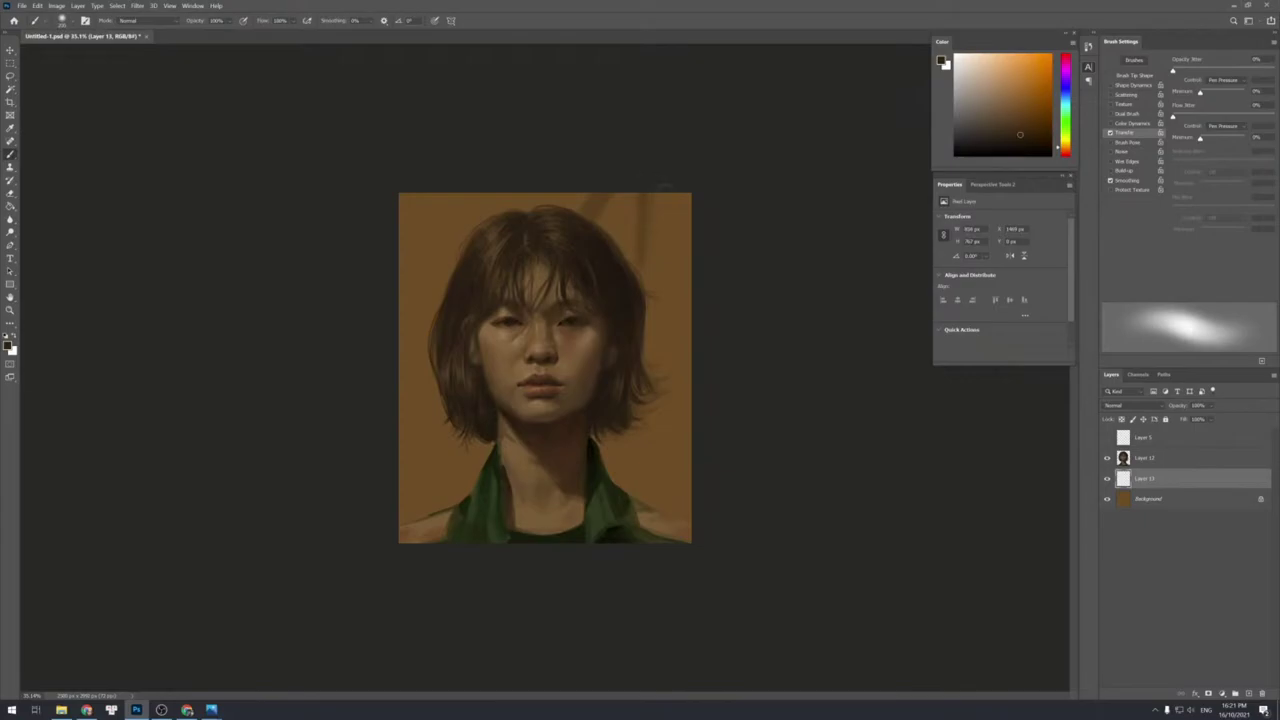
left_click_drag(668, 195, 682, 312)
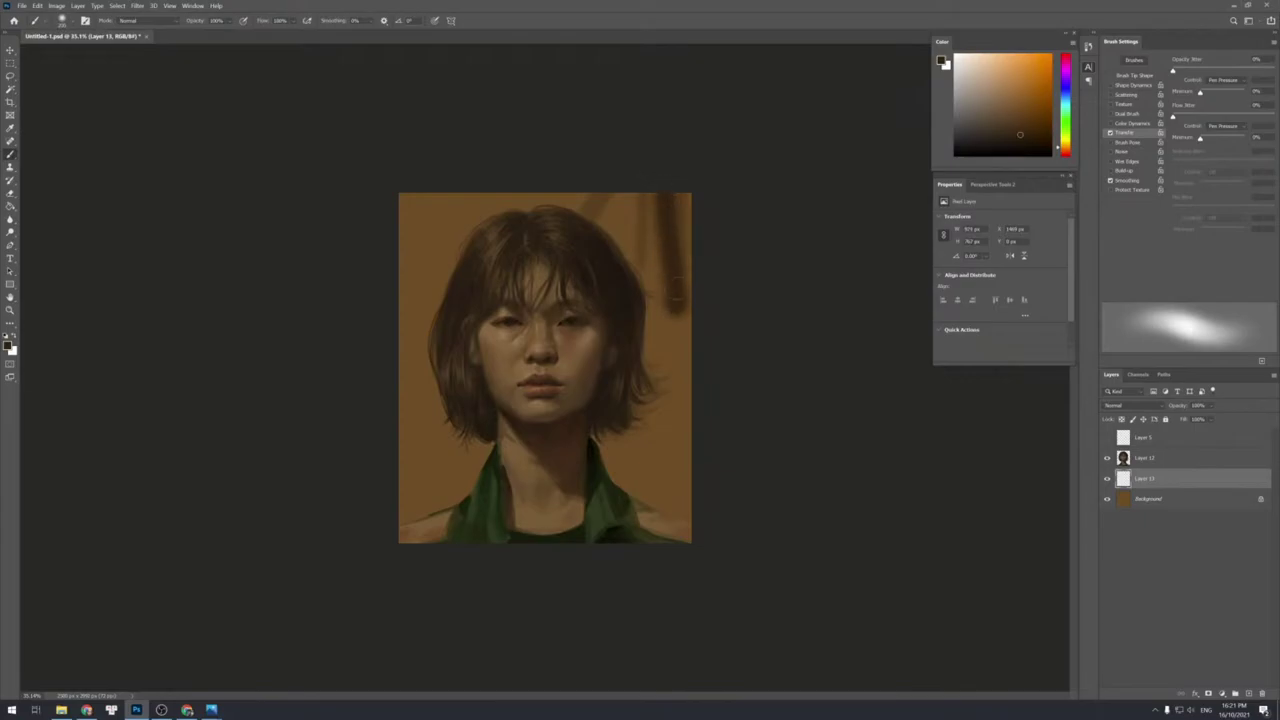
Widen the dark streak at the backdrop's upper right into a soft vertical band using a sampled brown.
left_click(678, 236, "alt")
left_click_drag(667, 194, 674, 288)
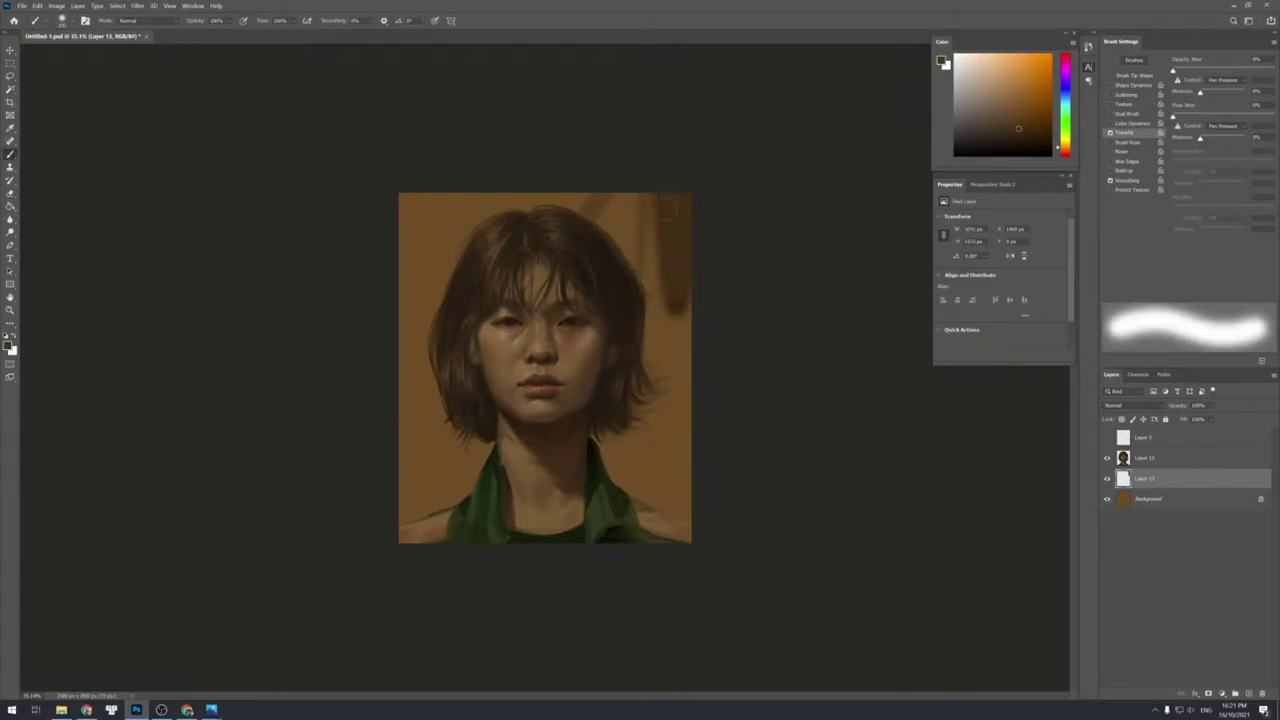
left_click_drag(662, 321, 689, 323)
Paint a glowing light spot in the backdrop beside the right-side hair using off-white and pale yellow.
key("x")
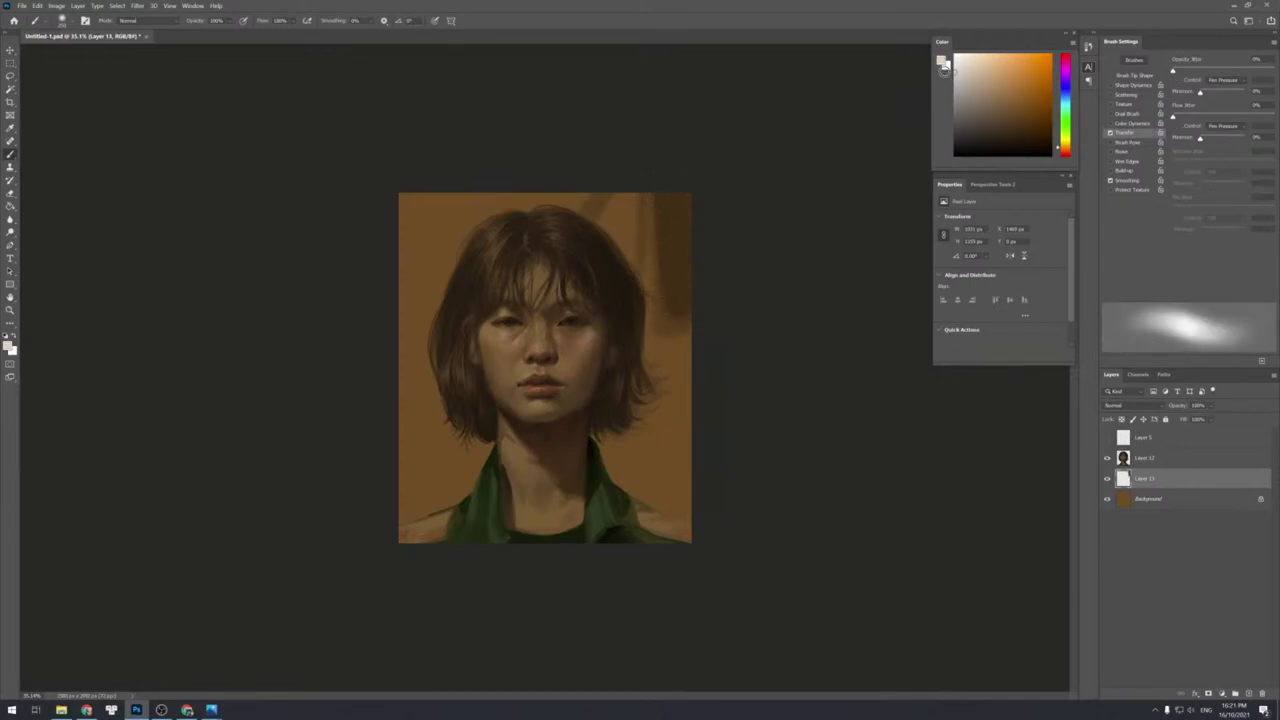
left_click_drag(635, 314, 660, 332)
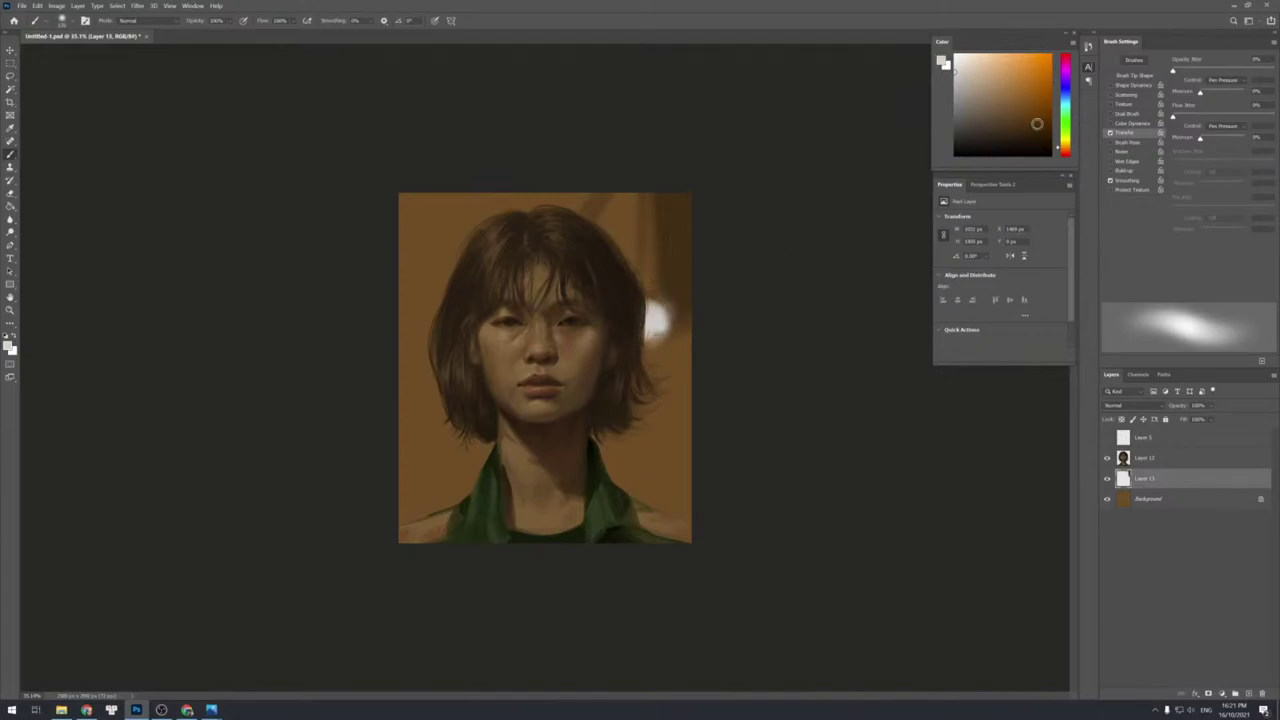
left_click(1065, 145)
left_click_drag(655, 304, 662, 303)
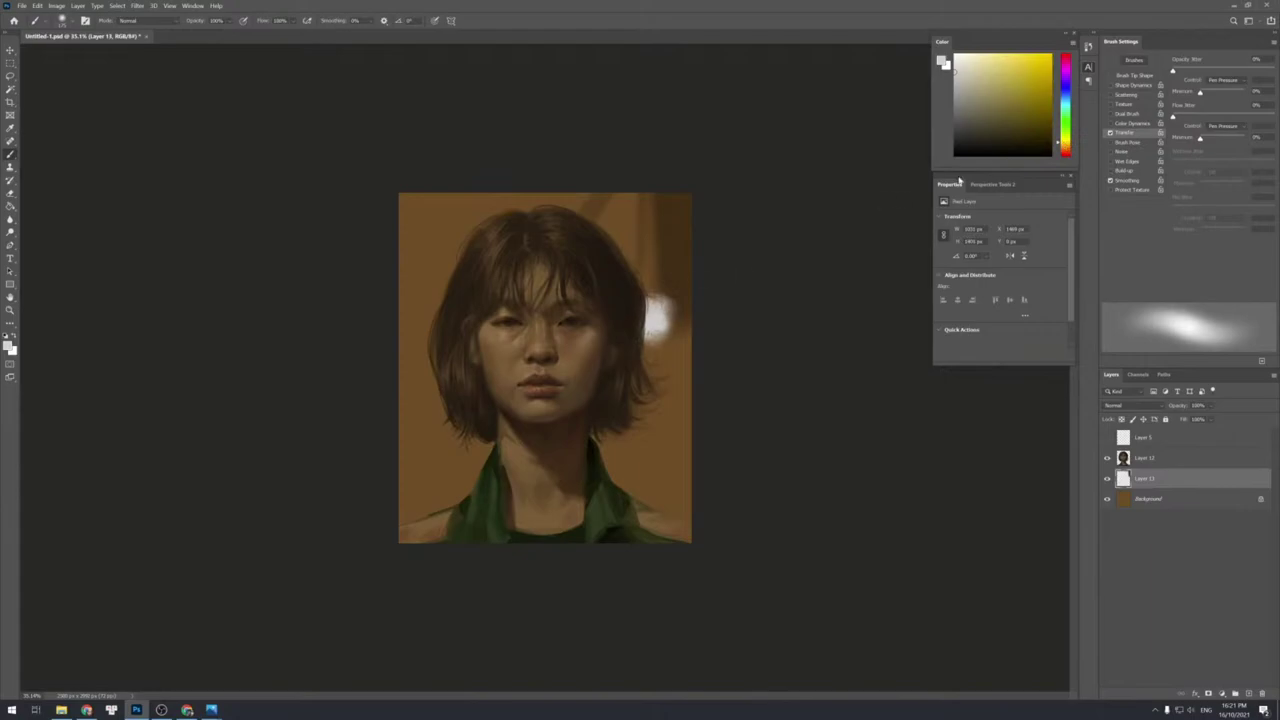
left_click_drag(1017, 111, 1010, 54)
left_click_drag(652, 304, 671, 310)
Blend sampled warm browns along the dark vertical band above and around the light spot.
left_click(660, 280, "alt")
left_click_drag(667, 208, 669, 320)
left_click(676, 282, "alt")
left_click(667, 274, "alt")
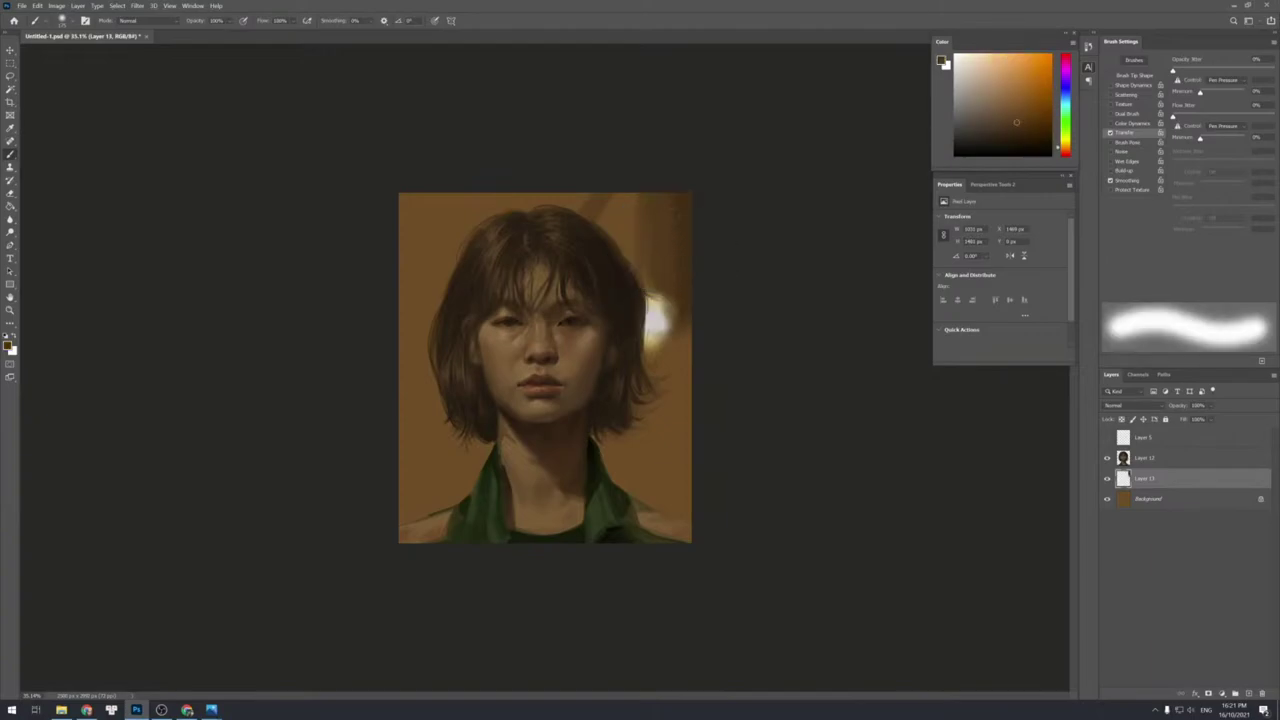
Paint a lighter vertical band from below the light spot down to the right shoulder, blending its edge with sampled browns.
left_click(657, 434, "alt")
left_click_drag(667, 356, 667, 510)
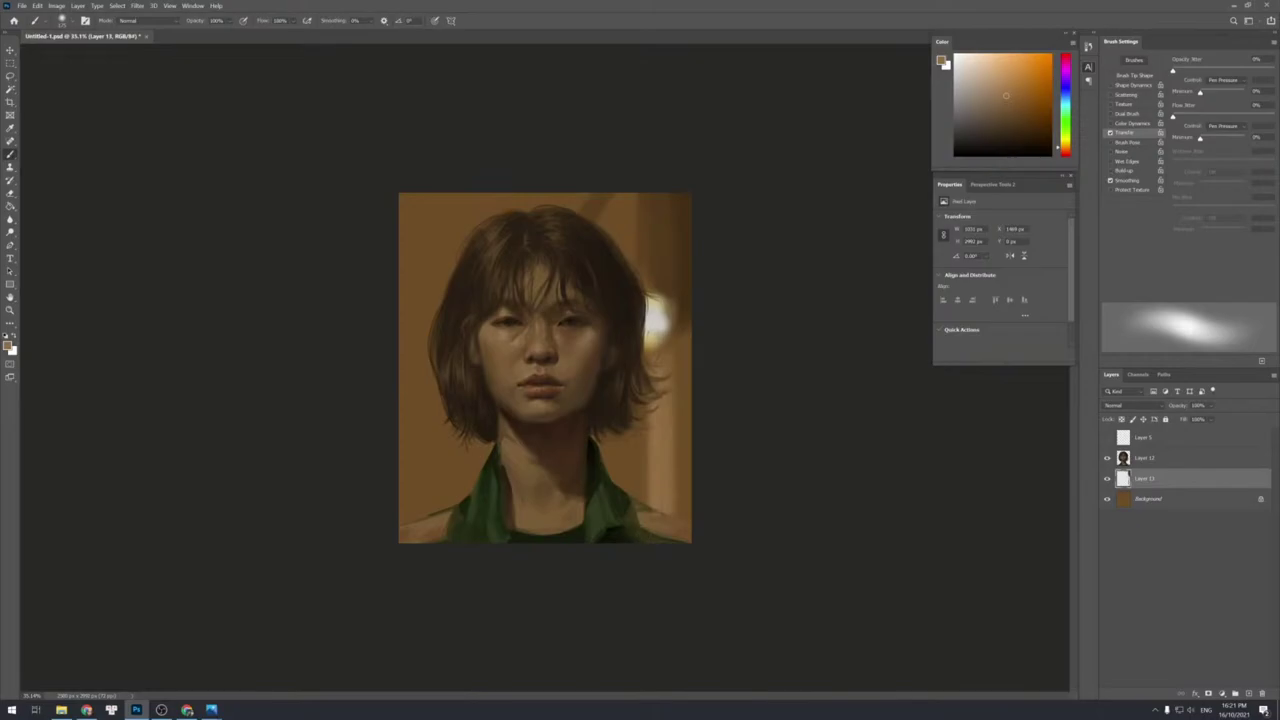
left_click(684, 324, "alt")
left_click_drag(678, 408, 681, 490)
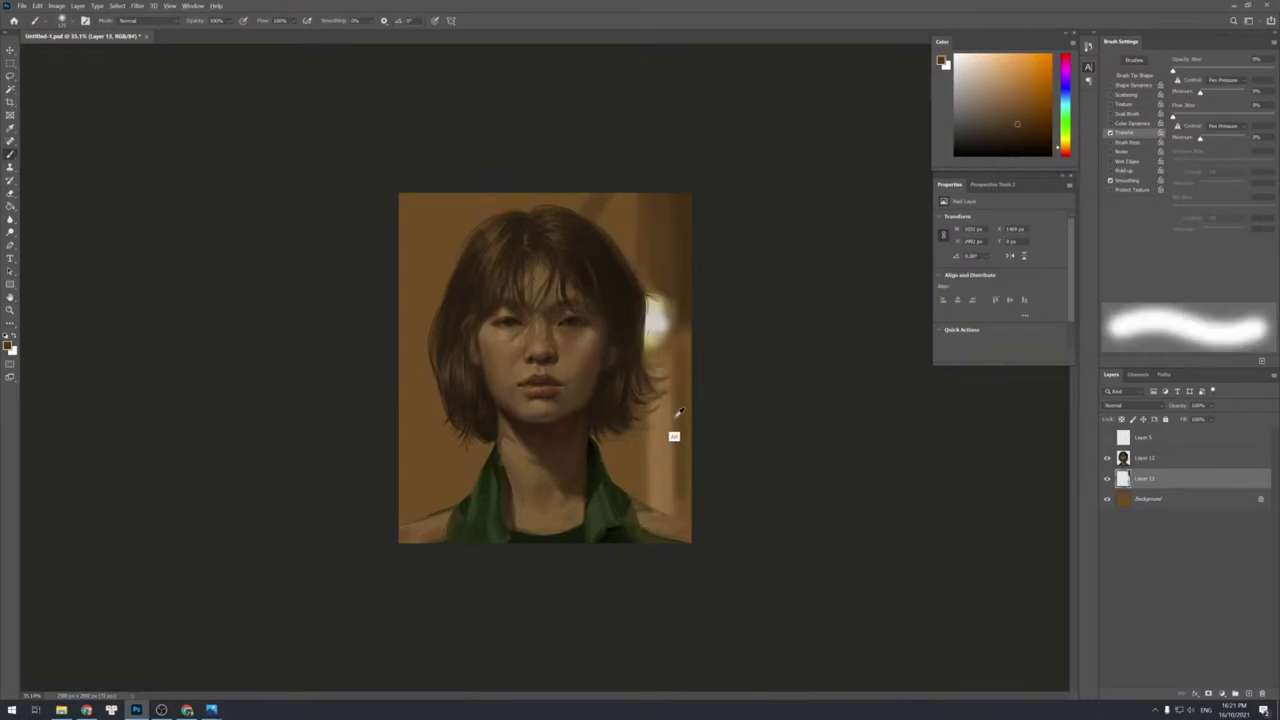
left_click(668, 429, "alt")
left_click_drag(681, 376, 679, 510)
left_click(683, 373, "alt")
left_click_drag(678, 404, 678, 518)
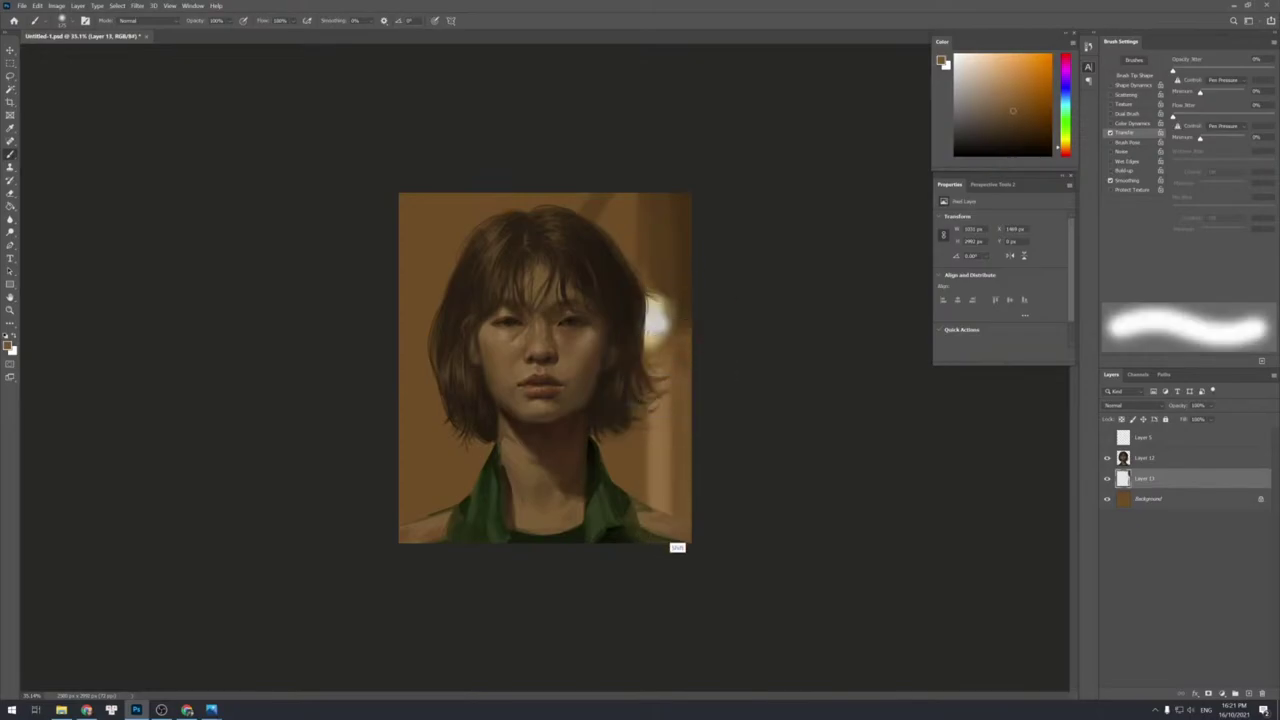
Paint a faint, soft dark streak across the backdrop's upper left beside the hair using a sampled dark tone.
left_click(692, 316, "alt")
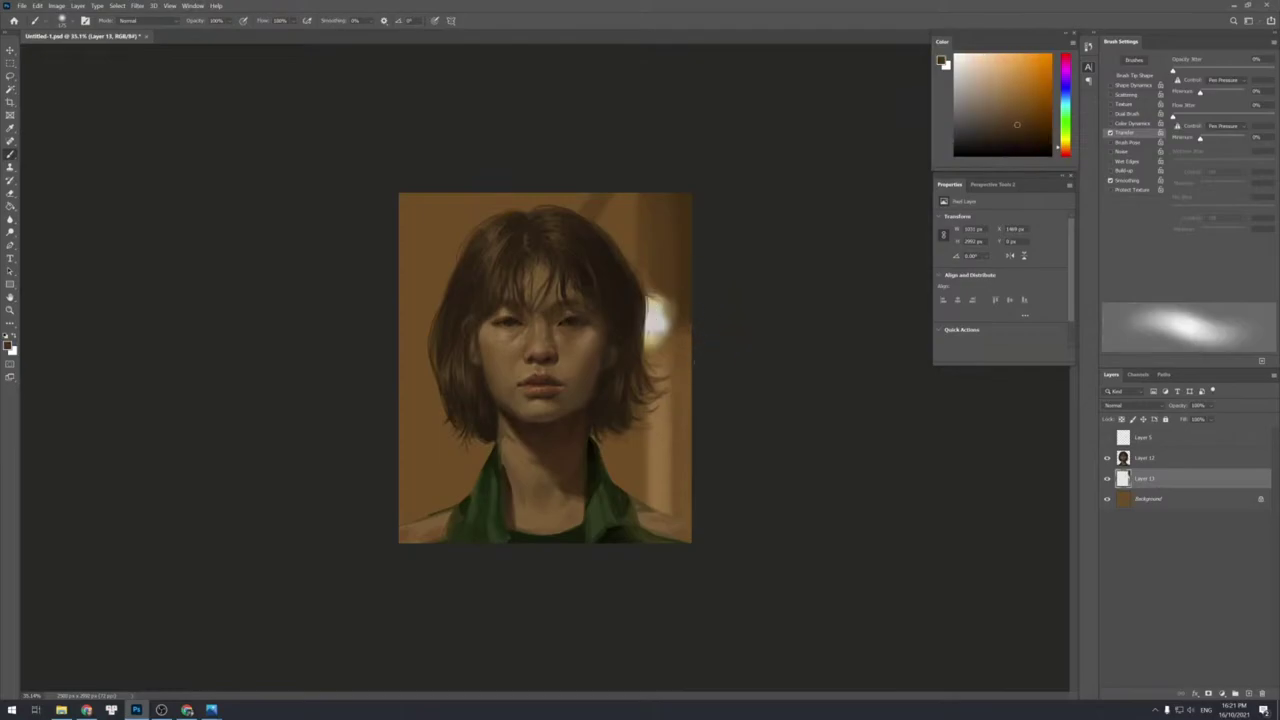
left_click(690, 315, "alt")
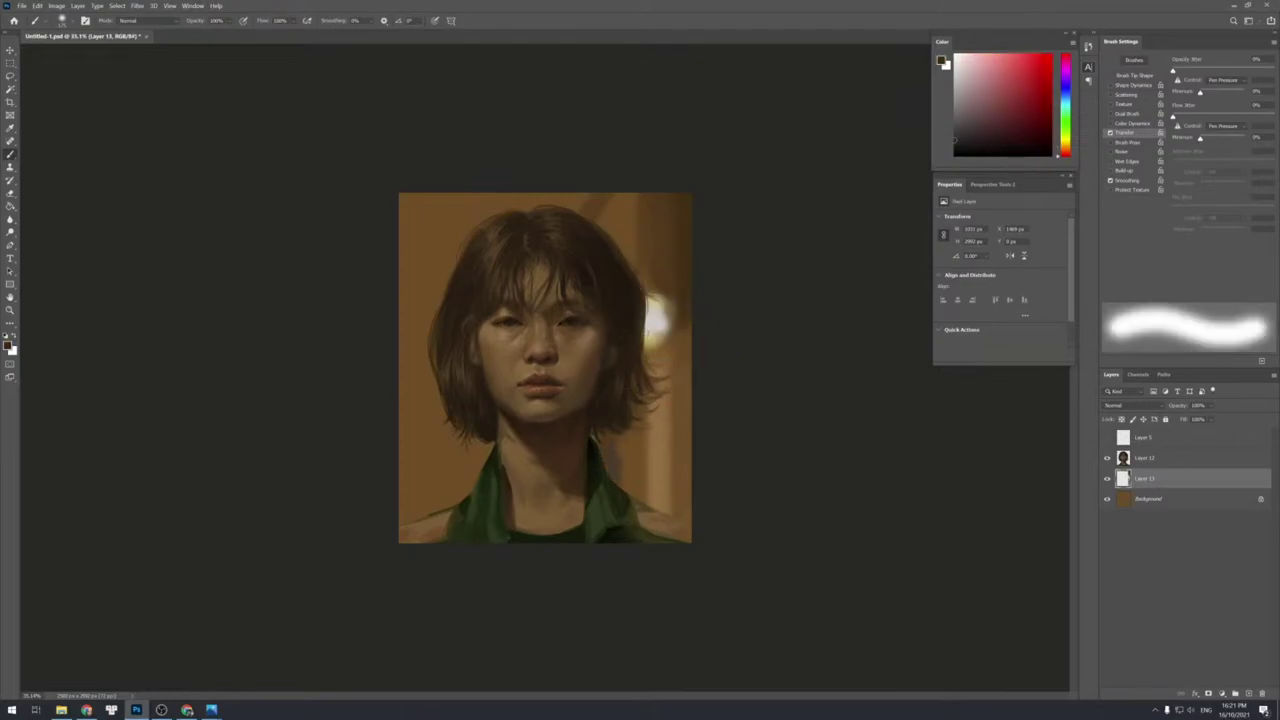
key("ctrl+z")
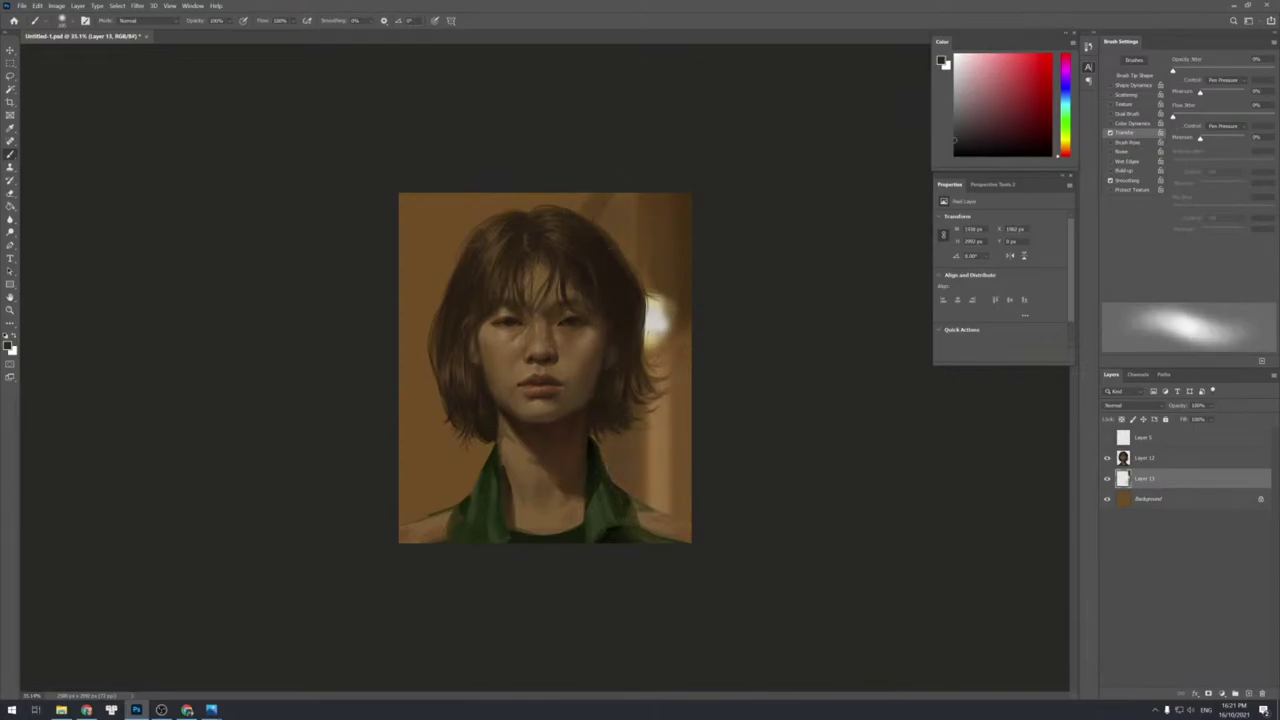
left_click_drag(447, 205, 440, 285)
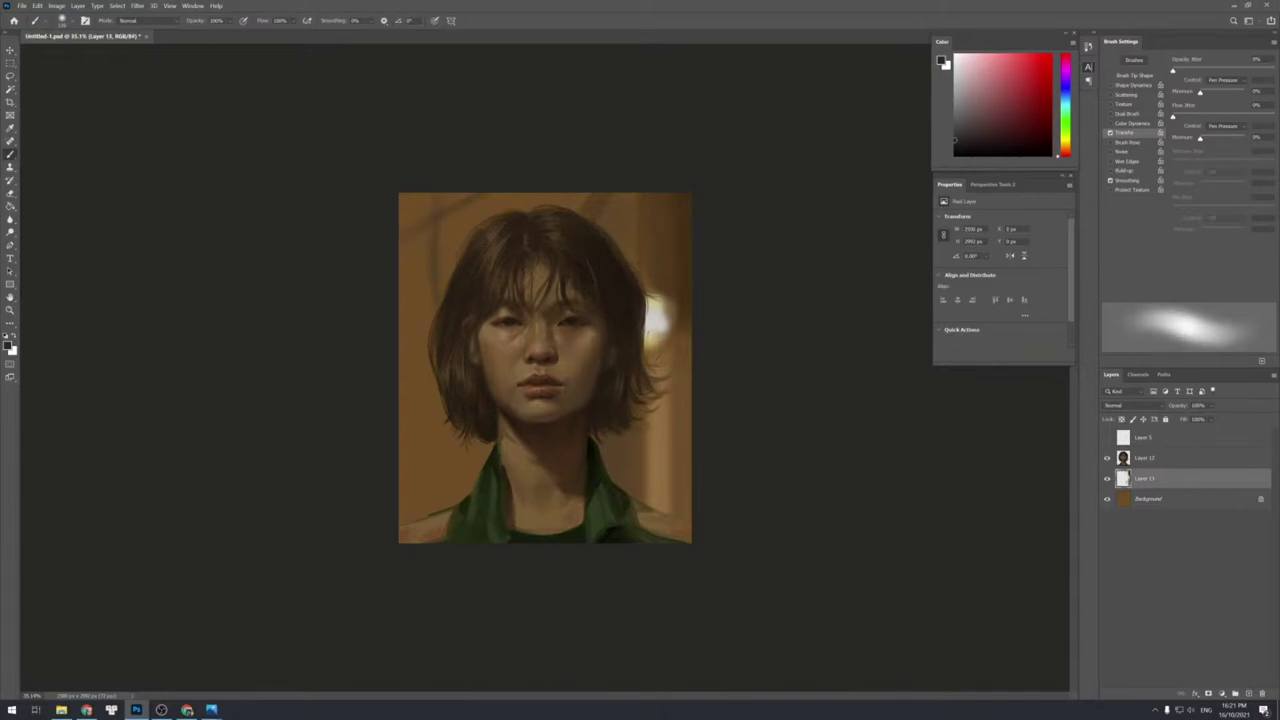
Paint a glowing off-white and pale yellow light spot in the backdrop above the left shoulder, and sample a dark brown from the hair.
left_click(658, 316, "alt")
left_click_drag(410, 384, 412, 356)
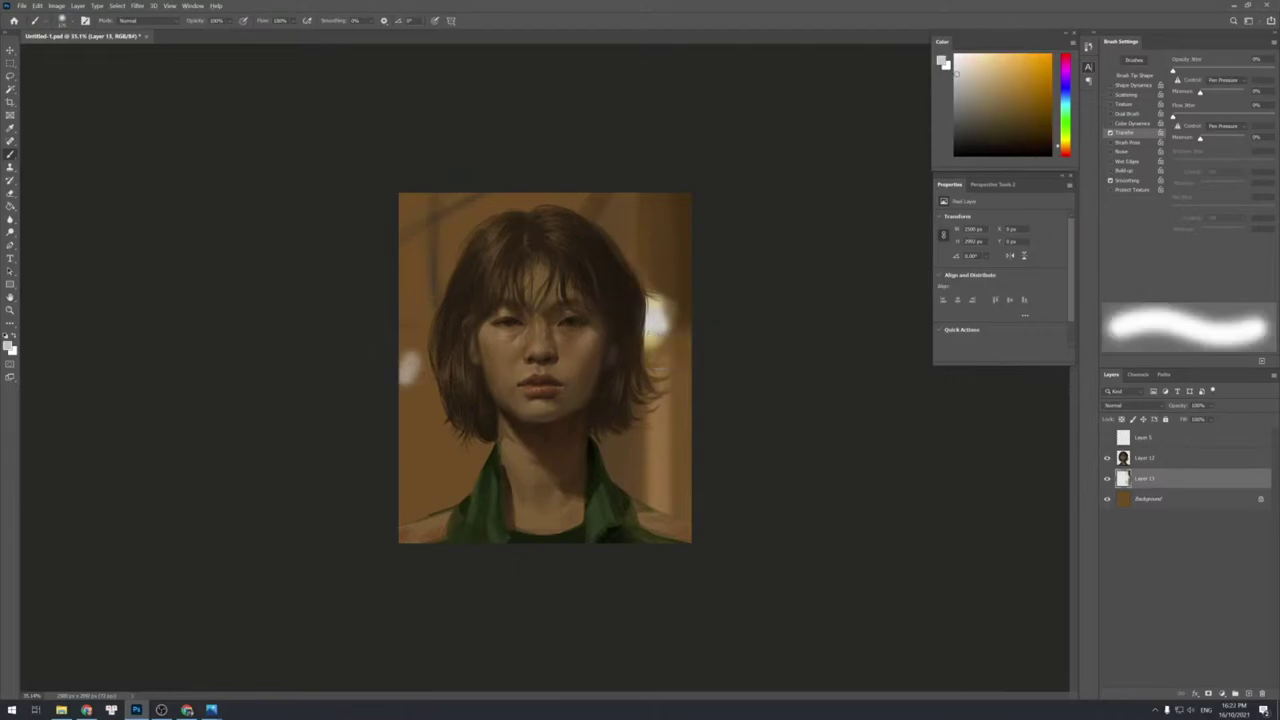
key("ctrl+z")
mouse_move(408, 448)
left_mouse_down()
mouse_move(429, 484)
mouse_move(433, 435)
mouse_move(432, 485)
mouse_move(409, 450)
mouse_move(429, 487)
left_mouse_up()
left_click(652, 343, "alt")
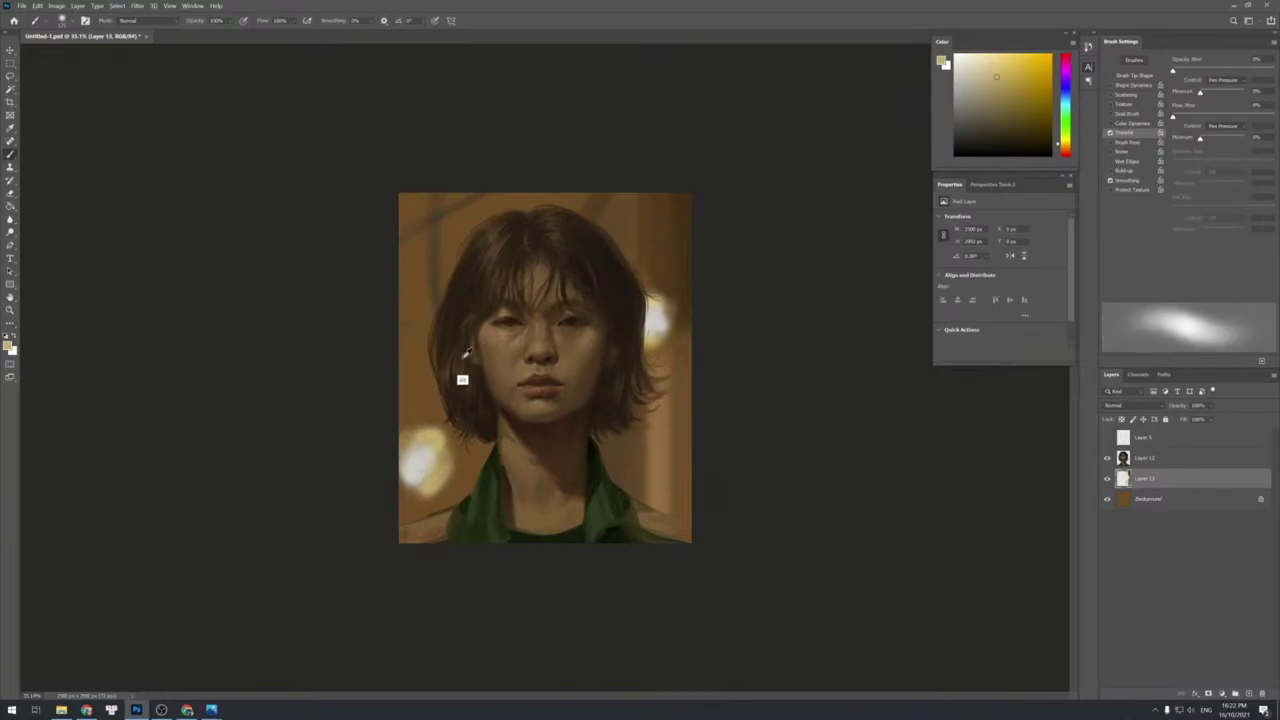
left_click(477, 324, "alt")
left_click_drag(420, 320, 455, 505)
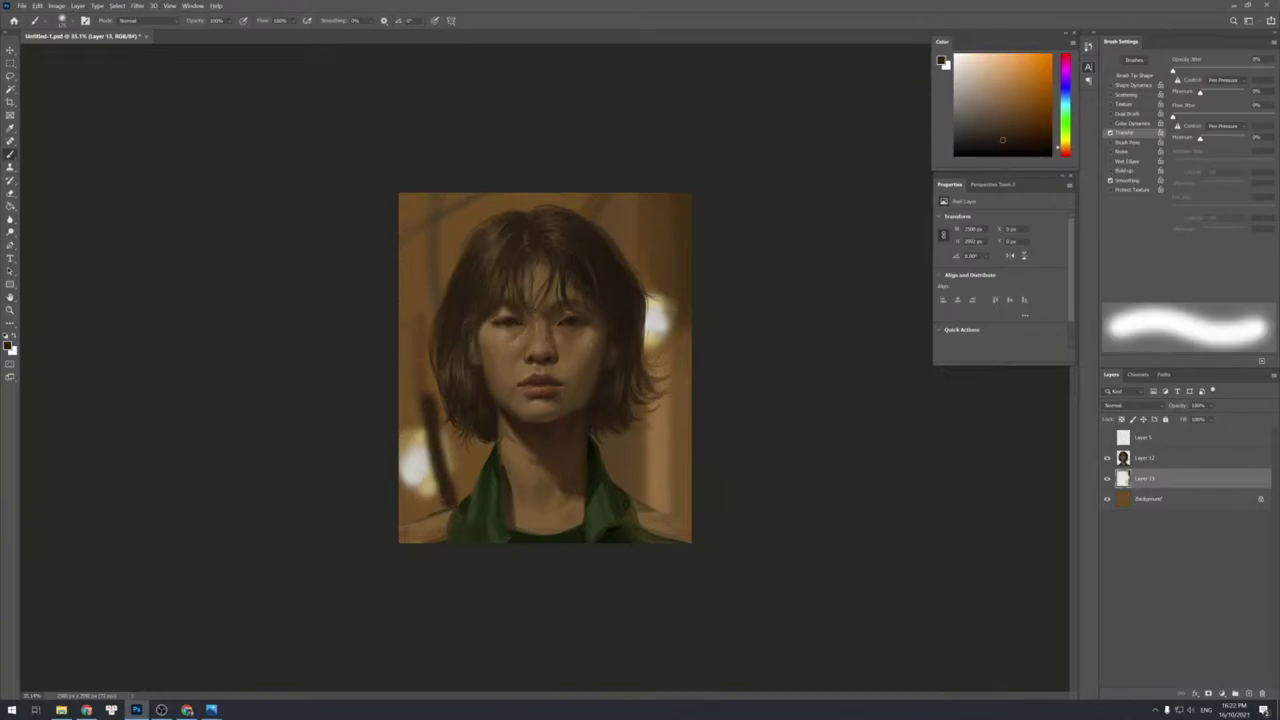
left_click_drag(443, 398, 467, 480)
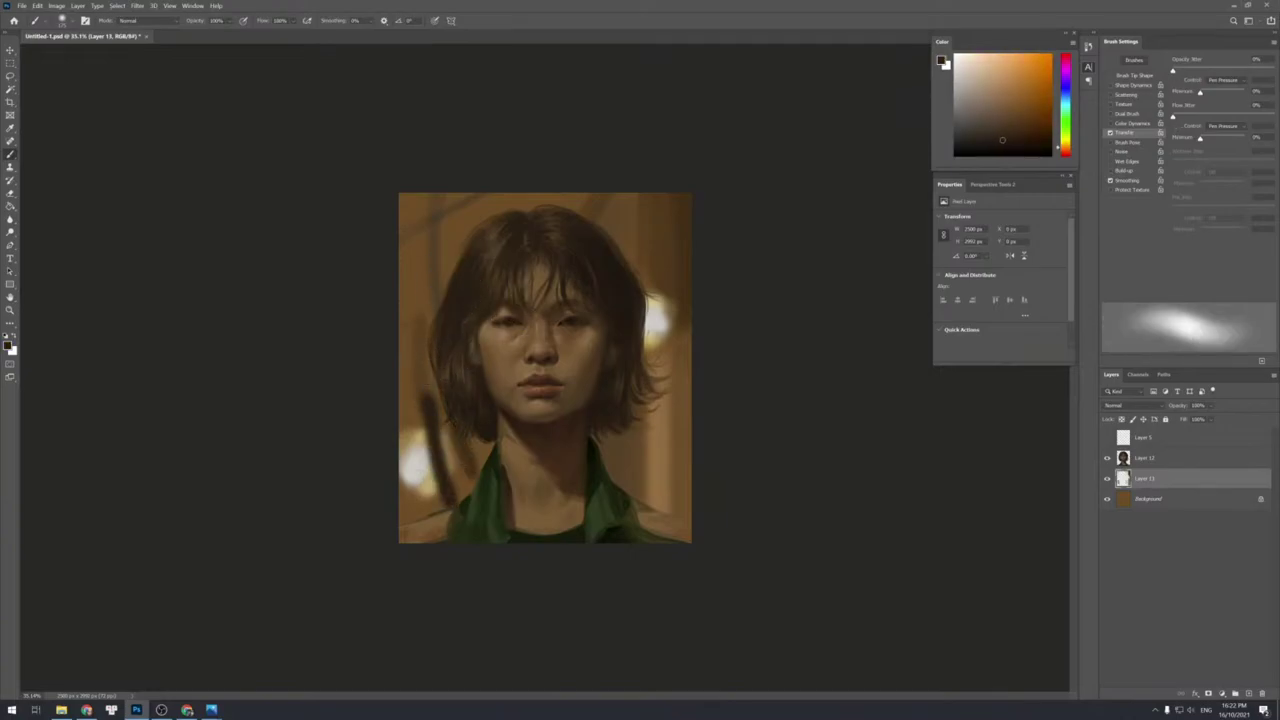
key("ctrl+z")
key("ctrl+z")
Paint soft dark strokes around the left-side hair and two faint horizontal bars across the left backdrop.
left_click_drag(432, 324, 459, 492)
left_click_drag(476, 434, 466, 466)
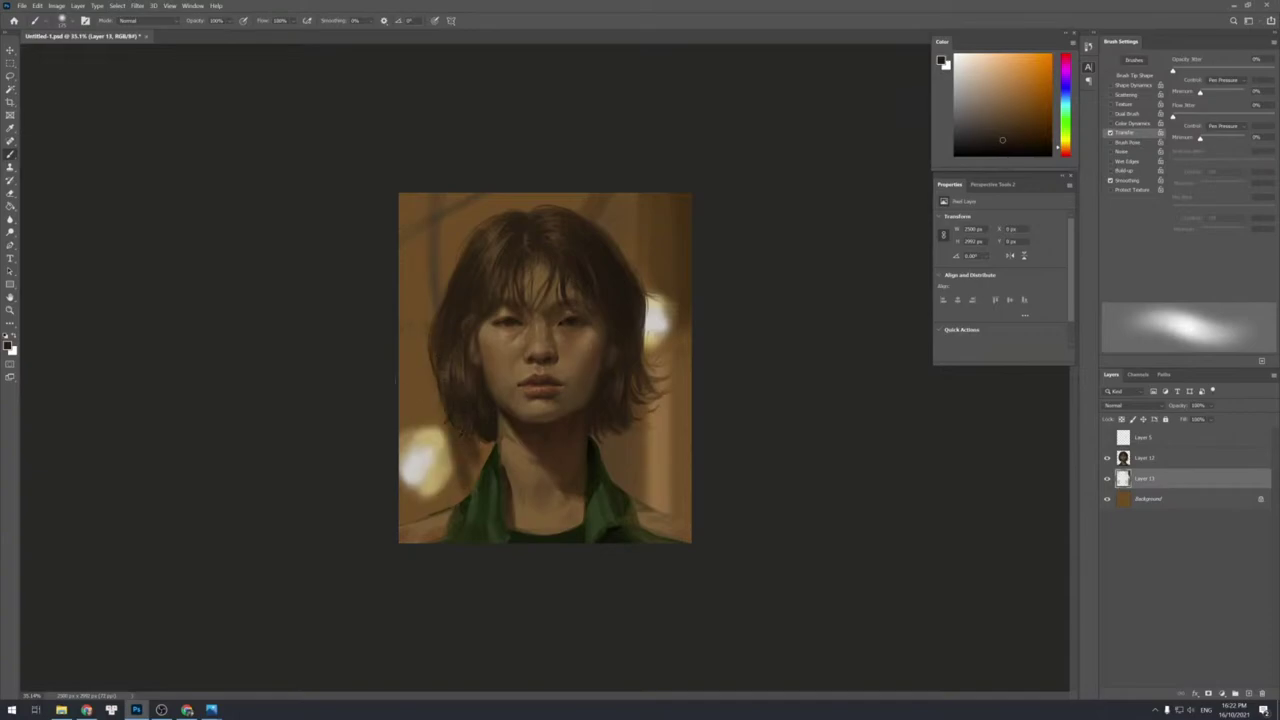
mouse_move(403, 364)
left_mouse_down()
mouse_move(430, 364)
mouse_move(426, 351)
left_mouse_up()
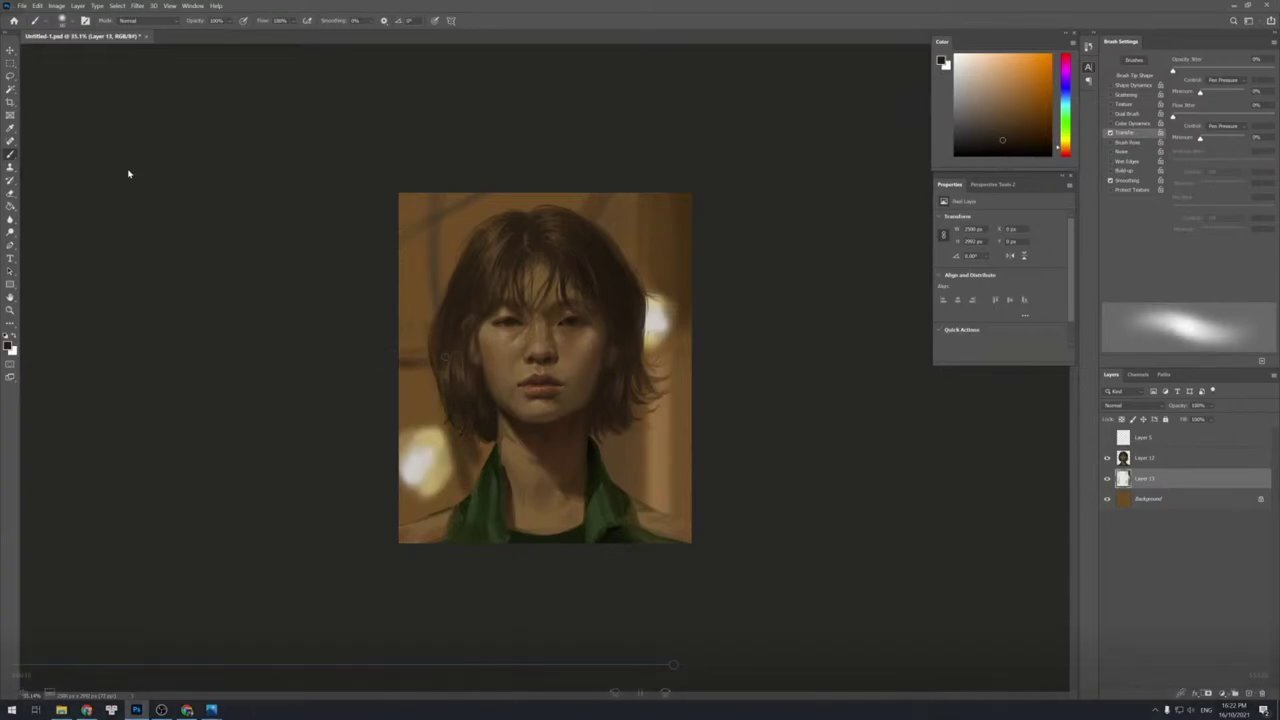
left_click_drag(402, 418, 446, 412)
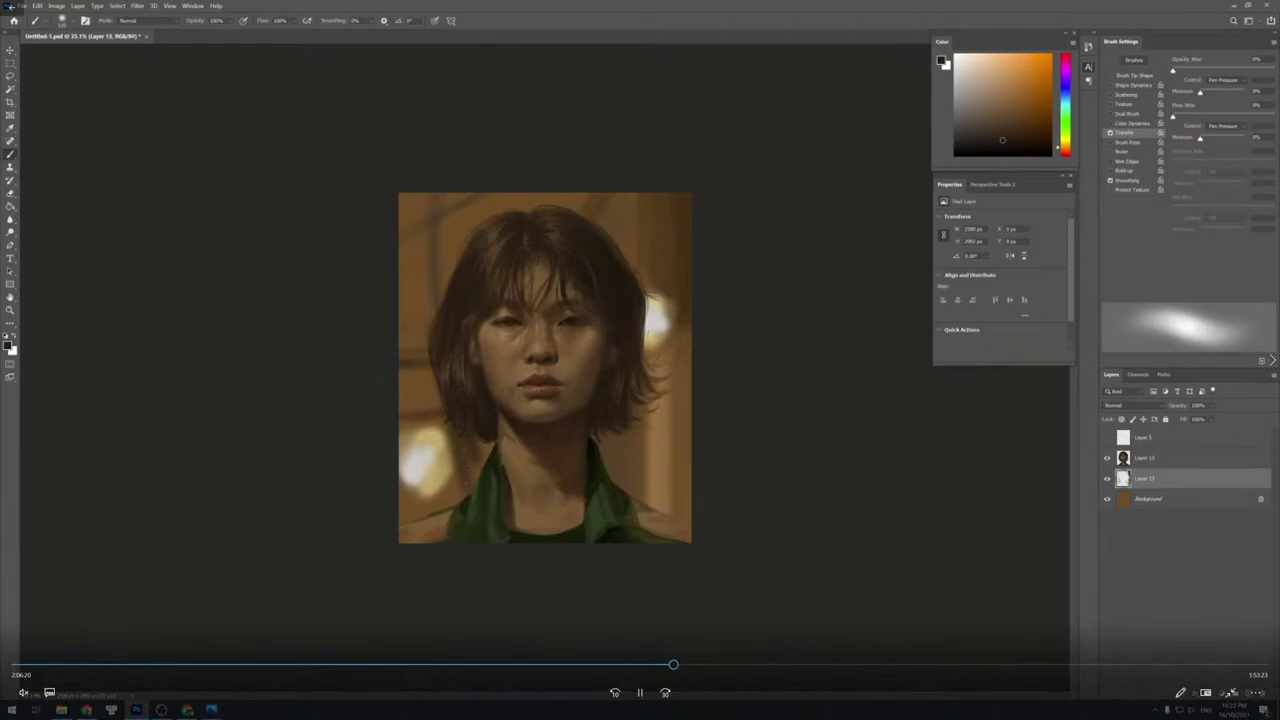
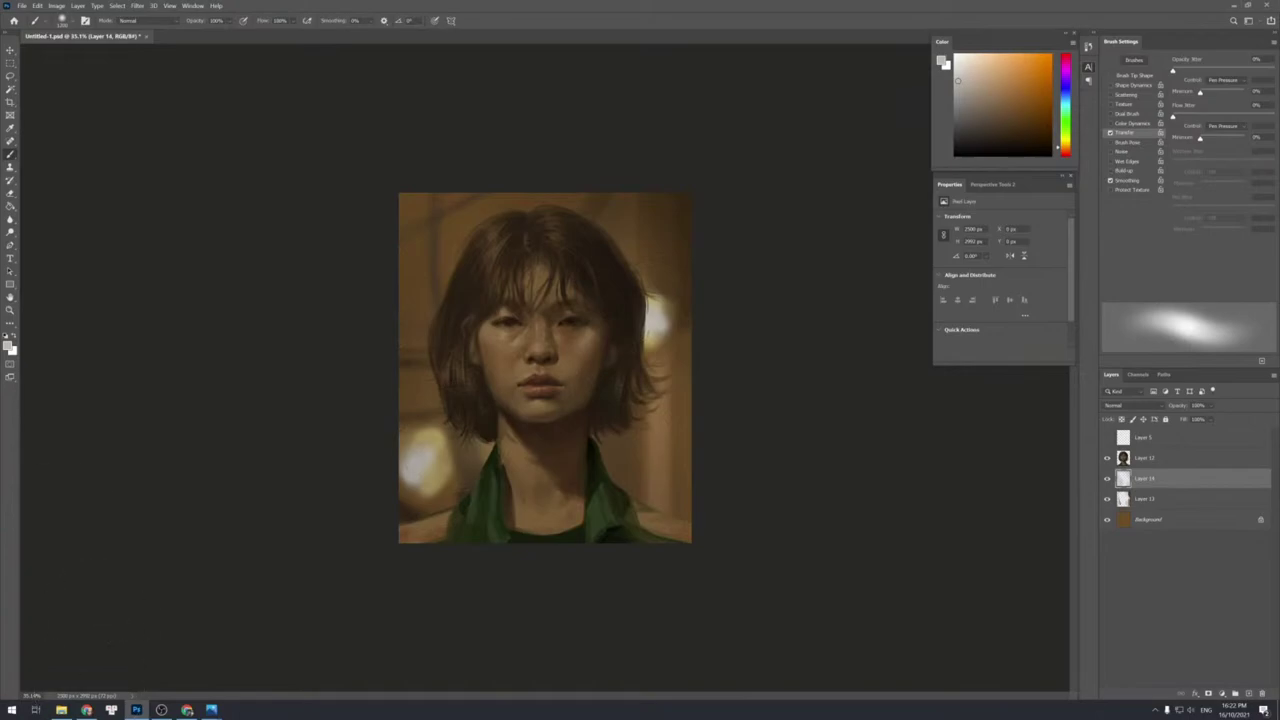
Convert the background to a regular layer, duplicate it, and merge the copy with the two backdrop paint layers above.
double_click(1188, 526)
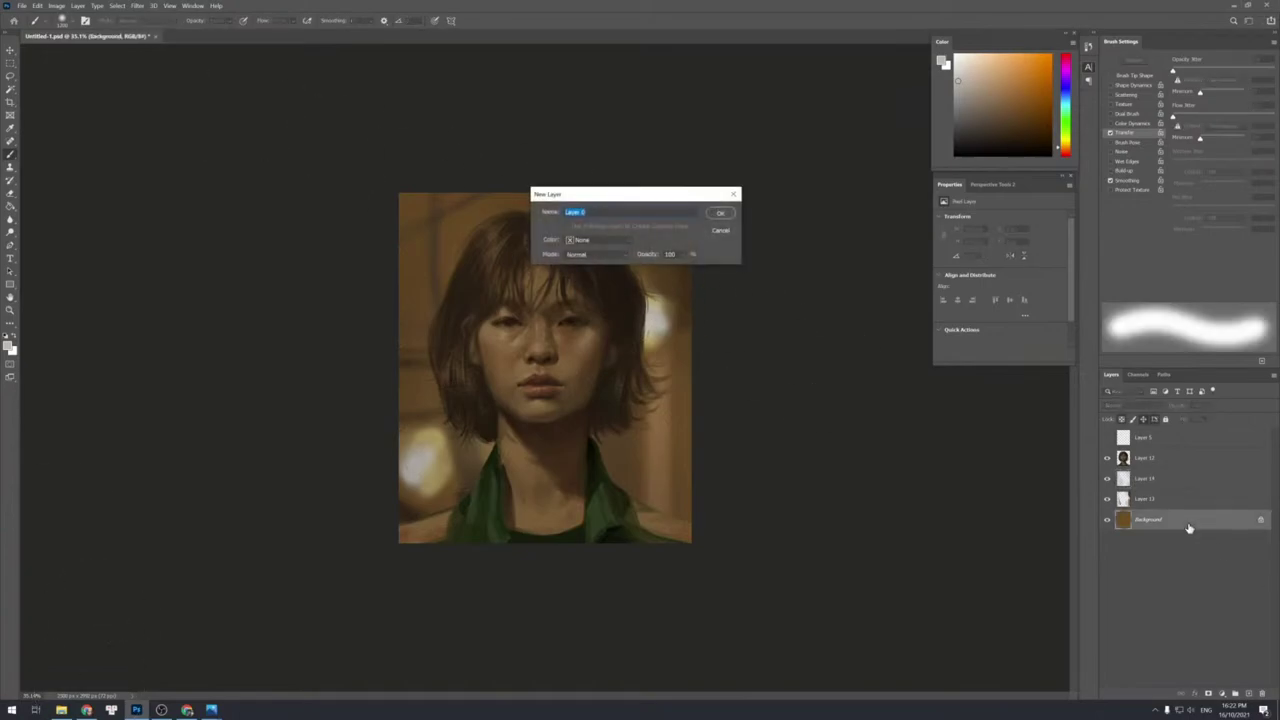
key("Return")
key("ctrl+j")
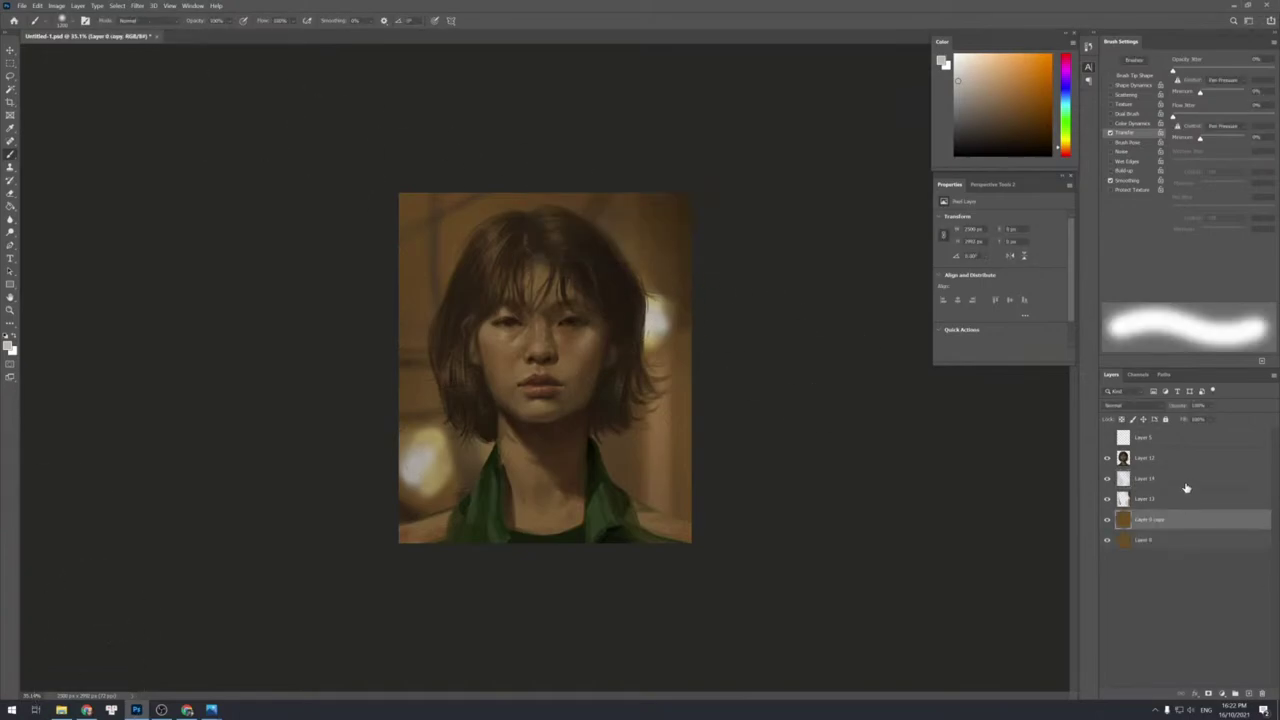
left_click(1186, 487, "shift")
key("ctrl+e")
Apply a mild Gaussian Blur to the merged backdrop layer.
left_click(137, 6)
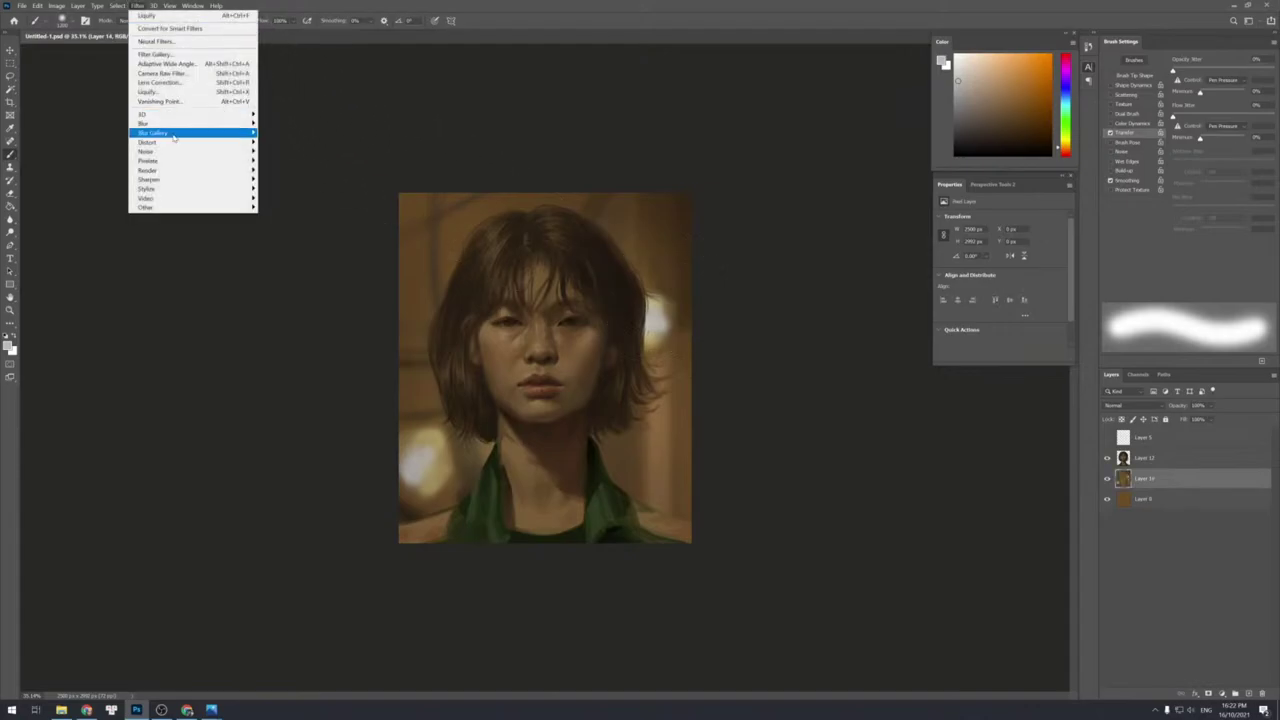
mouse_move(190, 128)
left_click(287, 162)
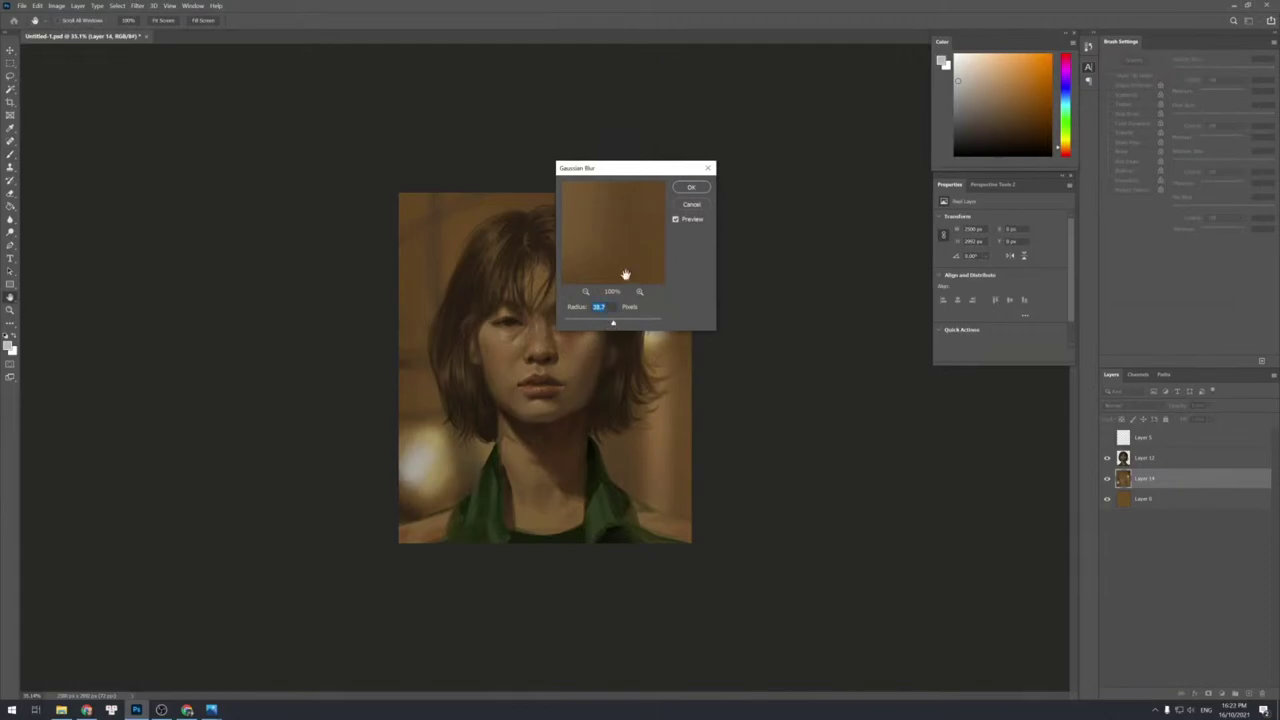
left_click_drag(620, 178, 836, 332)
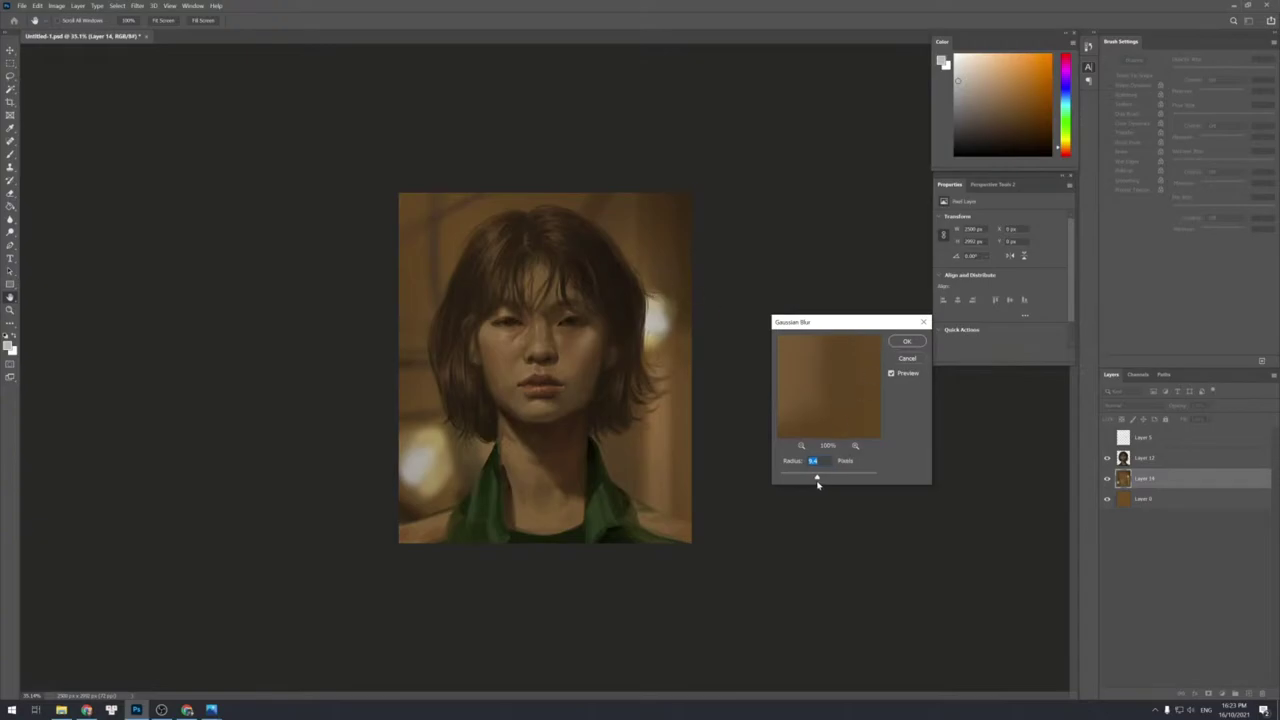
key("Return")
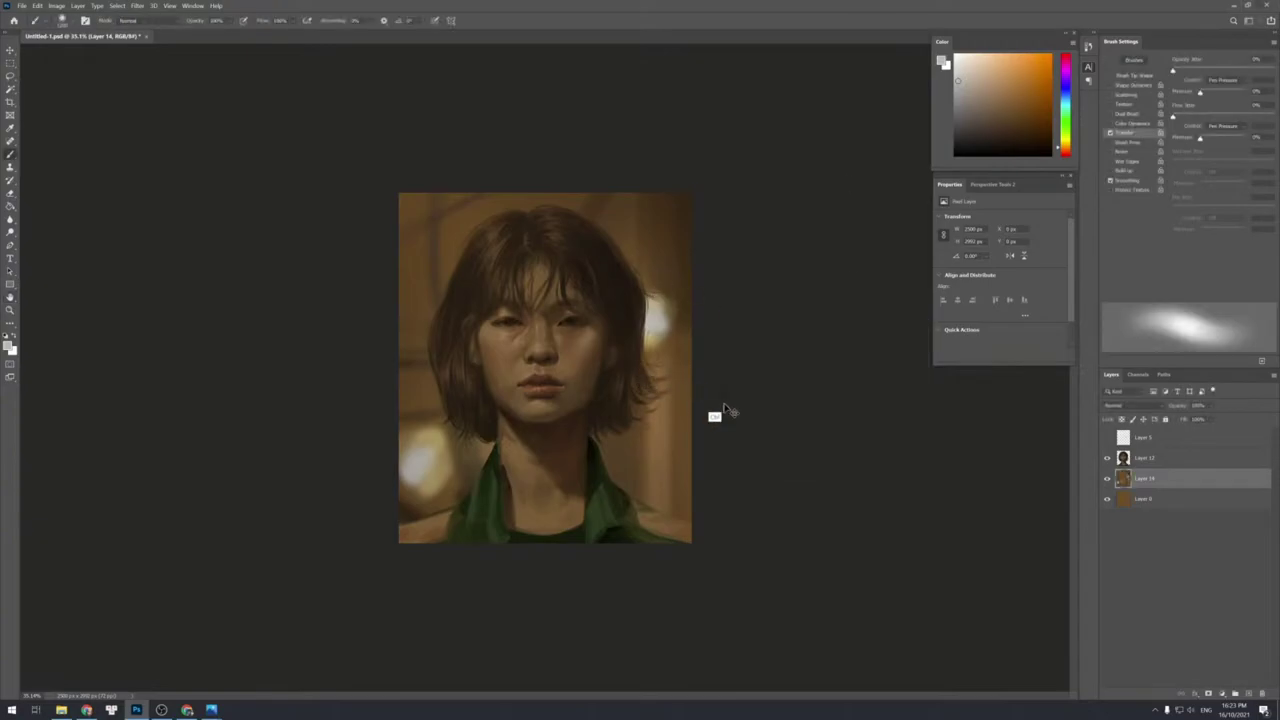
Darken the backdrop with Curves by lowering the midtones from input 125 to output 101.
key("ctrl+m")
left_click(849, 396)
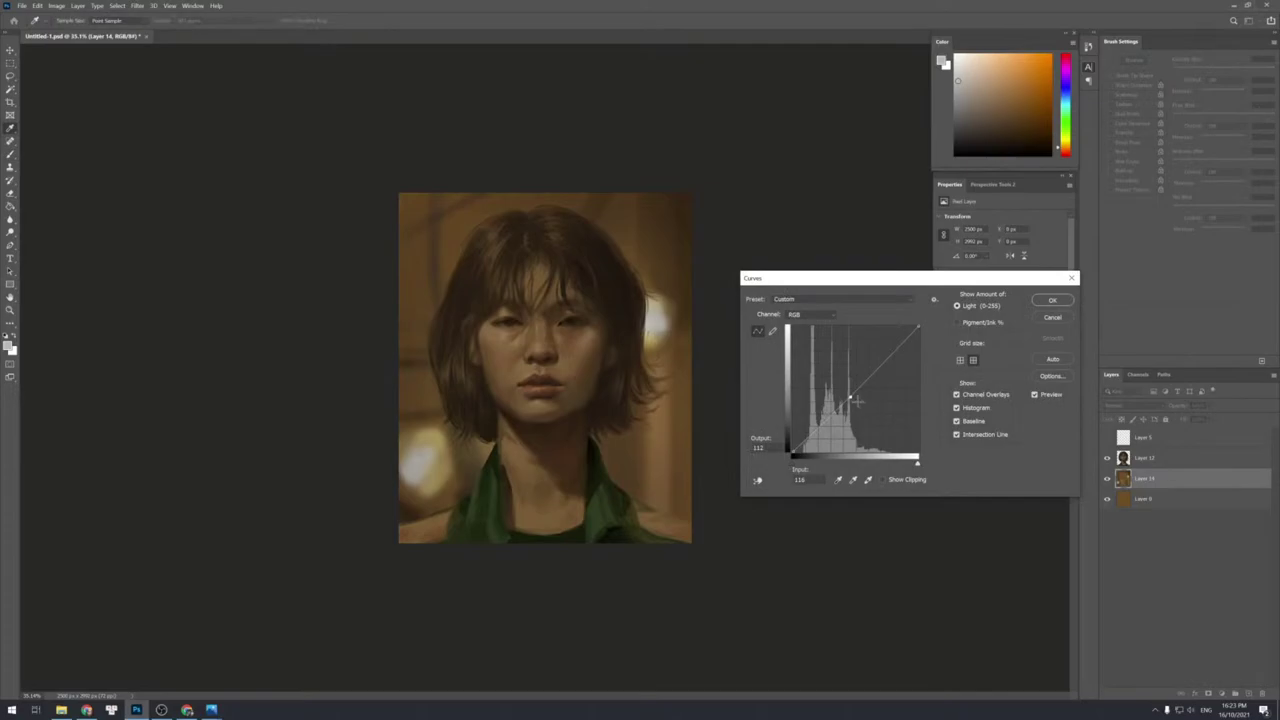
left_click_drag(857, 401, 857, 402)
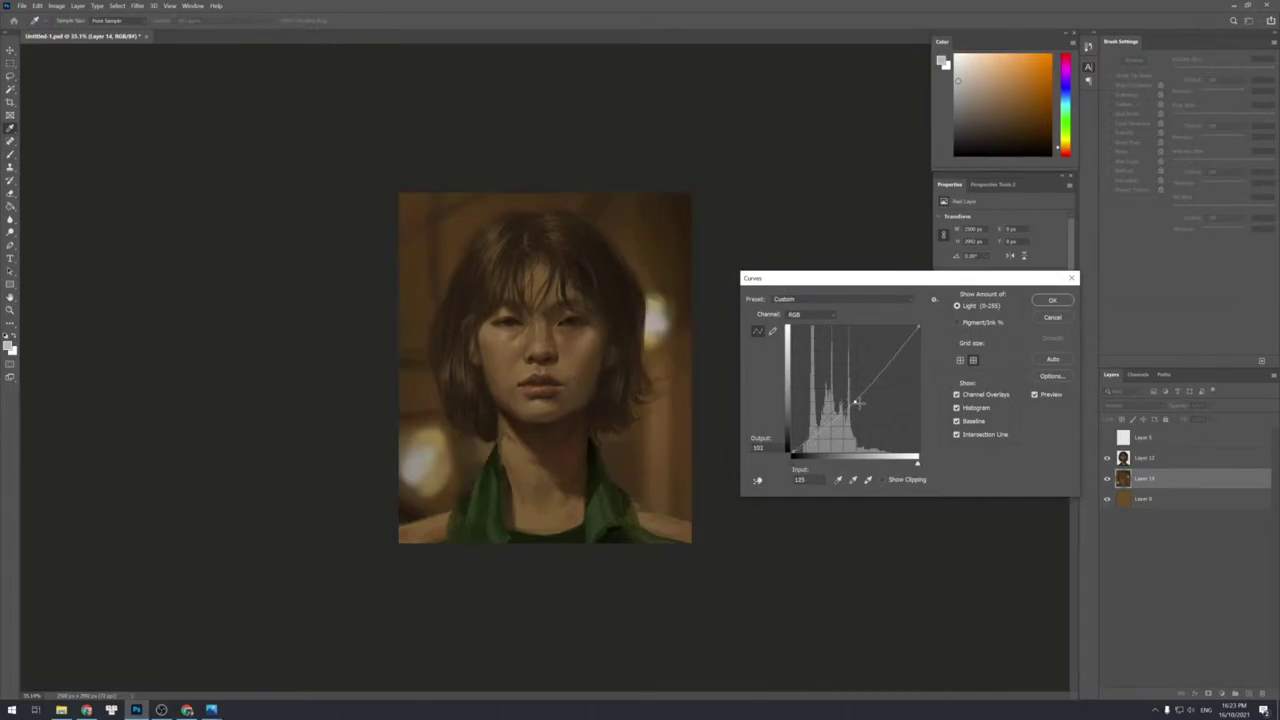
key("Return")
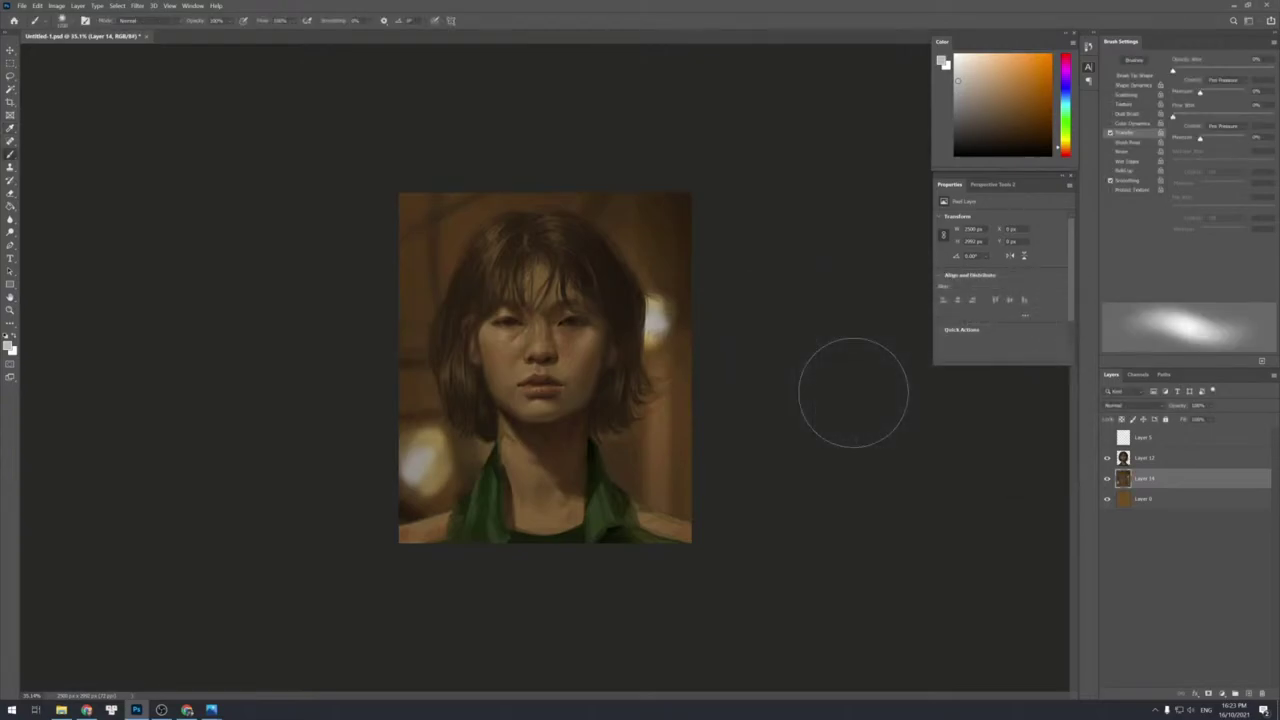
Flip the canvas horizontally to check the portrait mirrored.
left_click(56, 5)
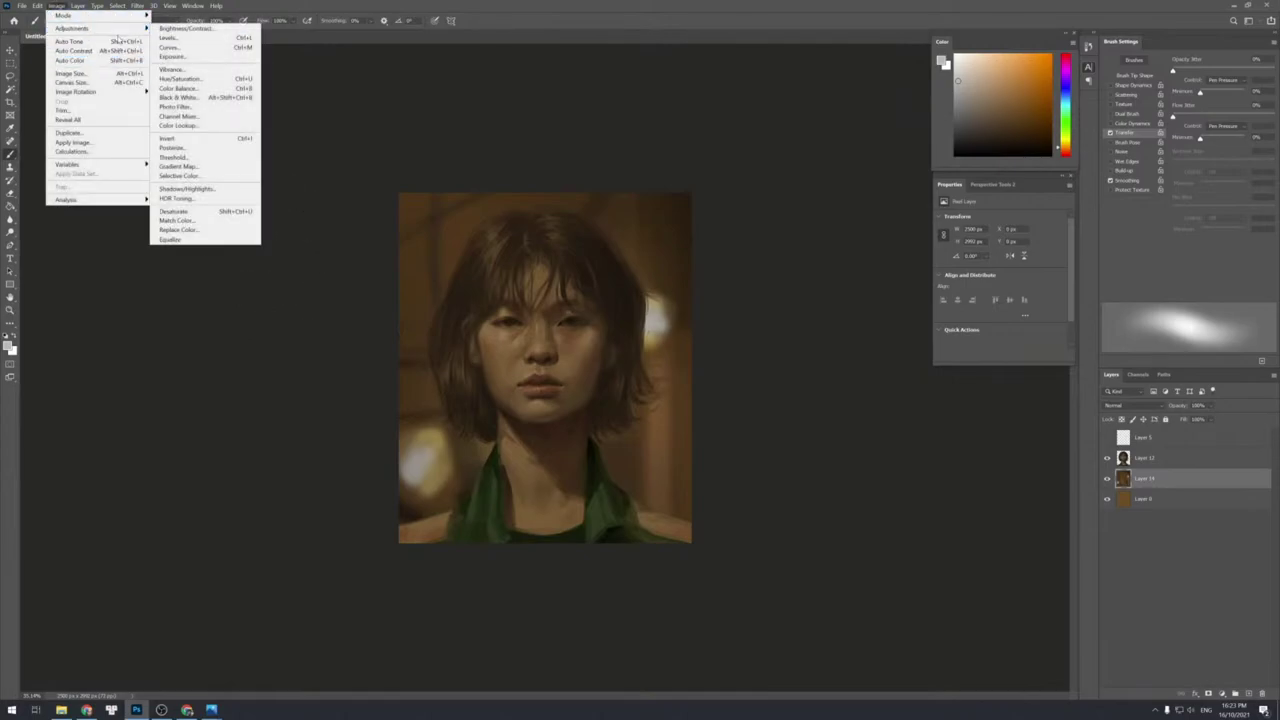
mouse_move(100, 95)
left_click(186, 132)
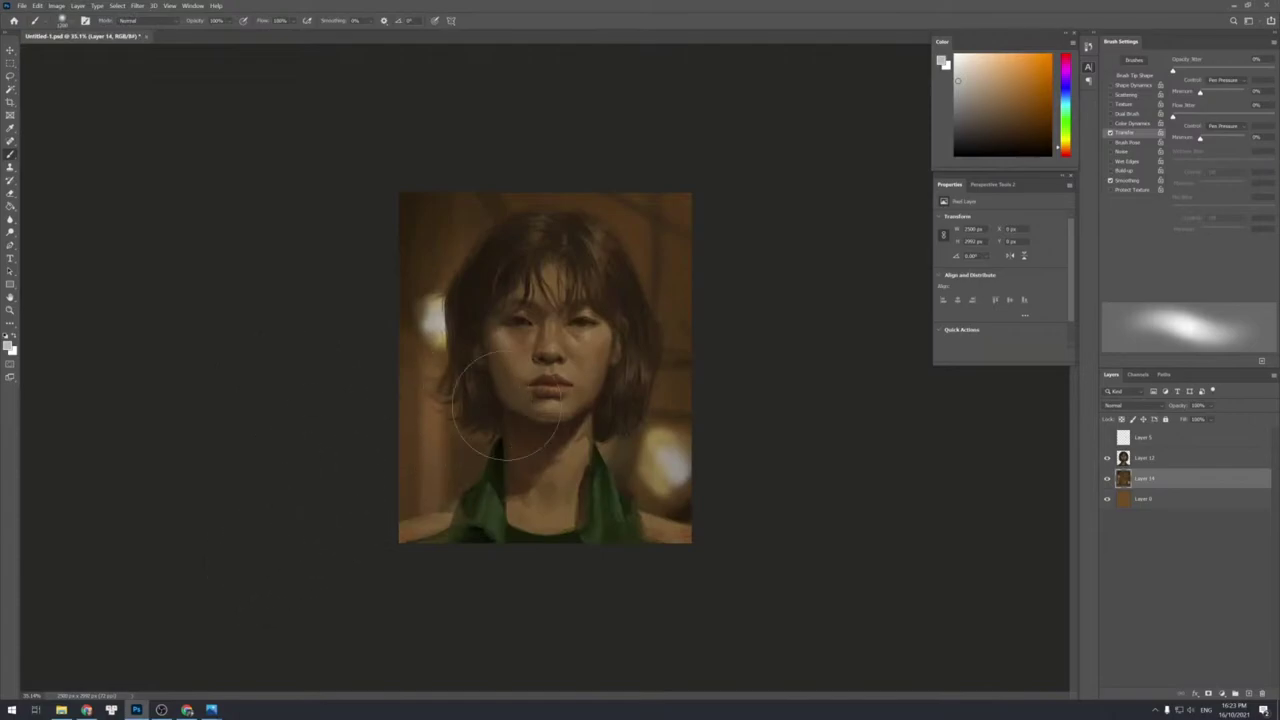
Duplicate the portrait layer and hide the original beneath the copy.
left_click(1185, 459)
key("ctrl+j")
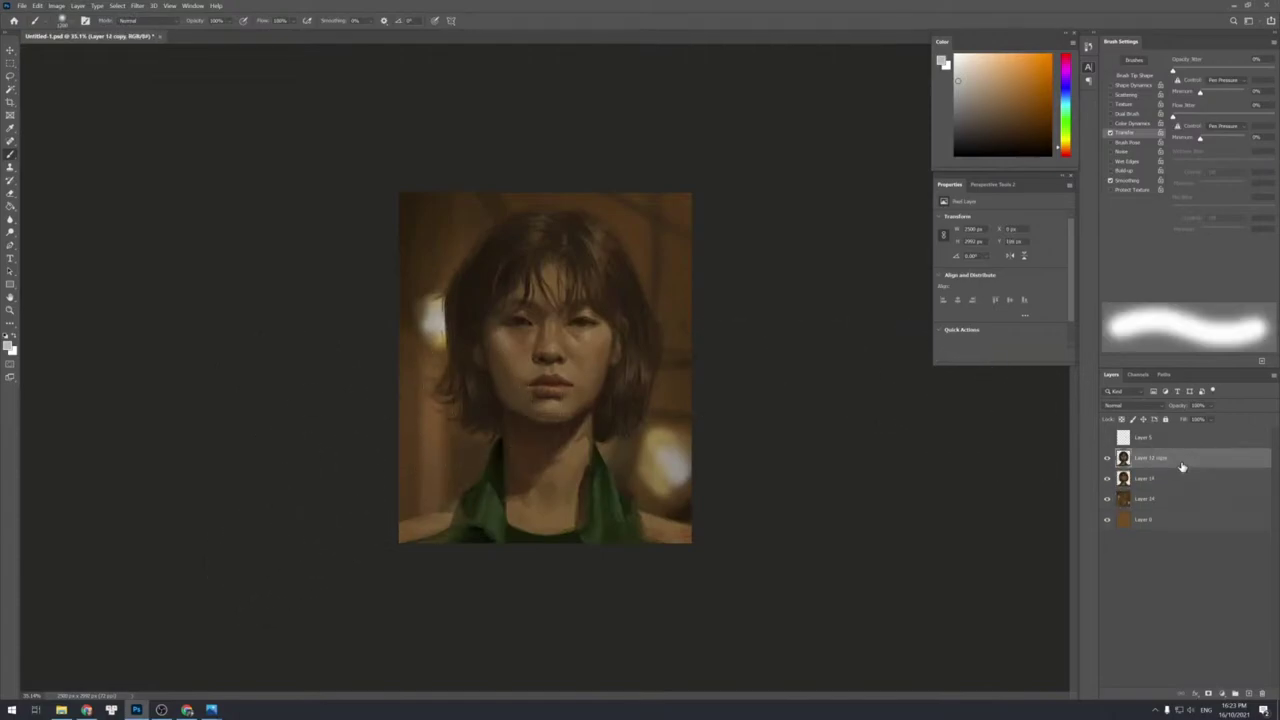
left_click(1107, 479)
Try reshaping the mouth area on the portrait copy with Liquify's Forward Warp, undoing the first push near the eye.
left_click(135, 6)
left_click(175, 88)
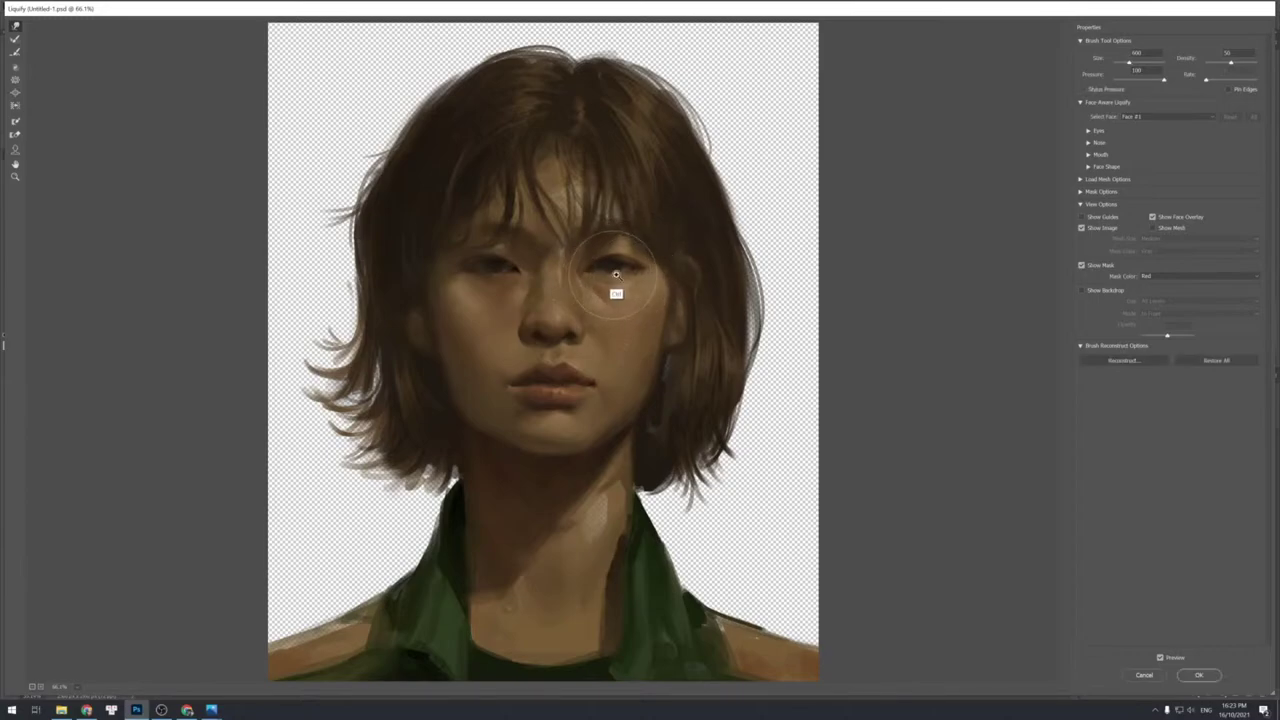
key("ctrl+z")
key("]")
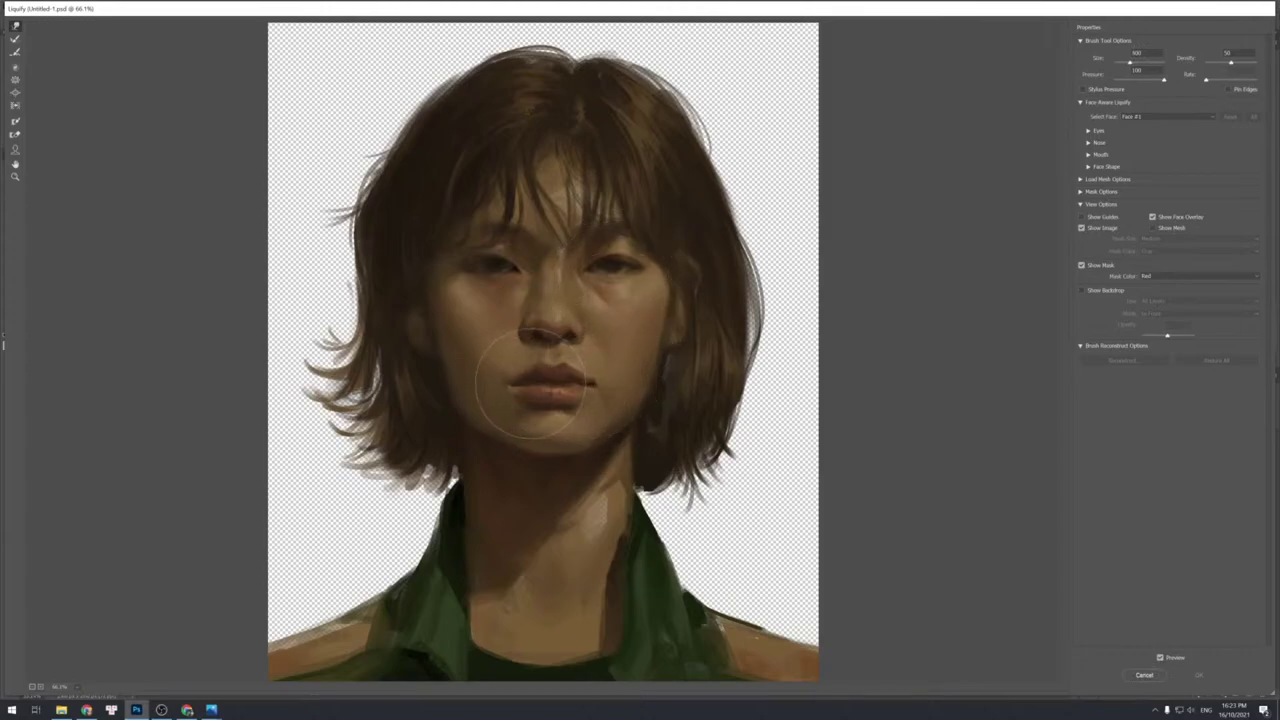
key("[")
left_click_drag(609, 384, 605, 381)
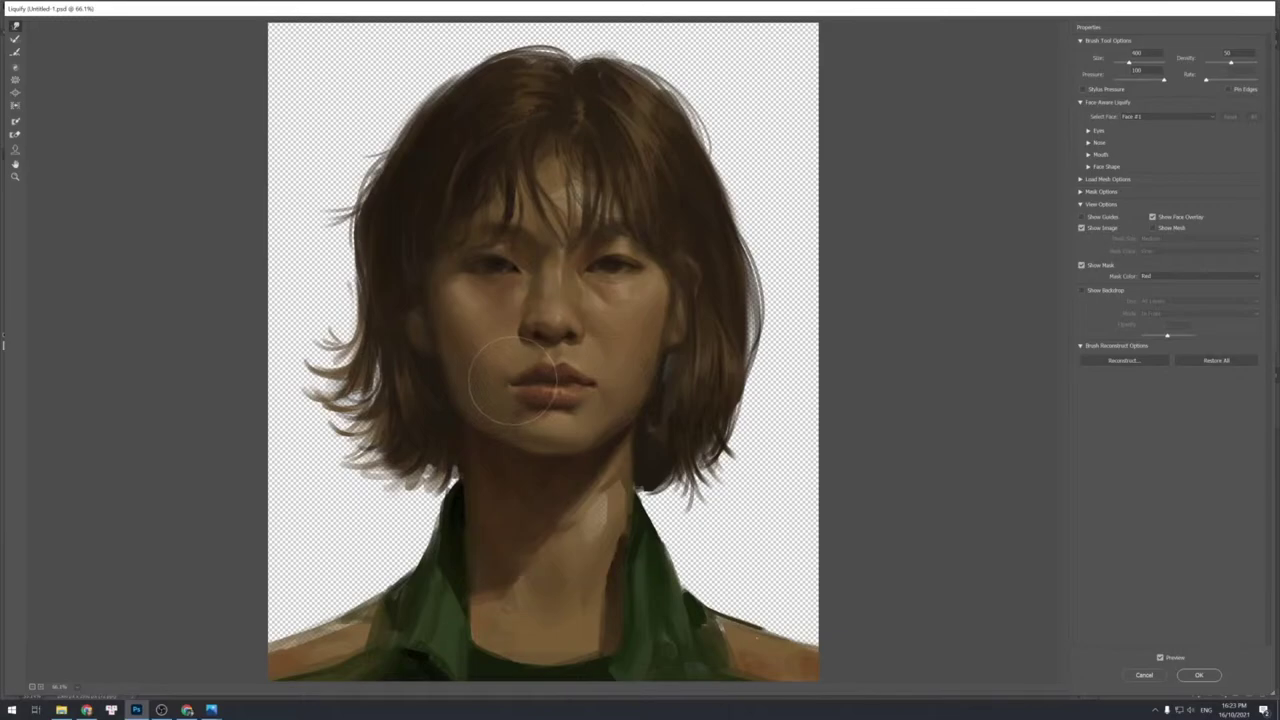
key("[")
key("[")
Try adjusting the overall shape of the portrait copy with a larger Forward Warp brush and close Liquify.
key("z")
left_click(641, 354, "alt")
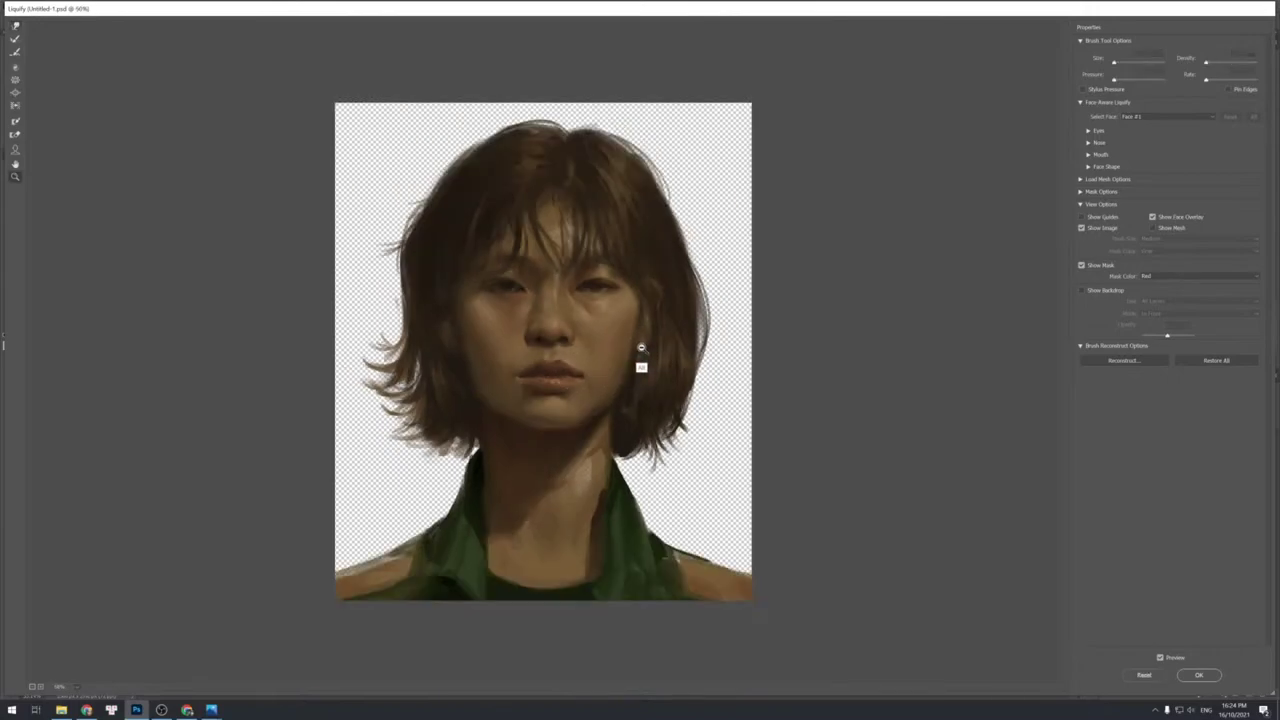
left_click(641, 352, "alt")
left_click(642, 351, "alt")
left_click(634, 350)
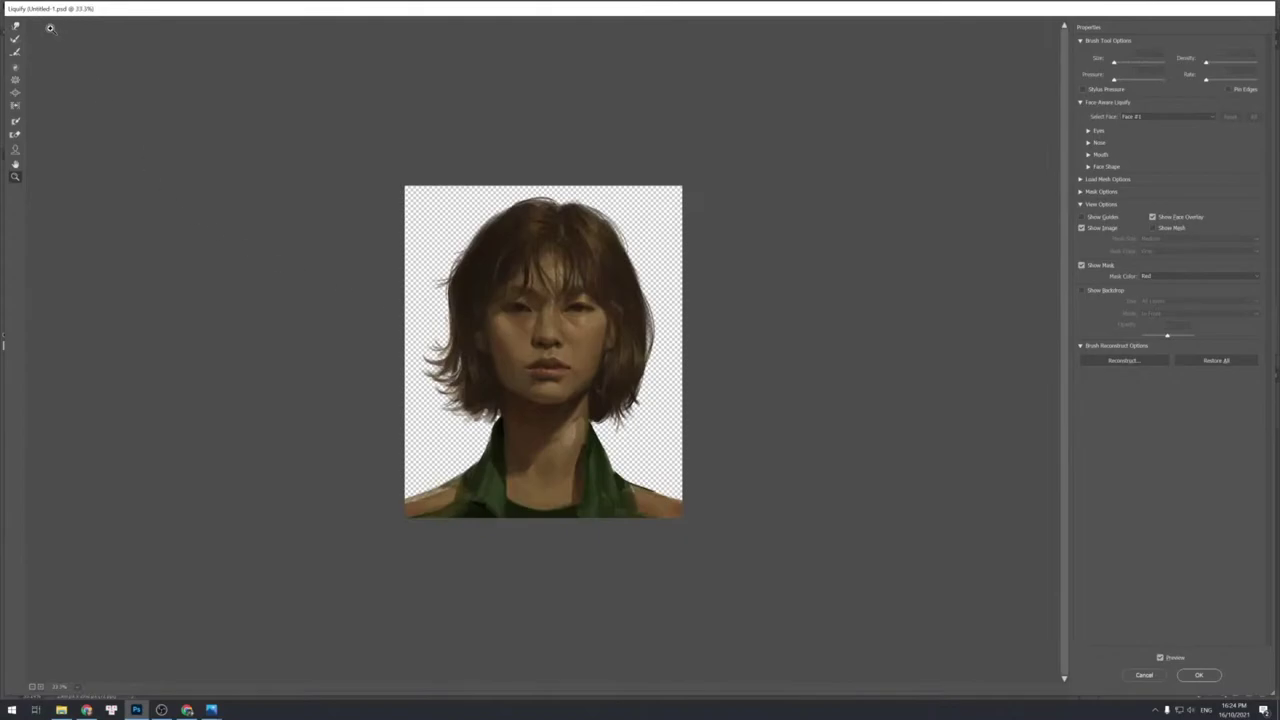
left_click(15, 27)
key("bracketright")
key("bracketright")
mouse_move(123, 249)
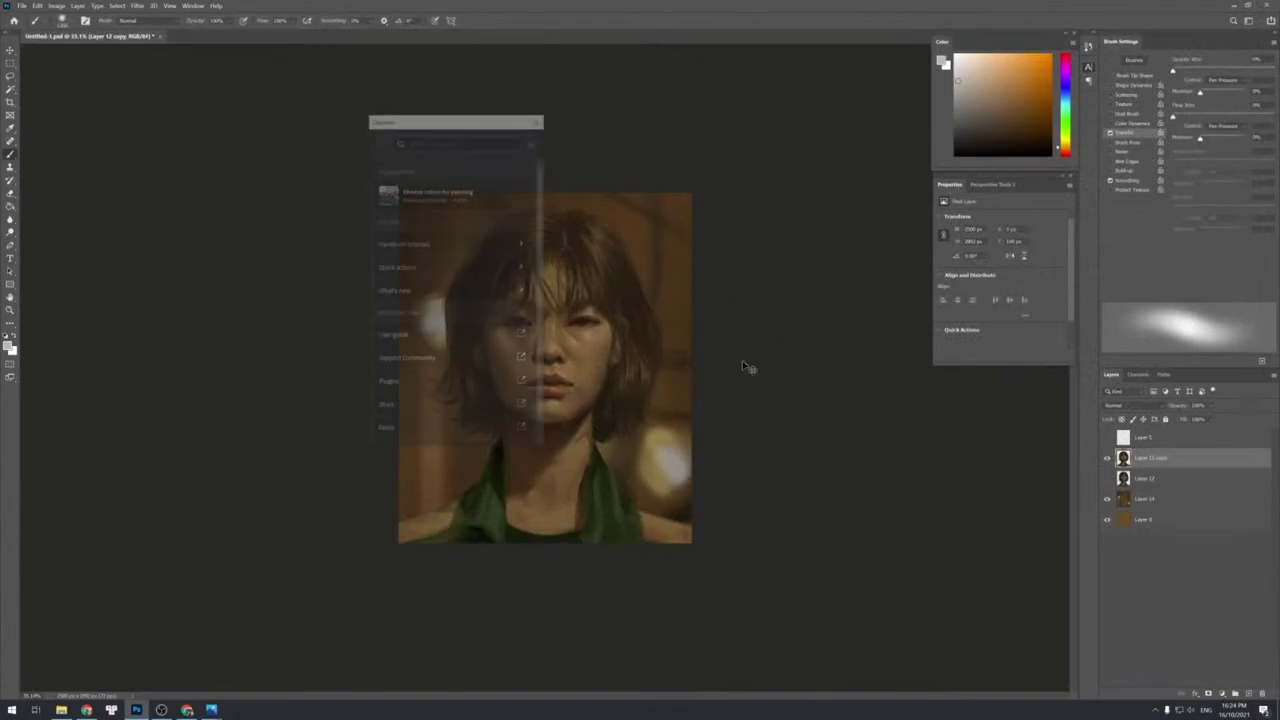
Flip the canvas horizontally back to its original orientation.
left_click(57, 7)
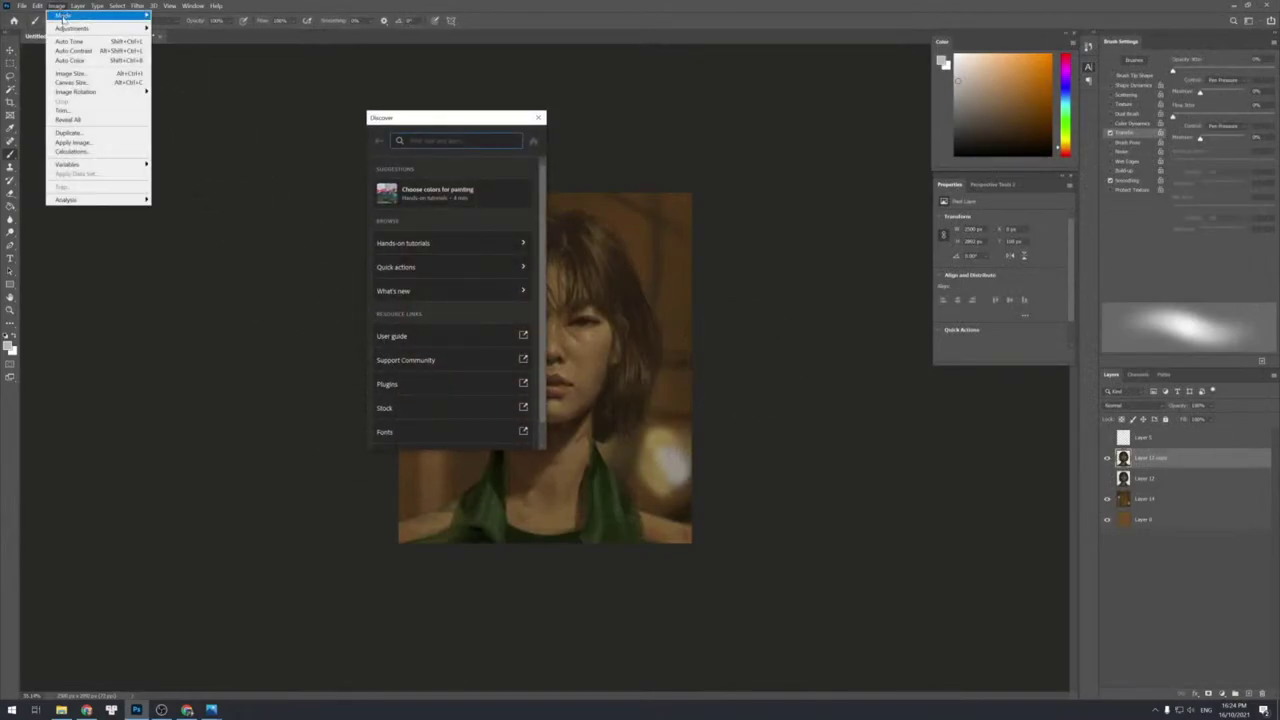
mouse_move(96, 92)
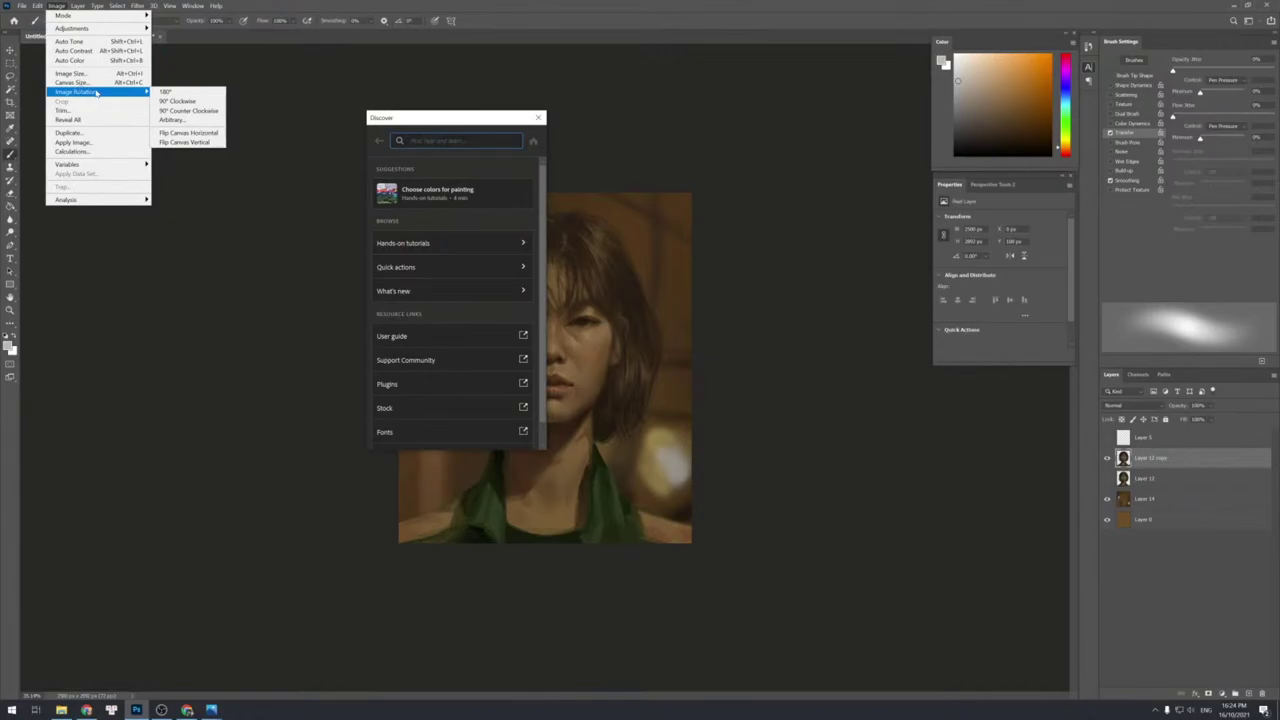
left_click(188, 132)
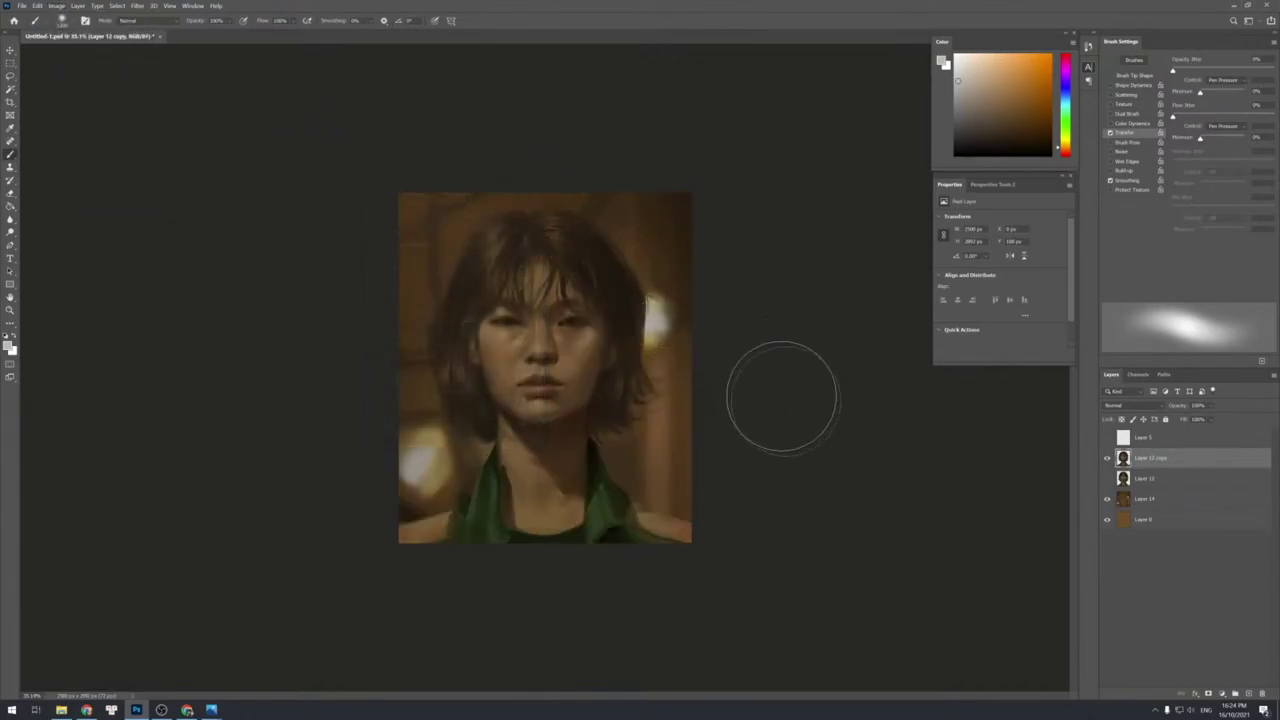
Compare the liquified portrait copy with the original by toggling its visibility, and delete the copy.
key("z")
left_click(788, 410, "alt")
left_click(790, 412)
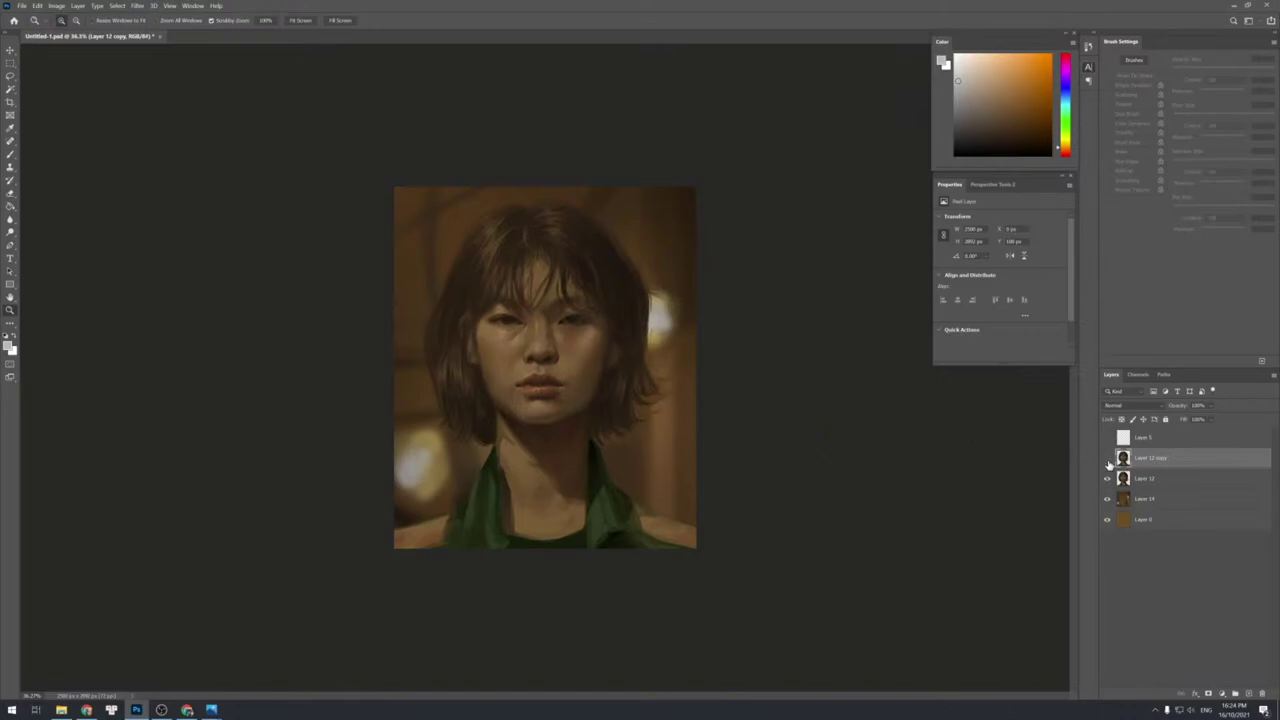
left_click(1107, 459)
left_click(1107, 460)
left_click(1107, 460)
key("Delete")
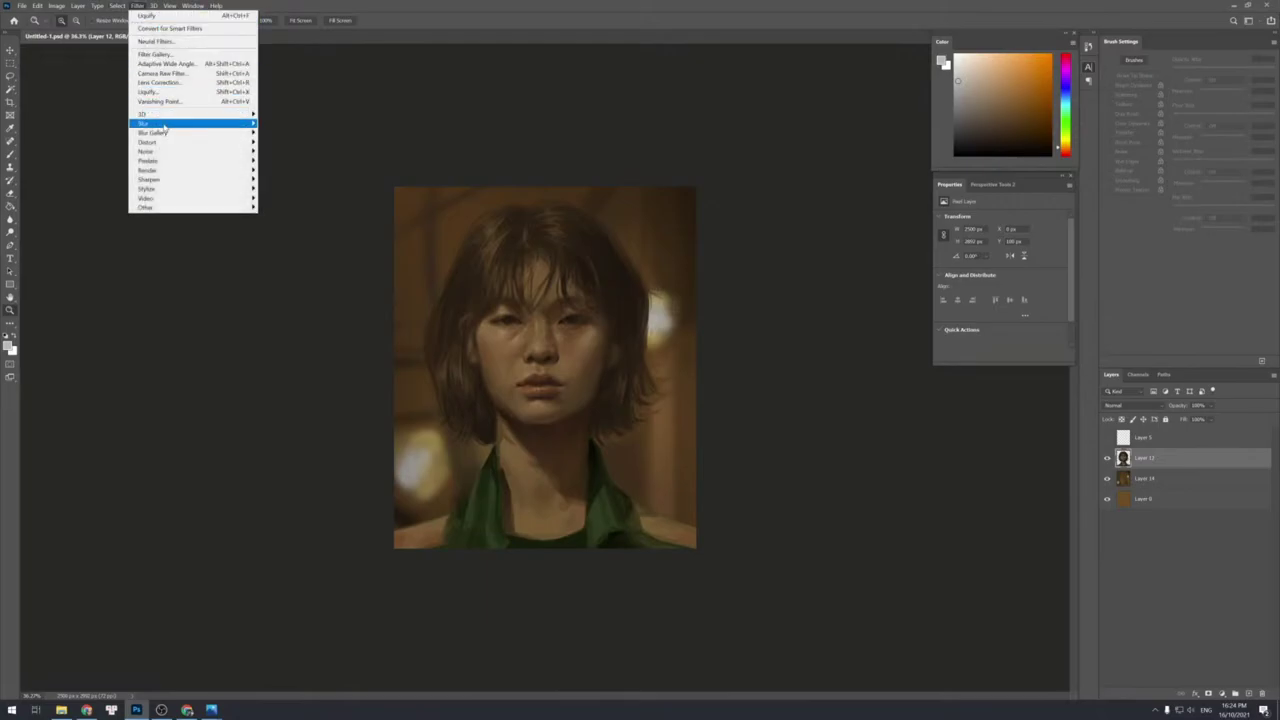
Subtly reshape the portrait layer around the face and hair with Liquify's Forward Warp, adjusting the brush size.
left_click(163, 94)
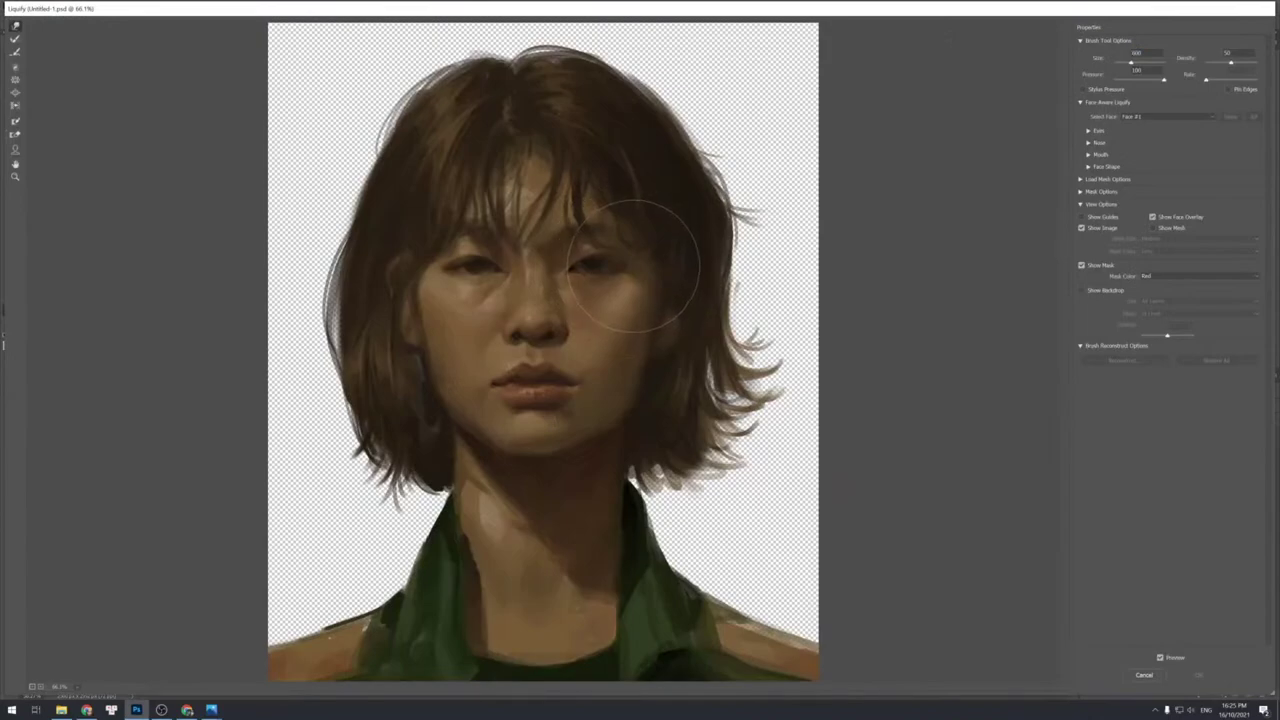
left_click_drag(636, 262, 640, 260)
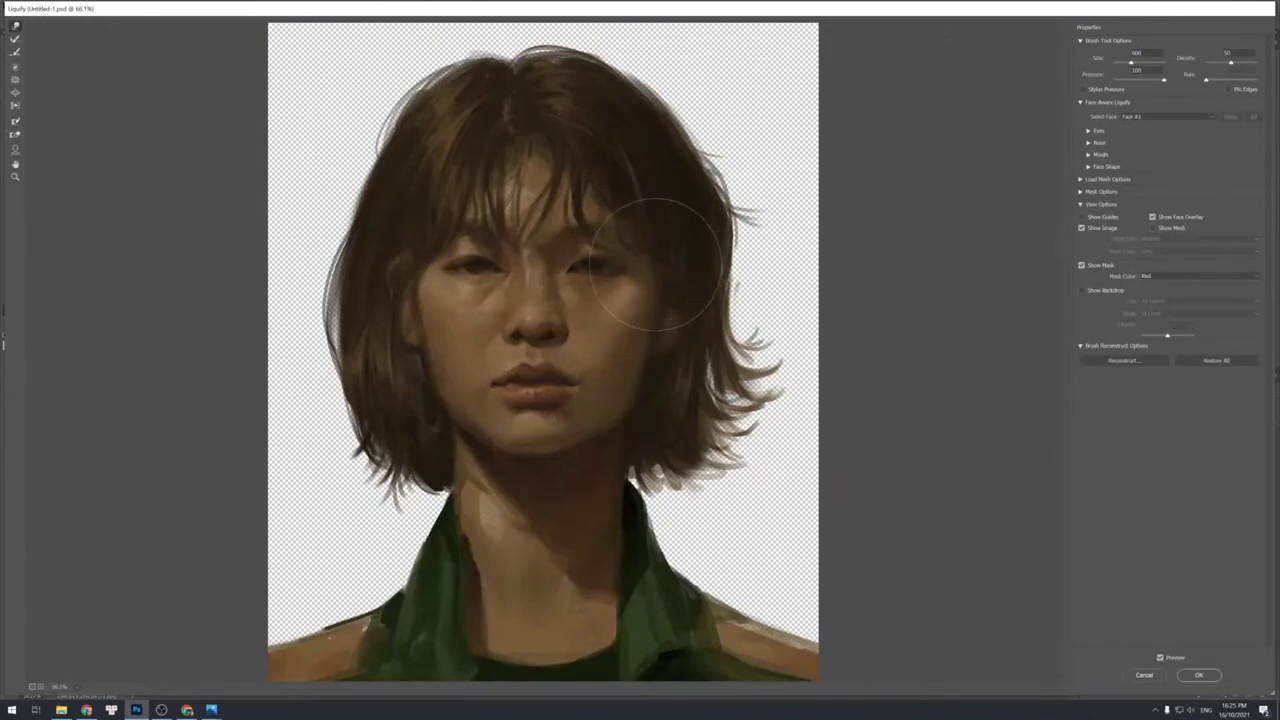
key("bracketleft")
key("bracketleft")
key("bracketright")
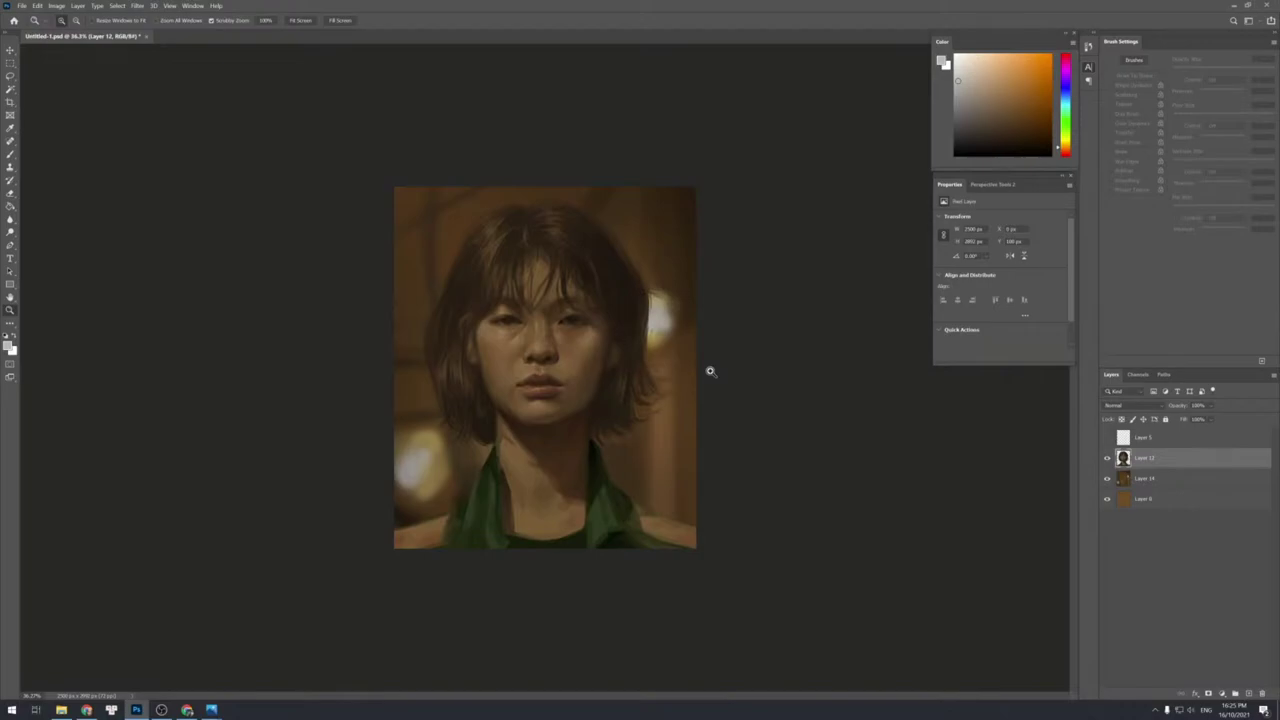
Try slightly shortening a copied selection of the face with Free Transform, undo the change and merge the copy back into the portrait.
key("m")
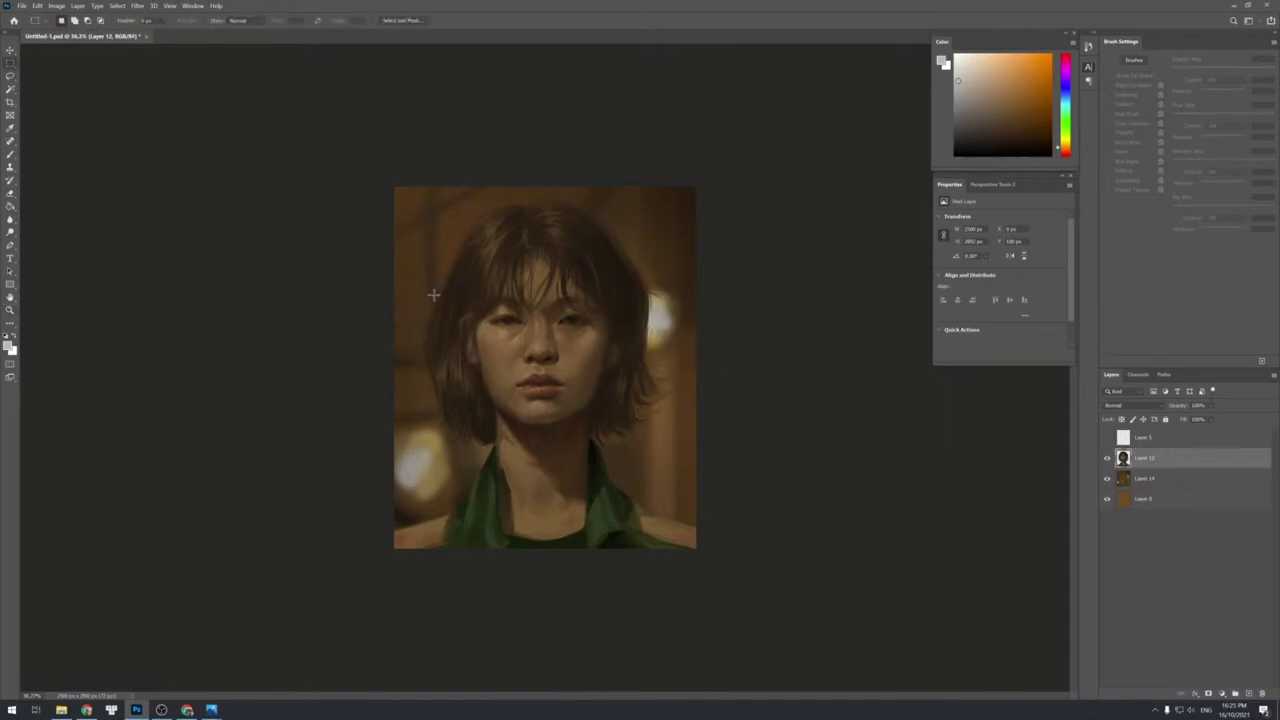
left_click_drag(455, 300, 652, 420)
key("ctrl+j")
key("ctrl+t")
left_click_drag(543, 443, 543, 441)
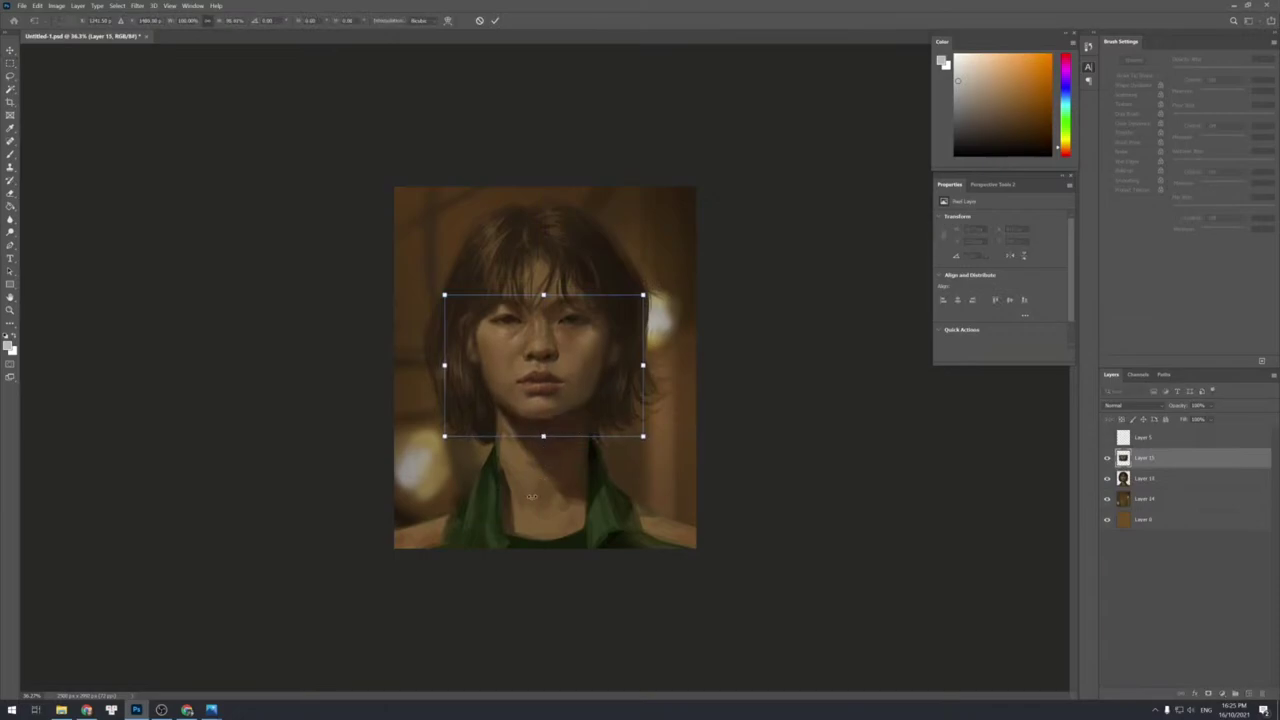
key("Return")
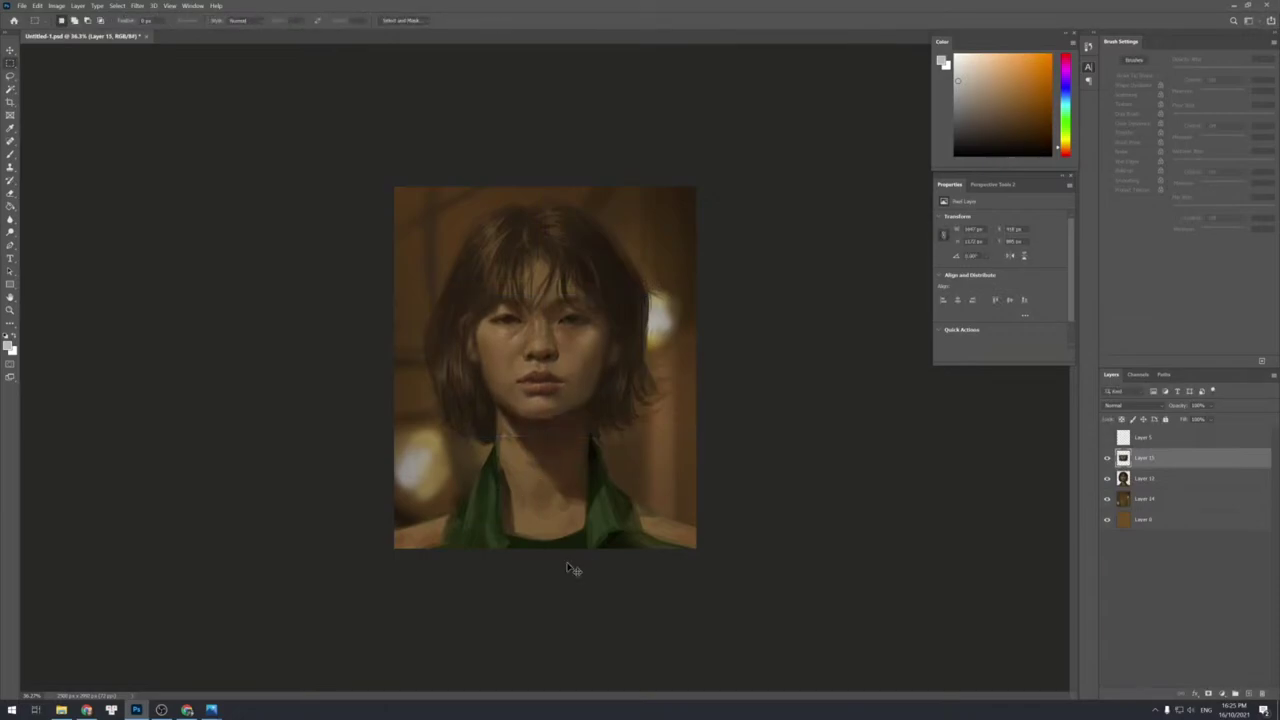
key("ctrl+z")
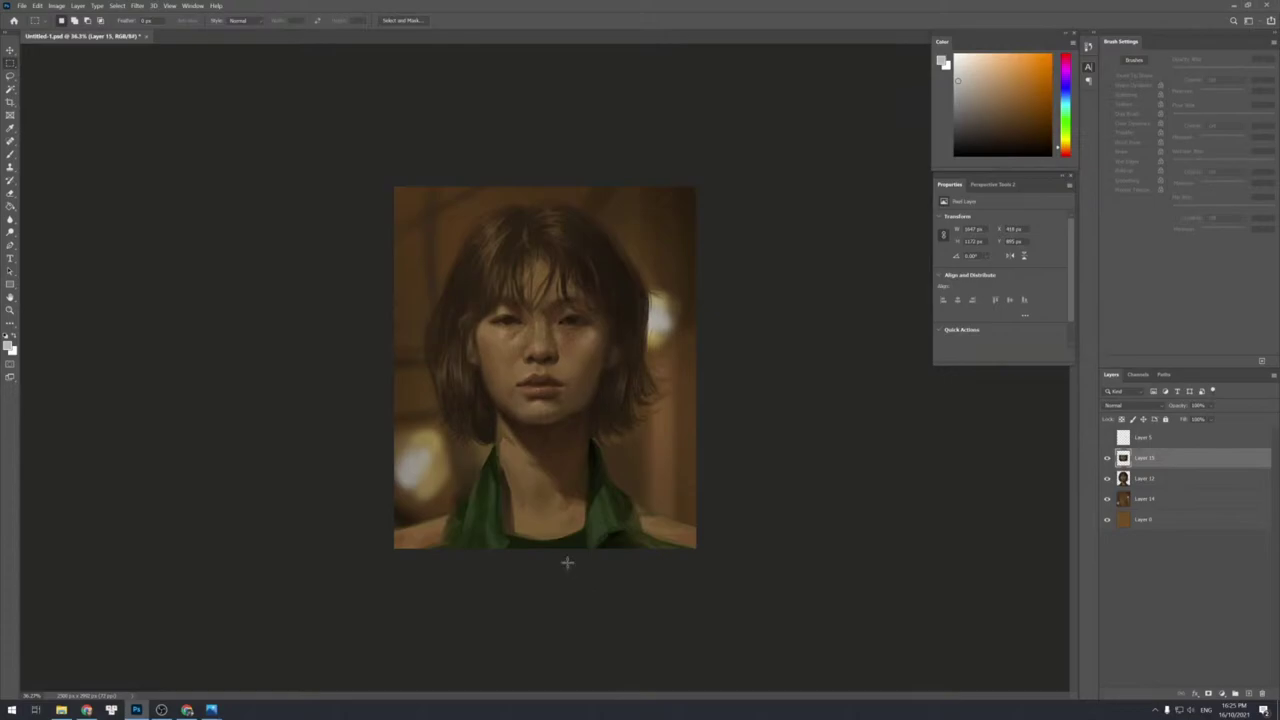
key("ctrl+e")
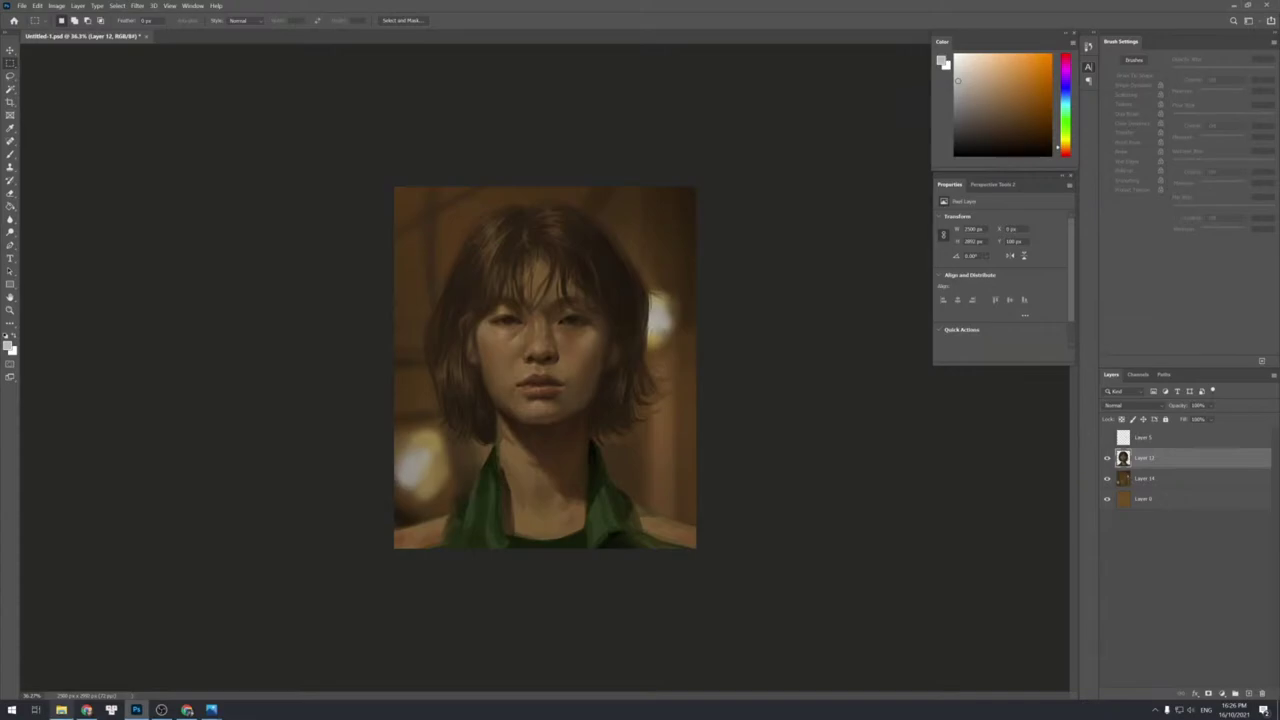
Add a new layer above the portrait and set its blending mode to Color.
left_click(187, 710)
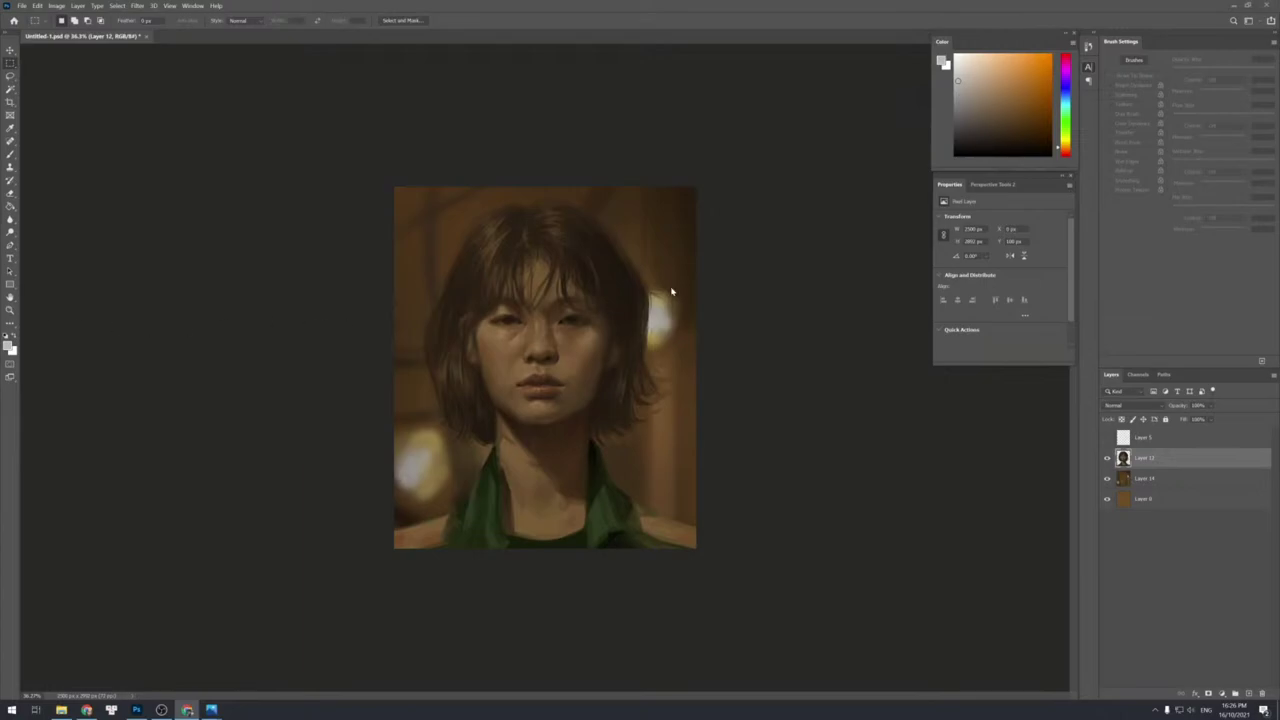
left_click(692, 247)
key("z")
key("ctrl+plus")
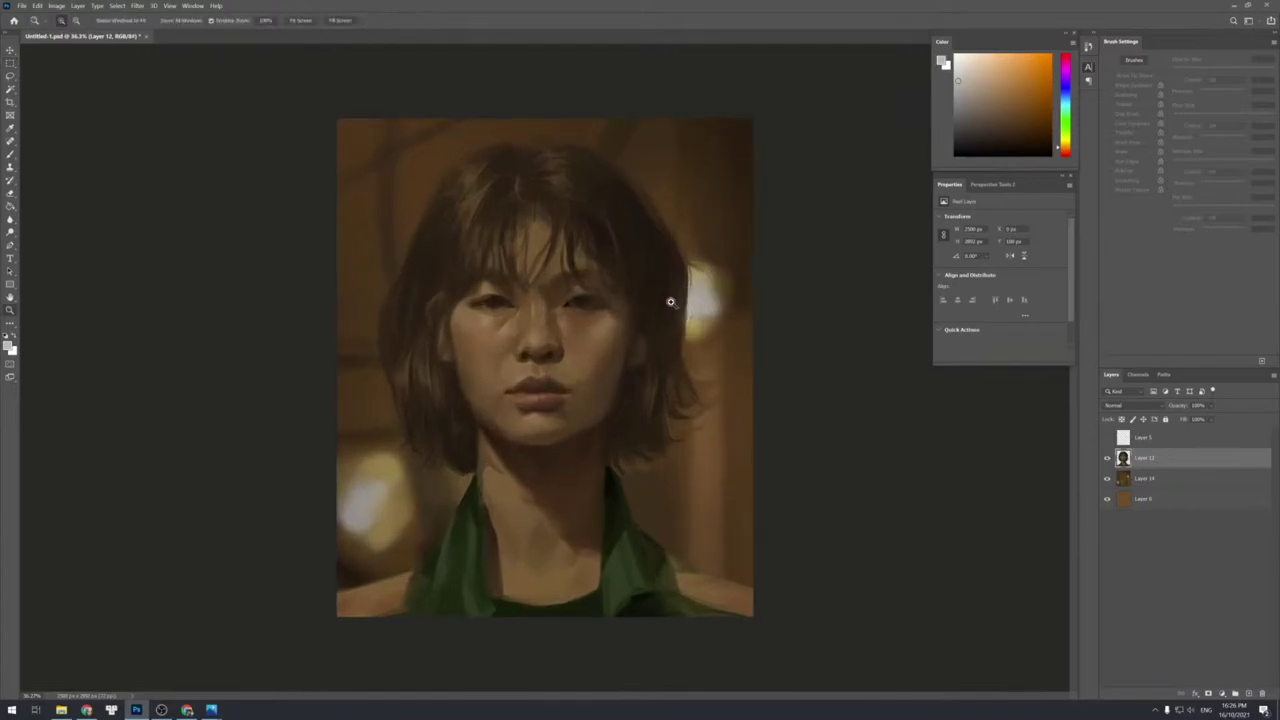
key("ctrl+shift+n")
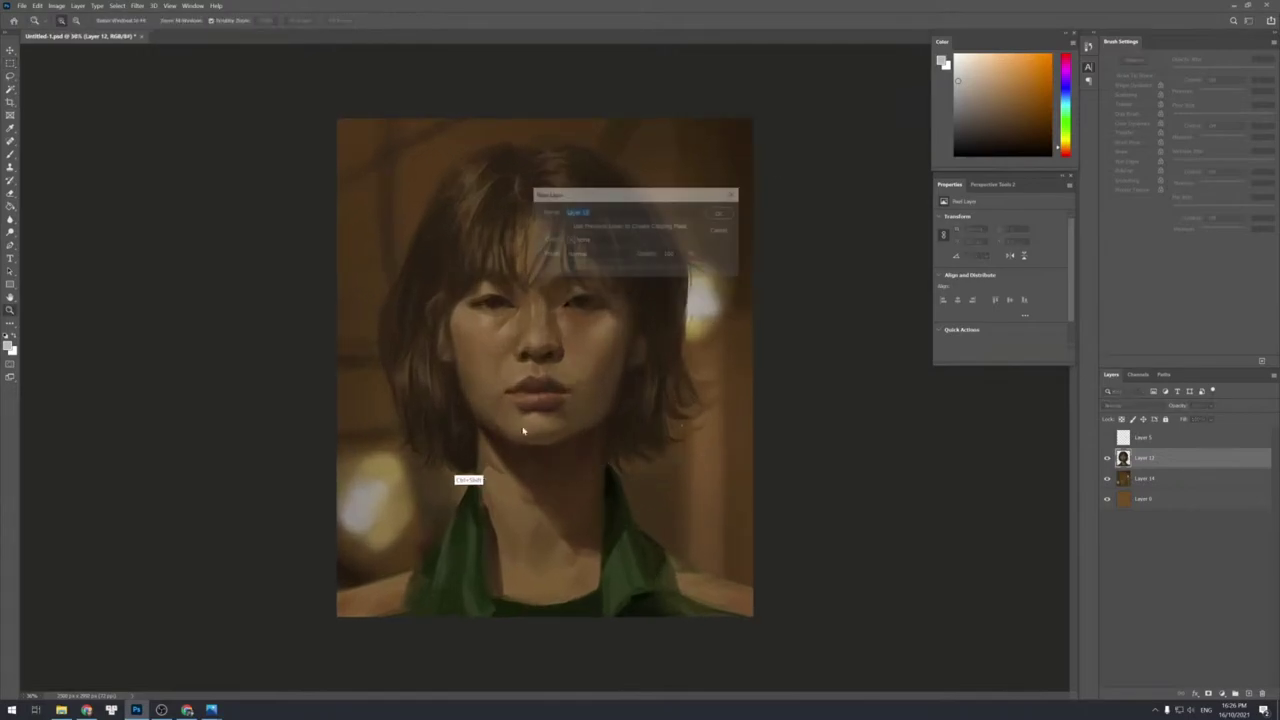
key("Return")
key("b")
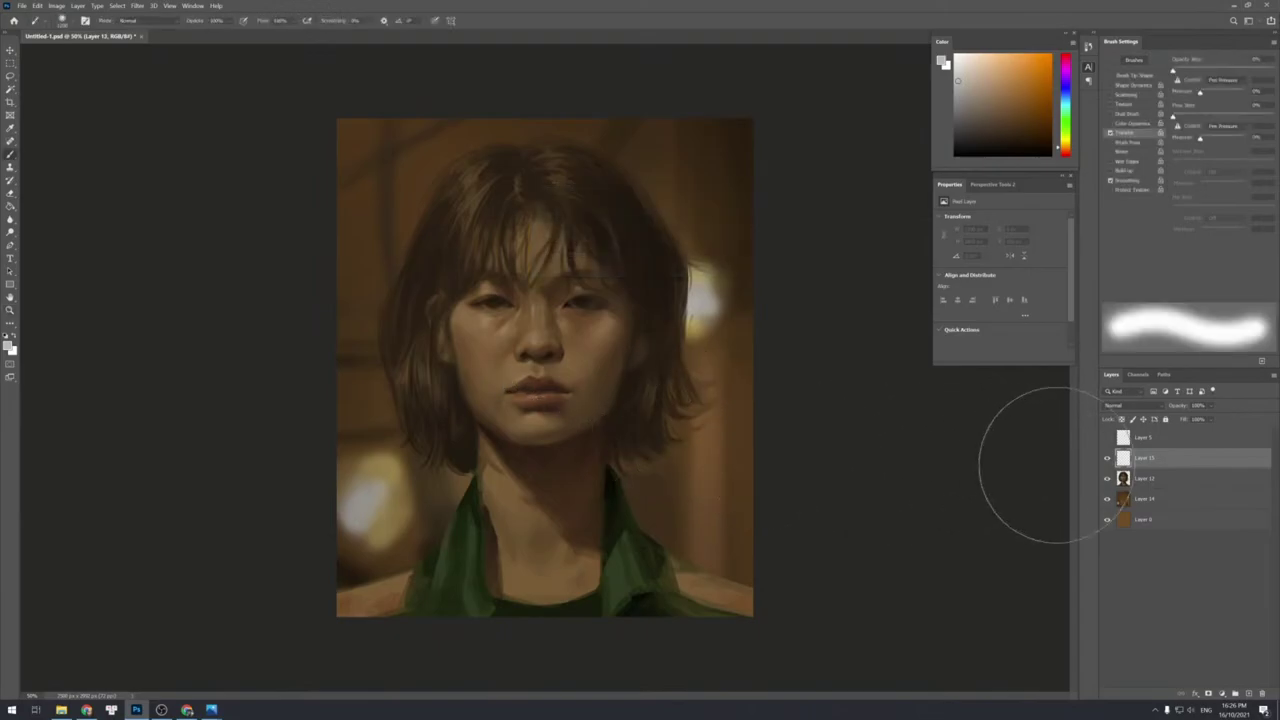
left_click(1135, 405)
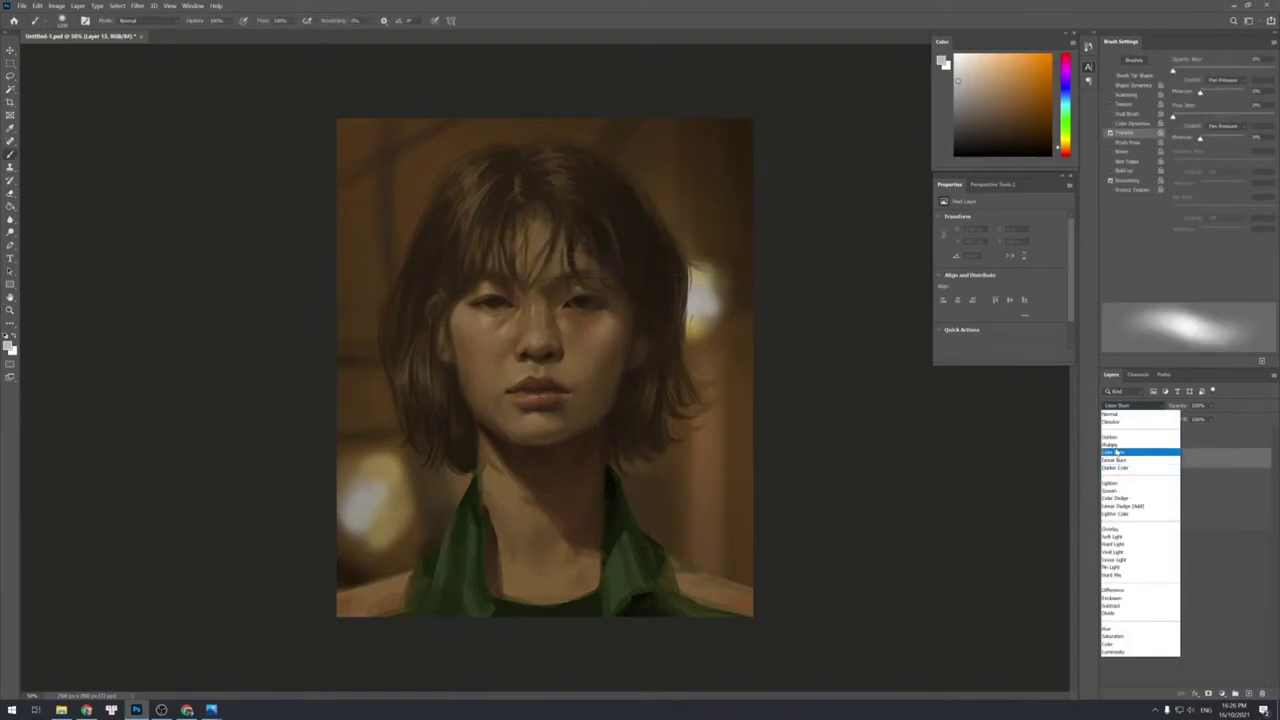
left_click(1115, 644)
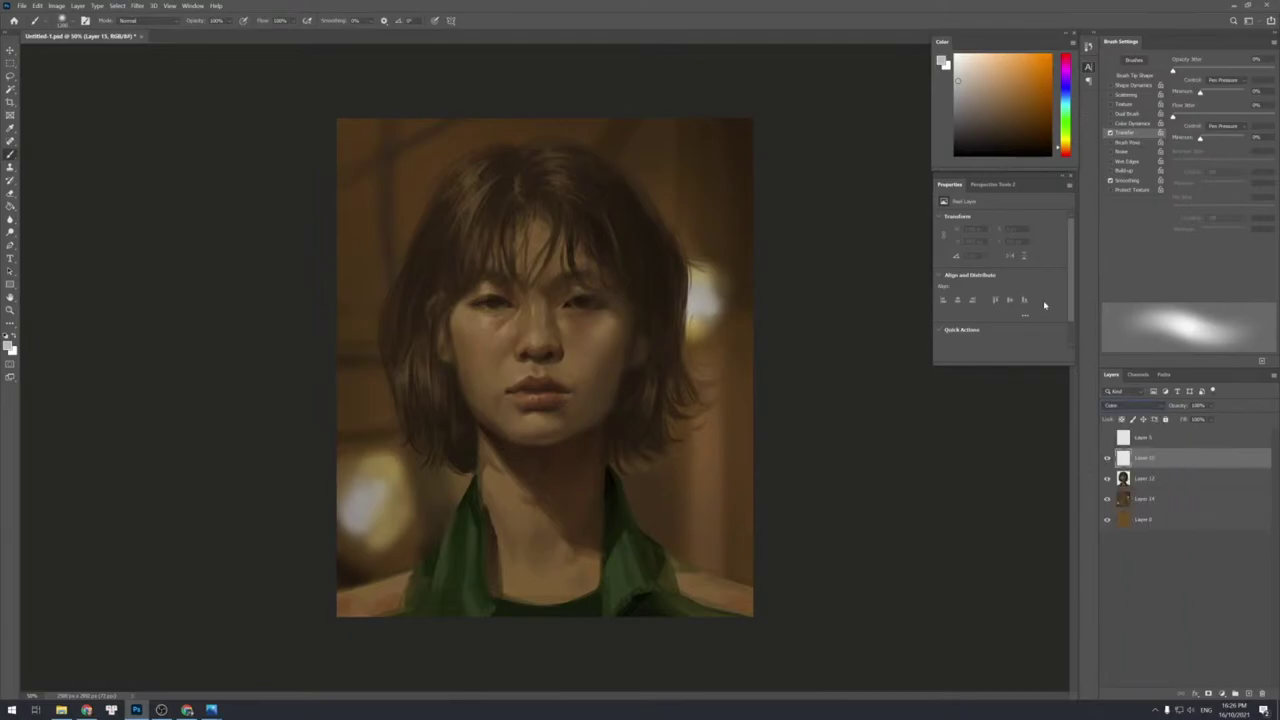
Paint a soft reddish-orange blush over the cheeks, nose and lips, reducing the brush size for the smaller areas.
left_click(1066, 151)
left_click(1024, 87)
left_click_drag(450, 345, 455, 369)
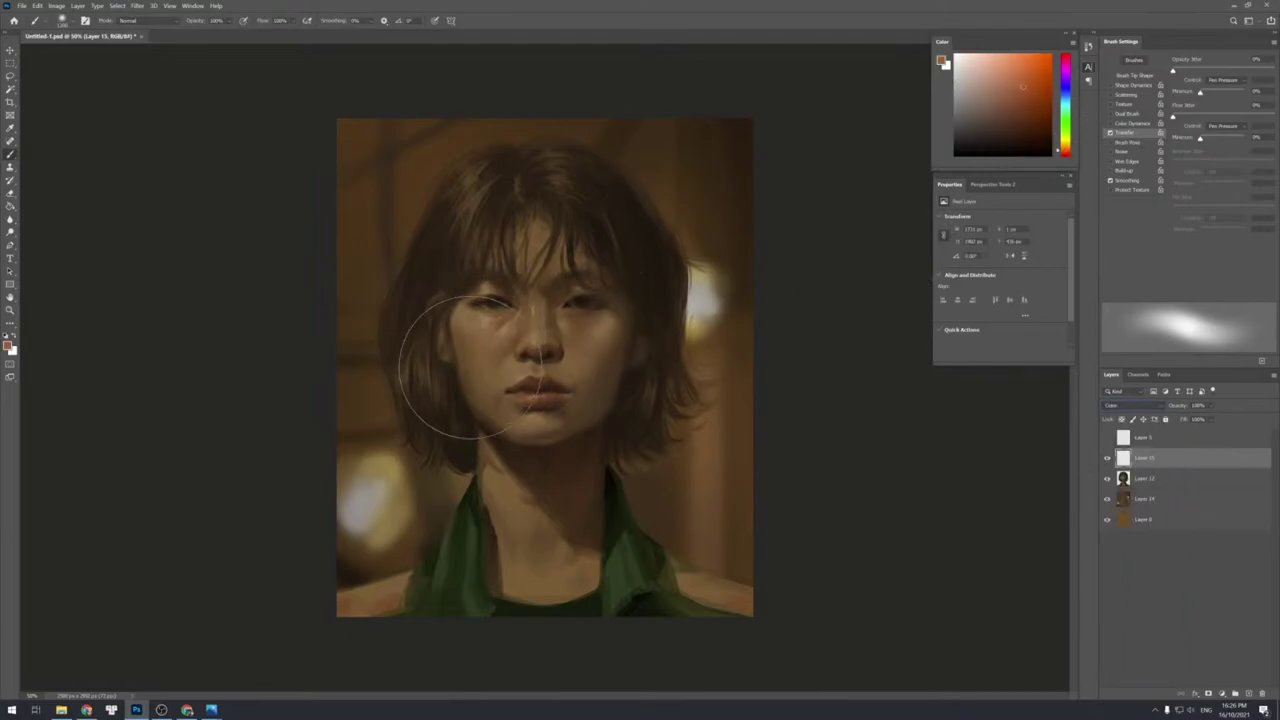
key("[")
key("[")
key("[")
key("[")
key("[")
key("[")
key("[")
key("[")
key("[")
key("[")
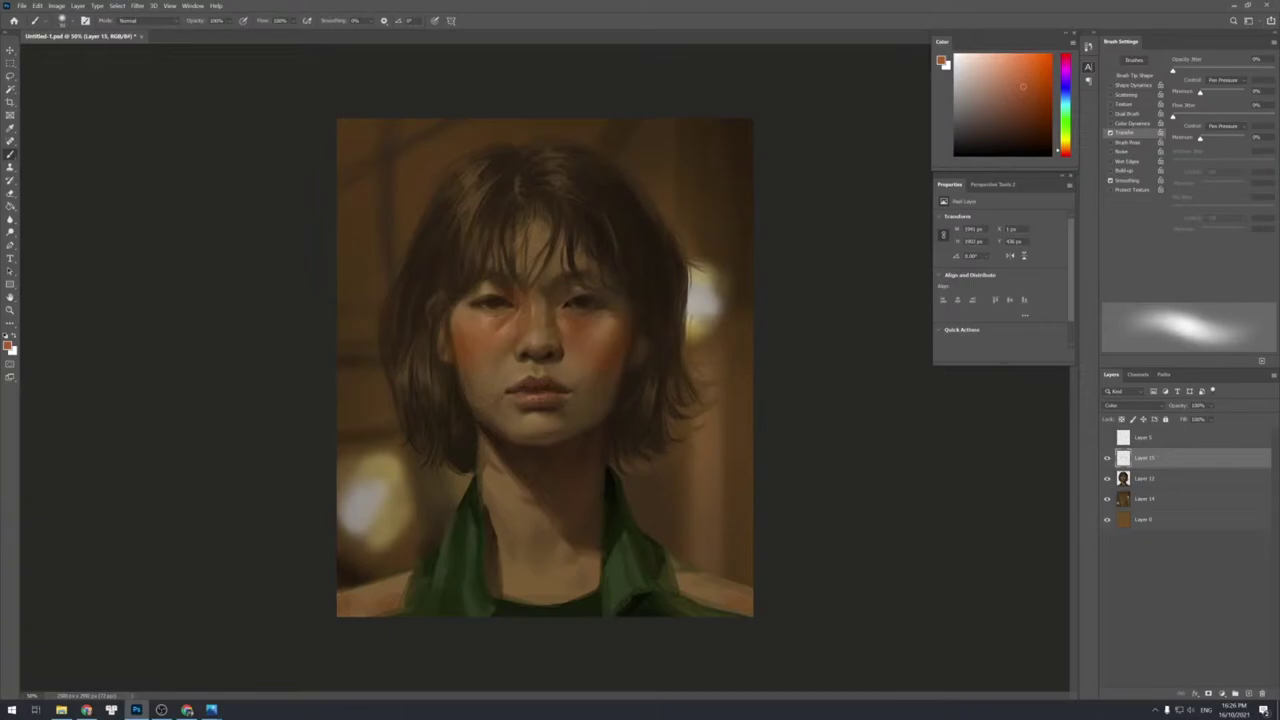
key("e")
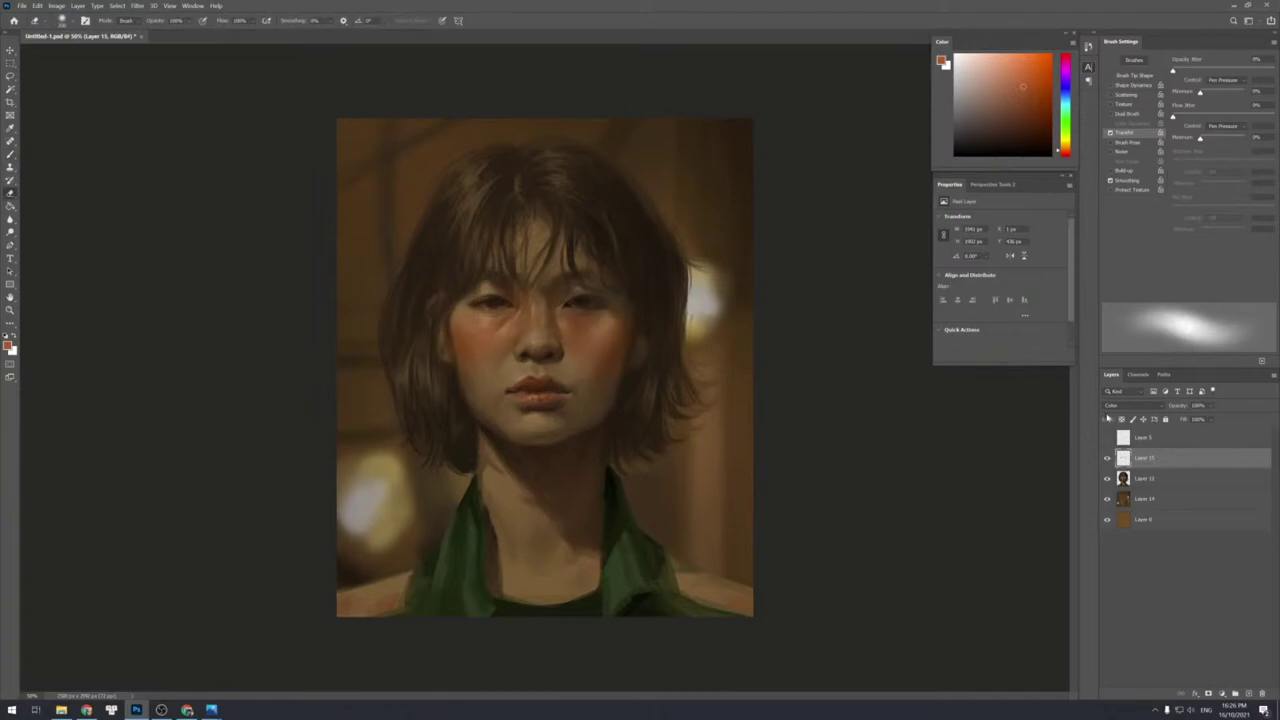
Change the blush layer's blending mode to Multiply and refine the cheek and lip color with the brush and eraser.
left_click(1115, 405)
left_click(1114, 445)
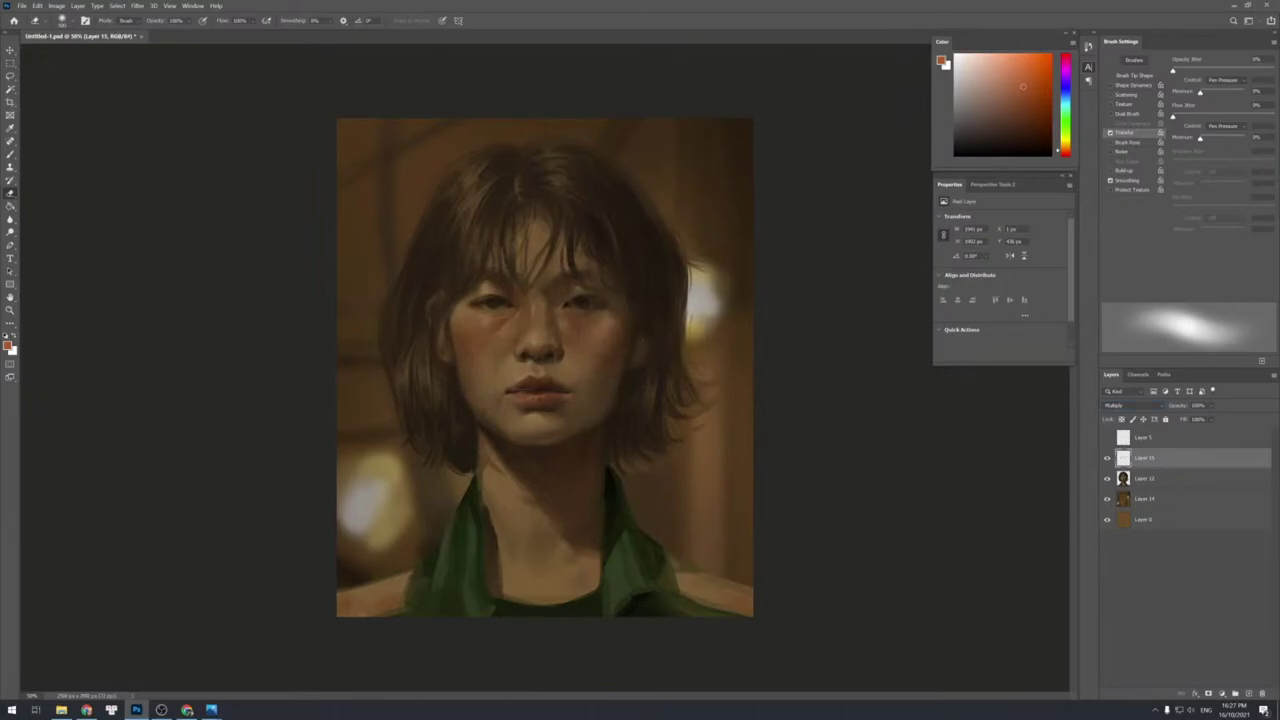
key("b")
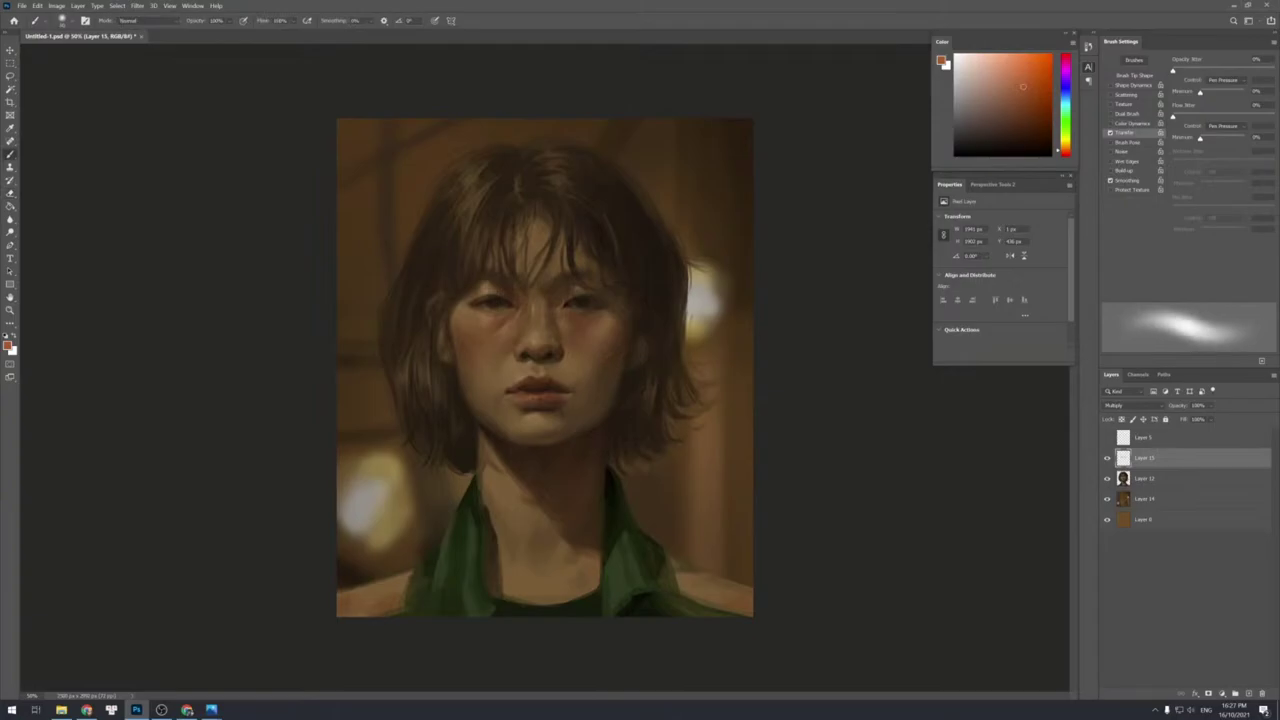
key("e")
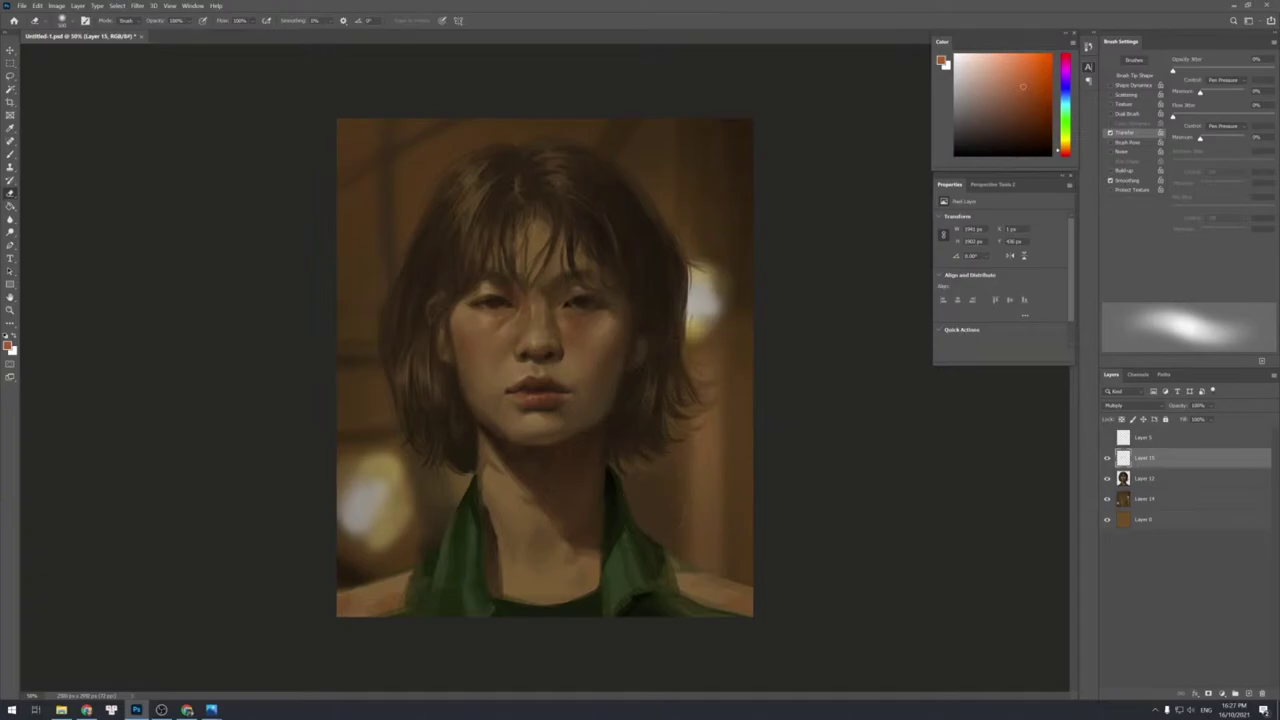
Add a new layer above the blush, try a scattered texture brush around the mouth and undo the mark.
key("ctrl+shift+n")
key("Return")
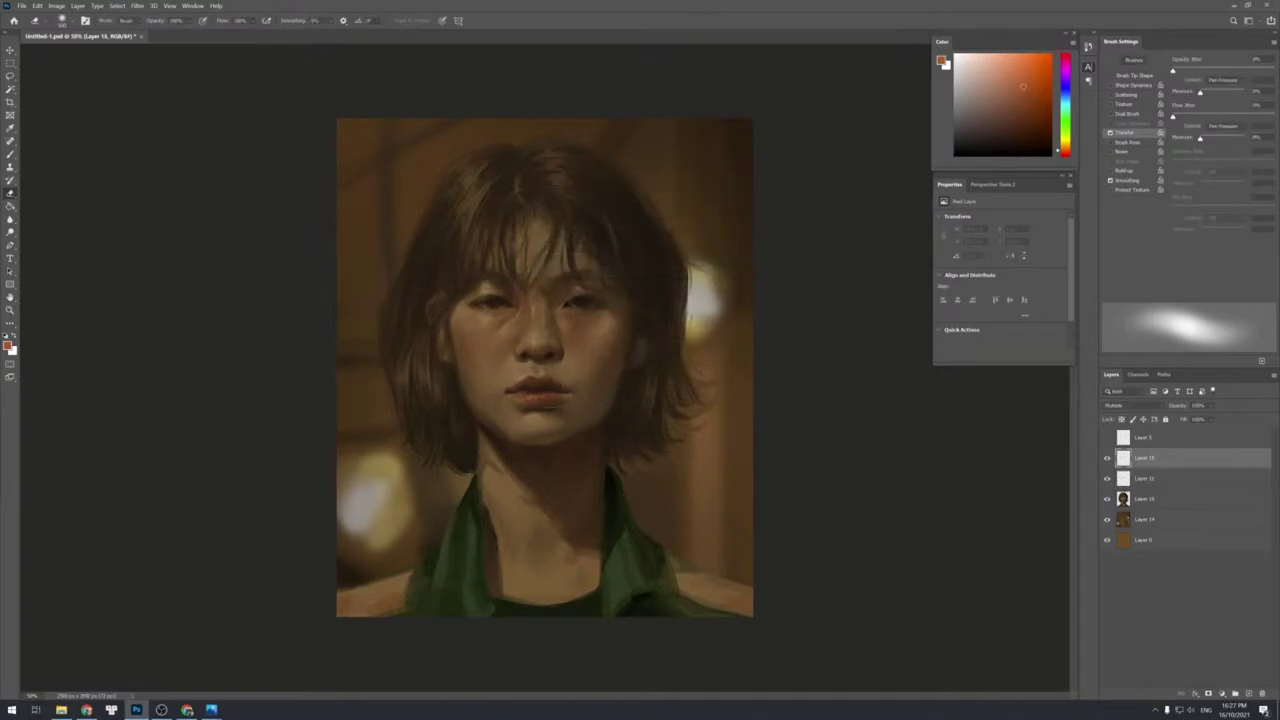
key("b")
right_click(520, 366)
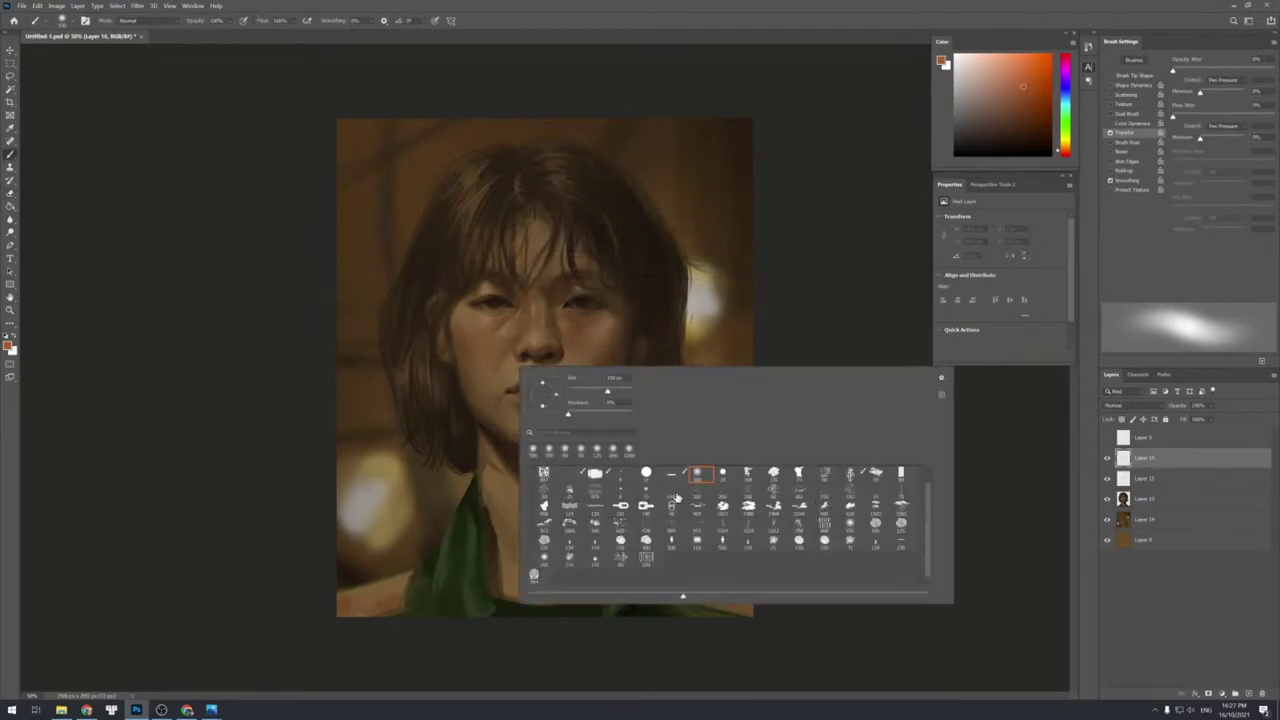
left_click(675, 492)
key("Return")
left_click(535, 415)
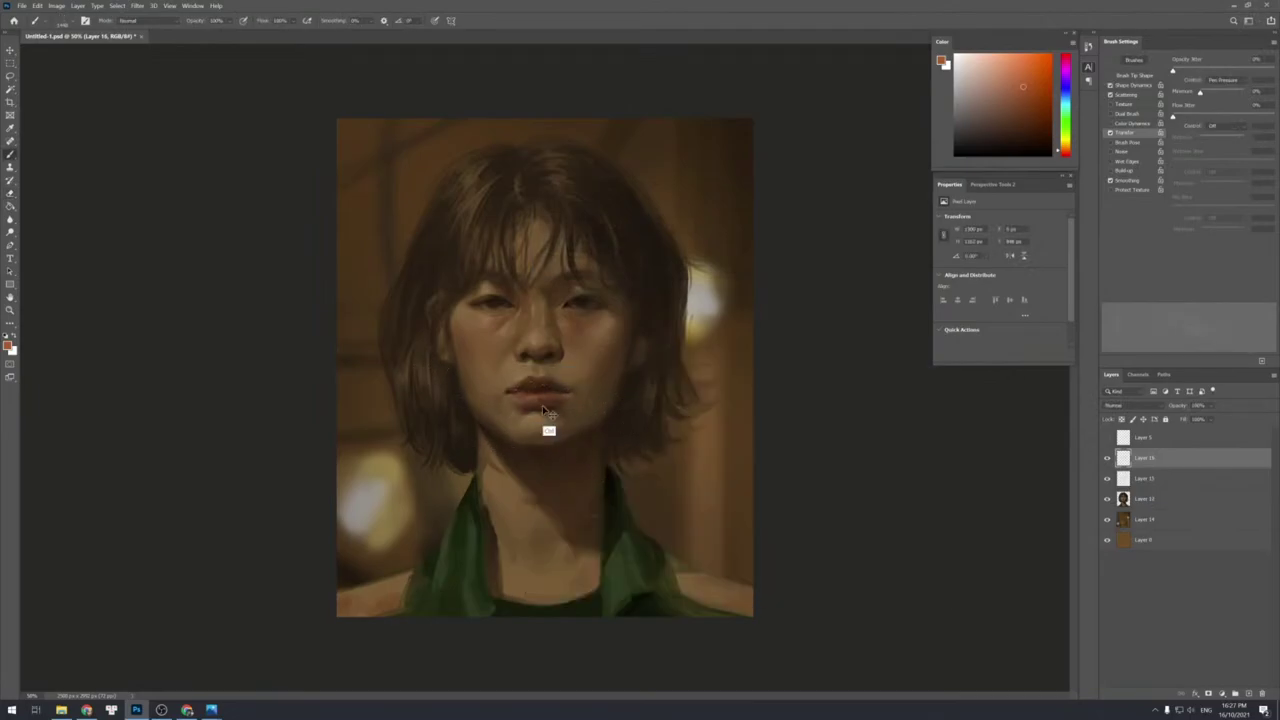
key("ctrl+z")
Choose a finer speckled brush, sample dark brown from the fringe and add subtle skin texture to both cheeks, softening it with the eraser.
right_click(540, 366)
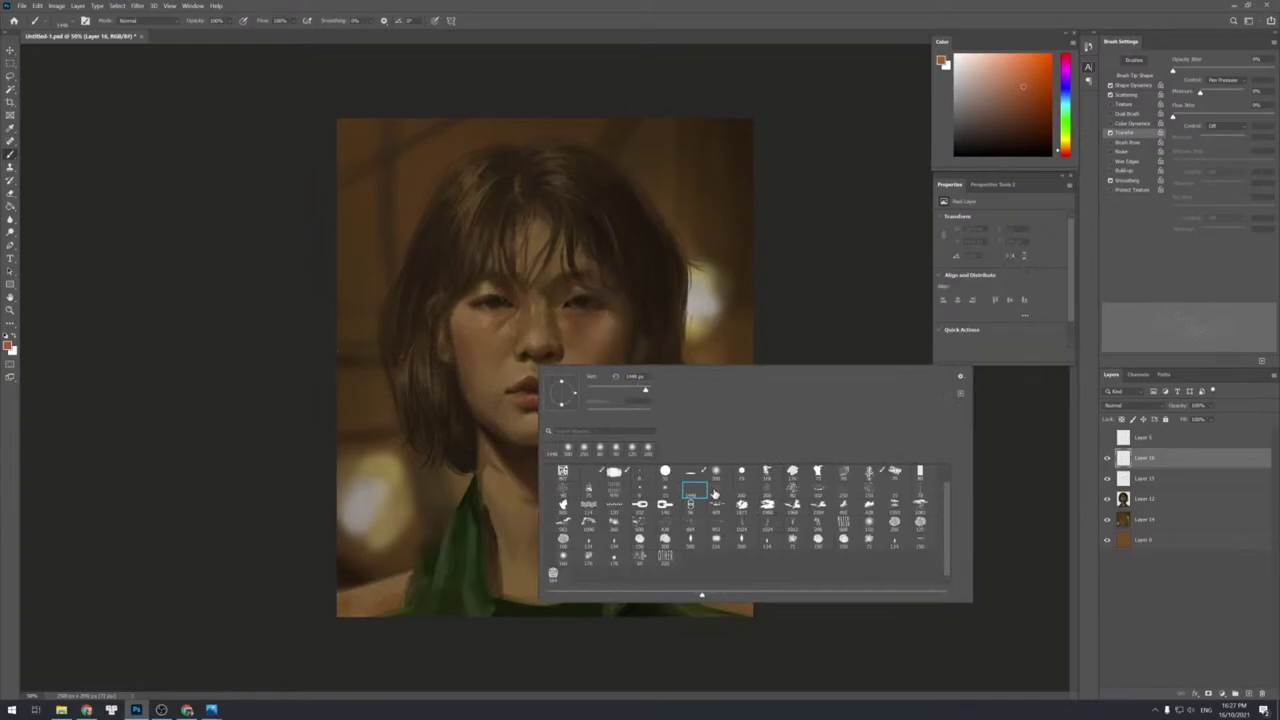
double_click(690, 490)
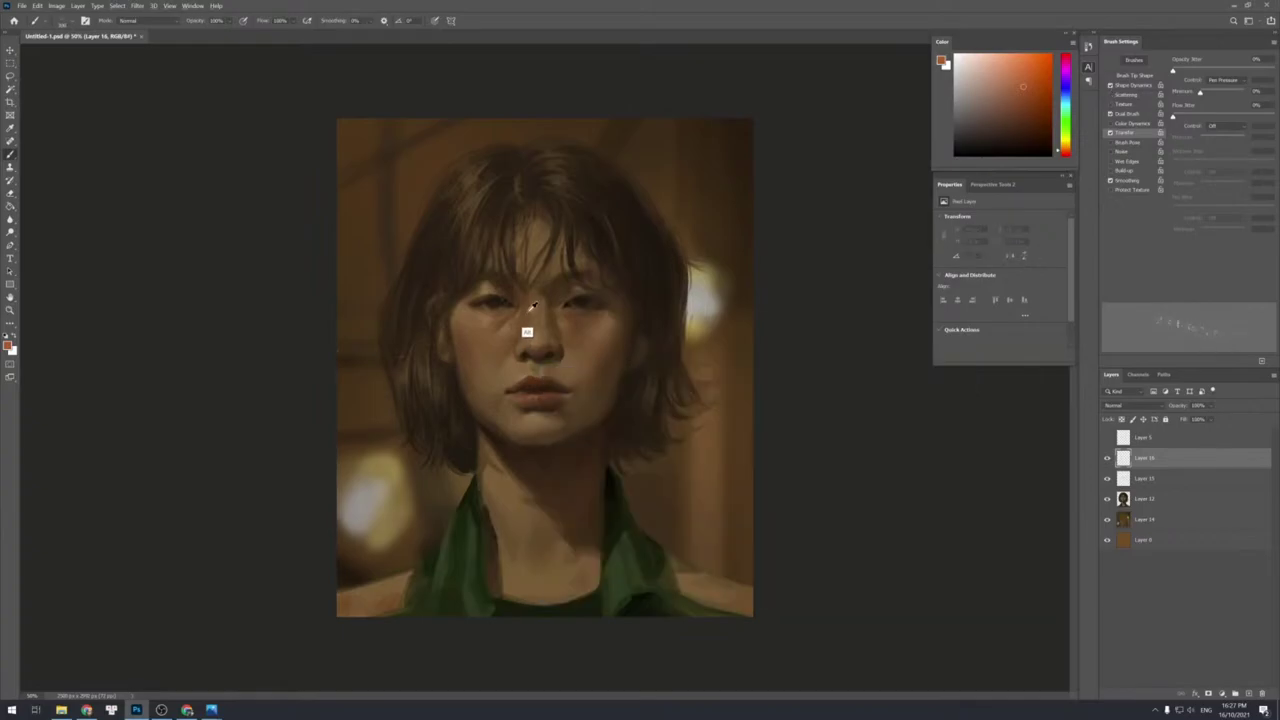
left_click(503, 279, "alt")
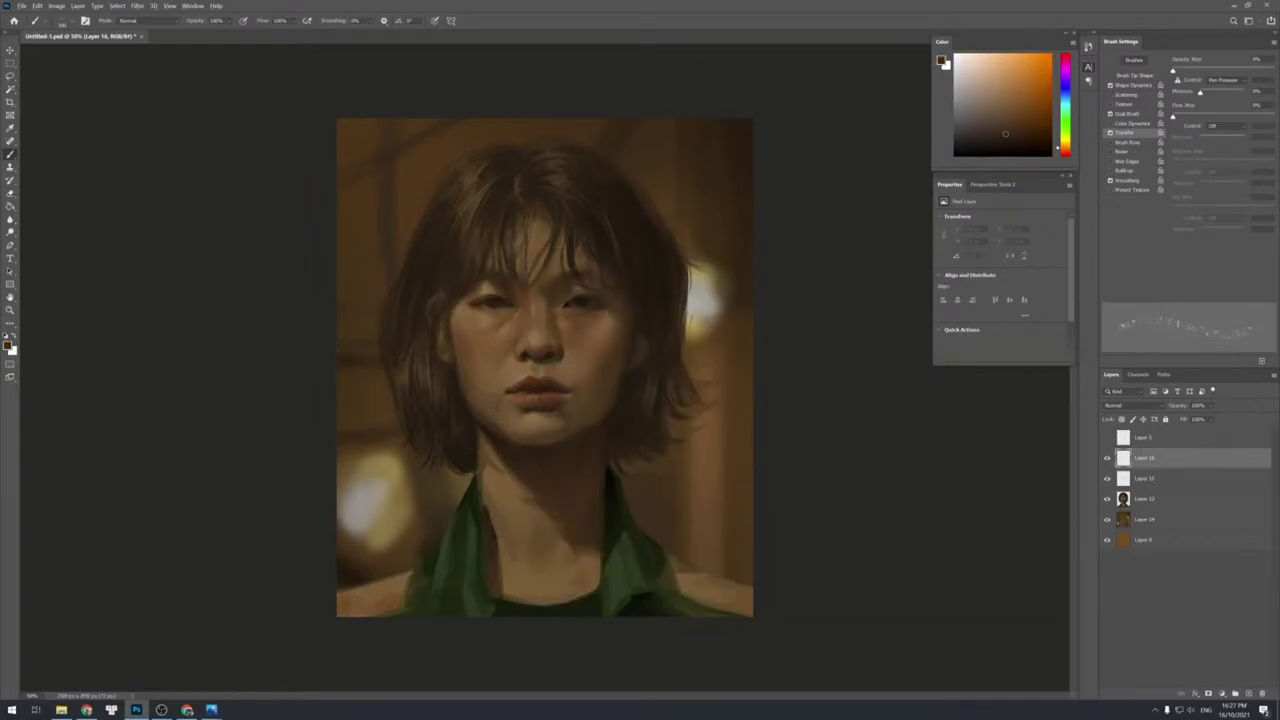
left_click_drag(464, 332, 474, 345)
left_click(606, 350)
key("e")
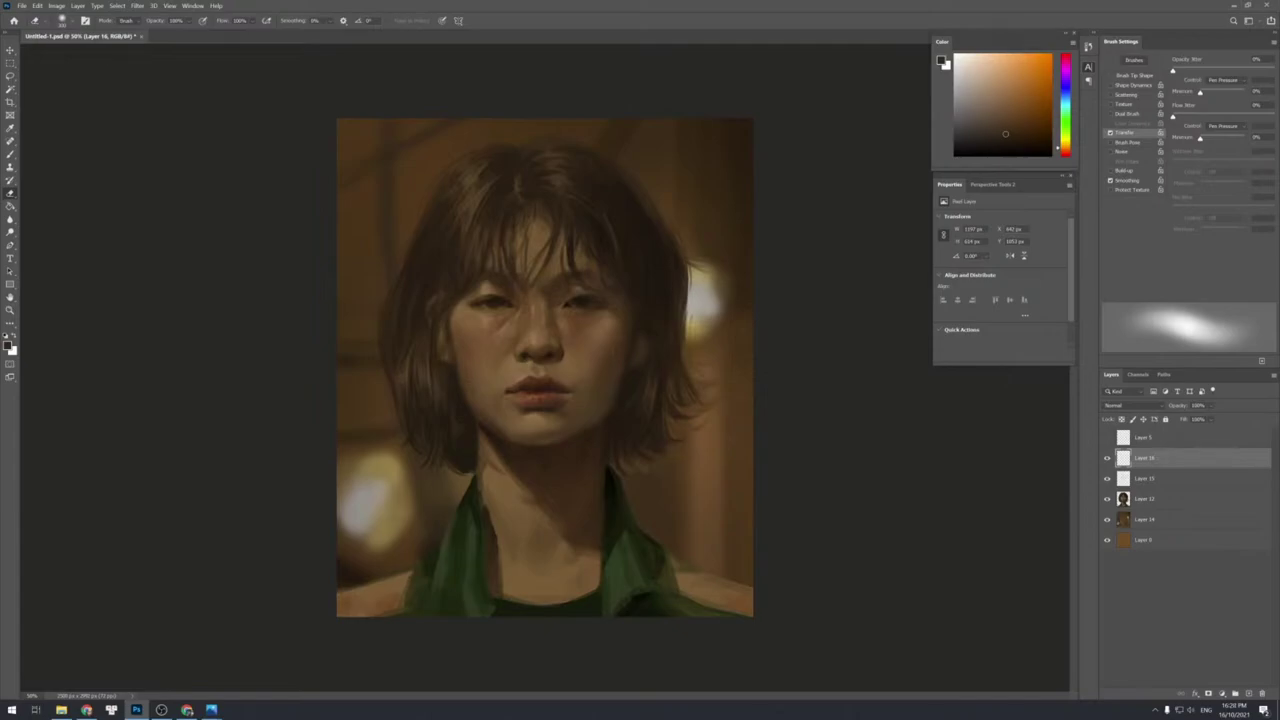
Select a small scattered speckle brush, increase its tip spacing and turn off Color Dynamics.
key("alt+Tab")
key("z")
left_click(566, 380)
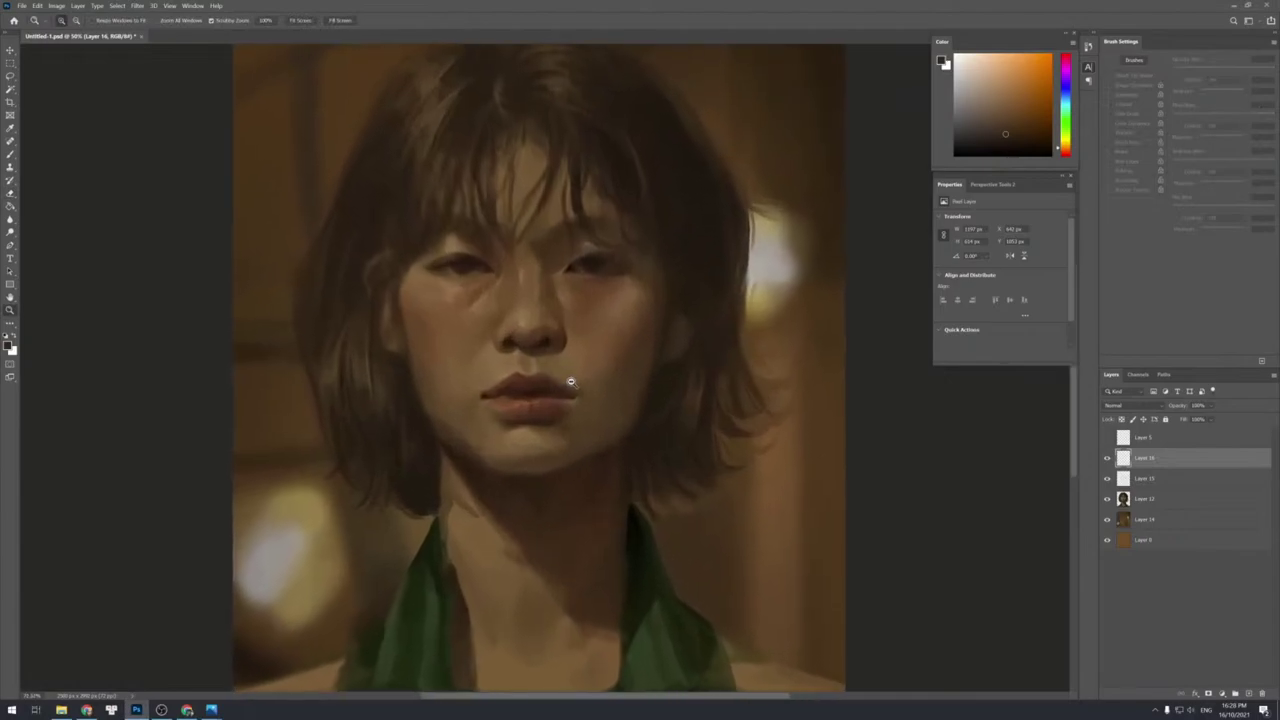
key("b")
right_click(566, 381)
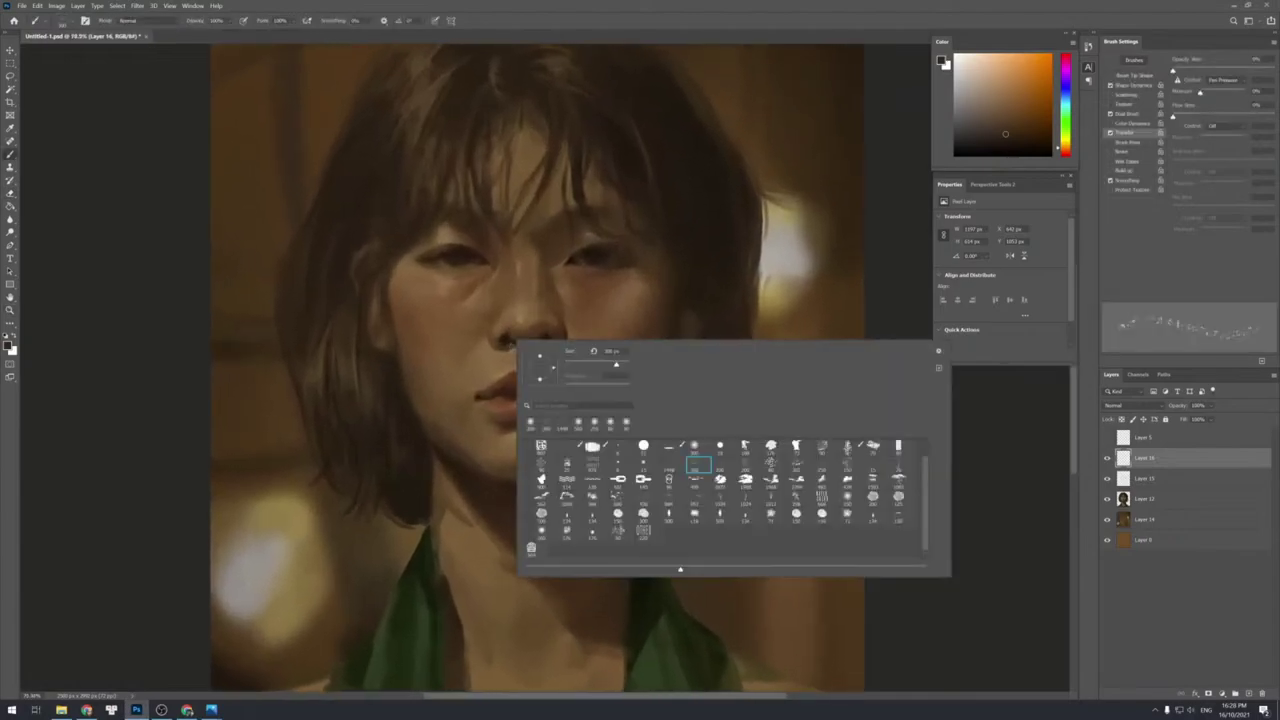
left_click(618, 470)
key("Return")
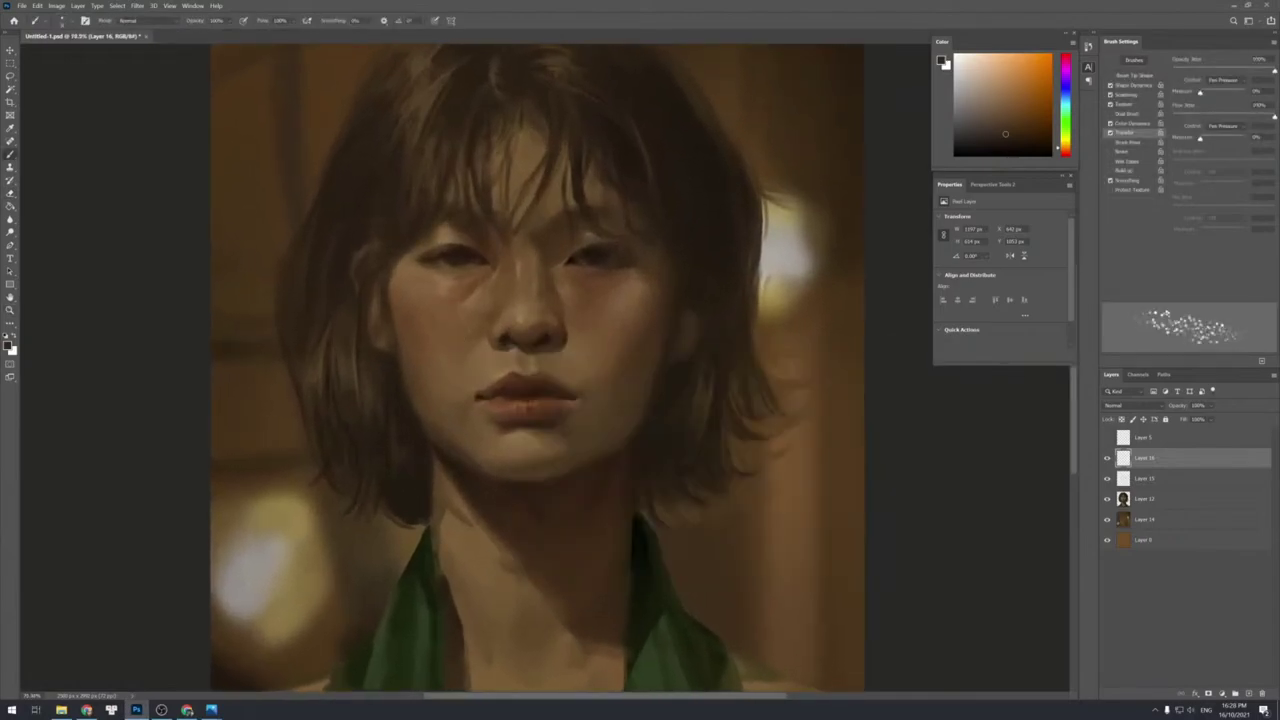
left_click(1135, 75)
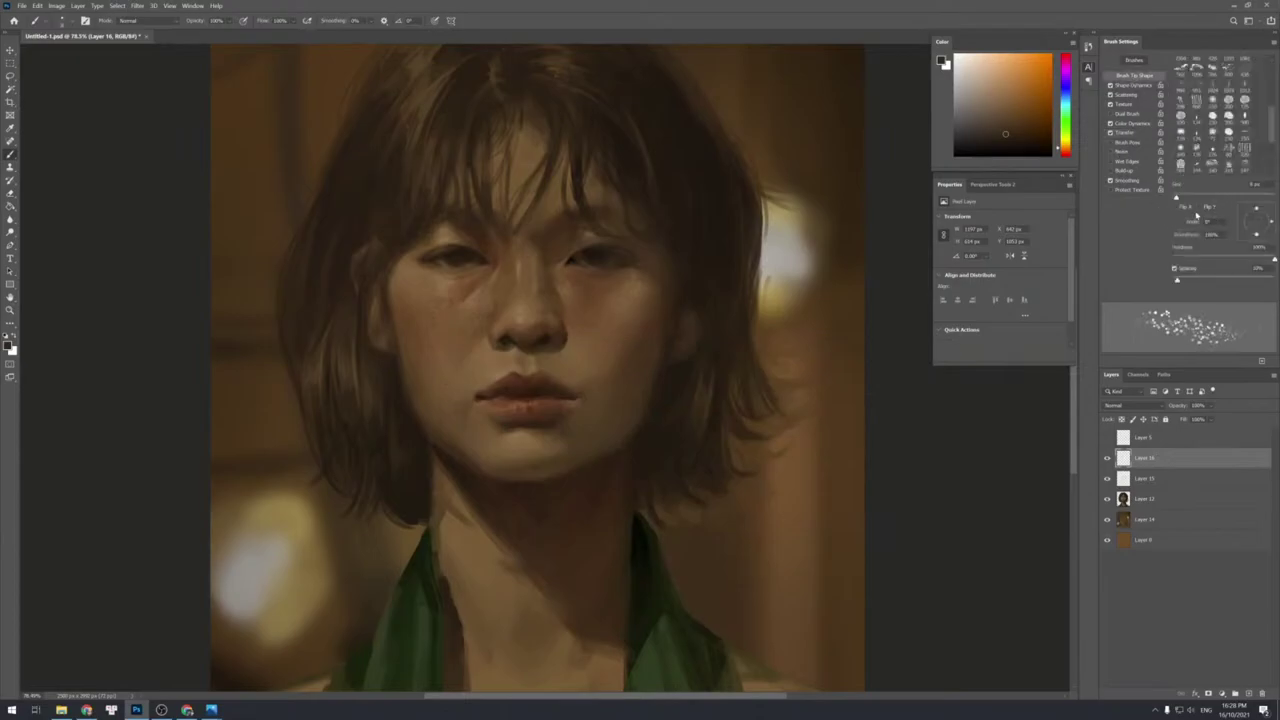
left_click(1192, 281)
left_click_drag(1192, 283, 1216, 281)
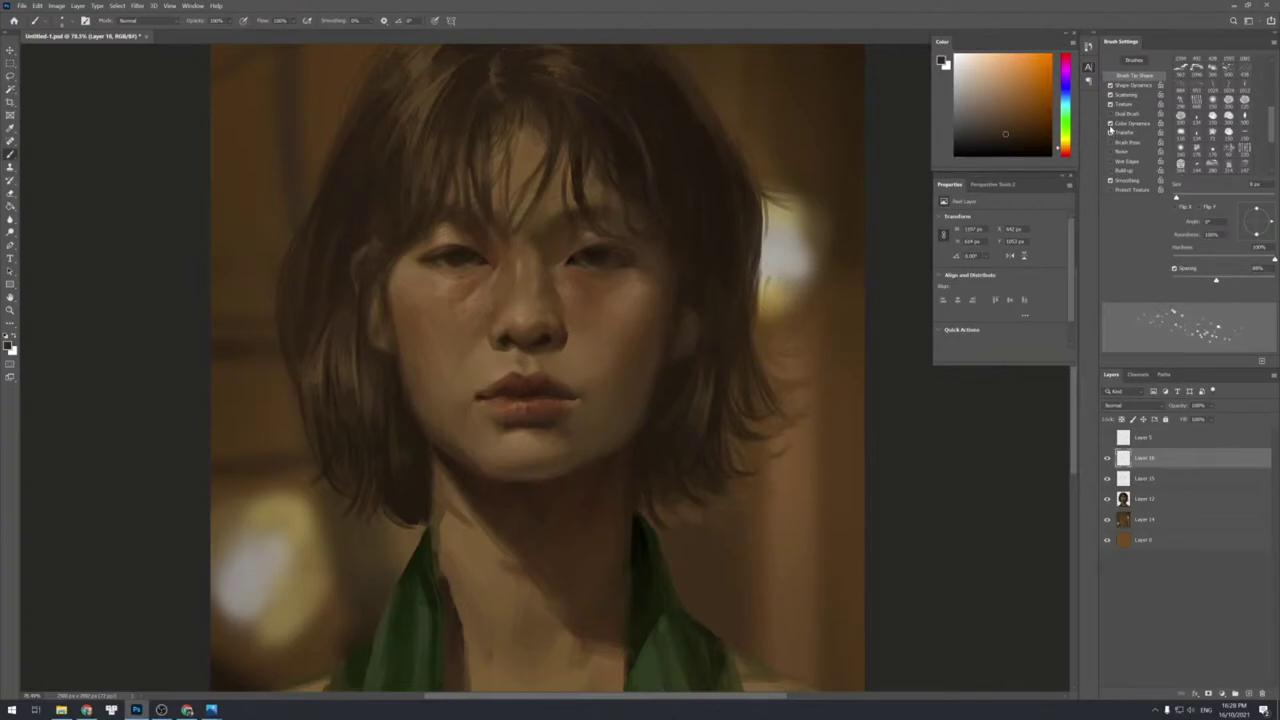
Paint freckles over the cheeks and nose on a new layer, using dark brown sampled from the eye and progressively larger speckles.
left_click(469, 255, "alt")
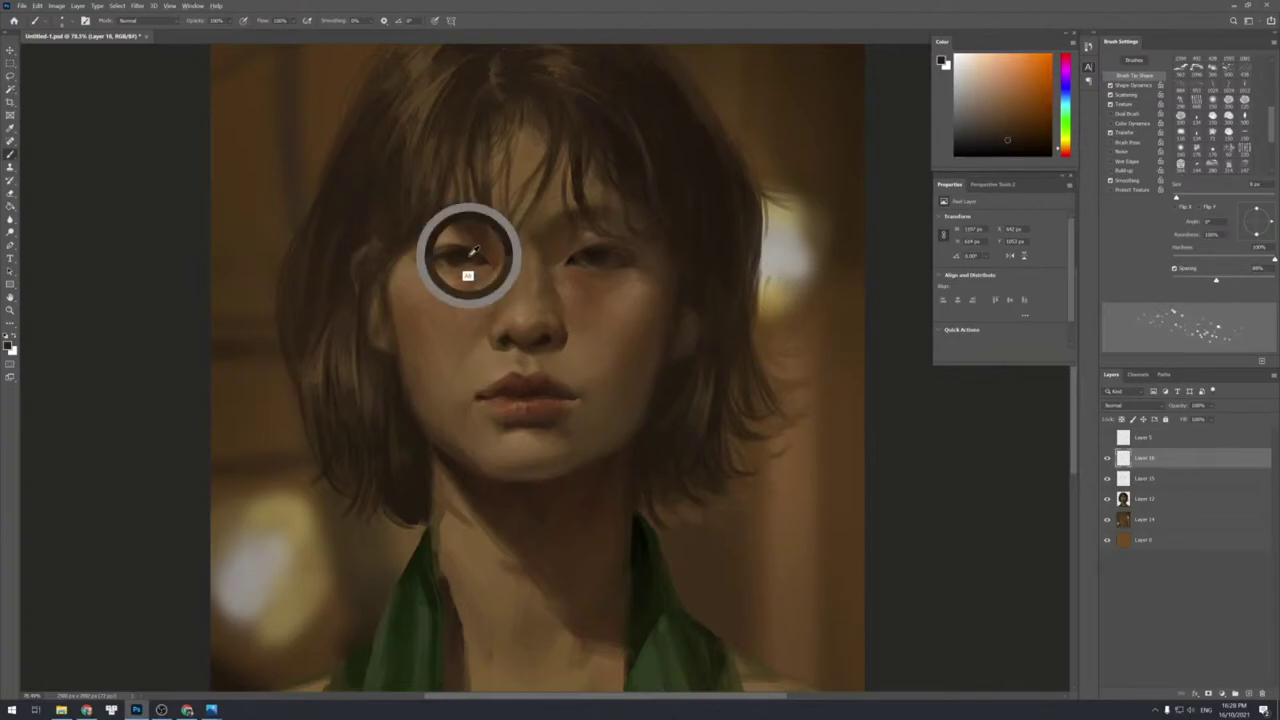
key("ctrl+shift+n")
key("Return")
key("period")
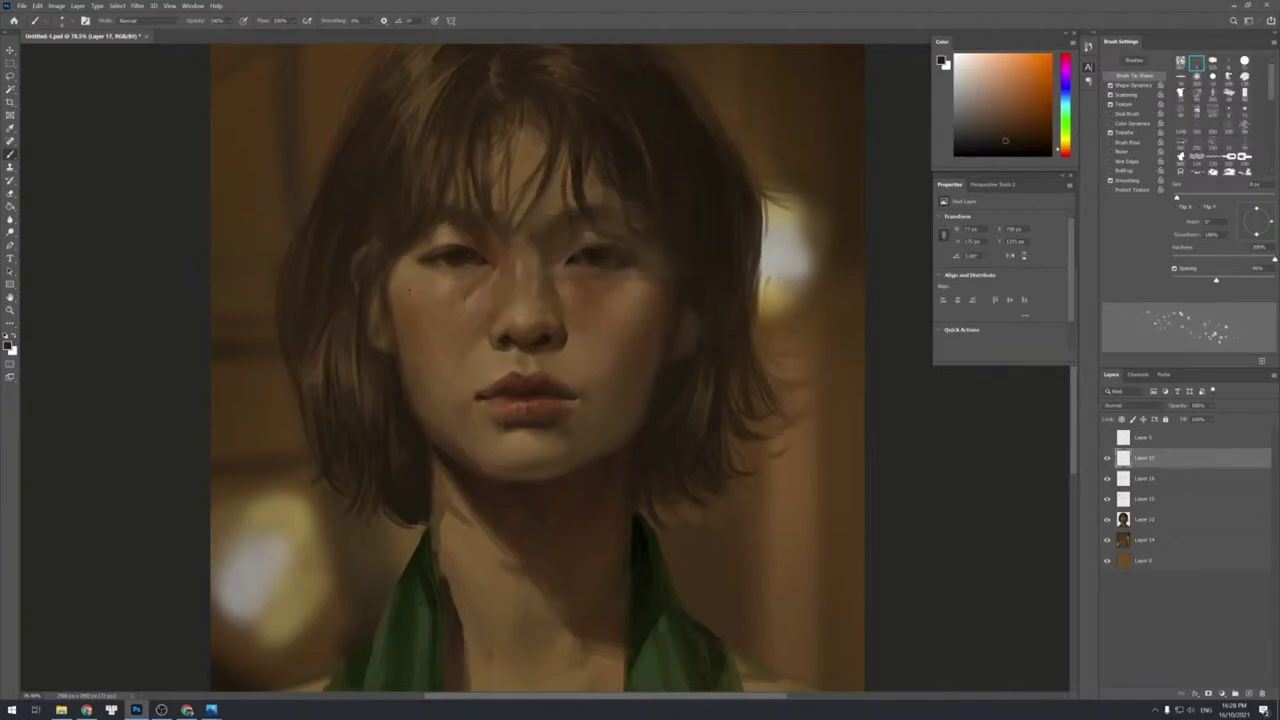
left_click(430, 296)
key("bracketright")
key("bracketright")
key("bracketright")
key("bracketright")
key("bracketright")
key("bracketright")
key("e")
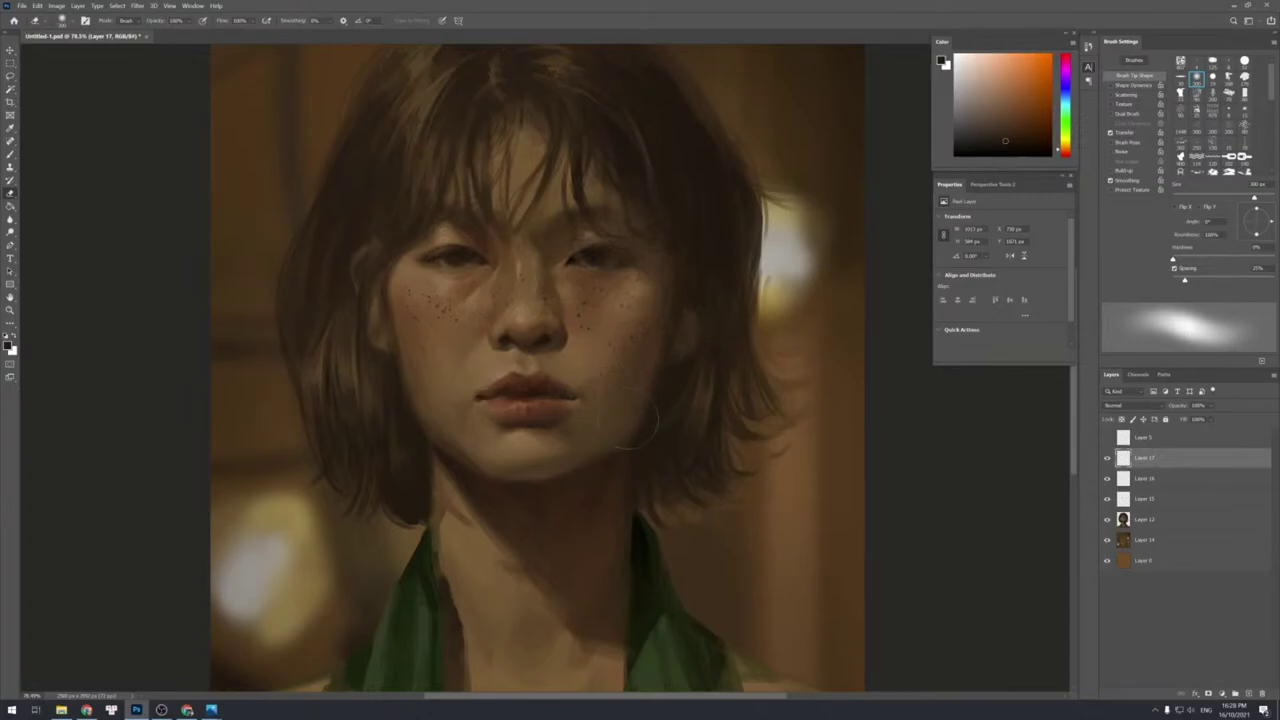
Soften the freckles on the cheeks with a large soft eraser and check them against the whole portrait.
key("bracketright")
left_click_drag(605, 346, 599, 331)
key("alt+space")
left_click_drag(600, 384, 579, 367)
left_click(580, 368)
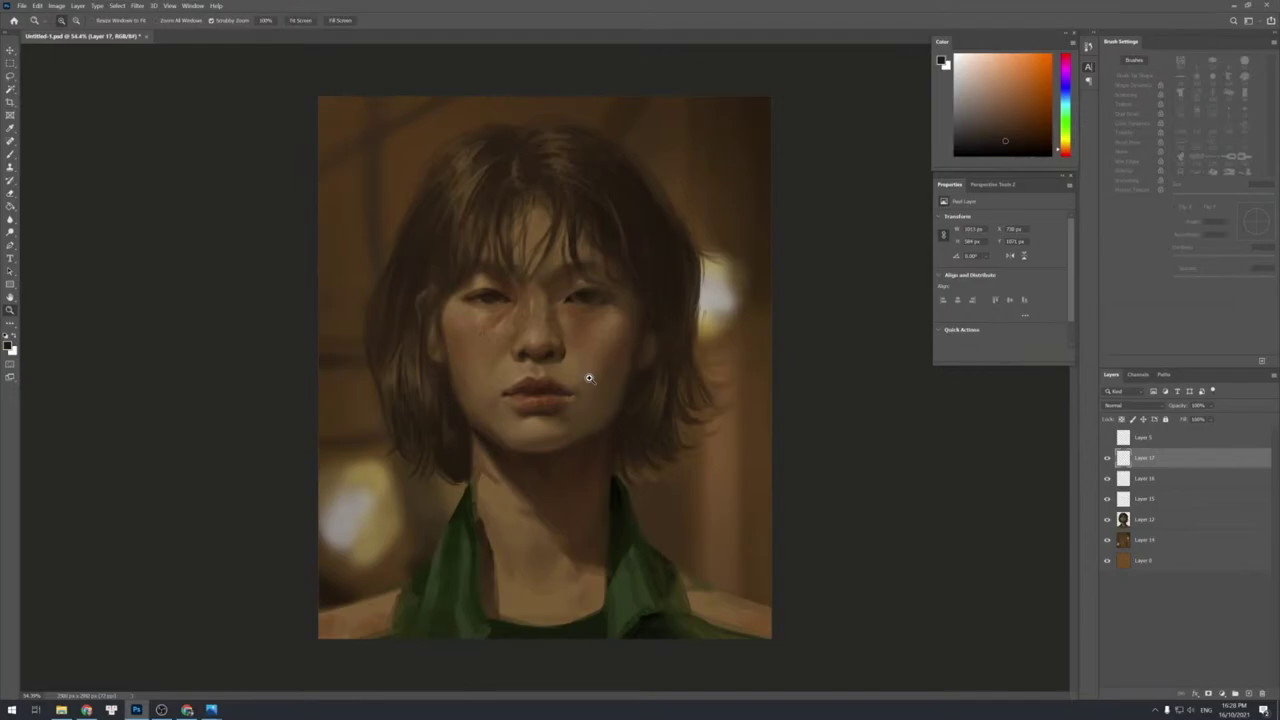
key("b")
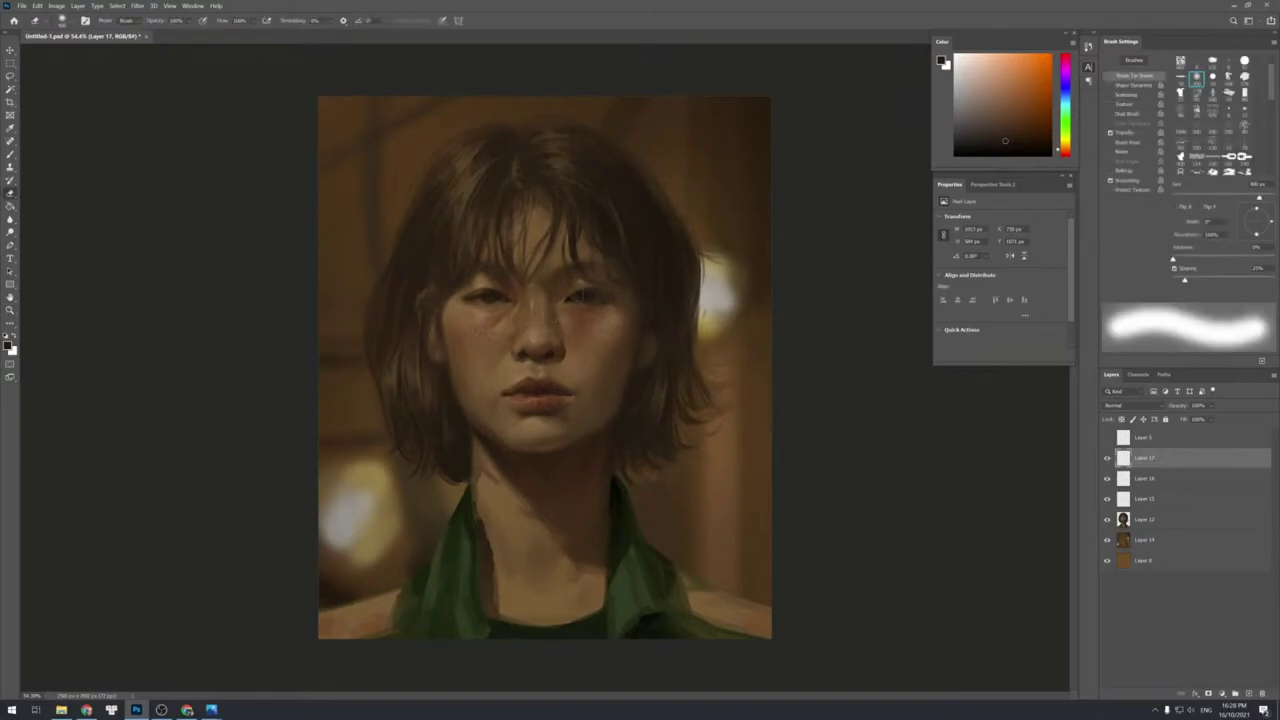
key("shift+bracketleft")
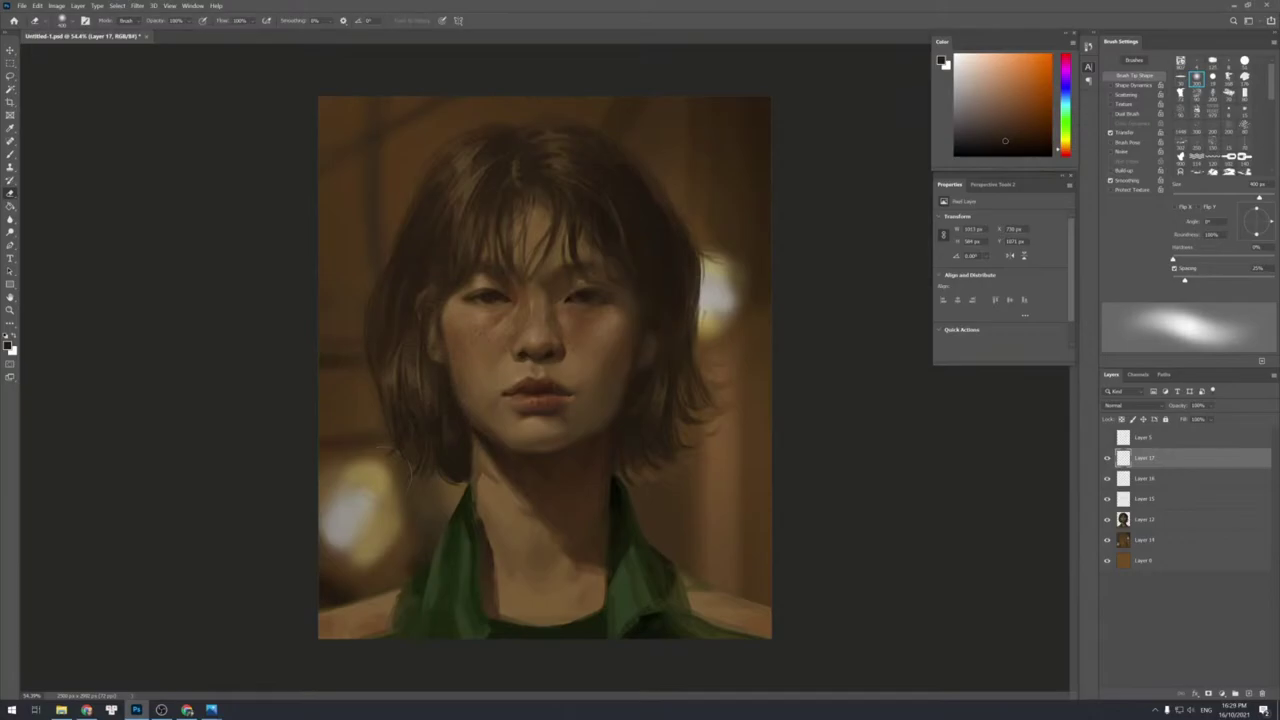
key("b")
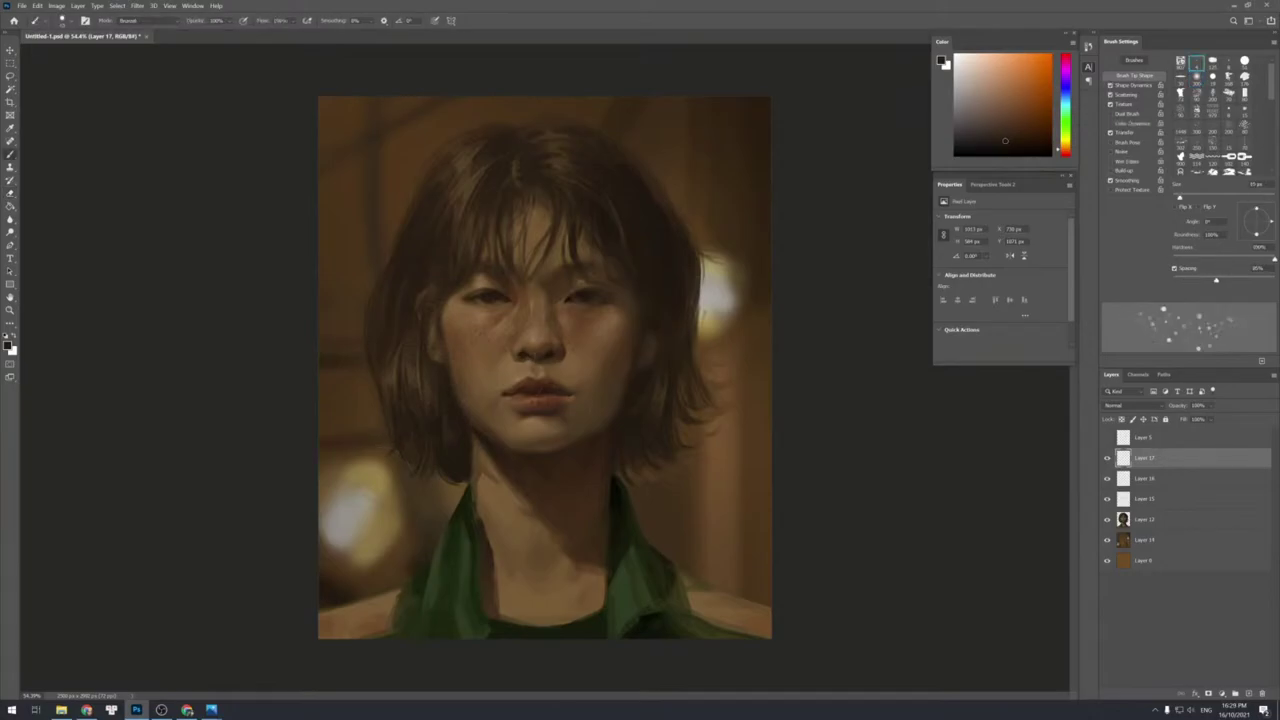
key("e")
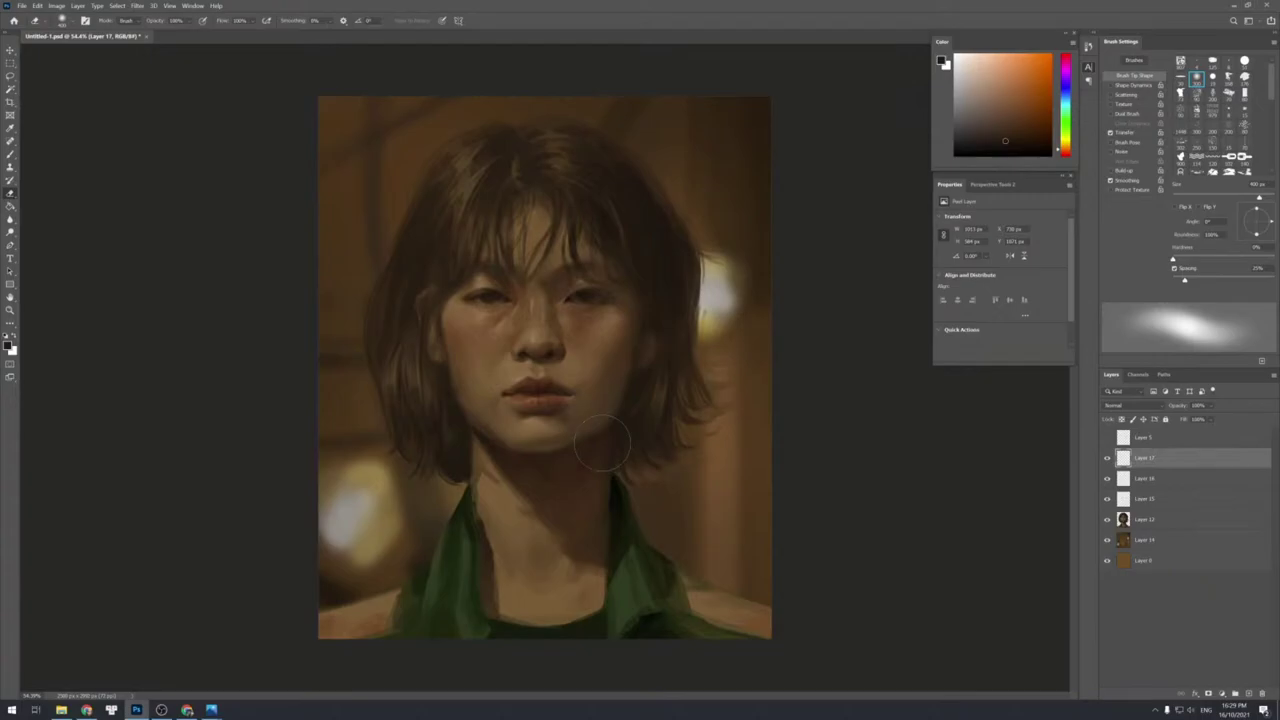
key("m")
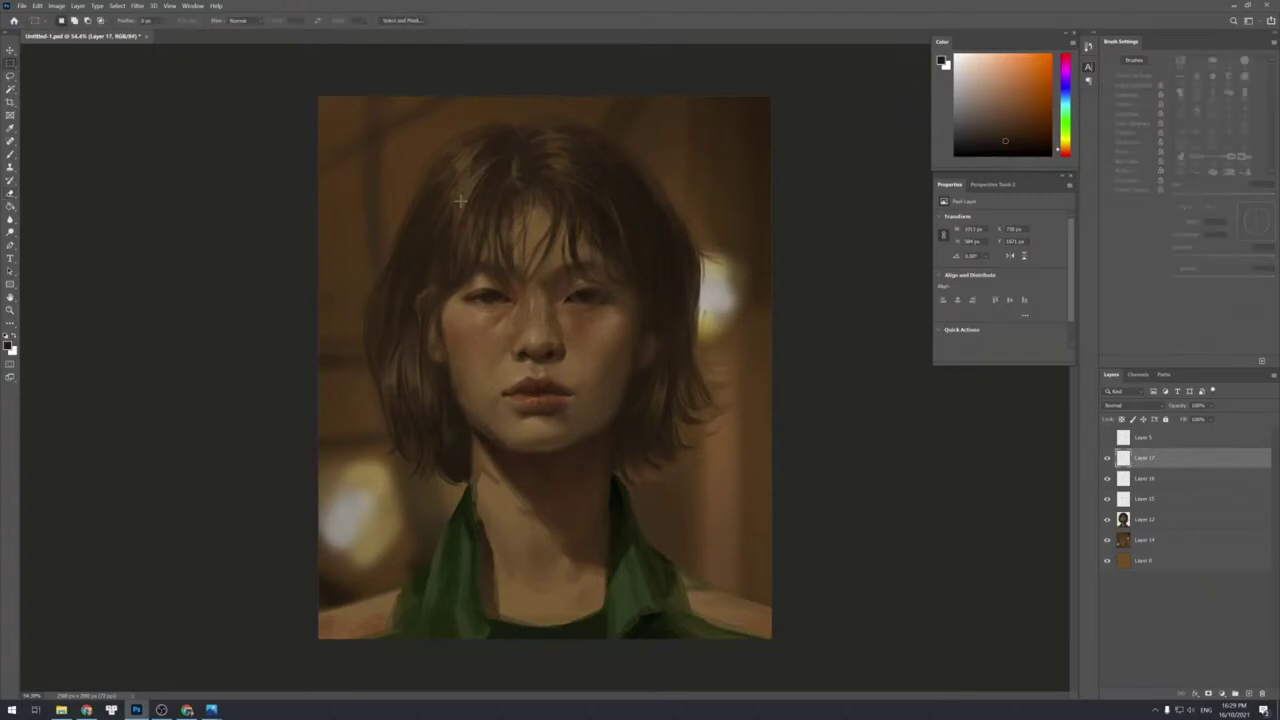
mouse_move(424, 185)
left_mouse_down()
mouse_move(655, 258)
mouse_move(611, 357)
left_mouse_up()
mouse_move(513, 269)
left_mouse_down()
mouse_move(553, 384)
mouse_move(566, 367)
left_mouse_up()
key("ctrl+d")
left_click_drag(495, 297, 580, 403)
key("ctrl+d")
Merge the skin texture and freckle layers, and compare the portrait with the merged layer hidden and shown.
left_click(1140, 478, "shift")
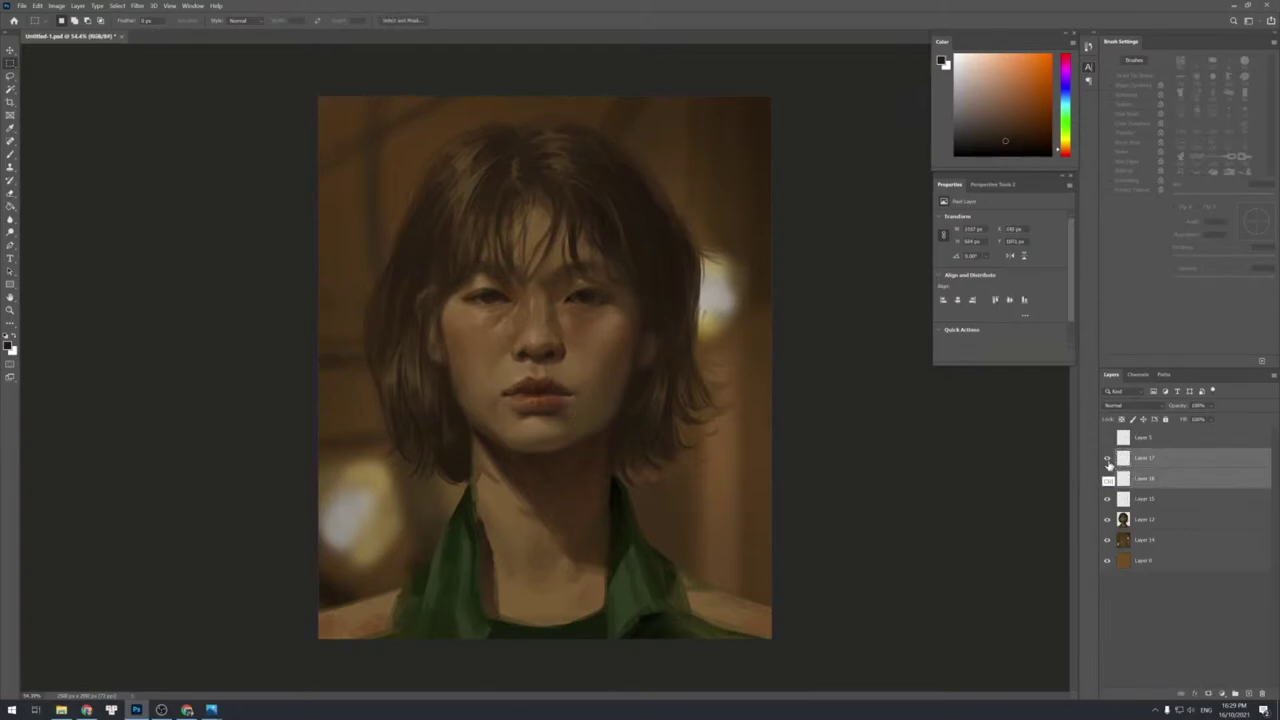
key("ctrl+e")
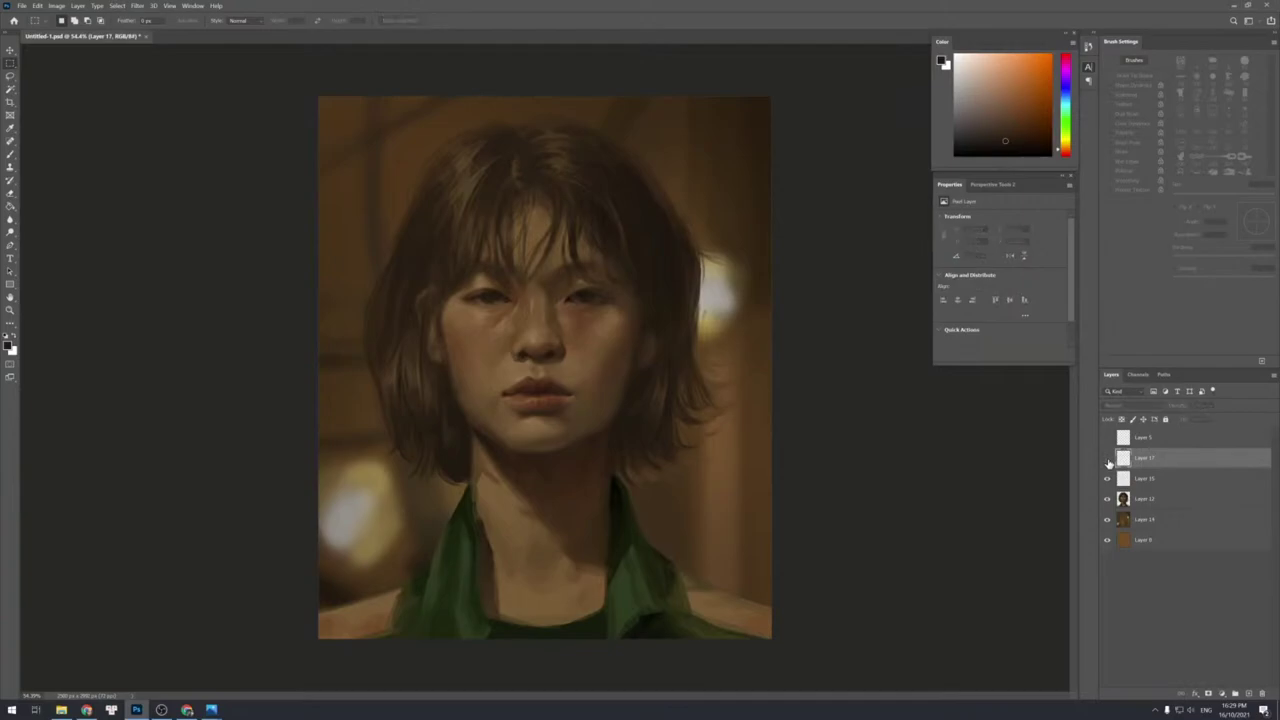
left_click(1106, 480)
left_click(1107, 480)
left_click(1107, 479)
left_click(1107, 479)
key("z")
left_click_drag(583, 391, 677, 397)
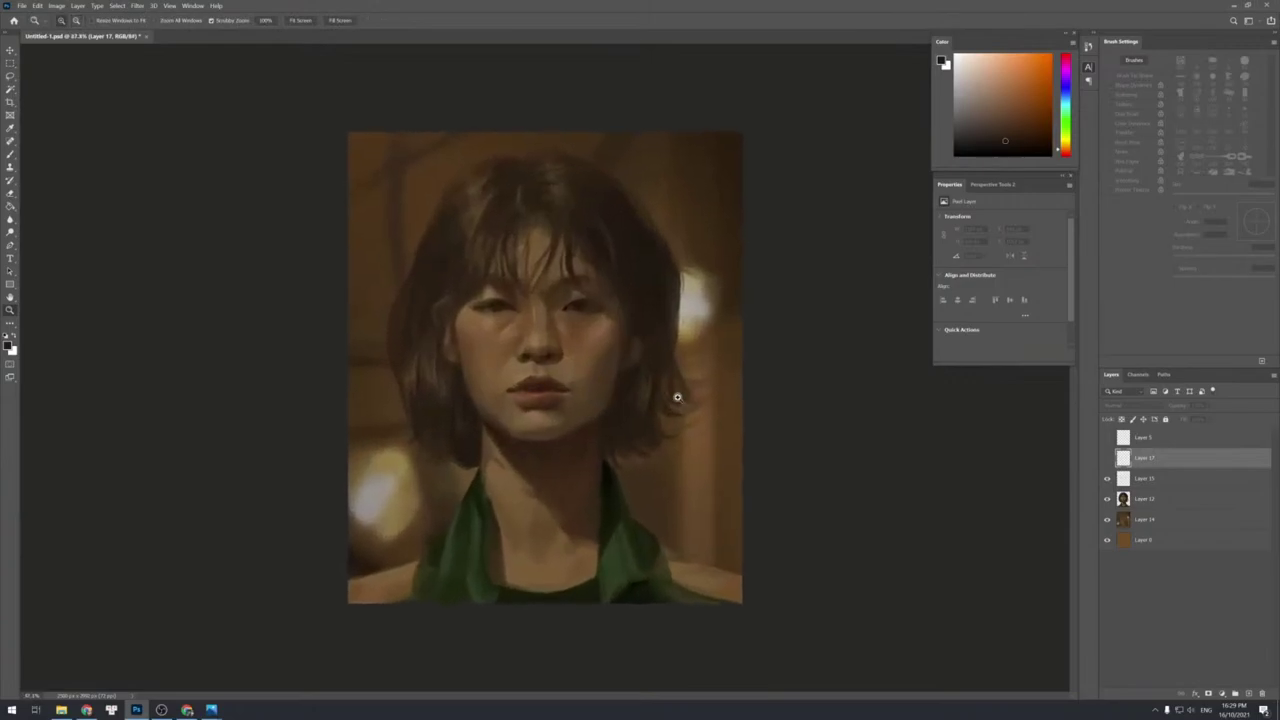
left_click(1107, 458)
Try a Color Balance shift of about +14 toward red on the portrait layer's midtones.
left_click(1138, 481)
left_click(1114, 502)
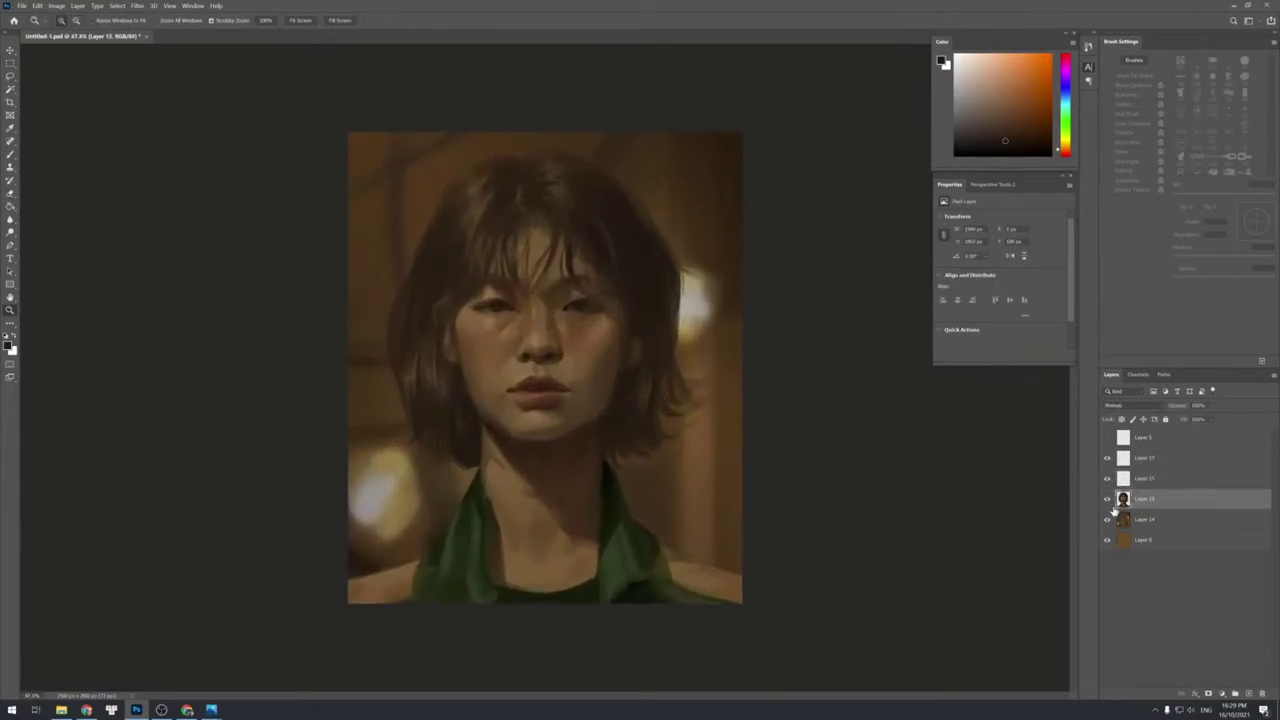
key("ctrl+b")
left_click_drag(920, 450, 929, 450)
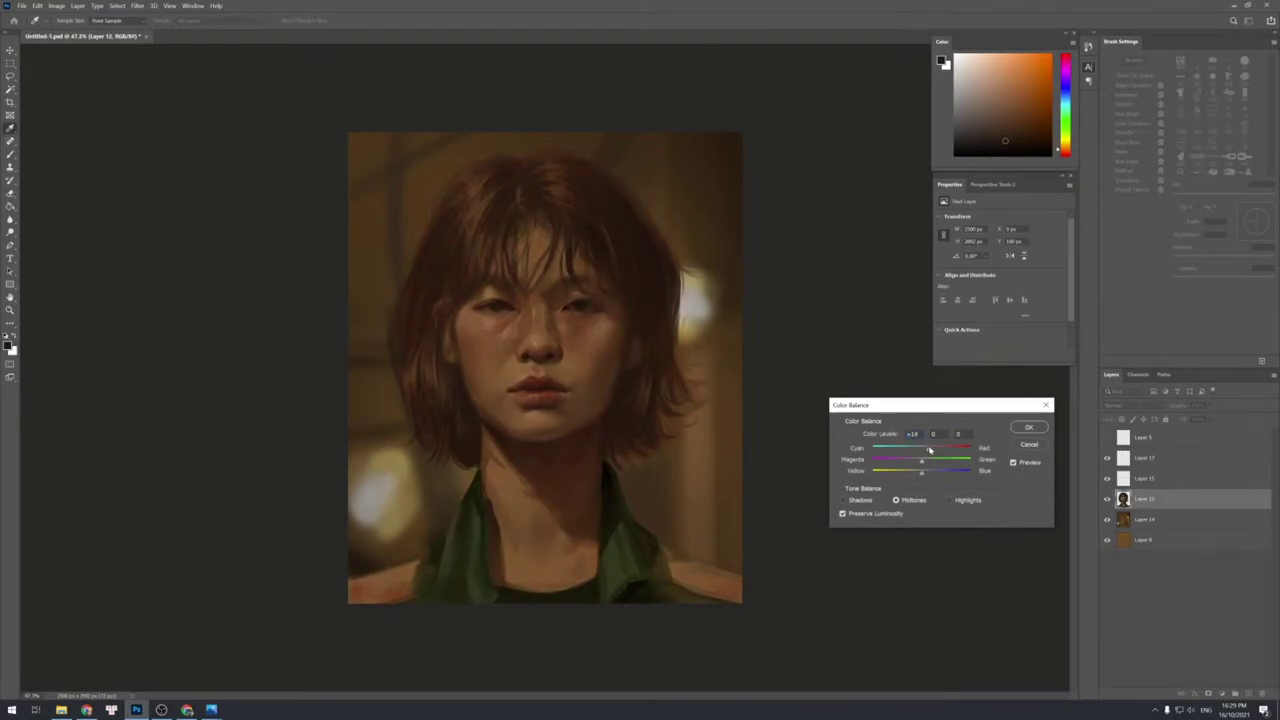
key("Return")
Lasso the face and surrounding hair on the portrait layer and copy that area to a new layer.
key("l")
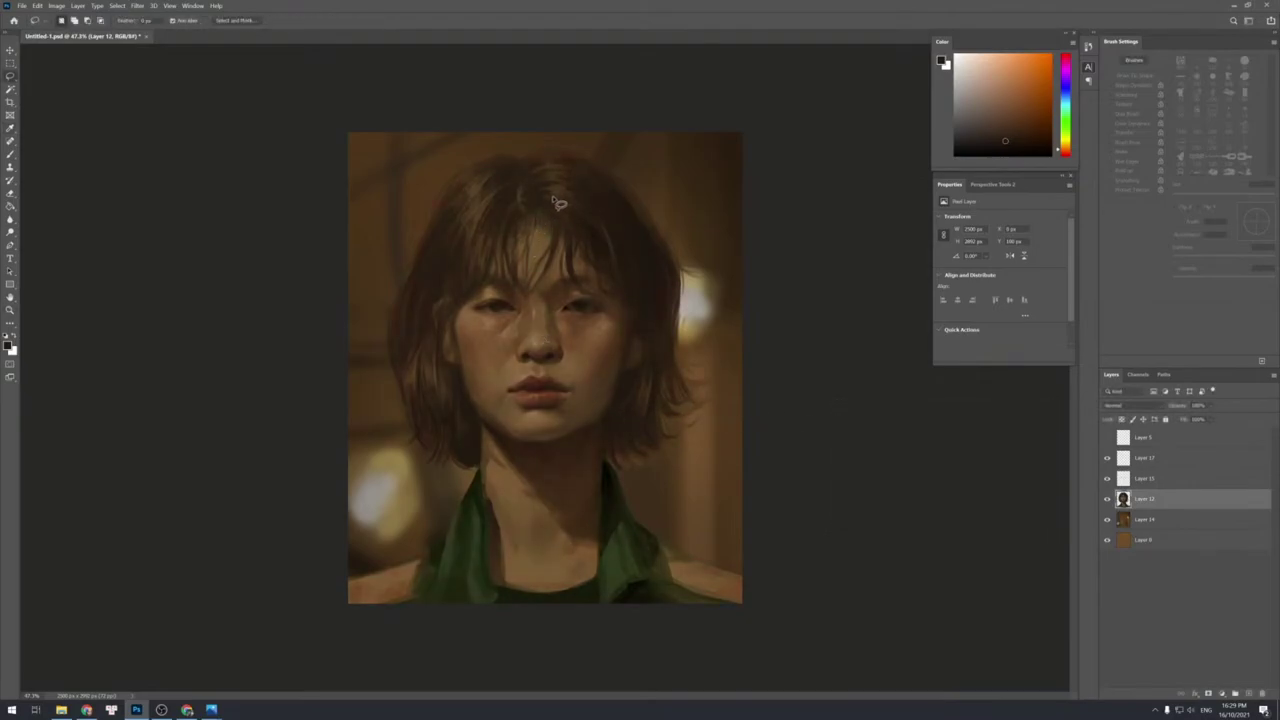
mouse_move(560, 196)
left_mouse_down()
mouse_move(506, 203)
mouse_move(469, 228)
mouse_move(427, 292)
mouse_move(424, 366)
mouse_move(502, 604)
mouse_move(598, 617)
mouse_move(617, 552)
mouse_move(612, 441)
mouse_move(643, 381)
mouse_move(660, 300)
left_mouse_up()
key("ctrl+j")
Color balance the copied face layer, shifting the midtones about +11 toward red and adjusting the highlights and shadows.
key("ctrl+b")
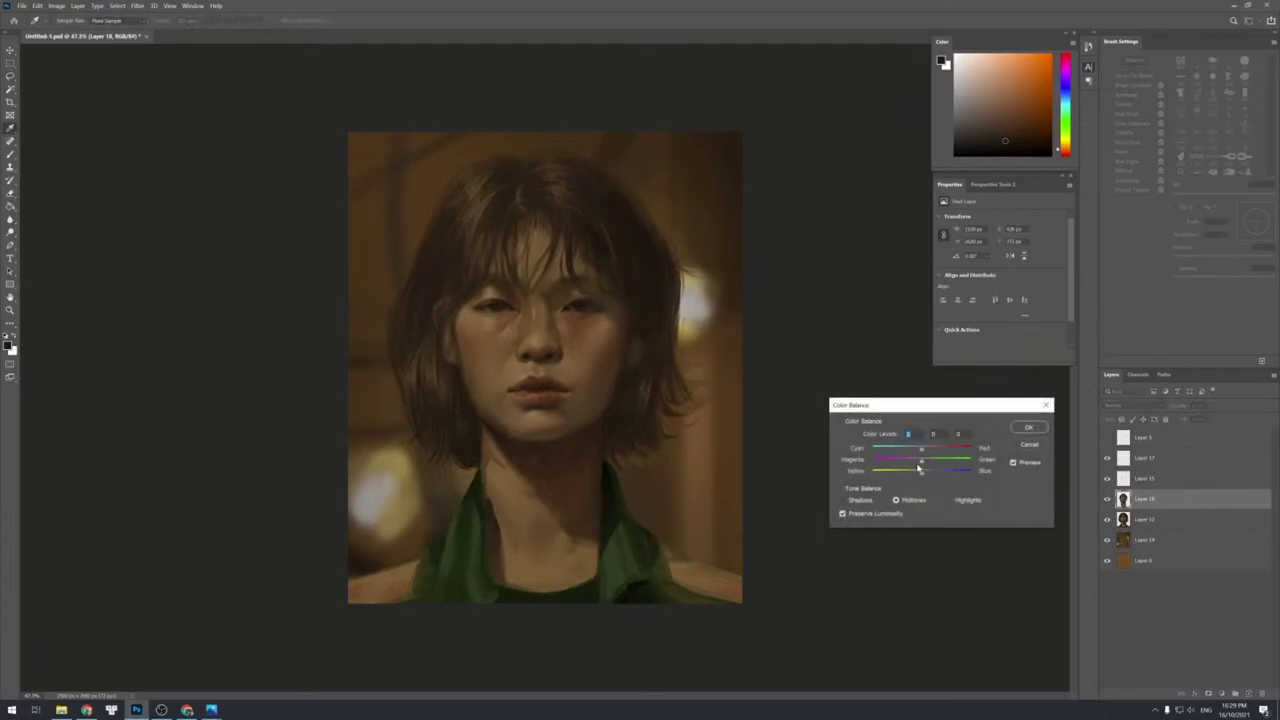
mouse_move(922, 451)
left_mouse_down()
mouse_move(938, 451)
mouse_move(923, 457)
left_mouse_up()
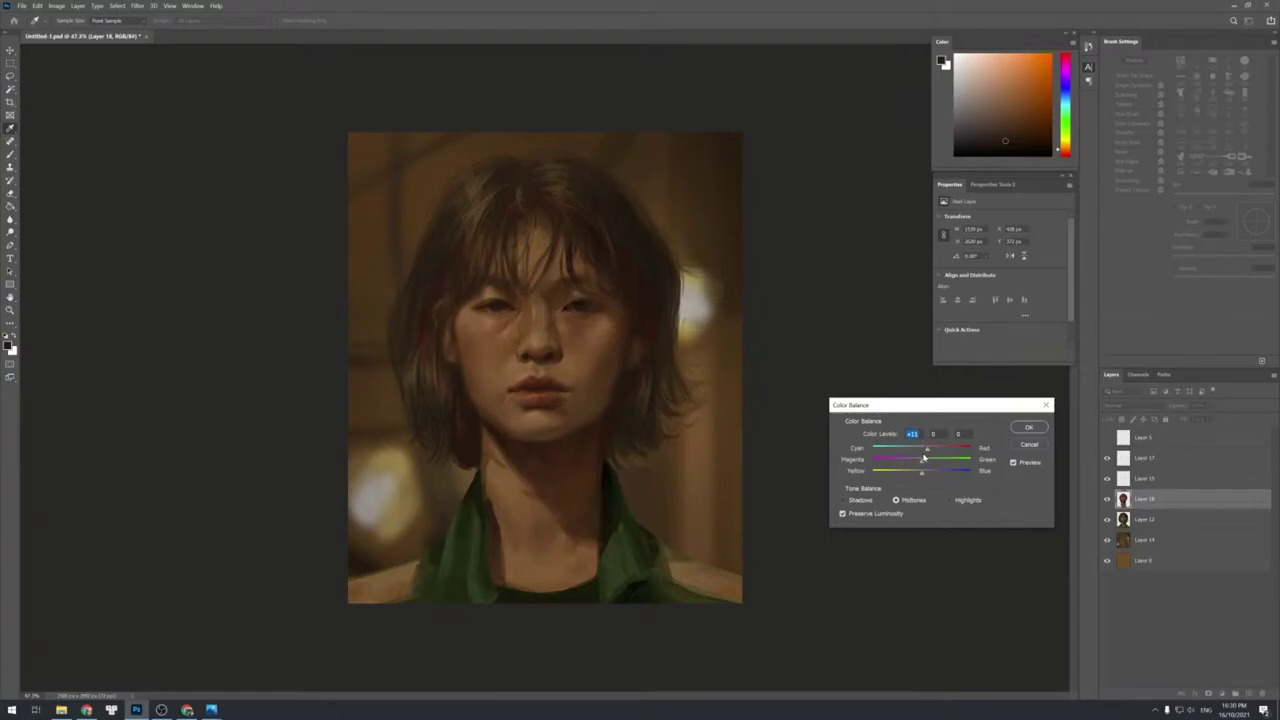
left_click(949, 500)
mouse_move(921, 476)
left_mouse_down()
mouse_move(901, 476)
mouse_move(923, 451)
mouse_move(939, 463)
mouse_move(911, 477)
mouse_move(927, 478)
left_mouse_up()
left_click(843, 500)
key("Return")
key("b")
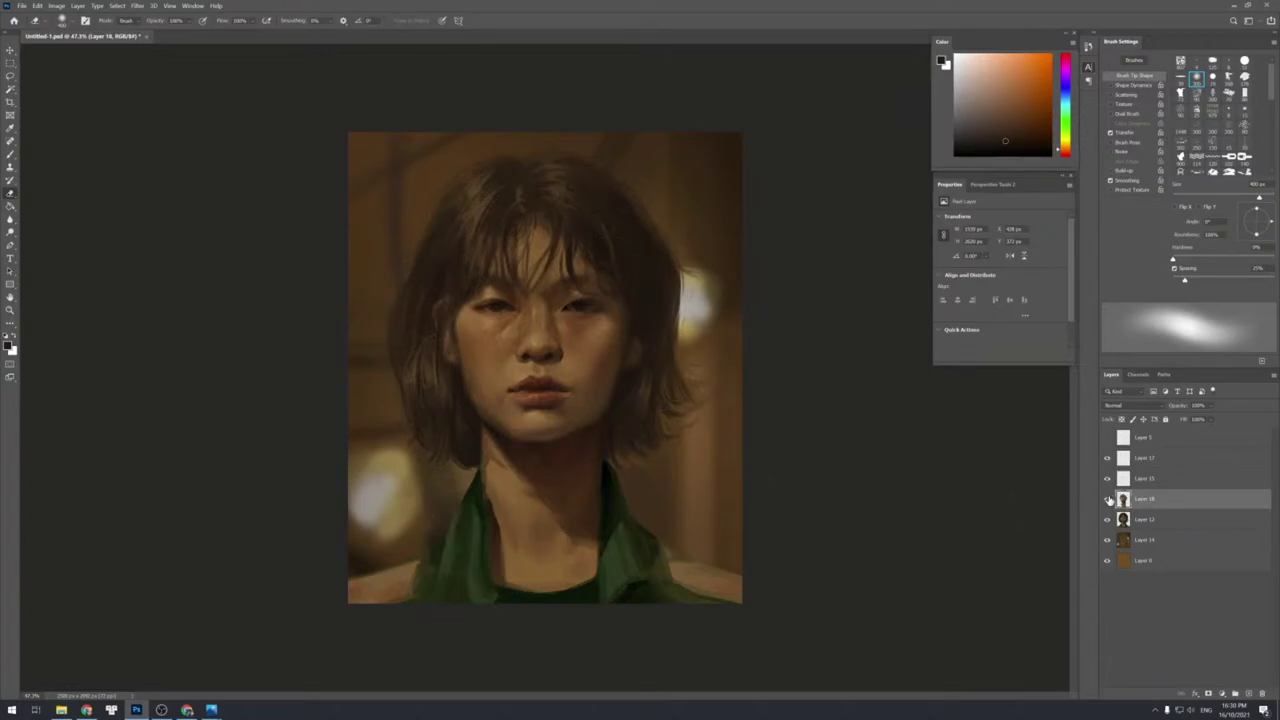
Duplicate the portrait layer, adjust the copy's shadows with Color Balance and merge it back down.
left_click(1140, 517)
key("ctrl+j")
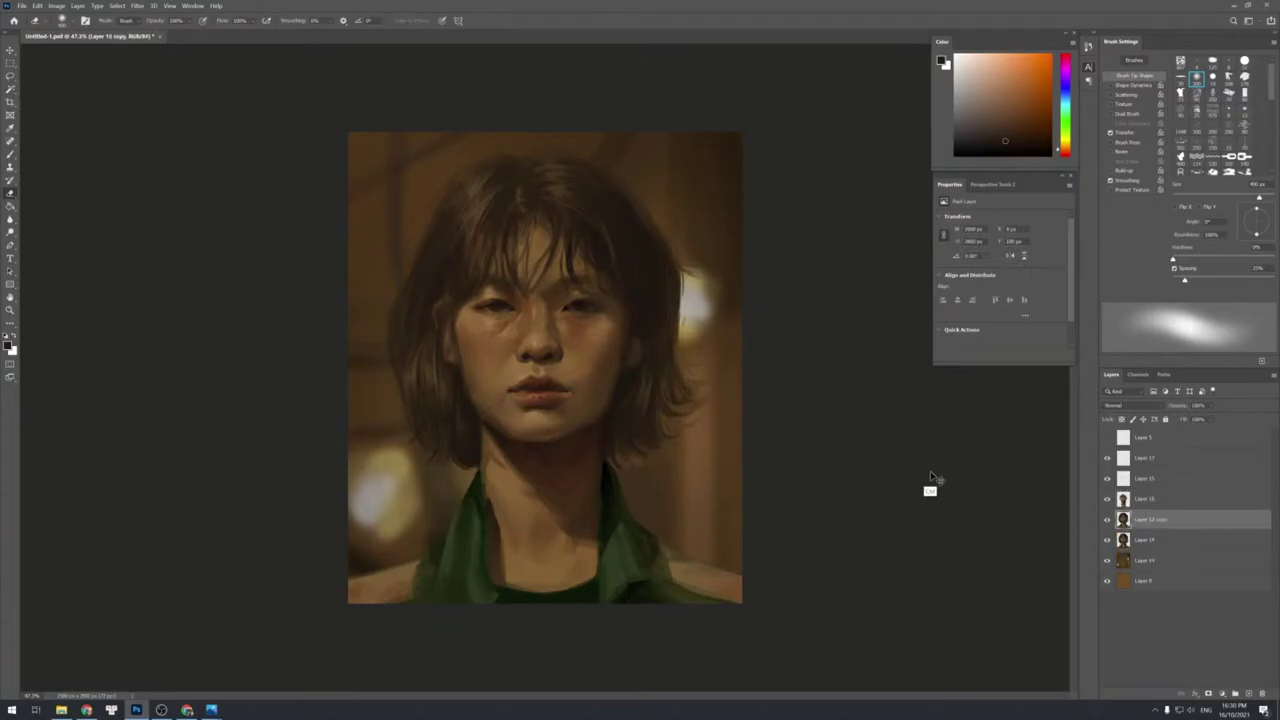
key("ctrl+b")
left_click(853, 500)
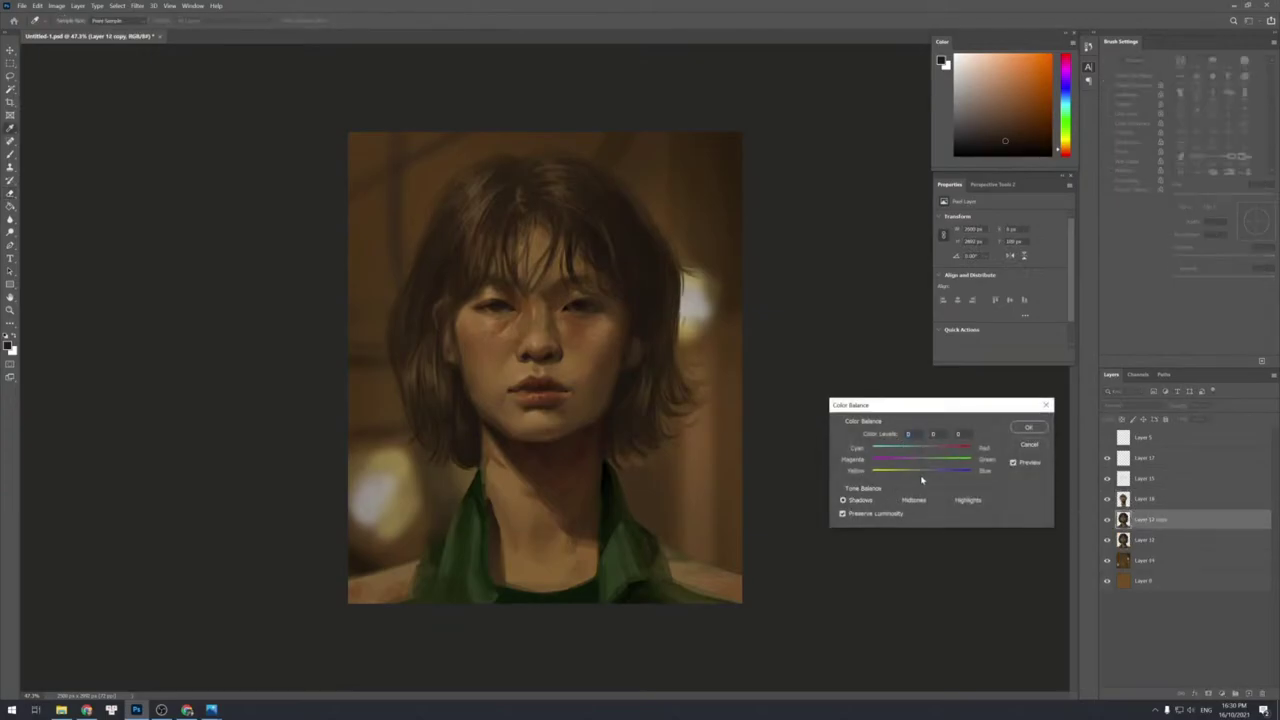
left_click(922, 475)
mouse_move(922, 477)
left_mouse_down()
mouse_move(936, 477)
mouse_move(923, 465)
left_mouse_up()
left_click(1029, 428)
key("ctrl+e")
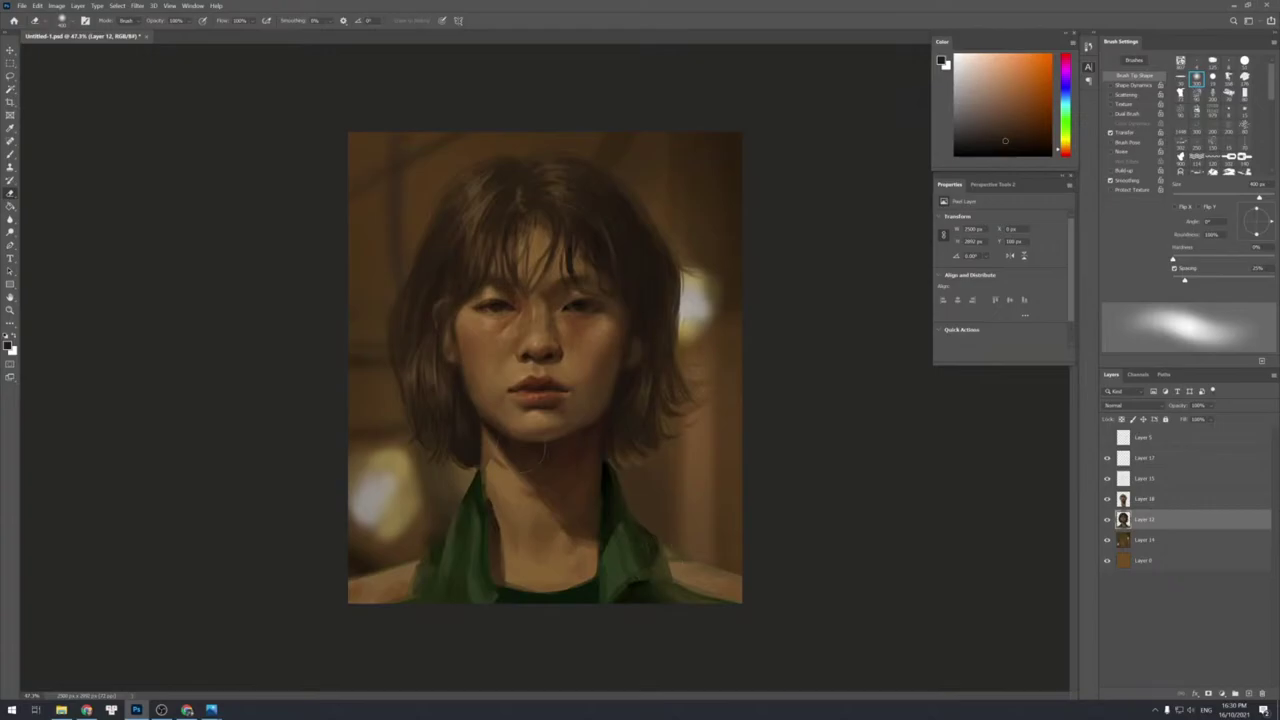
Examine the whole portrait at a greatly reduced size to judge its overall color and readability.
key("alt+Tab")
left_click(826, 371)
key("z")
key("ctrl+minus")
key("ctrl+minus")
key("ctrl+minus")
key("ctrl+minus")
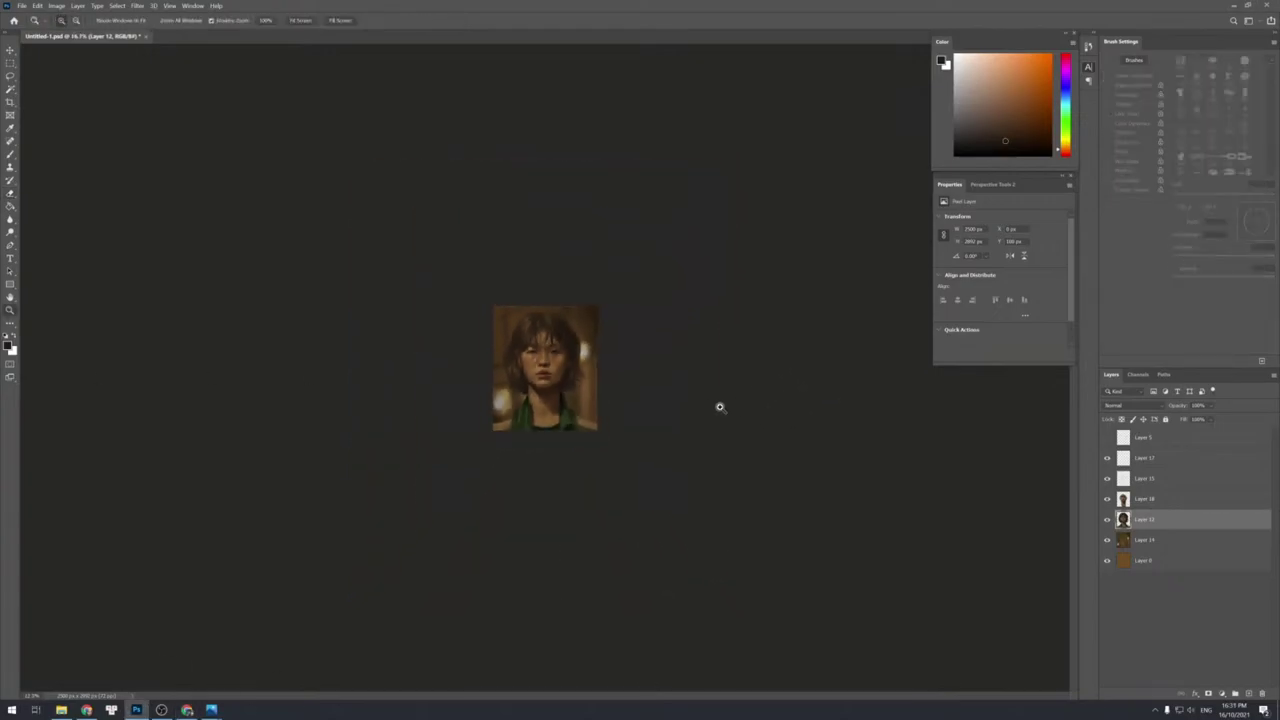
left_click_drag(677, 377, 677, 374)
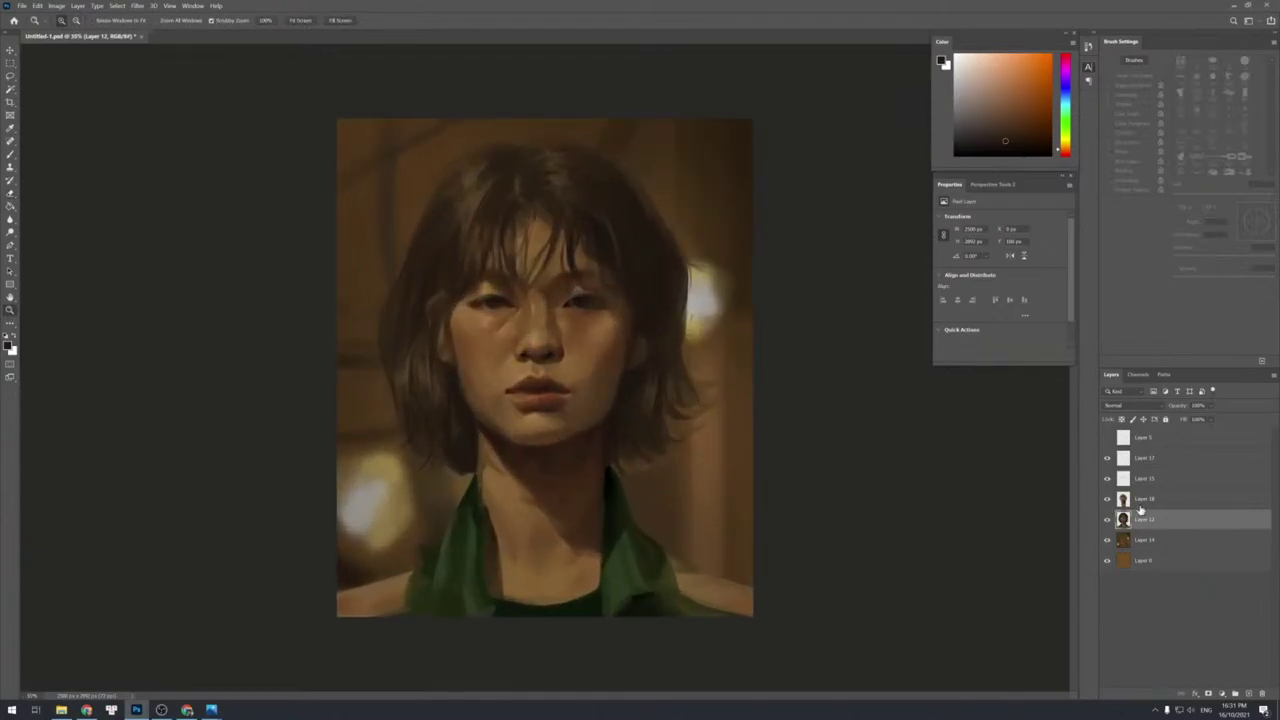
Duplicate the portrait layer, merge the copy with the face, blush and freckle layers above it, and compare the result.
left_click(1145, 462)
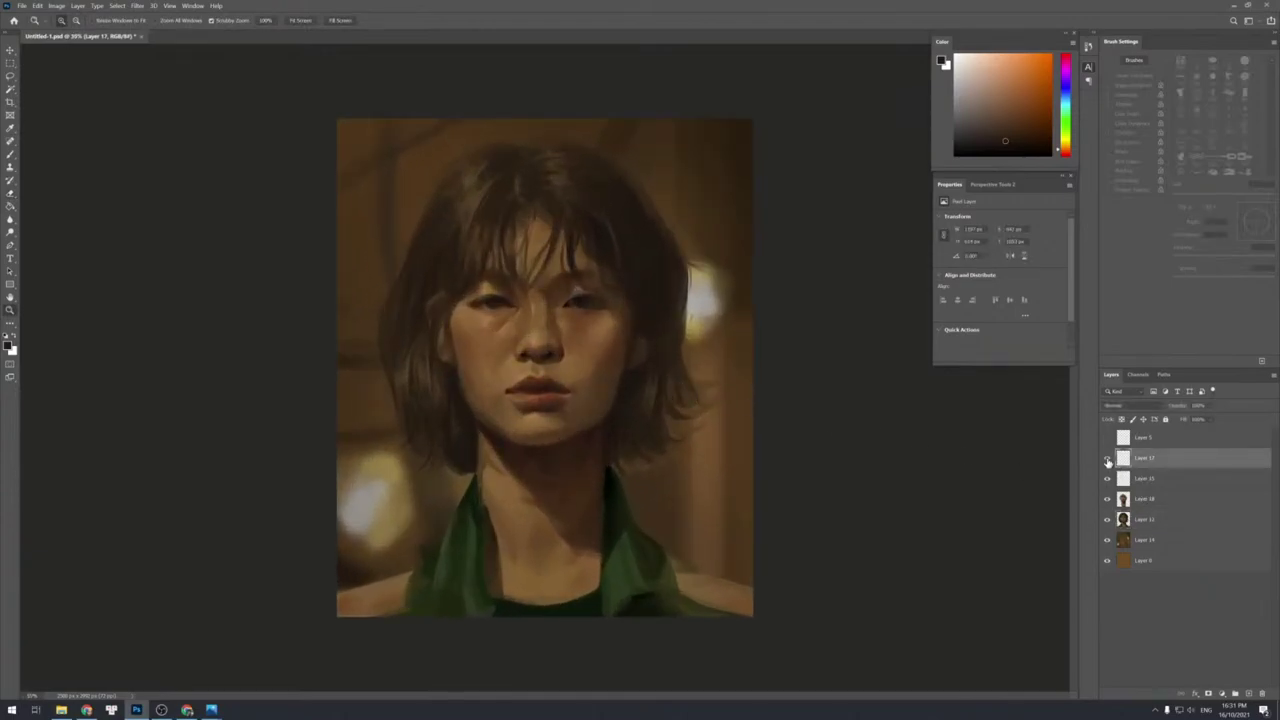
left_click(1150, 520, "shift")
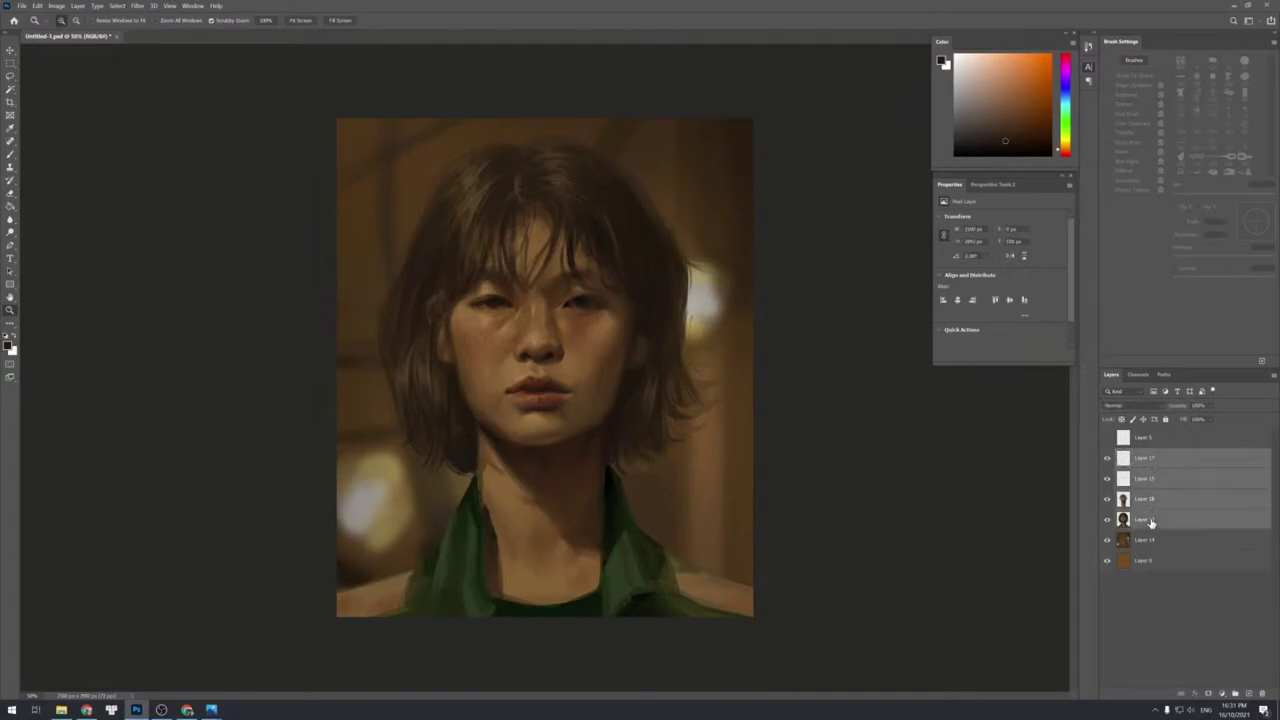
left_click(1150, 520)
key("ctrl+j")
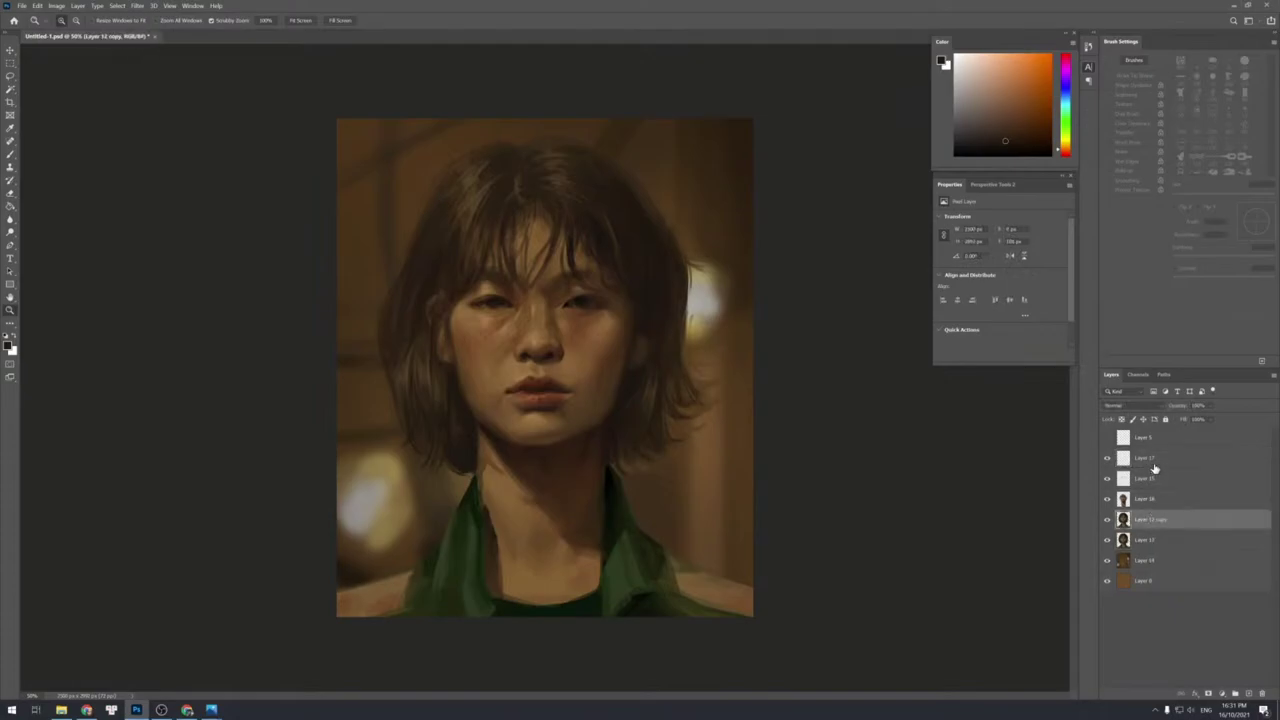
left_click(1155, 468, "shift")
key("ctrl+e")
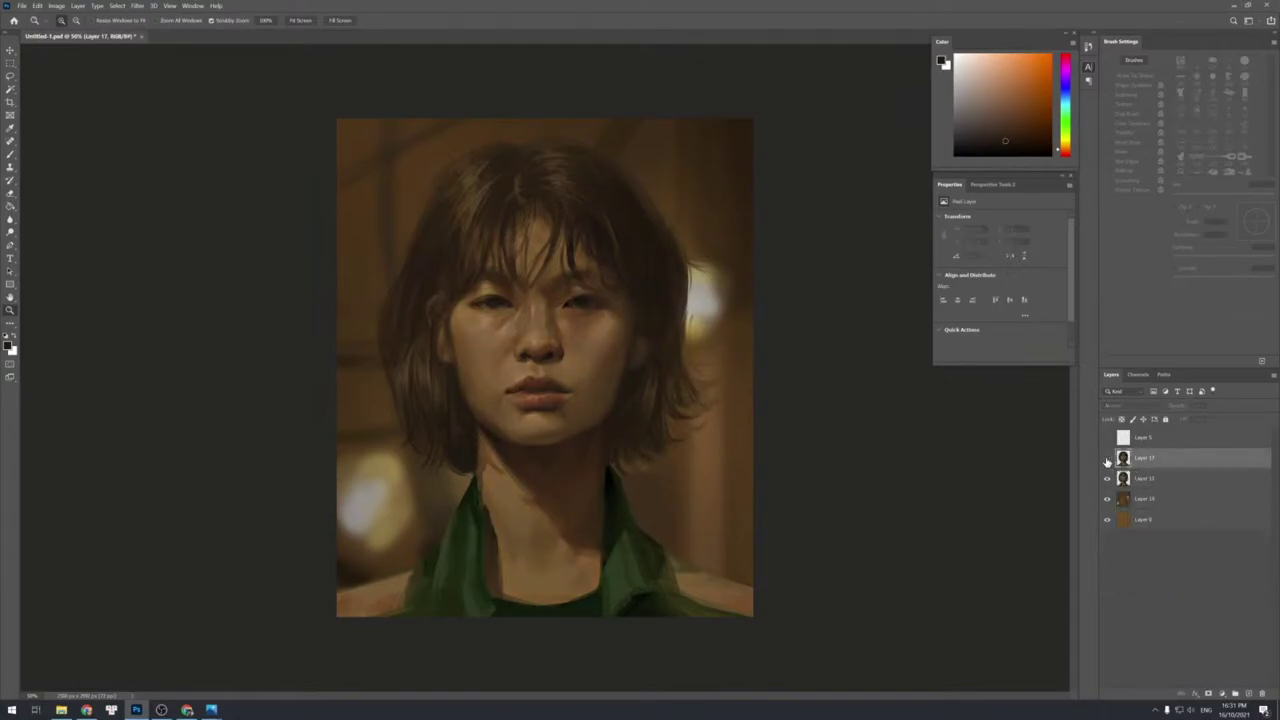
left_click(751, 360, "alt")
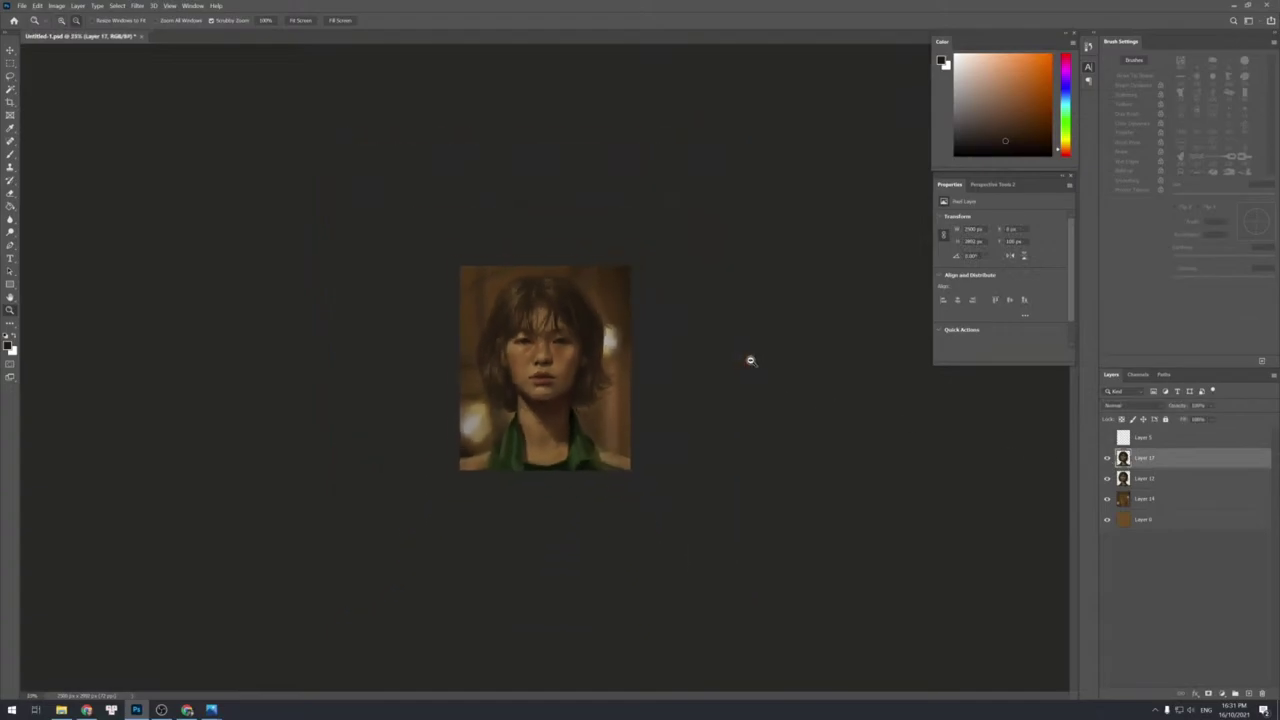
left_click(677, 361)
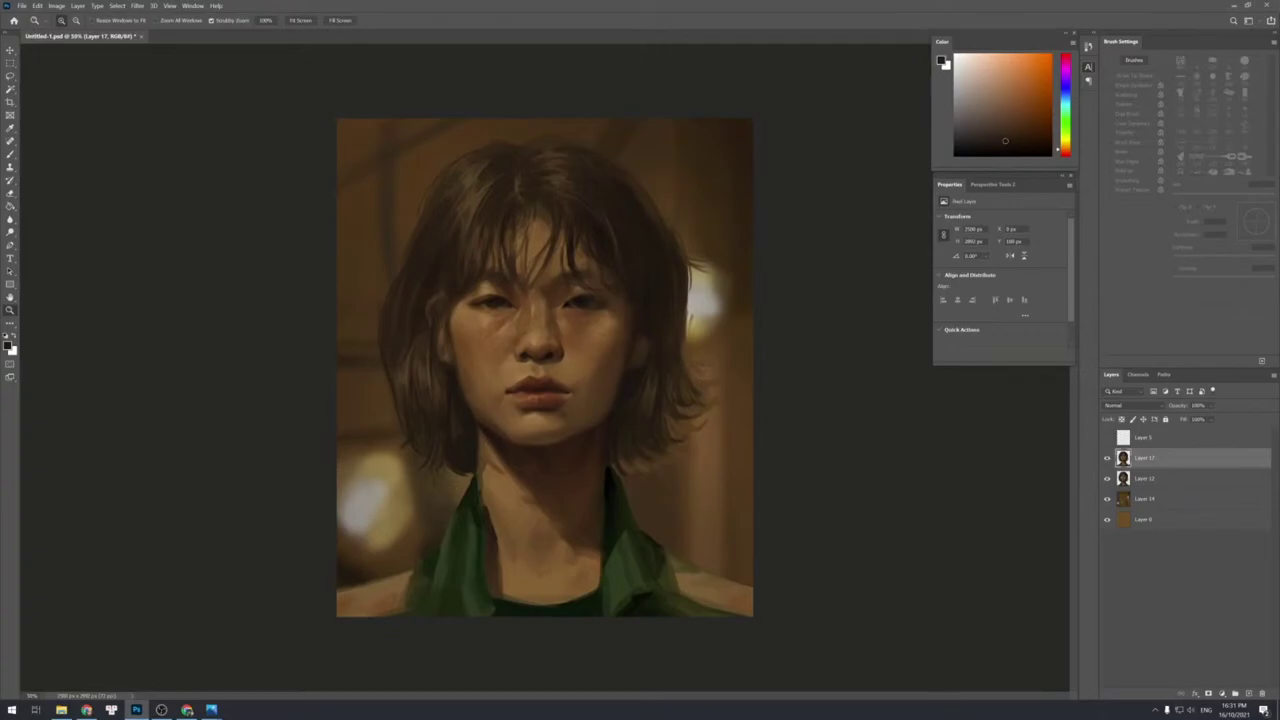
Open Liquify on the merged portrait, set the warp brush size to 400 and nudge the mouth's shaded-side corner.
key("alt+Tab")
left_click(137, 5)
left_click(165, 92)
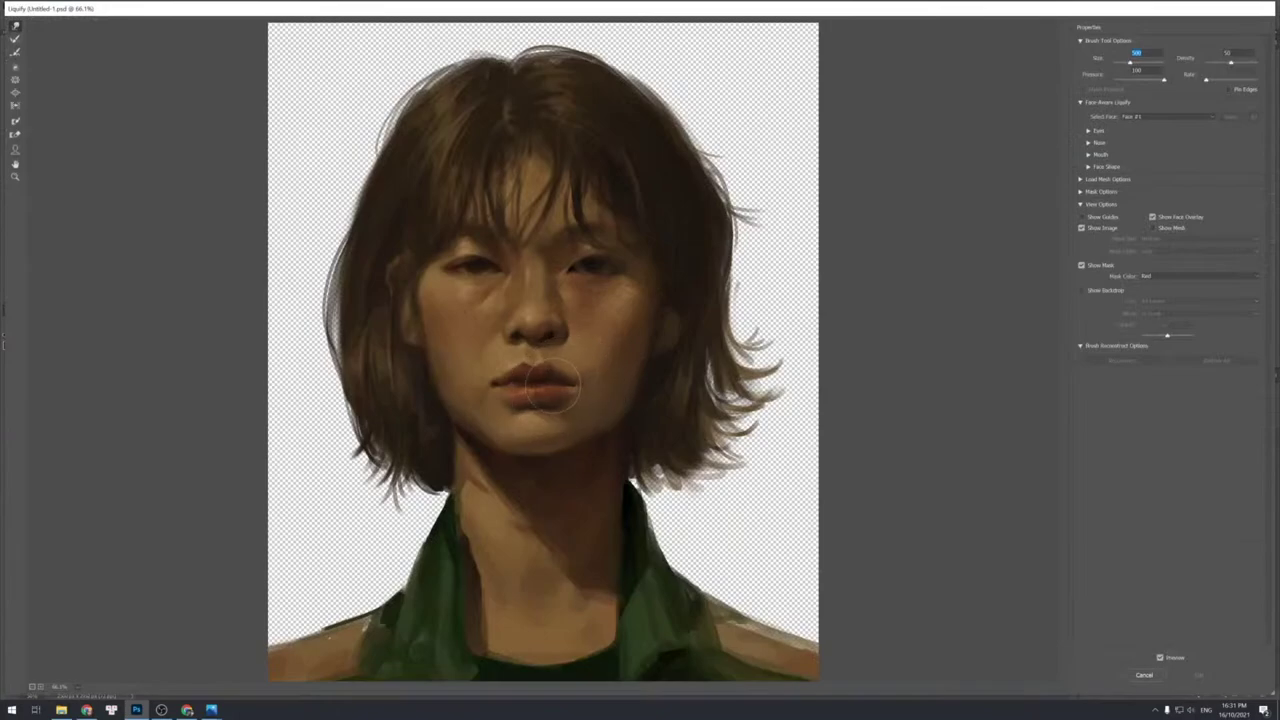
key("[")
key("bracketright")
key("bracketright")
left_click_drag(561, 392, 568, 390)
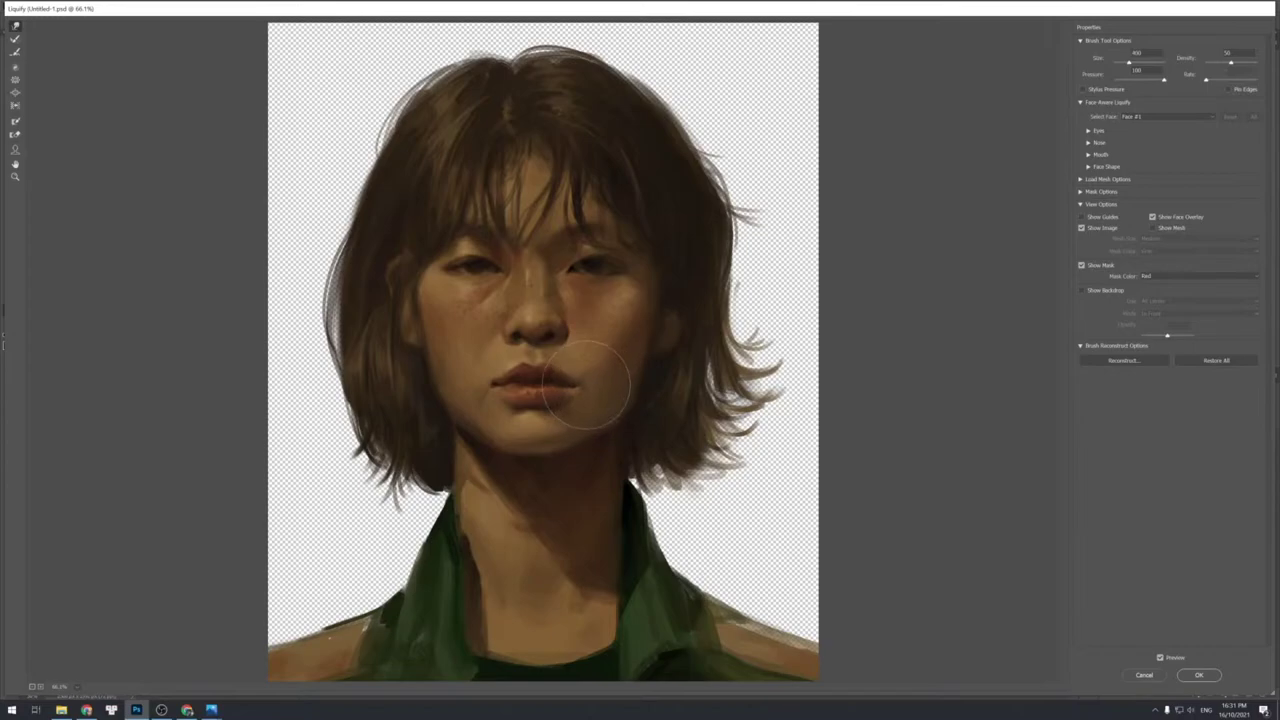
Try one more inward warp beside the mouth, undo it and apply the Liquify changes.
left_click_drag(581, 386, 570, 388)
key("ctrl+z")
key("bracketleft")
key("bracketright")
key("bracketright")
key("bracketright")
key("bracketright")
key("Return")
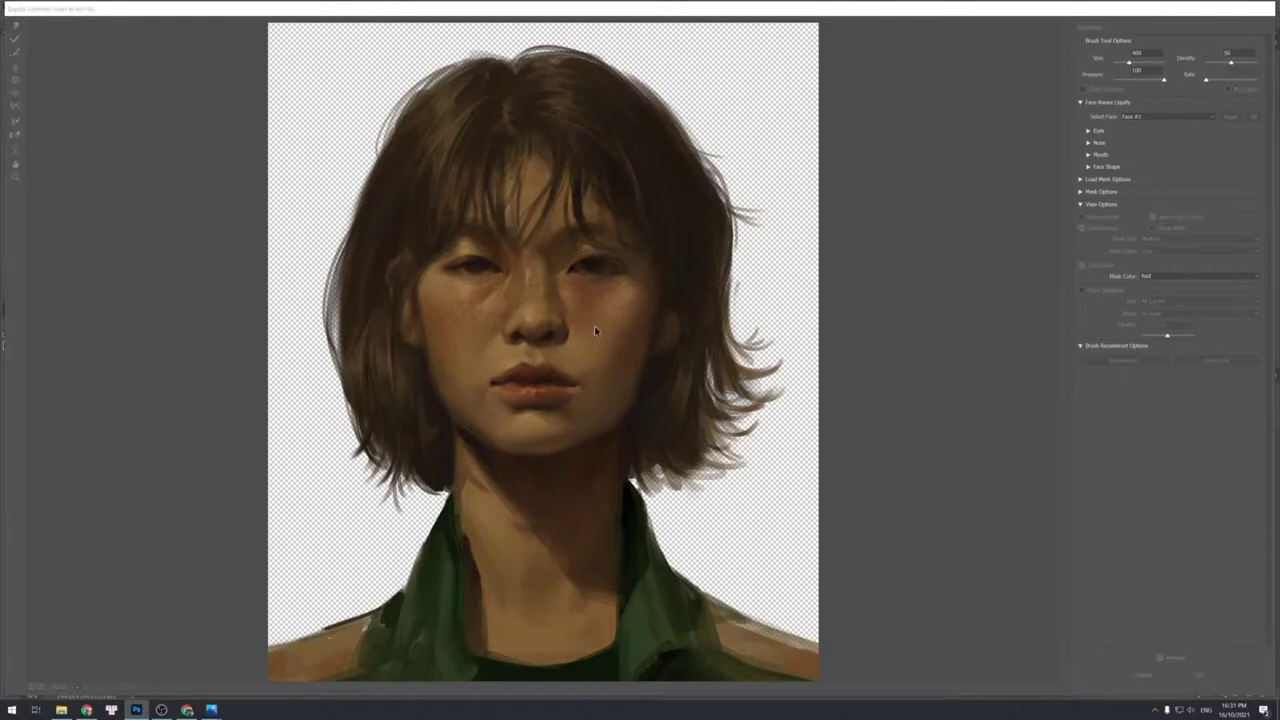
Add a new layer above the merged portrait, sample a near-black tone from the eye and reduce the speckle brush size.
mouse_move(638, 428)
left_mouse_down()
mouse_move(618, 401)
mouse_move(633, 417)
left_mouse_up()
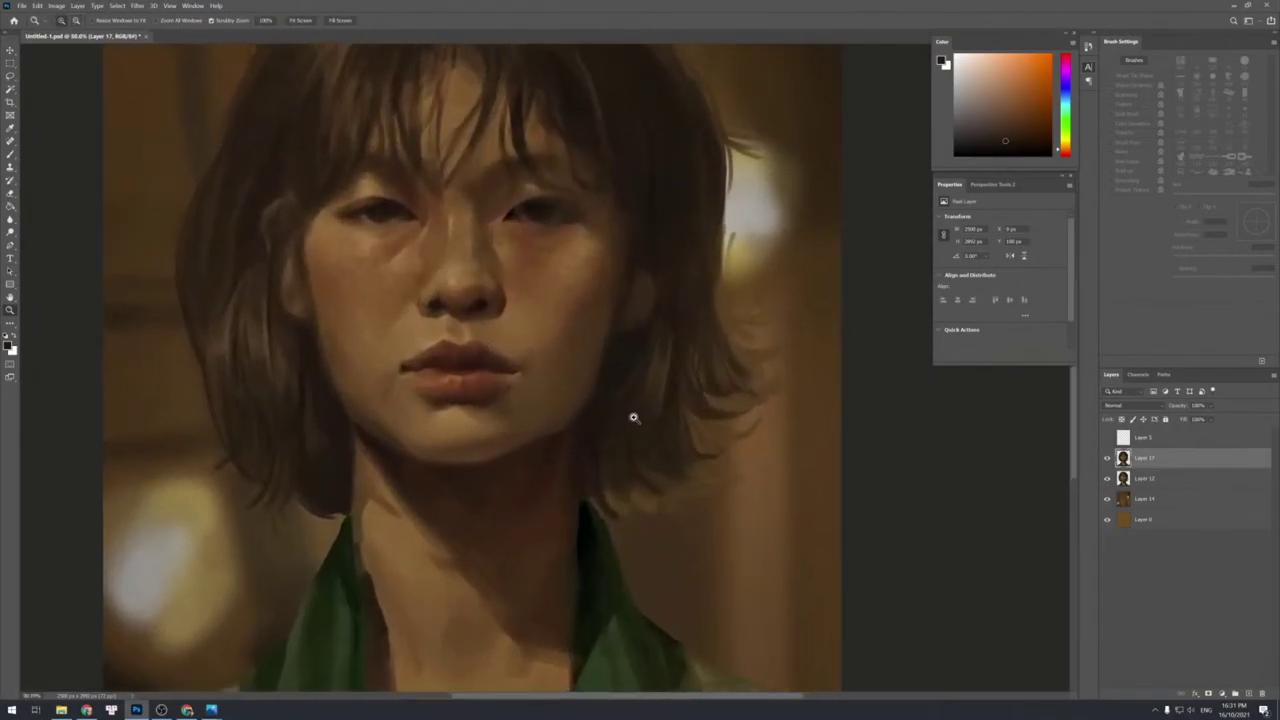
left_click_drag(571, 328, 703, 434)
key("b")
left_click(680, 336, "alt")
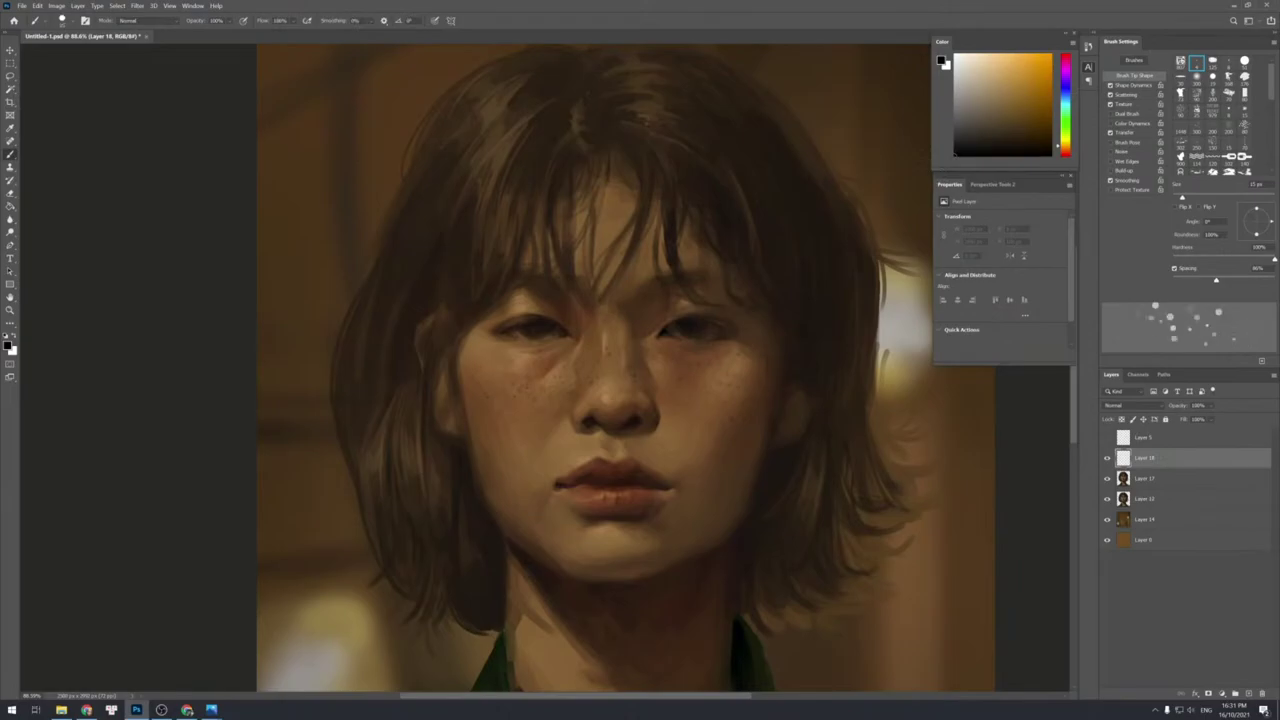
key("bracketleft")
key("bracketleft")
key("bracketleft")
Choose a hard round brush, sample dark brown from the other eye and switch to a large textured stamp brush.
right_click(607, 422)
left_click(745, 515)
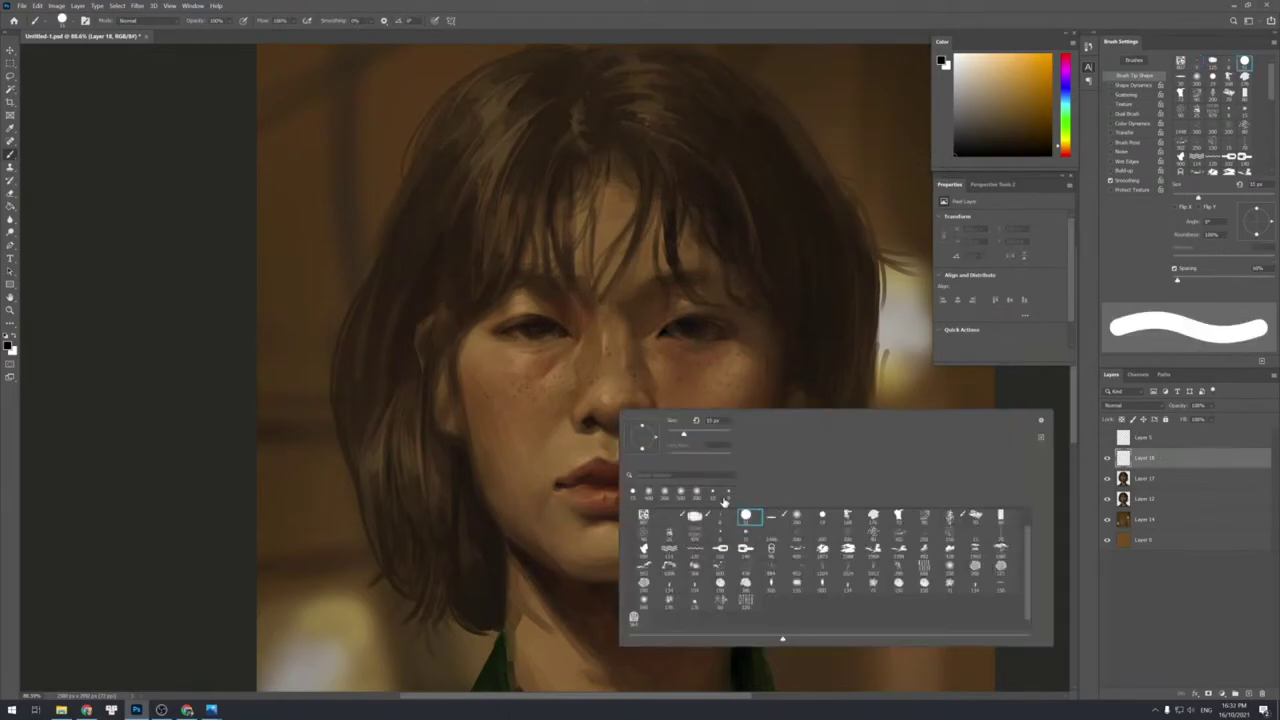
left_click(536, 321, "alt")
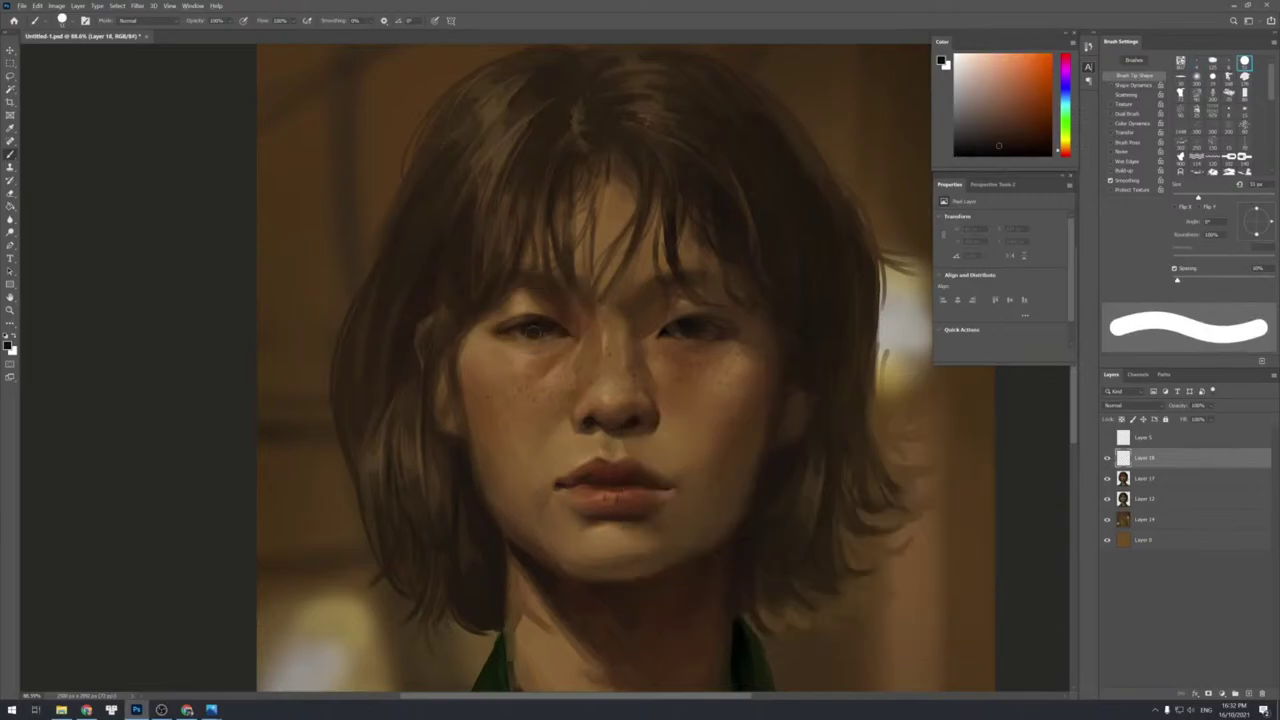
right_click(536, 334)
left_click(552, 540)
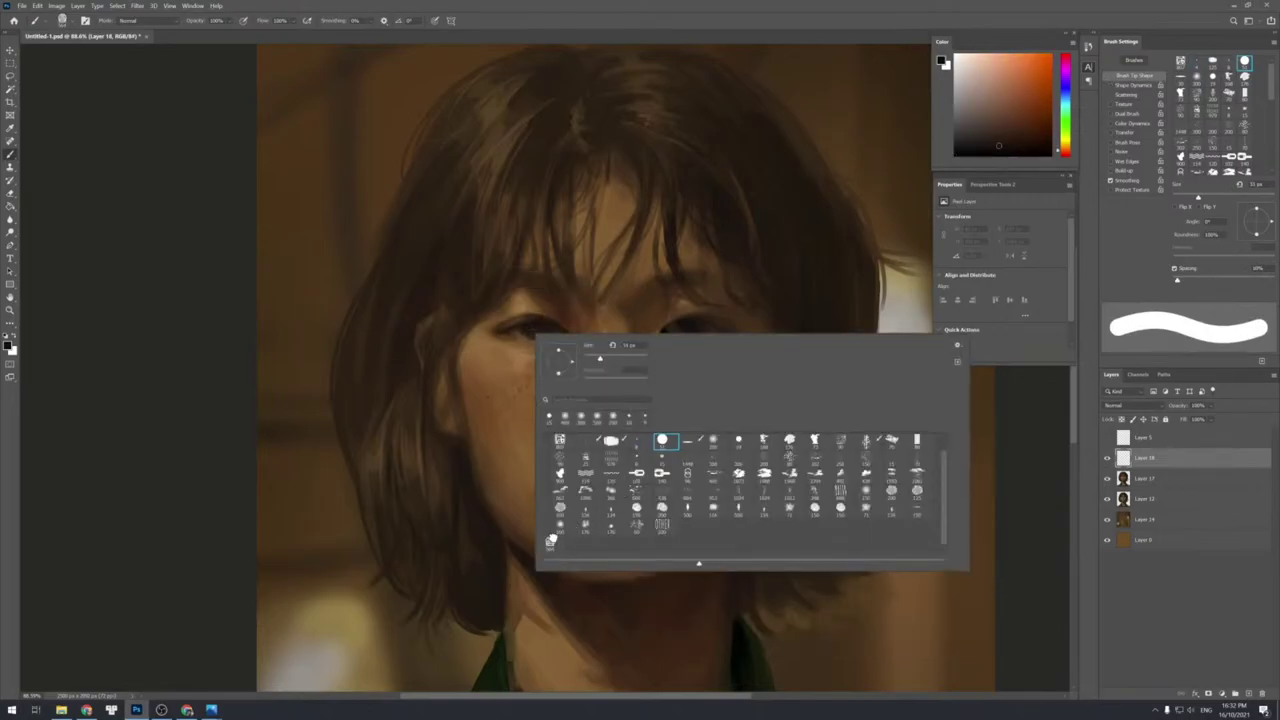
Try a dark stroke over the lit-side eye with the textured brush, undo it and reduce the brush to a fine size.
left_click_drag(548, 305, 539, 330)
key("ctrl+z")
key("bracketleft")
key("bracketleft")
key("bracketleft")
key("bracketleft")
key("bracketleft")
key("bracketleft")
key("bracketleft")
key("bracketleft")
key("bracketleft")
key("bracketleft")
key("bracketleft")
key("bracketleft")
key("bracketleft")
key("bracketleft")
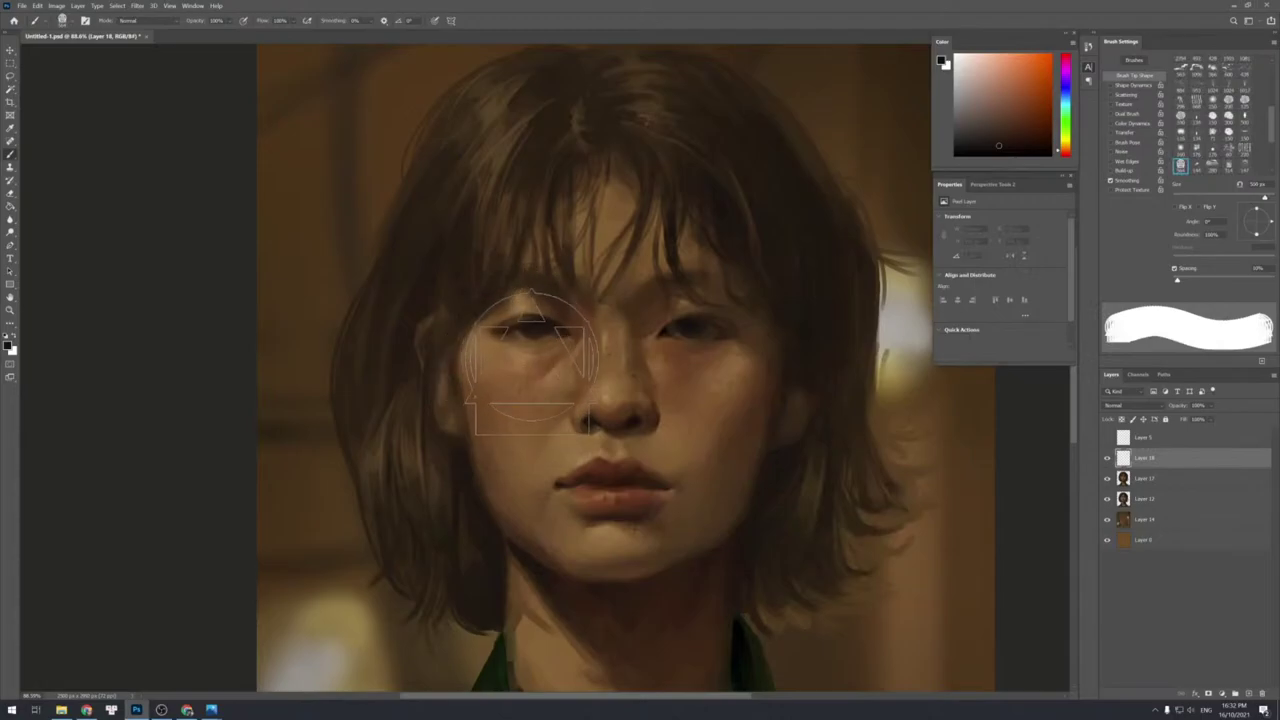
key("bracketright")
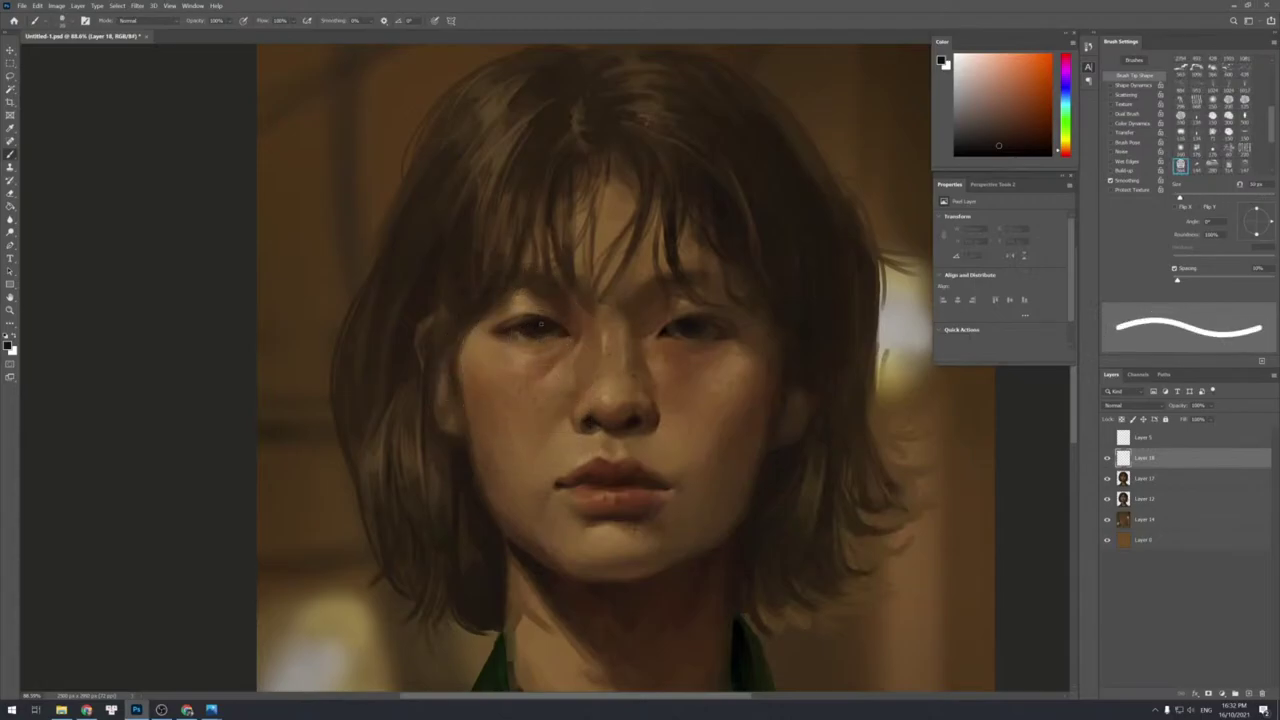
Undo the trial strokes on the lit-side eye and dab a small dark accent onto its iris.
left_click_drag(541, 323, 537, 326)
key("ctrl+z")
key("bracketright")
key("ctrl+z")
left_click(523, 326)
Darken the brush color to near black and paint fine accents along the shaded-side eye's upper lash line.
key("z")
mouse_move(622, 318)
left_mouse_down()
mouse_move(594, 315)
mouse_move(589, 294)
mouse_move(635, 299)
left_mouse_up()
key("b")
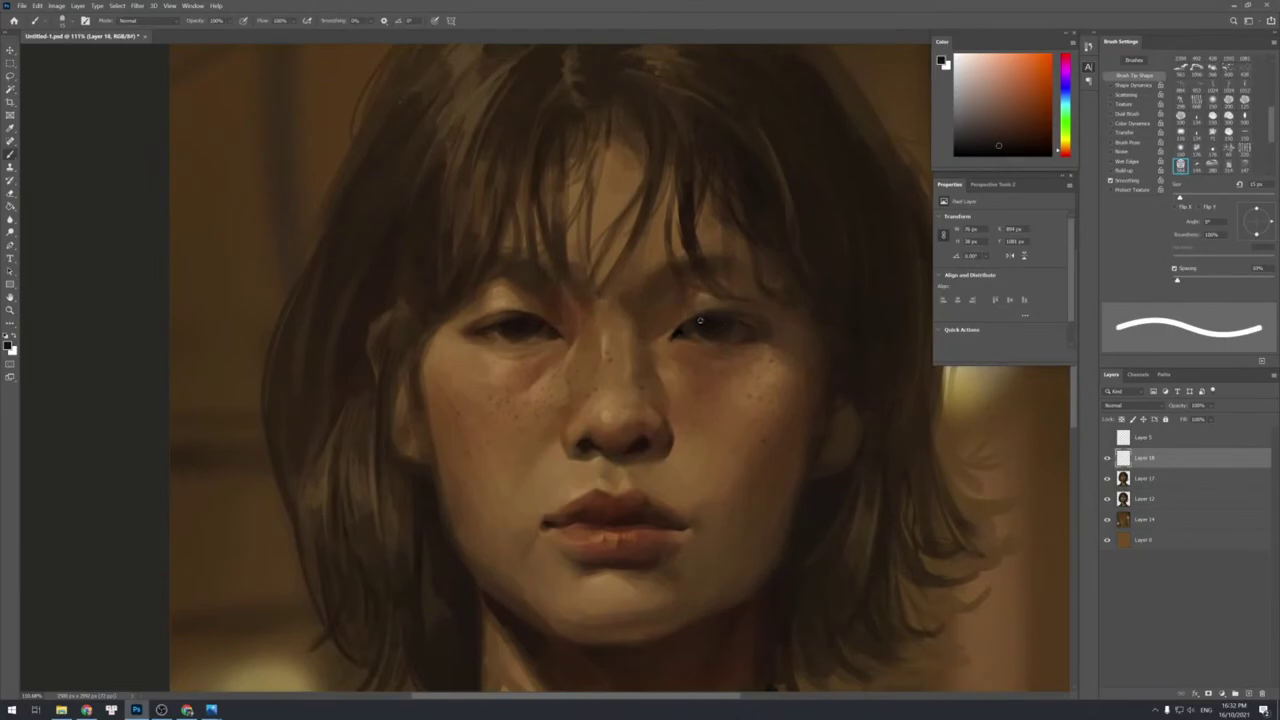
key("bracketleft")
key("bracketleft")
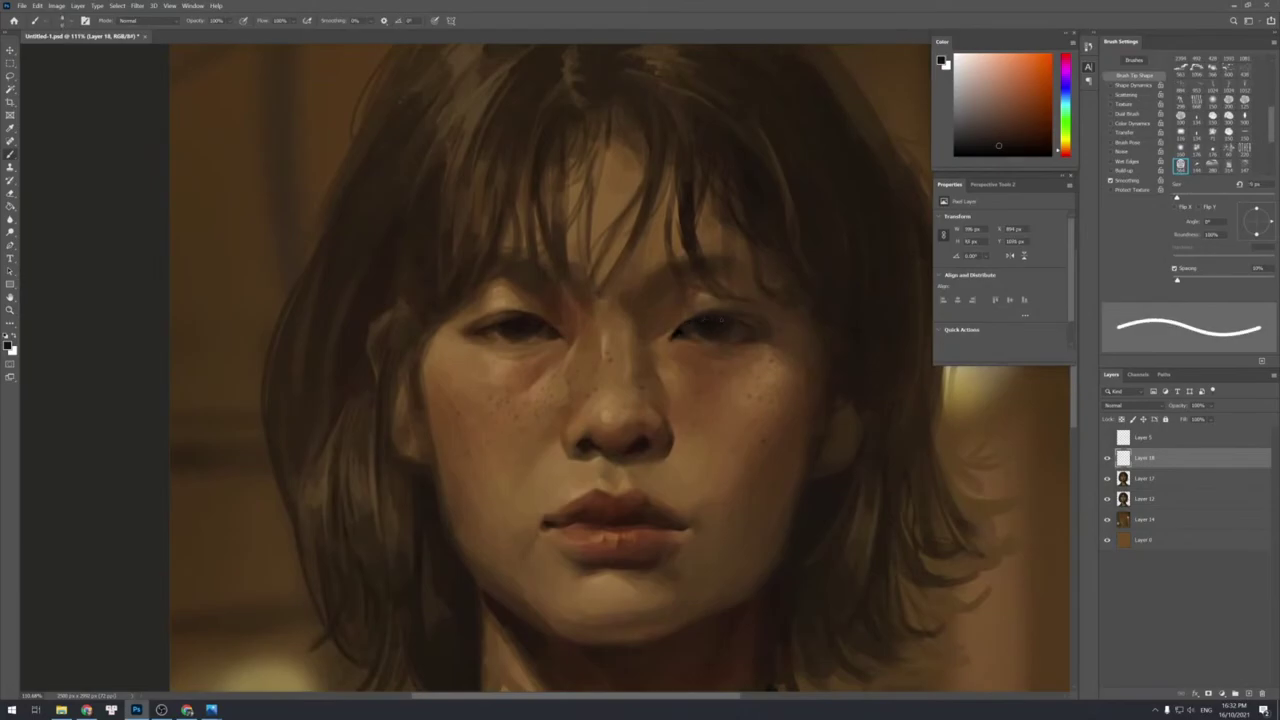
left_click_drag(991, 147, 993, 176)
key("bracketright")
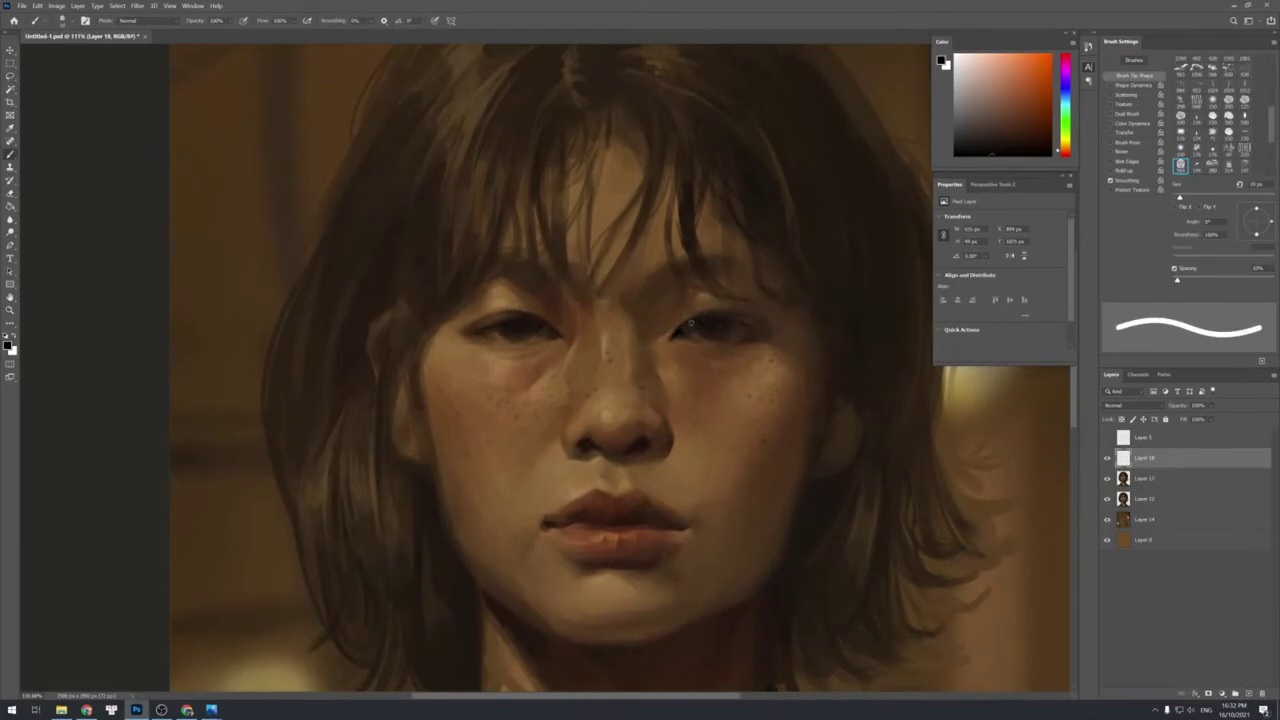
key("bracketleft")
key("bracketleft")
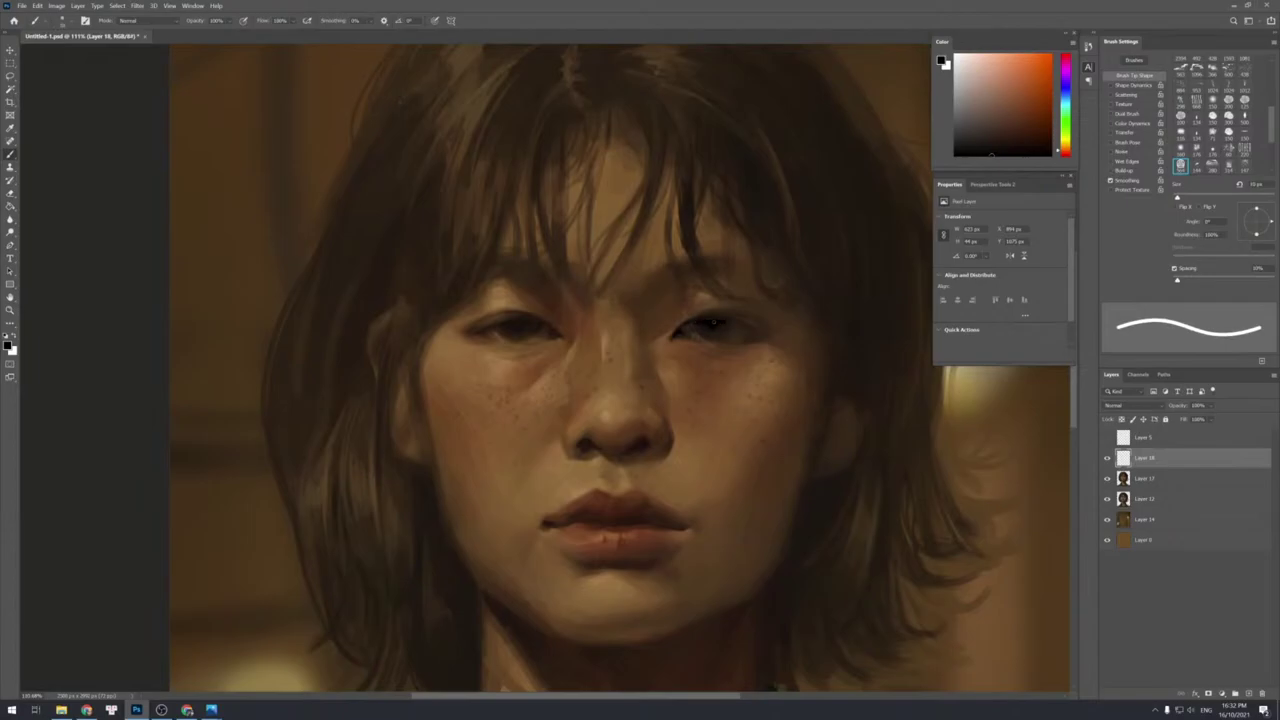
Fill in the shaded-side eye's iris with near black, varying the brush size.
key("bracketright")
key("bracketright")
key("bracketleft")
key("bracketleft")
key("bracketleft")
key("bracketleft")
key("bracketright")
key("bracketright")
key("z")
mouse_move(718, 306)
left_mouse_down()
mouse_move(708, 294)
mouse_move(700, 317)
mouse_move(752, 340)
left_mouse_up()
key("b")
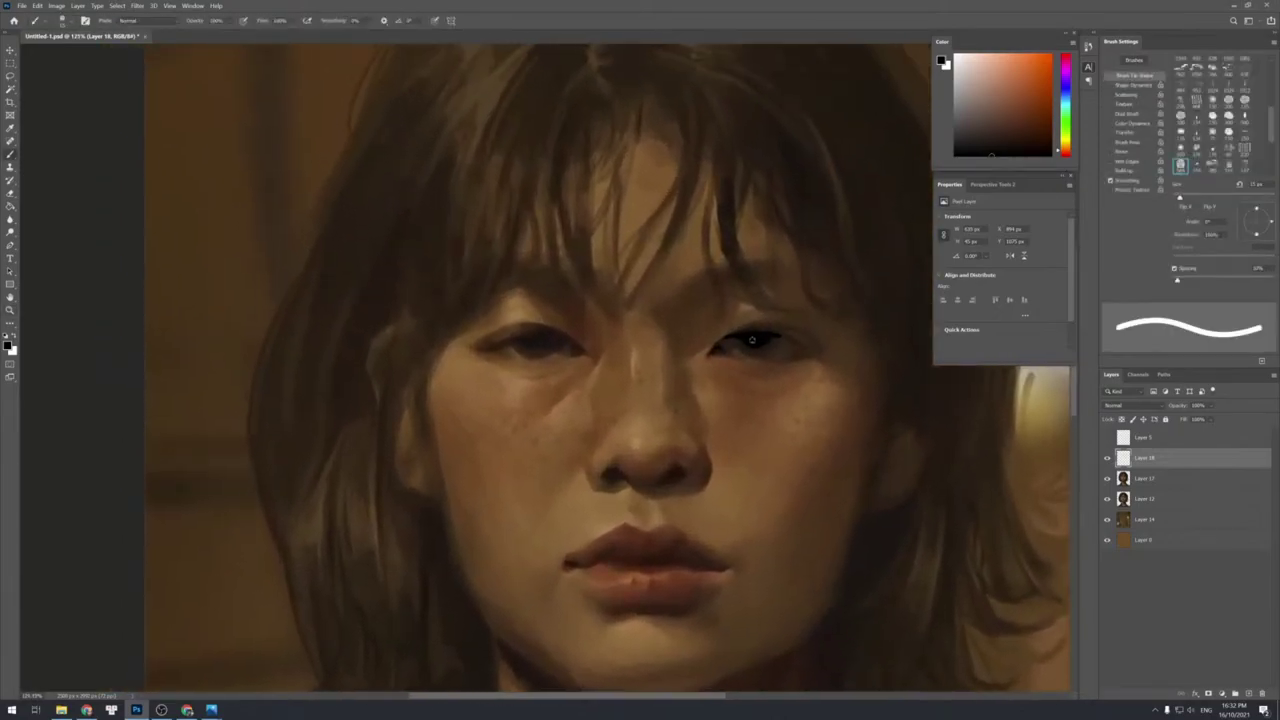
Soften the edges of the shaded-side eye's black paint with a small soft eraser.
key("e")
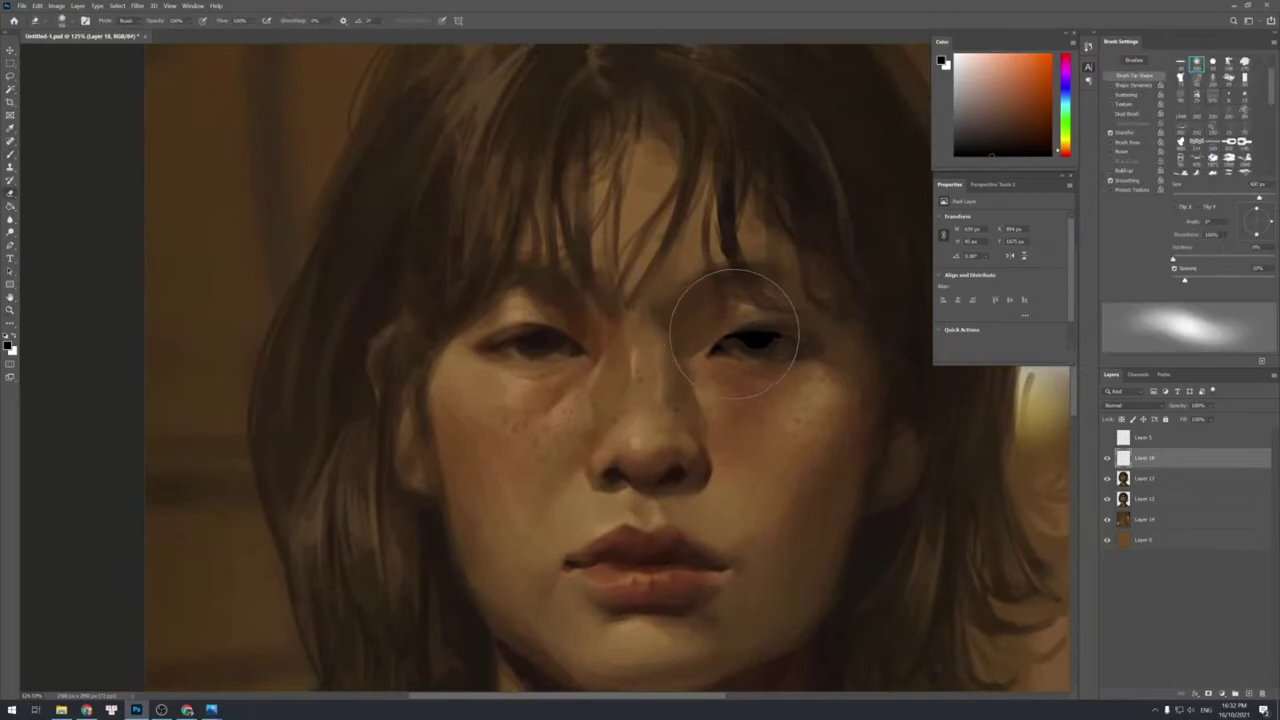
key("bracketleft")
key("bracketleft")
key("bracketleft")
key("bracketleft")
key("bracketleft")
key("bracketright")
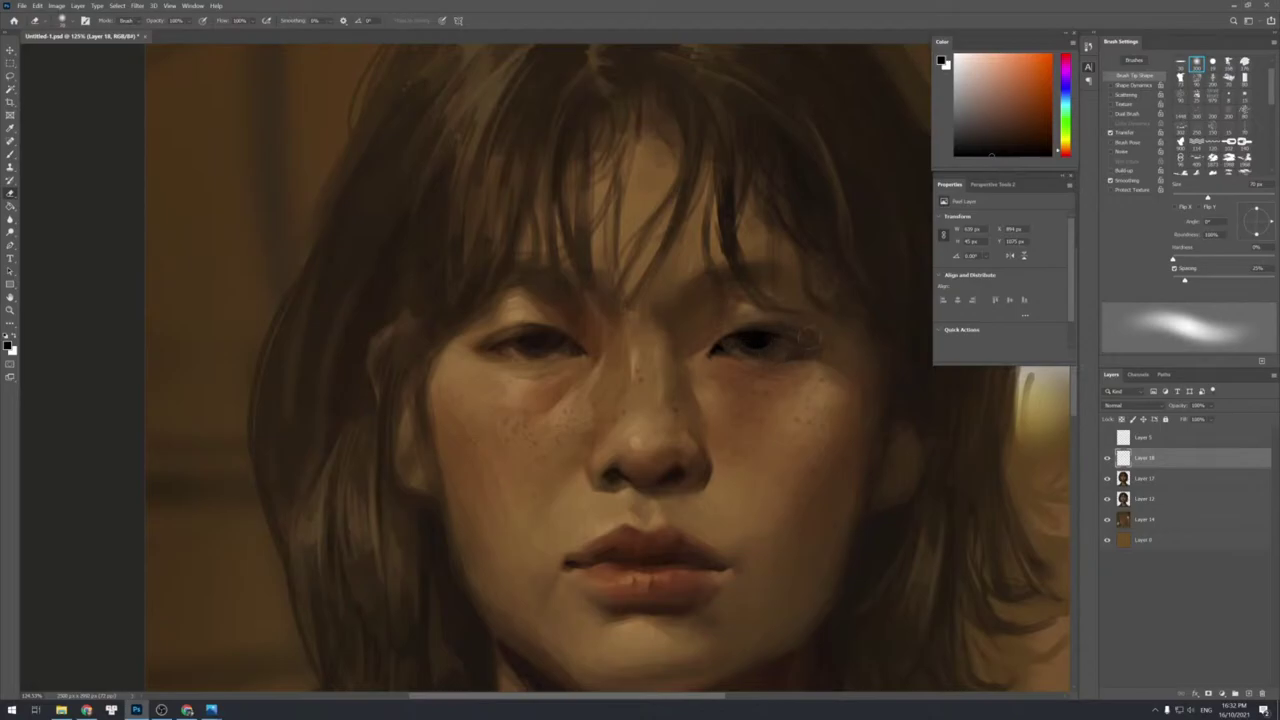
Refine the pupils of both eyes by alternating near-black dabs with soft erasing.
key("comma")
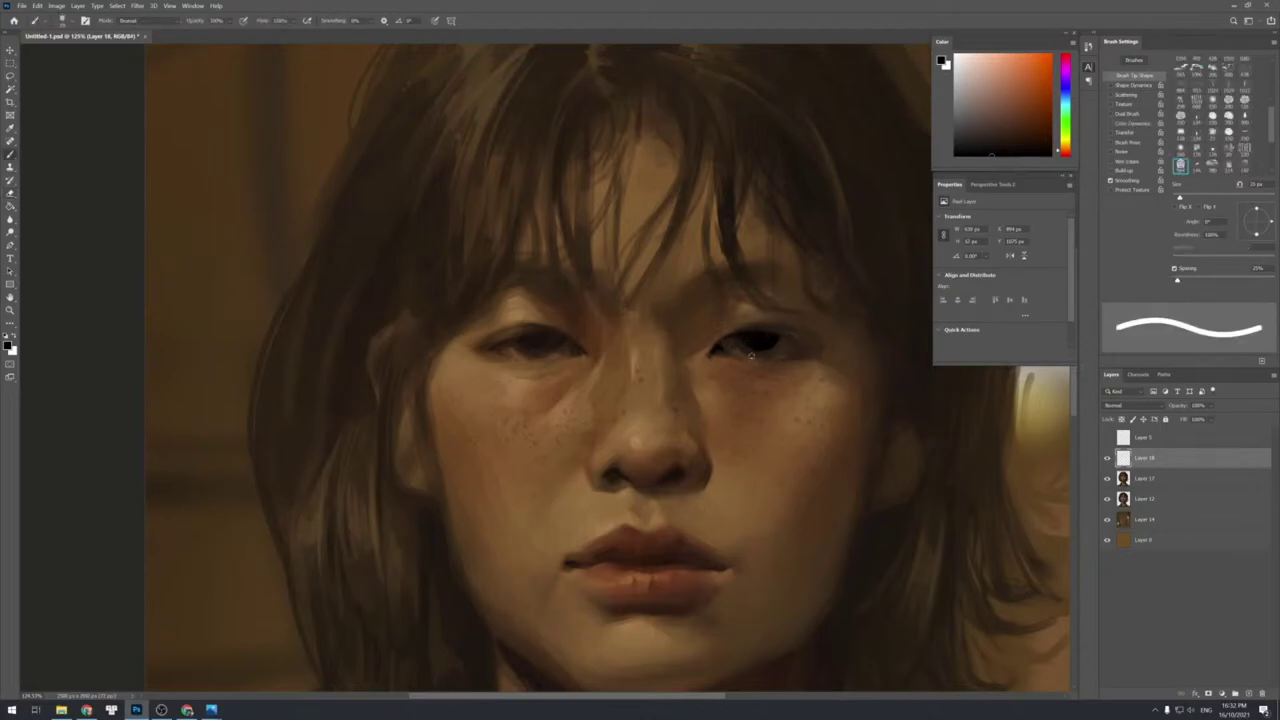
key("period")
key("comma")
key("period")
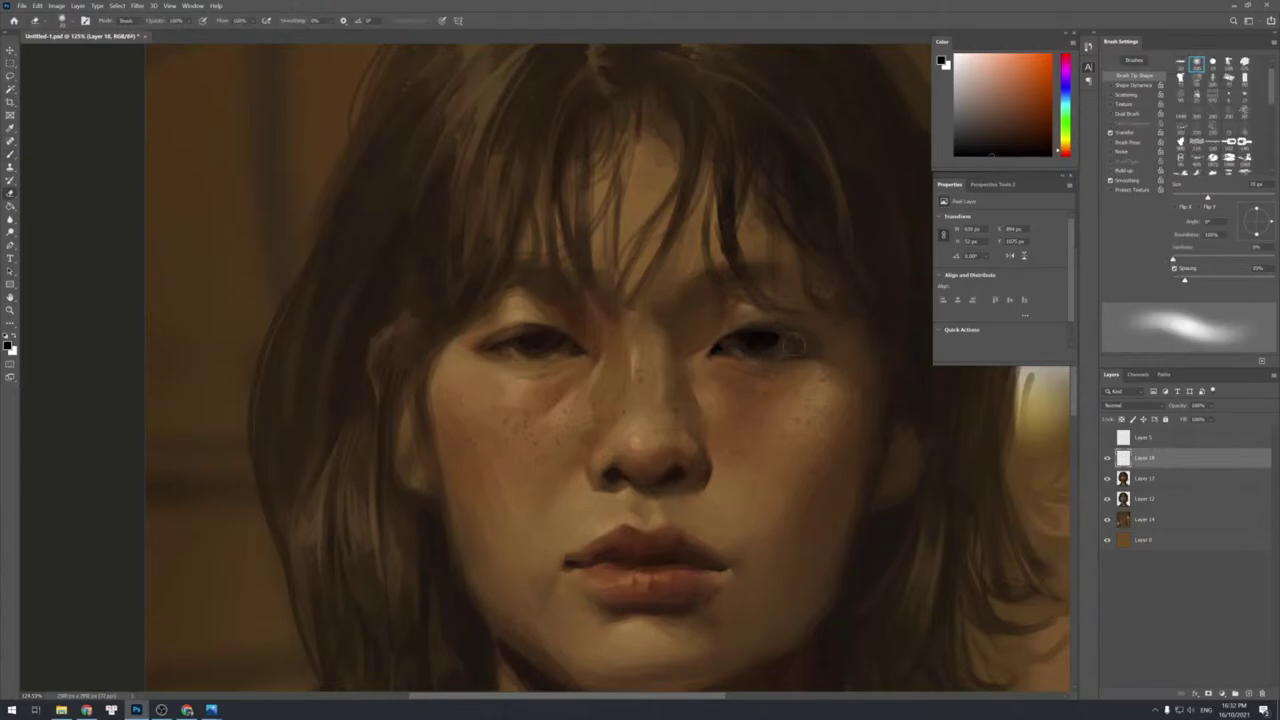
key("comma")
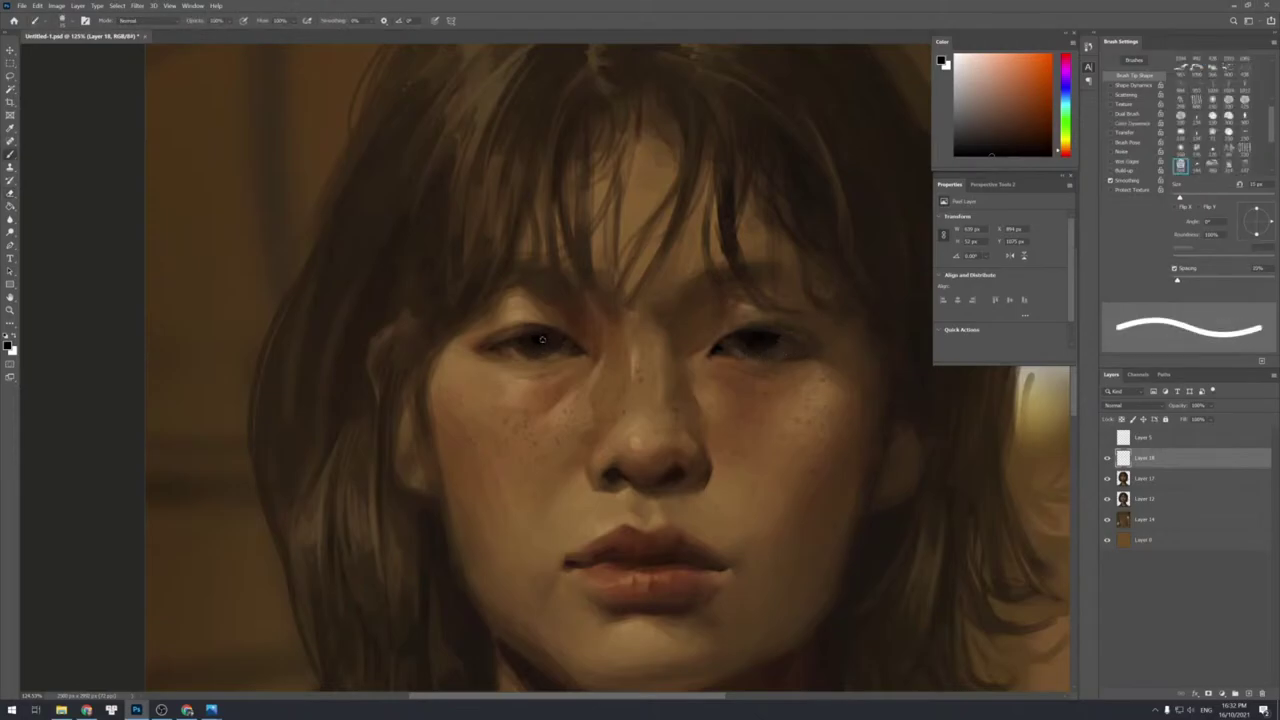
key("period")
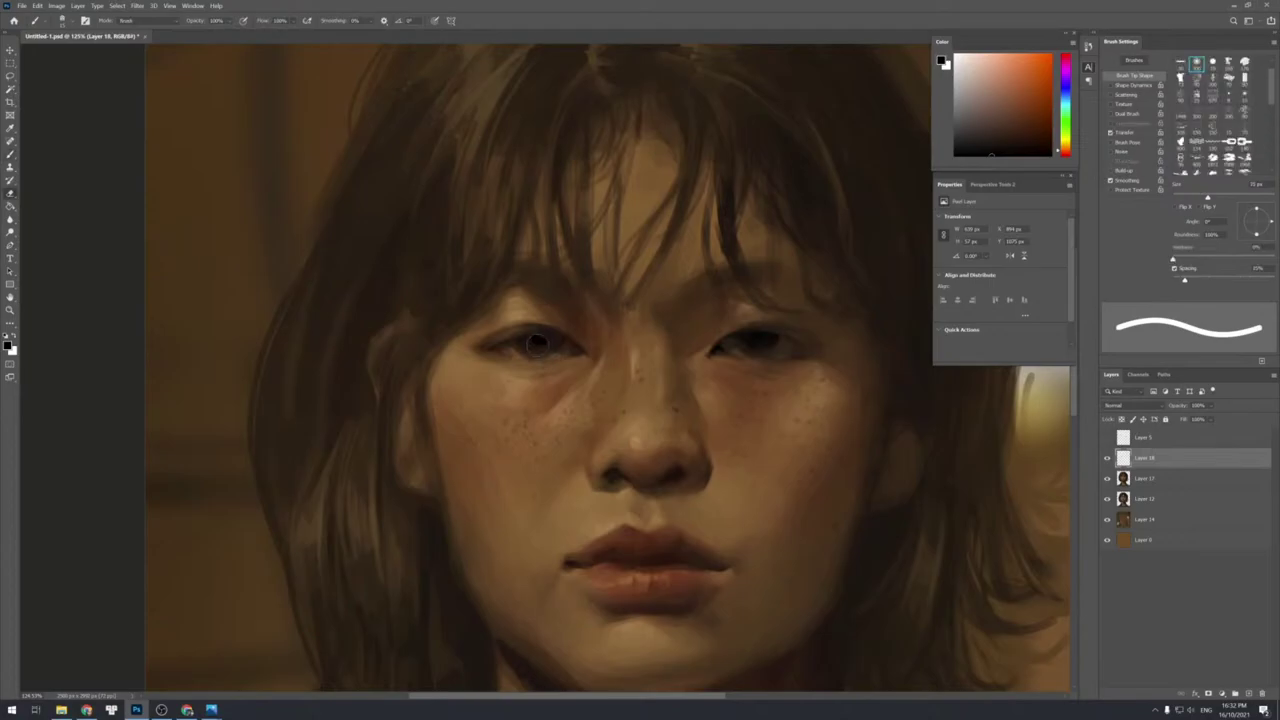
Deepen the shaded-side eye's iris and outer lash line with more near-black strokes.
key("alt+space")
left_click_drag(592, 477, 580, 424)
scroll(580, 425, "up", 3)
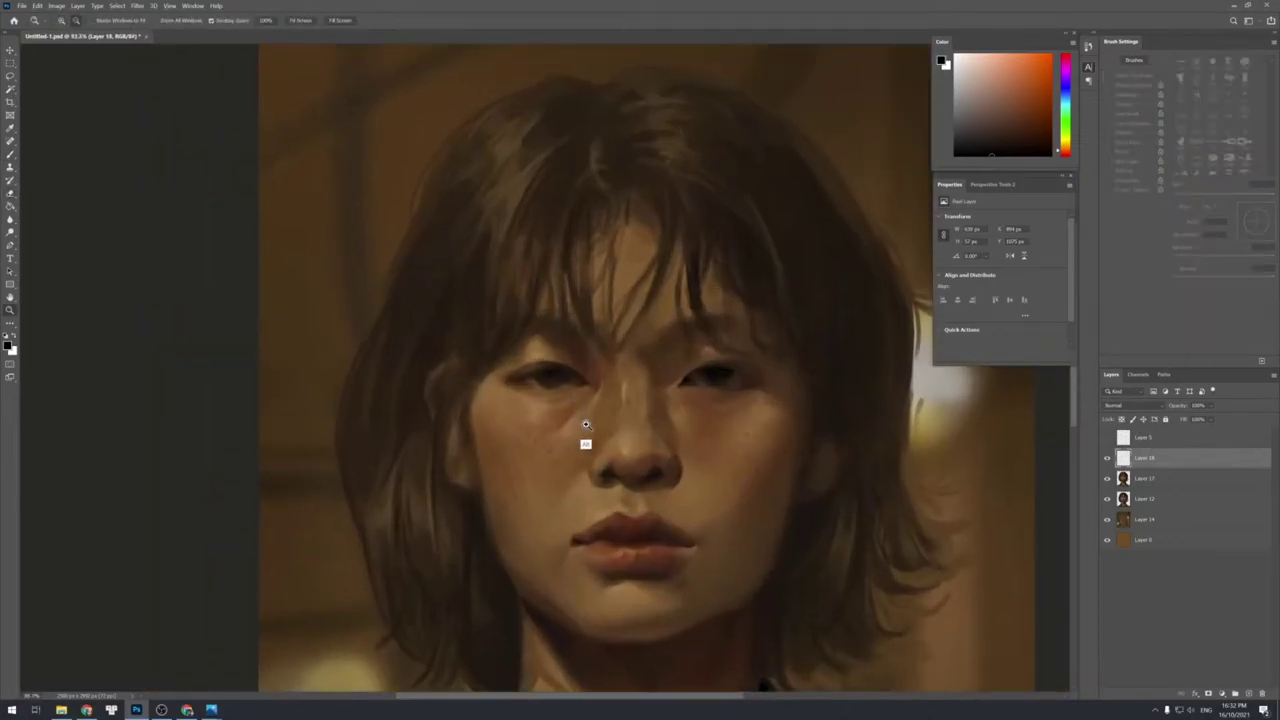
key("b")
key("comma")
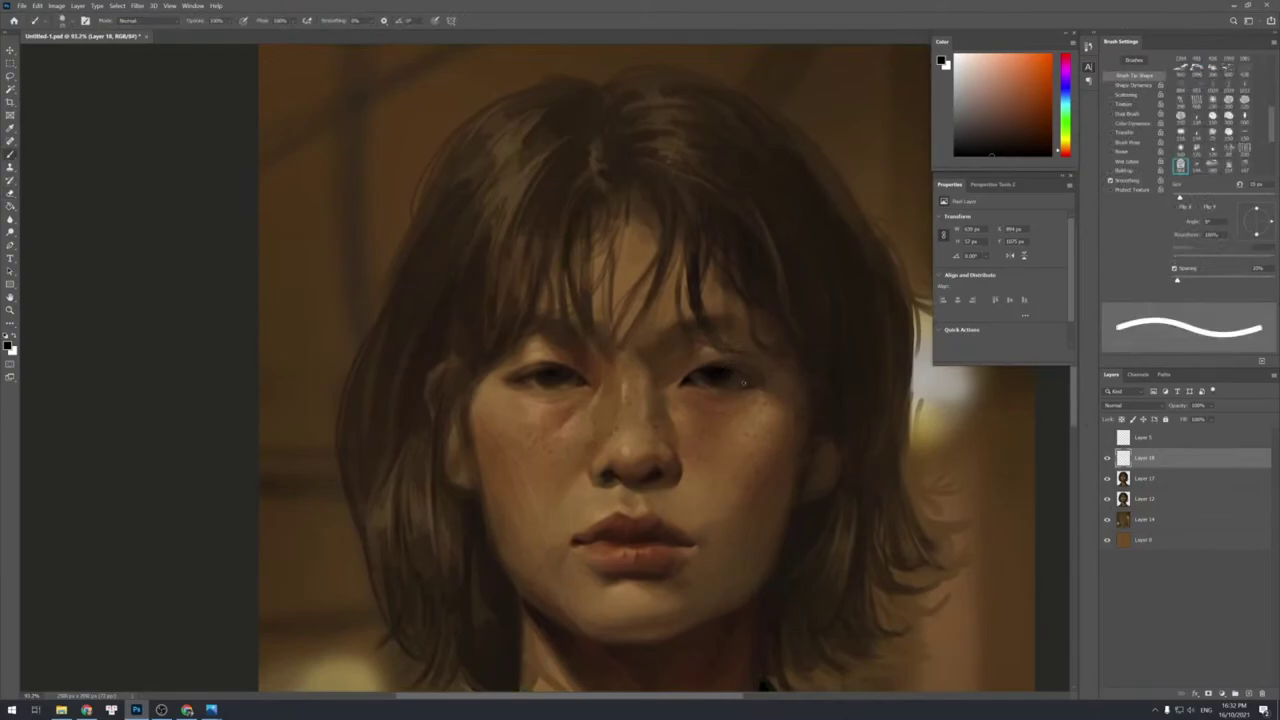
key("bracketright")
key("bracketleft")
key("bracketleft")
key("bracketright")
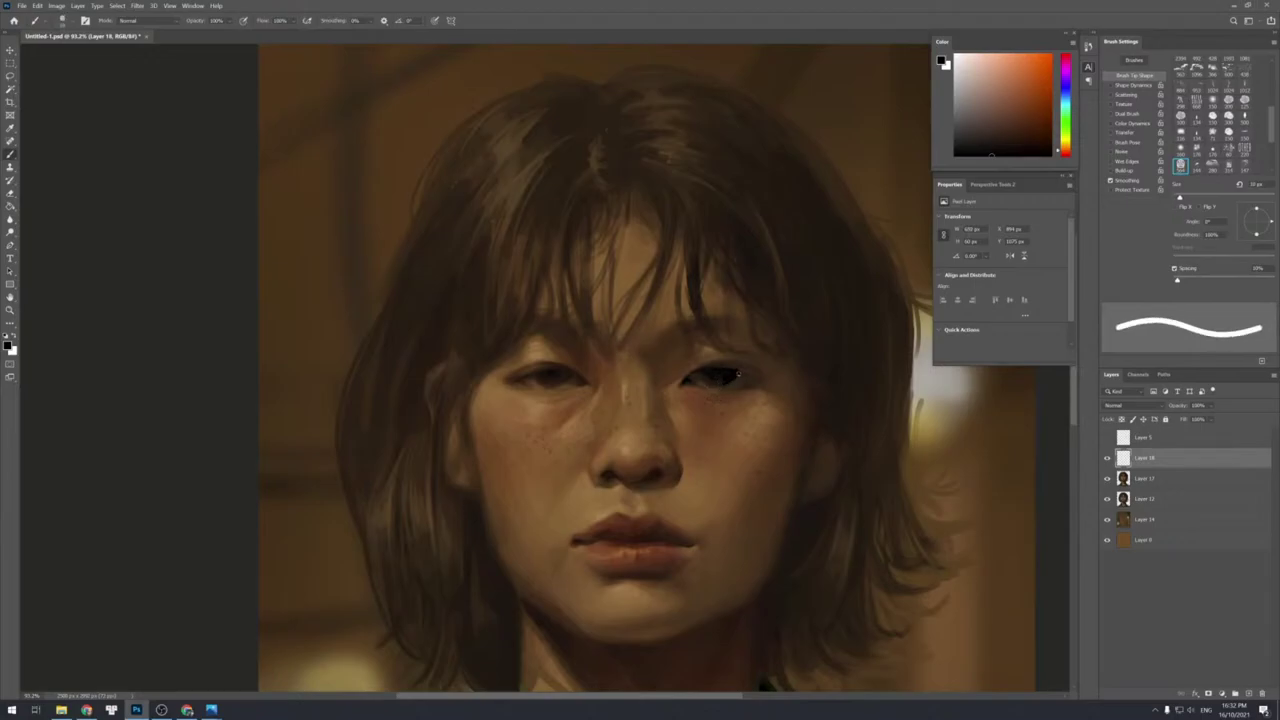
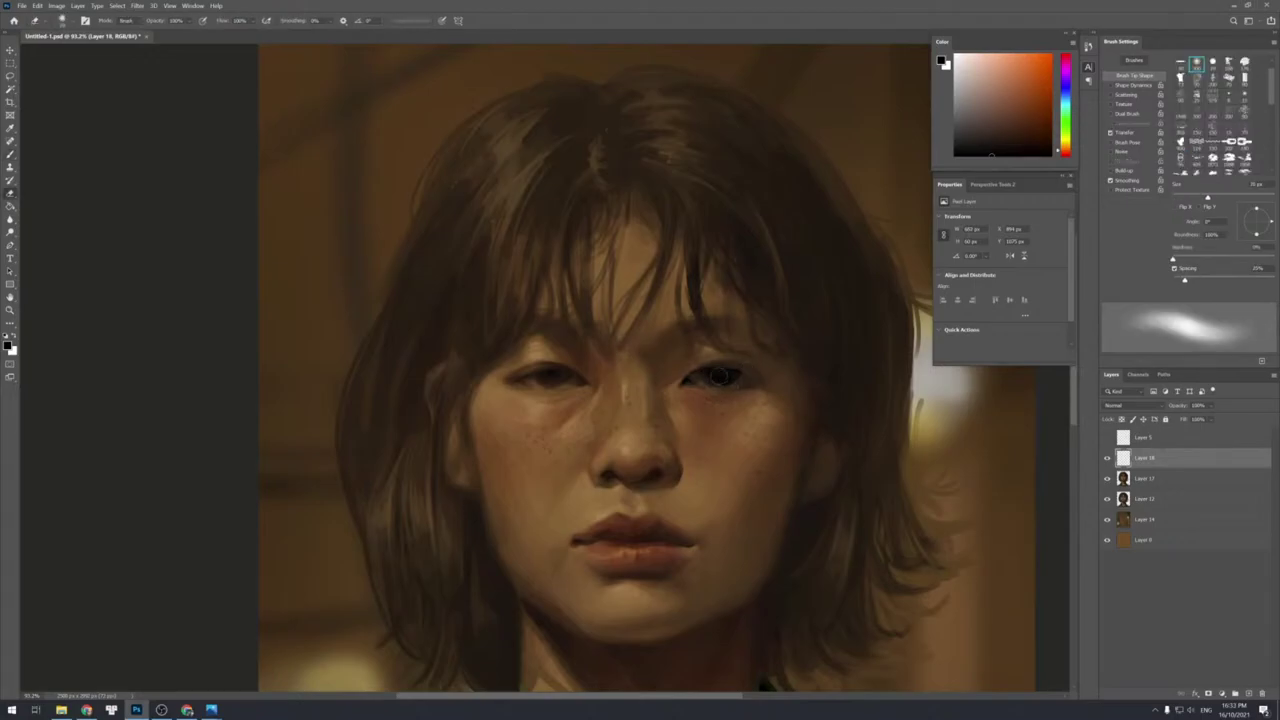
Examine the darkened eyes against the whole portrait and up close.
key("z")
left_click(729, 414, "alt")
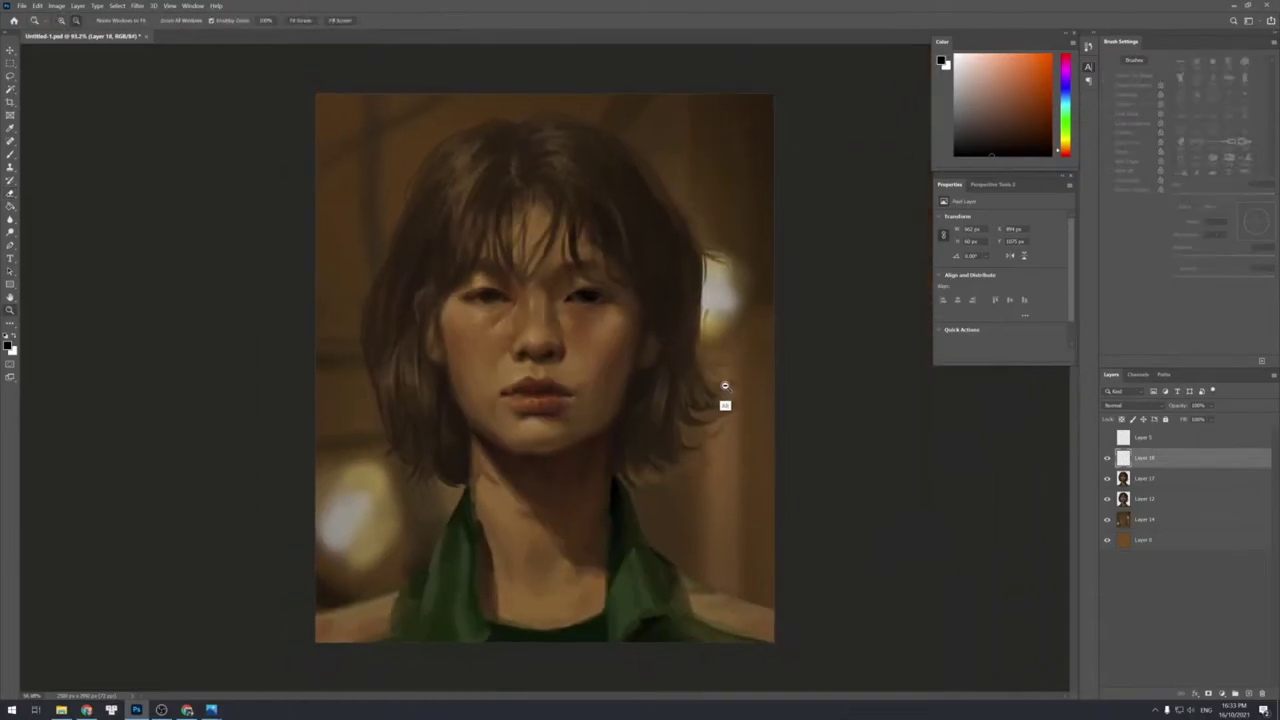
mouse_move(725, 386)
left_mouse_down()
mouse_move(790, 384)
mouse_move(750, 412)
left_mouse_up()
key("e")
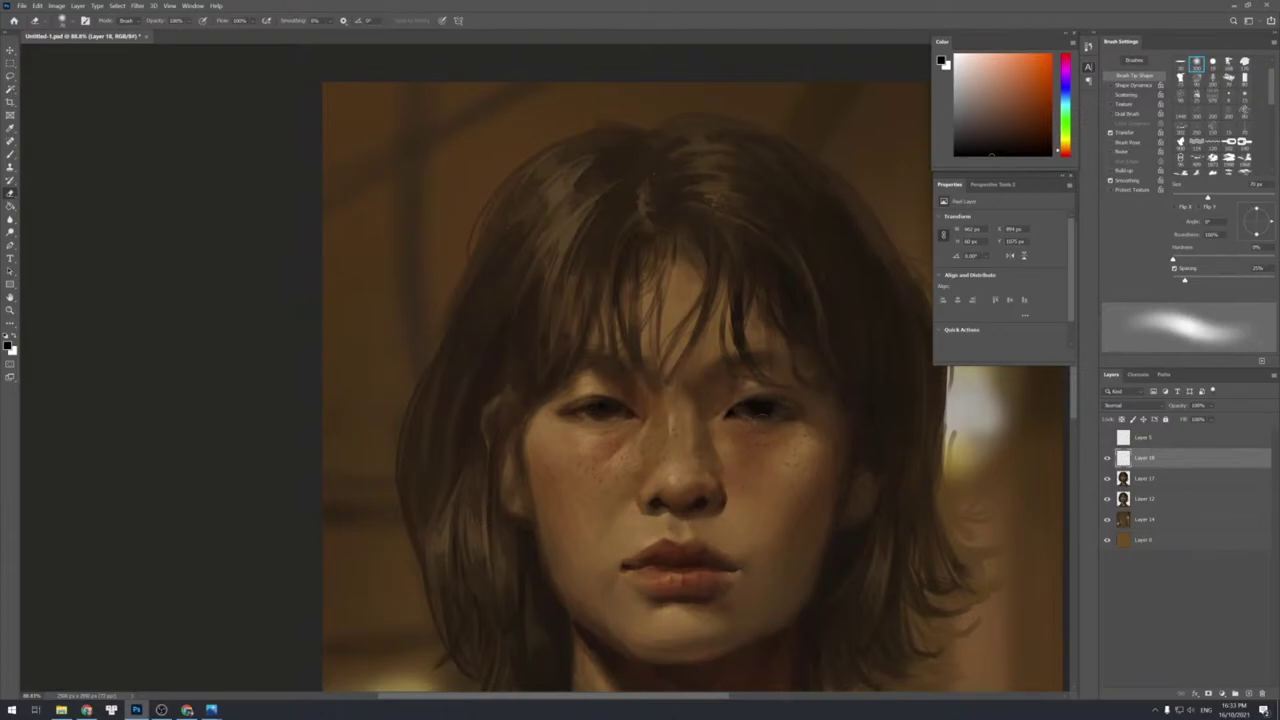
key("b")
key("e")
key("z")
left_click(754, 436, "alt")
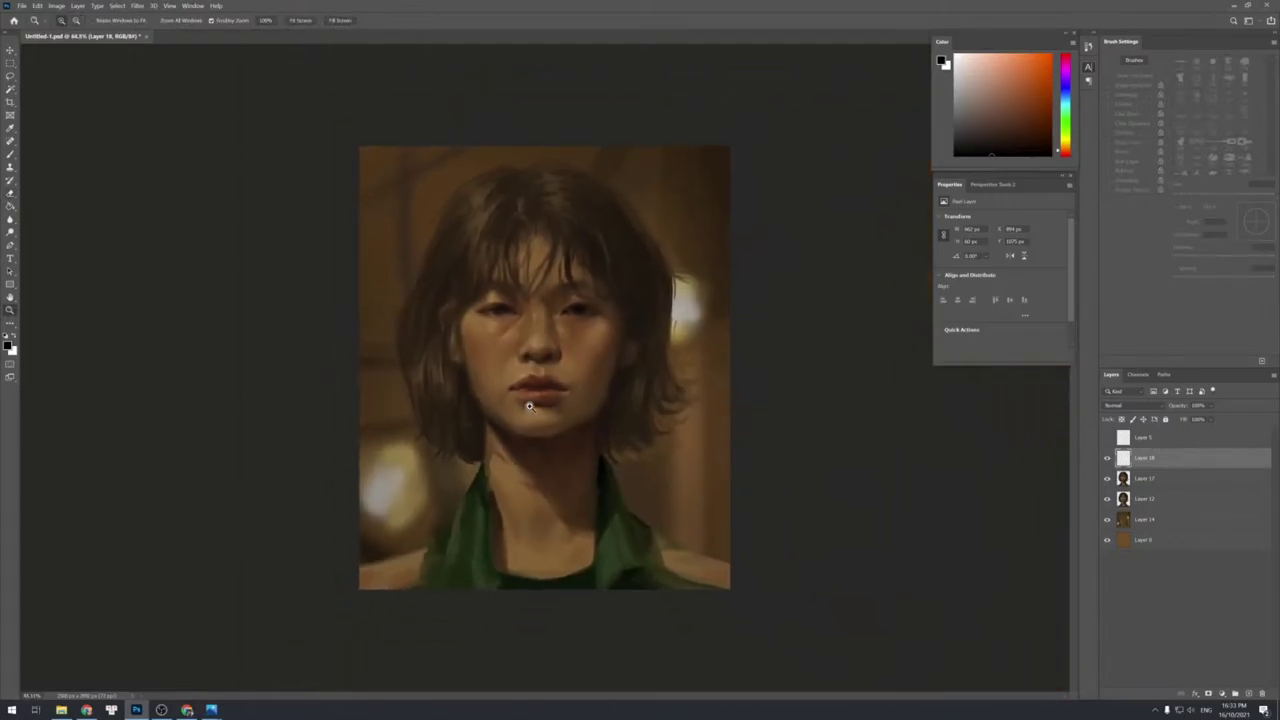
Choose a dark reddish brown and enable pen-pressure Transfer on the brush to touch up the mouth's corner.
left_click_drag(530, 409, 560, 408)
key("b")
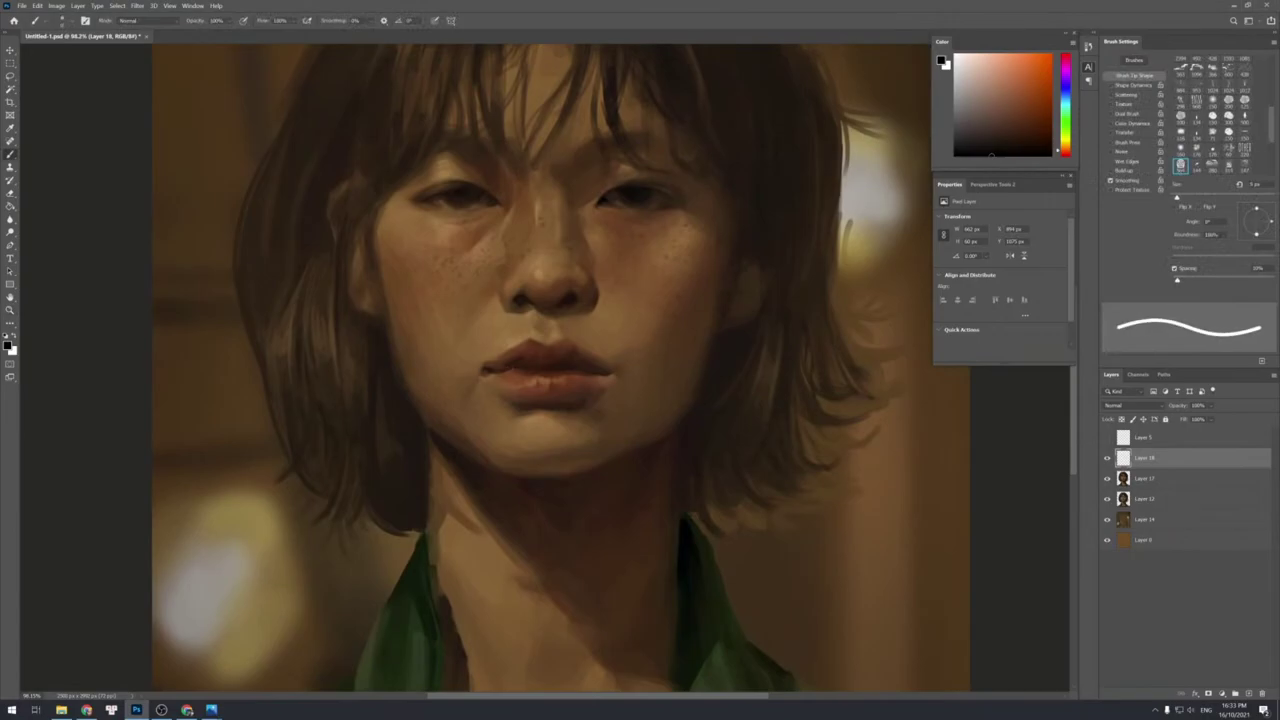
left_click(1013, 123)
left_click(1110, 132)
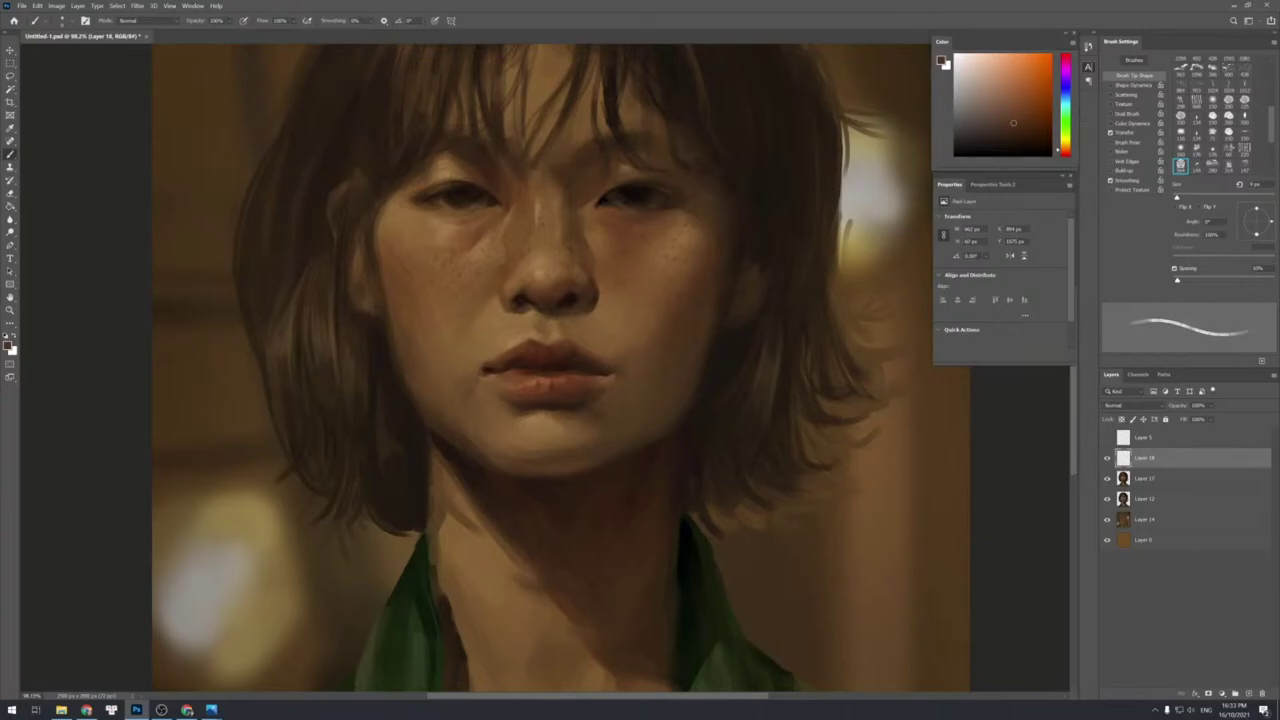
left_click(1125, 132)
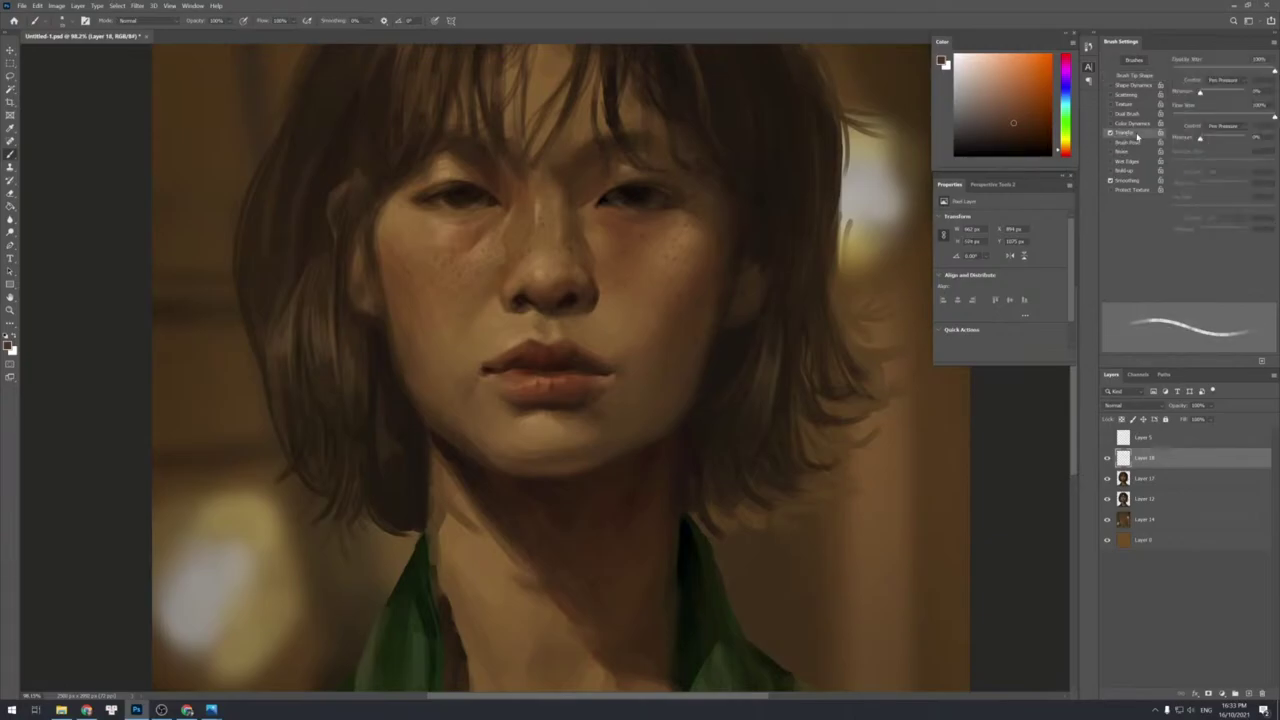
left_click(486, 367, "alt")
Add a new layer and paint dark strokes around both eyebrows with colors sampled from the portrait.
key("z")
mouse_move(643, 349)
left_mouse_down()
mouse_move(610, 332)
mouse_move(700, 340)
left_mouse_up()
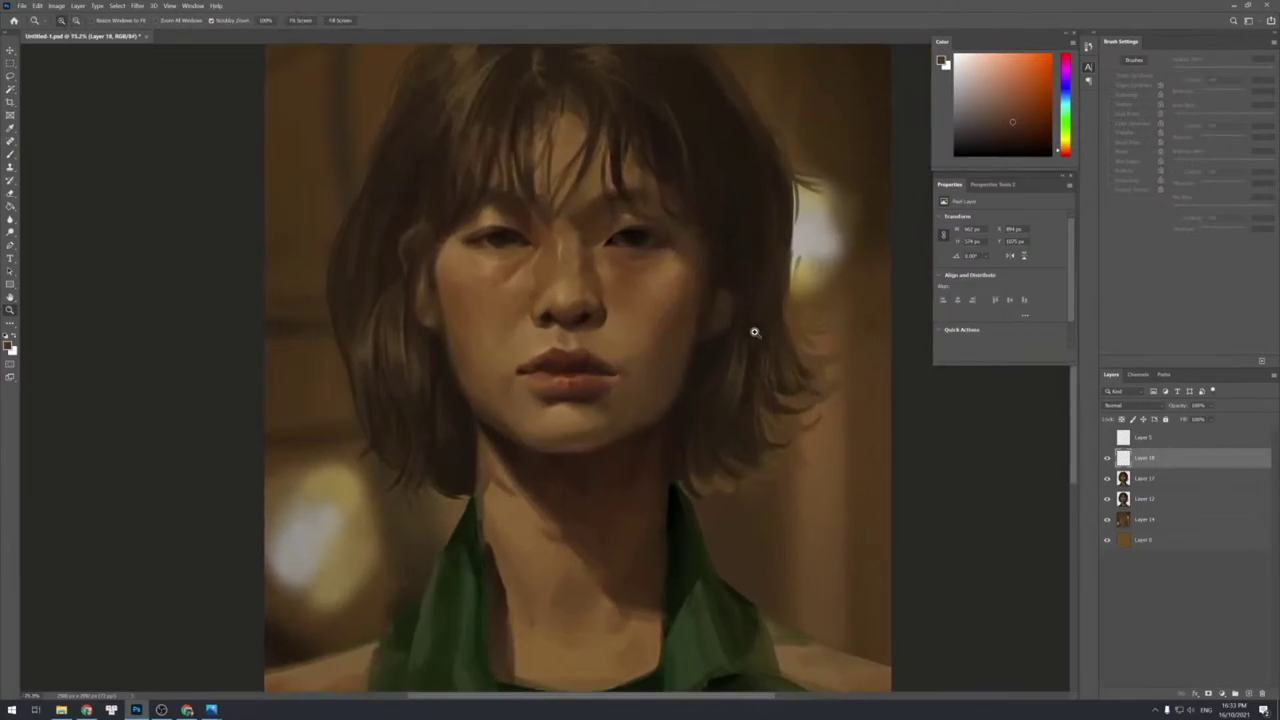
key("b")
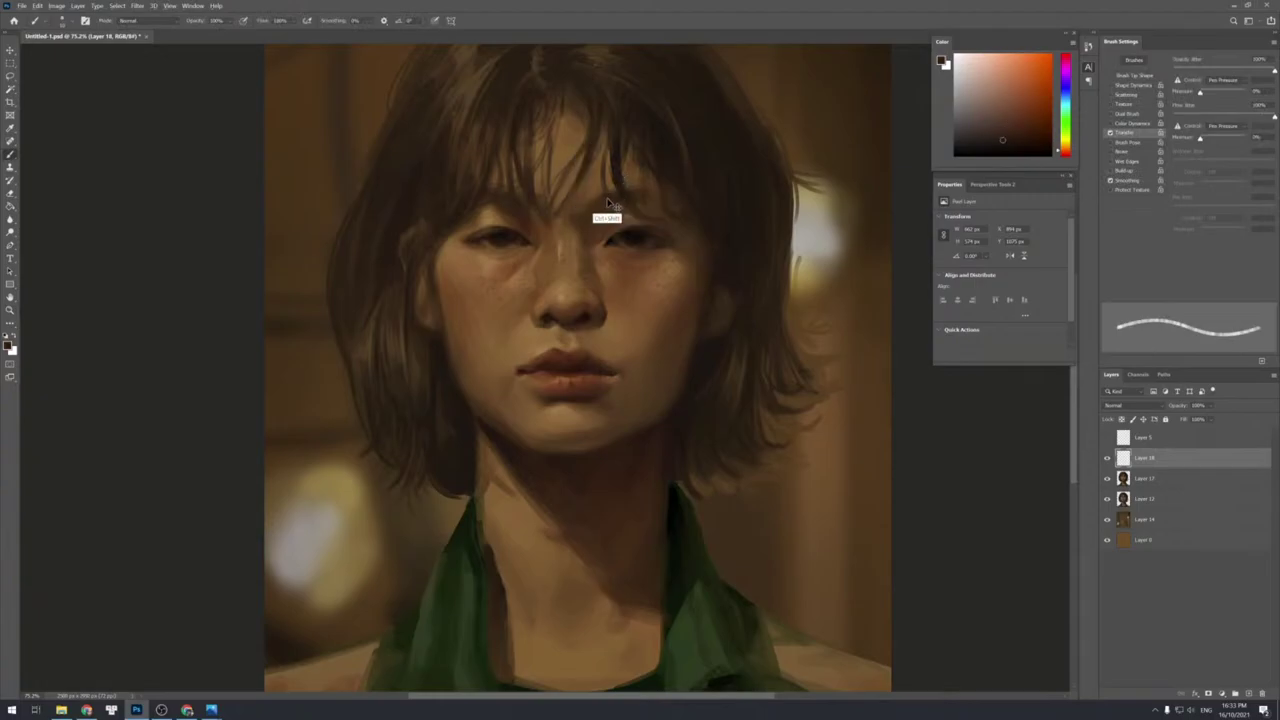
key("ctrl+shift+n")
key("Return")
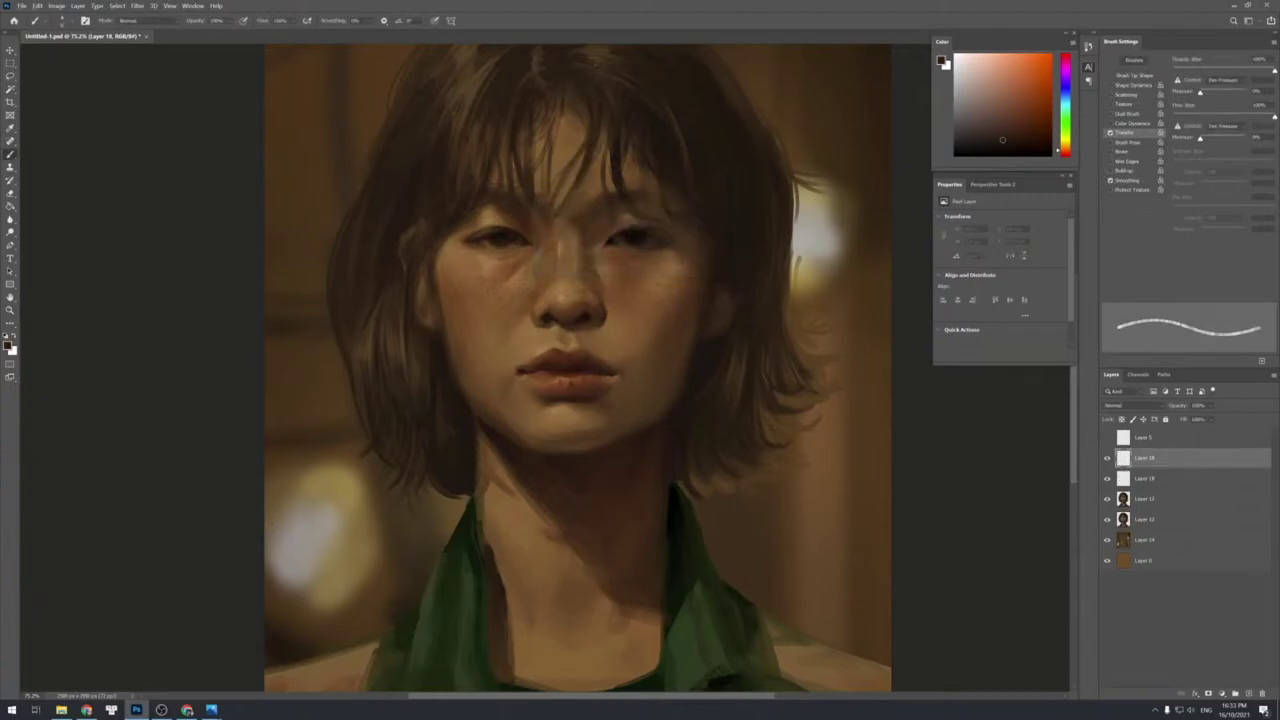
left_click_drag(585, 77, 590, 85)
left_click(658, 152, "alt")
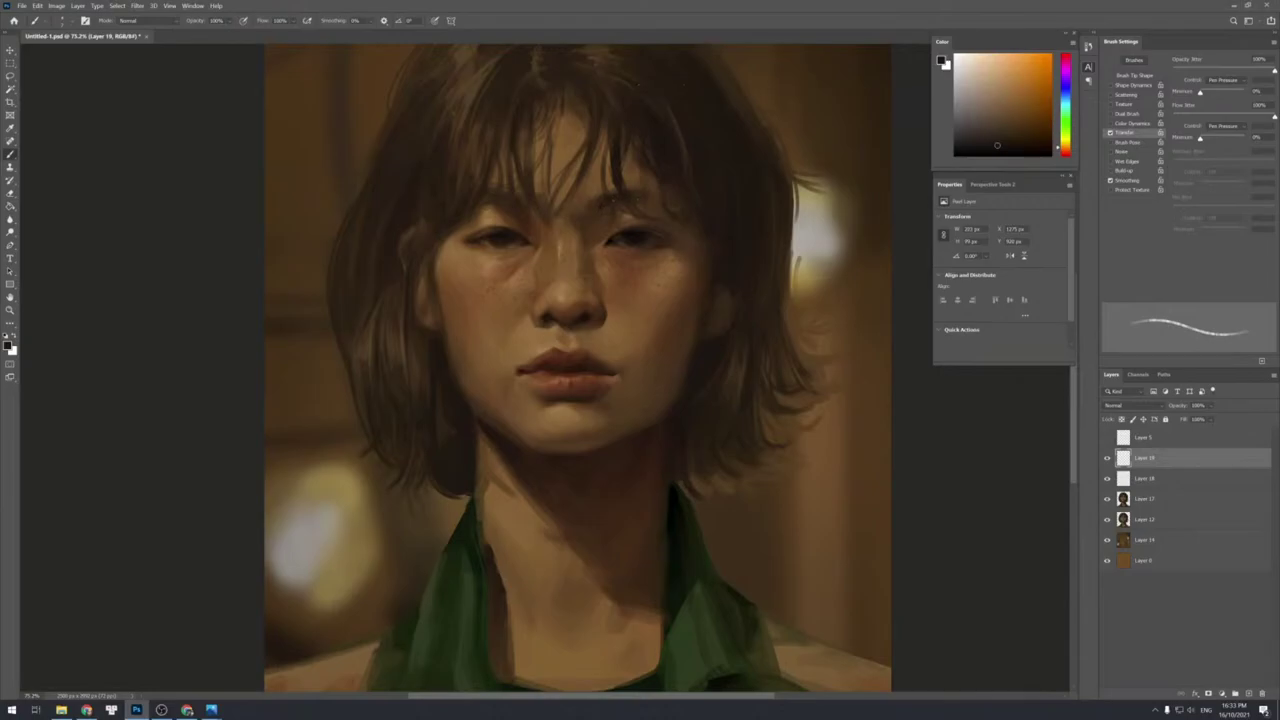
left_click_drag(480, 238, 501, 233)
key("e")
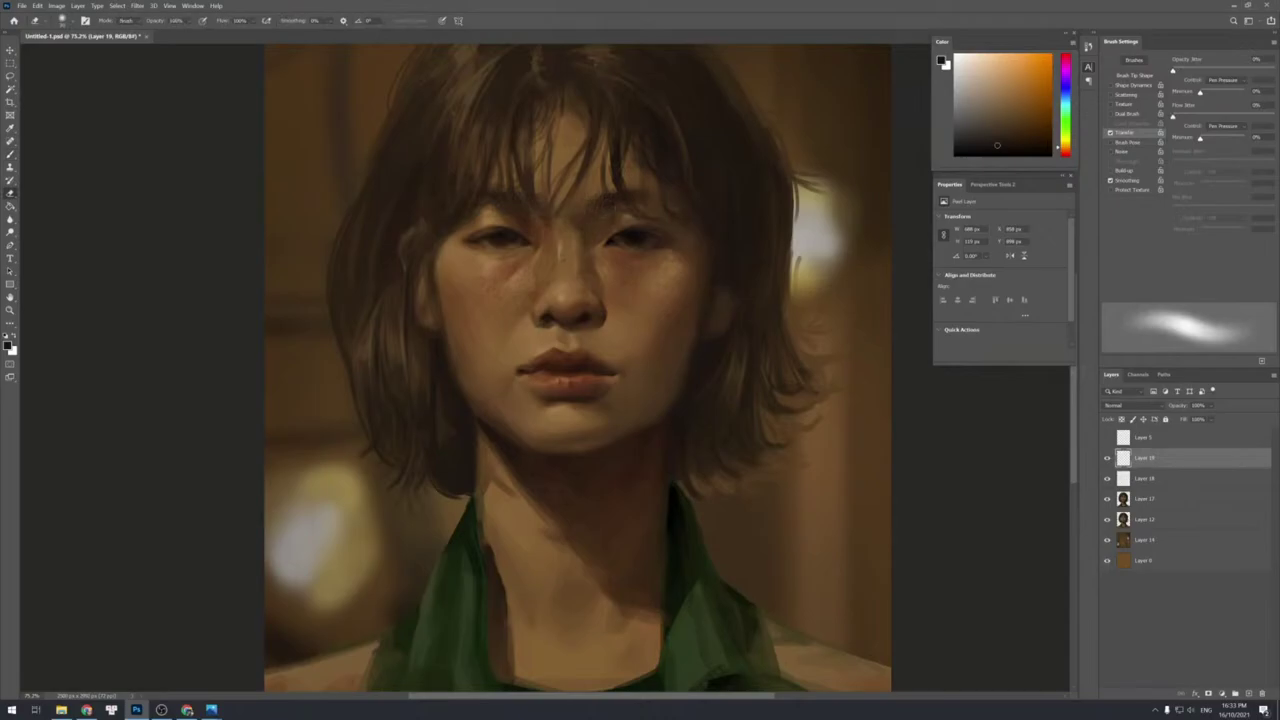
Sample a brown beside the shaded-side eye, add another layer, try a stroke below the inner corner and undo it.
key("z")
mouse_move(634, 409)
left_mouse_down()
mouse_move(620, 409)
mouse_move(651, 404)
left_mouse_up()
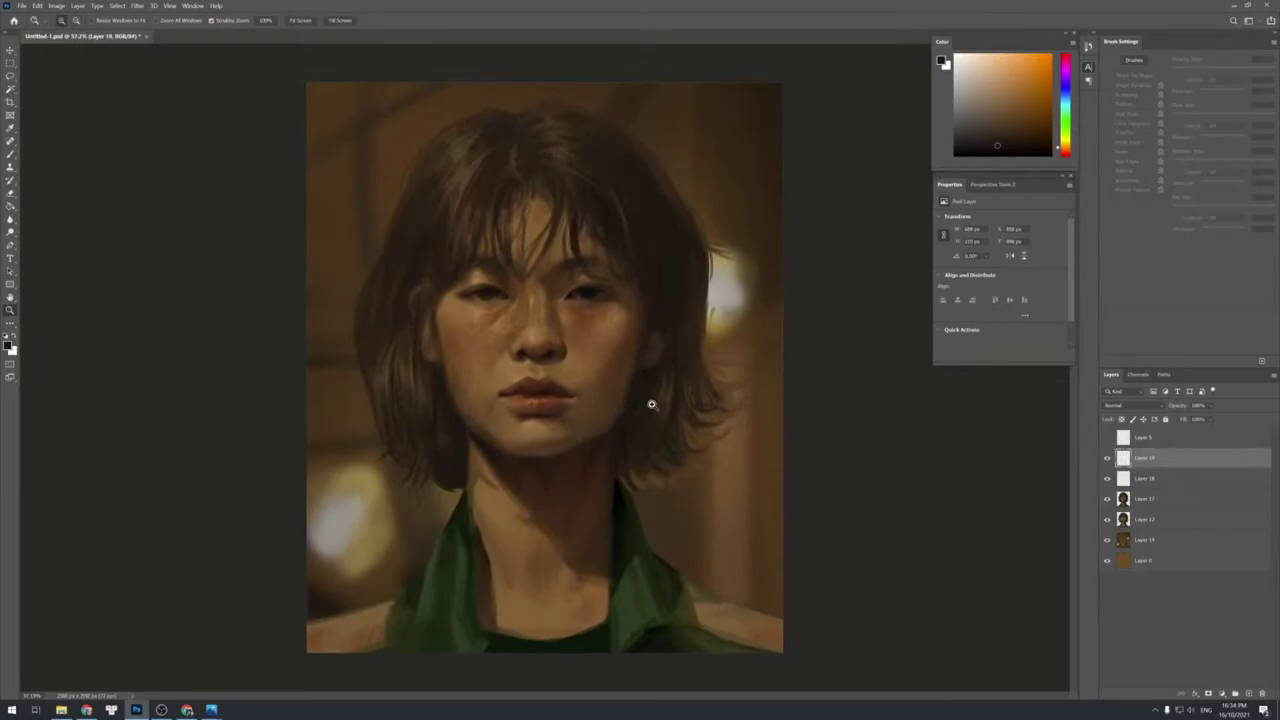
left_click_drag(581, 323, 596, 323)
key("b")
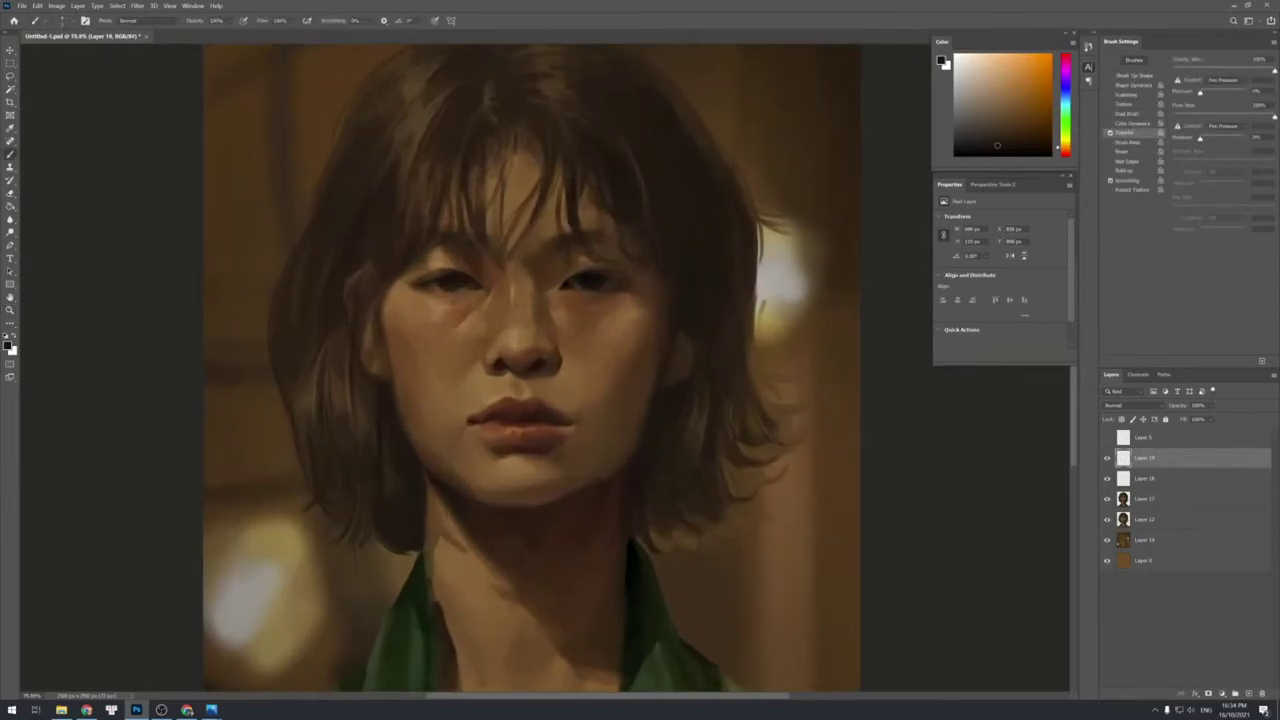
left_click(576, 304, "alt")
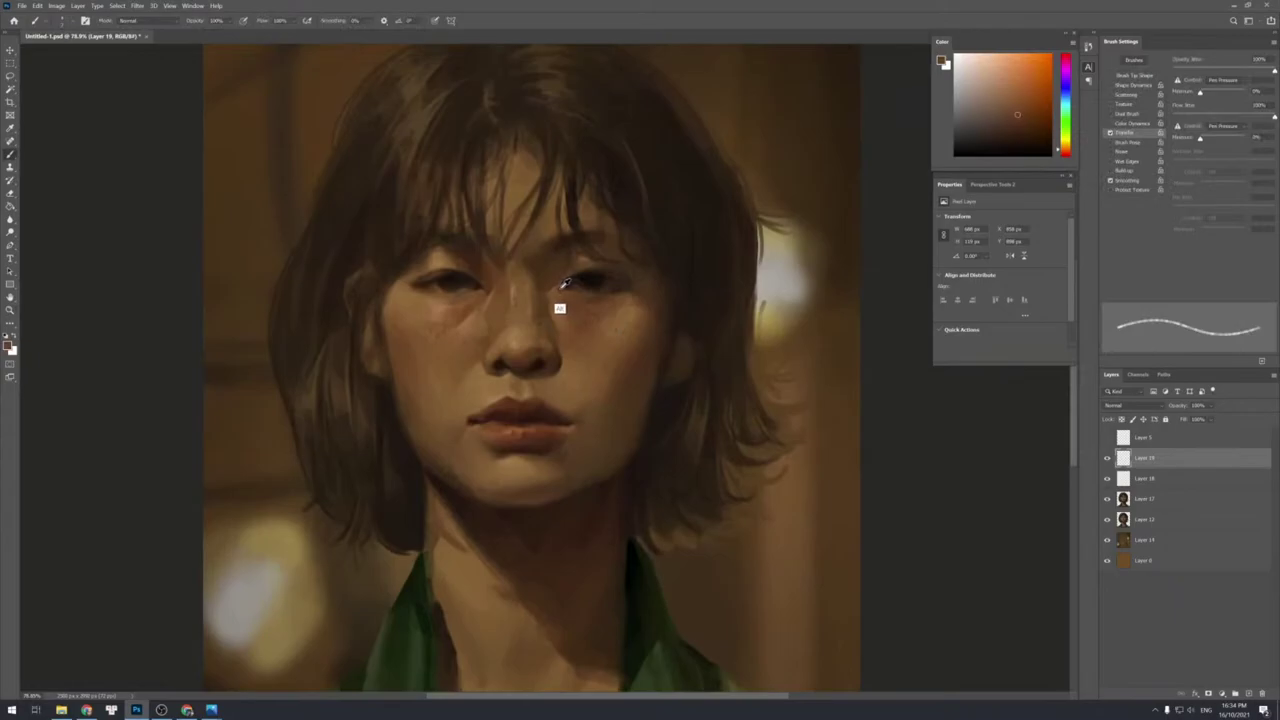
key("ctrl+shift+n")
key("Return")
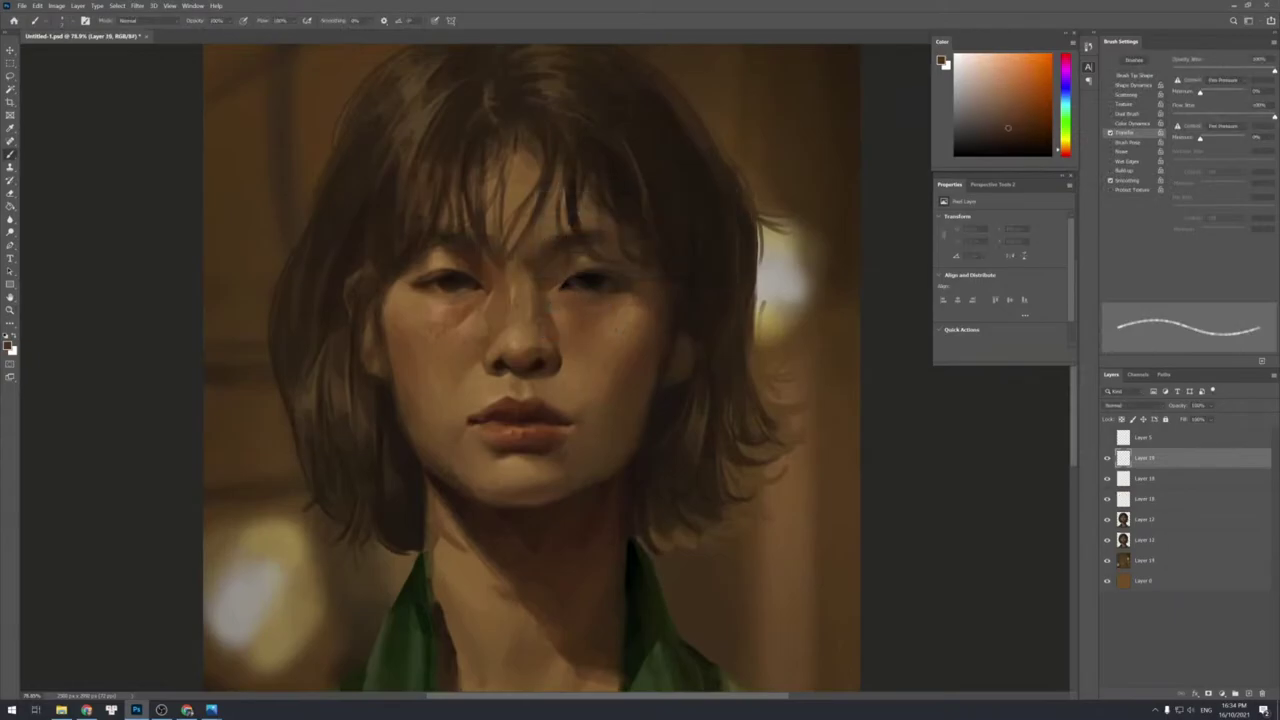
left_click_drag(572, 288, 580, 297)
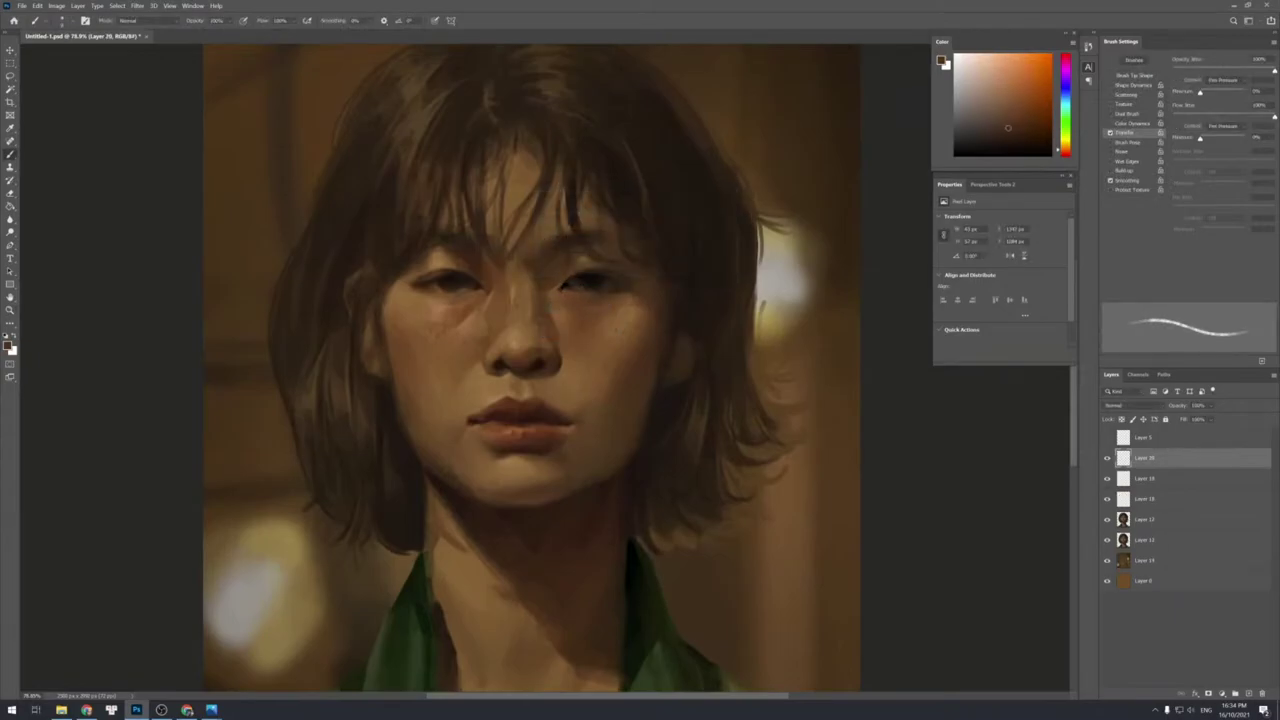
key("ctrl+z")
Paint brown shading under the shaded-side eye with a larger textured brush and switch to the soft eraser to blend it.
key("bracketright")
key("bracketright")
left_click_drag(574, 302, 579, 310)
key("bracketright")
key("bracketleft")
key("bracketleft")
key("bracketright")
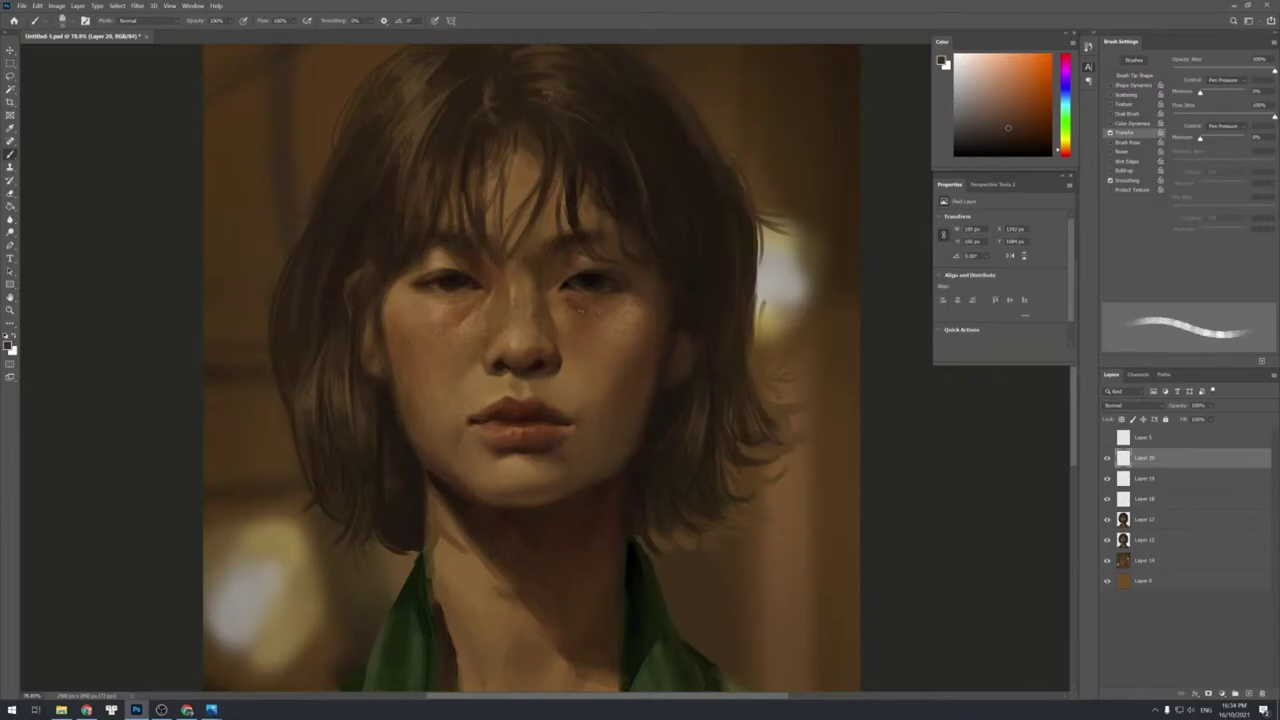
key("e")
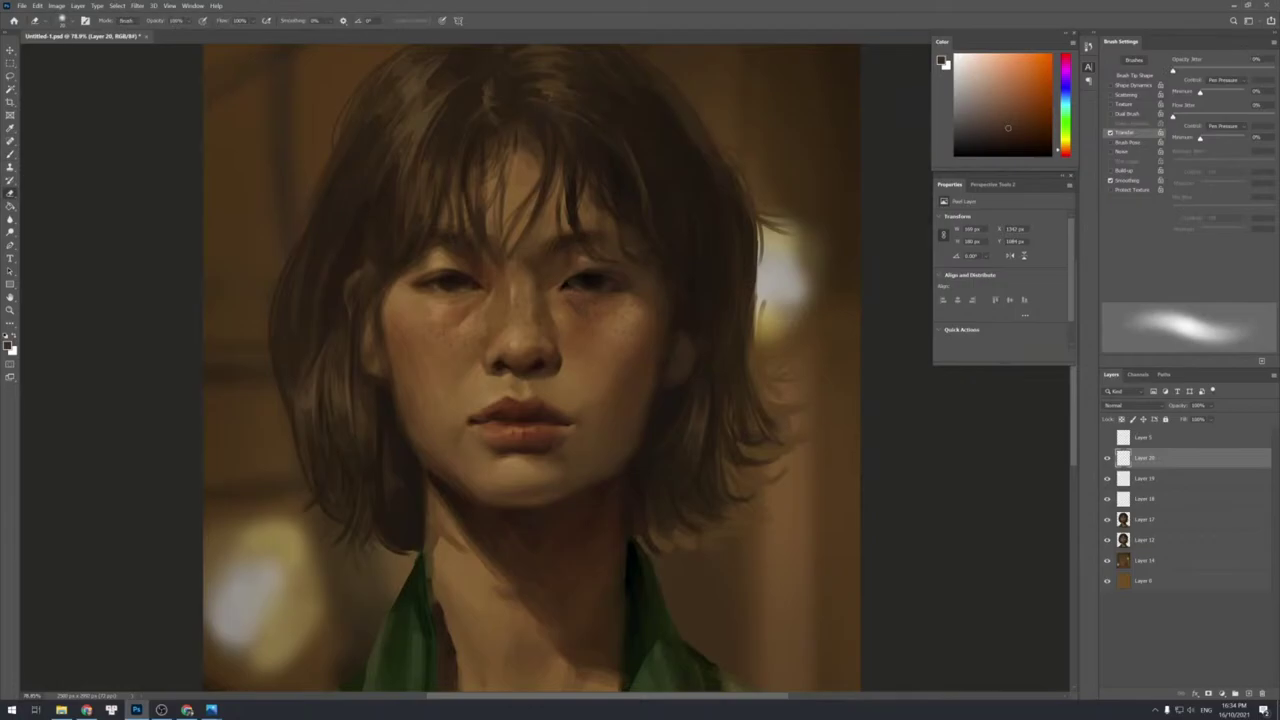
Dab small dark freckles across both cheeks below the eyes with a small brush and soften them with the eraser.
key("z")
left_click(605, 331, "alt")
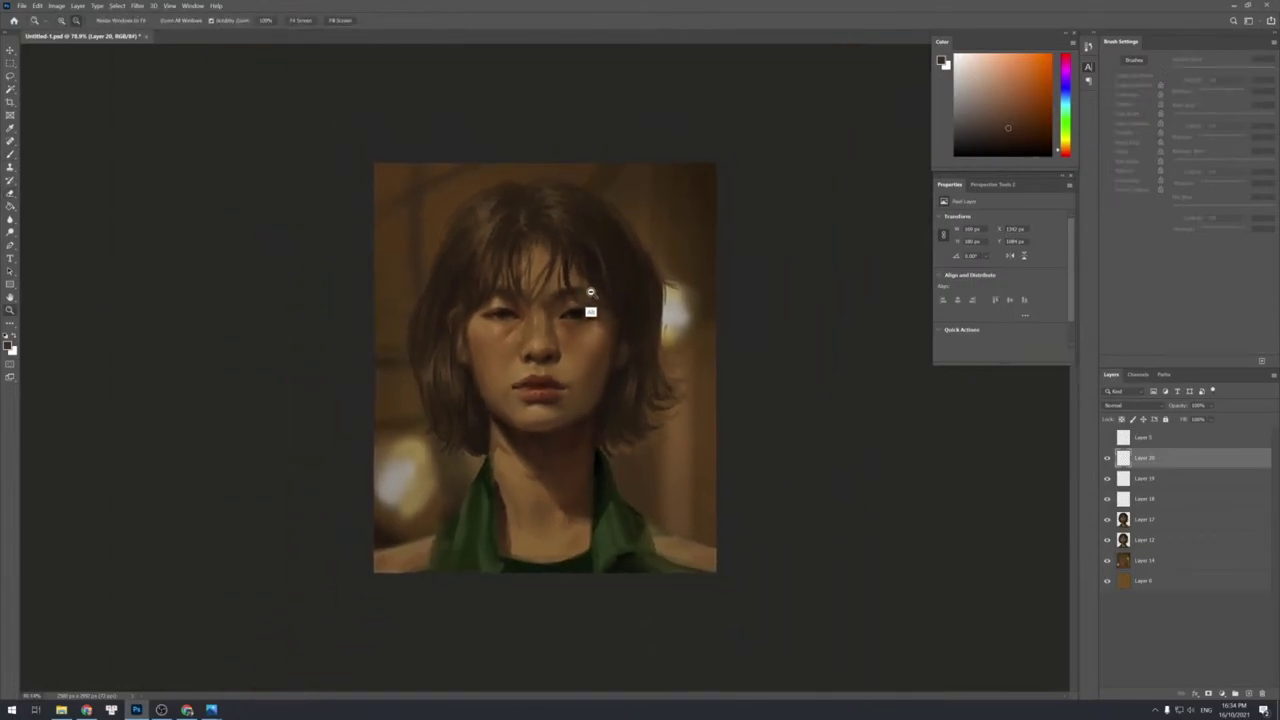
left_click_drag(590, 293, 607, 298)
key("b")
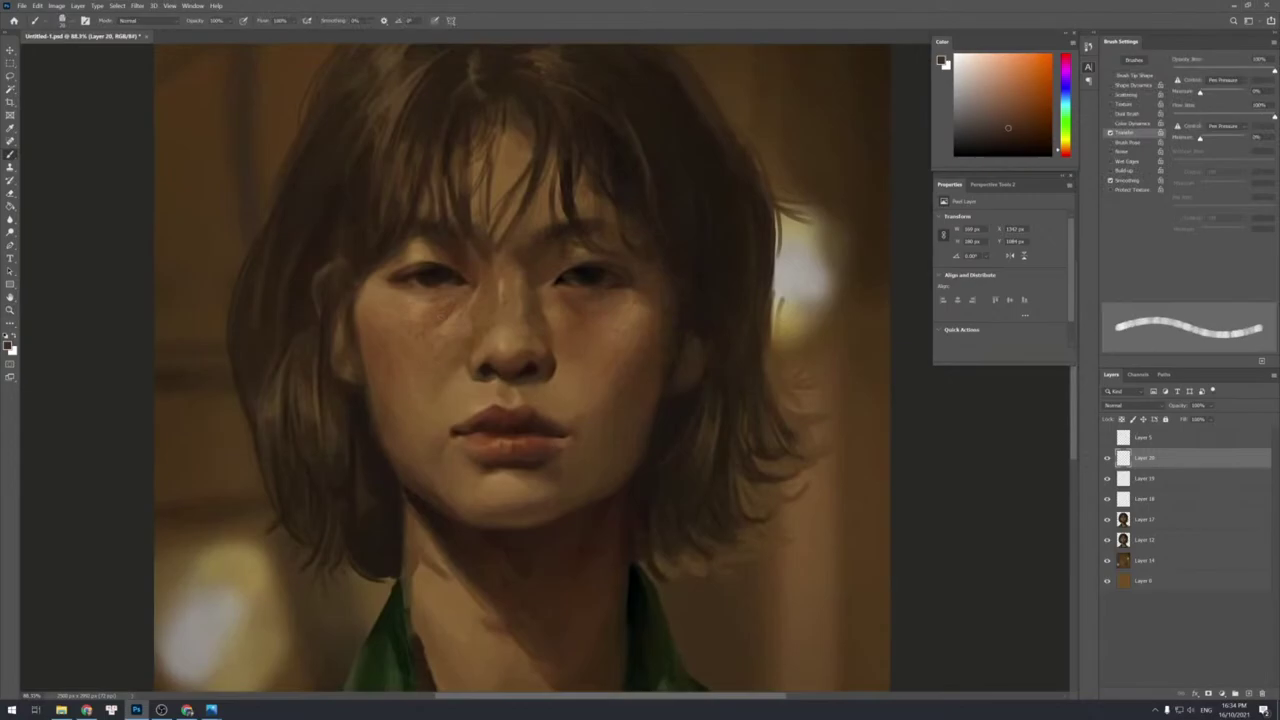
key("bracketleft")
key("bracketright")
key("bracketleft")
key("bracketleft")
key("bracketright")
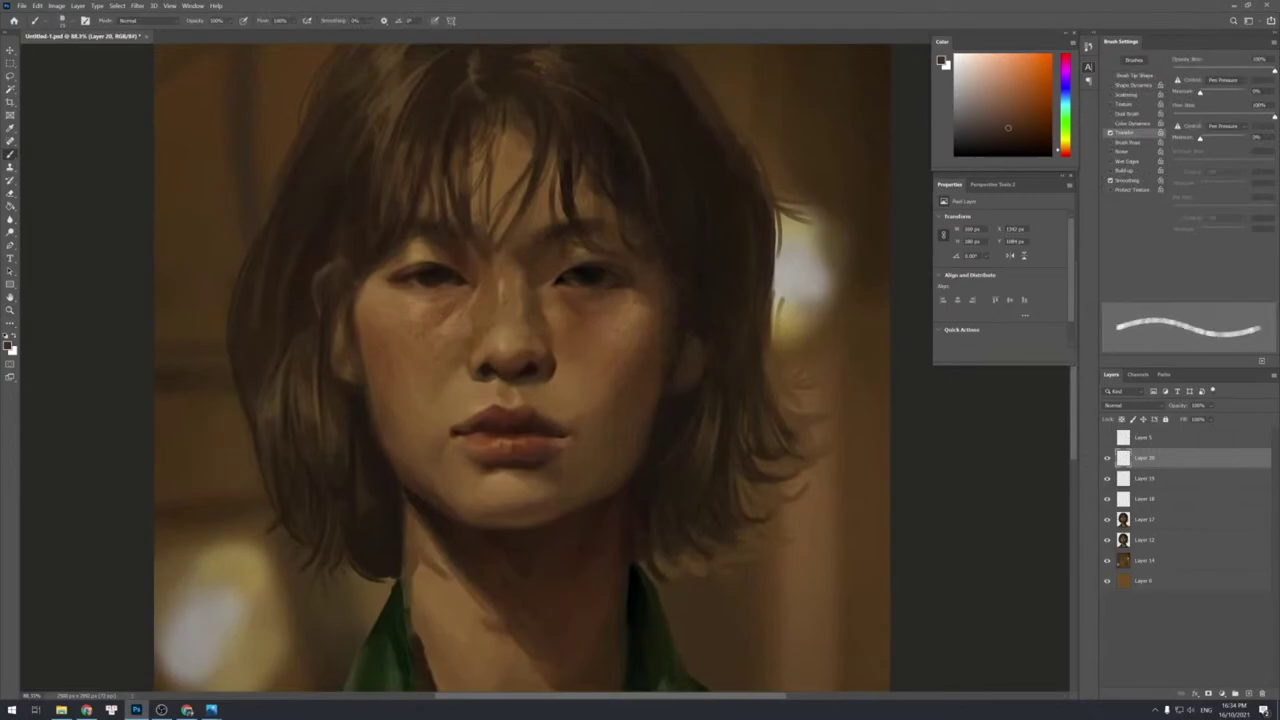
left_click(428, 344)
key("bracketright")
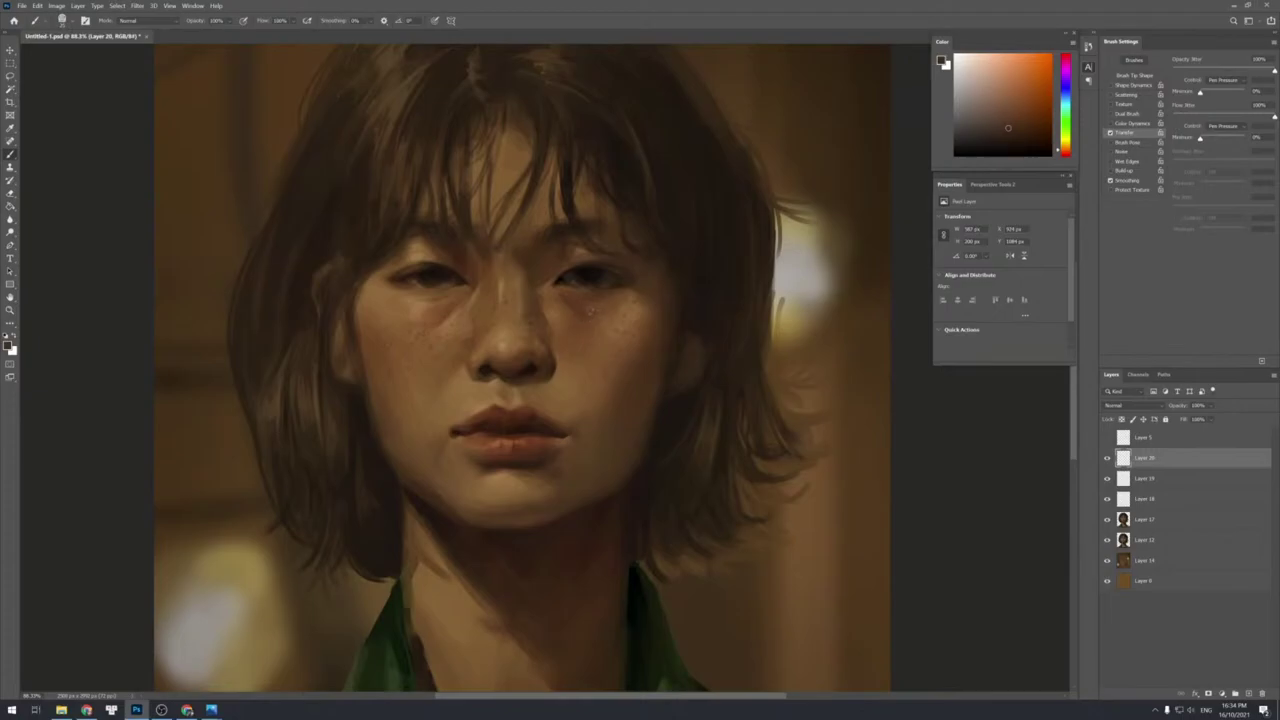
key("e")
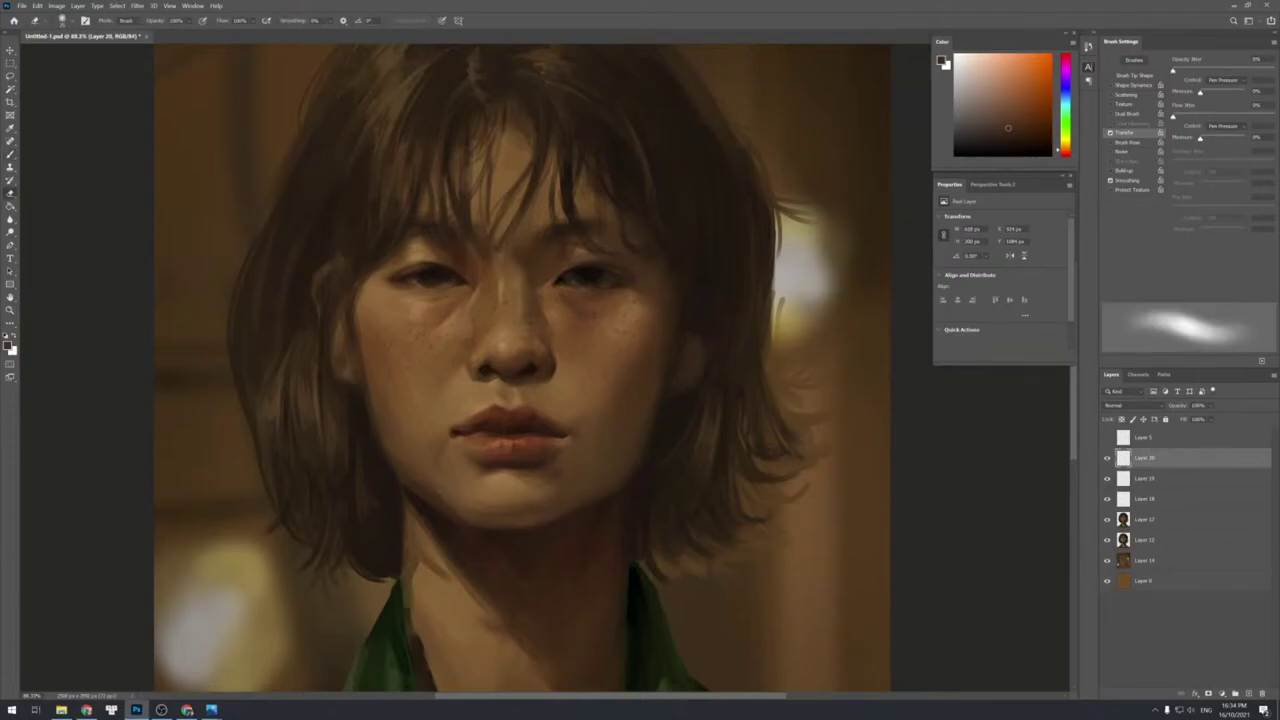
Sample a skin brown below the shaded-side eye, touch up that cheek with a larger brush and switch to the eraser.
key("b")
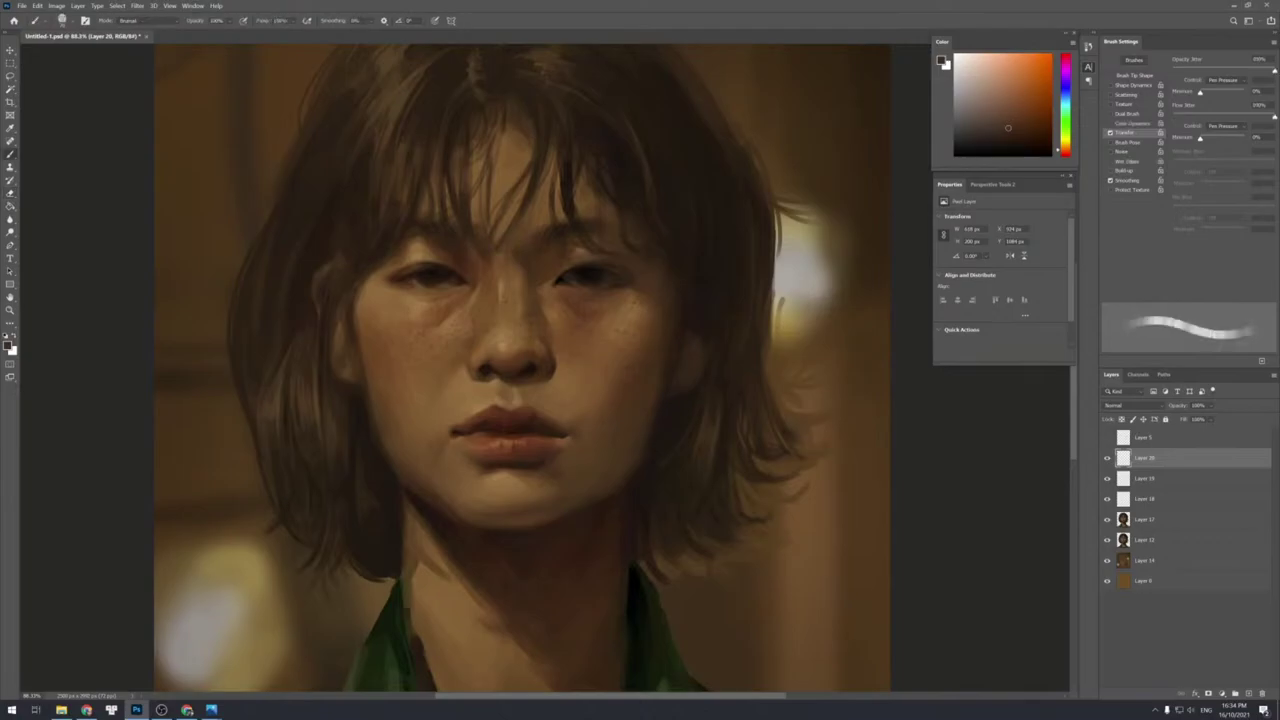
left_click(619, 315, "alt")
key("bracketright")
key("bracketright")
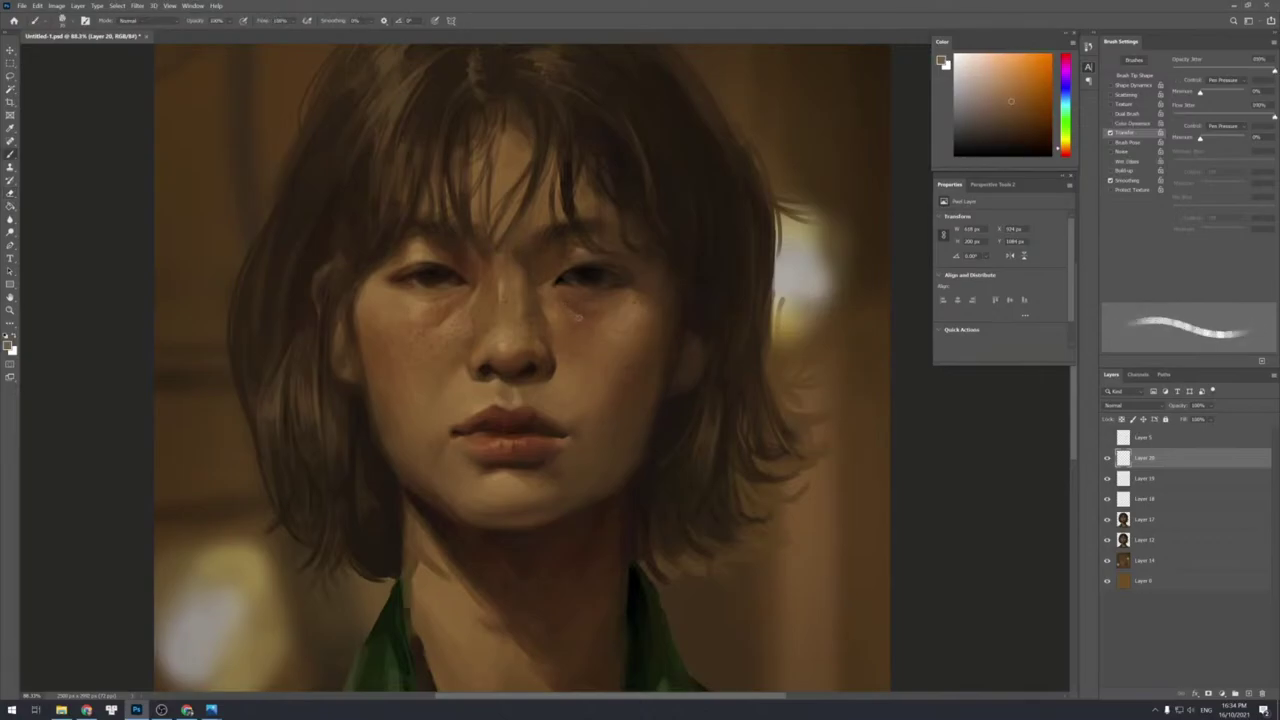
key("e")
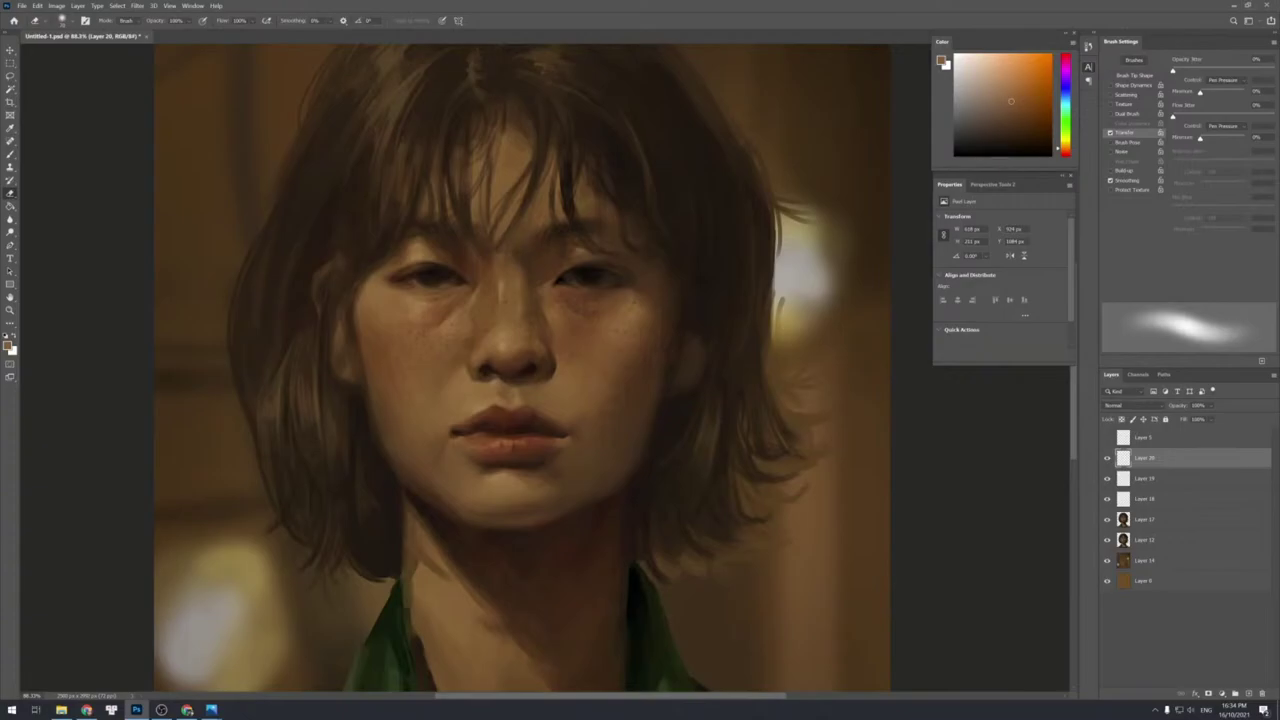
Add finer skin spots to the shaded-side cheek with a smaller brush and switch to the eraser to blend them.
key("b")
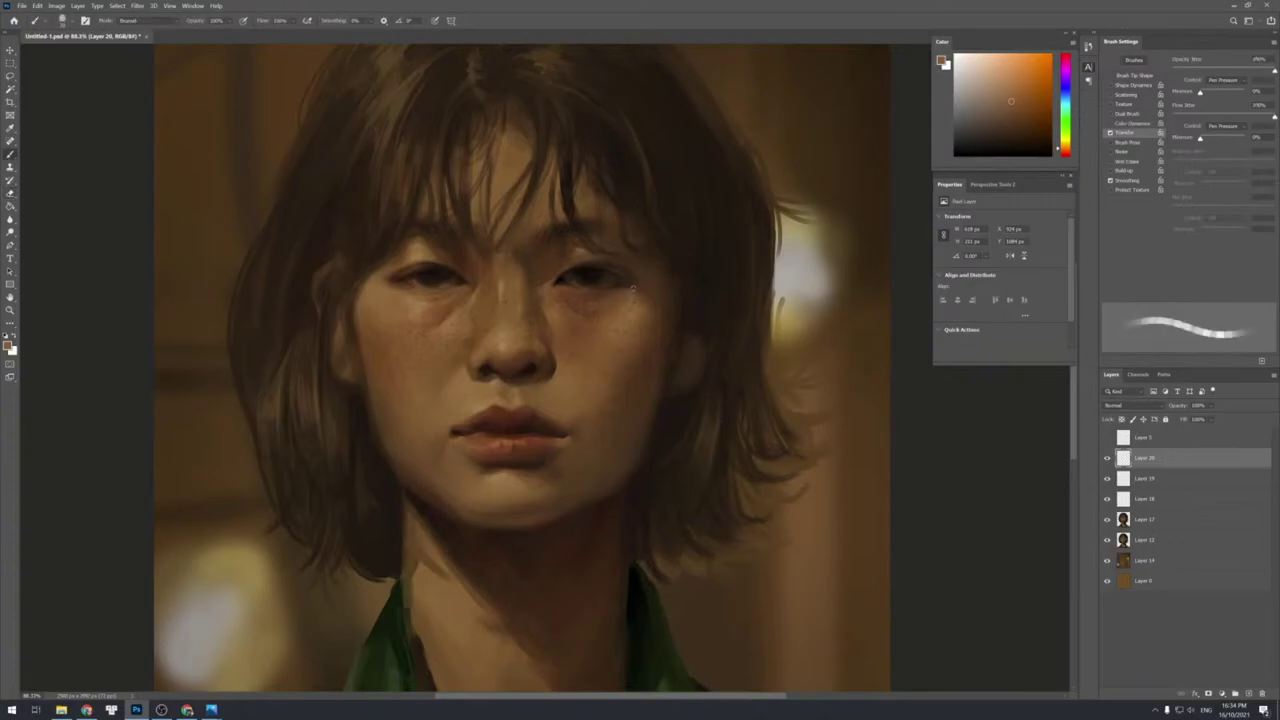
key("[")
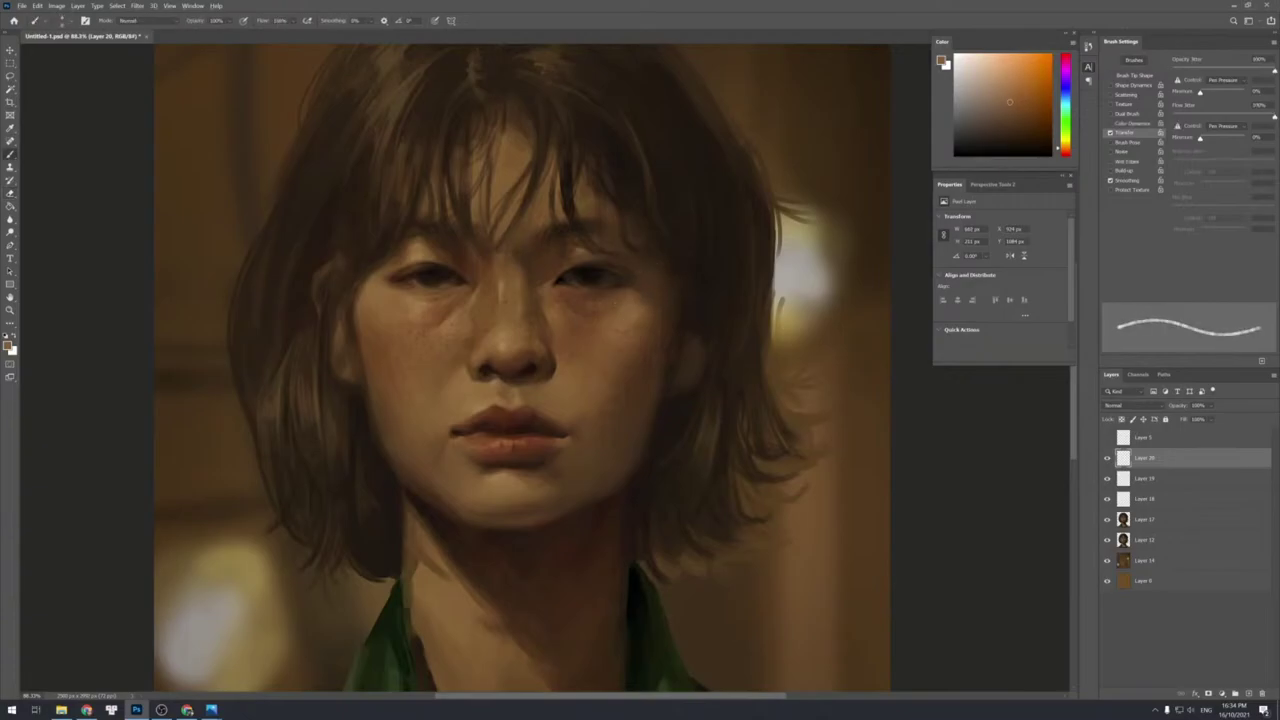
left_click(626, 328)
key("e")
key("z")
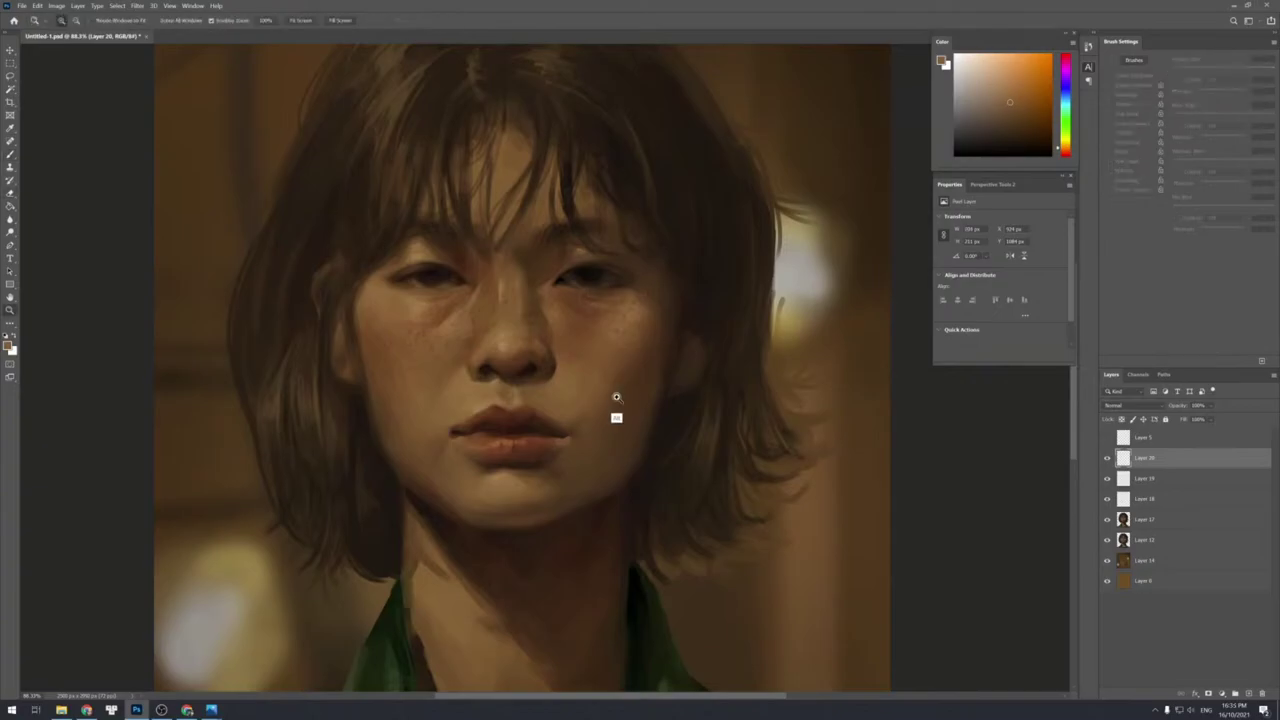
Touch up the skin with light tones sampled near the lit-side eye and above the upper lip, using the eraser for blending.
mouse_move(614, 405)
left_mouse_down()
mouse_move(600, 366)
mouse_move(628, 351)
left_mouse_up()
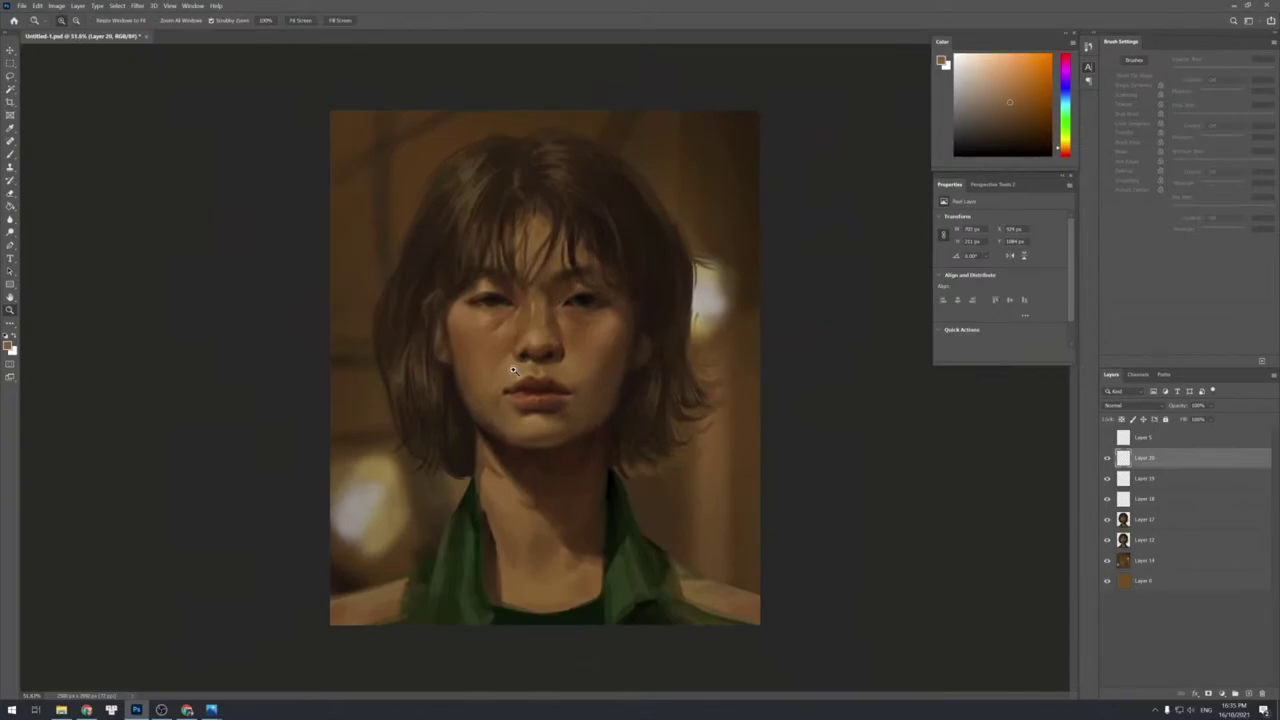
left_click_drag(514, 371, 546, 360)
key("b")
left_click(459, 266, "alt")
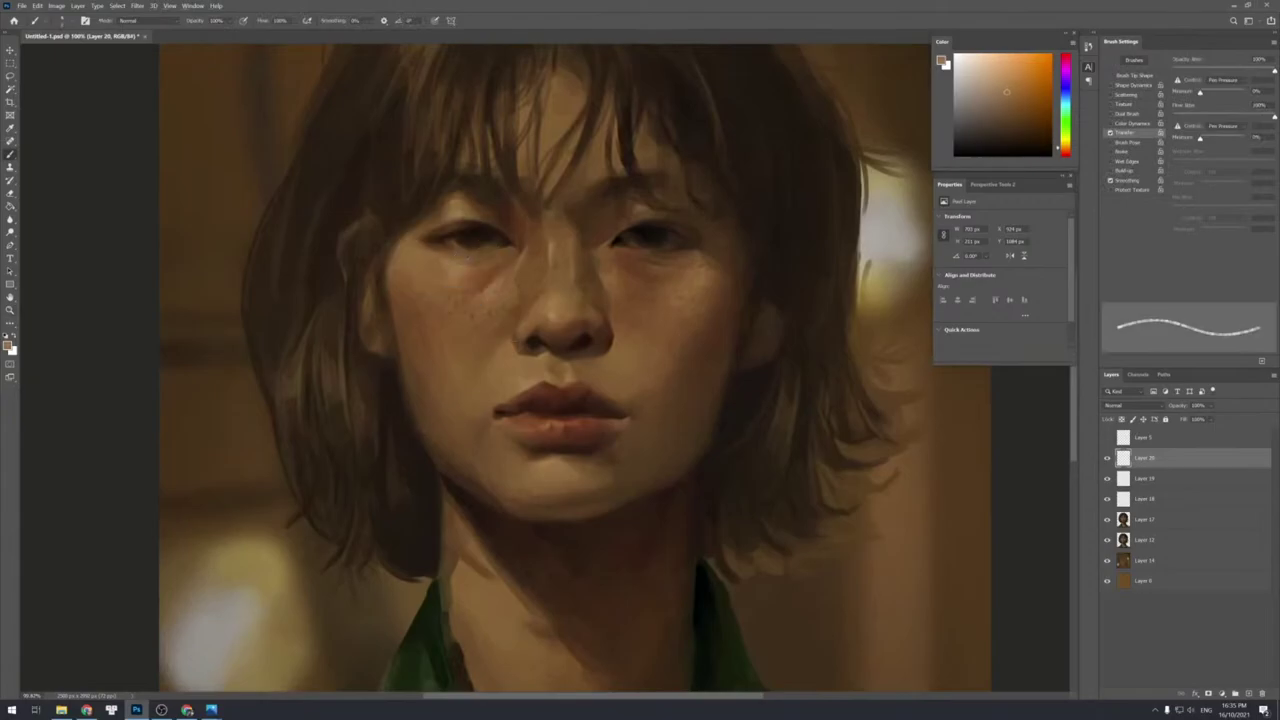
key("[")
left_click(557, 369, "alt")
key("[")
key("]")
key("]")
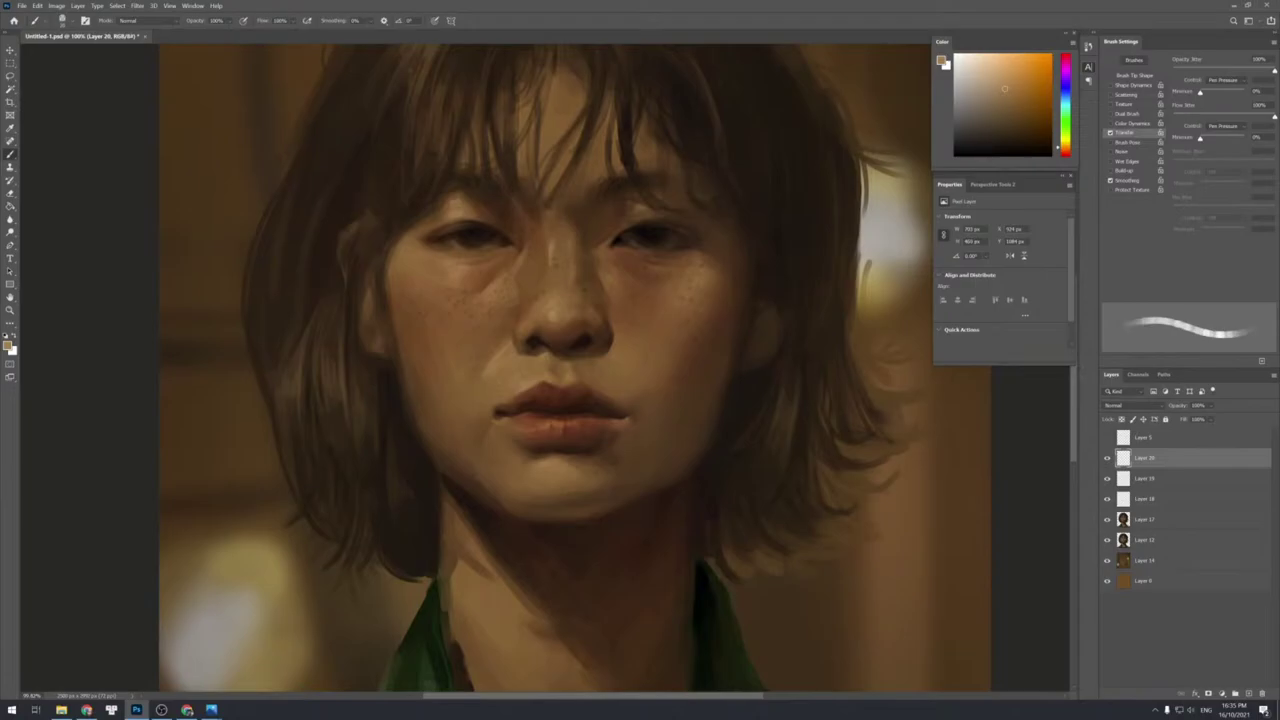
key("e")
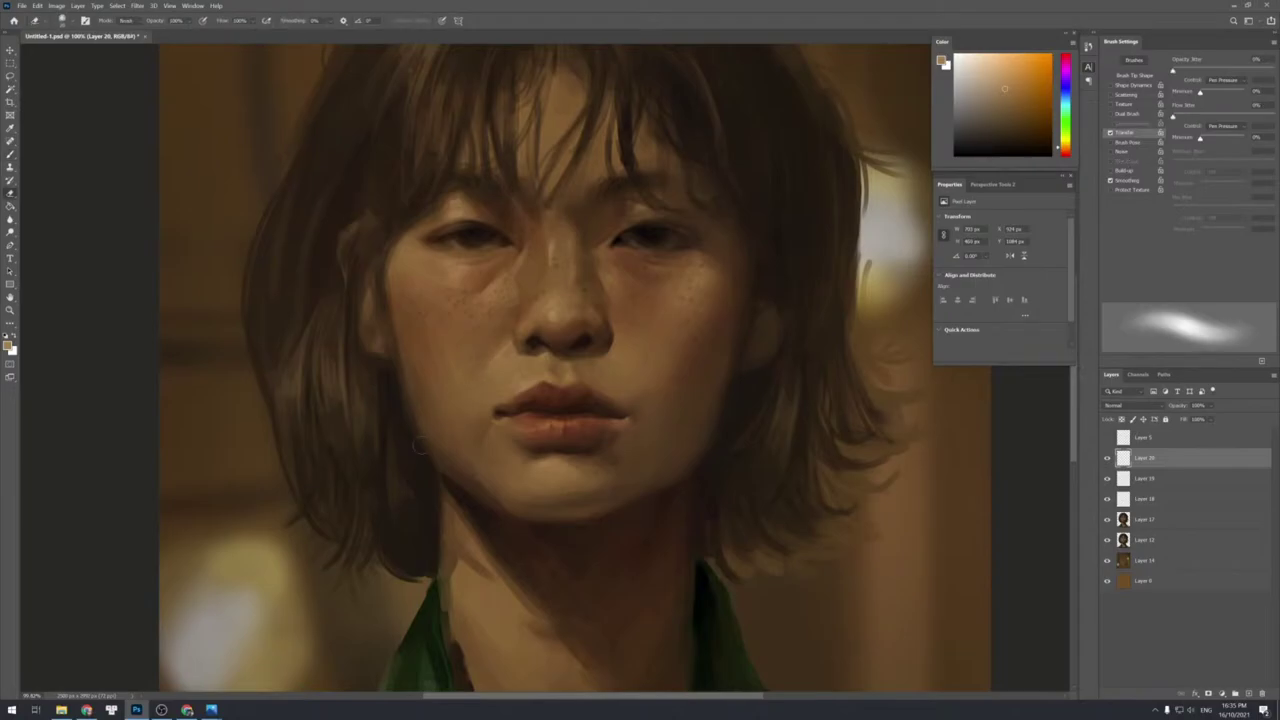
Dab a dark brown accent between nose and upper lip, fade it with the eraser and retouch with a brown sampled above the lip.
key("b")
left_click(561, 354, "alt")
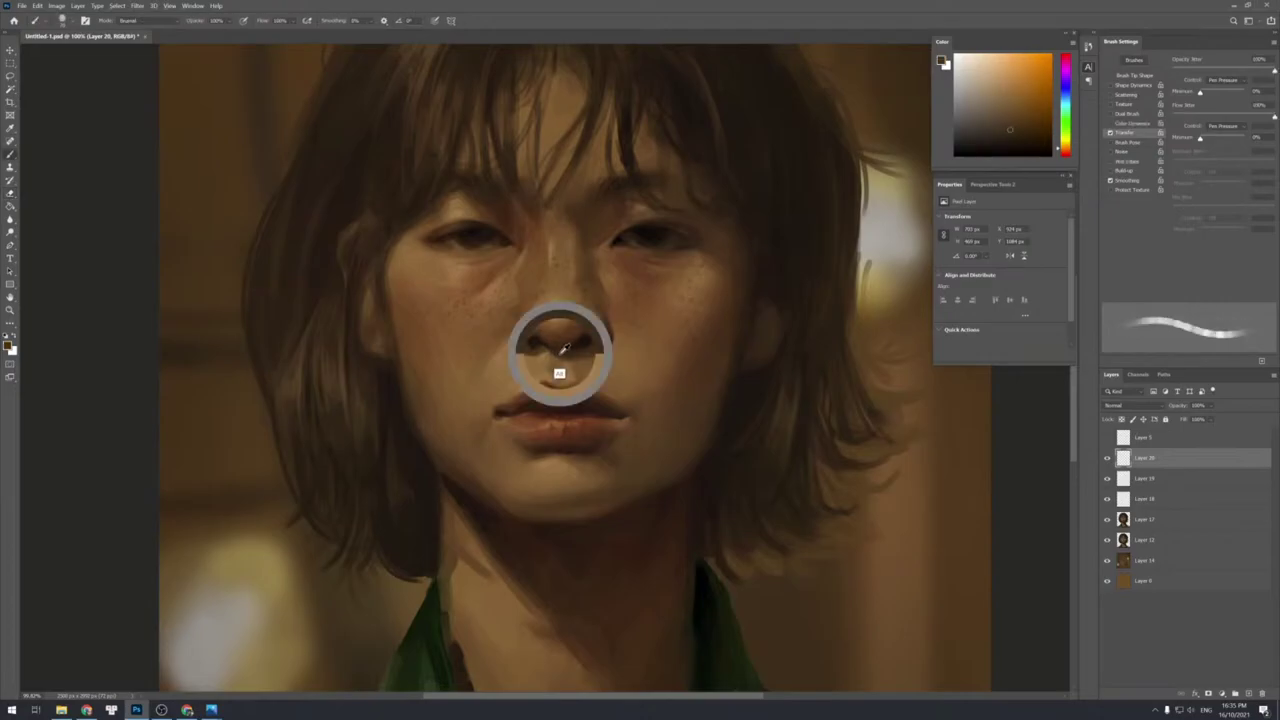
key("[")
key("[")
key("period")
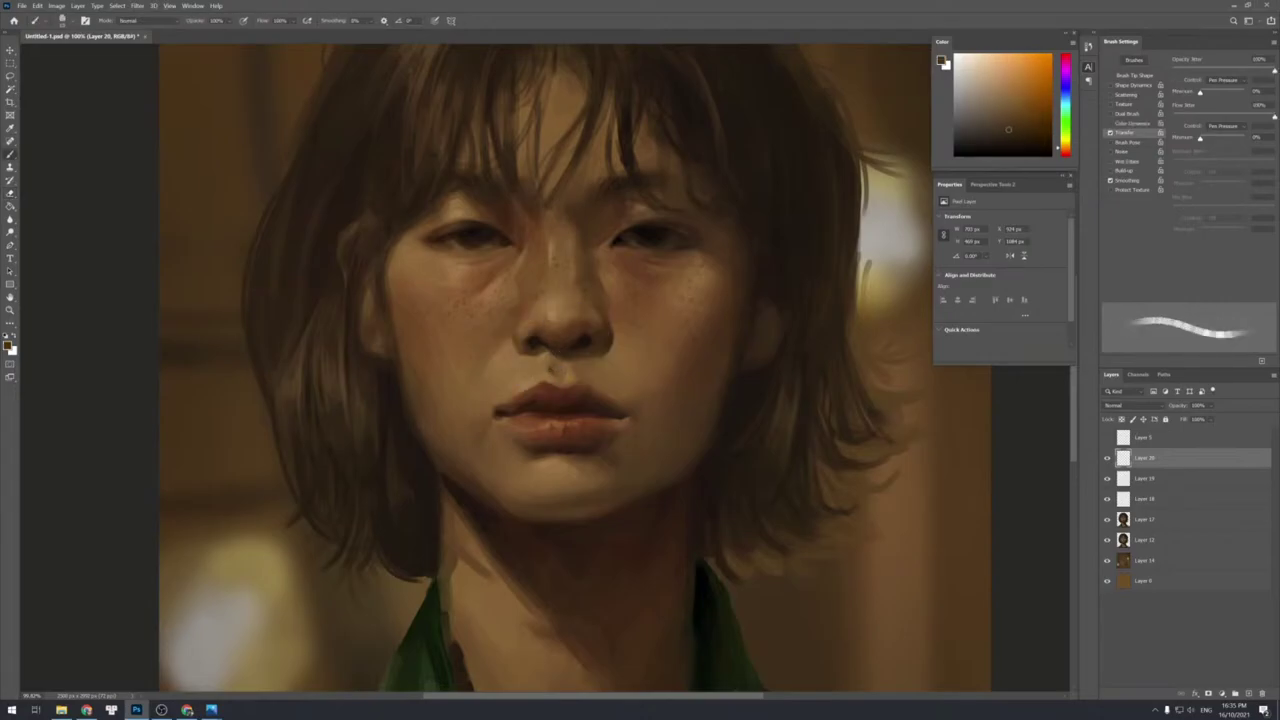
key("e")
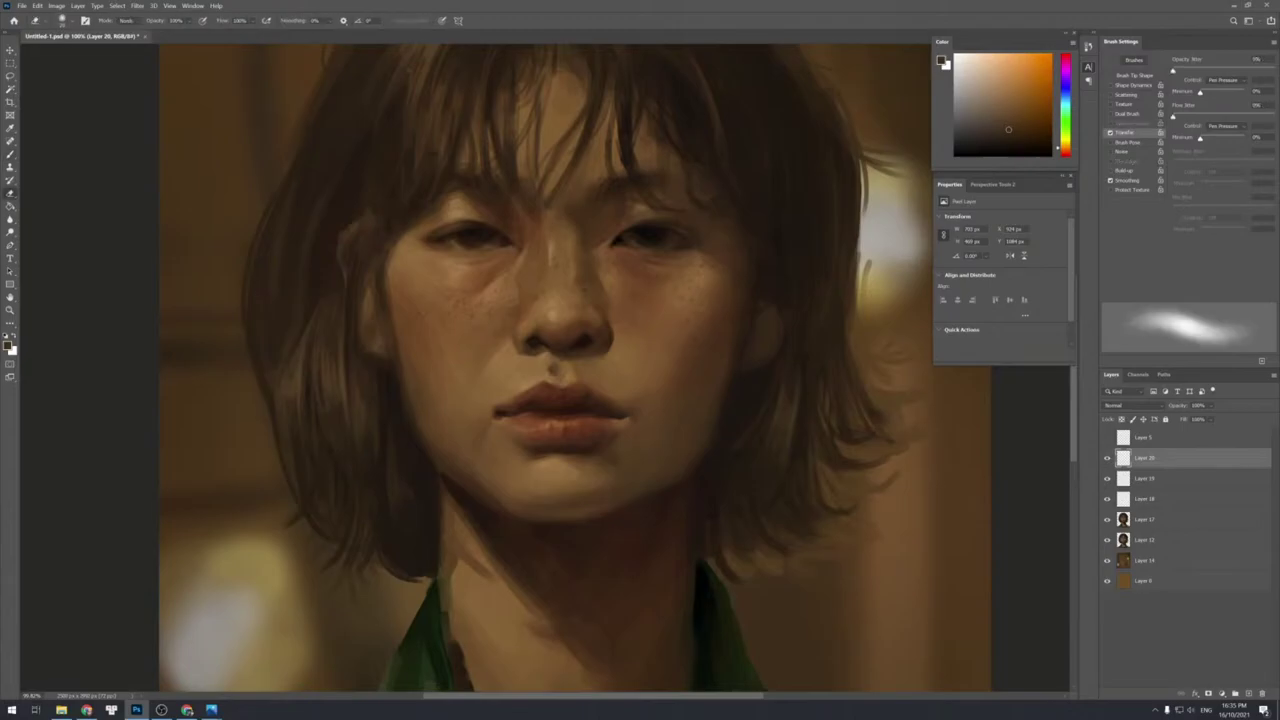
left_click(553, 370)
key("b")
left_click(568, 383, "alt")
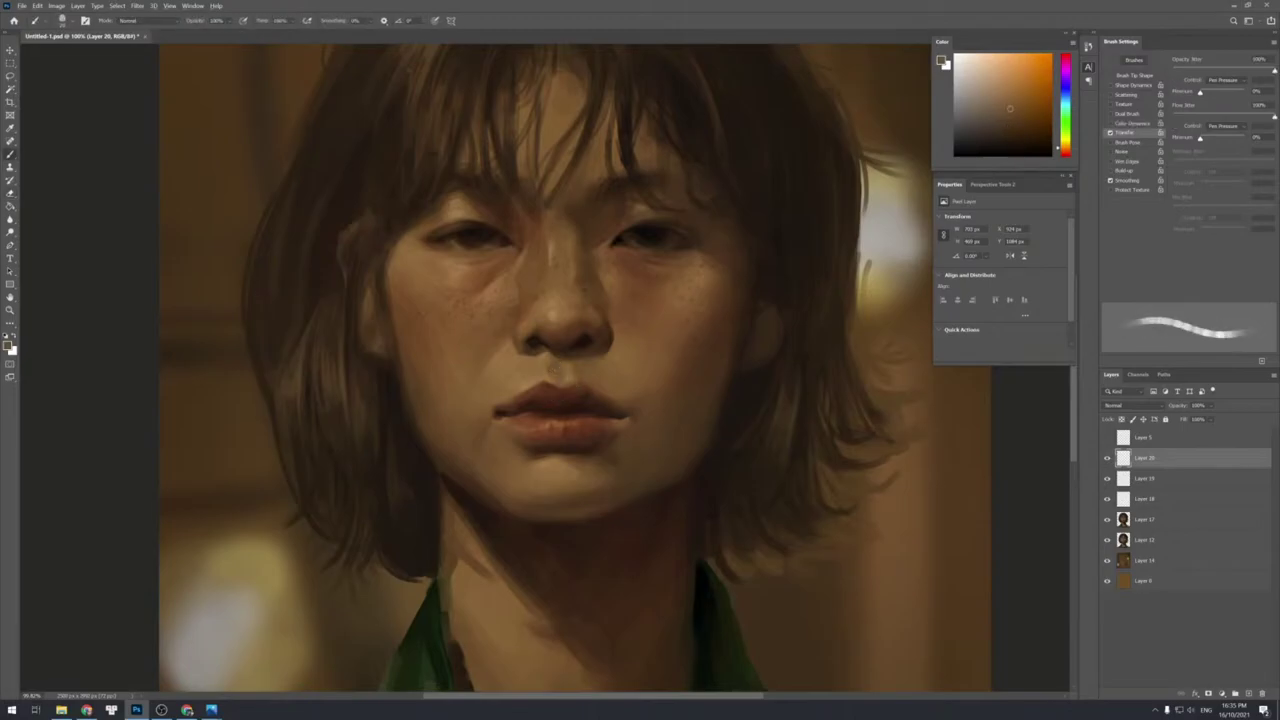
key("e")
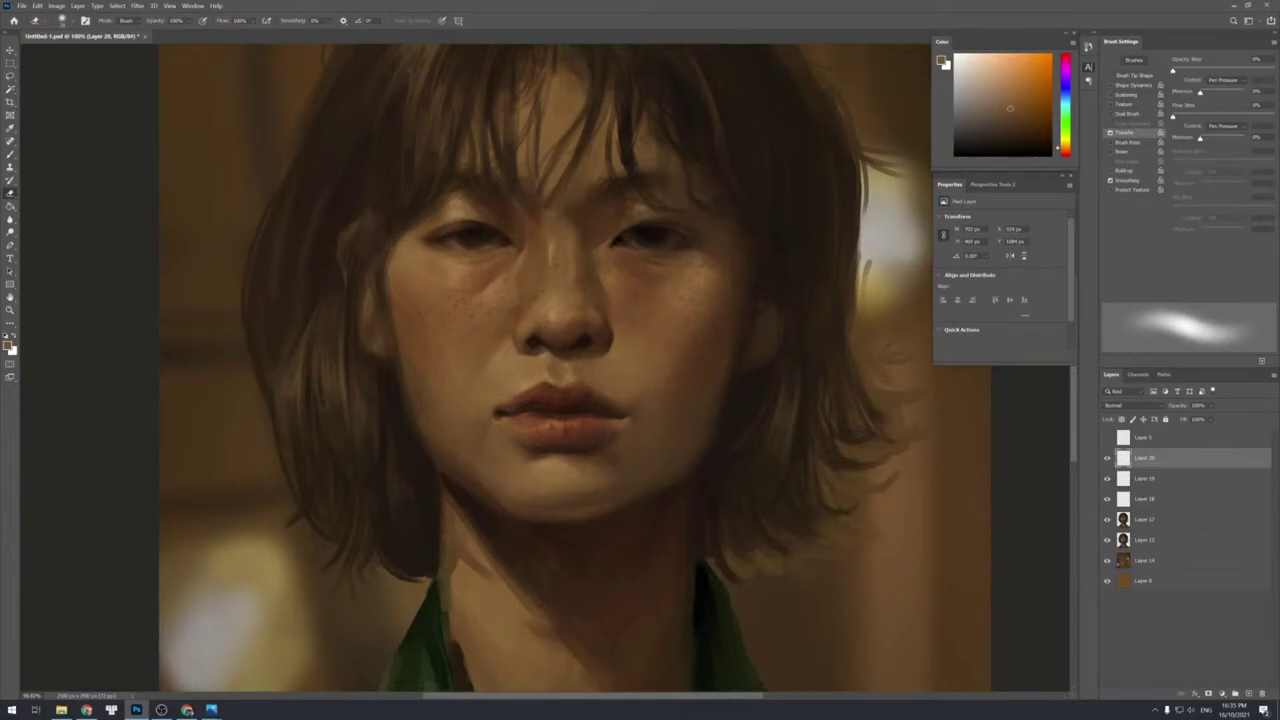
Paint a near-black lash stroke at the shaded-side eye's outer corner with a color sampled from that eye, and switch to the eraser.
key("b")
left_click(664, 232, "alt")
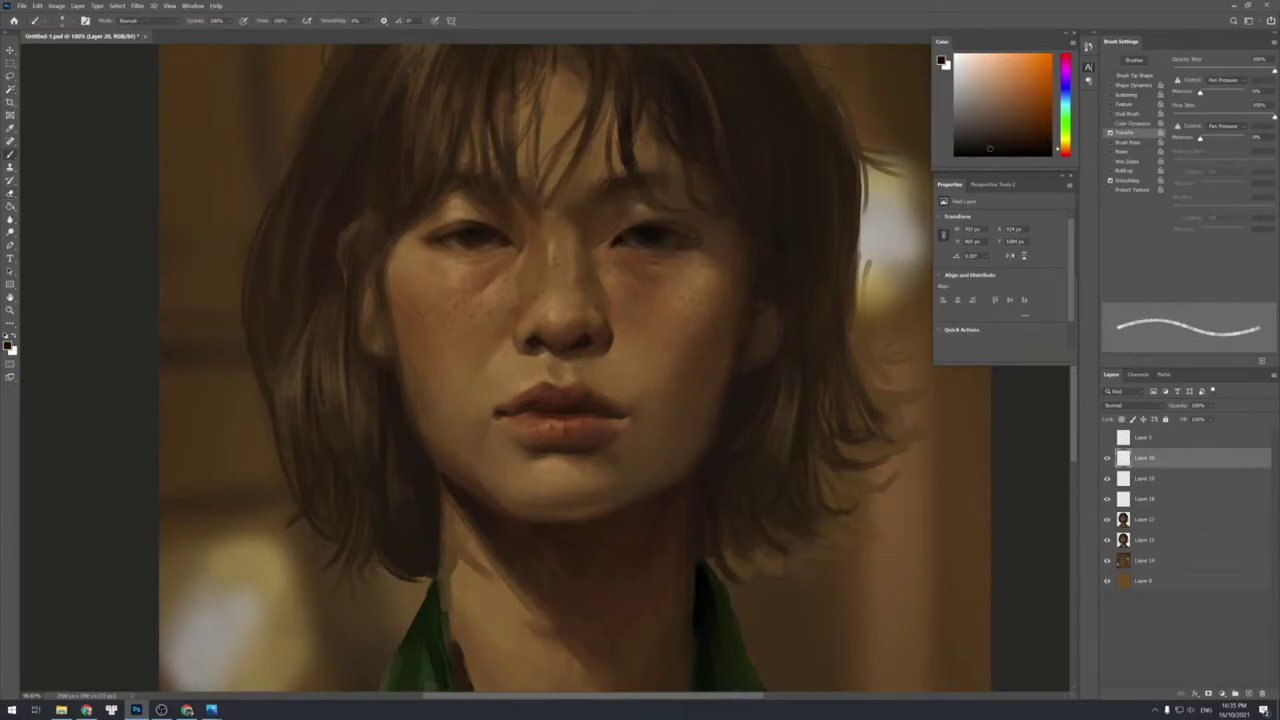
left_click_drag(690, 235, 704, 241)
key("]")
key("]")
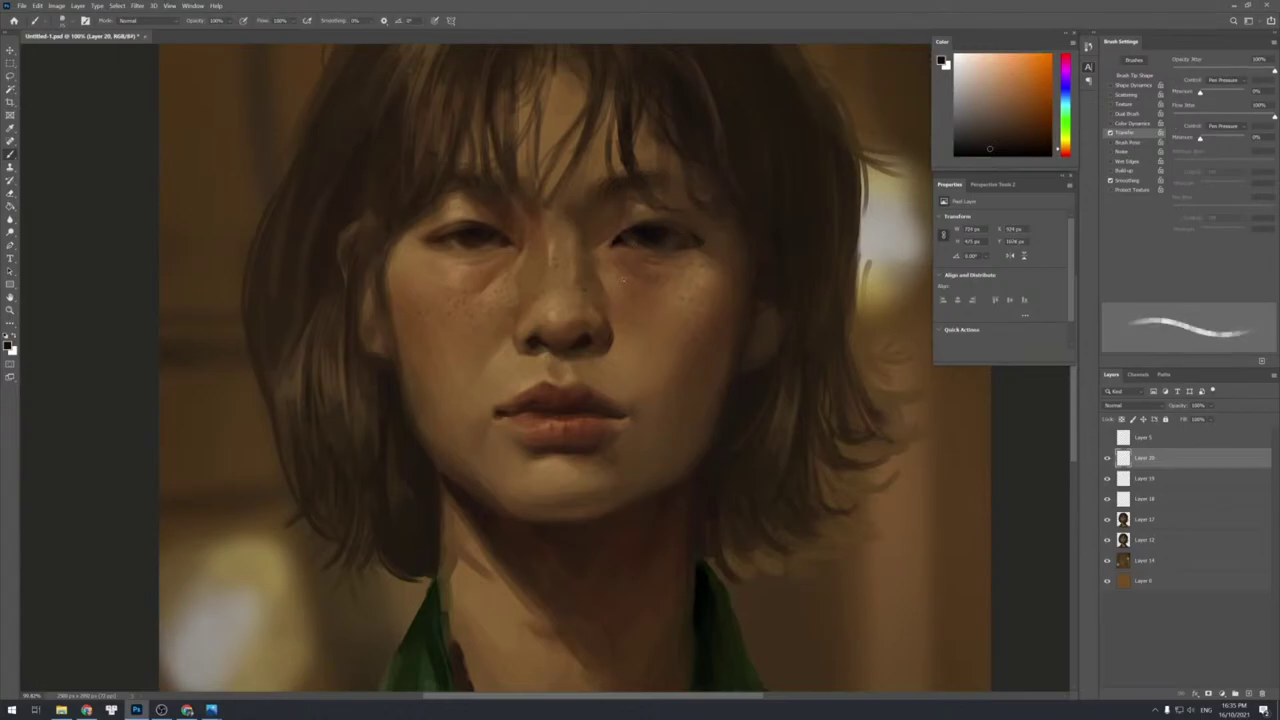
key("e")
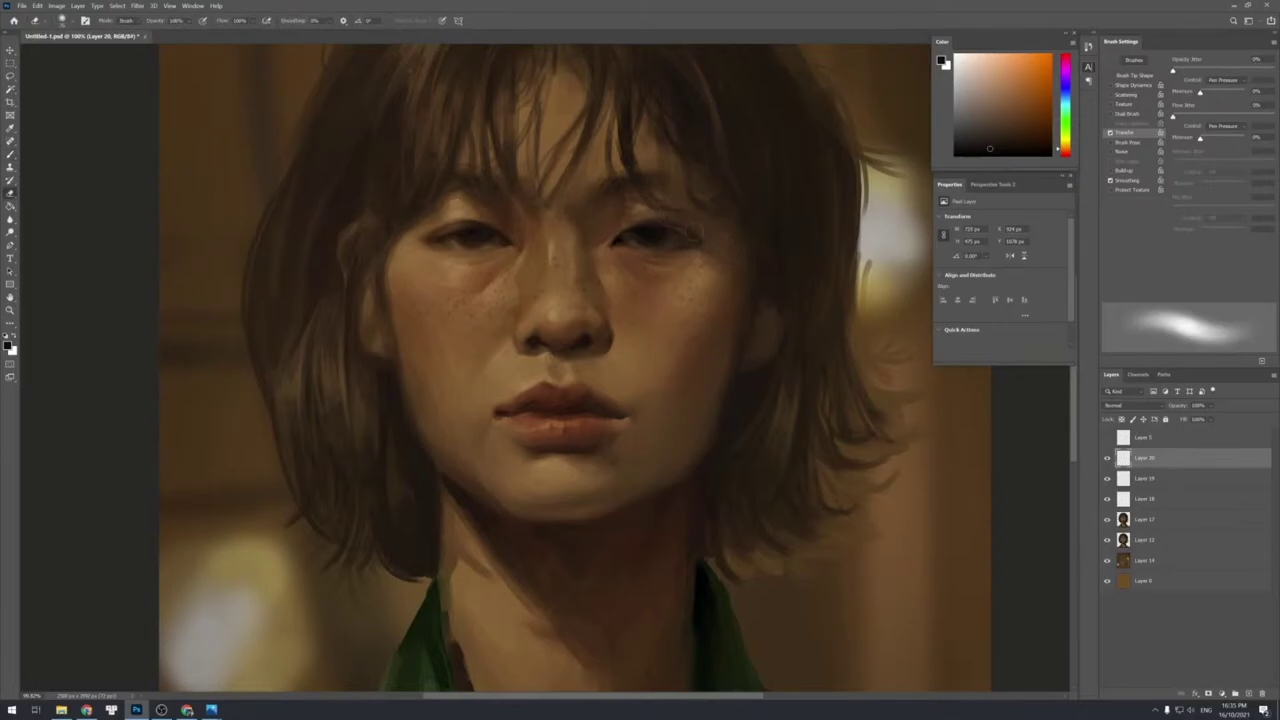
Extend the lit-side eye's outer lash line with a dark color sampled from that eye and switch to the eraser.
key("b")
left_click(462, 240, "alt")
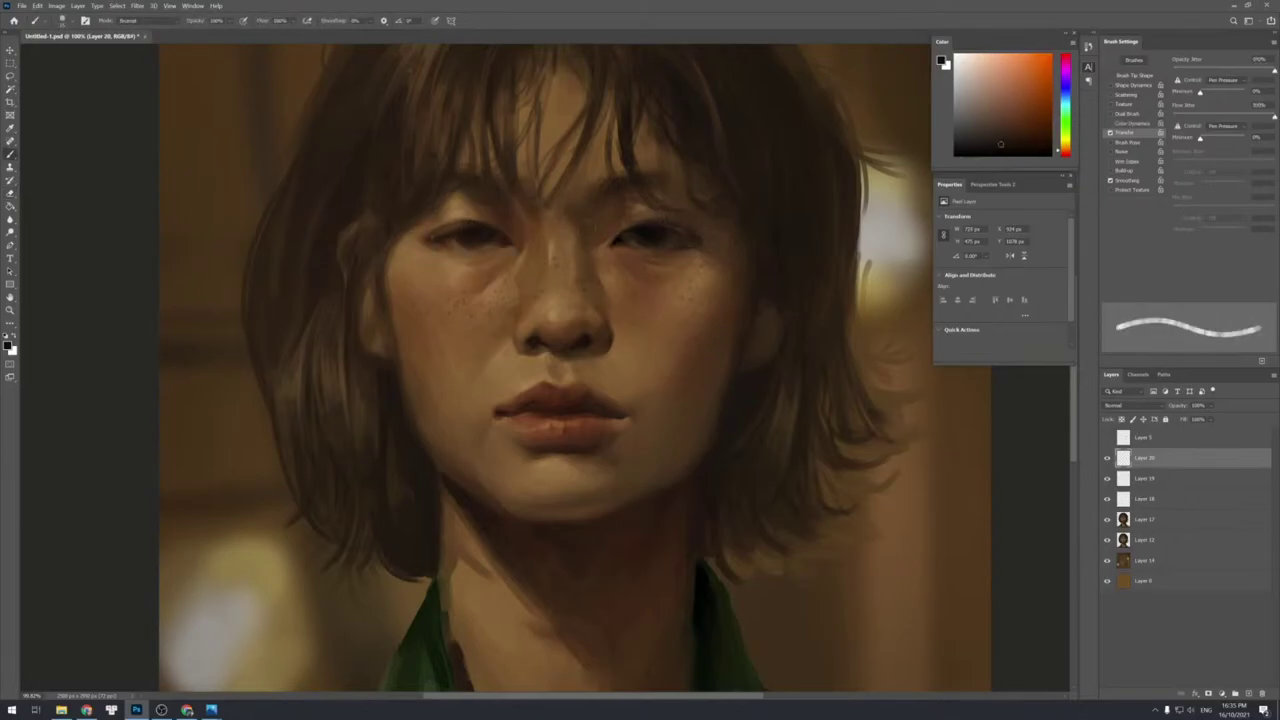
left_click_drag(439, 232, 428, 240)
key("e")
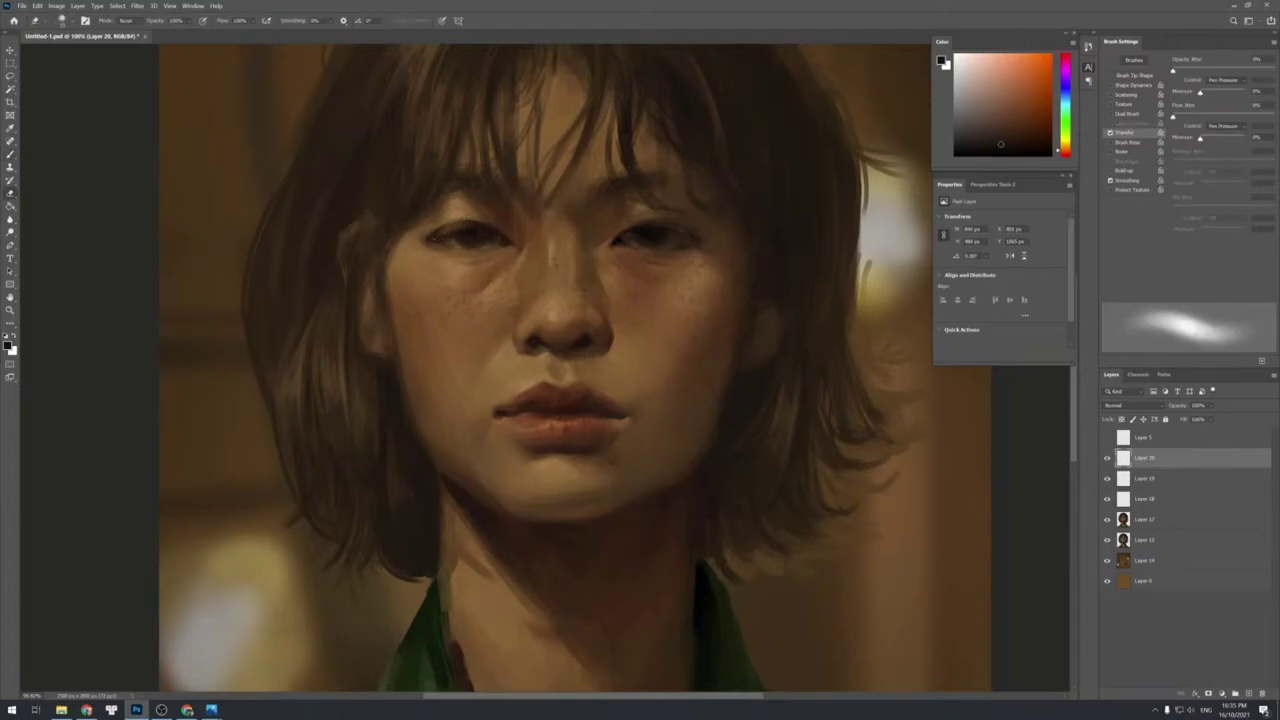
Refine the lit-side eye's upper lash line with a brown sampled beside it and switch to the eraser for blending.
key("b")
left_click(443, 231, "alt")
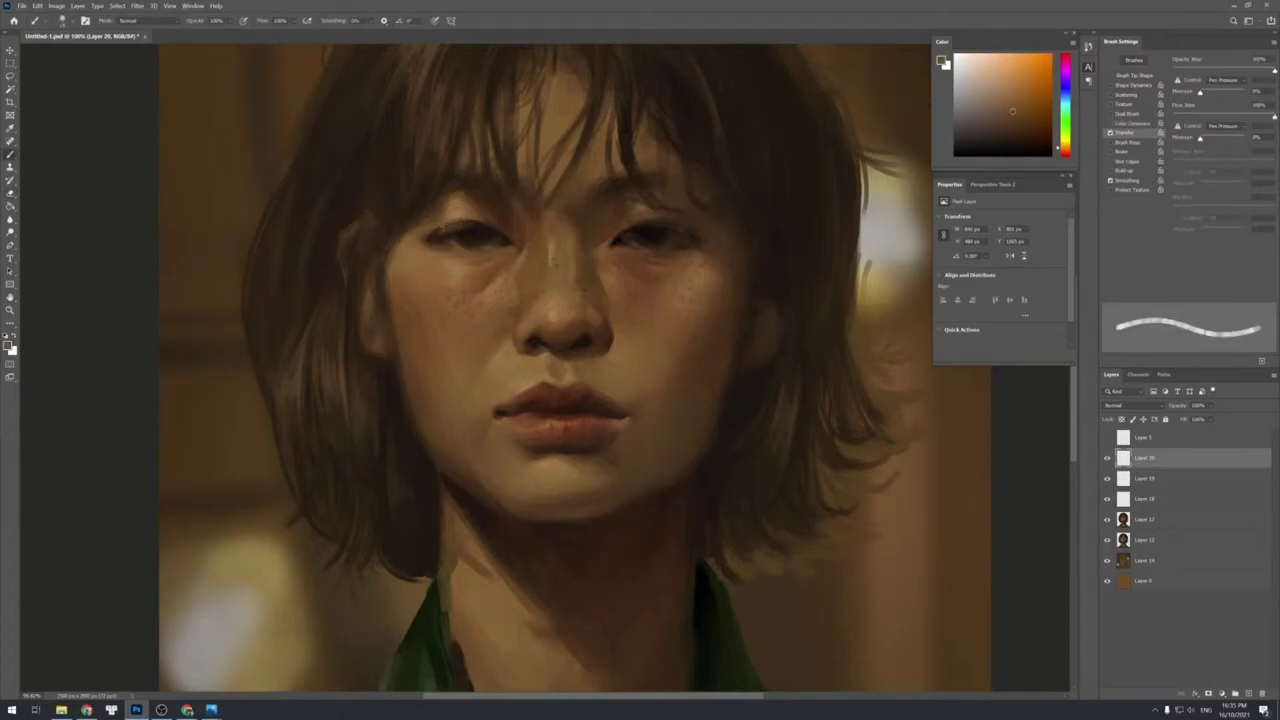
left_click_drag(438, 233, 447, 232)
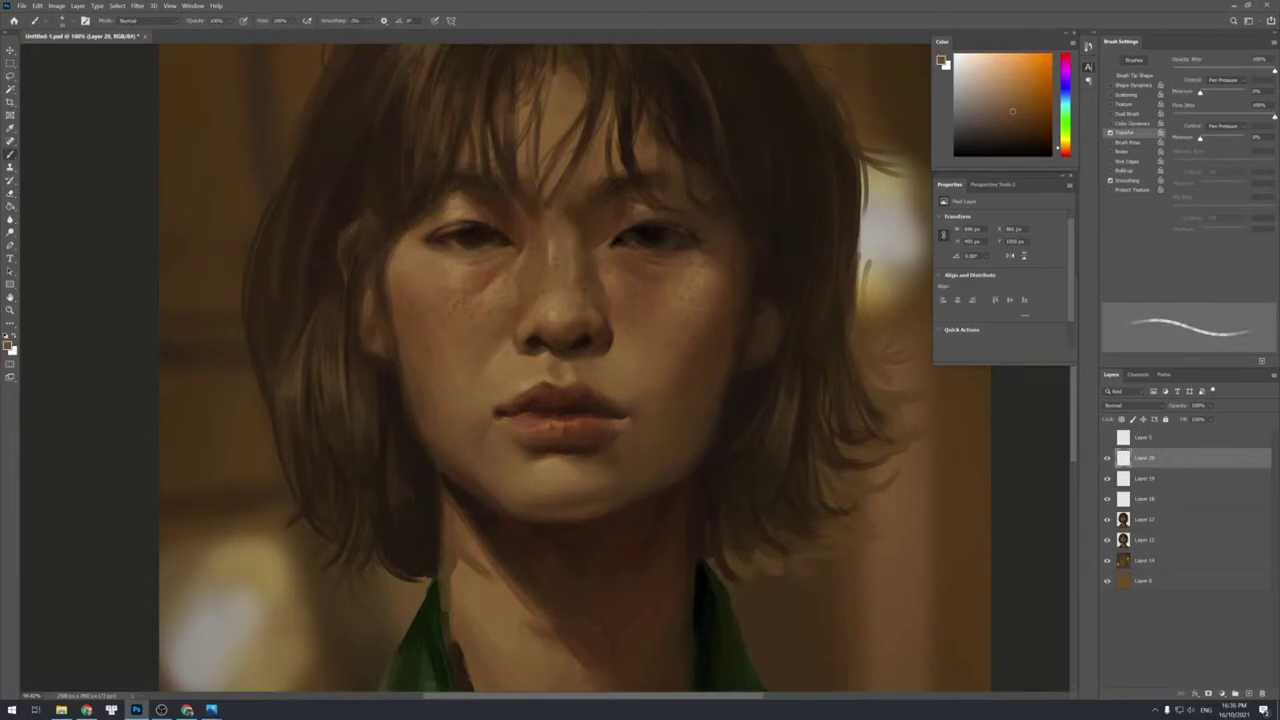
key("e")
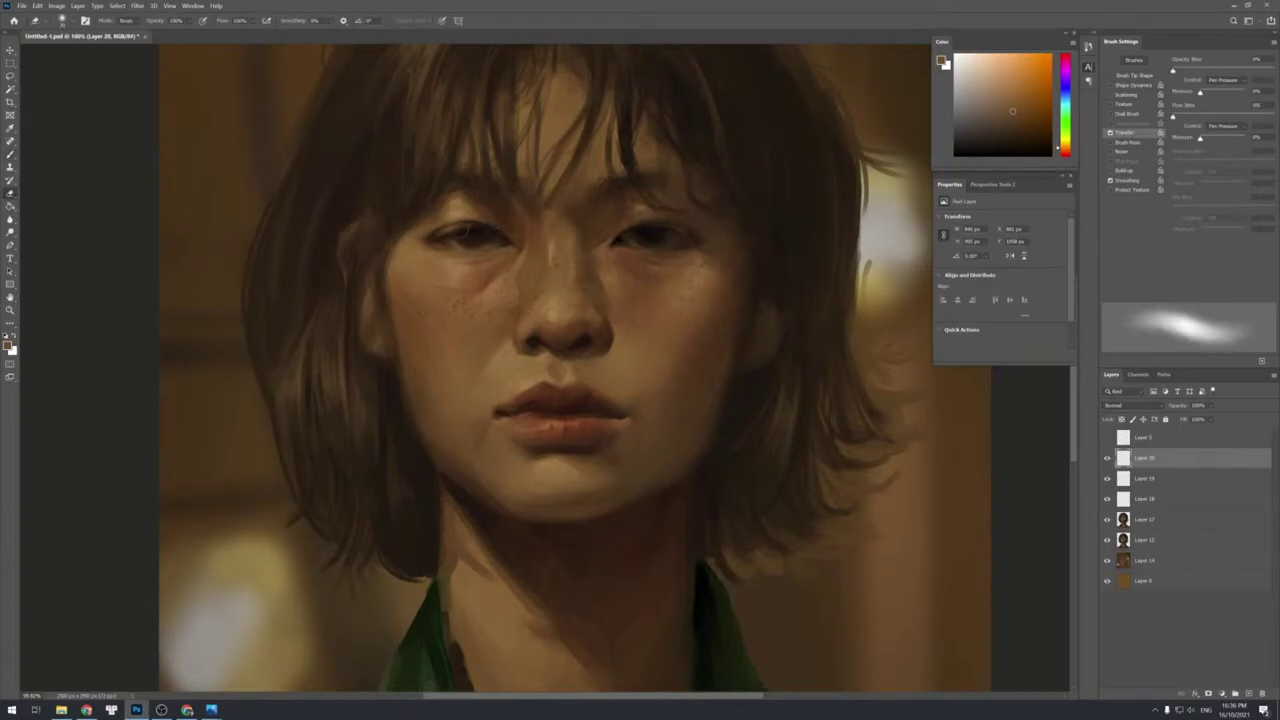
Sample a dark brown at the shaded-side eye's lower lid to deepen its outer edge, and switch to the eraser.
key("b")
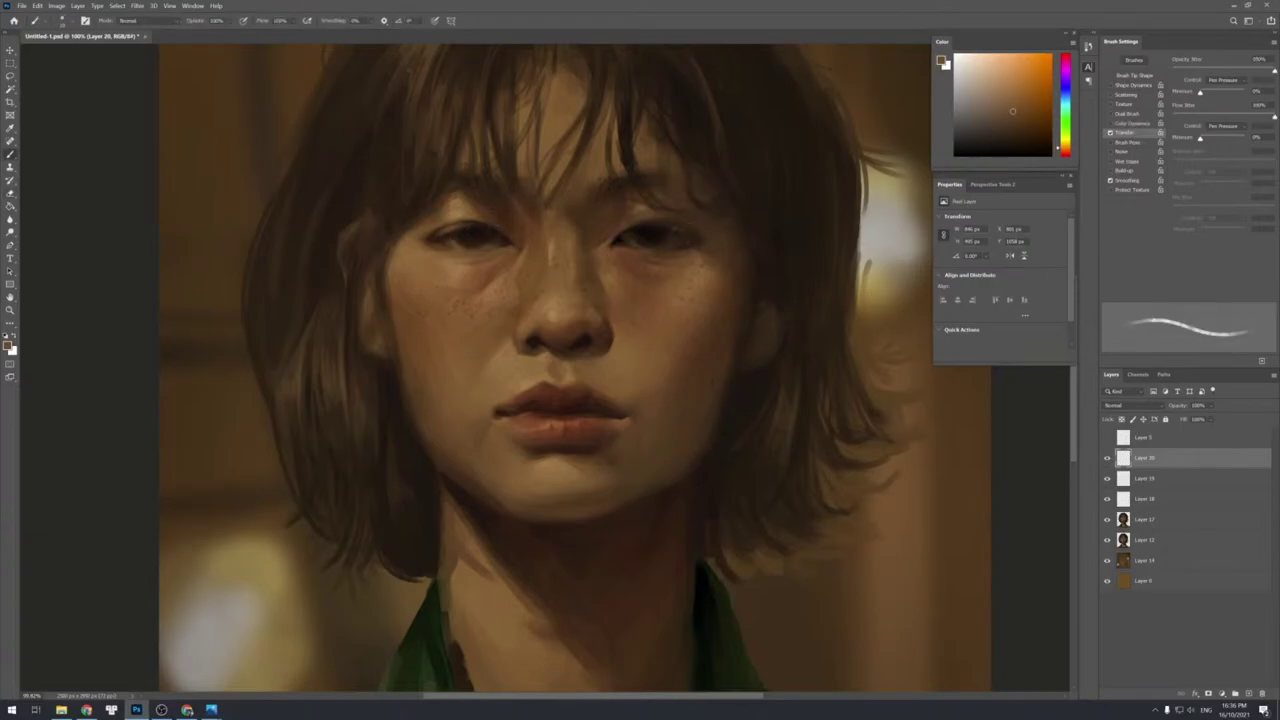
left_click(691, 252, "alt")
key("e")
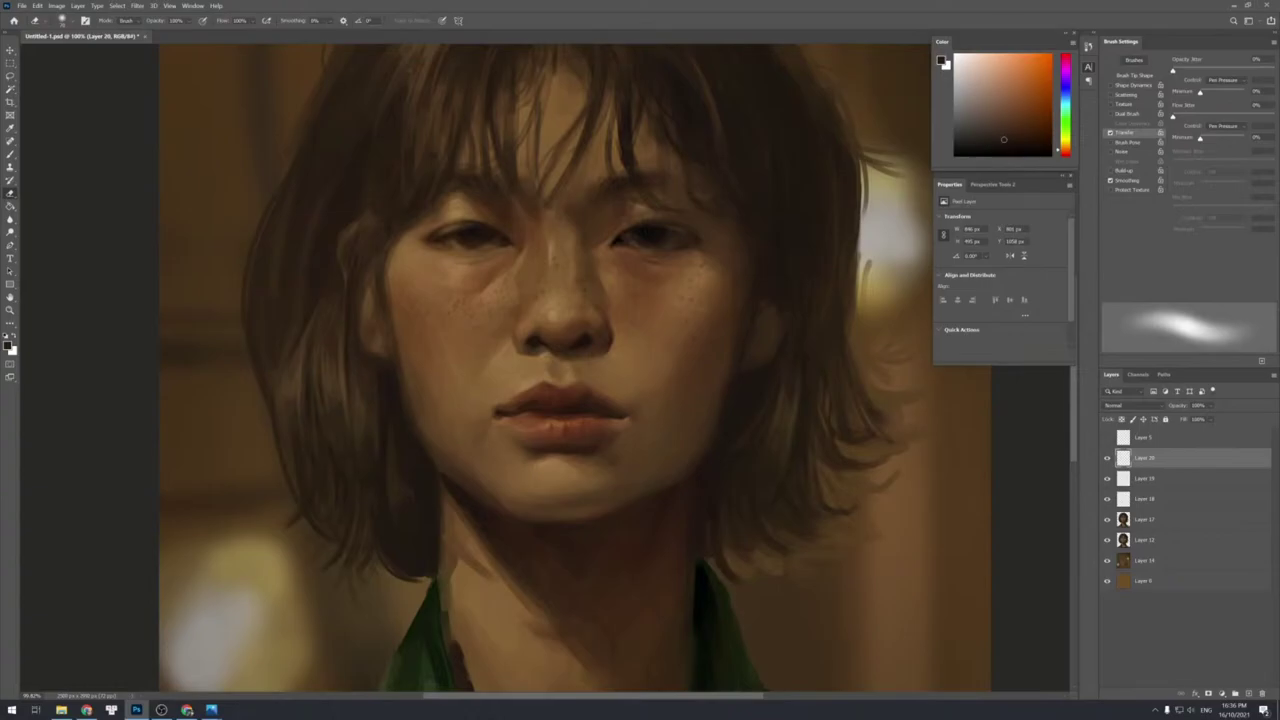
Paint fine under-eye shading on the shaded side with a smaller brush and a brown sampled beside the nose, alternating with the eraser.
key("b")
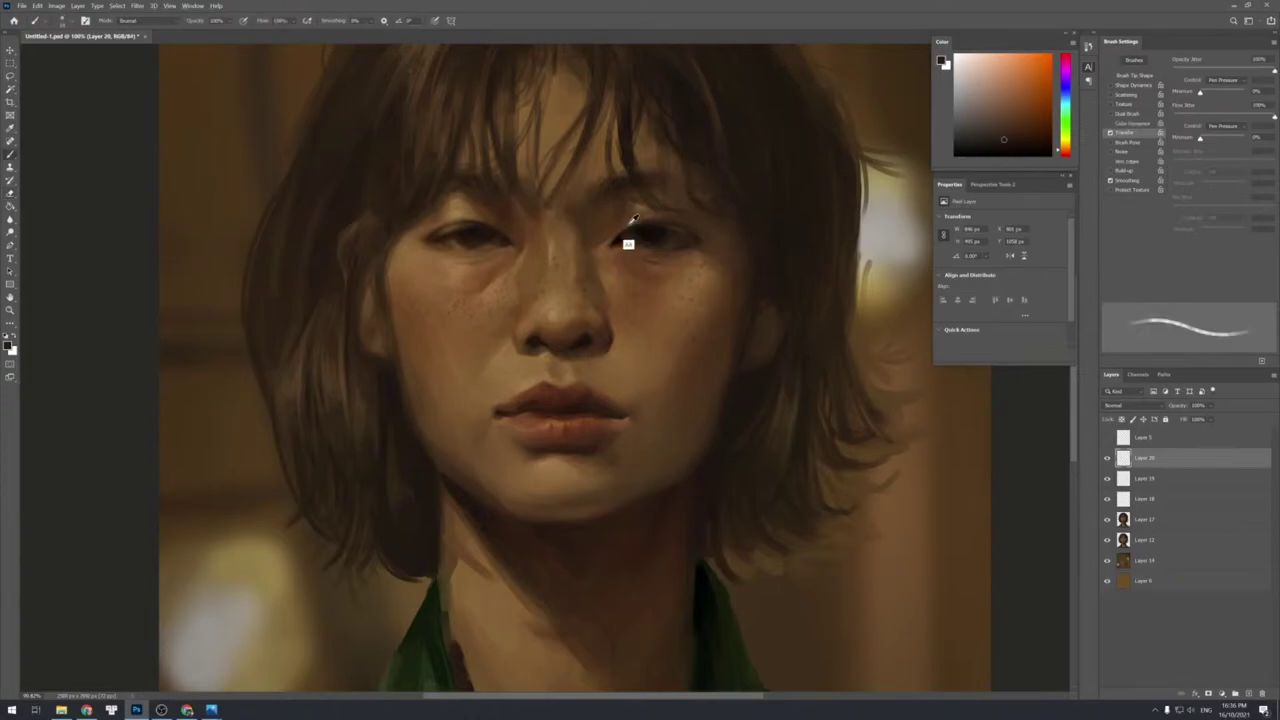
left_click(604, 270, "alt")
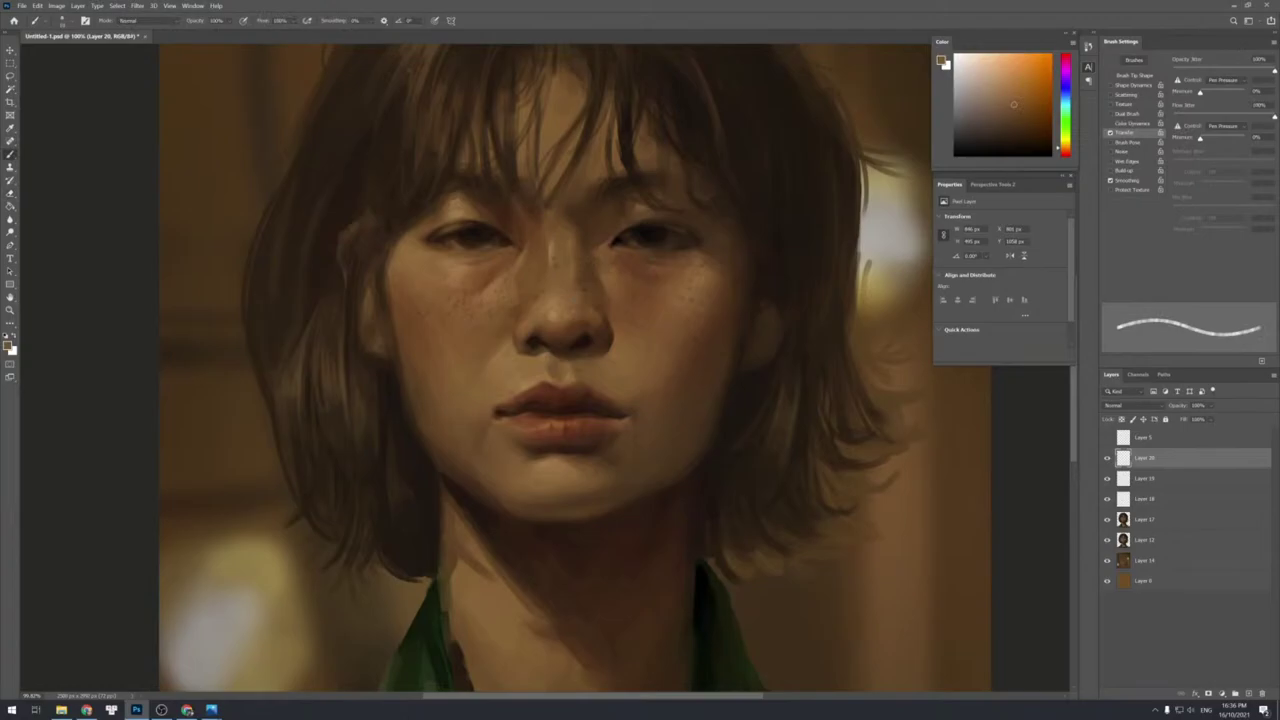
key("bracketleft")
key("e")
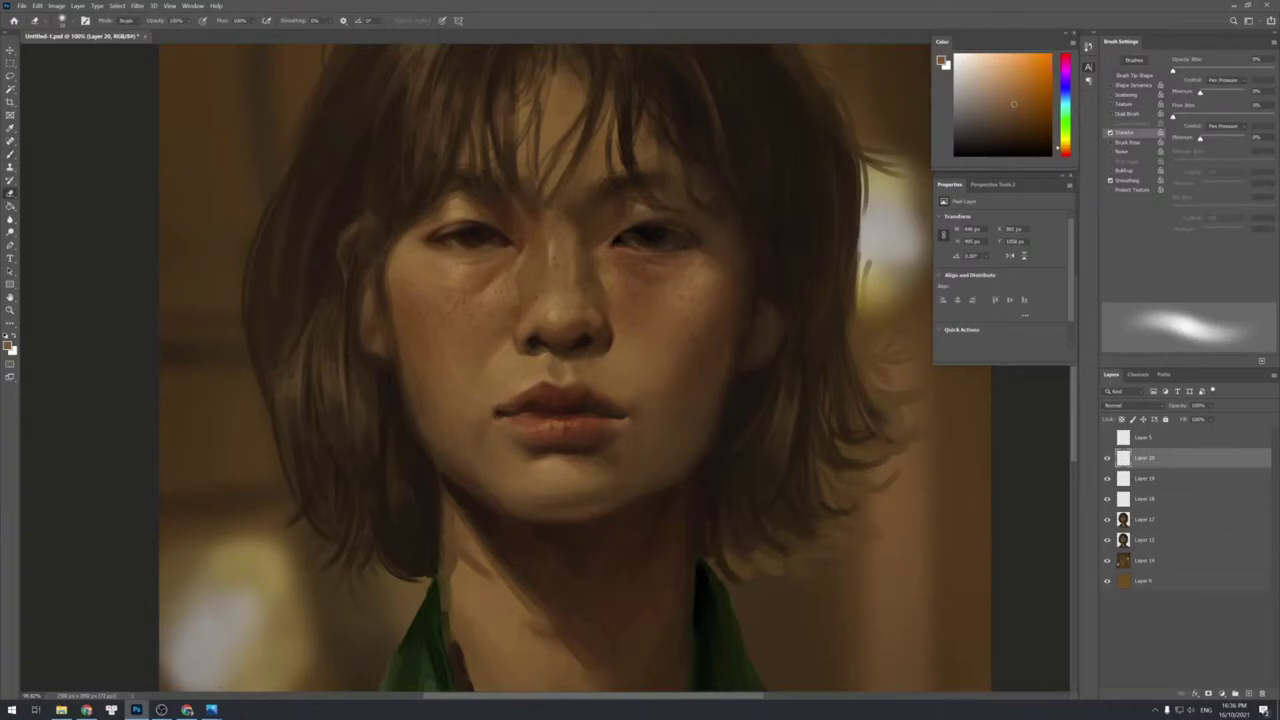
key("b")
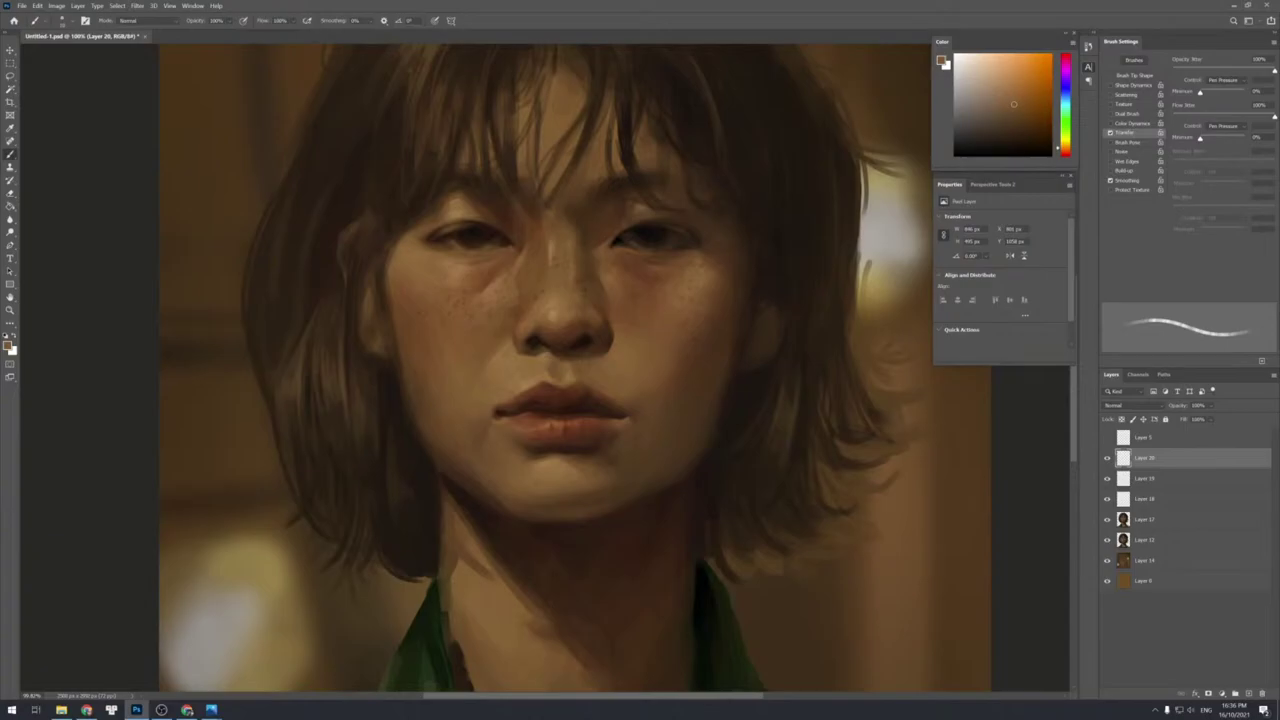
key("e")
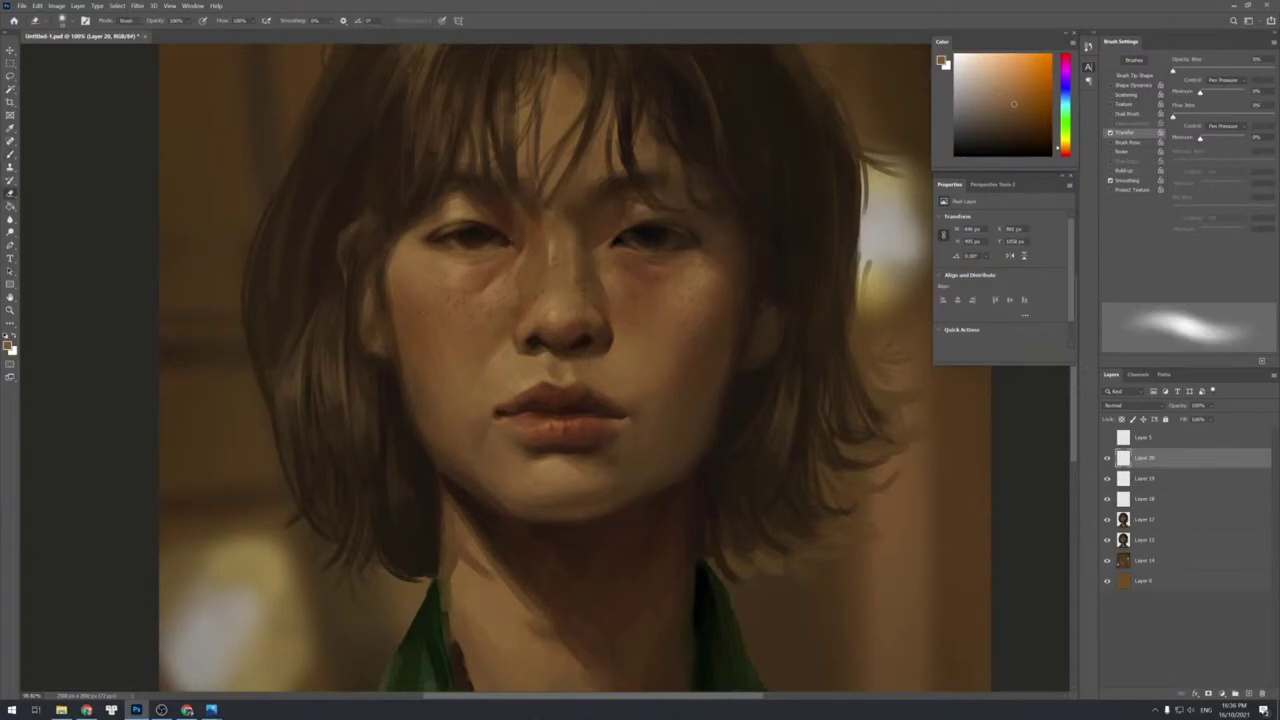
Create a new layer above the face layers and brush a soft skin-tone stroke onto the shaded cheek beside the mouth corner.
key("z")
left_click_drag(635, 404, 613, 366)
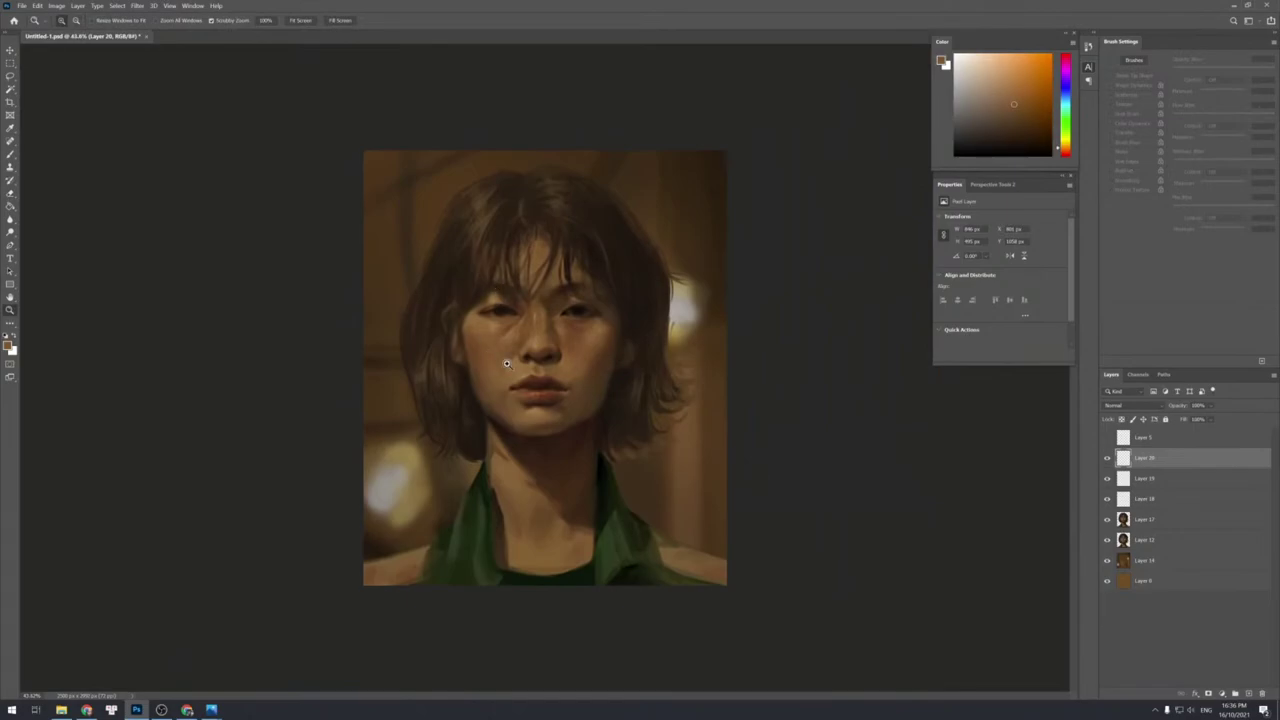
left_click_drag(588, 380, 603, 376)
key("b")
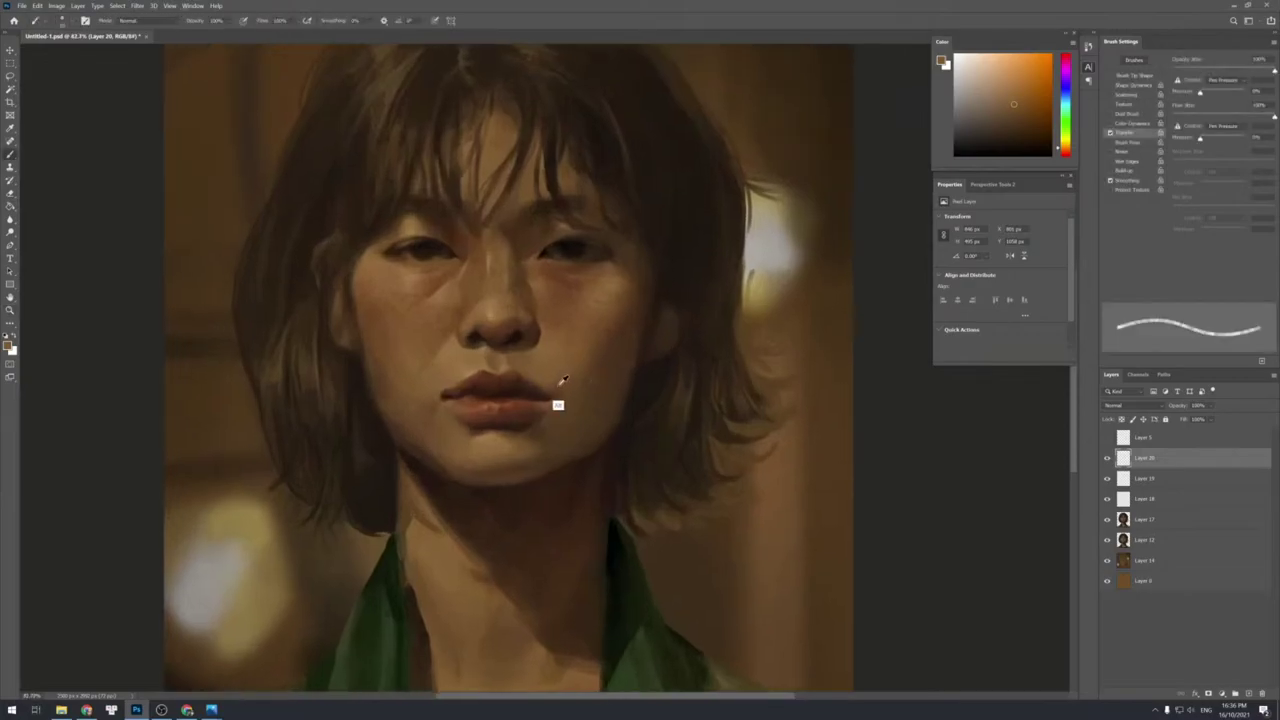
key("ctrl+shift+n")
key("Return")
key("bracketright")
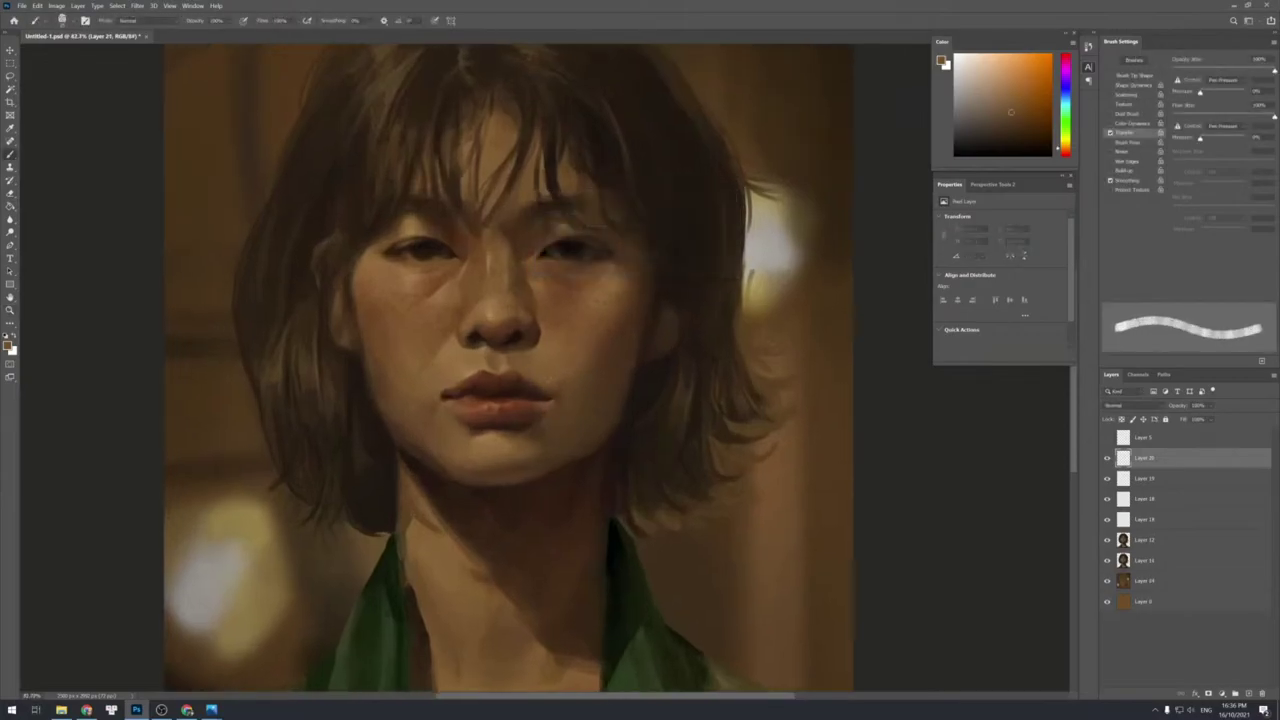
left_click_drag(562, 380, 568, 379)
Lower the spacing of the brush tip and return to the brush's transfer settings.
left_click(1130, 76)
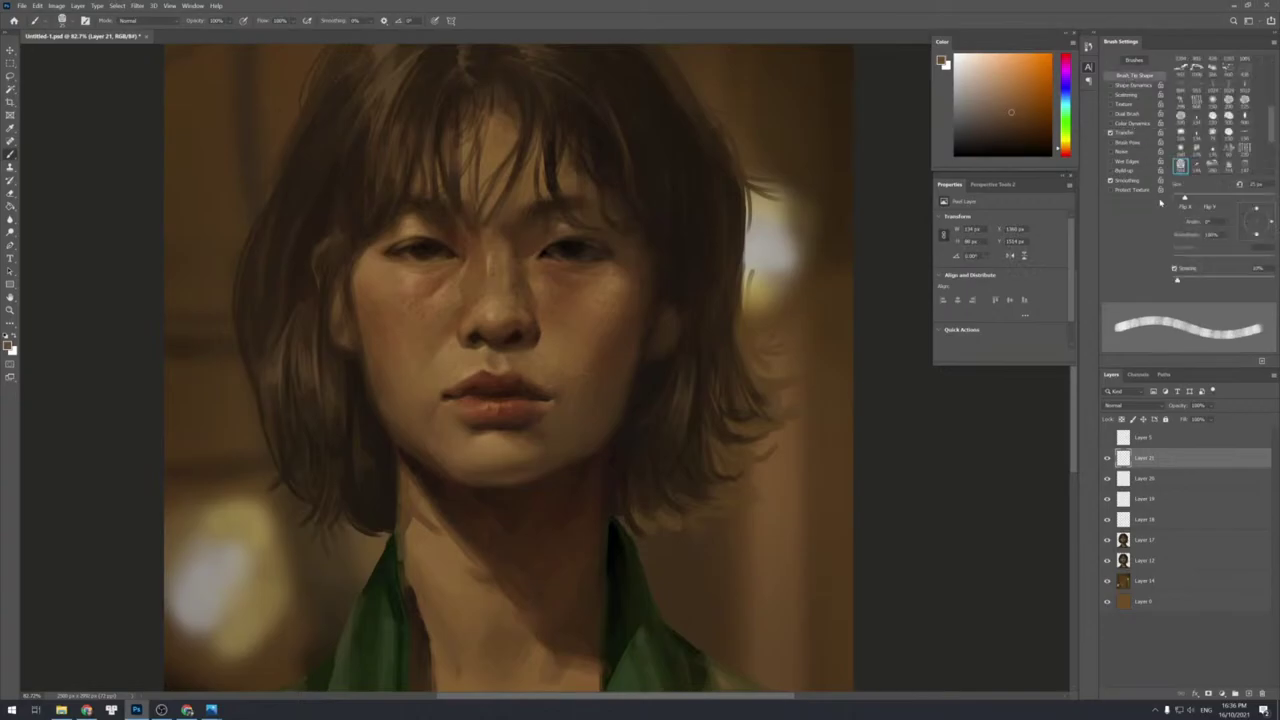
mouse_move(1181, 281)
left_mouse_down()
mouse_move(1194, 280)
mouse_move(1178, 280)
left_mouse_up()
left_click(1130, 132)
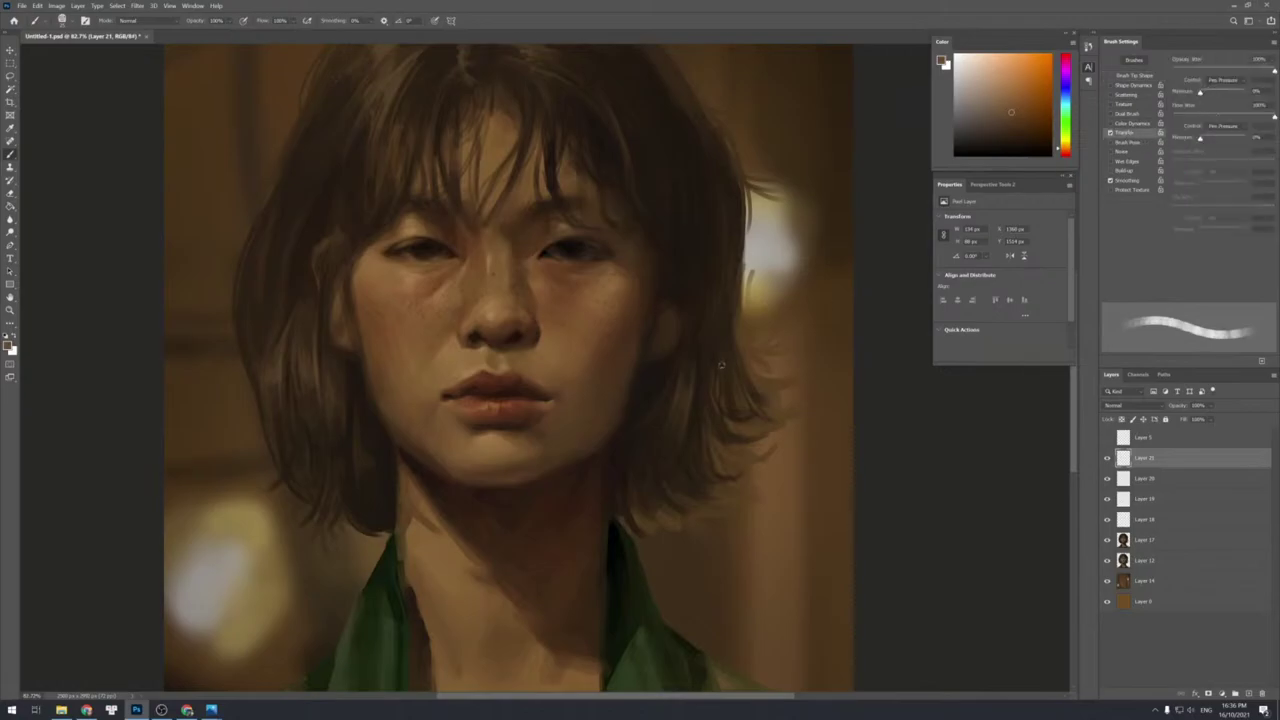
Try the brush at a much larger size on the background beside the hair, and undo the test strokes.
left_click_drag(771, 410, 771, 429)
key("]")
key("]")
key("]")
key("]")
key("]")
key("]")
key("]")
key("]")
mouse_move(742, 548)
left_mouse_down()
mouse_move(744, 514)
mouse_move(808, 574)
left_mouse_up()
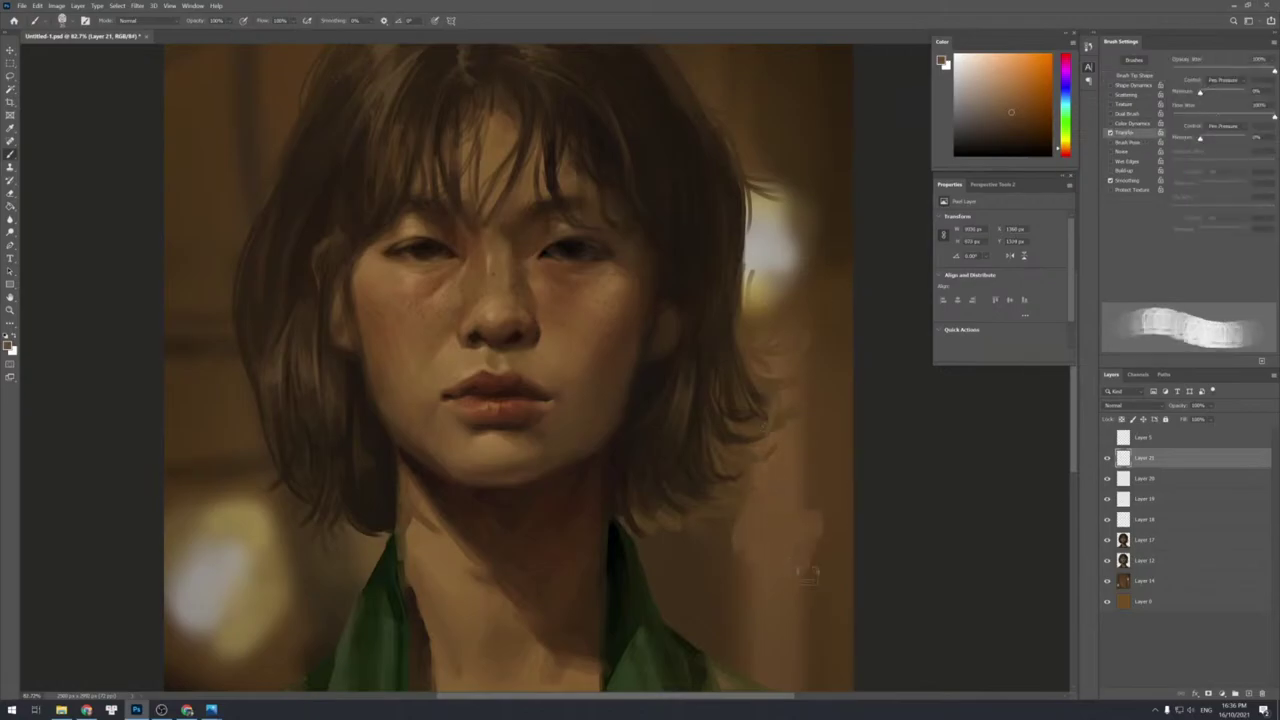
key("ctrl+z")
key("ctrl+z")
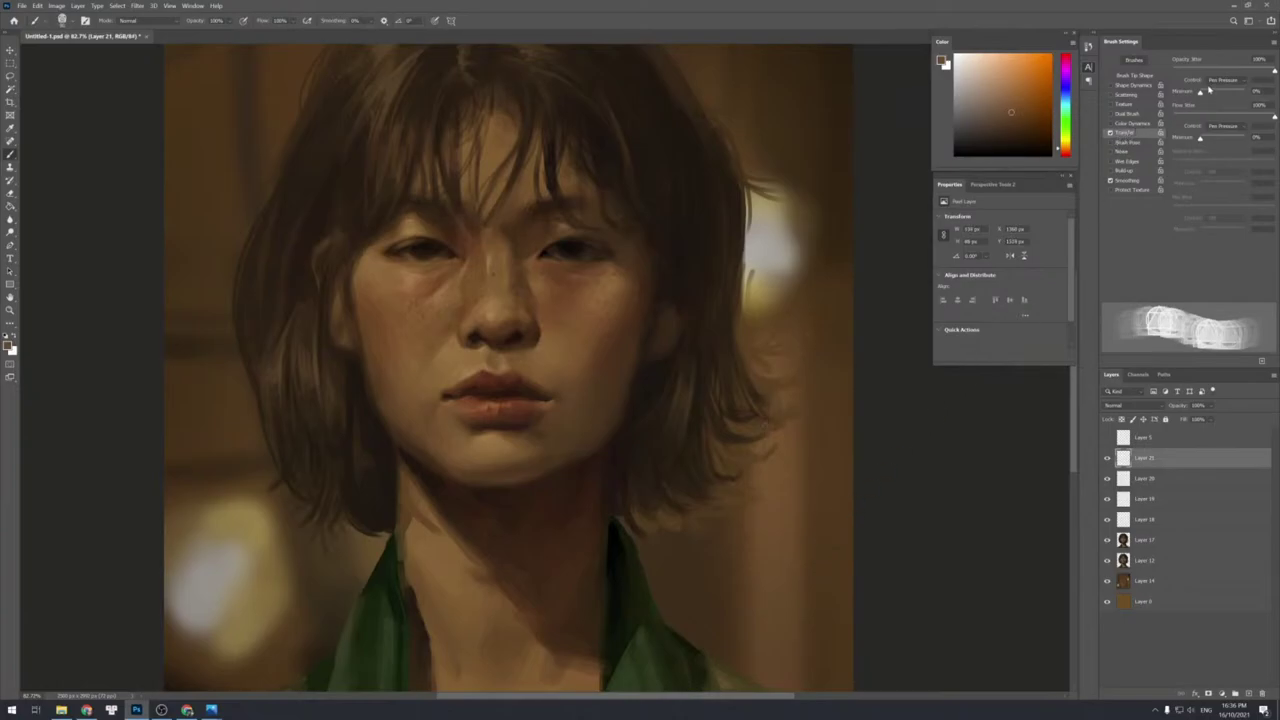
Adjust the brush's opacity control and reduce the tip spacing to its minimum, checking it with a test stroke that is undone.
left_click(1212, 82)
left_click(1213, 84)
left_click(1213, 84)
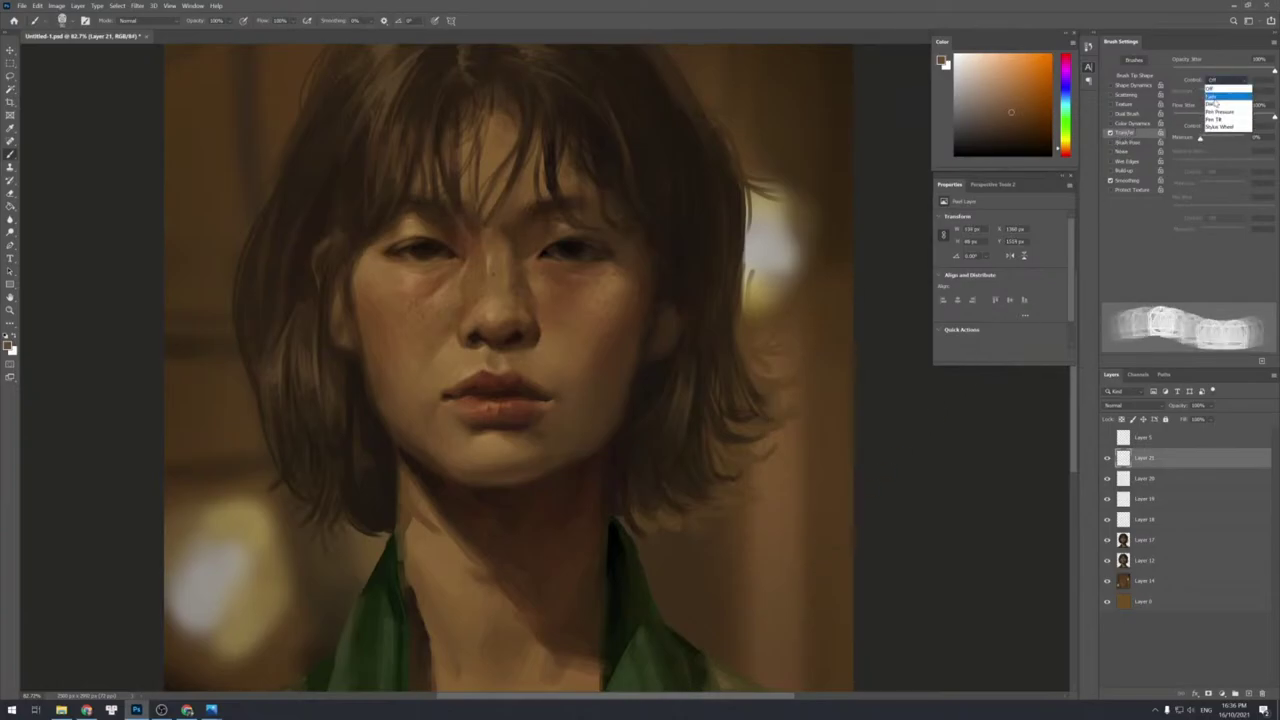
left_click(1215, 104)
left_click(1147, 77)
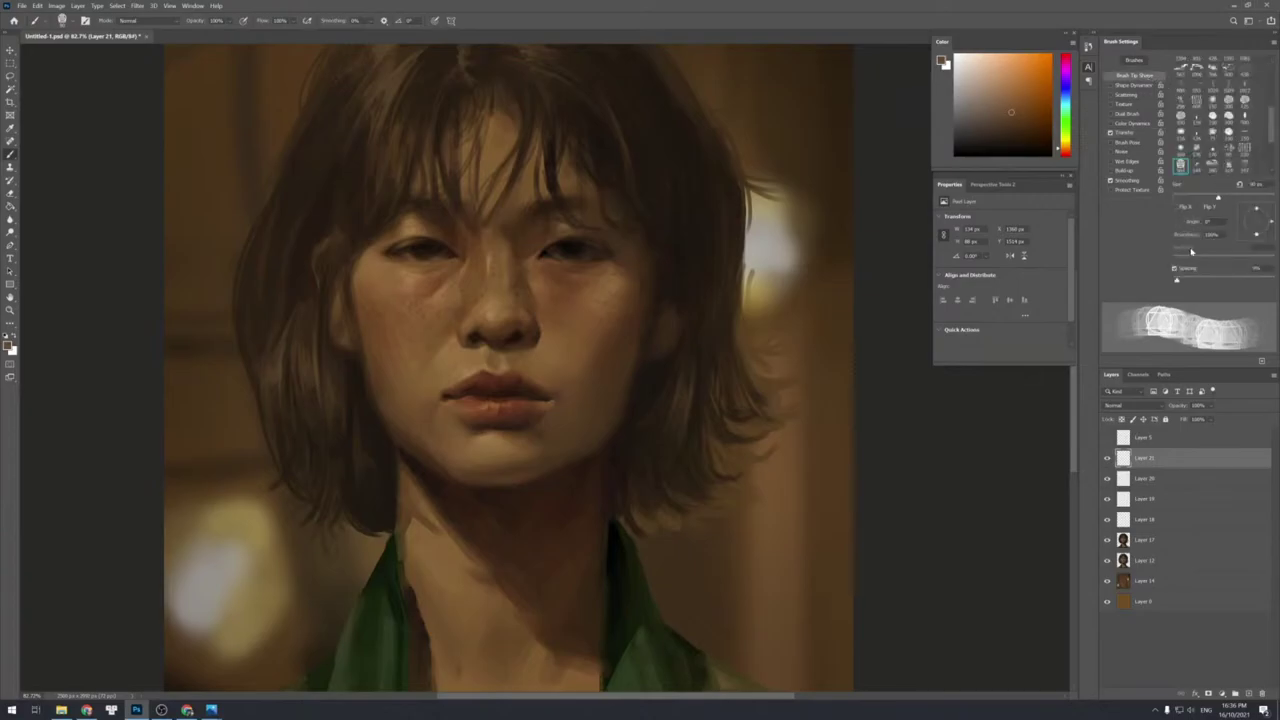
mouse_move(1178, 281)
left_mouse_down()
mouse_move(1155, 281)
mouse_move(1172, 282)
left_mouse_up()
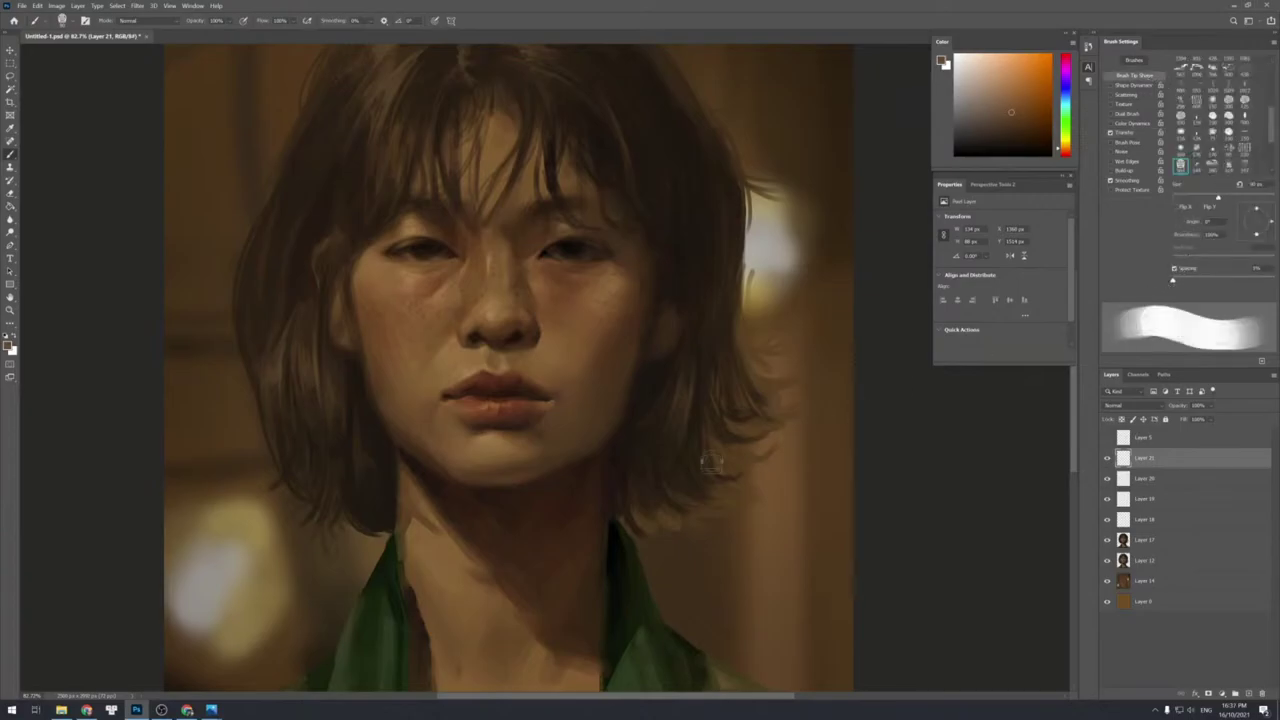
mouse_move(703, 450)
left_mouse_down()
mouse_move(734, 483)
mouse_move(737, 529)
left_mouse_up()
key("ctrl+z")
Resize the brush for facial detail and refine the shaded cheek with a skin tone sampled there.
key("bracketleft")
key("bracketleft")
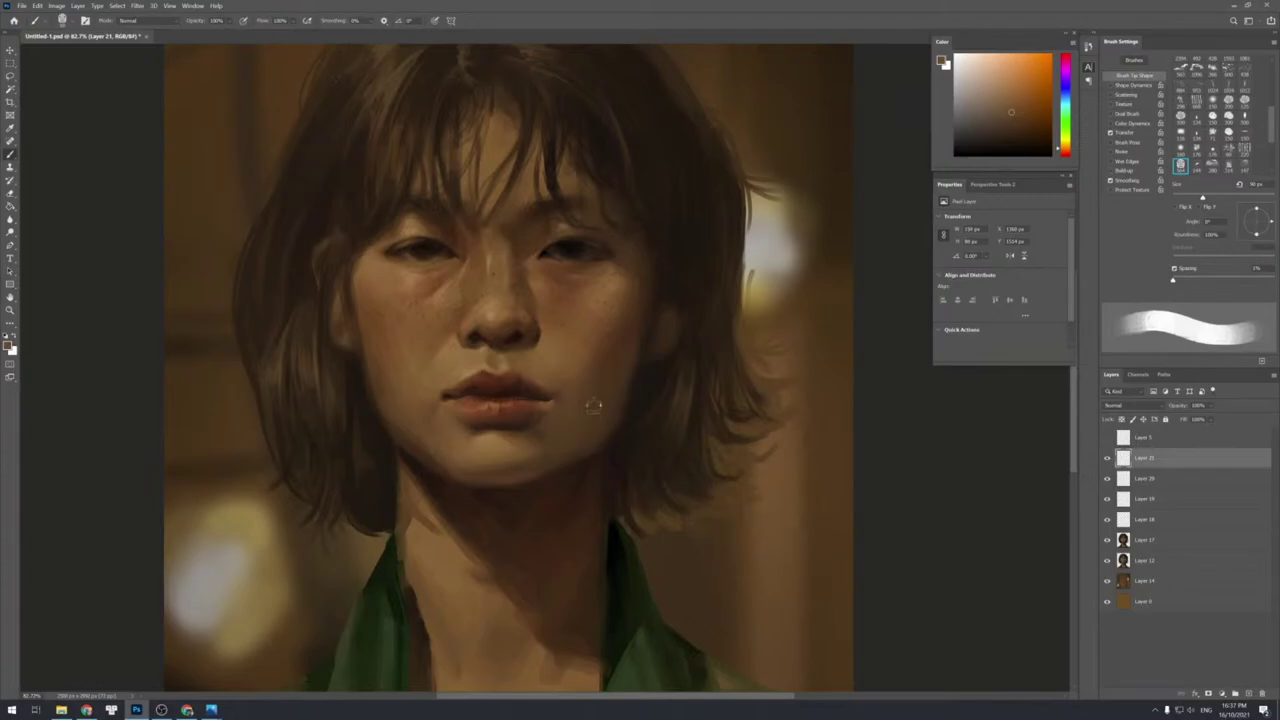
key("bracketright")
key("bracketright")
key("bracketleft")
key("bracketleft")
key("bracketleft")
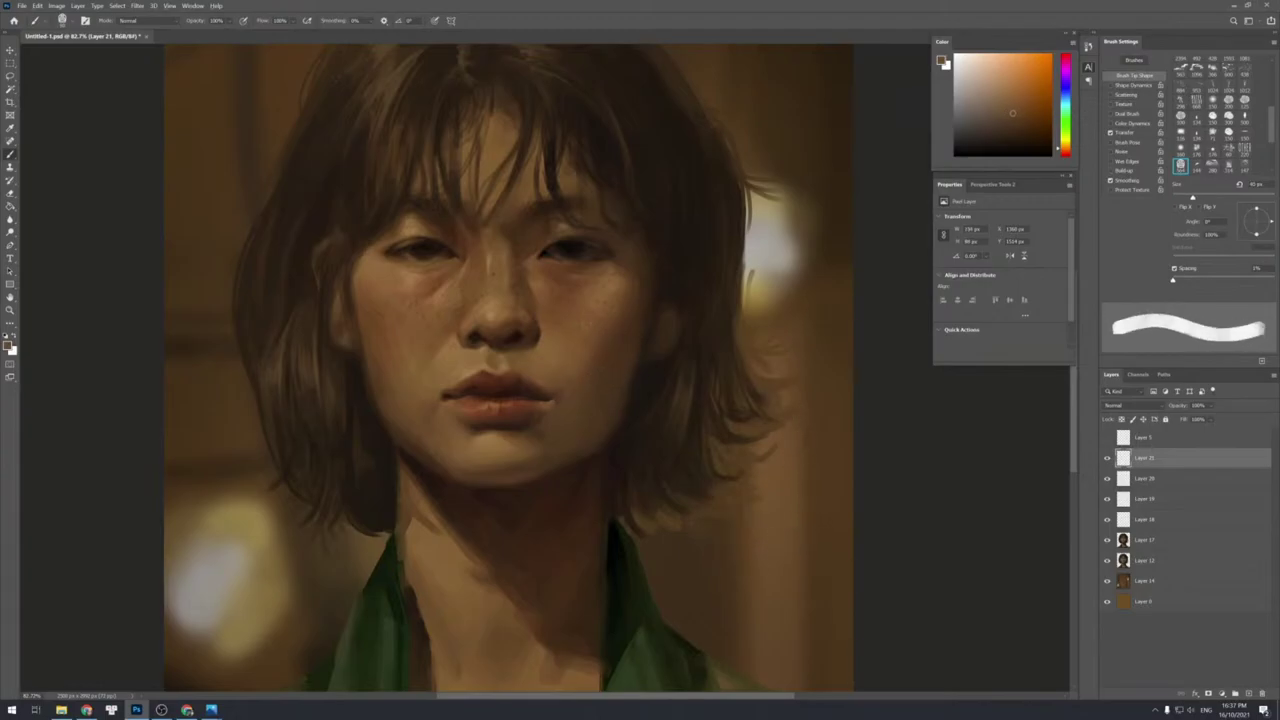
key("bracketright")
key("bracketright")
key("bracketright")
key("bracketleft")
left_click(581, 371, "alt")
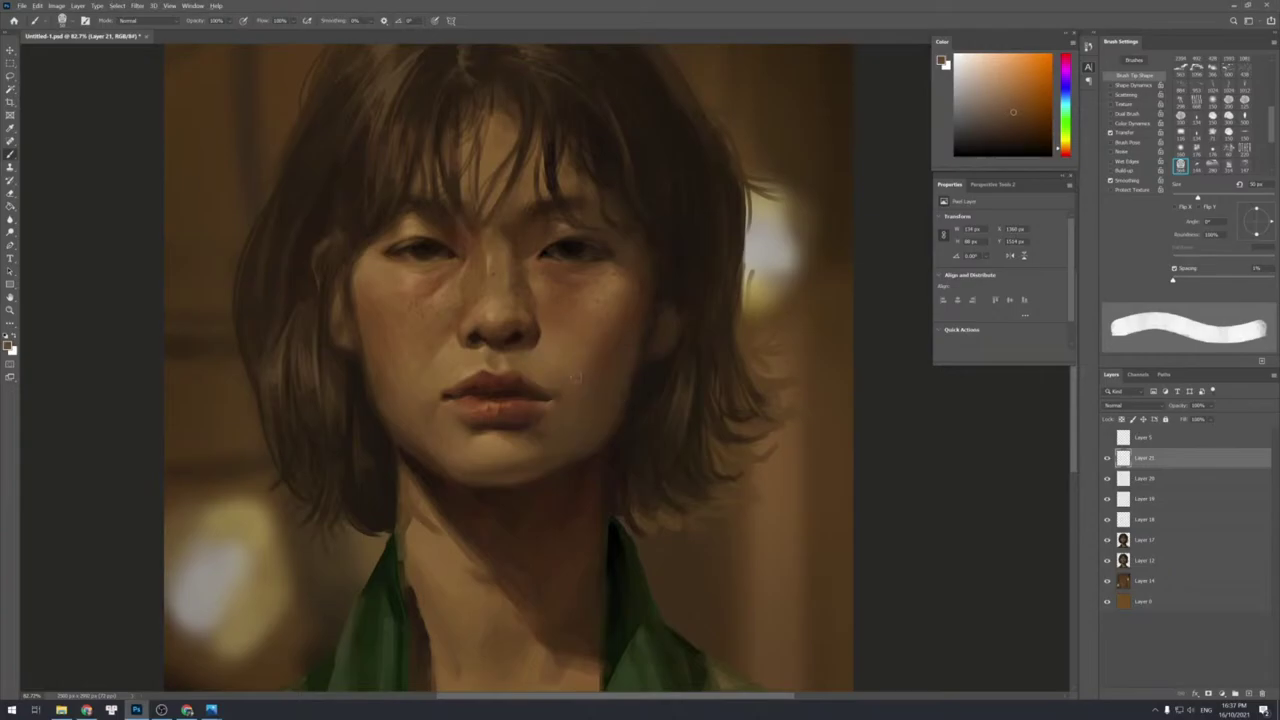
key("bracketleft")
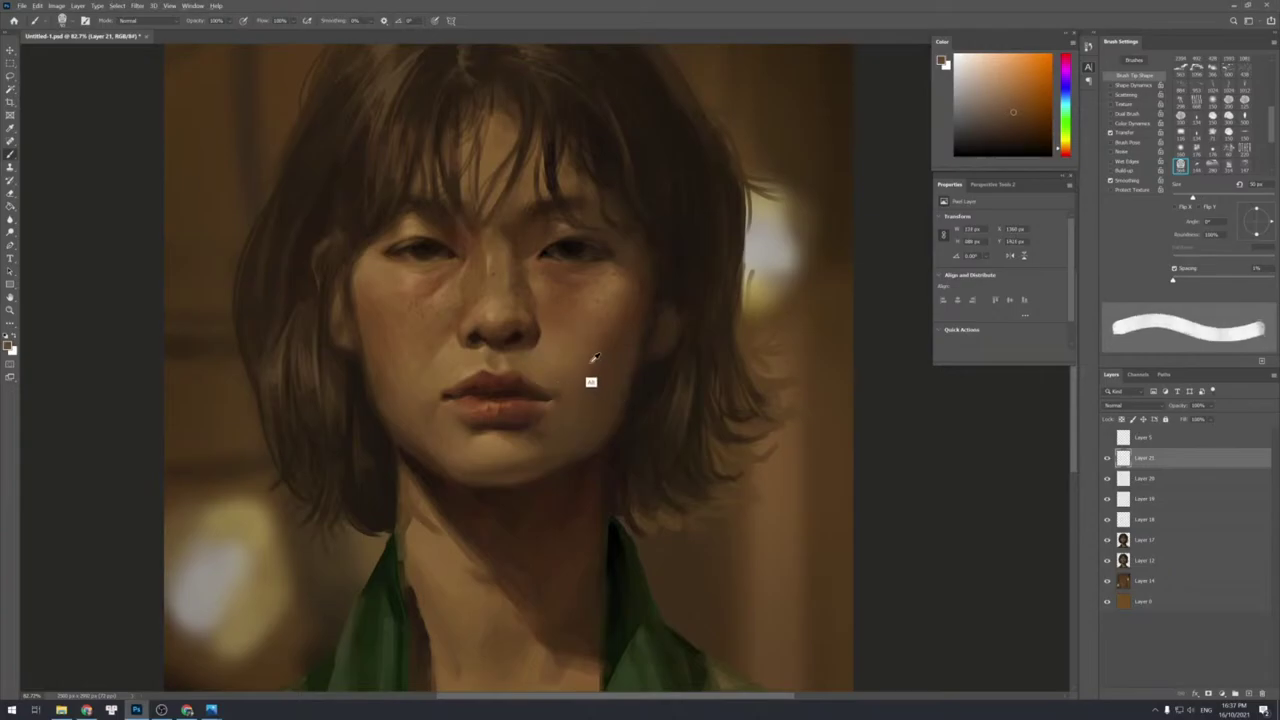
Blend the shaded cheek between nose and mouth corner using skin tones resampled from the cheek and beside the nose.
left_click(582, 369, "alt")
left_click(549, 345, "alt")
left_click(572, 367, "alt")
left_click(543, 366, "alt")
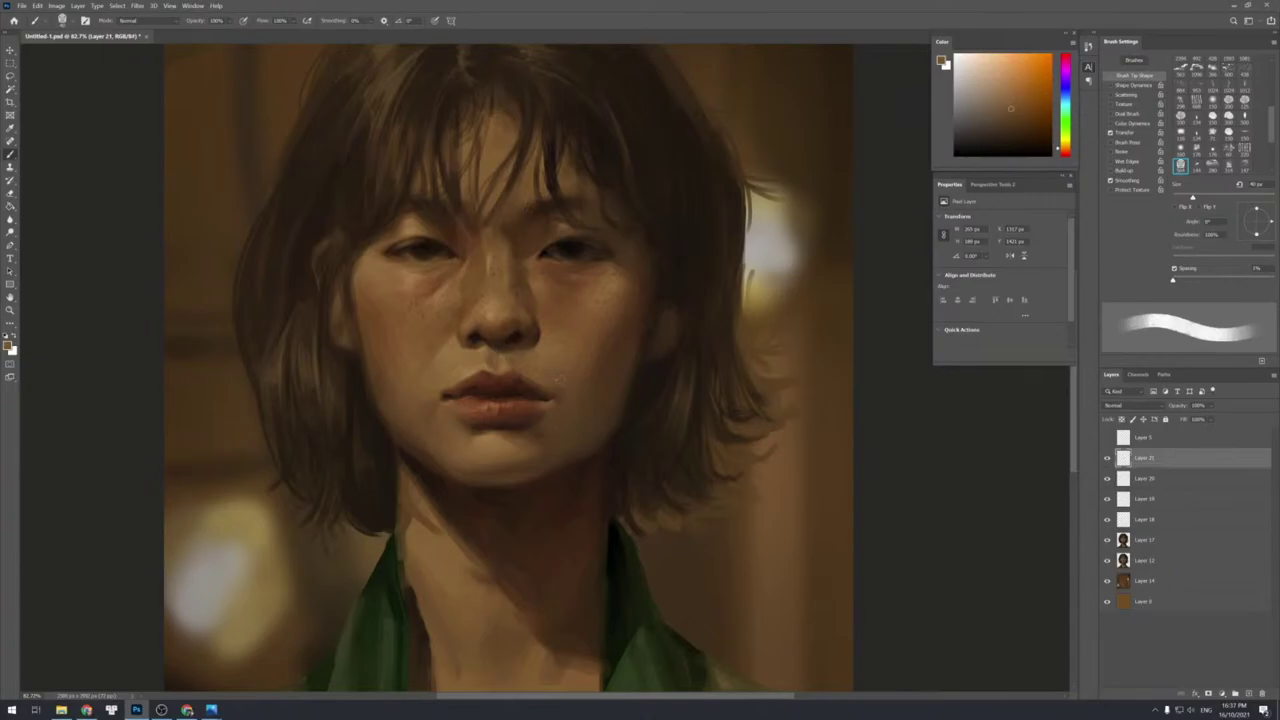
key("z")
left_click_drag(629, 359, 600, 316)
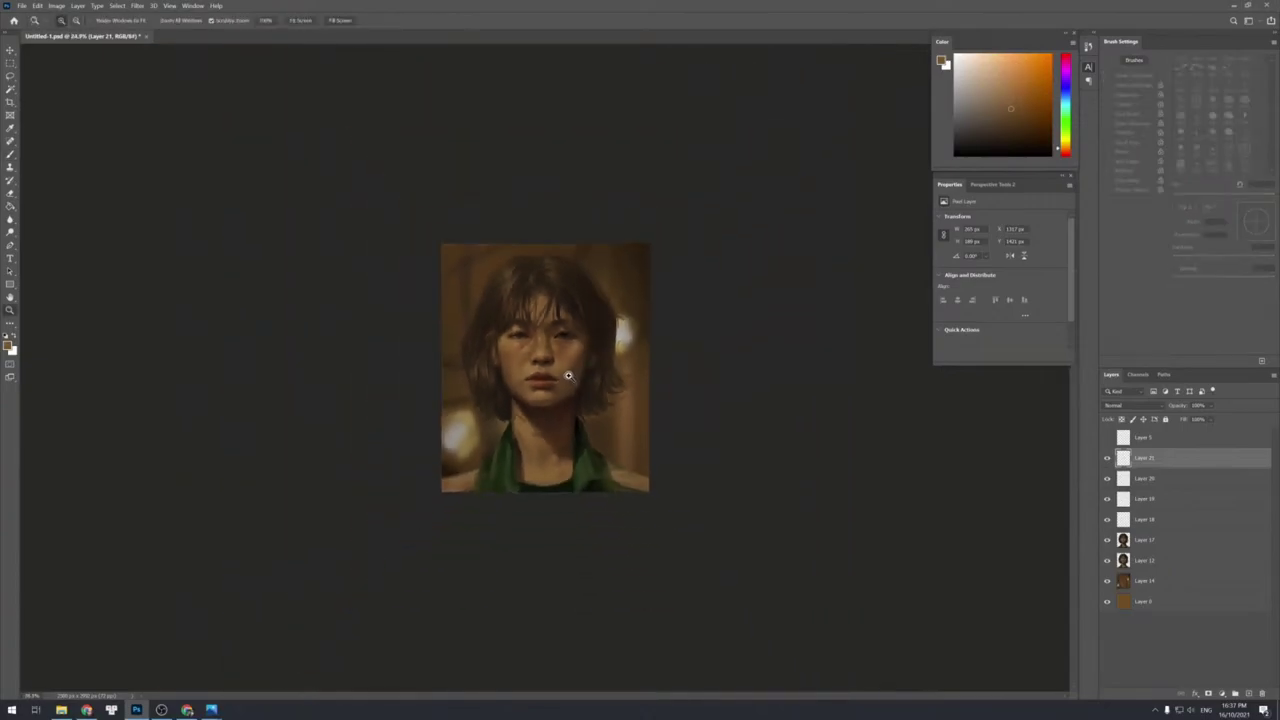
Blend the skin beside and below the mouth corner on the portrait's right side, using skin tones sampled from the cheek and chin.
mouse_move(586, 381)
left_mouse_down()
mouse_move(606, 380)
mouse_move(586, 391)
left_mouse_up()
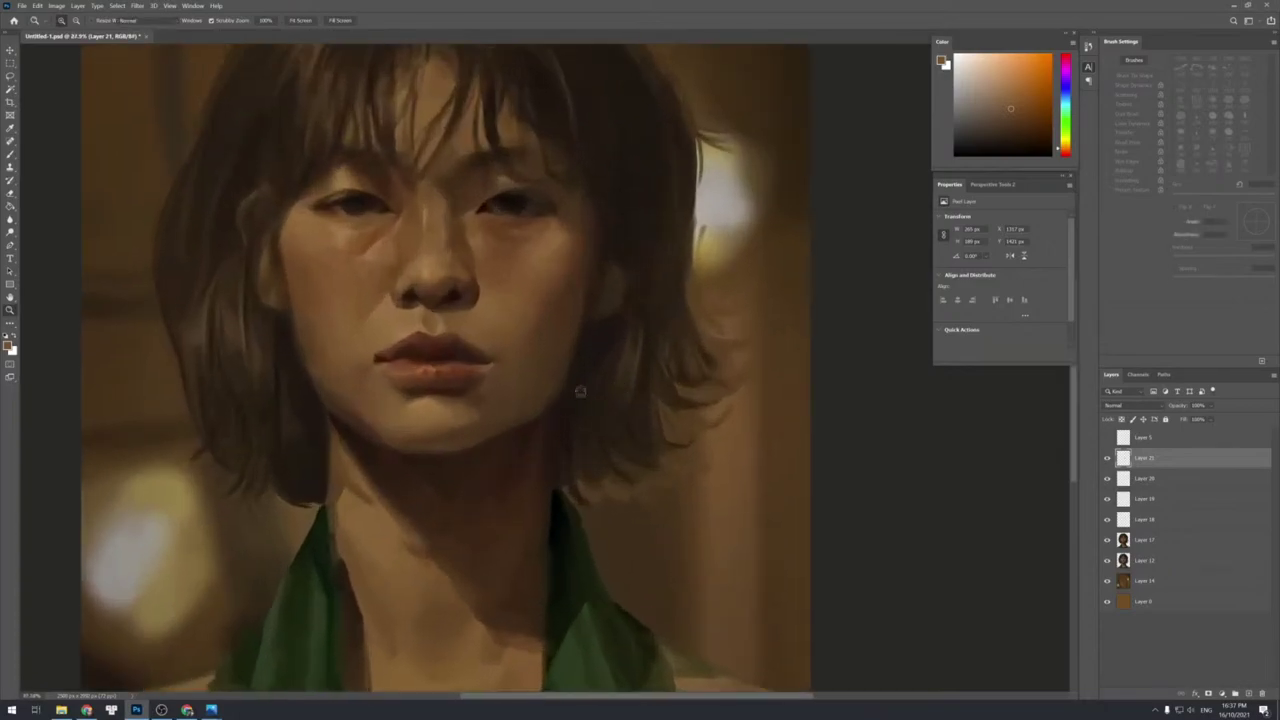
key("b")
left_click(512, 367, "alt")
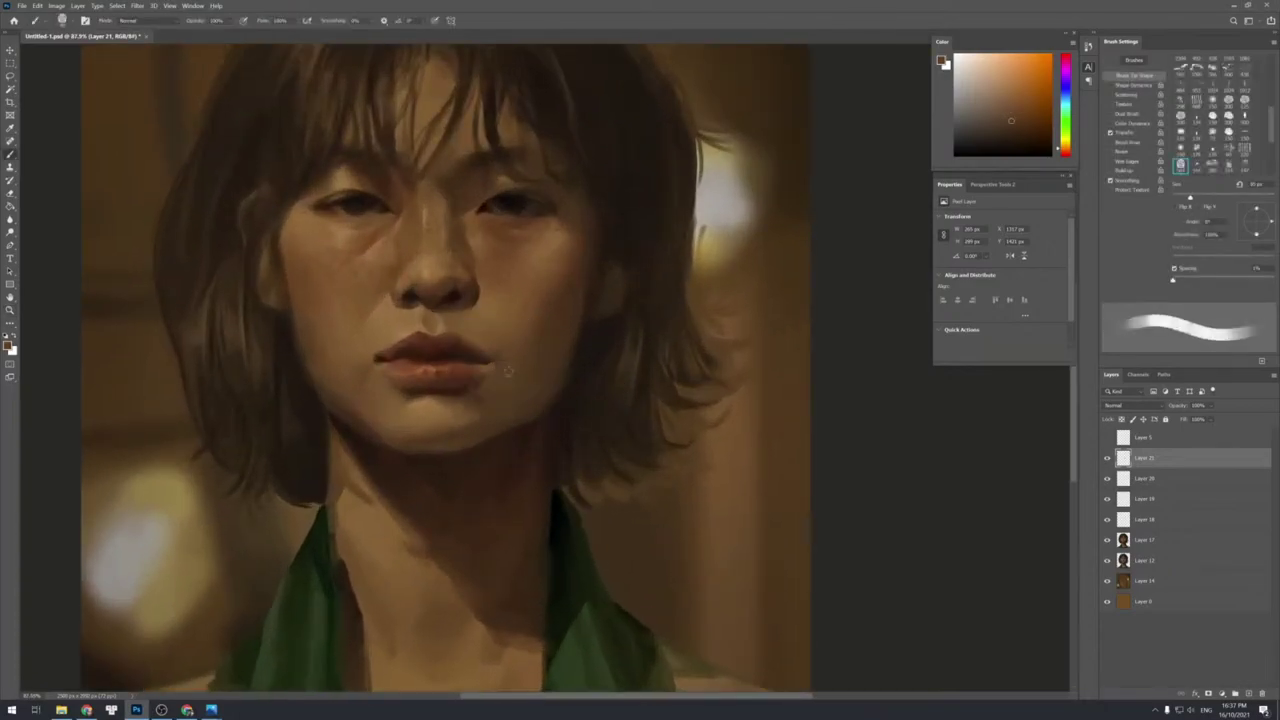
left_click(516, 367, "alt")
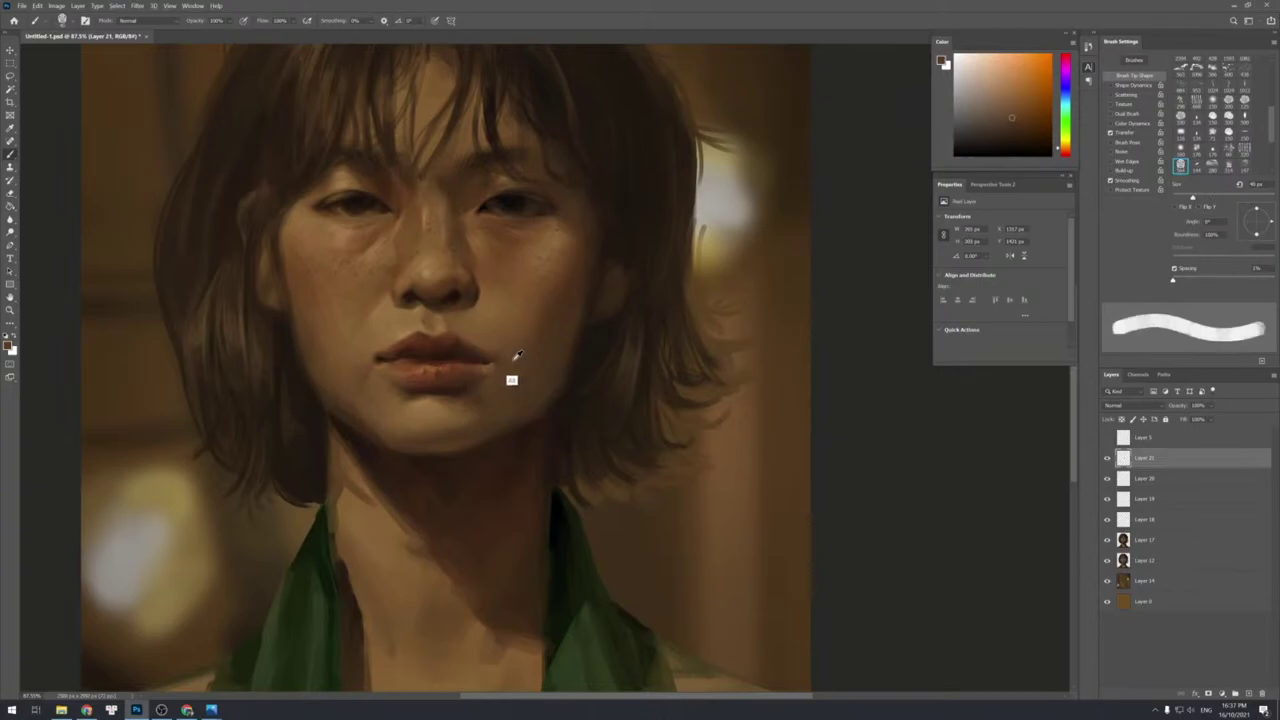
left_click(503, 392, "alt")
key("ctrl+z")
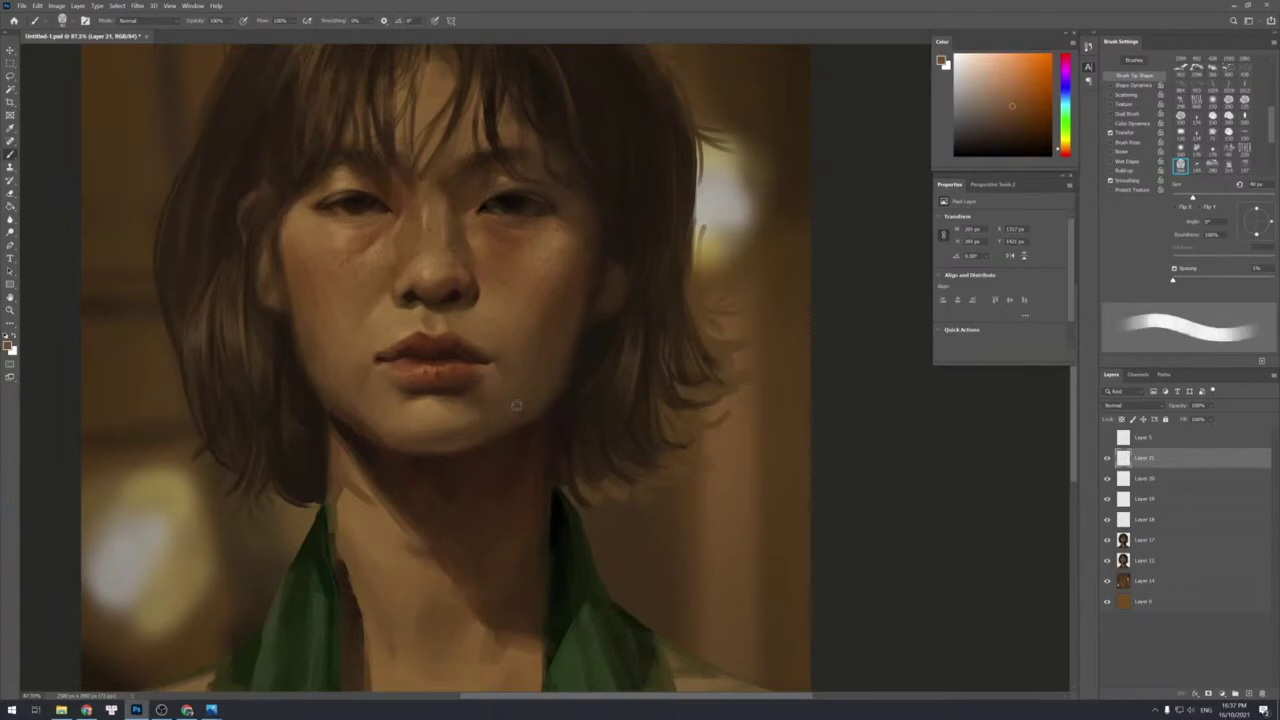
left_click(502, 398, "alt")
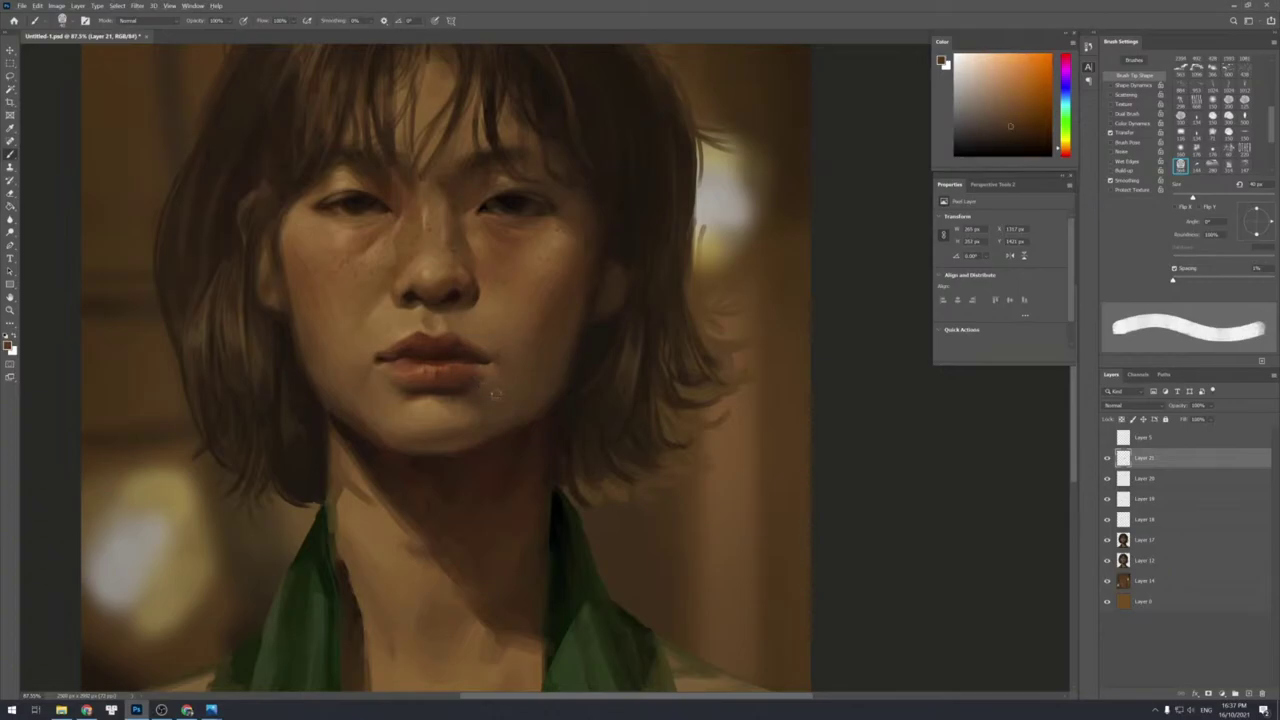
Retouch the lower lip near the same mouth corner with sampled reddish lip tones.
left_click(474, 372, "alt")
left_click(459, 382, "alt")
left_click(462, 382, "alt")
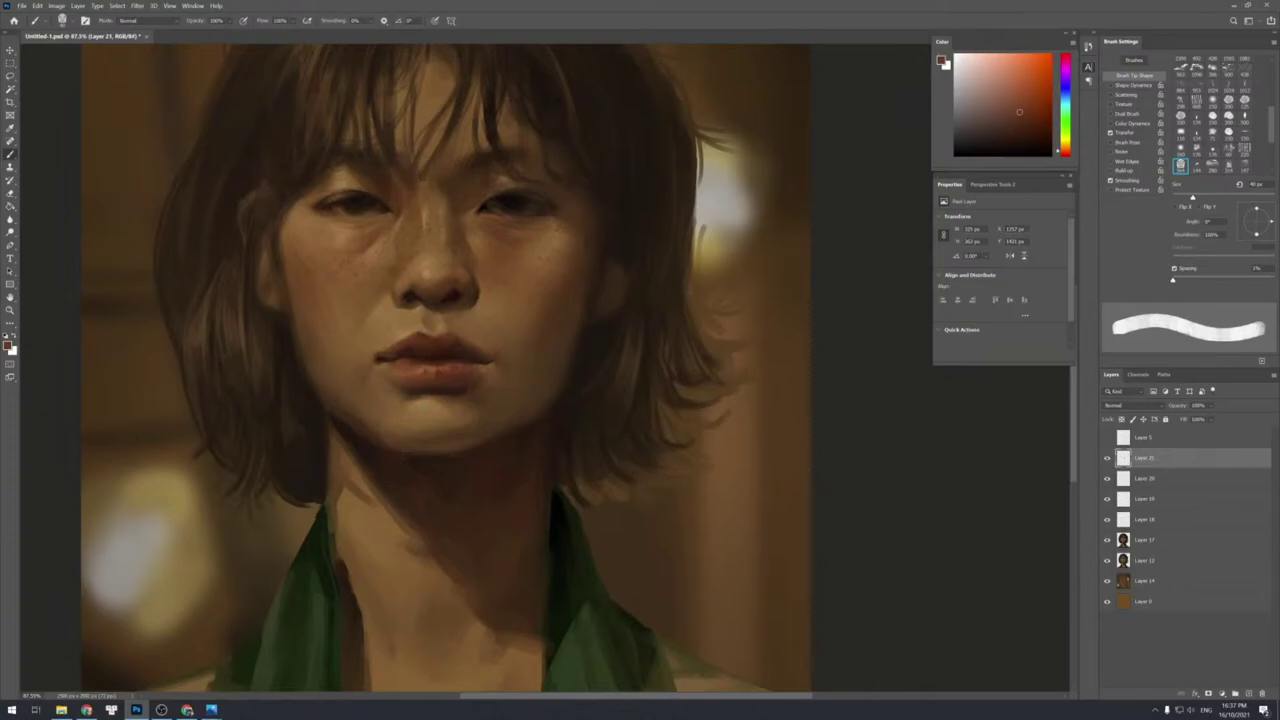
Refine the shadowed jaw edge above the neck with a fine dark brush, undoing the last stroke.
left_click(531, 426, "alt")
key("bracketleft")
key("bracketleft")
key("bracketleft")
key("bracketleft")
key("bracketleft")
key("bracketleft")
key("bracketleft")
key("bracketleft")
key("bracketright")
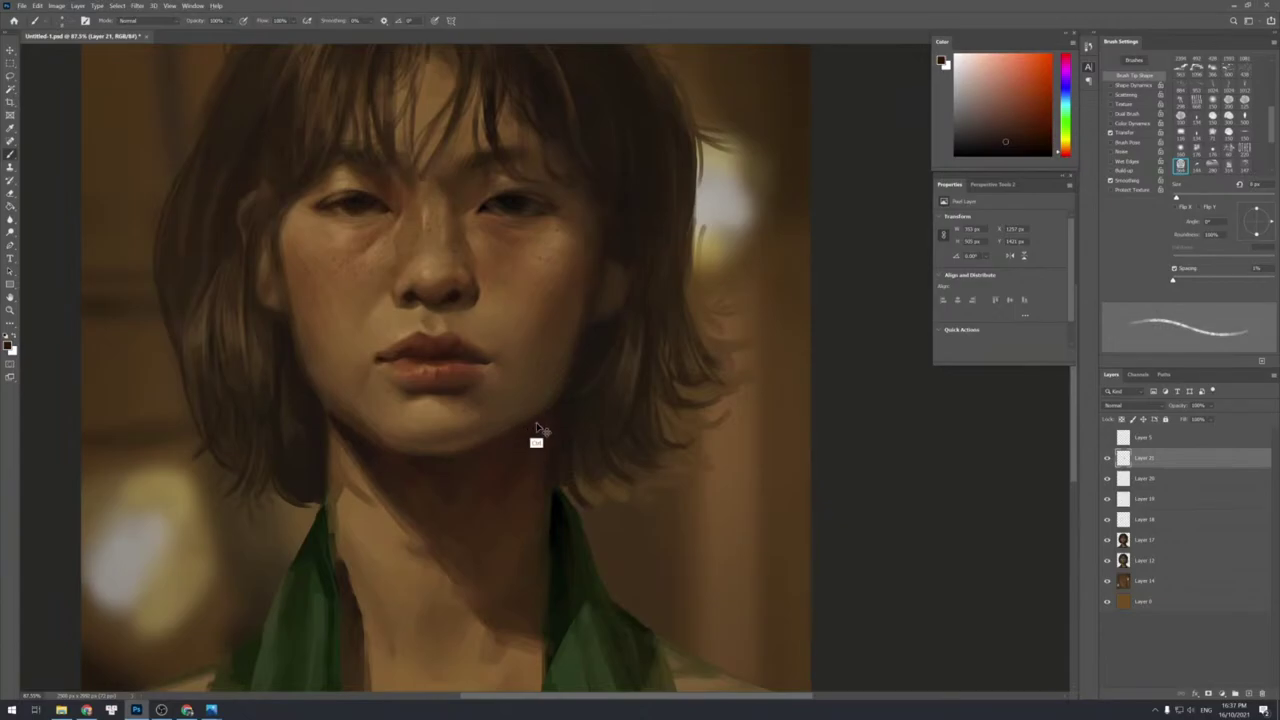
key("ctrl+z")
Deepen the transition between the right jaw and the hair with dark tones sampled from the nearby shadow.
left_click(547, 405, "alt")
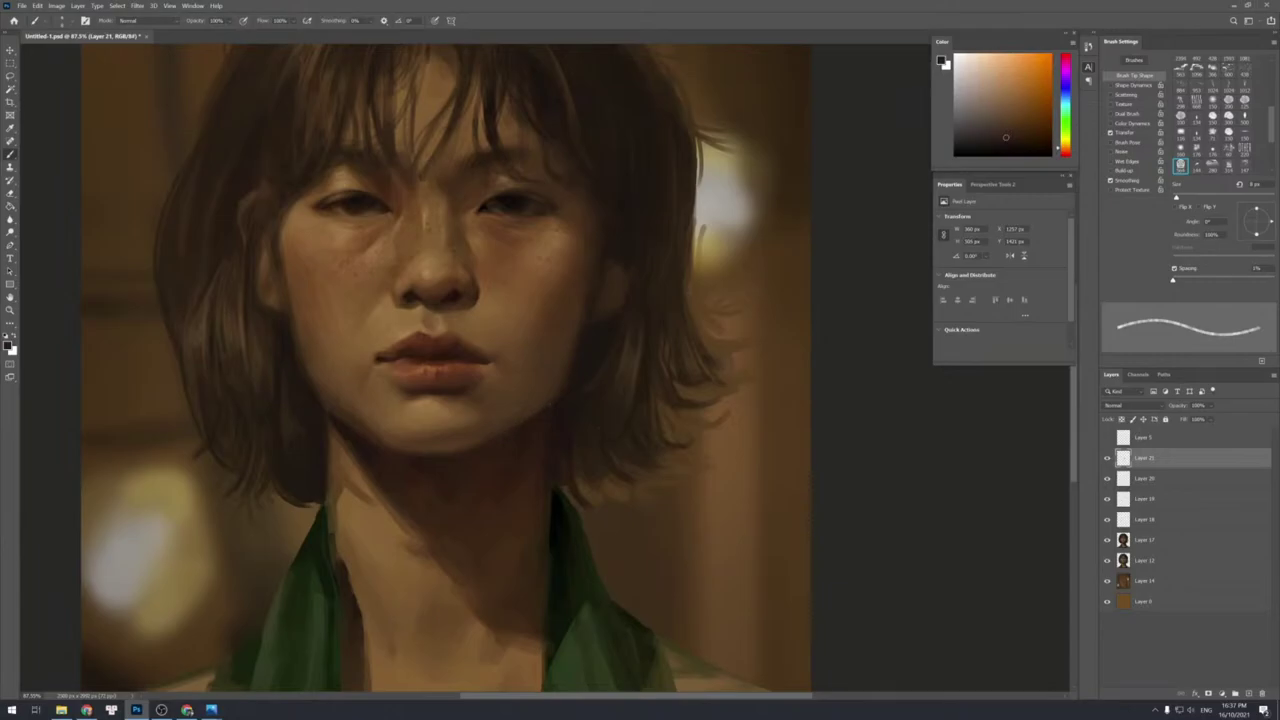
key("bracketright")
key("bracketright")
left_click(569, 400, "alt")
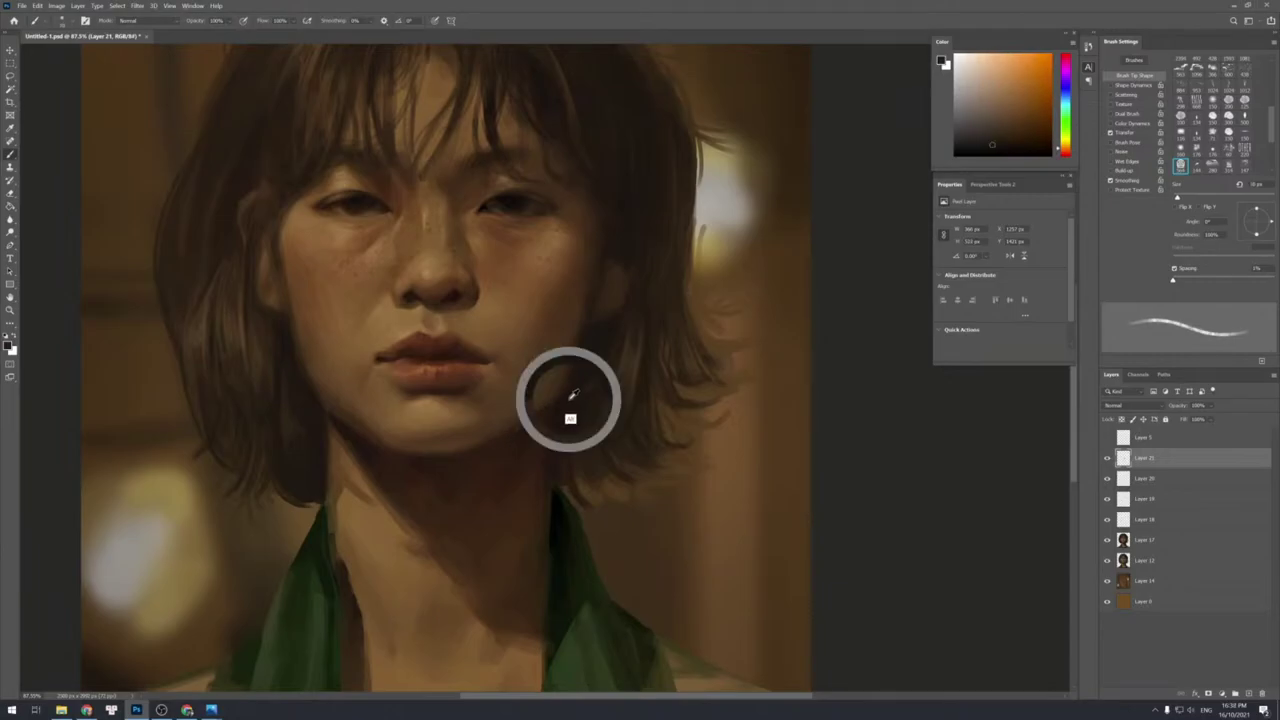
Paint a near-black shadow, sampled from the collar, between the right jaw and the hair below the ear.
left_click(557, 521, "alt")
key("bracketright")
key("bracketright")
key("bracketright")
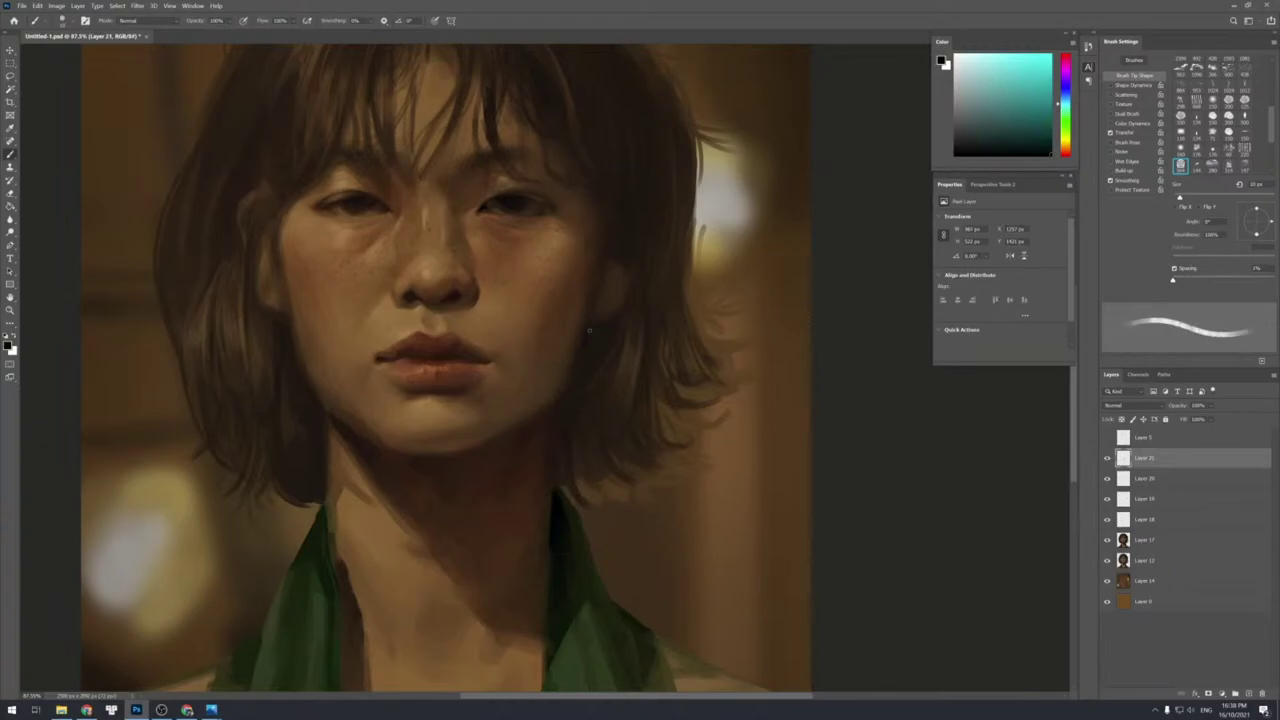
key("bracketright")
left_click_drag(589, 350, 594, 382)
key("bracketleft")
key("bracketright")
key("bracketright")
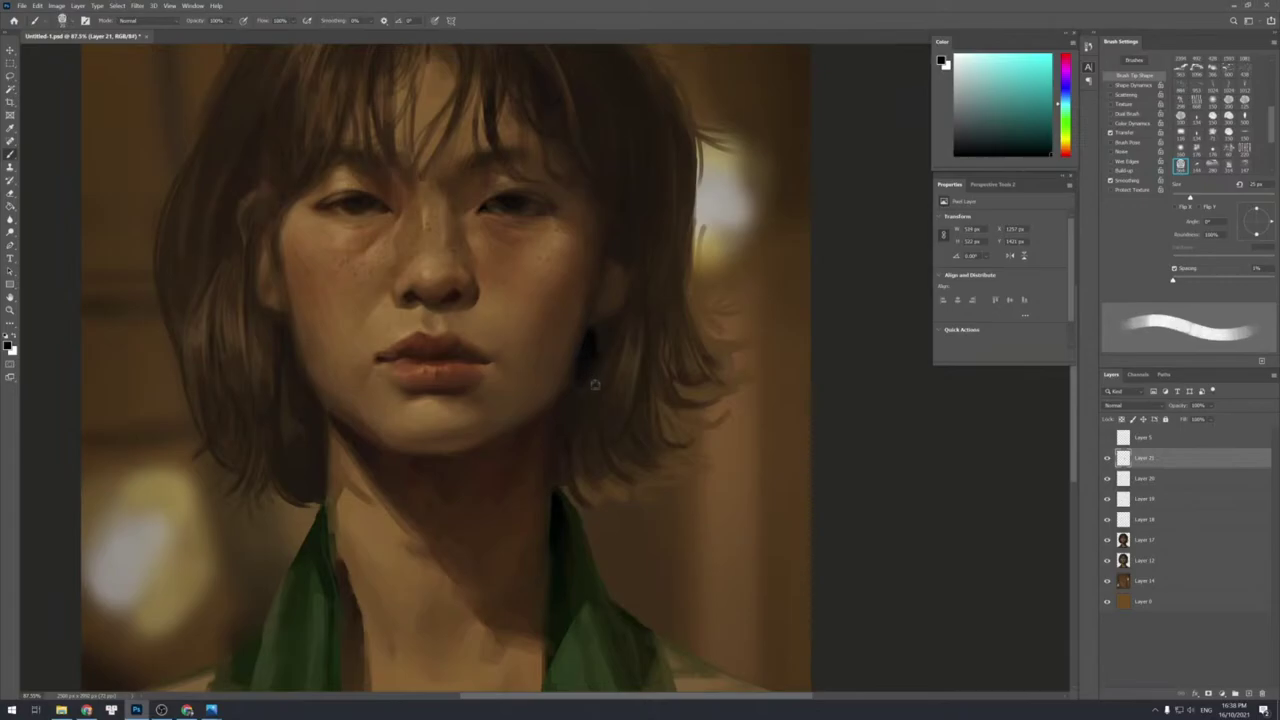
Extend the near-black shadow up under the right ear and clean up its edge along the jaw.
key("bracketleft")
key("bracketleft")
key("bracketleft")
key("bracketright")
left_click_drag(597, 330, 596, 359)
key("bracketleft")
key("bracketleft")
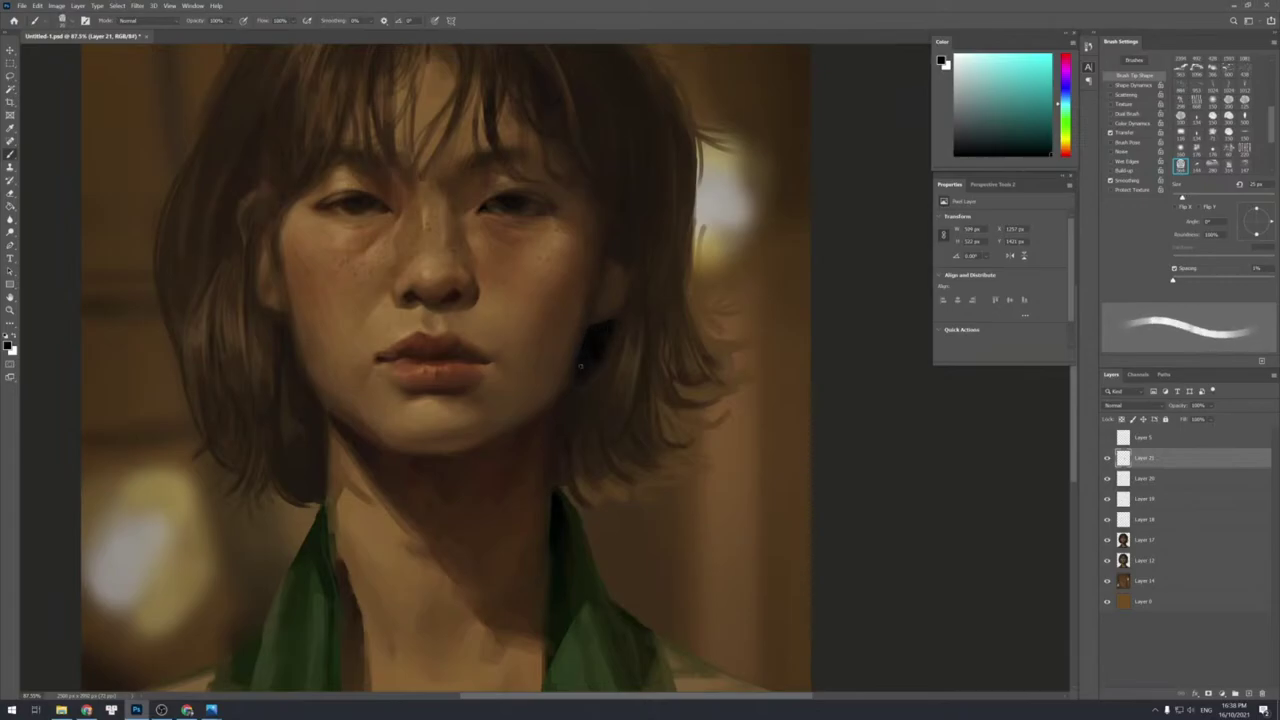
key("bracketleft")
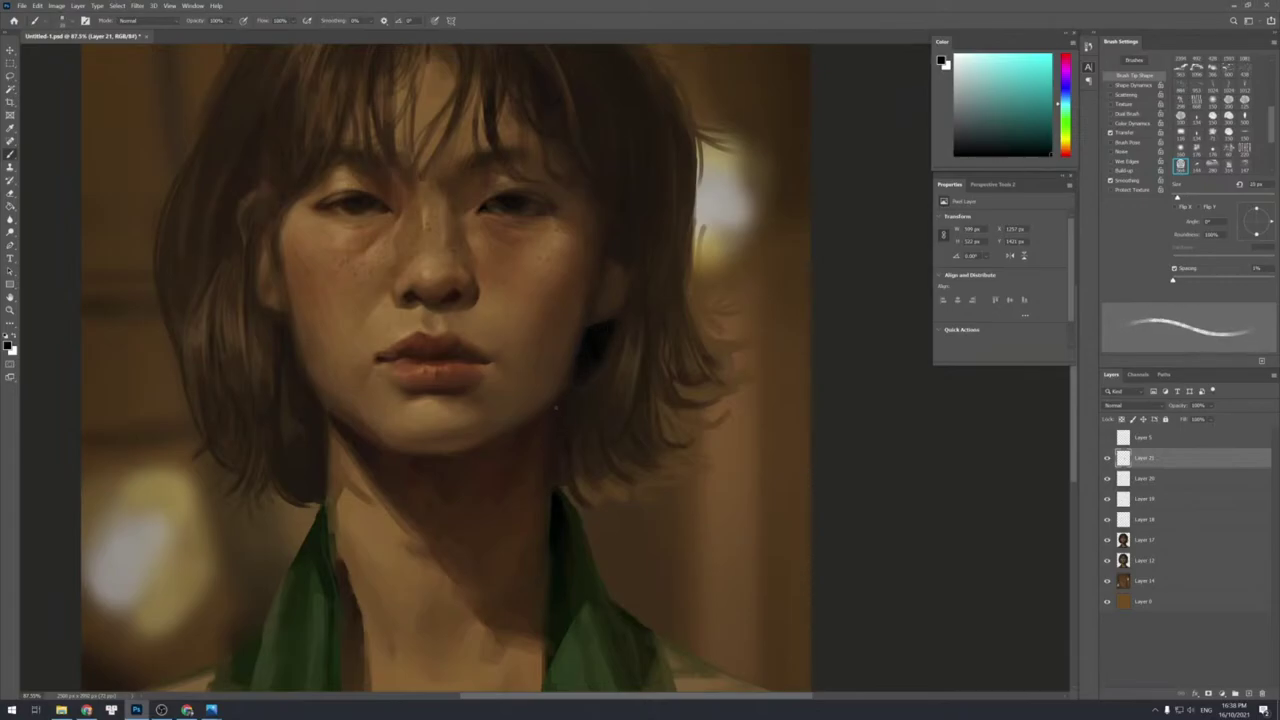
Paint a dark stroke down the right edge of the neck from the jaw towards the collar.
key("bracketright")
key("bracketright")
mouse_move(556, 407)
left_mouse_down()
mouse_move(553, 454)
mouse_move(557, 413)
mouse_move(554, 444)
mouse_move(567, 429)
mouse_move(551, 496)
left_mouse_up()
Fill in the dark shadow directly beneath the right ear and soften it with the Eraser.
key("bracketright")
key("bracketright")
left_click(595, 329, "alt")
mouse_move(595, 329)
left_mouse_down()
mouse_move(610, 300)
mouse_move(608, 328)
left_mouse_up()
key("e")
key("bracketright")
Paint a near-black shadow in the hair behind the left jaw, running down beside the neck.
key("z")
key("b")
key("bracketleft")
key("bracketleft")
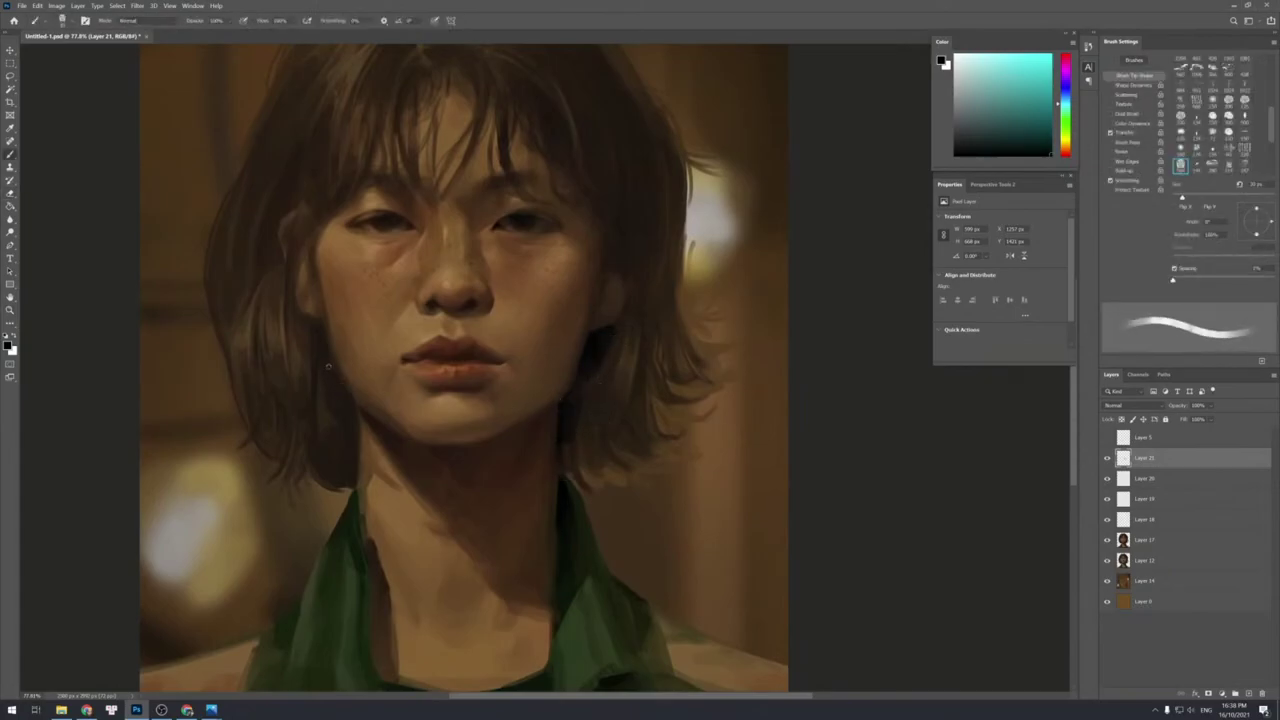
left_click_drag(339, 391, 335, 385)
key("bracketright")
key("bracketright")
key("bracketleft")
key("bracketright")
key("bracketright")
key("bracketright")
left_click_drag(355, 407, 348, 442)
left_click_drag(351, 406, 351, 441)
key("bracketleft")
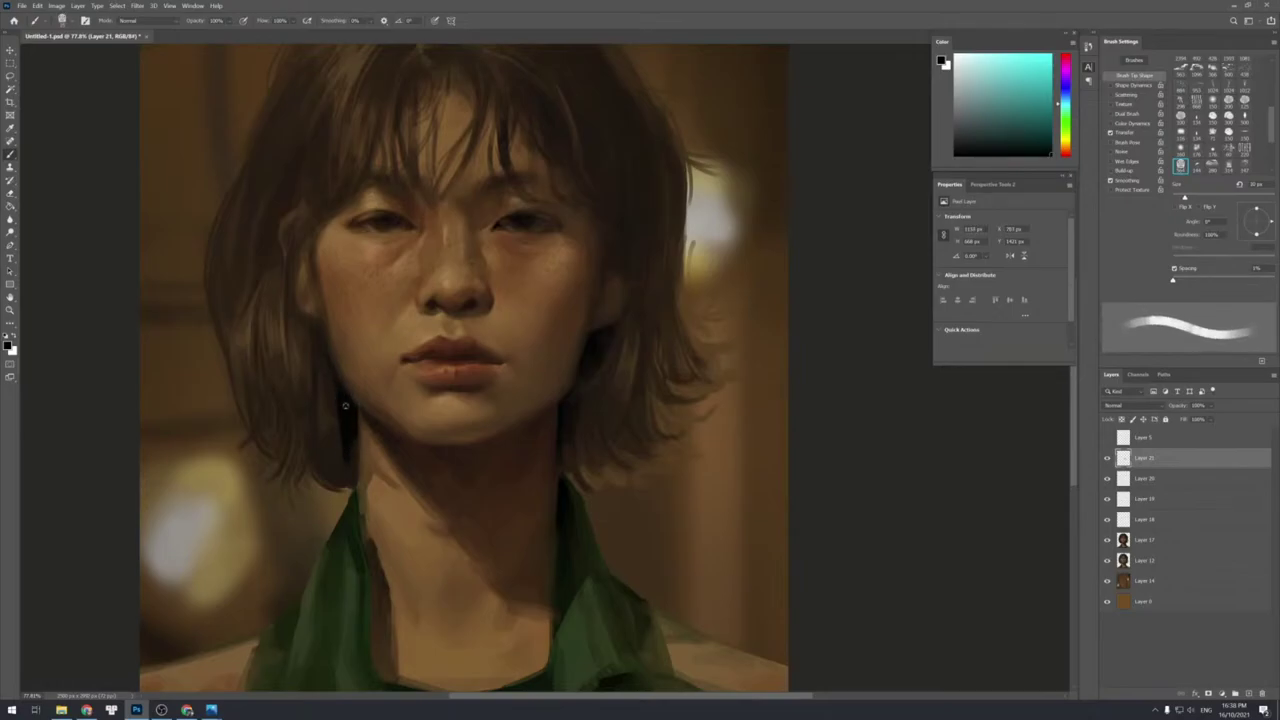
Broaden the shadow behind the left jaw with a larger brush and soften it into the hair with the Eraser.
key("bracketright")
key("bracketright")
key("bracketright")
mouse_move(336, 394)
left_mouse_down()
mouse_move(342, 452)
mouse_move(346, 436)
left_mouse_up()
key("e")
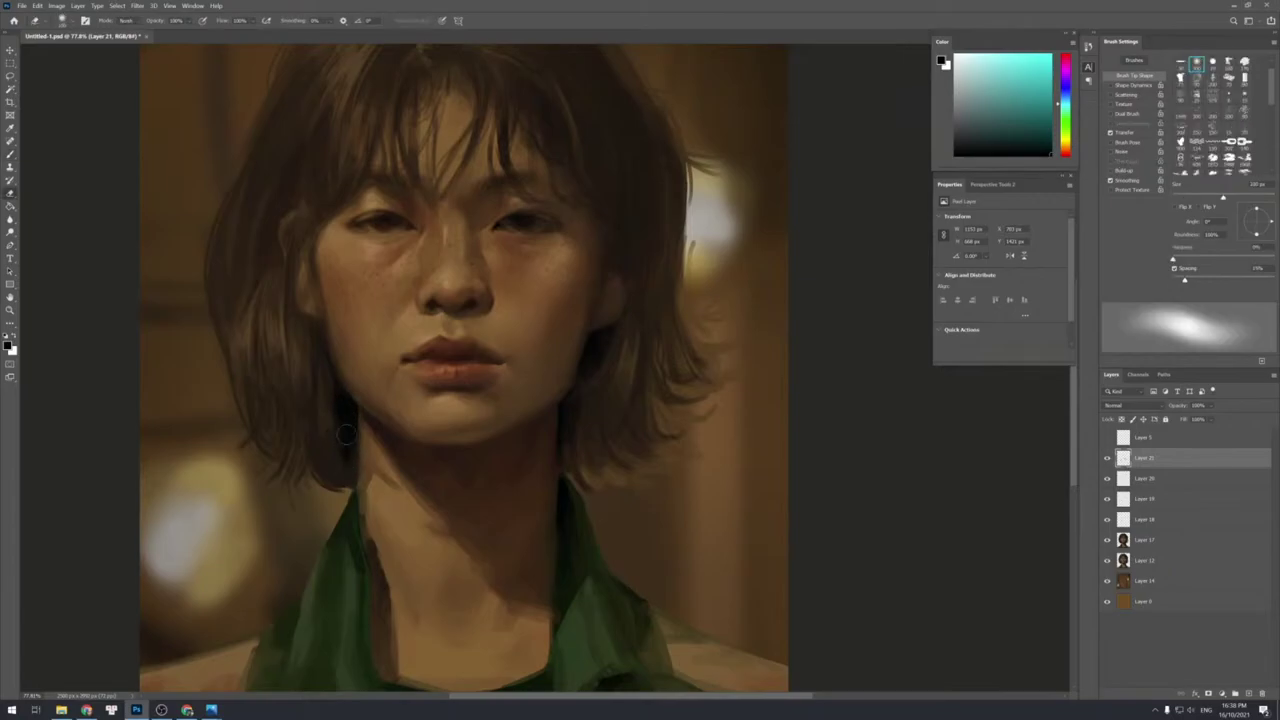
Refine the edge where the left side of the neck meets the collar, using a fine brush and a dark tone sampled there.
key("b")
left_click(362, 510, "alt")
key("bracketleft")
key("bracketleft")
key("bracketleft")
key("bracketleft")
key("bracketleft")
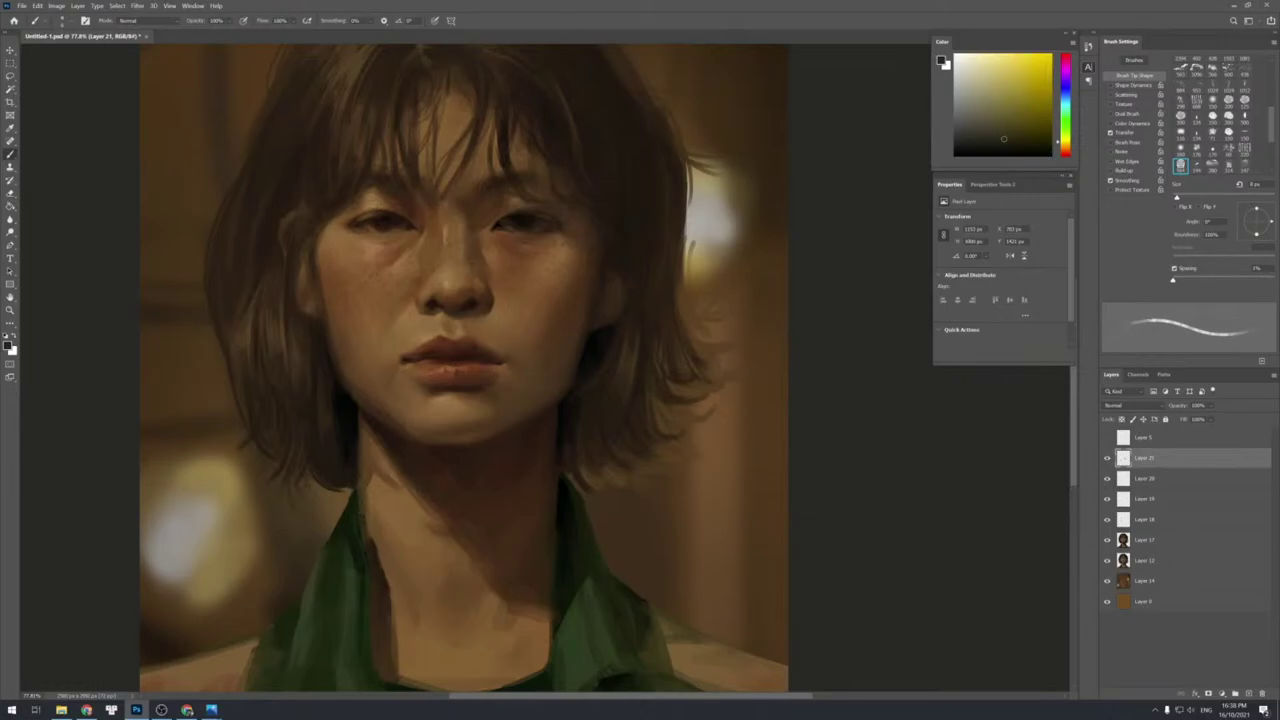
Darken the left neck and collar edge with fine strokes in the near-black sampled from the hair shadow.
left_click(349, 409, "alt")
key("bracketright")
key("bracketright")
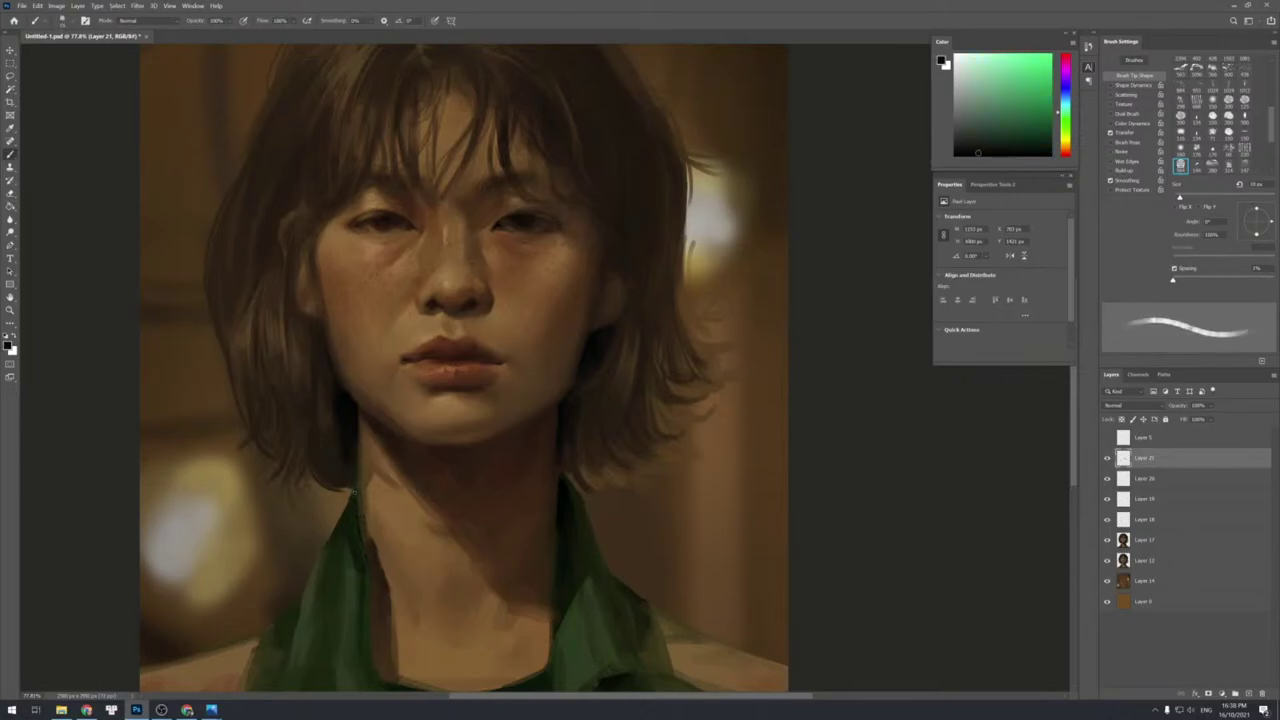
key("bracketleft")
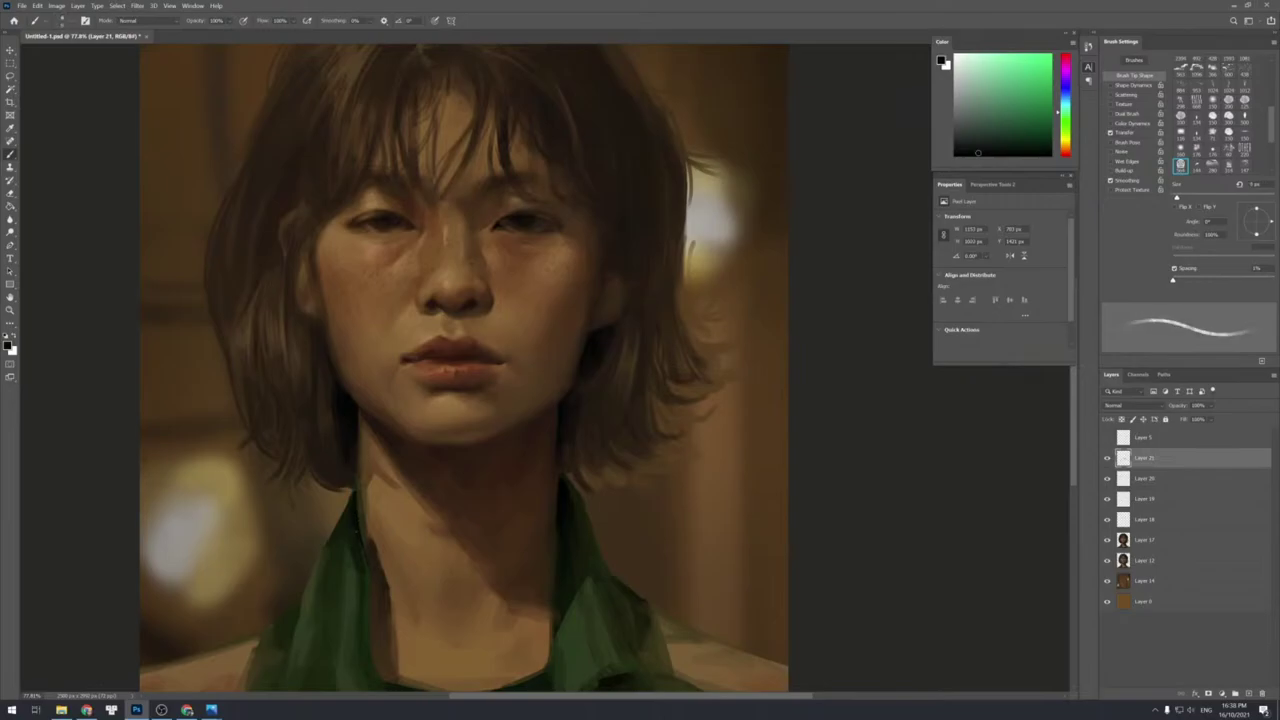
key("bracketright")
Paint dark strands in the hair from below the left ear downwards, and soften them with the Eraser.
key("z")
left_click_drag(443, 460, 425, 443)
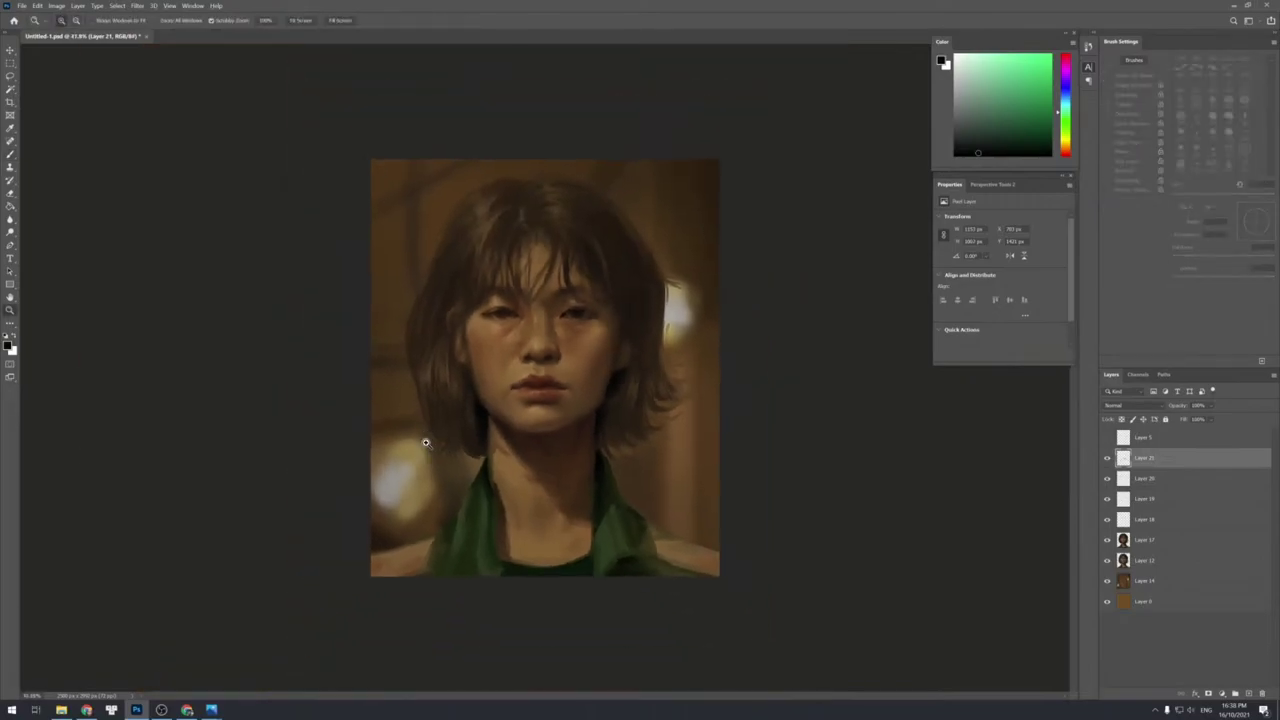
mouse_move(454, 397)
left_mouse_down()
mouse_move(473, 382)
mouse_move(478, 348)
mouse_move(473, 409)
left_mouse_up()
key("b")
key("bracketright")
key("bracketright")
key("bracketleft")
key("bracketleft")
key("bracketright")
key("bracketright")
key("bracketright")
key("bracketleft")
key("bracketleft")
key("bracketleft")
key("bracketleft")
key("bracketleft")
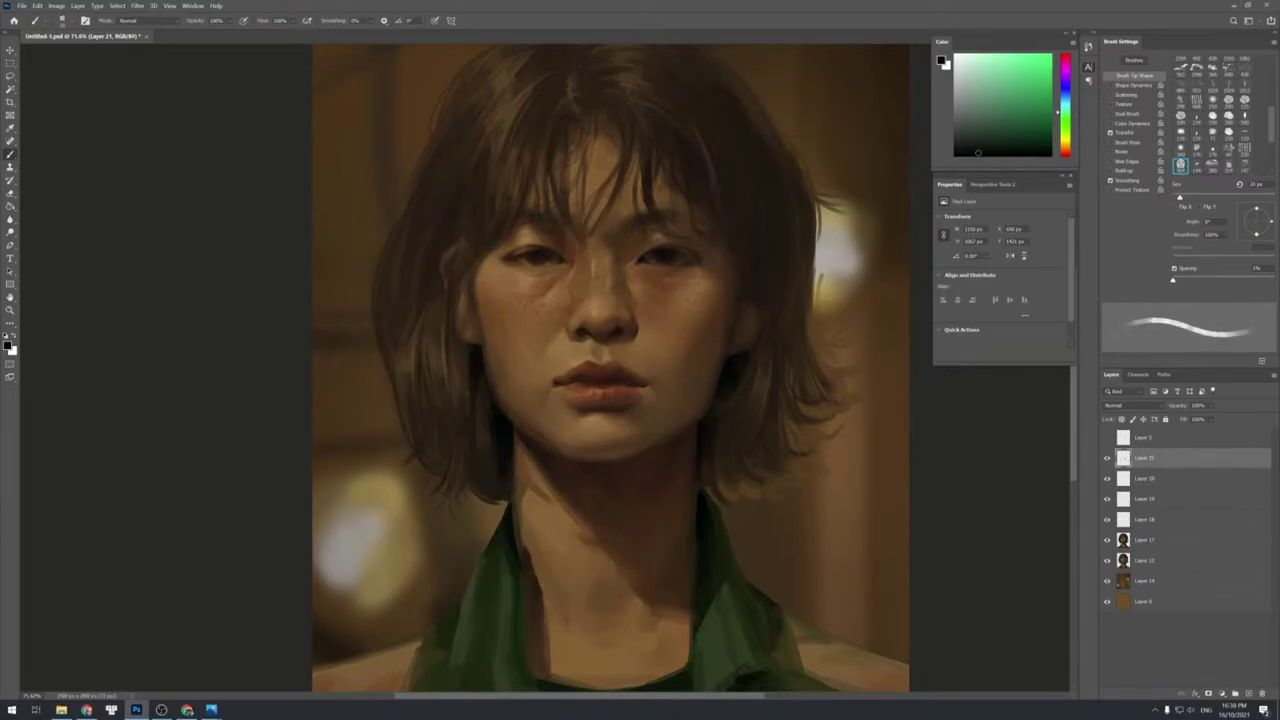
key("e")
left_click_drag(475, 375, 468, 461)
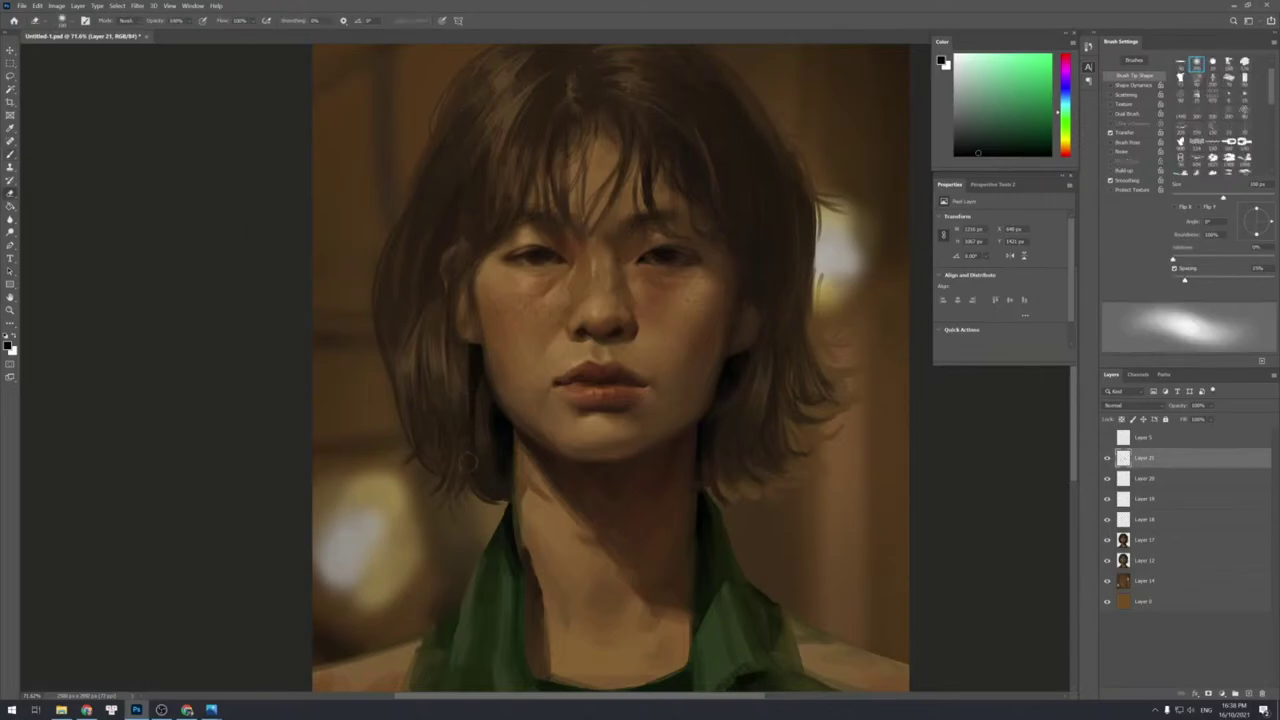
Darken the left mouth corner and lip line with a very fine dark brush, and set up a larger soft Eraser.
key("z")
left_click_drag(567, 406, 570, 406)
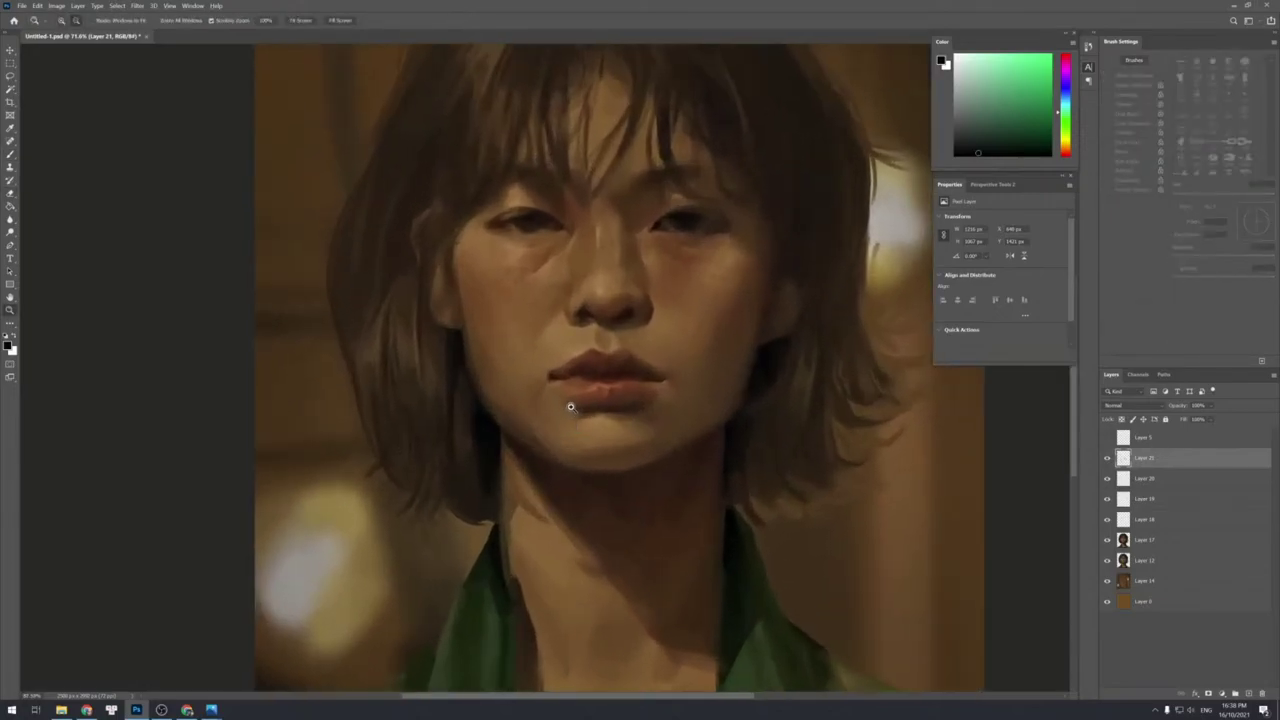
key("b")
key("comma")
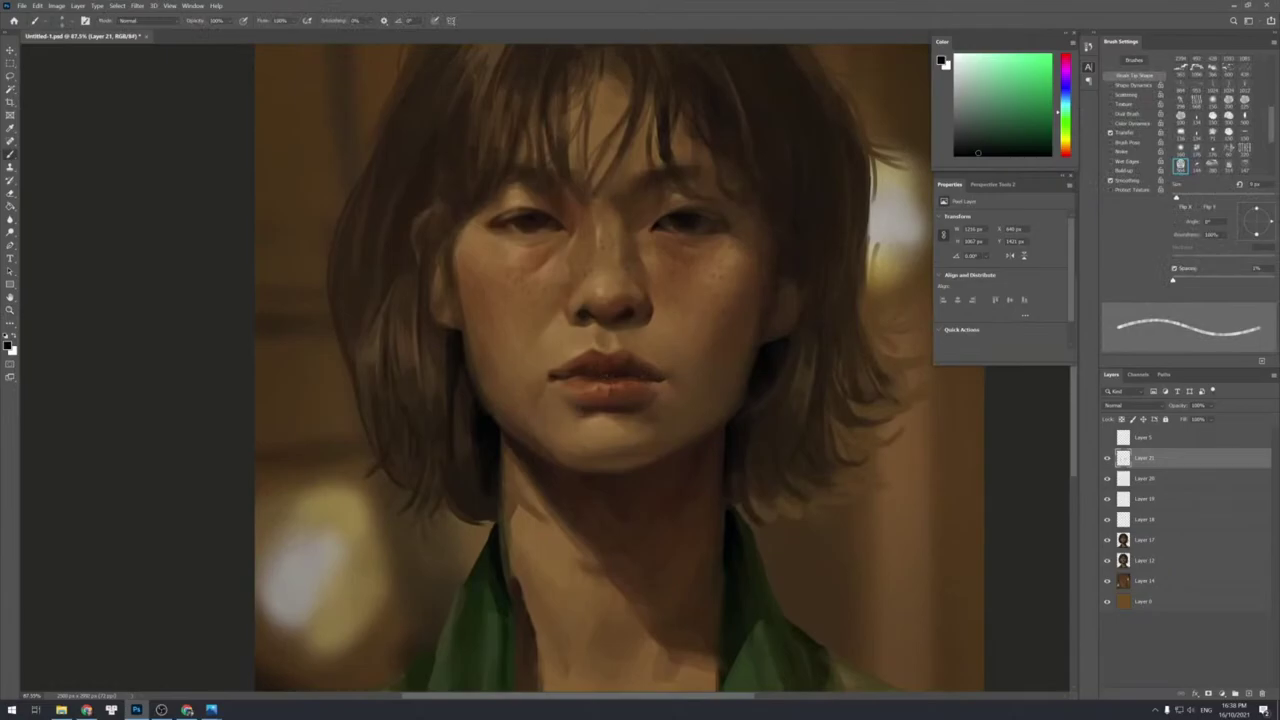
key("comma")
key("z")
mouse_move(655, 336)
left_mouse_down()
mouse_move(628, 332)
mouse_move(632, 350)
left_mouse_up()
key("e")
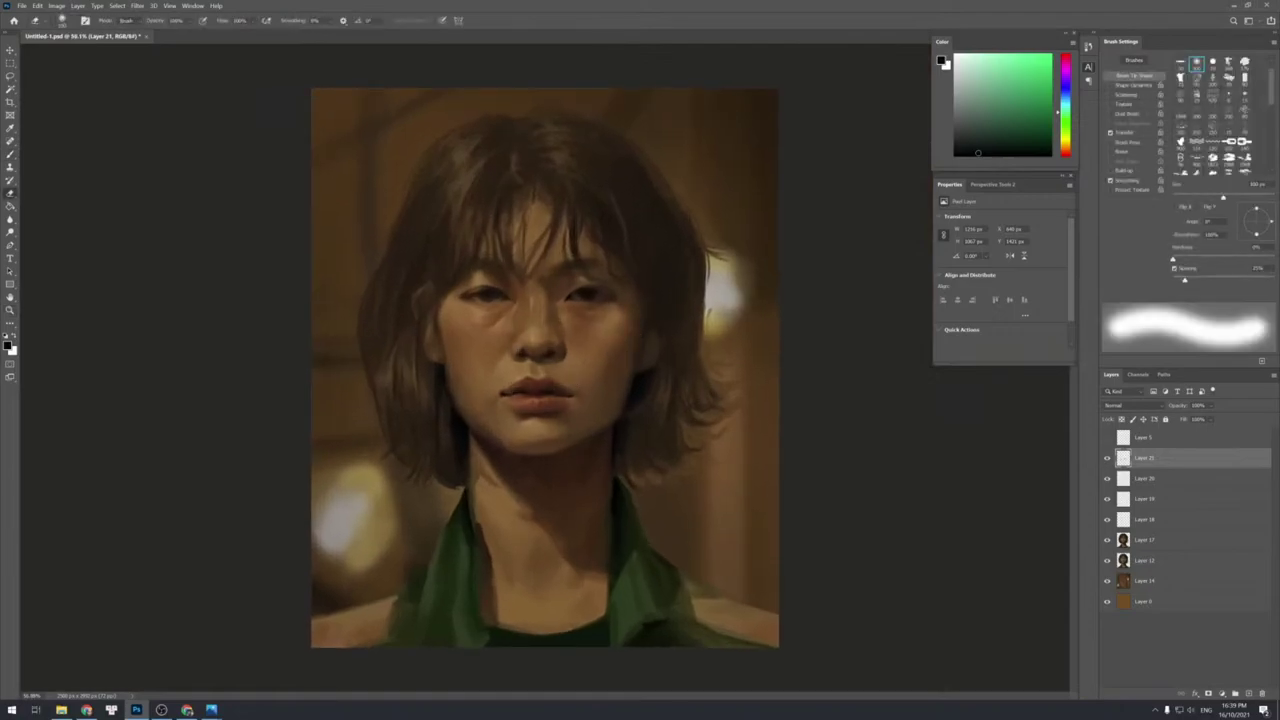
key("bracketright")
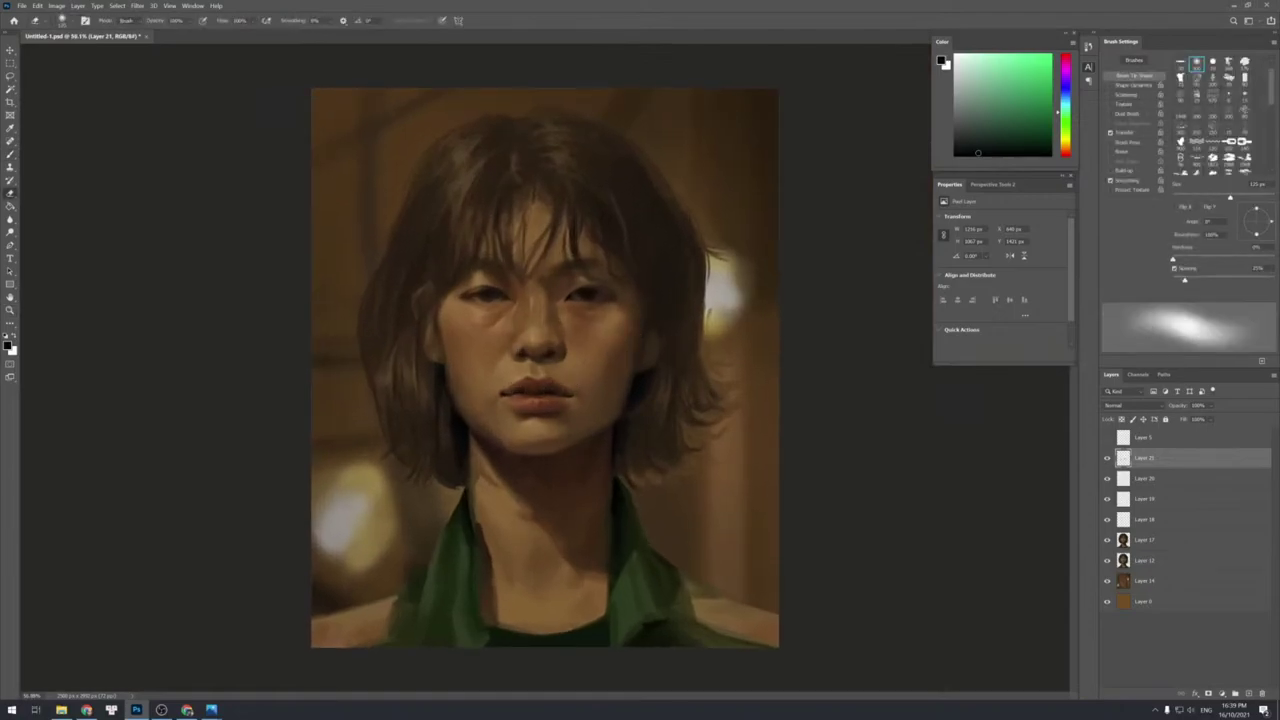
Darken the nostrils with a fine near-black brush and switch to the Eraser for softening.
key("b")
scroll(553, 372, "up", 4)
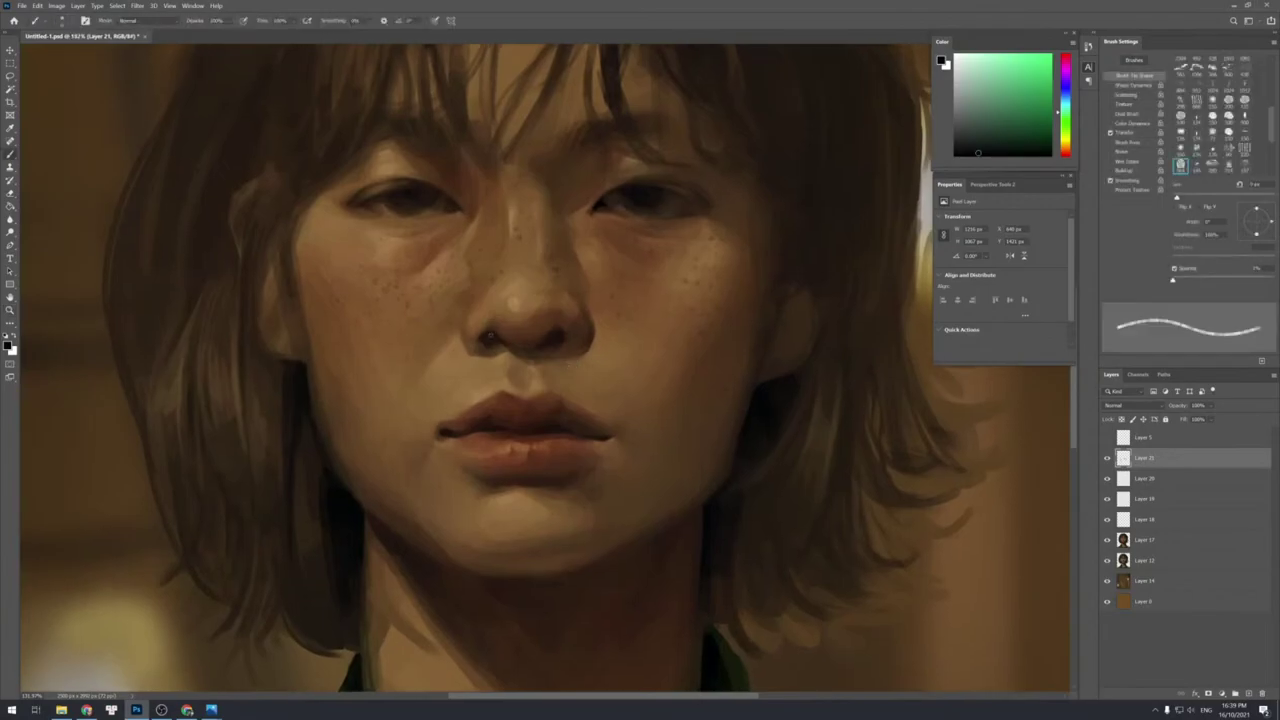
key("bracketright")
left_click_drag(488, 339, 490, 339)
key("bracketleft")
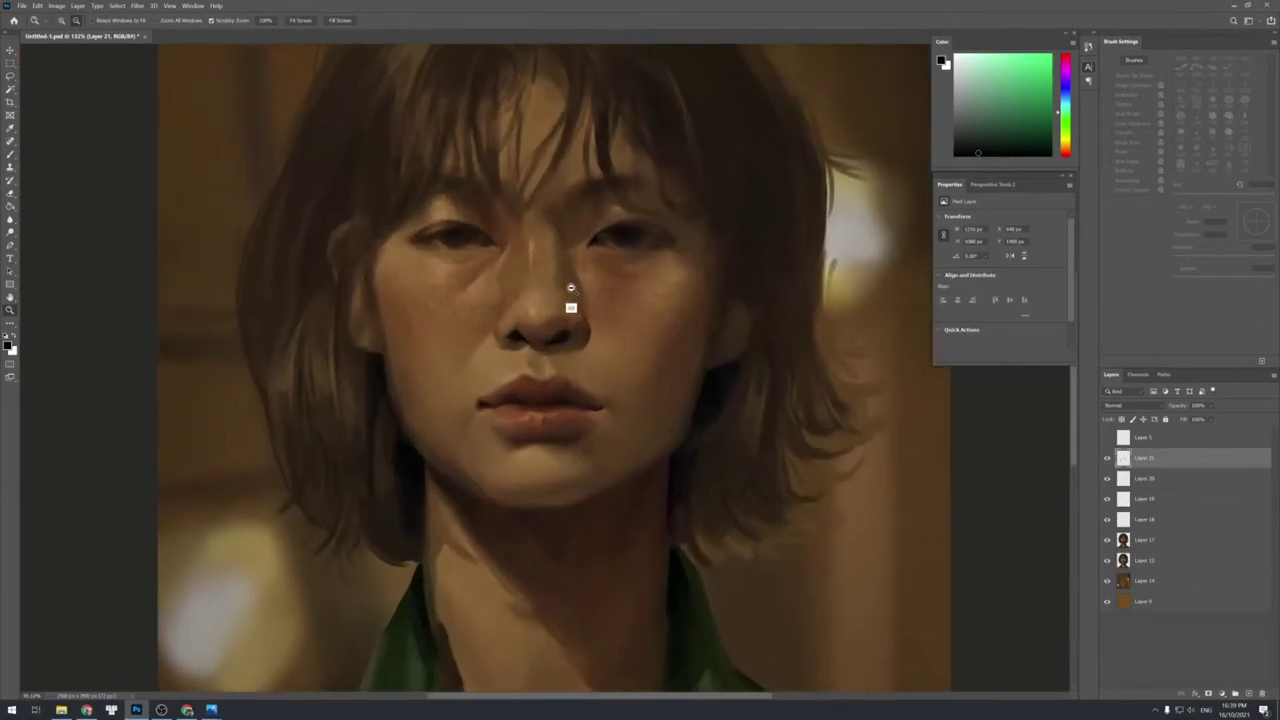
key("e")
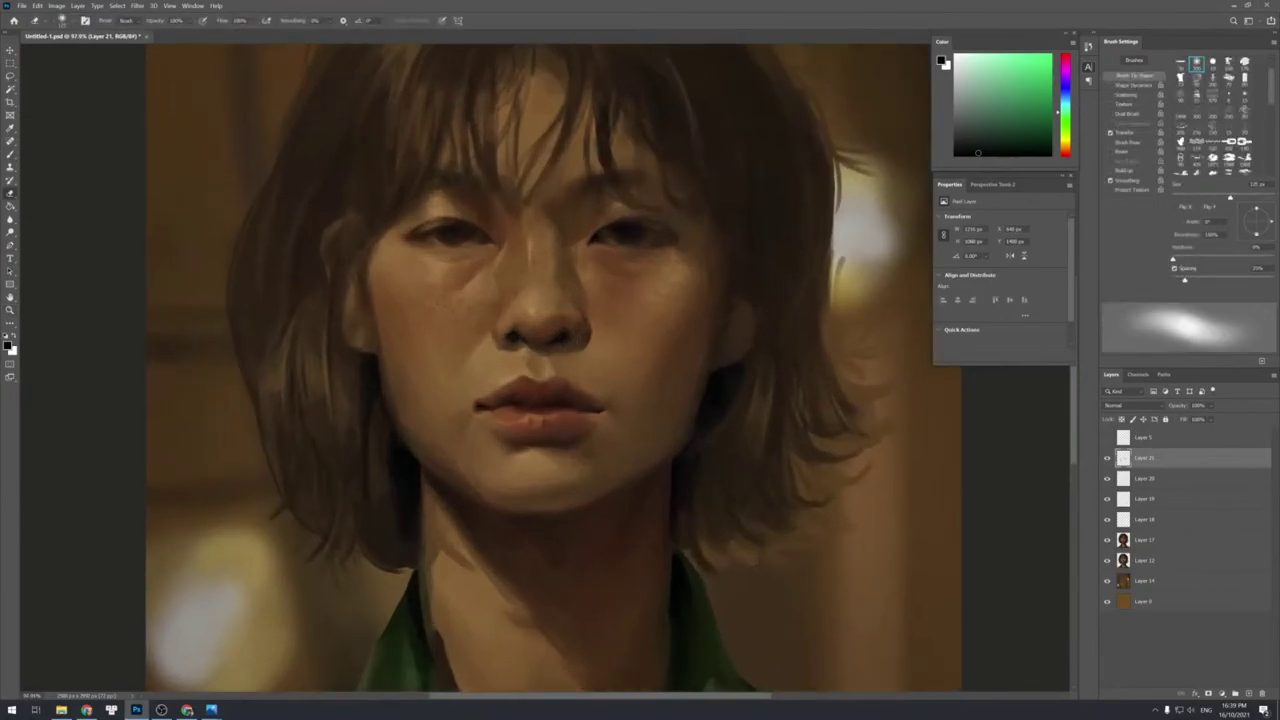
Paint a near-black accent in the hair beside the top of the left ear.
key("z")
left_click_drag(617, 314, 592, 277)
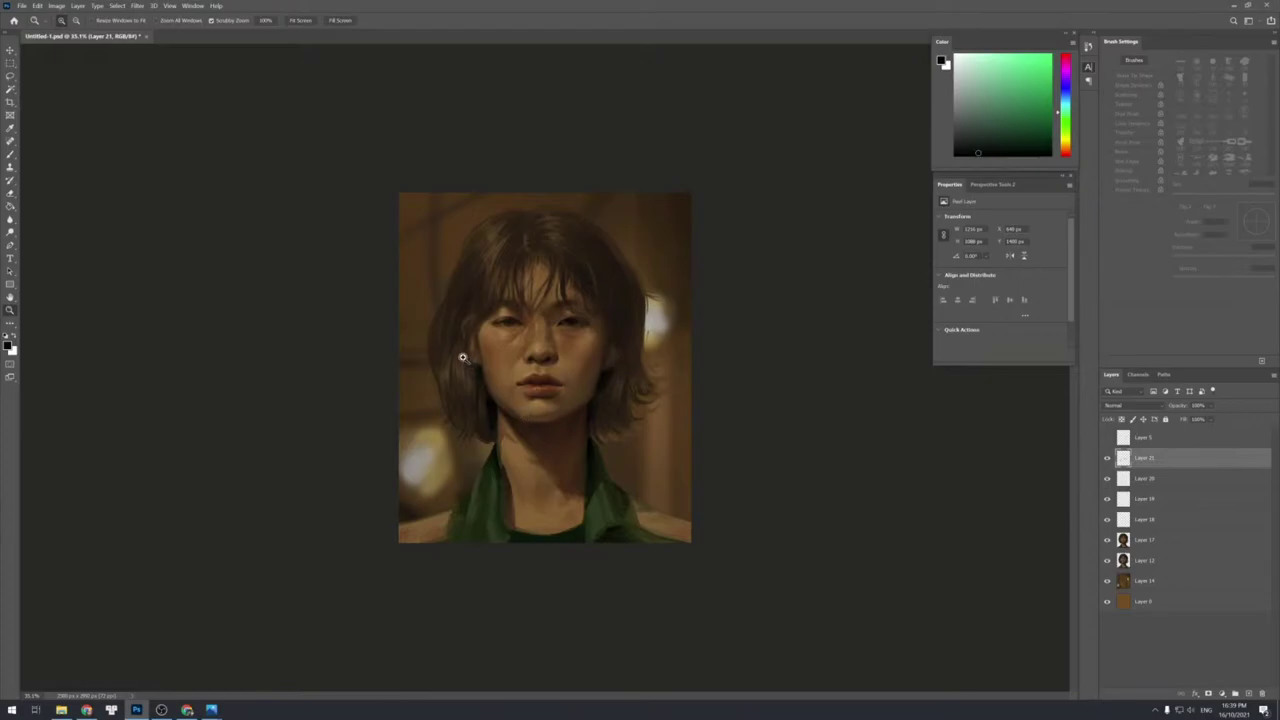
left_click_drag(466, 354, 485, 345)
key("b")
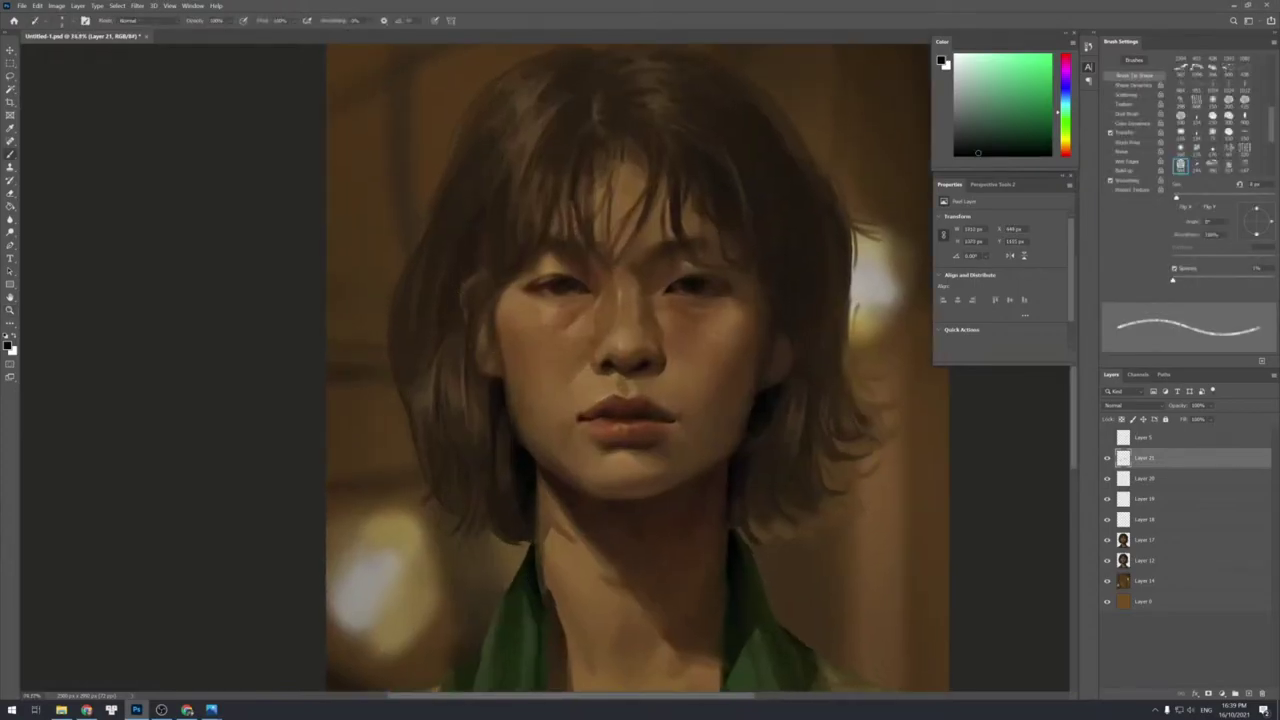
key("bracketright")
key("]")
key("]")
key("]")
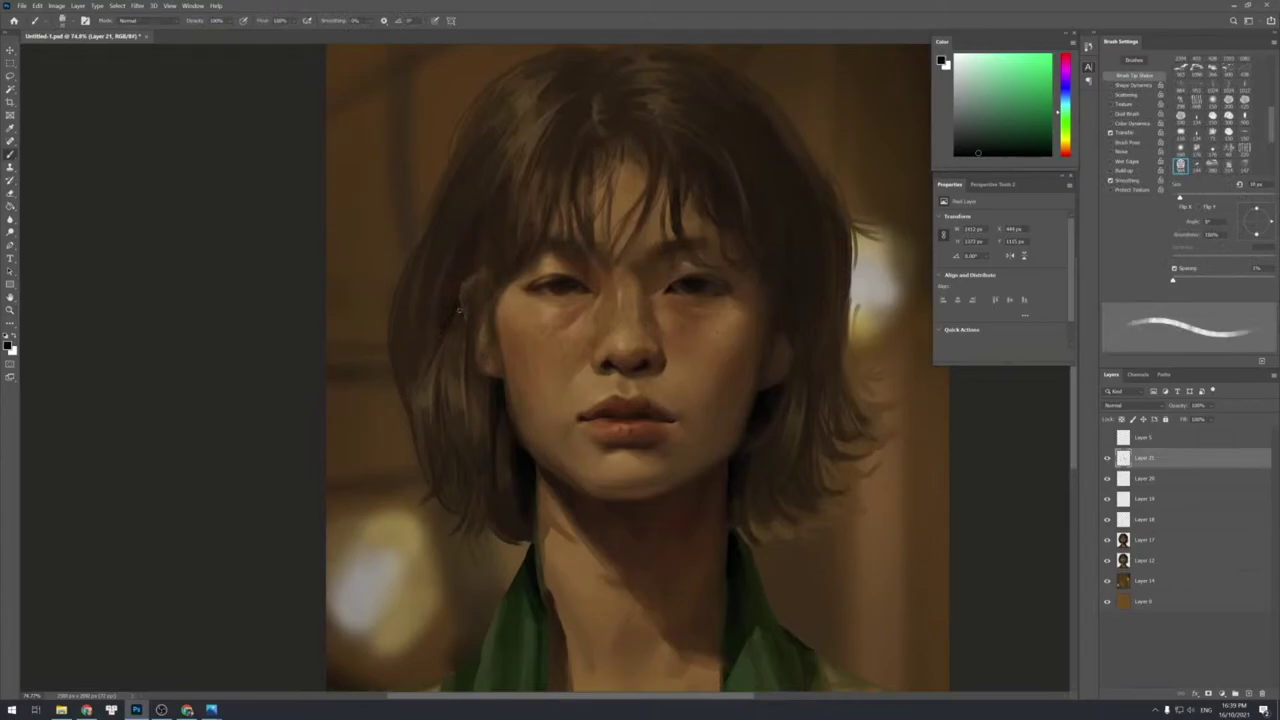
key("bracketleft")
key("bracketleft")
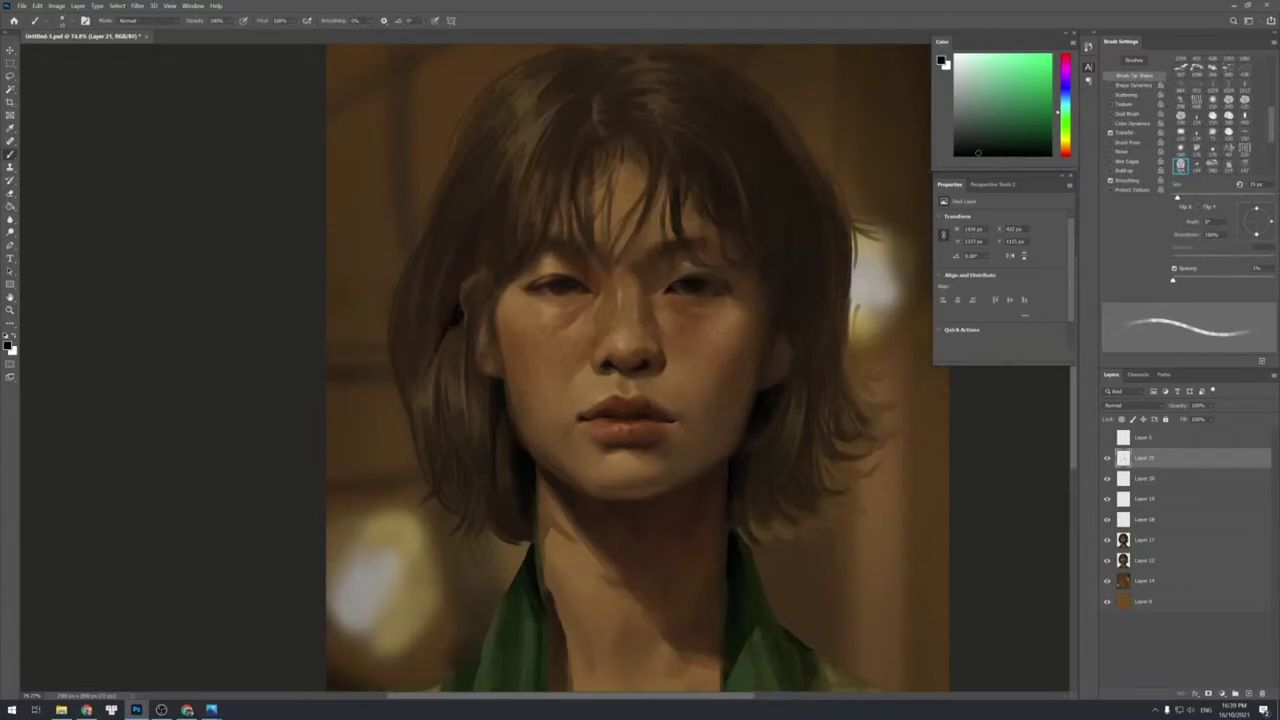
Extend dark strands from the left ear down into the hair and up towards the fringe, using the sampled near-black.
key("bracketright")
left_click_drag(461, 302, 434, 355)
left_click(460, 315, "alt")
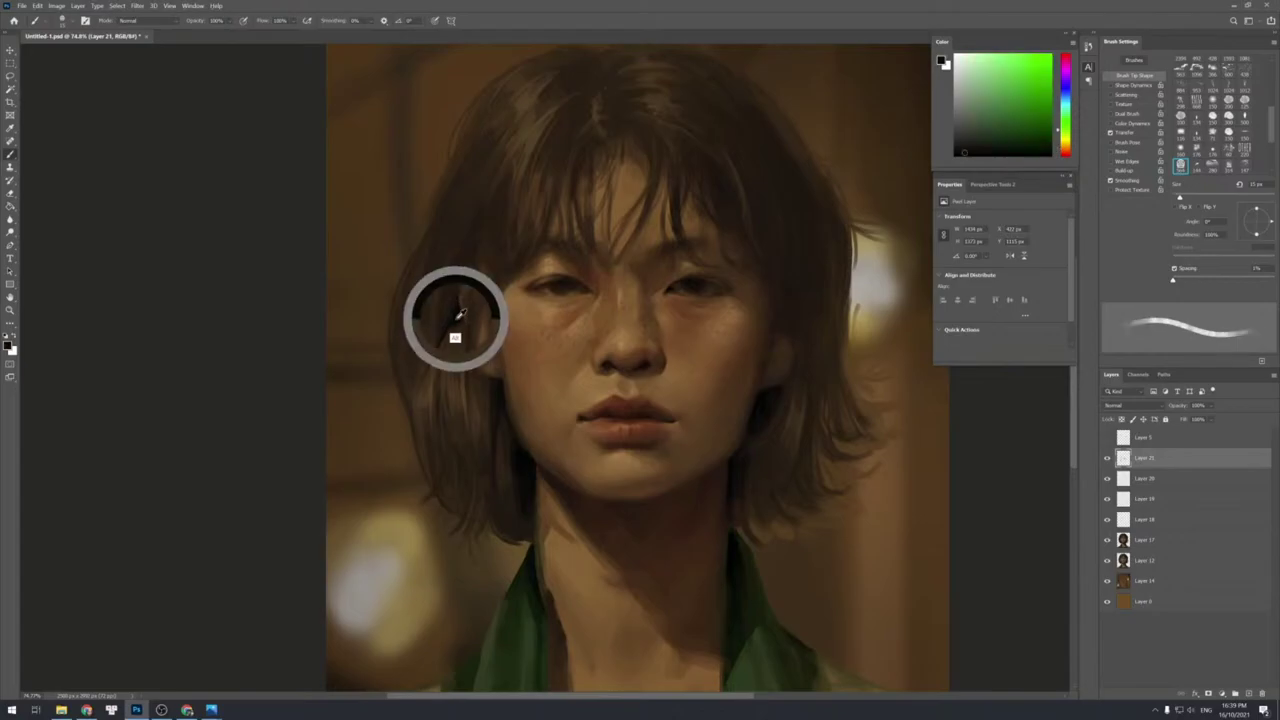
left_click_drag(456, 284, 482, 212)
key("bracketright")
key("bracketright")
key("bracketleft")
key("bracketleft")
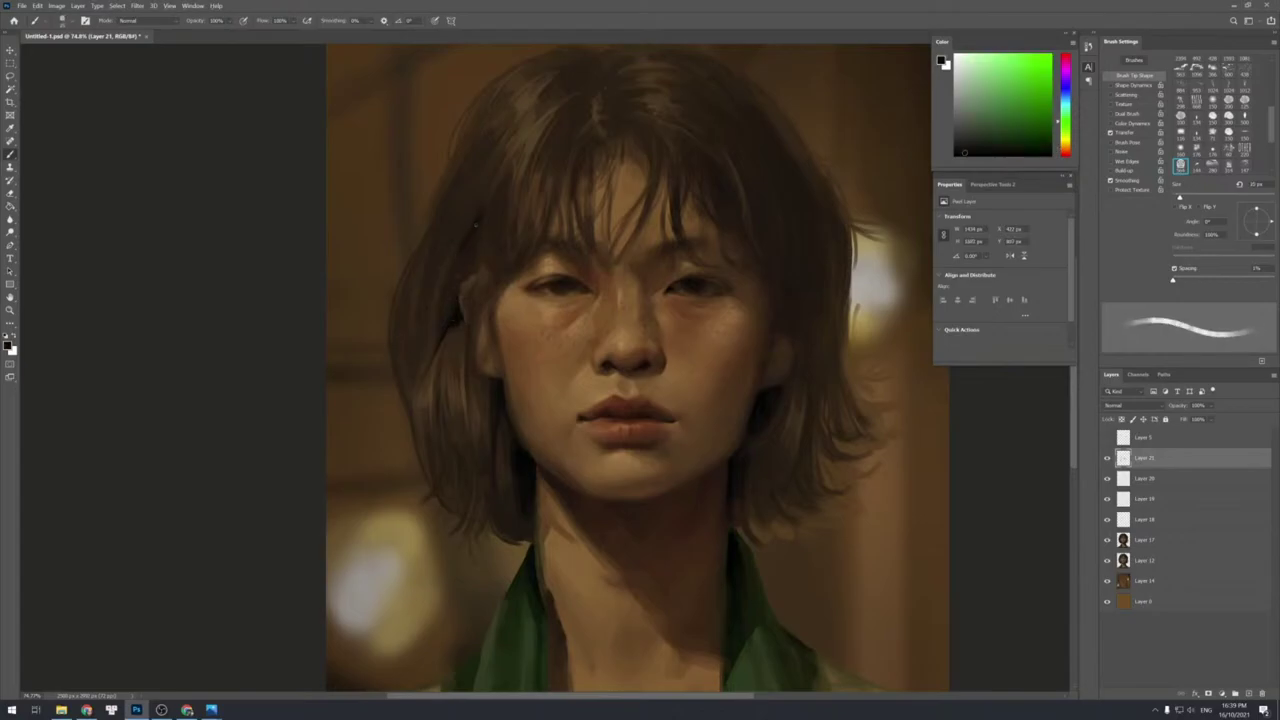
Paint fine near-black strands in the hair above and beside the left ear with a small brush, softening them with the Eraser.
key("bracketright")
key("bracketright")
key("bracketright")
key("bracketleft")
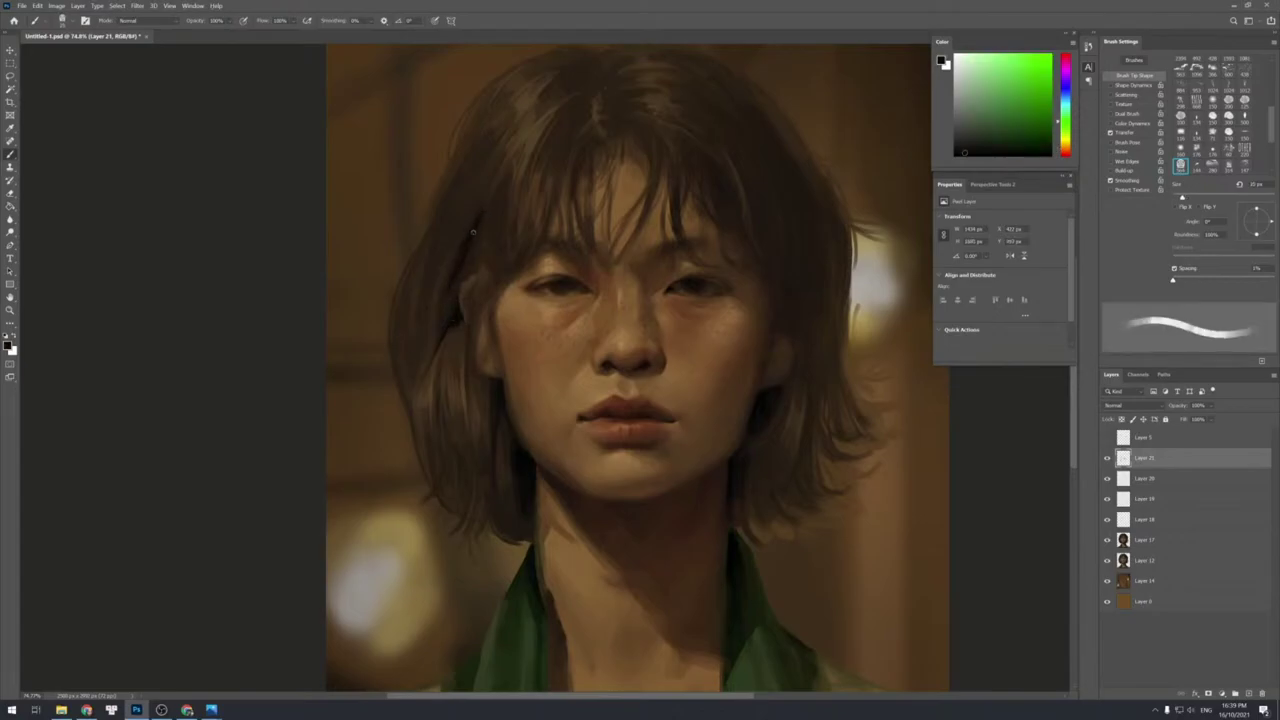
left_click_drag(456, 284, 480, 216)
key("bracketleft")
key("bracketleft")
key("e")
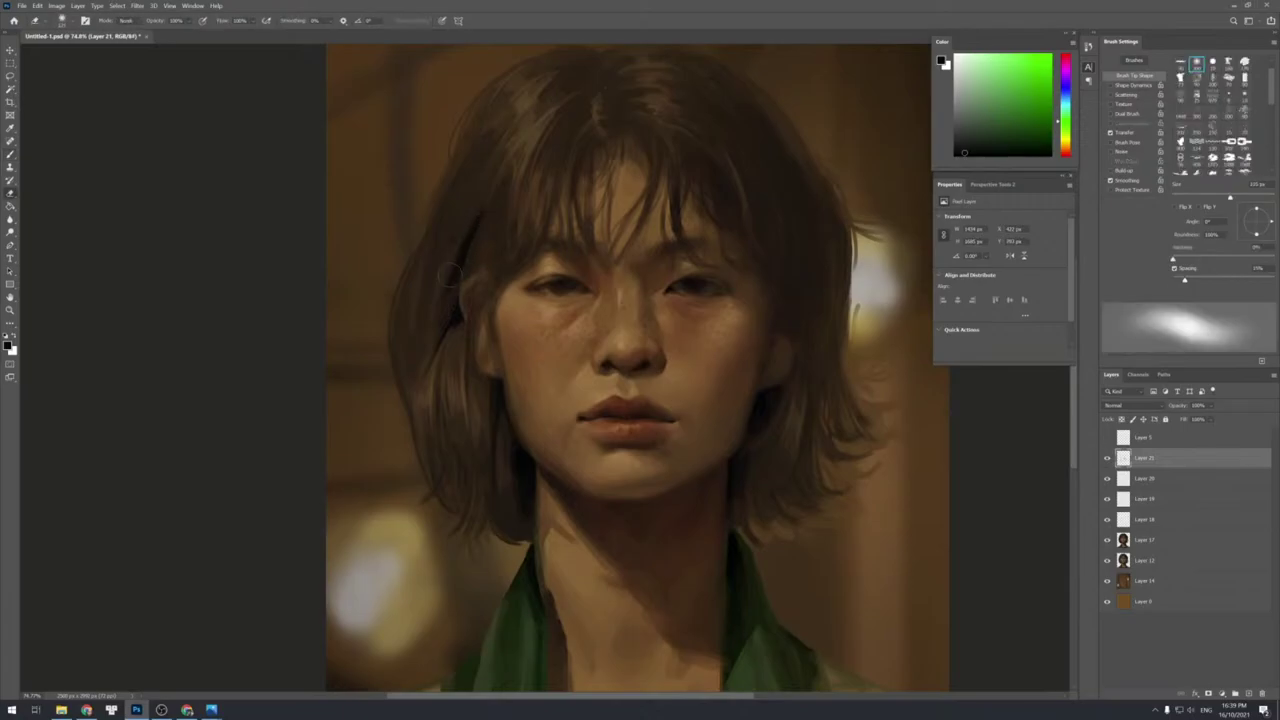
key("b")
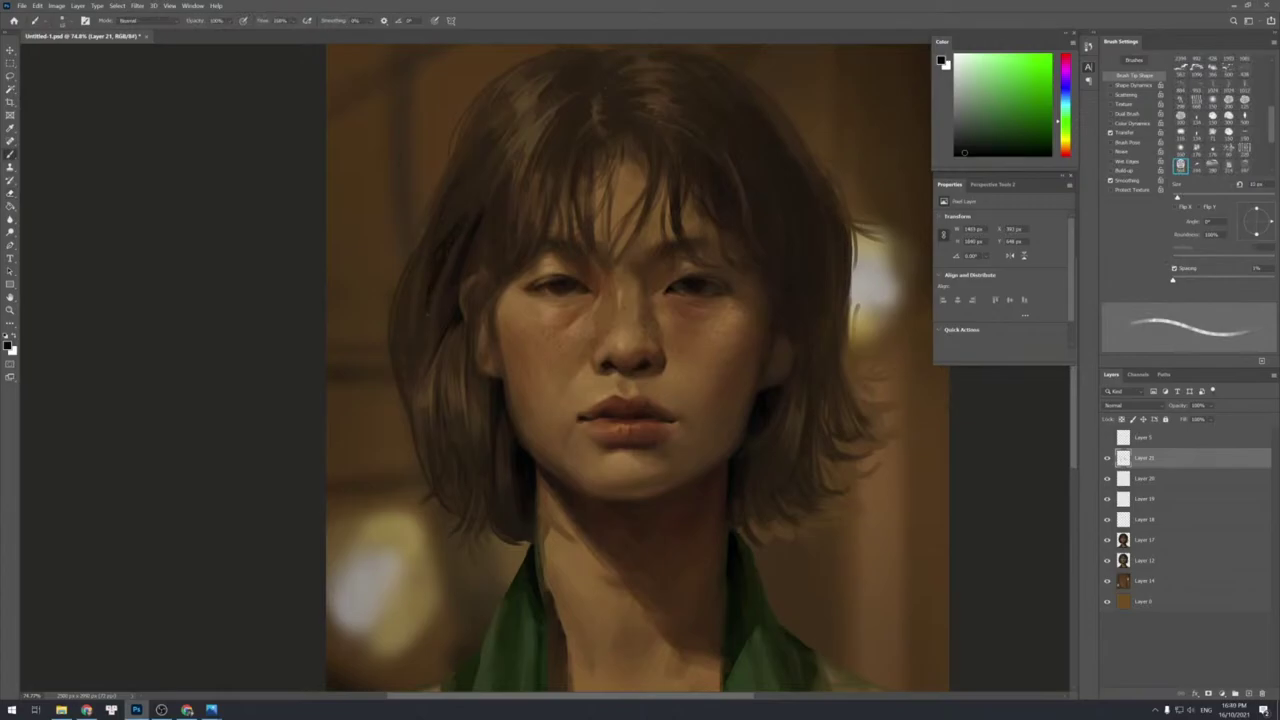
key("e")
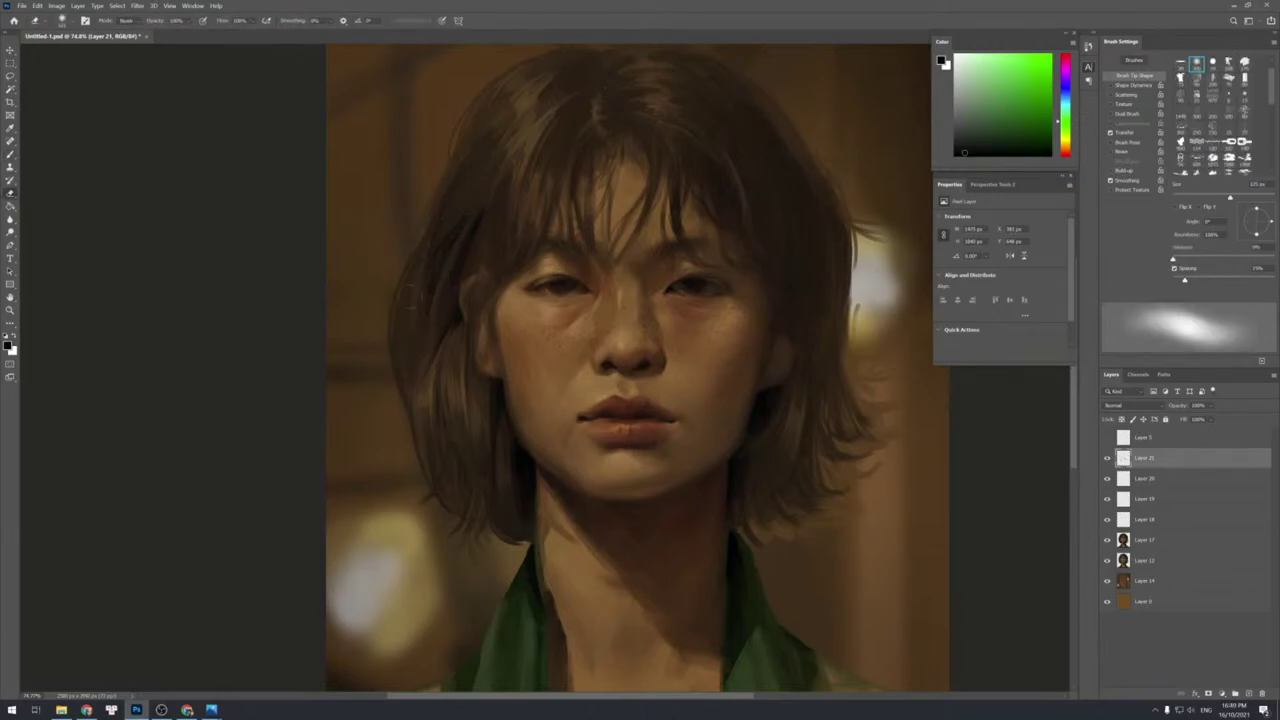
Enlarge the soft Eraser to 200 px for fading the dark strands around the left ear.
key("ctrl+space")
mouse_move(588, 390)
left_mouse_down()
mouse_move(557, 377)
mouse_move(572, 384)
left_mouse_up()
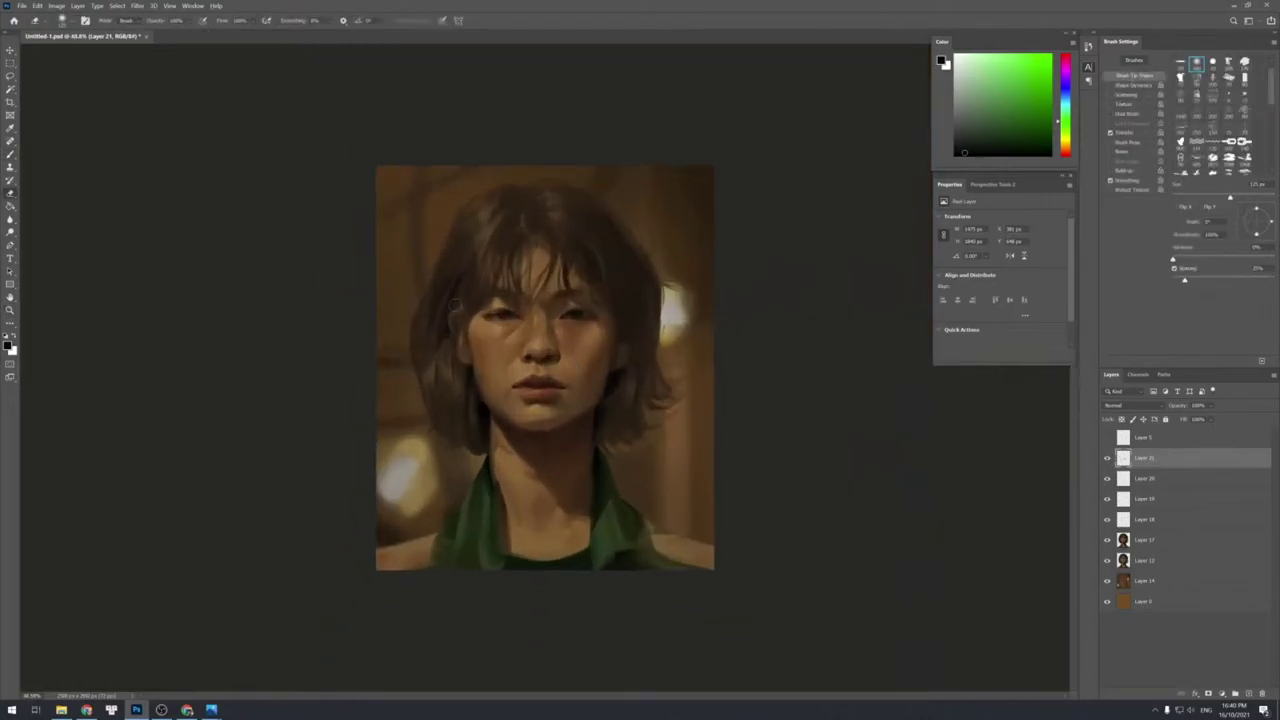
key("bracketright")
key("bracketright")
key("bracketright")
key("bracketright")
key("bracketright")
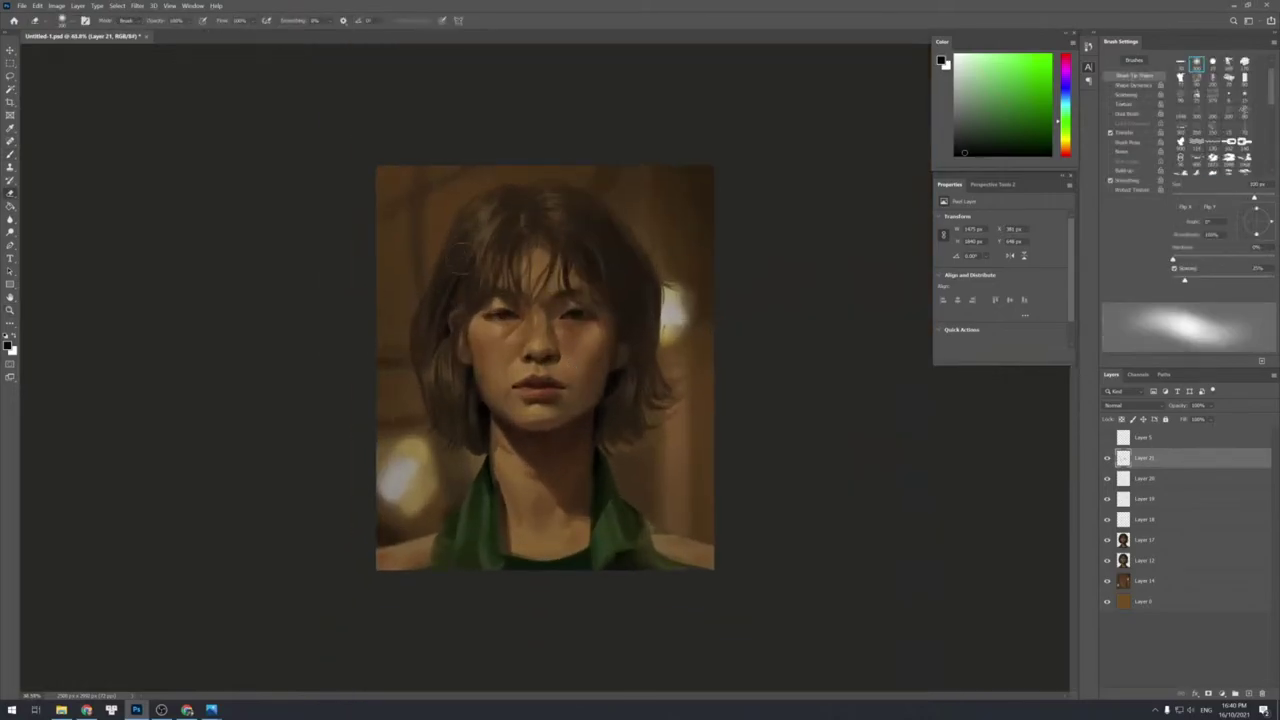
Merge Layers 18 to 21 into one layer and compare the portrait with that layer hidden and shown.
left_click(1140, 519, "shift")
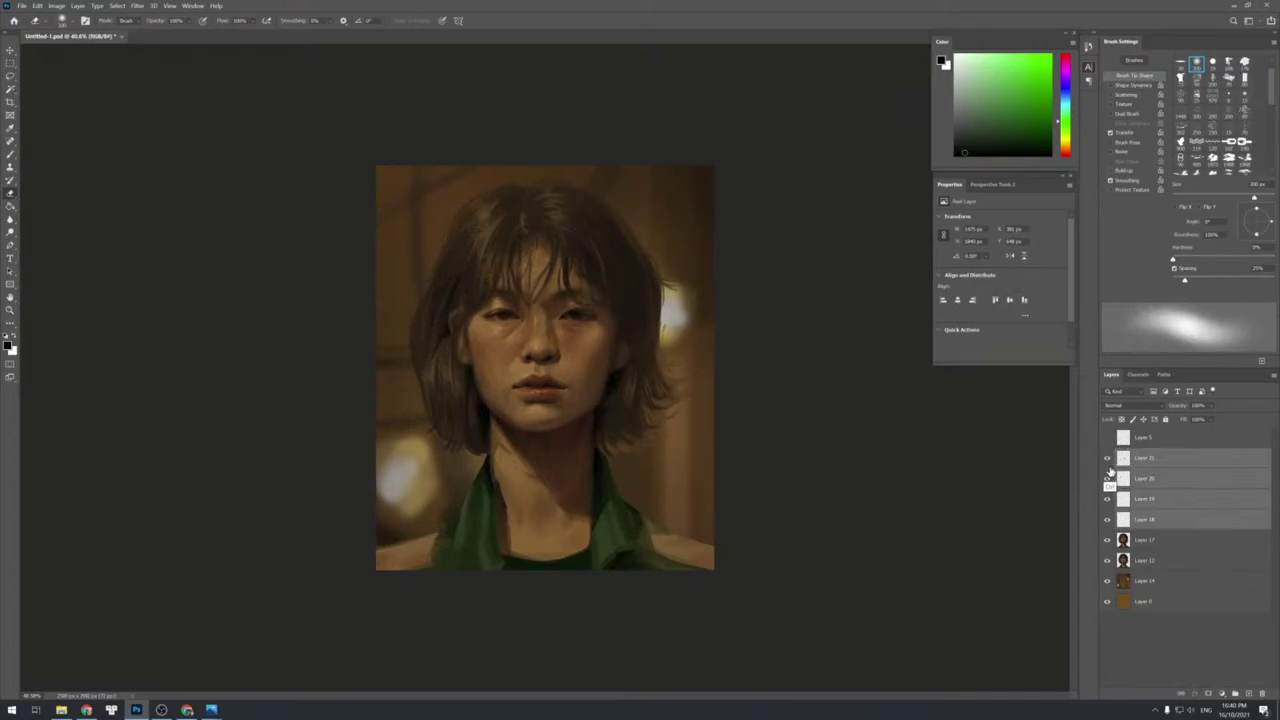
key("ctrl+e")
left_click(1109, 461)
left_click(1109, 461)
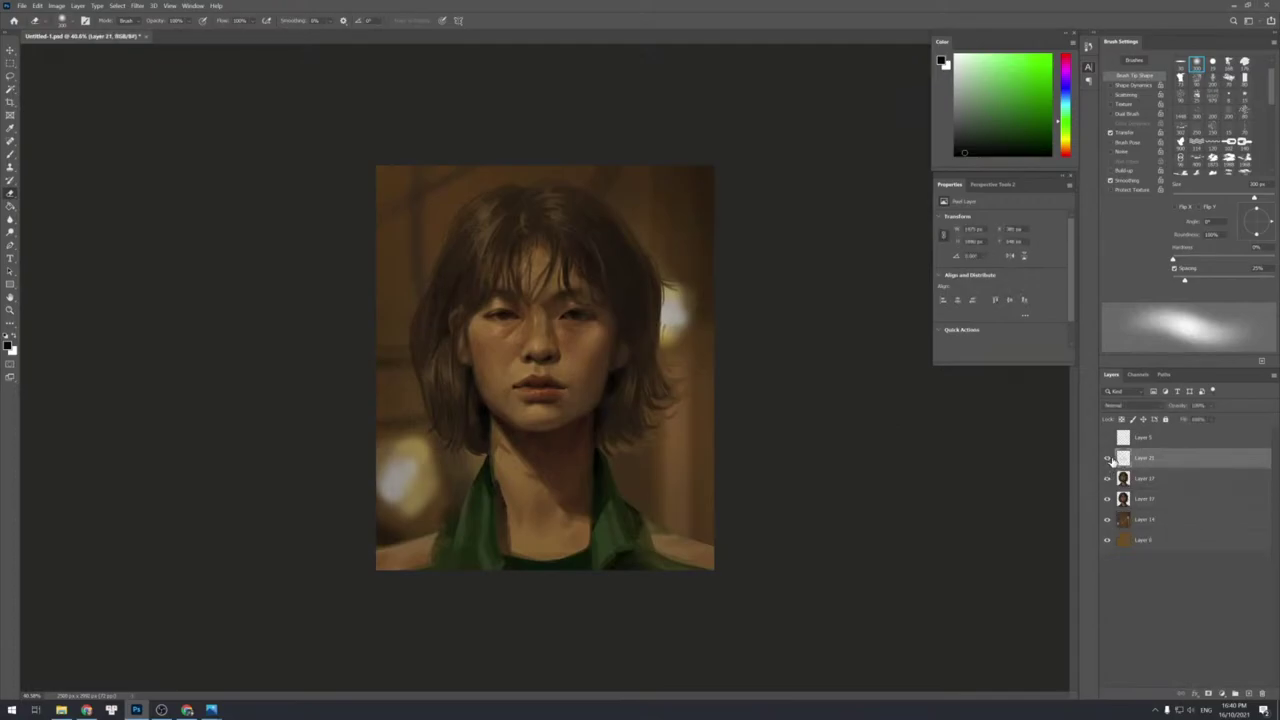
left_click(1111, 461)
left_click(1109, 459)
key("alt+Tab")
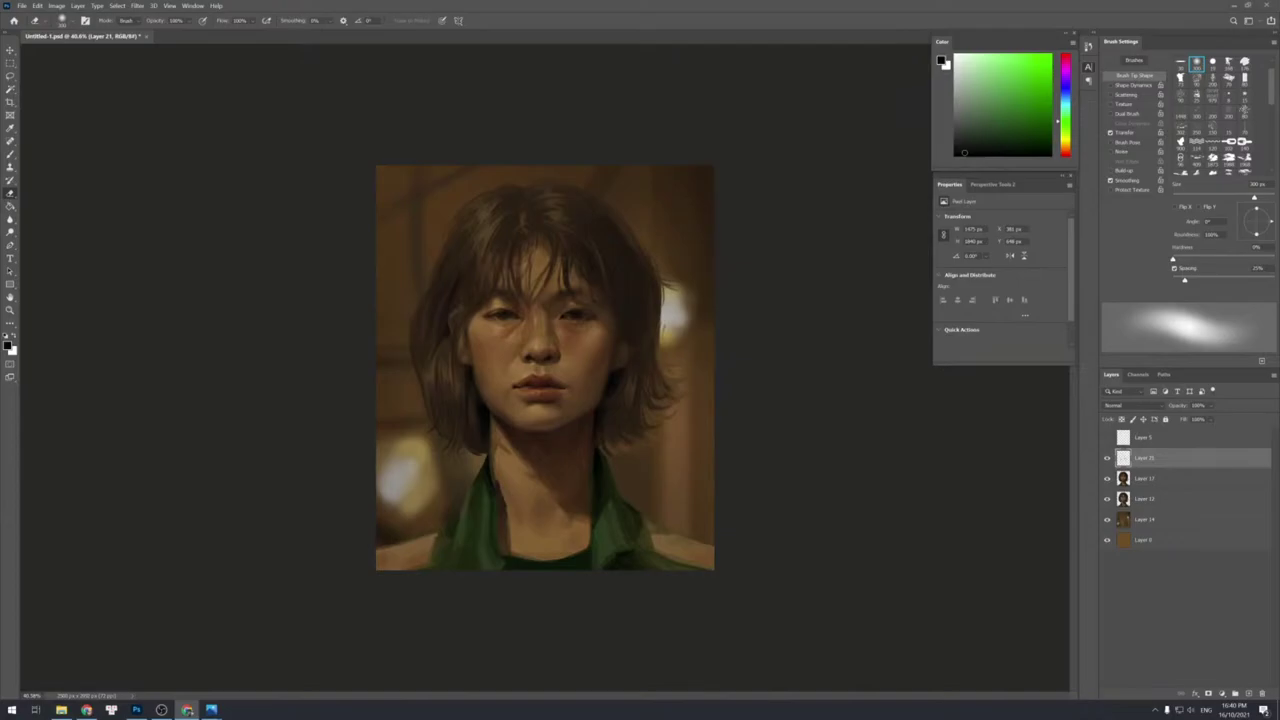
left_click(812, 328)
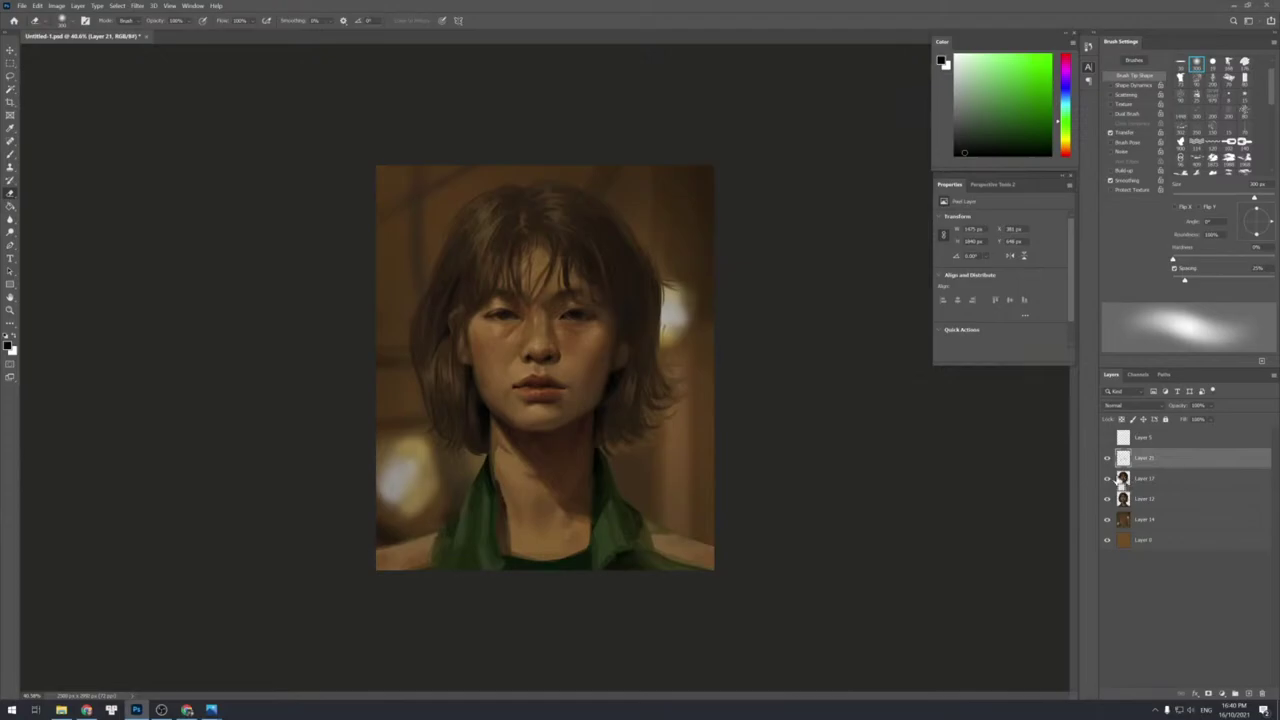
Merge Layer 21 into Layer 17 and open the merged portrait layer in Liquify.
key("ctrl+e")
left_click(138, 6)
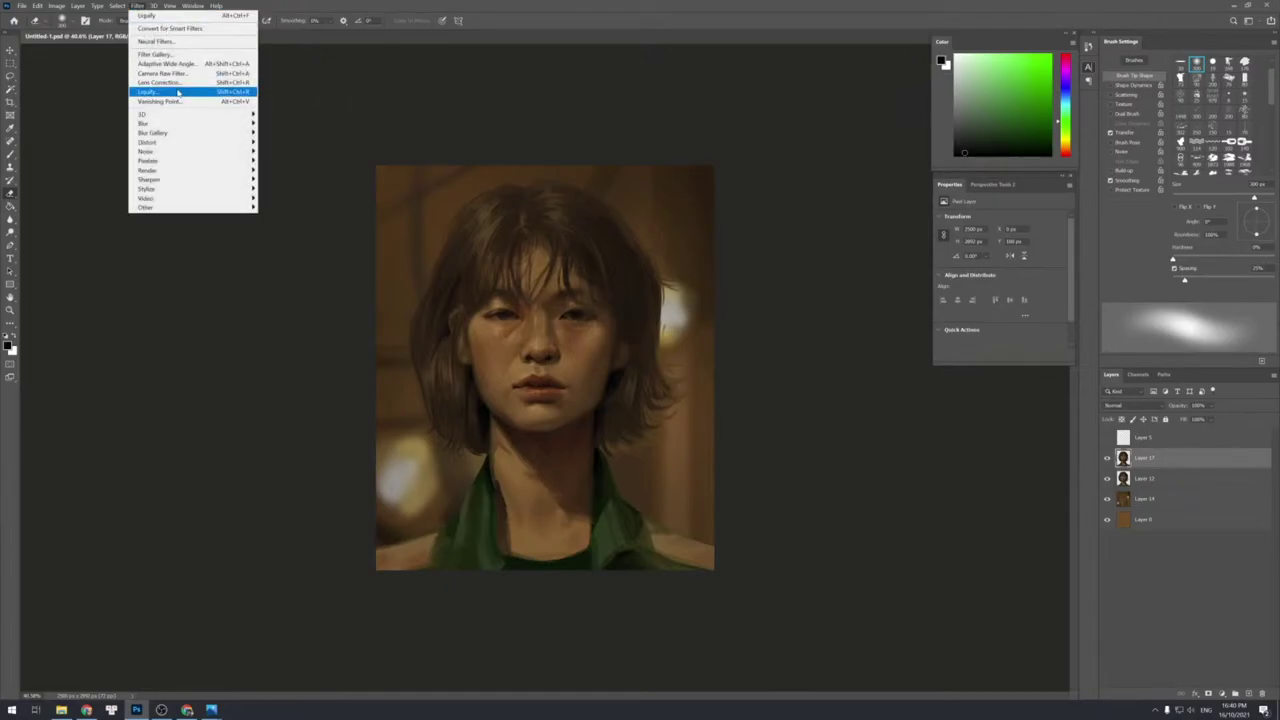
left_click(178, 92)
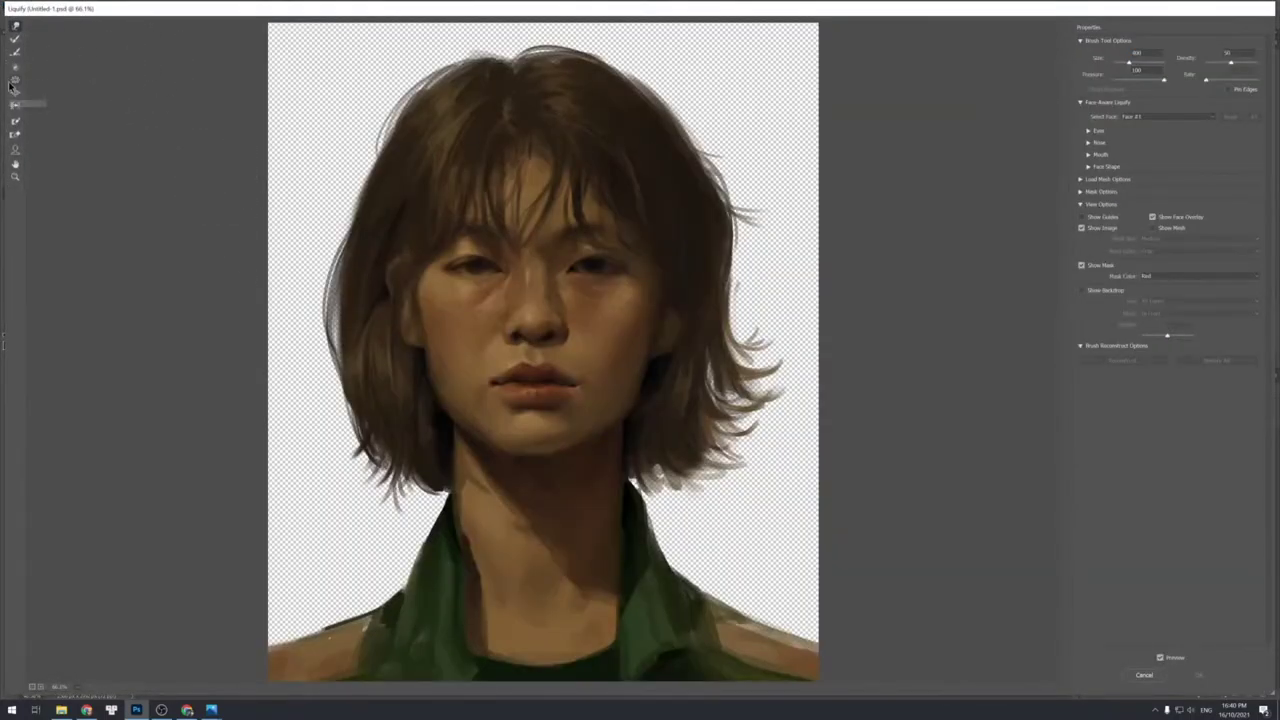
Shrink both eyes slightly with a large Pucker brush and apply the Liquify changes.
left_click(15, 92)
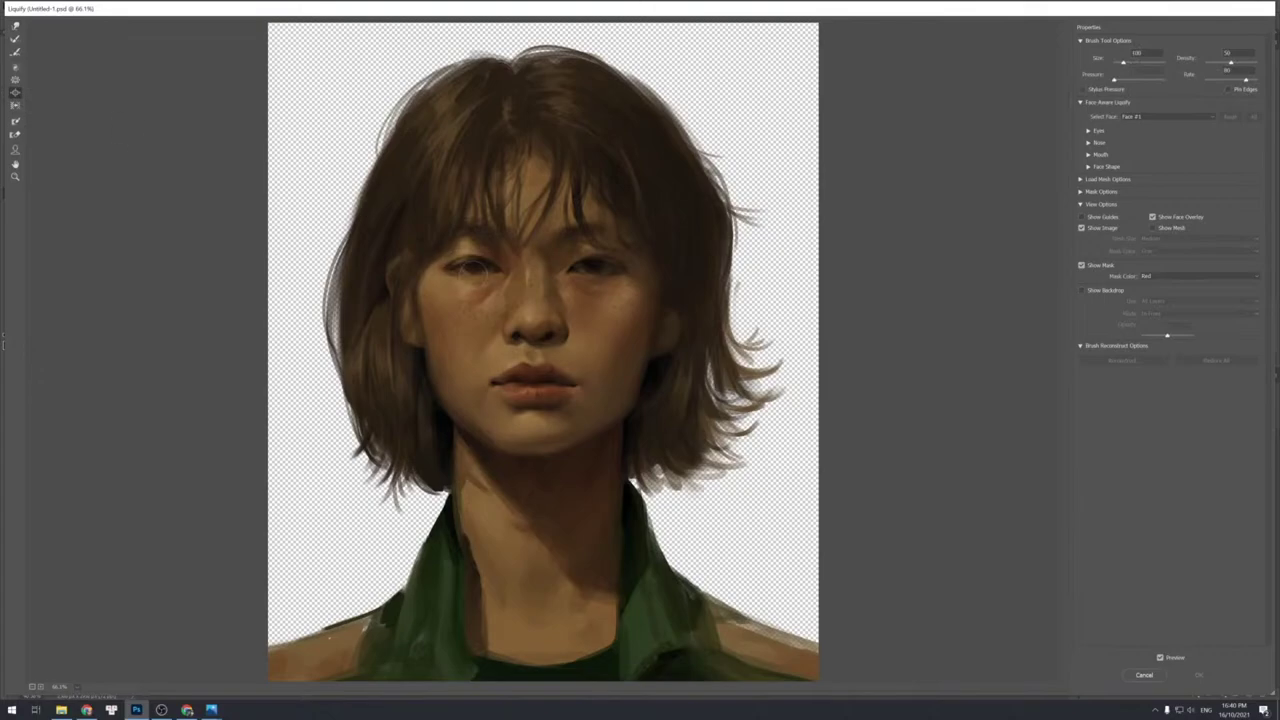
left_click(15, 79)
key("bracketright")
key("bracketright")
key("bracketright")
key("bracketright")
key("bracketright")
key("bracketright")
key("bracketright")
key("bracketright")
key("bracketright")
key("bracketleft")
key("bracketleft")
left_click(472, 270)
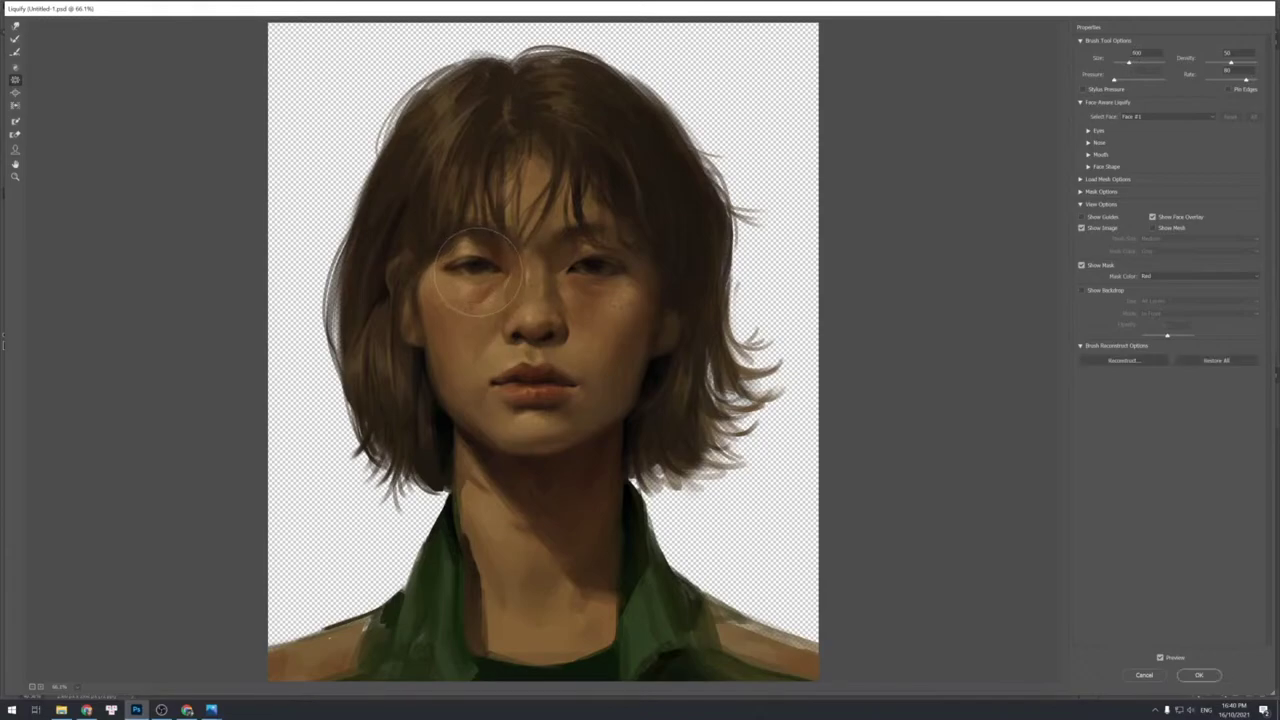
left_click(599, 272)
key("Return")
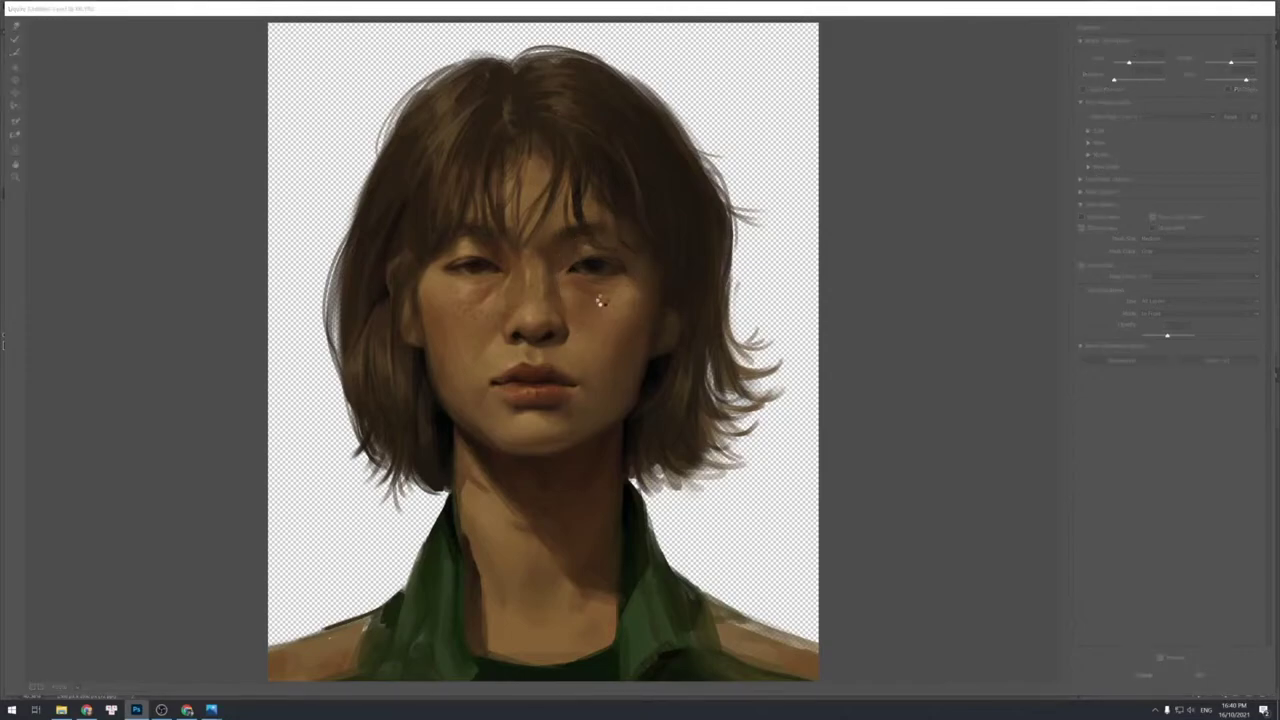
Step back to the separate Layer 21, show it, and merge it into Layer 17 again.
key("z")
left_click_drag(740, 468, 667, 470)
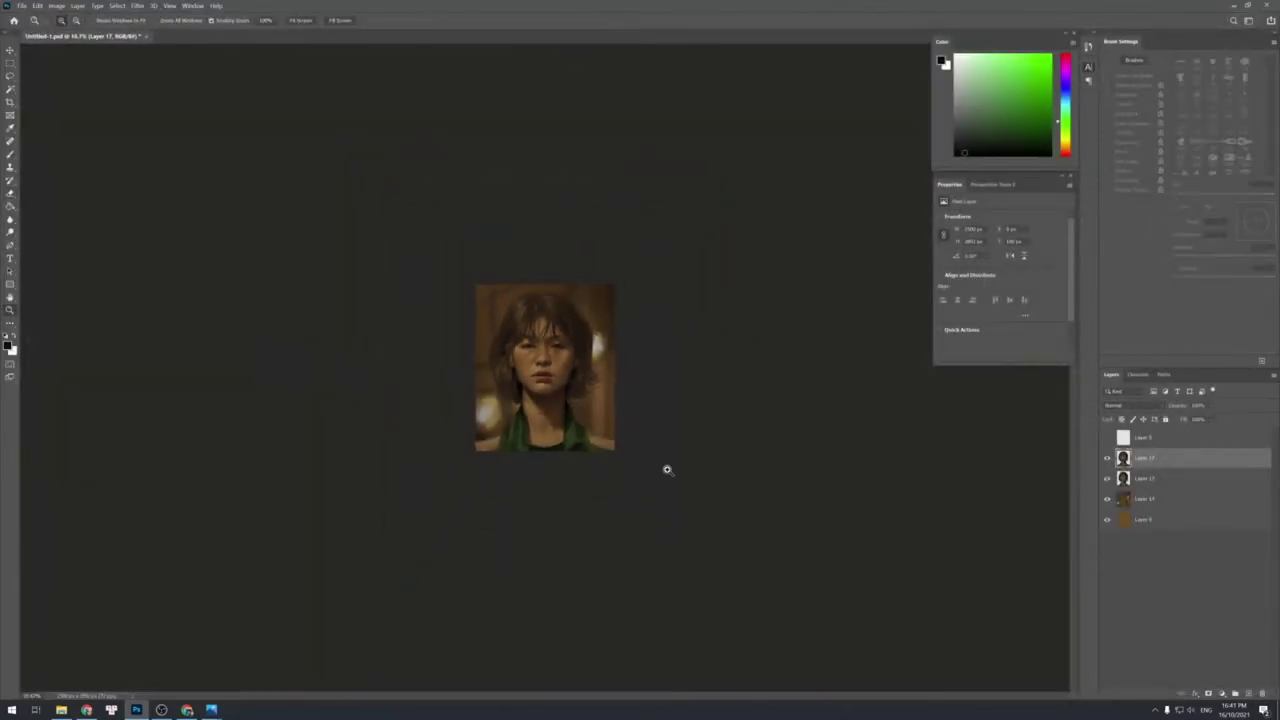
key("ctrl+plus")
key("ctrl+plus")
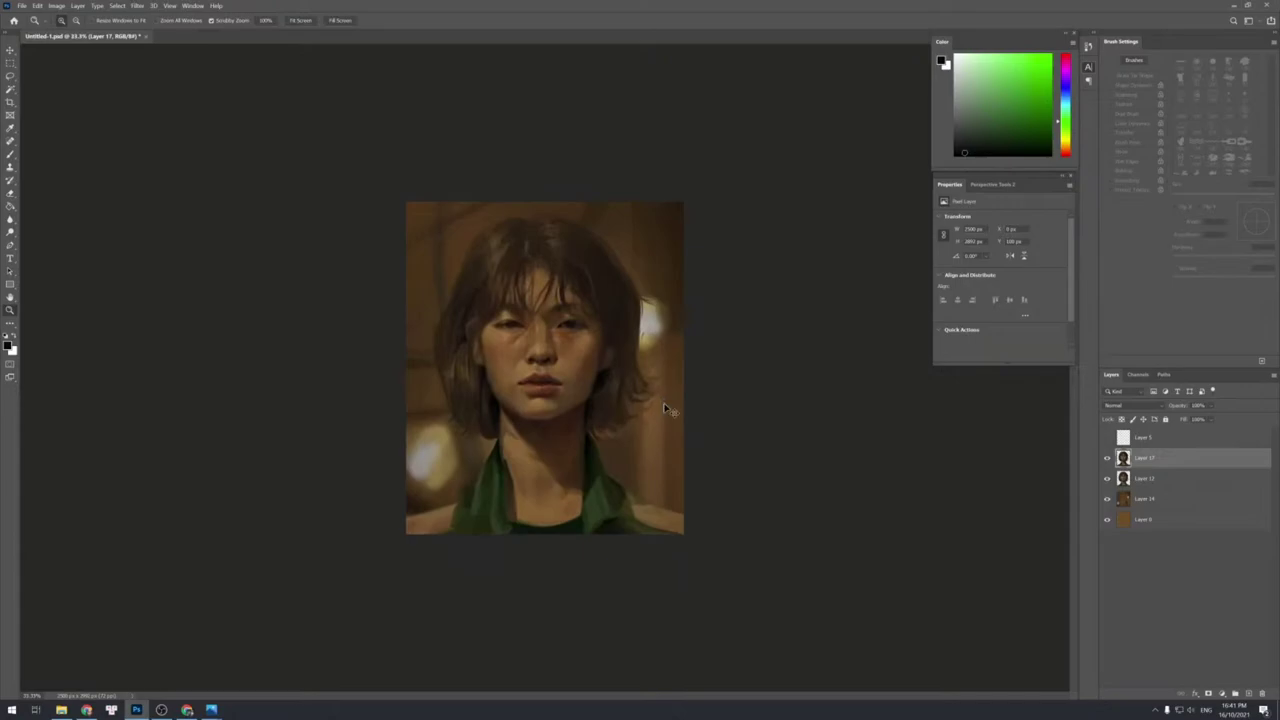
key("ctrl+shift+alt+e")
key("ctrl+comma")
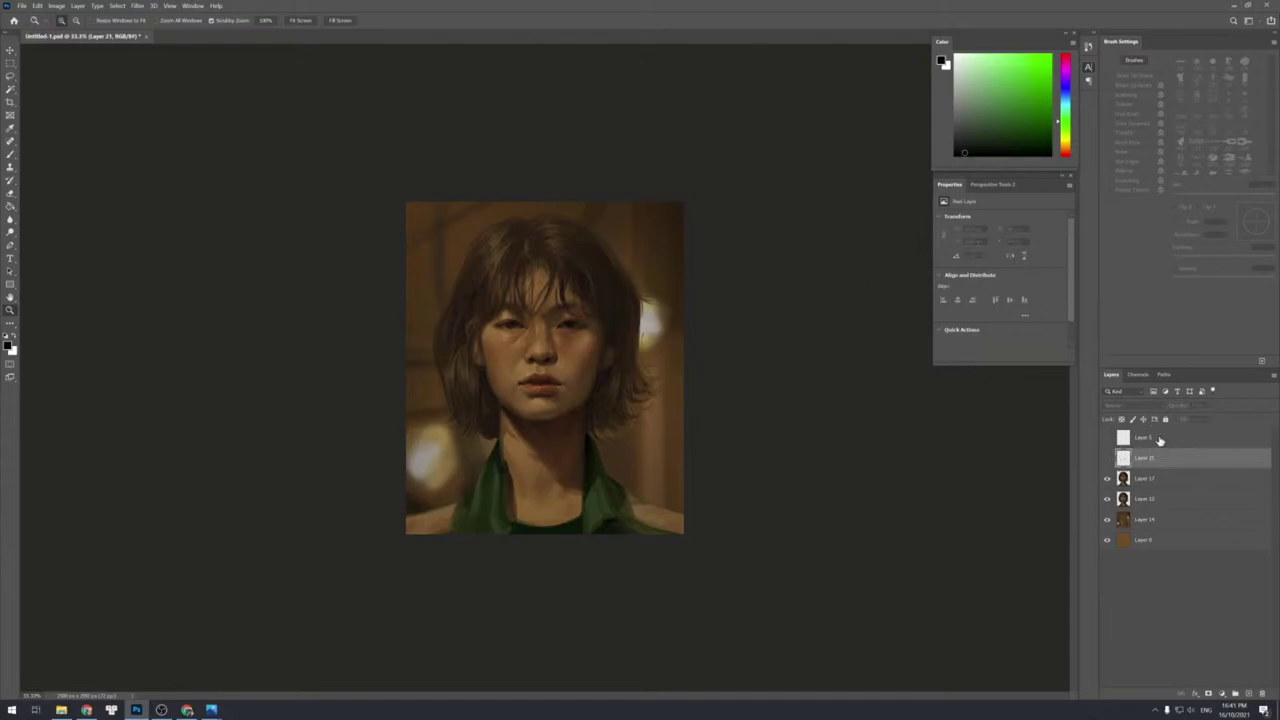
left_click(1107, 459)
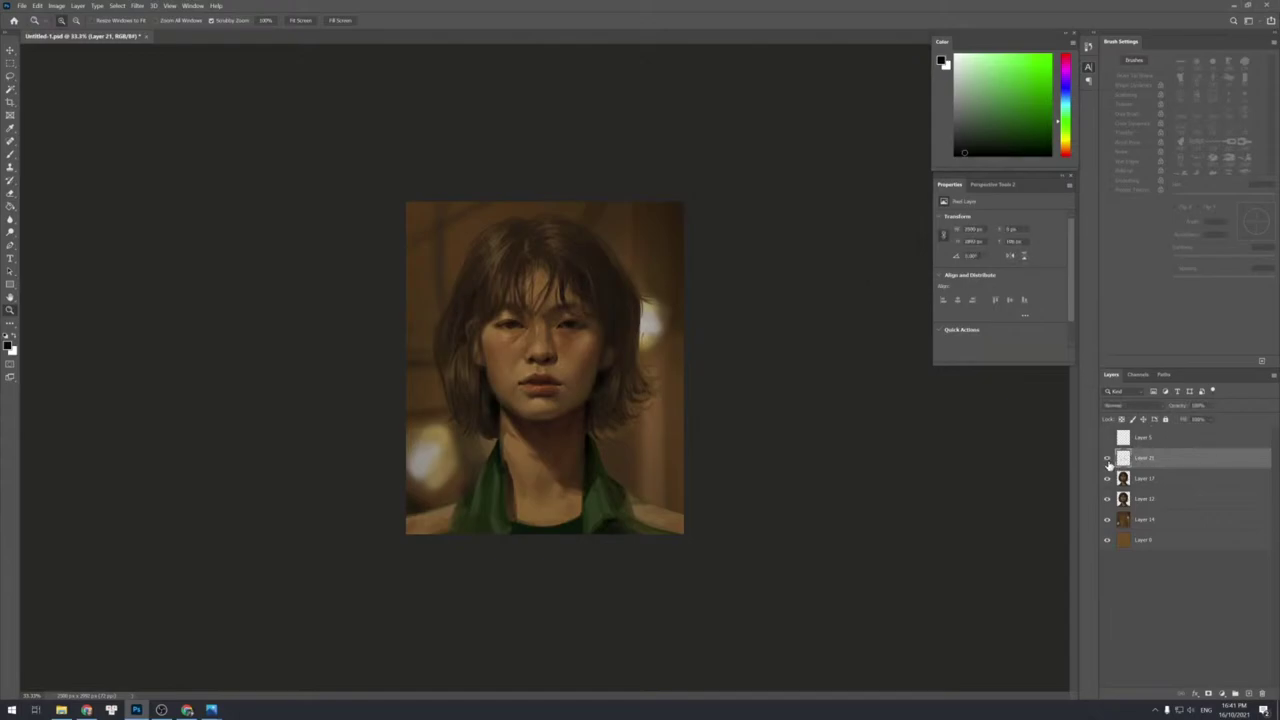
key("ctrl+e")
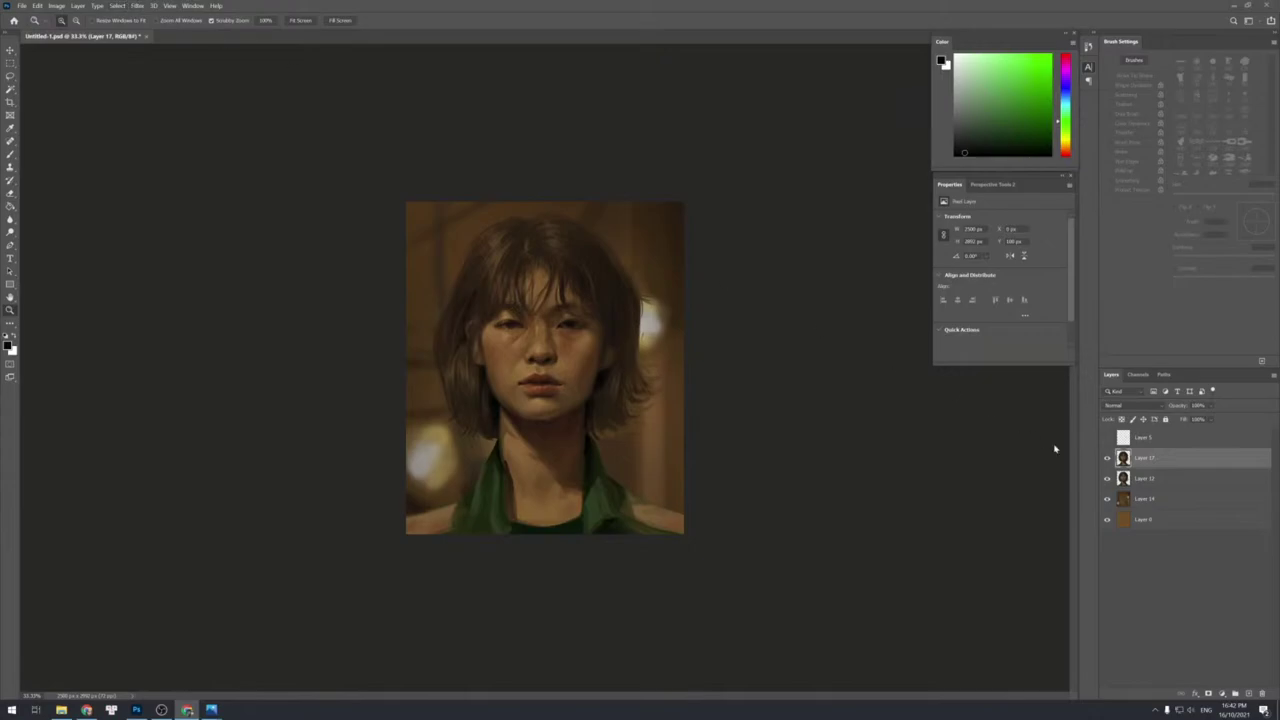
Compare the portrait with Layer 17 hidden and shown, and check its values in a grayscale proof.
left_click(1110, 465)
left_click(1110, 465)
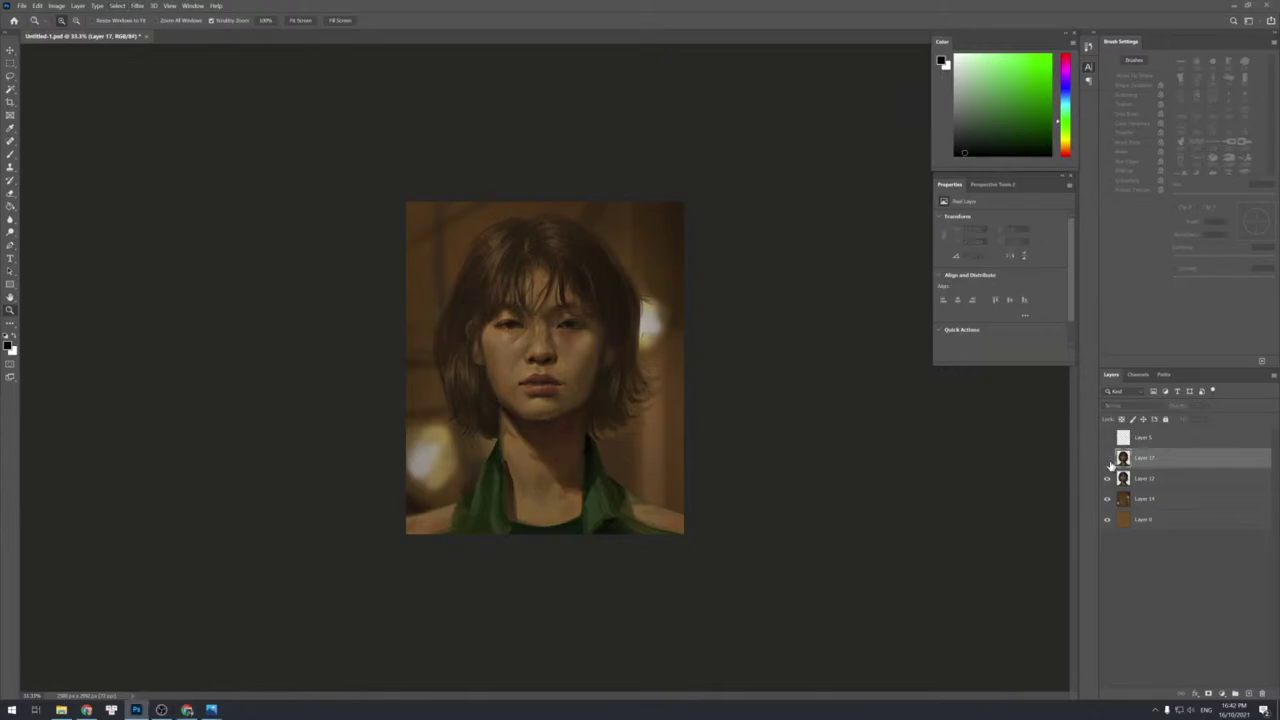
left_click(1108, 458)
left_click(1108, 458)
left_click(1108, 458)
left_click(1108, 458)
left_click(1108, 460)
key("ctrl+y")
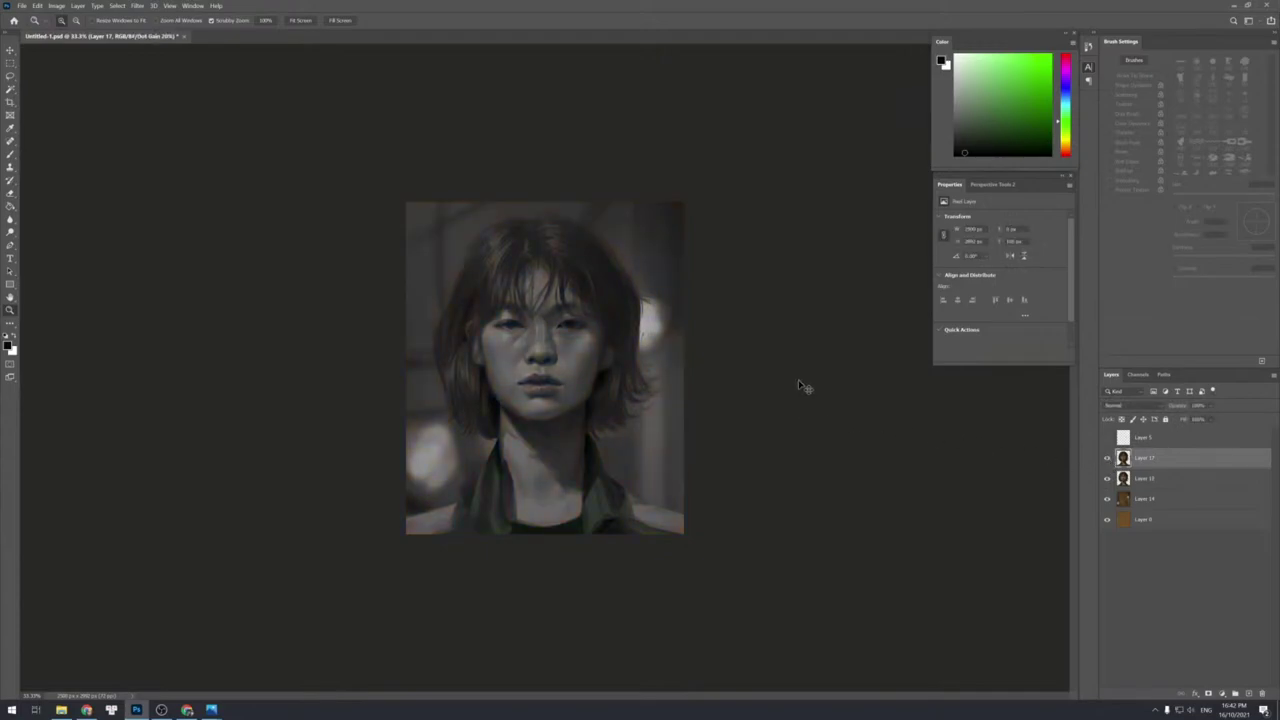
key("ctrl+y")
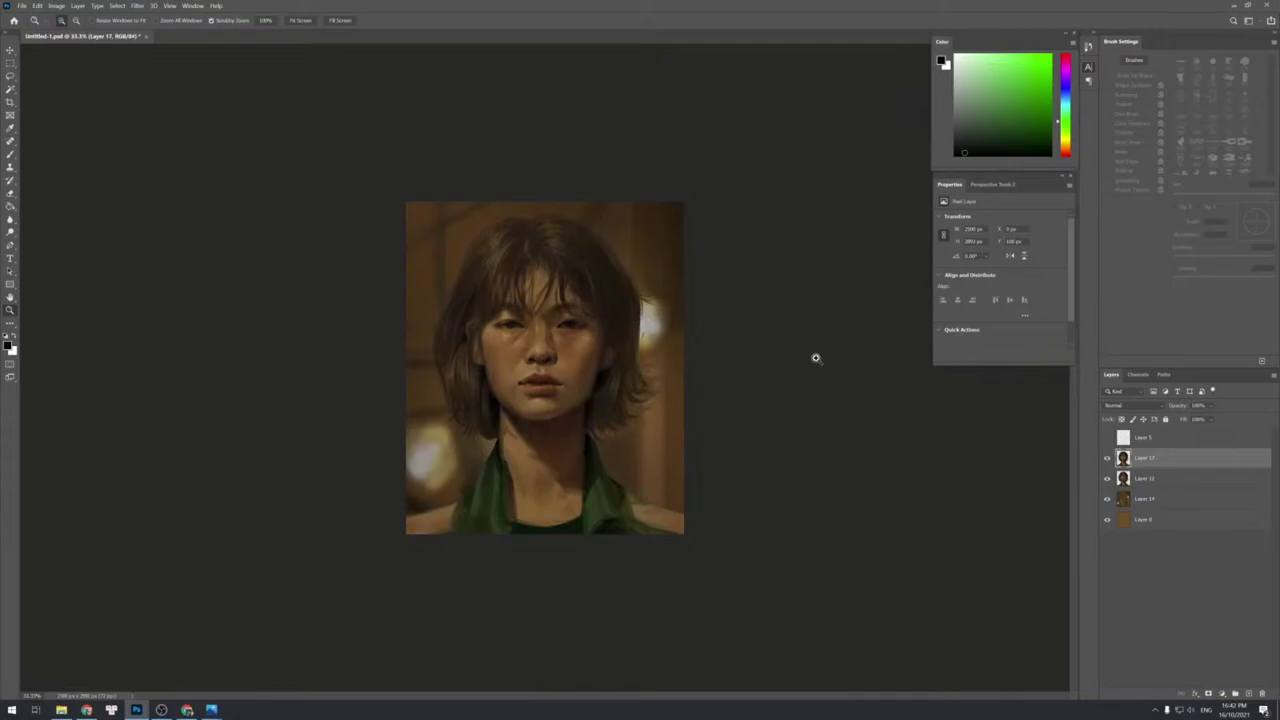
Try to resize the left eye in Liquify with a smaller Pucker brush.
left_click(137, 5)
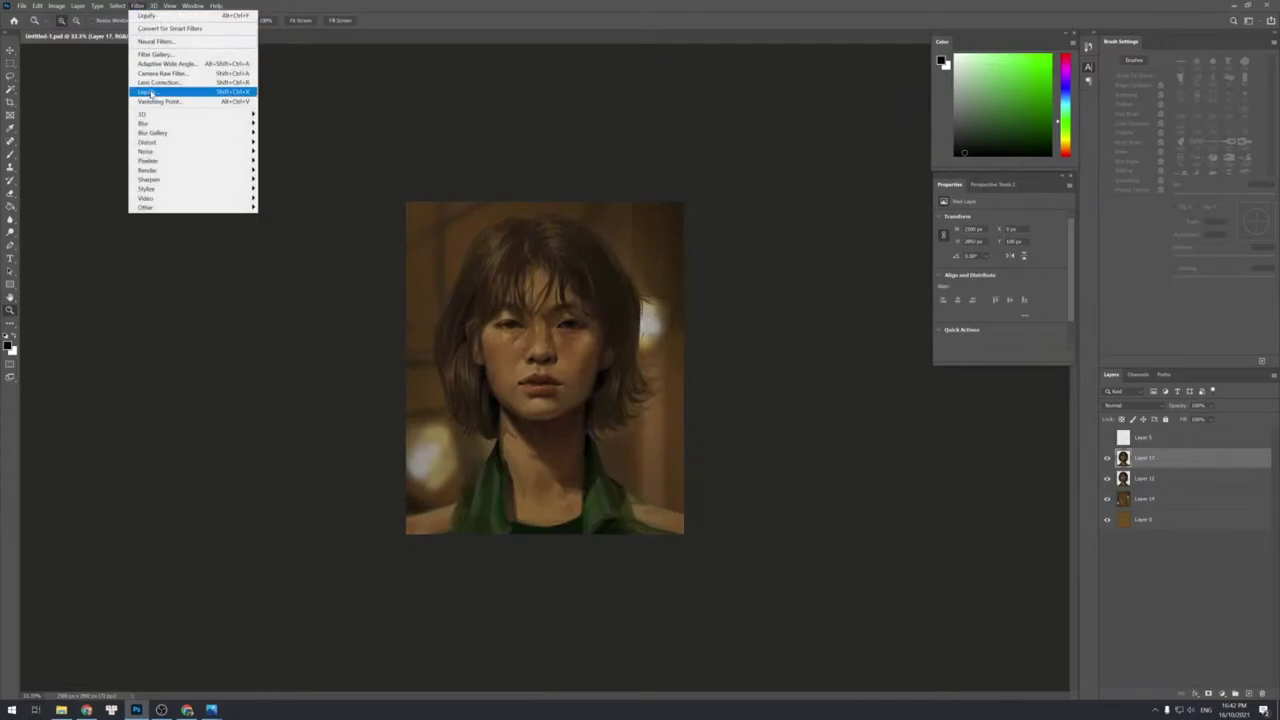
left_click(150, 92)
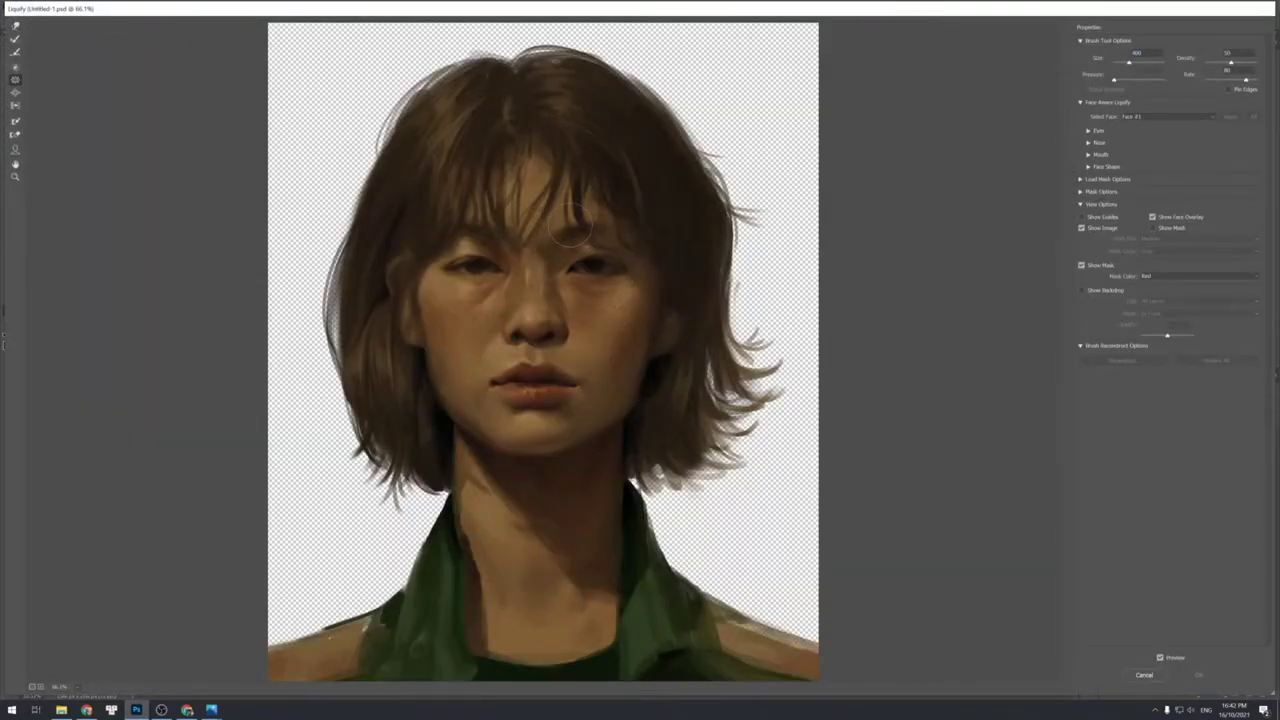
key("bracketleft")
key("alt")
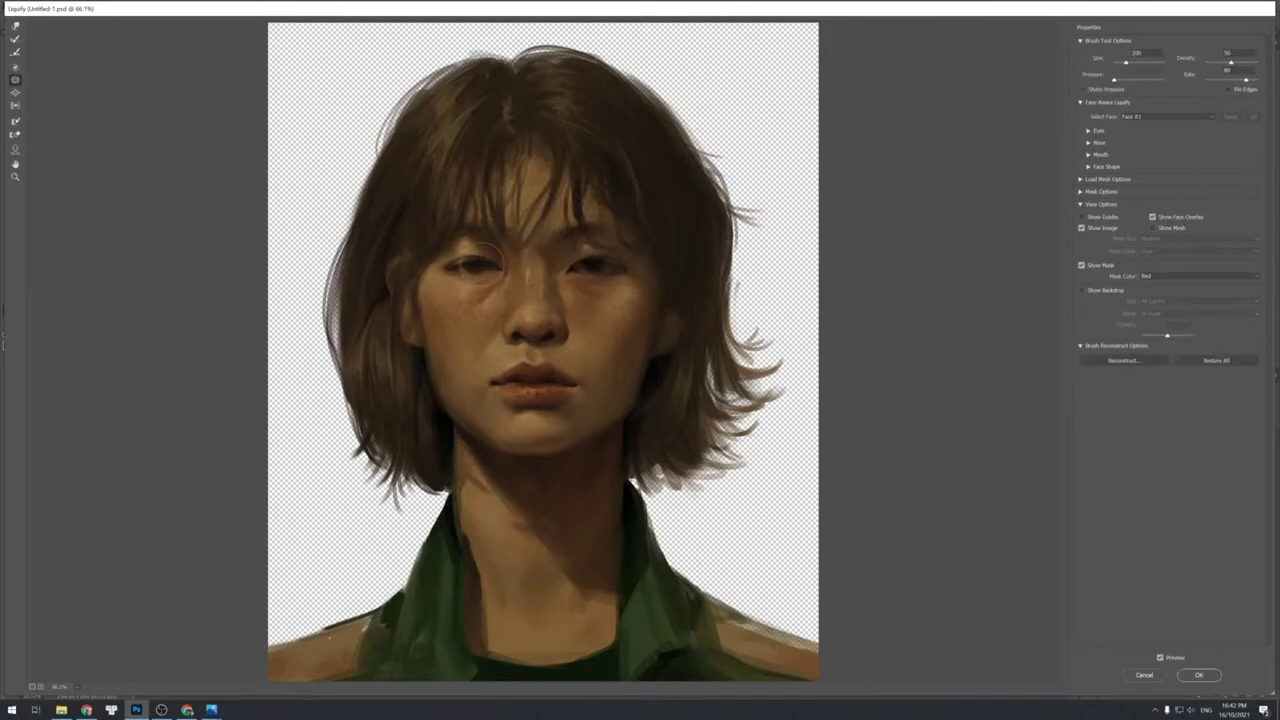
Reshape the left eye with a small Forward Warp brush and apply the Liquify changes.
key("w")
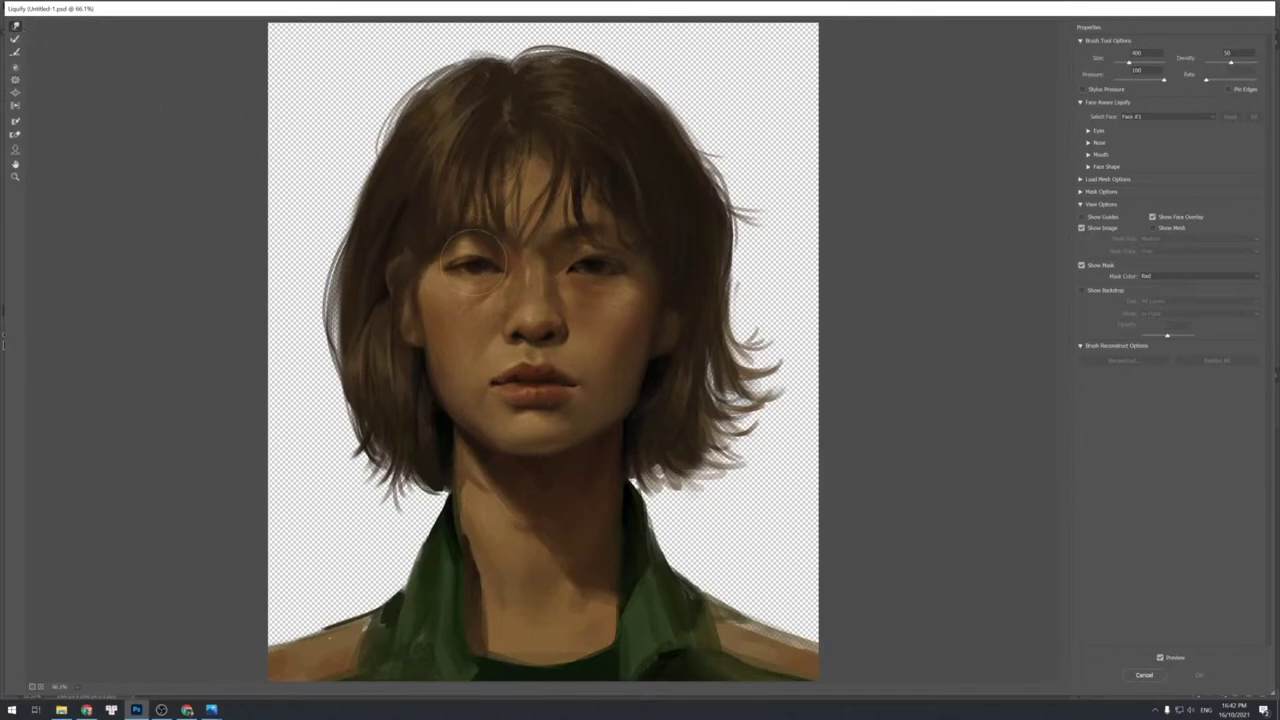
key("bracketleft")
key("bracketleft")
key("bracketleft")
key("bracketleft")
left_click_drag(462, 266, 466, 264)
key("bracketright")
key("bracketright")
key("bracketright")
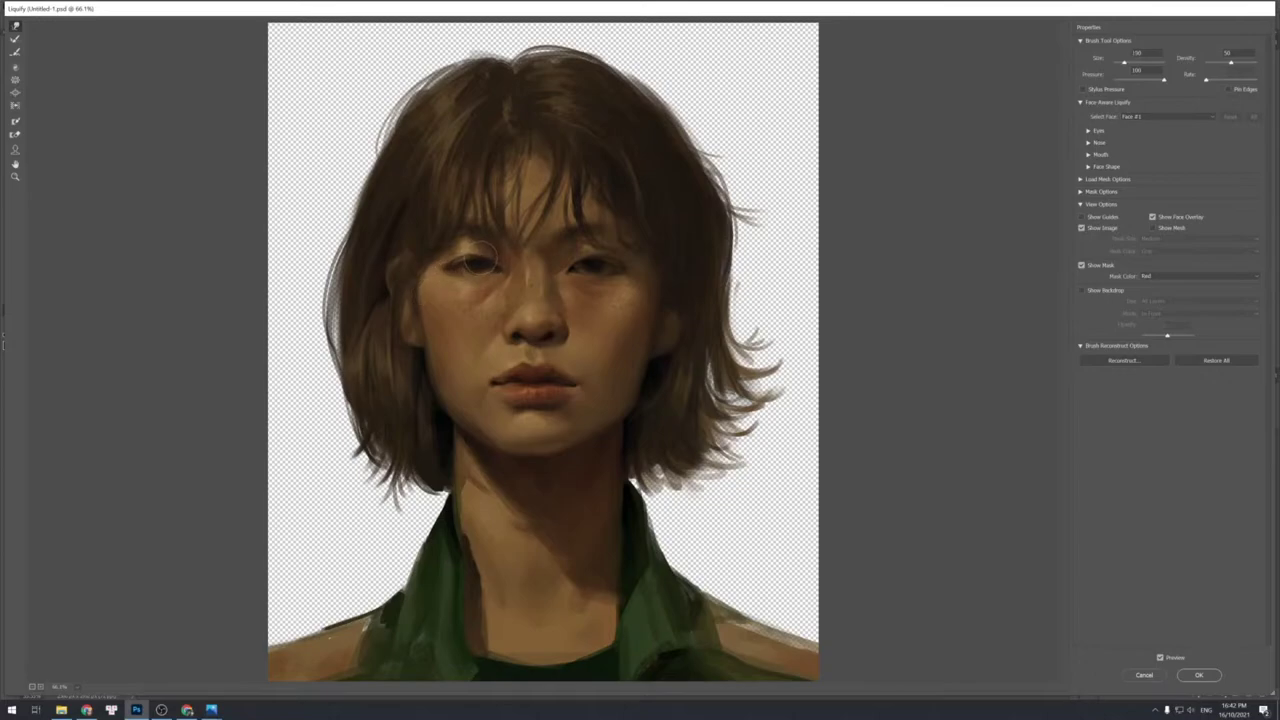
key("bracketright")
key("bracketright")
key("bracketleft")
key("bracketleft")
key("bracketleft")
key("bracketright")
key("Return")
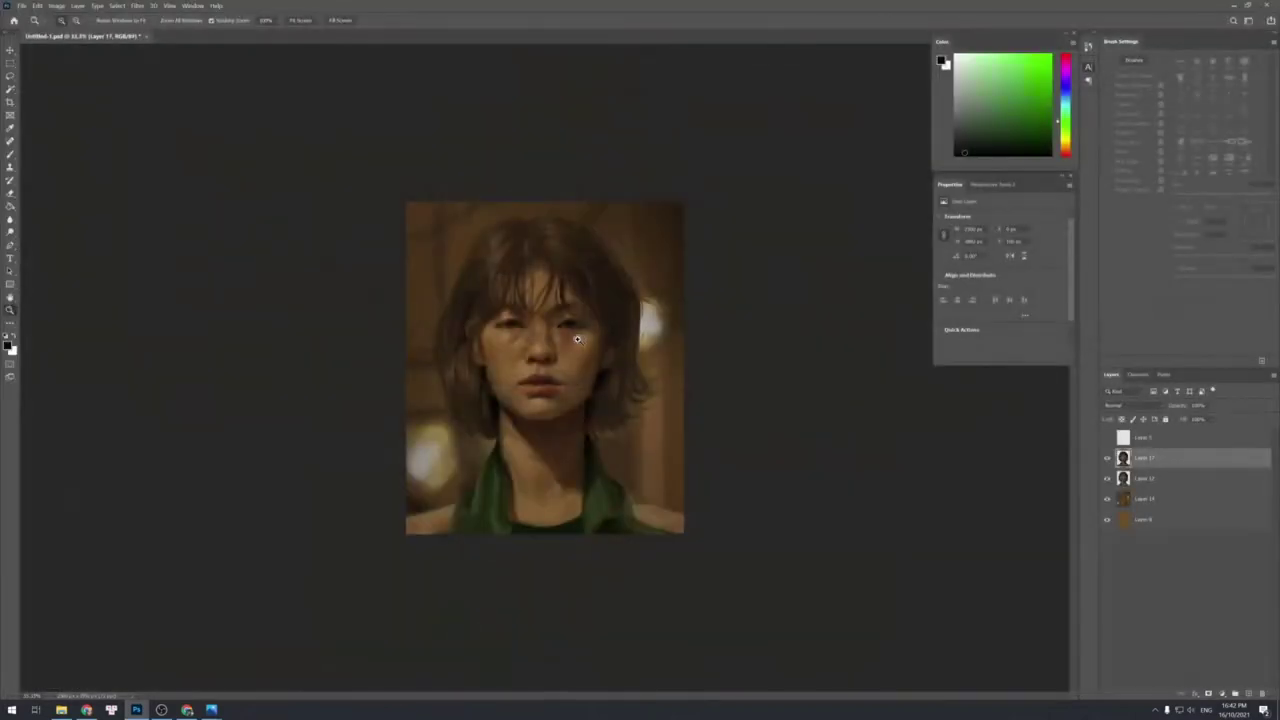
Undo the Liquify changes and the layer merge to restore the separate Layer 21.
left_click_drag(609, 333, 612, 316)
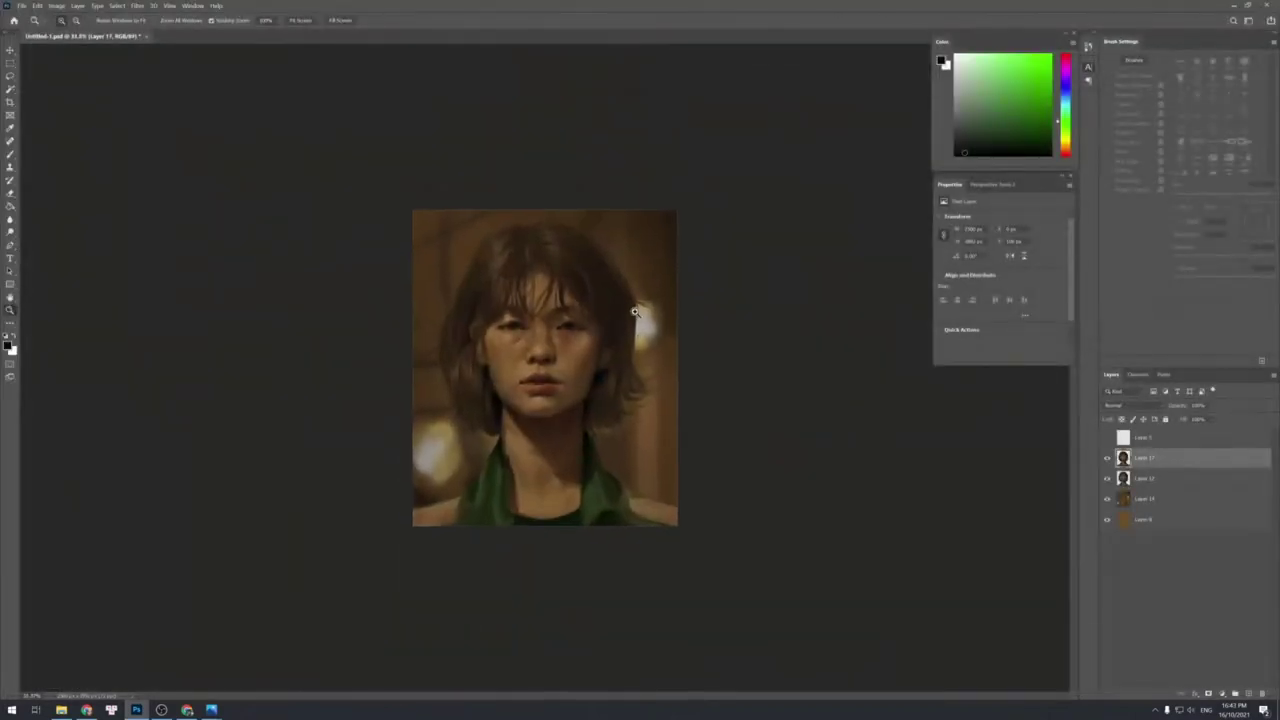
key("alt+Tab")
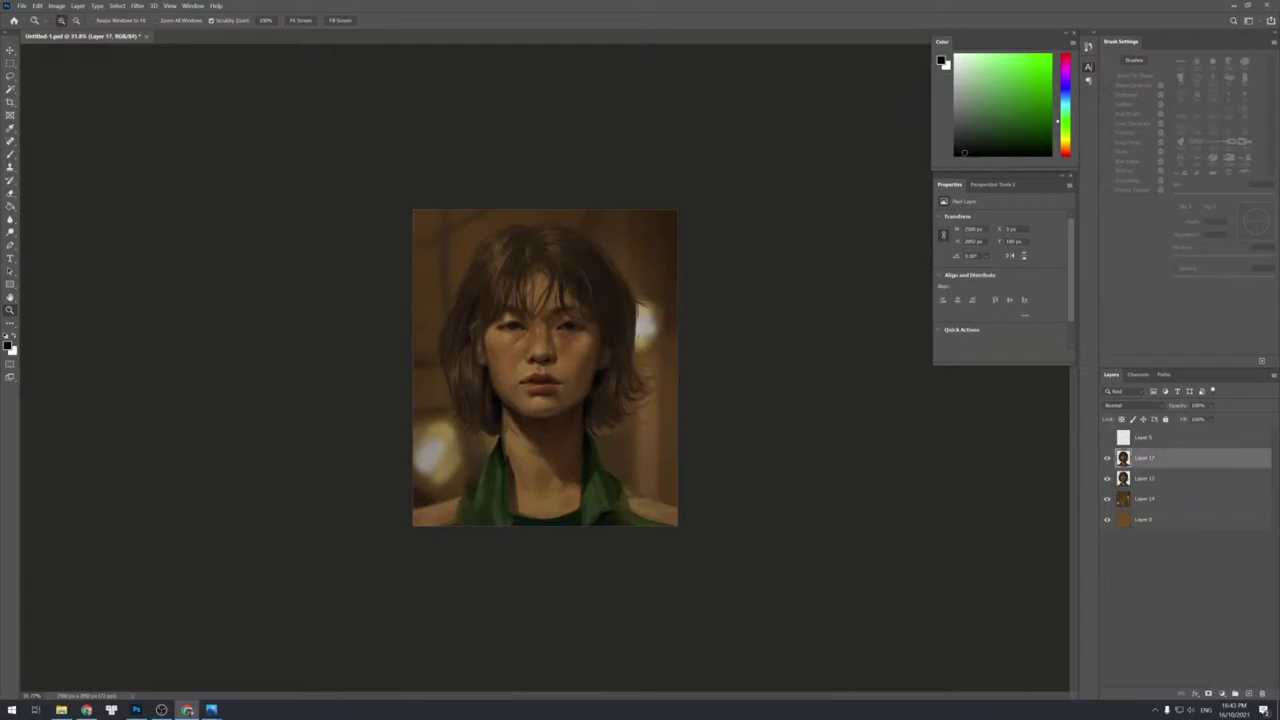
left_click(752, 362)
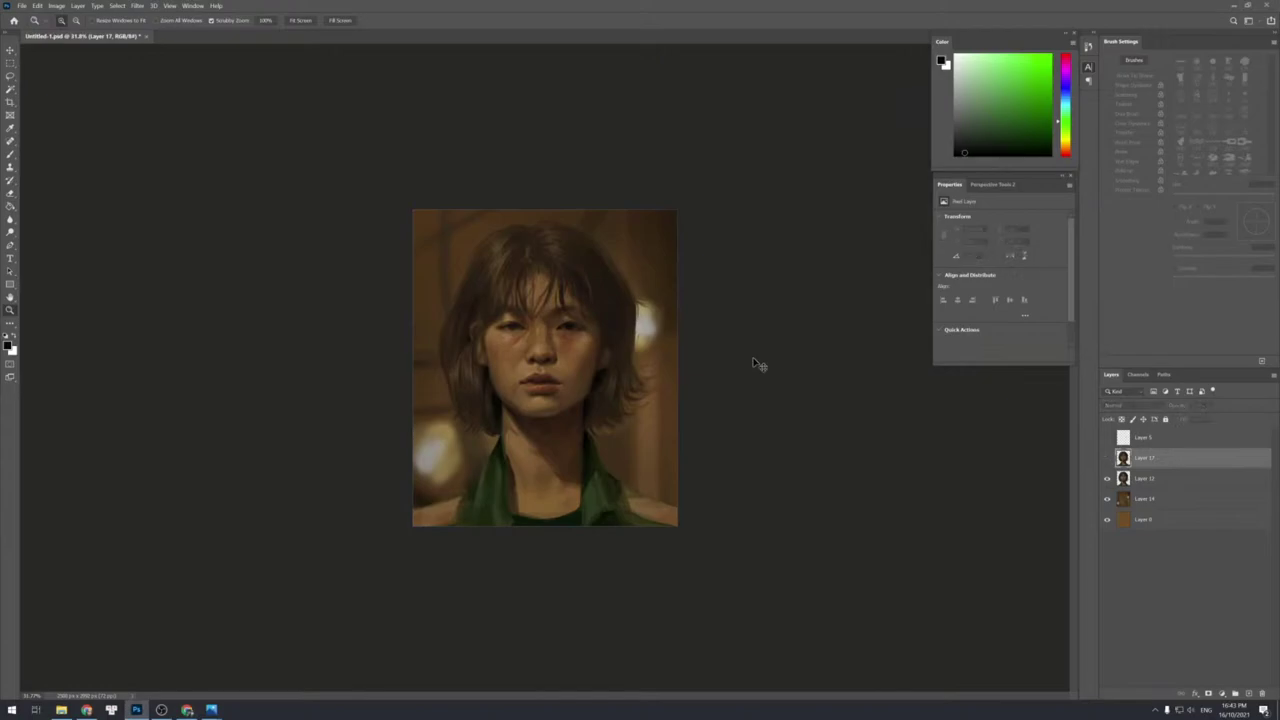
key("ctrl+z")
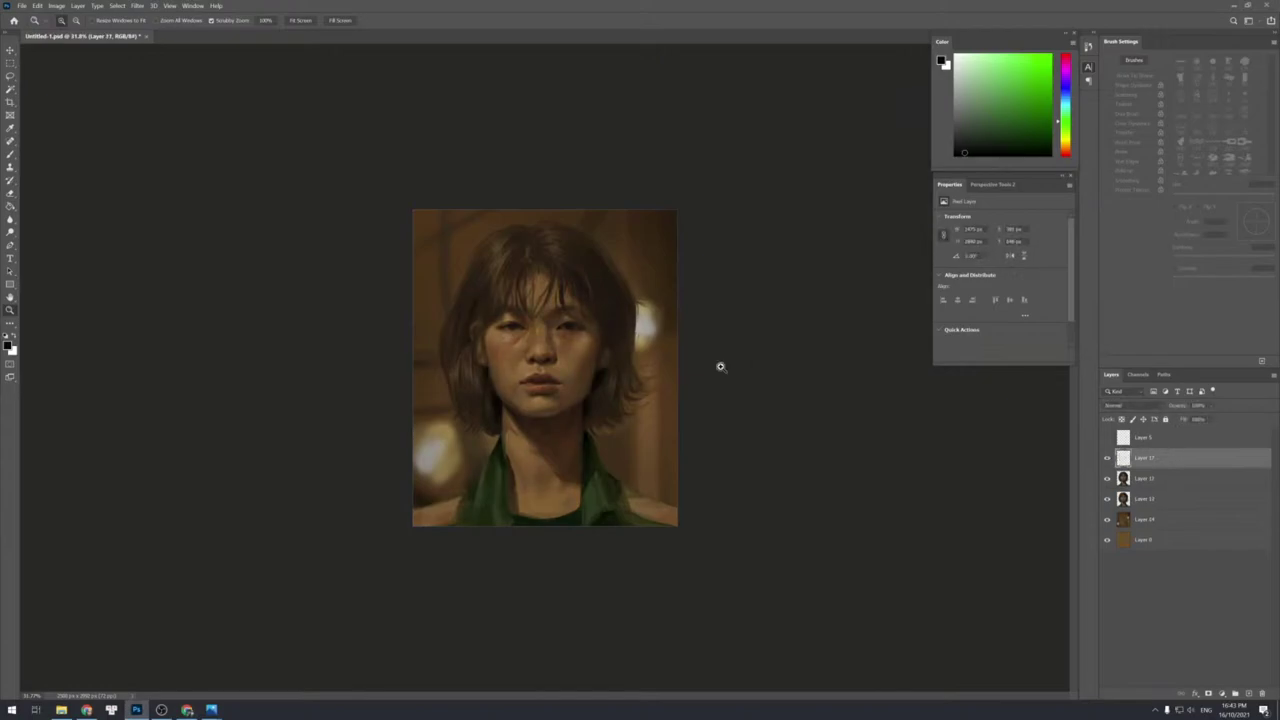
Create a new layer above Layer 21 and darken the left eye's upper lid line with a dark brown sampled from that eye.
left_click(602, 356)
left_click(602, 356)
left_click(603, 356)
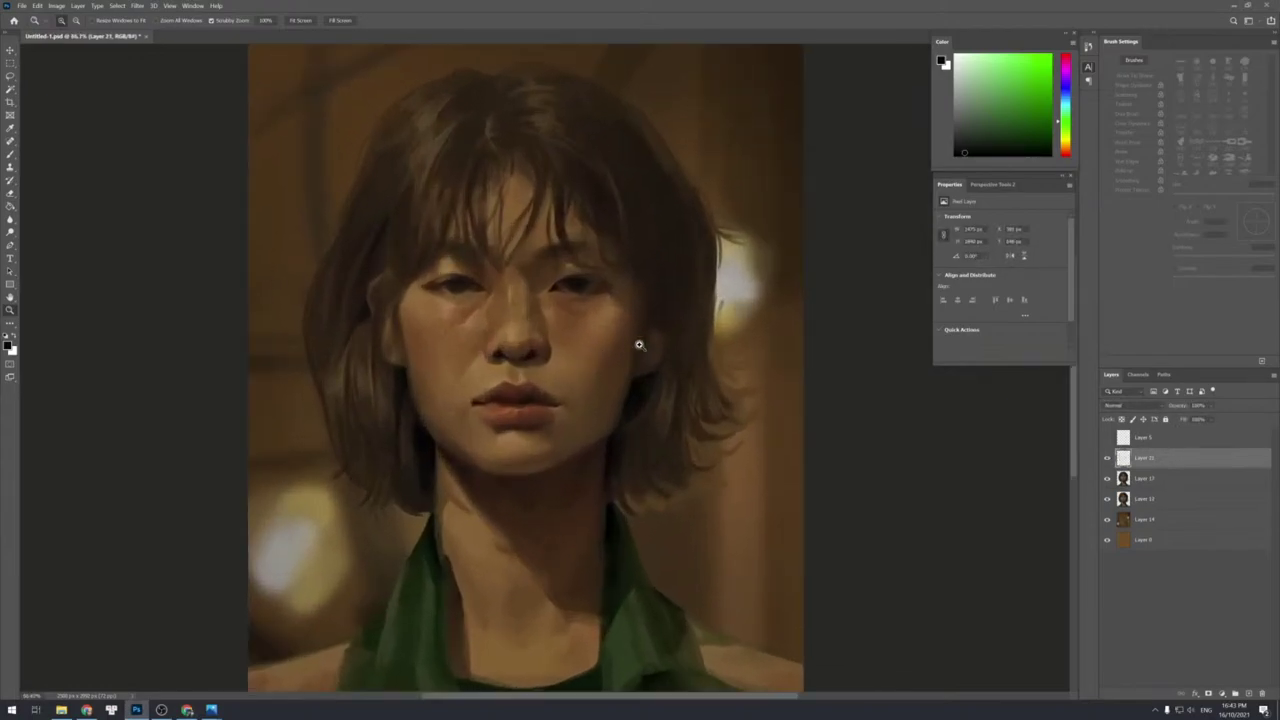
left_click_drag(441, 302, 472, 298)
key("b")
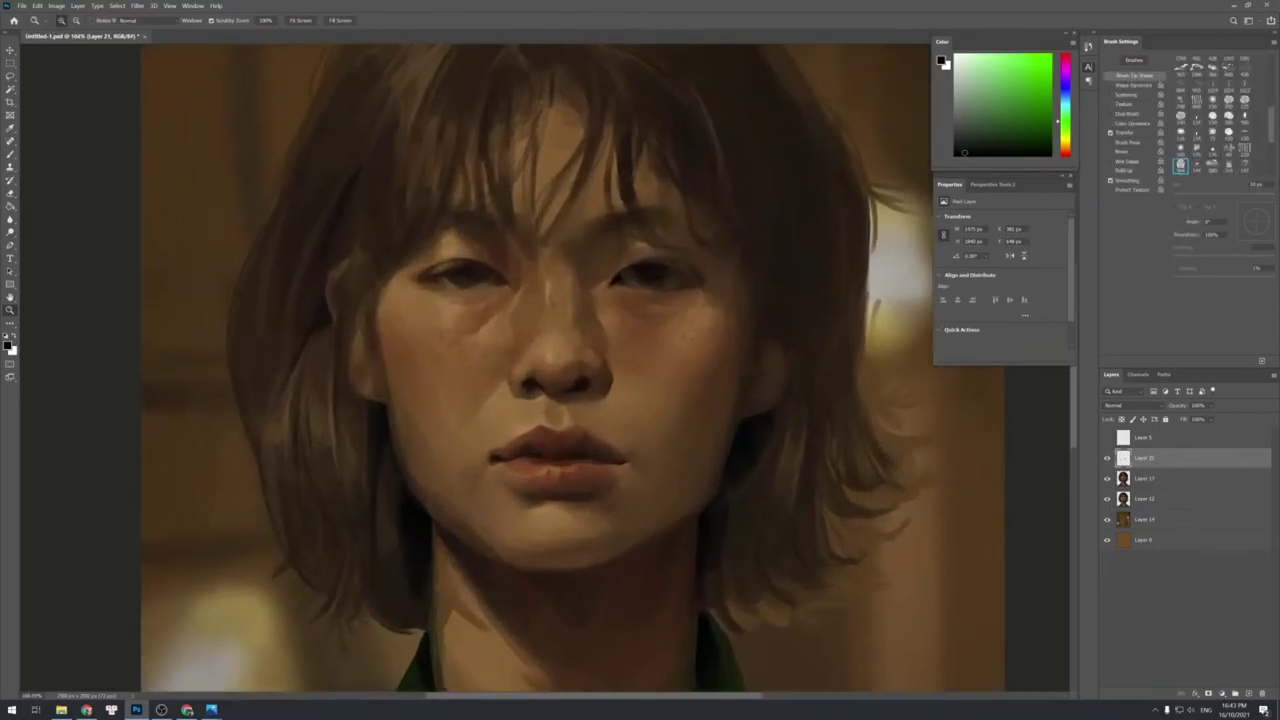
left_click(462, 270, "alt")
key("ctrl+shift+n")
key("Return")
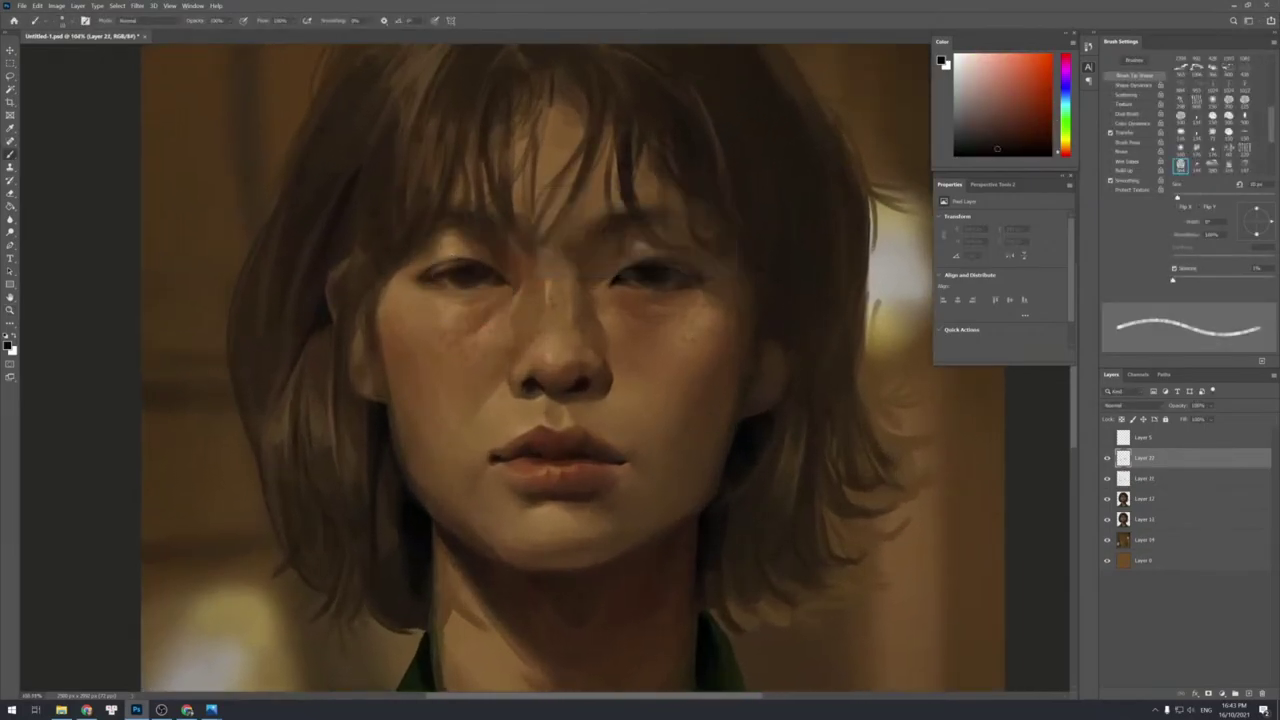
left_click_drag(422, 280, 453, 270)
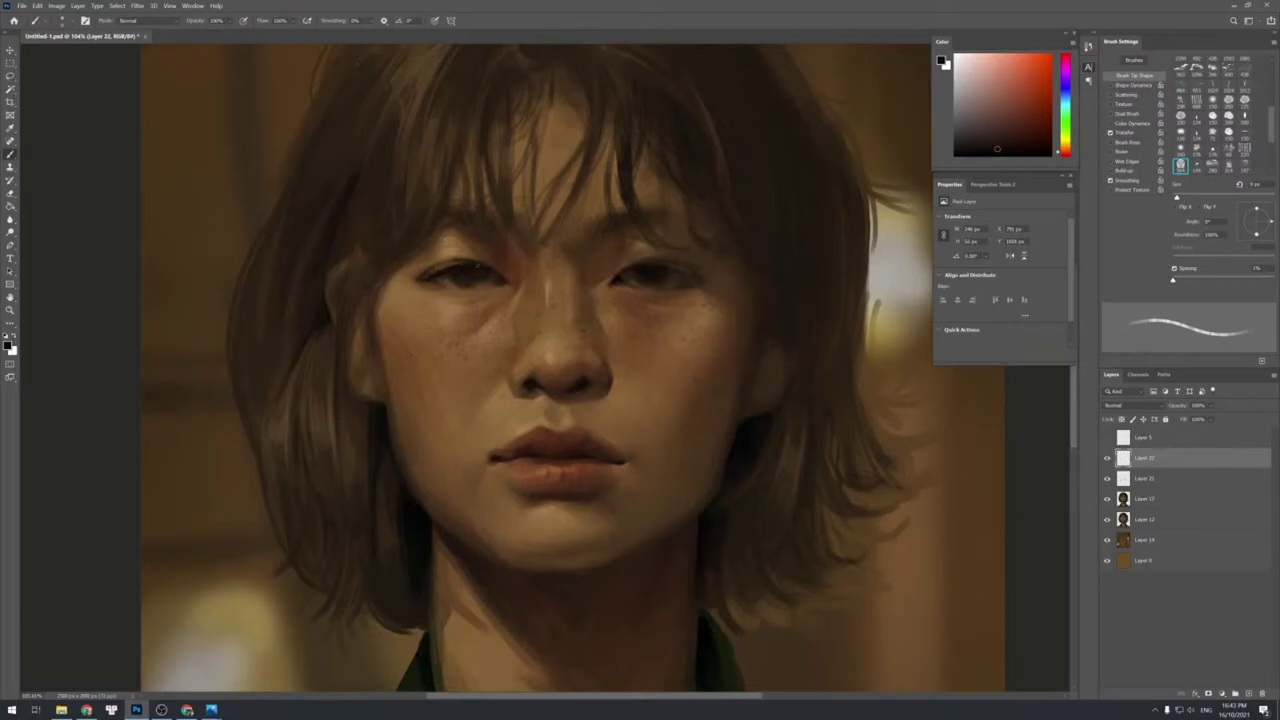
mouse_move(1186, 532)
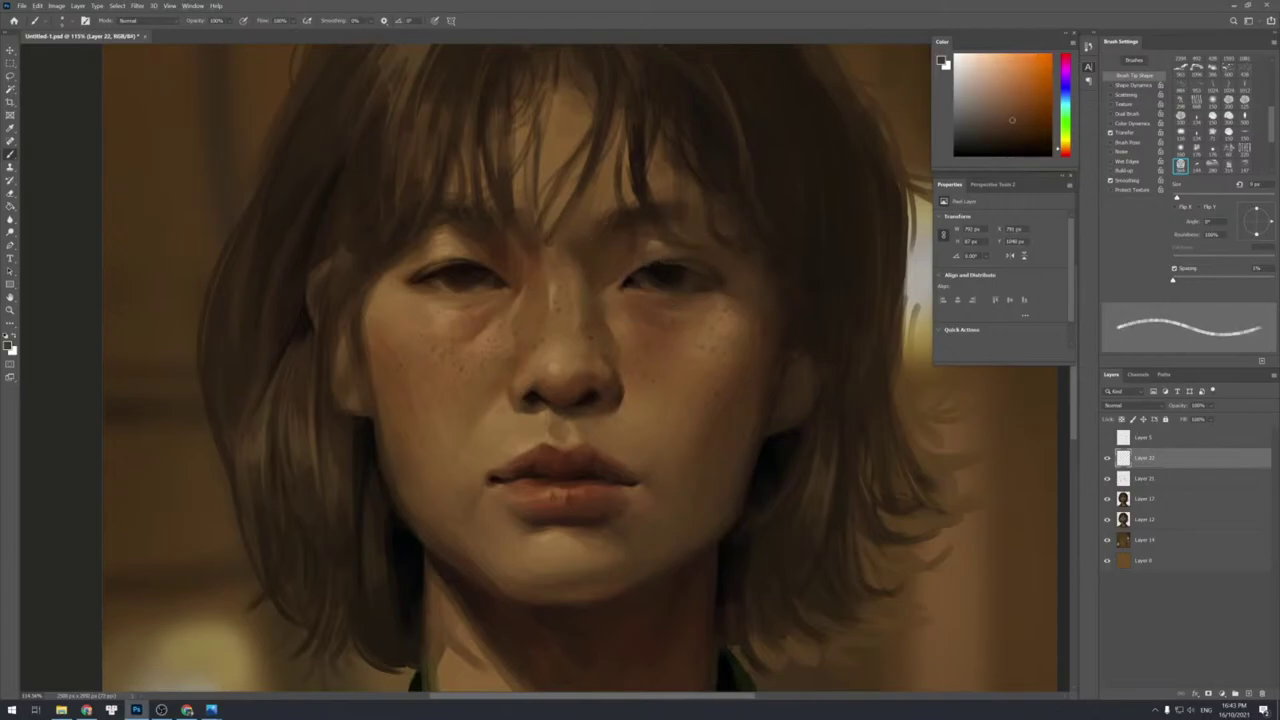
Darken the upper lid and outer lashes of the right eye with a dark tone sampled from above it.
key("alt+space")
mouse_move(667, 280)
left_mouse_down()
mouse_move(634, 230)
mouse_move(663, 248)
left_mouse_up()
left_click(681, 258, "alt")
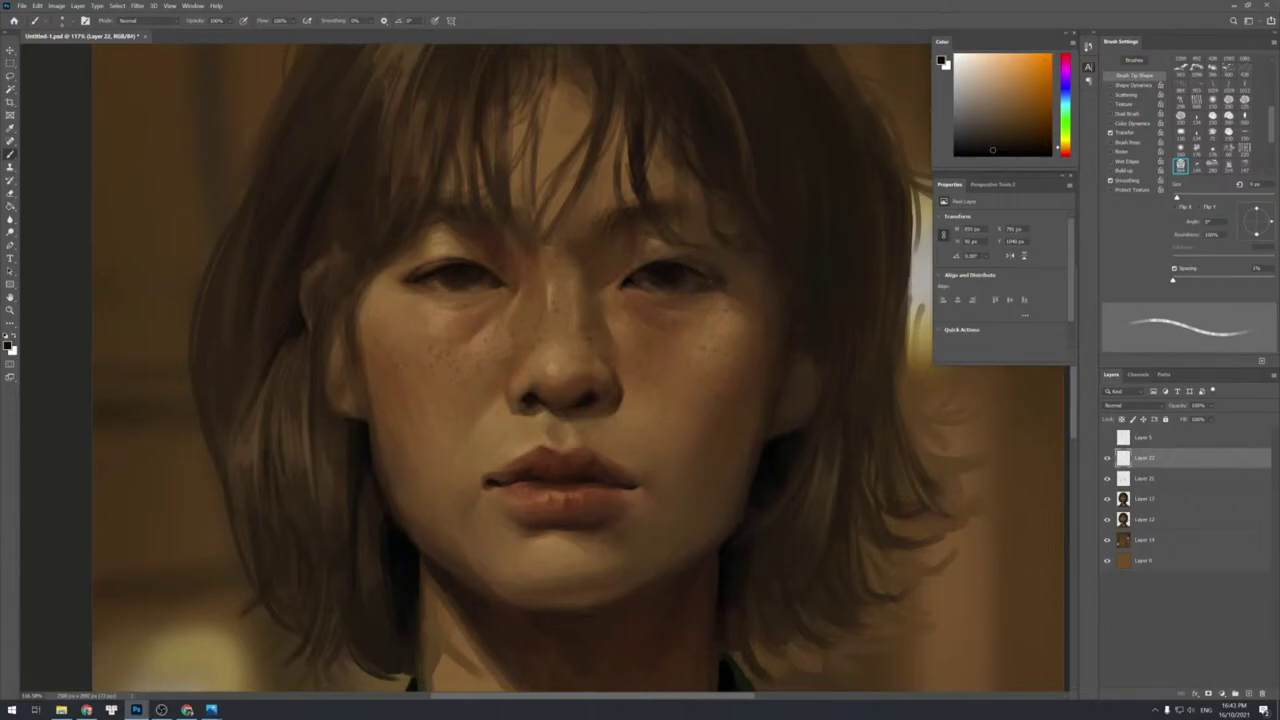
left_click_drag(713, 287, 700, 248)
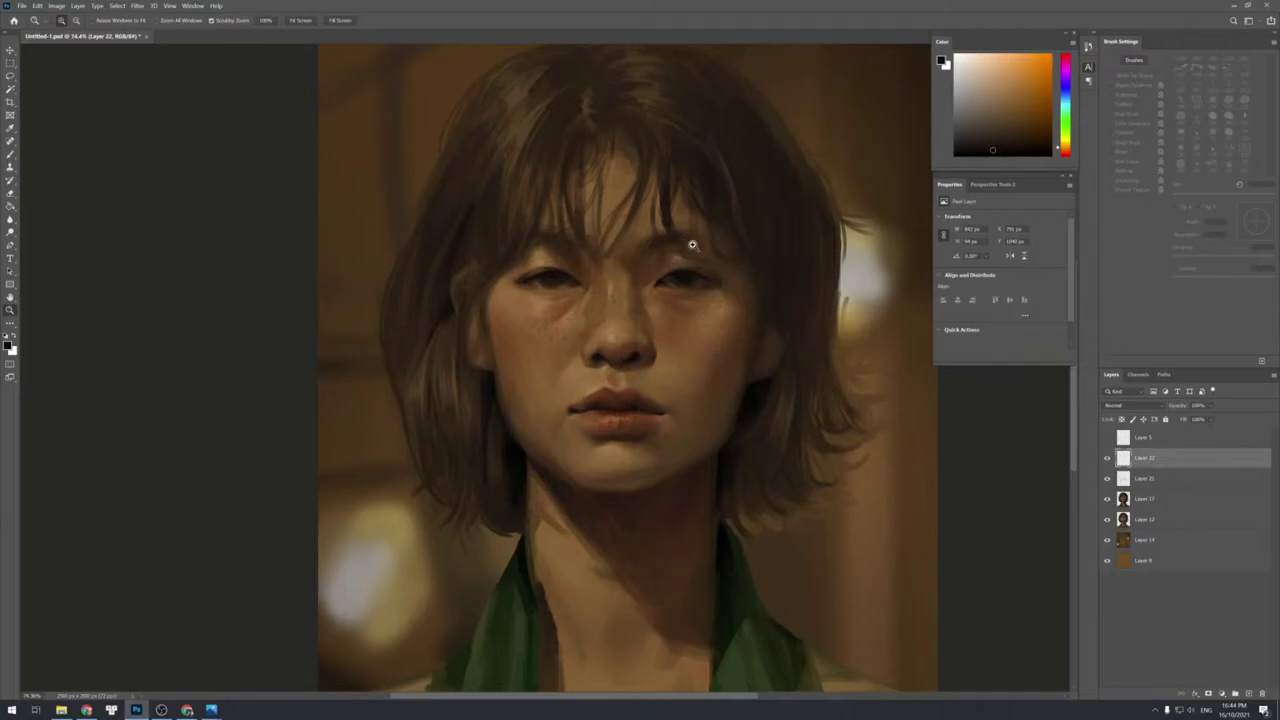
Retouch the corners and lower lids of both eyes with brown tones sampled around them.
scroll(707, 287, "up", 2)
key("b")
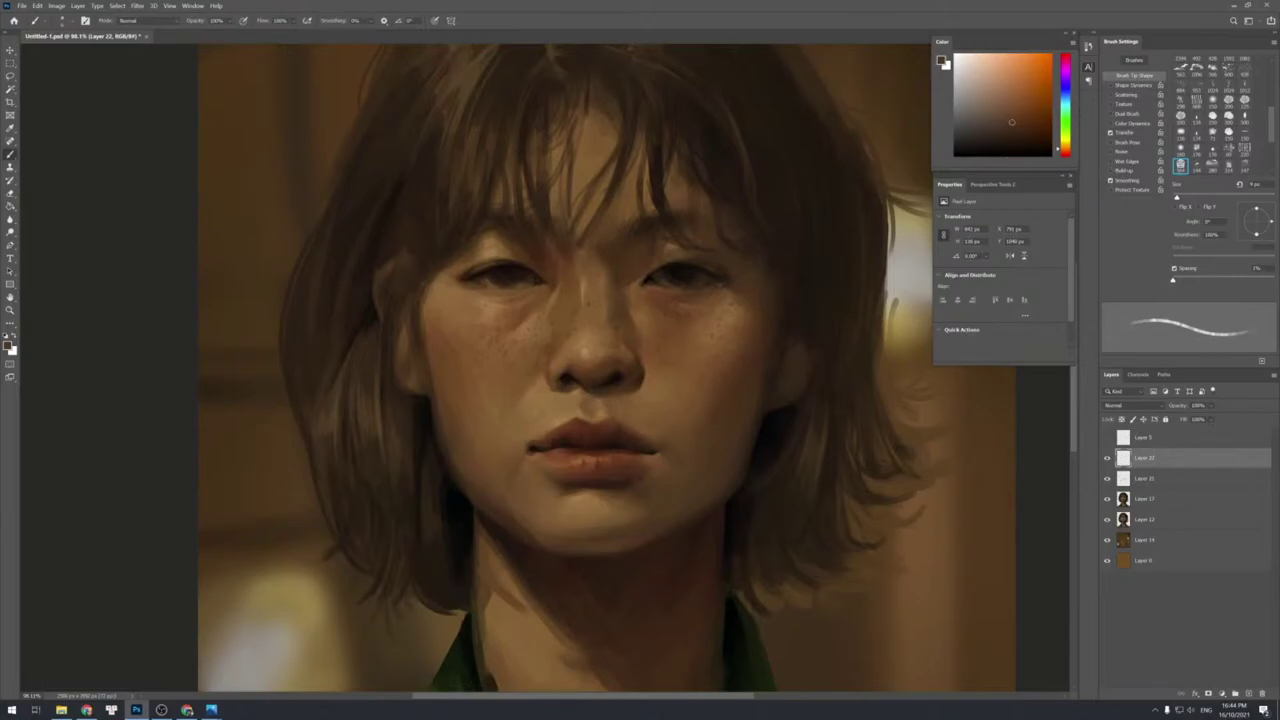
left_click(724, 284, "alt")
left_click(473, 286, "alt")
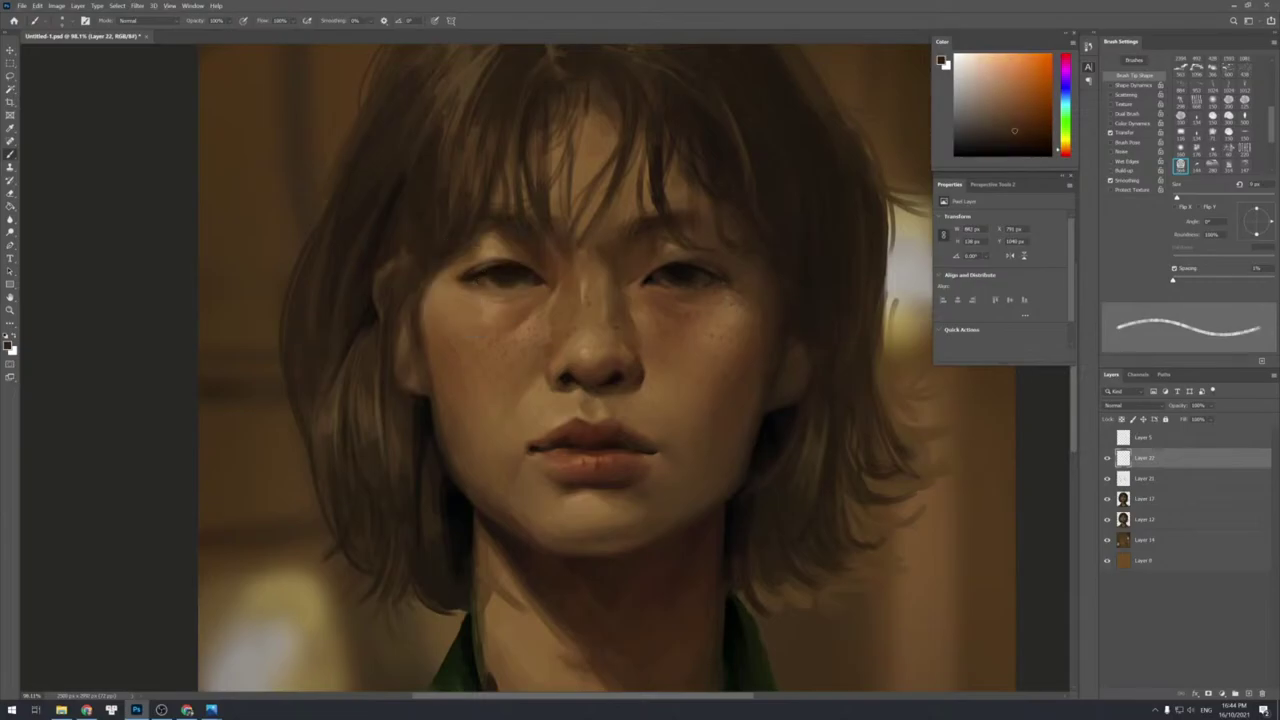
left_click(537, 292, "alt")
left_click(532, 311)
left_click(689, 294, "alt")
Refine the outer corner of the right eye with sampled brown tones, adjusting the brush size between strokes.
key("alt+space")
mouse_move(661, 249)
left_mouse_down()
mouse_move(641, 225)
mouse_move(660, 263)
mouse_move(684, 248)
left_mouse_up()
key("b")
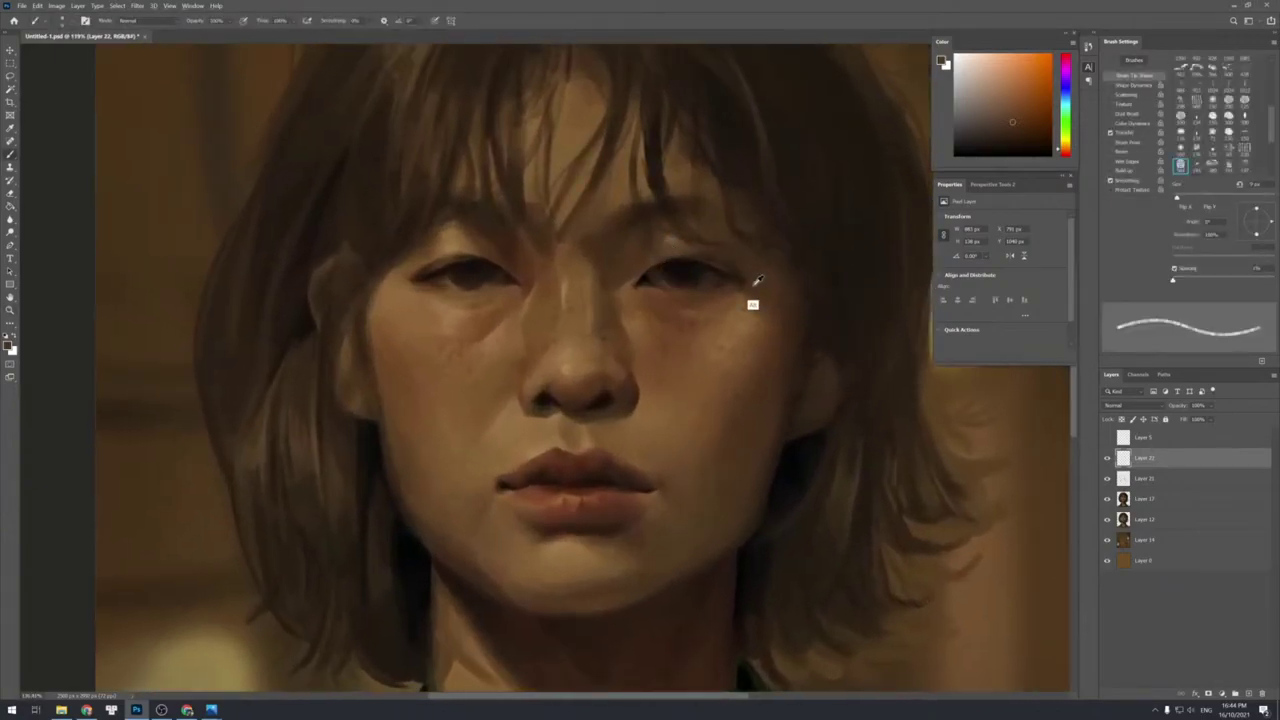
key("bracketright")
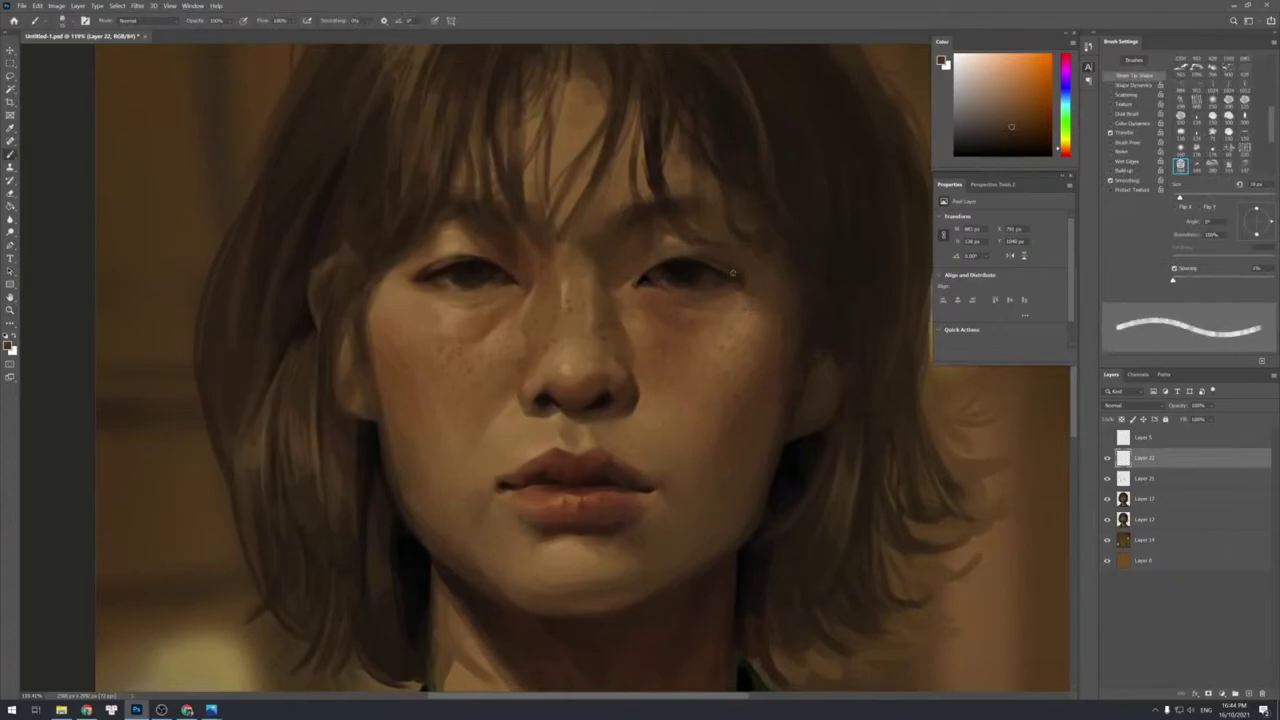
key("bracketleft")
left_click(740, 283, "alt")
key("bracketright")
mouse_move(740, 270)
left_mouse_down()
mouse_move(709, 225)
mouse_move(738, 255)
left_mouse_up()
key("b")
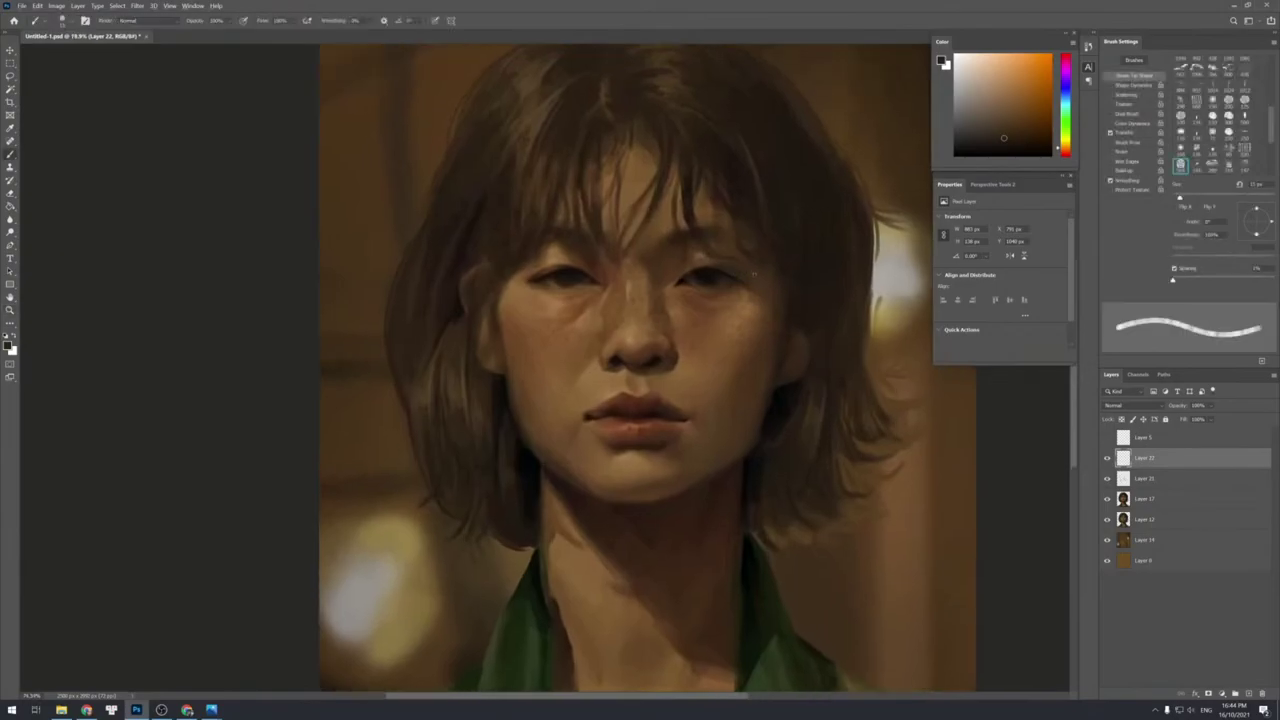
Soften the shadow beside the right eye's outer corner with a larger brush in a brown sampled there.
left_click(754, 280, "alt")
key("]")
key("]")
key("]")
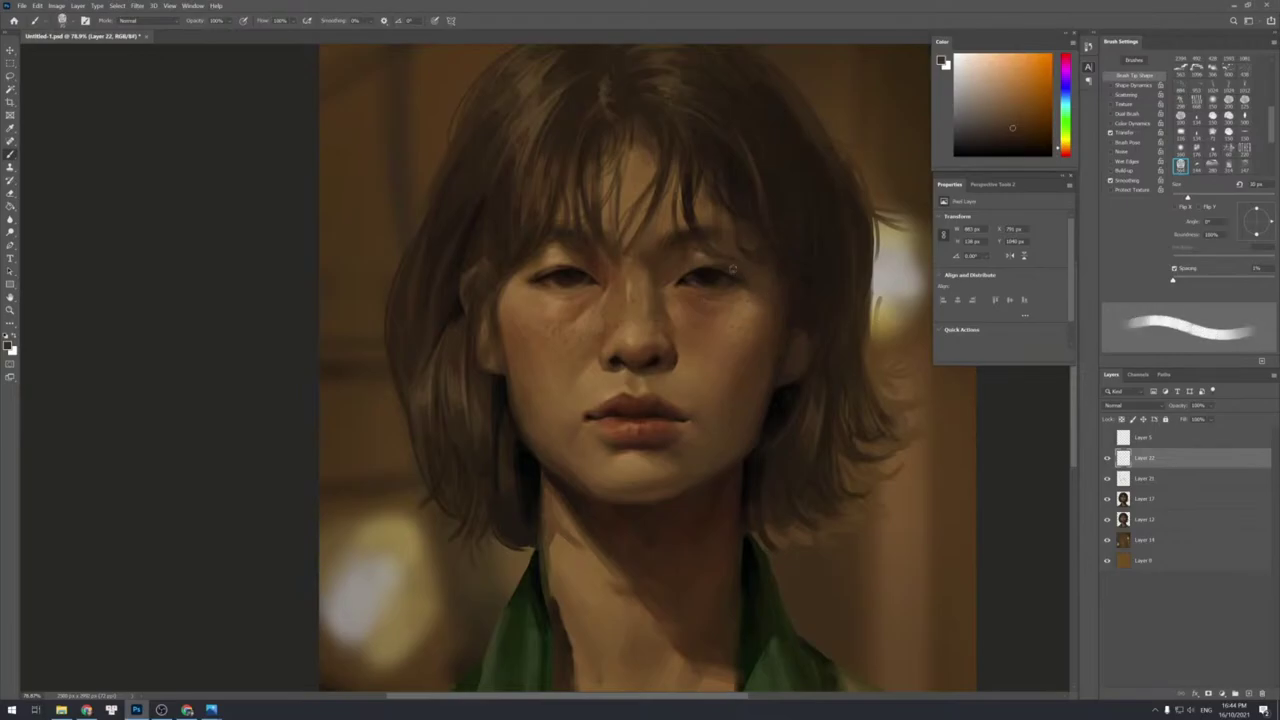
key("alt+space")
left_click_drag(769, 291, 764, 283)
left_click(763, 283)
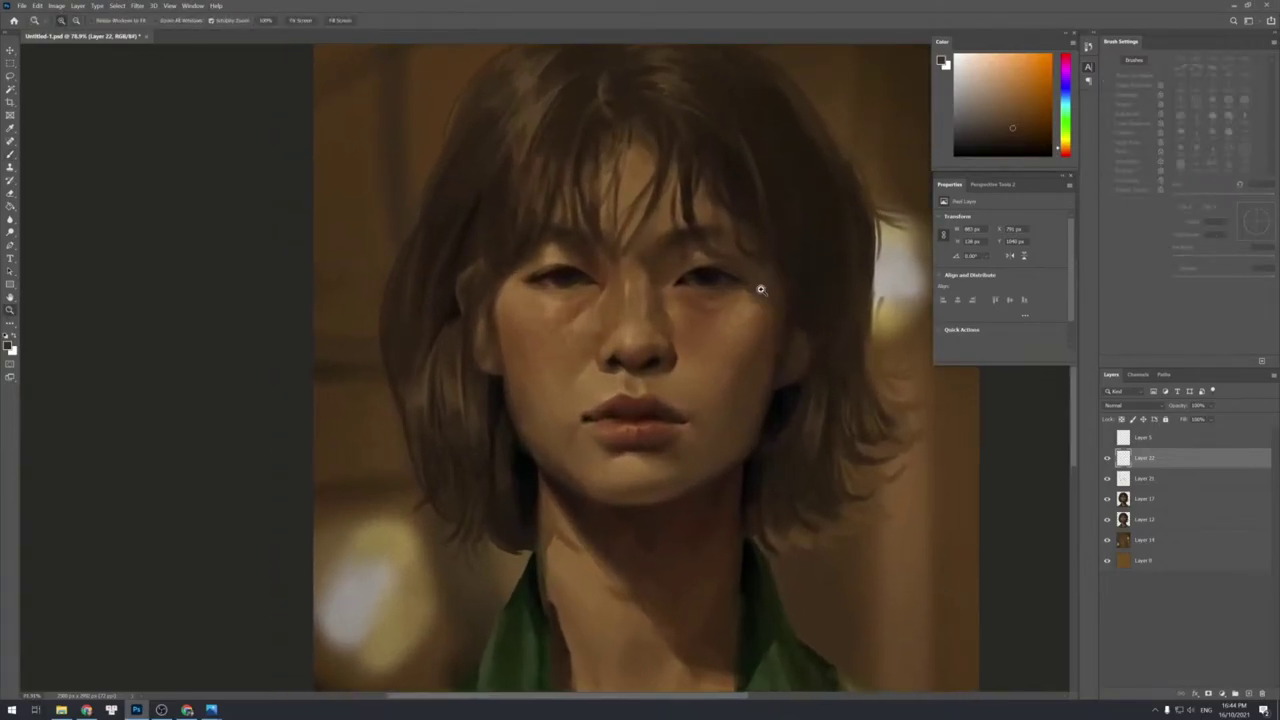
left_click(692, 330)
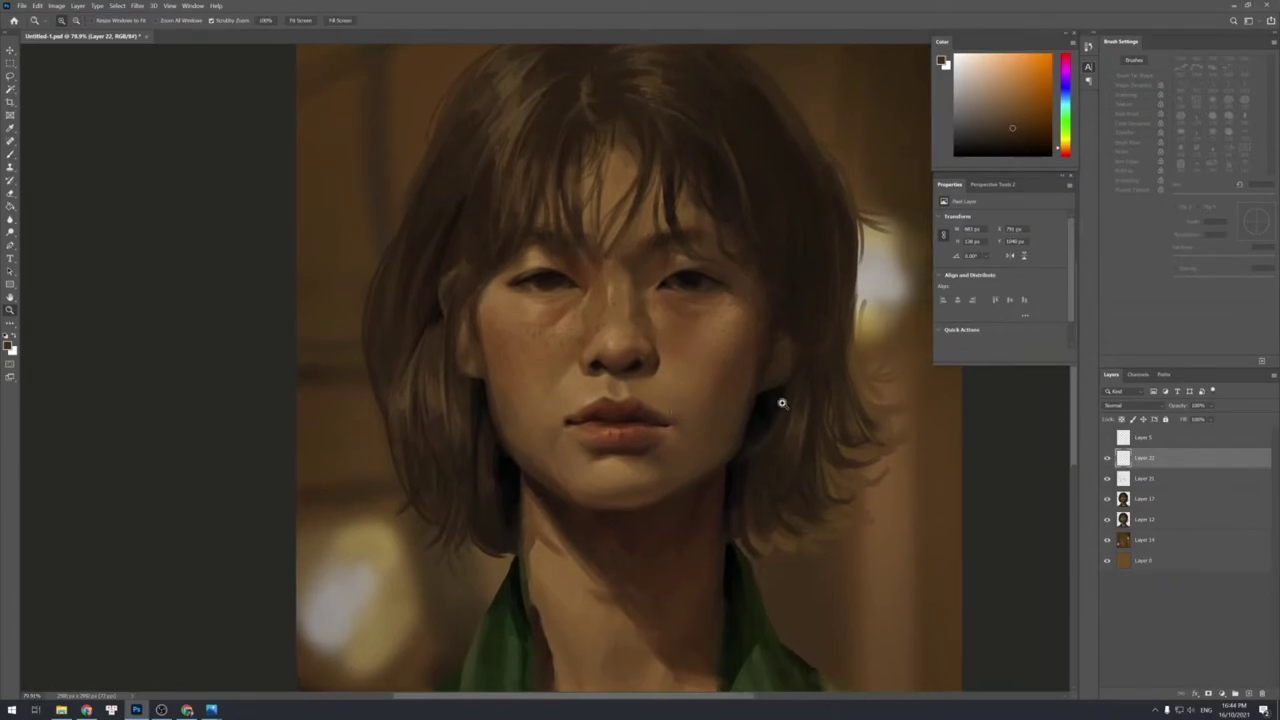
Merge Layers 22 and 21 down into Layer 17 after comparing the portrait with Layer 21 hidden and shown.
key("ctrl+e")
left_click_drag(648, 417, 646, 414)
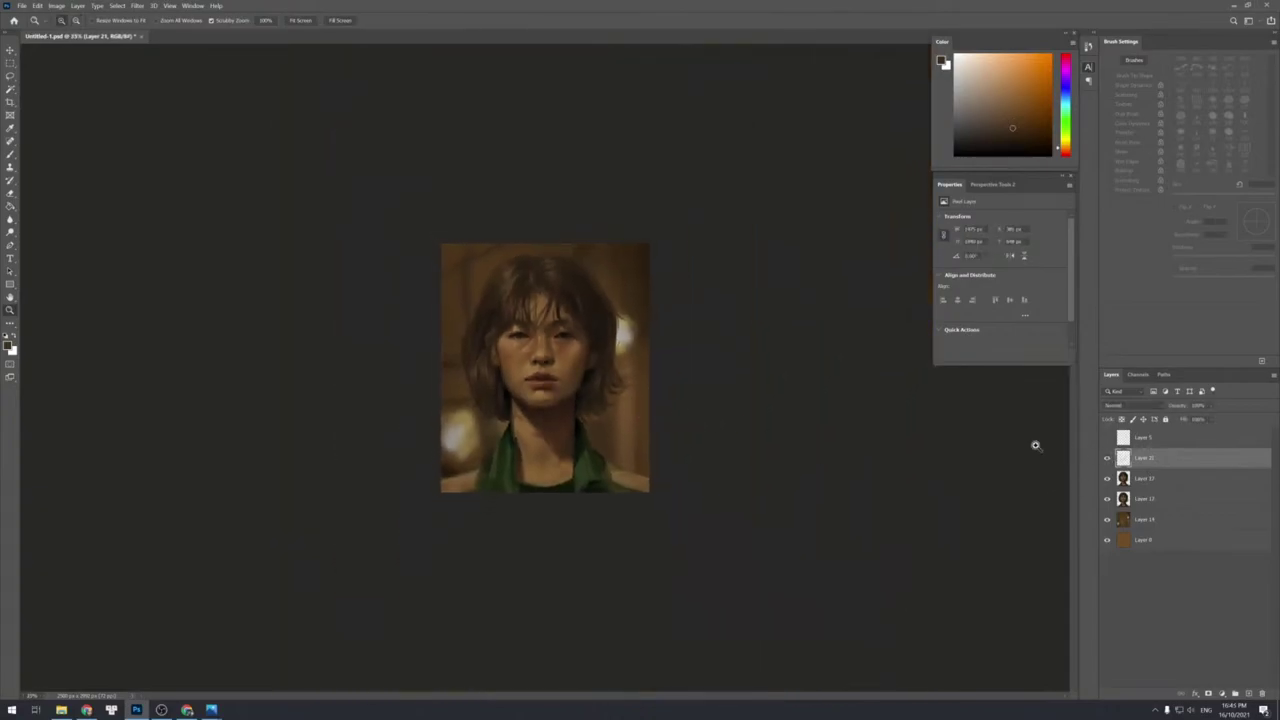
left_click_drag(515, 327, 533, 344)
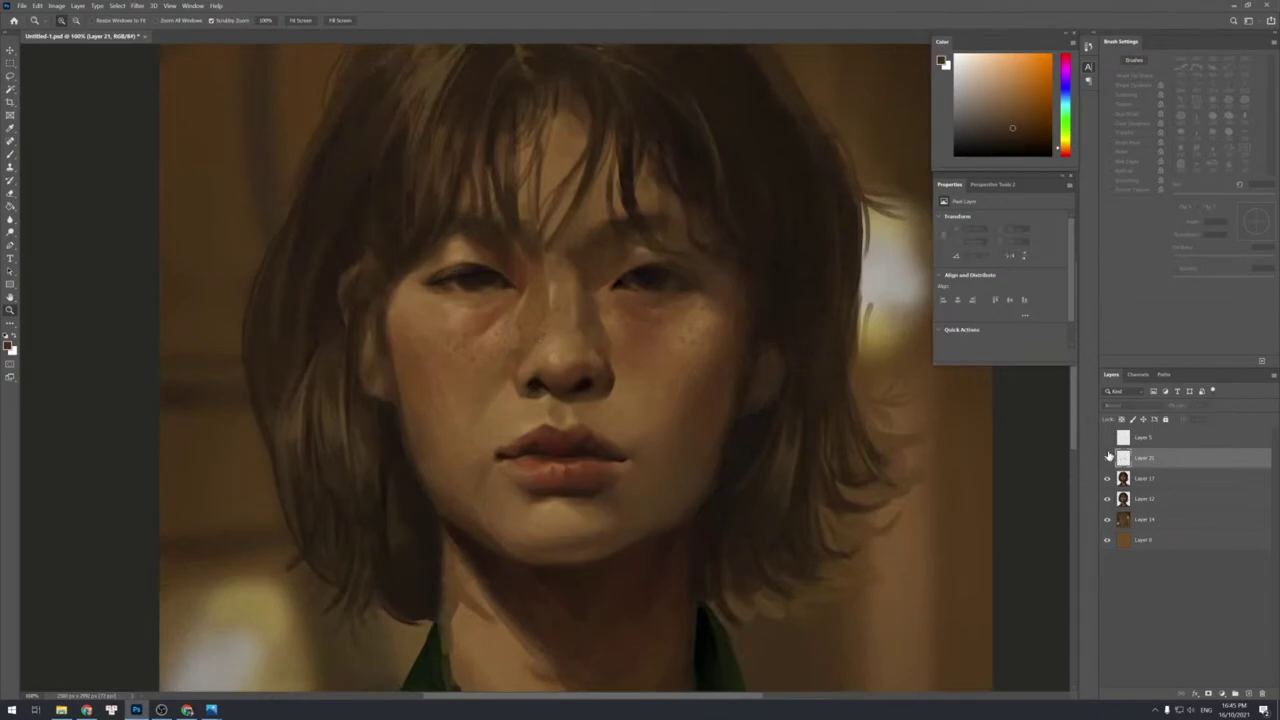
left_click_drag(585, 390, 584, 389)
left_click(584, 389, "alt")
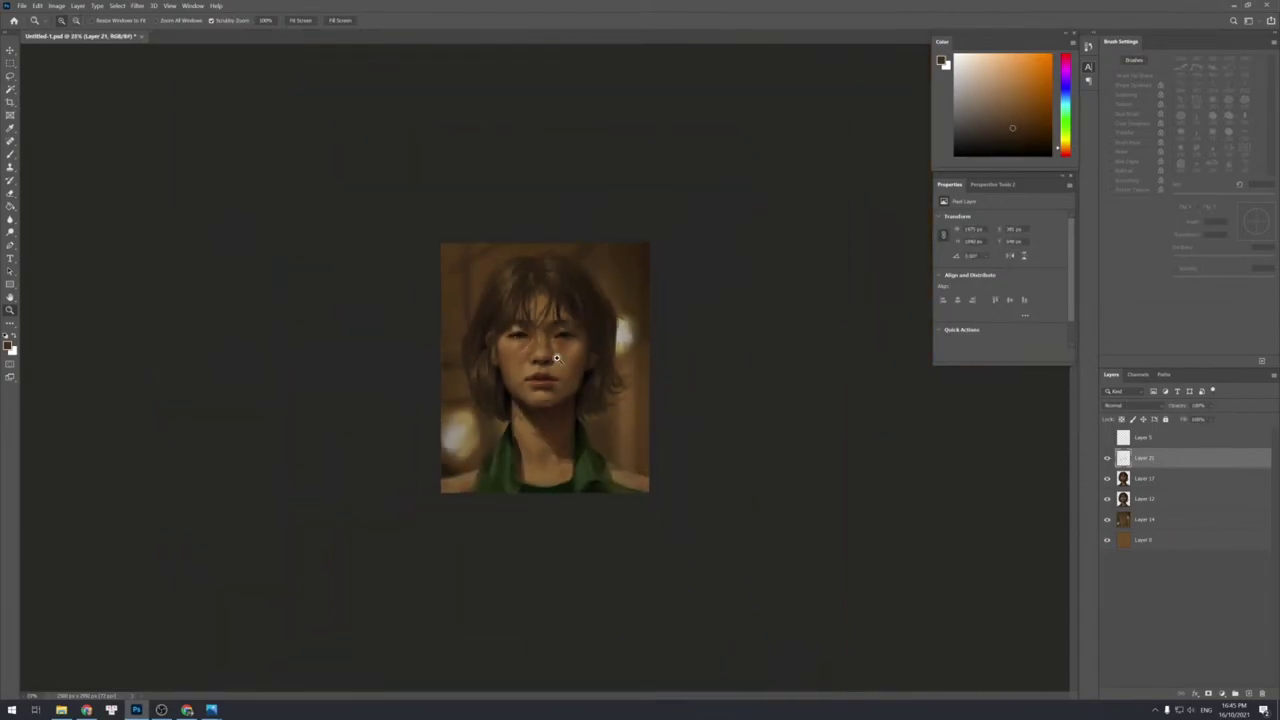
left_click(557, 352)
left_click(557, 352)
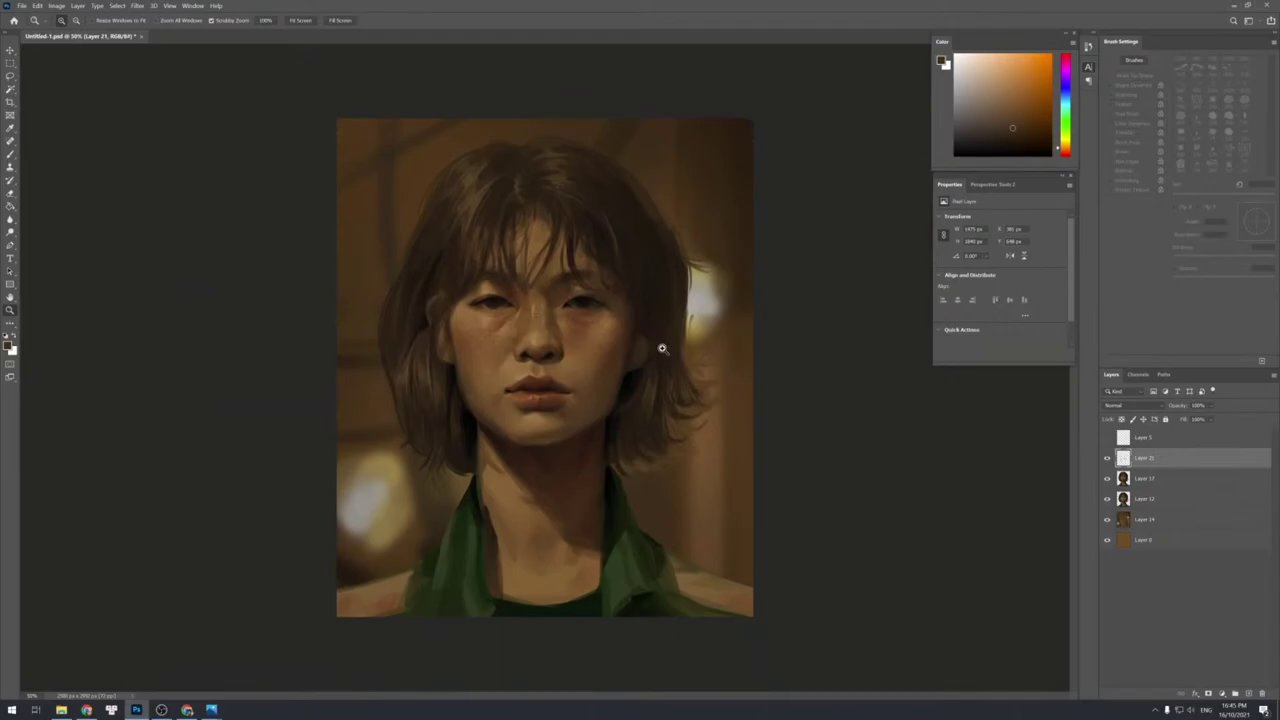
left_click(1106, 459)
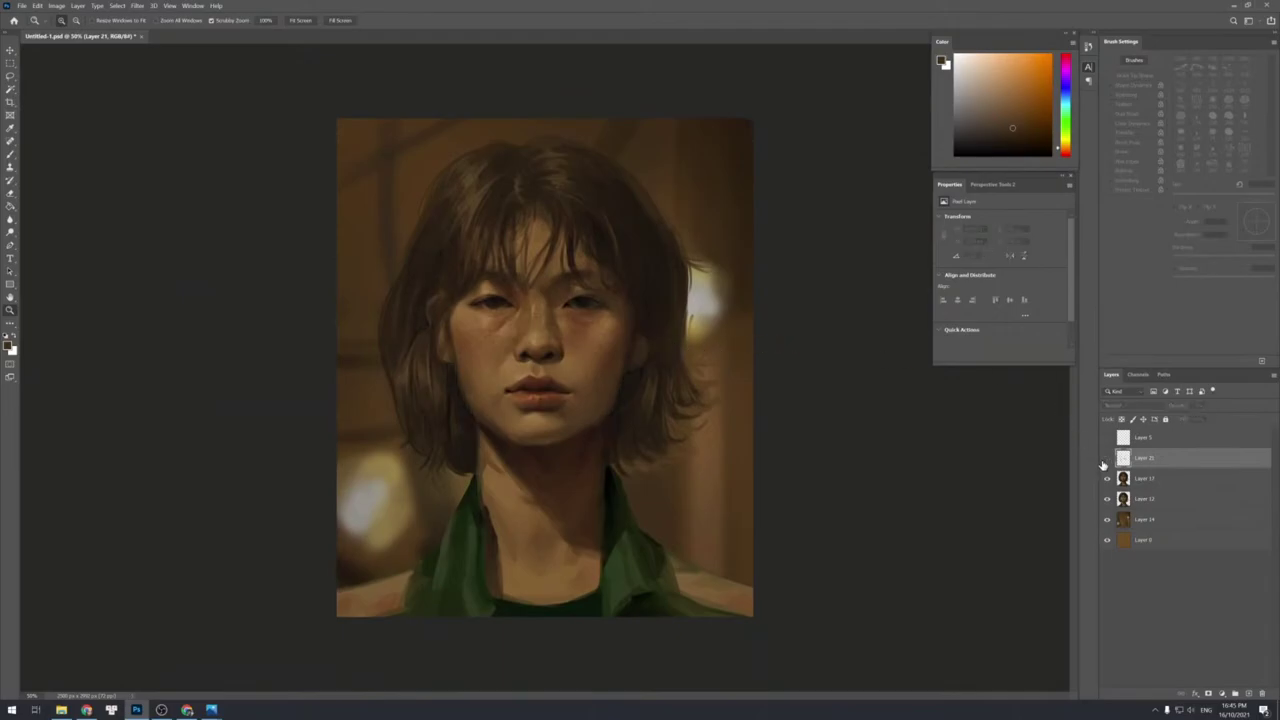
left_click(1106, 459)
key("Delete")
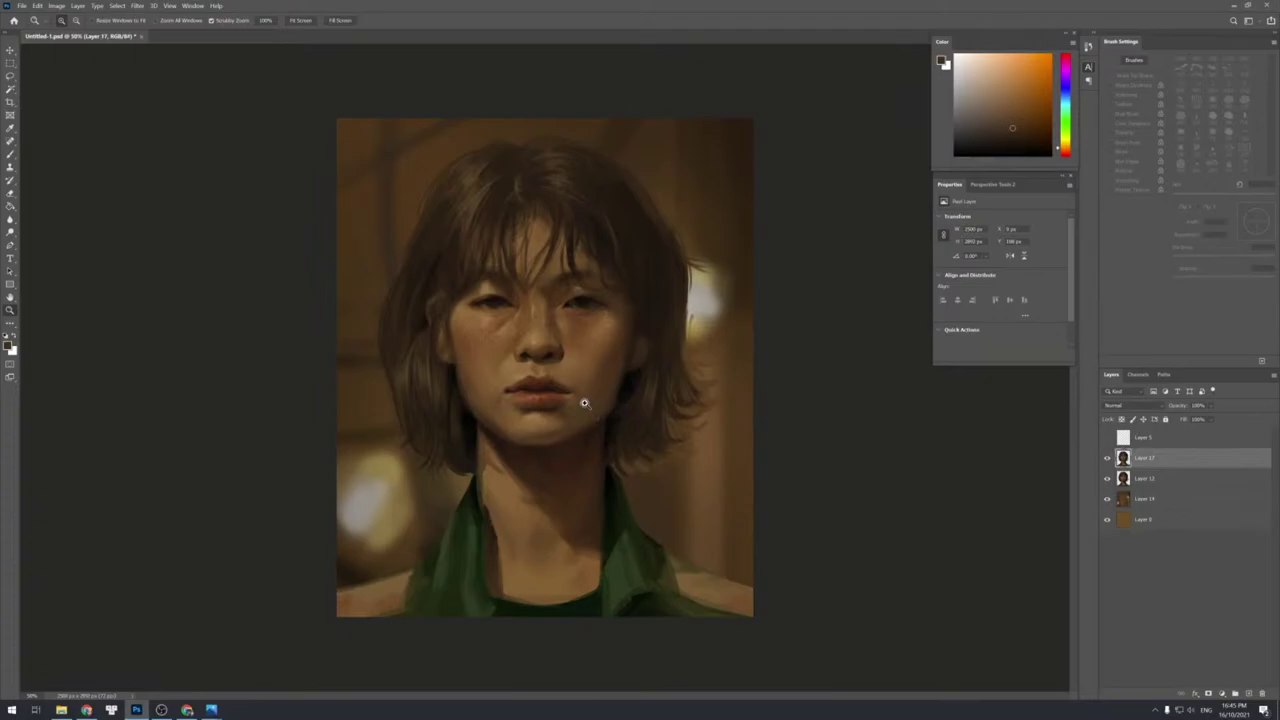
Enlarge the mouth slightly in the Liquify filter with a size 400 Bloat brush.
left_click(585, 401)
left_click(585, 401)
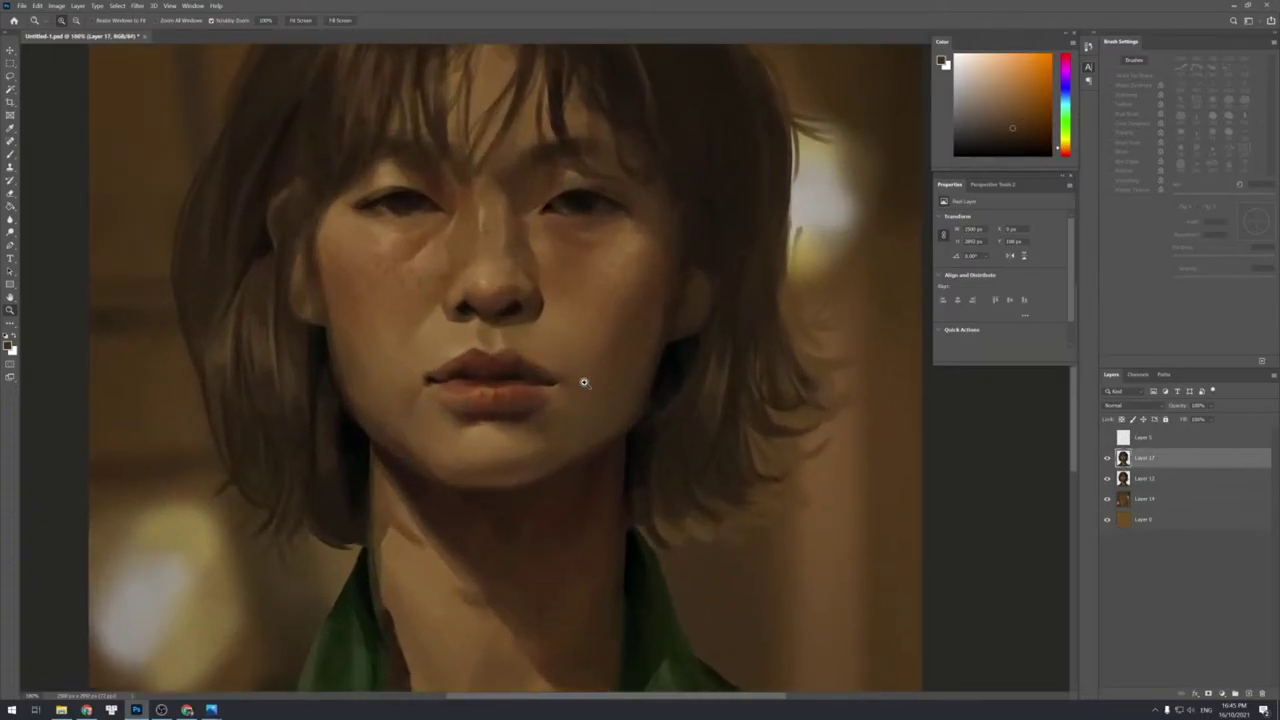
left_click(137, 5)
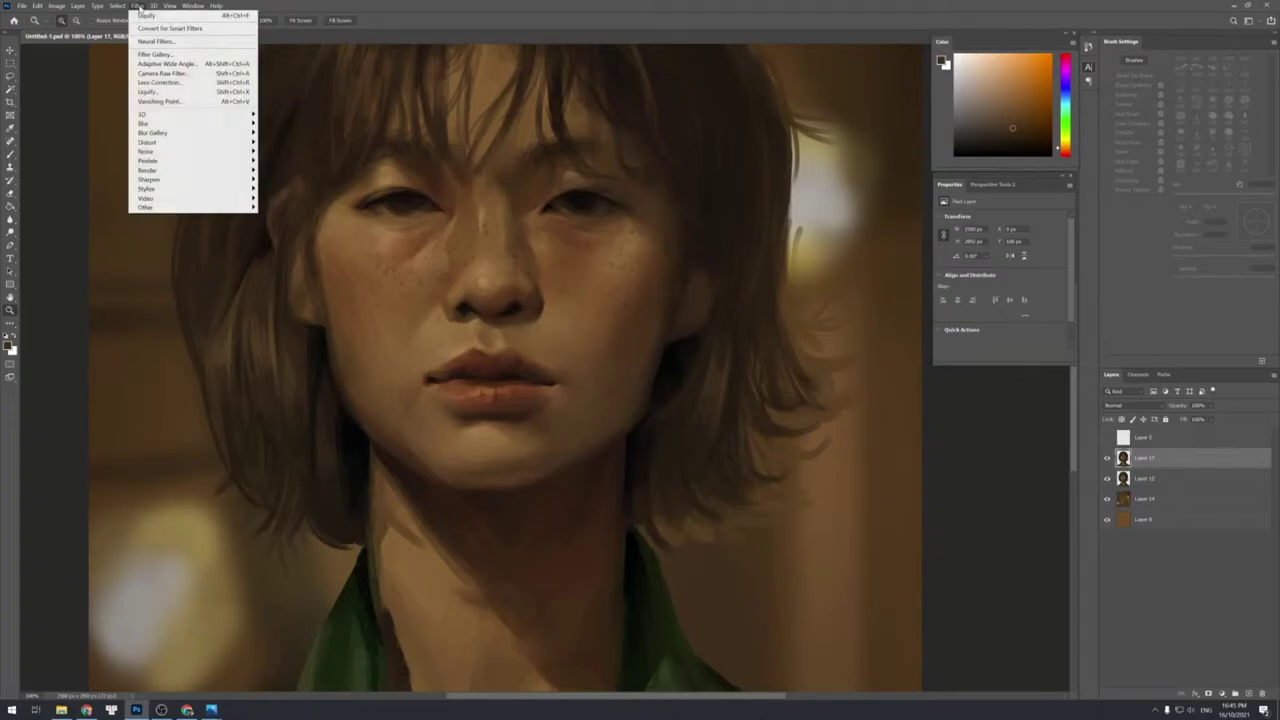
left_click(160, 91)
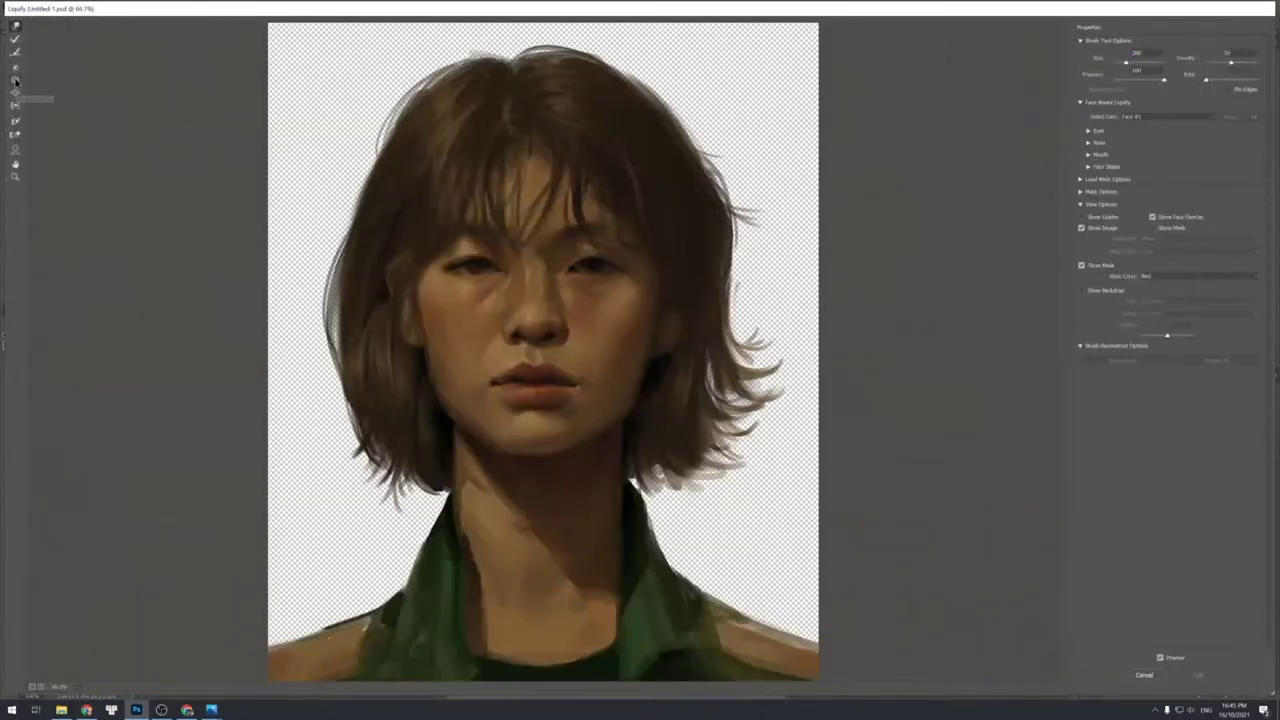
left_click(16, 93)
left_click(535, 386)
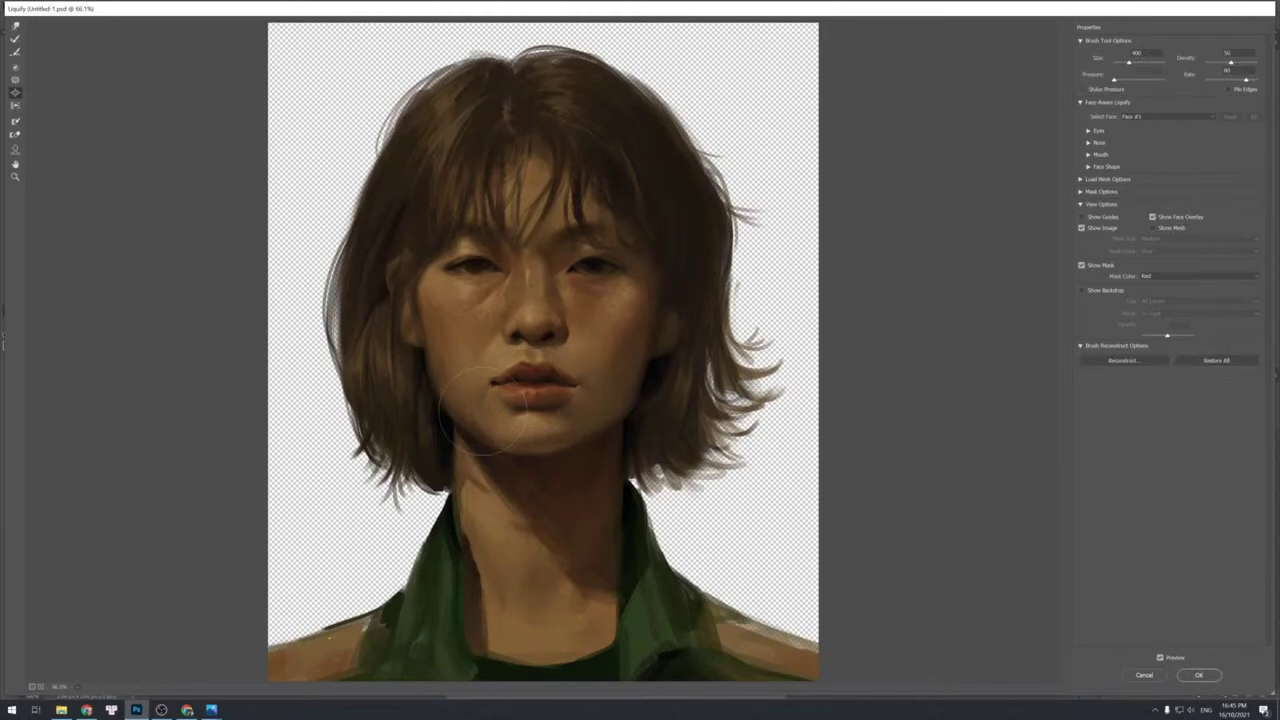
key("ctrl")
Refine the facial shapes with a larger Forward Warp brush and apply the Liquify changes.
left_click(16, 27)
key("]")
key("]")
key("]")
key("]")
key("[")
key("Return")
Compare the full portrait with Layer 17 hidden and shown, and switch briefly to the browser.
left_click(403, 385, "alt")
left_click(403, 385, "alt")
left_click(403, 385, "alt")
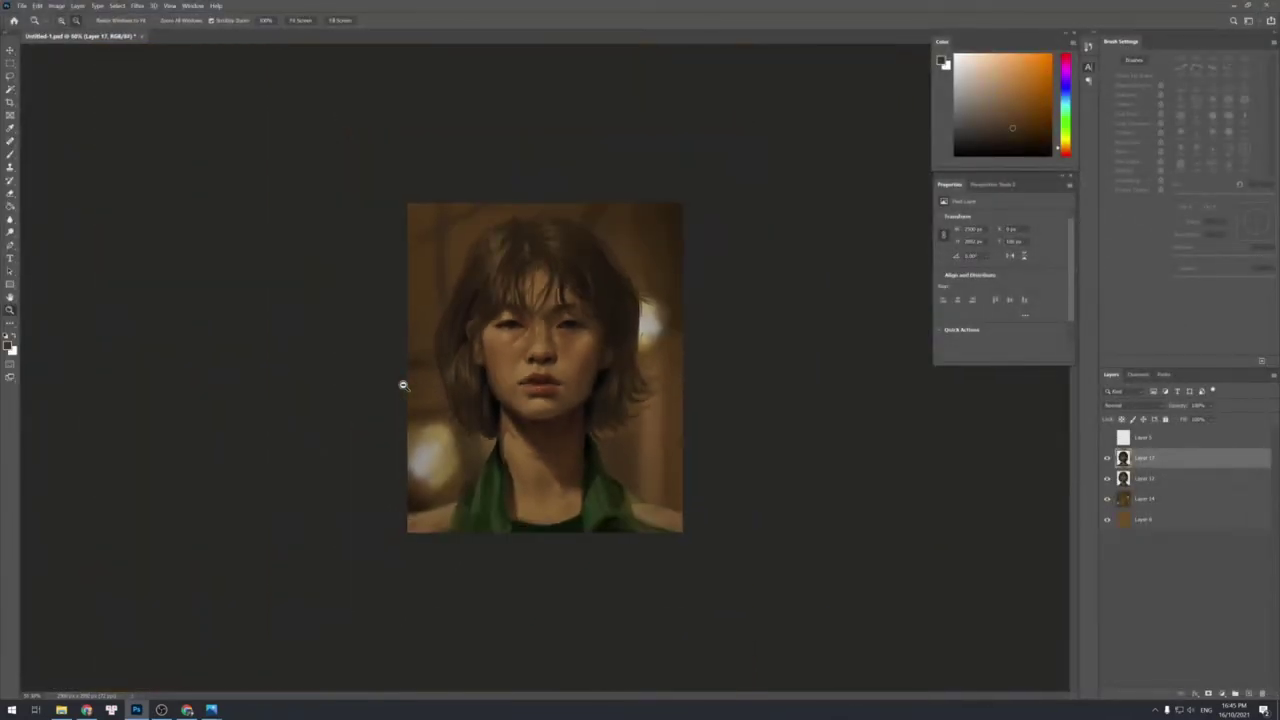
left_click(437, 397)
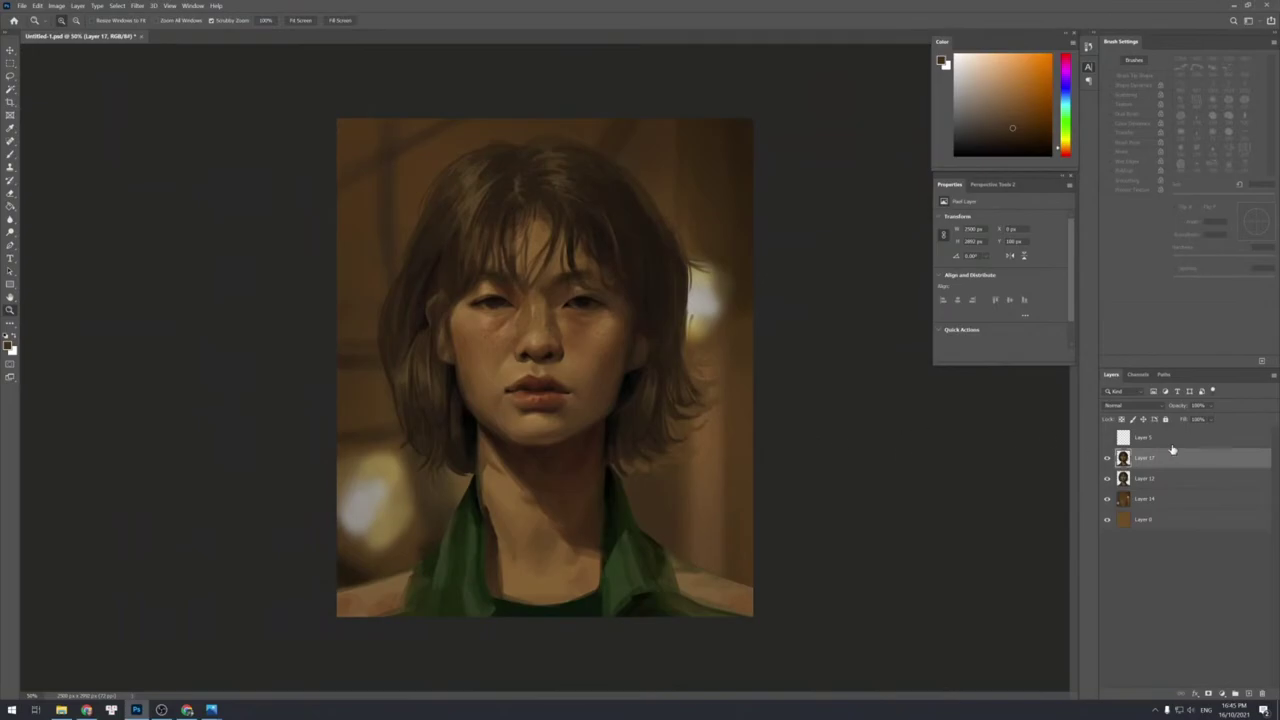
left_click(1107, 458)
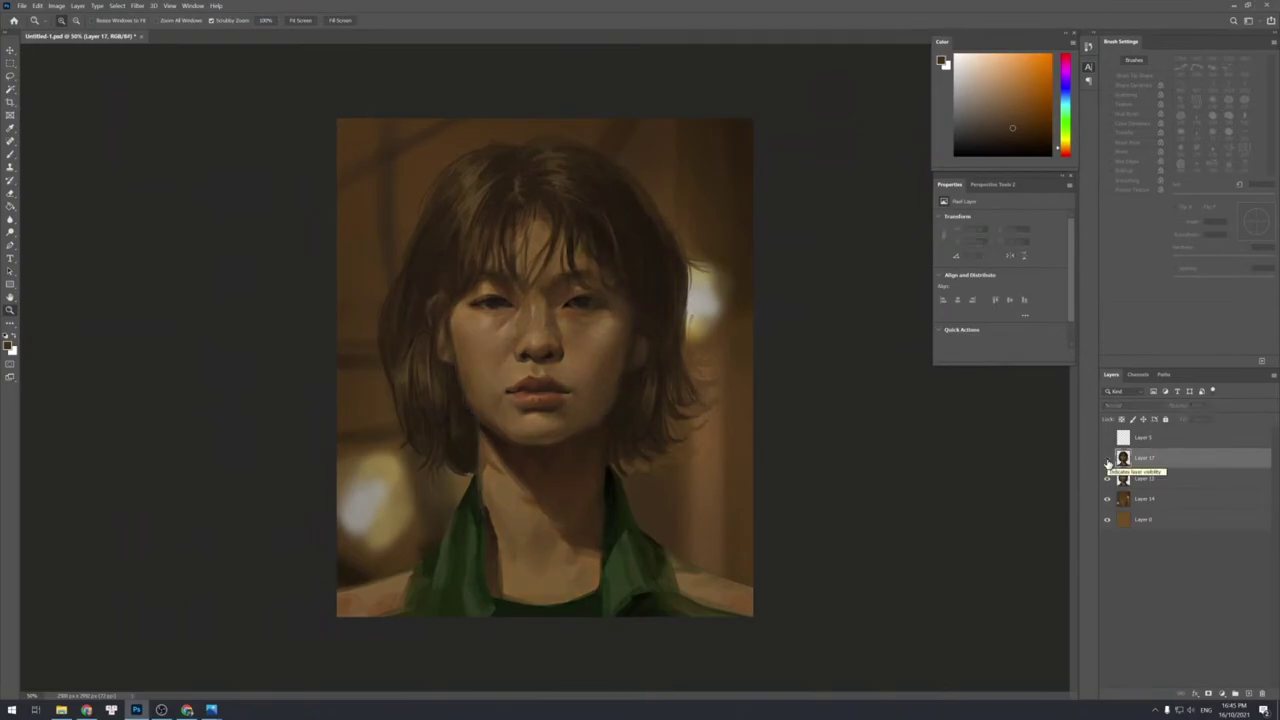
left_click(1107, 458)
left_click(1107, 458)
left_click(1107, 458)
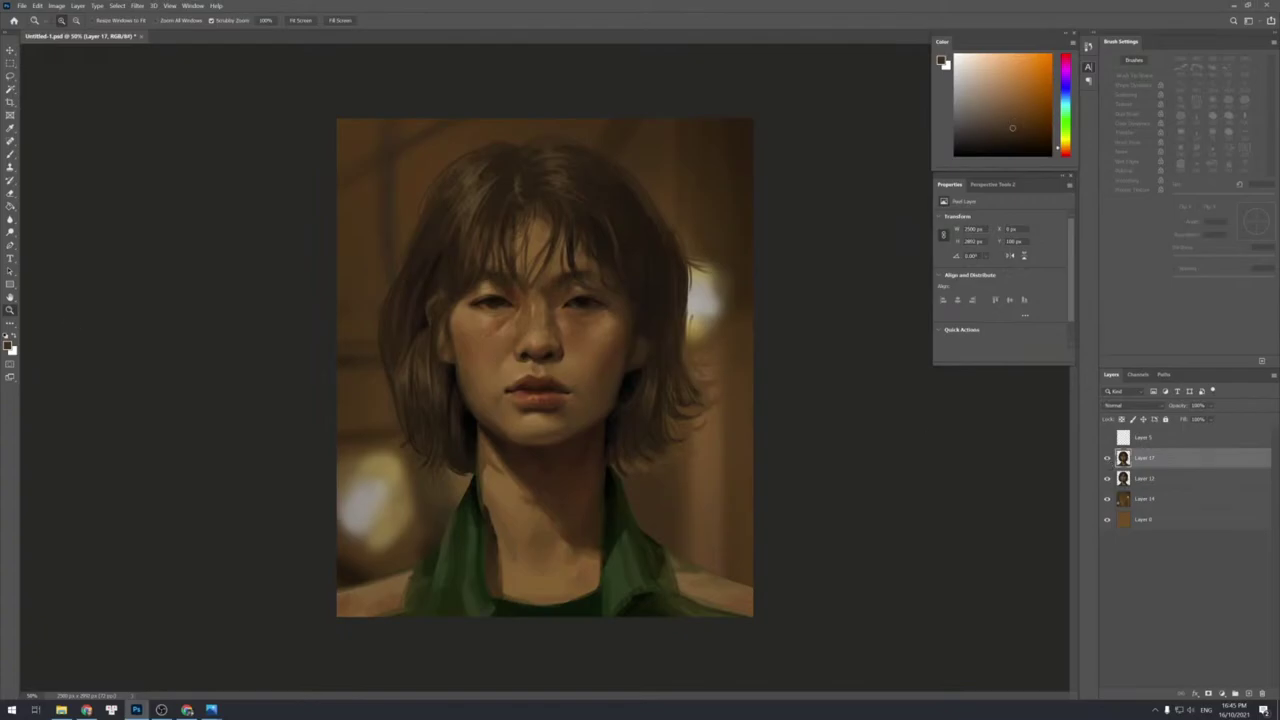
left_click(187, 709)
Create a new layer above Layer 17 and paint under the left eye with a sampled reddish brown, undoing the last stroke.
left_click_drag(515, 321, 523, 323)
key("b")
left_click(494, 313, "alt")
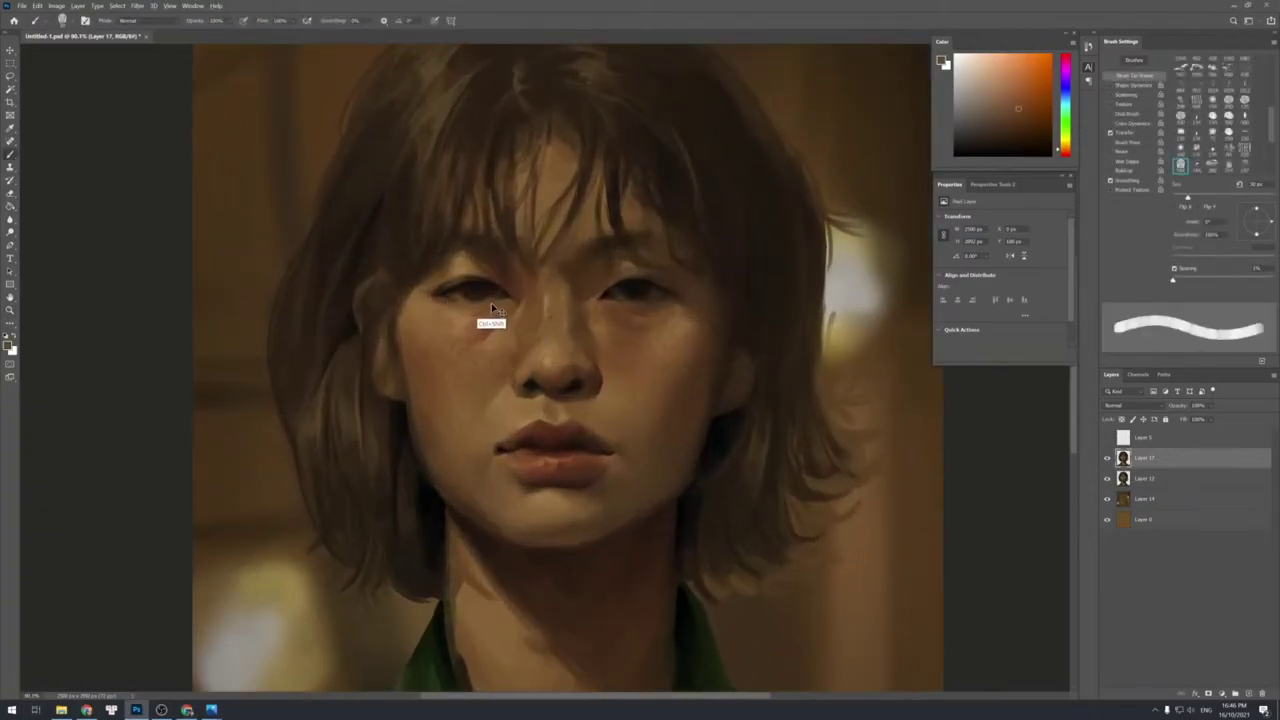
key("ctrl+shift+alt+n")
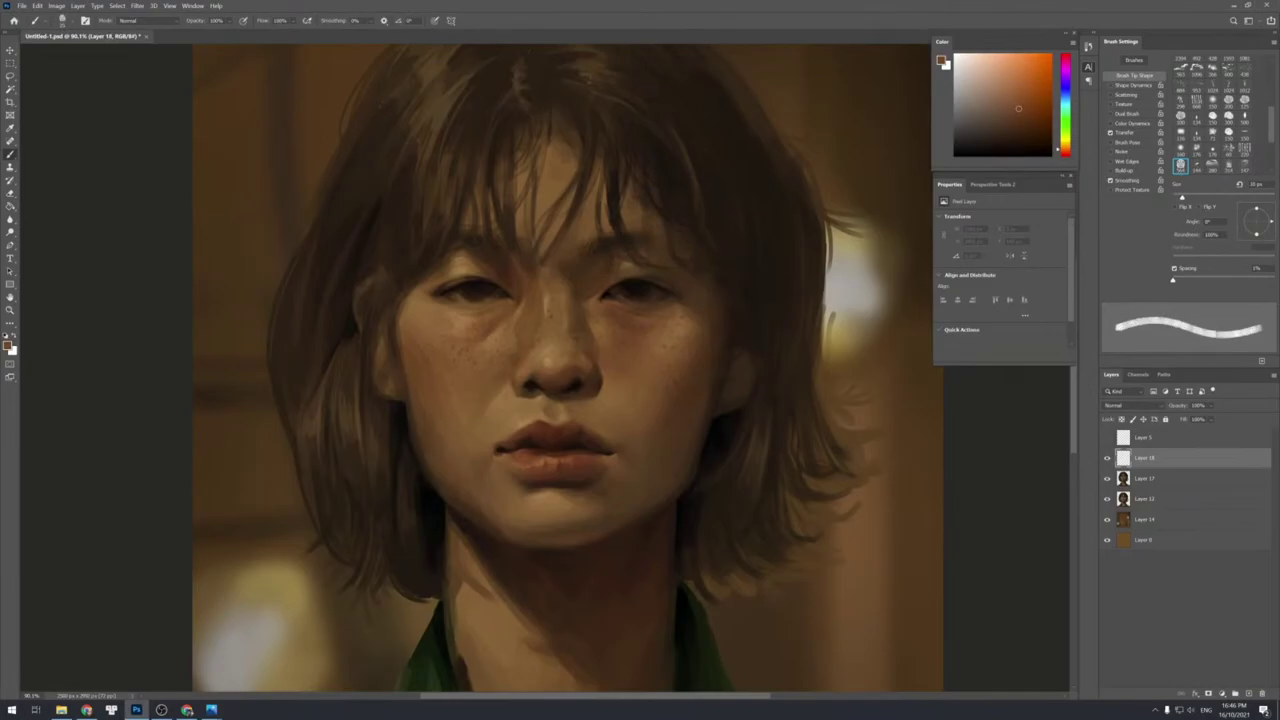
left_click_drag(495, 332, 479, 342)
key("ctrl+z")
Paint small freckle marks beneath the right eye and on the cheek with sampled skin tones and a smaller brush.
key("alt+space")
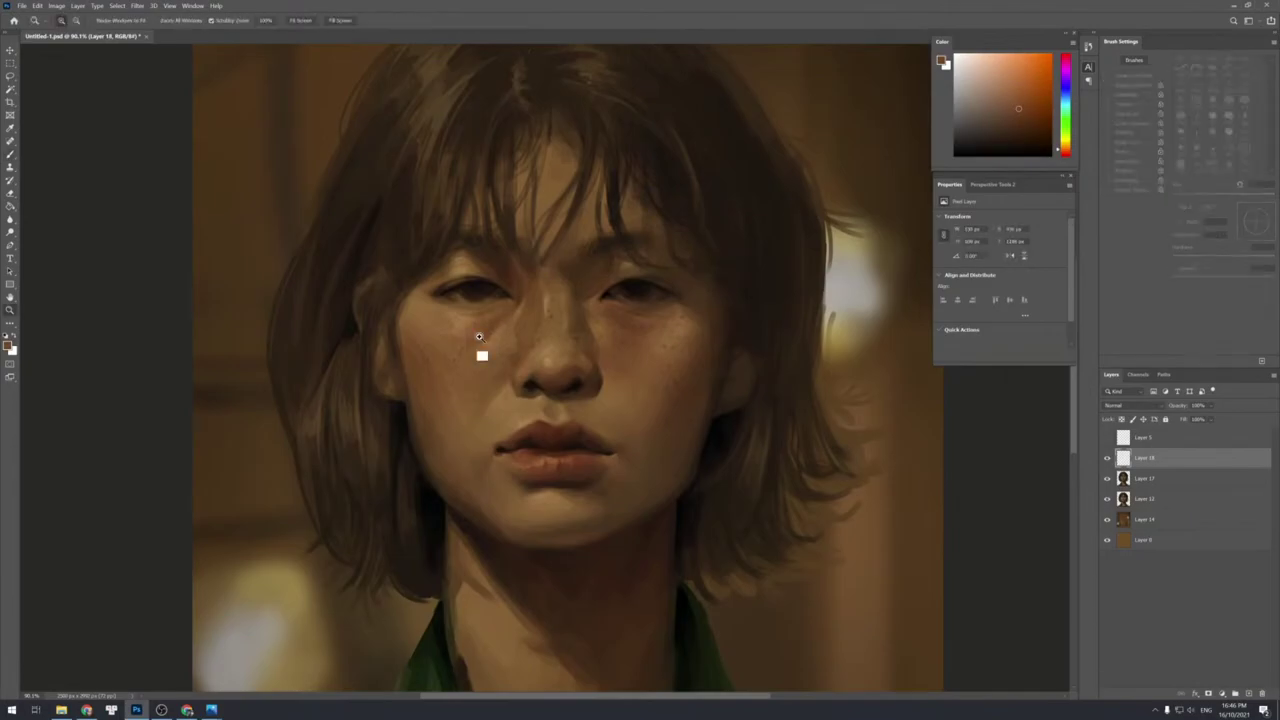
left_click_drag(488, 334, 489, 294)
scroll(489, 293, "up", 1)
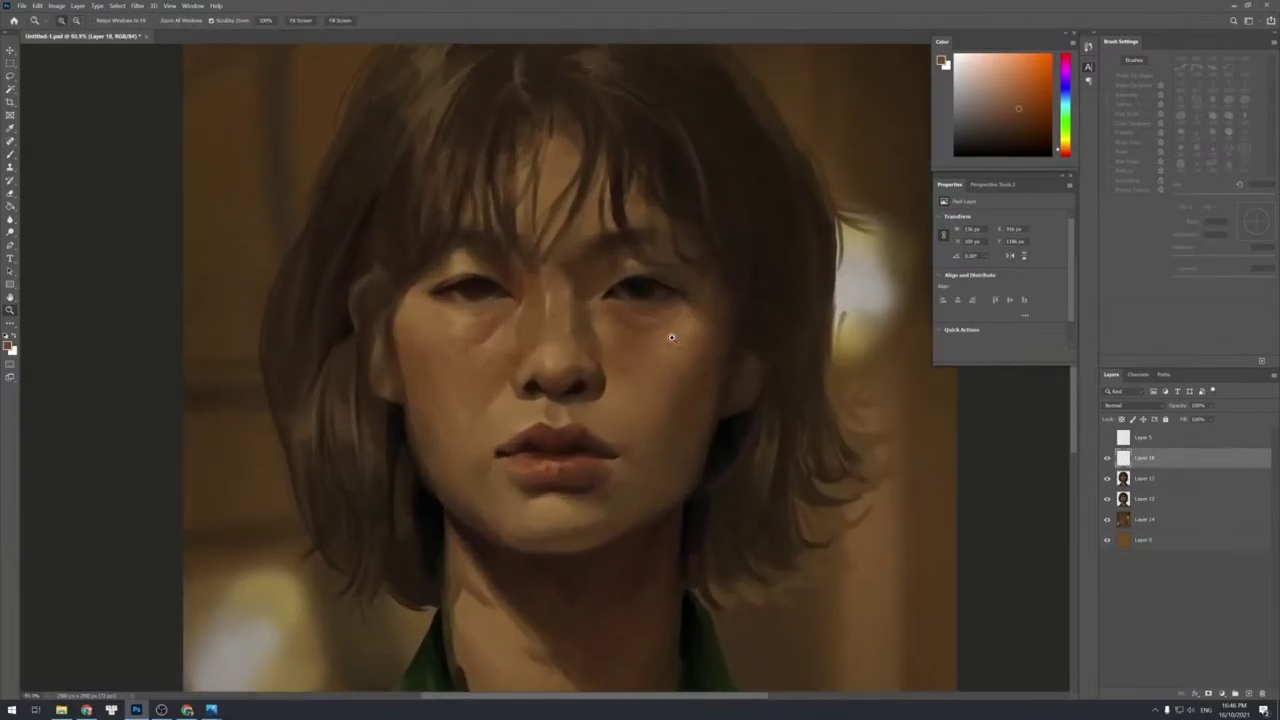
key("b")
key("bracketleft")
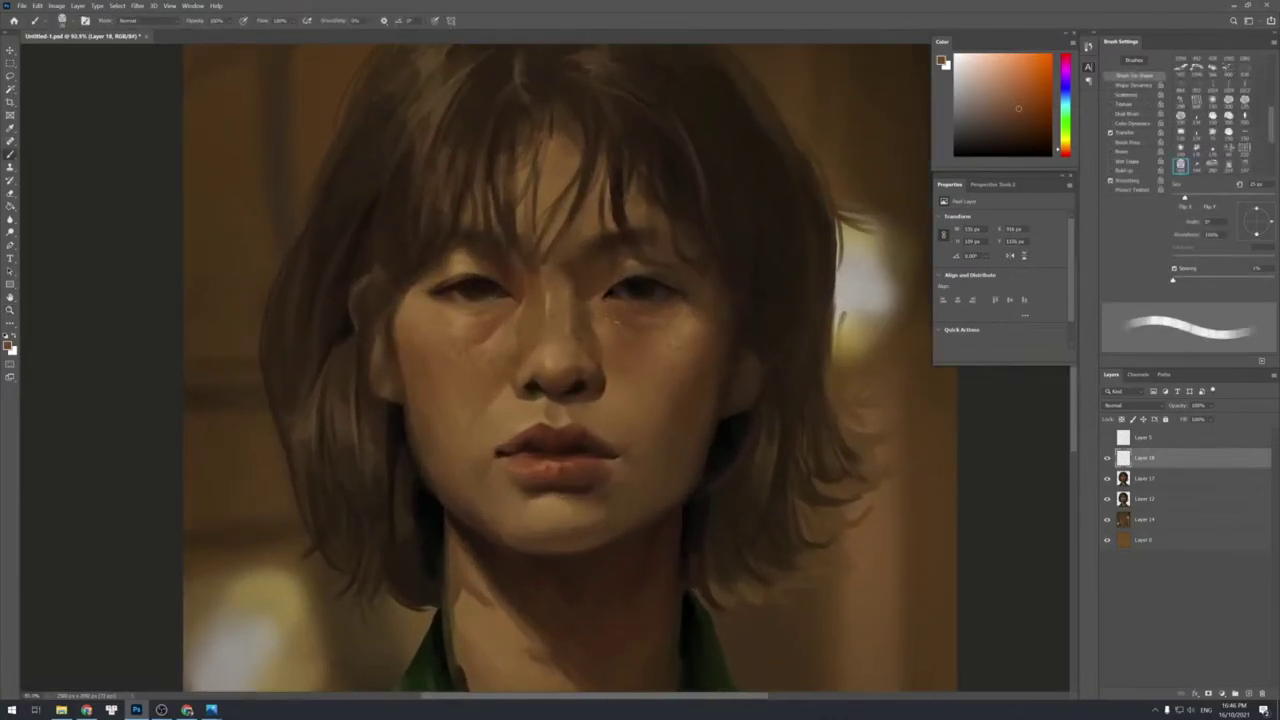
left_click(665, 364, "alt")
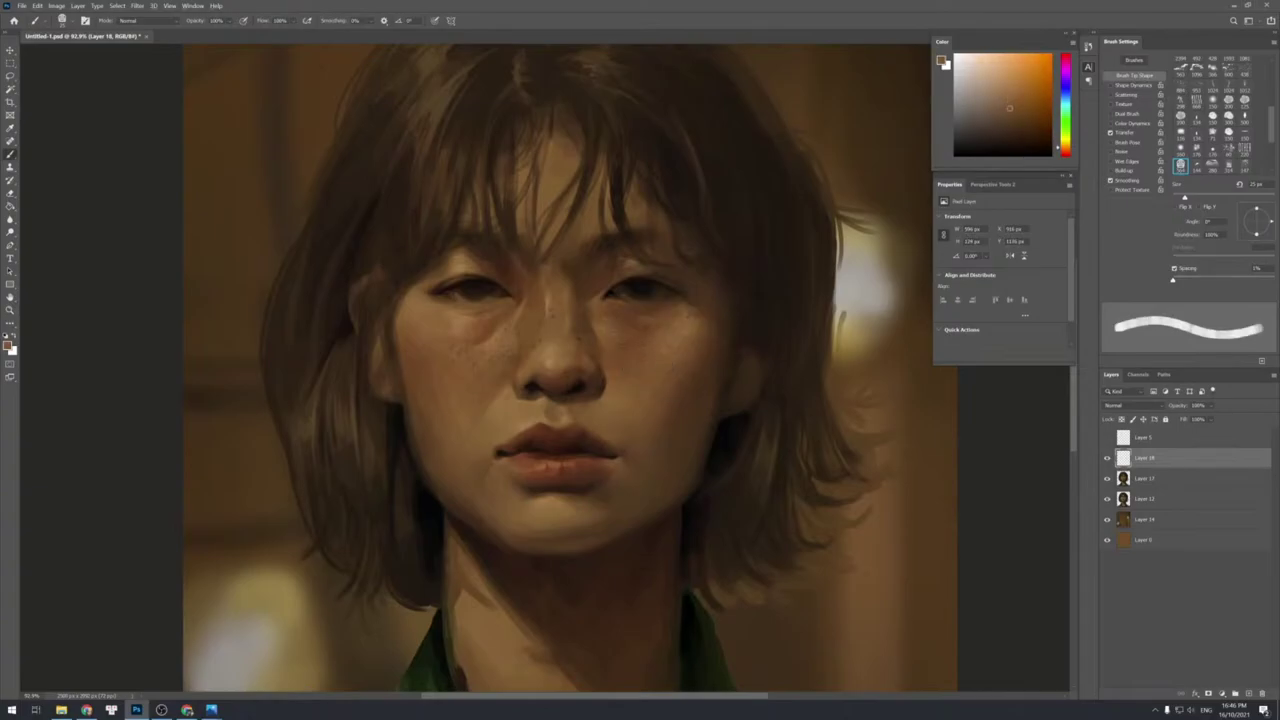
left_click(602, 332, "alt")
left_click(622, 328, "alt")
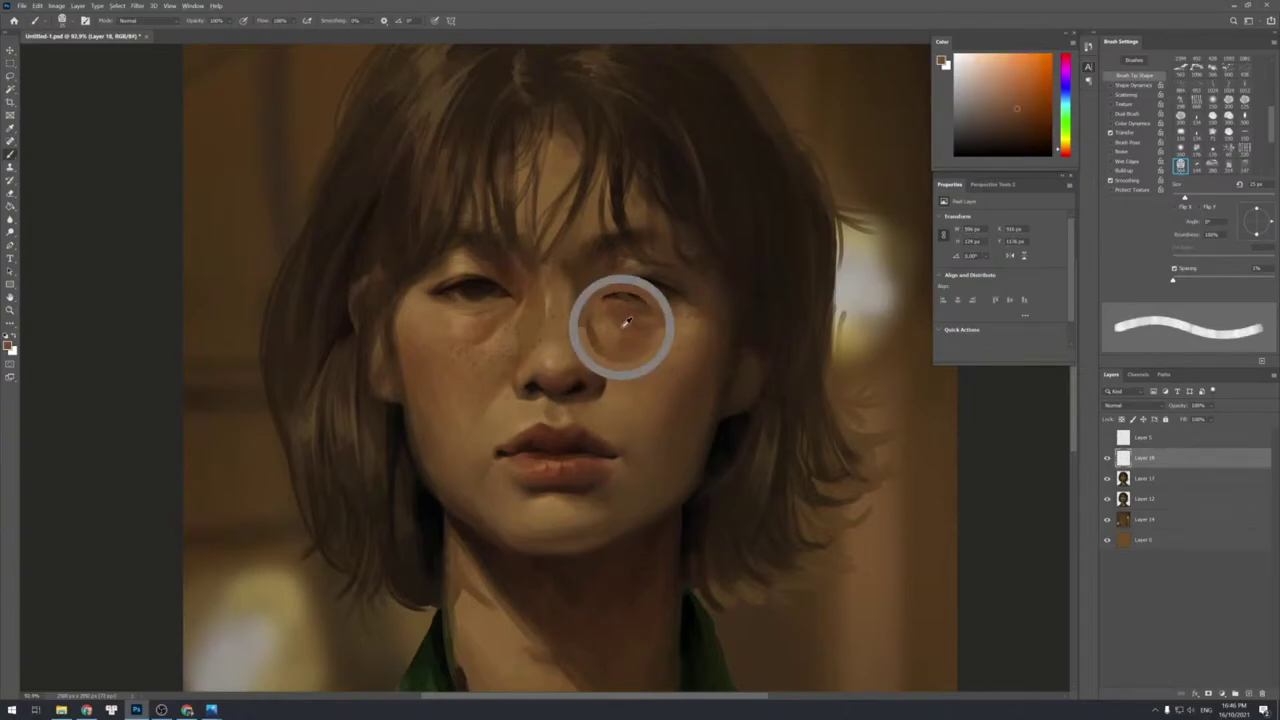
left_click(670, 360, "alt")
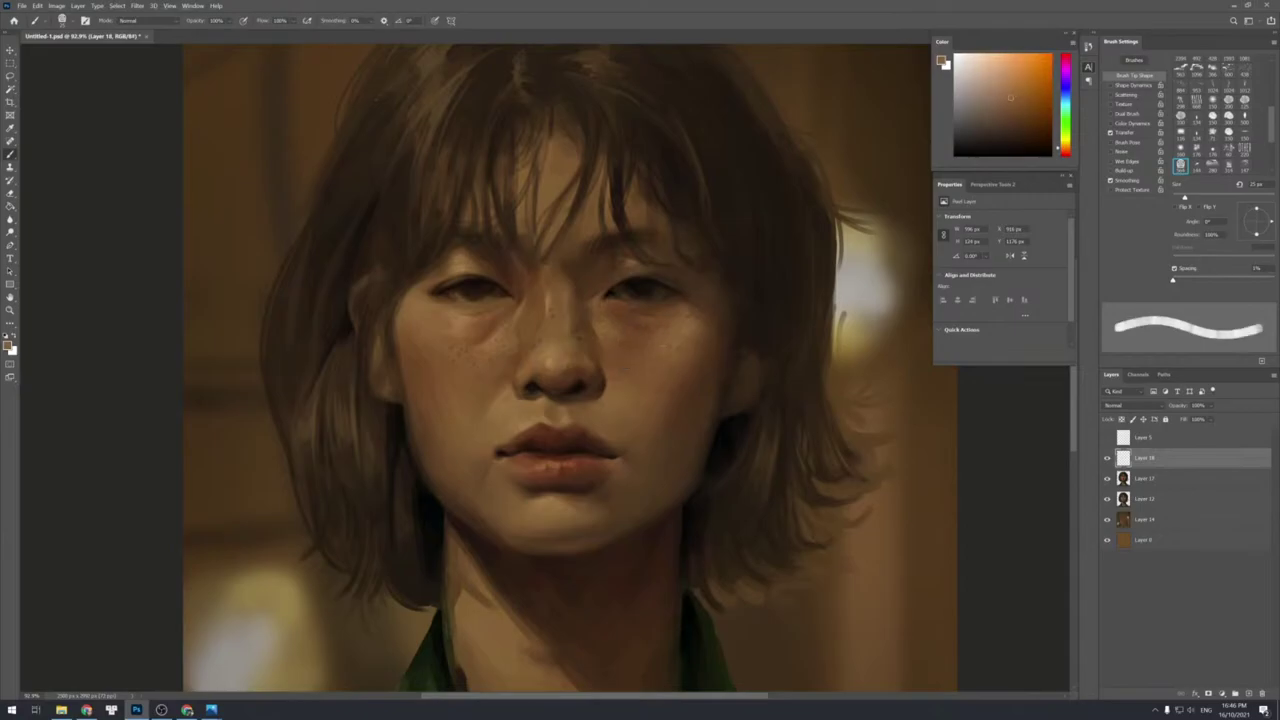
Blend the skin between the right eye and cheek with repeatedly sampled orange-brown tones, varying the brush size.
key("bracketleft")
key("bracketleft")
key("bracketright")
key("bracketright")
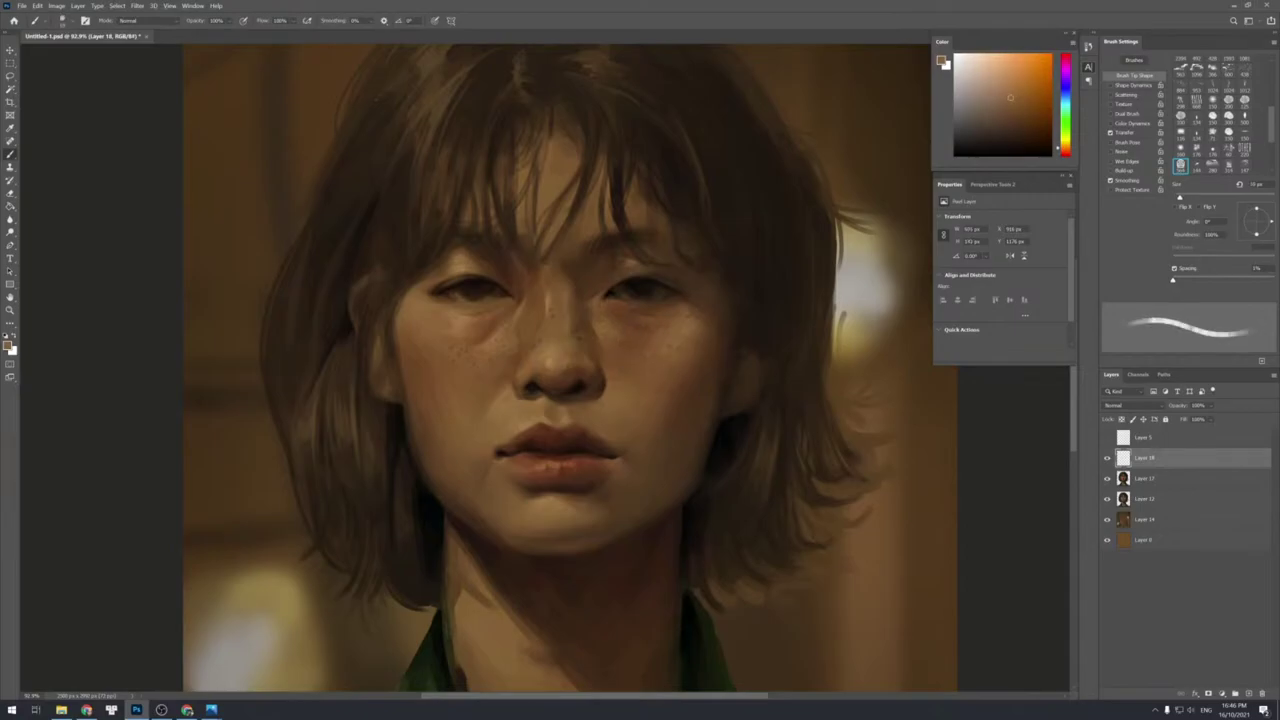
key("bracketright")
key("bracketright")
left_click(634, 348, "alt")
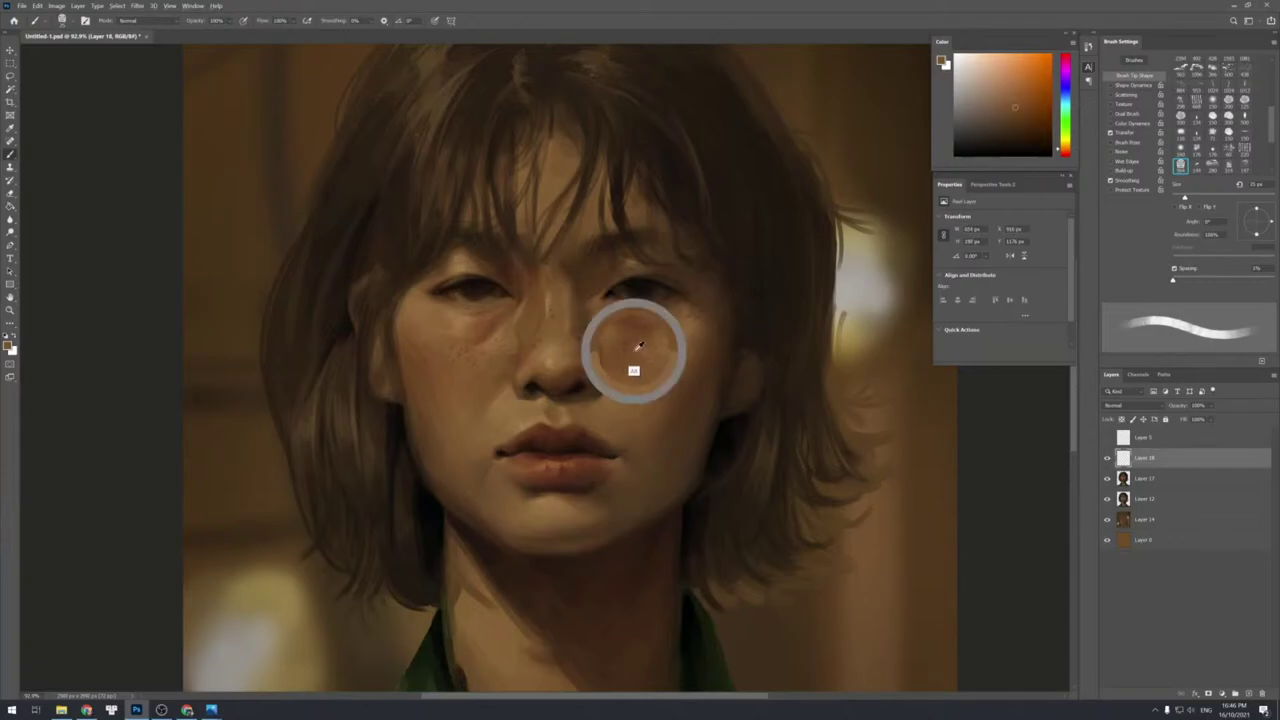
left_click(647, 355, "alt")
left_click(651, 354, "alt")
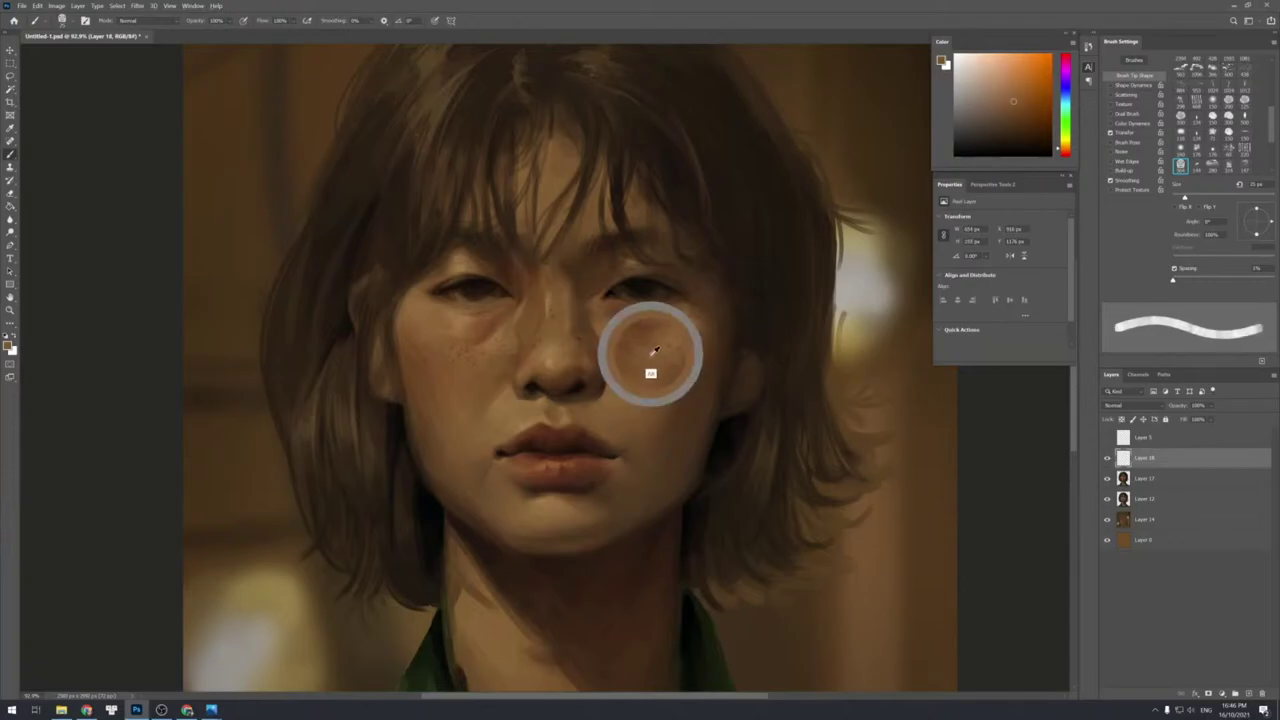
left_click(628, 356, "alt")
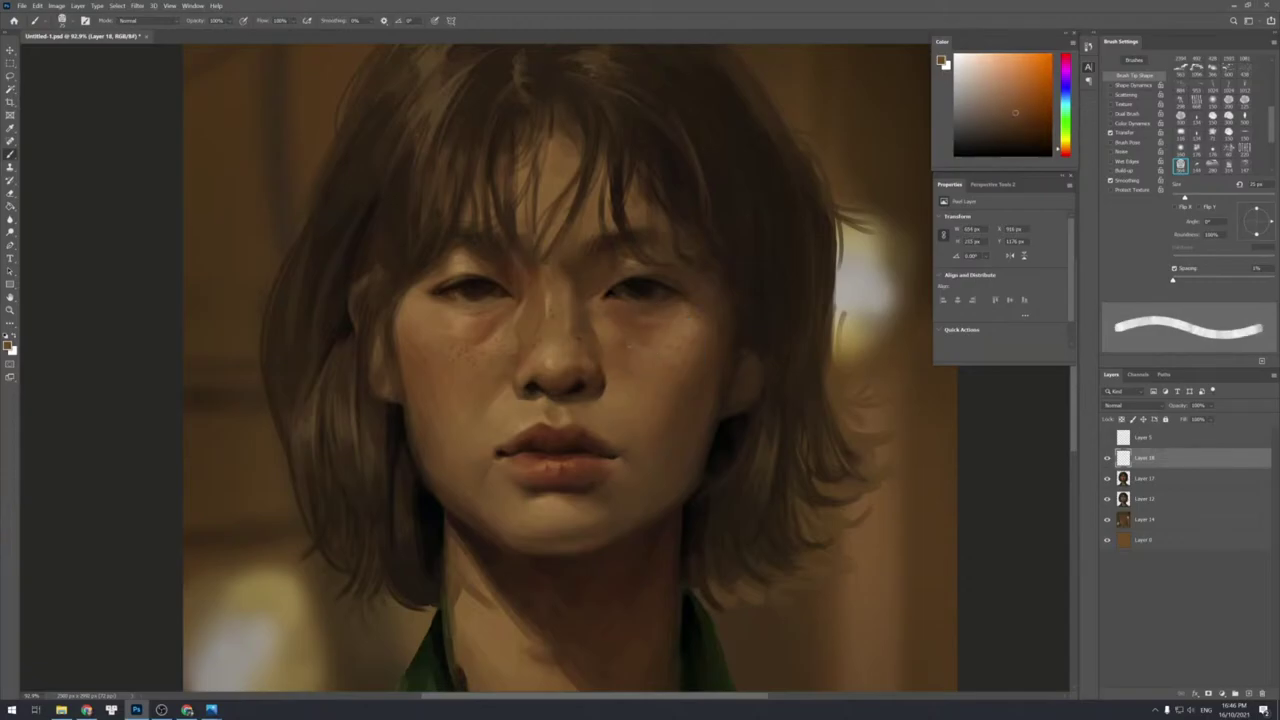
left_click(653, 333, "alt")
left_click(653, 333, "alt")
left_click(645, 310, "alt")
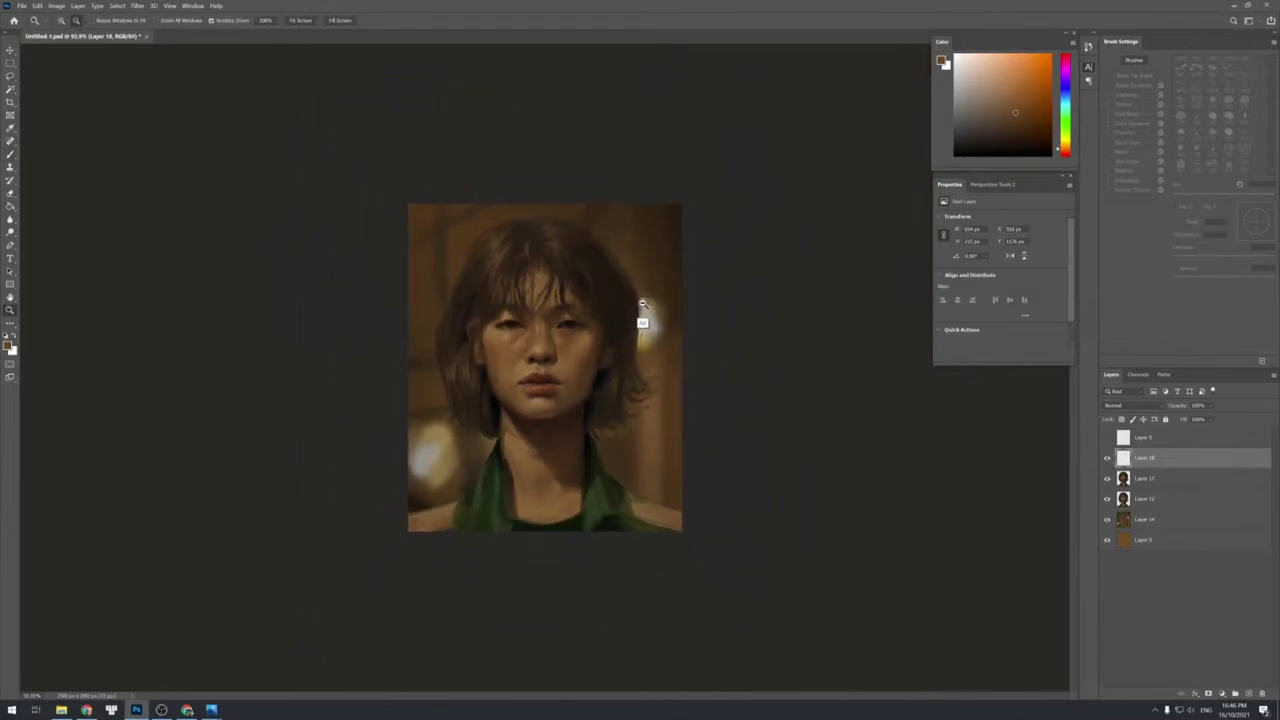
Retouch the inner right cheek and the area around the nose with sampled browns and a smaller brush.
left_click_drag(643, 305, 666, 337)
key("b")
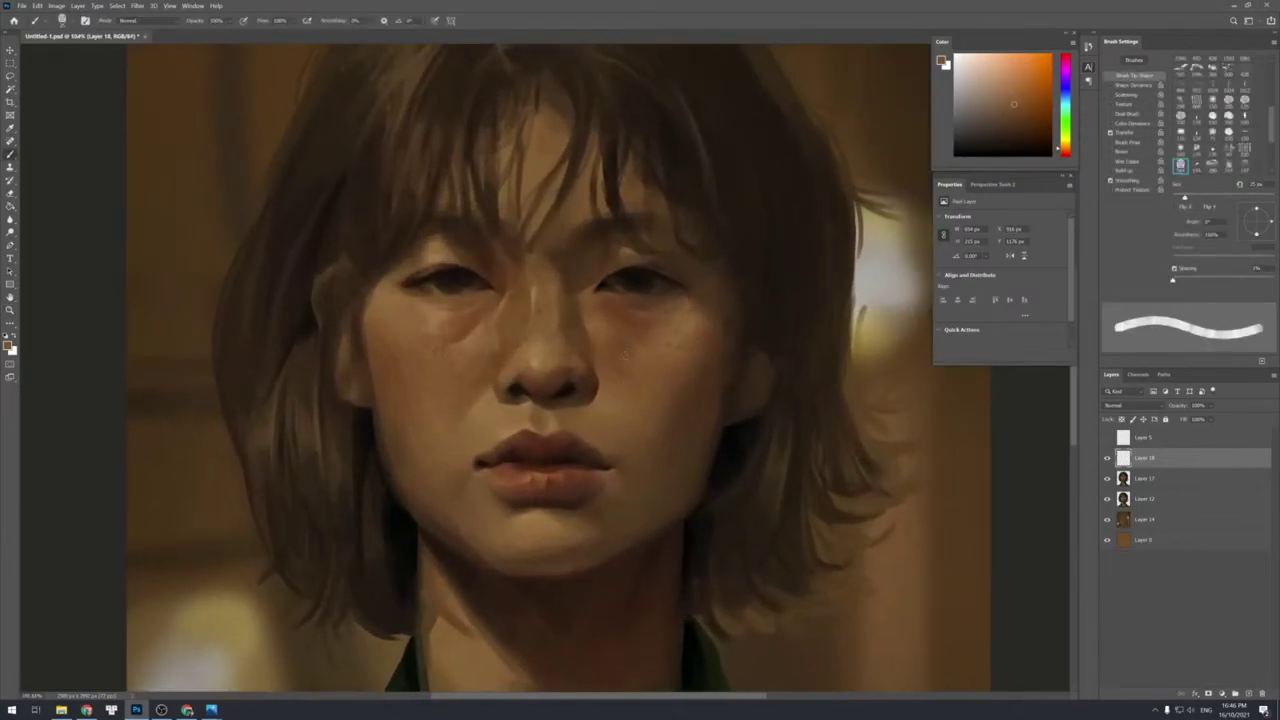
left_click(624, 374, "alt")
left_click(619, 382, "alt")
key("[")
left_click_drag(591, 397, 550, 408)
left_click(593, 392, "alt")
key("[")
left_click(588, 401, "alt")
left_click(552, 407, "alt")
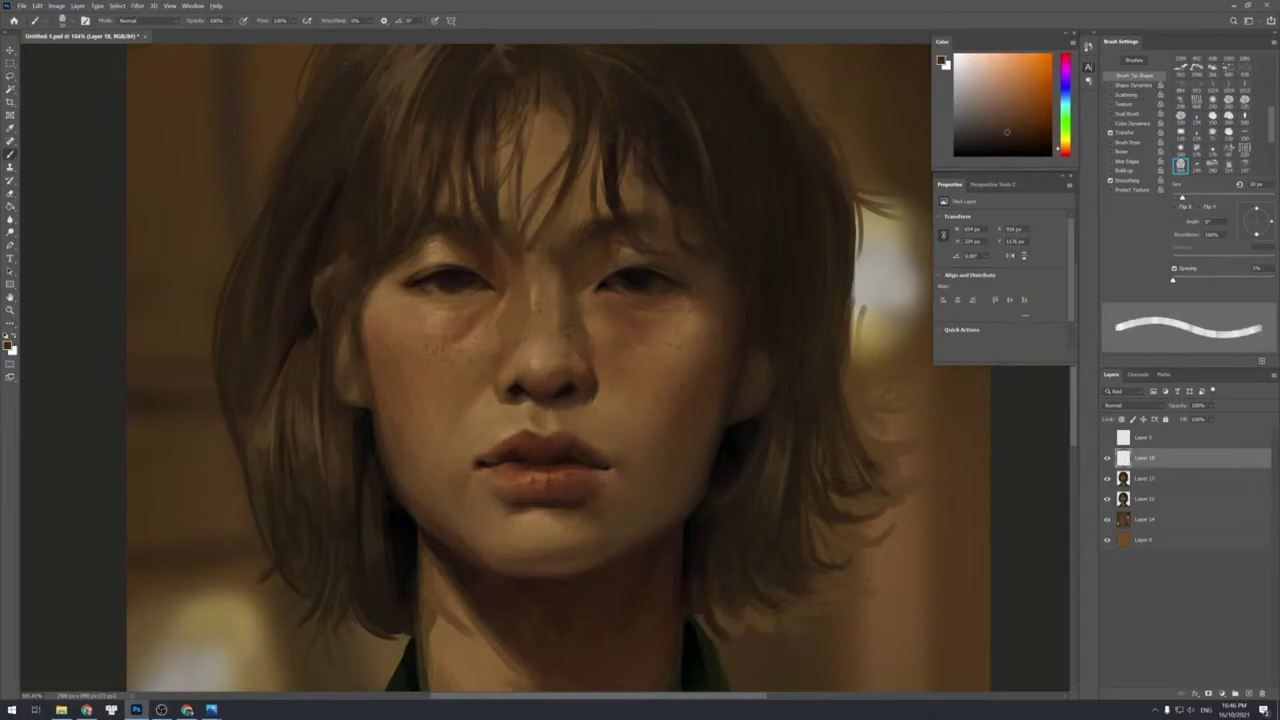
left_click_drag(627, 364, 609, 308)
left_click(608, 308, "alt")
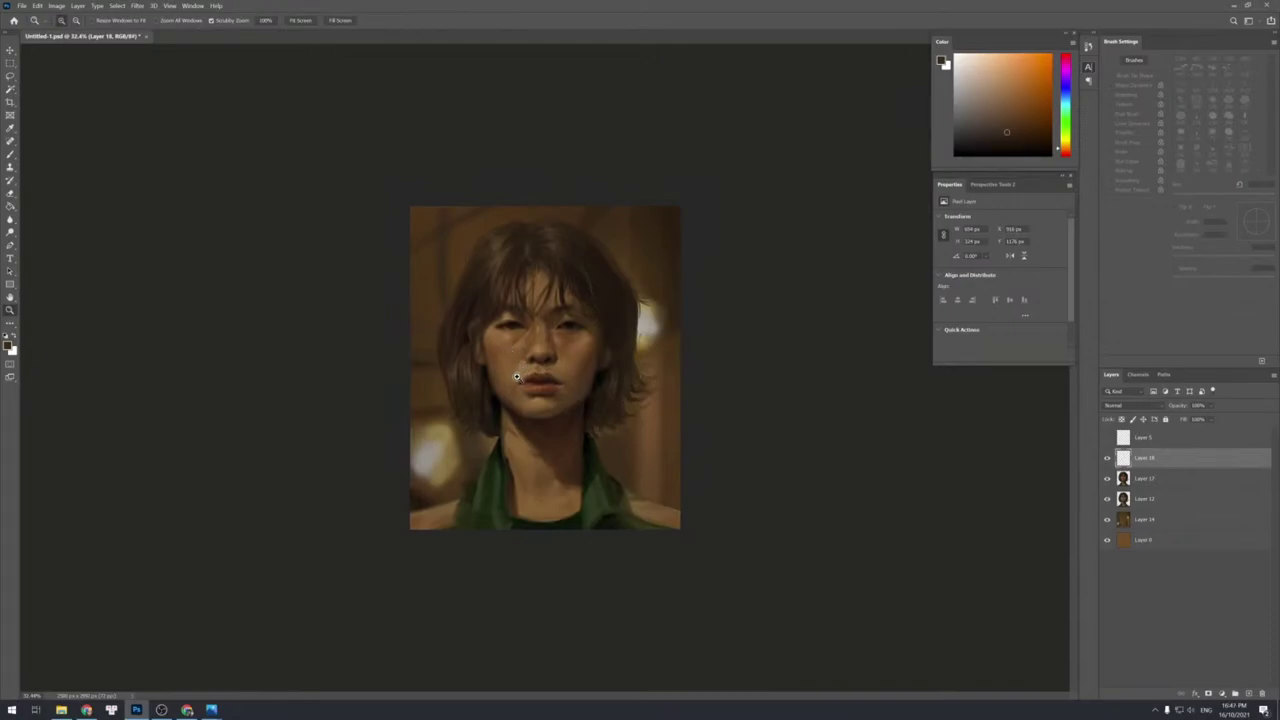
Darken the hair beside the right ear with a sampled near-black and a finer brush.
left_click_drag(519, 378, 544, 375)
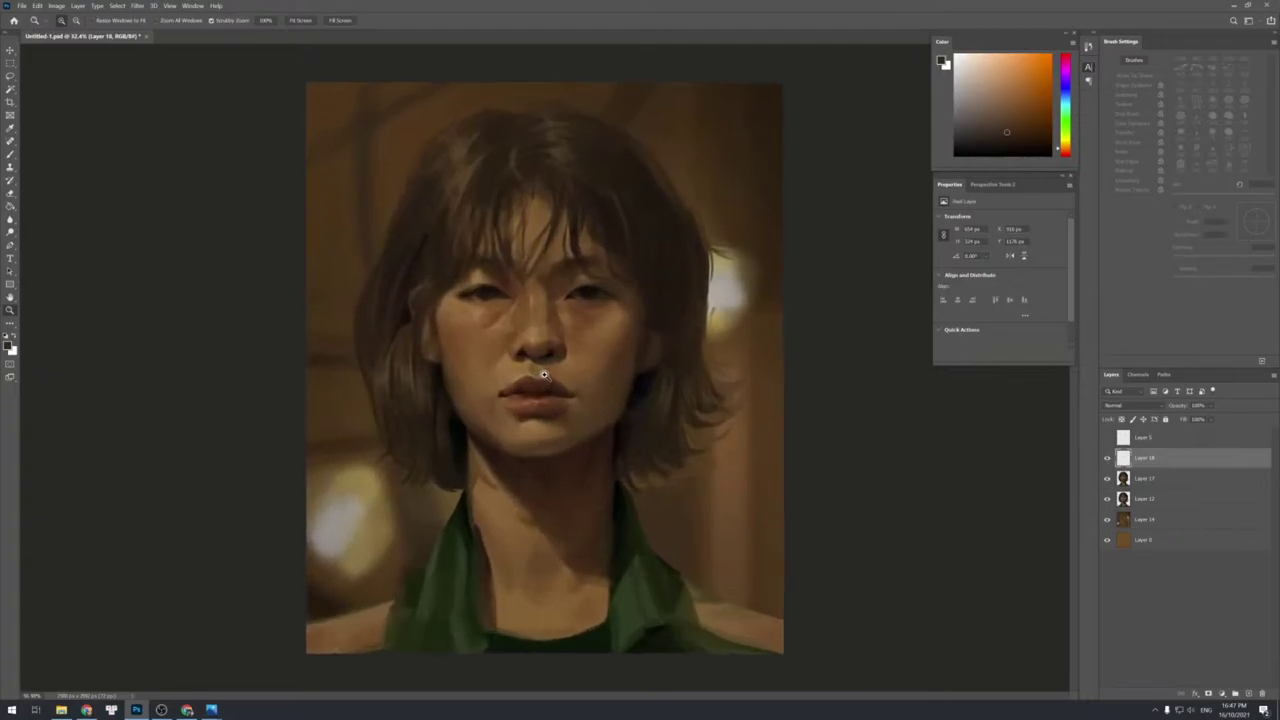
left_click(589, 406, "alt")
left_click(586, 397, "alt")
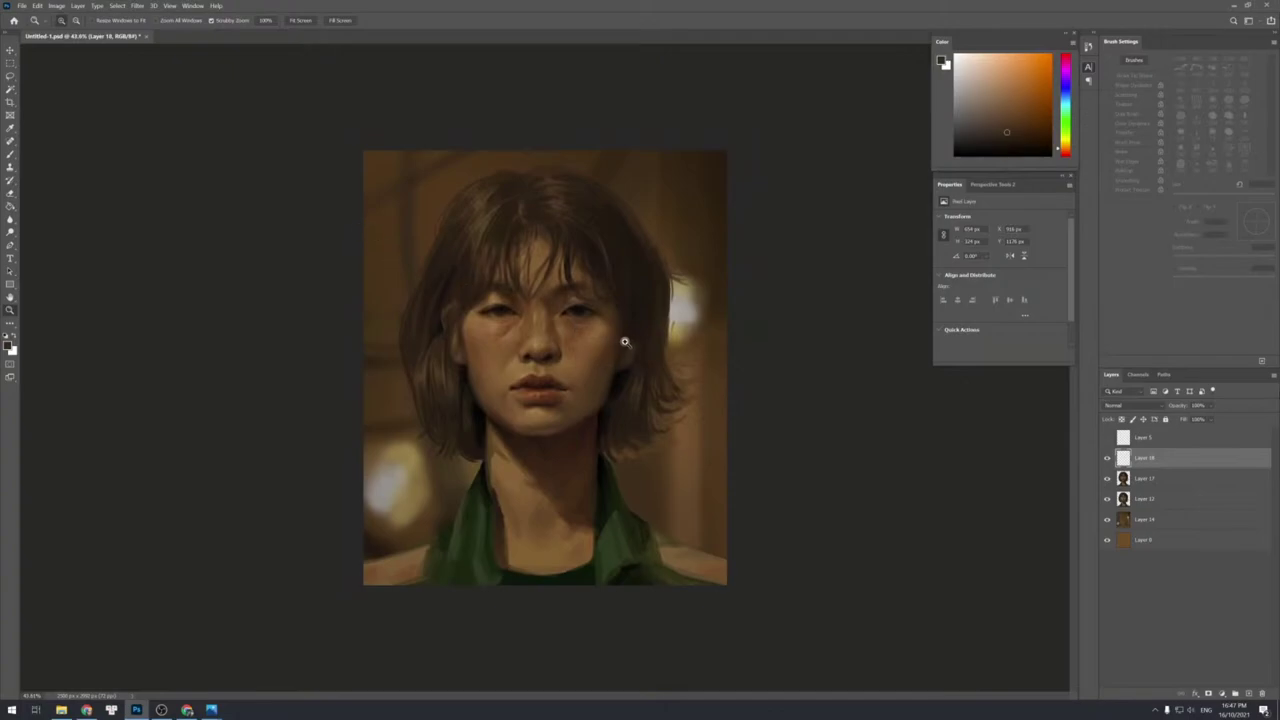
left_click_drag(625, 342, 648, 345)
key("b")
left_click(646, 391, "alt")
key("bracketleft")
key("bracketleft")
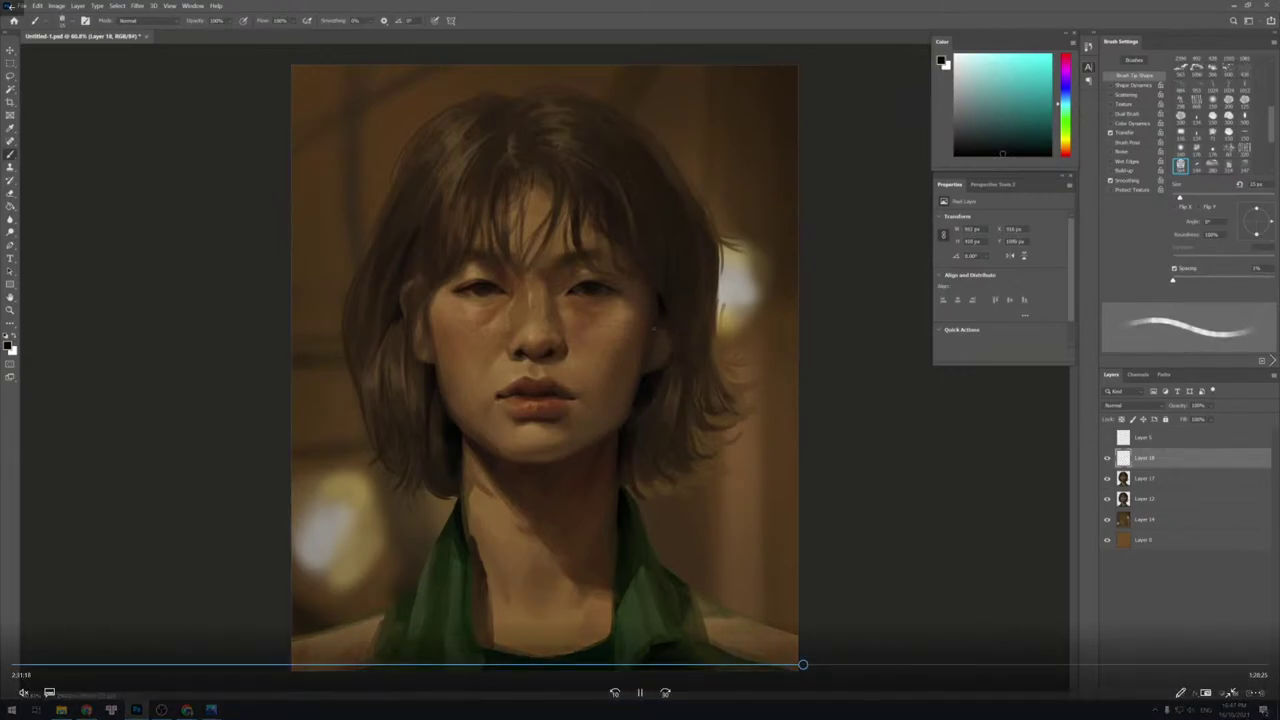
Extend the dark hair strands upward above the right ear, alternating between the Brush and a soft Eraser.
key("e")
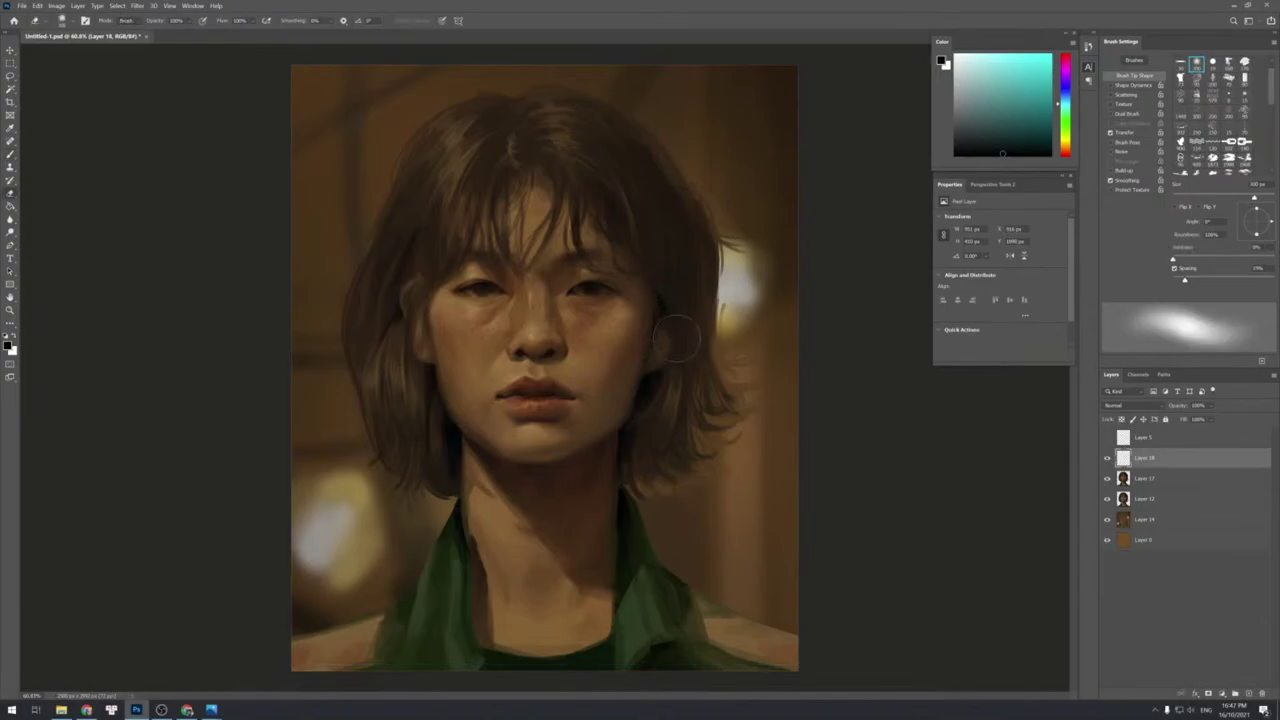
key("b")
left_click_drag(668, 300, 667, 268)
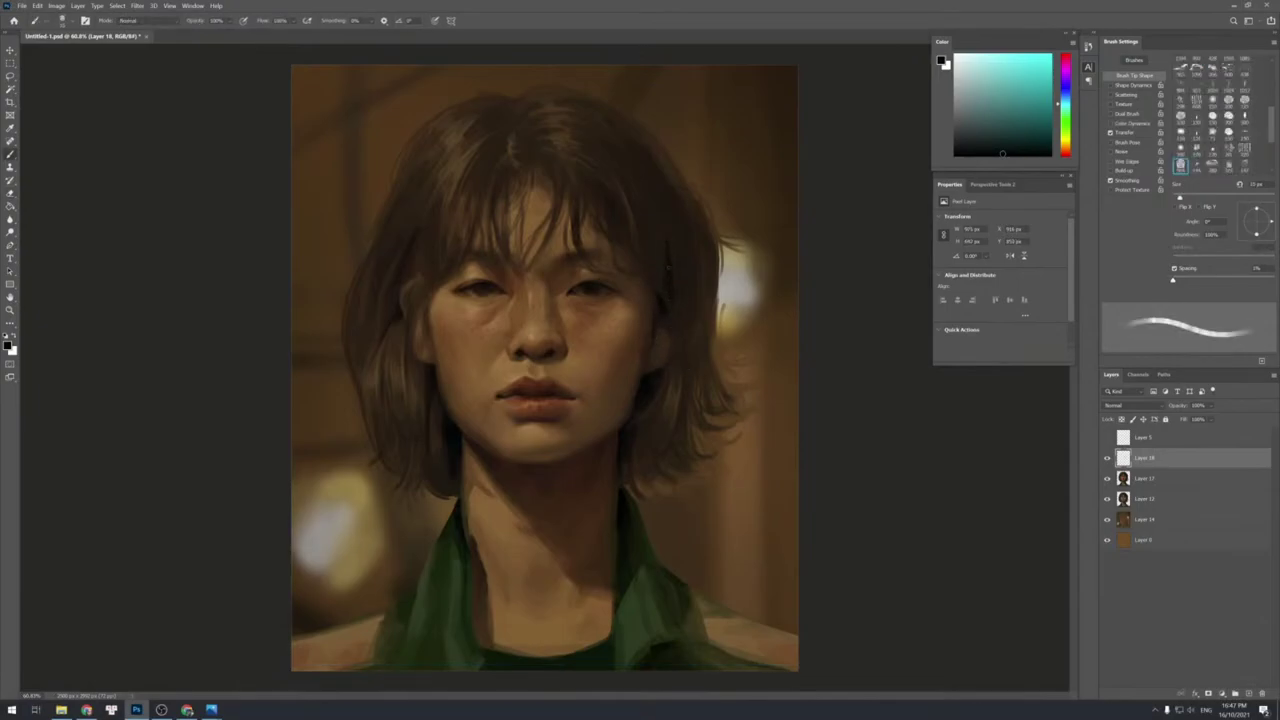
key("e")
key("b")
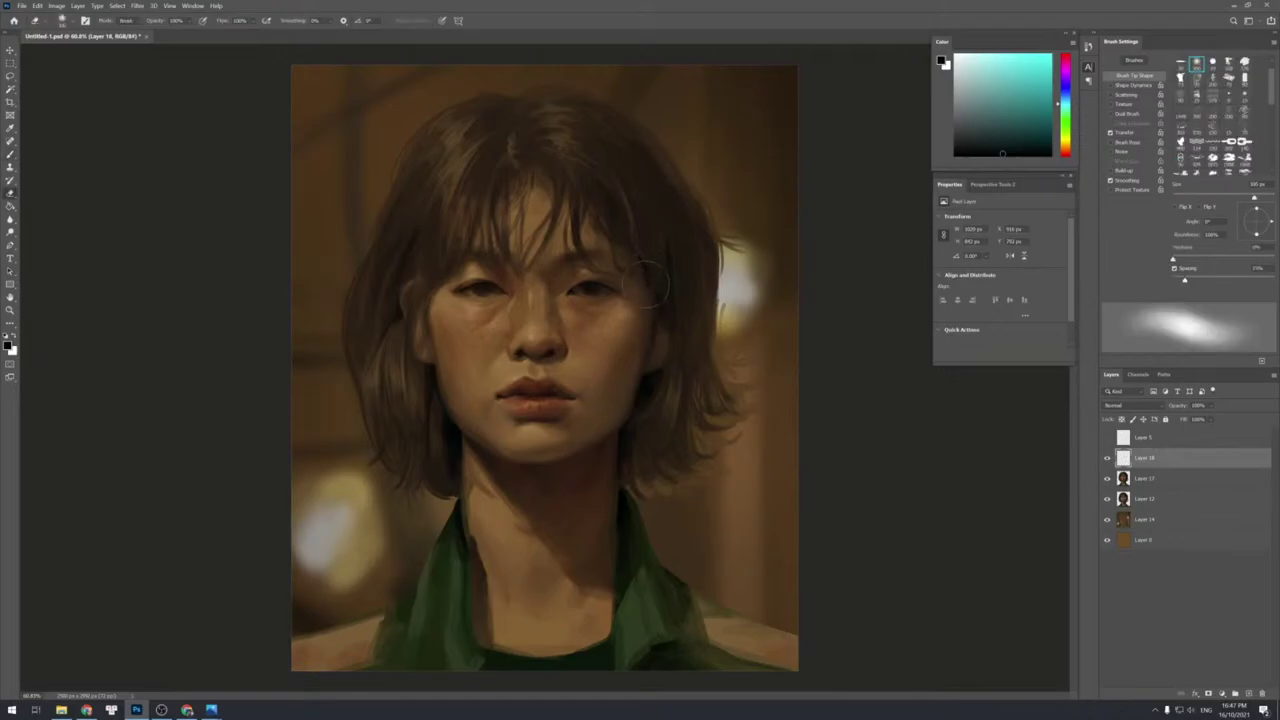
Review the whole portrait at a reduced zoom and switch to the browser.
key("z")
left_click_drag(646, 360, 637, 320)
key("e")
key("z")
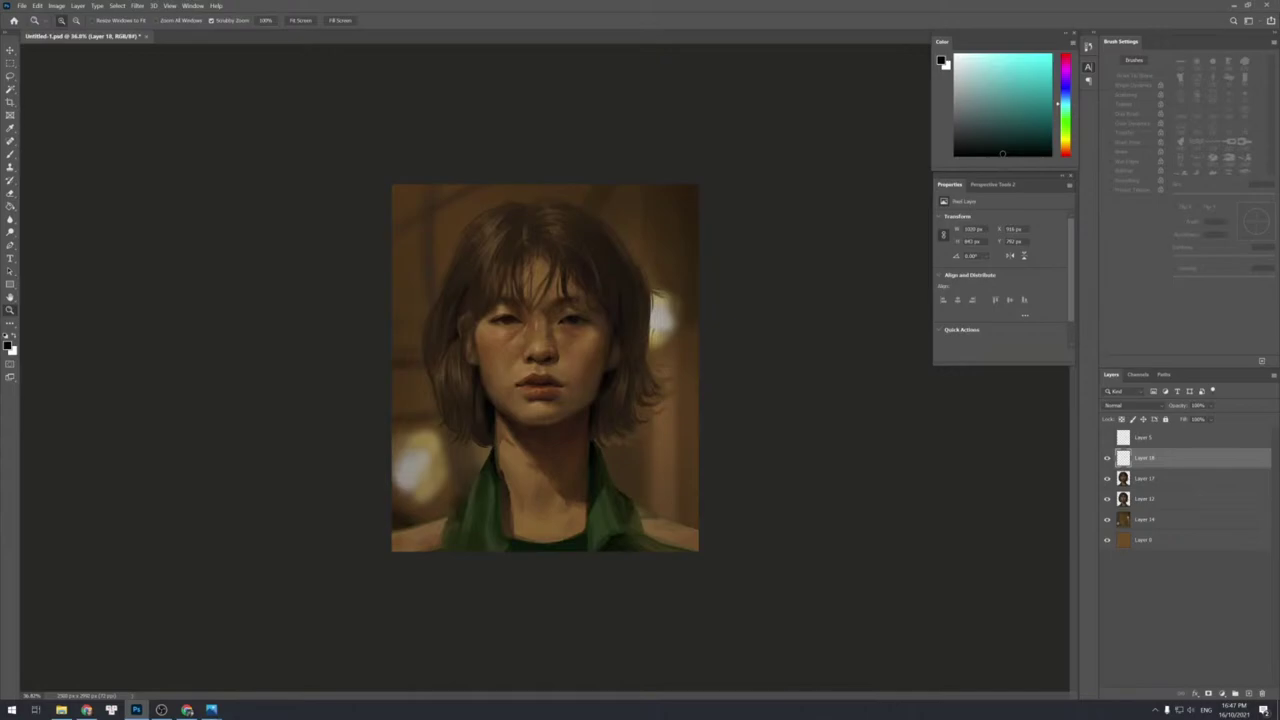
key("alt+Tab")
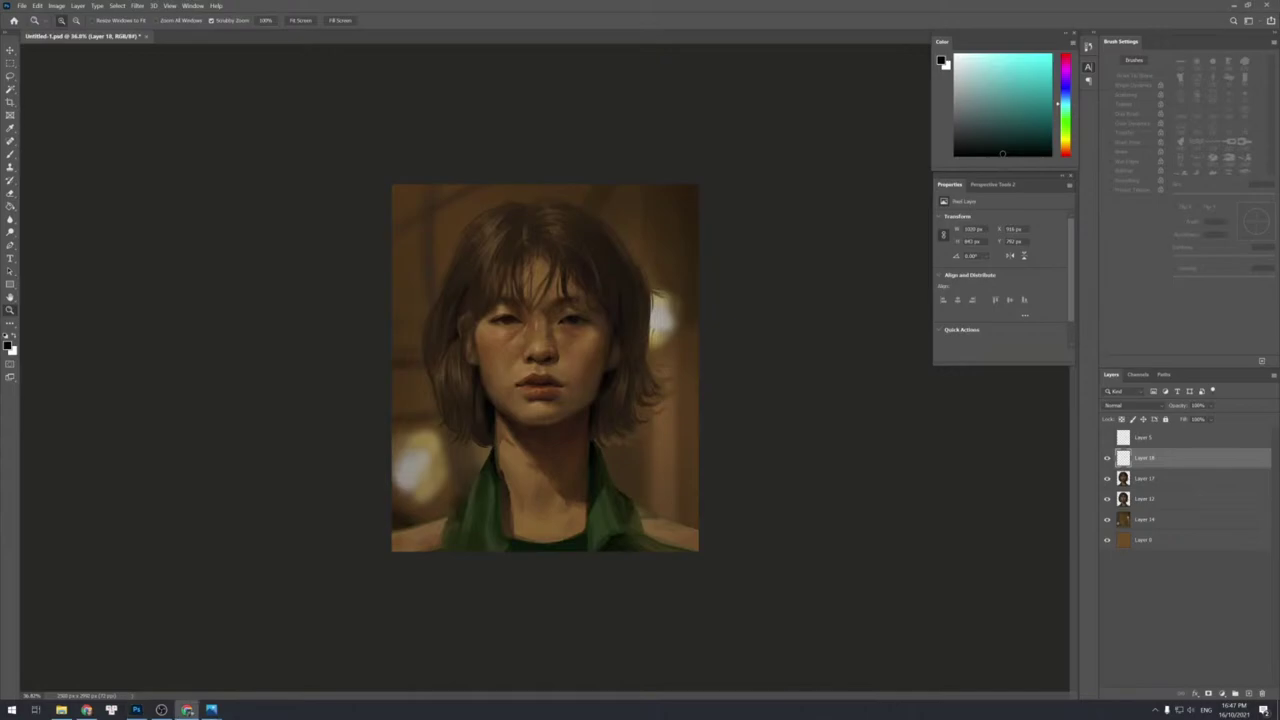
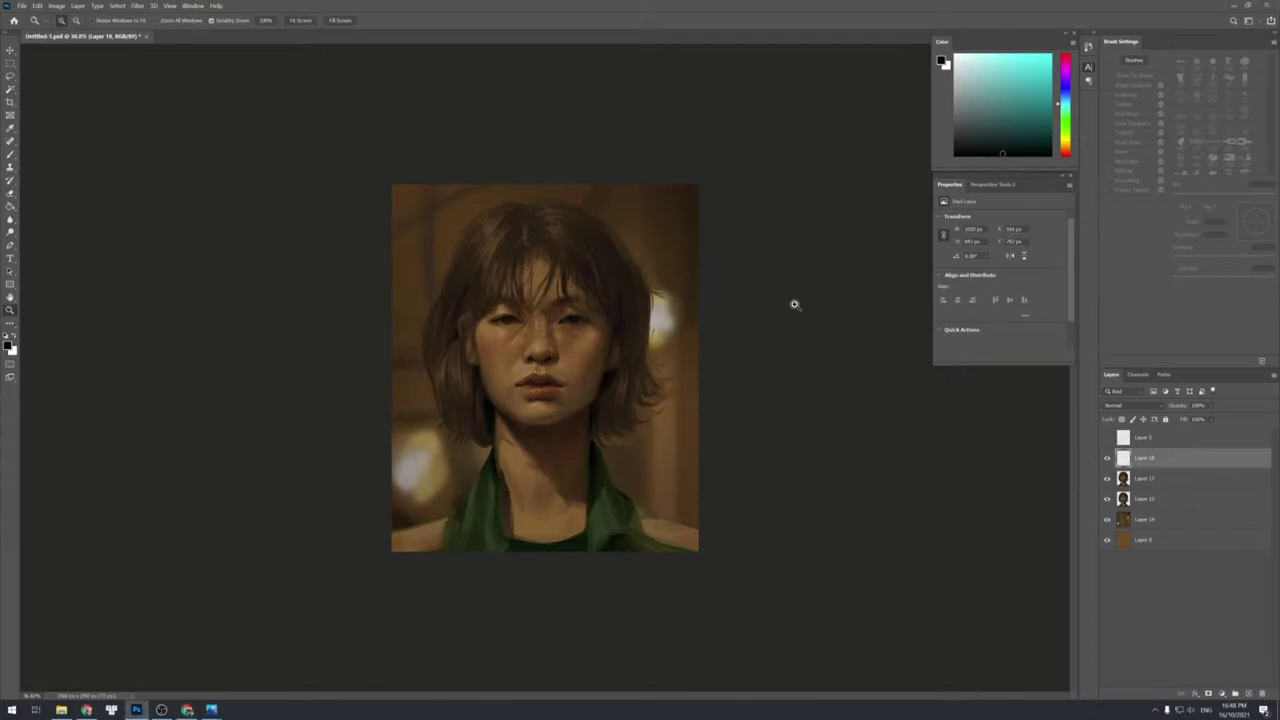
Add a new layer above Layer 18 and paint a small dark mark on the chin with a sampled dark brown.
key("ctrl+plus")
key("ctrl+plus")
key("ctrl+shift+n")
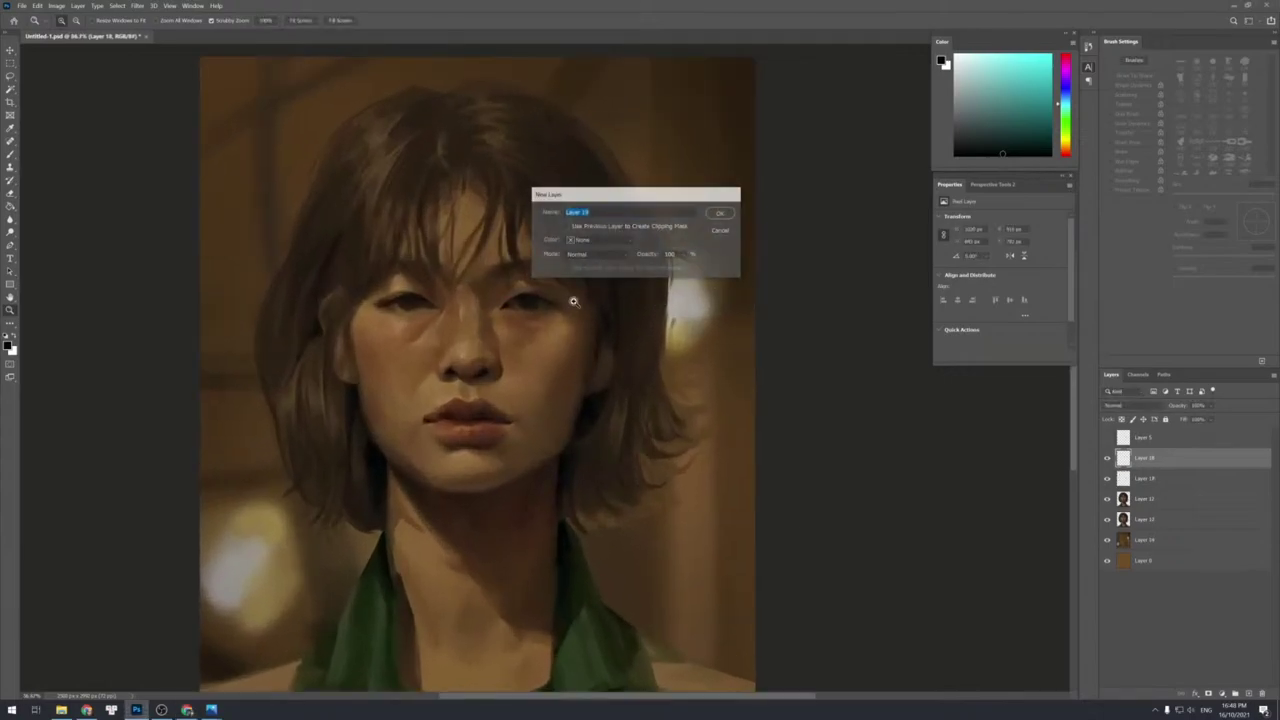
key("Return")
key("b")
left_click(600, 335, "alt")
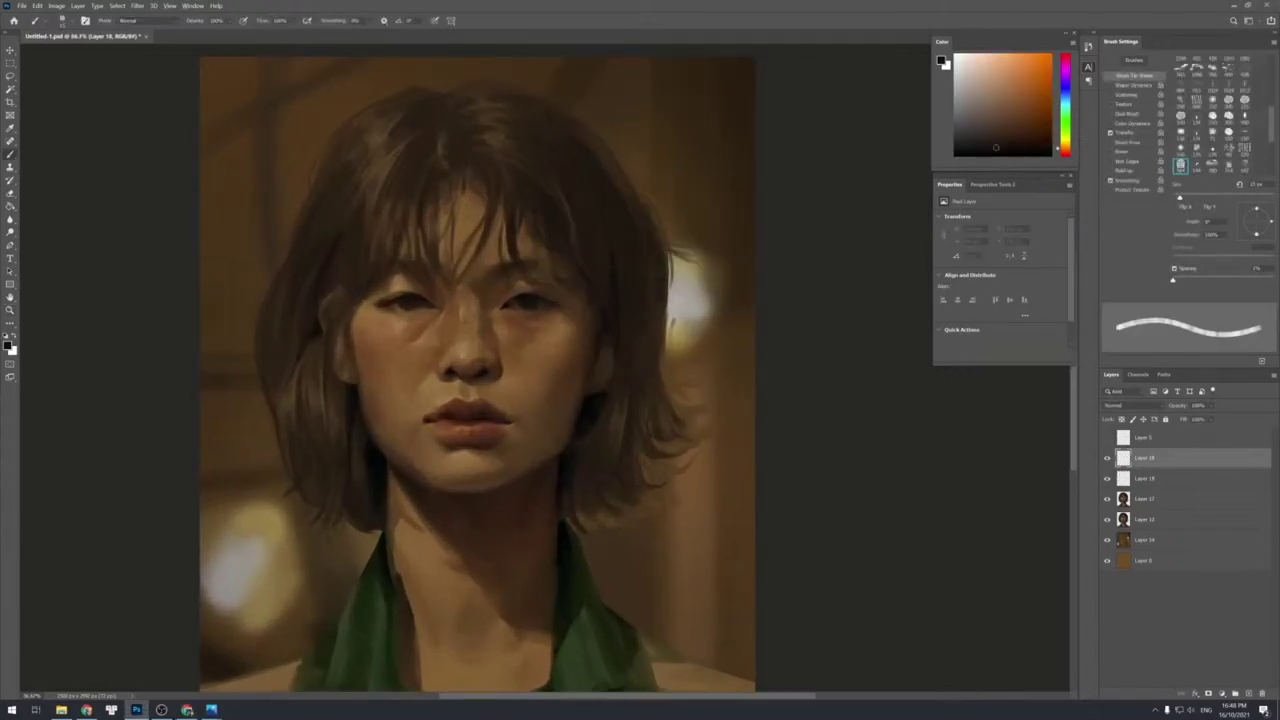
key("bracketright")
left_click_drag(483, 476, 494, 481)
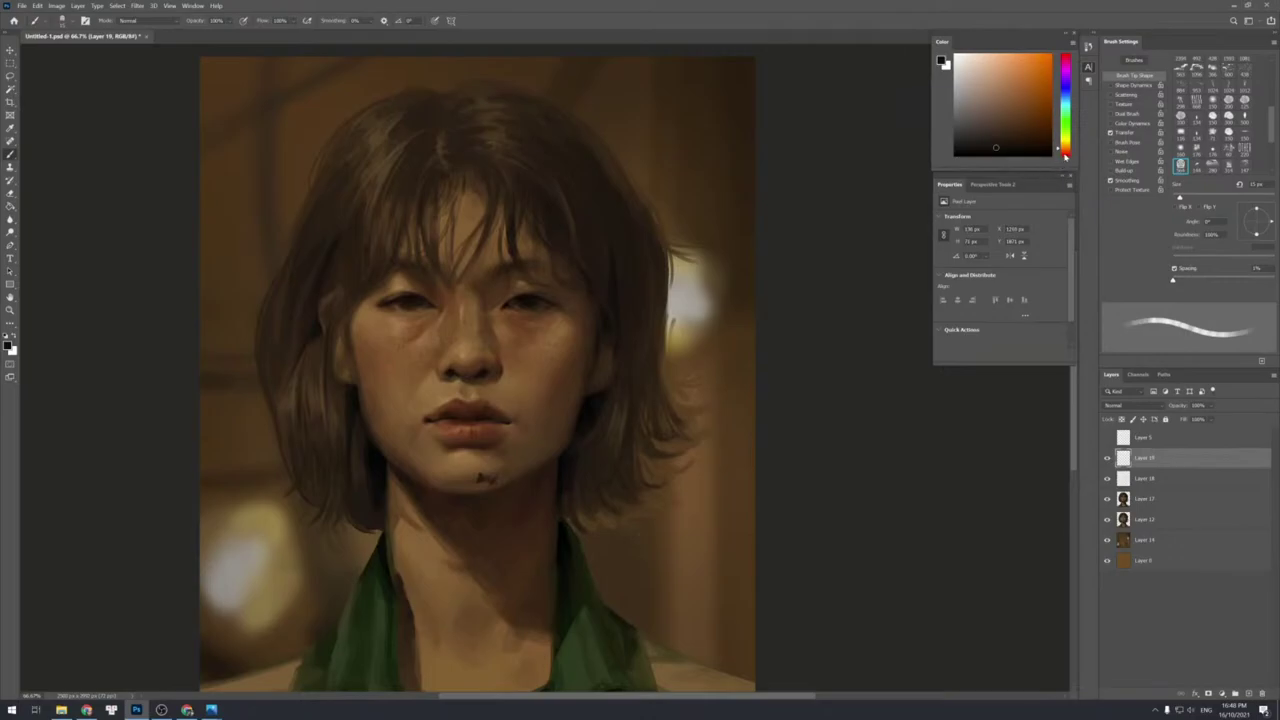
Change the paint colour to a dark red and paint over the chin mark as a wound.
left_click(1065, 155)
left_click(993, 135)
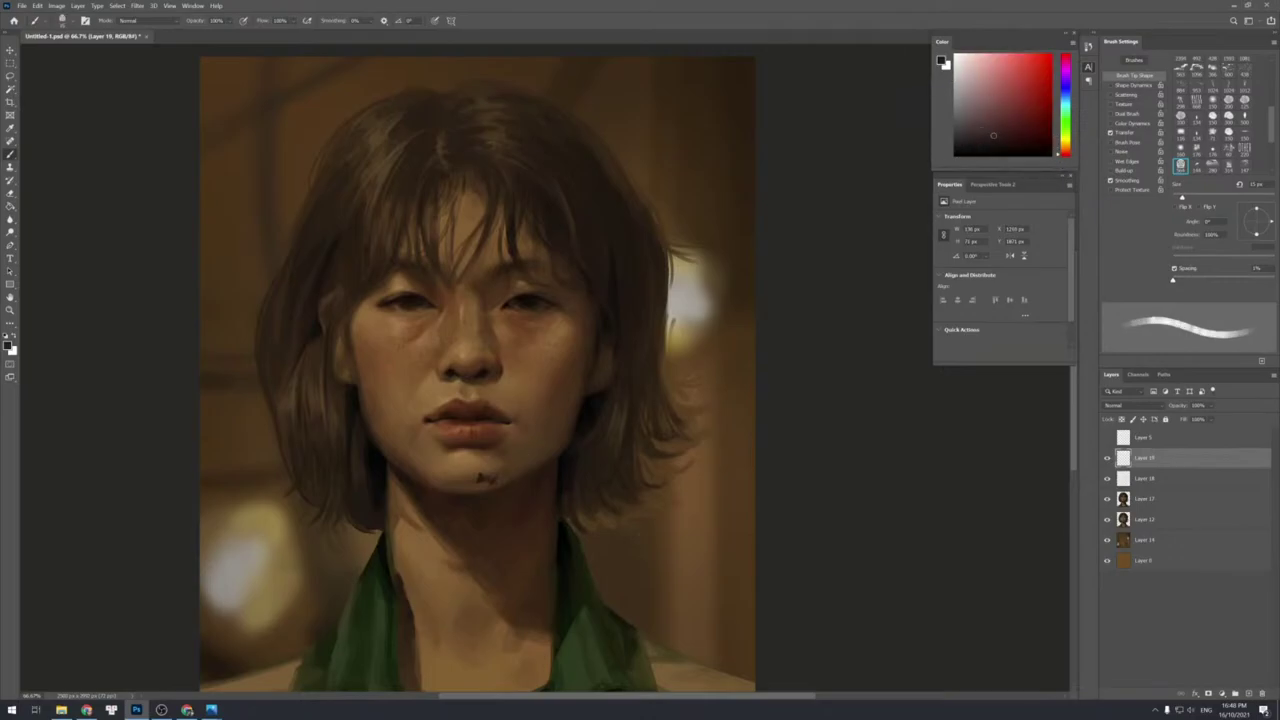
left_click(1016, 130)
key("bracketright")
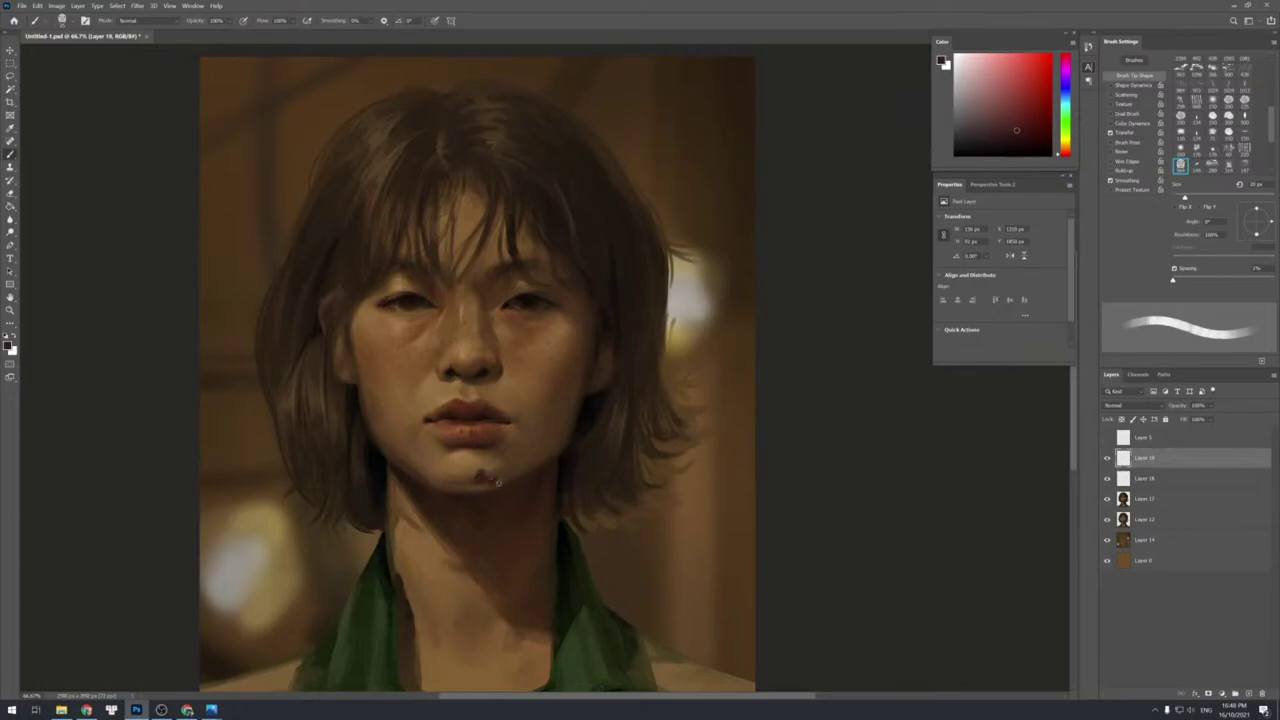
key("bracketleft")
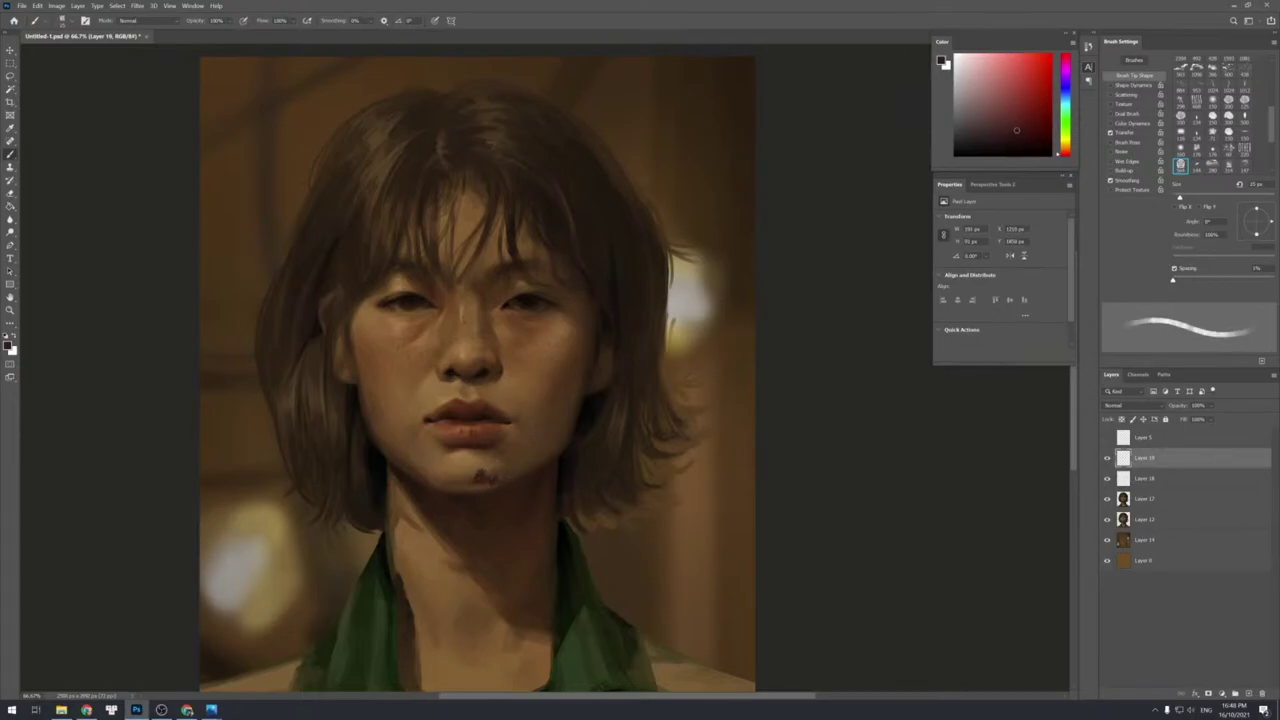
left_click_drag(487, 478, 485, 488)
Paint thin dark red scratches across the right cheekbone, varying the brush size.
key("bracketleft")
key("bracketleft")
key("bracketleft")
key("bracketright")
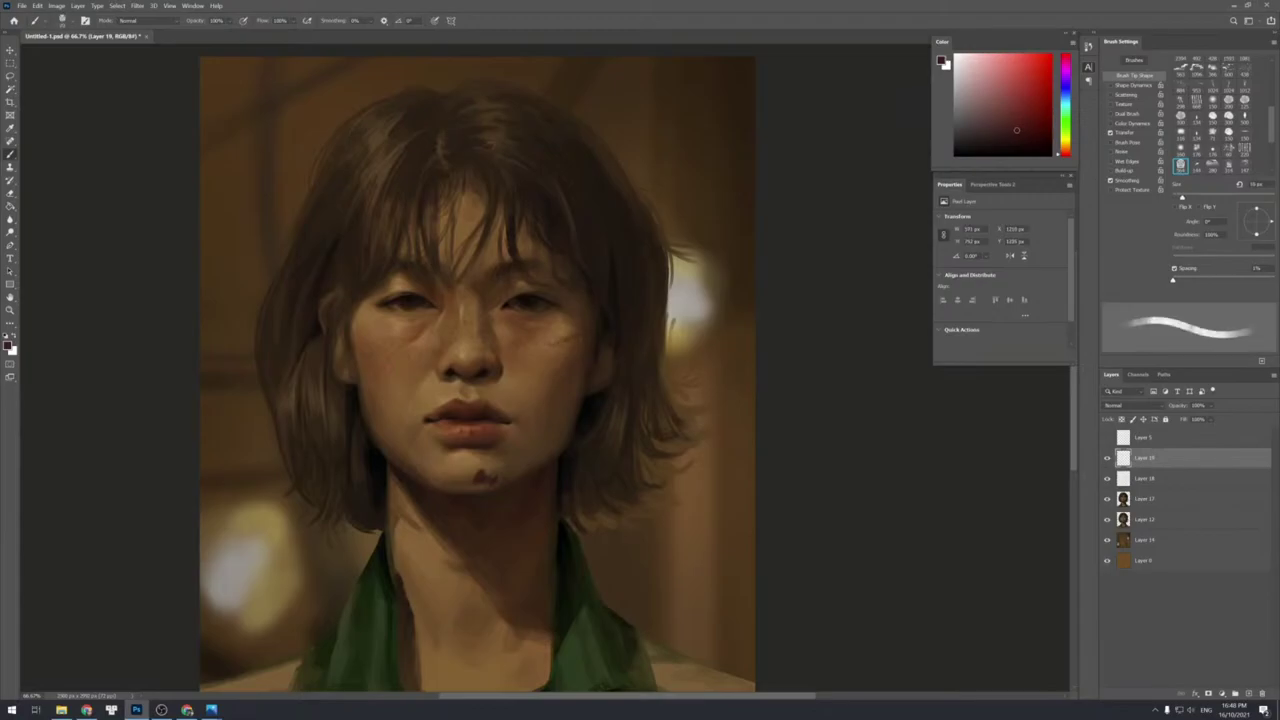
key("bracketleft")
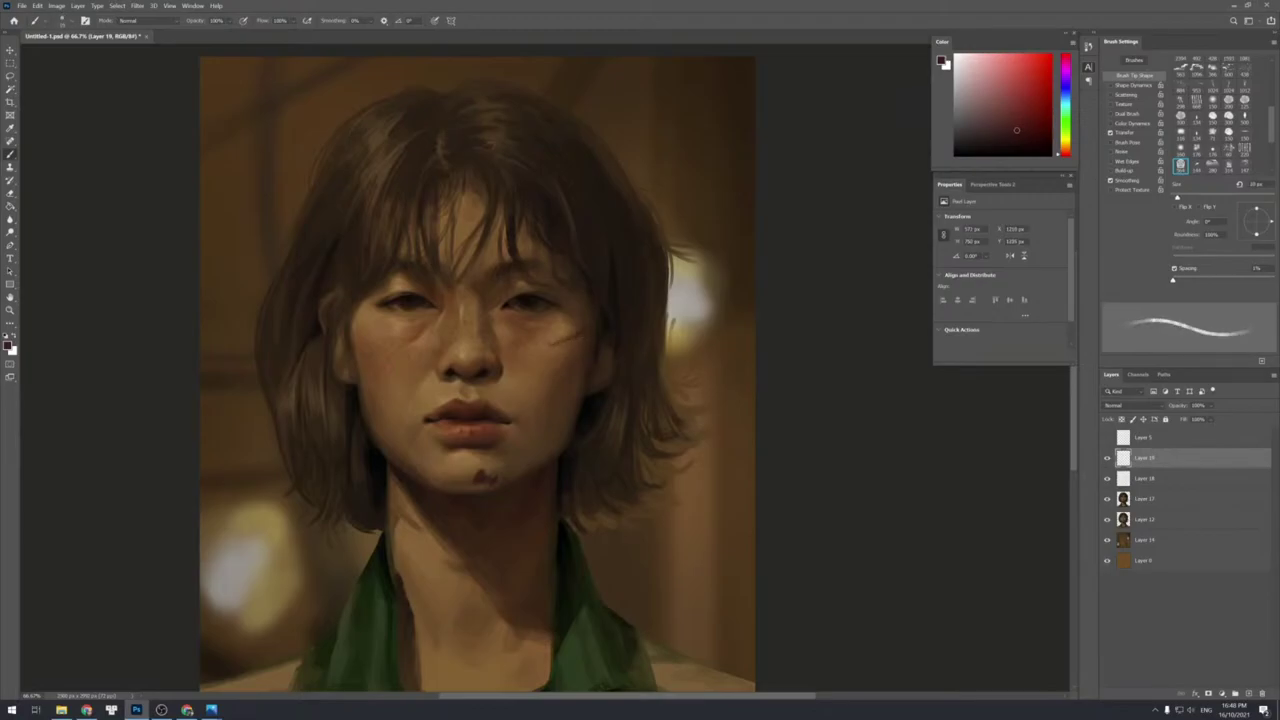
key("bracketright")
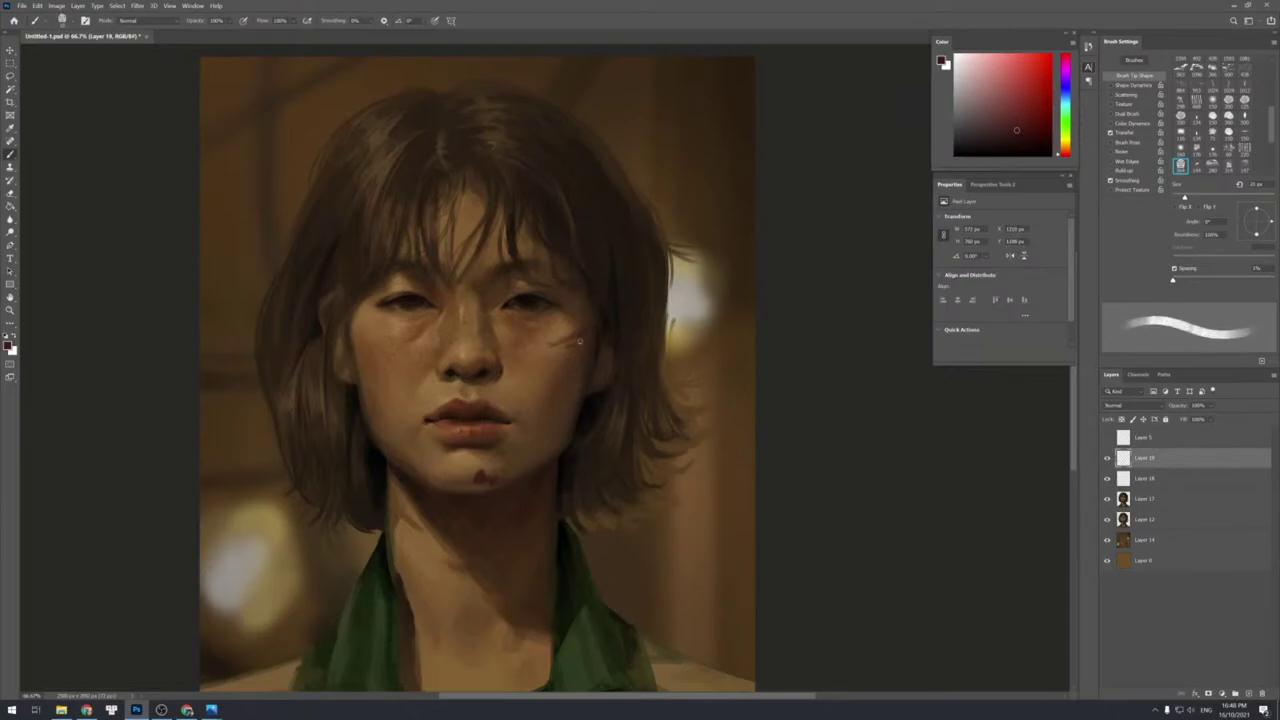
key("bracketleft")
key("bracketright")
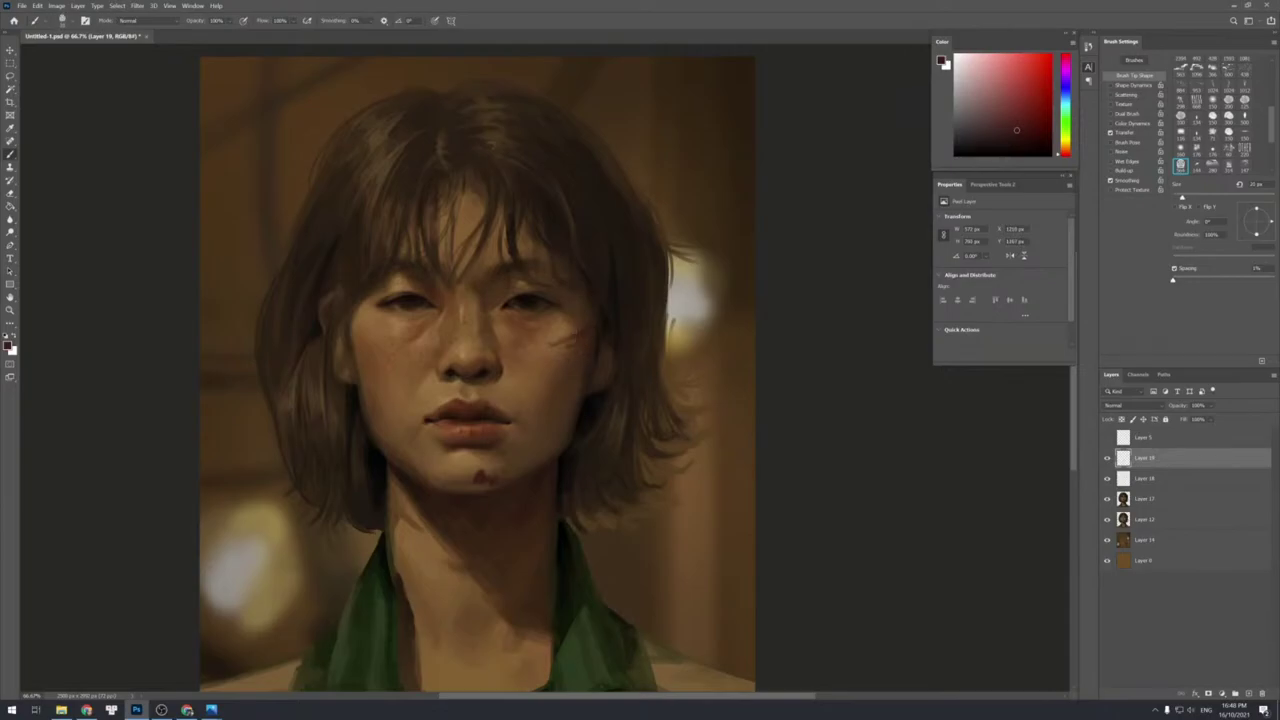
Reduce the chin wound with the Eraser and repaint it as a smaller dark mark in a sampled dark brown.
key("e")
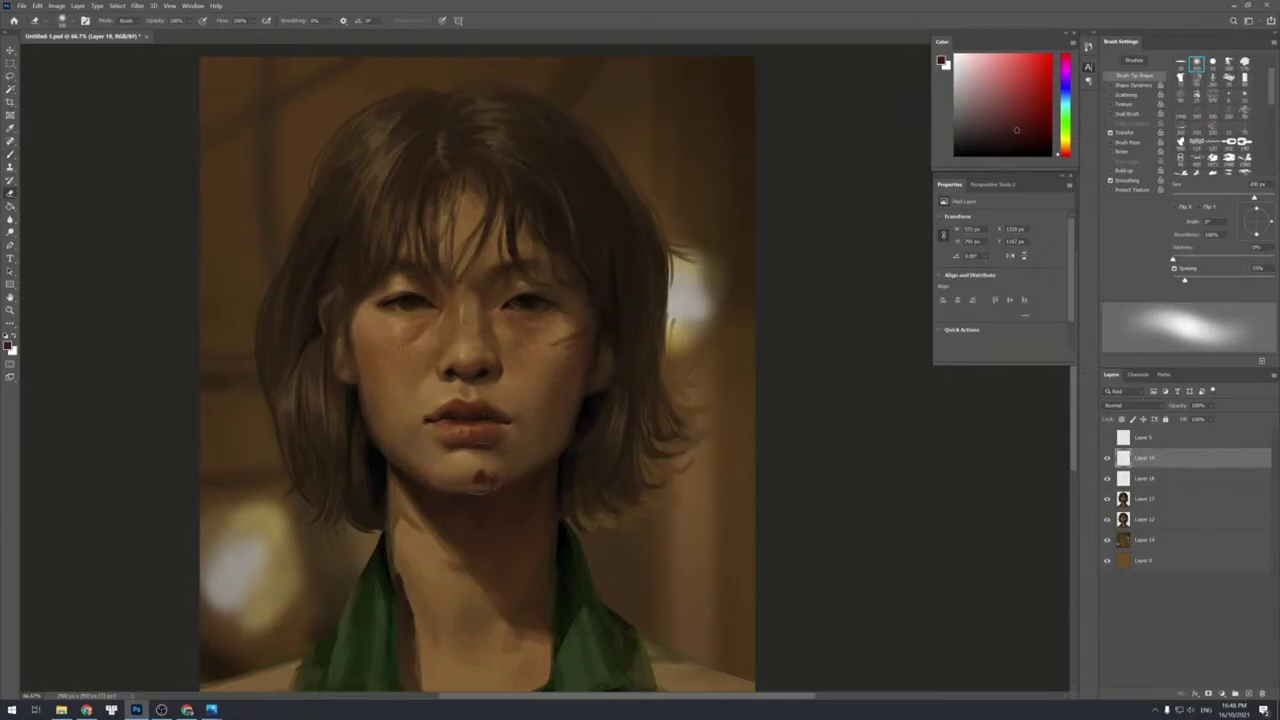
key("b")
left_click(480, 480, "alt")
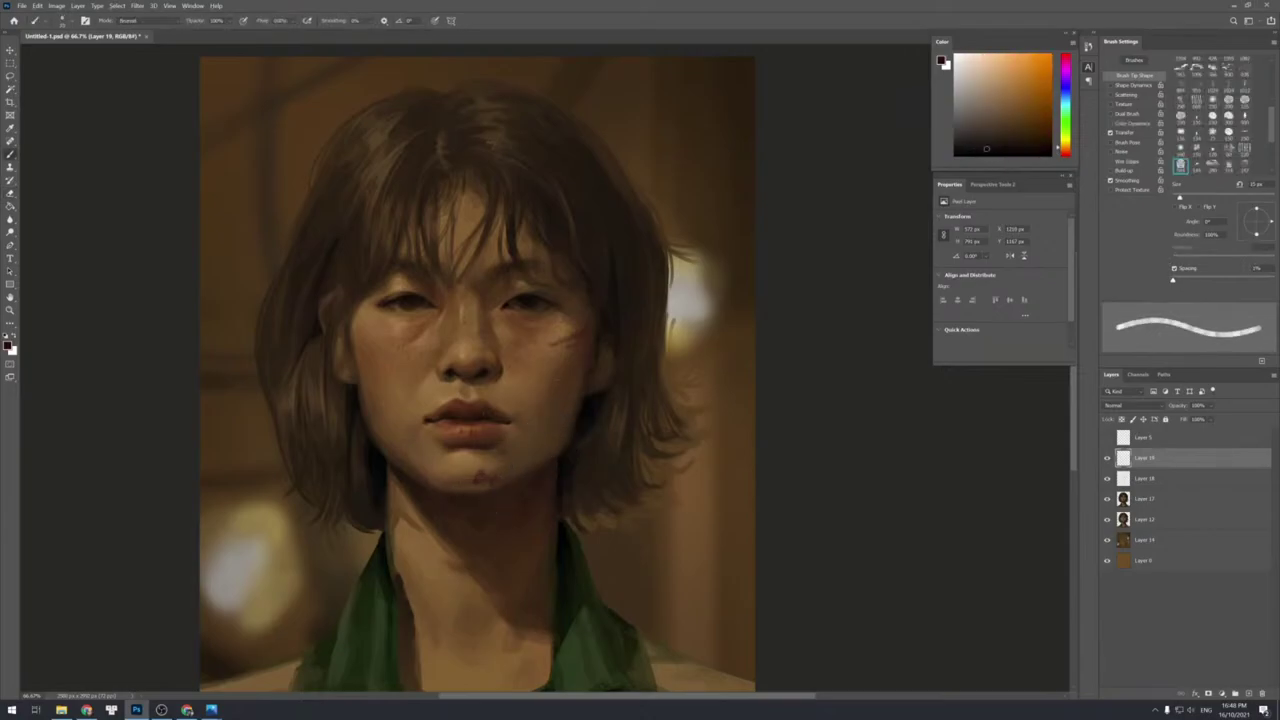
key("bracketleft")
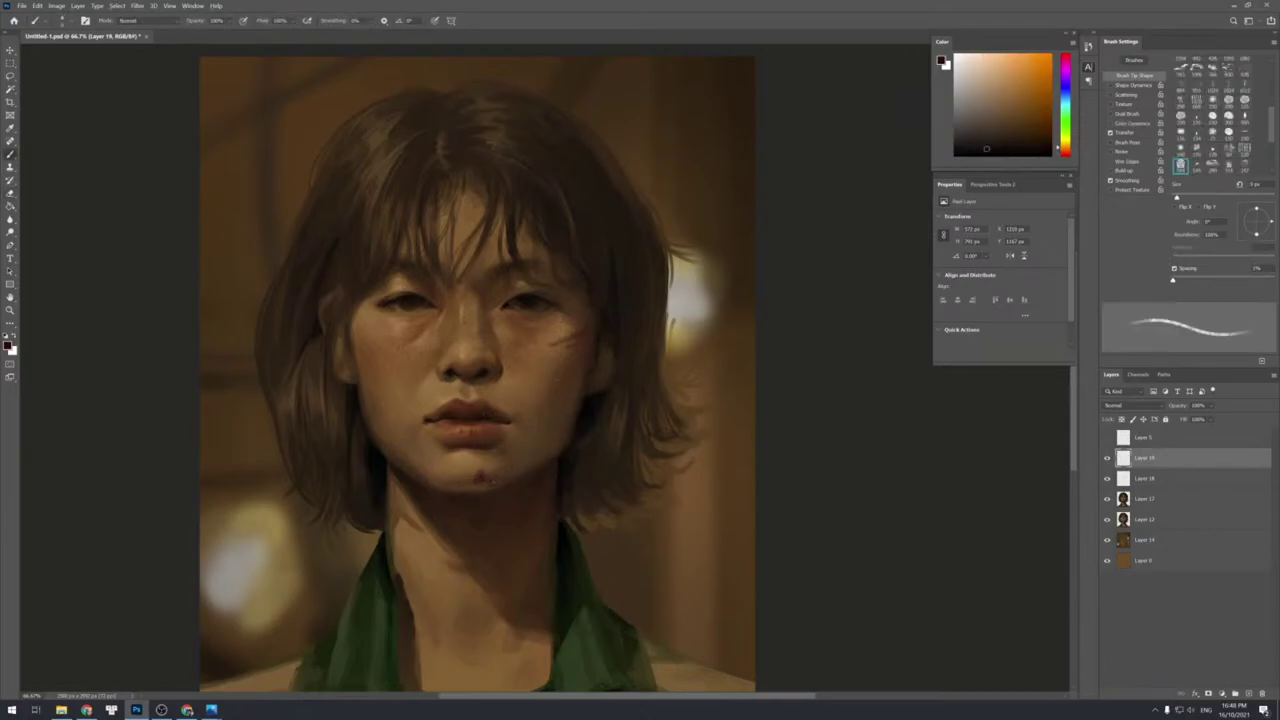
key("bracketright")
key("bracketleft")
key("e")
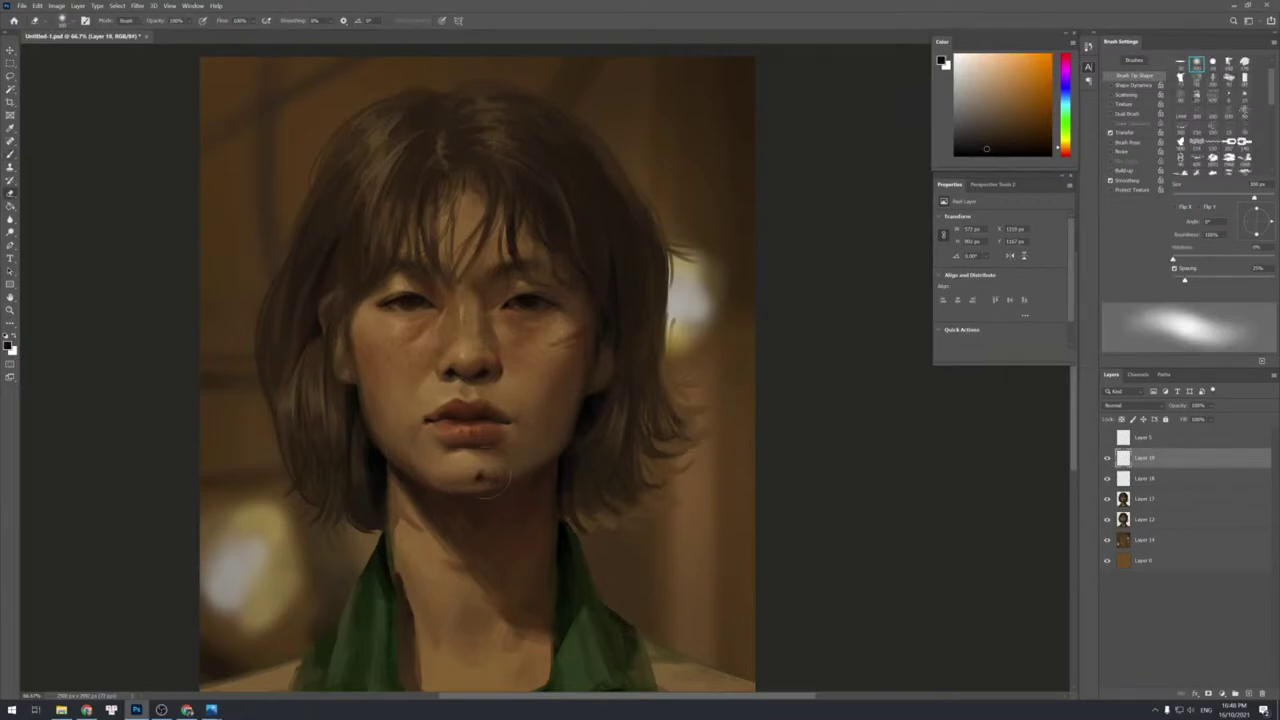
Paint darker strokes along the cheekbone scratches and soften them with the Eraser.
key("b")
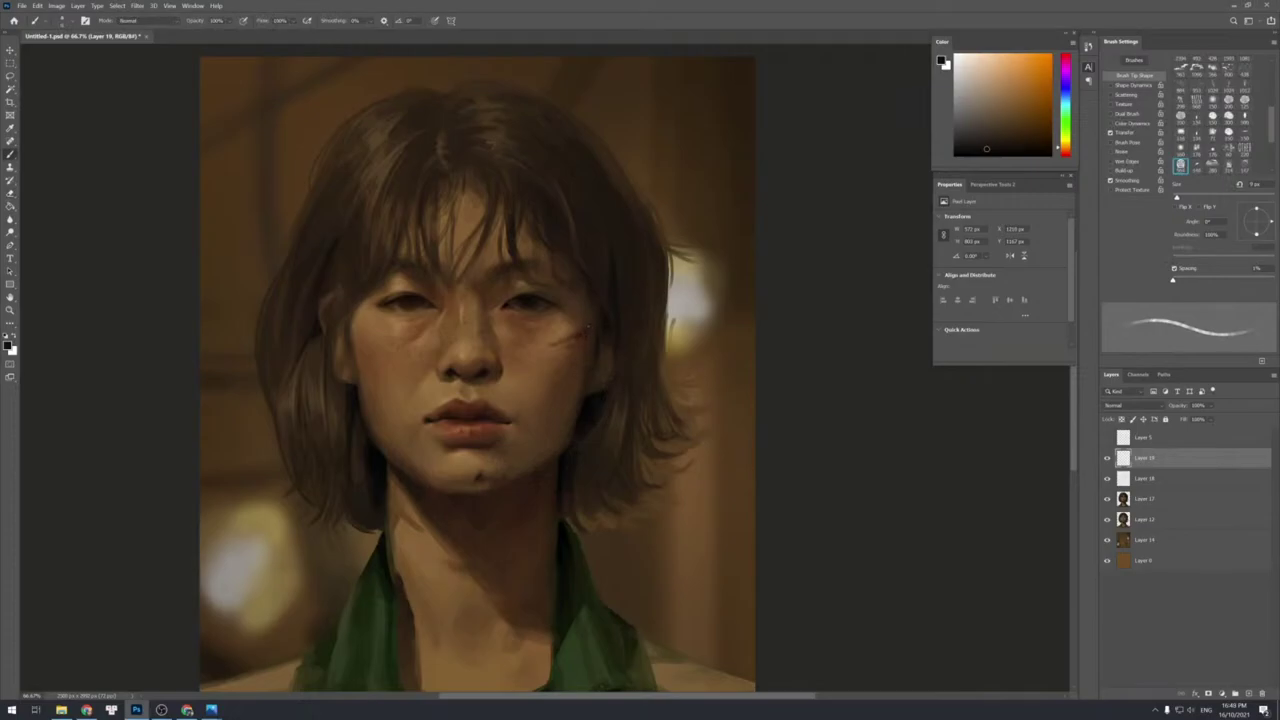
key("bracketright")
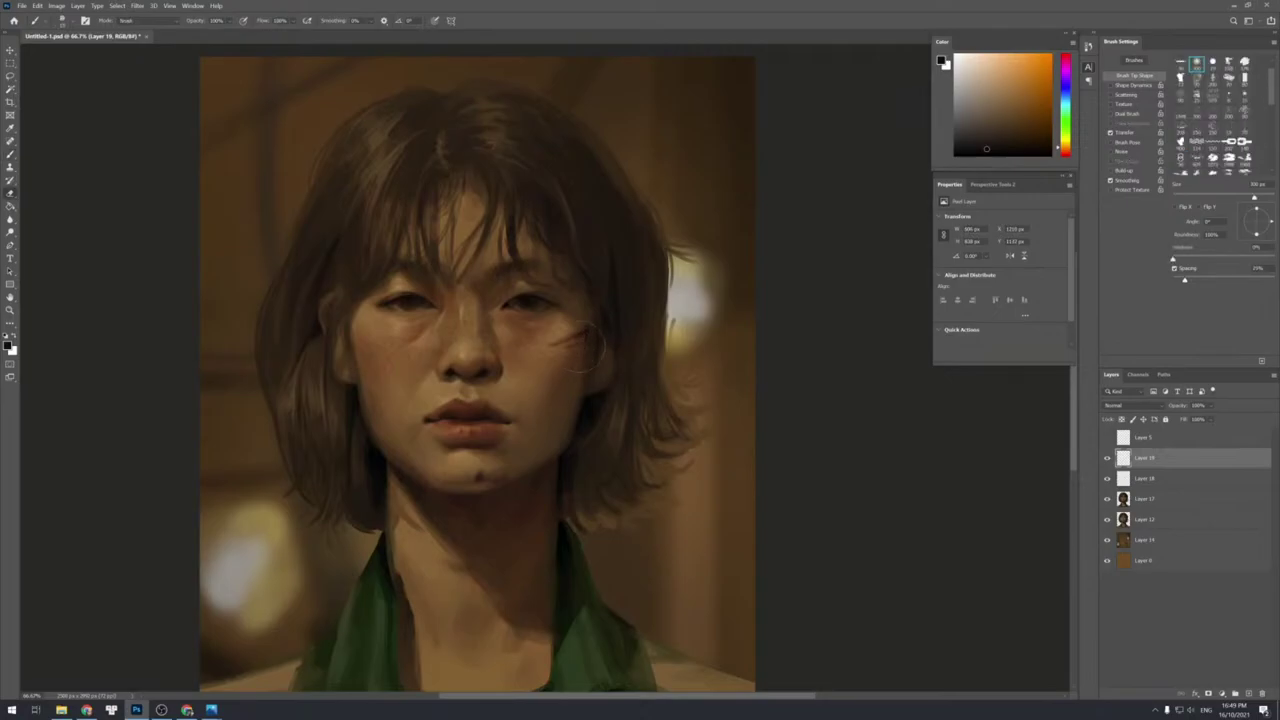
key("z")
key("b")
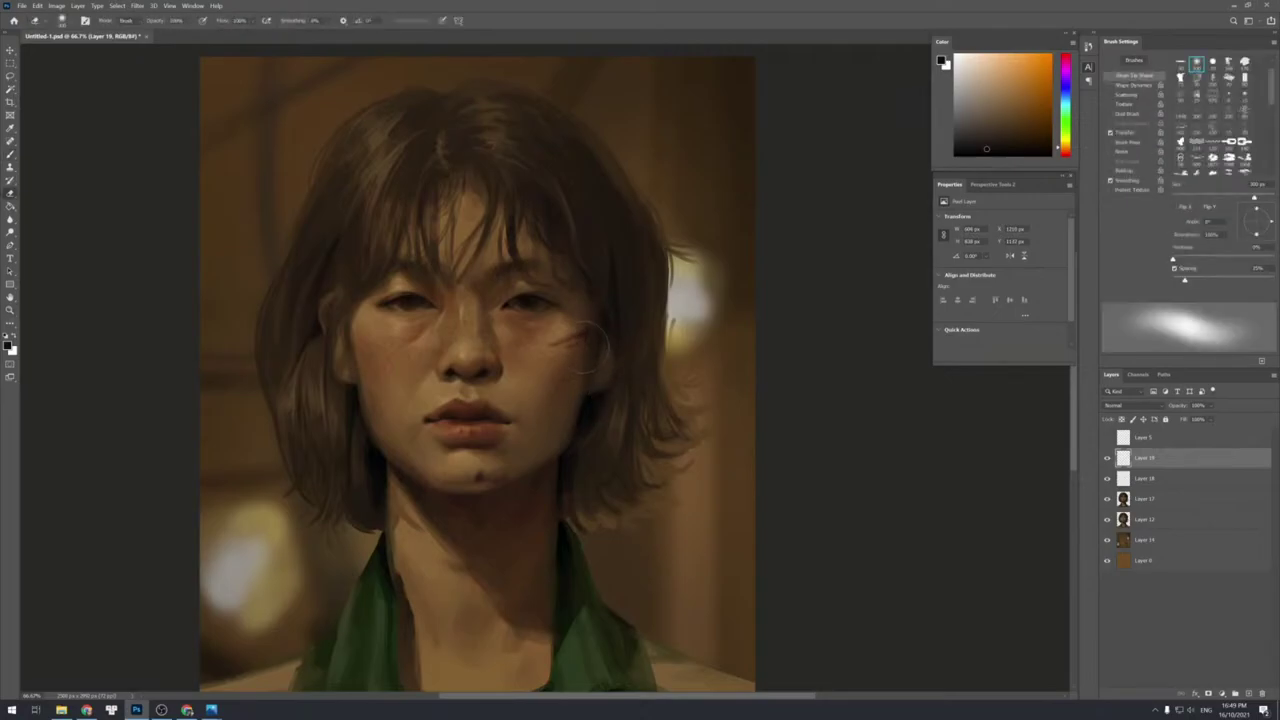
Sample a skin tone from the cheek and refine the edges of the cheekbone scratches with a thin brush.
left_click(547, 366, "alt")
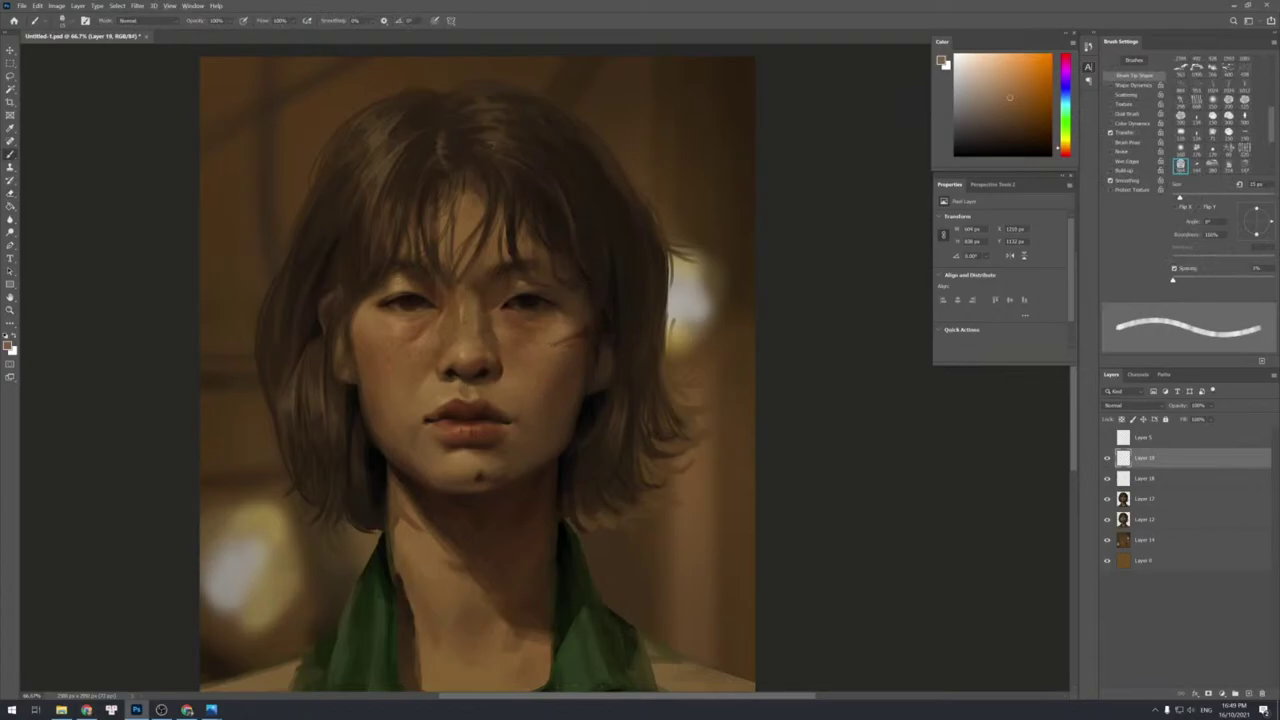
key("bracketleft")
key("bracketleft")
key("bracketleft")
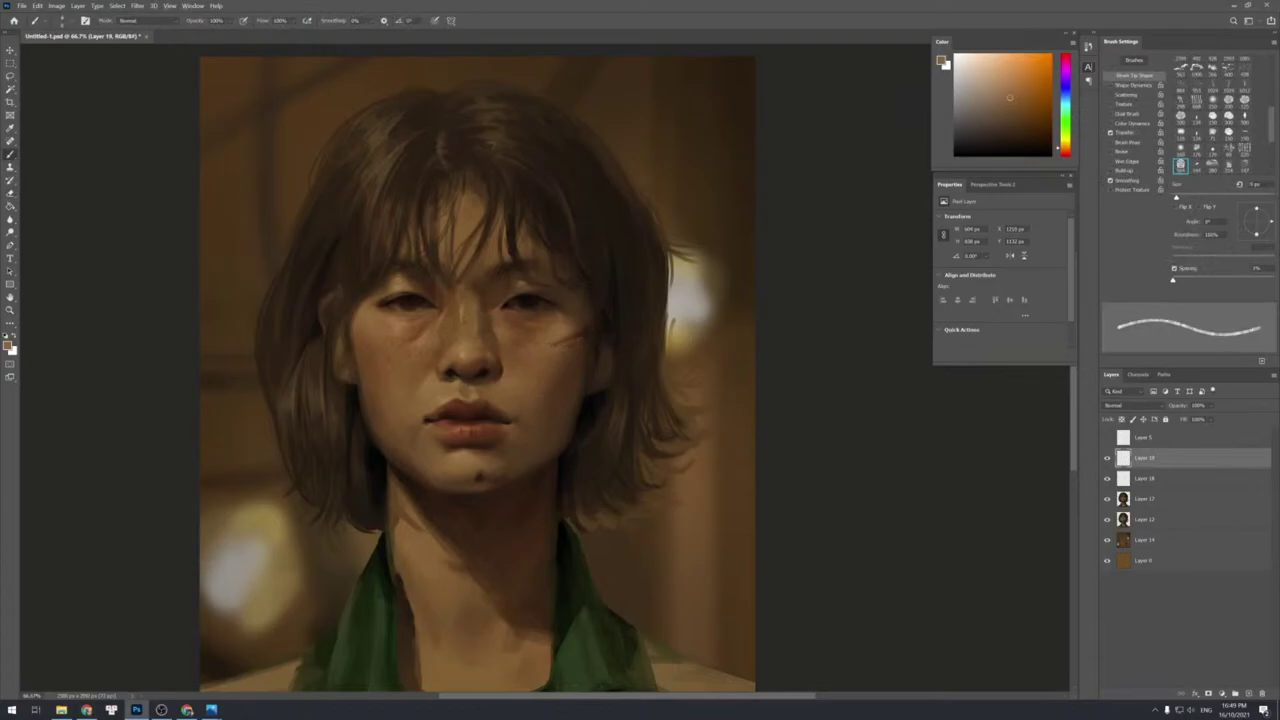
key("bracketleft")
key("e")
Examine the whole portrait at different zoom levels to judge how the chin mark and cheek scratches look.
key("z")
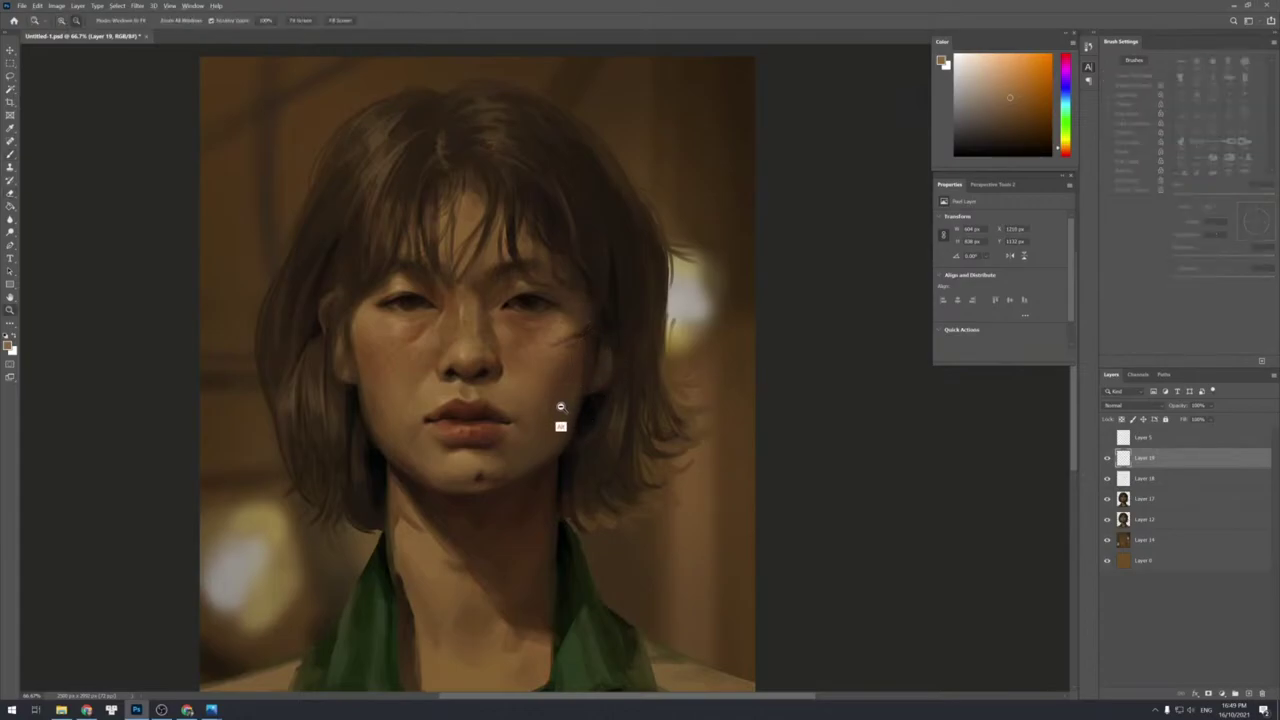
left_click(559, 406, "alt")
left_click(544, 363, "alt")
left_click(537, 346, "alt")
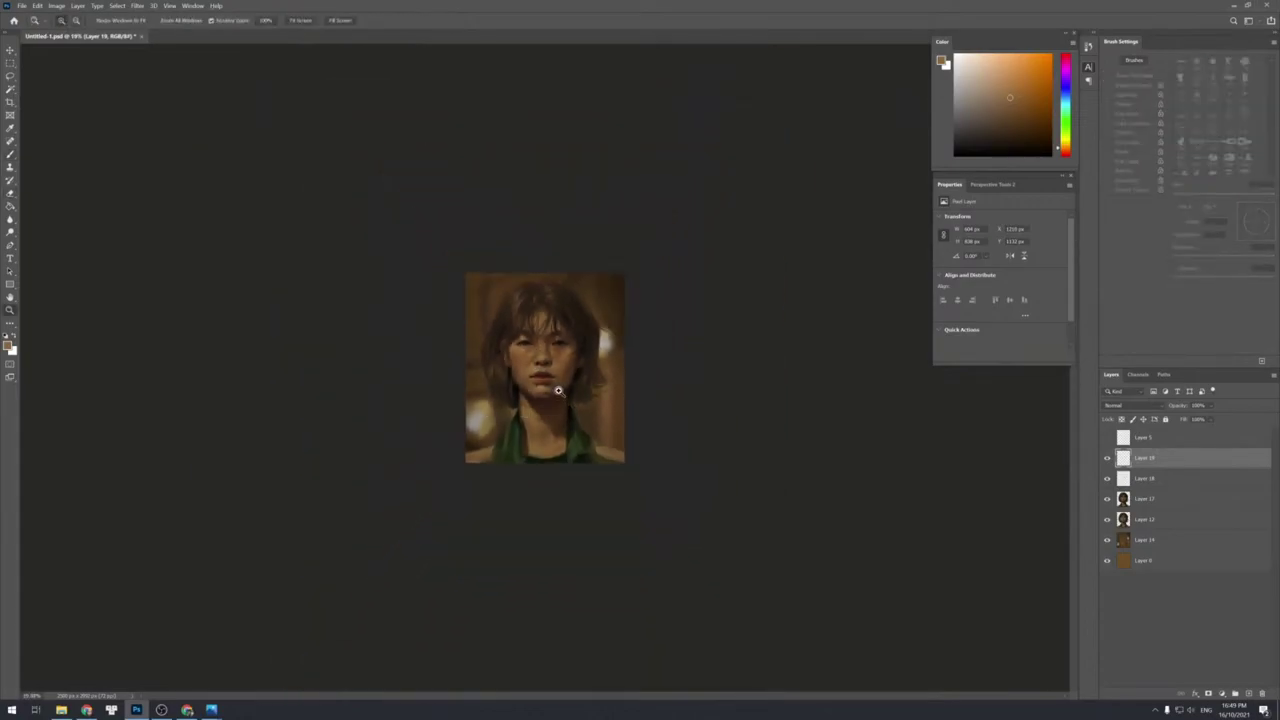
left_click_drag(561, 383, 620, 351)
key("b")
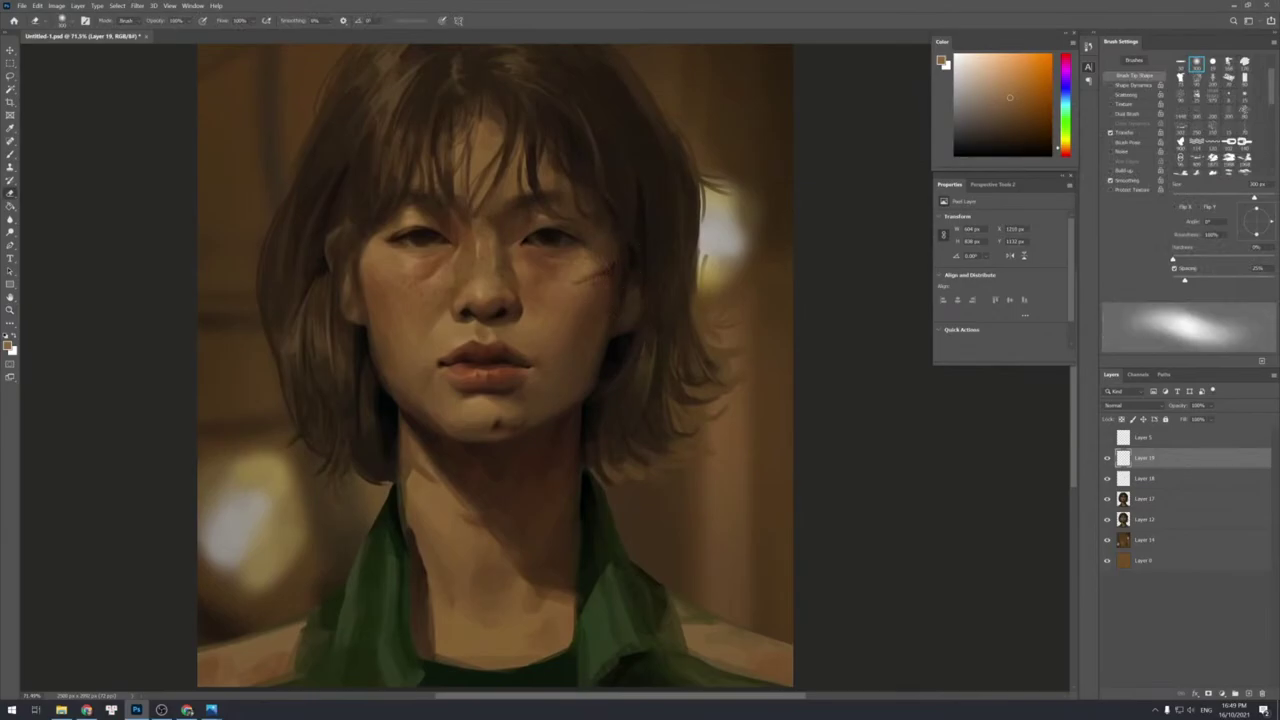
key("z")
left_click(566, 392, "alt")
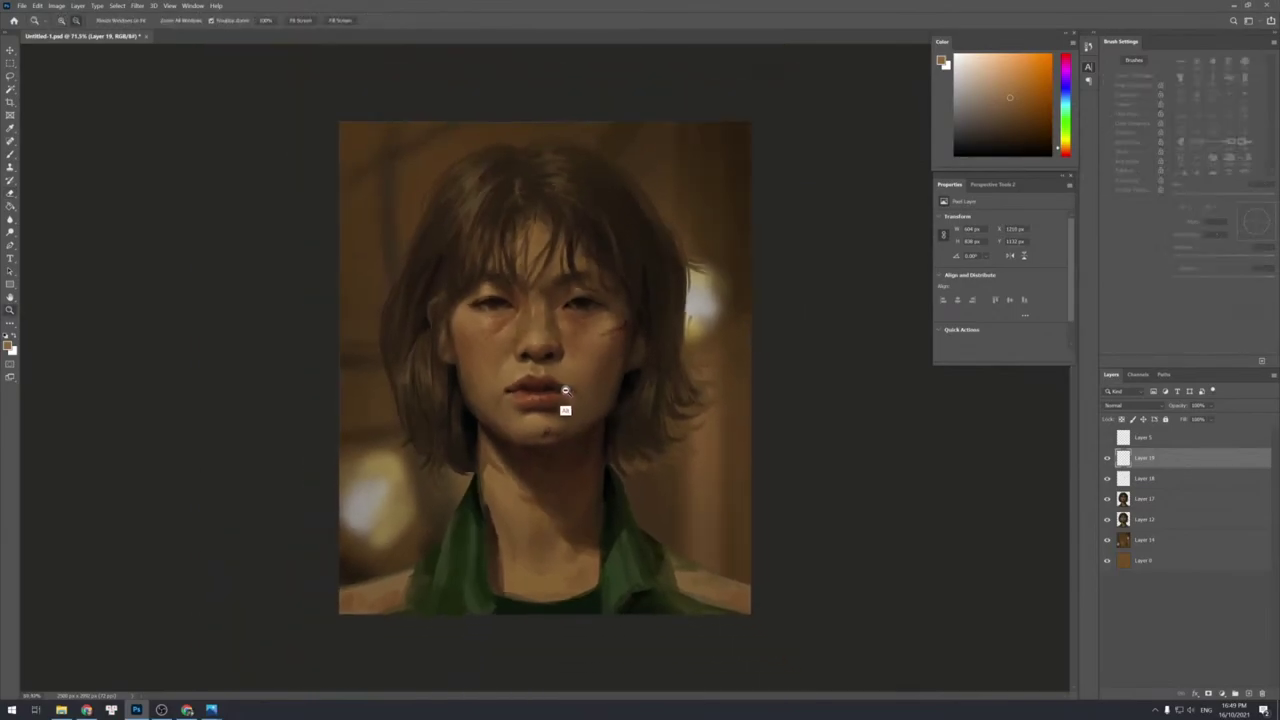
left_click_drag(567, 385, 569, 378)
key("e")
key("b")
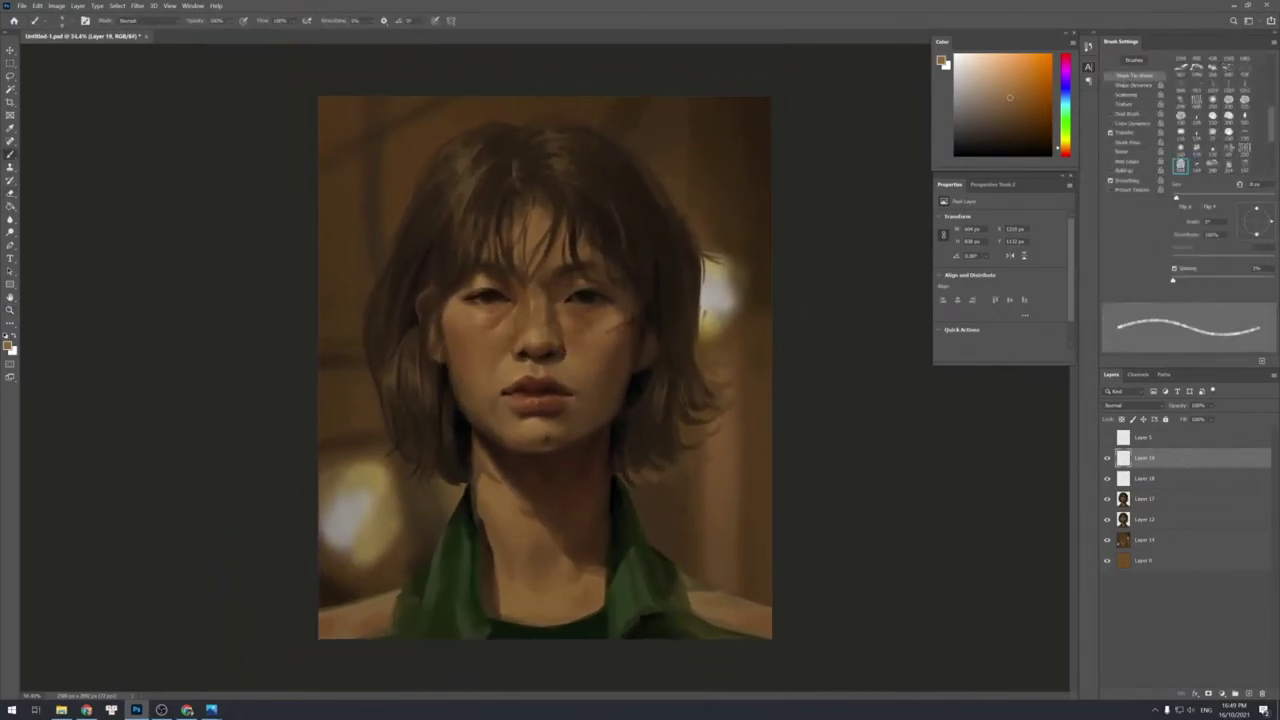
Add a new layer above Layer 19 and paint tiny marks on the face in a dark brown sampled from the hair.
left_click(452, 384, "alt")
key("ctrl+shift+n")
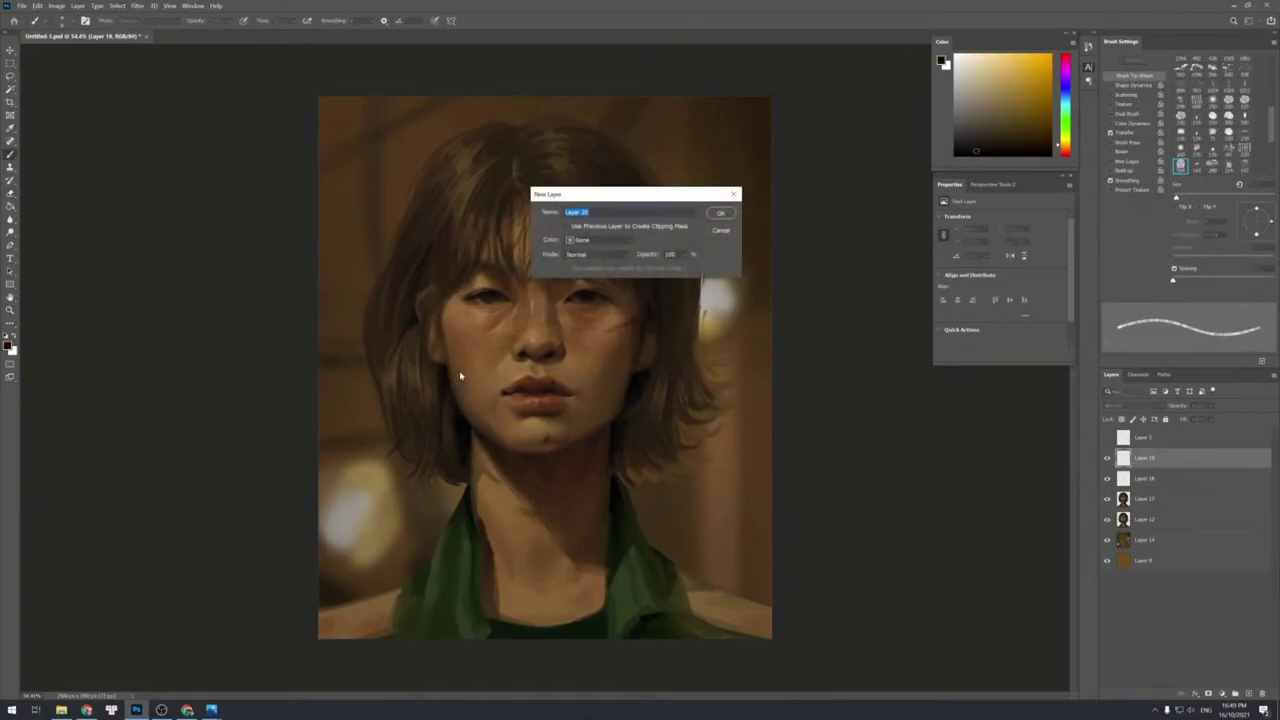
key("Return")
right_click(562, 456)
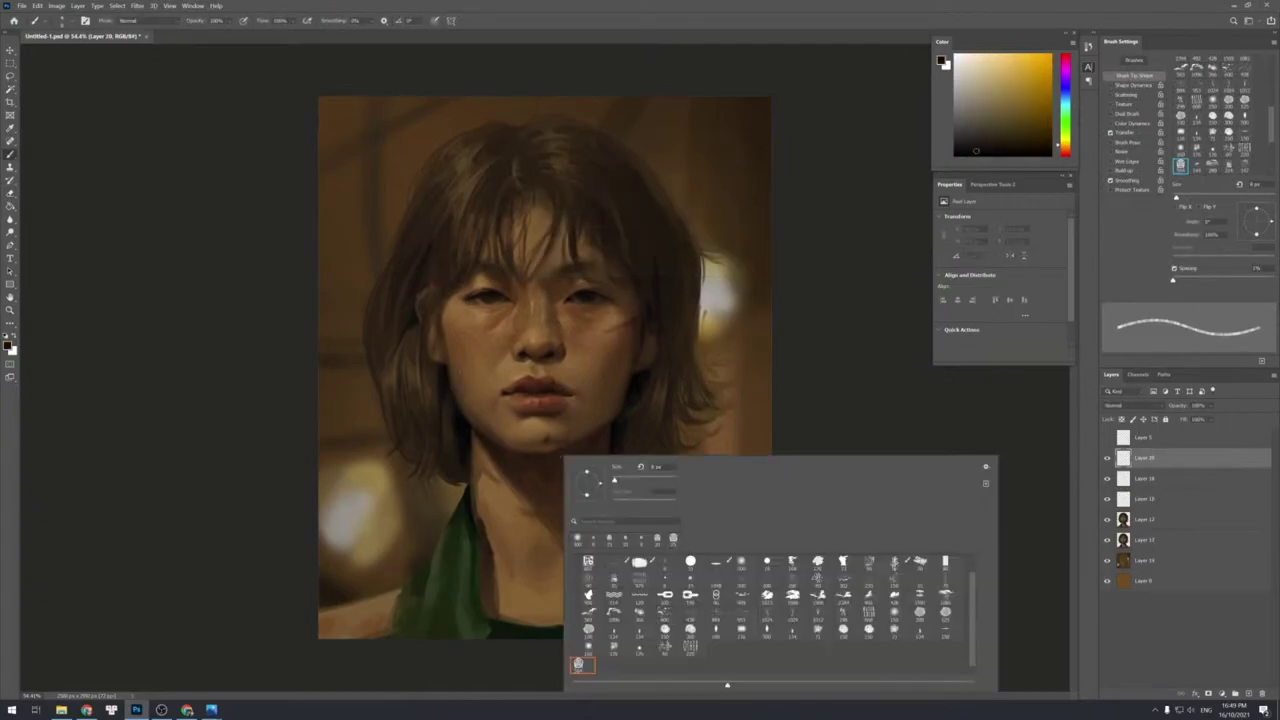
left_click(729, 398)
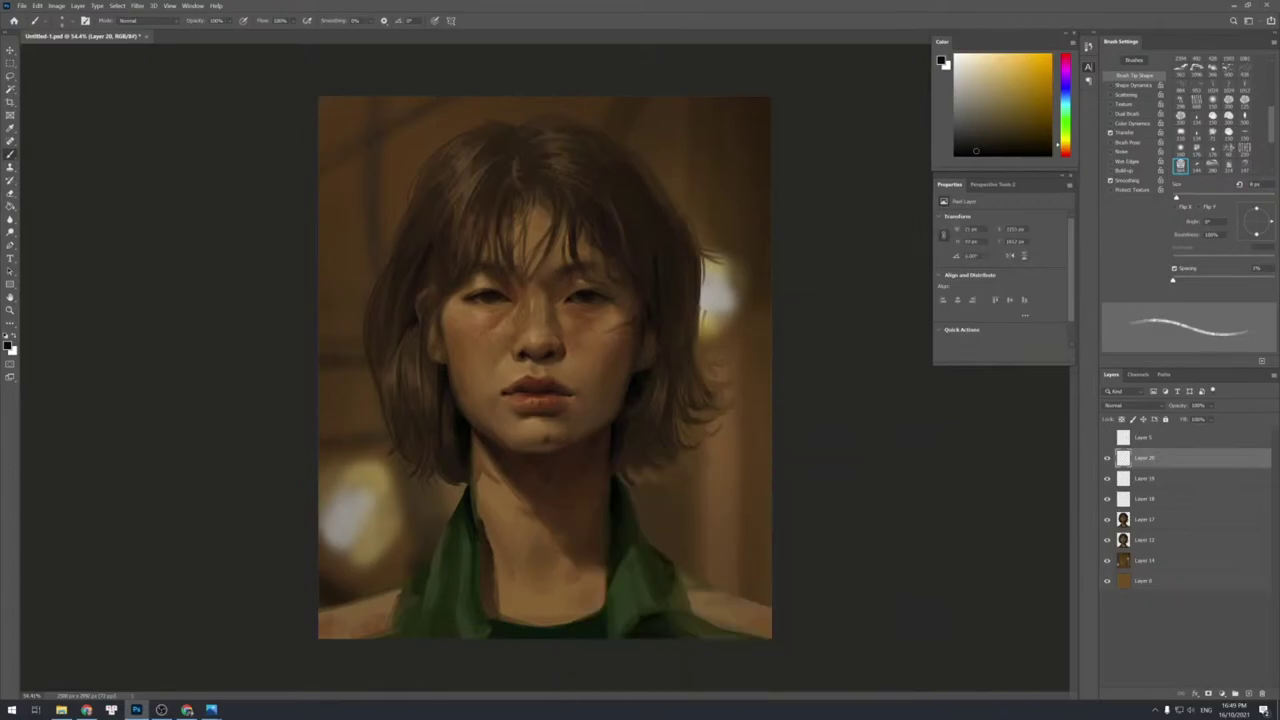
Paint faint reddish-brown shading on the right cheek with a larger brush and a sampled colour, softening it with the Eraser.
left_click(622, 322, "alt")
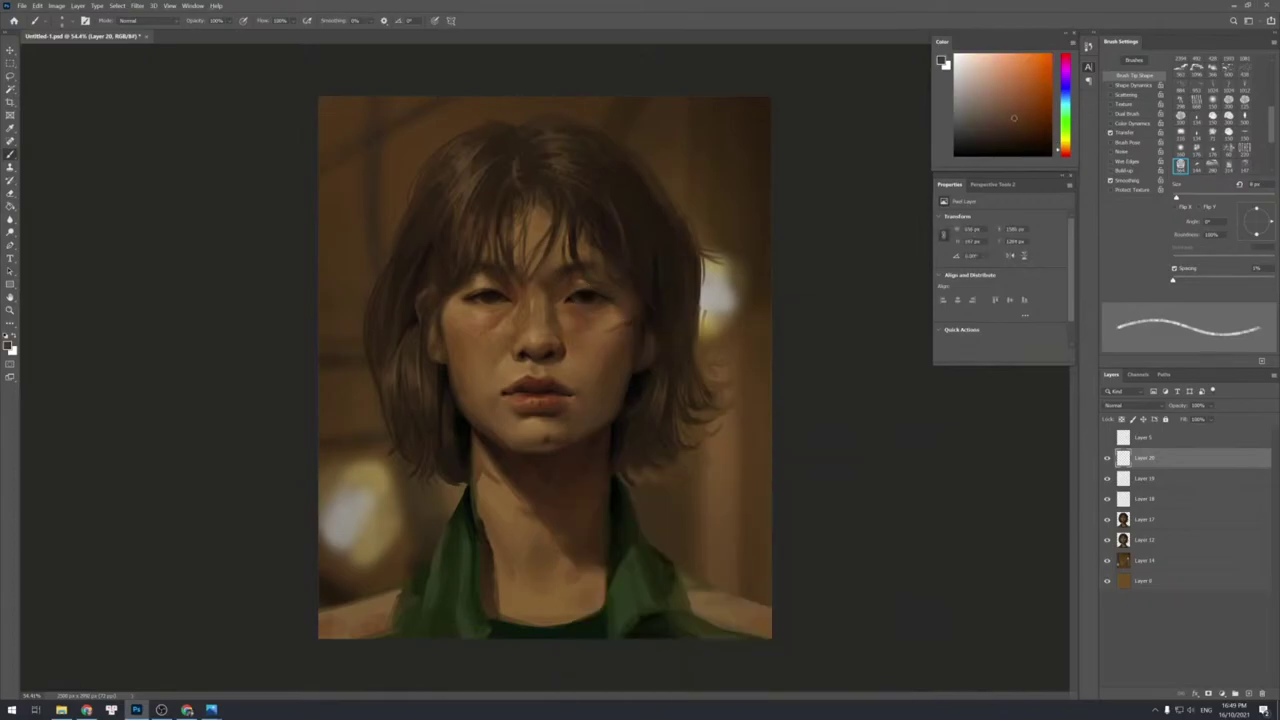
key("bracketright")
key("bracketright")
key("bracketright")
key("bracketright")
key("bracketright")
key("bracketright")
key("bracketright")
key("bracketright")
key("bracketright")
key("bracketright")
key("bracketright")
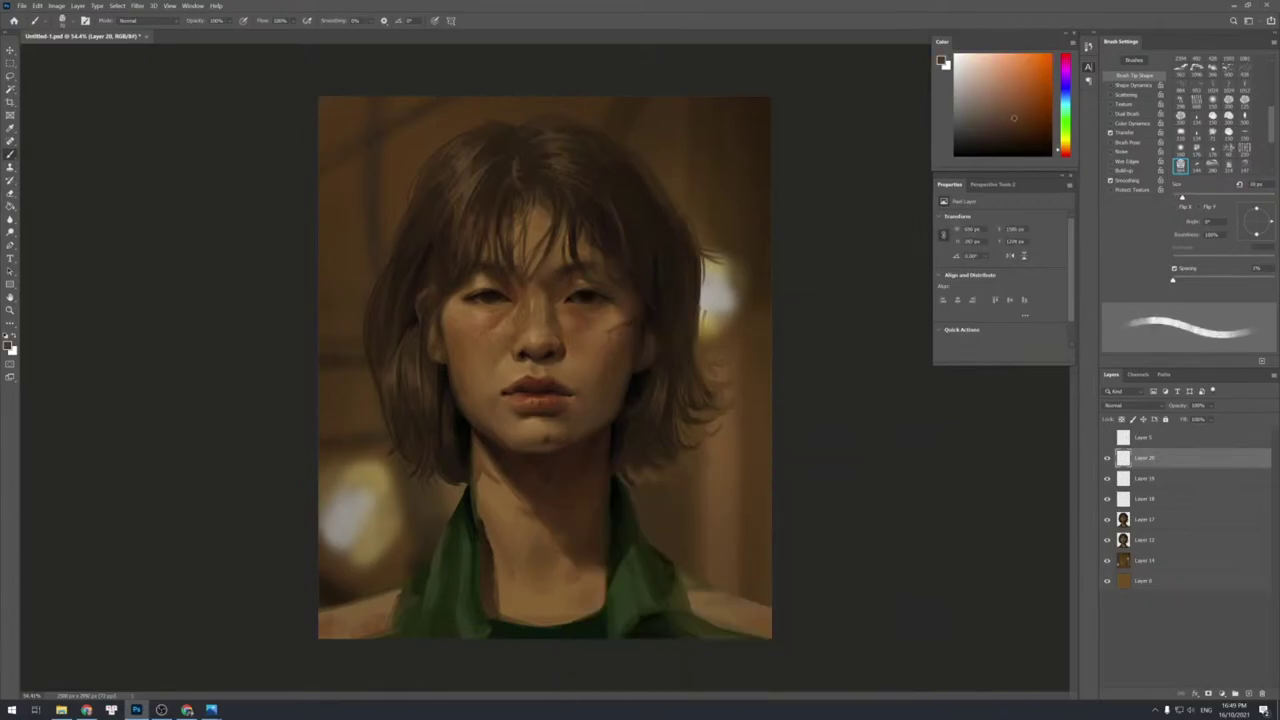
key("e")
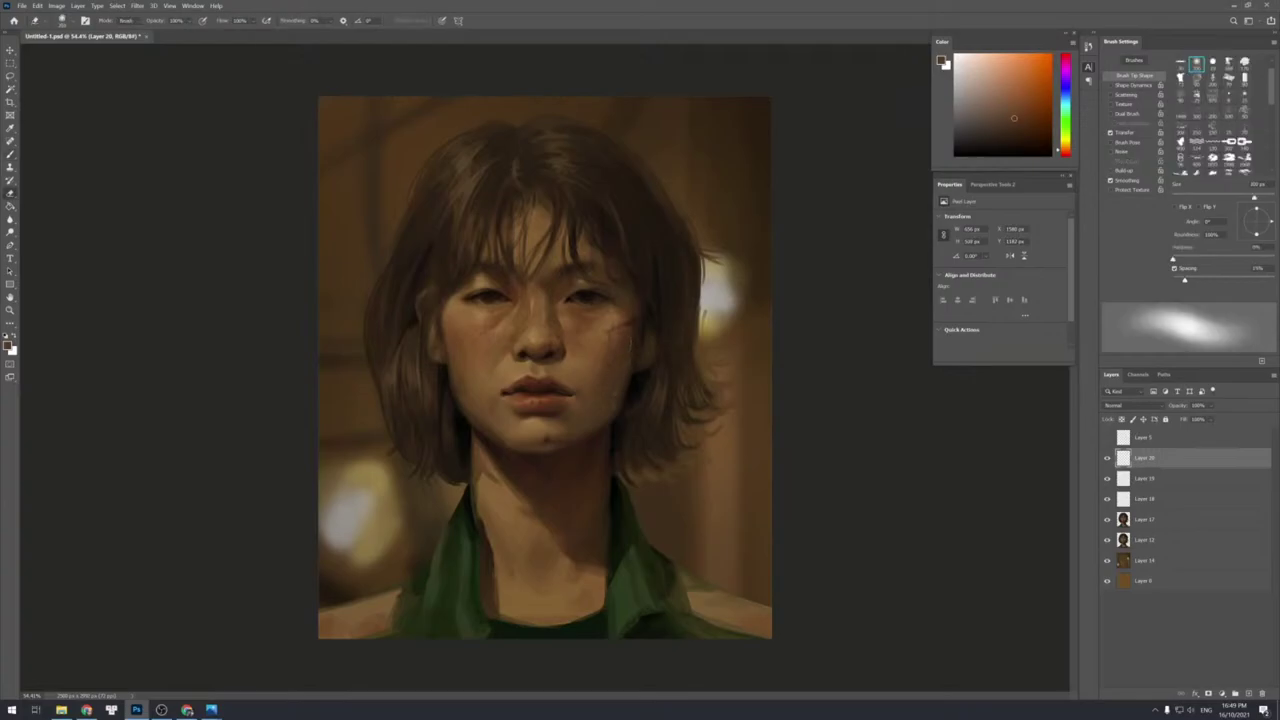
Add a new layer above Layer 20 and paint a sampled dark brown smudge down the right cheek, fading it with the Eraser.
key("b")
left_click(638, 356, "alt")
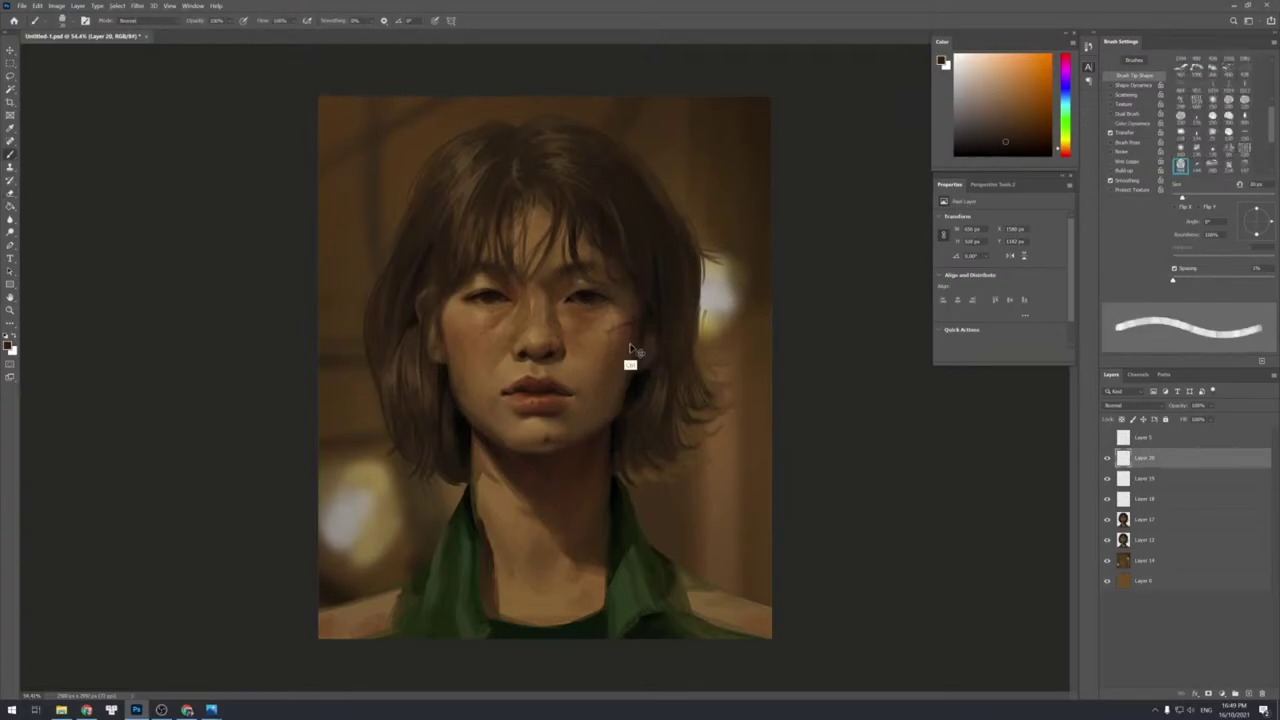
key("ctrl+shift+n")
key("Return")
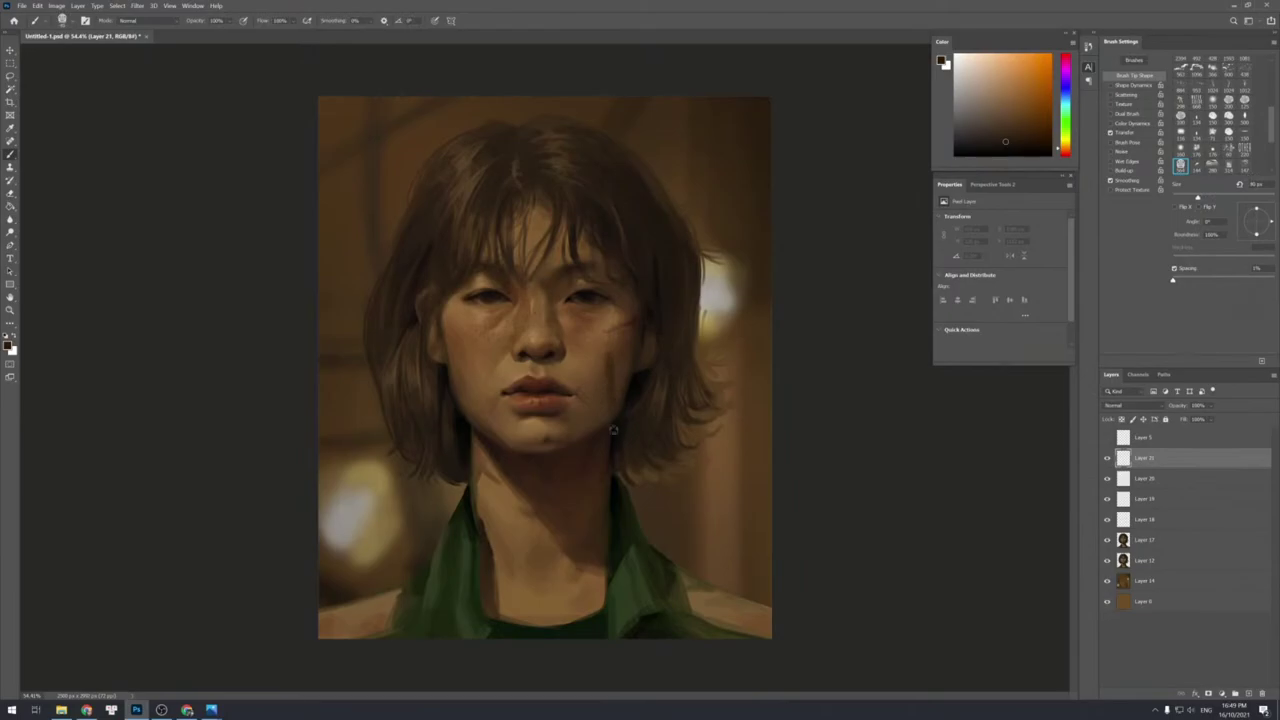
key("e")
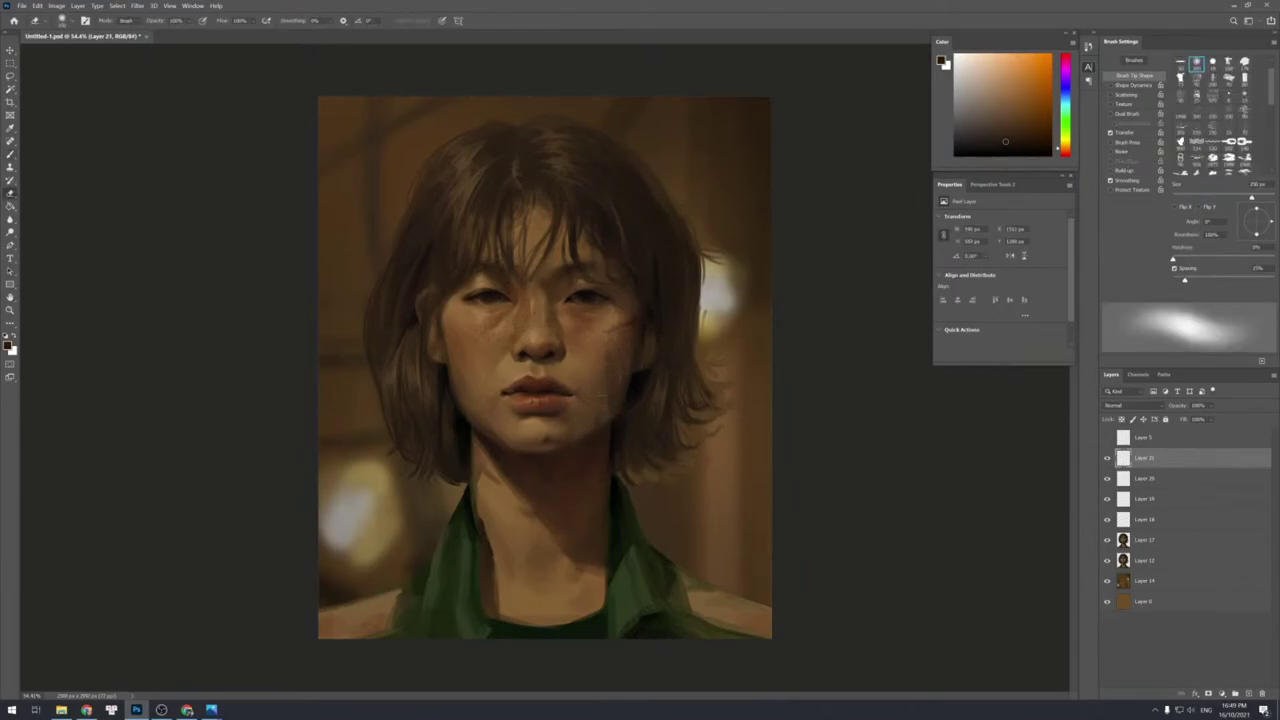
Paint dark brown smudges on the left cheek and jaw and soften them with the Eraser.
key("b")
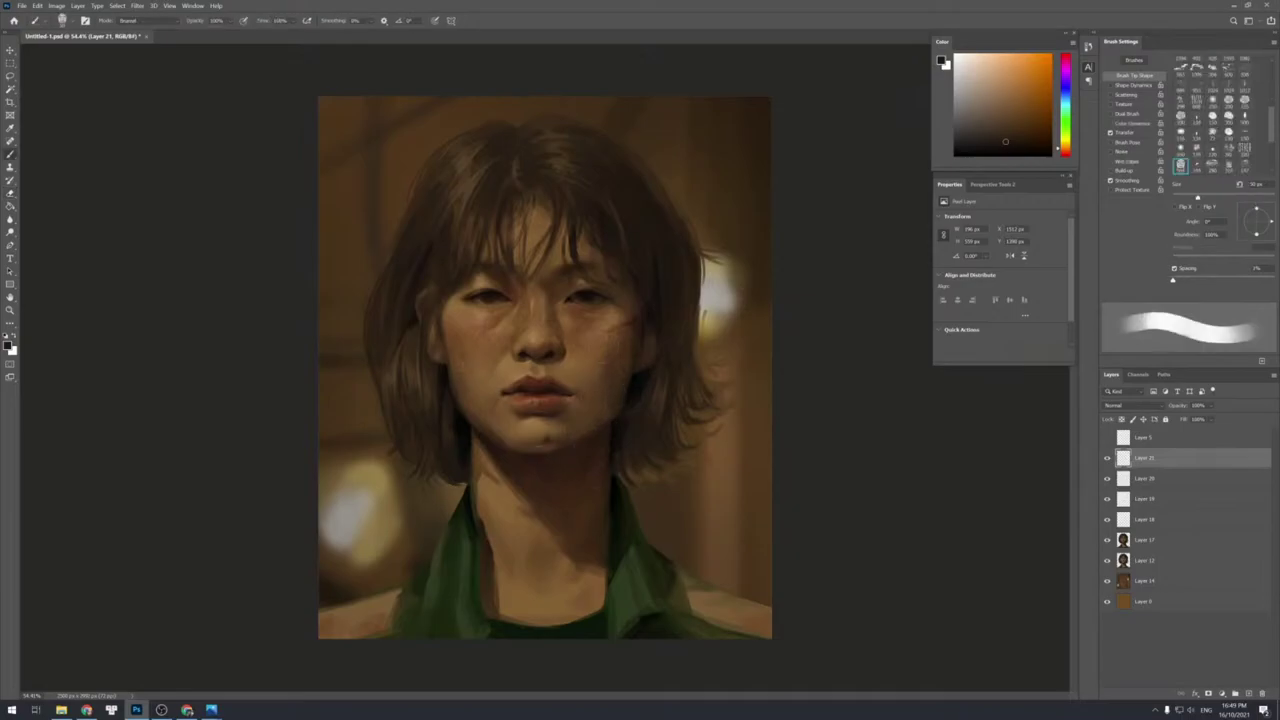
left_click_drag(466, 354, 458, 378)
mouse_move(475, 430)
left_mouse_down()
mouse_move(445, 379)
mouse_move(463, 418)
left_mouse_up()
key("e")
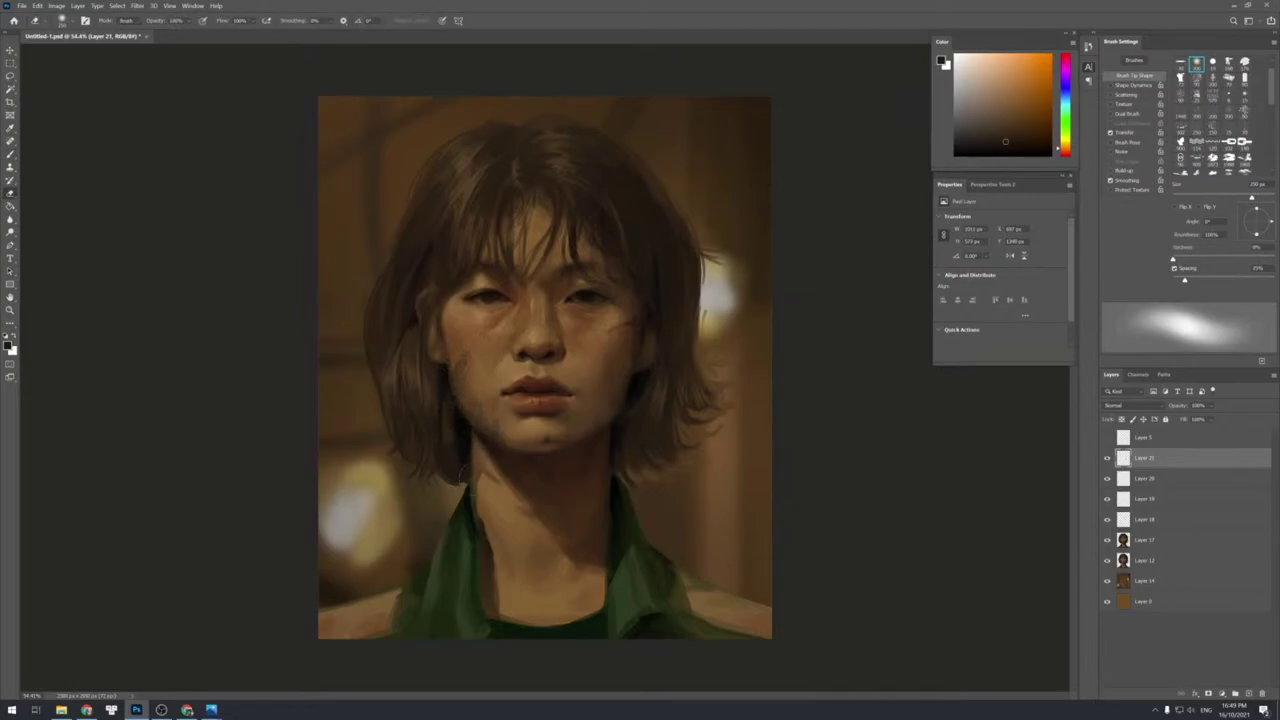
Paint a dark brown smudge down the left side of the neck, redoing the first stroke and fading it with the Eraser.
key("b")
left_click_drag(473, 480, 498, 538)
key("ctrl+z")
left_click_drag(475, 478, 488, 520)
key("e")
Undo the dark smudge tried on the forehead and paint a softened one on the bridge of the nose instead.
key("b")
left_click_drag(532, 233, 517, 263)
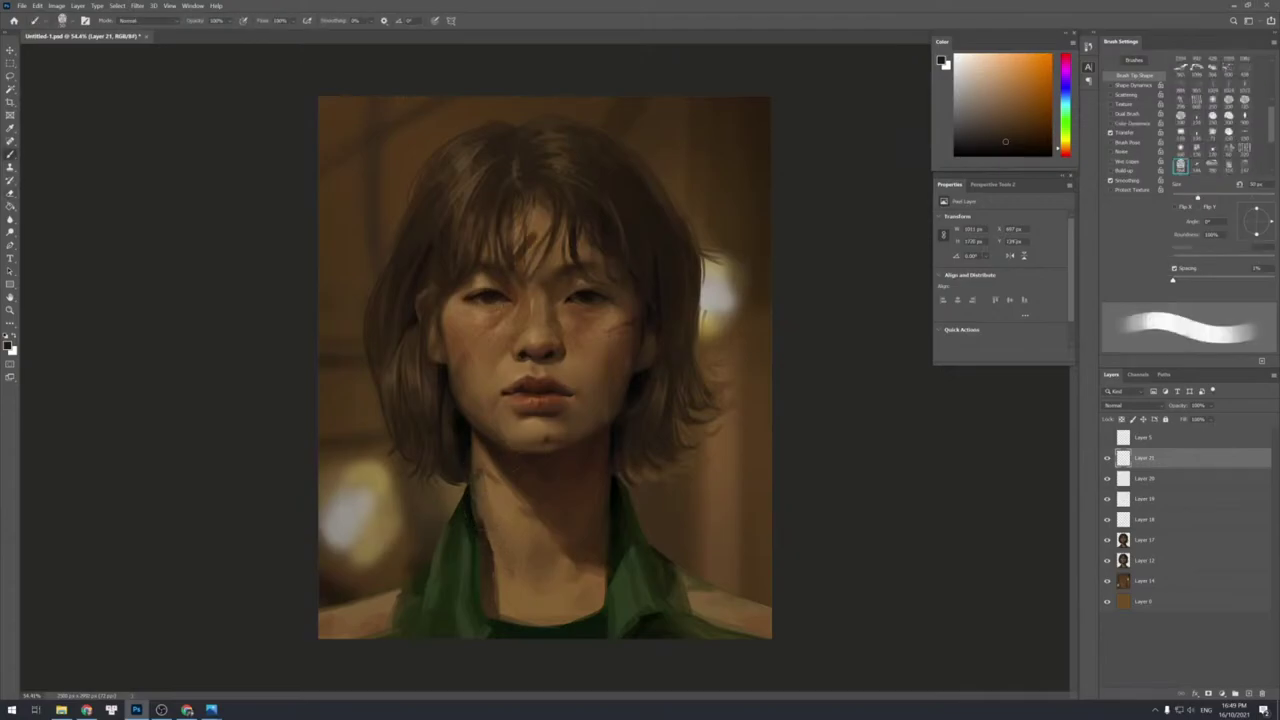
key("ctrl+z")
key("e")
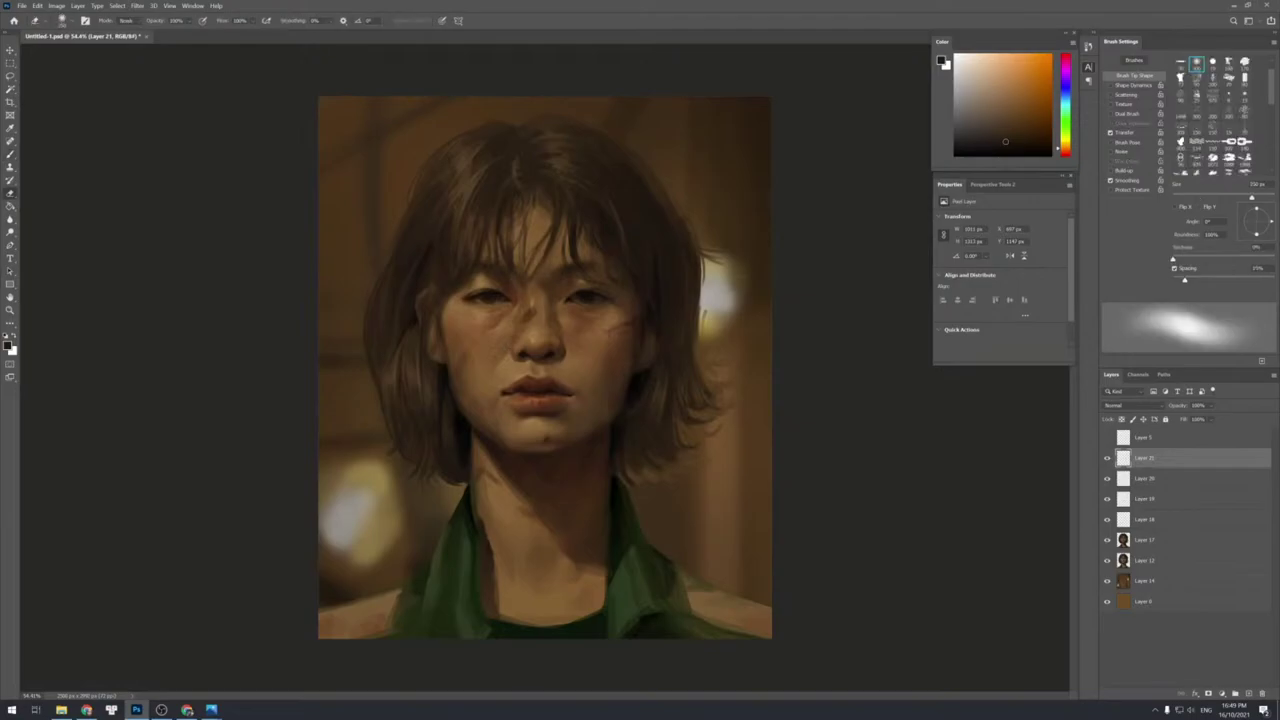
Paint dark brown dirt along the left jawline towards the chin and blend it with the Eraser.
key("alt+space")
left_click_drag(543, 338, 533, 284)
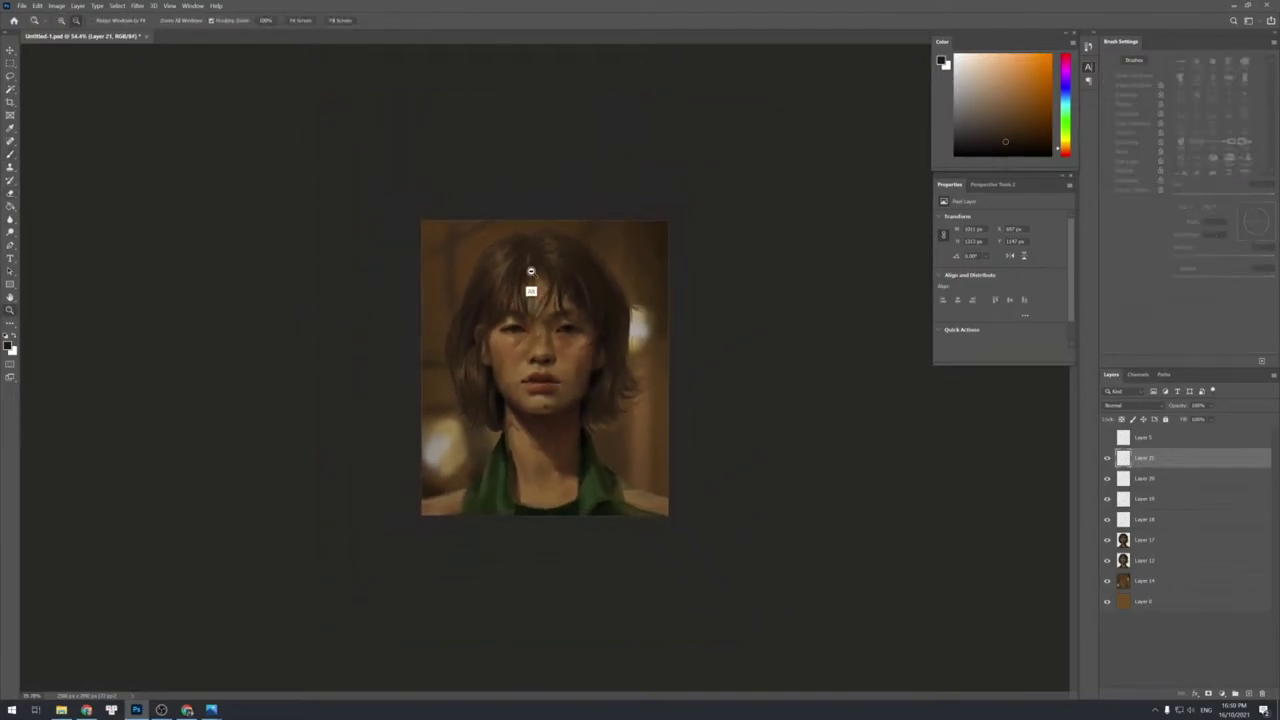
left_click(532, 286)
key("b")
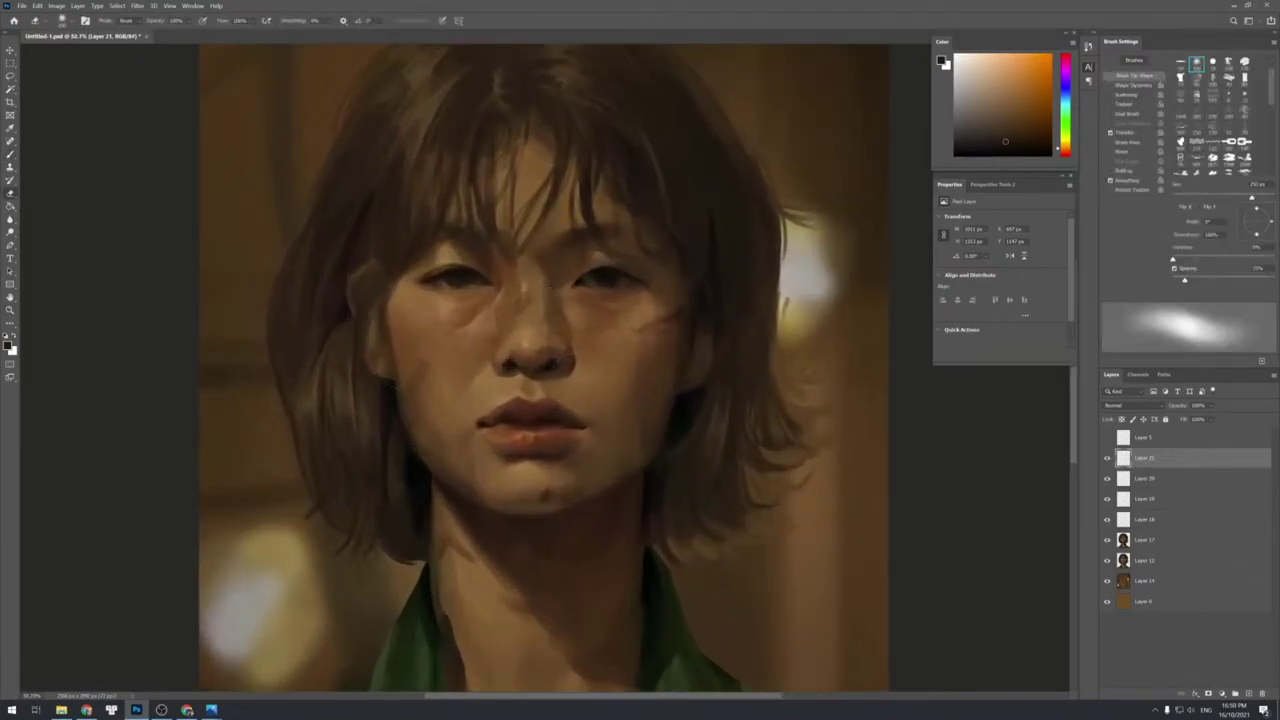
key("b")
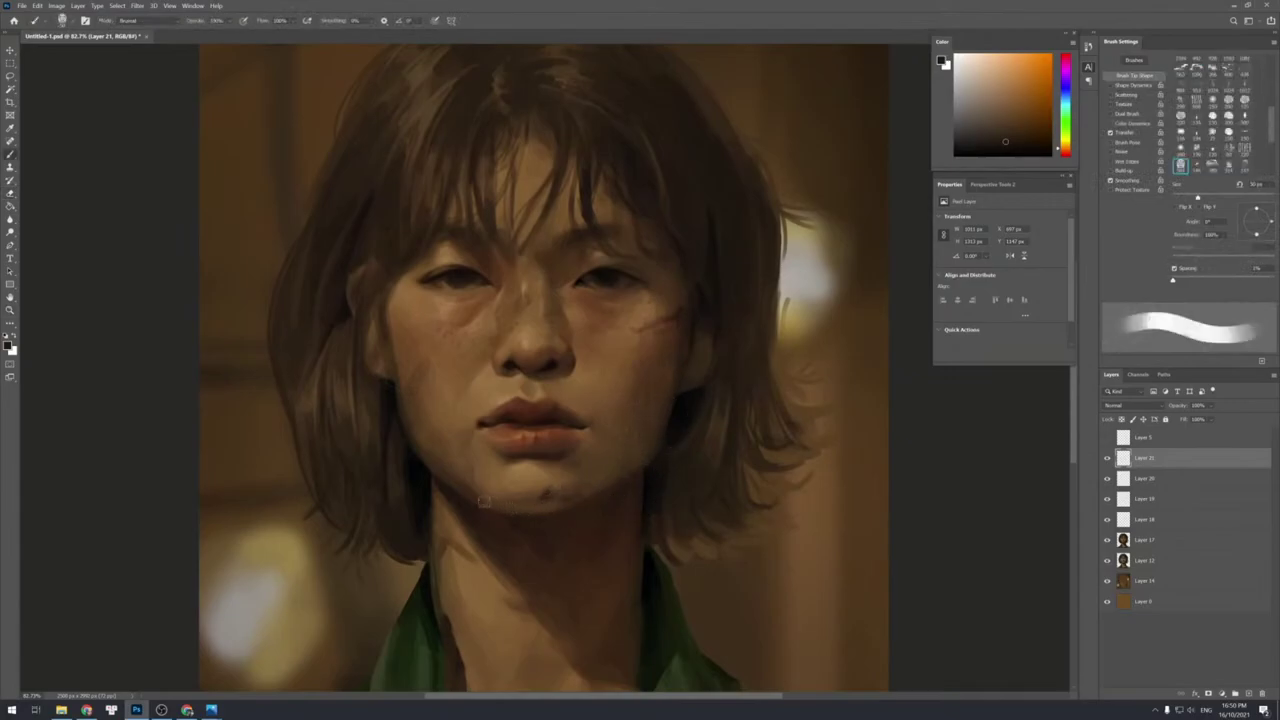
mouse_move(474, 485)
left_mouse_down()
mouse_move(489, 503)
mouse_move(495, 473)
mouse_move(546, 470)
left_mouse_up()
key("e")
Sample a light skin tone above the right eye and touch up its upper eyelid with a smaller brush.
key("z")
key("e")
key("z")
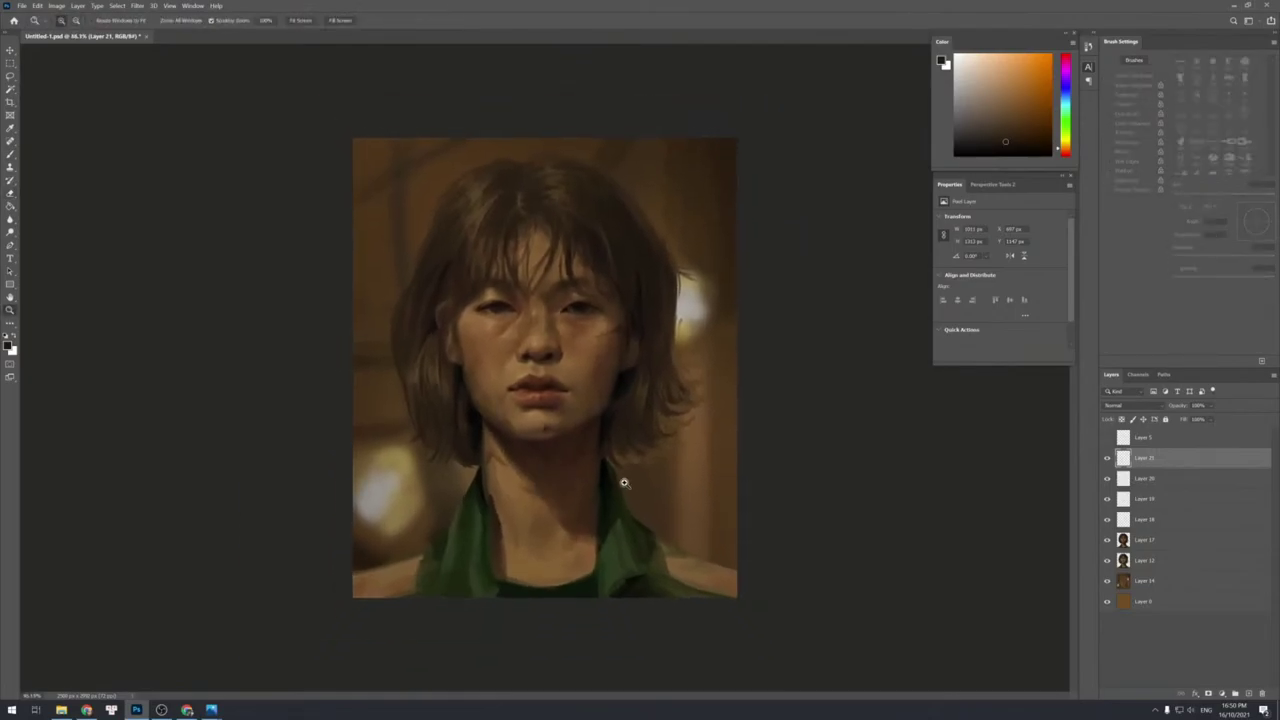
left_click_drag(566, 318, 576, 308)
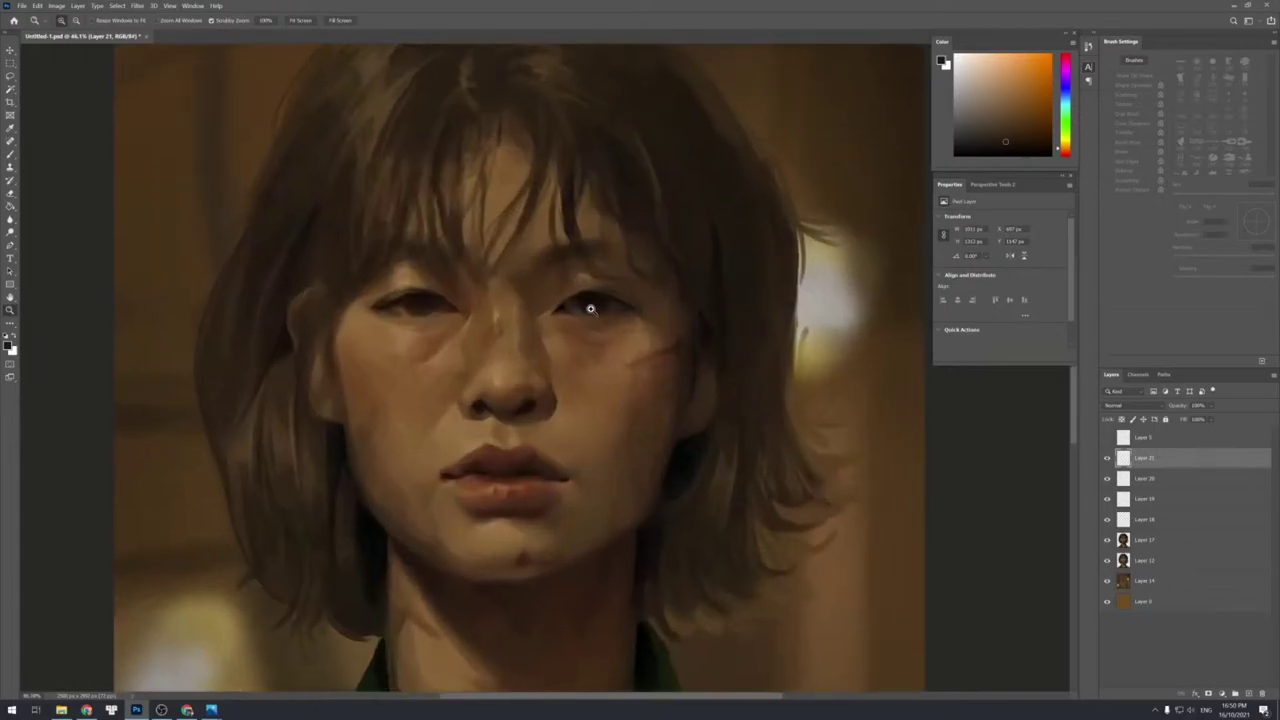
key("b")
left_click(578, 278, "alt")
key("bracketleft")
key("bracketleft")
key("bracketleft")
key("bracketleft")
key("bracketleft")
key("bracketleft")
key("bracketleft")
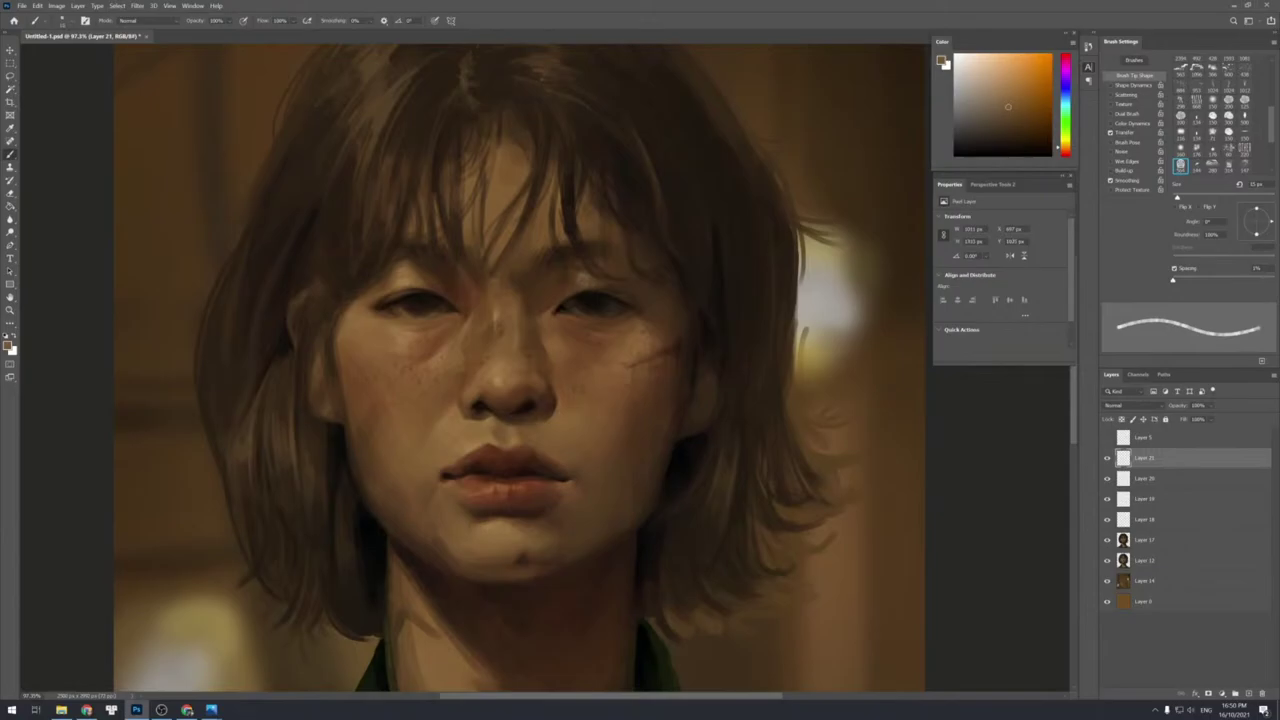
key("bracketright")
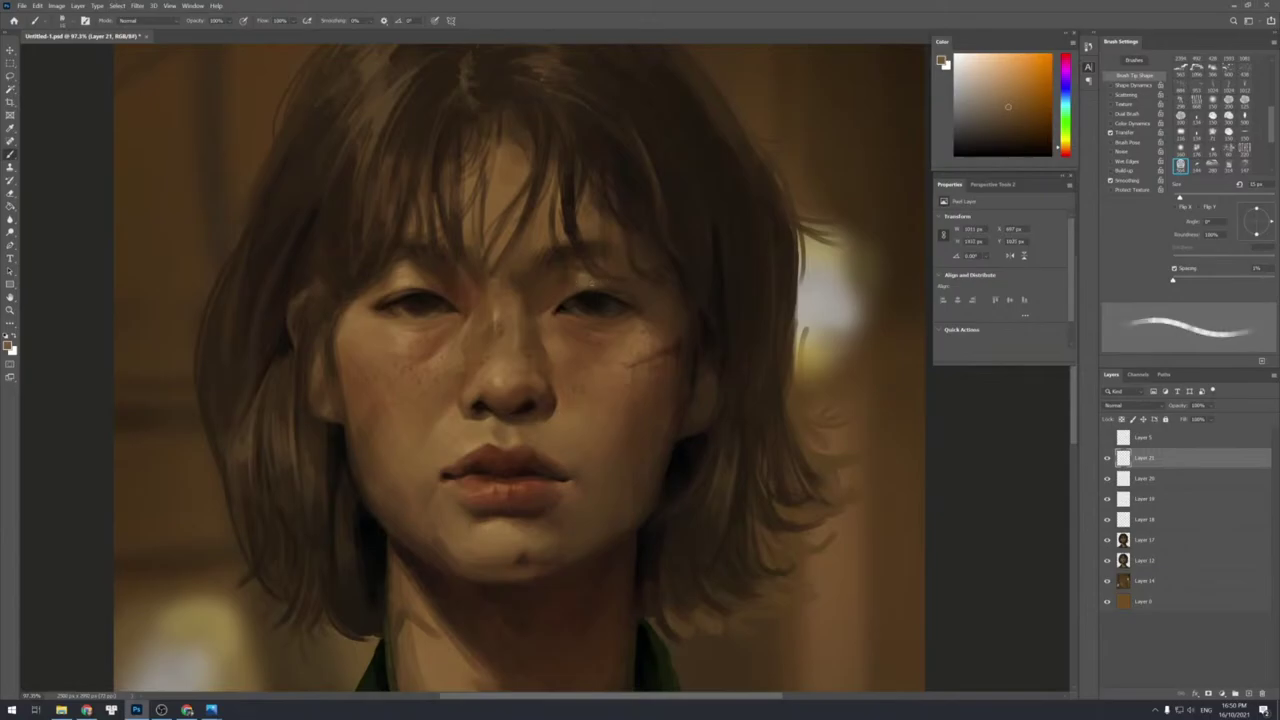
Sample a dark brown from the right eye, retouch the eye with a slightly larger brush, and check the whole portrait.
left_click(595, 309, "alt")
key("bracketright")
key("z")
left_click_drag(626, 289, 598, 246)
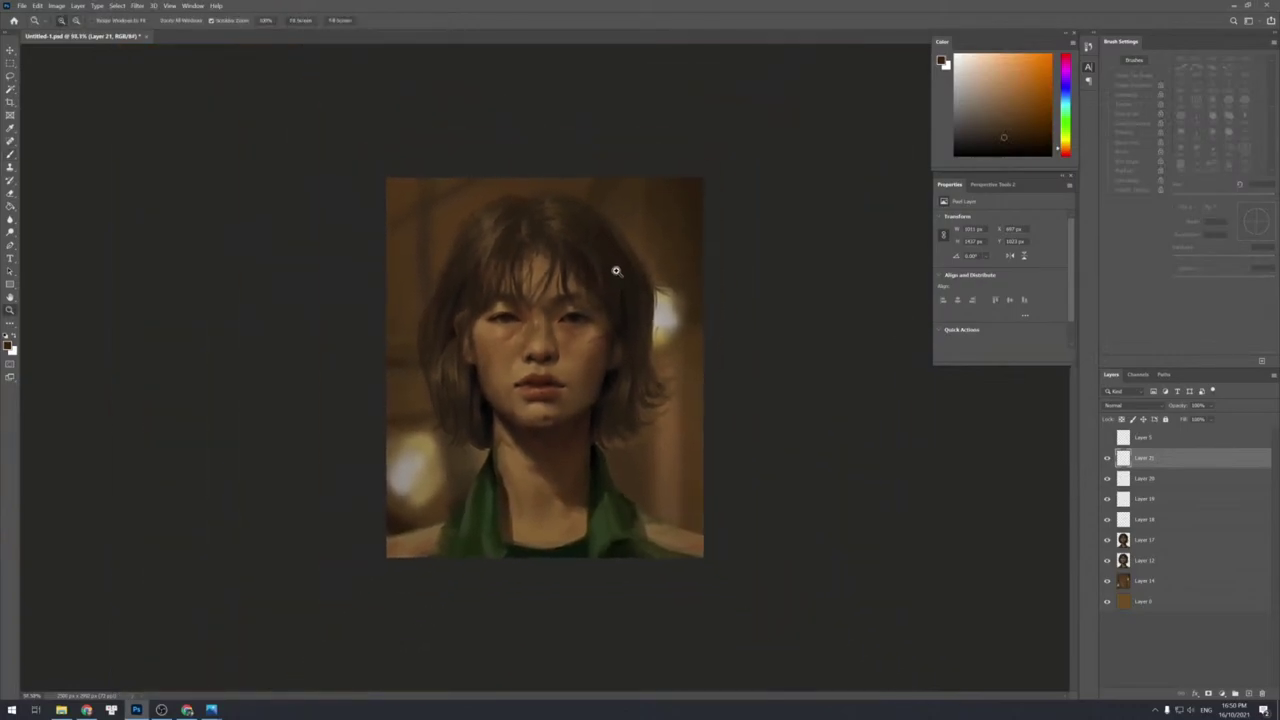
Sample a dark reddish brown from the mouth and add a new layer with the Multiply blend mode.
left_click(590, 302, "alt")
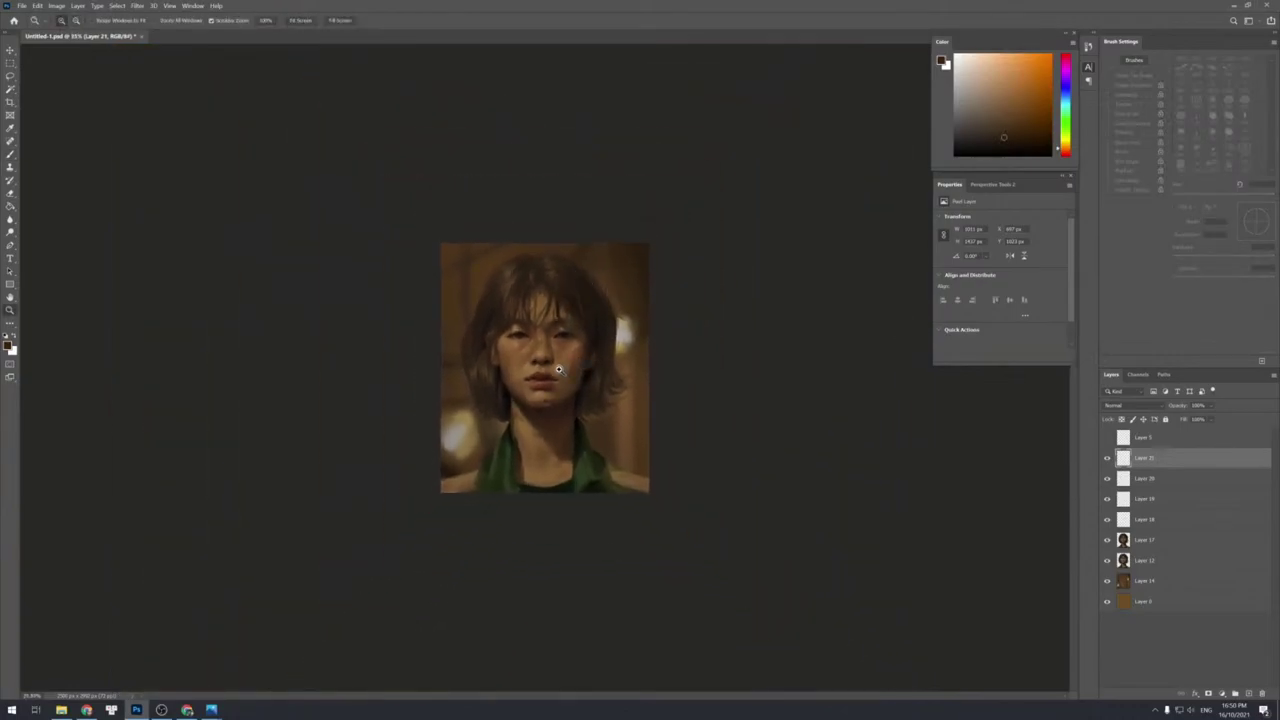
left_click_drag(557, 365, 588, 364)
key("b")
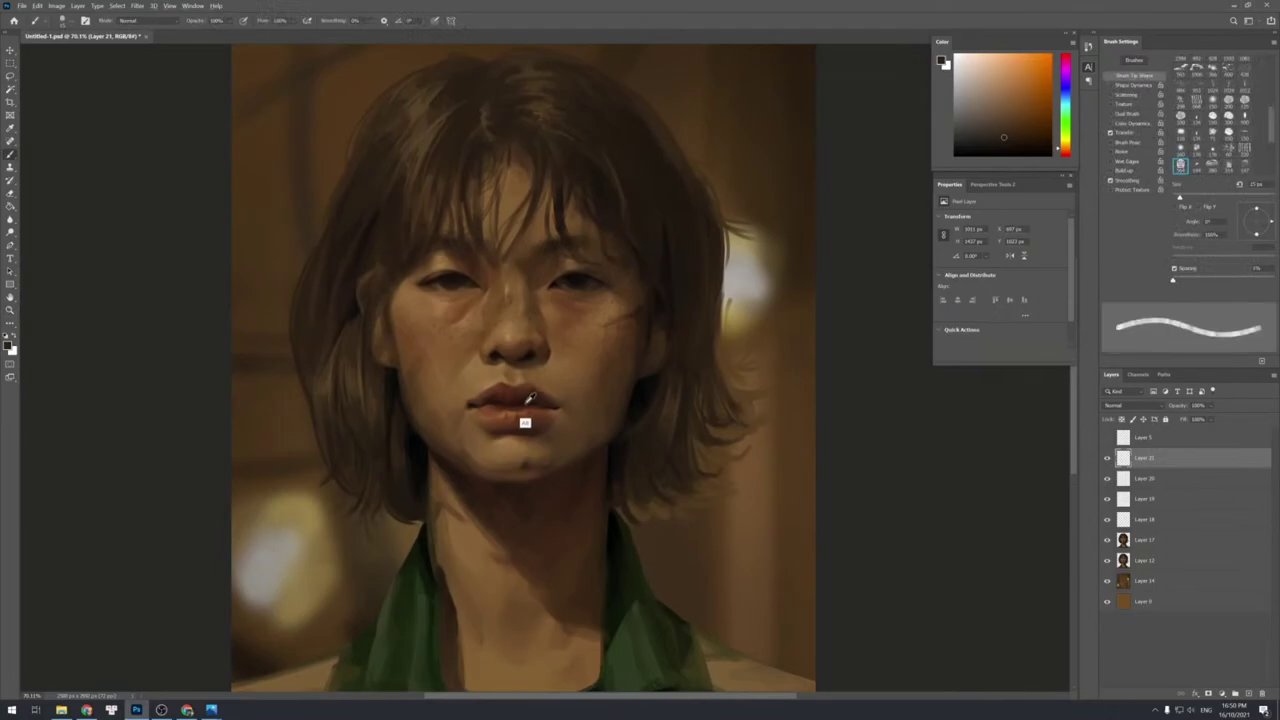
left_click(527, 402, "alt")
key("ctrl+shift+n")
key("Return")
left_click(1118, 406)
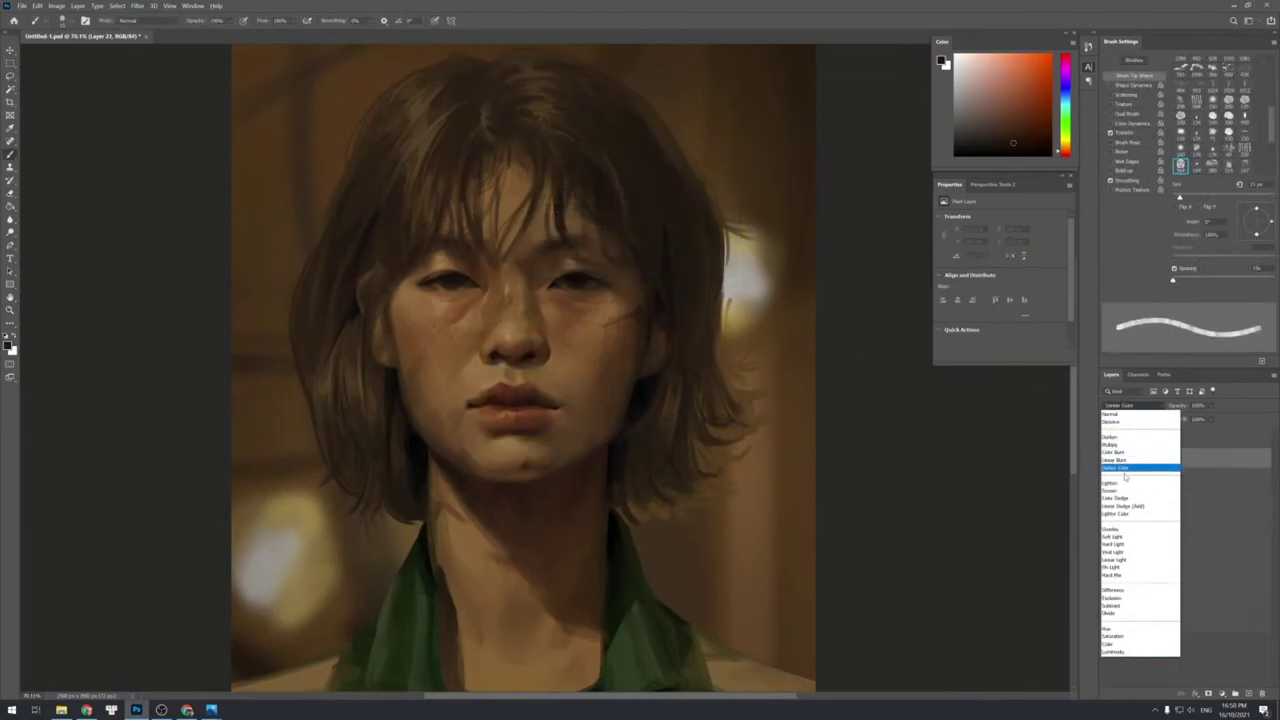
left_click(1115, 444)
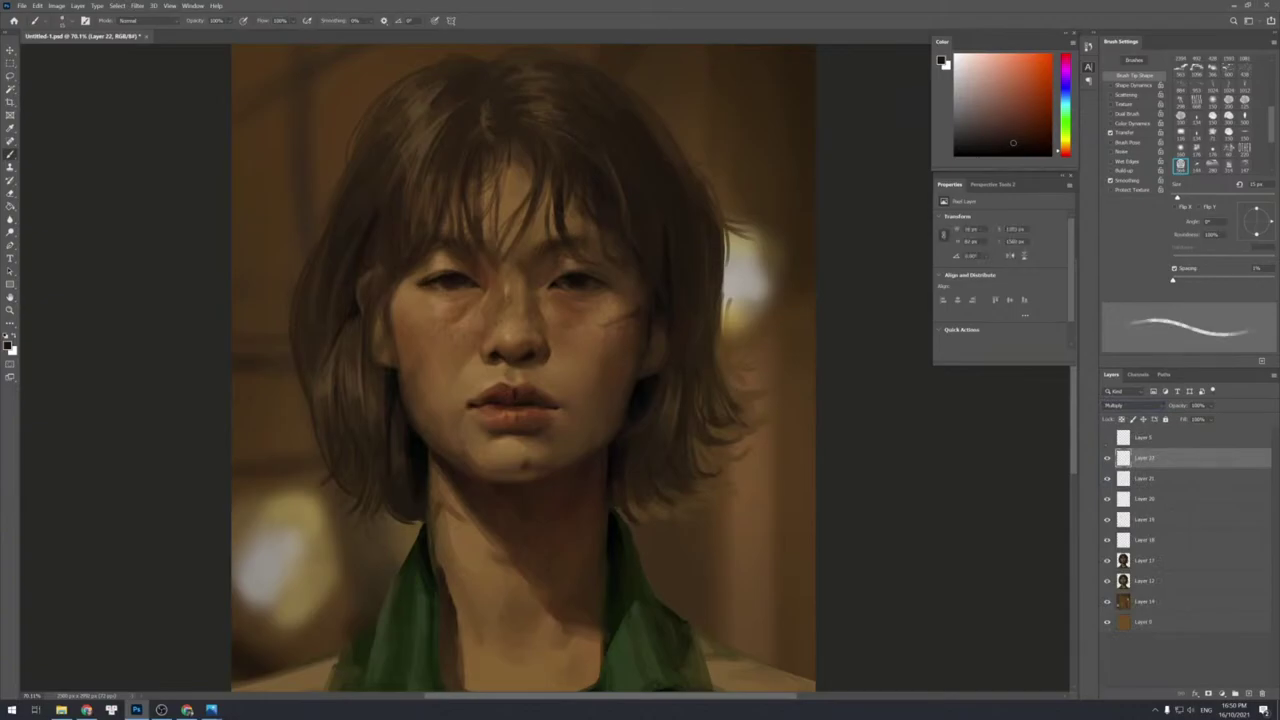
Paint dark strokes along the parting line and lower lip, gradually enlarging the brush.
key("bracketright")
left_click_drag(510, 397, 507, 405)
key("bracketright")
key("e")
key("b")
key("bracketright")
key("bracketright")
left_click_drag(497, 406, 530, 411)
key("bracketright")
key("bracketright")
key("bracketright")
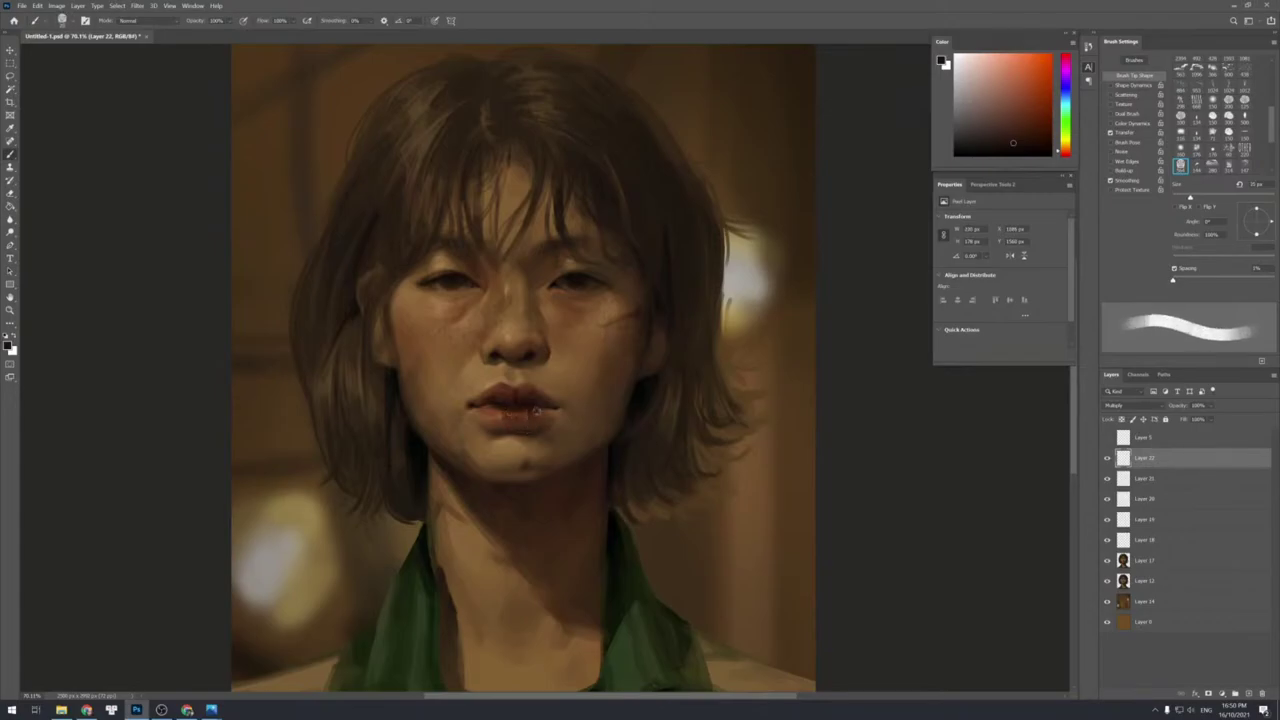
Soften the dark lip shading with the Eraser and check the face at different zoom levels.
key("e")
key("bracketleft")
key("bracketleft")
key("bracketleft")
left_click_drag(506, 411, 507, 422)
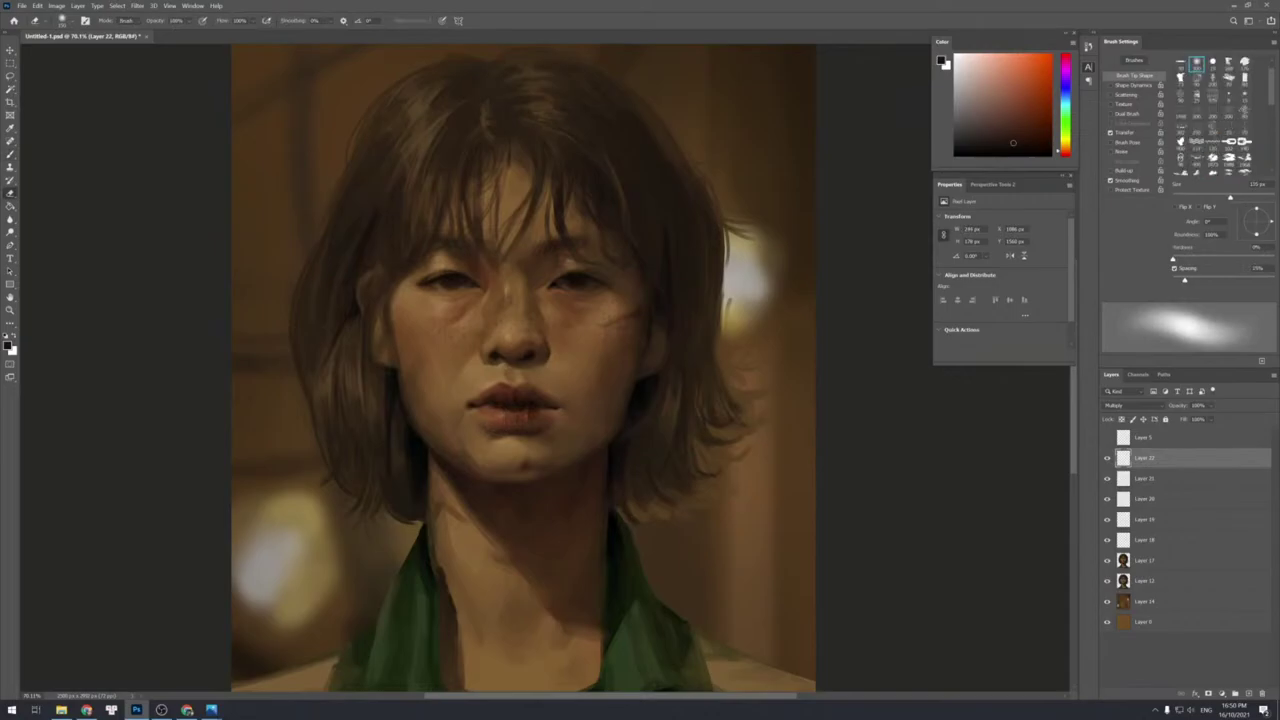
key("z")
mouse_move(591, 391)
left_mouse_down()
mouse_move(575, 346)
mouse_move(586, 354)
left_mouse_up()
key("e")
key("z")
left_click_drag(598, 398, 603, 384)
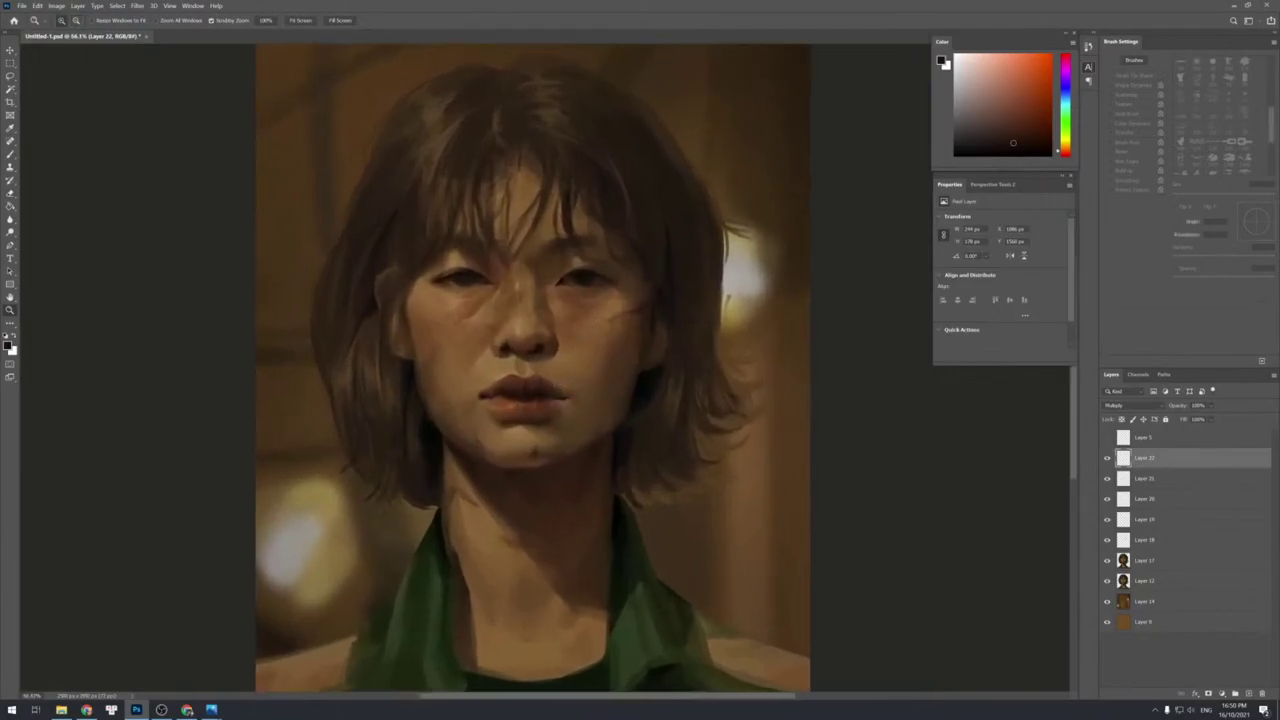
Add a new layer, undo the first stroke at the left eye's inner corner, and repaint it with a brown sampled there.
key("b")
key("ctrl+shift+n")
key("Return")
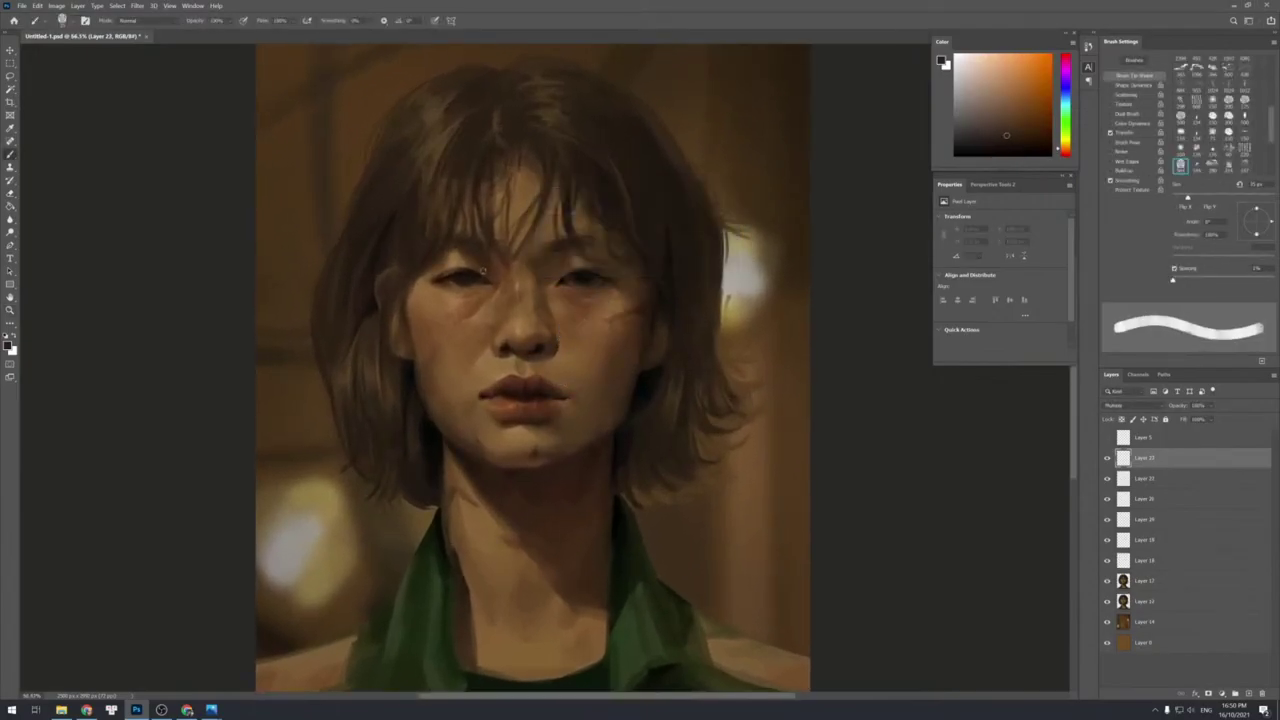
left_click_drag(474, 272, 473, 281)
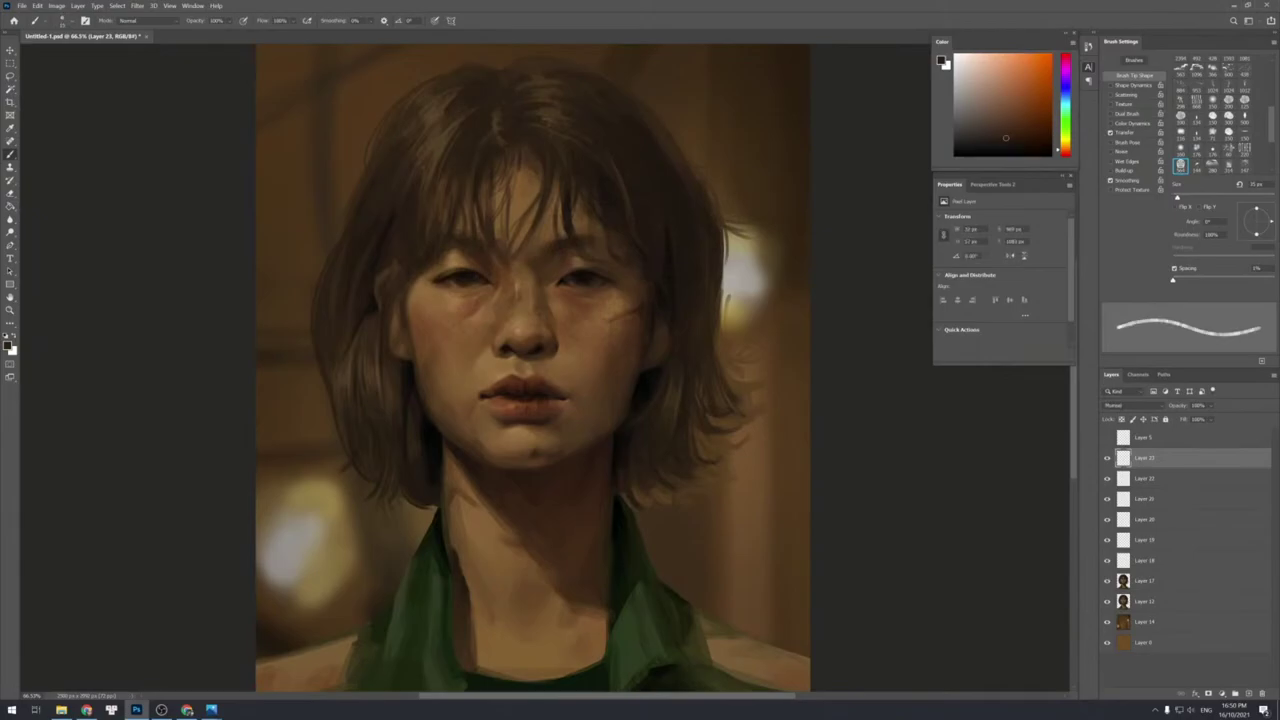
key("ctrl+z")
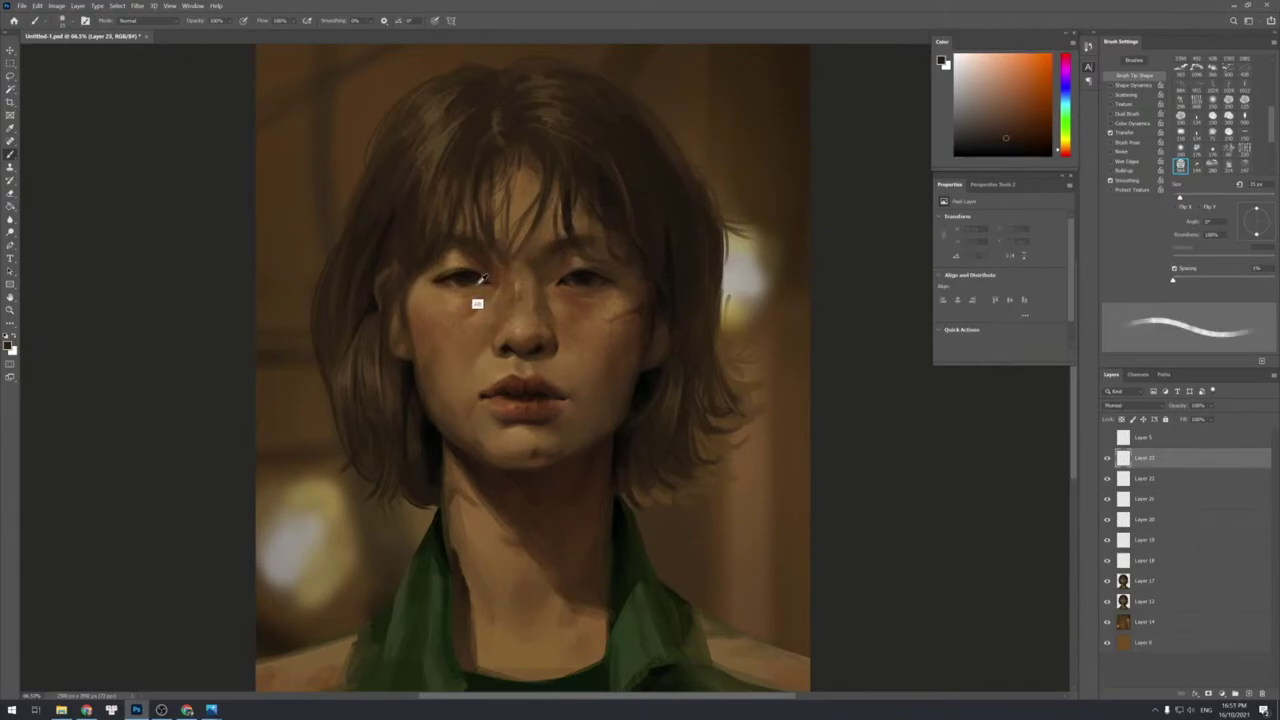
left_click(477, 284, "alt")
left_click_drag(475, 276, 480, 286)
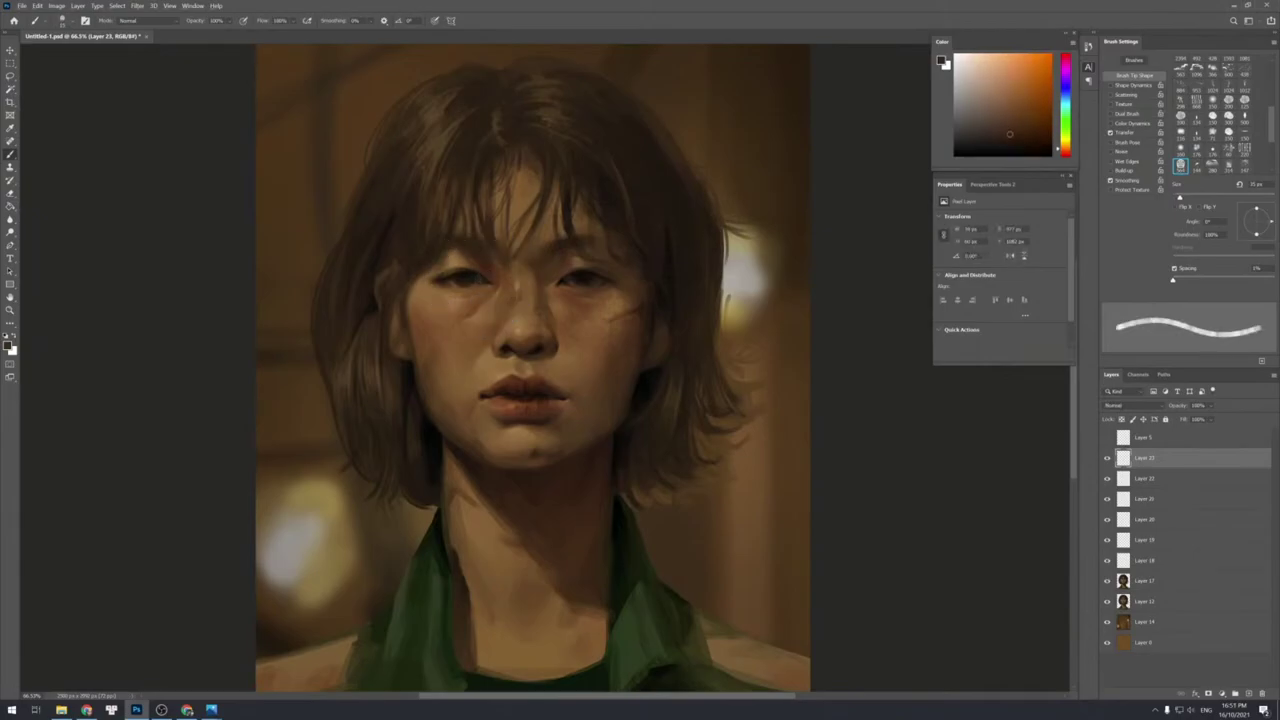
Sample dark browns around the eyes and retouch the right eye's lid and lash line in small strokes.
left_click(471, 300, "alt")
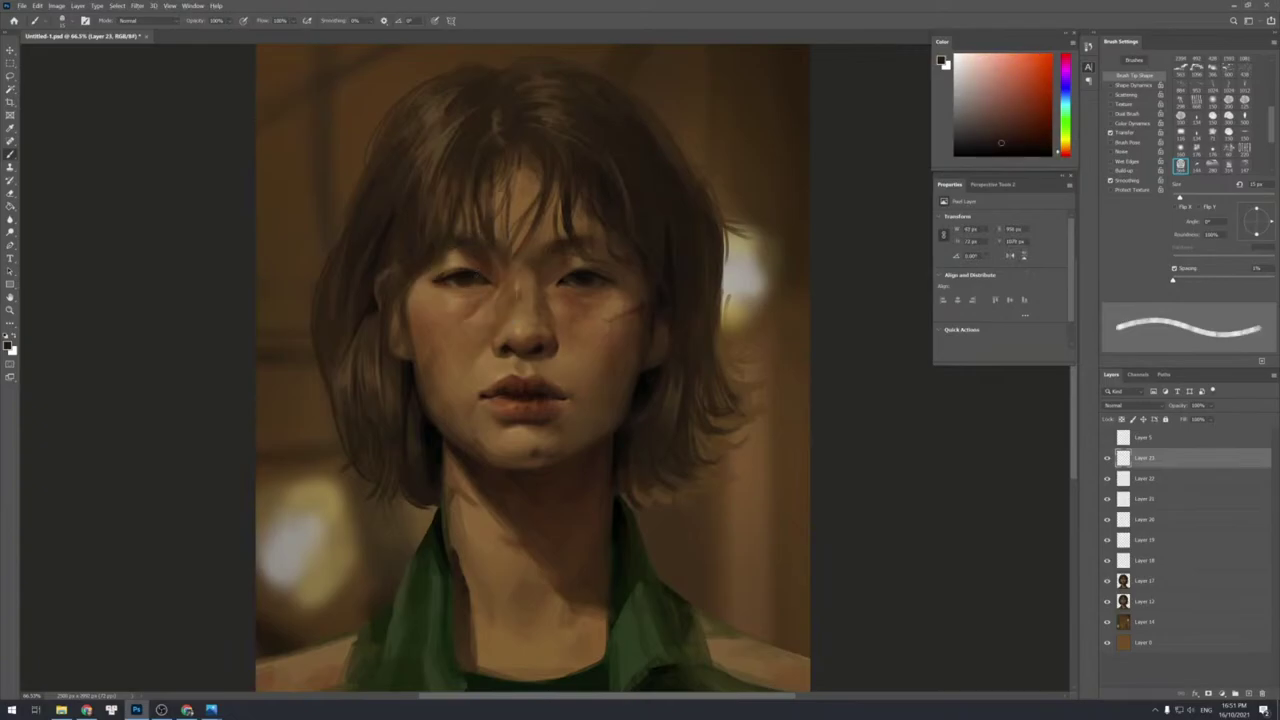
left_click(573, 281, "alt")
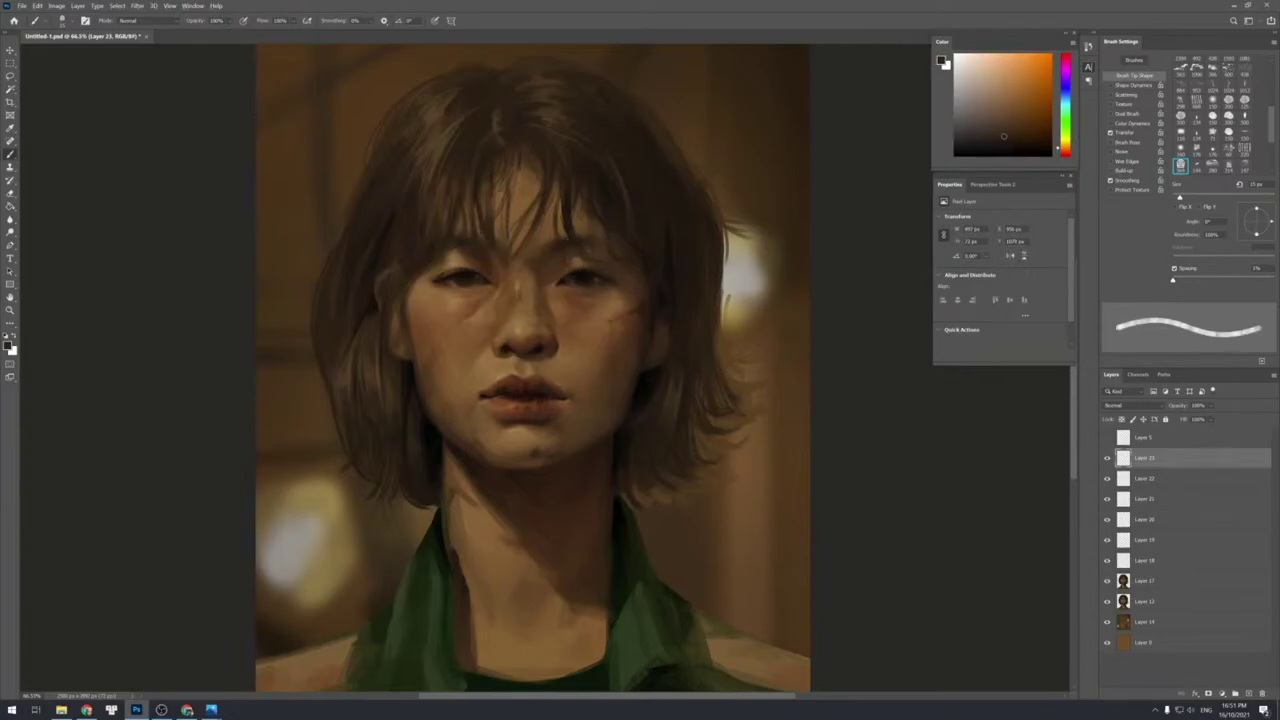
left_click(592, 274, "alt")
left_click(598, 278, "alt")
left_click(591, 274, "alt")
left_click(592, 276, "alt")
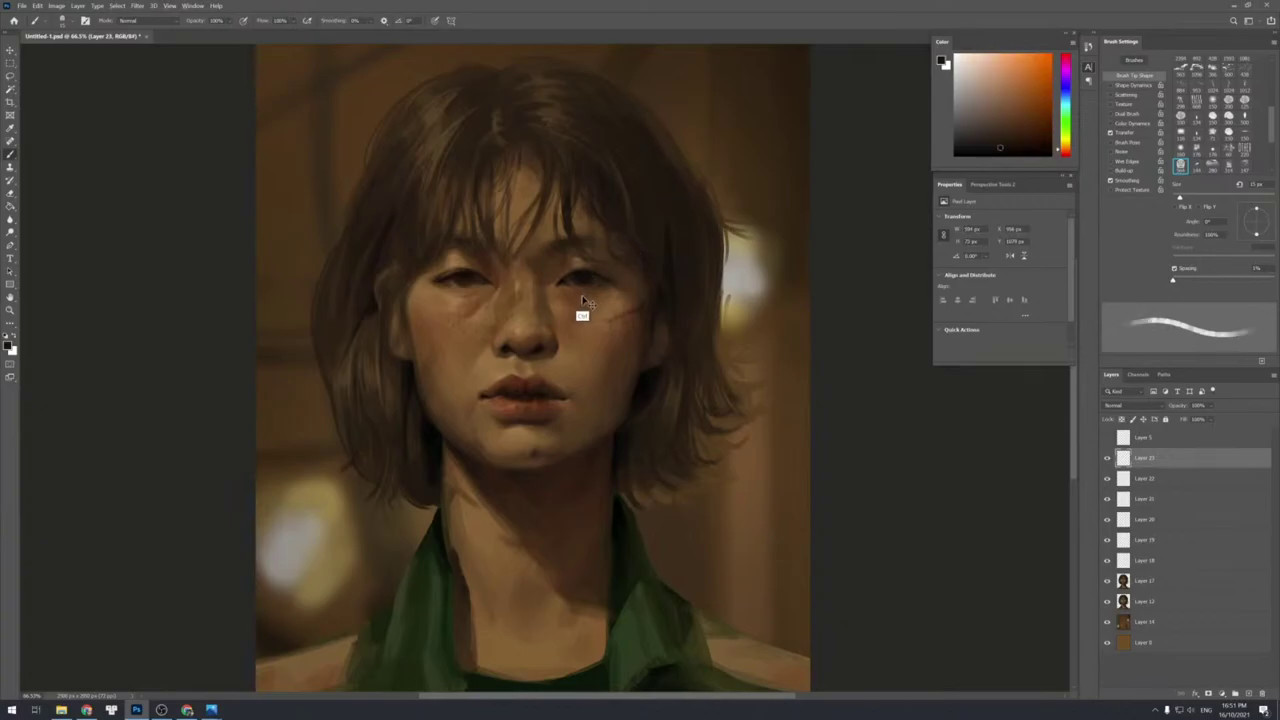
left_click(567, 281, "alt")
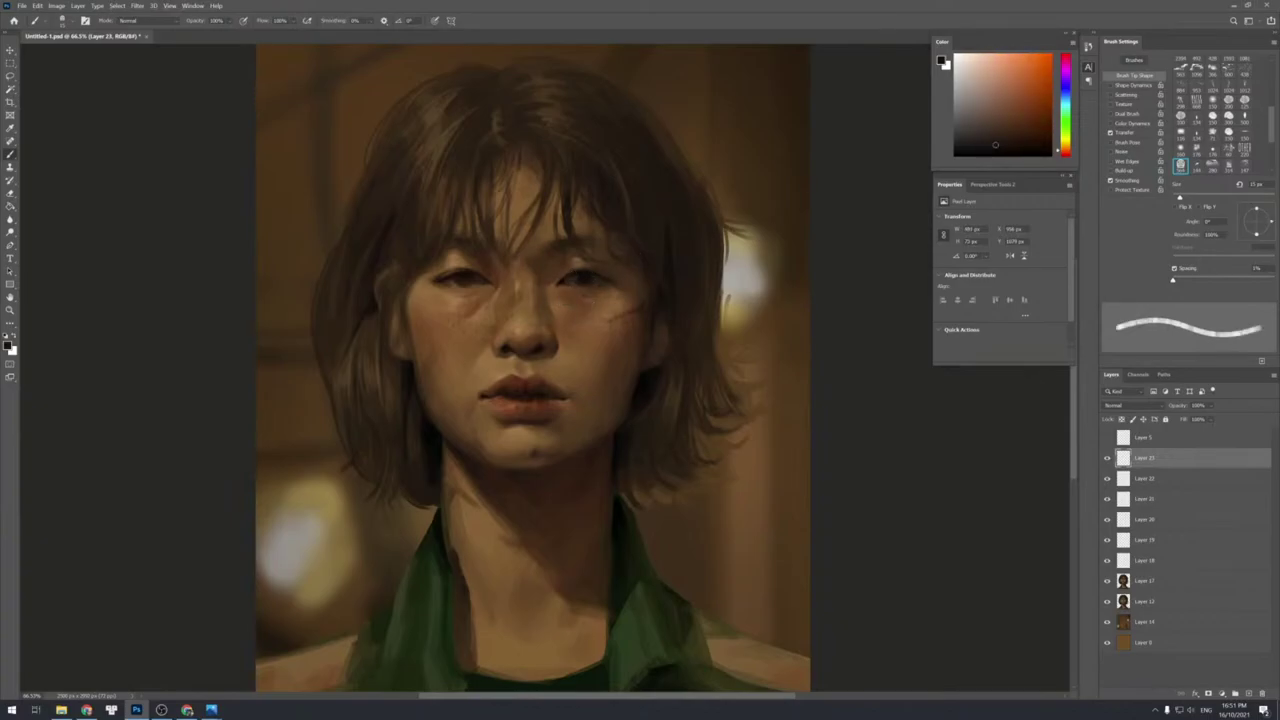
left_click(569, 289, "alt")
key("bracketleft")
left_click(463, 416)
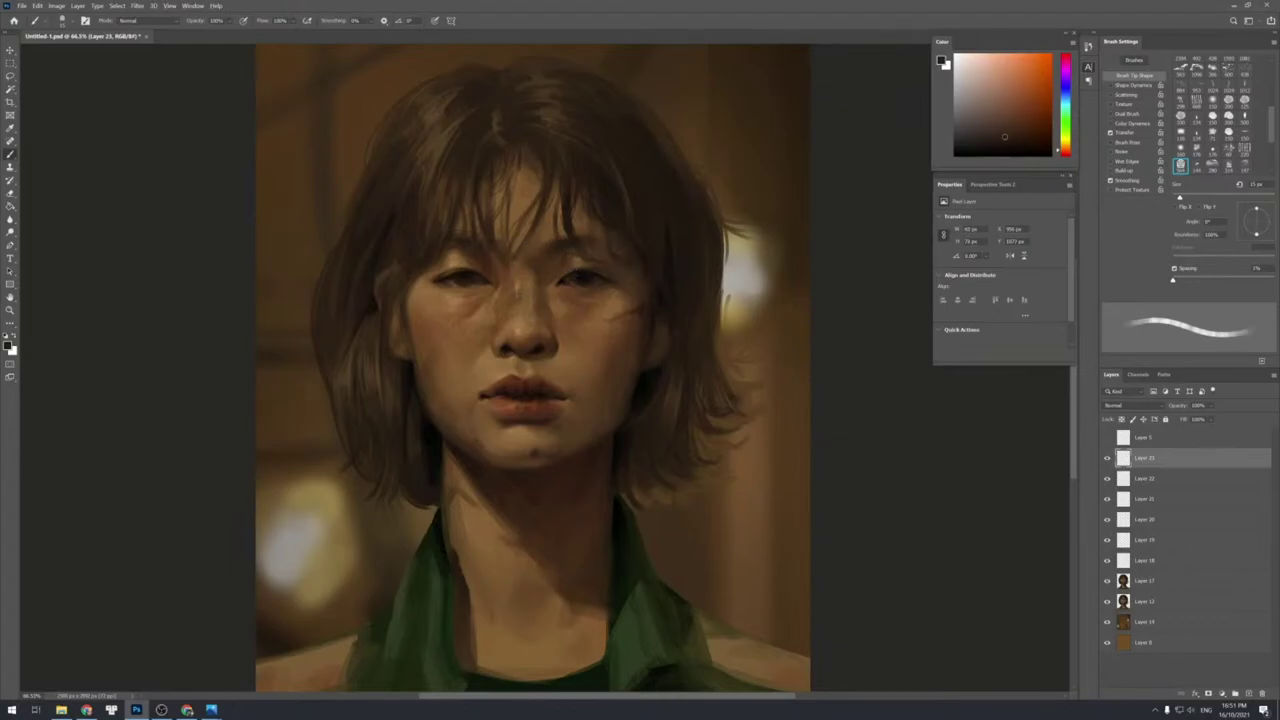
Lighten a brown sampled from the left eye and paint fine highlights on both eyes on a new layer with a small brush.
left_click(473, 289, "alt")
left_click_drag(997, 129, 996, 110)
key("ctrl+shift+n")
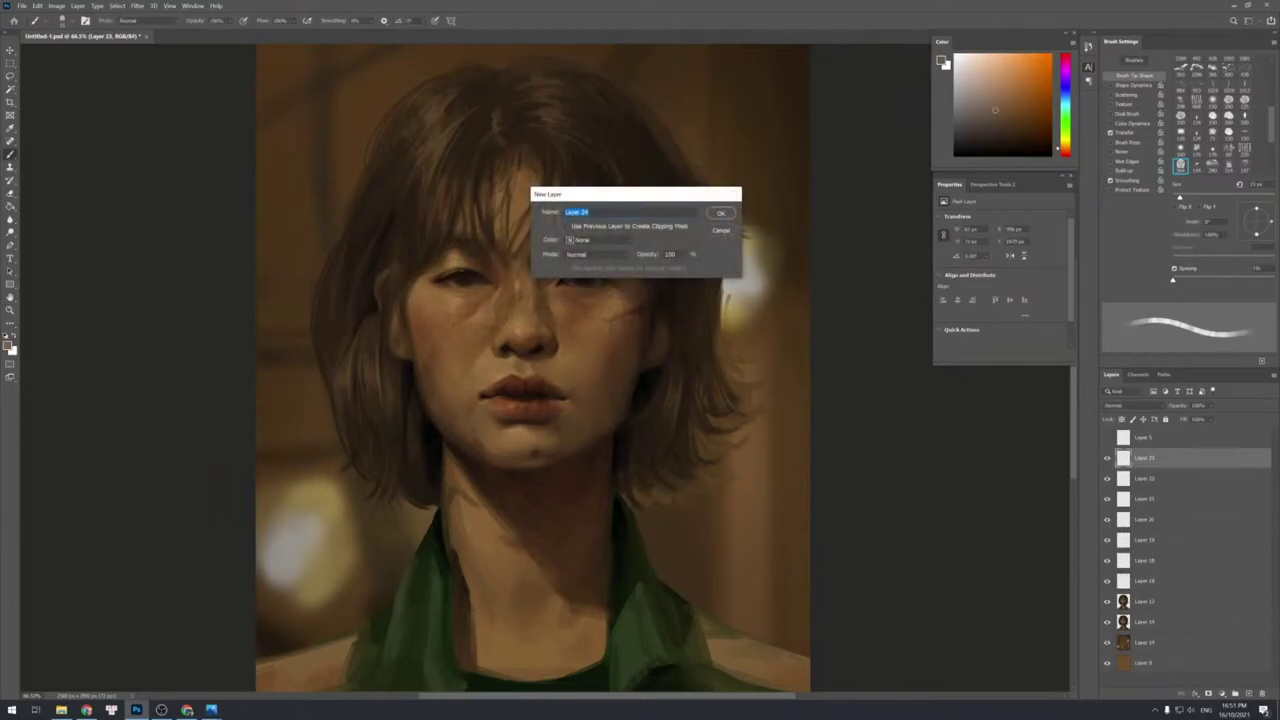
key("Return")
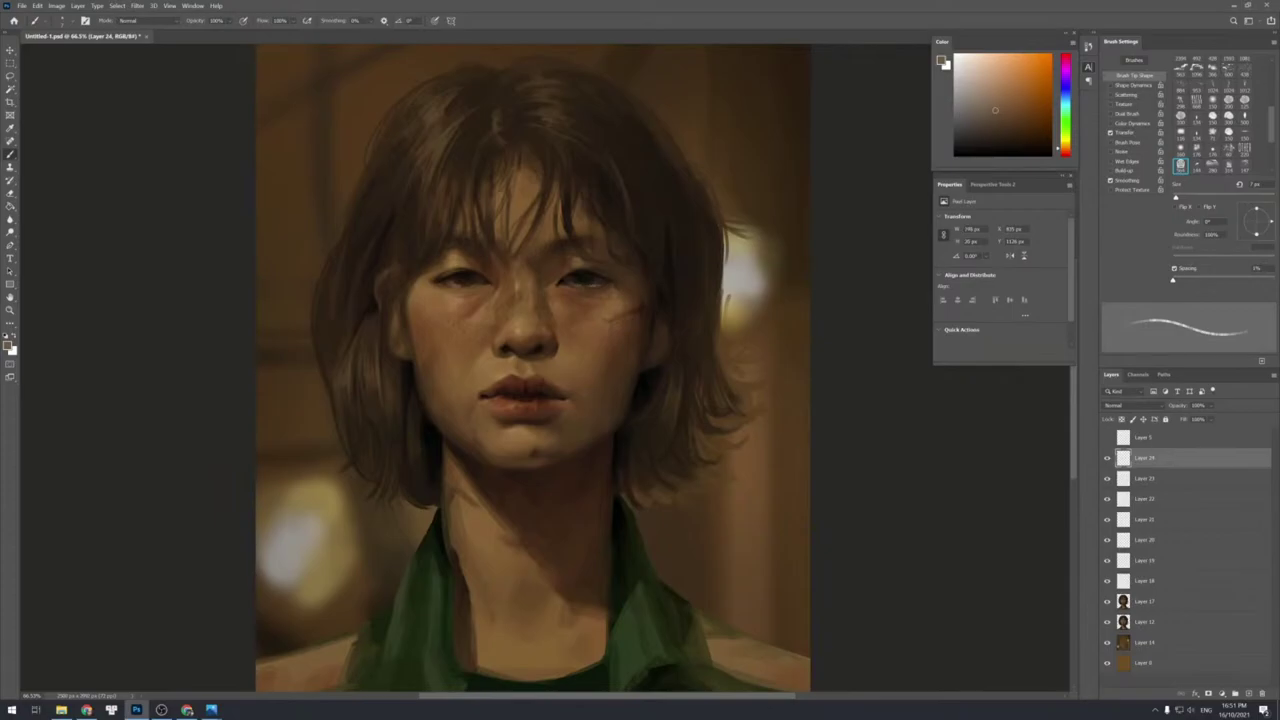
key("e")
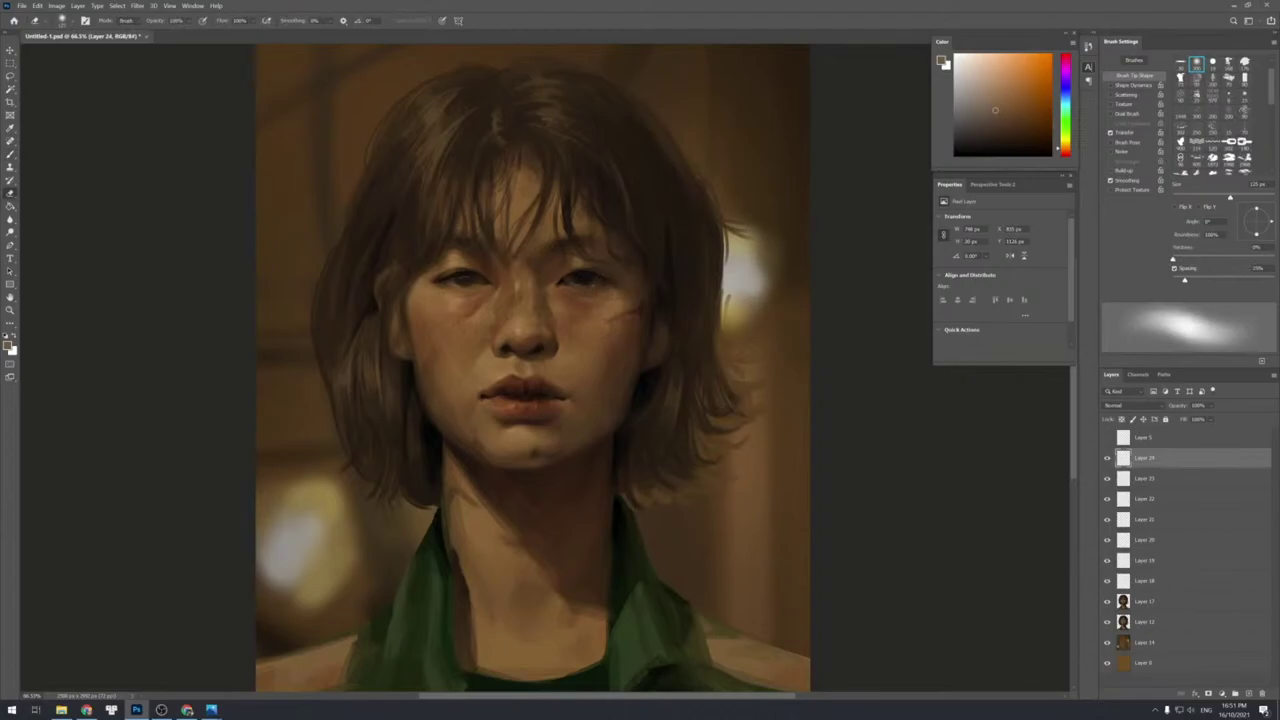
key("z")
mouse_move(473, 358)
left_mouse_down()
mouse_move(449, 350)
mouse_move(480, 359)
left_mouse_up()
key("b")
left_click_drag(658, 291, 649, 304)
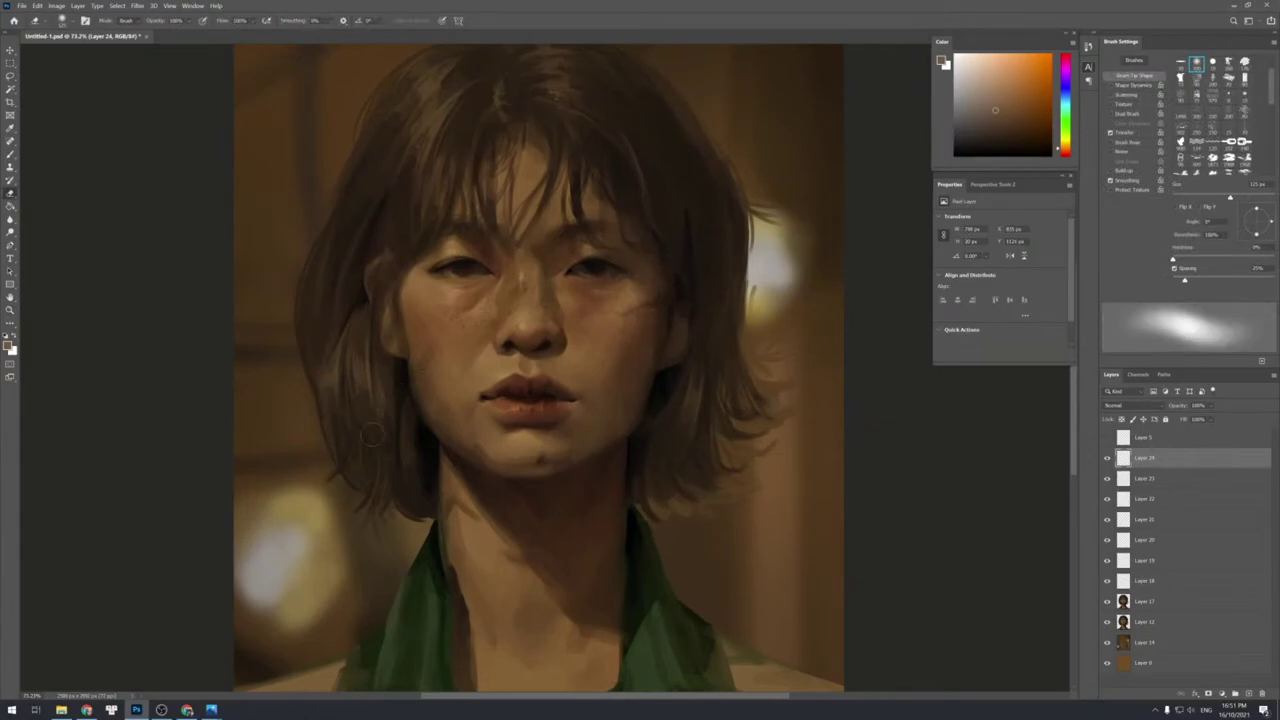
Sample dark tones beside the right jaw and under the chin, paint the shadow along the right jawline, and soften it with the Eraser.
key("b")
left_click(640, 432, "alt")
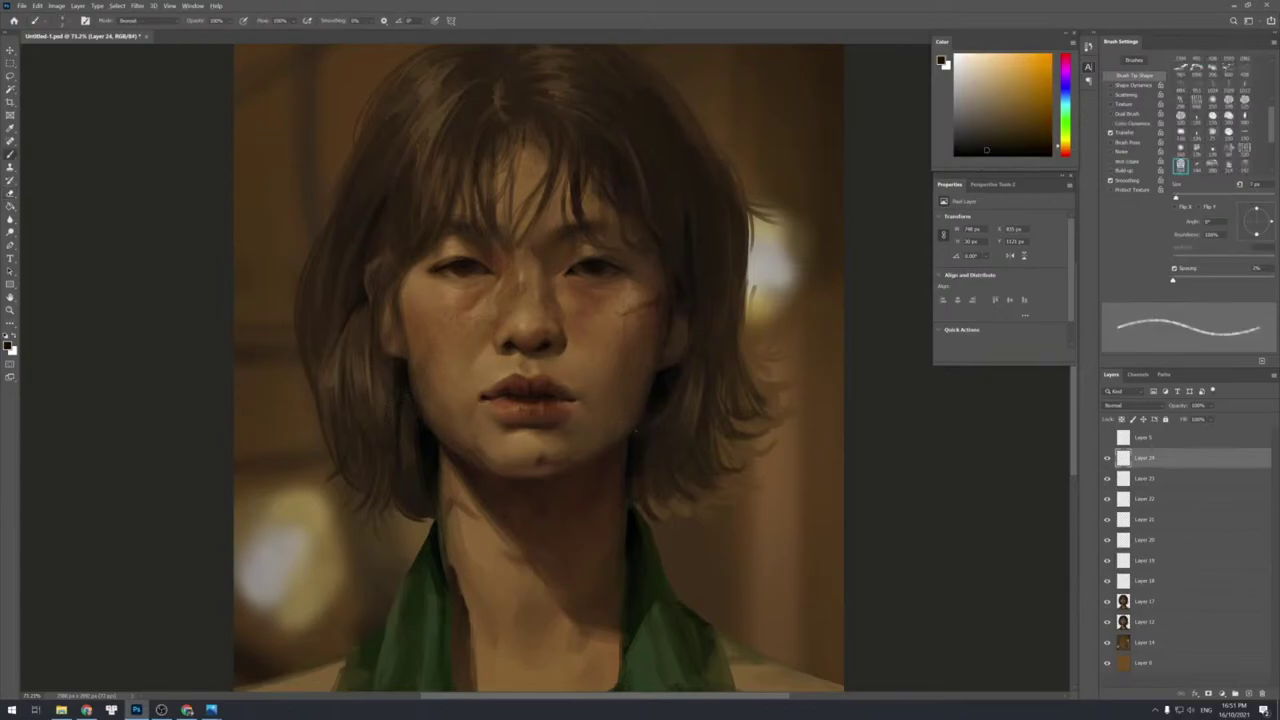
key("bracketright")
key("bracketright")
key("bracketright")
key("bracketright")
key("bracketright")
key("bracketright")
key("bracketright")
key("bracketright")
left_click(611, 452)
key("bracketright")
key("bracketright")
key("bracketright")
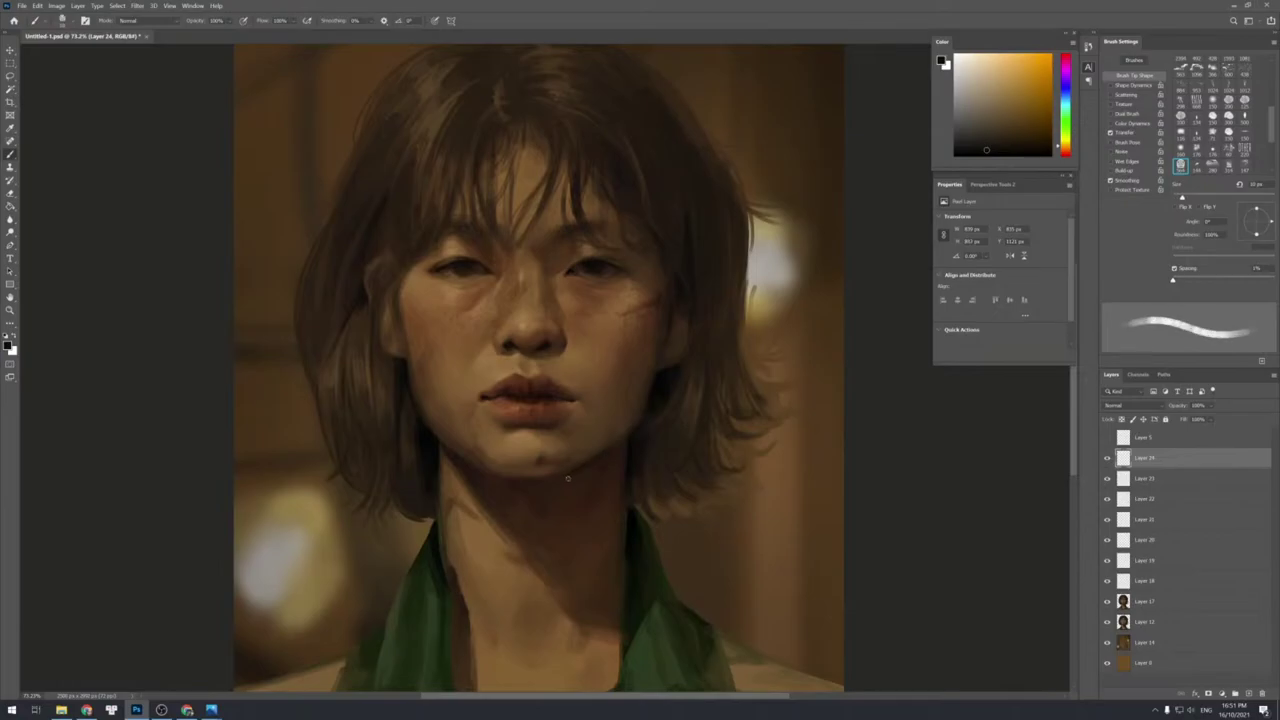
left_click(572, 481, "alt")
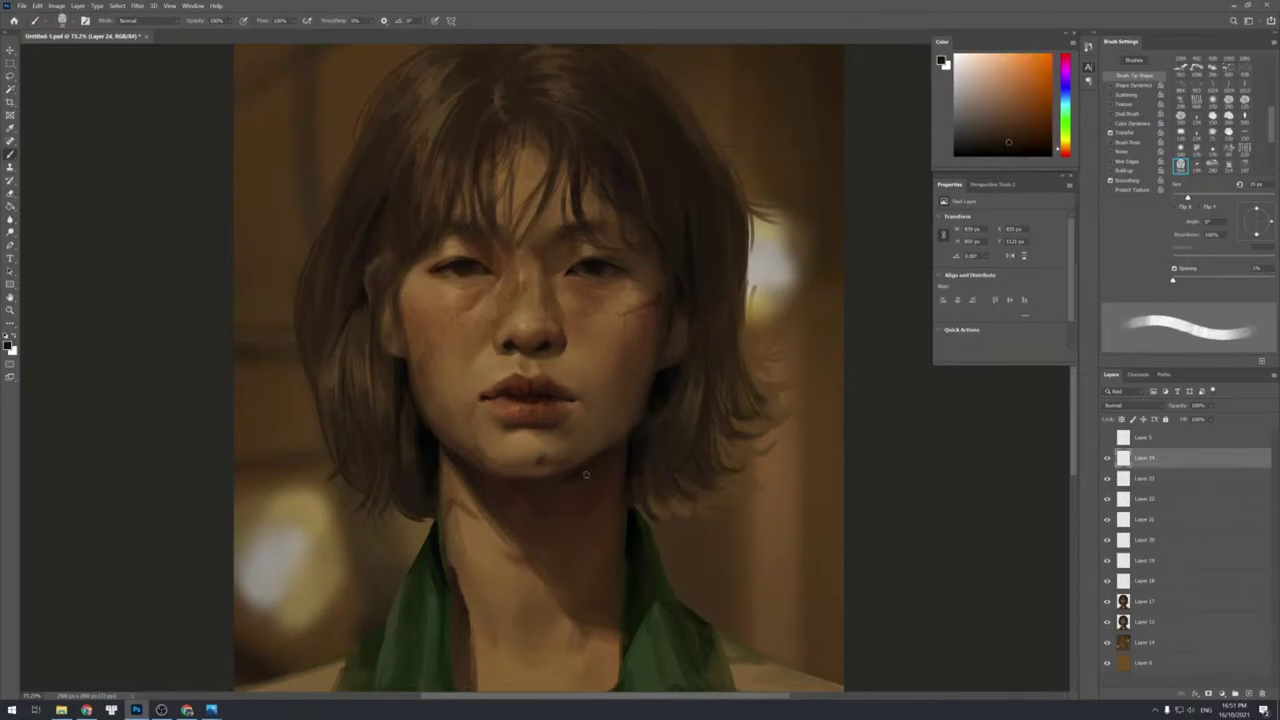
key("e")
key("shift+bracketleft")
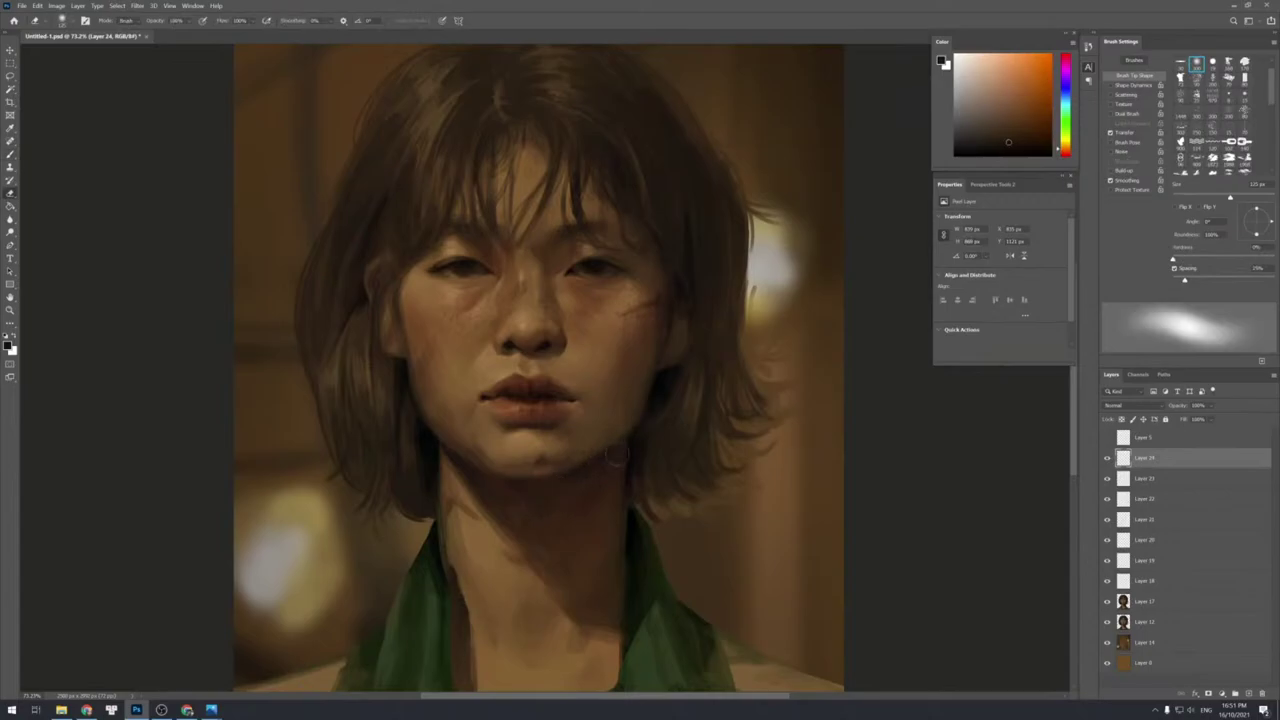
Sample a near-black tone beside the left jaw, darken the shadow below the left jawline, and check the whole portrait.
key("b")
left_click(435, 452, "alt")
key("bracketleft")
key("bracketleft")
key("bracketleft")
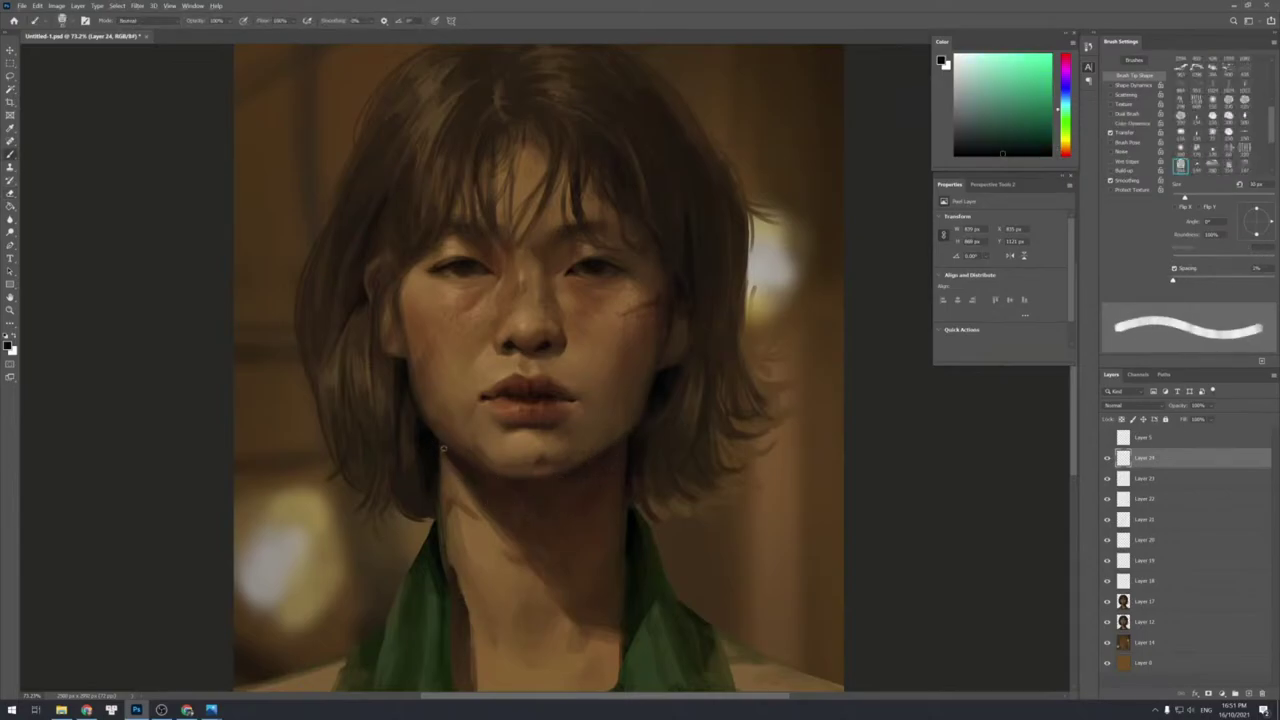
key("bracketright")
key("bracketright")
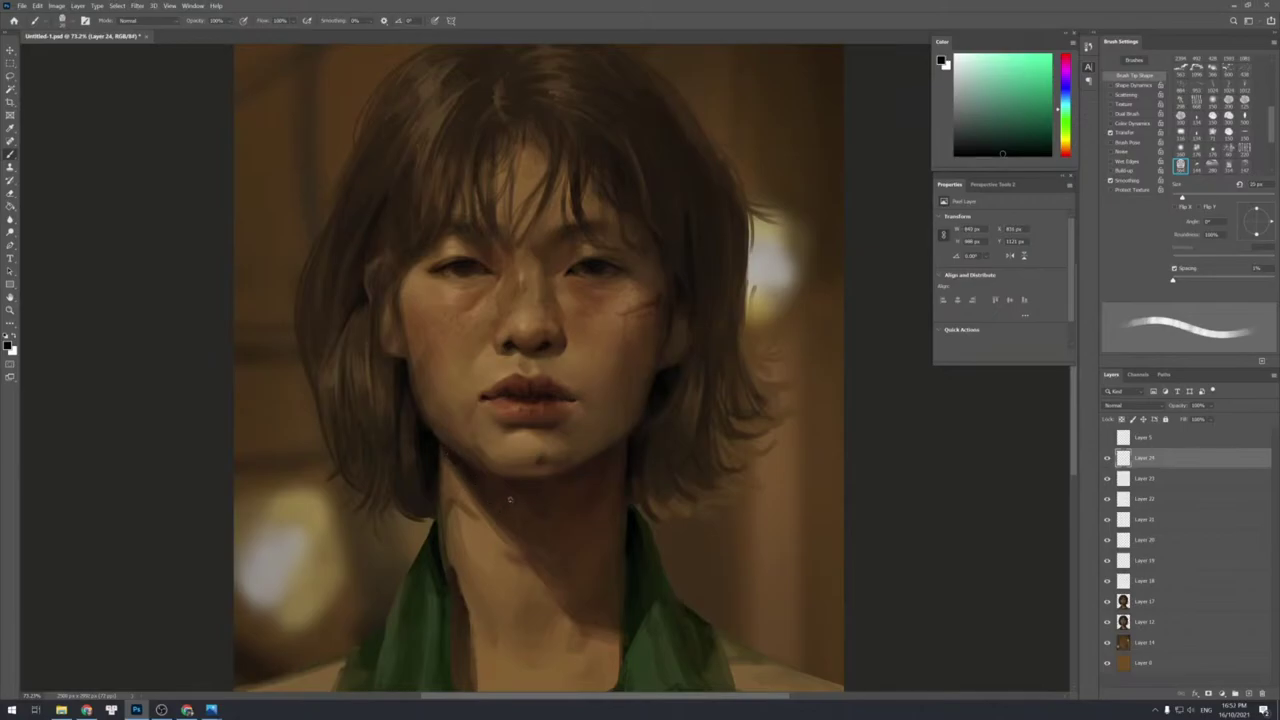
key("z")
left_click_drag(529, 462, 519, 449)
scroll(476, 392, "down", 2)
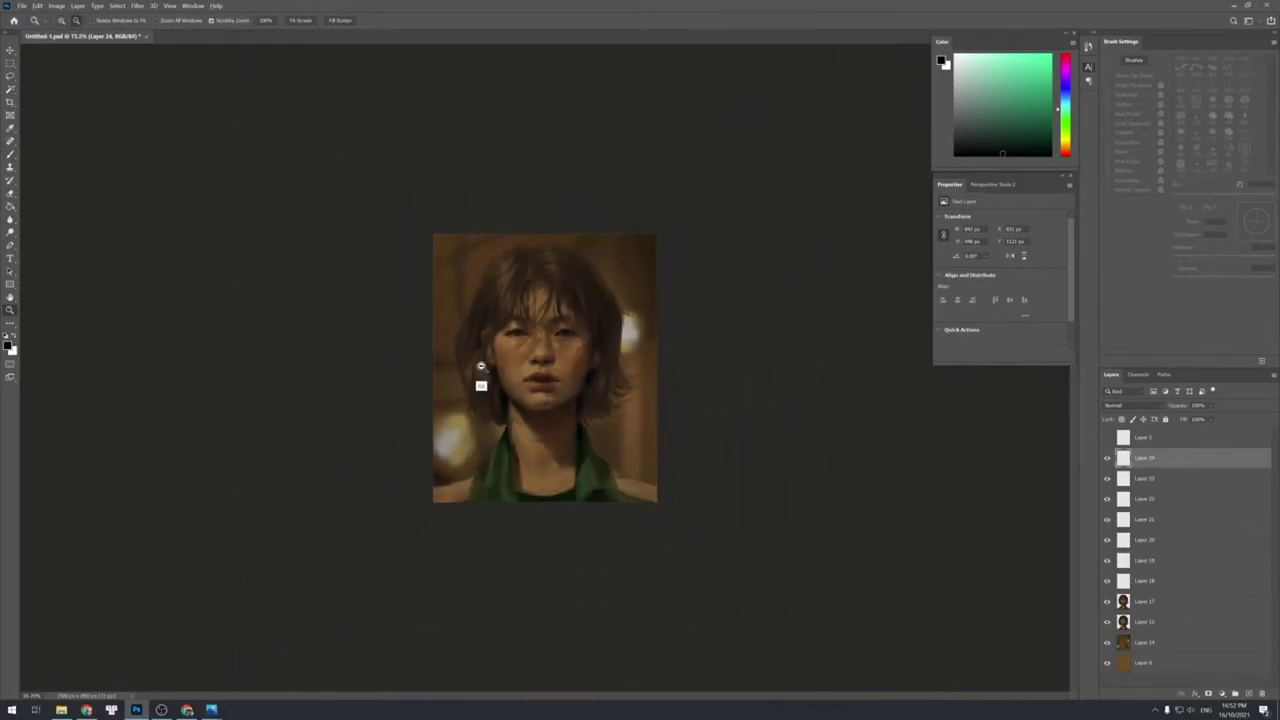
scroll(495, 382, "up", 1)
scroll(499, 385, "up", 1)
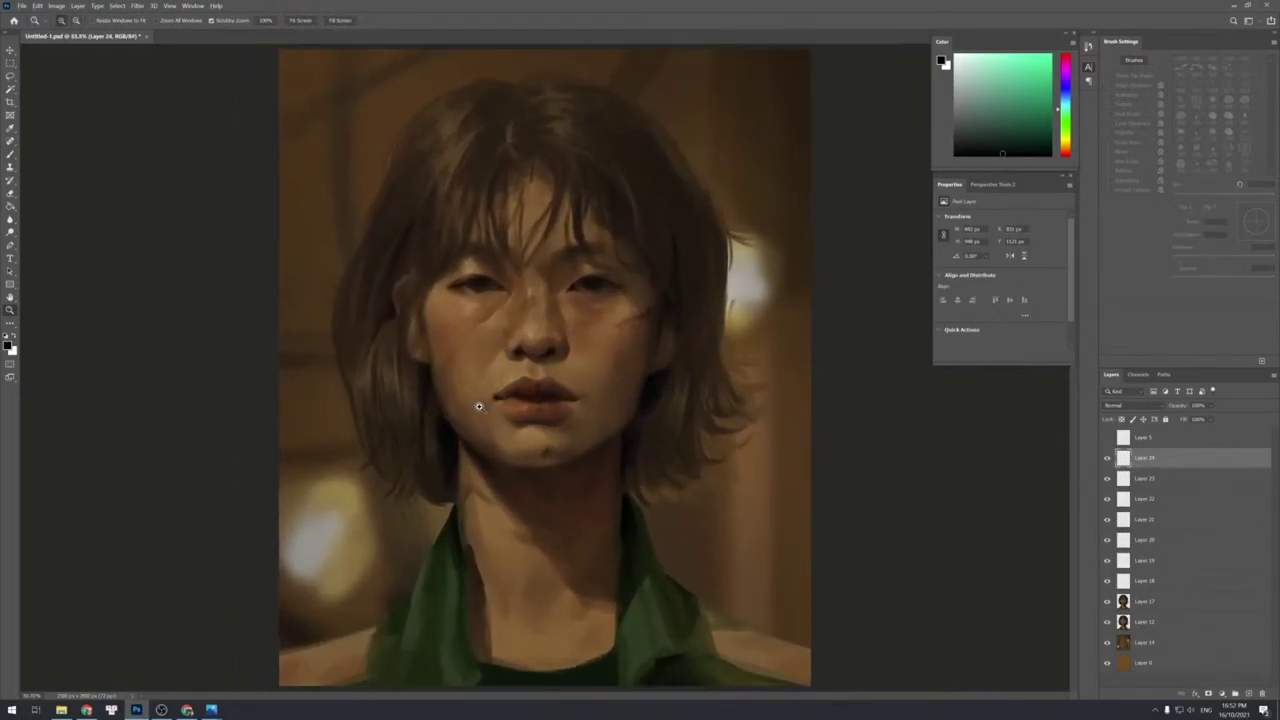
Sample browns from the right eye and refine the eye and the skin below it with a smaller brush.
key("b")
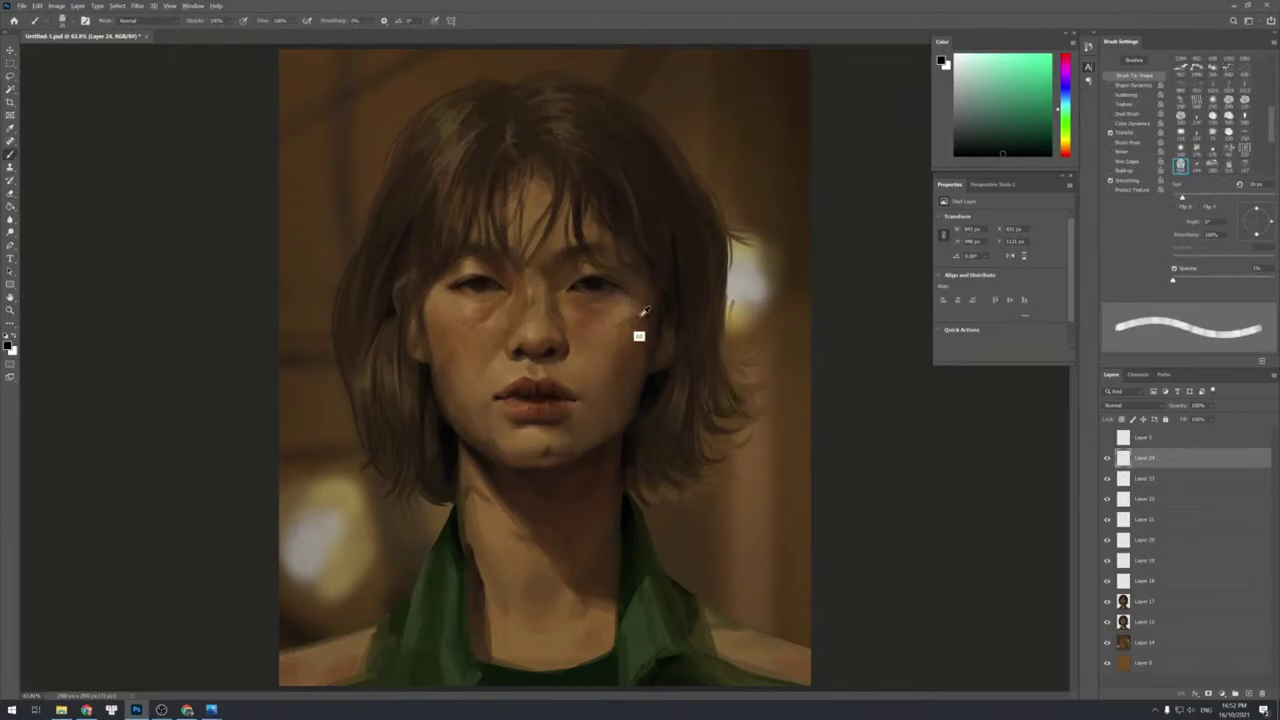
left_click(604, 287, "alt")
key("bracketleft")
key("bracketleft")
key("bracketleft")
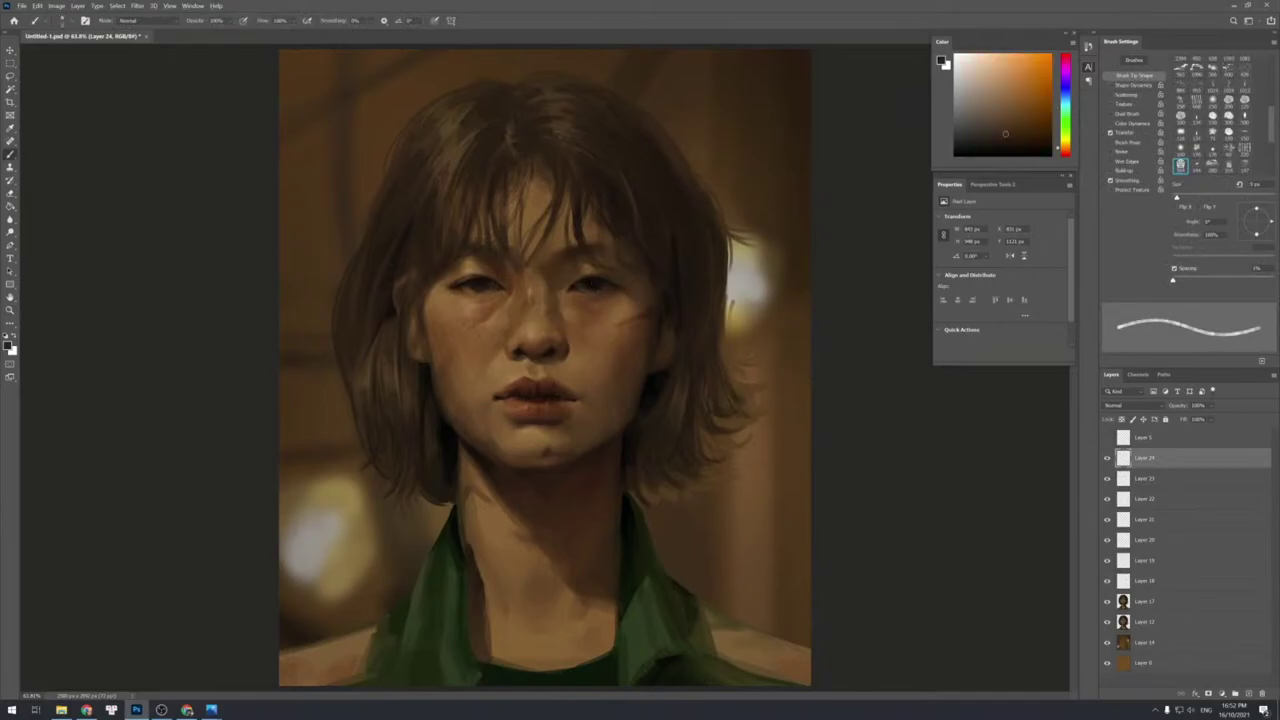
left_click(589, 285, "alt")
key("bracketright")
left_click(591, 288, "alt")
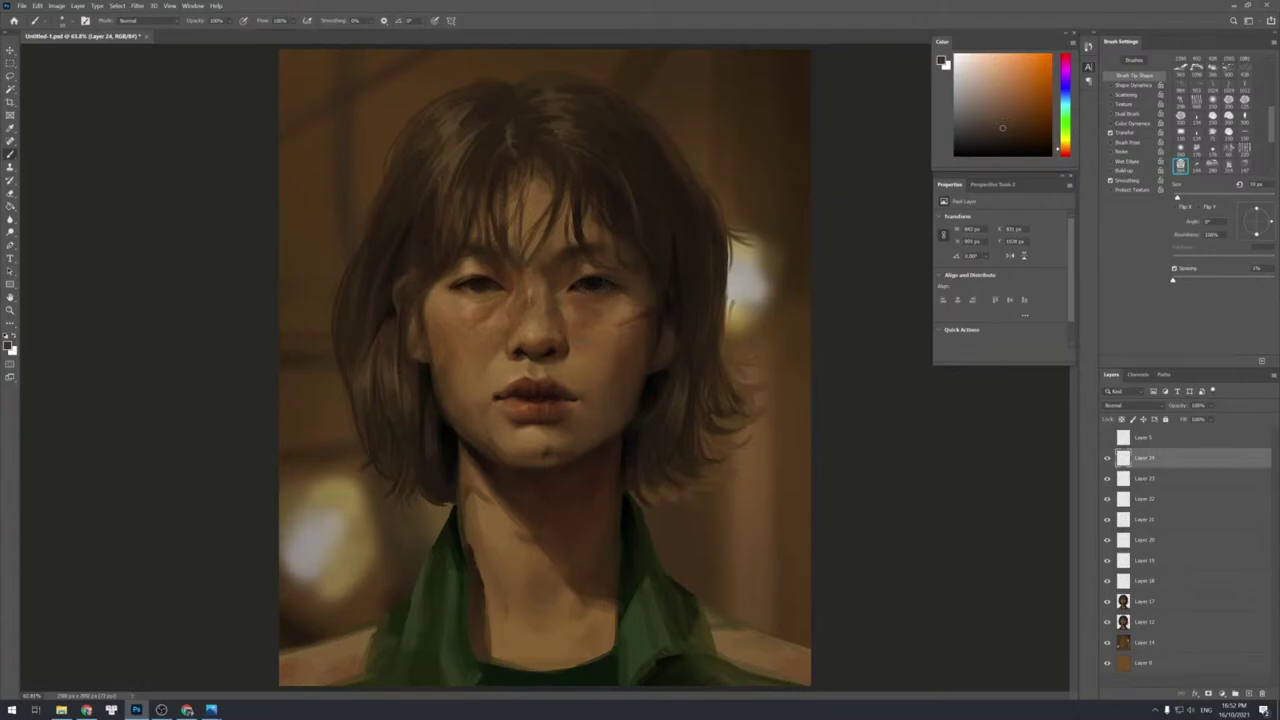
left_click_drag(589, 316, 602, 330)
Sample a dark reddish brown from the left eye and darken both eyes on a new layer.
left_click(487, 292, "alt")
key("ctrl+shift+n")
key("Return")
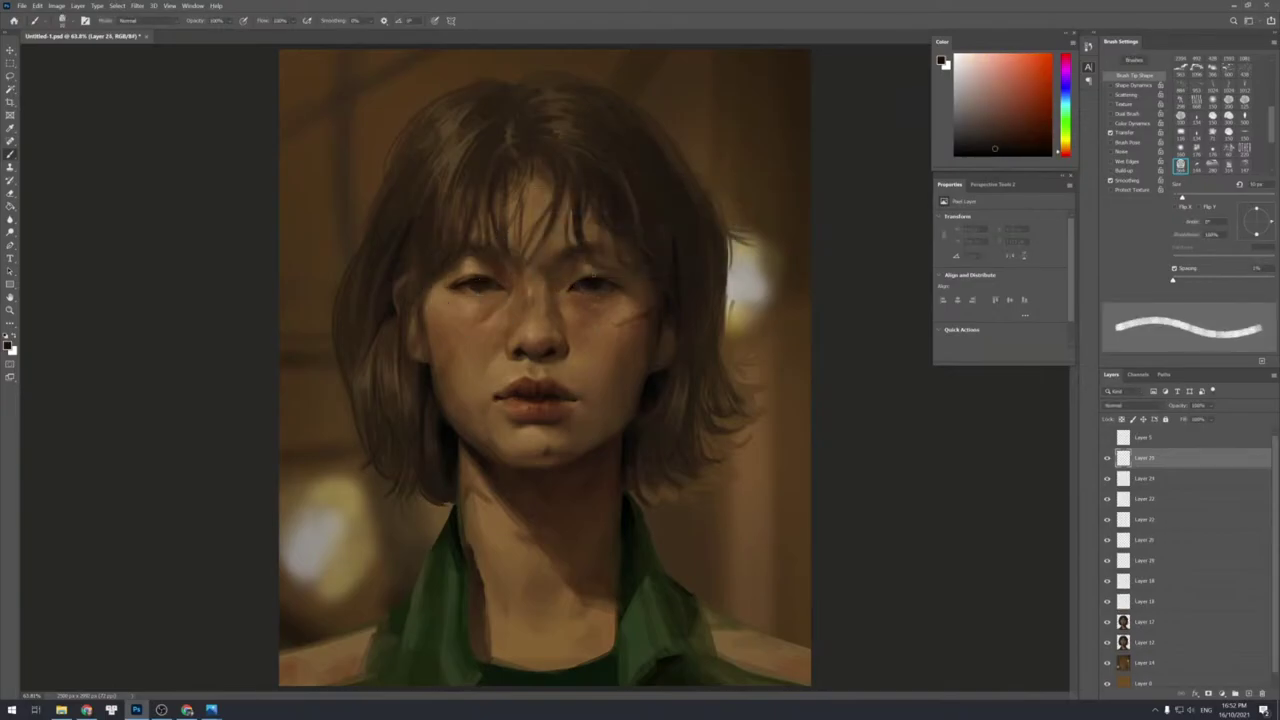
left_click_drag(573, 287, 610, 284)
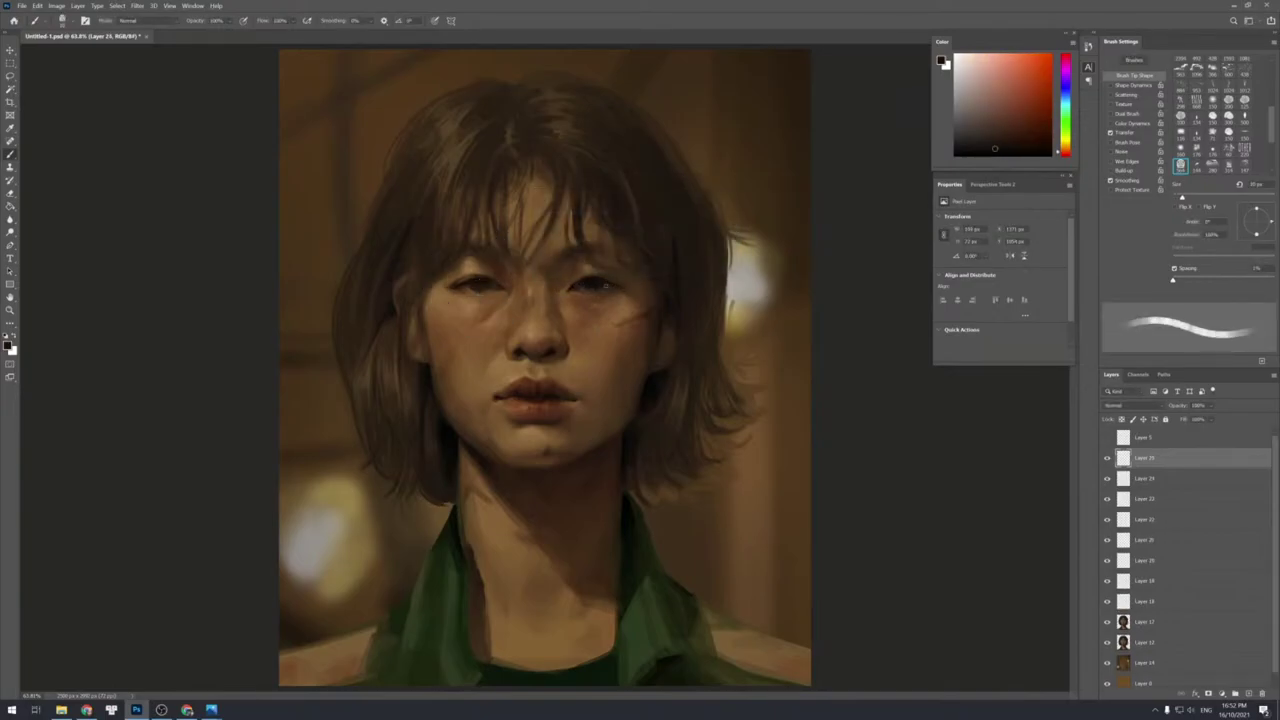
key("]")
left_click_drag(488, 284, 500, 285)
Merge the eye-darkening layer into the layer below and check the whole portrait.
key("z")
mouse_move(600, 404)
left_mouse_down()
mouse_move(543, 383)
mouse_move(592, 406)
left_mouse_up()
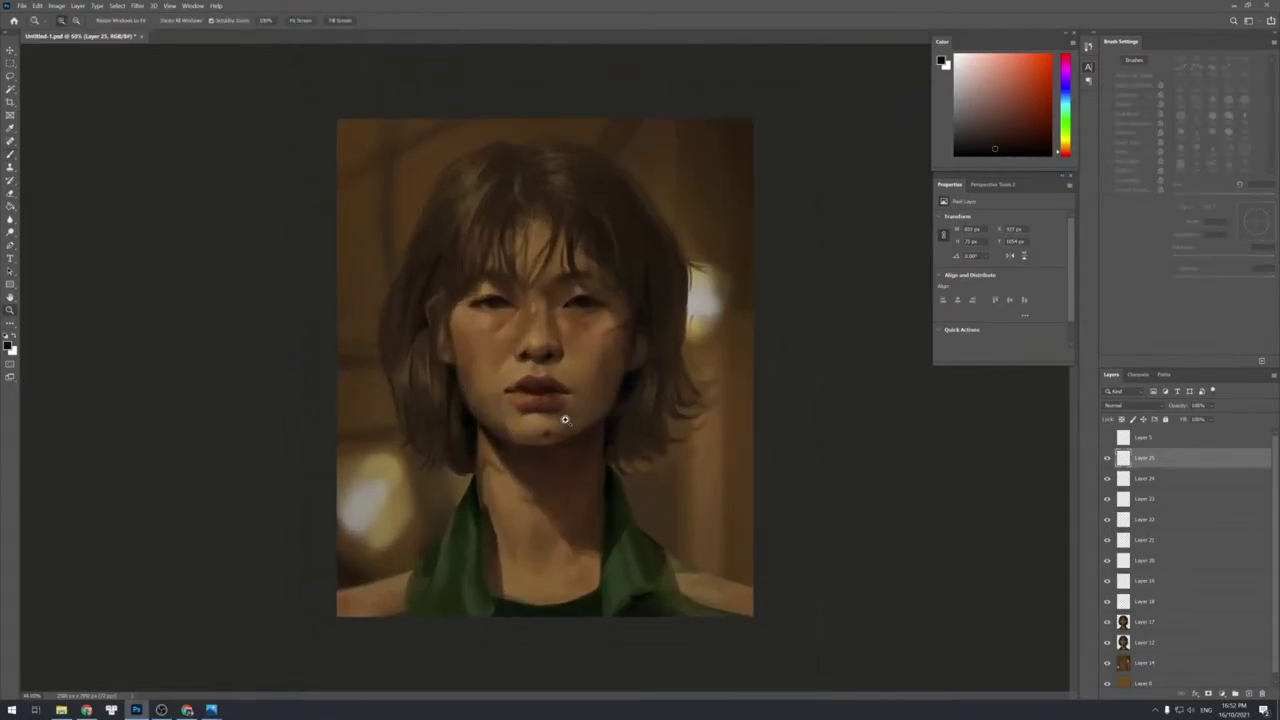
key("ctrl+e")
left_click_drag(552, 402, 543, 394)
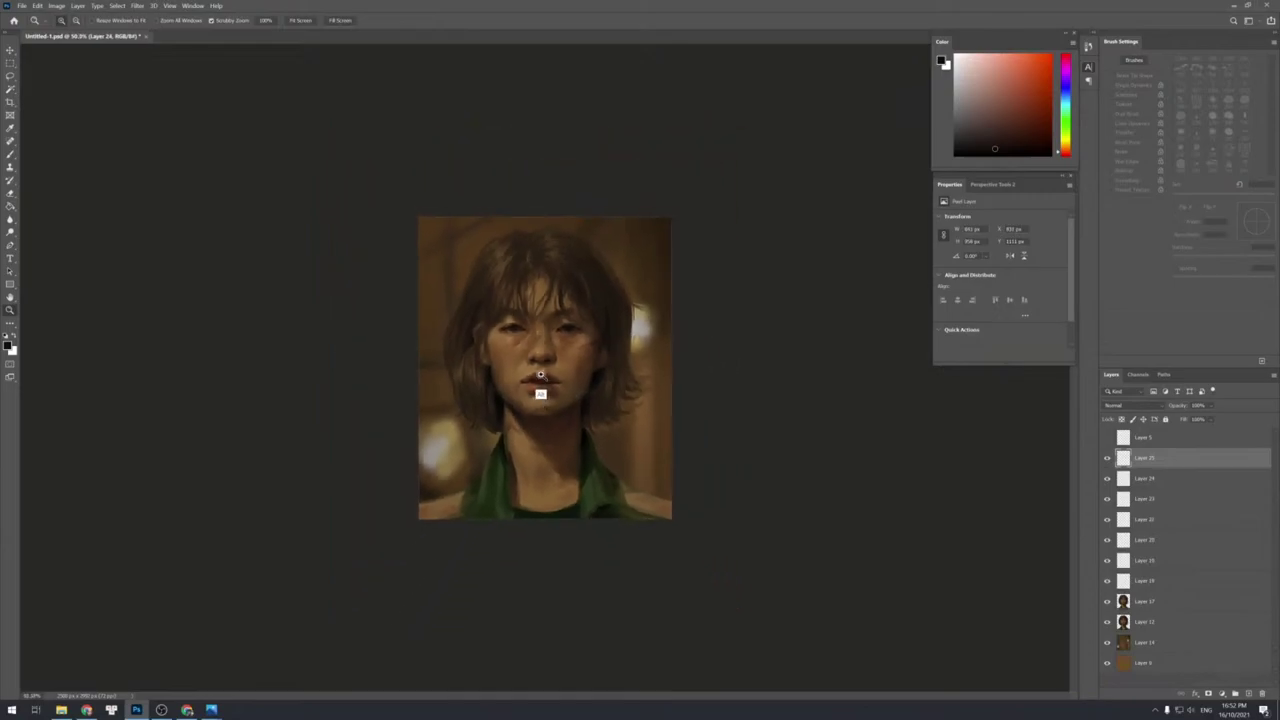
Merge the selected layer and the six transparent retouching layers directly below it into one layer.
left_click(1140, 584, "shift")
key("ctrl+e")
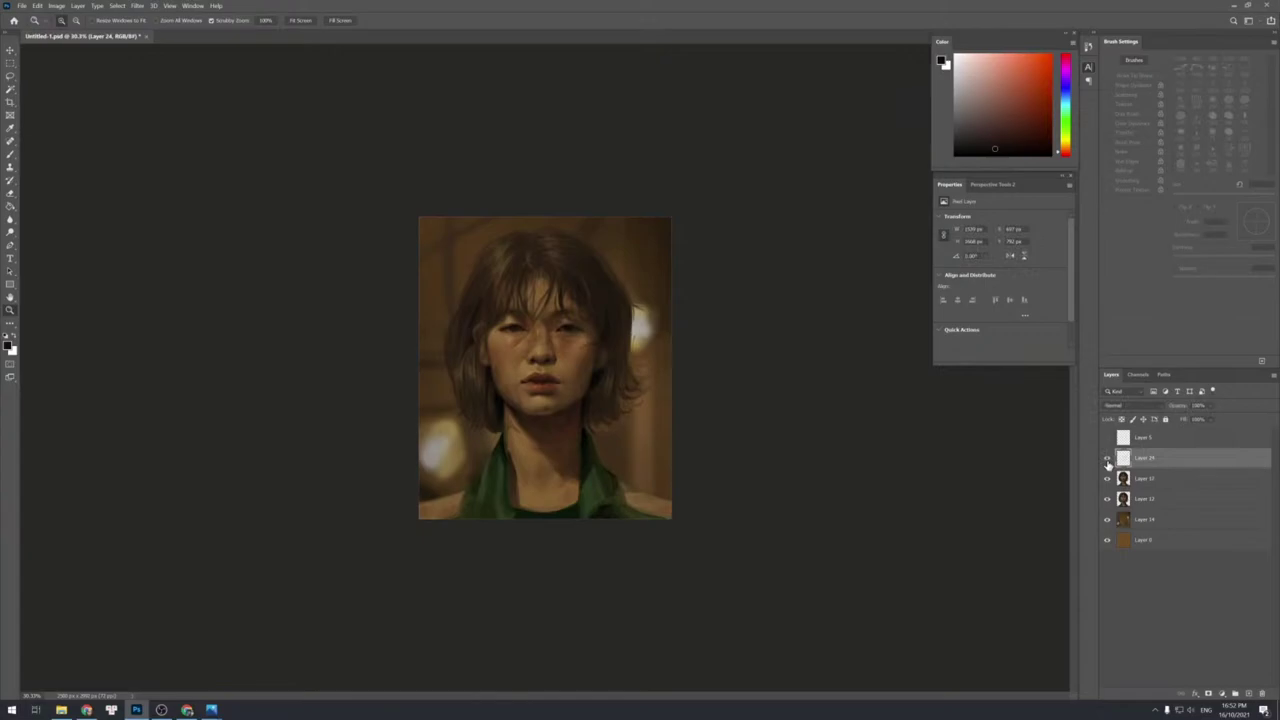
left_click(630, 346)
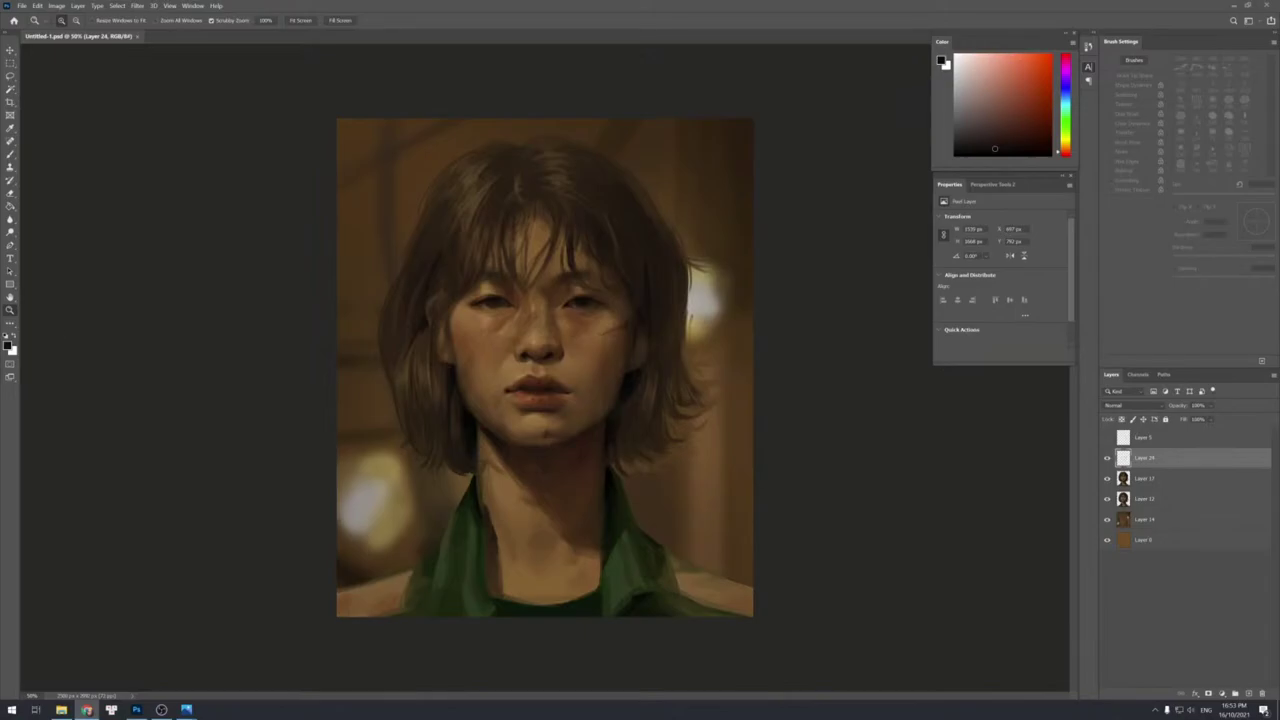
Switch to the artist's Rookies portfolio in the browser and look through the Kali God project page before returning to the portfolio.
left_click(640, 692)
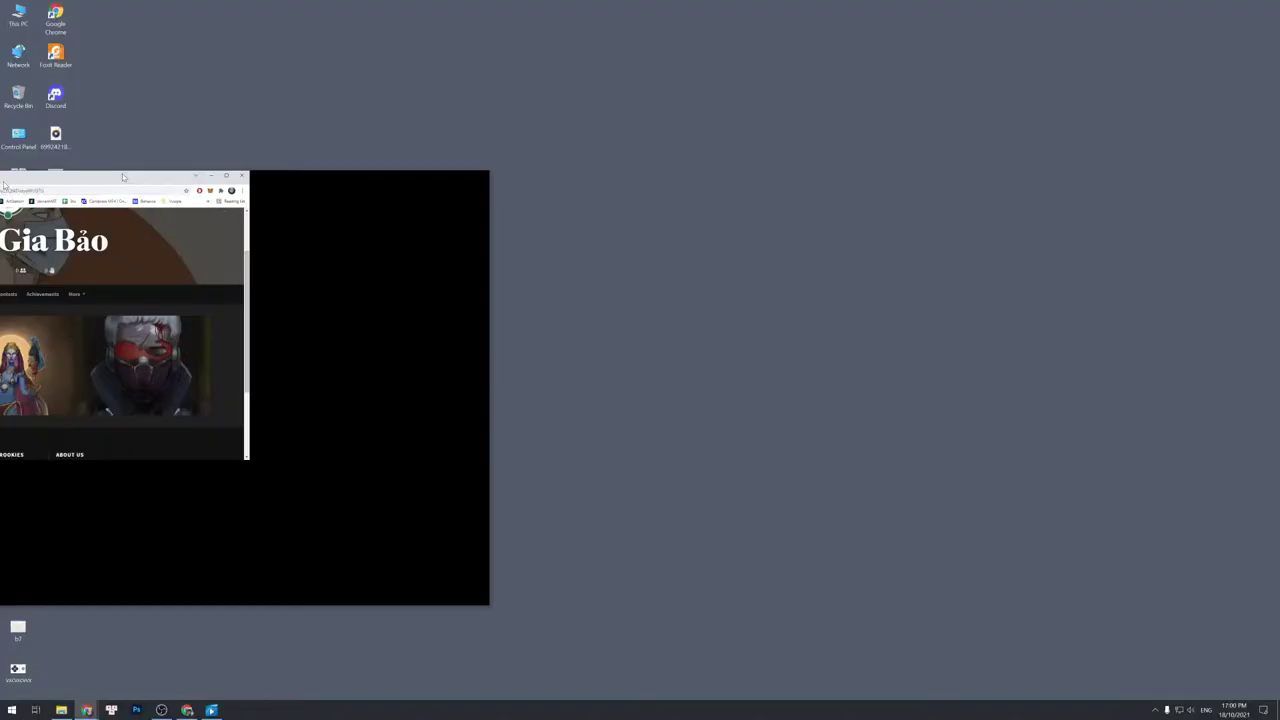
left_click_drag(2, 183, 420, 123)
double_click(420, 123)
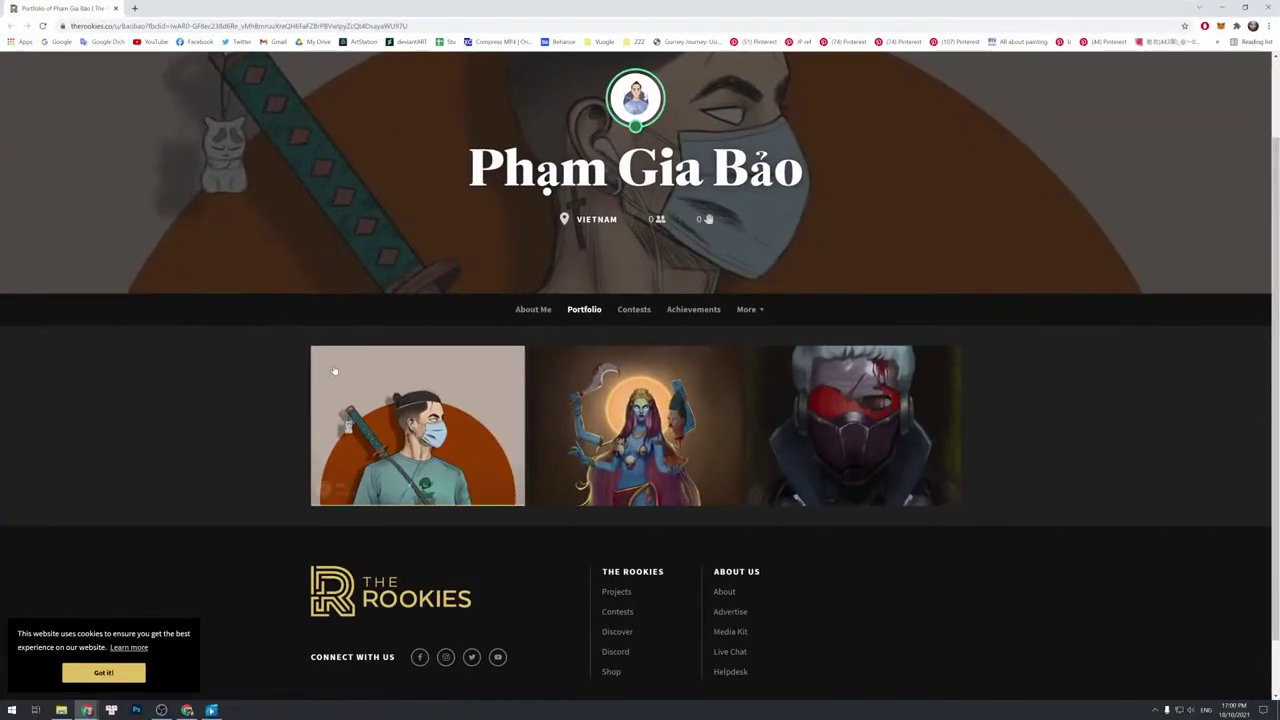
scroll(334, 371, "down", 1)
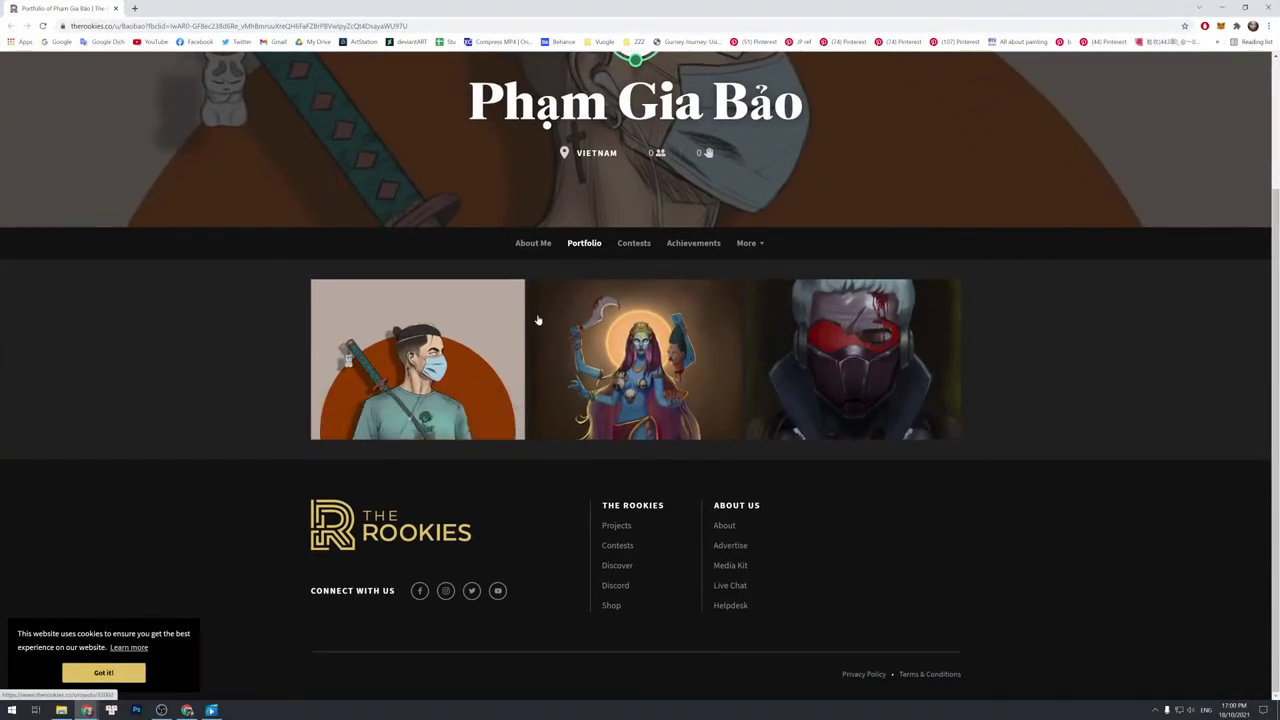
left_click(574, 383)
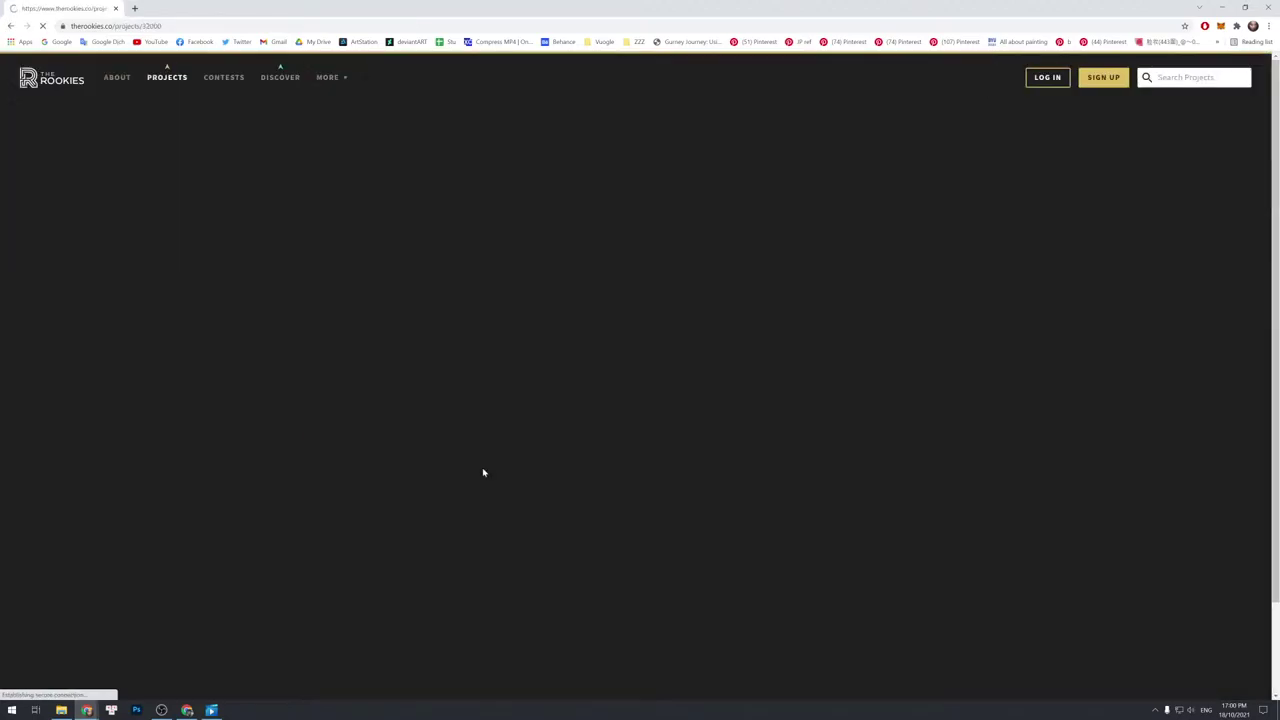
scroll(483, 472, "down", 15)
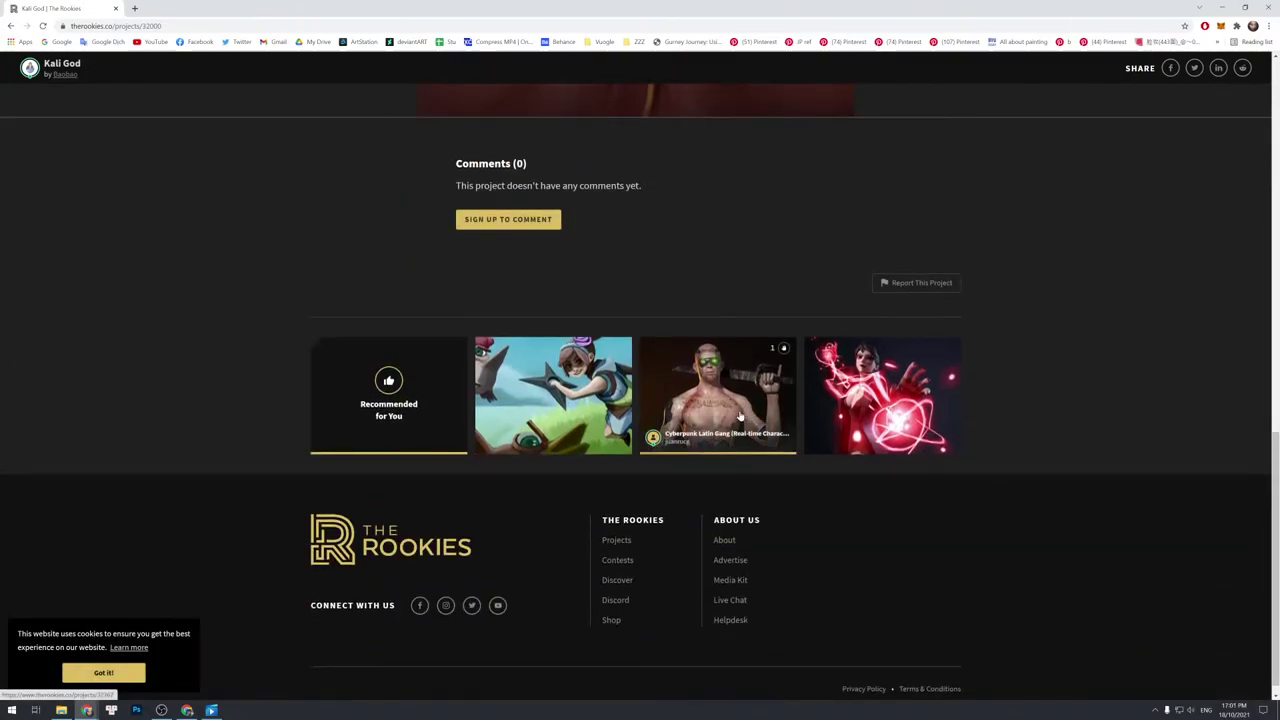
left_click(64, 74)
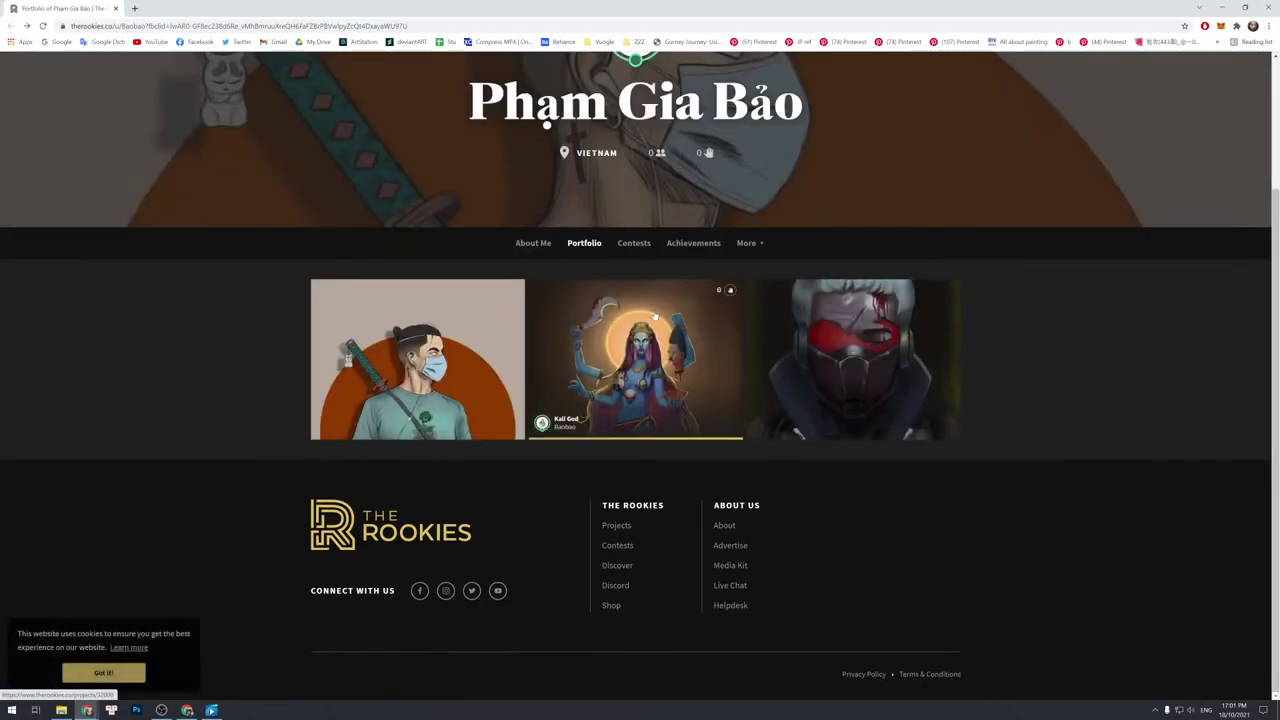
Look at the artist's Contests page and return to the portfolio.
left_click(634, 245)
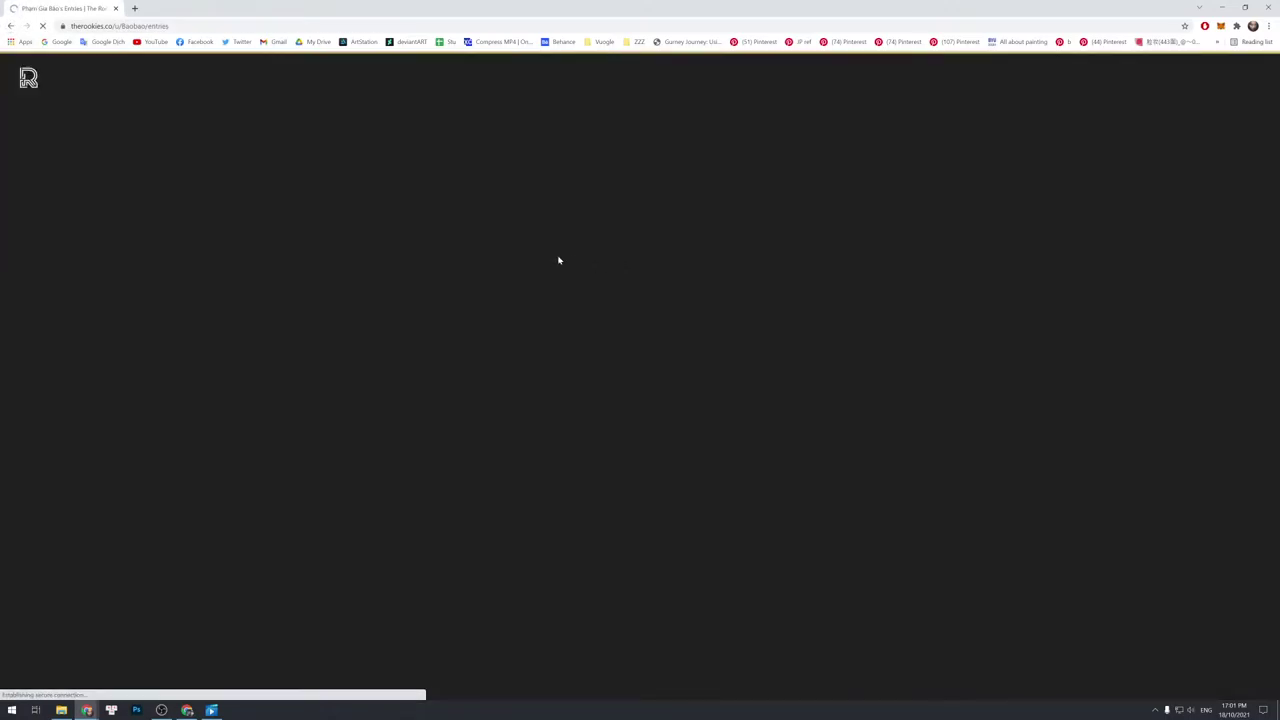
scroll(531, 445, "down", 4)
scroll(531, 443, "up", 4)
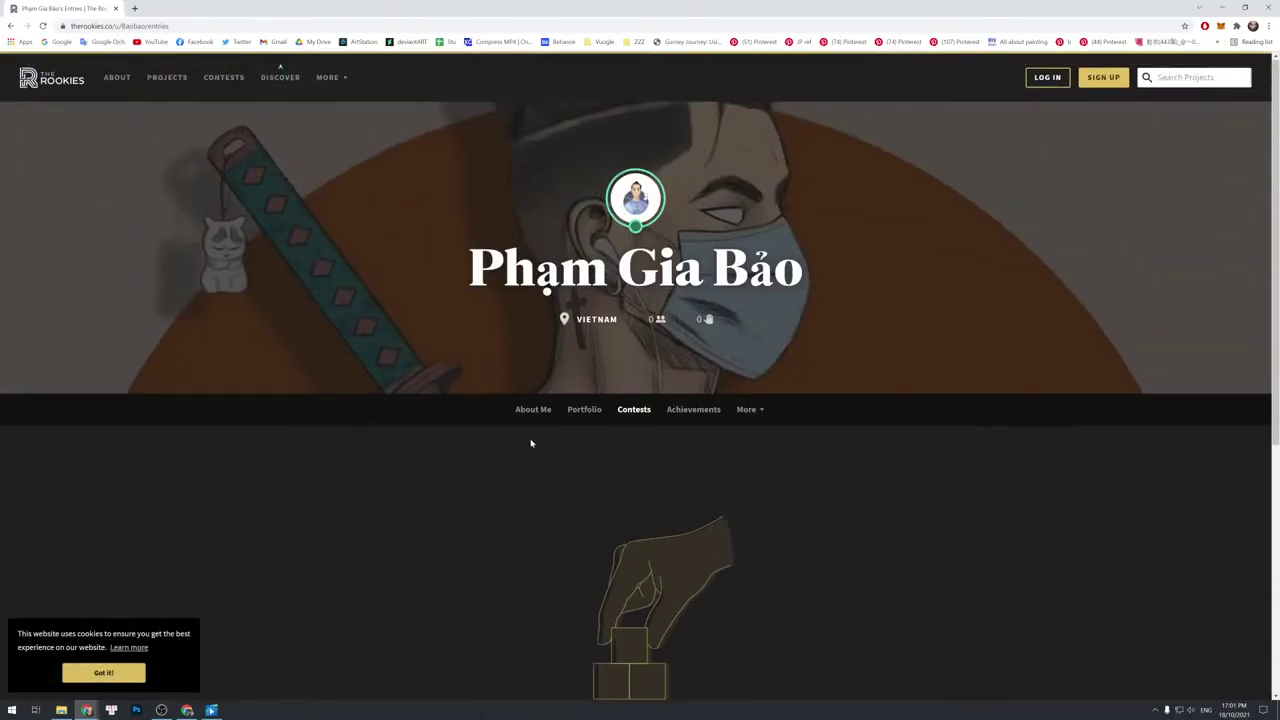
left_click(11, 25)
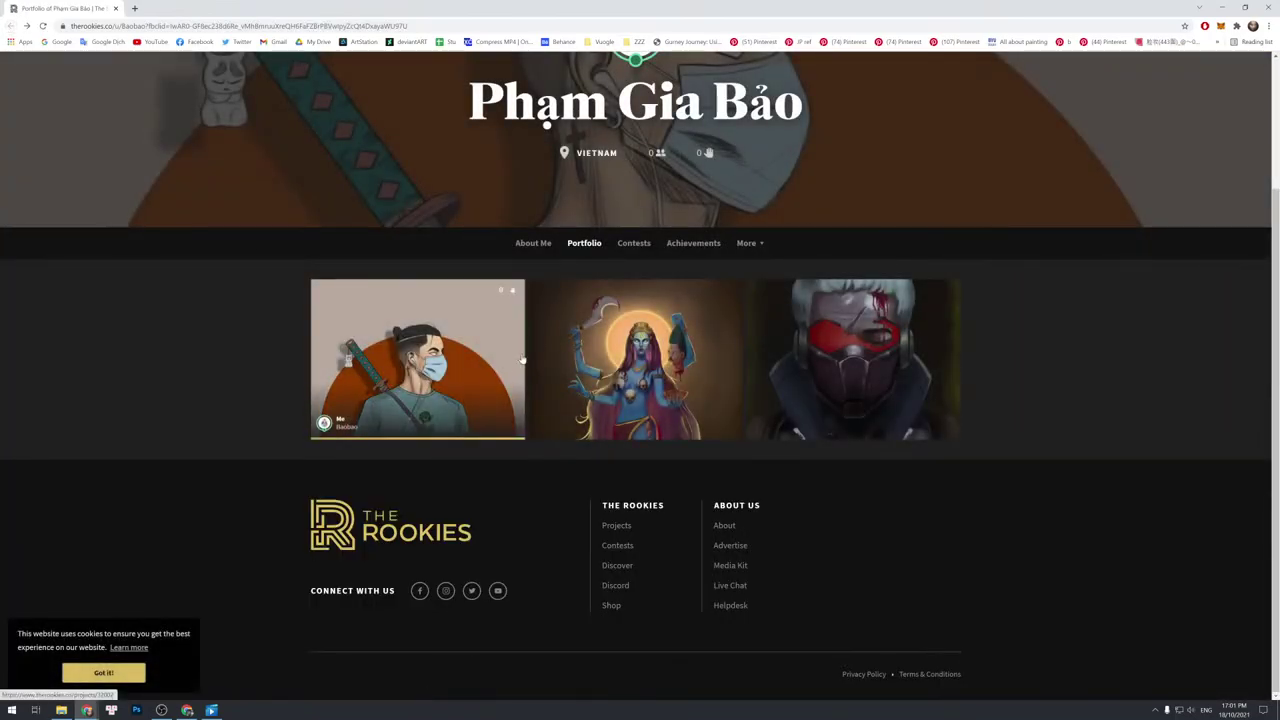
Open the three portfolio projects in separate tabs and view the full artwork of the Me project.
middle_click(436, 351)
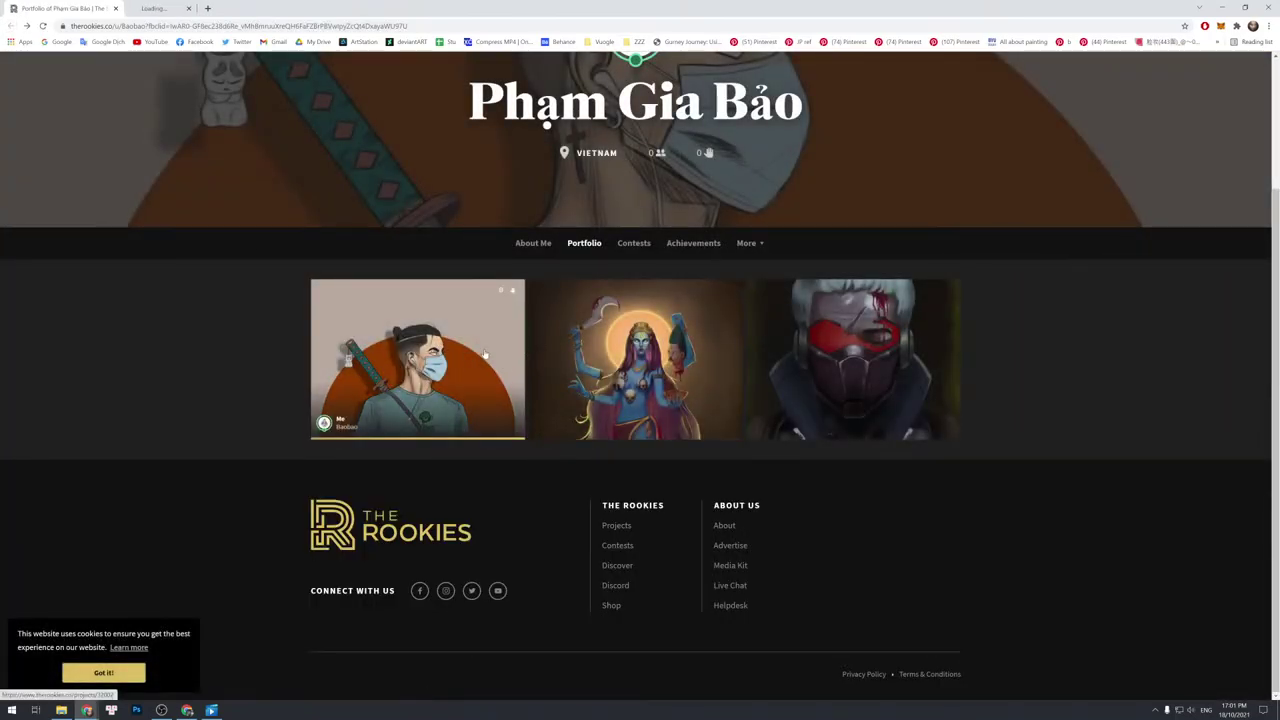
middle_click(677, 351)
middle_click(827, 357)
left_click(175, 8)
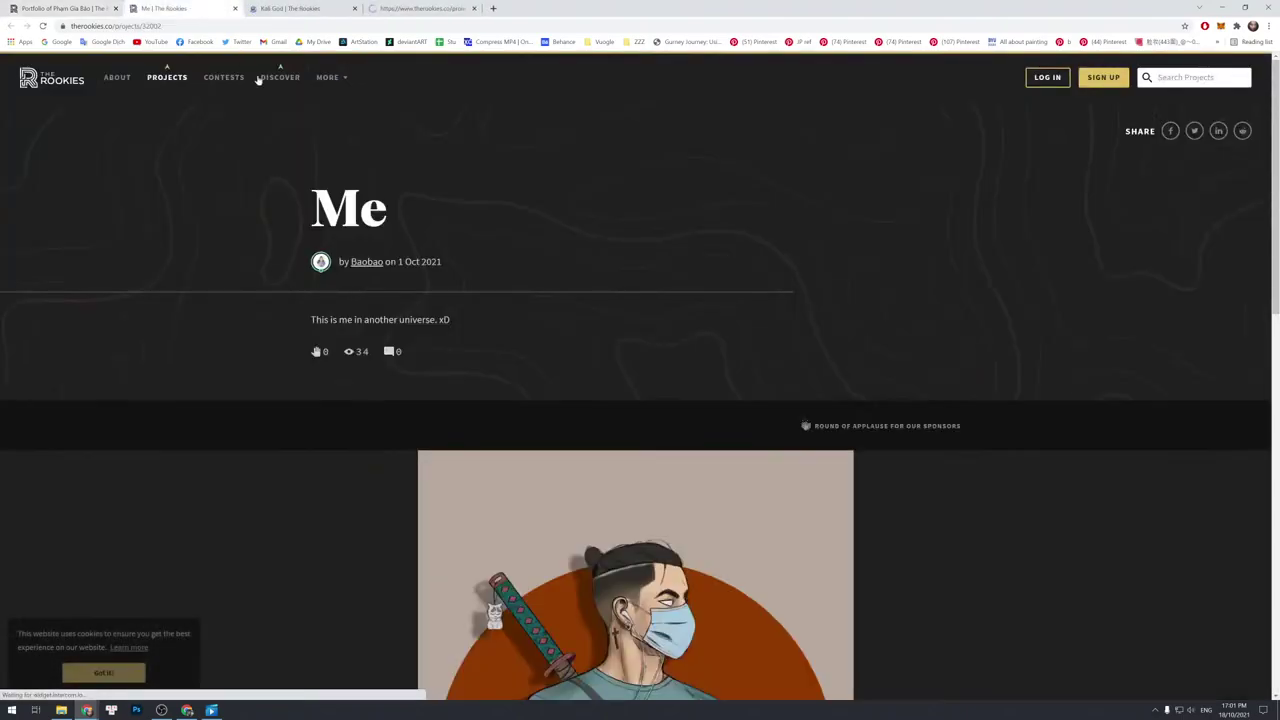
scroll(458, 428, "down", 4)
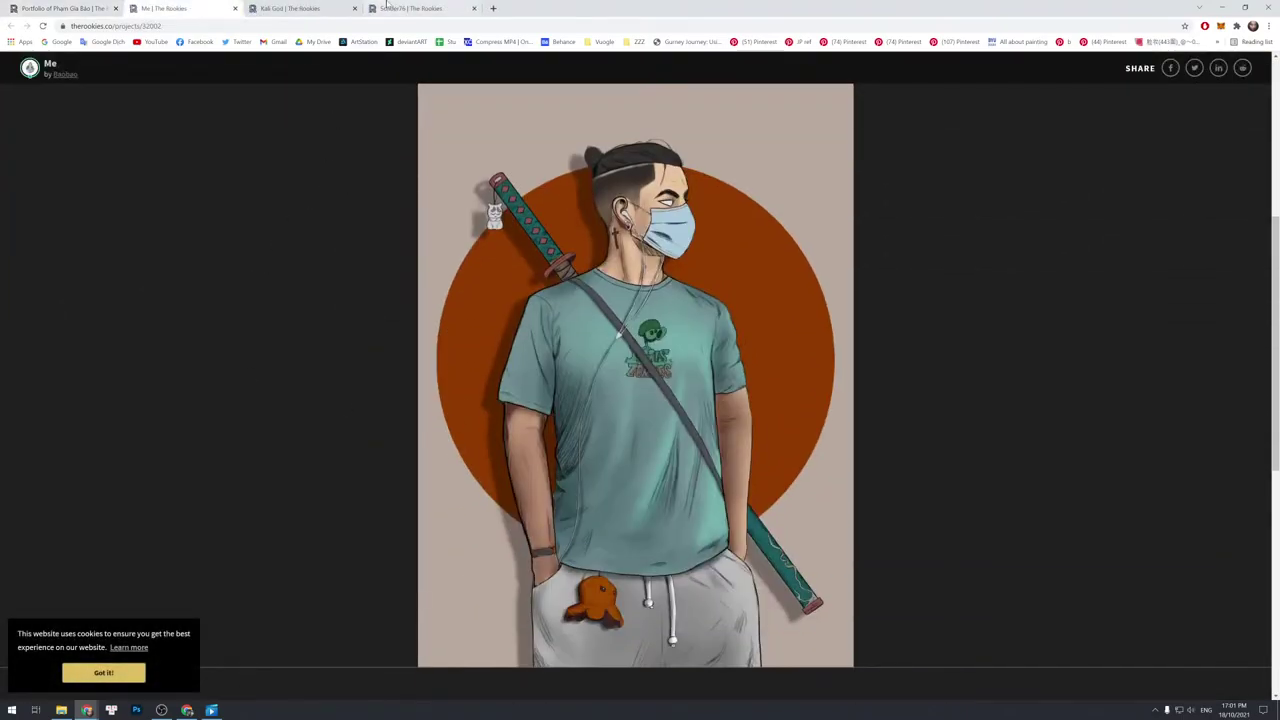
View the full artworks of the Soilder76 and Kali God projects.
left_click(378, 8)
scroll(360, 400, "down", 4)
scroll(355, 460, "up", 2)
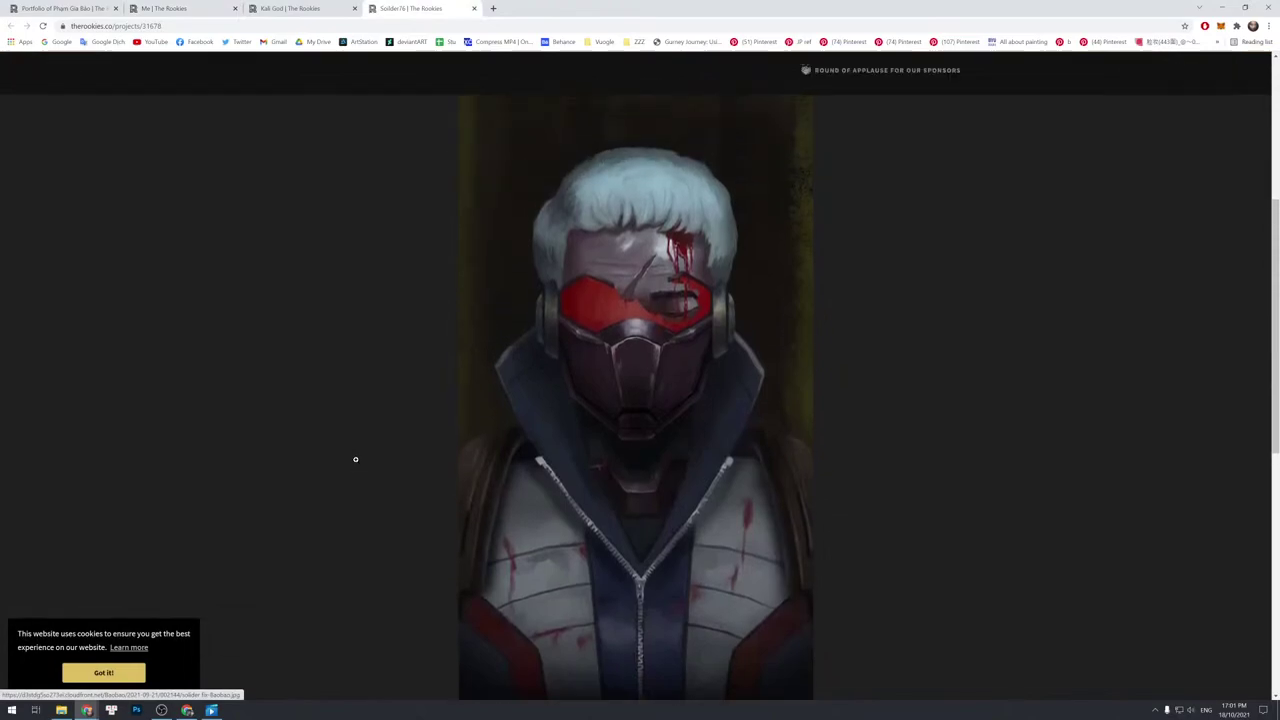
scroll(305, 300, "down", 2)
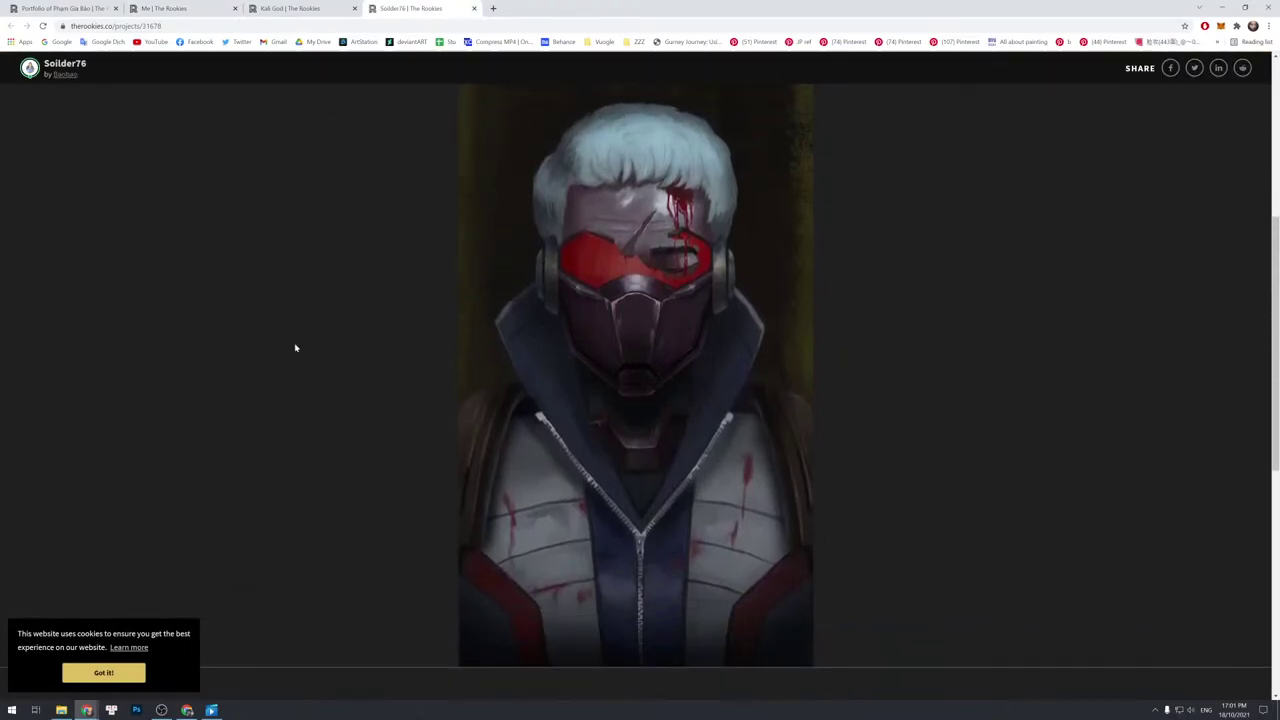
left_click(267, 8)
scroll(287, 315, "down", 3)
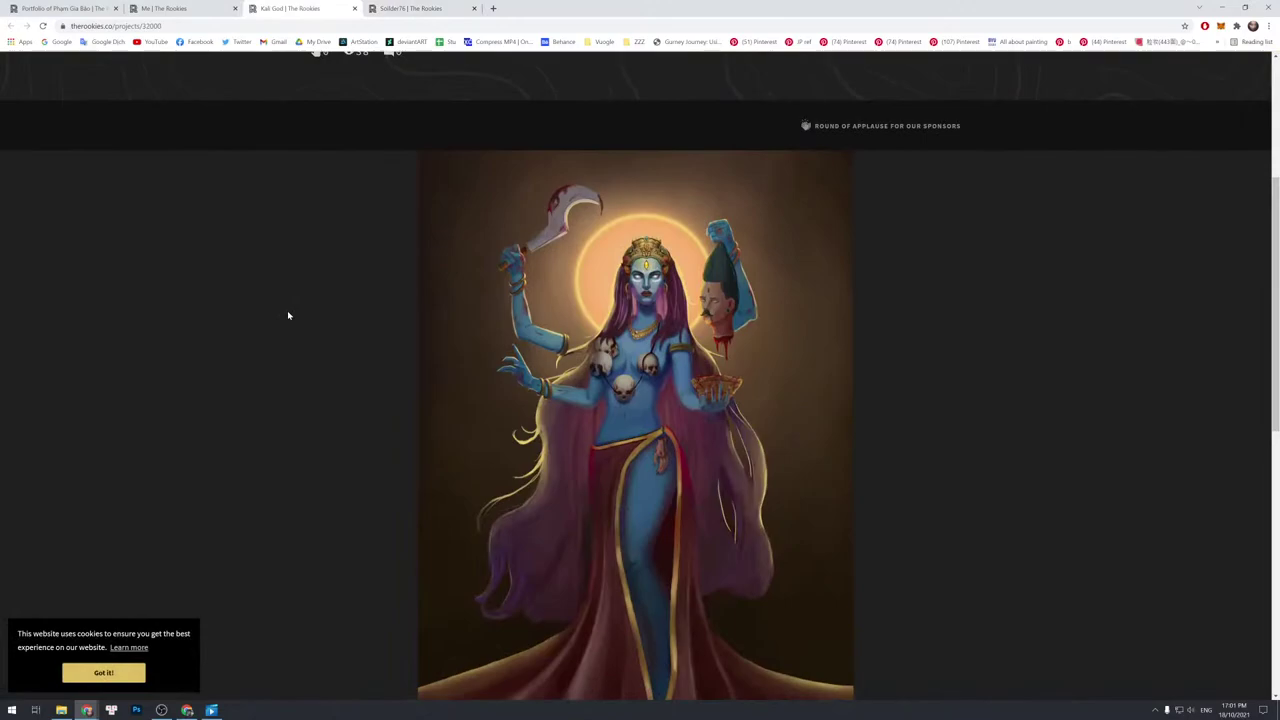
Dismiss the cookie notice on the Me project and compare its artwork again with Kali God and Soilder76.
left_click(176, 7)
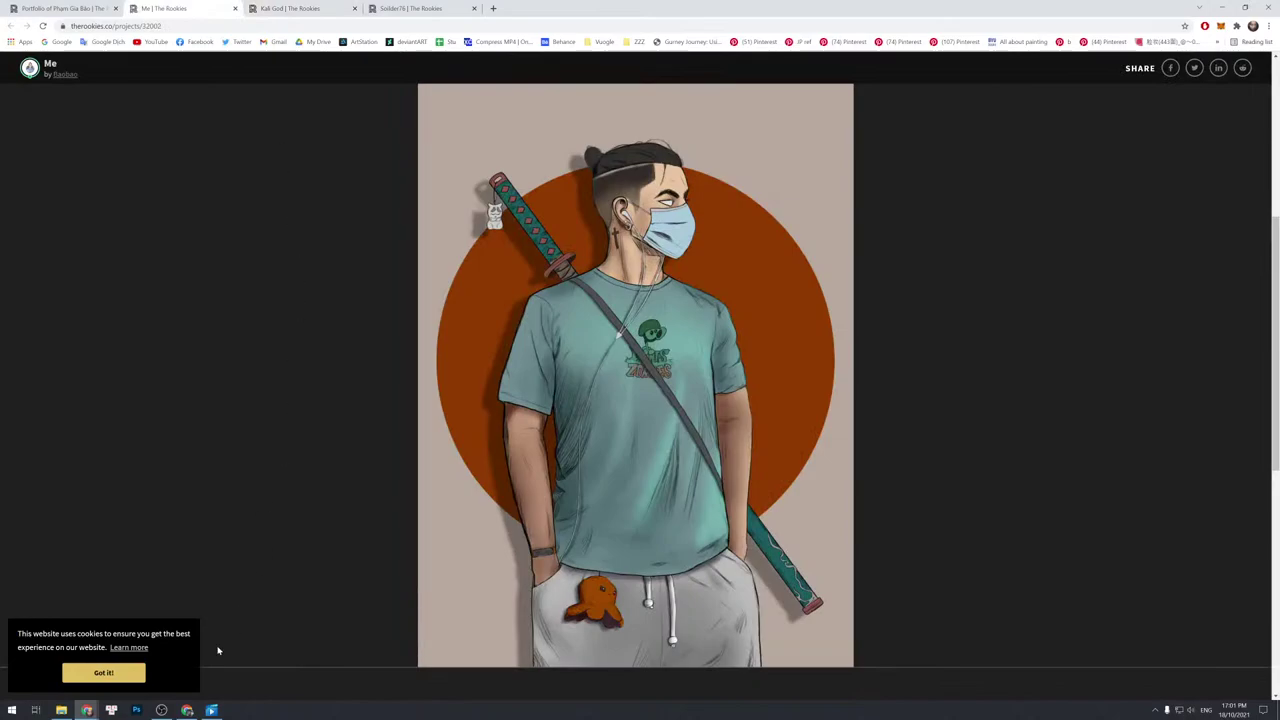
left_click(128, 675)
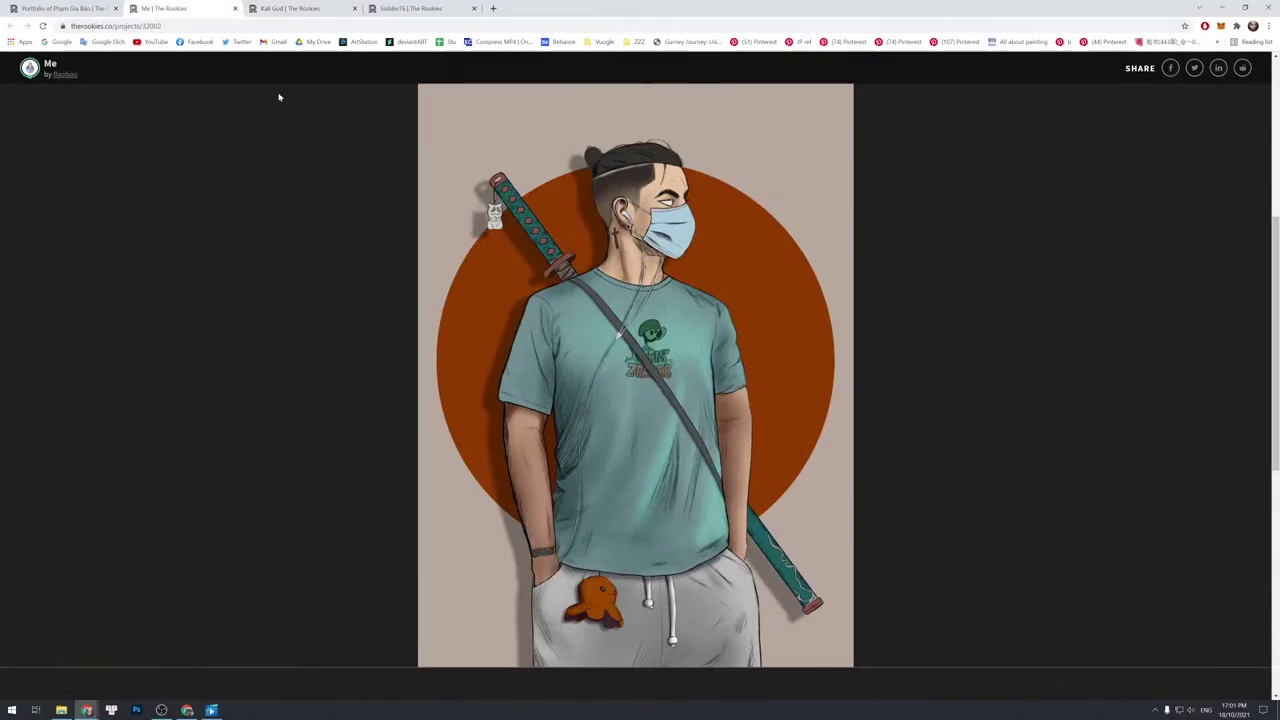
left_click(307, 6)
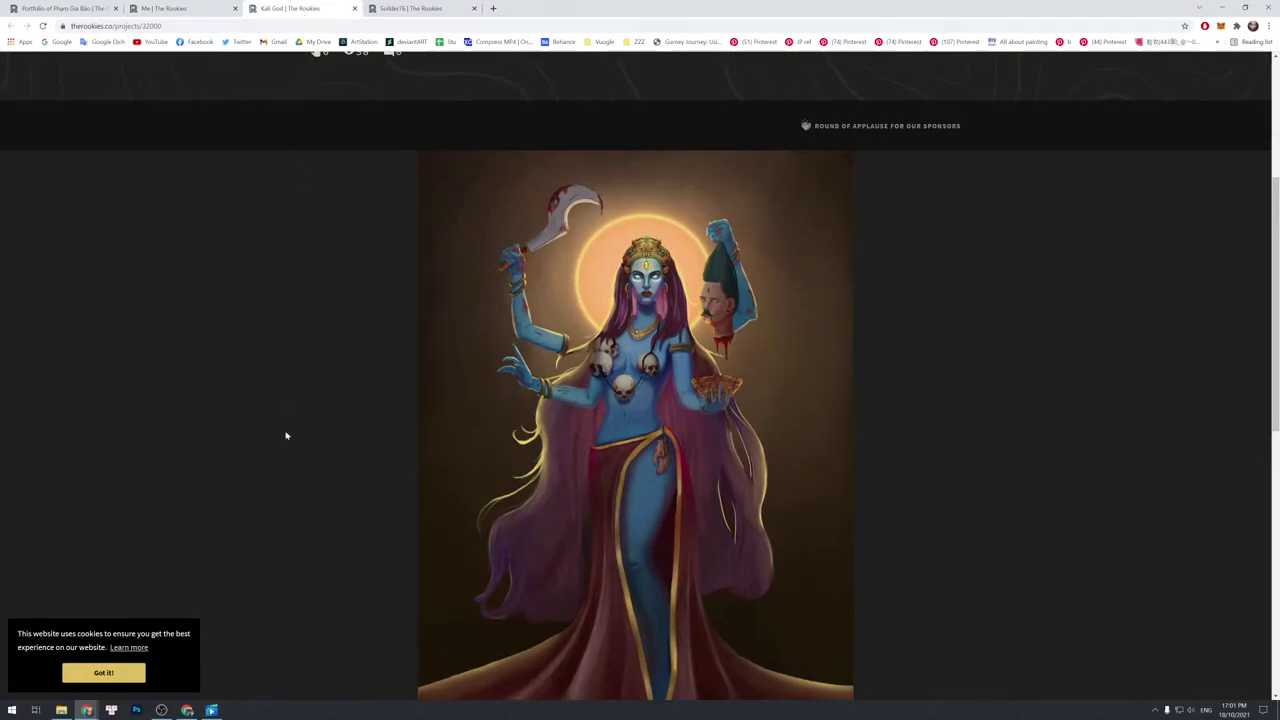
scroll(286, 437, "down", 5)
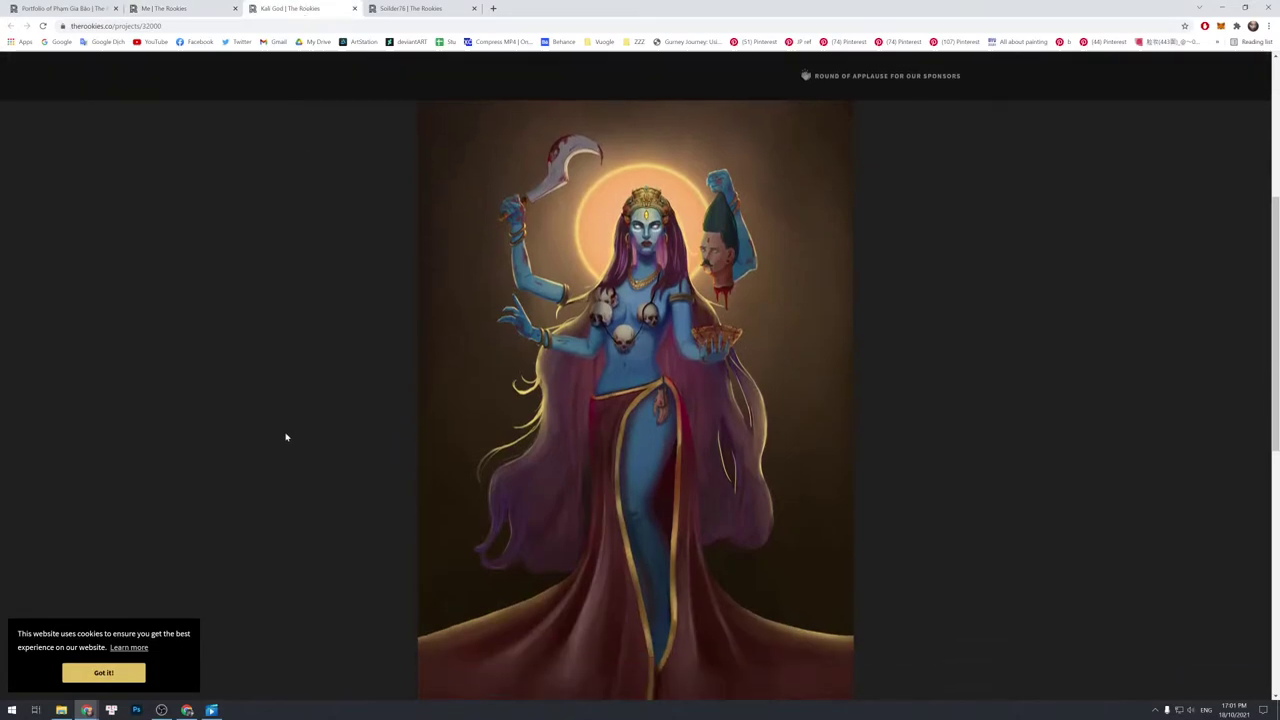
scroll(286, 437, "up", 5)
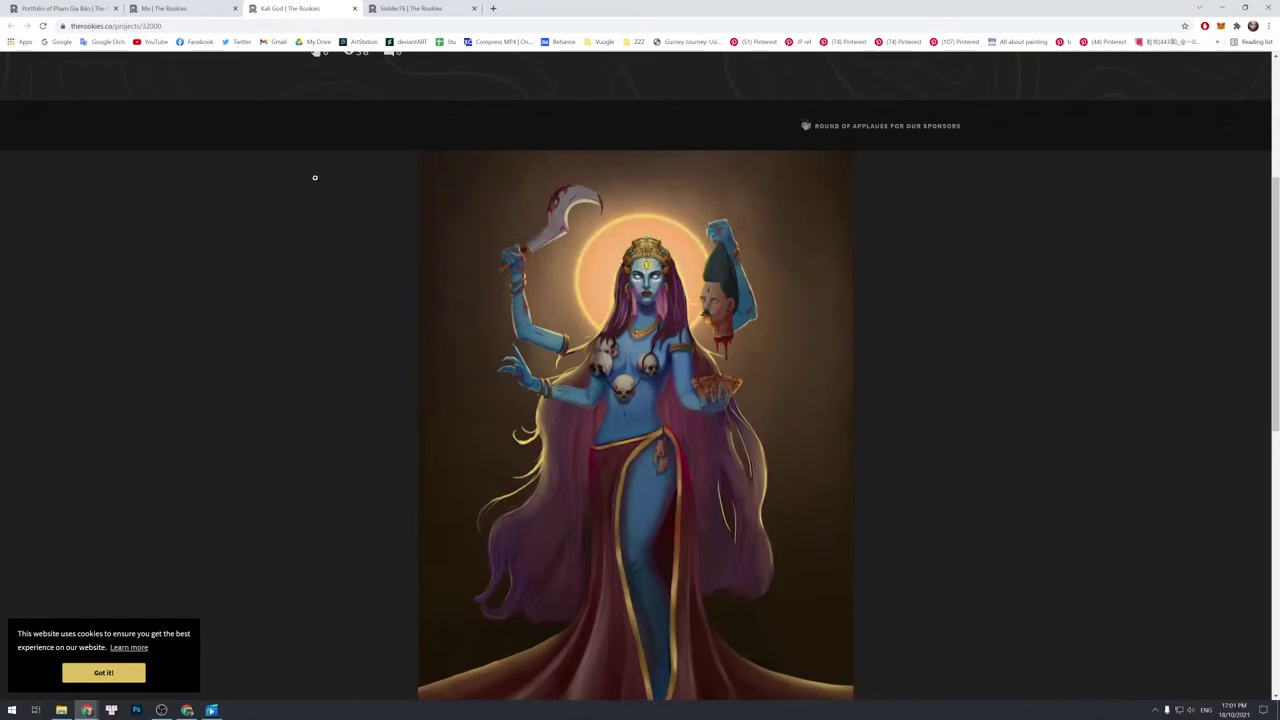
left_click(405, 8)
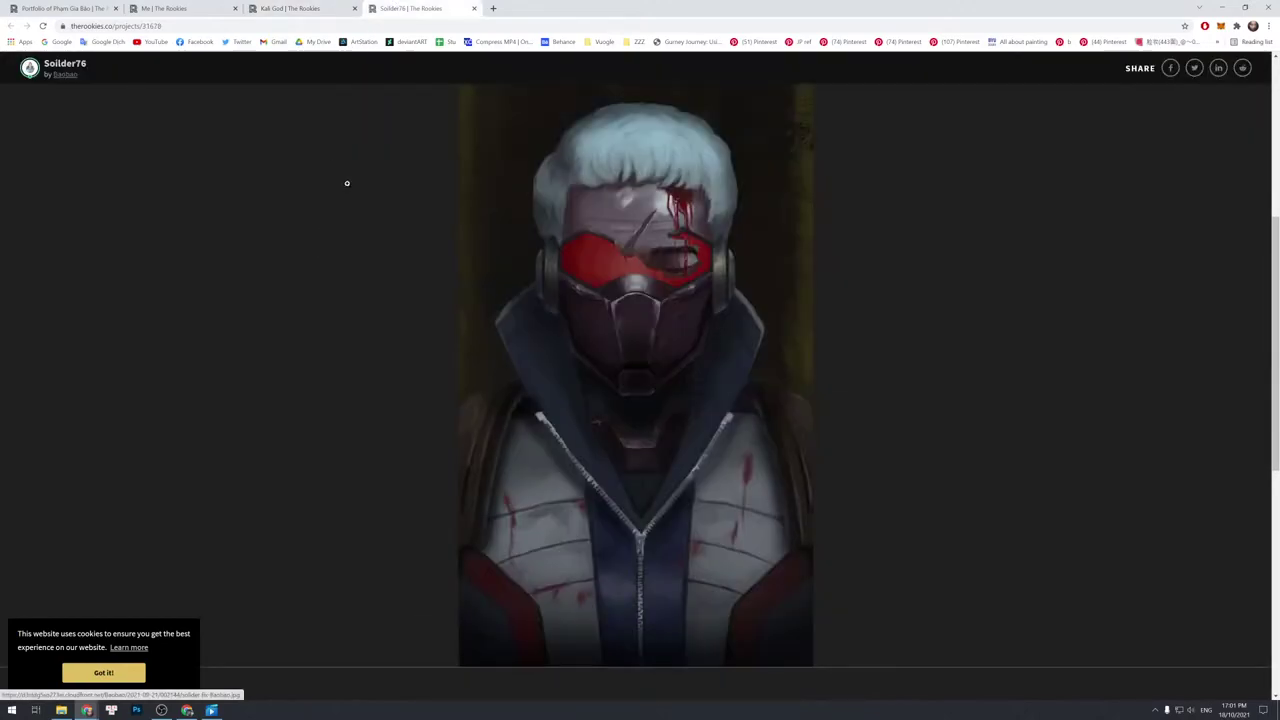
Close the three project tabs and minimize the browser window.
key("ctrl+w")
key("ctrl+w")
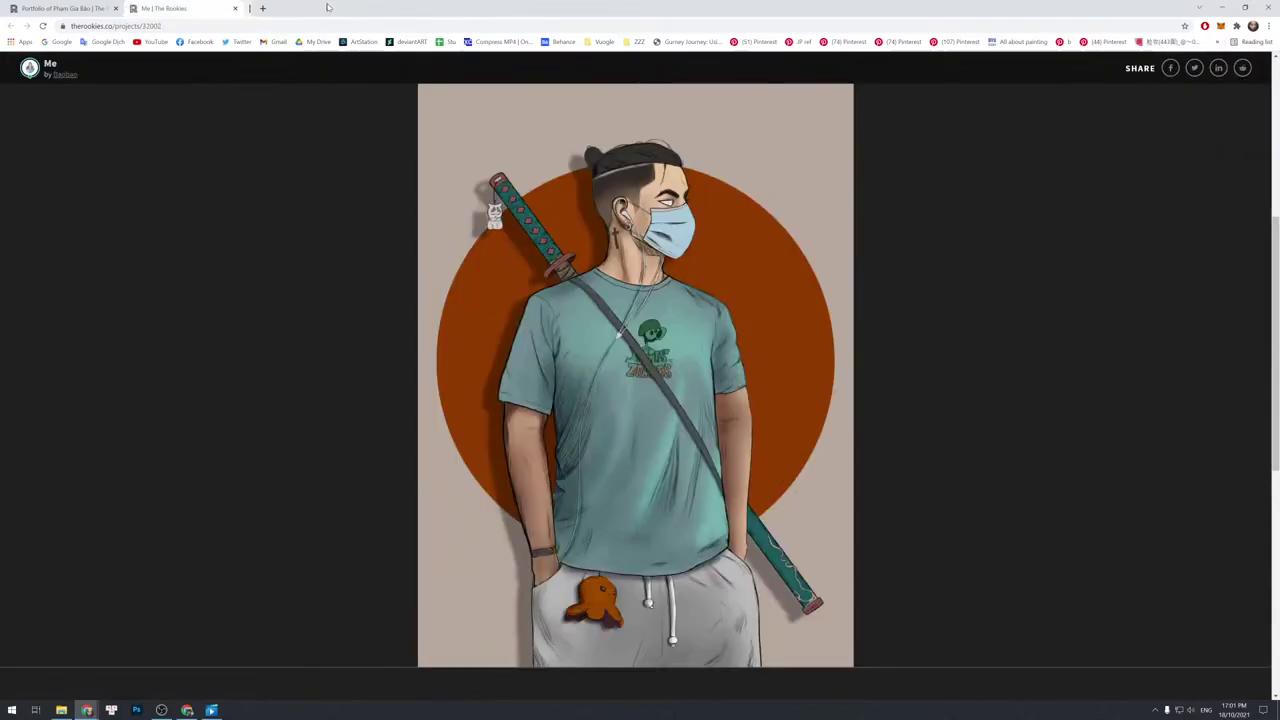
key("ctrl+w")
left_click_drag(300, 4, 309, 88)
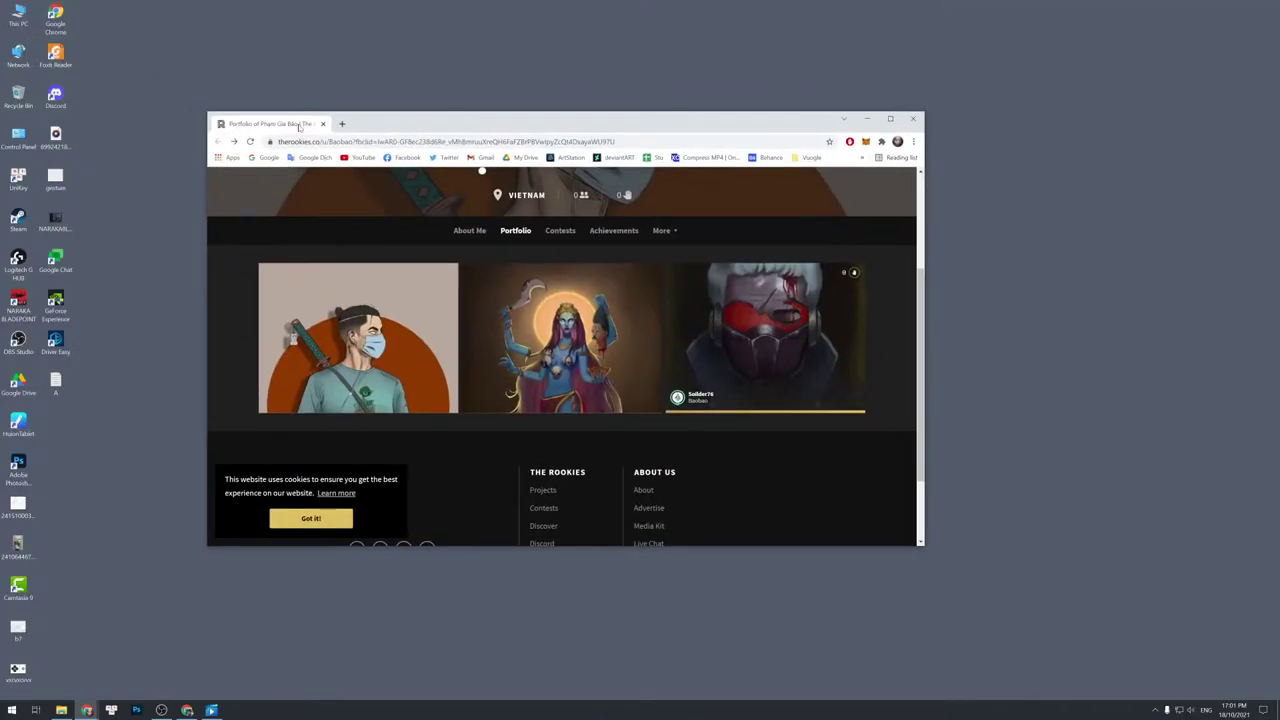
left_click(866, 118)
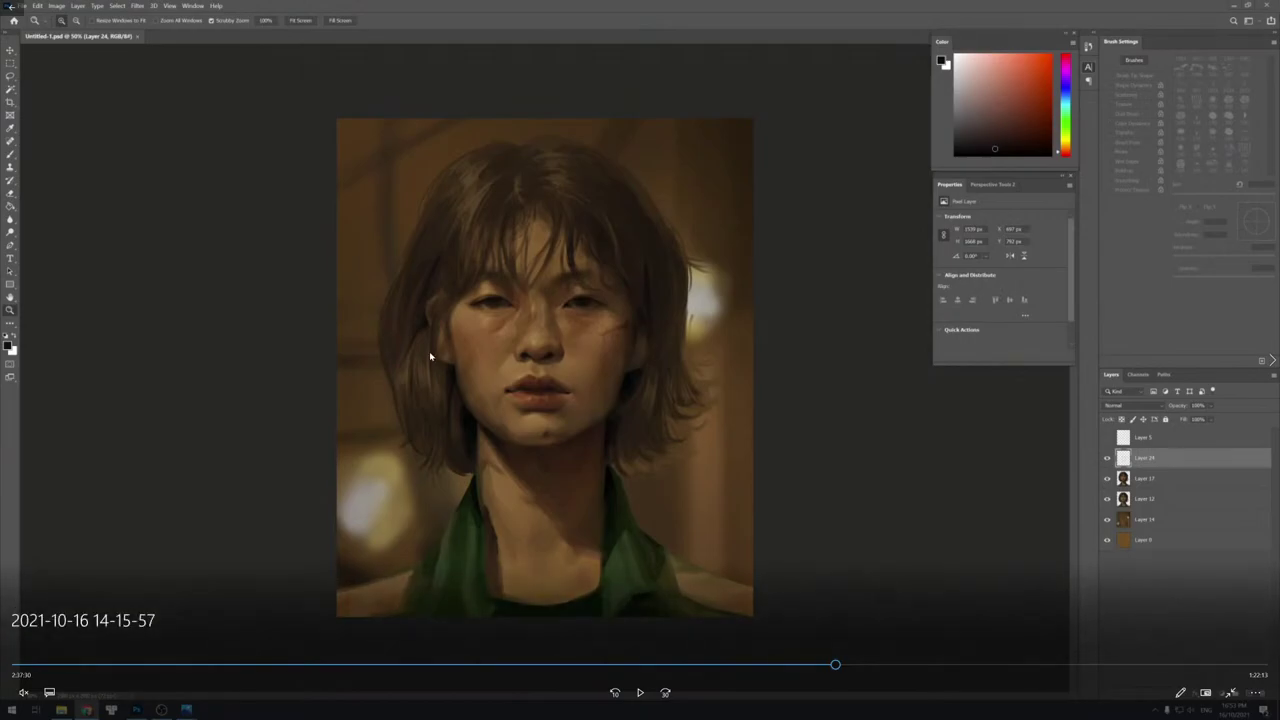
Resume playback of the painting recording and skip ahead to the part where the hair is repainted.
left_click(630, 691)
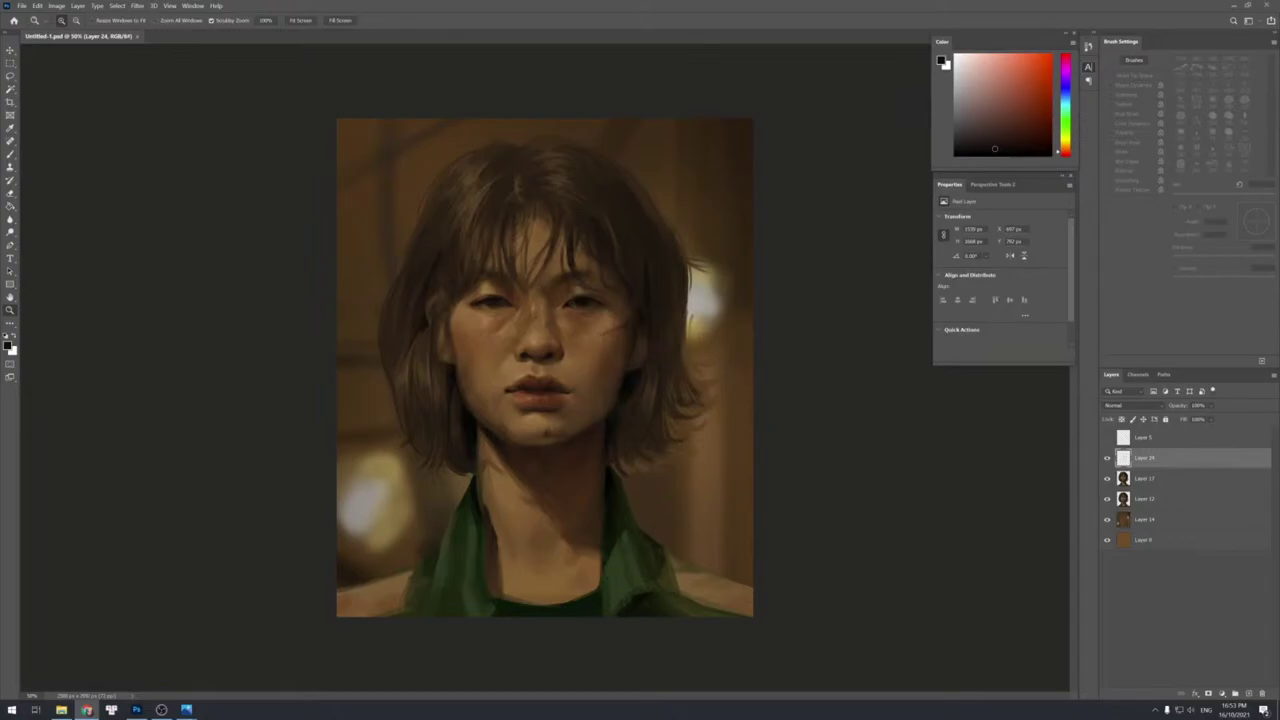
mouse_move(406, 486)
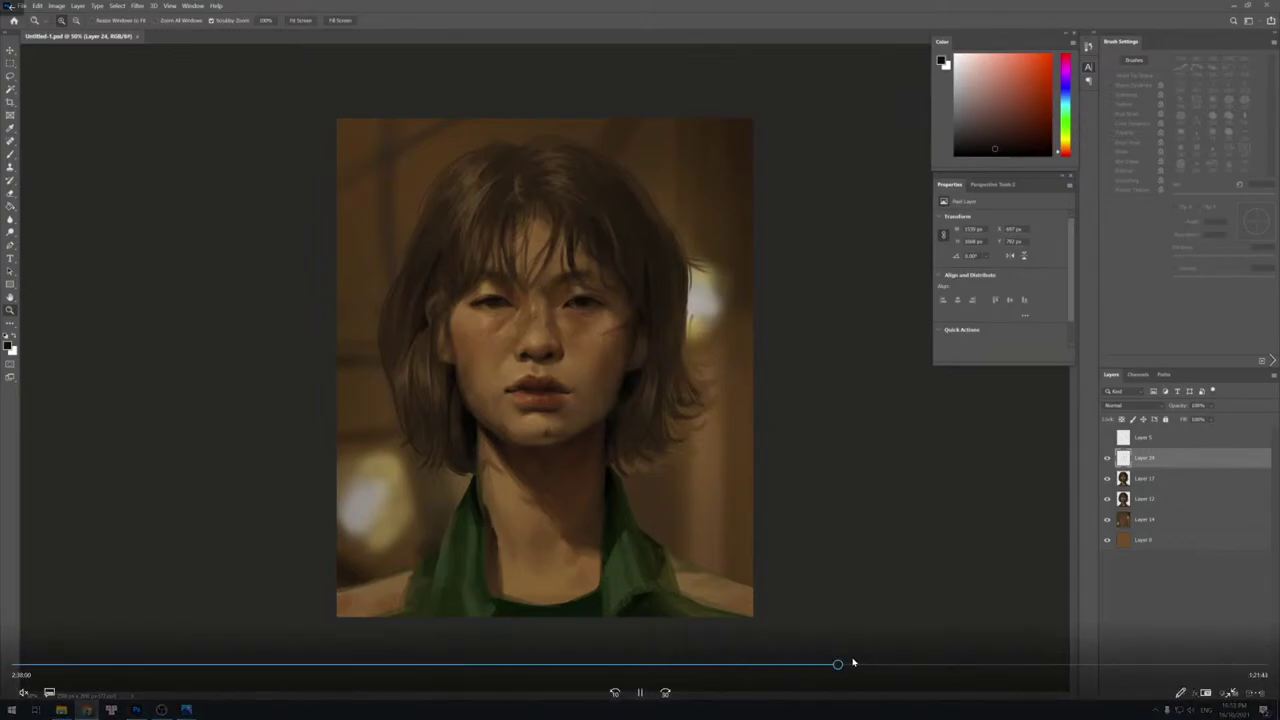
mouse_move(852, 663)
left_mouse_down()
mouse_move(882, 663)
mouse_move(830, 665)
left_mouse_up()
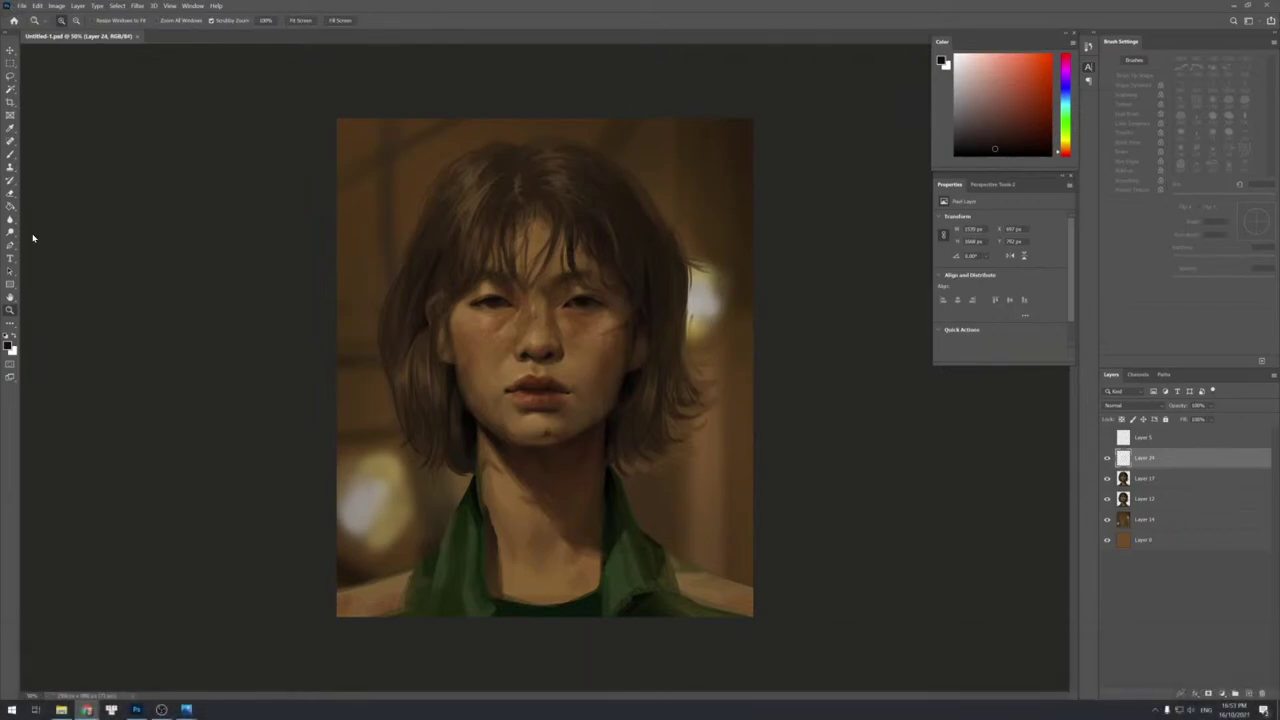
mouse_move(266, 343)
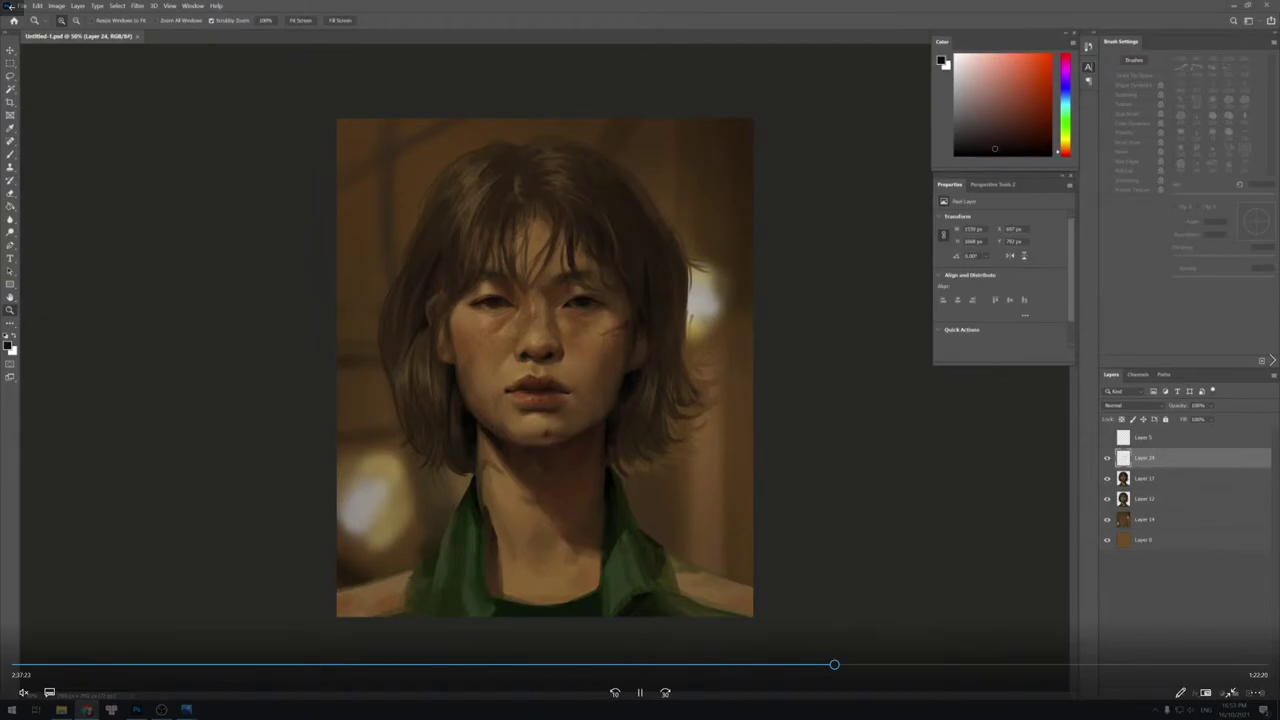
left_click_drag(834, 666, 862, 666)
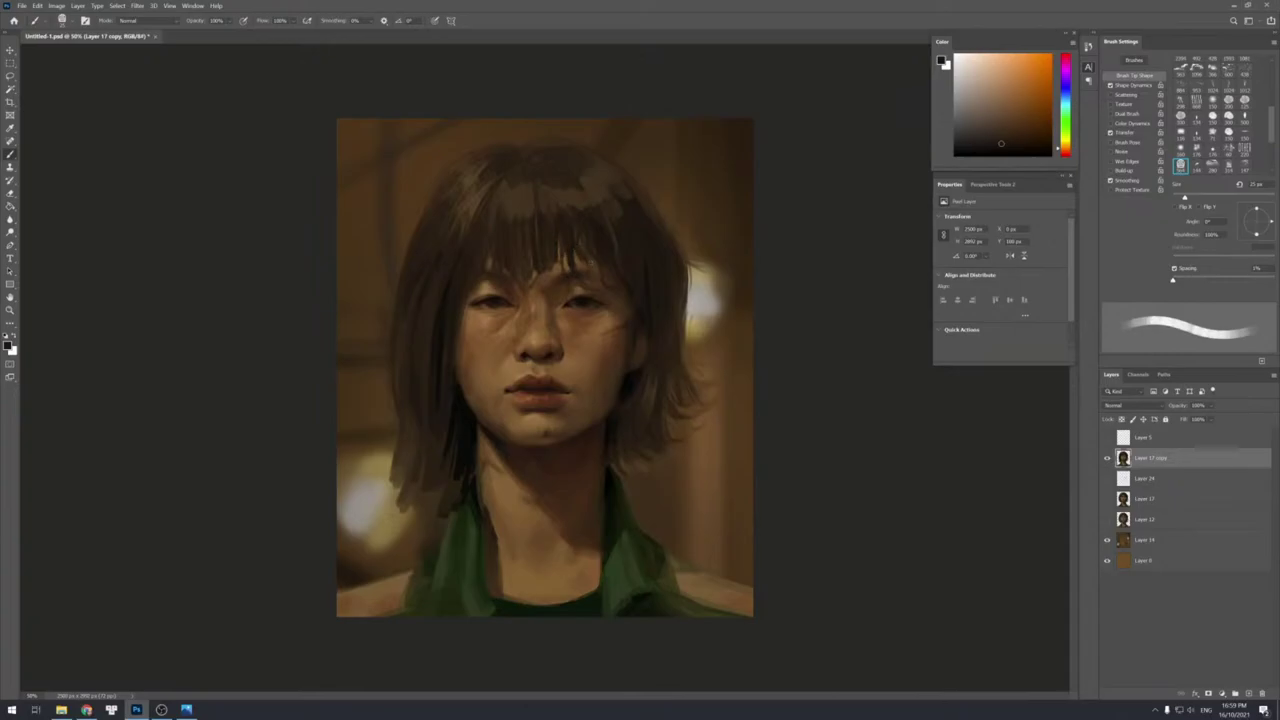
Paint fine brown strands through the middle of the bangs, using tones sampled from the surrounding hair.
left_click_drag(578, 236, 594, 267)
left_click(557, 261, "alt")
left_click(563, 243, "alt")
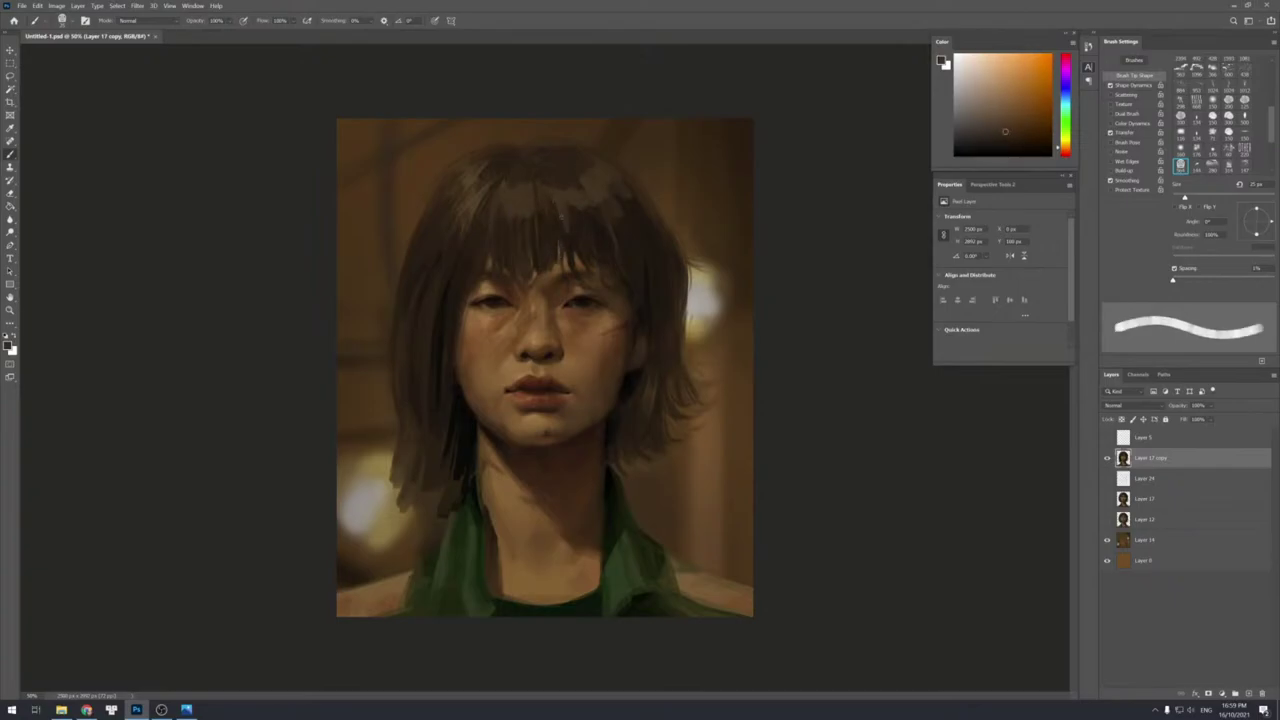
key("[")
key("bracketright")
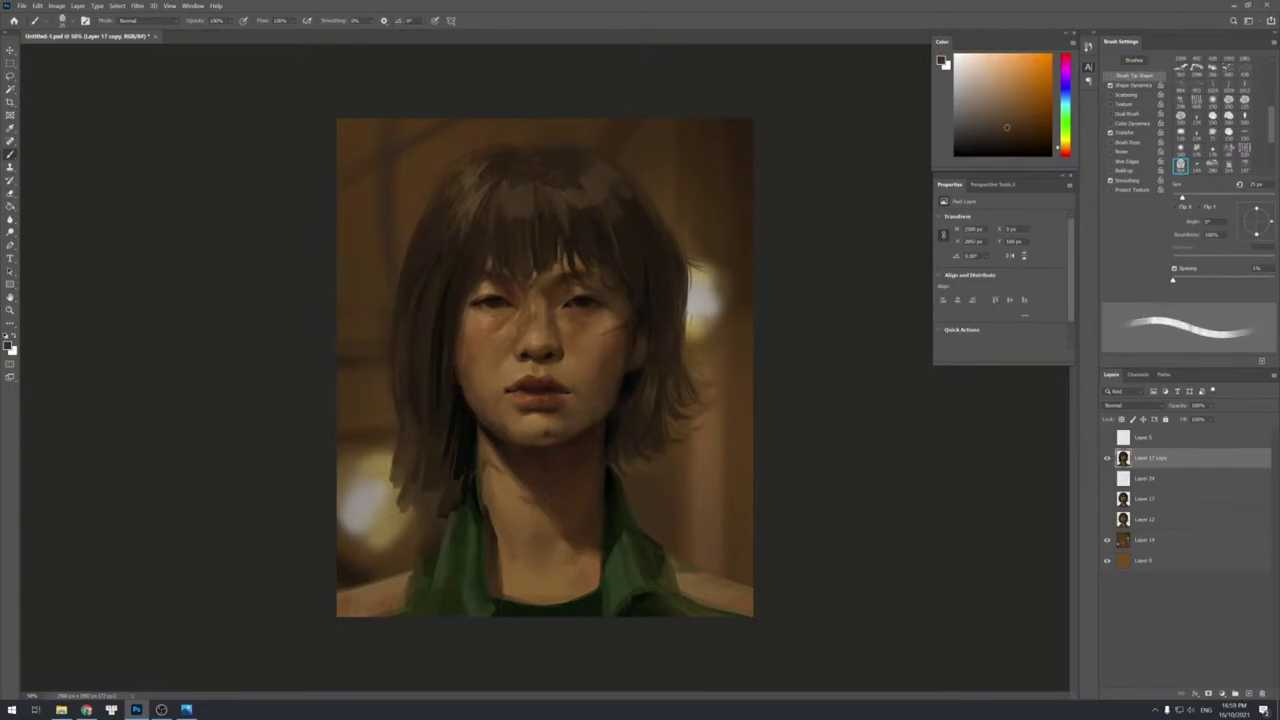
left_click(545, 192, "alt")
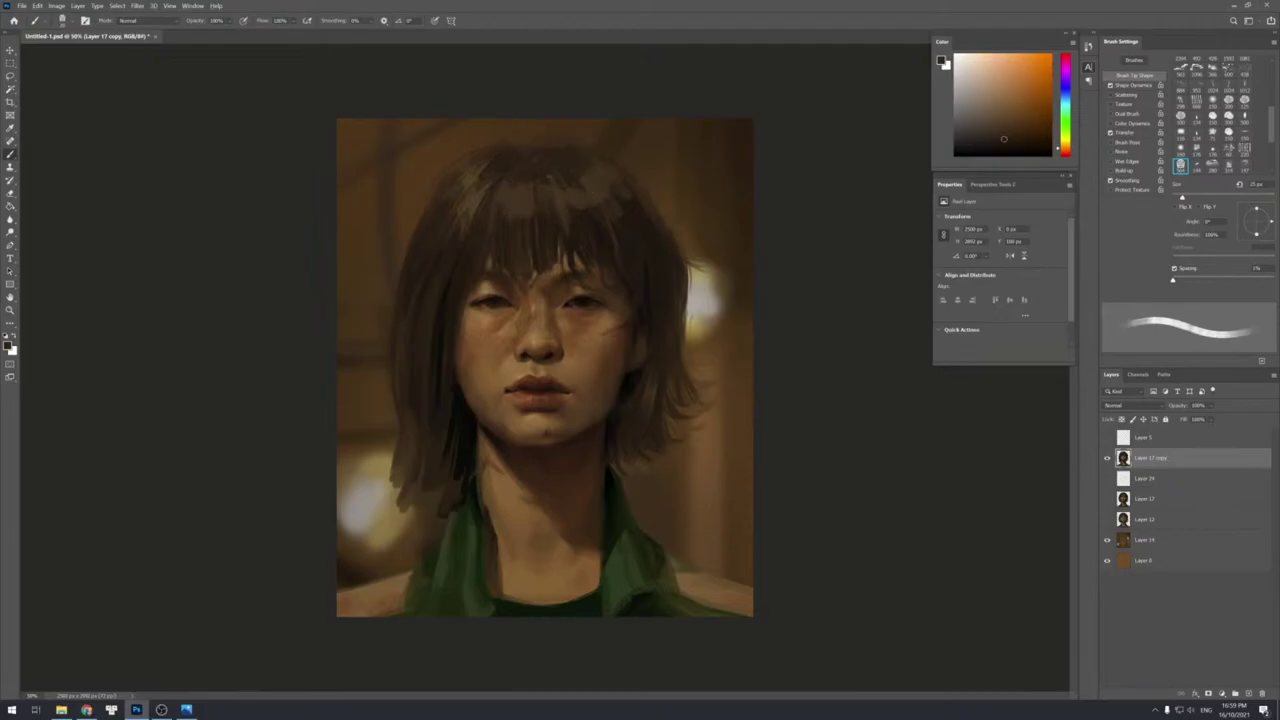
left_click(546, 193, "alt")
key("[")
left_click(534, 193, "alt")
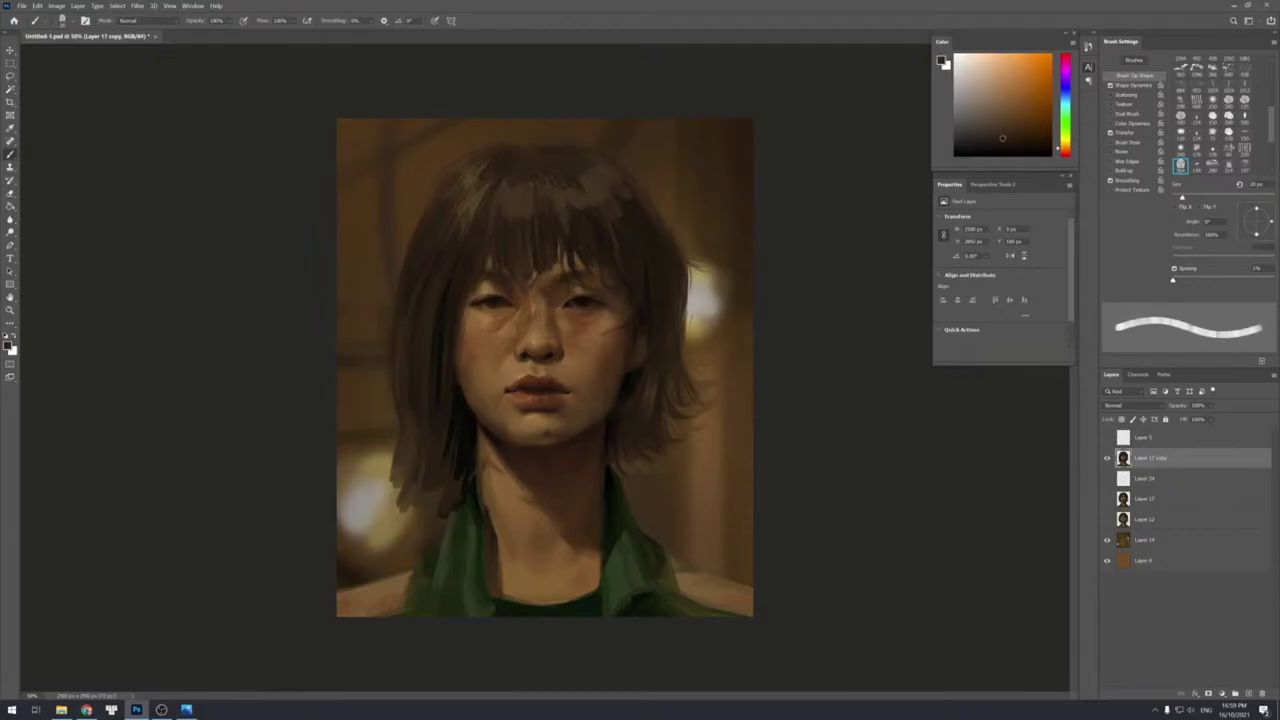
Repaint the right-hand part of the bangs with strands in sampled lighter and darker browns, widening the brush.
left_click(583, 220, "alt")
key("bracketright")
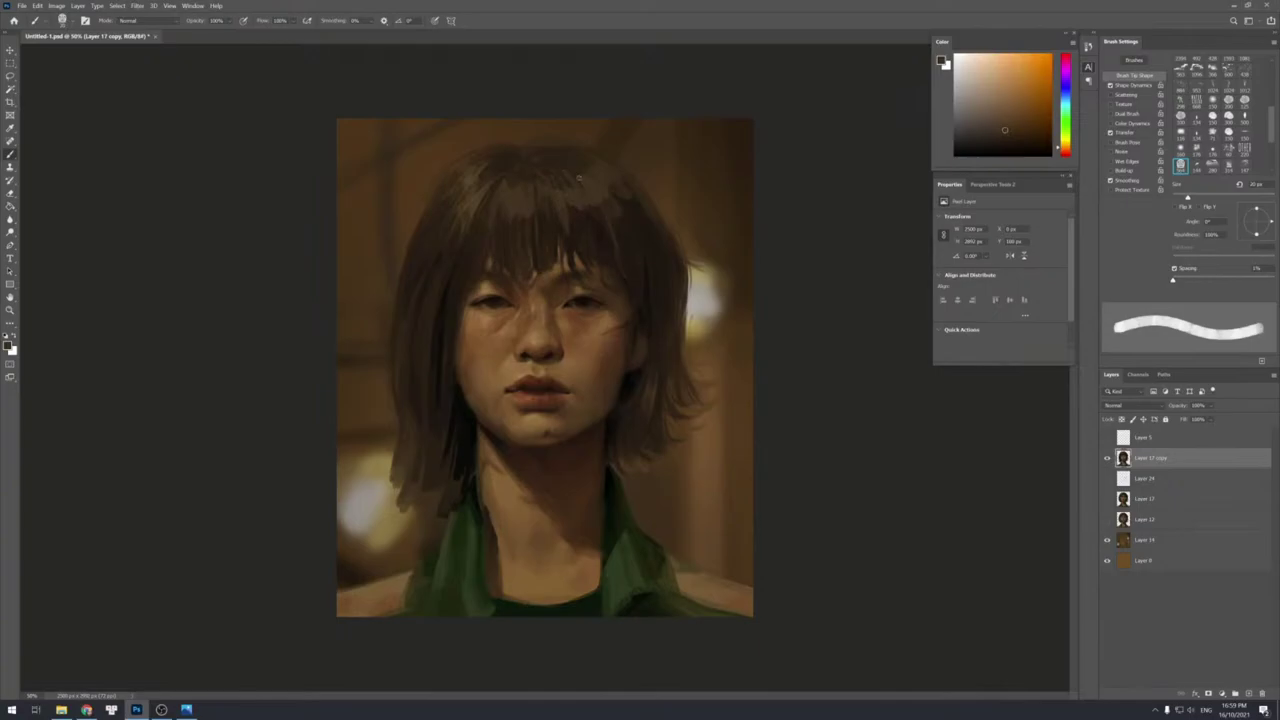
left_click(587, 215, "alt")
left_click(587, 226, "alt")
mouse_move(588, 211)
left_mouse_down()
mouse_move(593, 229)
mouse_move(576, 210)
mouse_move(604, 220)
mouse_move(623, 259)
left_mouse_up()
key("]")
key("]")
left_click(609, 229, "alt")
key("]")
key("]")
left_click(604, 215, "alt")
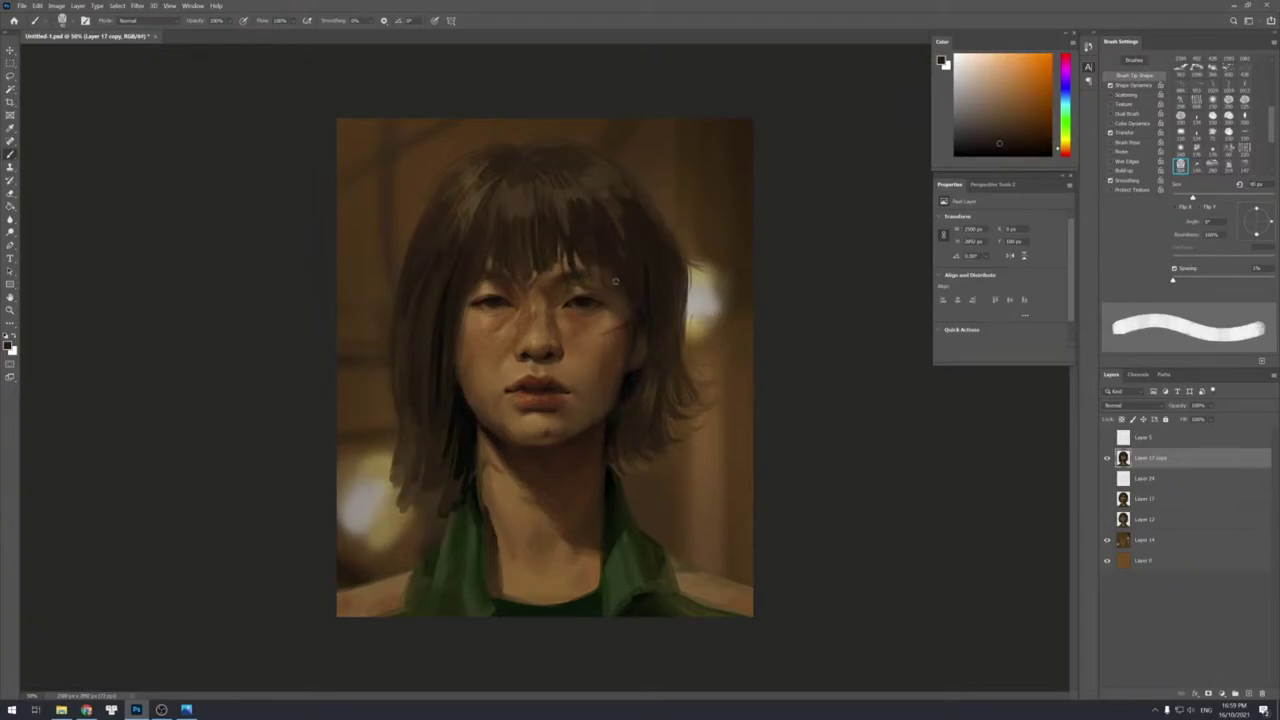
Cover the ear and deepen the hair beside the right-hand cheek with near-black strands sampled from the hair's shadow.
key("bracketleft")
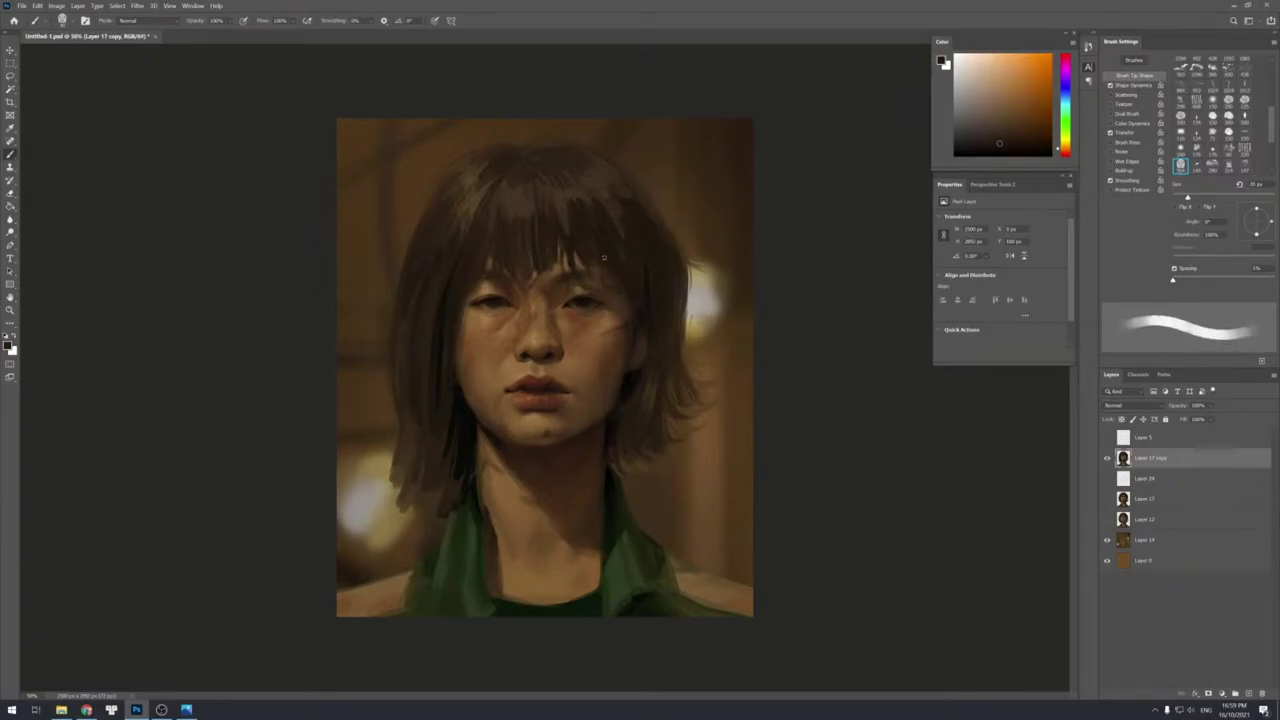
key("]")
key("]")
key("[")
key("bracketright")
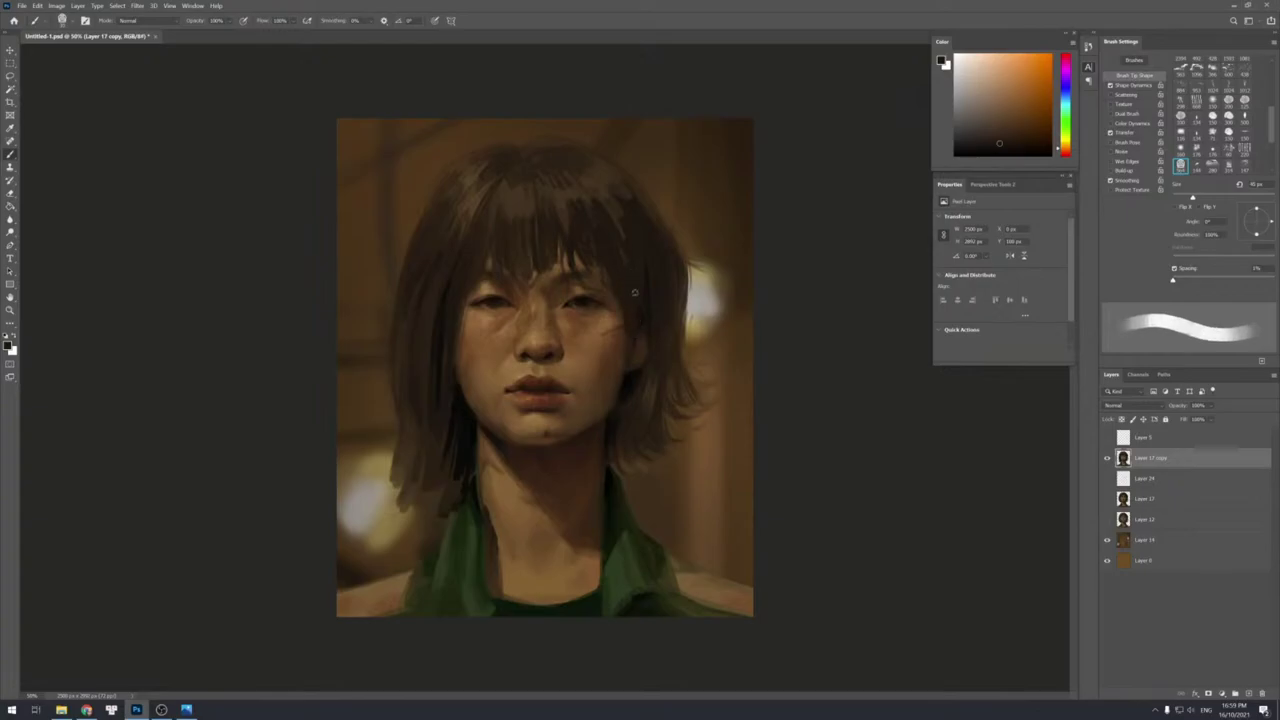
left_click(627, 387, "alt")
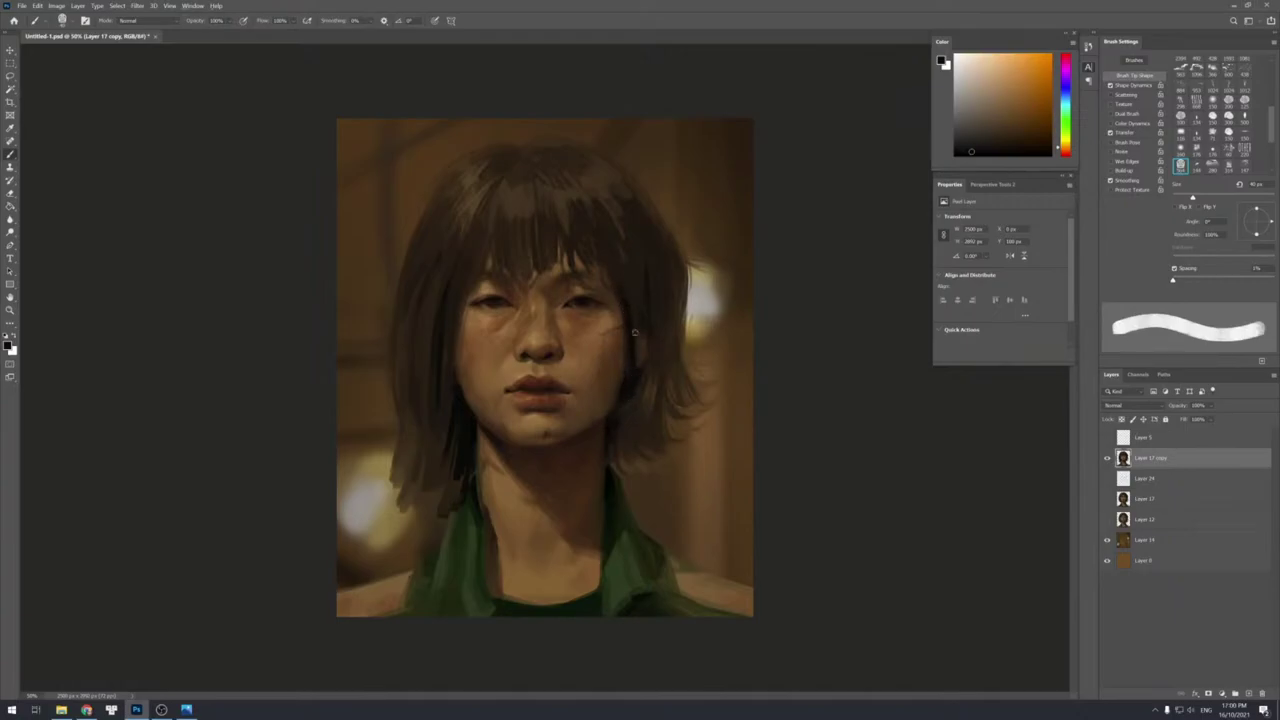
left_click_drag(635, 332, 642, 404)
key("bracketright")
left_click_drag(646, 328, 652, 384)
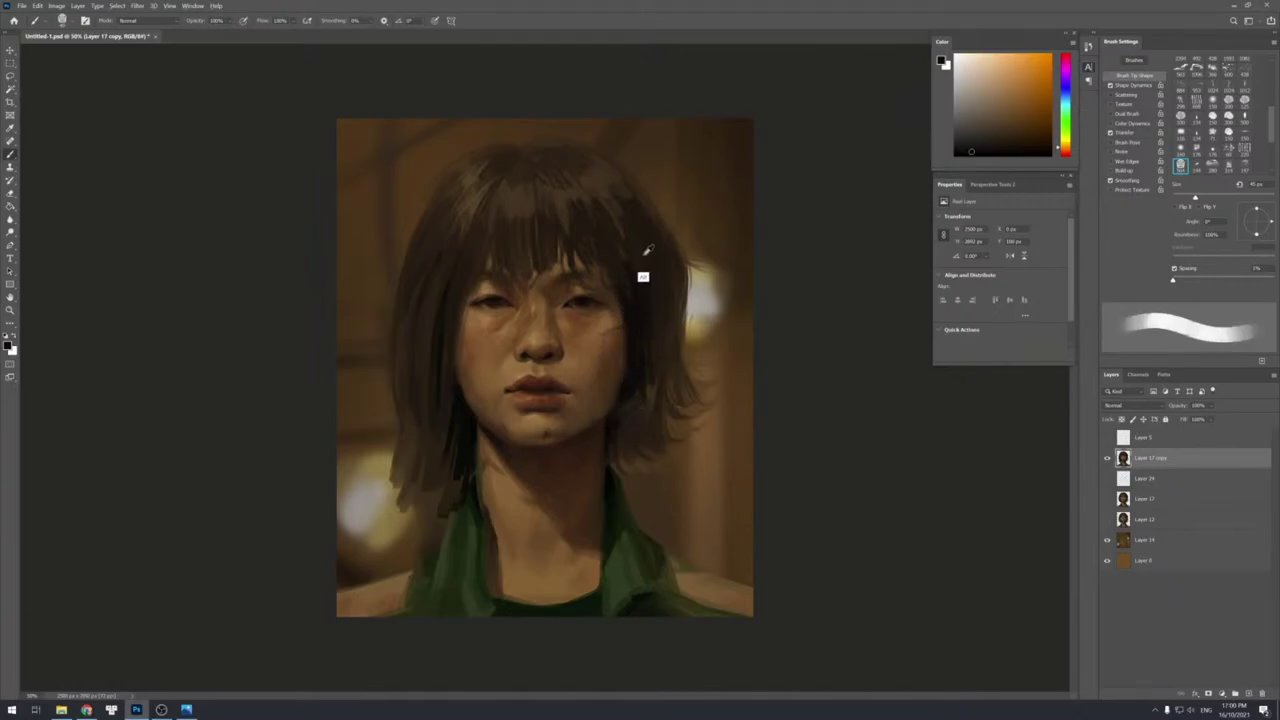
left_click(640, 329, "alt")
Erase the flyaway tips and outer edge of the hair on the portrait's right side with a large soft eraser.
key("e")
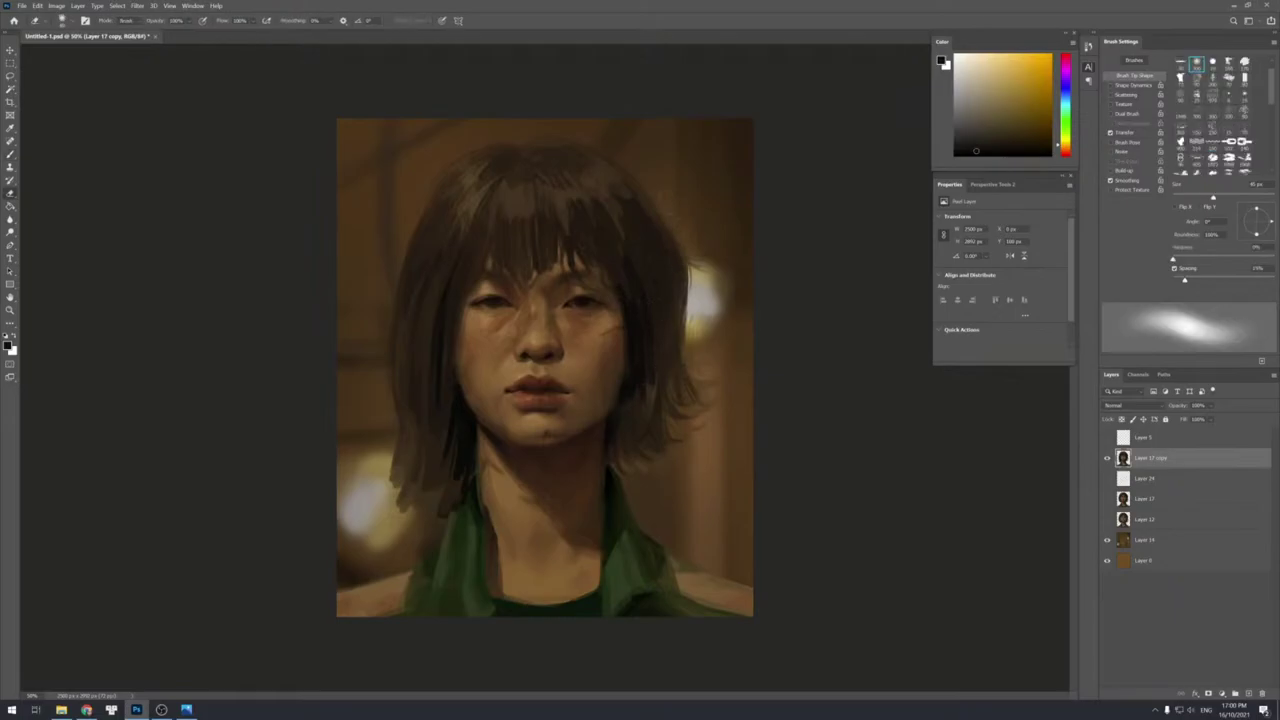
left_click_drag(672, 226, 686, 334)
key("bracketright")
mouse_move(684, 254)
left_mouse_down()
mouse_move(688, 293)
mouse_move(693, 266)
left_mouse_up()
left_click_drag(708, 380, 707, 412)
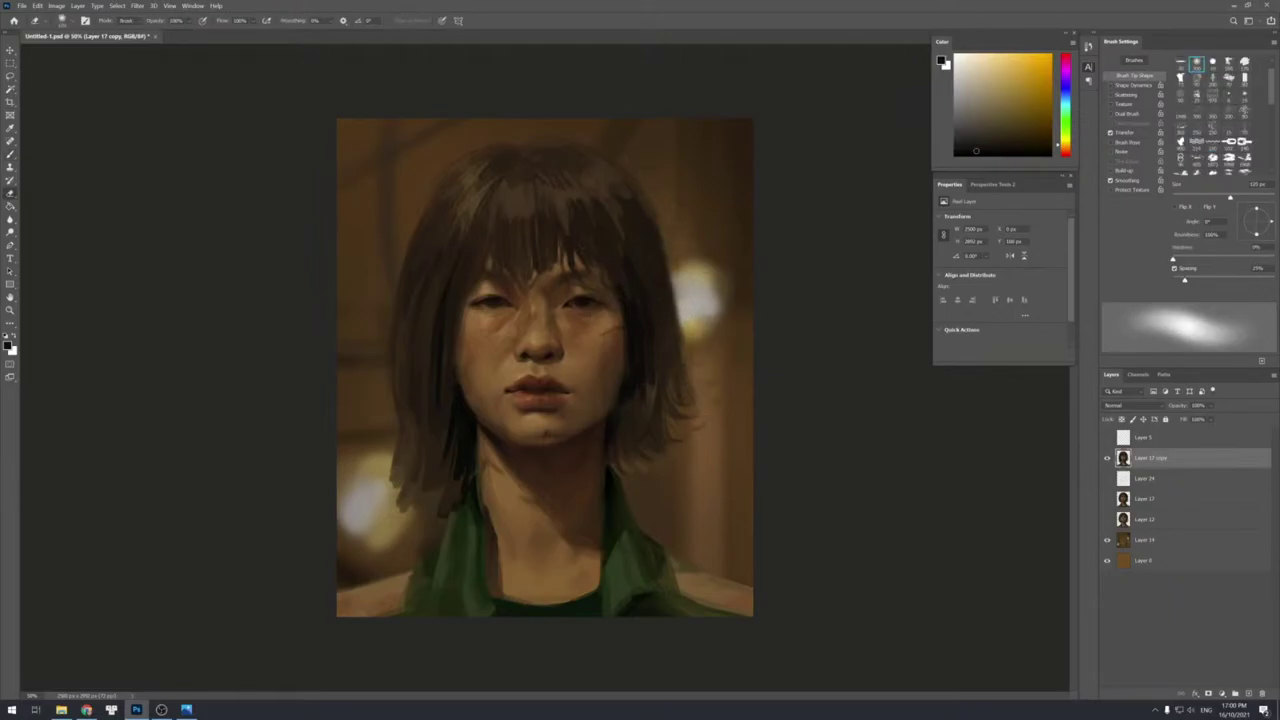
left_click_drag(682, 274, 695, 412)
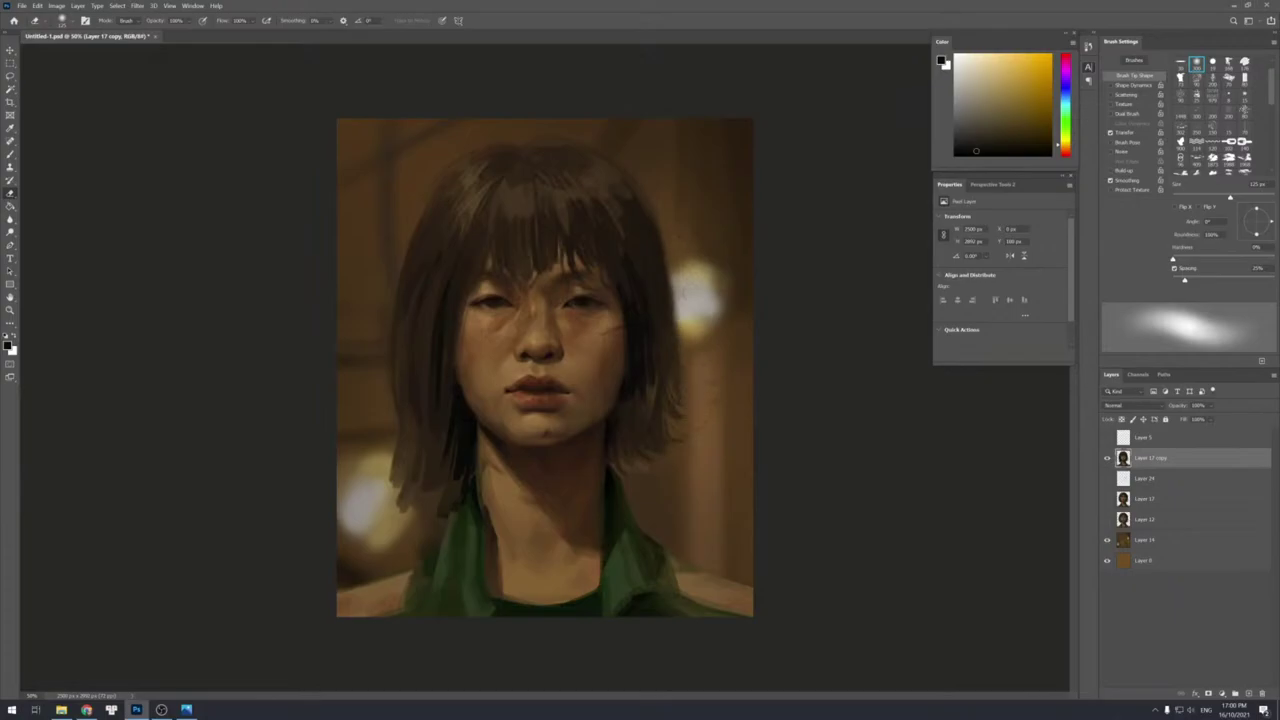
Paint lighter brown strands down the right side of the crown and blend them with sampled dark hair tones.
key("b")
left_click(647, 245, "alt")
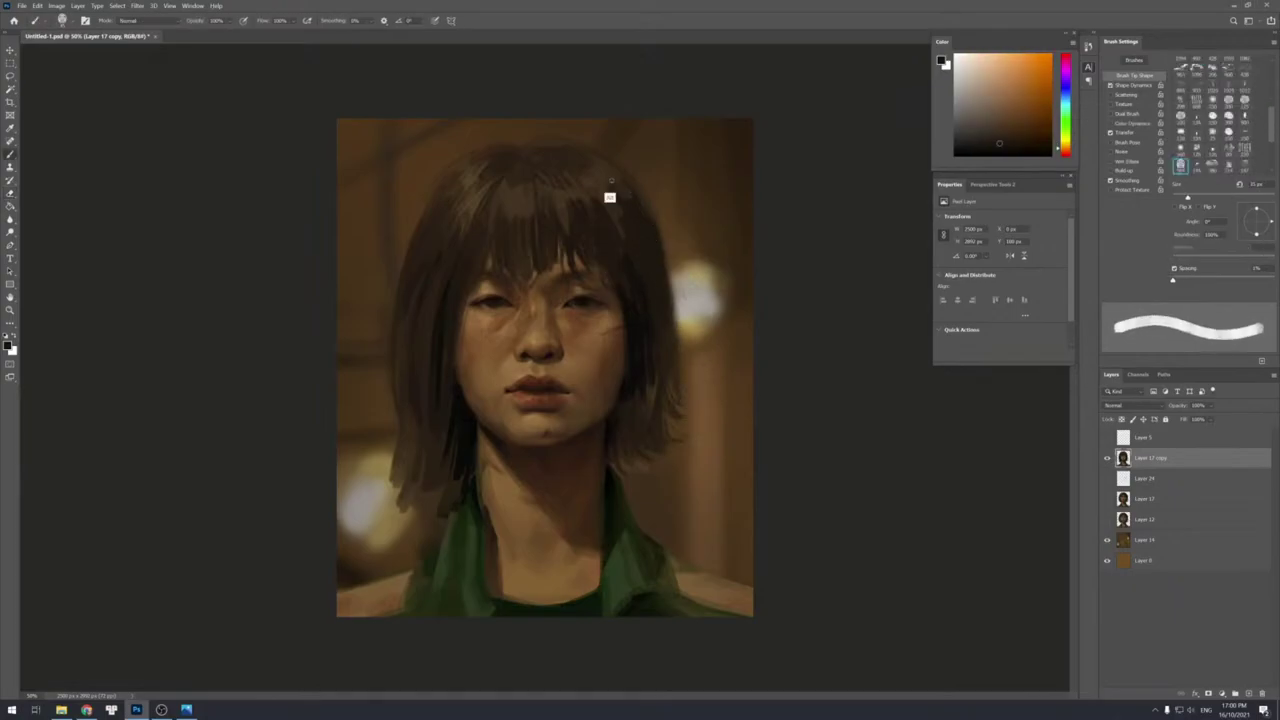
left_click(611, 181, "alt")
key("]")
left_click_drag(628, 201, 641, 237)
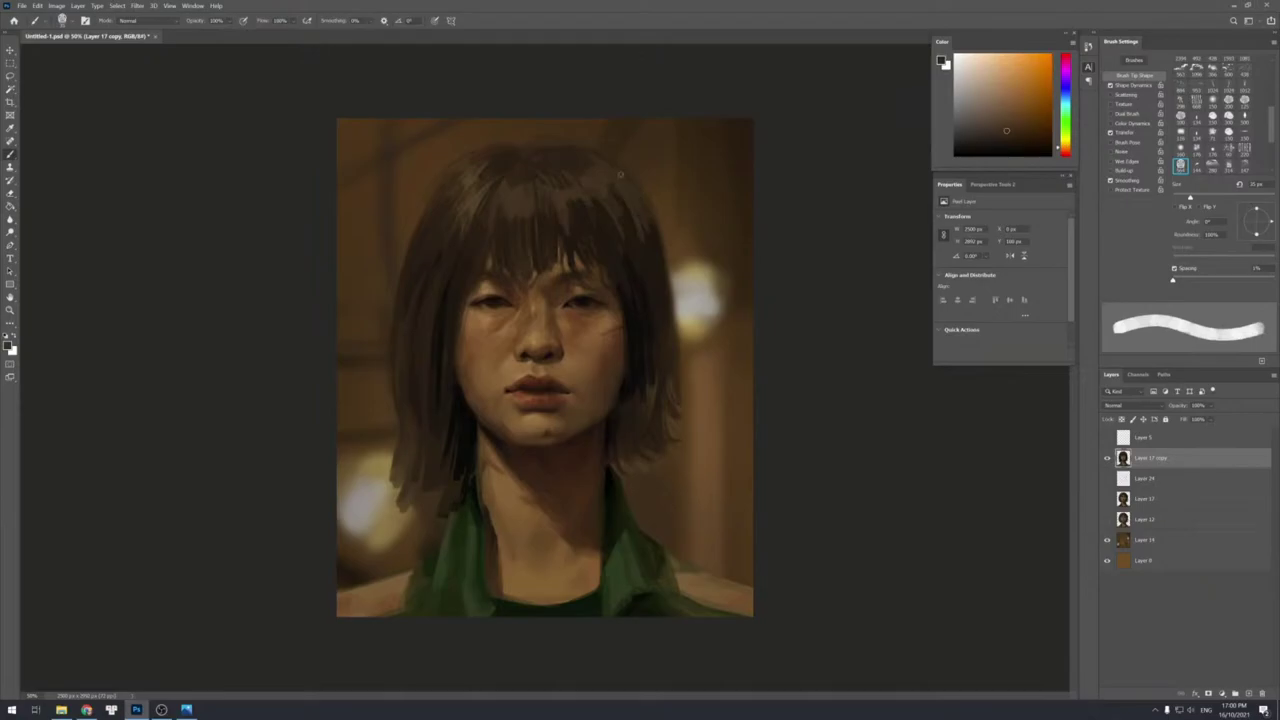
key("bracketleft")
left_click(647, 279, "alt")
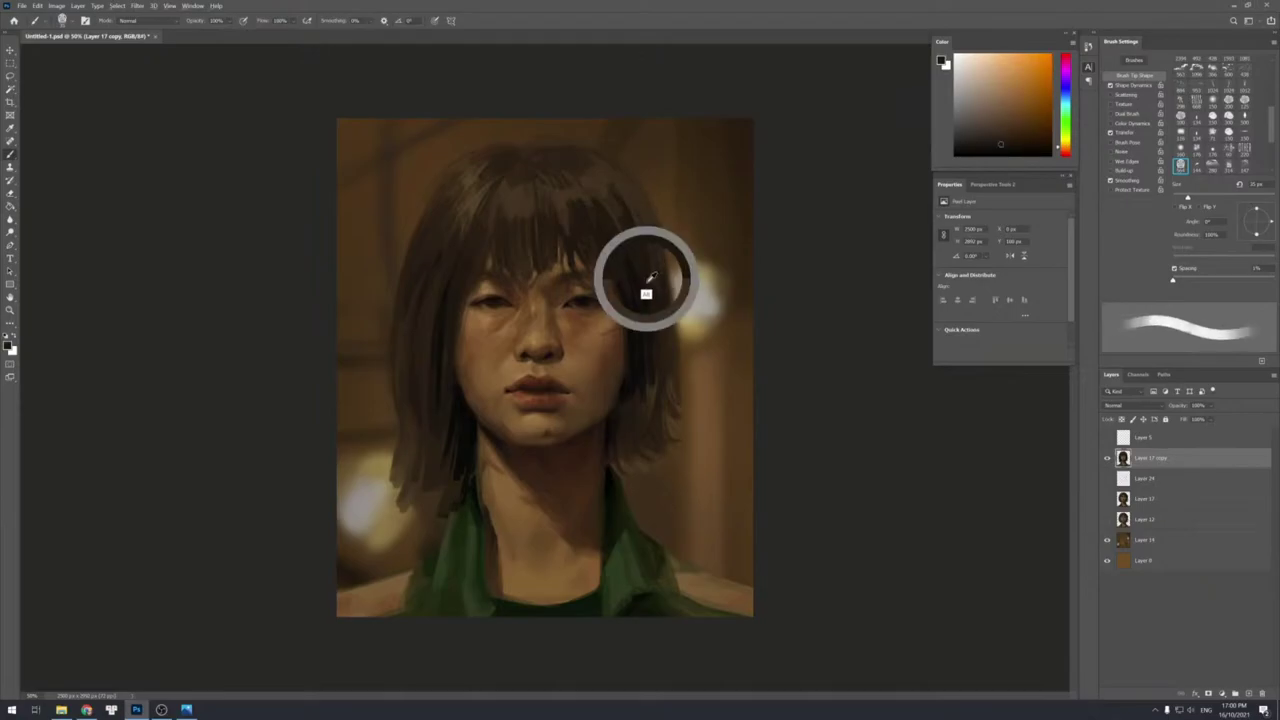
left_click(652, 220, "alt")
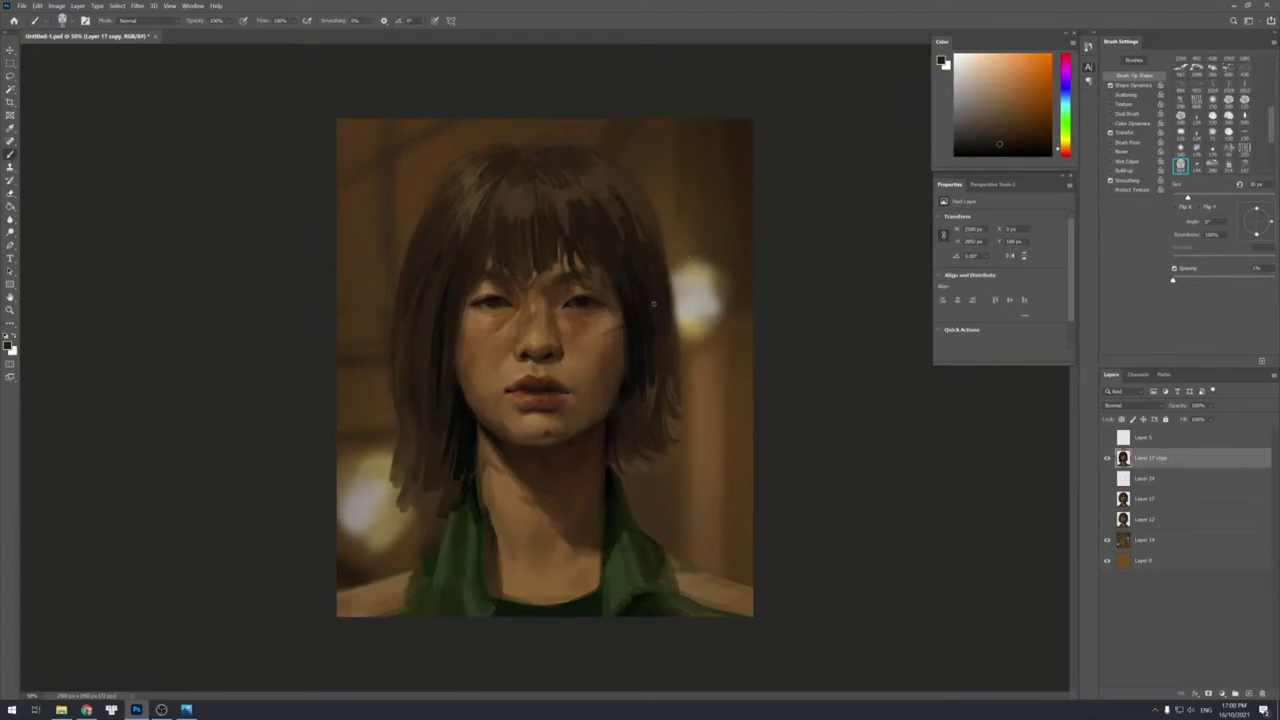
Redefine the outer contour of the right-hand hair with long dark strands and extend one lock toward the shoulder.
key("bracketright")
key("bracketright")
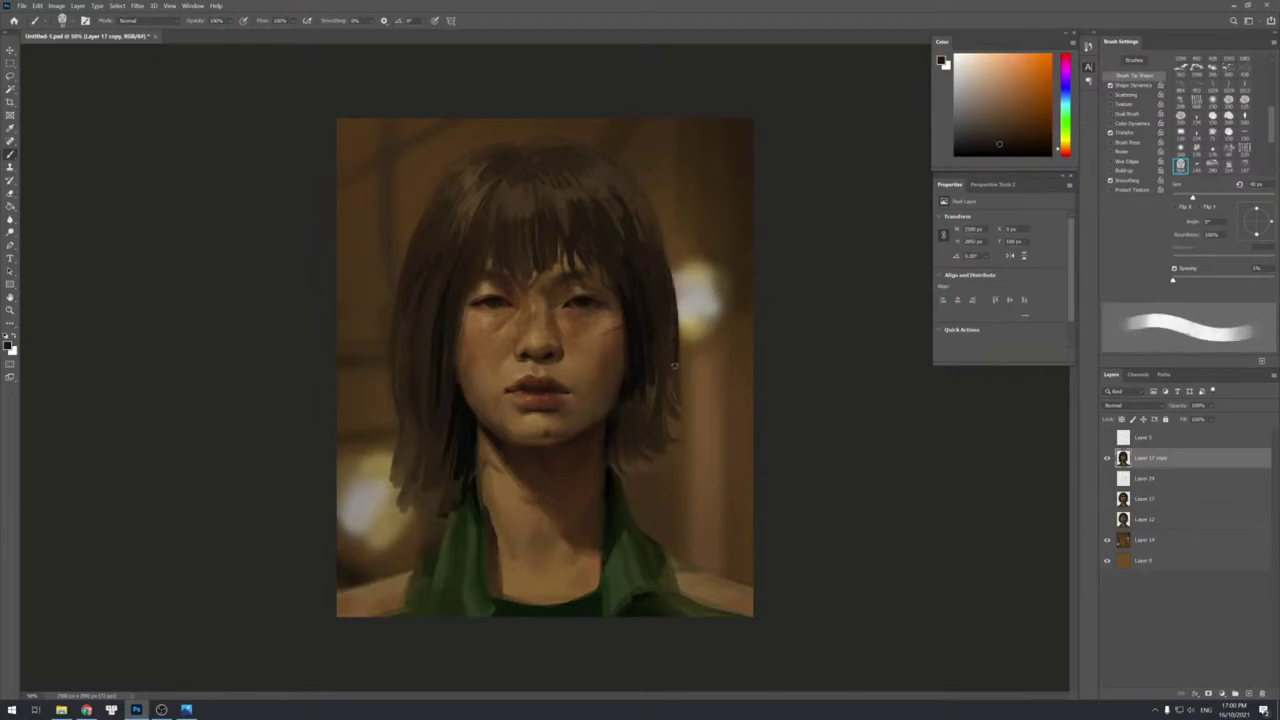
left_click_drag(668, 359, 663, 443)
key("bracketright")
left_click(636, 366, "alt")
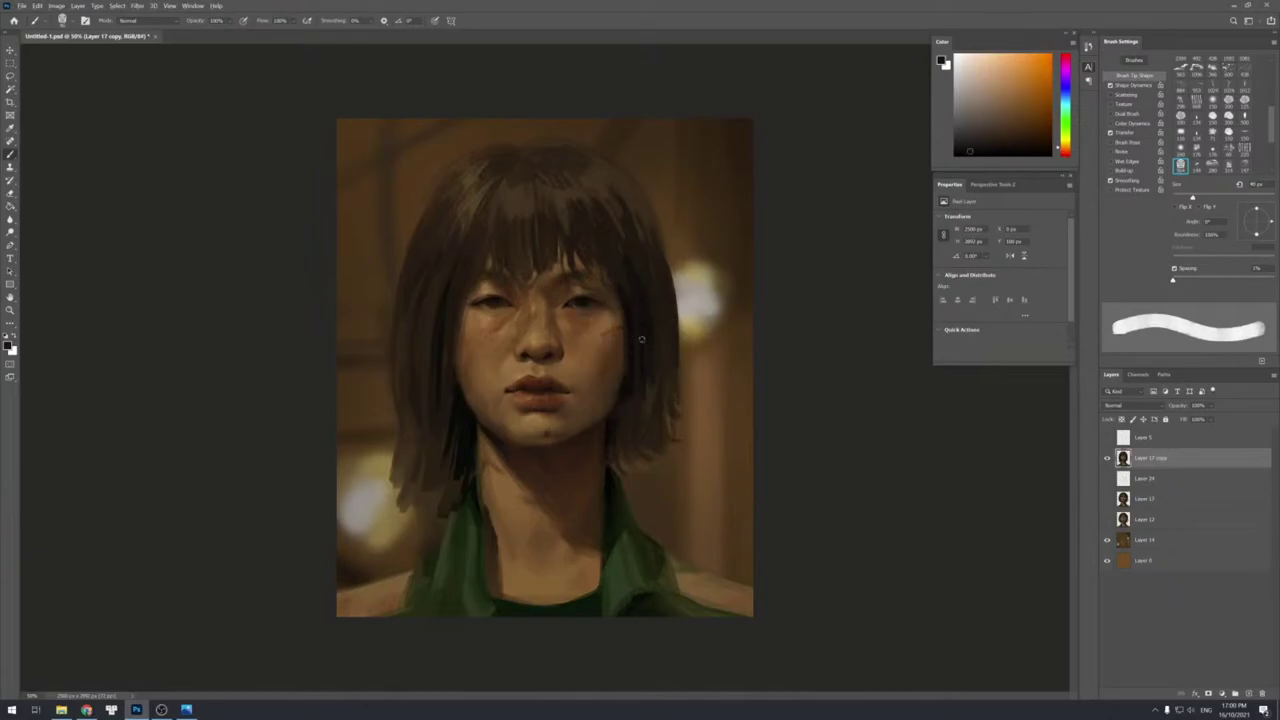
left_click_drag(674, 341, 674, 412)
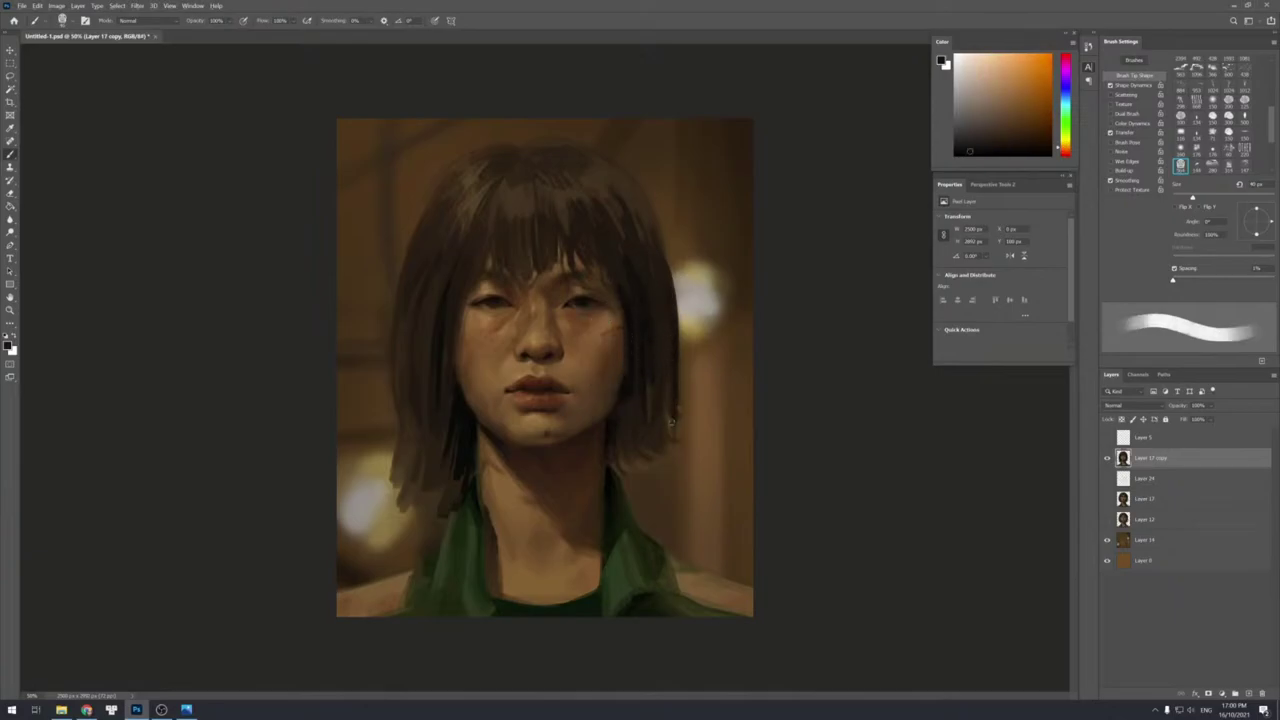
key("bracketright")
left_click_drag(667, 368, 680, 501)
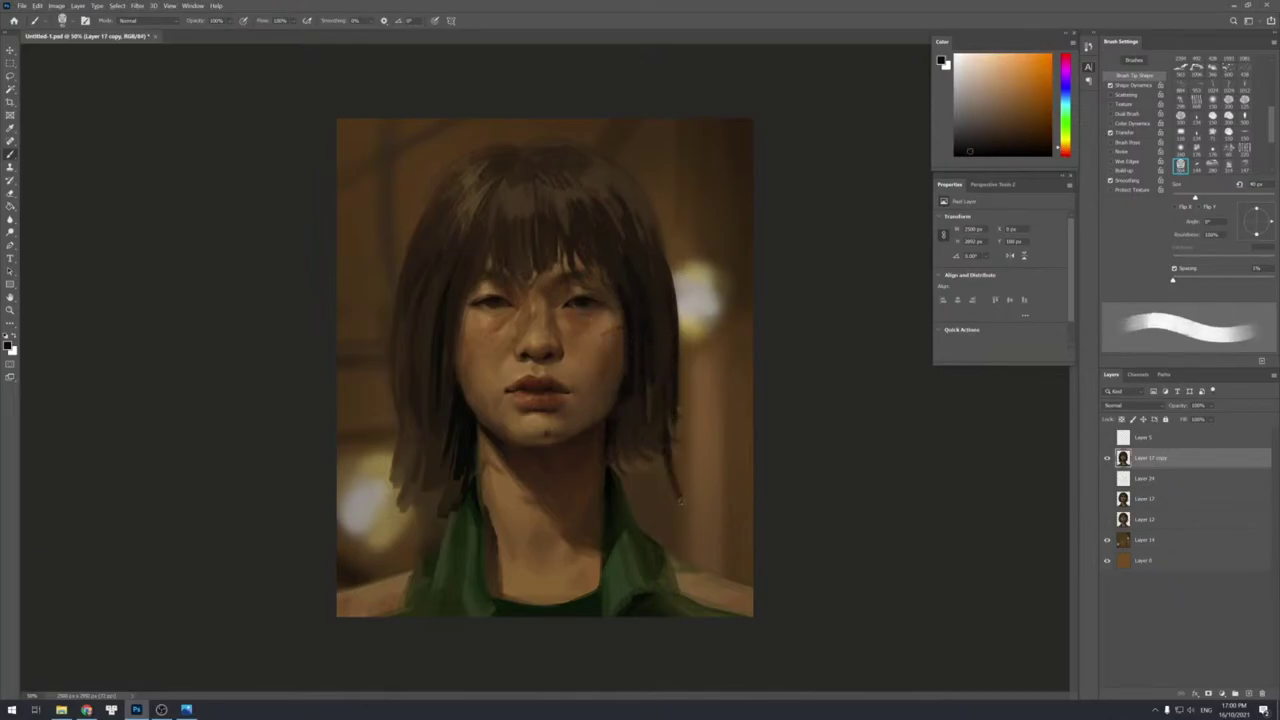
Fill in the lengthened ends of the right-hand hair with dark strands of varying thickness.
key("bracketright")
key("bracketleft")
key("bracketleft")
left_click_drag(643, 443, 661, 491)
left_click_drag(651, 442, 668, 484)
key("bracketright")
key("bracketright")
key("bracketleft")
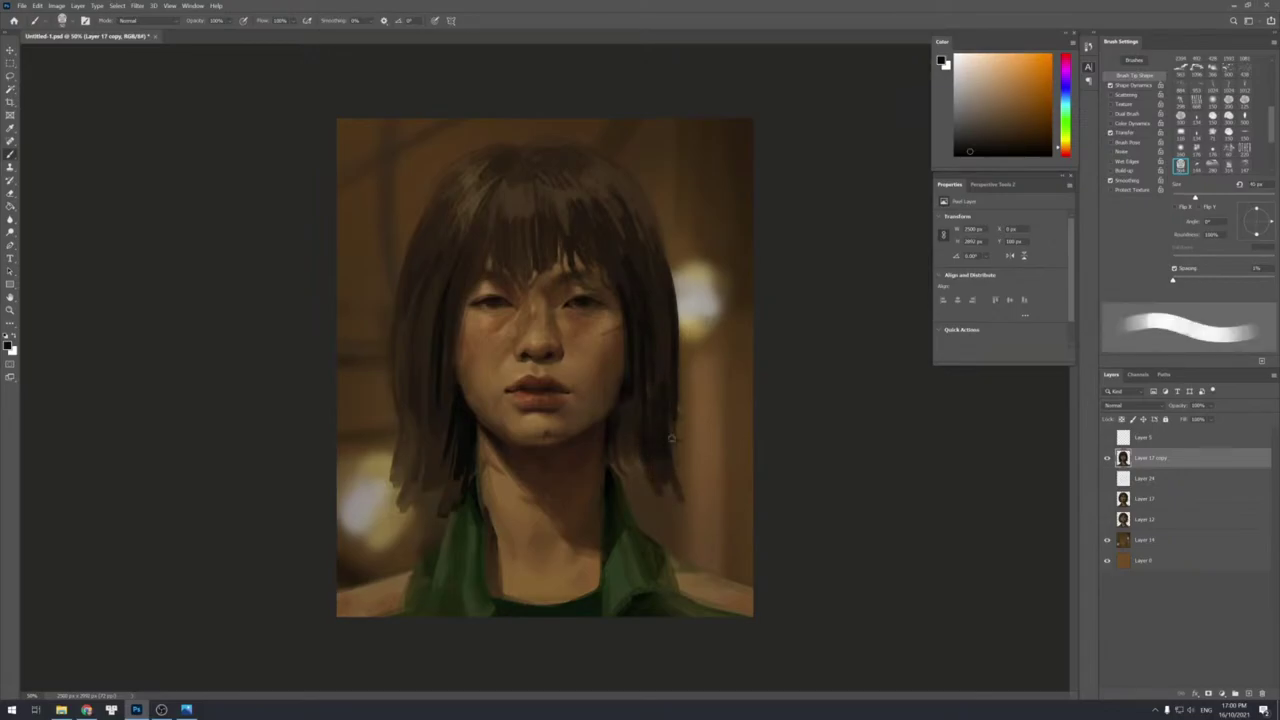
key("bracketleft")
mouse_move(674, 412)
left_mouse_down()
mouse_move(686, 456)
mouse_move(681, 413)
left_mouse_up()
Extend the inner strands beside the neck down to the green collar with sampled dark brown tones.
key("e")
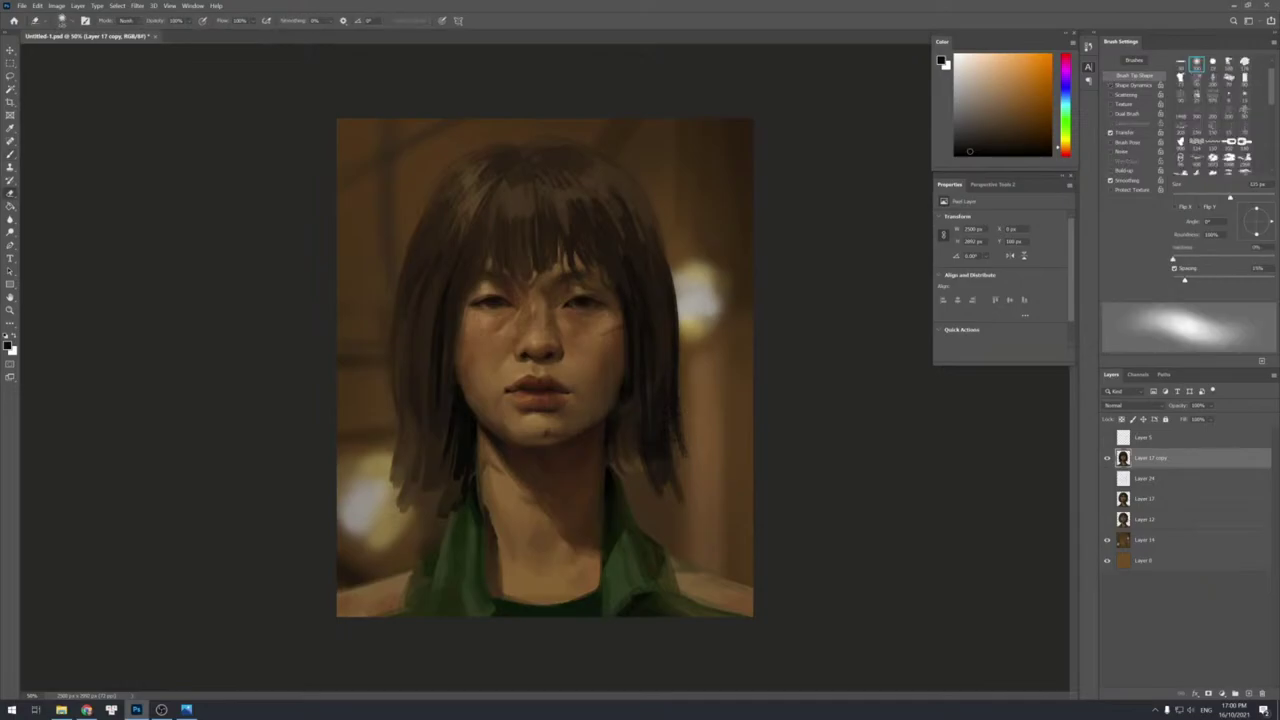
key("b")
left_click(637, 424, "alt")
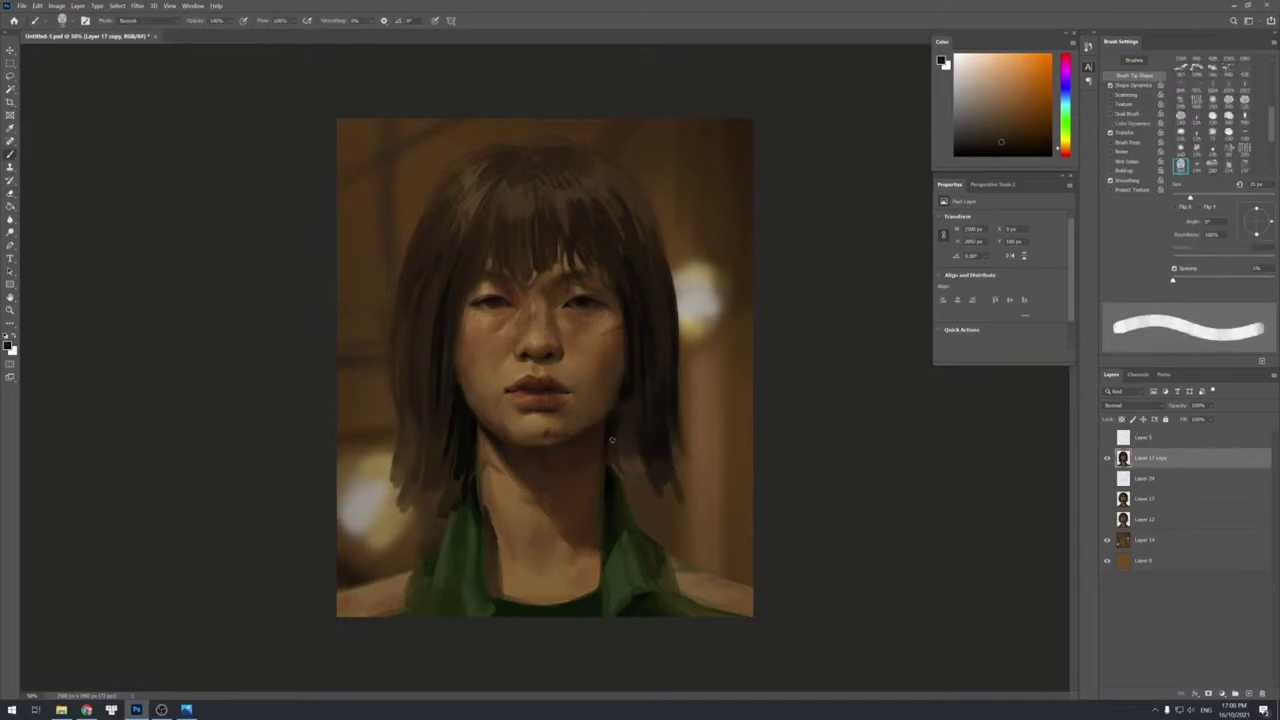
mouse_move(609, 450)
left_mouse_down()
mouse_move(612, 492)
mouse_move(627, 497)
left_mouse_up()
left_click(611, 430, "alt")
mouse_move(621, 450)
left_mouse_down()
mouse_move(654, 513)
mouse_move(633, 421)
mouse_move(624, 434)
mouse_move(648, 525)
left_mouse_up()
left_click(628, 421, "alt")
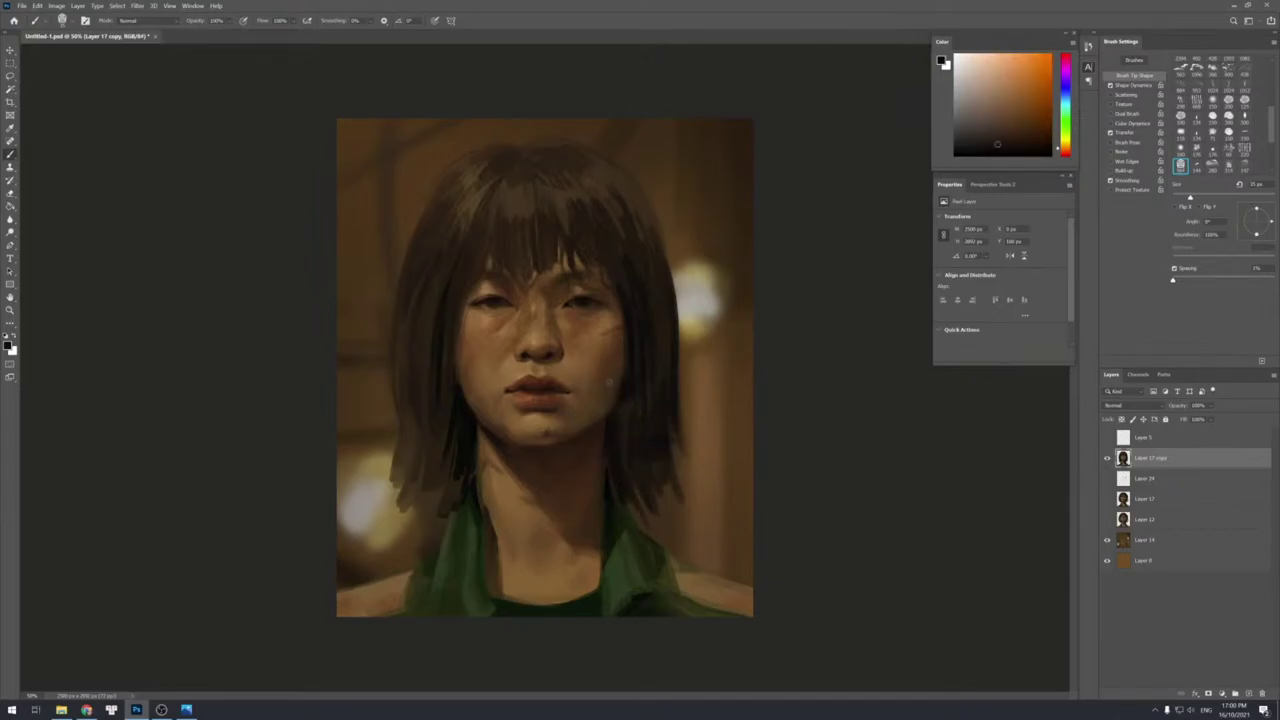
Refine the hair edge along the right-hand cheek and jaw with sampled dark tones at varying brush sizes.
key("bracketright")
key("bracketright")
key("bracketright")
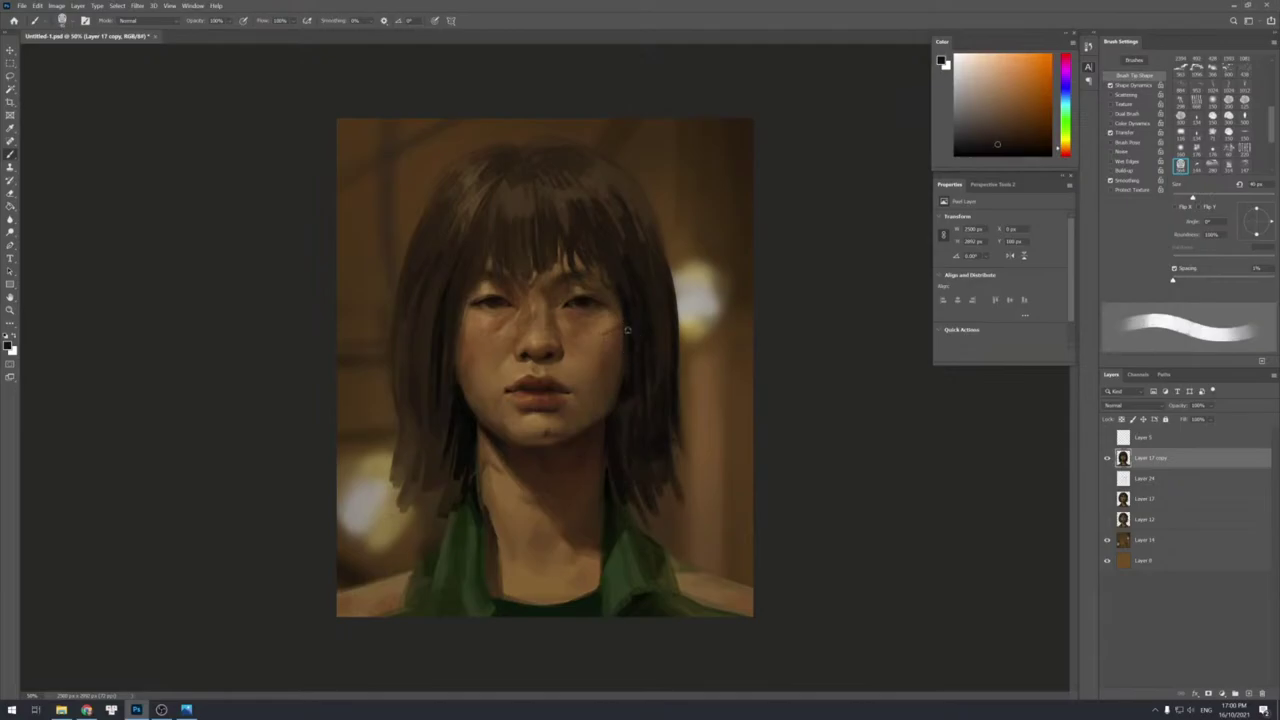
left_click(628, 331, "alt")
left_click(610, 414, "alt")
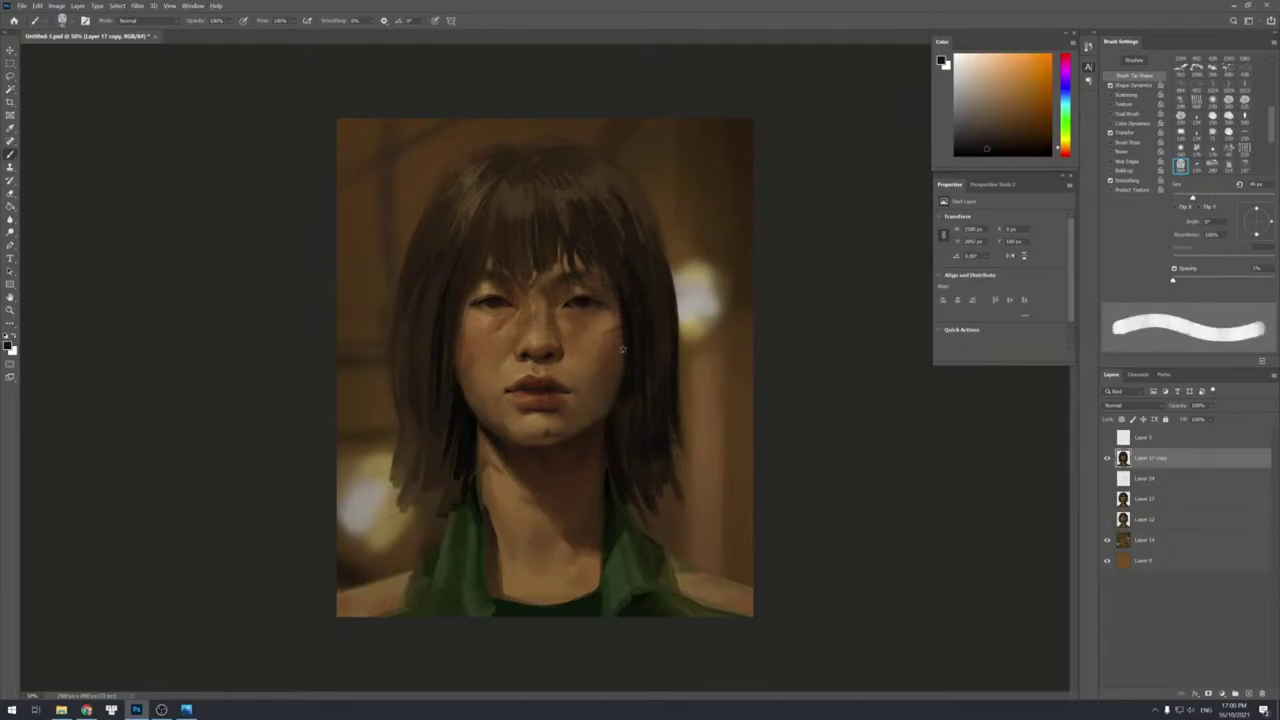
key("bracketleft")
key("bracketright")
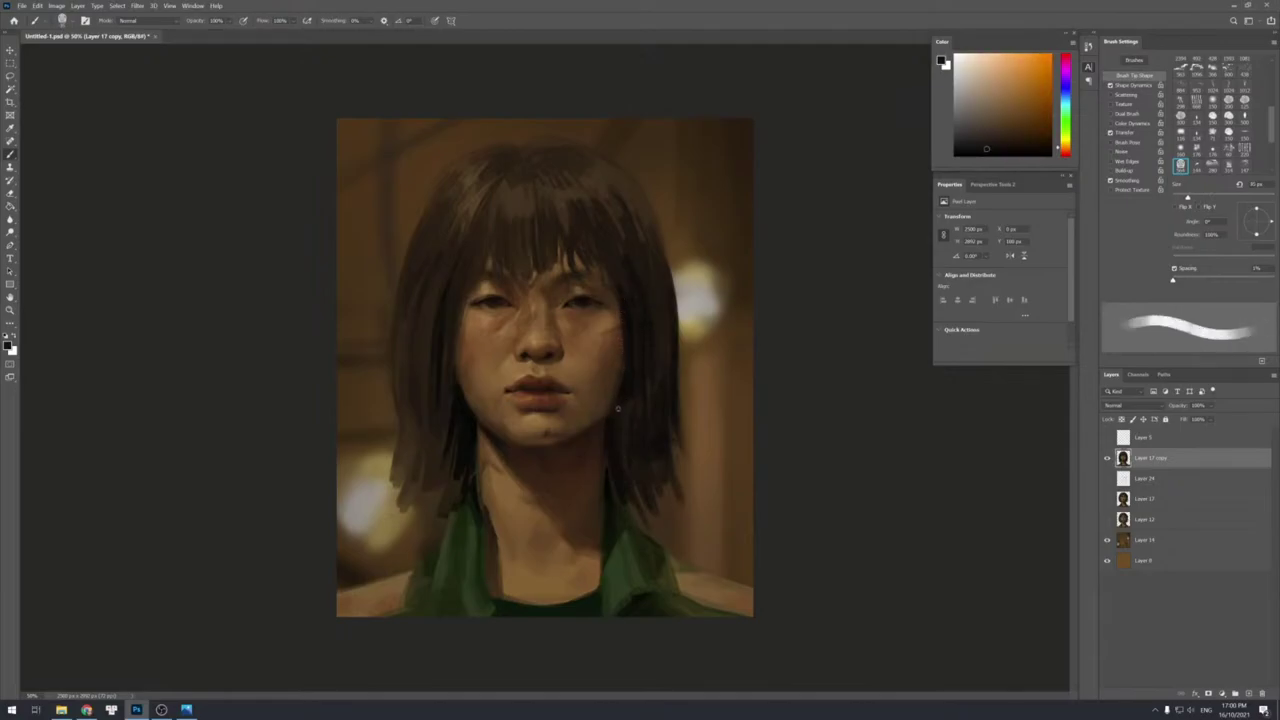
left_click(625, 393, "alt")
key("bracketleft")
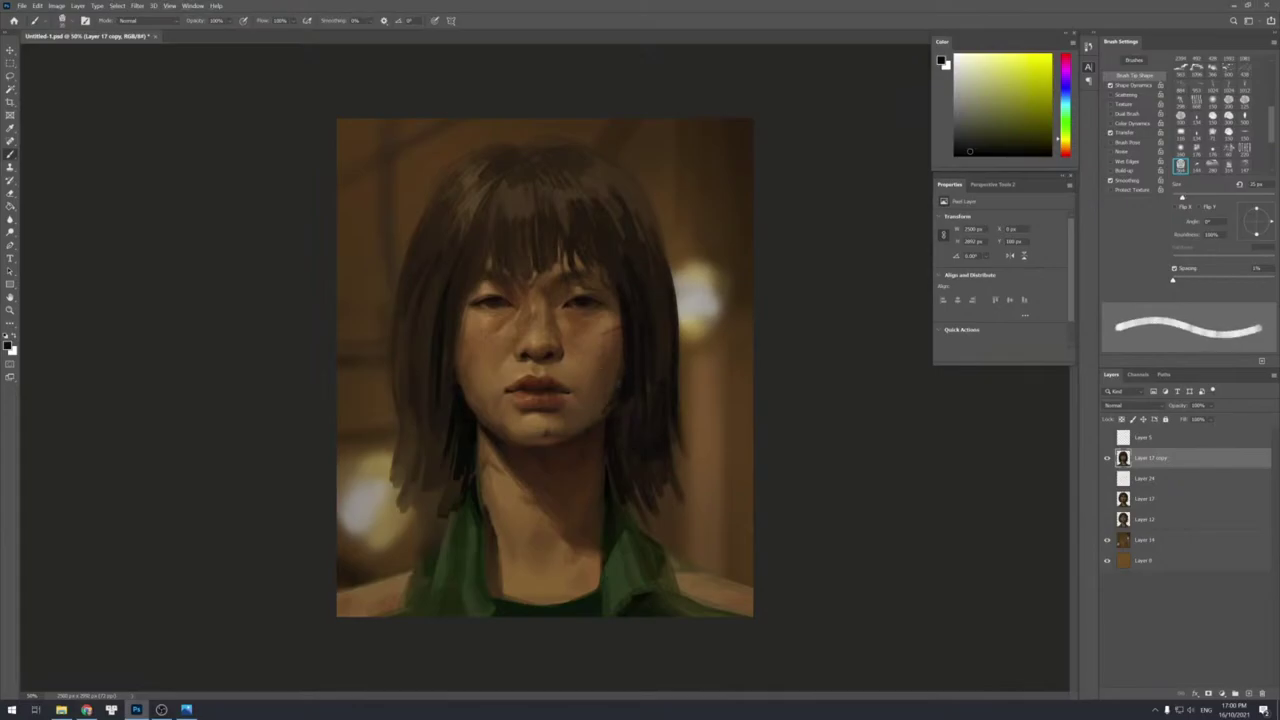
key("bracketright")
left_click(620, 378, "alt")
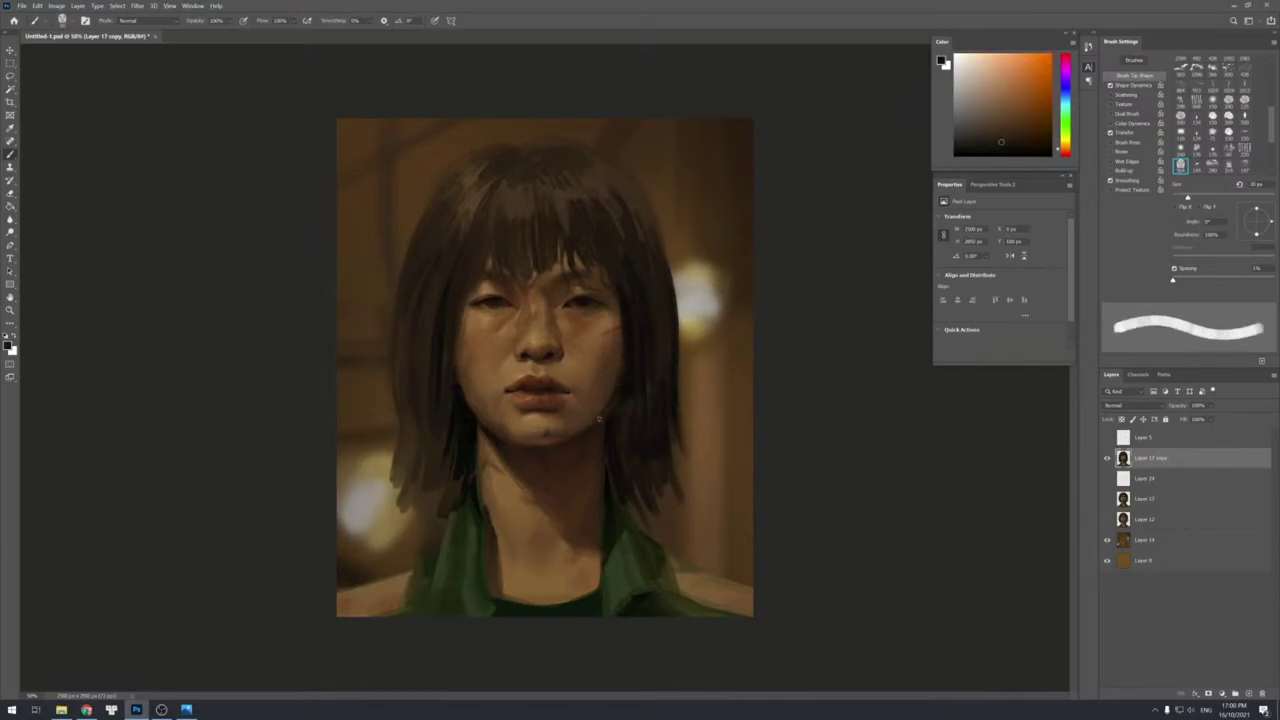
Smooth the jawline and the shadow under the chin with sampled skin and shadow tones.
left_click(612, 418, "alt")
left_click(614, 408, "alt")
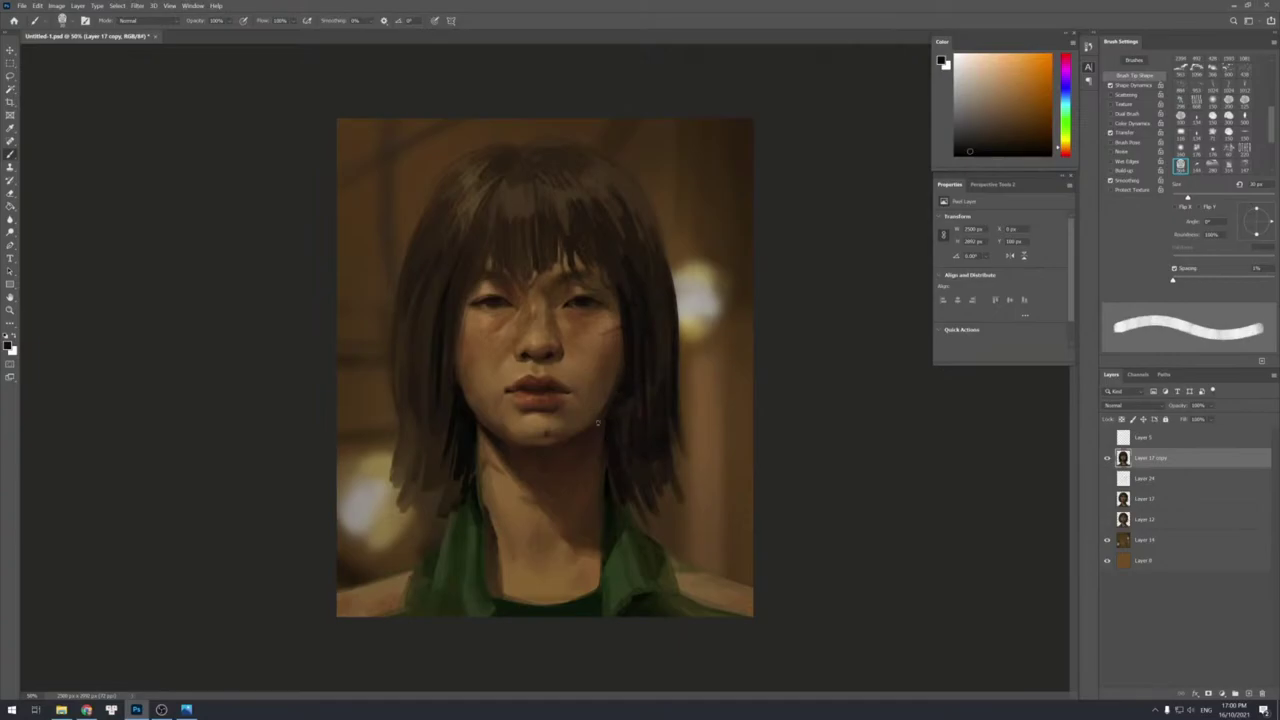
left_click(596, 424, "alt")
key("bracketleft")
left_click(579, 438, "alt")
left_click(576, 434, "alt")
left_click(580, 436, "alt")
left_click(578, 427, "alt")
left_click(507, 437, "alt")
left_click(512, 443, "alt")
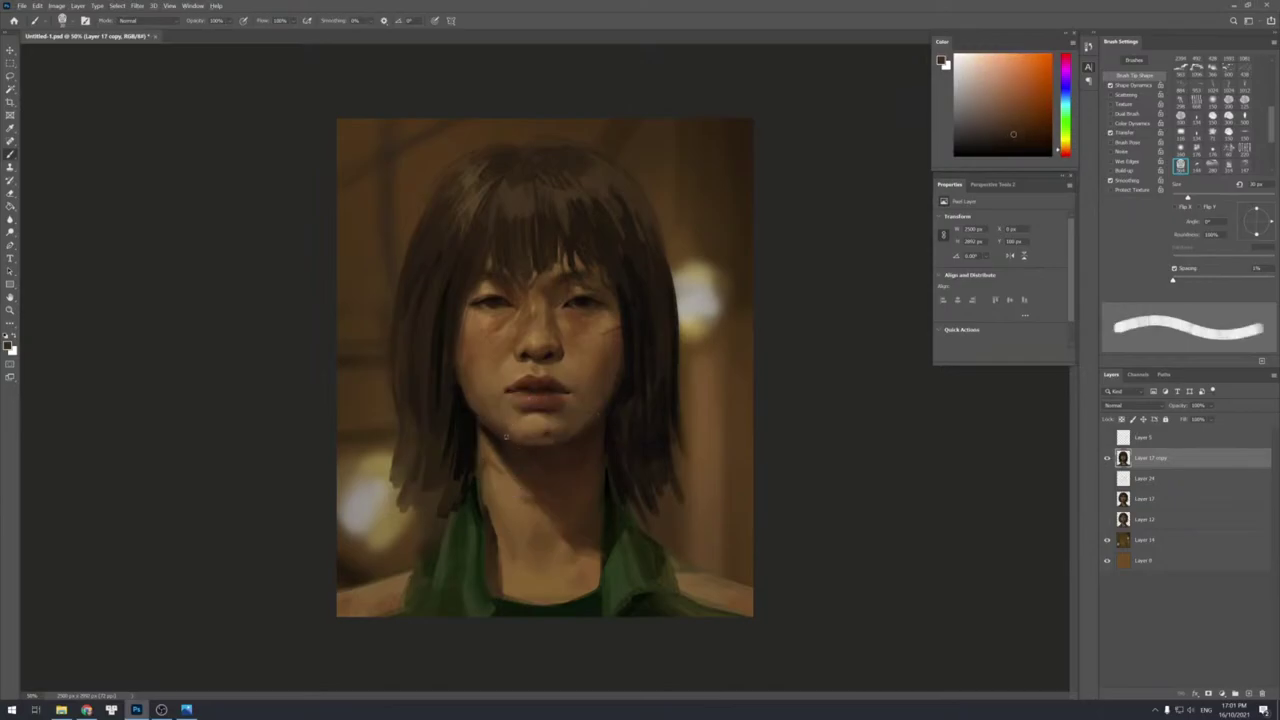
left_click(481, 421, "alt")
left_click(561, 454, "alt")
Rework the left-hand eyebrow beneath the bangs with sampled dark brown and skin tones.
key("z")
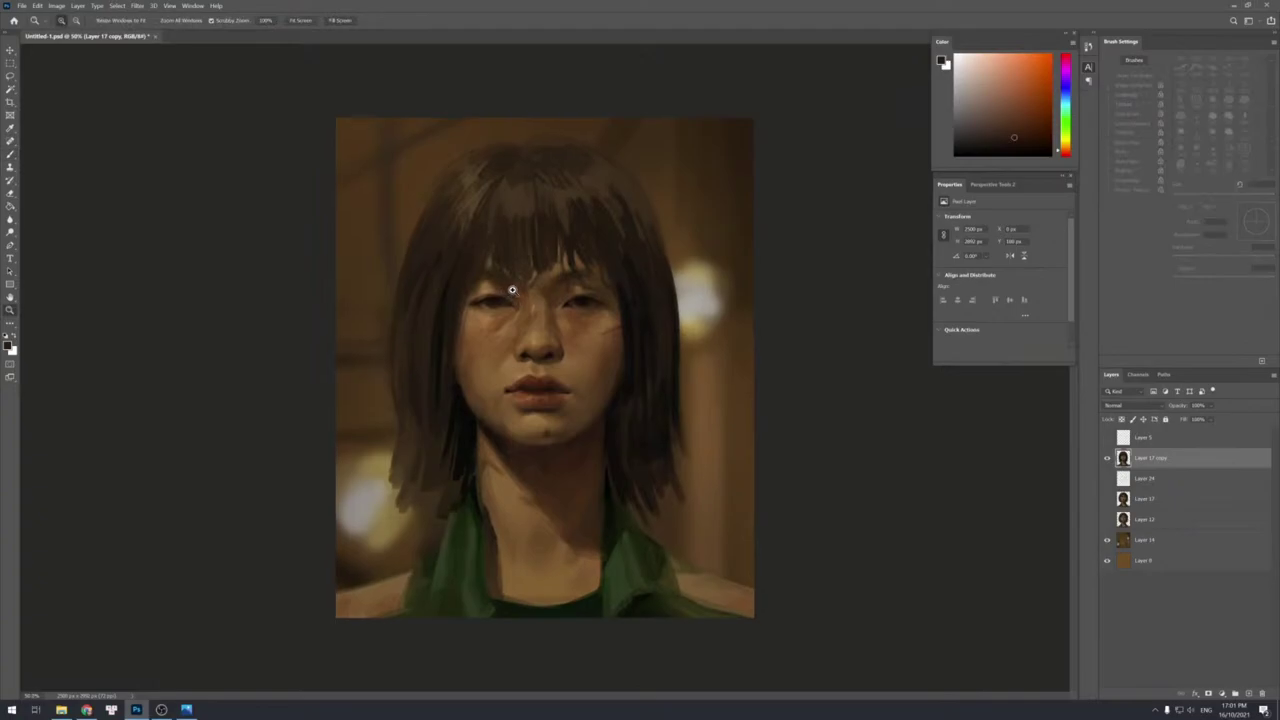
left_click_drag(507, 290, 514, 297)
key("b")
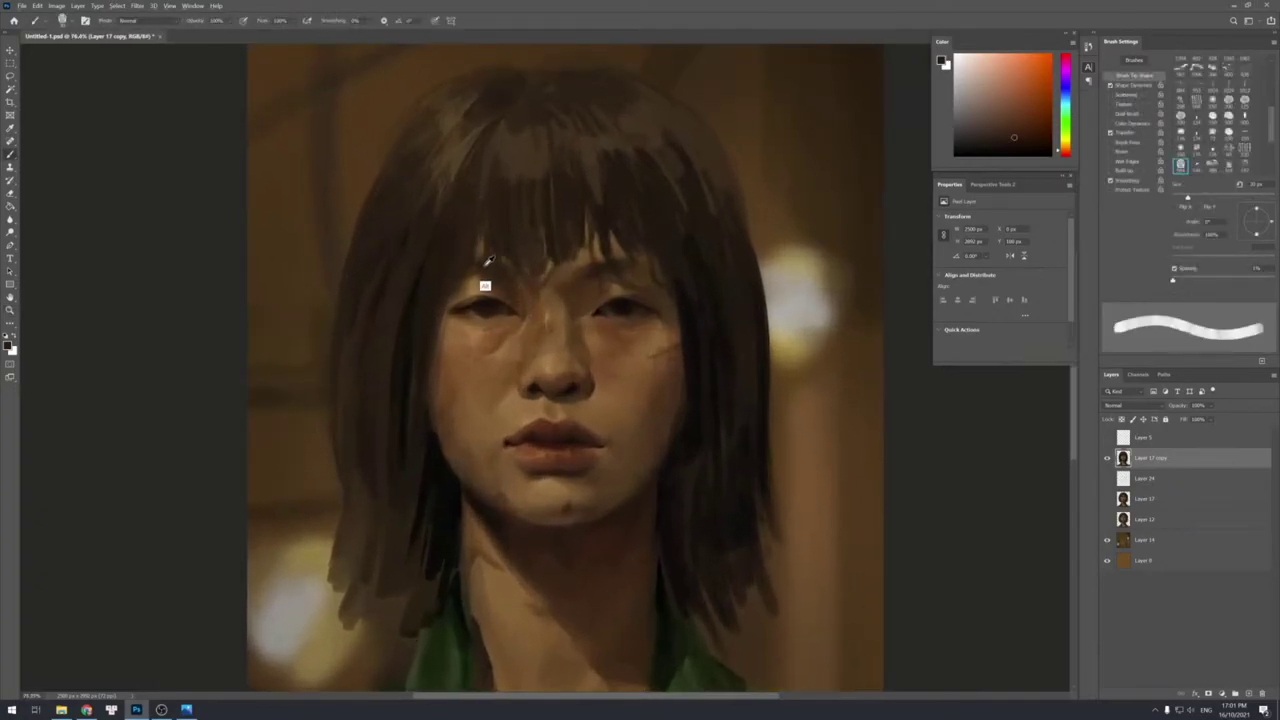
left_click(485, 257, "alt")
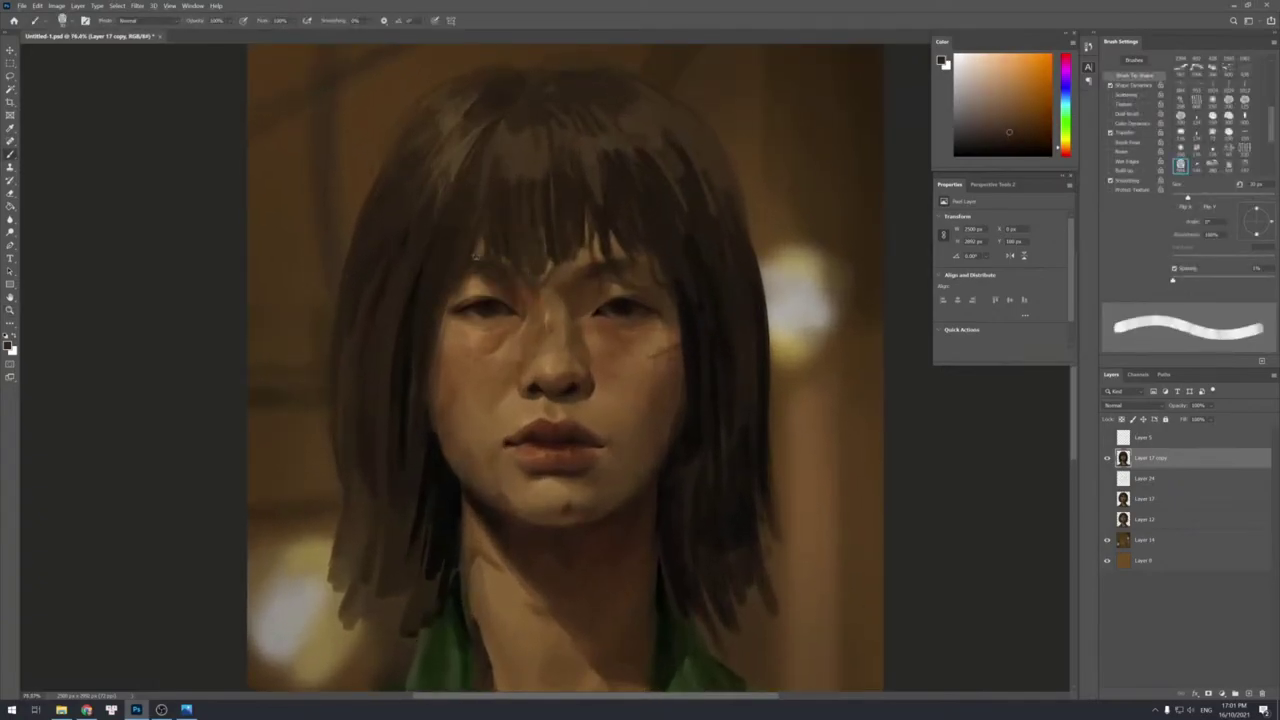
left_click(484, 272, "alt")
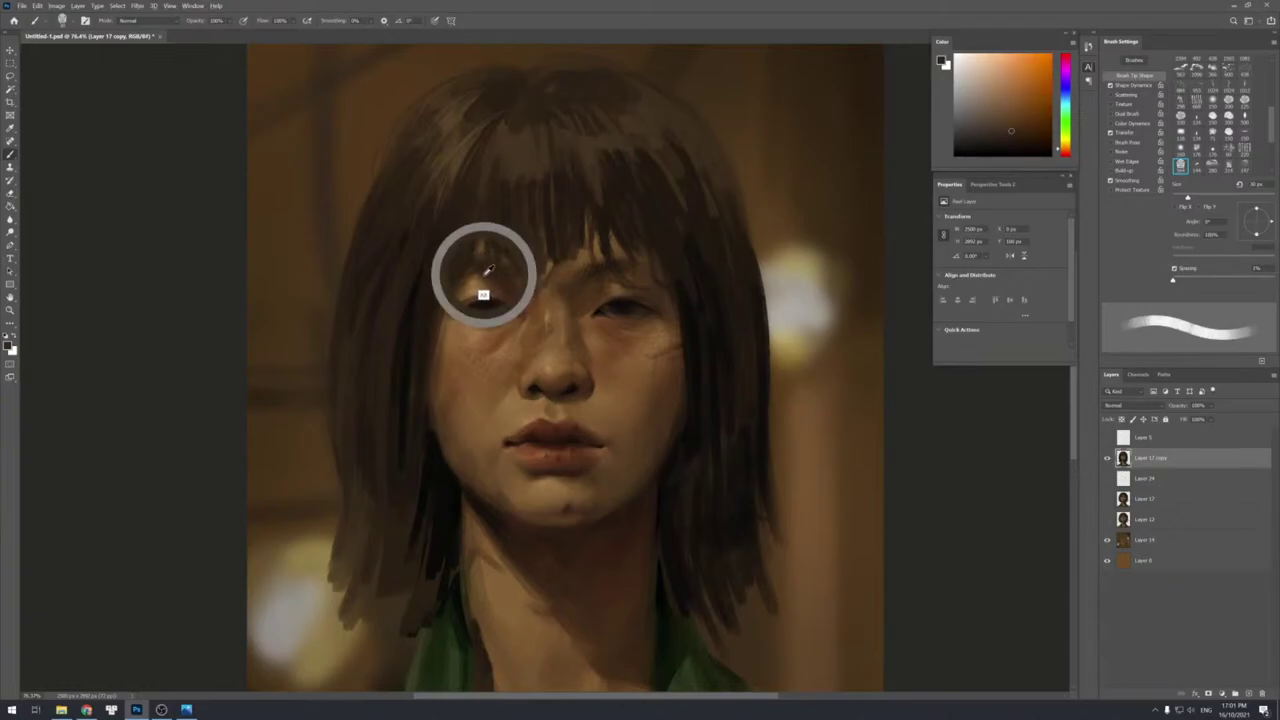
left_click(488, 281, "alt")
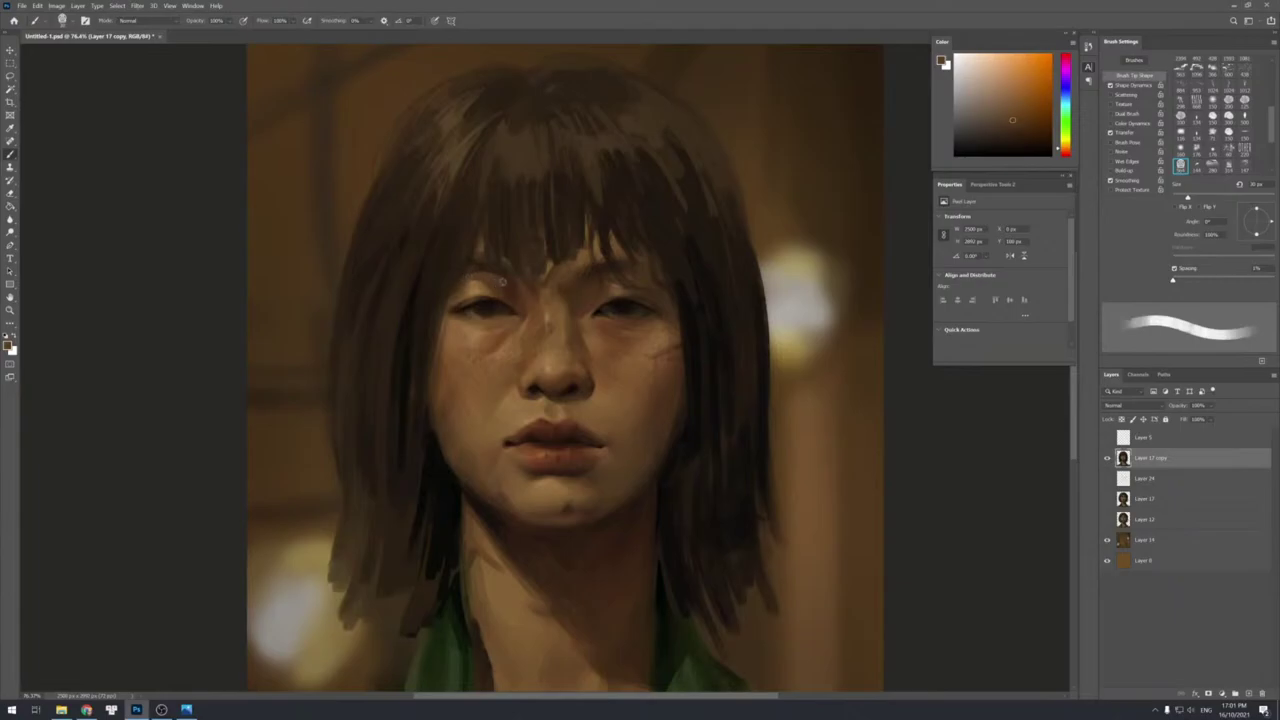
left_click(508, 284, "alt")
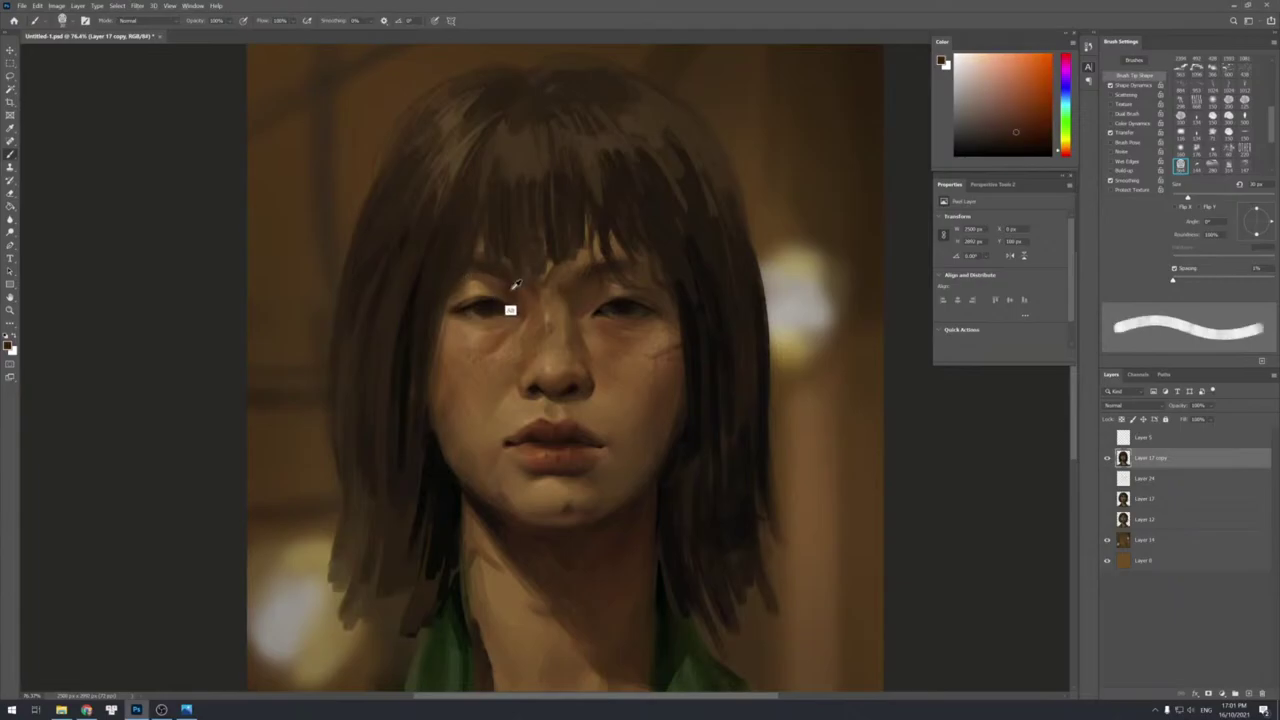
left_click(513, 286, "alt")
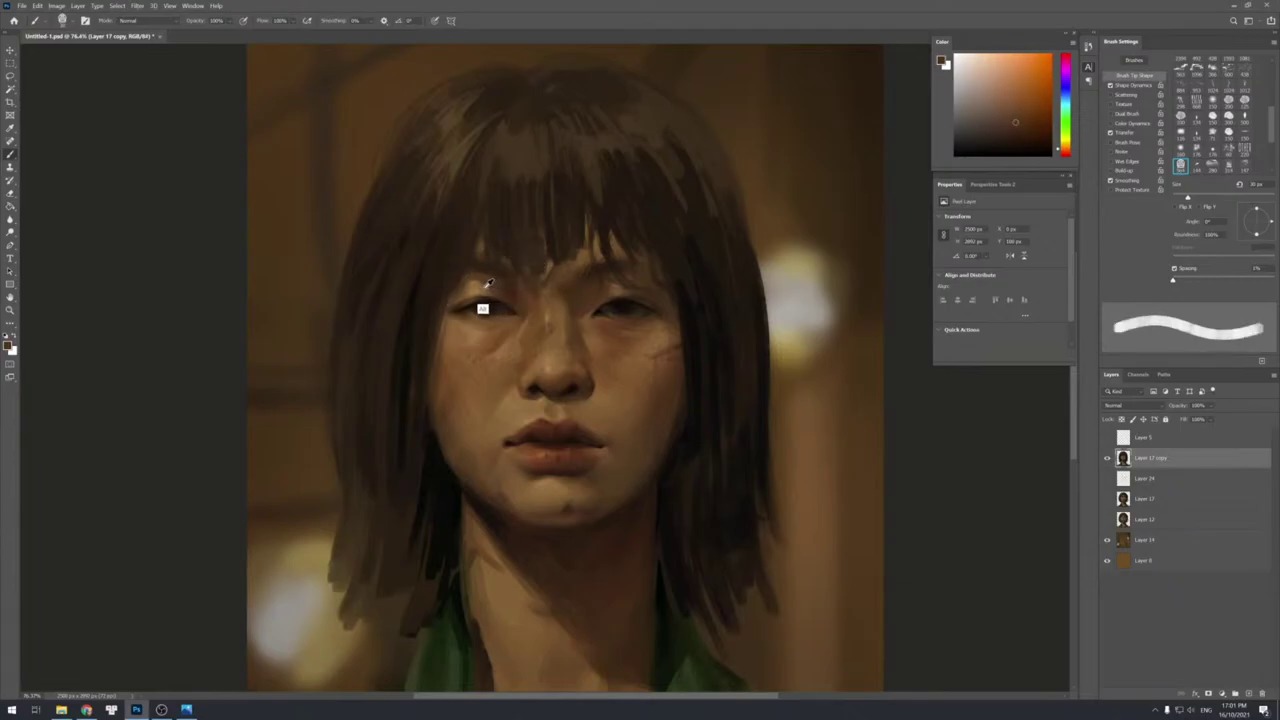
Blend the left-hand upper eyelid and the skin below its brow with sampled light and mid skin tones.
left_click(490, 283, "alt")
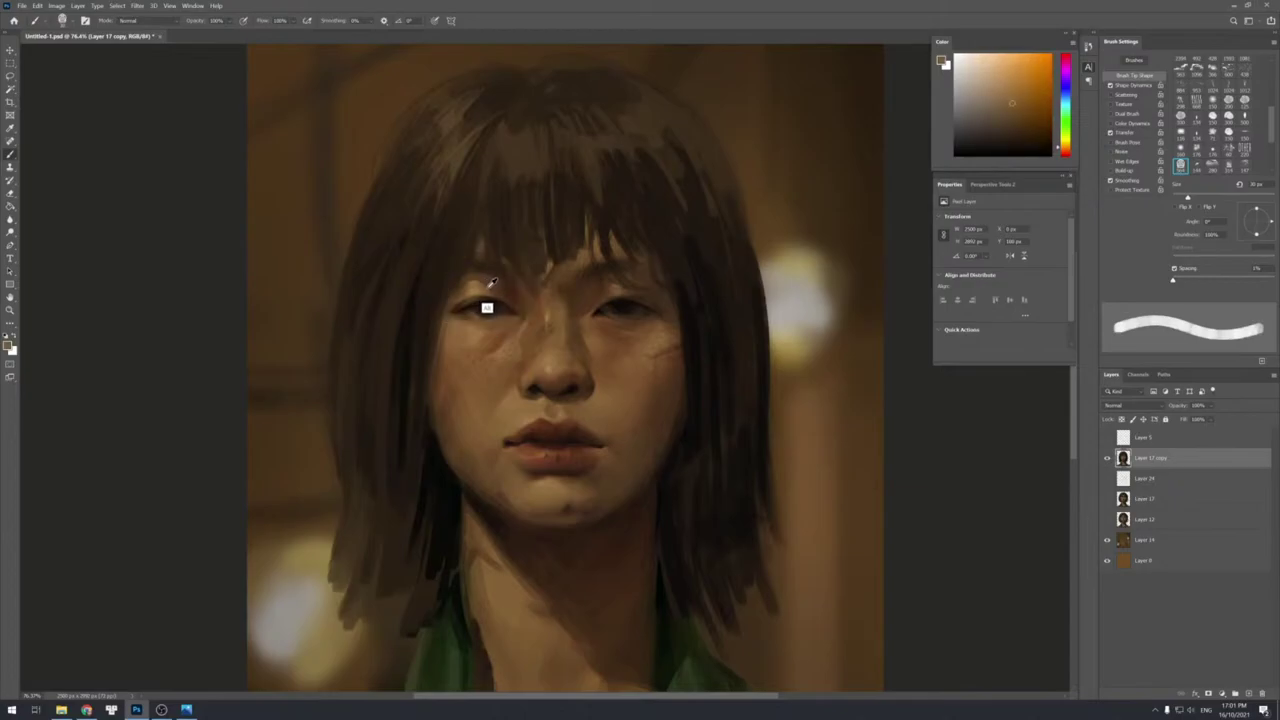
left_click(494, 285, "alt")
left_click(482, 305, "alt")
left_click(498, 290, "alt")
left_click(506, 287, "alt")
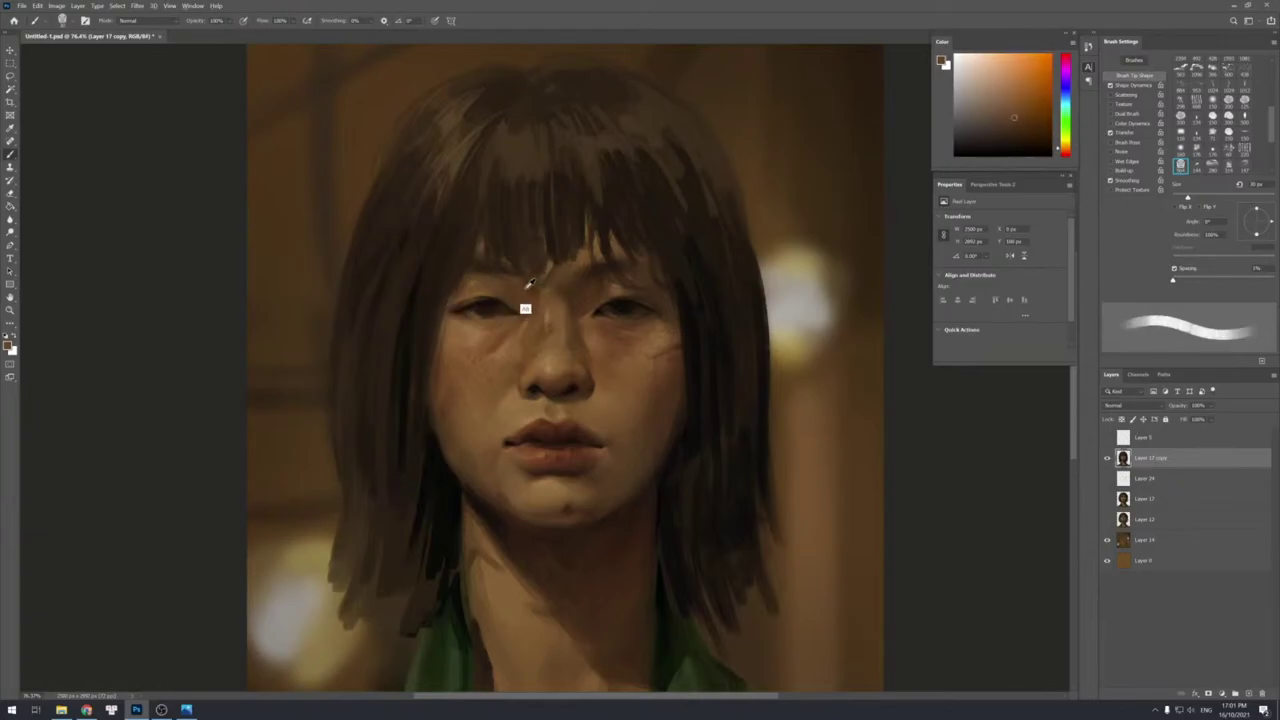
Soften the shading between the eyebrows and at the inner corner of the left-hand eye with sampled browns.
left_click(530, 280, "alt")
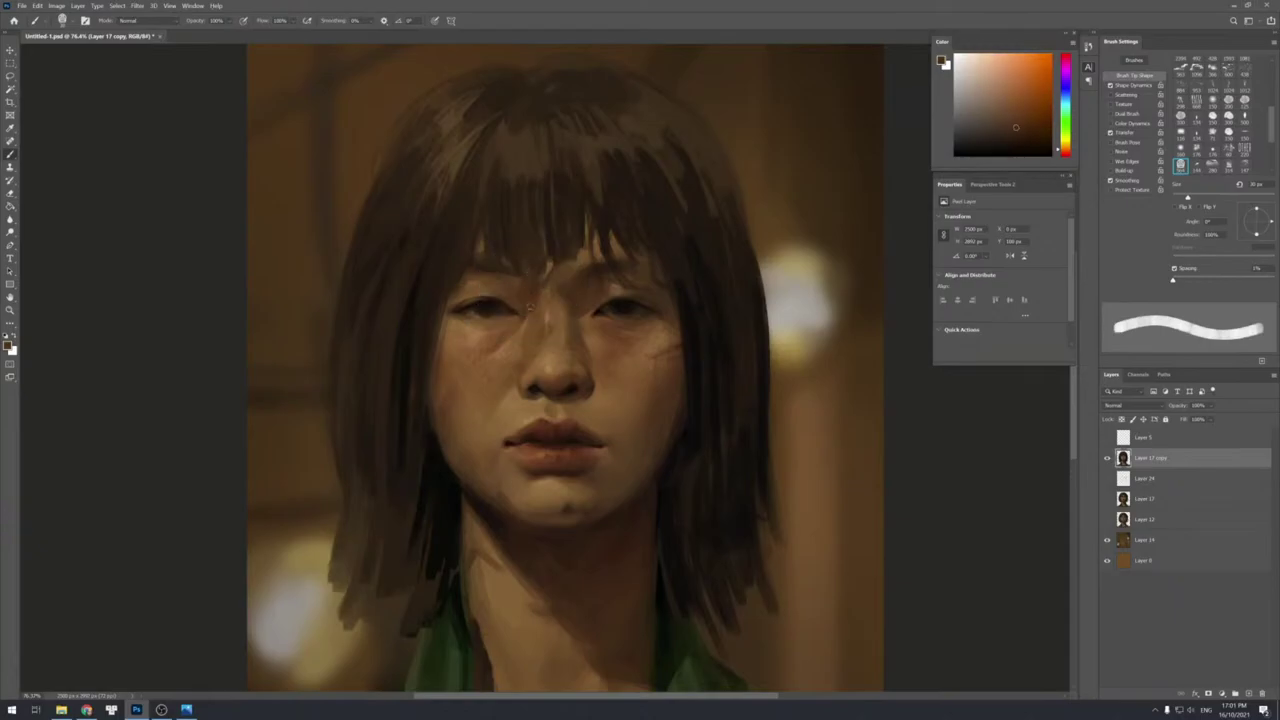
left_click(535, 303, "alt")
left_click(534, 303, "alt")
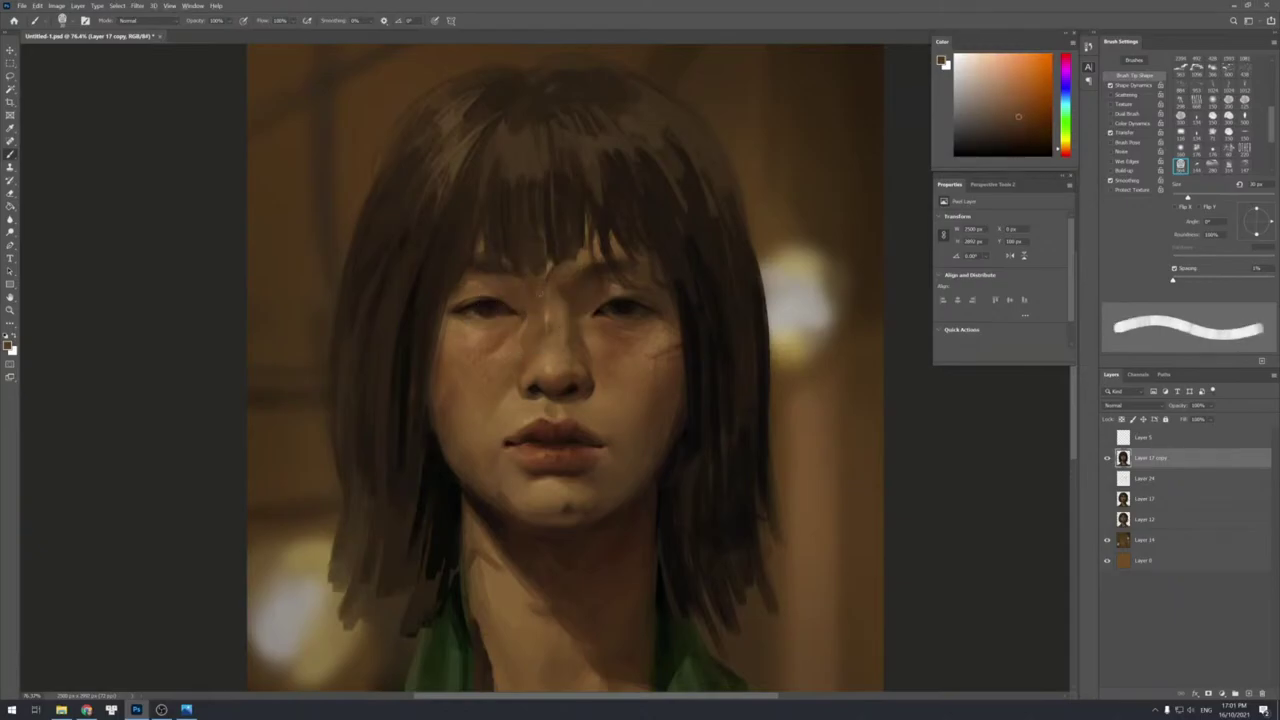
left_click(566, 284, "alt")
left_click(572, 277, "alt")
Smooth the bridge of the nose between the eyes with sampled skin and shadow tones.
left_click(559, 307, "alt")
left_click(560, 298, "alt")
left_click(562, 297, "alt")
left_click(543, 312, "alt")
left_click(551, 313, "alt")
left_click(570, 328, "alt")
Repaint the inner end of the right-hand eyebrow and the eyelid below it with sampled brown tones.
key("z")
left_click_drag(620, 409, 616, 284)
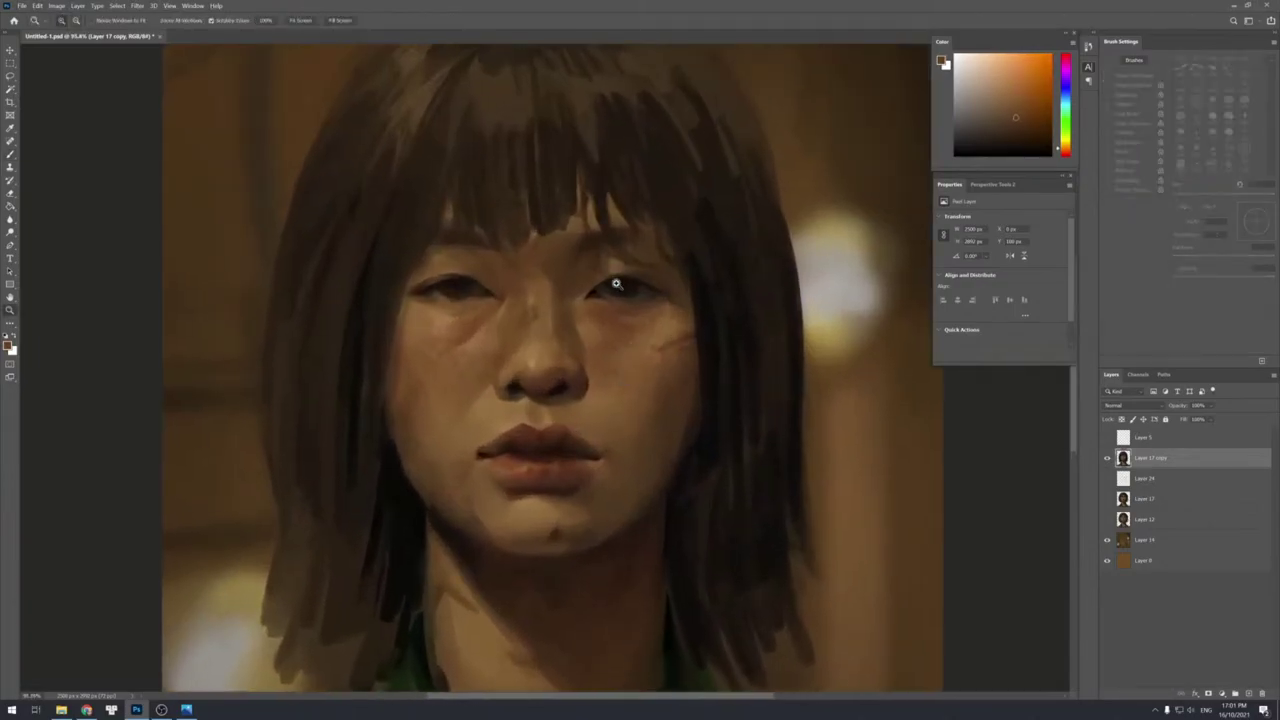
key("b")
left_click(590, 238, "alt")
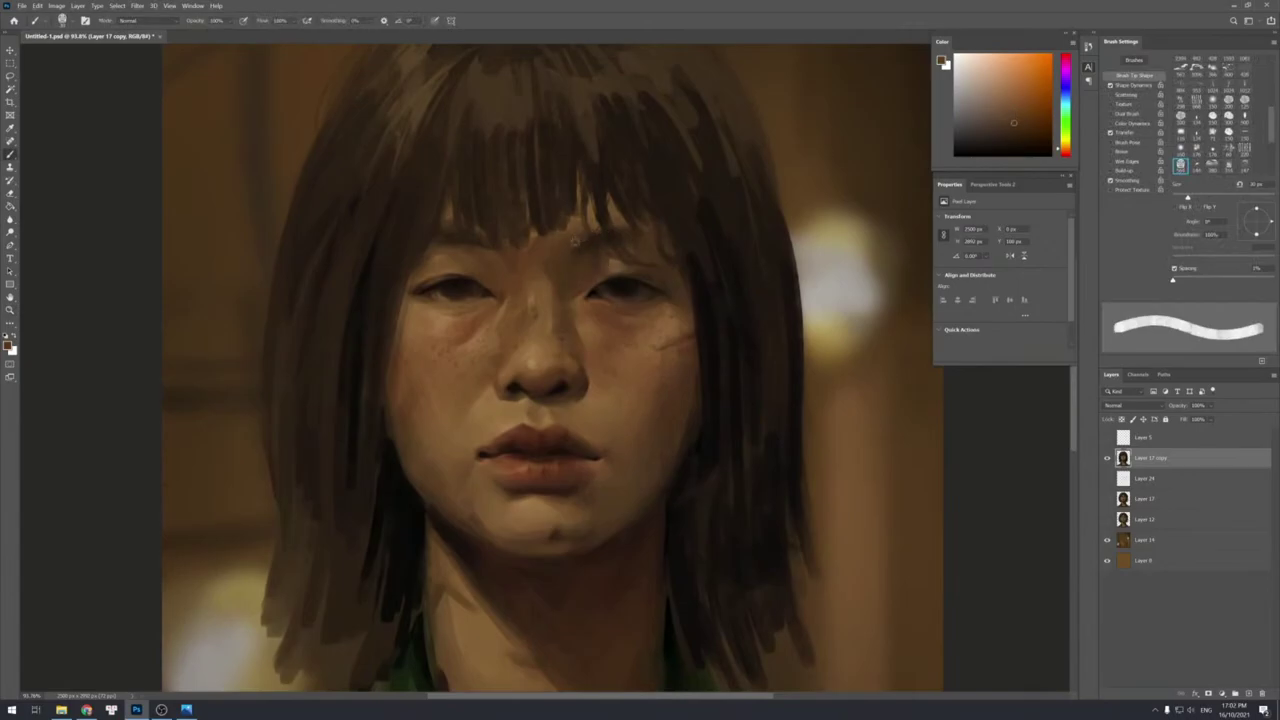
left_click(573, 261, "alt")
mouse_move(574, 250)
left_mouse_down()
mouse_move(569, 261)
mouse_move(604, 246)
left_mouse_up()
left_click(581, 265, "alt")
left_click(605, 264, "alt")
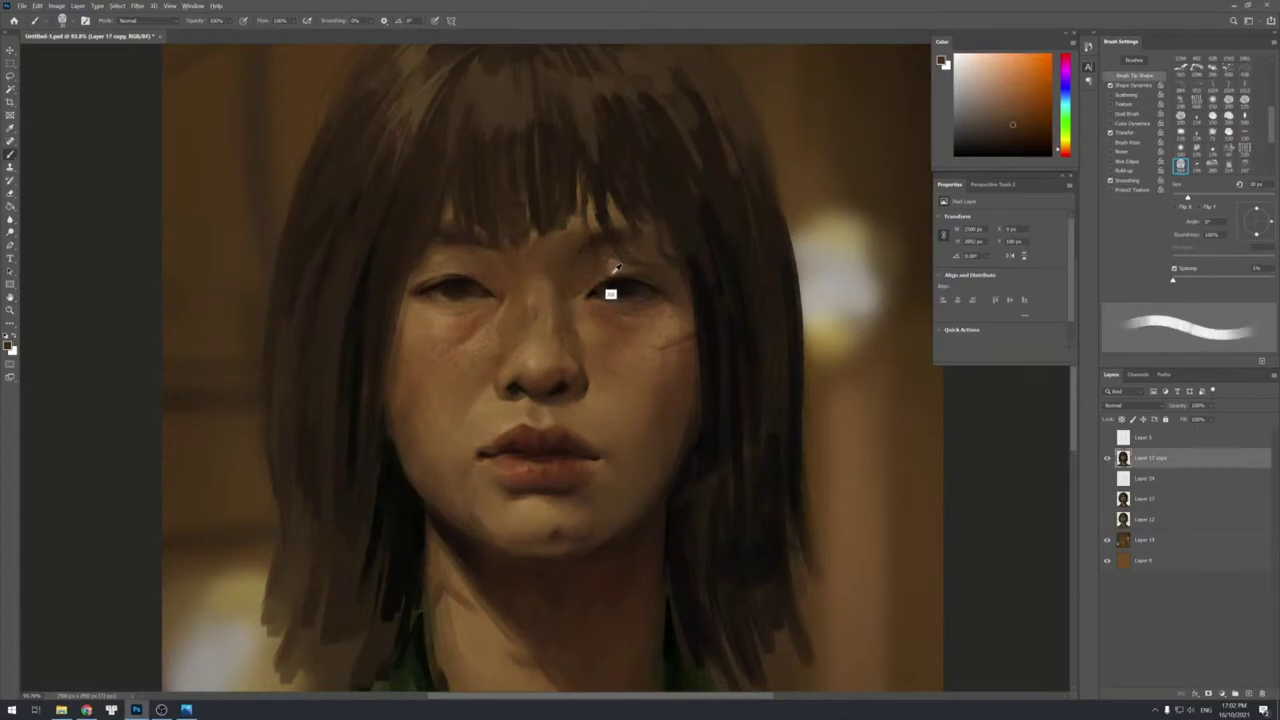
left_click(604, 264, "alt")
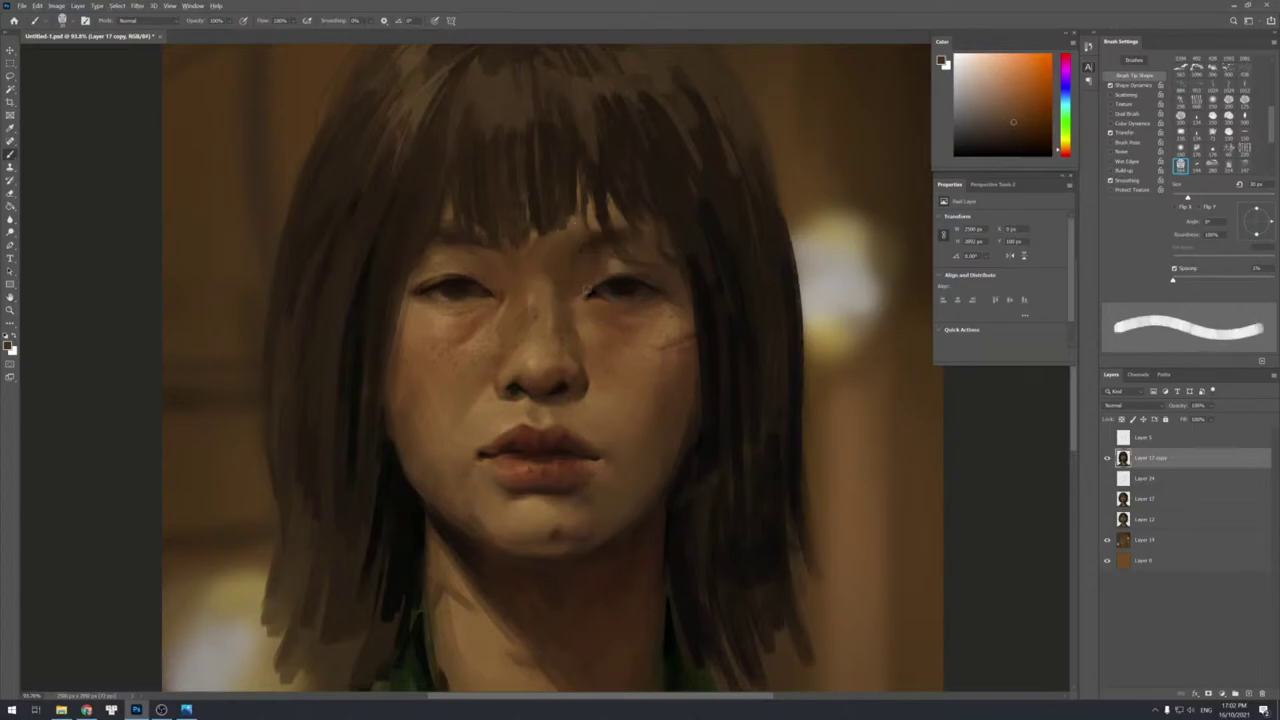
Refine the inner corner and lower lid of the right-hand eye with sampled skin tones at small brush sizes.
left_click(588, 295, "alt")
left_click(583, 284, "alt")
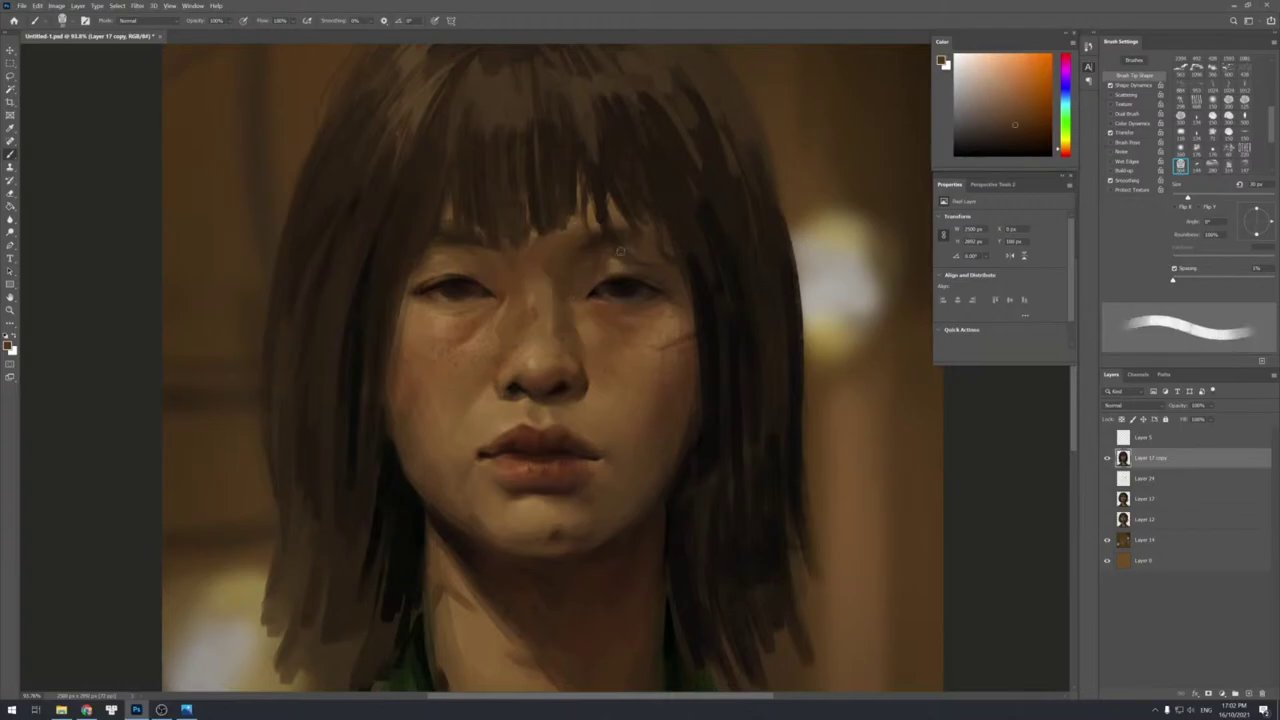
left_click(641, 303, "alt")
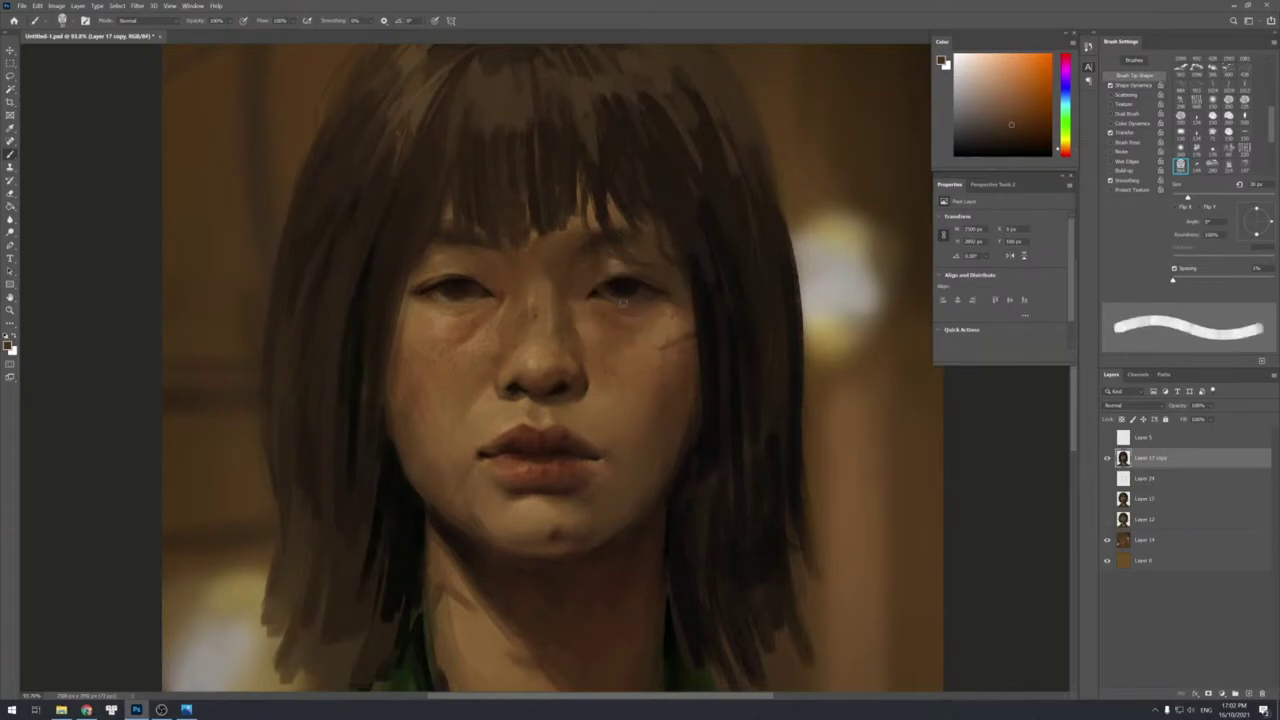
key("bracketleft")
key("bracketleft")
key("[")
key("[")
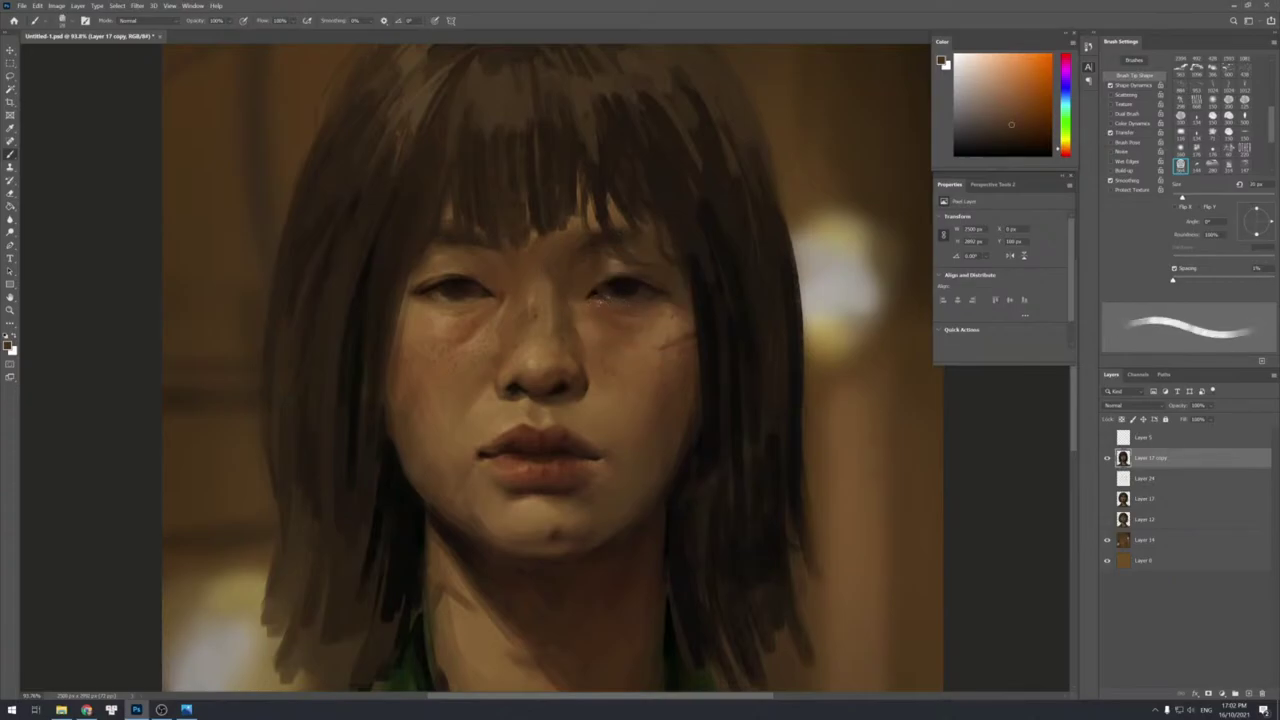
left_click(596, 302, "alt")
key("]")
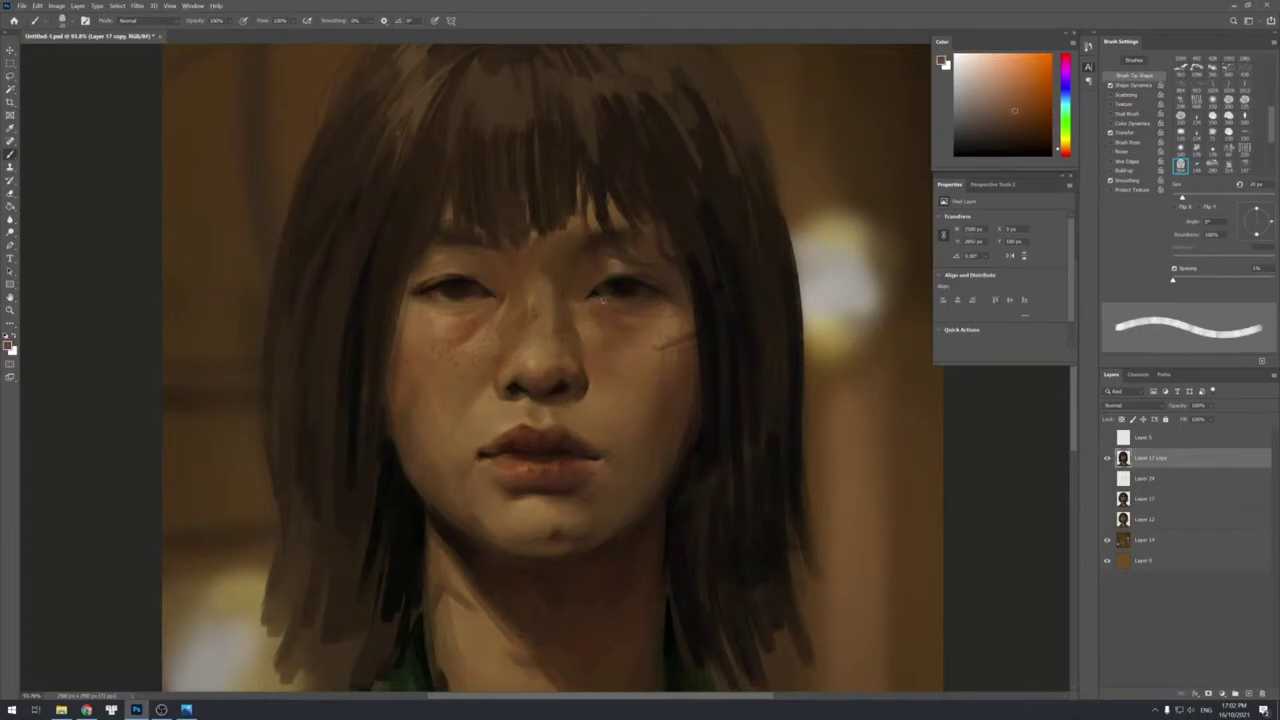
left_click_drag(612, 299, 646, 300)
key("[")
key("]")
key("]")
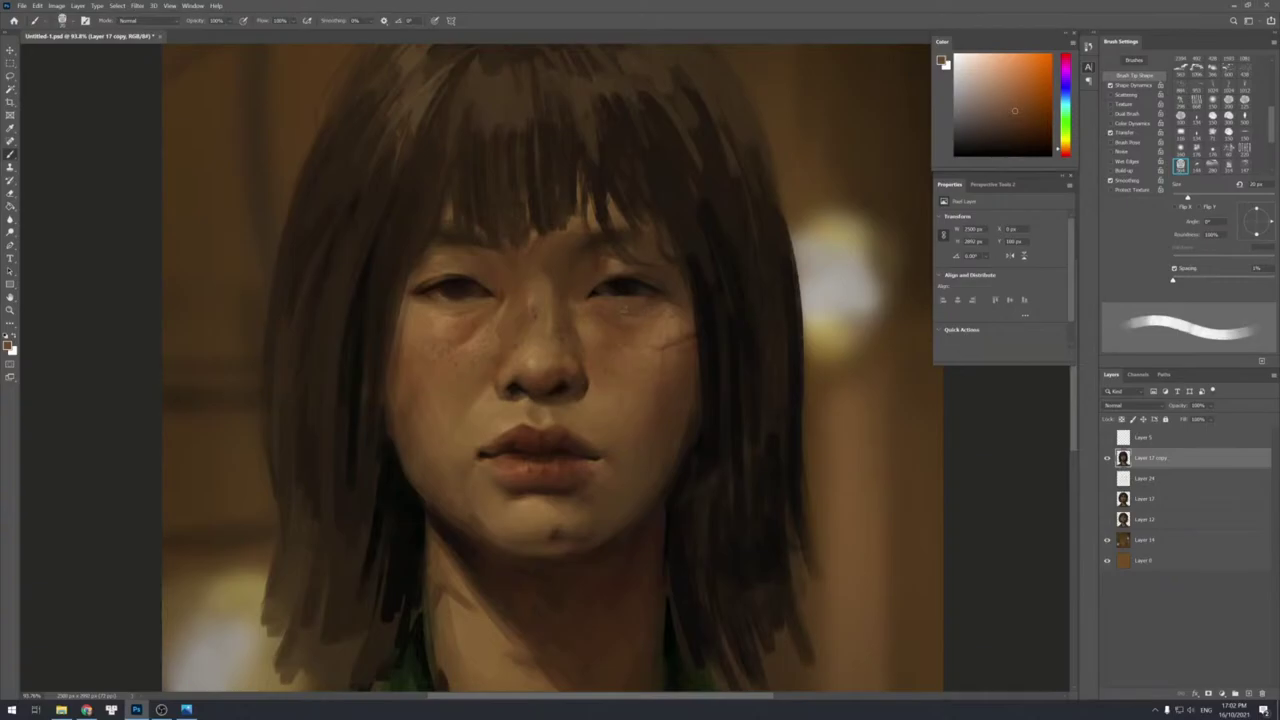
Refine the outer corner of the right-hand eye and the skin beneath it with sampled skin and dark tones.
left_click(660, 312, "alt")
key("]")
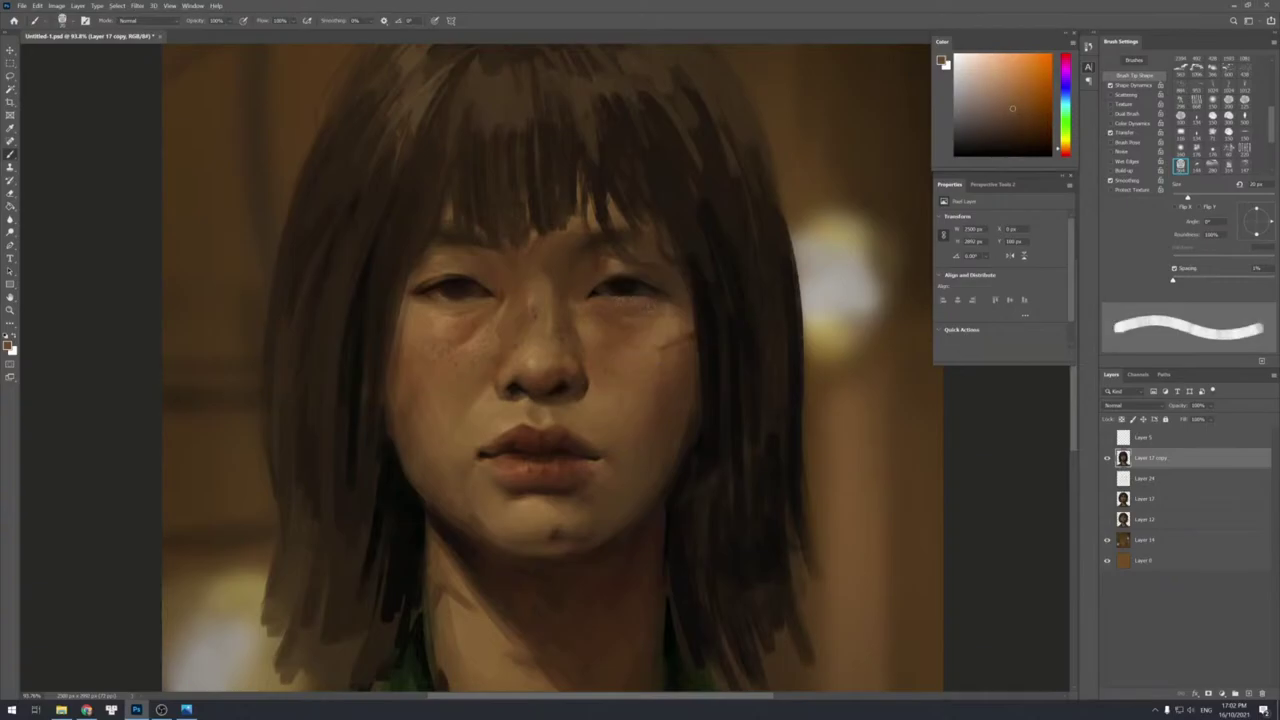
key("[")
left_click(657, 314, "alt")
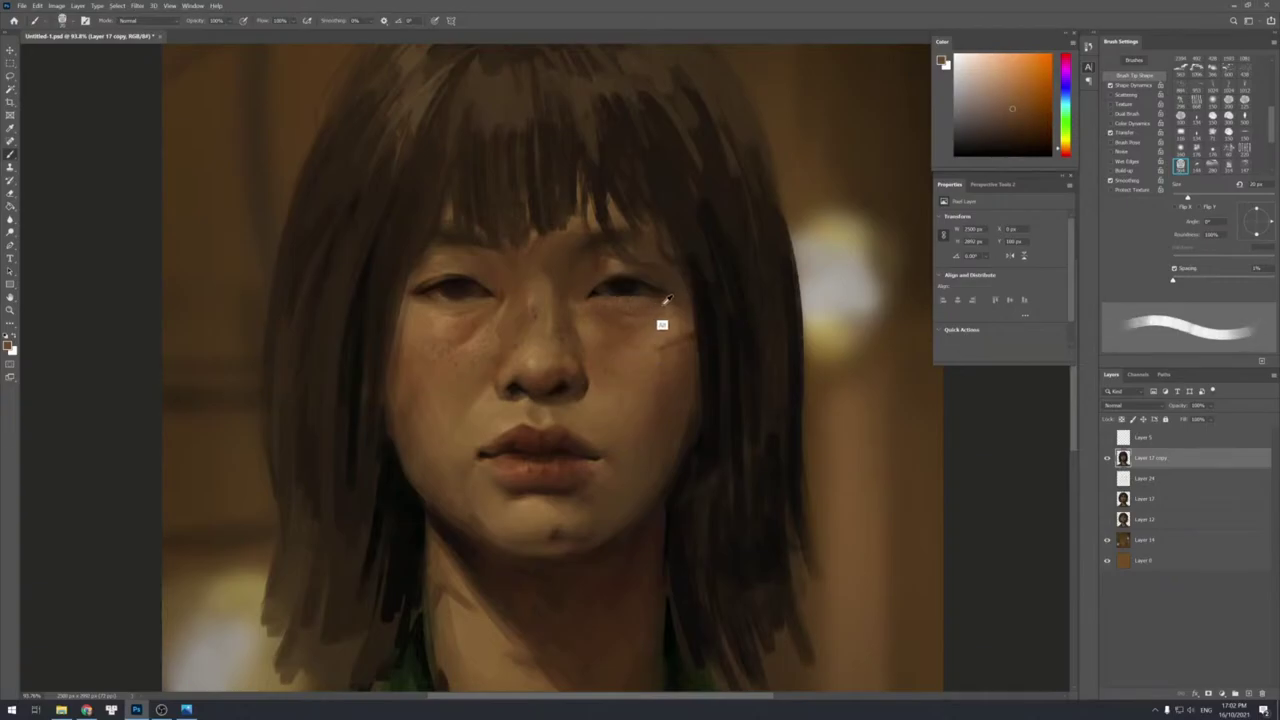
key("]")
key("[")
key("]")
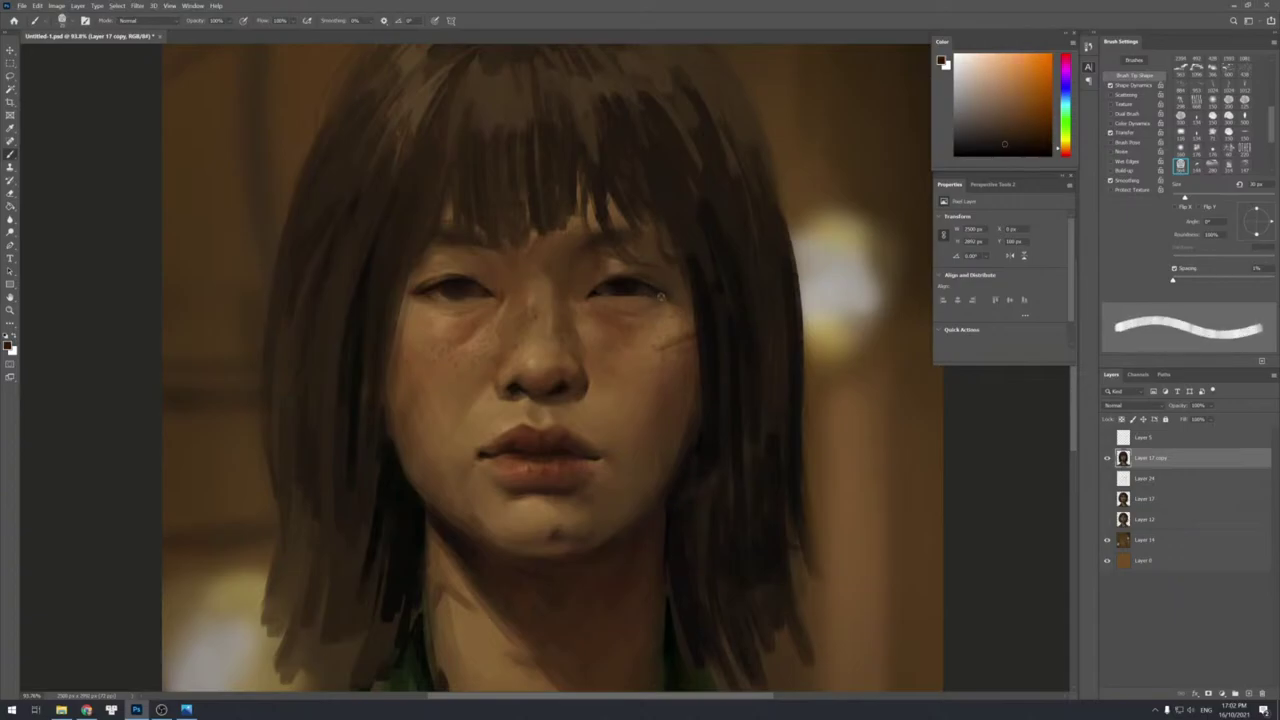
key("[")
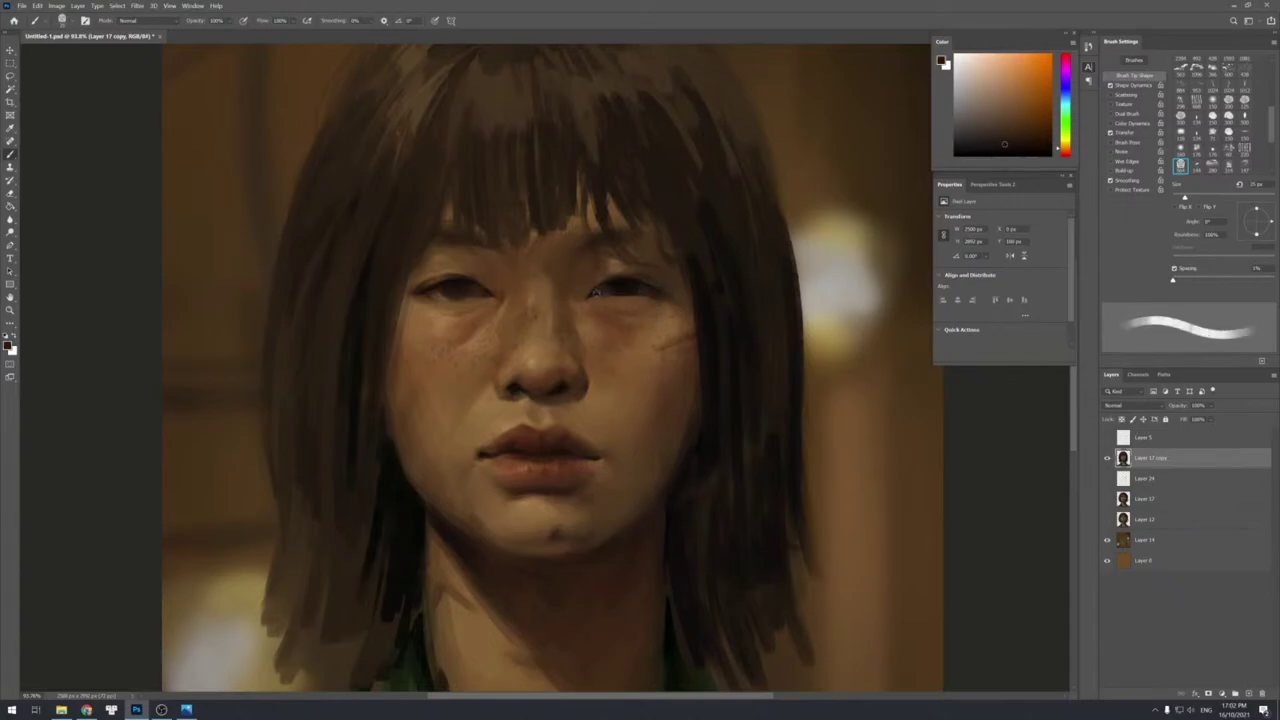
Darken the iris and upper lash line of the right-hand eye with sampled near-black tones and a fine brush.
left_click(607, 291, "alt")
key("[")
key("[")
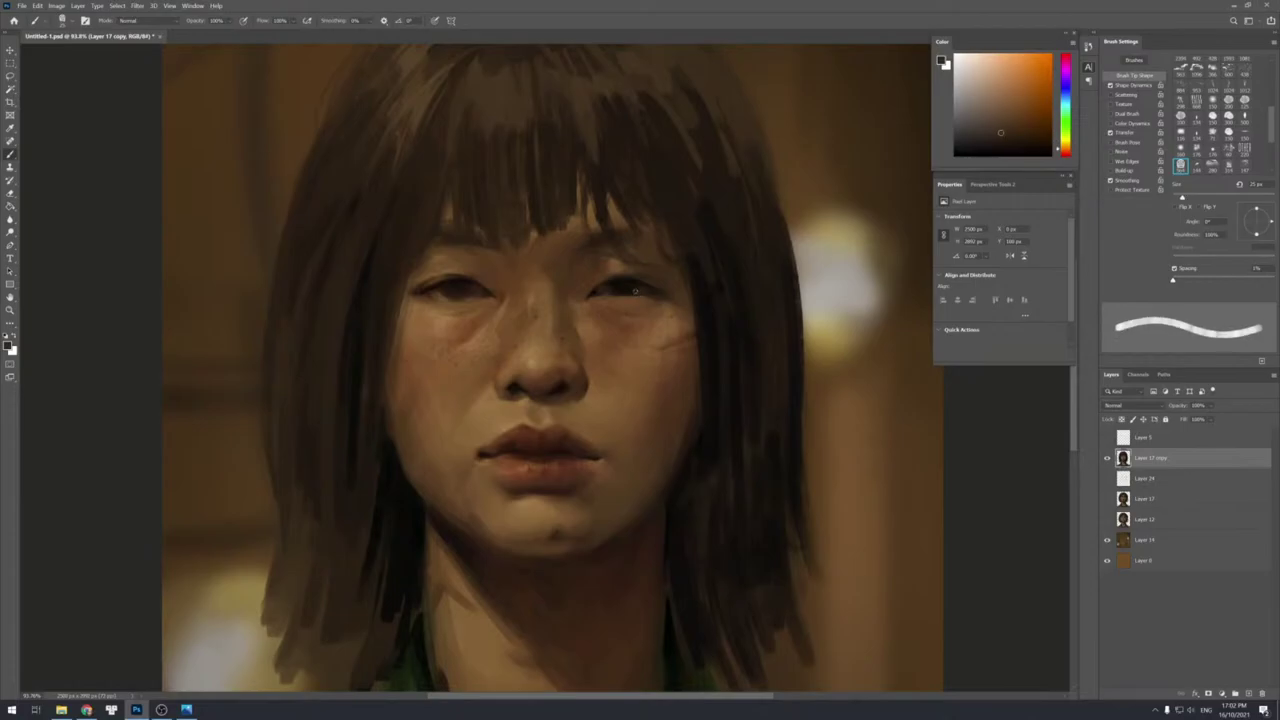
key("]")
key("]")
left_click(640, 285, "alt")
key("]")
key("[")
left_click(607, 287, "alt")
key("]")
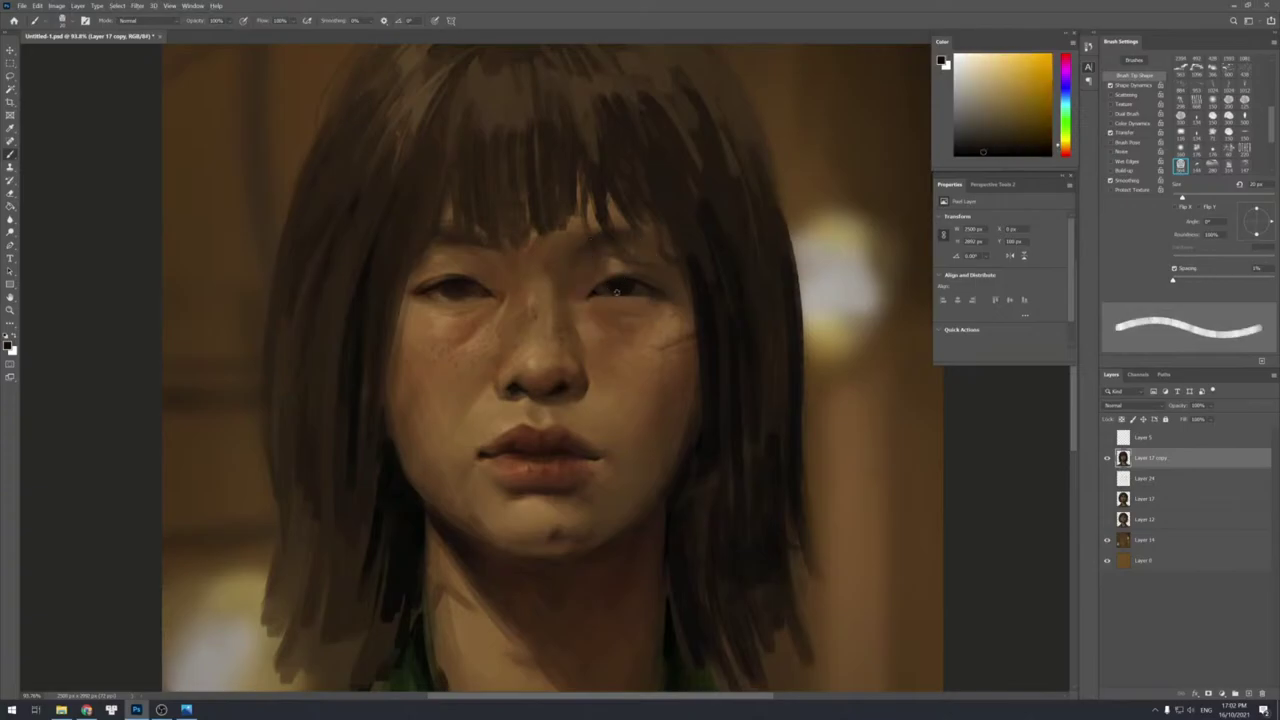
left_click(616, 290, "alt")
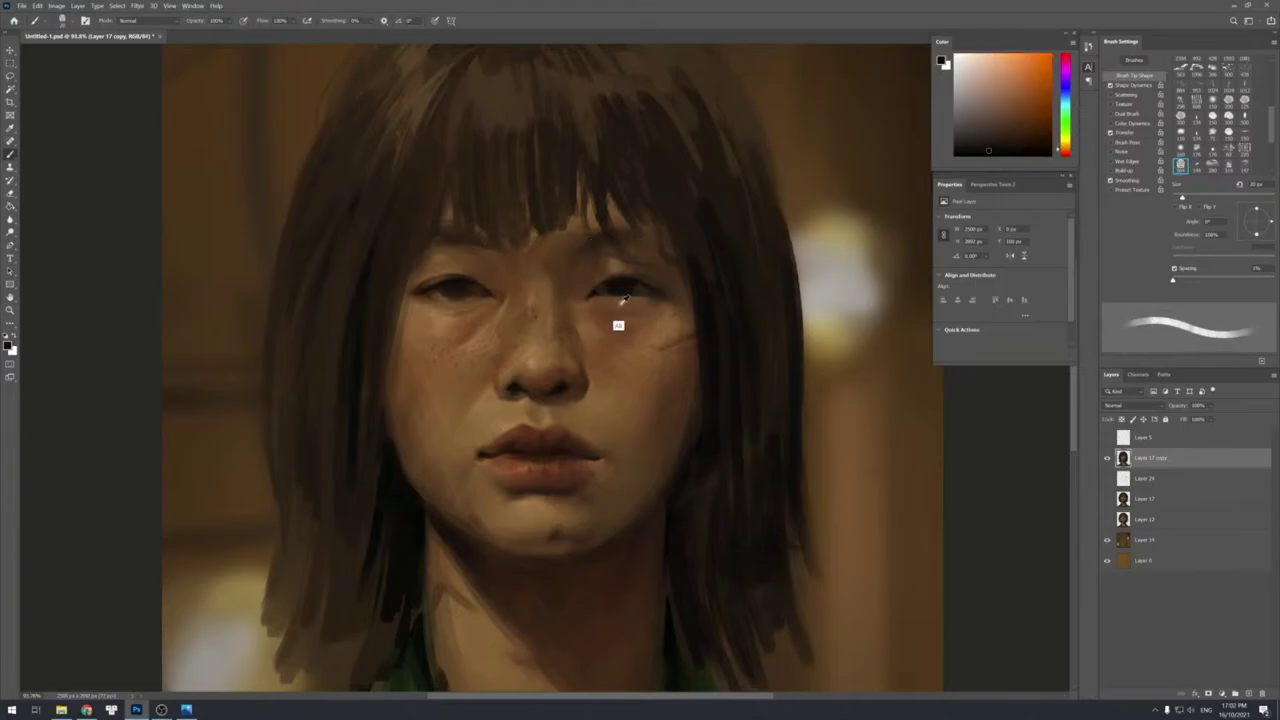
Smooth the skin under the right-hand eye with sampled skin tones and a progressively larger brush.
left_click(604, 307, "alt")
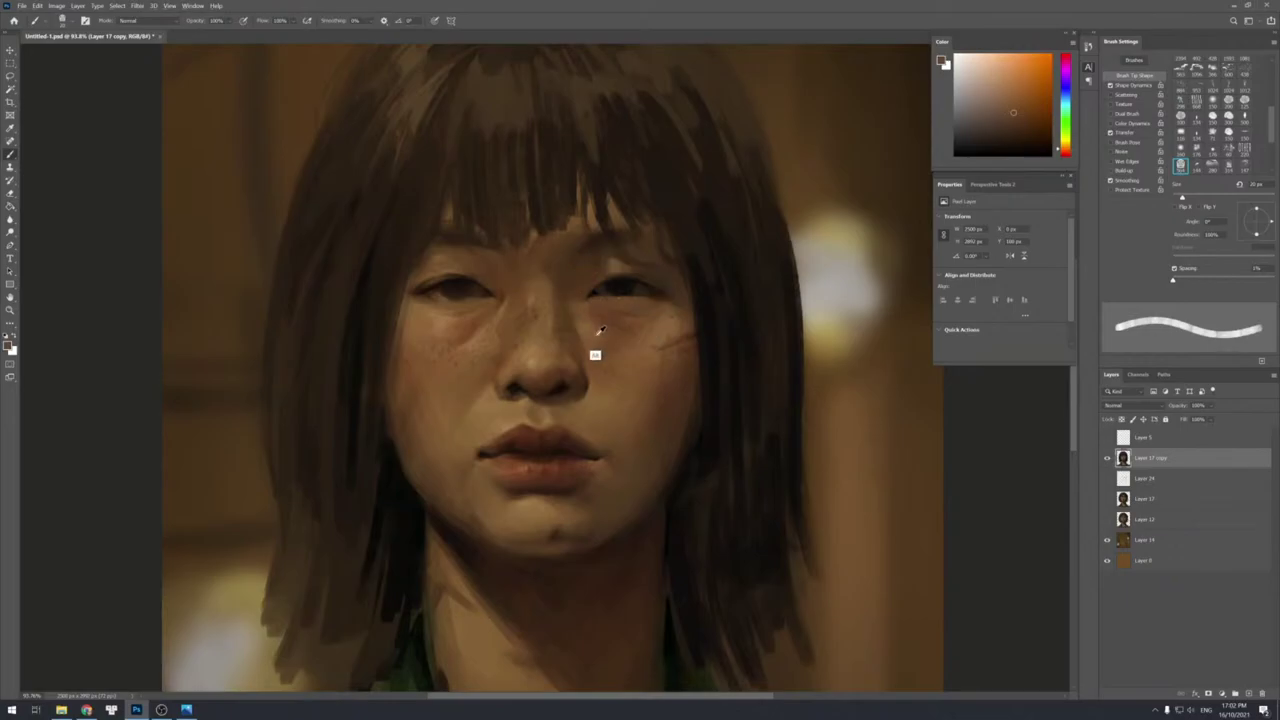
key("]")
key("]")
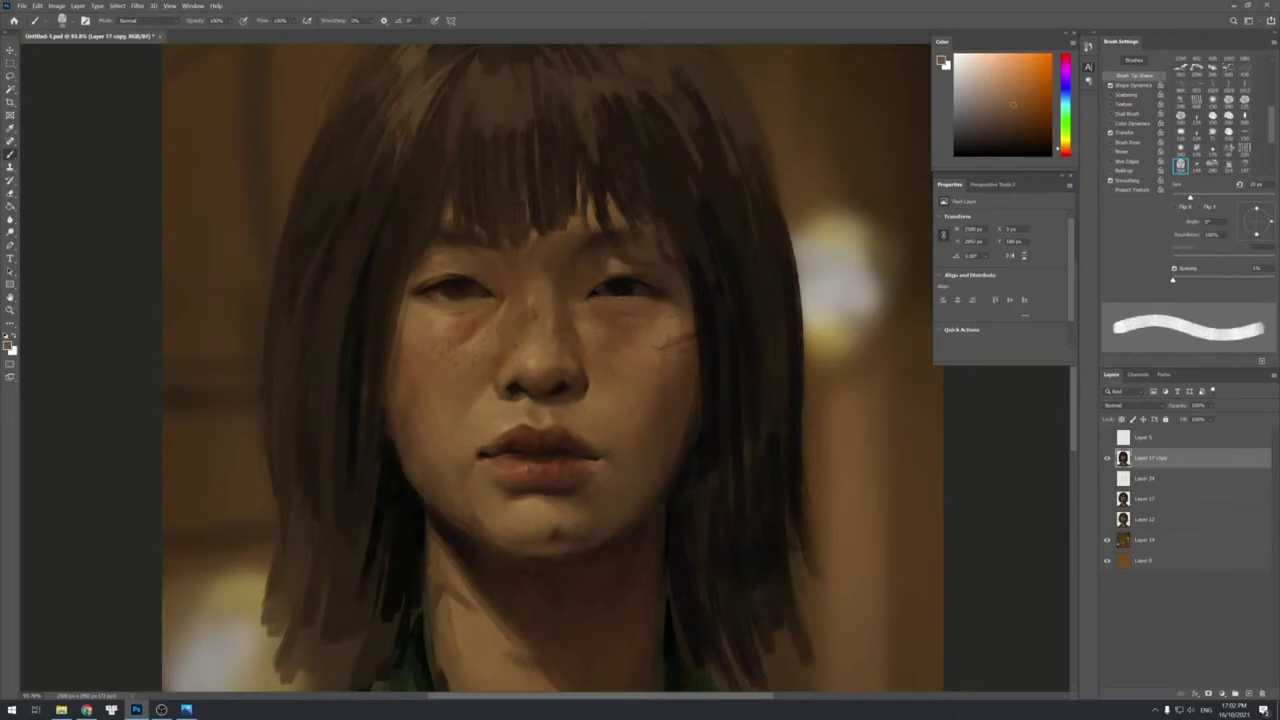
key("bracketright")
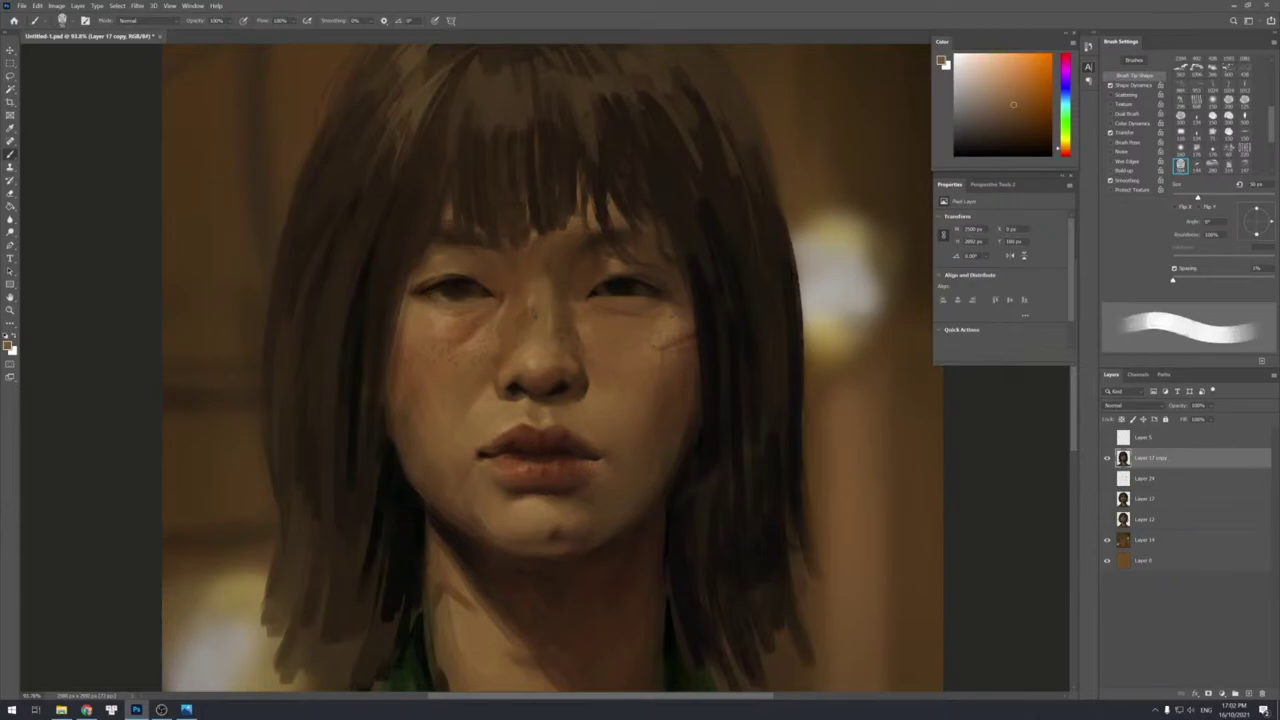
left_click(657, 329, "alt")
key("bracketright")
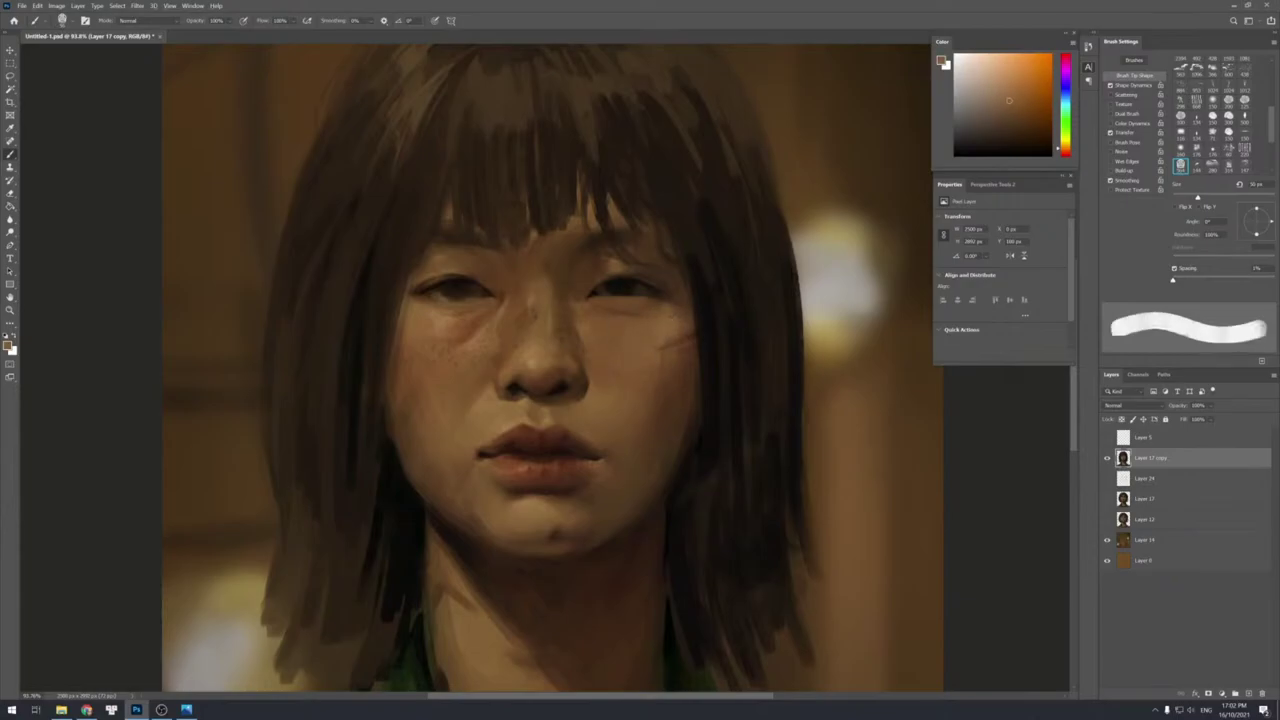
Paint over the dark crease on the upper right-hand cheek with sampled cheek tones.
left_click(679, 342, "alt")
left_click_drag(688, 333, 669, 341)
left_click(663, 337, "alt")
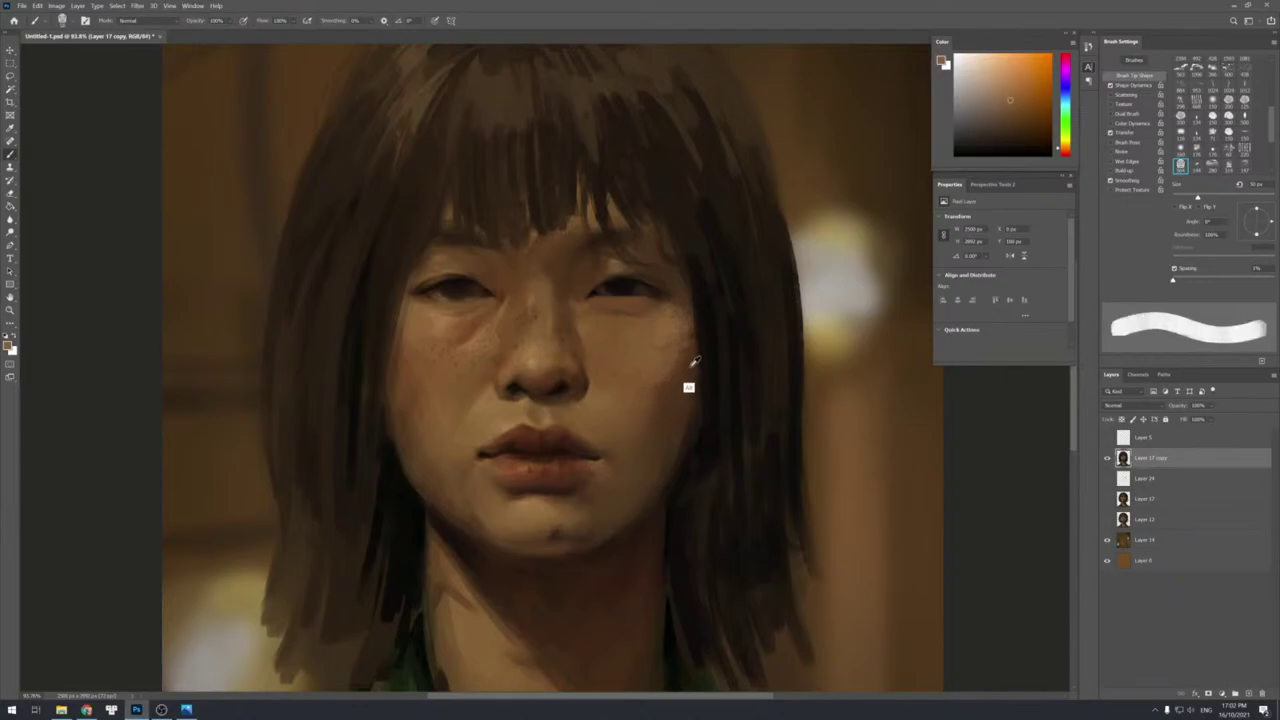
left_click(656, 361, "alt")
Blend the shadow below the inner corner of the right-hand eye with sampled warm browns and a smaller brush.
left_click(601, 327, "alt")
key("bracketleft")
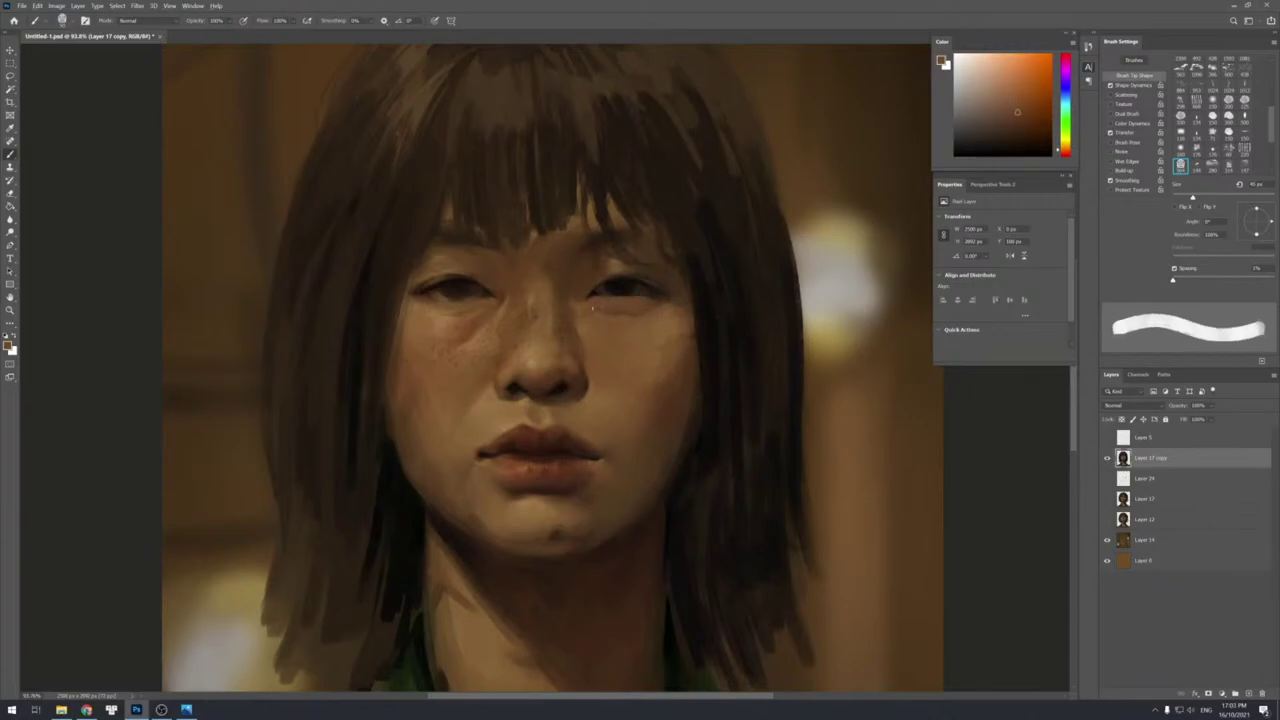
key("bracketleft")
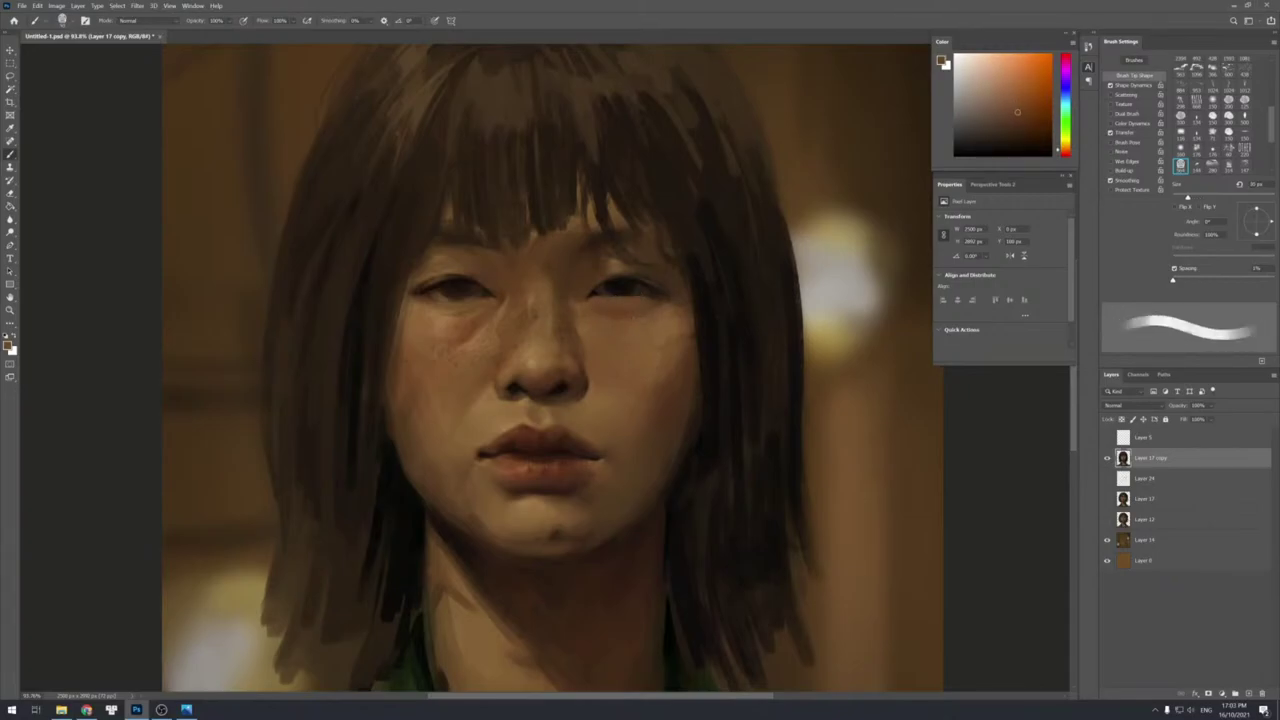
left_click(592, 302, "alt")
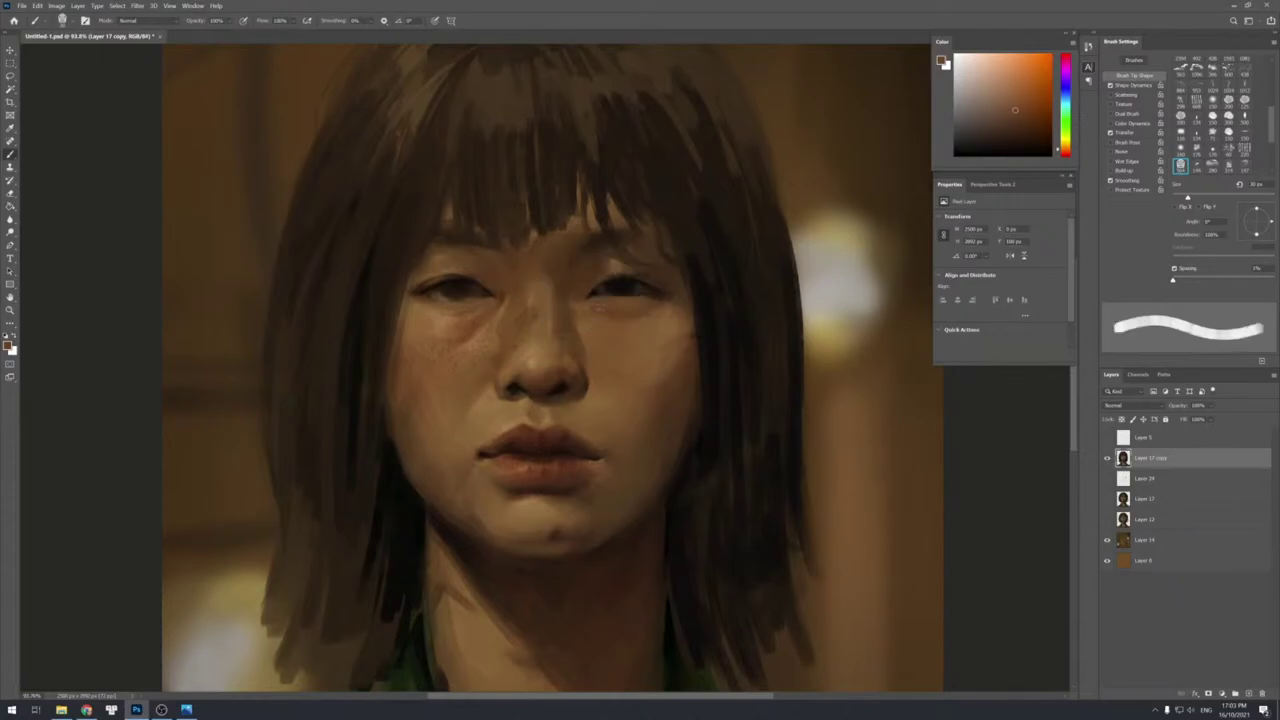
Refine the lower lash line and outer corner of the left-hand eye with sampled dark browns and a small brush.
key("z")
mouse_move(607, 364)
left_mouse_down()
mouse_move(589, 339)
mouse_move(602, 345)
left_mouse_up()
key("b")
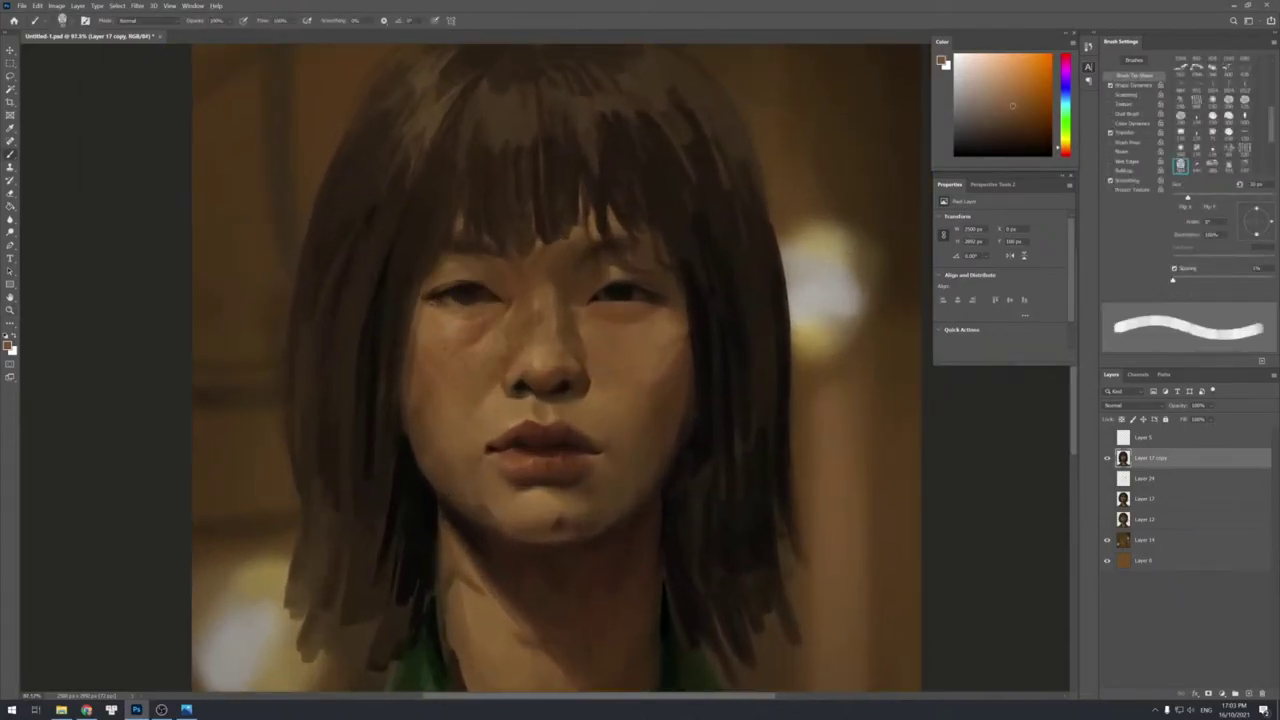
left_click_drag(435, 302, 484, 305)
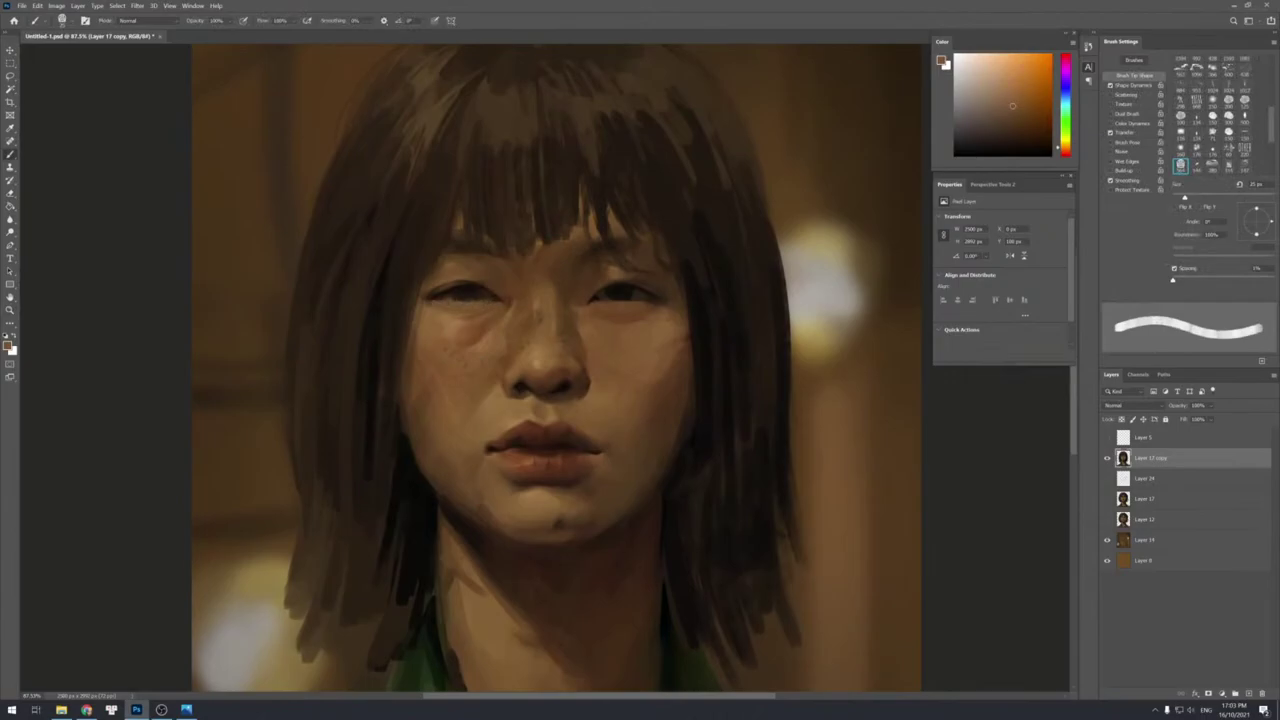
key("ctrl+z")
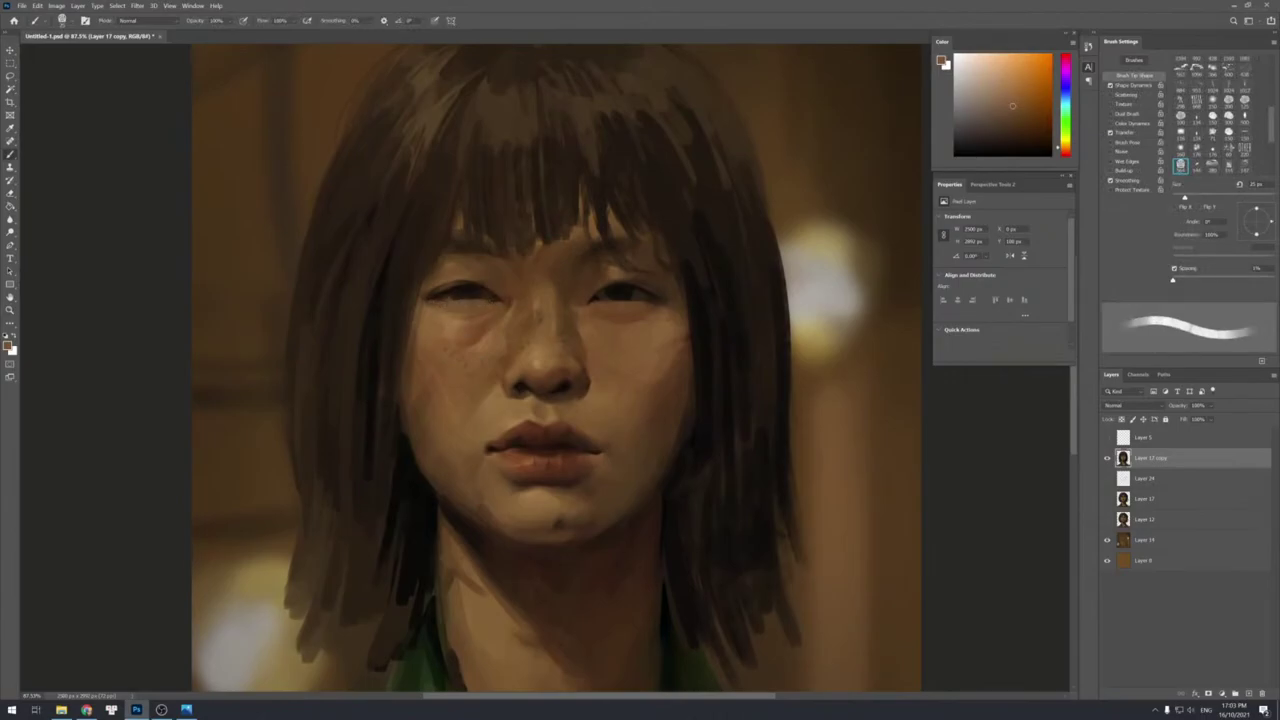
left_click(449, 289, "alt")
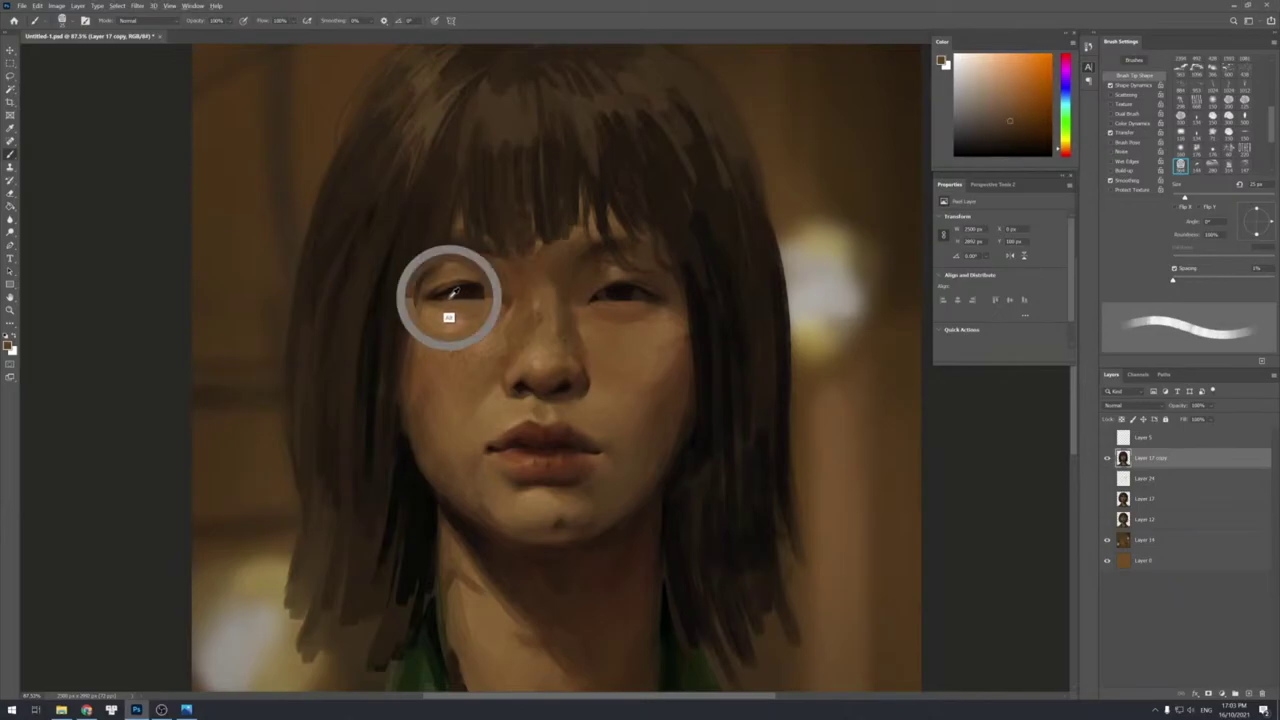
key("bracketright")
key("bracketleft")
left_click(443, 296)
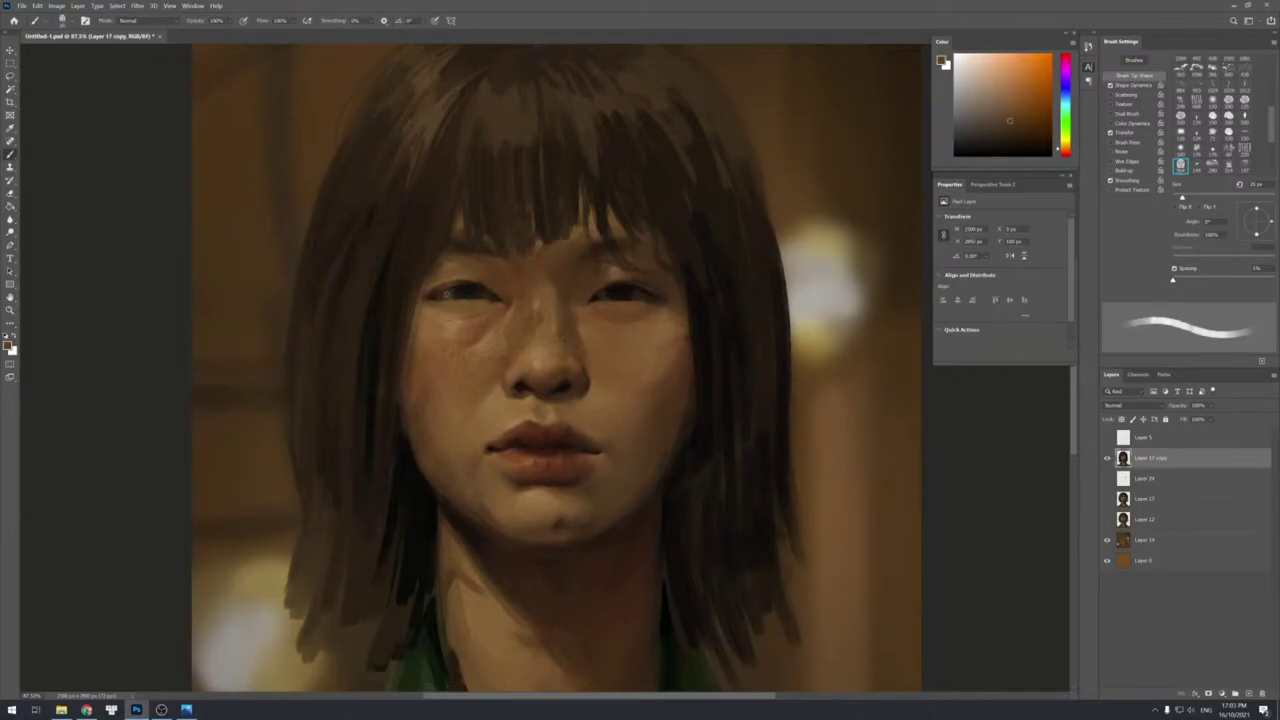
key("bracketright")
left_click(444, 295, "alt")
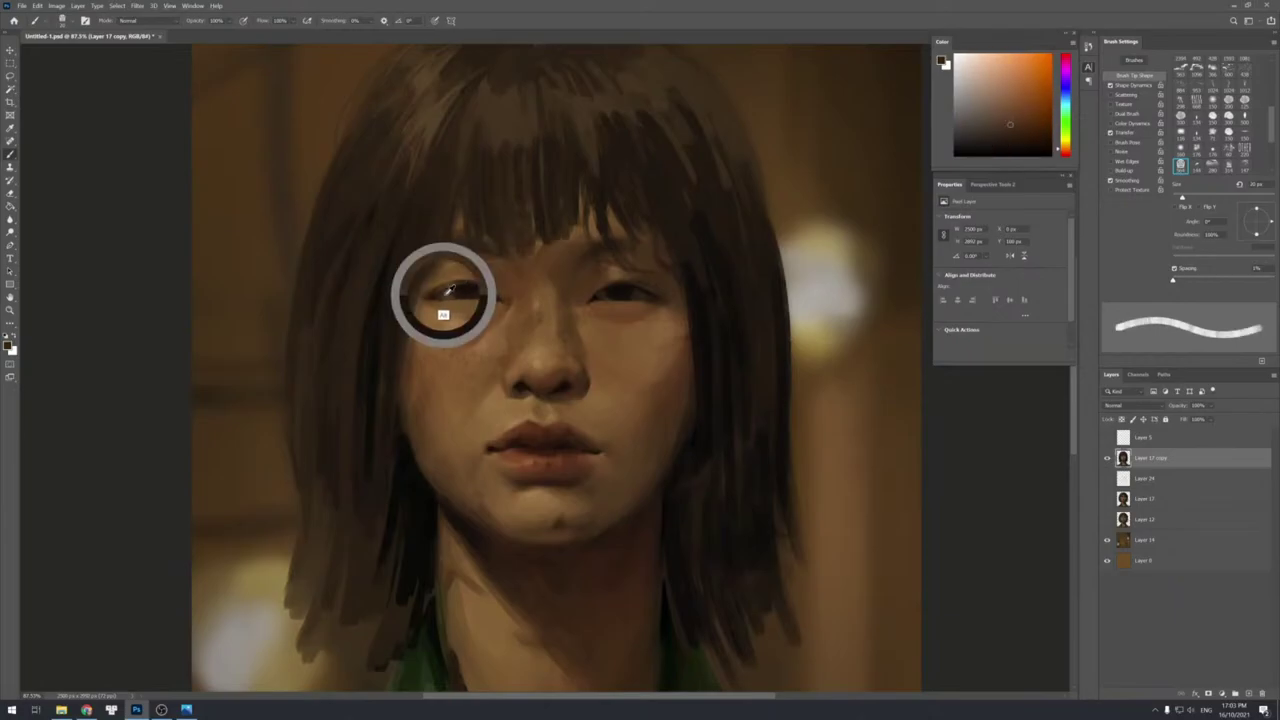
Darken the iris and upper lash line of the left-hand eye with sampled near-black tones.
left_click(487, 302, "alt")
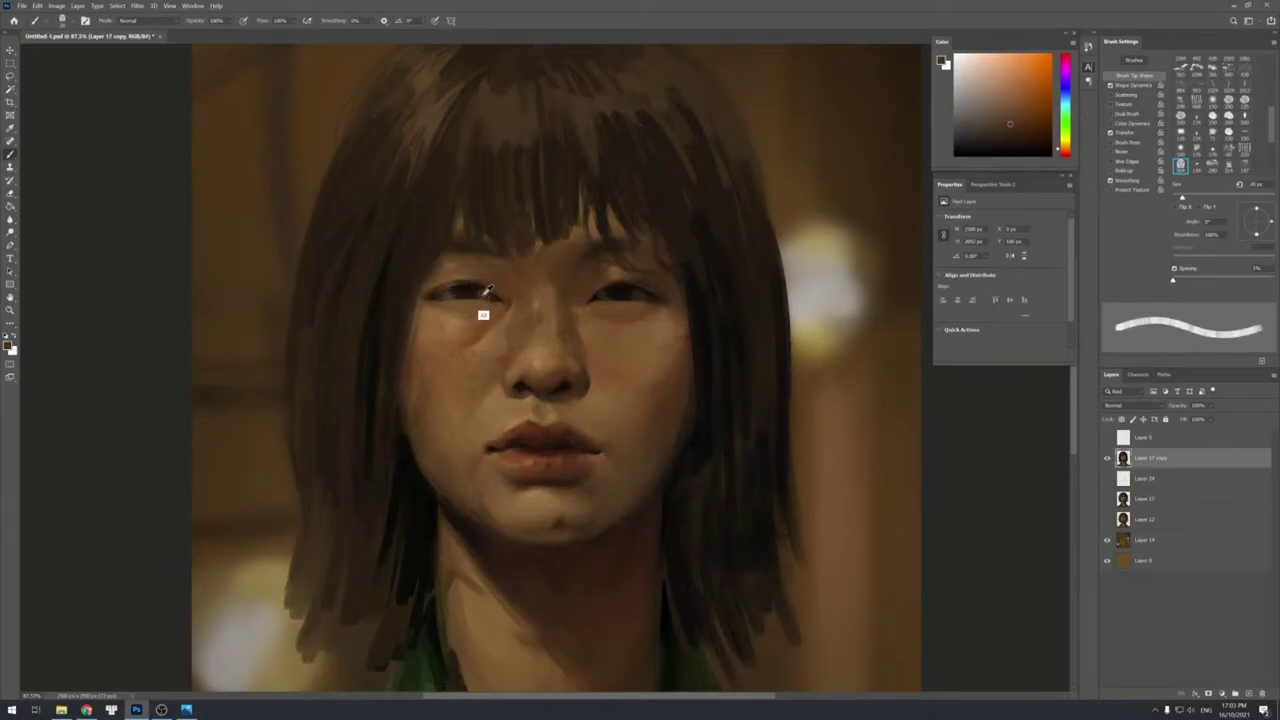
left_click(487, 300, "alt")
left_click(488, 292, "alt")
left_click(452, 291, "alt")
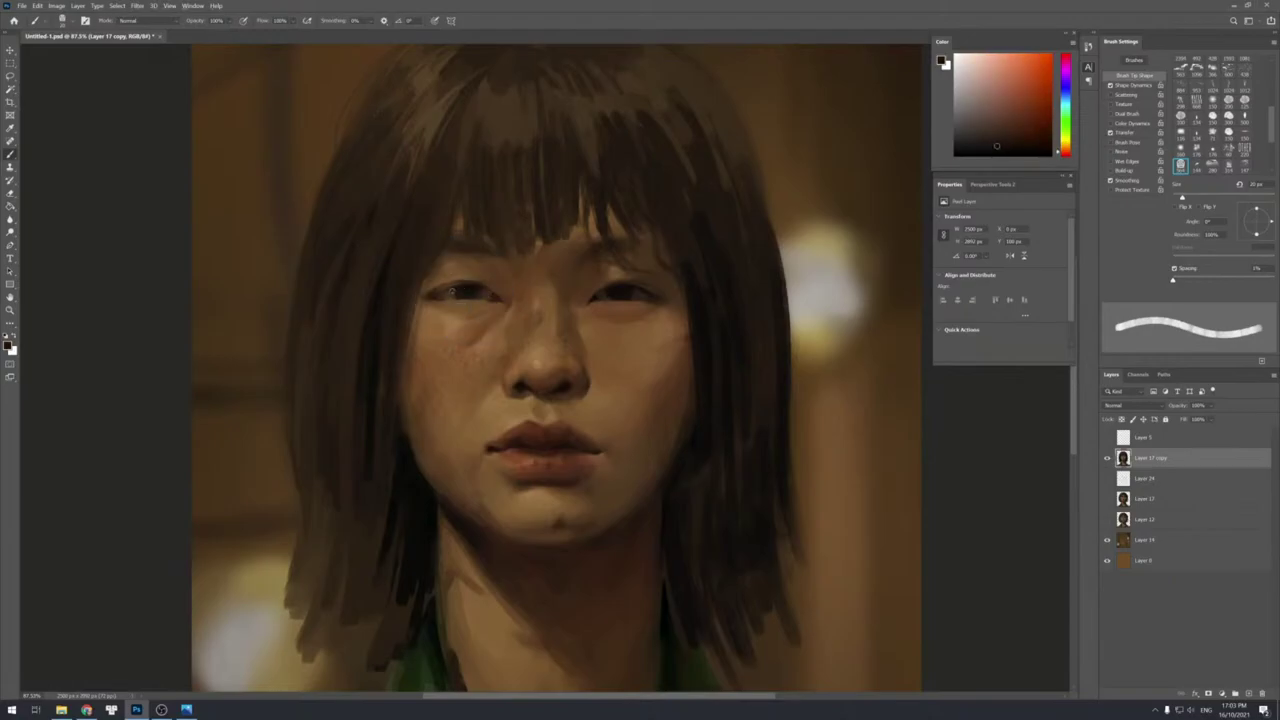
left_click(443, 280, "alt")
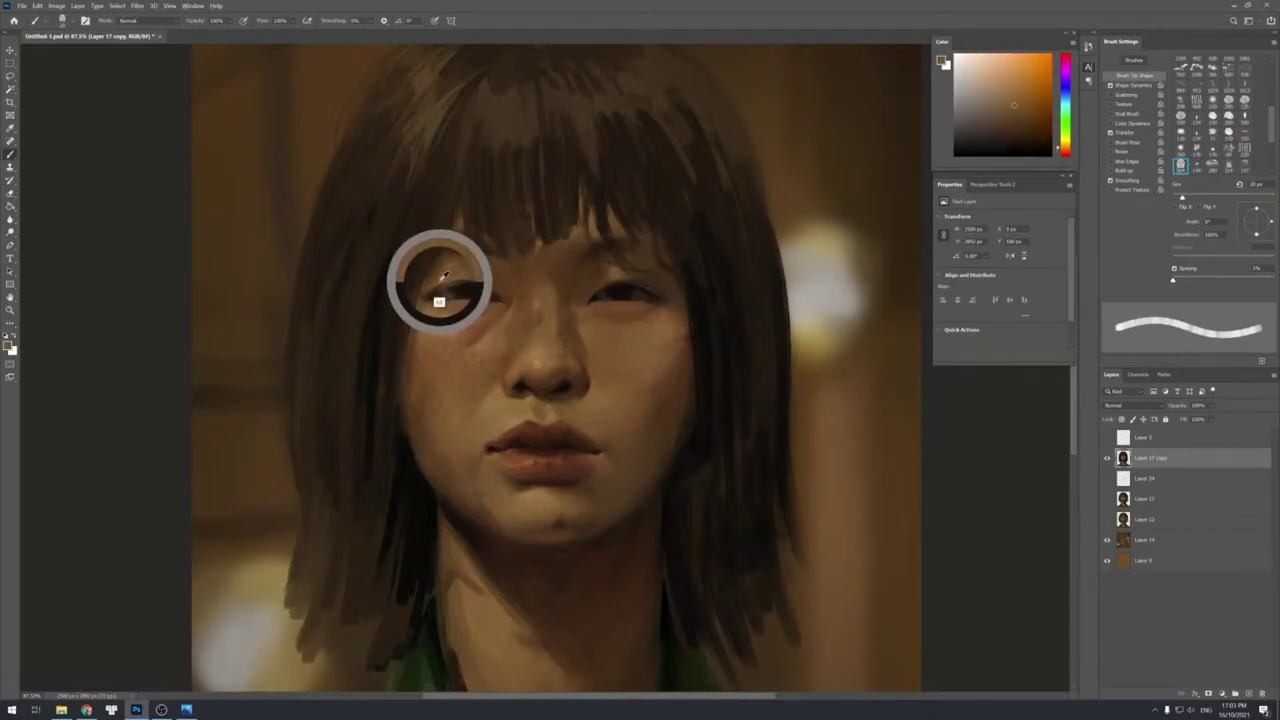
left_click(466, 286, "alt")
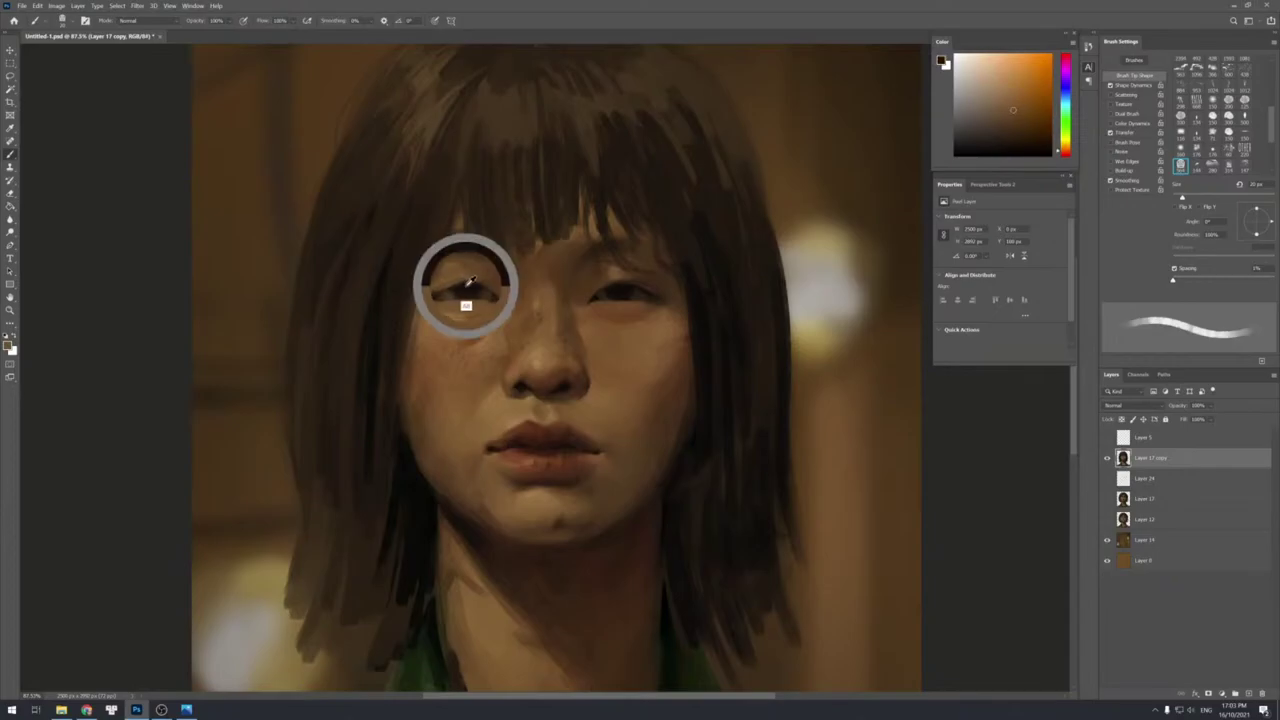
left_click_drag(452, 287, 467, 283)
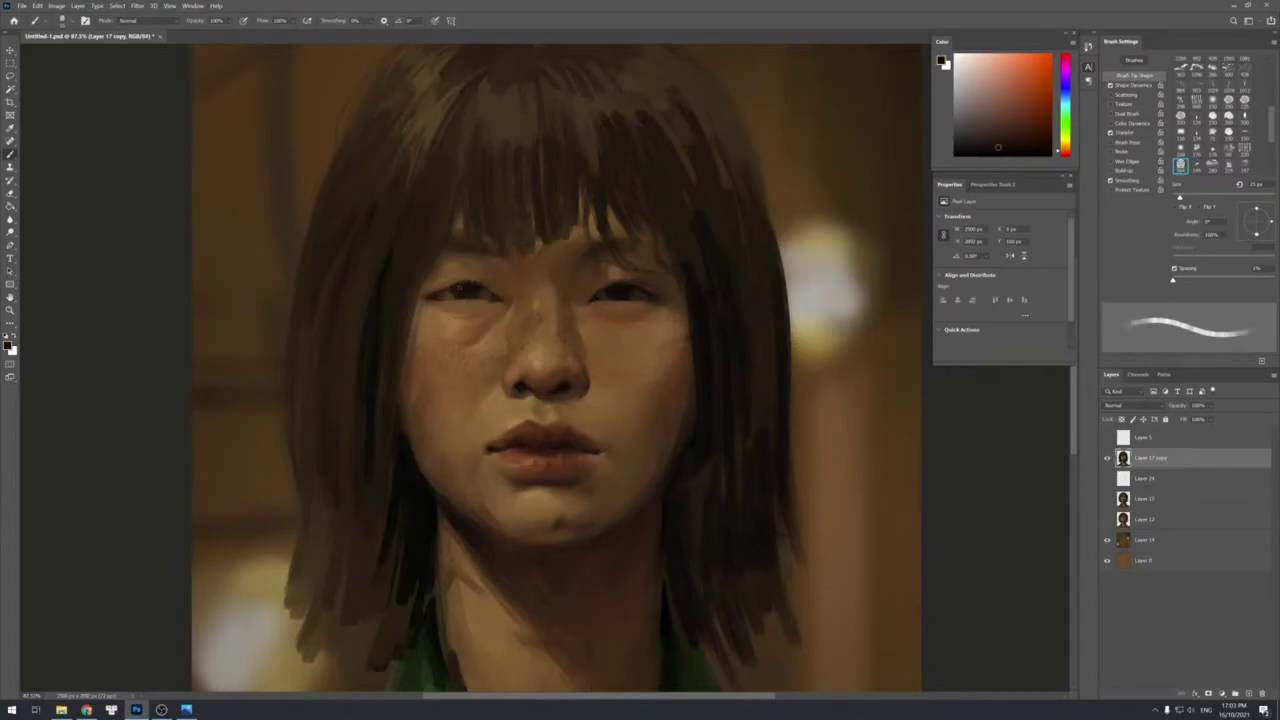
Soften the upper eyelid of the left-hand eye with sampled lid tones.
left_click(473, 281, "alt")
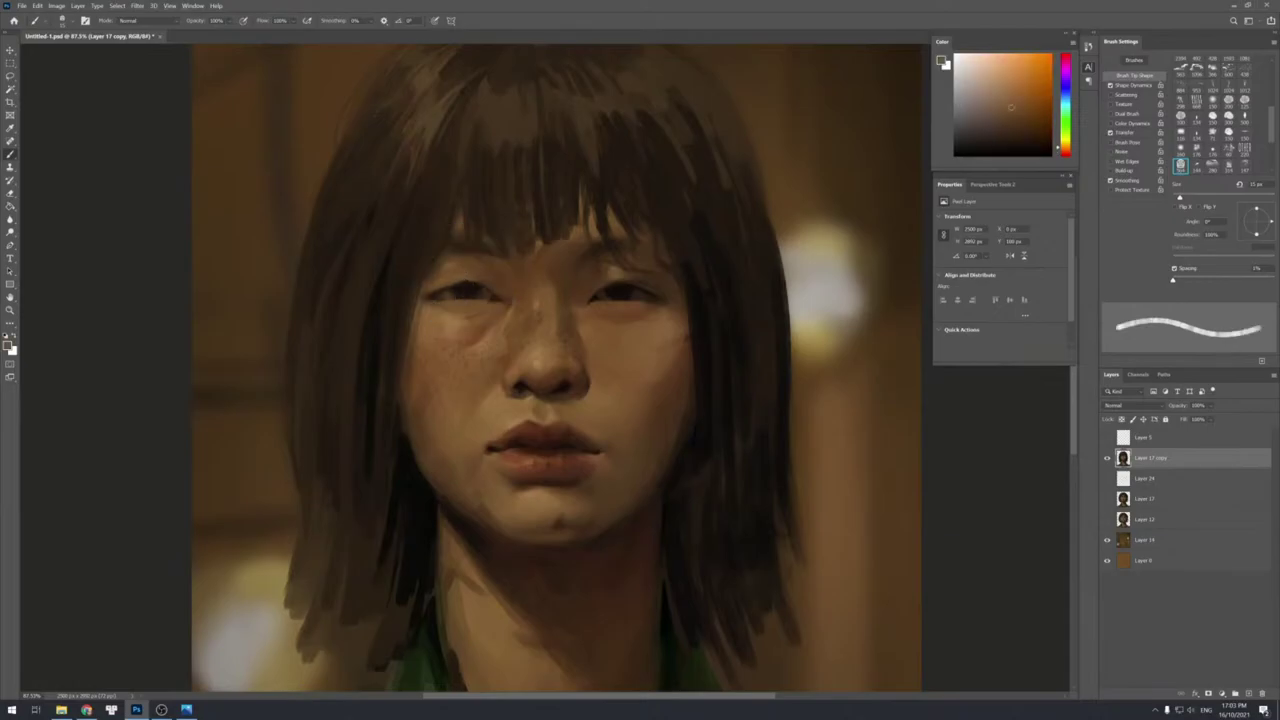
left_click(484, 280, "alt")
left_click(432, 284, "alt")
key("bracketright")
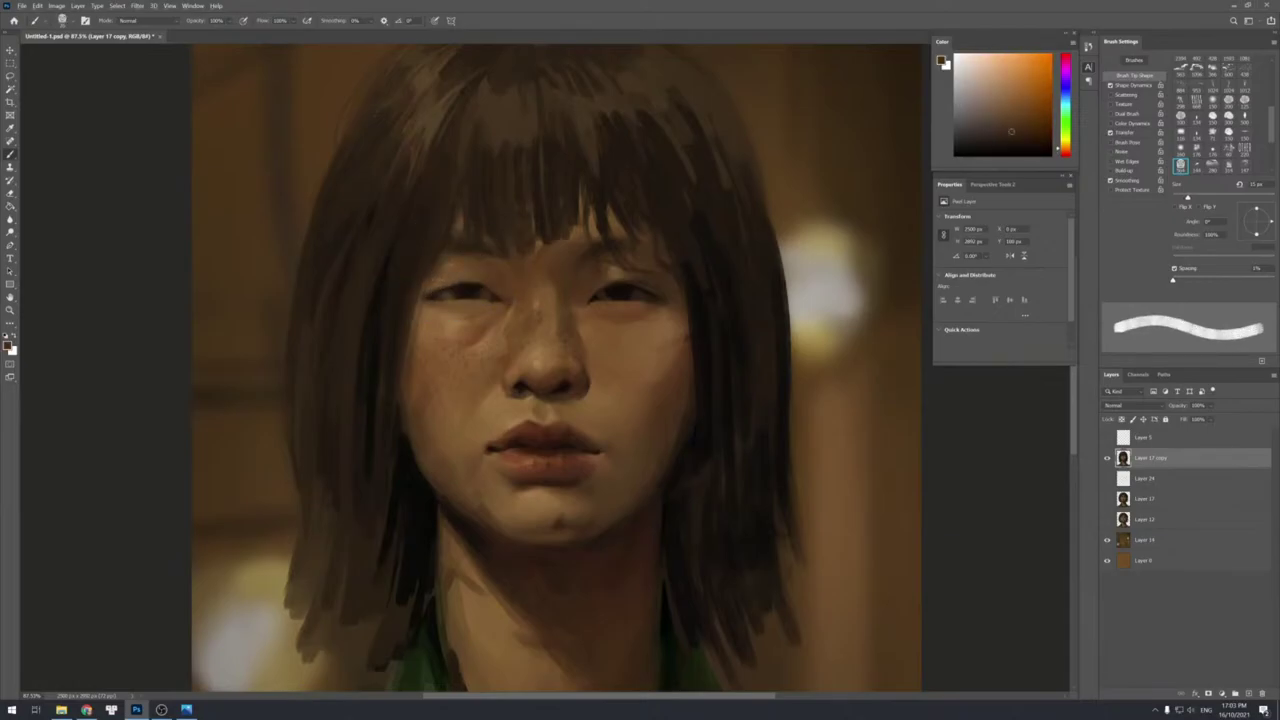
Define the eye opening and inner corner of the left-hand eye with sampled dark tones and a lighter skin tone.
left_click(445, 295, "alt")
left_click(457, 294, "alt")
left_click(457, 288, "alt")
left_click(523, 291, "alt")
key("bracketleft")
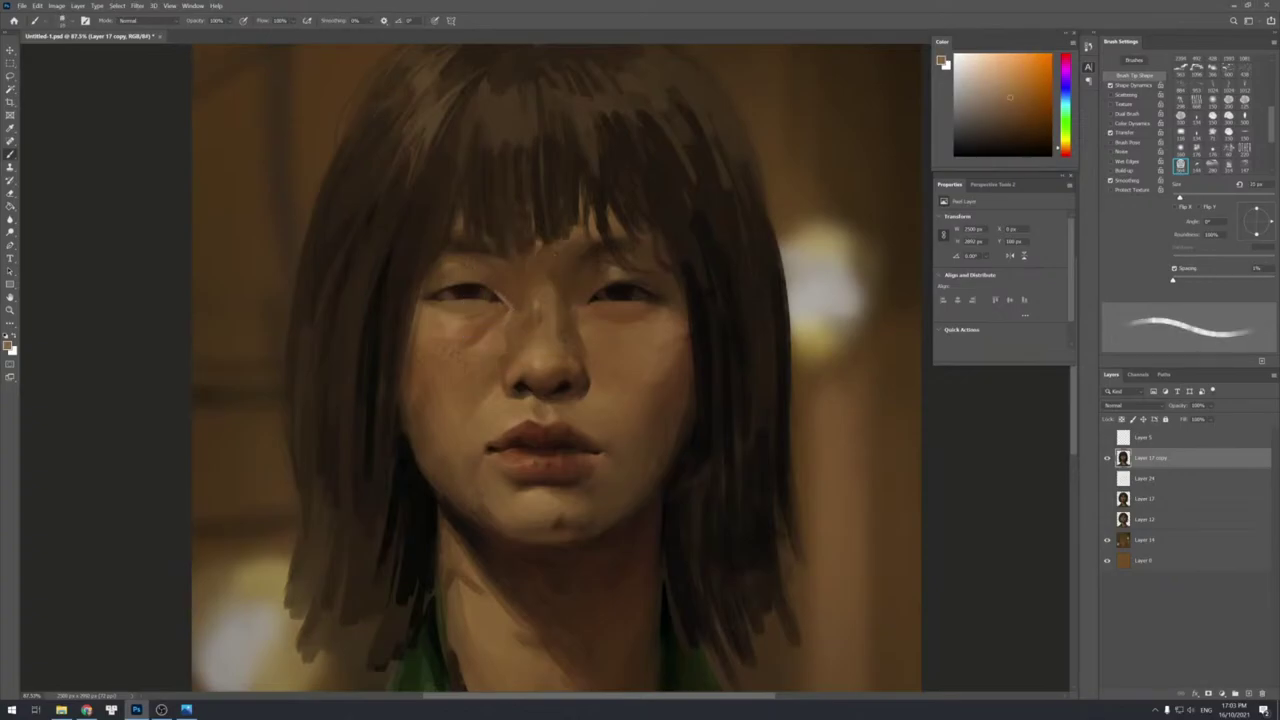
Blend the shadow between the left-hand eye's inner corner and the nose bridge with a sampled warm brown and a larger brush.
key("bracketright")
key("bracketright")
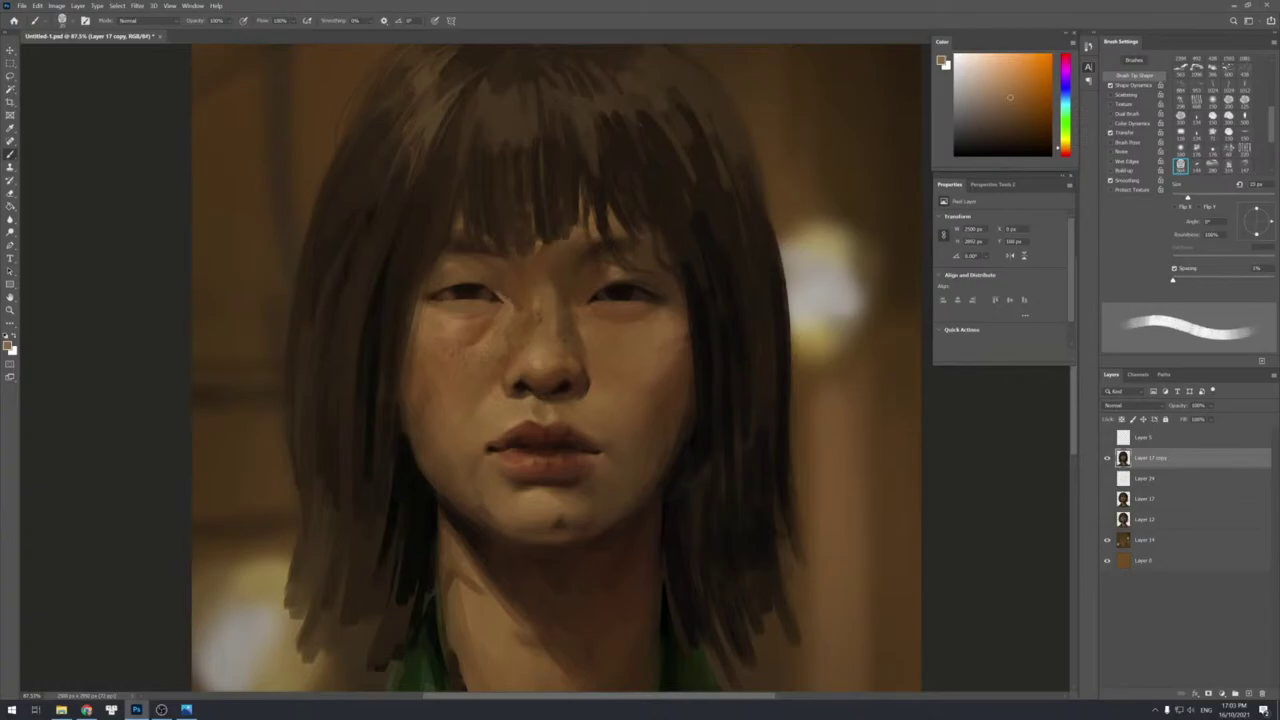
key("bracketright")
left_click(516, 324, "alt")
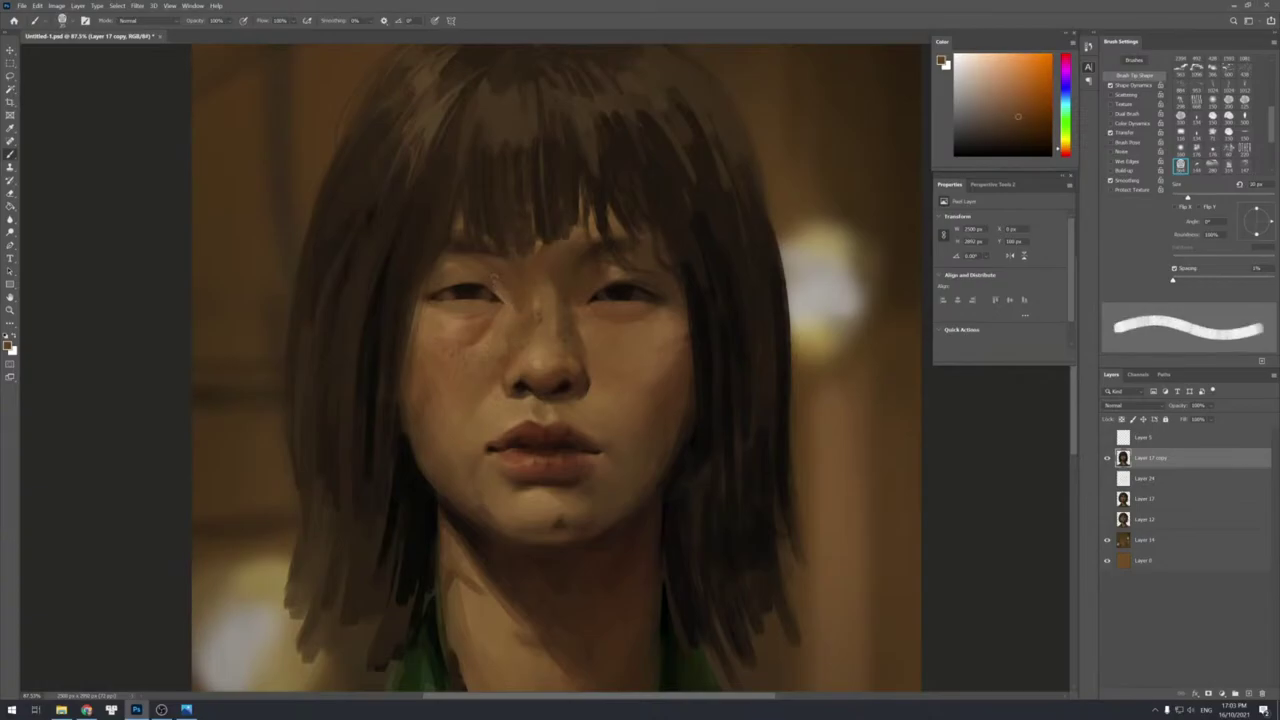
key("bracketright")
key("bracketright")
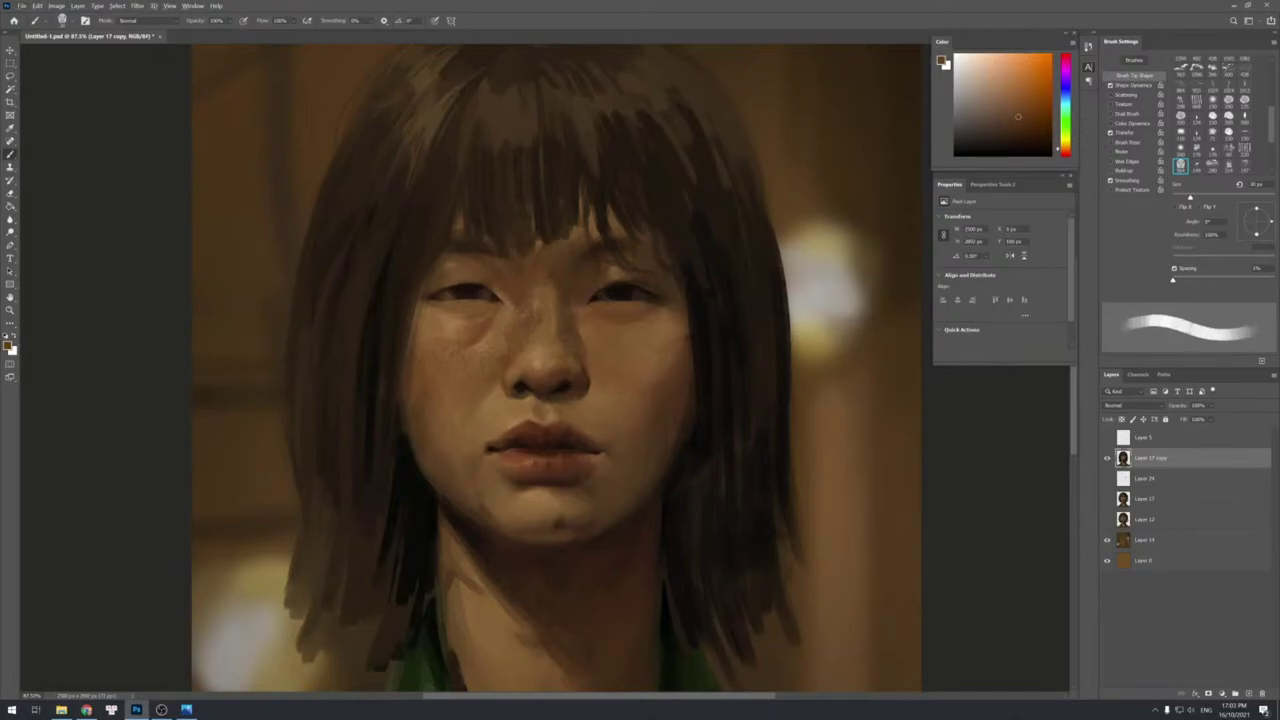
key("bracketright")
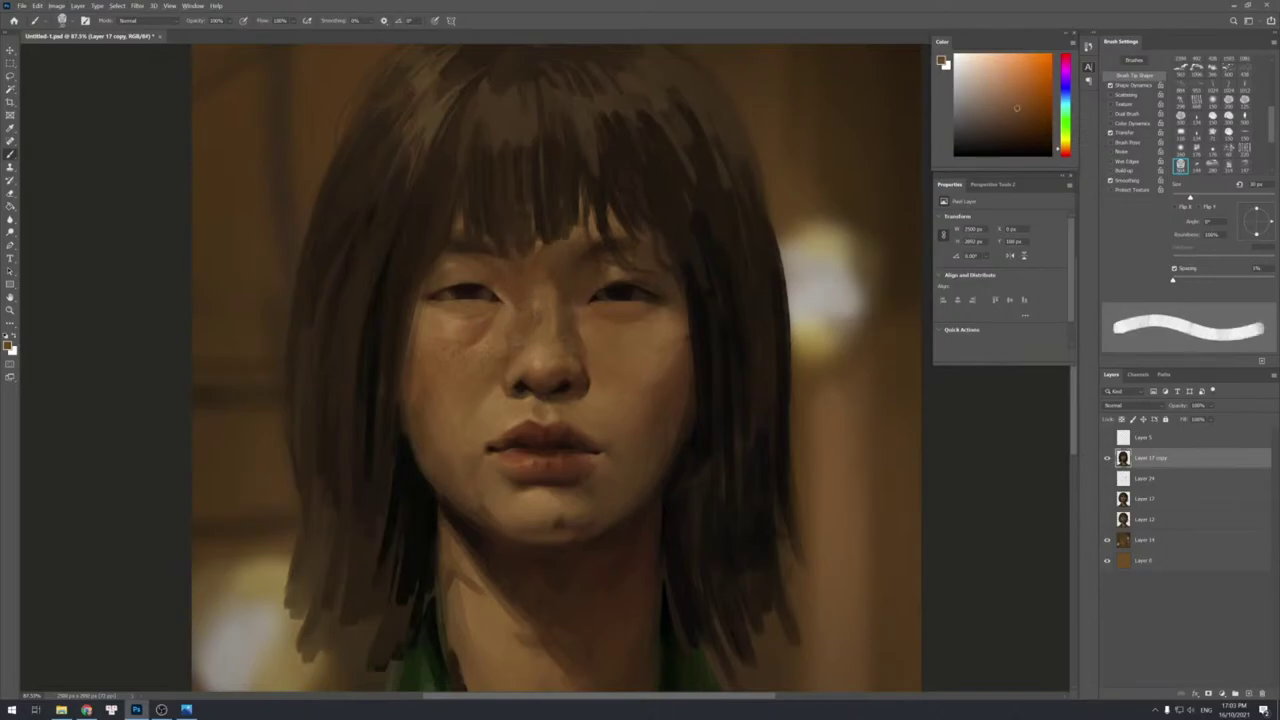
Smooth the skin under the left-hand eye and on the upper cheek with sampled skin tones, enlarging the brush to 50 px.
left_click(489, 336, "alt")
key("bracketright")
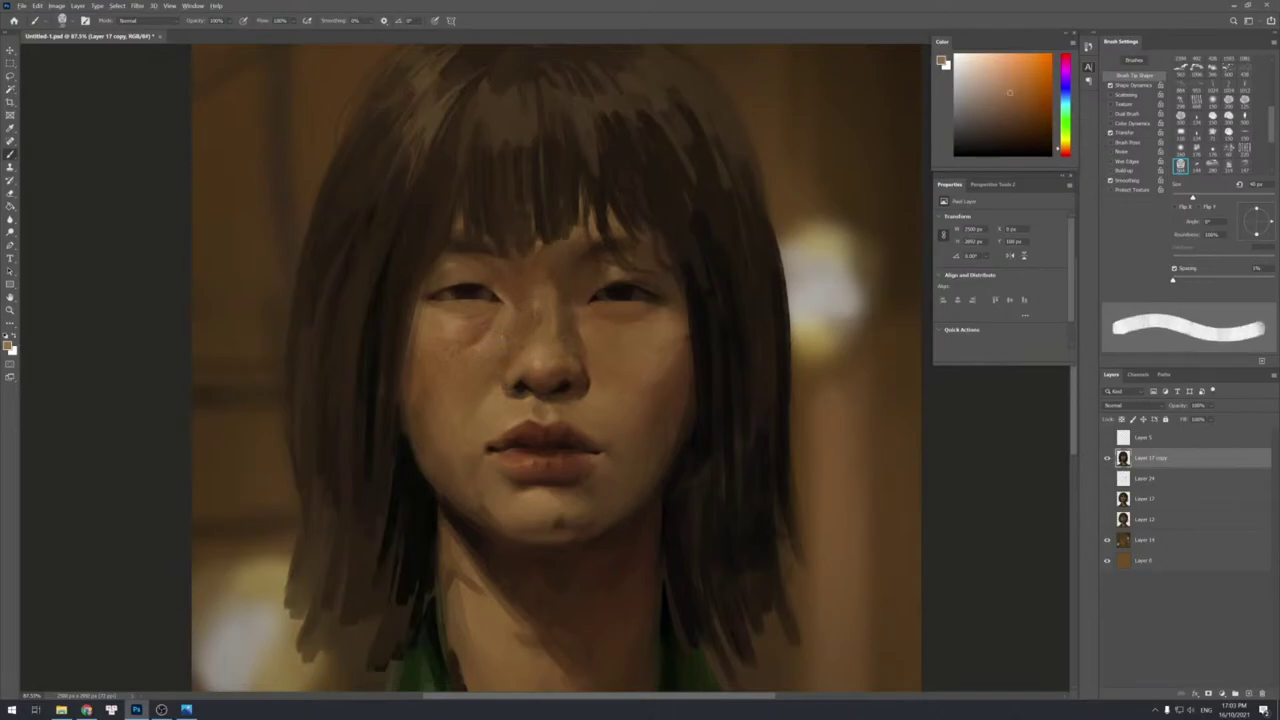
left_click(456, 332, "alt")
left_click_drag(487, 322, 460, 350)
key("bracketright")
key("bracketright")
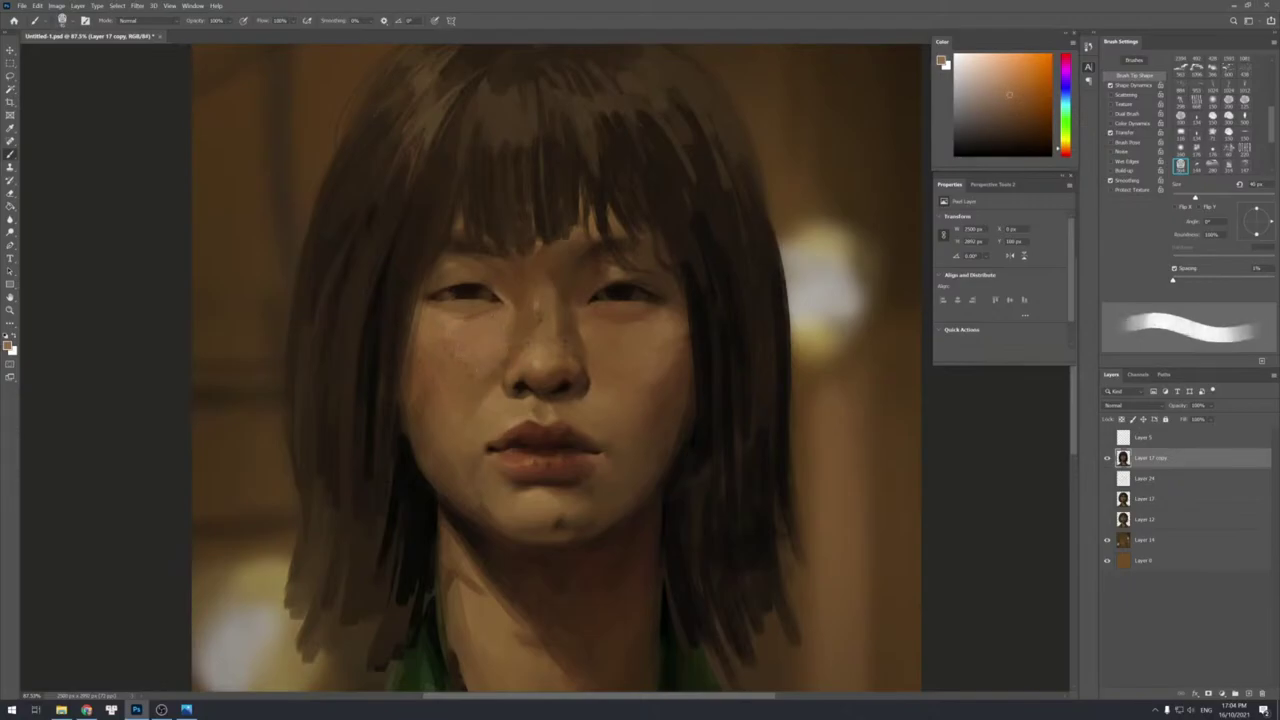
key("bracketright")
mouse_move(446, 360)
left_mouse_down()
mouse_move(437, 372)
mouse_move(476, 386)
left_mouse_up()
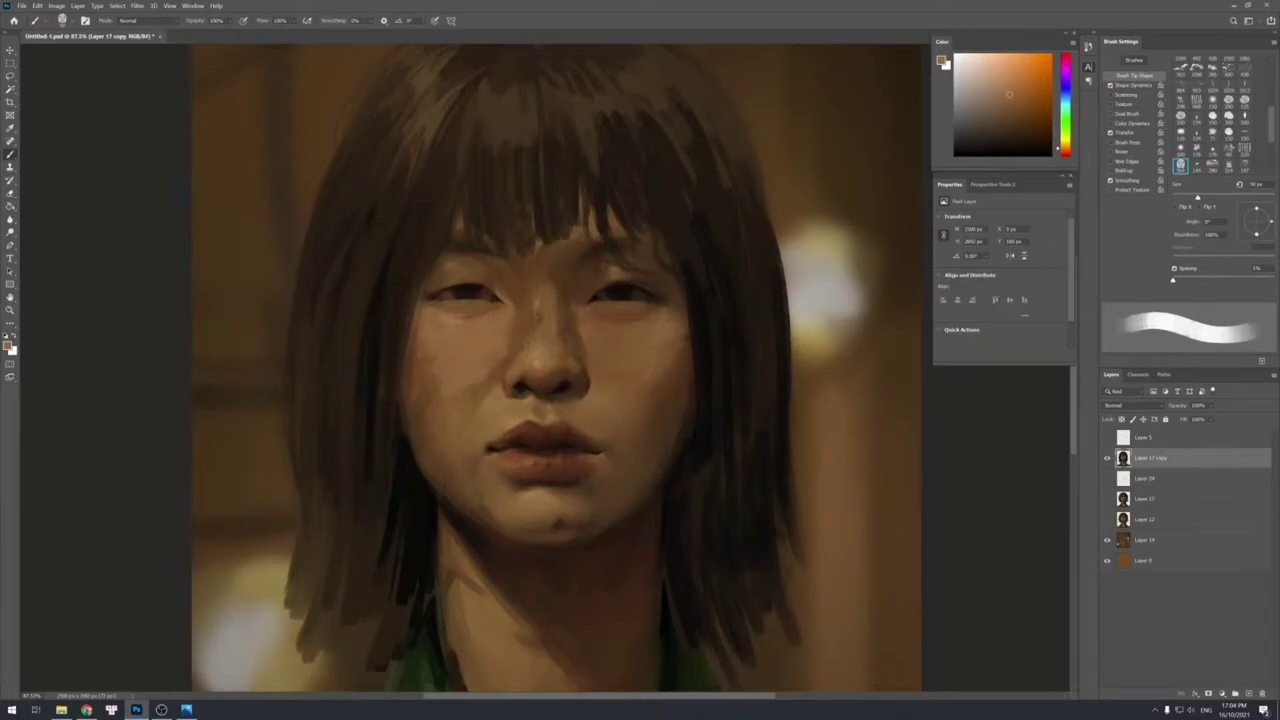
Model the lower lid and inner corner of the left-hand eye with sampled browns and a progressively smaller brush.
left_click(485, 312, "alt")
key("bracketleft")
key("bracketleft")
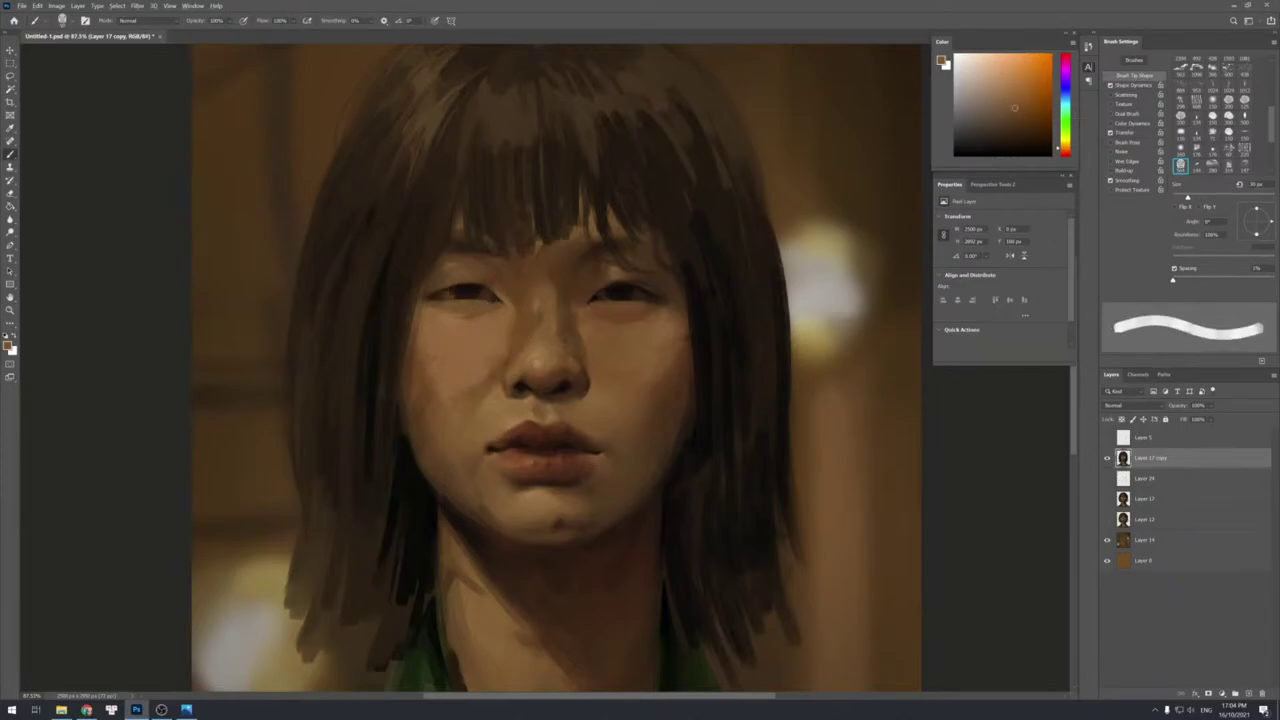
left_click(438, 279, "alt")
key("bracketleft")
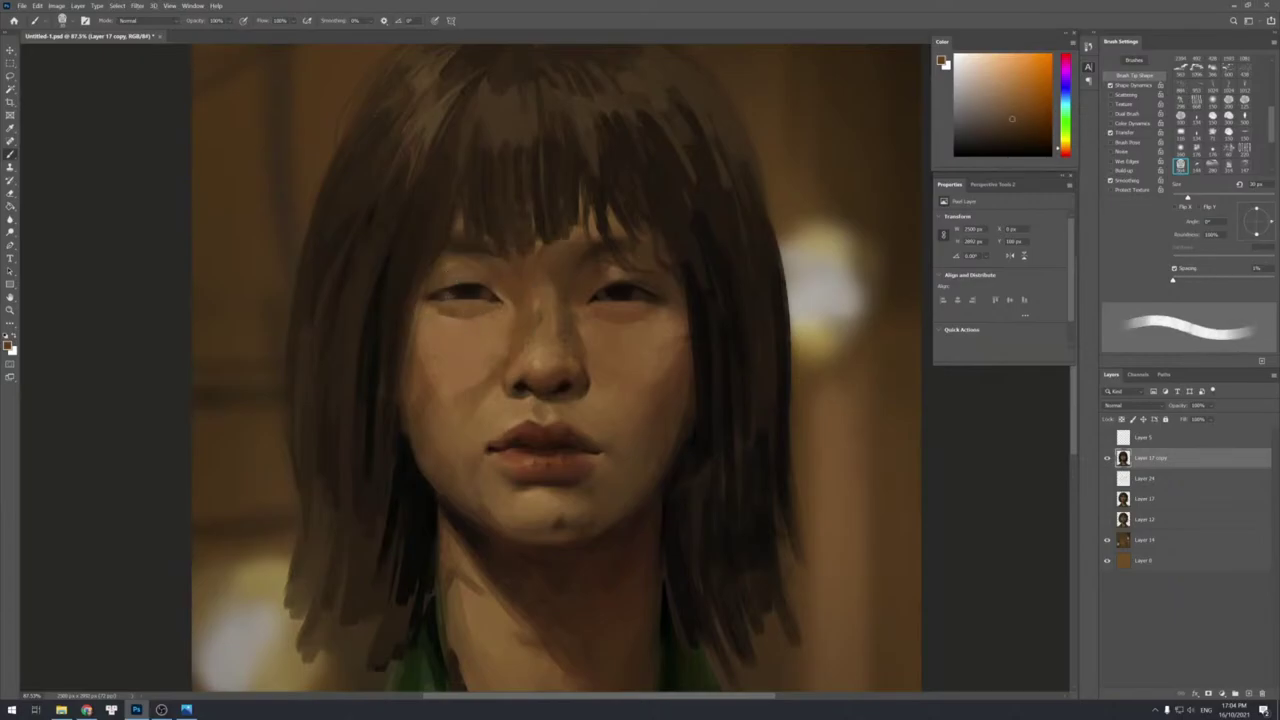
left_click(497, 316, "alt")
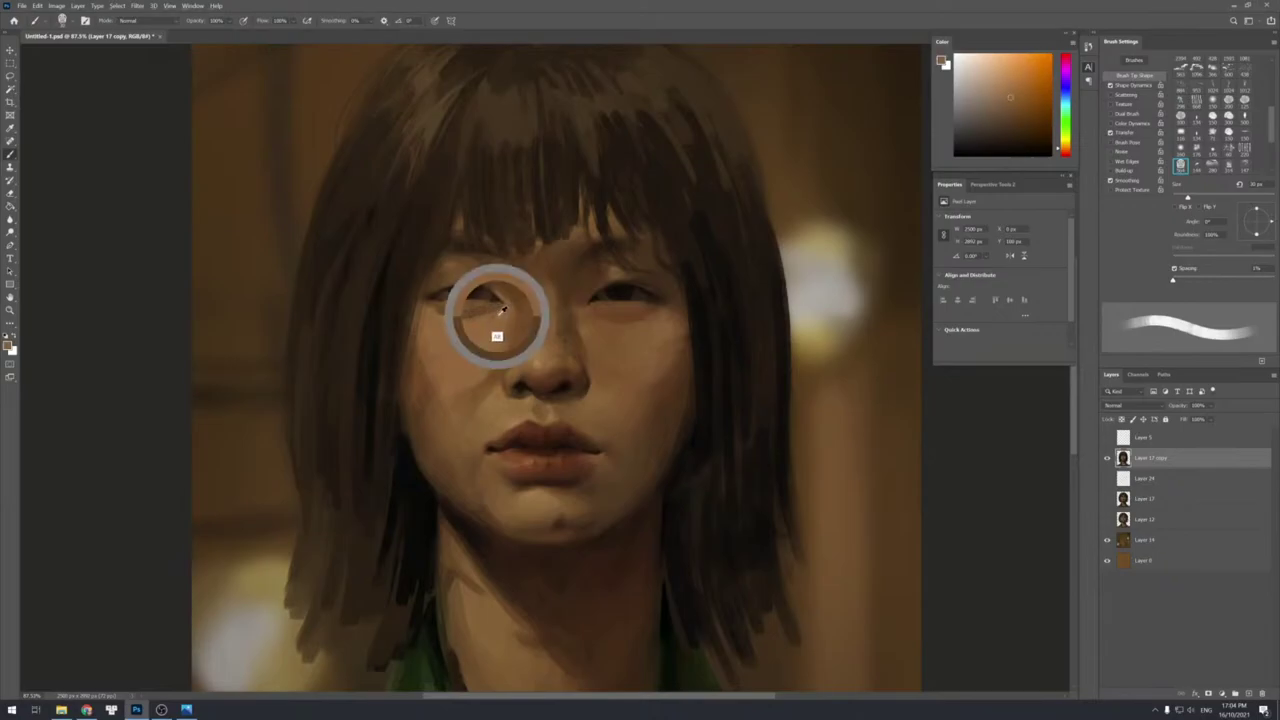
key("bracketleft")
key("bracketleft")
key("bracketleft")
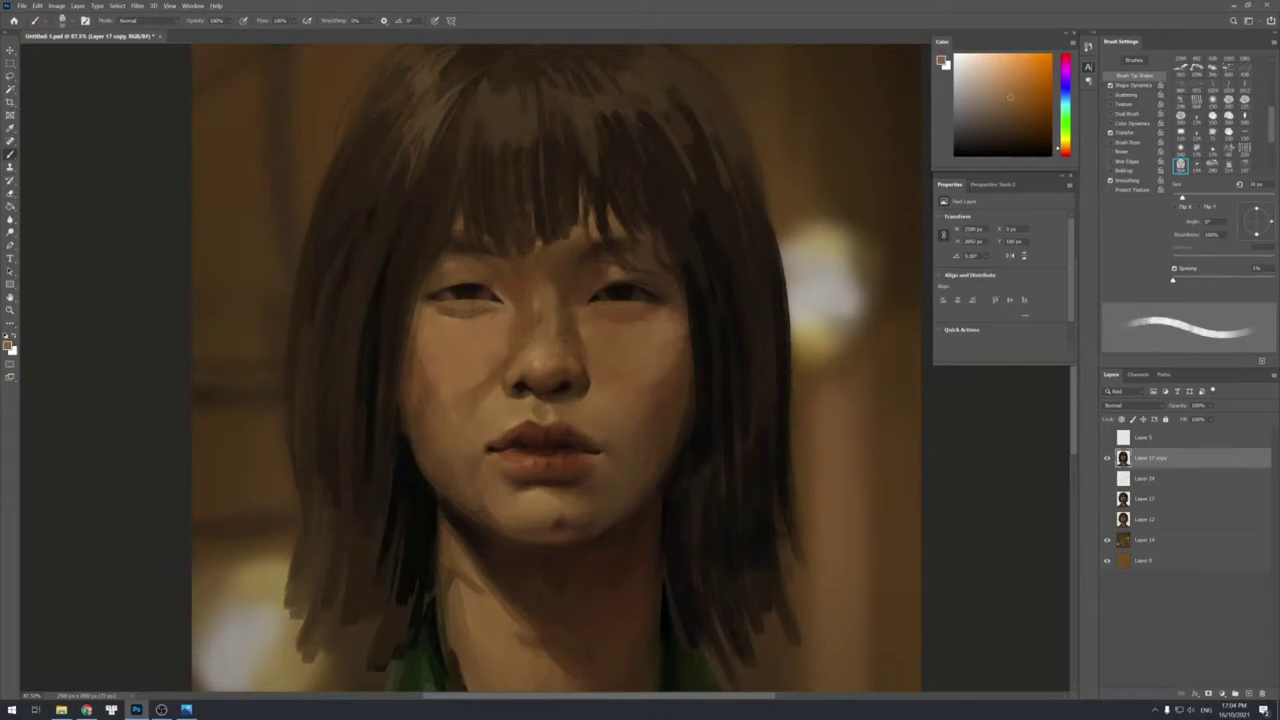
Rework the shadow edge along the right-hand side of the nose with sampled browns, enlarging the brush to 40 px.
left_click(596, 343, "alt")
key("bracketright")
left_click(576, 330, "alt")
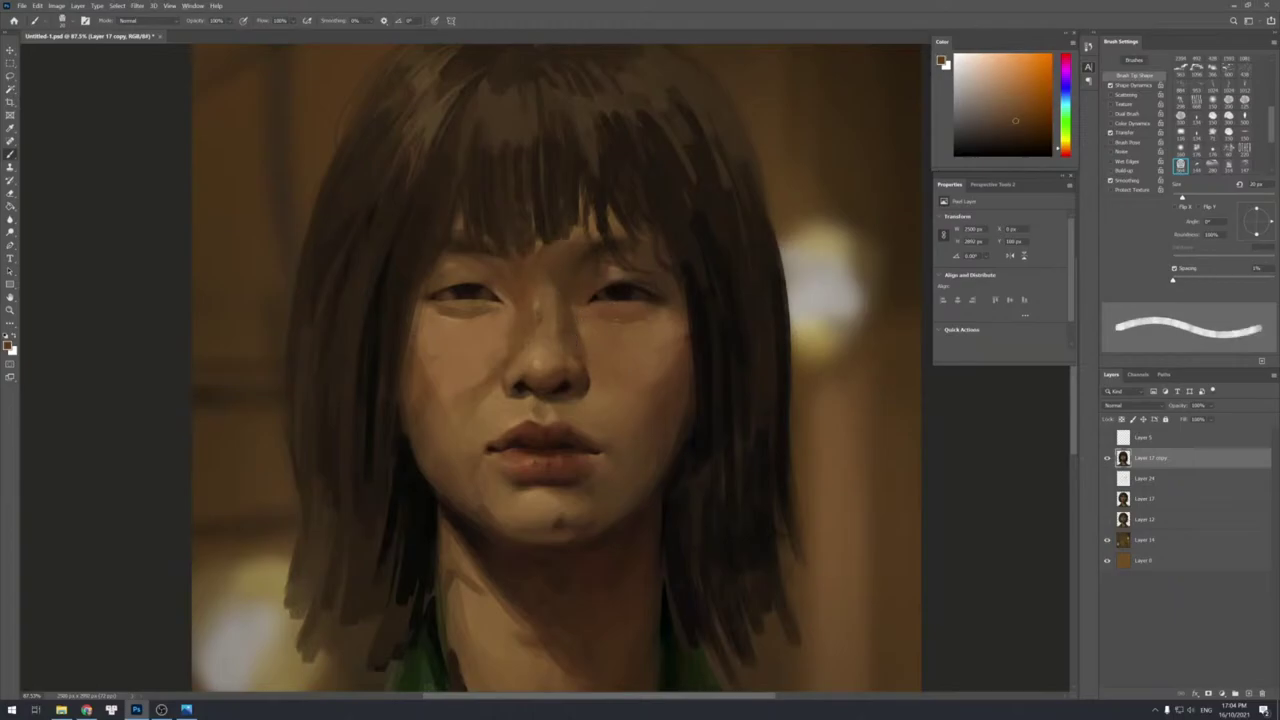
key("bracketright")
left_click(582, 335, "alt")
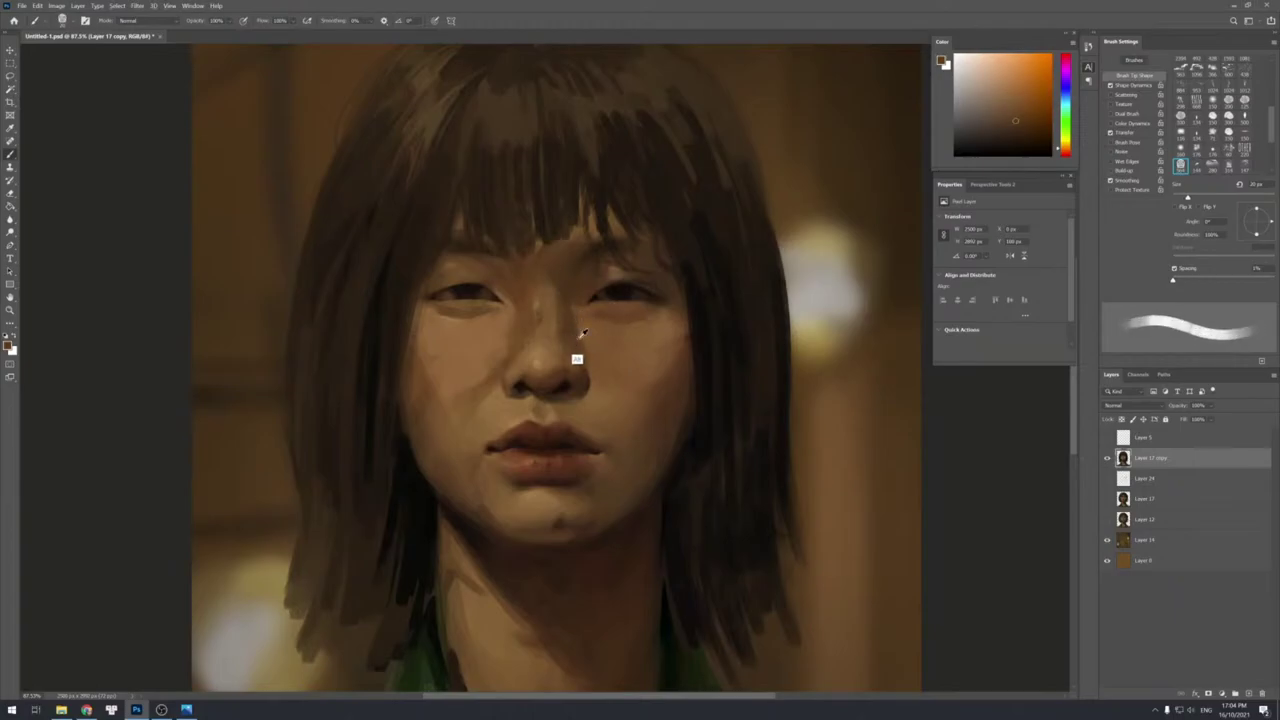
key("bracketright")
key("bracketright")
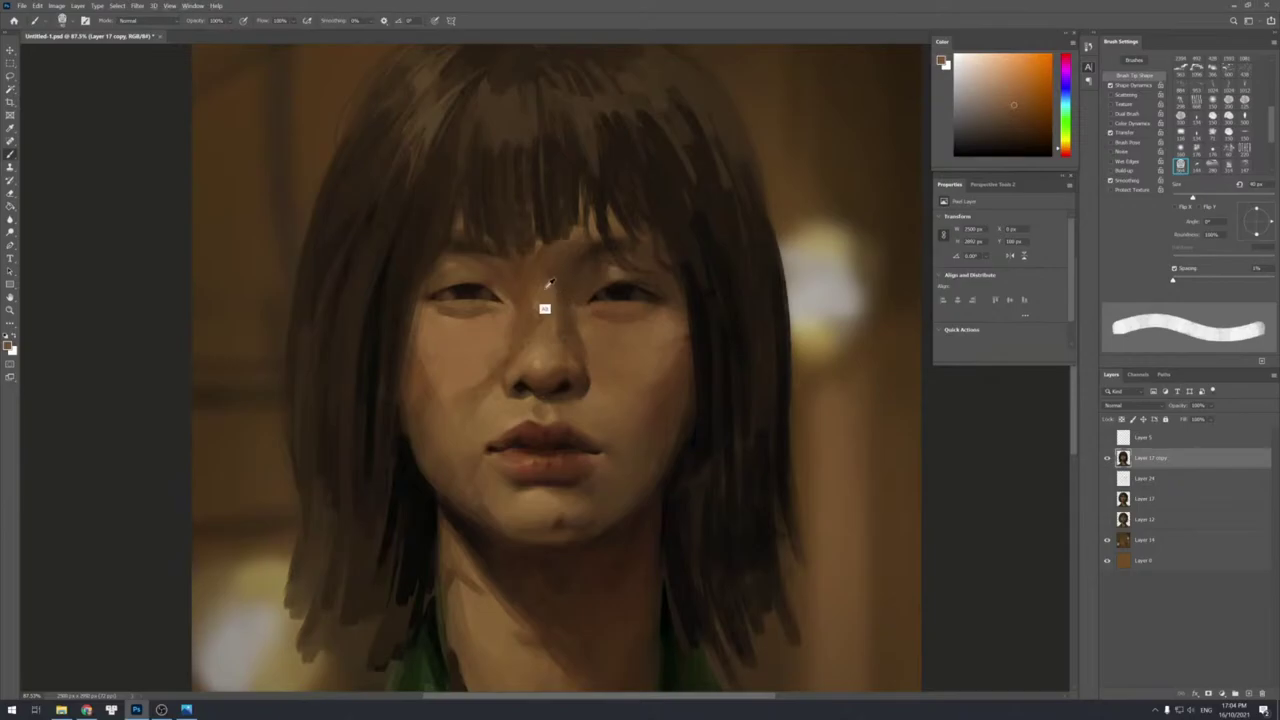
Smooth the bridge of the nose from the brow down to the tip with sampled mid and light skin tones.
left_click(531, 292, "alt")
left_click_drag(536, 291, 534, 312)
left_click(547, 352, "alt")
left_click(544, 315, "alt")
left_click(541, 292, "alt")
left_click(545, 343, "alt")
left_click(540, 302, "alt")
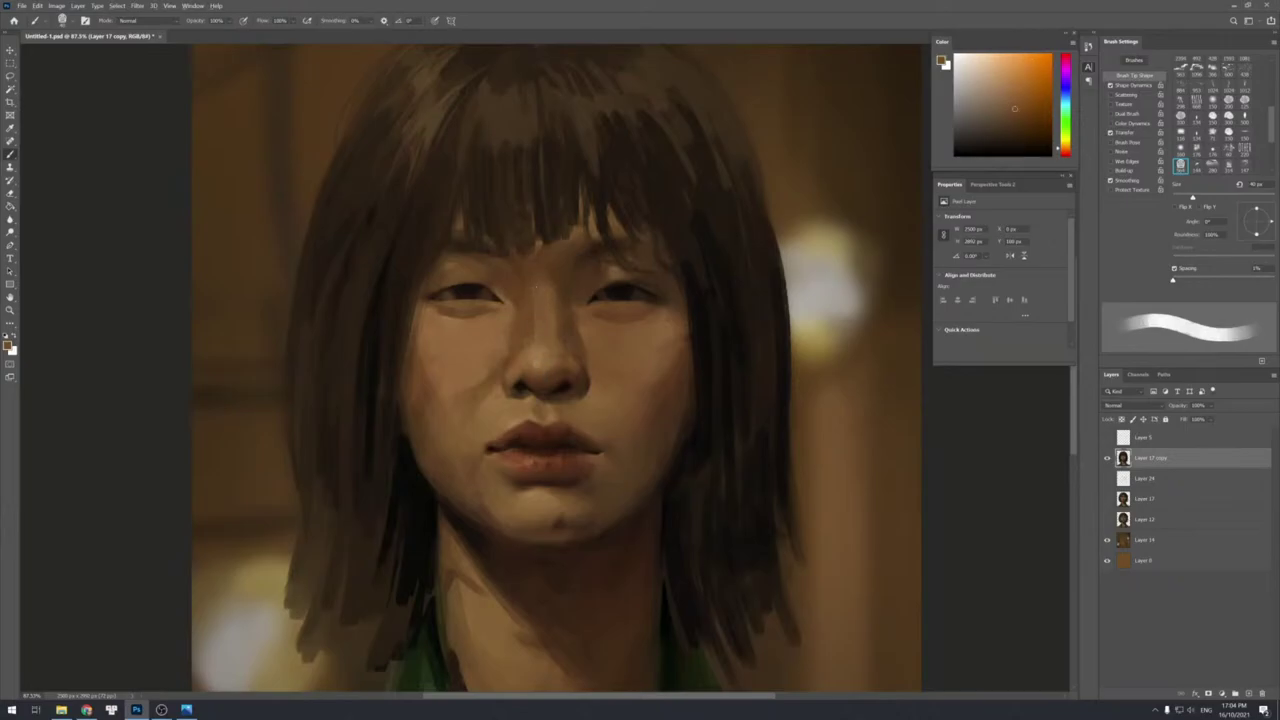
Blend the shadow between the nose bridge and the inner corner of the right-hand eye with sampled dark browns.
left_click(560, 294, "alt")
key("bracketleft")
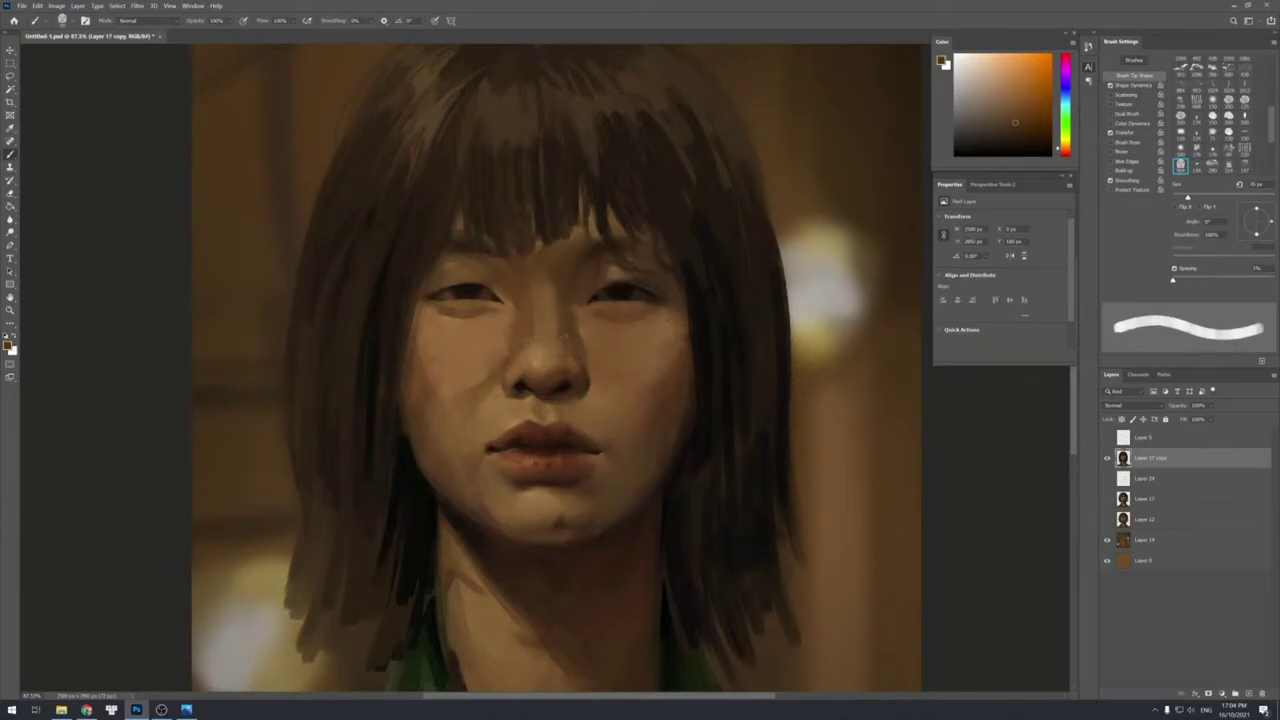
left_click(589, 351, "alt")
key("bracketleft")
left_click_drag(567, 283, 571, 301)
left_click(577, 300, "alt")
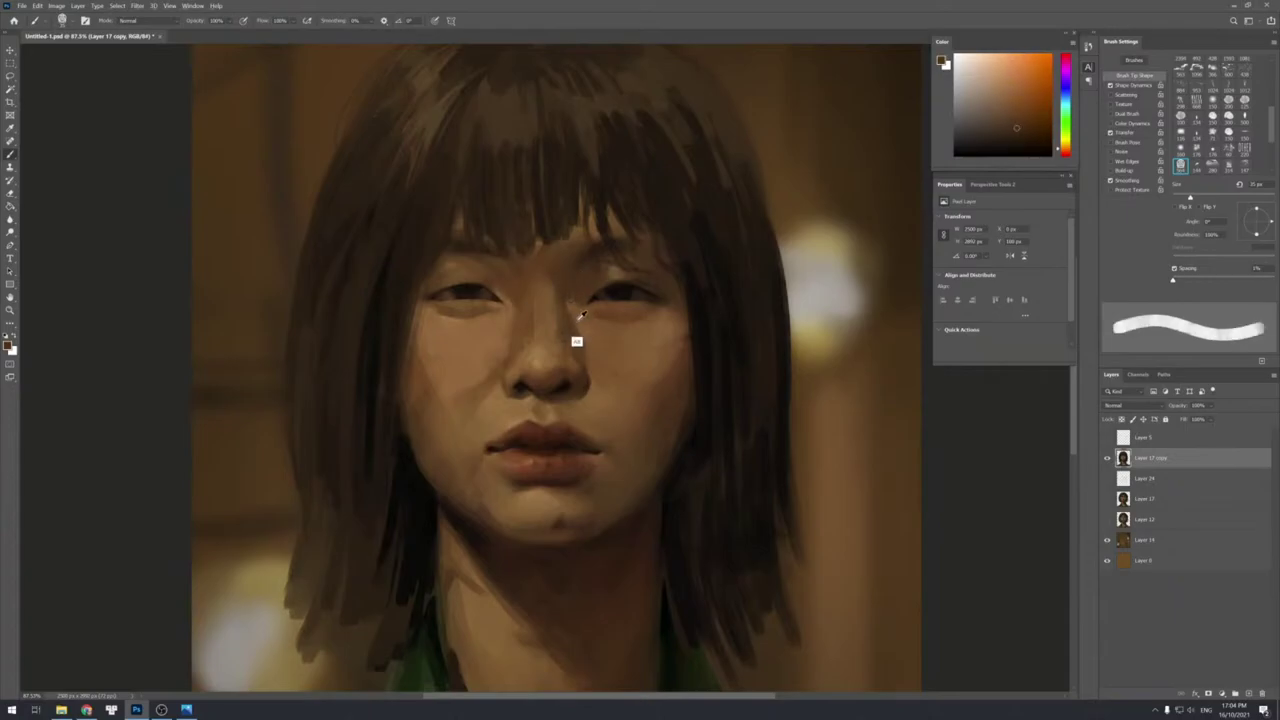
left_click(588, 325, "alt")
left_click(582, 297, "alt")
key("bracketright")
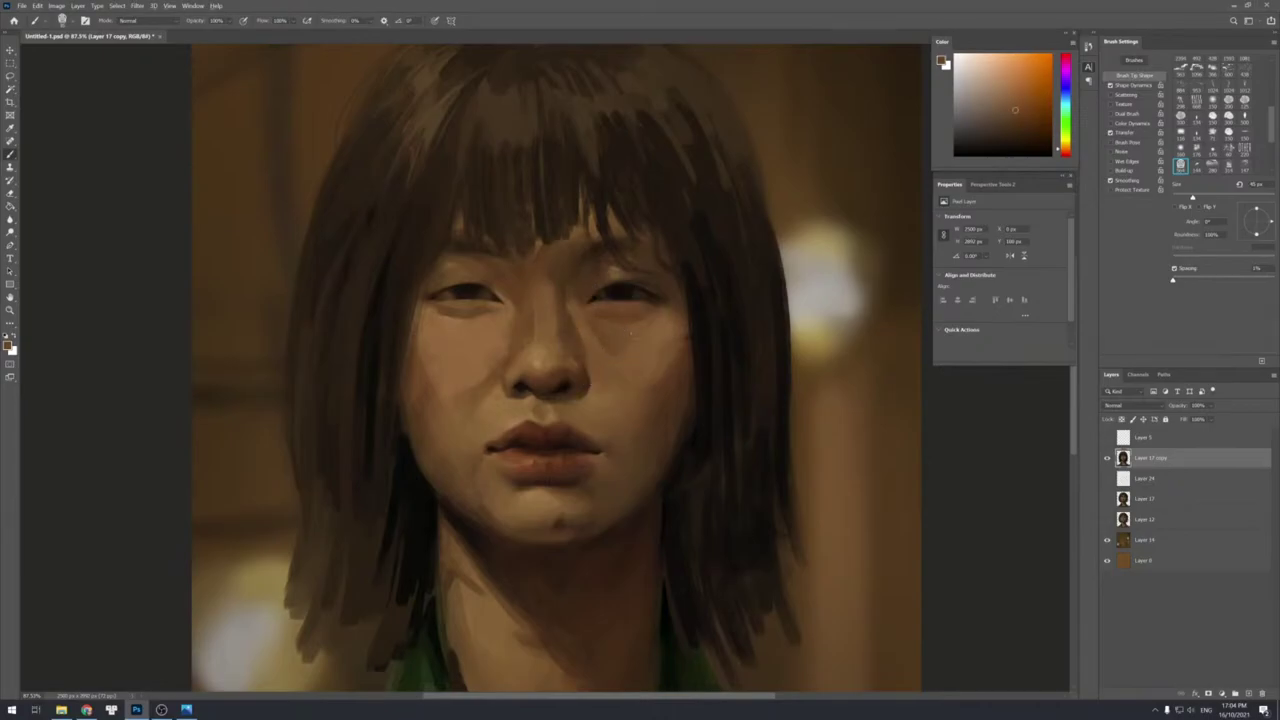
Blend the shaded side of the nose into the adjoining right-hand cheek with sampled mid browns.
key("bracketleft")
left_click(618, 381, "alt")
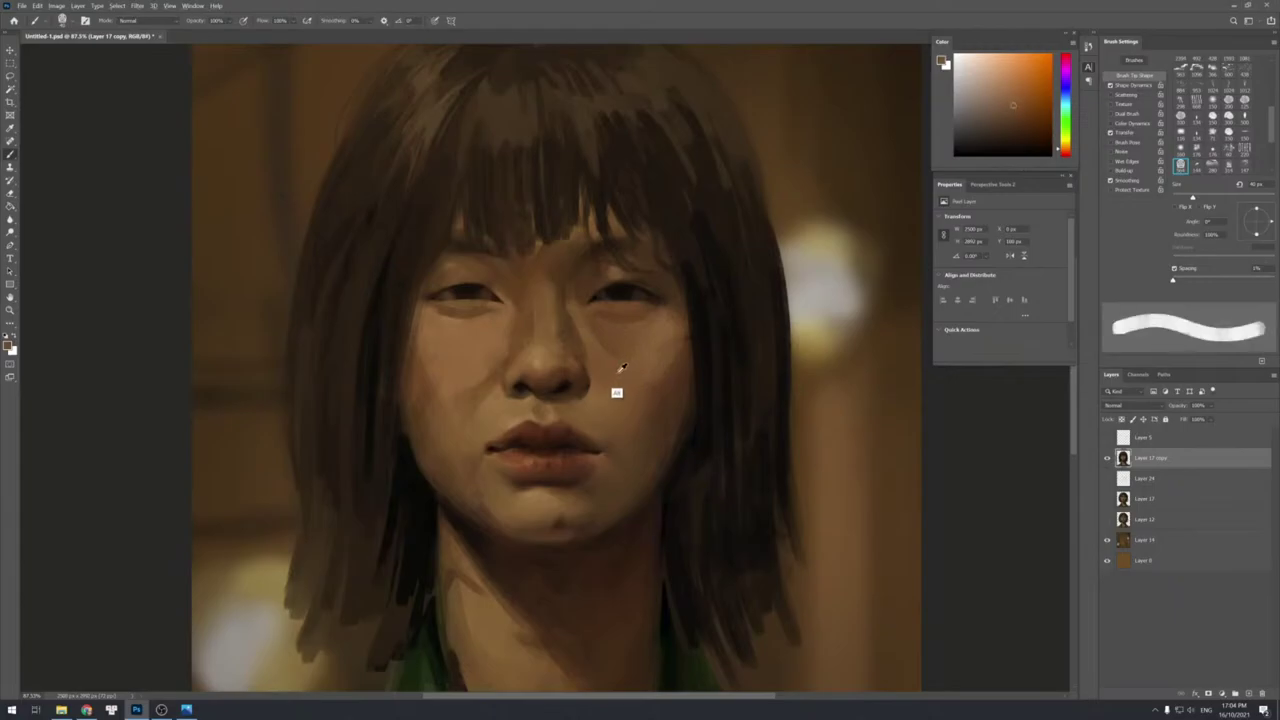
left_click(600, 366, "alt")
left_click(556, 342, "alt")
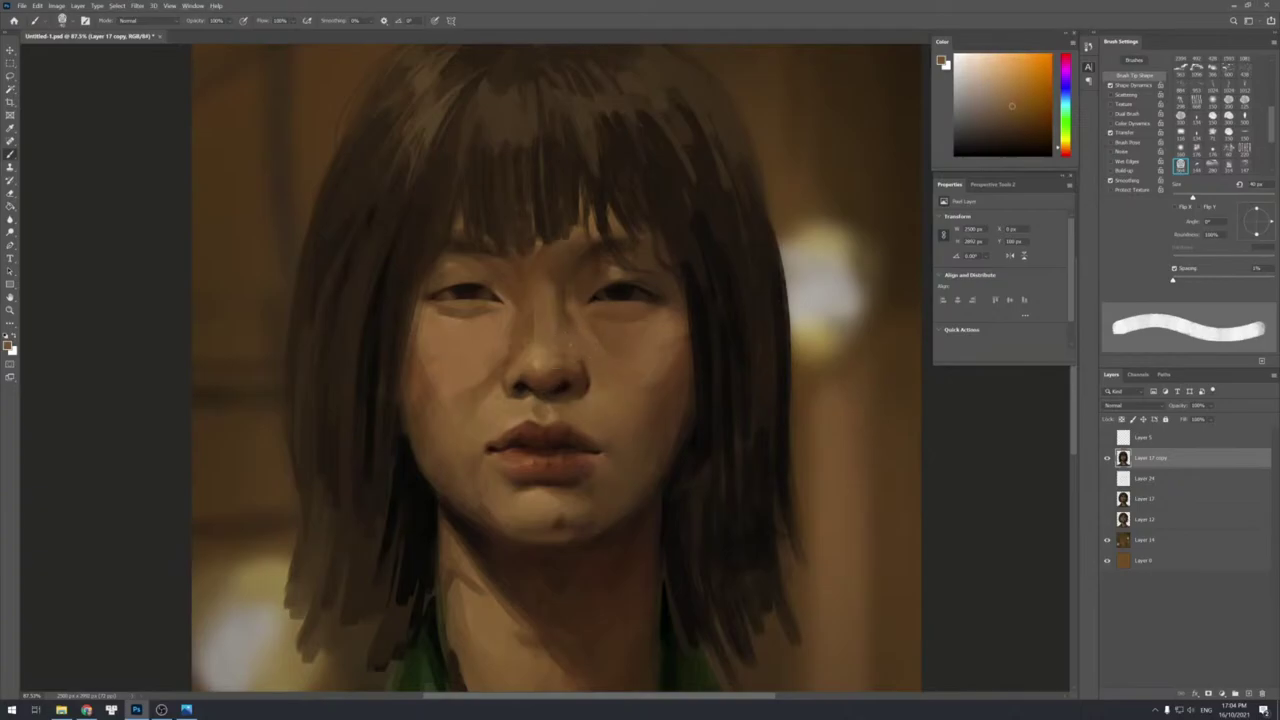
left_click(565, 320, "alt")
left_click(585, 352, "alt")
left_click(524, 366, "alt")
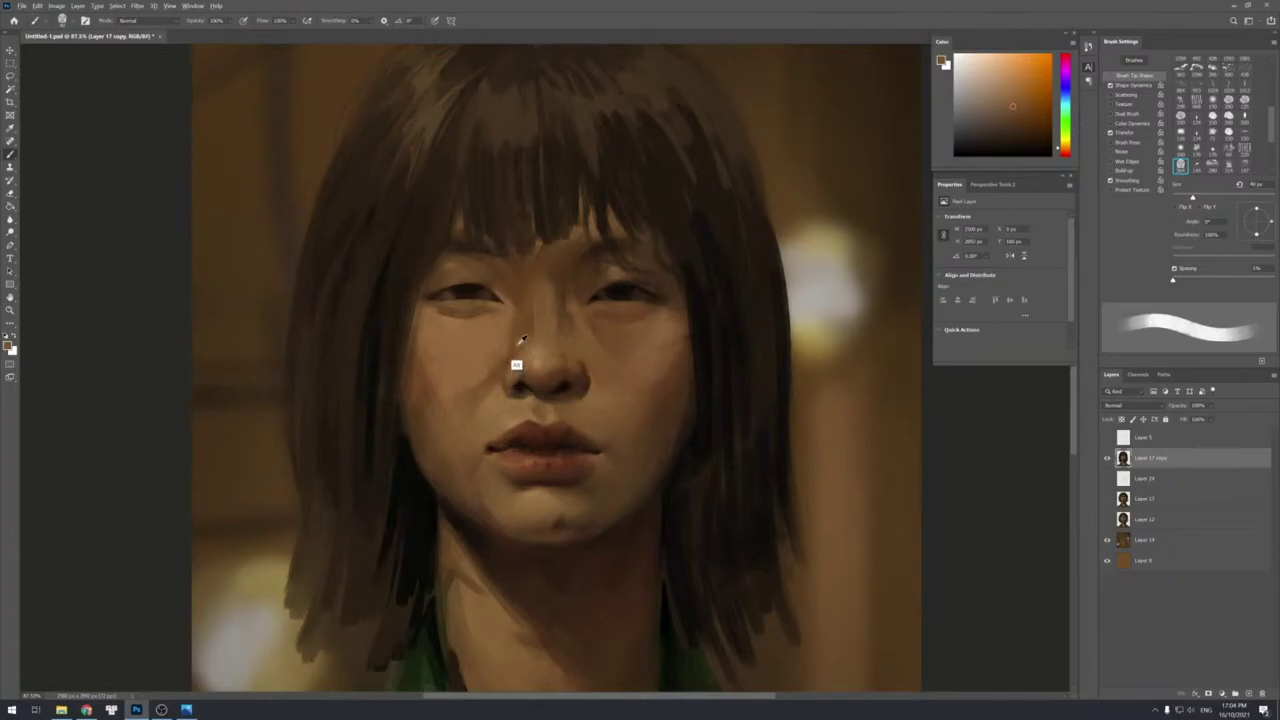
Smooth the left-hand cheek from beside the nostril out to the face edge with sampled skin tones.
key("]")
left_click(506, 359, "alt")
left_click(480, 368, "alt")
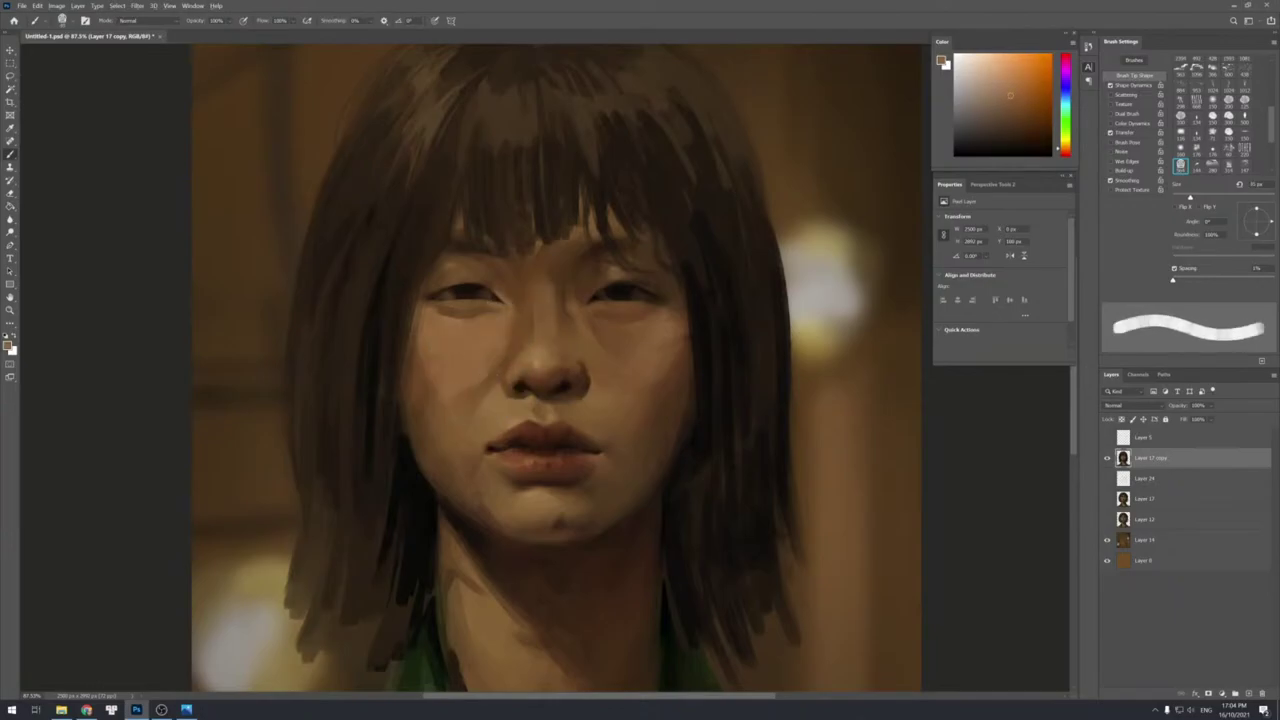
left_click(497, 371, "alt")
left_click(453, 385, "alt")
left_click(420, 412, "alt")
Block in a darker brown plane along the outer left-hand cheek, enlarging the brush to 50 px.
left_click_drag(424, 328, 443, 424)
key("bracketright")
key("bracketright")
key("bracketright")
key("bracketright")
key("bracketright")
left_click_drag(443, 378, 448, 436)
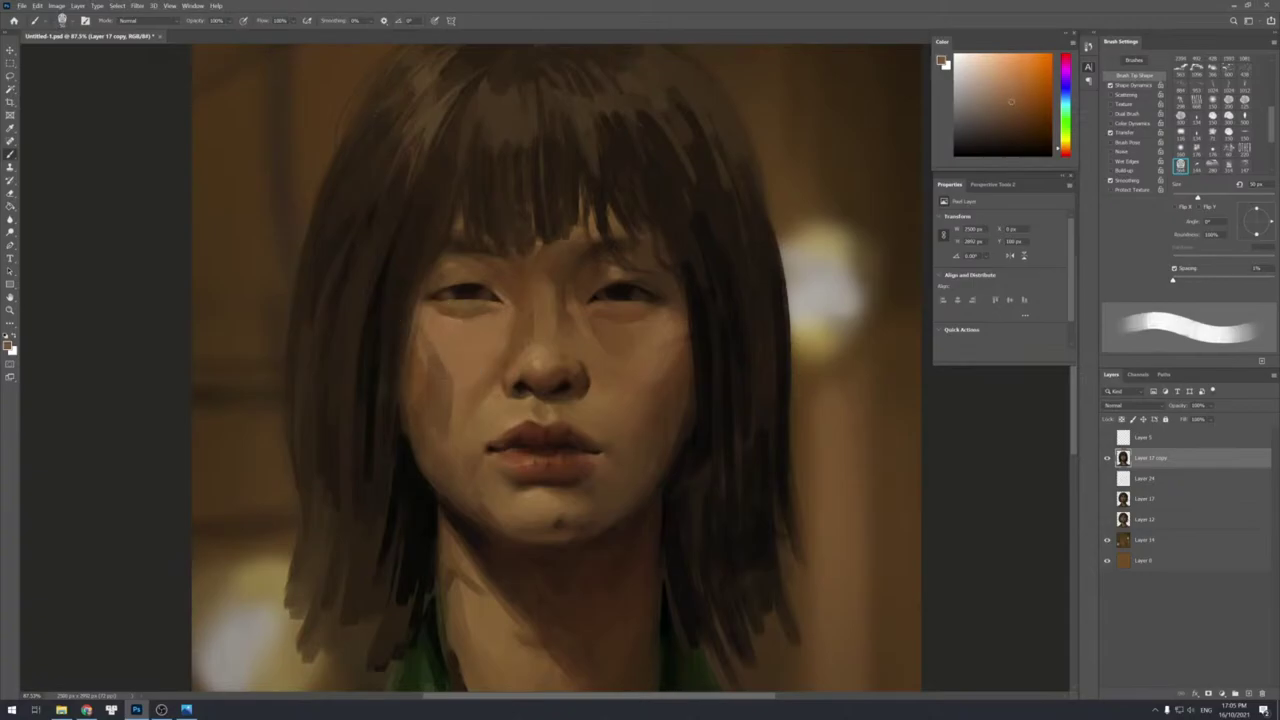
Blend the new cheek shadow into the surrounding skin down toward the left-hand jaw with sampled tones.
left_click(443, 369, "alt")
left_click_drag(438, 348, 441, 362)
left_click(438, 372, "alt")
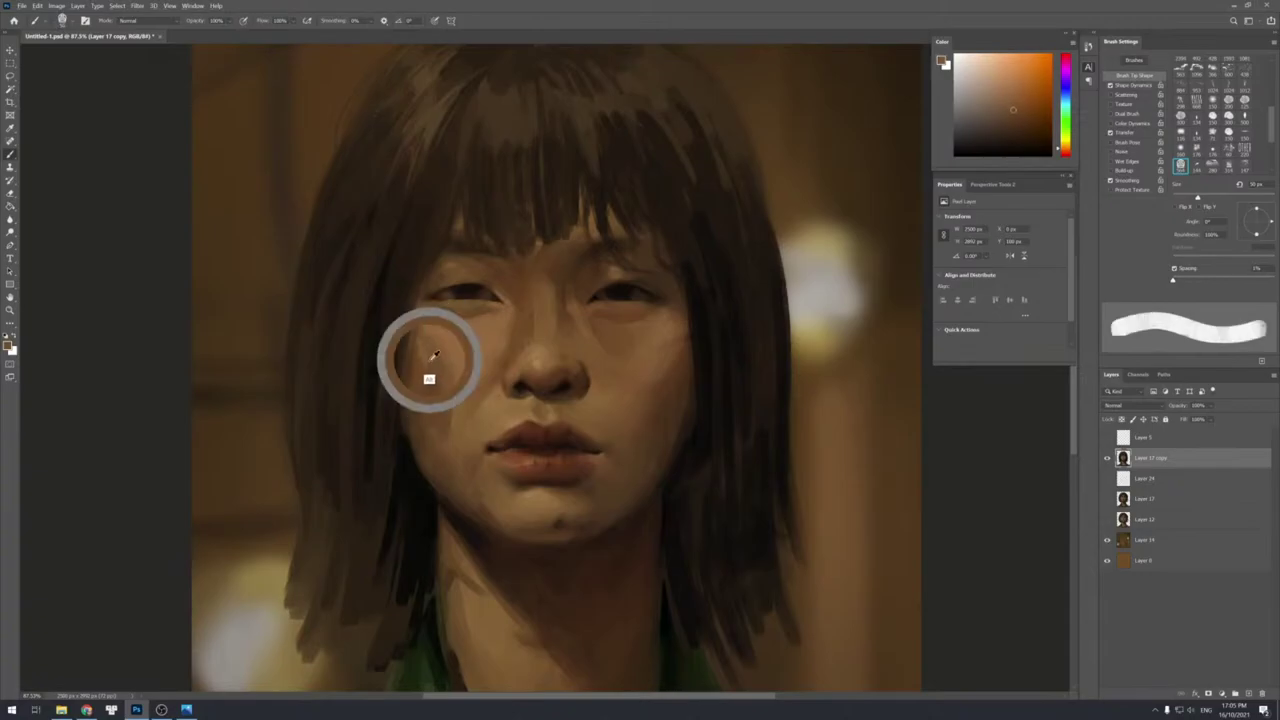
left_click(432, 406, "alt")
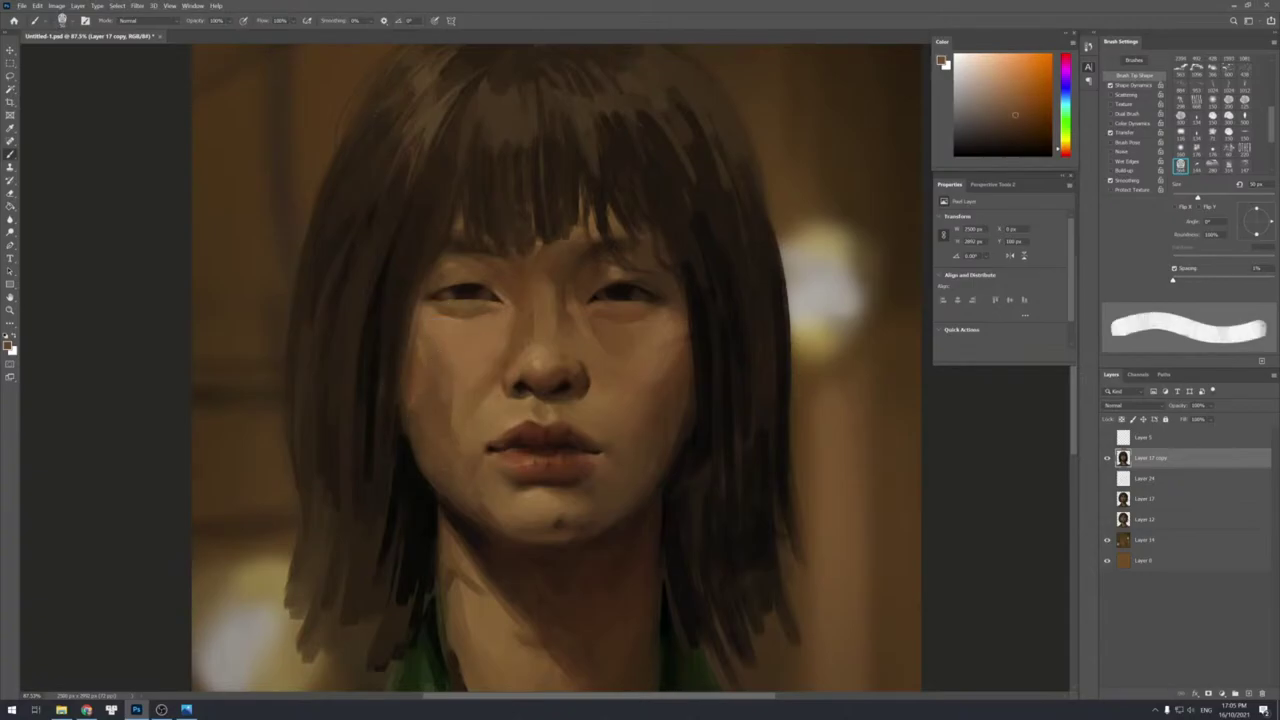
left_click(439, 420, "alt")
left_click(462, 452, "alt")
left_click(459, 457, "alt")
Refine the nostril wings and their shadow edges with sampled browns and a smaller brush.
left_click(537, 430, "alt")
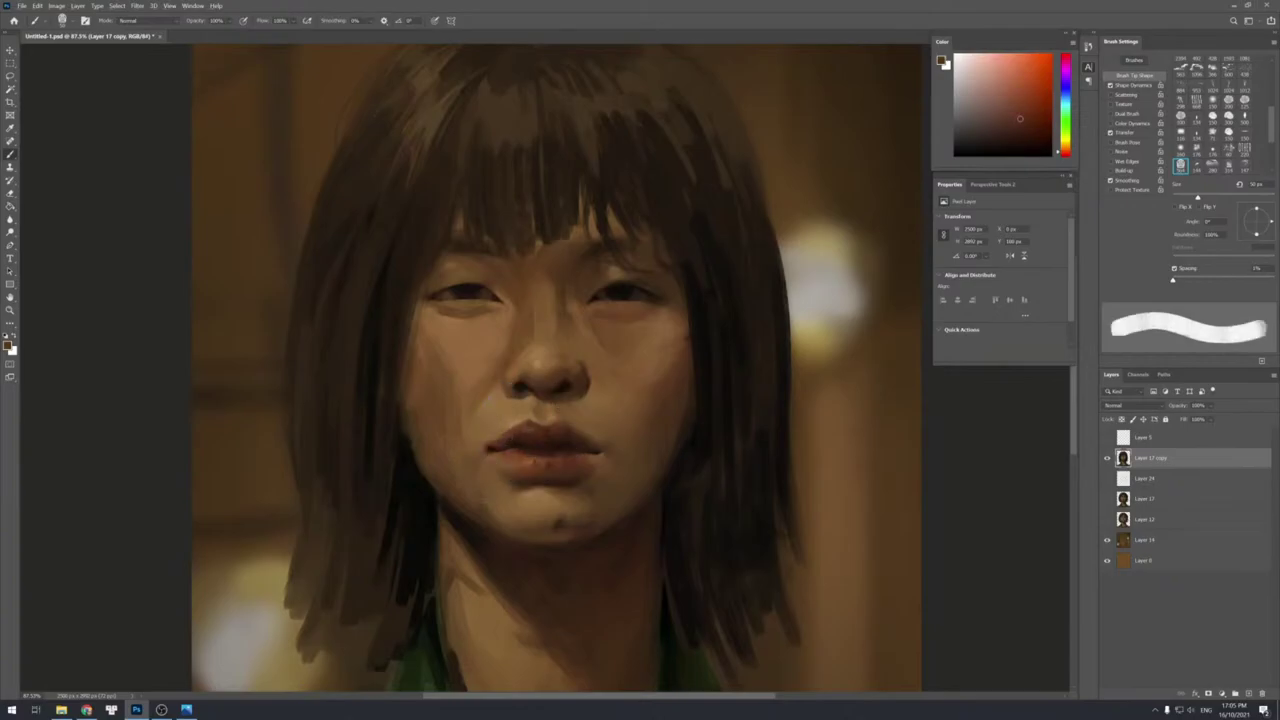
left_click(560, 376, "alt")
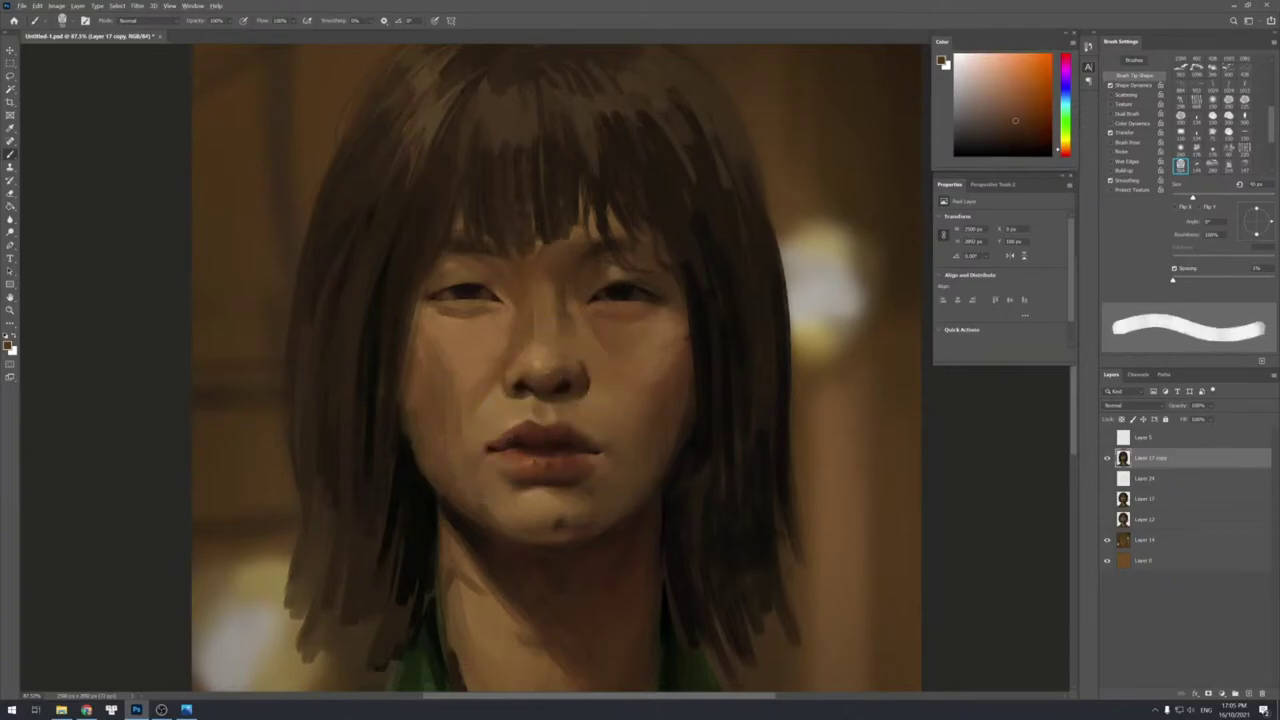
key("bracketleft")
key("bracketleft")
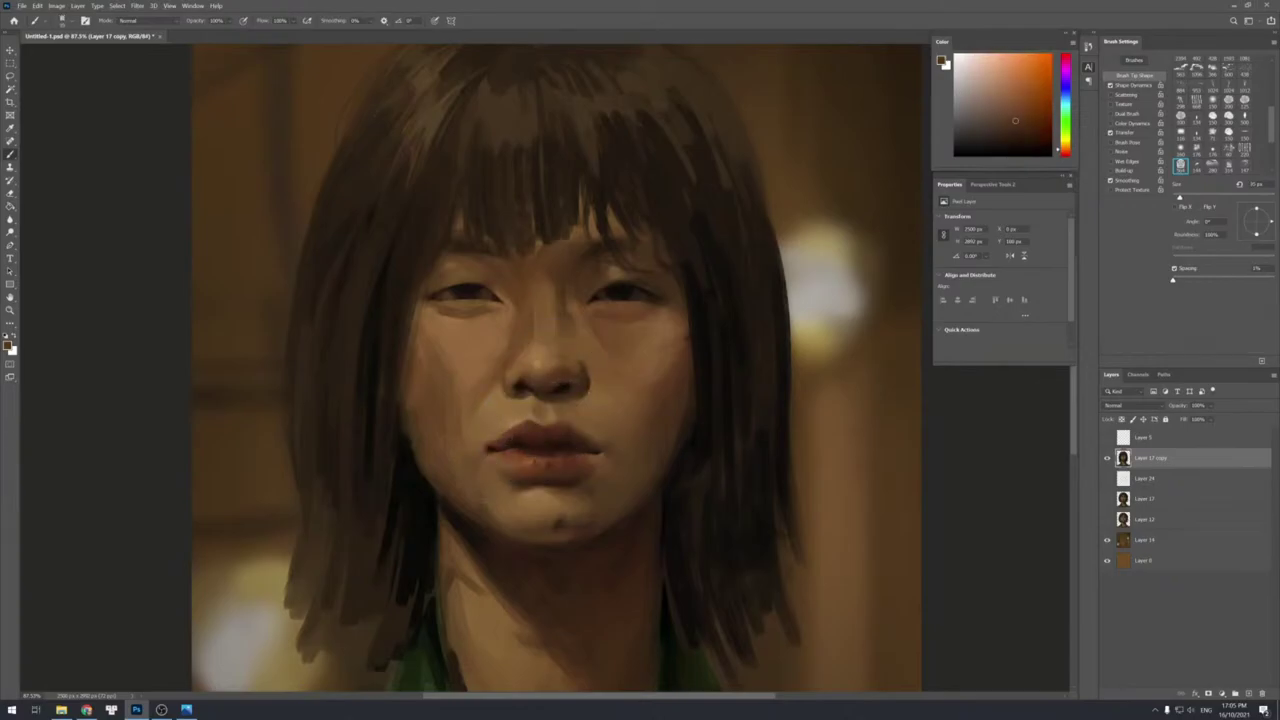
key("bracketleft")
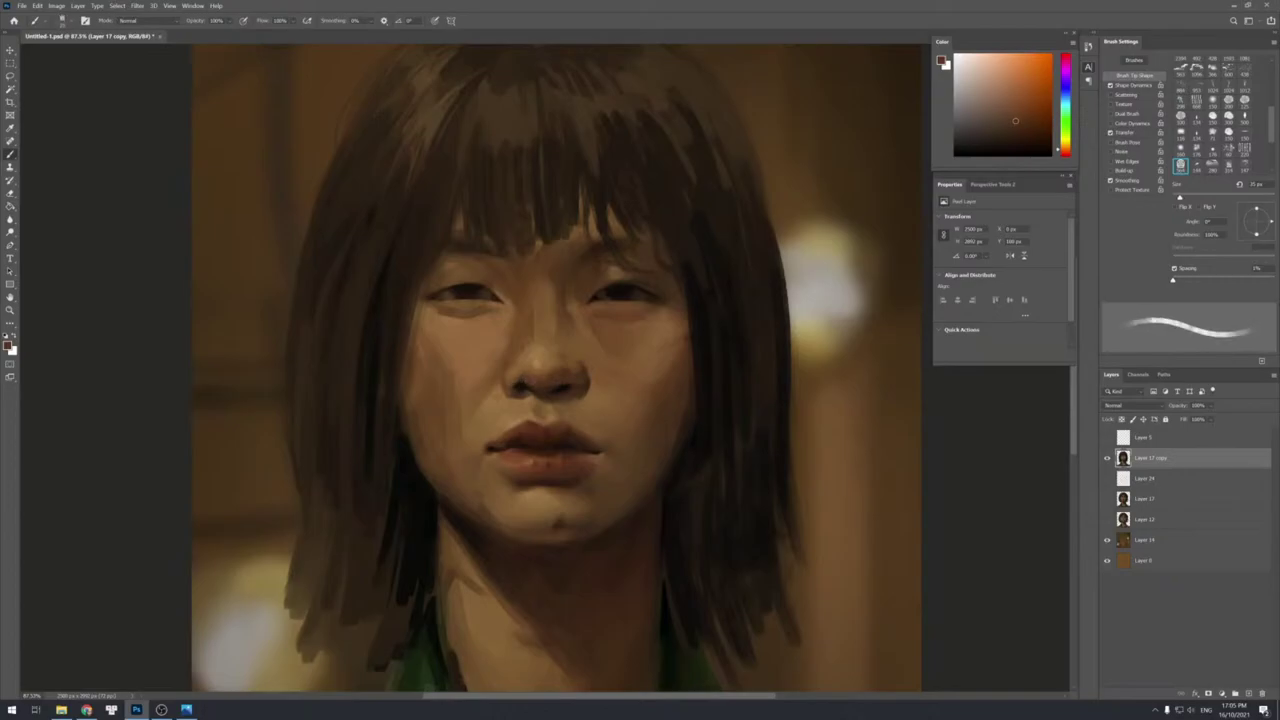
left_click(509, 398, "alt")
key("bracketright")
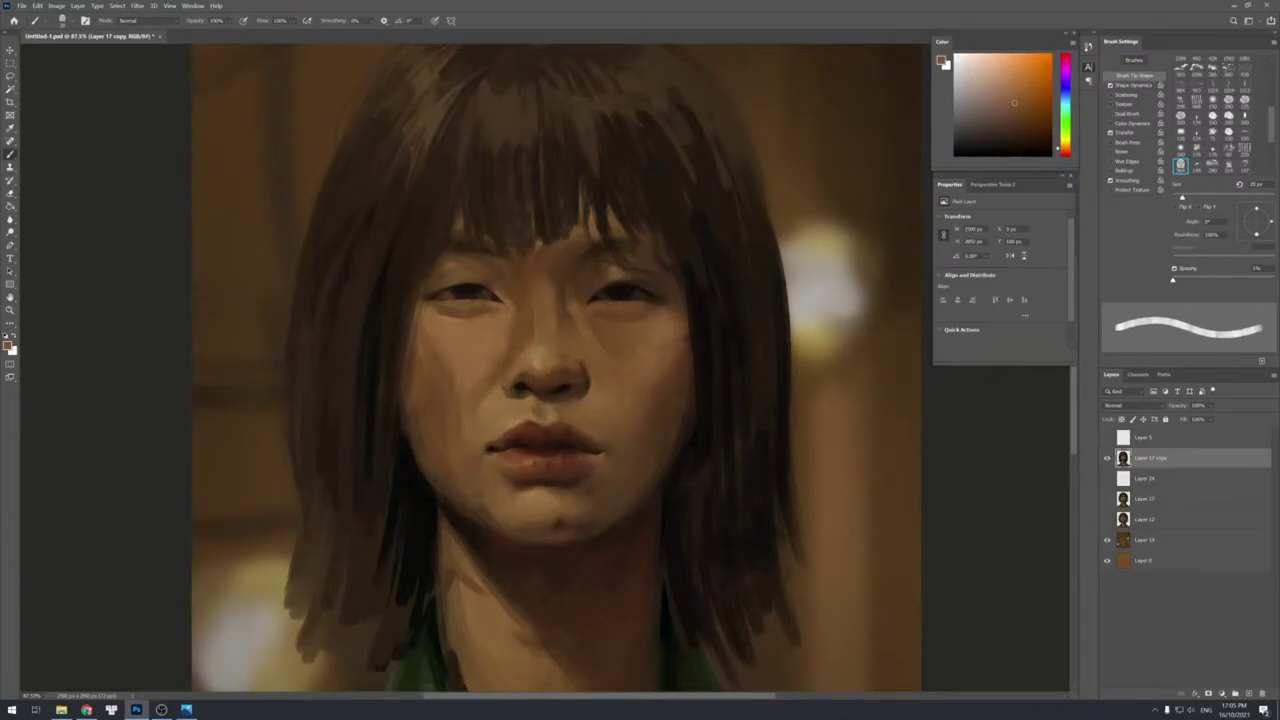
mouse_move(469, 534)
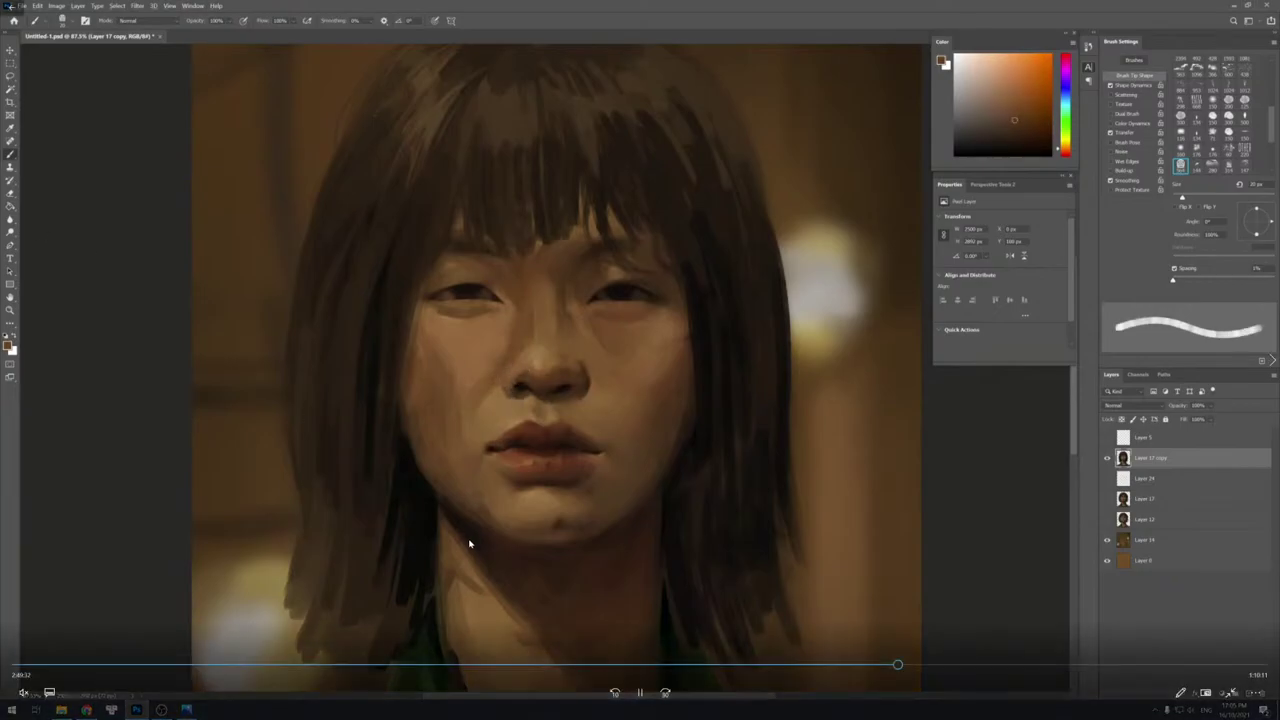
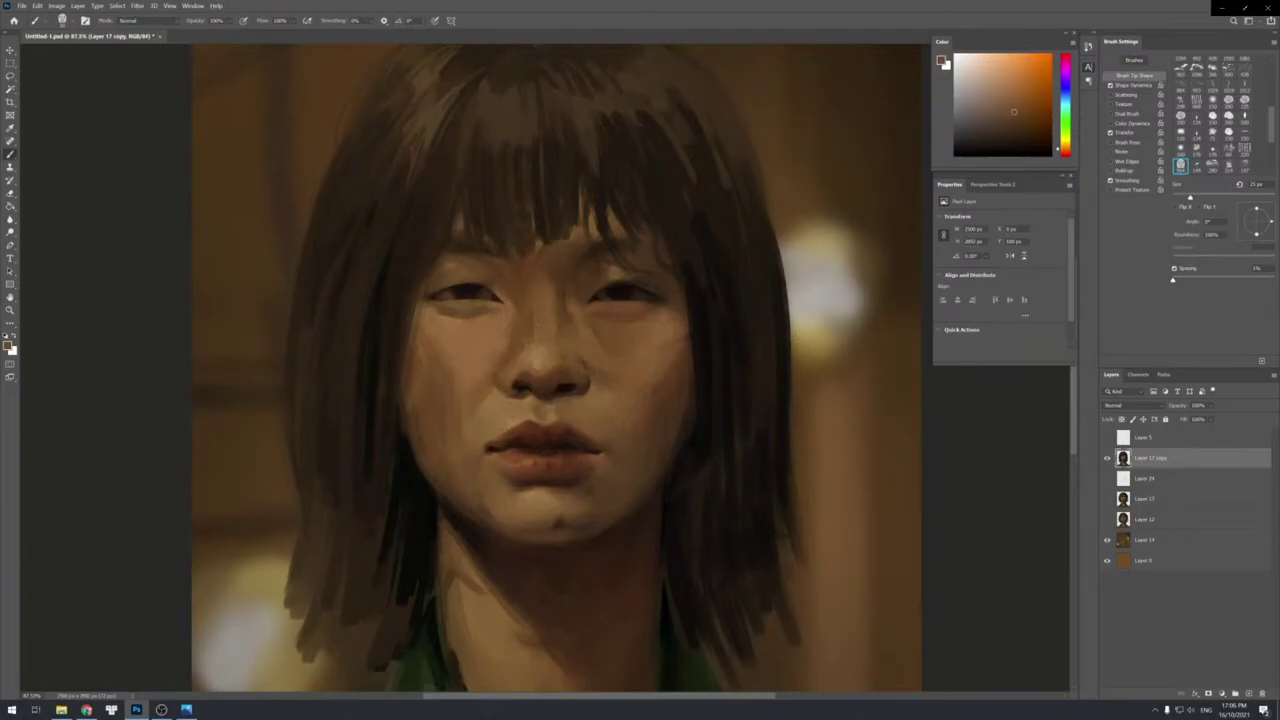
mouse_move(630, 218)
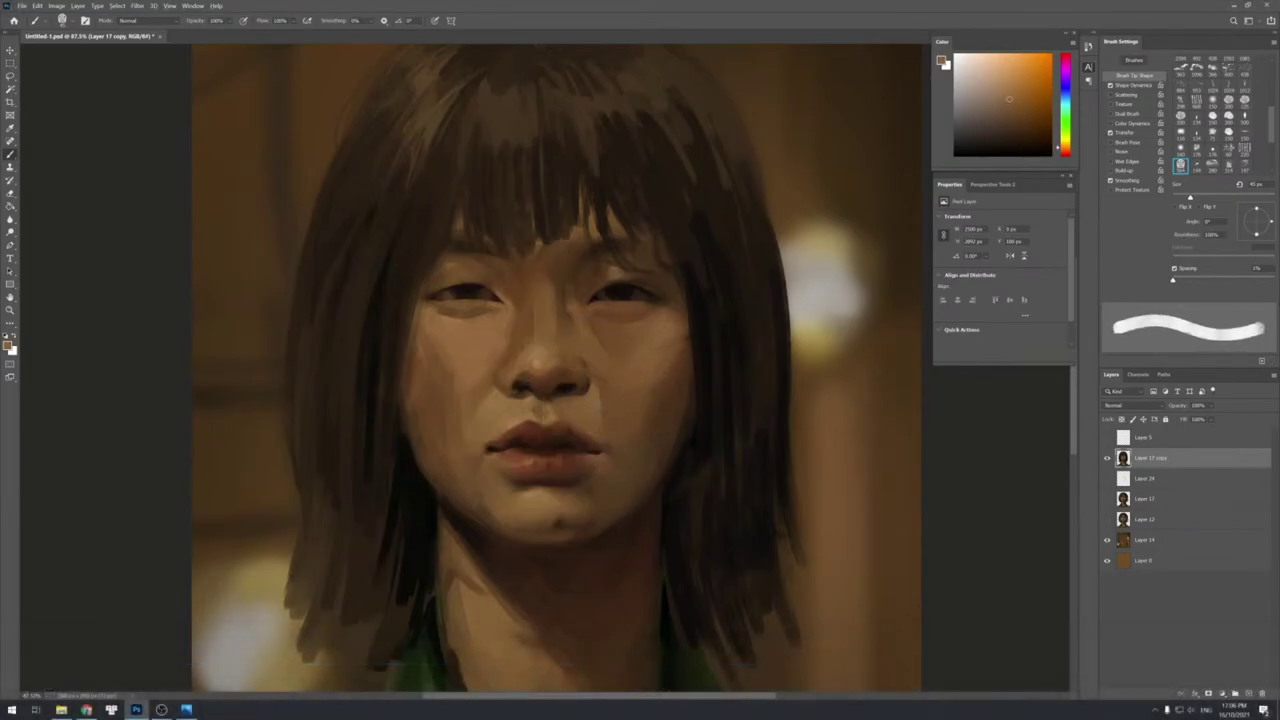
Soften the fold running from the right-hand nostril toward the mouth corner with sampled skin browns.
left_click(608, 406, "alt")
left_click(613, 425, "alt")
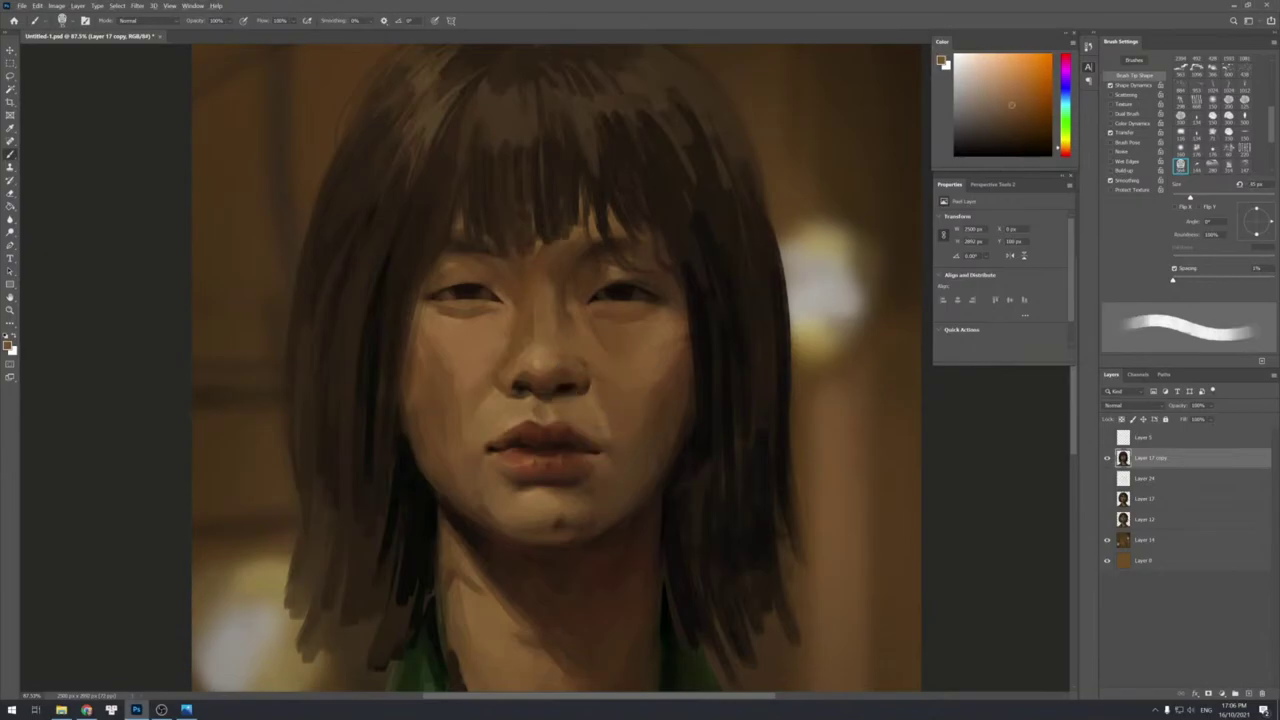
left_click(614, 429, "alt")
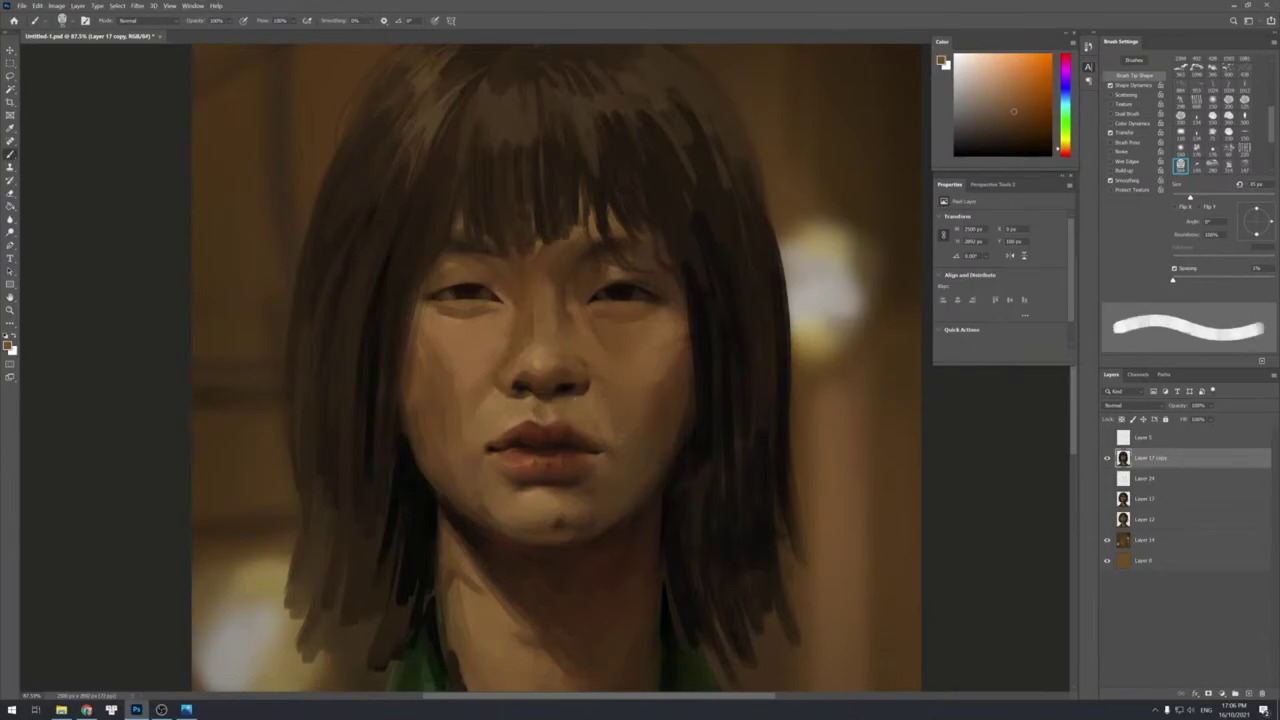
left_click(590, 381, "alt")
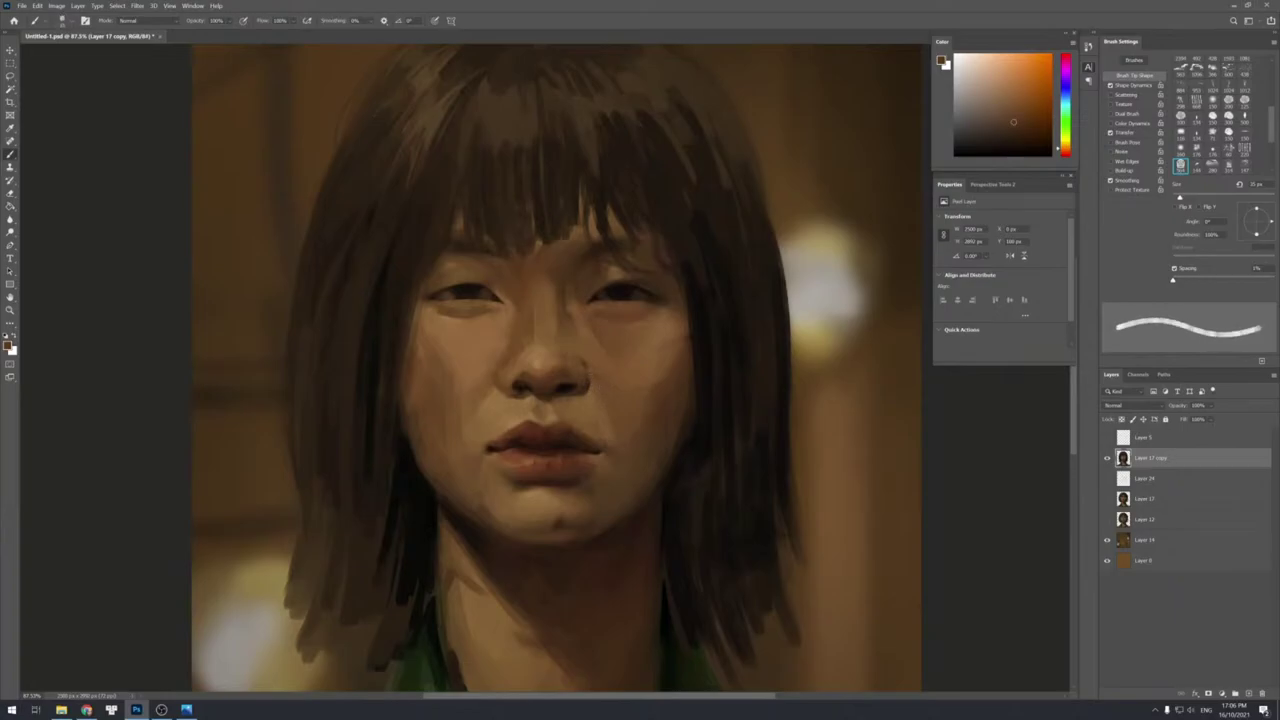
key("bracketright")
key("bracketright")
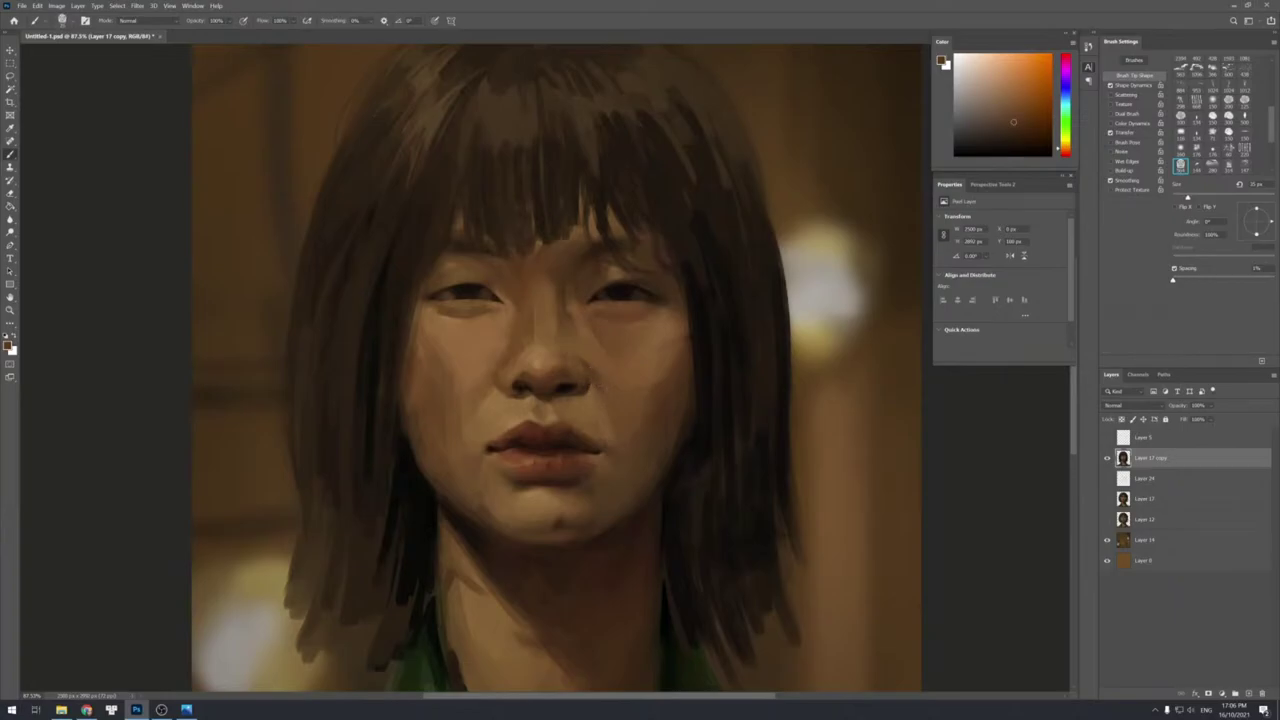
key("bracketright")
left_click(634, 405, "alt")
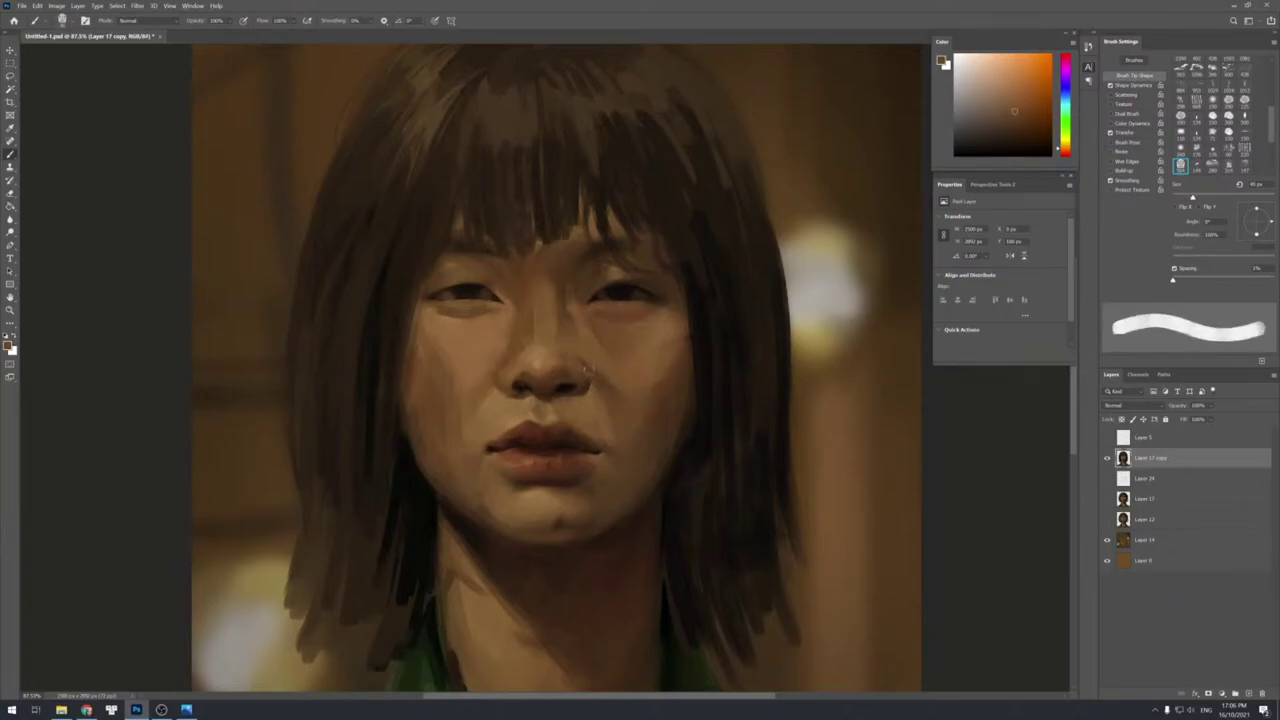
Shade the right-hand lower cheek down to the jaw with sampled browns, enlarging the brush to 50 px.
left_click(608, 390, "alt")
left_click(628, 447, "alt")
left_click(627, 428, "alt")
left_click_drag(647, 453, 644, 474)
key("bracketright")
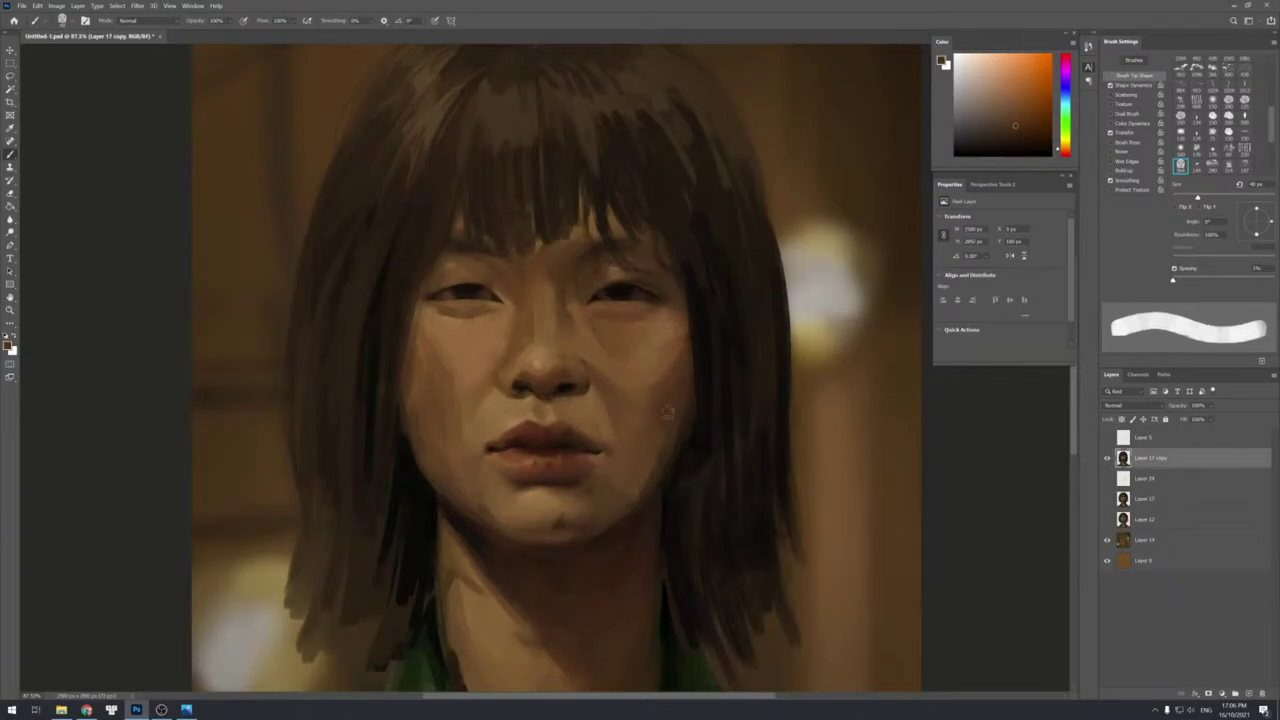
left_click(626, 469, "alt")
left_click(632, 474, "alt")
mouse_move(646, 460)
left_mouse_down()
mouse_move(603, 514)
mouse_move(663, 466)
left_mouse_up()
left_click(646, 500, "alt")
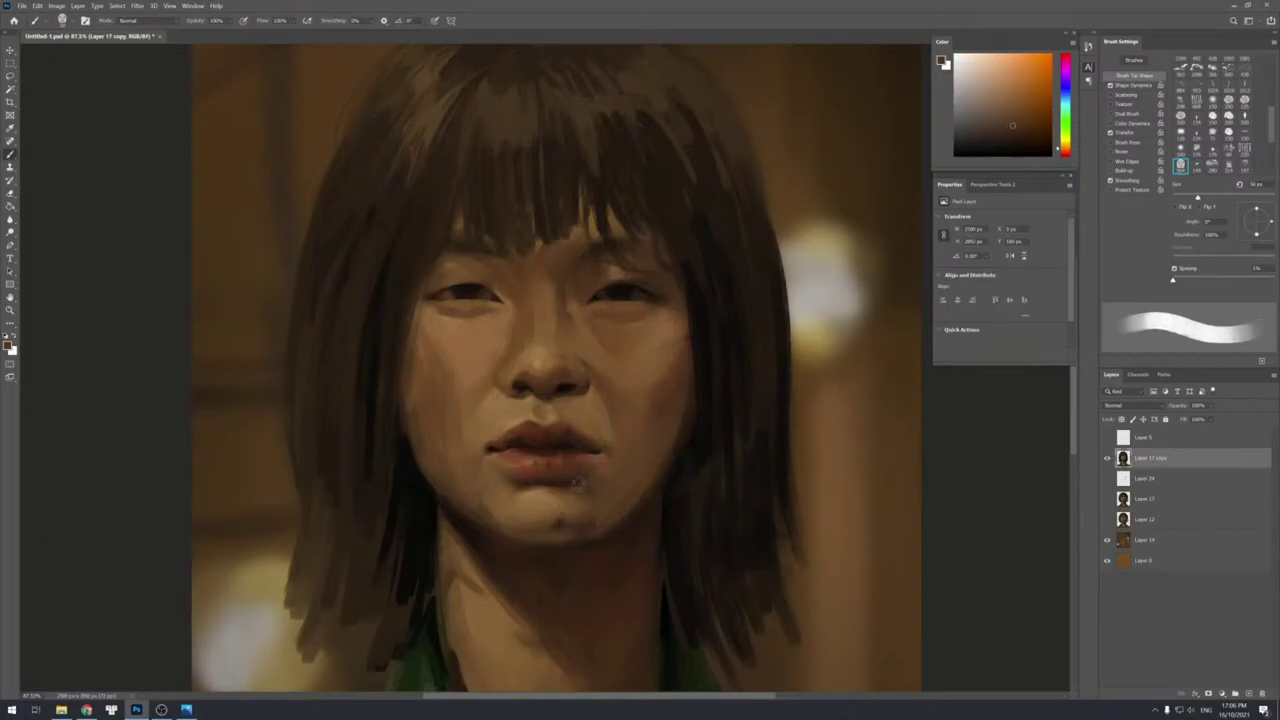
Rework the peak of the upper lip with sampled dark reds and a progressively smaller brush.
left_click(557, 430, "alt")
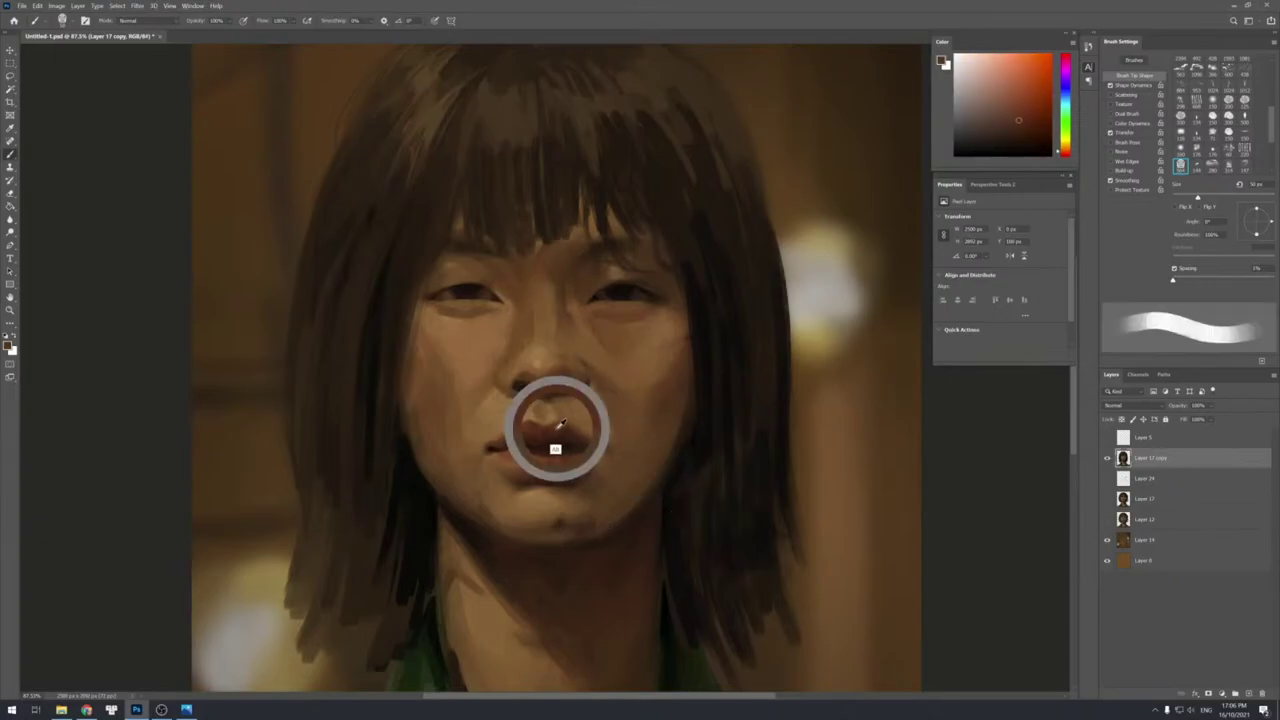
key("bracketleft")
key("bracketleft")
key("bracketleft")
key("bracketleft")
key("bracketleft")
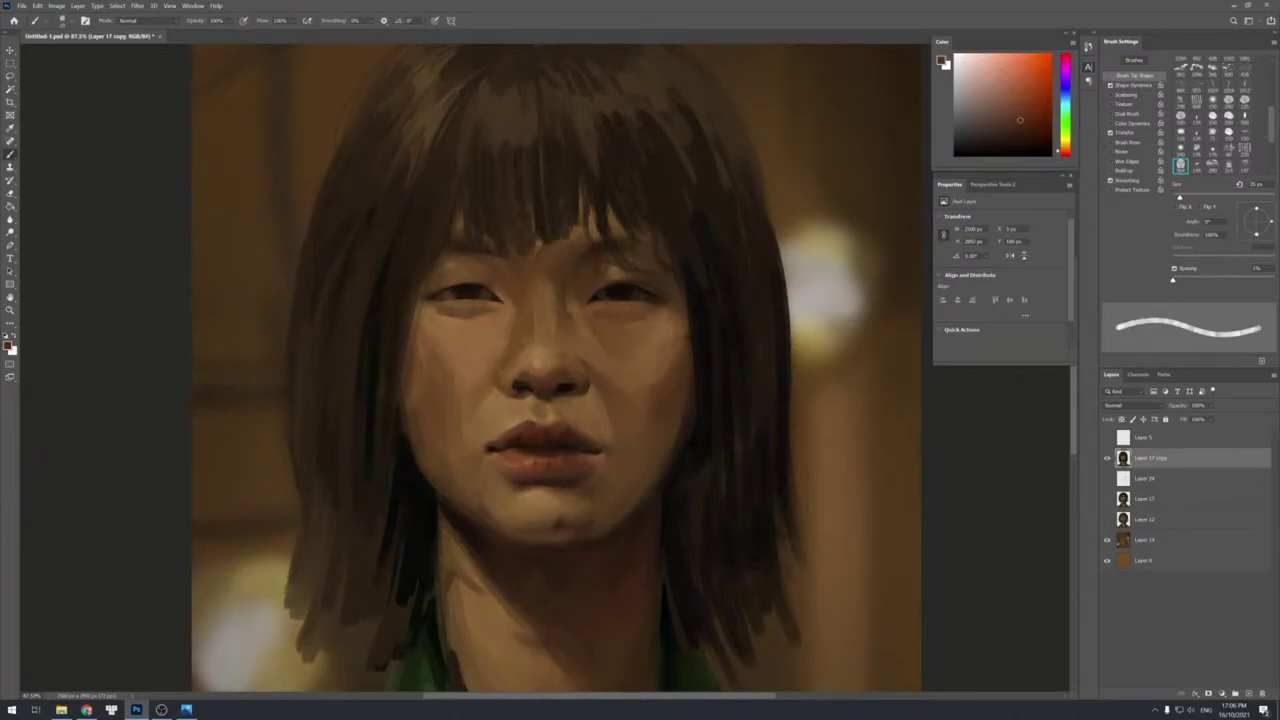
key("bracketright")
key("bracketleft")
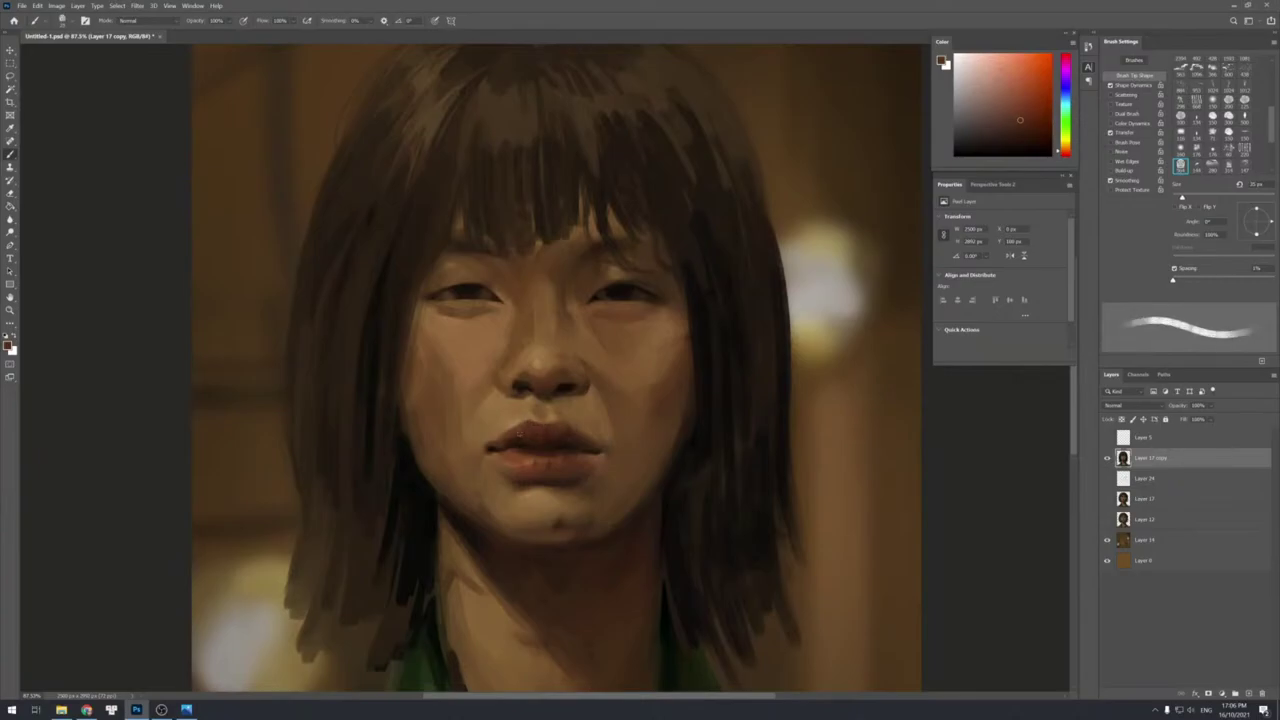
left_click(533, 428, "alt")
key("bracketright")
key("bracketleft")
key("bracketleft")
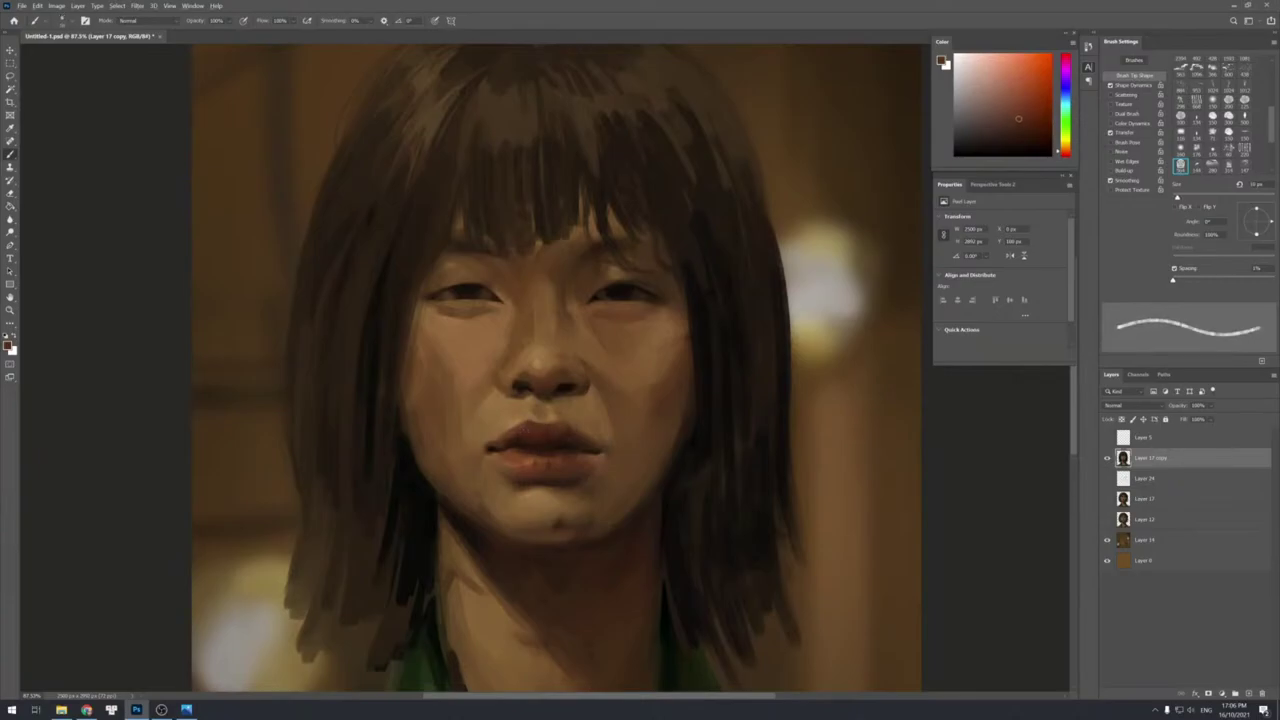
Extend the upper lip's top contour outward past the mouth corners in dark red, undoing the misplaced right-hand stroke.
key("bracketright")
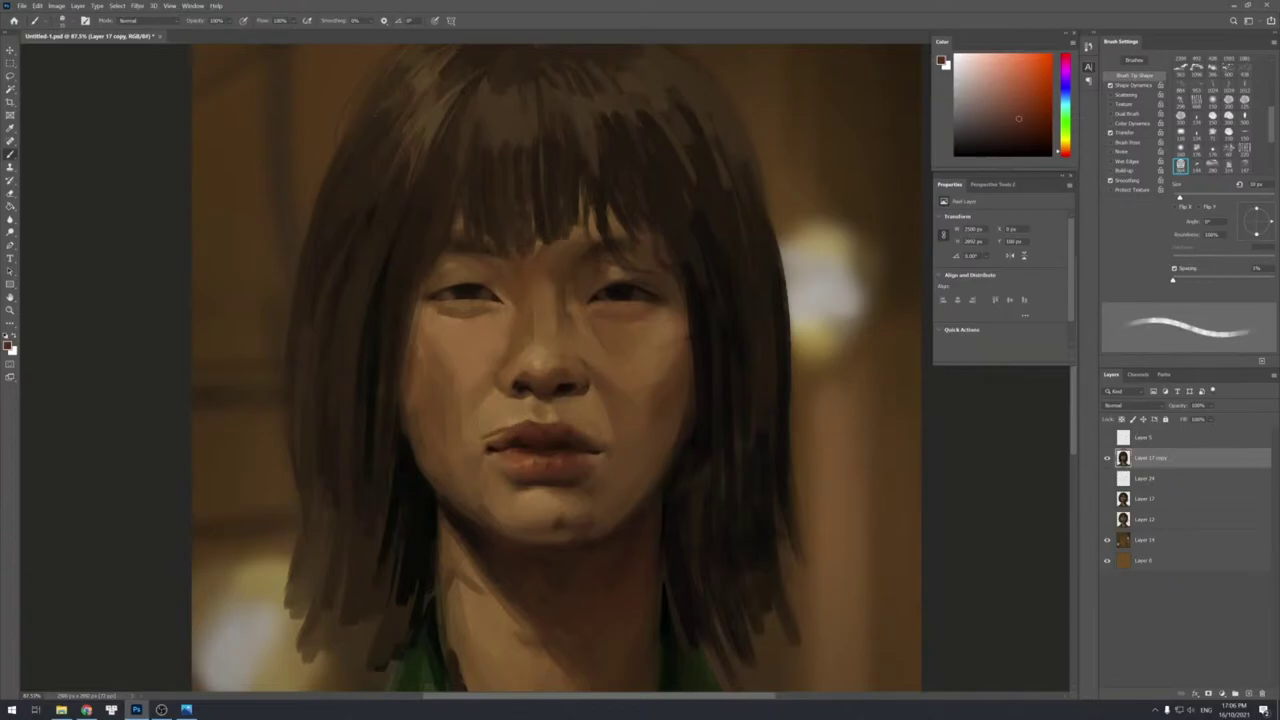
key("bracketright")
left_click_drag(478, 437, 514, 430)
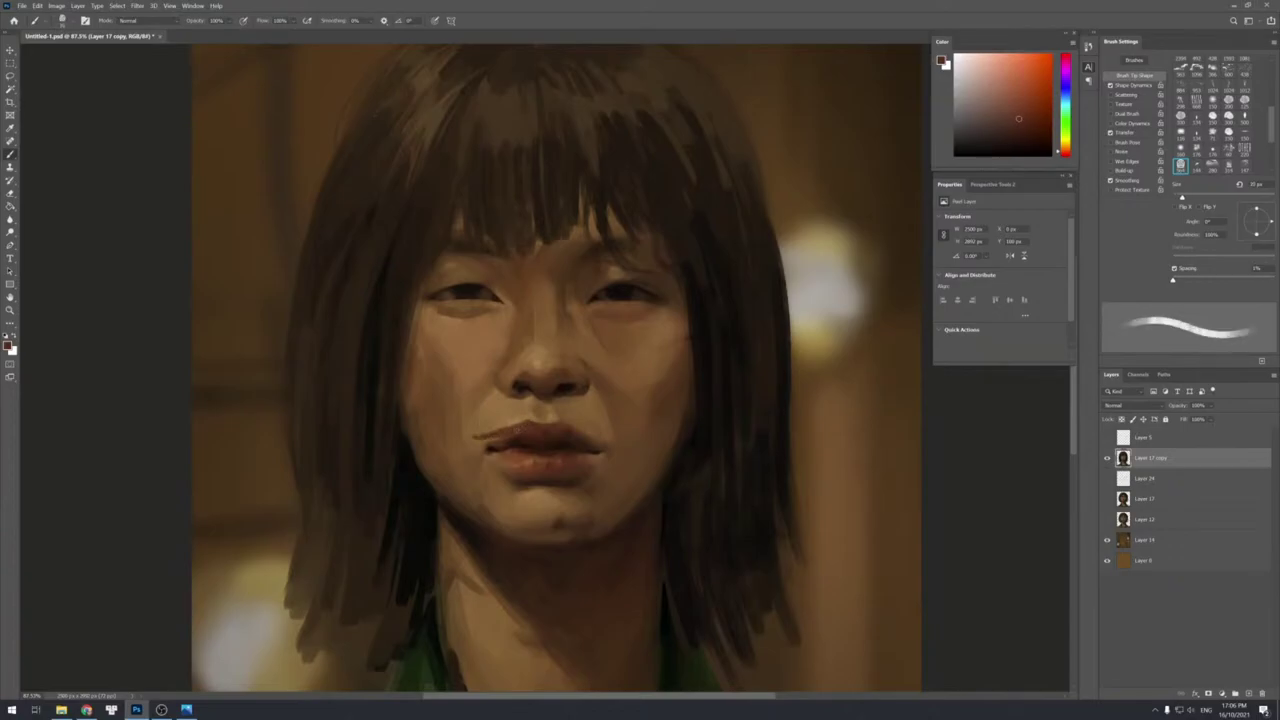
key("bracketleft")
left_click_drag(592, 434, 612, 440)
key("ctrl+z")
Cover the upper lip and mouth line below the new contour with sampled skin tone, enlarging the brush.
left_click(539, 403, "alt")
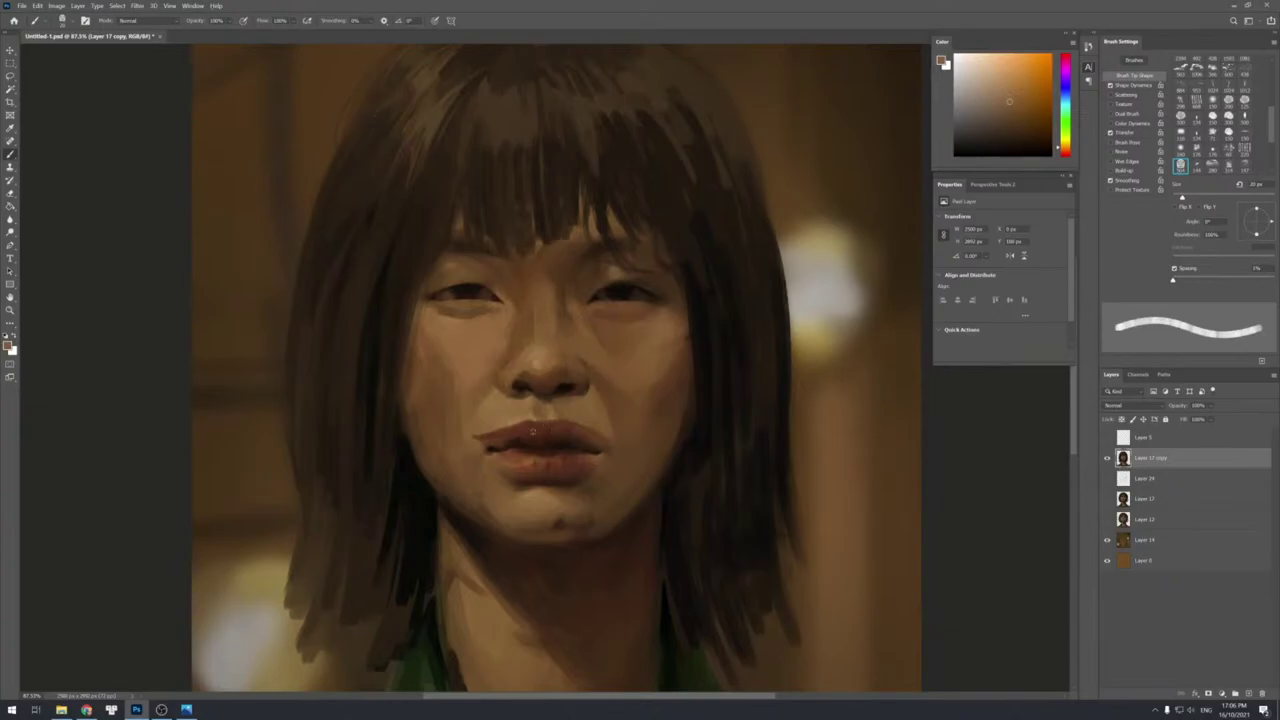
key("[")
key("]")
key("]")
key("]")
key("]")
mouse_move(502, 443)
left_mouse_down()
mouse_move(556, 438)
mouse_move(592, 450)
left_mouse_up()
key("]")
key("]")
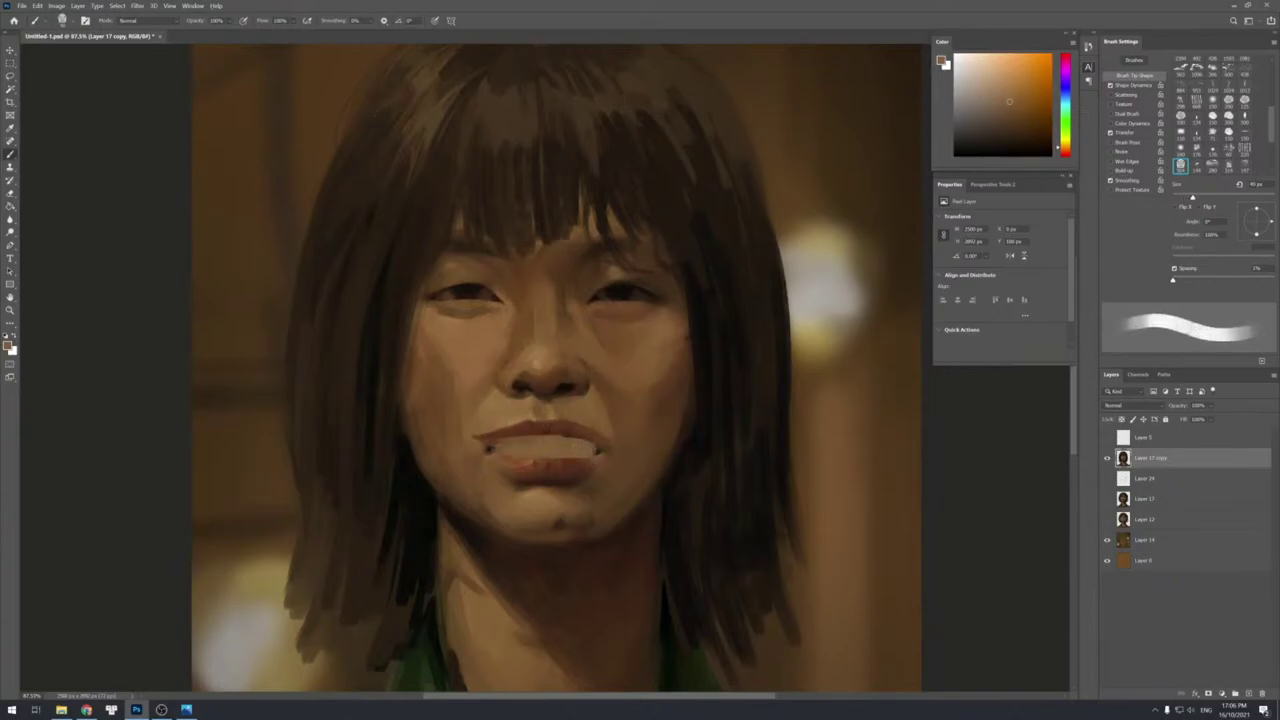
left_click_drag(488, 446, 578, 441)
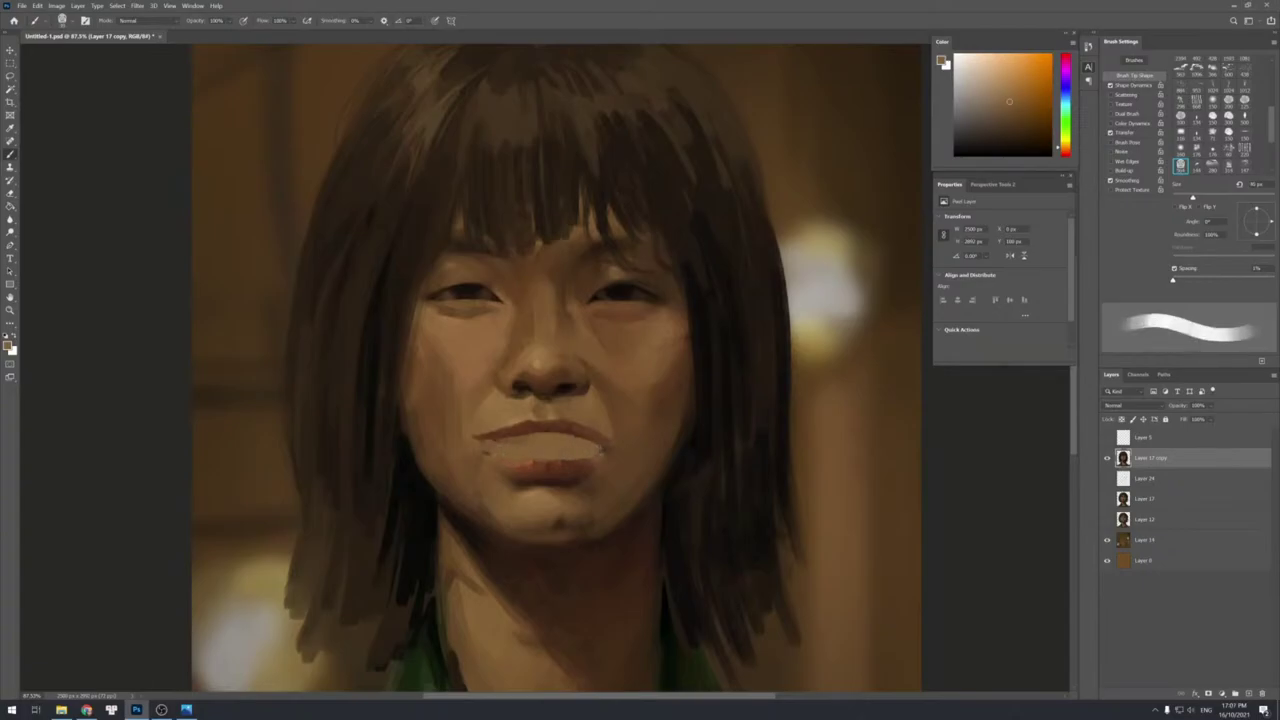
Paint a dark shadow inside the left-hand mouth corner with sampled near-black and dark brown, softening it toward the teeth area.
left_click(526, 401, "alt")
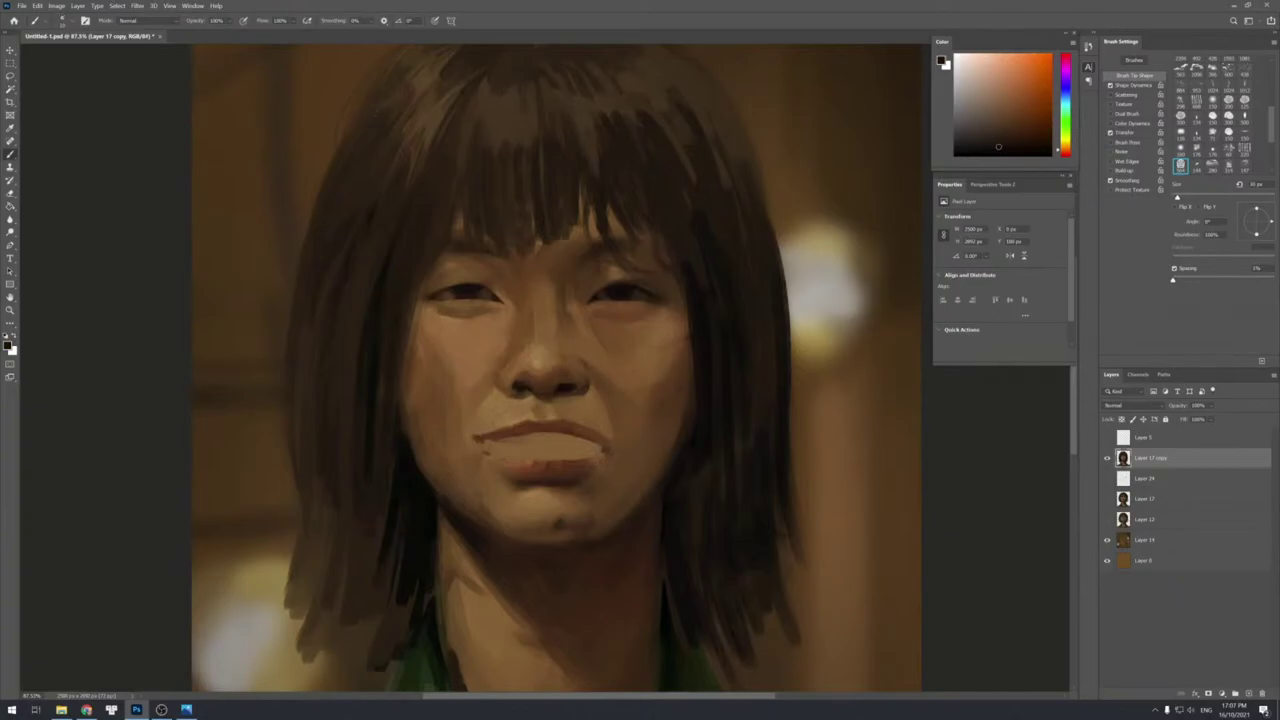
key("]")
key("]")
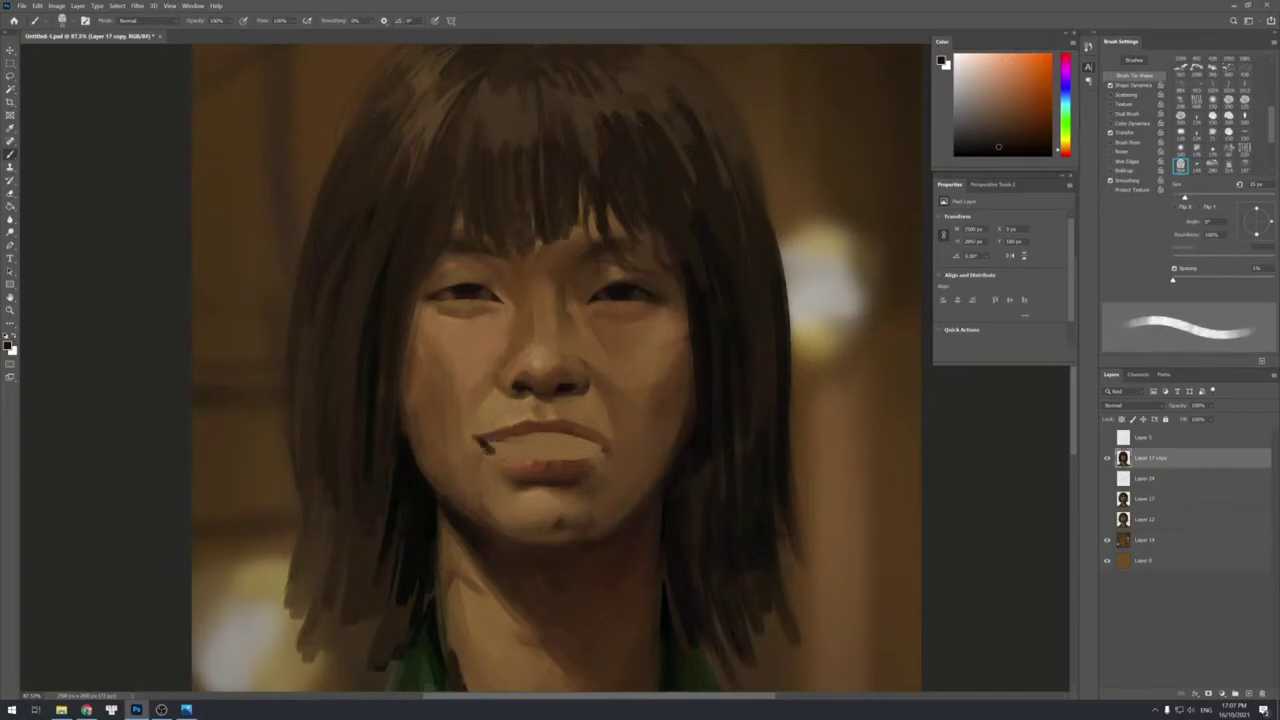
left_click(490, 447, "alt")
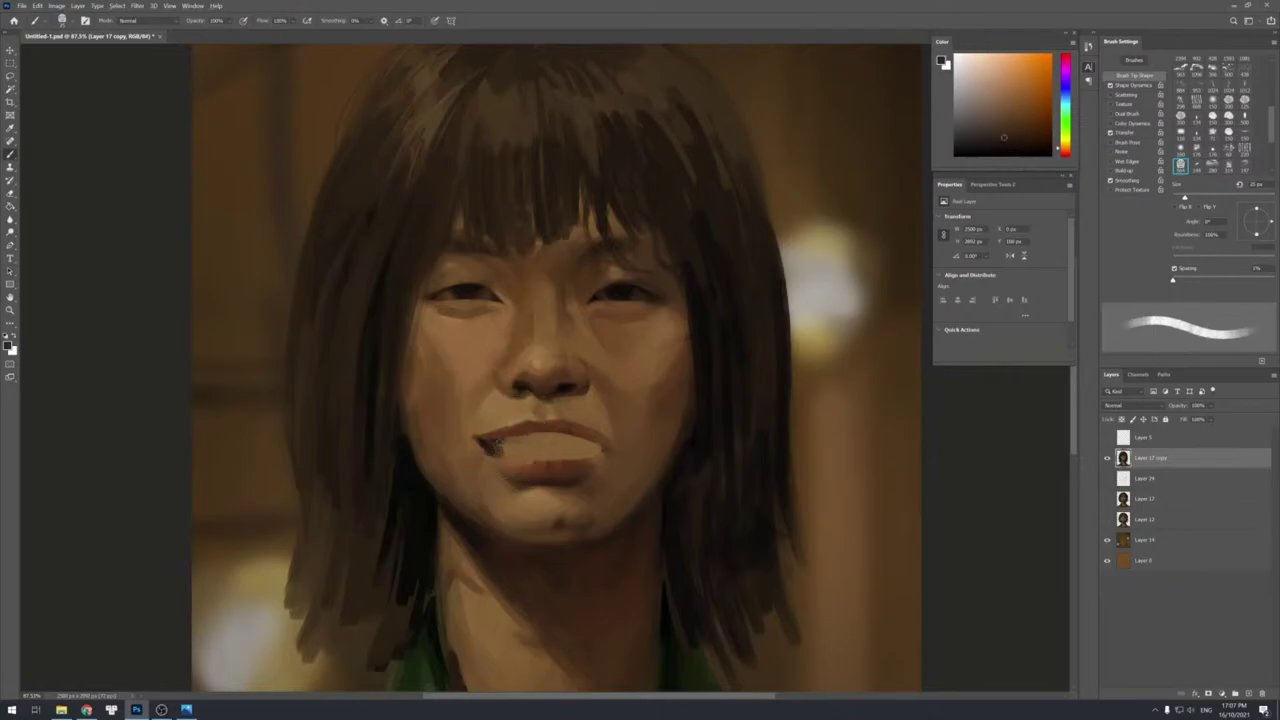
left_click(528, 447, "alt")
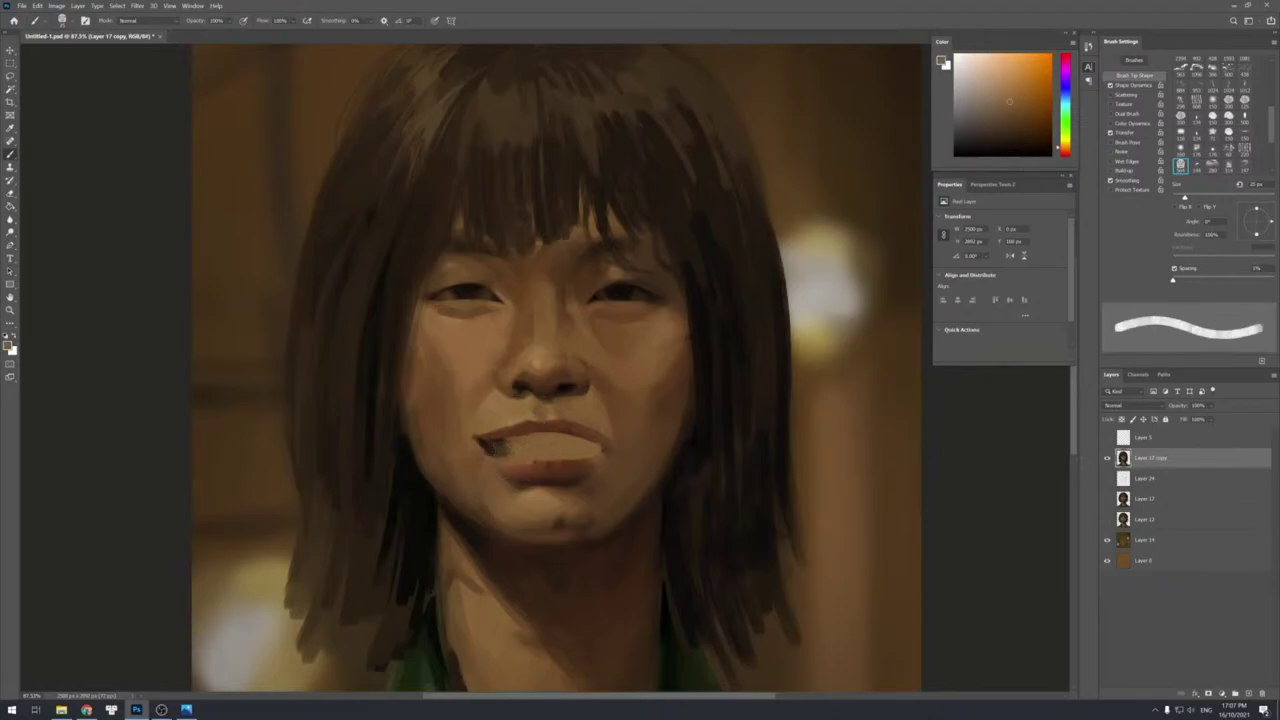
Repaint the upper edge of the lower lip across its full width in a sampled reddish brown.
left_click(537, 456, "alt")
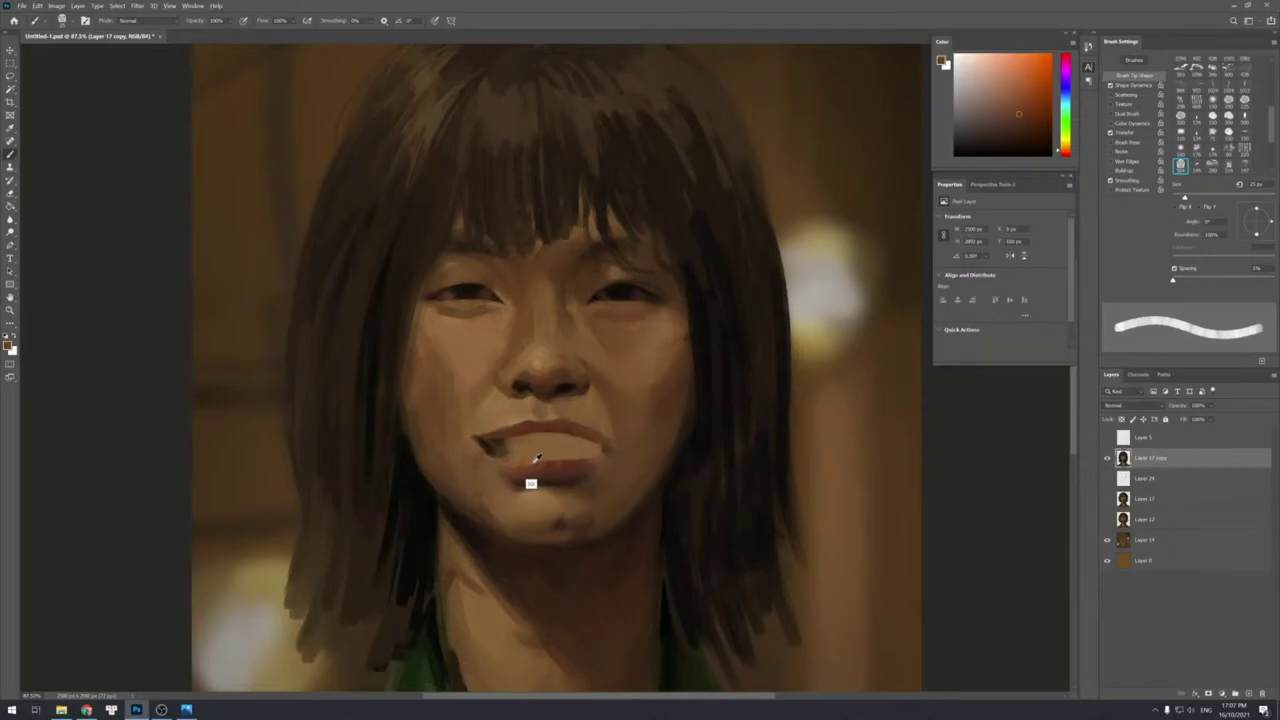
left_click_drag(514, 459, 590, 459)
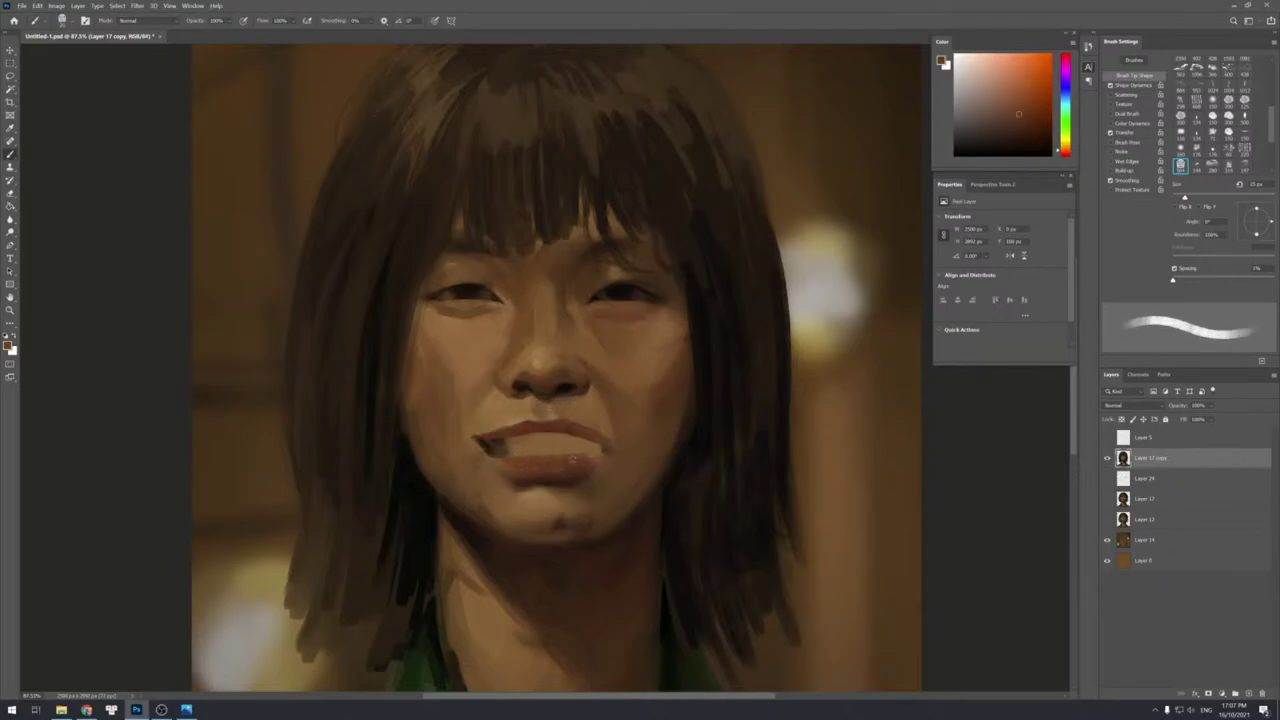
key("bracketleft")
Refine the left-hand mouth corner and the upper lip's inner edge with a sampled dark brown, varying the brush size.
left_click(492, 445, "alt")
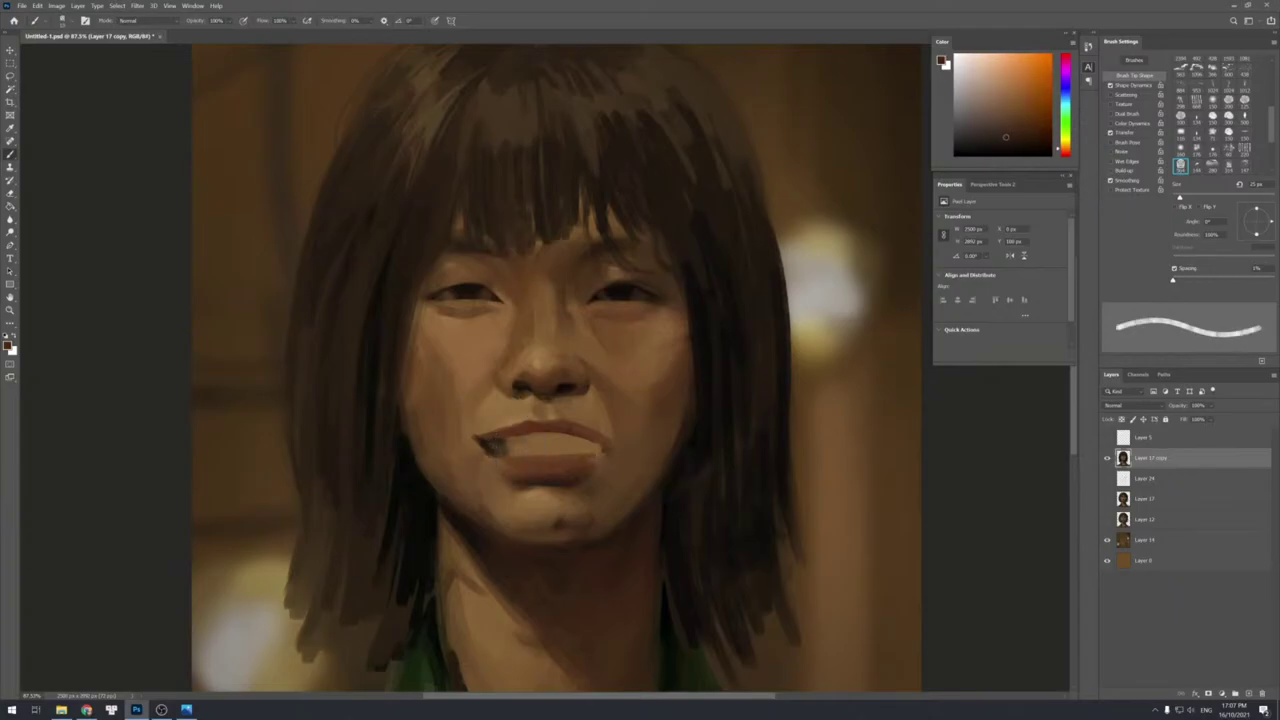
key("bracketleft")
key("bracketright")
key("bracketleft")
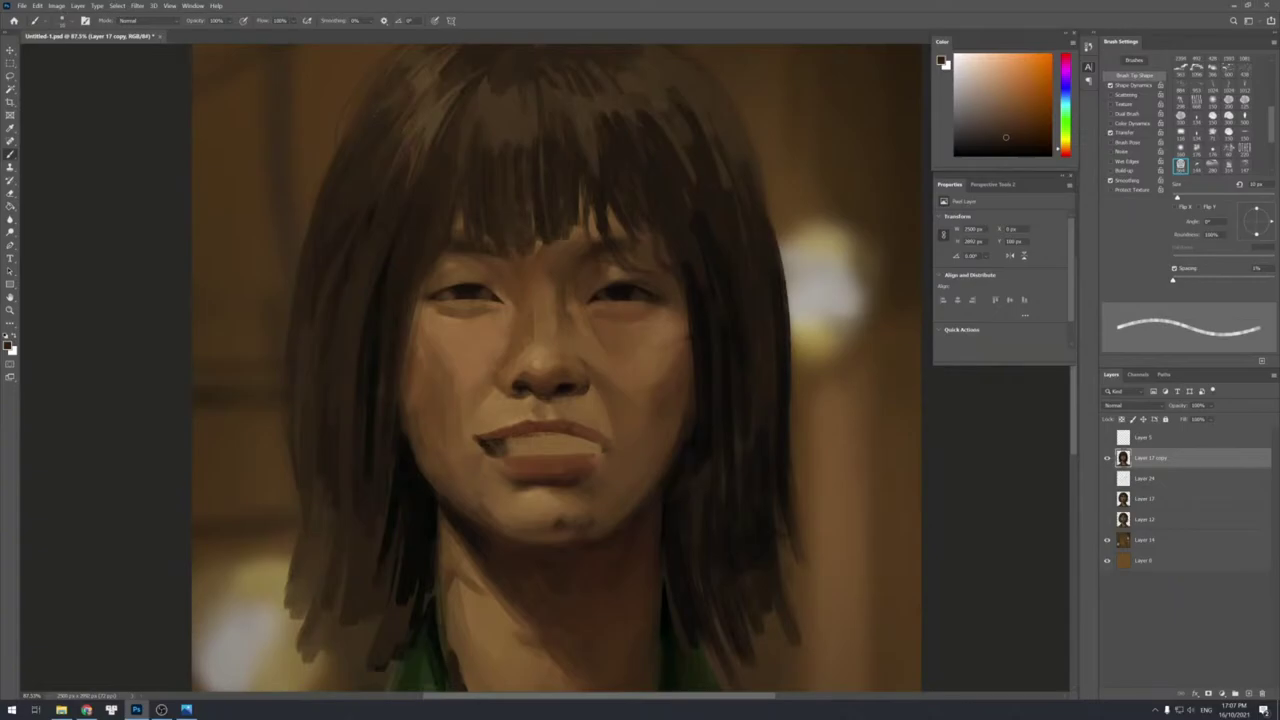
key("bracketleft")
key("bracketright")
key("bracketright")
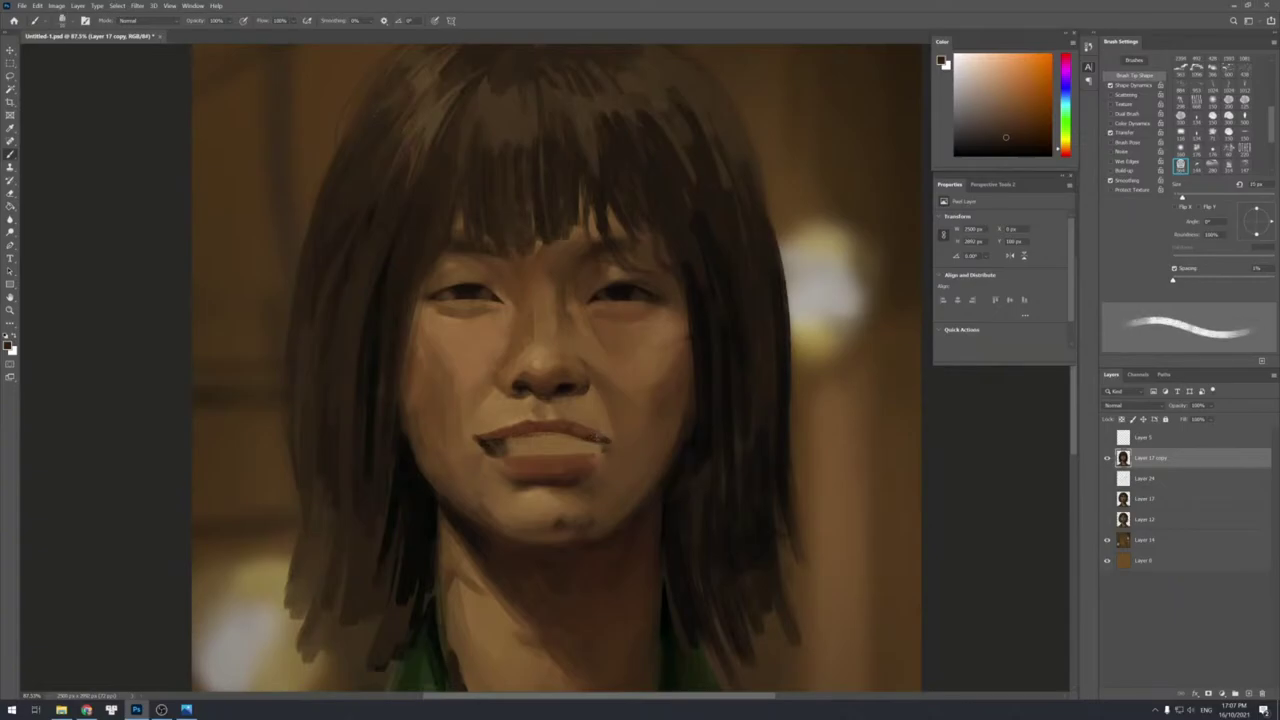
Darken the right-hand mouth corner and the shadow between the lips there with dark brown strokes of varying size.
key("bracketleft")
key("bracketleft")
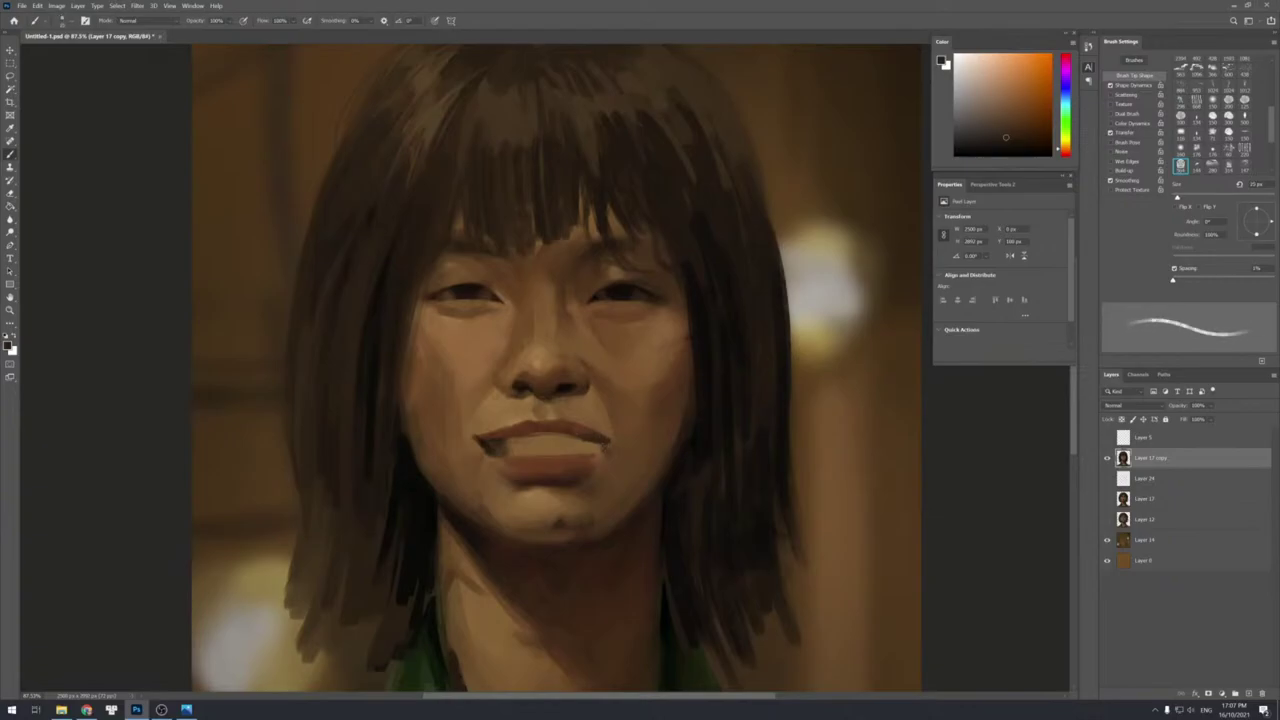
key("bracketright")
key("bracketright")
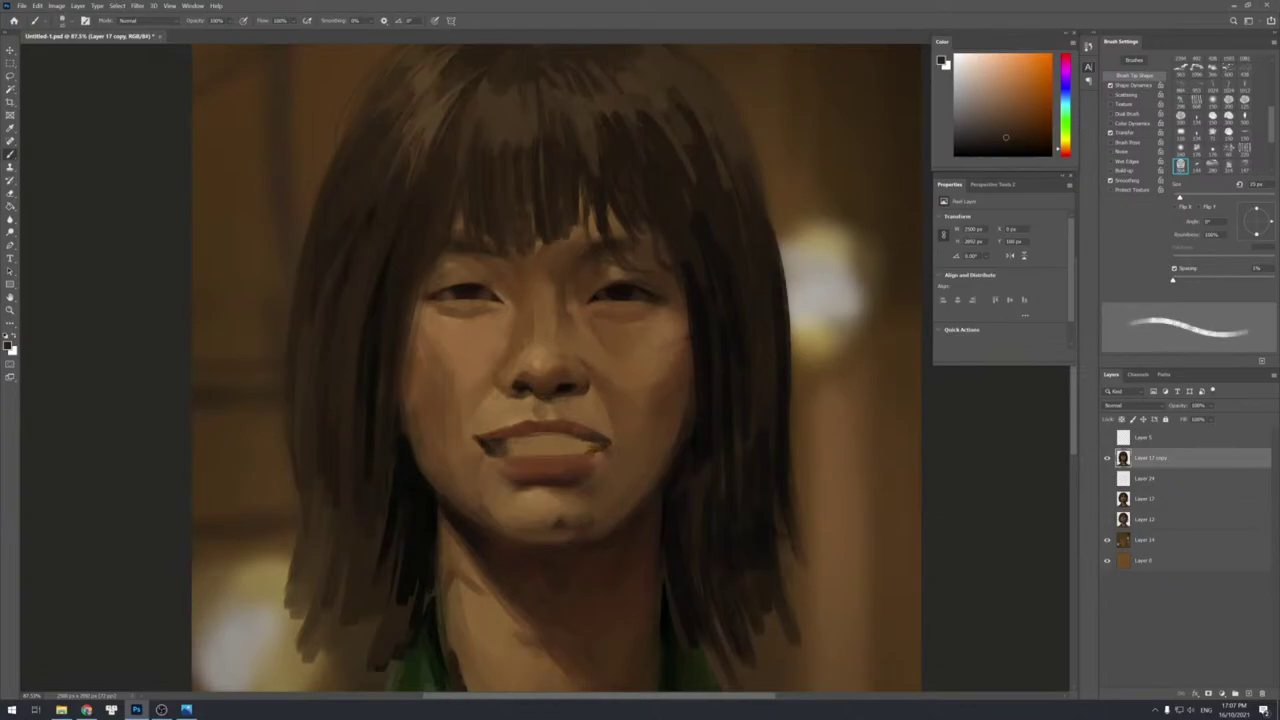
key("bracketleft")
key("bracketleft")
key("bracketright")
key("bracketright")
key("bracketright")
key("bracketleft")
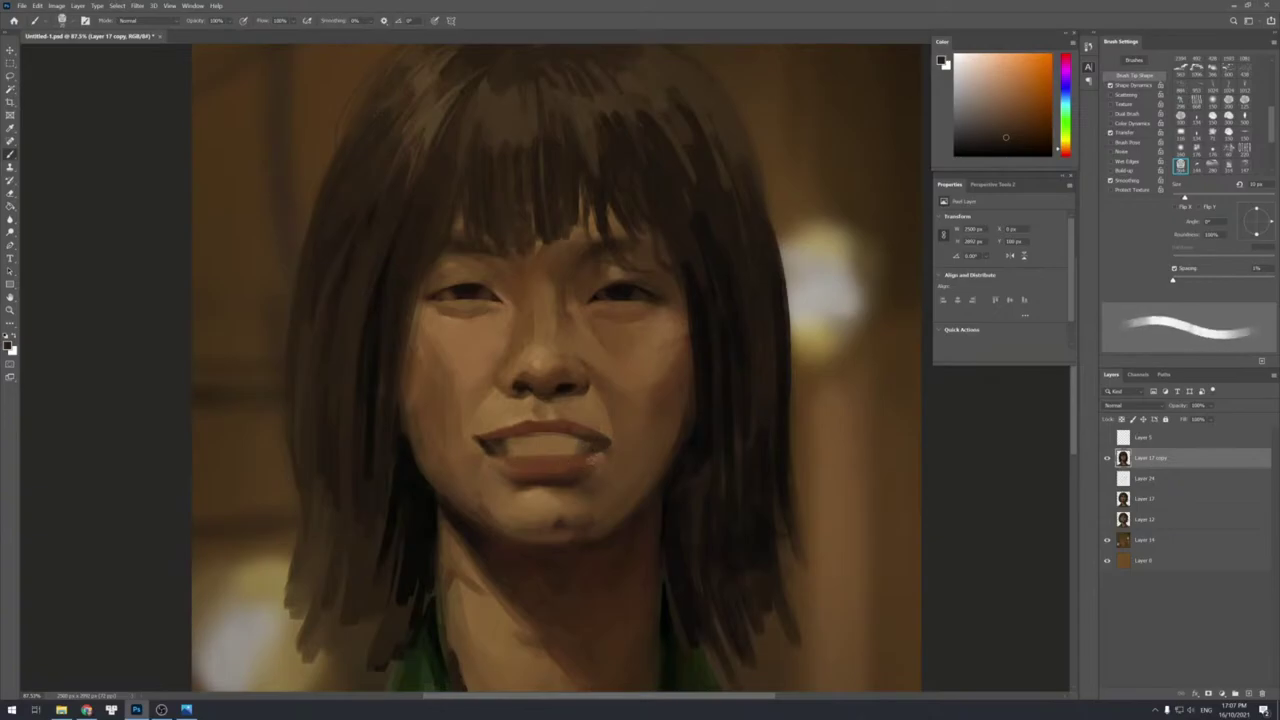
key("bracketleft")
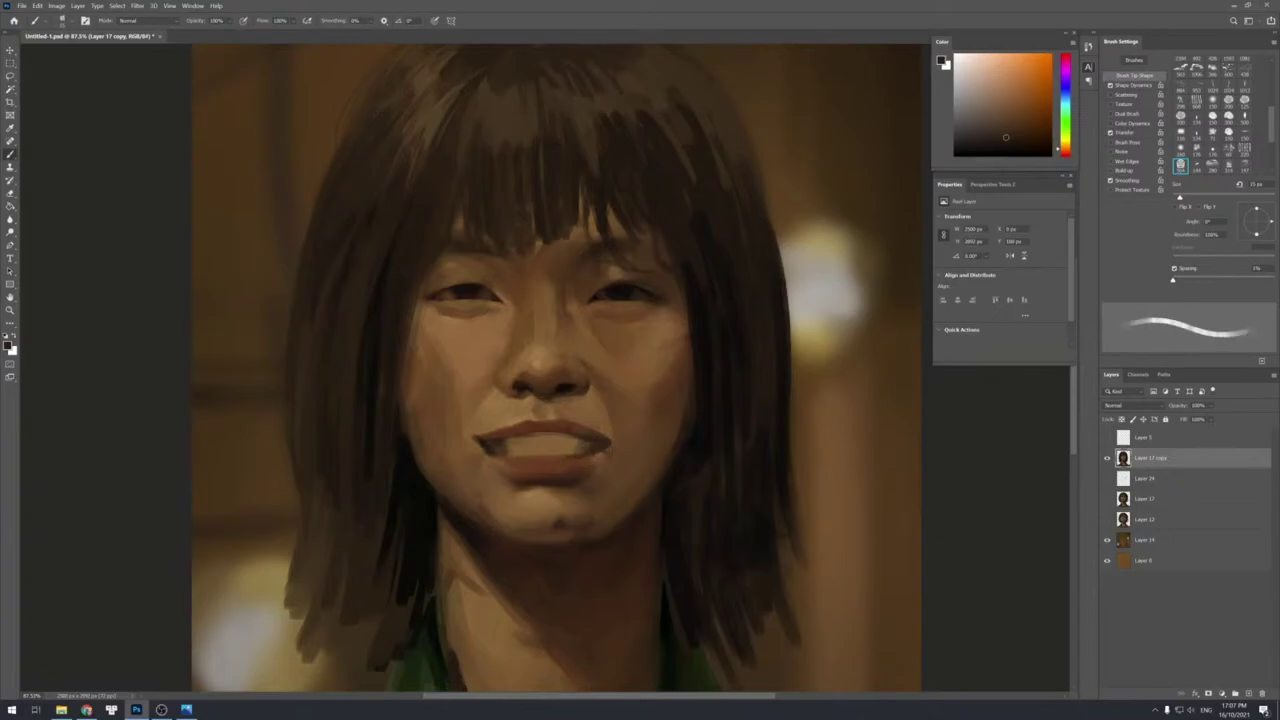
Reshape the lower lip's upper contour below the teeth with sampled reddish browns and a small brush.
left_click(548, 456, "alt")
left_click(541, 450, "alt")
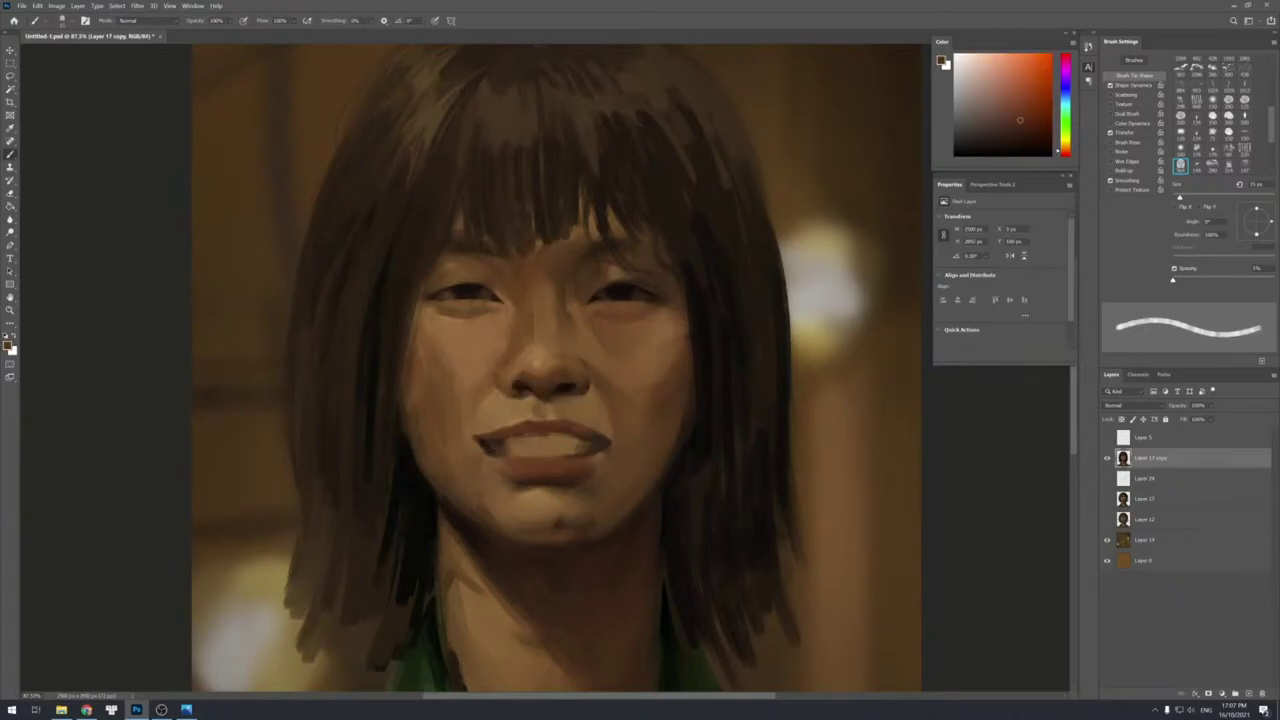
key("bracketleft")
left_click(542, 456, "alt")
key("bracketright")
key("bracketleft")
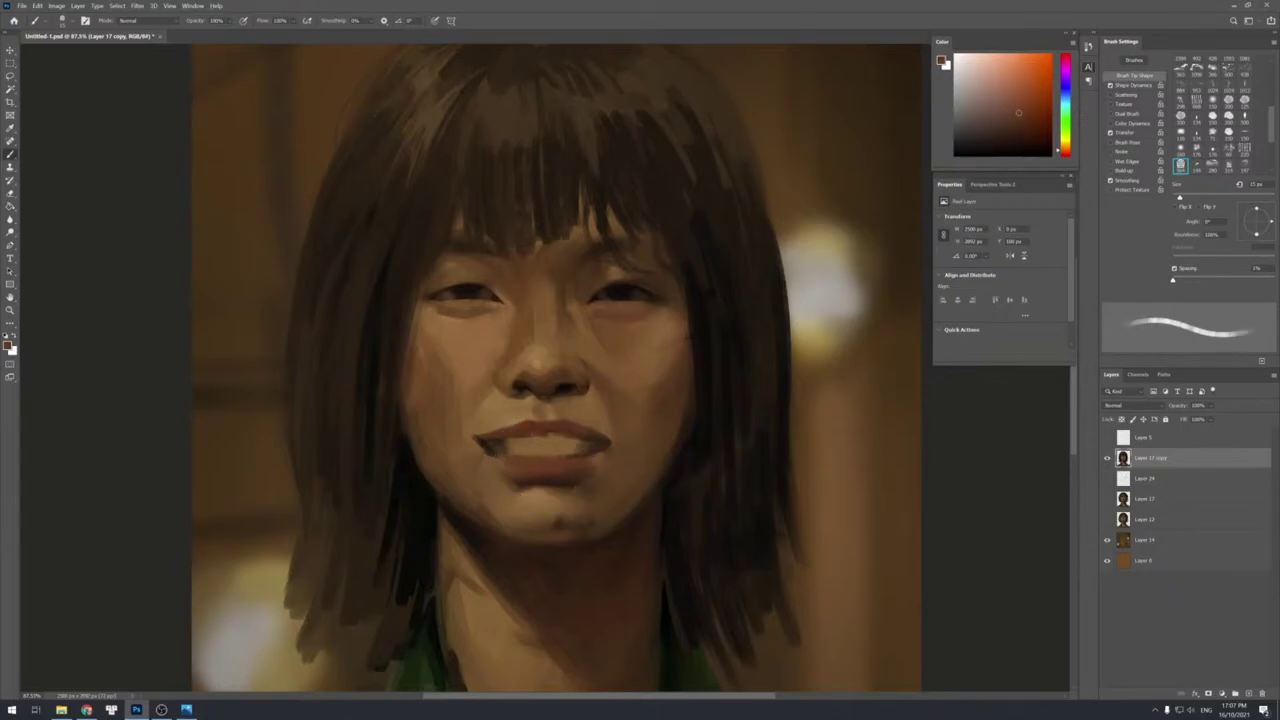
Blend the lower lip's bottom edge and right-hand end into the chin with sampled skin tones, progressively enlarging the brush.
left_click(600, 457, "alt")
left_click(601, 458, "alt")
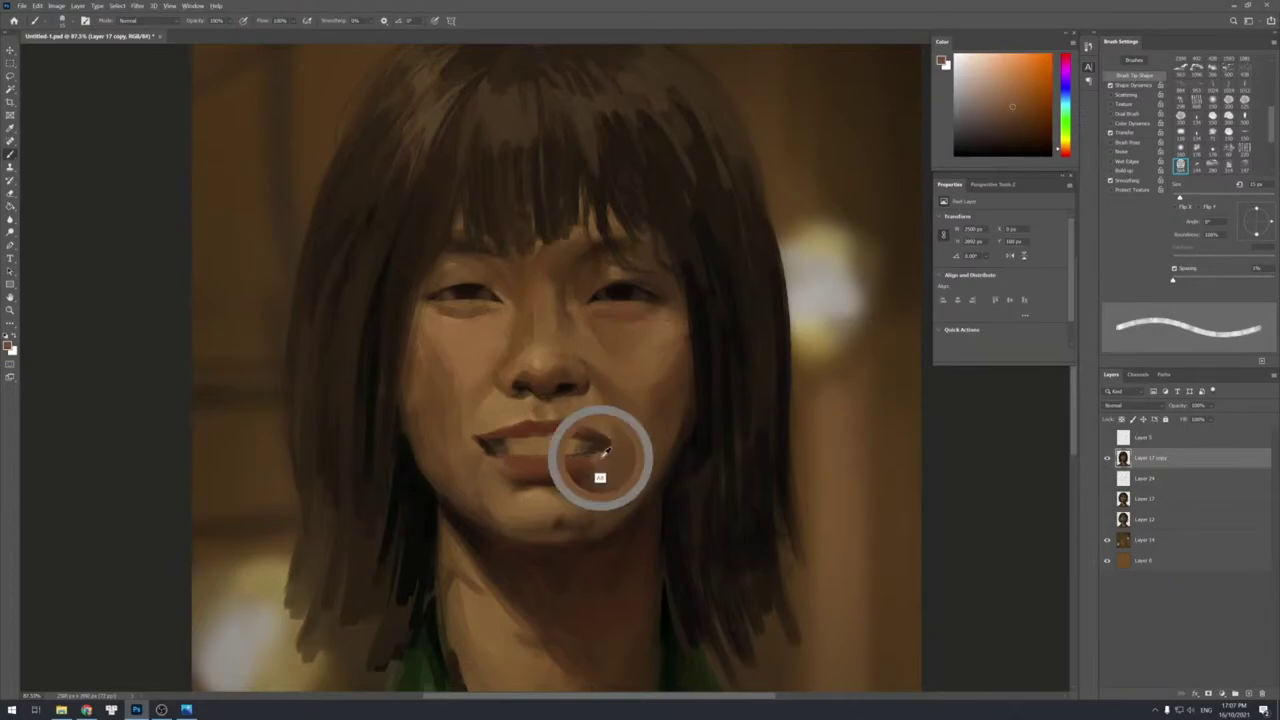
key("bracketright")
key("bracketright")
key("bracketright")
mouse_move(575, 473)
left_mouse_down()
mouse_move(591, 471)
mouse_move(590, 491)
mouse_move(520, 512)
left_mouse_up()
left_click(568, 471, "alt")
left_click(594, 464, "alt")
key("bracketright")
left_click(609, 476, "alt")
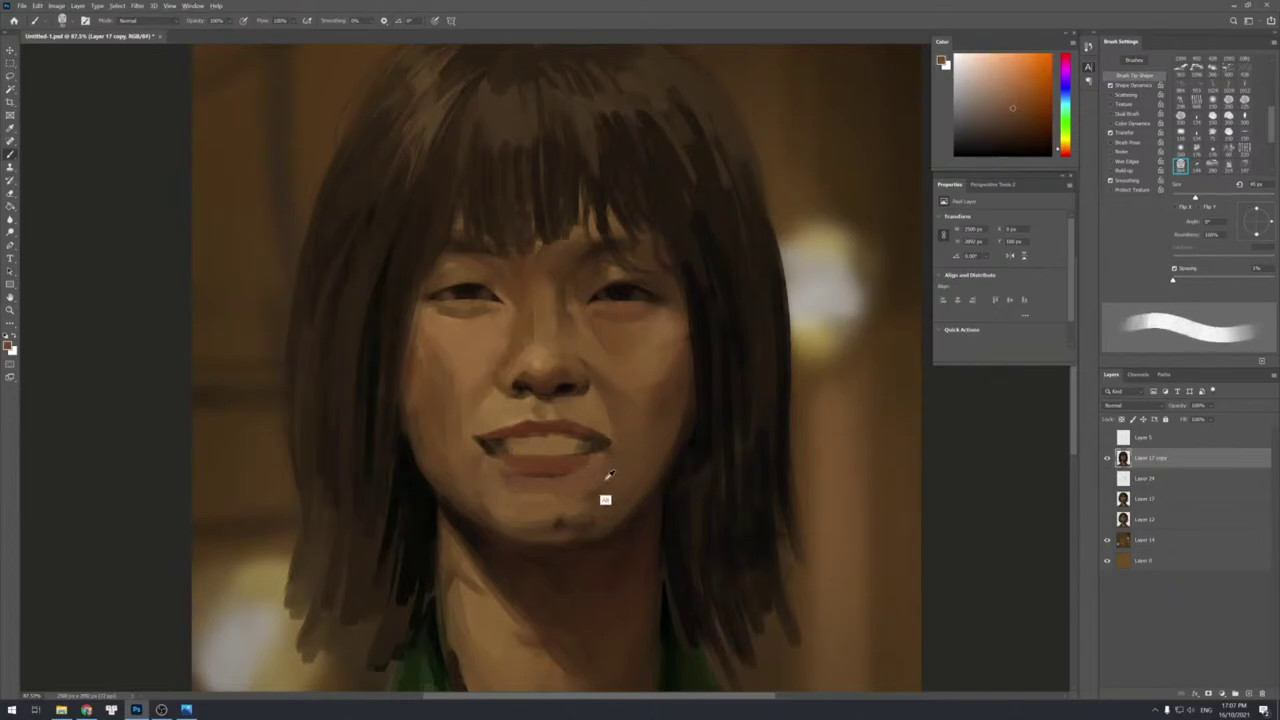
key("bracketright")
key("bracketright")
Smooth the right-hand cheek from beside the nose down to the jaw with sampled light and mid browns.
key("z")
left_click_drag(623, 457, 616, 424)
key("b")
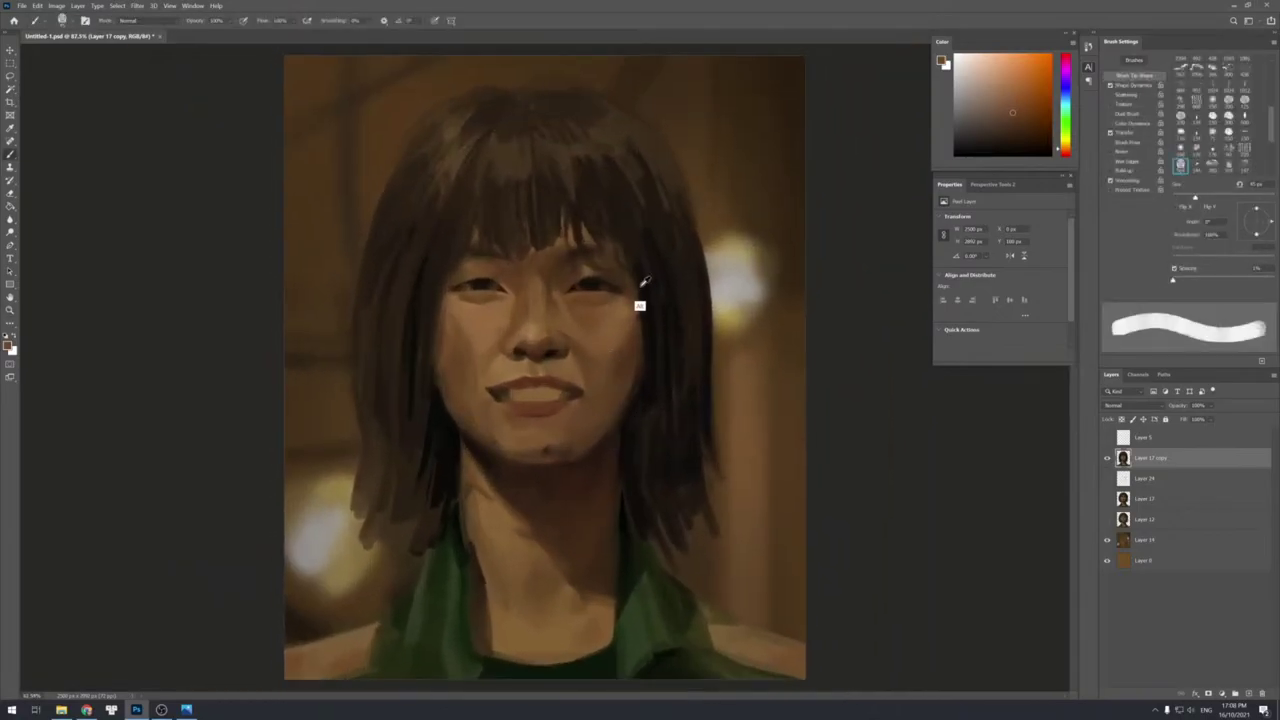
left_click(623, 347, "alt")
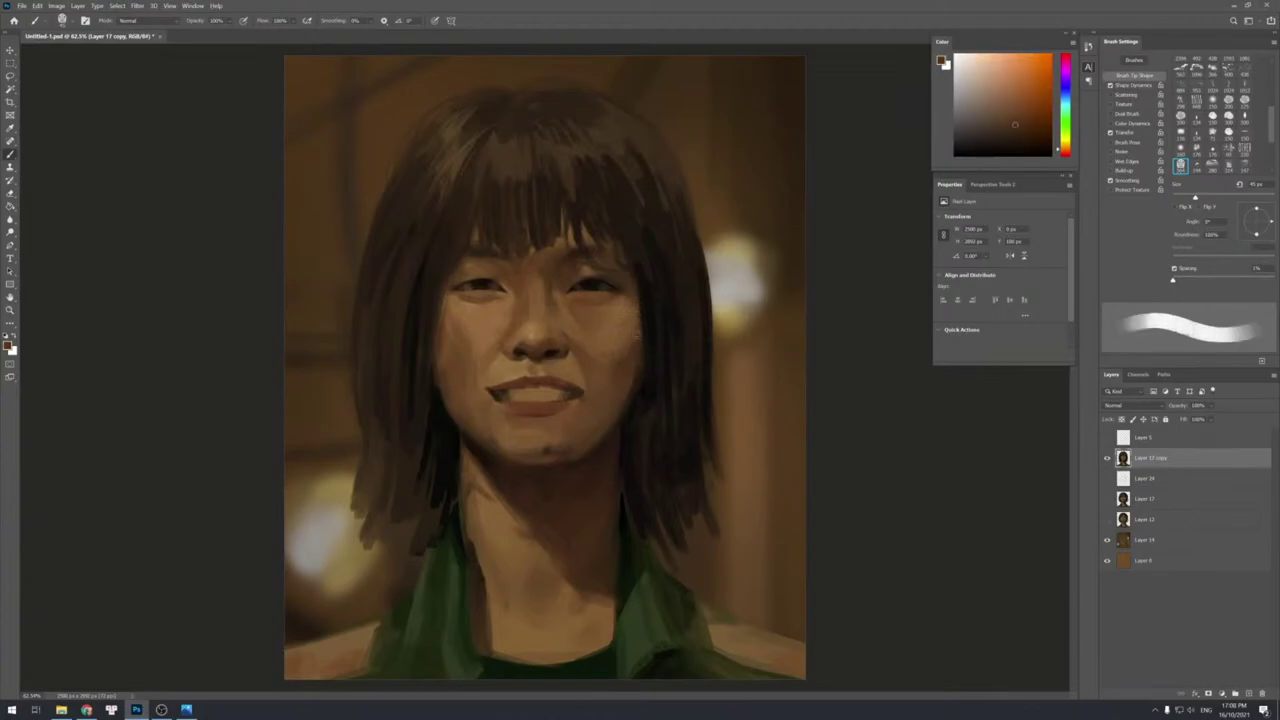
left_click(617, 354, "alt")
mouse_move(615, 352)
left_mouse_down()
mouse_move(615, 378)
mouse_move(628, 340)
left_mouse_up()
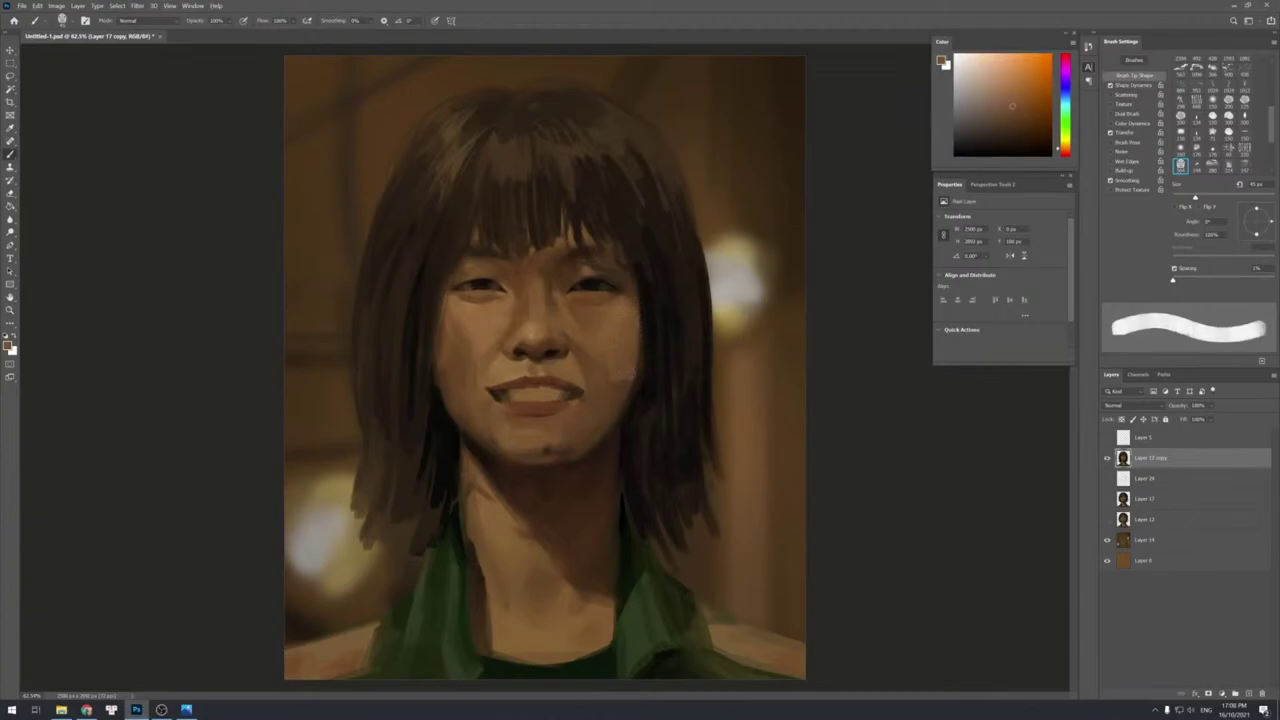
left_click(607, 392, "alt")
left_click(616, 389, "alt")
Rework the nose bridge and its shaded right side with skin tones sampled around the nose.
left_click(508, 317, "alt")
left_click(526, 301, "alt")
left_click(550, 298, "alt")
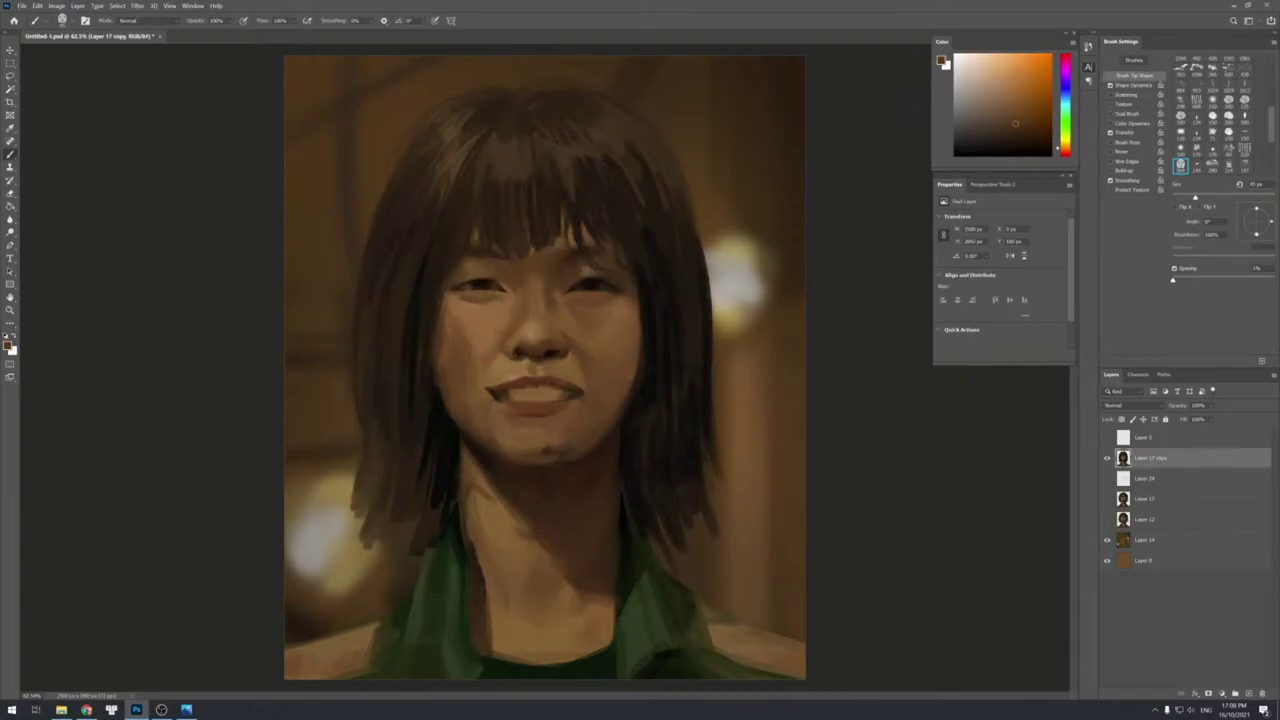
left_click(544, 312, "alt")
left_click(547, 329, "alt")
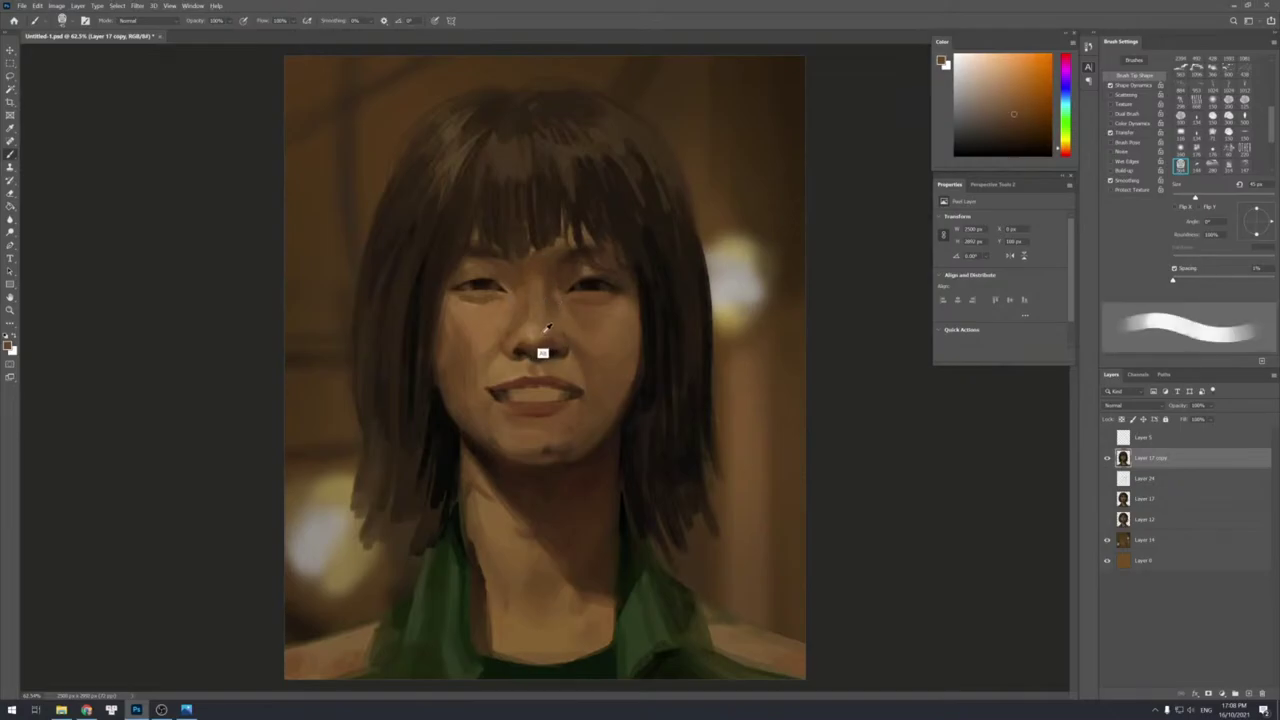
left_click(527, 331, "alt")
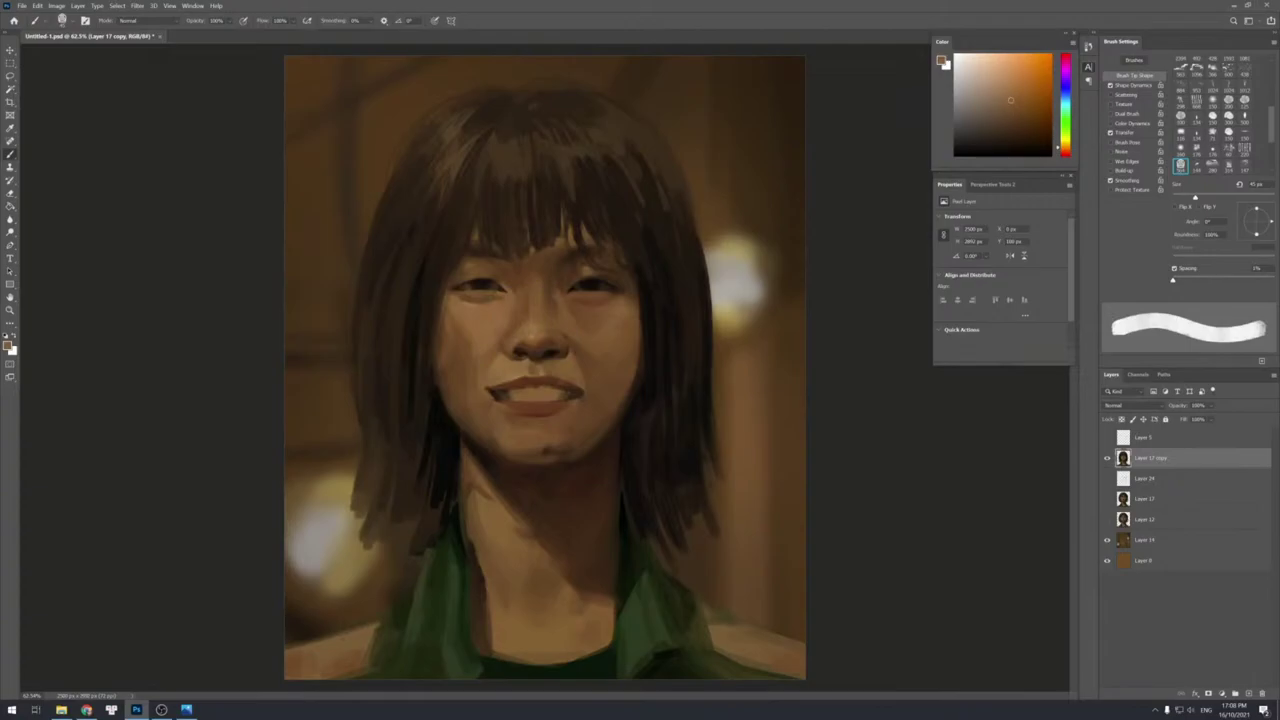
Model the nose tip and its underside with sampled light and mid browns, gradually reducing the brush size.
left_click(531, 346, "alt")
left_click(542, 323, "alt")
left_click(481, 313, "alt")
key("[")
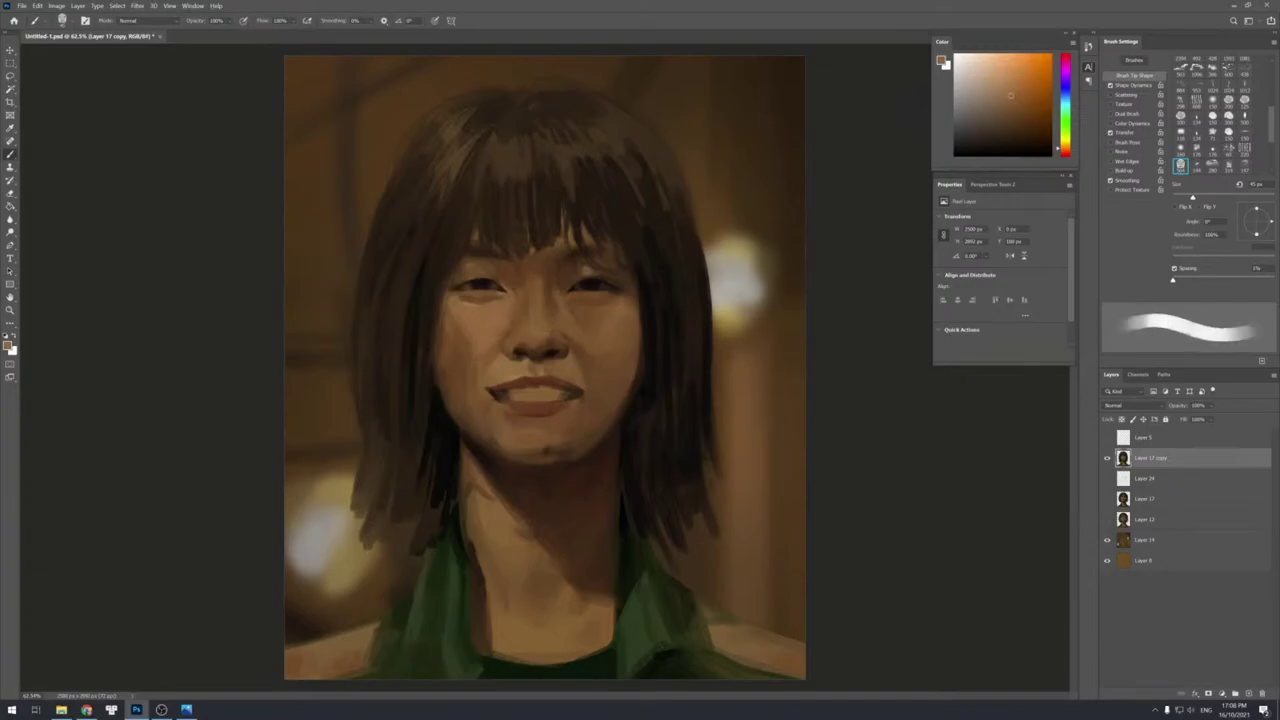
left_click(551, 330, "alt")
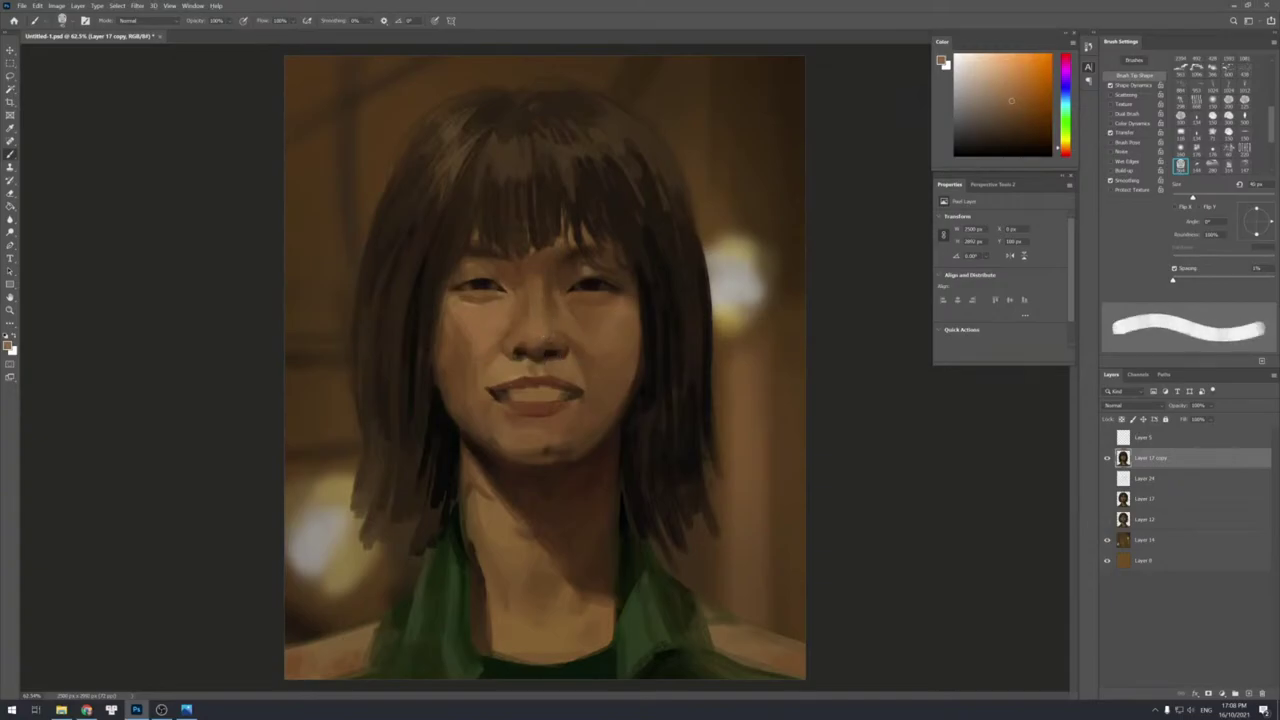
left_click(533, 353, "alt")
left_click(528, 334, "alt")
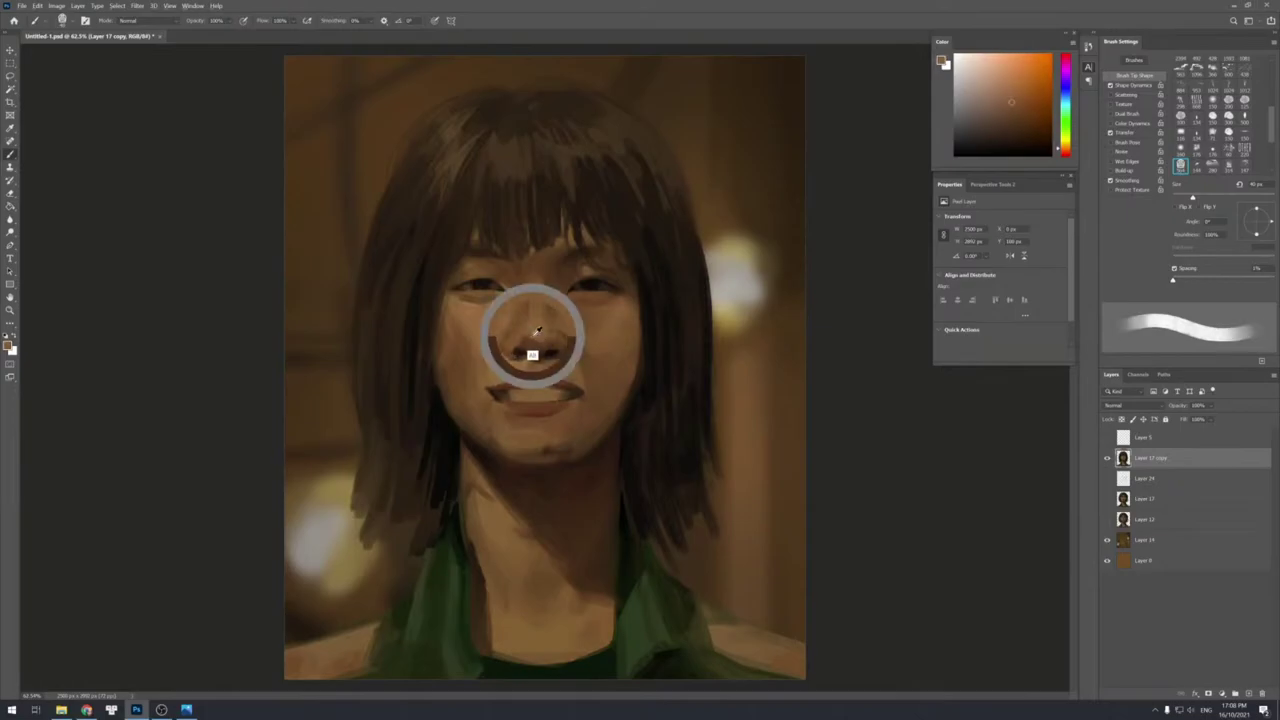
key("bracketleft")
key("bracketleft")
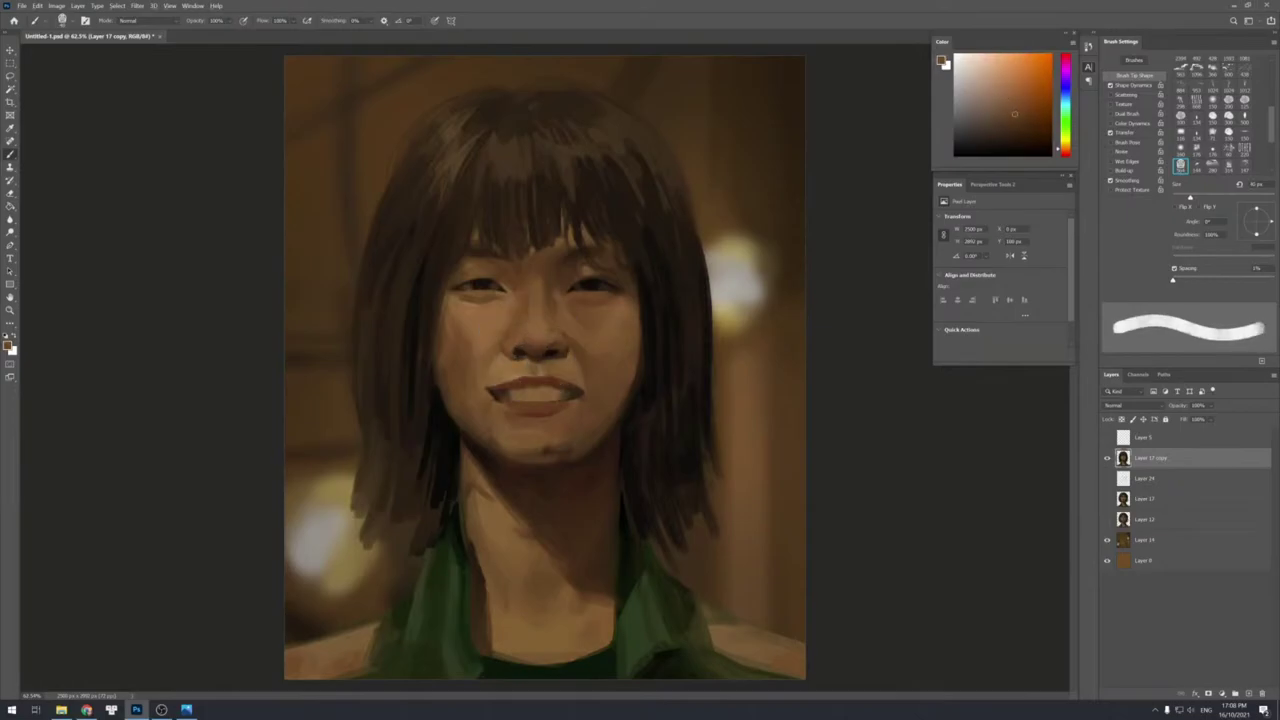
Blend the left-hand cheek fold and the skin above the upper lip with sampled skin tones.
left_click(503, 366, "alt")
key("bracketleft")
key("bracketright")
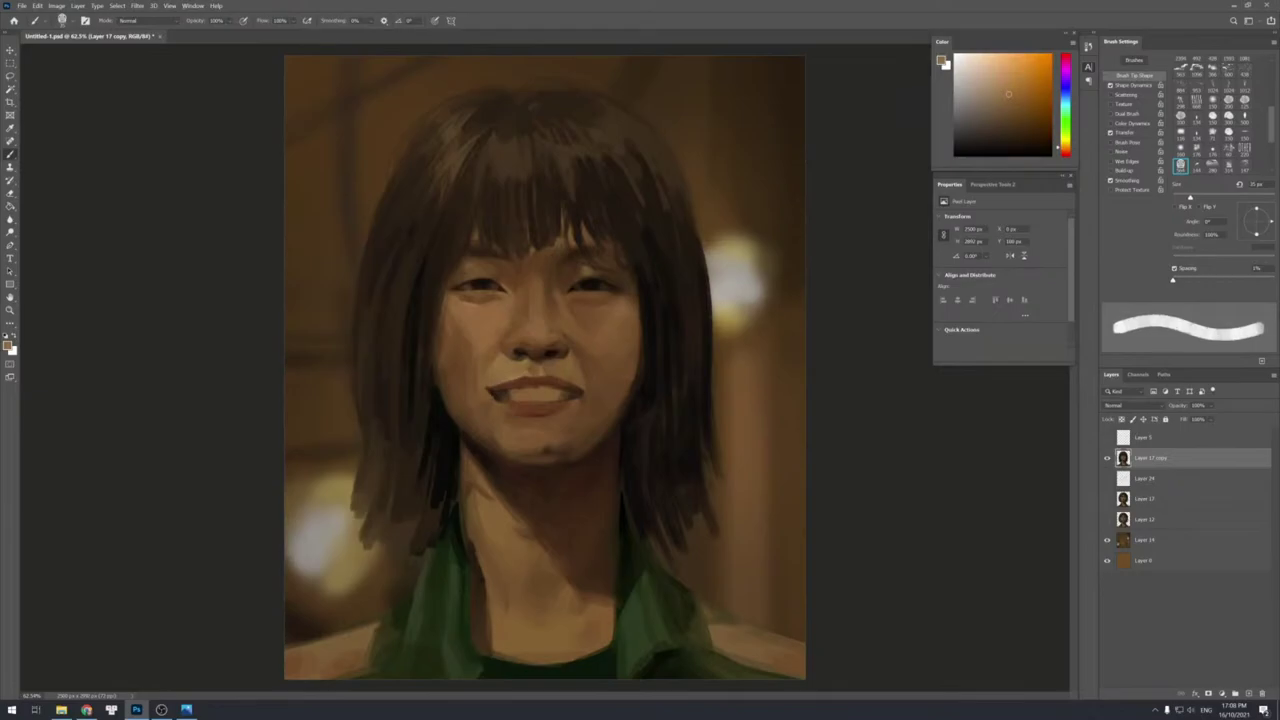
left_click(494, 348, "alt")
key("bracketright")
key("bracketright")
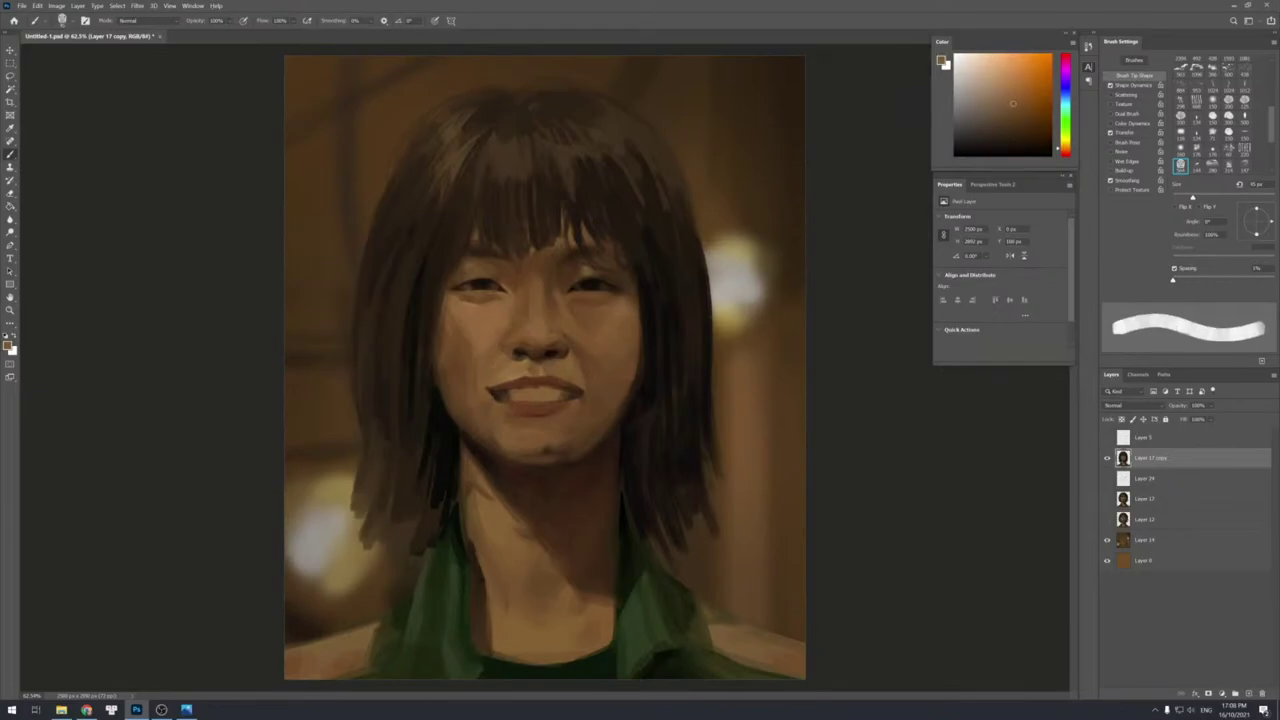
left_click(516, 368, "alt")
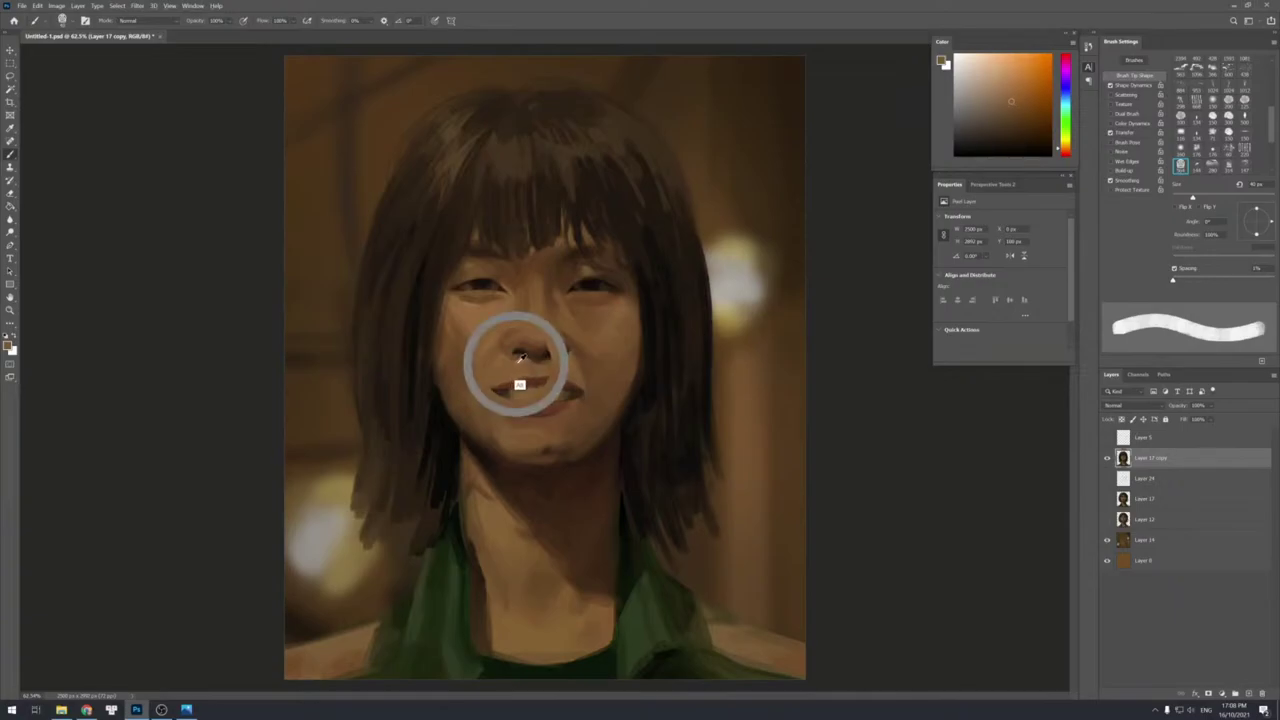
Shade the right-hand cheek fold between the nostril and mouth corner with sampled browns, reducing the brush size.
left_click(575, 375, "alt")
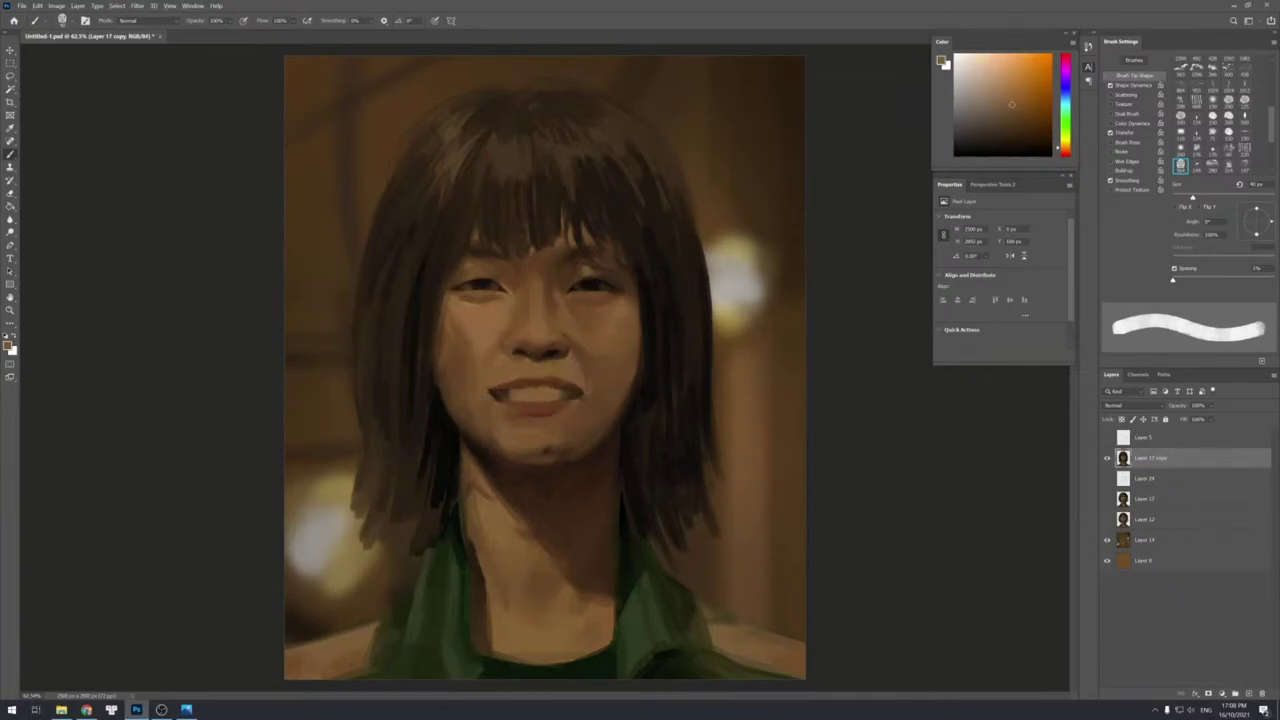
left_click(590, 382, "alt")
left_click(568, 340, "alt")
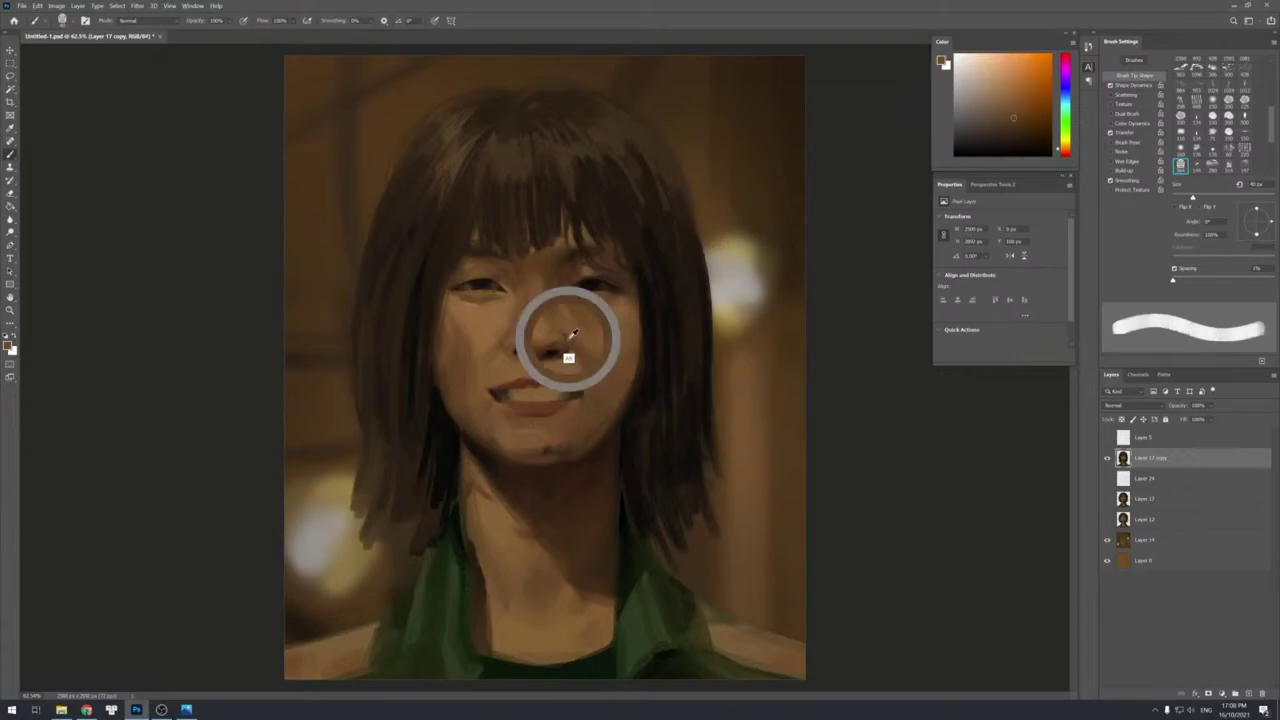
key("bracketleft")
key("bracketleft")
key("bracketleft")
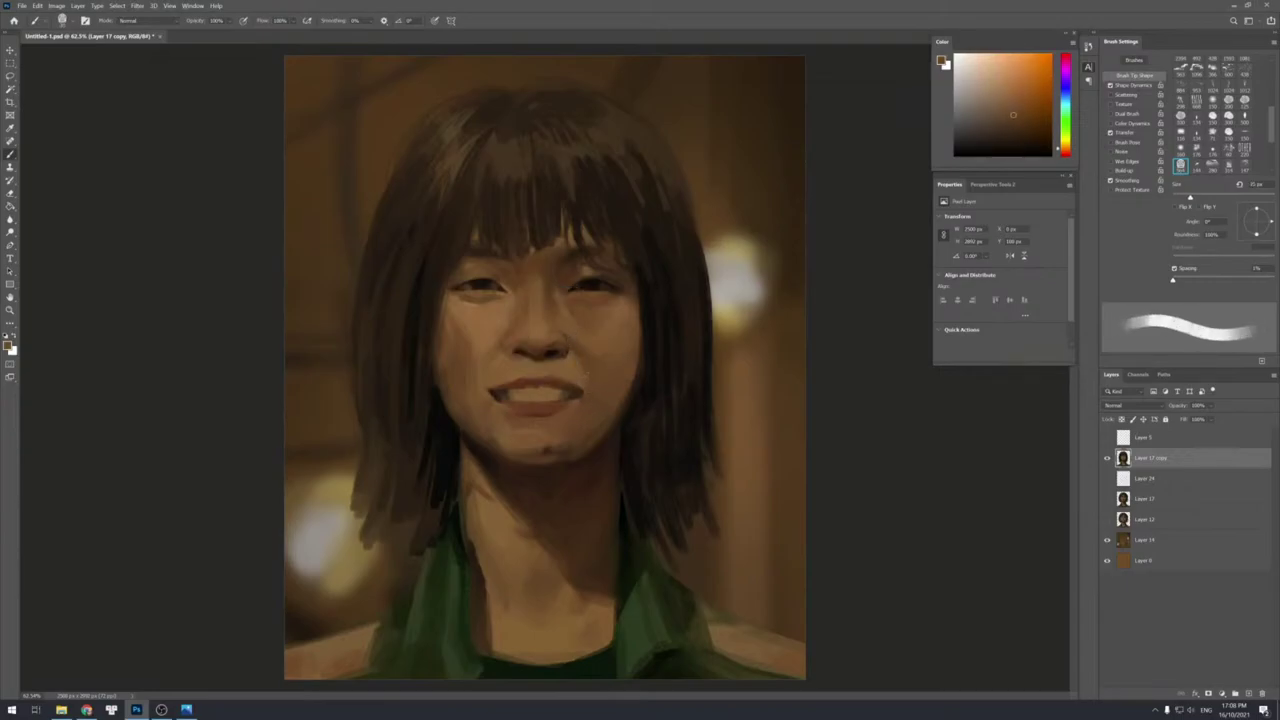
Refine the right-hand mouth corner and surrounding skin with sampled dark and mid browns, using a smaller brush.
left_click(582, 388, "alt")
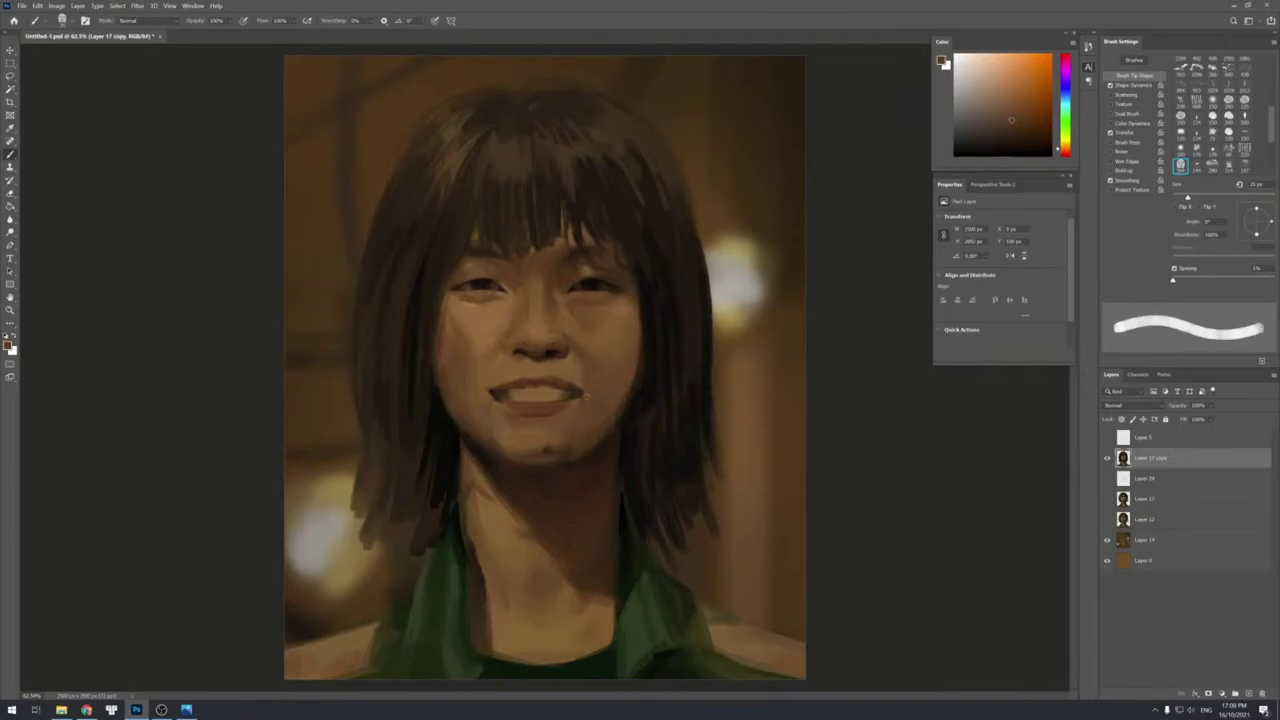
key("bracketleft")
key("bracketleft")
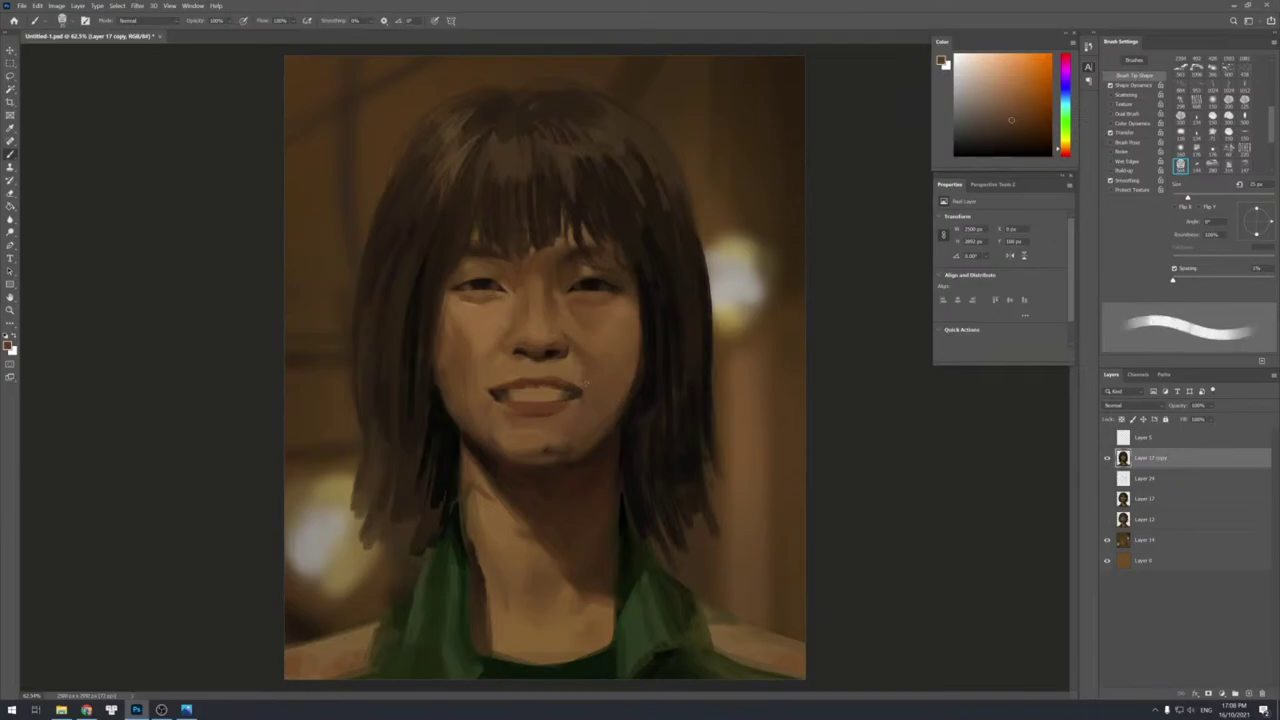
left_click(580, 396)
left_click(581, 377, "alt")
left_click(581, 377, "alt")
key("]")
left_click(589, 397, "alt")
left_click(583, 393, "alt")
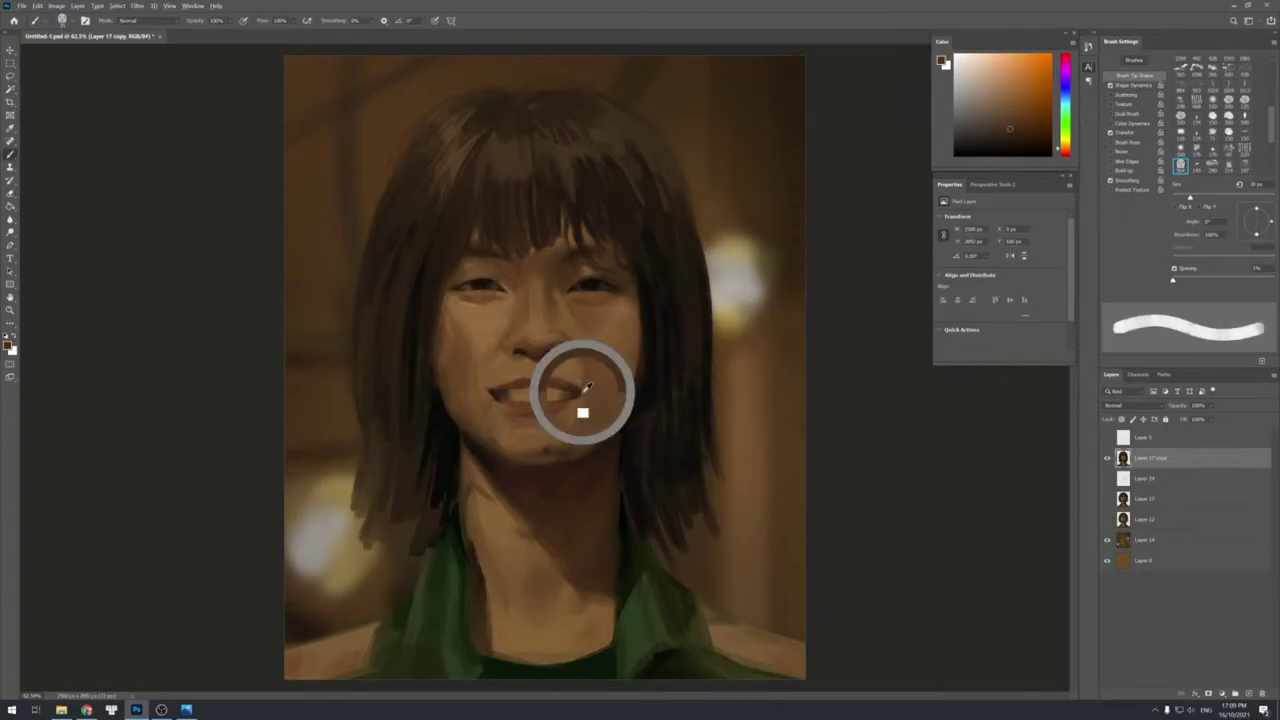
Sample nearby skin tones with a larger brush and paint from the right mouth corner down to the chin.
left_click(594, 402, "alt")
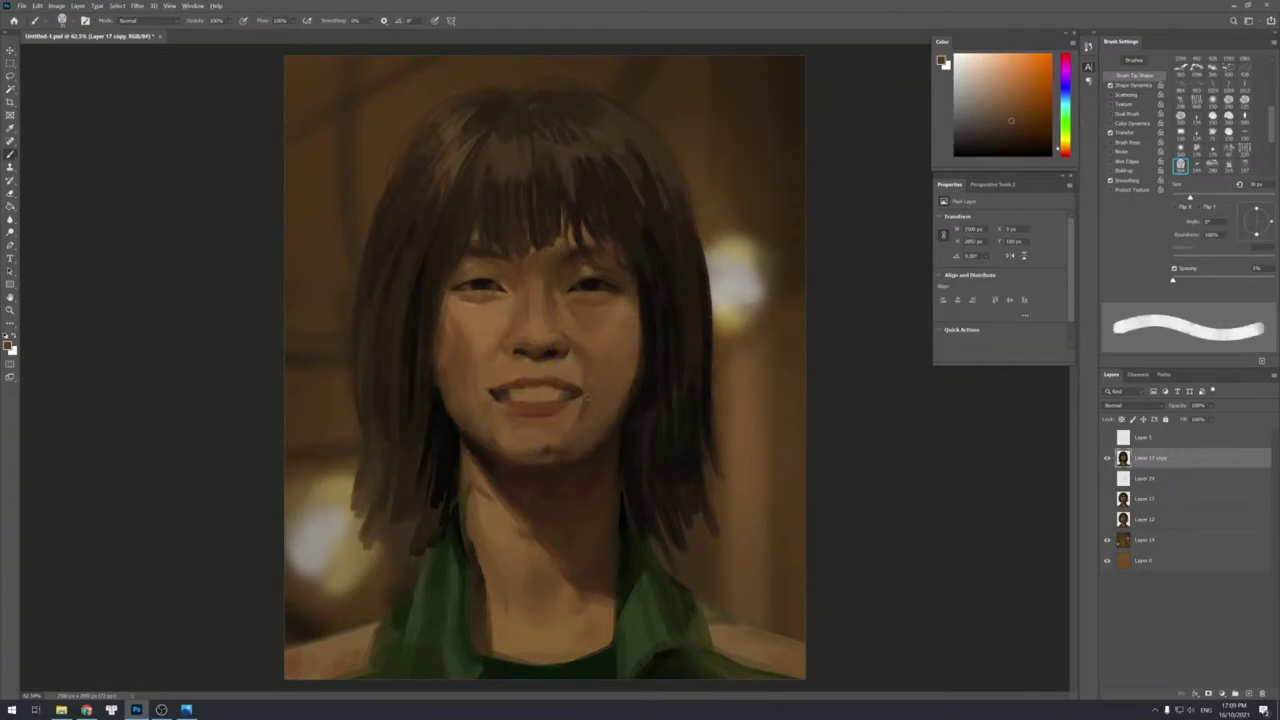
key("bracketright")
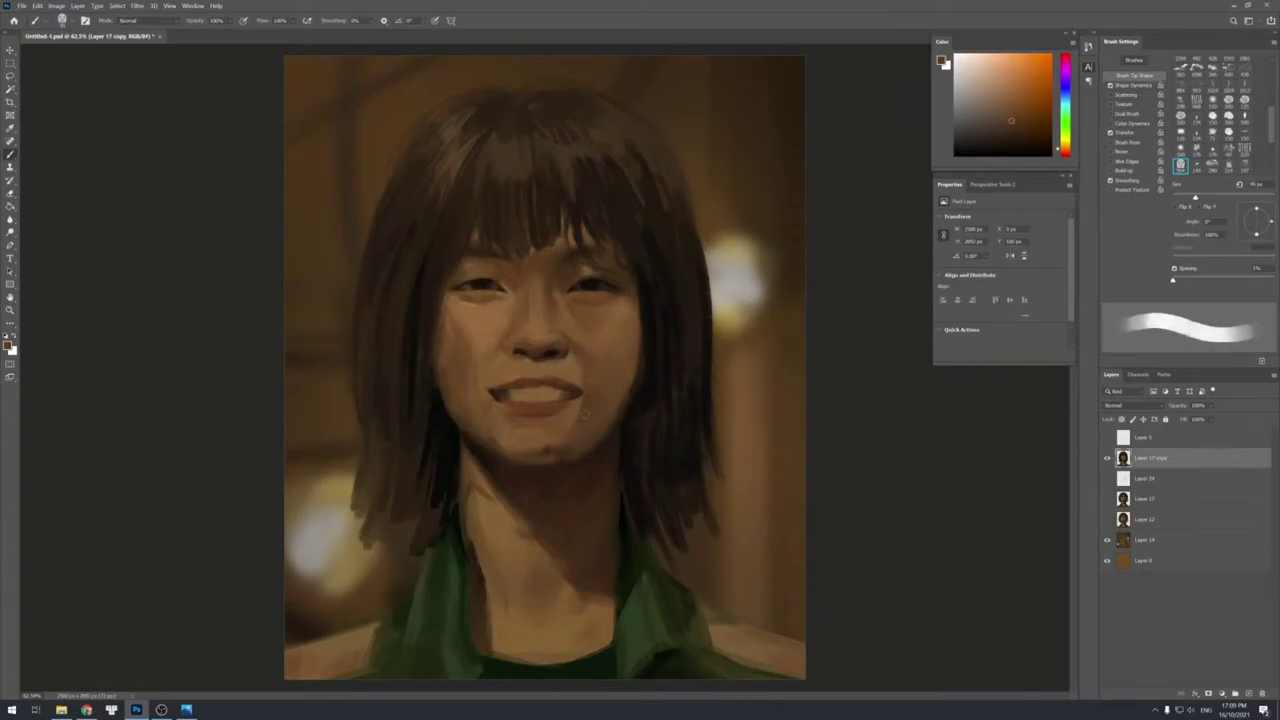
left_click(581, 425, "alt")
mouse_move(585, 418)
left_mouse_down()
mouse_move(568, 446)
mouse_move(546, 449)
mouse_move(556, 452)
left_mouse_up()
left_click(559, 436, "alt")
left_click(534, 441, "alt")
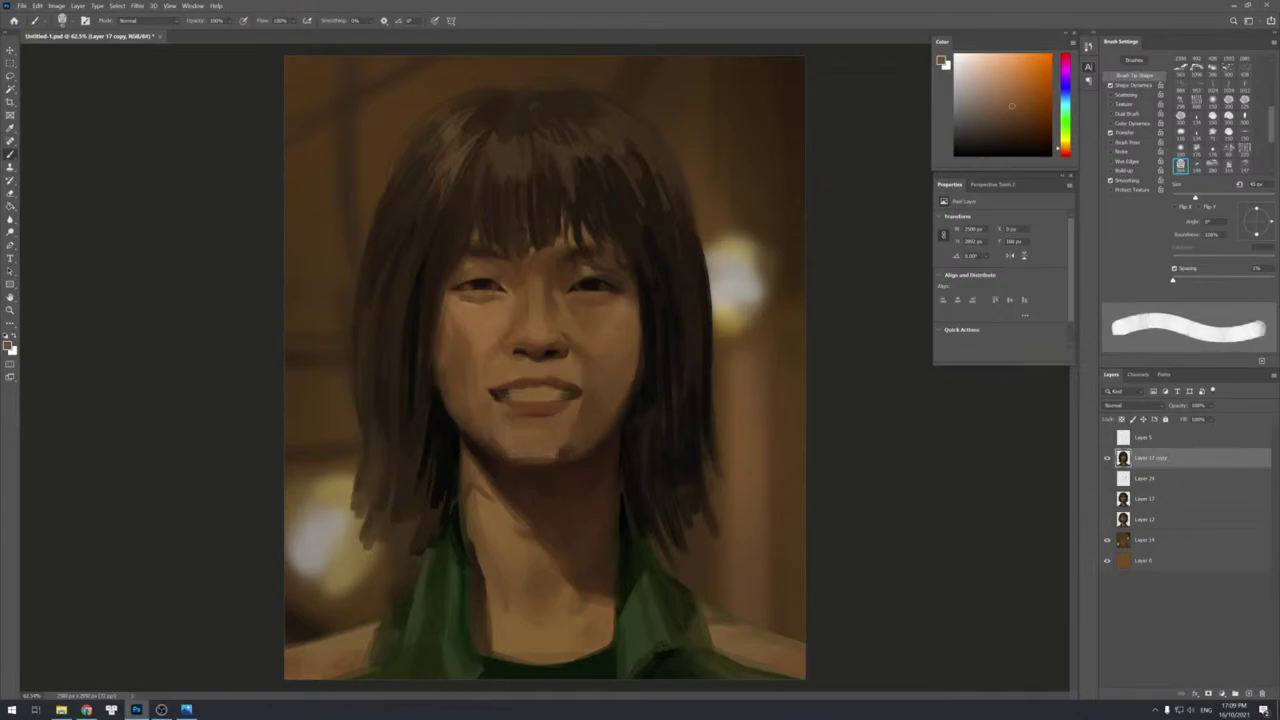
Reshape and smooth the chin's lower edge using skin and shadow colours sampled along the jawline.
left_click(560, 442, "alt")
left_click(586, 434, "alt")
key("bracketleft")
key("bracketright")
left_click(548, 446, "alt")
left_click(571, 453, "alt")
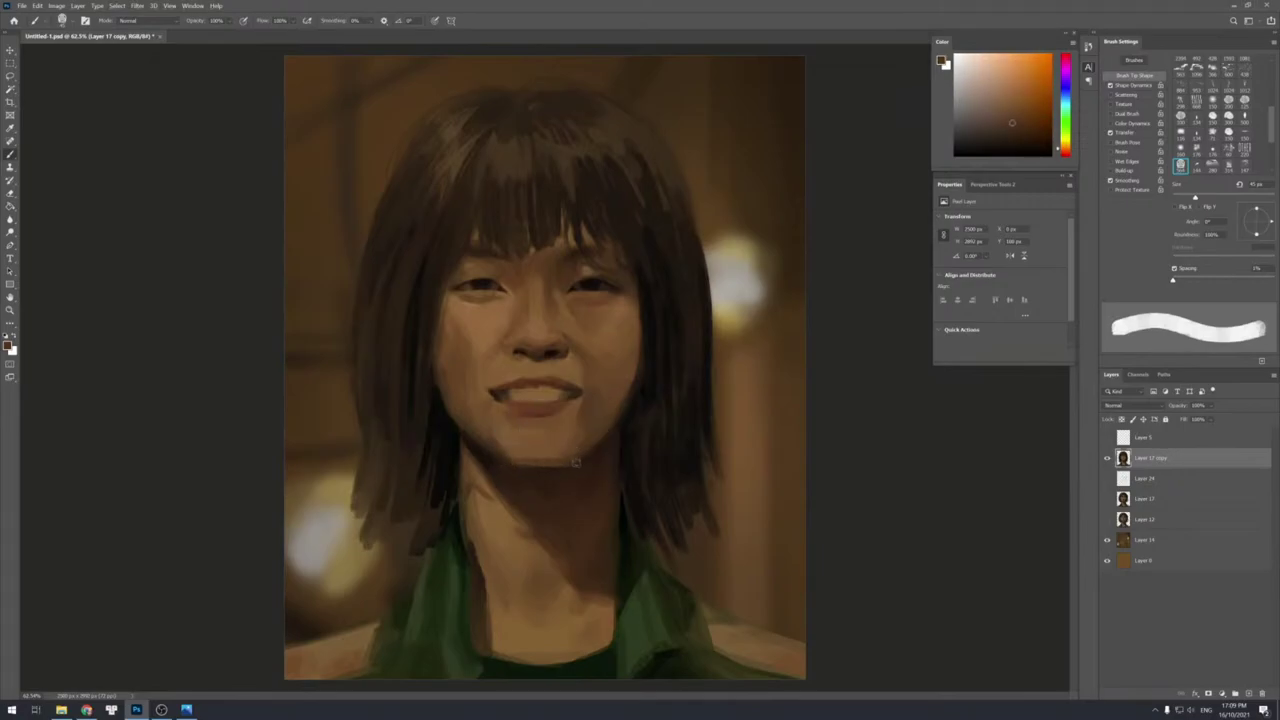
left_click(520, 465, "alt")
left_click(528, 458, "alt")
key("]")
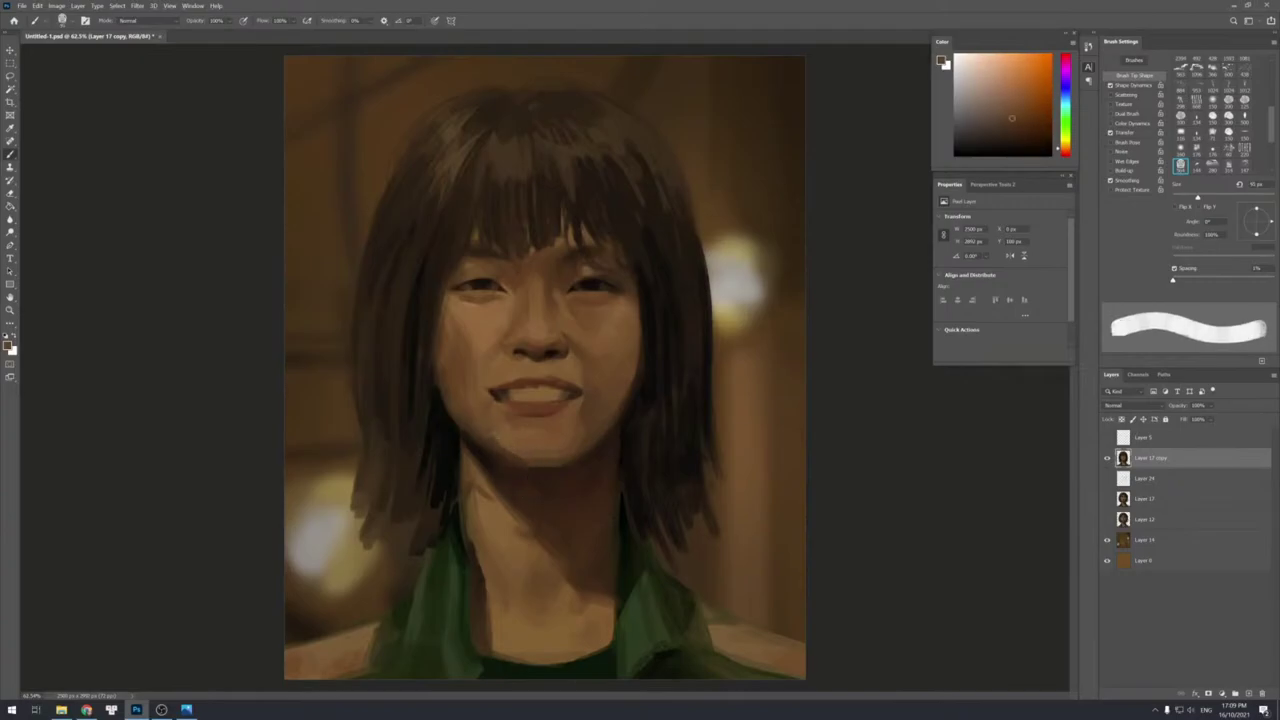
left_click(504, 466, "alt")
Soften the left mouth corner and blend the adjacent cheek with sampled skin tones.
left_click(492, 397, "alt")
left_click_drag(497, 391, 488, 397)
left_click(470, 372, "alt")
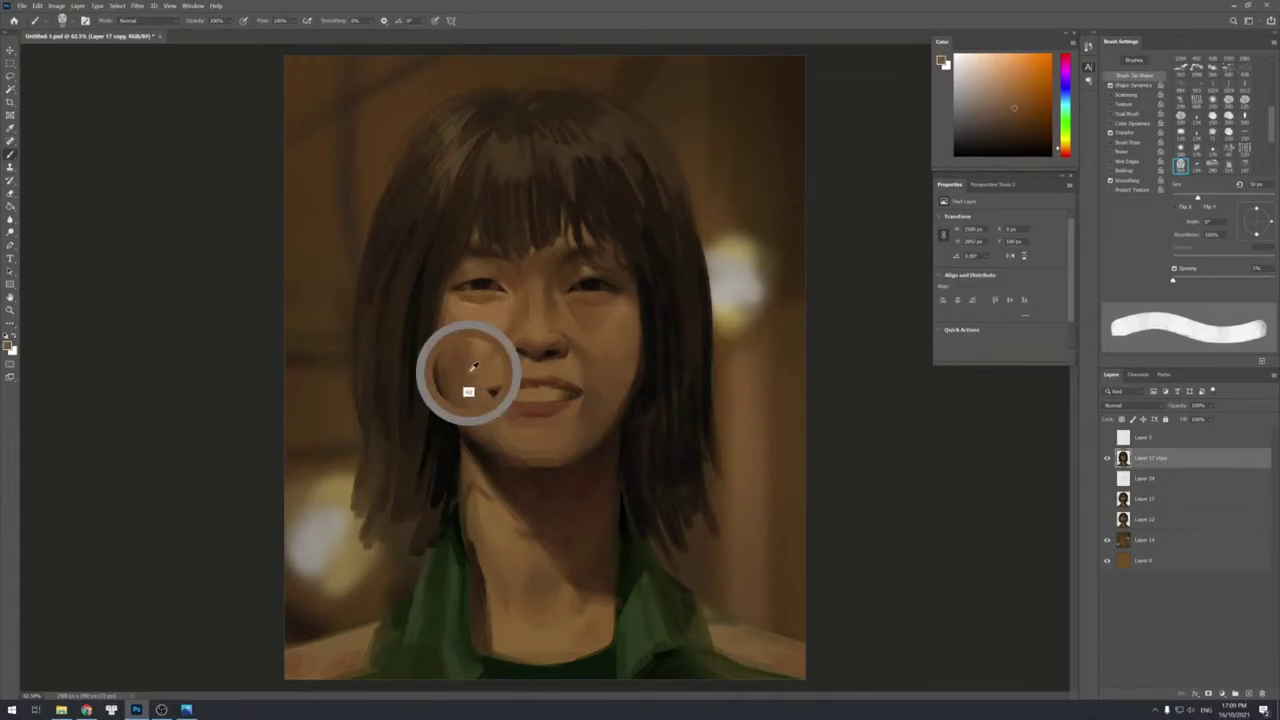
left_click(484, 370, "alt")
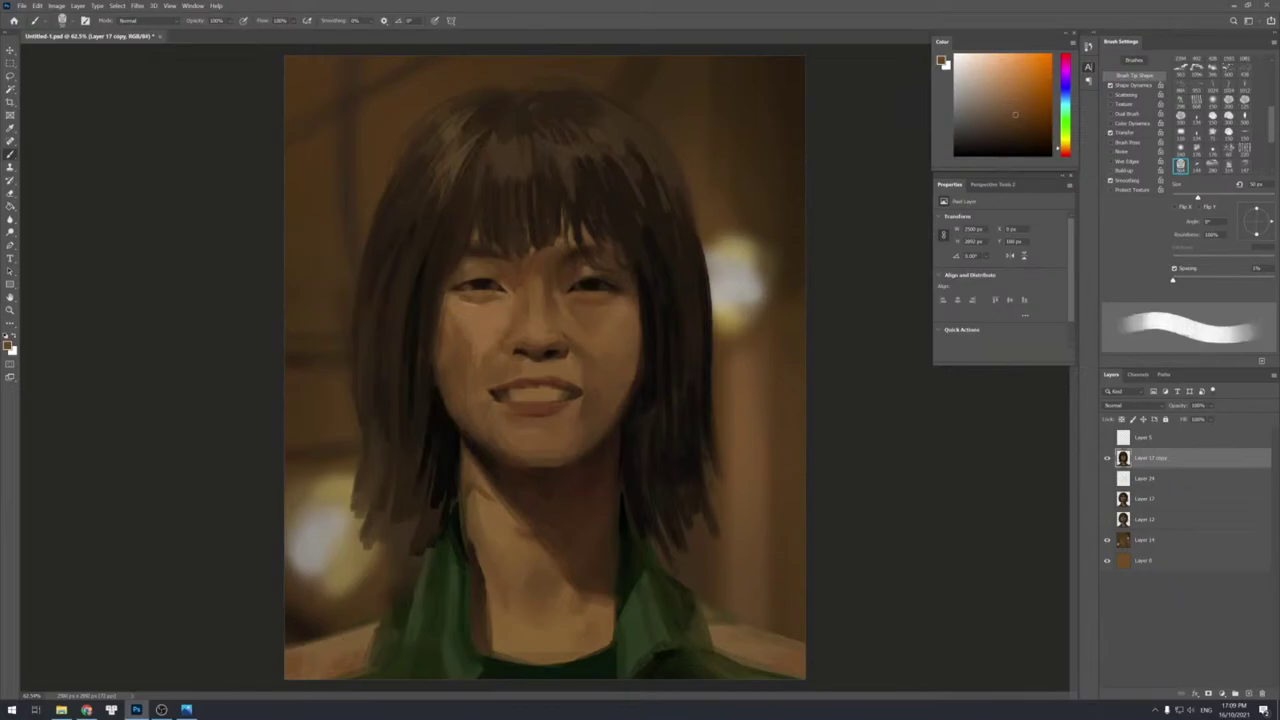
left_click(492, 370, "alt")
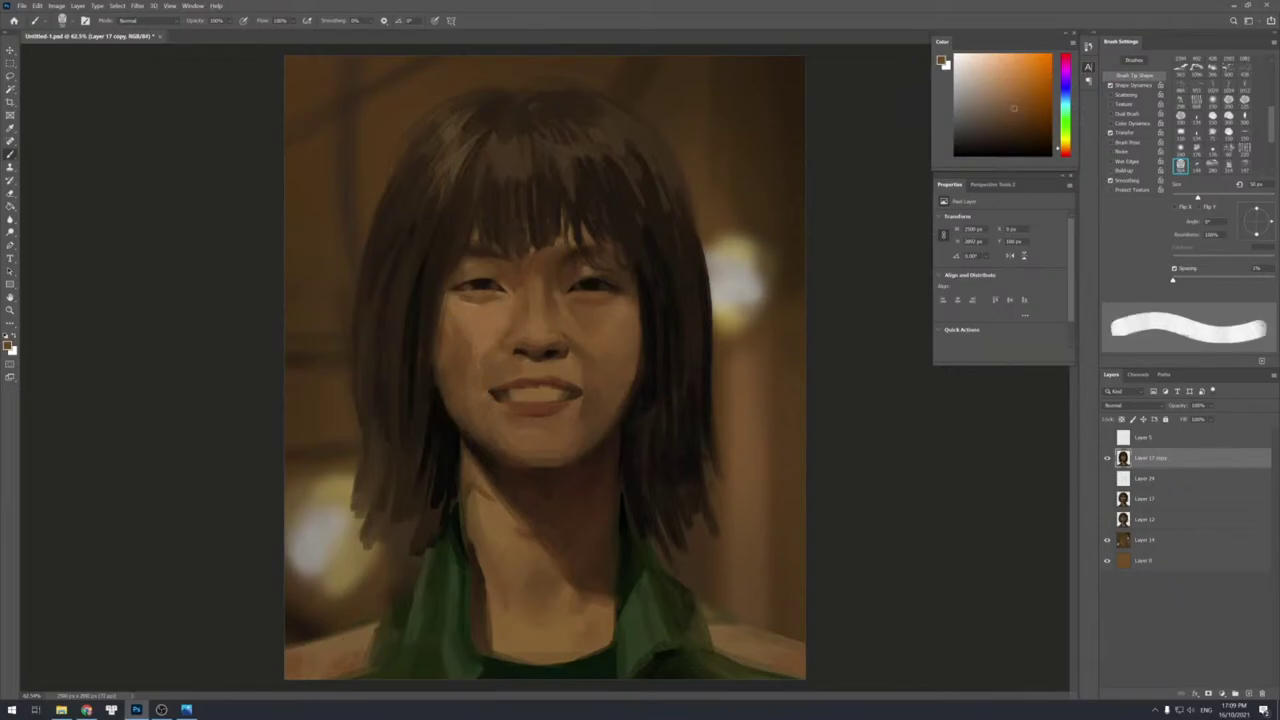
Even out the left cheek beside the nose with lighter sampled skin tones, reducing the brush size.
left_click(484, 342, "alt")
left_click(477, 342, "alt")
left_click(477, 344, "alt")
key("bracketleft")
key("bracketleft")
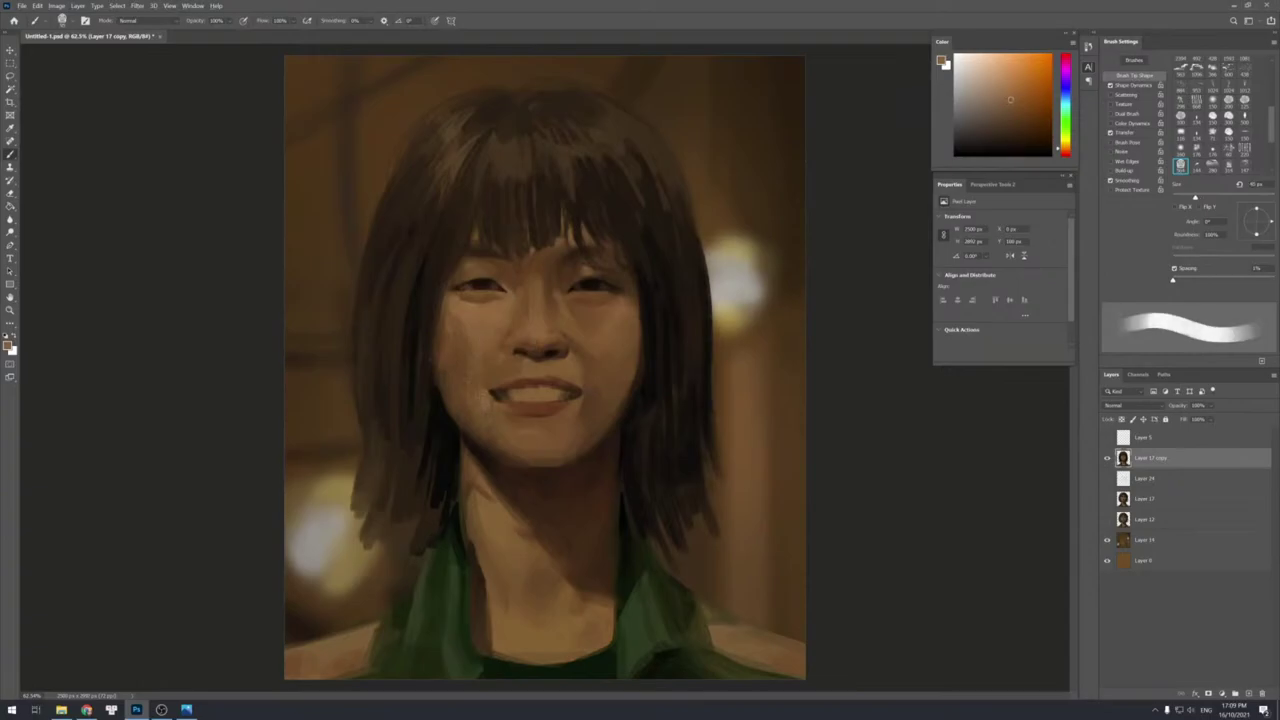
Refine the dark left mouth corner with a smaller brush and tones sampled around the lips.
left_click(491, 400, "alt")
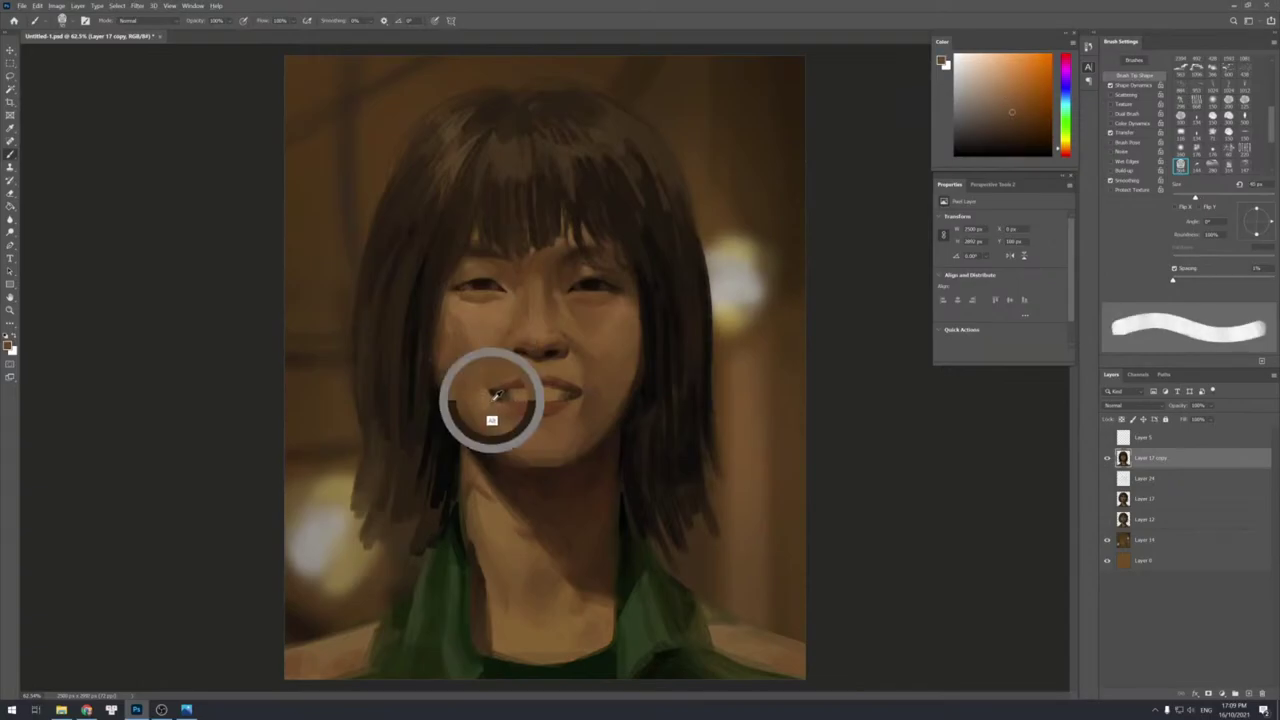
key("bracketleft")
key("bracketleft")
left_click(499, 394, "alt")
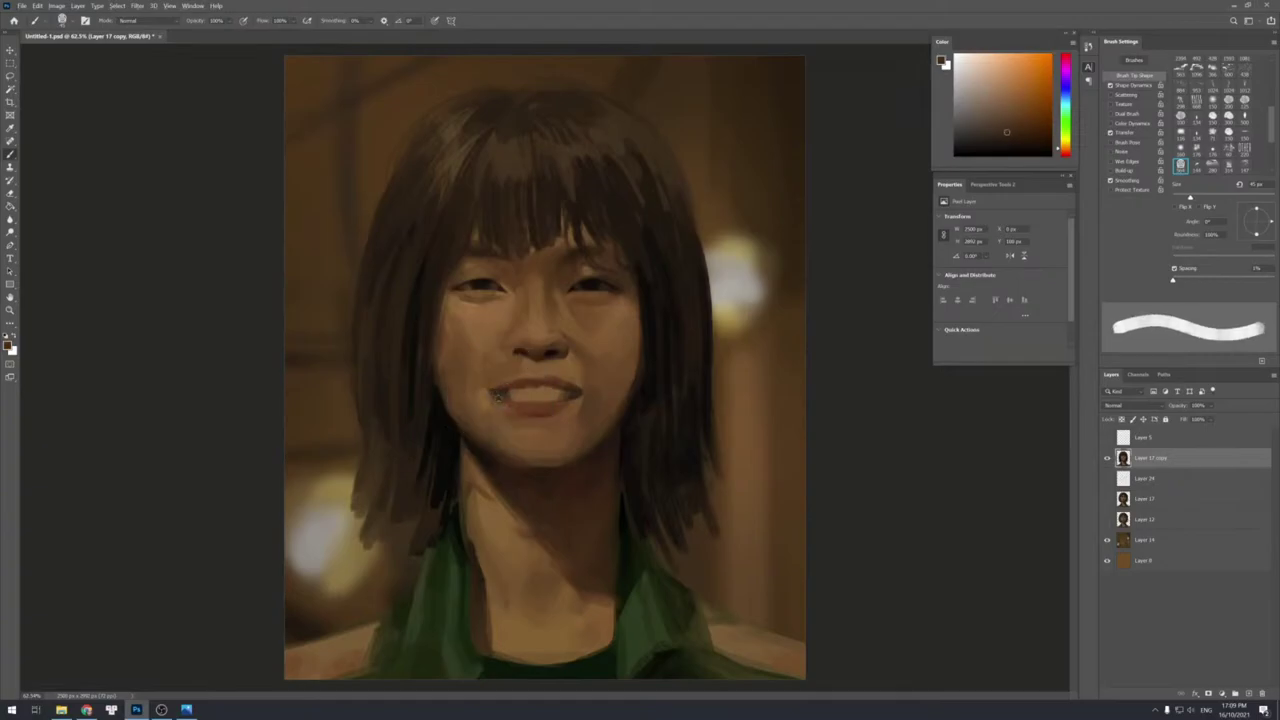
left_click(500, 396, "alt")
left_click(500, 405, "alt")
Blend the lower left cheek and jaw with sampled mid-tones, varying the brush size.
left_click(482, 430, "alt")
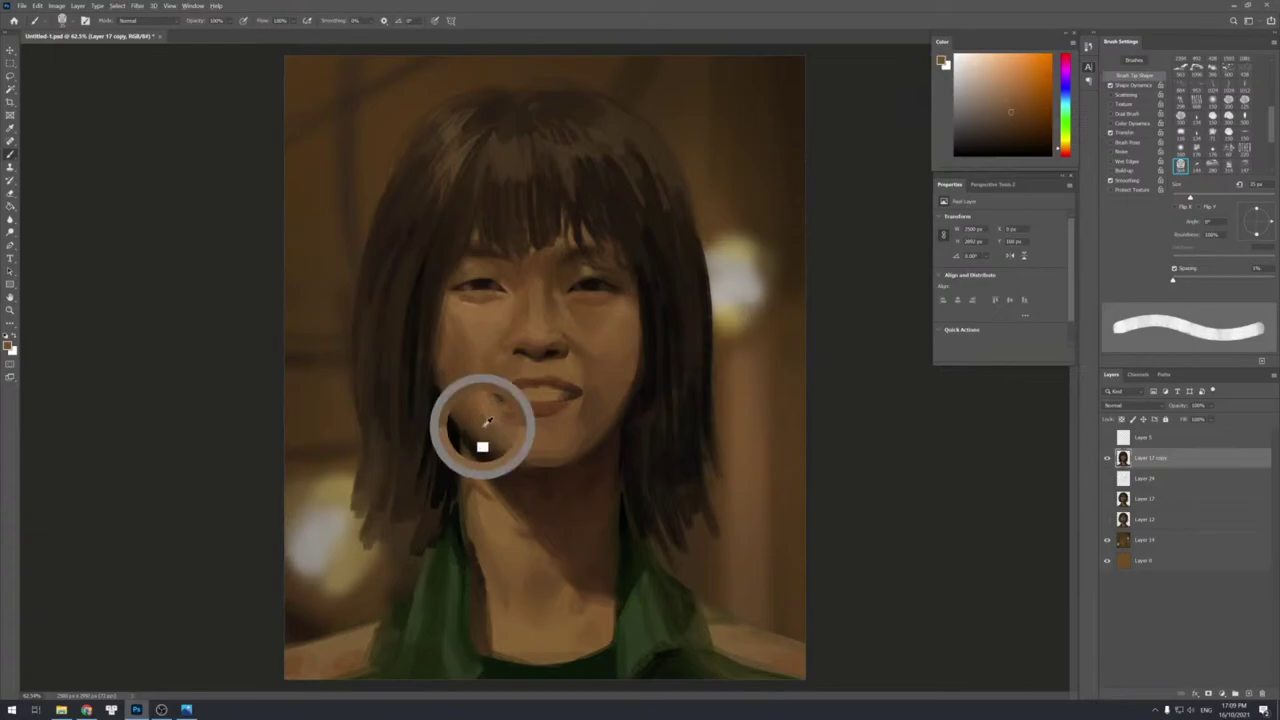
key("bracketright")
key("bracketright")
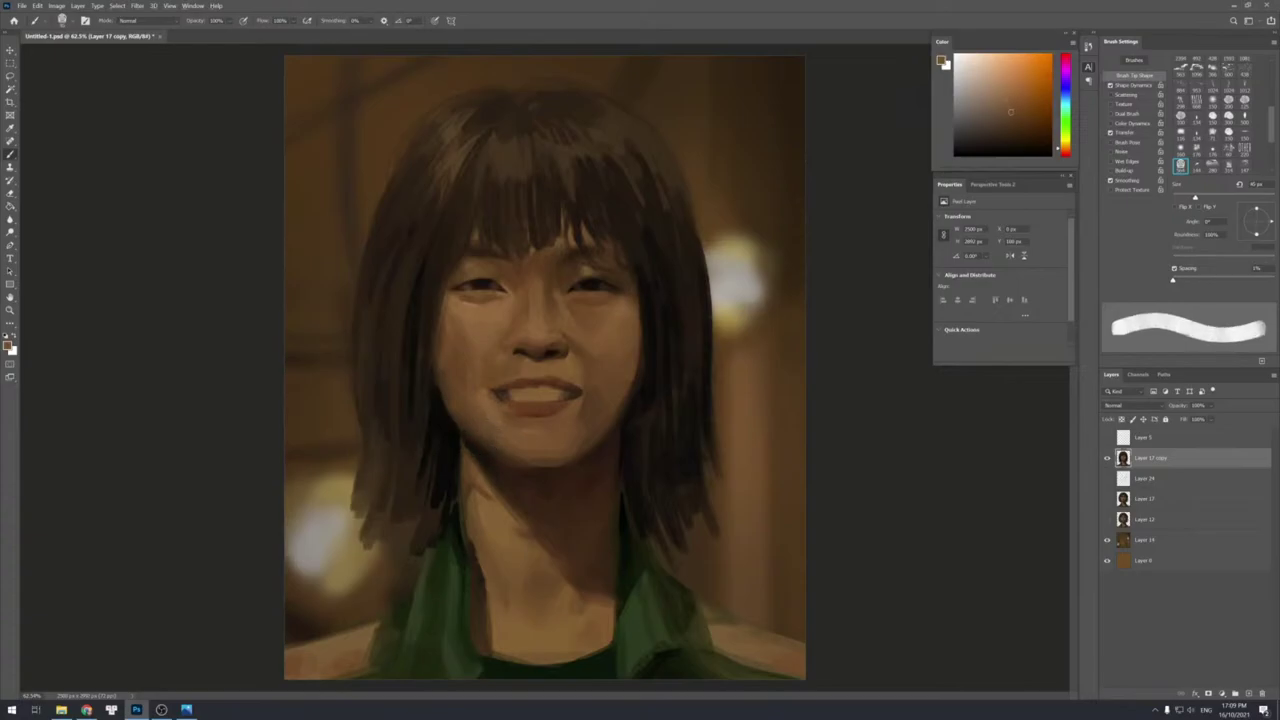
left_click(484, 437, "alt")
key("bracketleft")
left_click(459, 402, "alt")
key("bracketright")
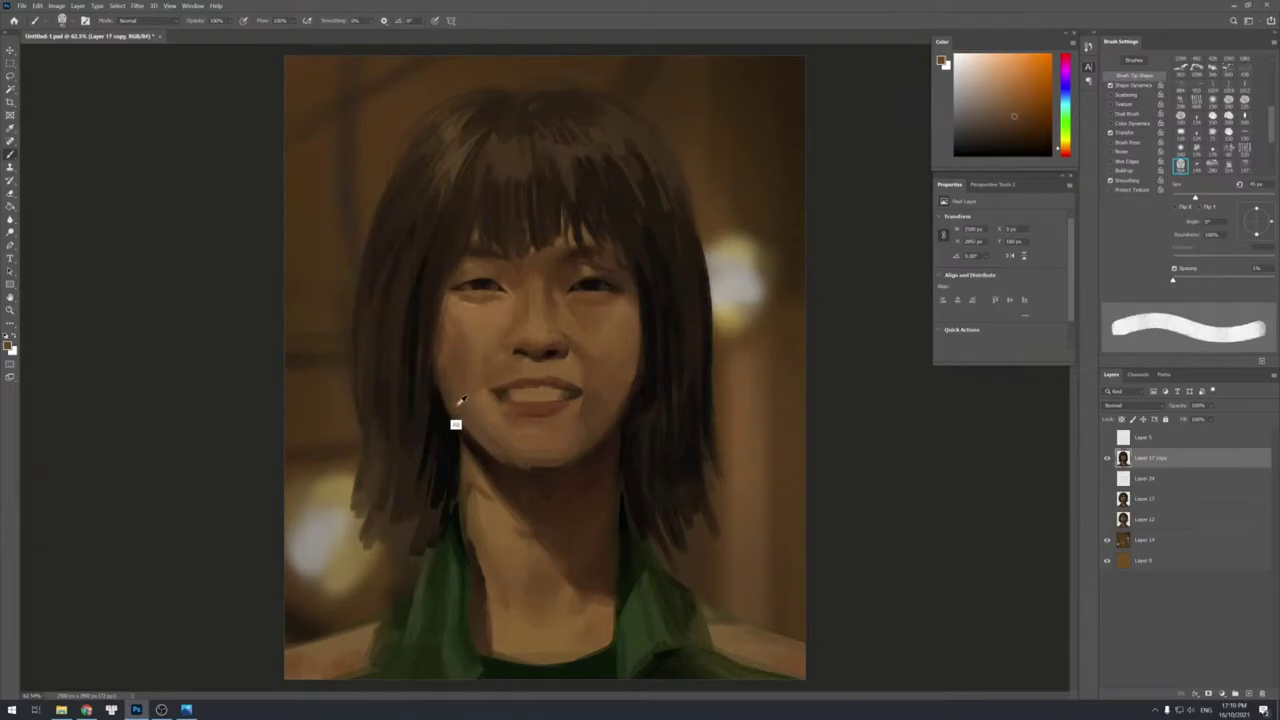
Define the left face contour against the hair with a sampled near-black, and soften the cheek edge with skin tone.
left_click(446, 423, "alt")
left_click_drag(438, 372, 455, 431)
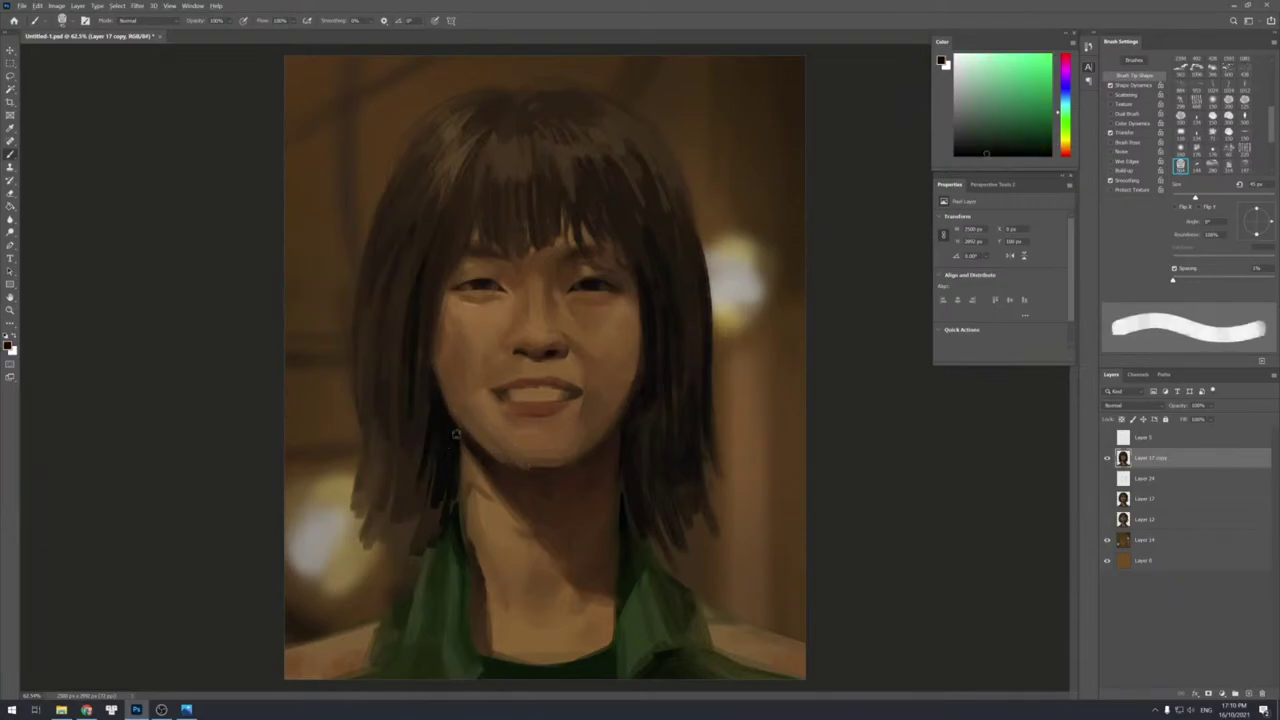
key("bracketleft")
left_click(455, 400, "alt")
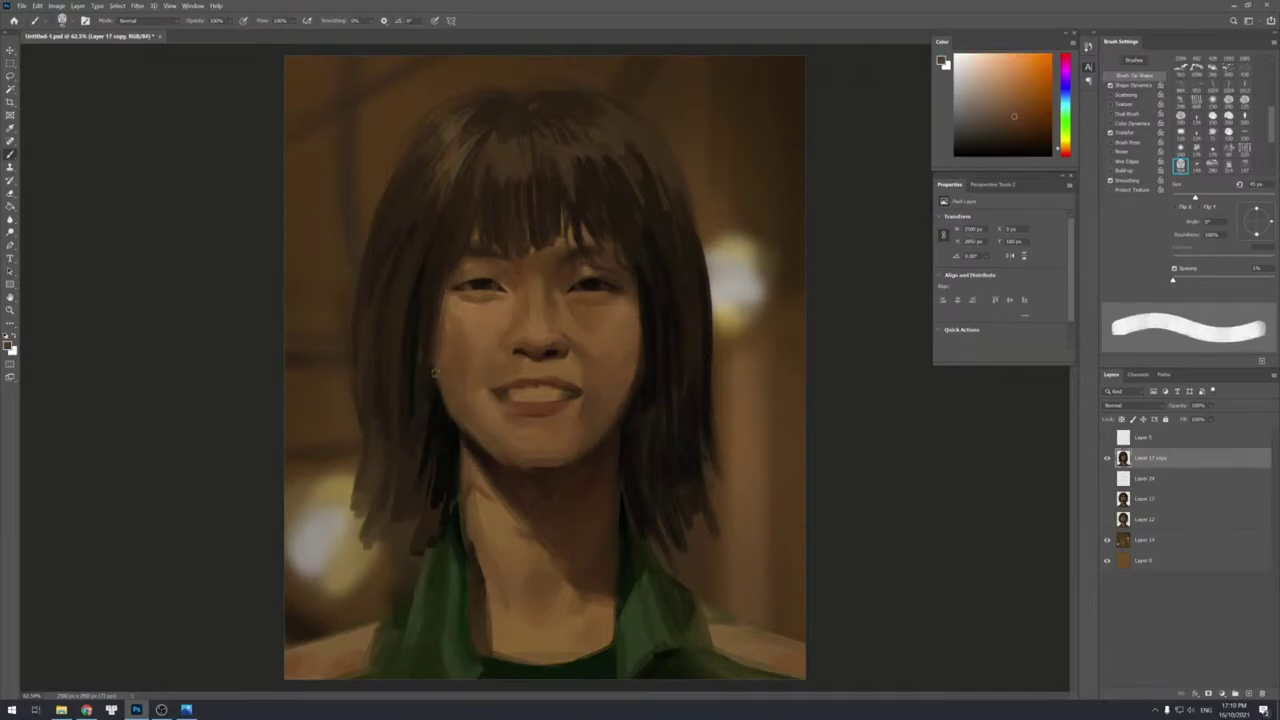
key("bracketright")
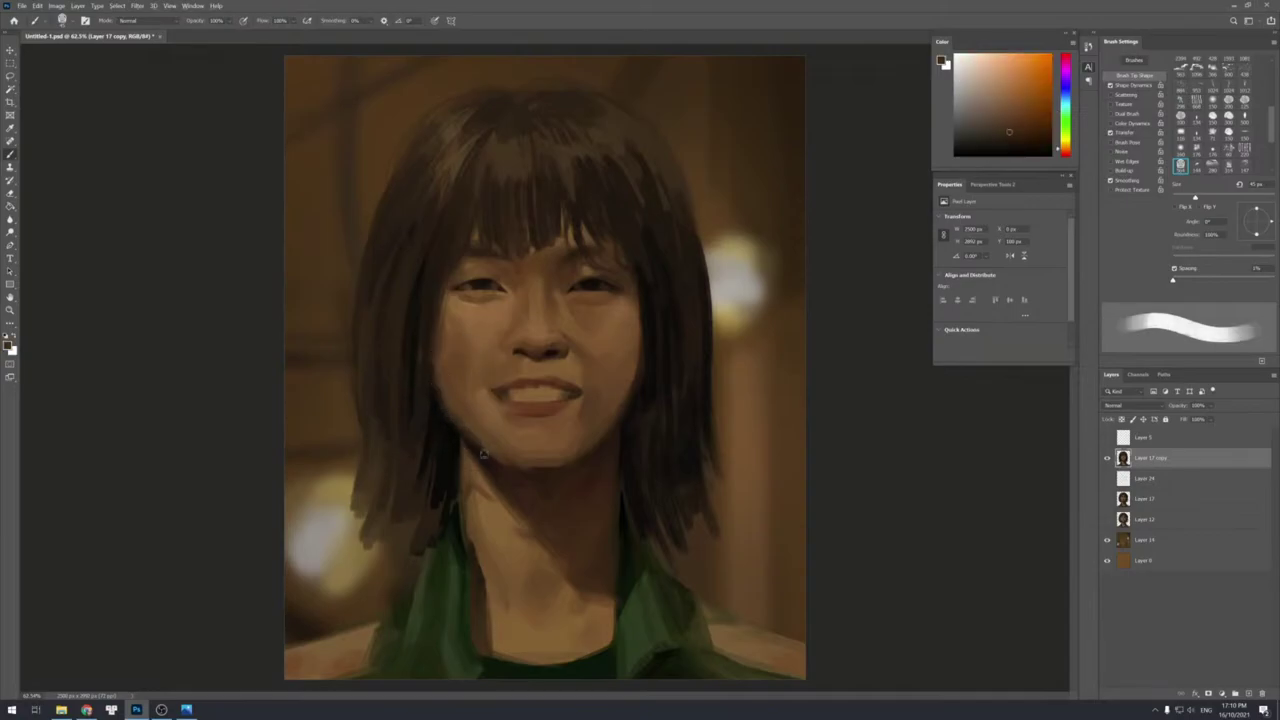
Clean up the shadow edge beneath the left jaw and chin with a sampled dark brown and a smaller brush.
left_click(511, 479, "alt")
key("bracketleft")
key("bracketleft")
key("bracketleft")
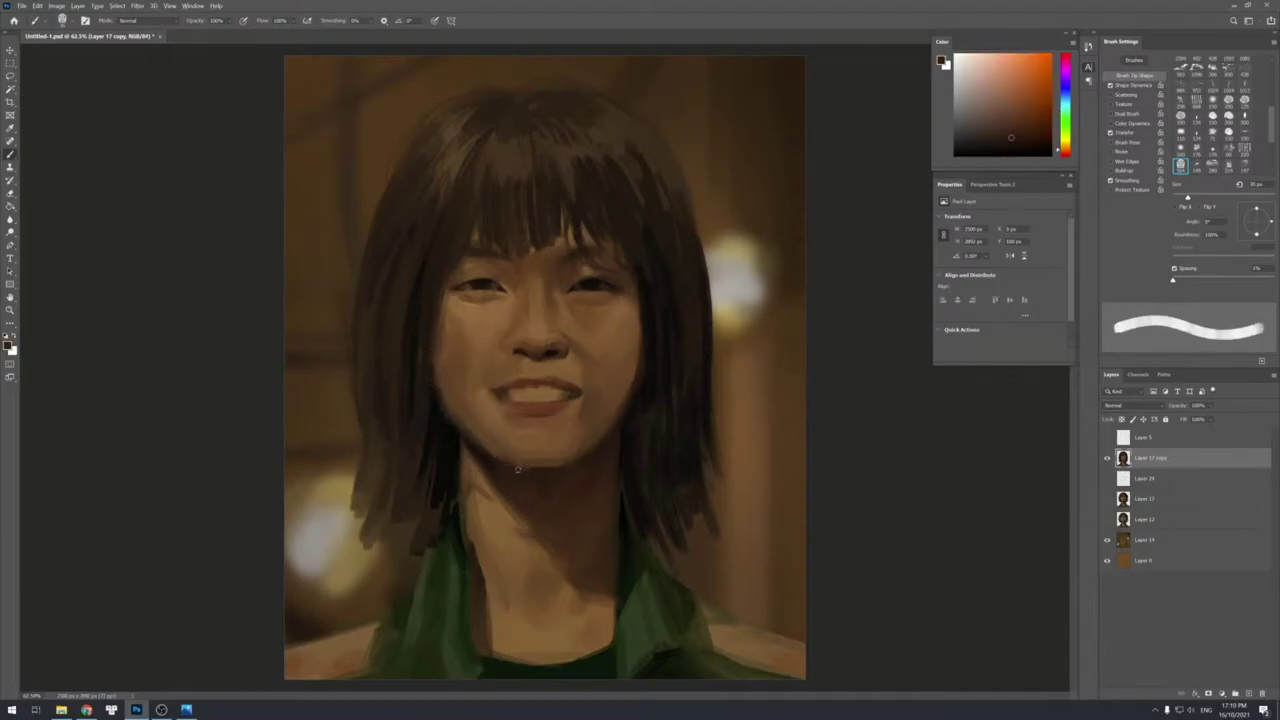
key("bracketleft")
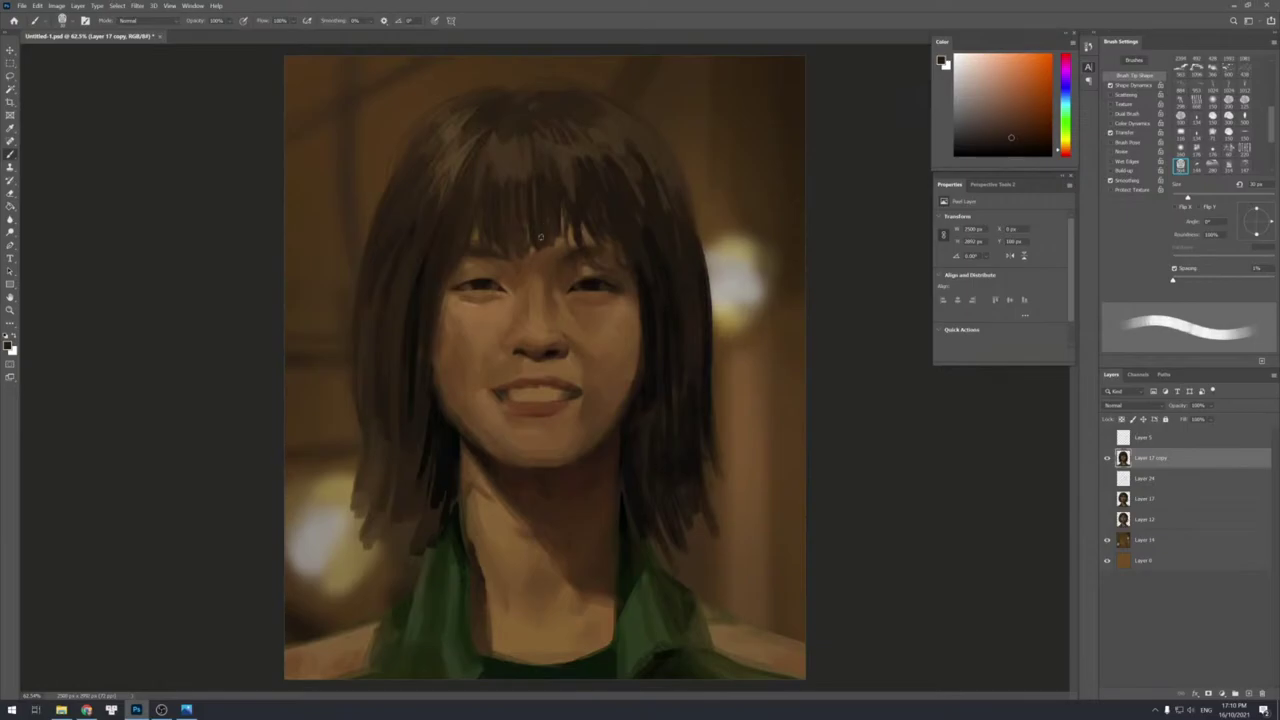
Paint forehead skin tone over the tips of the central bangs to shorten them.
left_click(481, 236, "alt")
left_click(521, 265, "alt")
left_click_drag(522, 245, 527, 258)
key("bracketright")
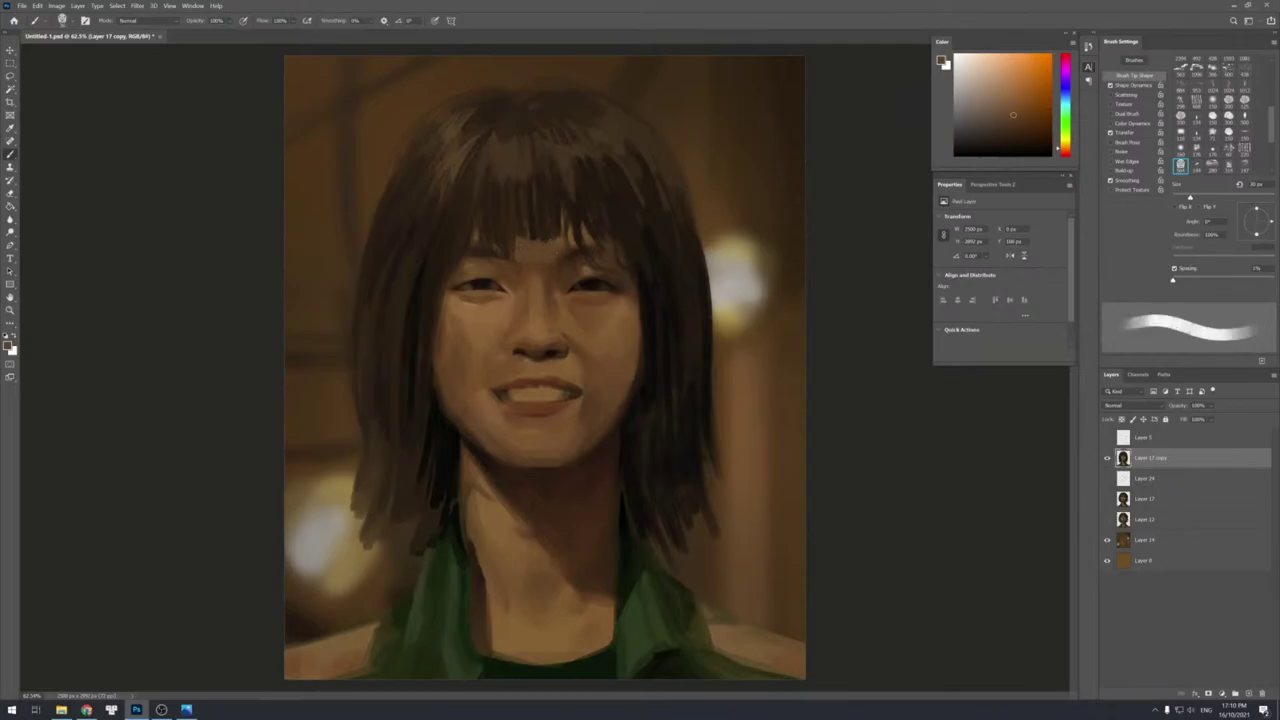
left_click(545, 245, "alt")
mouse_move(522, 238)
left_mouse_down()
mouse_move(561, 238)
mouse_move(538, 239)
left_mouse_up()
left_click(571, 238, "alt")
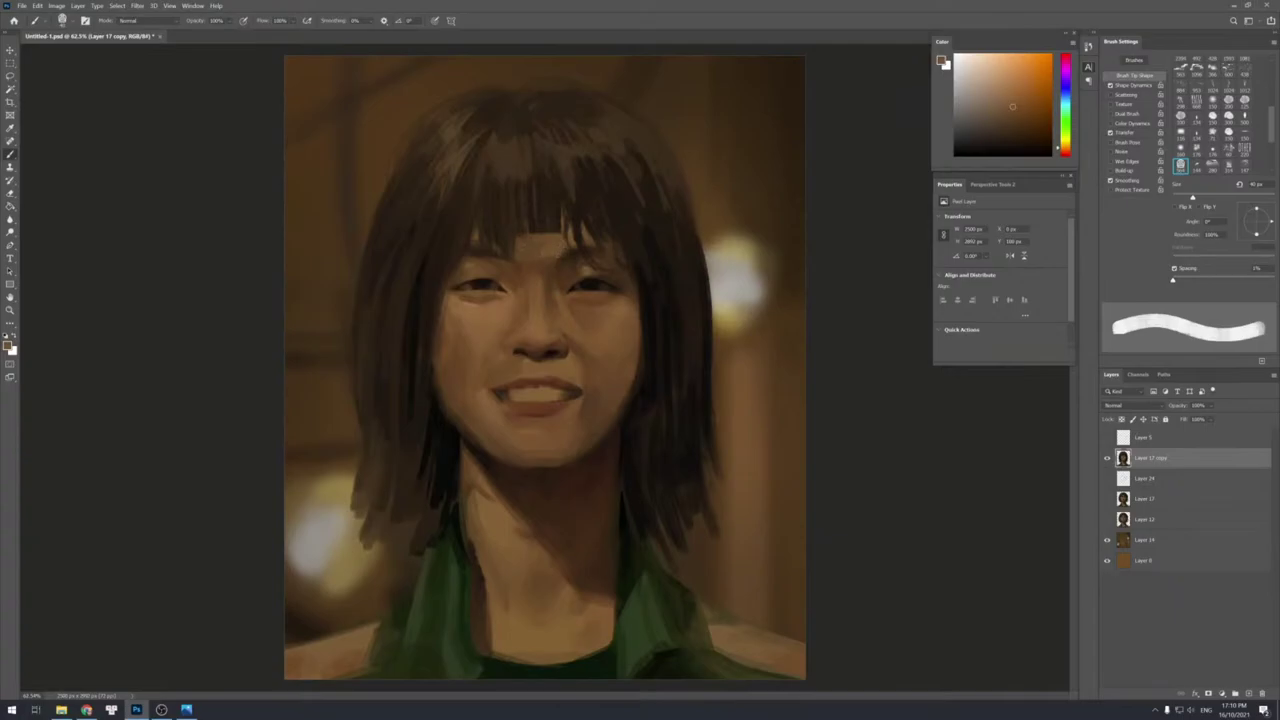
Blend the skin between the eyebrows and along the nose bridge toward the right eye with sampled tones.
left_click(521, 244, "alt")
left_click(537, 256, "alt")
left_click(552, 291, "alt")
left_click(586, 267, "alt")
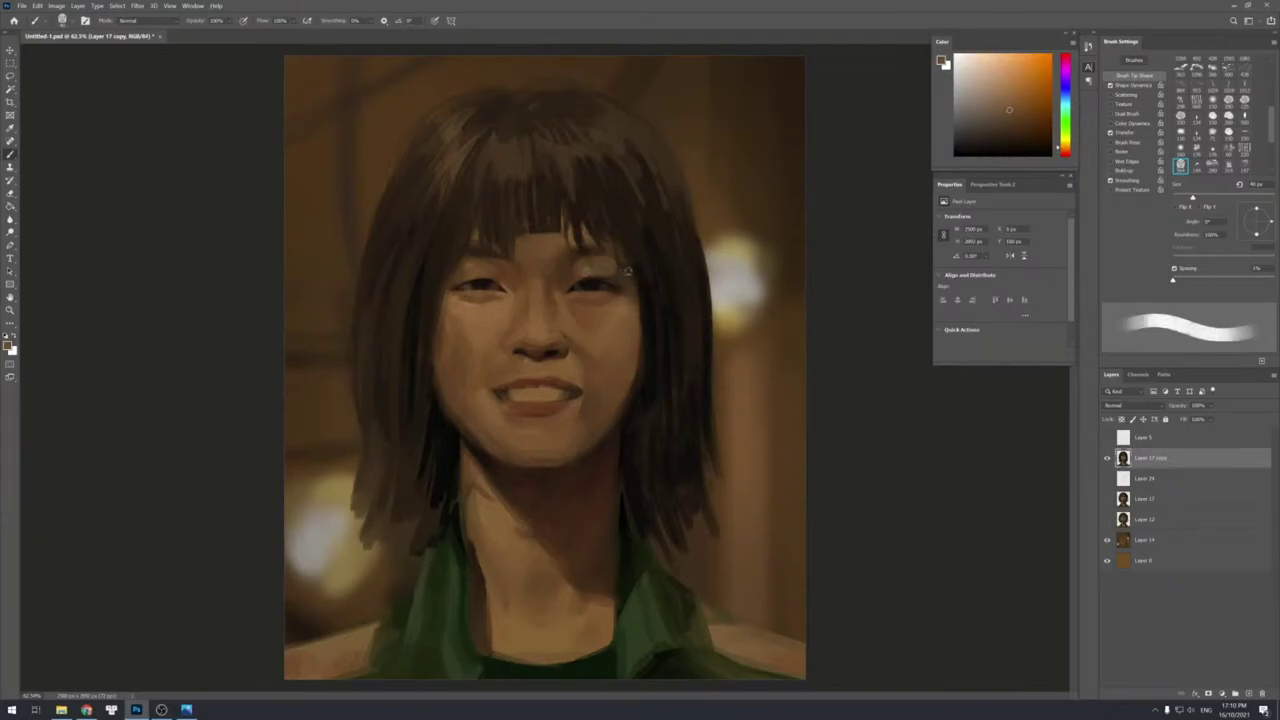
Rework the outer right eyelid and the area beneath the right eyebrow with sampled skin and brow colours.
left_click(618, 278, "alt")
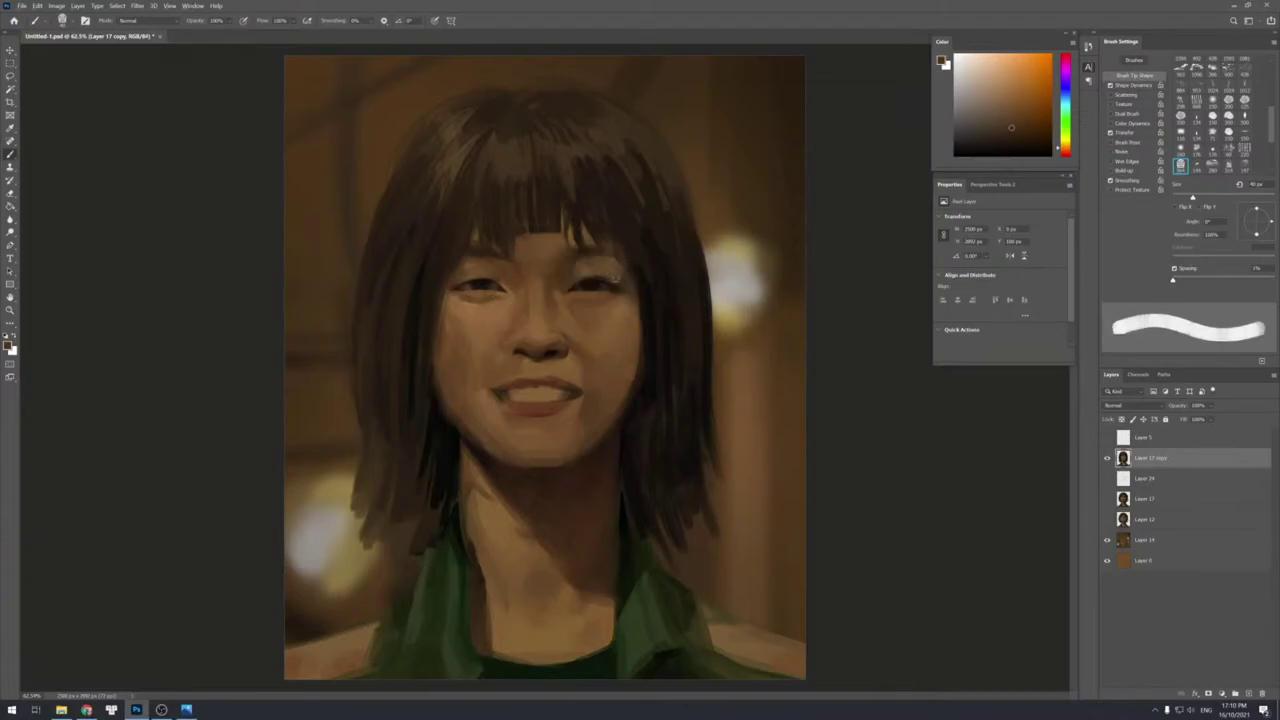
left_click(620, 266, "alt")
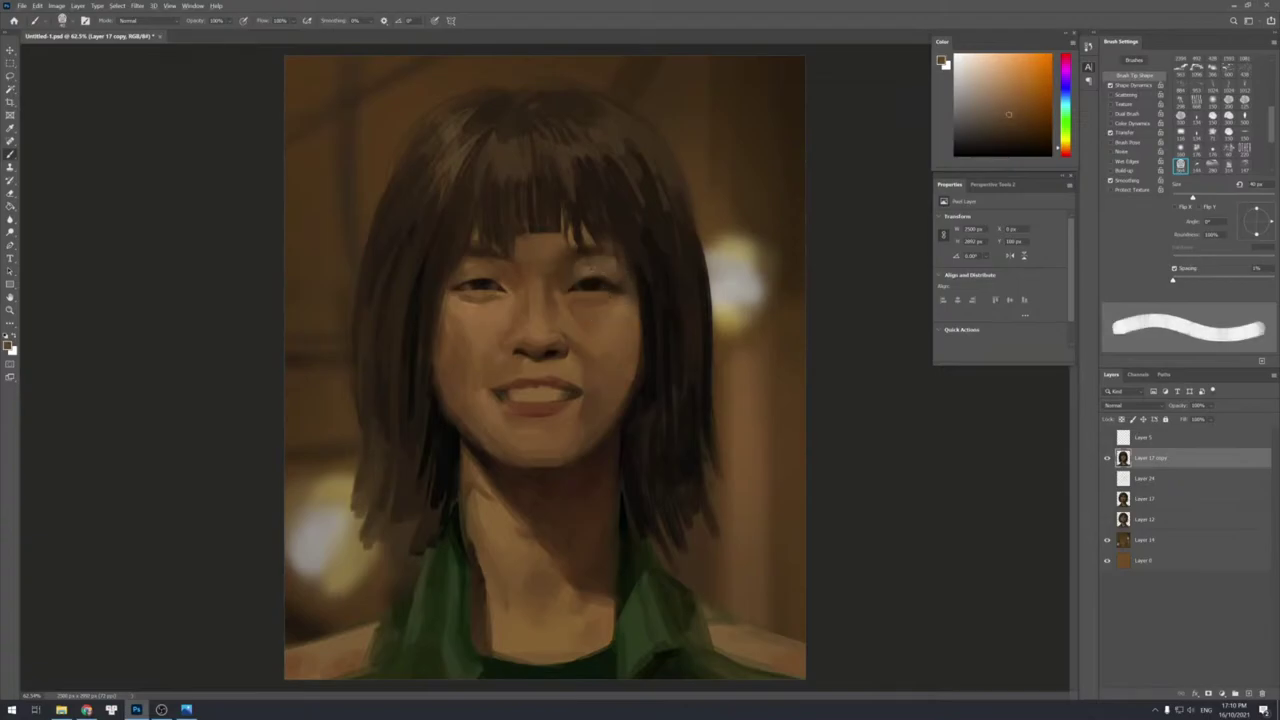
left_click(592, 242, "alt")
left_click(581, 245, "alt")
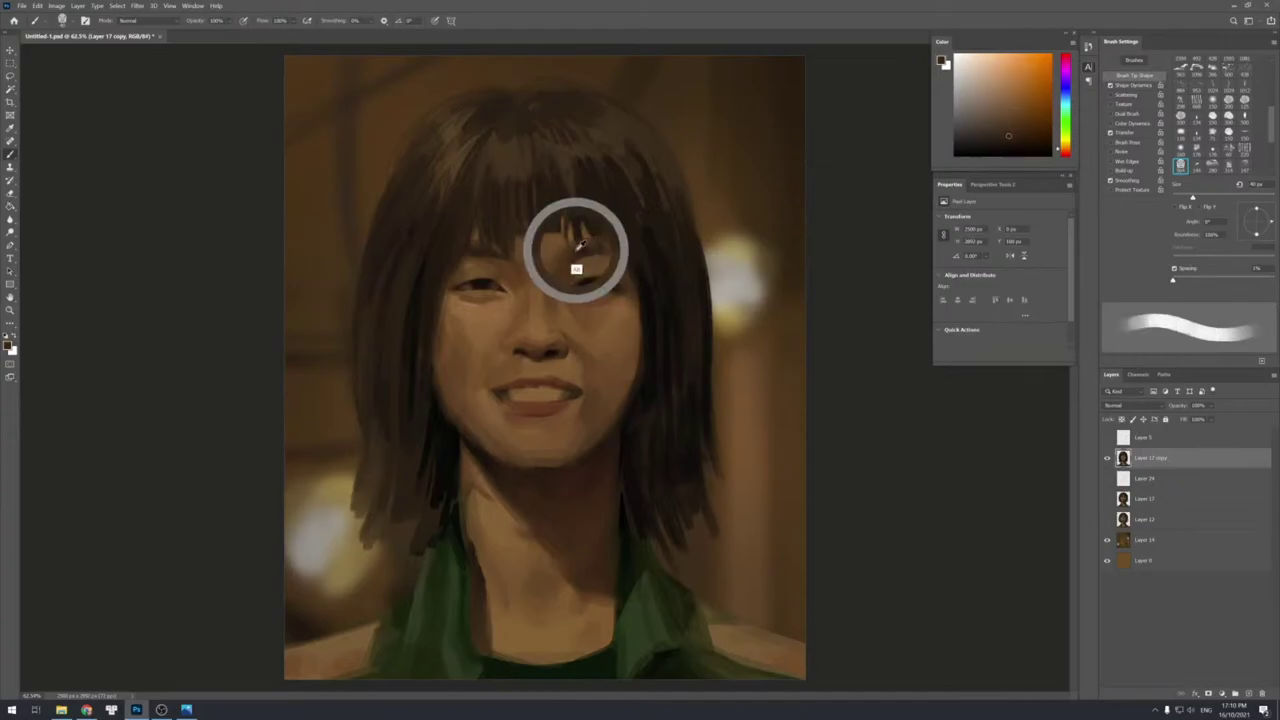
left_click(590, 250, "alt")
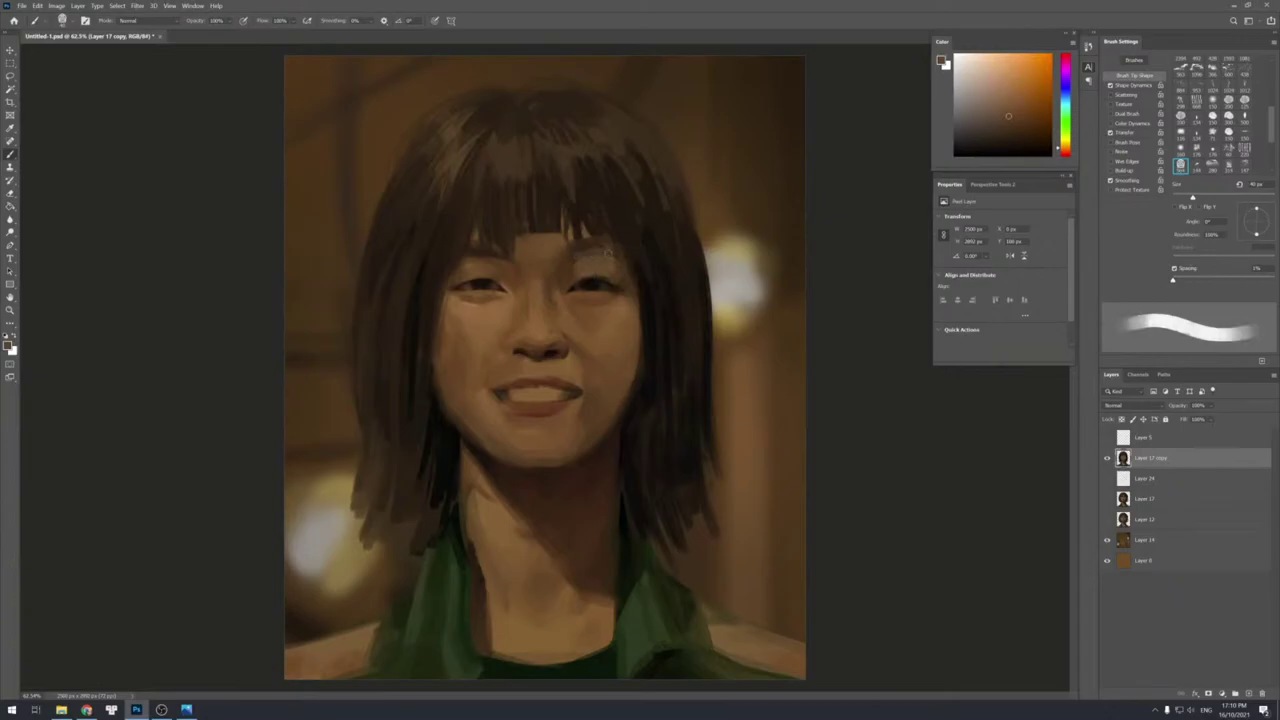
Model the inner right eye socket and upper eyelid with sampled shadow and skin tones.
left_click(590, 262, "alt")
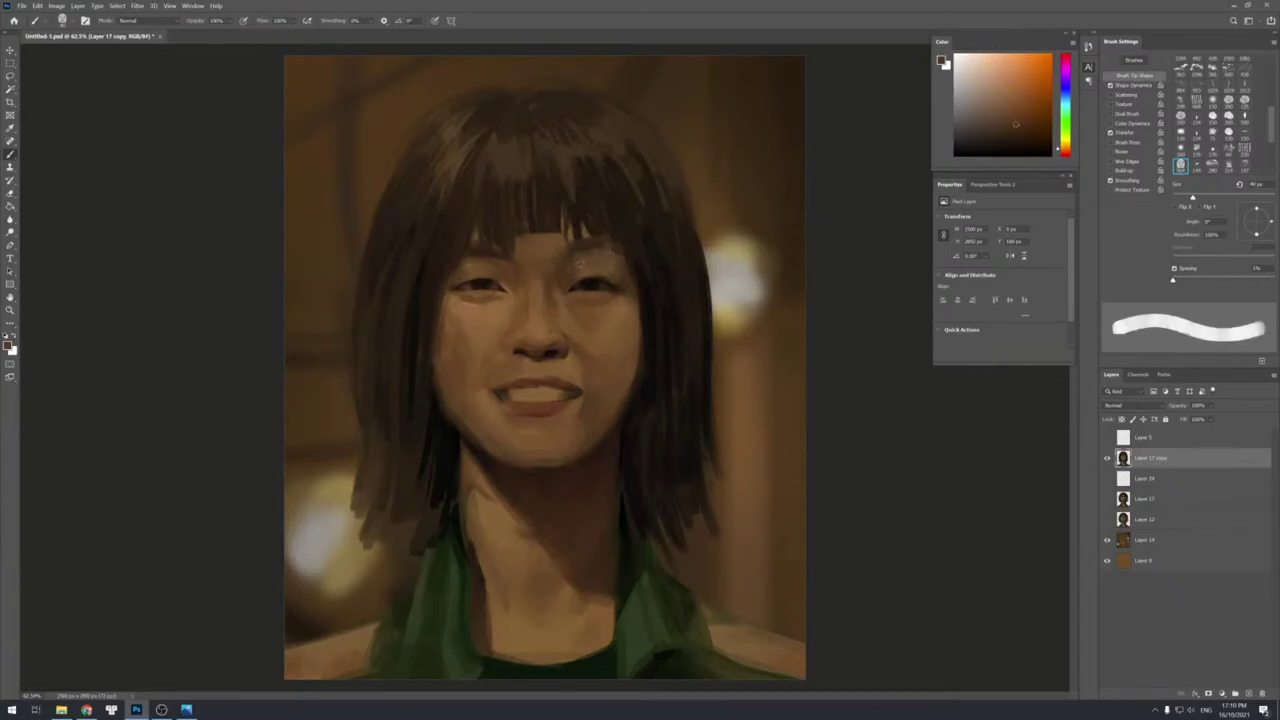
left_click(591, 262, "alt")
left_click(577, 271, "alt")
left_click(607, 271, "alt")
left_click(572, 250, "alt")
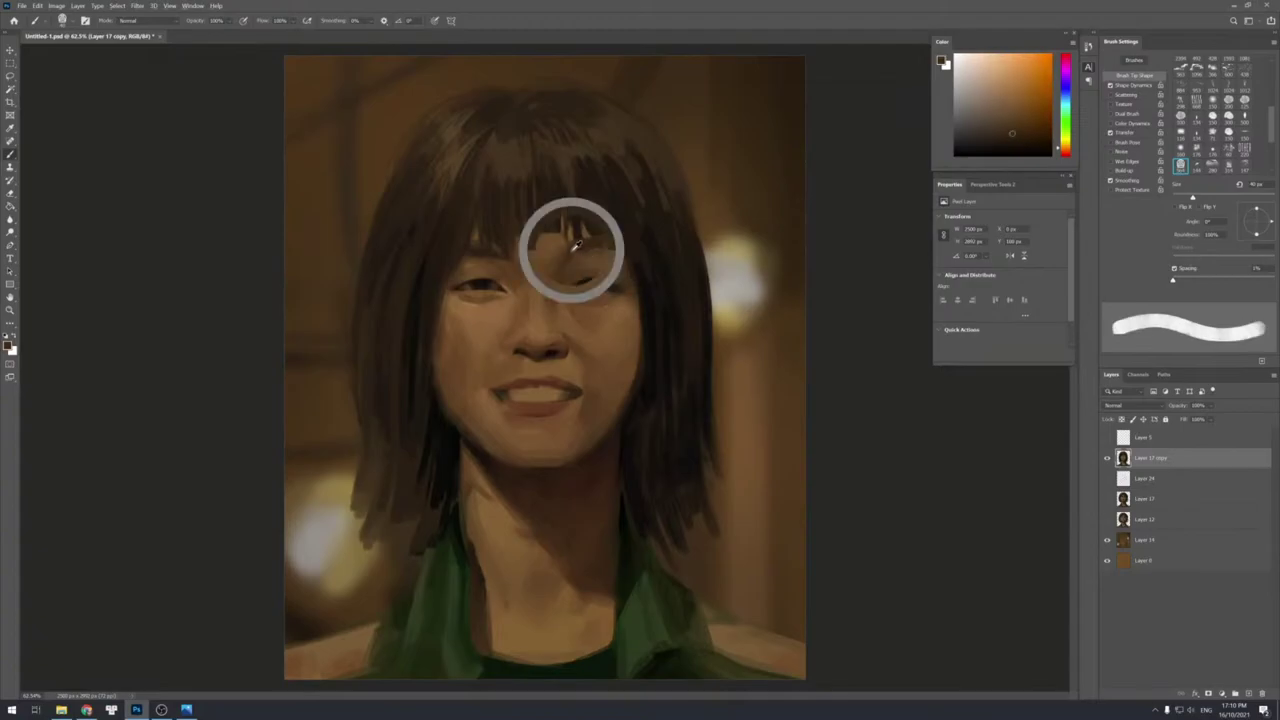
Shape the right eyebrow with sampled dark brown and blend its lower edge into the eyelid.
left_click(592, 239, "alt")
left_click(606, 240, "alt")
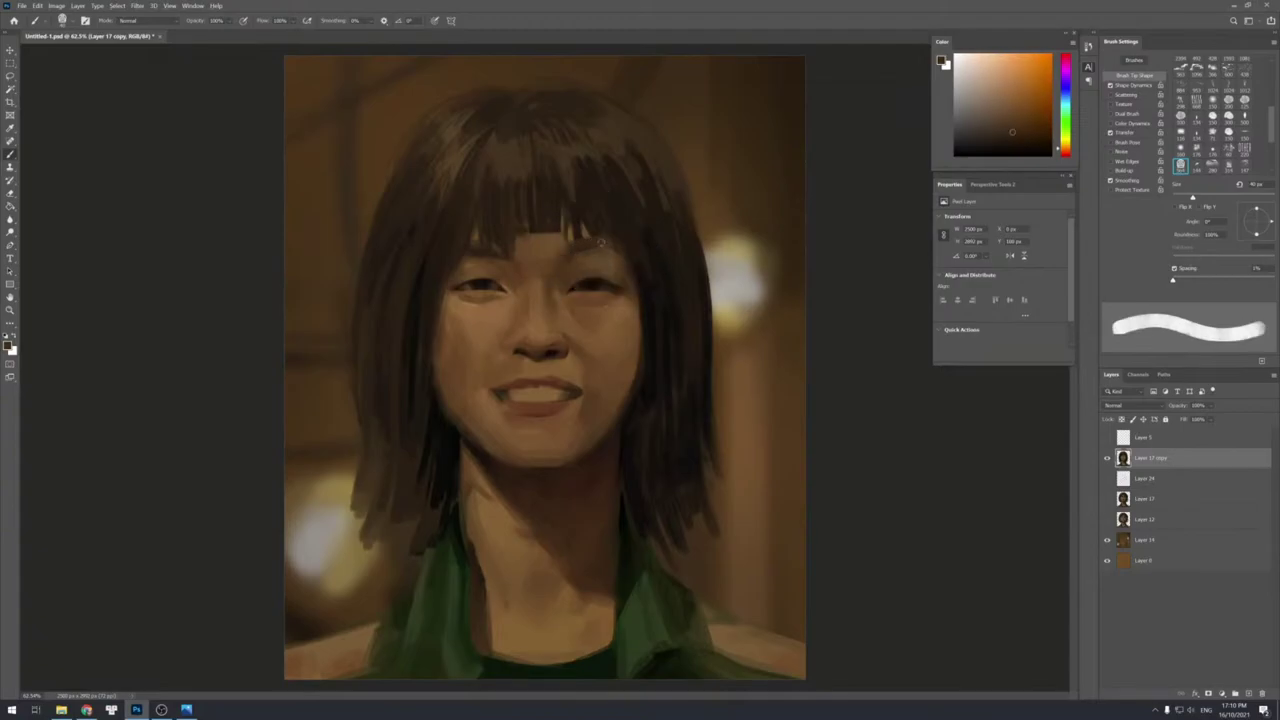
left_click(622, 277, "alt")
left_click(600, 264, "alt")
left_click(604, 258, "alt")
Refine the left eyebrow and blend the upper eyelid with colours sampled around the eye.
left_click(492, 257, "alt")
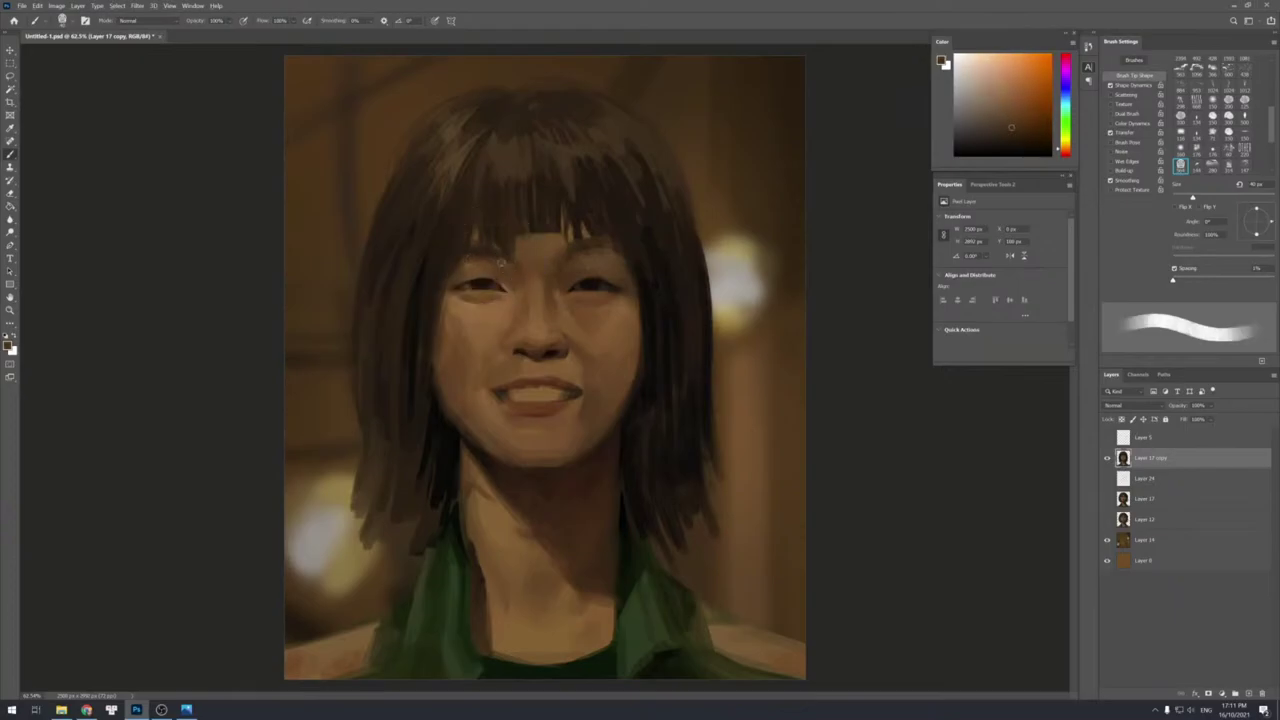
left_click(490, 258, "alt")
left_click(484, 268, "alt")
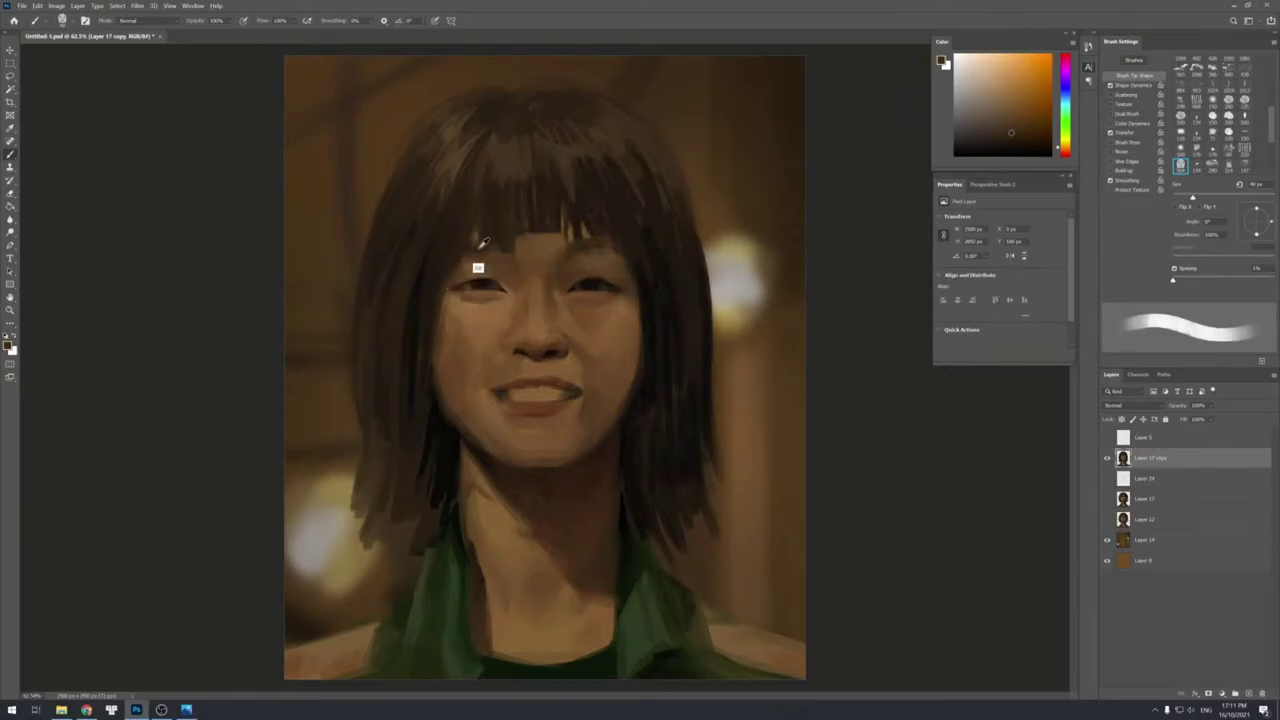
left_click(498, 258, "alt")
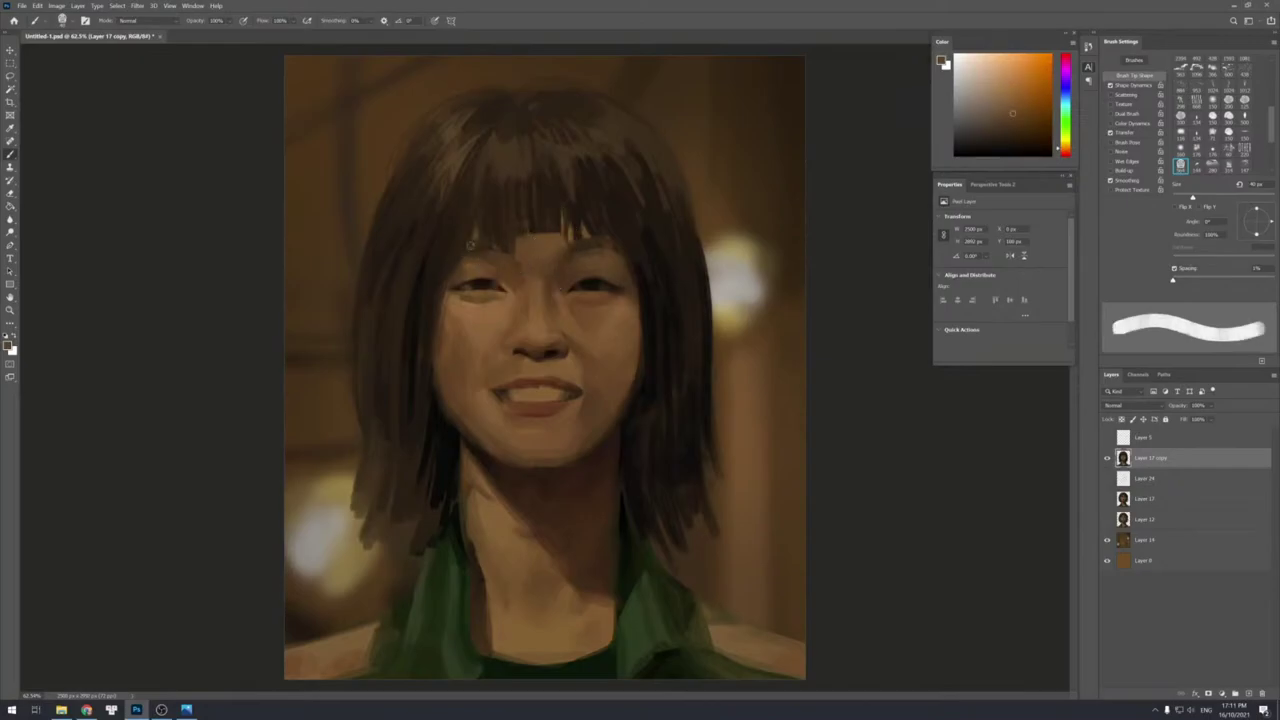
Trim the bangs above the left eyebrow by painting sampled forehead skin tone over their tips.
key("bracketleft")
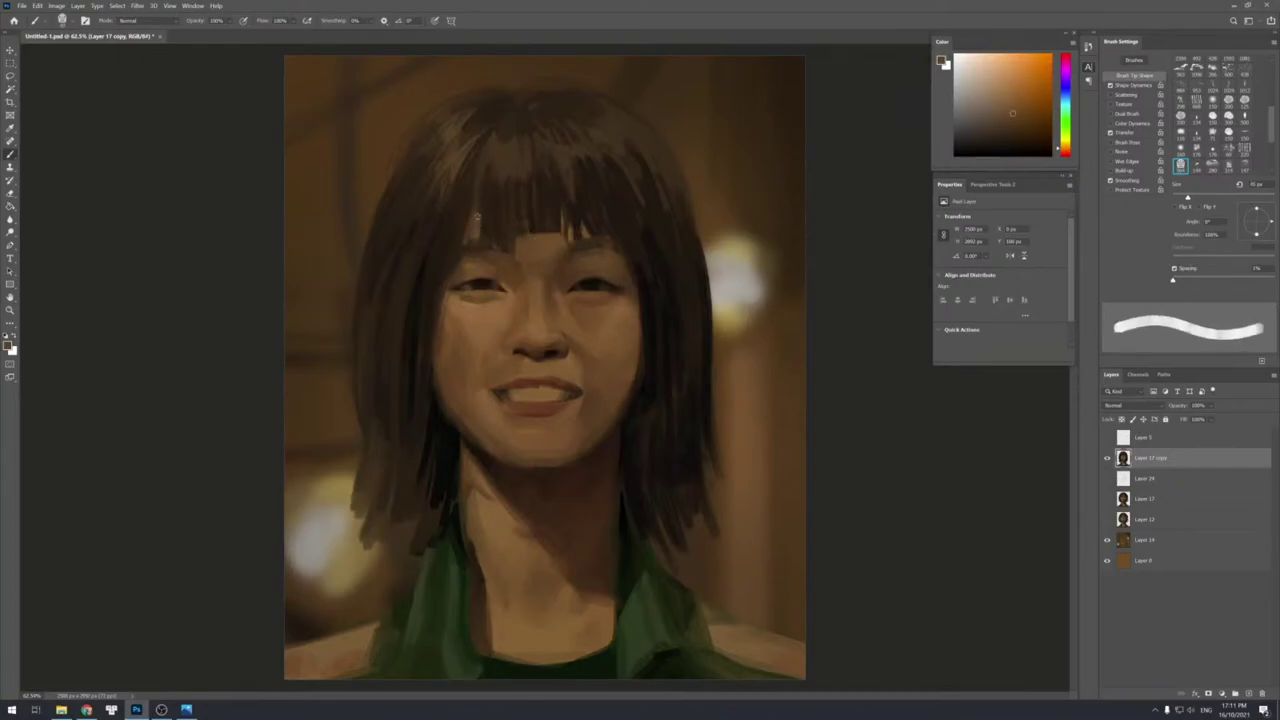
left_click(470, 240, "alt")
left_click(492, 213, "alt")
left_click(528, 244, "alt")
left_click_drag(495, 241, 518, 239)
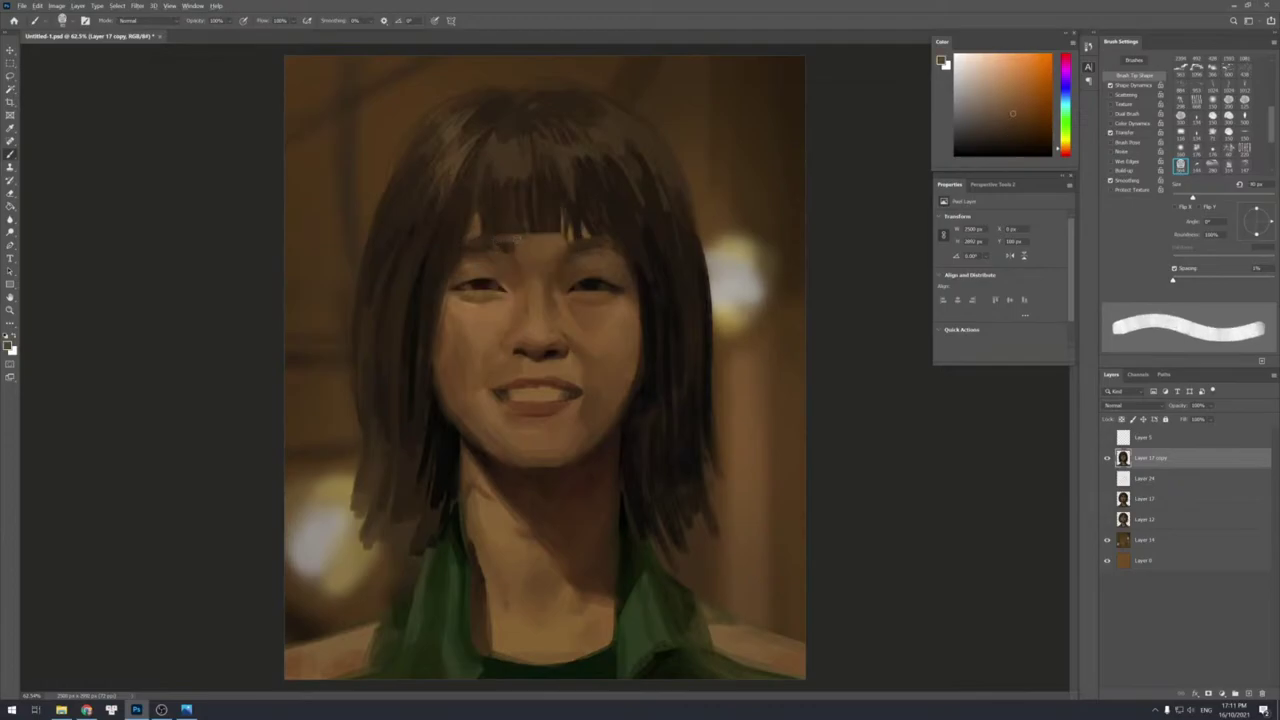
left_click(526, 248, "alt")
left_click(526, 244, "alt")
Repaint the ends of the central and right bangs with sampled dark hair colours above the forehead.
left_click(525, 220, "alt")
left_click(543, 208, "alt")
left_click(583, 213, "alt")
left_click_drag(576, 208, 567, 229)
left_click(567, 238, "alt")
left_click(594, 216, "alt")
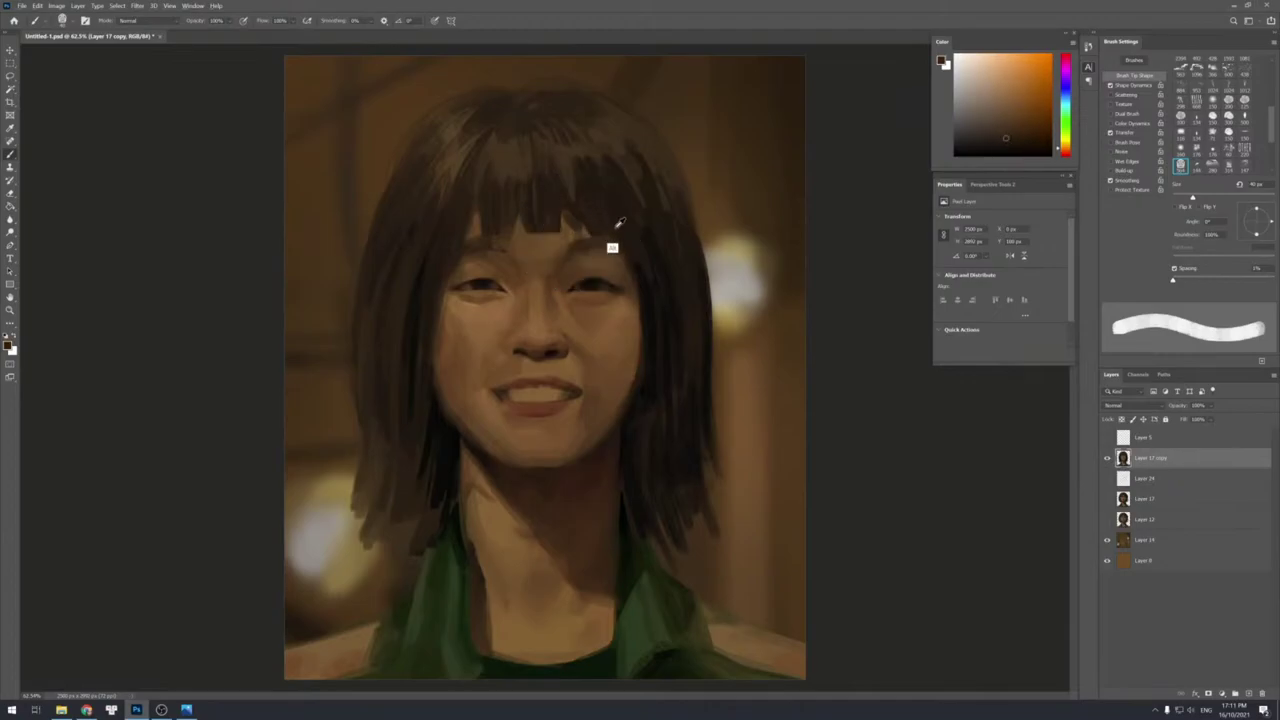
Reshape the right eye's outer corner and upper lash line with sampled eyelid and dark brown tones.
left_click(642, 276, "alt")
left_click(623, 286, "alt")
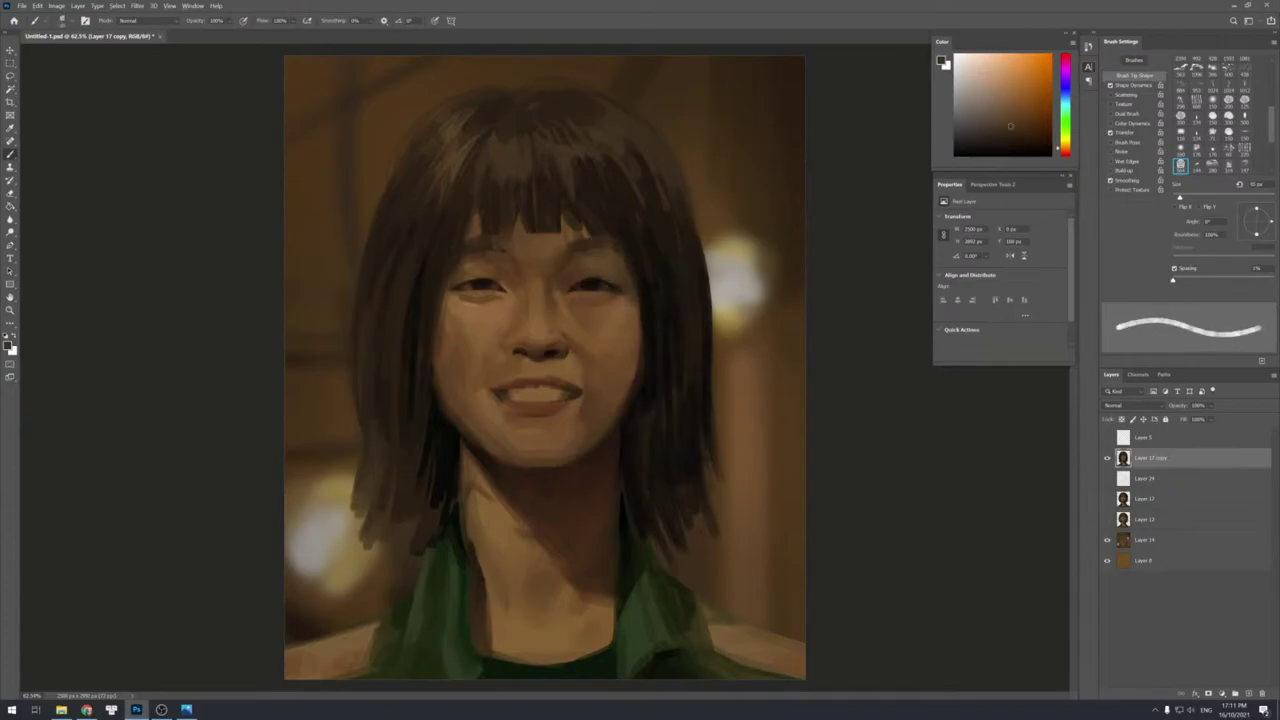
key("z")
left_click(599, 283)
key("b")
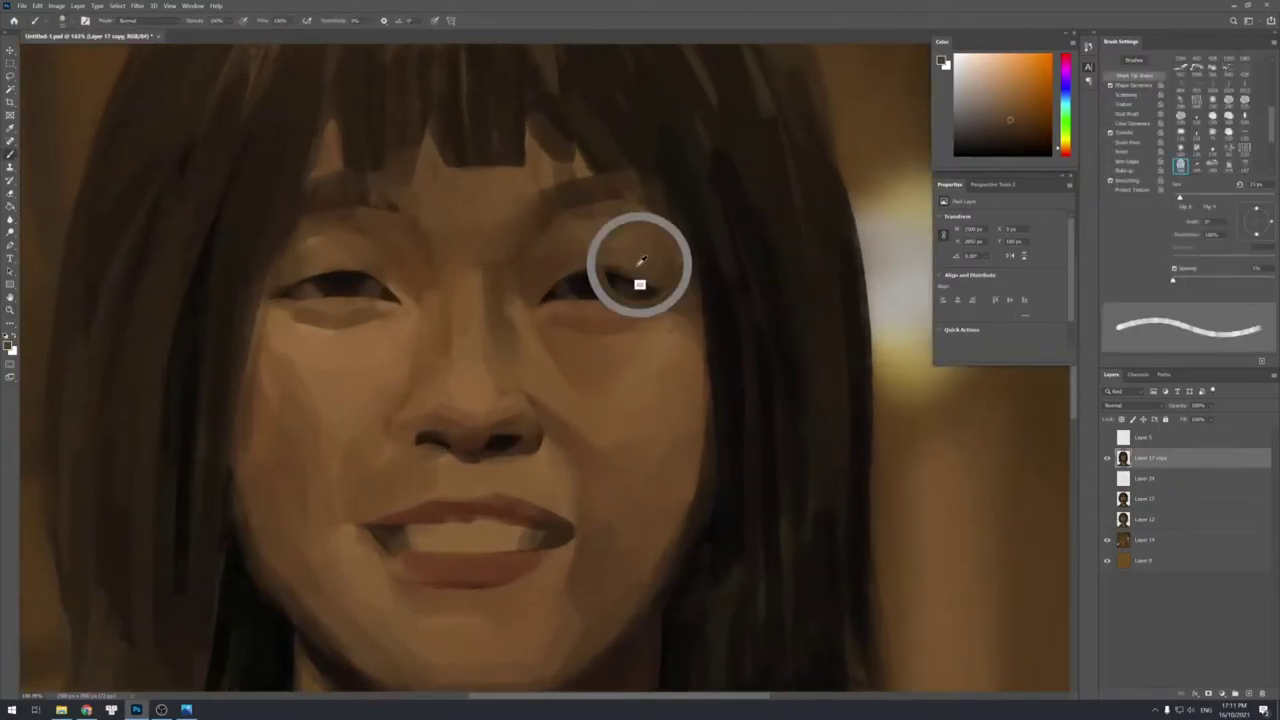
key("bracketright")
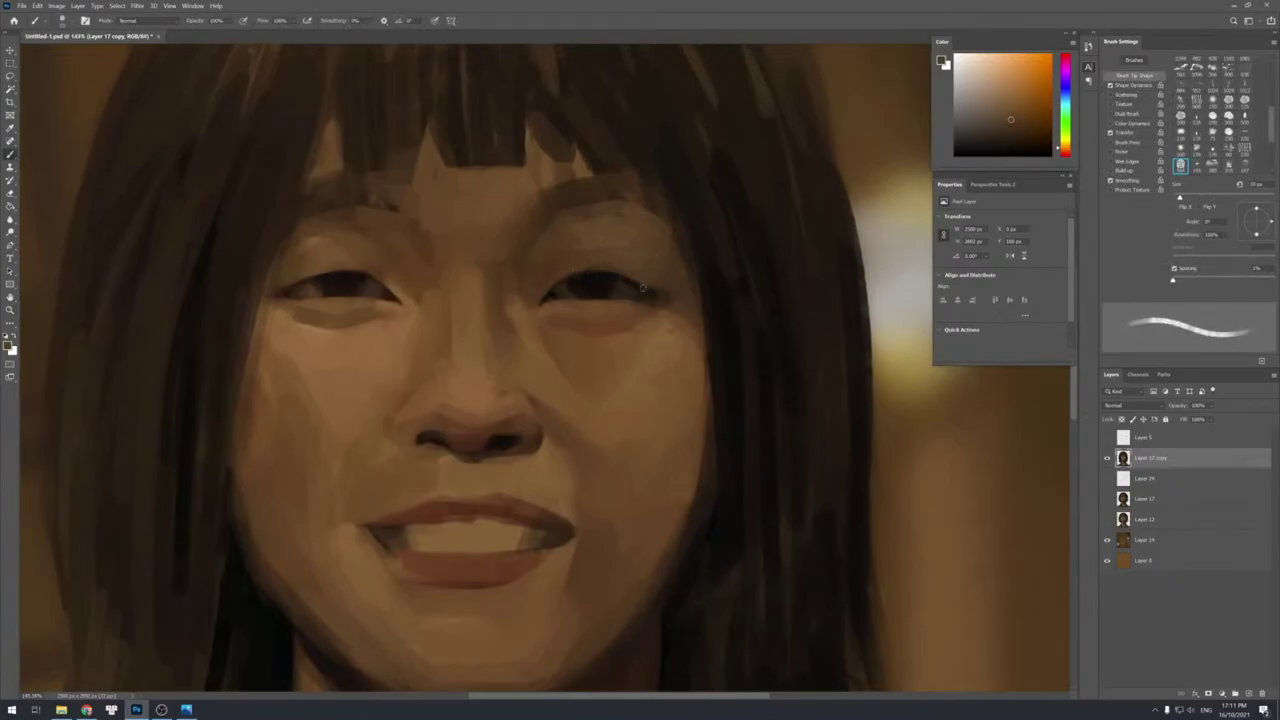
left_click(571, 275, "alt")
key("bracketleft")
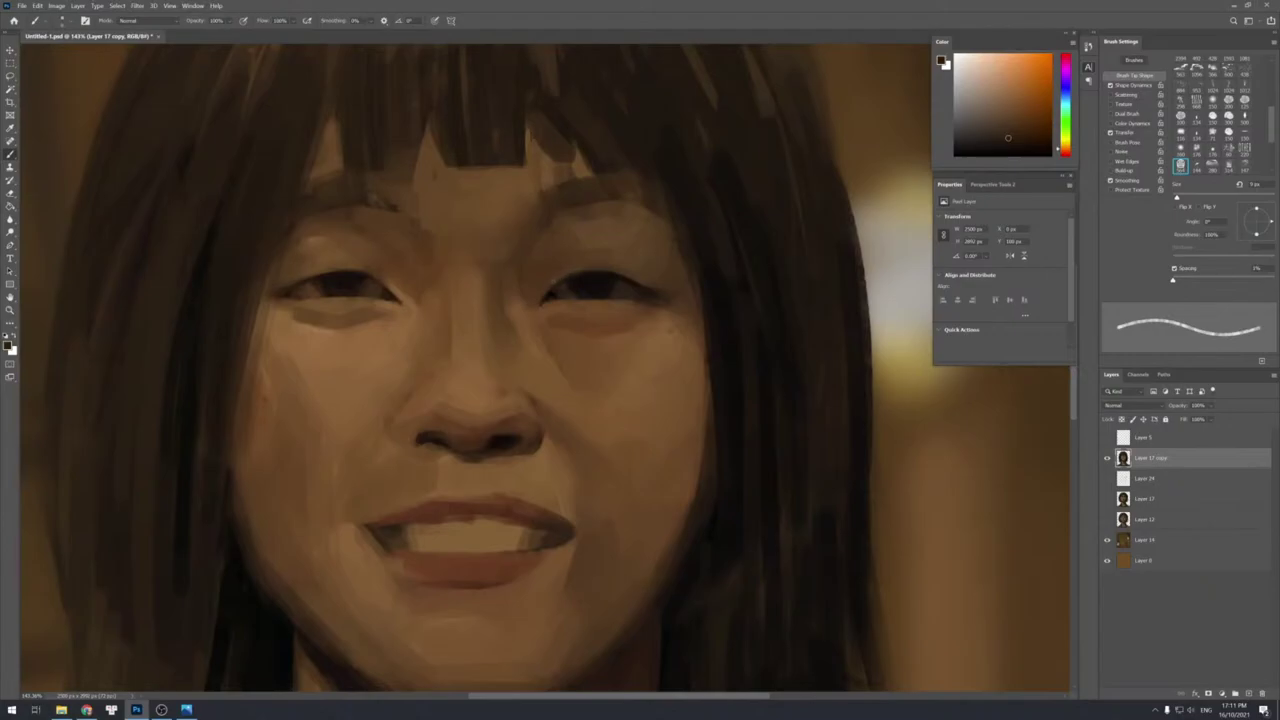
key("bracketleft")
key("bracketright")
Blend the right eye's upper eyelid and crease from outer to inner corner with nearby sampled skin and shadow colours.
left_click(642, 253, "alt")
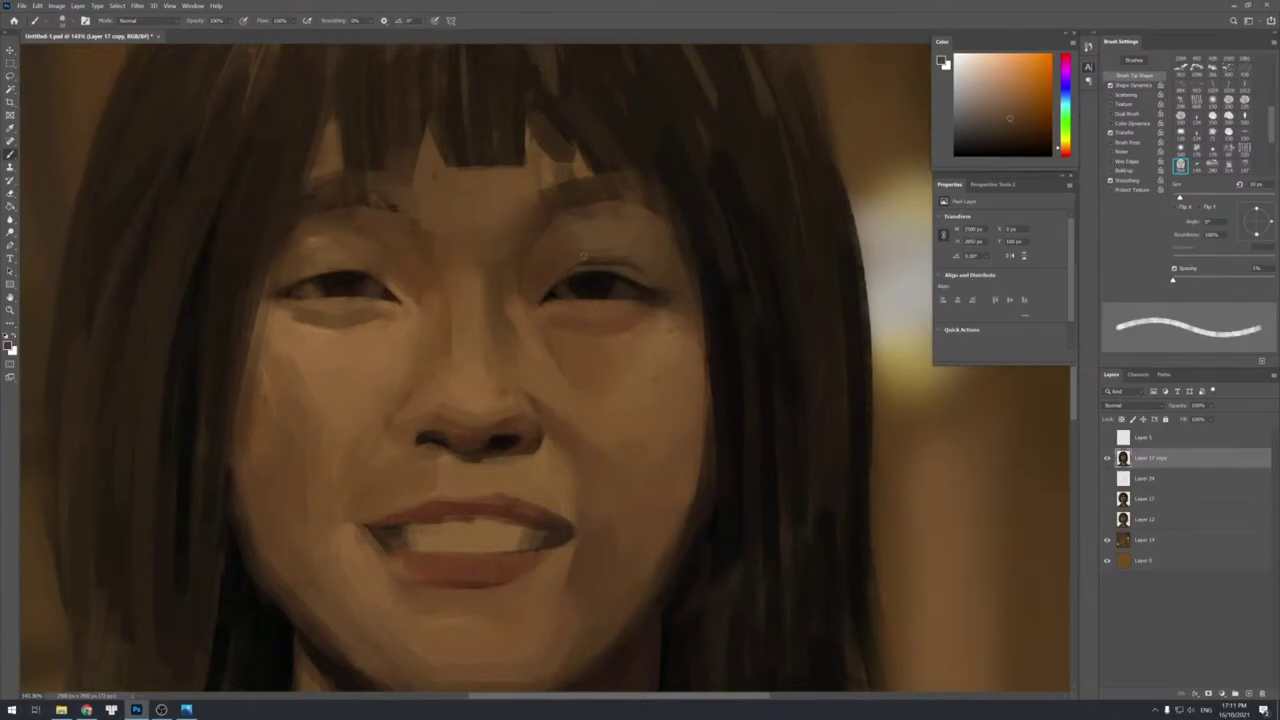
left_click(633, 265, "alt")
key("bracketright")
left_click_drag(596, 264, 637, 266)
left_click(579, 265, "alt")
left_click(562, 271, "alt")
left_click(577, 268, "alt")
left_click(545, 289, "alt")
left_click(581, 267, "alt")
Soften the shadow at the right eye's outer corner and blend the lower eyelid with sampled skin tones.
left_click(622, 288, "alt")
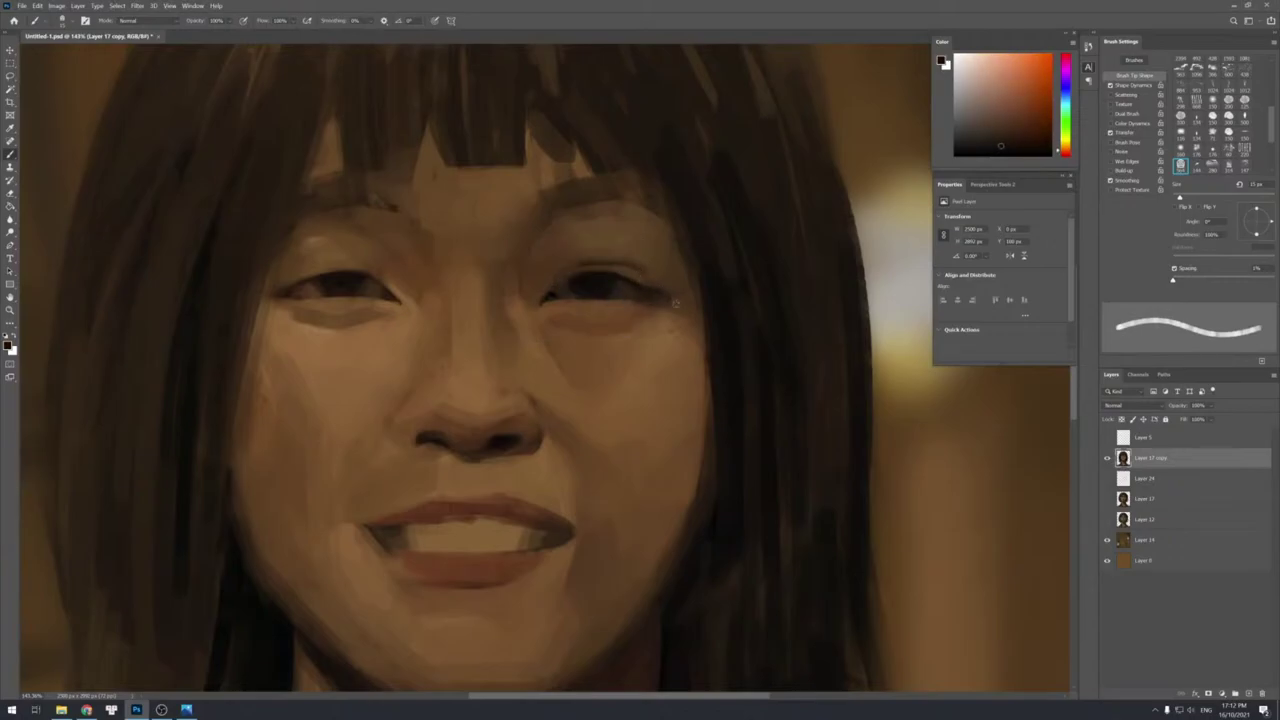
left_click(670, 292, "alt")
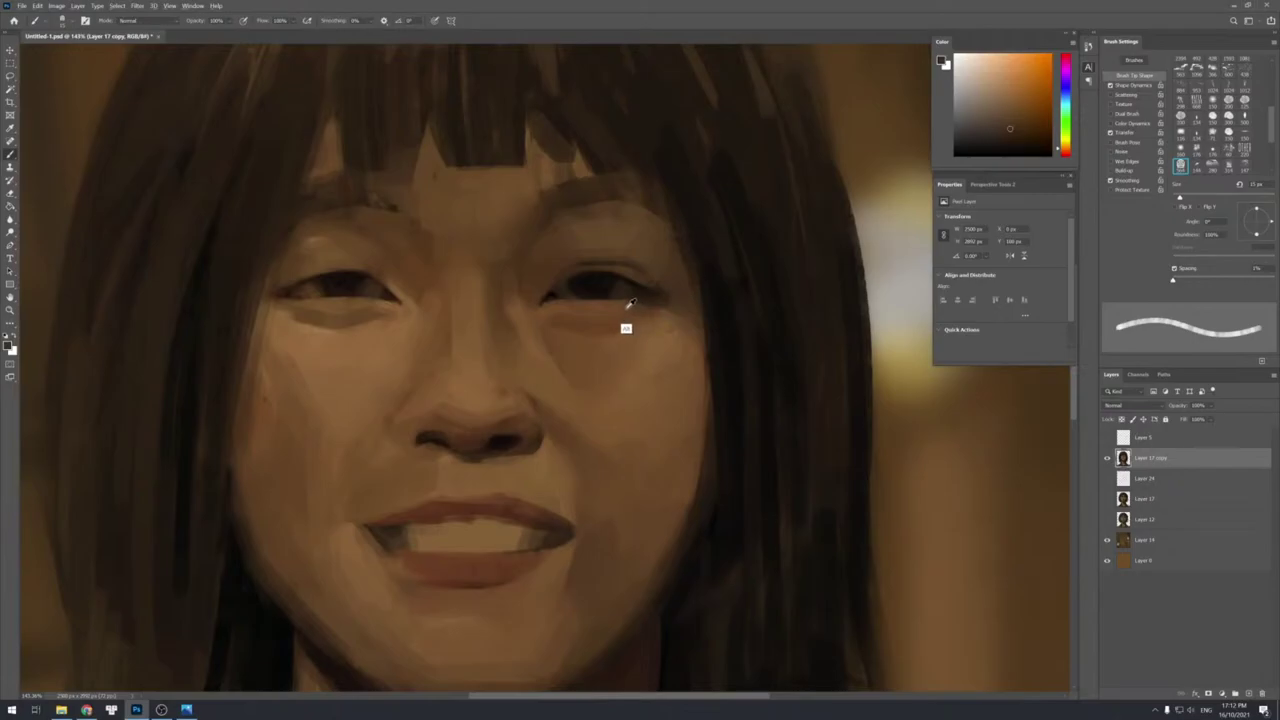
left_click(664, 348, "alt")
left_click_drag(632, 302, 611, 307)
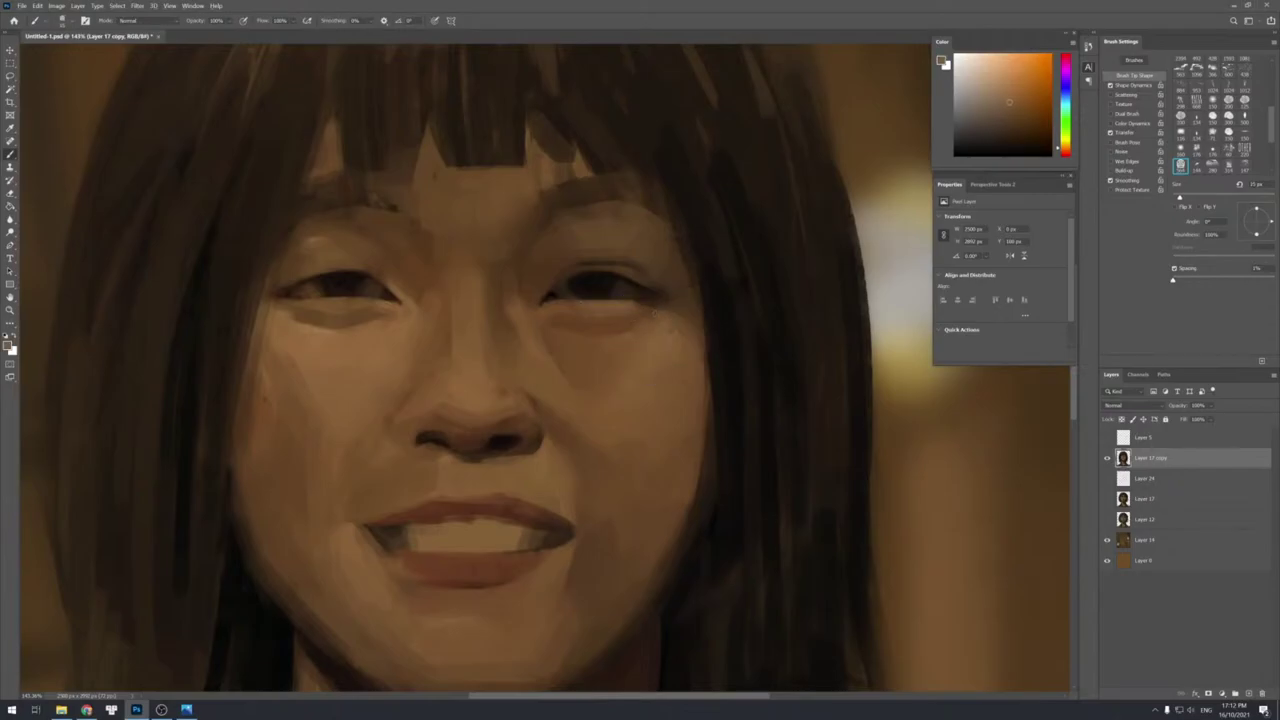
mouse_move(643, 306)
left_mouse_down()
mouse_move(663, 305)
mouse_move(562, 309)
left_mouse_up()
key("]")
key("]")
left_click(584, 312, "alt")
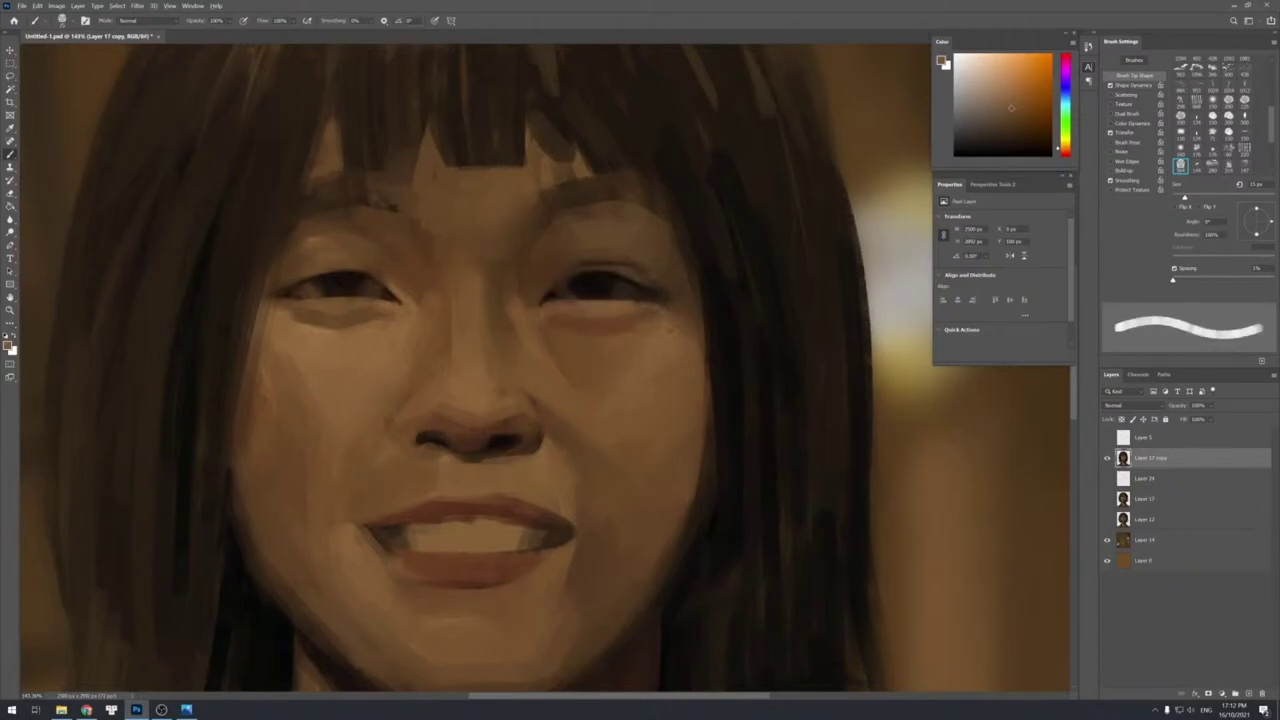
left_click(553, 305, "alt")
left_click(561, 312, "alt")
Repaint the inner white and iris edge of the right eye with a muted dark brown and sampled eye colours.
left_click(987, 129)
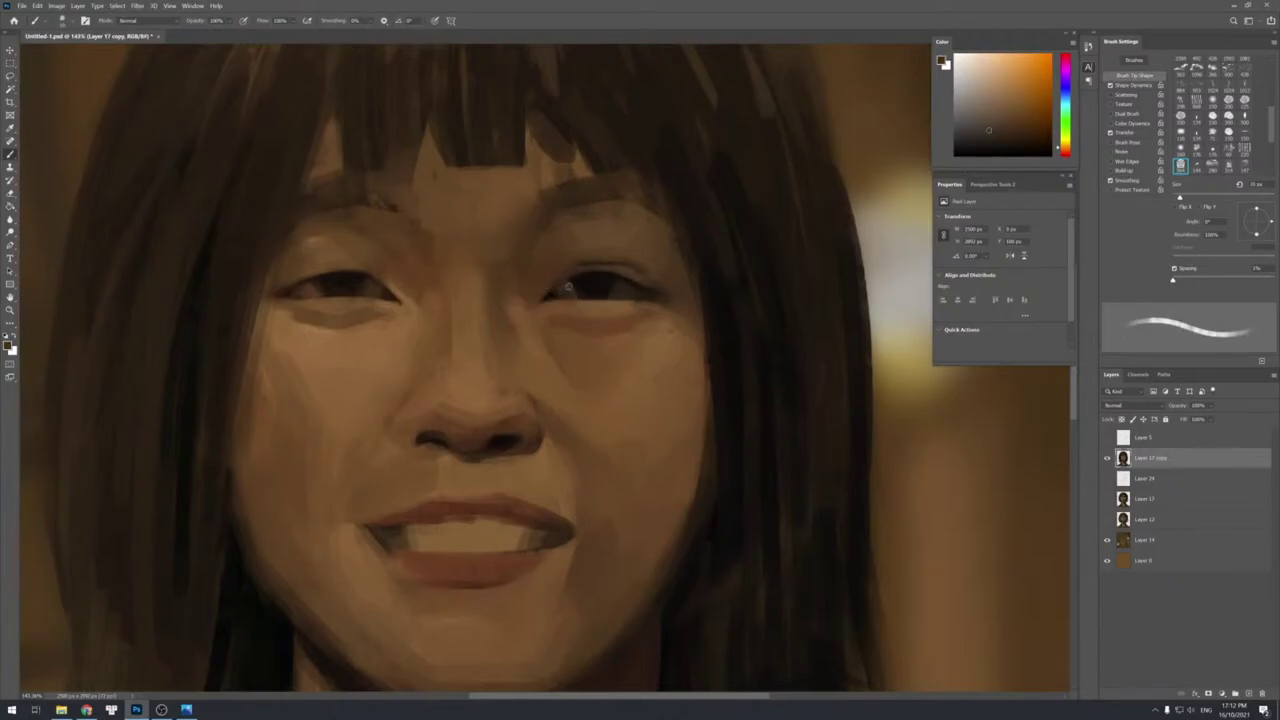
left_click(571, 288, "alt")
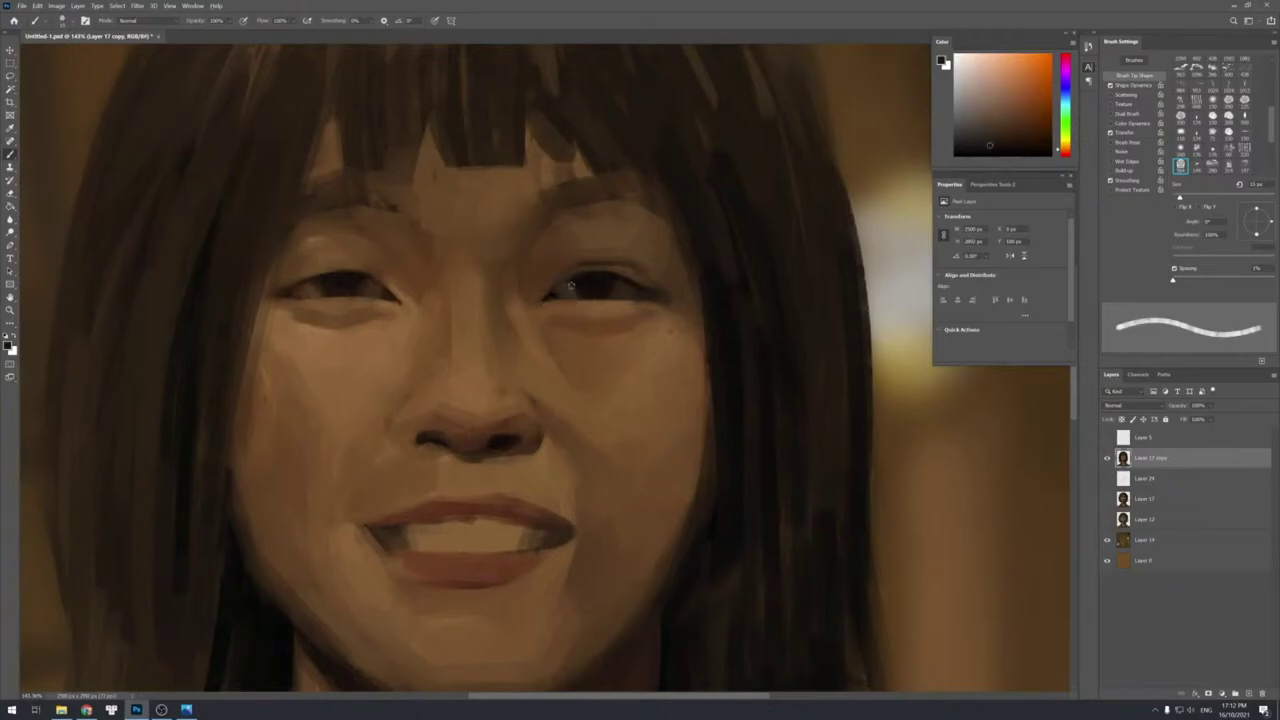
left_click(566, 293, "alt")
left_click(582, 282, "alt")
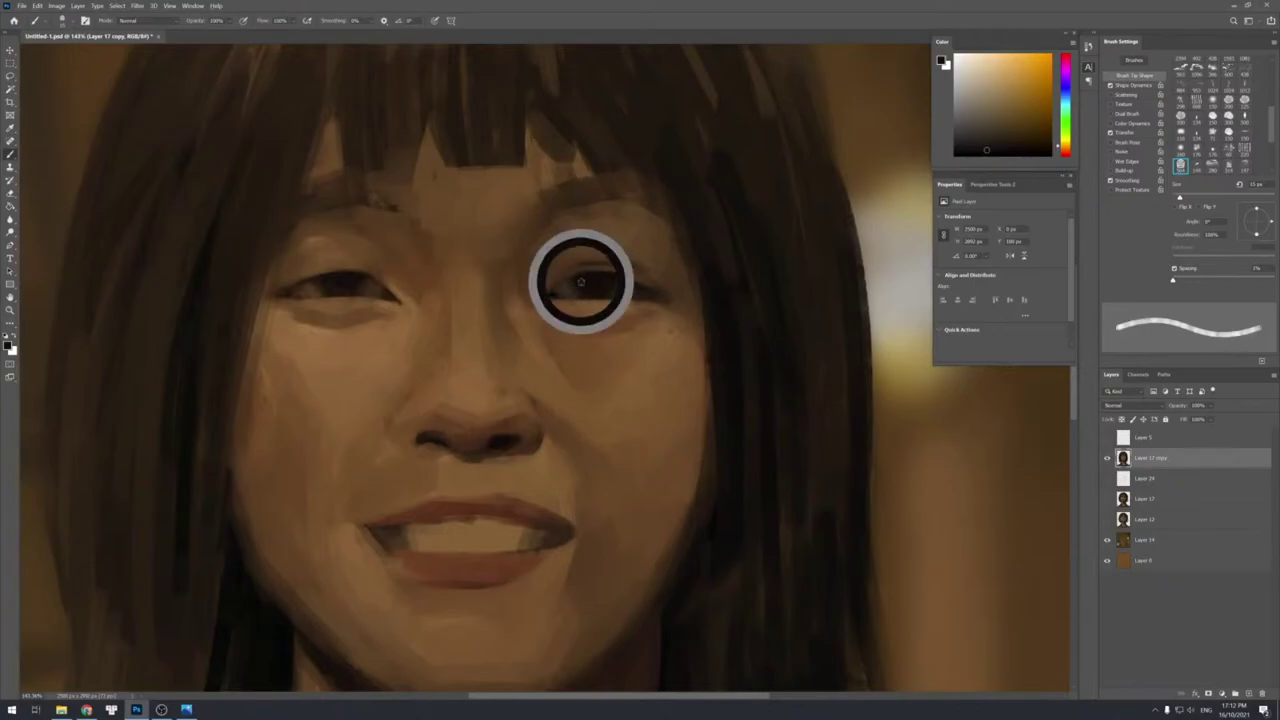
left_click(564, 291, "alt")
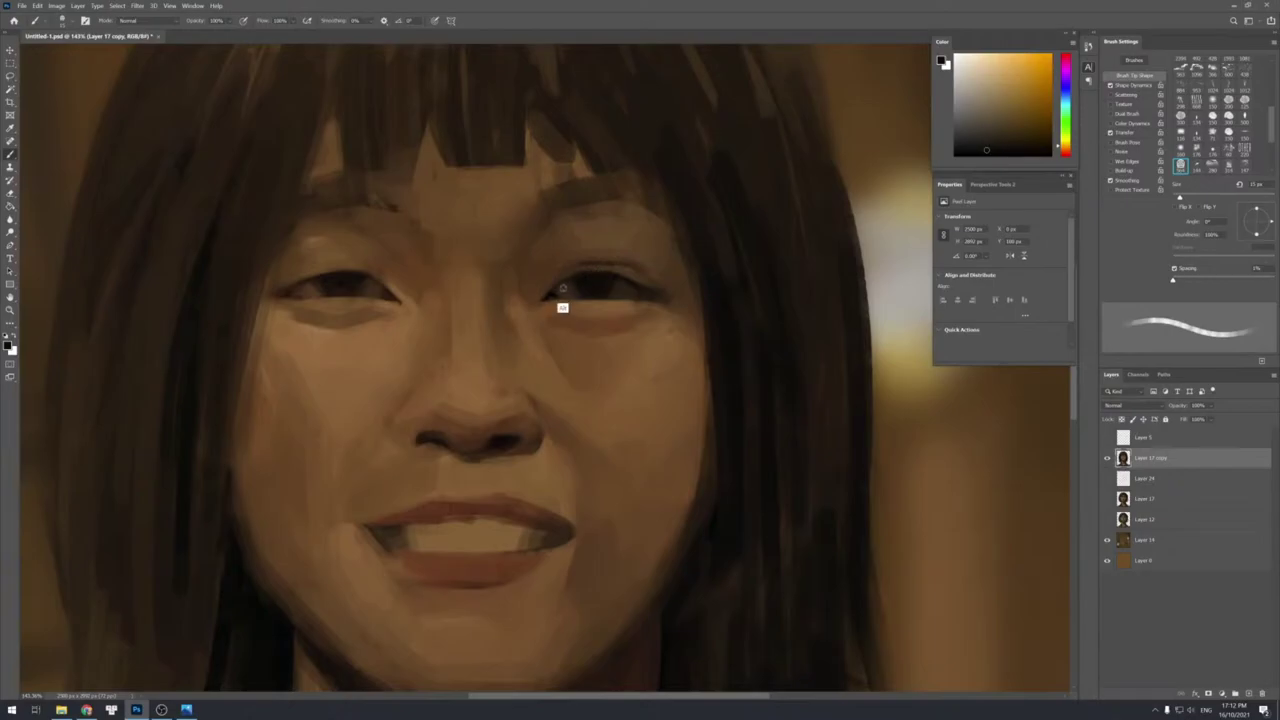
left_click(580, 291, "alt")
key("bracketleft")
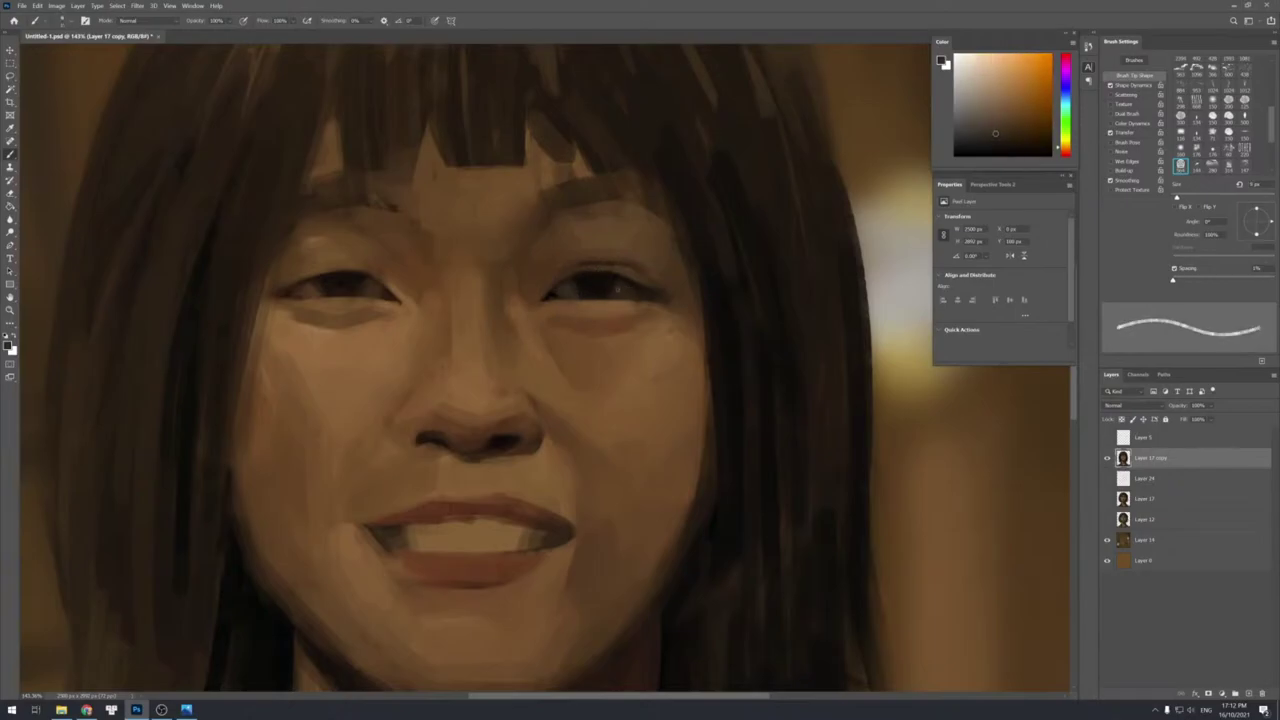
Darken the right eye's pupil area and upper lash line with sampled near-black.
left_click(594, 284, "alt")
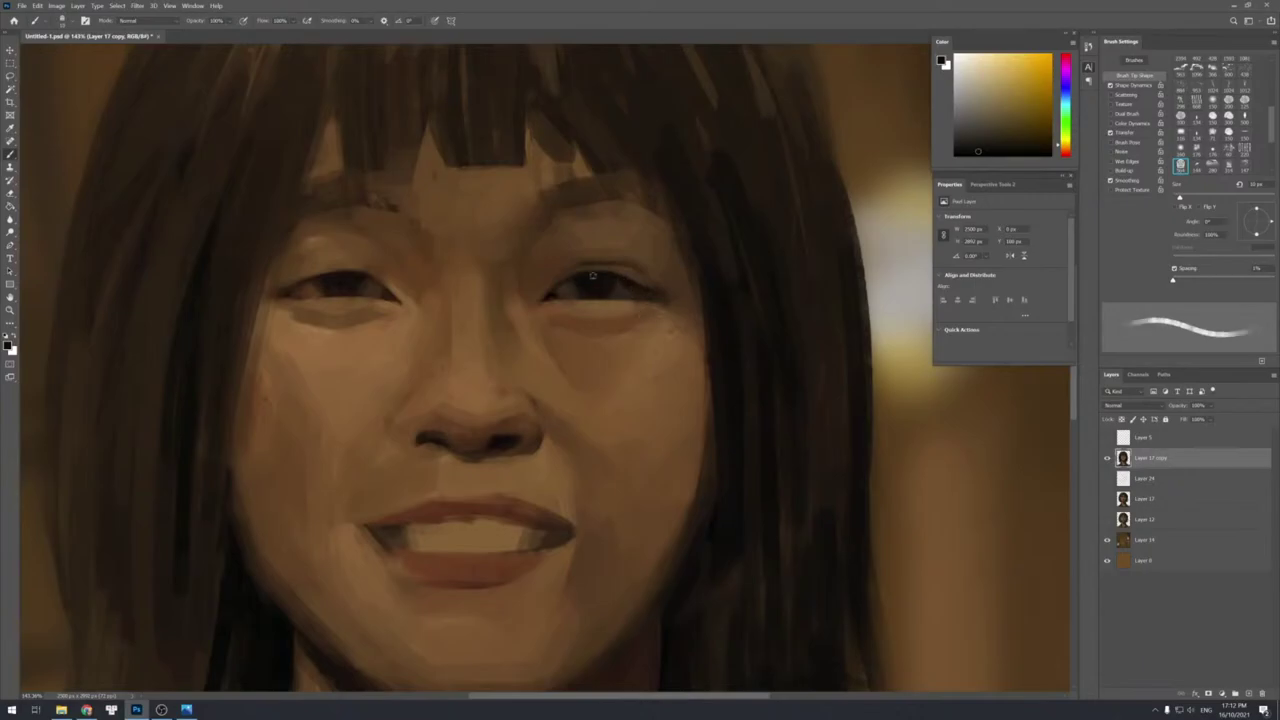
left_click(610, 284, "alt")
key("bracketright")
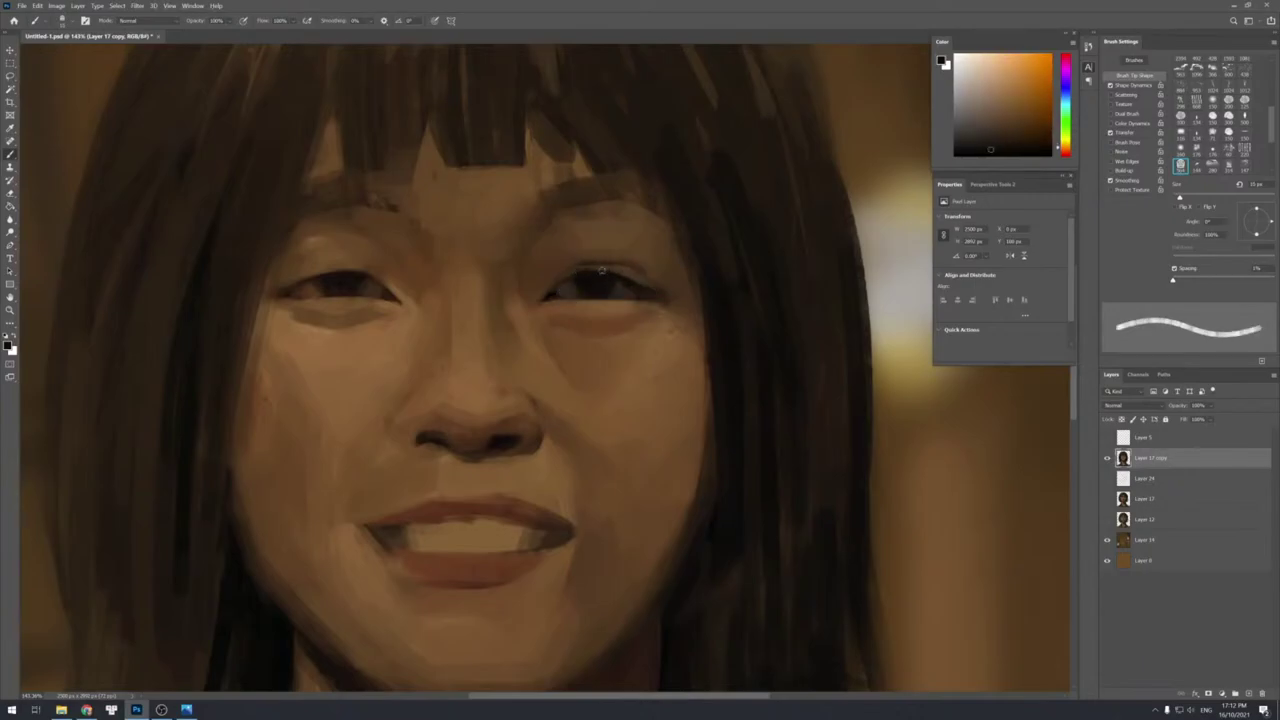
left_click_drag(601, 270, 624, 274)
Smooth the left eye's upper eyelid below the eyebrow with a larger brush and sampled eyelid skin tone.
key("alt+space")
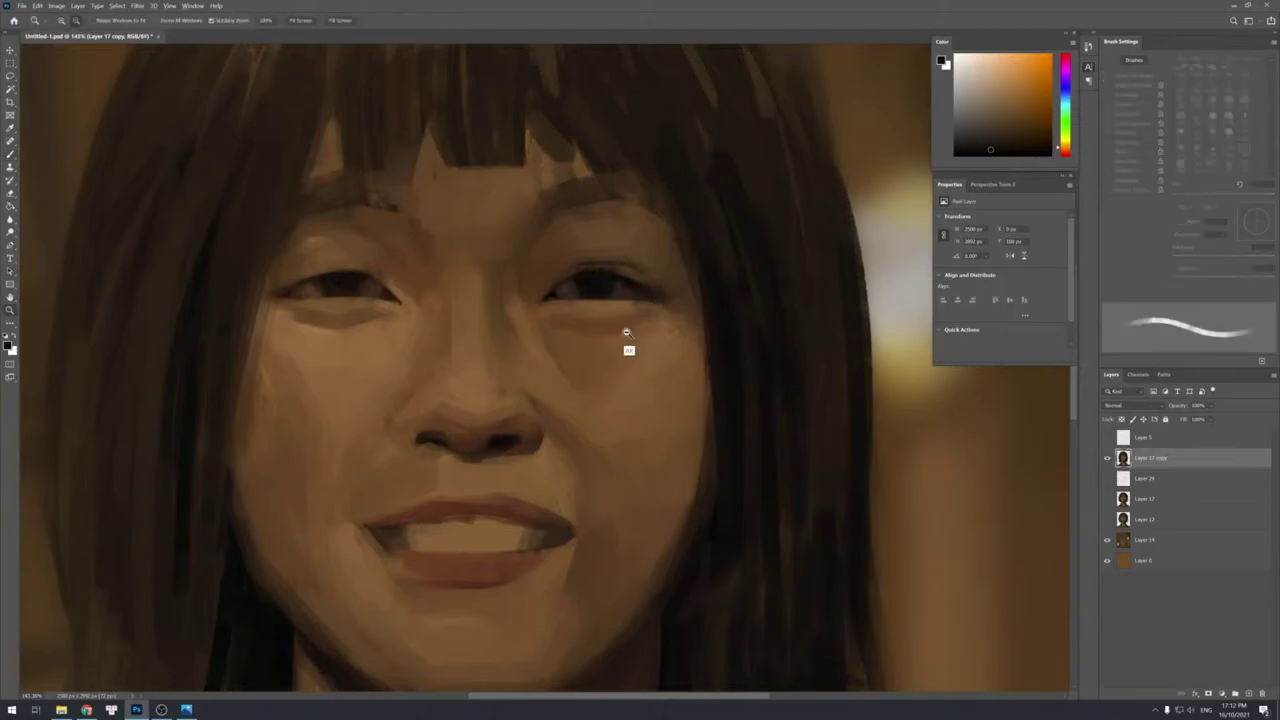
left_click_drag(626, 331, 601, 269)
left_click(601, 270)
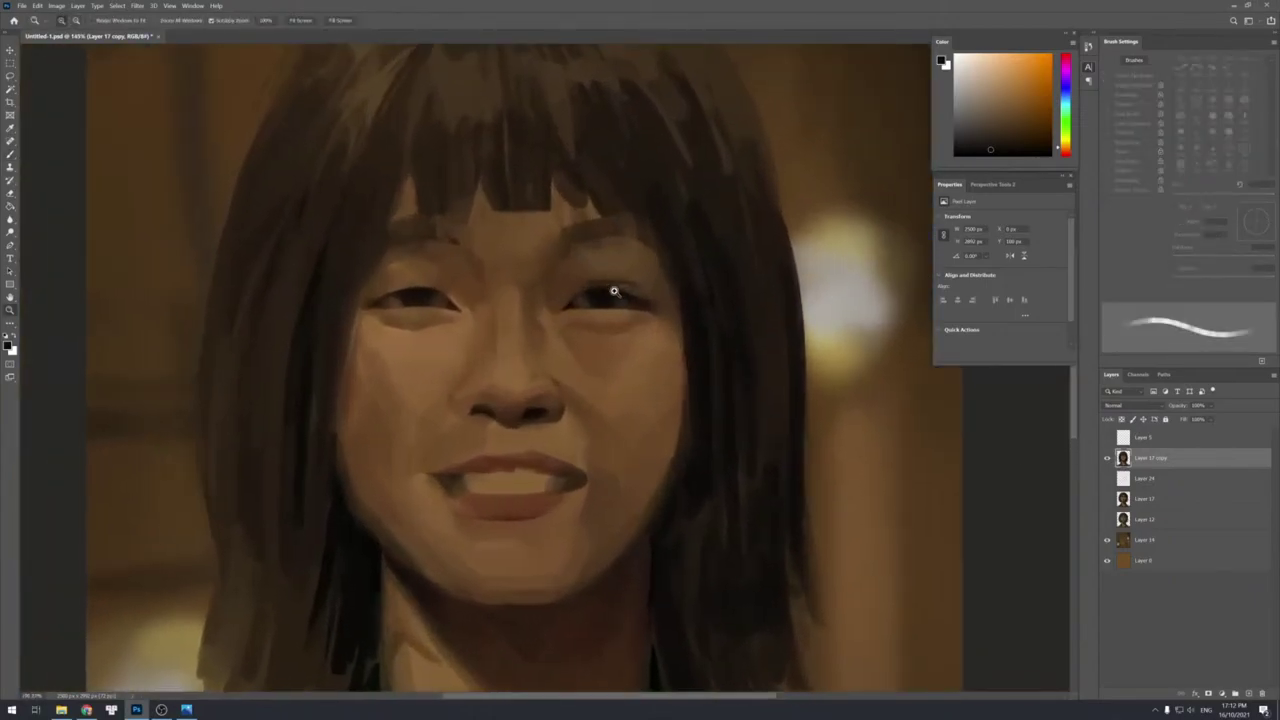
key("b")
key("]")
key("]")
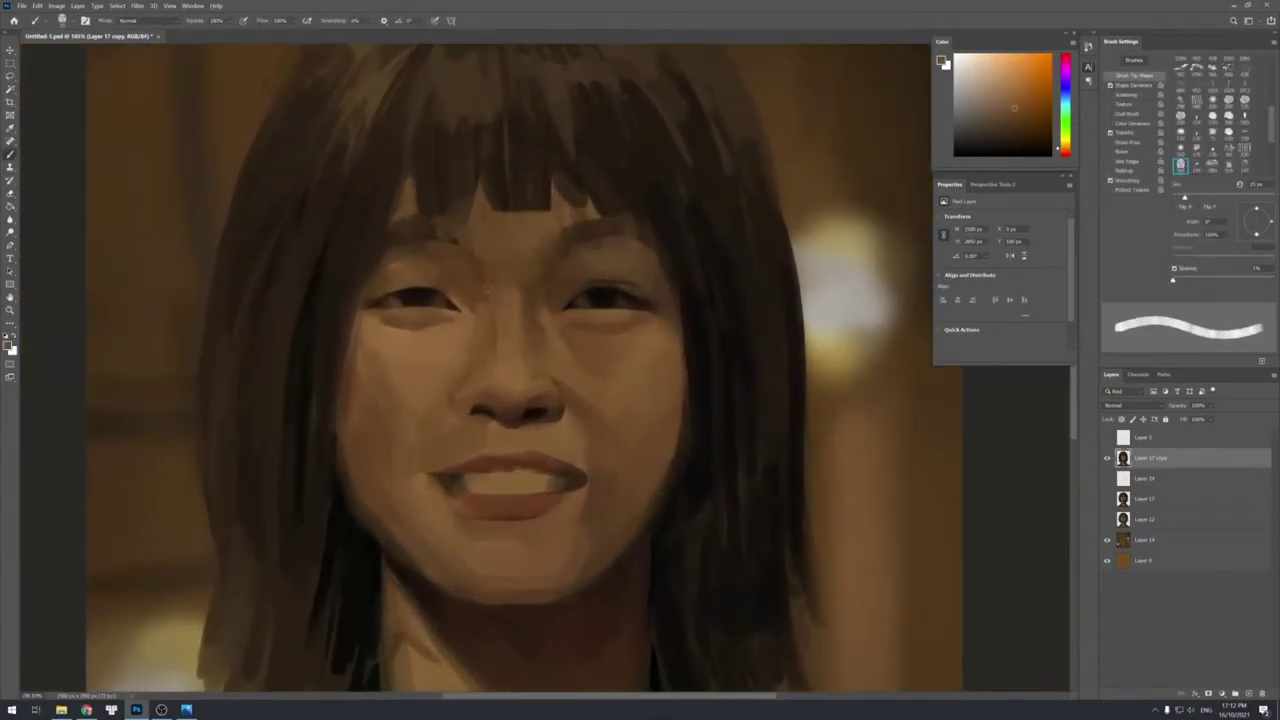
left_click(413, 270, "alt")
key("bracketright")
key("bracketright")
key("bracketright")
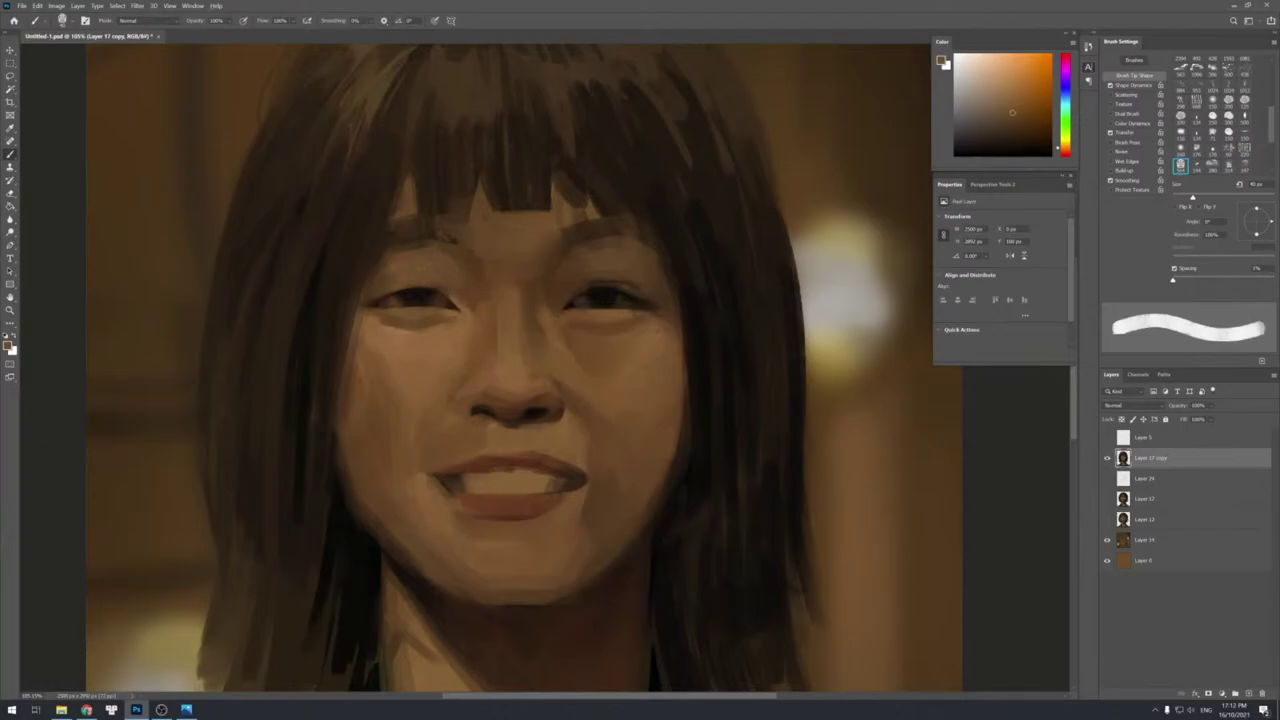
Blend the skin between the eyebrows and at the inner left brow with sampled mid-brown tones.
left_click(467, 277, "alt")
left_click(477, 262, "alt")
left_click(494, 264, "alt")
key("]")
left_click_drag(498, 232, 490, 250)
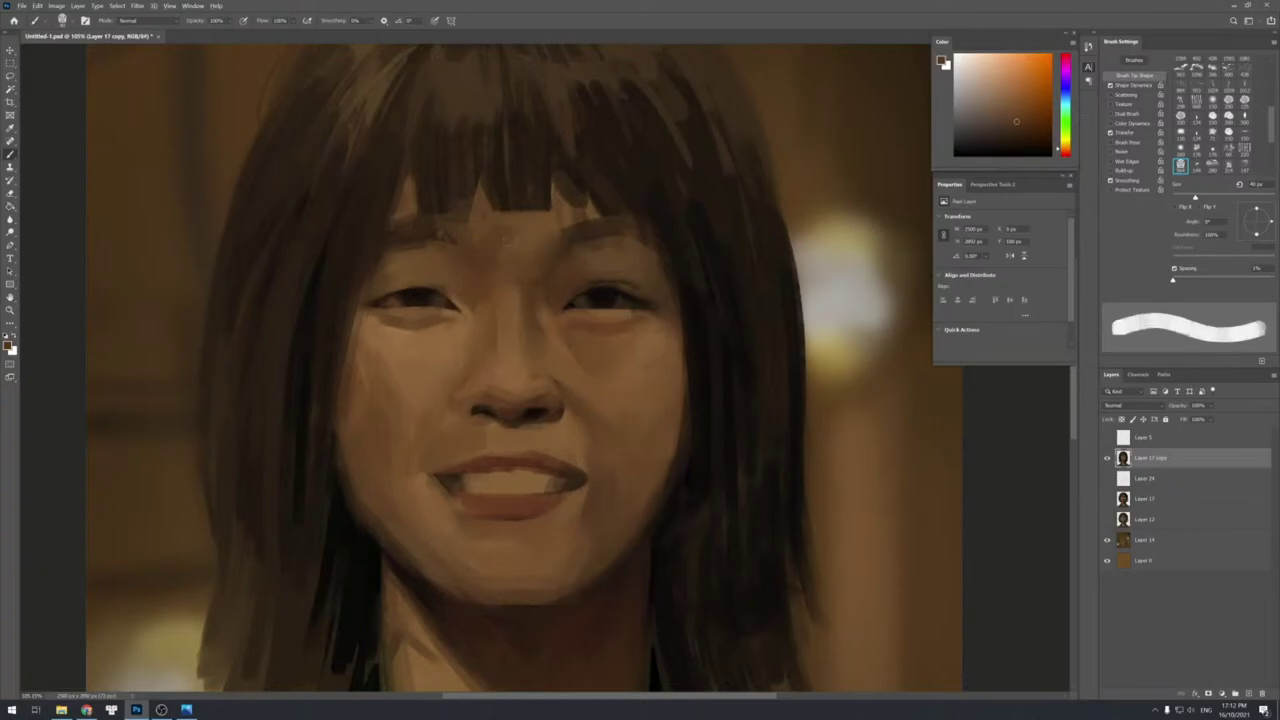
left_click(514, 252, "alt")
left_click(558, 246, "alt")
left_click(522, 244, "alt")
Paint and soften the shadow along the right side of the upper nose bridge with sampled browns.
left_click(536, 285, "alt")
left_click_drag(525, 274, 527, 320)
left_click_drag(532, 283, 540, 304)
left_click(527, 268, "alt")
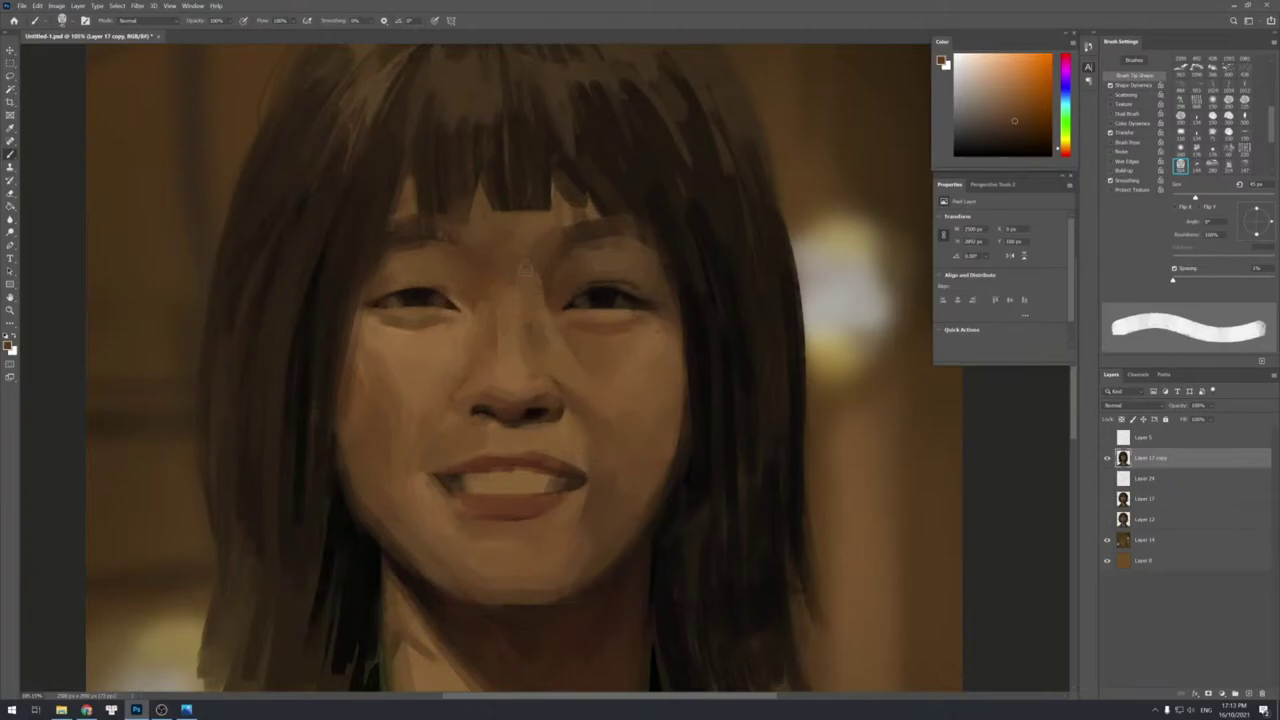
left_click(538, 312, "alt")
left_click(549, 266, "alt")
key("bracketleft")
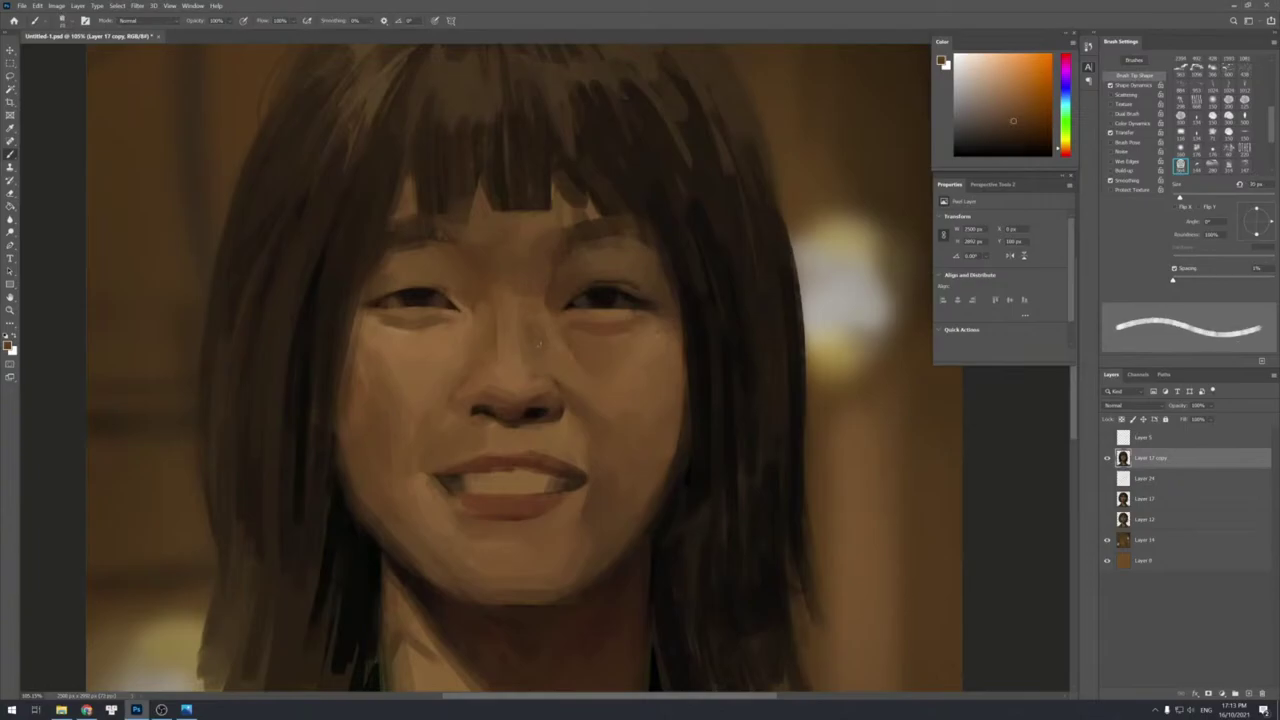
key("bracketright")
key("bracketright")
key("bracketright")
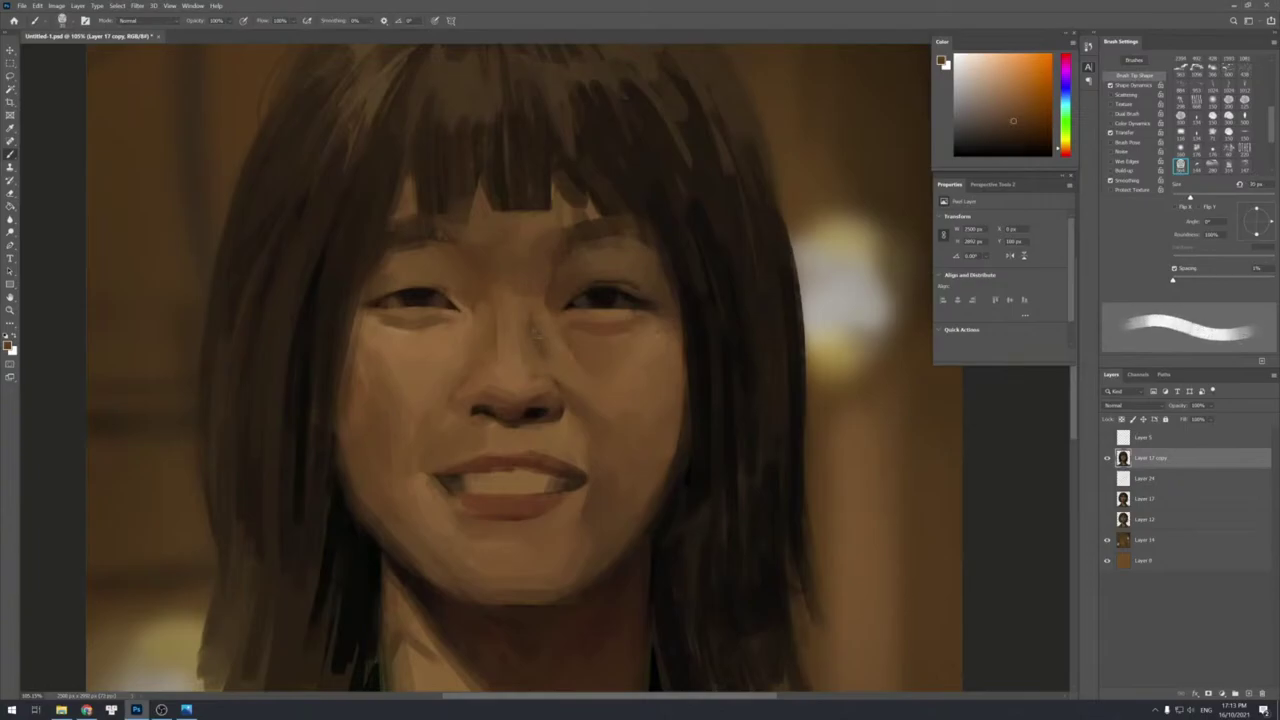
Blend the right side of the nose into the bridge with light and shadow tones sampled along the nose.
left_click(534, 301, "alt")
key("bracketleft")
left_click(548, 341, "alt")
key("bracketright")
key("bracketleft")
left_click(543, 357, "alt")
key("bracketright")
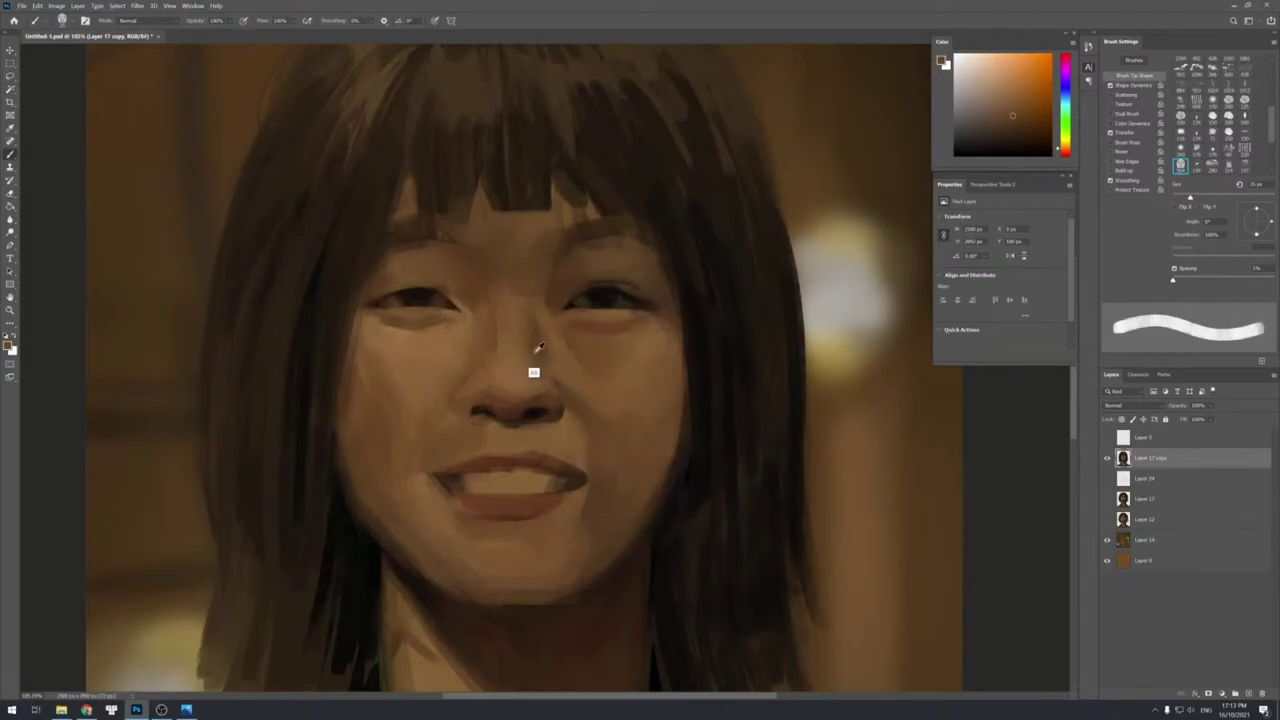
left_click(534, 343, "alt")
key("bracketleft")
left_click(489, 346, "alt")
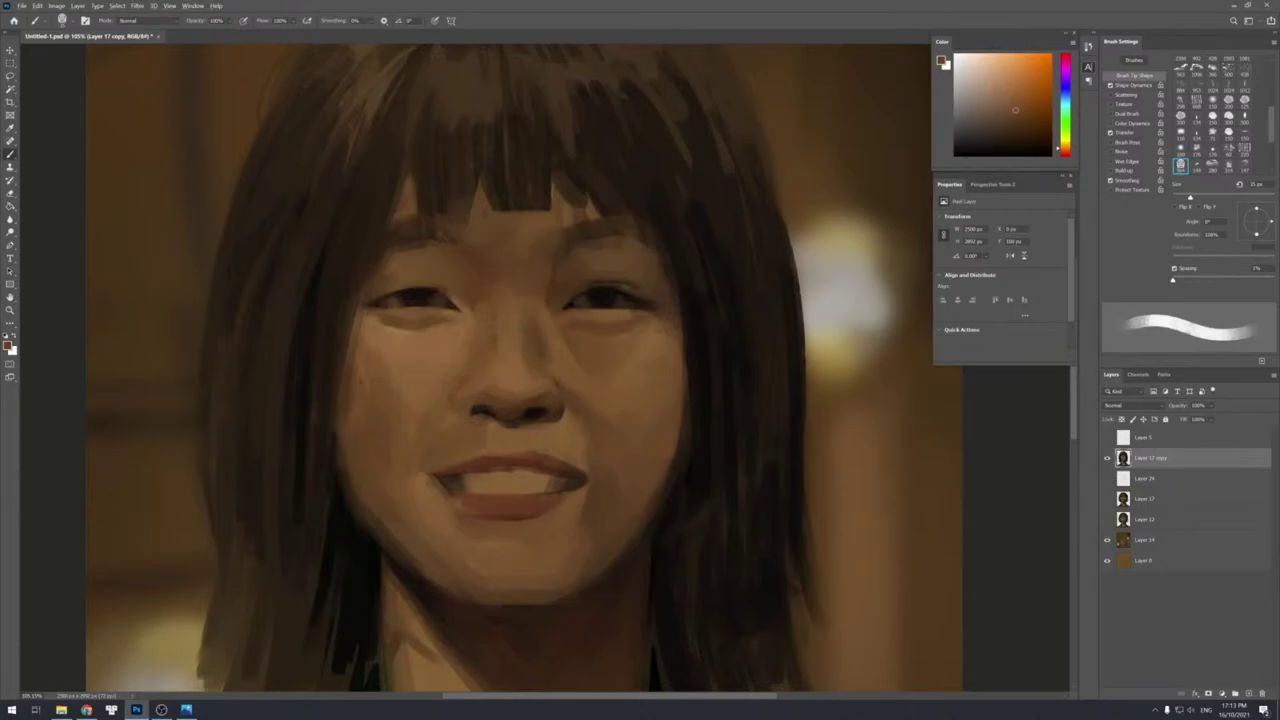
key("bracketright")
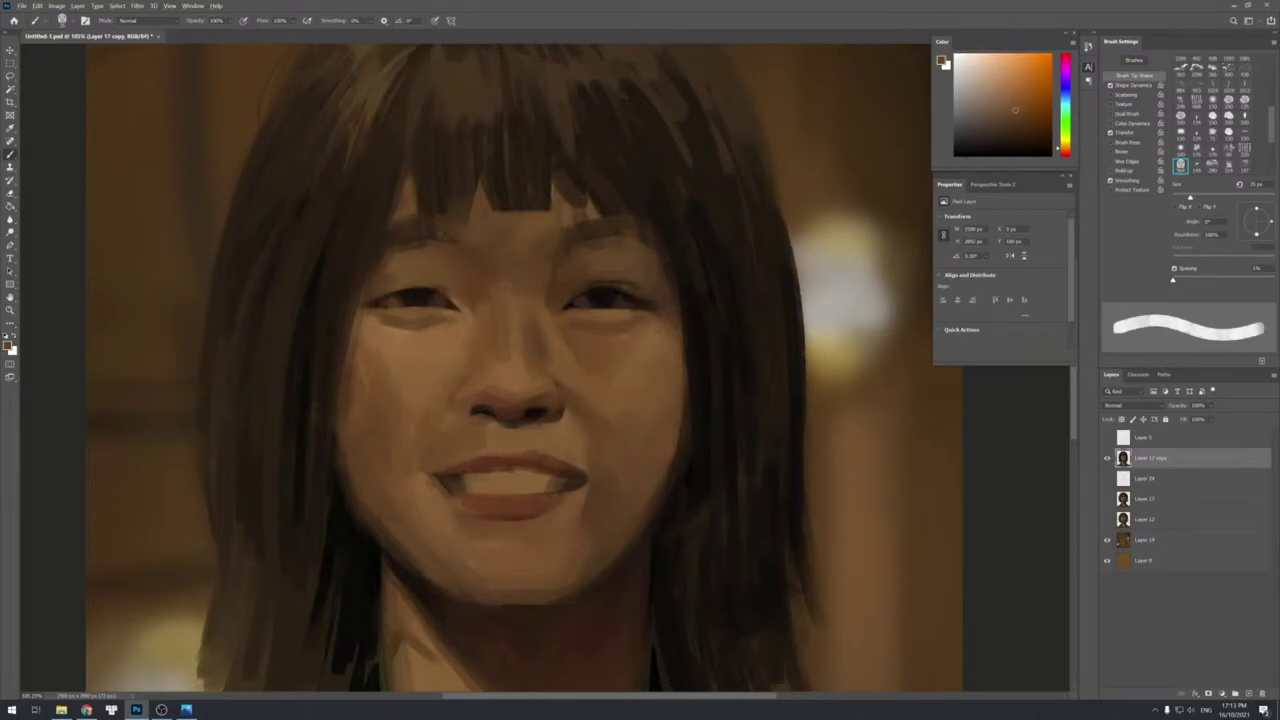
Paint a shadow down the left side of the nose bridge and blend its edges with sampled skin tones.
left_click(491, 284, "alt")
key("bracketleft")
mouse_move(495, 295)
left_mouse_down()
mouse_move(499, 344)
mouse_move(485, 352)
left_mouse_up()
key("bracketright")
left_click(489, 327, "alt")
left_click(500, 337, "alt")
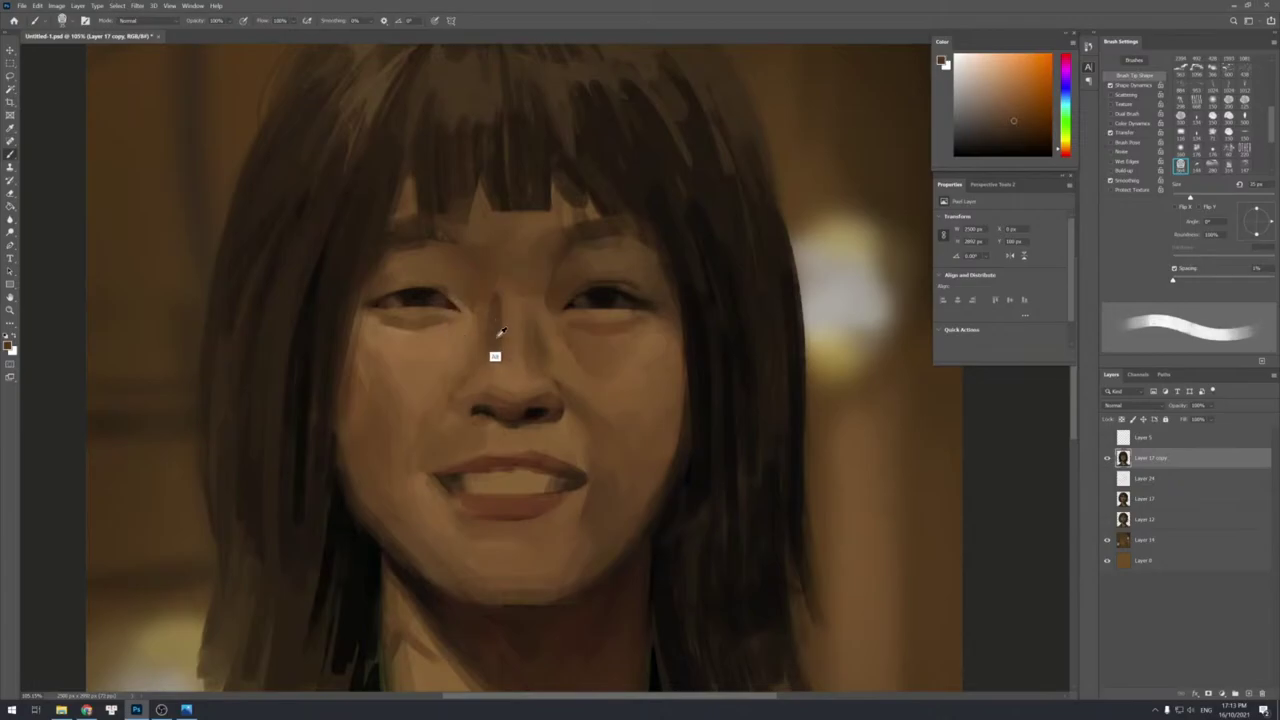
left_click(492, 296, "alt")
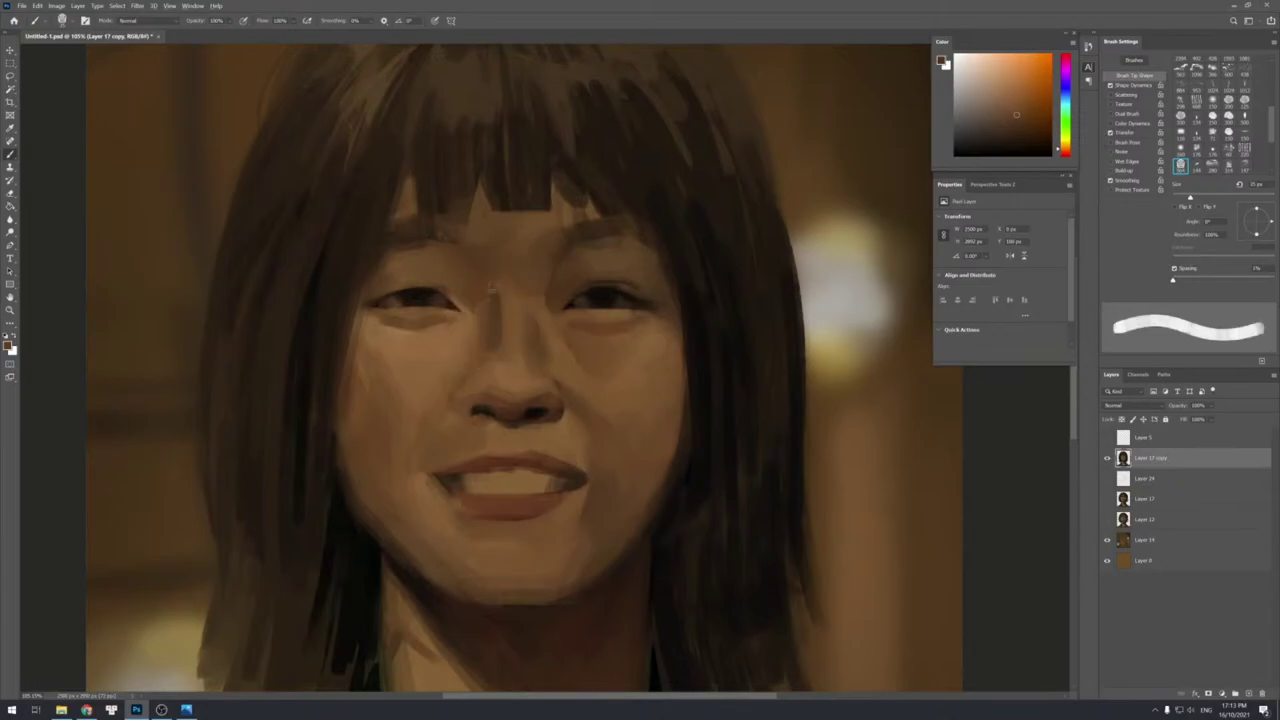
left_click_drag(495, 294, 499, 343)
left_click(490, 323, "alt")
left_click(503, 324, "alt")
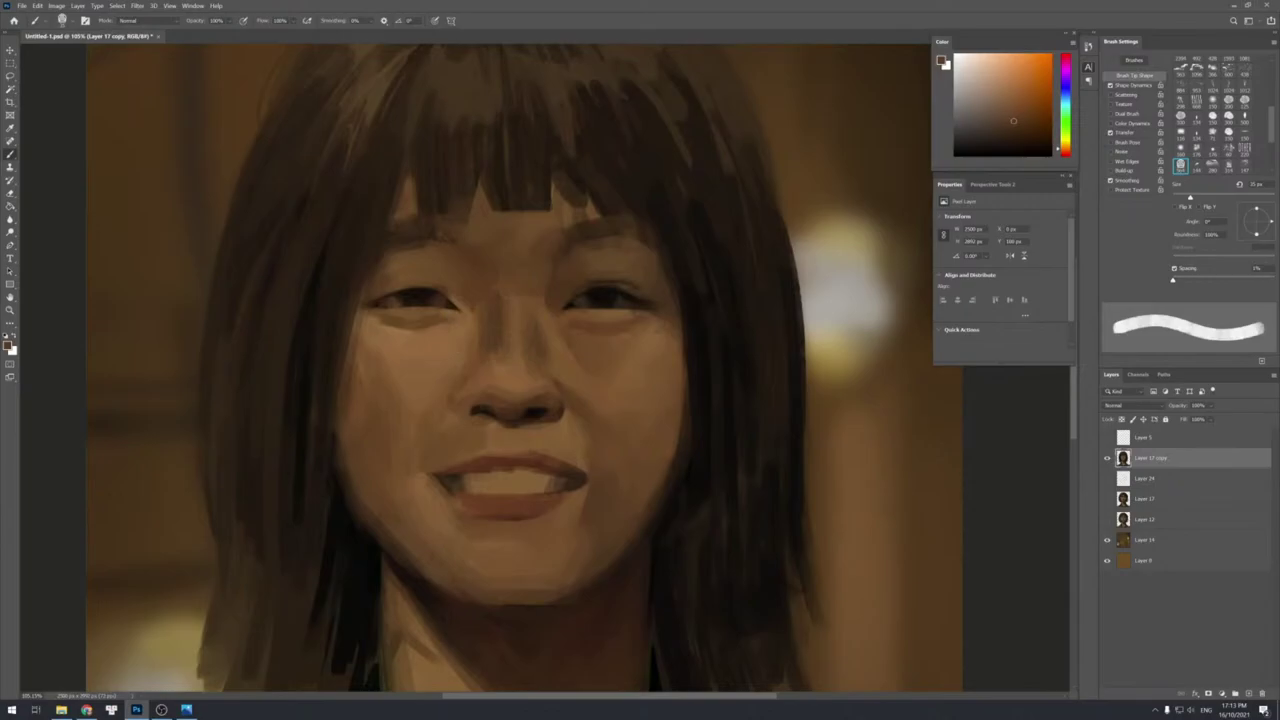
Extend the shading down the left side of the nose towards the nostril and touch up the nose tip.
left_click(497, 337, "alt")
left_click(484, 376, "alt")
left_click_drag(488, 354, 483, 384)
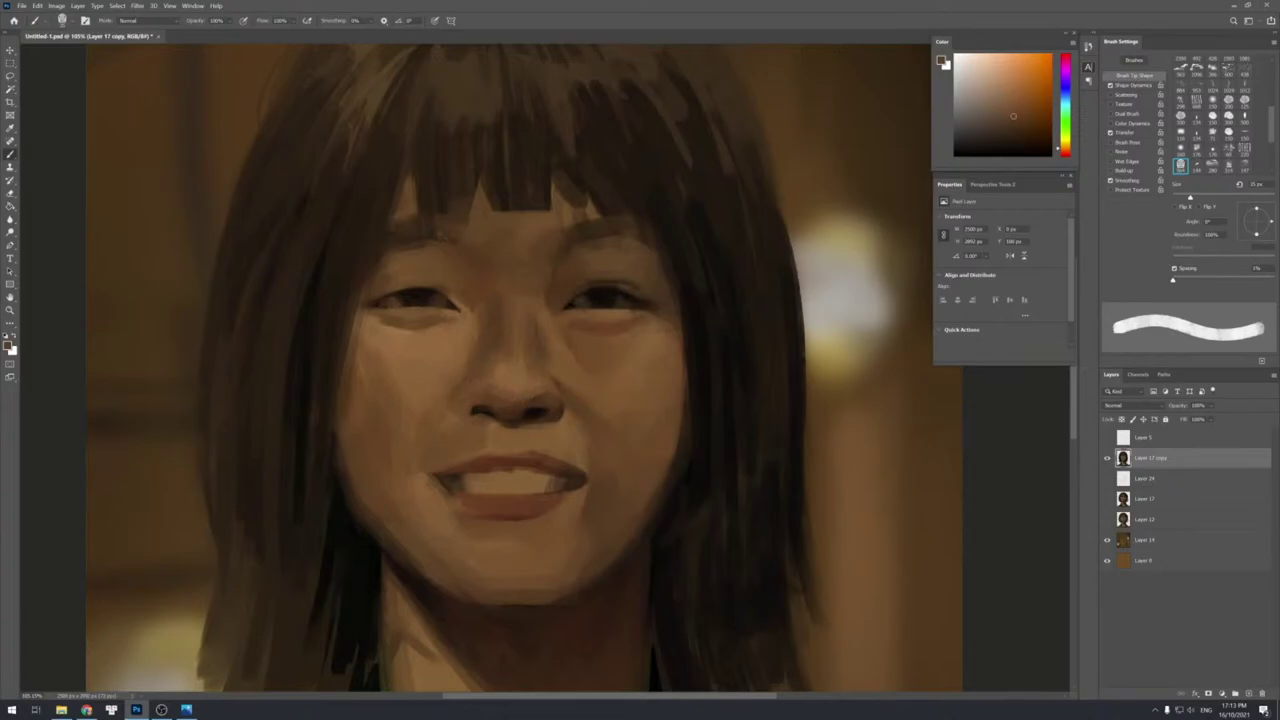
left_click_drag(520, 371, 516, 389)
Paint a thin highlight down the nose bridge to the tip with light skin tone sampled from the right cheek.
left_click(590, 373, "alt")
key("bracketleft")
key("bracketleft")
key("bracketleft")
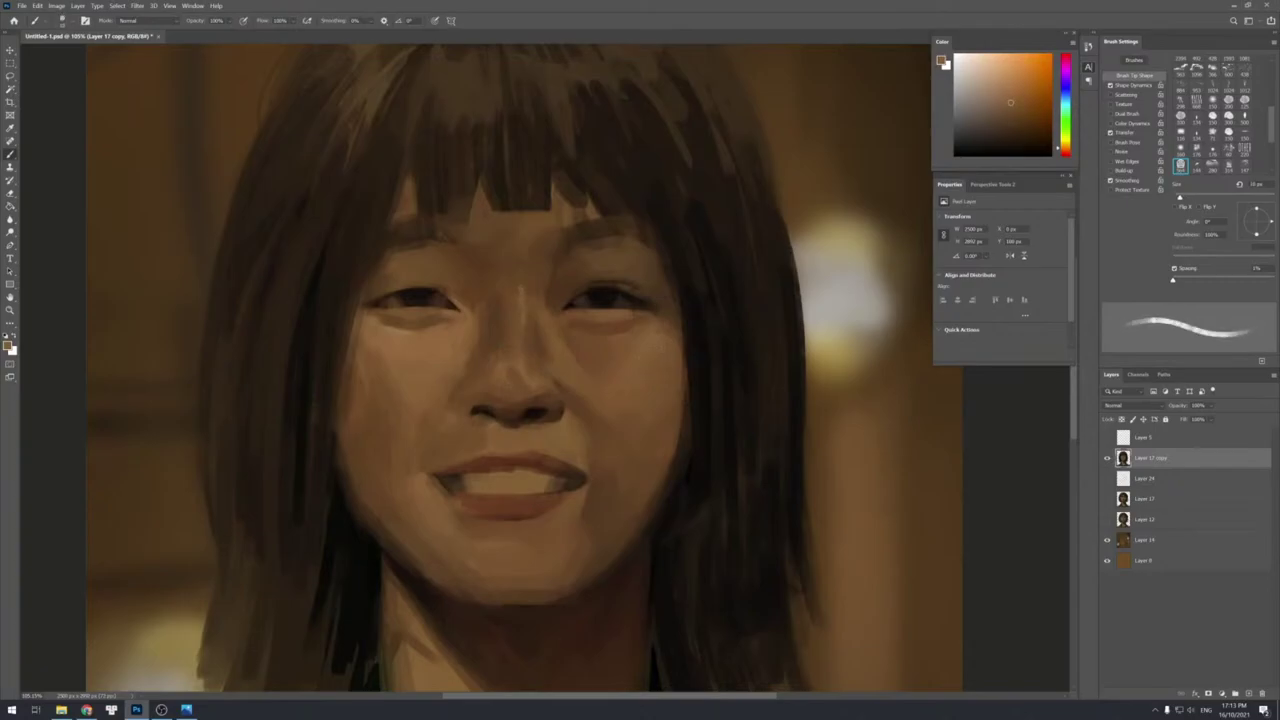
key("bracketright")
key("bracketright")
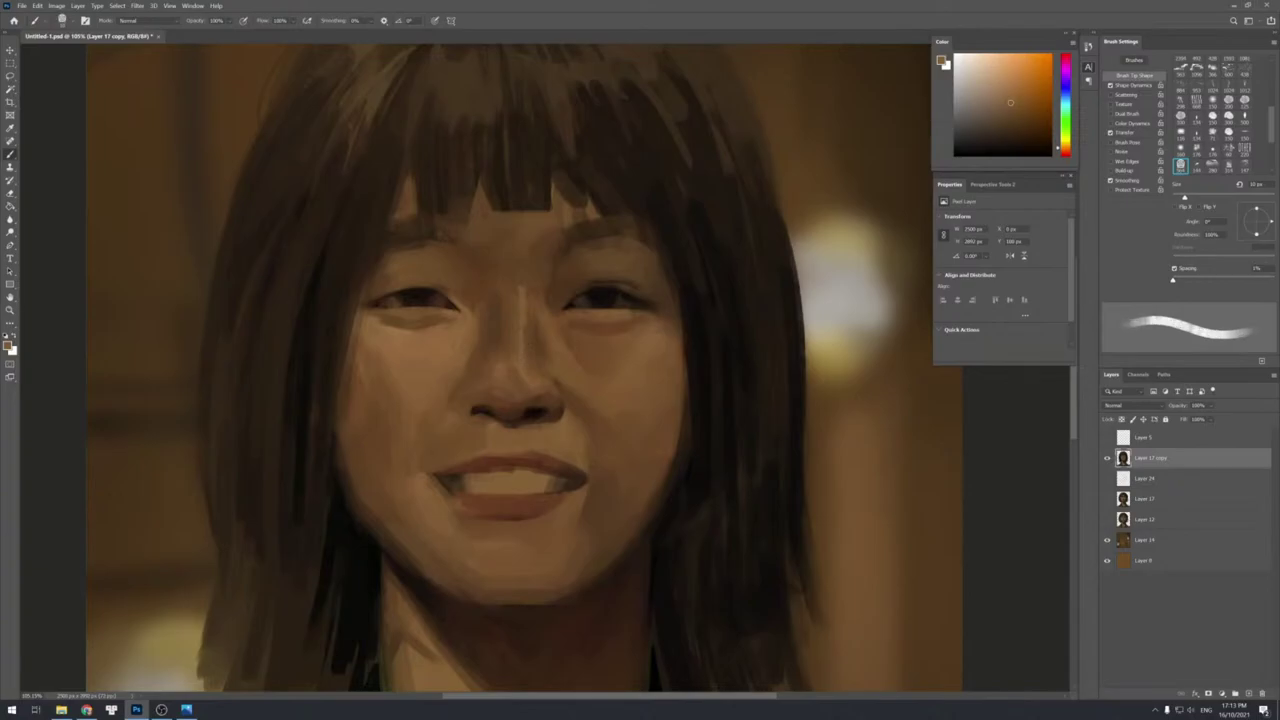
Blend the underside of the nose tip above the nostrils with sampled mid and dark skin tones.
left_click(514, 409, "alt")
key("bracketright")
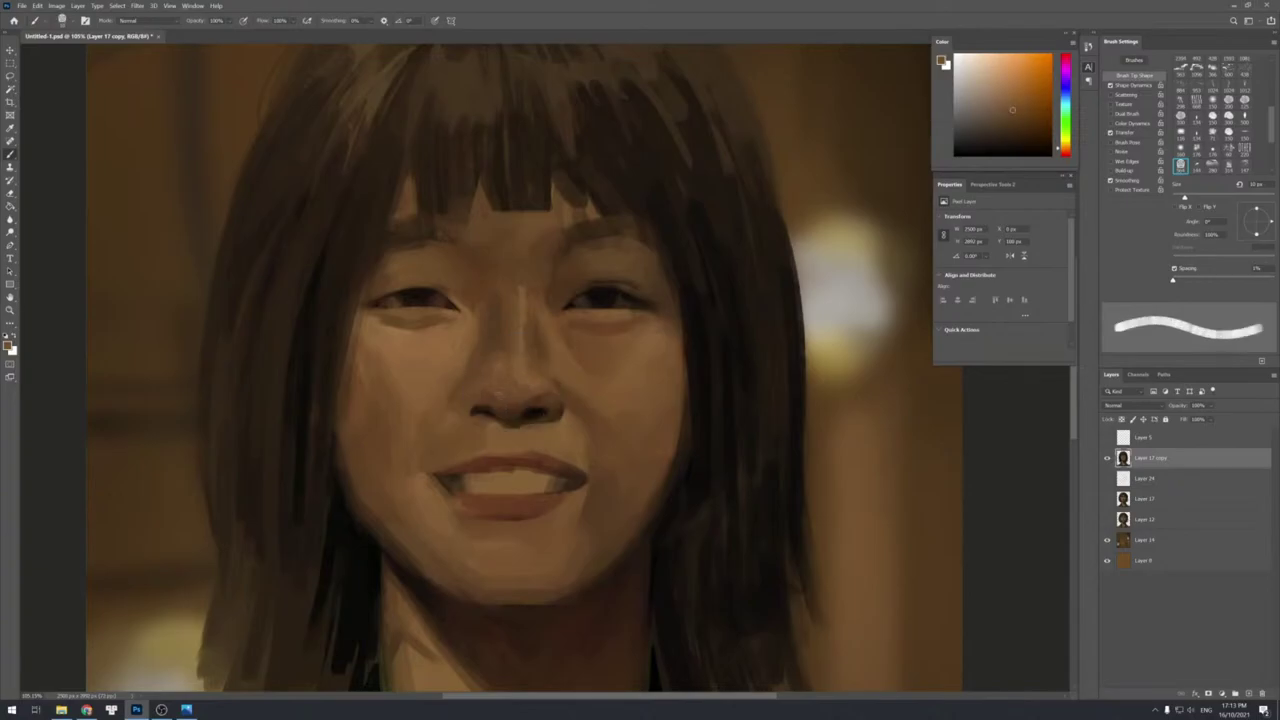
left_click(516, 414, "alt")
left_click(503, 400, "alt")
left_click(507, 408)
left_click(510, 406, "alt")
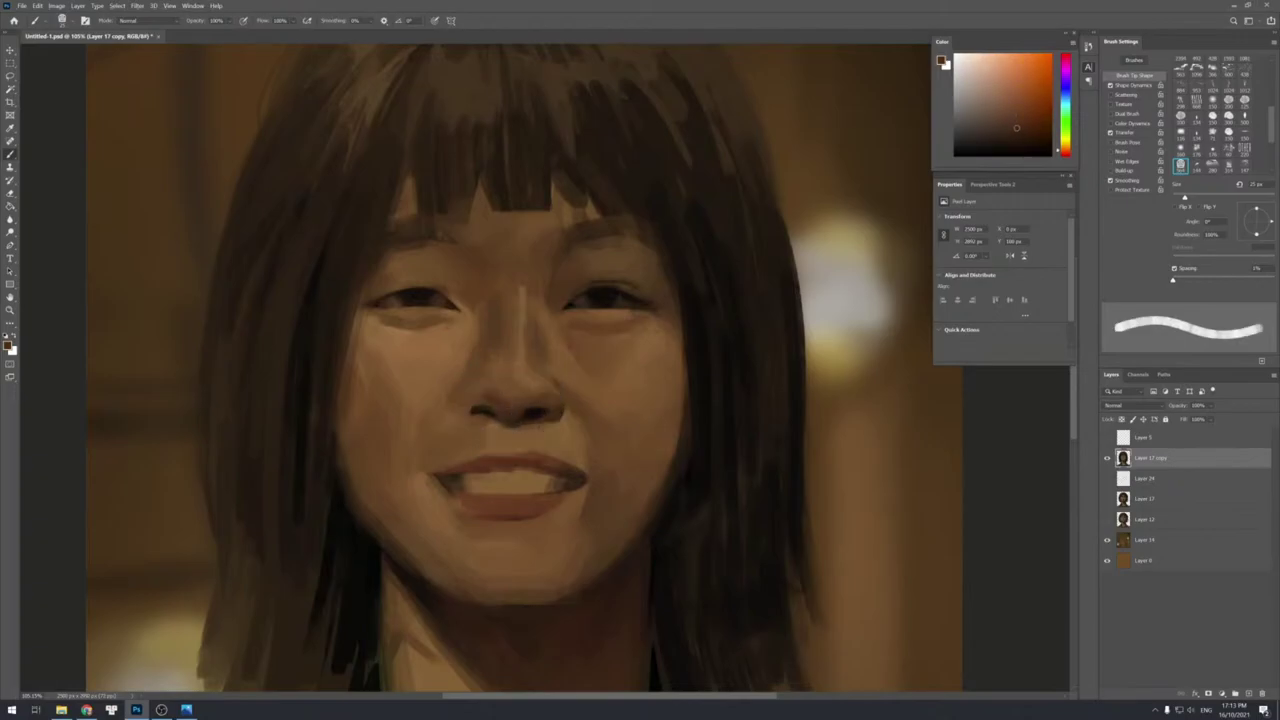
Soften the left nostril wing and its shadow with sampled mid and dark skin tones.
left_click(505, 408, "alt")
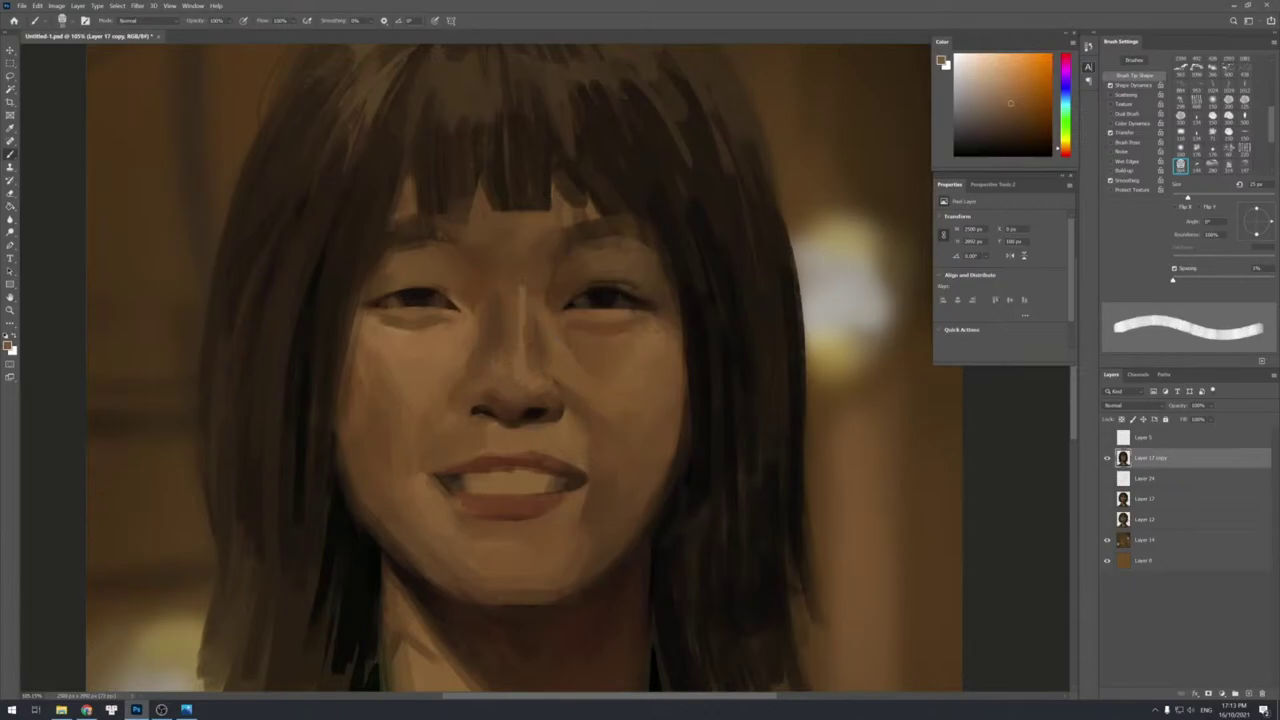
left_click(520, 418, "alt")
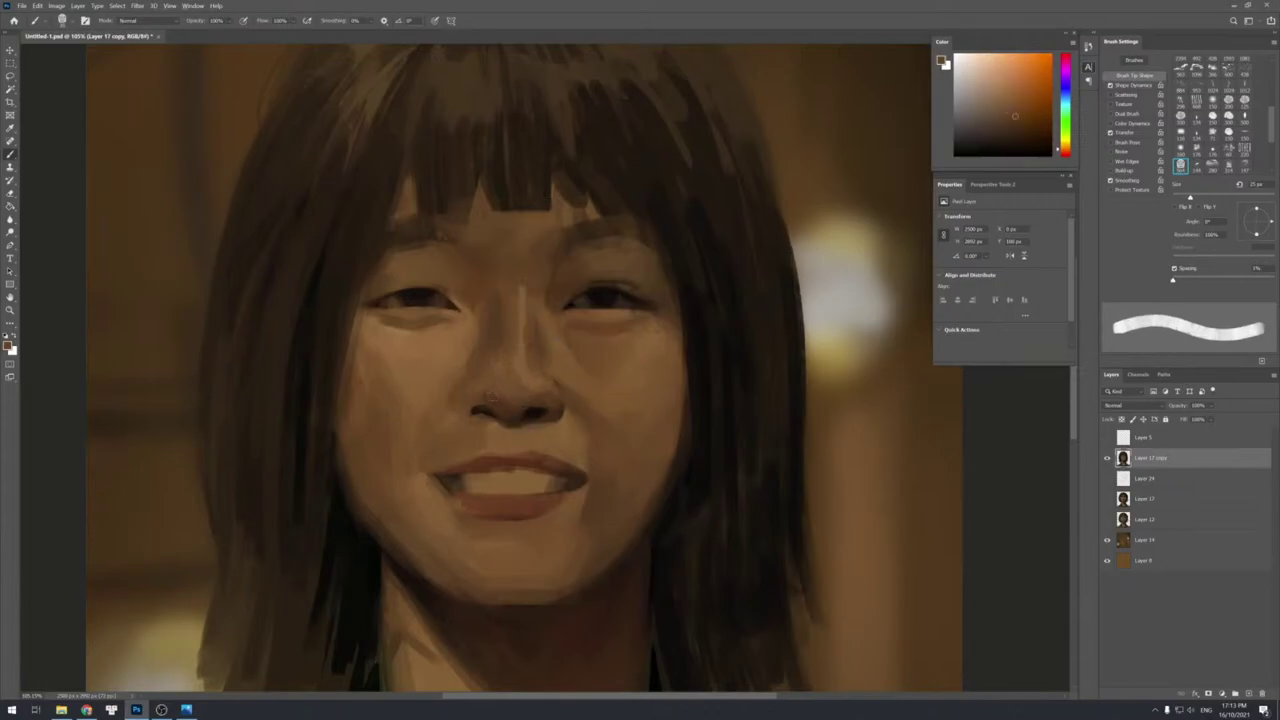
left_click(490, 412, "alt")
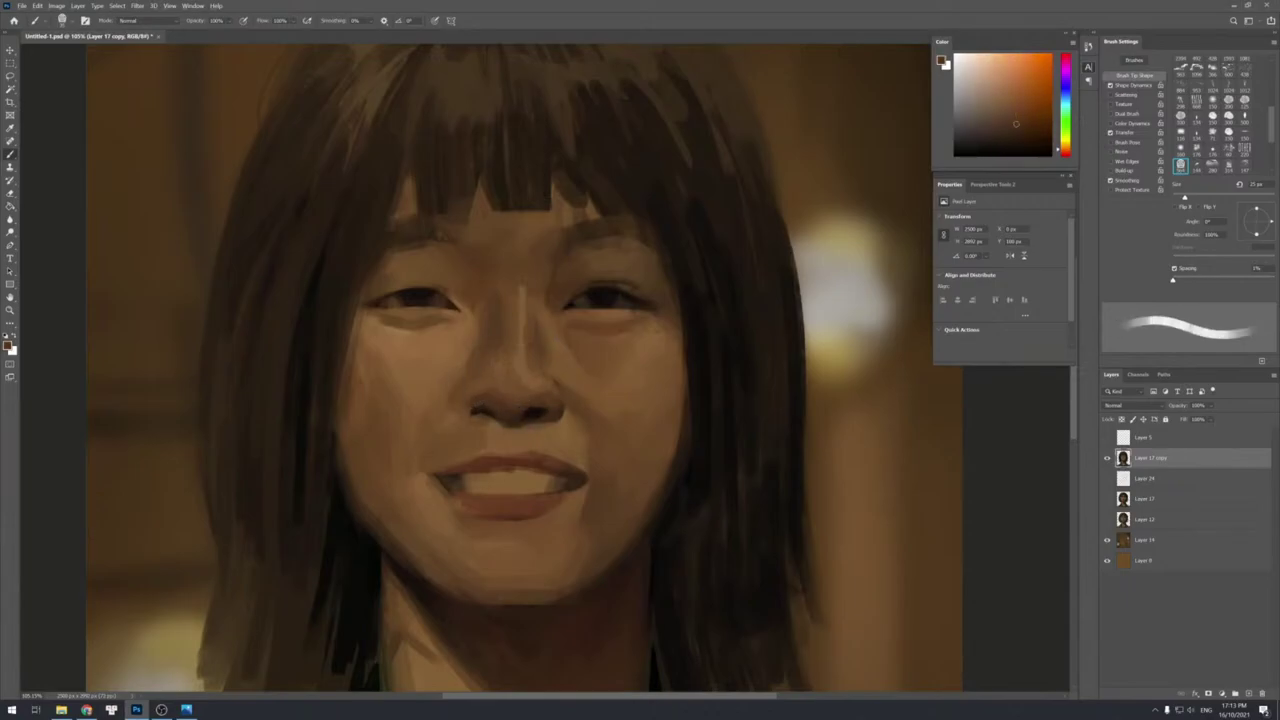
key("bracketleft")
key("bracketleft")
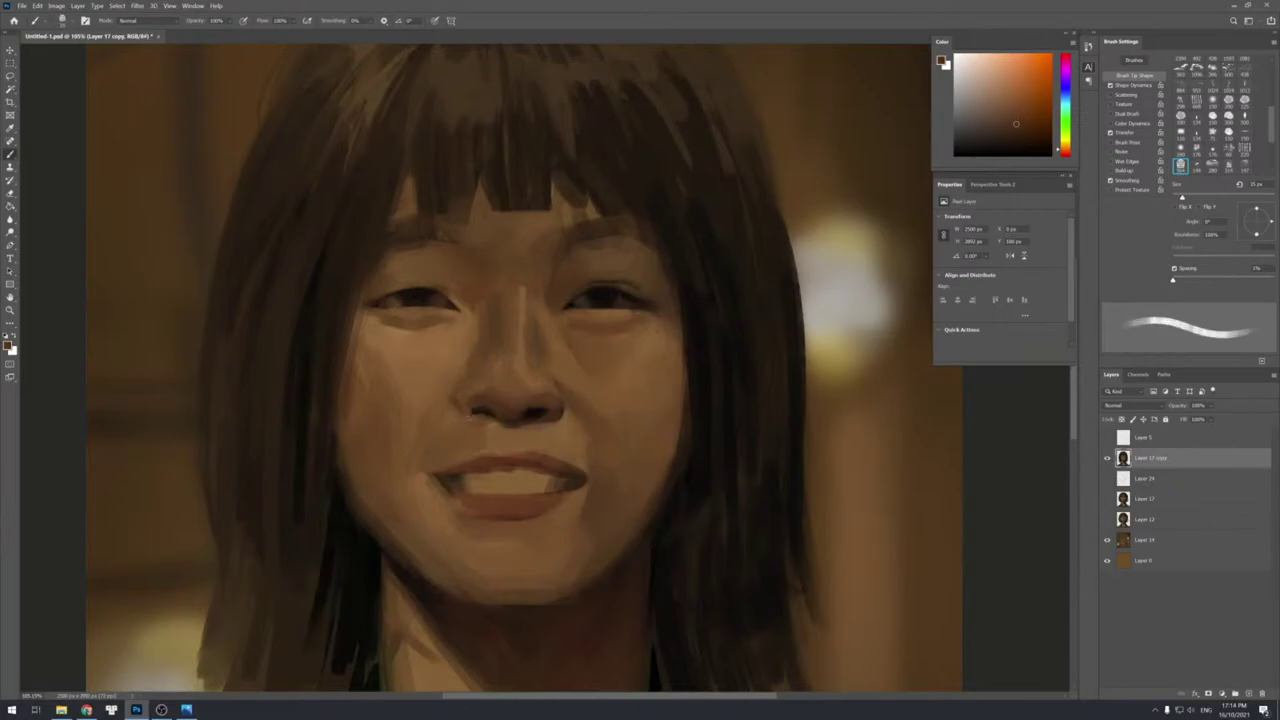
key("bracketright")
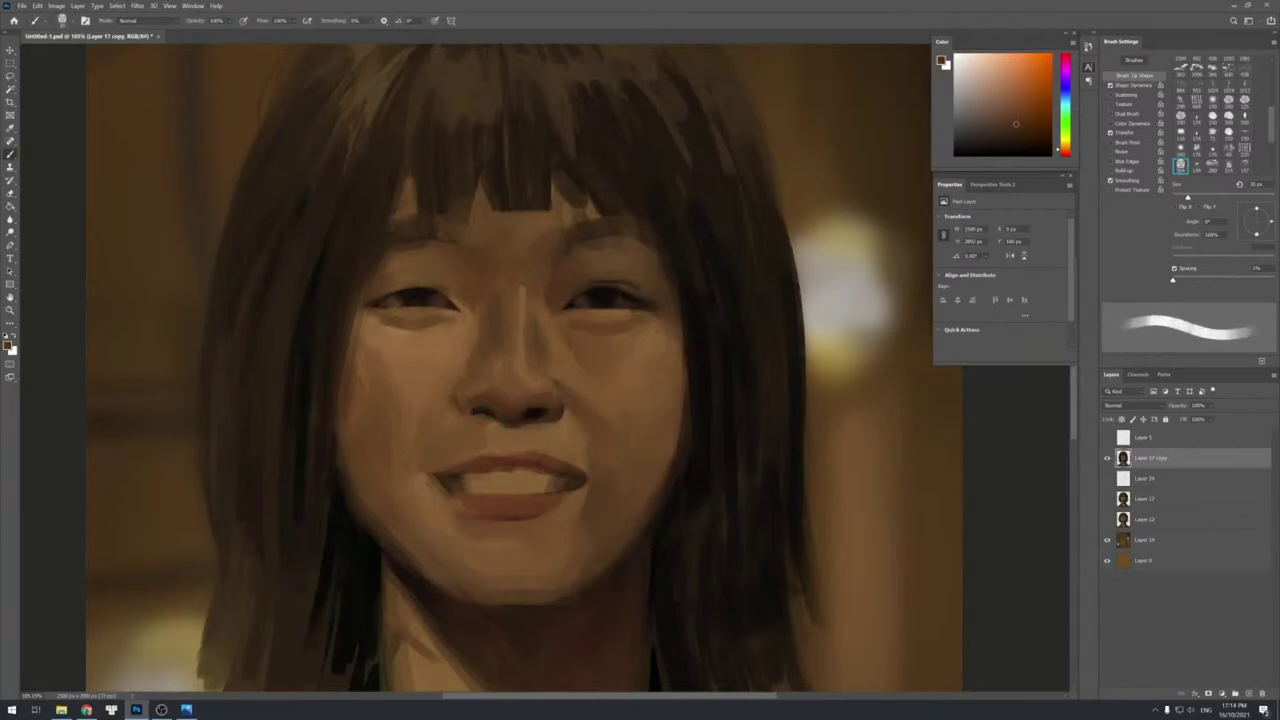
Blend the right side of the nose tip towards the nostril wing with sampled light and shadow tones.
left_click(526, 372, "alt")
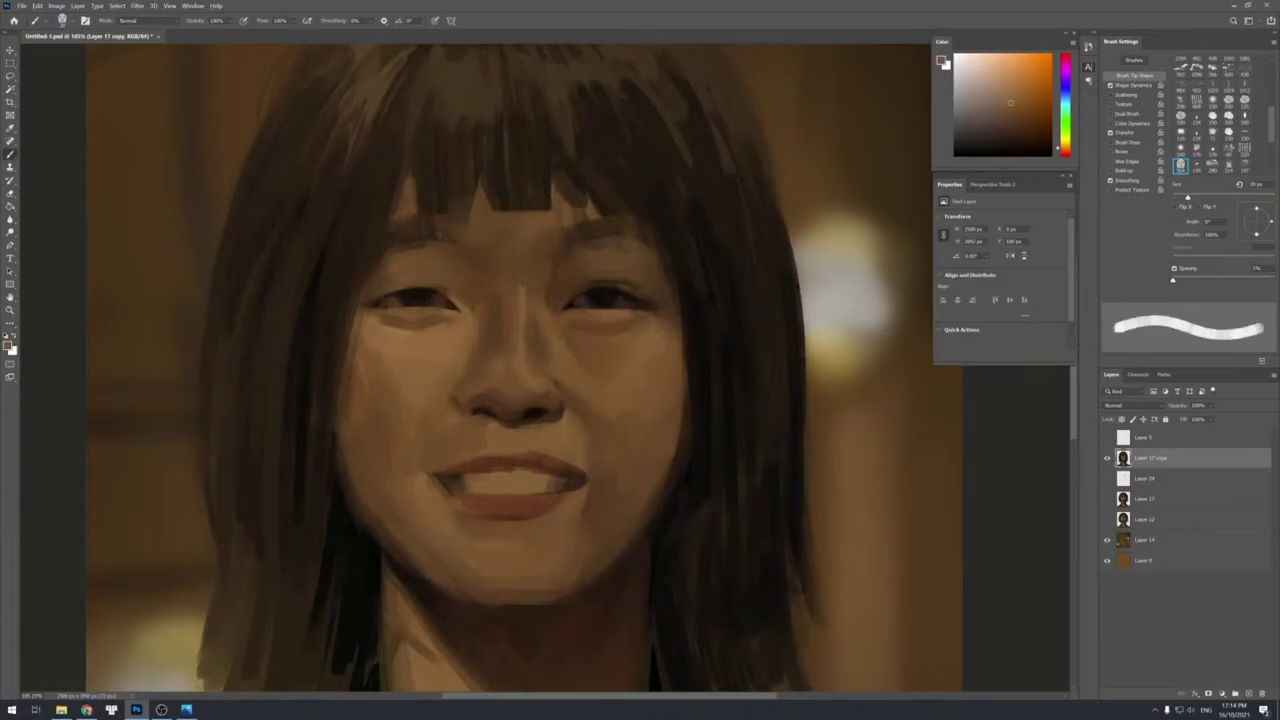
left_click(543, 370, "alt")
left_click(560, 385, "alt")
key("bracketleft")
key("bracketleft")
key("bracketright")
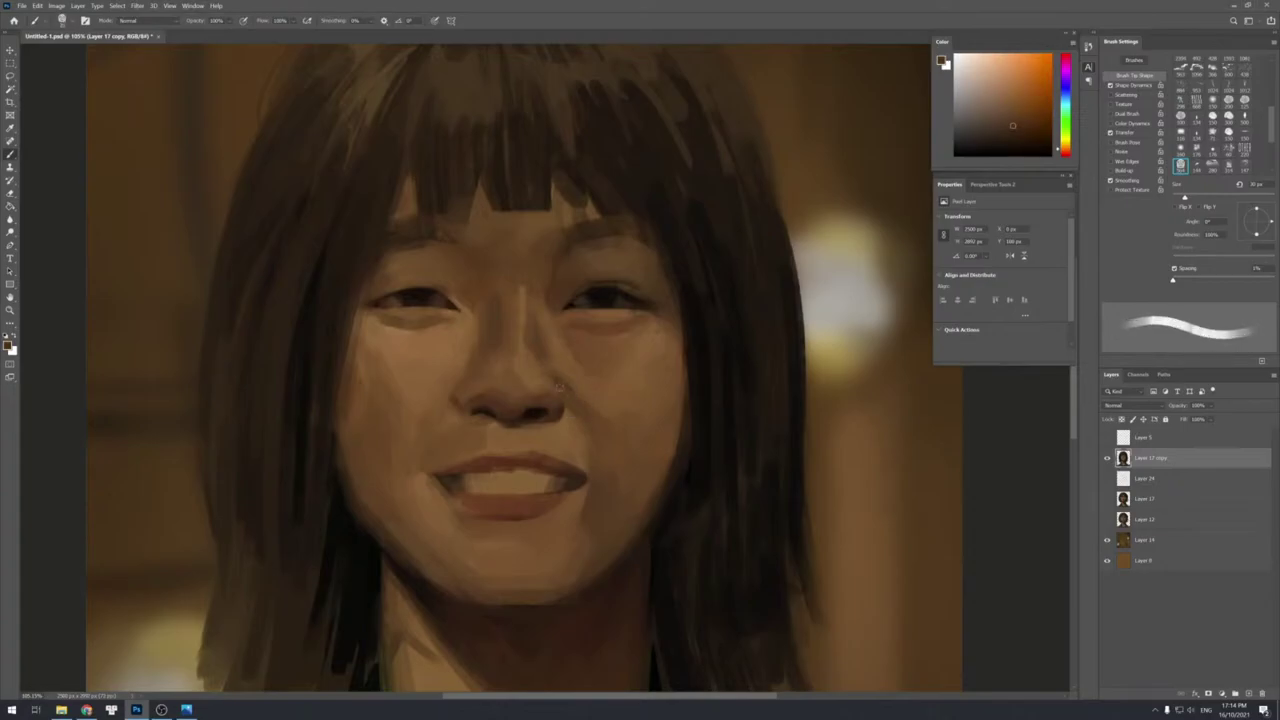
Round off the right nostril wing and blend its outer edge into the cheek with sampled skin tones.
key("bracketleft")
key("bracketleft")
key("bracketright")
key("bracketright")
left_click(560, 407, "alt")
key("ctrl+z")
left_click(570, 416, "alt")
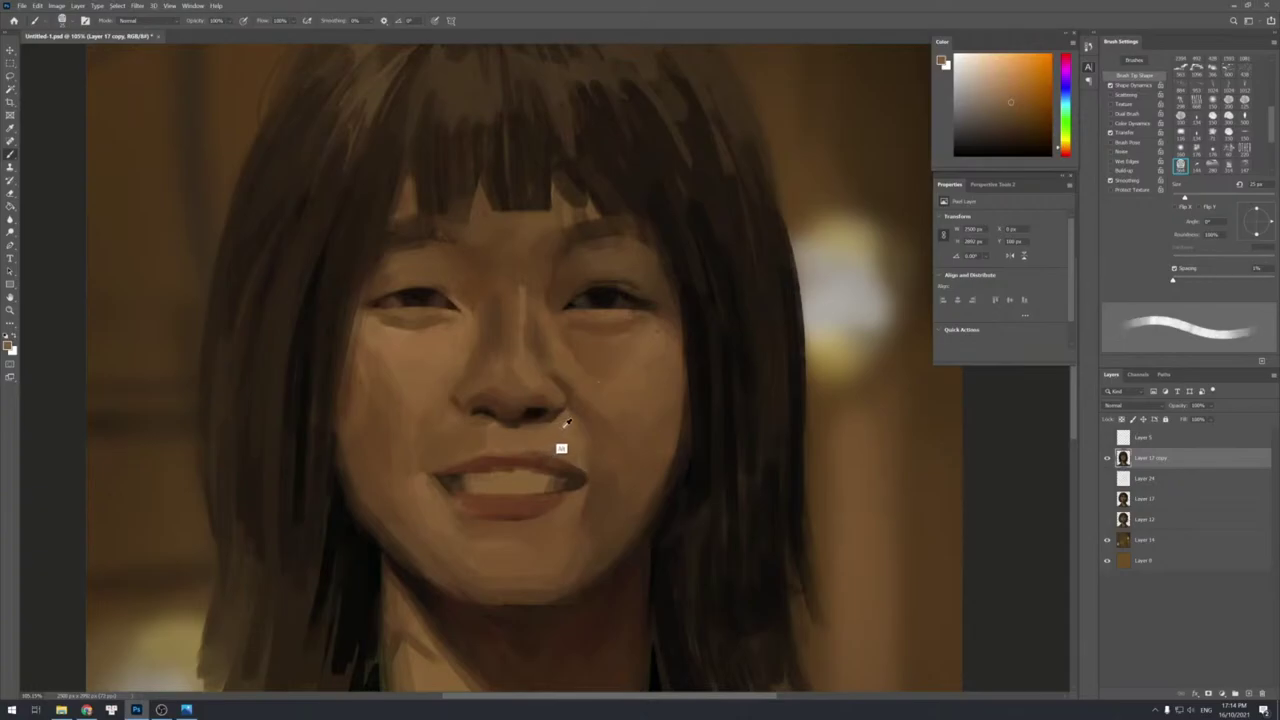
Soften the shadow beneath the nostrils into the skin above the upper lip with sampled tones.
left_click(536, 421, "alt")
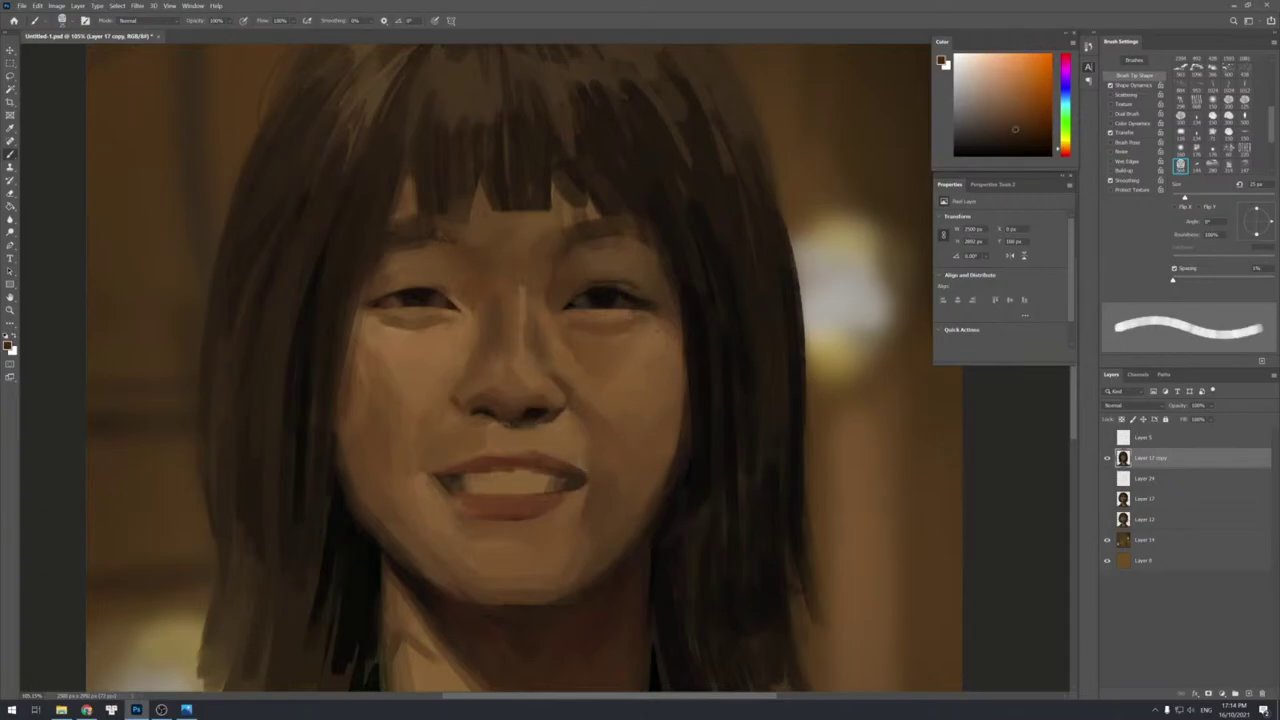
left_click(487, 417, "alt")
left_click(486, 423, "alt")
key("bracketleft")
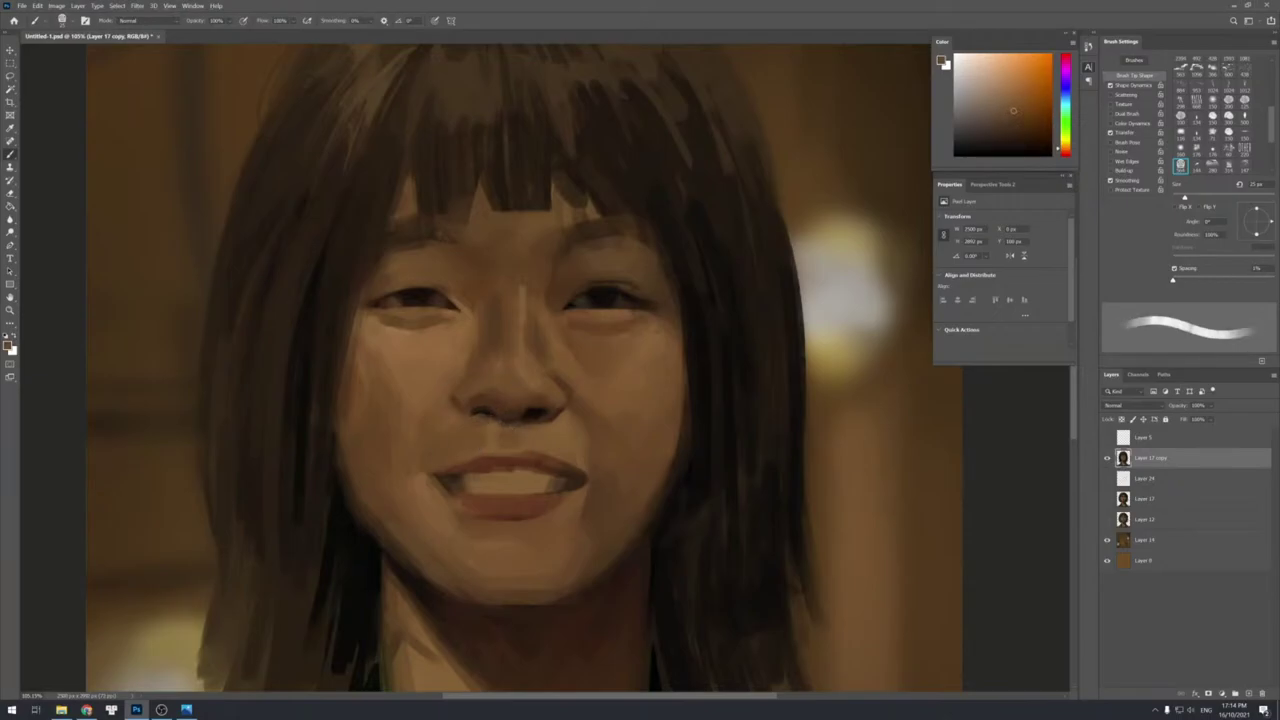
key("bracketright")
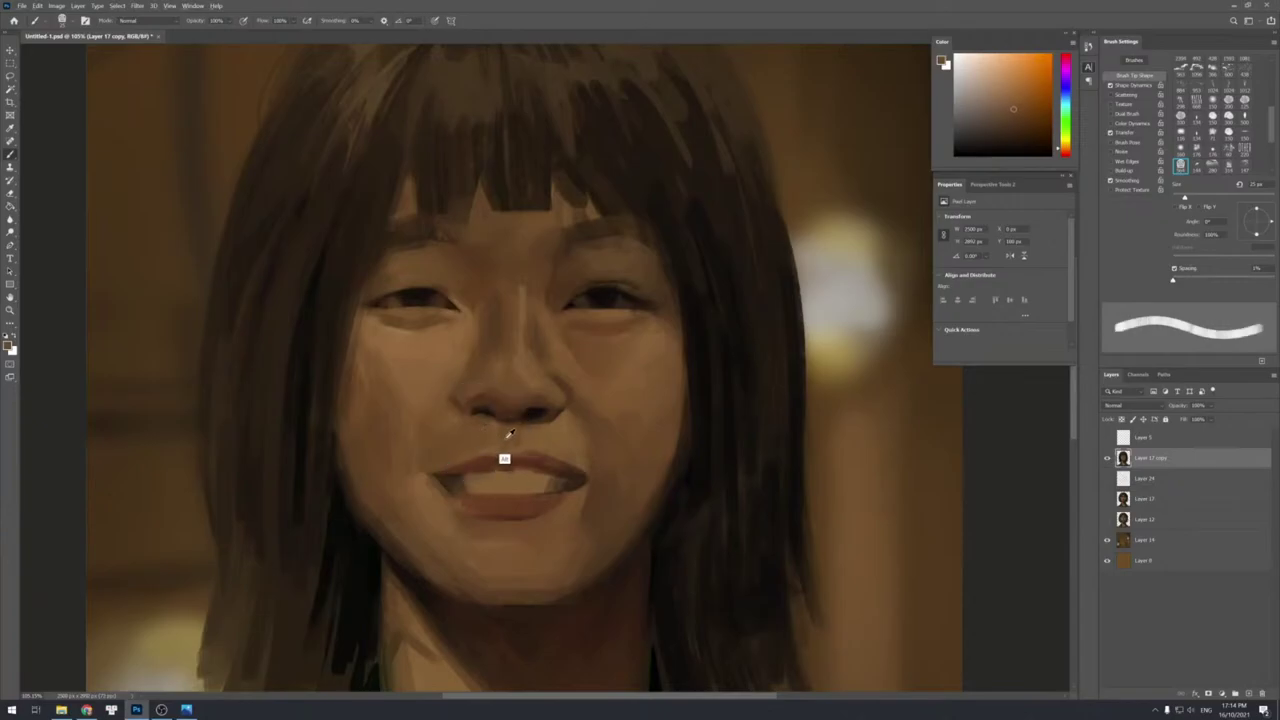
Refine the lower edge of the upper lip along the teeth using a smaller brush and sampled tones.
left_click(552, 485, "alt")
key("bracketleft")
key("bracketleft")
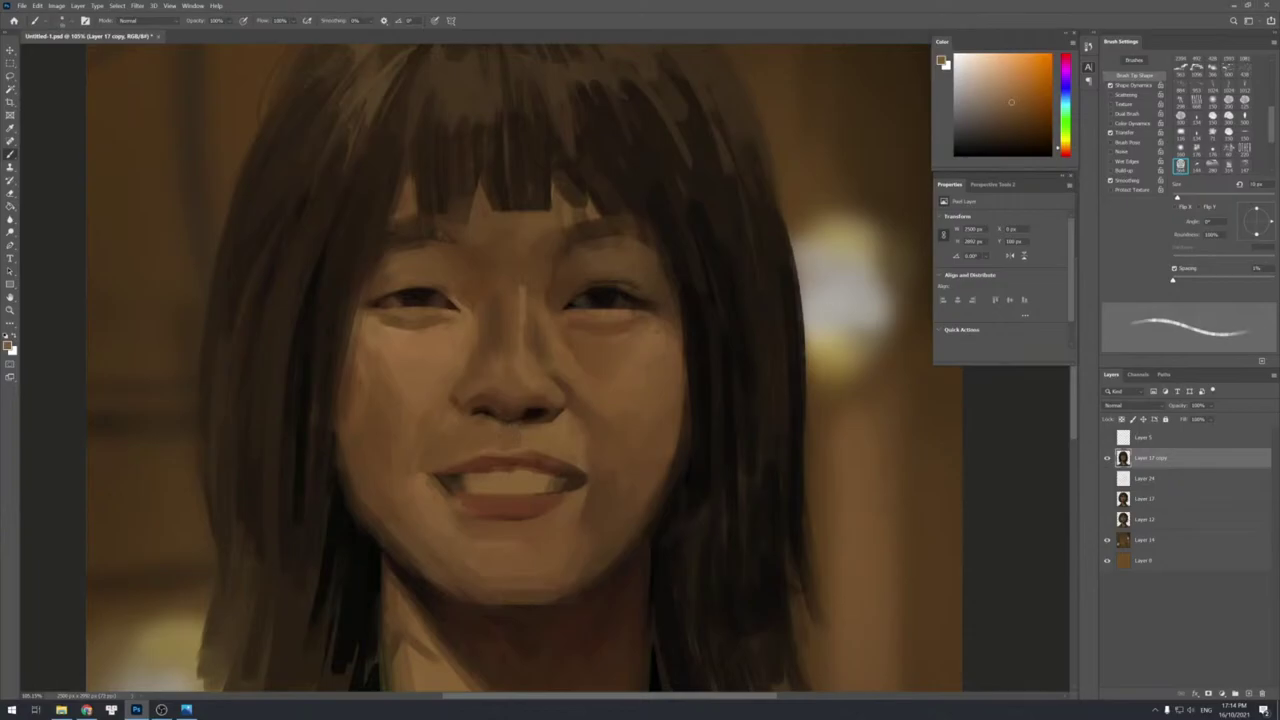
left_click(482, 463, "alt")
key("bracketright")
key("bracketleft")
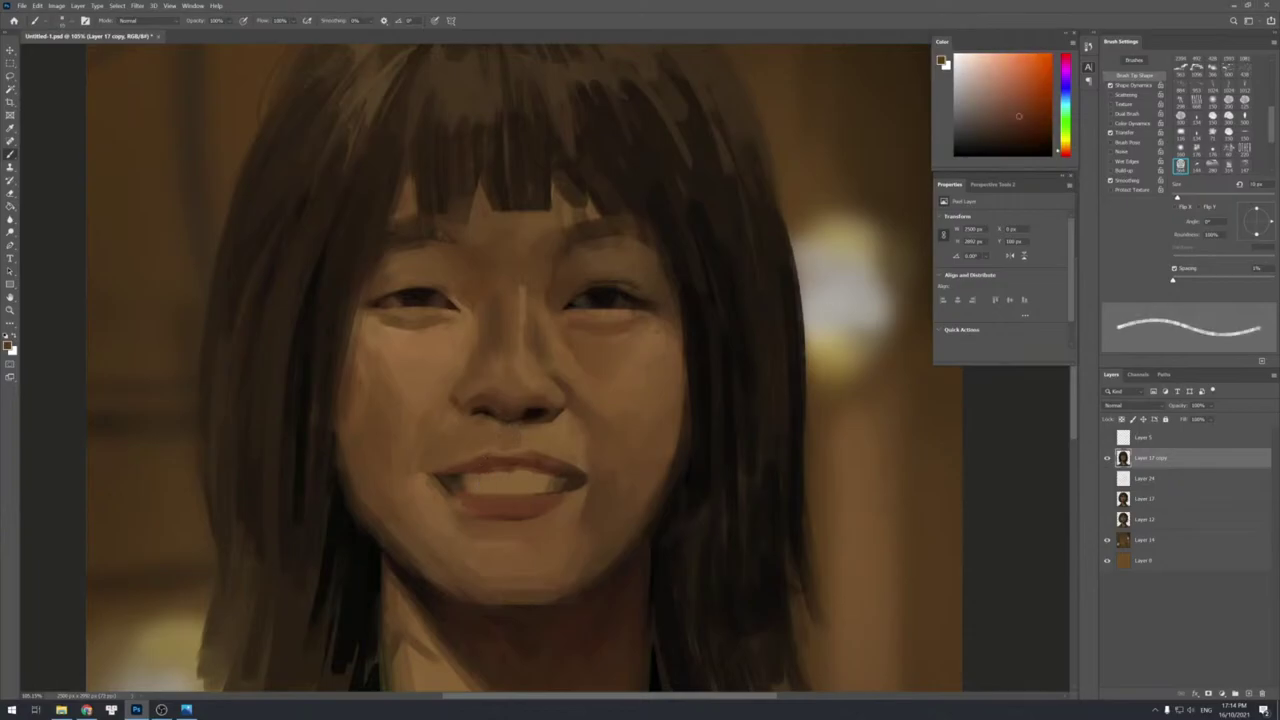
key("bracketright")
key("bracketleft")
Reshape and blend the left corner of the mouth with dark tones sampled around it.
left_click(439, 475, "alt")
key("bracketright")
left_click(444, 482, "alt")
left_click_drag(446, 480, 456, 487)
left_click(453, 478, "alt")
key("bracketright")
key("bracketright")
key("bracketright")
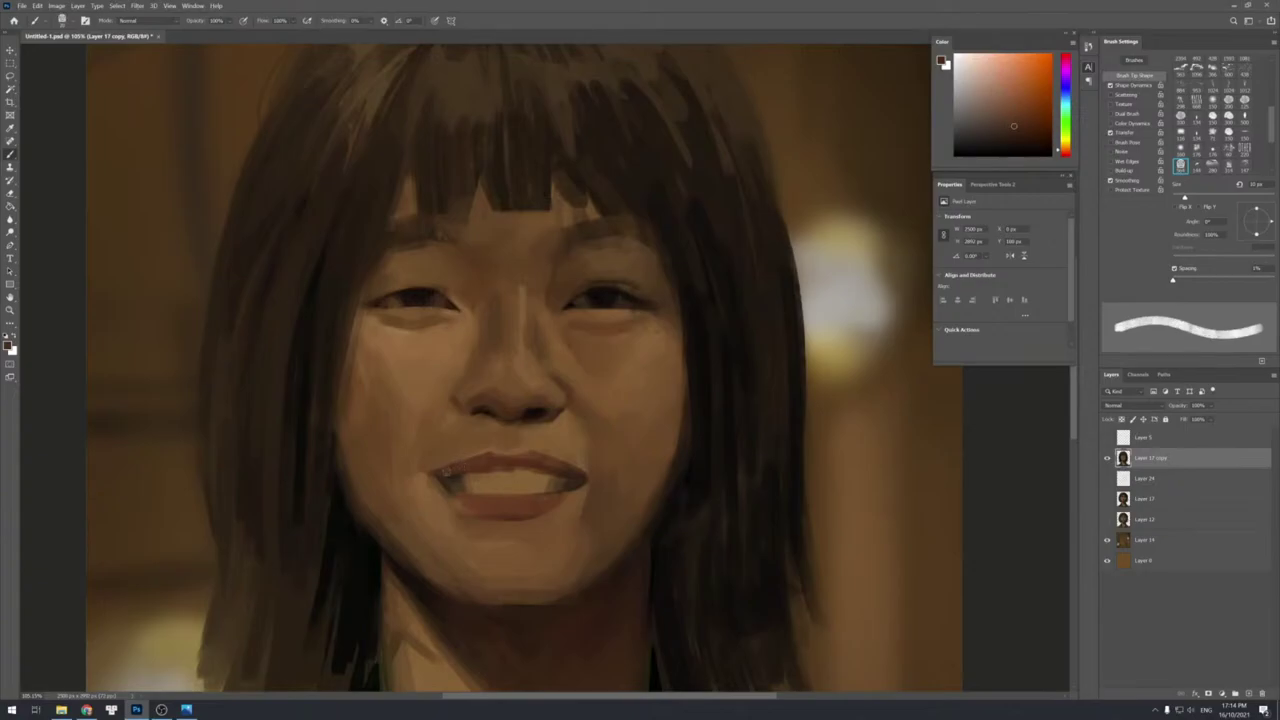
key("bracketleft")
key("bracketleft")
key("bracketleft")
key("bracketleft")
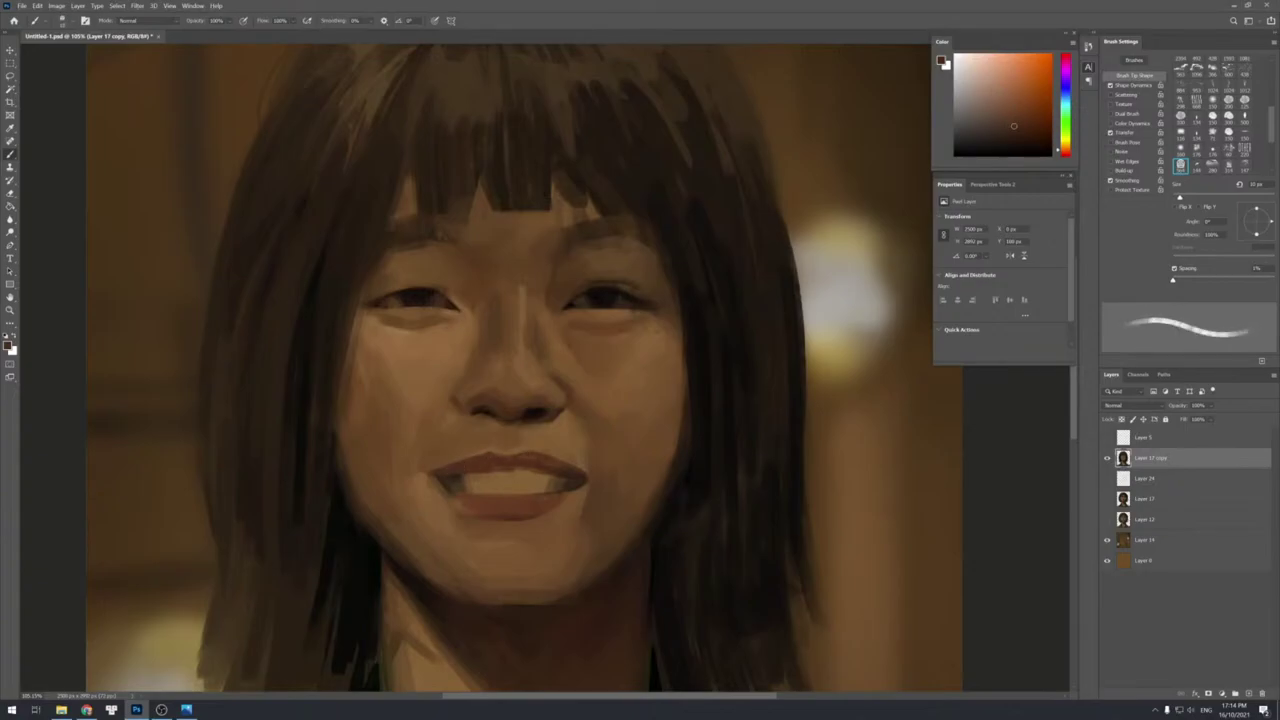
Refine the upper contour of the upper lip at its centre and right half with sampled skin and lip tones.
left_click(547, 451, "alt")
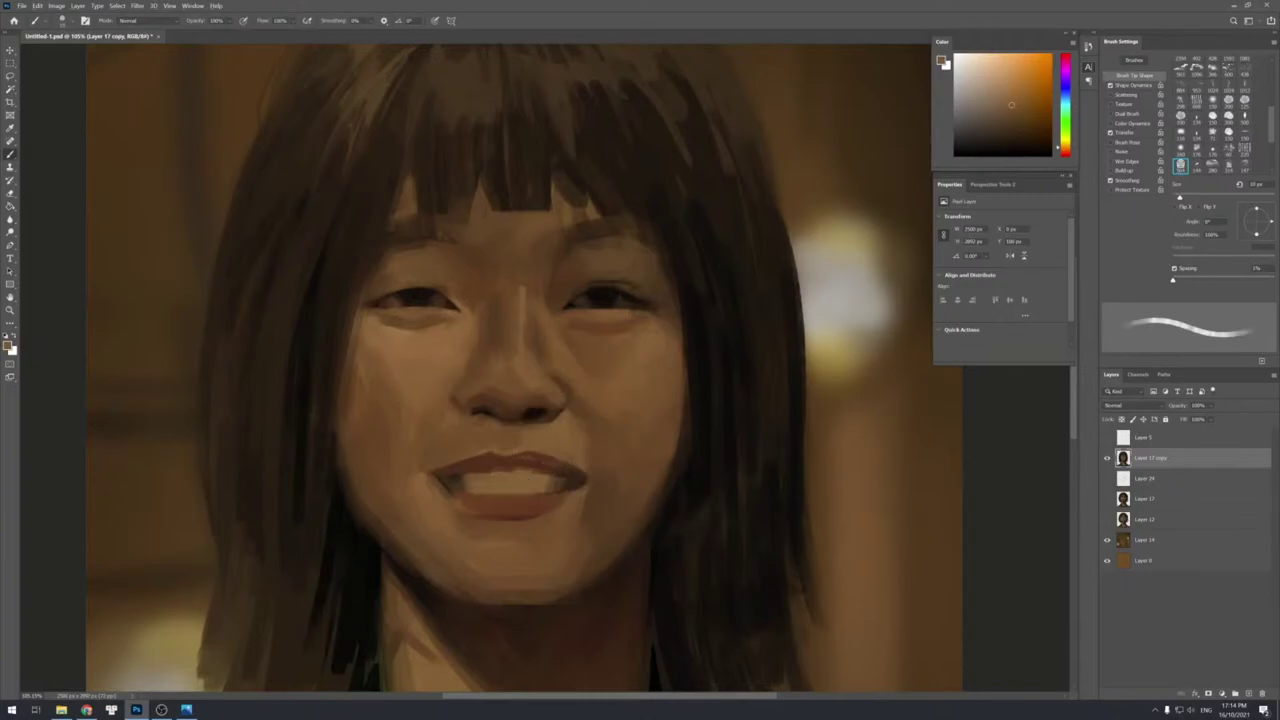
left_click(540, 450, "alt")
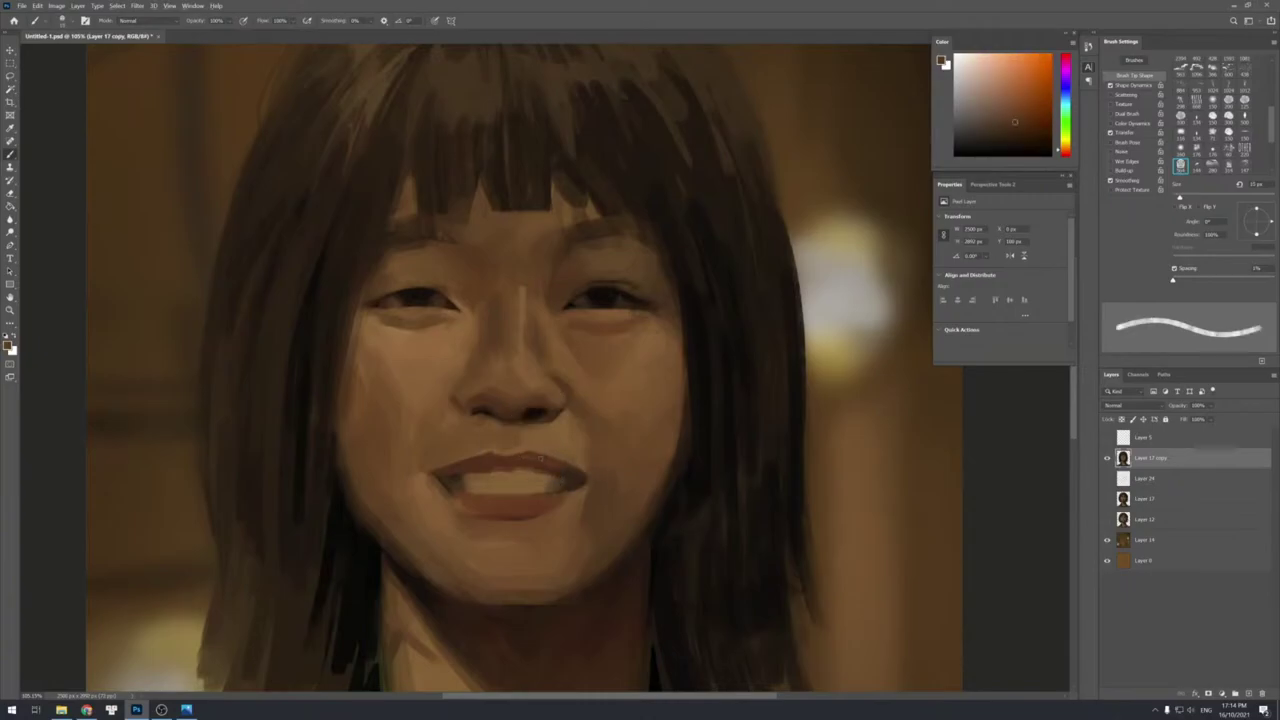
left_click(539, 448, "alt")
left_click(513, 457, "alt")
left_click(563, 455, "alt")
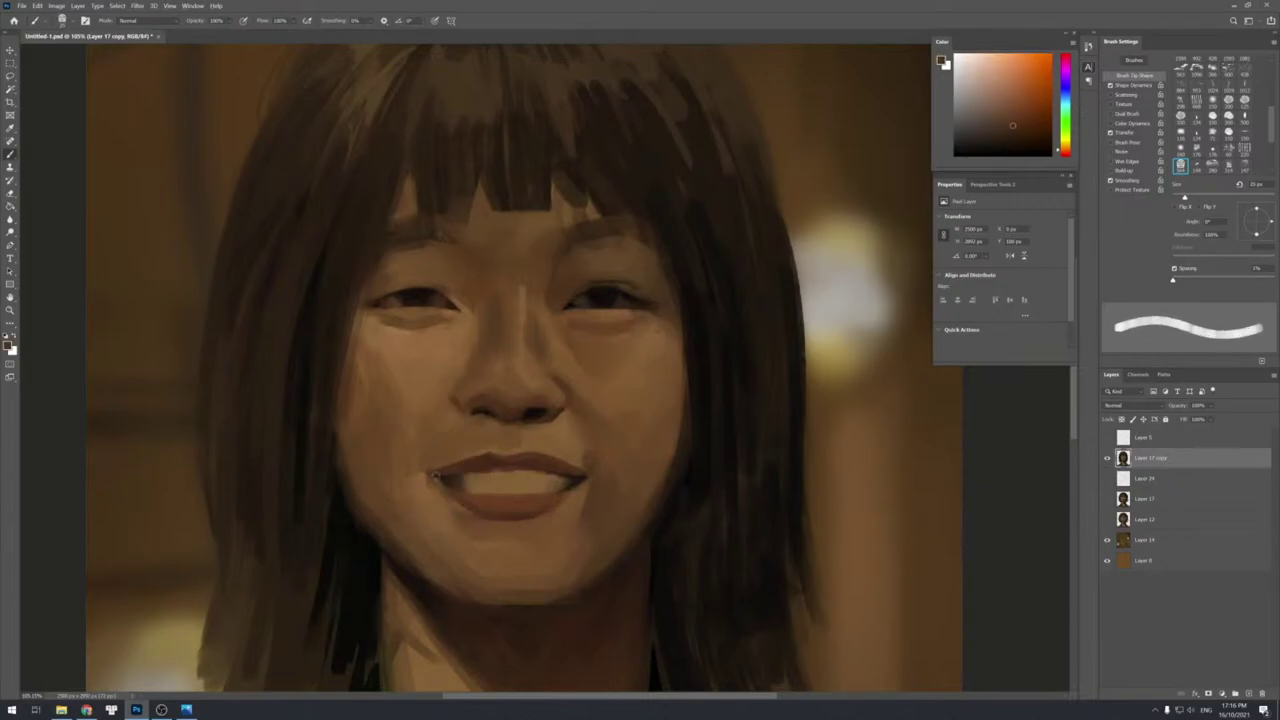
Extend the left mouth corner slightly outward and upward and soften it with skin tone sampled above it.
left_click(436, 473, "alt")
left_click_drag(438, 474, 430, 468)
left_click(440, 458, "alt")
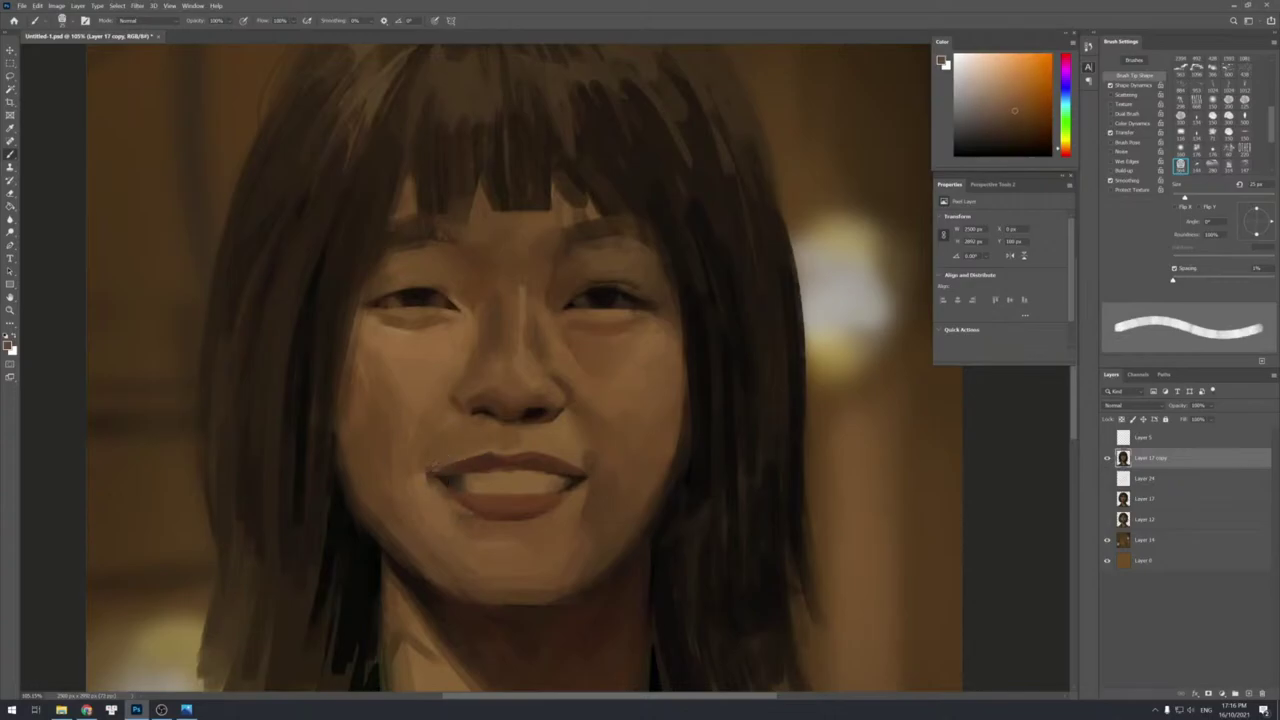
Blend the skin below the left mouth corner and clean up the lower lip's left edge with sampled tones.
left_click(428, 494, "alt")
left_click(441, 498, "alt")
key("]")
left_click_drag(459, 512, 475, 526)
left_click(444, 488, "alt")
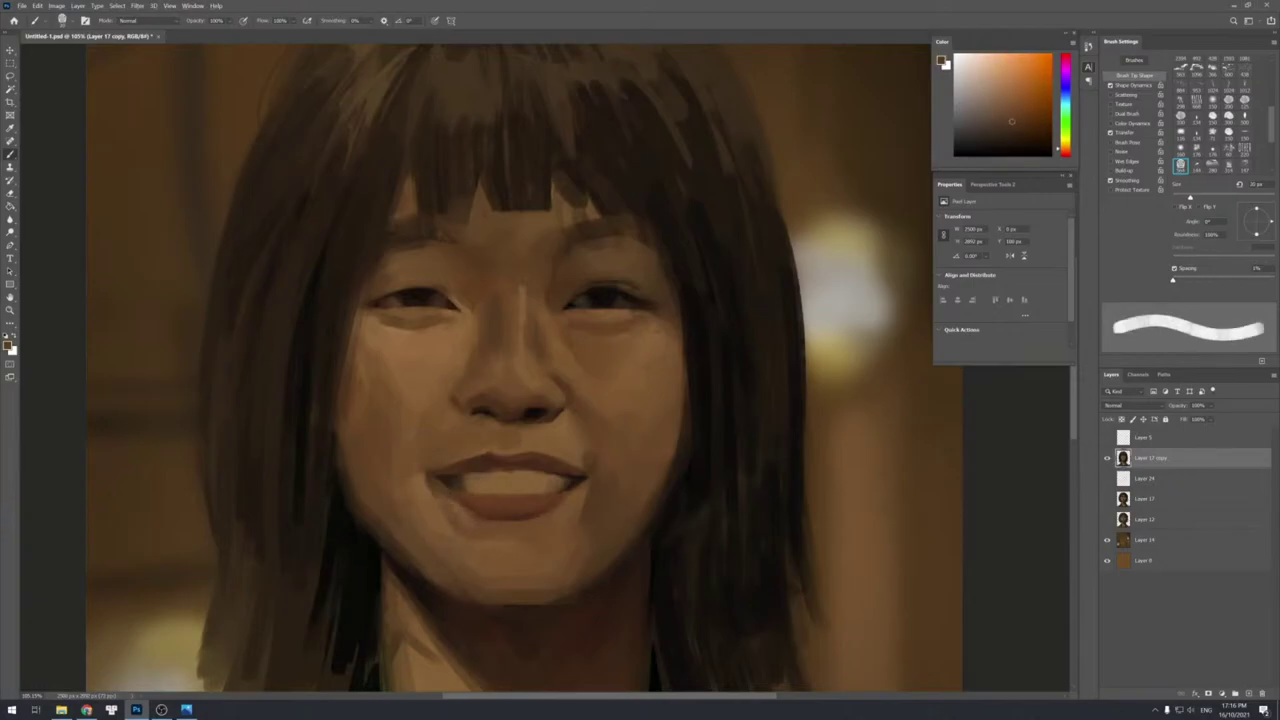
left_click(486, 504, "alt")
left_click(462, 525, "alt")
left_click(469, 522, "alt")
Smooth the chin below the lower lip with light skin tone sampled near the upper lip, using a larger brush.
left_click(552, 464, "alt")
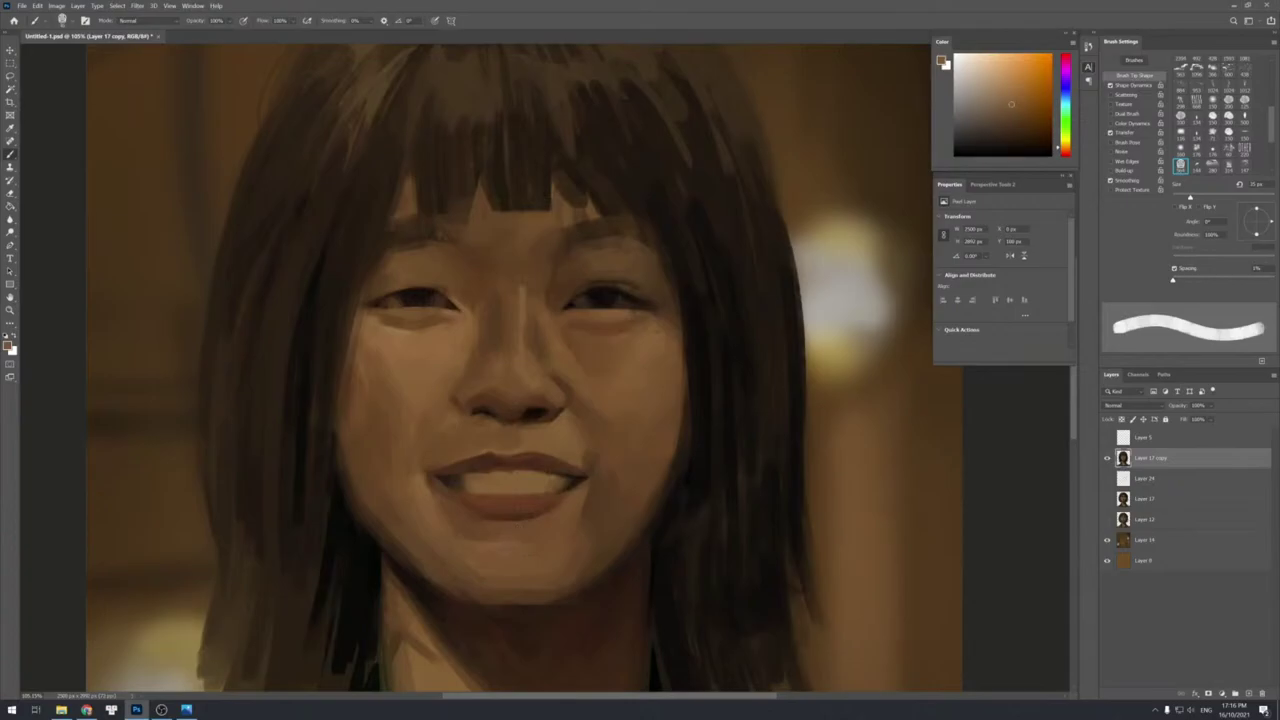
key("bracketright")
key("bracketright")
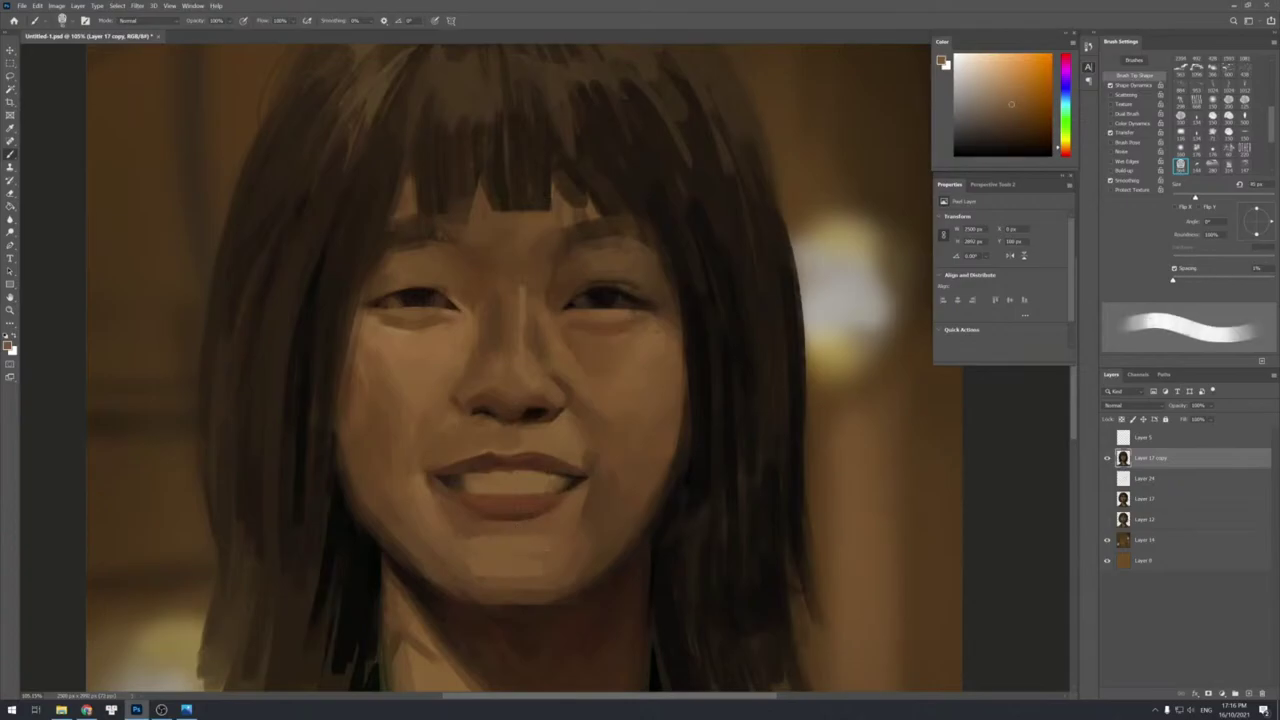
key("bracketright")
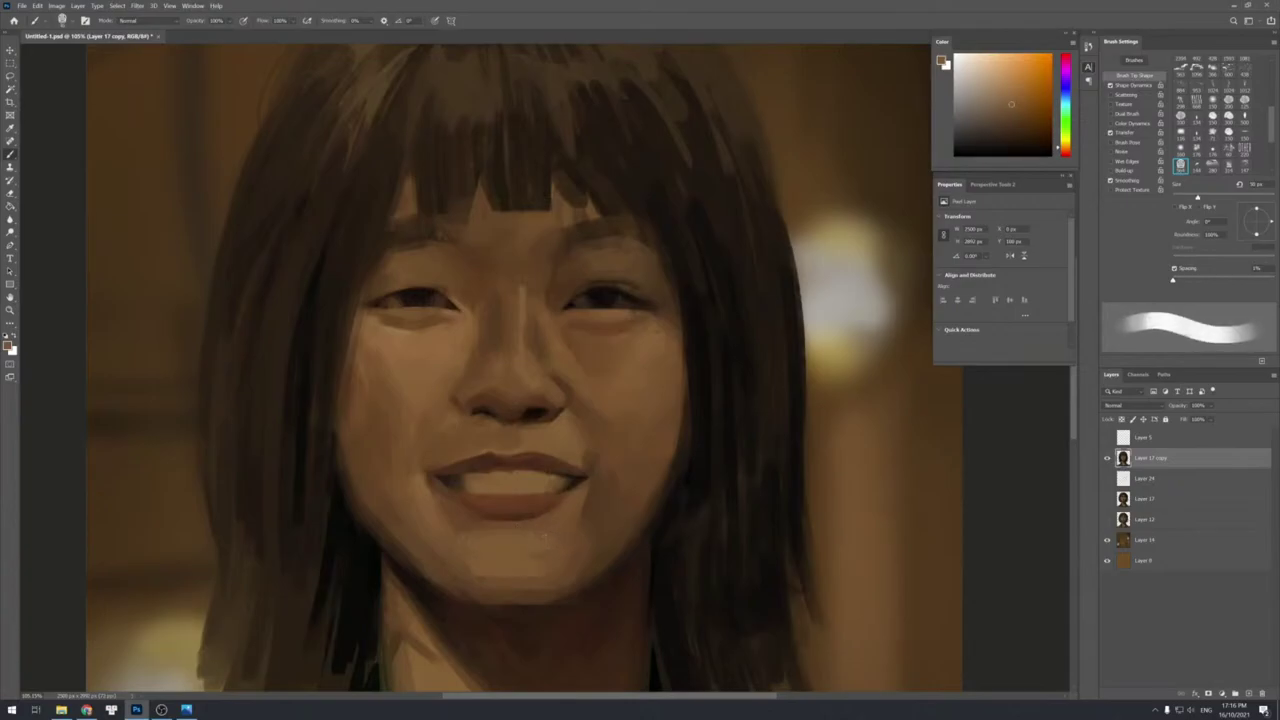
key("bracketleft")
key("bracketright")
key("bracketright")
key("bracketleft")
key("bracketright")
Blend the right side and bottom of the chin with sampled mid and light skin tones.
left_click(573, 571, "alt")
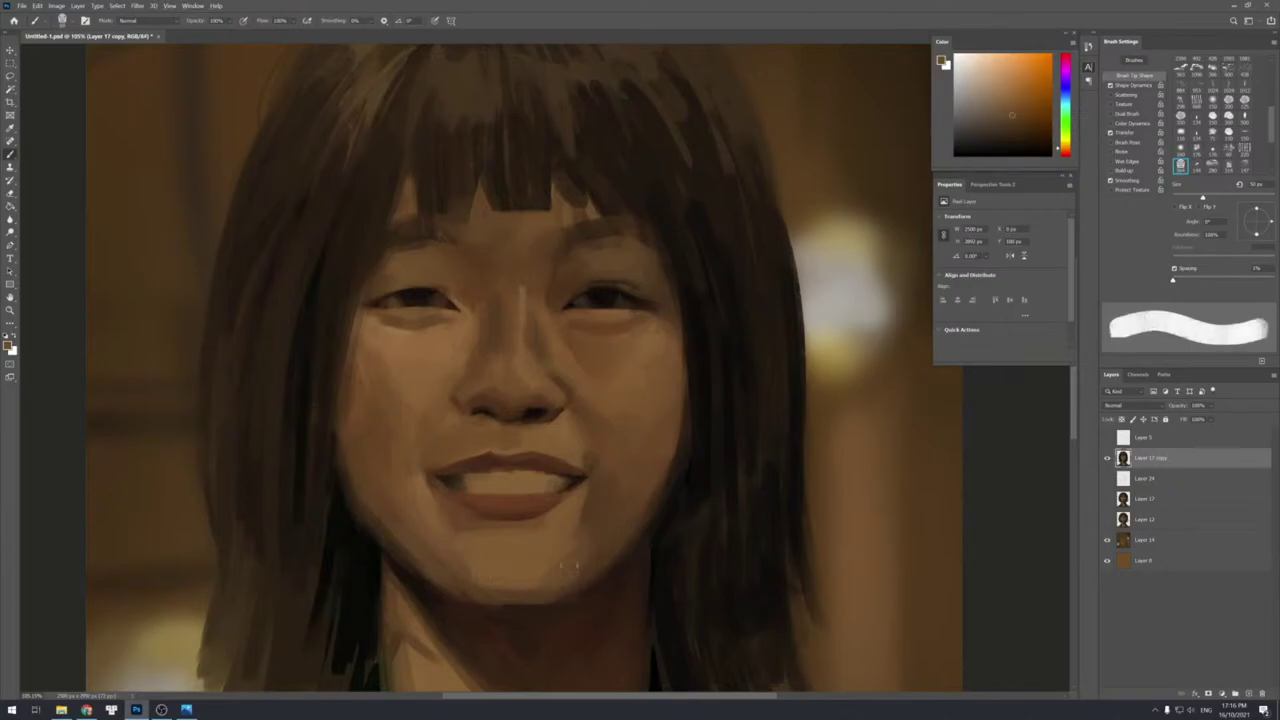
left_click(577, 569, "alt")
left_click(540, 568, "alt")
left_click_drag(556, 572, 534, 585)
left_click(514, 590, "alt")
left_click(570, 571, "alt")
key("bracketright")
left_click(498, 567, "alt")
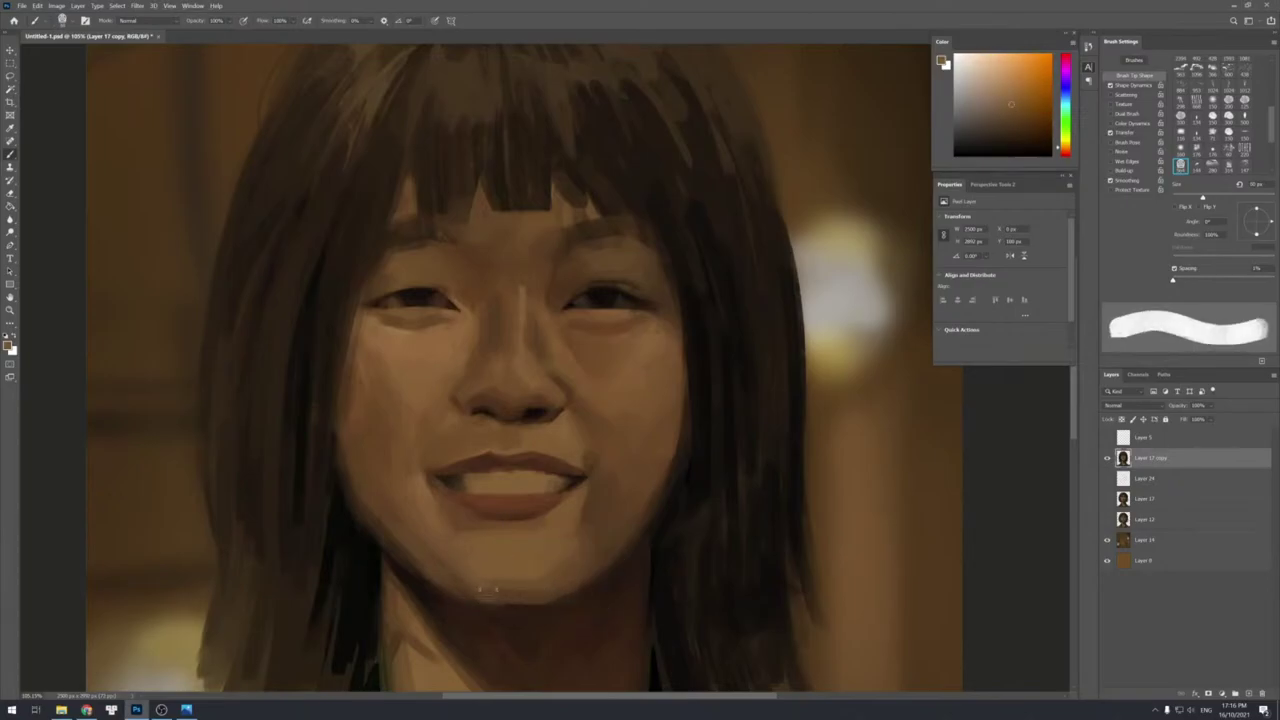
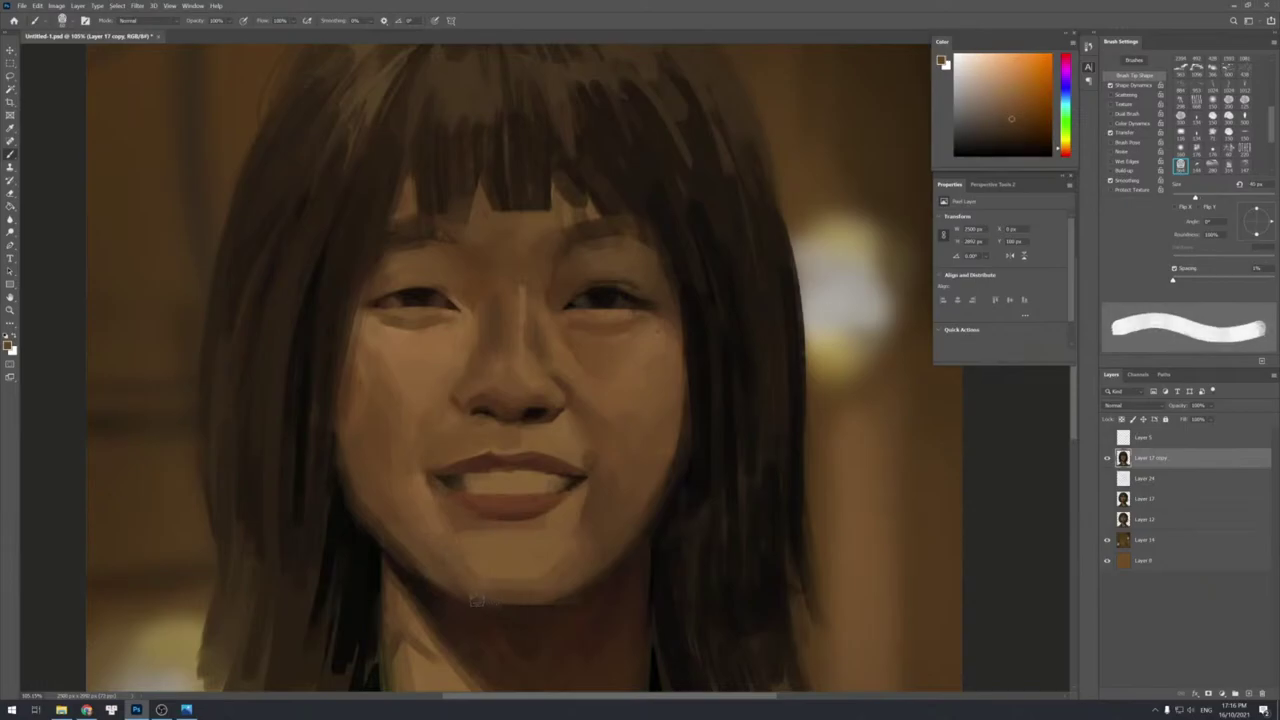
Redefine the underside of the chin and jawline against the neck with sampled shadow tones and a smaller brush.
key("bracketleft")
key("bracketleft")
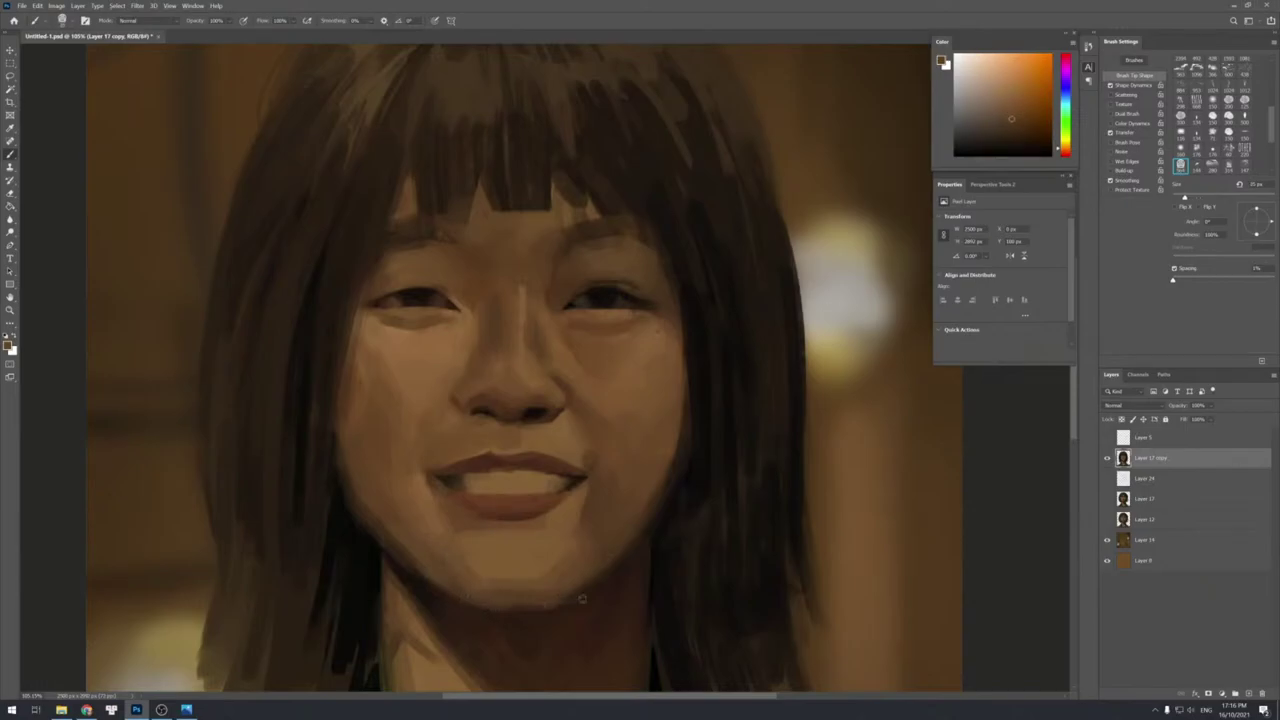
left_click(579, 604, "alt")
left_click(556, 612, "alt")
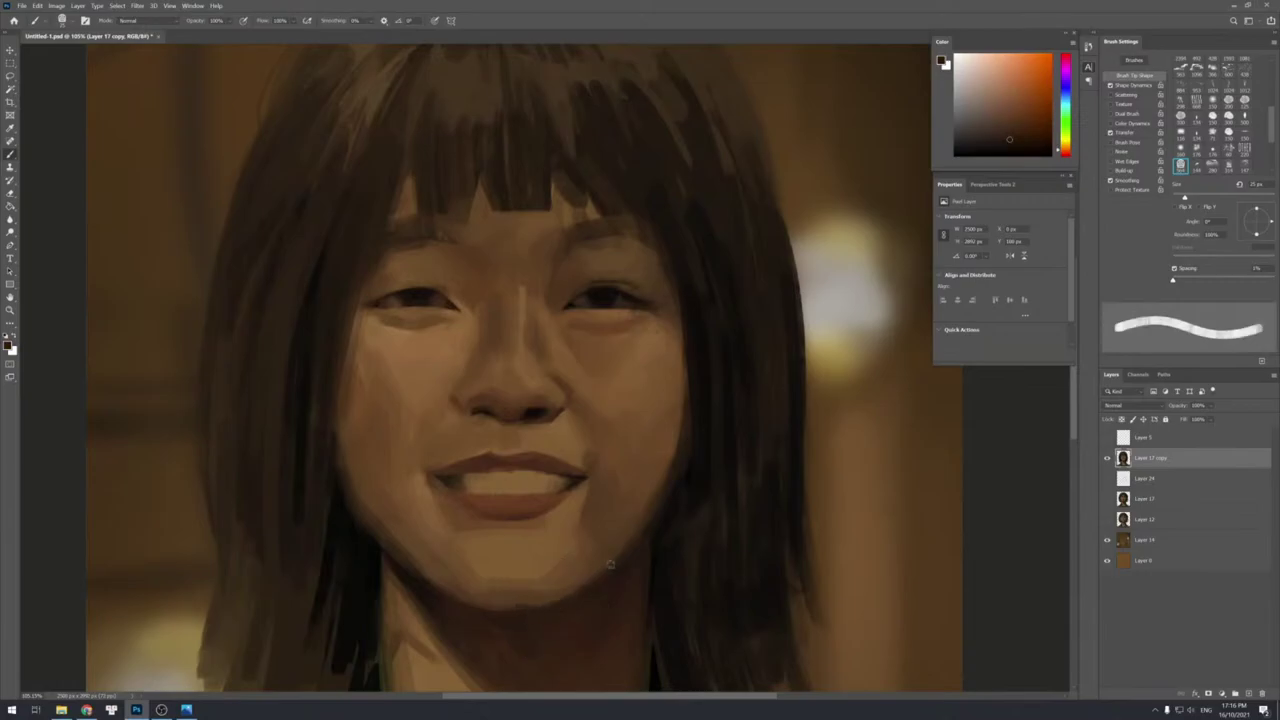
left_click(556, 606, "alt")
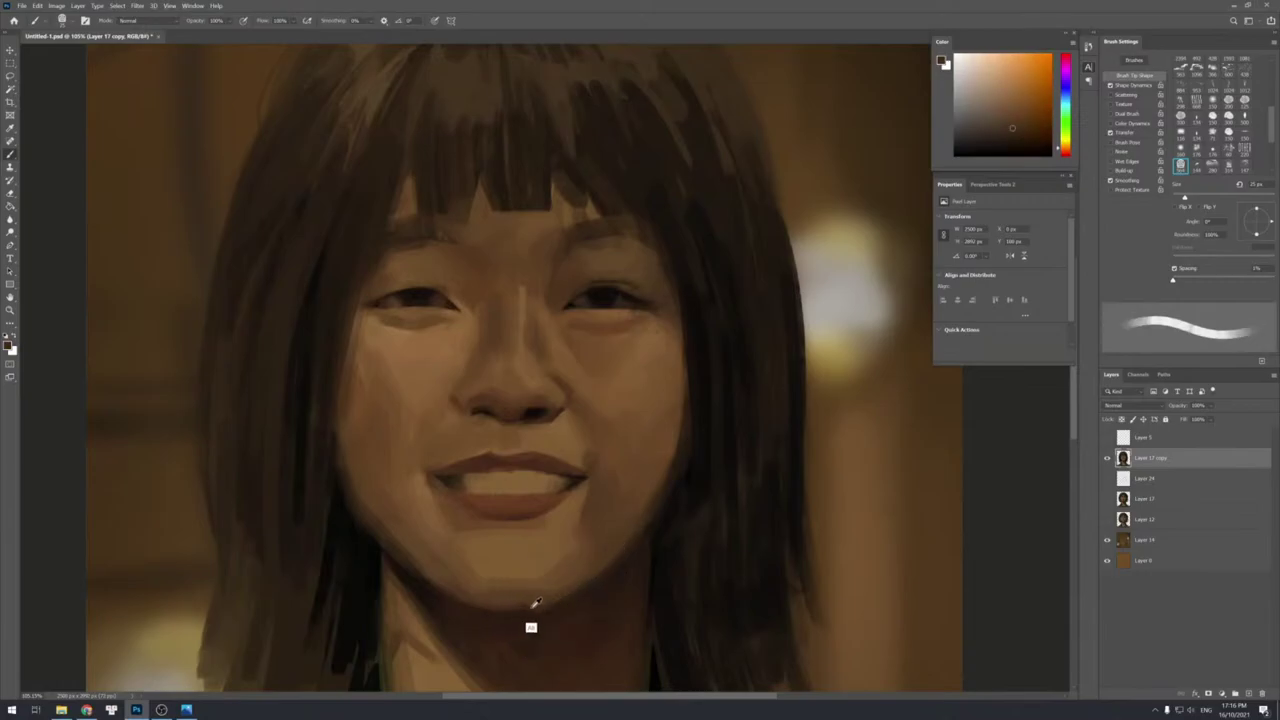
left_click(463, 598, "alt")
left_click(411, 562, "alt")
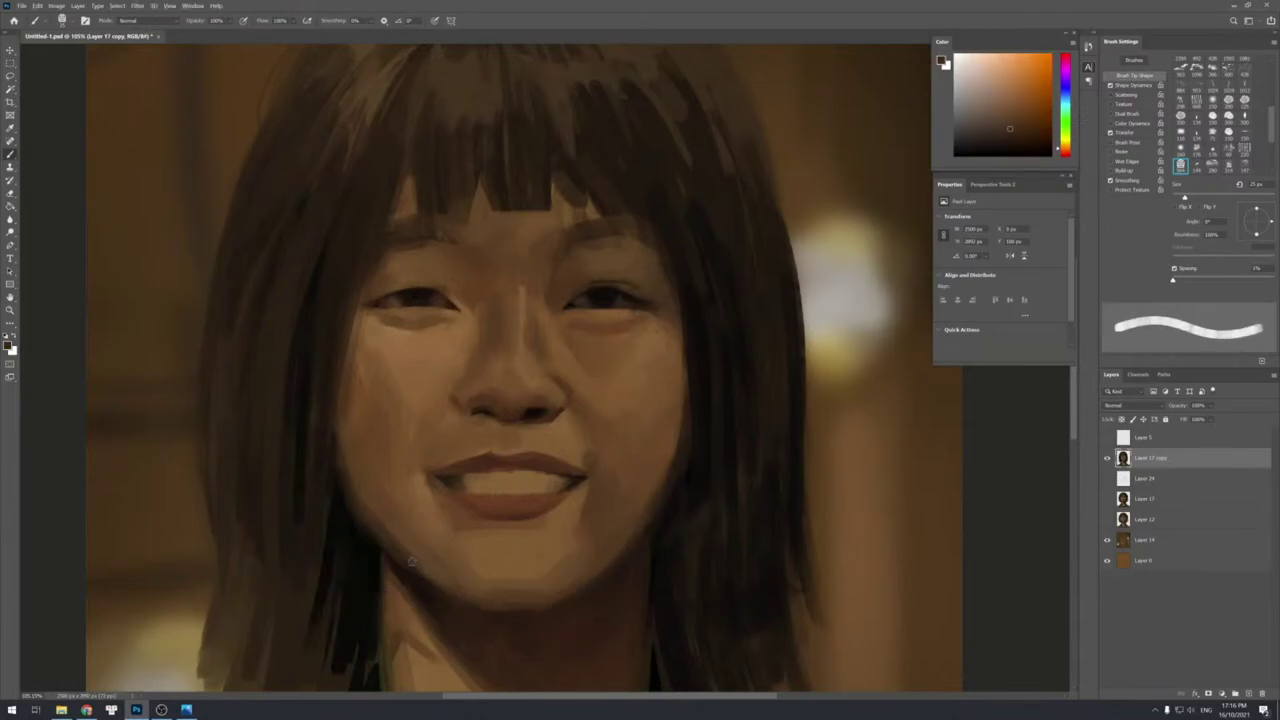
left_click_drag(427, 572, 476, 612)
Darken the hair and shadow beside the left jaw and upper neck with sampled near-black tones.
left_click(350, 545, "alt")
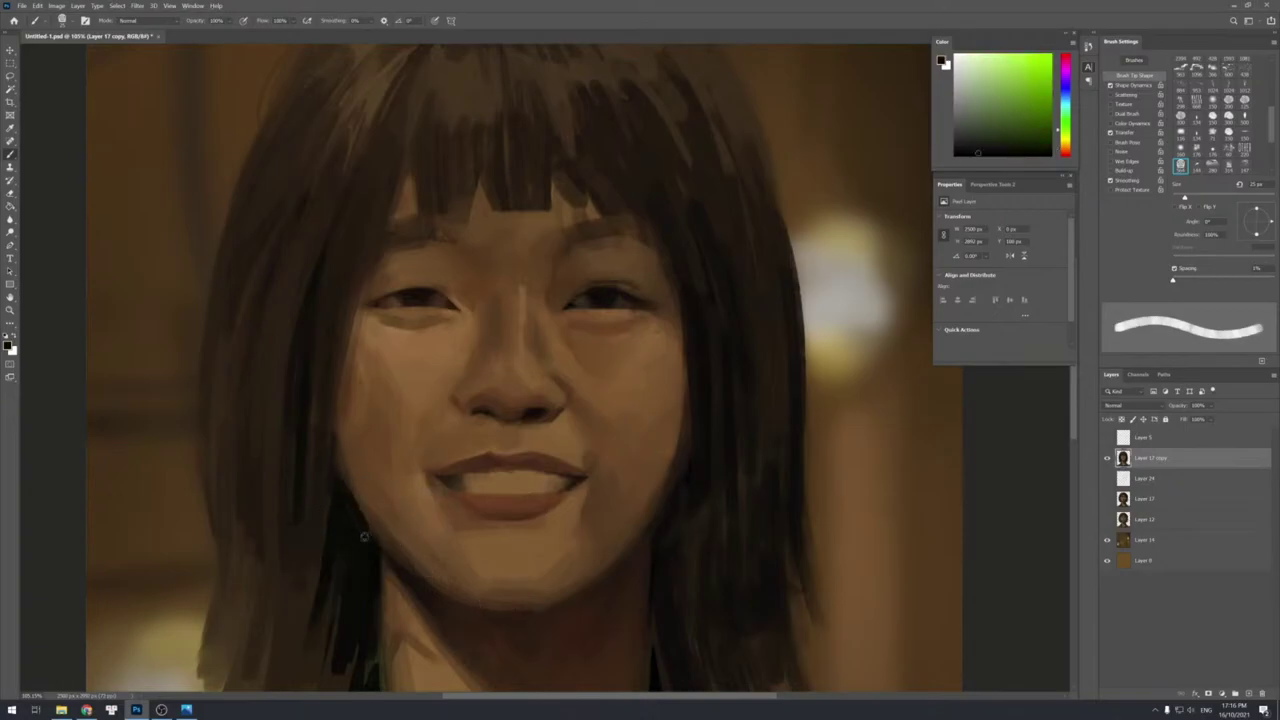
left_click(348, 482, "alt")
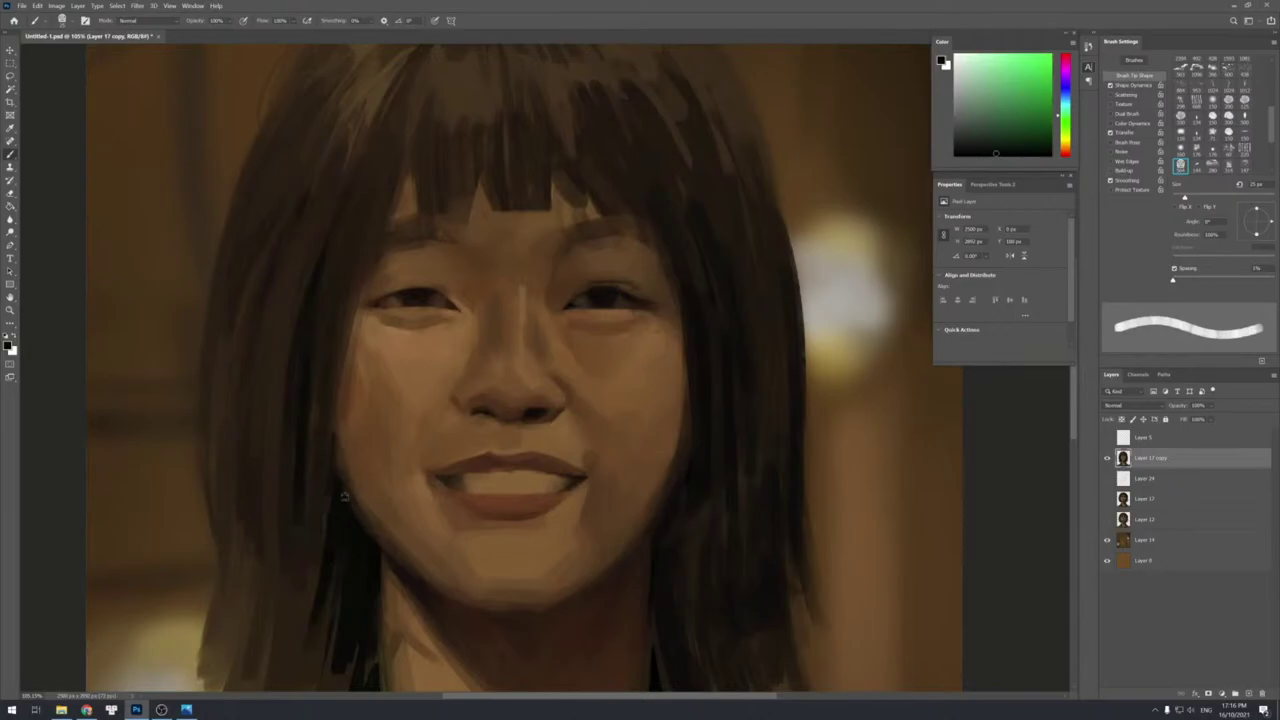
key("z")
left_click_drag(446, 460, 424, 458)
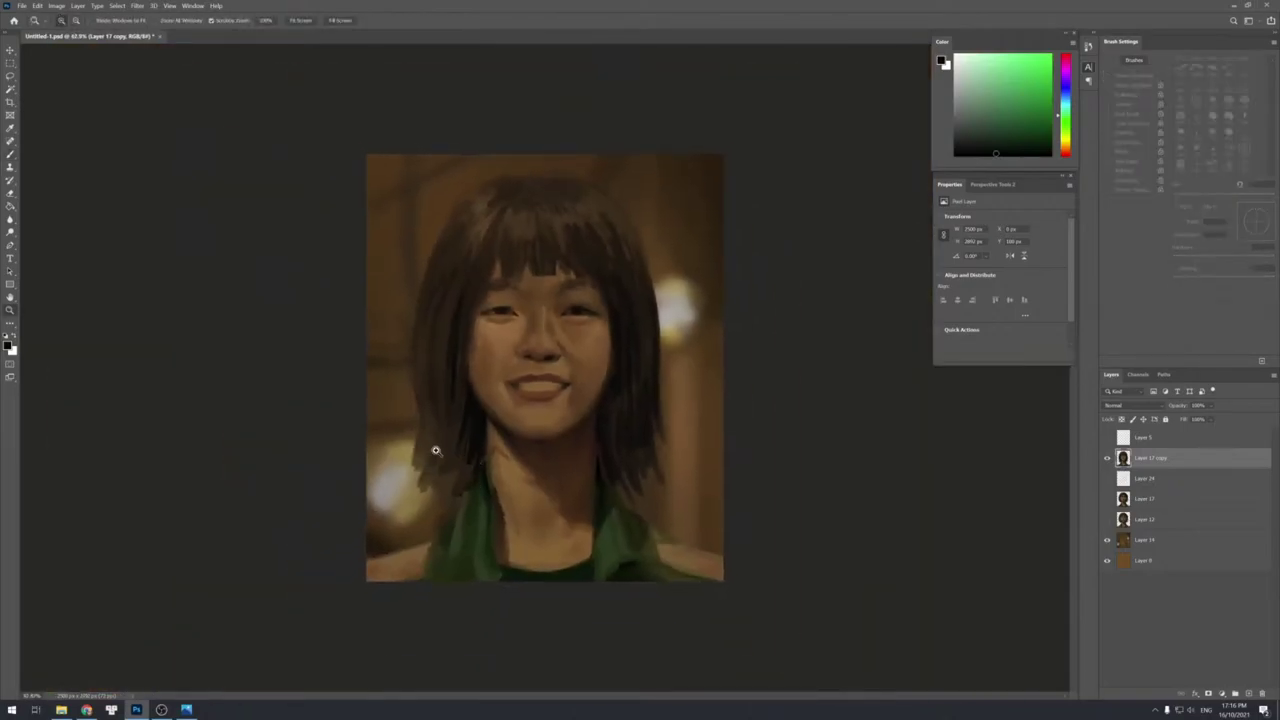
left_click(436, 450)
key("b")
left_click(496, 414, "alt")
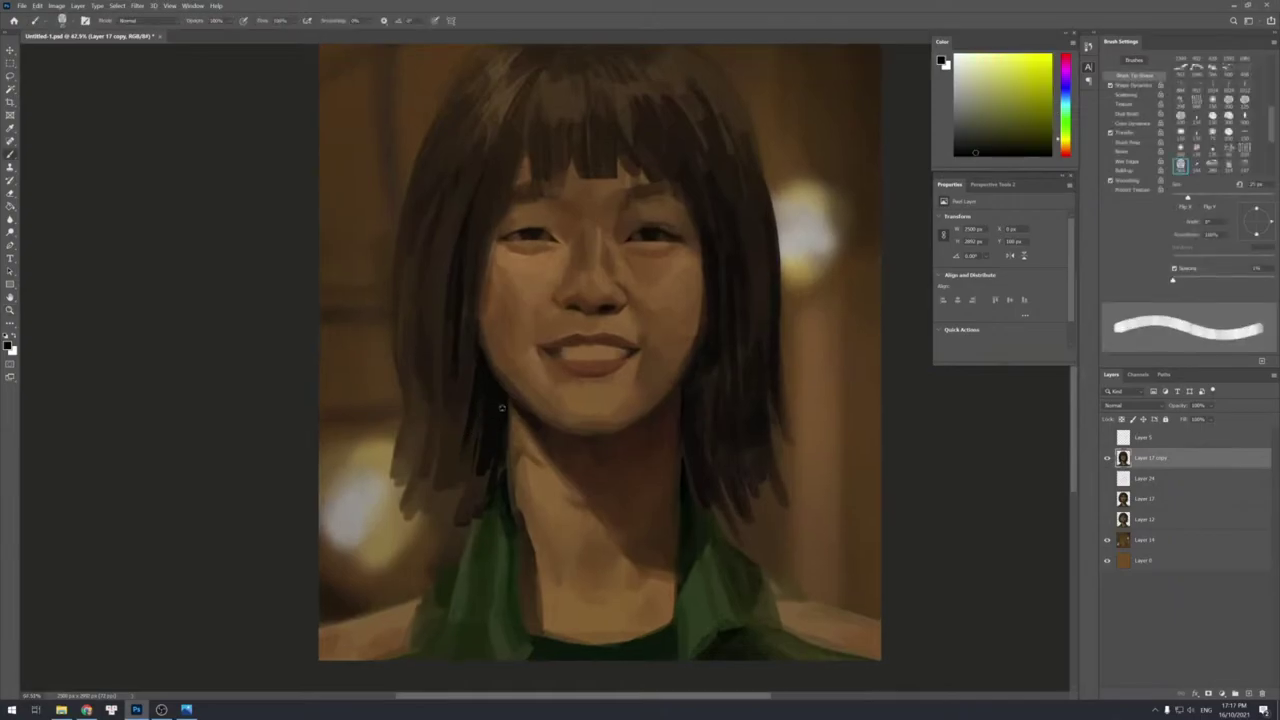
left_click_drag(504, 400, 507, 462)
left_click(503, 422, "alt")
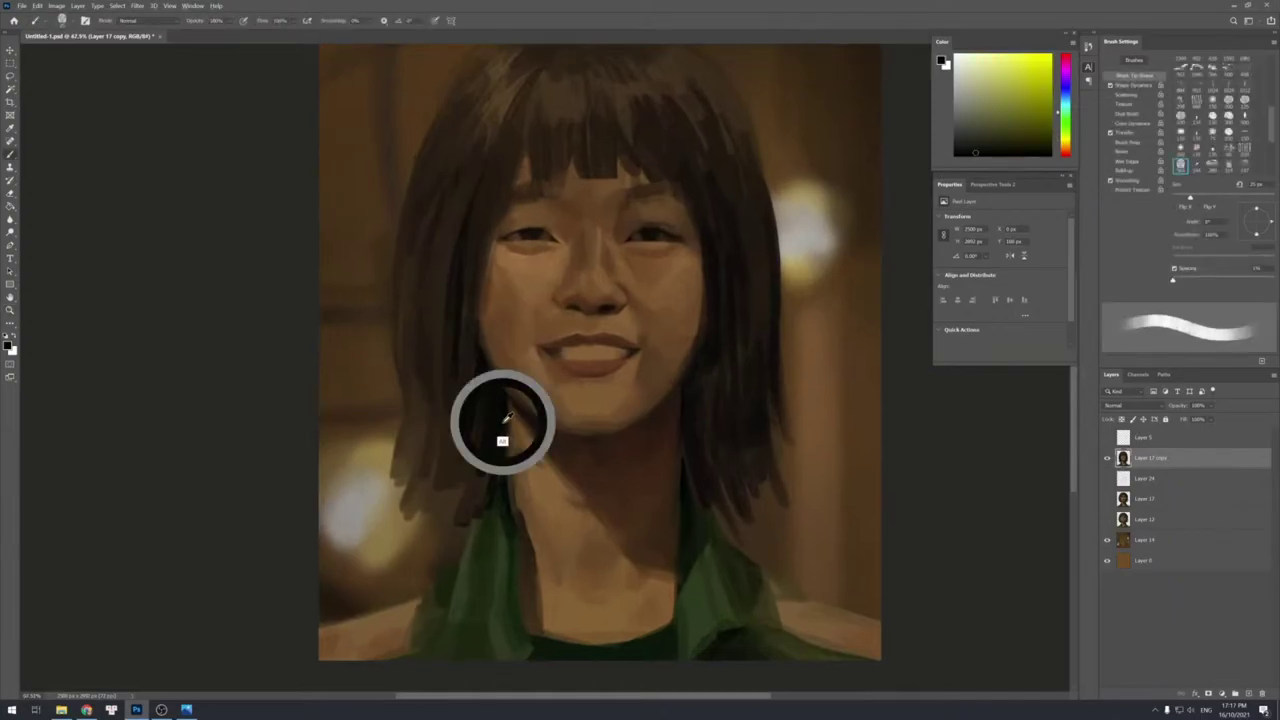
left_click_drag(506, 402, 509, 468)
key("]")
left_click_drag(510, 405, 525, 496)
left_click_drag(529, 430, 543, 476)
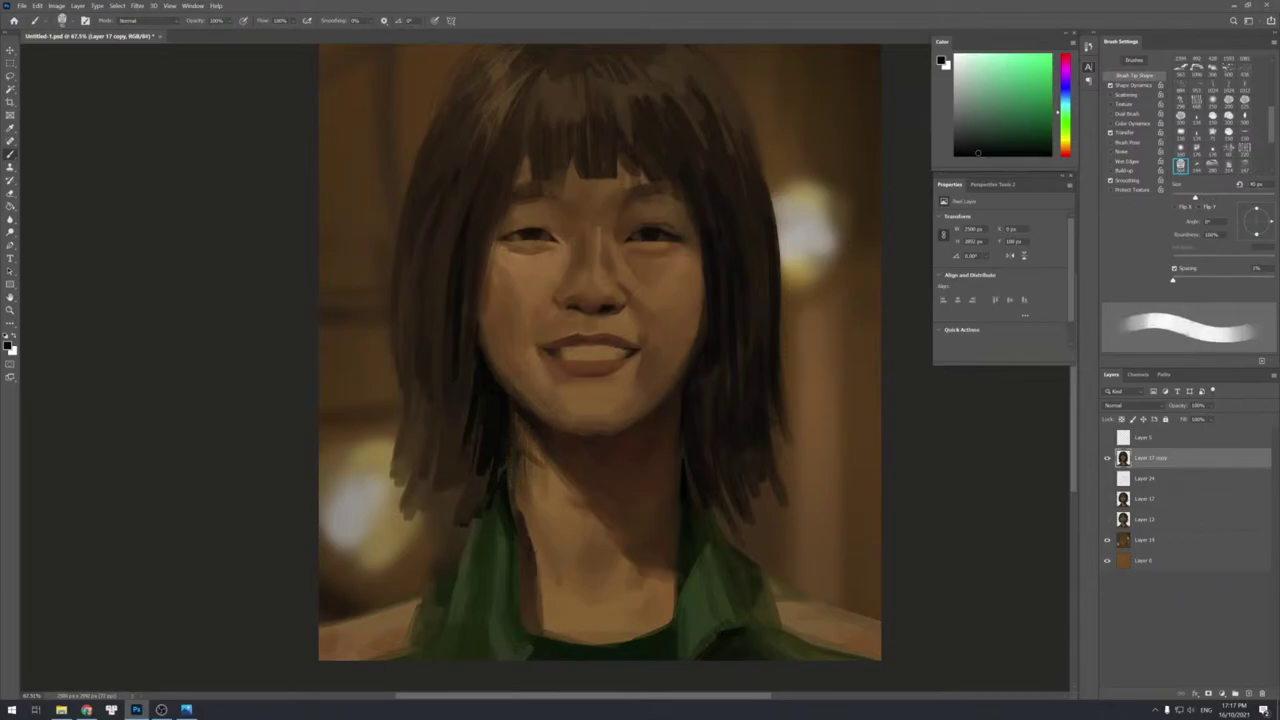
key("ctrl+z")
key("ctrl+z")
key("ctrl+z")
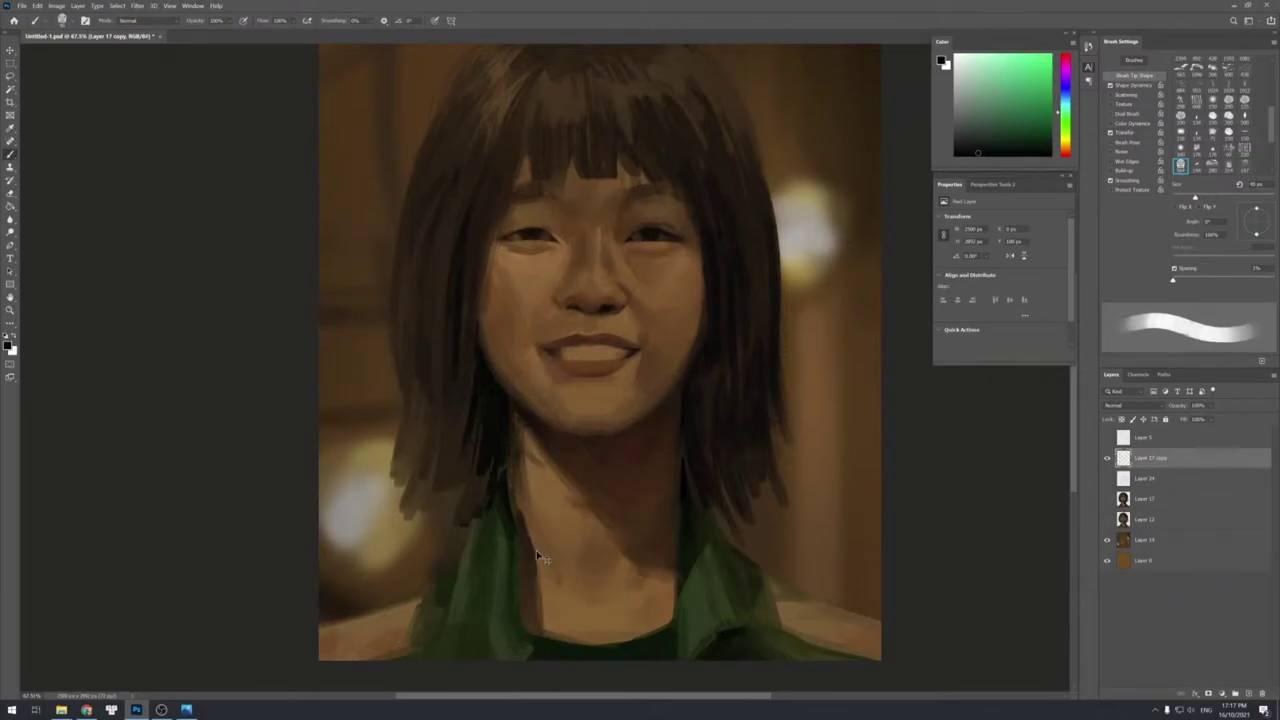
Paint a dark shadow stroke down the left edge of the neck beside the hair.
left_click_drag(514, 414, 520, 488)
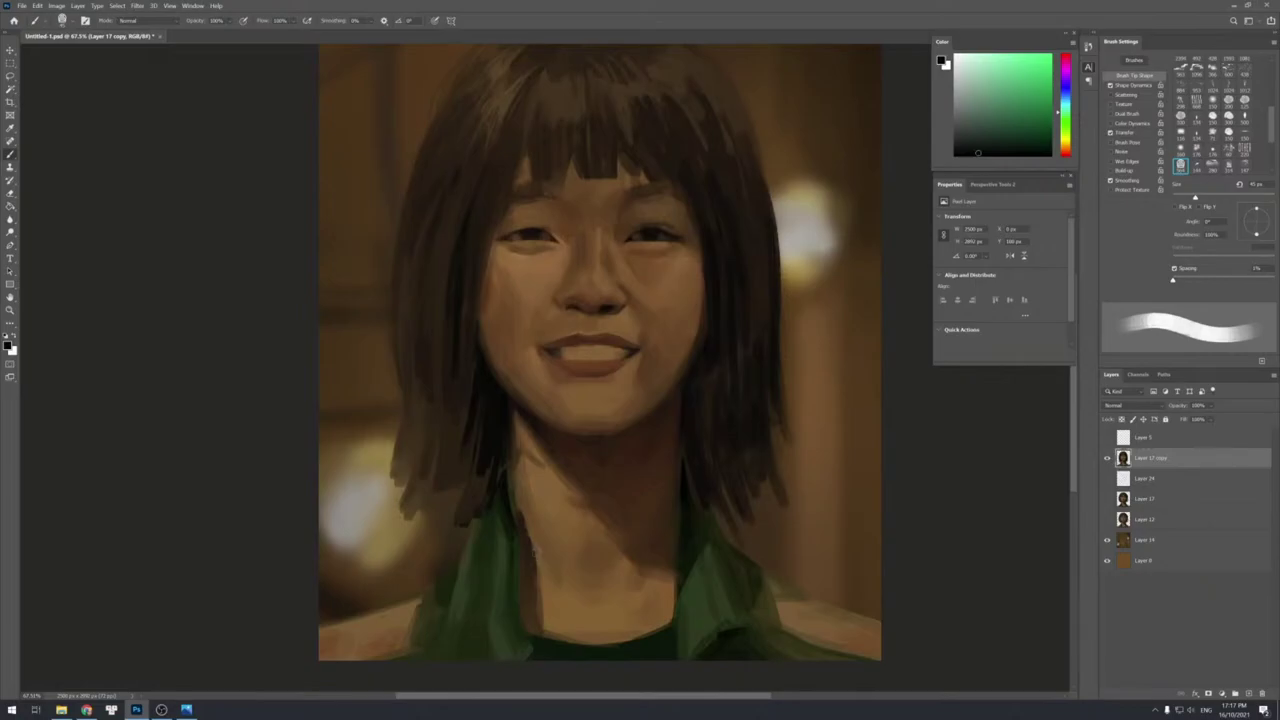
Reshape and darken the right eyebrow with sampled brown and dark hair tones, using a smaller brush.
scroll(620, 260, "up", 3)
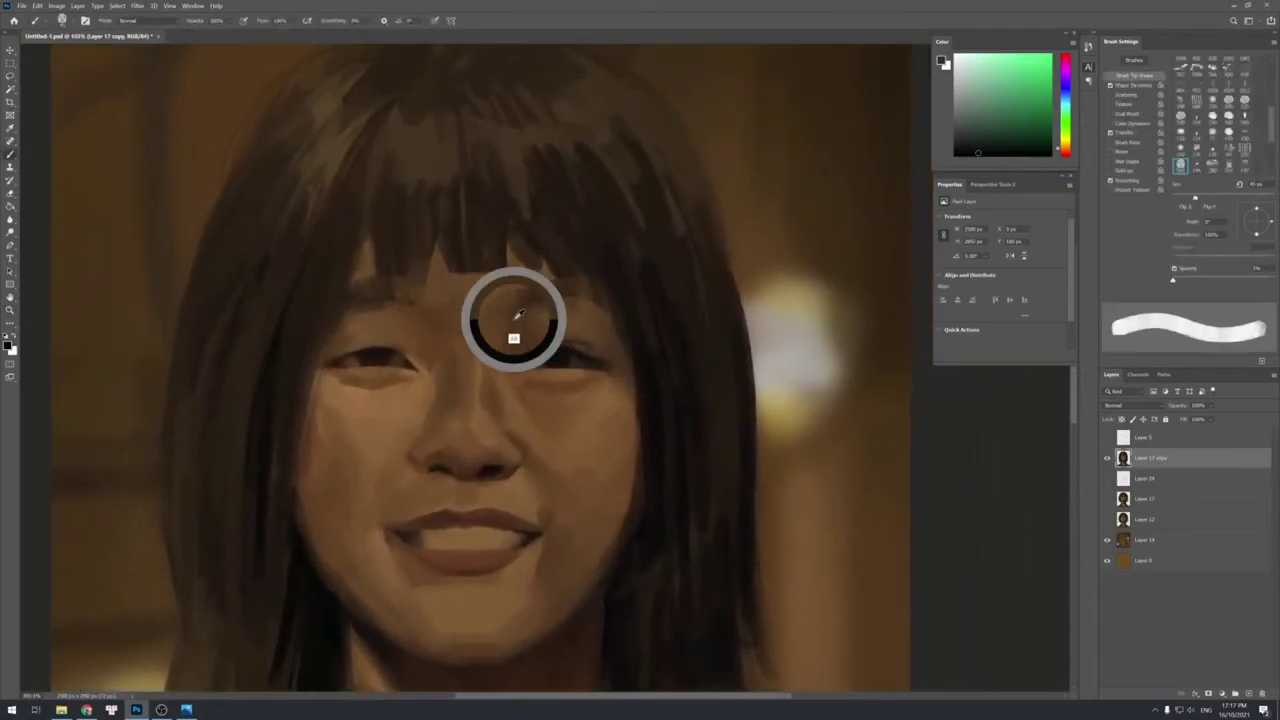
left_click(510, 335, "alt")
key("bracketleft")
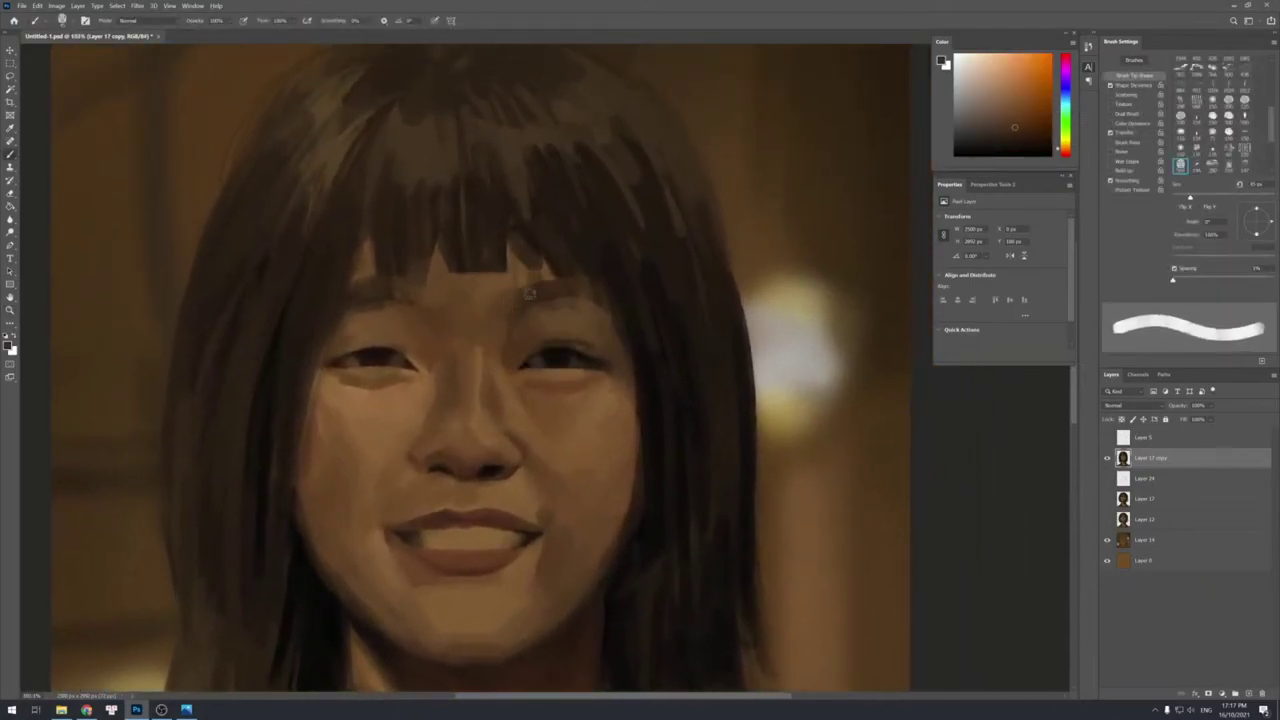
left_click(530, 292, "alt")
left_click(578, 268, "alt")
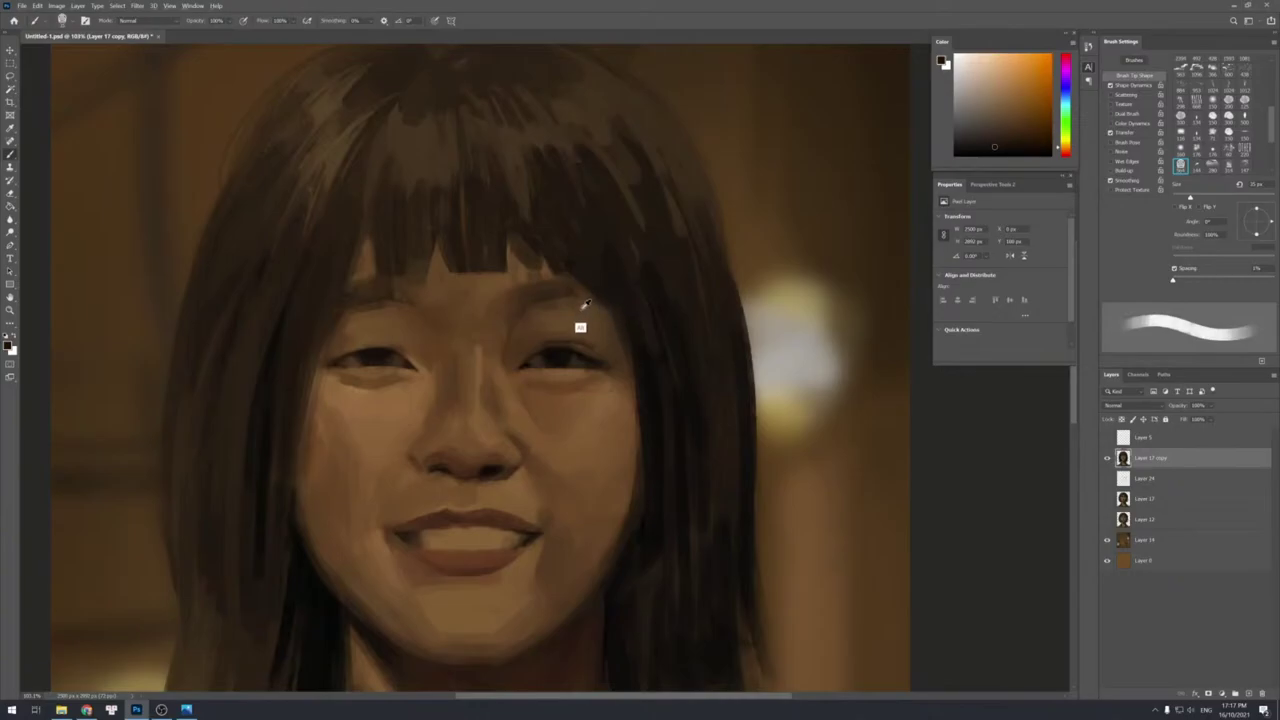
Lighten and blend the skin between the right eyebrow and eye with tones sampled from the cheek and brow area.
left_click(594, 419, "alt")
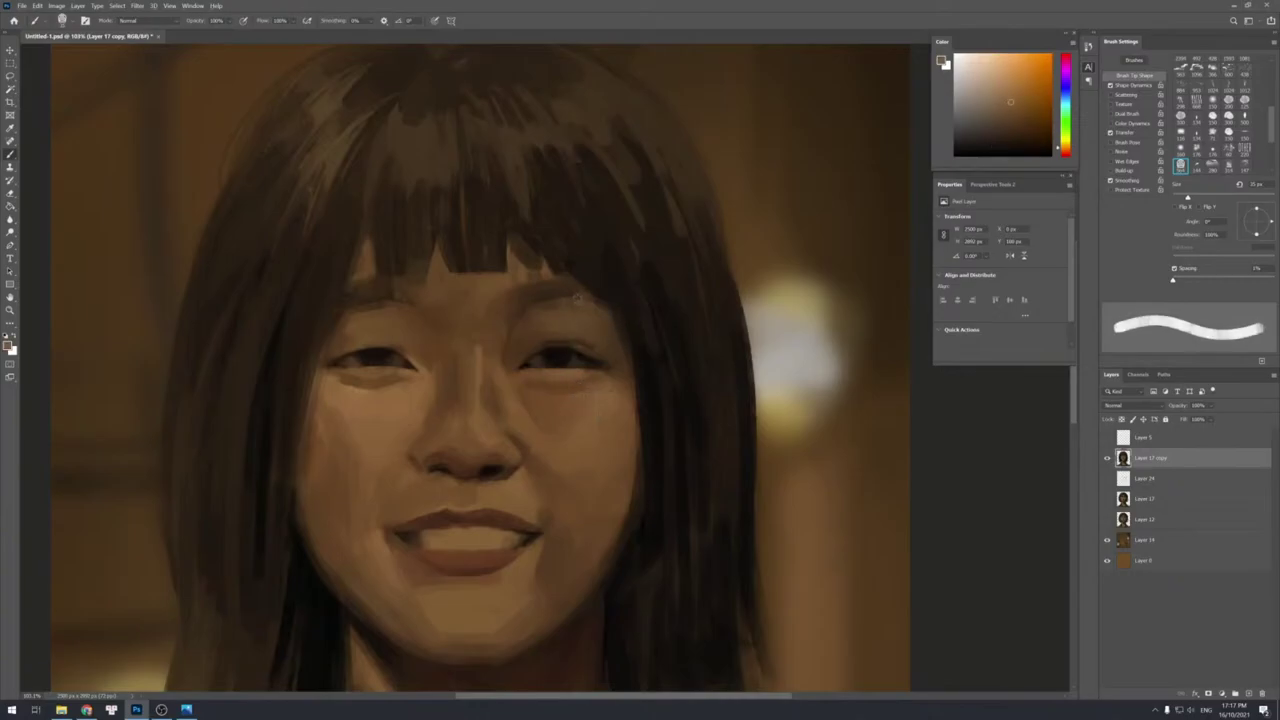
key("]")
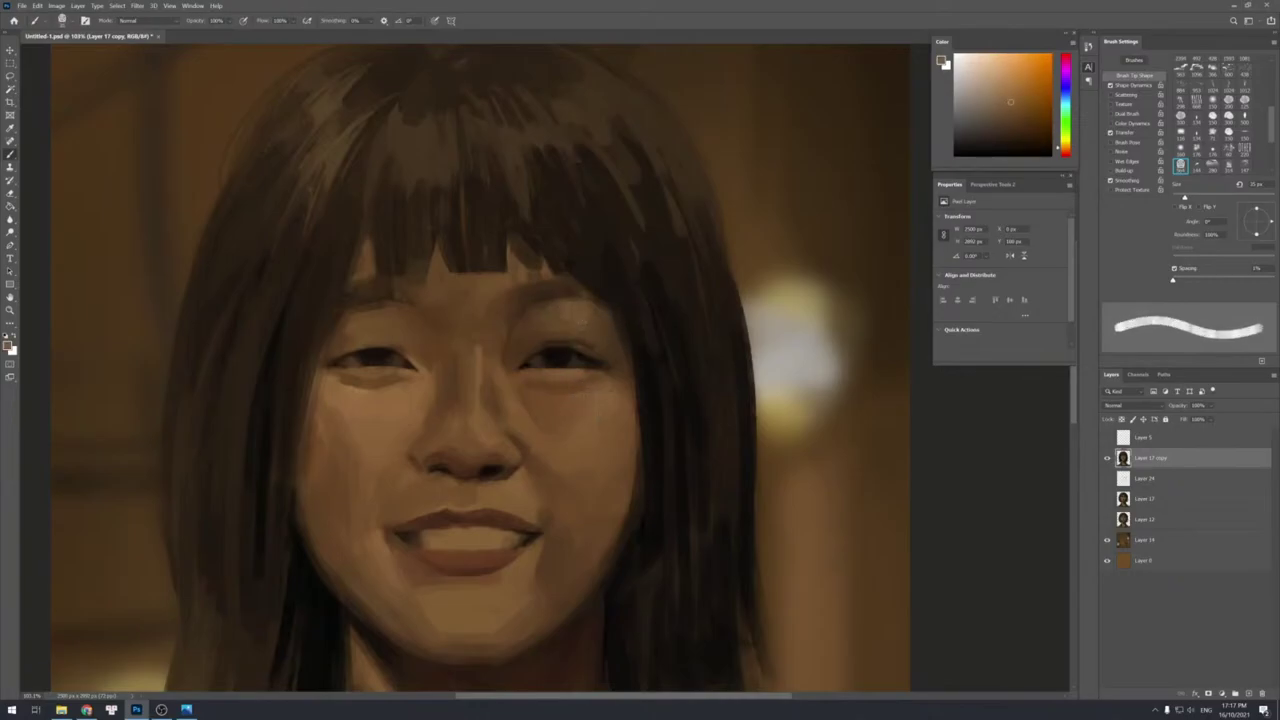
key("bracketright")
left_click(604, 334, "alt")
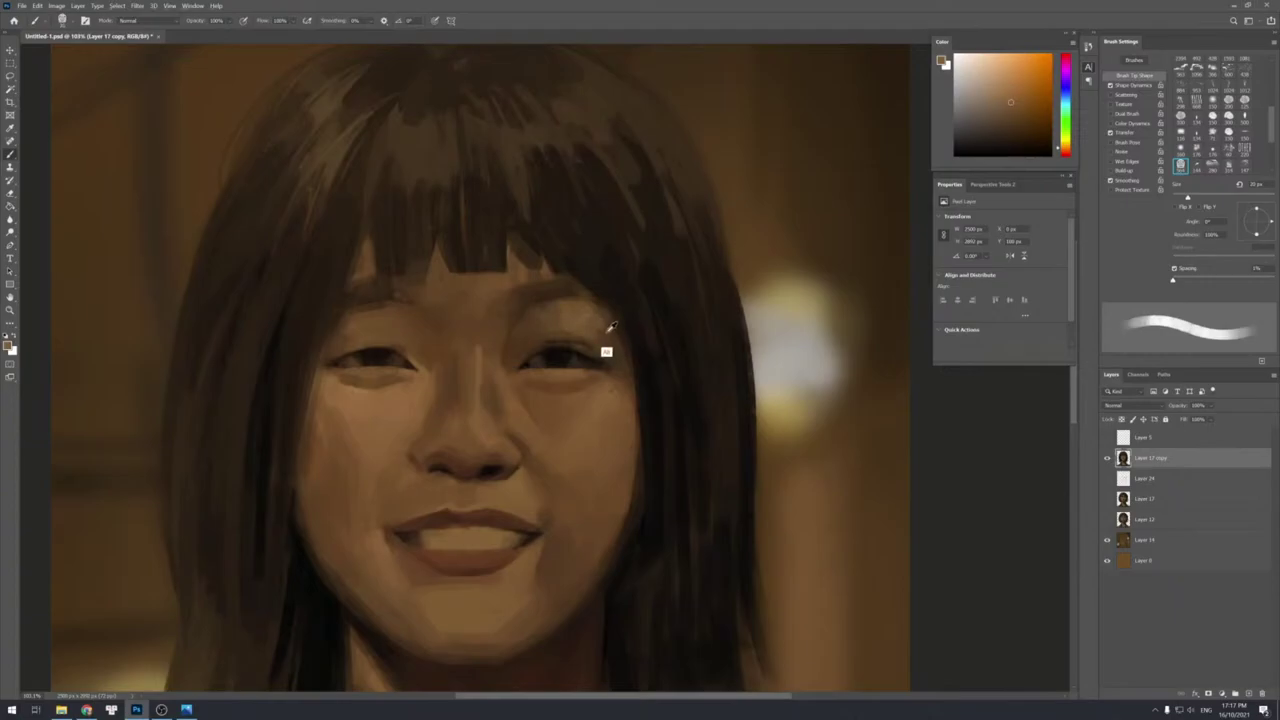
left_click_drag(600, 308, 597, 324)
left_click(592, 324, "alt")
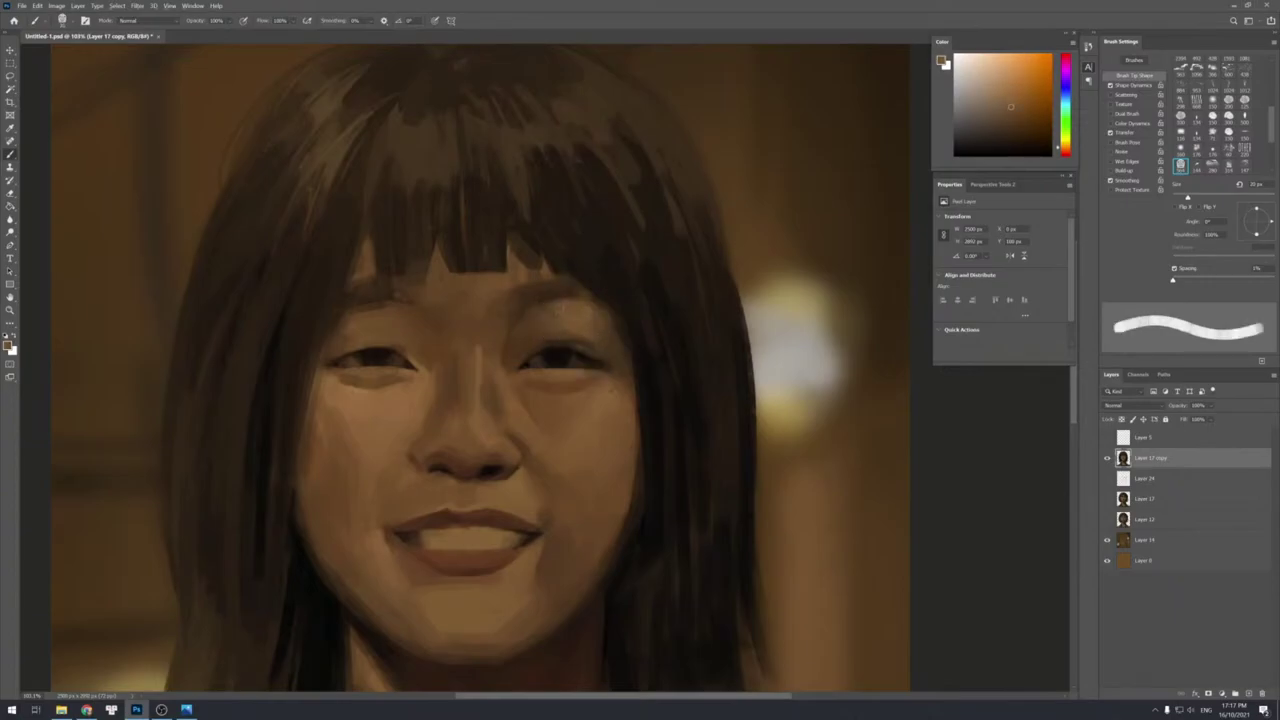
Refine the right upper eyelid and outer eye corner with sampled skin tones and a much smaller brush.
left_click(531, 315, "alt")
left_click(580, 346, "alt")
key("bracketleft")
key("bracketleft")
key("bracketleft")
key("bracketleft")
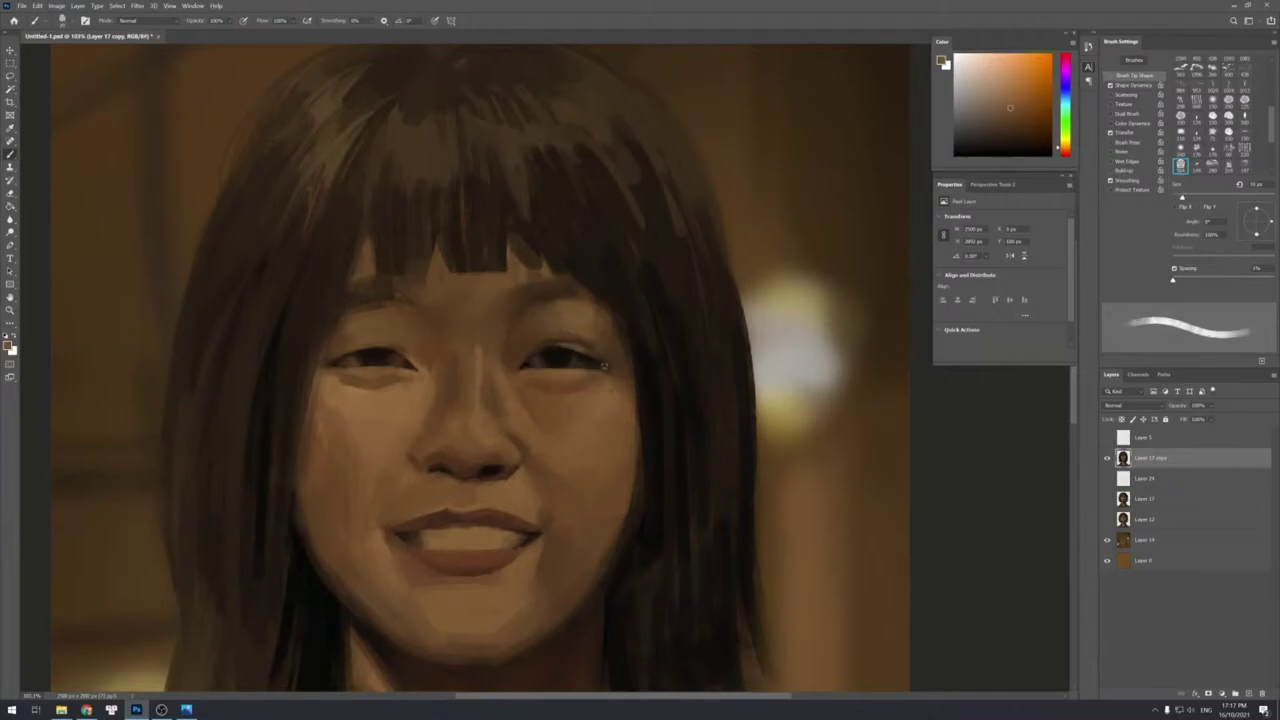
Darken the right eye's upper lash line with a dark tone sampled from the eye.
left_click(563, 372, "alt")
key("bracketright")
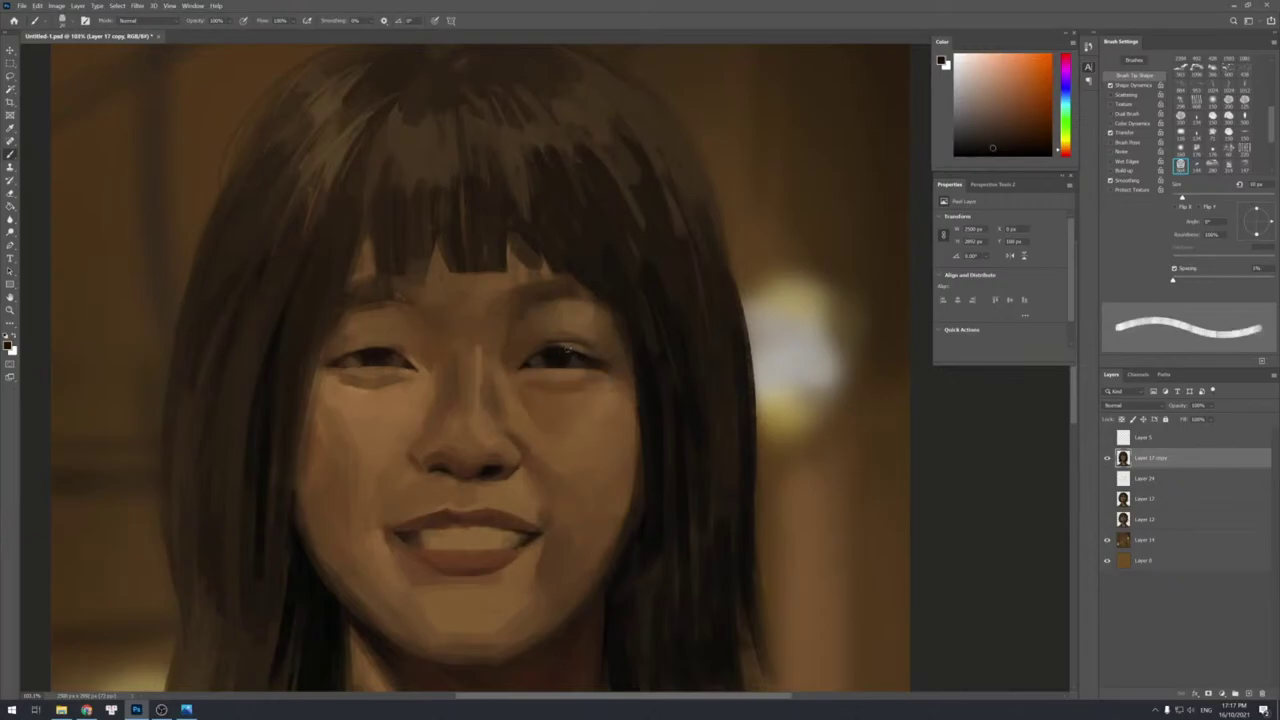
left_click_drag(567, 350, 589, 355)
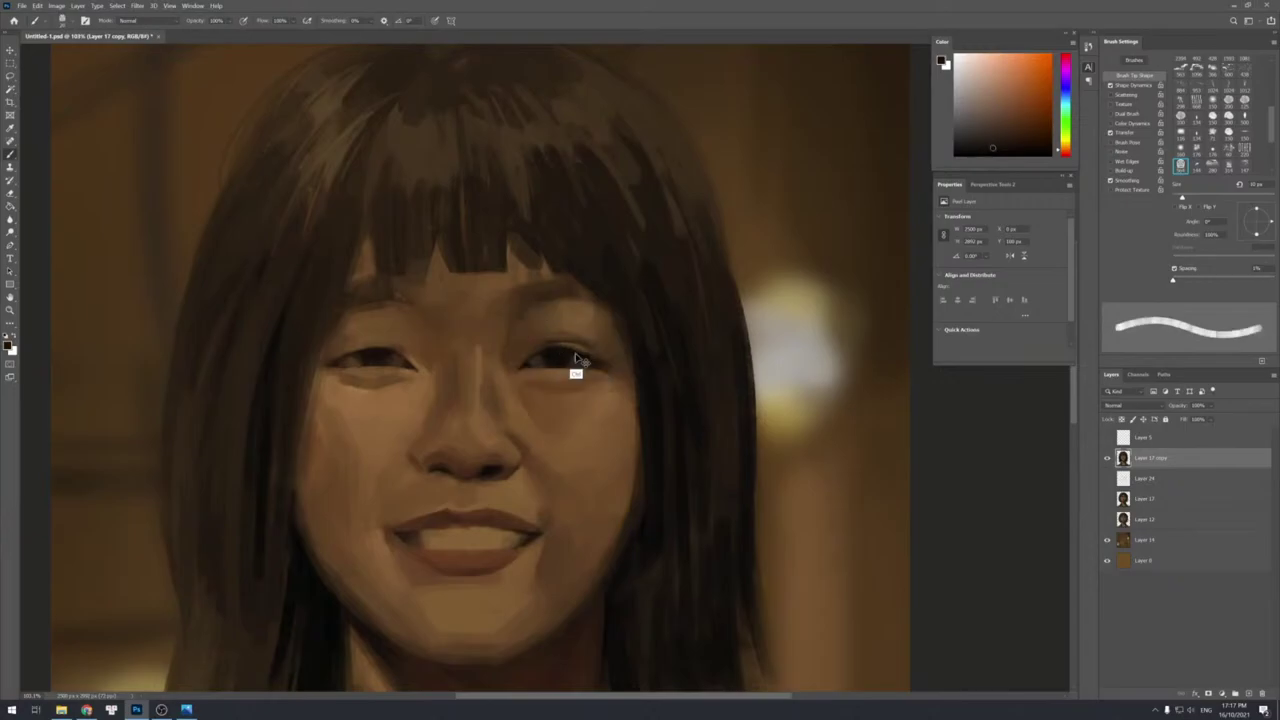
Strengthen the left eye's upper lash line with a sampled dark eye tone.
left_click(377, 349, "alt")
key("bracketright")
key("bracketright")
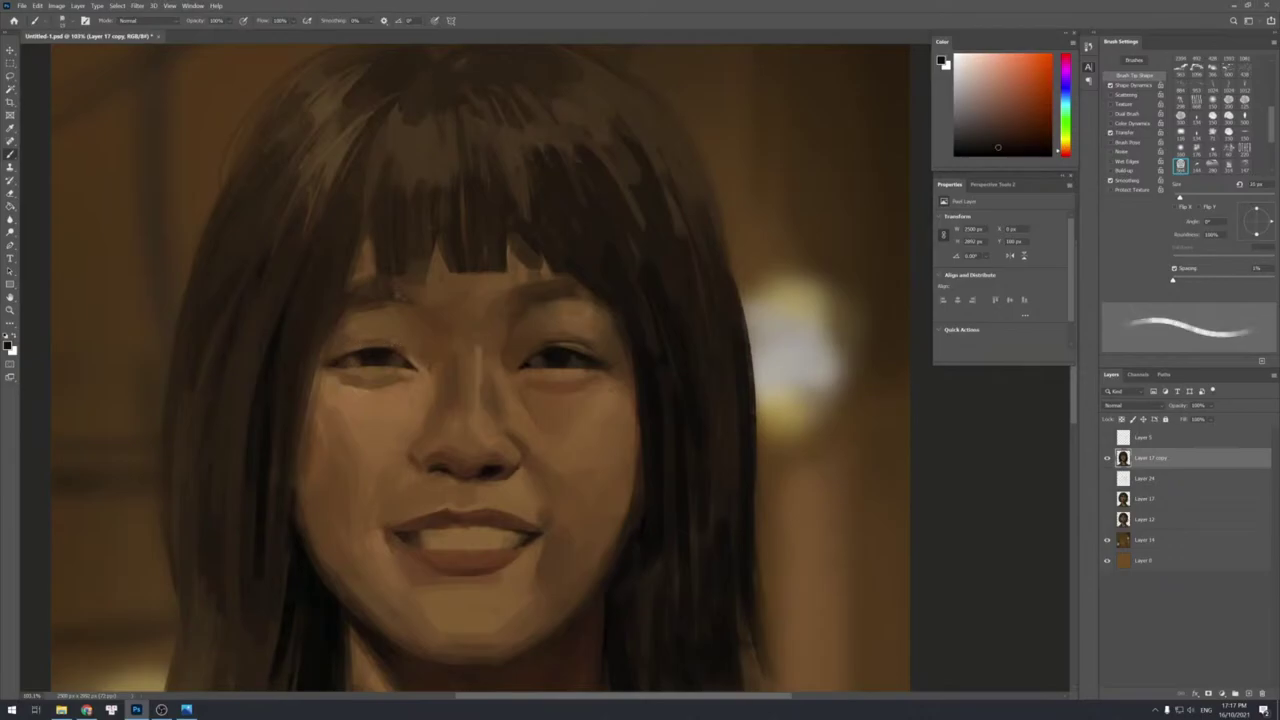
key("bracketright")
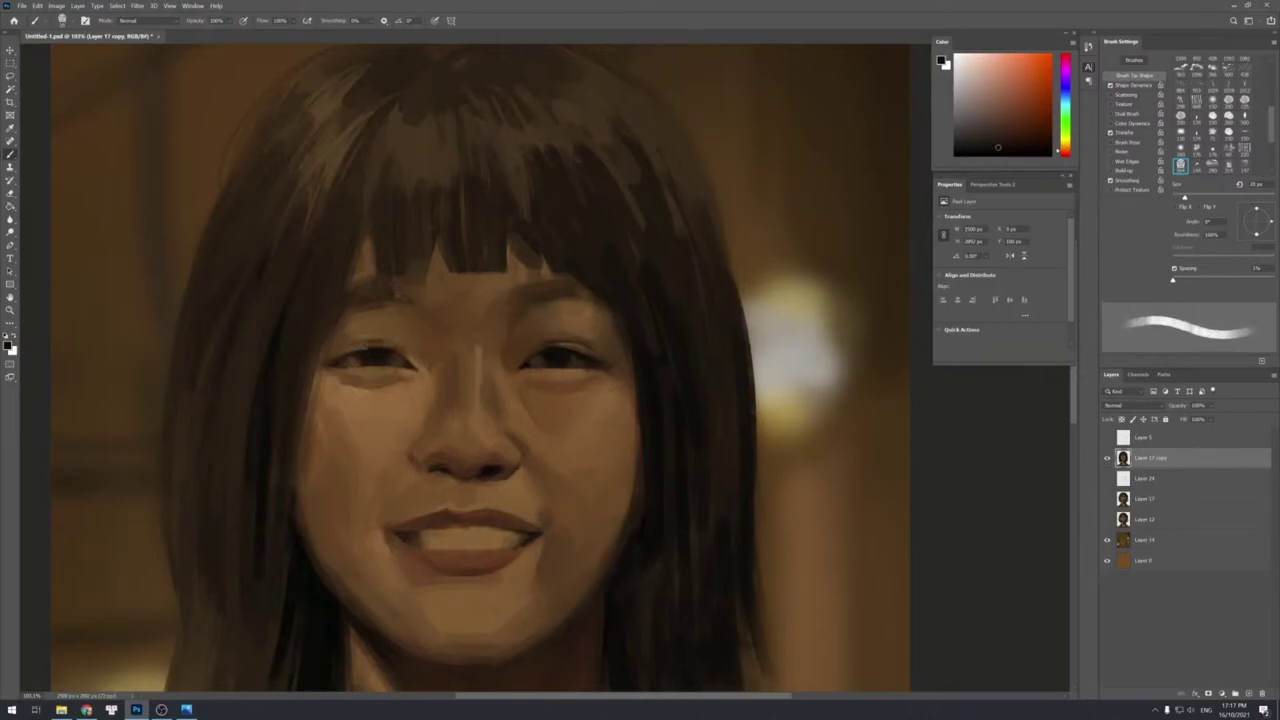
Define the left eyelid crease with sampled brown shadow tones, using a smaller brush.
left_click(350, 348, "alt")
left_click(369, 341, "alt")
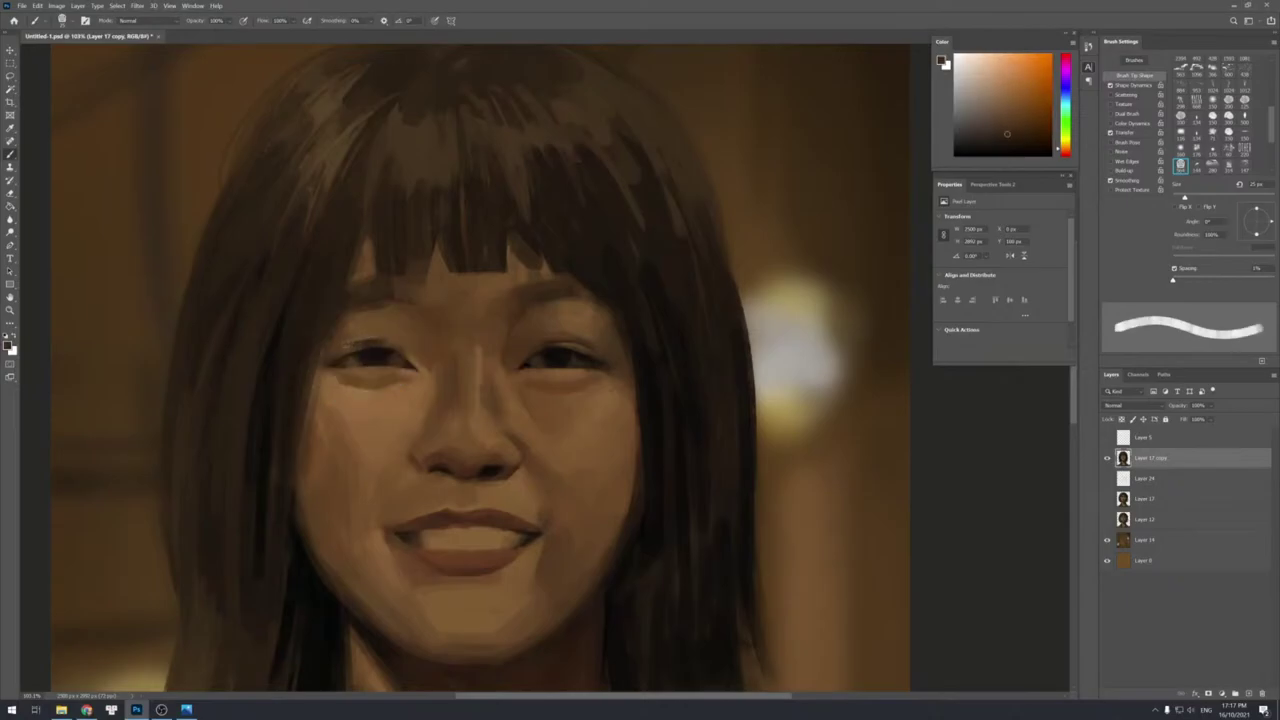
key("bracketleft")
key("bracketleft")
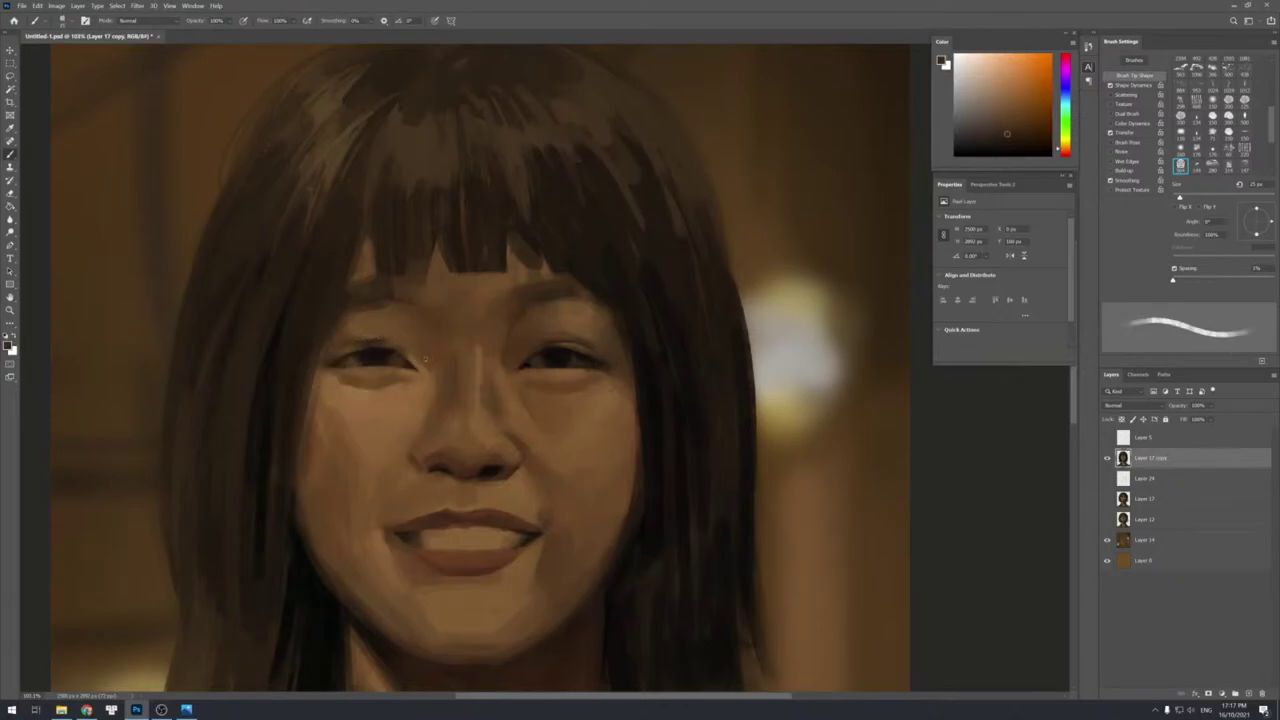
left_click(357, 341, "alt")
key("bracketleft")
Blend the skin around the left eye's inner corner and lid with a sampled skin tone, enlarging the brush.
left_click(423, 357, "alt")
key("bracketright")
key("bracketright")
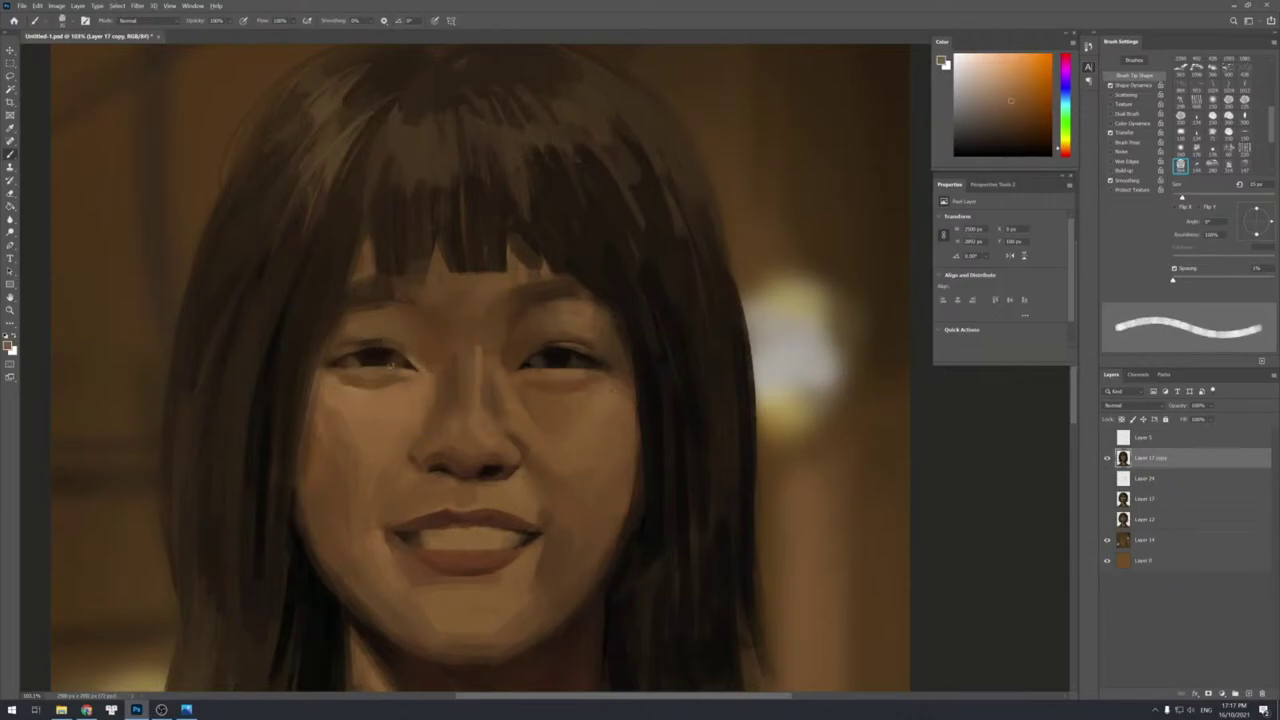
key("bracketright")
key("bracketright")
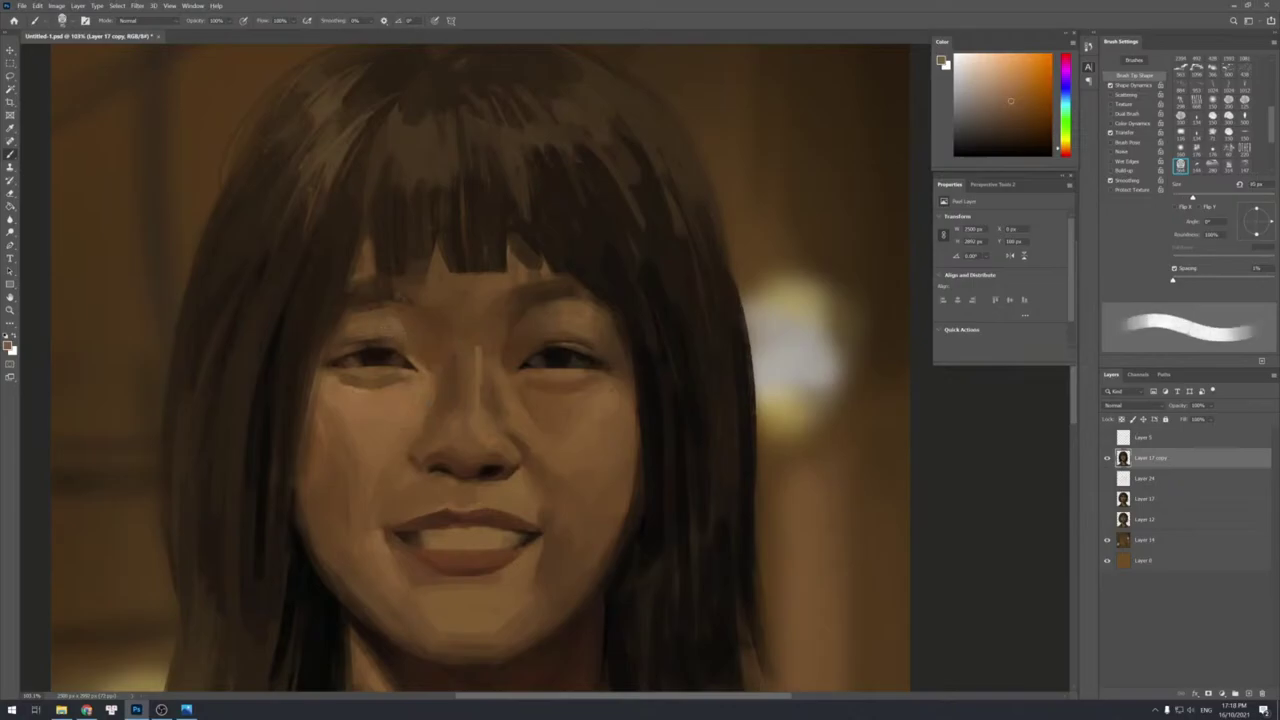
Smooth the skin between the left eyebrow and eye with sampled eyelid tones and a larger brush.
left_click(333, 338, "alt")
left_click_drag(350, 322, 363, 333)
key("bracketright")
left_click(371, 321, "alt")
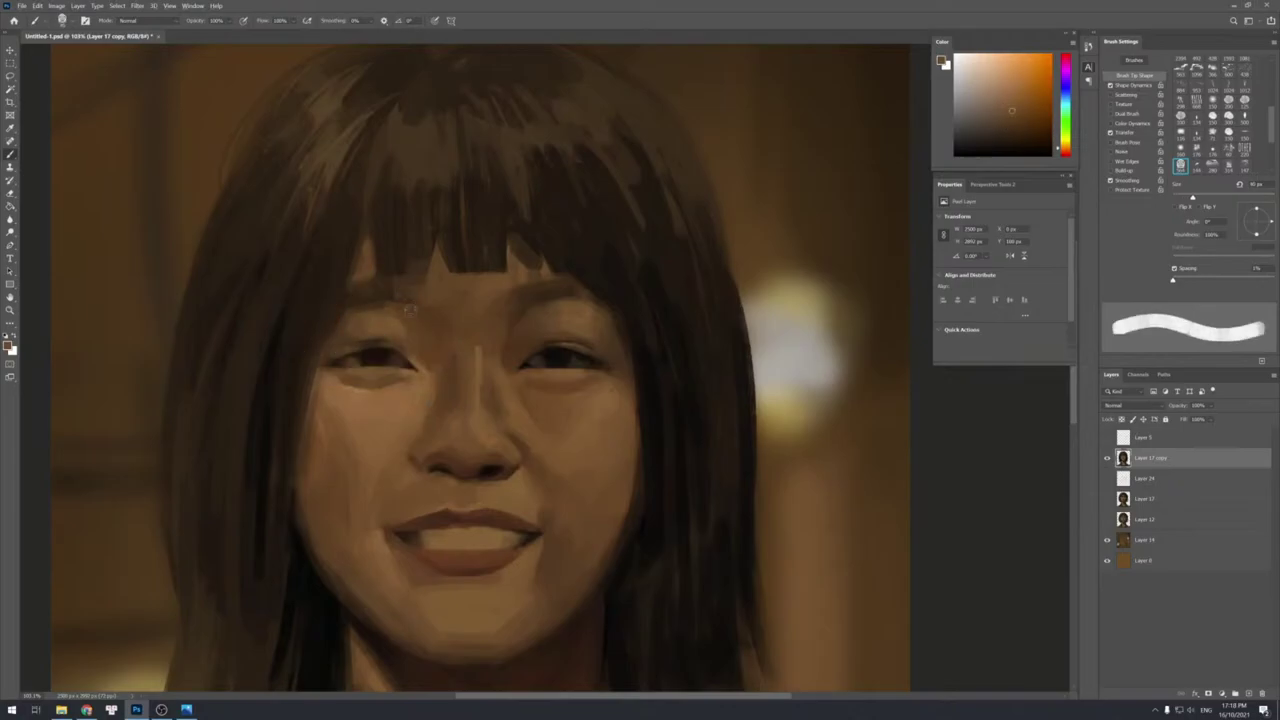
left_click(396, 325, "alt")
left_click(391, 325, "alt")
Reshape the left eyebrow and blend its inner end into the forehead with sampled brow and skin tones.
left_click(398, 292, "alt")
left_click(396, 291, "alt")
left_click(345, 313, "alt")
left_click(345, 314, "alt")
left_click(348, 314, "alt")
left_click(418, 313, "alt")
left_click(423, 305, "alt")
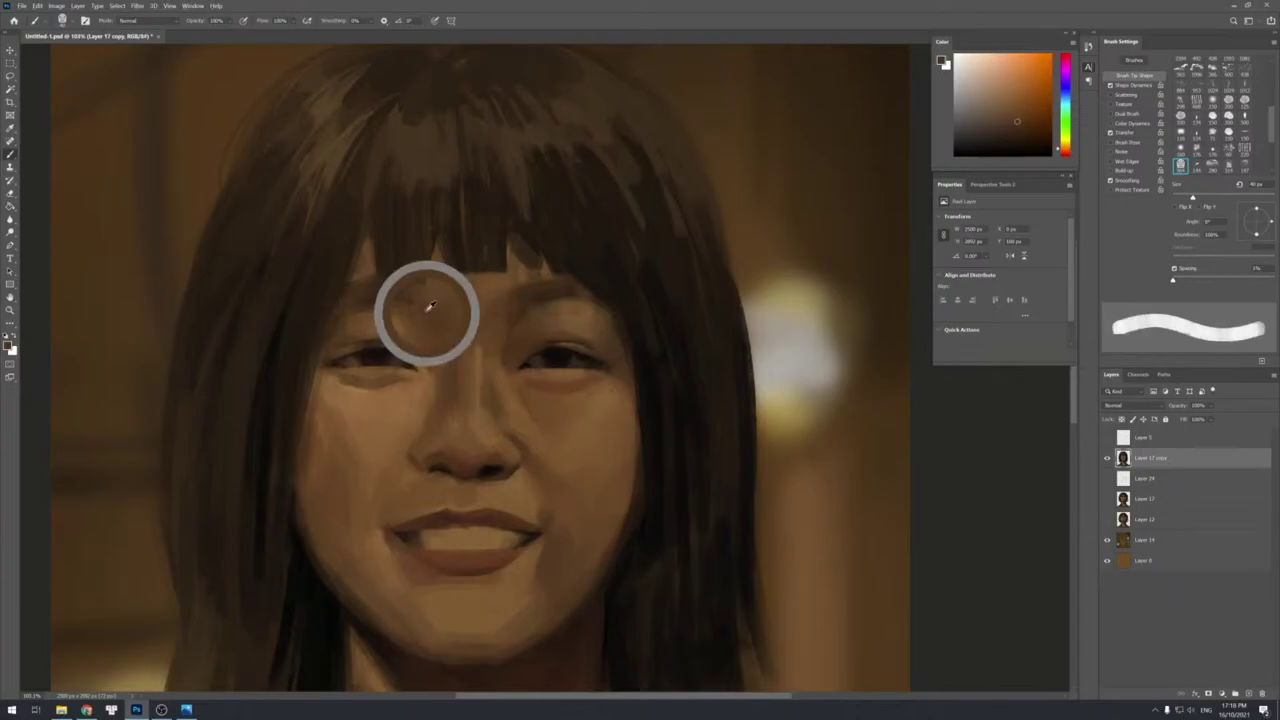
left_click(409, 269, "alt")
Blend the skin between the left eye's outer corner and the hair with sampled cheek and shadow tones.
left_click_drag(556, 355, 490, 350)
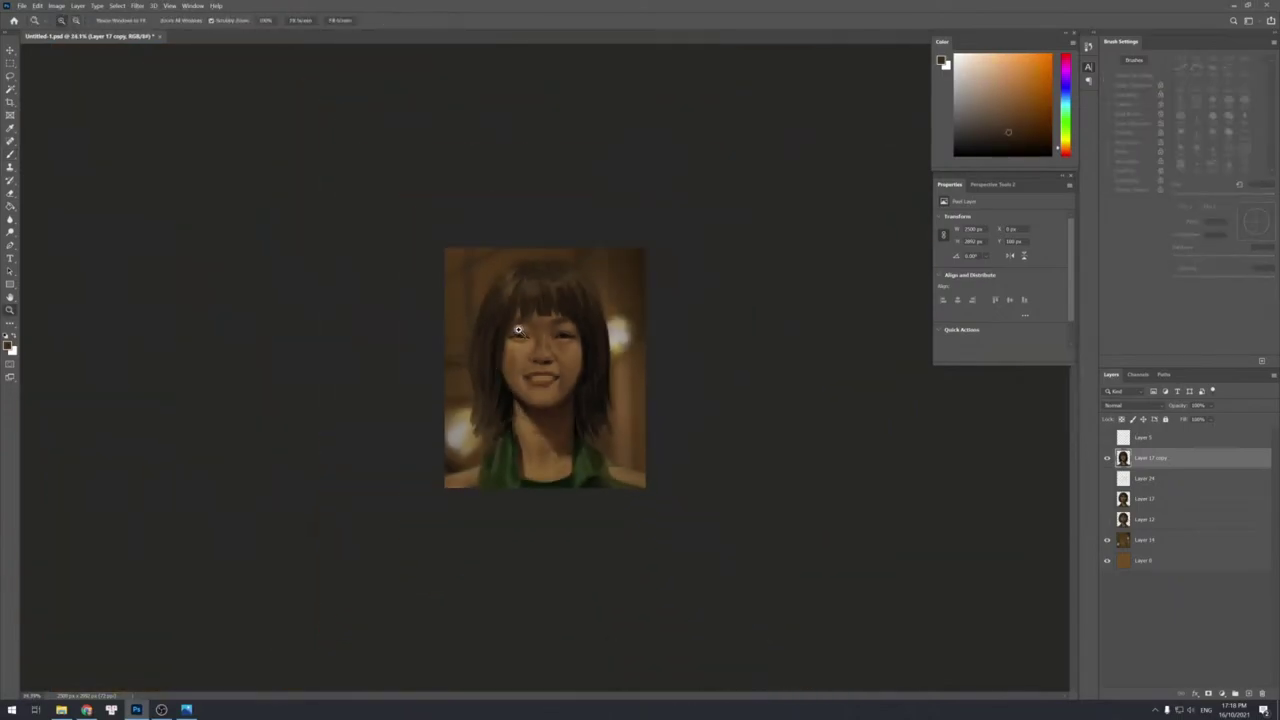
left_click_drag(503, 357, 529, 349)
key("b")
left_click(472, 317, "alt")
left_click(474, 313, "alt")
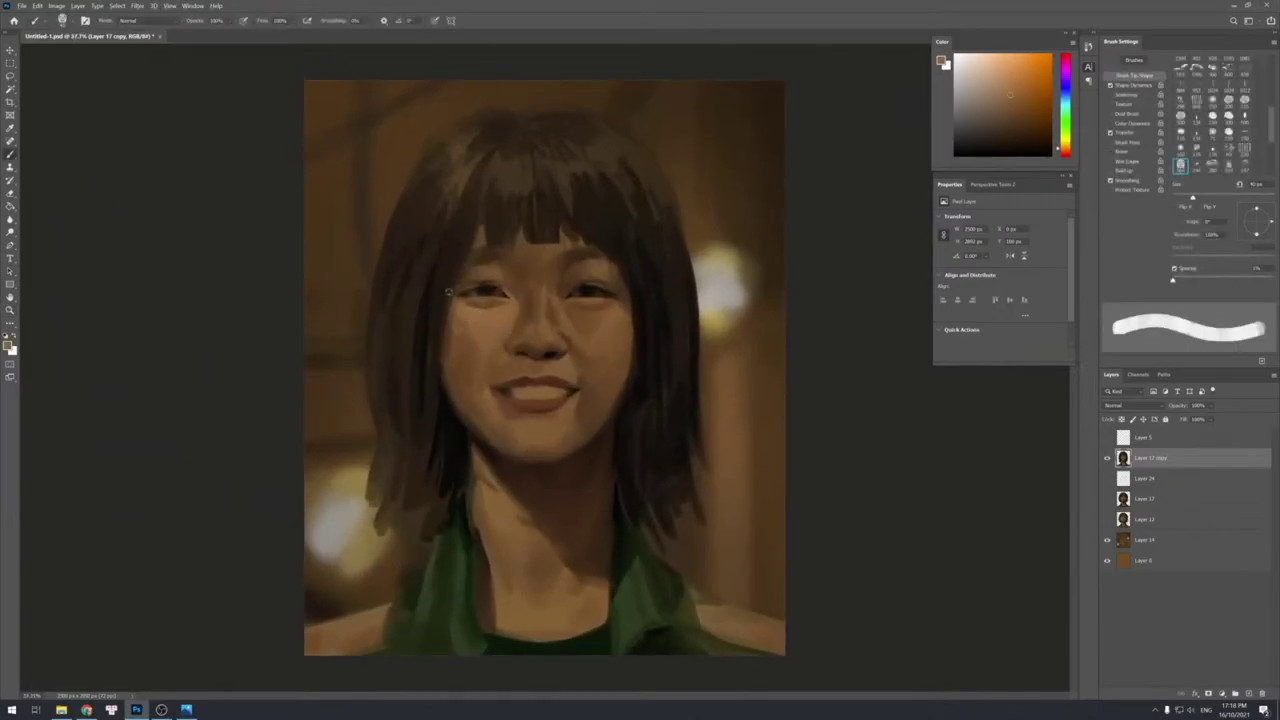
left_click(463, 302, "alt")
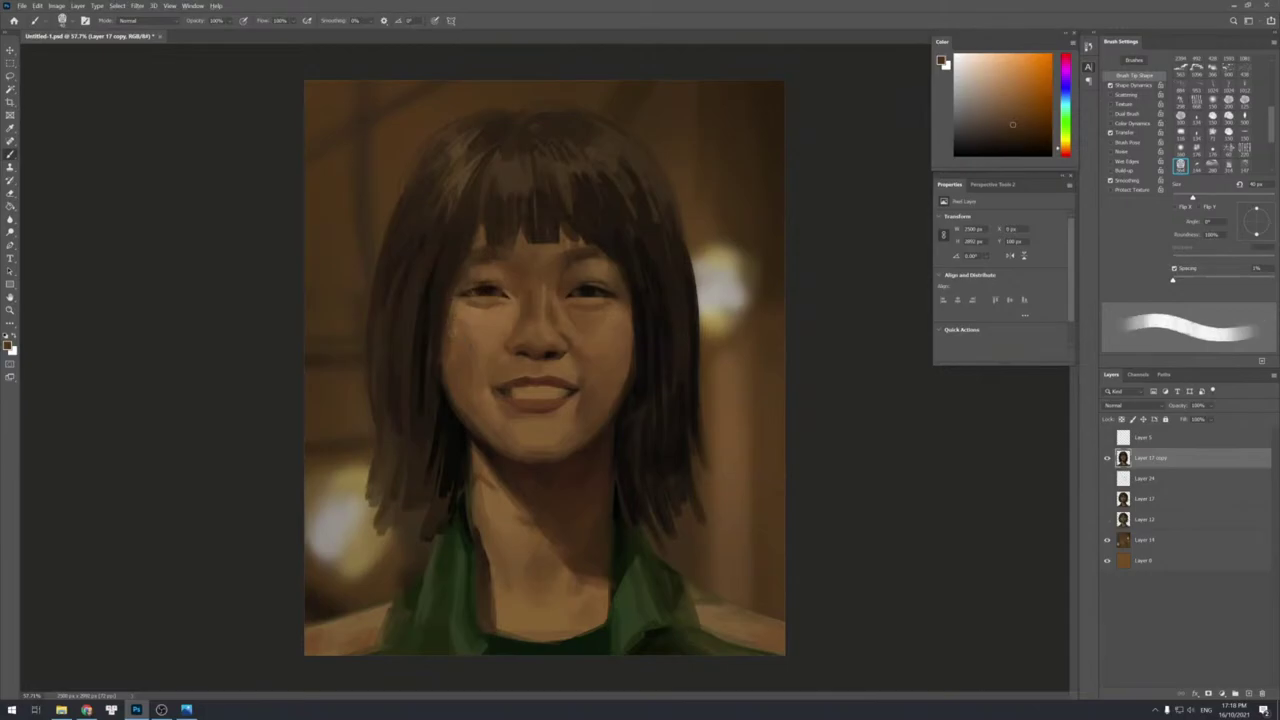
Smooth the left cheek down toward the mouth corner with sampled skin tones and a larger brush.
left_click(464, 328, "alt")
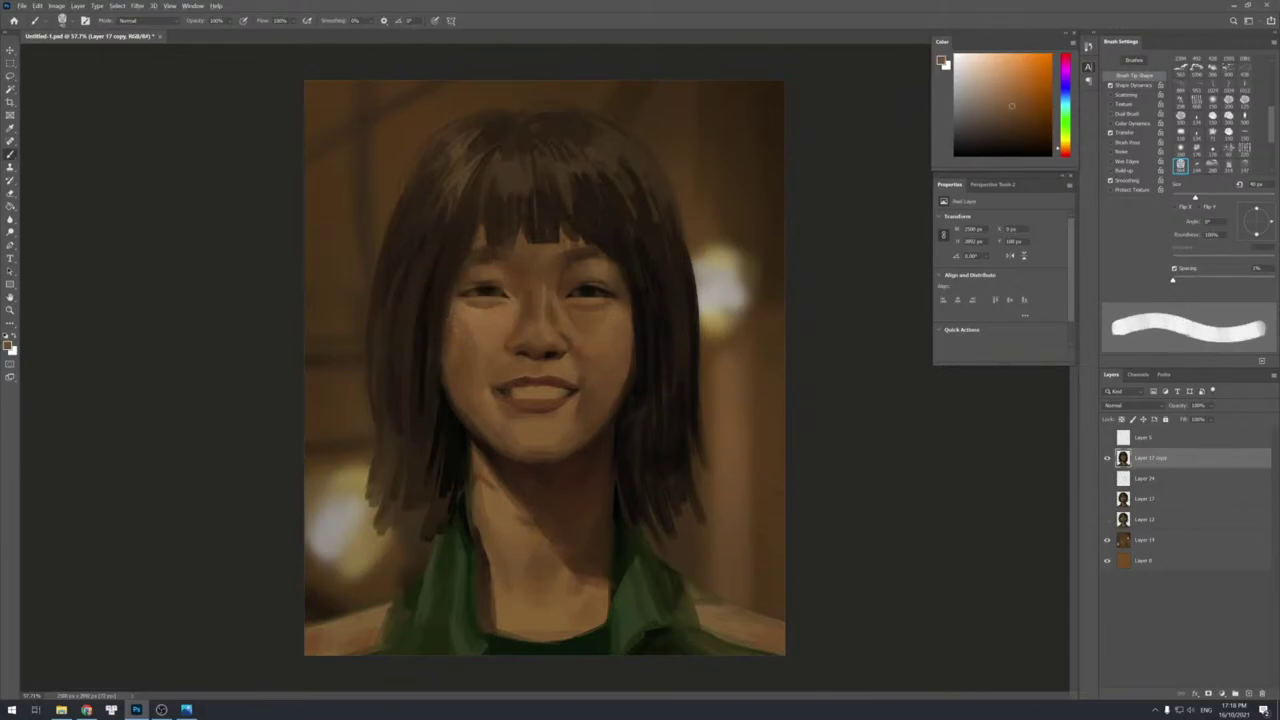
left_click(478, 353, "alt")
left_click(504, 366, "alt")
left_click_drag(487, 353, 491, 388)
key("]")
left_click(492, 364, "alt")
left_click(525, 305, "alt")
Compare the reworked portrait with the earlier version by swapping the visibility of Layer 17 copy and Layer 17.
left_click(1107, 457)
left_click(1107, 498)
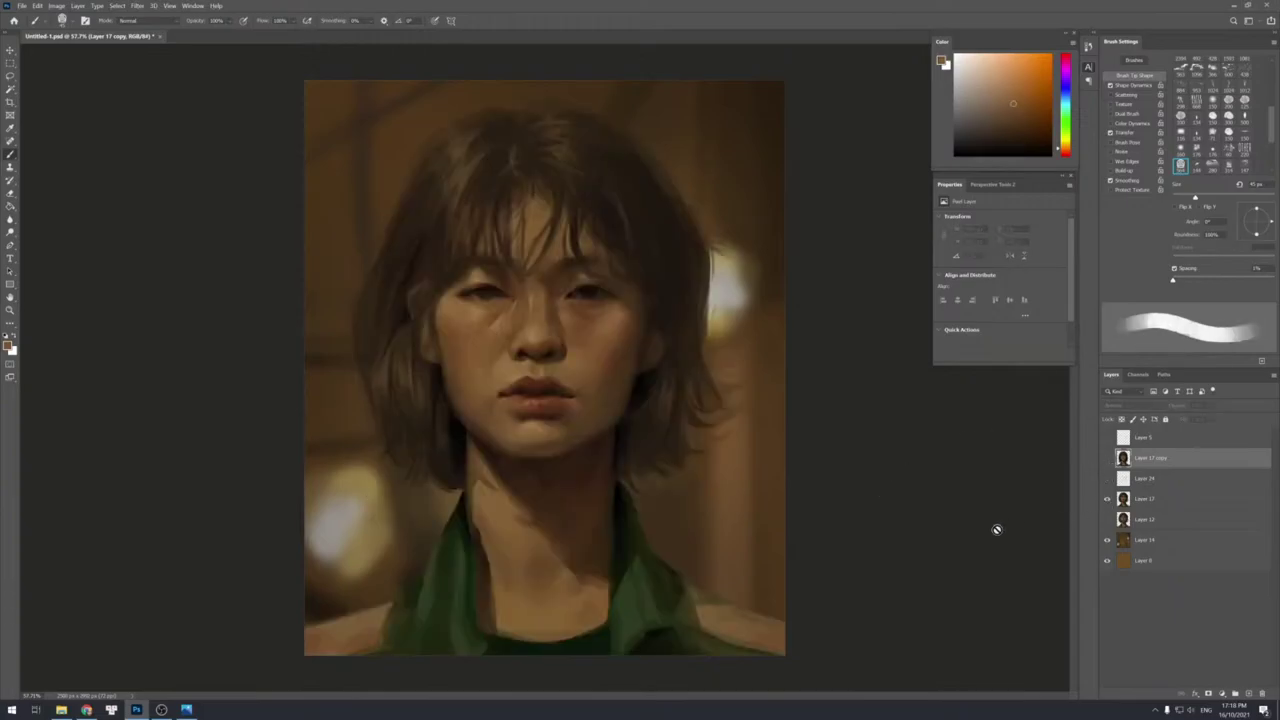
left_click(1107, 498)
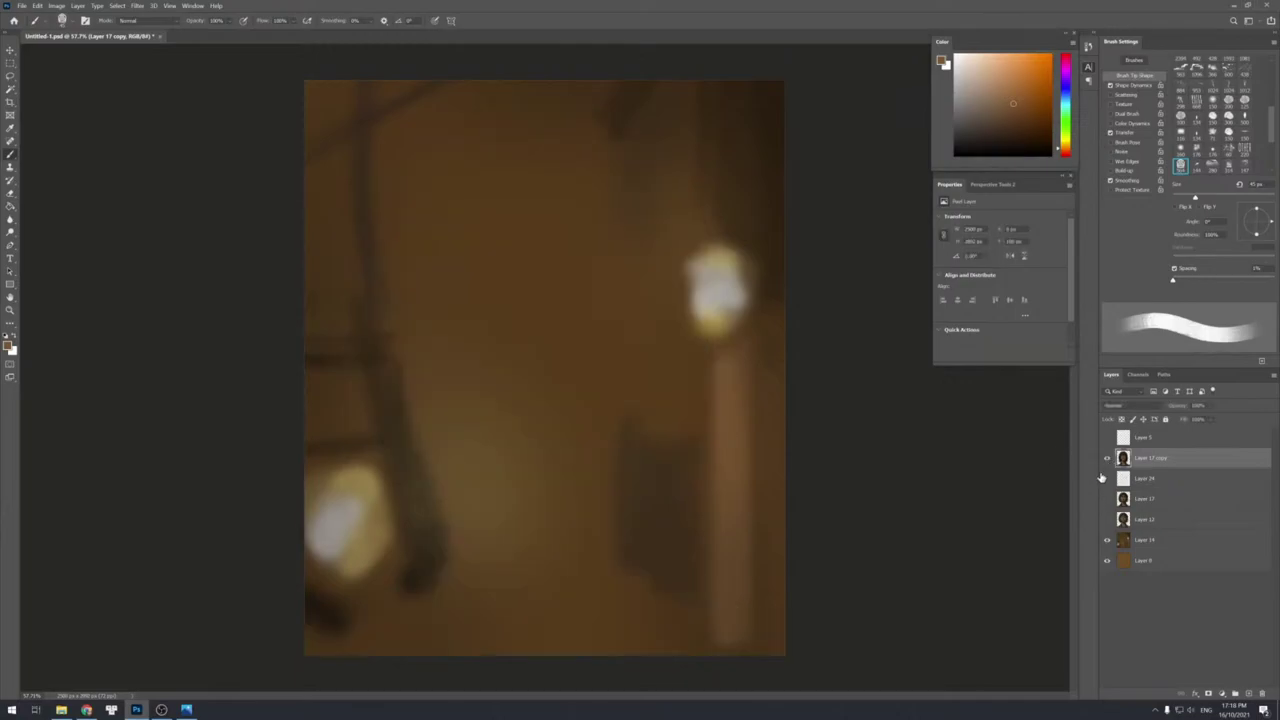
left_click(1107, 457)
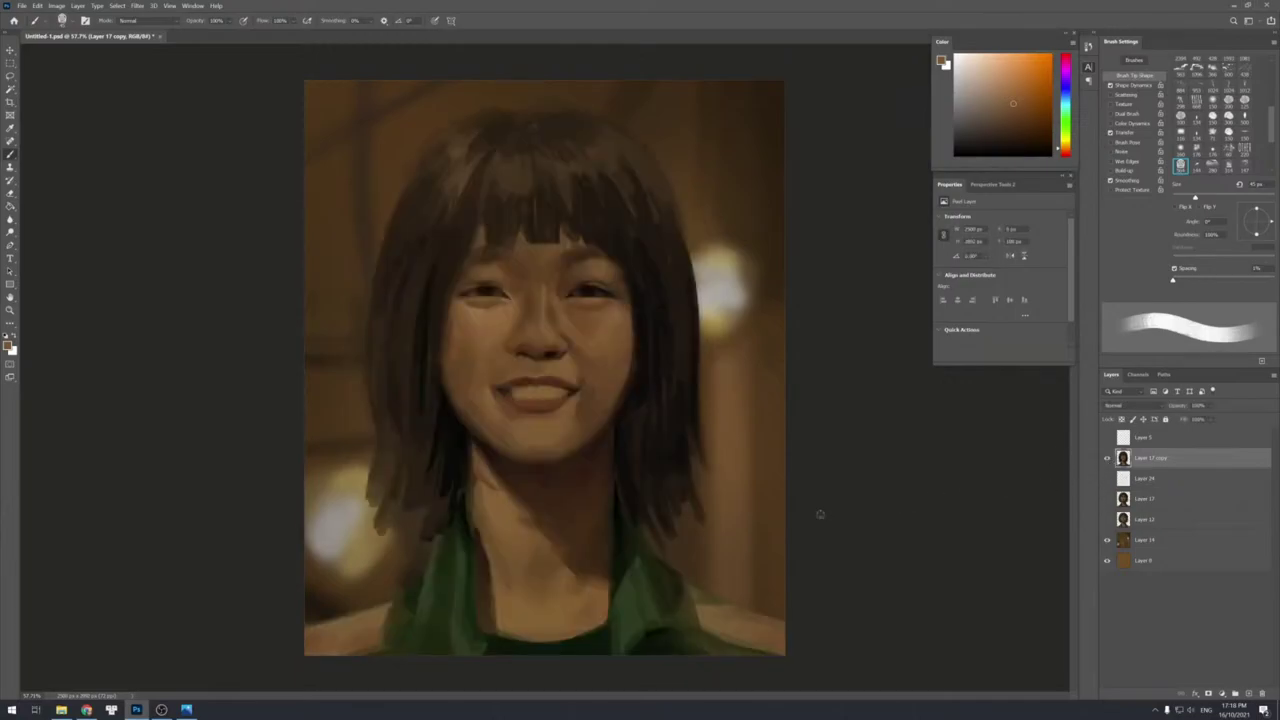
Clean up the hair edge along the left cheek with sampled dark hair tones.
left_click(442, 412, "alt")
key("bracketleft")
key("bracketleft")
key("bracketright")
key("bracketright")
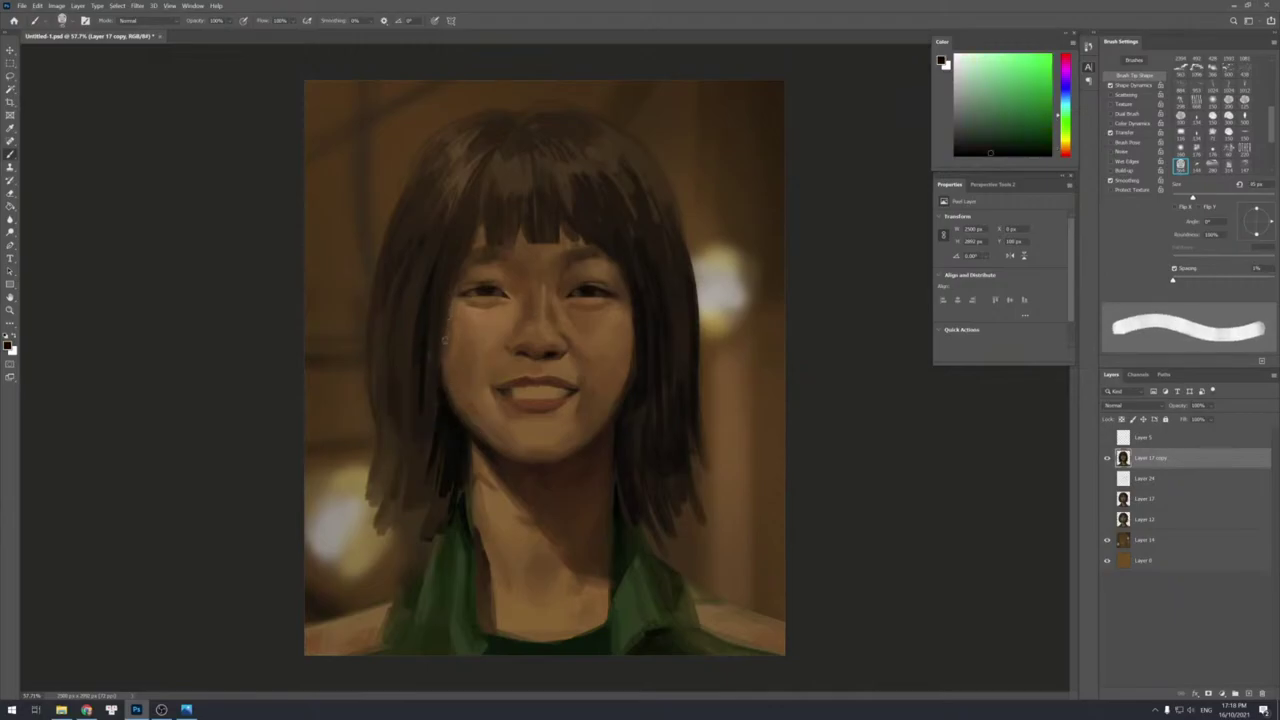
left_click(445, 348, "alt")
left_click(440, 372, "alt")
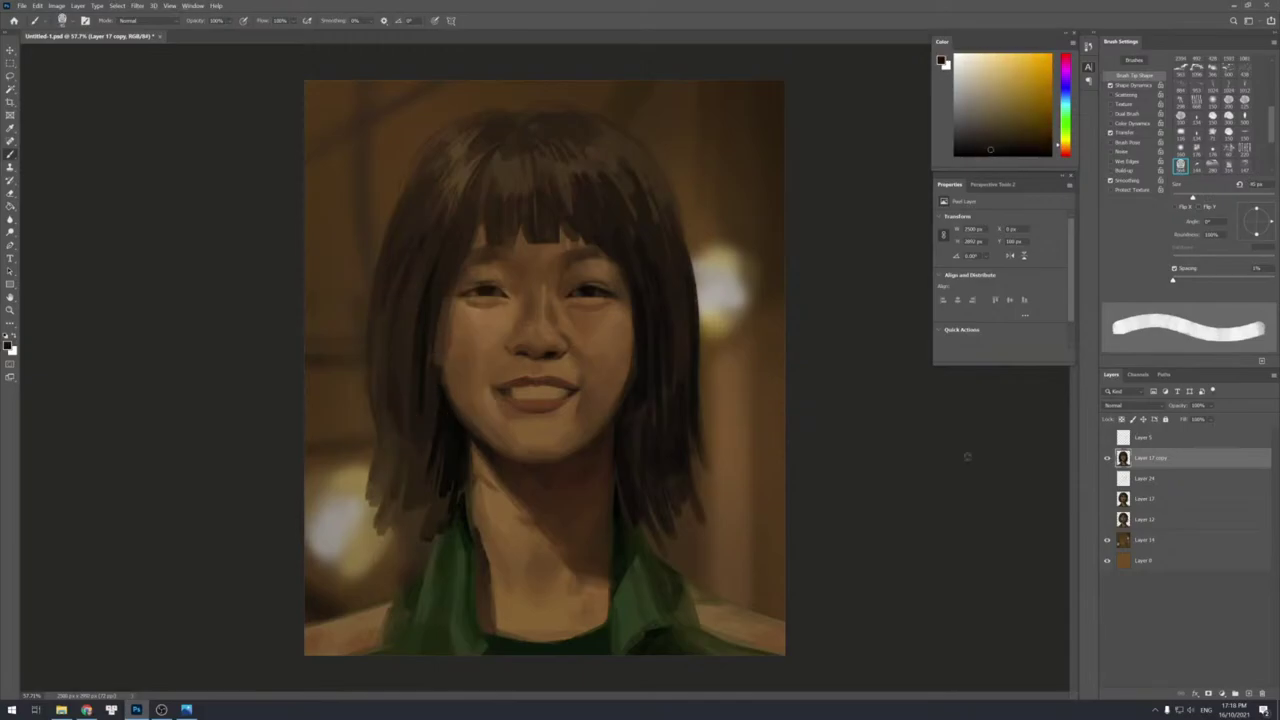
Compare the smiling portrait on Layer 17 copy with the earlier Layer 17 version by alternating their visibility at reduced size.
left_click(1107, 461)
left_click(1107, 499)
key("z")
left_click_drag(714, 486, 676, 460)
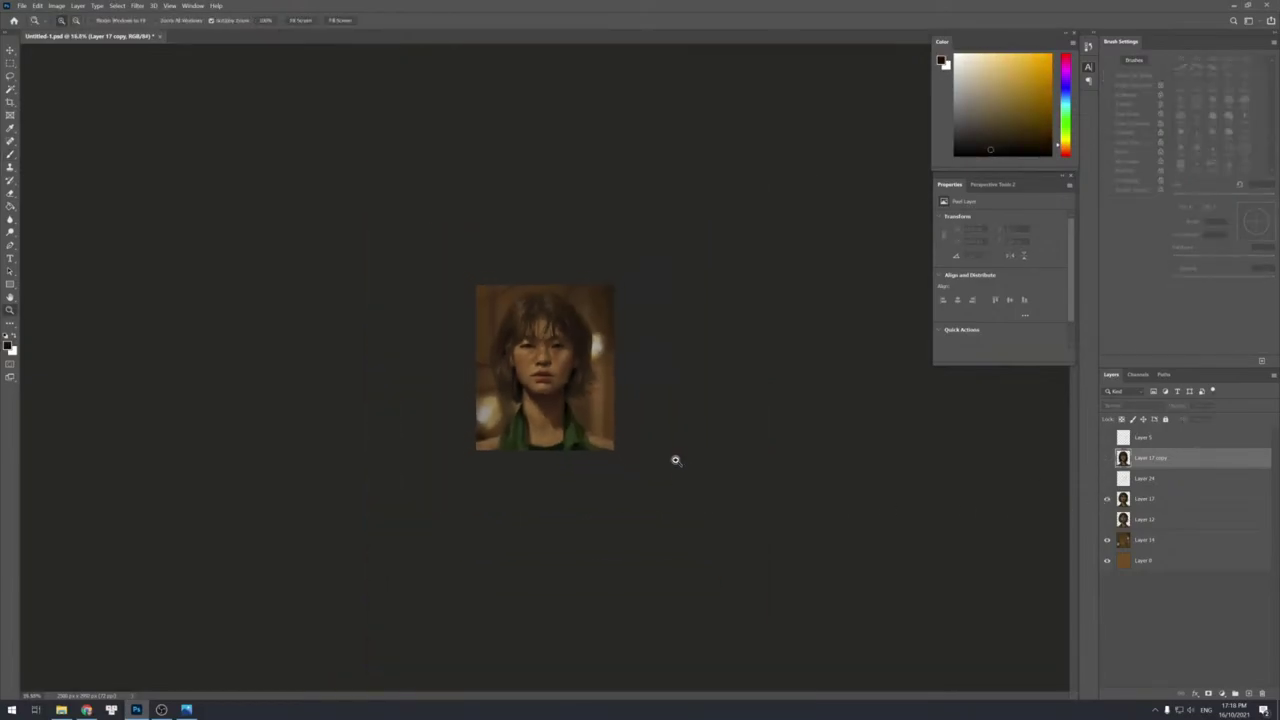
left_click_drag(597, 402, 614, 398)
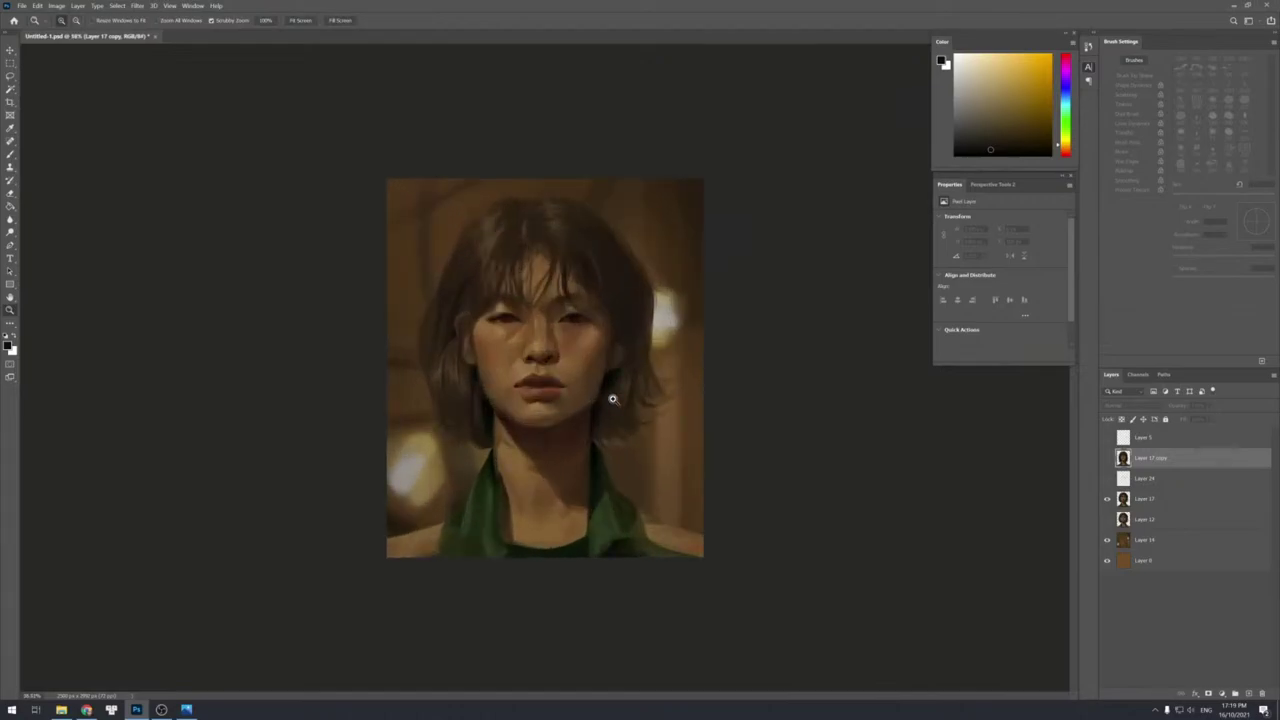
left_click(1107, 457)
left_click(1107, 498)
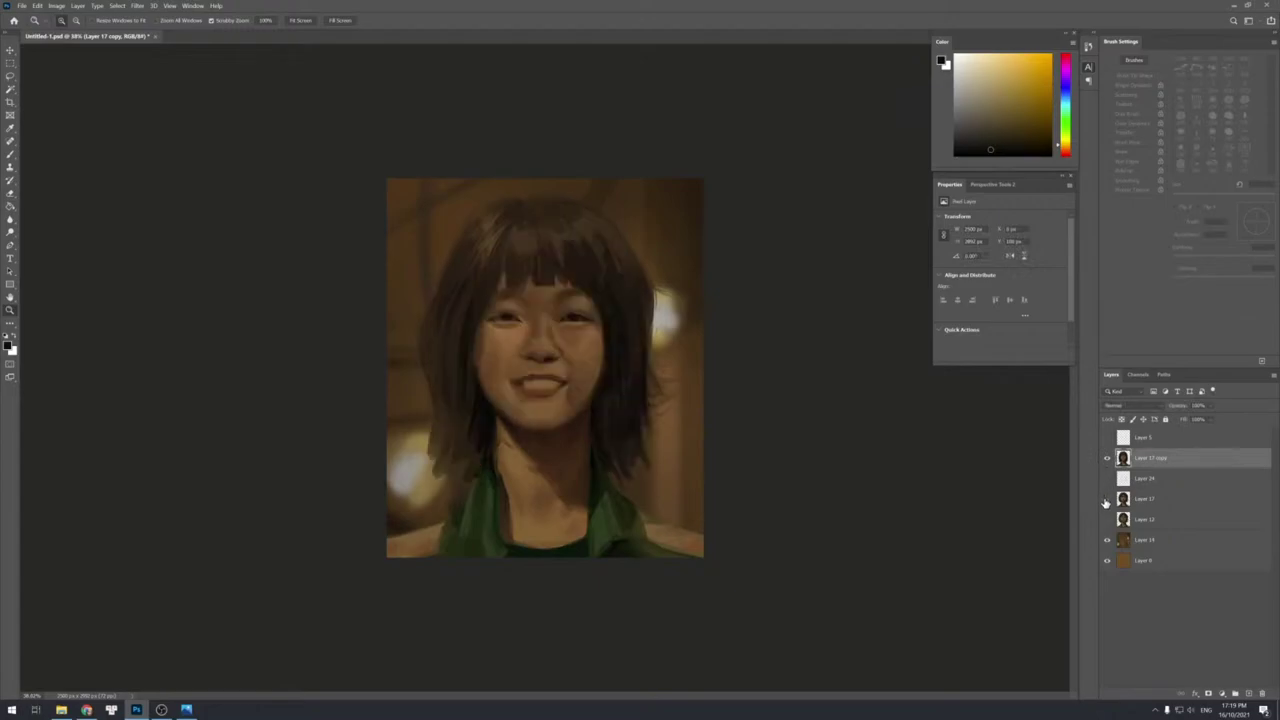
left_click(1107, 457)
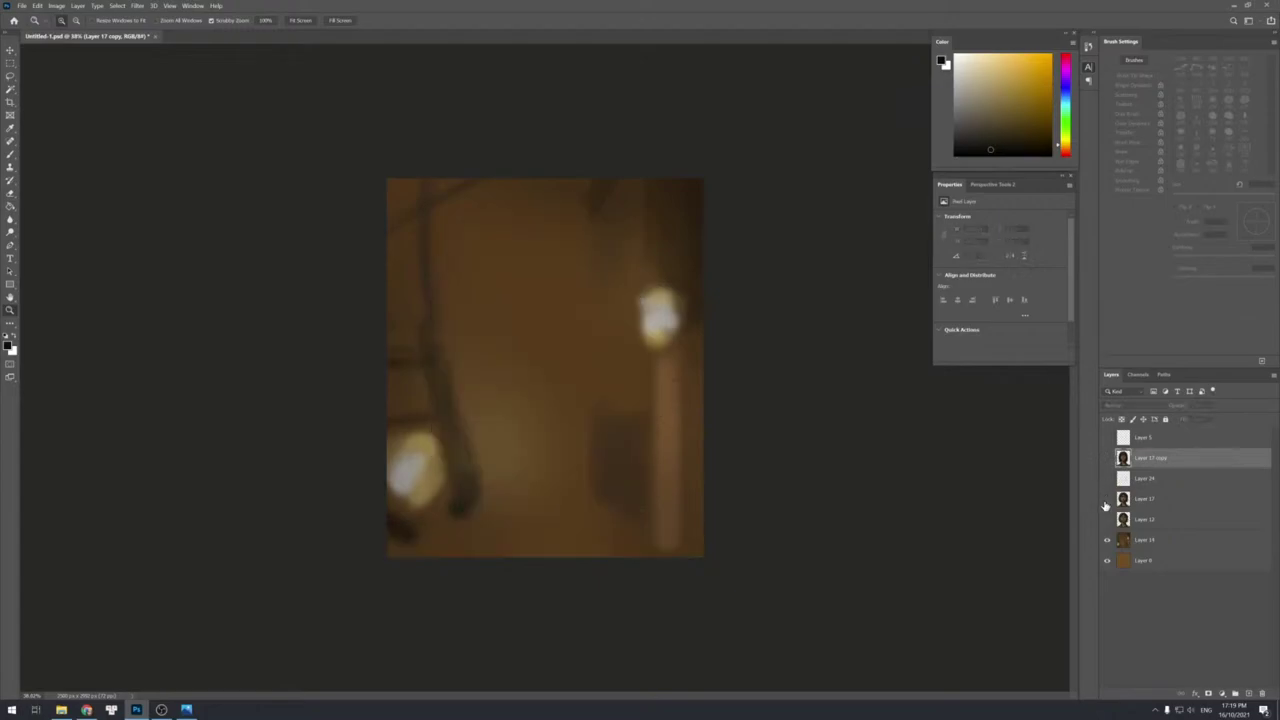
left_click(1107, 498)
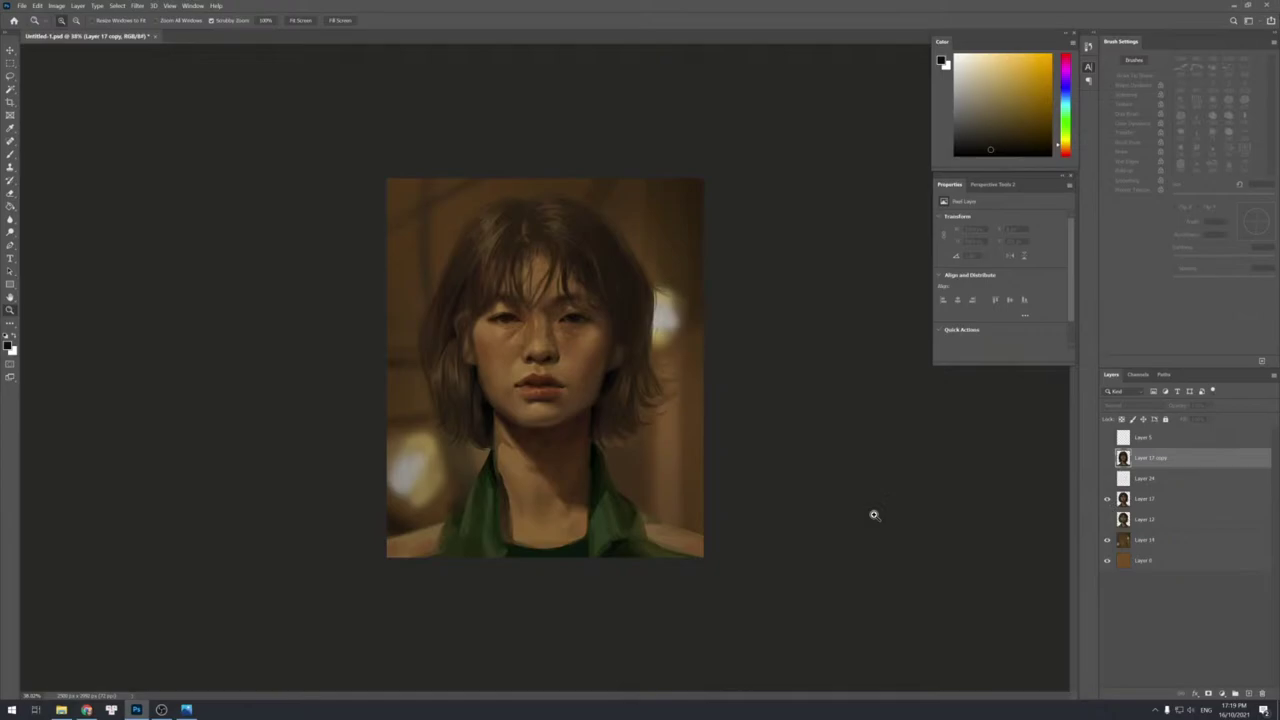
left_click(1107, 498)
left_click(1107, 457)
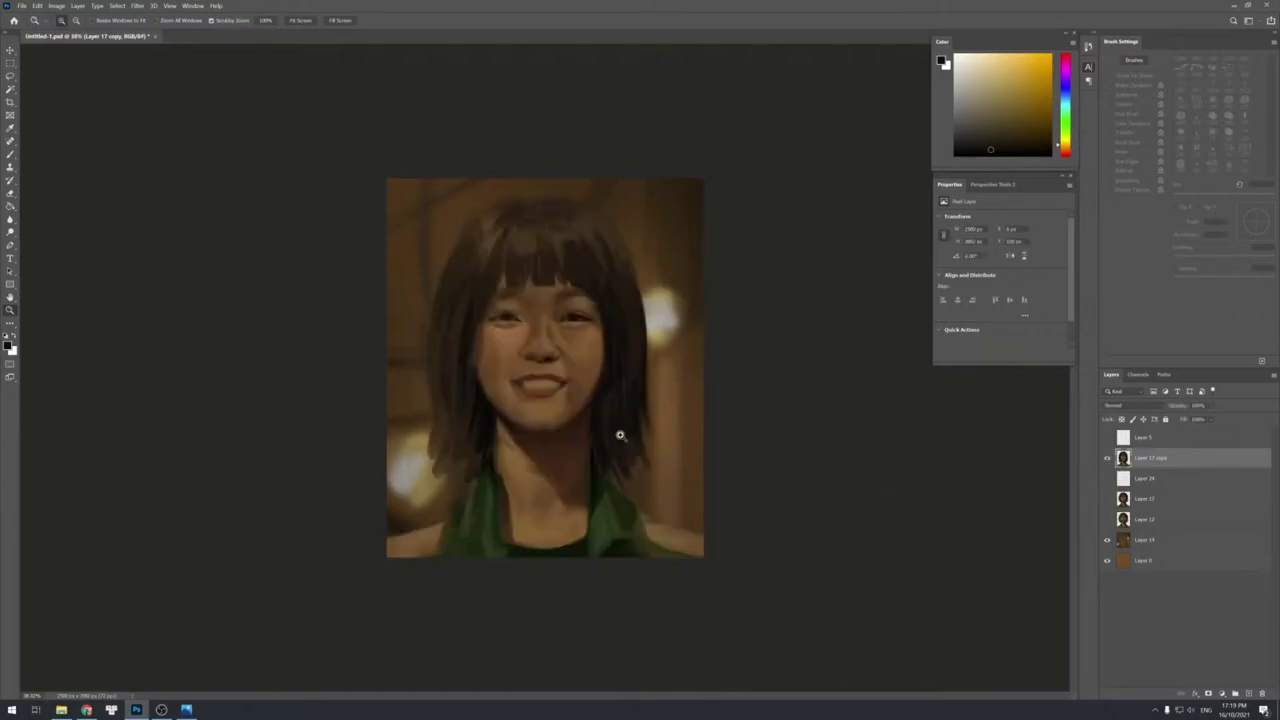
Blend the left eye's upper lid and the skin beneath its eyebrow with sampled skin and shadow tones.
scroll(533, 369, "up", 2)
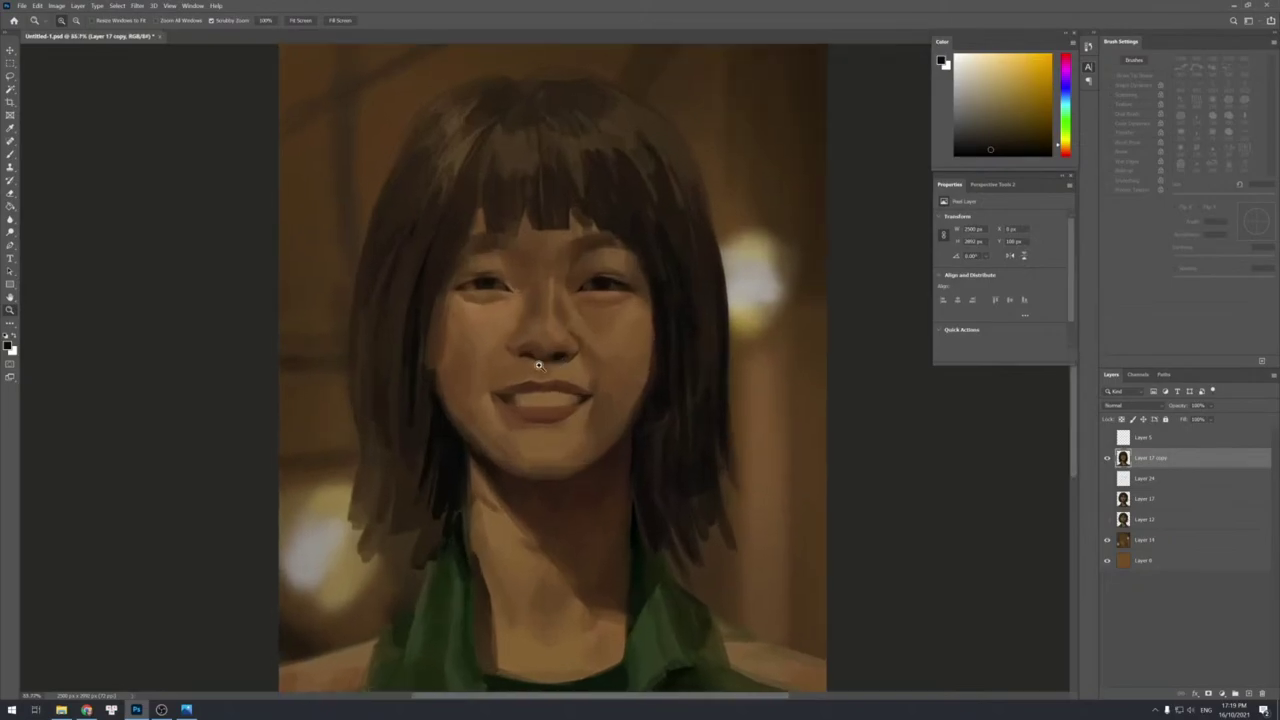
key("b")
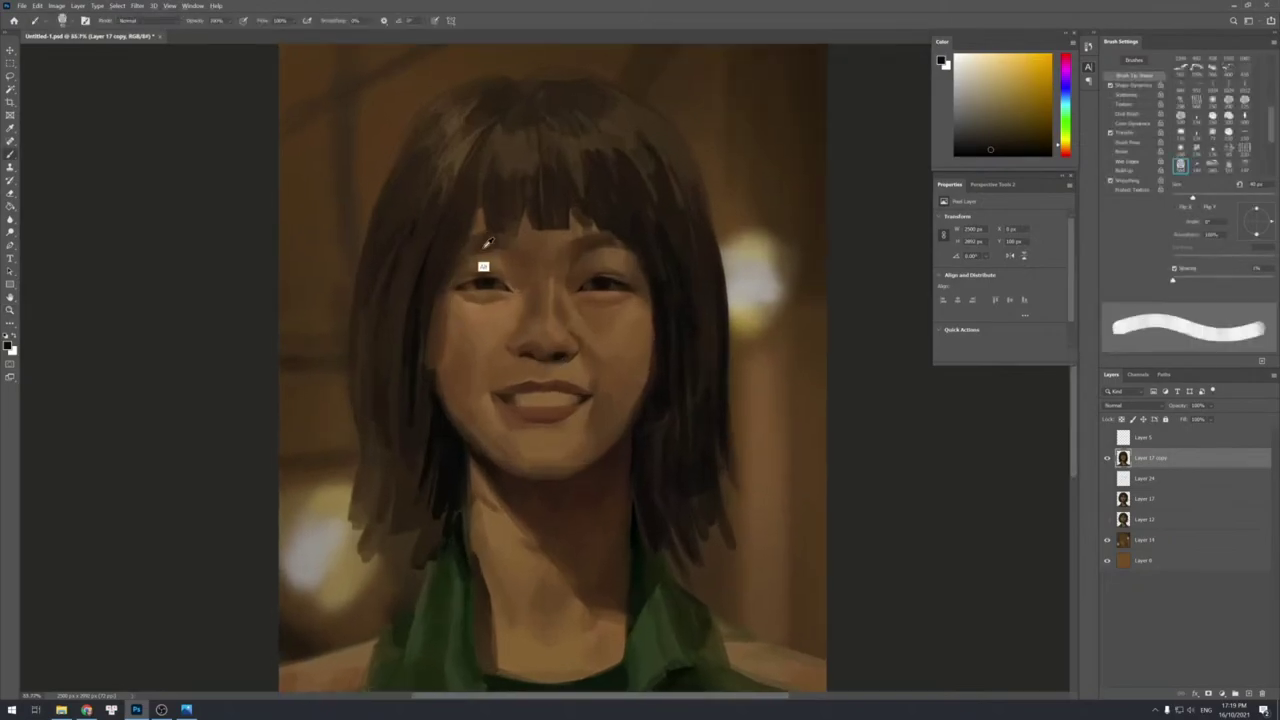
left_click(468, 281, "alt")
key("bracketright")
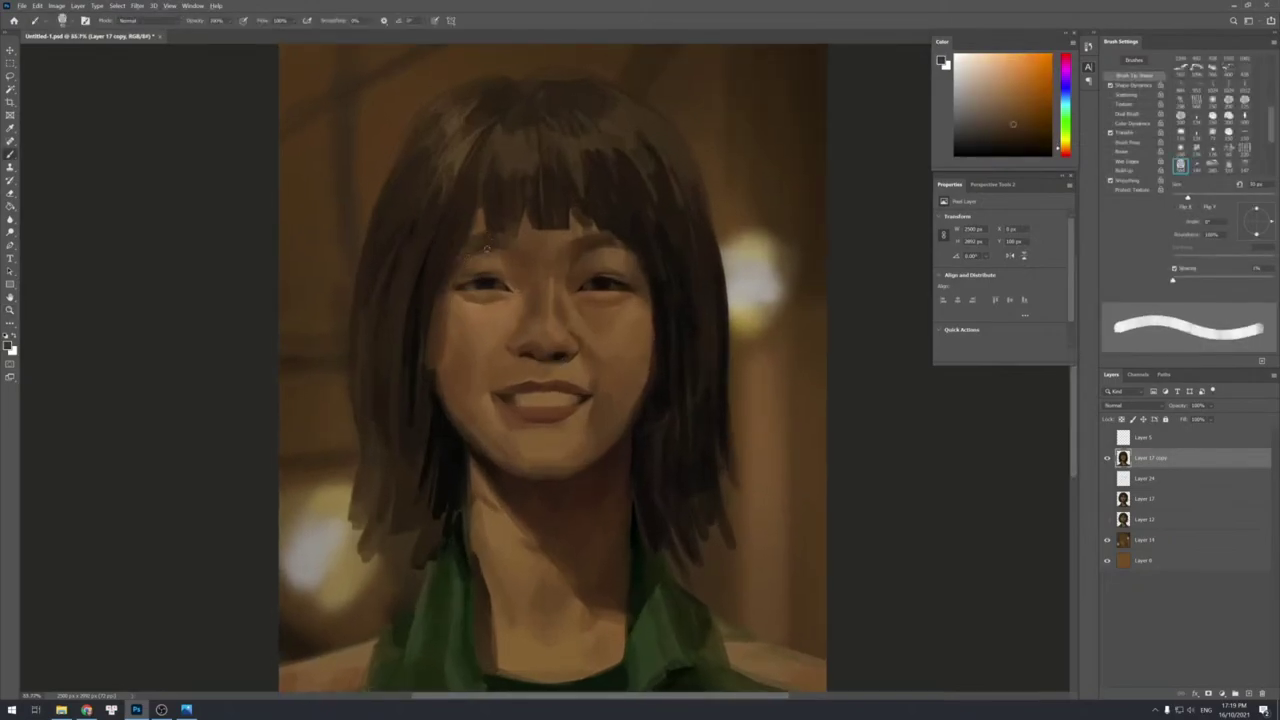
left_click(470, 283, "alt")
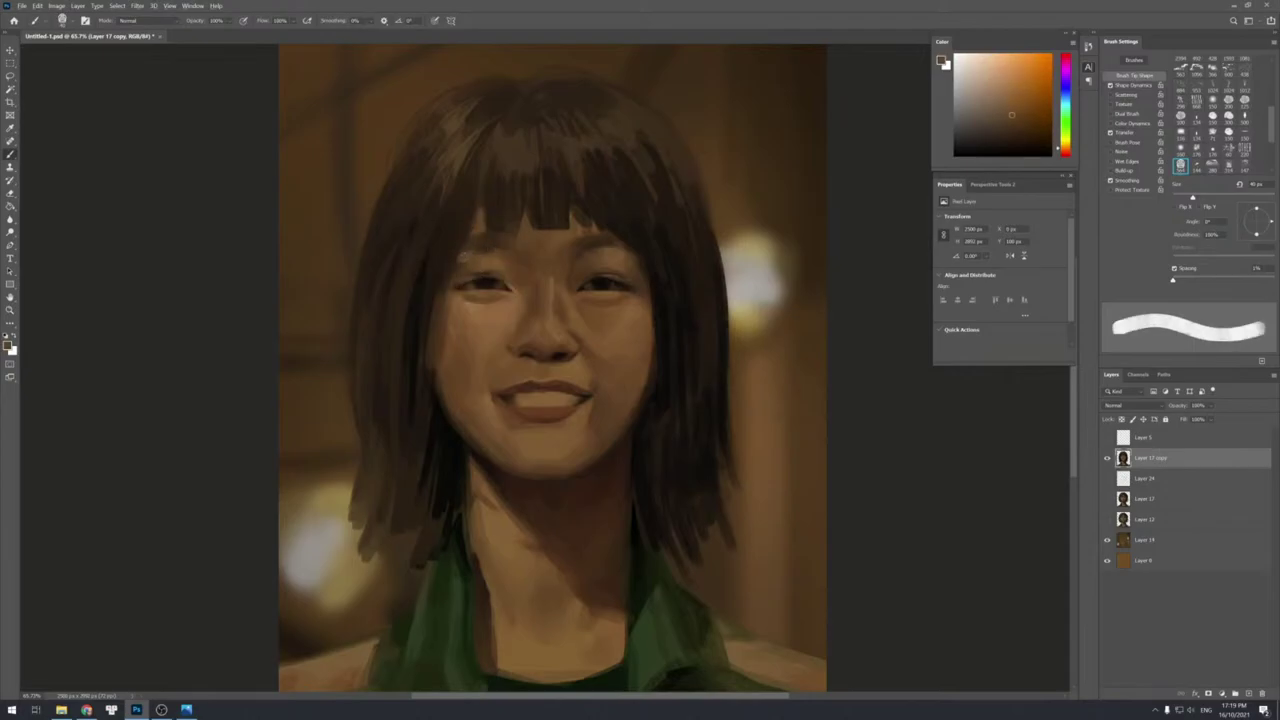
left_click(458, 262, "alt")
left_click(460, 266, "alt")
left_click(508, 262, "alt")
left_click(511, 266, "alt")
Rework the left eyebrow and the skin just below the bangs with sampled brow and skin tones.
left_click(481, 252, "alt")
left_click(476, 238, "alt")
left_click_drag(480, 239, 518, 239)
left_click(510, 224, "alt")
left_click(512, 240, "alt")
key("[")
left_click(508, 251, "alt")
left_click(494, 262, "alt")
left_click(488, 279, "alt")
key("[")
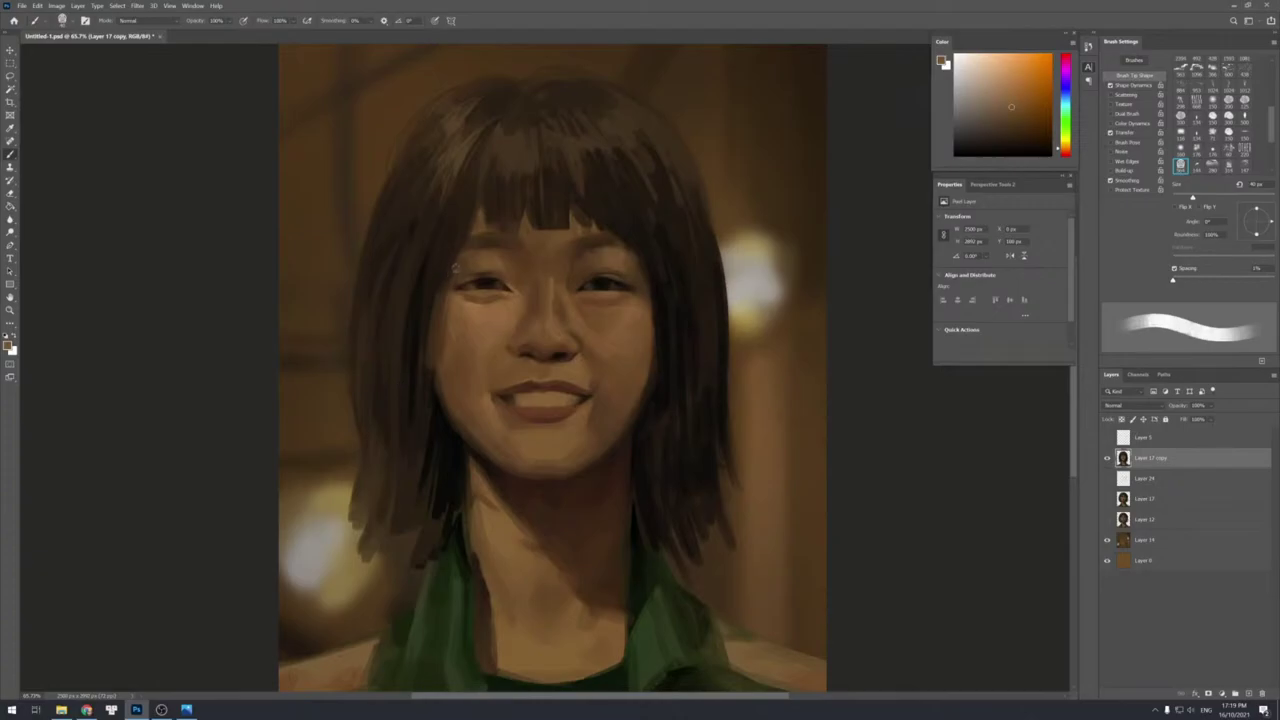
Smooth the left eye's inner corner and the adjoining side of the nose bridge with sampled skin tones.
left_click(506, 269, "alt")
left_click(506, 262, "alt")
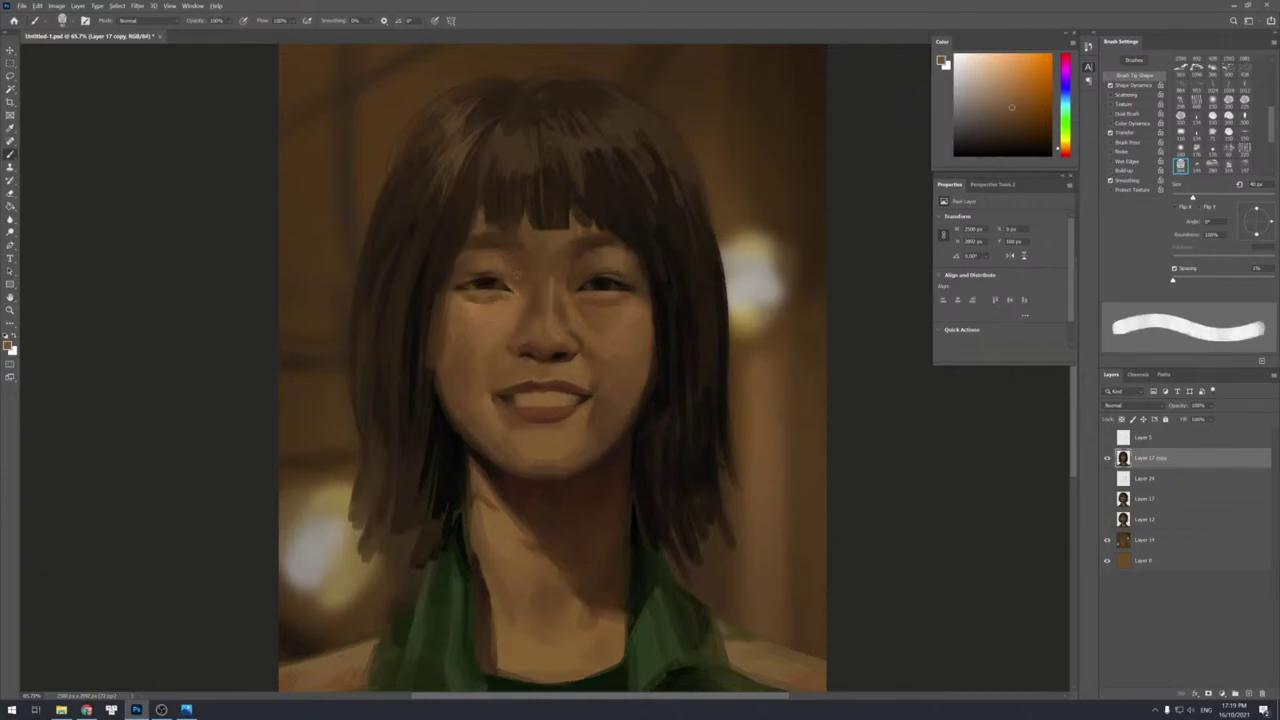
left_click(518, 266, "alt")
left_click(510, 269, "alt")
left_click(526, 311, "alt")
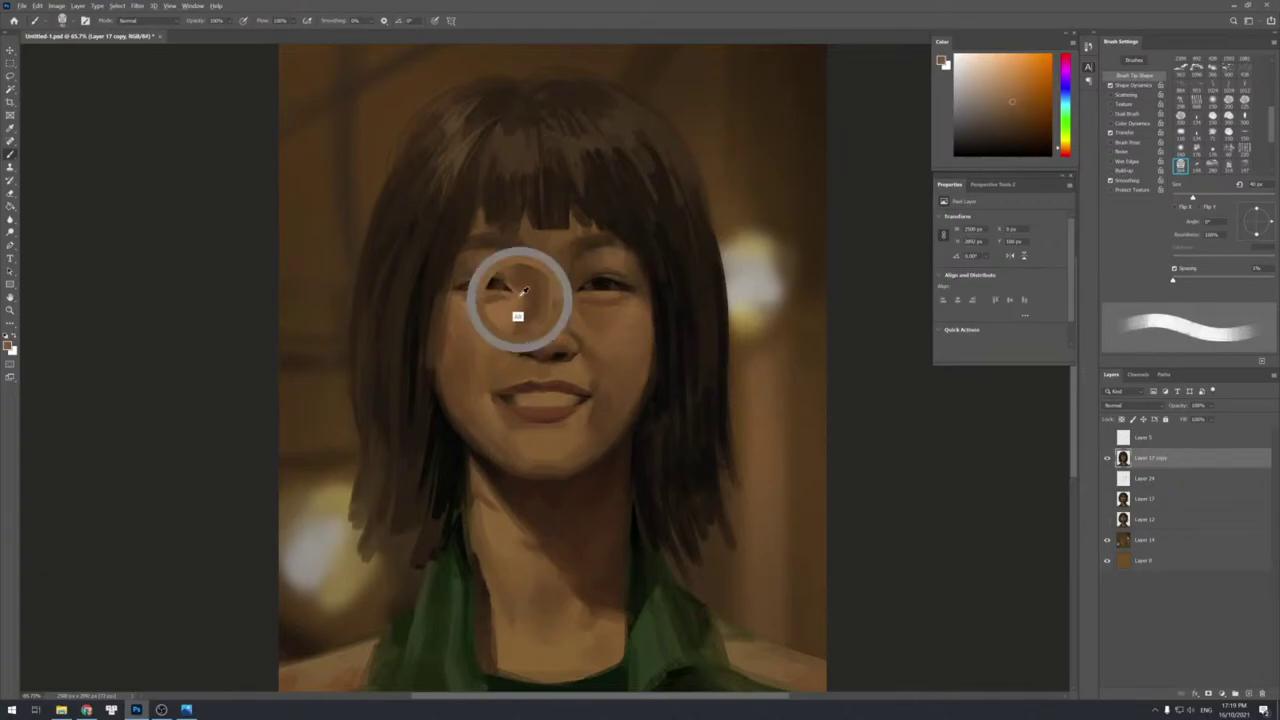
left_click(523, 289, "alt")
left_click(522, 295, "alt")
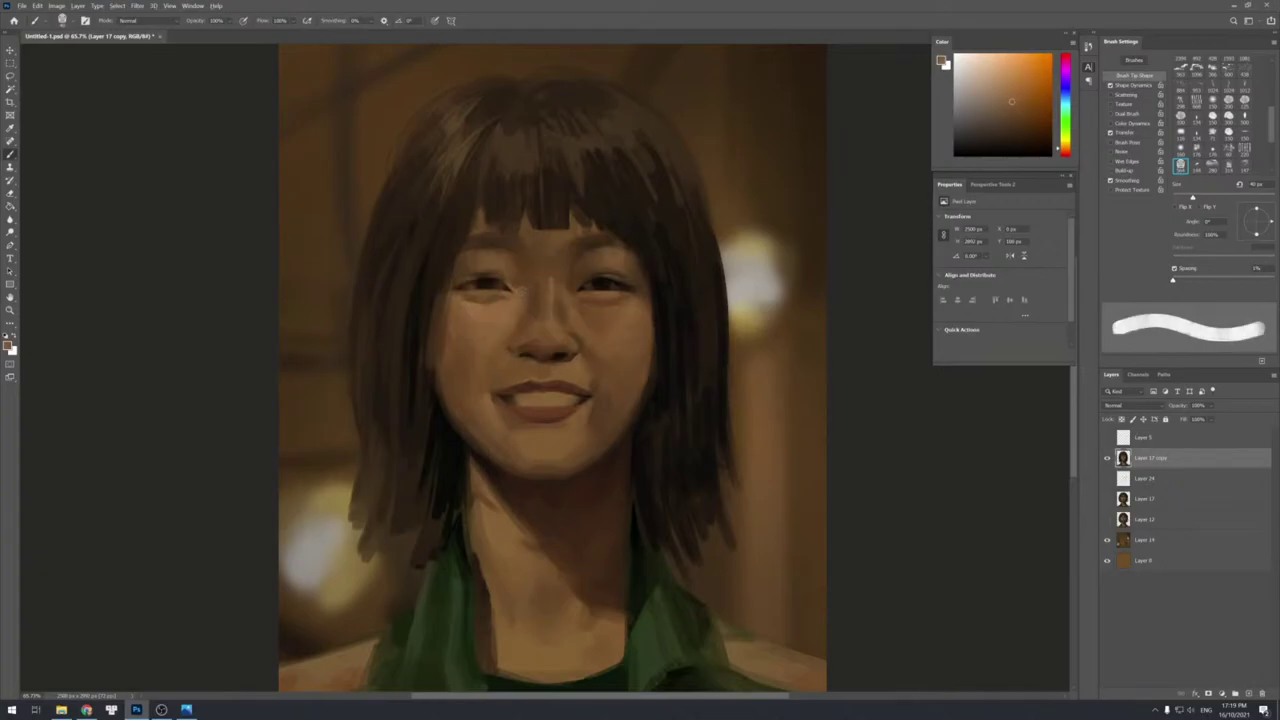
left_click(531, 307, "alt")
left_click(531, 331, "alt")
Examine Layer 17 alone at several zoom levels as a reference for the face, and return to Layer 17 copy.
left_click(1107, 457)
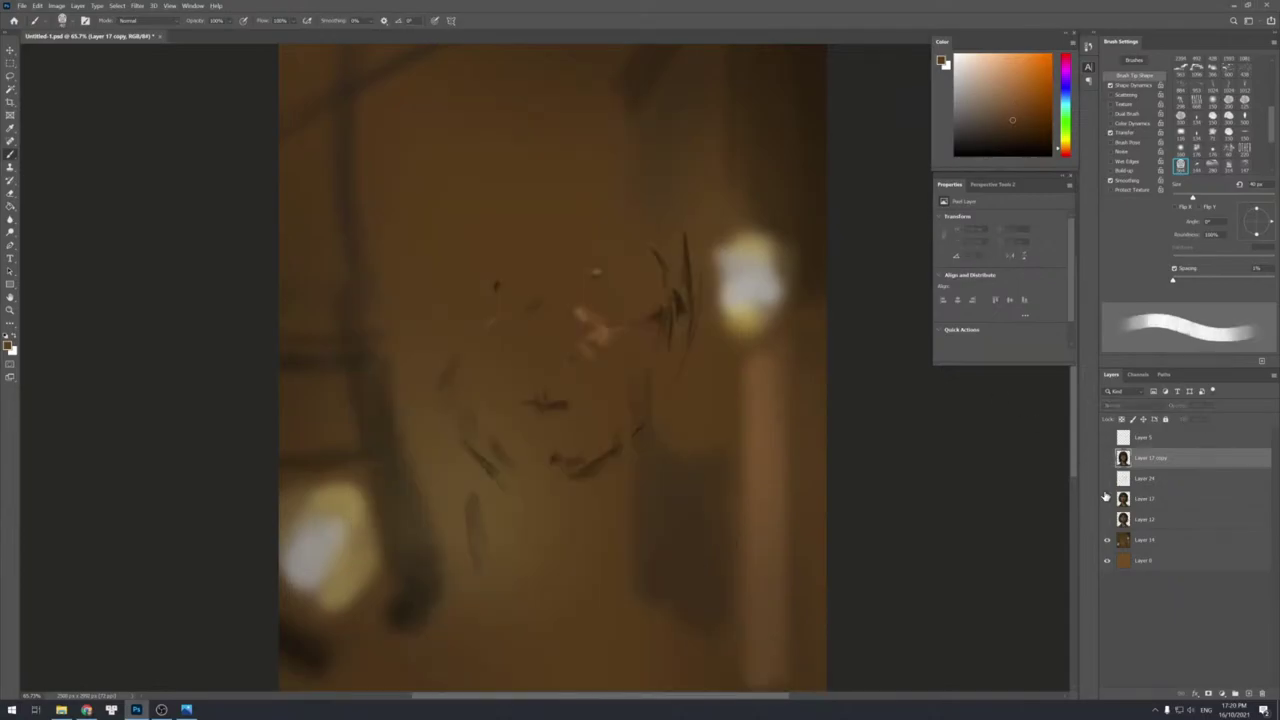
left_click(1107, 498)
key("z")
left_click_drag(912, 503, 691, 465)
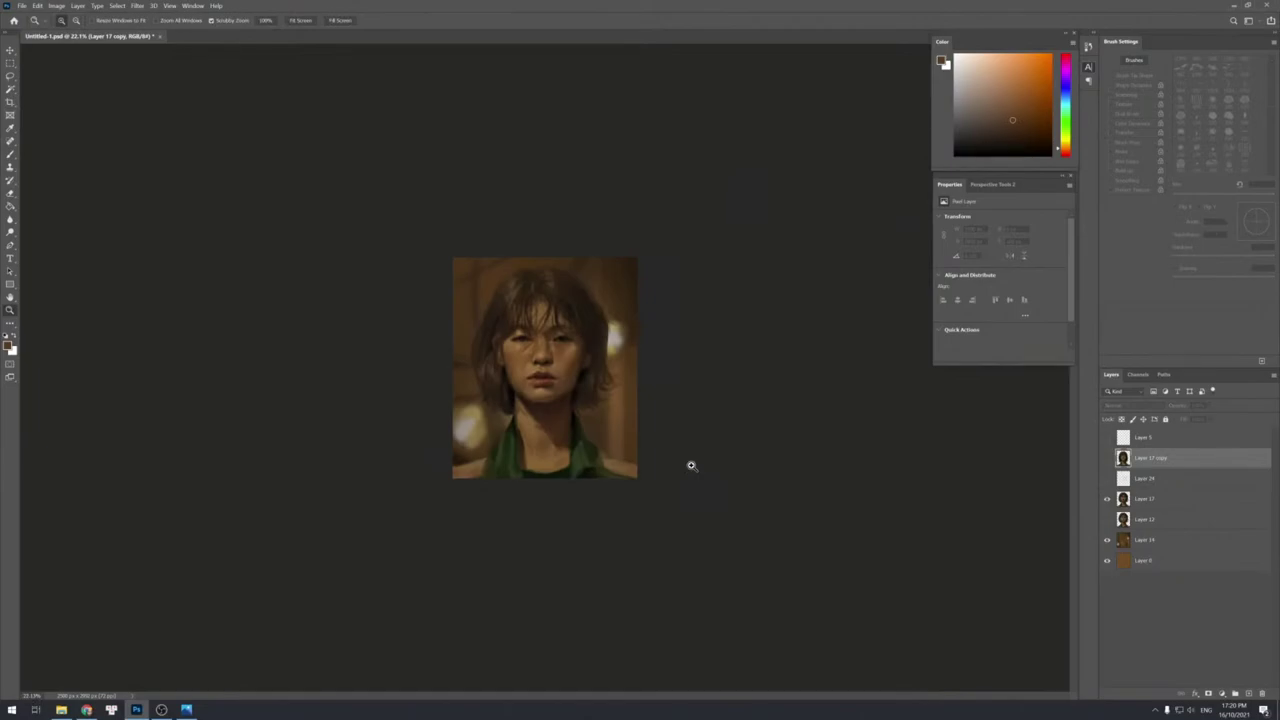
left_click_drag(591, 409, 617, 415)
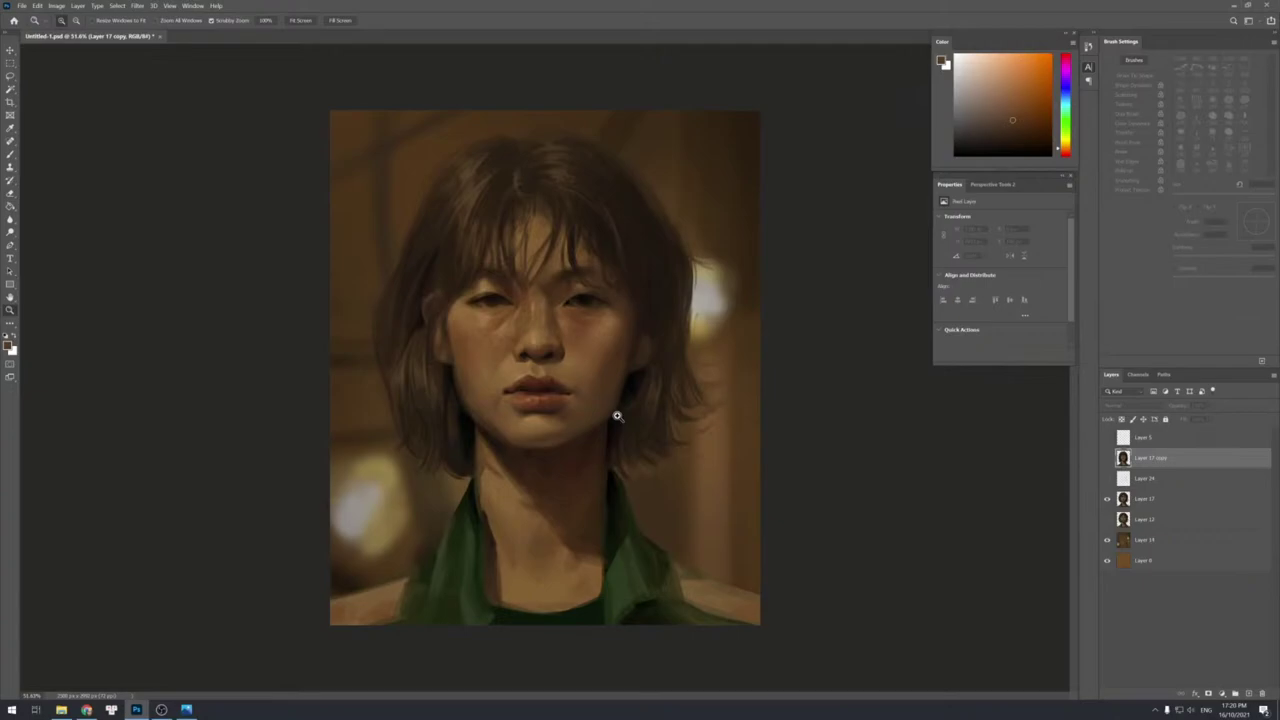
left_click(677, 466, "alt")
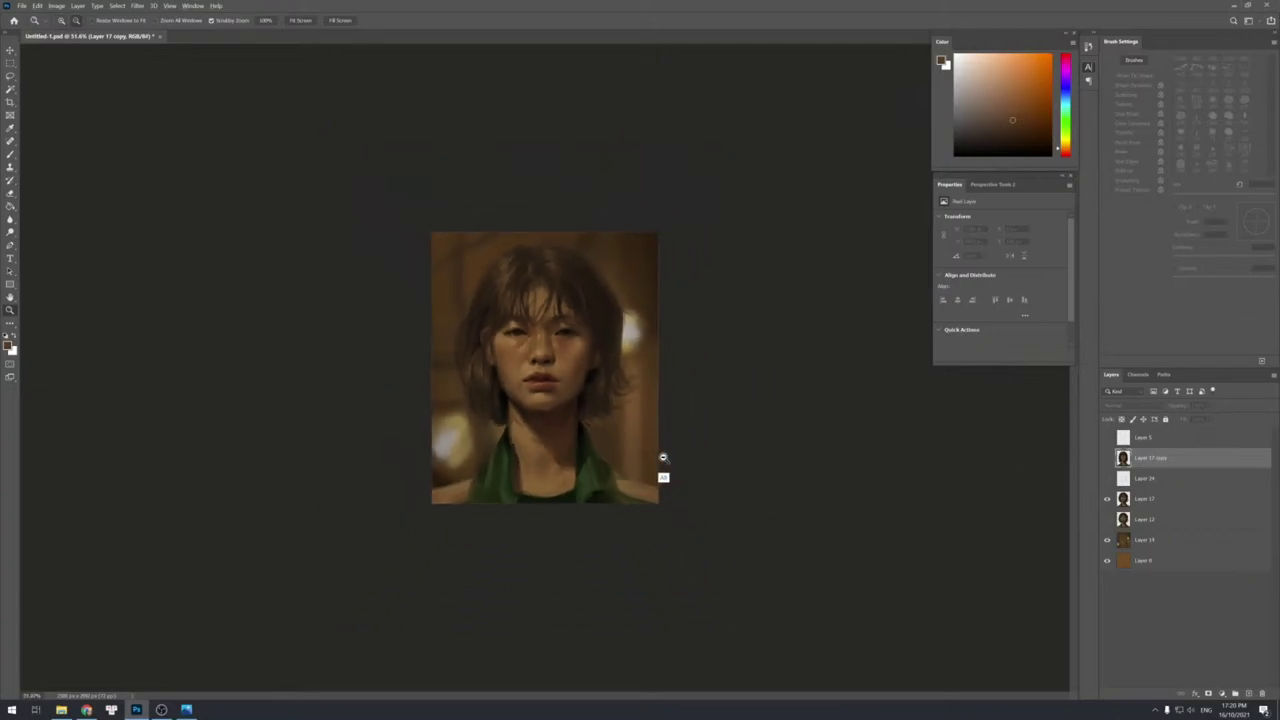
left_click(662, 457, "alt")
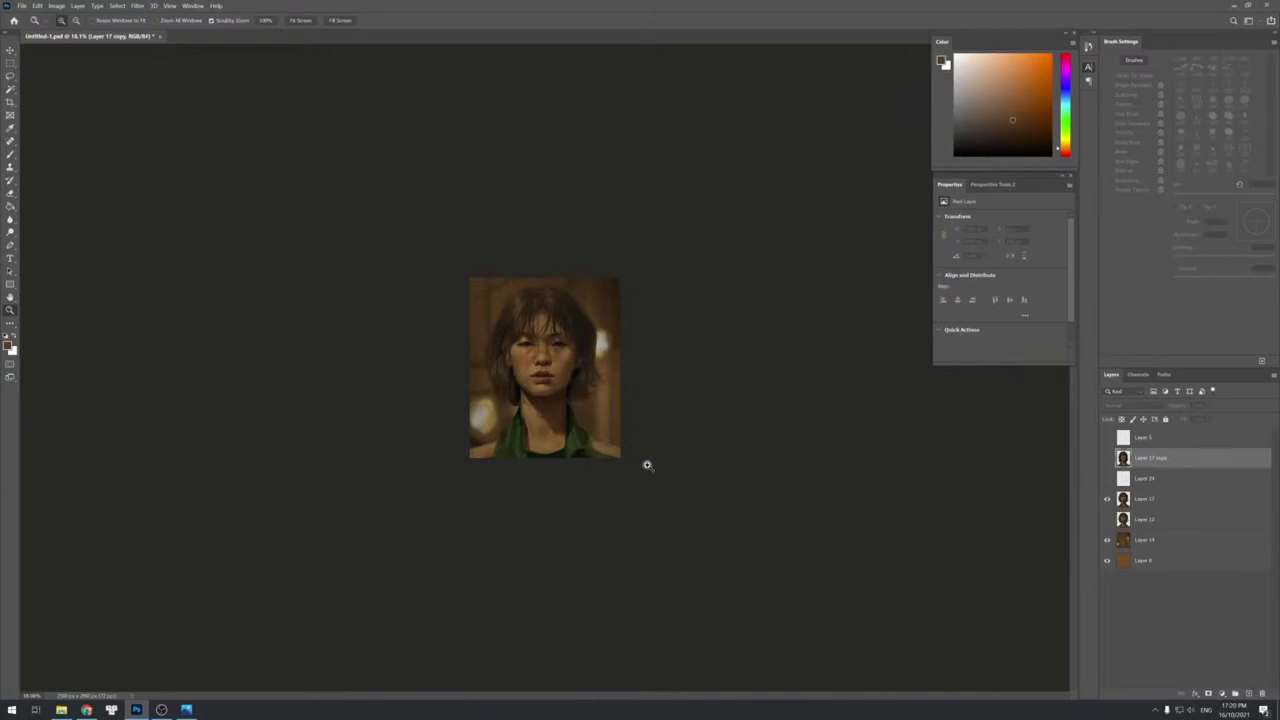
left_click_drag(599, 411, 625, 408)
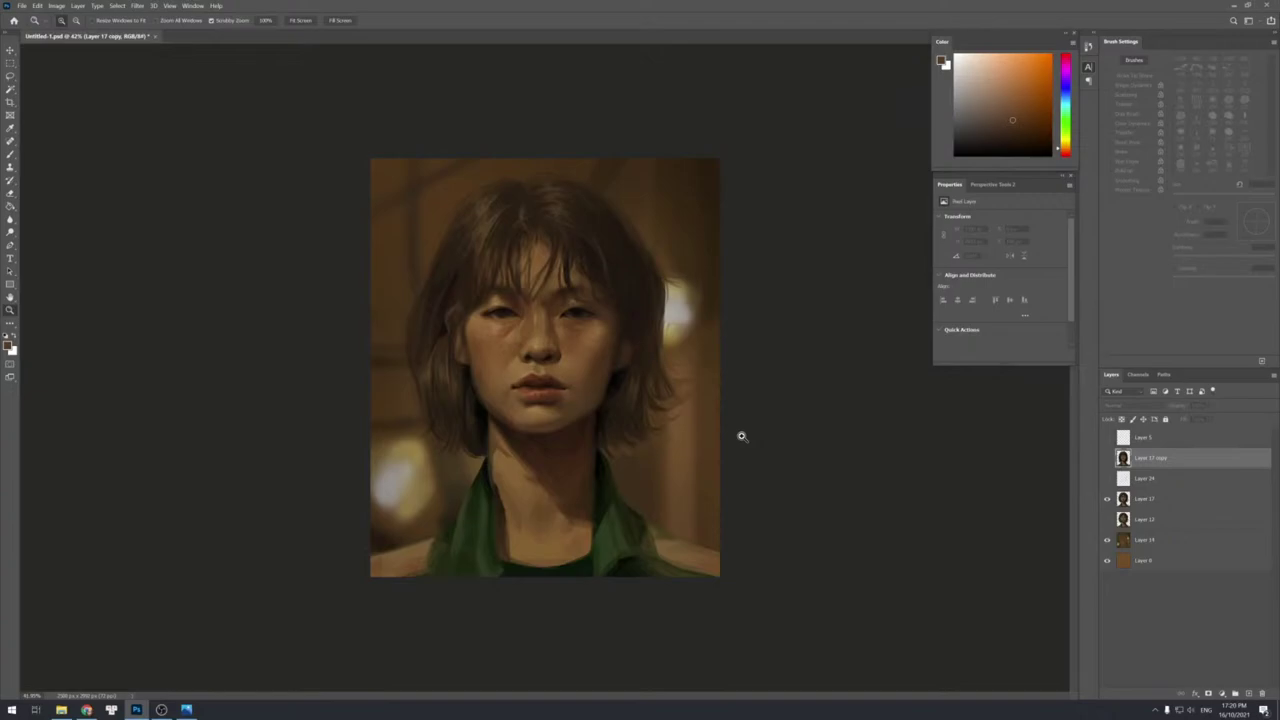
mouse_move(637, 429)
left_mouse_down()
mouse_move(613, 424)
mouse_move(634, 427)
left_mouse_up()
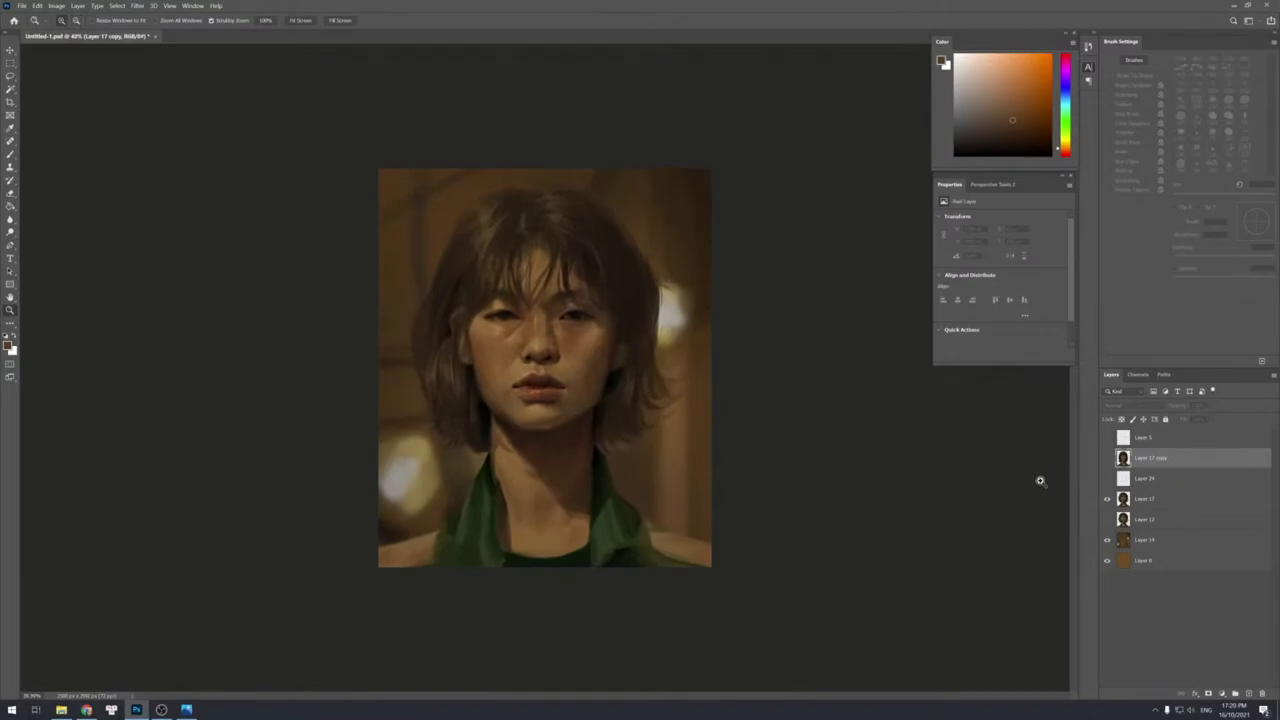
left_click(1107, 458)
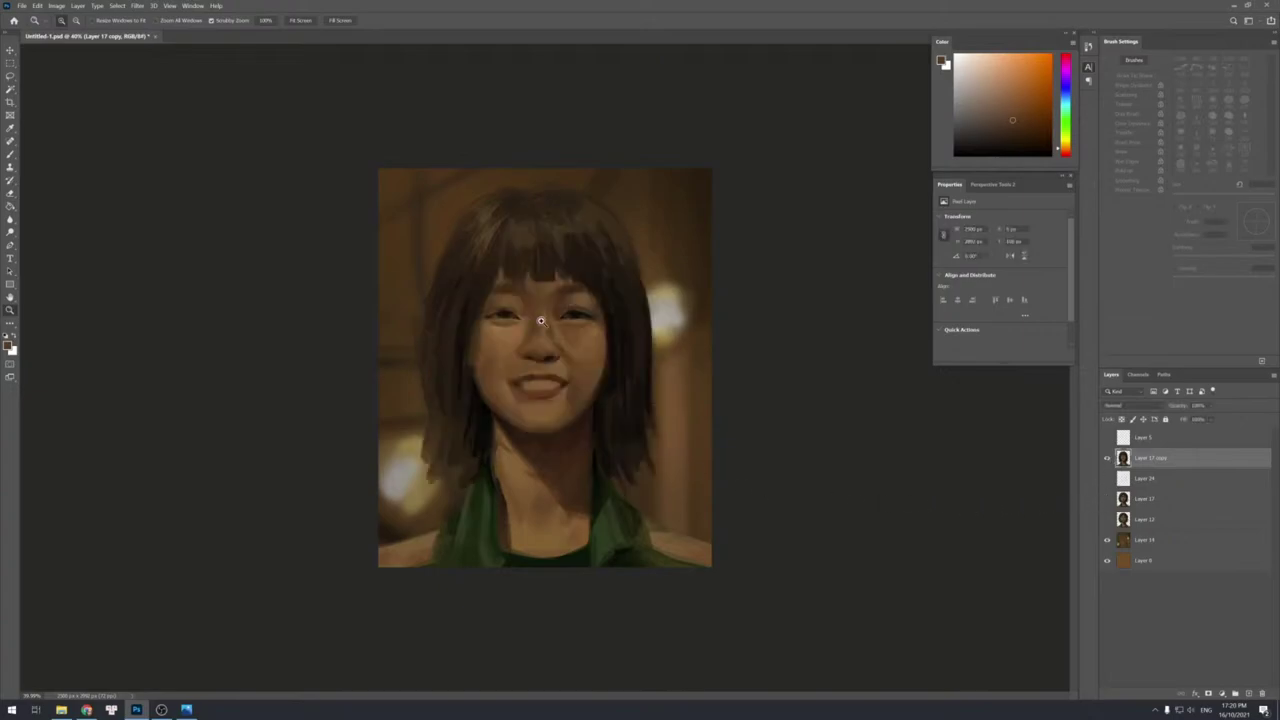
Extend the outer edge of the hair on the right side of the head with sampled dark brown strokes.
key("b")
left_click(646, 288, "alt")
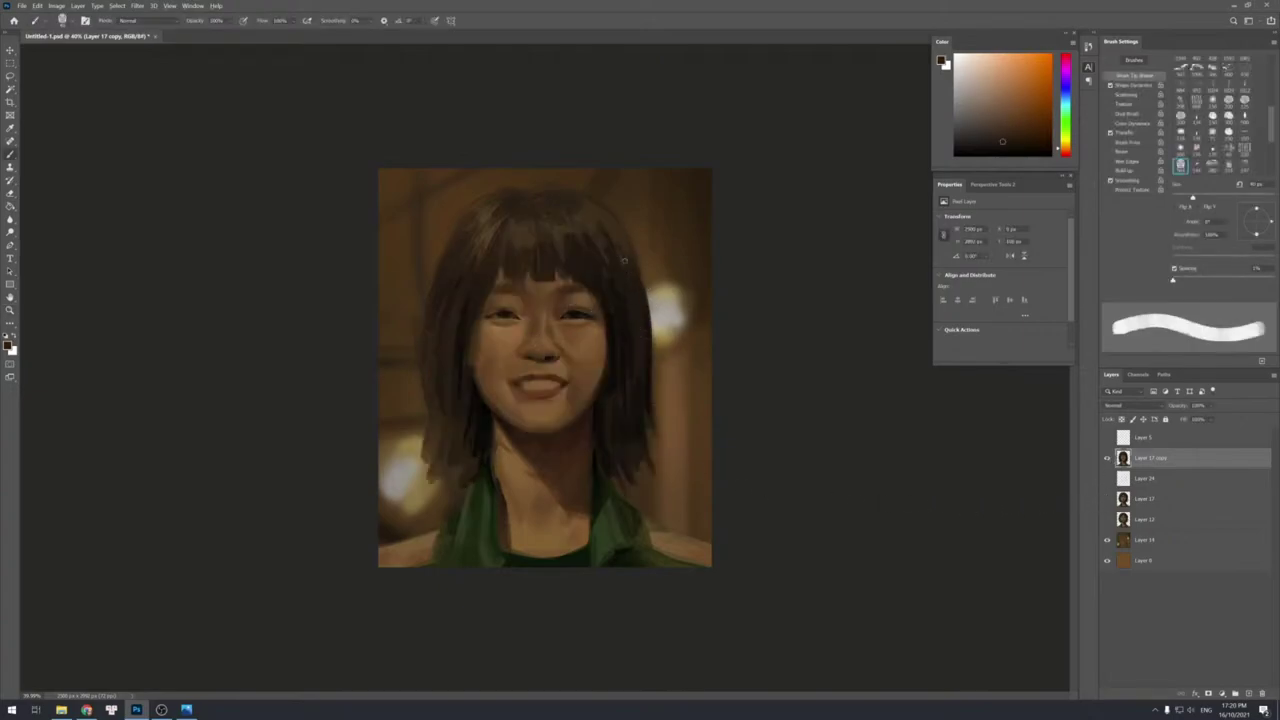
left_click(488, 246, "alt")
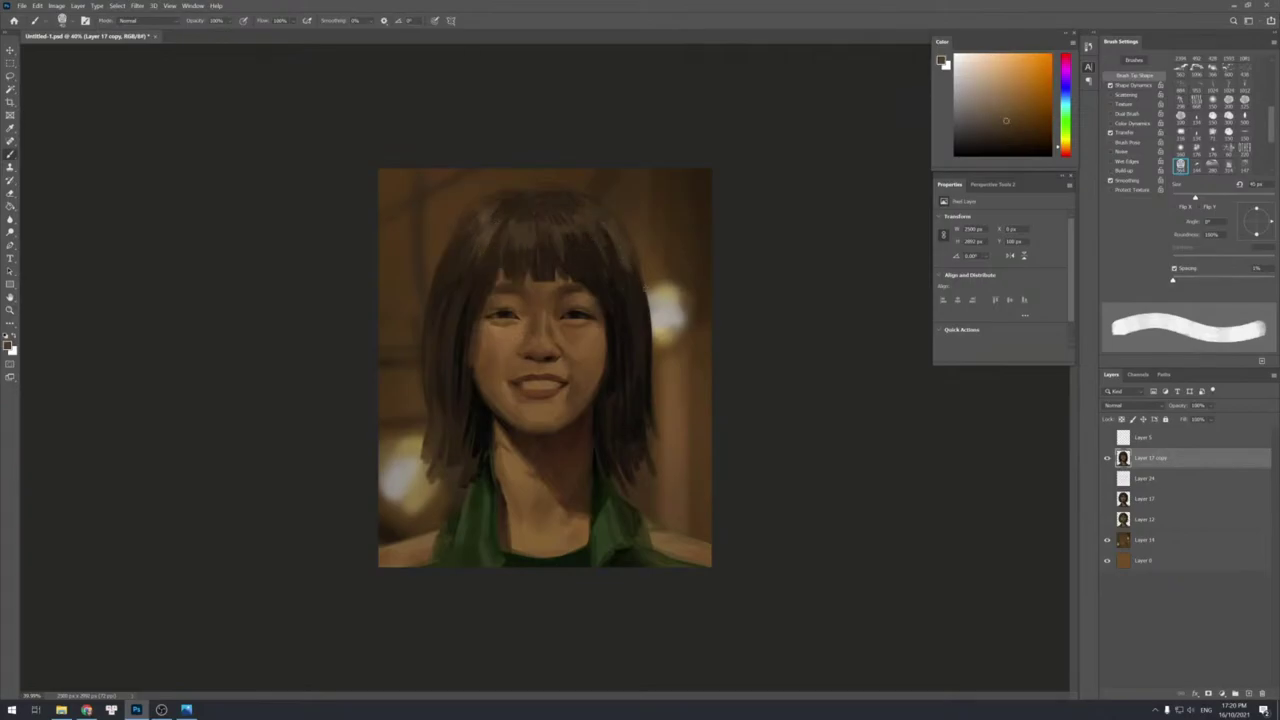
left_click_drag(628, 250, 654, 361)
left_click(640, 301, "alt")
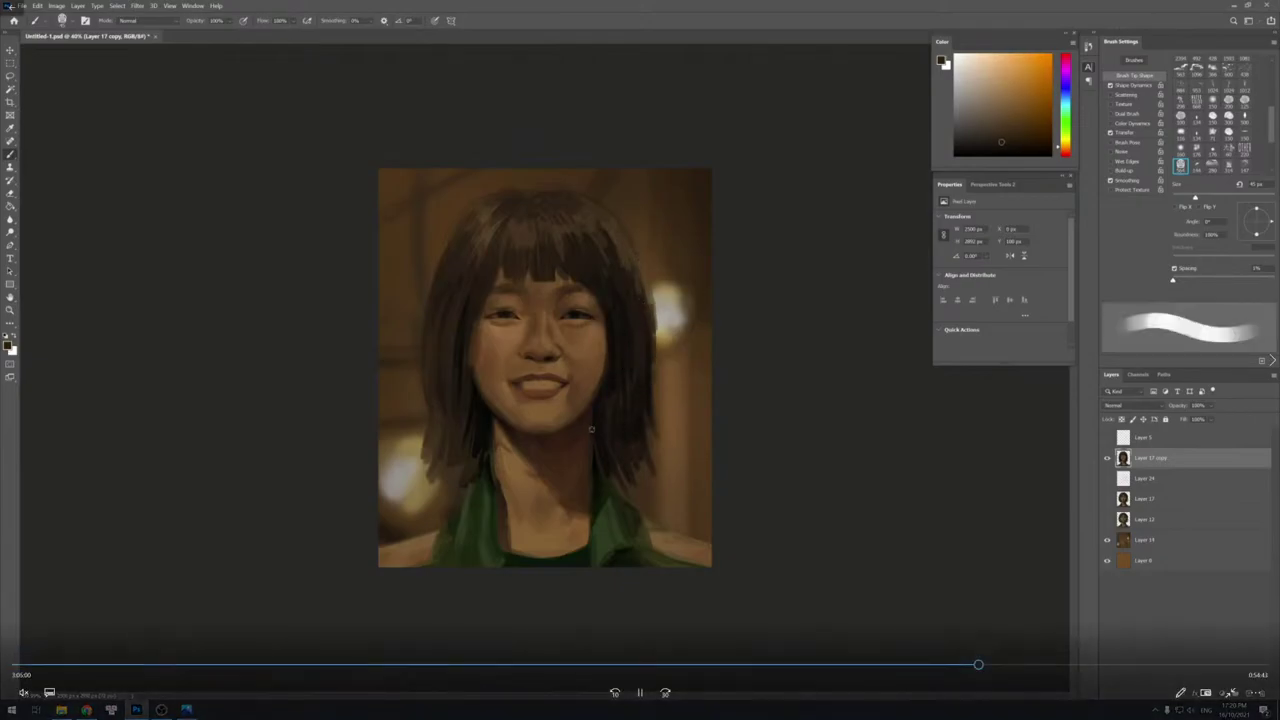
Darken and define the left nostril with a smaller brush and a near-black tone sampled from the nose shadow.
key("z")
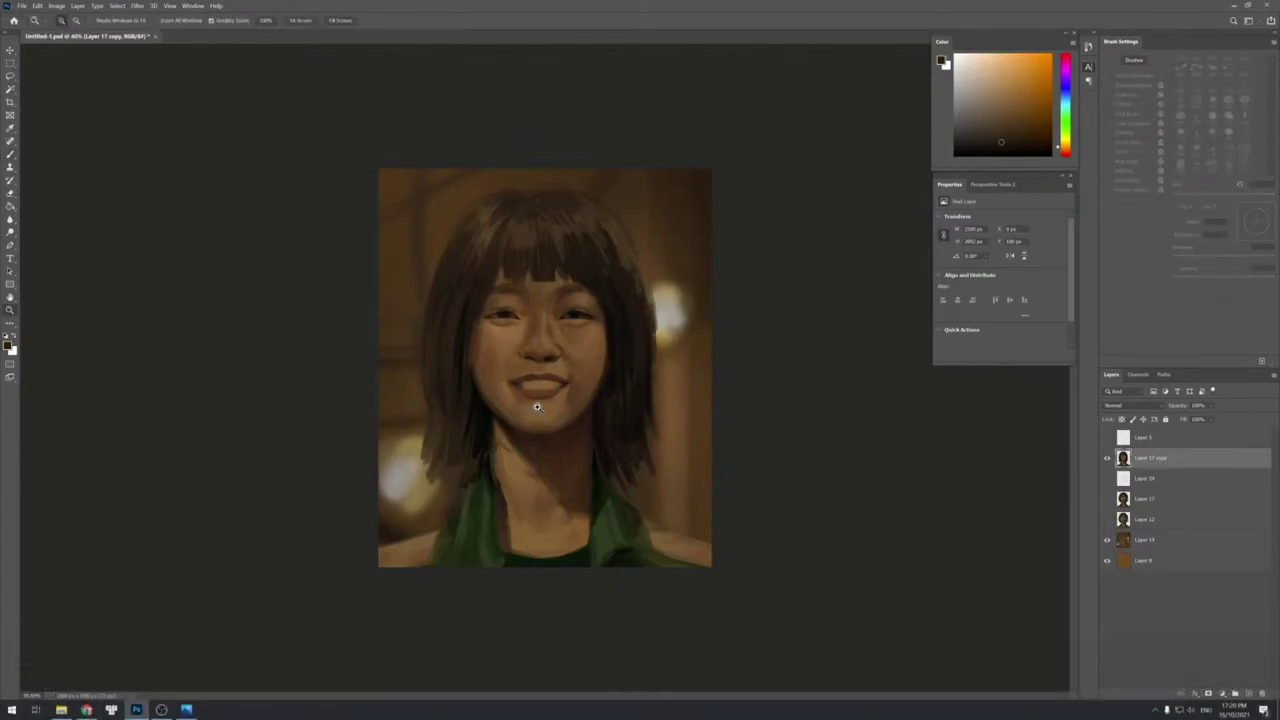
mouse_move(537, 407)
left_mouse_down()
mouse_move(543, 417)
mouse_move(556, 366)
left_mouse_up()
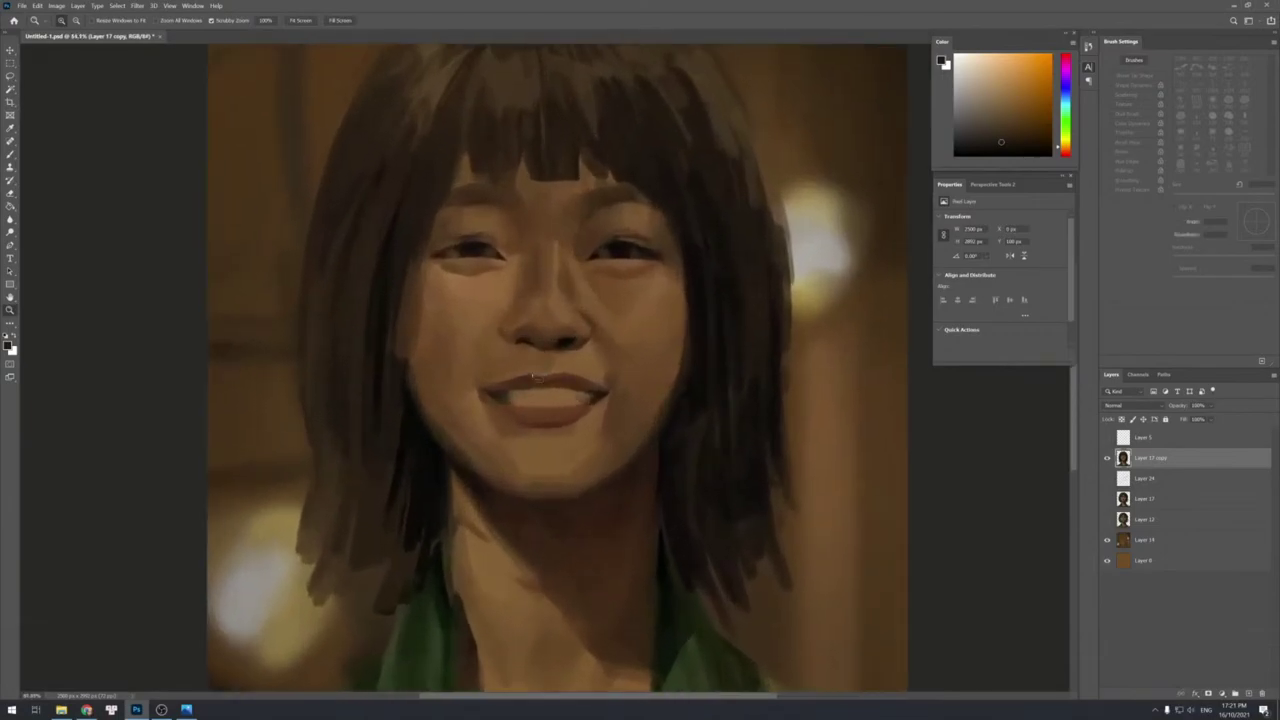
key("b")
left_click(566, 338, "alt")
key("bracketleft")
key("bracketleft")
key("bracketleft")
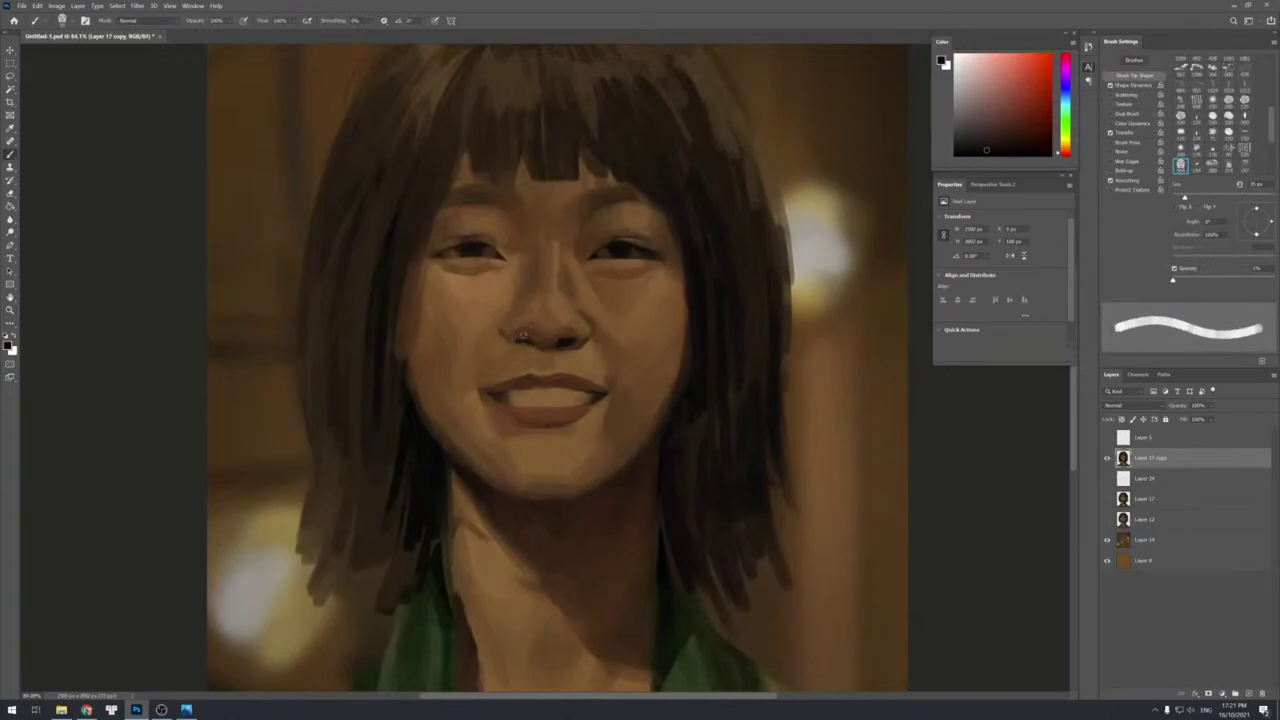
key("bracketright")
key("bracketright")
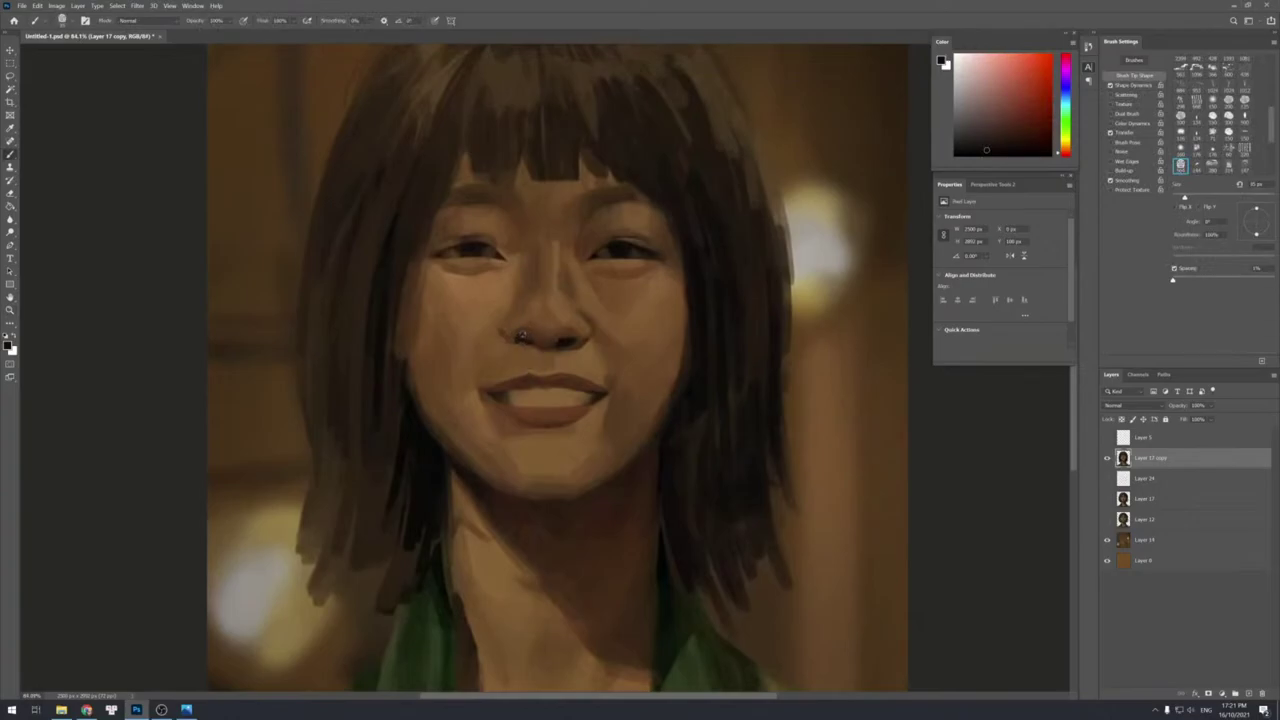
left_click_drag(519, 339, 531, 340)
left_click(518, 336, "alt")
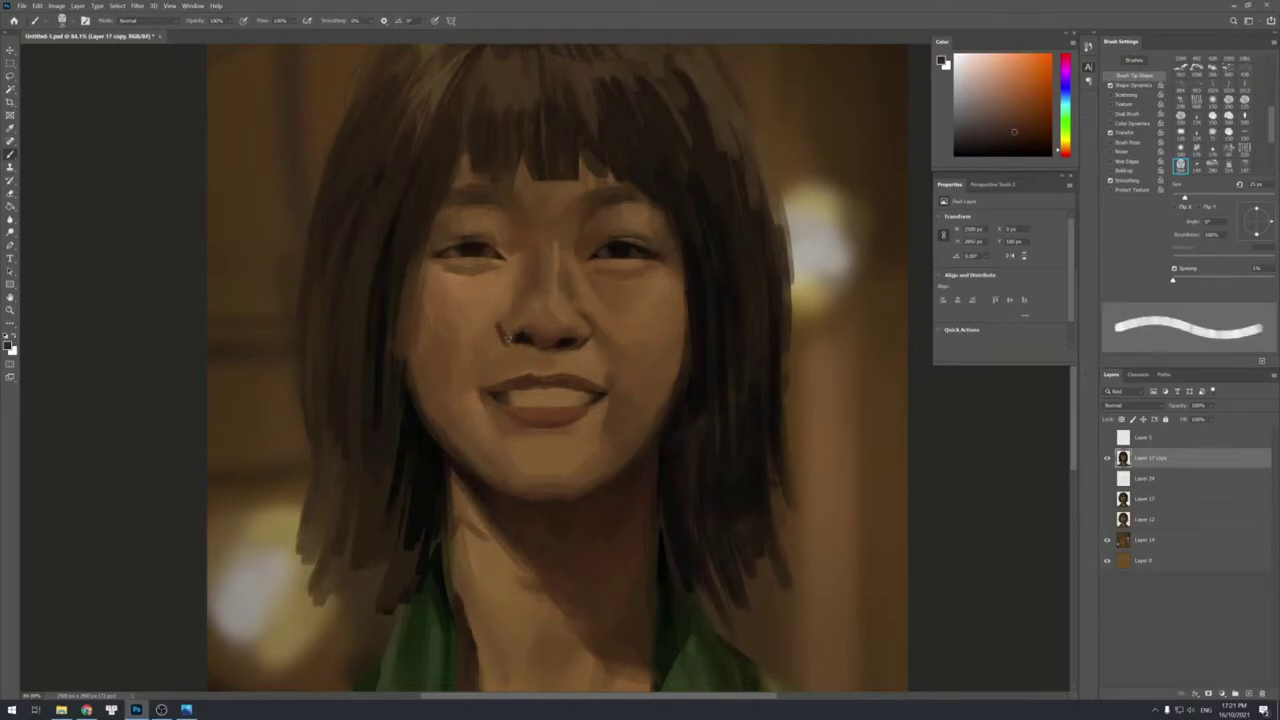
Shape the left nostril wing and paint the smile fold beside it with sampled cheek and shadow tones.
left_click(500, 328, "alt")
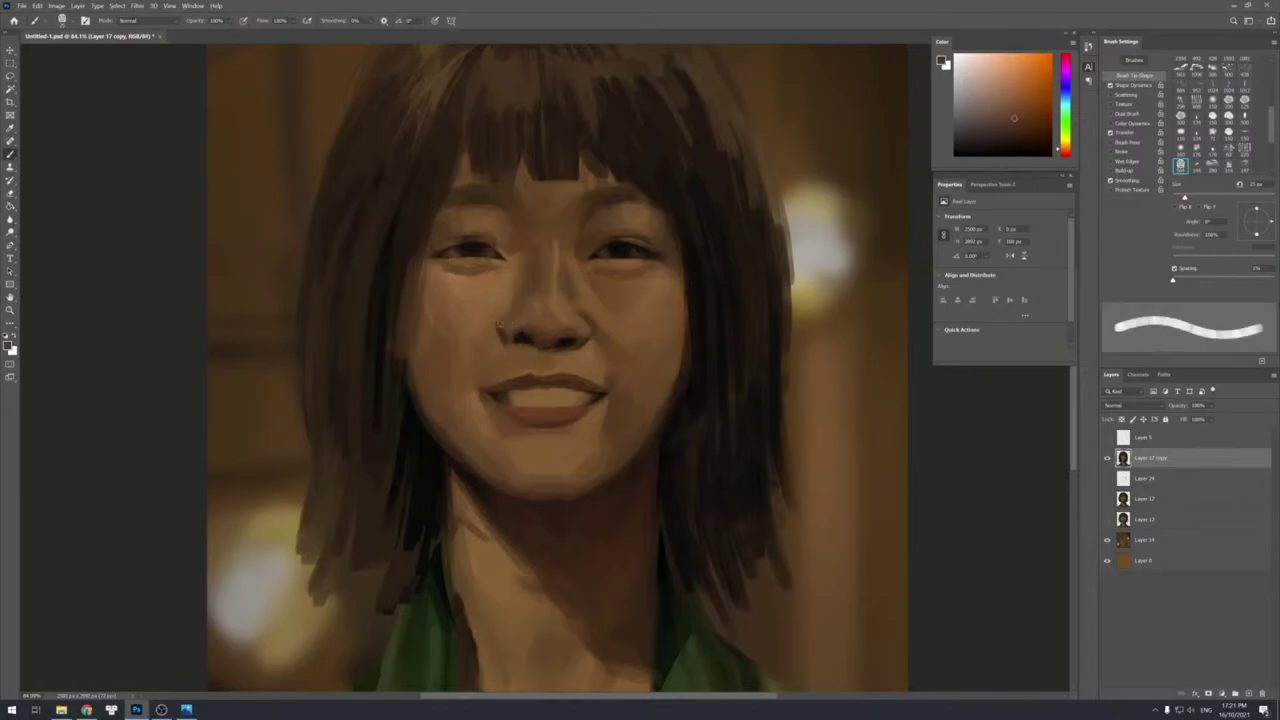
left_click(496, 331, "alt")
mouse_move(497, 333)
left_mouse_down()
mouse_move(501, 322)
mouse_move(473, 375)
mouse_move(474, 357)
mouse_move(499, 348)
left_mouse_up()
left_click(510, 354, "alt")
left_click(510, 337, "alt")
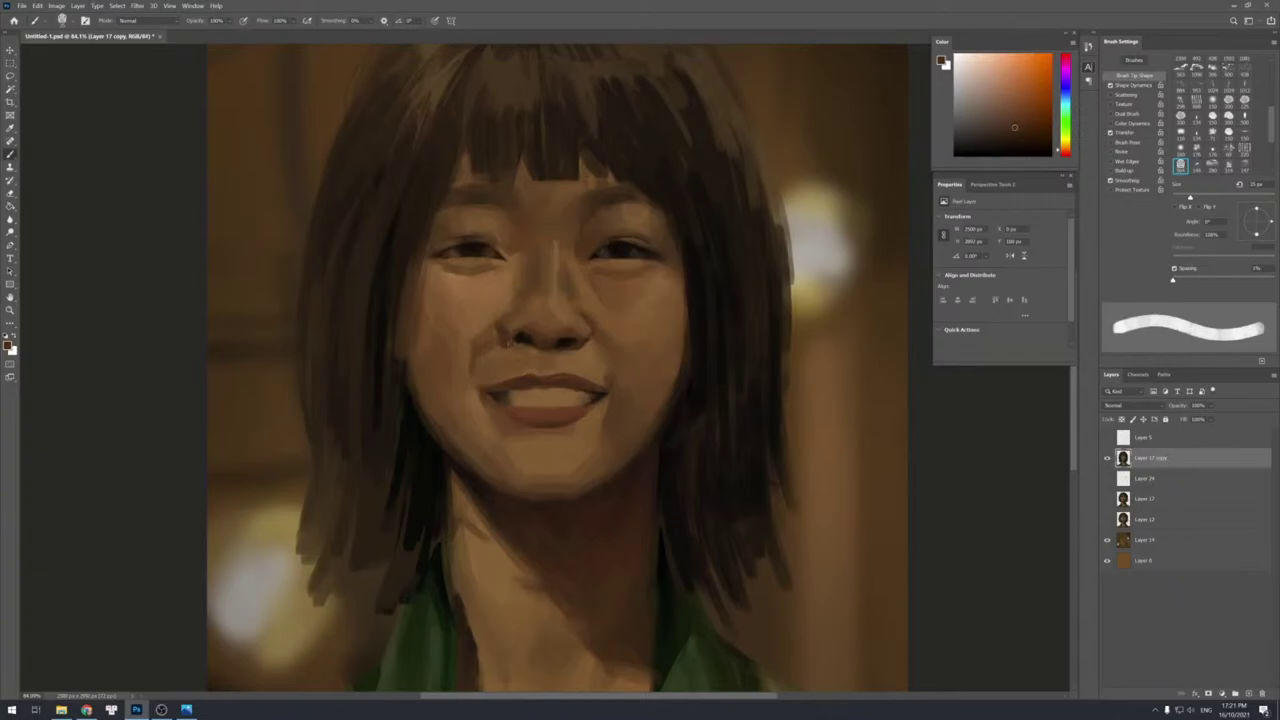
left_click(512, 354, "alt")
Refine the underside of the nose between the nostrils with a finer brush and sampled dark tones.
left_click(529, 337, "alt")
key("bracketleft")
key("bracketleft")
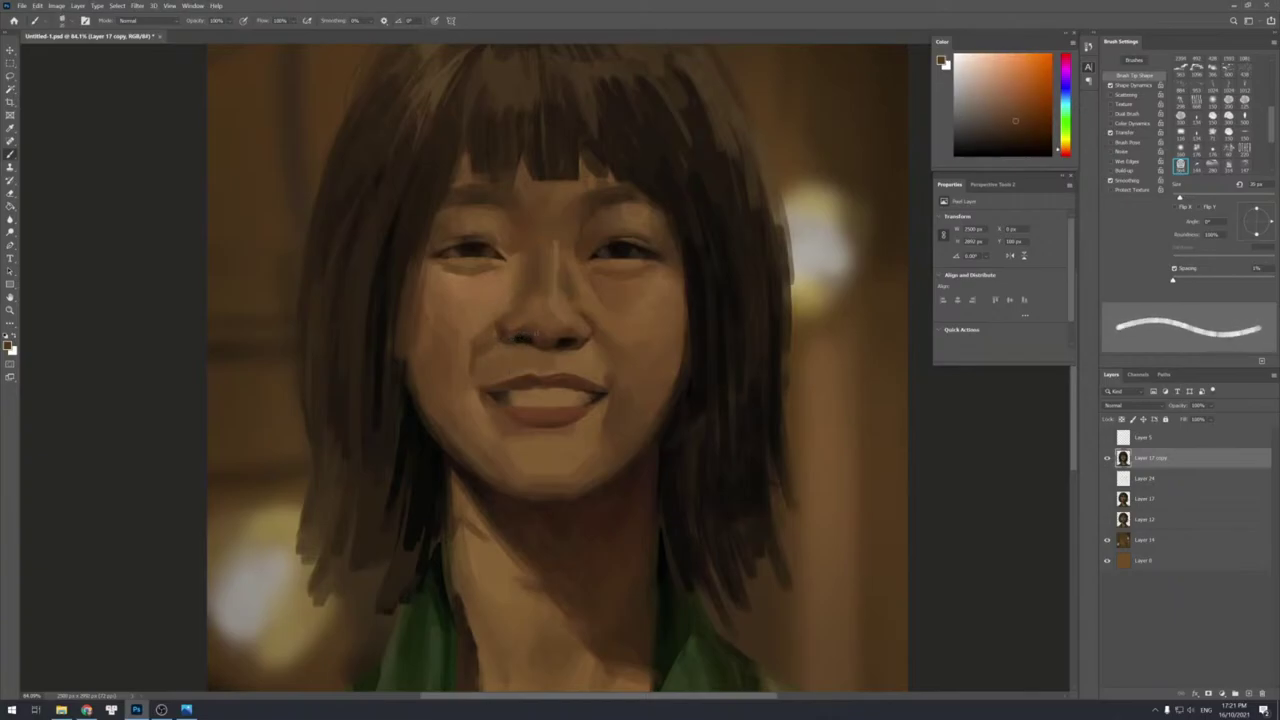
key("bracketleft")
key("bracketright")
left_click(530, 341, "alt")
left_click(532, 338, "alt")
left_click(530, 345, "alt")
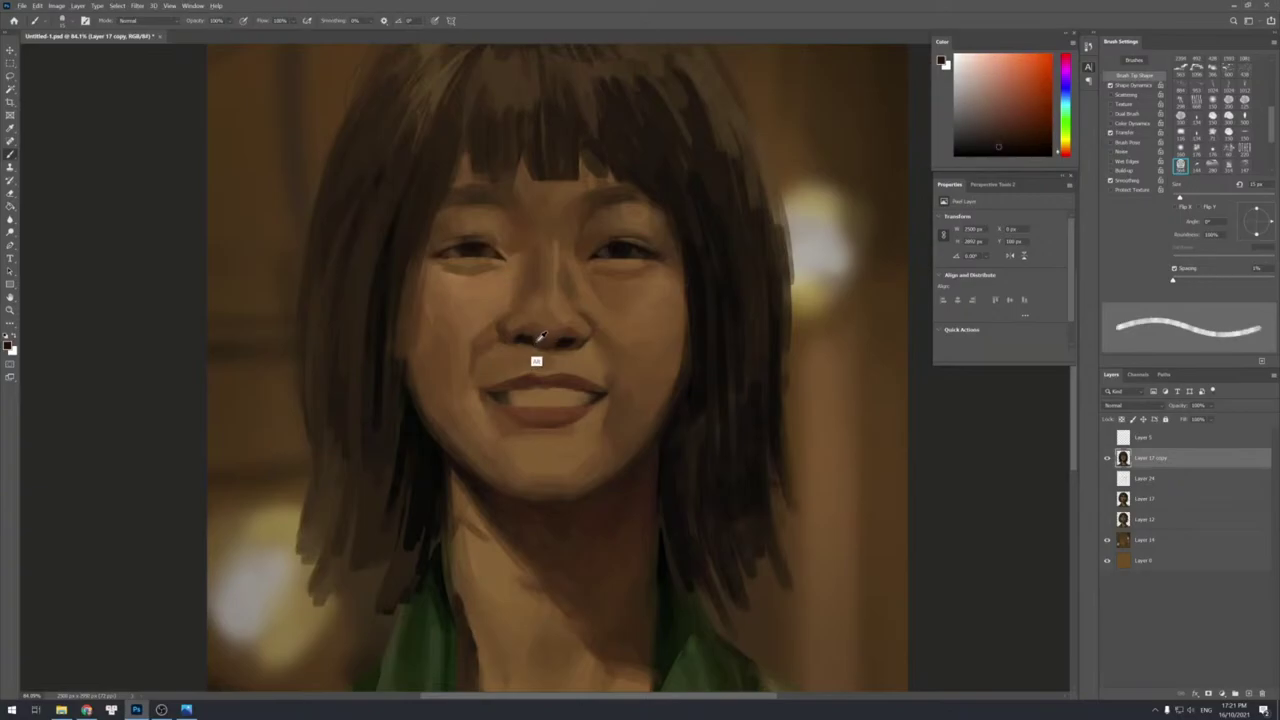
left_click(535, 341, "alt")
left_click(540, 345, "alt")
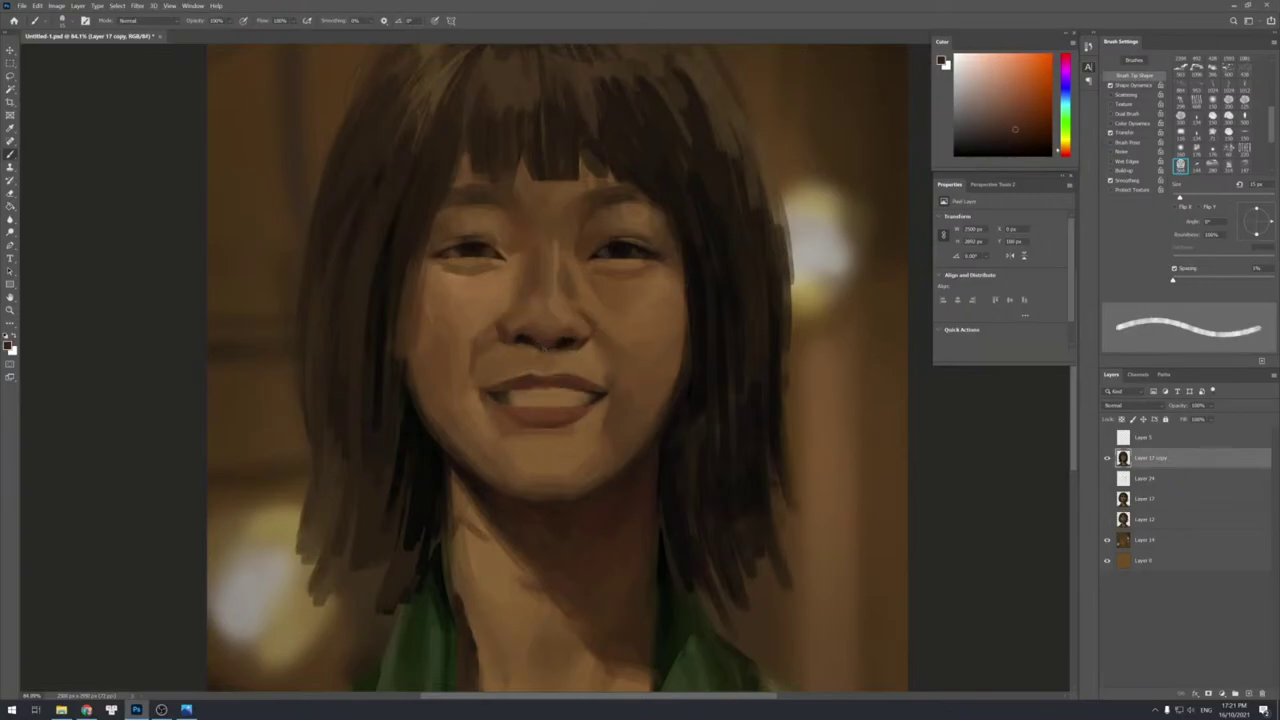
Refine the lower edge of the right nostril with sampled nose-shadow and skin tones.
left_click(565, 337, "alt")
left_click(572, 366, "alt")
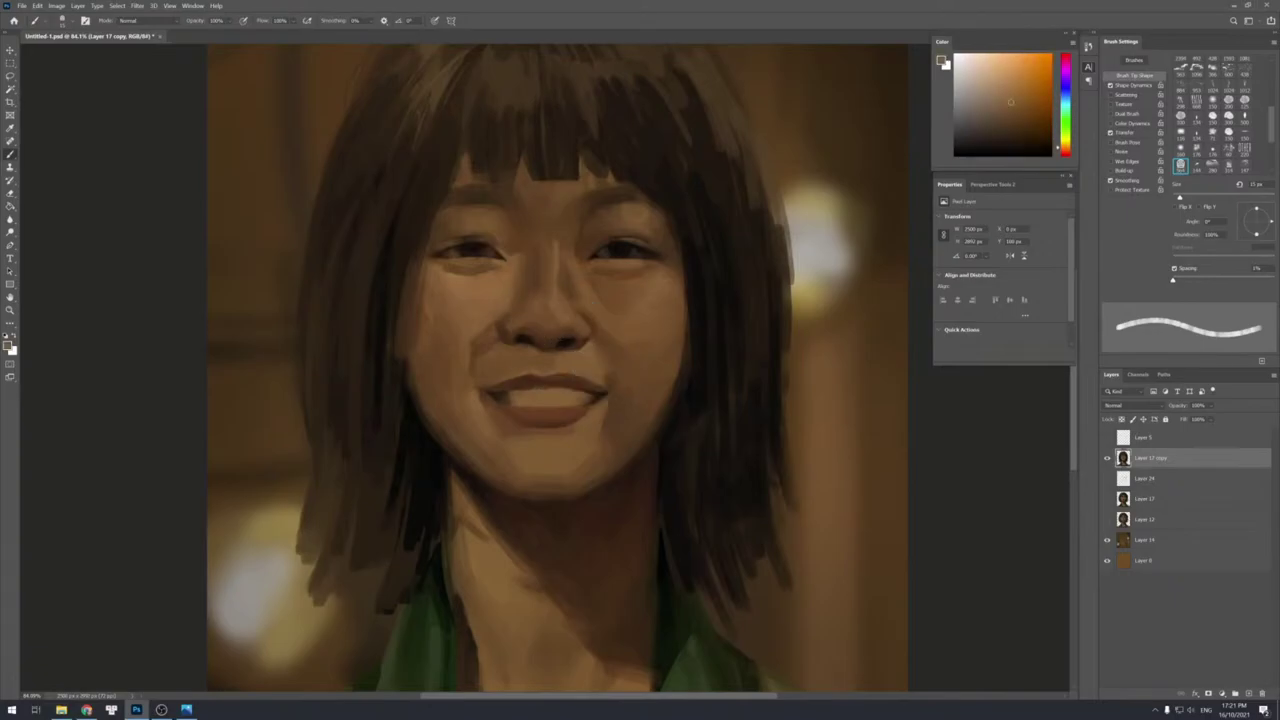
key("bracketright")
mouse_move(562, 349)
left_mouse_down()
mouse_move(548, 351)
mouse_move(574, 349)
left_mouse_up()
left_click(573, 347, "alt")
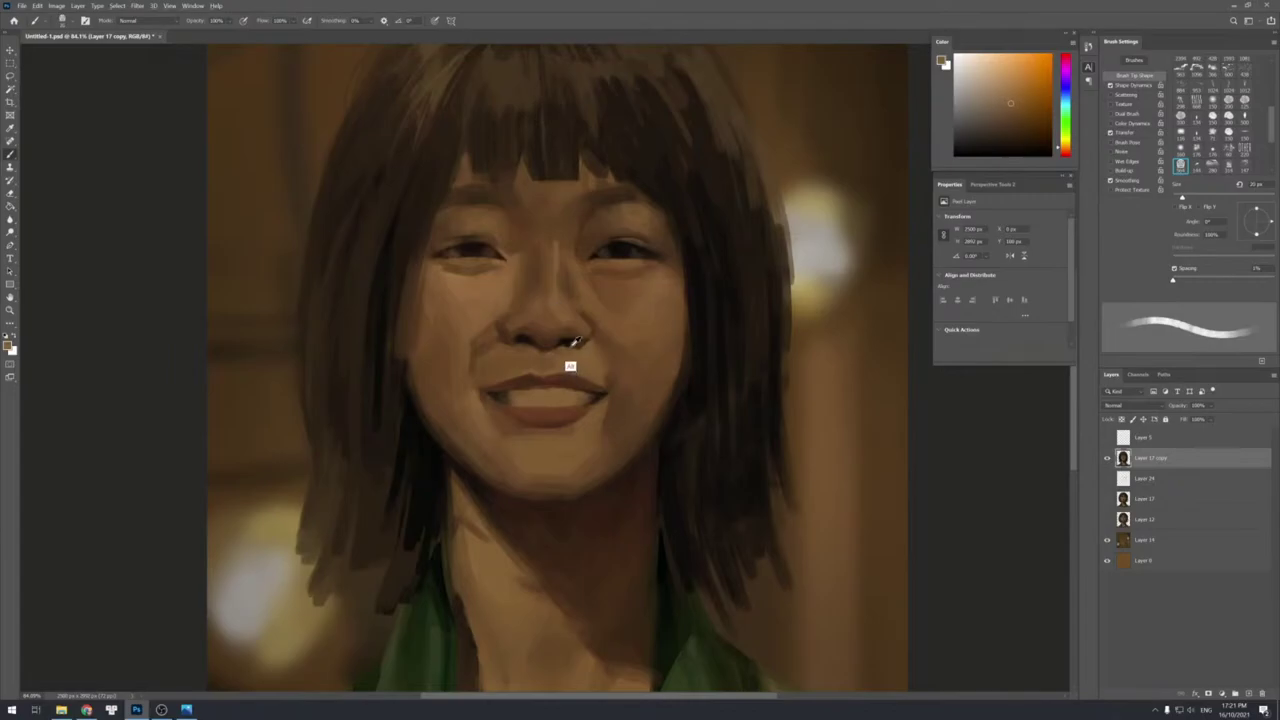
left_click(569, 345, "alt")
left_click(586, 348, "alt")
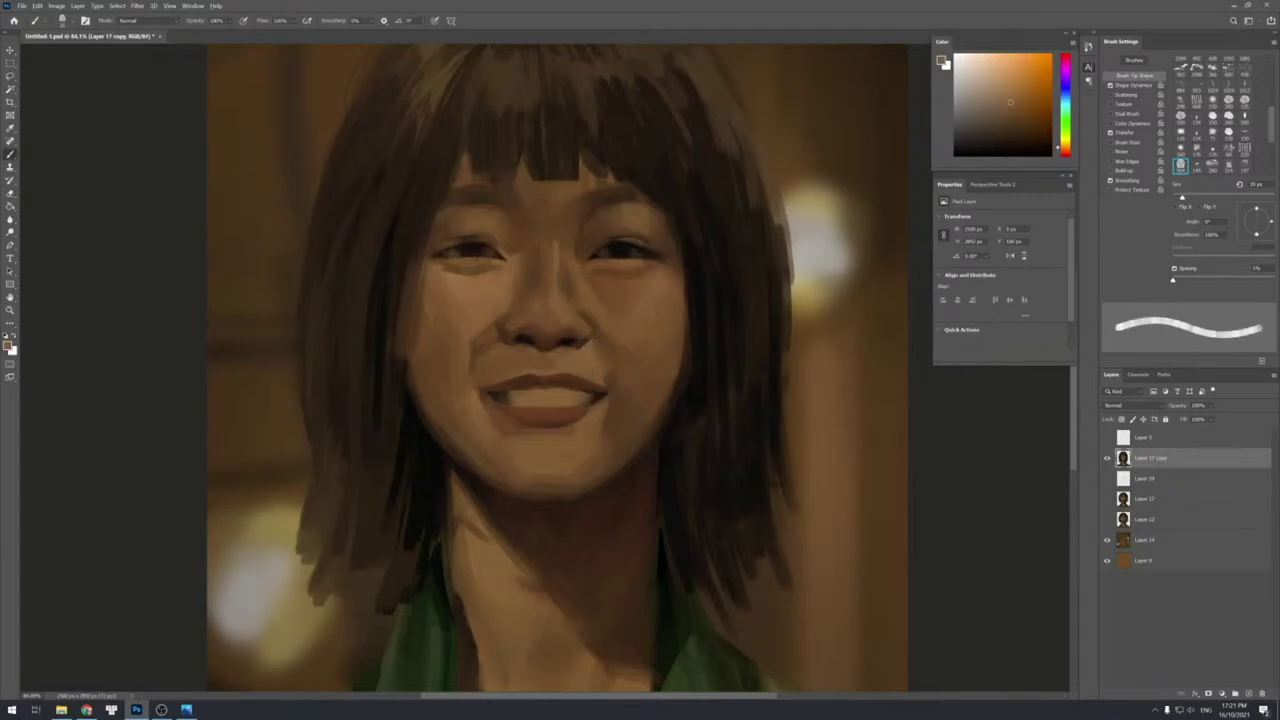
left_click(577, 346, "alt")
mouse_move(571, 347)
left_mouse_down()
mouse_move(560, 349)
mouse_move(579, 346)
left_mouse_up()
left_click(574, 352, "alt")
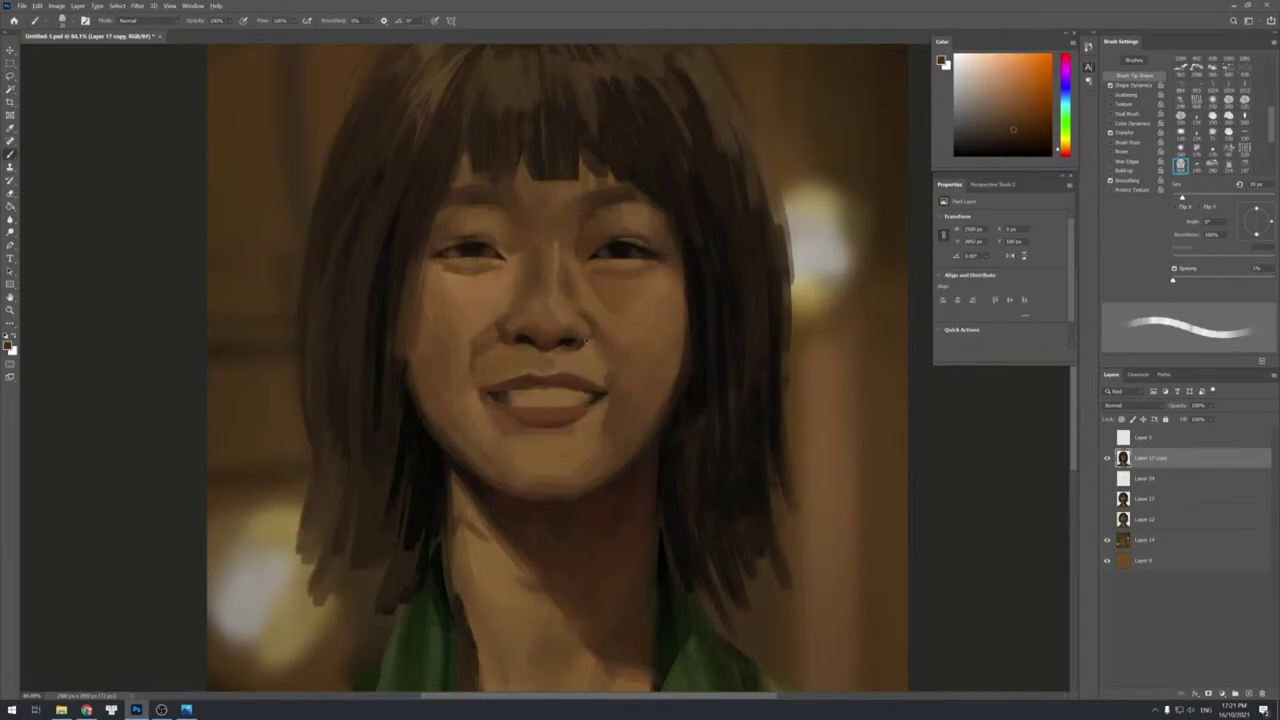
Blend the skin between the nose and upper lip with a larger brush and sampled mid-brown tones.
left_click(563, 349, "alt")
key("bracketright")
left_click(566, 365, "alt")
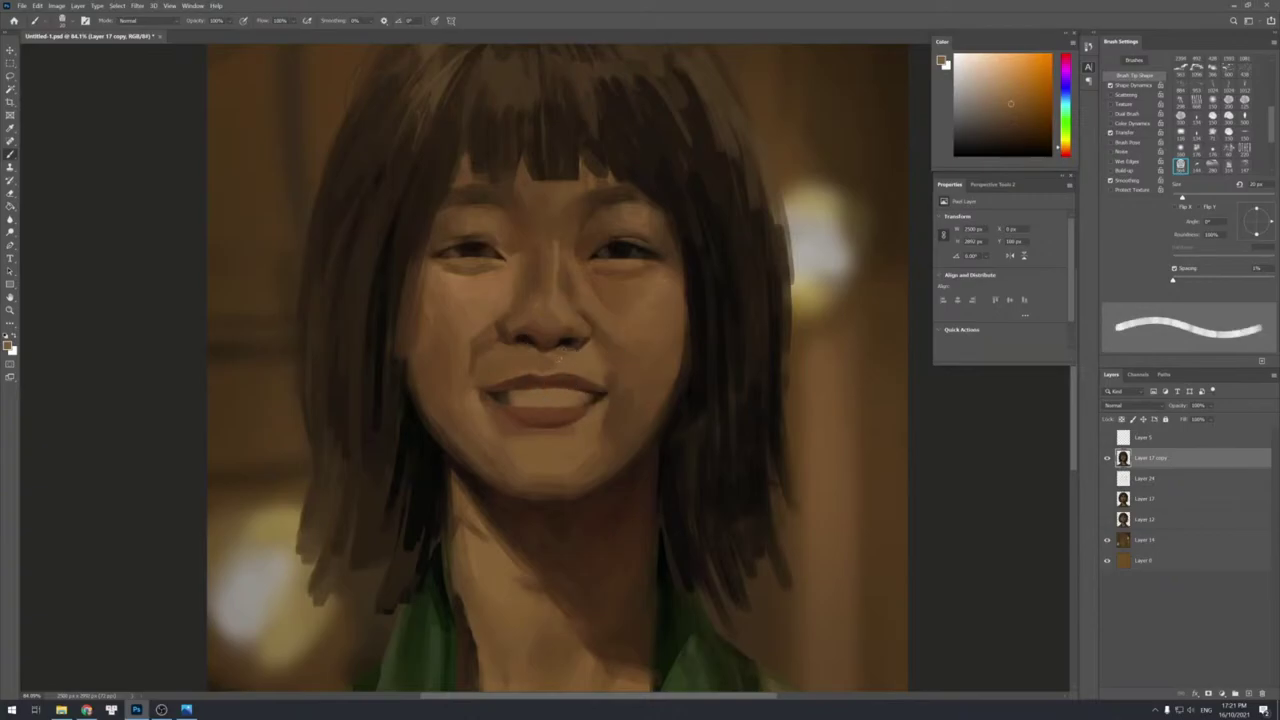
key("bracketright")
left_click(552, 359, "alt")
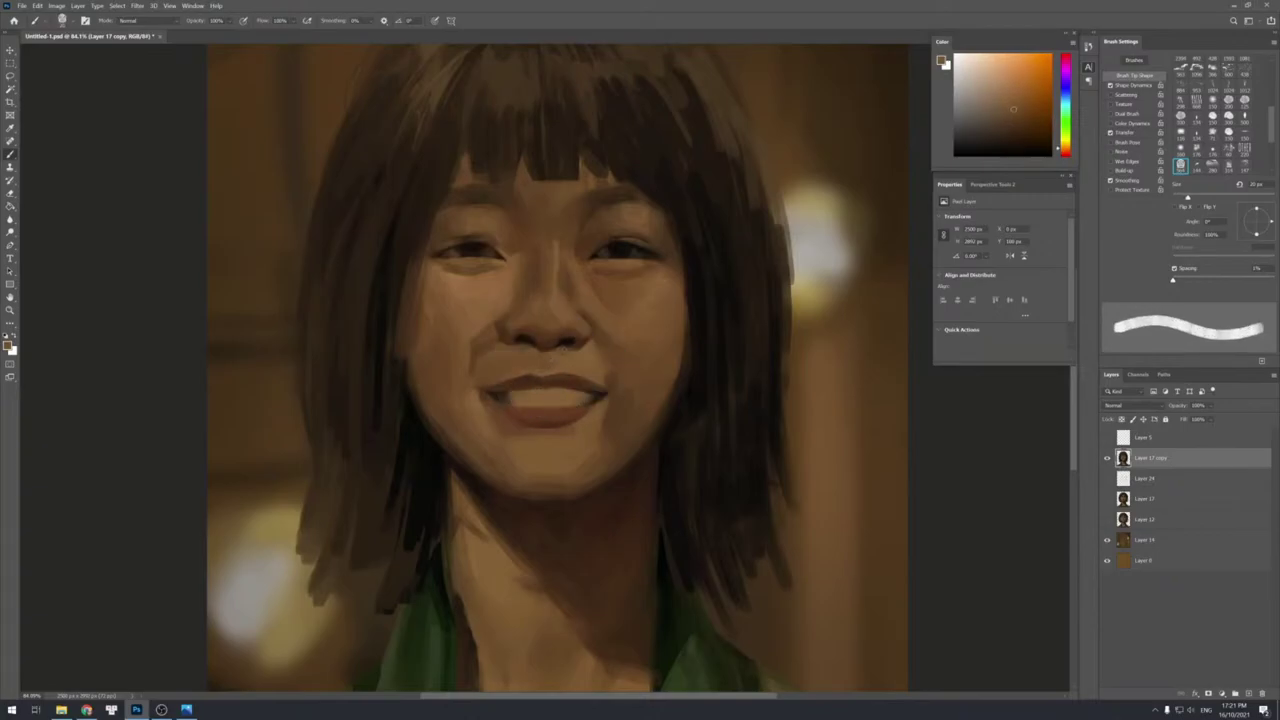
Darken and sharpen the left corner of the mouth with a finer brush and sampled dark lip tones.
left_click(520, 382, "alt")
key("bracketleft")
key("bracketleft")
key("bracketleft")
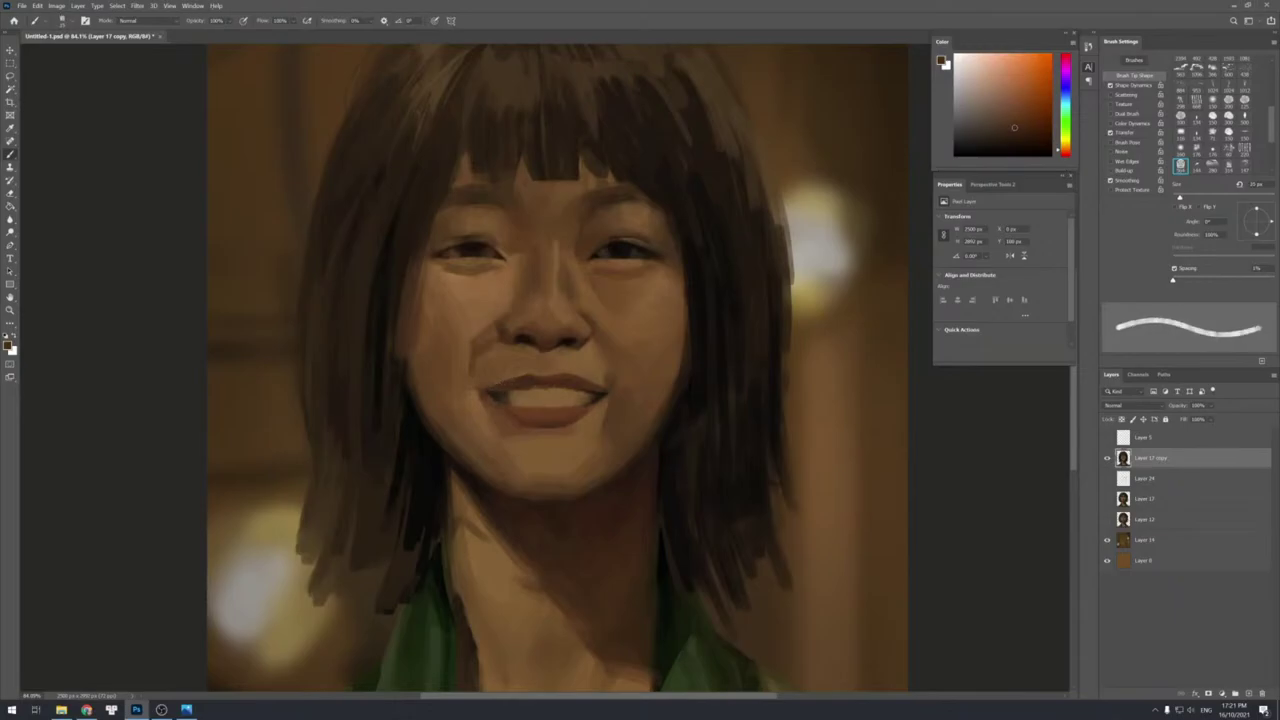
left_click_drag(509, 380, 485, 386)
left_click(497, 415, "alt")
key("bracketleft")
key("bracketleft")
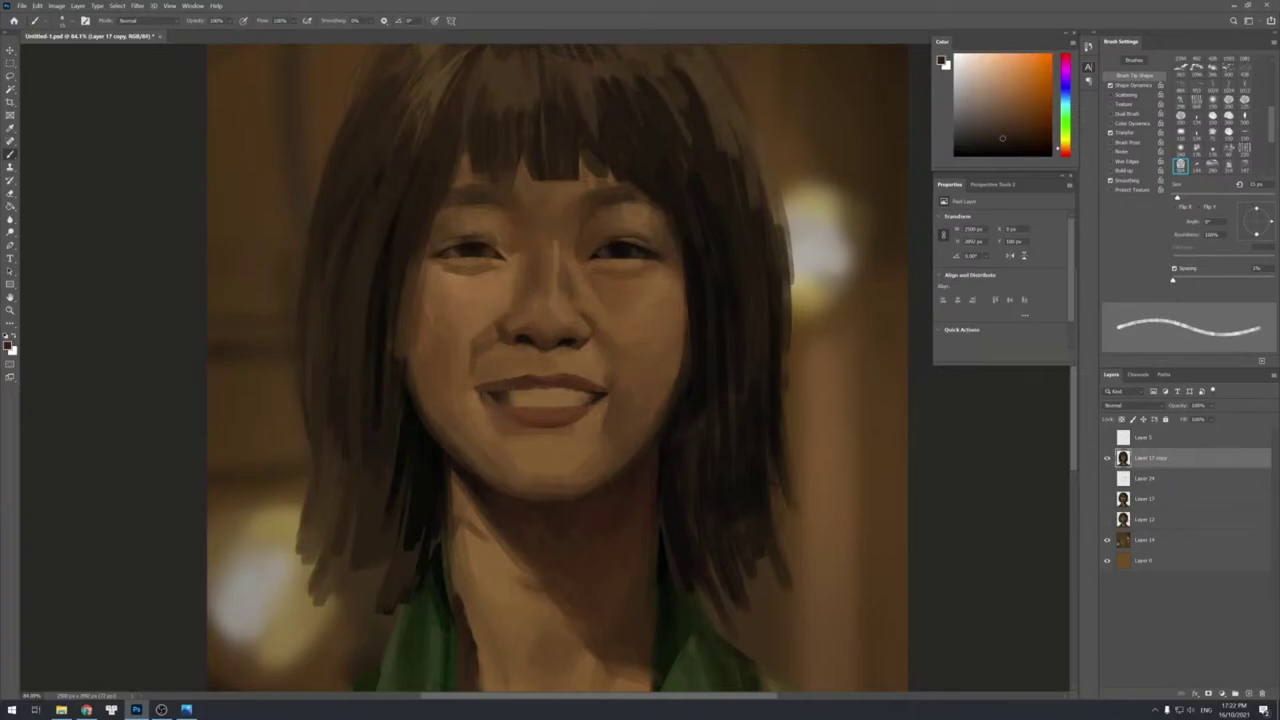
key("bracketright")
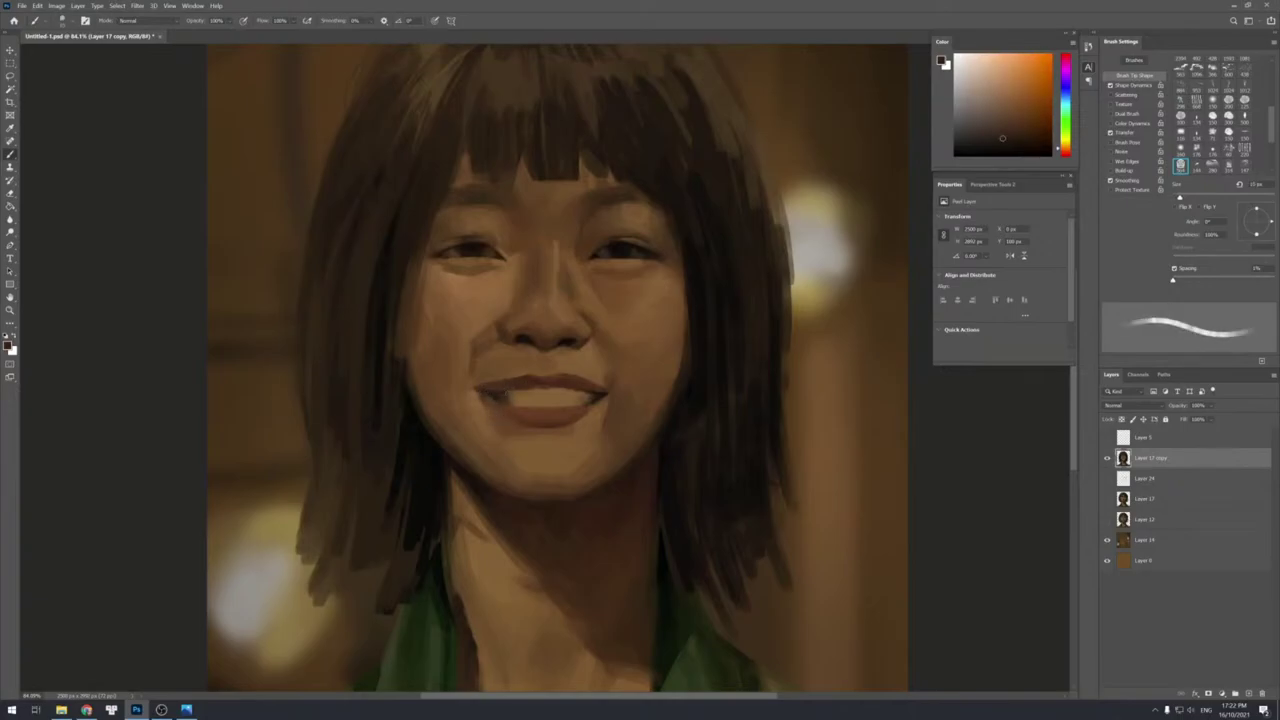
left_click_drag(482, 391, 512, 389)
left_click(505, 396, "alt")
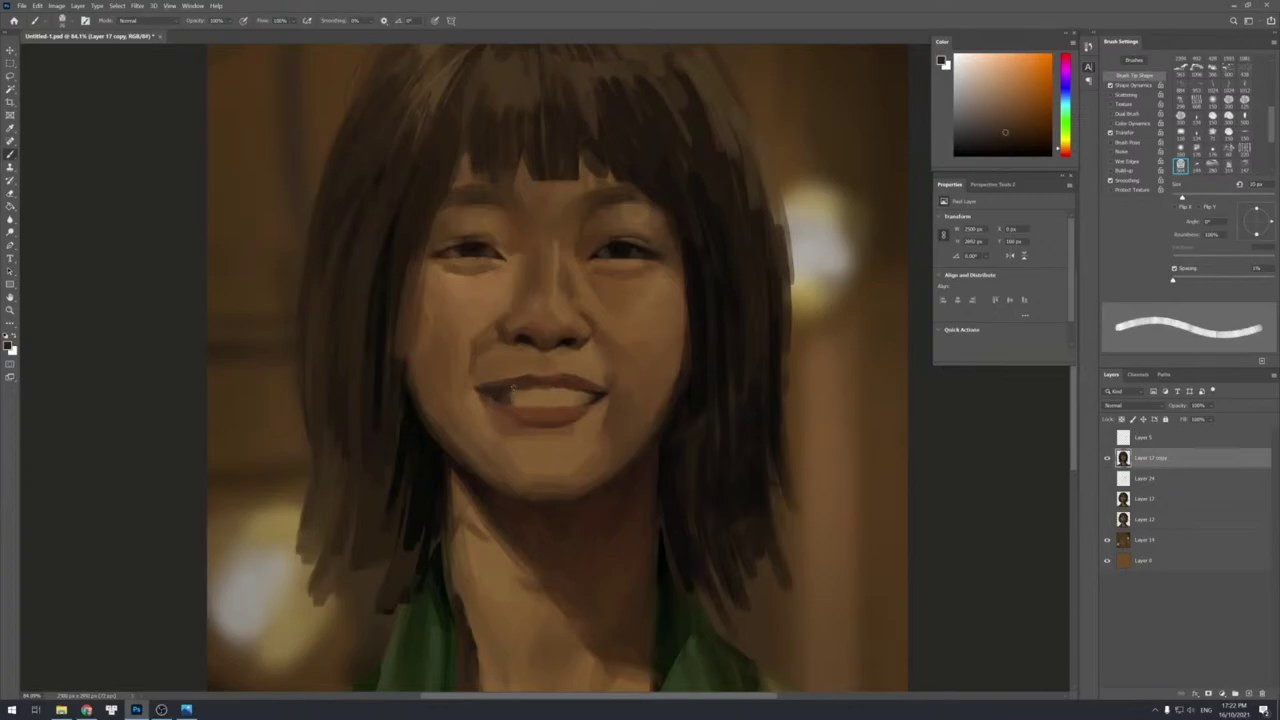
Even out the teeth beneath the upper lip with tones sampled across the smile.
left_click(534, 395, "alt")
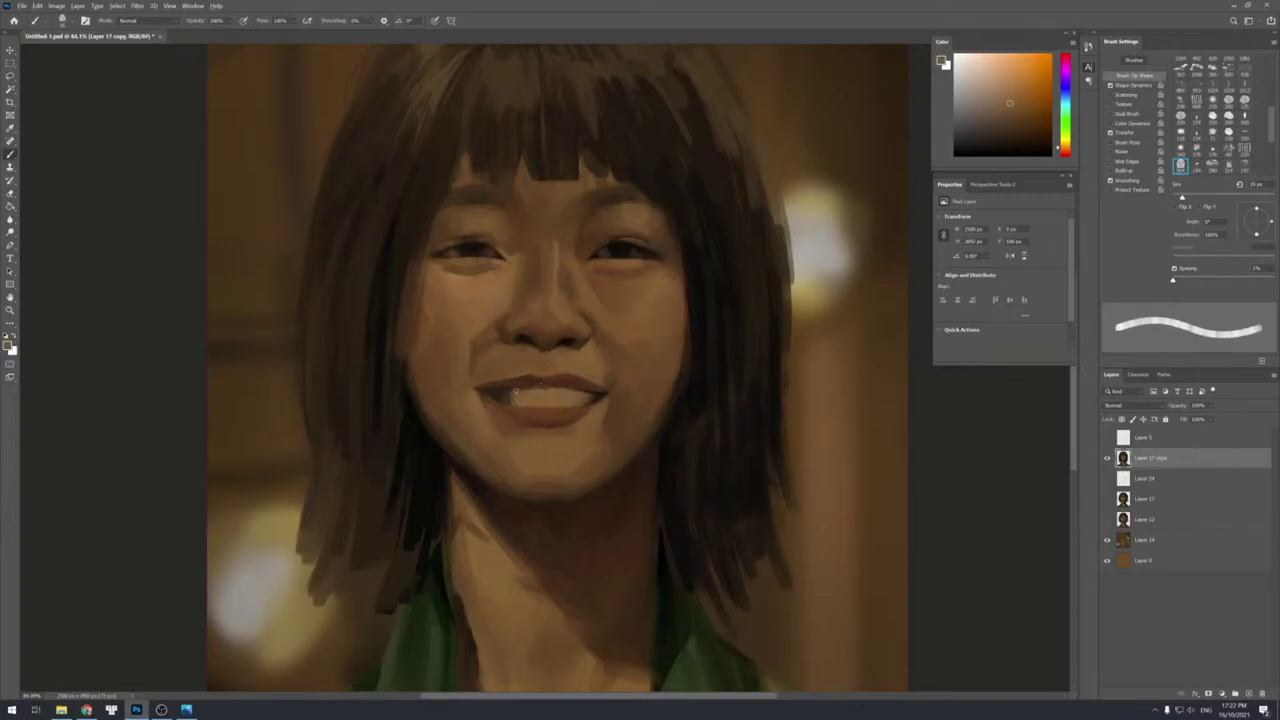
left_click(514, 392, "alt")
left_click(517, 390, "alt")
left_click(544, 393, "alt")
left_click(564, 396, "alt")
mouse_move(565, 391)
left_mouse_down()
mouse_move(585, 391)
mouse_move(589, 361)
mouse_move(566, 321)
mouse_move(576, 326)
left_mouse_up()
Paint a shadow along the left temple beside the eye with a larger brush and a sampled dark brown.
key("z")
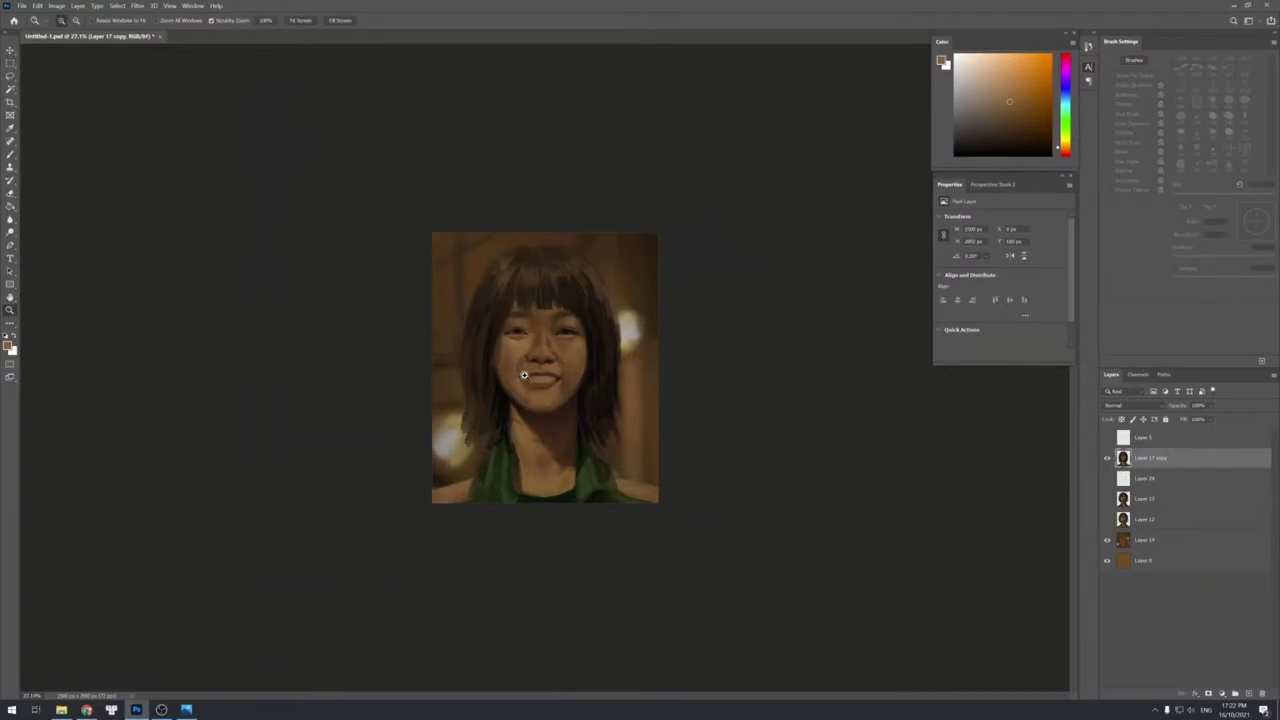
left_click_drag(522, 412, 536, 410)
key("b")
left_click(466, 345, "alt")
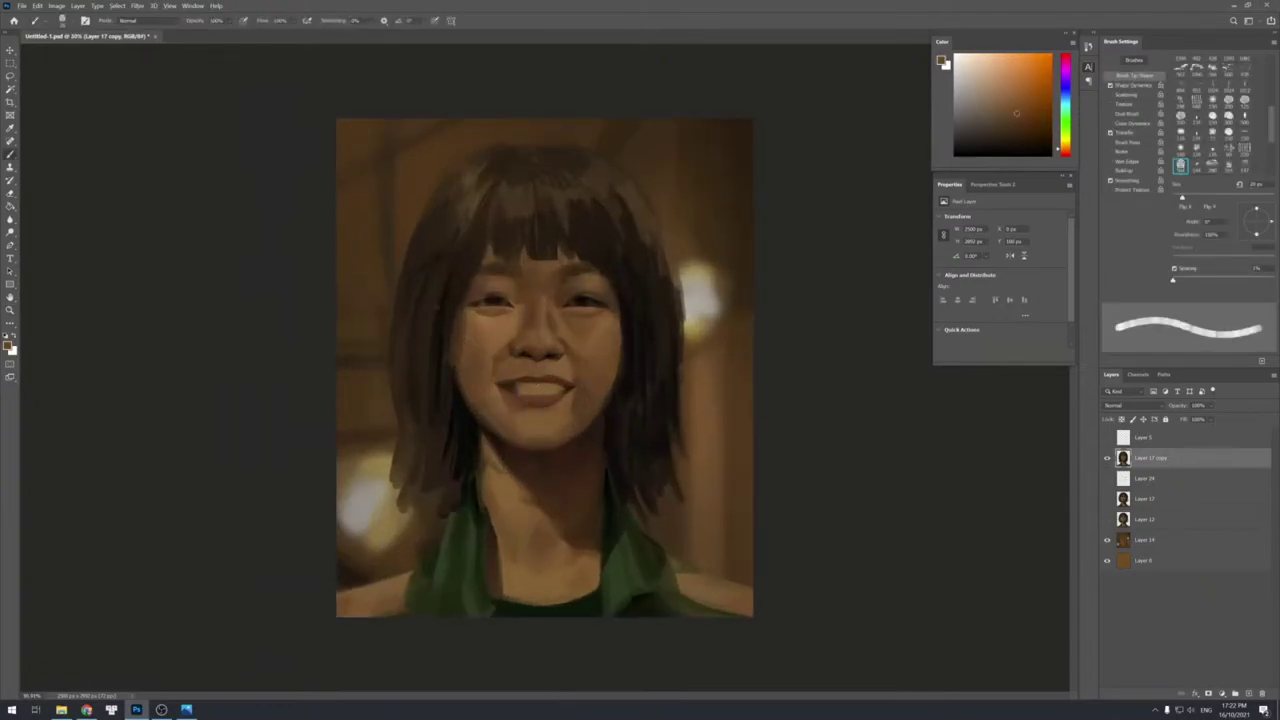
key("bracketright")
key("bracketright")
key("bracketright")
key("bracketright")
key("bracketright")
left_click(472, 290, "alt")
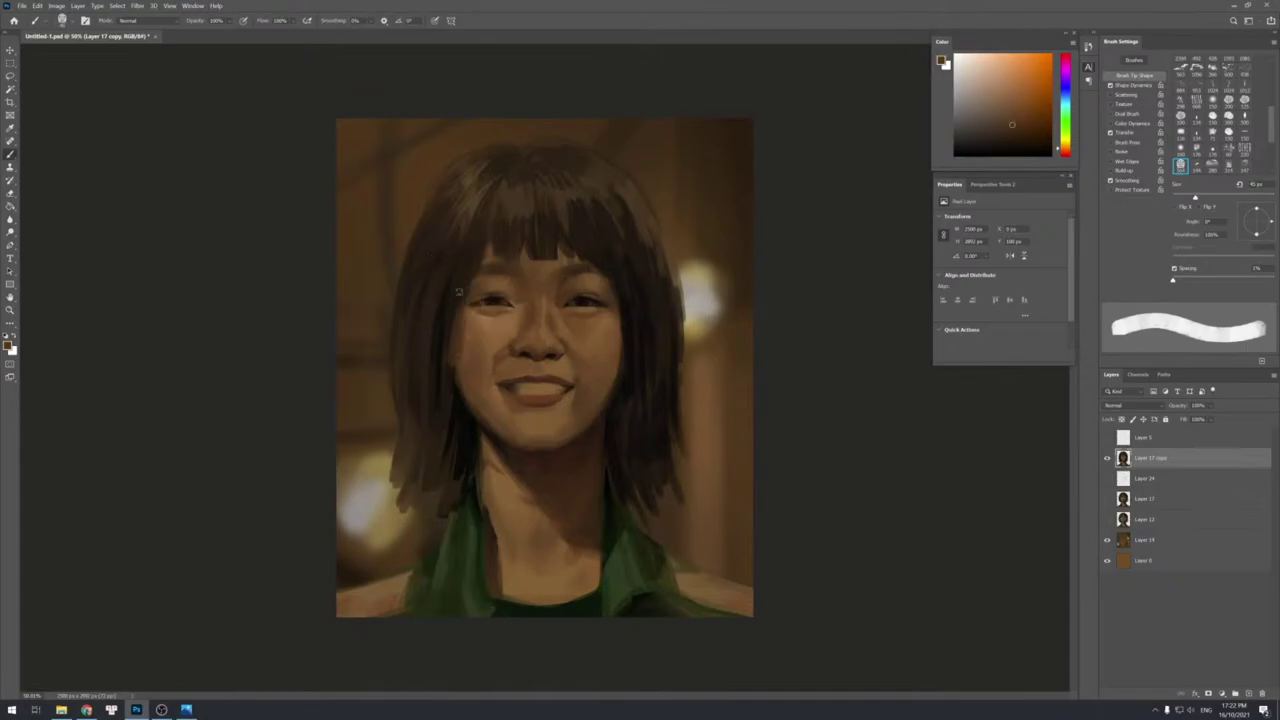
key("bracketleft")
key("bracketleft")
left_click_drag(464, 290, 455, 322)
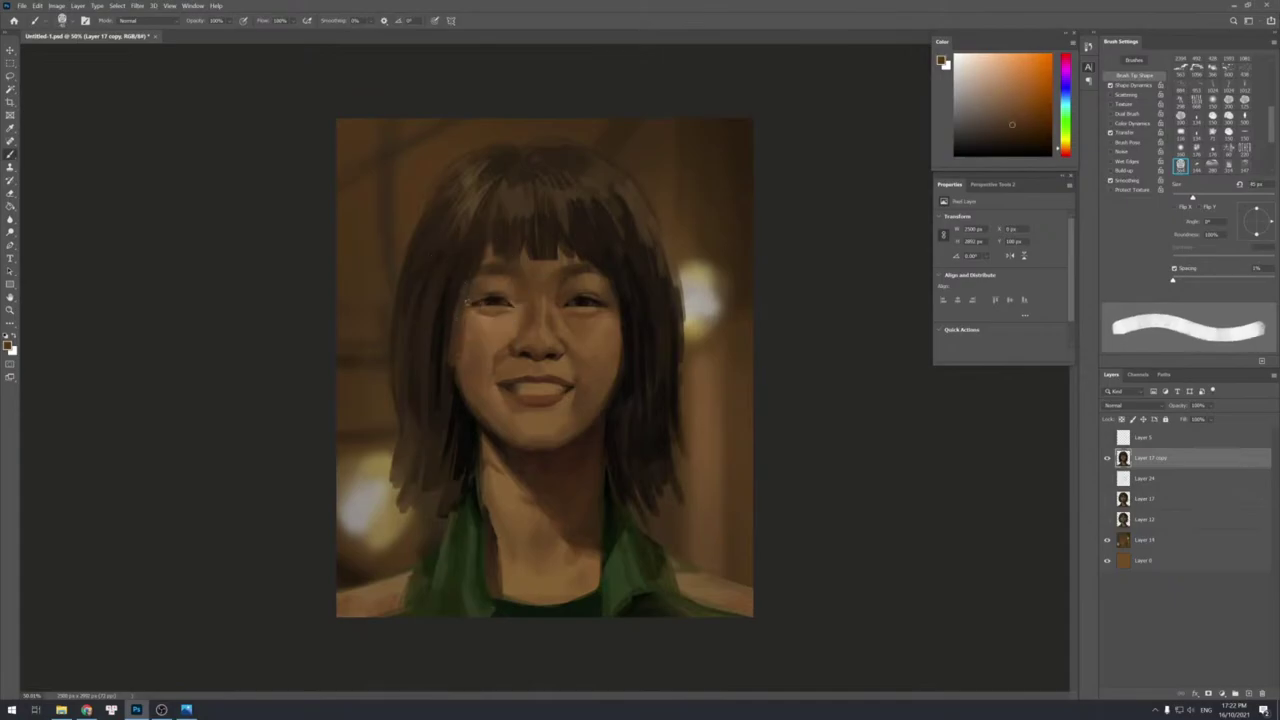
Blend the outer left cheek below the eye with sampled skin tones.
left_click(461, 346, "alt")
left_click(474, 322, "alt")
left_click(471, 329, "alt")
left_click(468, 330, "alt")
left_click(452, 336, "alt")
Deepen the inner hair beside the left cheek and jaw with near-black strokes and a smaller brush.
left_click(459, 402, "alt")
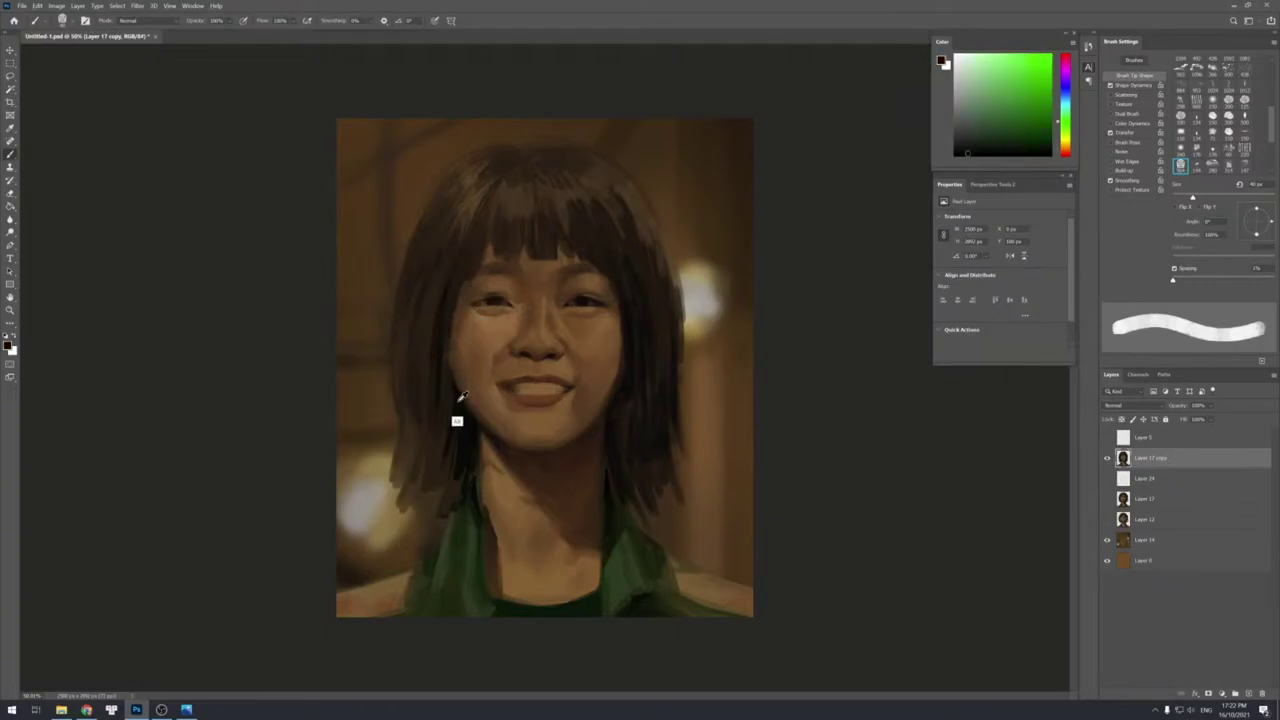
left_click(458, 402, "alt")
key("[")
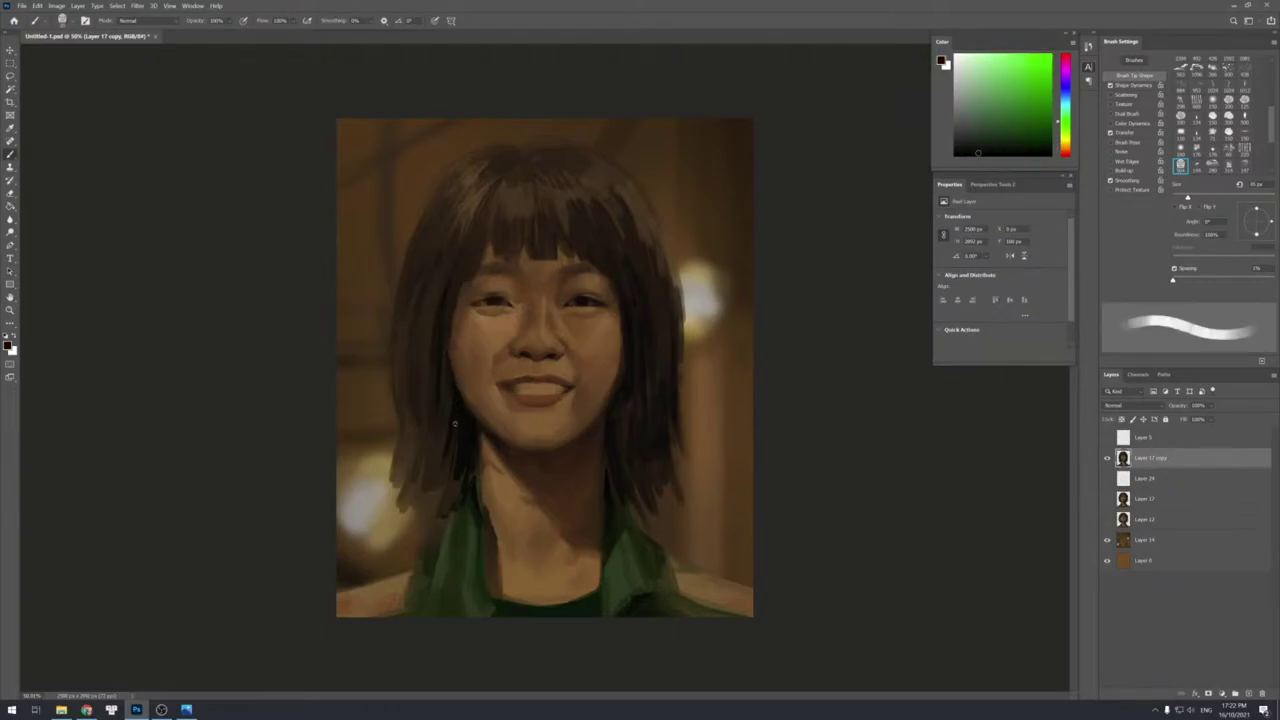
key("[")
key("[")
key("[")
key("]")
key("]")
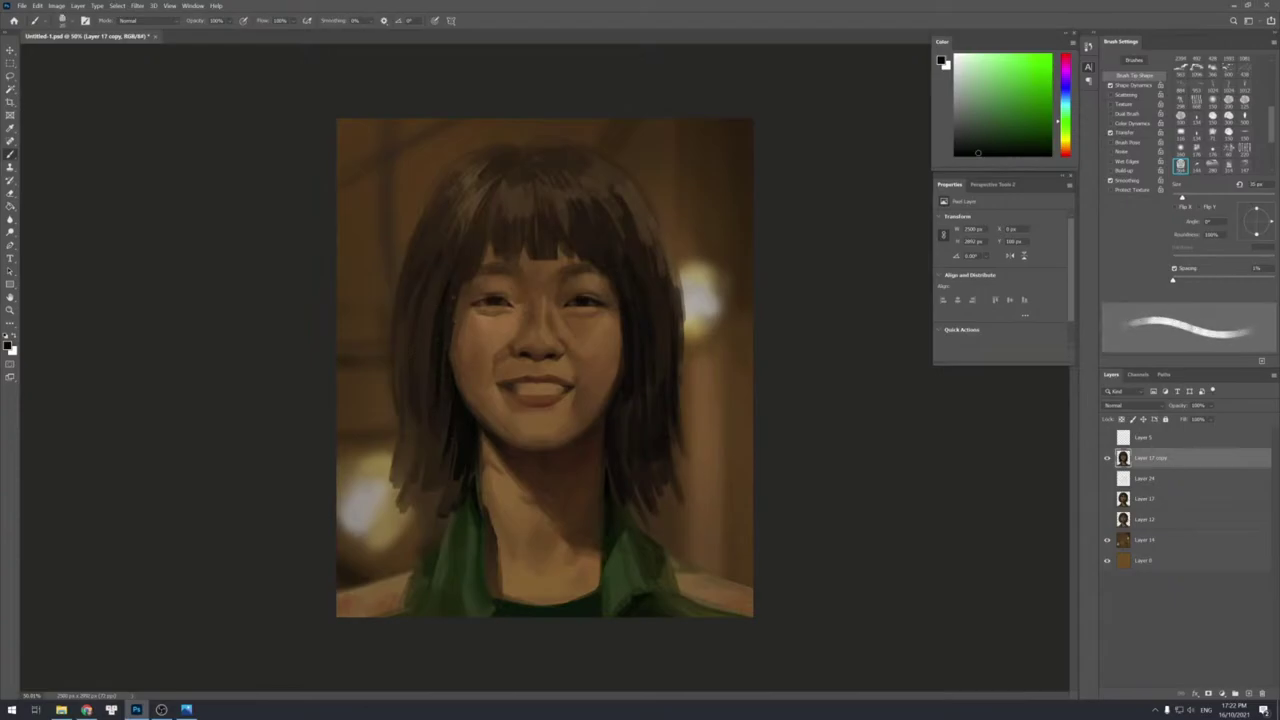
Clean up the boundary between the left cheek and the hair with sampled hair and skin-edge tones.
left_click(451, 346, "alt")
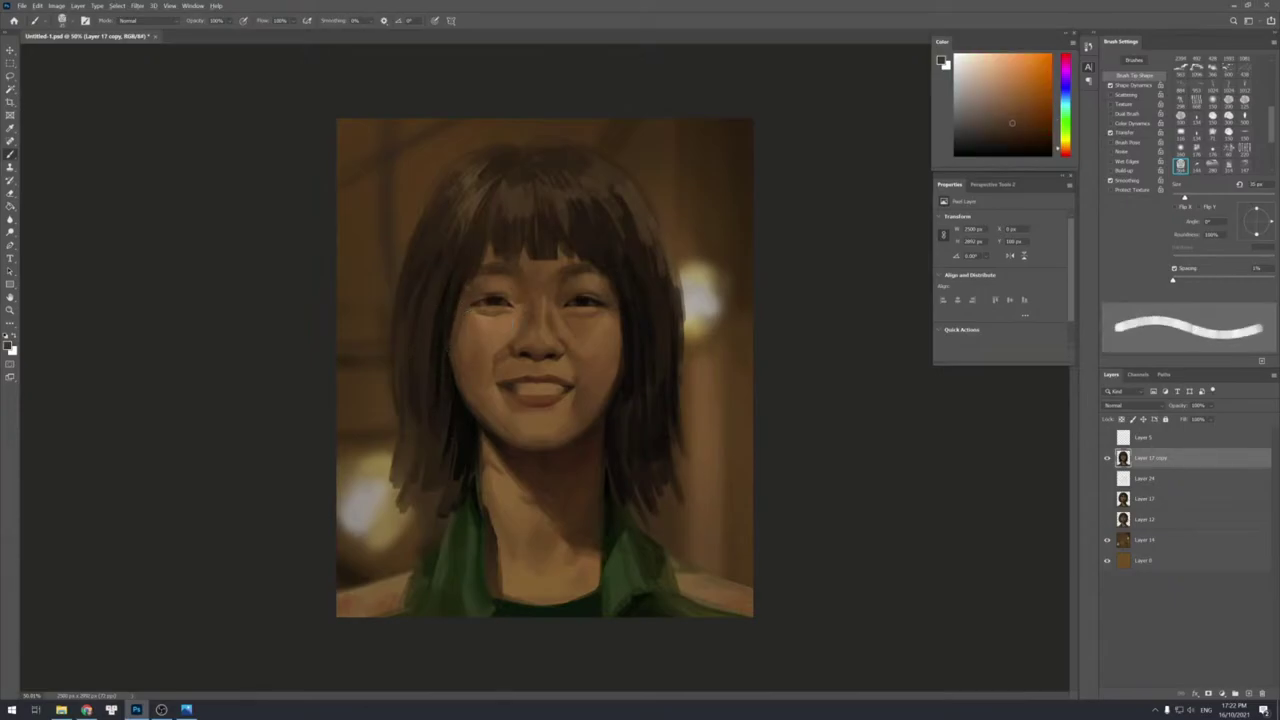
left_click(446, 344, "alt")
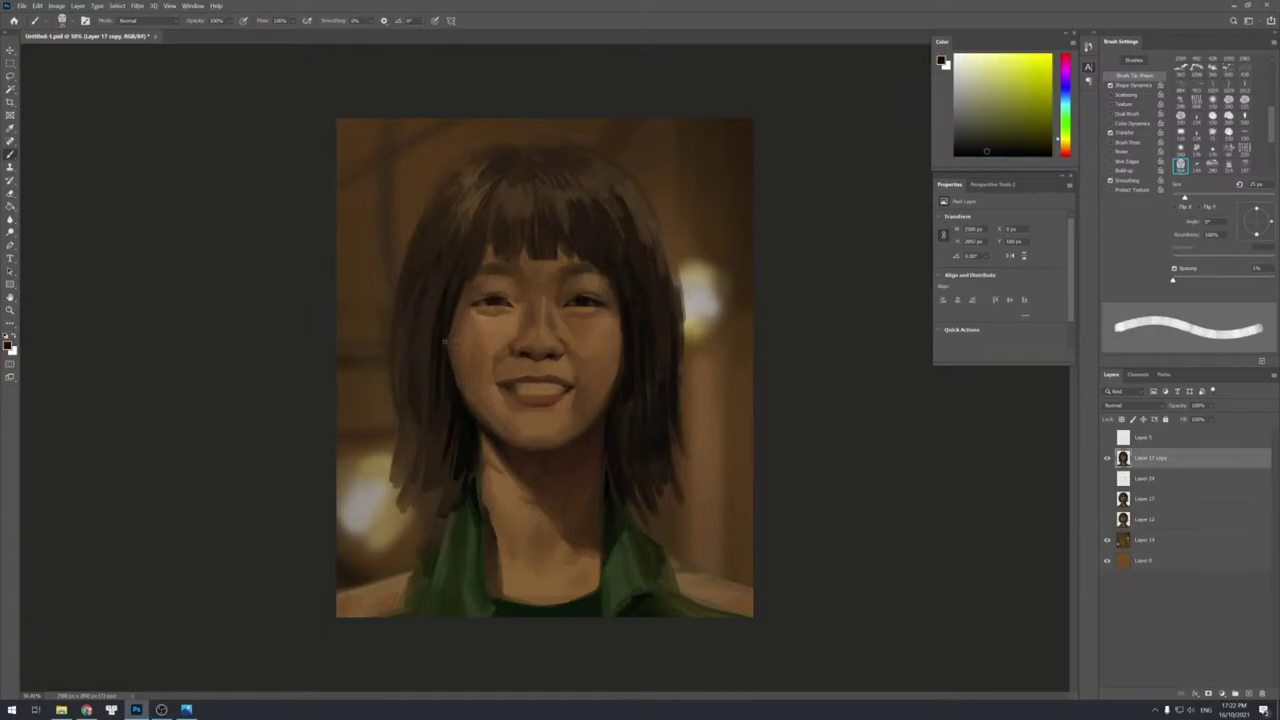
left_click(457, 420, "alt")
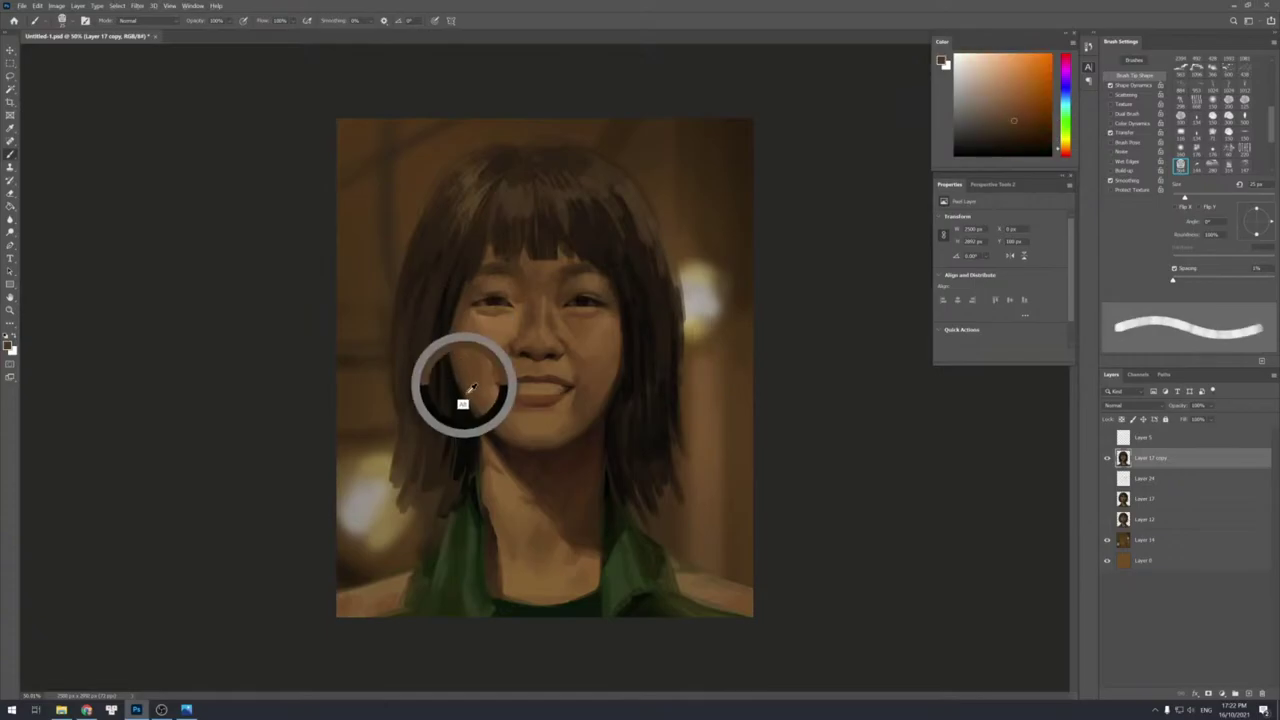
left_click(463, 402, "alt")
left_click(469, 414, "alt")
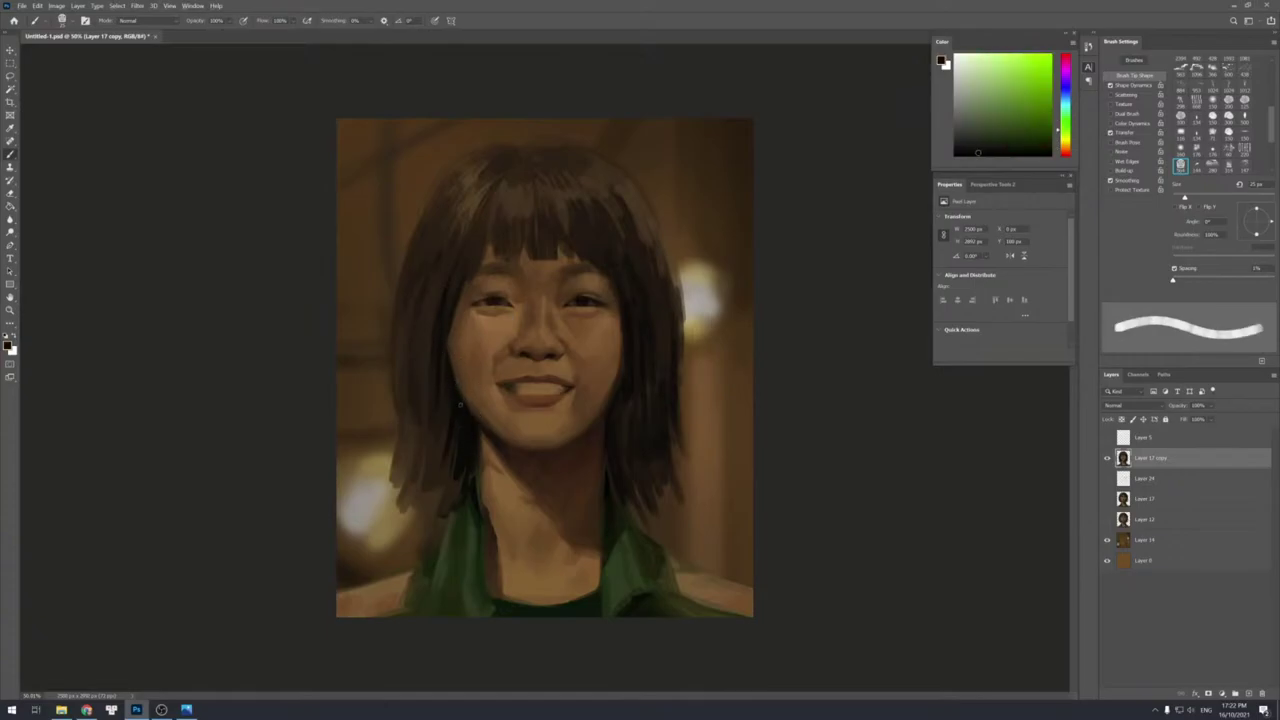
left_click(461, 413, "alt")
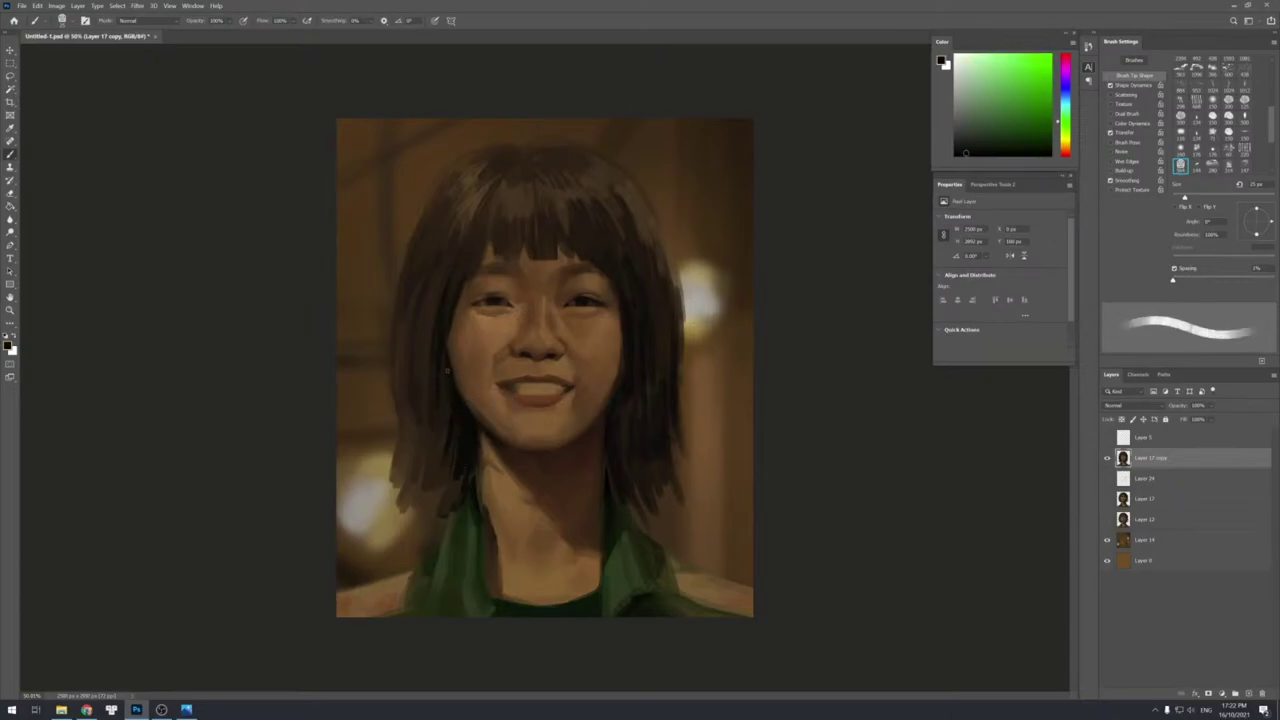
left_click(446, 345, "alt")
Open the portrait layer in Liquify and push the upper right contour of the hair inward with an enlarged warp brush.
key("z")
left_click_drag(565, 360, 450, 358)
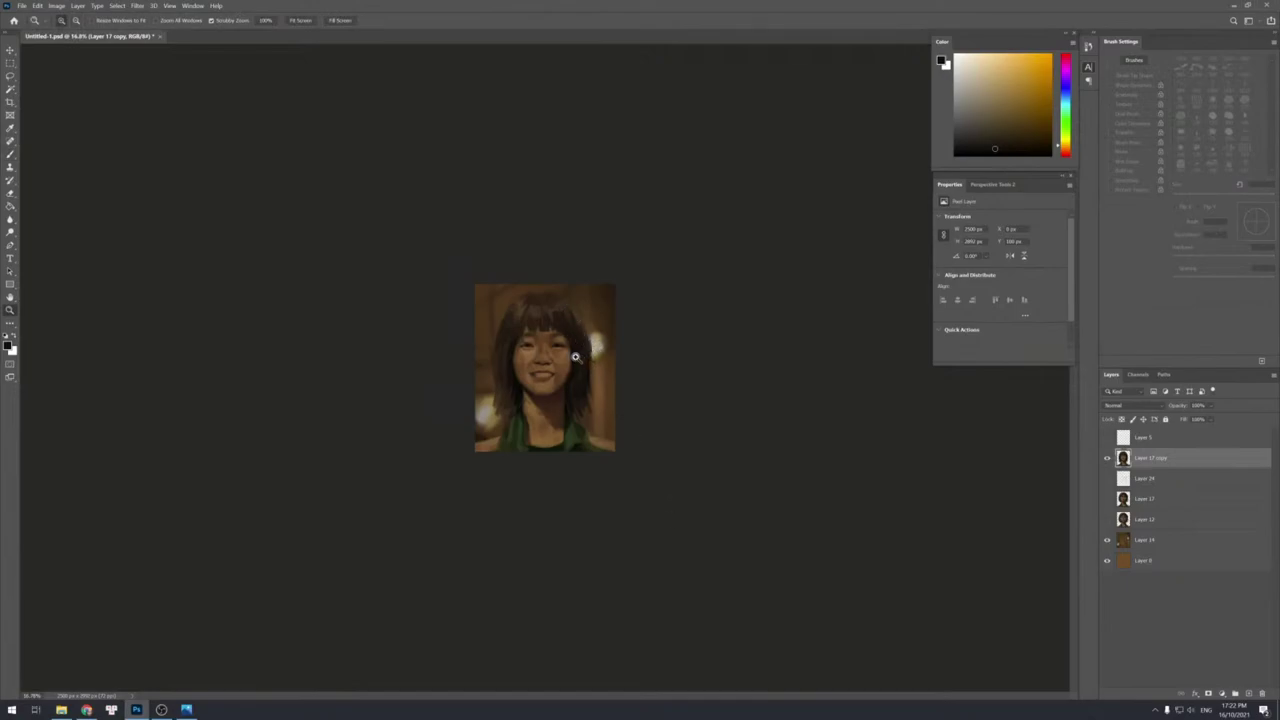
left_click_drag(575, 357, 591, 345)
left_click(499, 314)
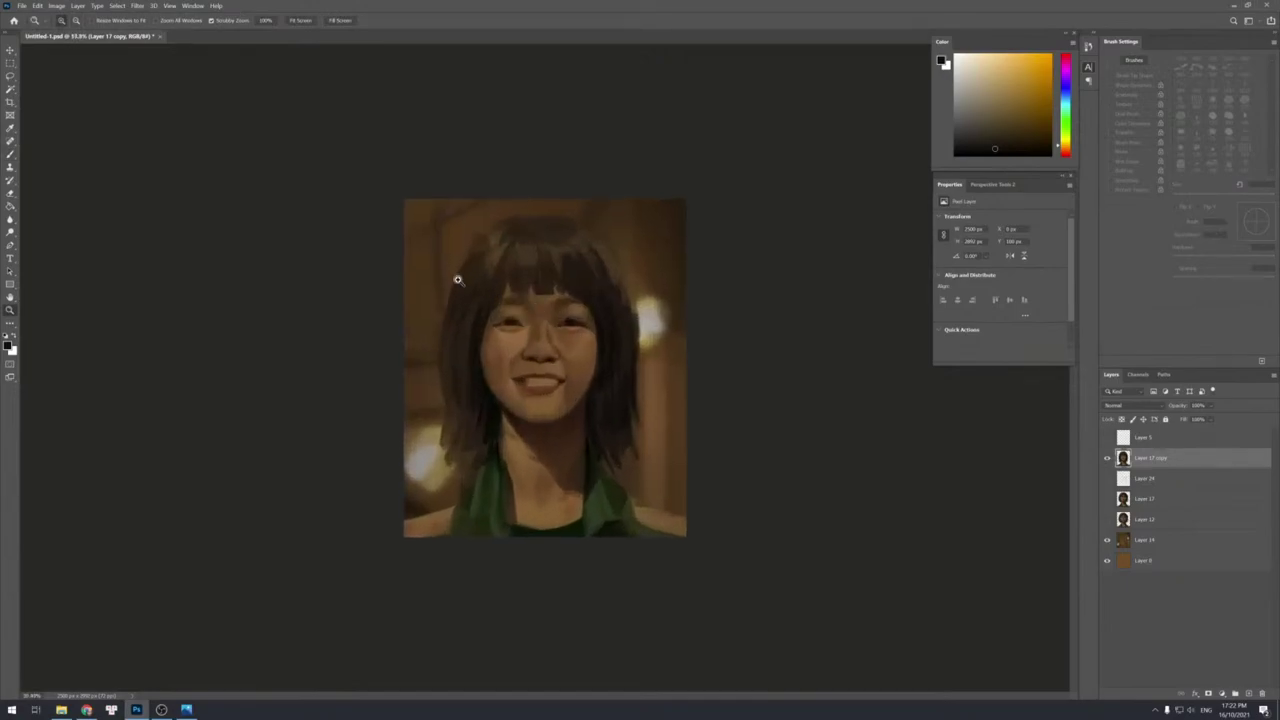
left_click(137, 6)
left_click(160, 94)
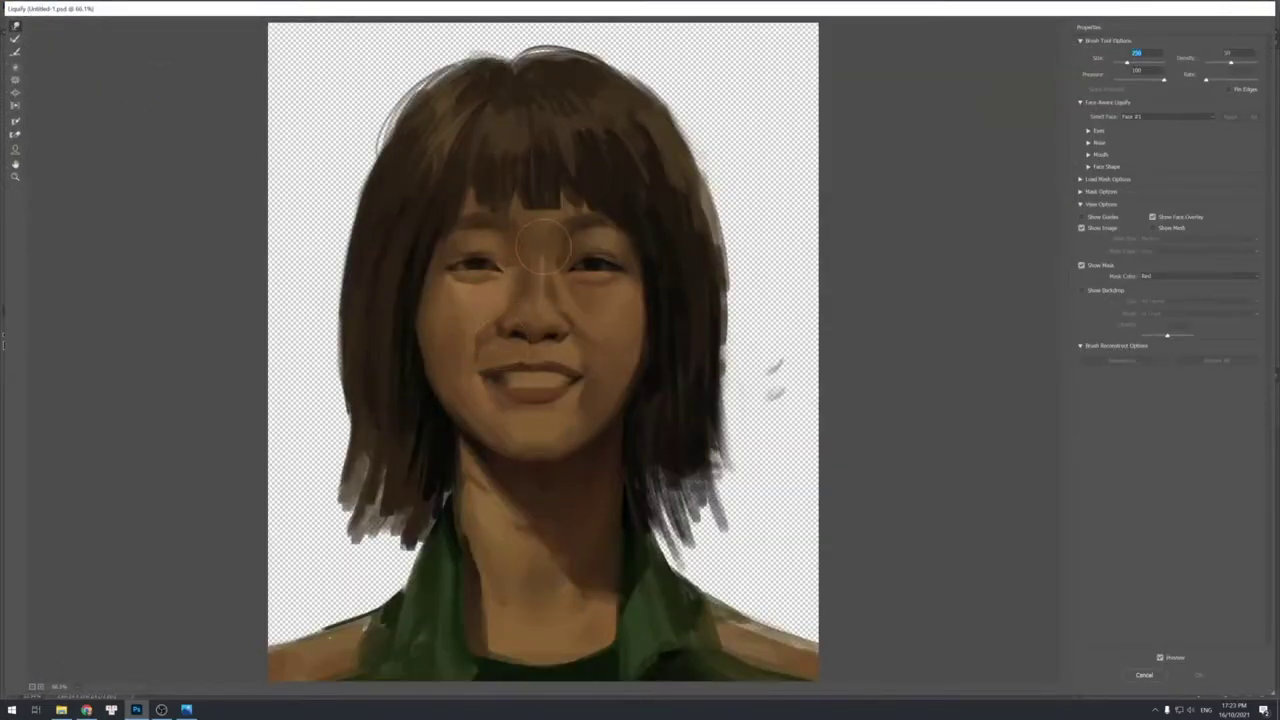
key("ctrl+minus")
key("ctrl+minus")
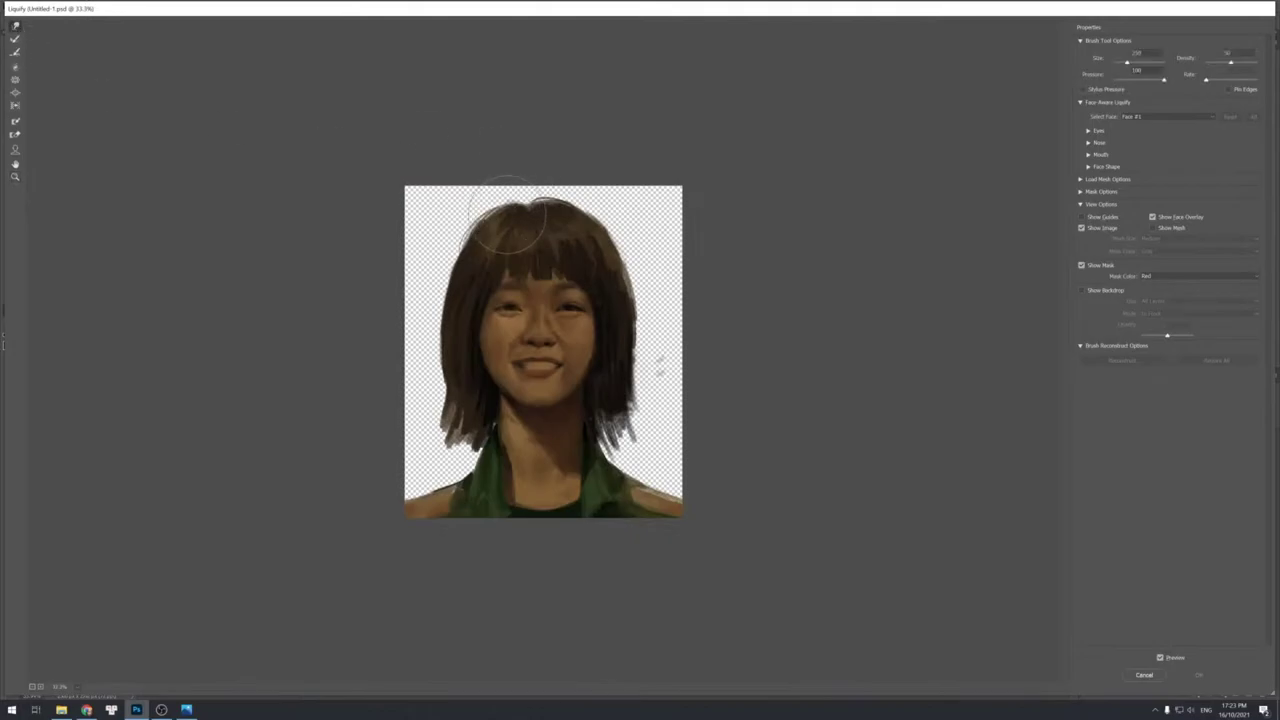
key("]")
key("]")
key("]")
left_click_drag(589, 213, 592, 226)
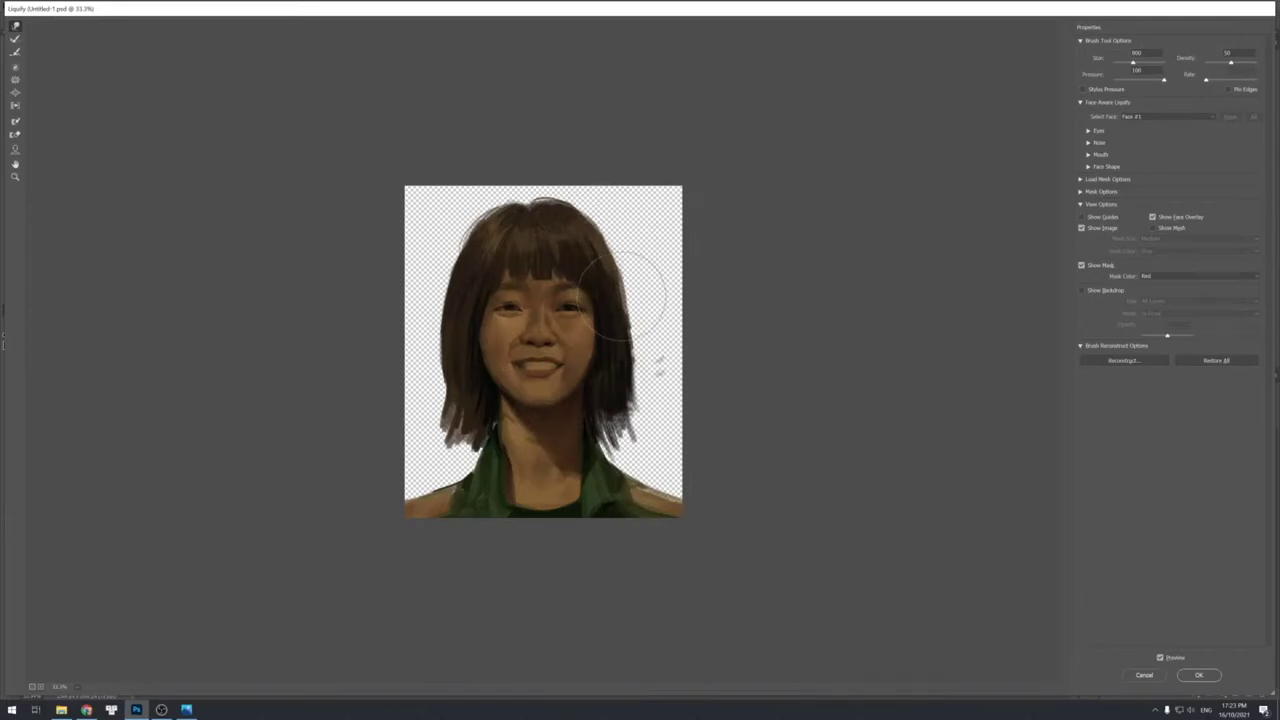
Narrow the lower right side of the hair by warping its outer edge toward the face.
key("]")
key("]")
key("]")
mouse_move(648, 362)
left_mouse_down()
mouse_move(642, 352)
mouse_move(639, 407)
left_mouse_up()
key("[")
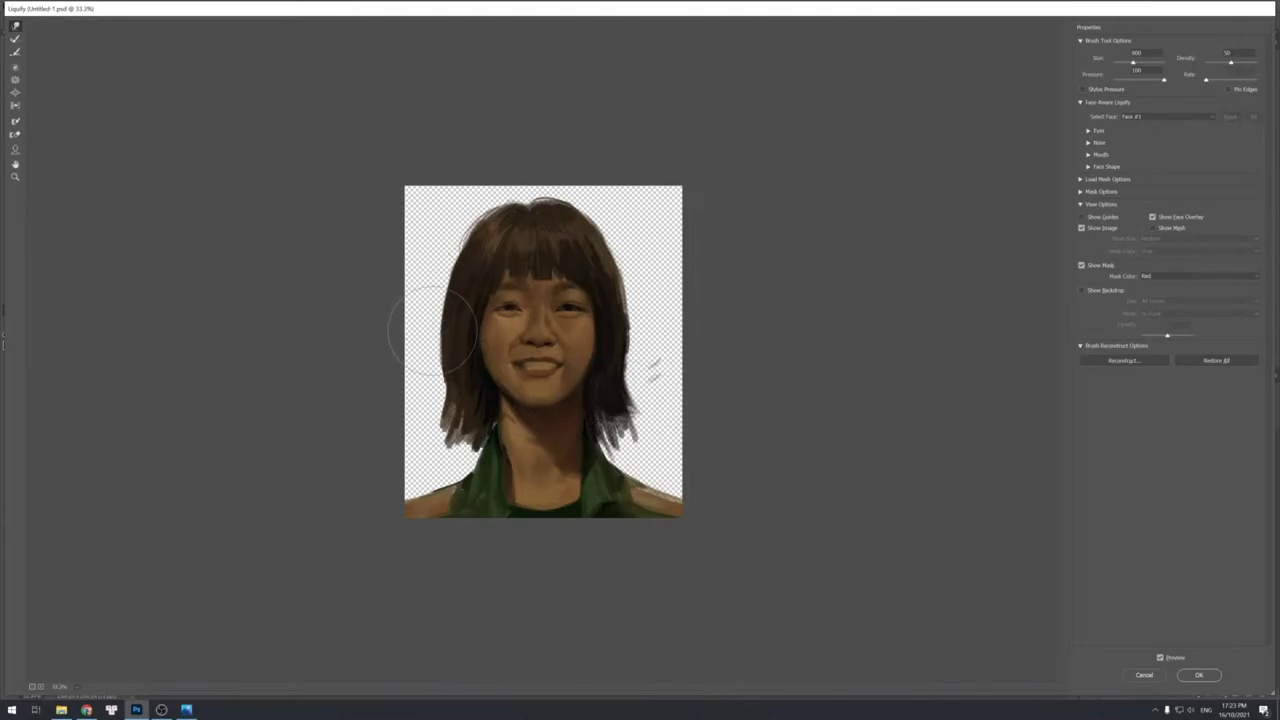
Warp the left outer edge of the hair slightly inward from the upper side down to the ends.
left_click_drag(437, 267, 443, 265)
left_click_drag(428, 323, 433, 324)
key("]")
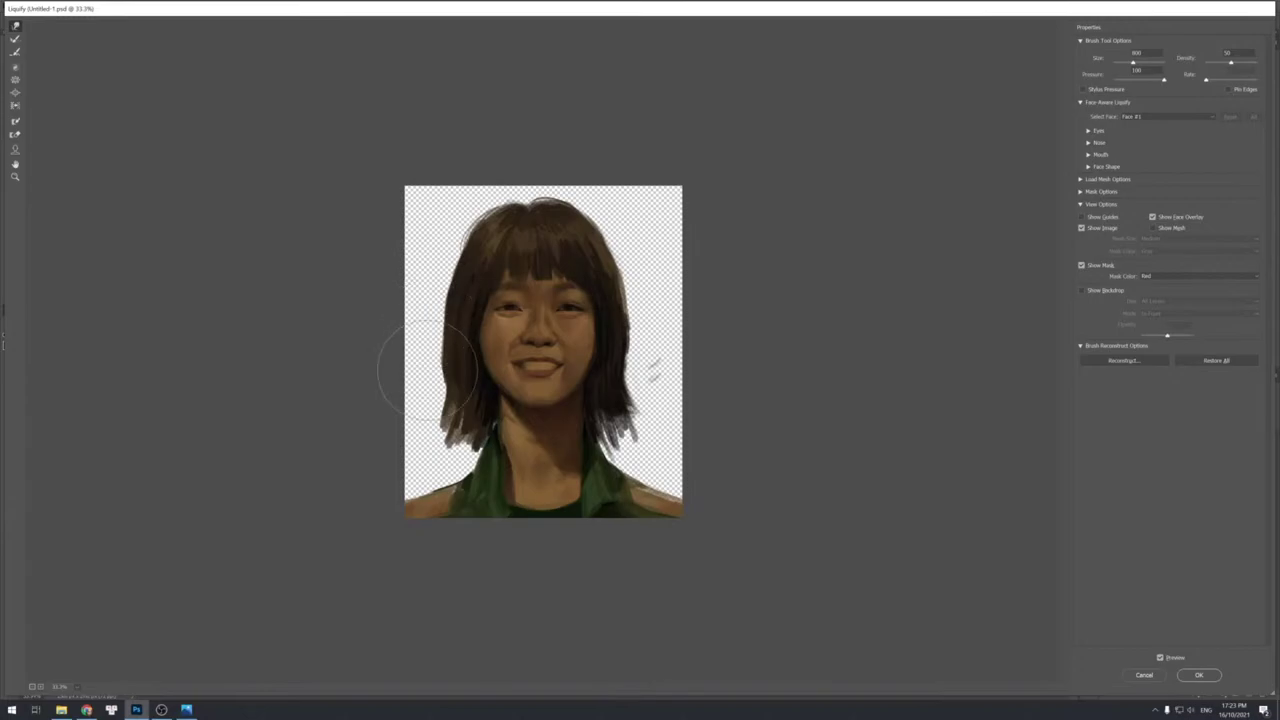
left_click_drag(418, 399, 422, 384)
Nudge the left corner of the mouth and the left jawline into shape with a smaller warp brush.
key("[")
key("[")
key("[")
key("[")
key("[")
key("bracketright")
key("bracketright")
key("bracketleft")
key("bracketleft")
mouse_move(516, 360)
left_mouse_down()
mouse_move(526, 363)
mouse_move(512, 363)
left_mouse_up()
key("bracketright")
key("bracketright")
left_click_drag(505, 379, 509, 377)
Switch to the Pucker tool with an enlarged brush and apply the Liquify changes to the portrait layer.
left_click(14, 84)
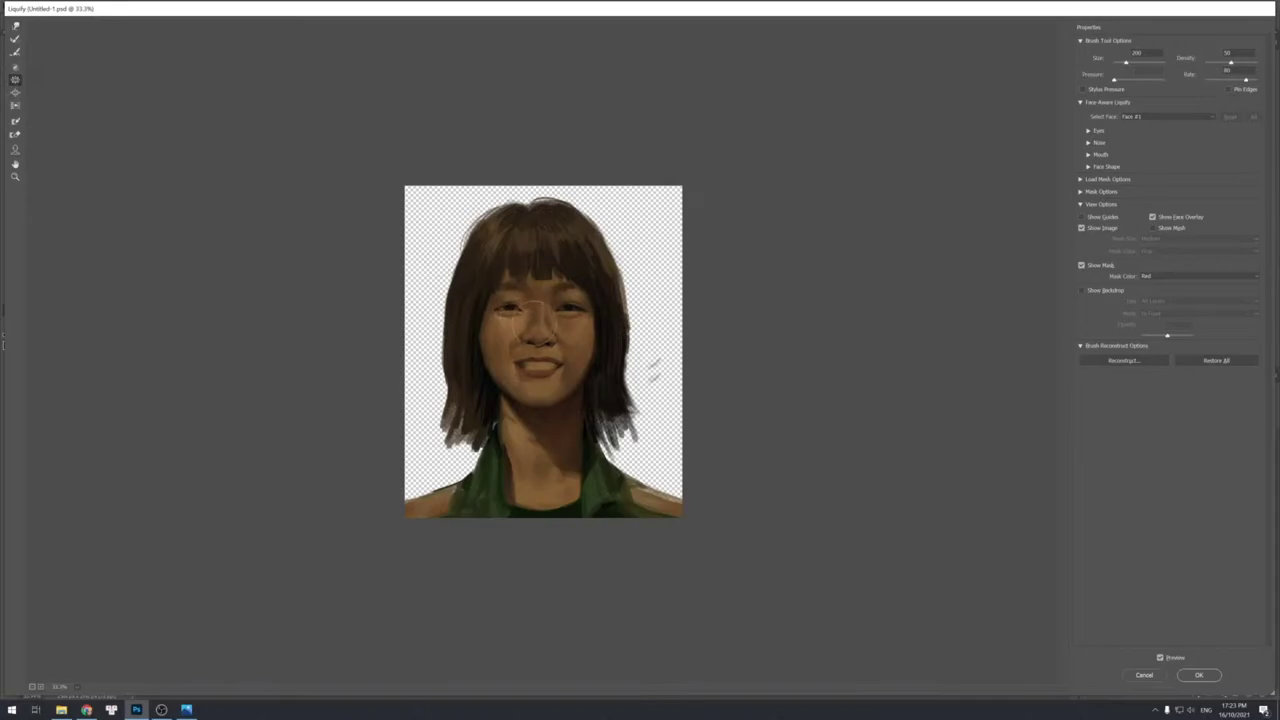
key("bracketright")
key("bracketright")
key("Return")
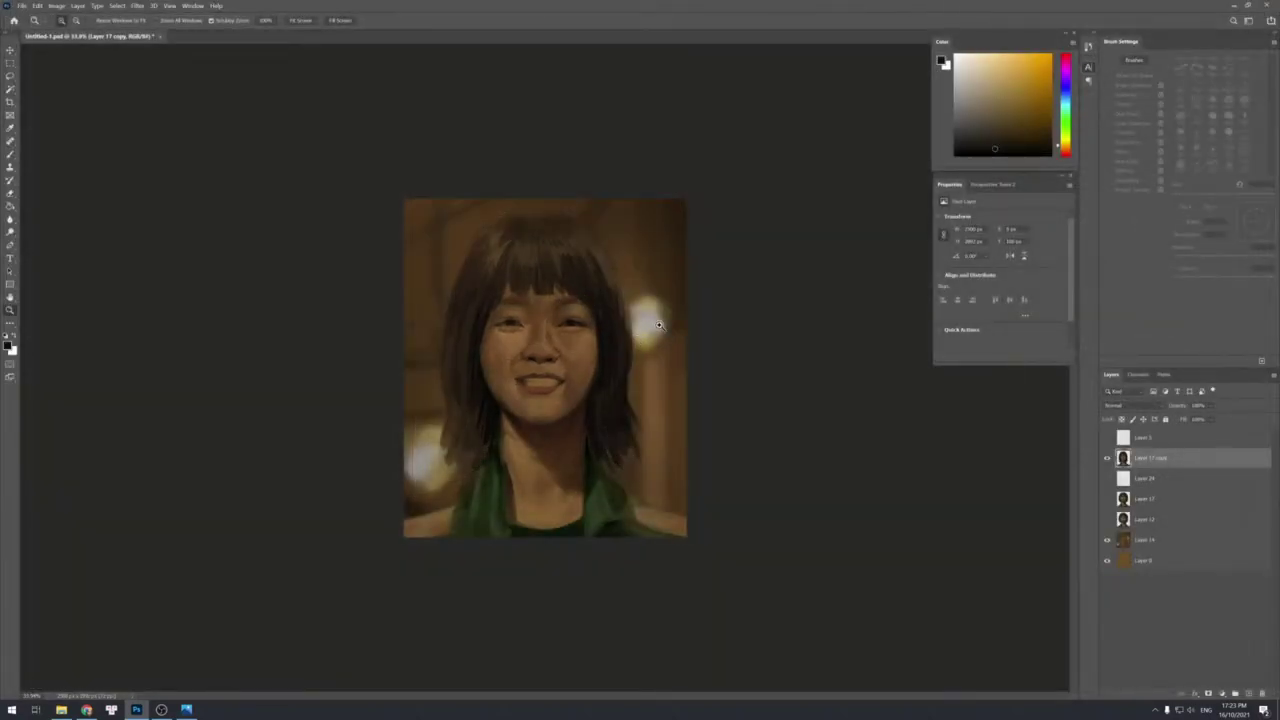
Blend the crease and upper lid of the left eye with the Brush using sampled brown skin tones.
key("b")
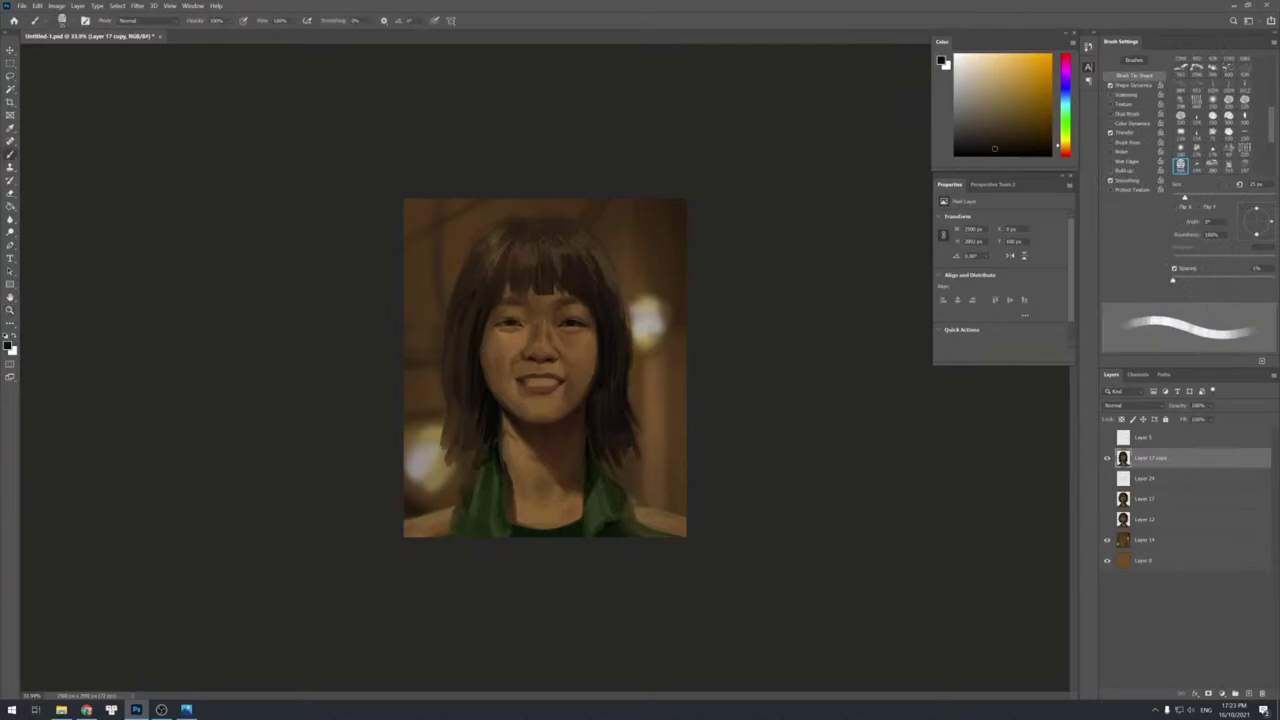
scroll(528, 320, "up", 5)
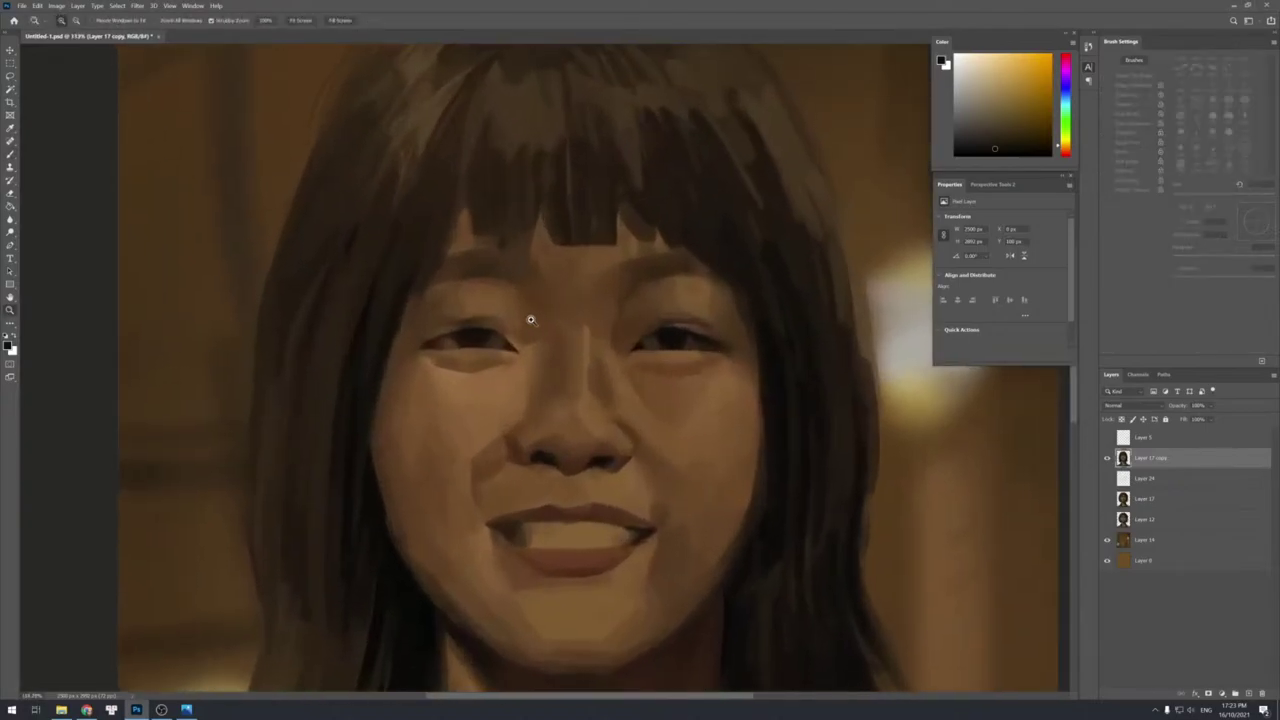
left_click(470, 317, "alt")
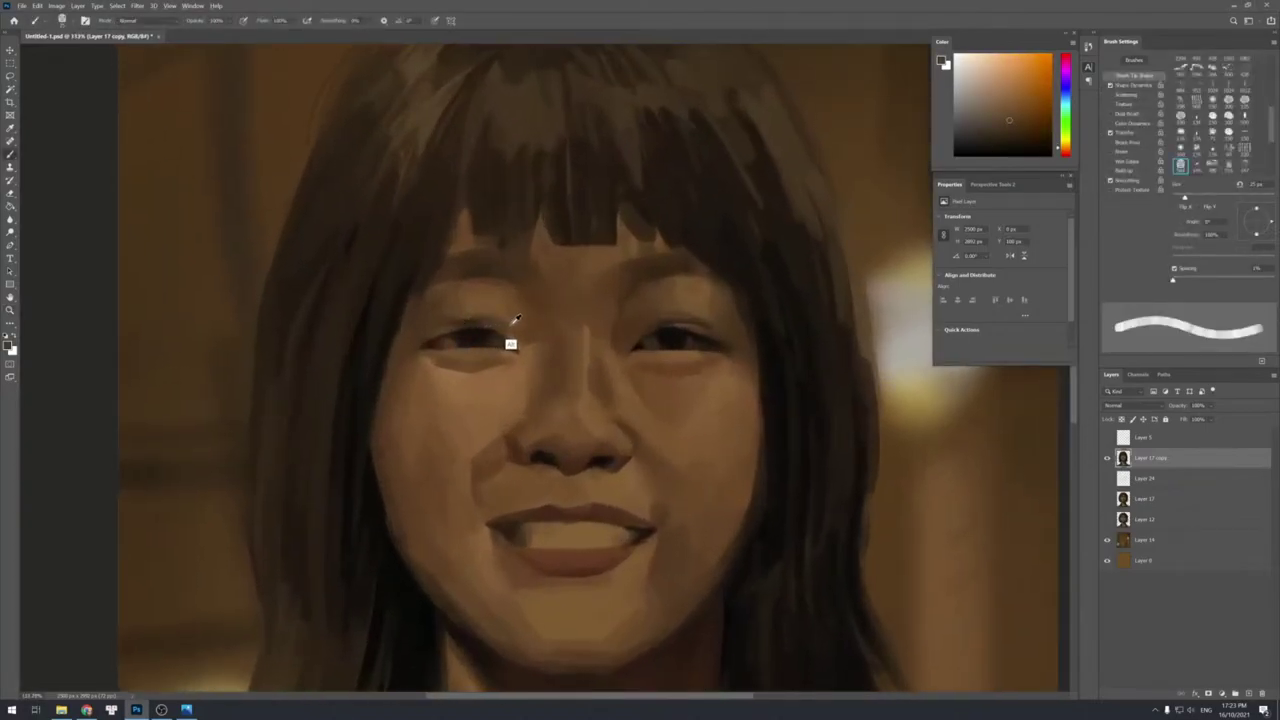
left_click(511, 328, "alt")
left_click(502, 326, "alt")
left_click(493, 323, "alt")
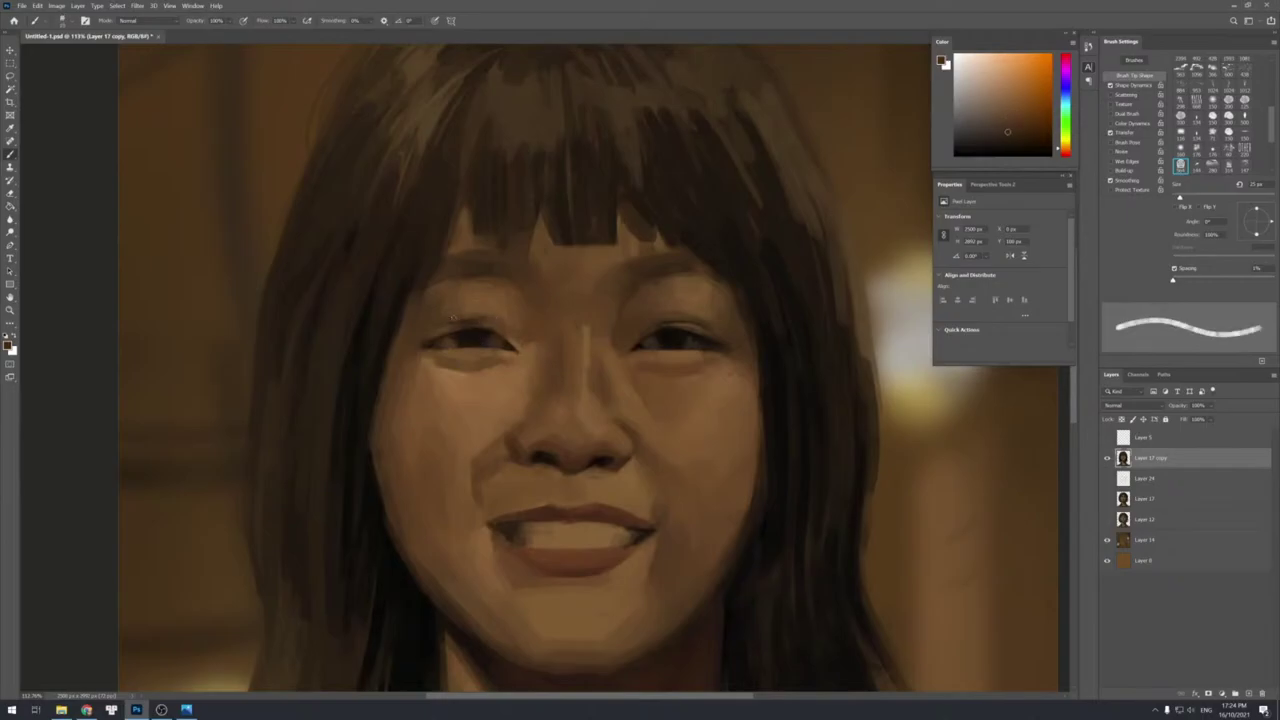
left_click(461, 317, "alt")
left_click(473, 319, "alt")
left_click(469, 322, "alt")
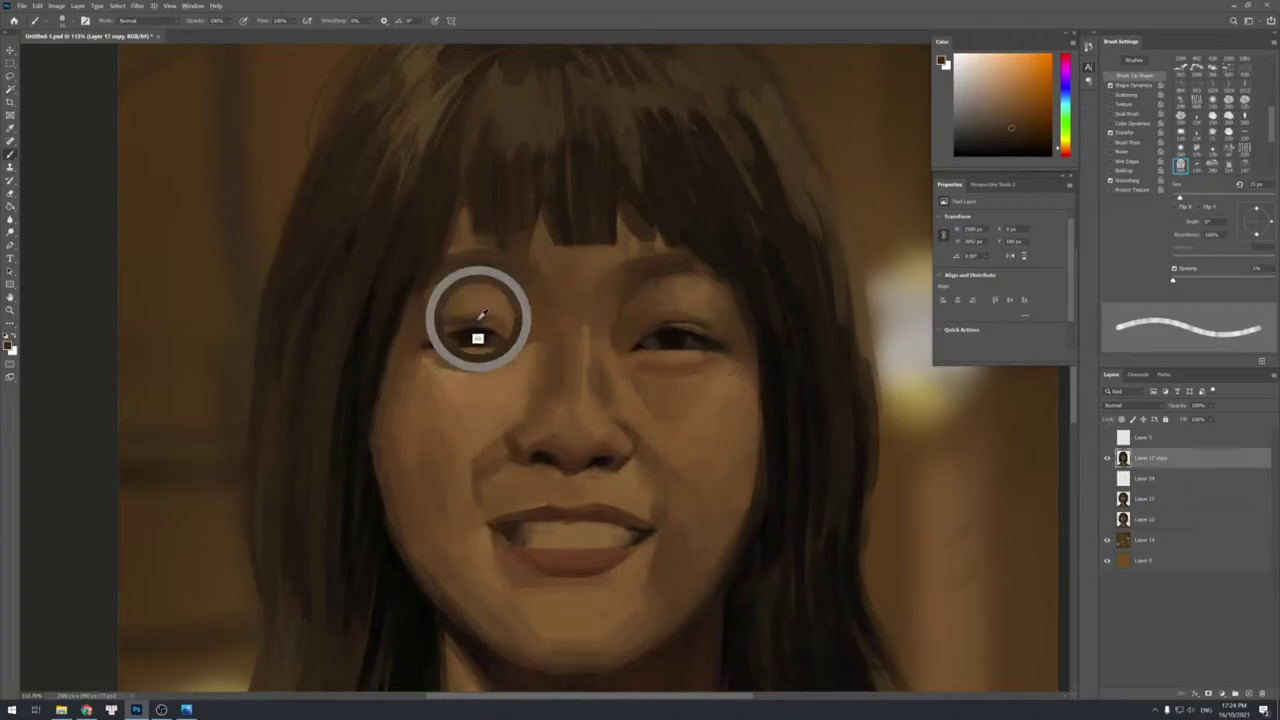
Refine the left eye's upper lash line and outer corner with sampled dark browns.
left_click(484, 340, "alt")
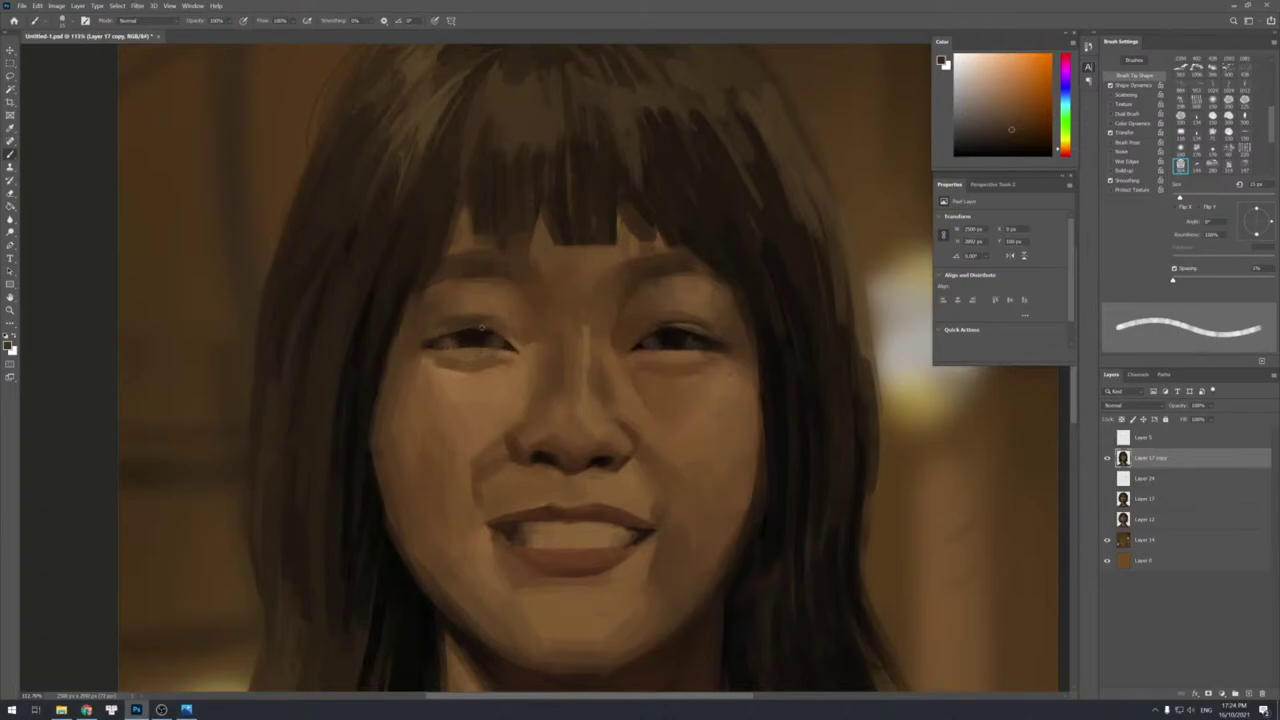
left_click(453, 338, "alt")
left_click_drag(453, 334, 441, 341)
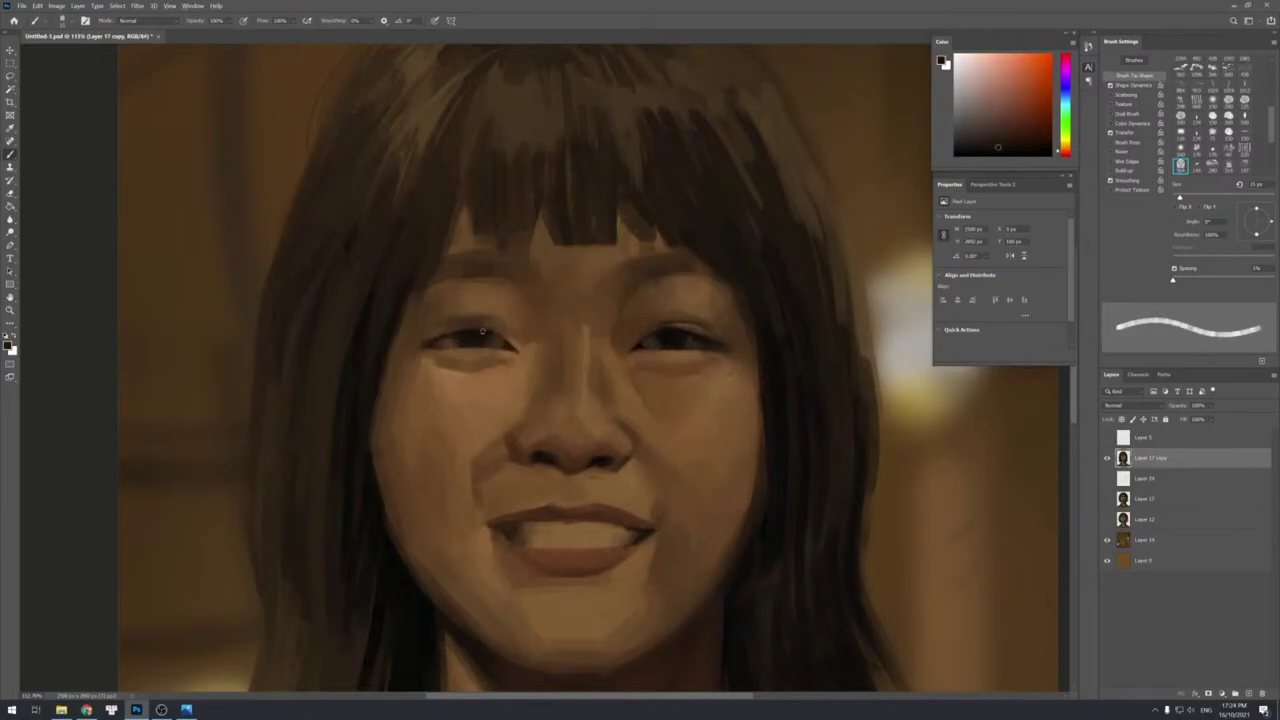
left_click(428, 340, "alt")
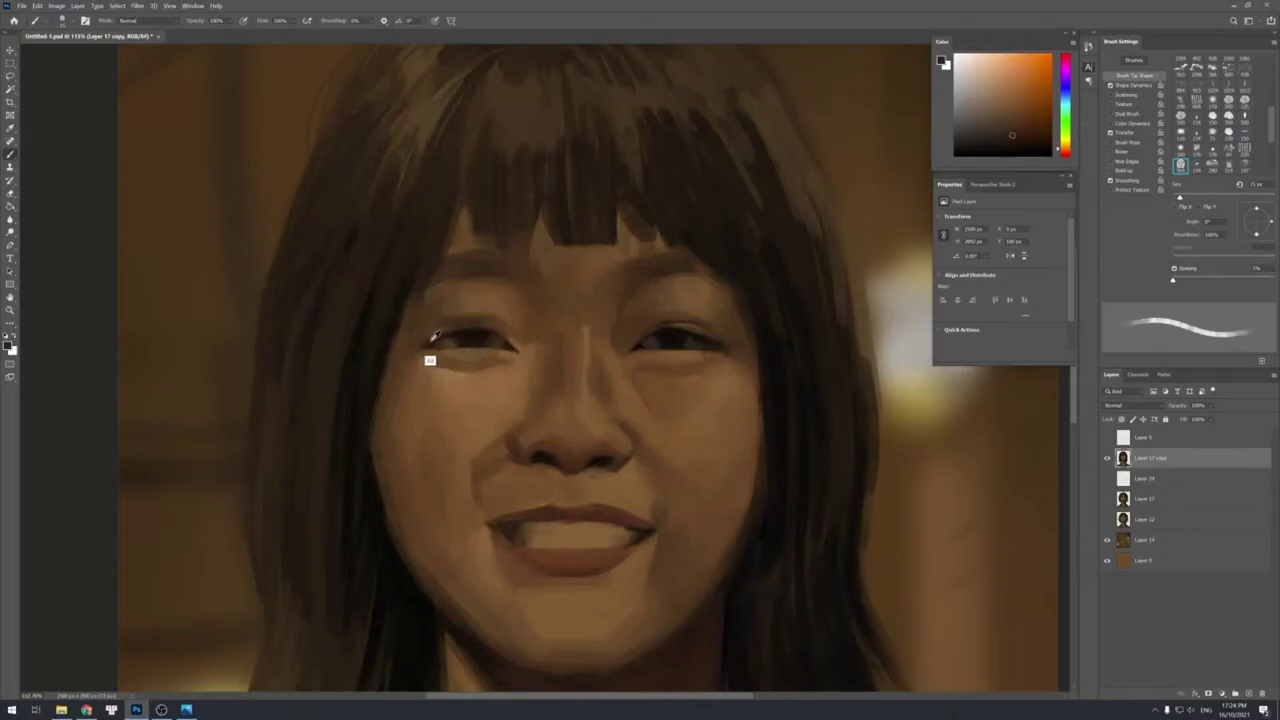
left_click(429, 341, "alt")
left_click(432, 342, "alt")
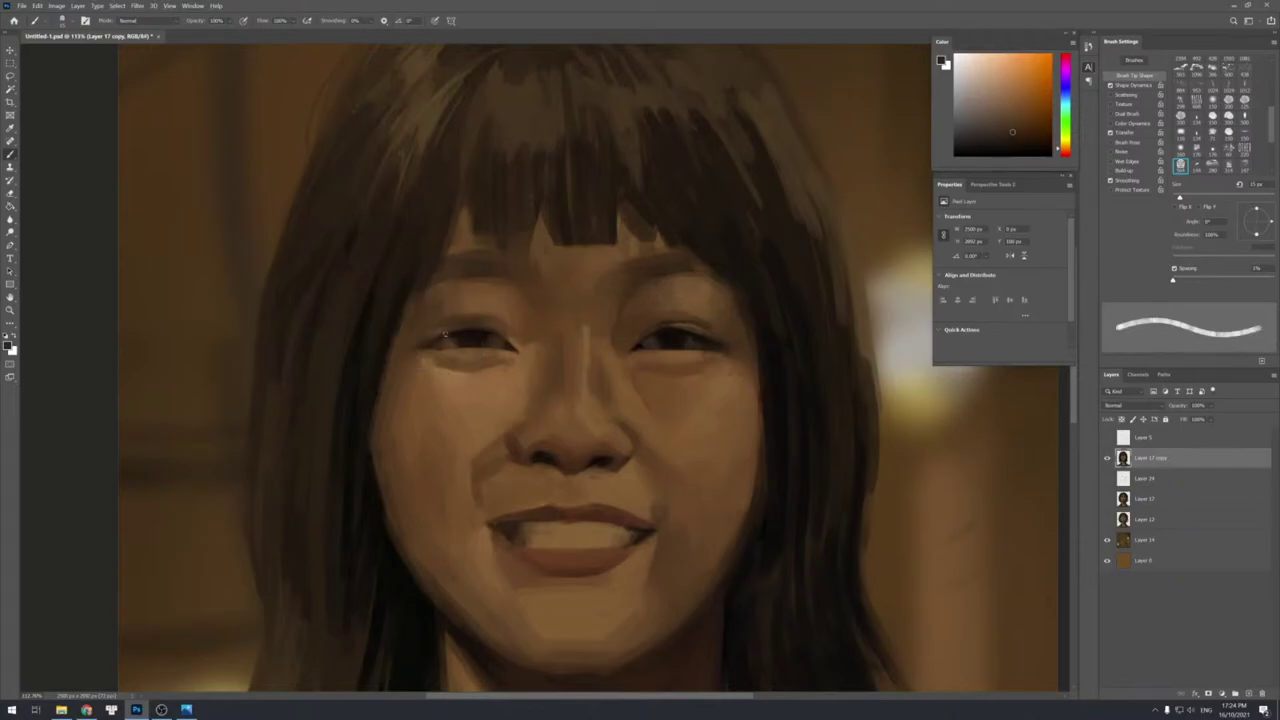
left_click(432, 333, "alt")
Soften the skin between the left eye and eyebrow, from the outer brow bone toward the nose bridge, using a larger brush.
key("bracketright")
key("bracketright")
key("bracketright")
left_click(453, 297, "alt")
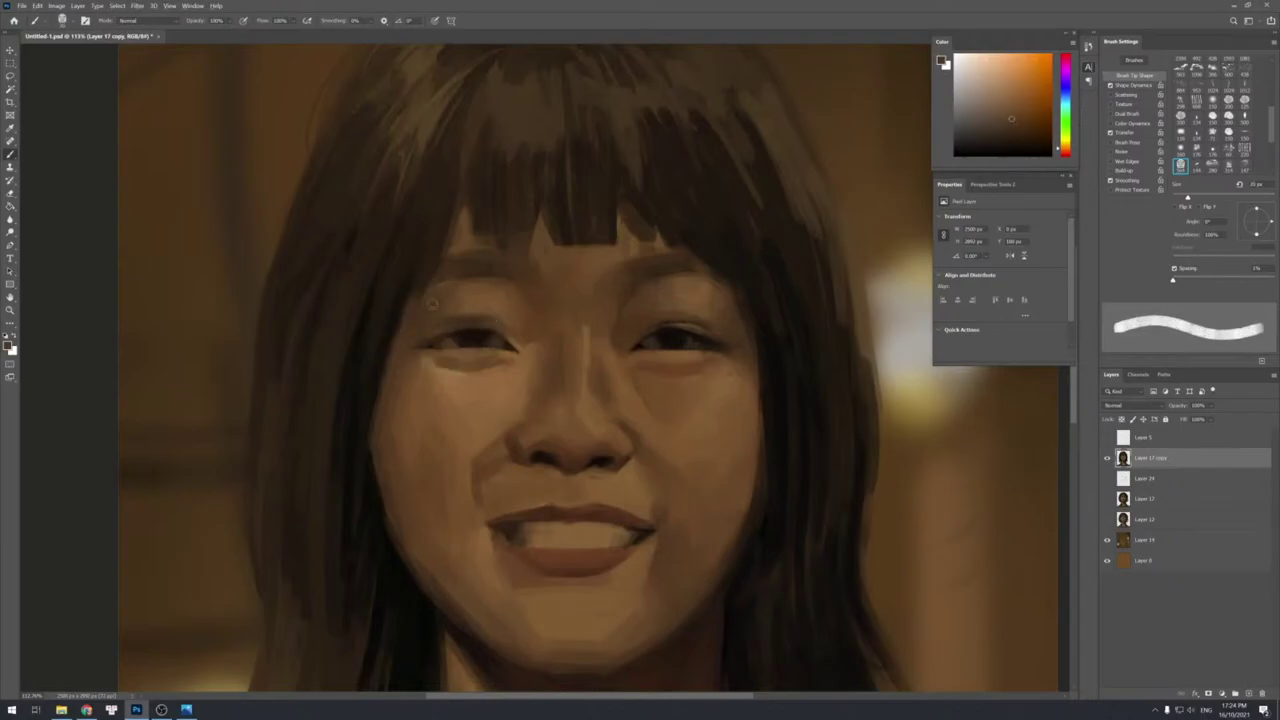
key("bracketleft")
key("bracketleft")
key("bracketright")
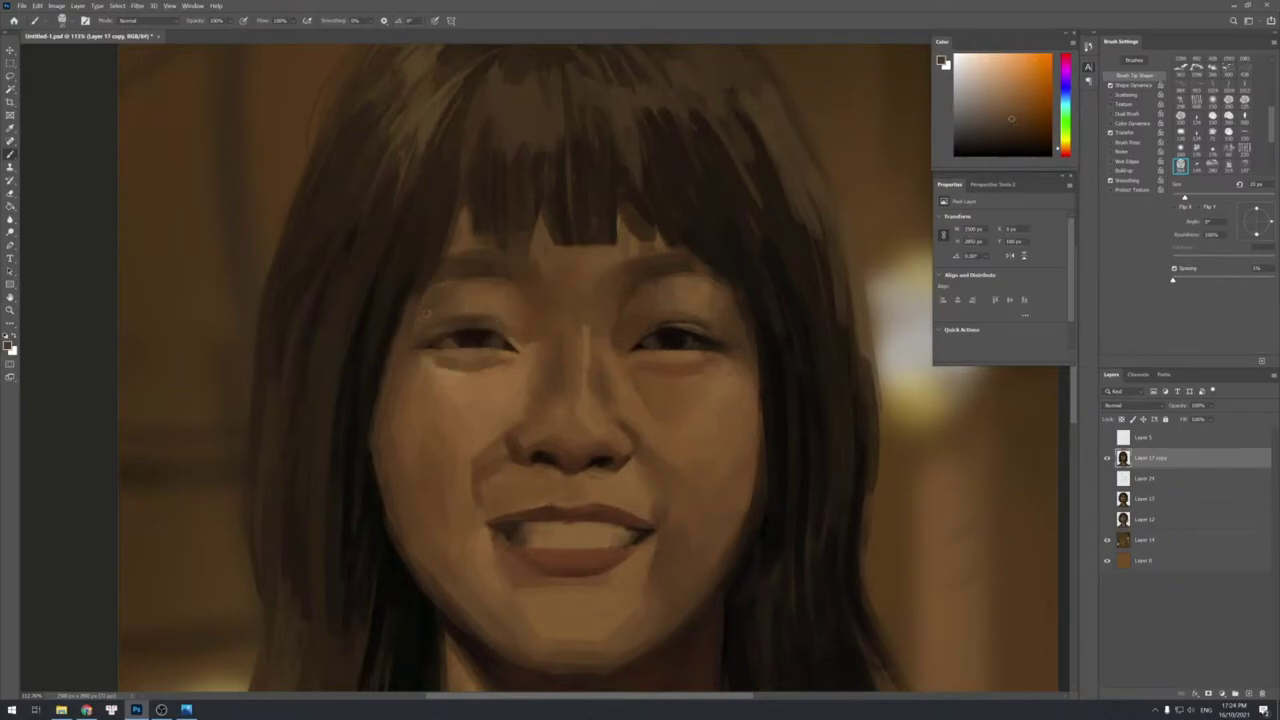
left_click(454, 303, "alt")
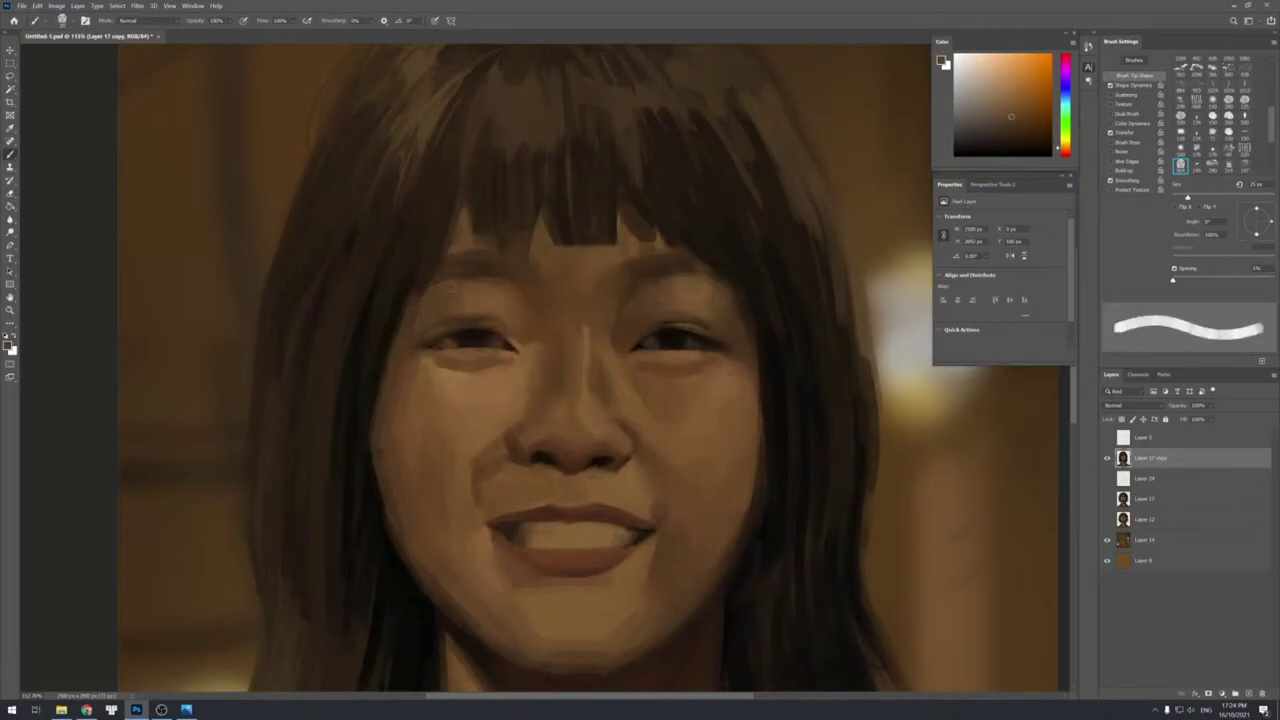
left_click(482, 289, "alt")
left_click(533, 294, "alt")
Blend sampled mid skin tones over the inner part of the left upper eyelid.
key("alt+space")
left_click_drag(563, 306, 550, 267)
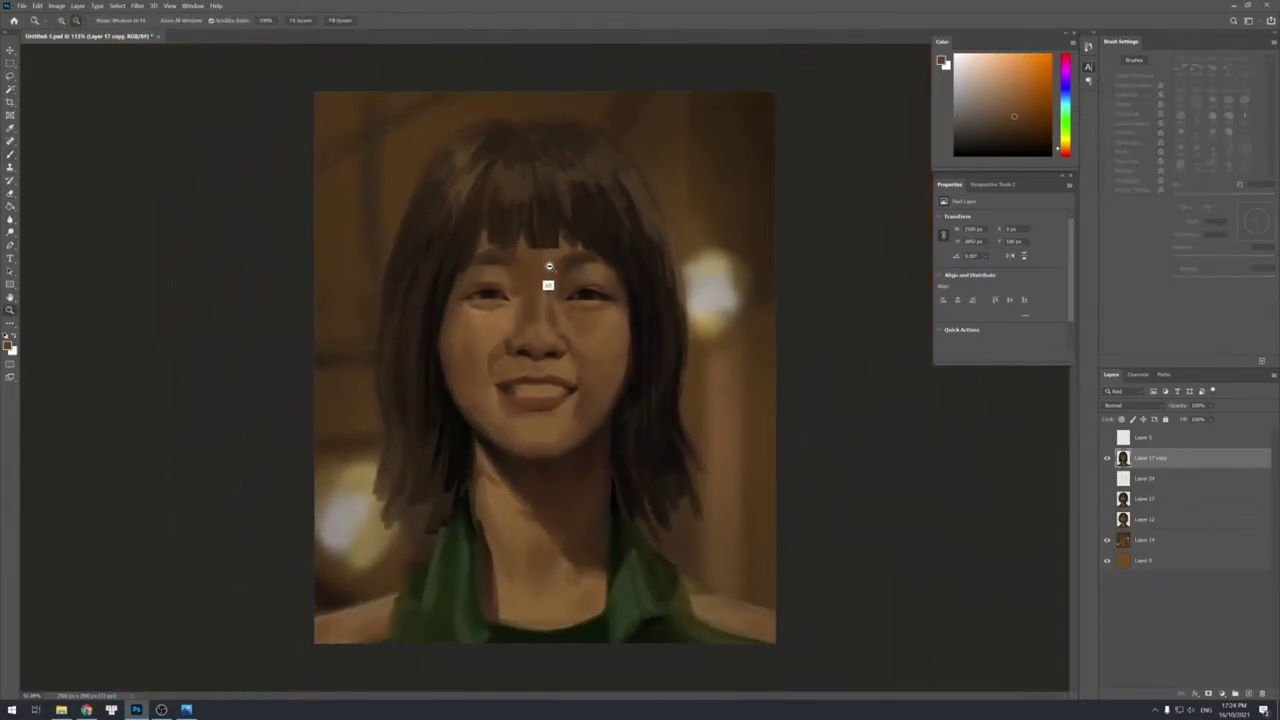
left_click(549, 266)
key("b")
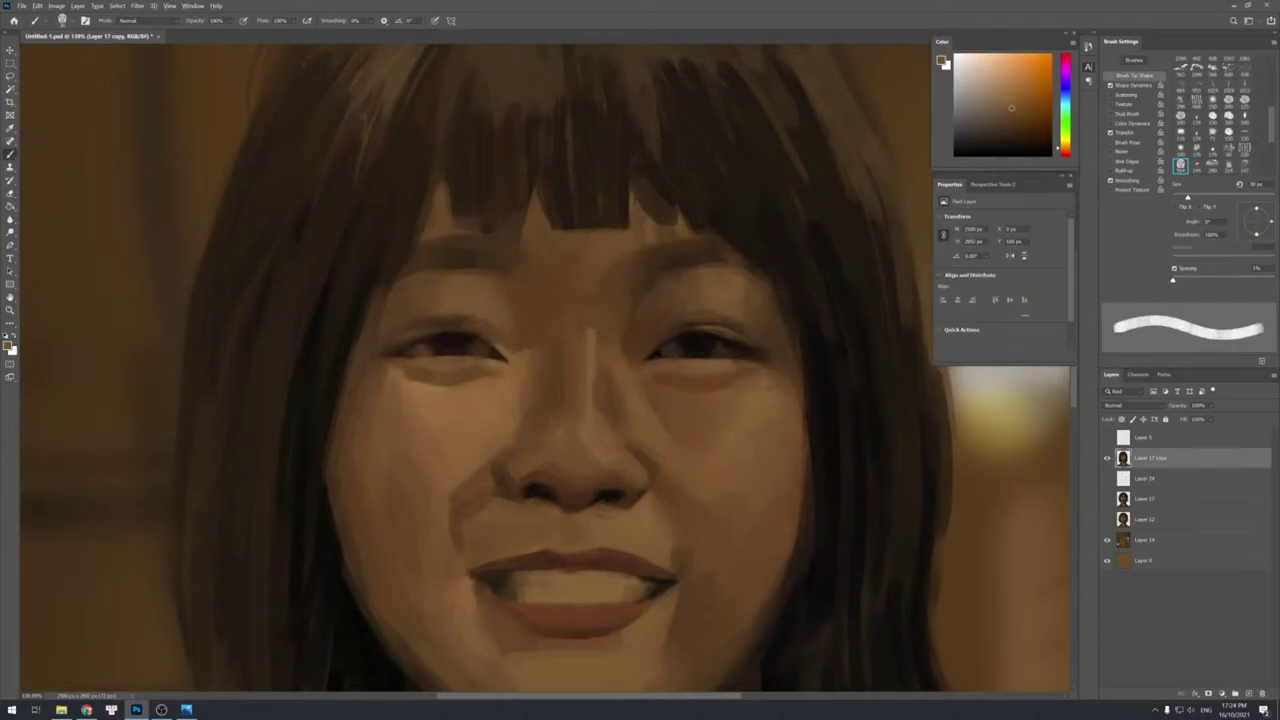
key("[")
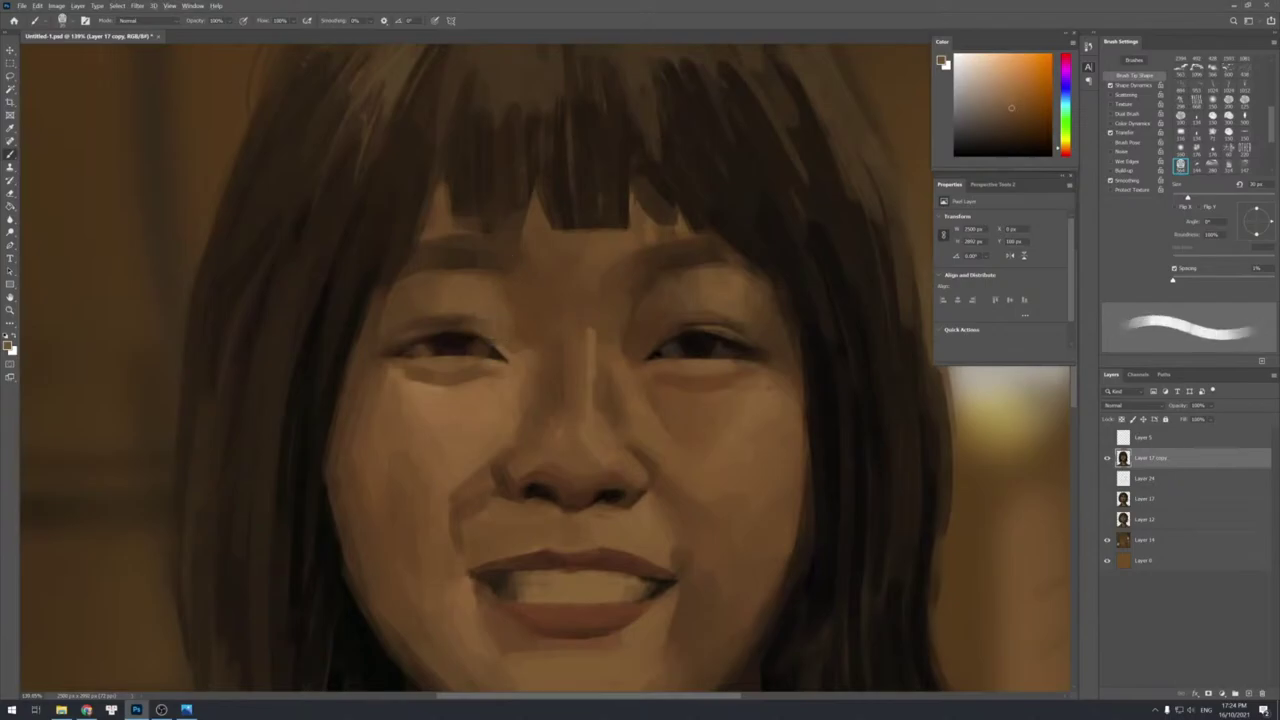
left_click(527, 348, "alt")
left_click(472, 322, "alt")
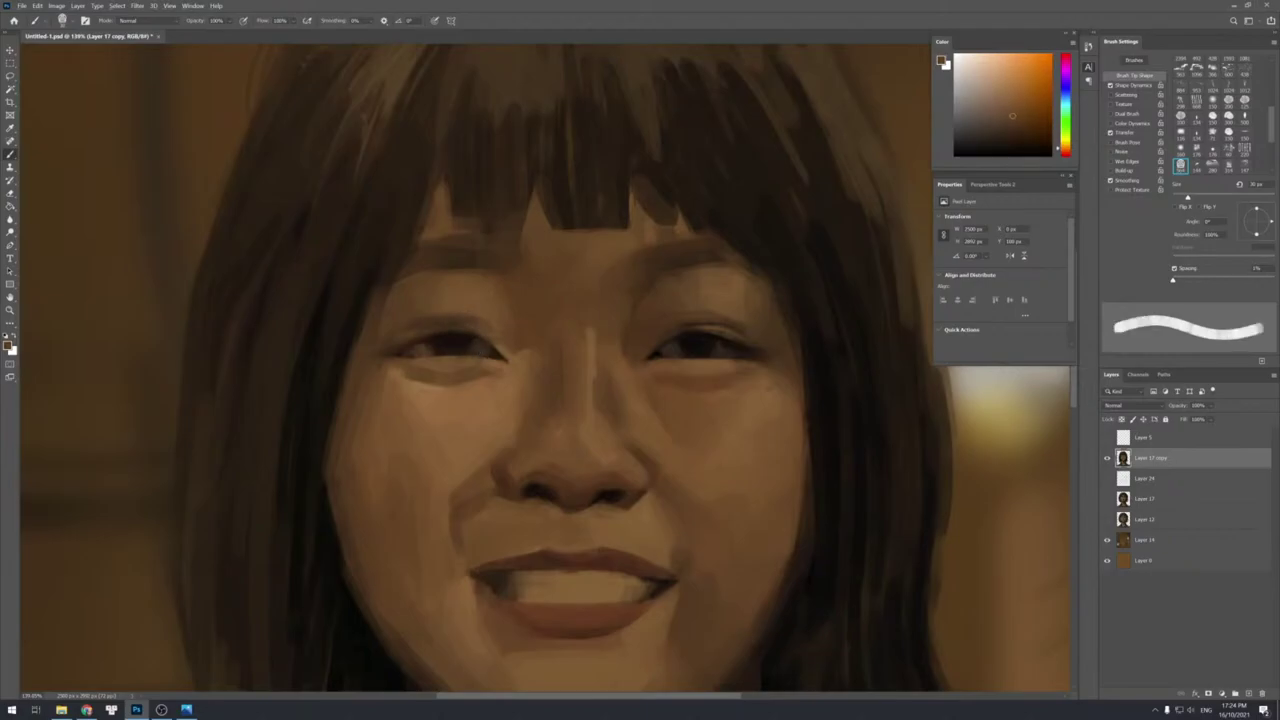
Reshape the inner corner of the left eye with a smaller brush and sampled skin color.
left_click(501, 317, "alt")
key("bracketleft")
key("bracketleft")
key("bracketleft")
key("bracketleft")
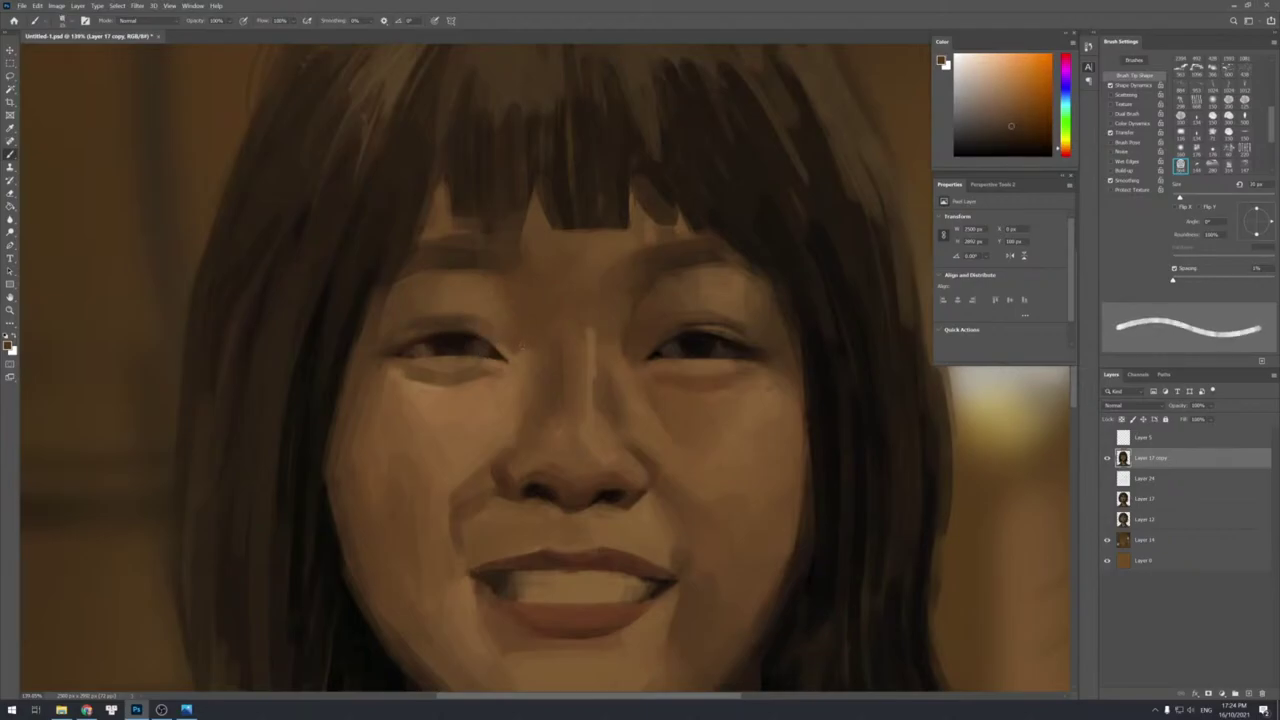
left_click_drag(521, 348, 513, 355)
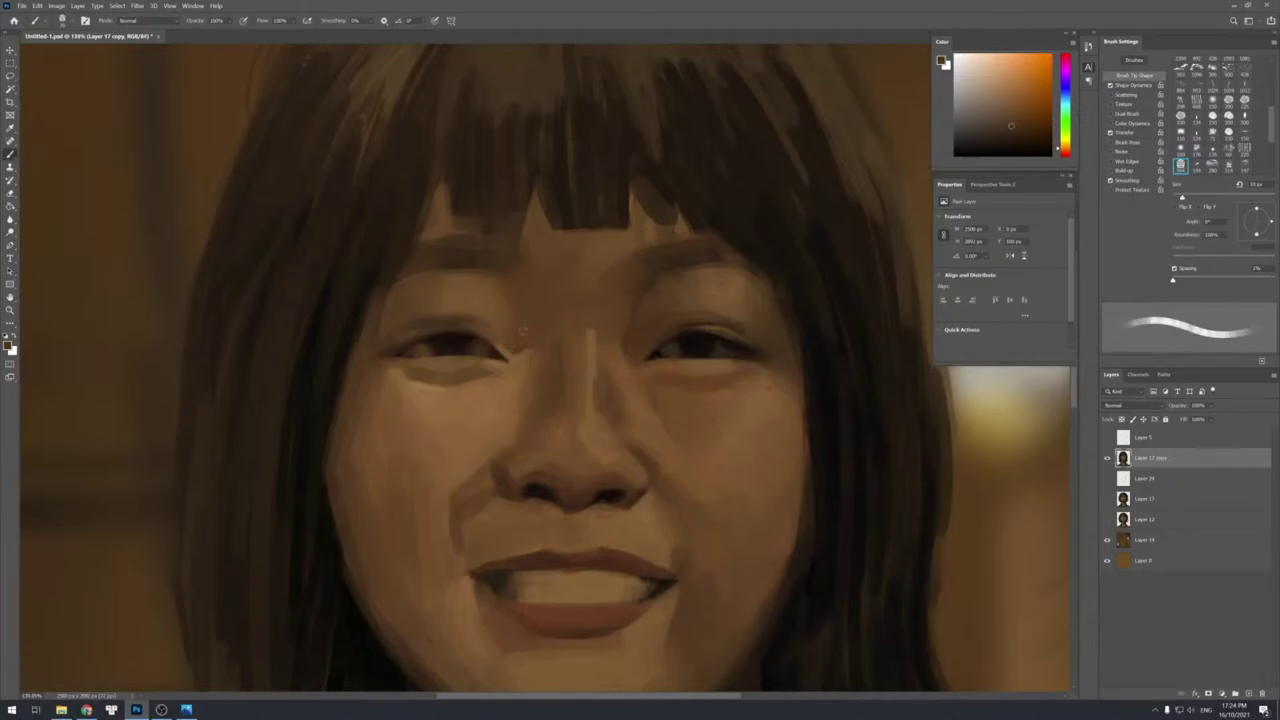
left_click(529, 342, "alt")
Smooth the shading down the left side of the nose bridge with an enlarged brush.
key("bracketright")
key("bracketright")
left_click(551, 358, "alt")
key("bracketright")
key("bracketright")
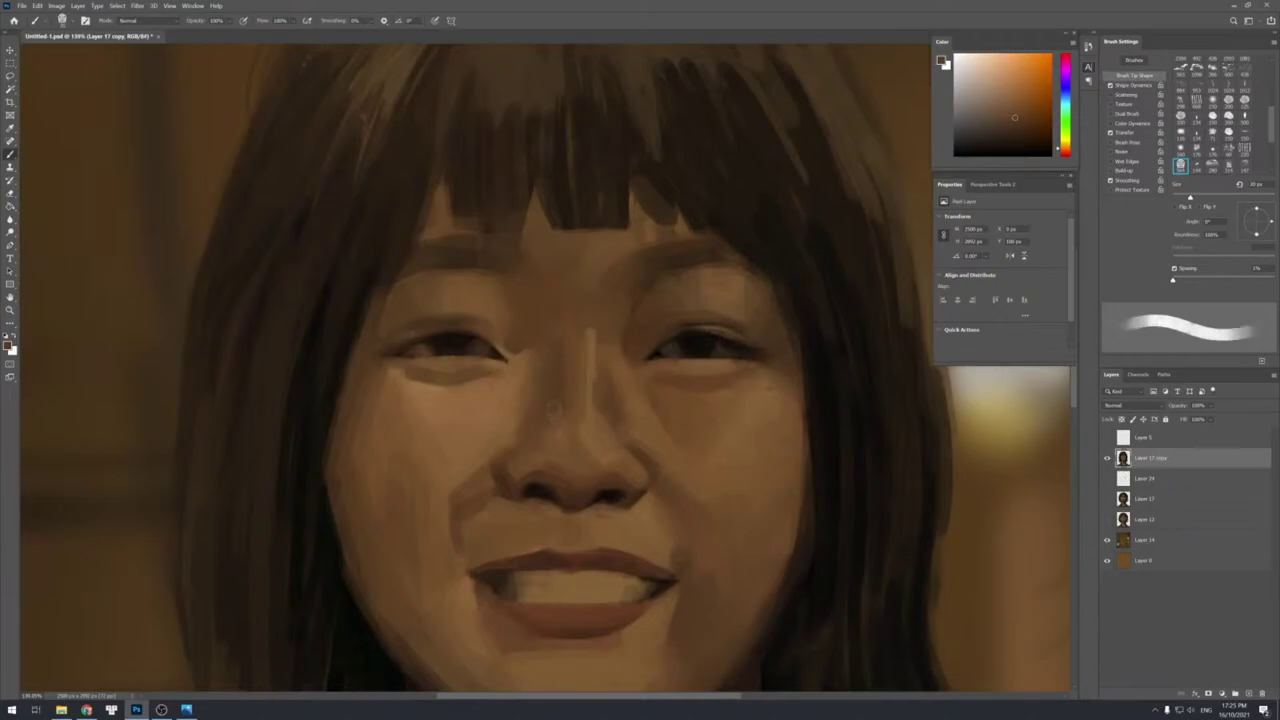
left_click(571, 347, "alt")
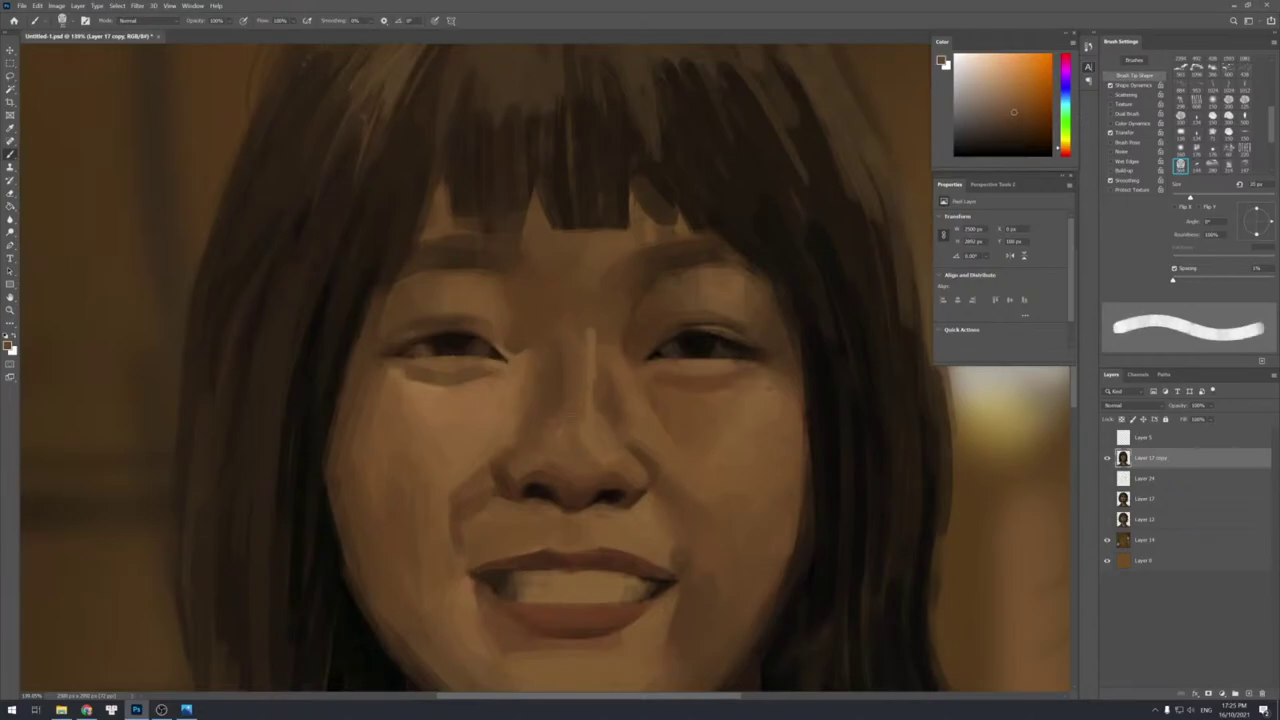
left_click(570, 413, "alt")
Blend the shadow along the left side of the nose toward the nostril with sampled browns.
key("z")
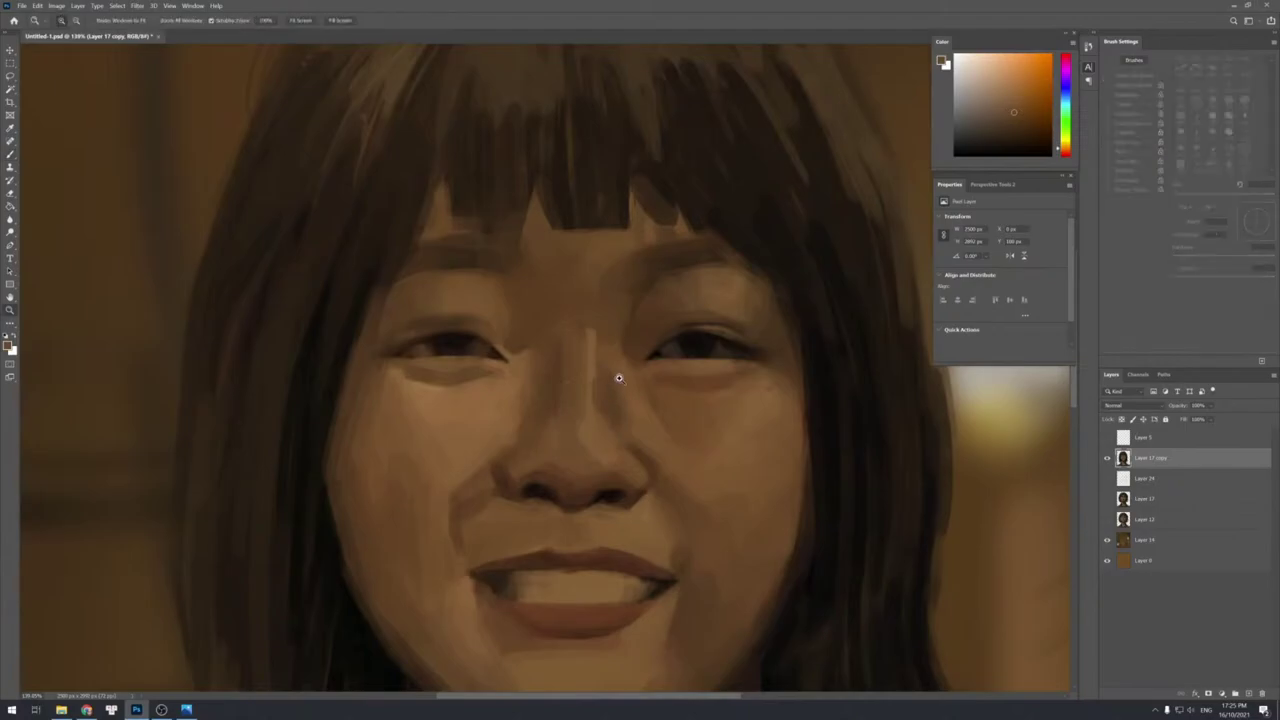
left_click_drag(617, 375, 607, 316)
key("b")
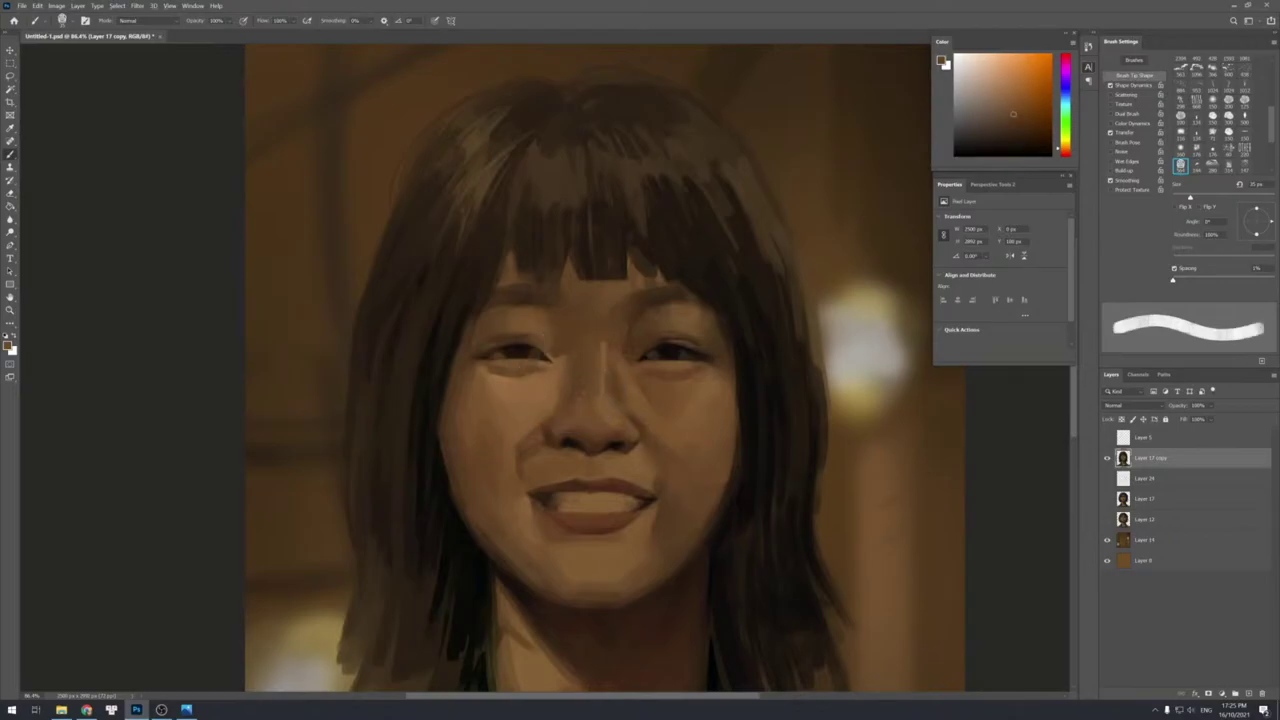
left_click(577, 380, "alt")
left_click(575, 369, "alt")
left_click(563, 400, "alt")
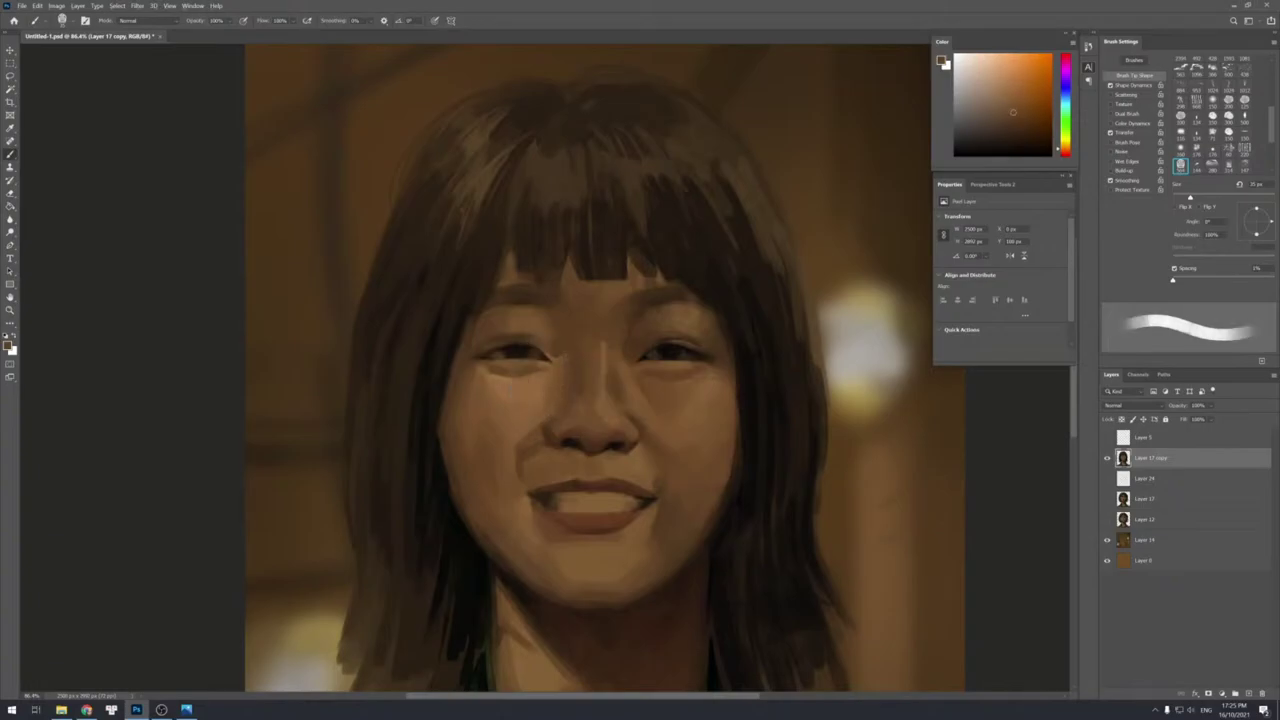
left_click(563, 404, "alt")
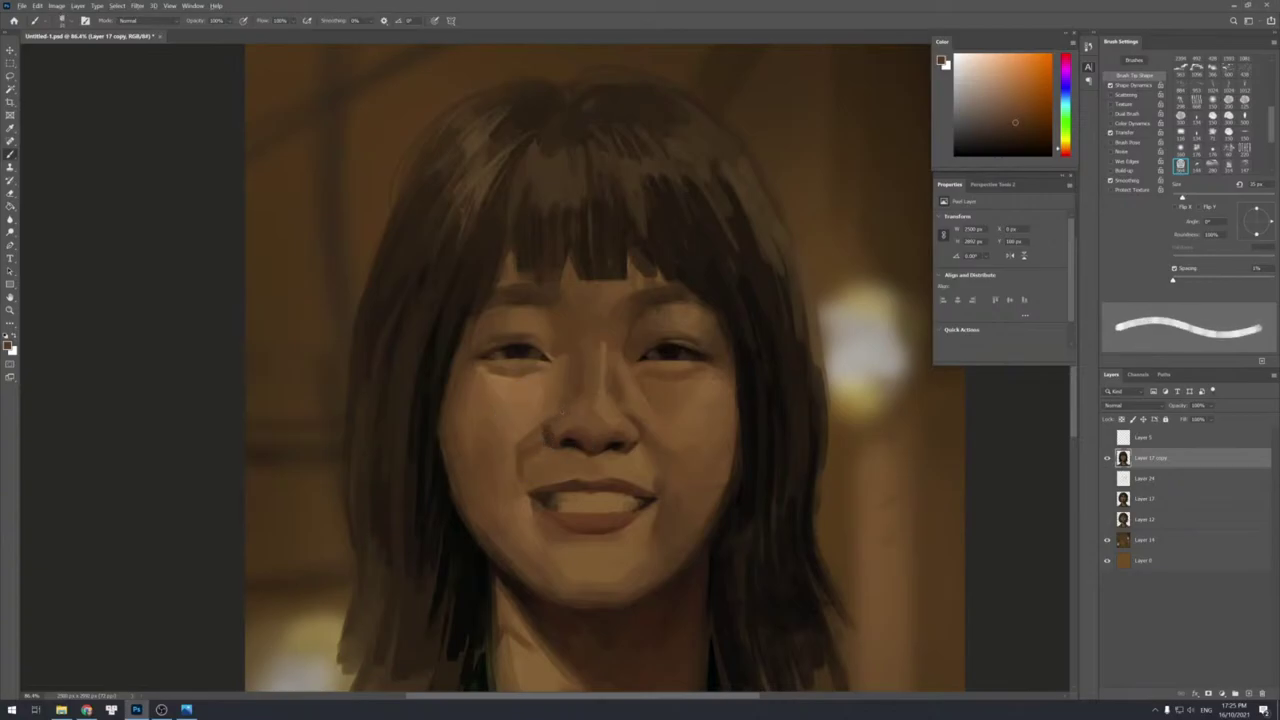
Soften the transition above the left nostril with a larger brush and neighbouring skin tones.
key("bracketright")
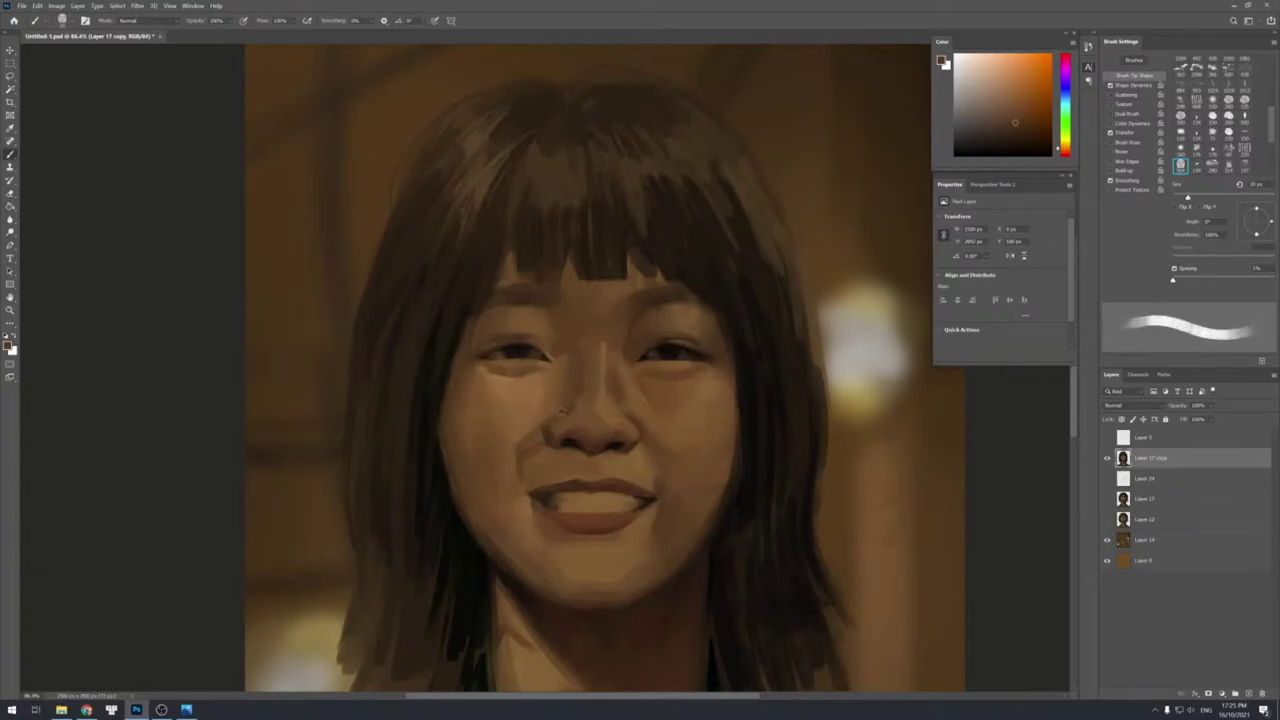
key("bracketright")
left_click(572, 397, "alt")
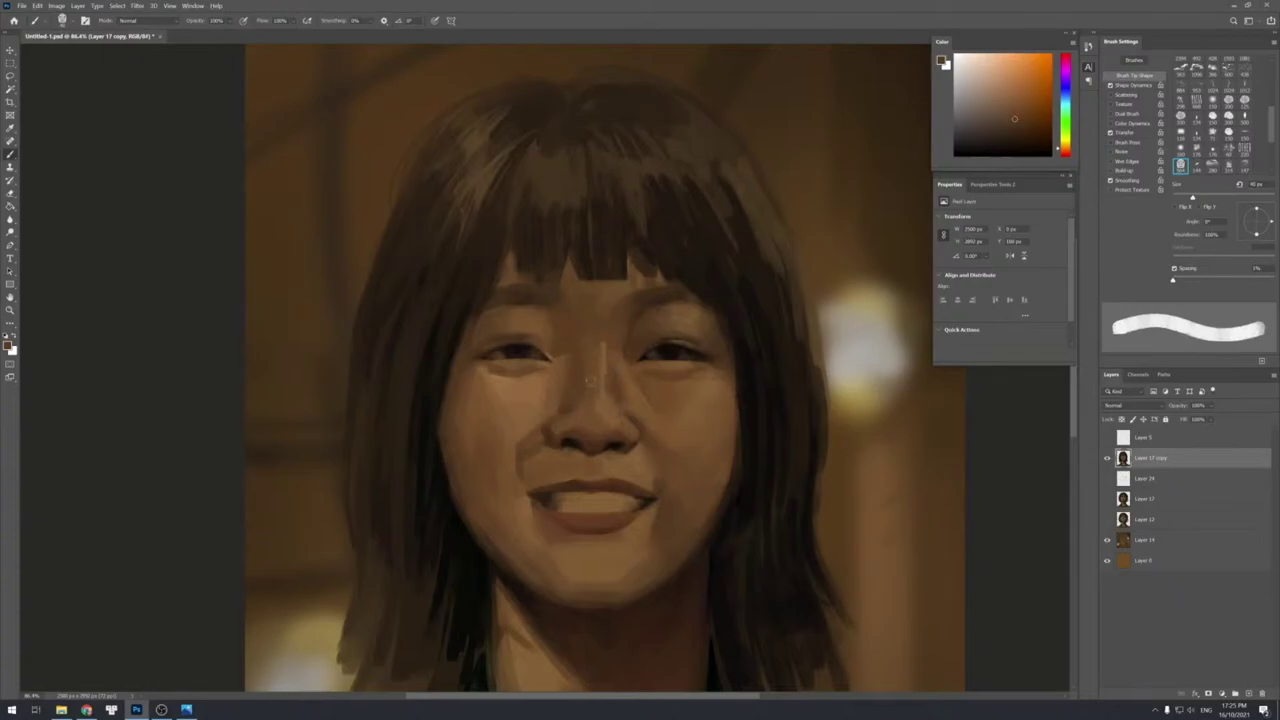
left_click(577, 401, "alt")
left_click(567, 403, "alt")
left_click(566, 404, "alt")
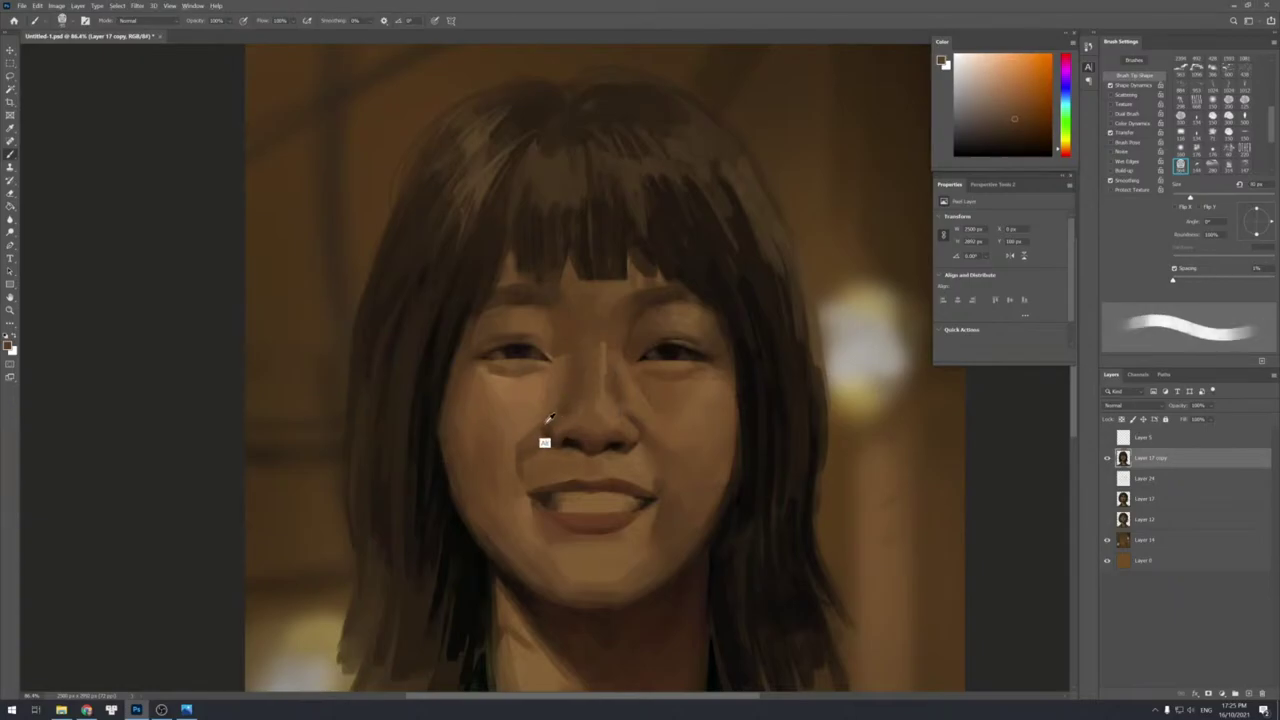
Soften the smile fold between the left nostril and the corner of the mouth.
left_click(536, 438, "alt")
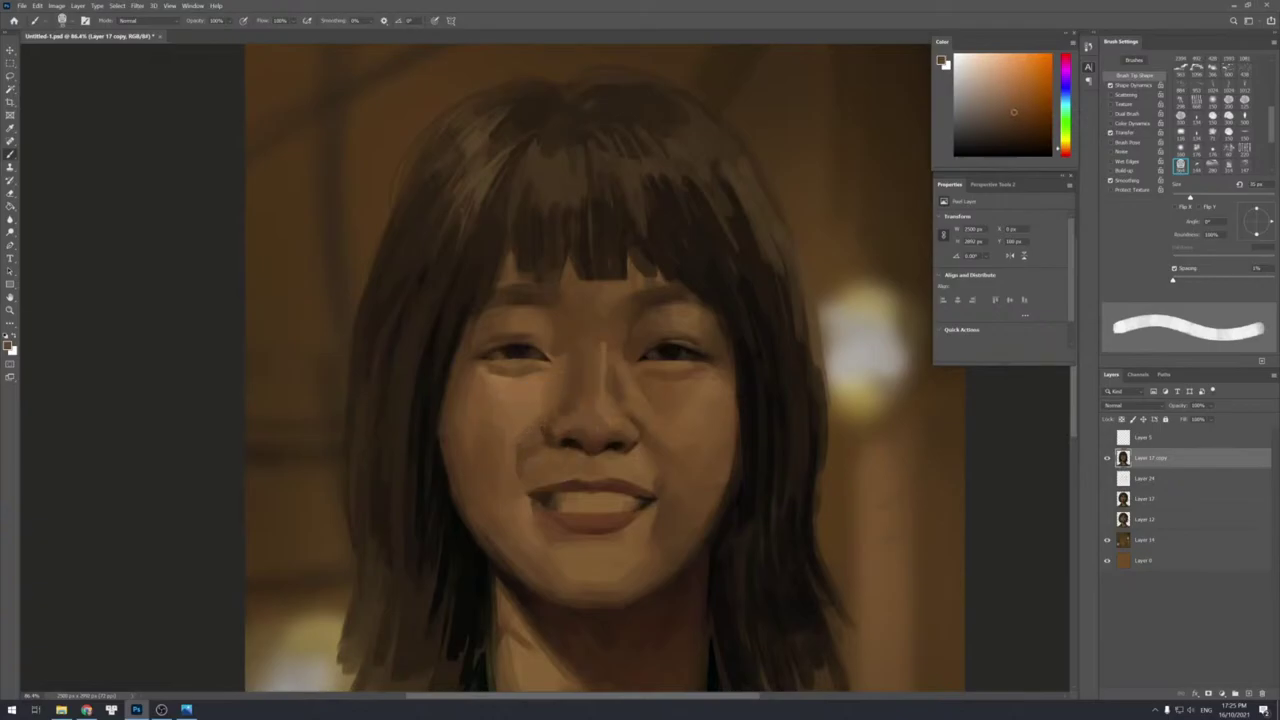
left_click(523, 436, "alt")
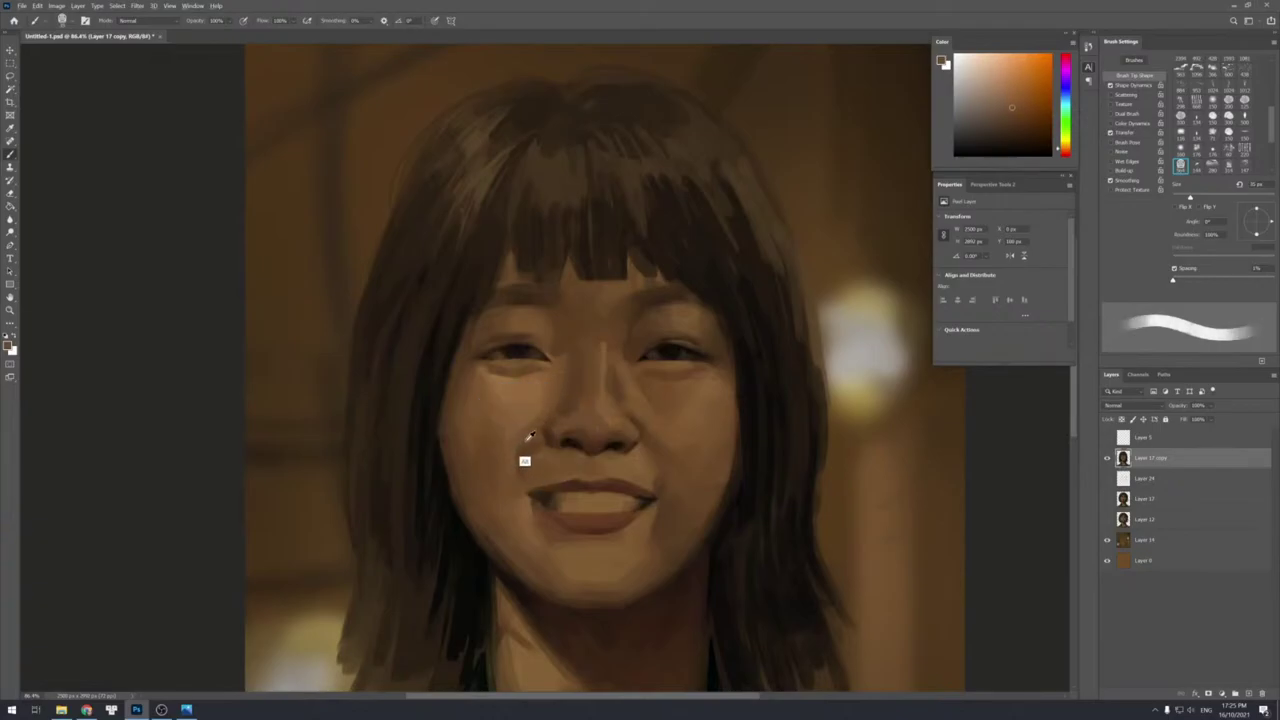
left_click(524, 449, "alt")
left_click(518, 457, "alt")
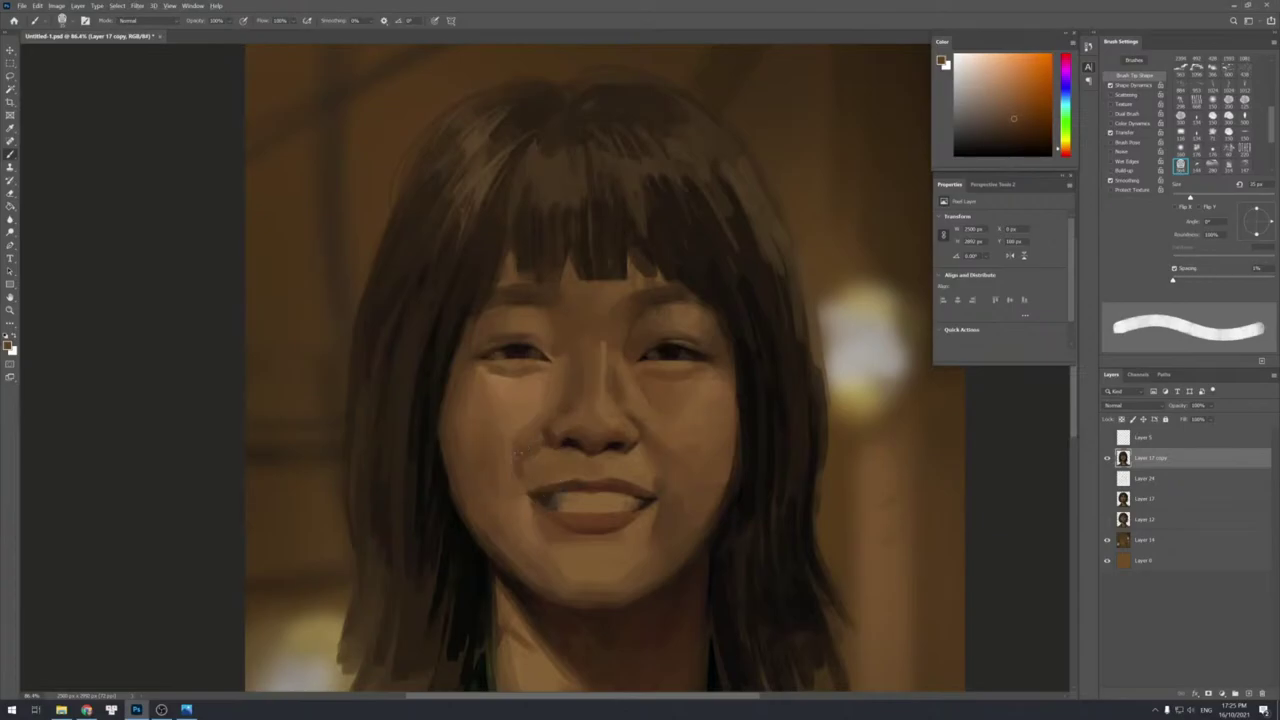
Blend lighter skin tones over the left cheek beside the nose.
left_click(513, 439, "alt")
left_click(523, 423, "alt")
left_click(544, 424, "alt")
left_click_drag(548, 400, 544, 424)
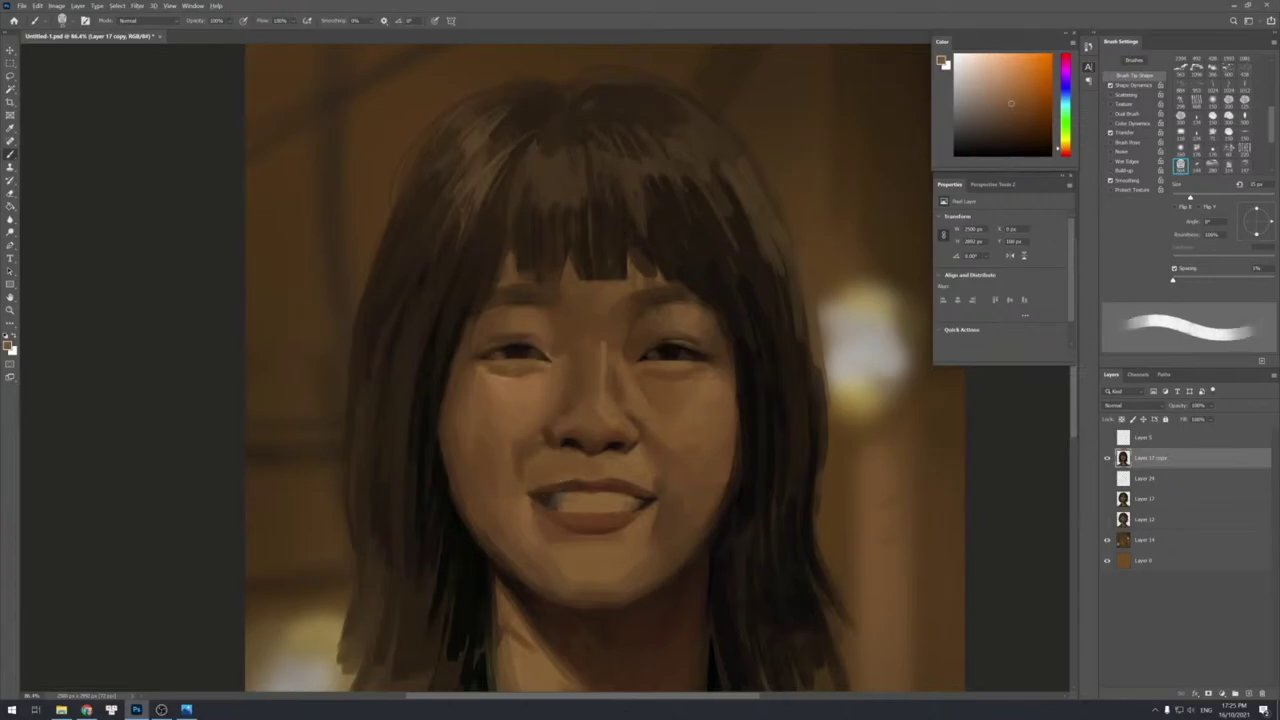
left_click(545, 405, "alt")
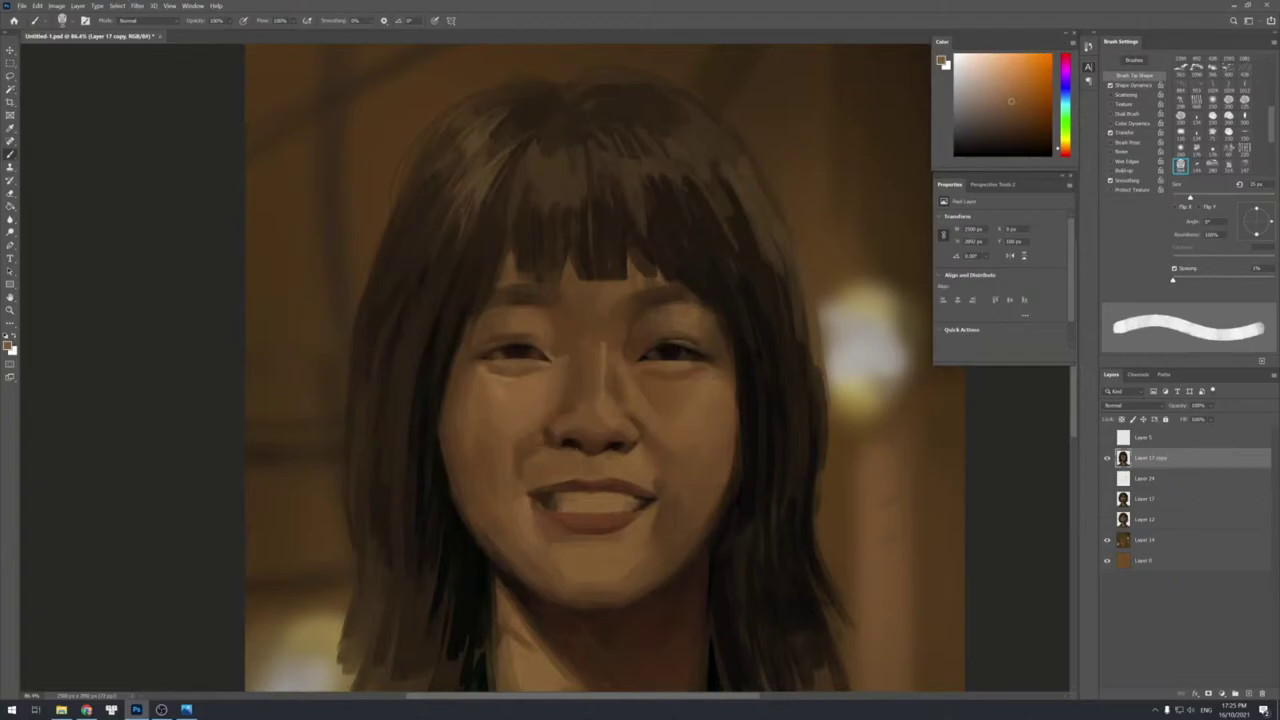
Refine the shadow directly beneath the left eye with a smaller brush and sampled skin tones.
left_click(511, 369, "alt")
key("bracketleft")
key("bracketleft")
key("bracketleft")
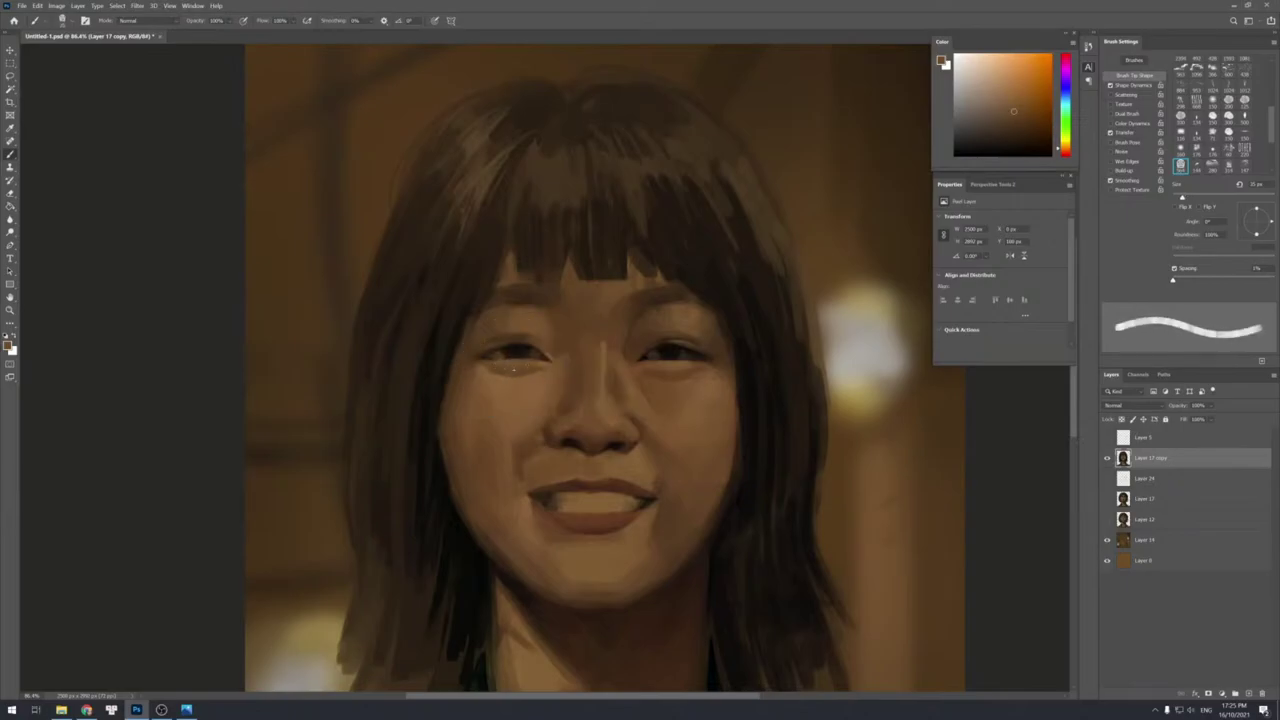
left_click(521, 363, "alt")
Blend the skin below the outer corner of the left eye into the cheek.
left_click(498, 366, "alt")
left_click(490, 366, "alt")
left_click_drag(476, 363, 490, 361)
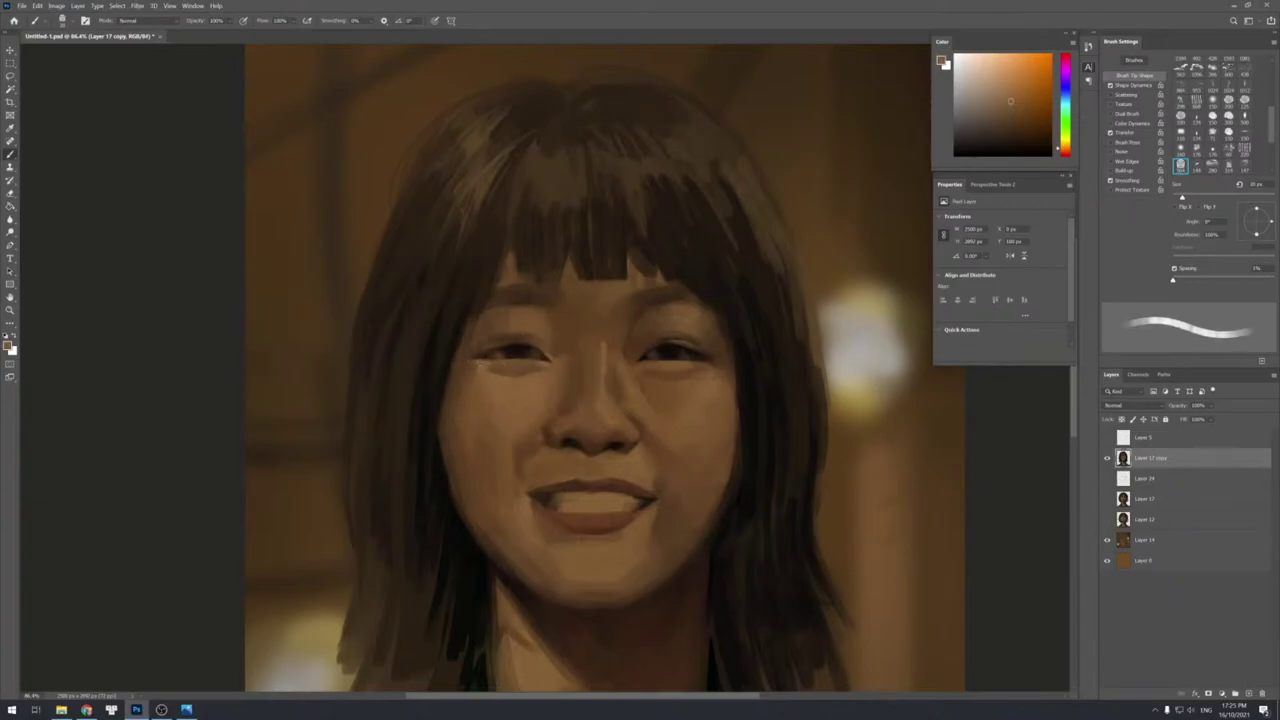
left_click(489, 366, "alt")
left_click(486, 360, "alt")
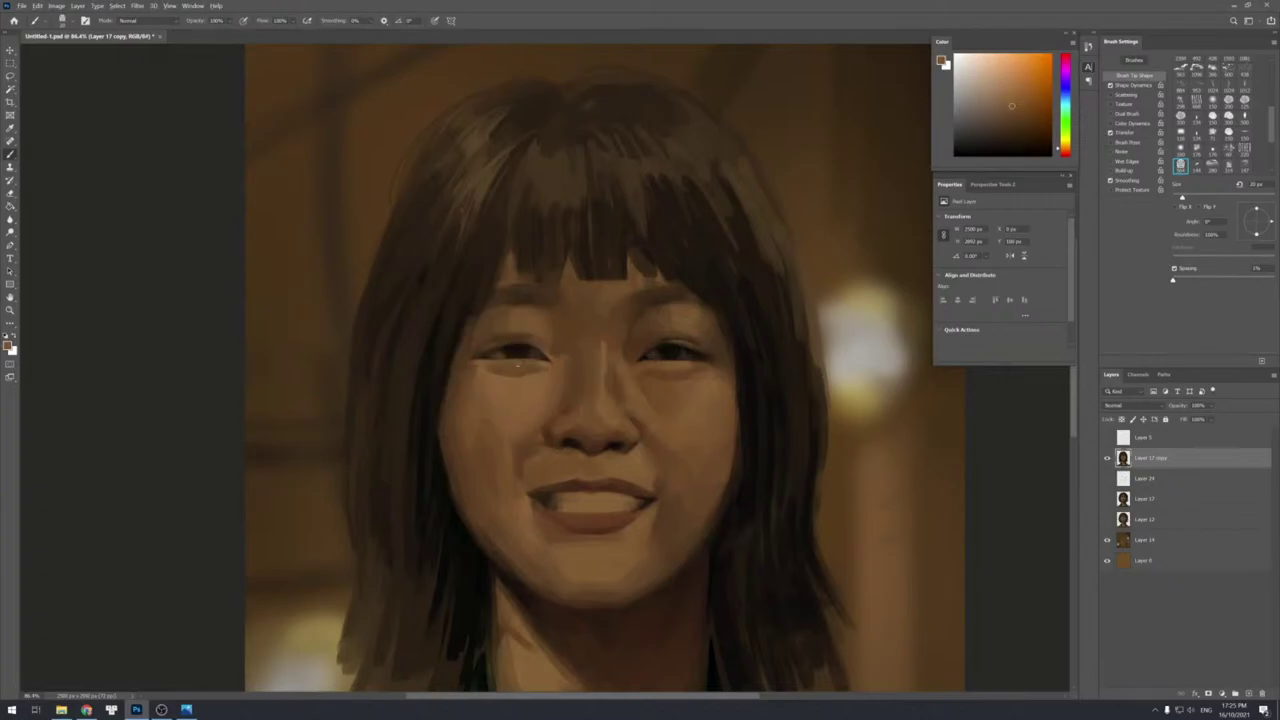
Blend sampled skin tones from the outer corner of the left eye down the outer edge of the cheek.
left_click(488, 360, "alt")
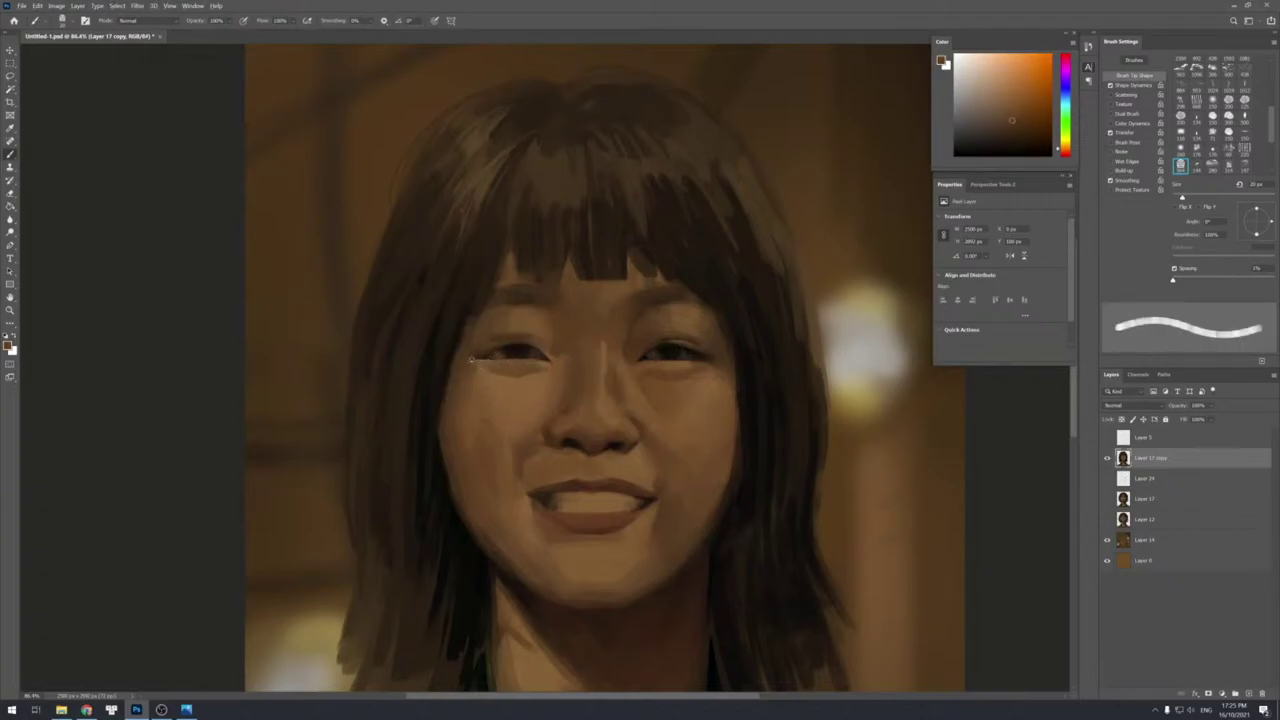
left_click(476, 385, "alt")
key("bracketright")
left_click(452, 410, "alt")
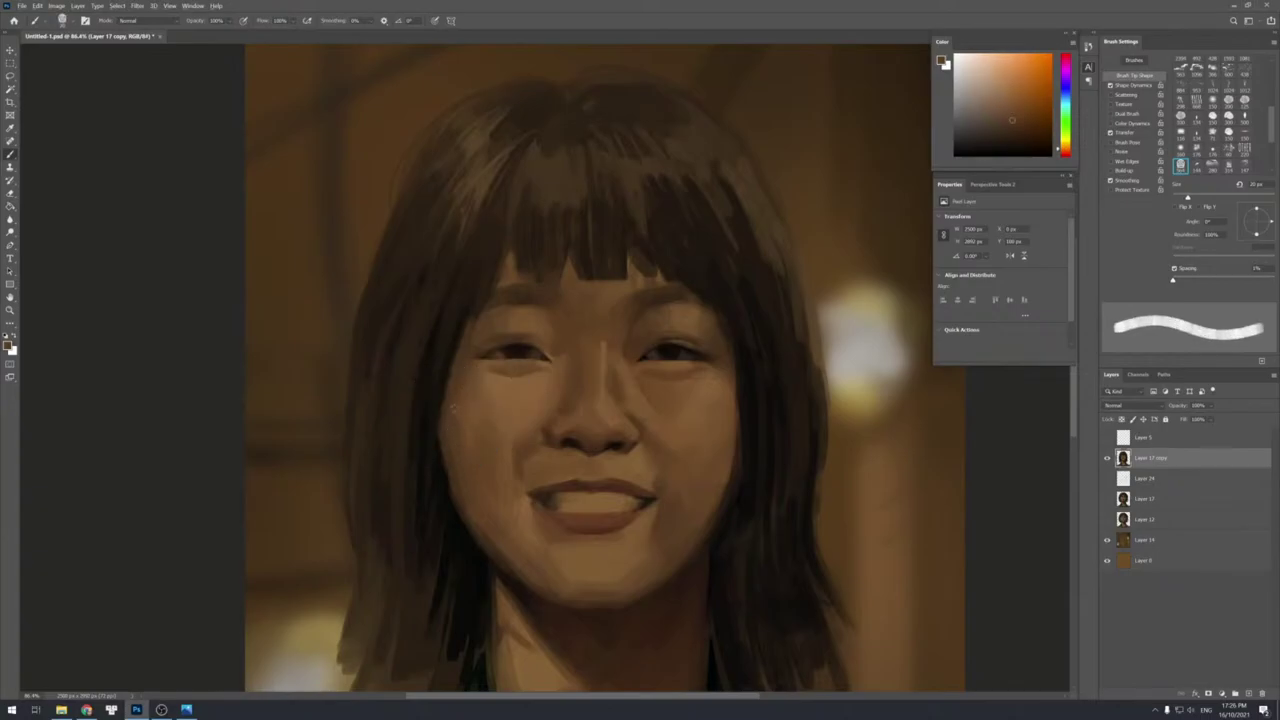
left_click(440, 474, "alt")
left_click(472, 424, "alt")
left_click(453, 404, "alt")
Smooth the tonal transitions across the left cheek with a larger brush and sampled light and shadow skin tones.
left_click(460, 469, "alt")
key("]")
key("]")
left_click(478, 464, "alt")
left_click(478, 464, "alt")
left_click(456, 474, "alt")
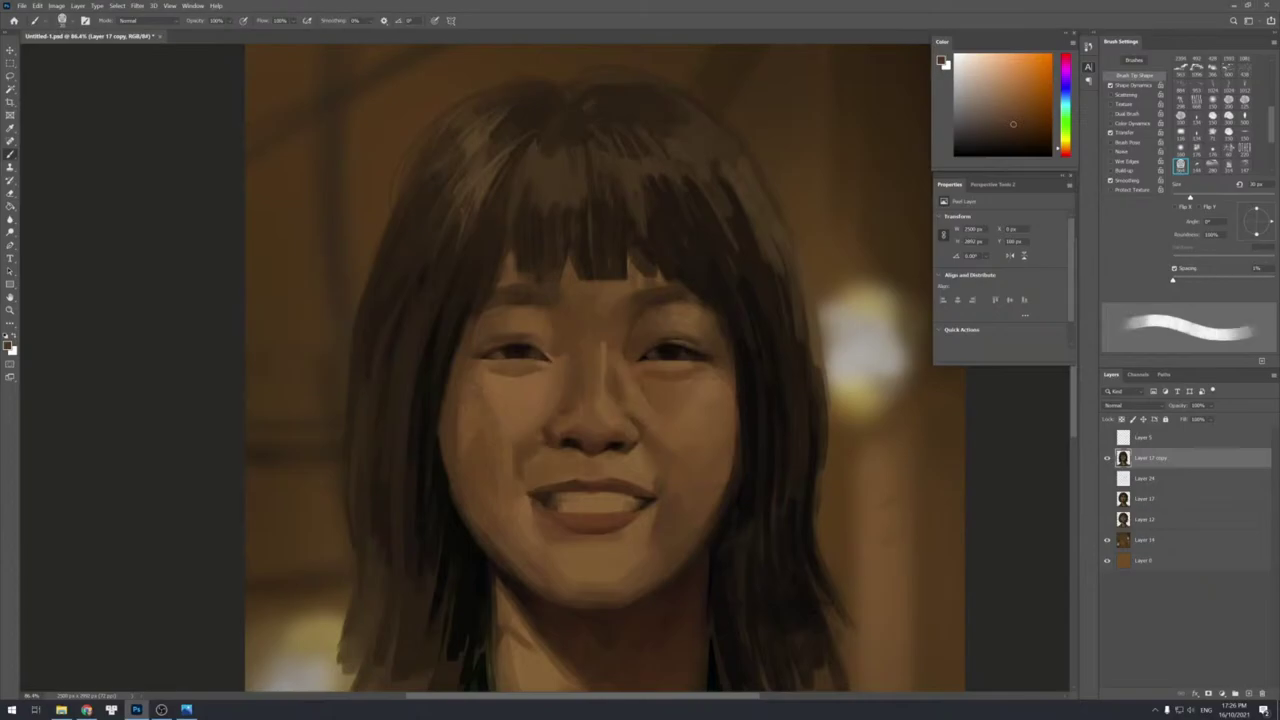
left_click(494, 410, "alt")
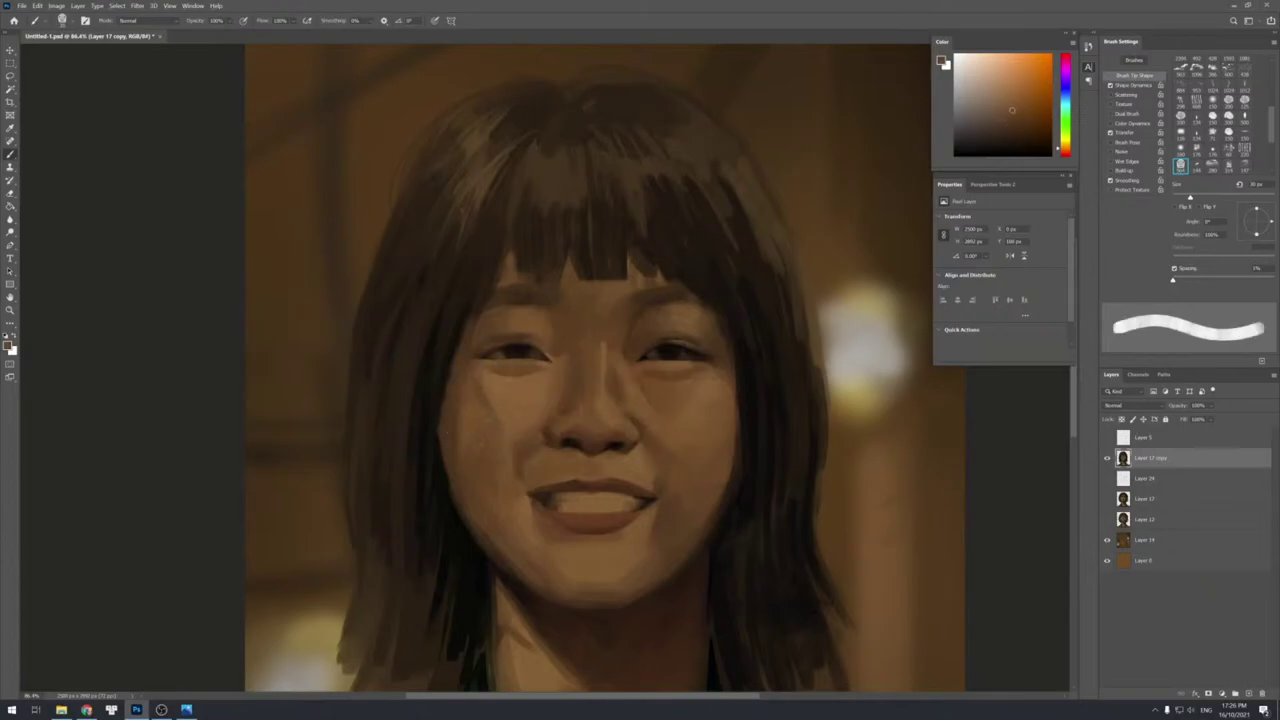
left_click(479, 417, "alt")
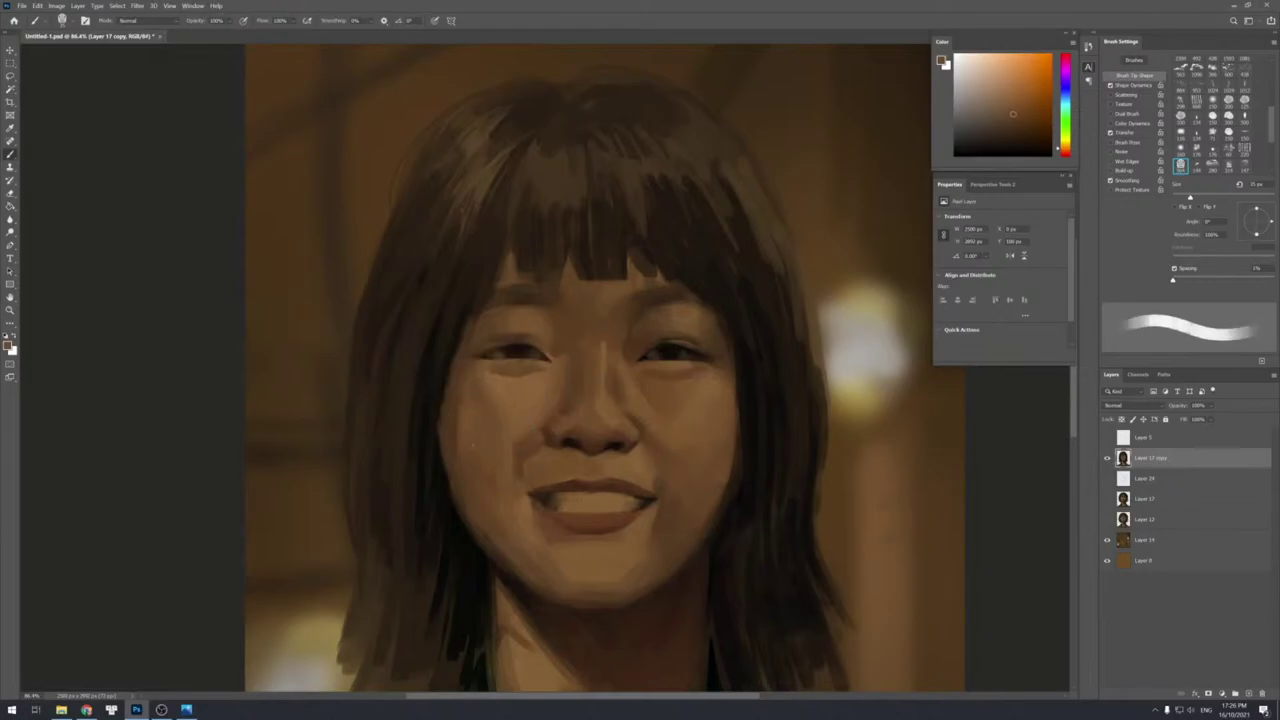
Refine the shading at the outer corner of the left eye with a smaller brush and sampled brown tones.
key("z")
mouse_move(554, 393)
left_mouse_down()
mouse_move(518, 340)
mouse_move(570, 372)
left_mouse_up()
key("b")
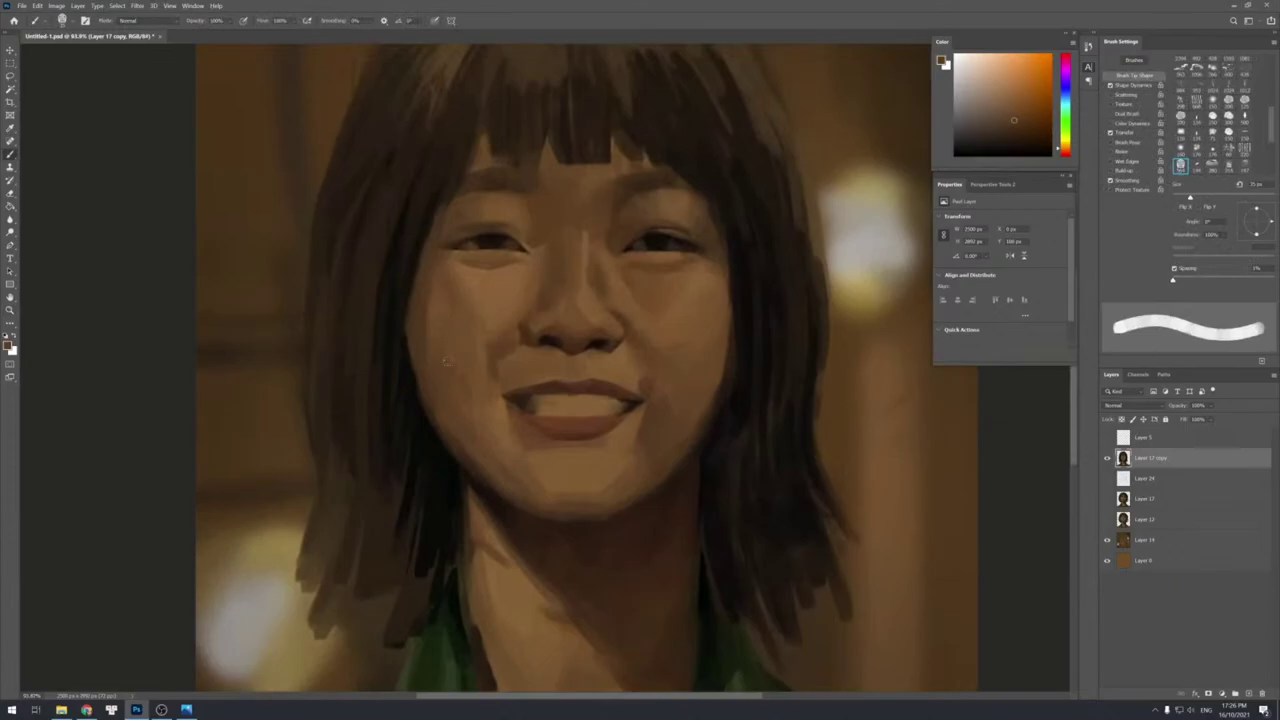
mouse_move(462, 376)
left_mouse_down()
mouse_move(474, 409)
mouse_move(450, 456)
left_mouse_up()
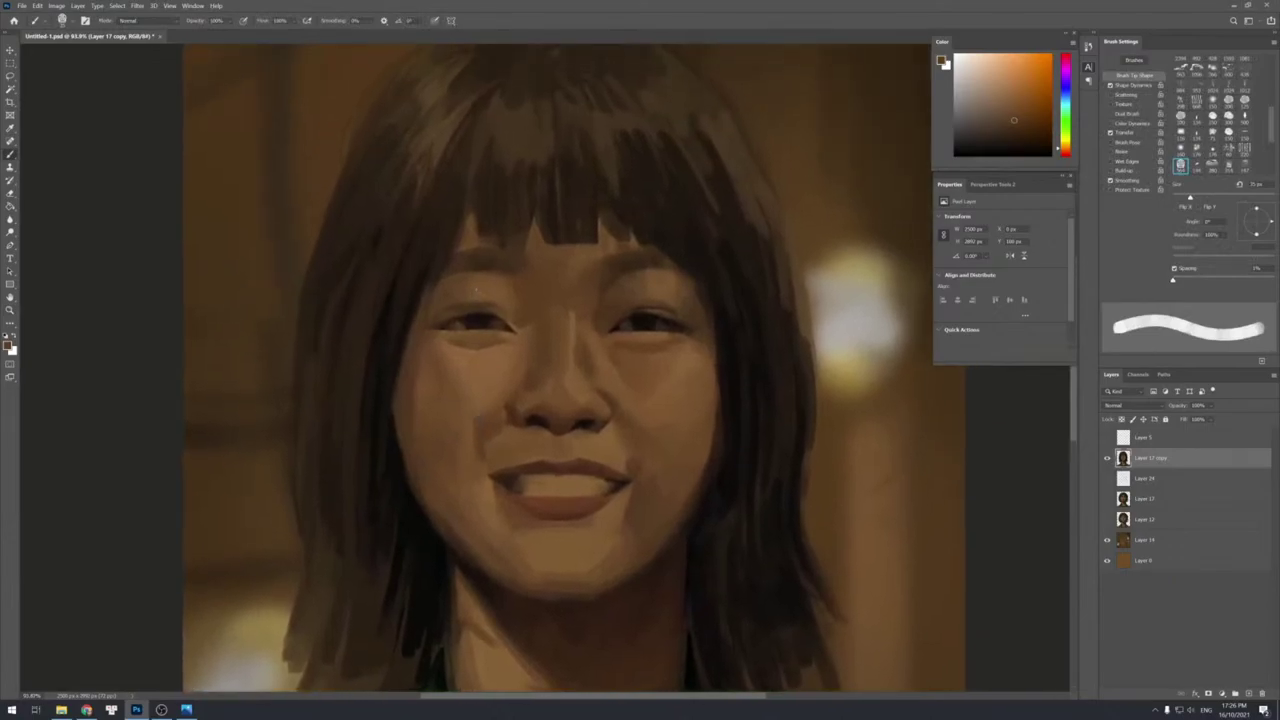
left_click(430, 319, "alt")
left_click(423, 319, "alt")
key("[")
key("[")
key("bracketleft")
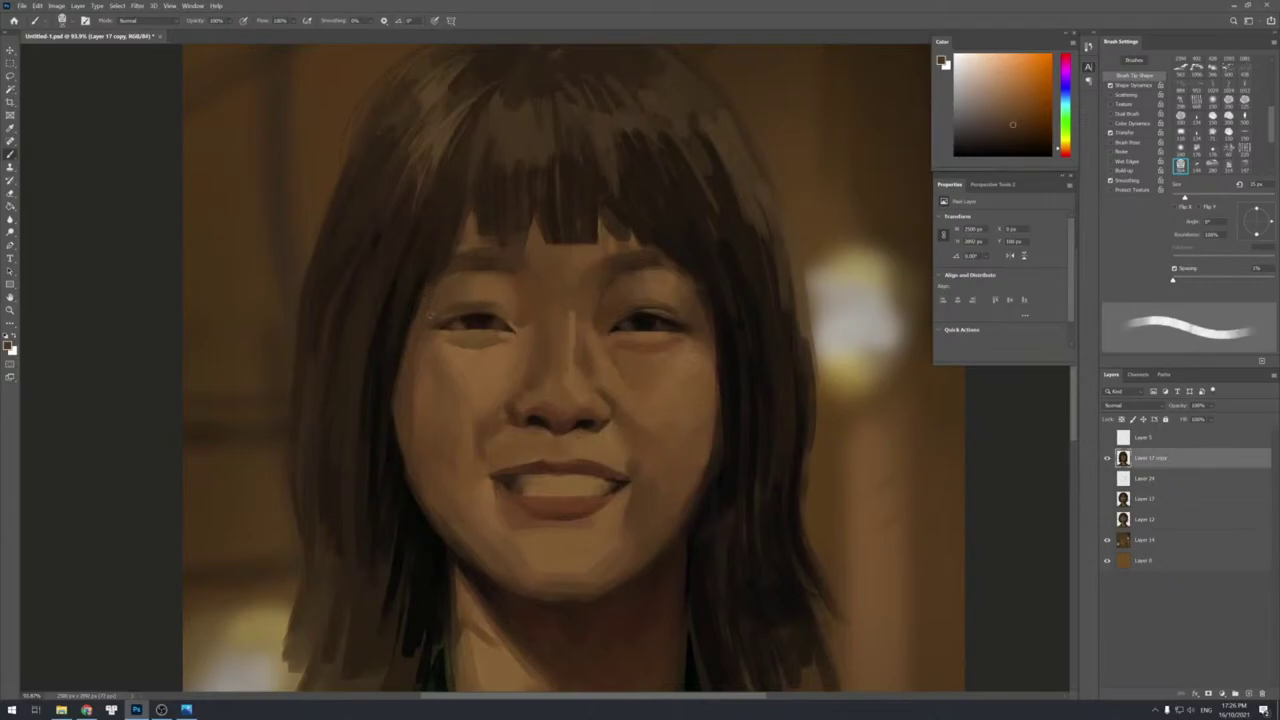
left_click(458, 330, "alt")
key("bracketright")
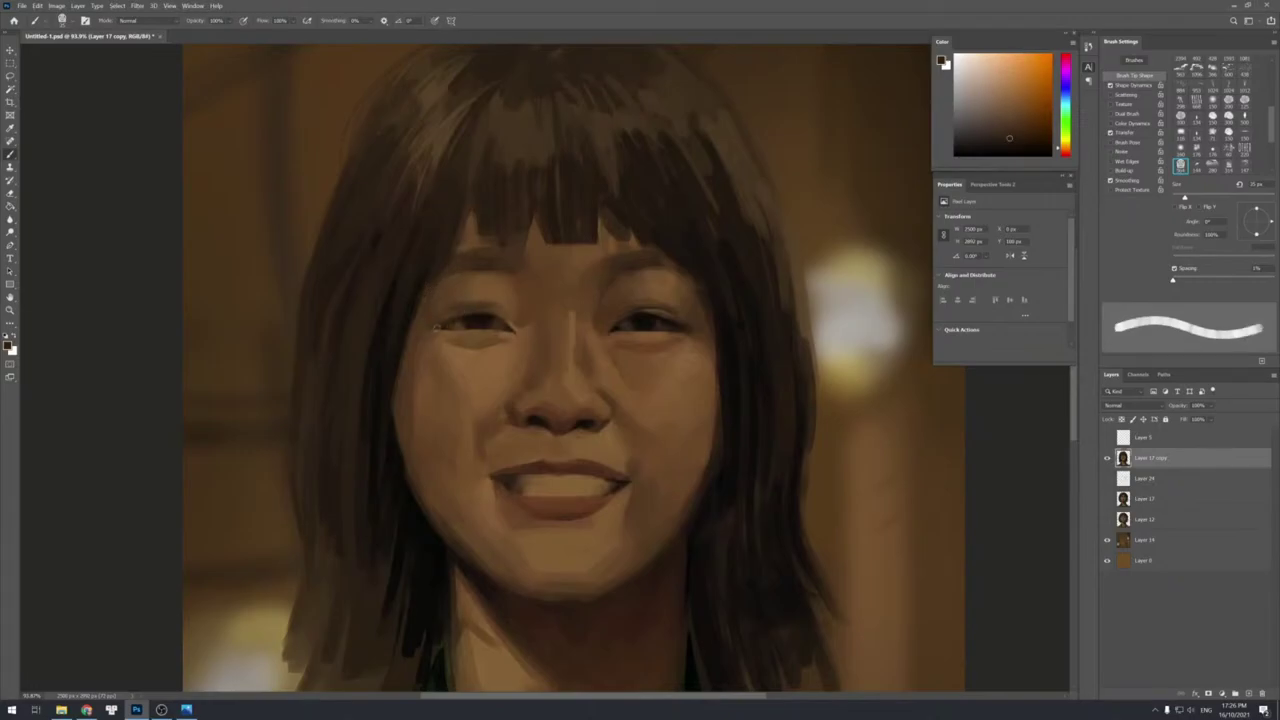
Deepen the dark lash line and iris of the left eye with a finer brush and a sampled near-black.
left_click(457, 327, "alt")
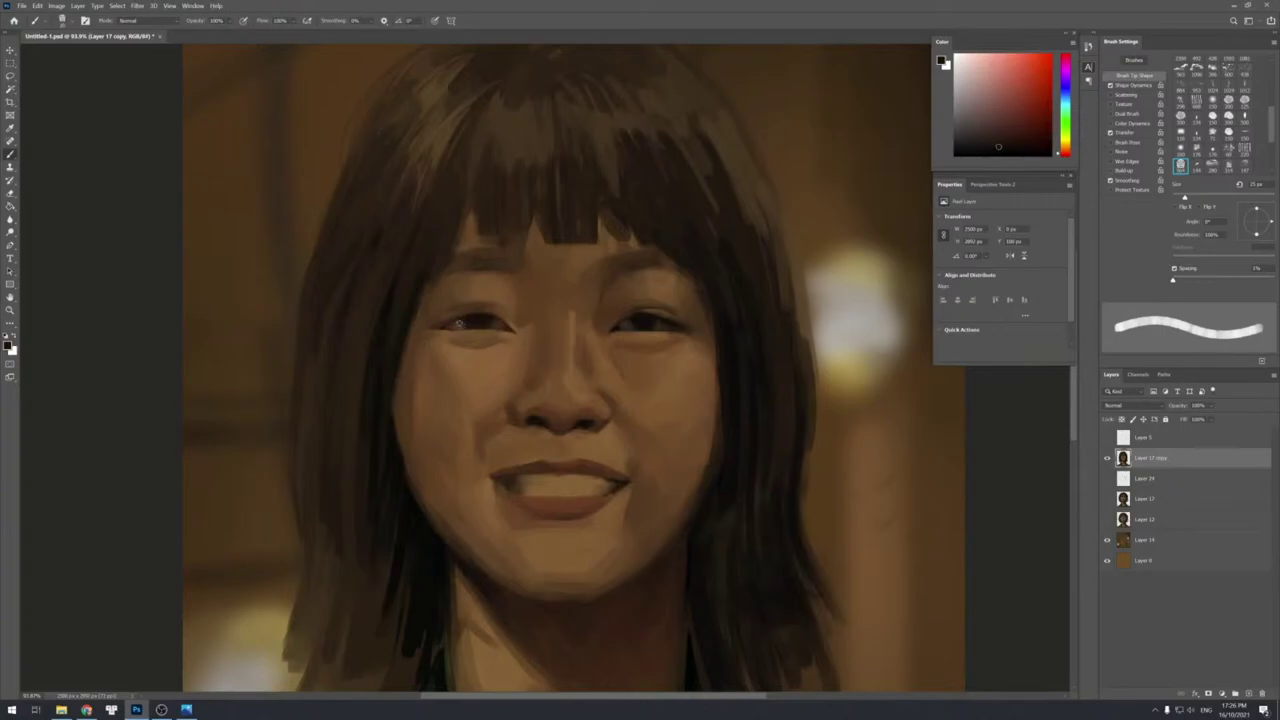
key("bracketleft")
key("bracketleft")
key("bracketleft")
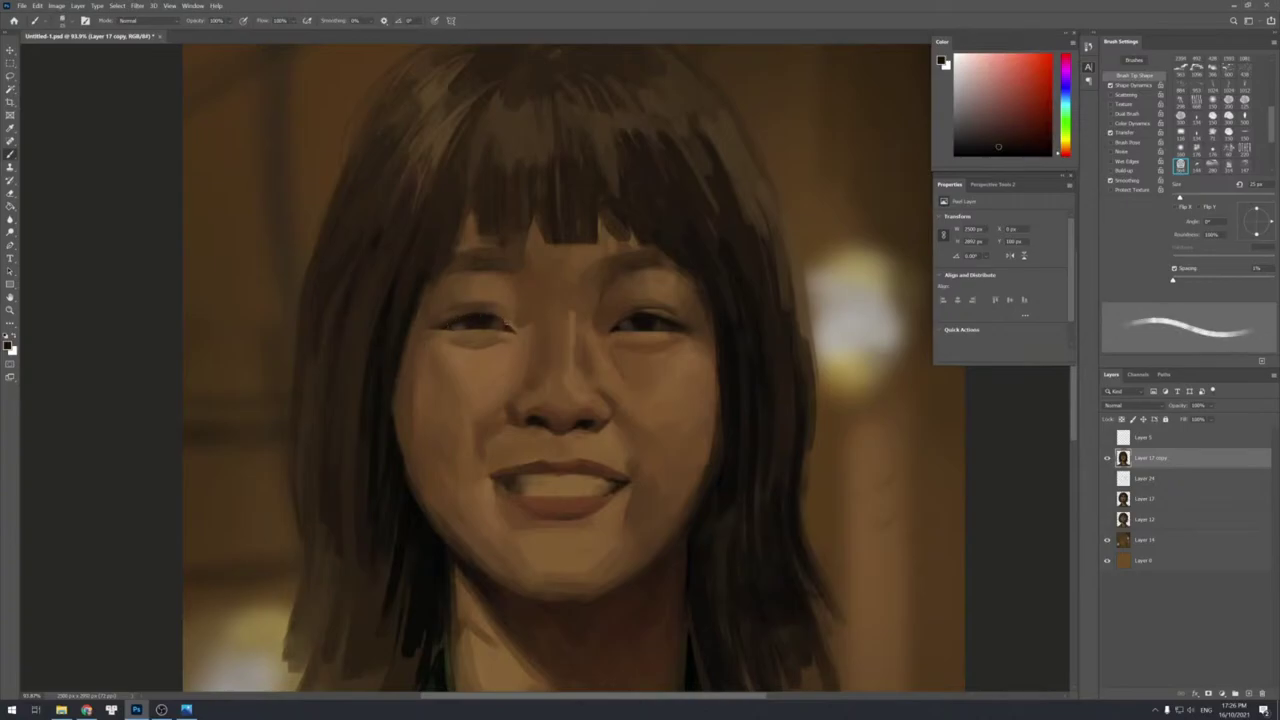
Touch up the inner corner and lower lid of the left eye with sampled skin tones.
left_click(515, 333, "alt")
left_click(510, 332, "alt")
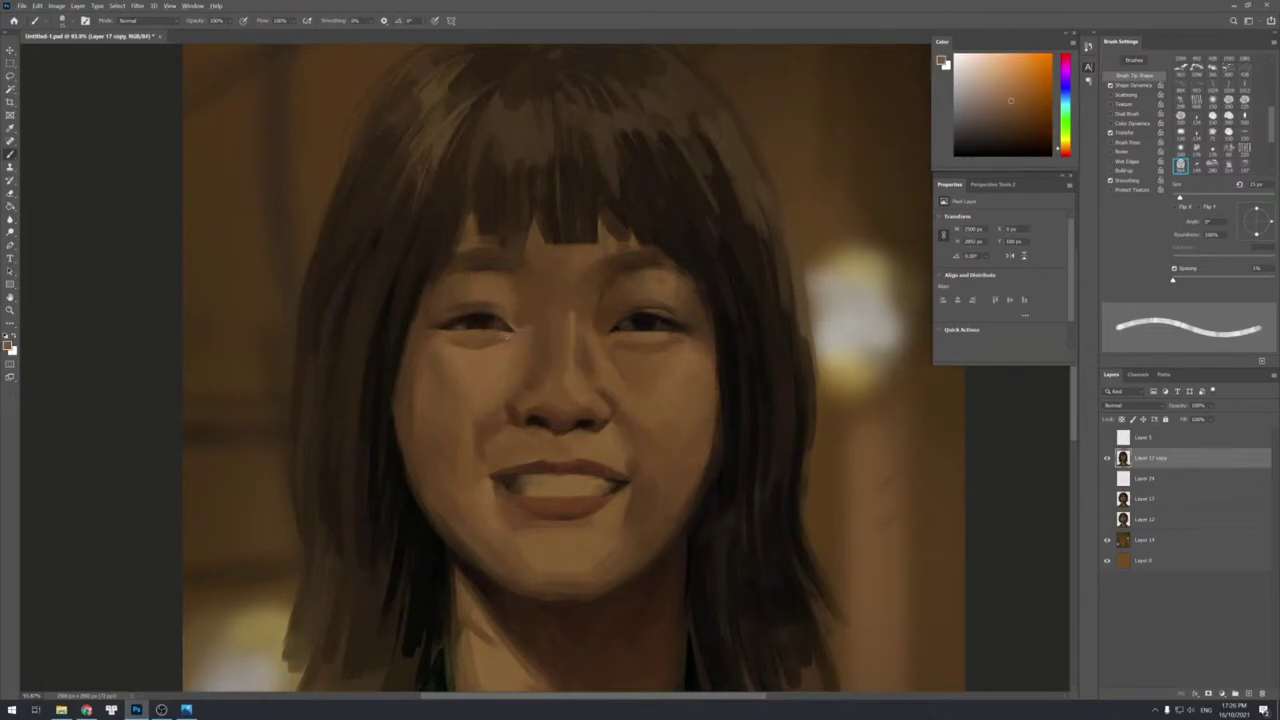
left_click(504, 347, "alt")
left_click(497, 339, "alt")
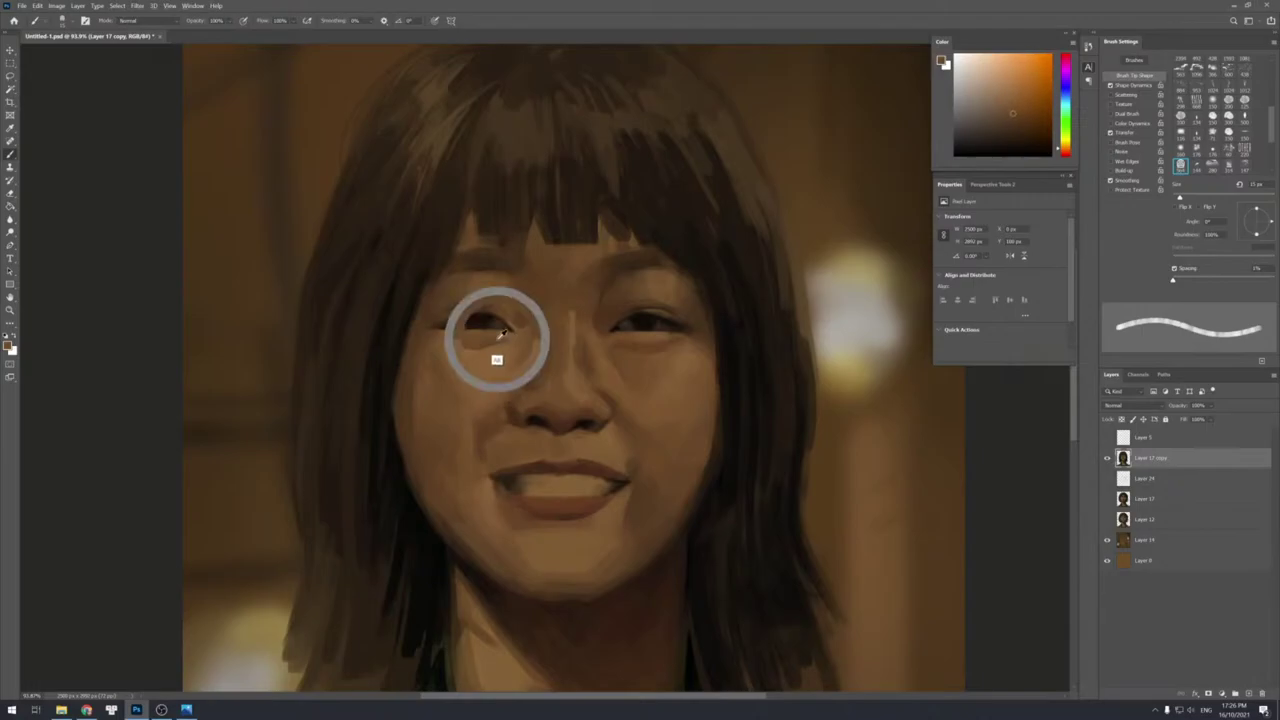
key("bracketright")
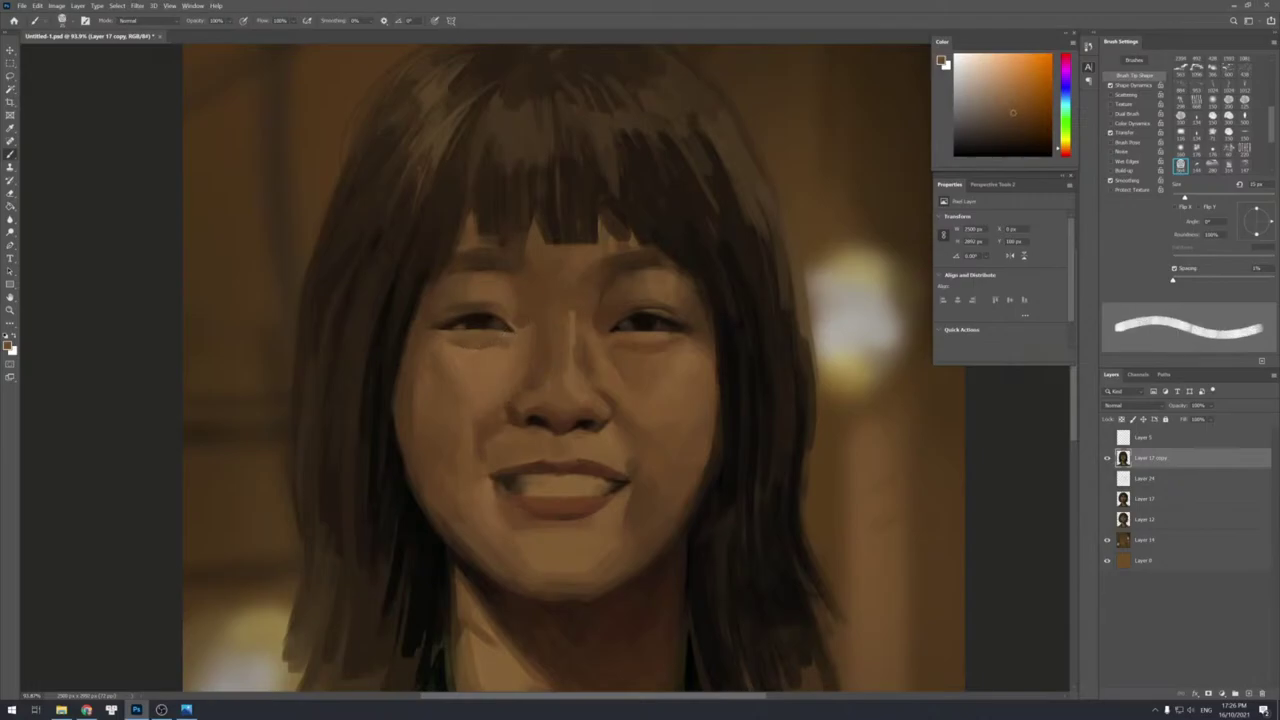
left_click(500, 338, "alt")
Even out the left cheek between the nose and the outer face edge with sampled mid skin tones.
left_click(487, 426, "alt")
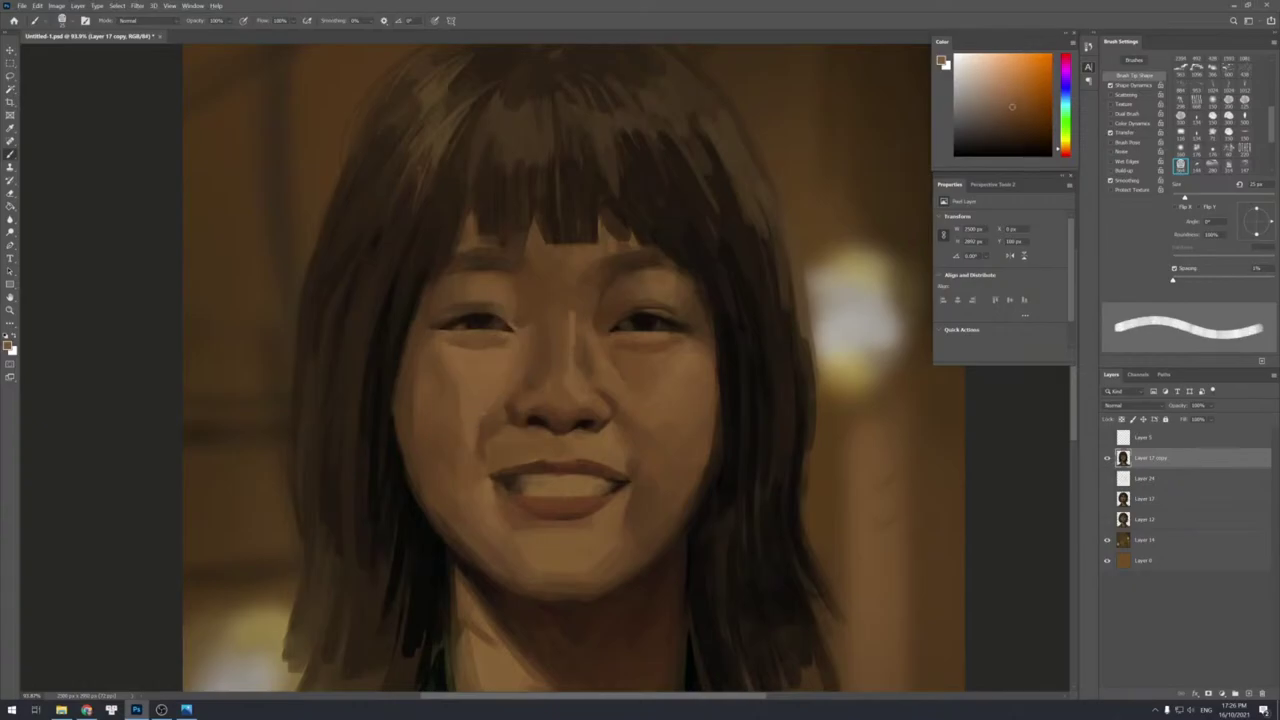
left_click(466, 438, "alt")
left_click(457, 415, "alt")
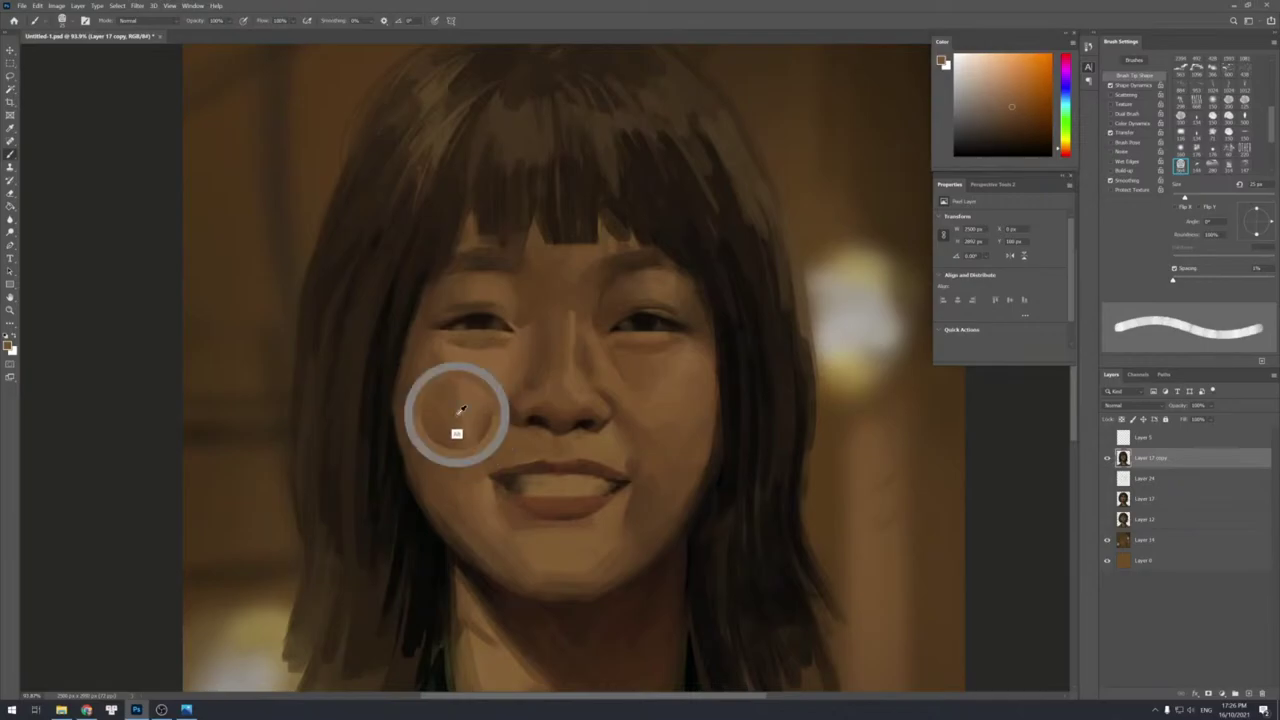
left_click(442, 466, "alt")
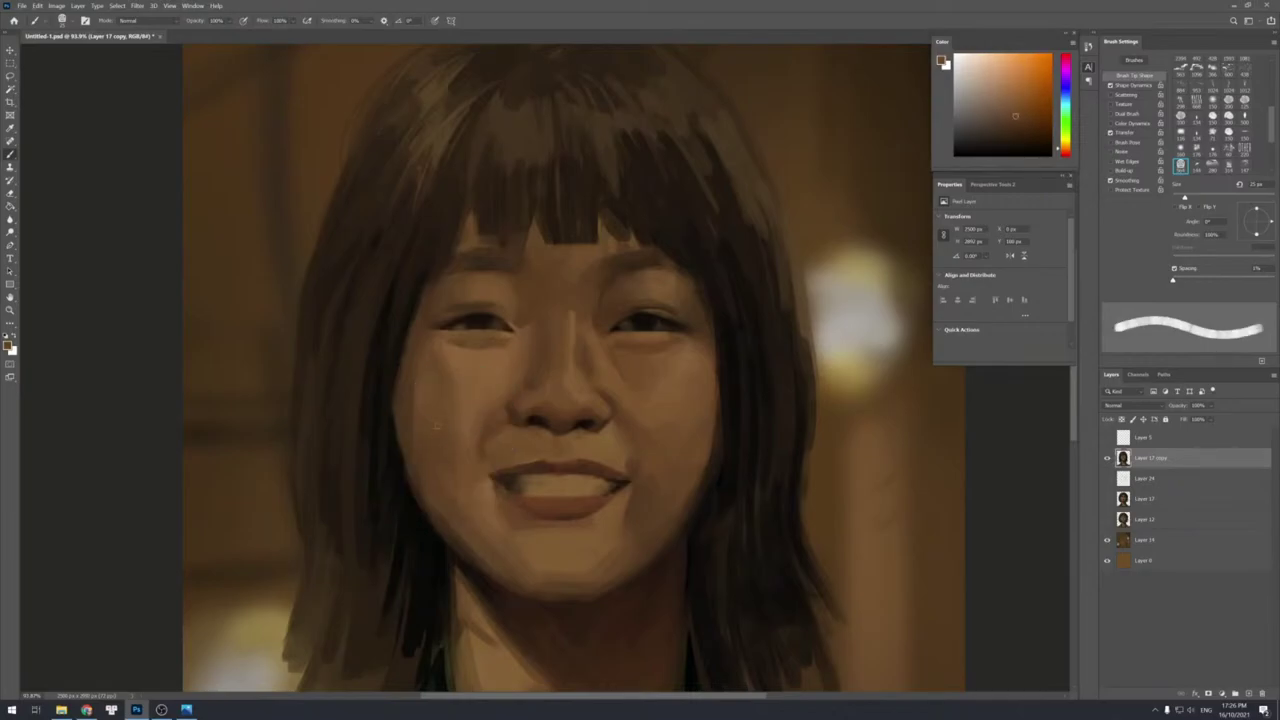
key("]")
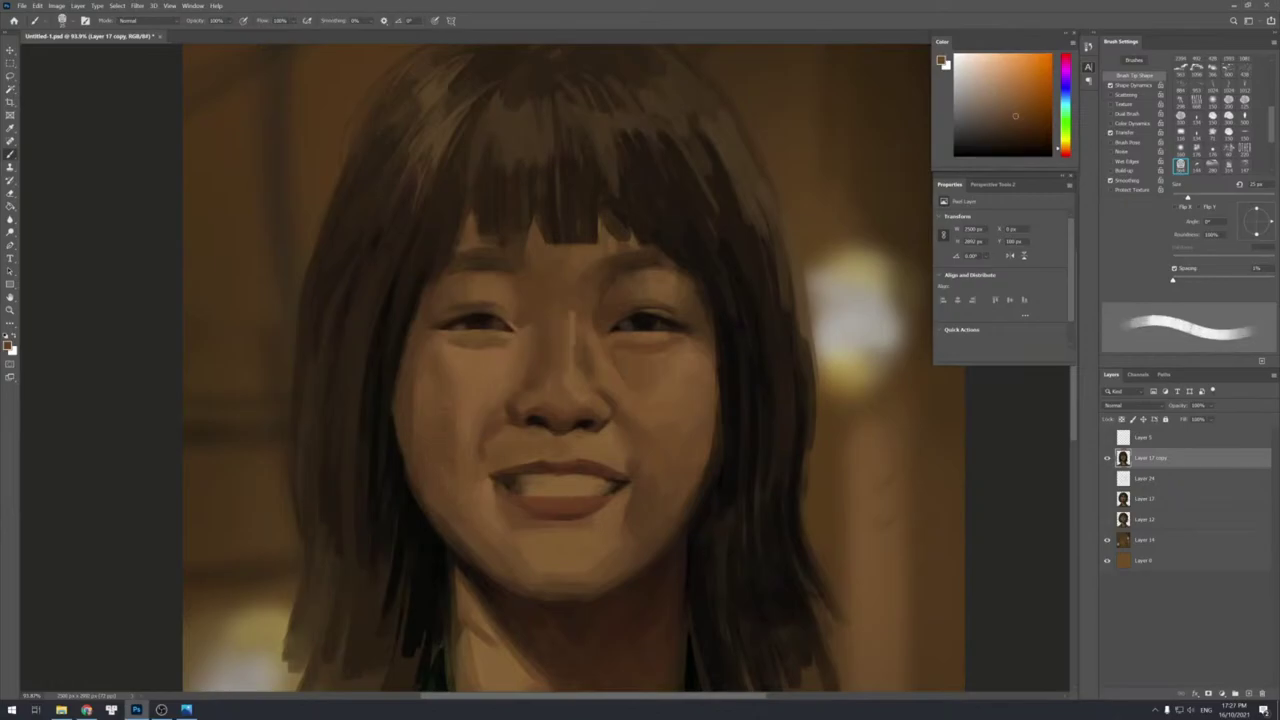
Soften the smile fold beside the left nostril using a slightly larger brush and sampled cheek tones.
left_click(472, 440, "alt")
key("bracketright")
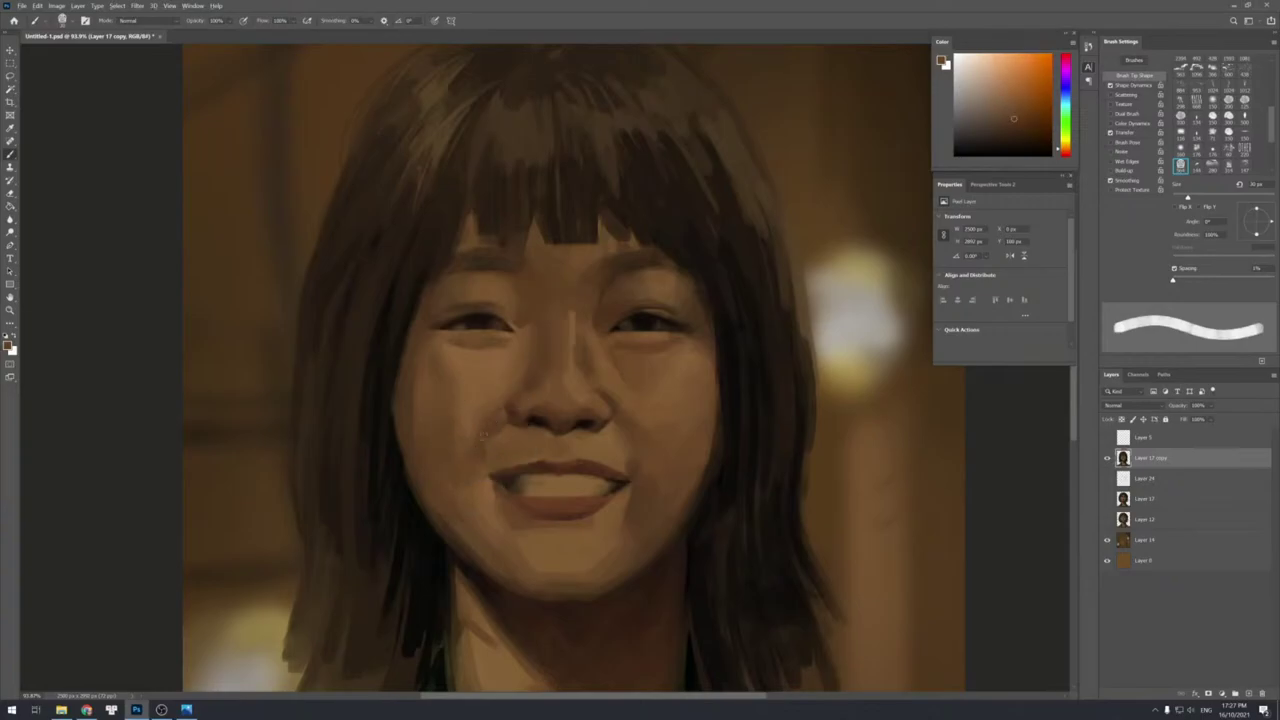
left_click(473, 432, "alt")
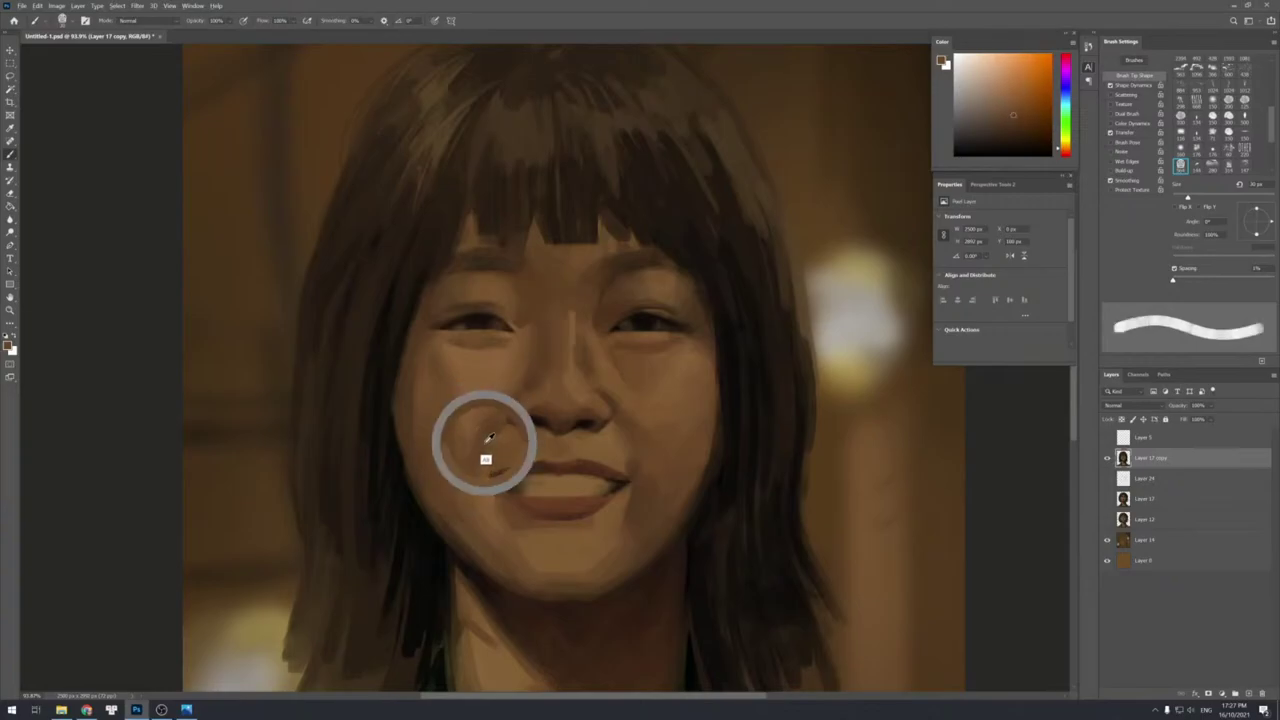
left_click(490, 436, "alt")
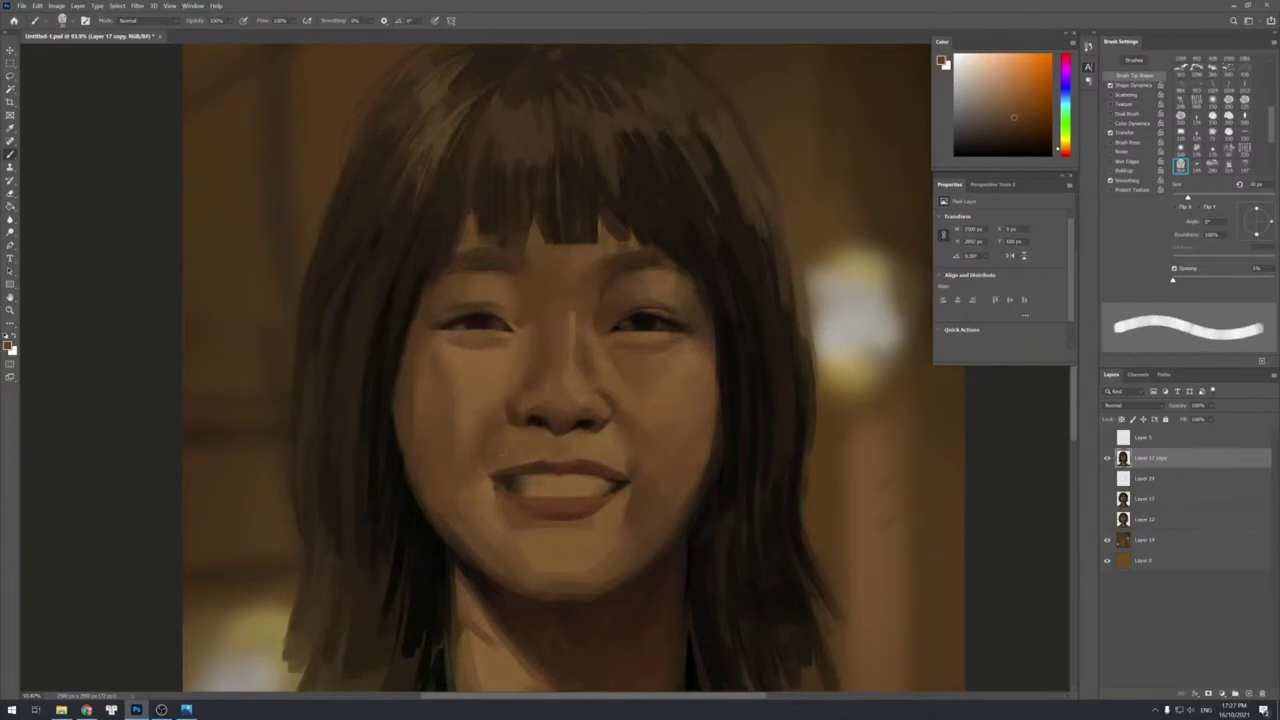
key("bracketleft")
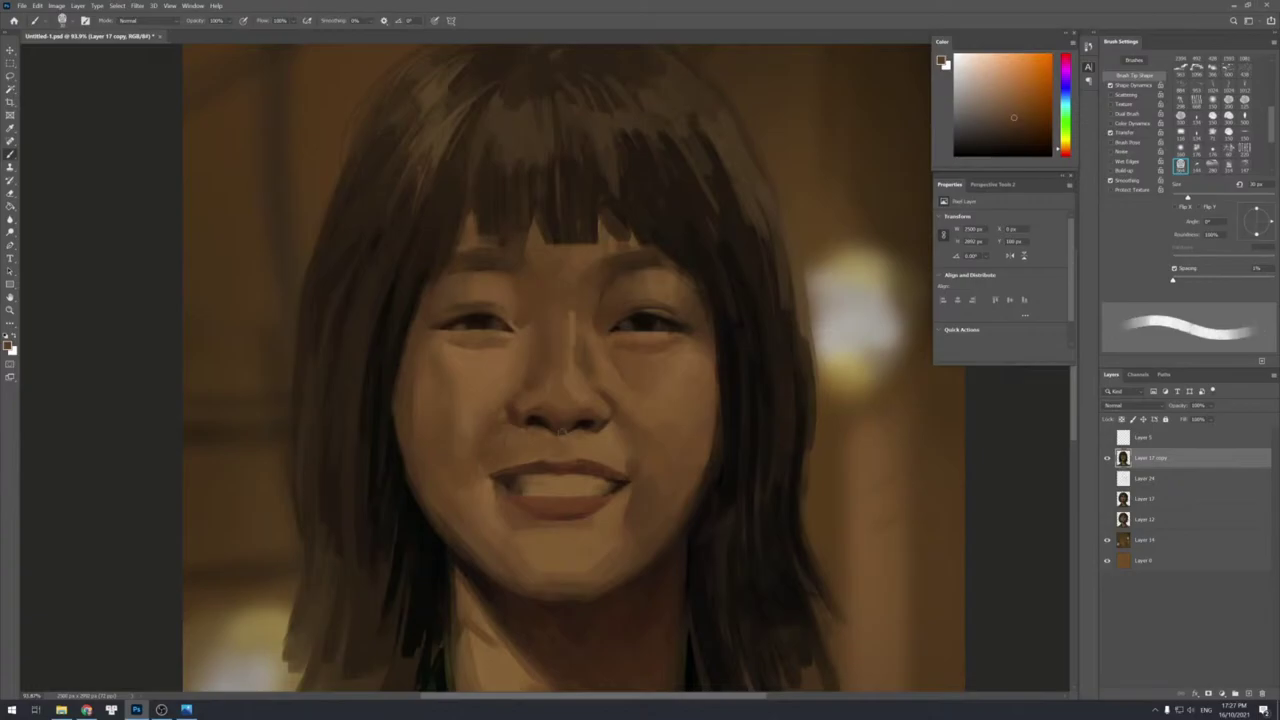
Define the crease along the outer edge of the left nostril wing with a much smaller brush and sampled shadow tones.
key("z")
mouse_move(562, 420)
left_mouse_down()
mouse_move(543, 386)
mouse_move(572, 379)
mouse_move(543, 366)
mouse_move(518, 375)
left_mouse_up()
key("b")
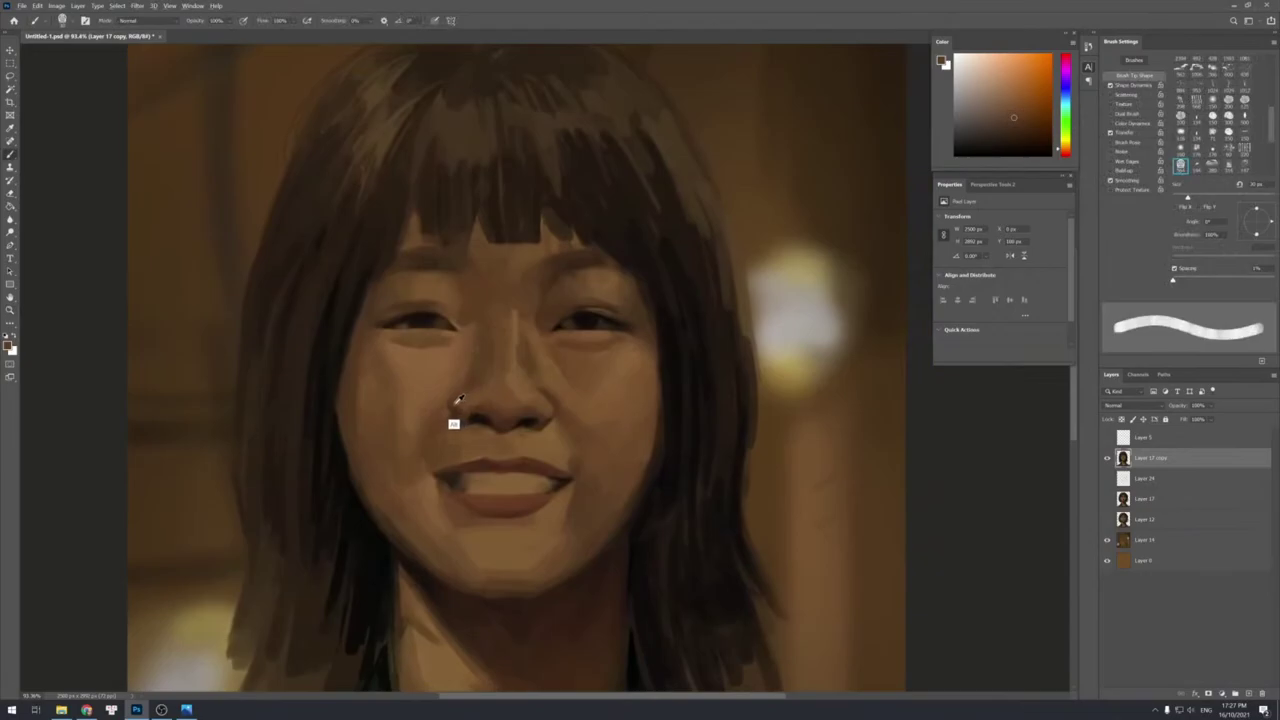
left_click(453, 404, "alt")
key("bracketleft")
key("bracketleft")
key("bracketleft")
key("bracketleft")
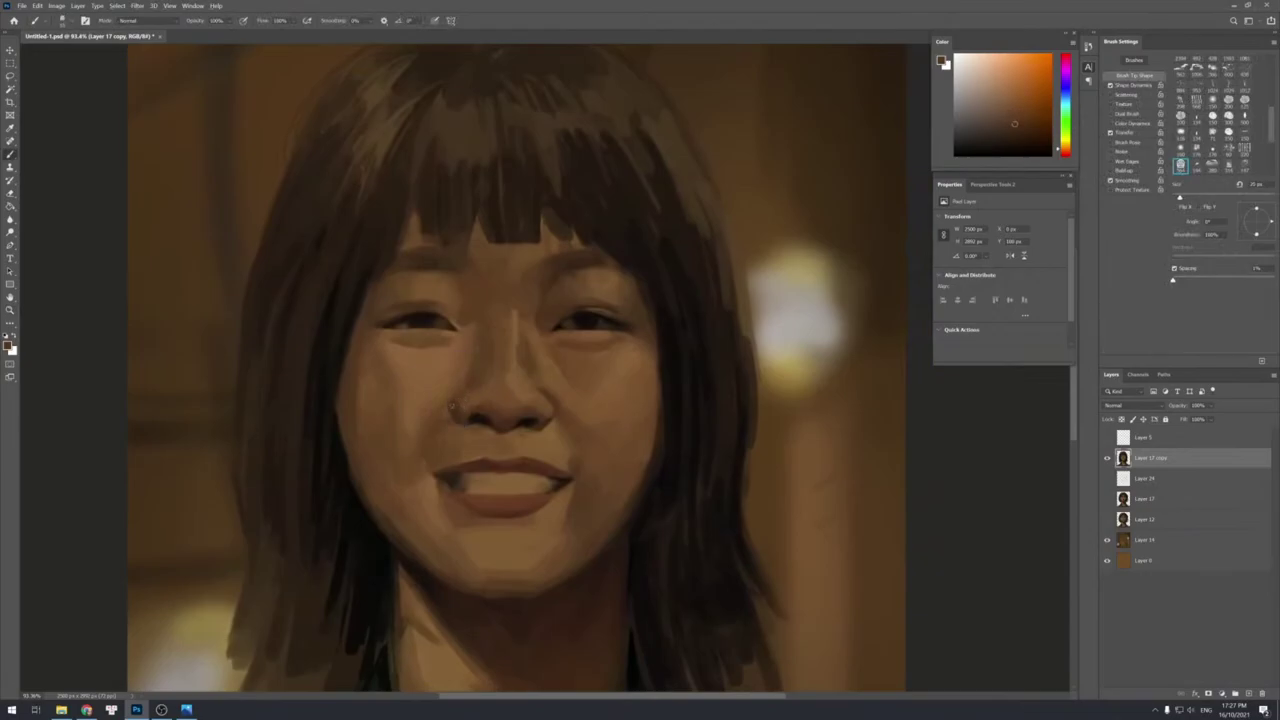
left_click(444, 428, "alt")
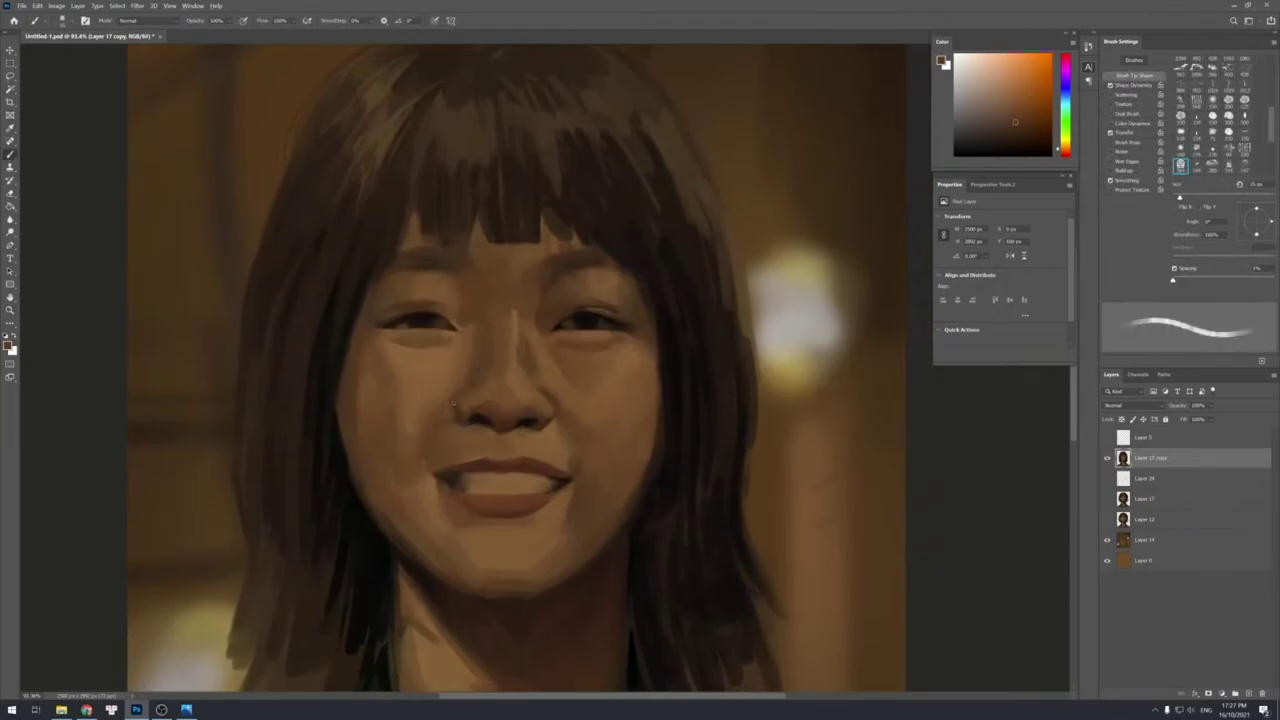
left_click(457, 412, "alt")
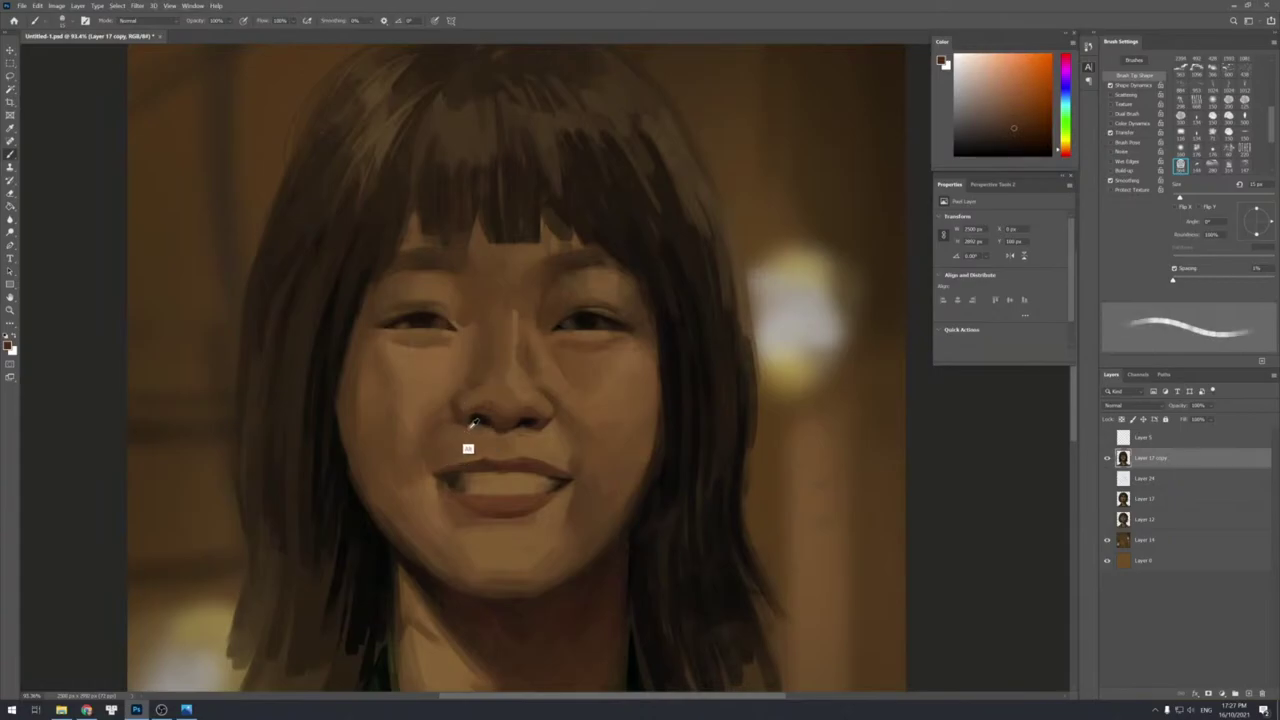
Model the rounded form of the left nostril wing with sampled reddish and brown tones.
left_click(464, 417, "alt")
left_click(462, 408, "alt")
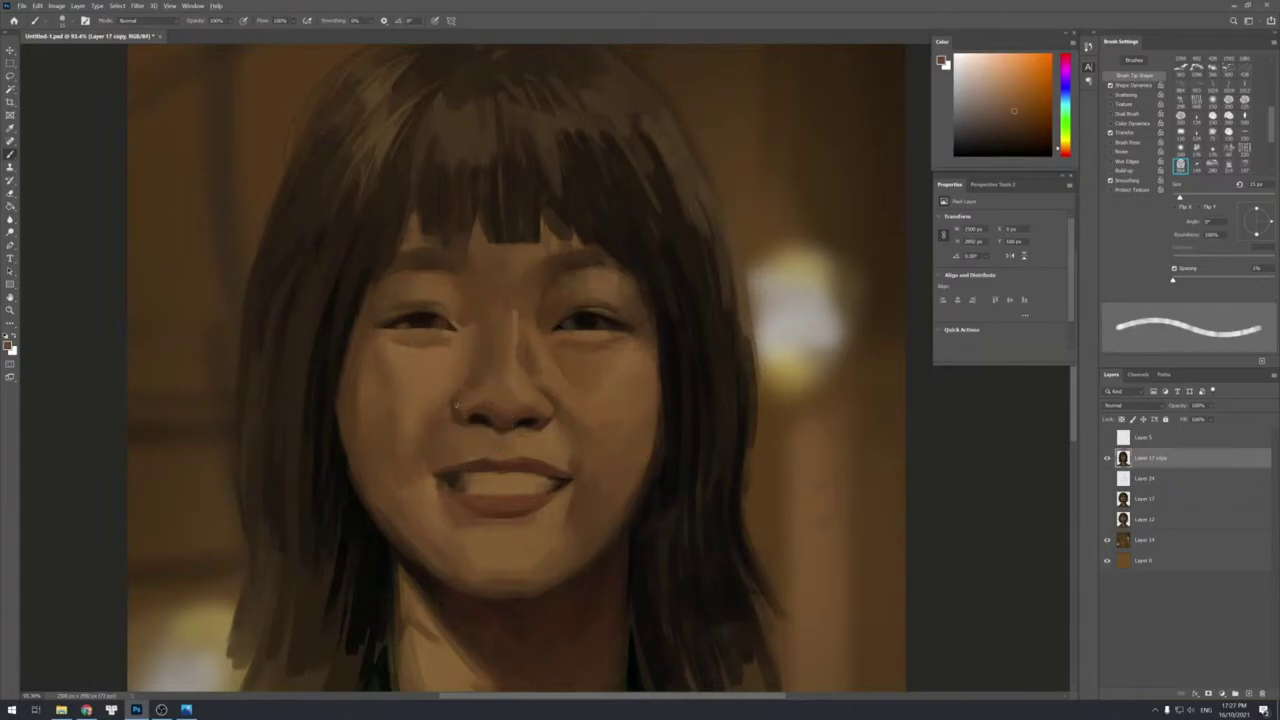
left_click(463, 410, "alt")
left_click(474, 410, "alt")
left_click(480, 408, "alt")
left_click(478, 412, "alt")
left_click(468, 416, "alt")
Clean up the lower edge of the left nostril wing where it meets the skin above the lip.
left_click(472, 426, "alt")
left_click(465, 427, "alt")
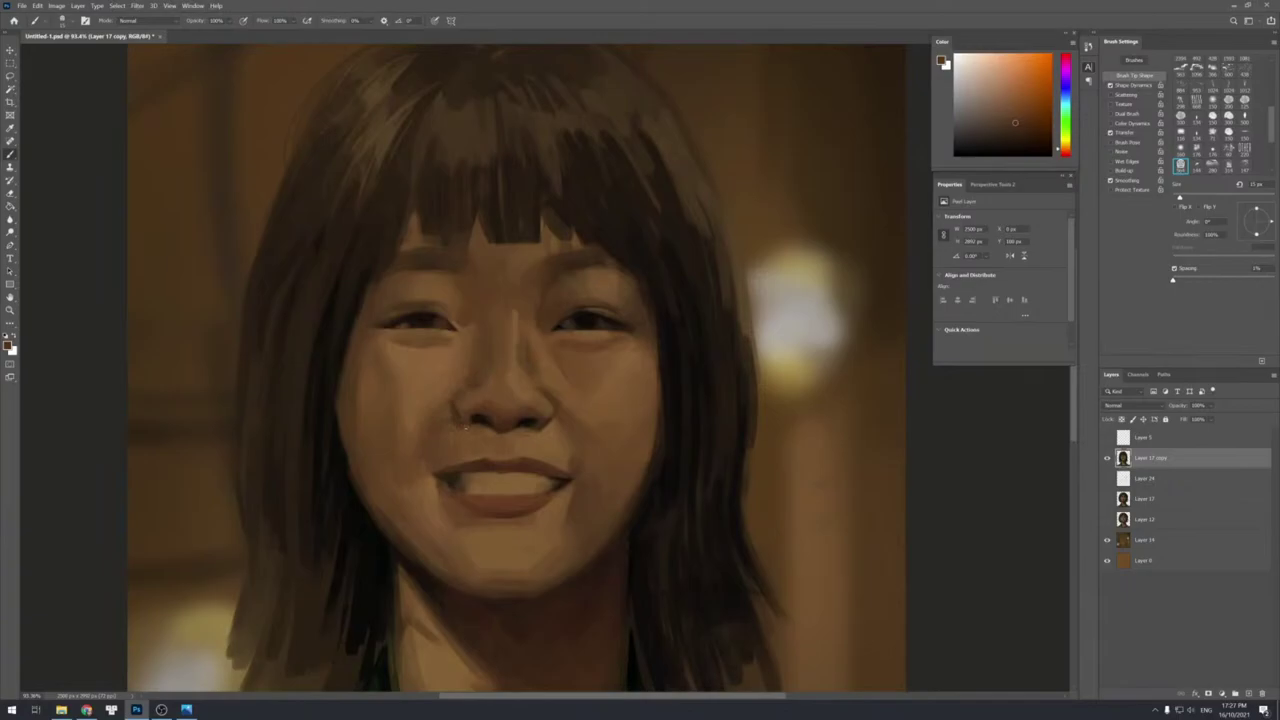
left_click(455, 418, "alt")
left_click(472, 430, "alt")
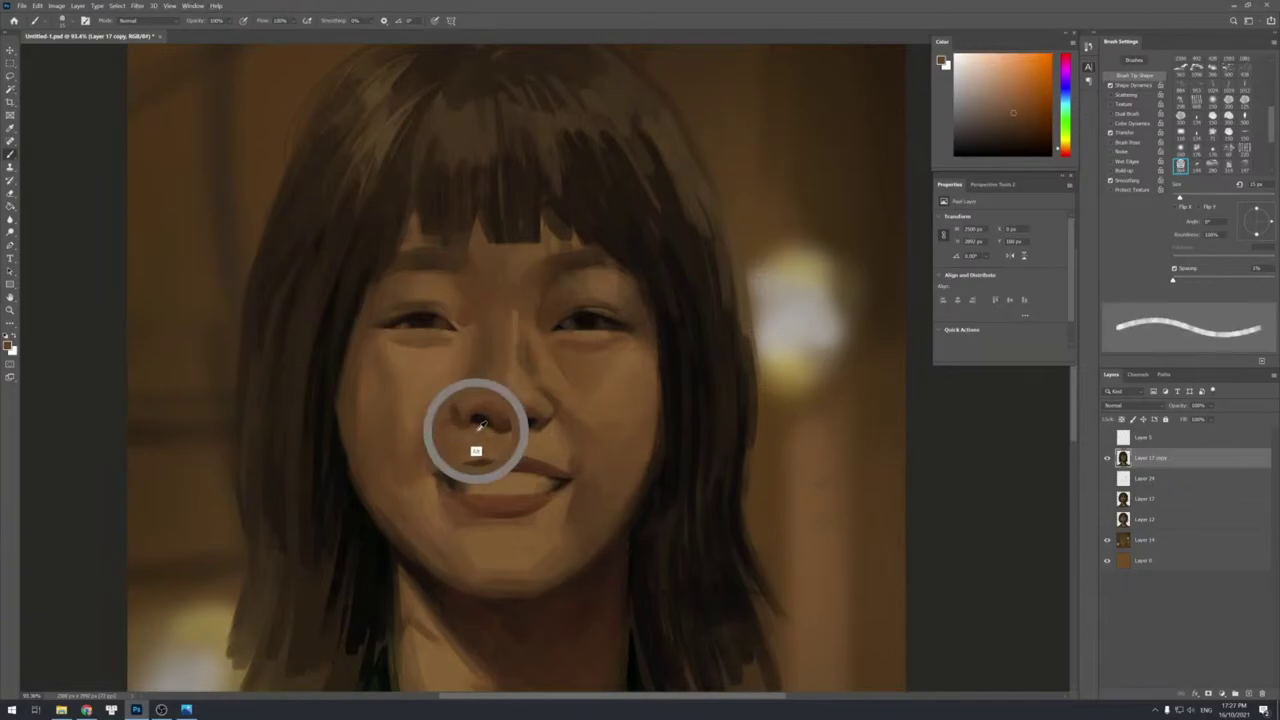
left_click(486, 452, "alt")
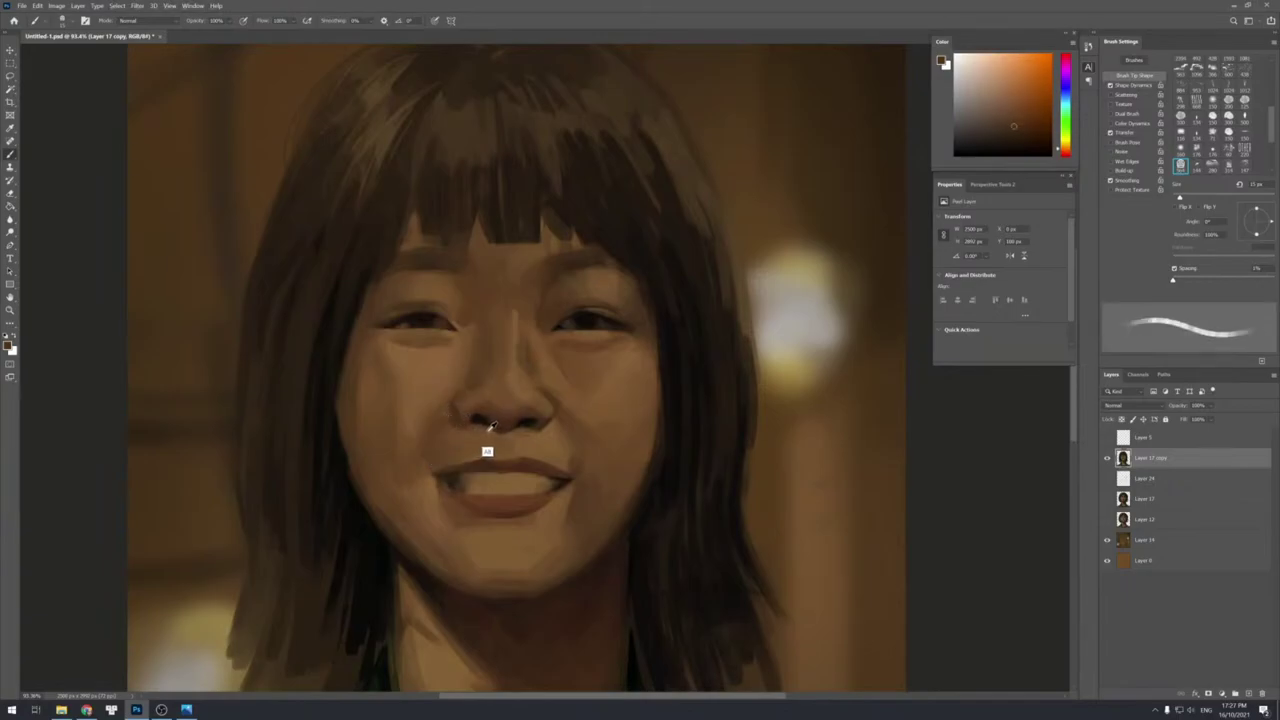
left_click(471, 418, "alt")
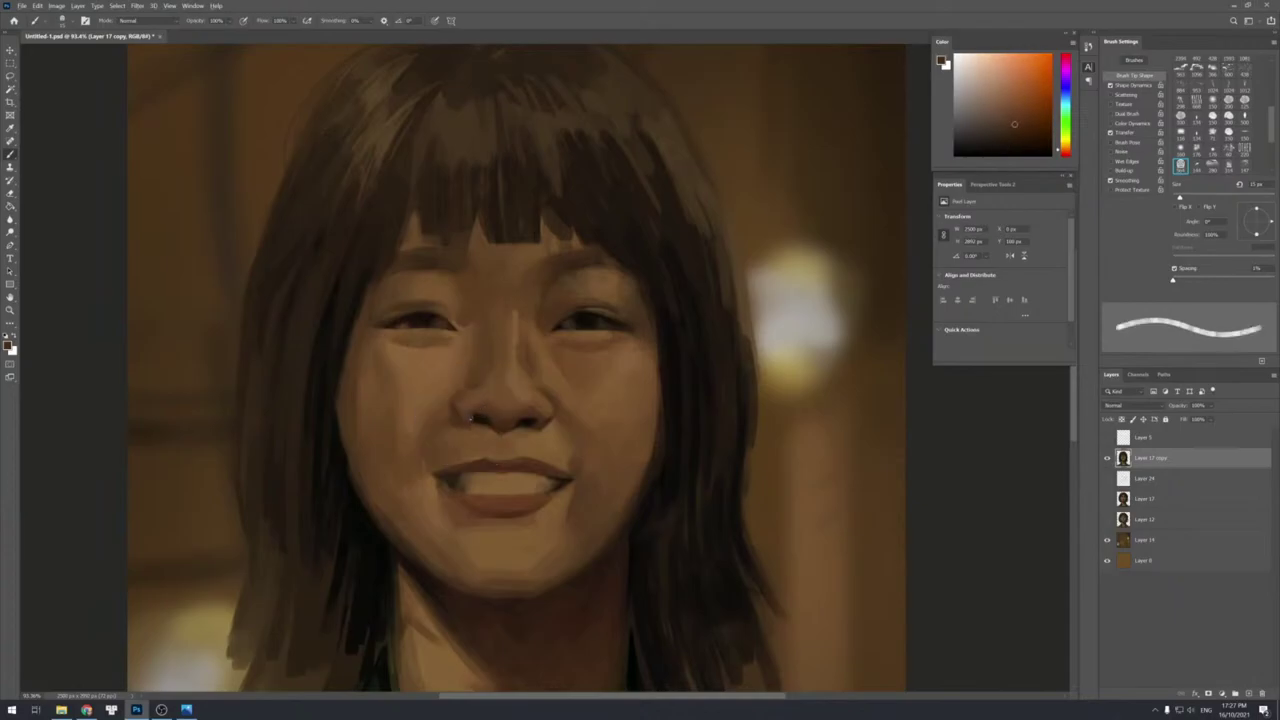
Refine the shape and dark edge of the left nostril opening with sampled shadow and skin tones.
left_click(473, 421, "alt")
left_click(476, 415, "alt")
left_click(476, 417, "alt")
left_click_drag(484, 412, 492, 416)
left_click(485, 417, "alt")
left_click(485, 420, "alt")
left_click(485, 424, "alt")
left_click(482, 418, "alt")
left_click(479, 426, "alt")
Blend the skin between the left nostril and the upper lip with a larger brush and sampled skin tones.
key("bracketright")
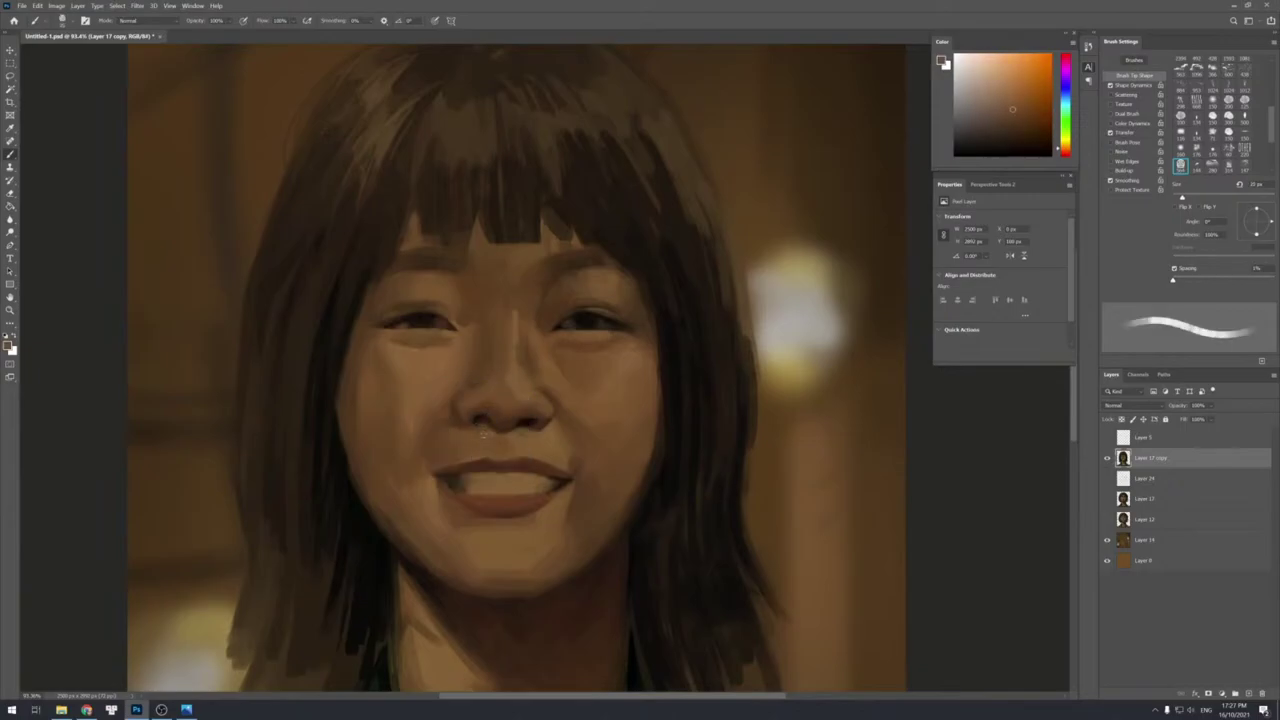
key("bracketright")
left_click(446, 432, "alt")
key("bracketright")
key("bracketright")
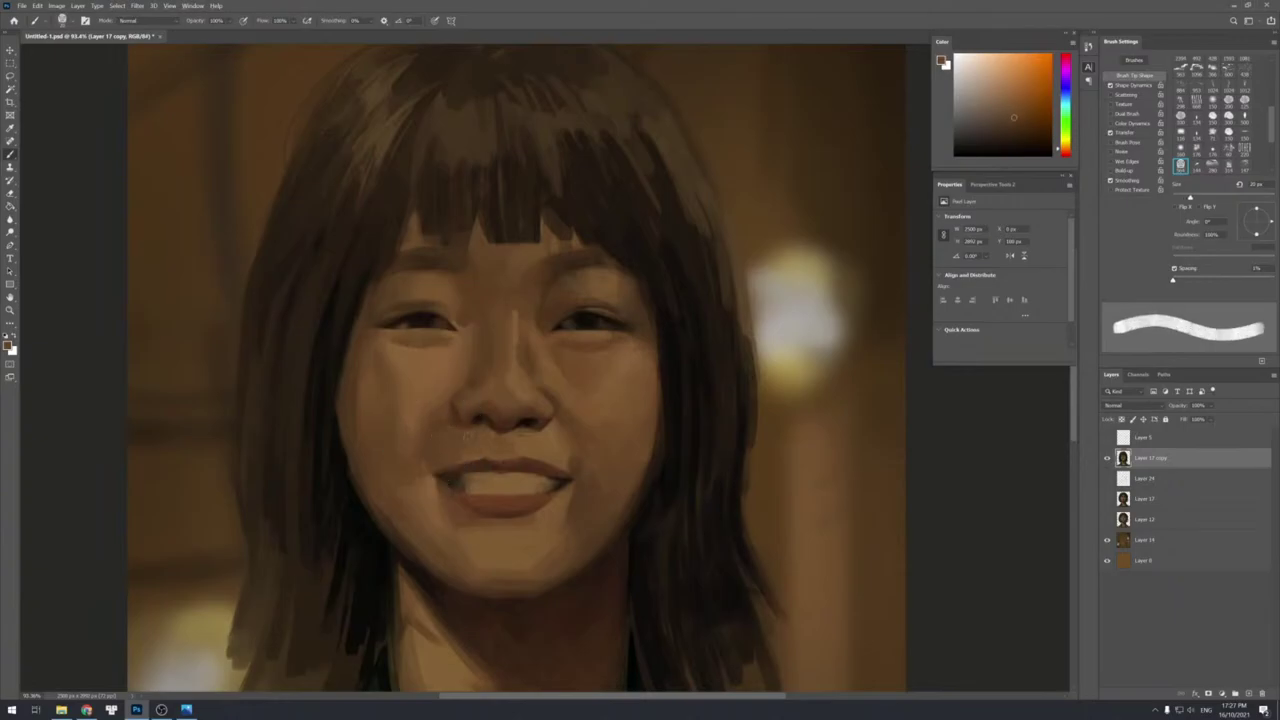
key("bracketleft")
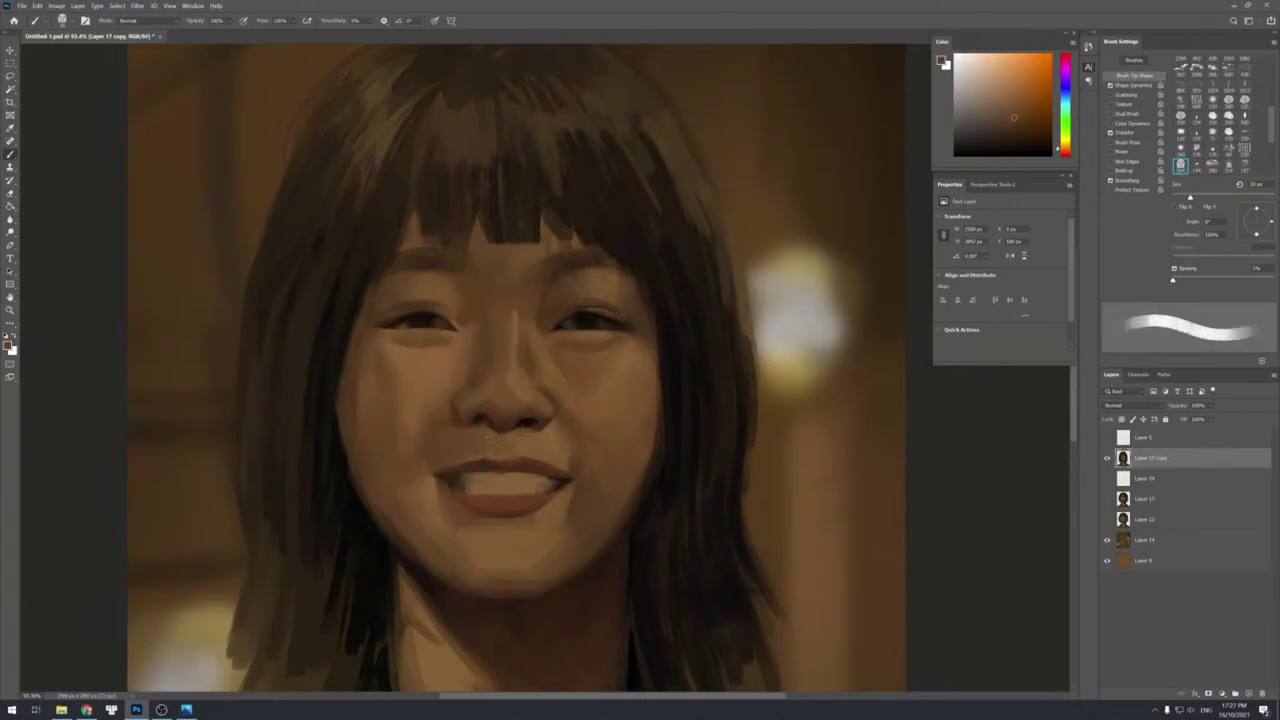
key("bracketright")
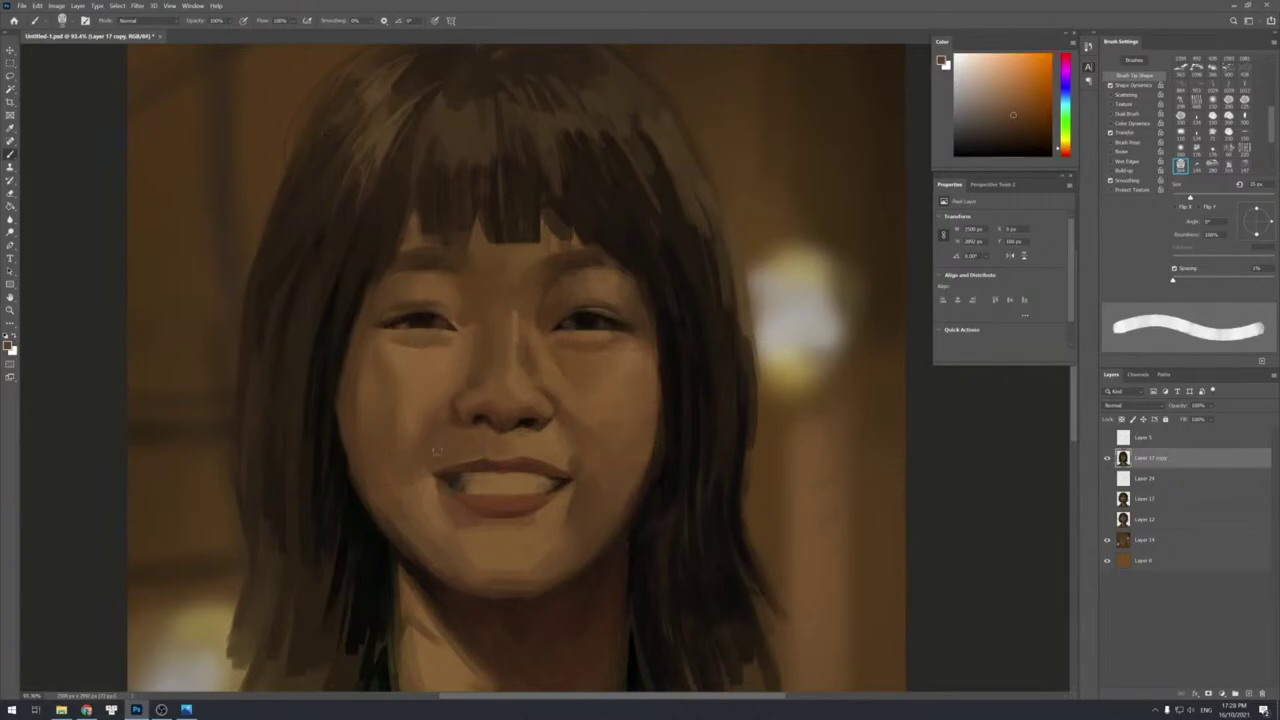
Refine the left mouth corner and the smile fold above it with a small brush and sampled brown skin tones.
left_click(446, 476, "alt")
key("bracketleft")
key("bracketleft")
key("bracketleft")
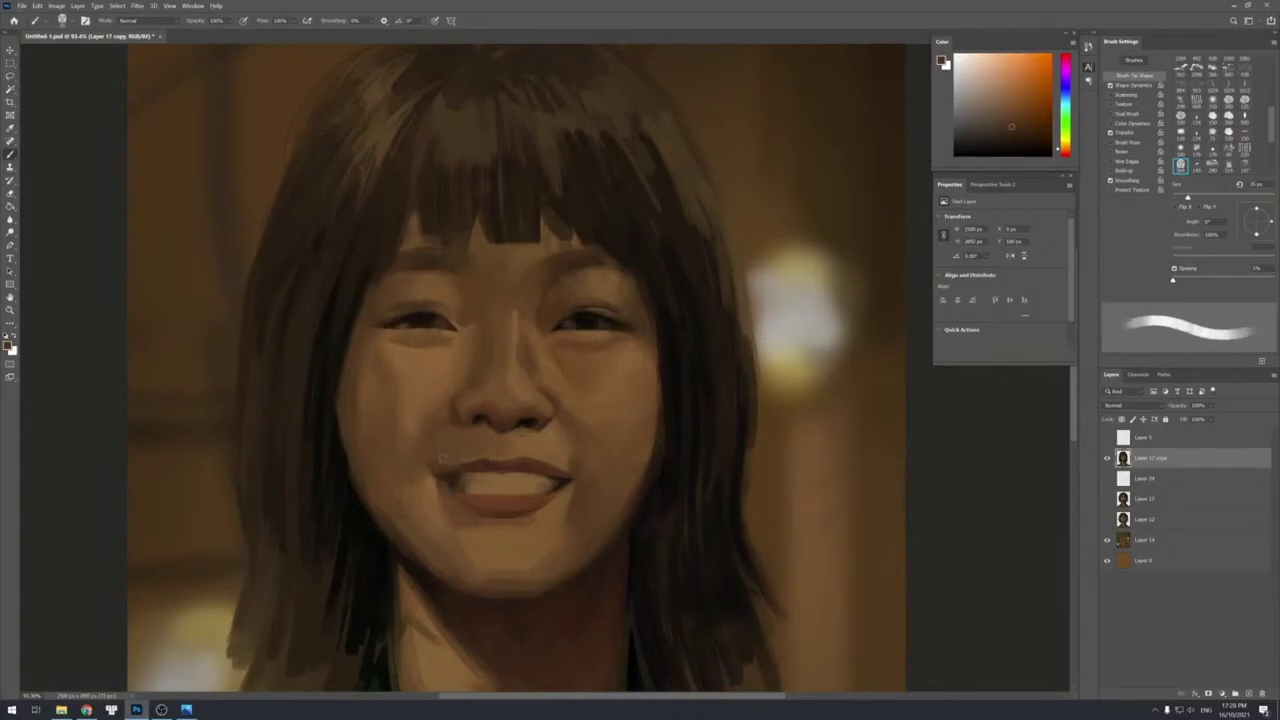
left_click(432, 469, "alt")
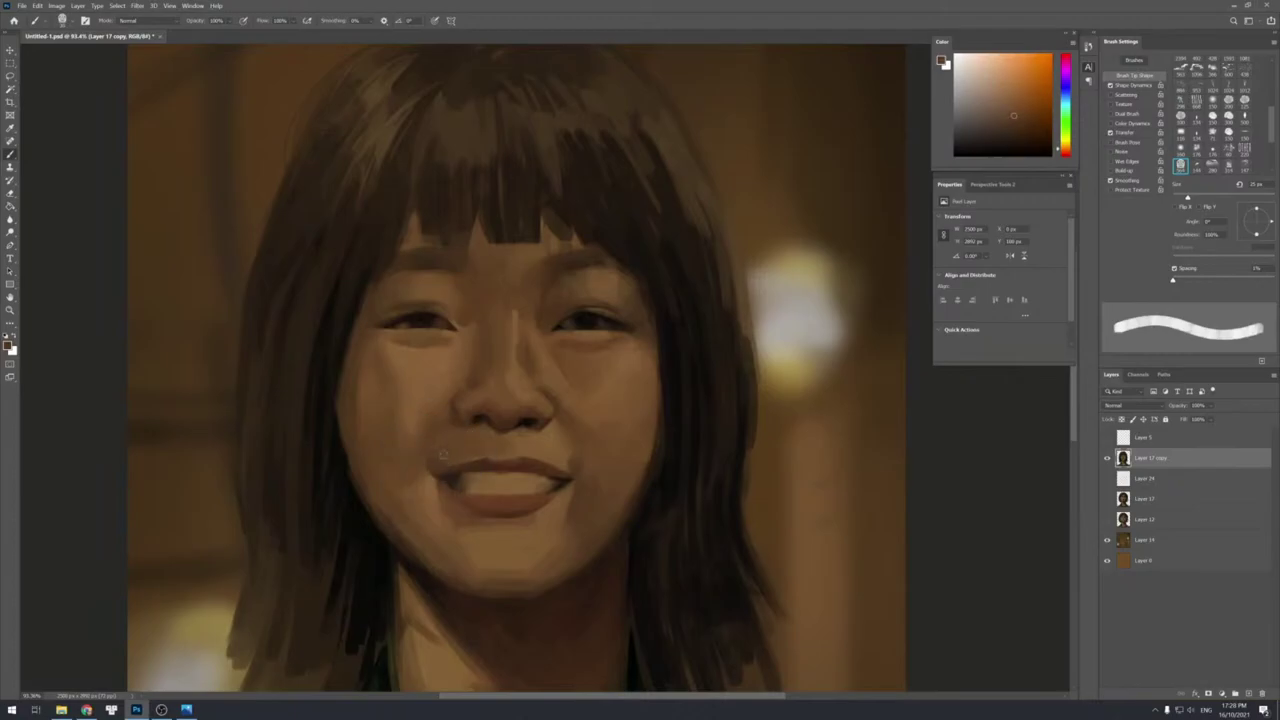
key("bracketleft")
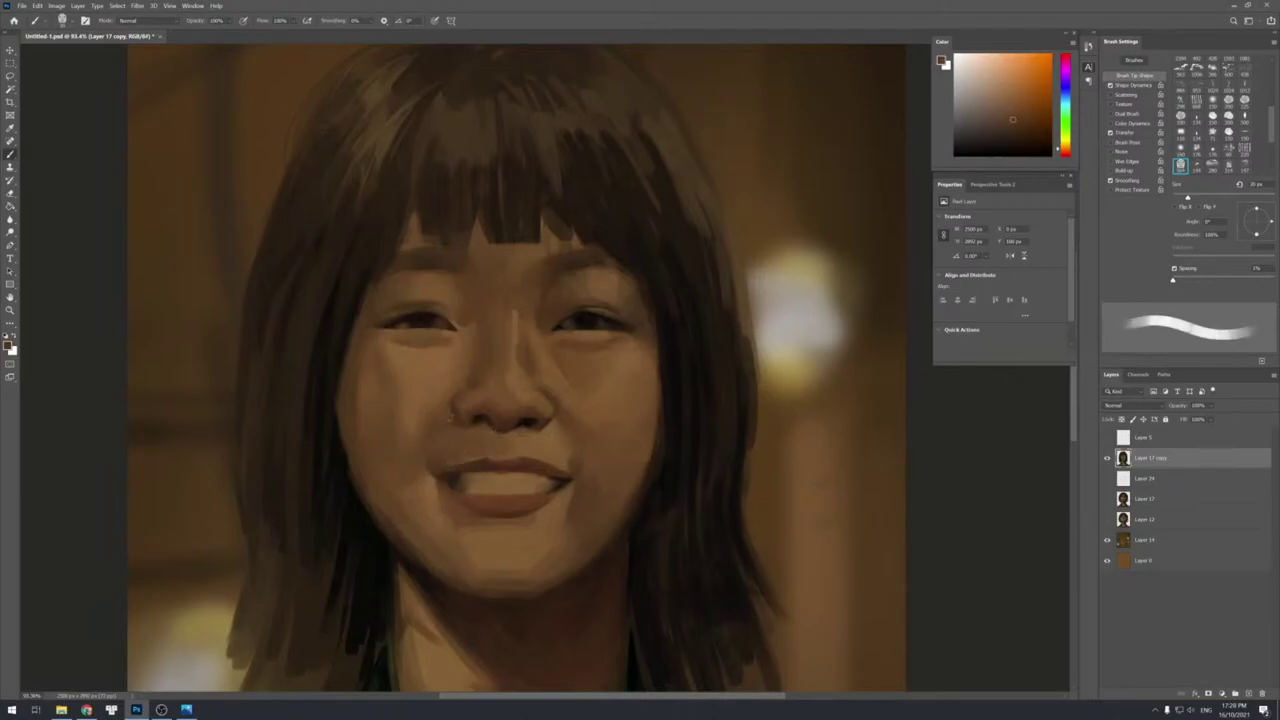
key("bracketright")
key("bracketright")
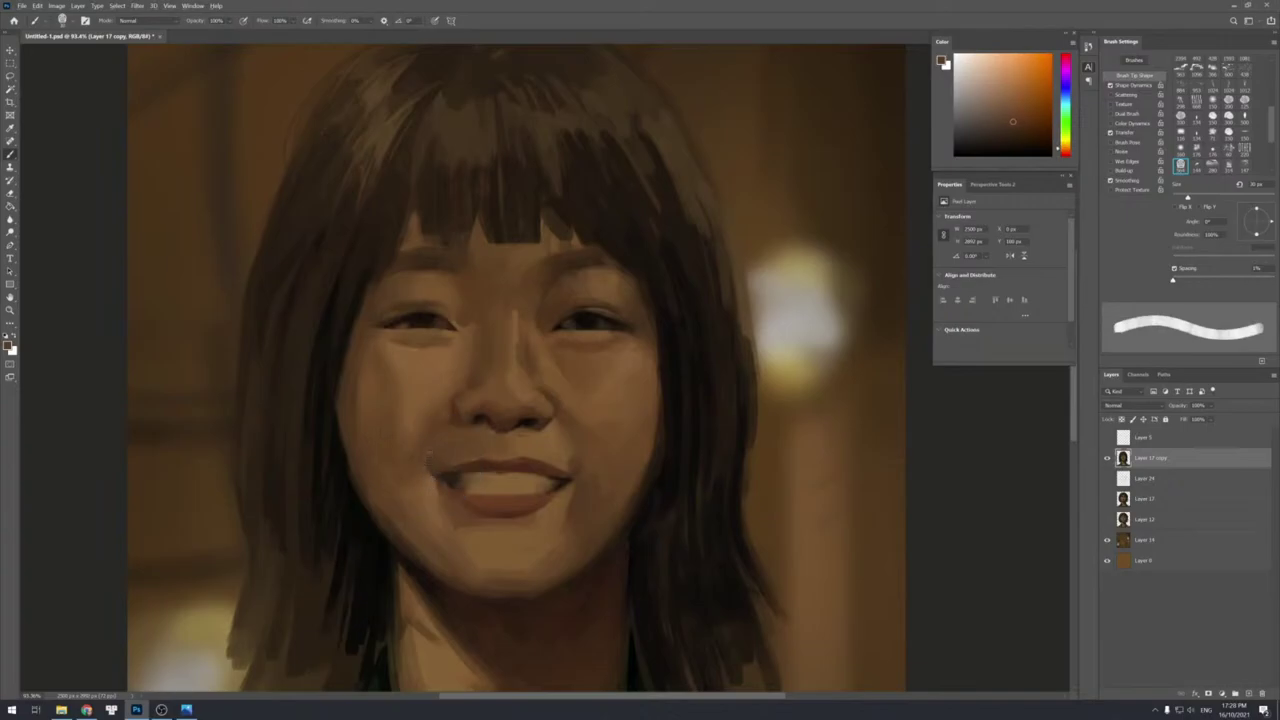
Blend the lower left cheek and jaw beside the mouth with a larger brush and sampled skin tones.
left_click(404, 473, "alt")
left_click(404, 472, "alt")
left_click(410, 508, "alt")
left_click(357, 473, "alt")
left_click(386, 494, "alt")
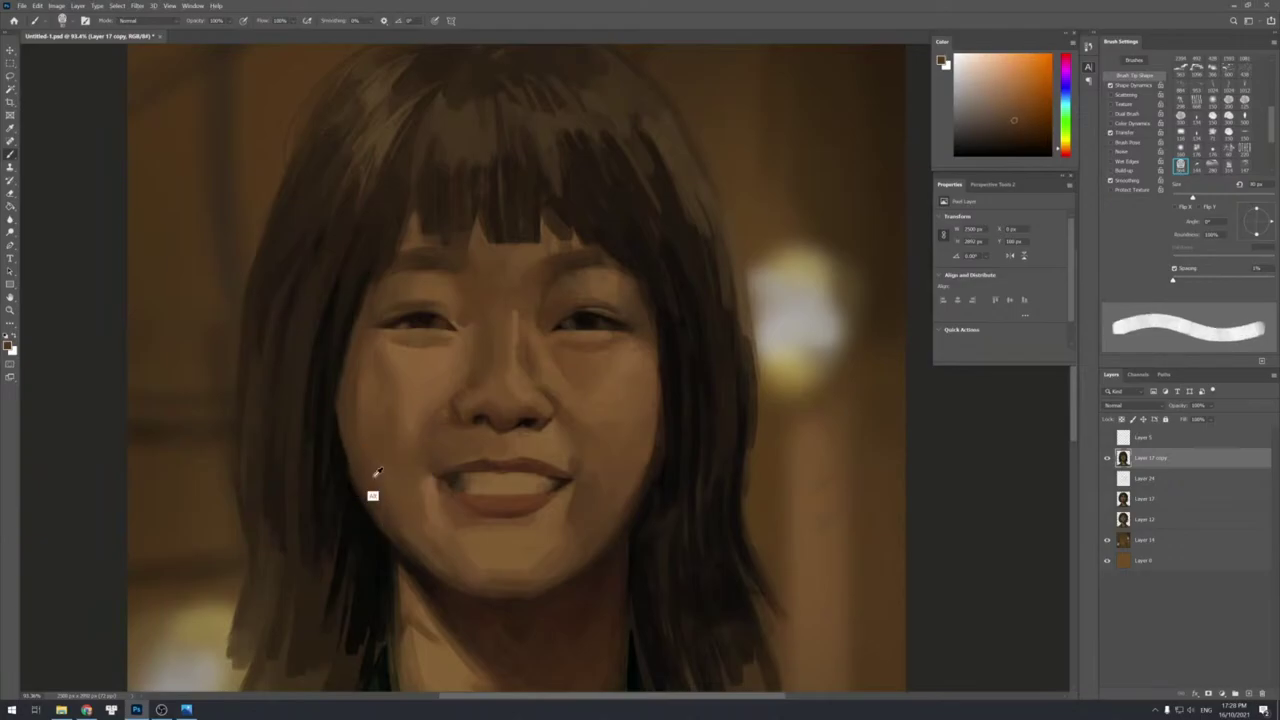
left_click(410, 548, "alt")
left_click(403, 497, "alt")
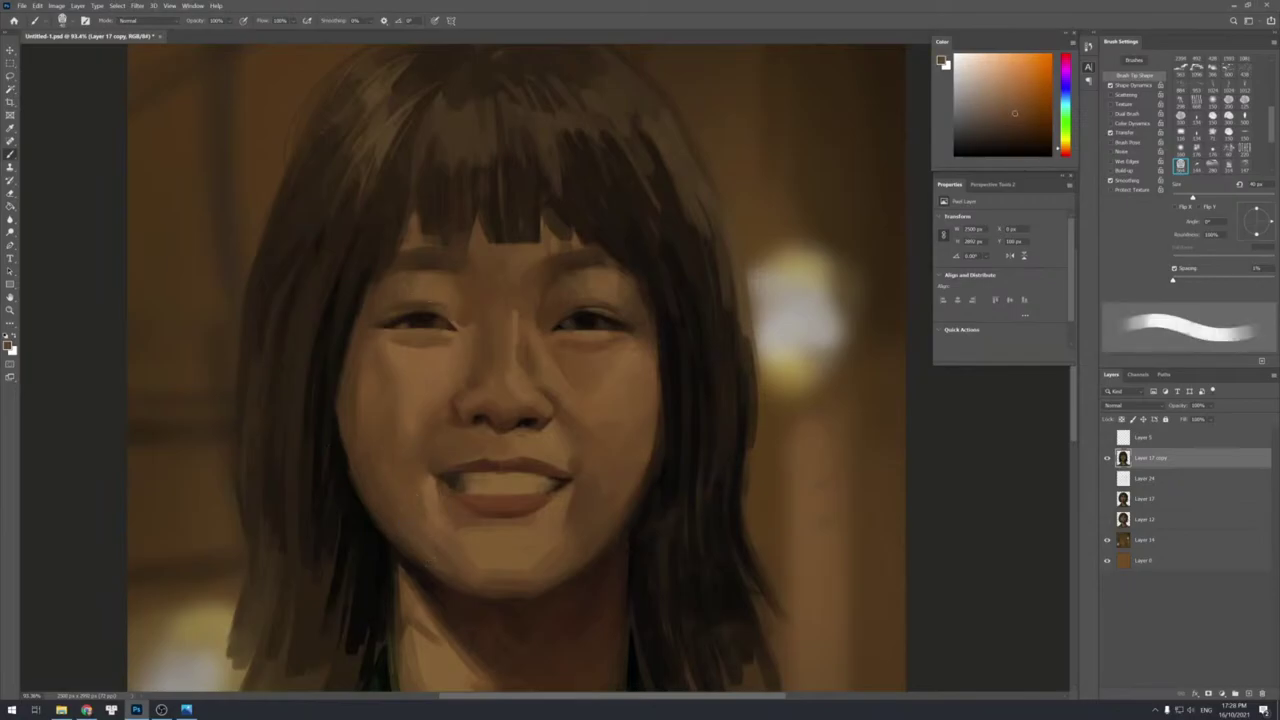
Refine the iris and dark lash line of the left eye with a small brush and sampled brown and near-black tones.
left_click(404, 325, "alt")
key("[")
key("[")
key("[")
key("[")
key("[")
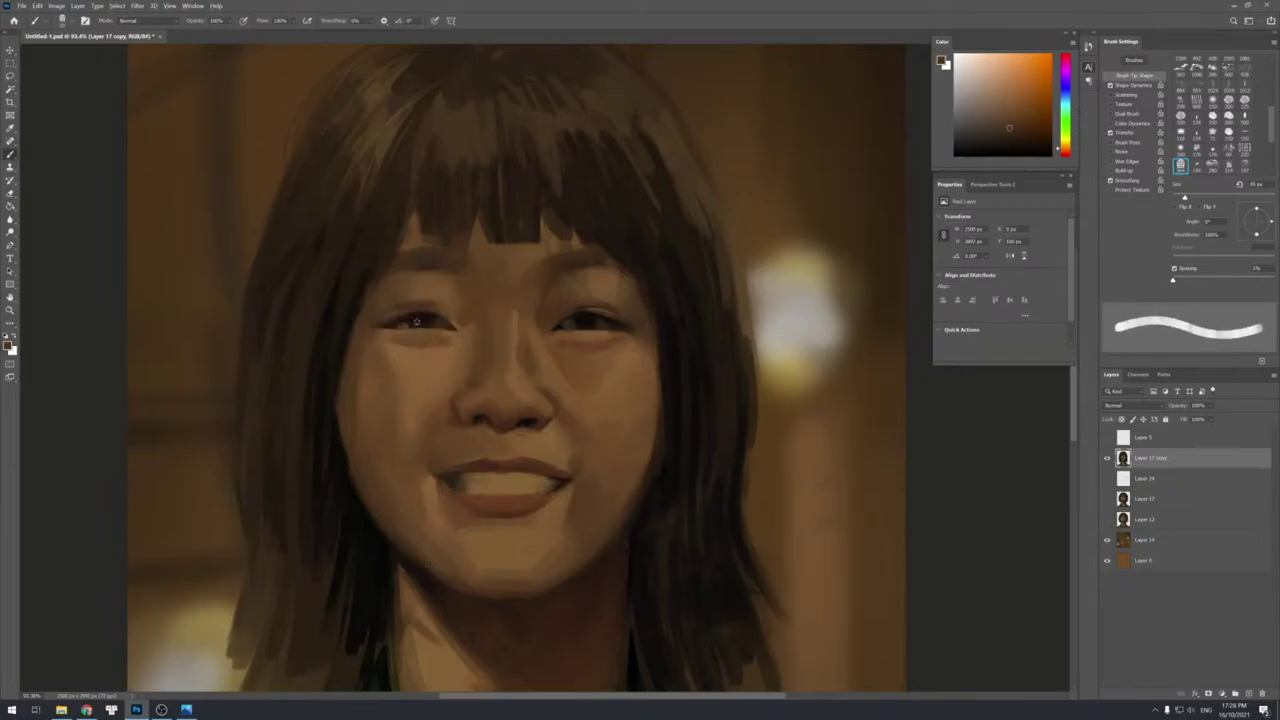
key("bracketleft")
key("bracketleft")
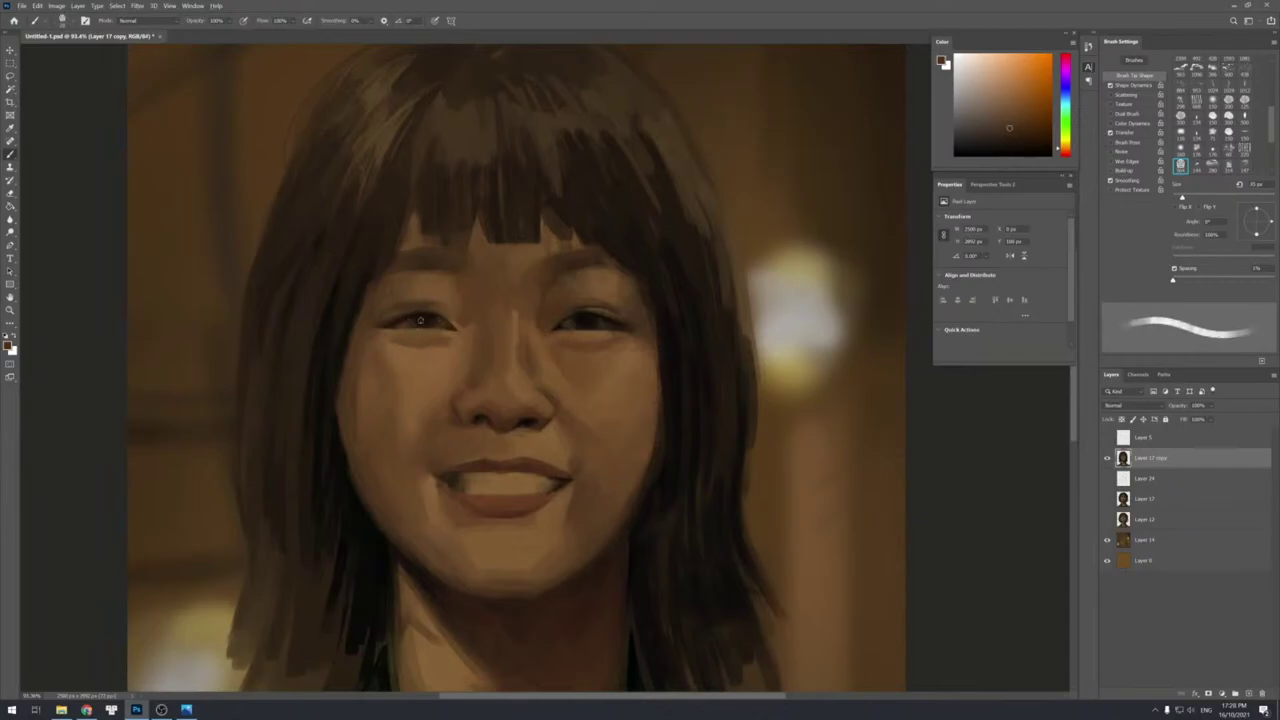
left_click(418, 321, "alt")
left_click(408, 321, "alt")
key("bracketleft")
key("bracketleft")
key("bracketleft")
left_click(431, 320, "alt")
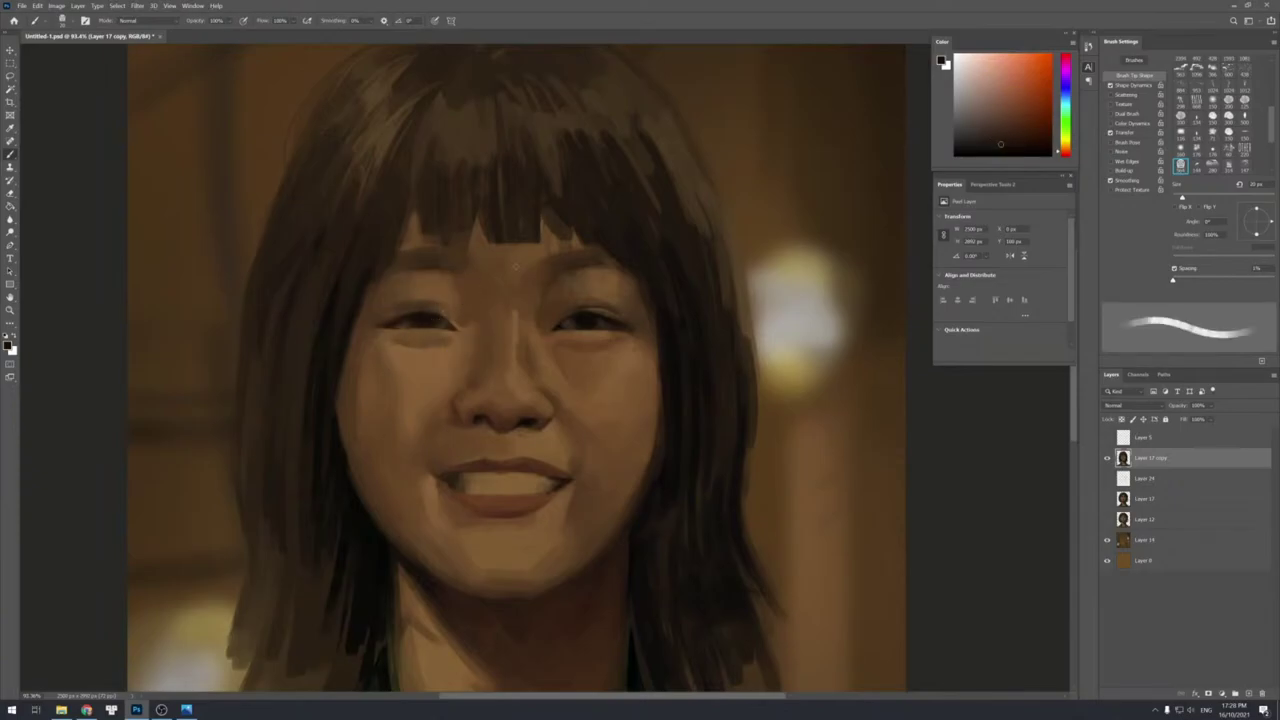
Rework the tips of the bangs above the left eyebrow with sampled dark hair and brow tones.
left_click(425, 268, "alt")
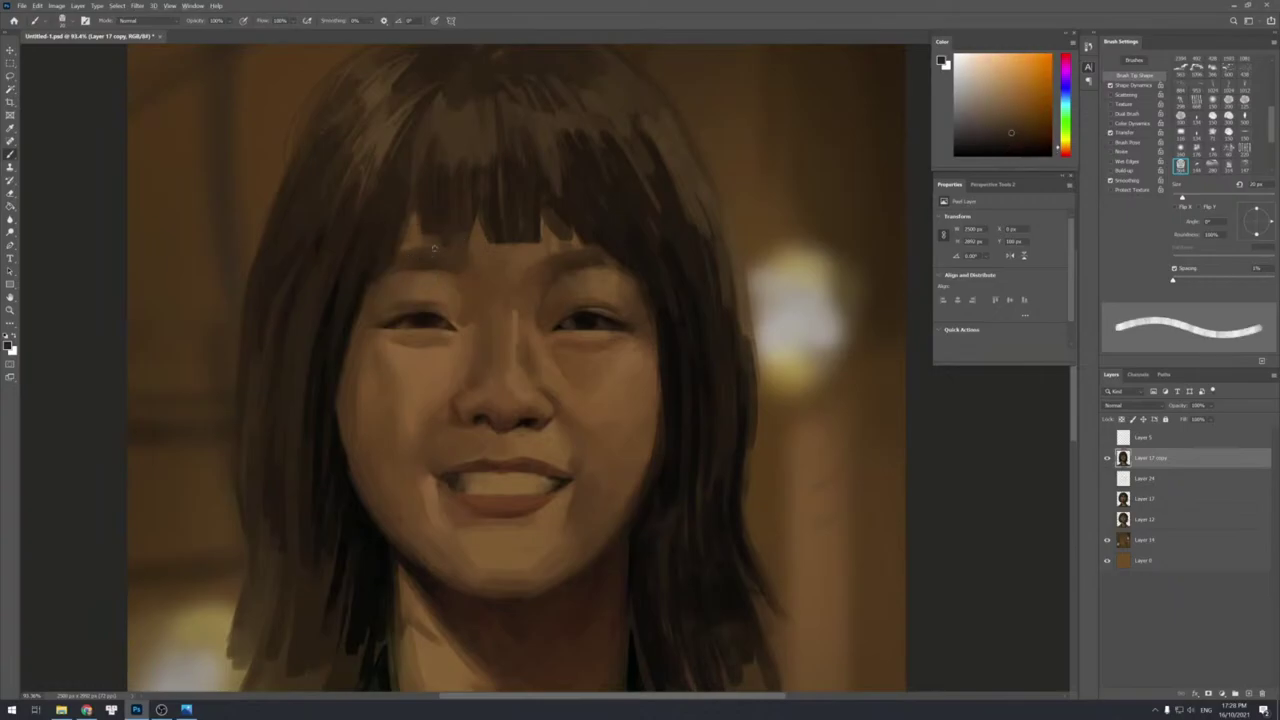
left_click(414, 262, "alt")
left_click(427, 205, "alt")
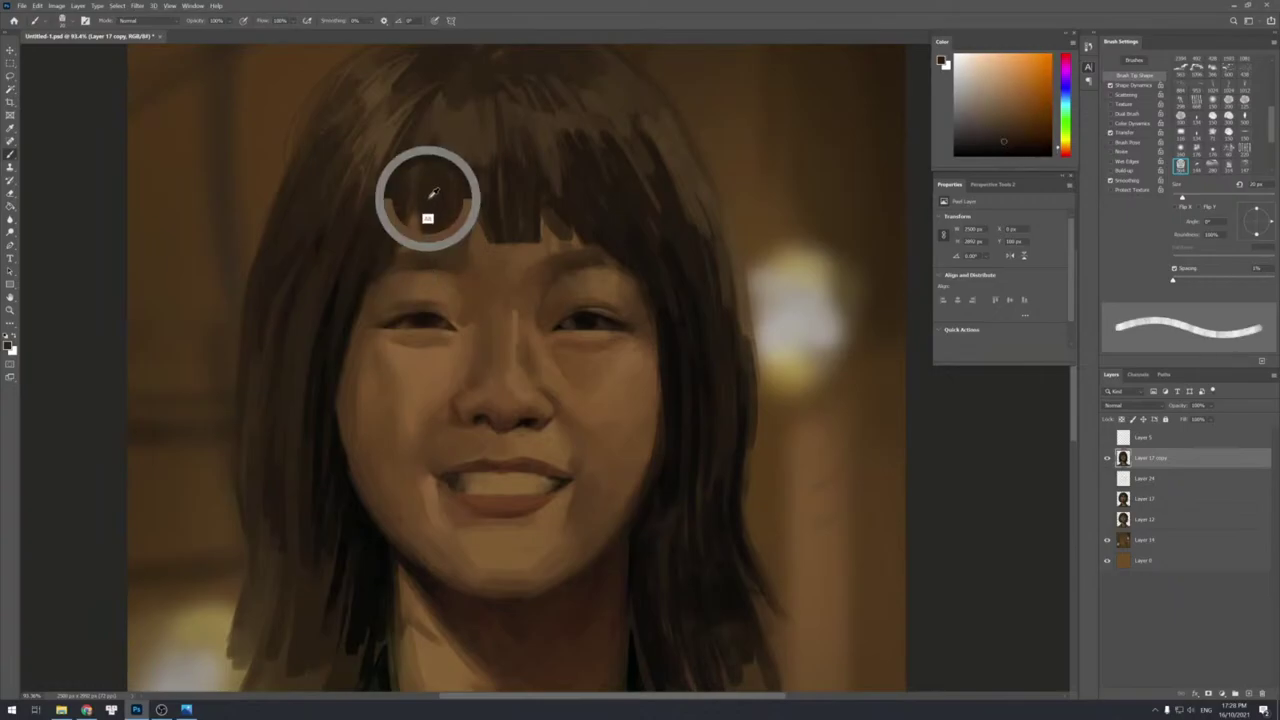
left_click(428, 192, "alt")
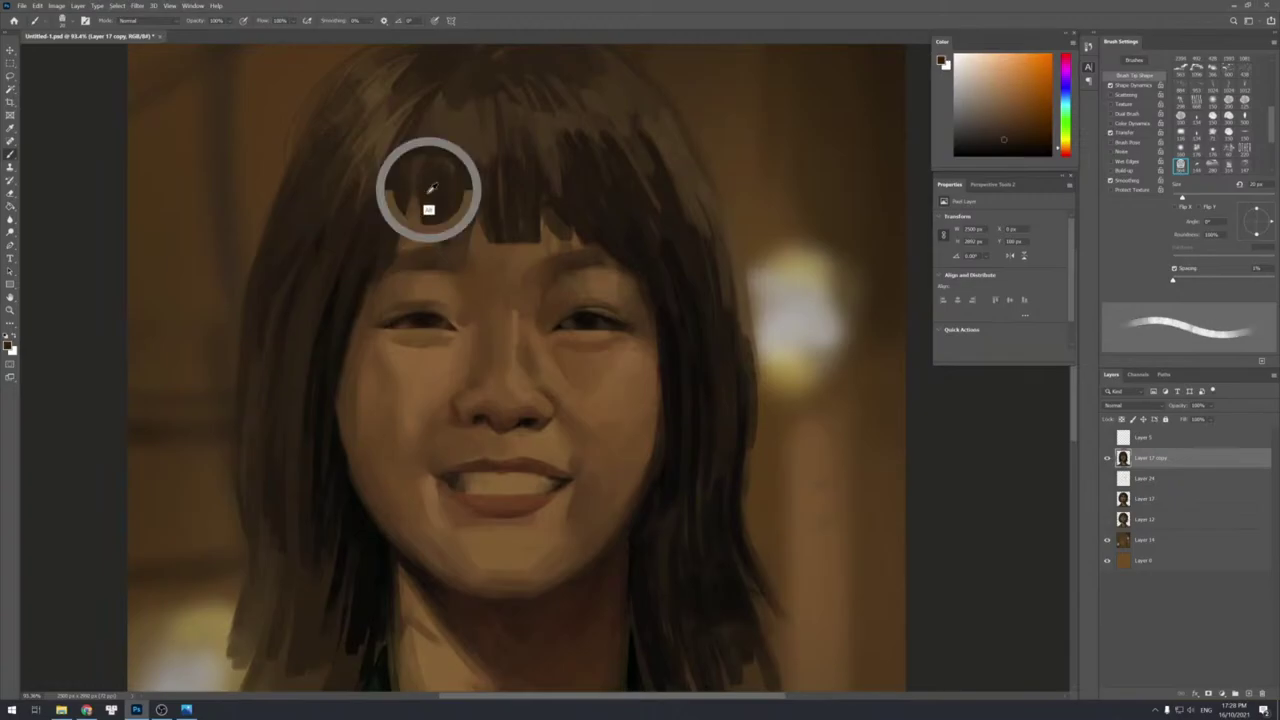
left_click(395, 236, "alt")
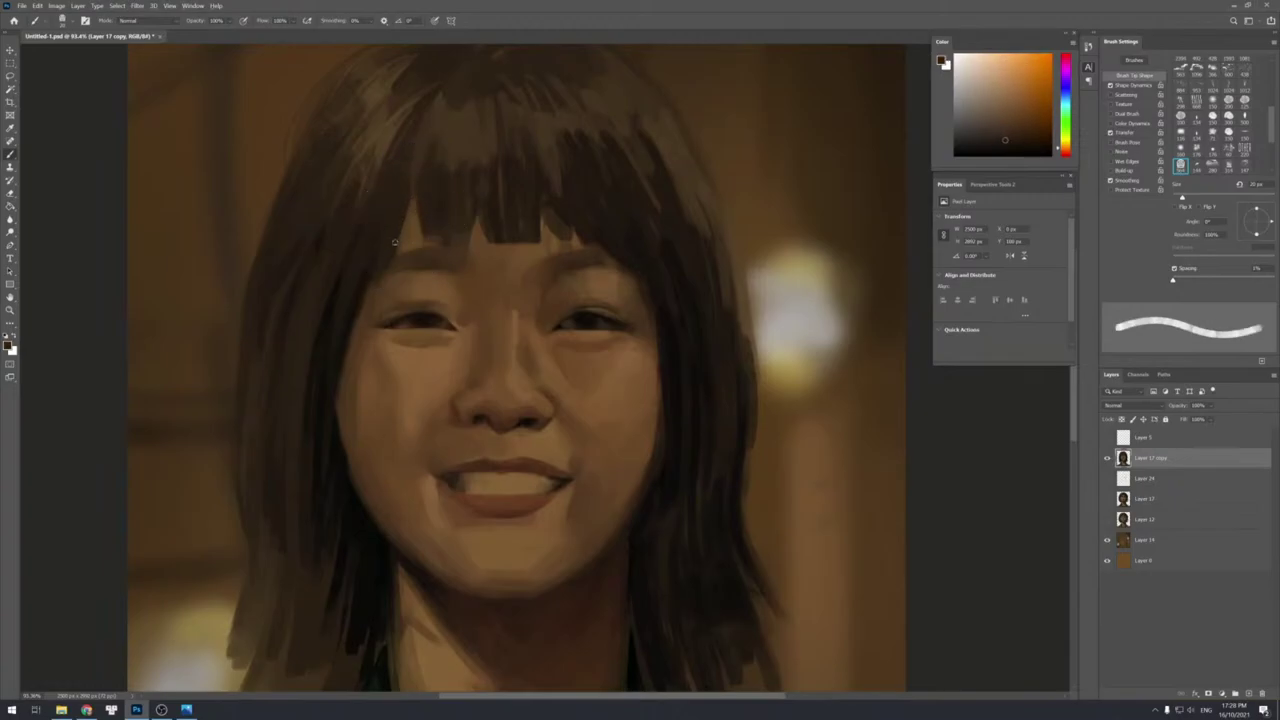
left_click(423, 202, "alt")
Reshape the left eyebrow and soften its edges into the surrounding skin with sampled brow and skin tones.
left_click(428, 256, "alt")
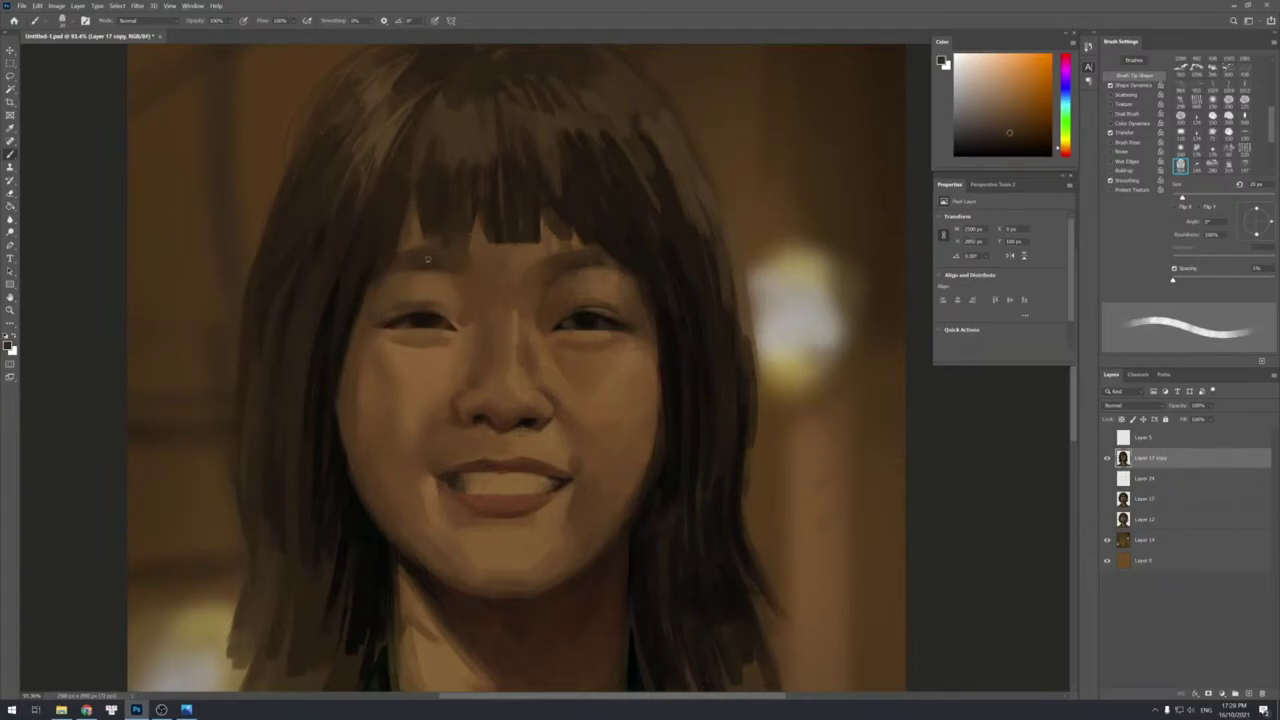
left_click(431, 257, "alt")
left_click(474, 273, "alt")
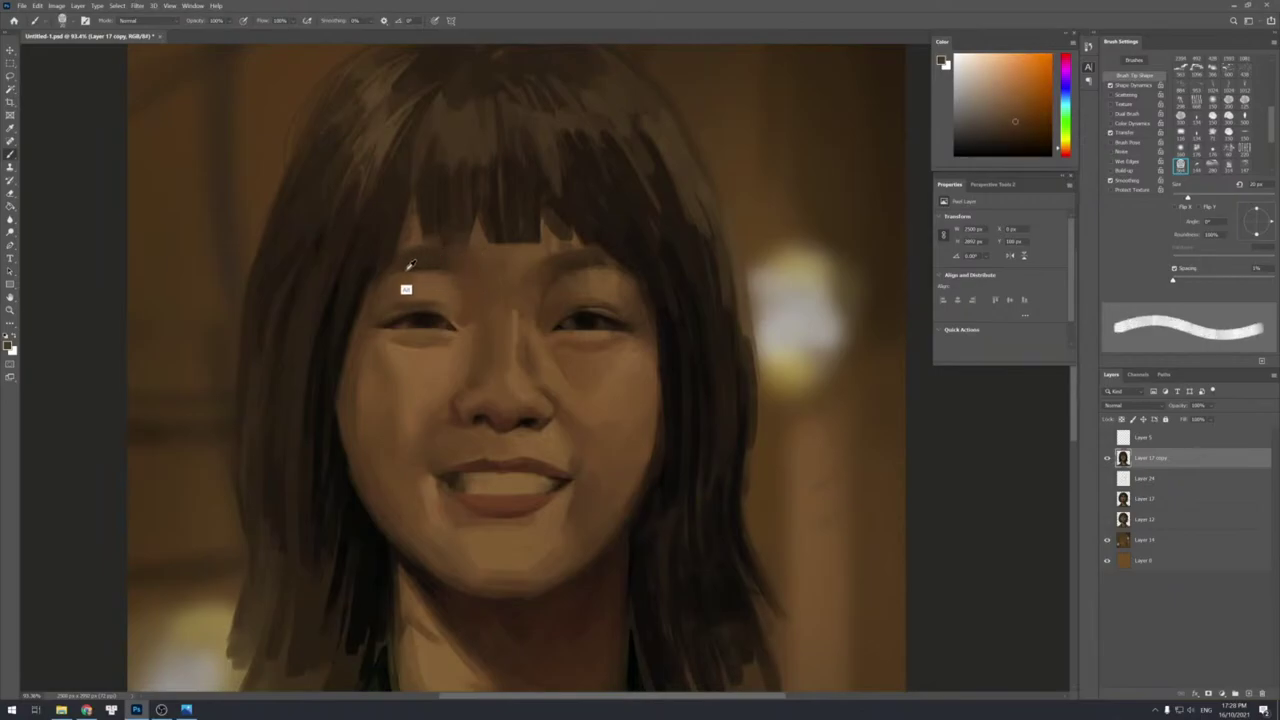
left_click(376, 264, "alt")
left_click(380, 282, "alt")
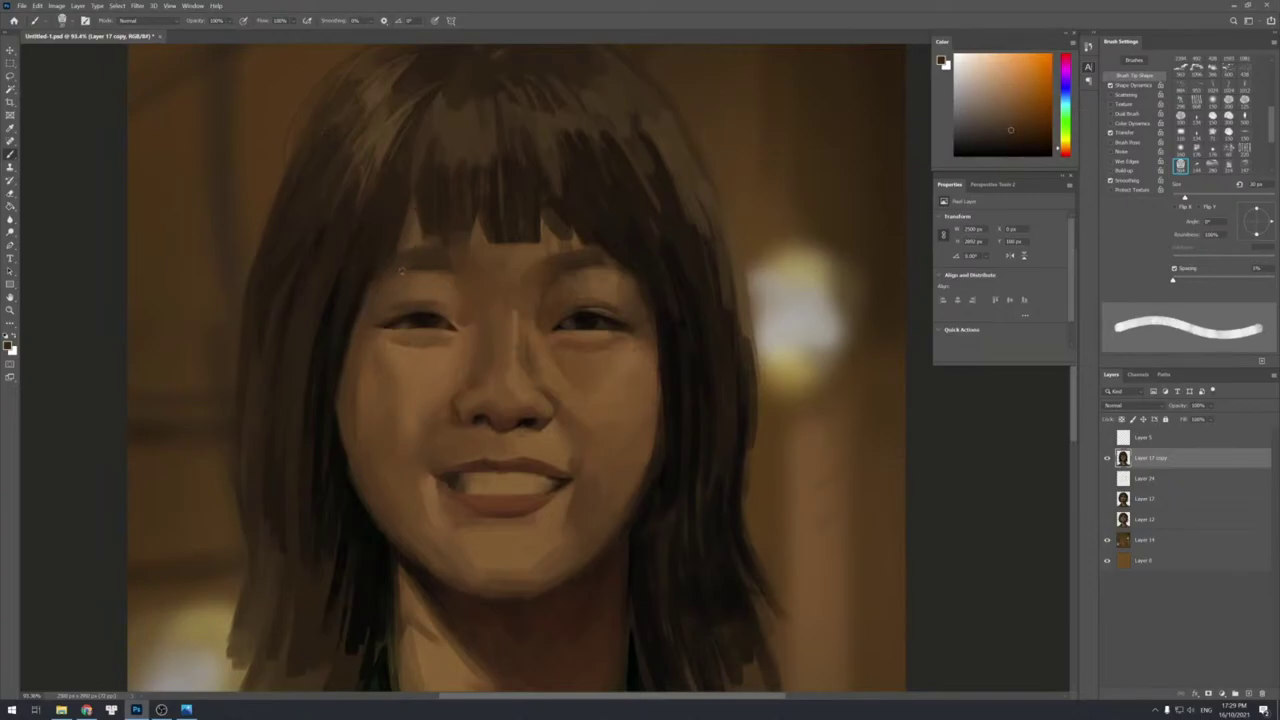
left_click(423, 271, "alt")
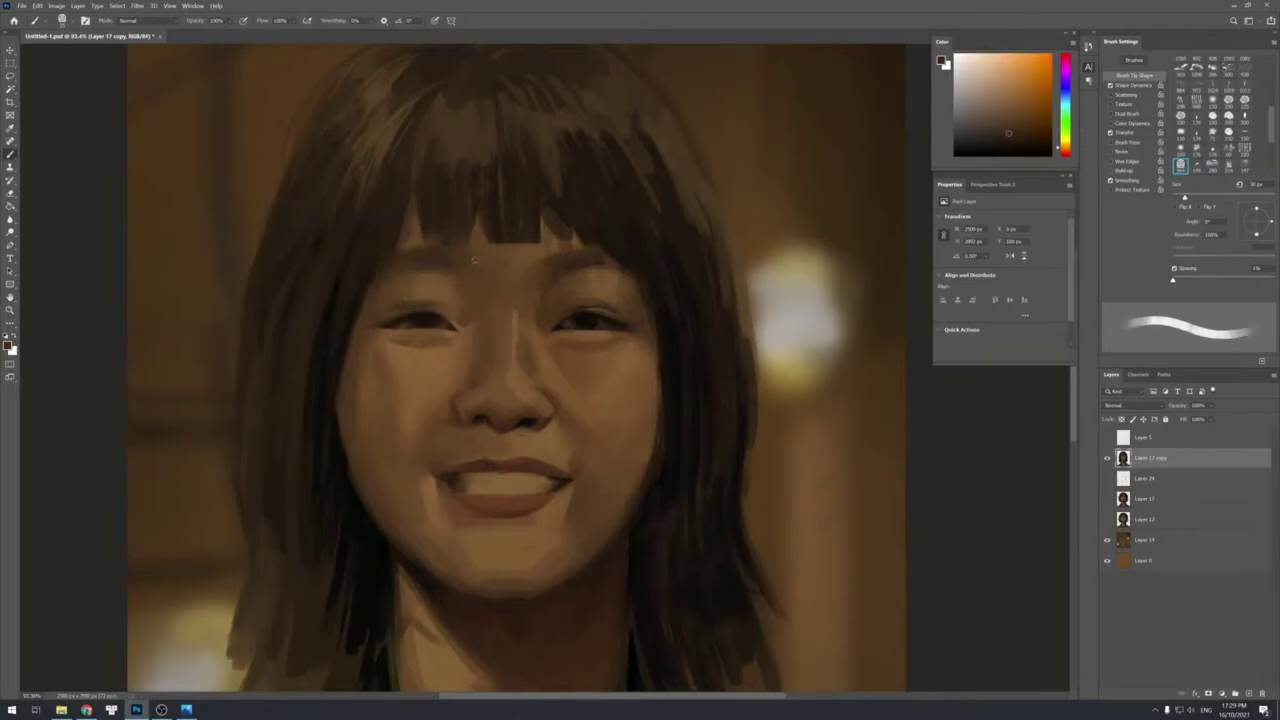
left_click(438, 259, "alt")
key("bracketleft")
Blend the skin between the eyes and down the upper nose bridge with sampled mid-brown tones.
left_click(503, 285, "alt")
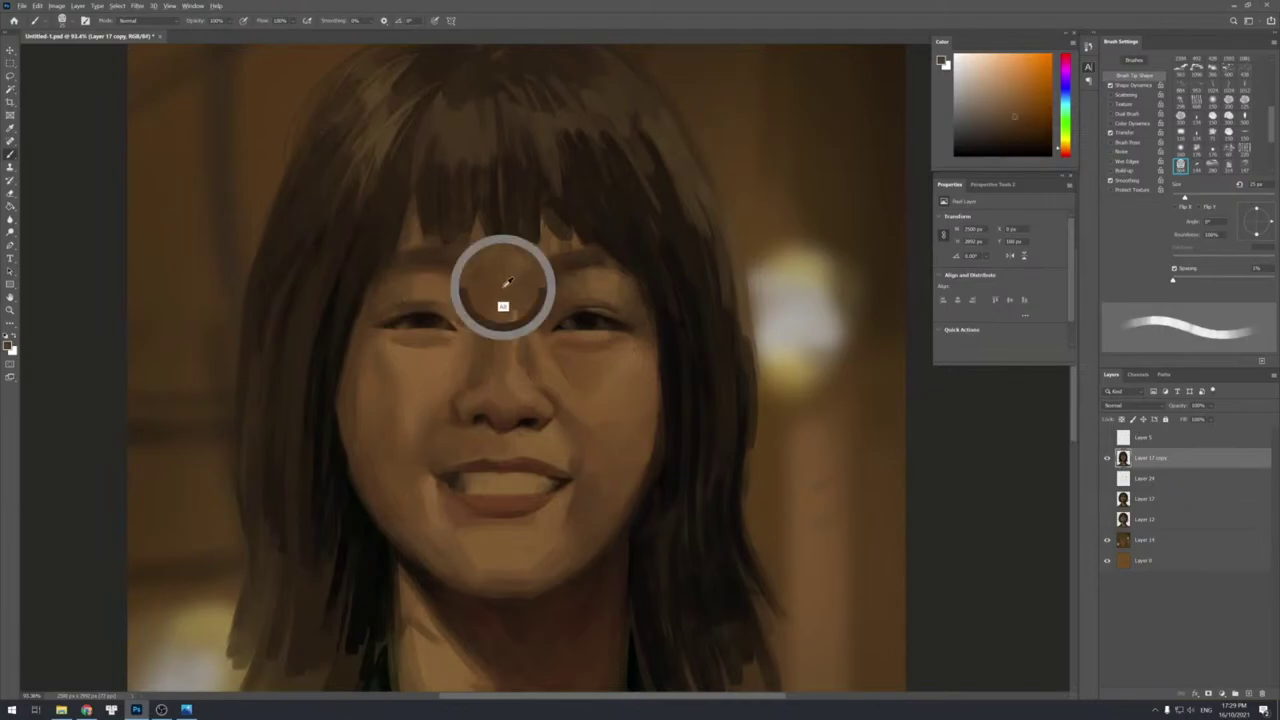
key("bracketleft")
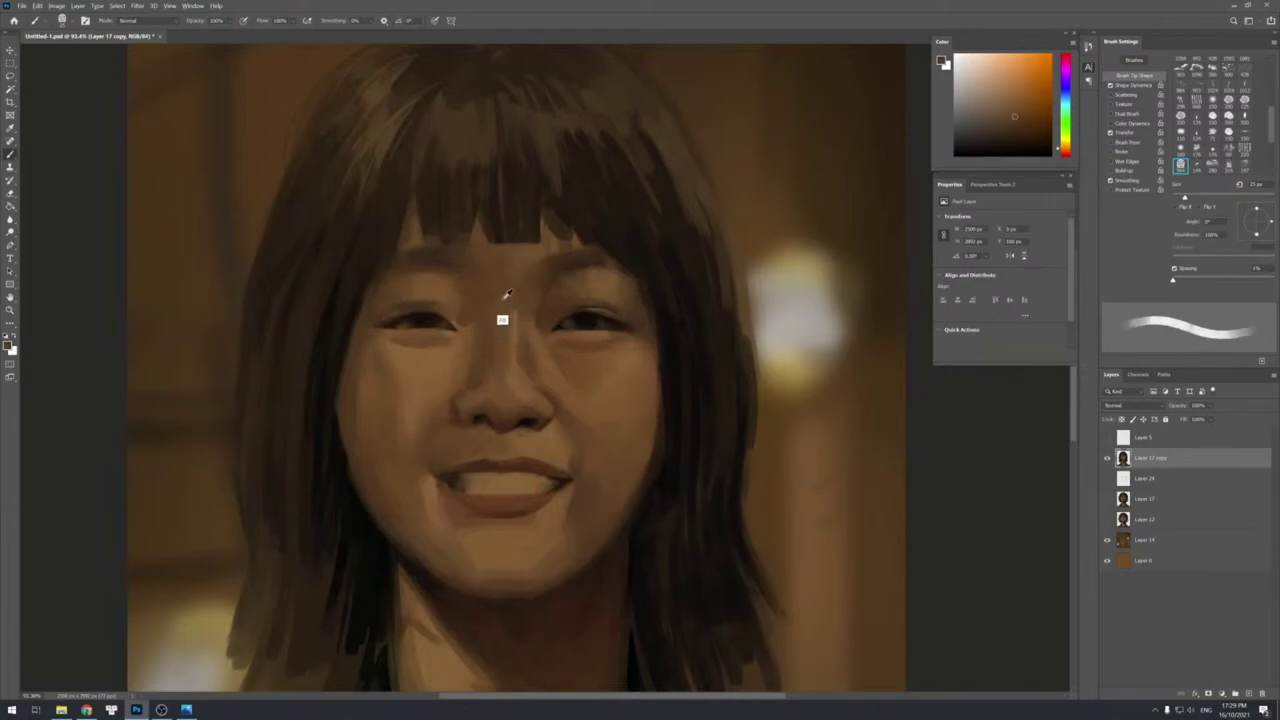
mouse_move(487, 314)
left_mouse_down()
mouse_move(489, 342)
mouse_move(509, 325)
mouse_move(509, 348)
left_mouse_up()
left_click(489, 350, "alt")
left_click(509, 326, "alt")
left_click(510, 349, "alt")
key("bracketright")
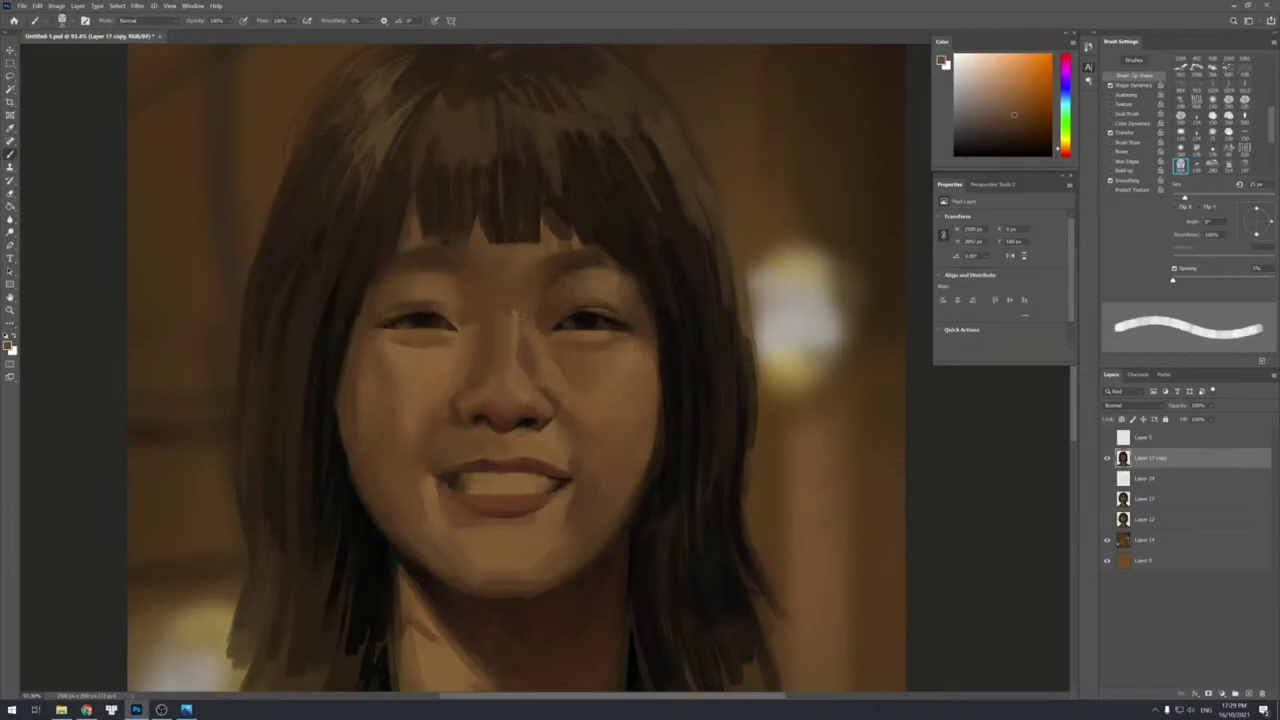
key("bracketleft")
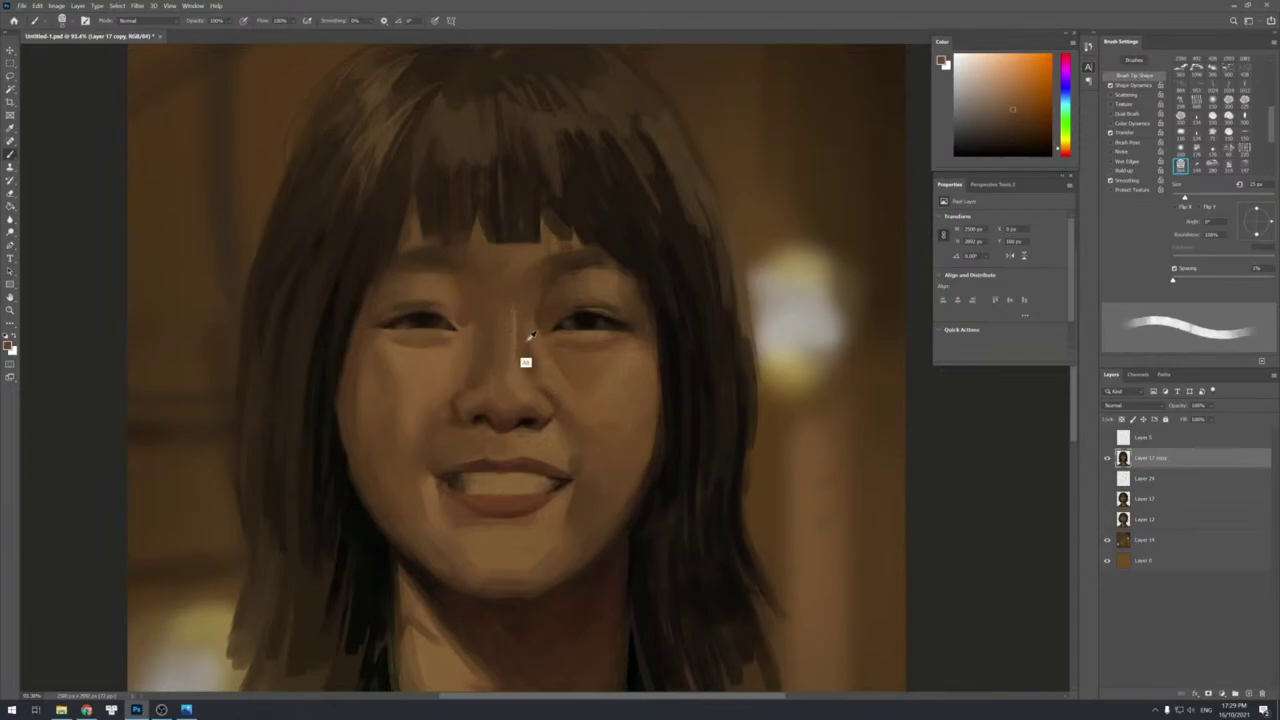
Repaint the thin highlight along the upper nose bridge with a small brush and a lighter sampled skin tone.
left_click(519, 333, "alt")
left_click(519, 335, "alt")
key("bracketright")
key("bracketleft")
key("bracketleft")
left_click_drag(515, 314, 517, 345)
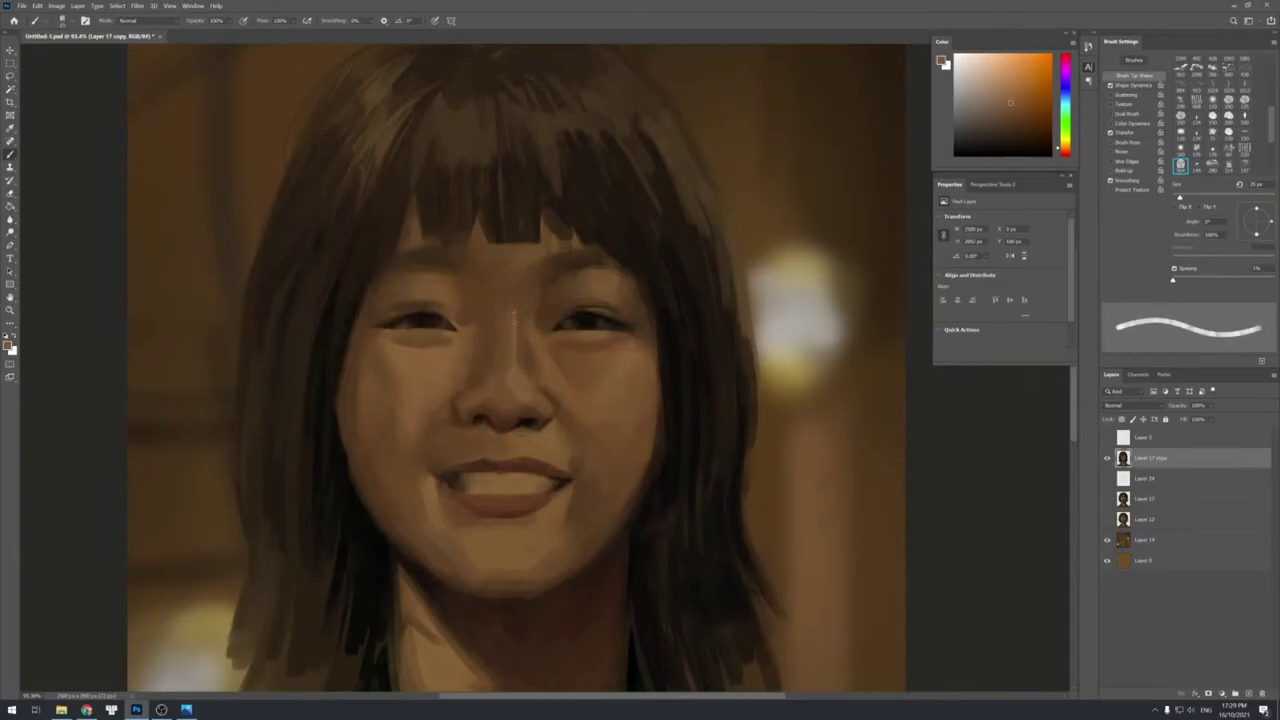
key("bracketleft")
left_click(528, 351, "alt")
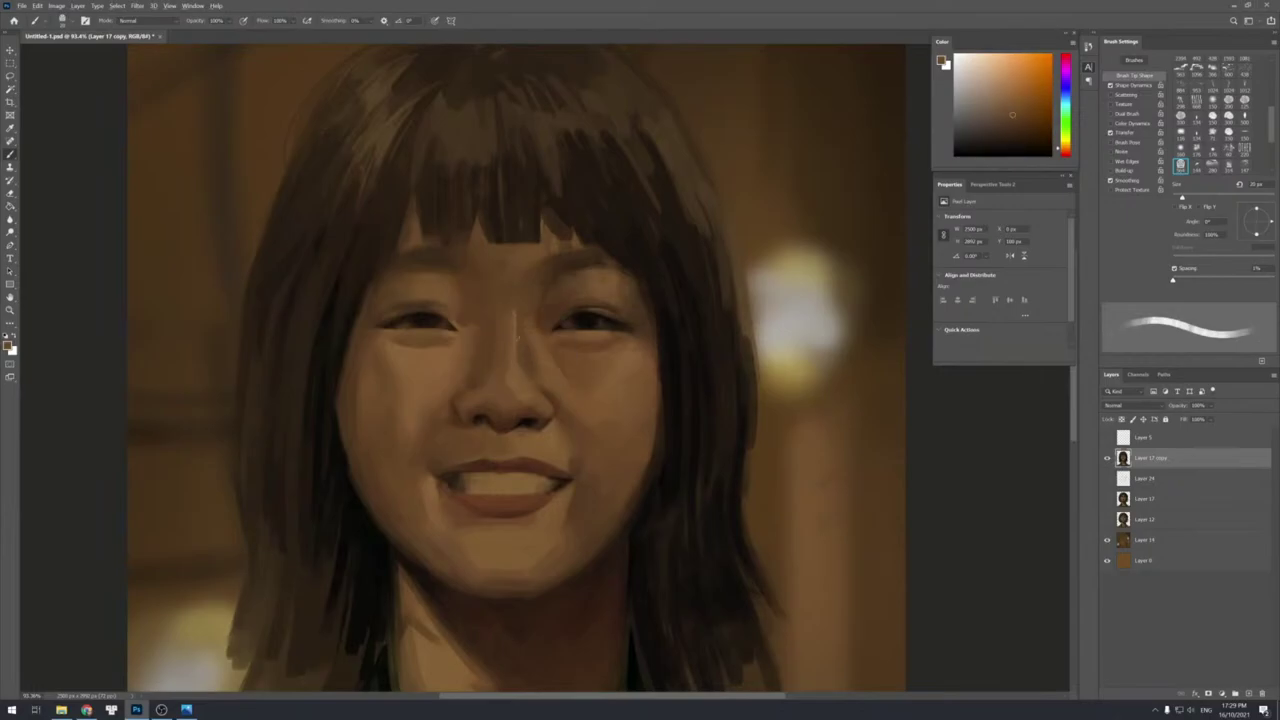
Soften the nose bridge highlight into the skin toward the right eye with sampled tones.
key("bracketleft")
left_click(517, 329, "alt")
left_click(525, 319, "alt")
left_click(528, 329, "alt")
key("bracketright")
left_click(543, 288, "alt")
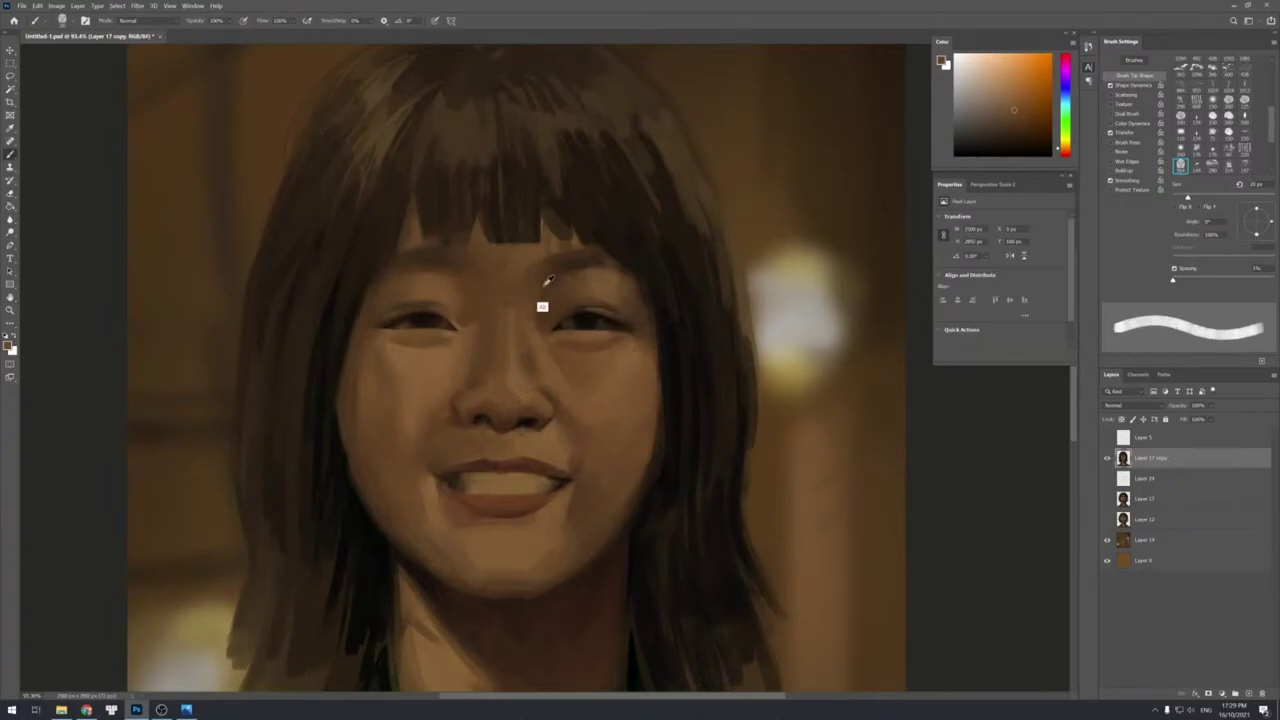
Deepen the shadow between the nose bridge and the inner corner of the right eye with a dark brown tone.
key("bracketleft")
key("bracketleft")
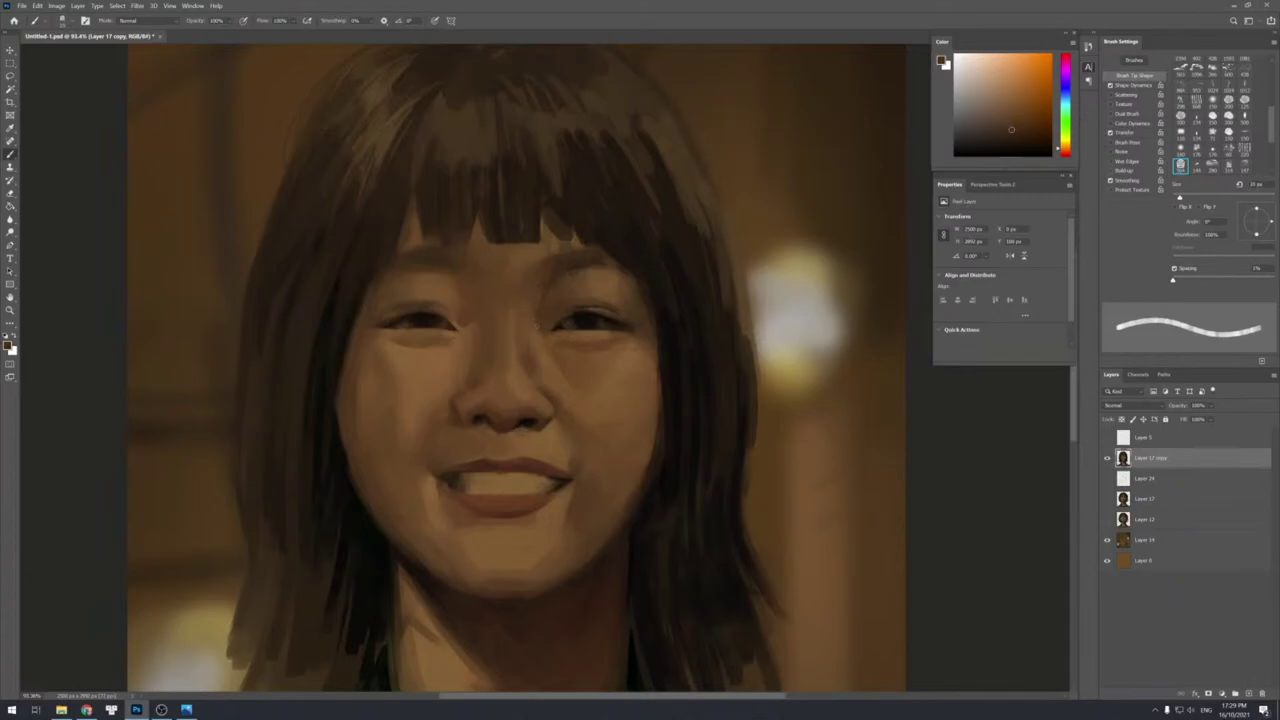
key("bracketright")
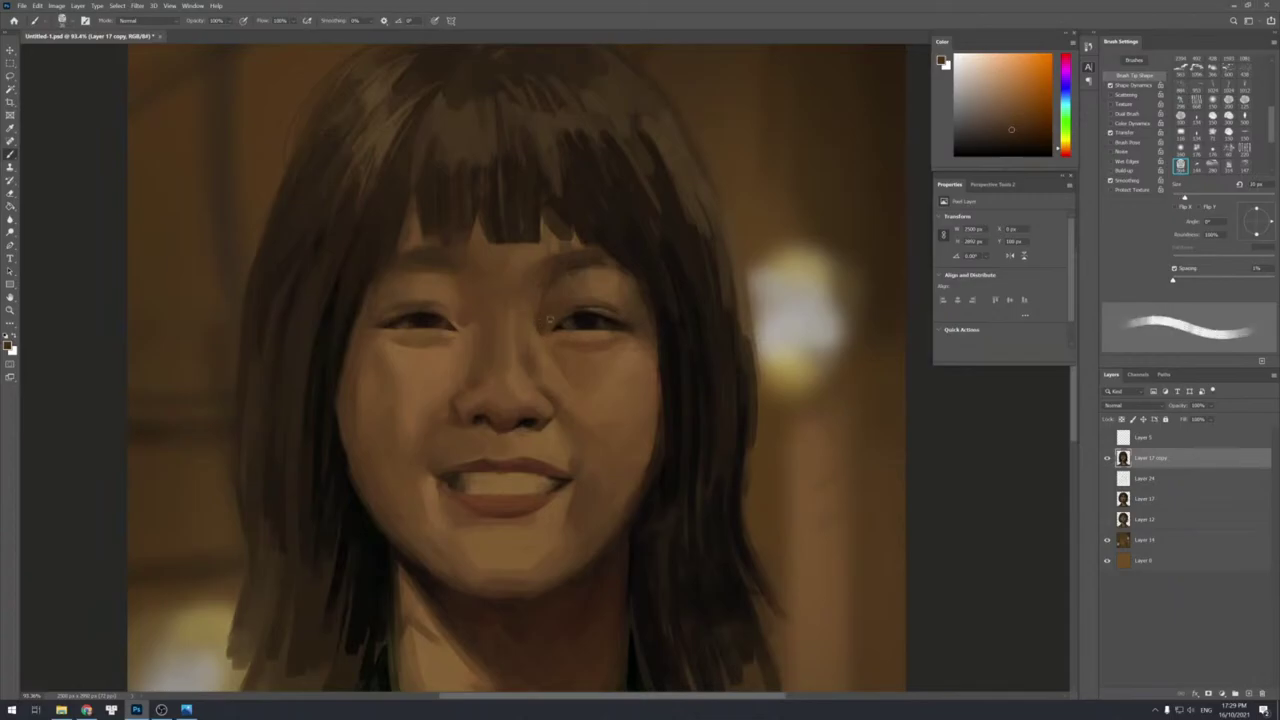
key("bracketright")
key("bracketright")
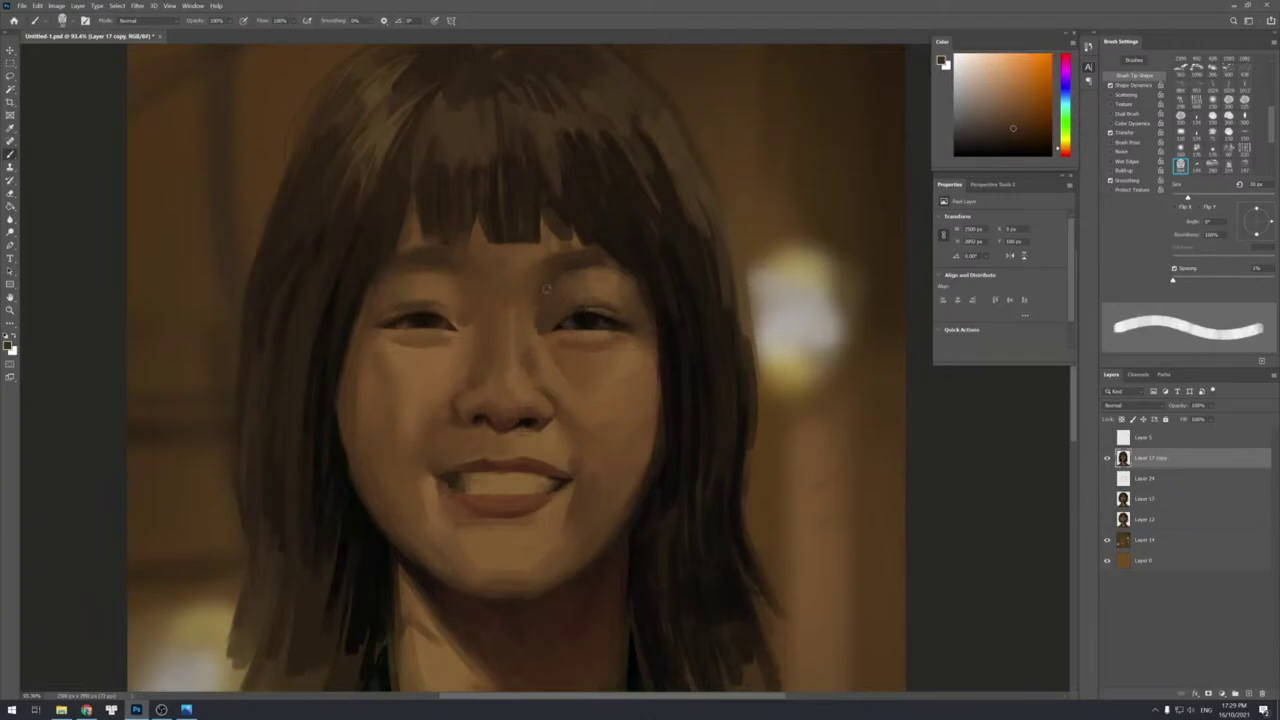
Blend the eye socket shadow between the inner right eyelid and the right eyebrow with sampled brown tones.
left_click(553, 278, "alt")
left_click(542, 308, "alt")
left_click(554, 298, "alt")
left_click(577, 285, "alt")
left_click(566, 264, "alt")
left_click(540, 272, "alt")
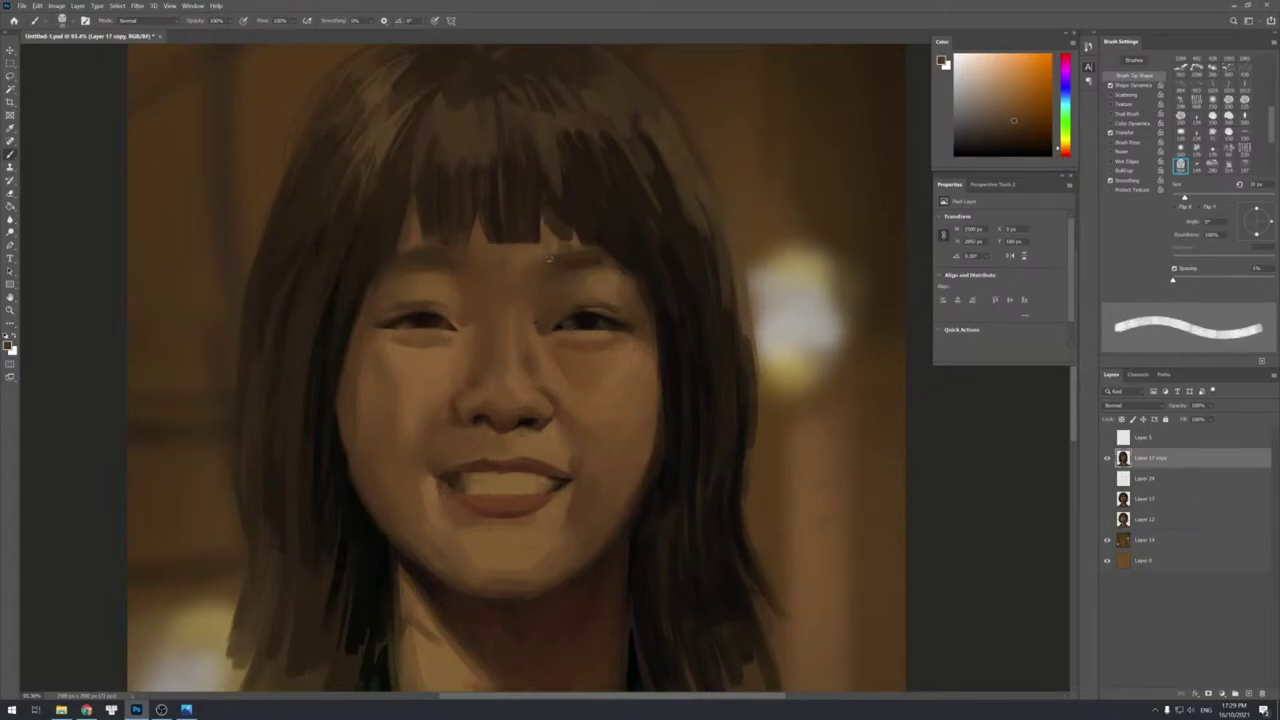
Smooth the skin around the inner end of the right eyebrow and below the bangs with sampled forehead tones.
left_click(530, 272, "alt")
left_click(528, 266, "alt")
left_click(533, 260, "alt")
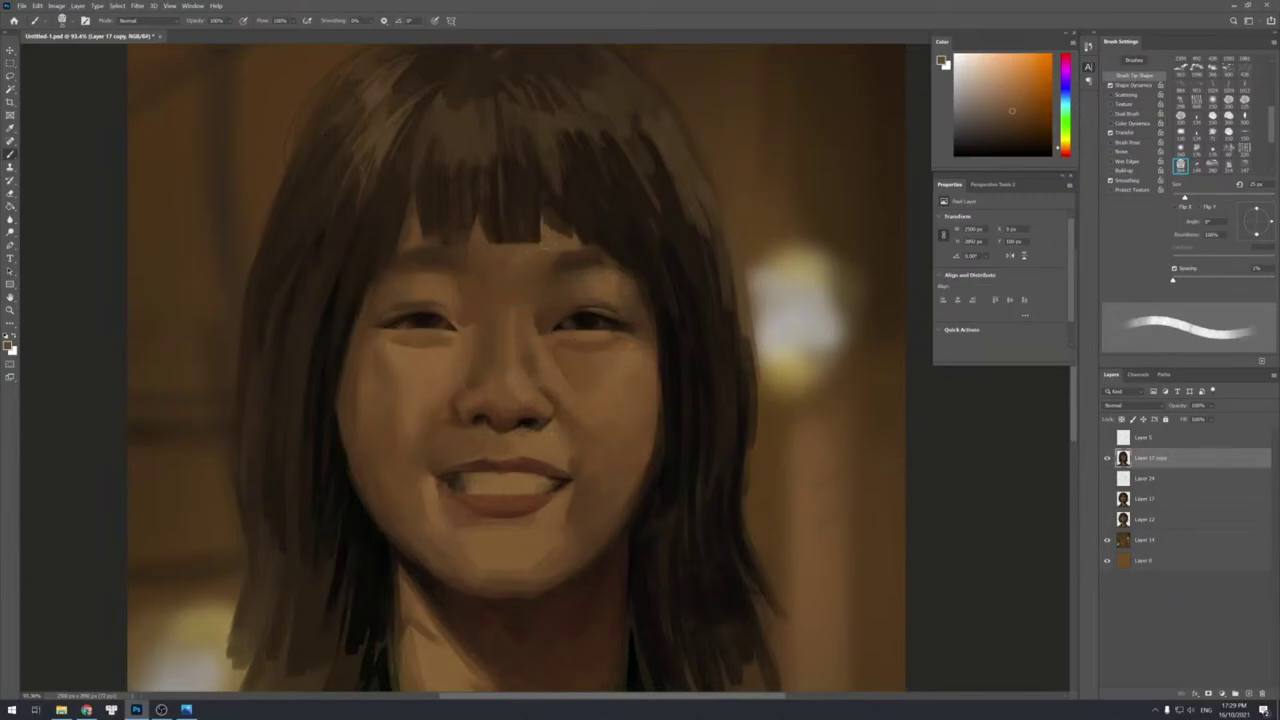
left_click(556, 255, "alt")
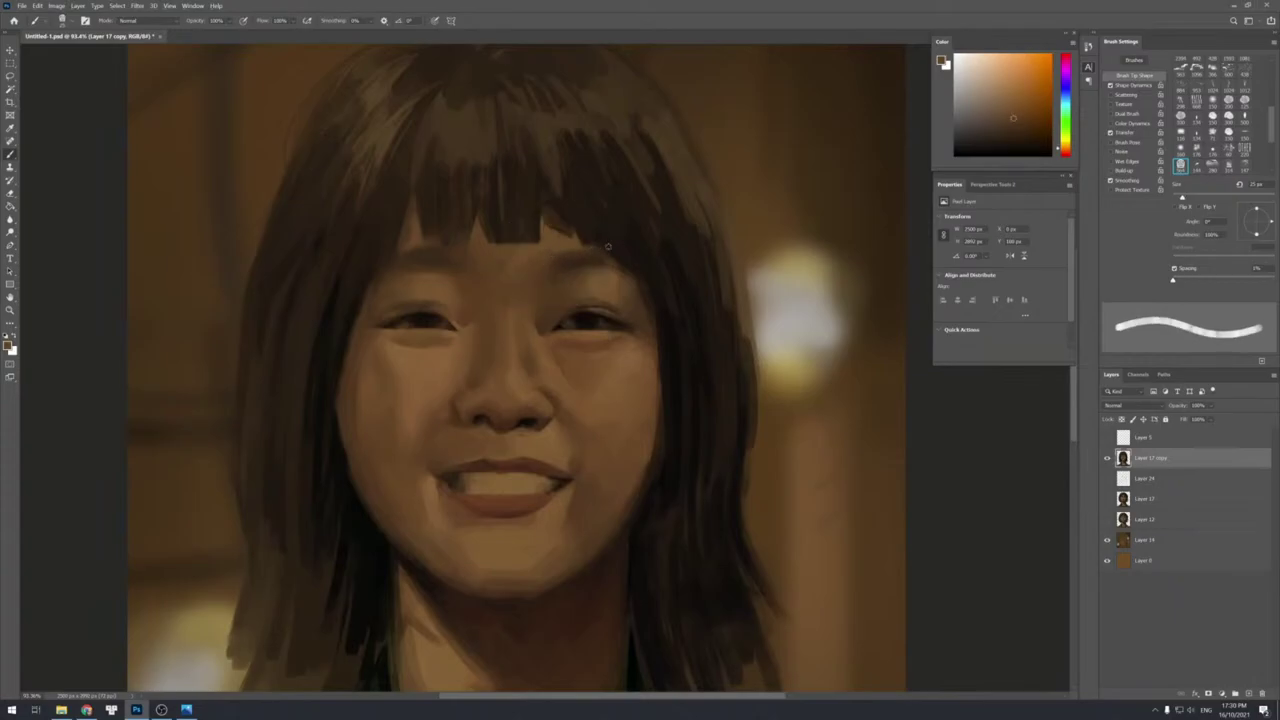
left_click(556, 255, "alt")
Reshape the body and outer half of the right eyebrow with sampled dark brow tones.
left_click(602, 263, "alt")
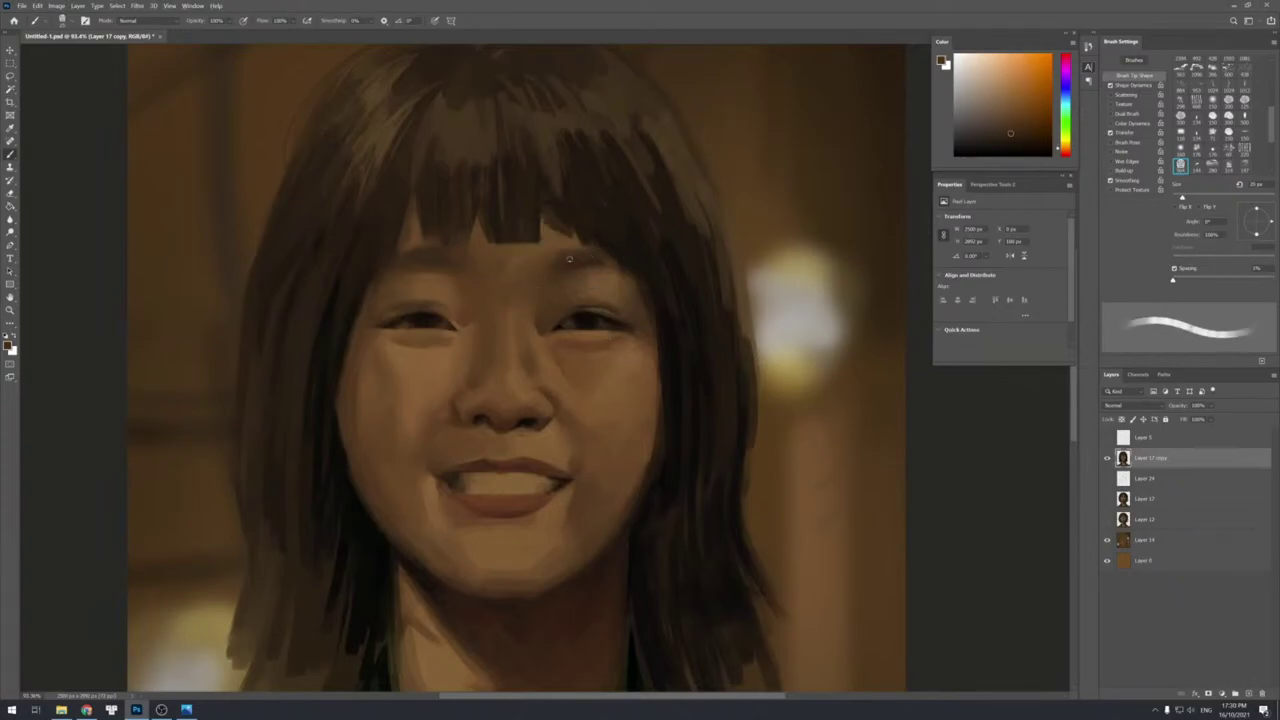
left_click(595, 261, "alt")
left_click(584, 266, "alt")
left_click(597, 263, "alt")
Blend the skin between the right eyebrow and the upper eyelid using light and mid brown tones sampled around the eye socket.
left_click(600, 284, "alt")
key("bracketright")
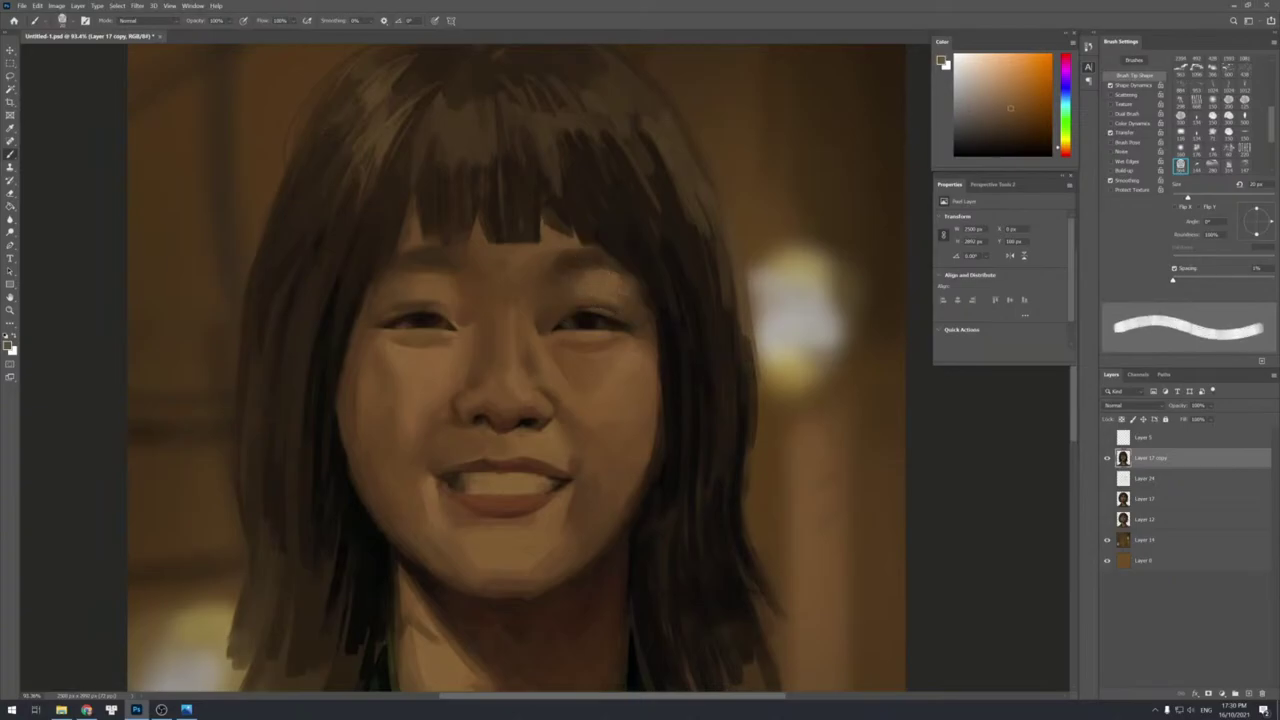
left_click(614, 306, "alt")
left_click(580, 282, "alt")
left_click(578, 280, "alt")
left_click(545, 311, "alt")
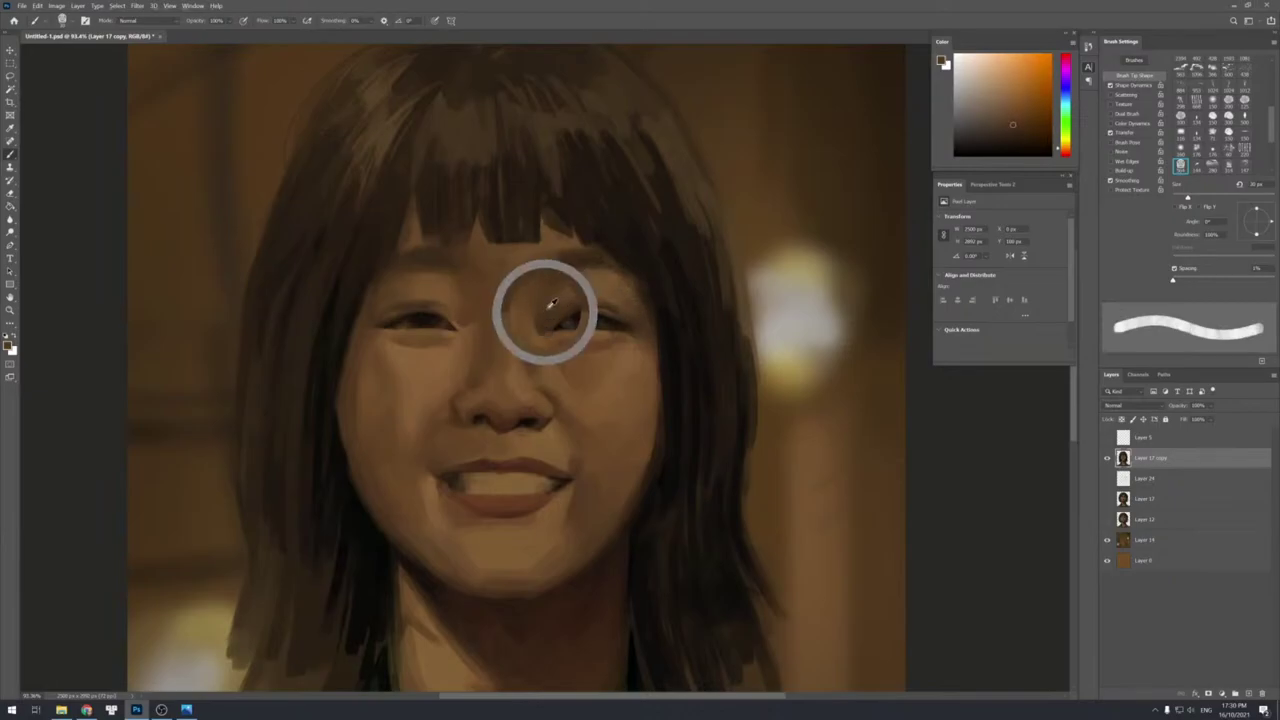
left_click(584, 288, "alt")
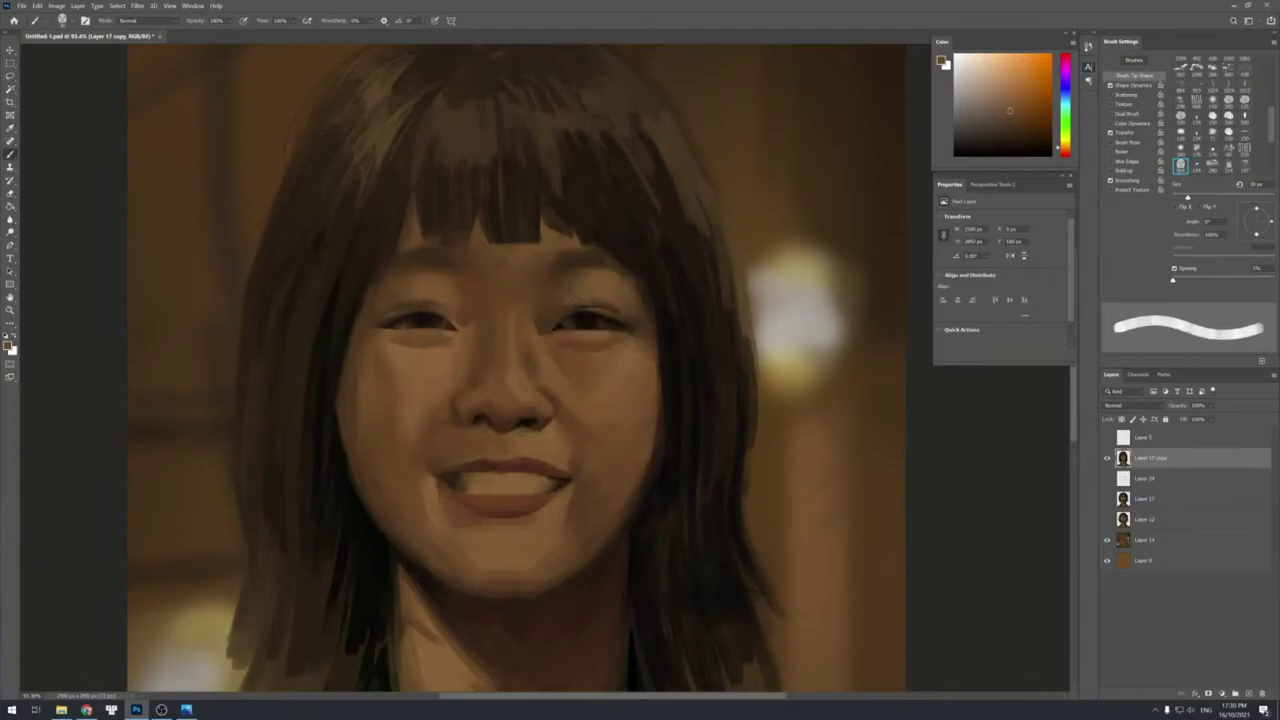
left_click(559, 302, "alt")
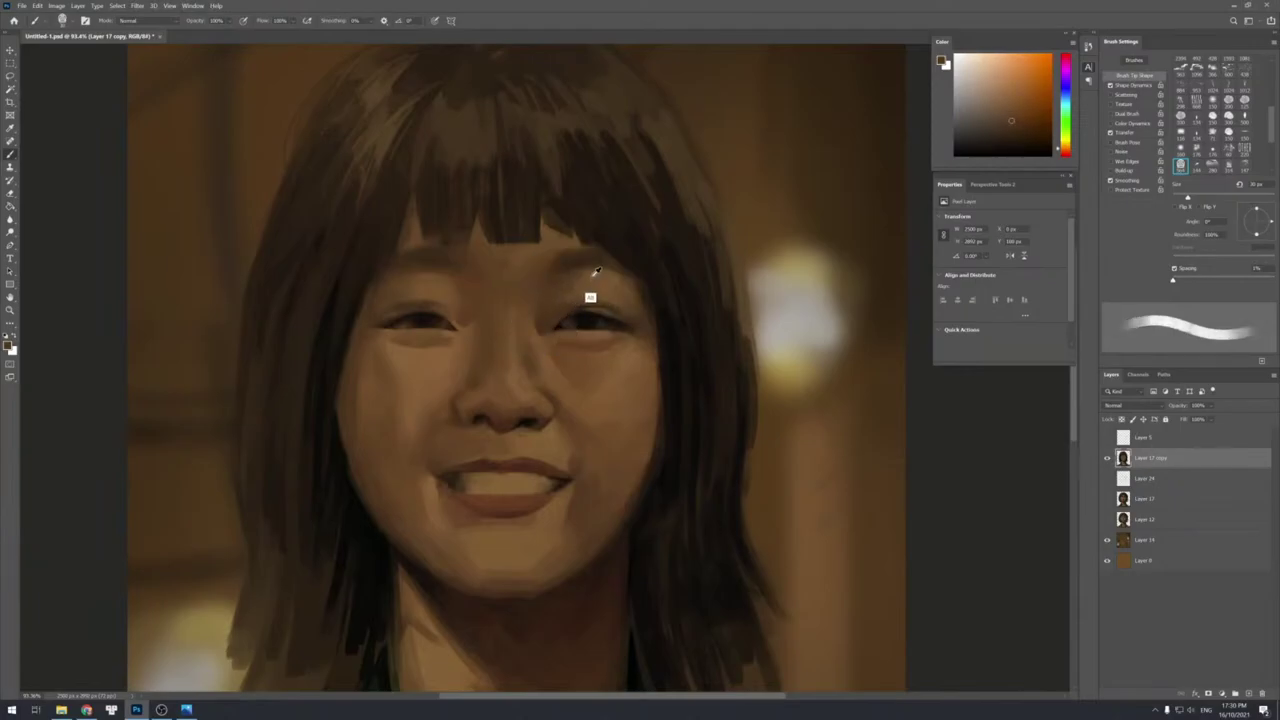
left_click(585, 288, "alt")
left_click(553, 313, "alt")
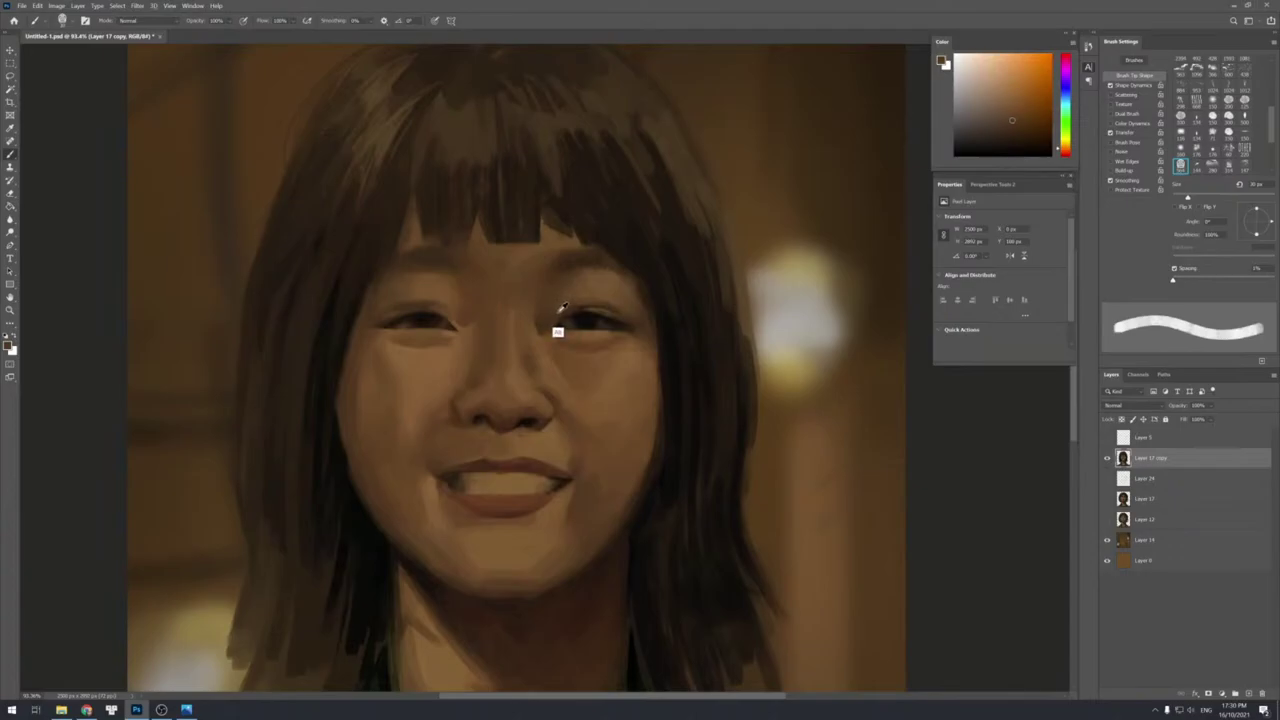
Refine the inner corner of the right eye with a smaller brush and brown tones sampled nearby.
key("bracketleft")
left_click(544, 326, "alt")
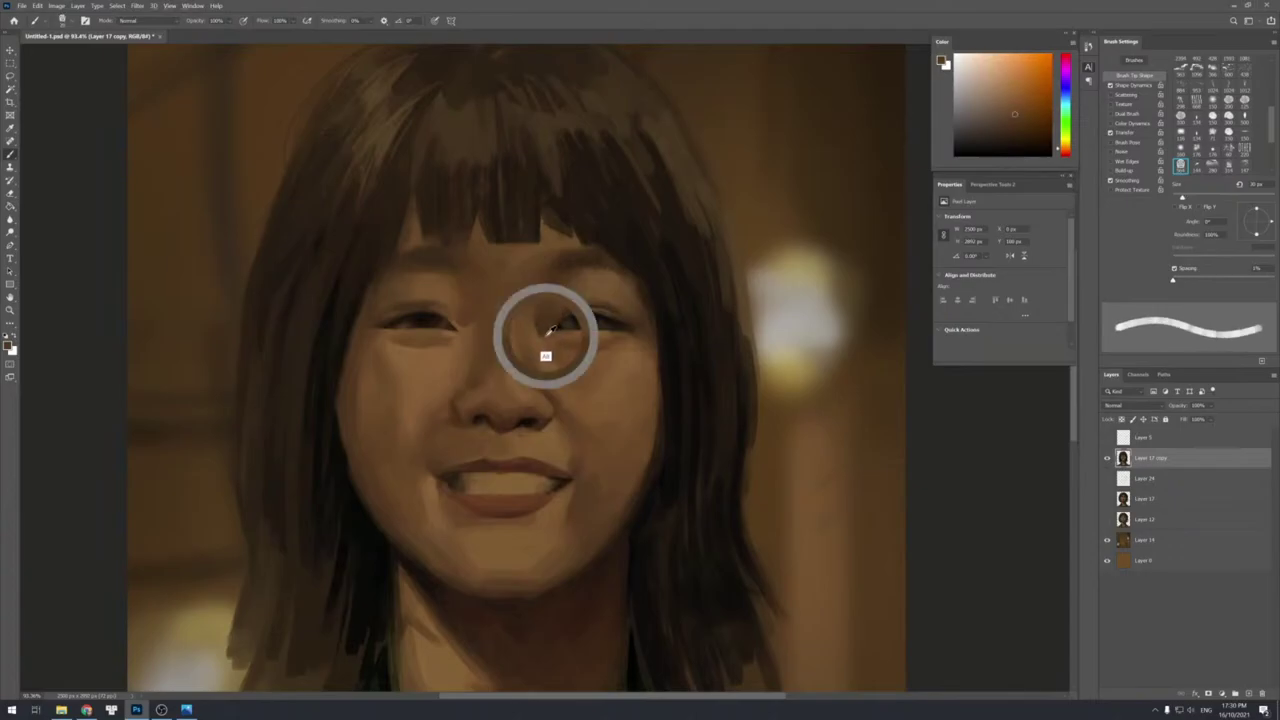
key("bracketleft")
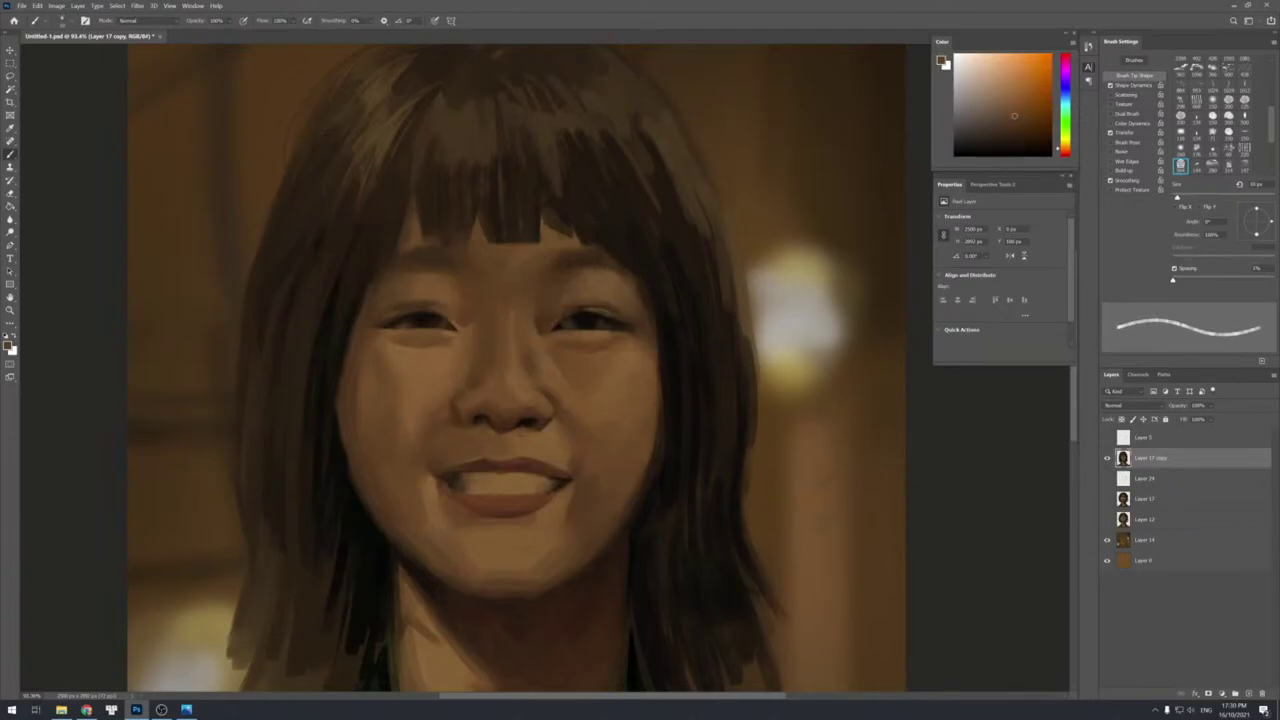
key("bracketright")
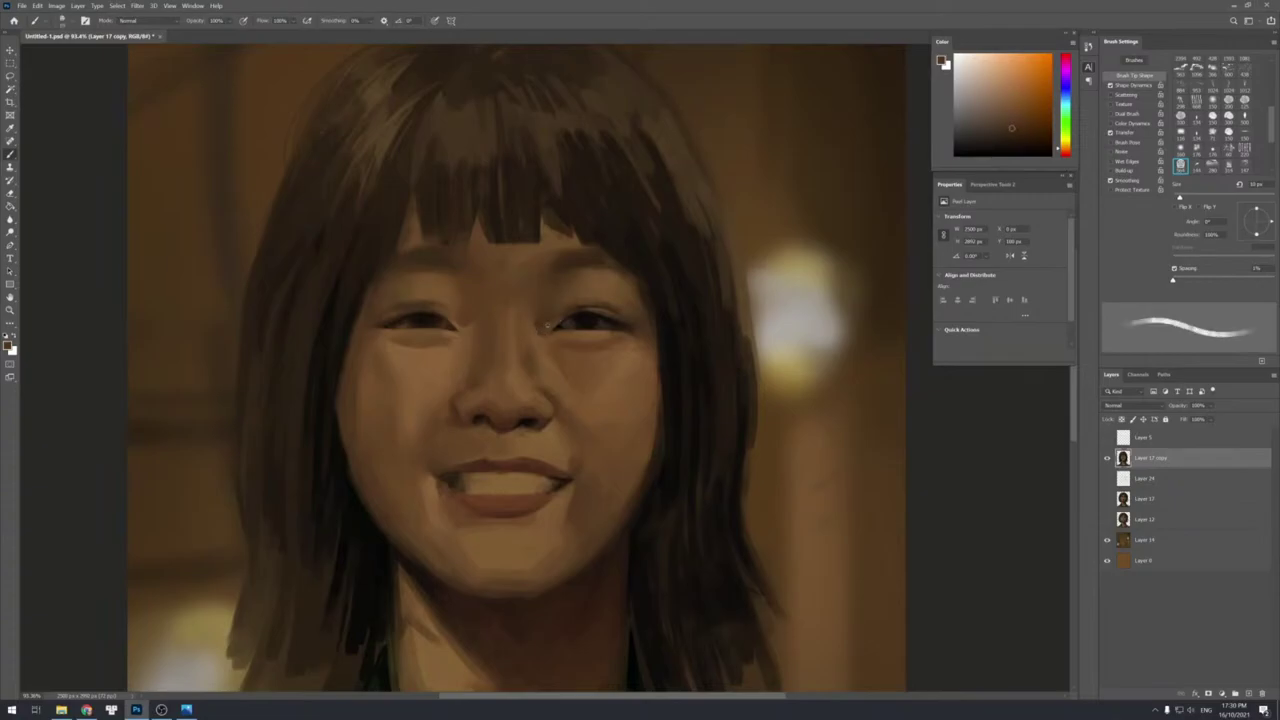
left_click(557, 320, "alt")
left_click(568, 316, "alt")
Darken the upper lash line and iris of the right eye with near-black tones sampled from the eye.
left_click(566, 314, "alt")
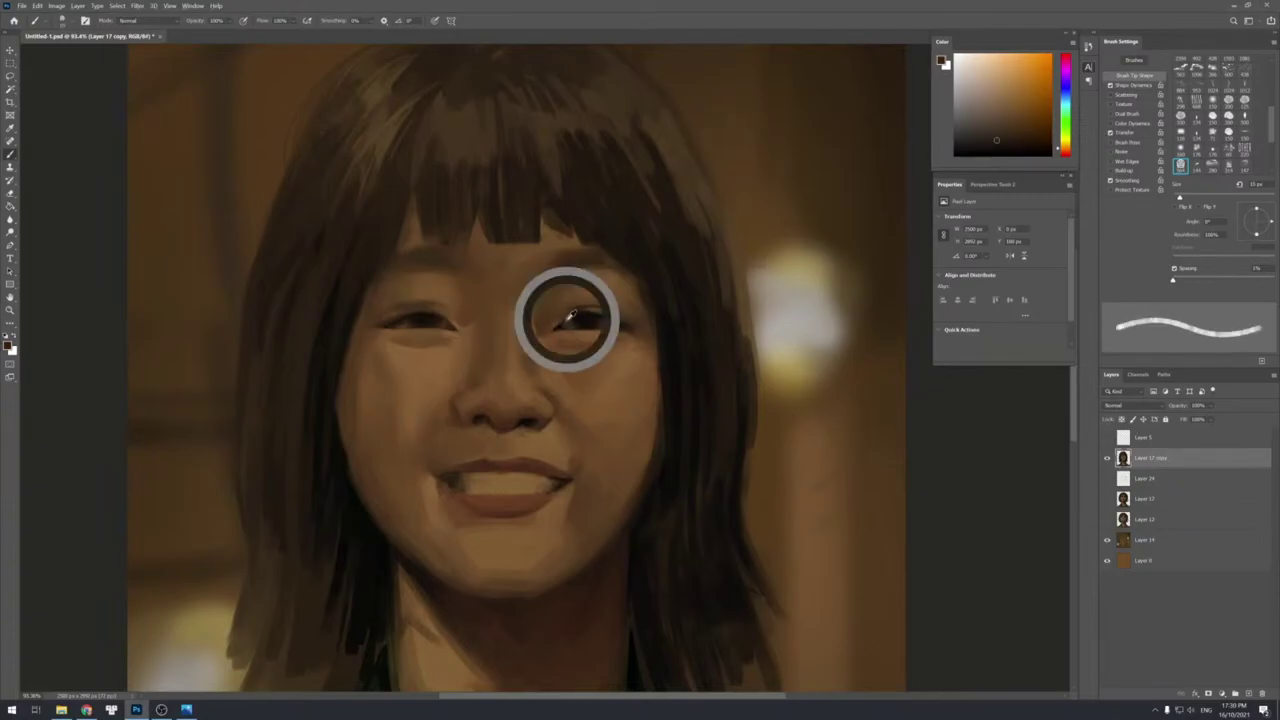
key("bracketleft")
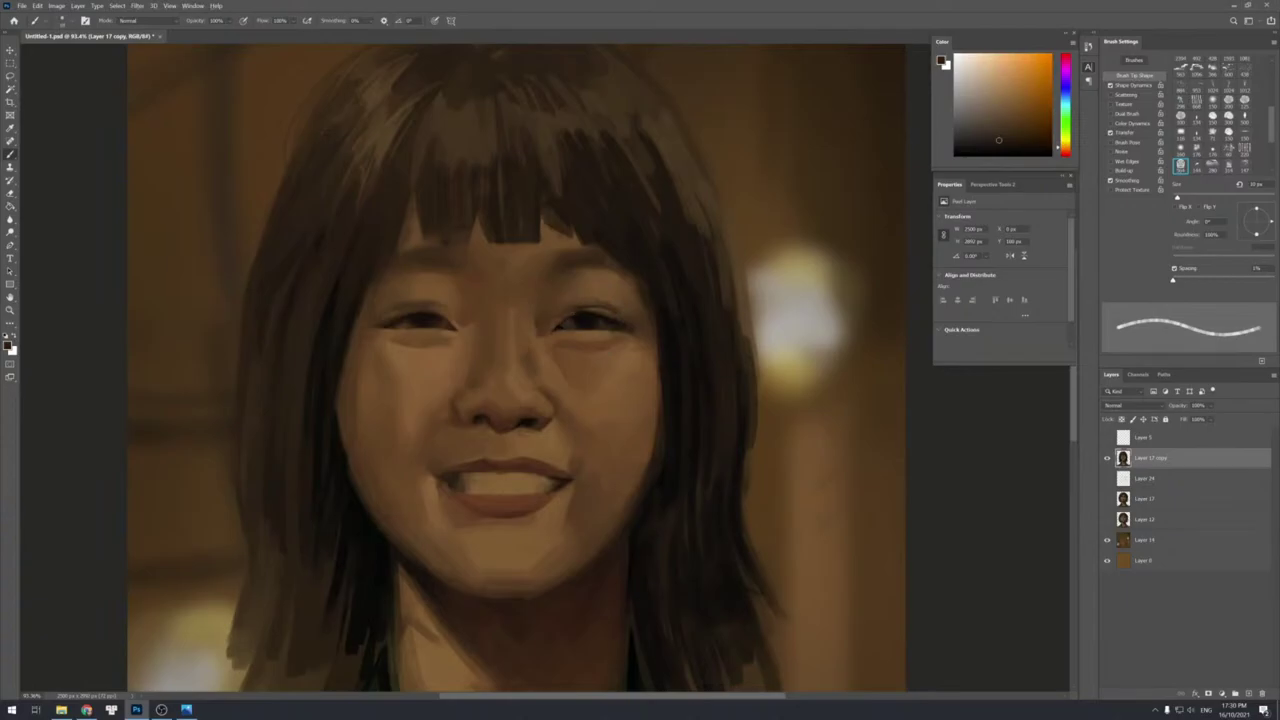
key("bracketright")
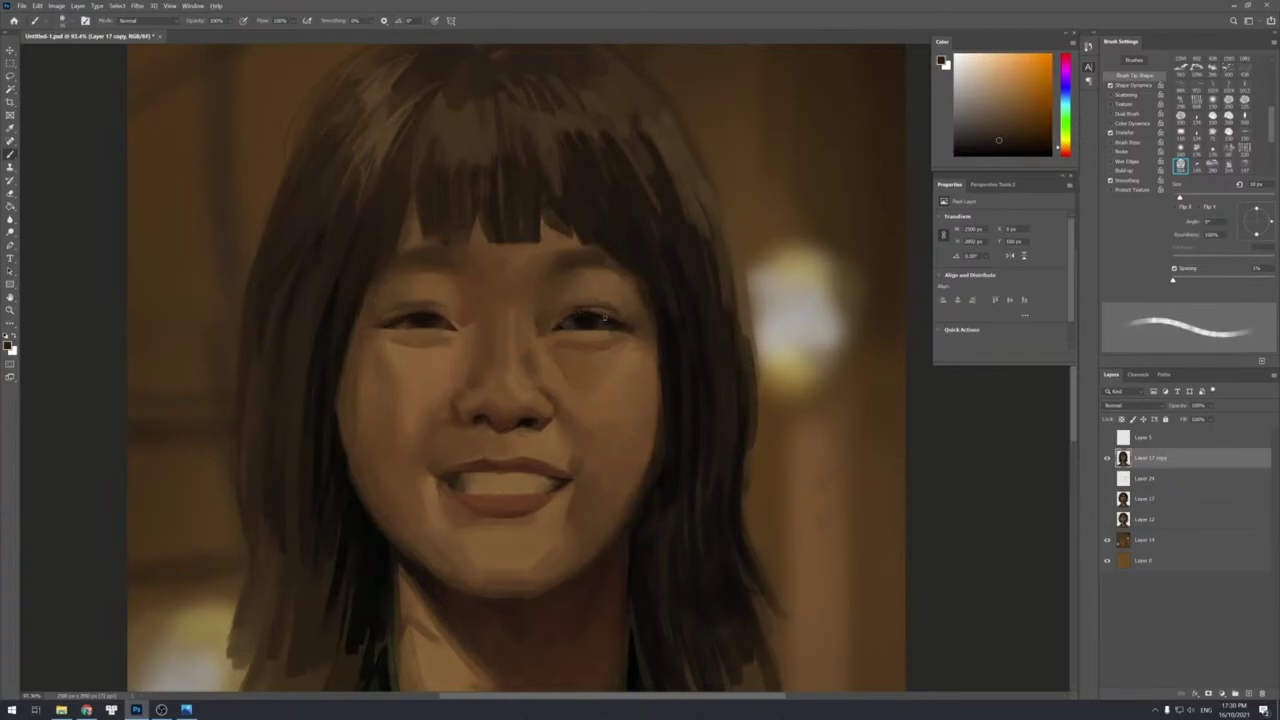
left_click(589, 337, "alt")
key("bracketright")
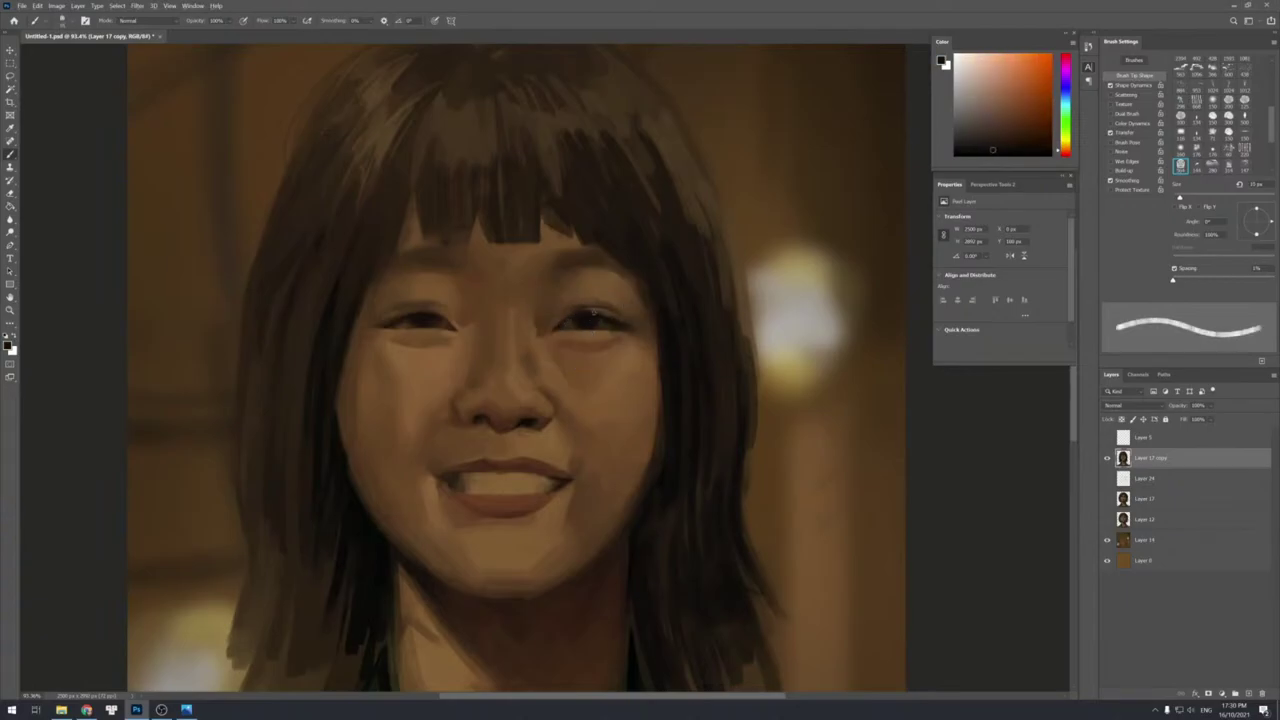
left_click(611, 320, "alt")
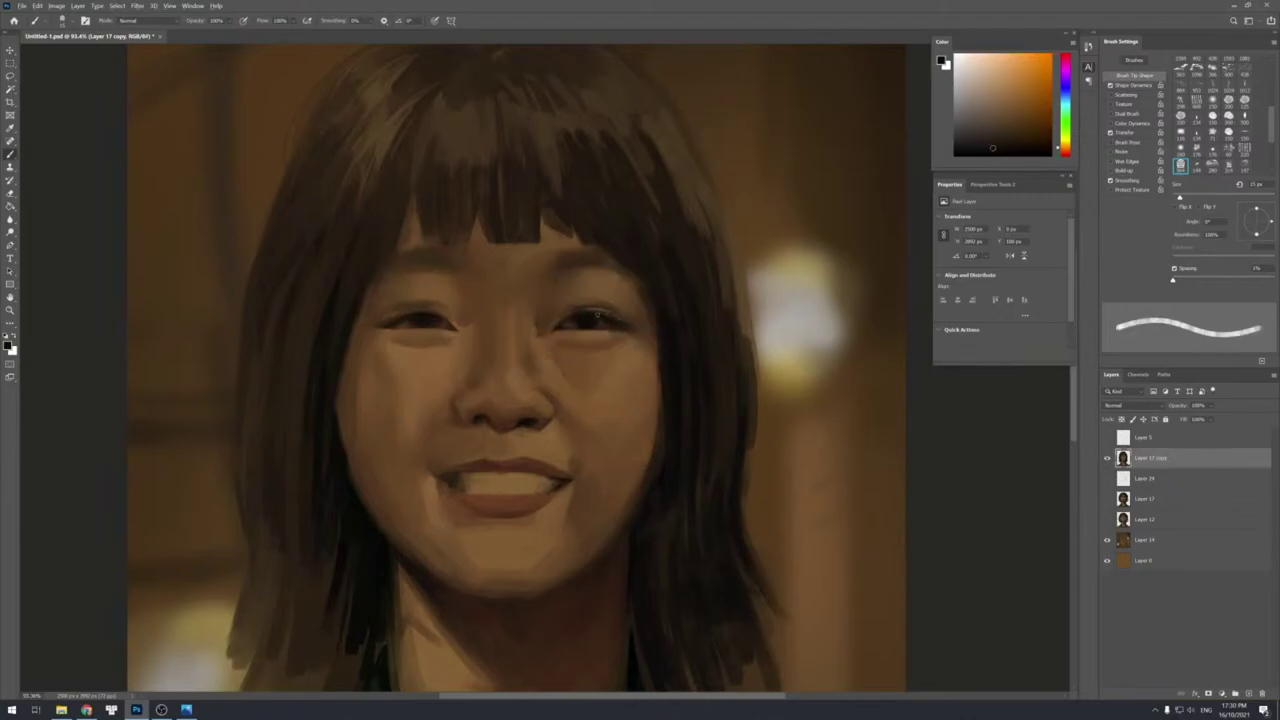
key("bracketleft")
Define the upper eyelid crease above the right iris with sampled dark and mid brown tones.
left_click(566, 312, "alt")
key("bracketright")
left_click(594, 306, "alt")
key("bracketleft")
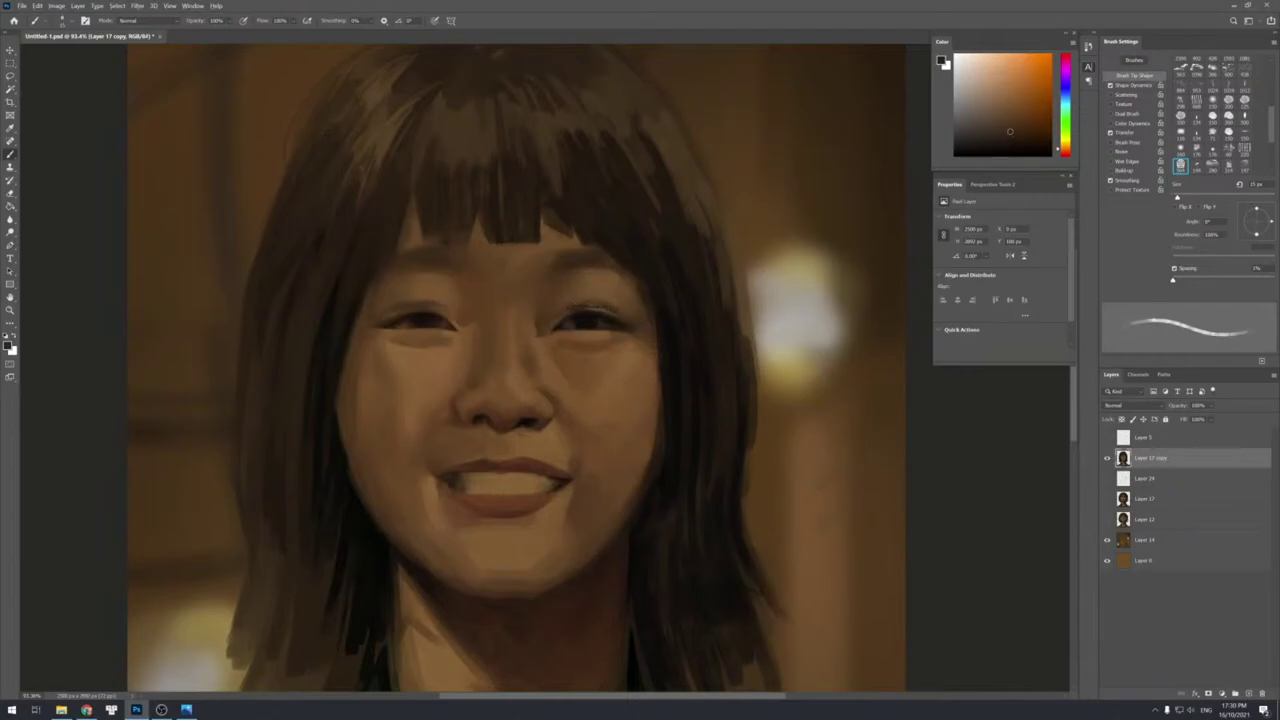
key("bracketright")
left_click(572, 305, "alt")
key("bracketright")
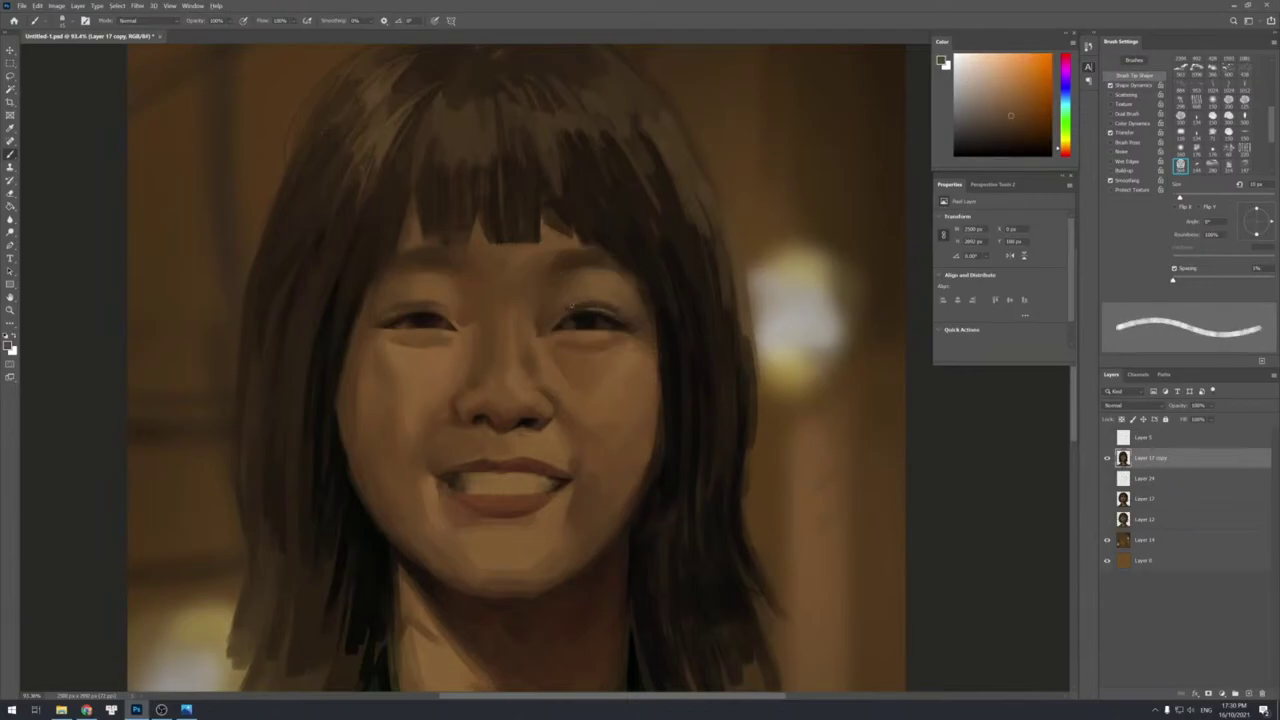
Clean up the upper lid edge toward the outer end of the right eye with fine brown strokes.
key("bracketleft")
left_click(612, 320, "alt")
key("bracketright")
key("bracketleft")
key("bracketright")
key("bracketleft")
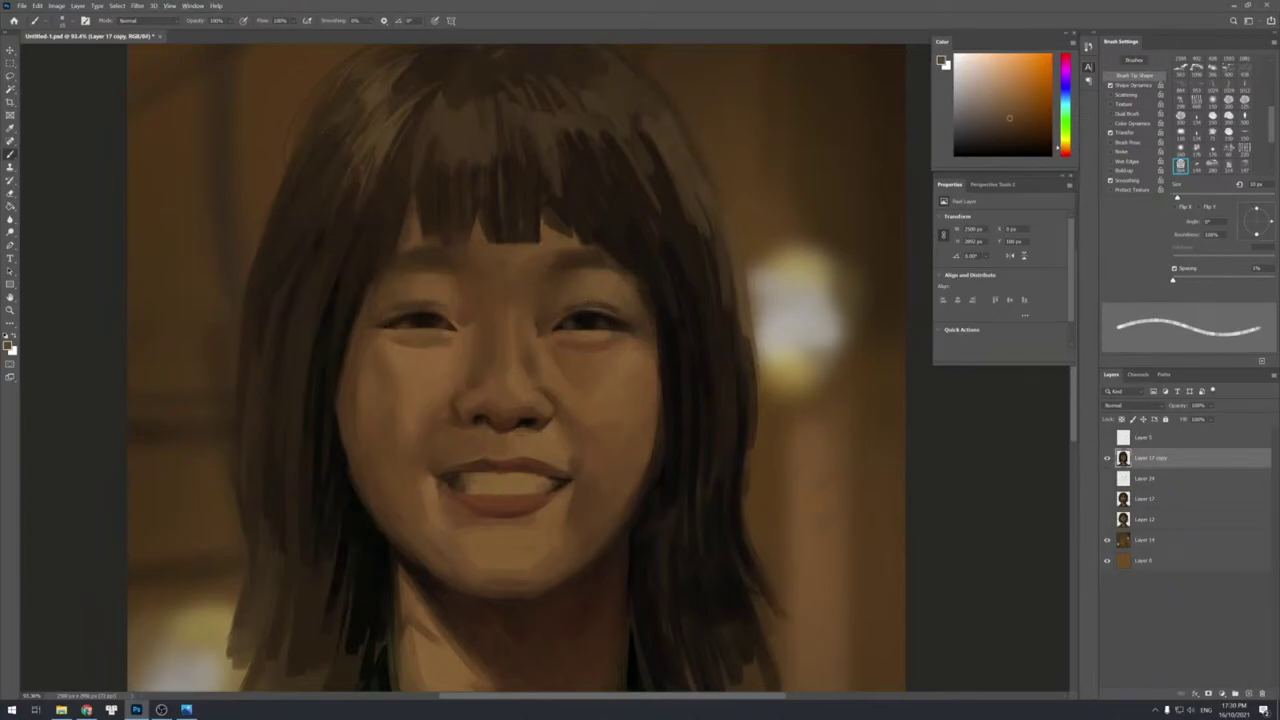
key("bracketleft")
key("bracketright")
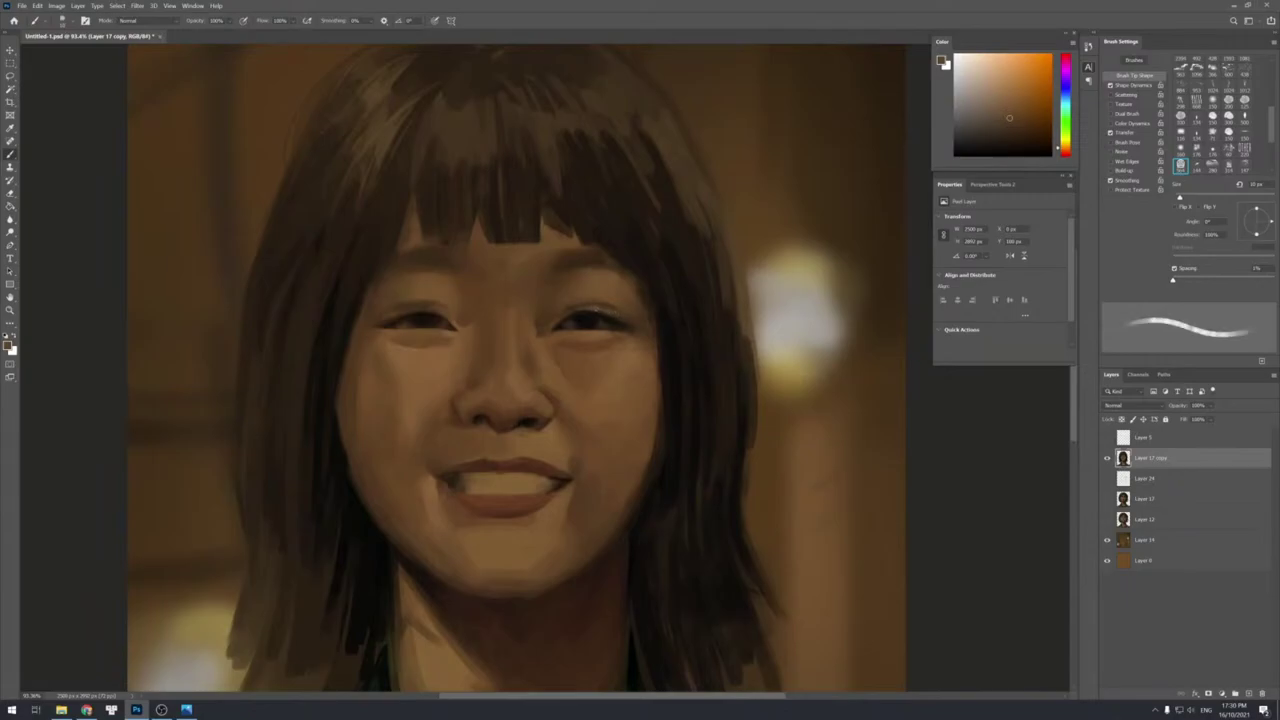
Soften the right eyelid fold and the skin just outside the eye using a larger brush and sampled browns.
left_click(572, 306, "alt")
key("bracketright")
key("bracketright")
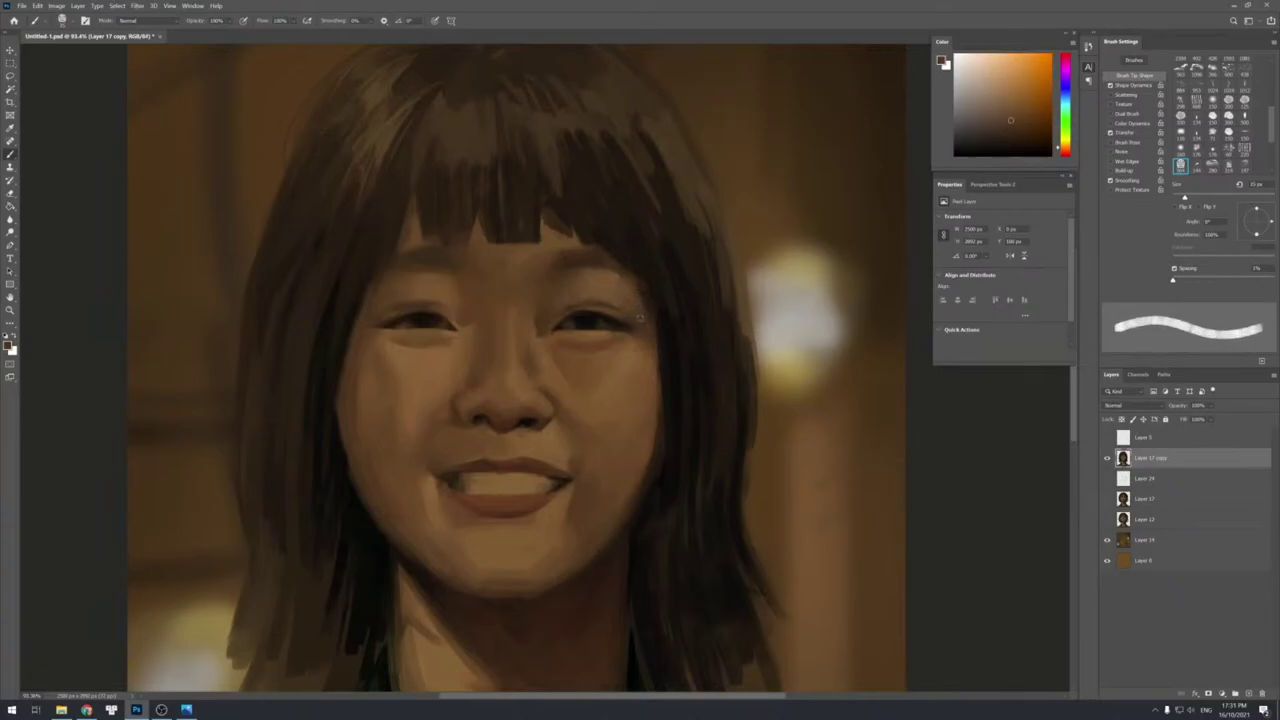
left_click(641, 318, "alt")
left_click(642, 318, "alt")
left_click(614, 340, "alt")
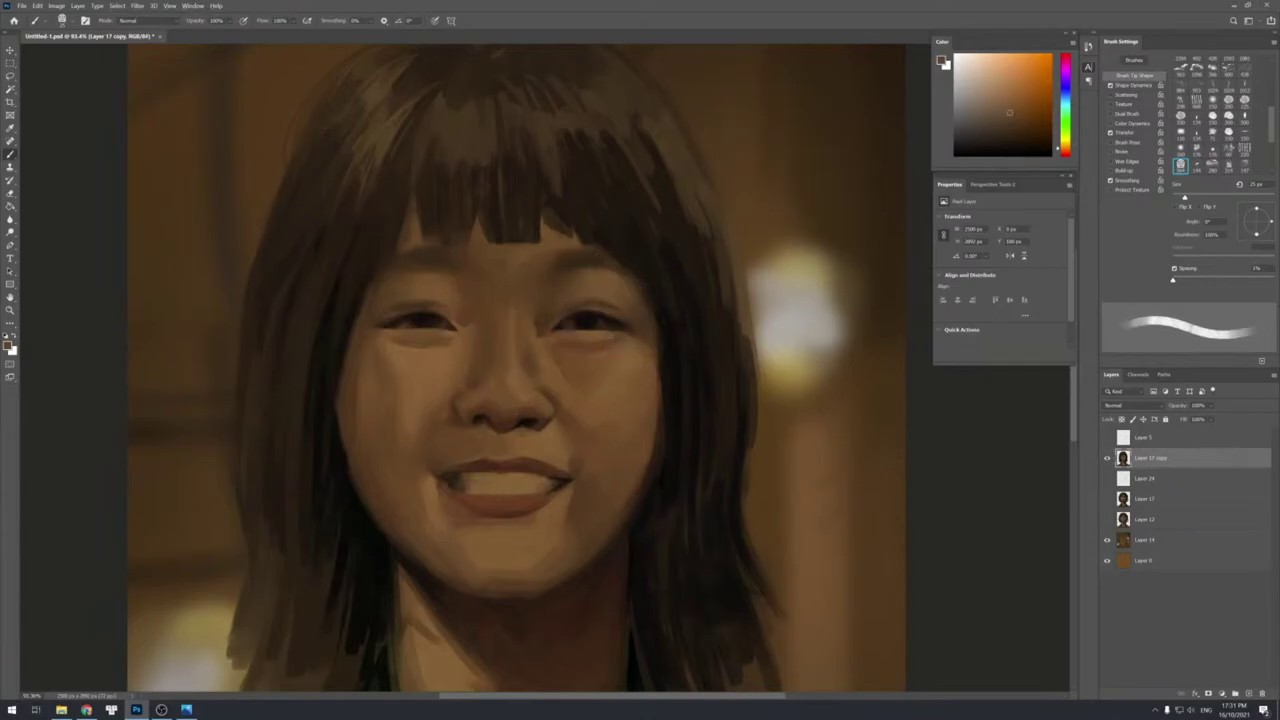
Shape the outer corner of the right eye and extend its lash shadow with sampled dark brown tones.
key("bracketleft")
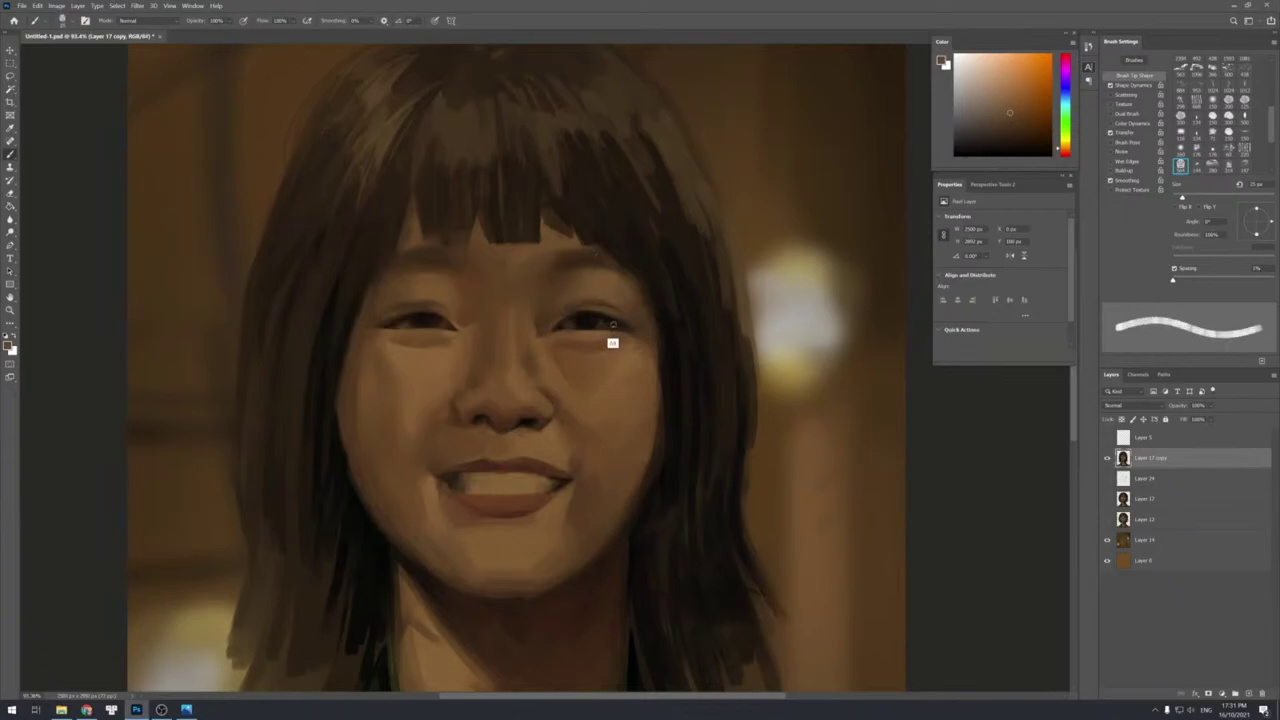
left_click(629, 329, "alt")
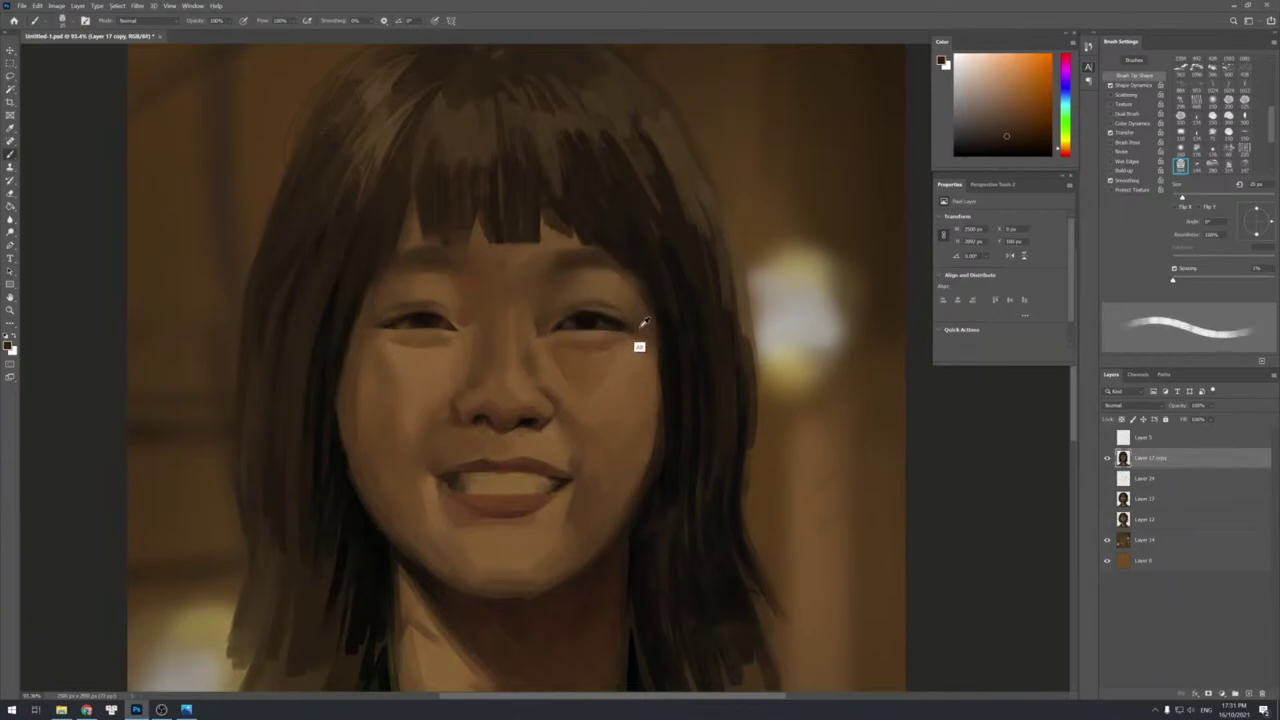
key("bracketright")
left_click(636, 327, "alt")
left_click(628, 318, "alt")
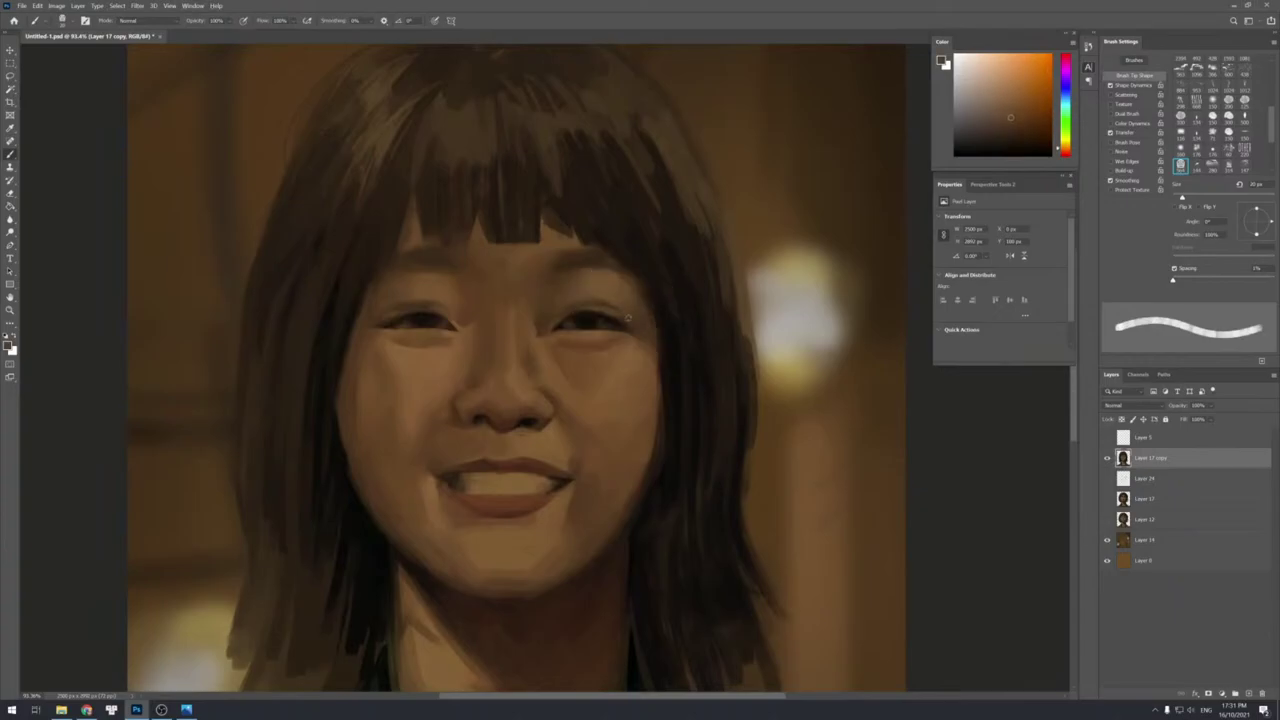
left_click(634, 320, "alt")
left_click(628, 325, "alt")
left_click(643, 333, "alt")
Blend the skin around the outer corner of the right eye toward the temple with sampled skin tones.
key("bracketright")
key("bracketright")
left_click(633, 346, "alt")
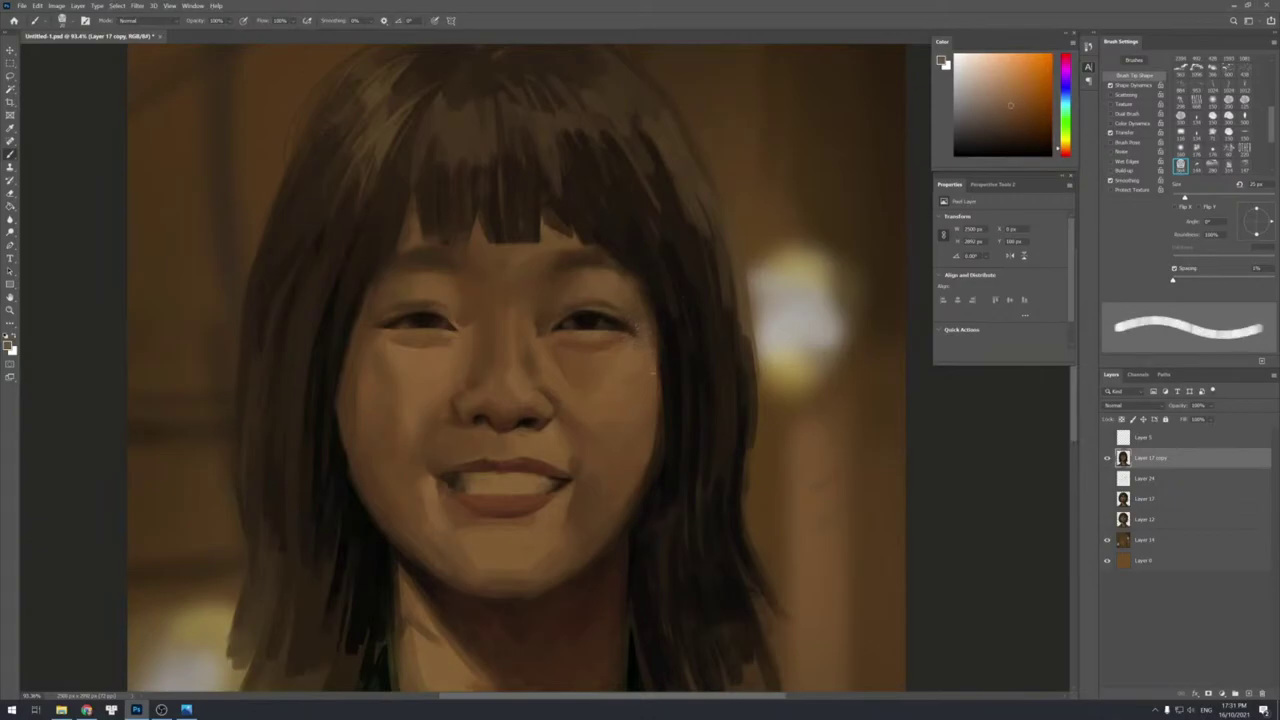
key("bracketright")
left_click(640, 320, "alt")
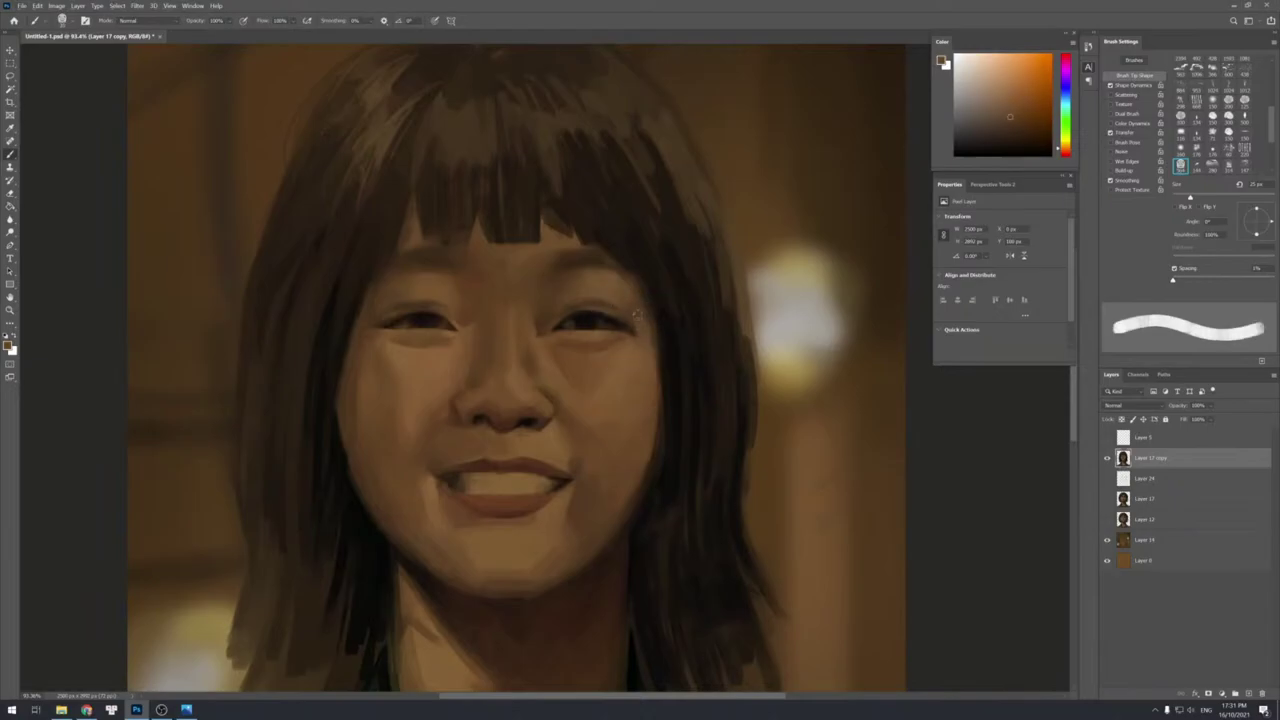
left_click(639, 308, "alt")
Repaint the outer right cheek and its shaded edge along the hair with sampled cheek and shadow tones.
left_click(644, 350, "alt")
left_click(612, 390, "alt")
left_click(655, 350, "alt")
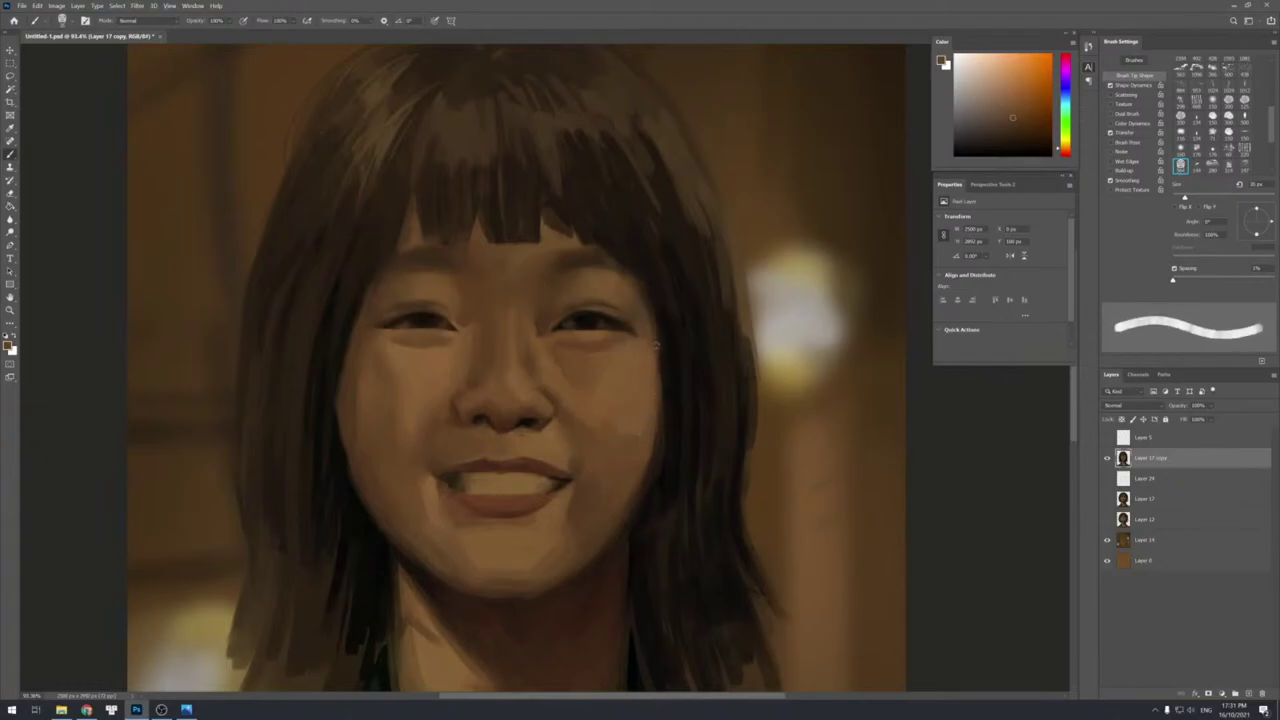
left_click(668, 439, "alt")
left_click(651, 449, "alt")
left_click(657, 445, "alt")
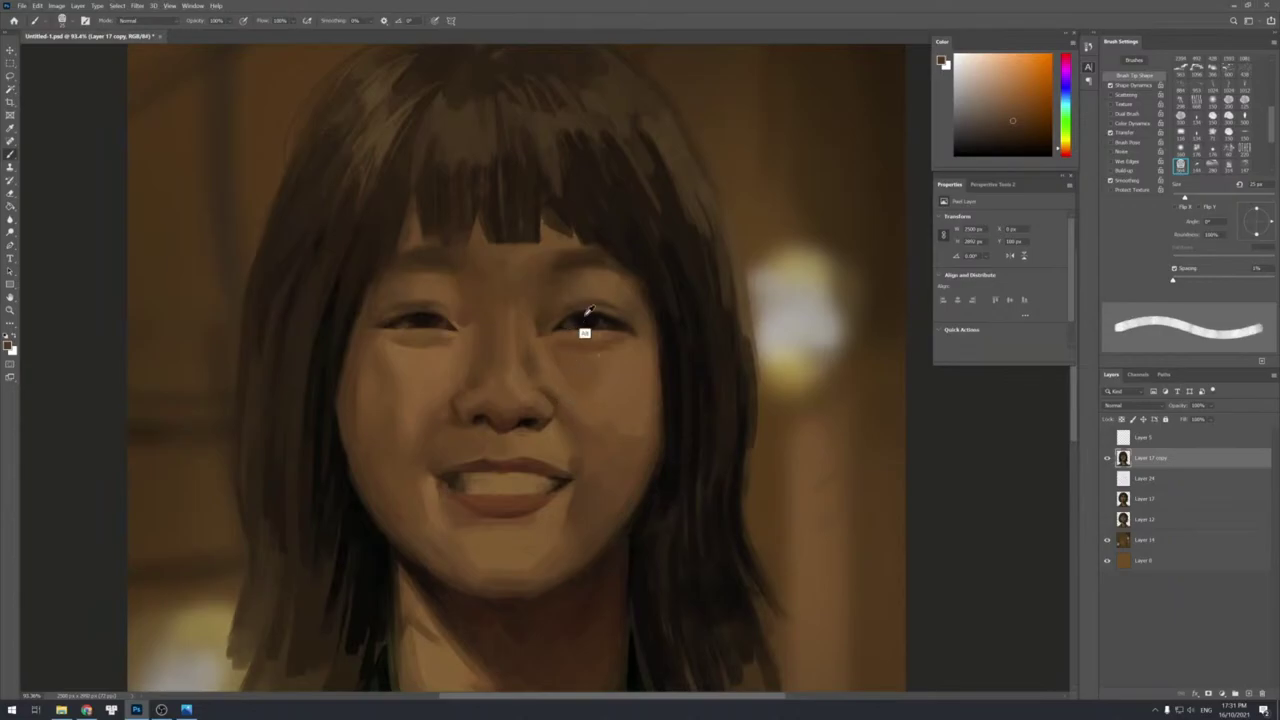
Model the lower eyelid of the right eye with reddish and dark brown tones sampled beneath the lash line.
left_click(571, 337, "alt")
left_click(551, 343, "alt")
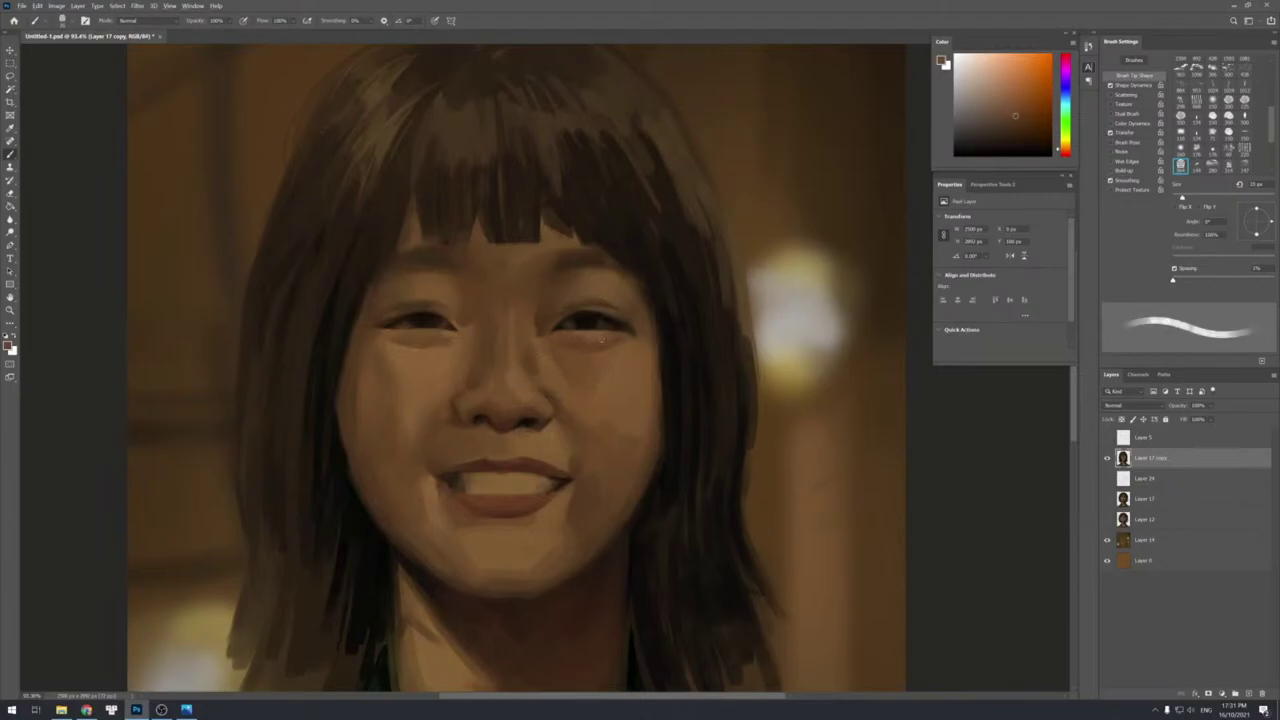
left_click(586, 338, "alt")
left_click(563, 339, "alt")
left_click(551, 345, "alt")
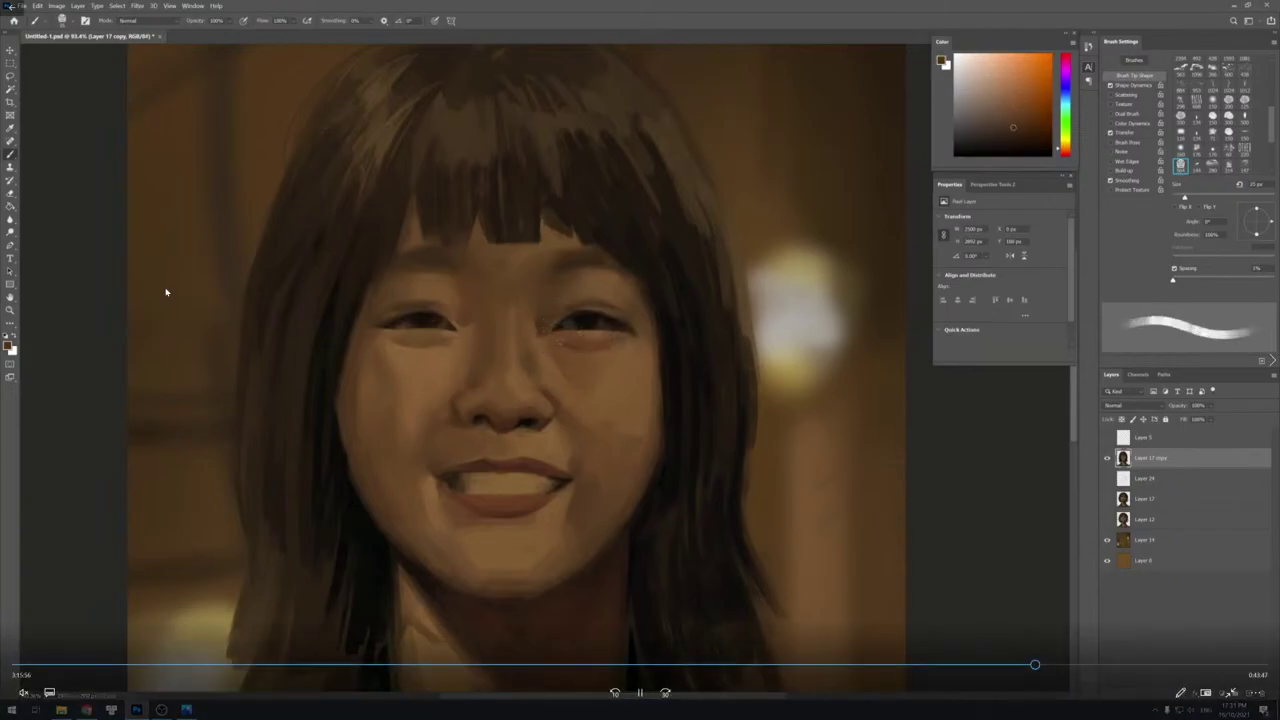
left_click(572, 341, "alt")
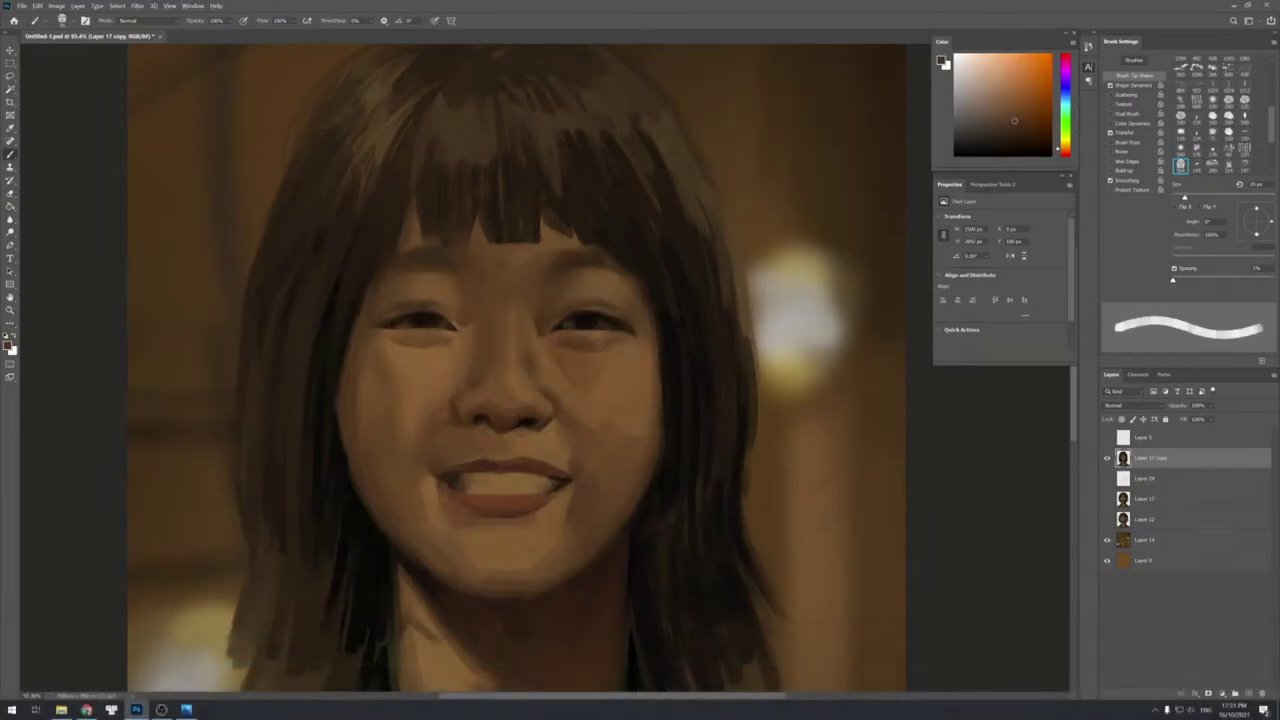
left_click(566, 340, "alt")
left_click(591, 341, "alt")
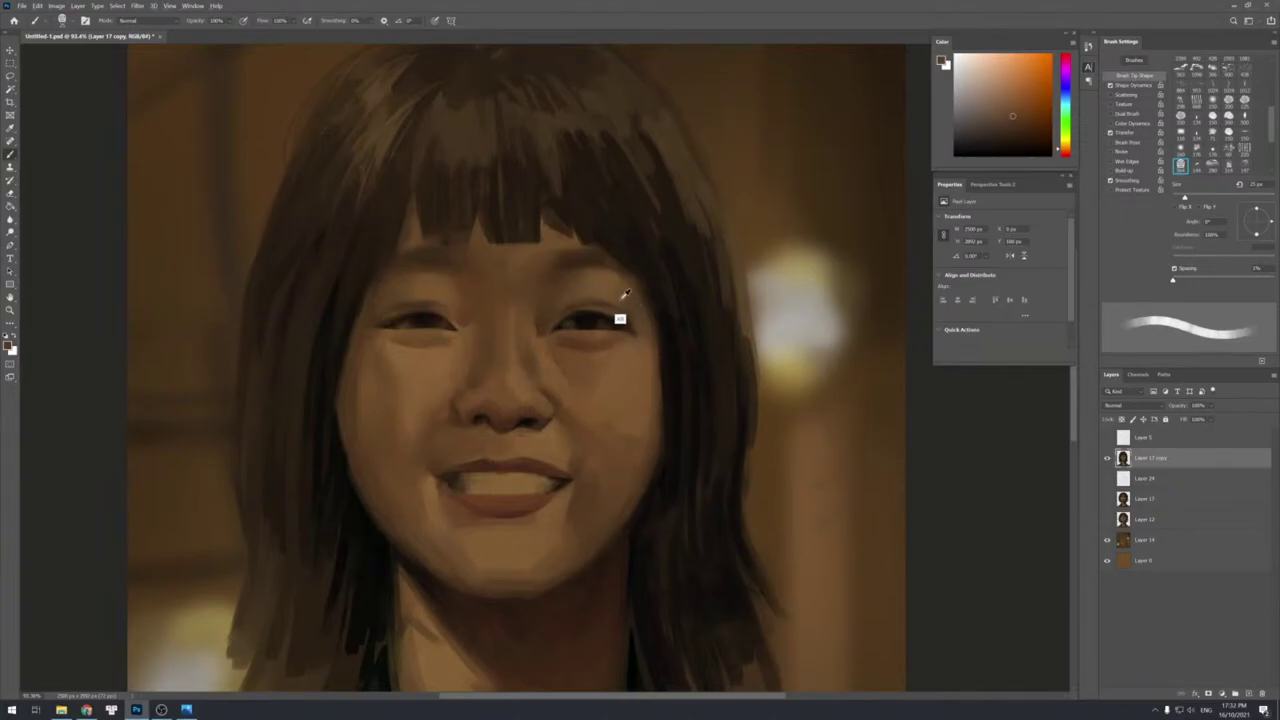
Touch up the outer half of the right upper eyelid with a smaller brush and a sampled lid tone.
left_click(618, 303, "alt")
key("bracketleft")
key("bracketleft")
key("bracketleft")
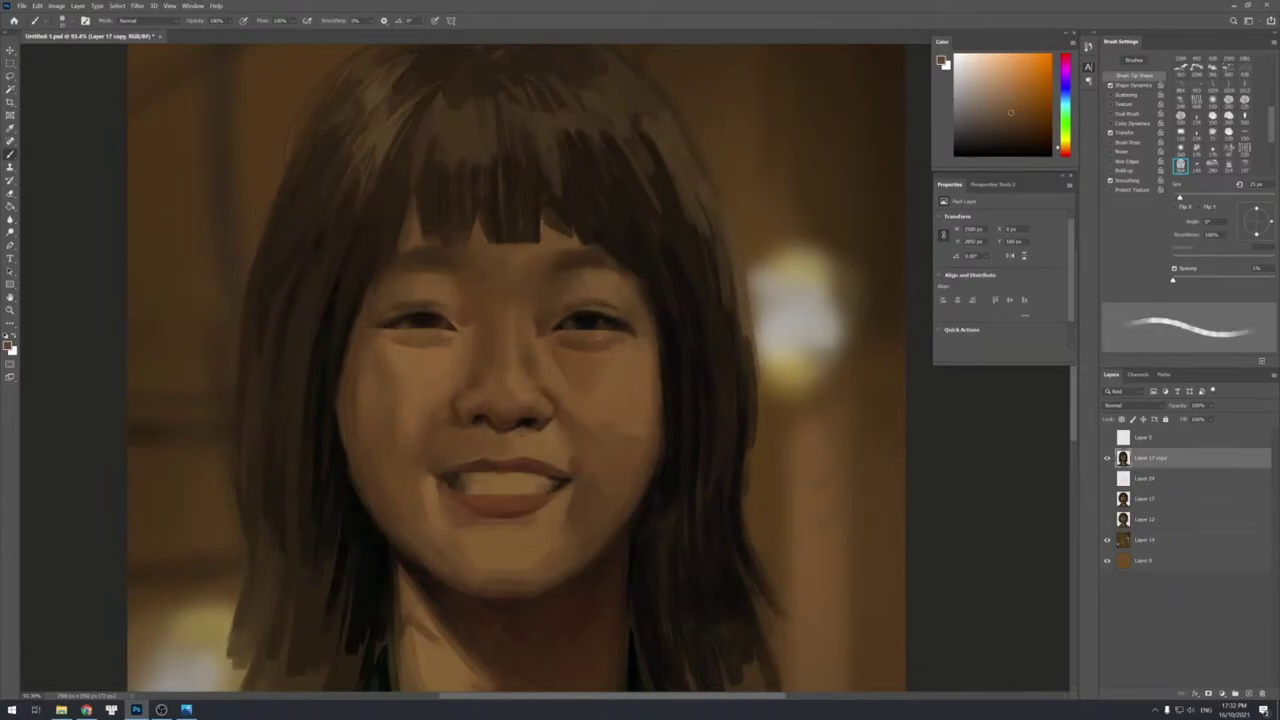
key("bracketright")
key("bracketright")
Blend the skin directly below the right lower eyelid with sampled under-eye browns.
left_click(590, 338, "alt")
key("bracketleft")
key("bracketleft")
left_click(540, 326, "alt")
left_click(584, 350, "alt")
left_click(588, 345, "alt")
key("bracketright")
left_click(596, 348, "alt")
Sharpen the lower lash line of the right eye with sampled dark brown, varying the brush size.
left_click(586, 337, "alt")
key("bracketleft")
left_click(573, 339, "alt")
key("bracketright")
key("bracketright")
key("bracketleft")
key("bracketleft")
key("bracketright")
key("bracketright")
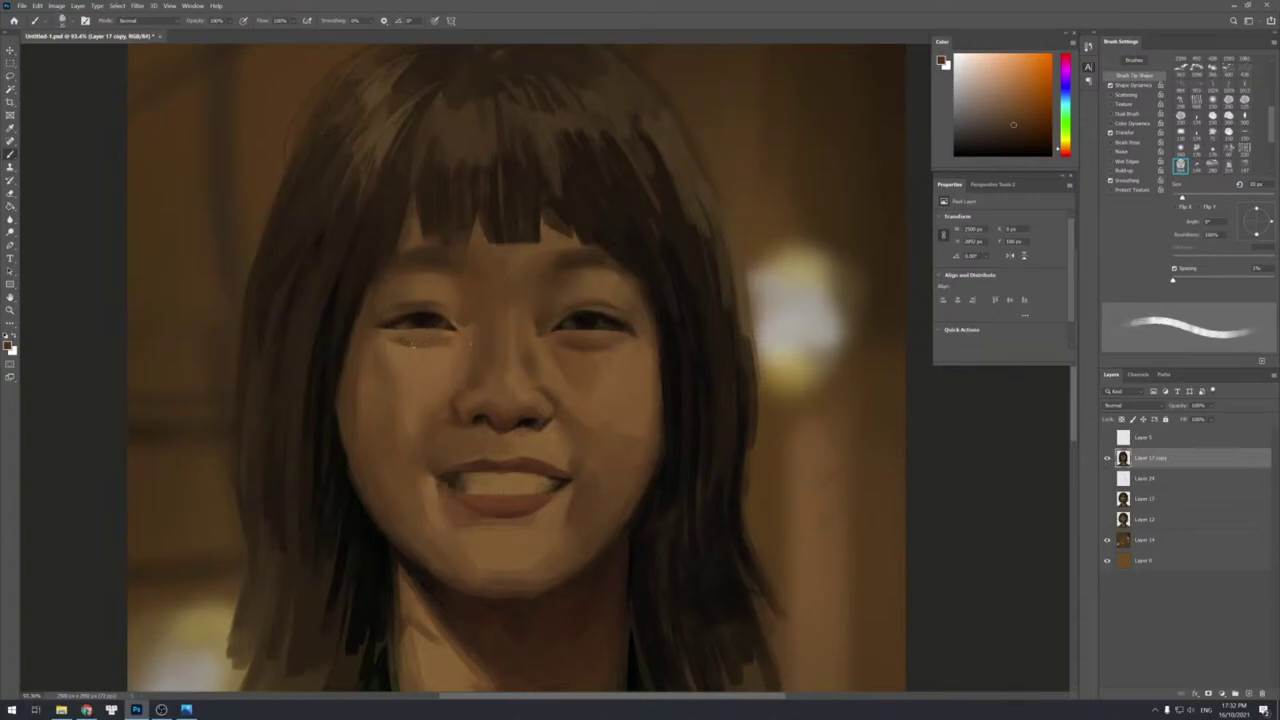
Paint and soften the lower eyelid shadow of the left eye with brown tones sampled beneath it.
key("bracketleft")
key("bracketleft")
key("bracketright")
left_click(402, 340, "alt")
left_click_drag(404, 341, 430, 344)
left_click(432, 344, "alt")
left_click(427, 345, "alt")
left_click(427, 344, "alt")
left_click(410, 343, "alt")
Paint the shadow between the right eye's inner corner and the nose bridge with a sampled dark brown.
left_click(541, 332, "alt")
key("]")
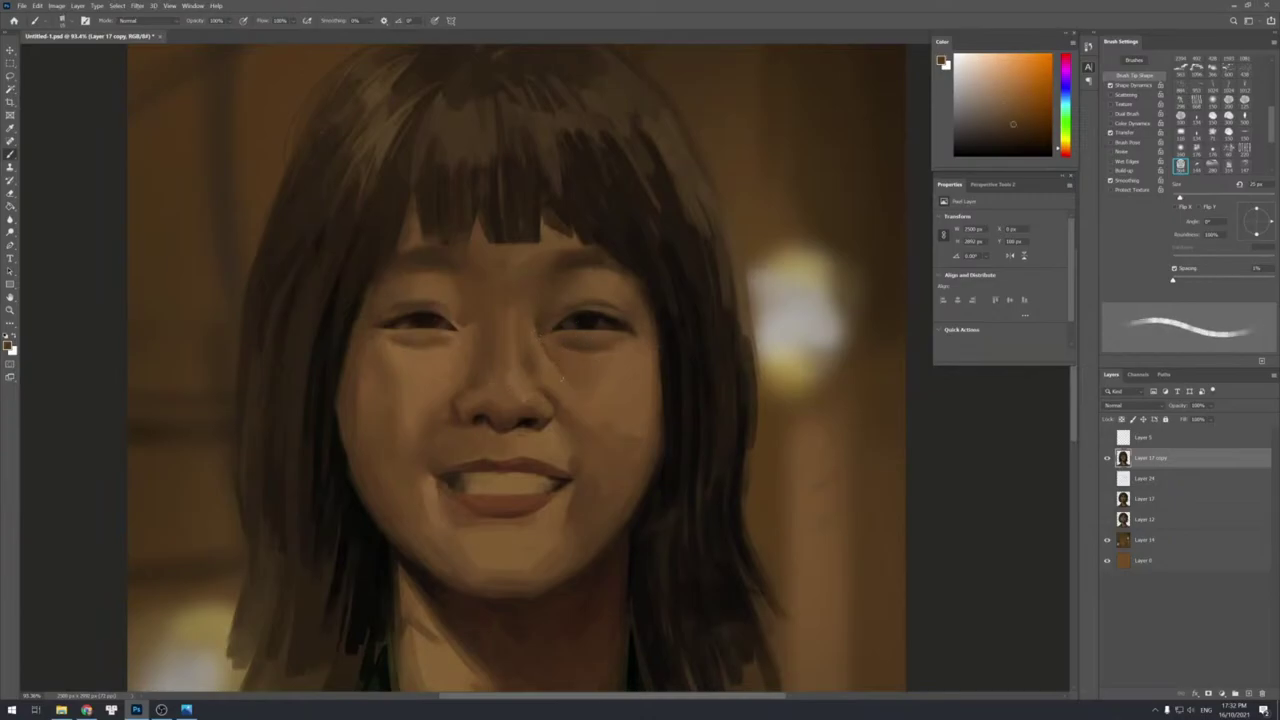
left_click_drag(544, 334, 553, 348)
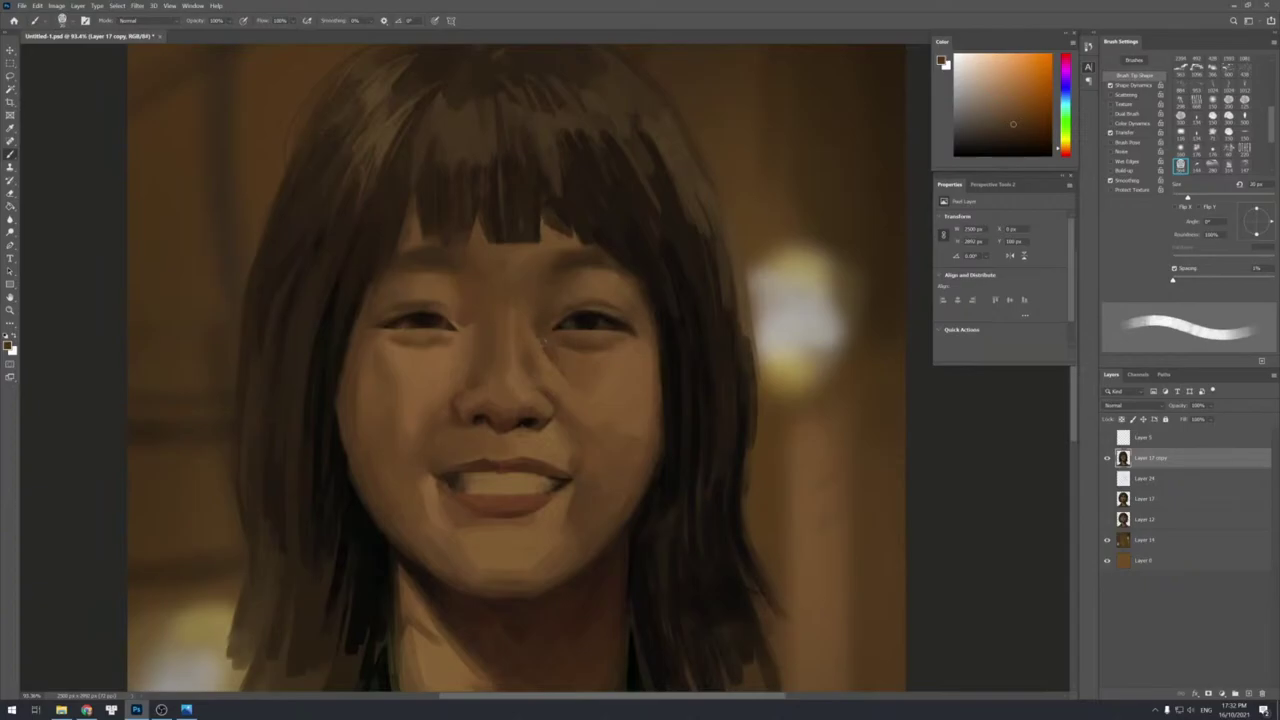
left_click_drag(541, 340, 556, 364)
left_click(551, 346, "alt")
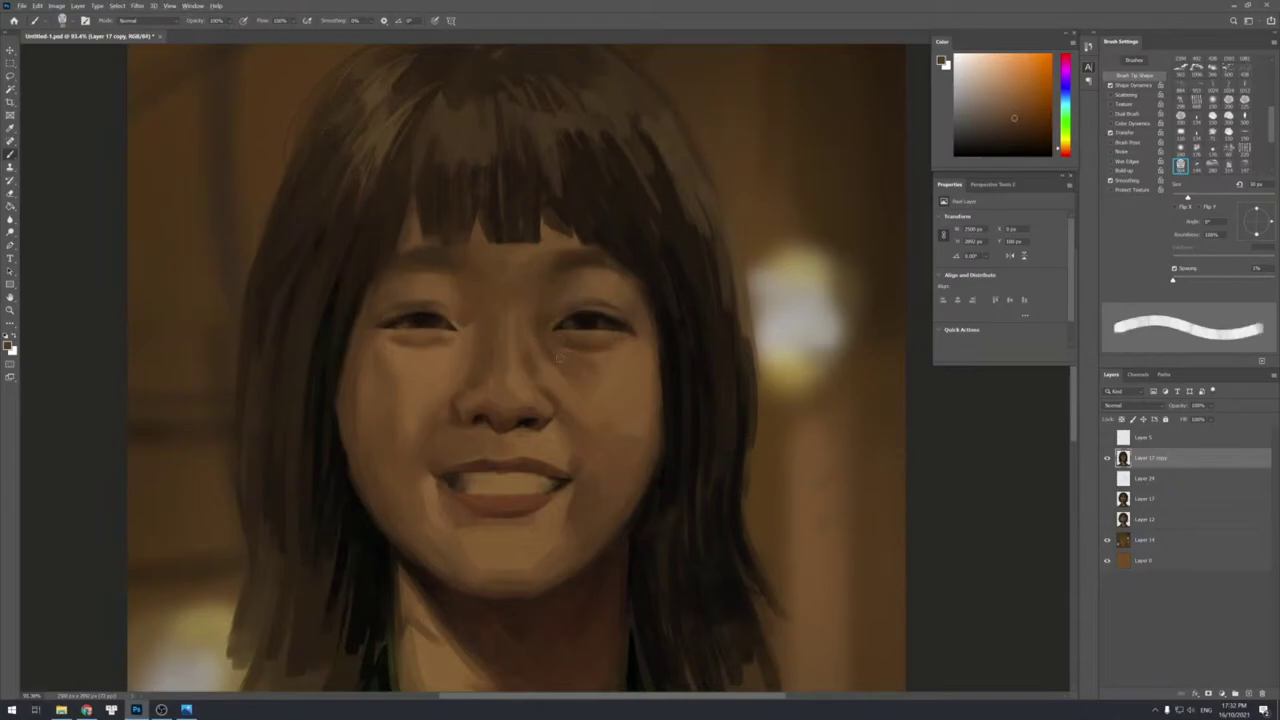
Blend the under-eye shadow into the inner right cheek with a larger brush and sampled cheek tones.
left_click(583, 386, "alt")
left_click(573, 406, "alt")
left_click(597, 385, "alt")
key("bracketright")
key("bracketright")
key("bracketright")
left_click(582, 386, "alt")
left_click_drag(569, 387, 592, 362)
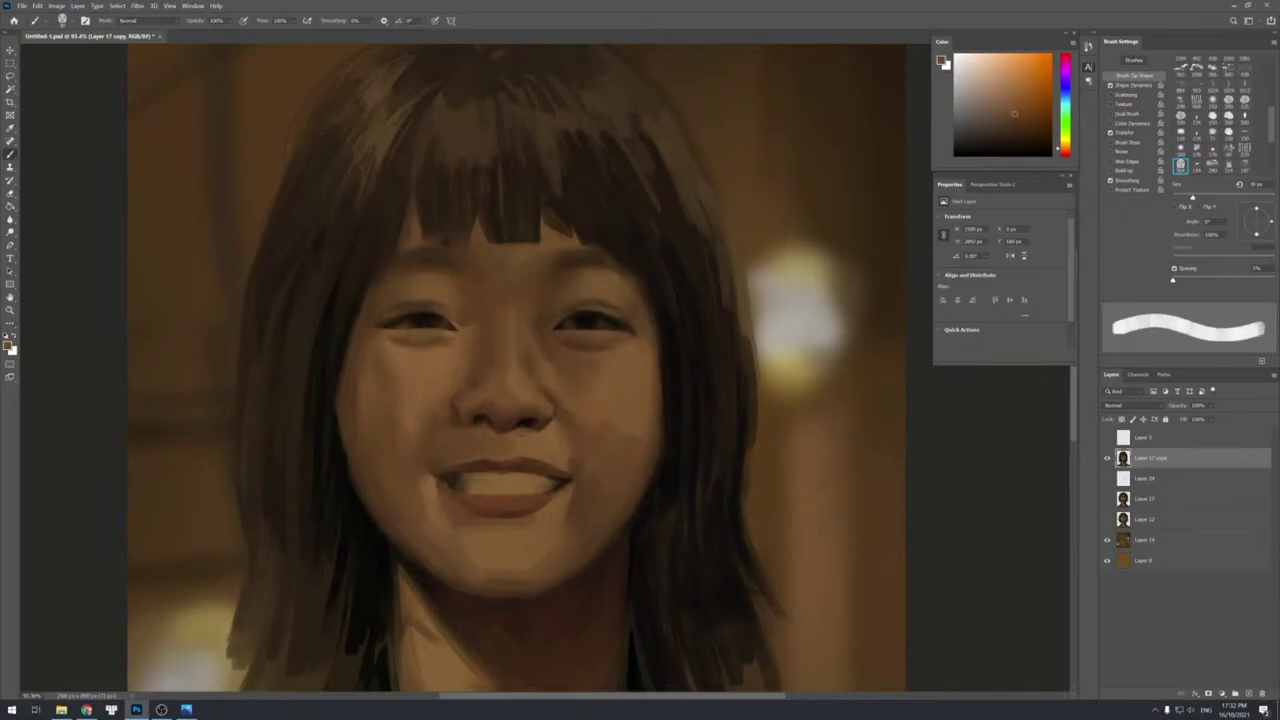
Smooth the tonal transitions across the middle and outer right cheek with sampled skin browns.
left_click(608, 368, "alt")
left_click(619, 371, "alt")
left_click(596, 387, "alt")
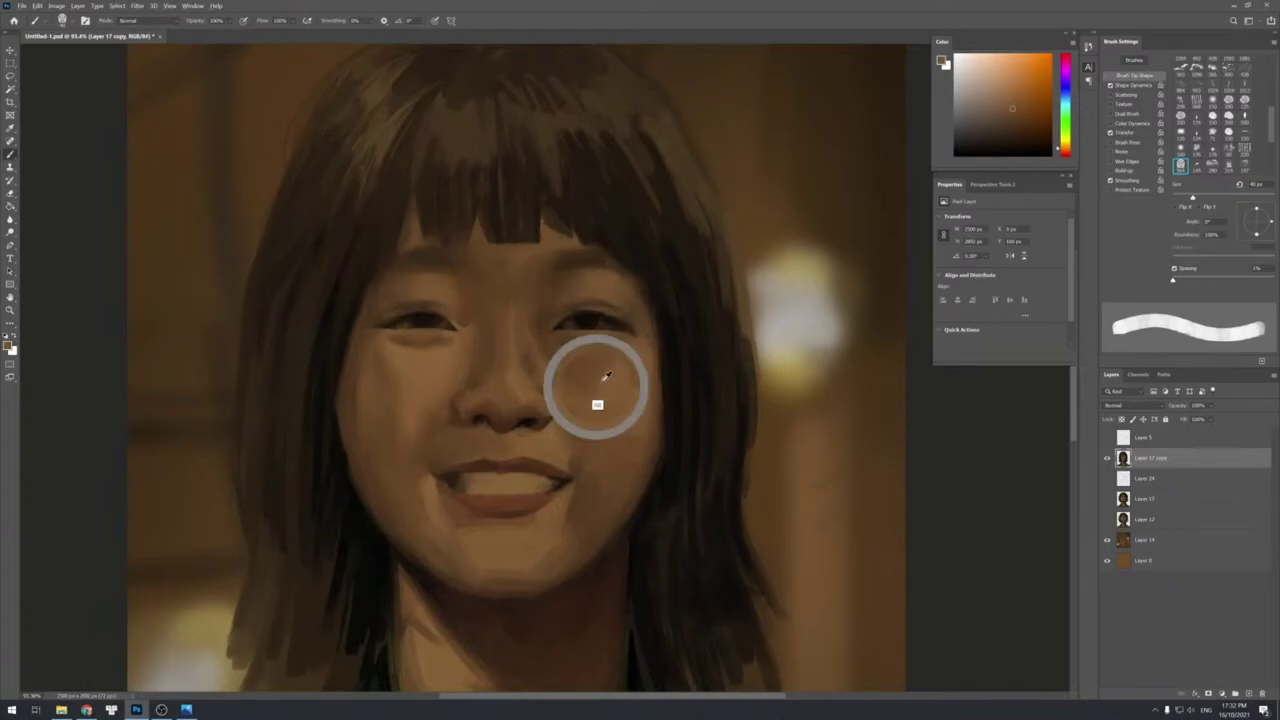
left_click(614, 409, "alt")
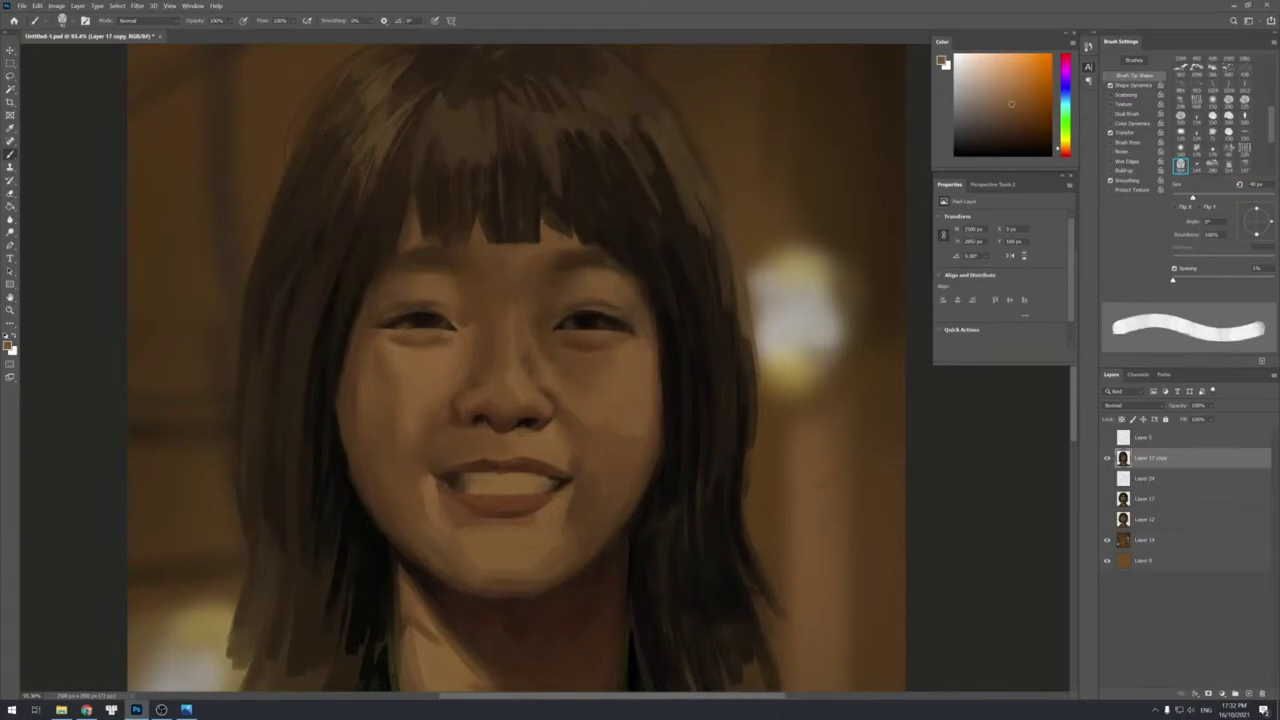
left_click(612, 448, "alt")
key("]")
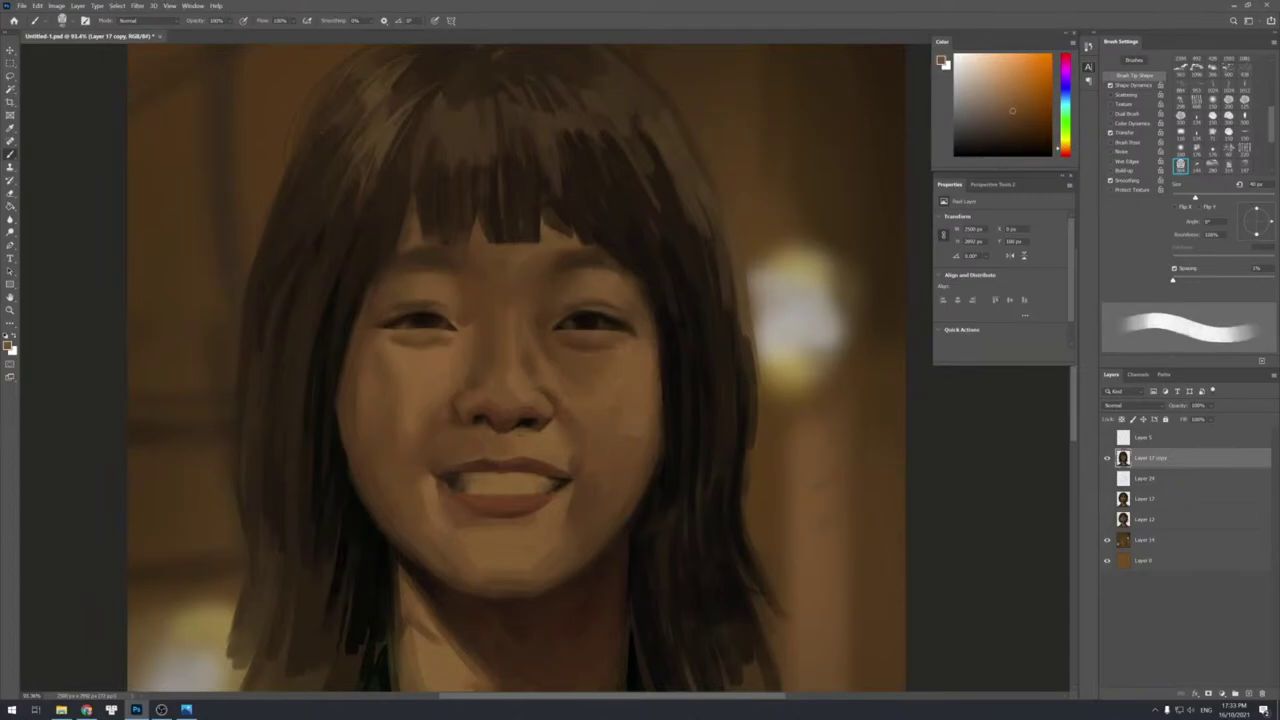
left_click(618, 405, "alt")
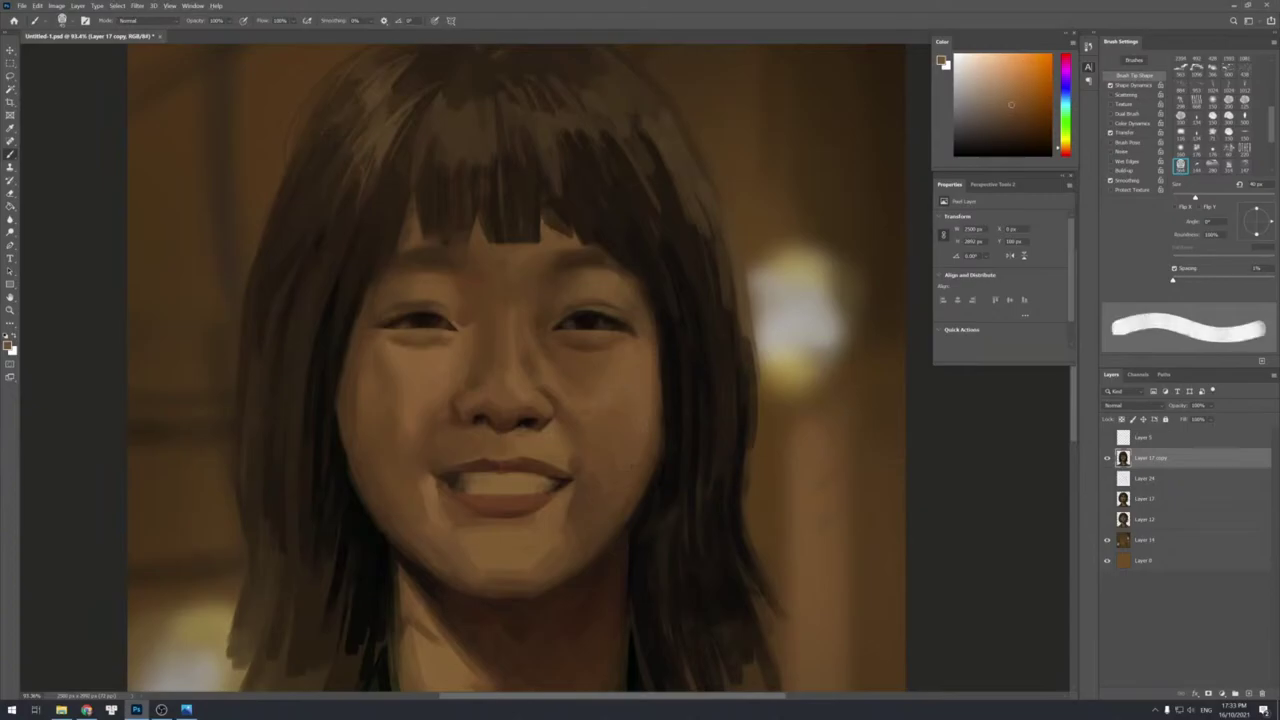
left_click(610, 403, "alt")
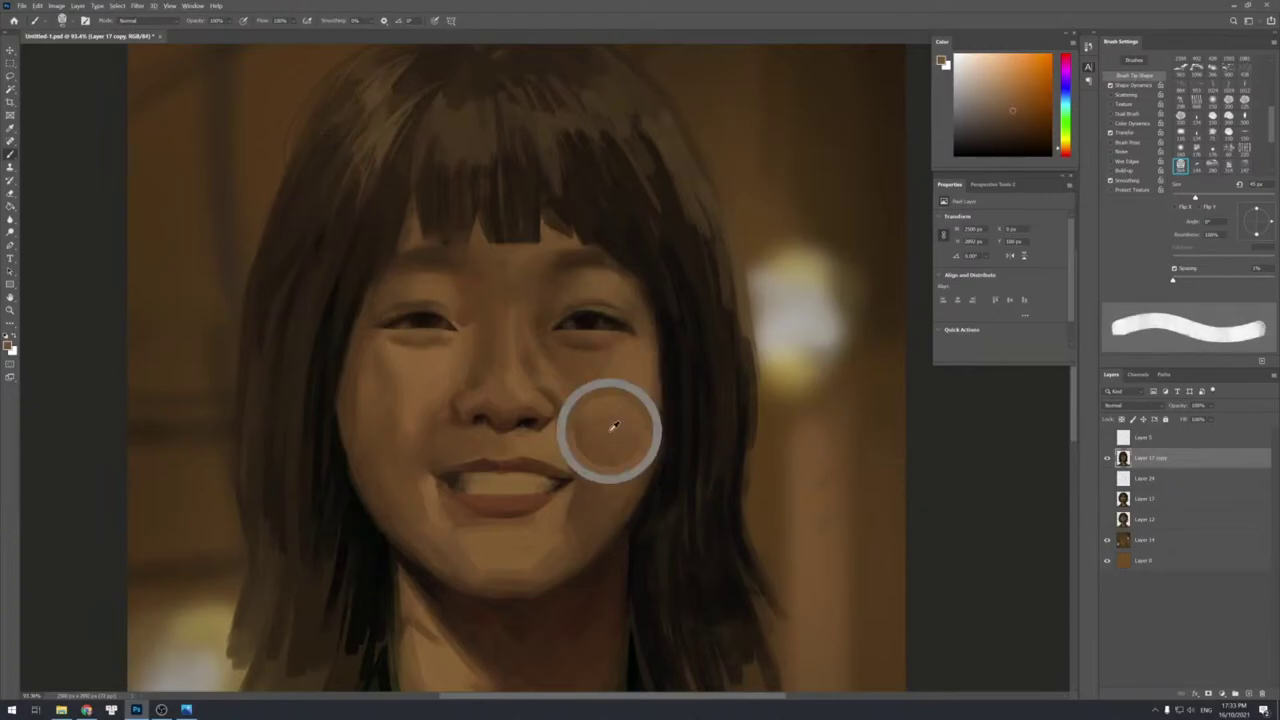
Deepen the smile fold from the right nostril toward the mouth corner with a sampled shadow tone, varying the brush size.
left_click(573, 418, "alt")
key("bracketleft")
key("bracketleft")
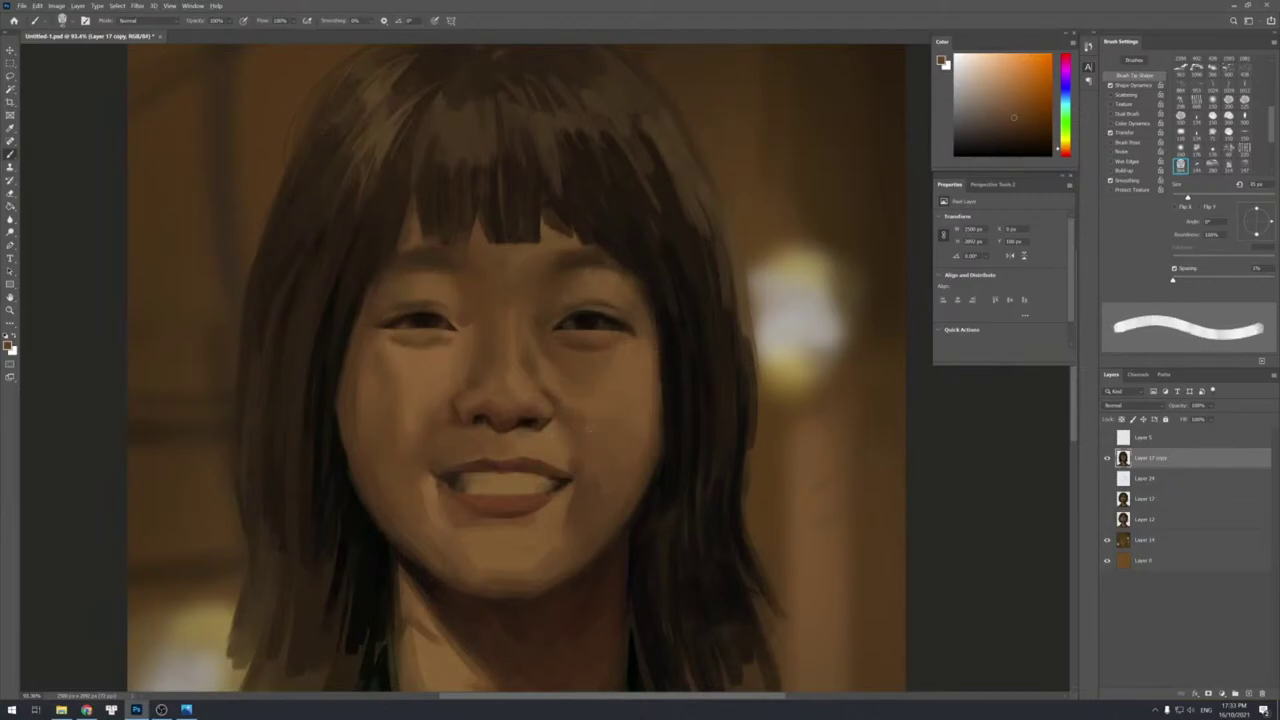
key("bracketright")
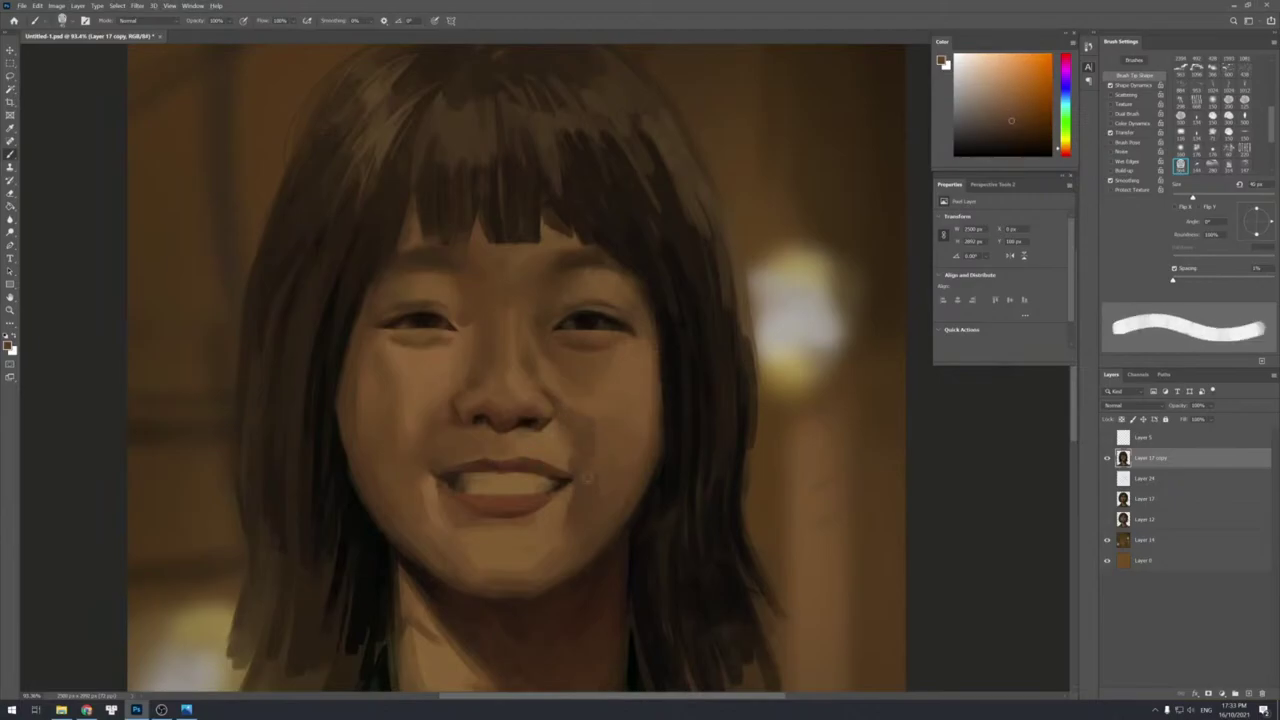
Blend the lower right cheek between the mouth corner and the jaw with tones sampled around it.
left_click(605, 469, "alt")
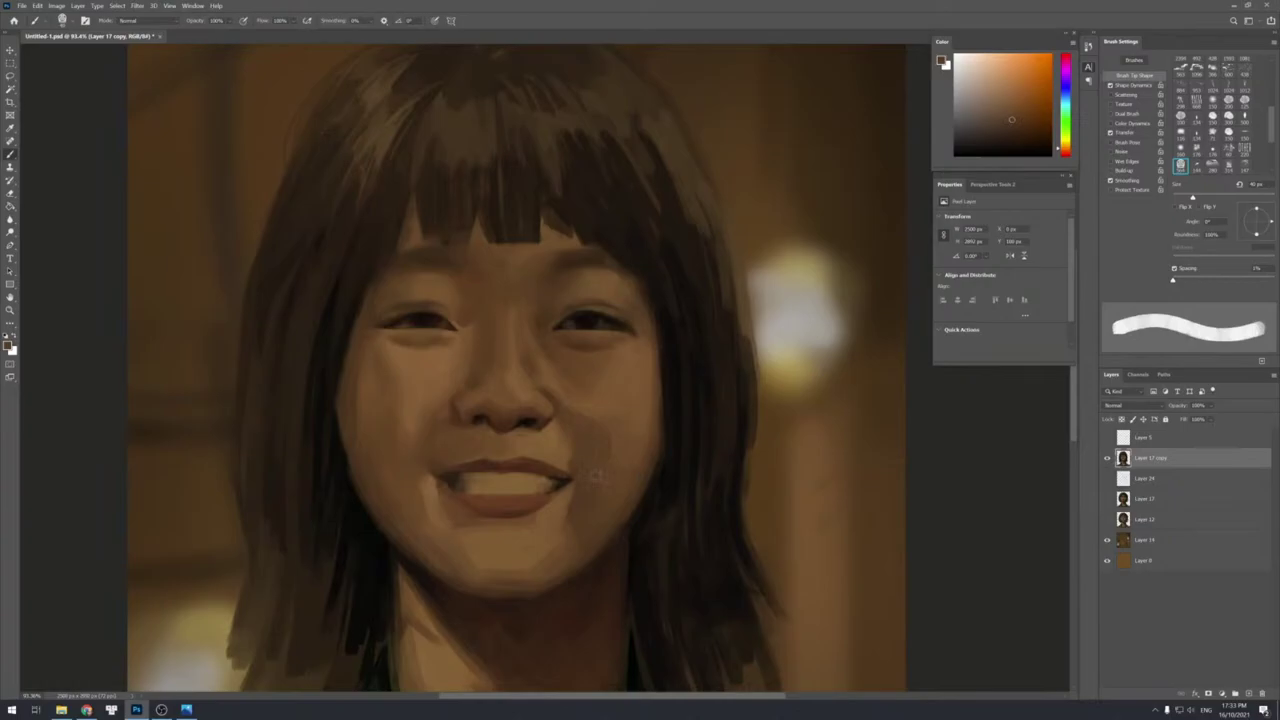
left_click(633, 470, "alt")
left_click(624, 492, "alt")
left_click(583, 547, "alt")
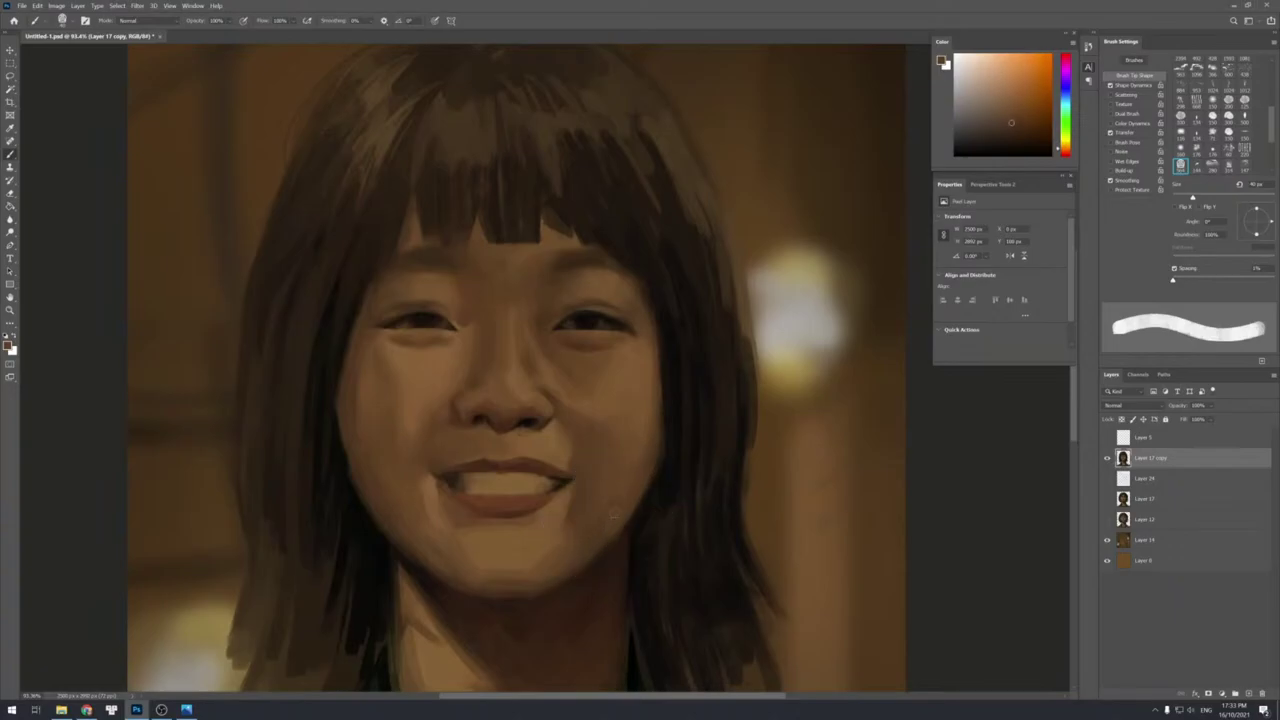
left_click(605, 497, "alt")
left_click(613, 457, "alt")
Soften the right side of the nose bridge with a smaller brush and sampled nose tones.
key("bracketleft")
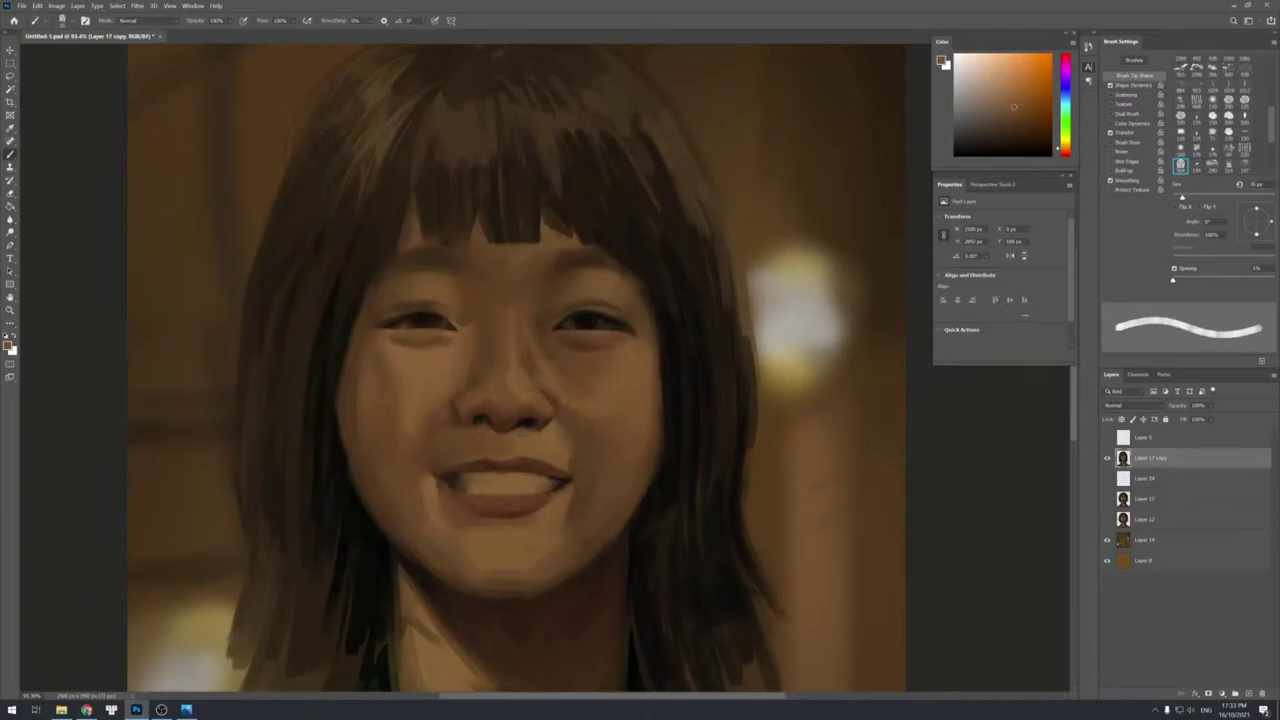
left_click(544, 384, "alt")
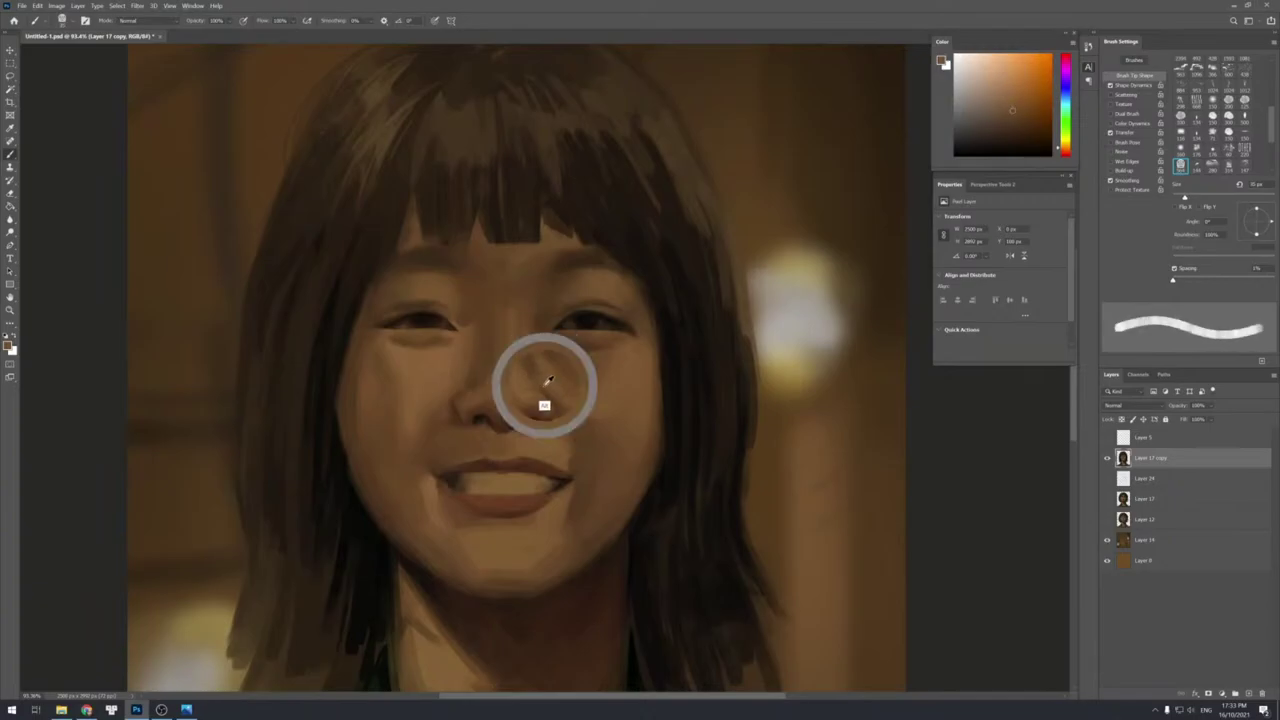
left_click(524, 360, "alt")
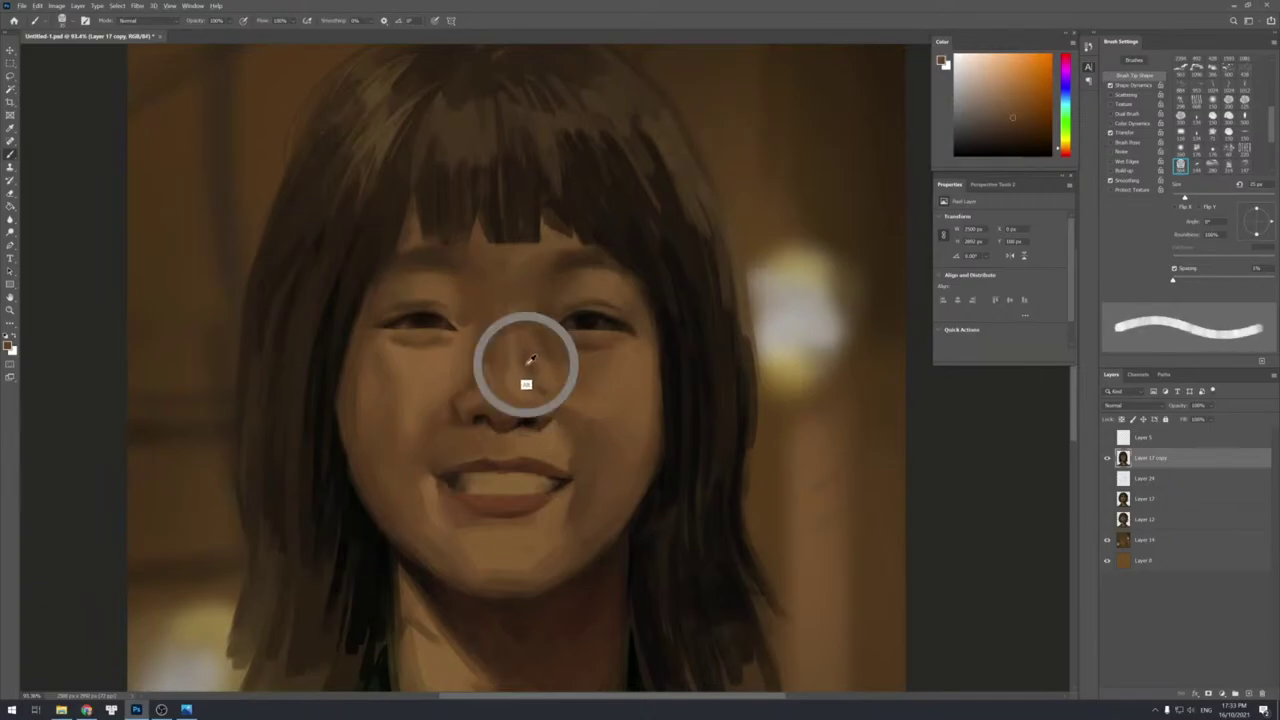
left_click_drag(517, 364, 517, 384)
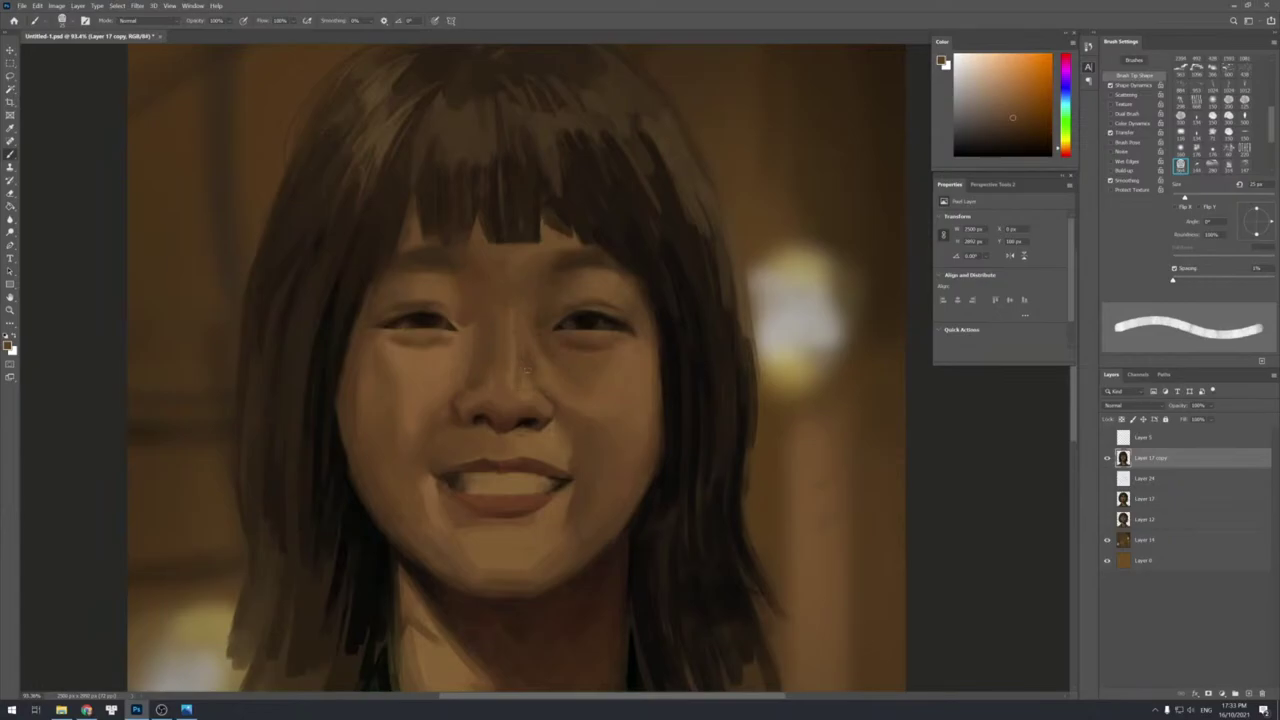
left_click(522, 381, "alt")
left_click(514, 379, "alt")
left_click(511, 379, "alt")
Refine the highlight and shading on the nose tip with light and mid browns, varying the brush size.
key("bracketleft")
key("bracketleft")
key("bracketleft")
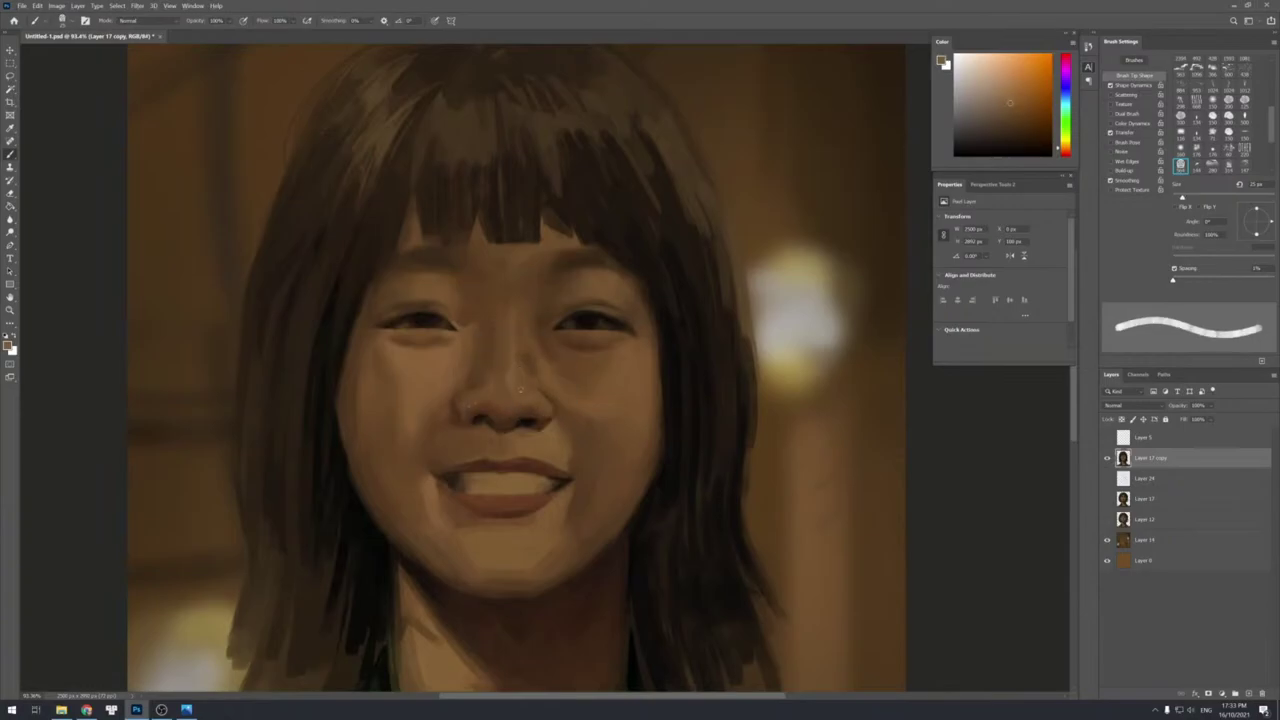
key("bracketright")
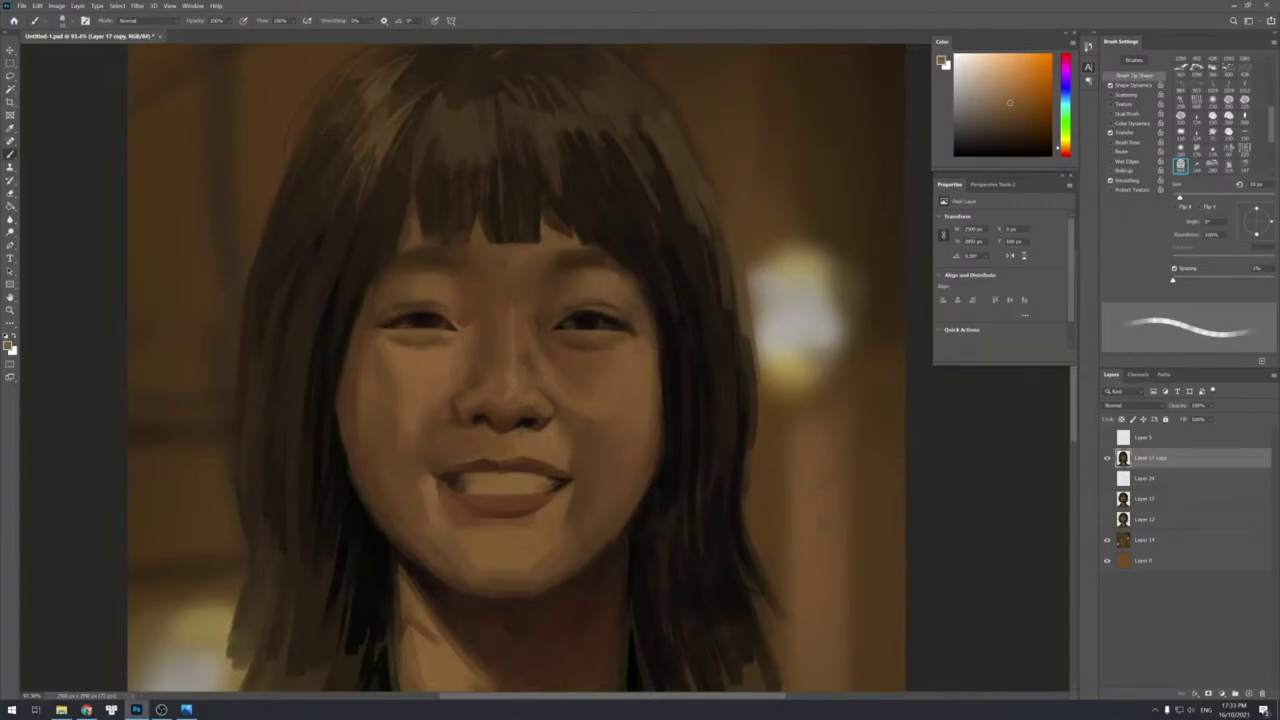
left_click(503, 363, "alt")
key("bracketright")
left_click(510, 403, "alt")
left_click(512, 420, "alt")
key("bracketright")
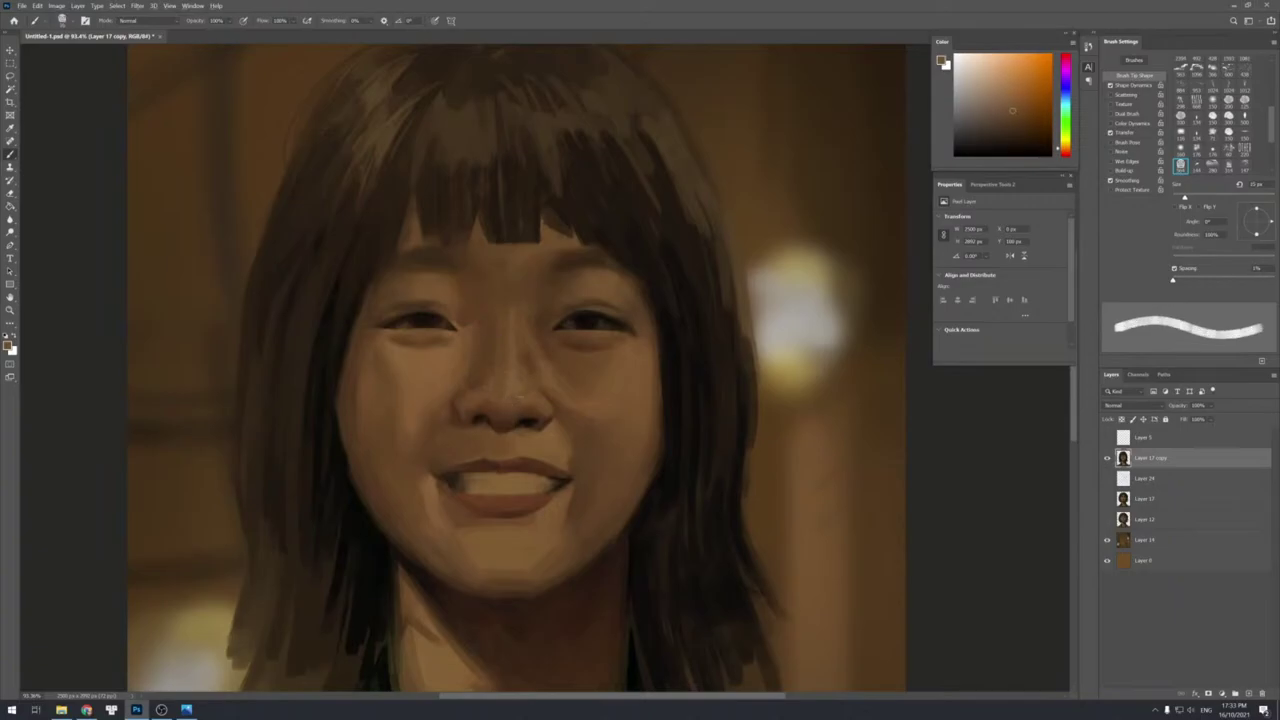
Shape the right nostril wing with small brush strokes in tones sampled from the wing and its edge.
key("bracketleft")
left_click(526, 399, "alt")
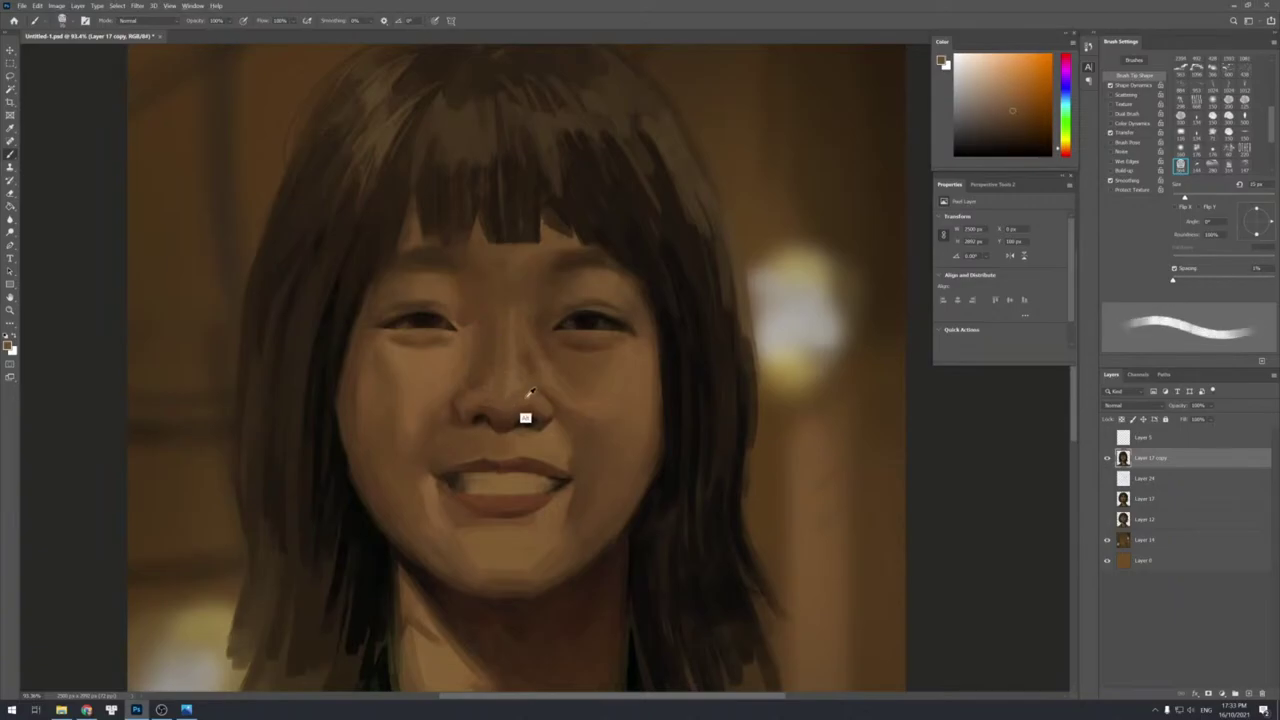
key("bracketright")
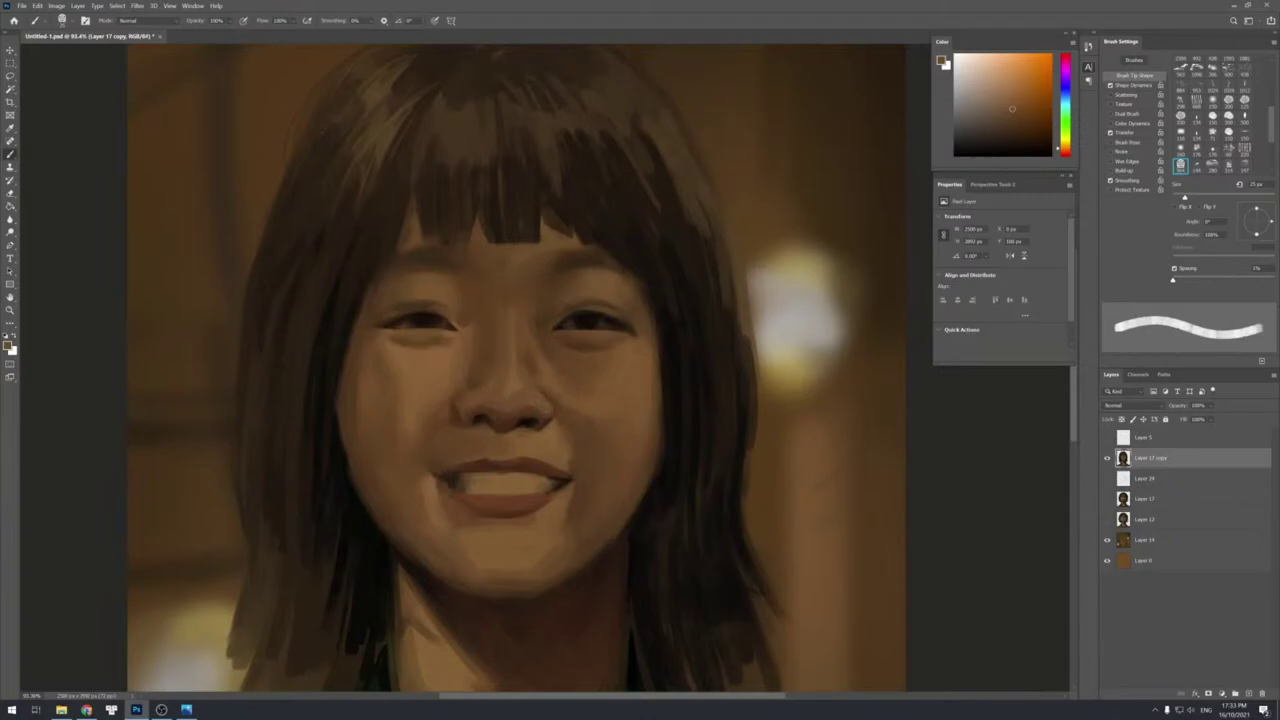
left_click(545, 413, "alt")
key("bracketleft")
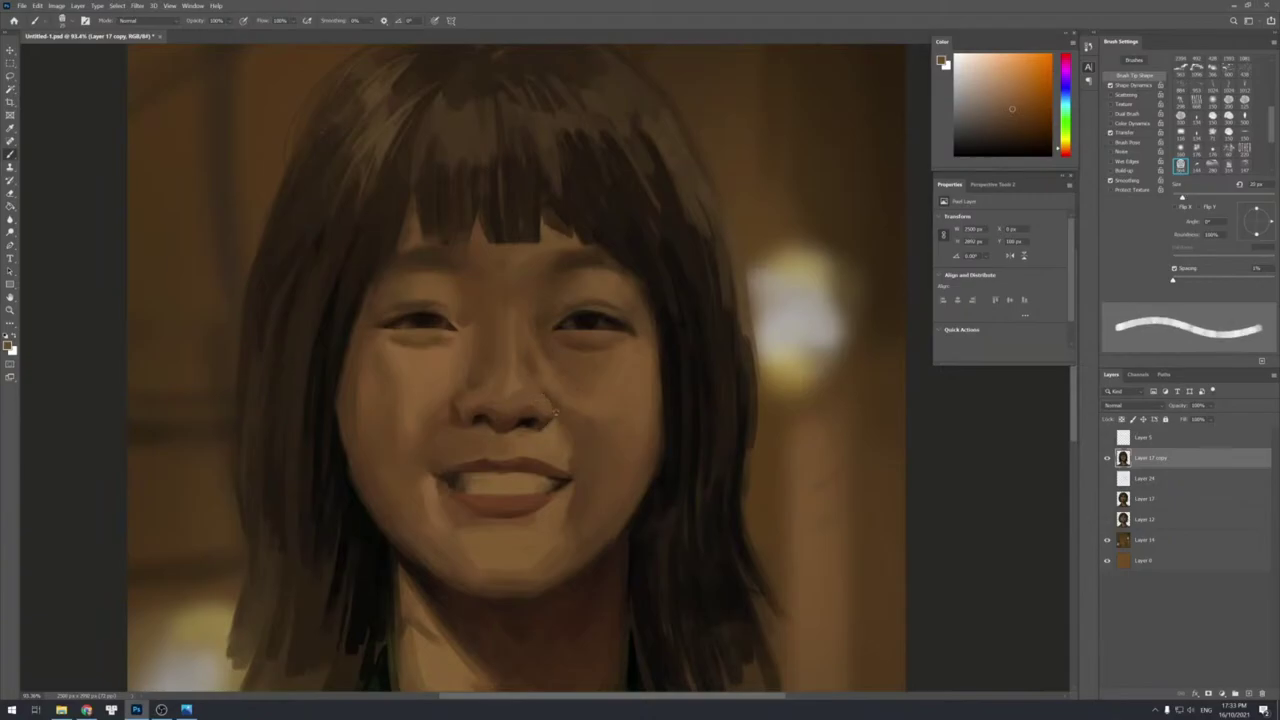
left_click(553, 410, "alt")
key("bracketleft")
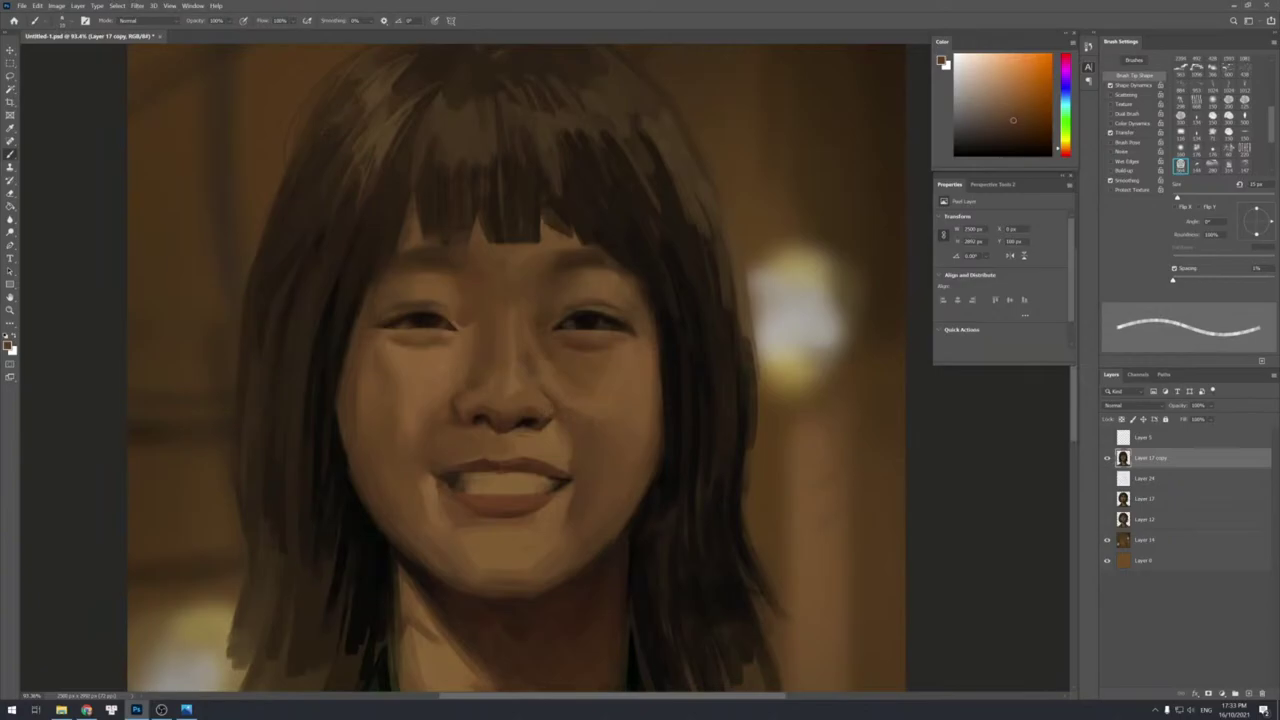
left_click(545, 414, "alt")
key("bracketright")
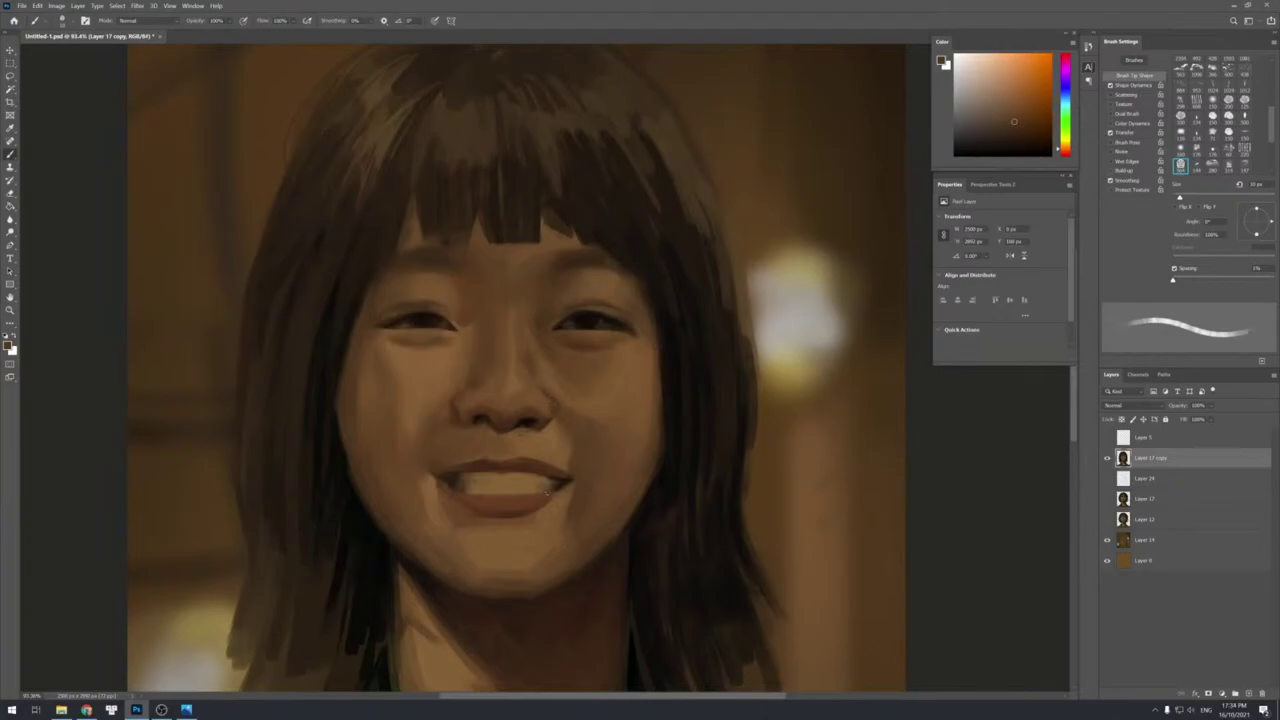
Define the crease where the right nostril wing meets the cheek with sampled darker browns.
key("bracketright")
left_click(550, 413, "alt")
left_click(552, 436, "alt")
key("bracketleft")
key("bracketleft")
left_click(556, 410, "alt")
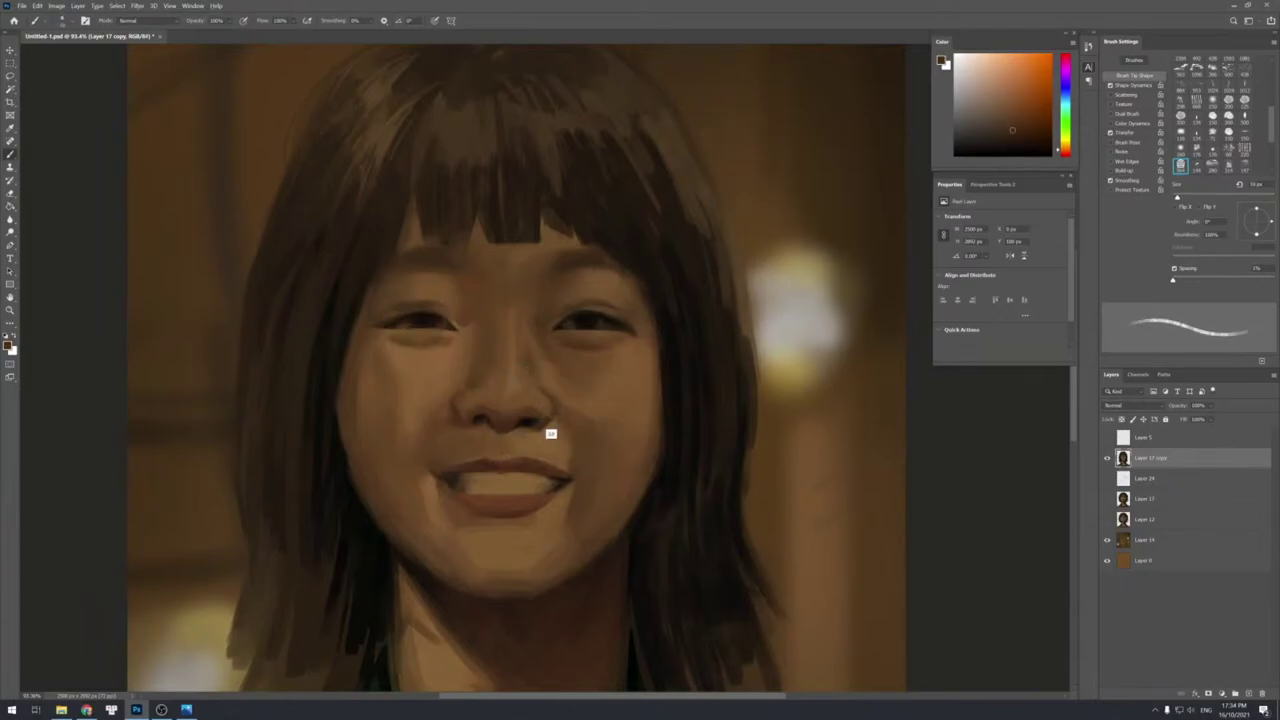
key("bracketright")
left_click(547, 418, "alt")
key("bracketright")
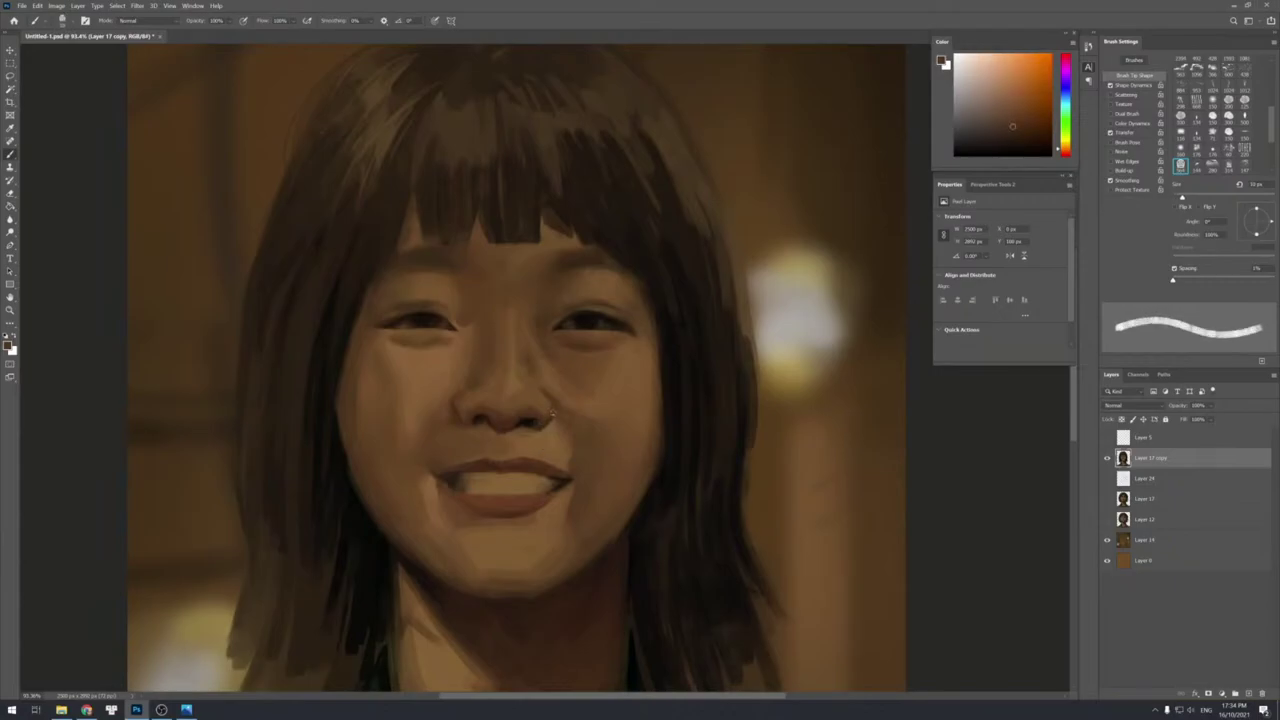
Blend the right nostril wing into the underside of the nose with tones sampled across both areas.
left_click(536, 414, "alt")
left_click(541, 407, "alt")
left_click(544, 403, "alt")
left_click(527, 413, "alt")
left_click(531, 413, "alt")
left_click(505, 420, "alt")
left_click(516, 418, "alt")
left_click(516, 422, "alt")
Sharpen the right nostril opening and its rim with a fine brush and sampled dark browns.
key("bracketleft")
key("bracketleft")
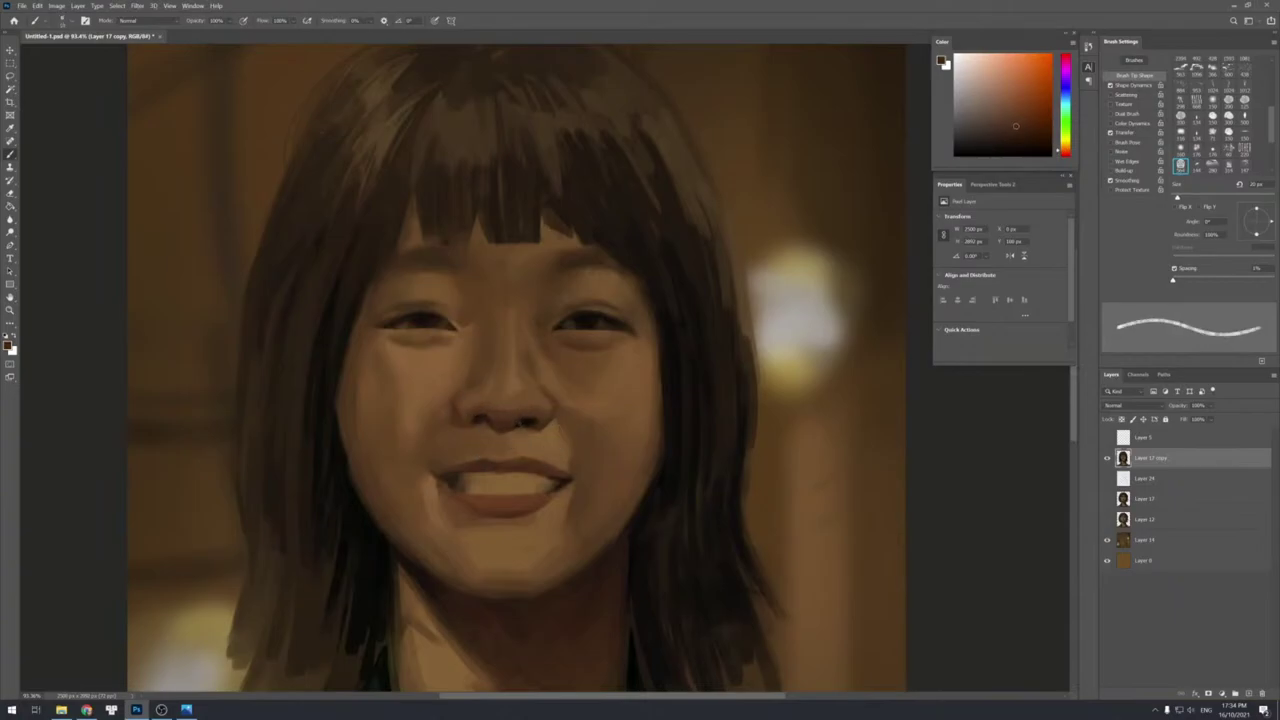
key("bracketright")
left_click(534, 412, "alt")
left_click(542, 416, "alt")
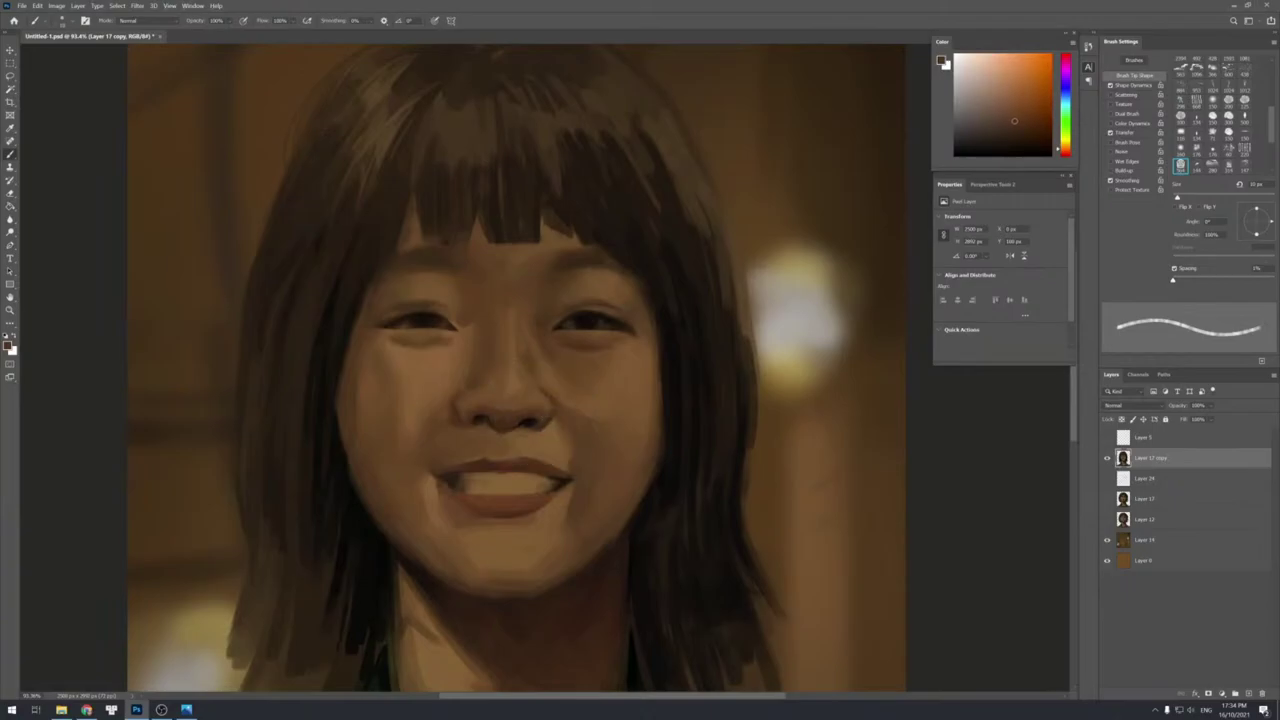
left_click(528, 432, "alt")
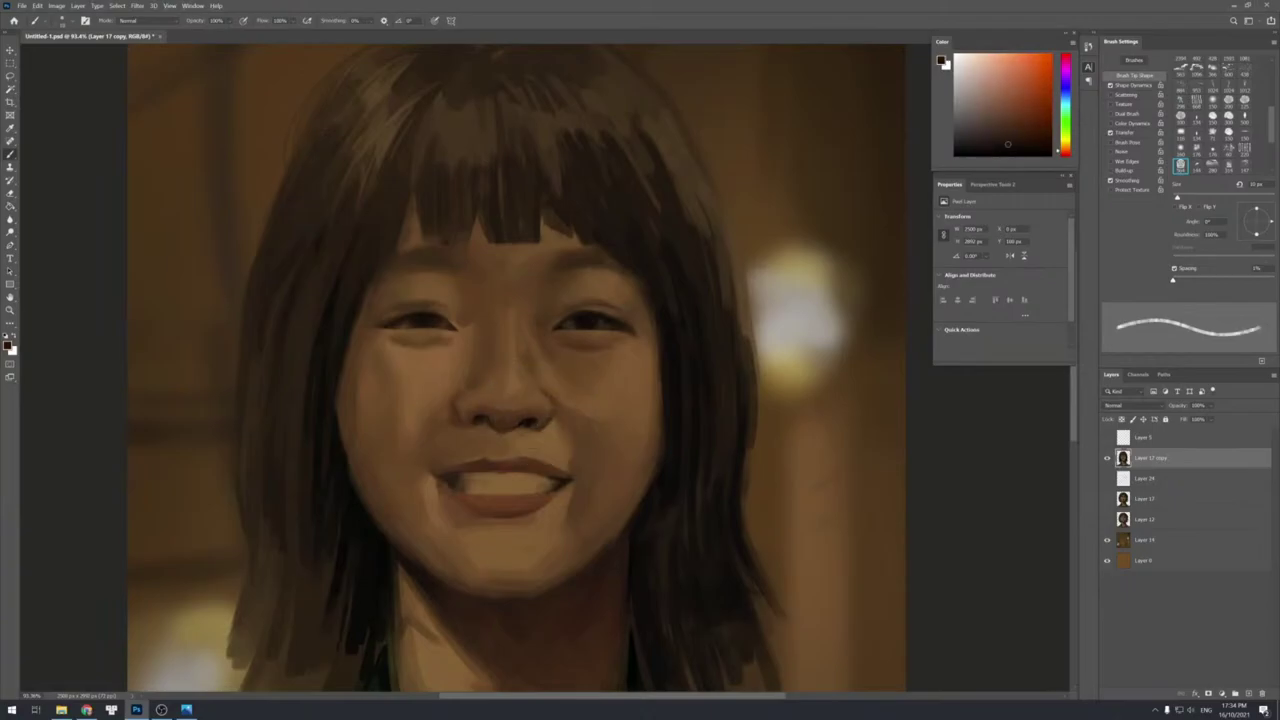
left_click(548, 435, "alt")
key("bracketright")
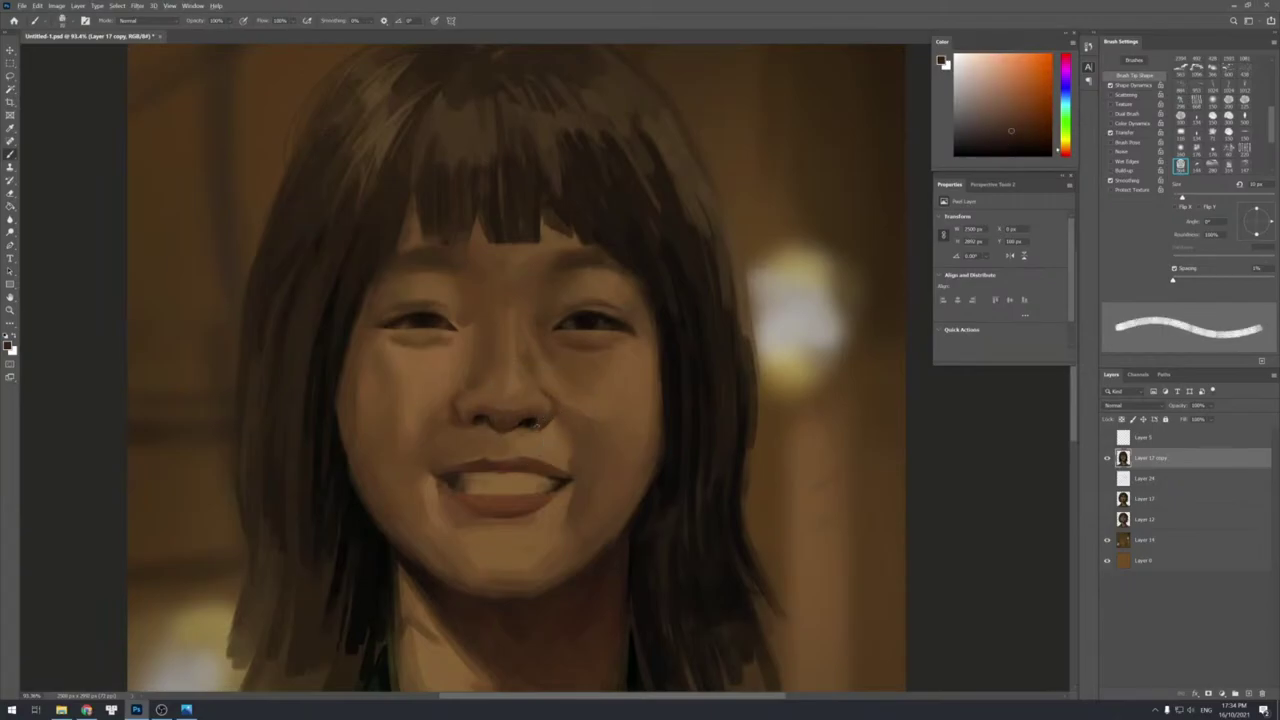
Refine the right nostril's lower rim and the underside of the nose with a 20 px brush and sampled browns.
left_click(546, 436, "alt")
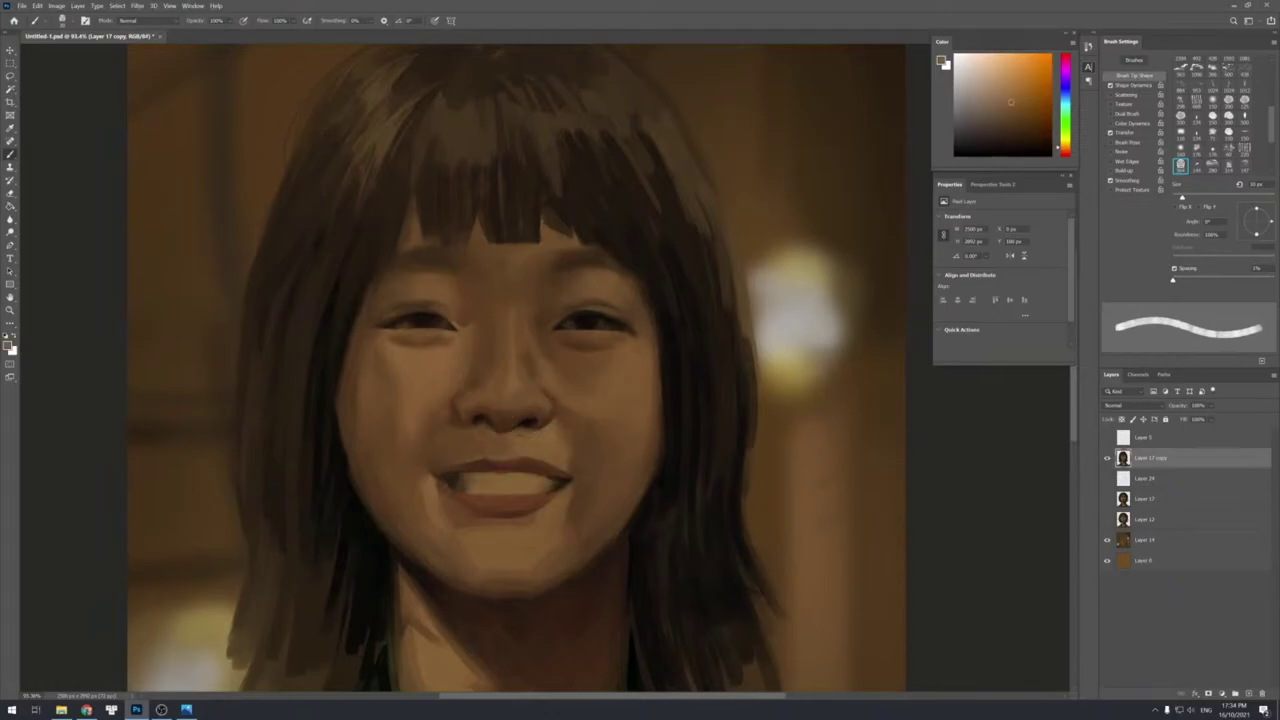
left_click(546, 424, "alt")
left_click(528, 434, "alt")
left_click(520, 434, "alt")
left_click(535, 422, "alt")
left_click(523, 431, "alt")
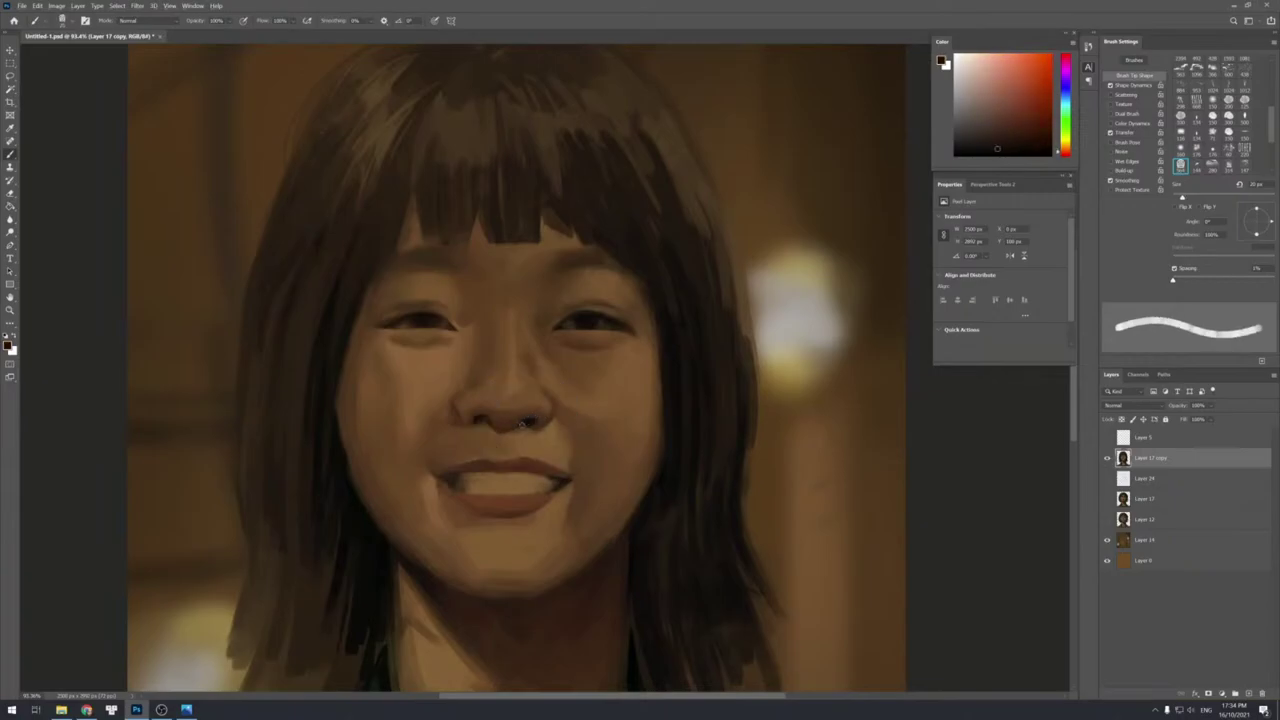
left_click(523, 431, "alt")
left_click(511, 434, "alt")
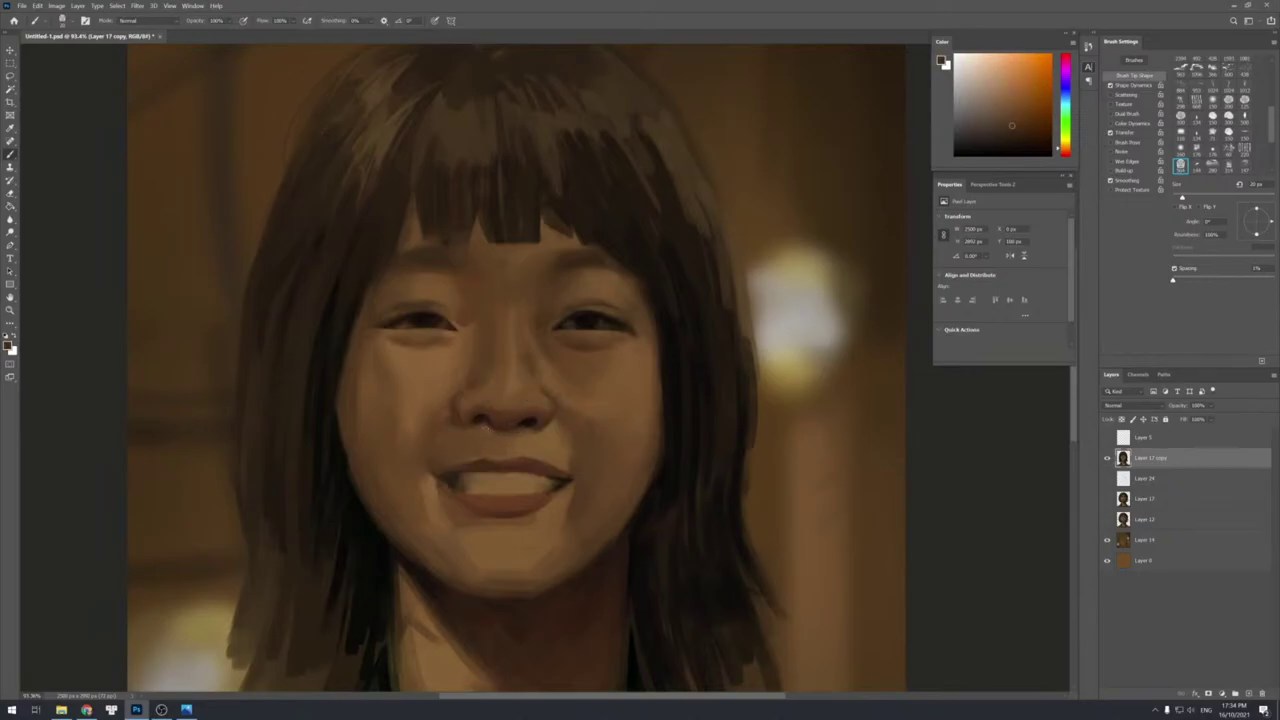
left_click(527, 432, "alt")
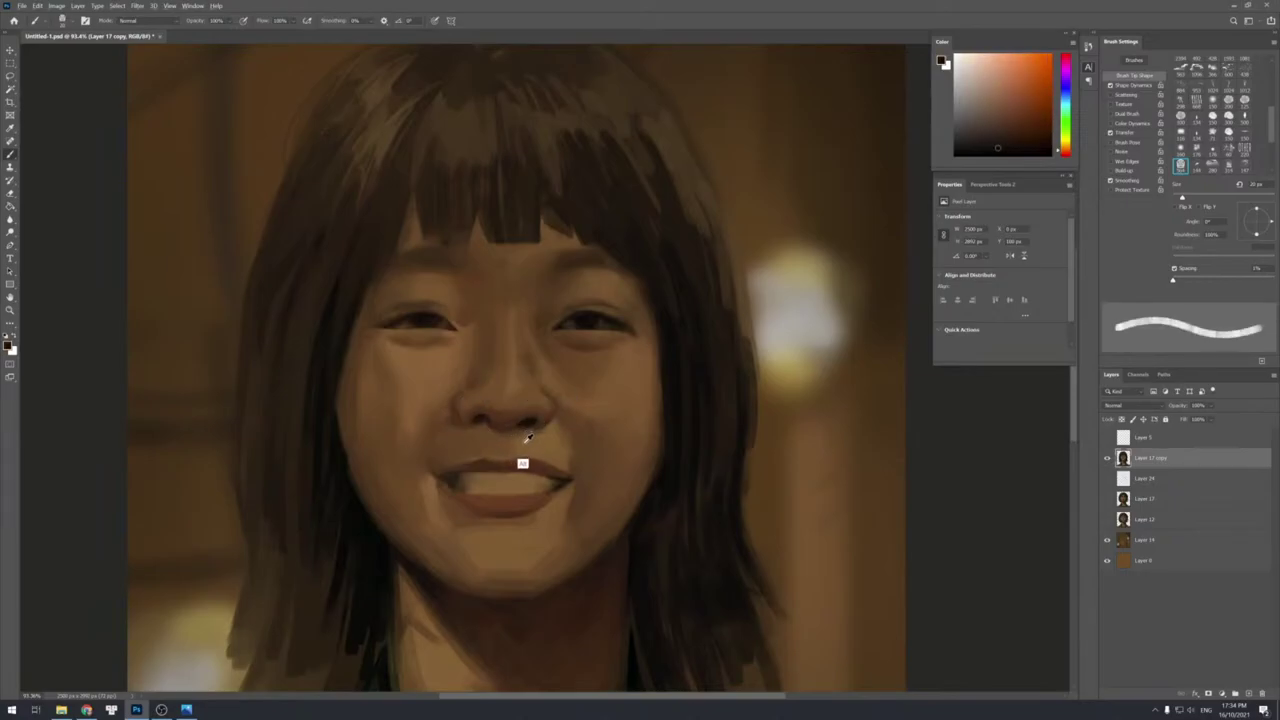
Paint the philtrum between nose and upper lip with a slightly larger brush and sampled skin tones.
left_click(512, 440, "alt")
left_click(517, 466, "alt")
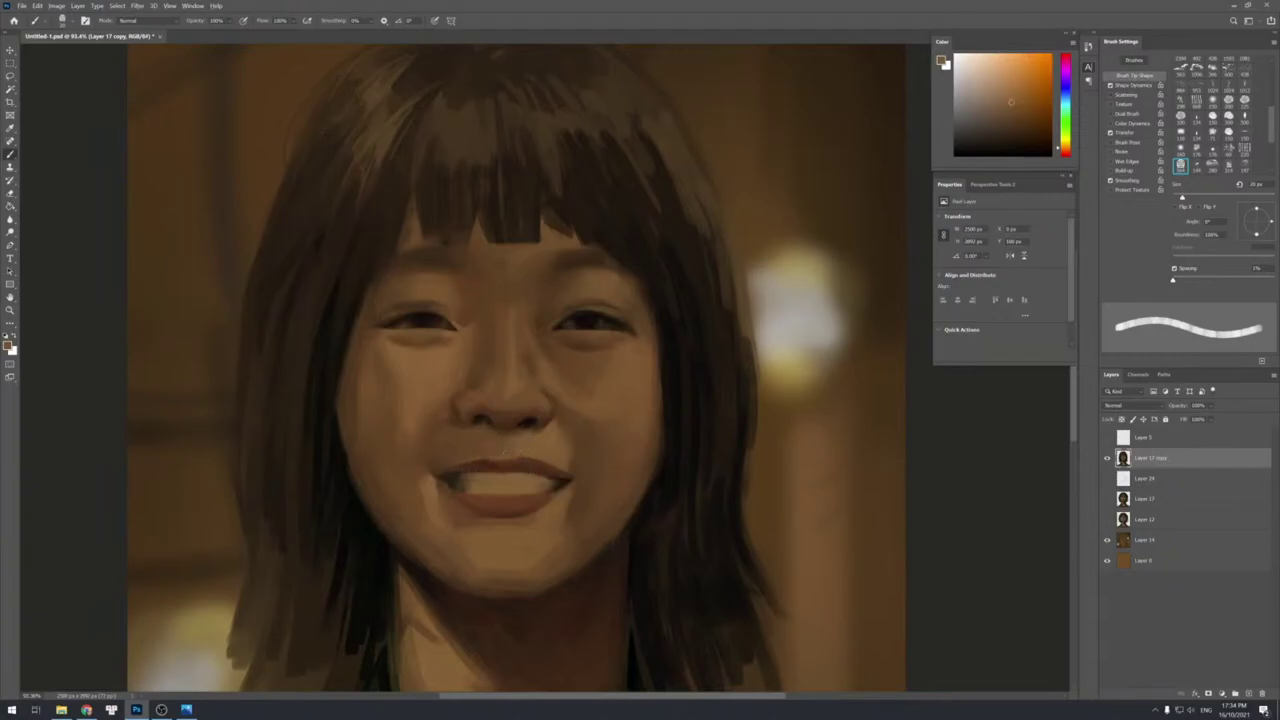
key("bracketright")
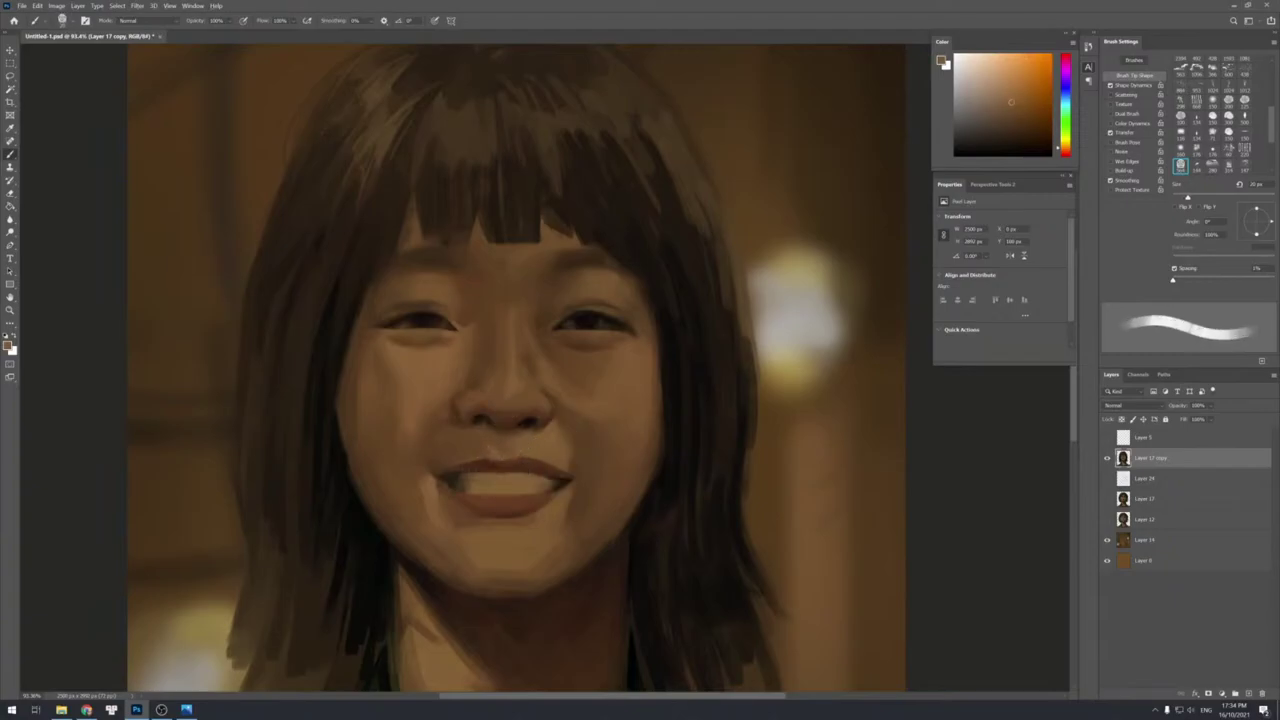
left_click(505, 440, "alt")
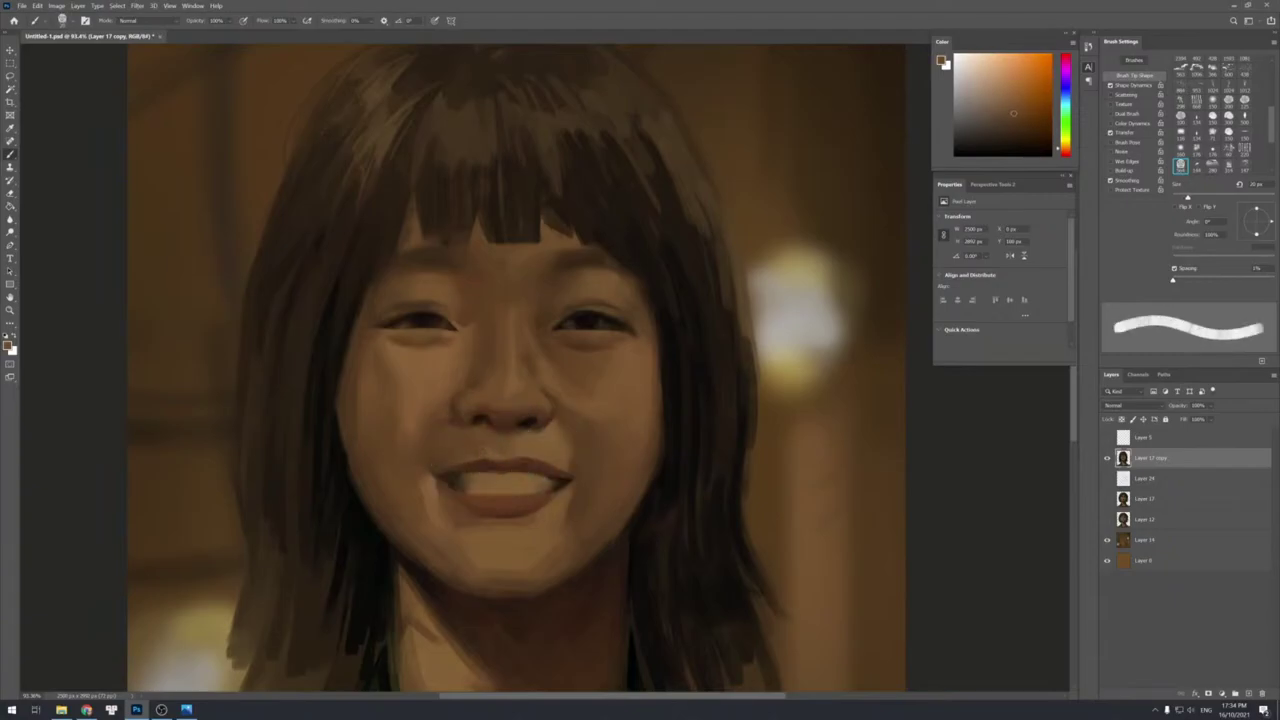
left_click(503, 457, "alt")
left_click(513, 427, "alt")
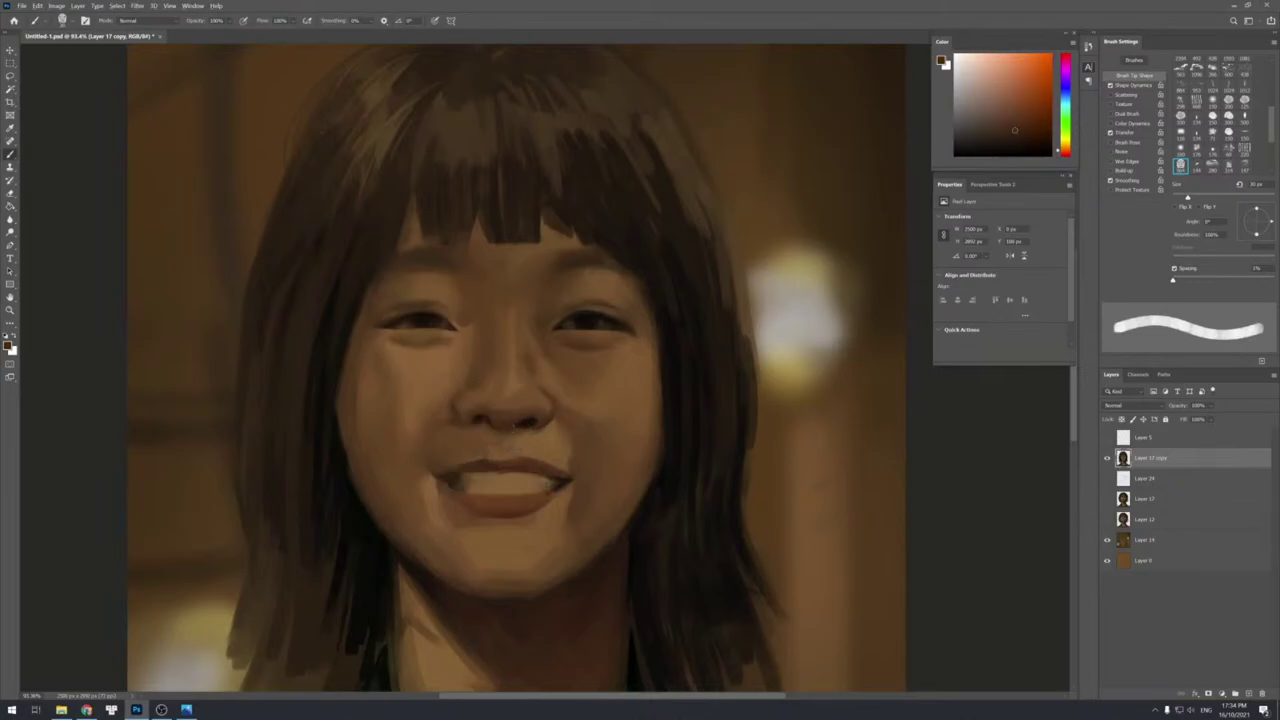
Blend the philtrum shadow into the base of the nose and surrounding skin with a 25 px brush and sampled tones.
key("bracketleft")
key("bracketleft")
key("bracketleft")
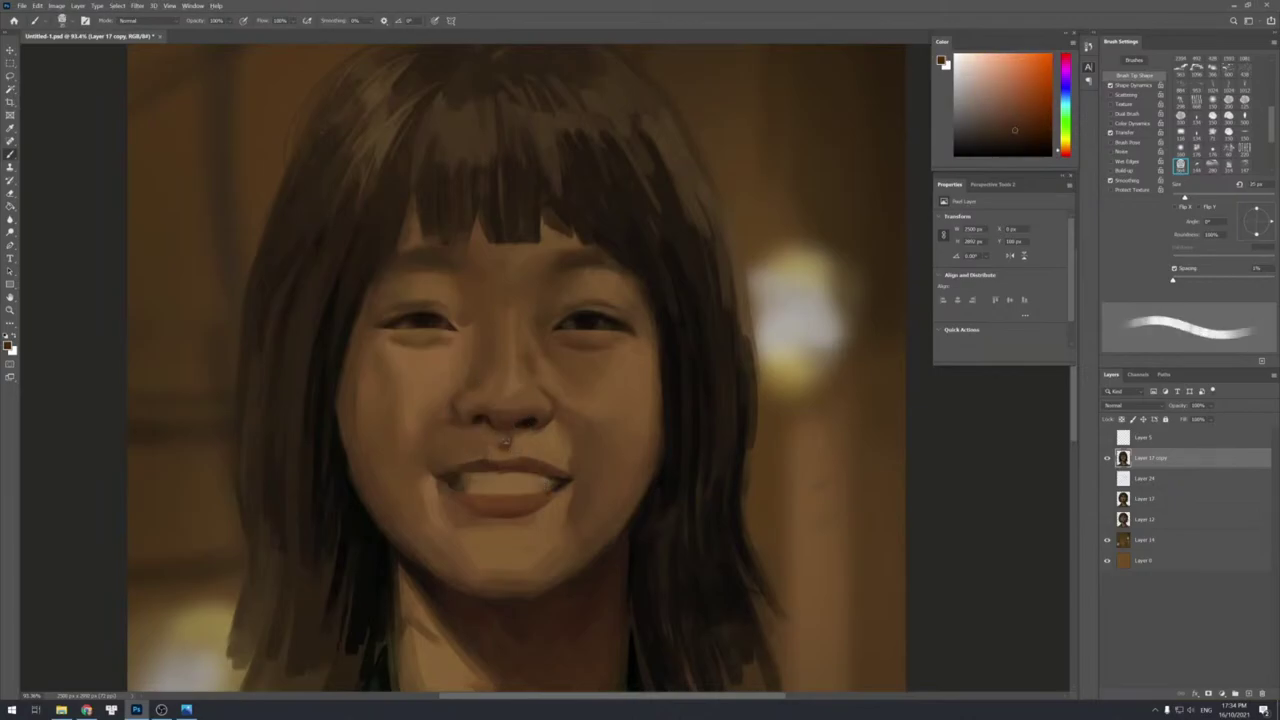
left_click(493, 437, "alt")
left_click(510, 436, "alt")
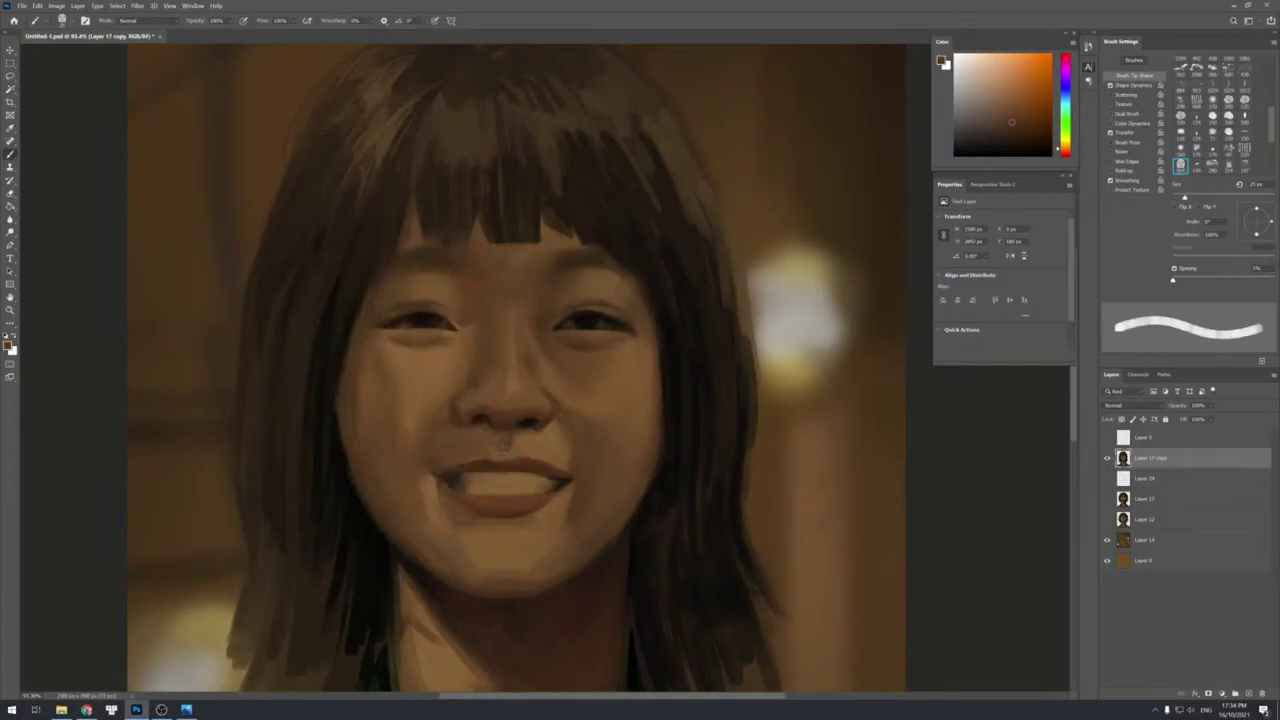
left_click(510, 442, "alt")
left_click(500, 452, "alt")
left_click(517, 437, "alt")
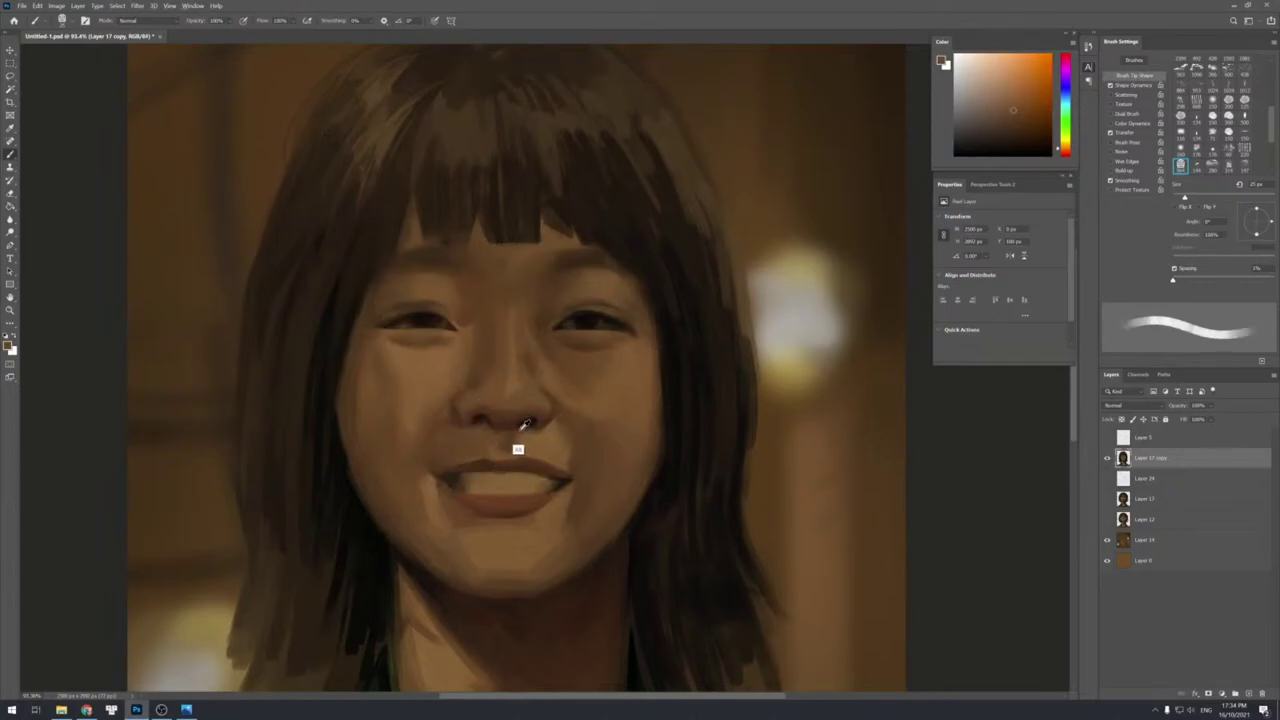
left_click(525, 444, "alt")
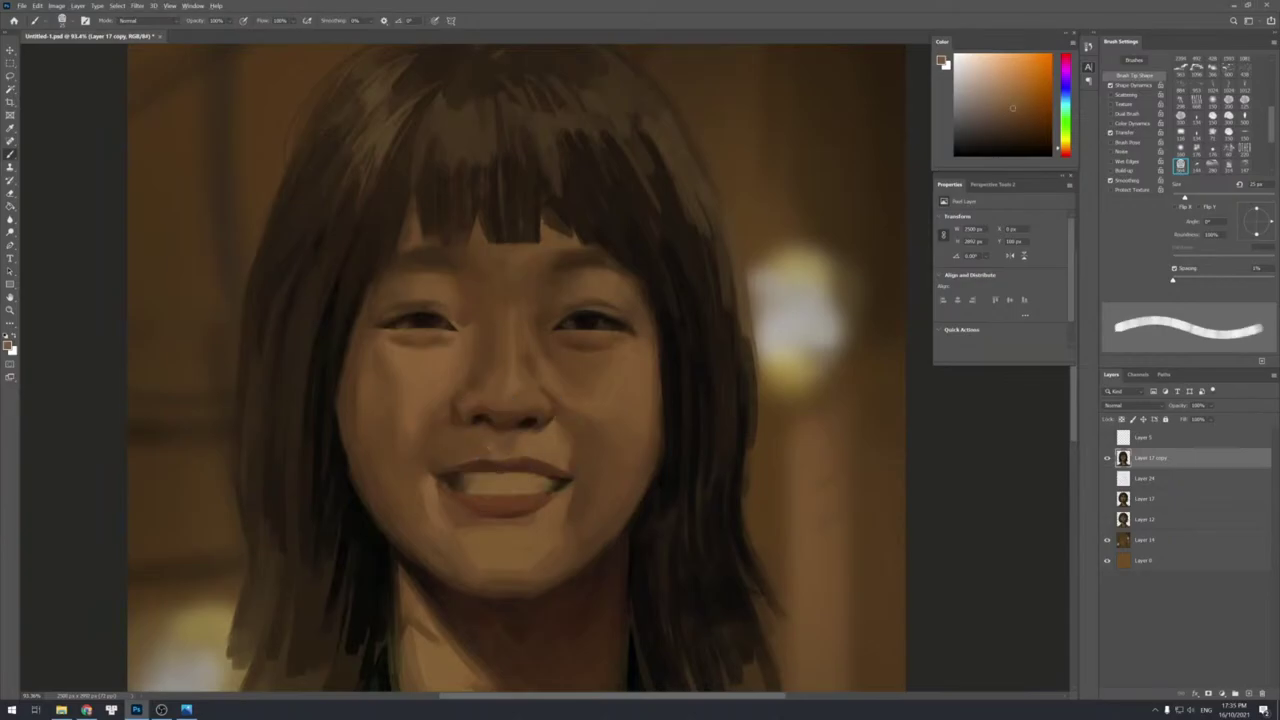
Define the upper lip's cupid's bow with a finer brush and a sampled reddish brown.
left_click(488, 463, "alt")
key("[")
key("[")
key("[")
left_click(489, 457, "alt")
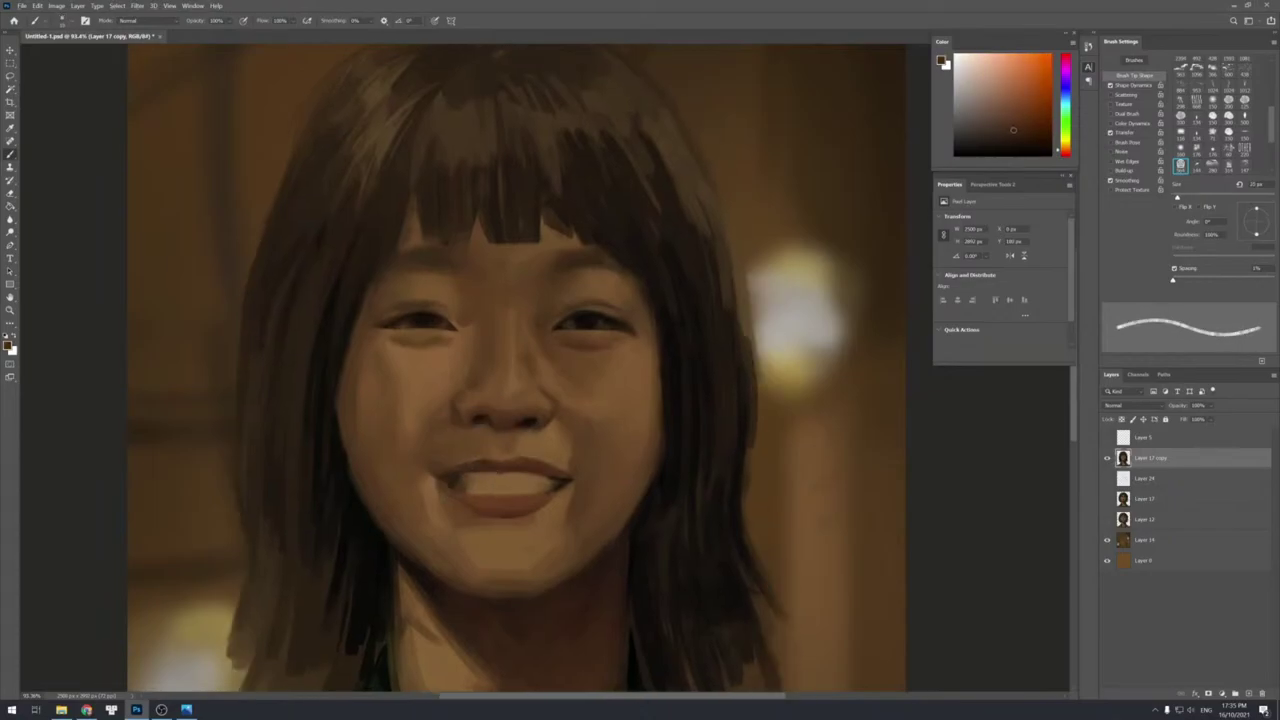
key("[")
left_click_drag(481, 461, 499, 458)
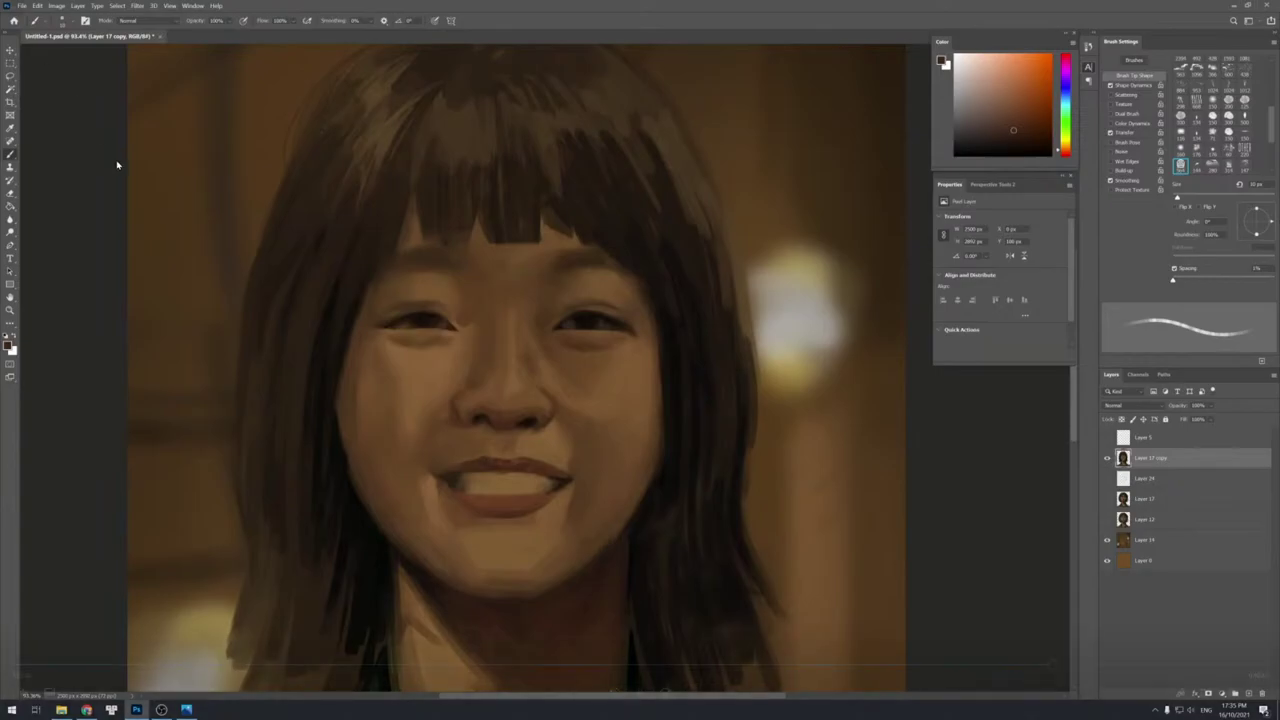
mouse_move(508, 603)
left_click(641, 692)
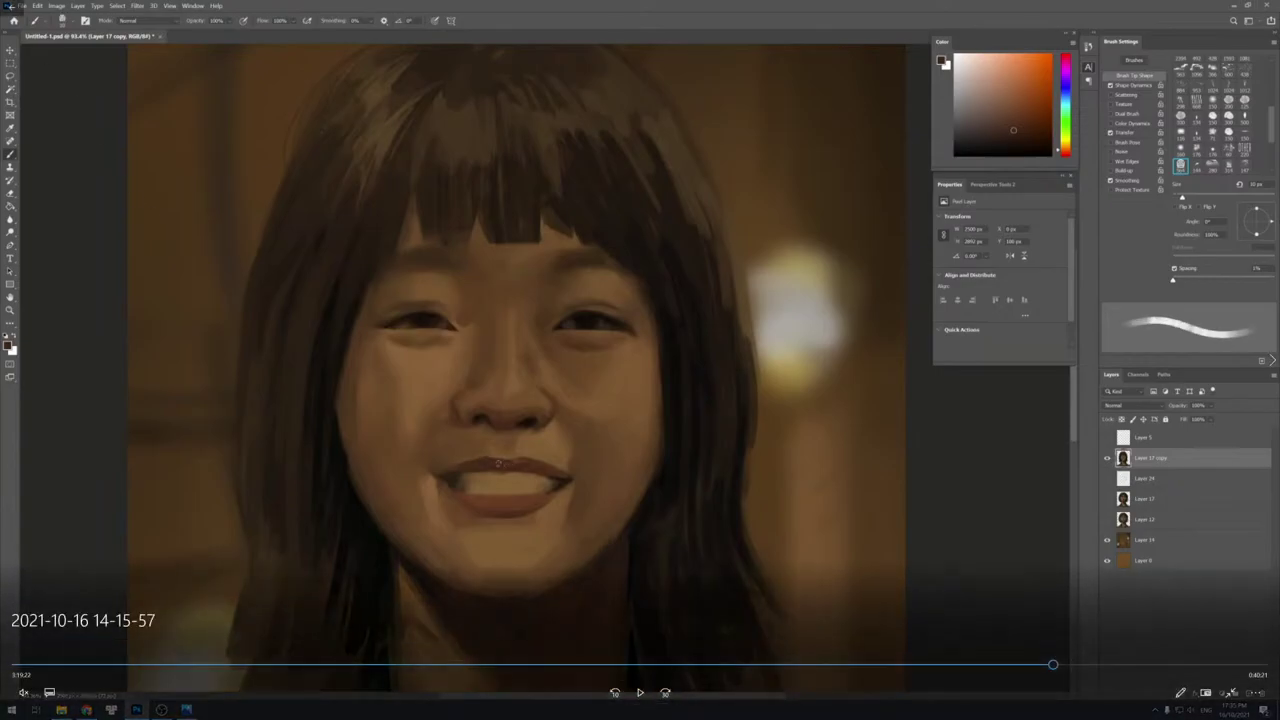
key("super+d")
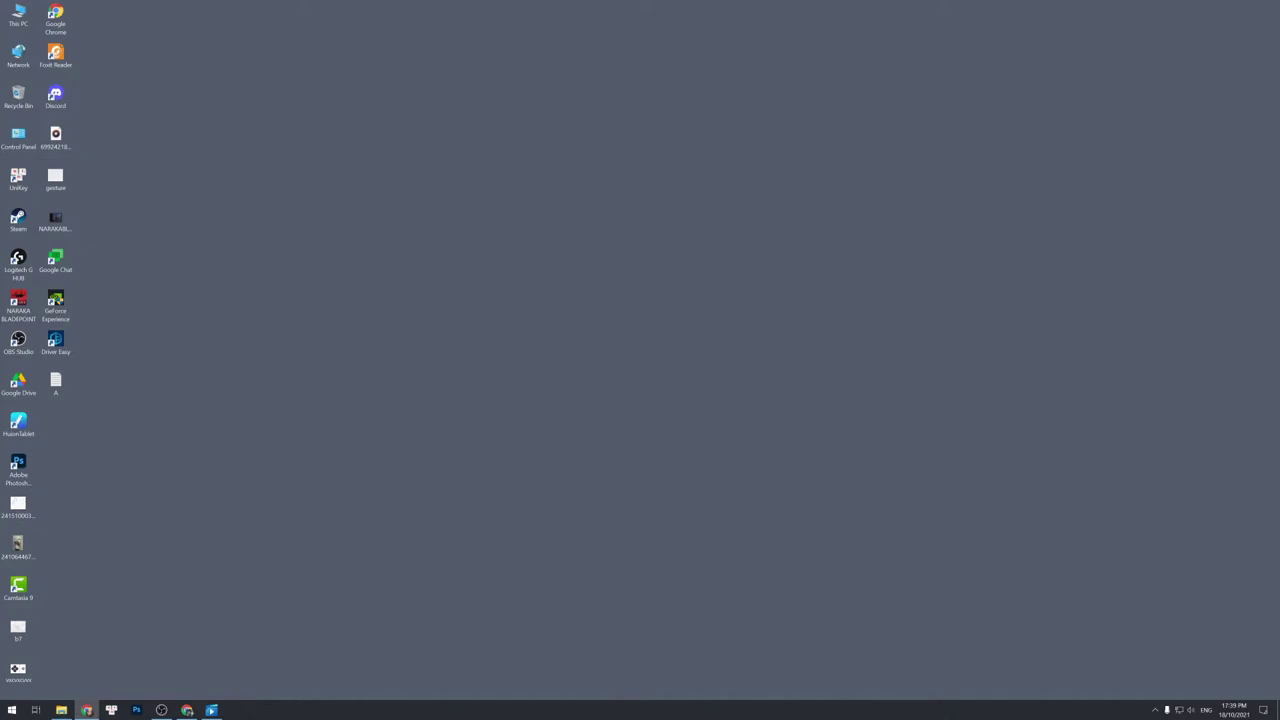
Bring the Chrome window with the shared Facebook artworks onto this display, maximize it, and view the props, night house and grayscale portrait.
left_click_drag(0, 190, 617, 187)
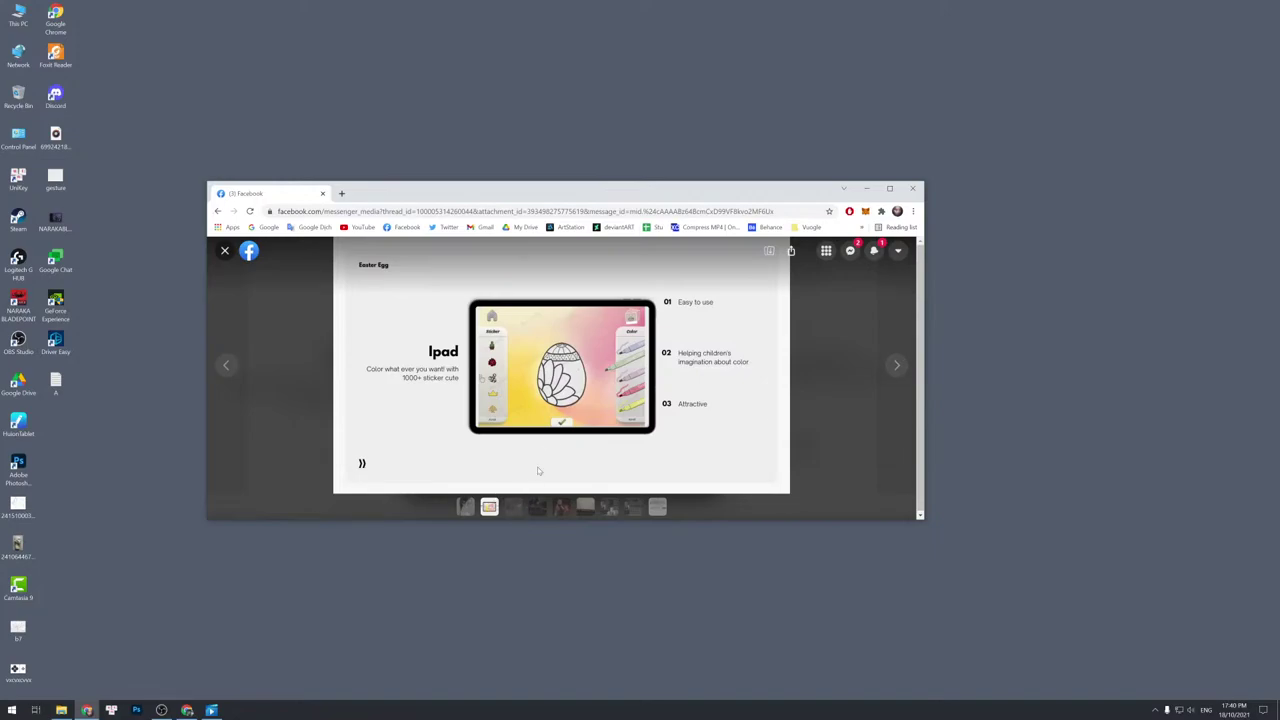
double_click(622, 196)
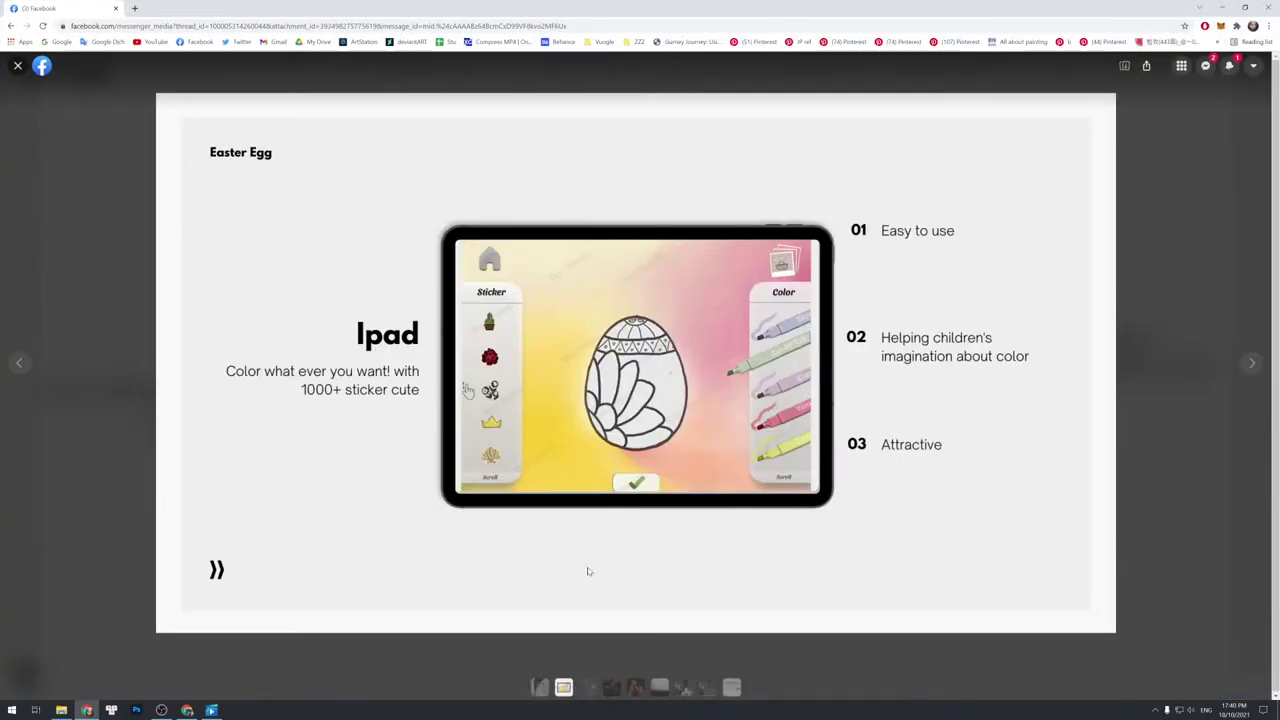
left_click(589, 687)
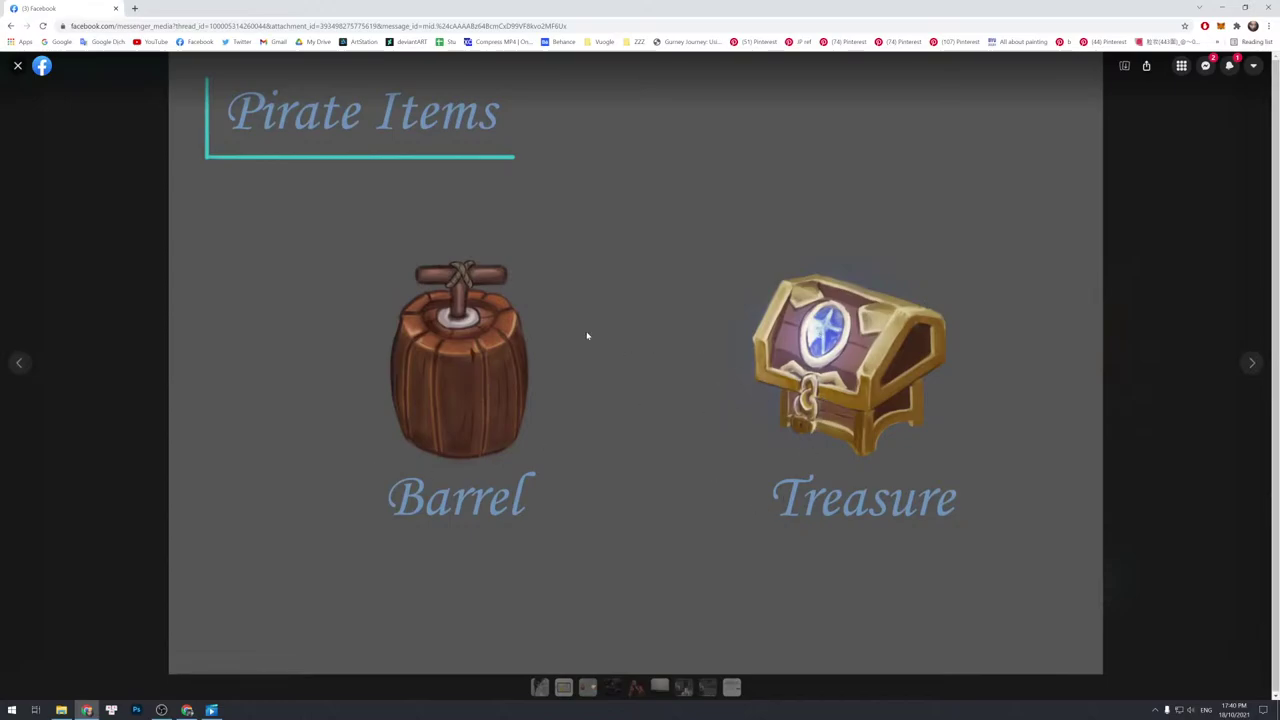
left_click(609, 691)
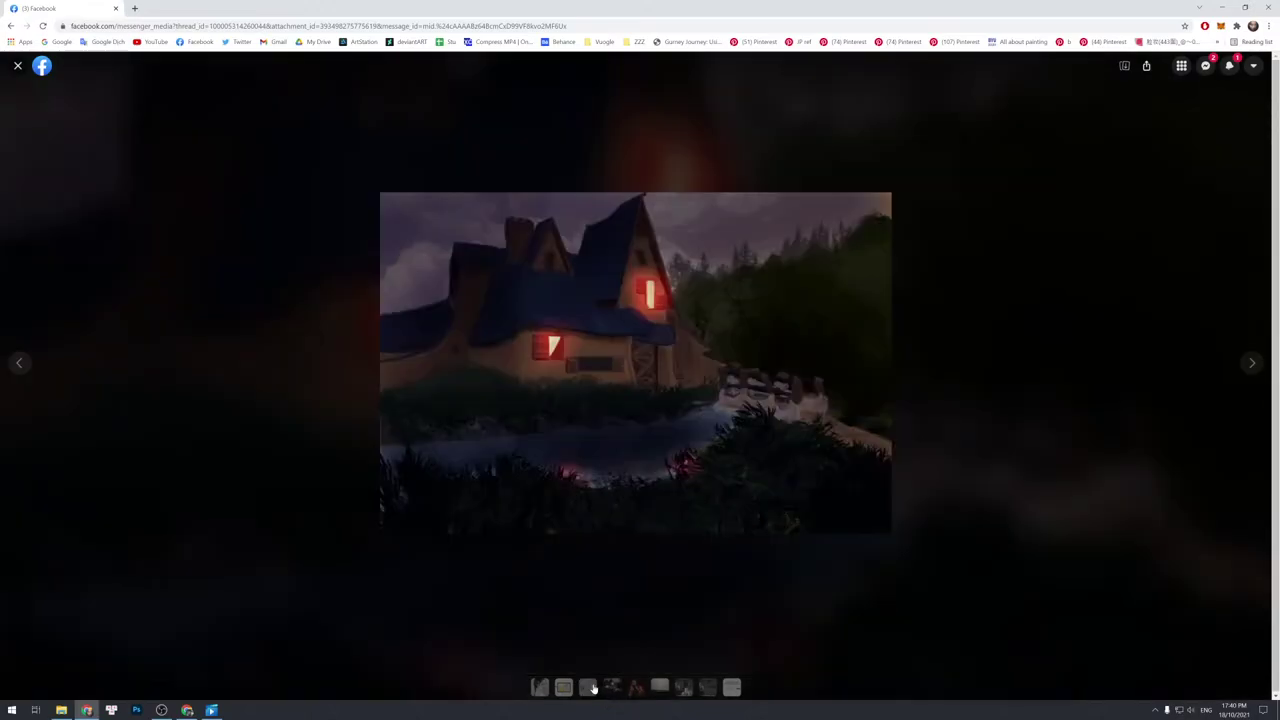
left_click(540, 688)
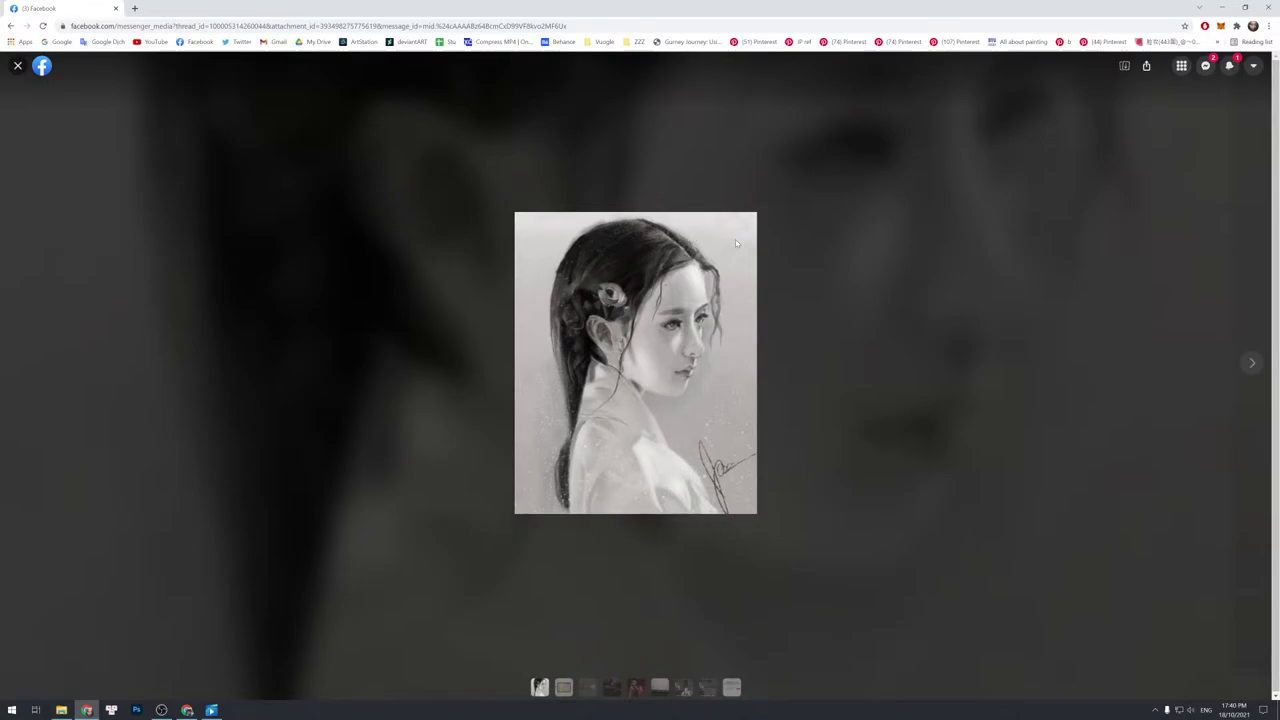
Compare the night house, Easter Egg and Pirate Items images, ending on the red-lit fantasy woman painting.
left_click(557, 686)
left_click(611, 688)
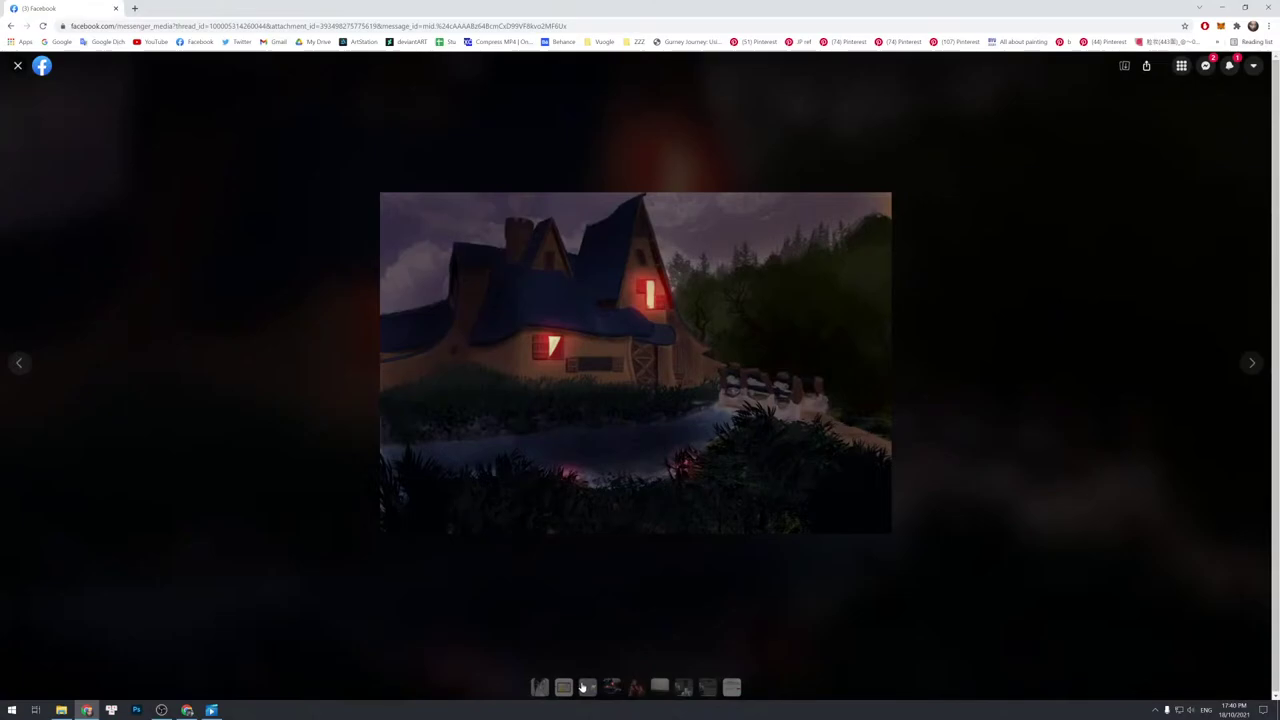
left_click(563, 688)
left_click(587, 688)
left_click(563, 688)
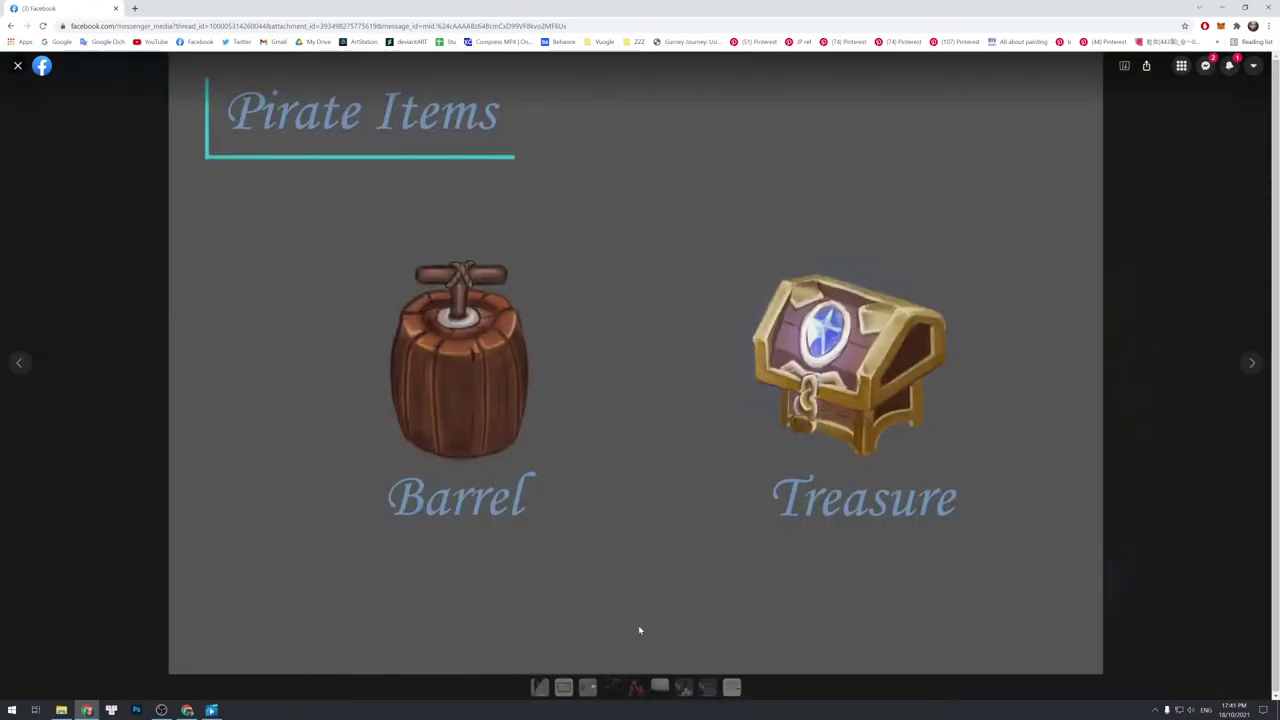
left_click(618, 688)
left_click(634, 688)
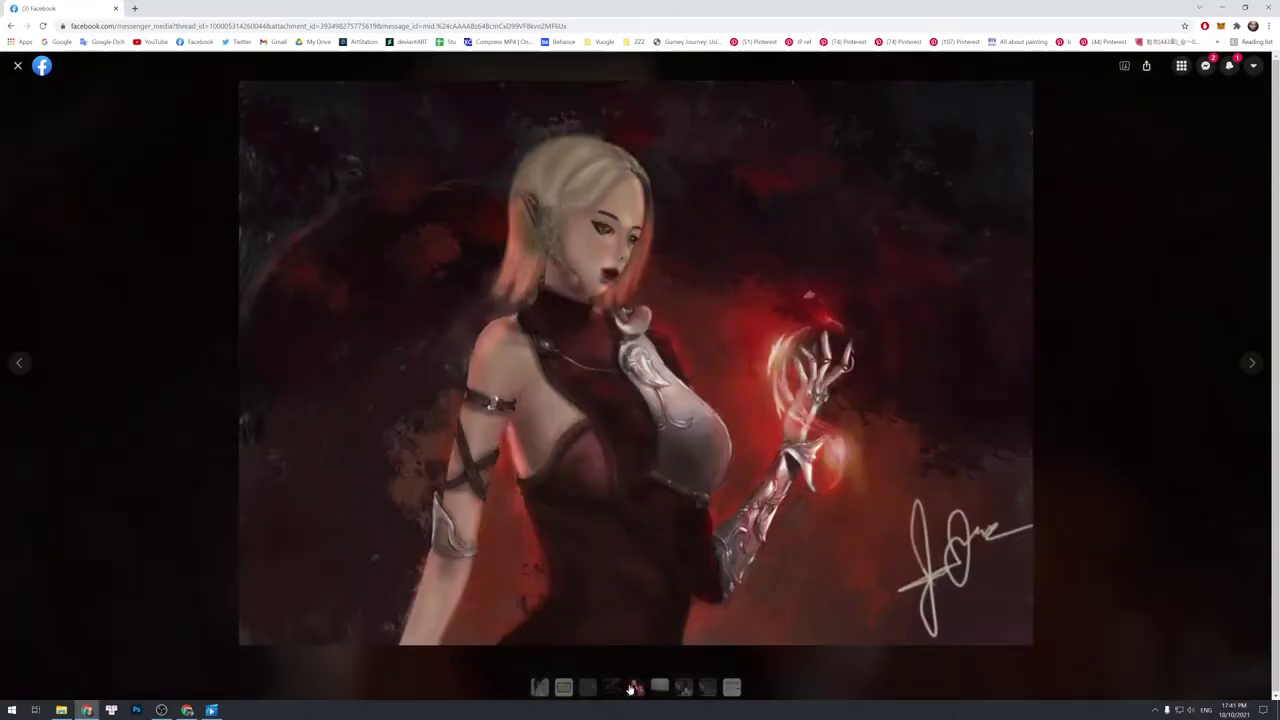
Review the grayscale profile portrait against the Pirate Items sheet, ending on the night house painting.
left_click(539, 687)
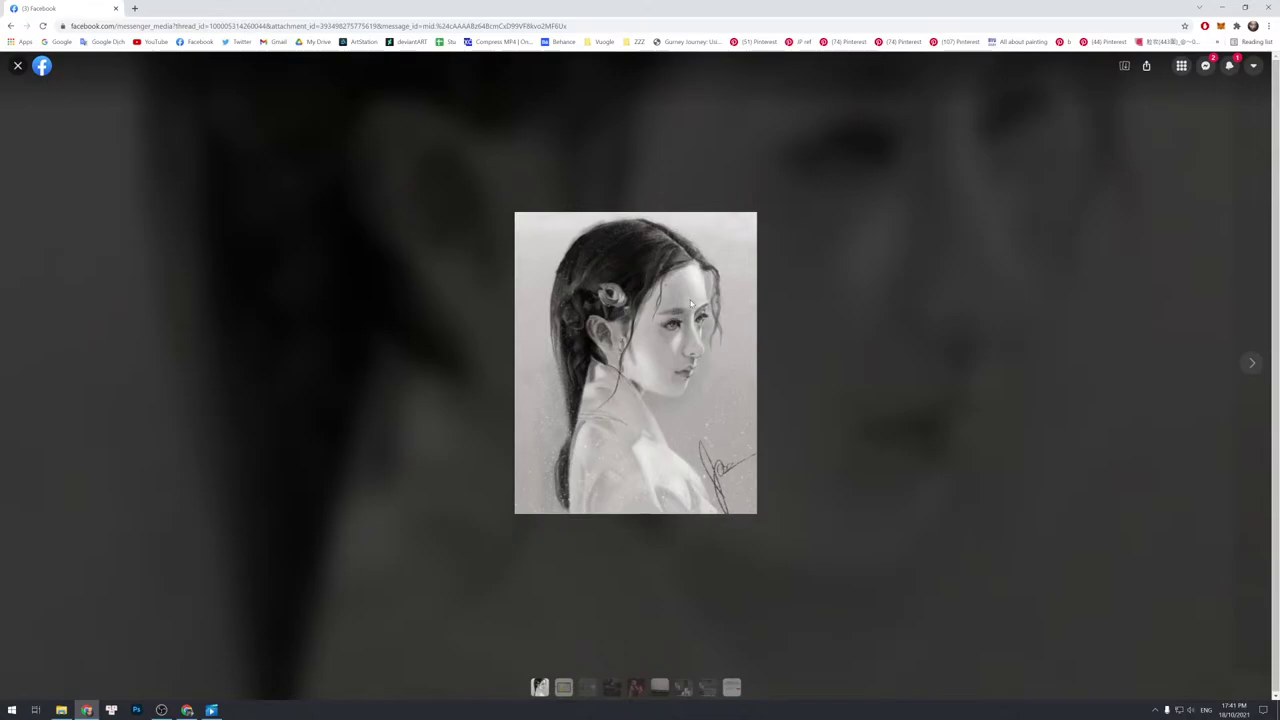
left_click(589, 687)
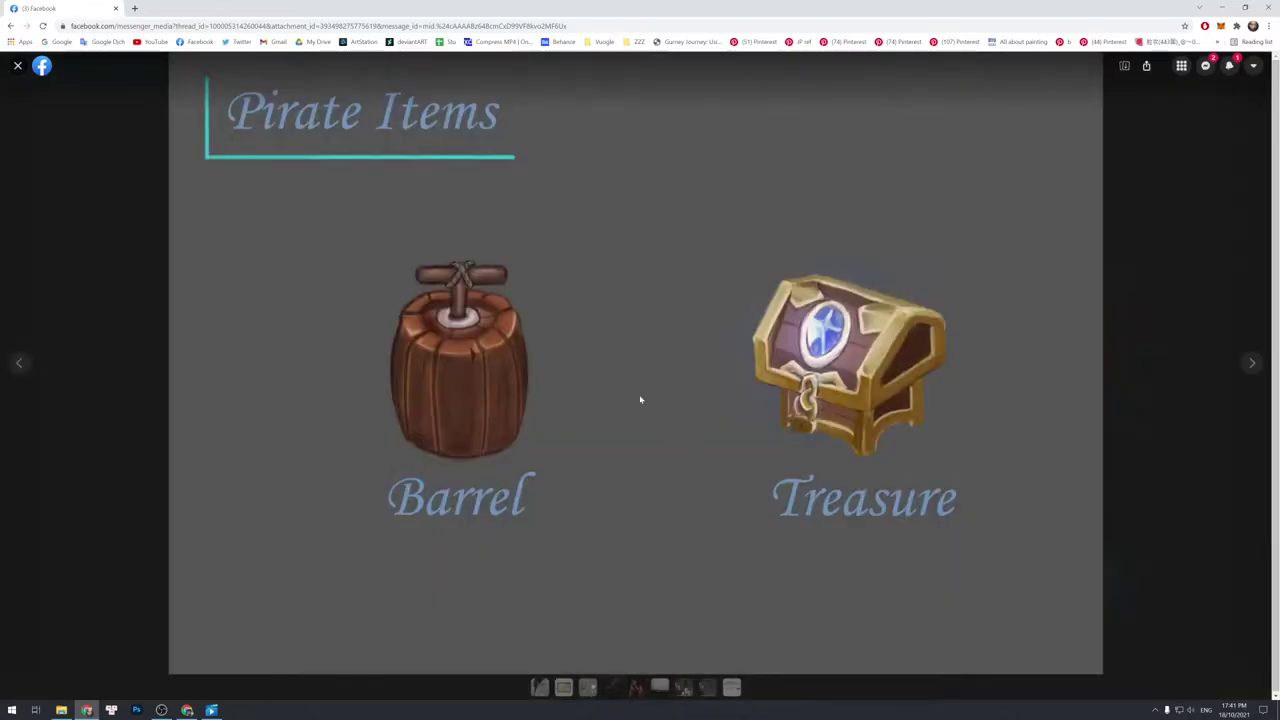
left_click(540, 687)
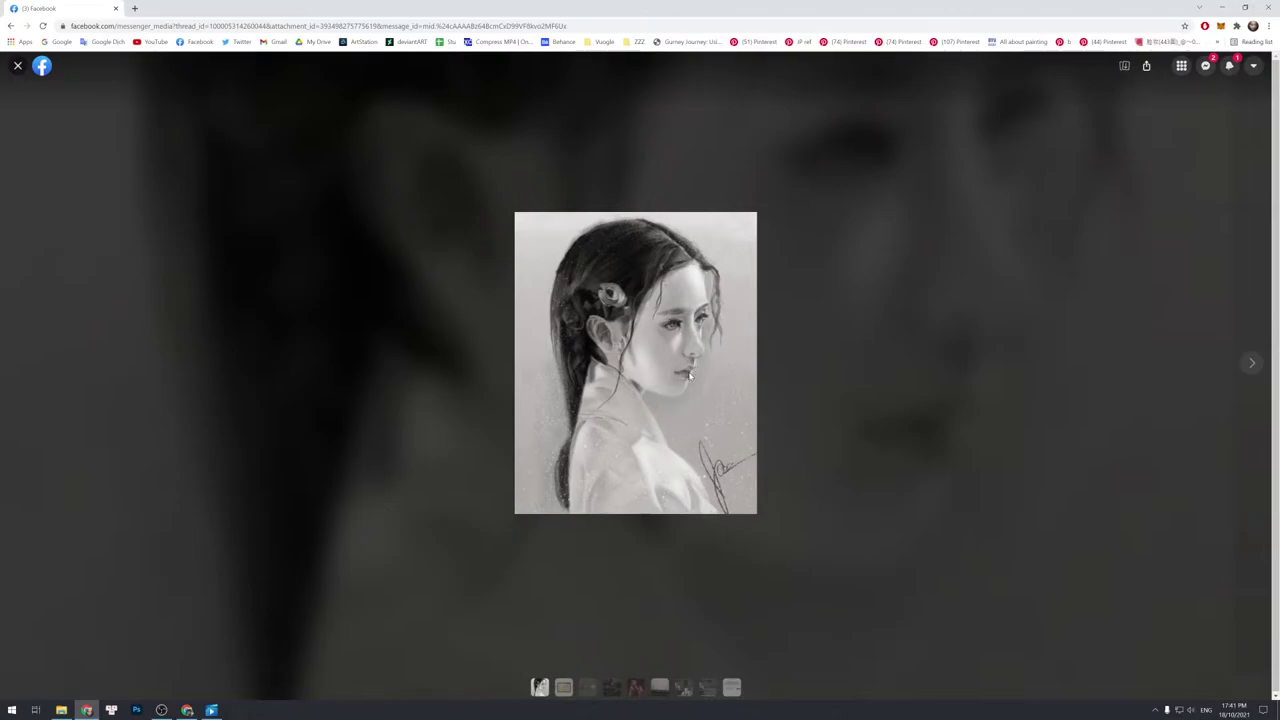
left_click(588, 687)
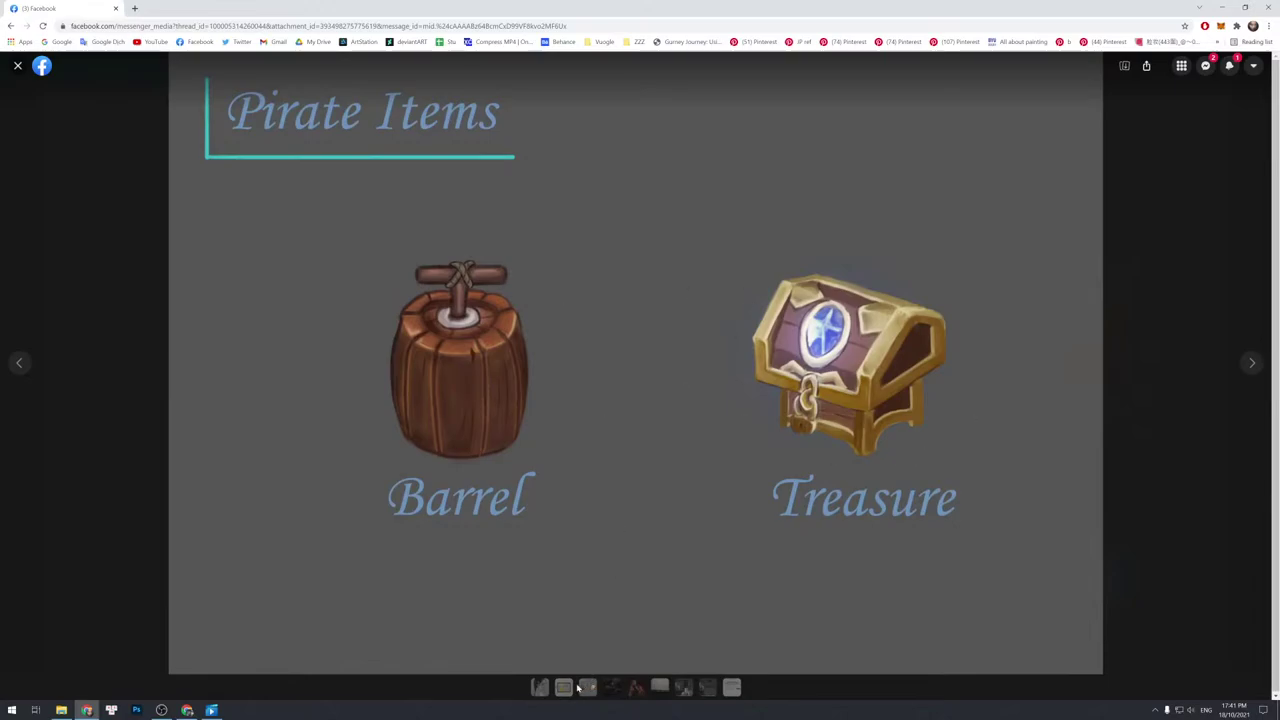
left_click(607, 690)
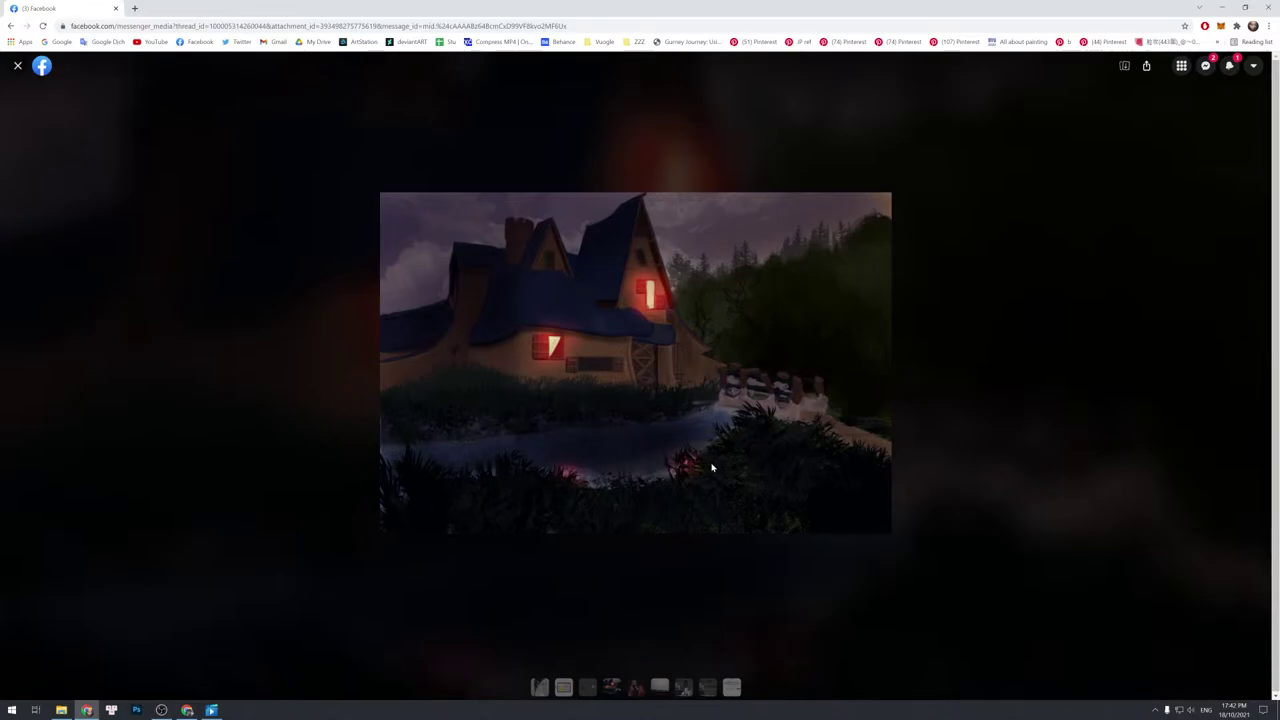
Close the Facebook image viewer and minimize the browser window.
left_click(17, 65)
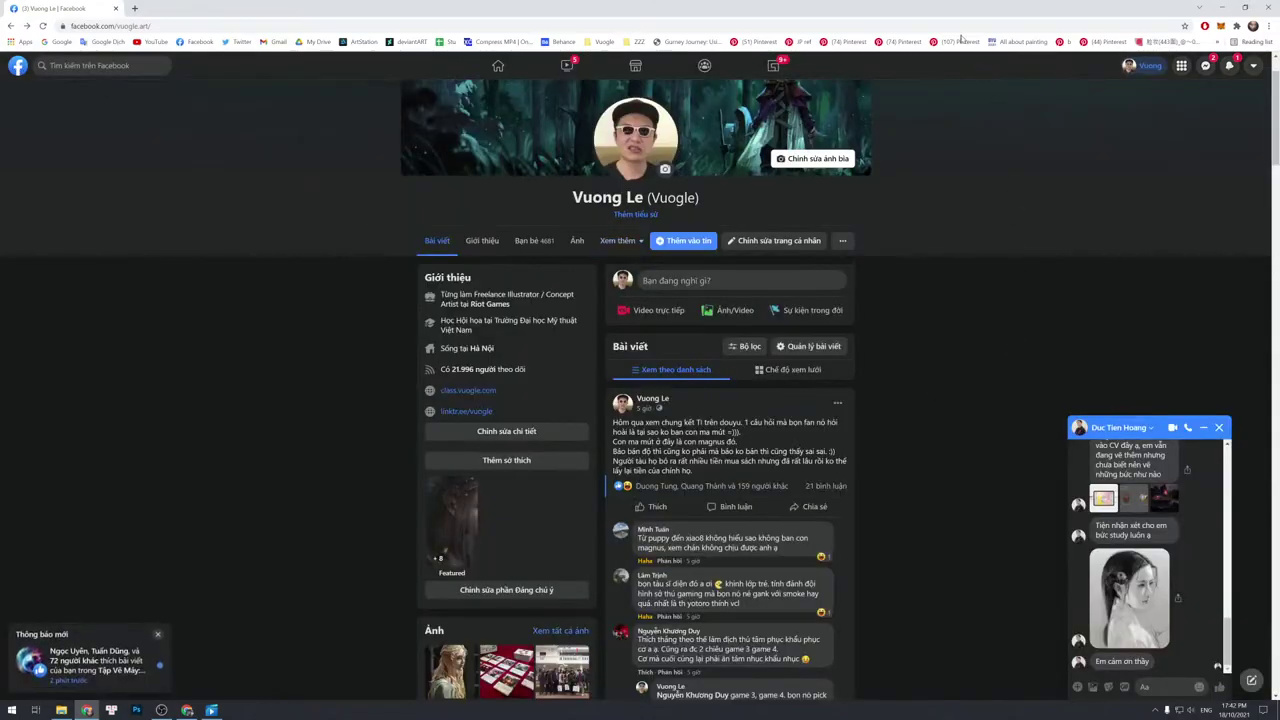
left_click(1222, 8)
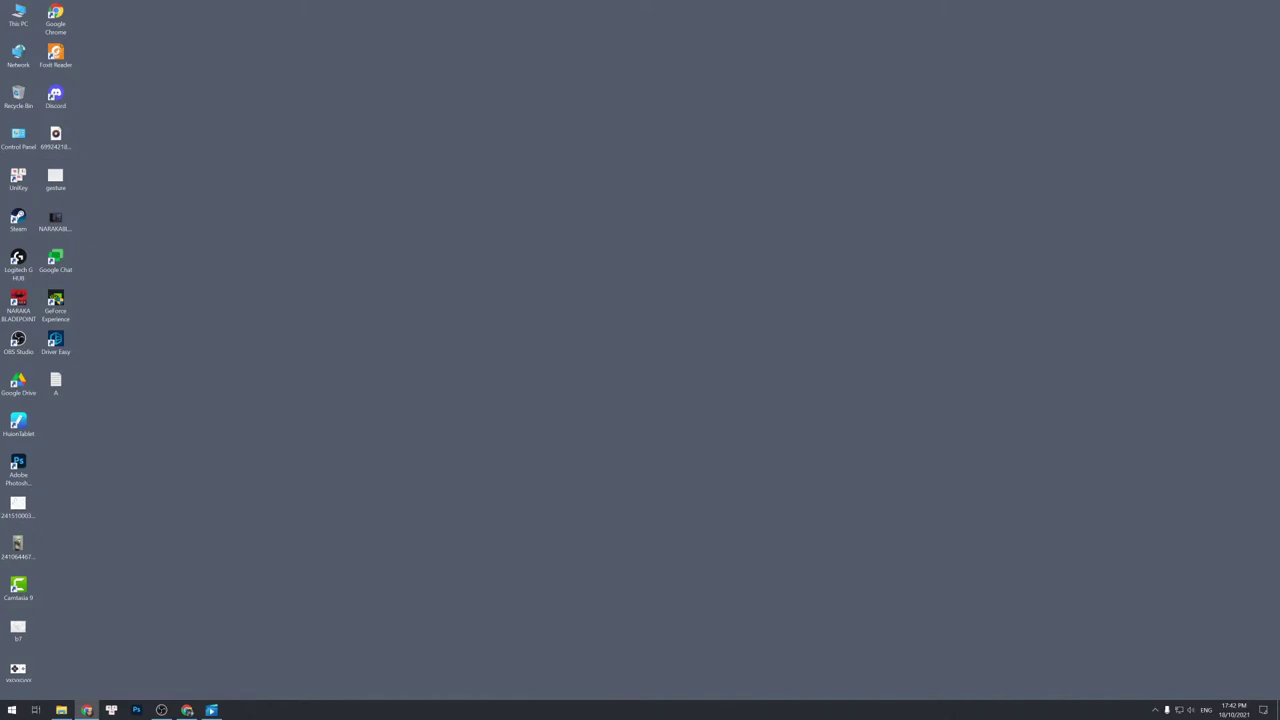
Bring the Facebook image window back maximized to examine the grayscale profile portrait, and move it off this display.
left_click_drag(0, 143, 400, 166)
double_click(400, 166)
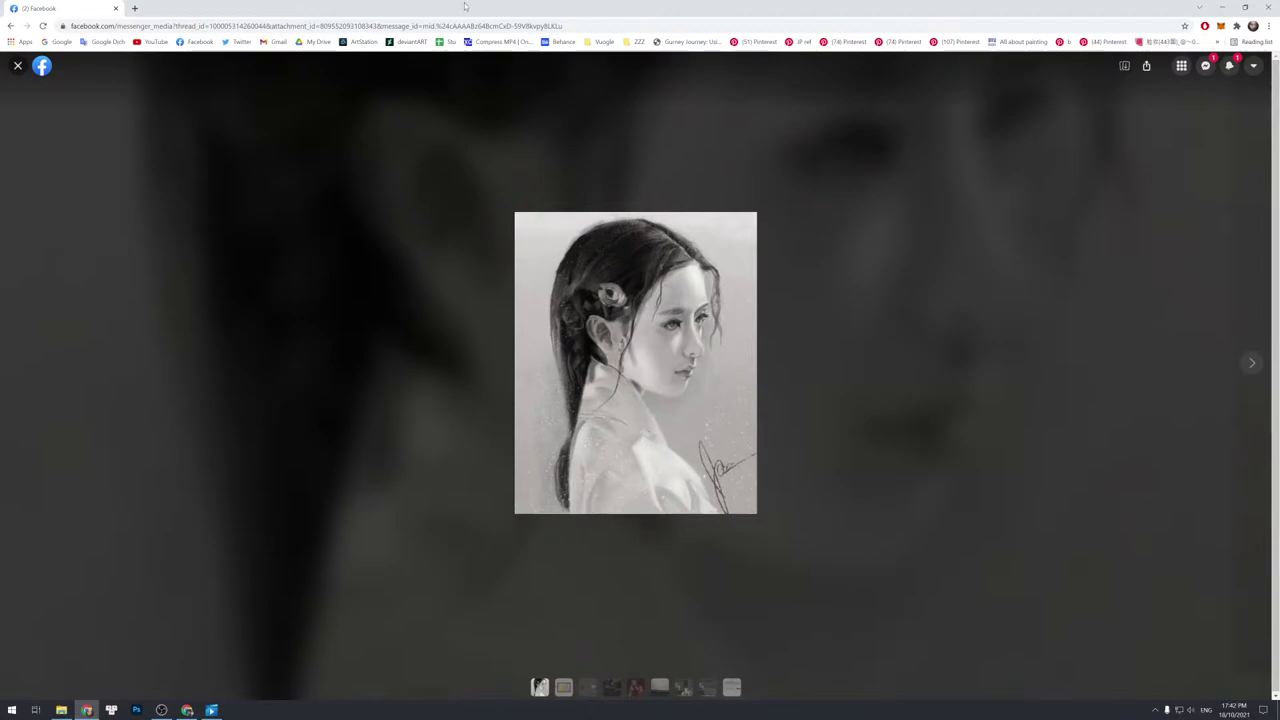
left_click_drag(464, 6, 0, 208)
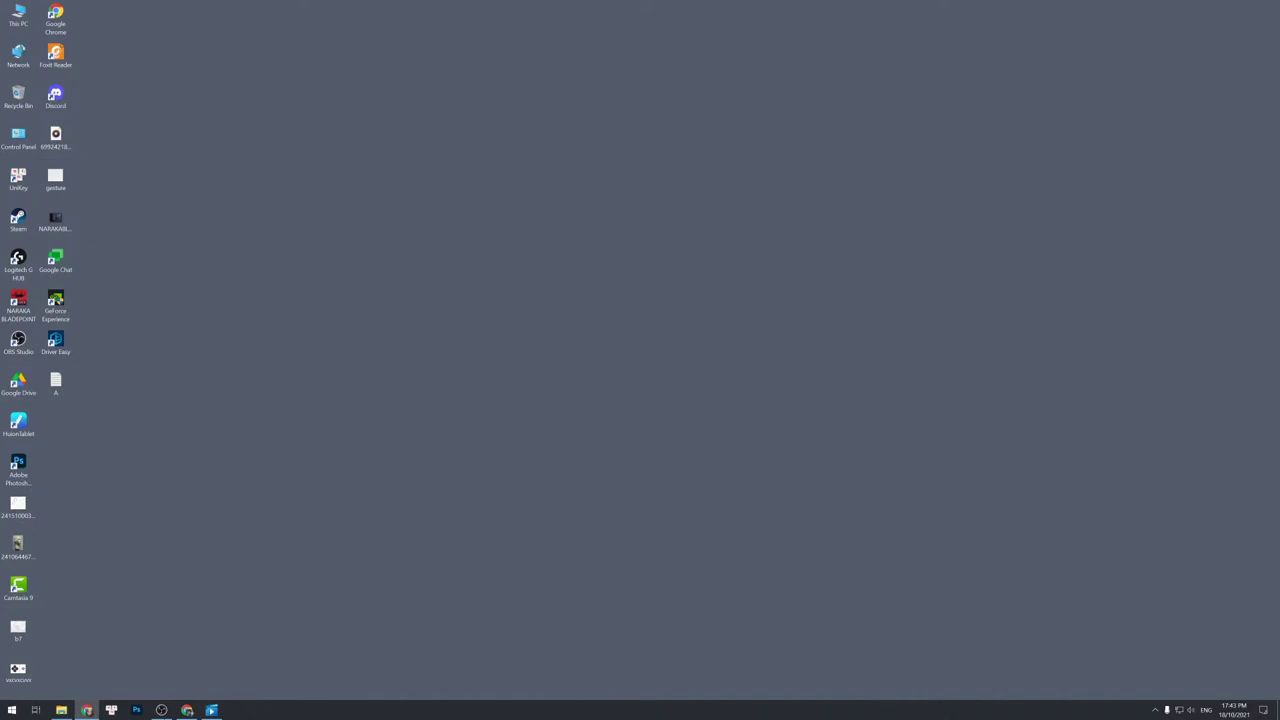
Open the portrait painting recording, watch the work around the mouth, and pause the playback.
left_click(211, 710)
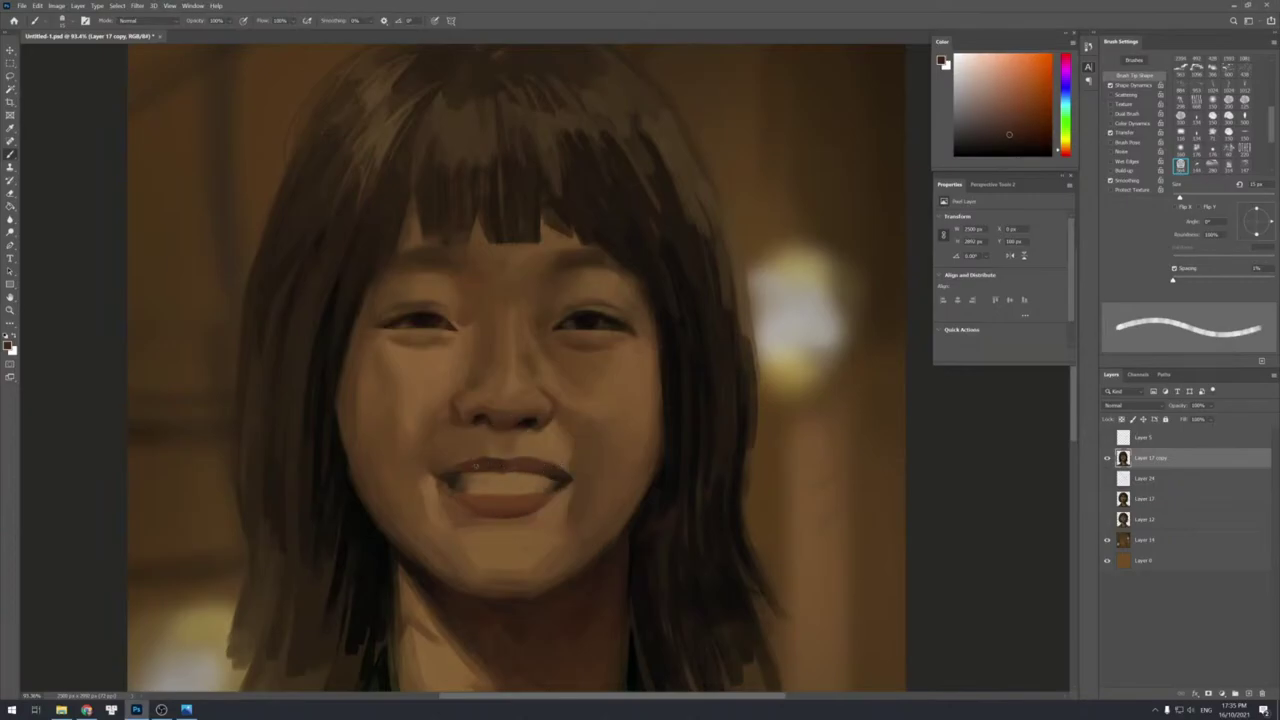
left_click(480, 467, "alt")
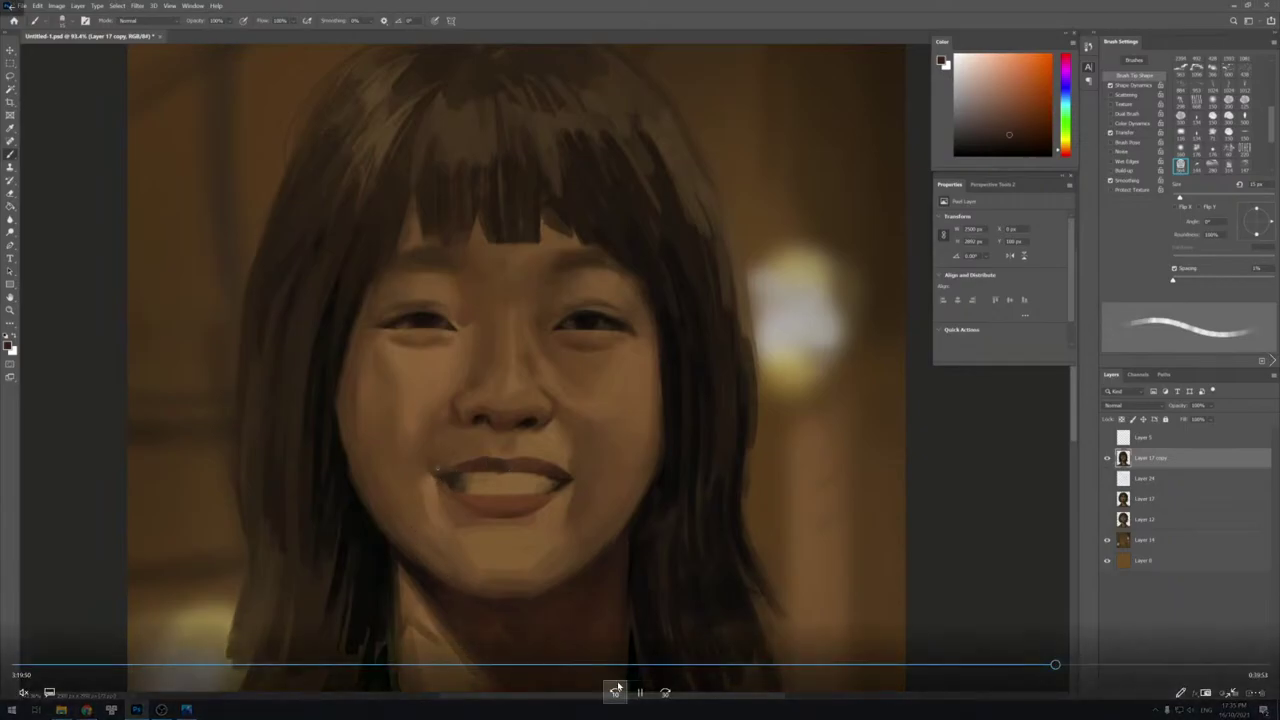
left_click(617, 688)
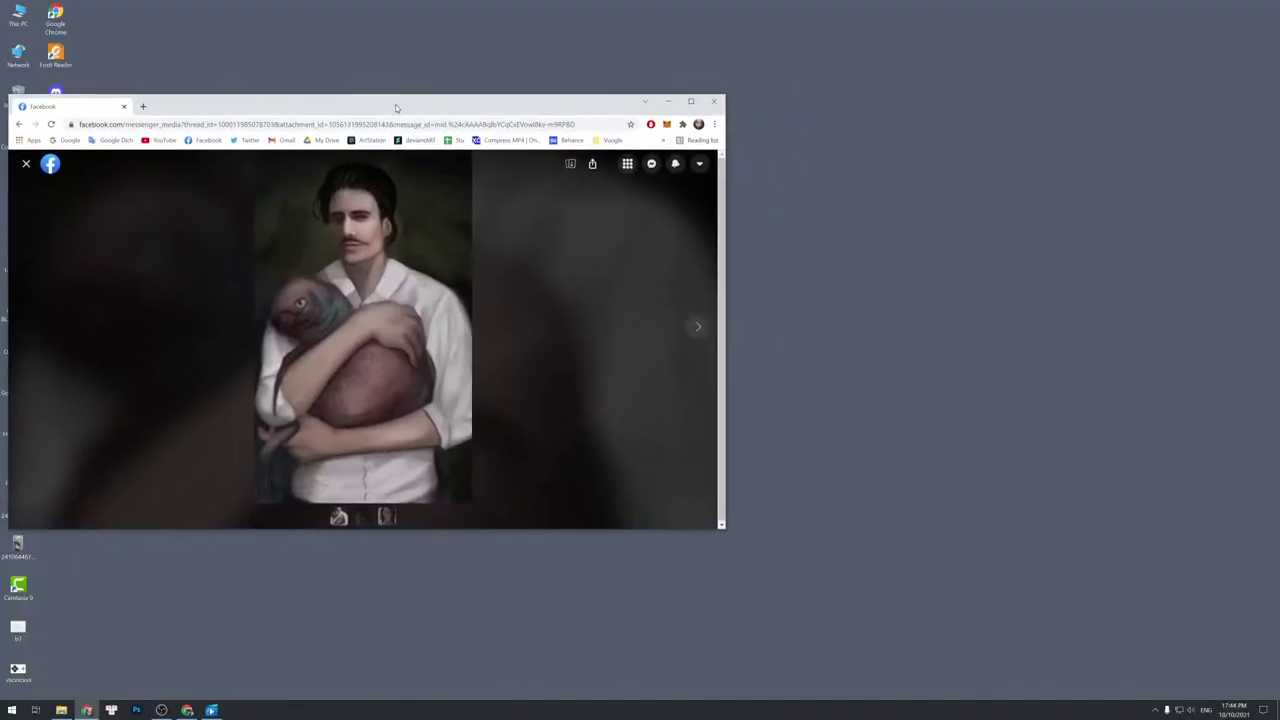
Switch to the browser, maximize its window, and view the three shared Facebook paintings in turn.
left_click_drag(395, 104, 425, 114)
double_click(425, 114)
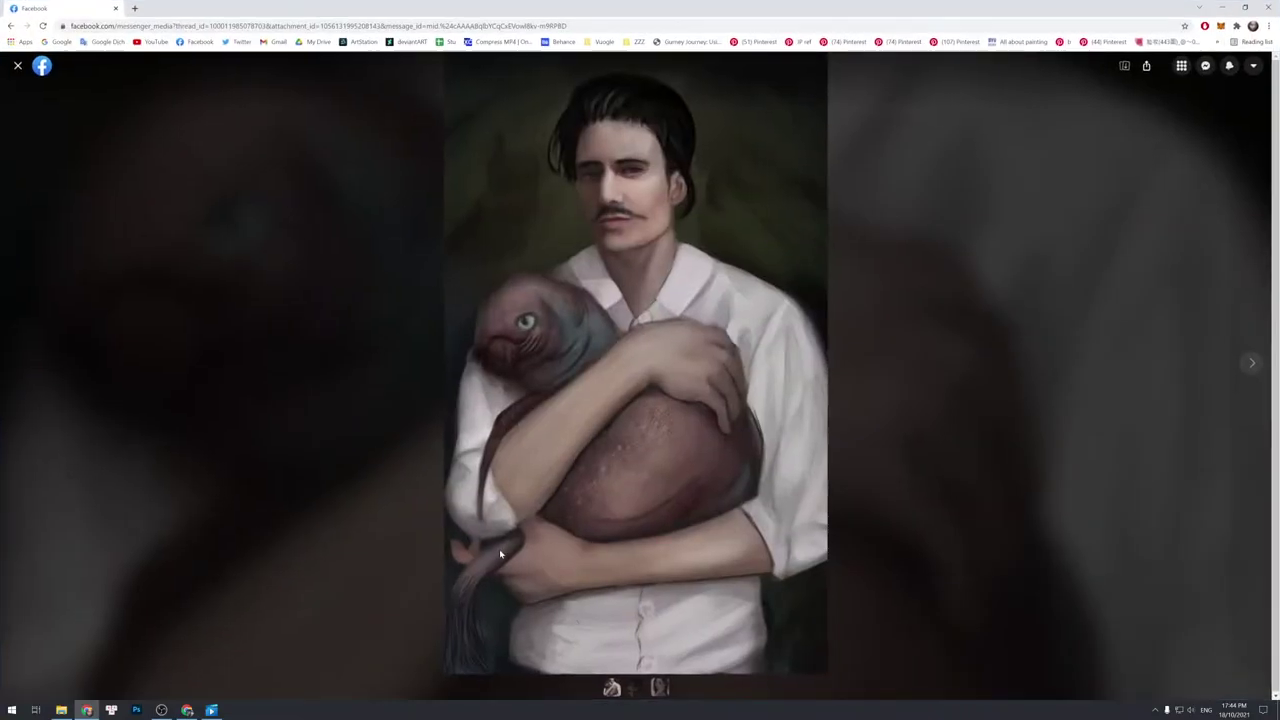
left_click(632, 688)
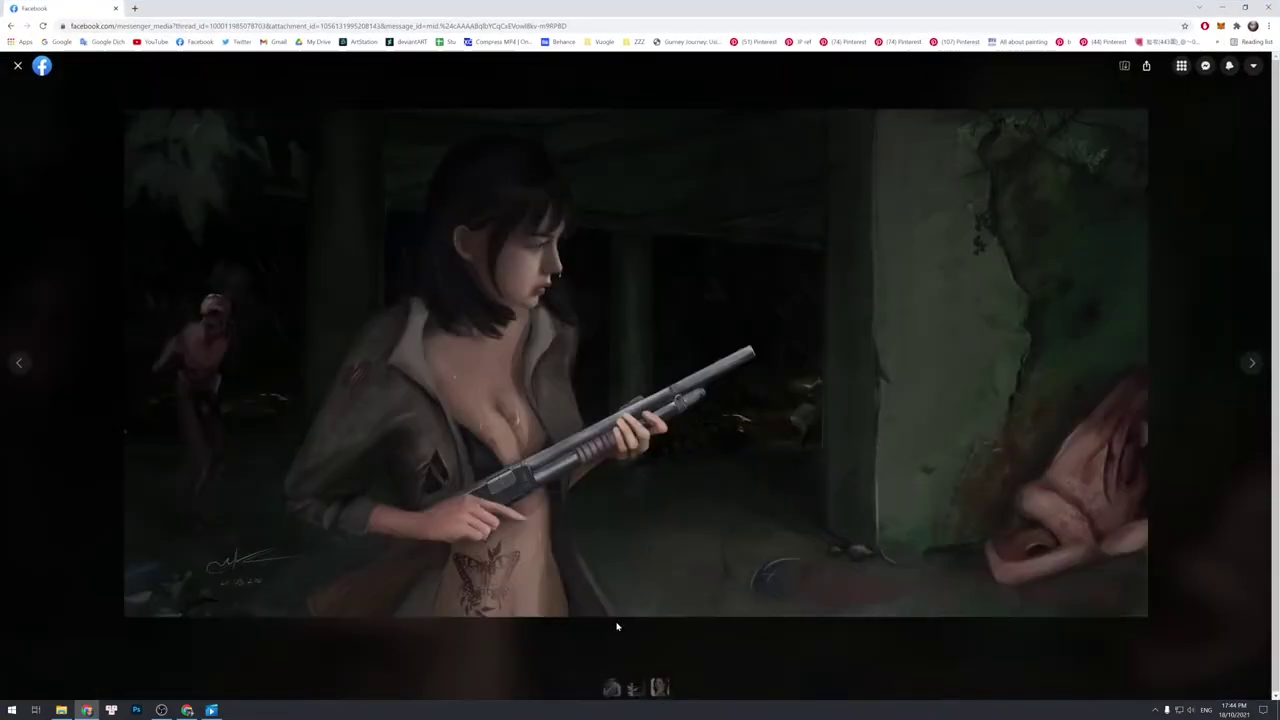
left_click(659, 687)
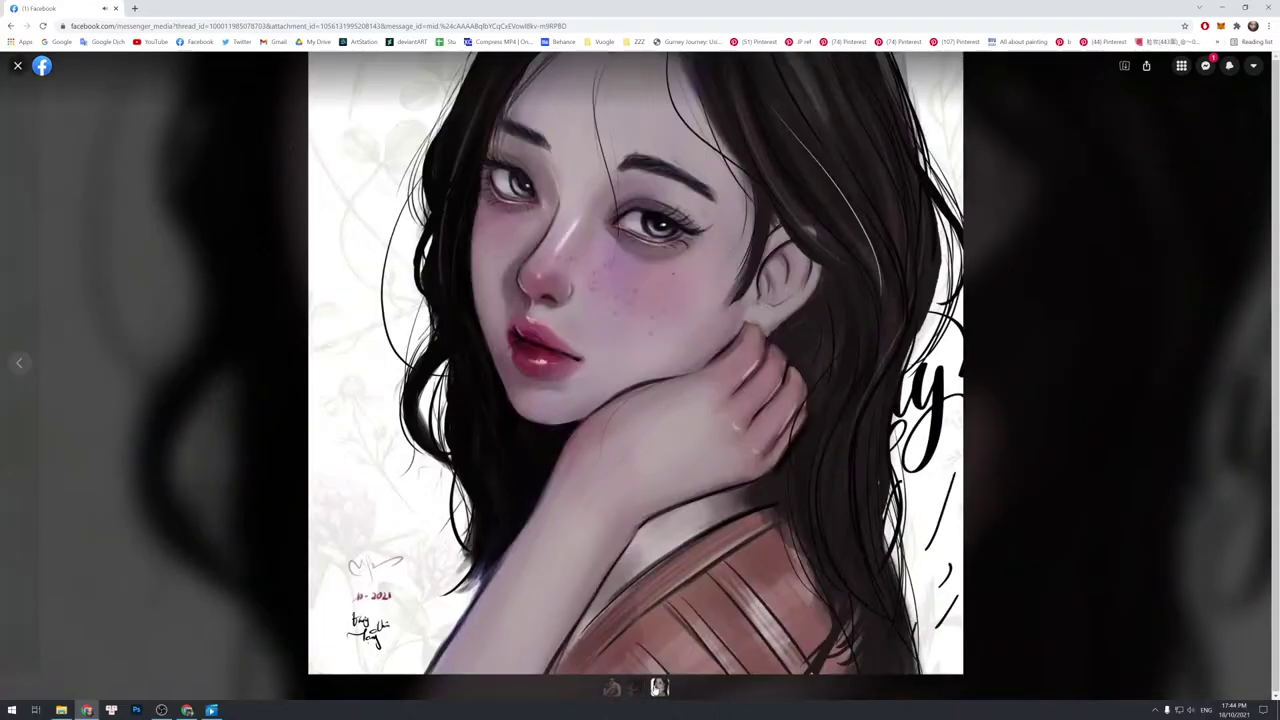
Compare the man with the creature, the woman with the shotgun and the dark-haired girl's portrait, then put the browser away.
left_click(631, 687)
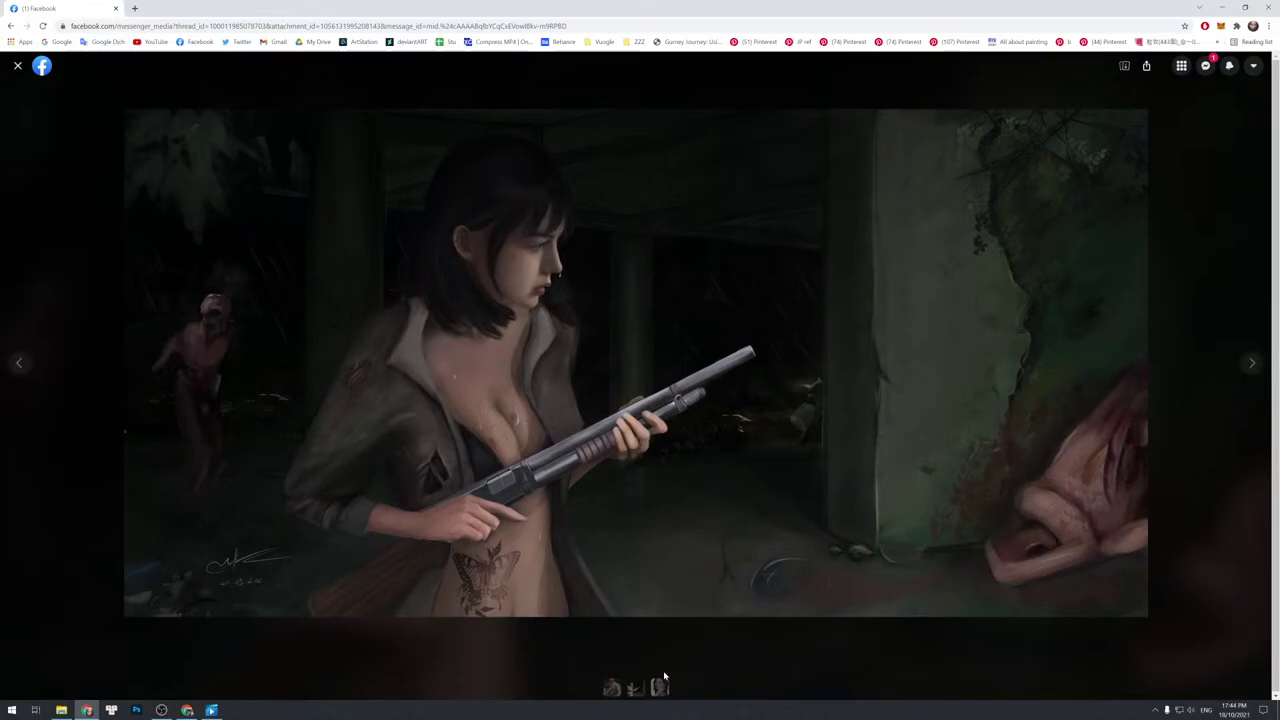
left_click(613, 690)
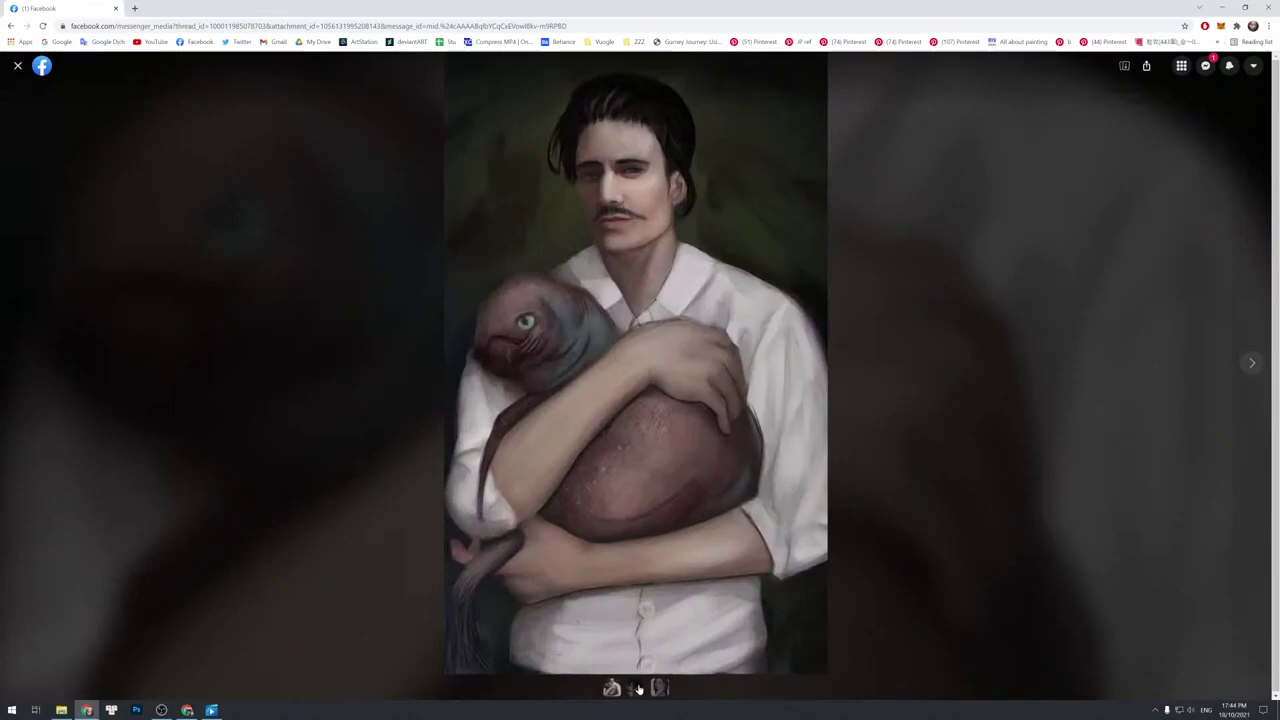
left_click(636, 688)
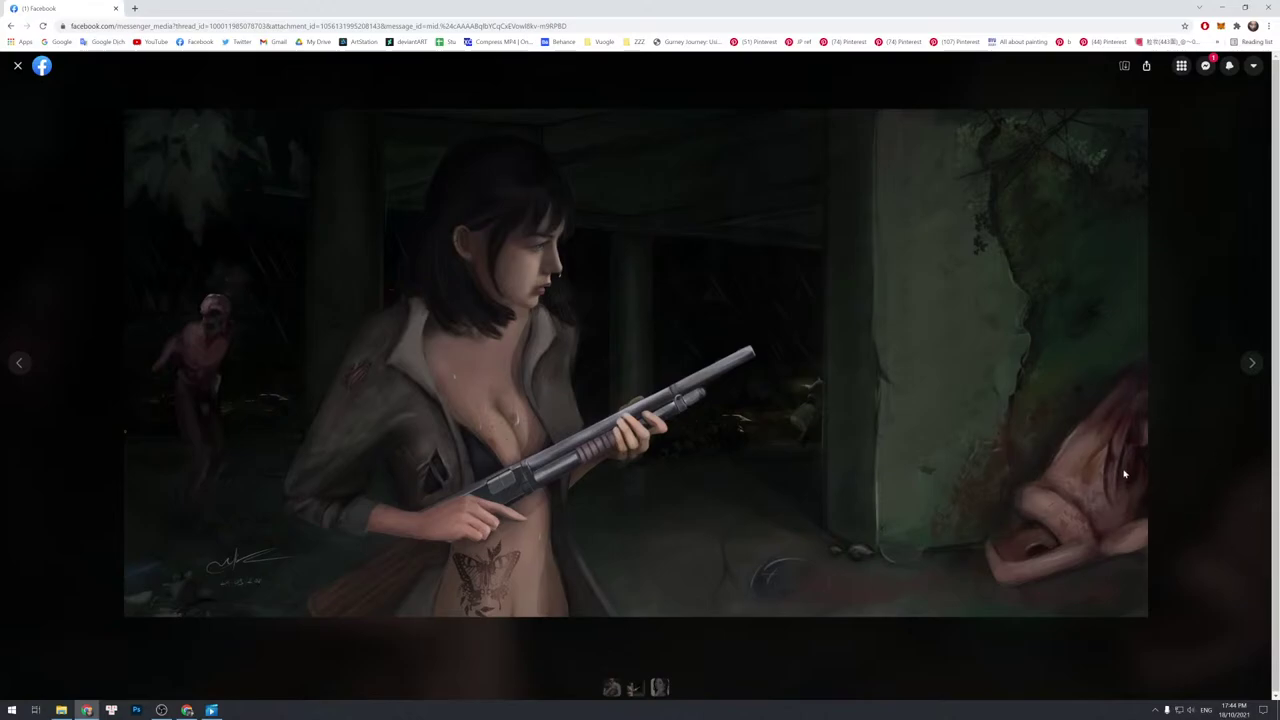
left_click(636, 692)
left_click(609, 689)
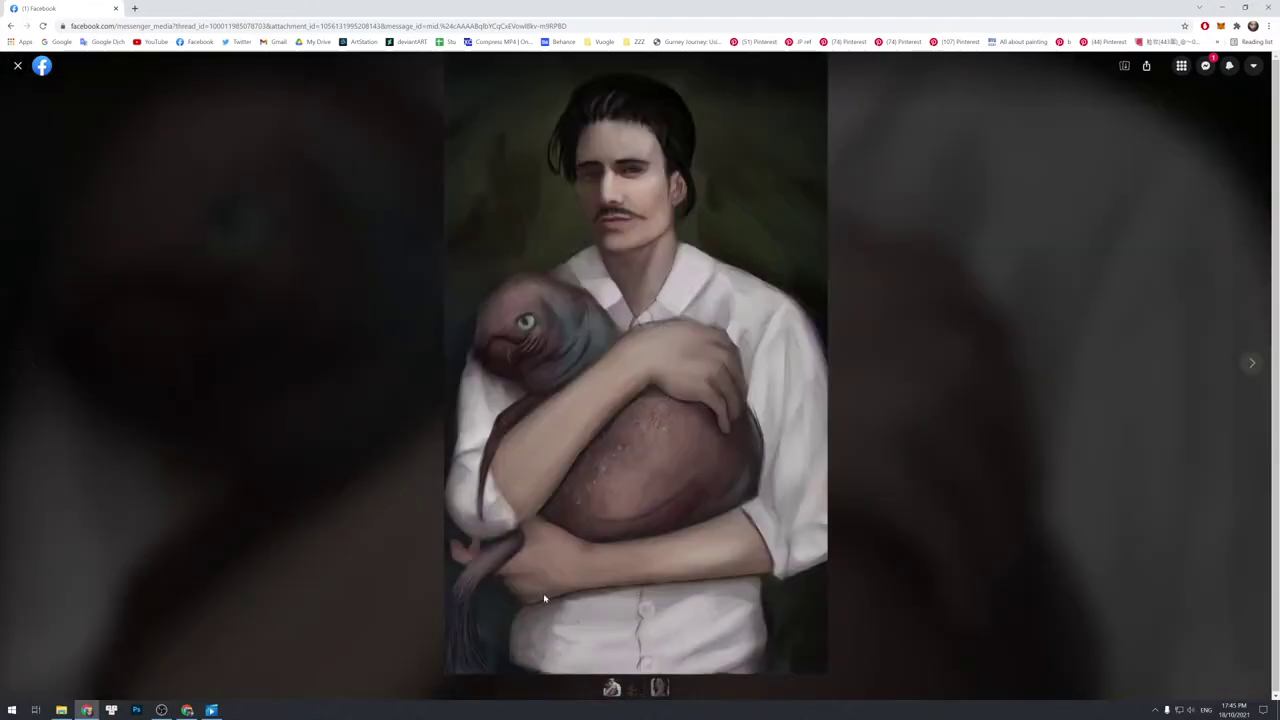
left_click(609, 689)
left_click(636, 689)
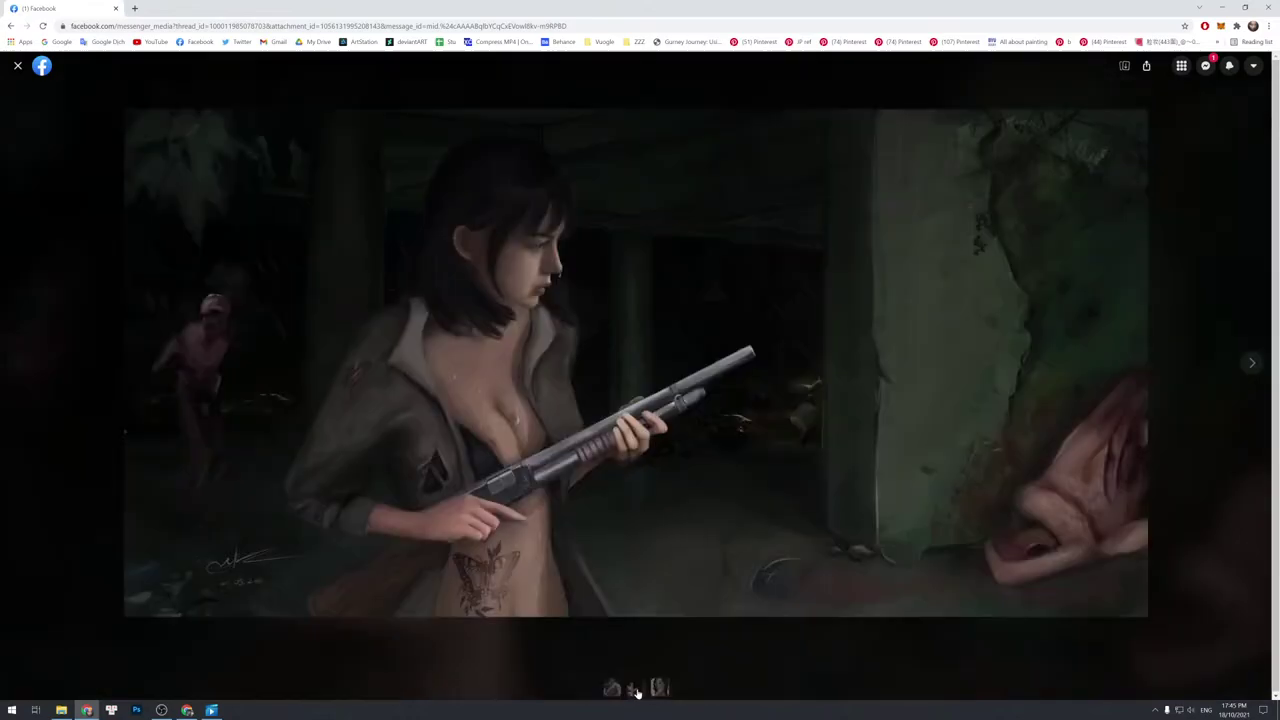
left_click(660, 688)
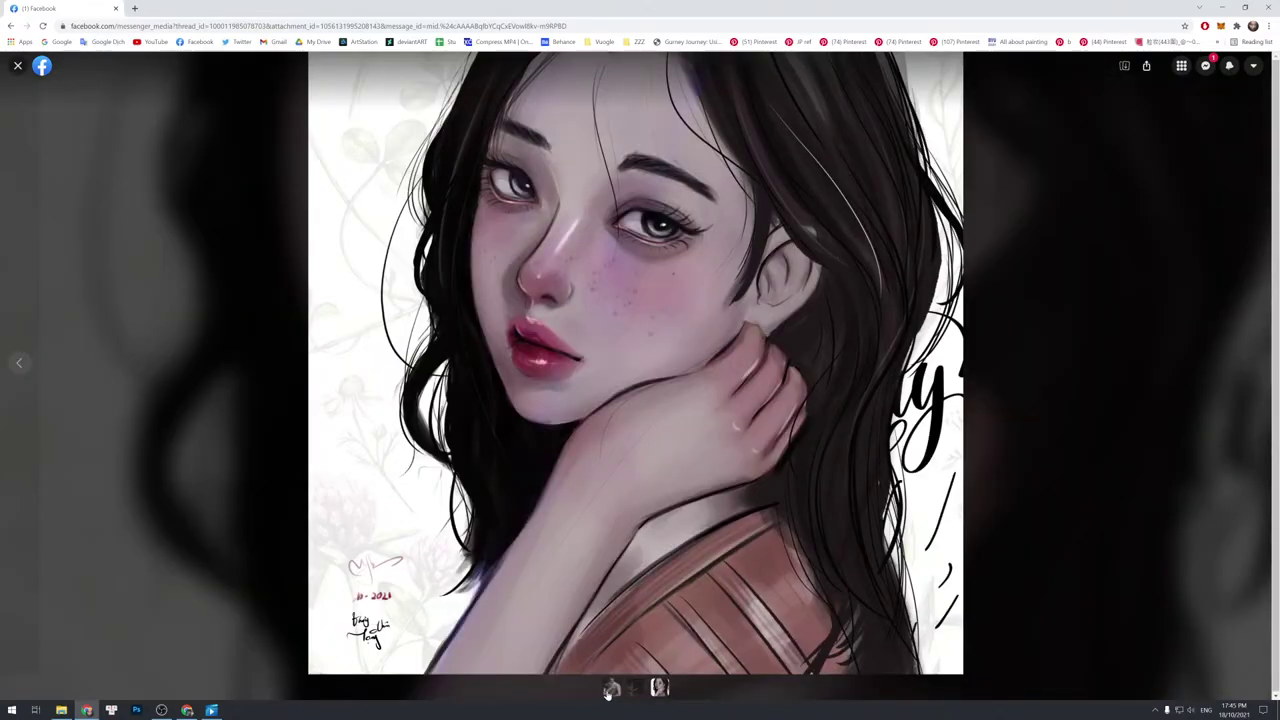
left_click(660, 688)
left_click(660, 688)
left_click(611, 688)
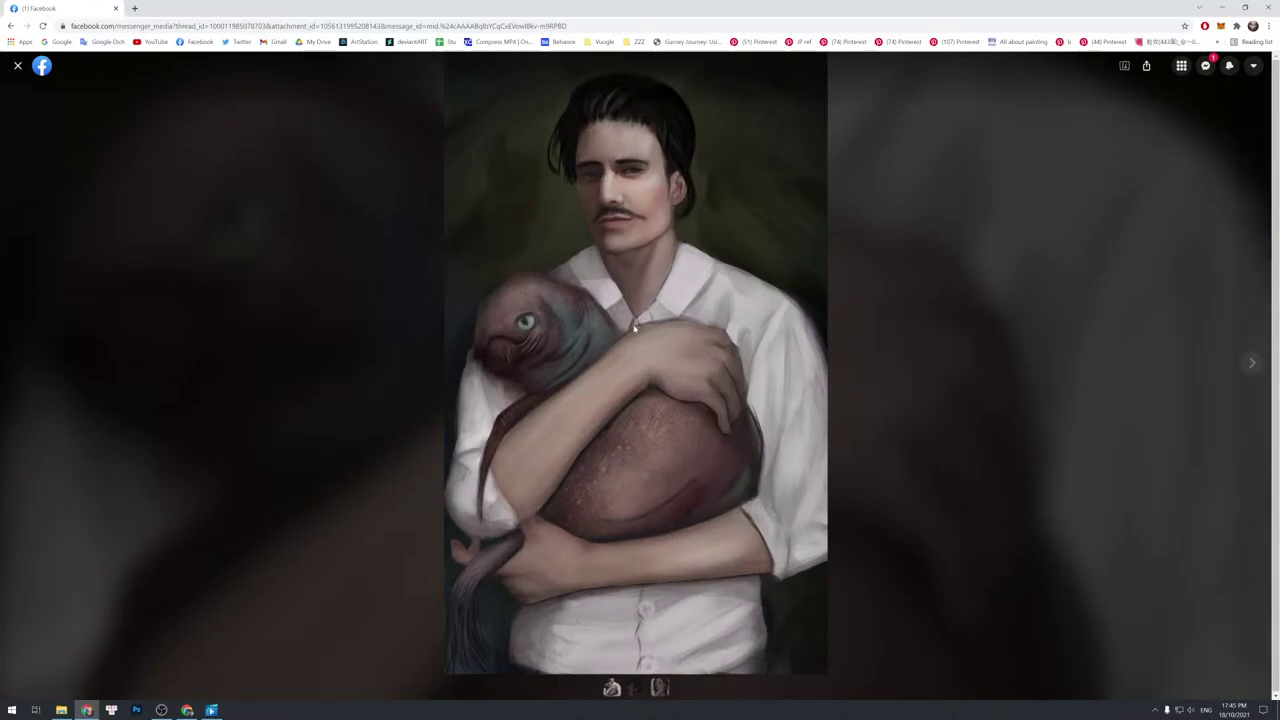
left_click(659, 687)
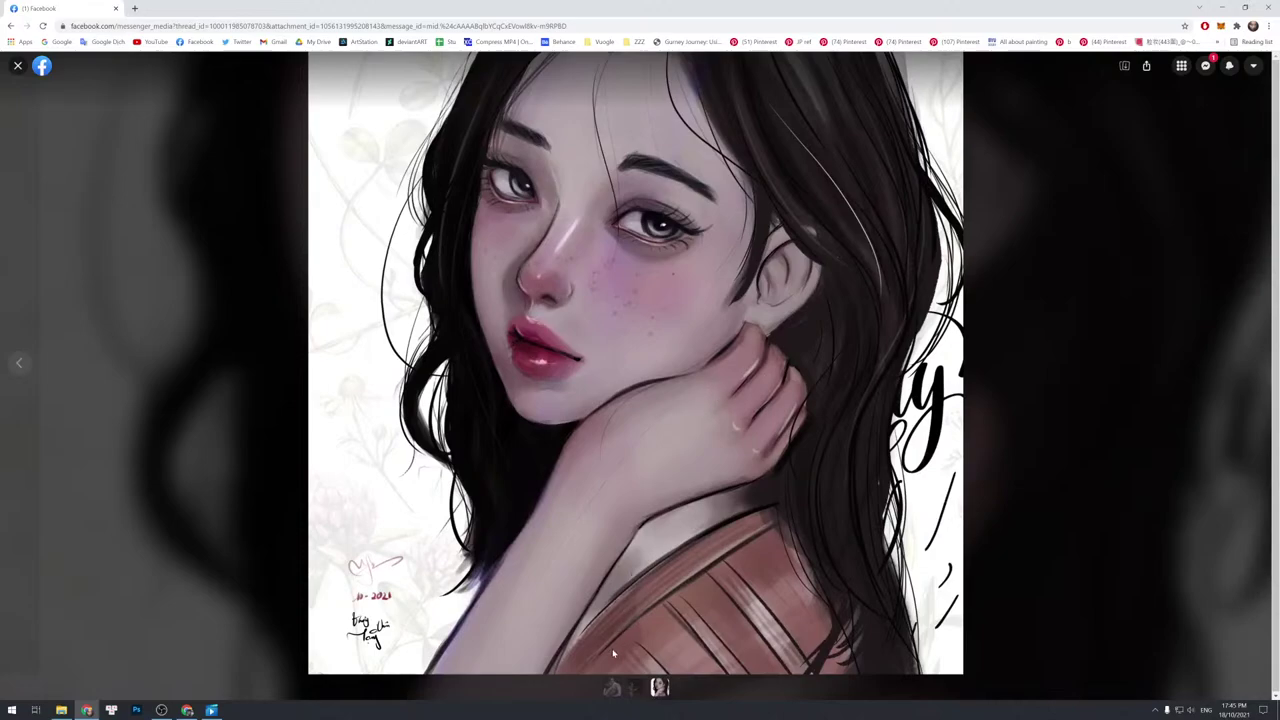
left_click(611, 687)
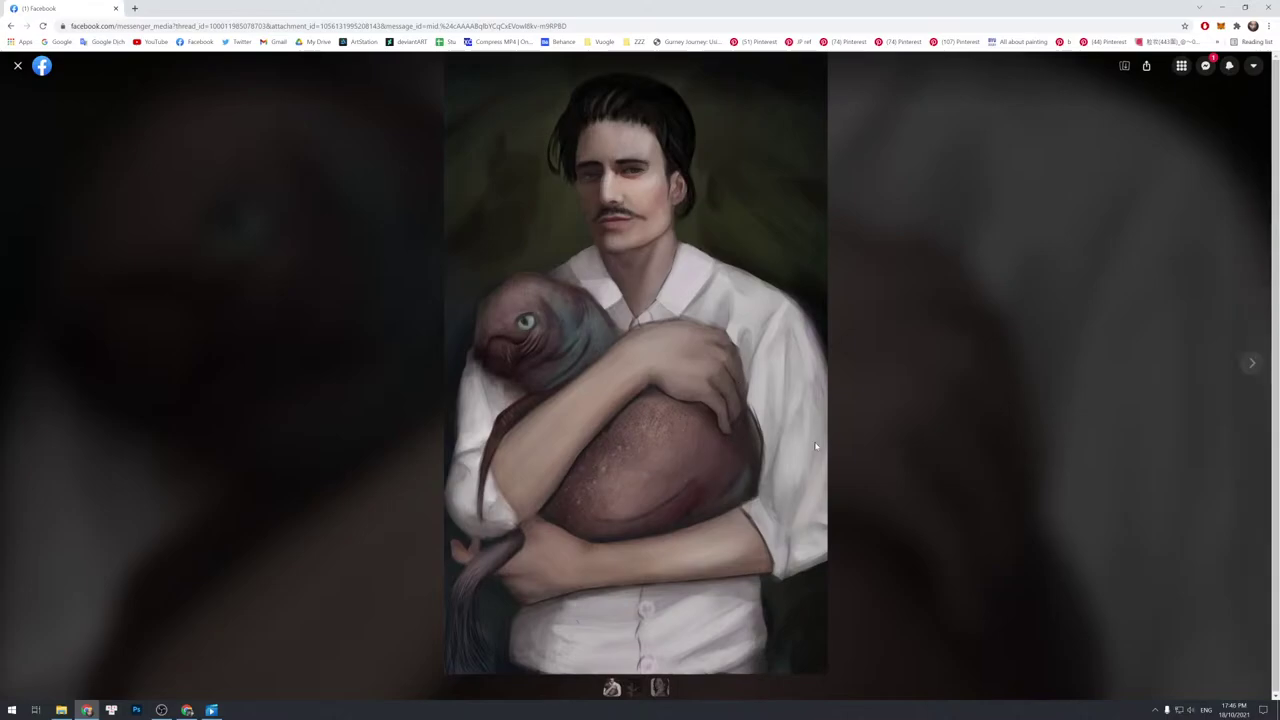
left_click(630, 689)
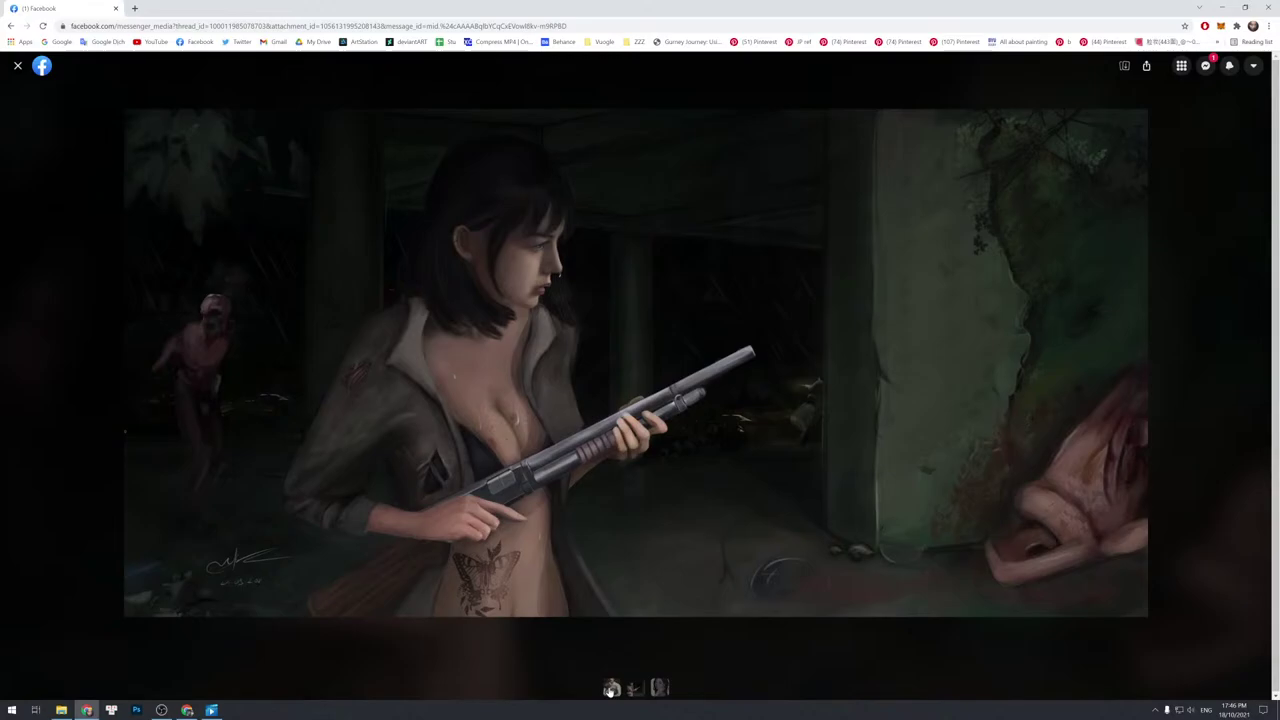
left_click_drag(291, 4, 0, 75)
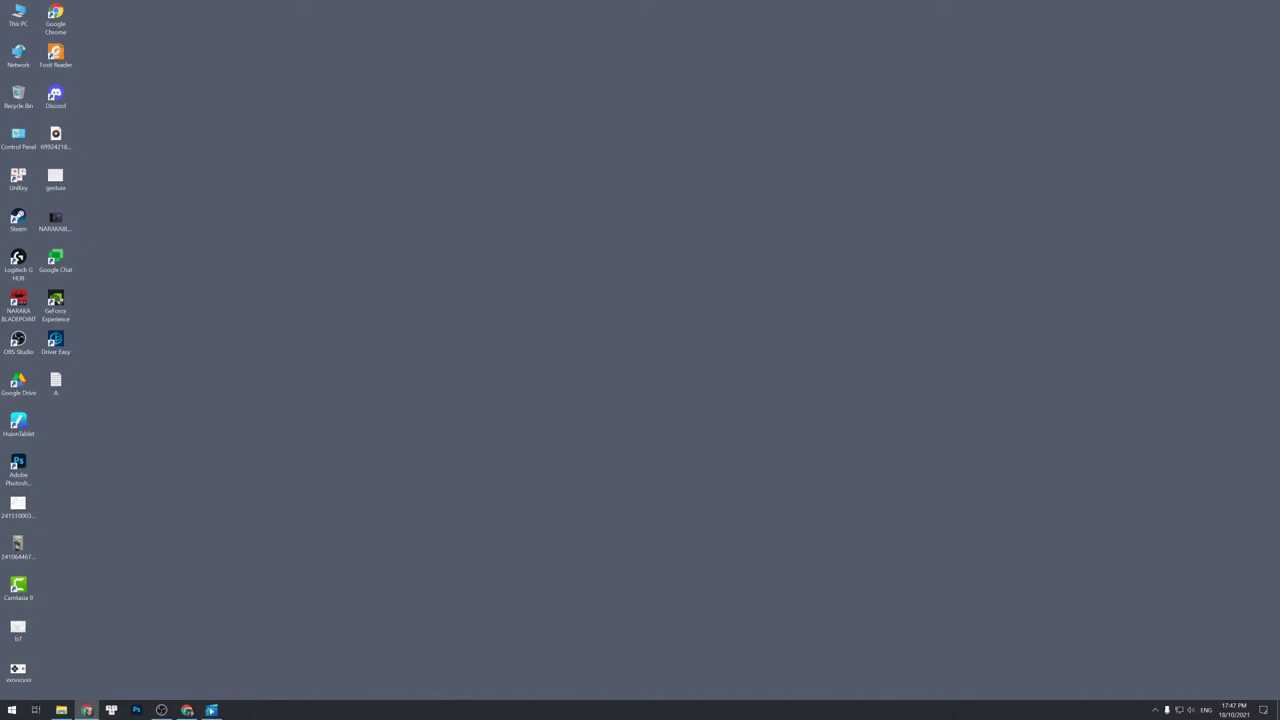
Return to the portrait painting recording and resume its playback.
left_click(211, 710)
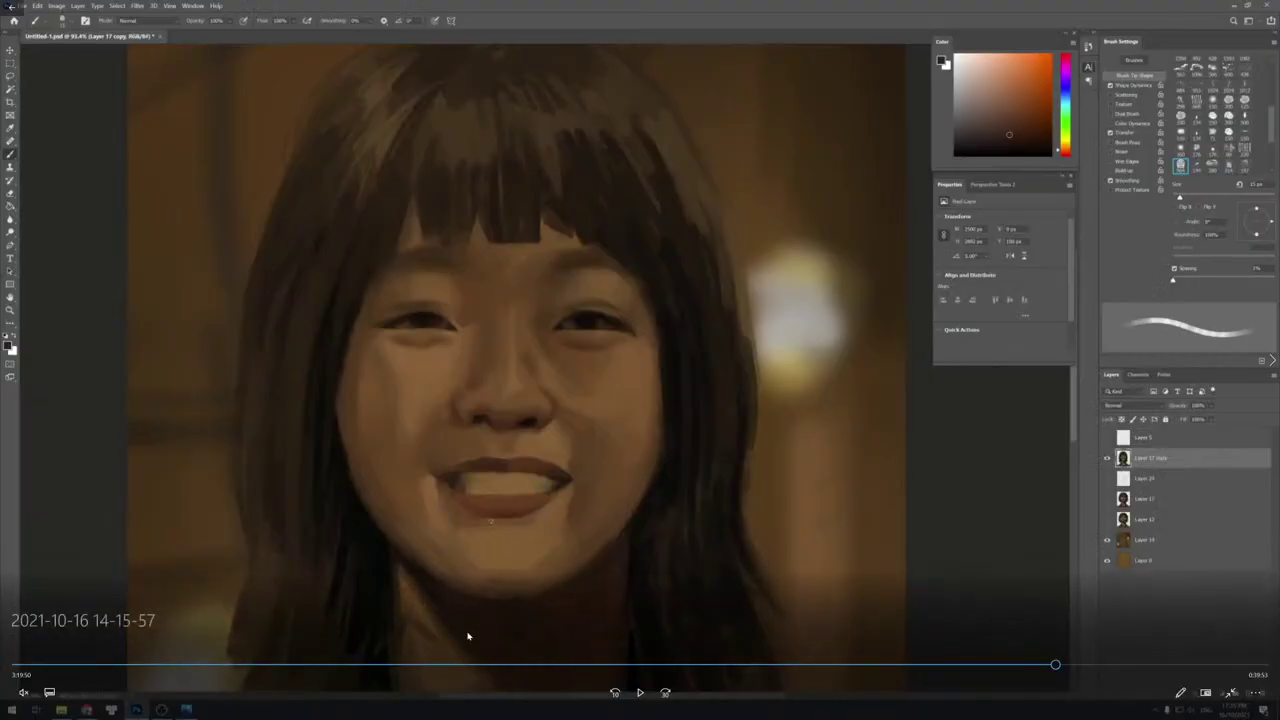
left_click(638, 692)
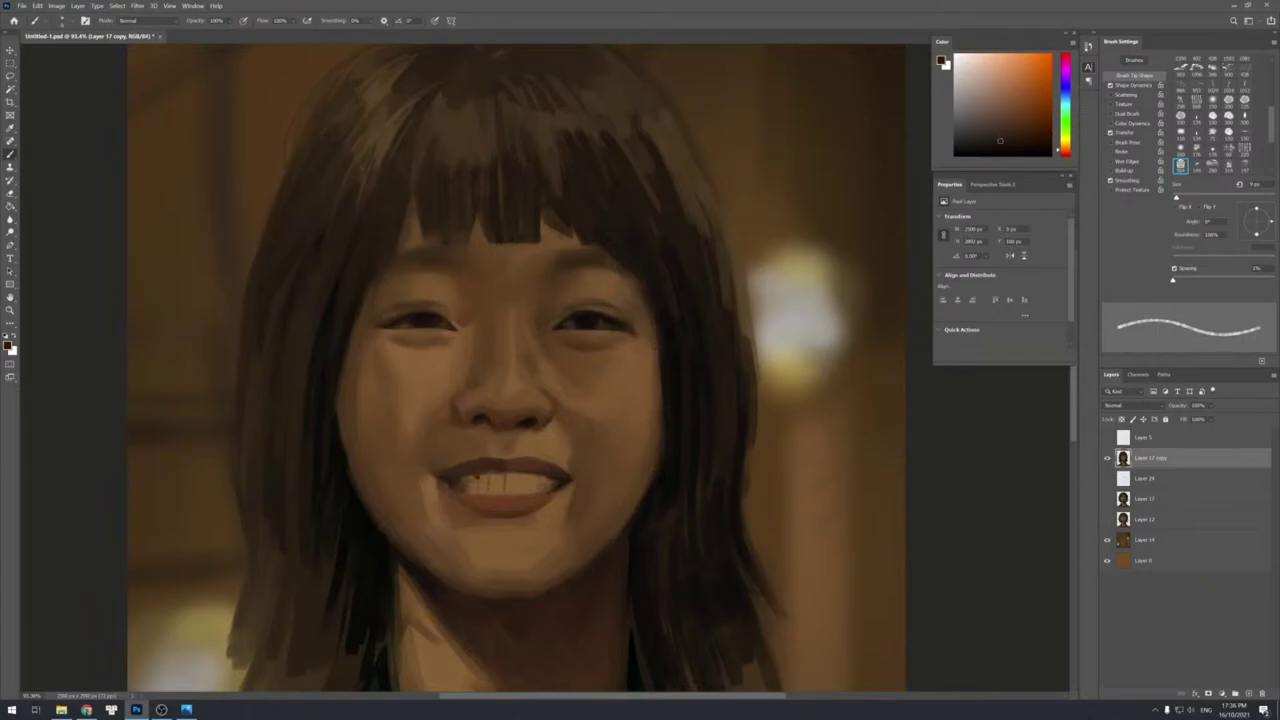
mouse_move(10, 6)
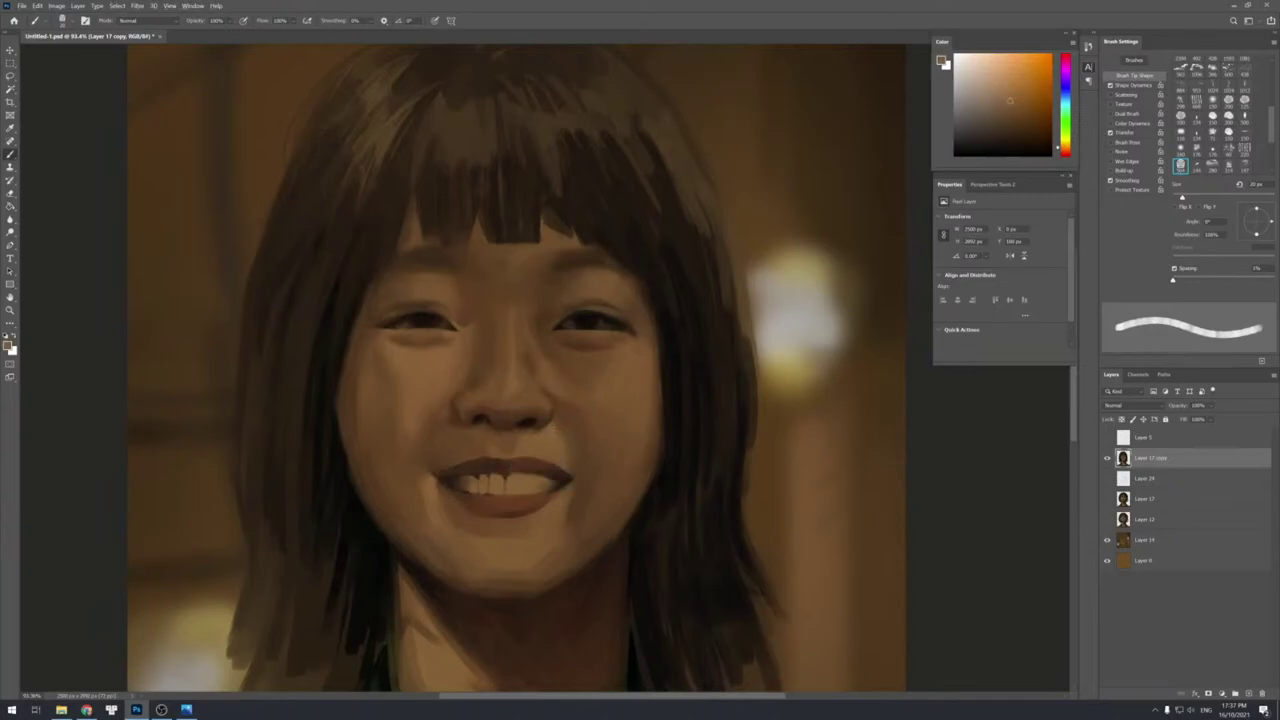
Darken and sharpen the mouth corner on the shadowed side of the face with small strokes in sampled dark tones.
left_click(572, 477, "alt")
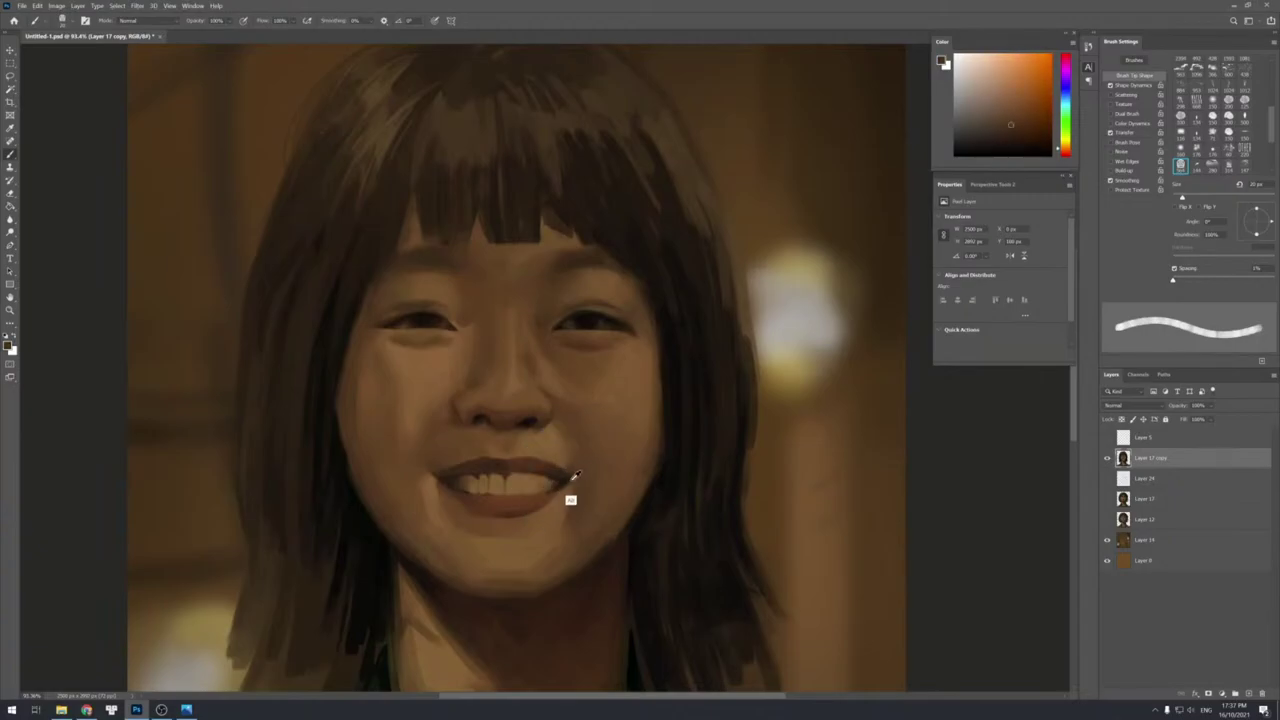
left_click_drag(573, 479, 563, 484)
key("[")
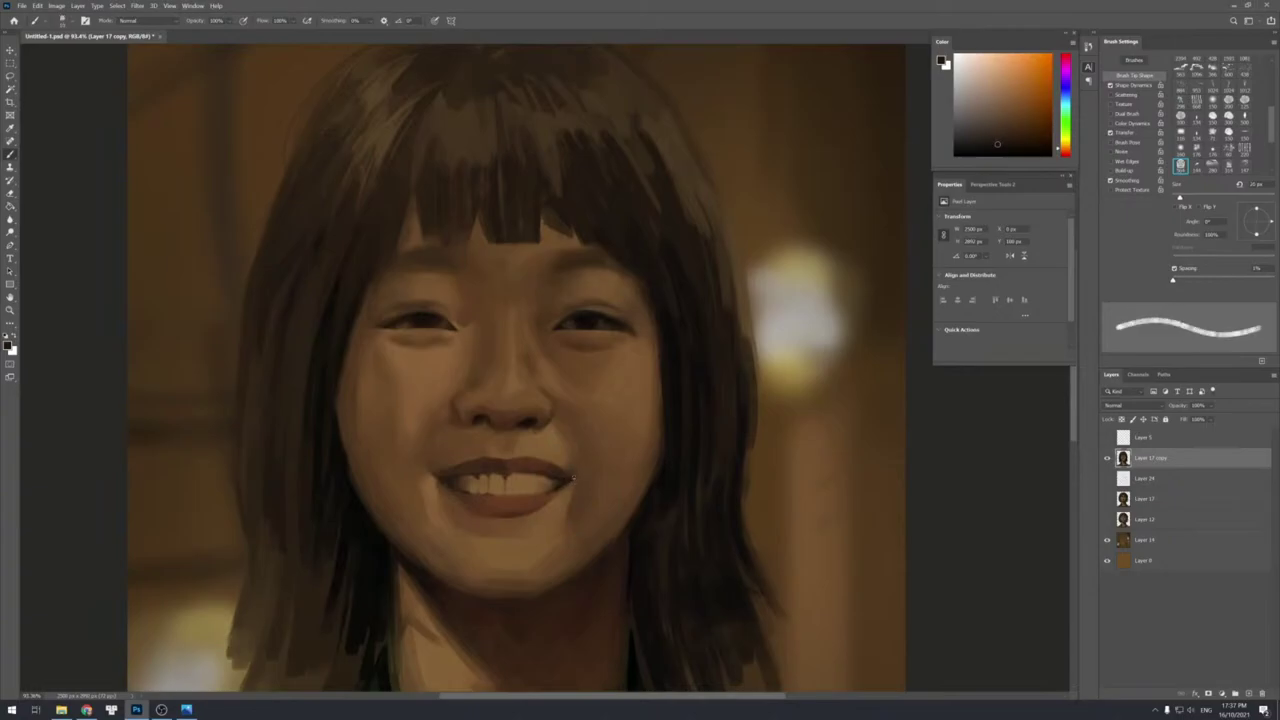
left_click(574, 478, "alt")
key("bracketleft")
Blend the cheek skin around the shadowed mouth corner with sampled midtones, adjusting the brush size as needed.
left_click(580, 478, "alt")
left_click(578, 500, "alt")
key("bracketright")
left_click(580, 478, "alt")
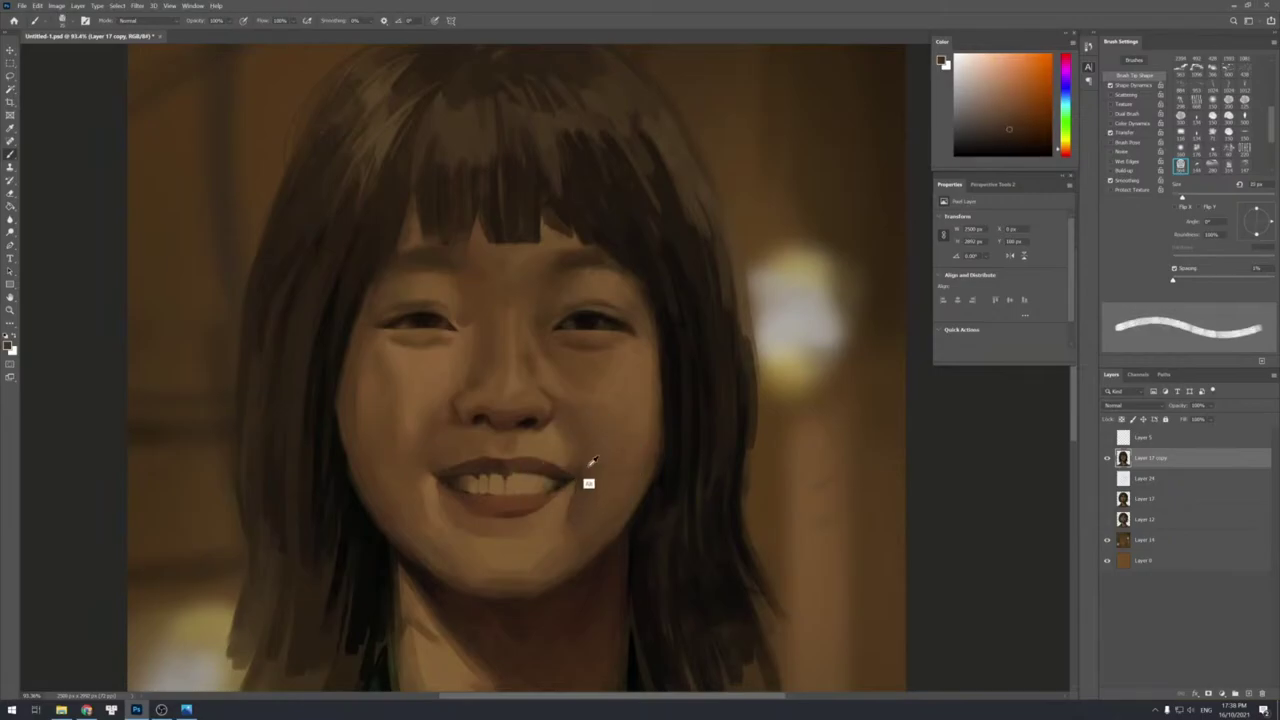
left_click(589, 495, "alt")
left_click(573, 509, "alt")
key("bracketleft")
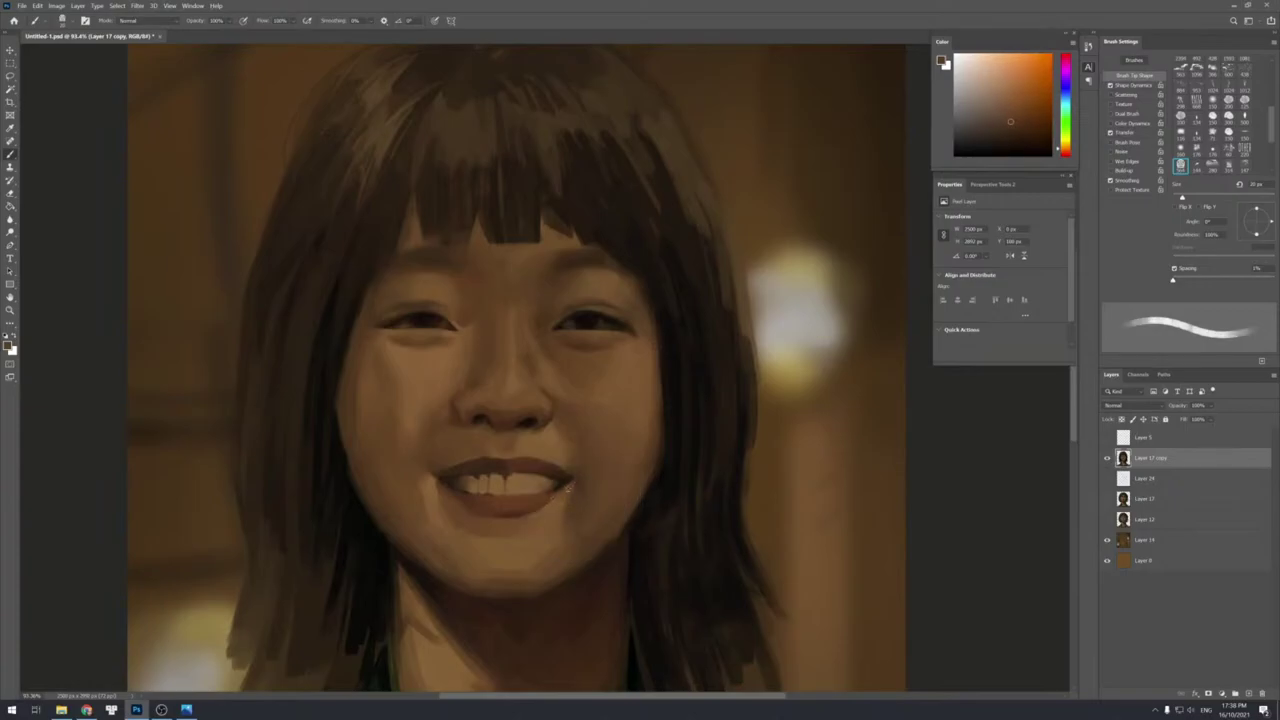
Refine the lower lip's outer edge on the shadowed side with a smaller brush, using sampled skin and lip colors.
left_click(571, 506, "alt")
left_click(571, 506, "alt")
key("bracketleft")
left_click(557, 495, "alt")
key("bracketleft")
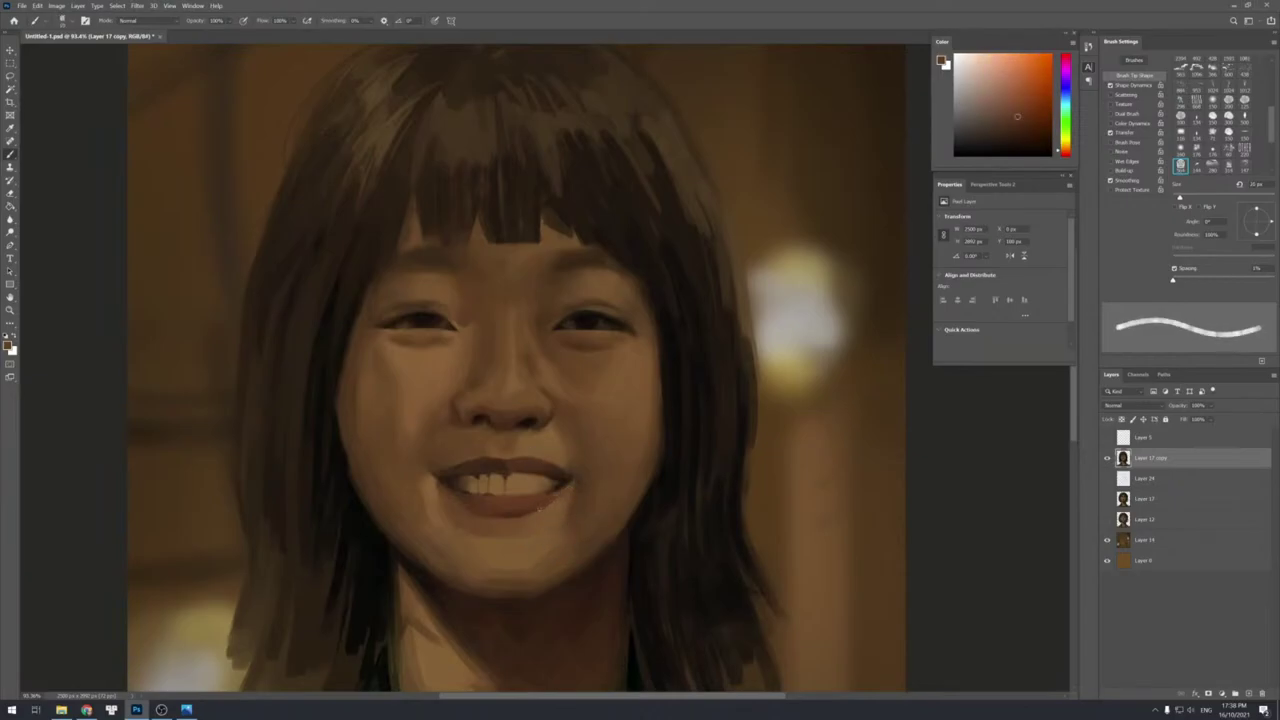
left_click(550, 505, "alt")
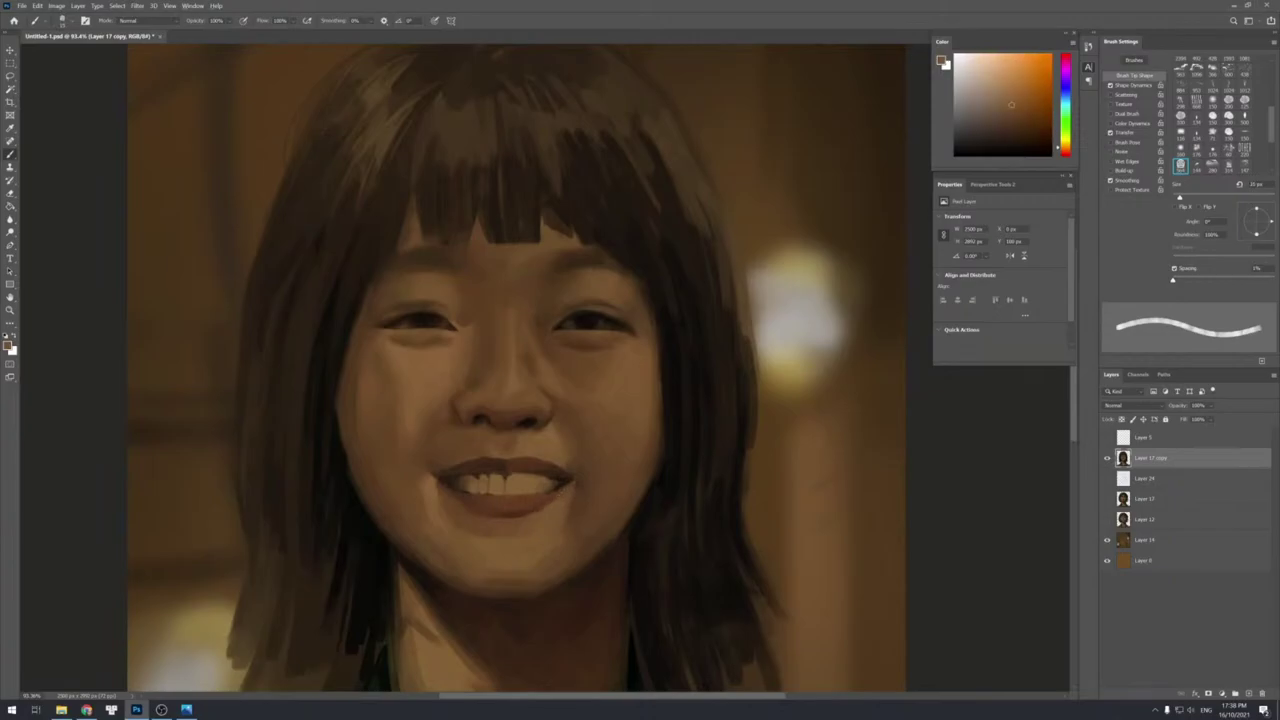
left_click(526, 509, "alt")
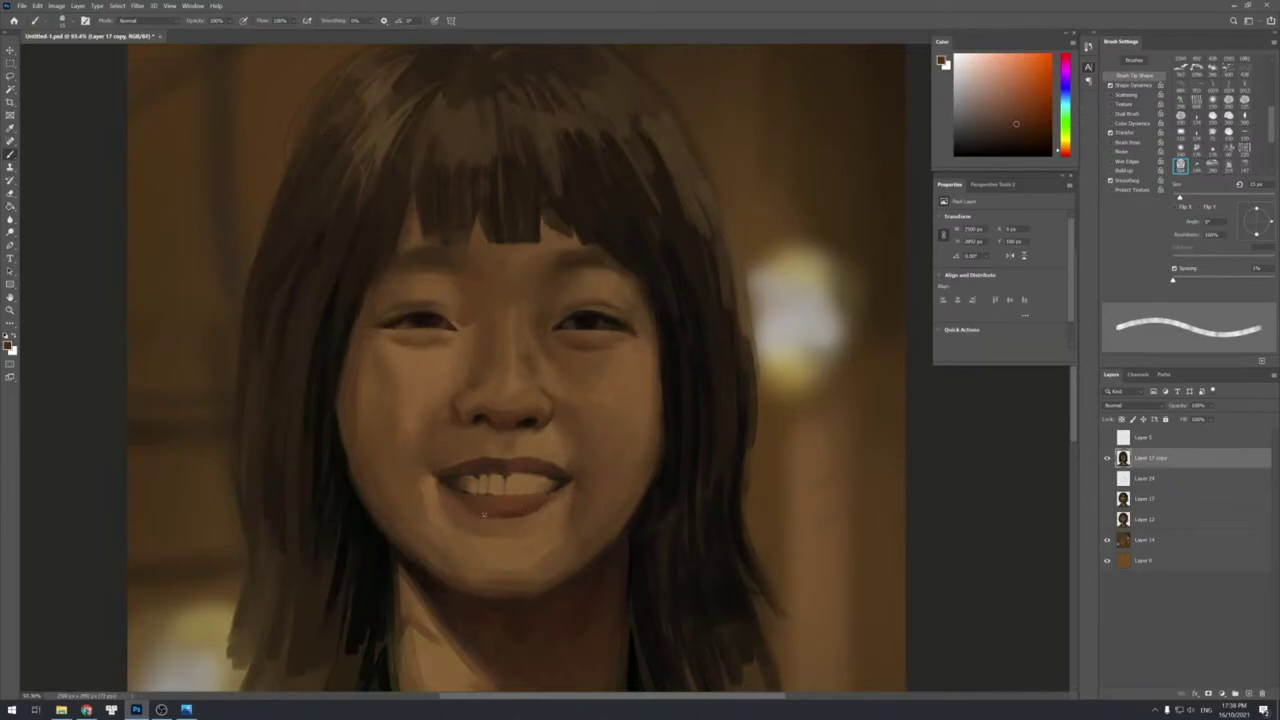
Soften the bottom contour of the lower lip from its center outward with sampled reddish-brown and skin tones.
key("bracketright")
left_click(502, 513, "alt")
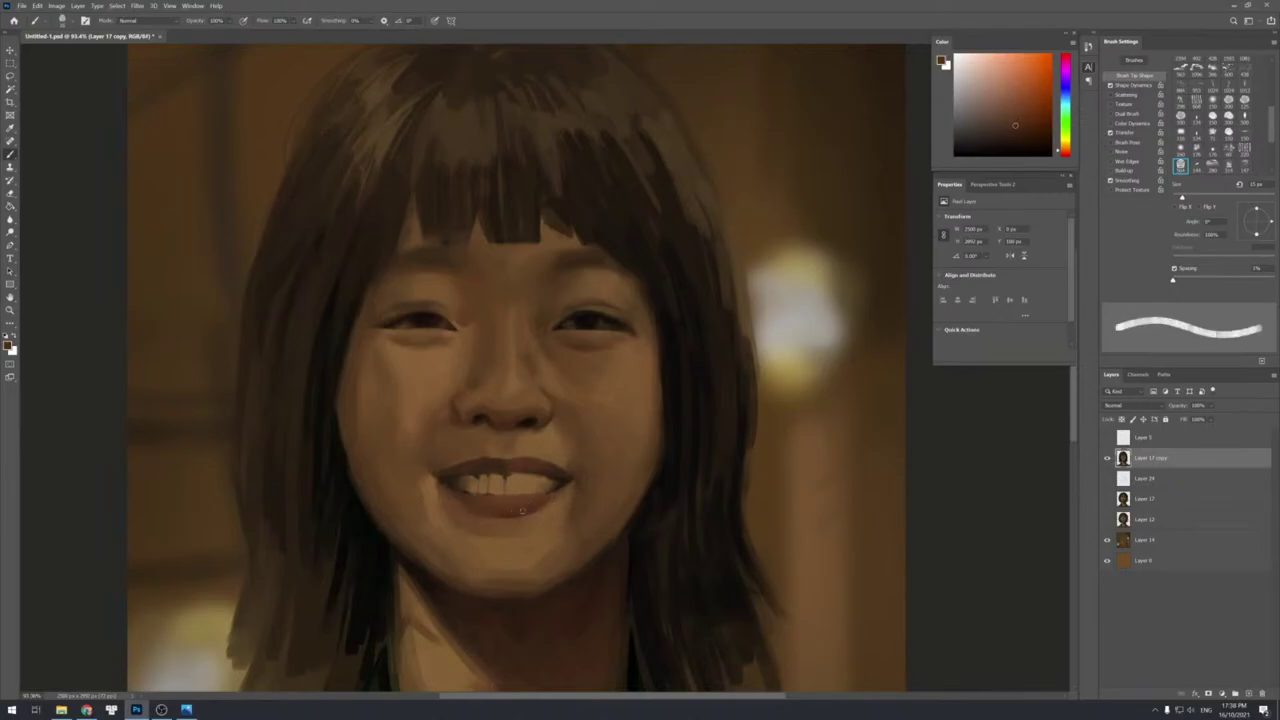
left_click(523, 512, "alt")
left_click(518, 514, "alt")
left_click(495, 515, "alt")
left_click(491, 512, "alt")
Smooth the bright smile fold beside the mouth on the lit cheek with a larger brush and sampled skin tones.
left_click(428, 469, "alt")
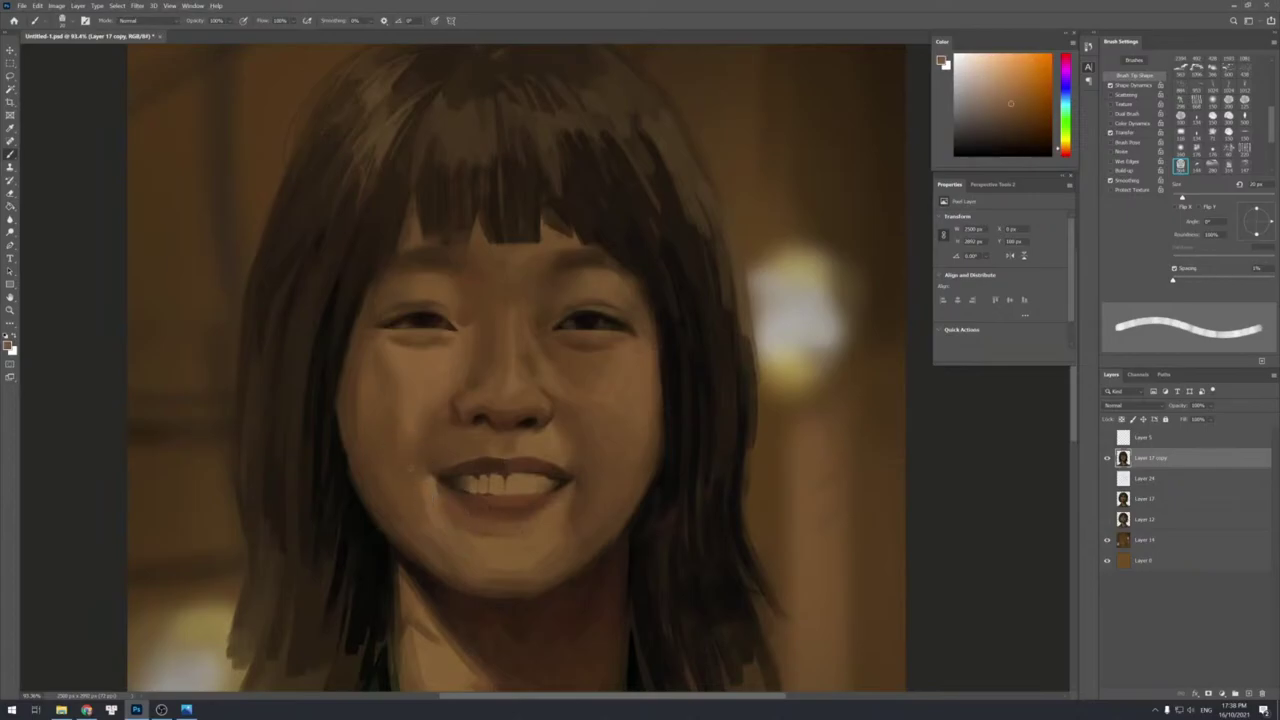
key("bracketright")
key("bracketright")
left_click(414, 490, "alt")
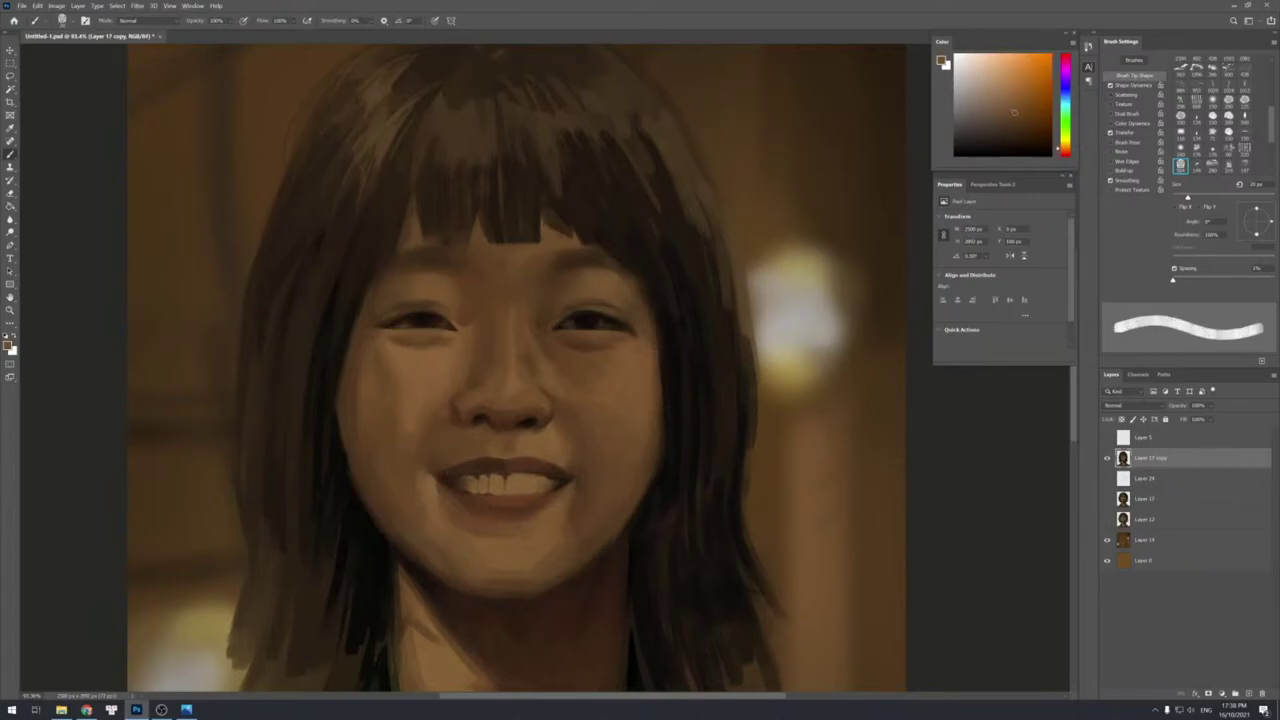
left_click(428, 506, "alt")
left_click(449, 534, "alt")
key("bracketright")
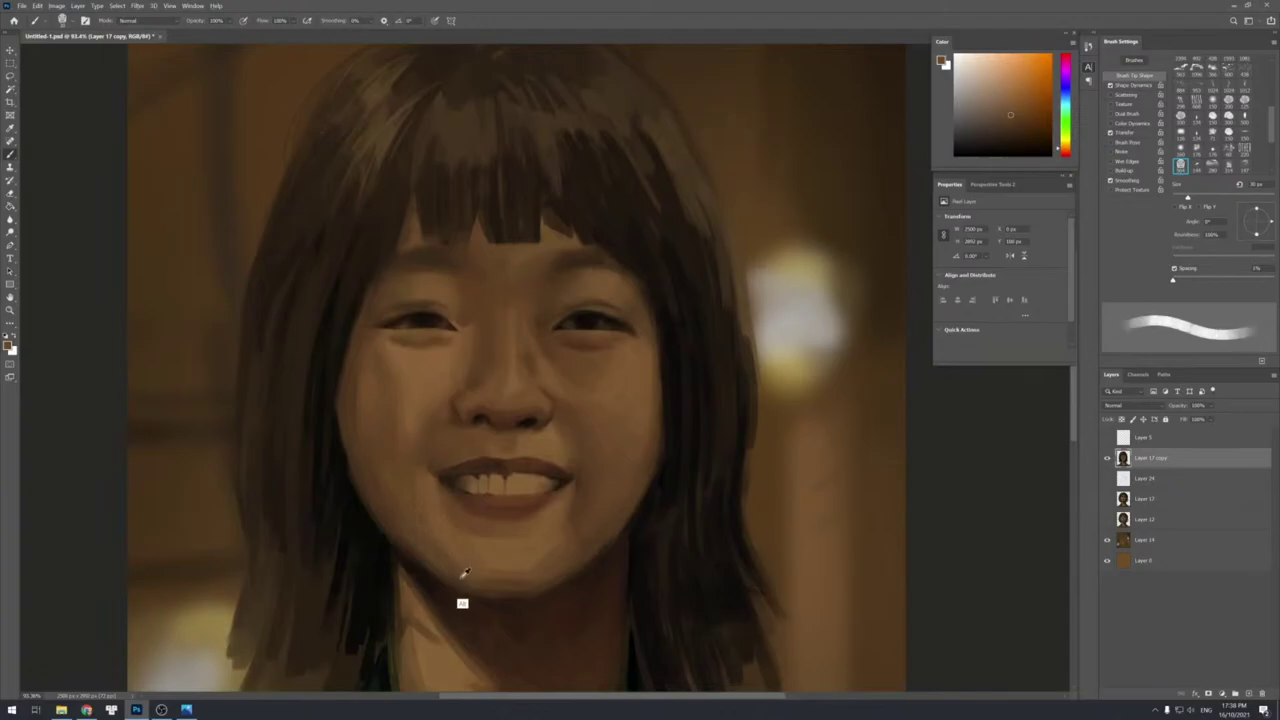
Blend the skin below the lower lip and across the chin with sampled light and mid skin tones.
left_click(487, 582, "alt")
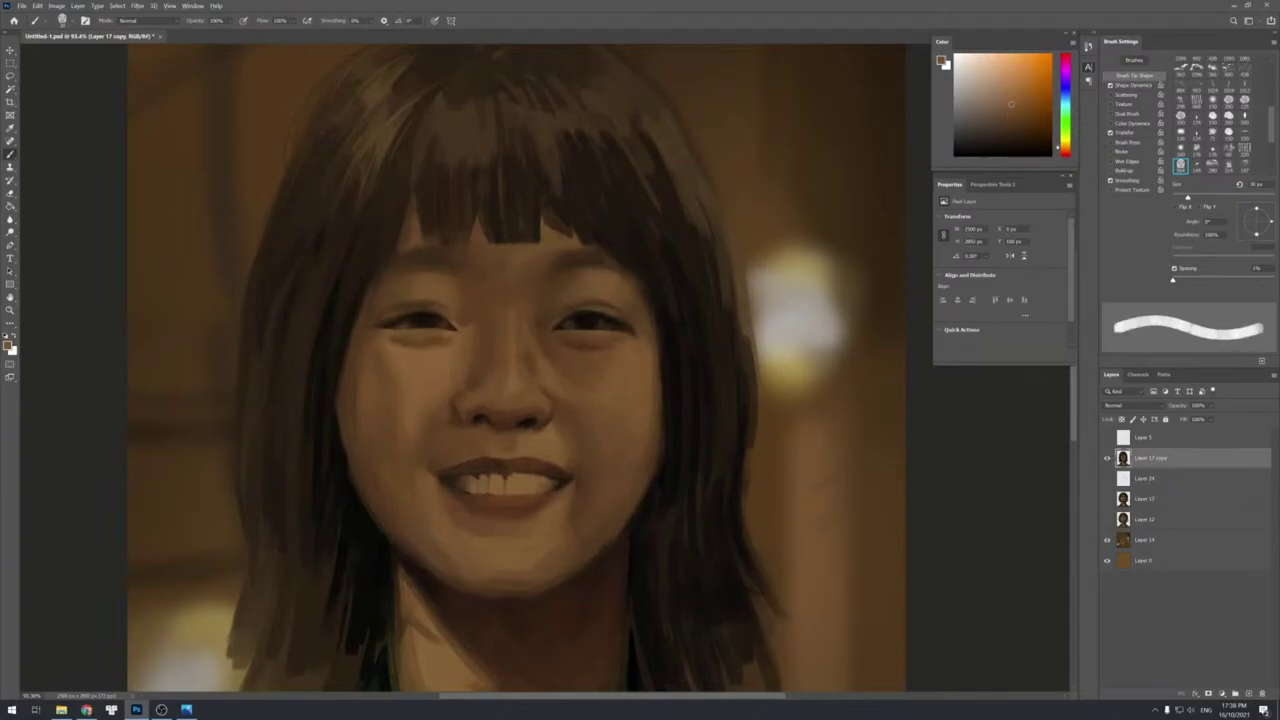
left_click(478, 522, "alt")
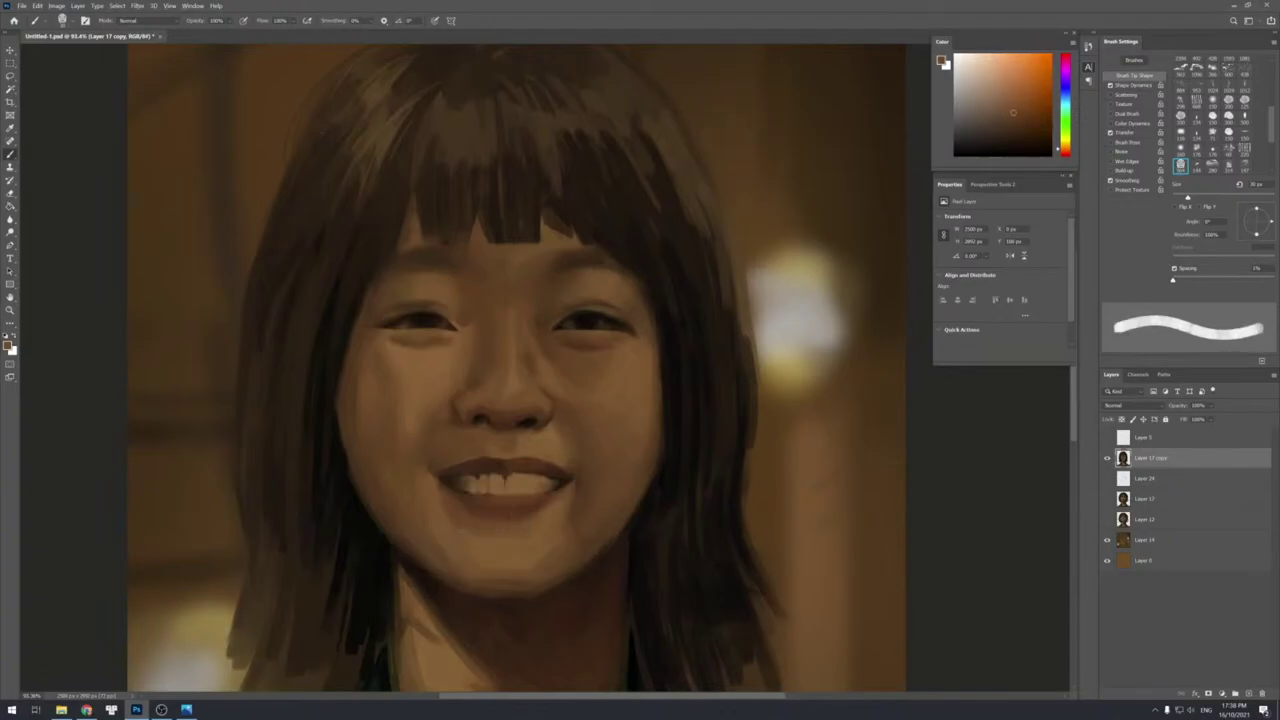
left_click(509, 559, "alt")
left_click(526, 566, "alt")
left_click(557, 556, "alt")
left_click(553, 574, "alt")
Soften the chin's lower edge and the shadow just beneath it with sampled skin and neck colors, and check the whole portrait.
left_click(523, 551, "alt")
left_click(489, 585, "alt")
left_click(505, 604, "alt")
left_click(535, 604, "alt")
key("z")
left_click_drag(620, 549, 590, 477)
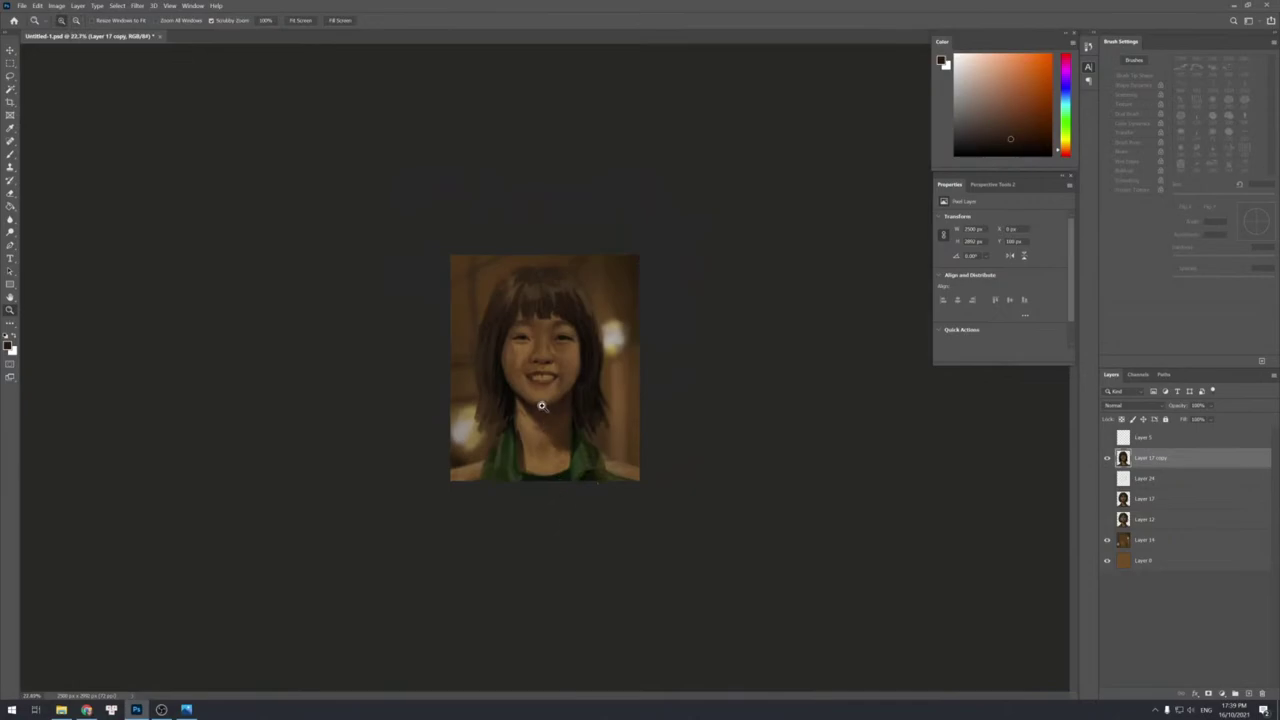
mouse_move(544, 389)
left_mouse_down()
mouse_move(569, 371)
mouse_move(586, 394)
left_mouse_up()
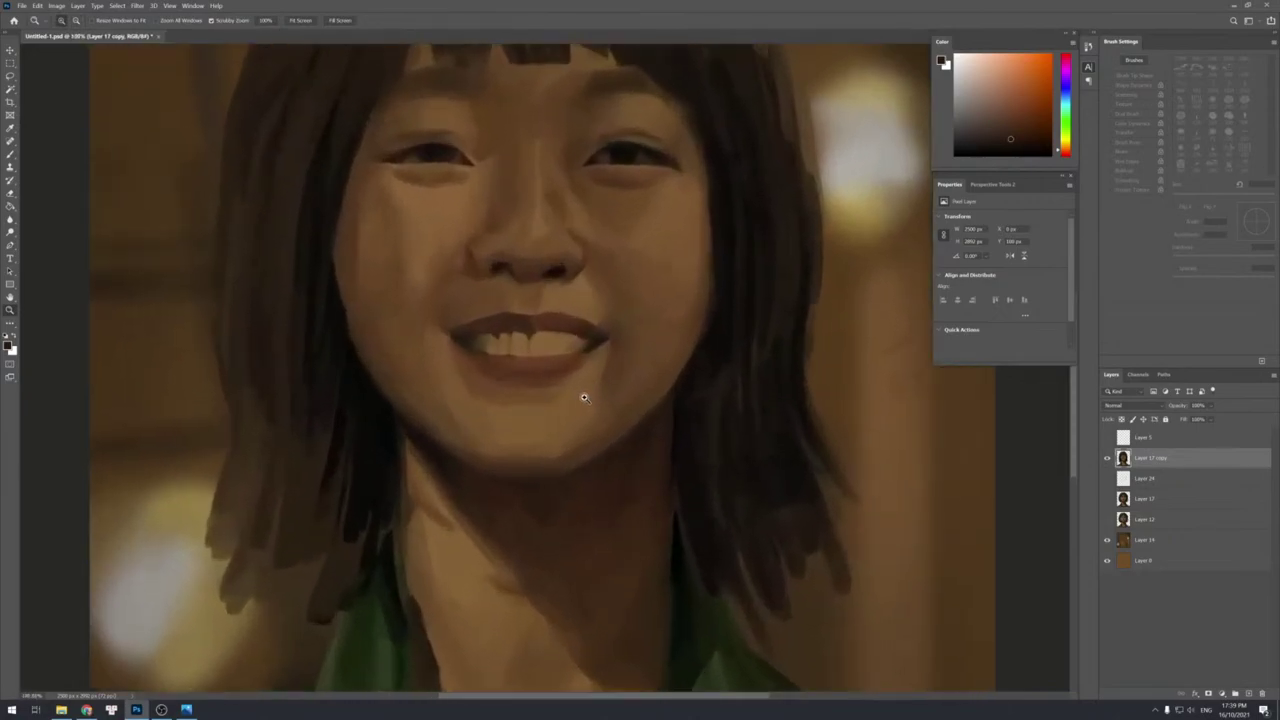
Refine the edges of the upper teeth and the gaps between them with a very small dark brown brush.
key("b")
key("bracketleft")
key("bracketleft")
key("bracketleft")
key("bracketleft")
key("bracketleft")
key("bracketleft")
key("bracketleft")
key("bracketleft")
key("bracketleft")
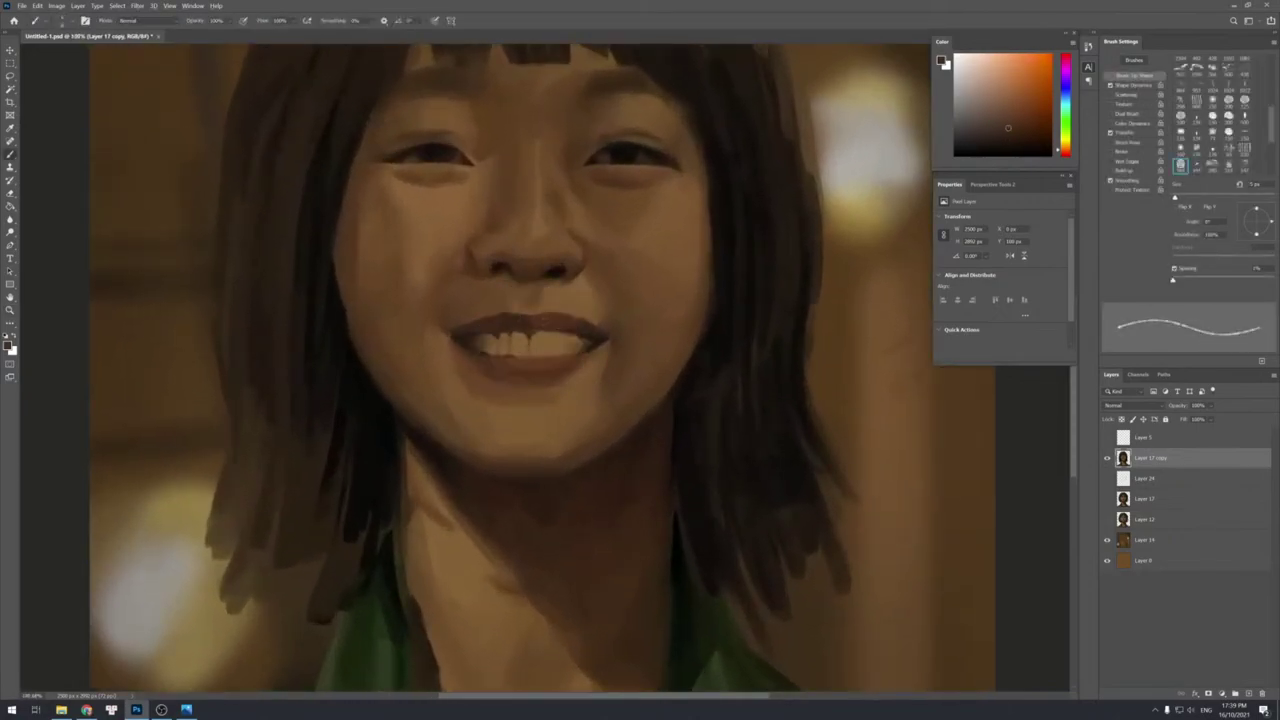
key("bracketleft")
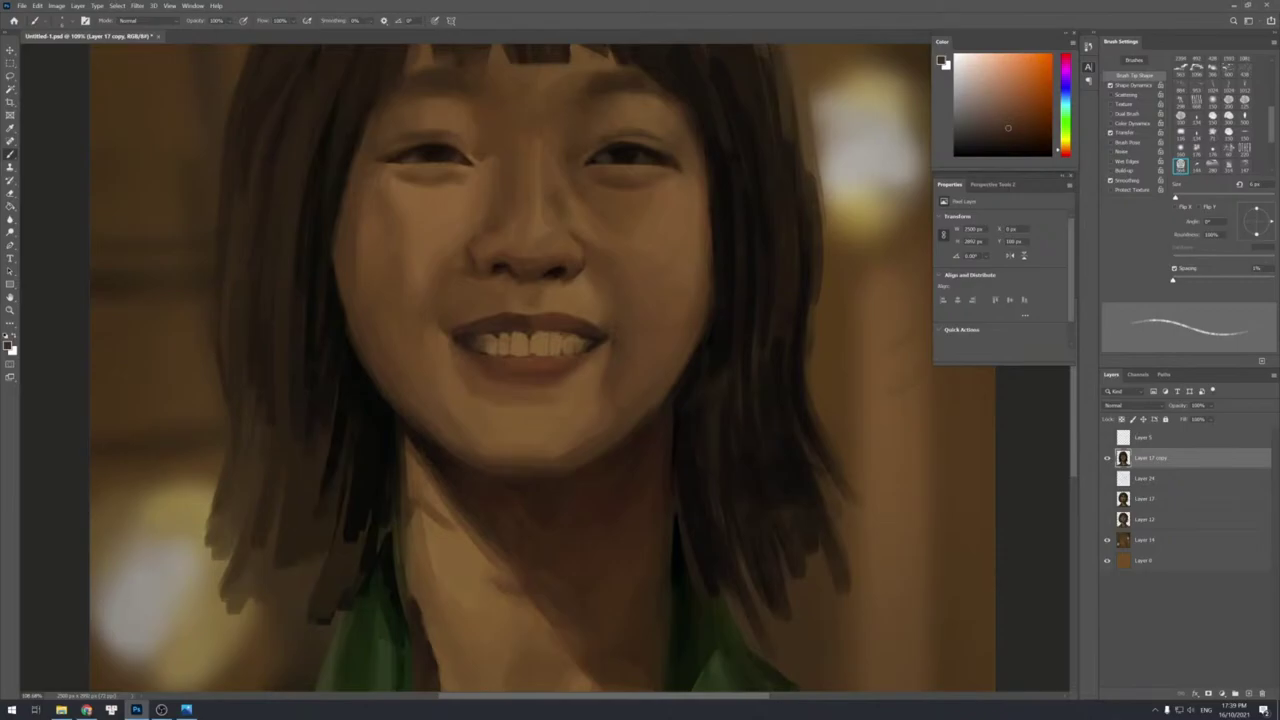
Refine the shadow at the mouth corner on the viewer's right with sampled dark brown, and check the whole portrait.
left_click(591, 354, "alt")
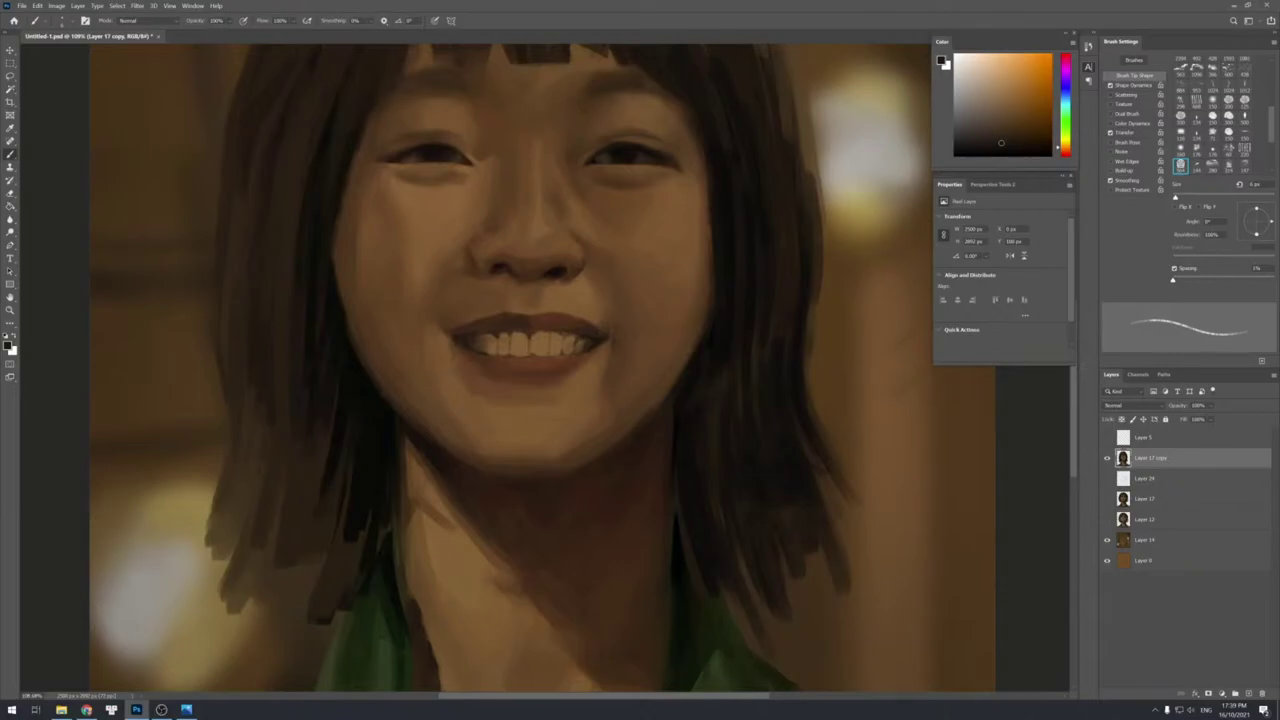
mouse_move(600, 374)
left_mouse_down()
mouse_move(586, 332)
mouse_move(600, 366)
left_mouse_up()
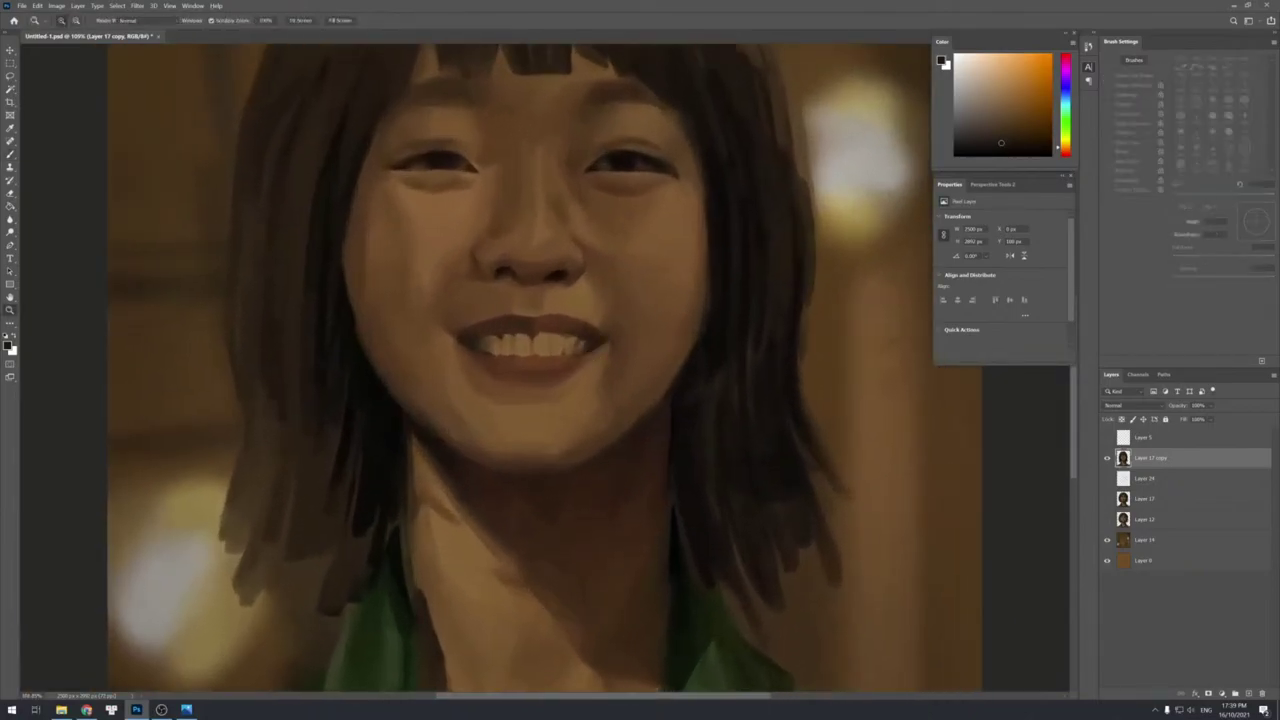
key("]")
key("]")
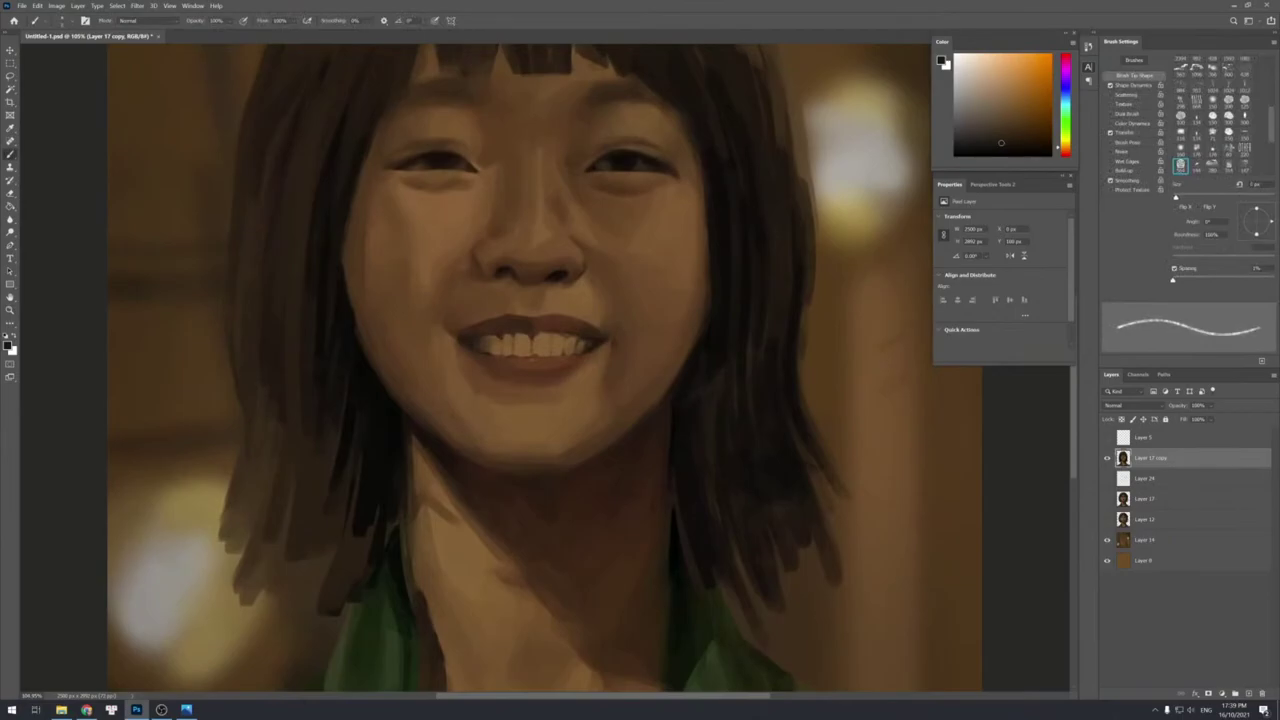
key("]")
key("z")
scroll(586, 330, "down", 4)
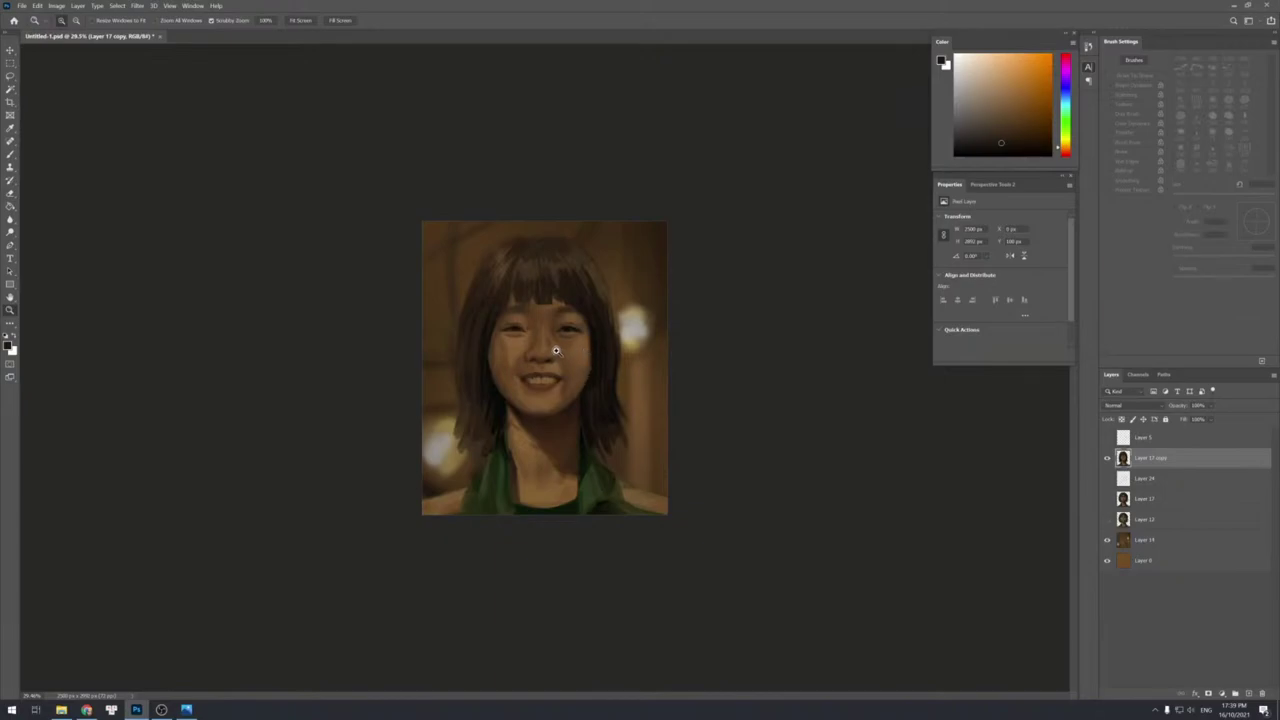
scroll(580, 341, "up", 3)
scroll(587, 375, "up", 1)
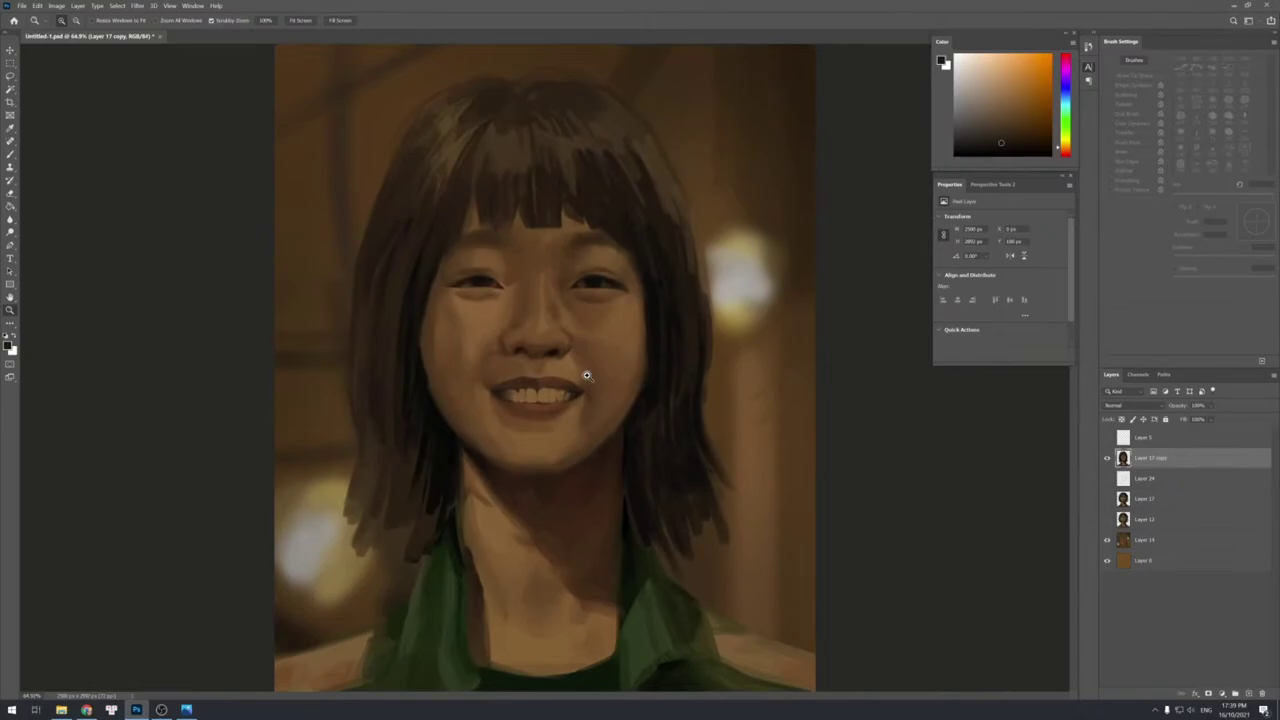
Refine the lower lid and outer corner of the eye on the viewer's right with sampled browns and a small brush.
key("b")
left_click(591, 298, "alt")
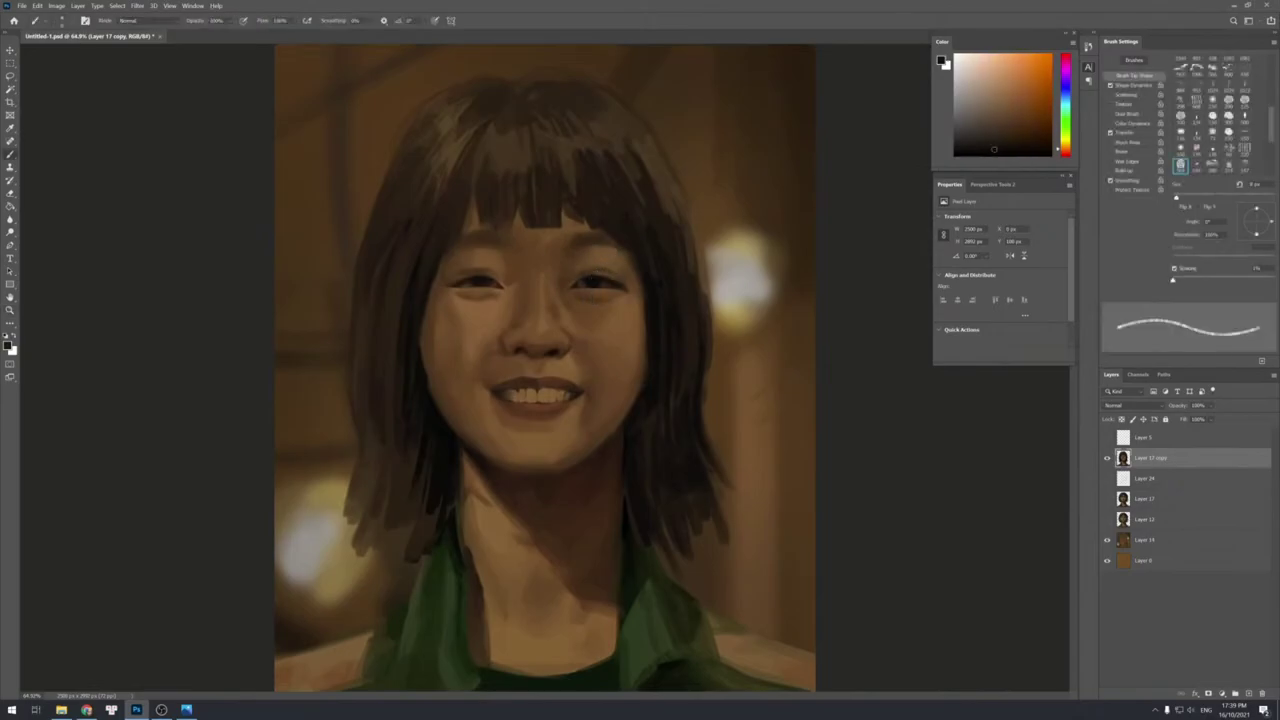
key("bracketleft")
key("bracketleft")
key("bracketleft")
left_click(616, 290, "alt")
key("bracketright")
key("bracketright")
left_click(590, 282, "alt")
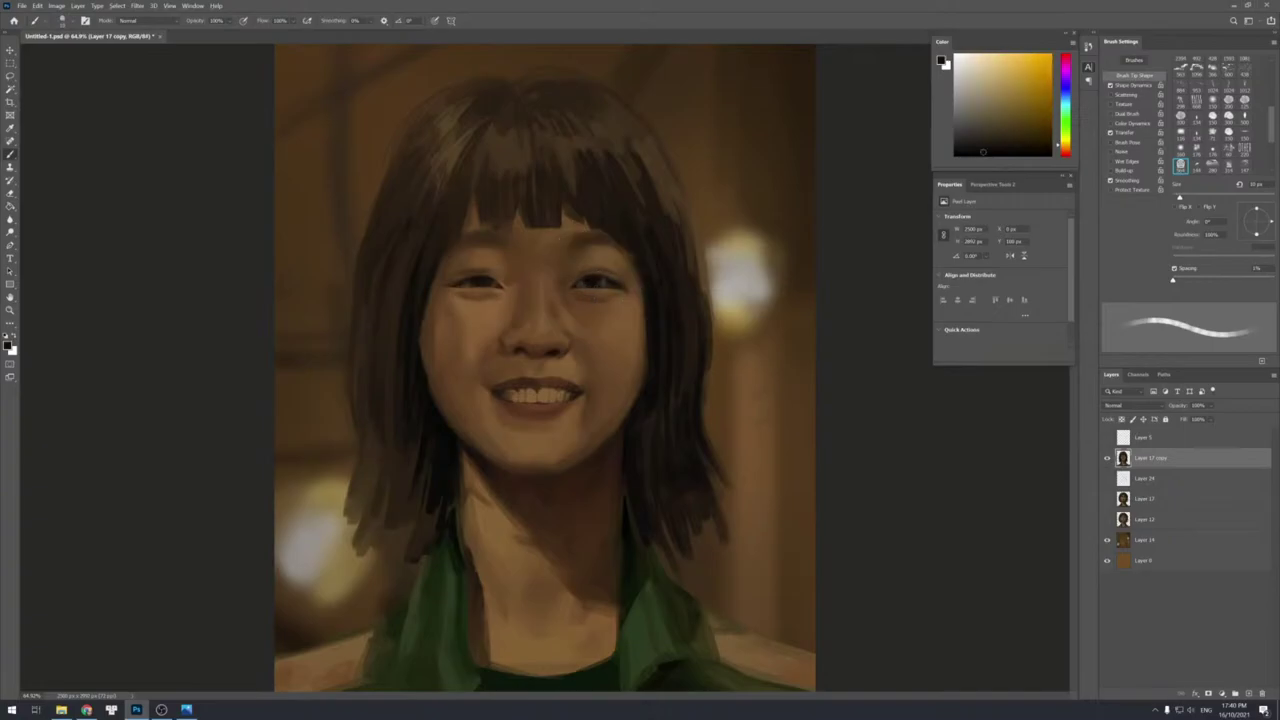
Refine the upper lash line, dark iris and inner corner of that eye with sampled dark tones at varying brush sizes.
left_click(600, 280, "alt")
key("bracketleft")
left_click(609, 283, "alt")
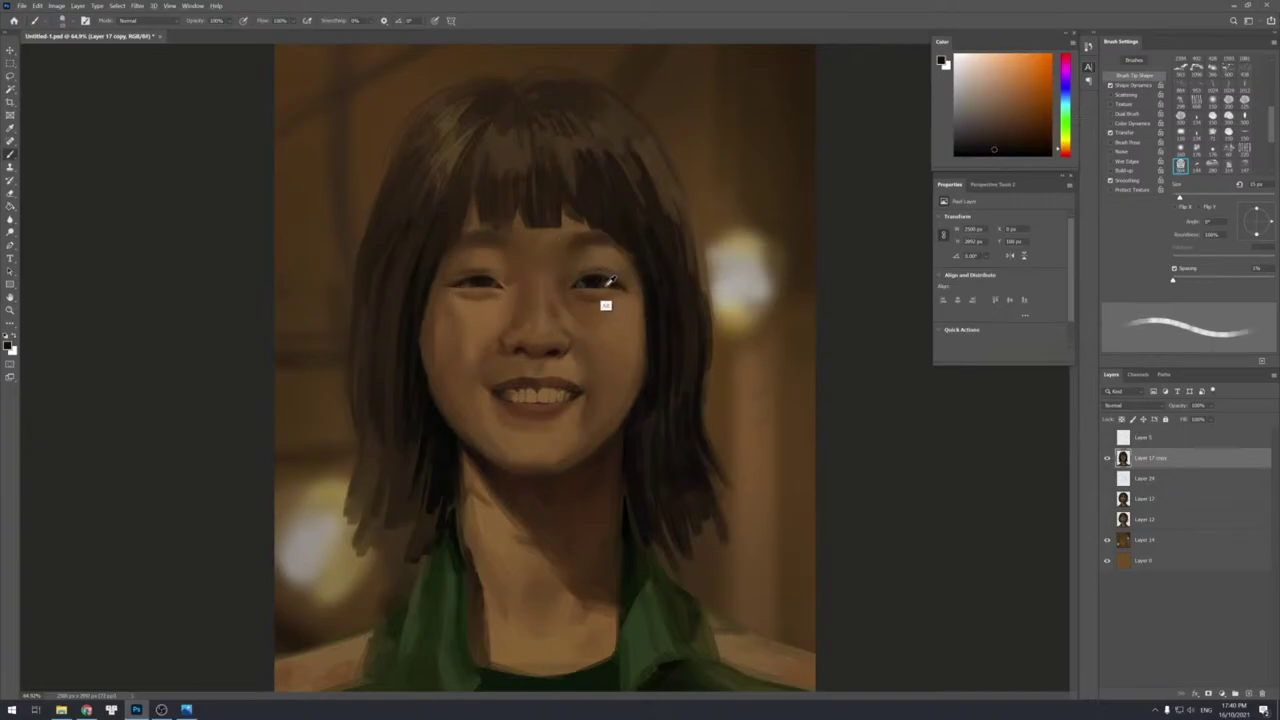
key("bracketright")
key("bracketright")
left_click(610, 282, "alt")
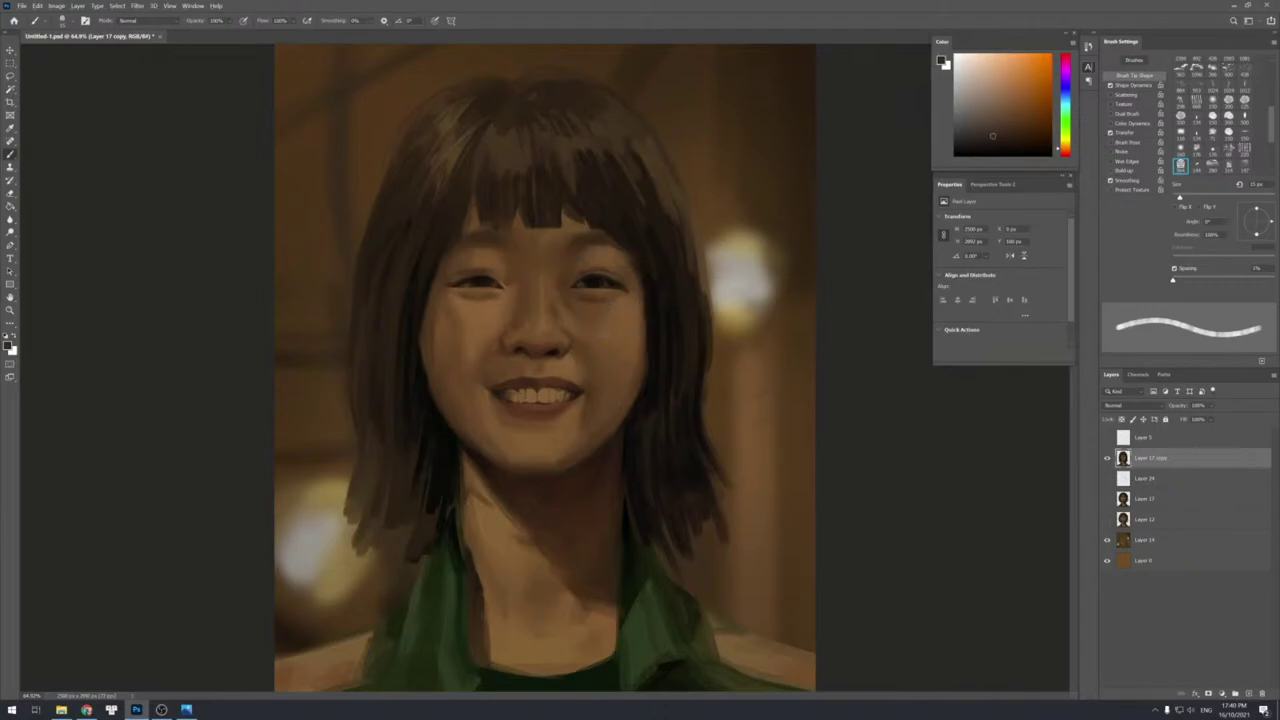
key("bracketleft")
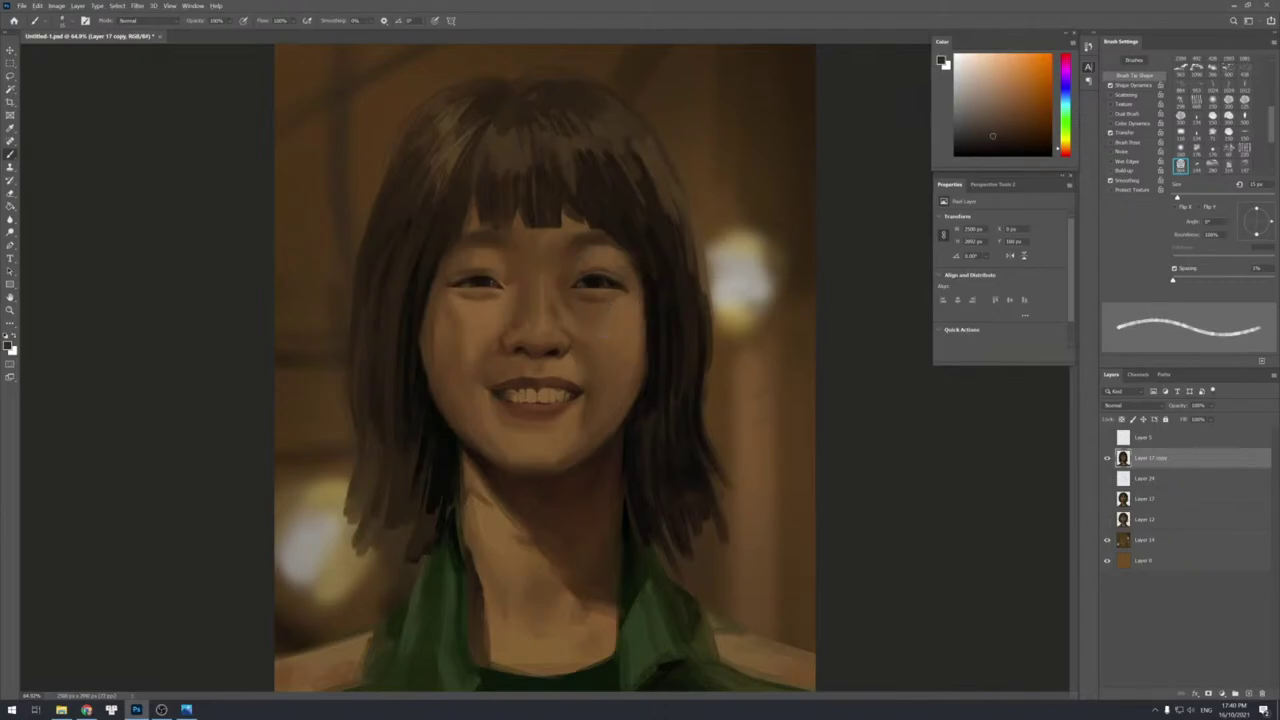
key("bracketleft")
left_click(581, 286, "alt")
Refine the lash line and dark iris of the eye on the viewer's left with sampled near-black browns.
left_click(482, 278, "alt")
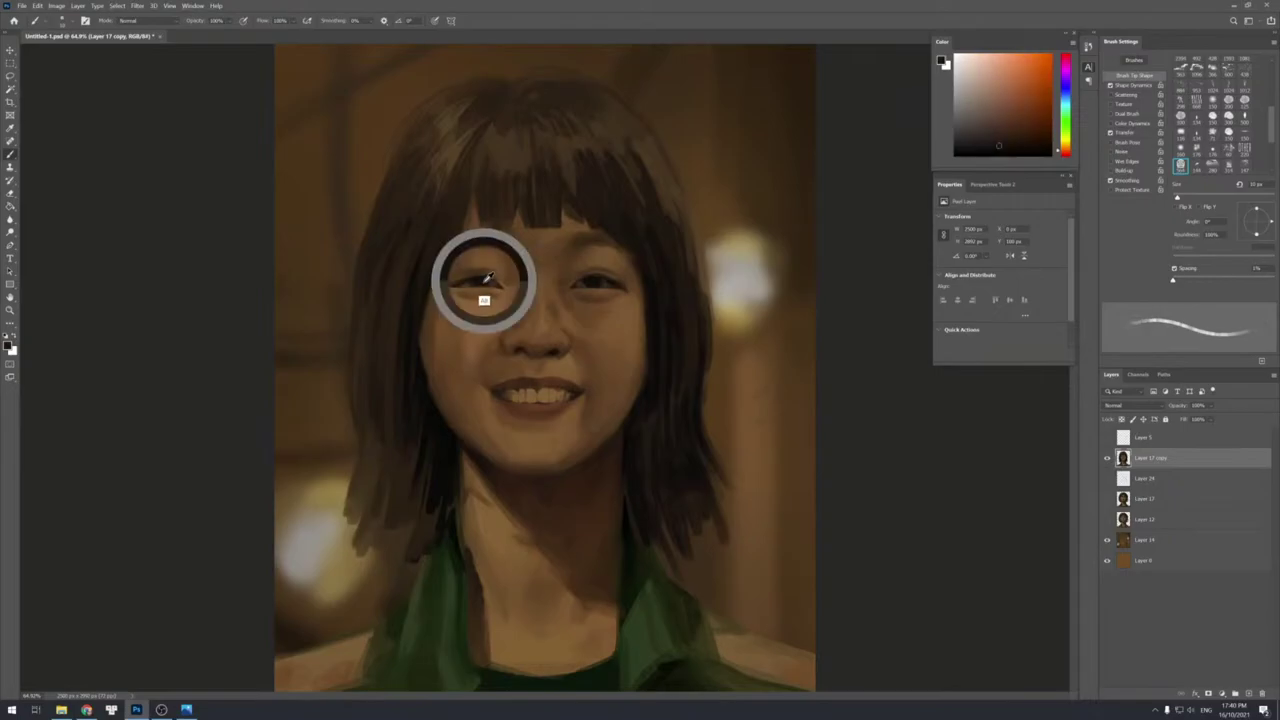
key("bracketright")
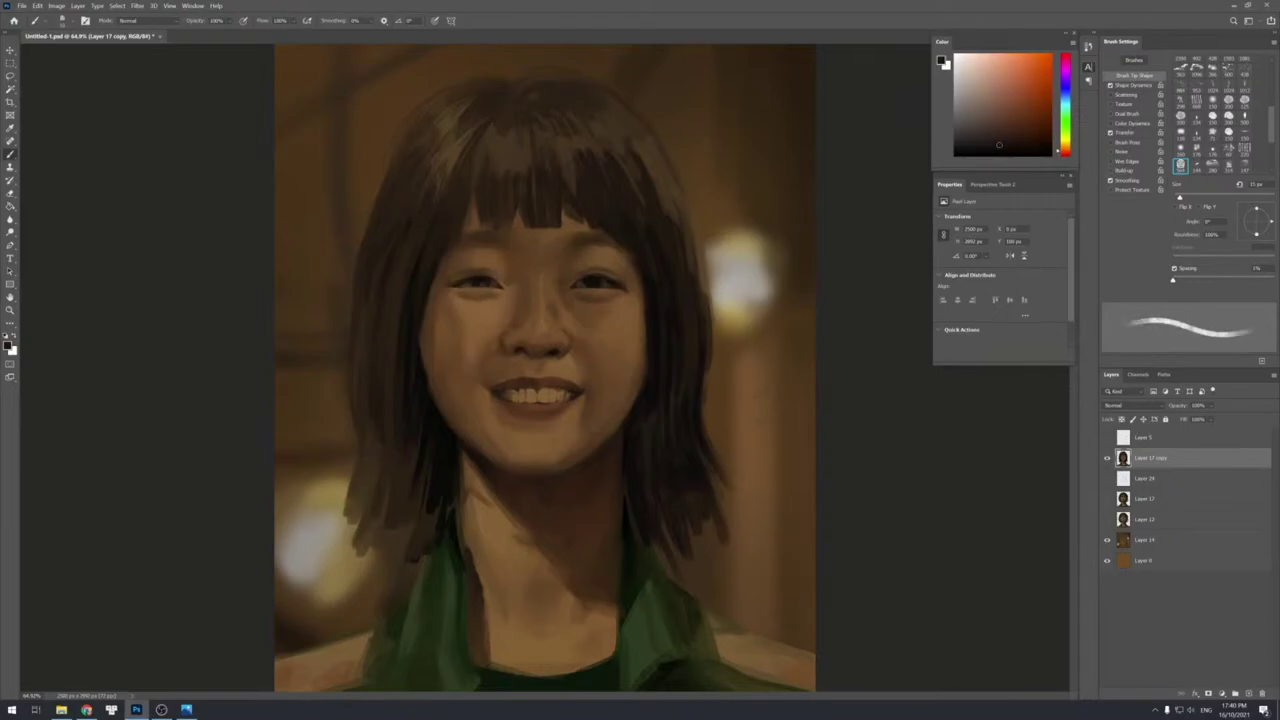
left_click(486, 285, "alt")
key("bracketright")
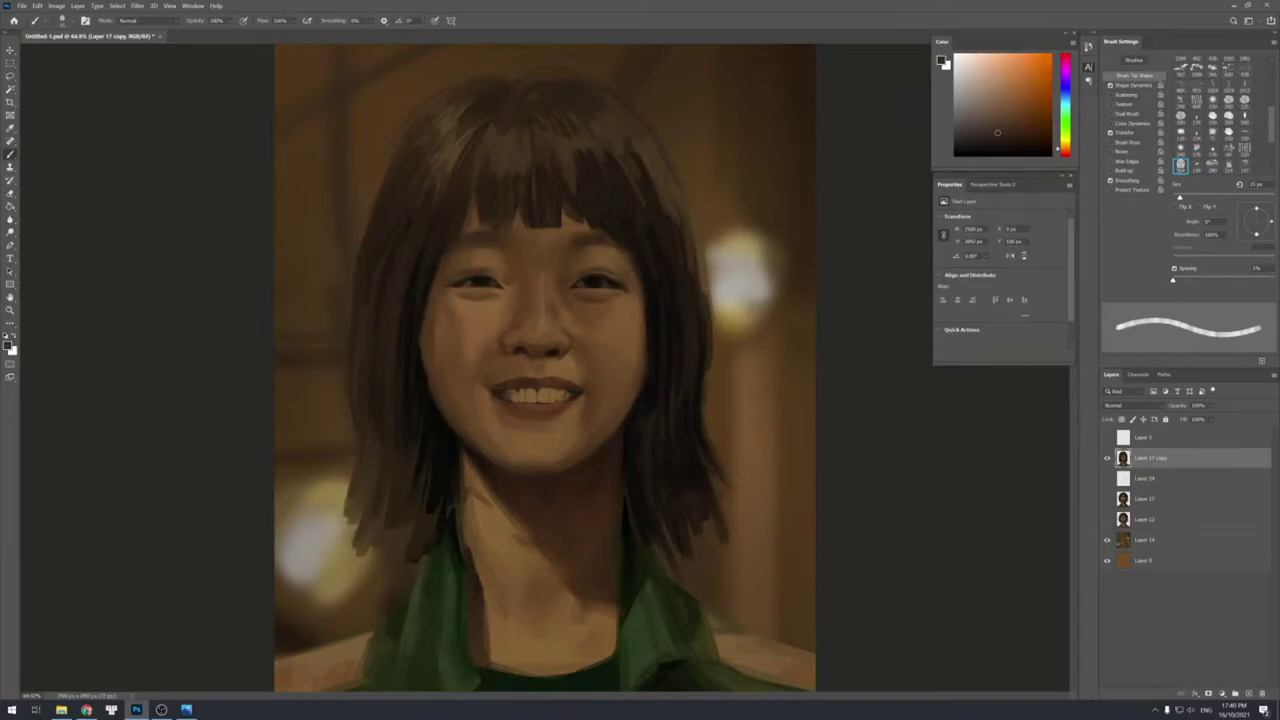
left_click(479, 282, "alt")
key("bracketleft")
Soften the inner corner of the viewer's left eye and the skin beside the nose bridge with sampled skin tones.
left_click(508, 288, "alt")
key("bracketright")
key("bracketright")
key("bracketright")
key("bracketright")
left_click(507, 286, "alt")
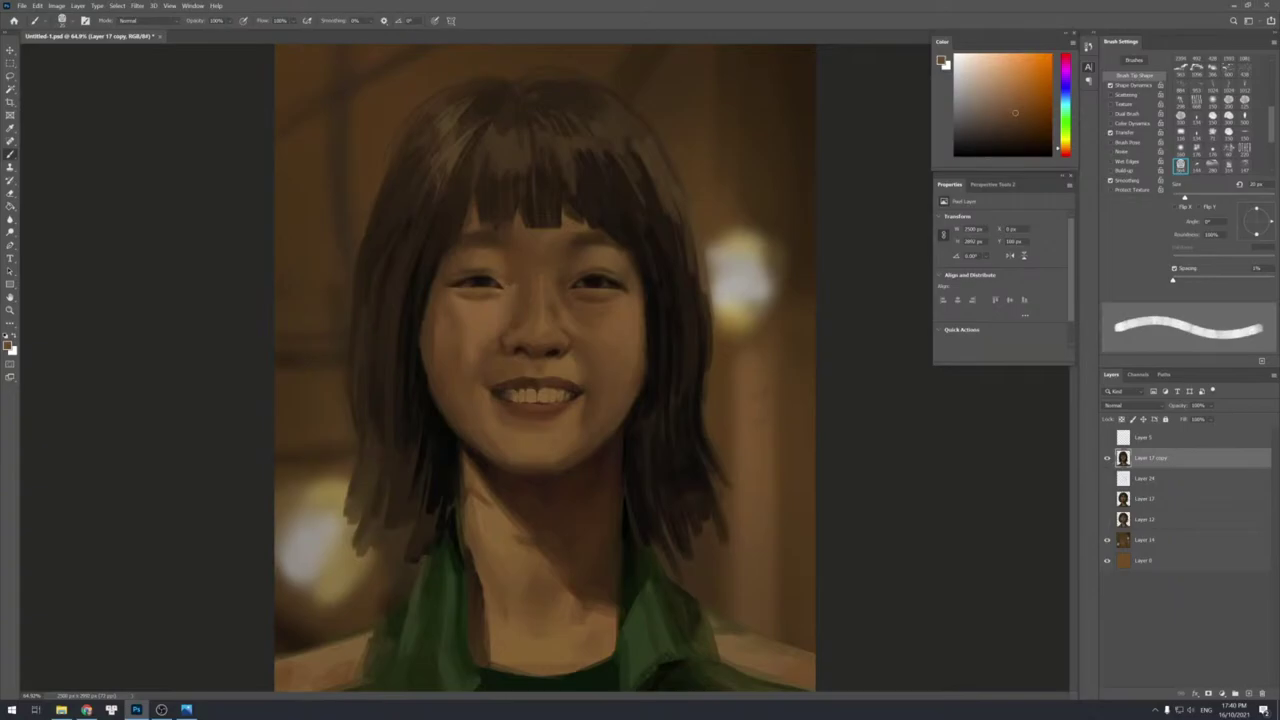
left_click(514, 290, "alt")
key("bracketleft")
key("bracketright")
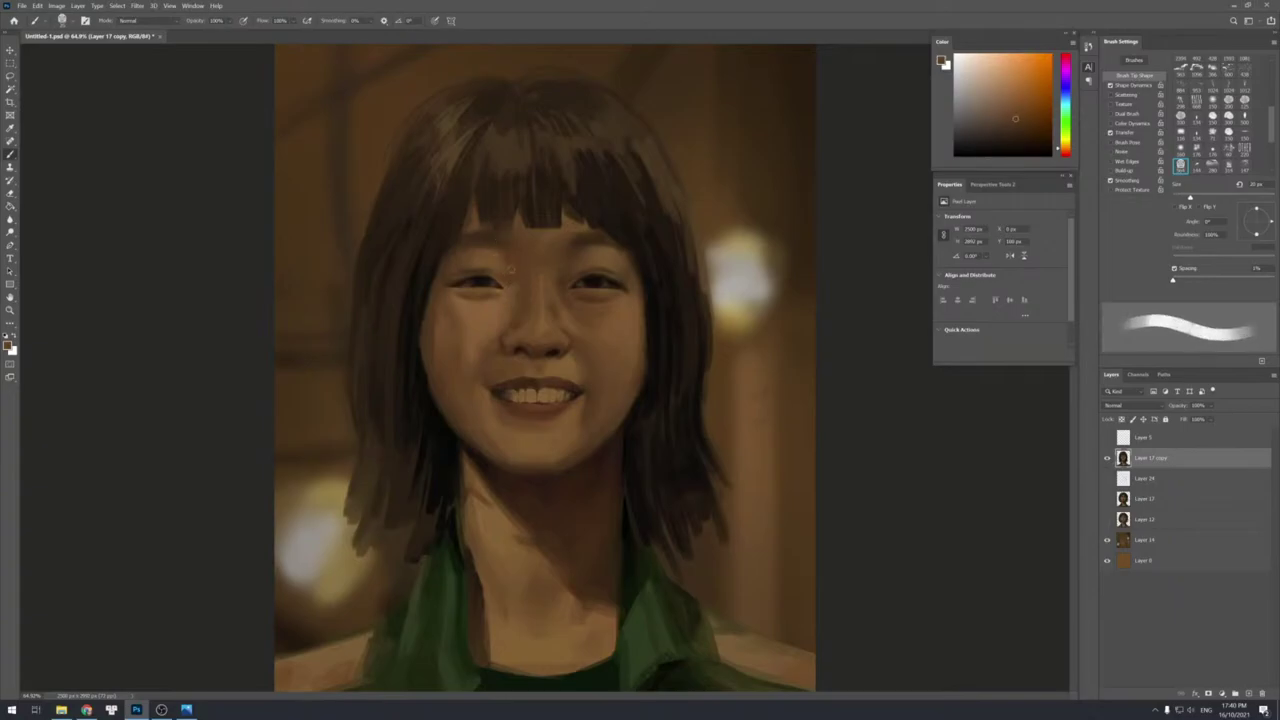
Blend the upper eyelid and crease above the viewer's left eye with sampled lid tones, varying the brush size.
left_click(497, 272, "alt")
key("bracketright")
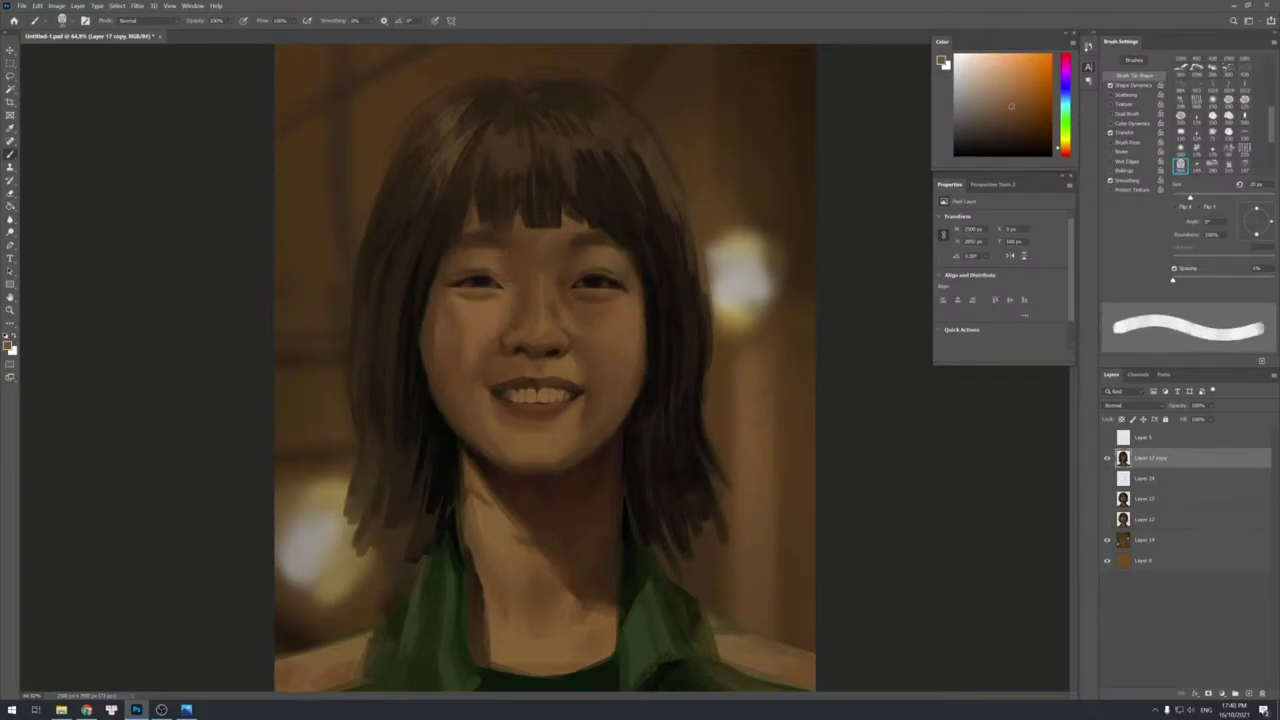
key("bracketleft")
key("bracketright")
key("bracketleft")
key("bracketleft")
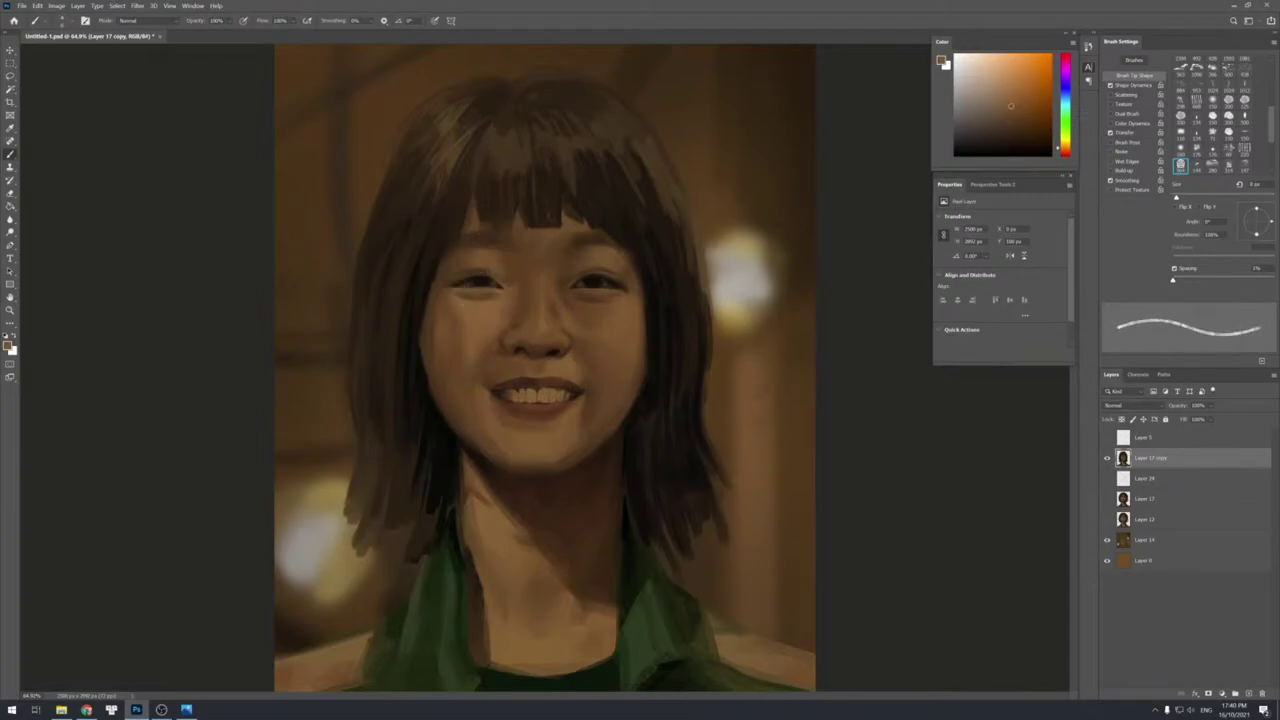
key("bracketright")
key("bracketright")
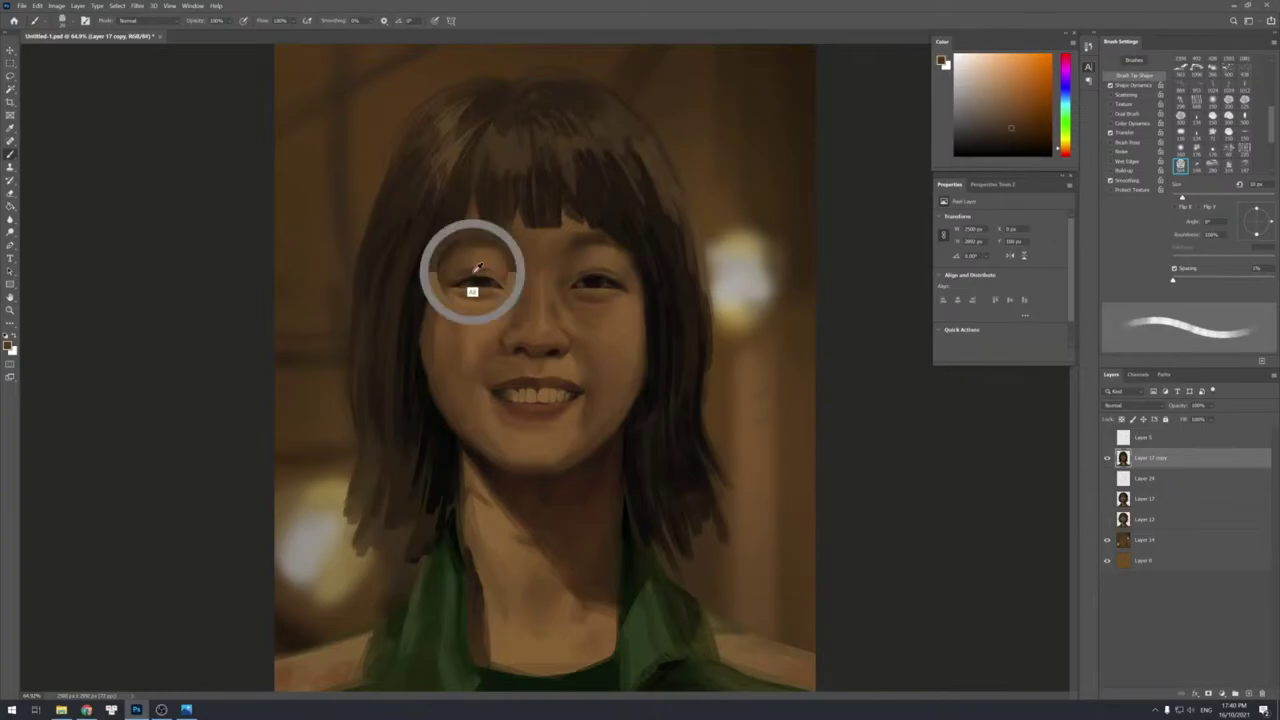
key("bracketright")
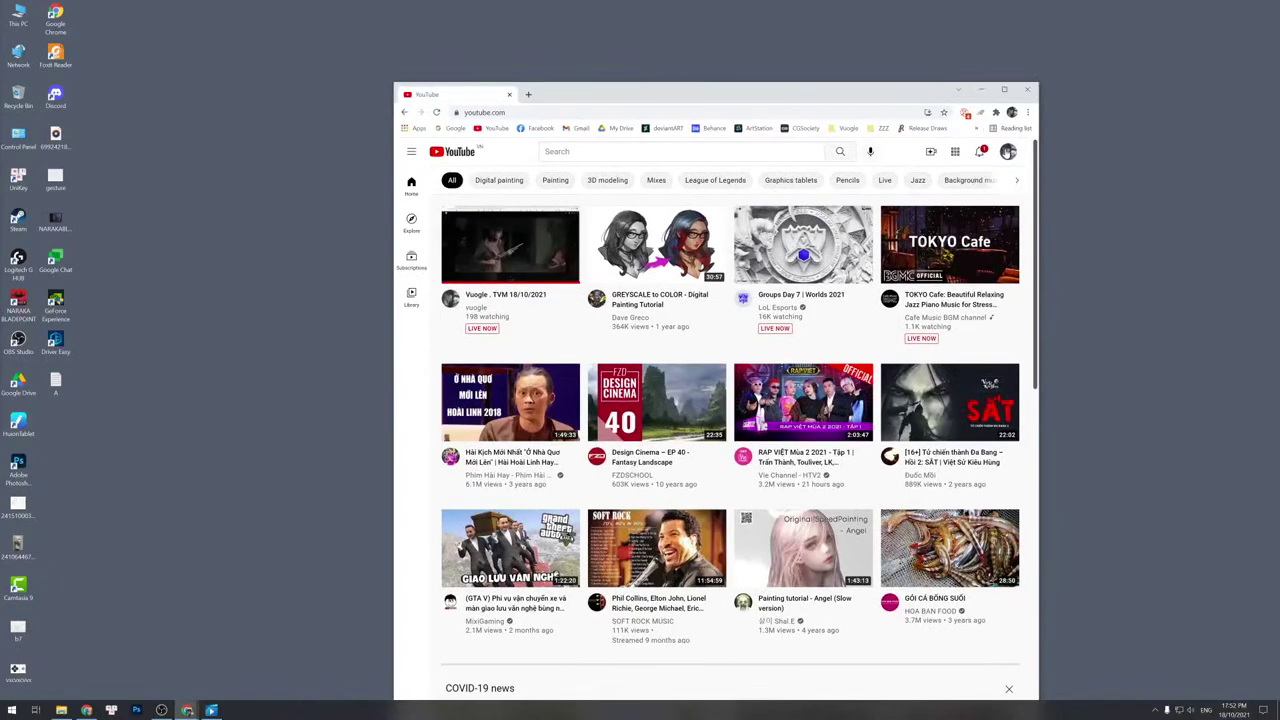
Switch to YouTube in the browser, open the signed-in account's channel and look through its uploaded videos.
left_click(1008, 151)
left_click(938, 218)
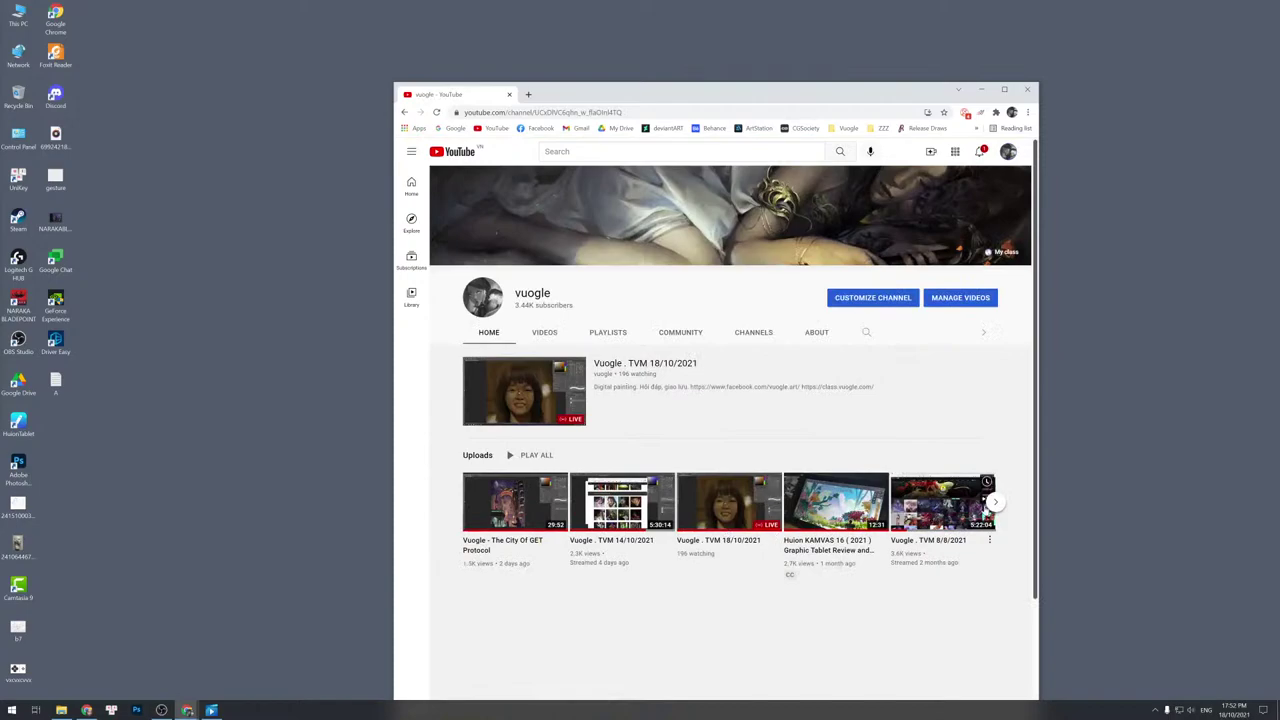
left_click(996, 506)
left_click(996, 507)
left_click(996, 507)
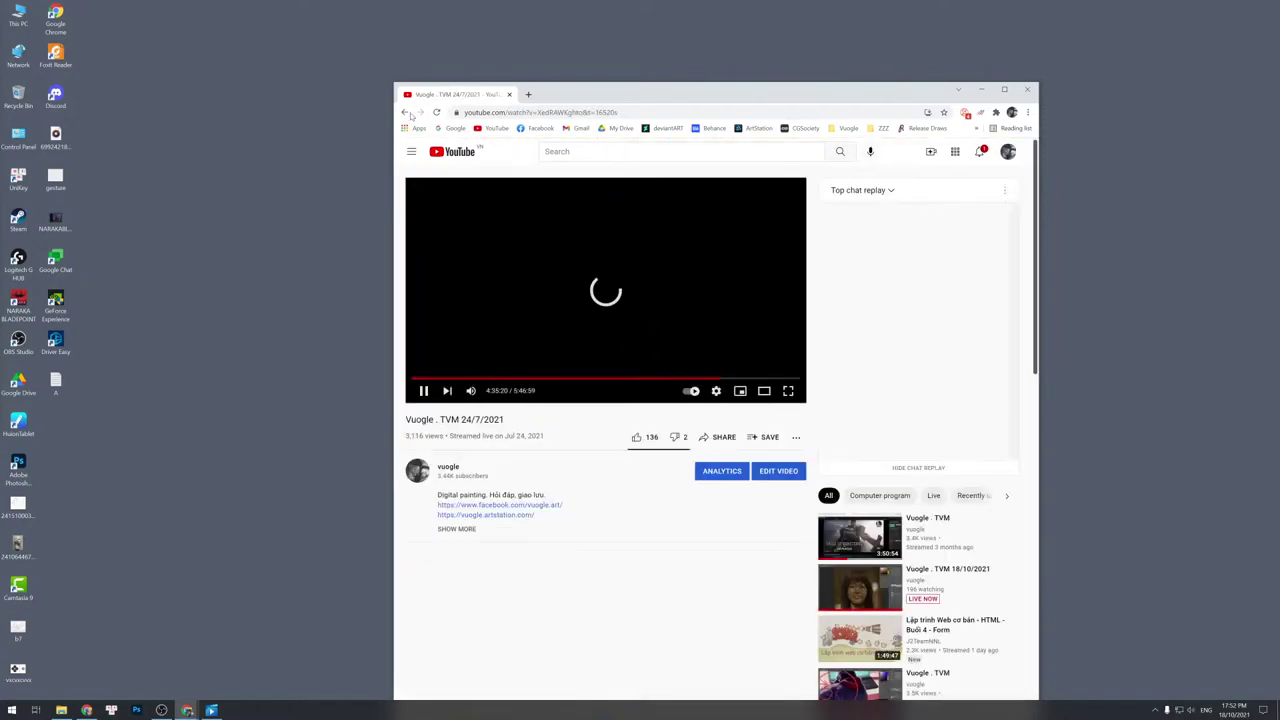
key("alt+Left")
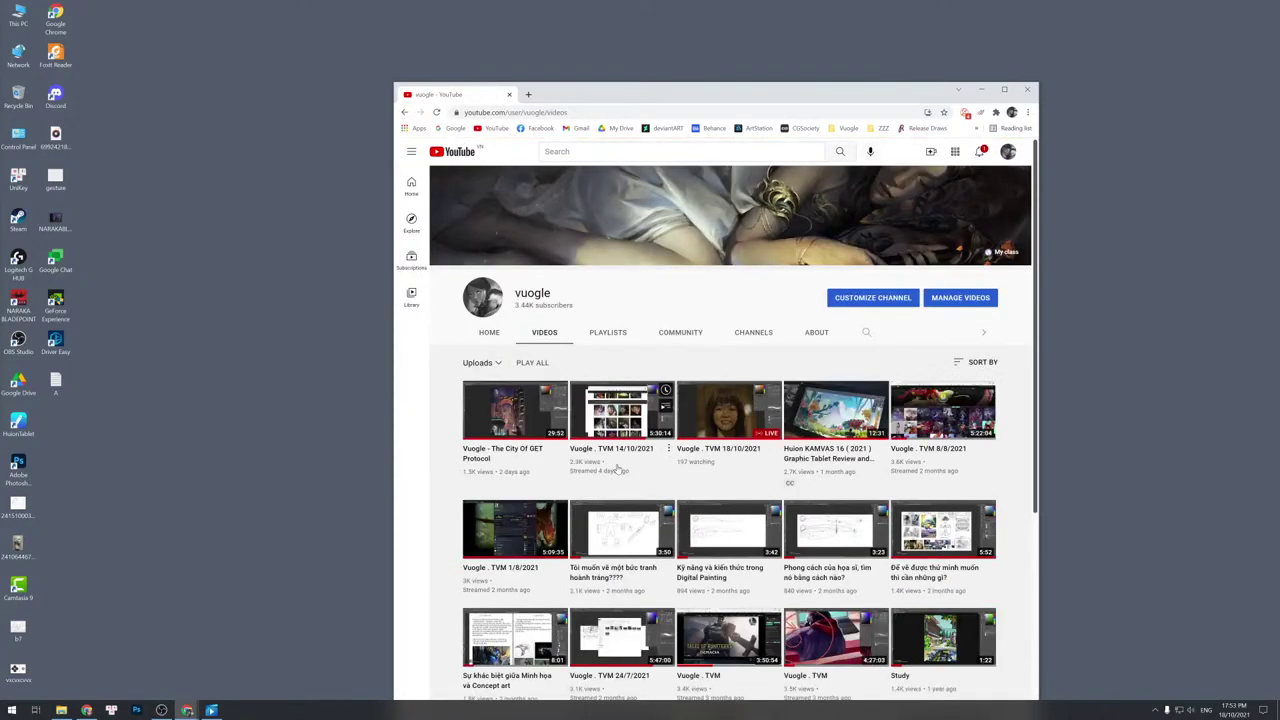
Open the channel video "Sự khác biệt giữa Minh họa và Concept art", select its web address, and return to the portrait painting.
scroll(940, 527, "down", 1)
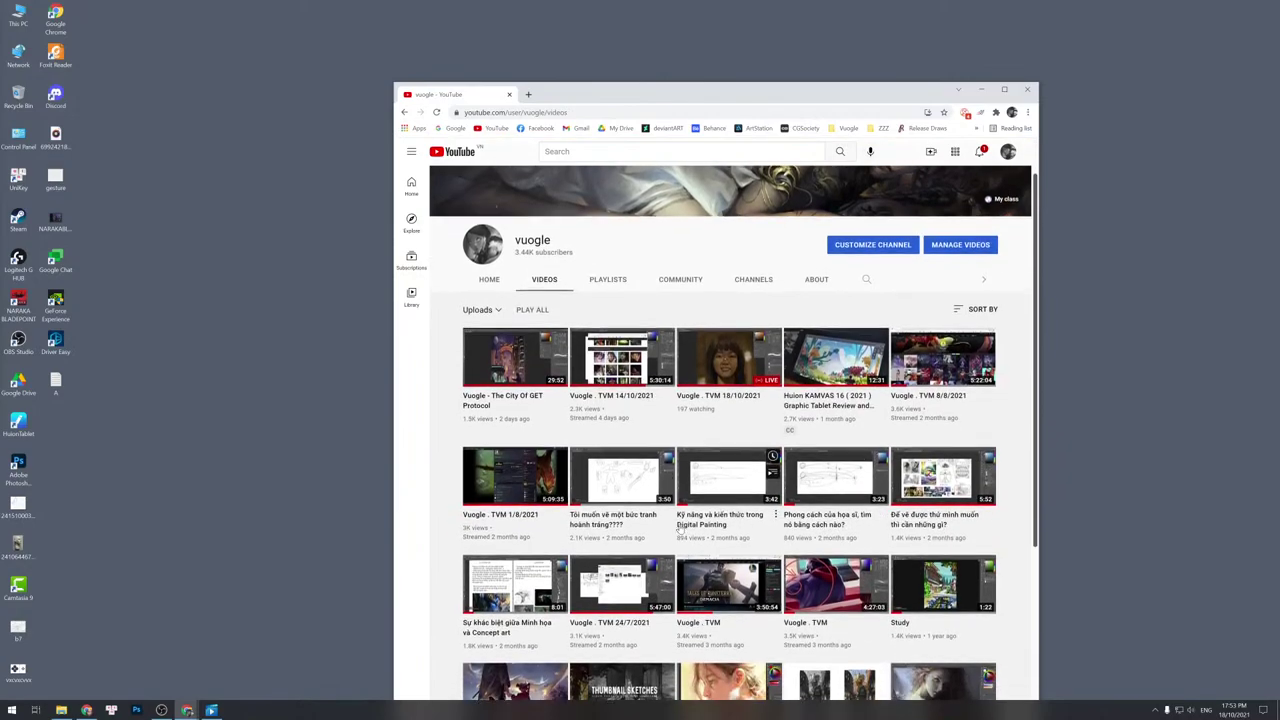
scroll(940, 527, "down", 2)
scroll(850, 490, "up", 1)
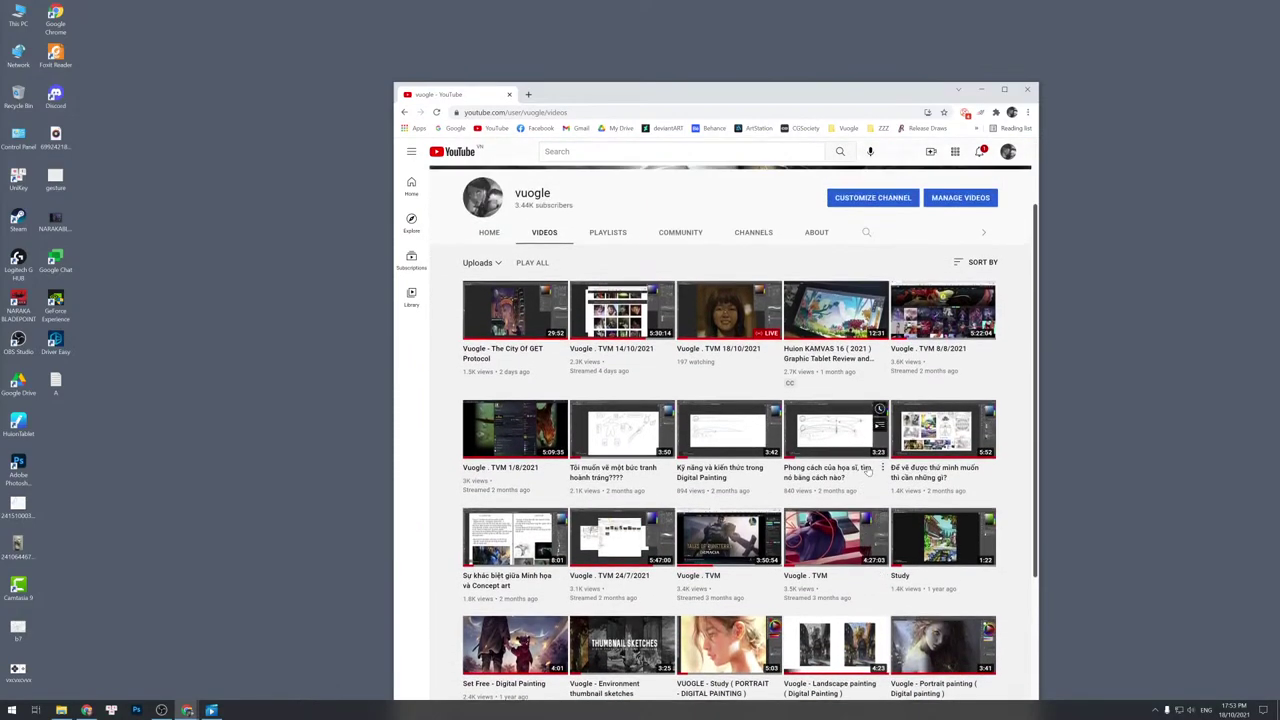
scroll(640, 472, "down", 1)
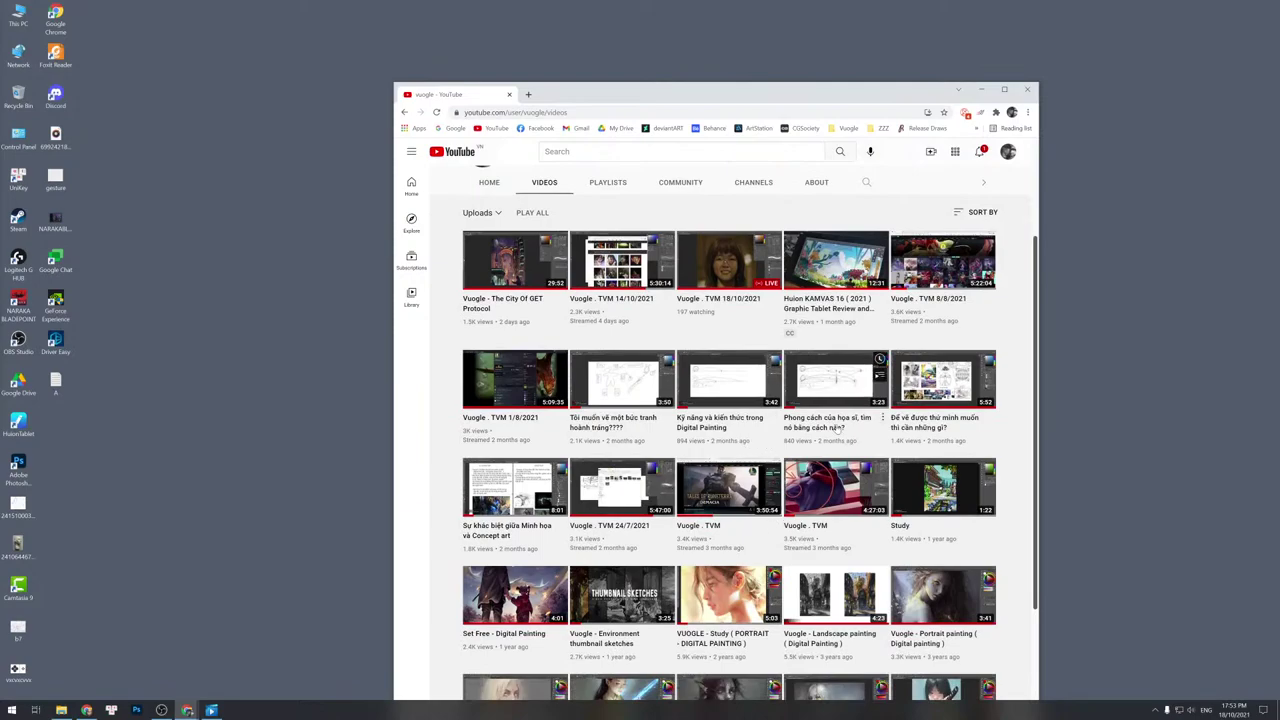
left_click(516, 536)
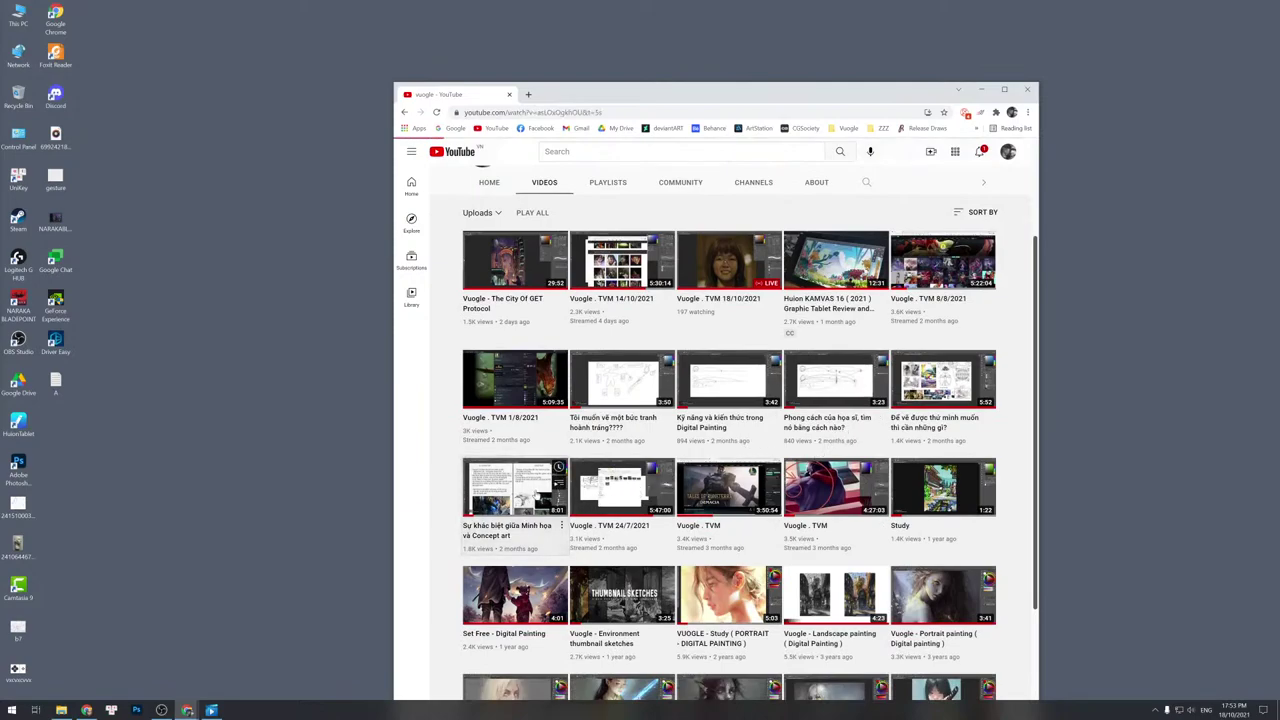
left_click(565, 112)
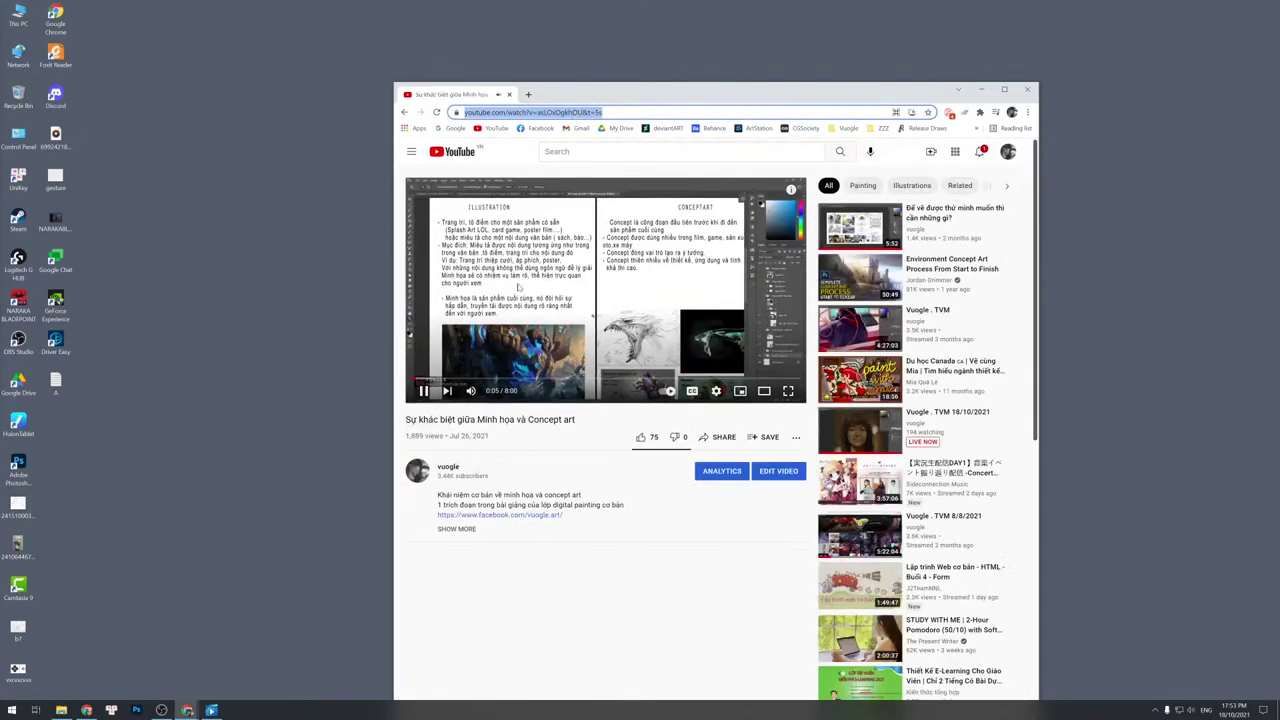
left_click(2, 508)
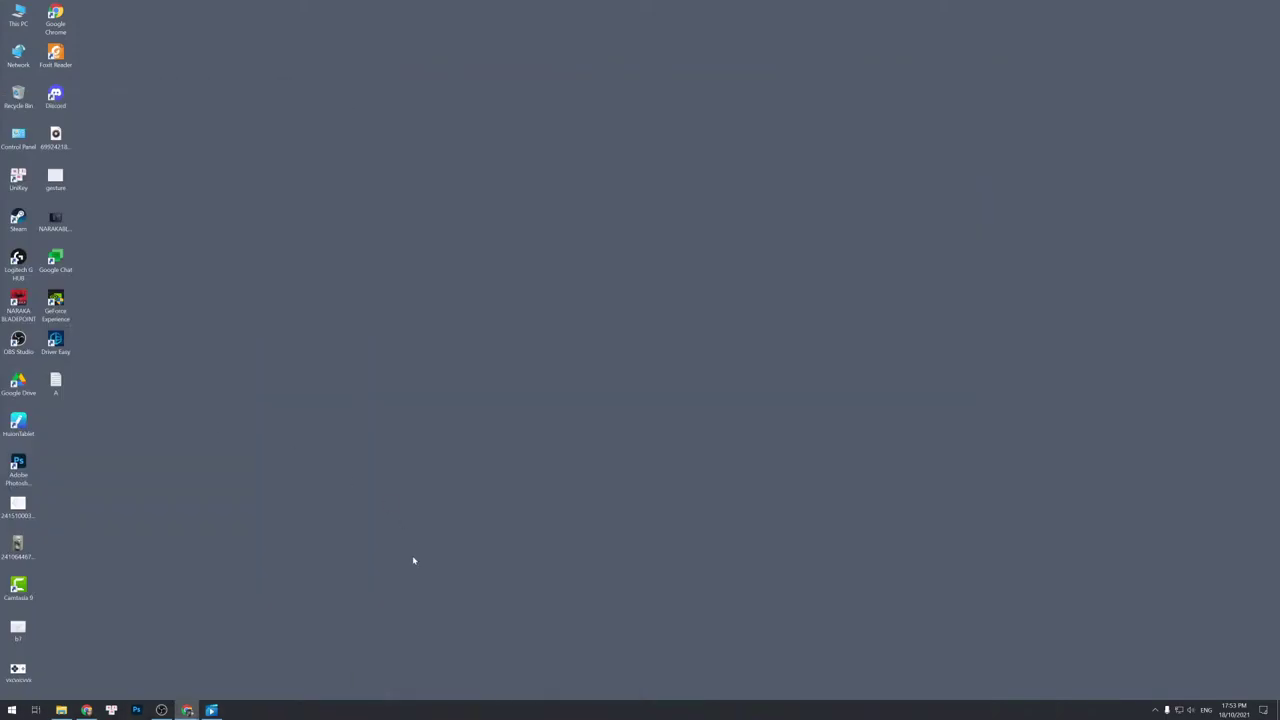
left_click(213, 710)
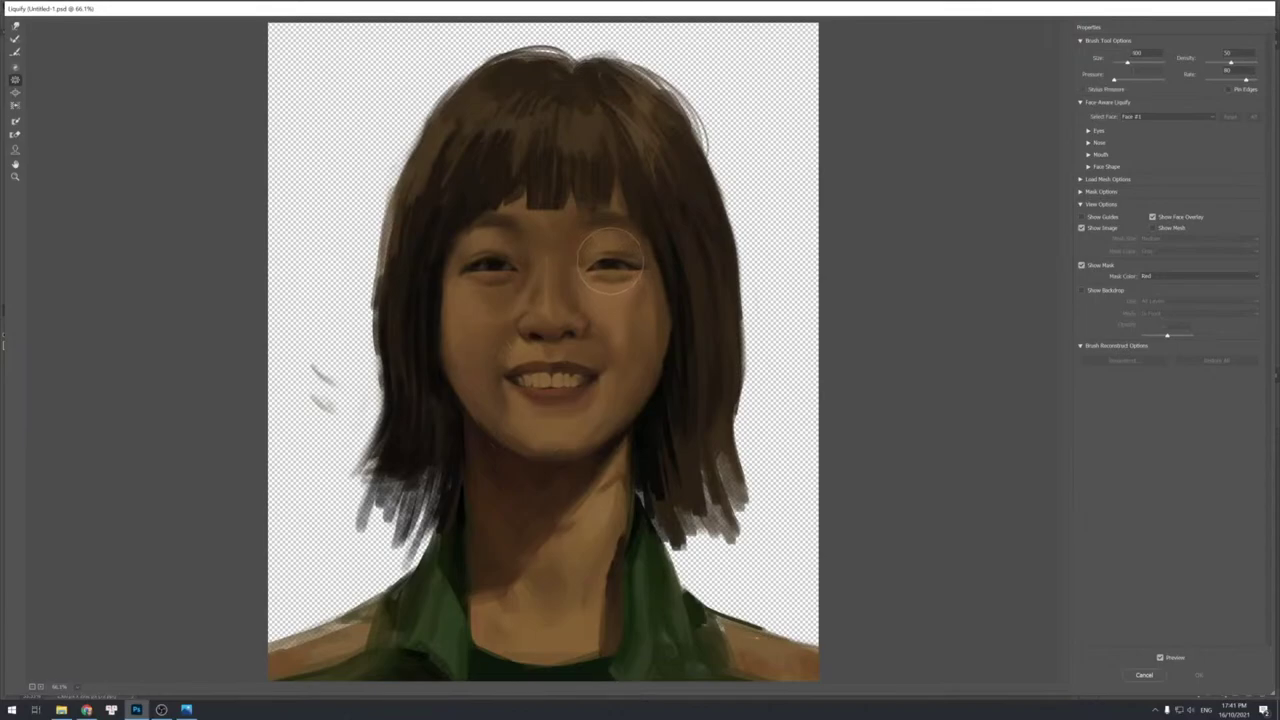
Apply the Liquify Pucker tool to the eye on the viewer's left in the mirrored portrait.
left_click(16, 25)
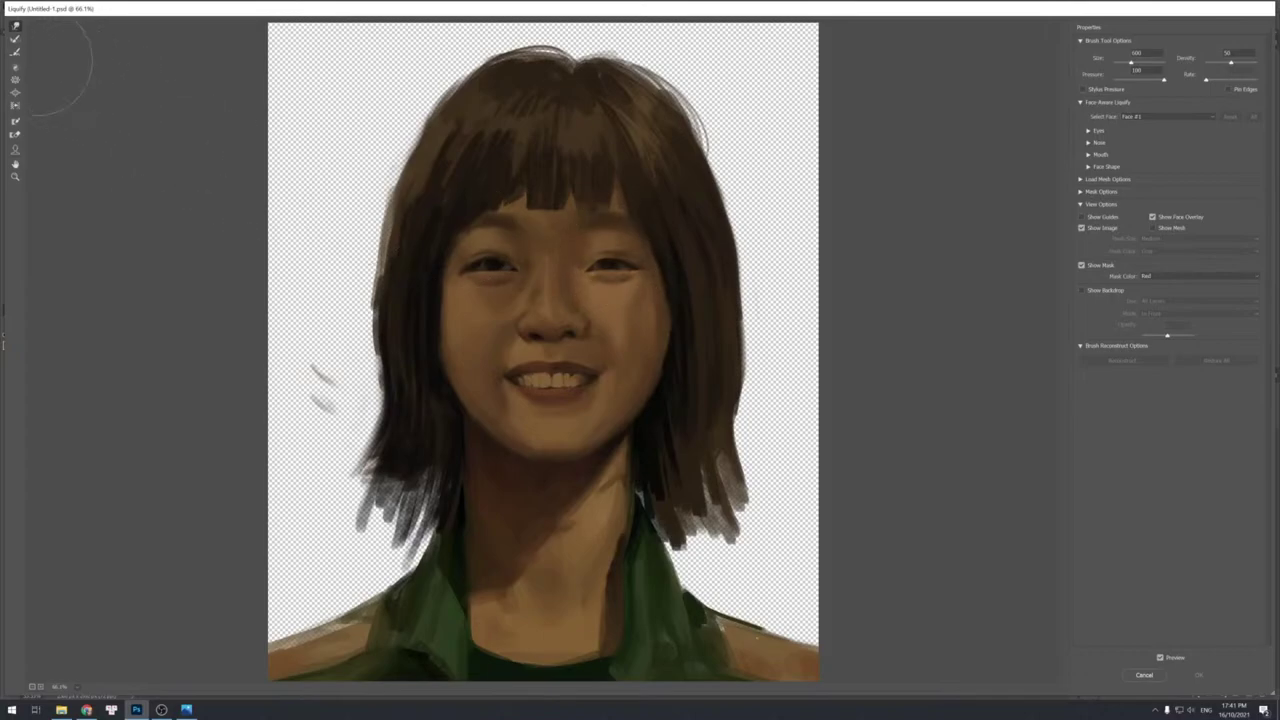
left_click(21, 82)
left_click(499, 270)
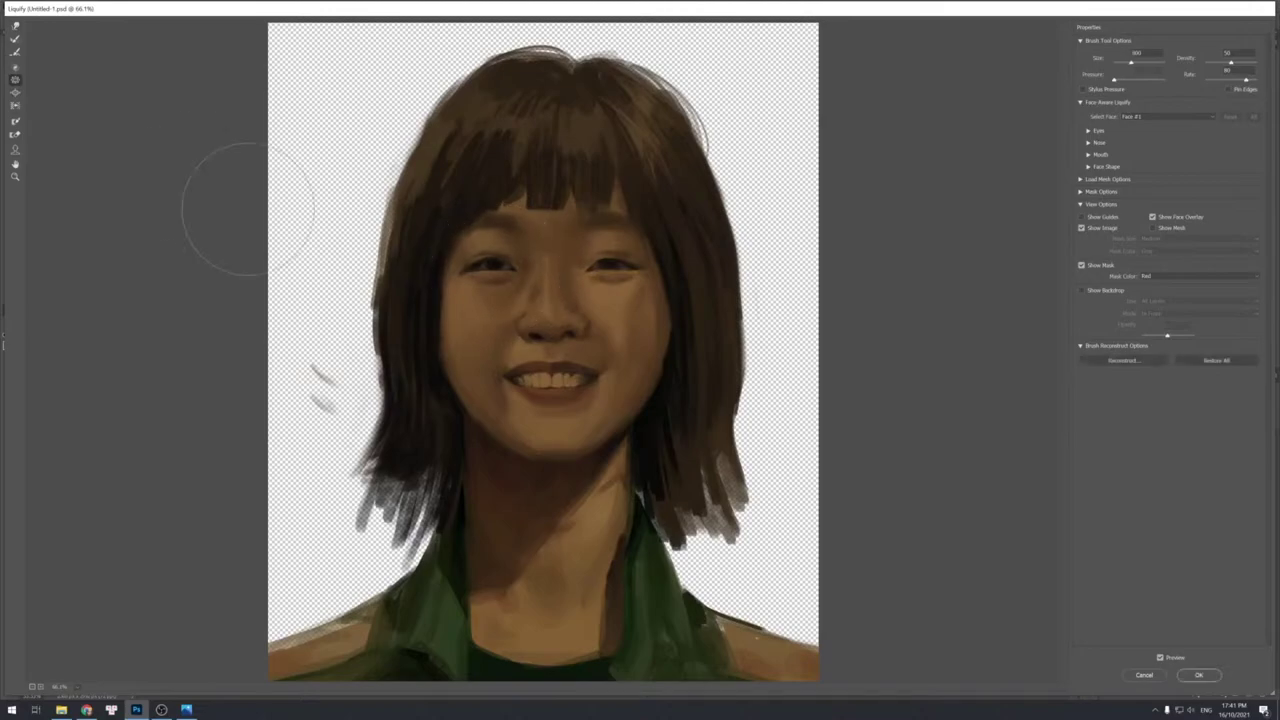
Switch to the Liquify Forward Warp tool and adjust the shape around the eye on the viewer's right, varying the brush size.
left_click(15, 26)
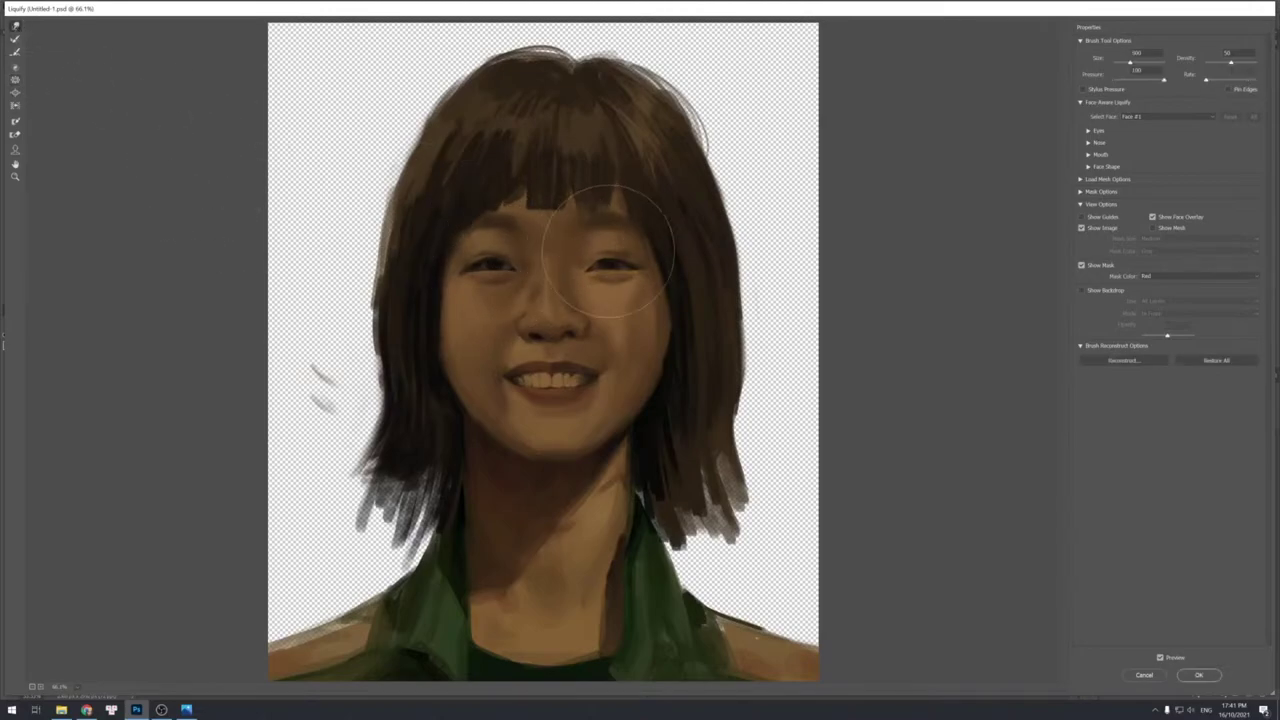
key("[")
key("[")
key("[")
key("[")
key("]")
key("]")
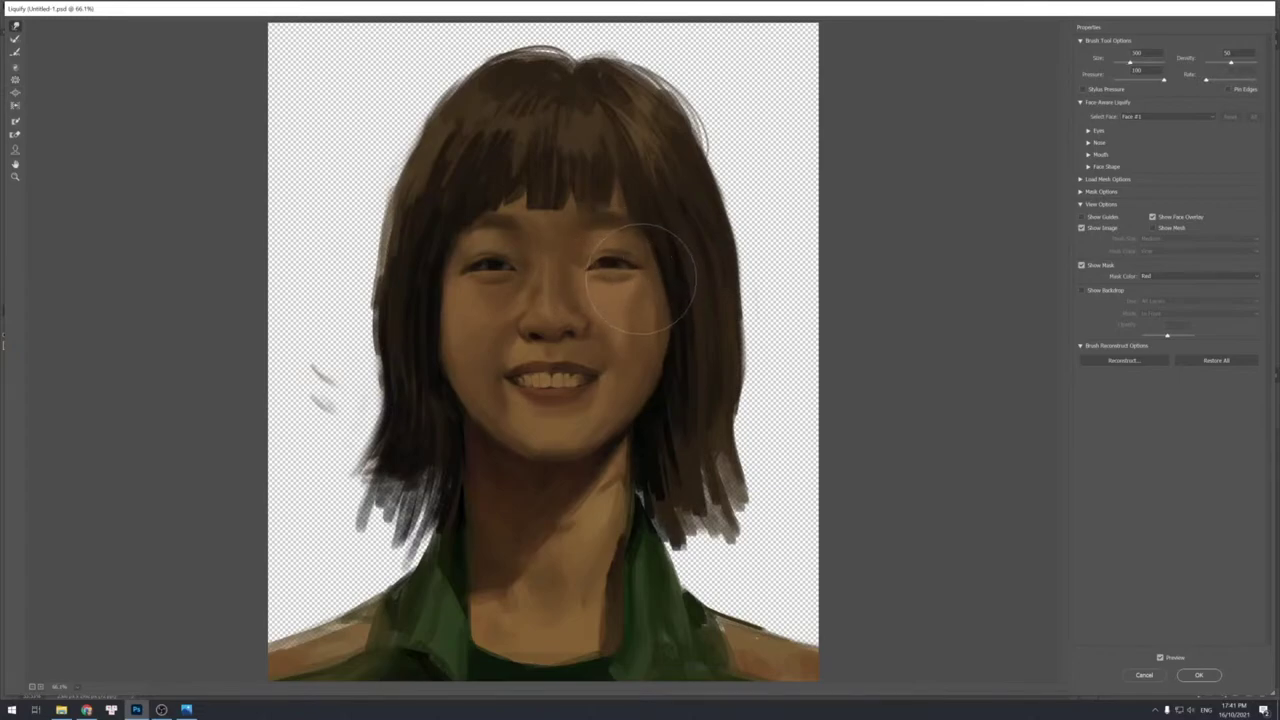
key("[")
key("bracketleft")
key("bracketleft")
key("bracketright")
key("bracketright")
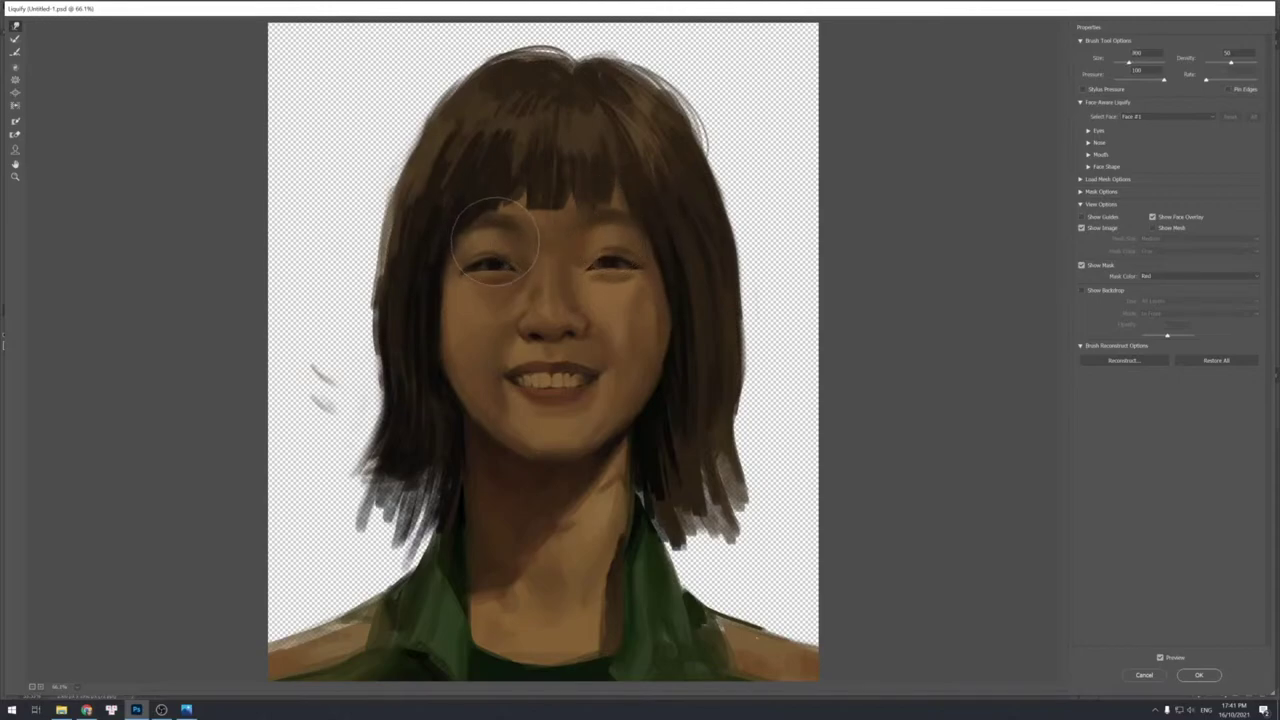
Warp the eyebrow and upper lid on the viewer's left slightly upward and inward with Forward Warp.
left_click_drag(488, 241, 508, 219)
key("bracketright")
key("bracketright")
key("bracketleft")
key("bracketright")
key("bracketright")
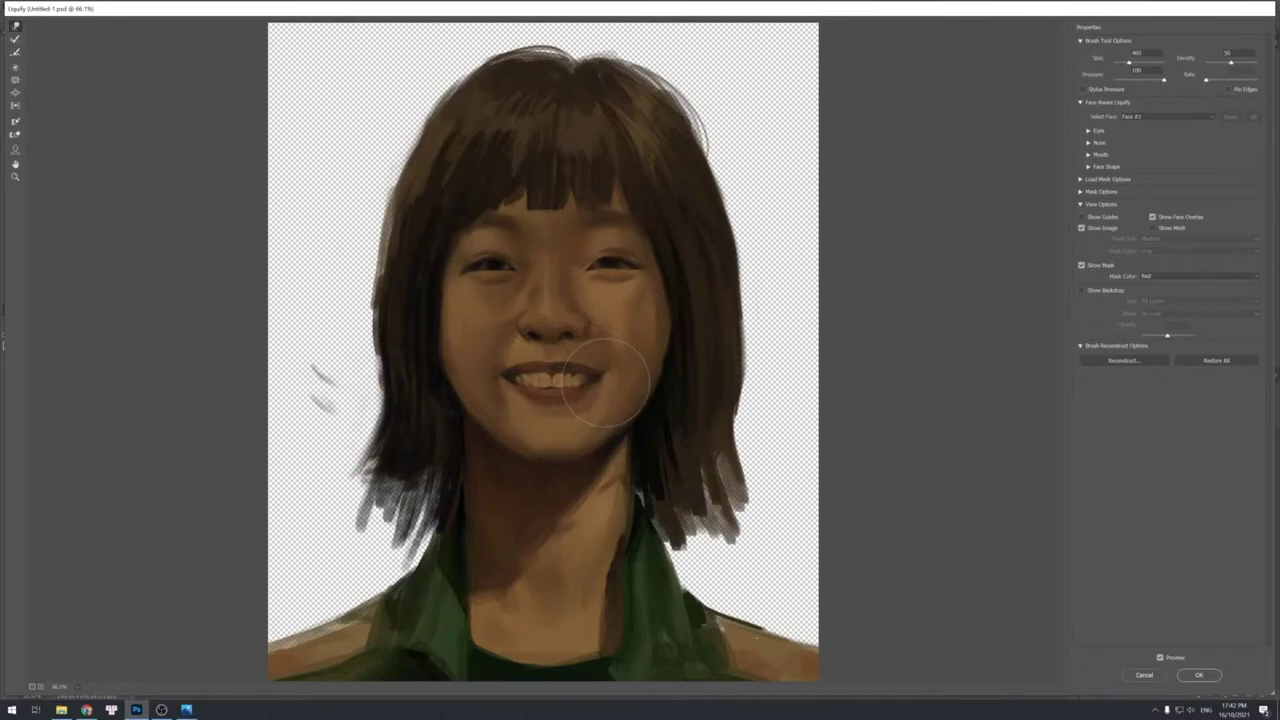
Nudge the mouth corner on the viewer's right slightly up and outward, and apply the Liquify changes.
key("bracketleft")
left_click_drag(602, 379, 607, 375)
key("bracketleft")
key("bracketright")
key("bracketright")
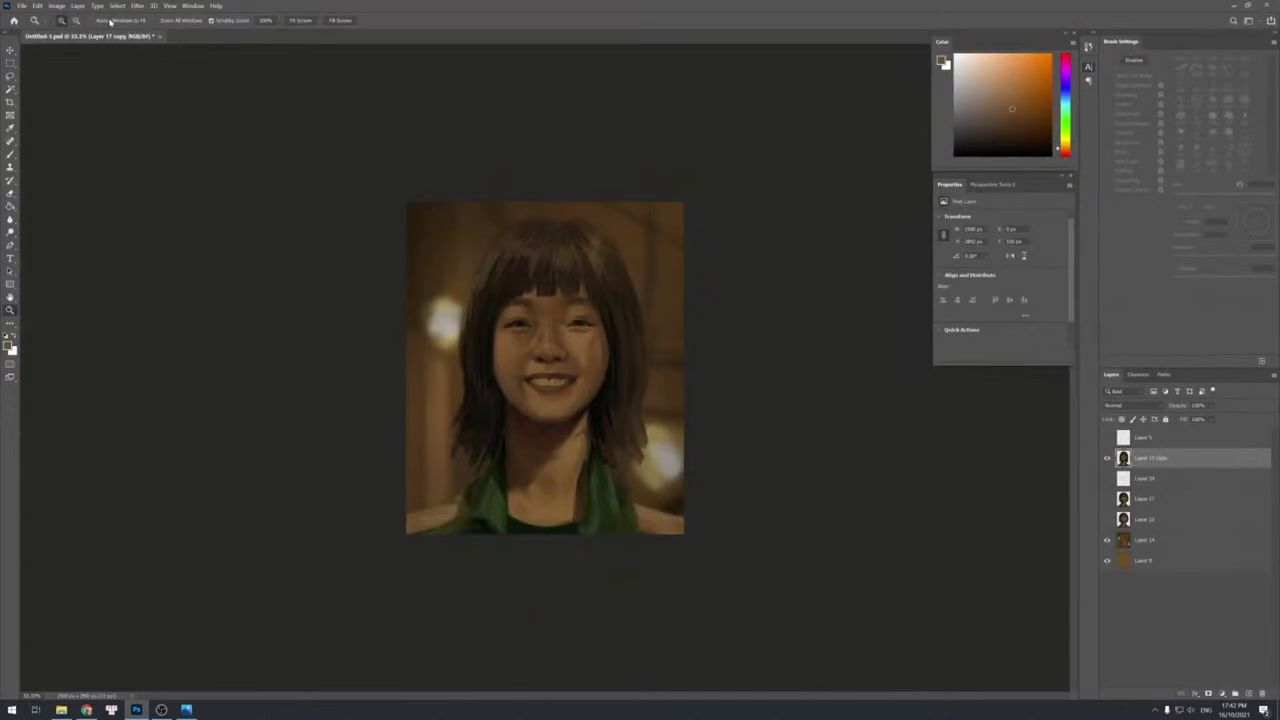
Flip the canvas horizontally and save the document.
left_click(56, 6)
mouse_move(100, 87)
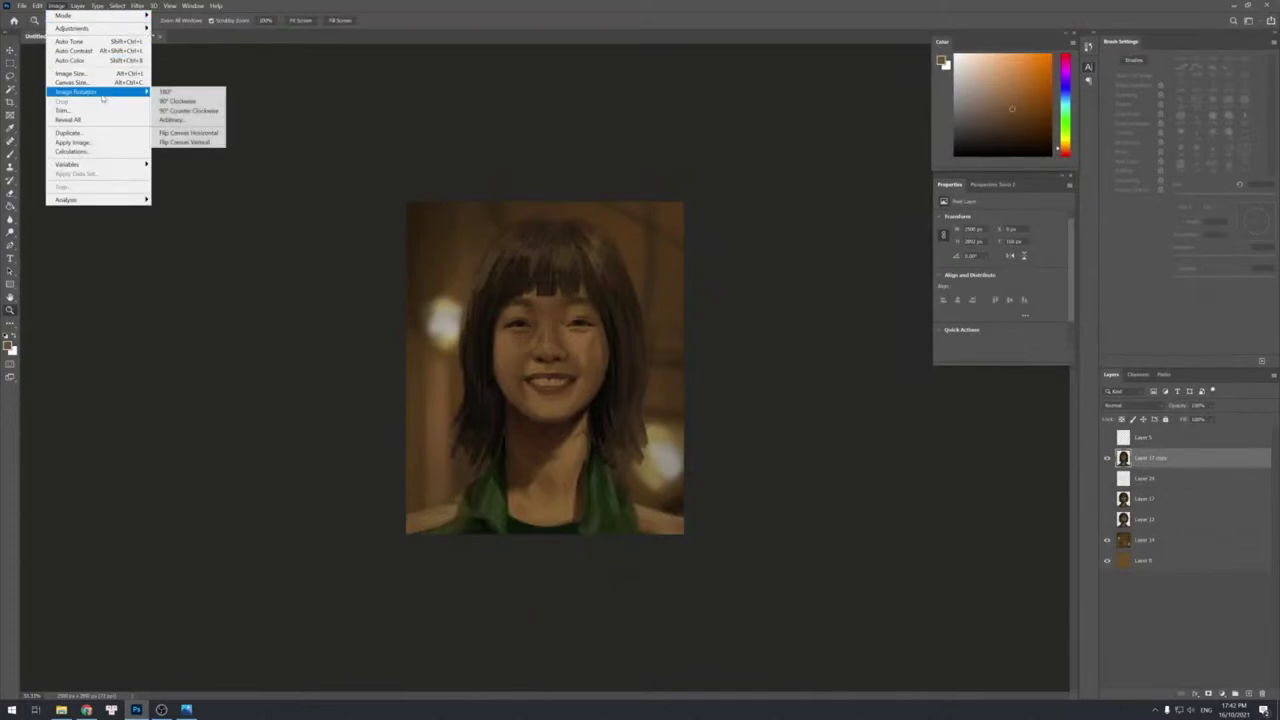
left_click(179, 133)
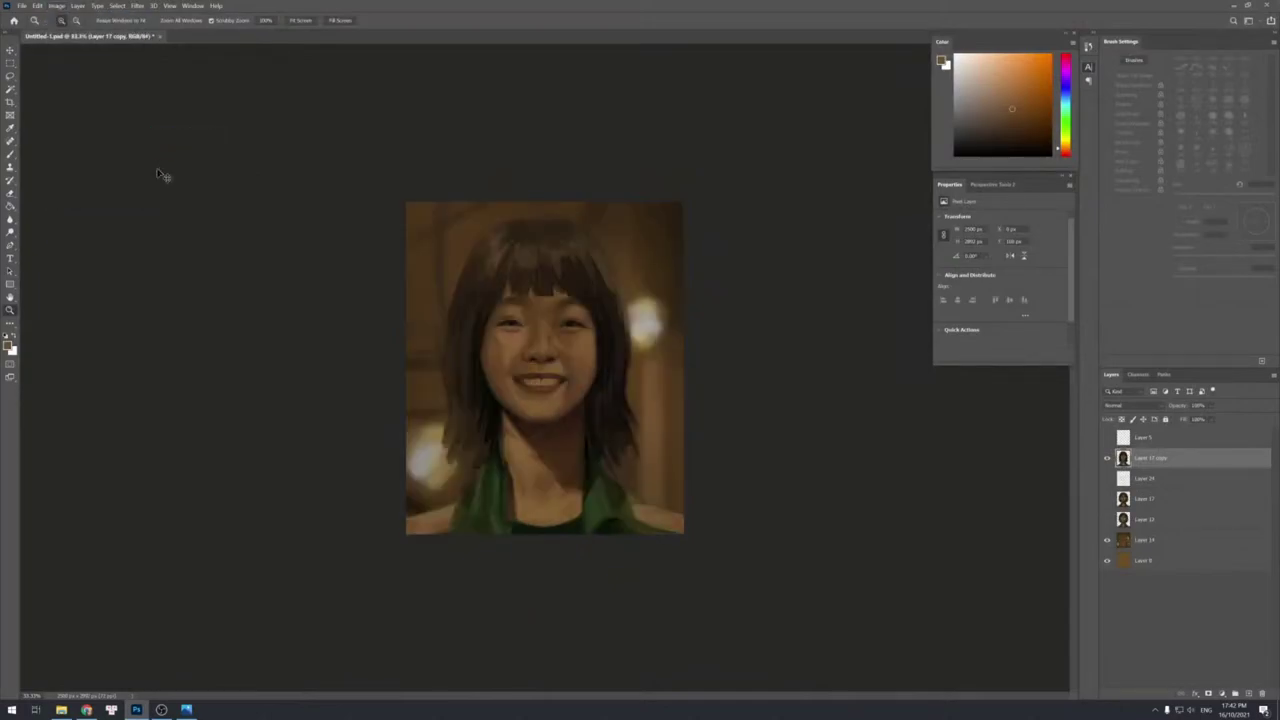
key("ctrl+s")
Brush sampled skin tones over the nose bridge and the area toward the inner corner of the viewer's right eye.
left_click(530, 358)
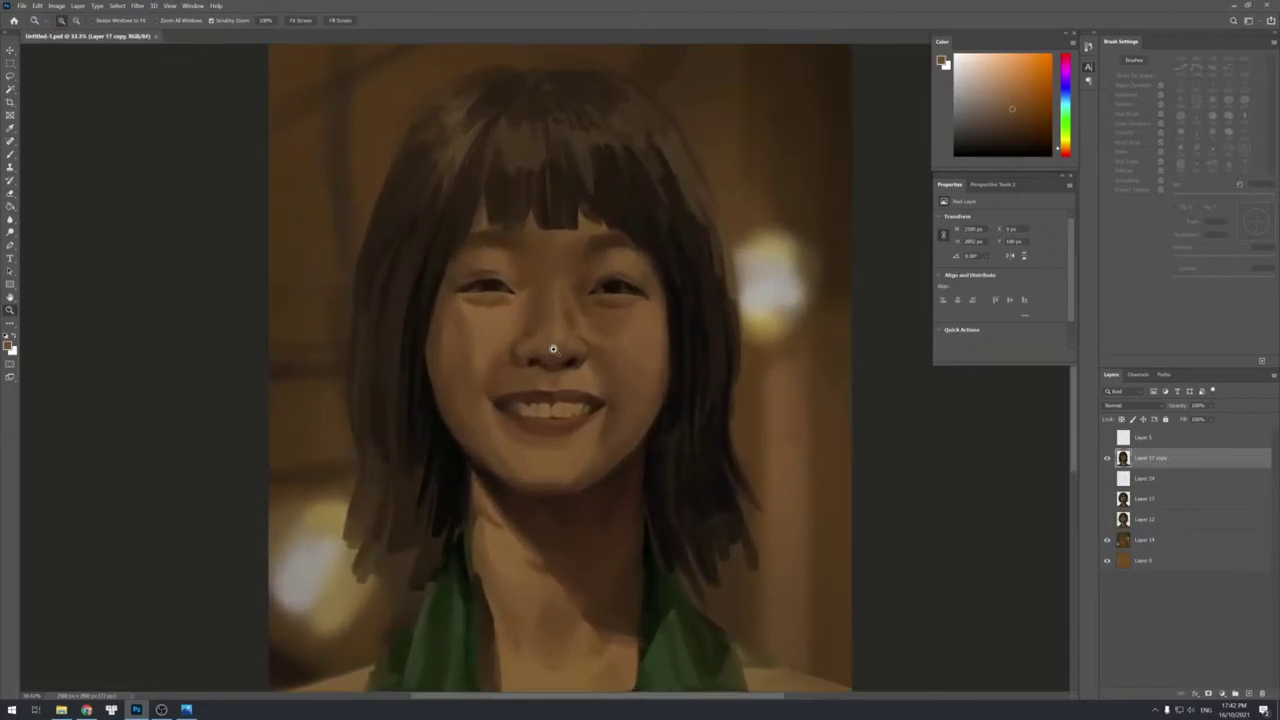
key("b")
left_click(544, 277, "alt")
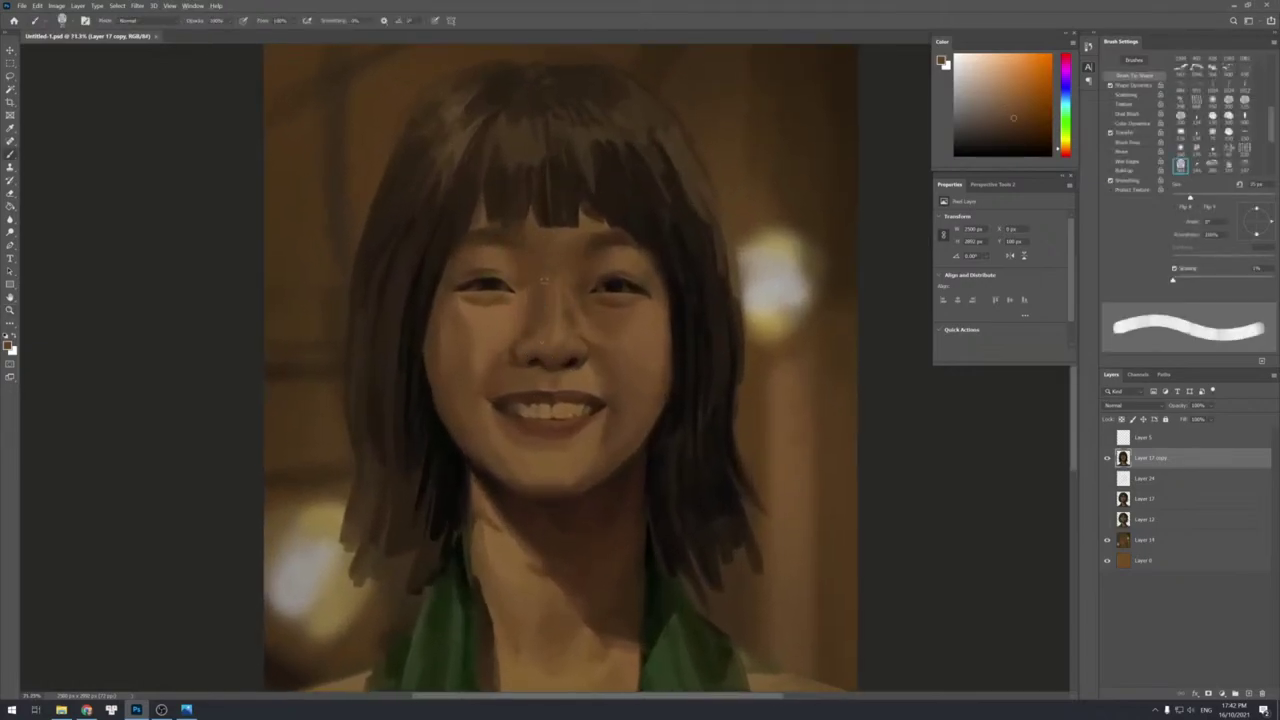
left_click(584, 275, "alt")
left_click(573, 272, "alt")
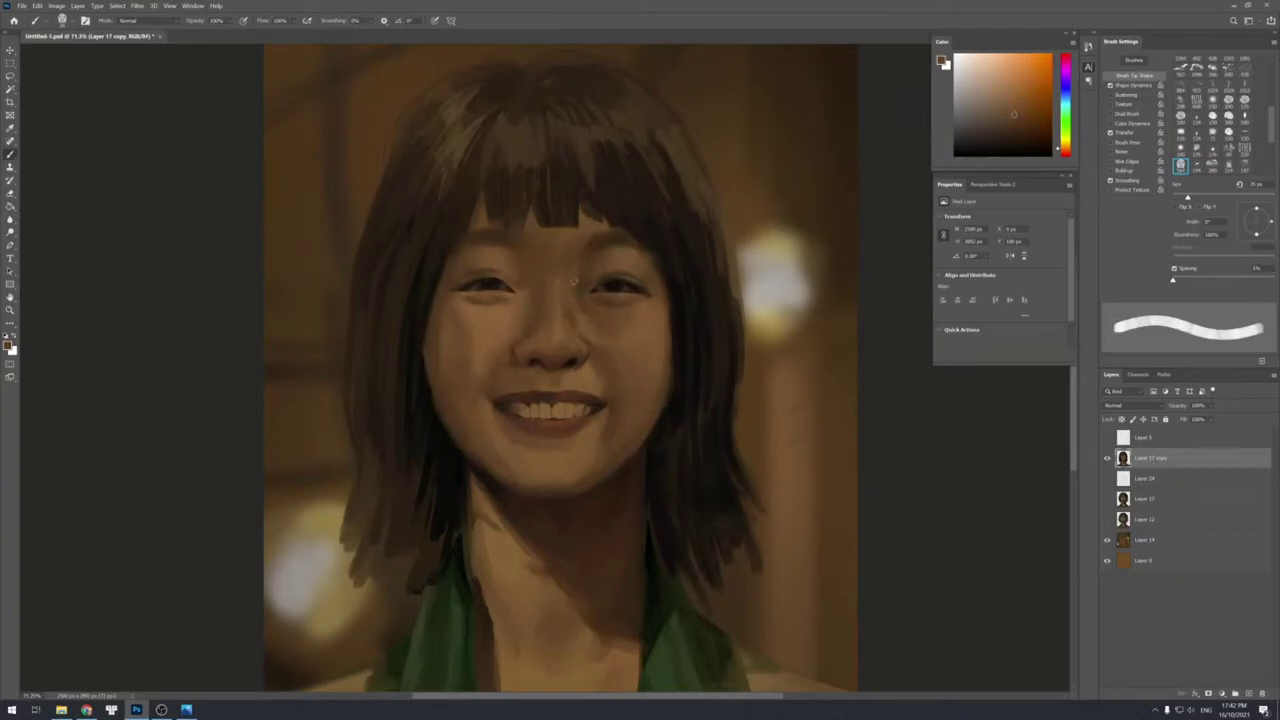
left_click(580, 290, "alt")
key("bracketleft")
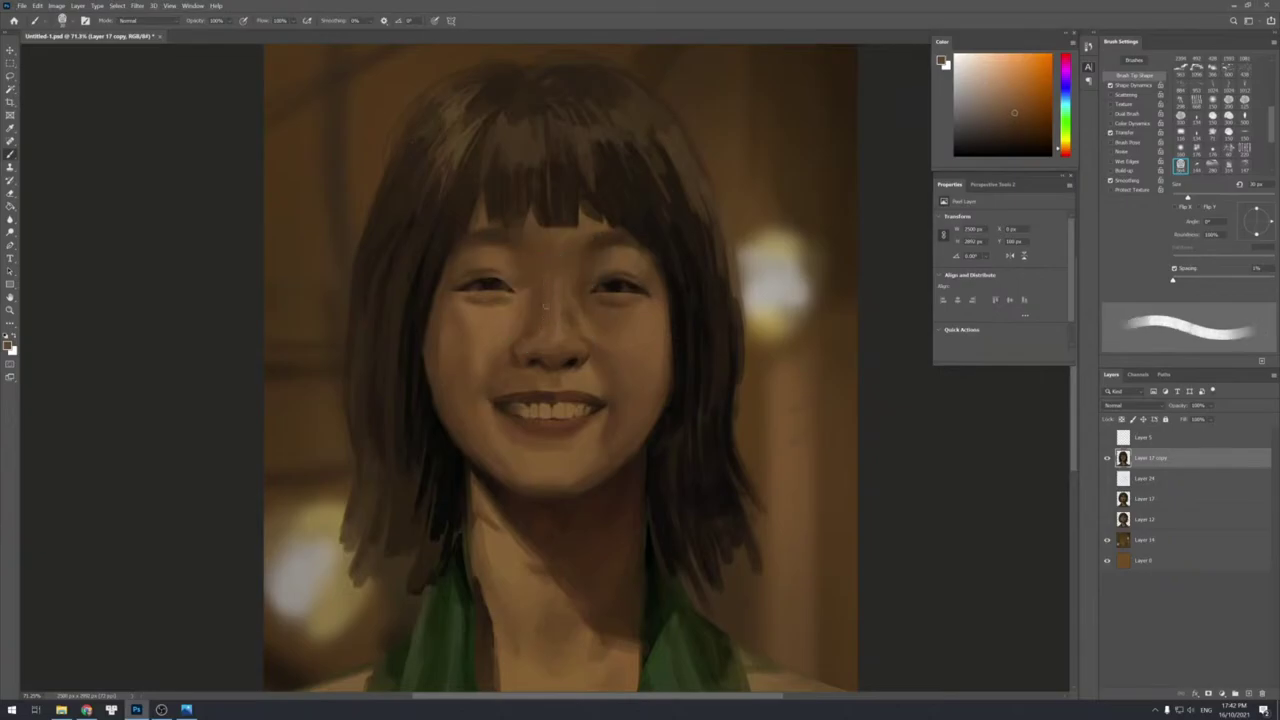
key("bracketright")
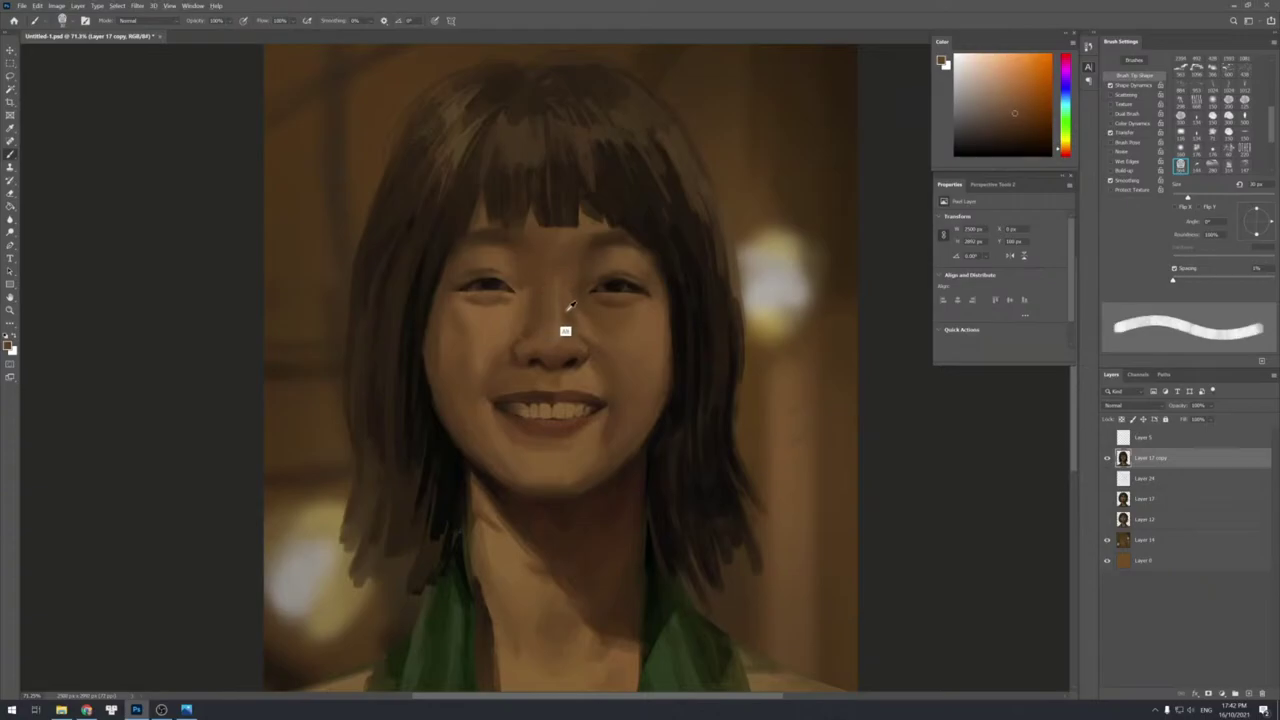
Refine the shading down the viewer's right side of the nose bridge with sampled mid and shadow tones.
left_click(571, 316, "alt")
left_click(563, 293, "alt")
left_click(568, 323, "alt")
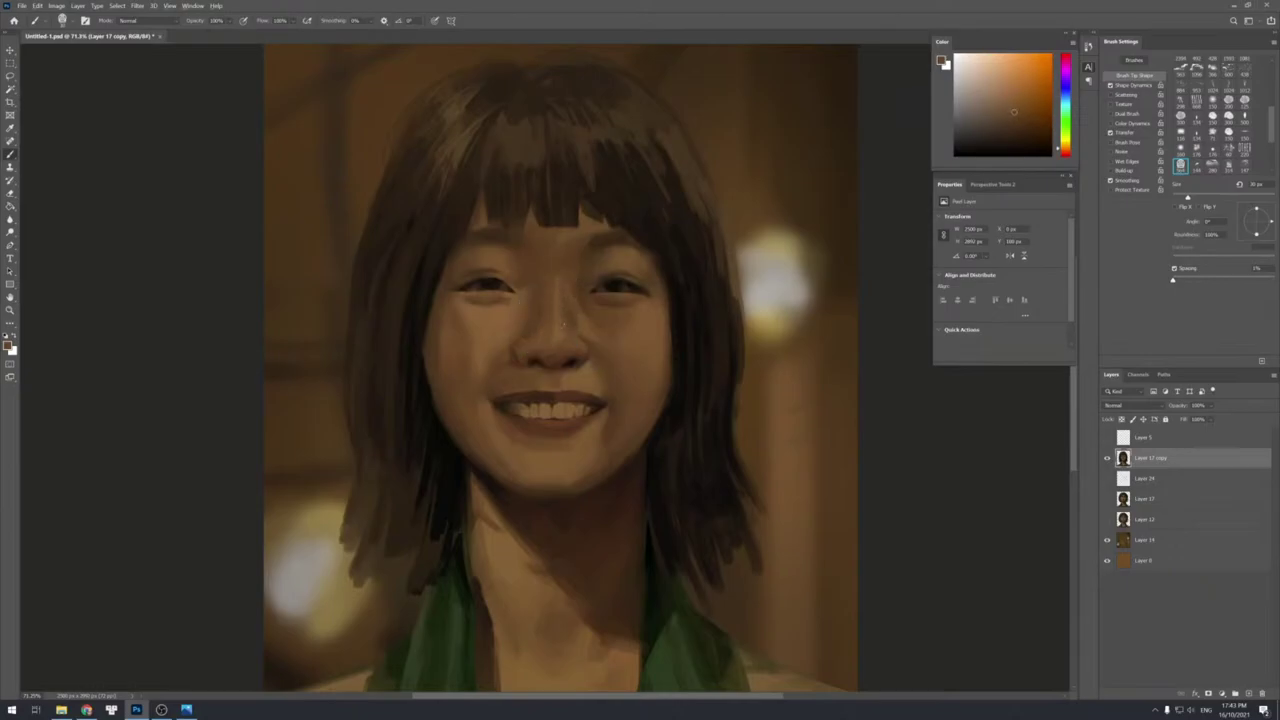
left_click(556, 336, "alt")
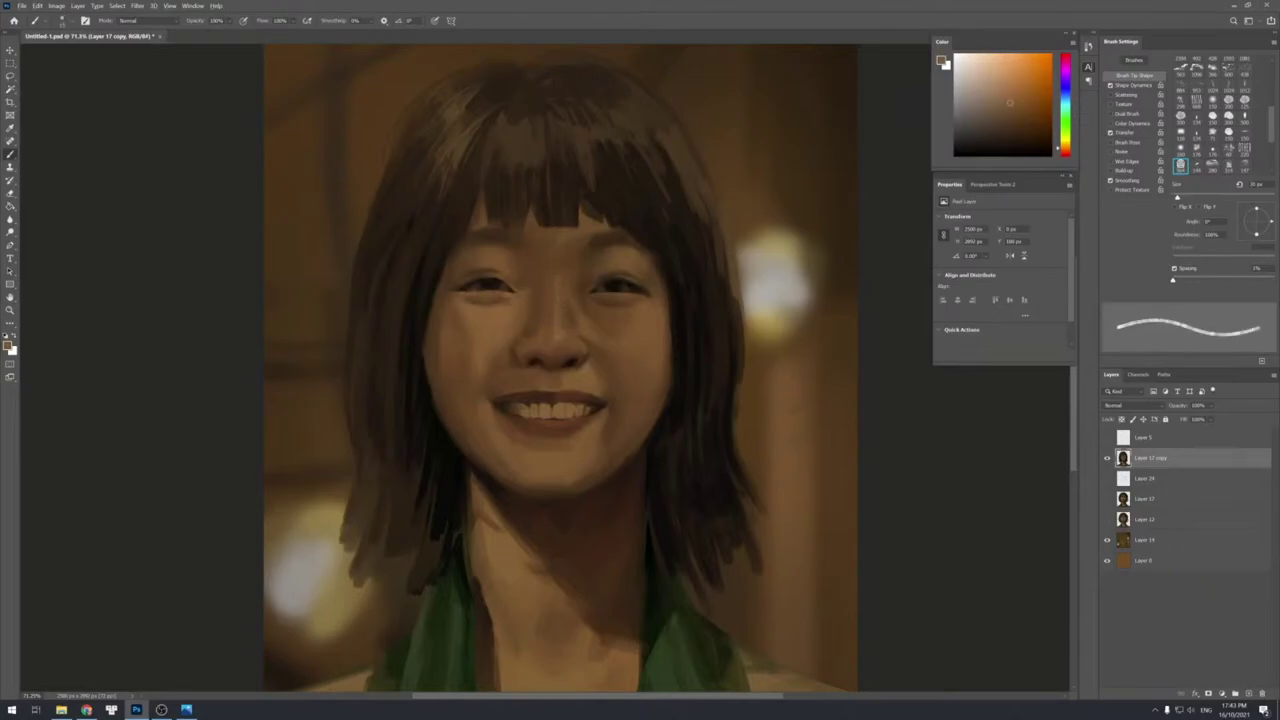
key("bracketright")
left_click(564, 282, "alt")
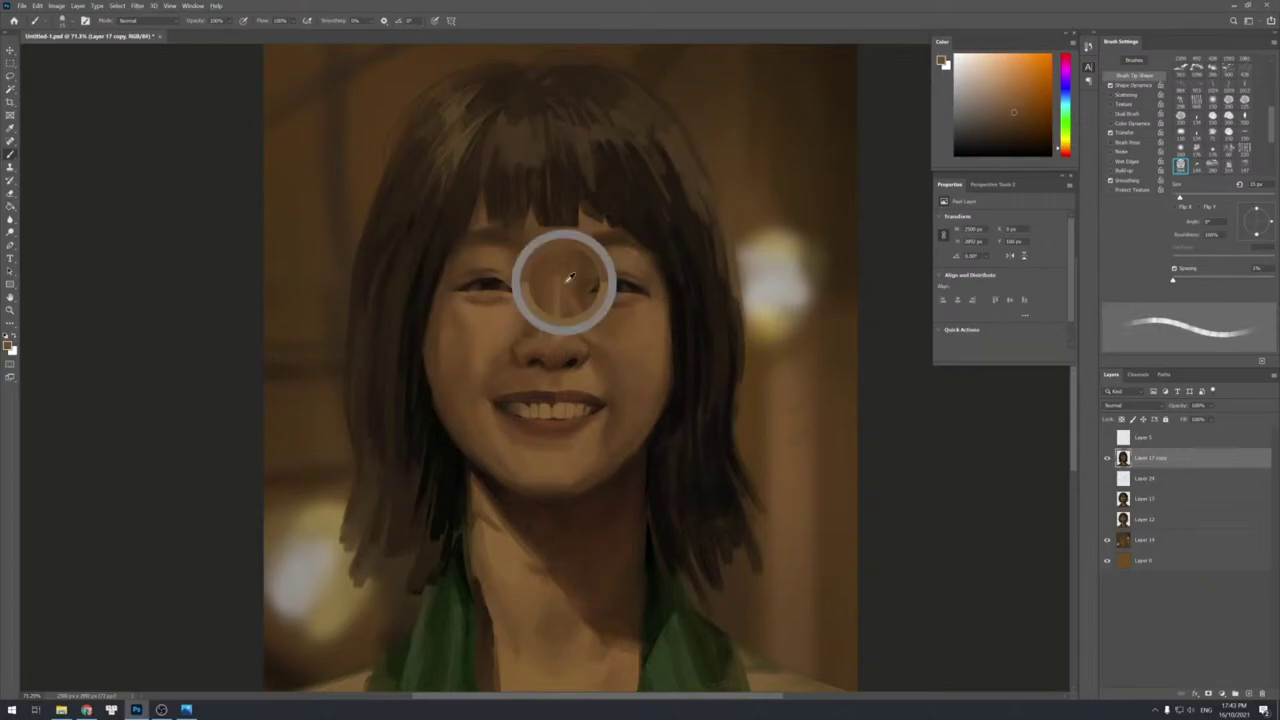
left_click(587, 324, "alt")
key("bracketright")
key("bracketright")
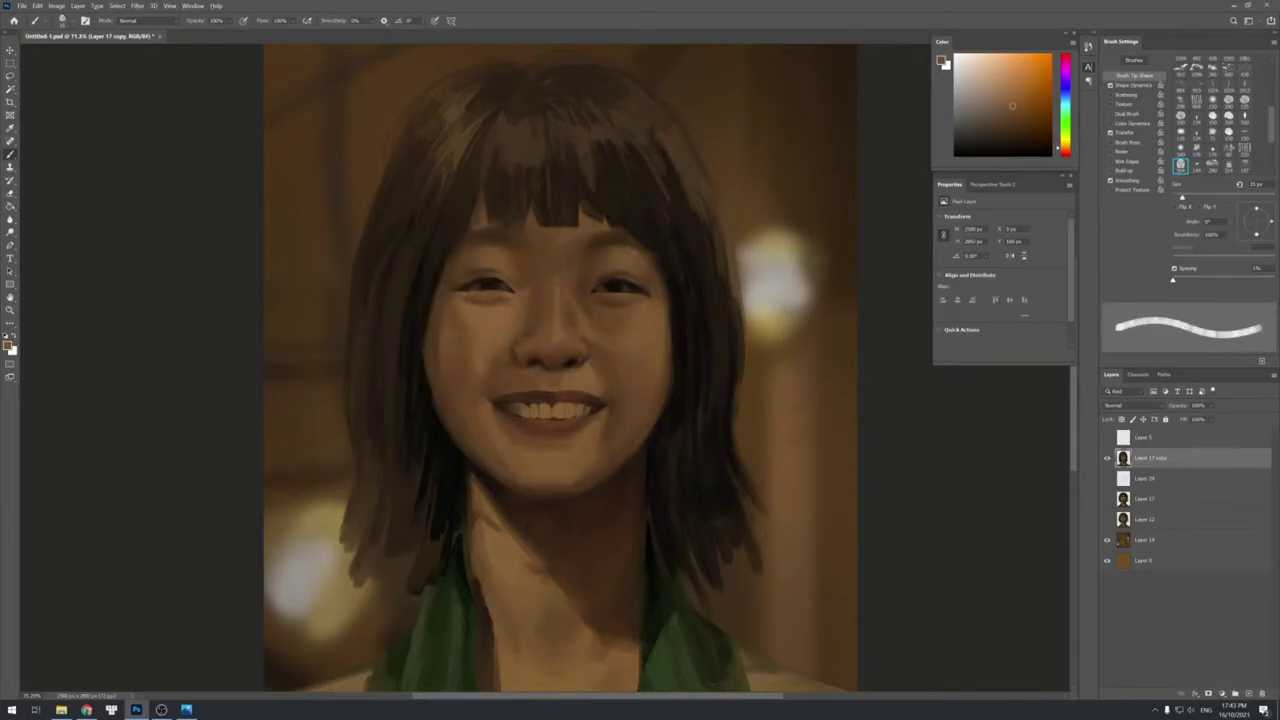
key("bracketright")
left_click(571, 288, "alt")
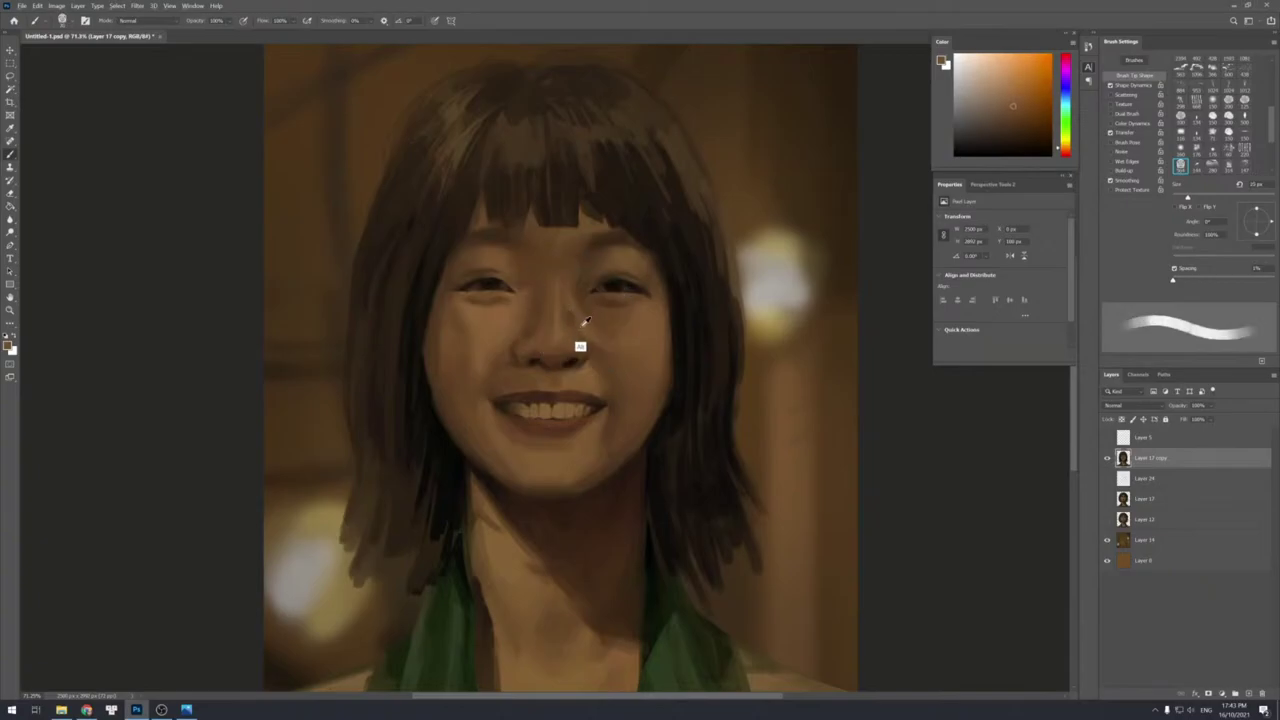
Soften the shadow edge between the nose and the viewer's right cheek with sampled skin tones and varied brush sizes.
key("bracketleft")
key("bracketleft")
key("bracketright")
key("bracketright")
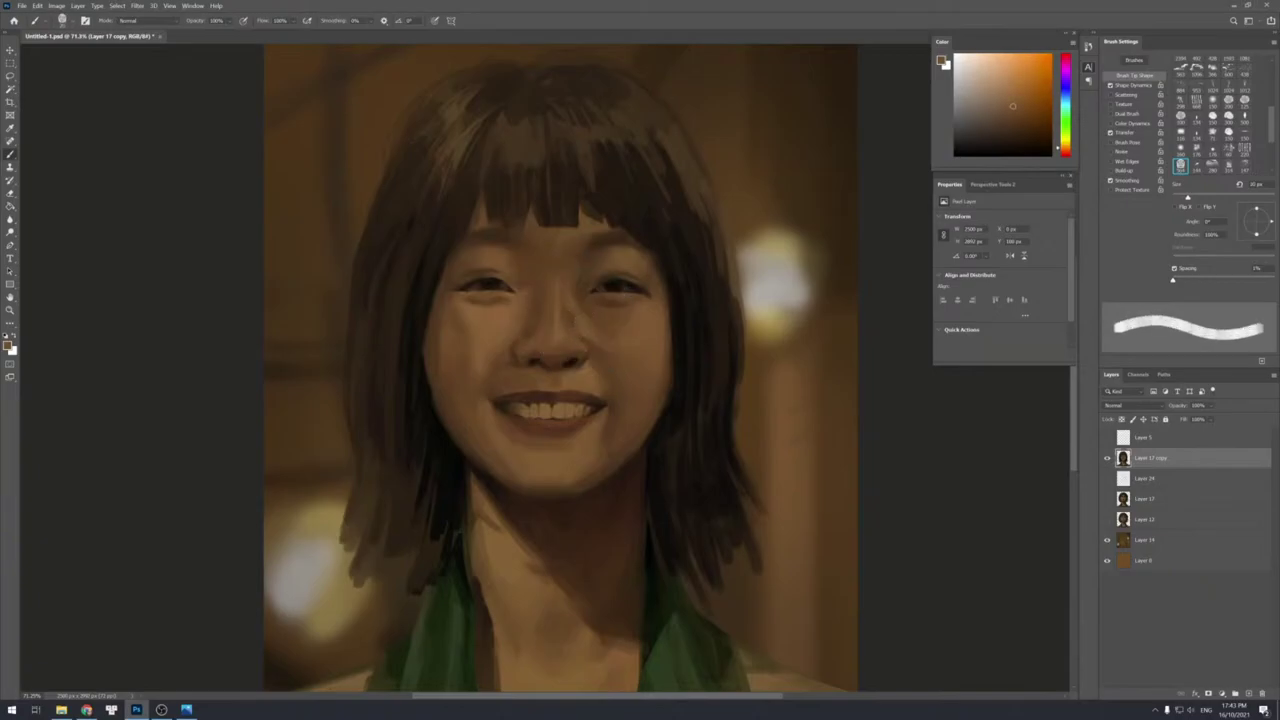
key("bracketright")
key("bracketright")
left_click(570, 323, "alt")
left_click_drag(579, 298, 573, 321)
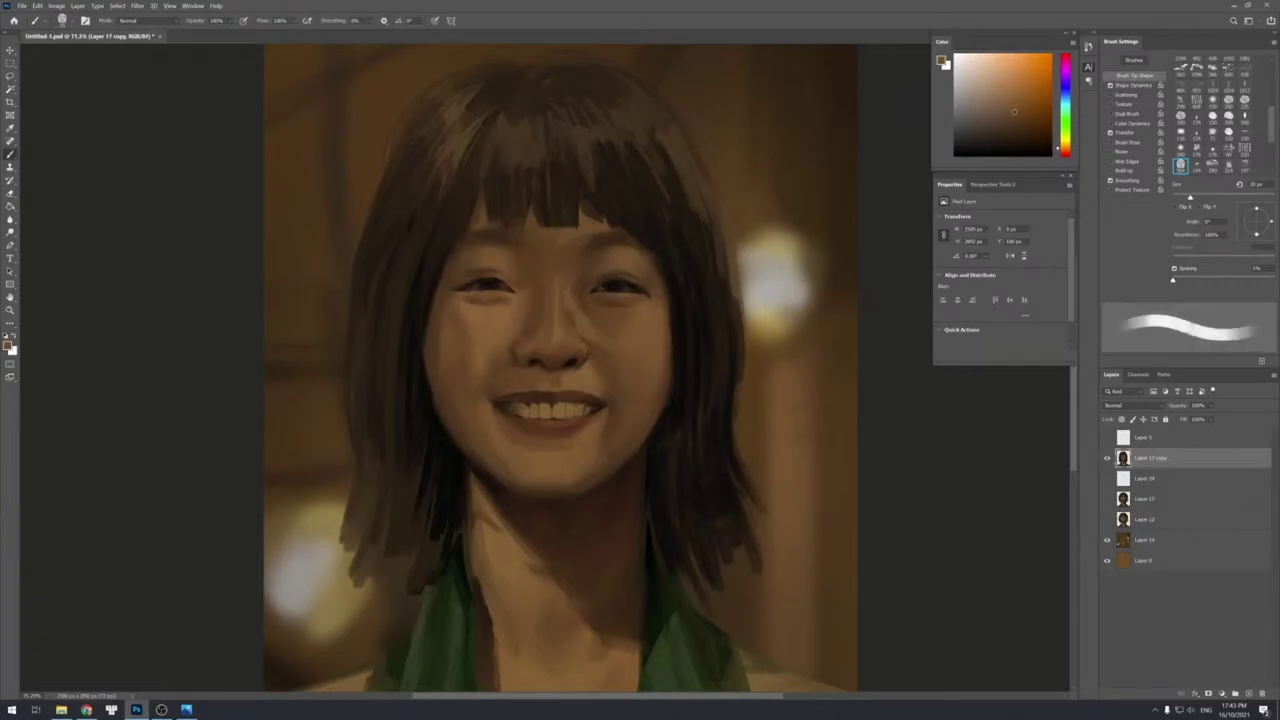
key("bracketright")
left_click(580, 340, "alt")
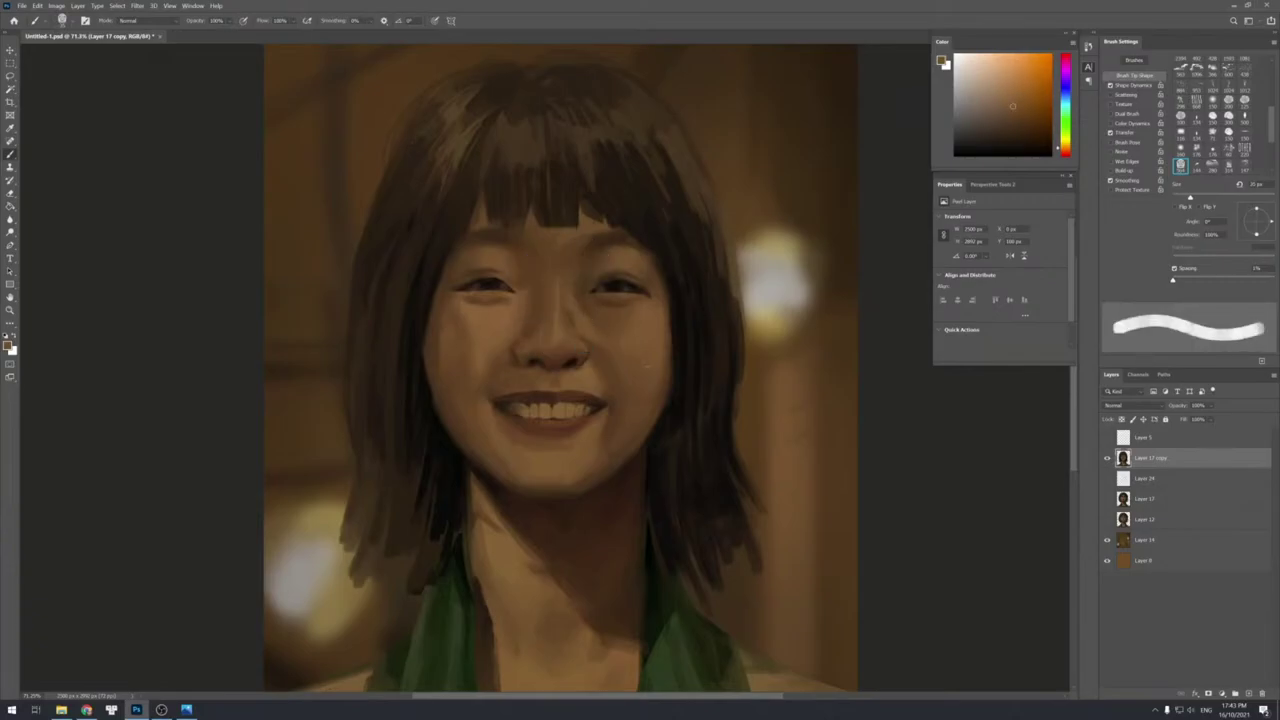
Repaint the upper lid crease and inner corner of the eye on the viewer's right with sampled dark browns.
scroll(630, 300, "up", 2)
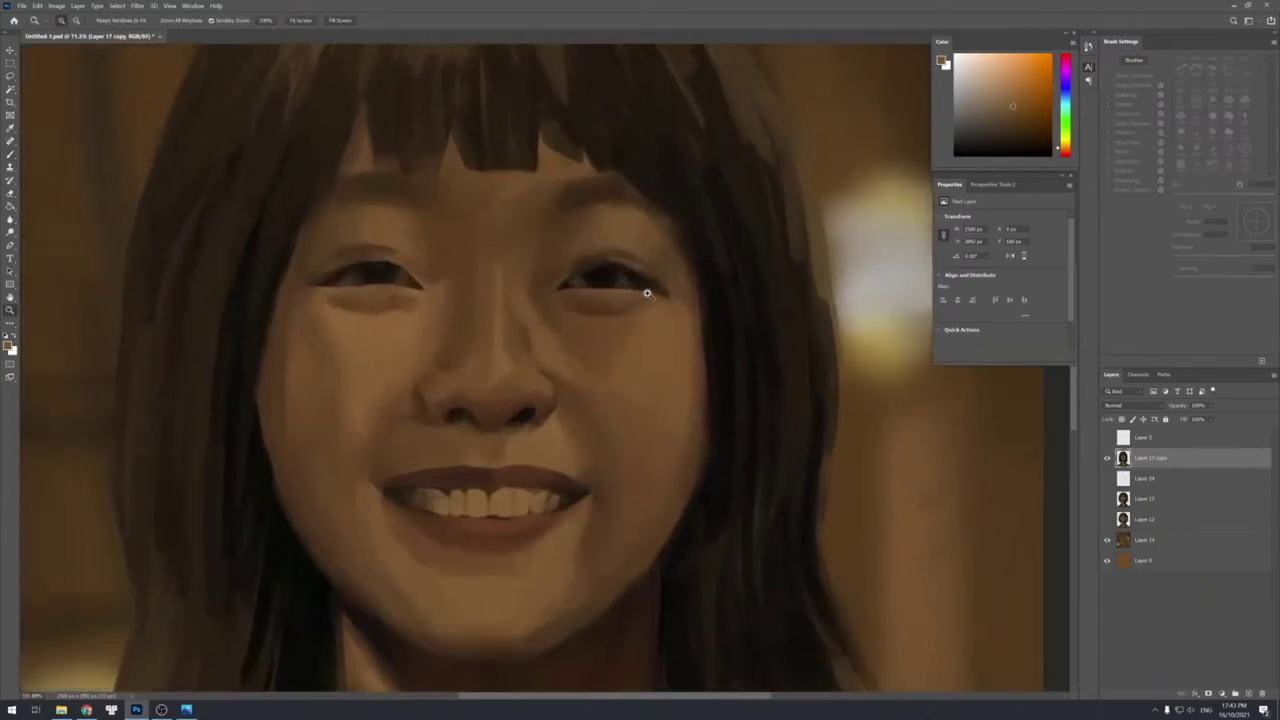
left_click(607, 250, "alt")
key("bracketleft")
key("bracketleft")
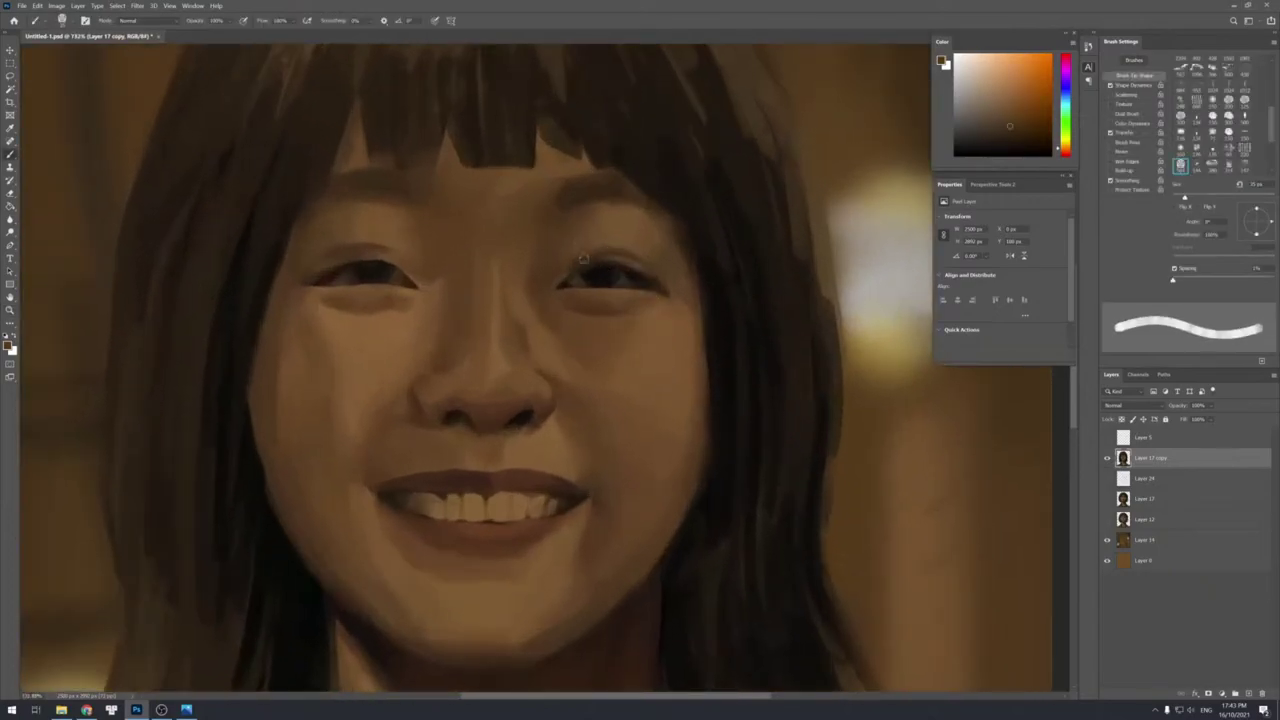
left_click(570, 285, "alt")
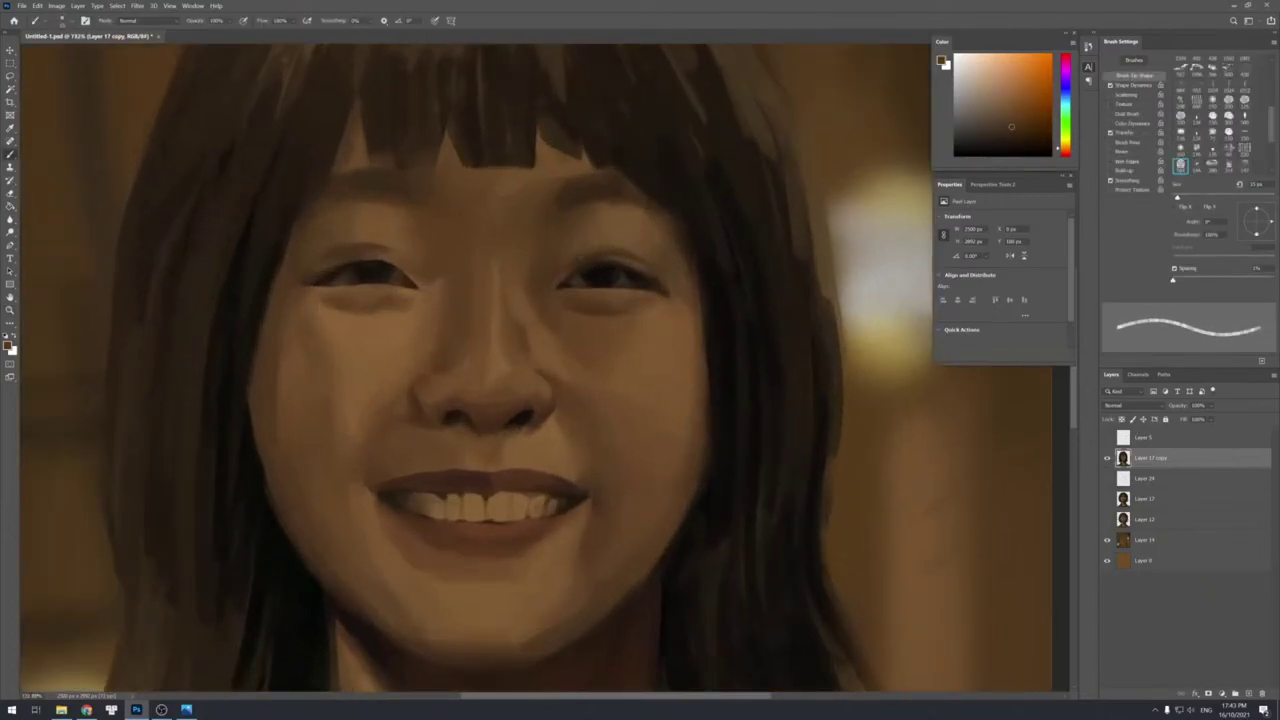
left_click(562, 287, "alt")
key("bracketright")
key("bracketright")
key("bracketright")
key("bracketleft")
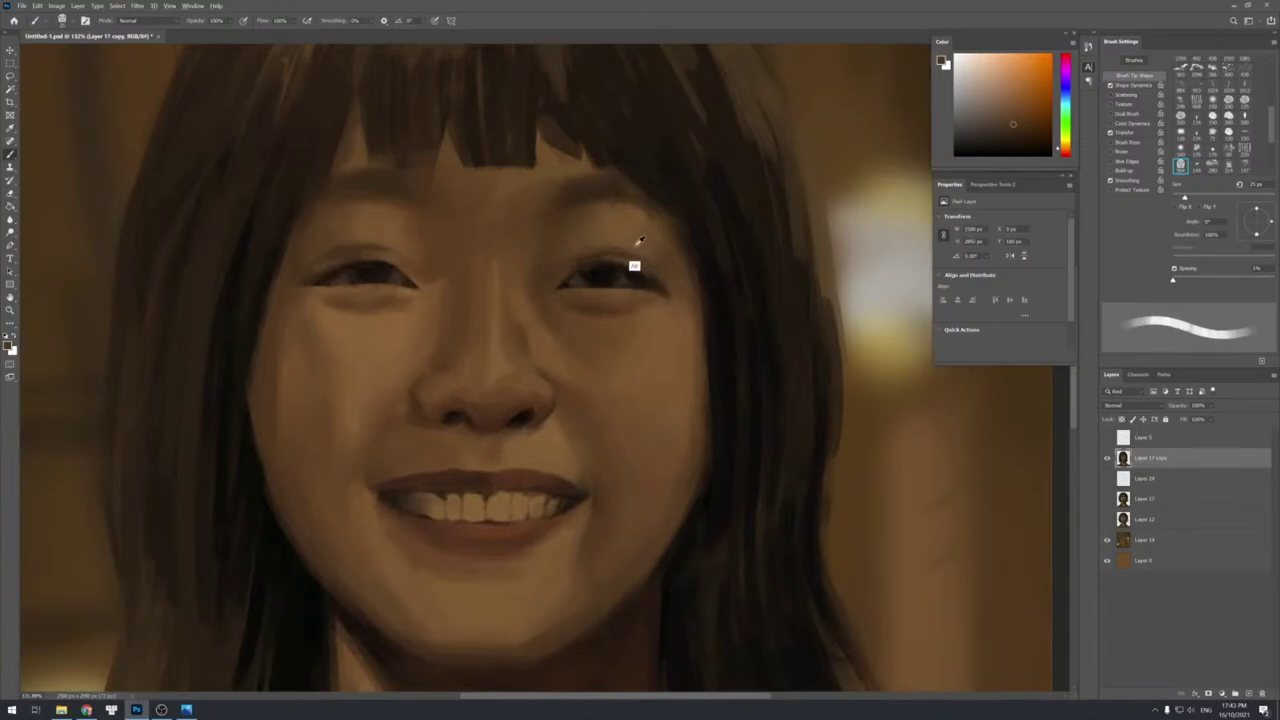
Define the iris and outer lash line of the viewer's right eye with sampled dark tones.
left_click(619, 273, "alt")
left_click(618, 273, "alt")
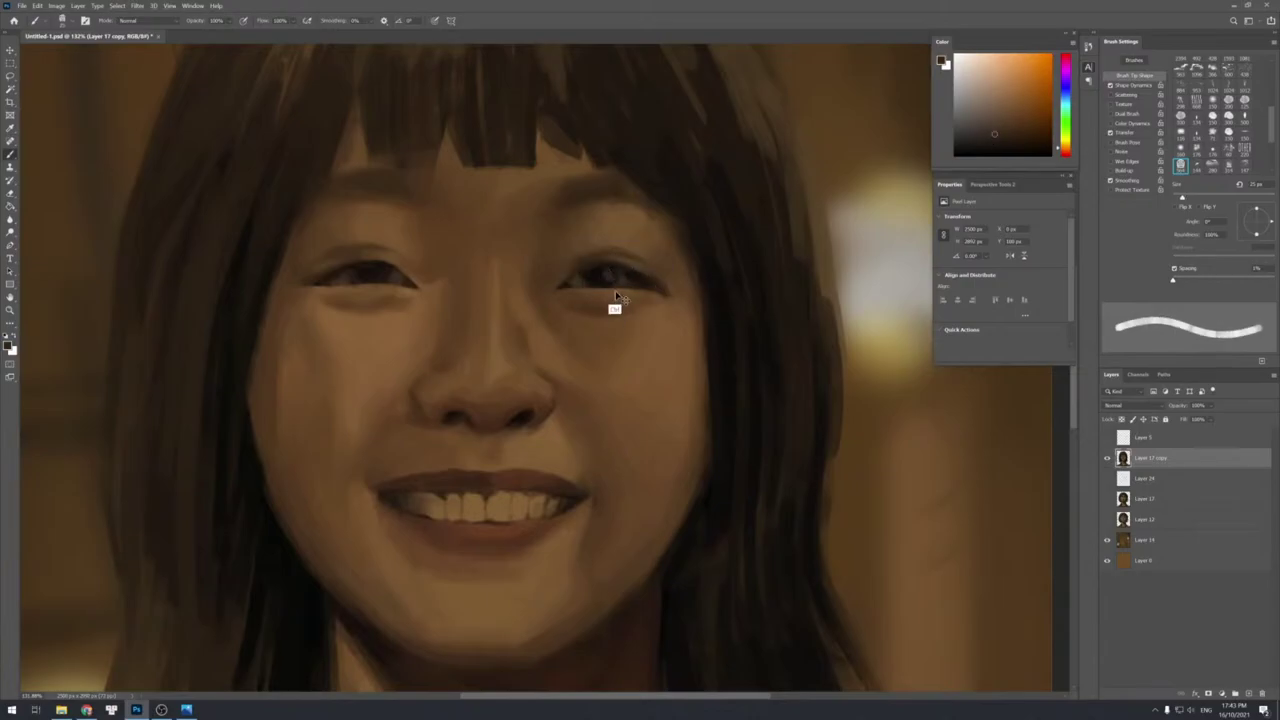
key("bracketleft")
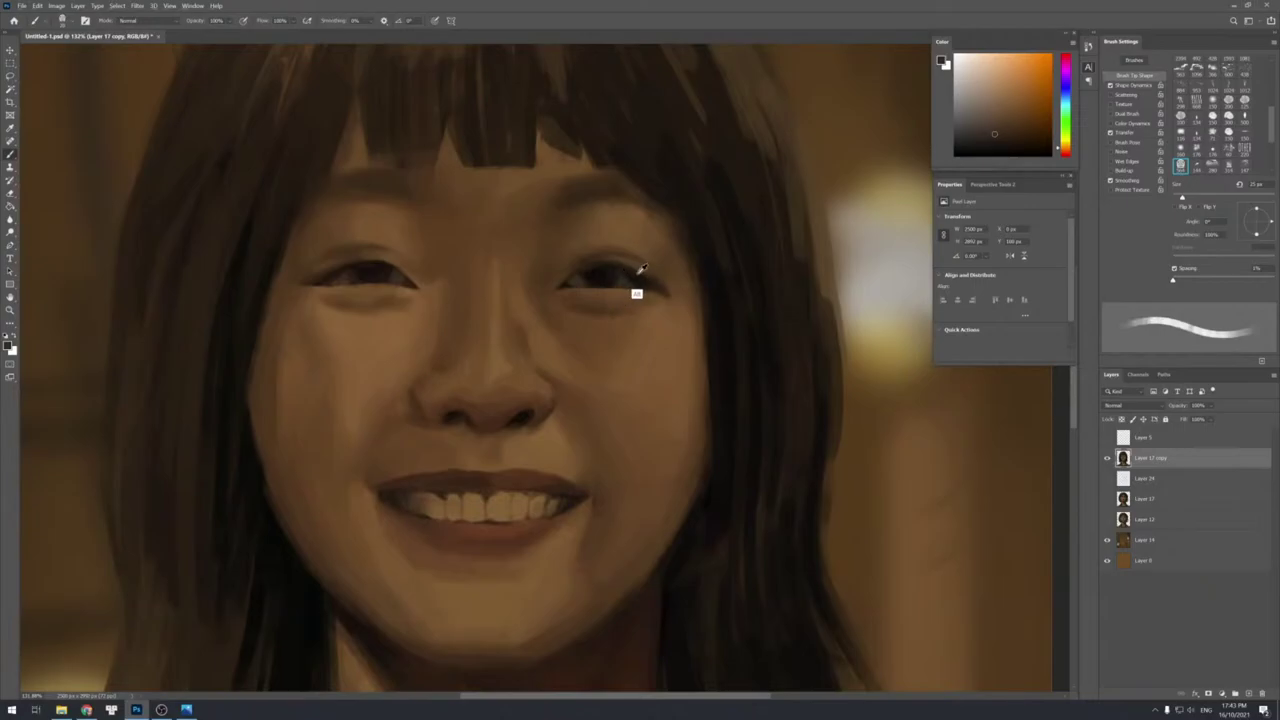
left_click(631, 273, "alt")
key("bracketright")
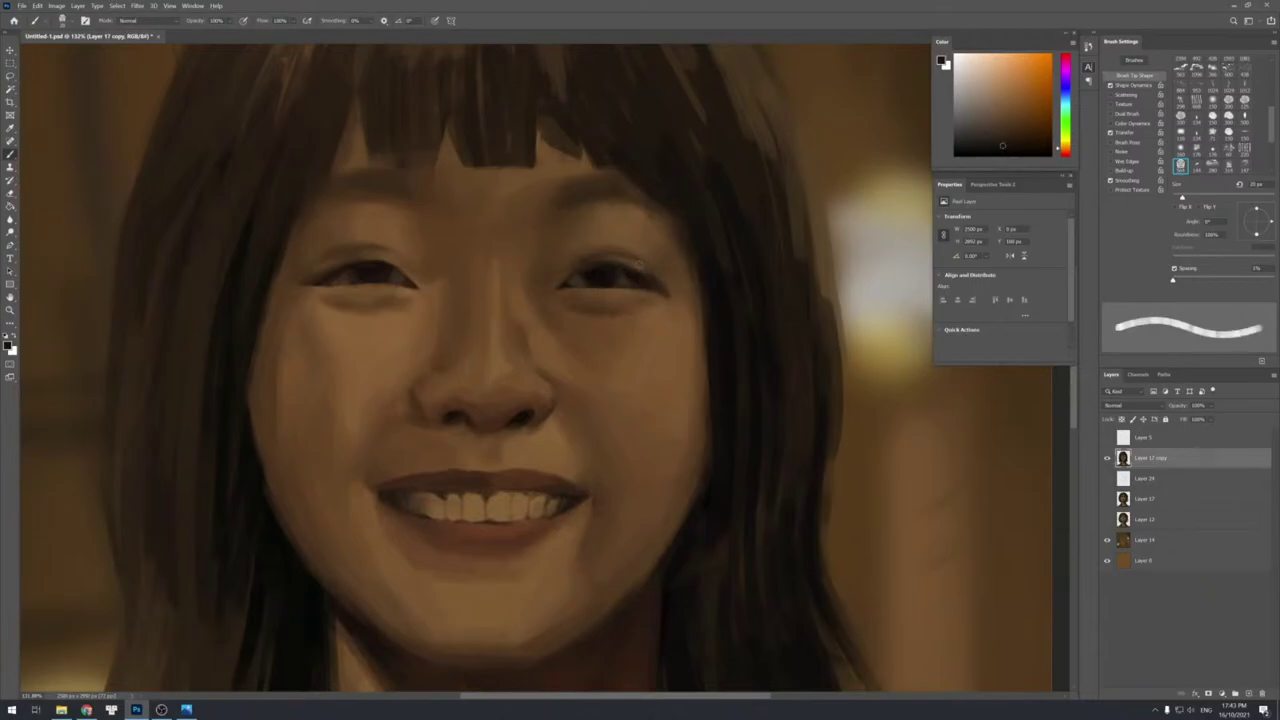
left_click(660, 278, "alt")
left_click(657, 274, "alt")
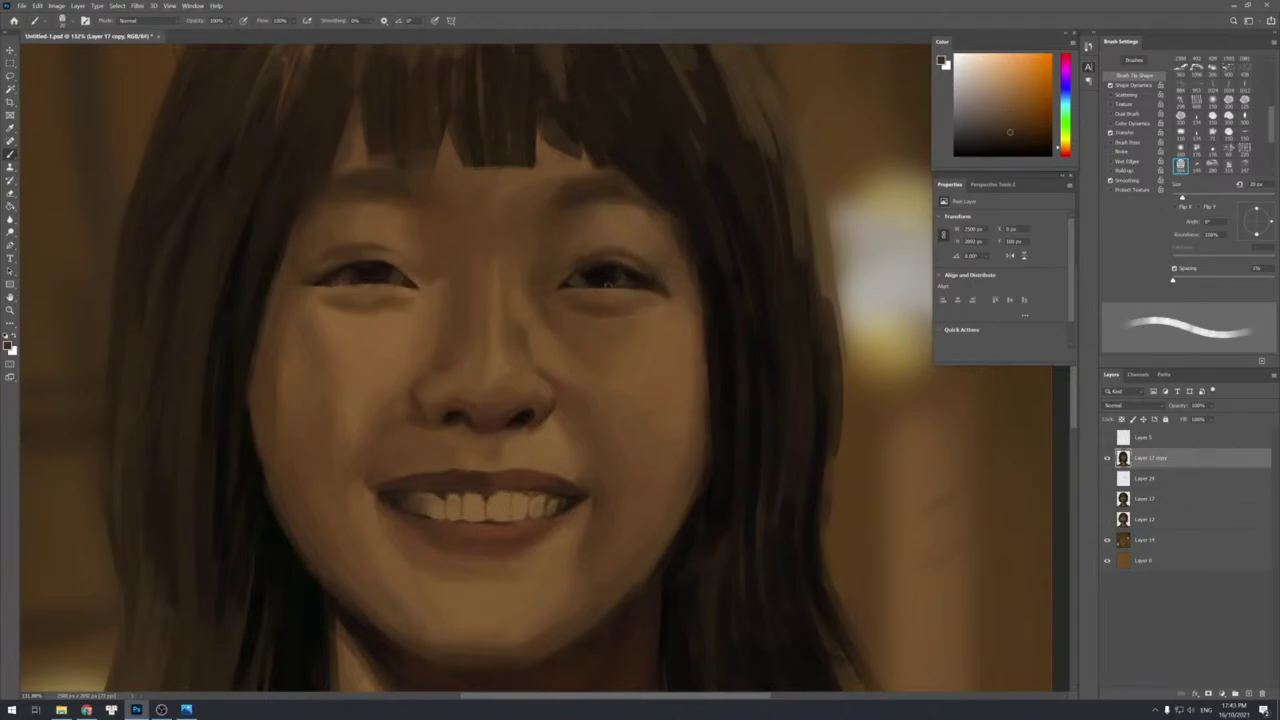
Blend the skin between the eyebrow and upper lid on the viewer's right with sampled tones.
left_click(608, 200, "alt")
left_click(602, 204, "alt")
left_click(614, 205, "alt")
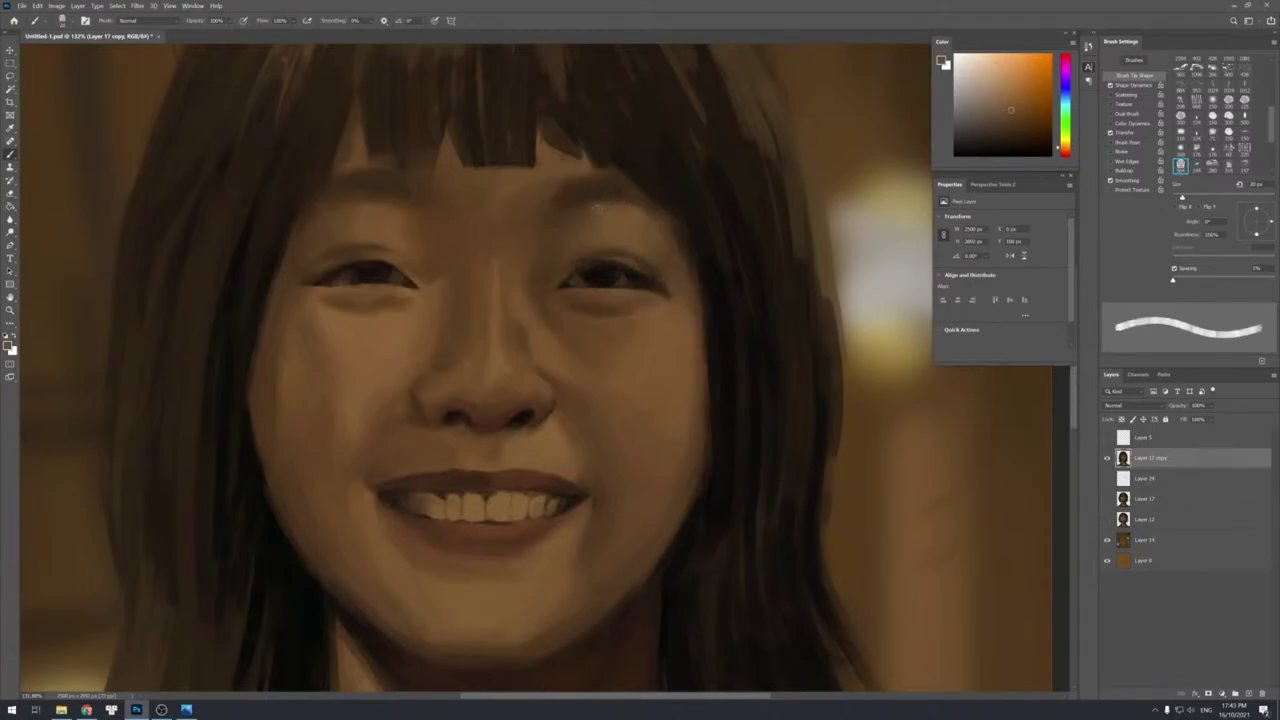
left_click(590, 210, "alt")
Sharpen the upper lash line and inner corner of the viewer's right eye with a smaller brush and sampled darks.
key("z")
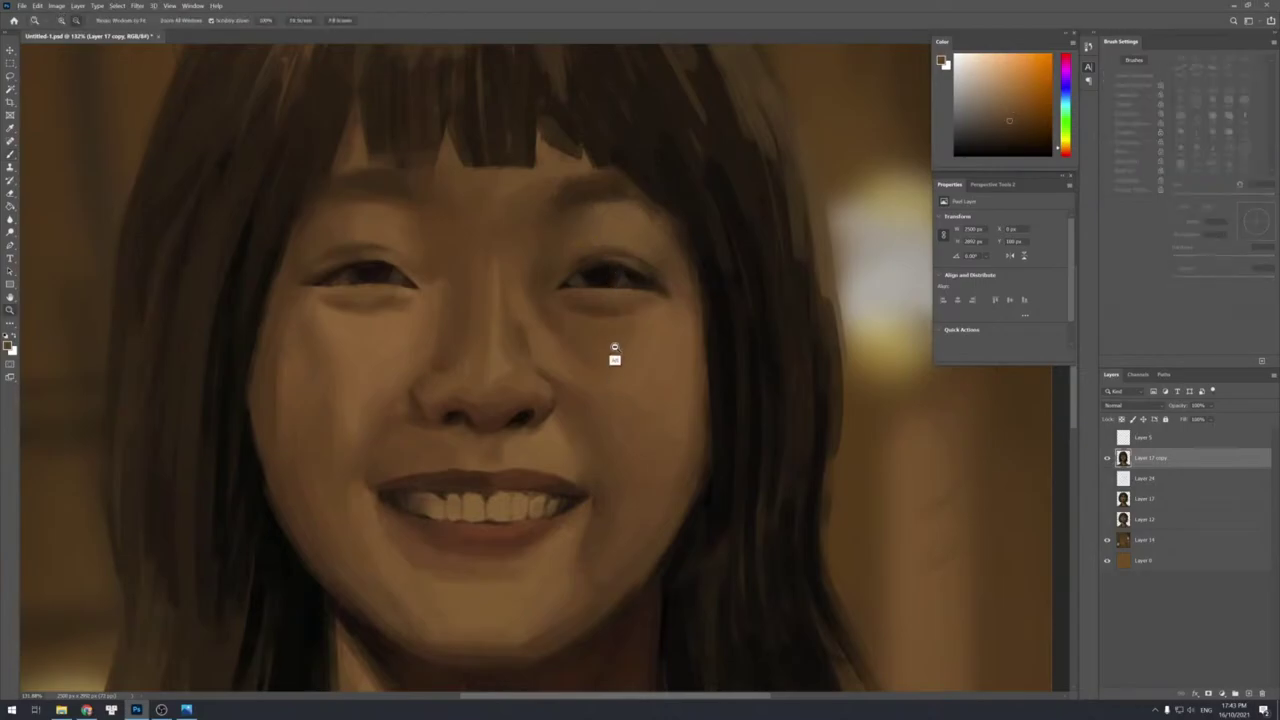
mouse_move(612, 348)
left_mouse_down()
mouse_move(575, 320)
mouse_move(616, 340)
mouse_move(597, 334)
mouse_move(640, 332)
left_mouse_up()
key("b")
left_click(574, 252, "alt")
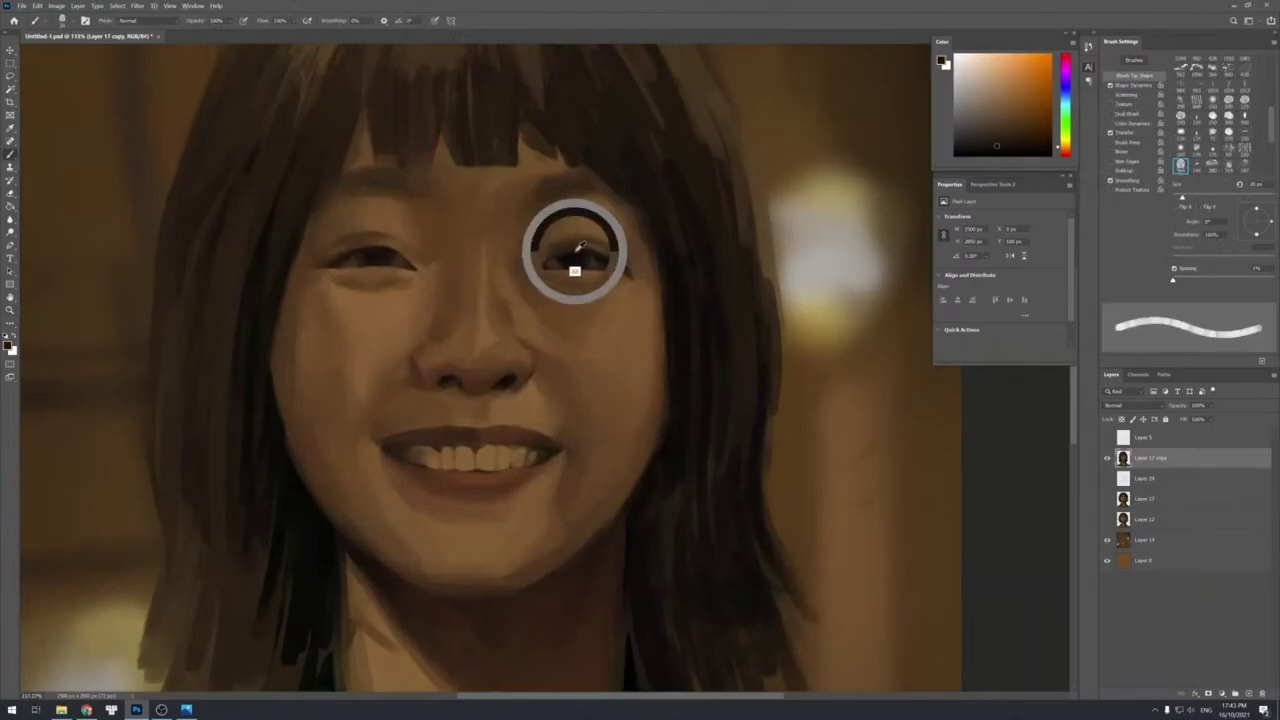
key("bracketleft")
key("bracketleft")
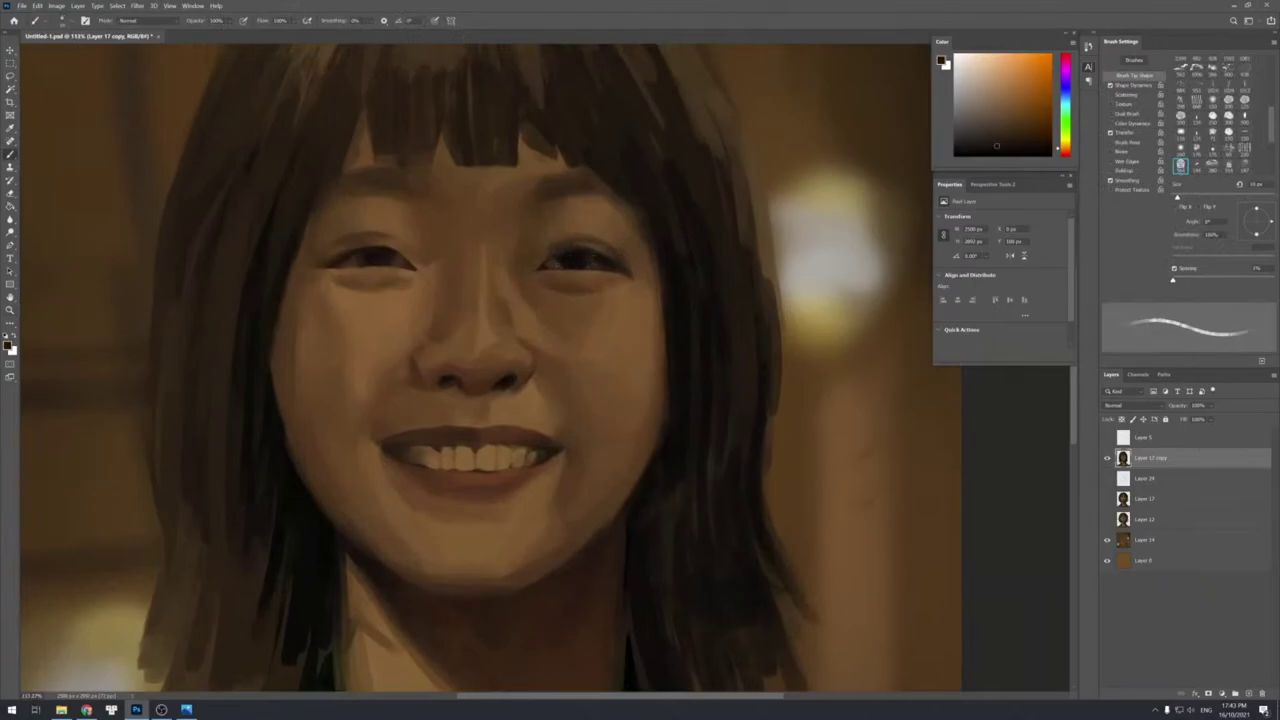
left_click(550, 264, "alt")
key("bracketright")
key("bracketright")
Darken and refine the iris and lash line of the eye on the viewer's right with sampled dark tones.
left_click(572, 256, "alt")
key("bracketright")
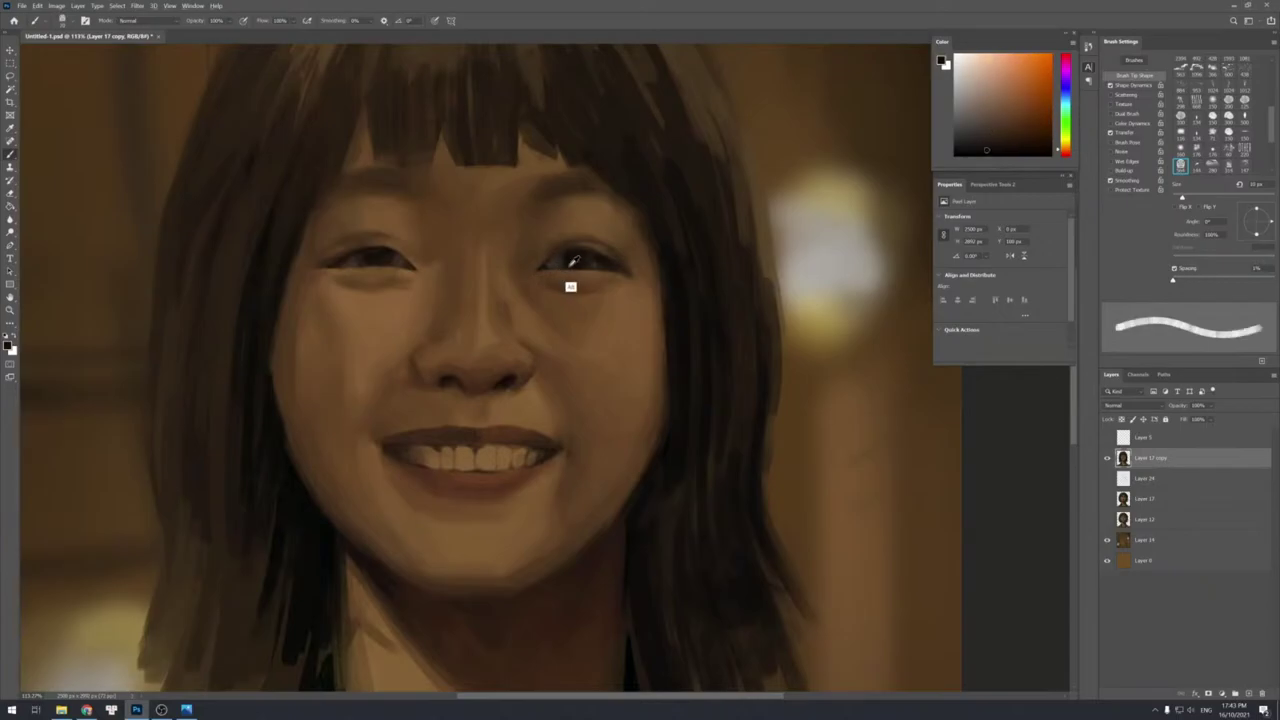
left_click(565, 260, "alt")
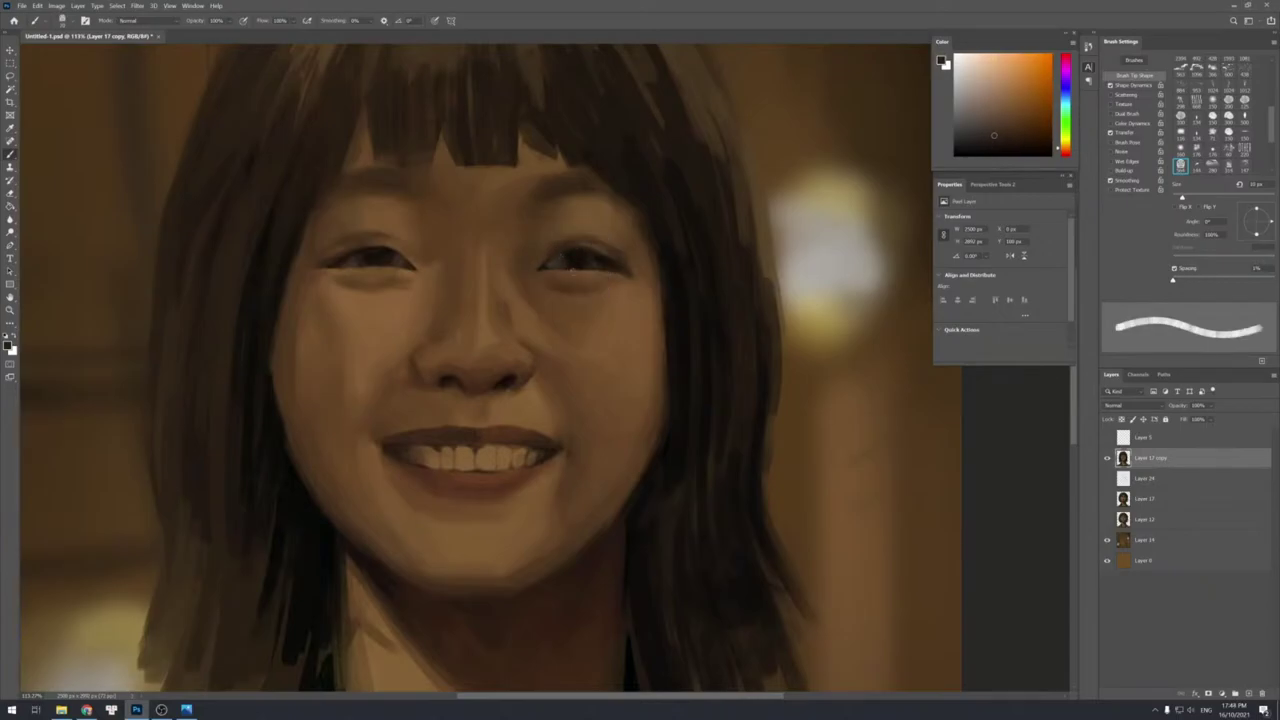
left_click(562, 256, "alt")
left_click(571, 260, "alt")
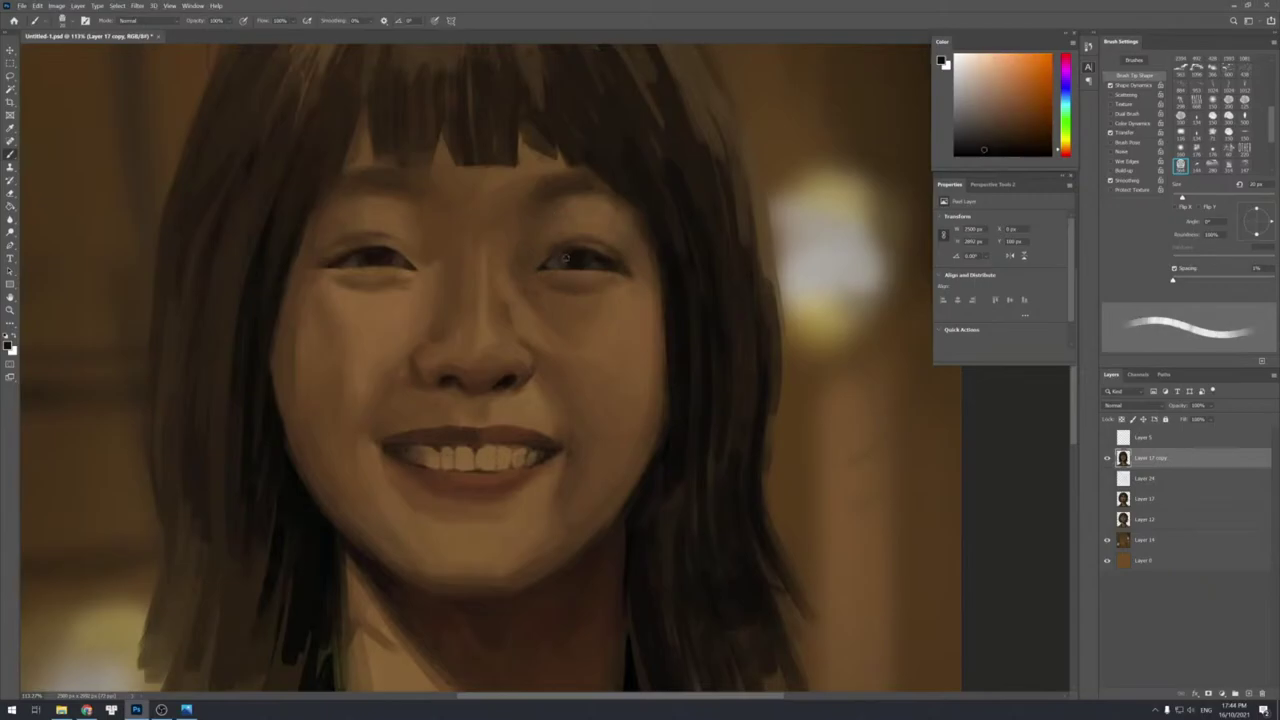
Deepen the iris of the eye on the viewer's left with a sampled near-black tone.
mouse_move(600, 264)
left_mouse_down()
mouse_move(574, 229)
mouse_move(595, 224)
left_mouse_up()
key("b")
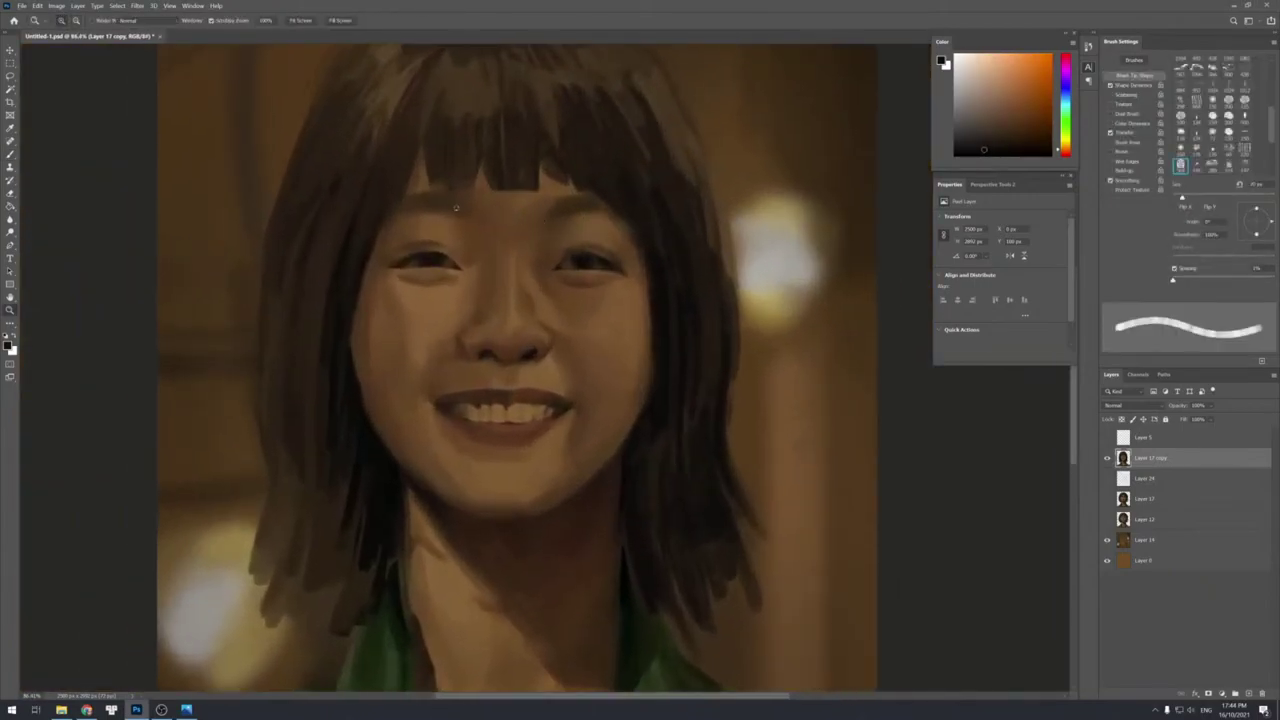
key("bracketleft")
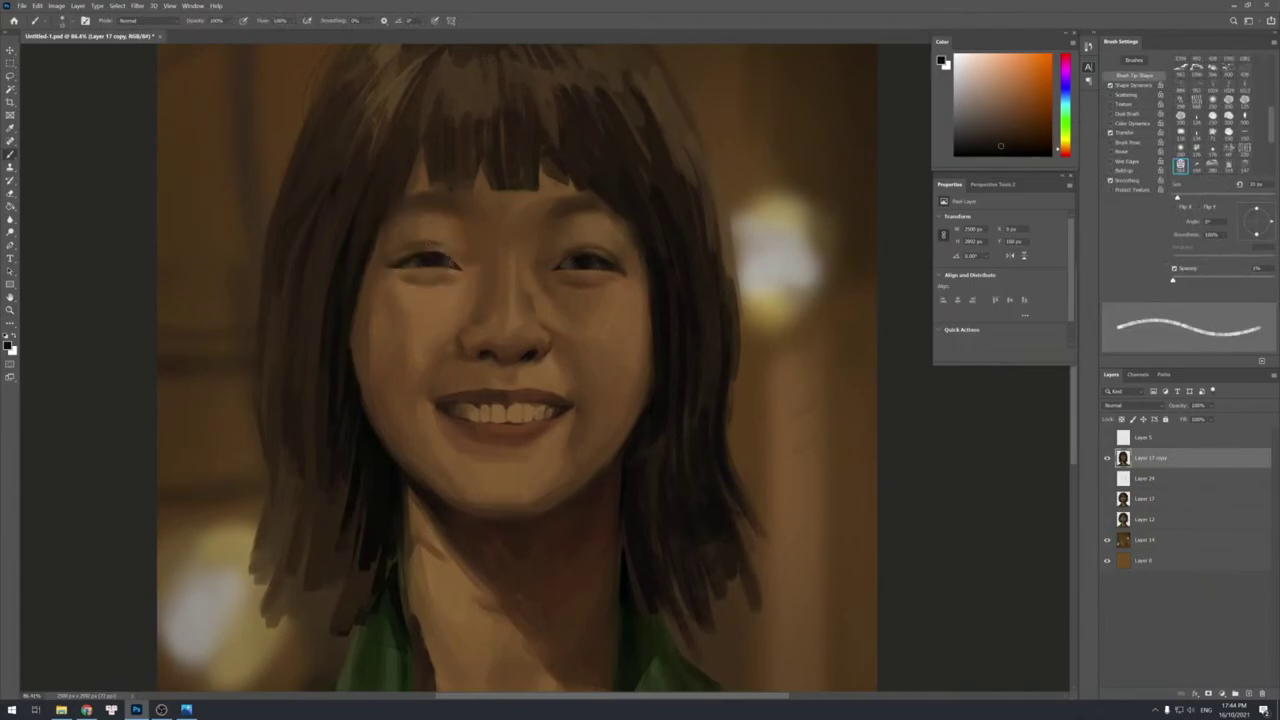
key("bracketright")
left_click(443, 260, "alt")
key("bracketright")
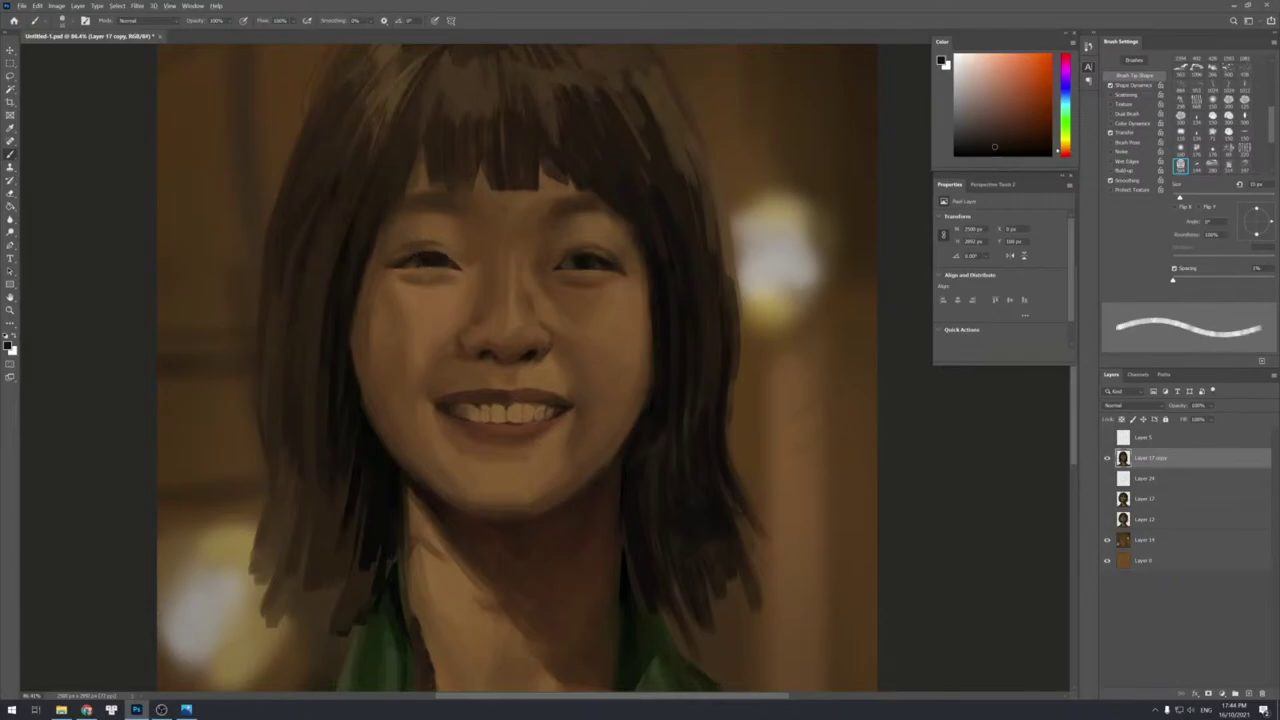
Refine the lower lid and upper lash line of the viewer's left eye with sampled skin and dark tones.
left_click(411, 286, "alt")
key("bracketleft")
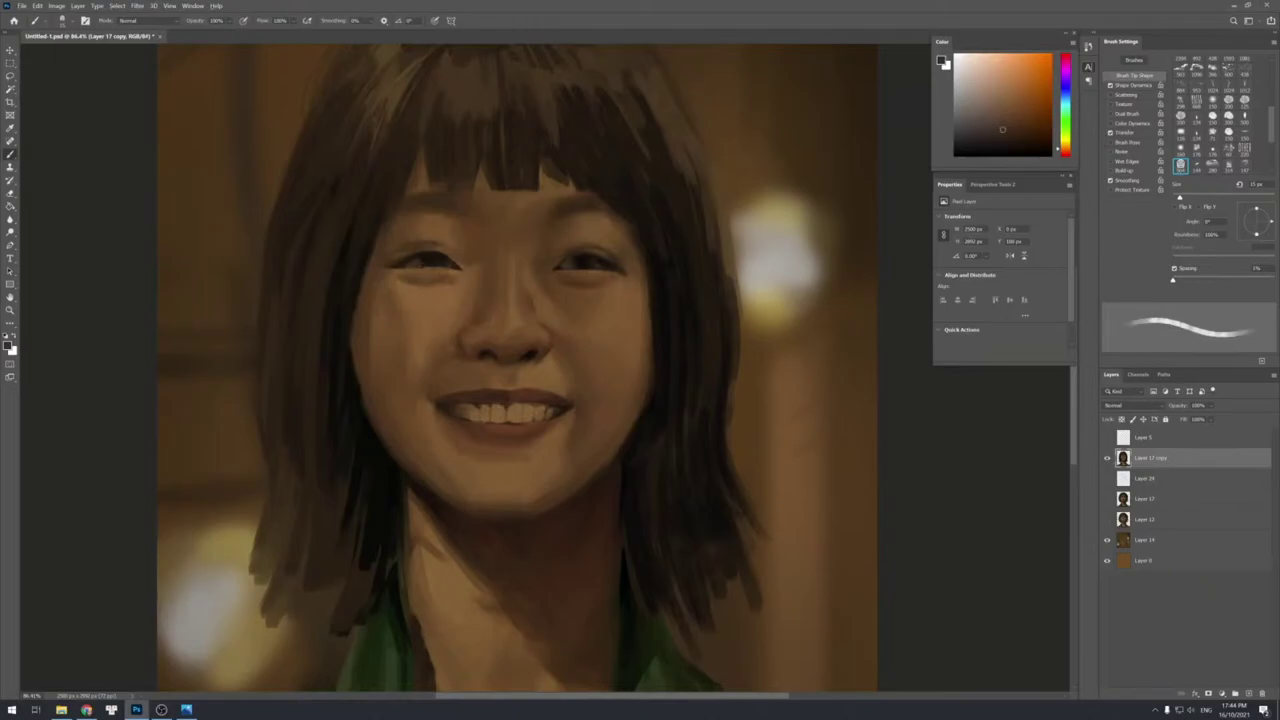
left_click(423, 277, "alt")
key("bracketright")
left_click(407, 281, "alt")
left_click_drag(394, 264, 430, 253)
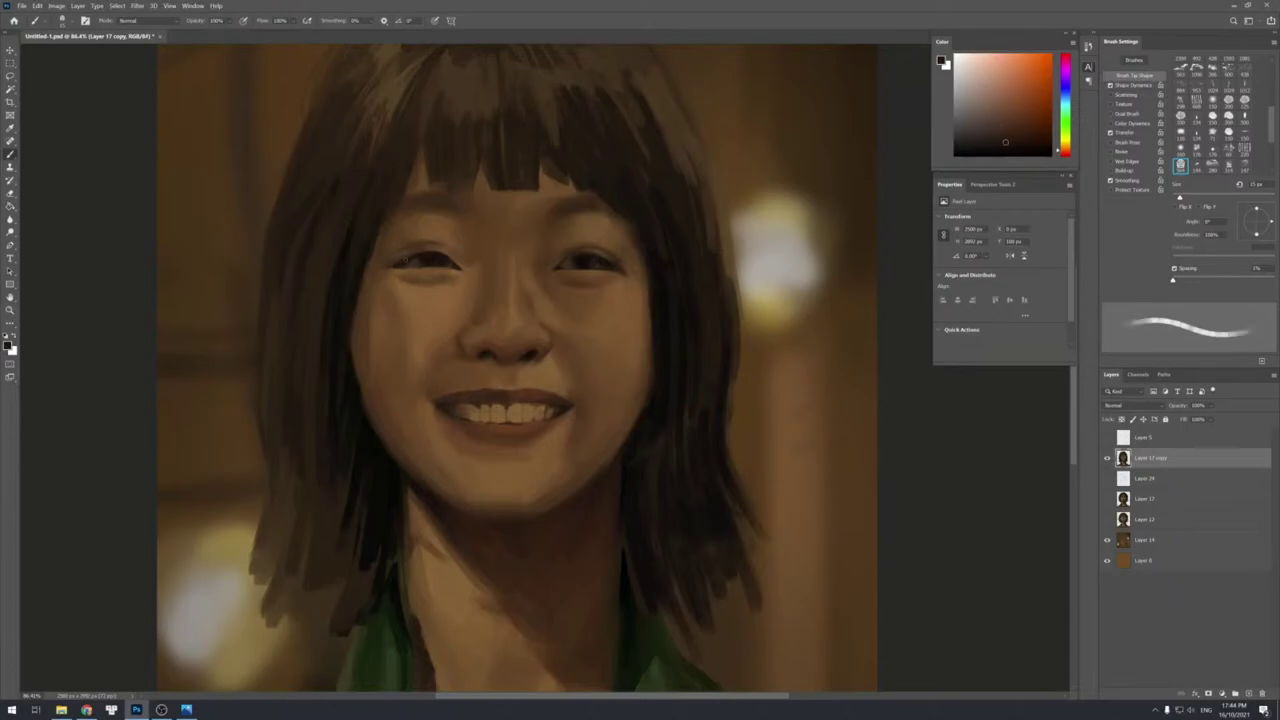
Blend the upper lid and outer corner around the viewer's left eye with sampled mid browns.
left_click(385, 255, "alt")
key("bracketright")
left_click(407, 250, "alt")
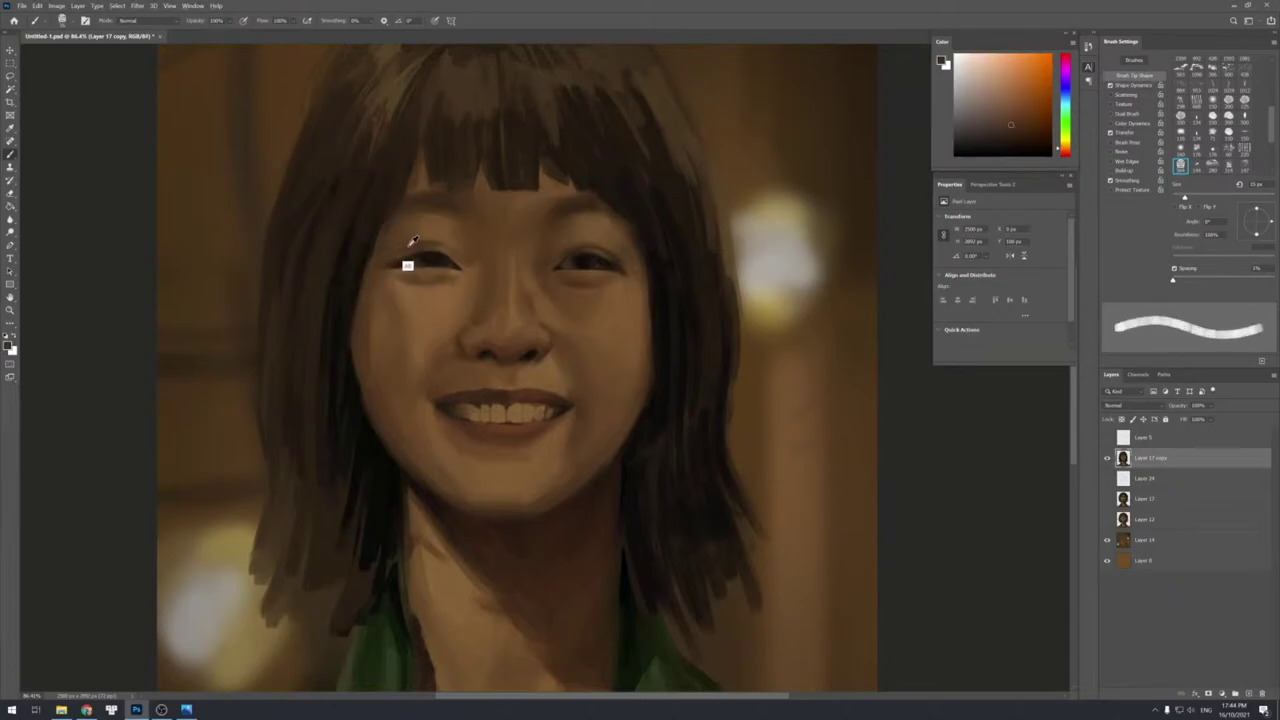
left_click(388, 252, "alt")
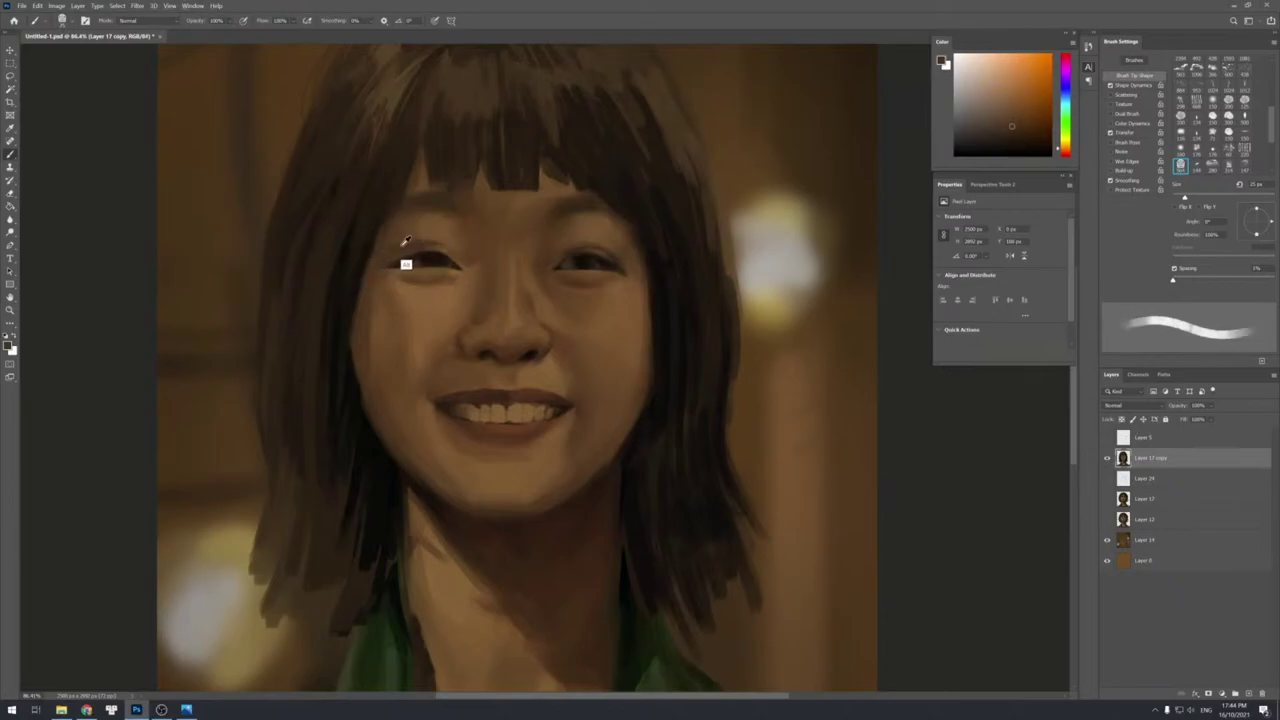
left_click(382, 252, "alt")
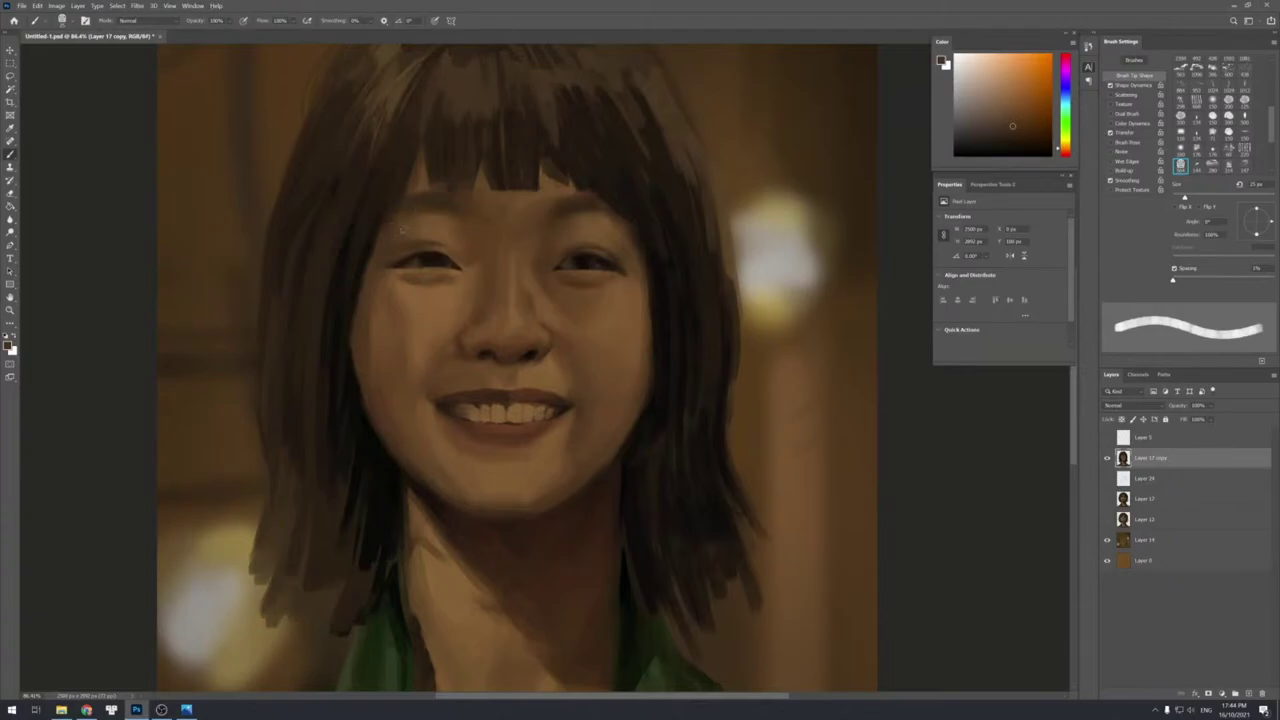
left_click(432, 258, "alt")
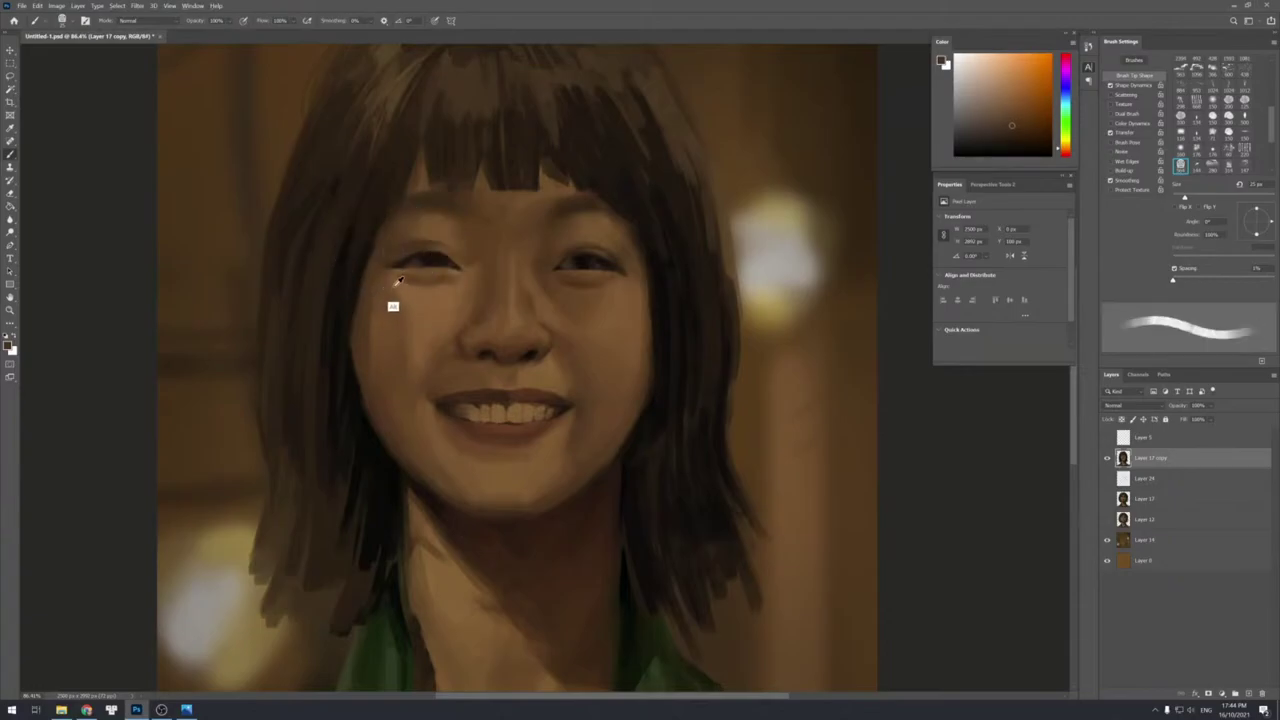
Paint darker sampled skin tones into the upper cheek below the viewer's left eye and soften them.
left_click(392, 280, "alt")
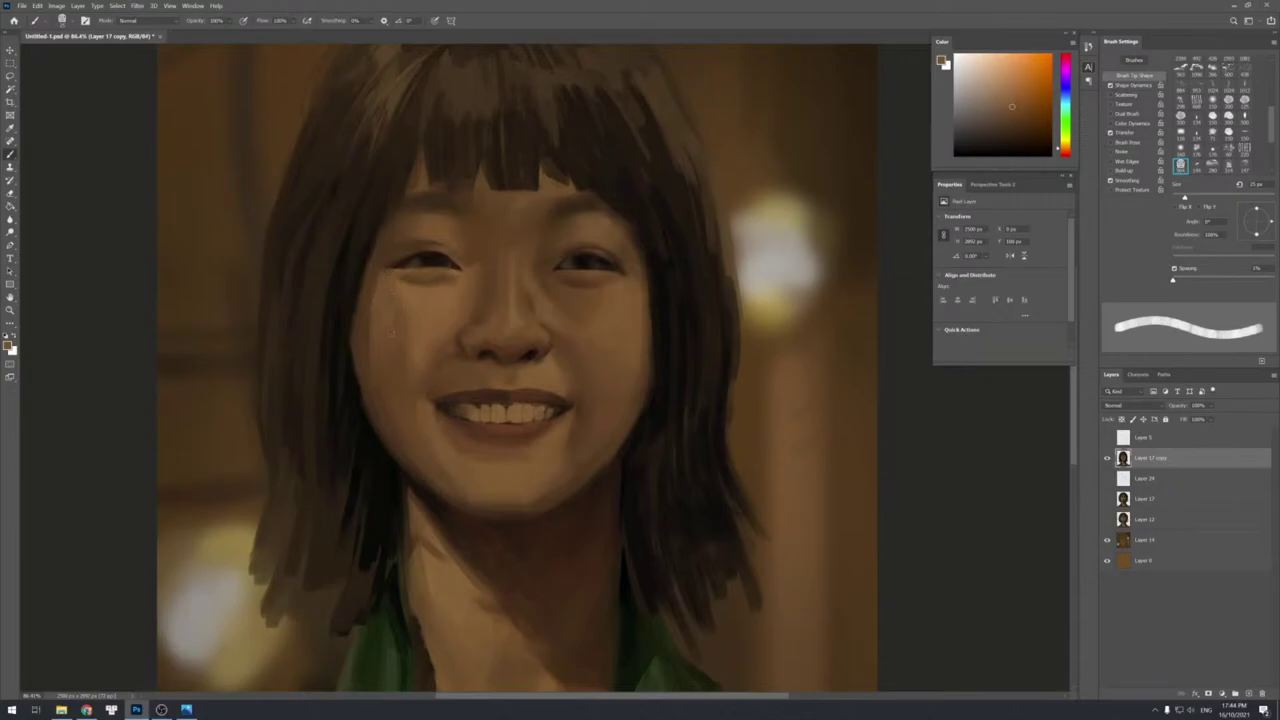
left_click(382, 298, "alt")
left_click(365, 364, "alt")
left_click(365, 369, "alt")
left_click(372, 392, "alt")
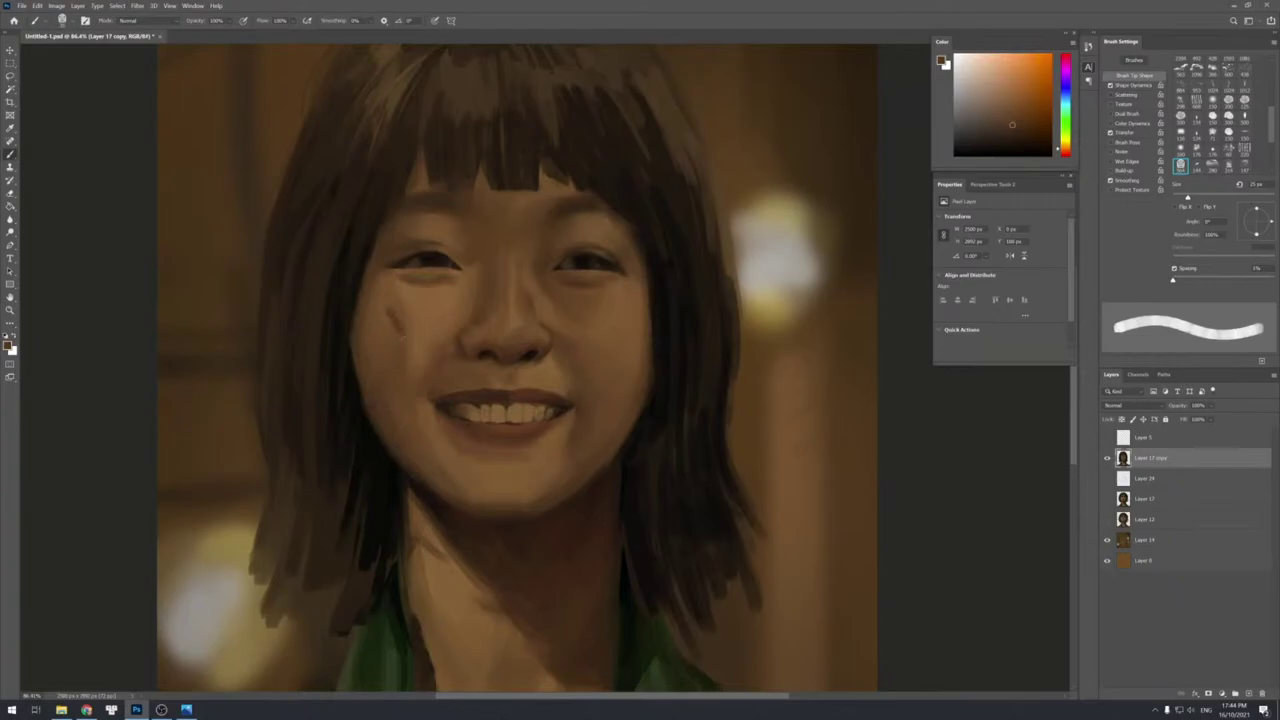
left_click_drag(395, 322, 395, 341)
left_click(403, 316, "alt")
left_click(406, 342, "alt")
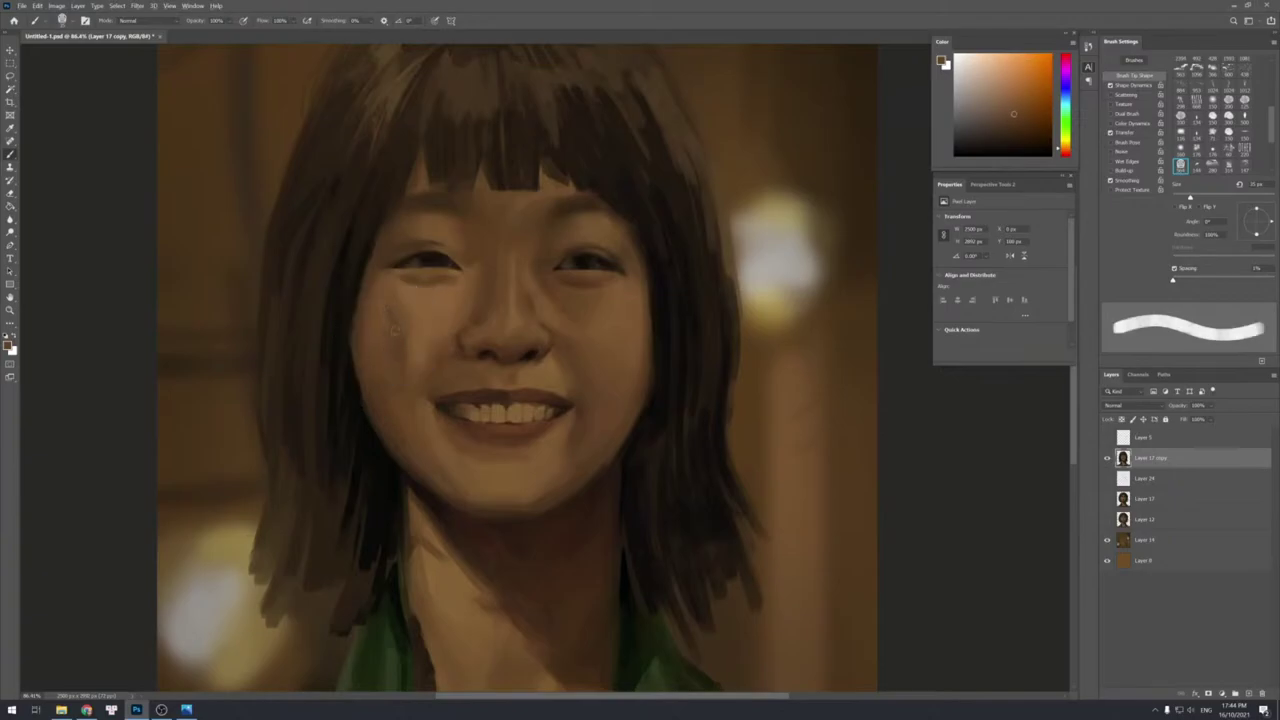
Shade the outer cheek on the viewer's left with sampled browns and redraw the dark hair edge beside it.
left_click(370, 410, "alt")
left_click_drag(357, 347, 390, 376)
left_click(385, 396, "alt")
left_click(382, 372, "alt")
left_click(387, 360, "alt")
left_click(371, 364, "alt")
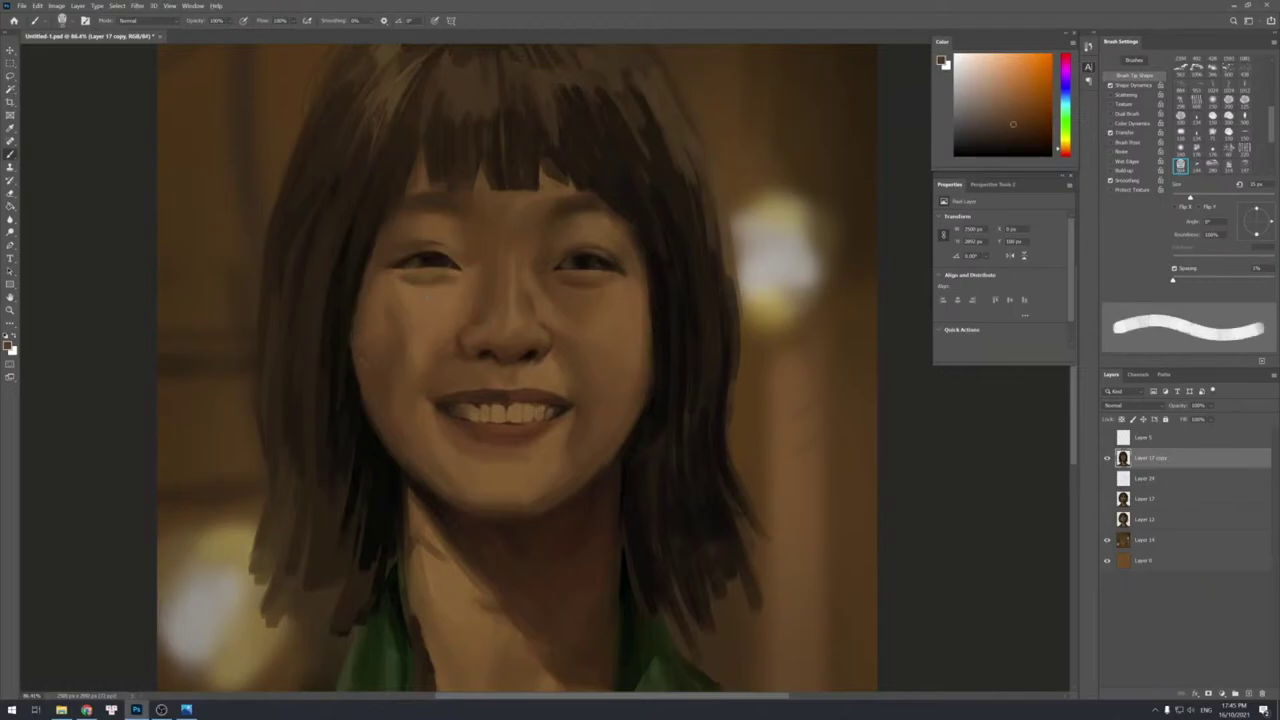
left_click(345, 355, "alt")
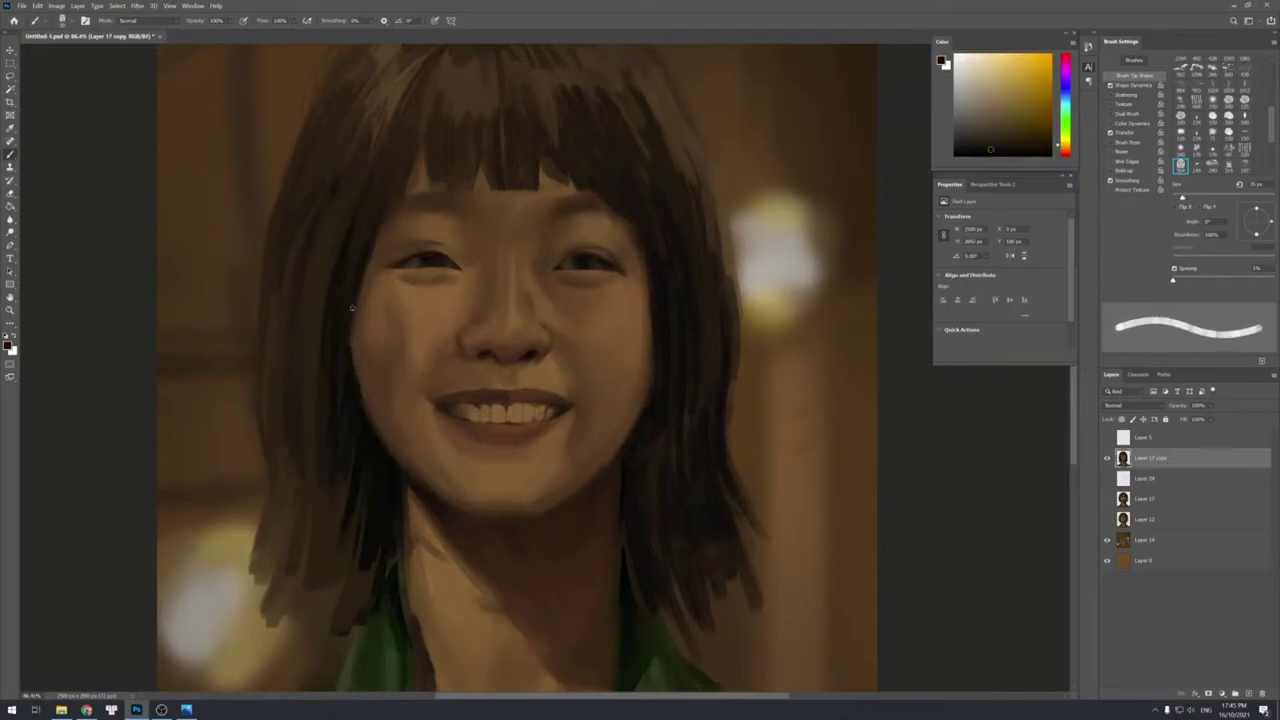
left_click_drag(354, 330, 357, 373)
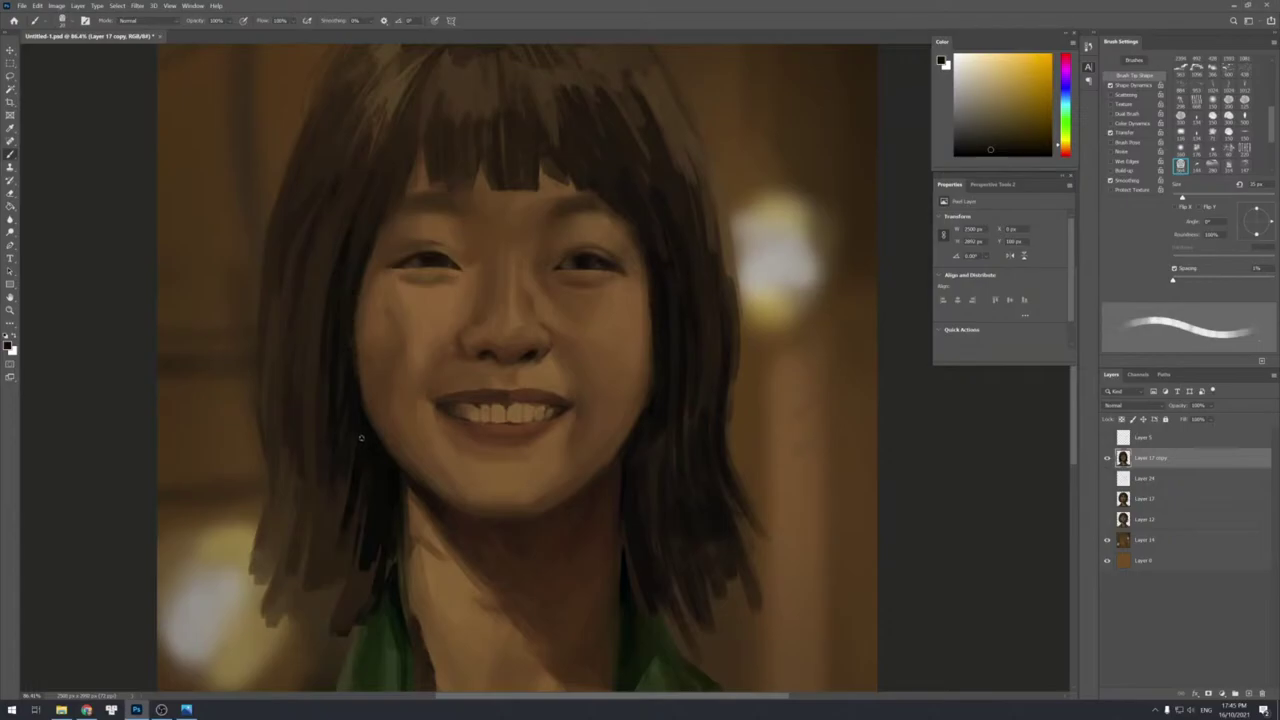
Blend the light and shadow areas of the viewer's left cheek with a slightly larger brush and sampled skin tones.
left_click(406, 337, "alt")
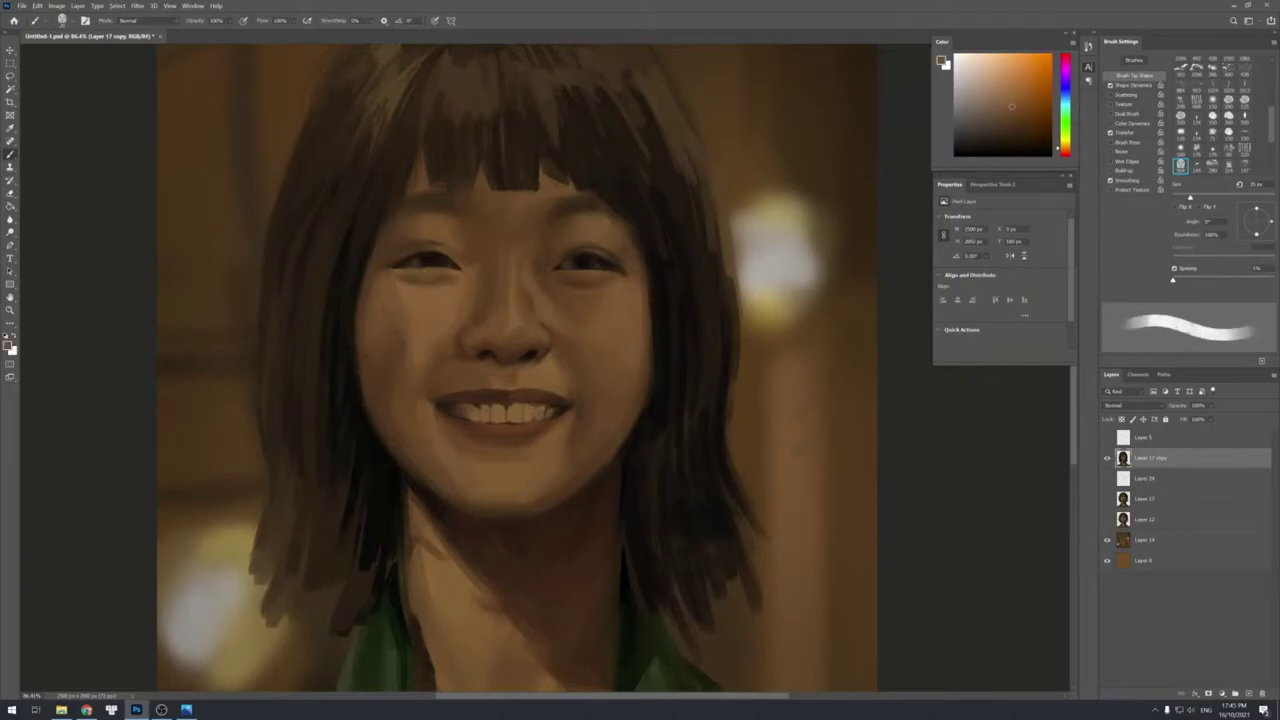
left_click(407, 325, "alt")
left_click(436, 332, "alt")
key("]")
left_click(433, 352, "alt")
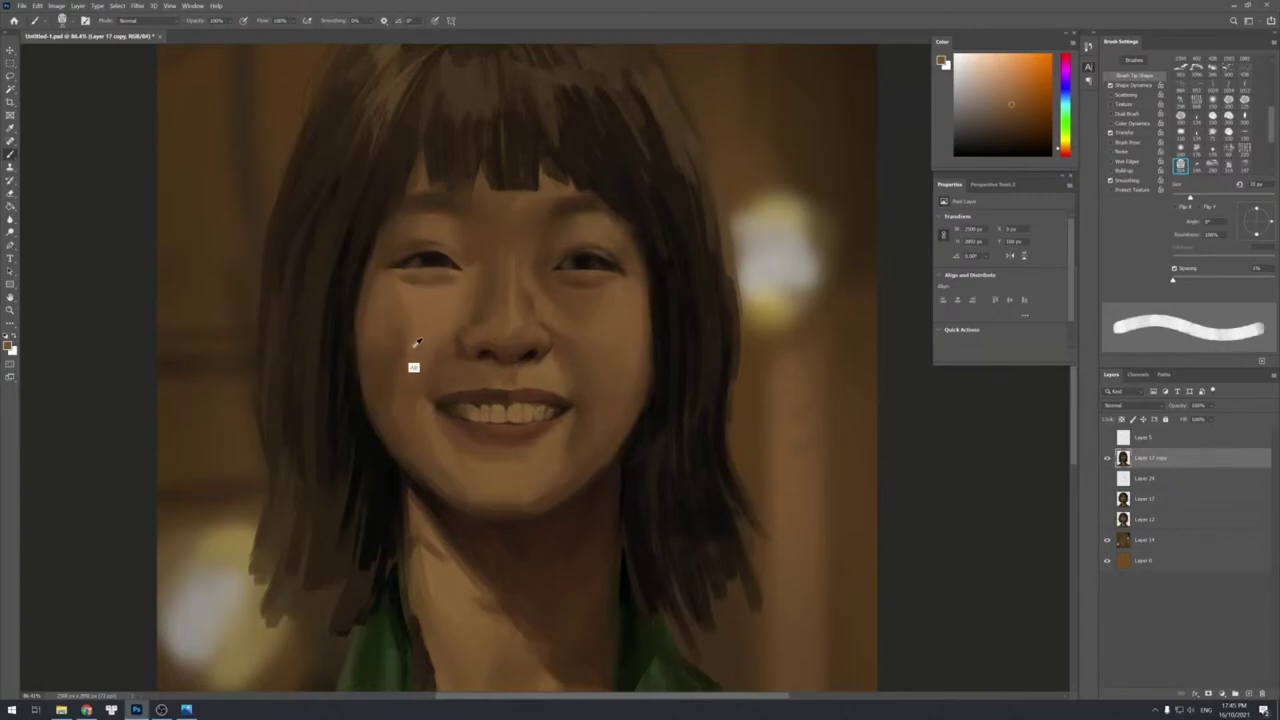
left_click(403, 340, "alt")
left_click(383, 400, "alt")
left_click(406, 418, "alt")
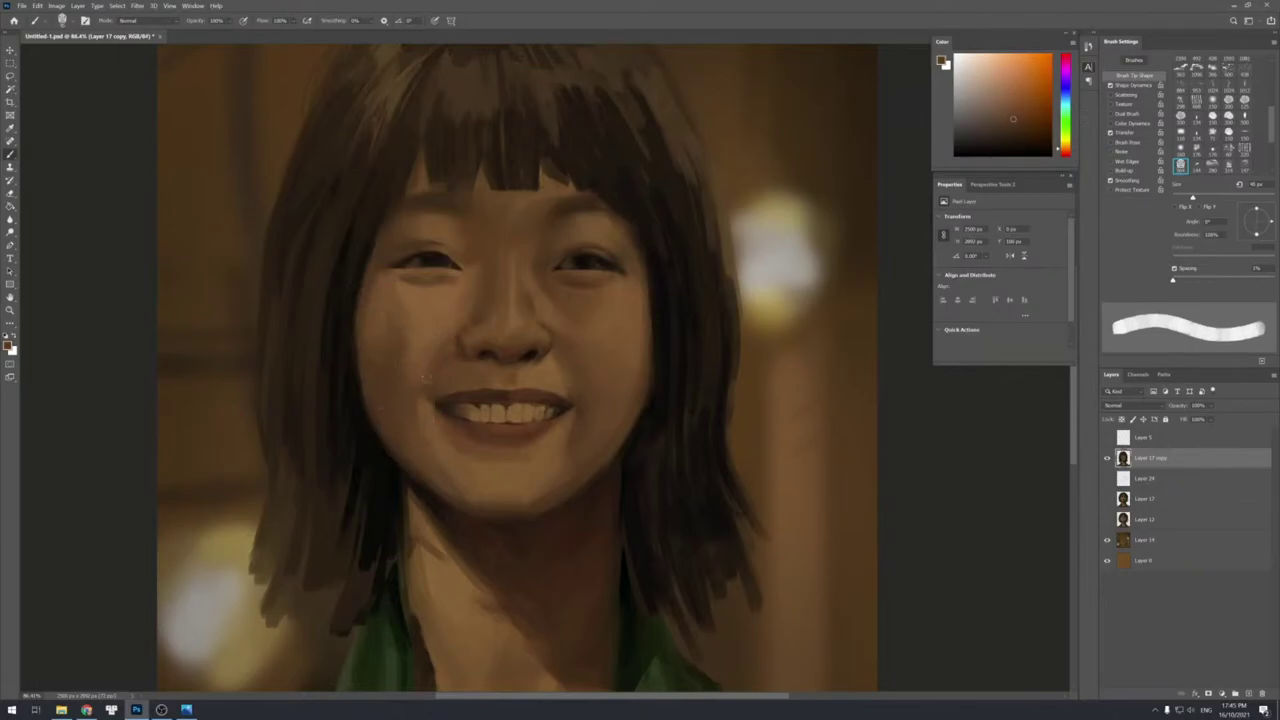
Soften the smile fold between the nose and cheek on the viewer's left with sampled skin tones.
left_click(448, 370, "alt")
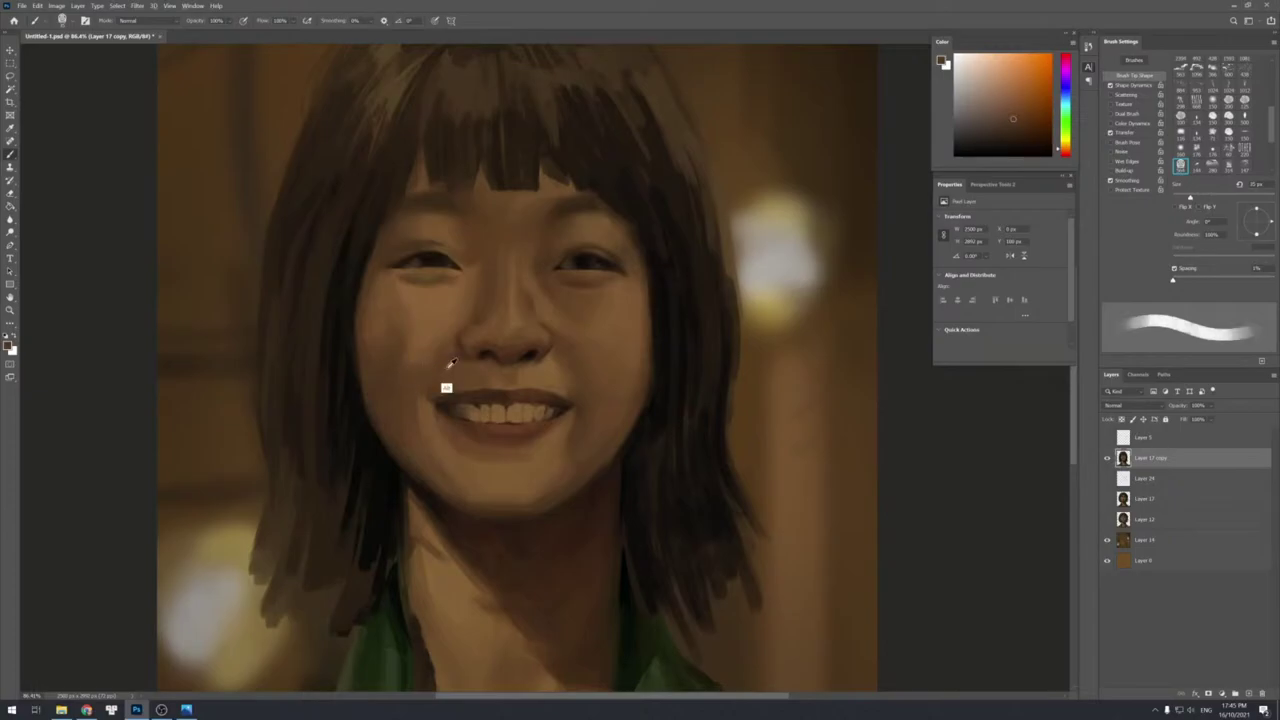
left_click(447, 355, "alt")
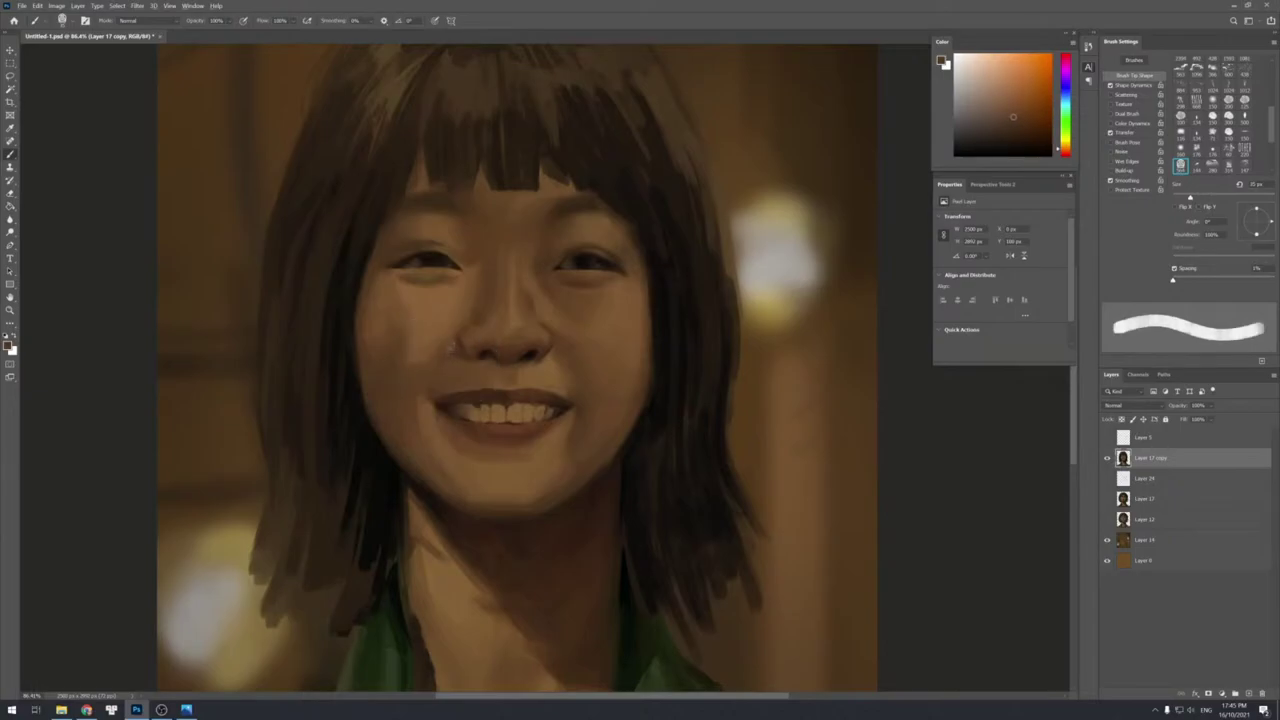
left_click(453, 345, "alt")
left_click(446, 362, "alt")
left_click(478, 355, "alt")
Refine the edge of the nostril wing on the viewer's left with a smaller brush and sampled browns.
key("bracketleft")
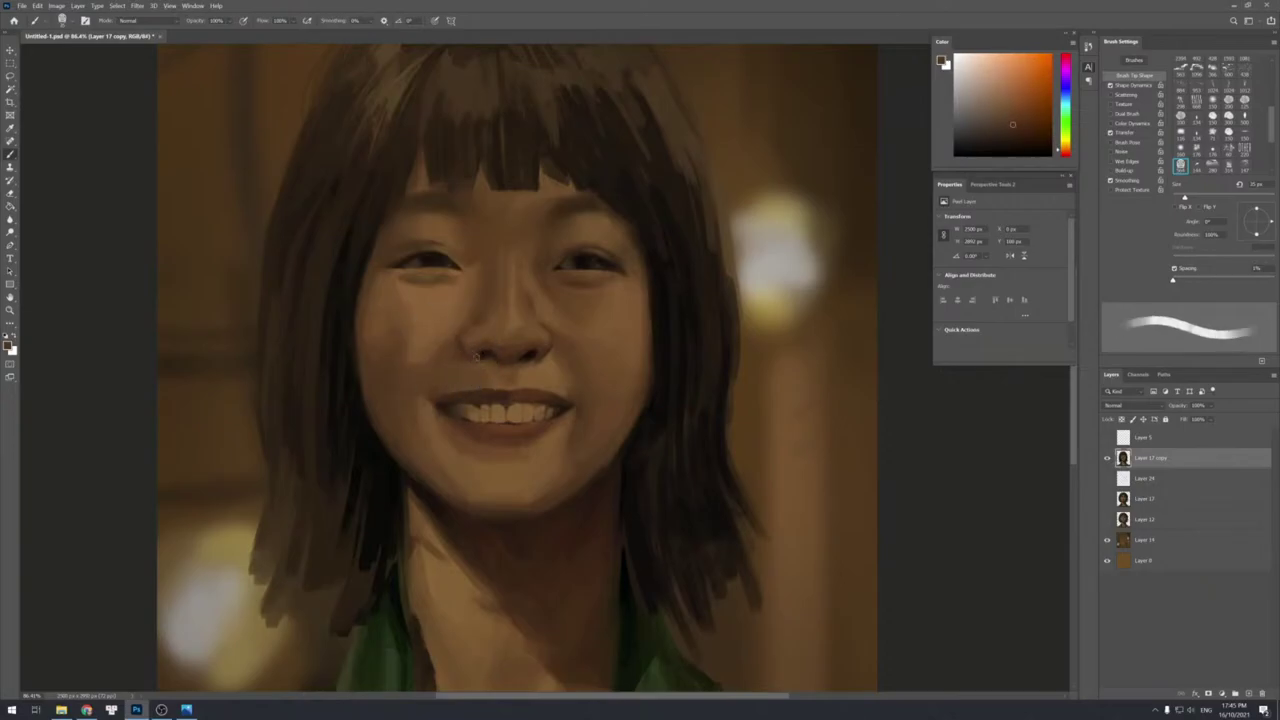
left_click(460, 343, "alt")
left_click(452, 351, "alt")
left_click(462, 357, "alt")
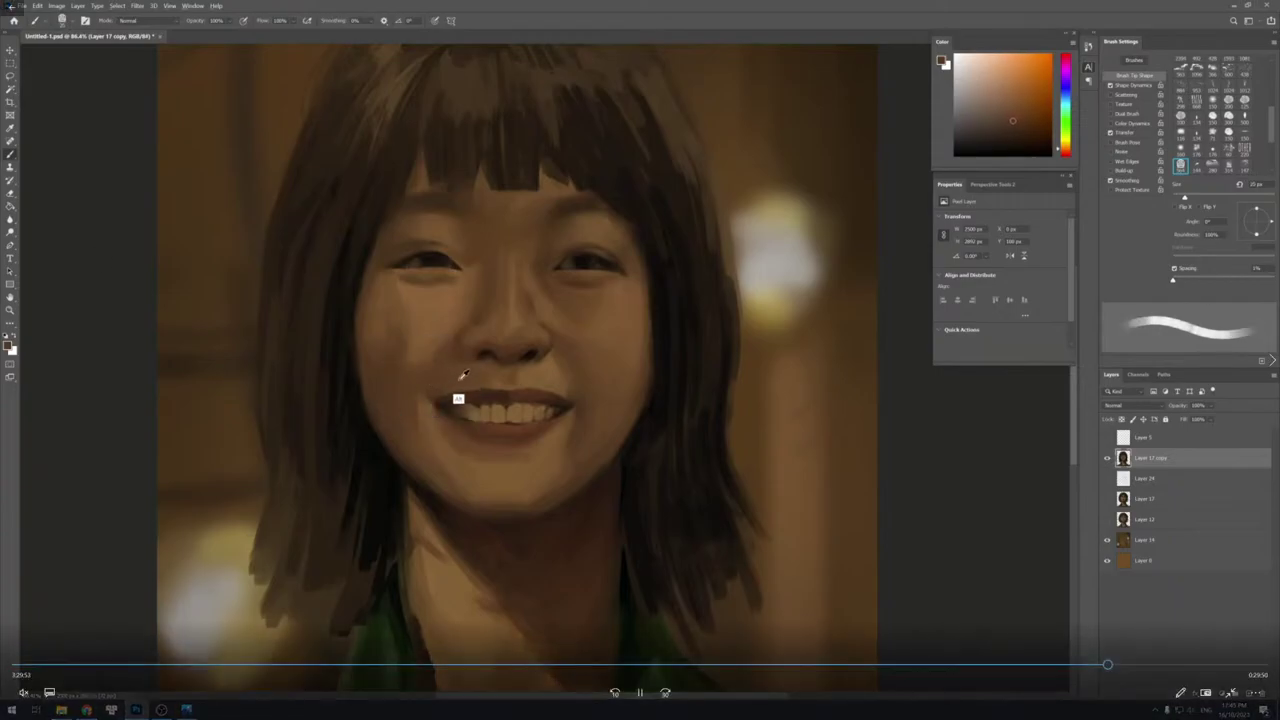
Touch up the mouth corner and lip on the viewer's left with sampled tones, adjusting the brush size.
left_click(445, 388, "alt")
left_click(476, 420, "alt")
key("bracketleft")
key("bracketleft")
key("bracketright")
key("bracketright")
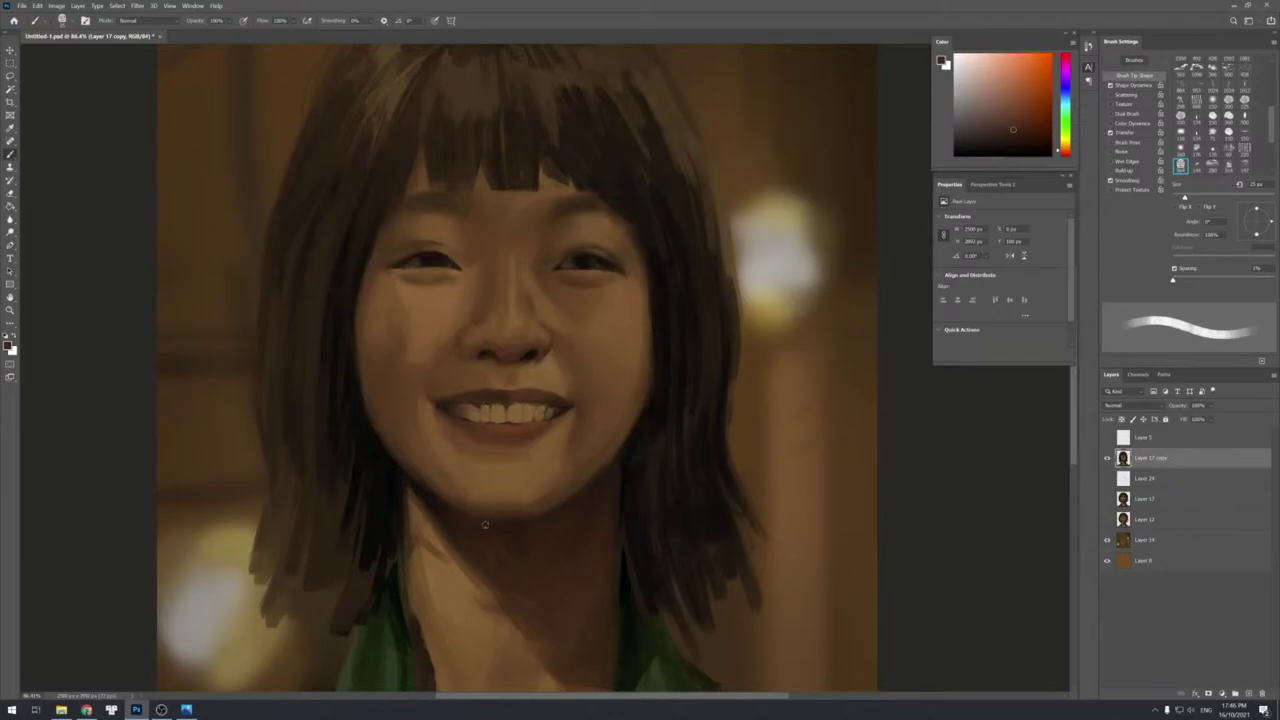
Model the nose tip and underside between the nostrils with sampled shadow and highlight tones.
left_click(507, 346, "alt")
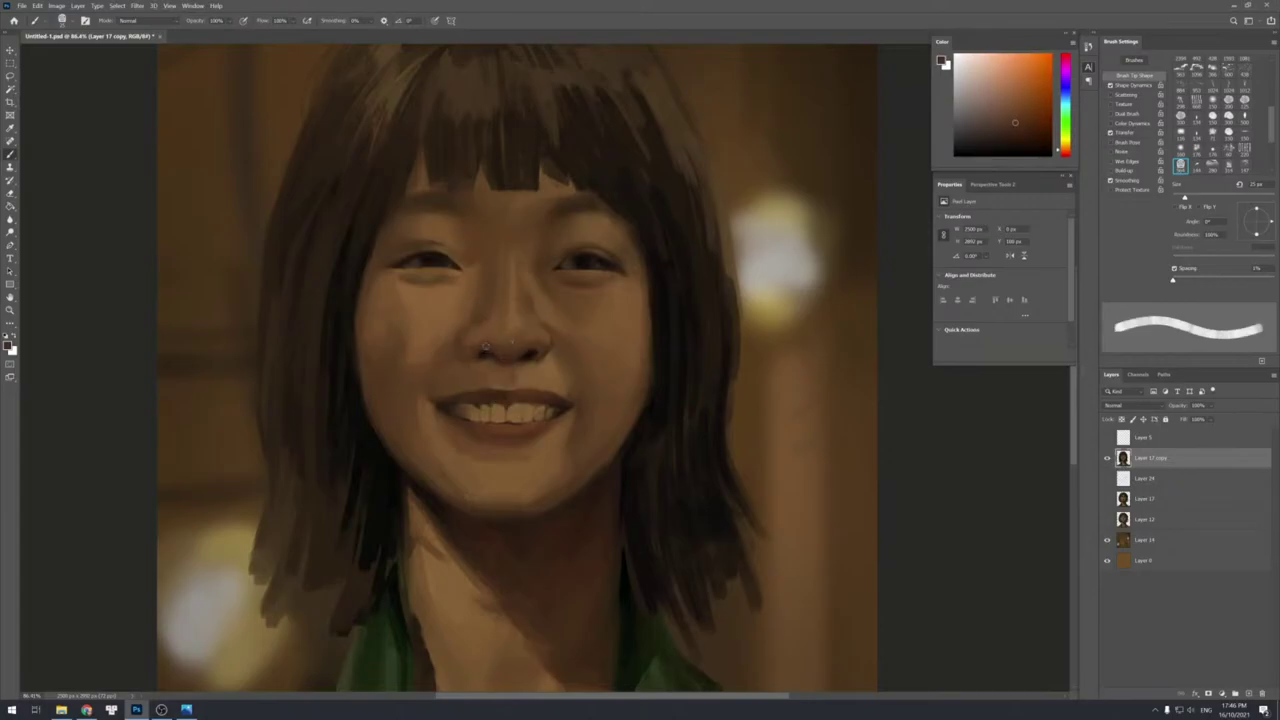
left_click(491, 336, "alt")
left_click(512, 360, "alt")
left_click(494, 346, "alt")
left_click(535, 334, "alt")
left_click(520, 330, "alt")
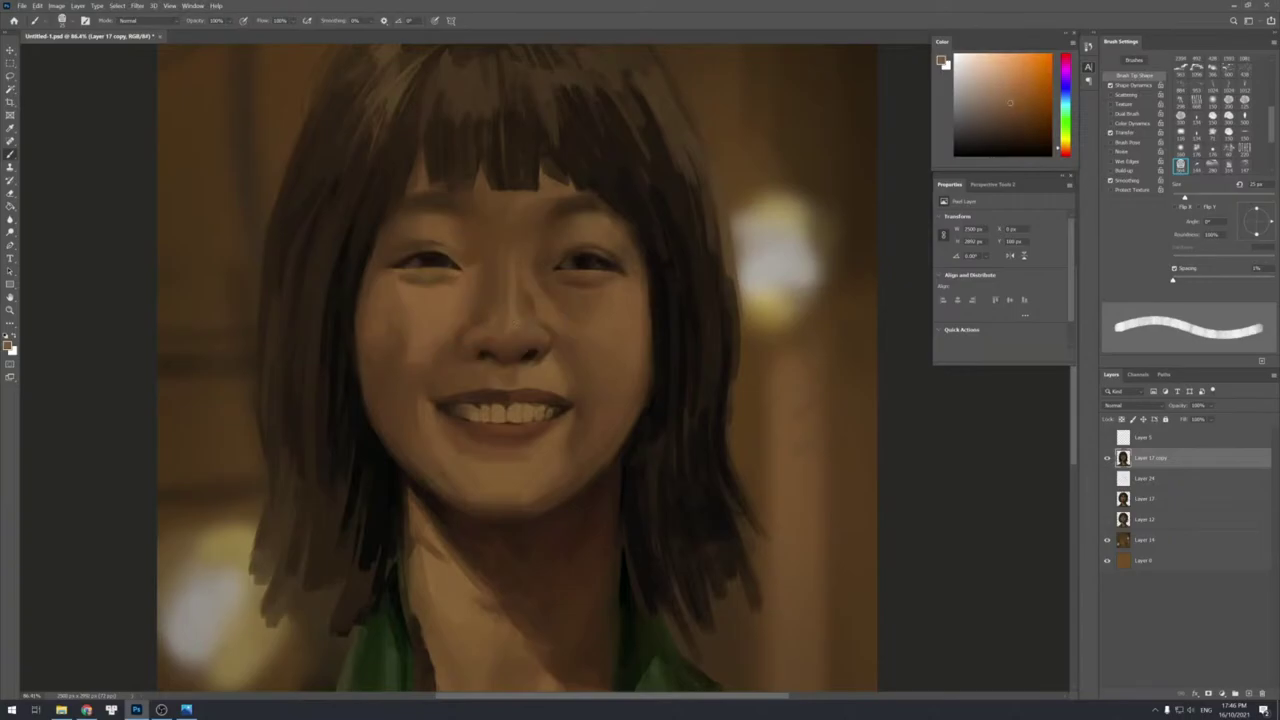
Refine the nostril wing on the viewer's right with a smaller brush and sampled browns.
left_click(546, 332, "alt")
key("[")
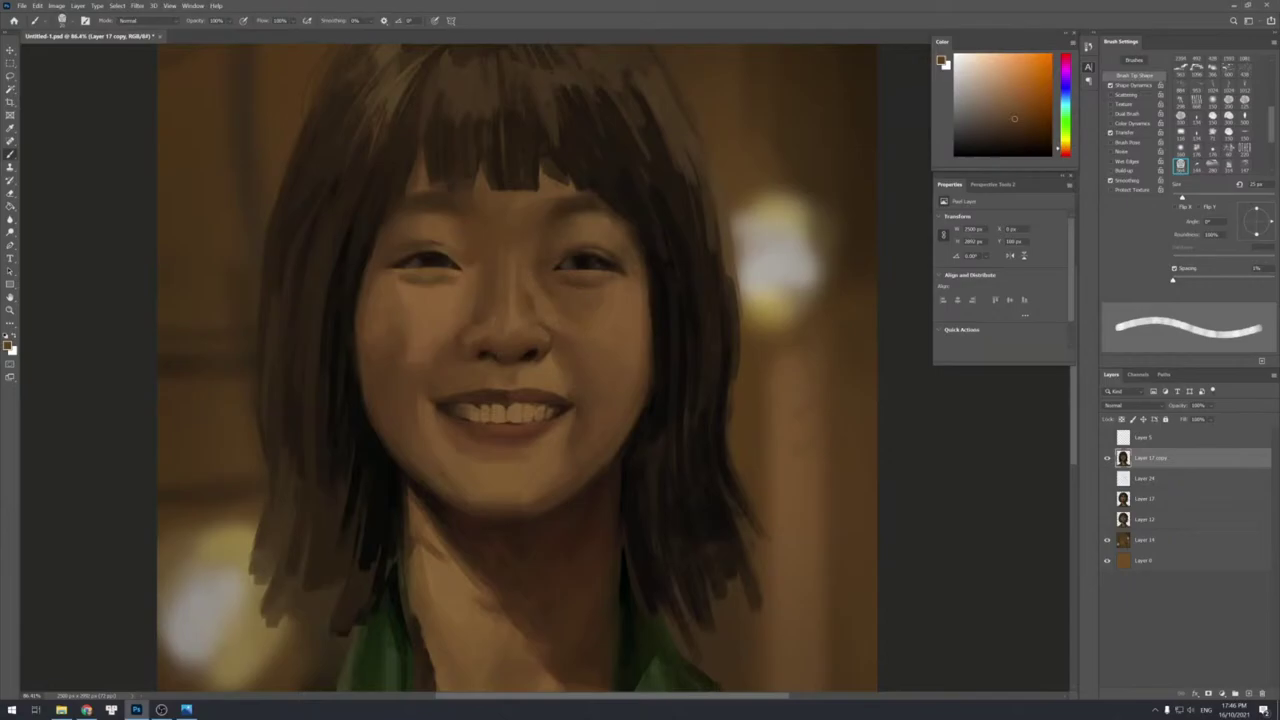
key("[")
key("]")
left_click(548, 342, "alt")
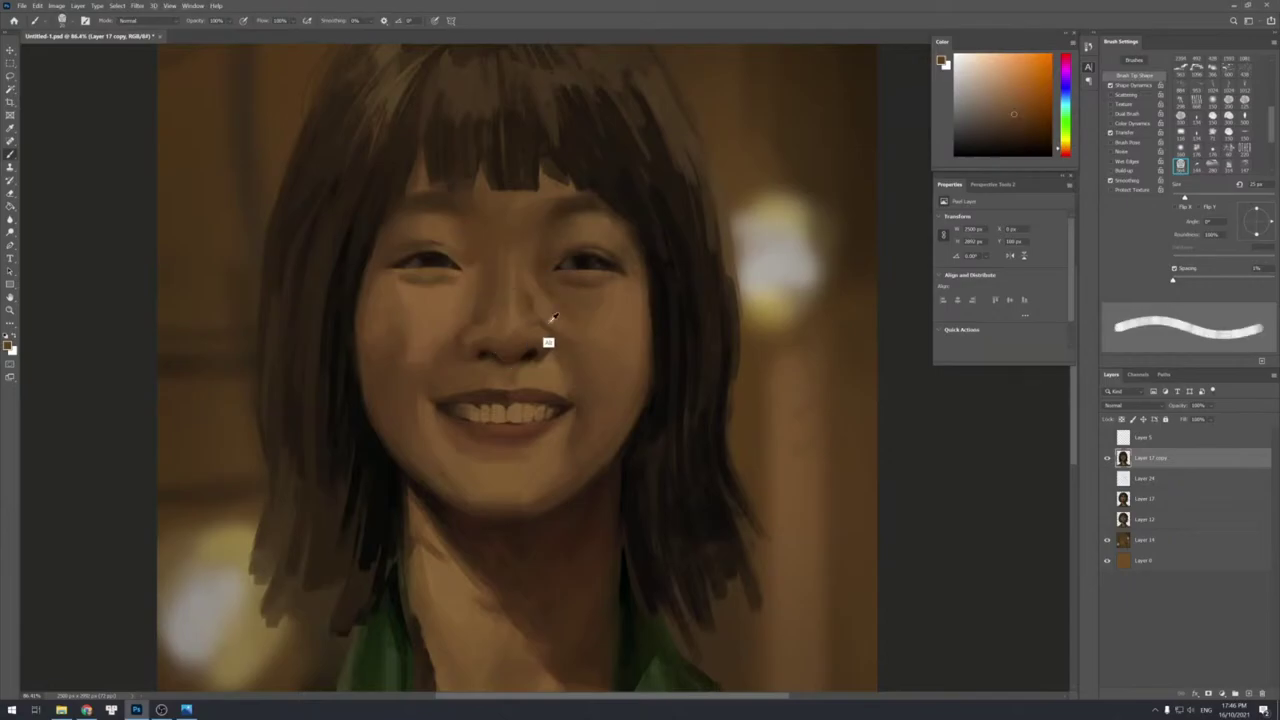
Blend the cheek beside the nose on the viewer's right with sampled skin tones and a larger brush.
left_click(571, 333, "alt")
left_click(538, 318, "alt")
left_click(553, 327, "alt")
left_click(580, 337, "alt")
left_click(556, 335, "alt")
key("bracketright")
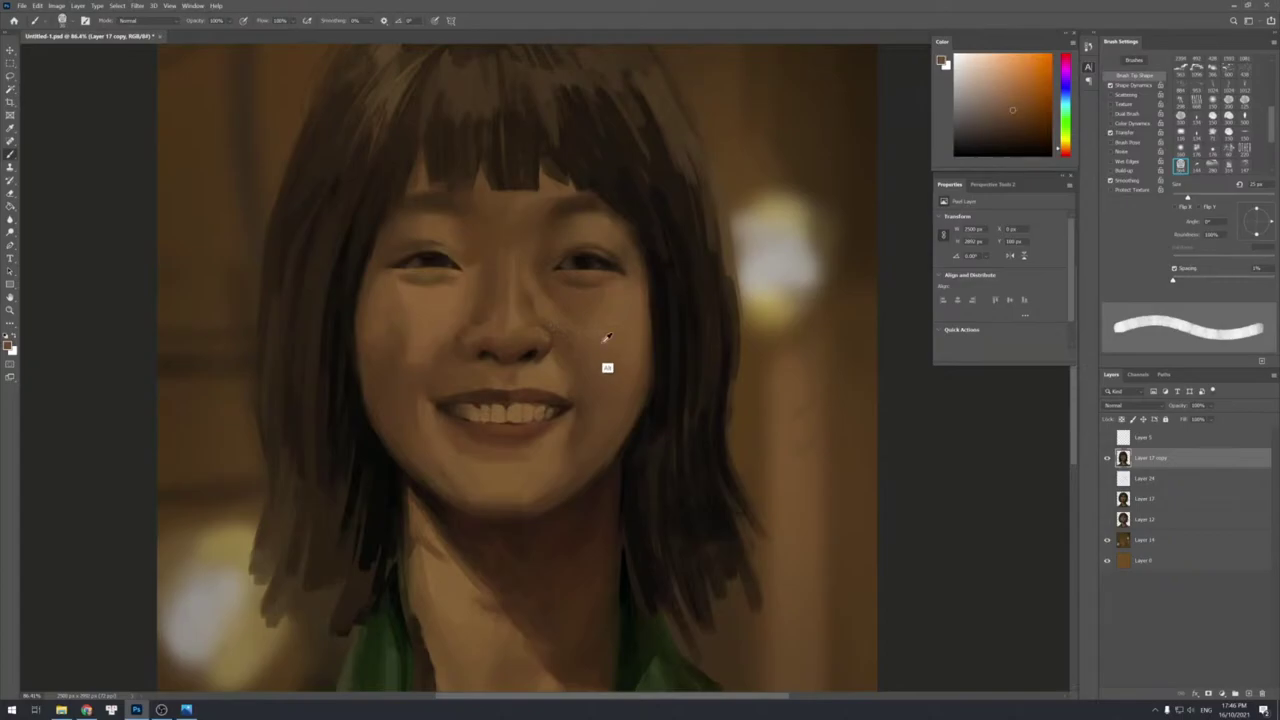
key("bracketright")
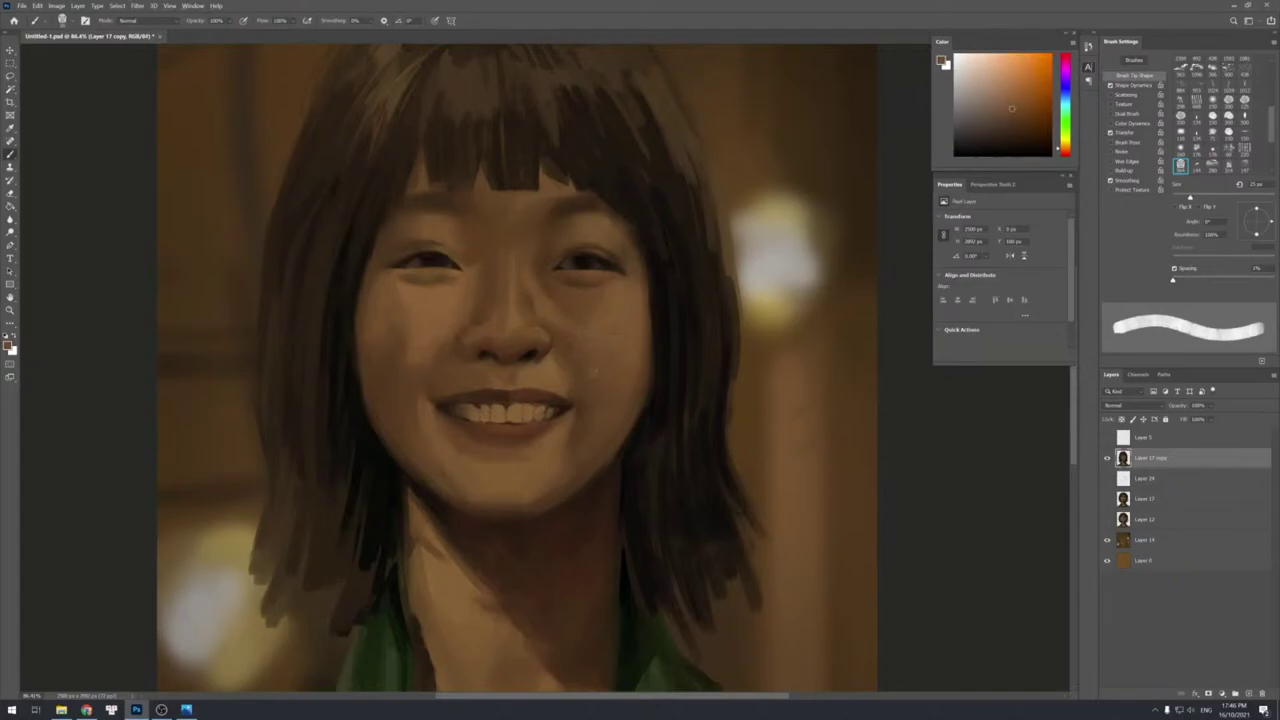
Redraw the face contour along the viewer's right cheek with a sampled near-black hair tone.
left_click(660, 352, "alt")
key("bracketleft")
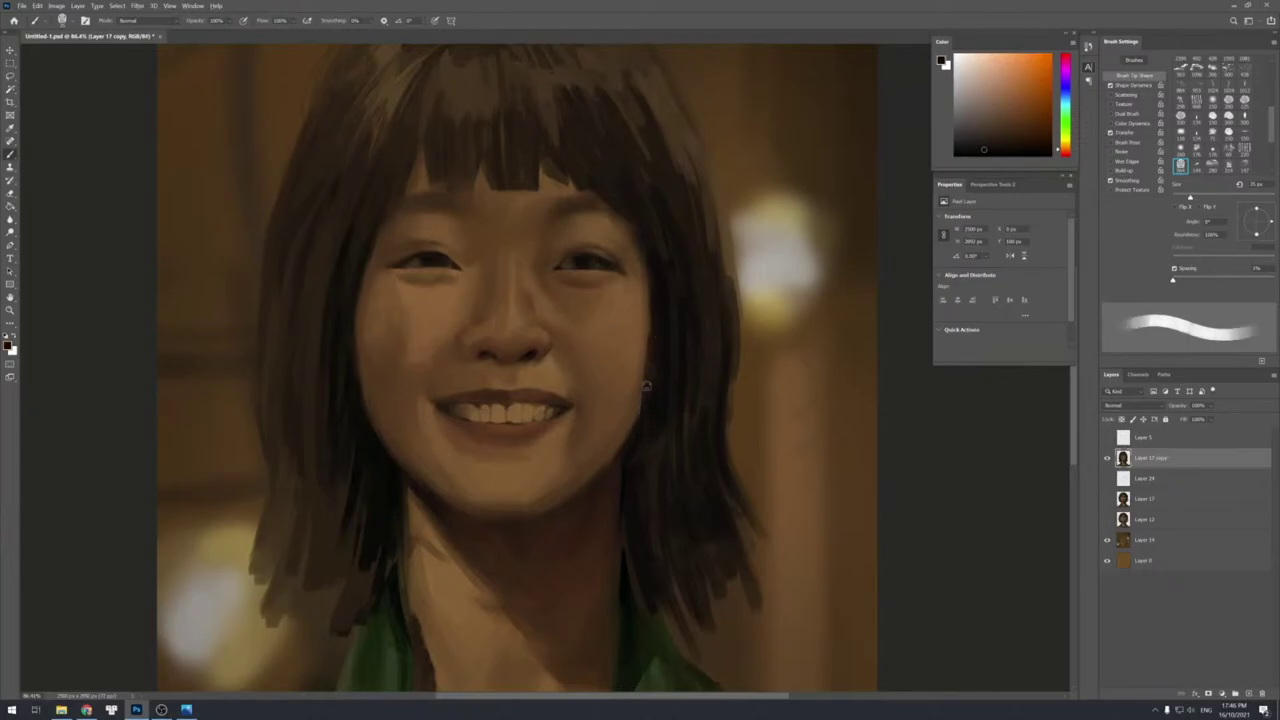
left_click_drag(654, 346, 650, 398)
key("bracketleft")
key("bracketleft")
key("bracketright")
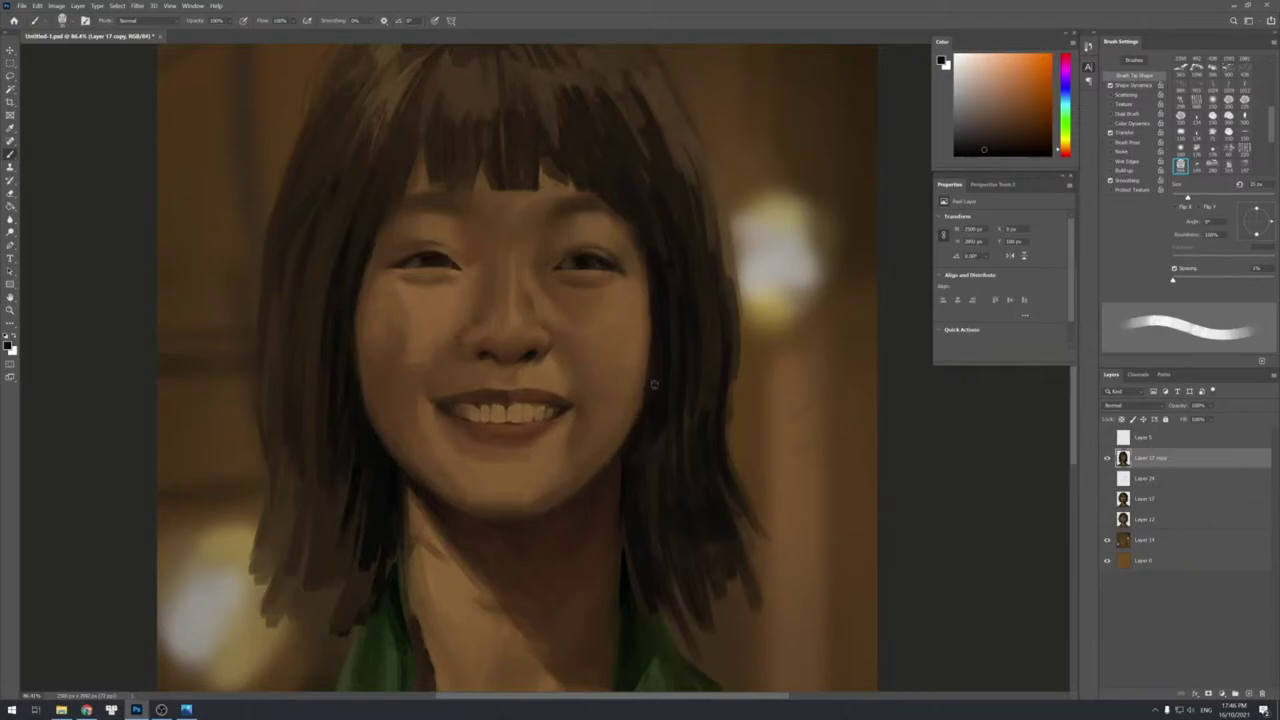
Refine the jaw and chin edge and the mouth corner on the viewer's left with sampled browns and skin tones.
left_click(590, 480, "alt")
left_click(540, 521, "alt")
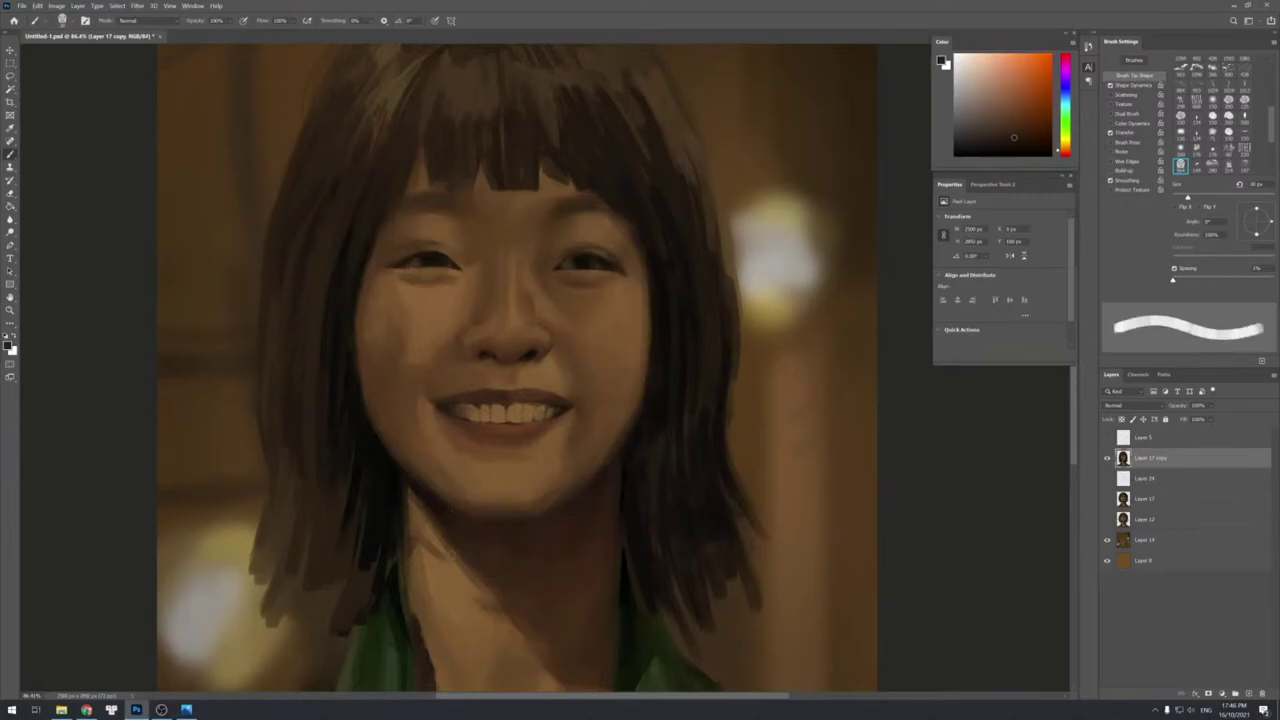
left_click(429, 408, "alt")
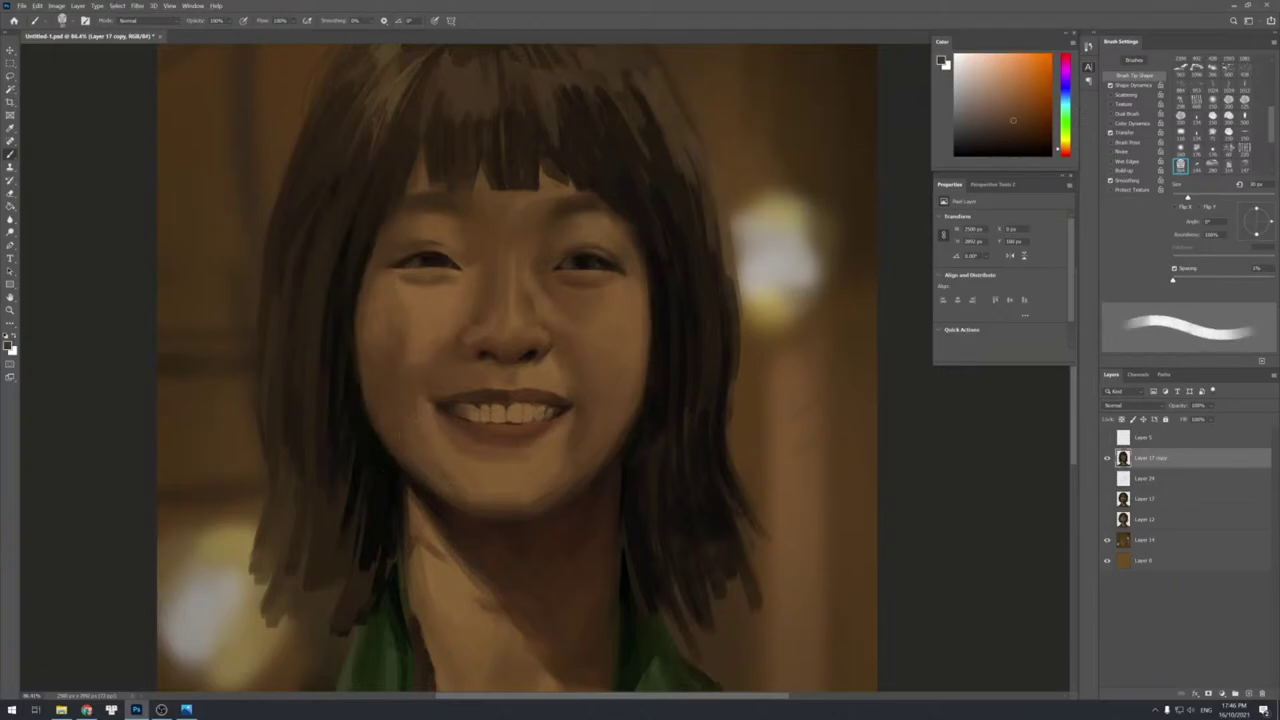
left_click(455, 475, "alt")
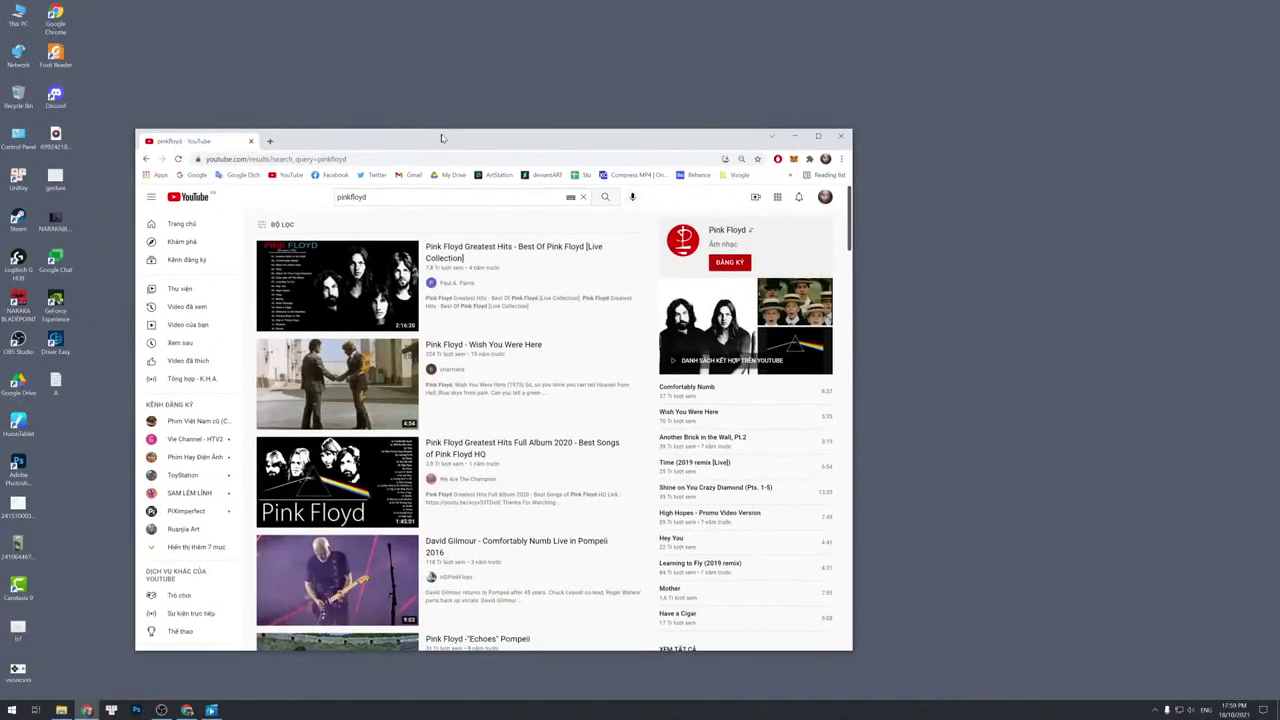
Pause the recorded painting video, leave its full-screen view and switch to the YouTube window in Chrome.
left_click_drag(437, 134, 630, 127)
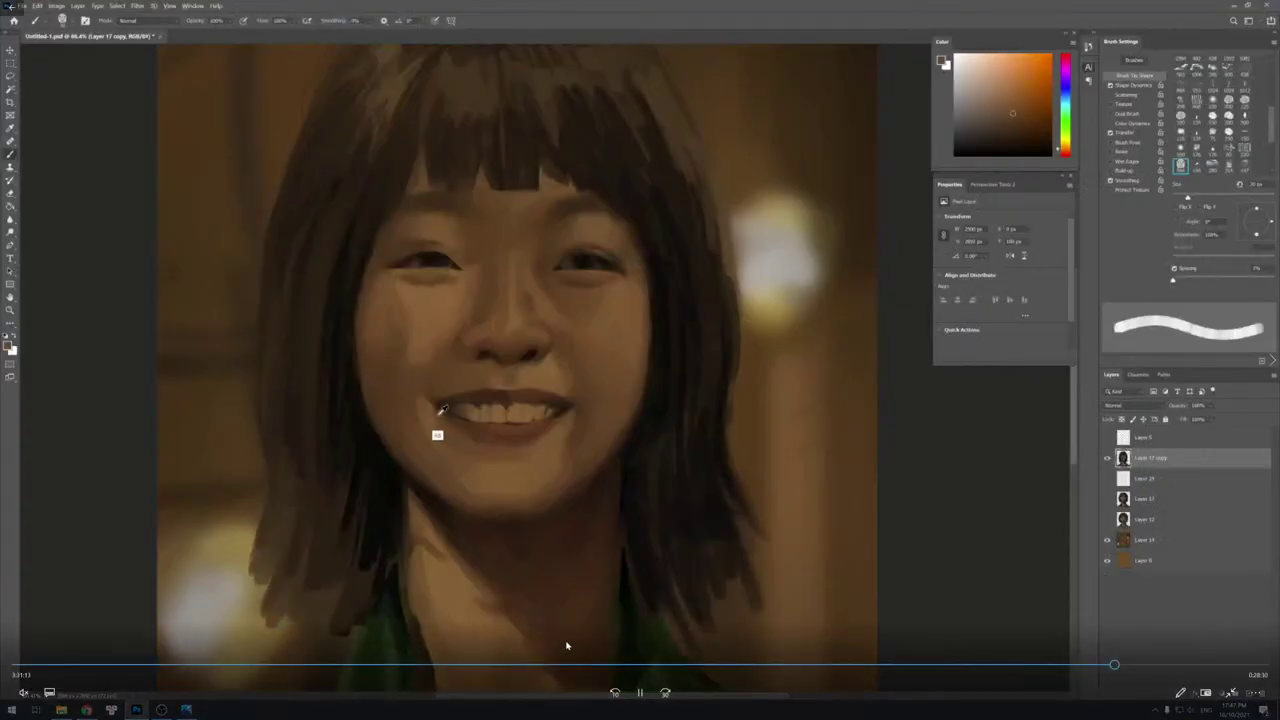
left_click(638, 692)
double_click(475, 543)
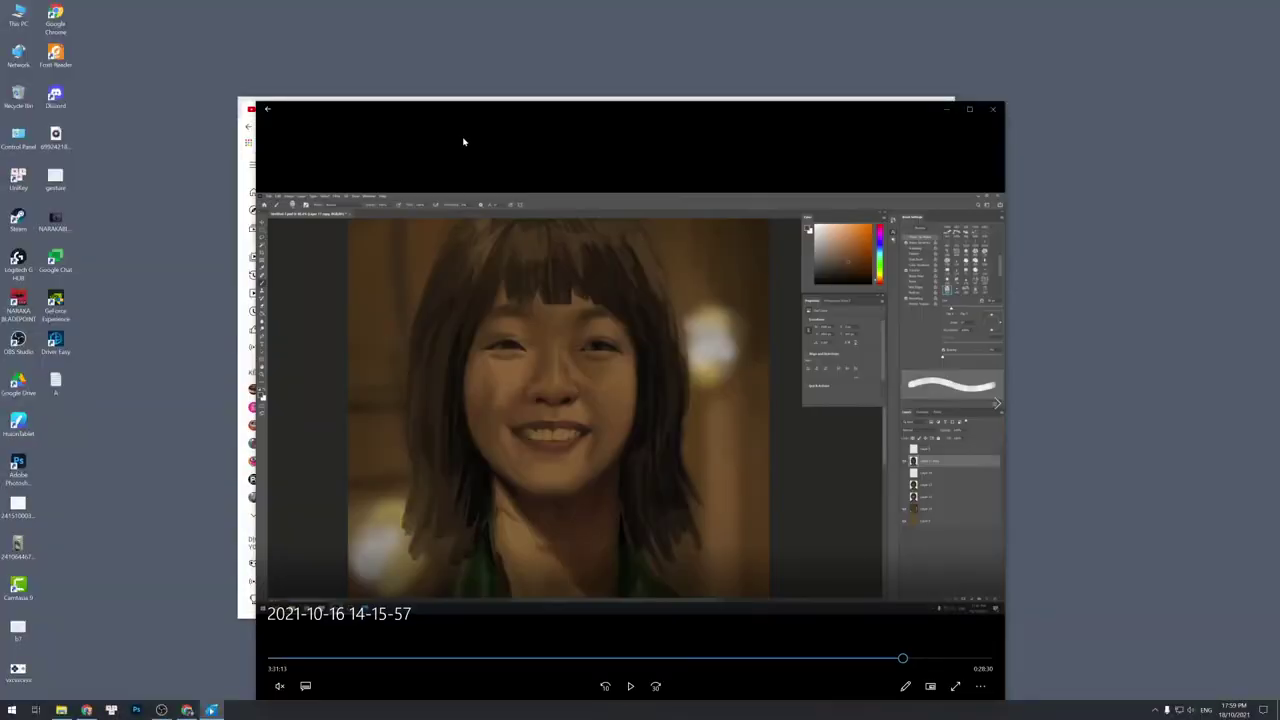
left_click(331, 99)
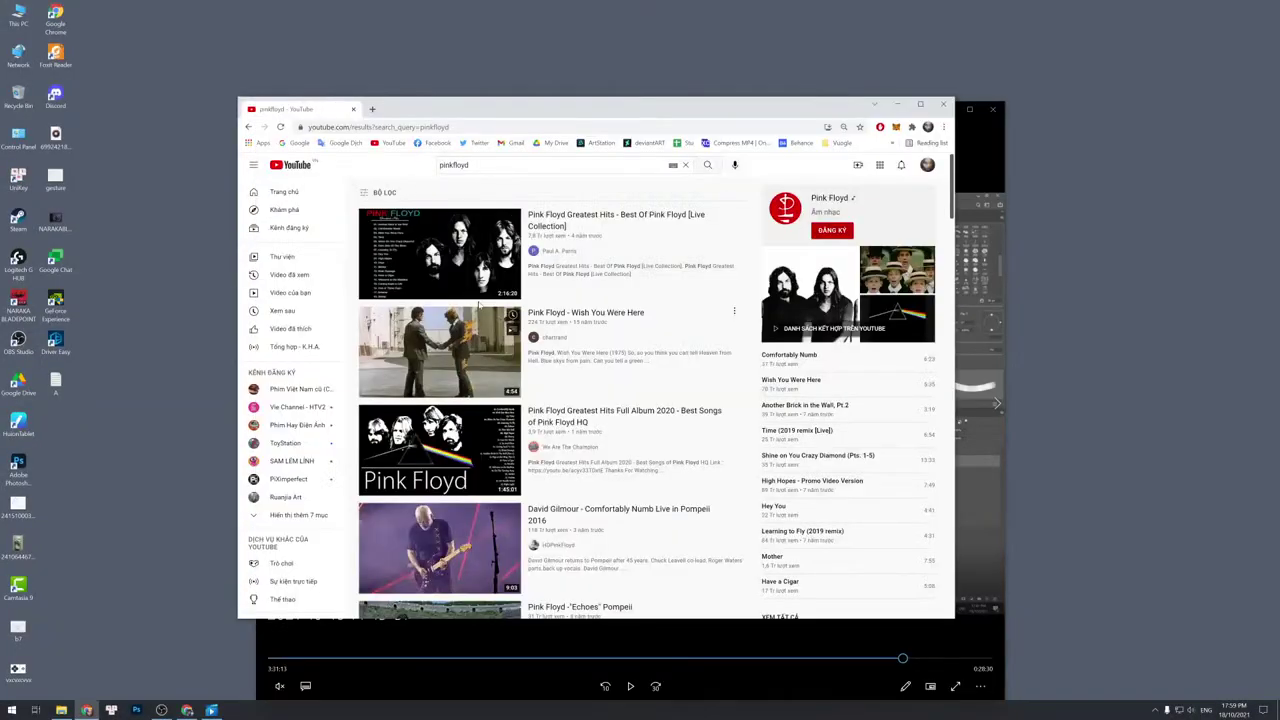
Look through the pinkfloyd results, and search YouTube for "dire straits" and browse the videos found.
scroll(465, 302, "down", 3)
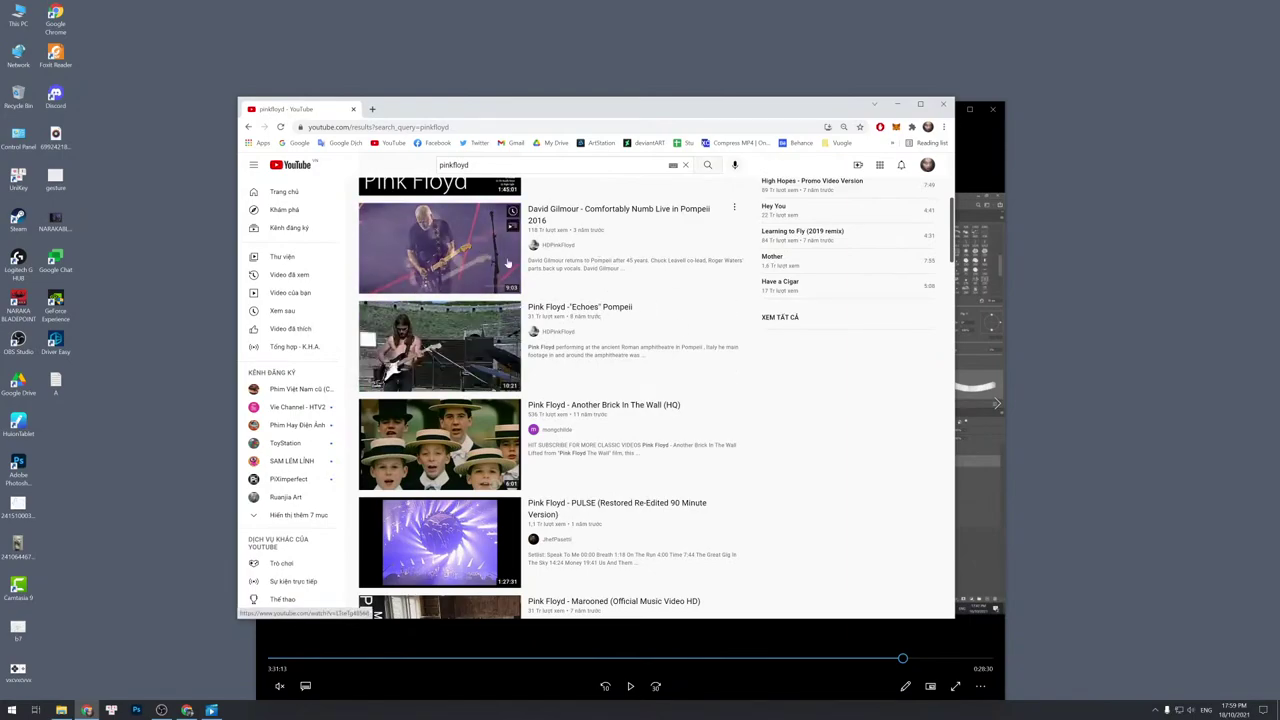
scroll(578, 395, "down", 2)
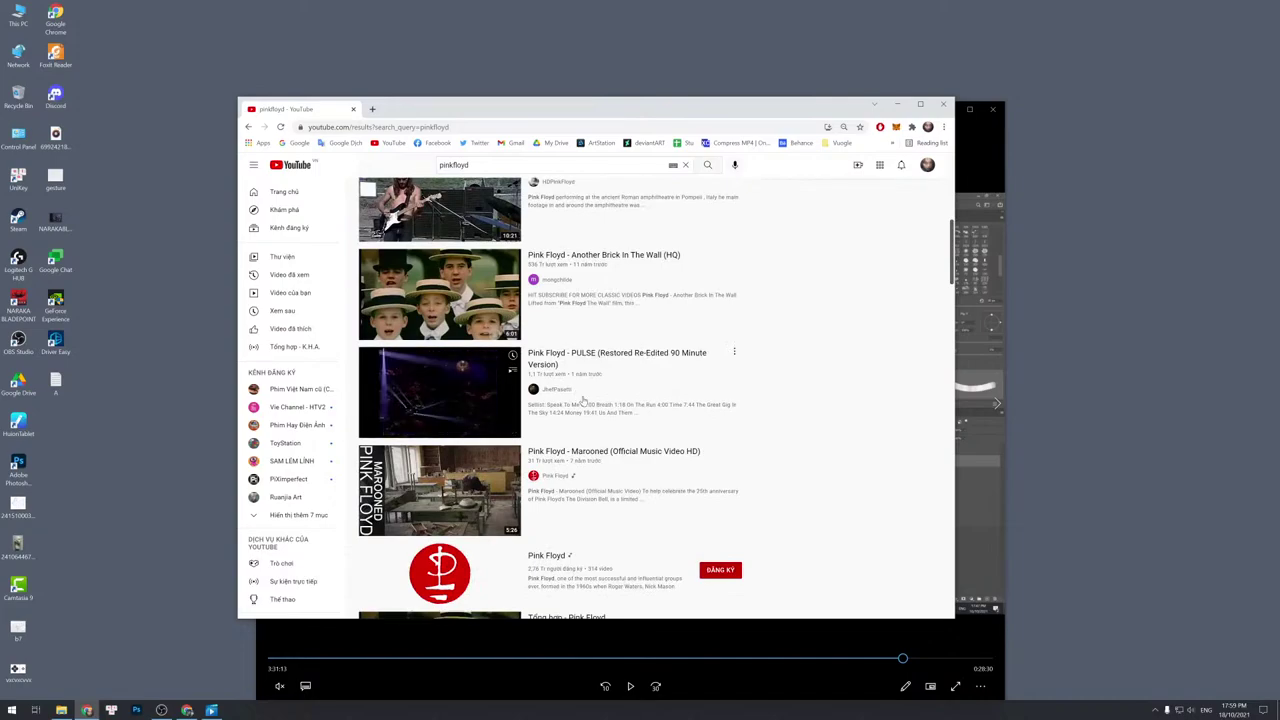
scroll(583, 400, "up", 5)
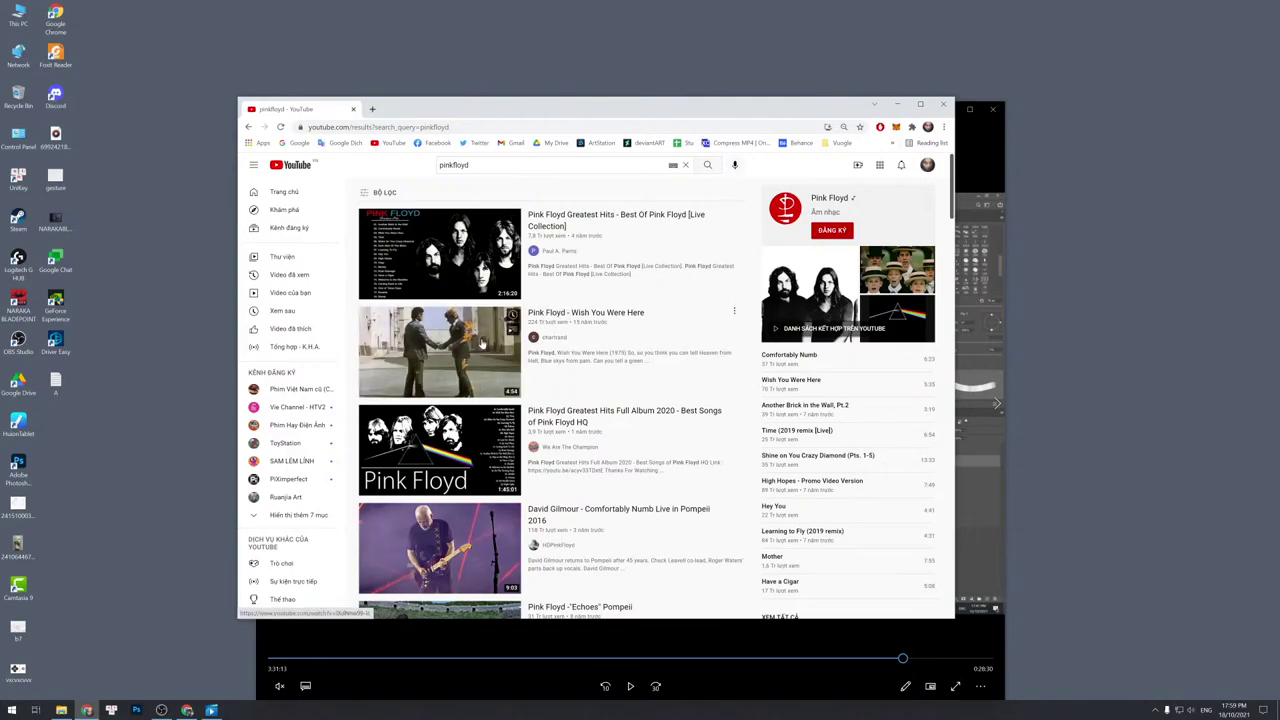
left_click_drag(488, 165, 398, 164)
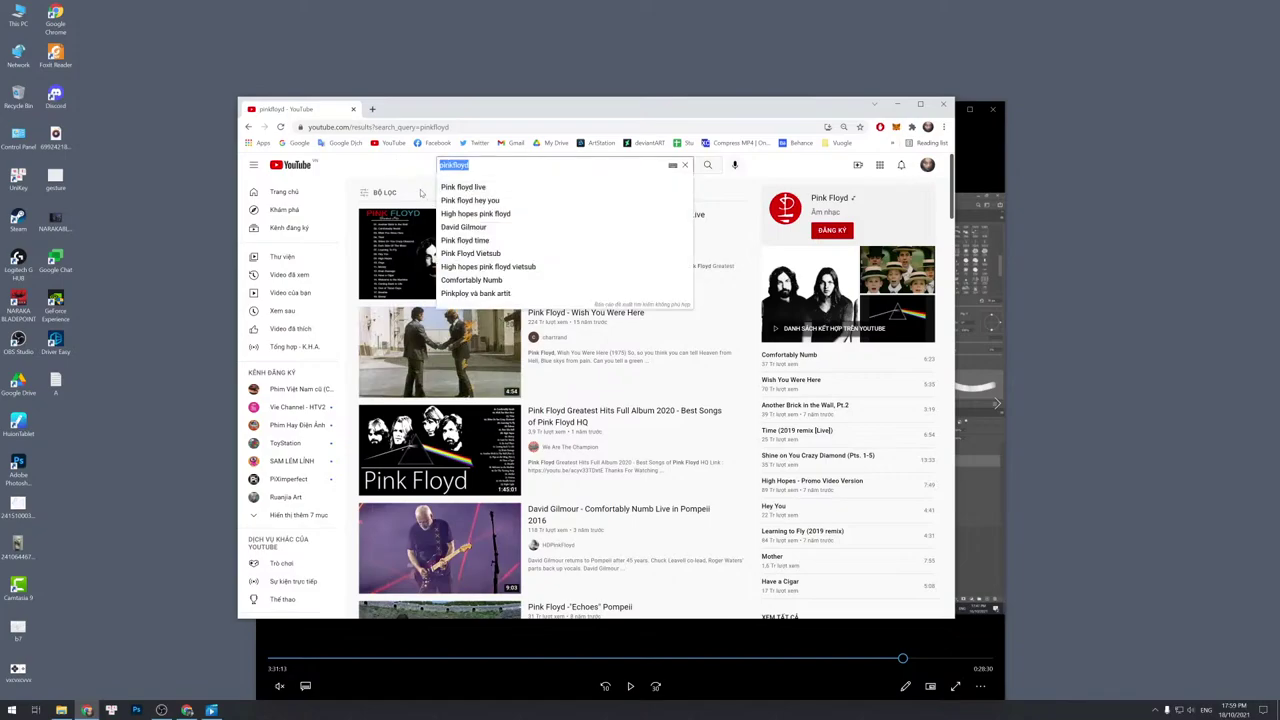
type("dor")
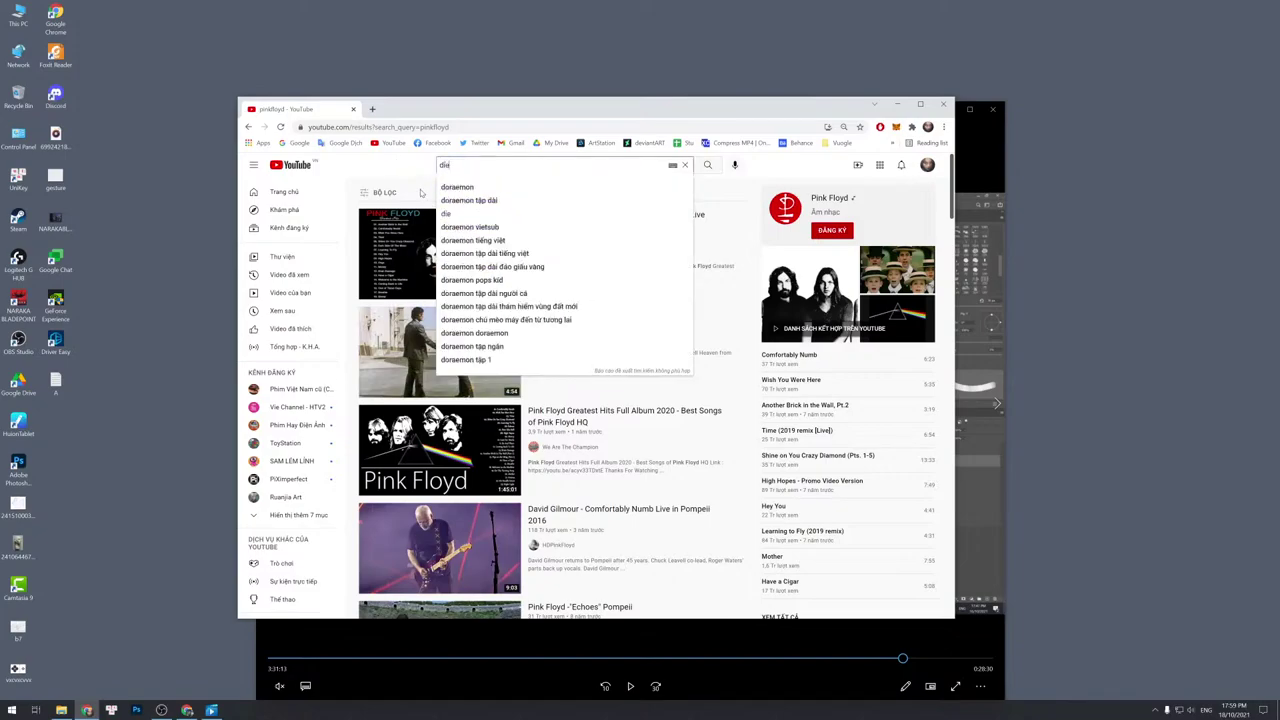
key("BackSpace")
key("BackSpace")
key("BackSpace")
type("dire")
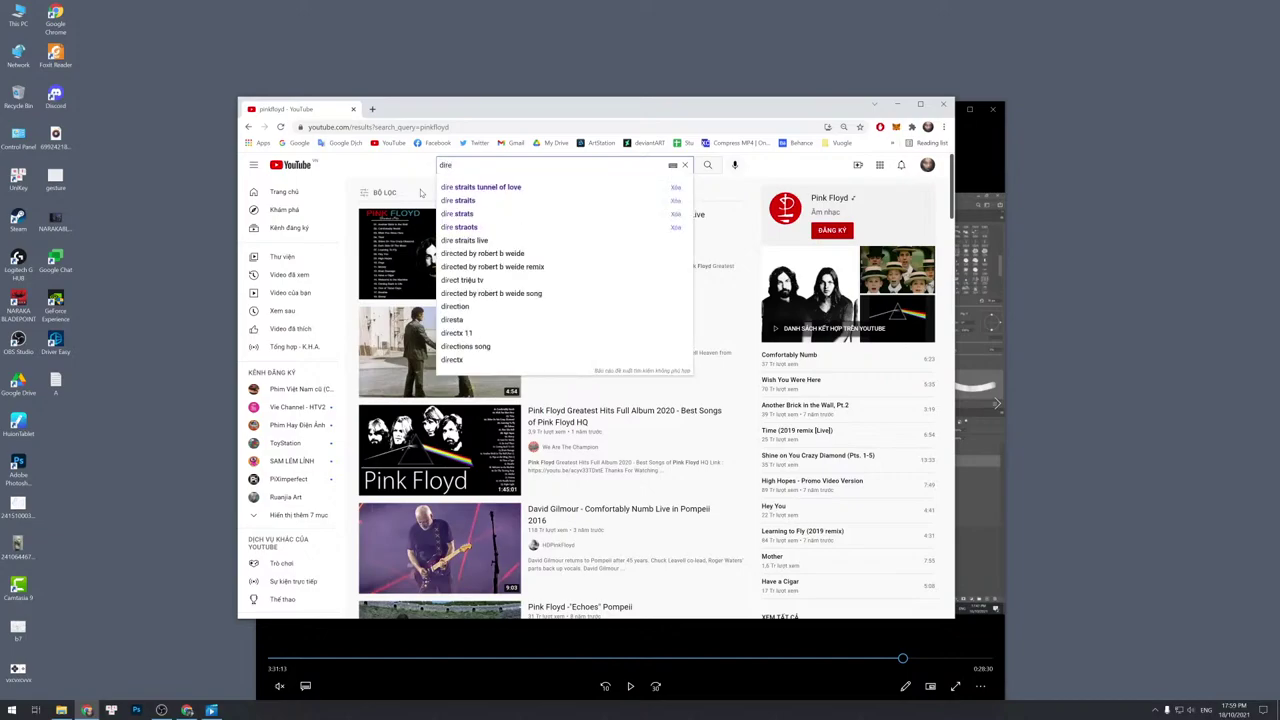
type(" straits")
key("Return")
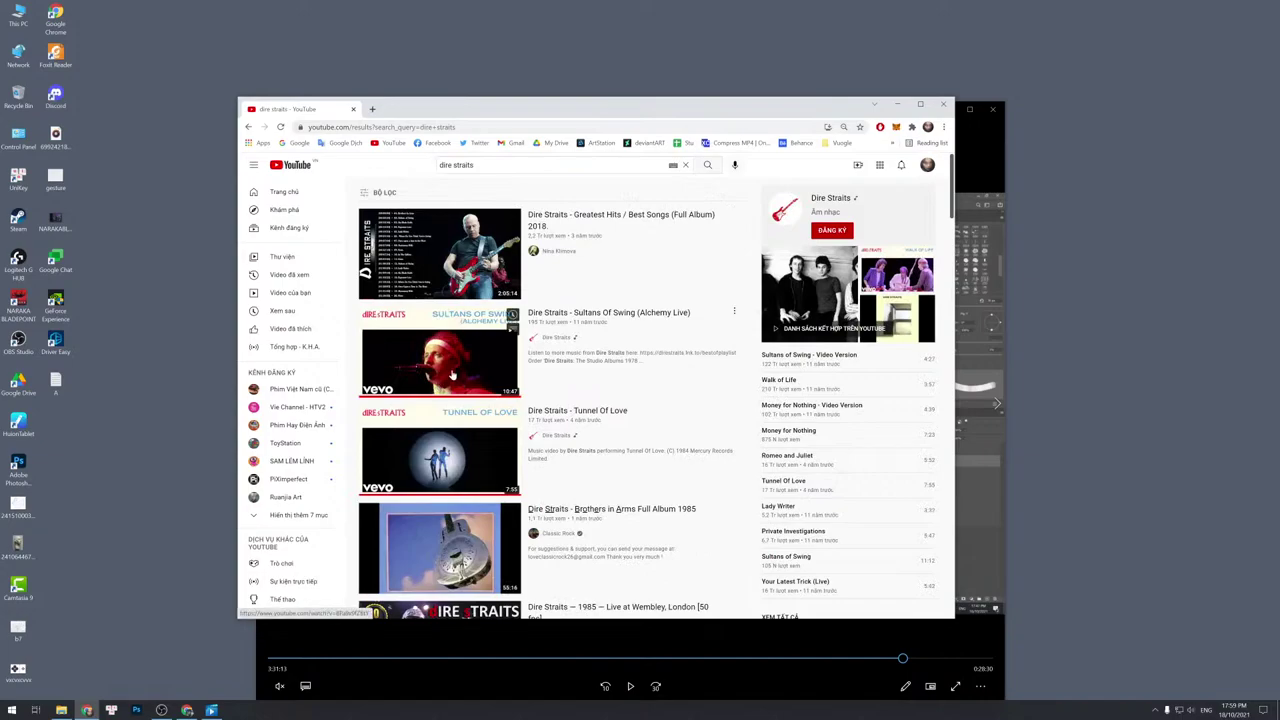
scroll(470, 330, "down", 2)
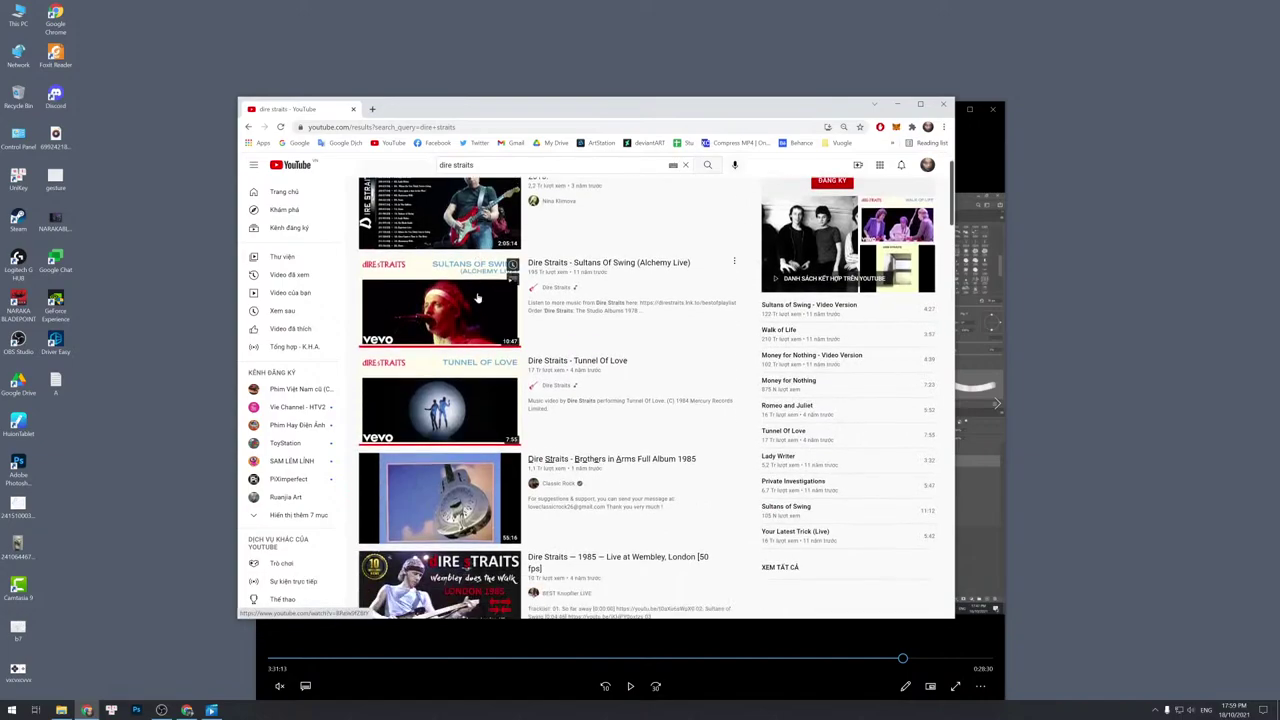
scroll(478, 298, "up", 2)
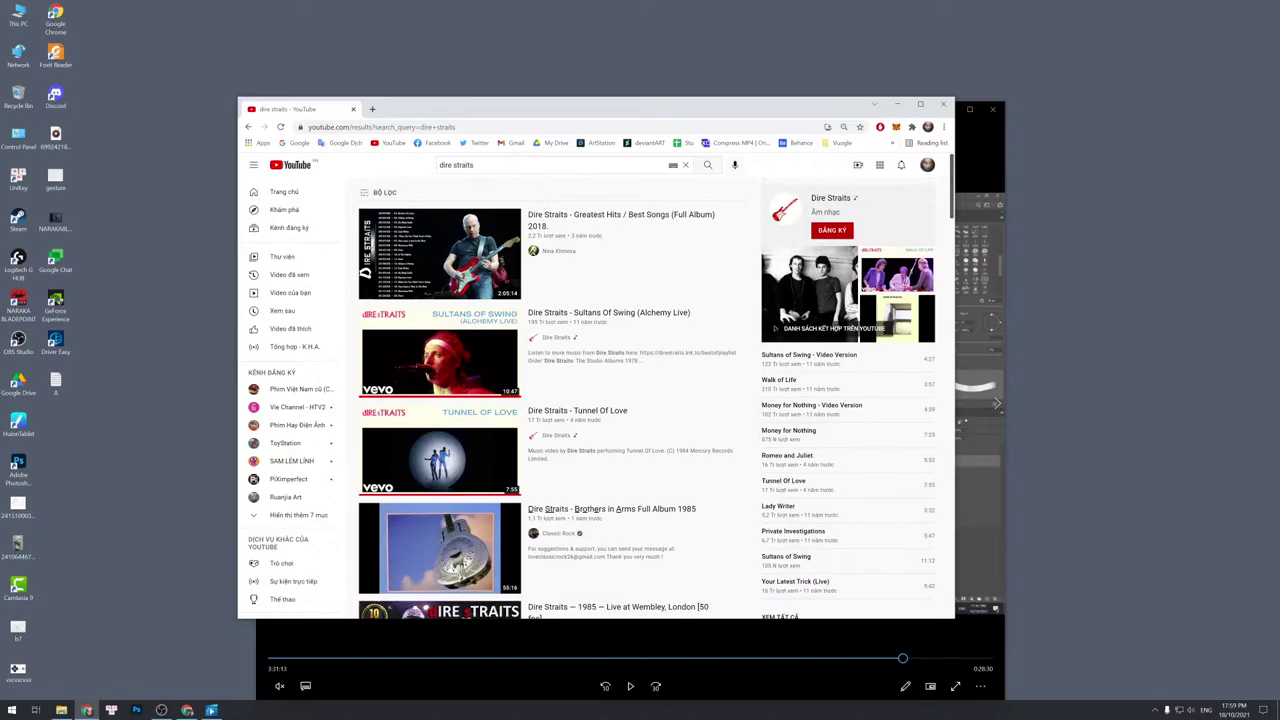
Search YouTube for "korn", look through the videos, and return to the dire straits results.
left_click_drag(500, 165, 406, 161)
type("kor")
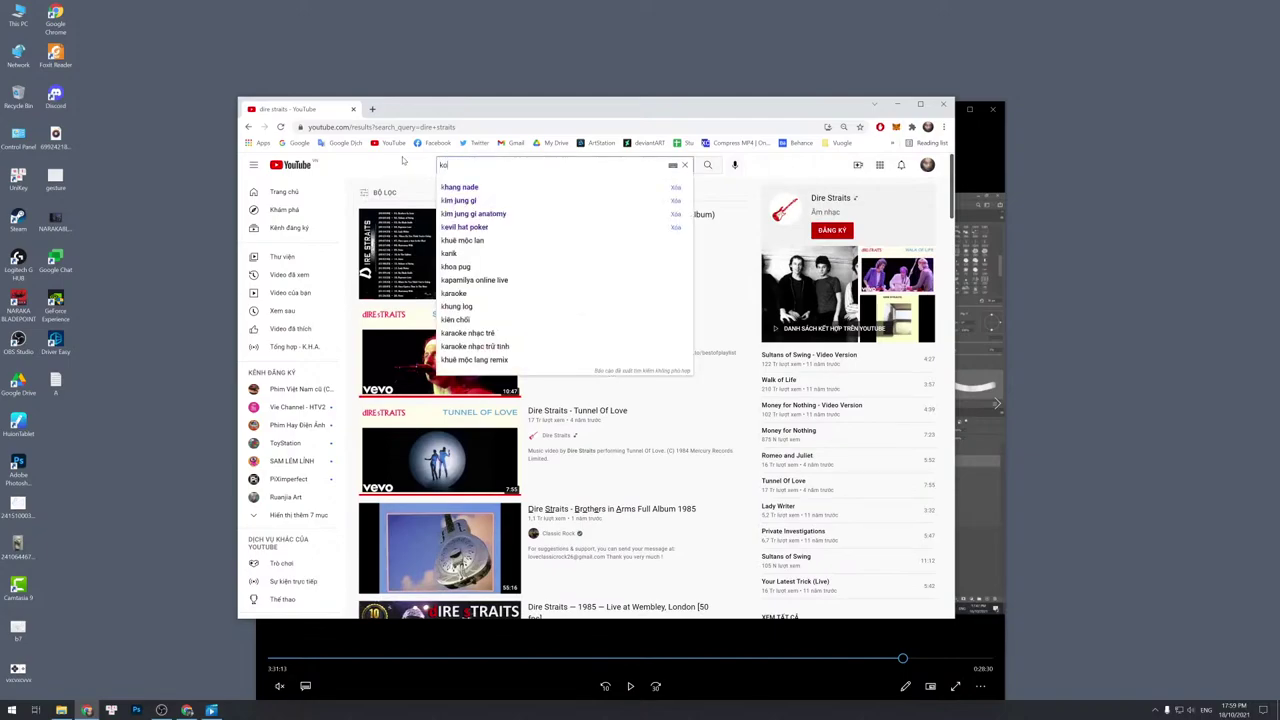
type("n")
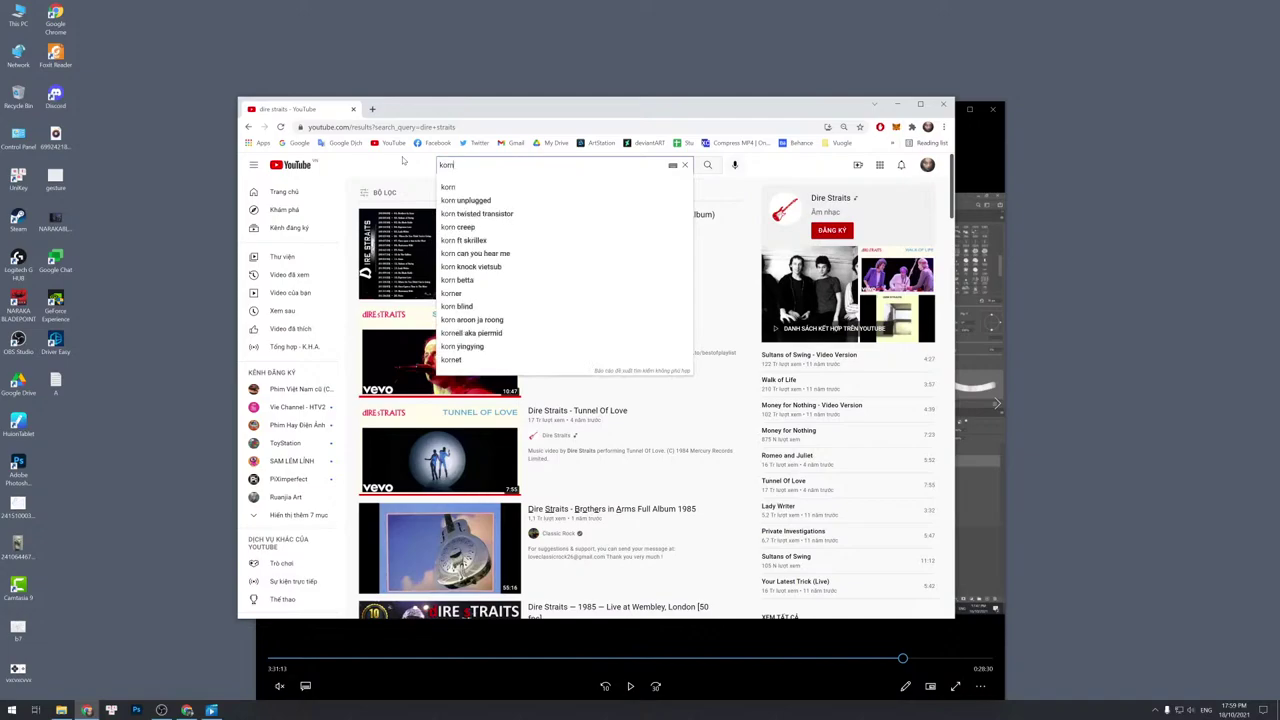
key("Return")
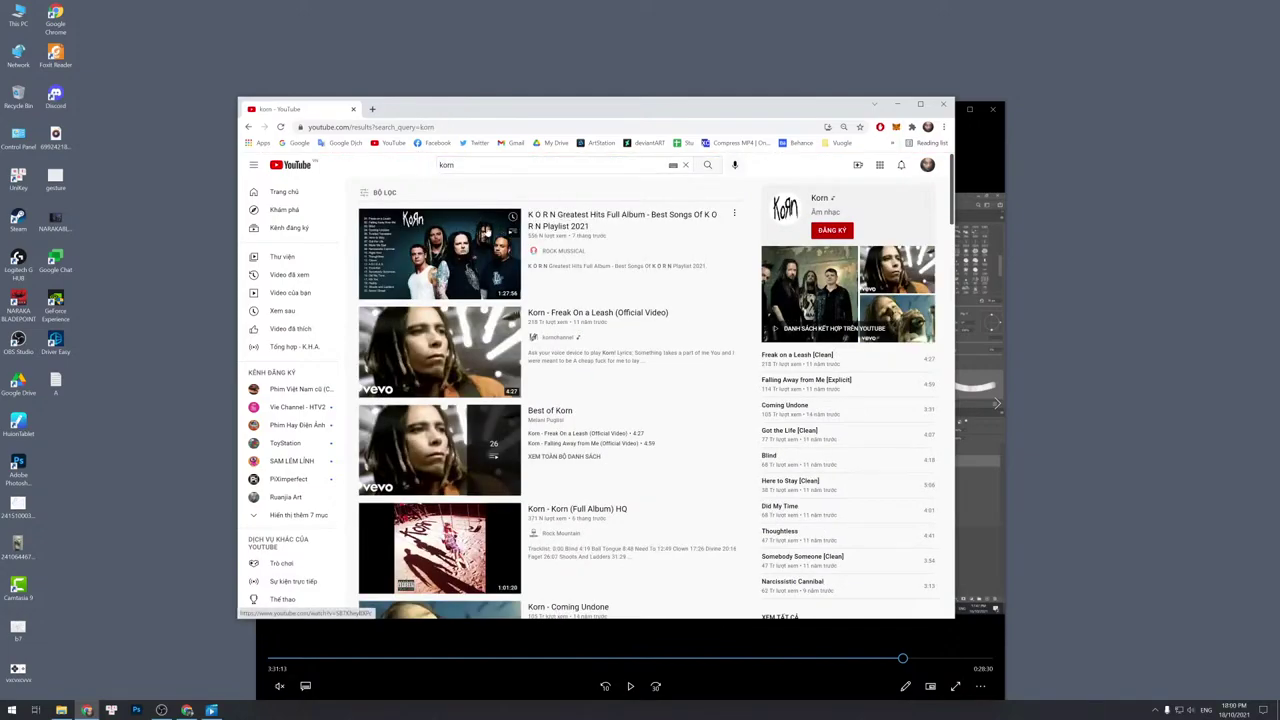
scroll(465, 270, "down", 3)
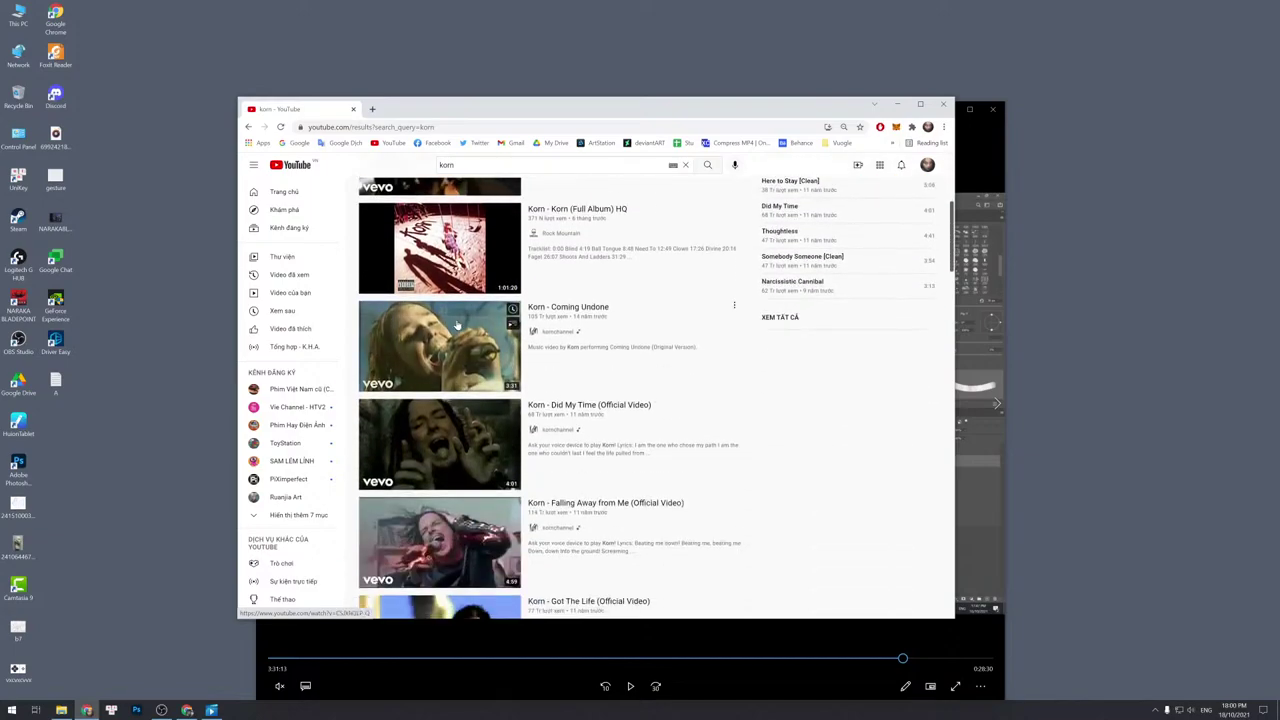
scroll(457, 325, "up", 3)
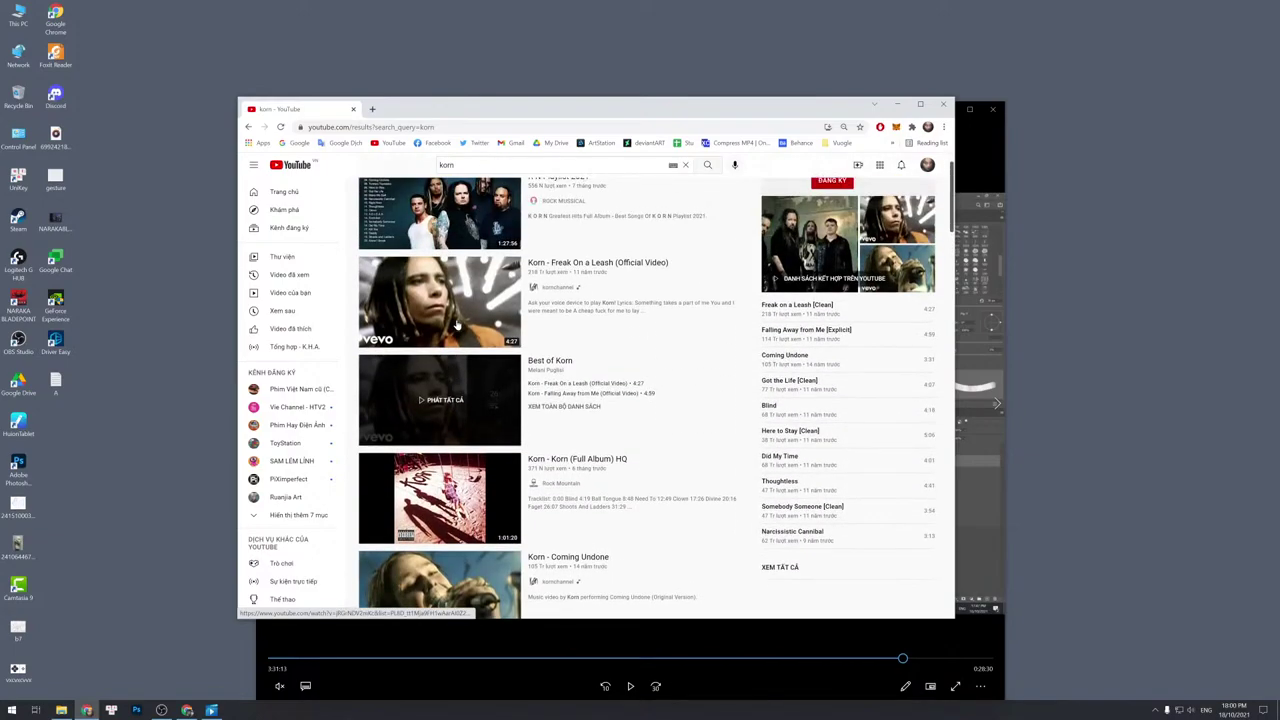
mouse_move(457, 325)
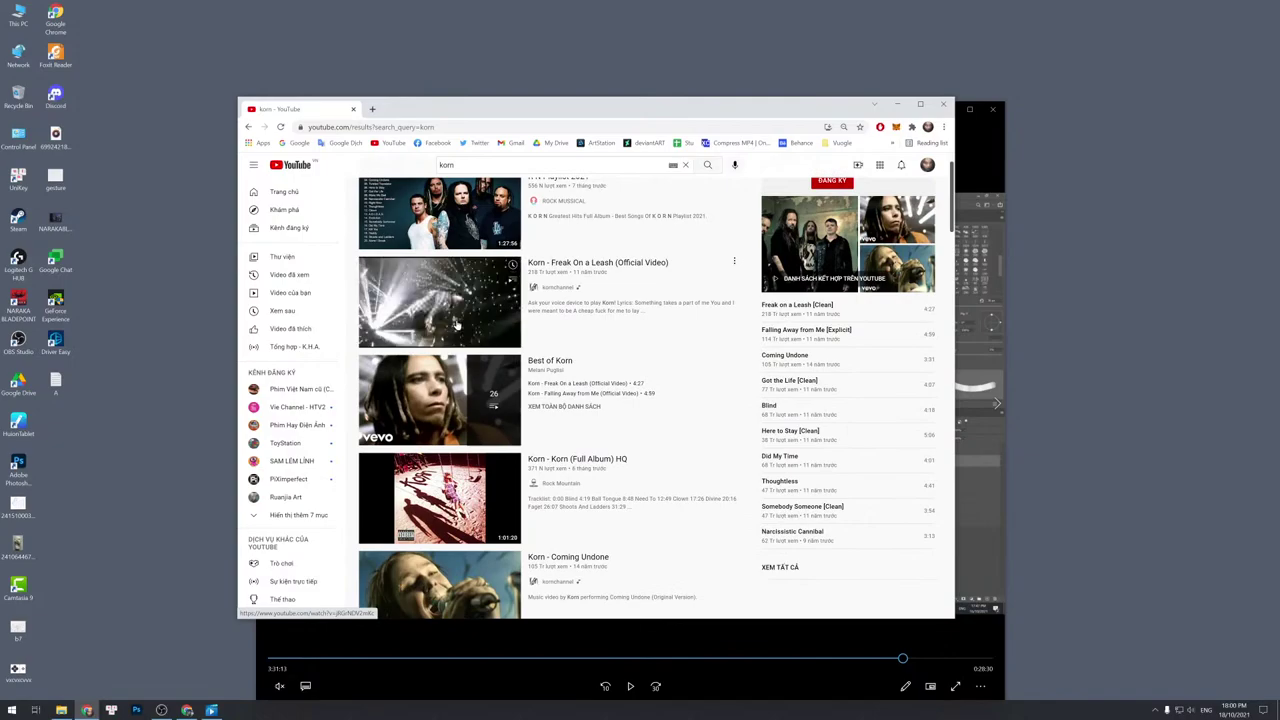
scroll(458, 324, "up", 1)
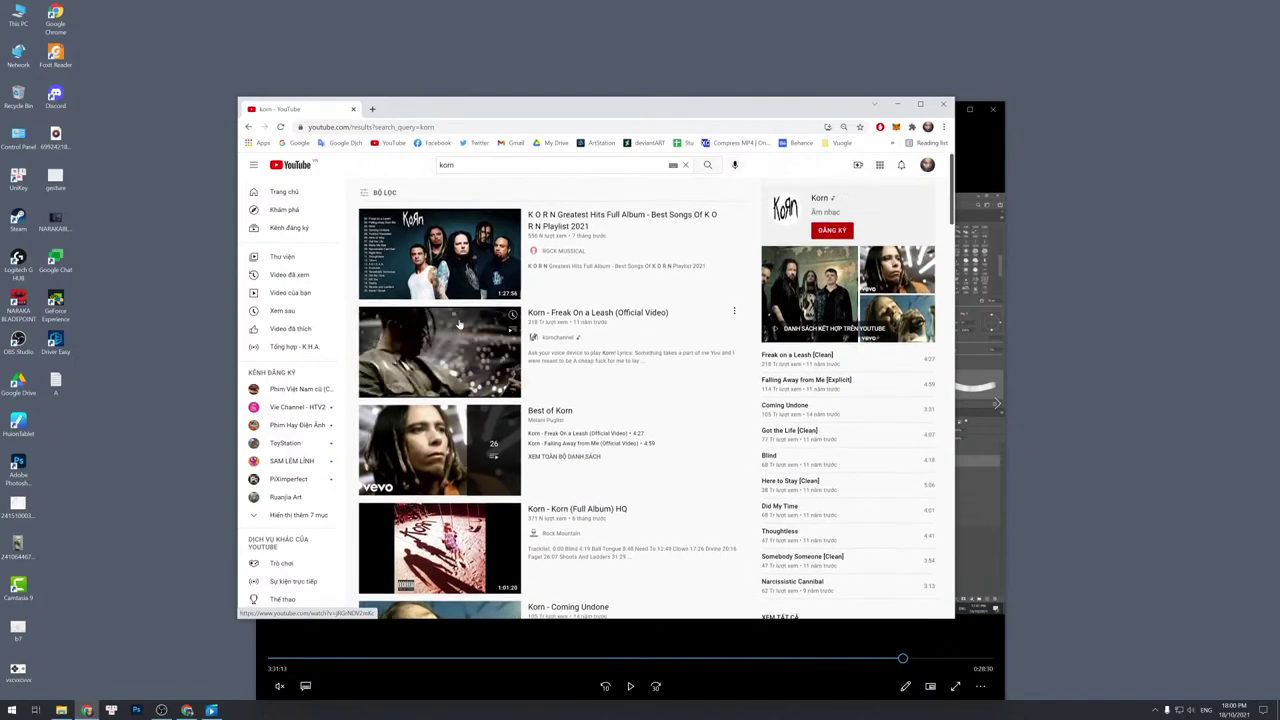
scroll(458, 324, "down", 6)
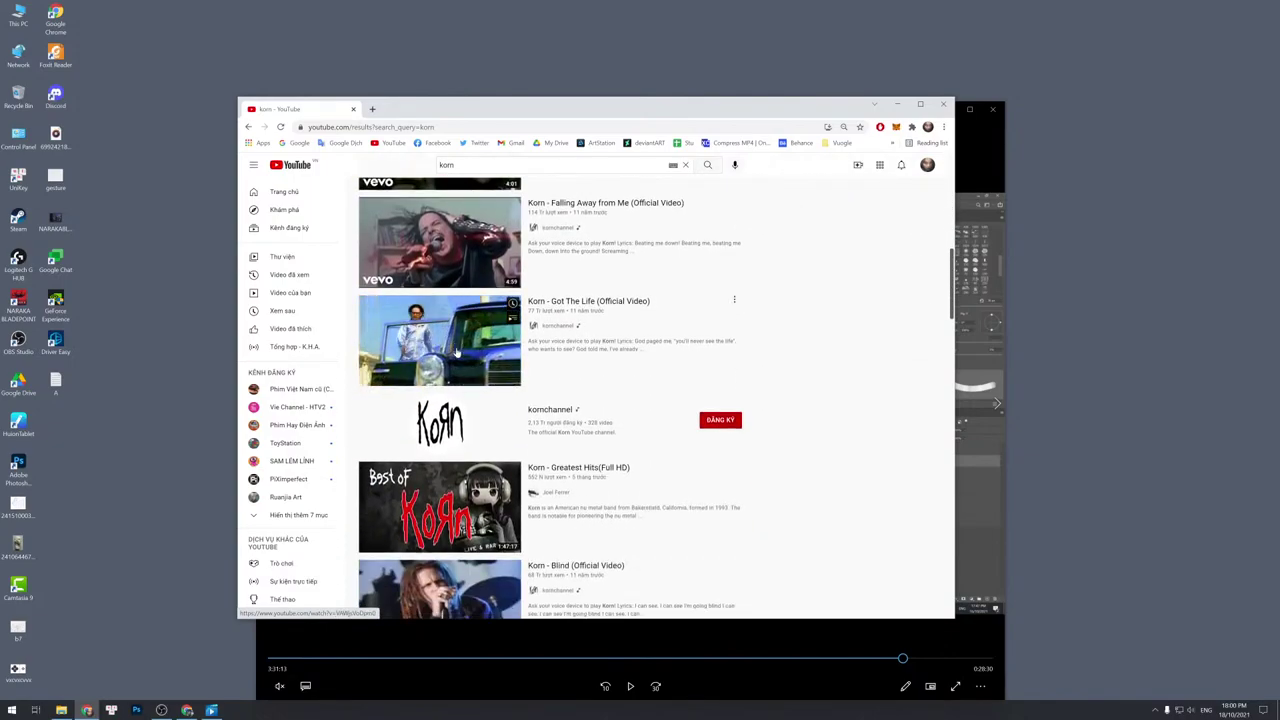
scroll(456, 352, "down", 2)
scroll(456, 352, "up", 6)
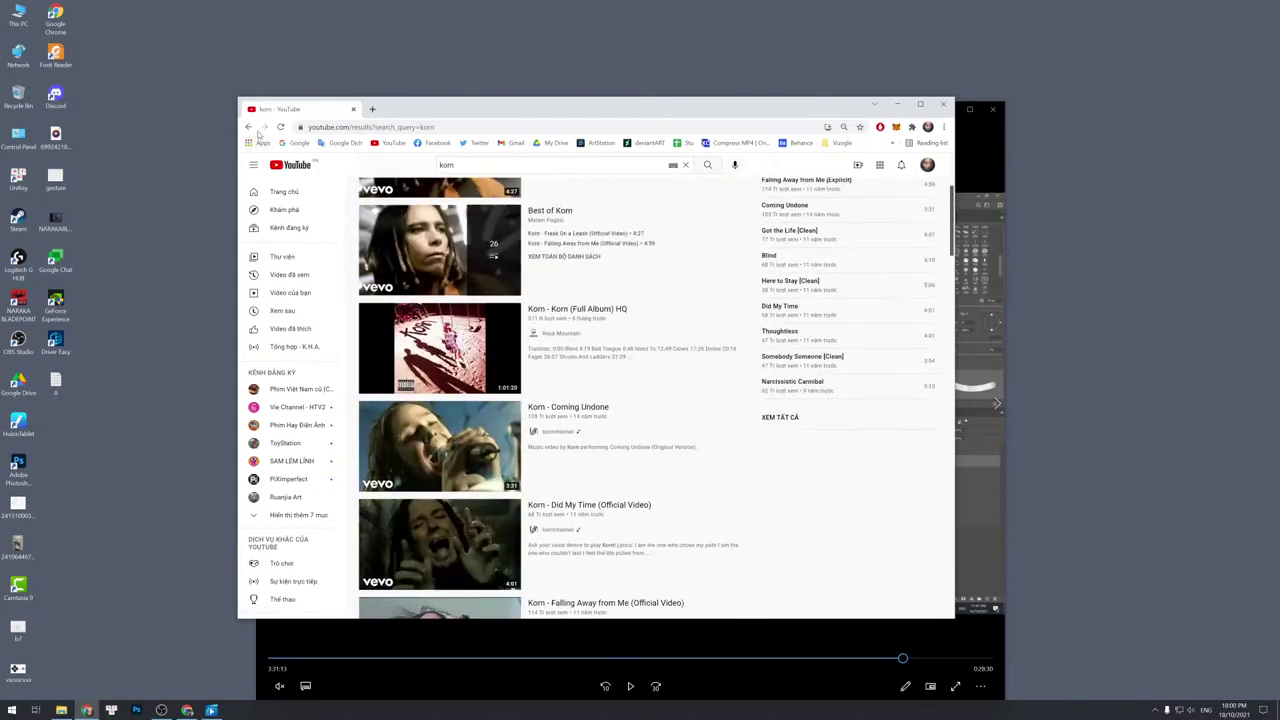
left_click(250, 128)
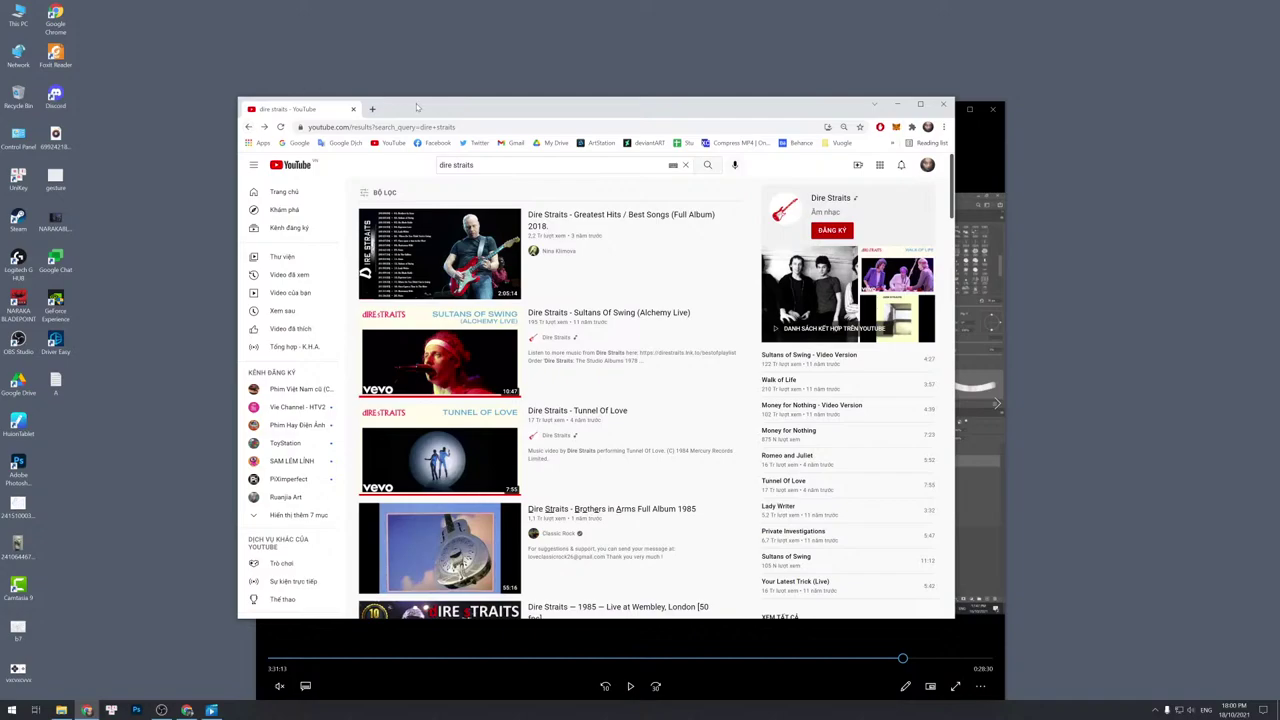
Move the browser window off the screen and resume the painting video in full-screen view.
left_click_drag(417, 107, 0, 110)
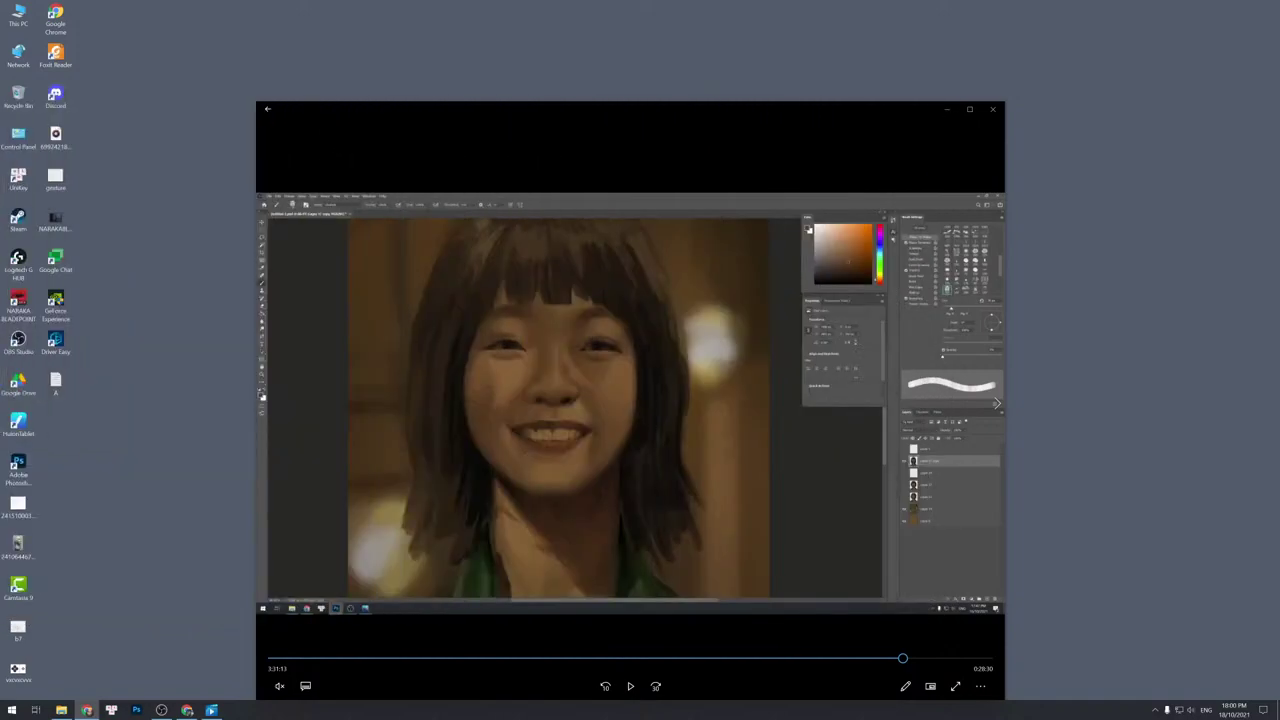
double_click(424, 370)
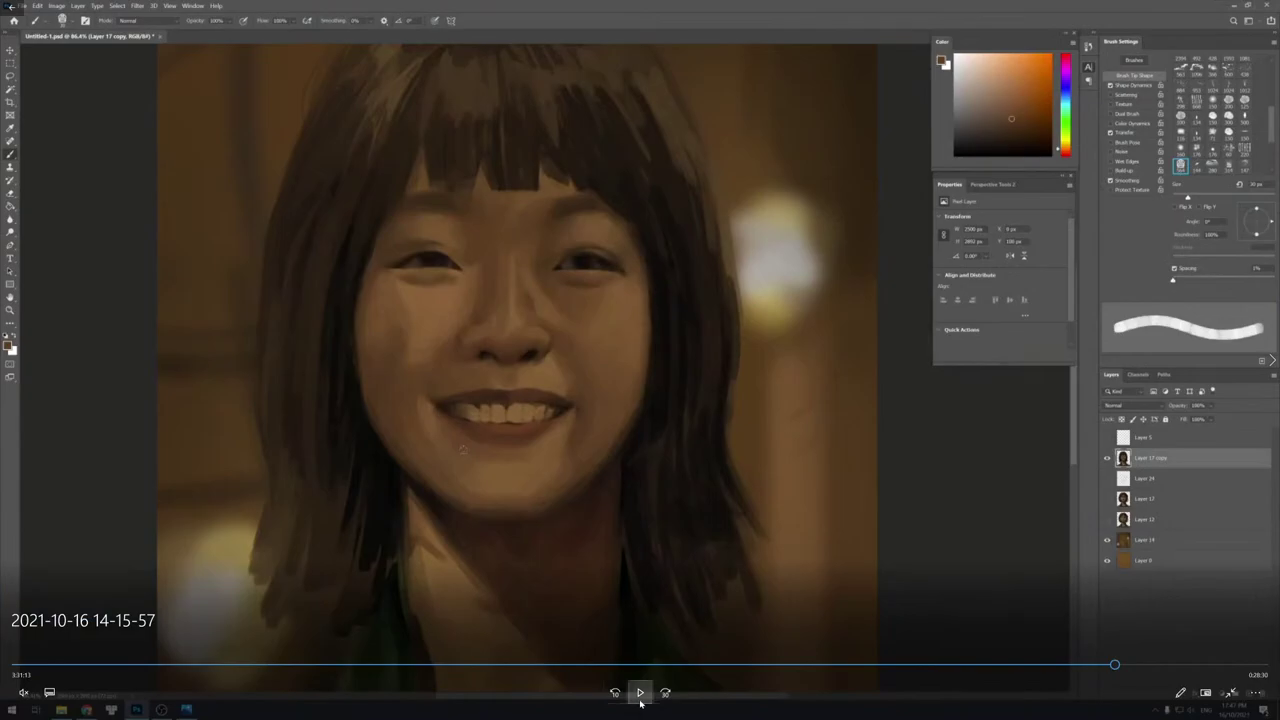
mouse_move(857, 326)
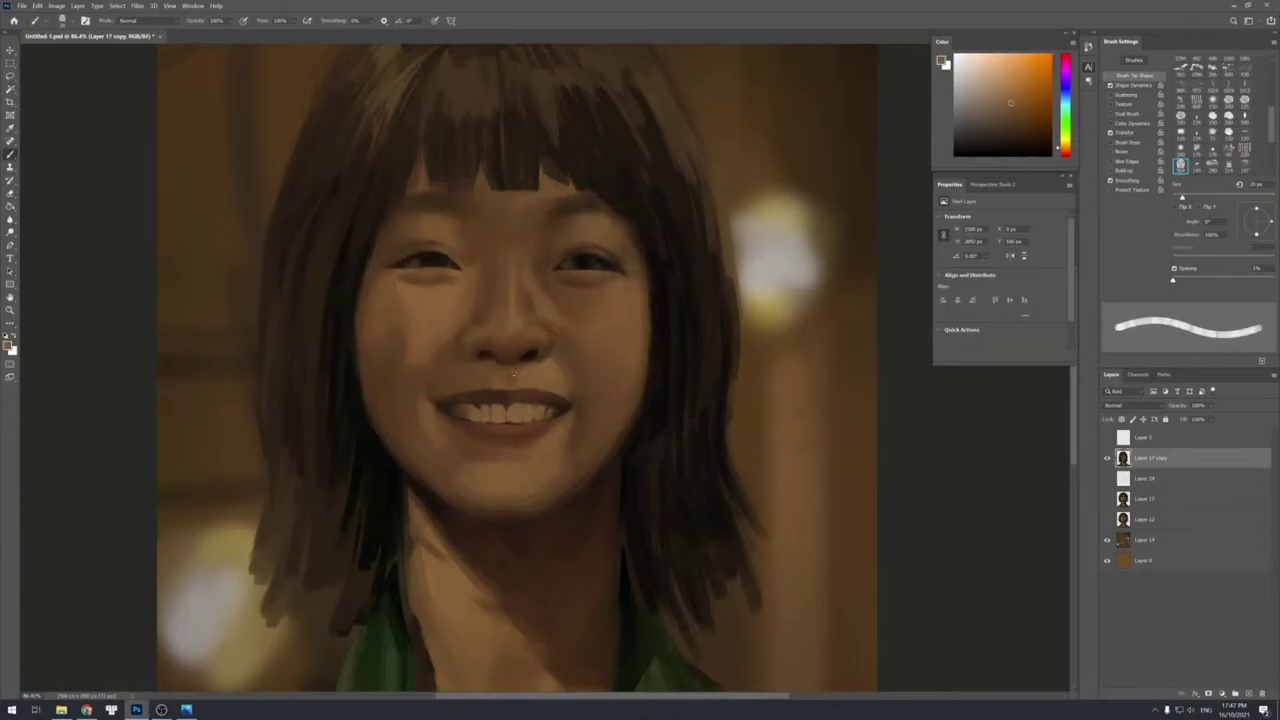
Refine the skin between nose and upper lip and the lower lip's edge with sampled browns and a gradually larger brush.
left_click(518, 373, "alt")
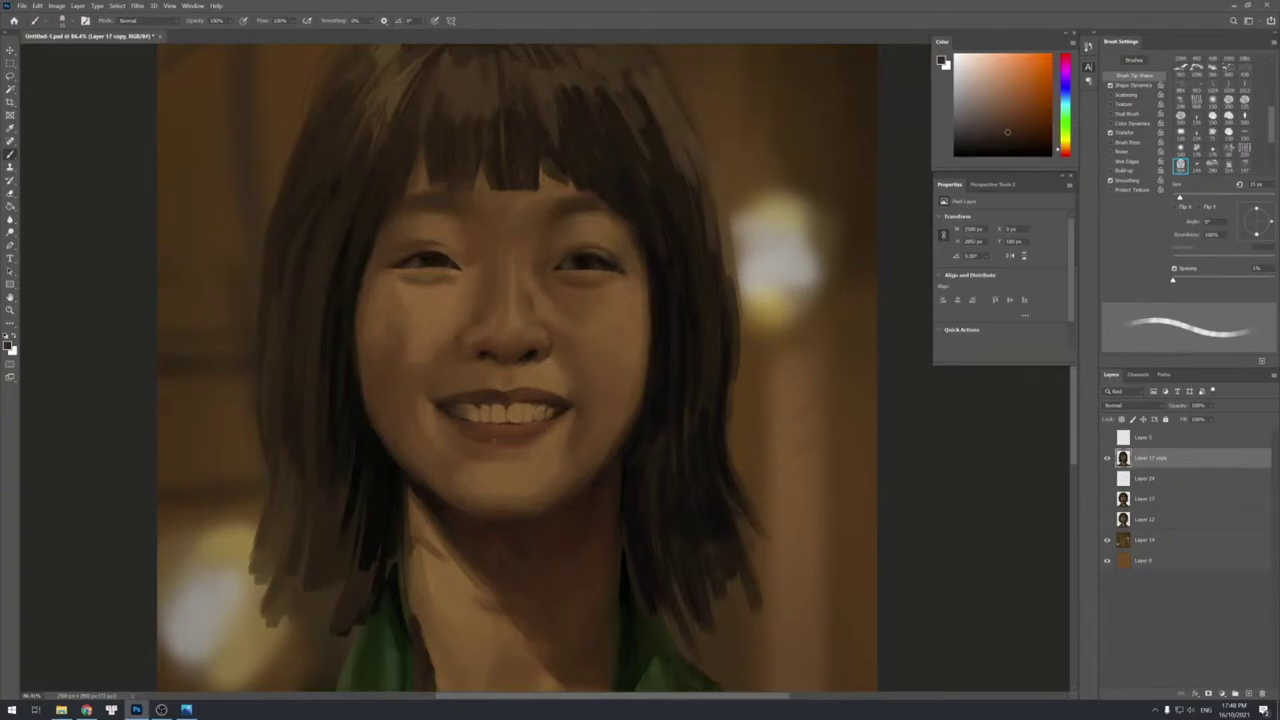
left_click(485, 431, "alt")
left_click(480, 437, "alt")
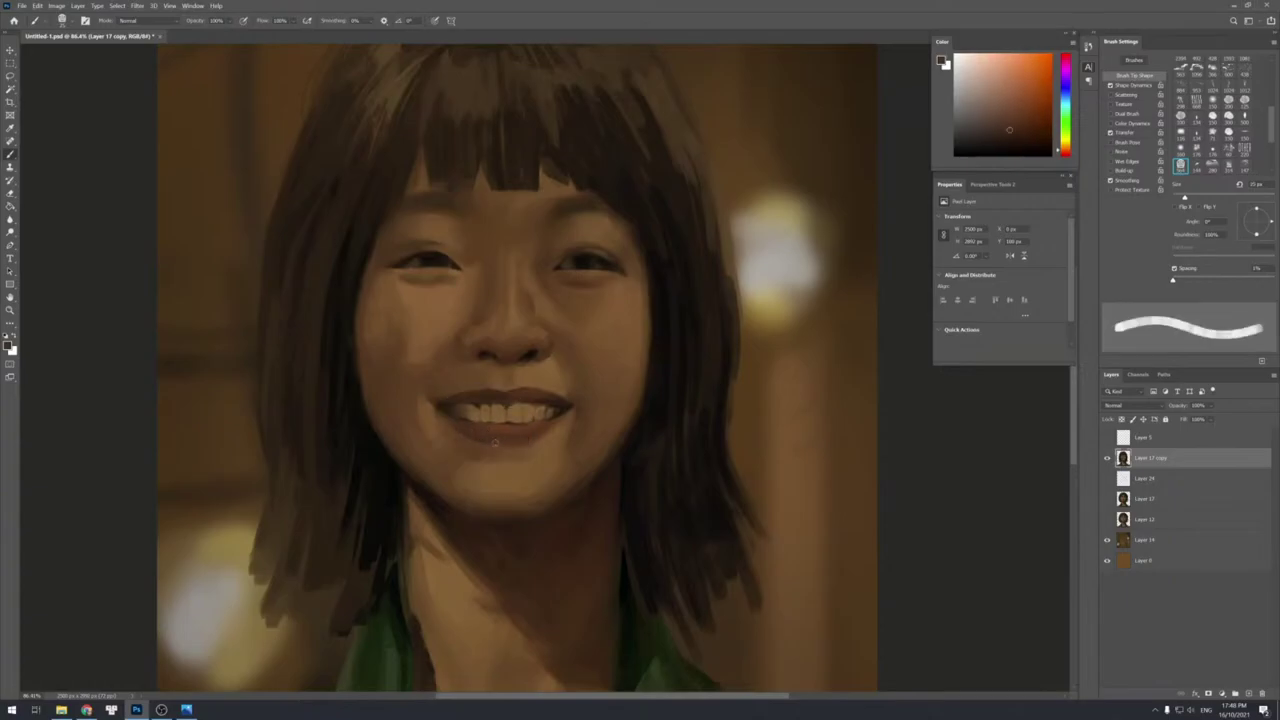
key("bracketright")
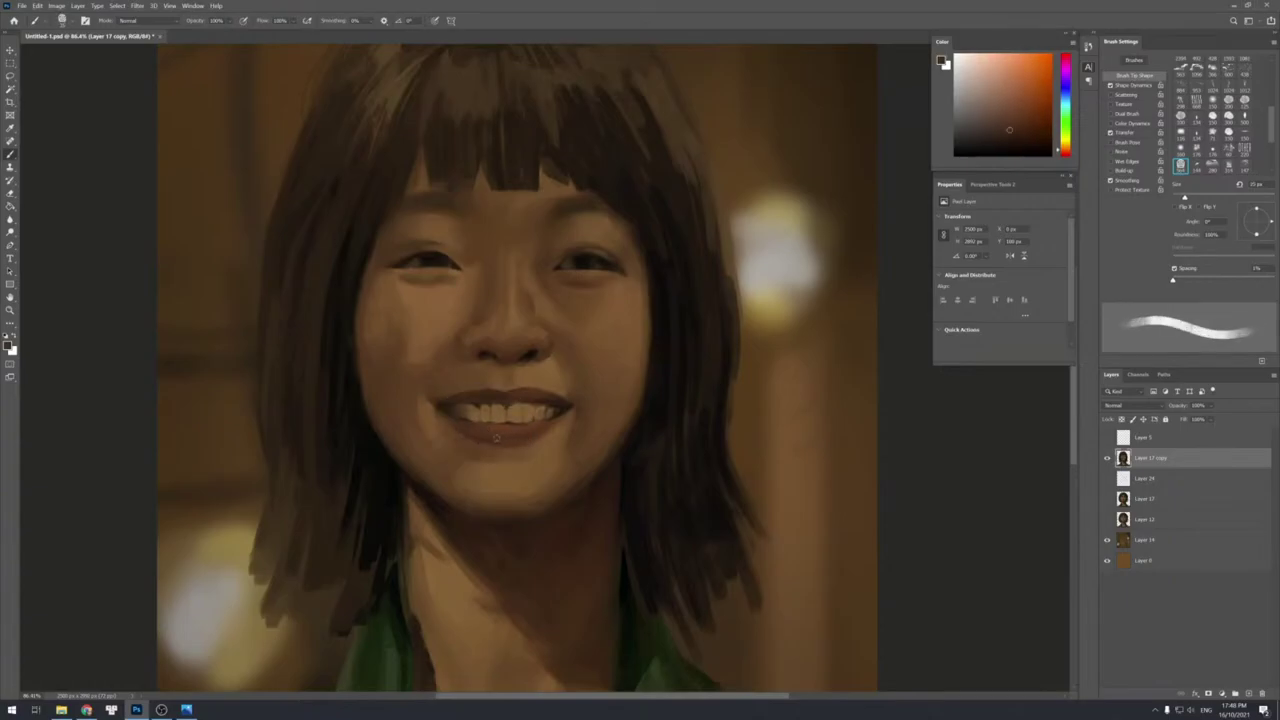
key("bracketright")
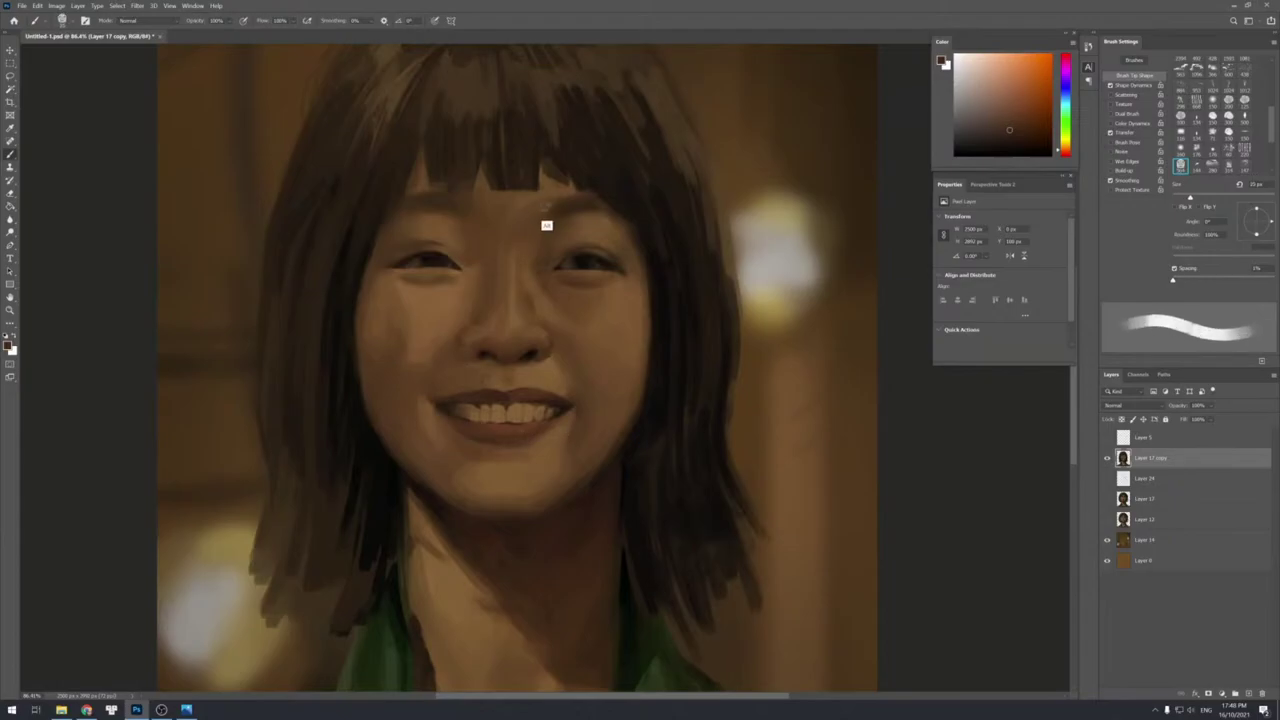
Refine both eyebrows and the skin around them below the fringe with sampled browns and a small brush.
left_click(546, 225, "alt")
key("bracketright")
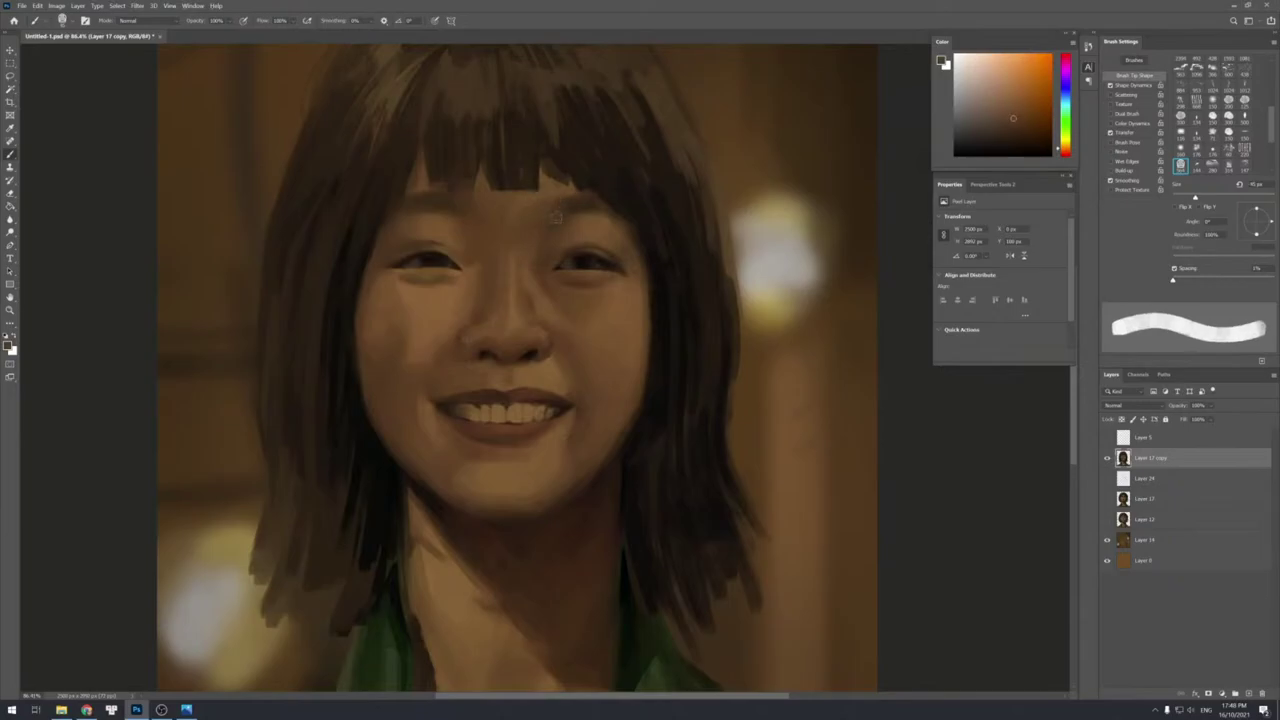
left_click(547, 207, "alt")
key("bracketleft")
key("bracketleft")
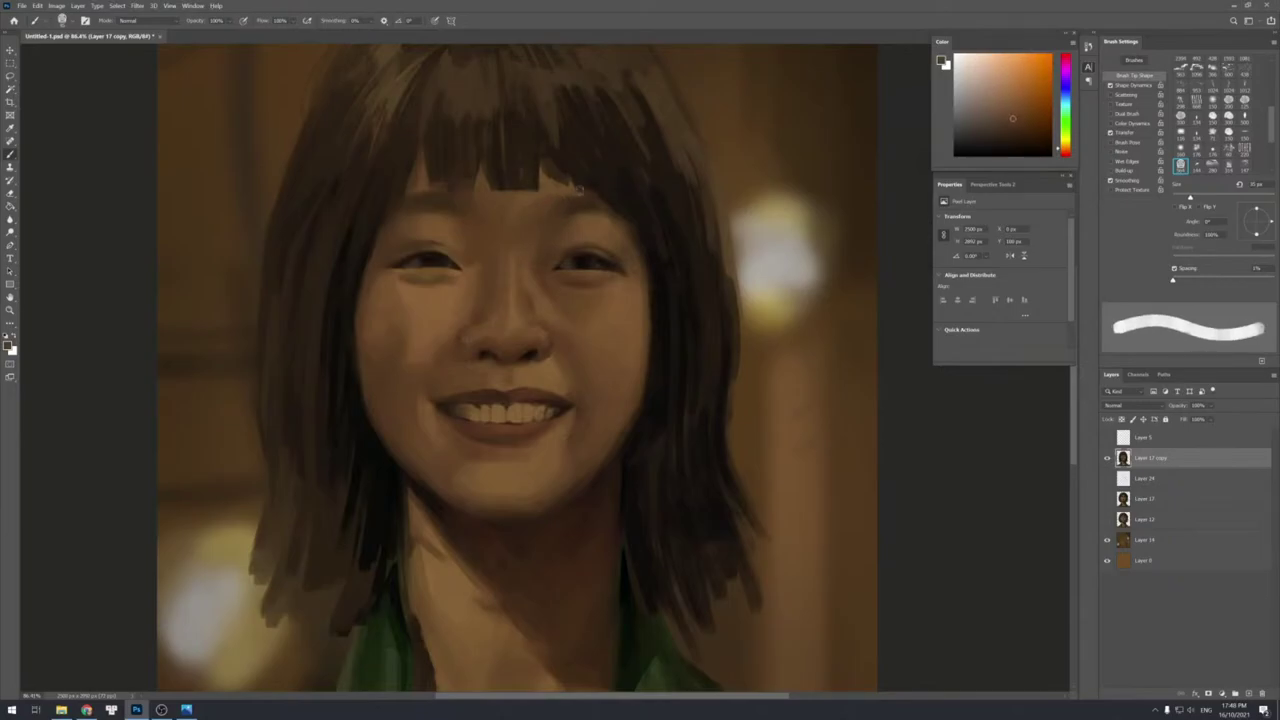
left_click(549, 204, "alt")
left_click(572, 195, "alt")
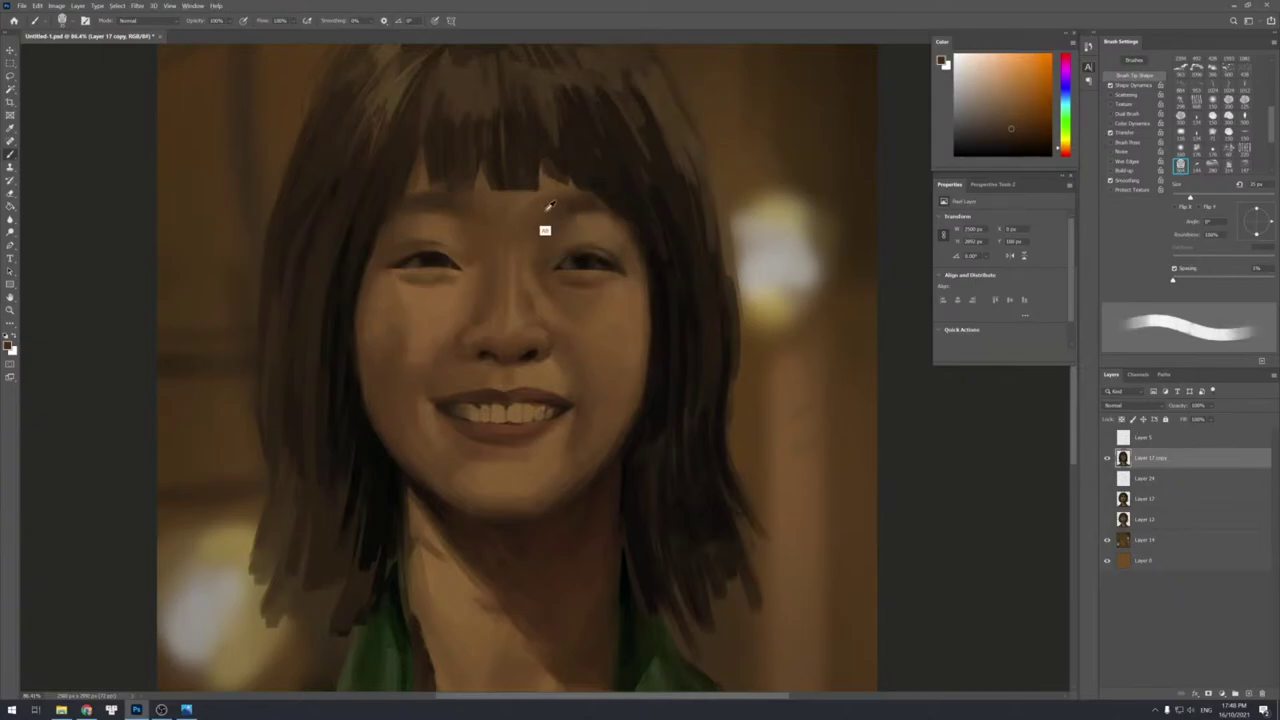
left_click(562, 208, "alt")
left_click(582, 200, "alt")
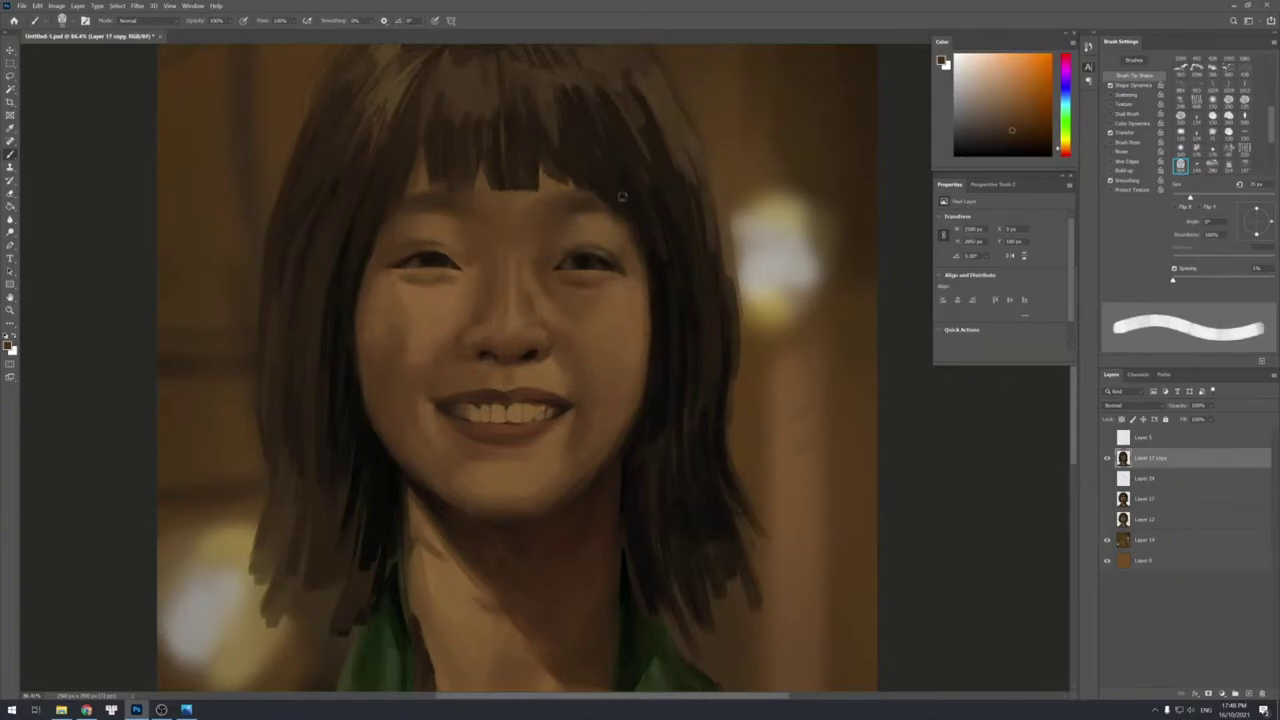
left_click(410, 189, "alt")
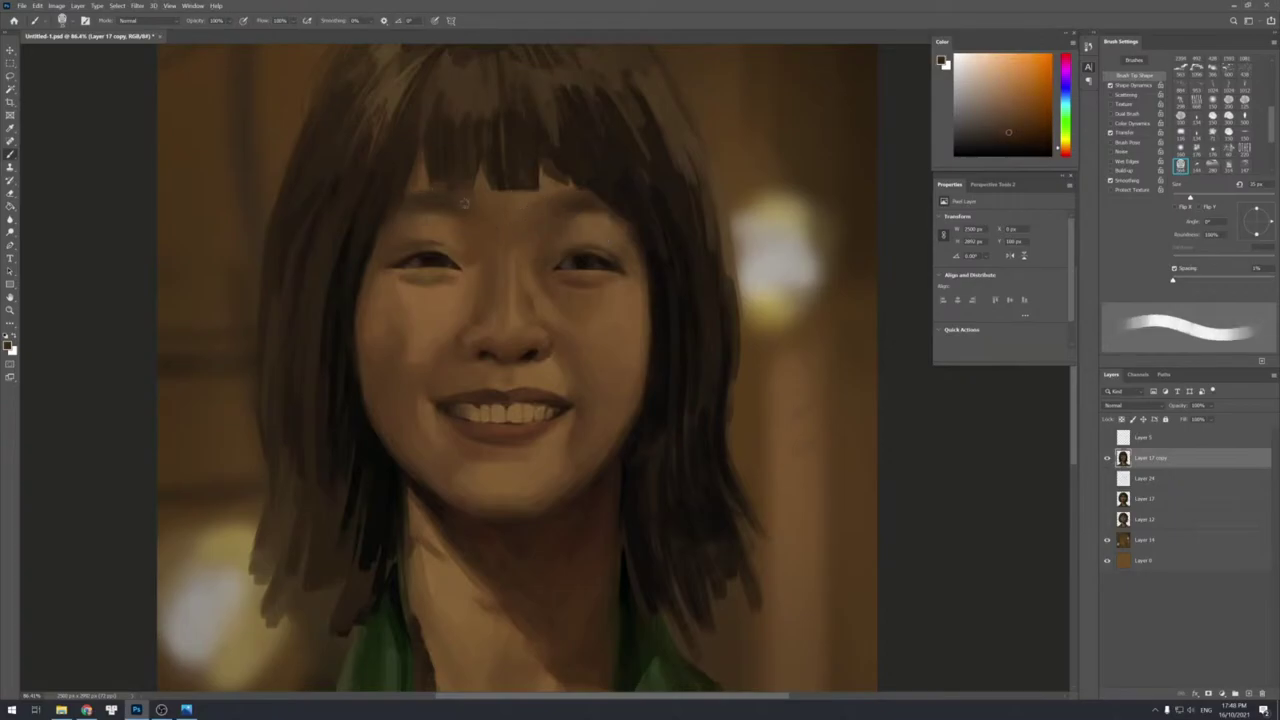
Open Liquify on the portrait layer and subtly adjust the face with a warp brush of varying size.
key("z")
mouse_move(598, 372)
left_mouse_down()
mouse_move(548, 392)
mouse_move(504, 529)
left_mouse_up()
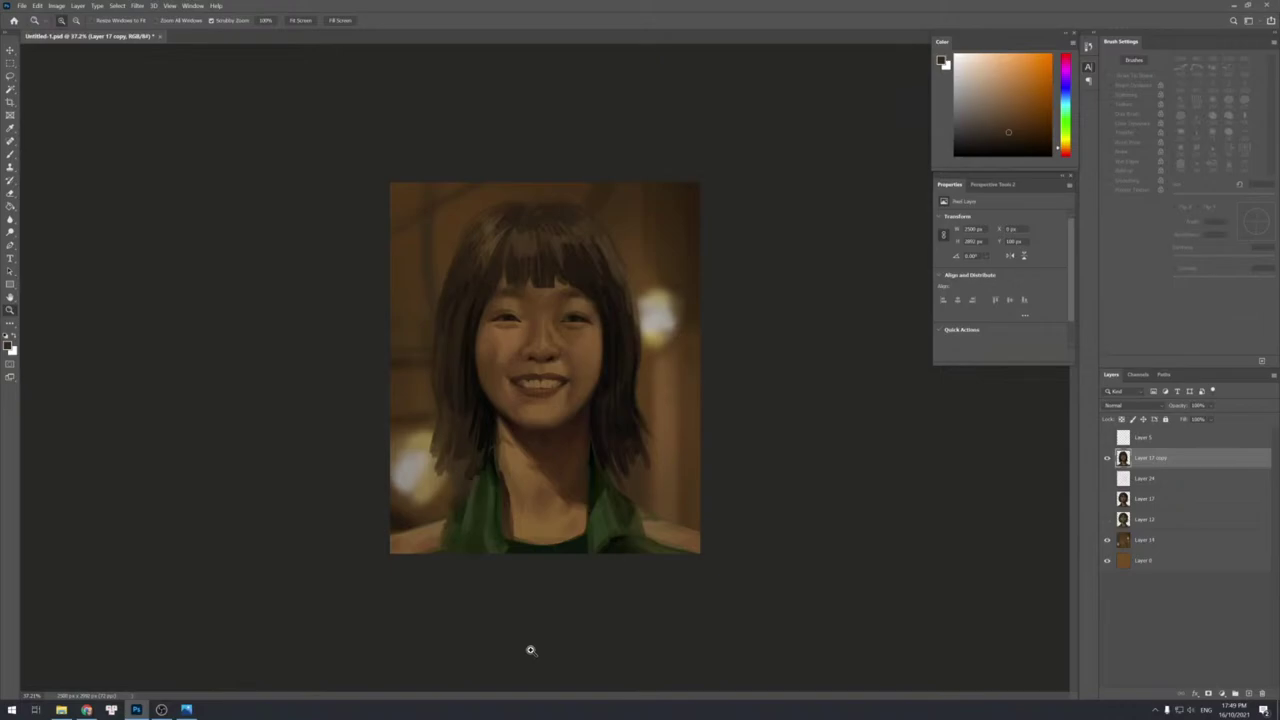
scroll(559, 347, "up", 3)
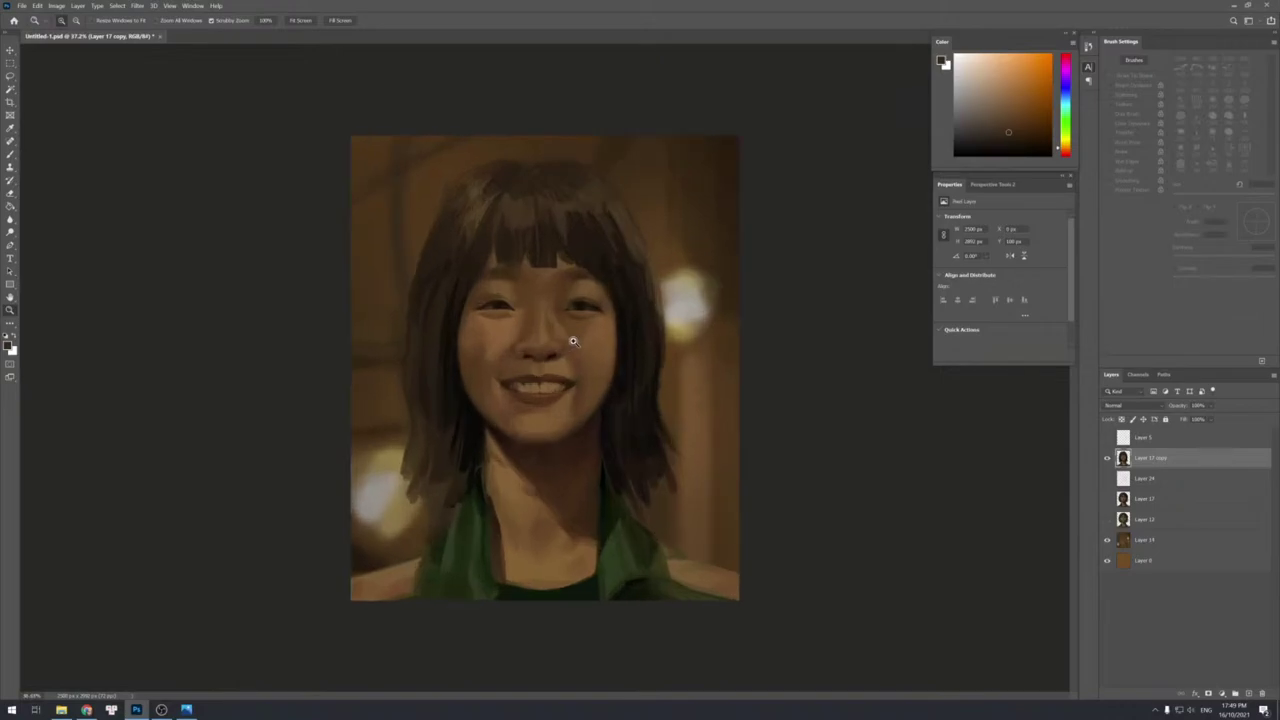
left_click(131, 7)
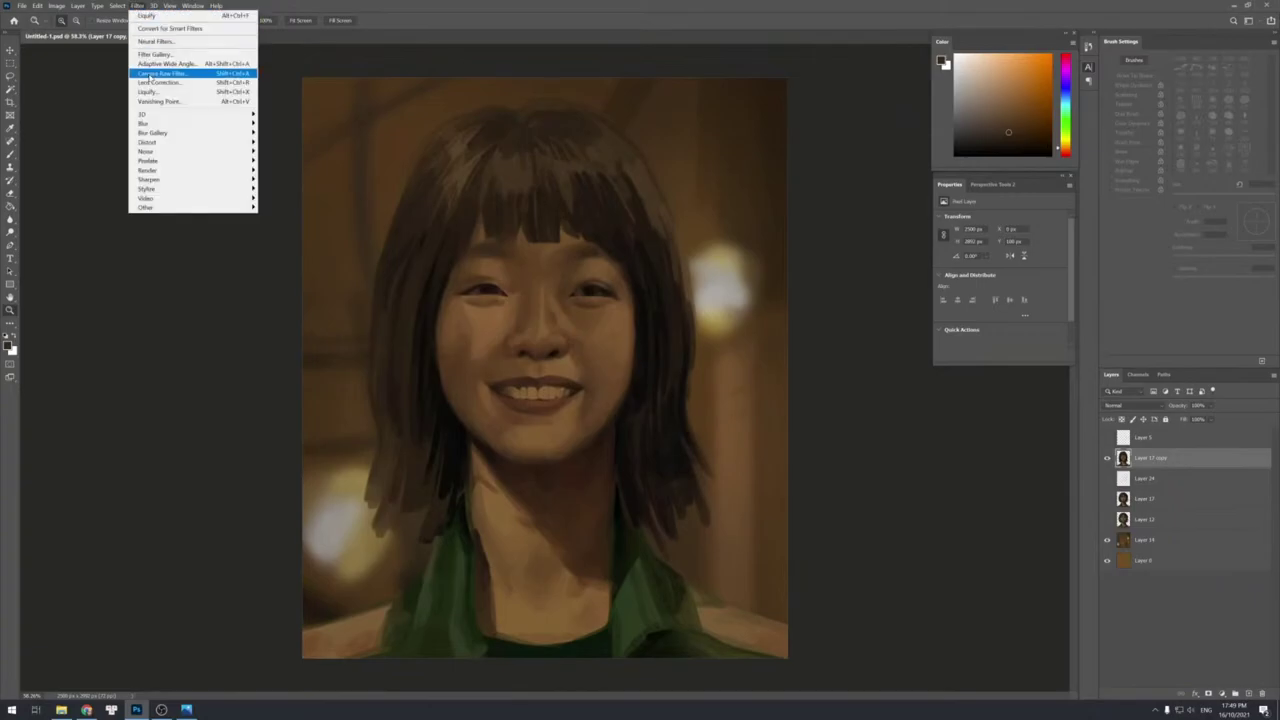
left_click(156, 98)
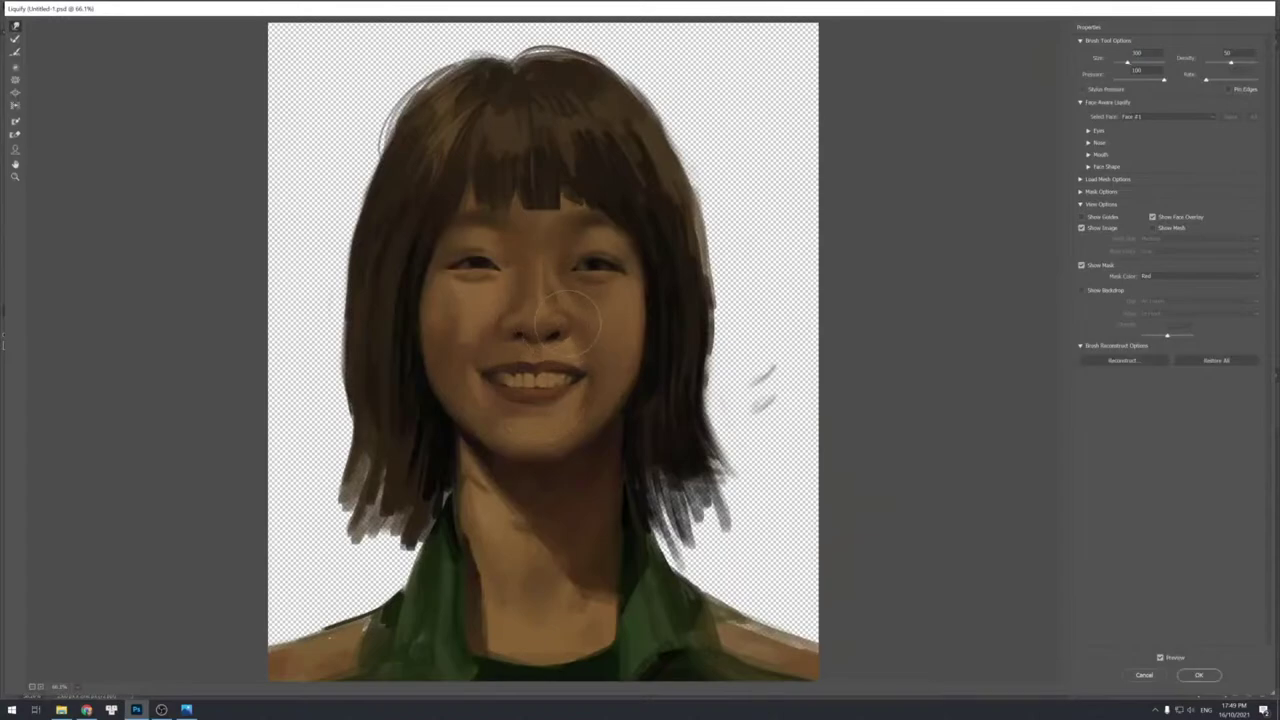
key("[")
key("[")
key("[")
key("[")
key("[")
key("bracketright")
key("bracketright")
key("bracketright")
key("bracketright")
key("bracketright")
key("bracketright")
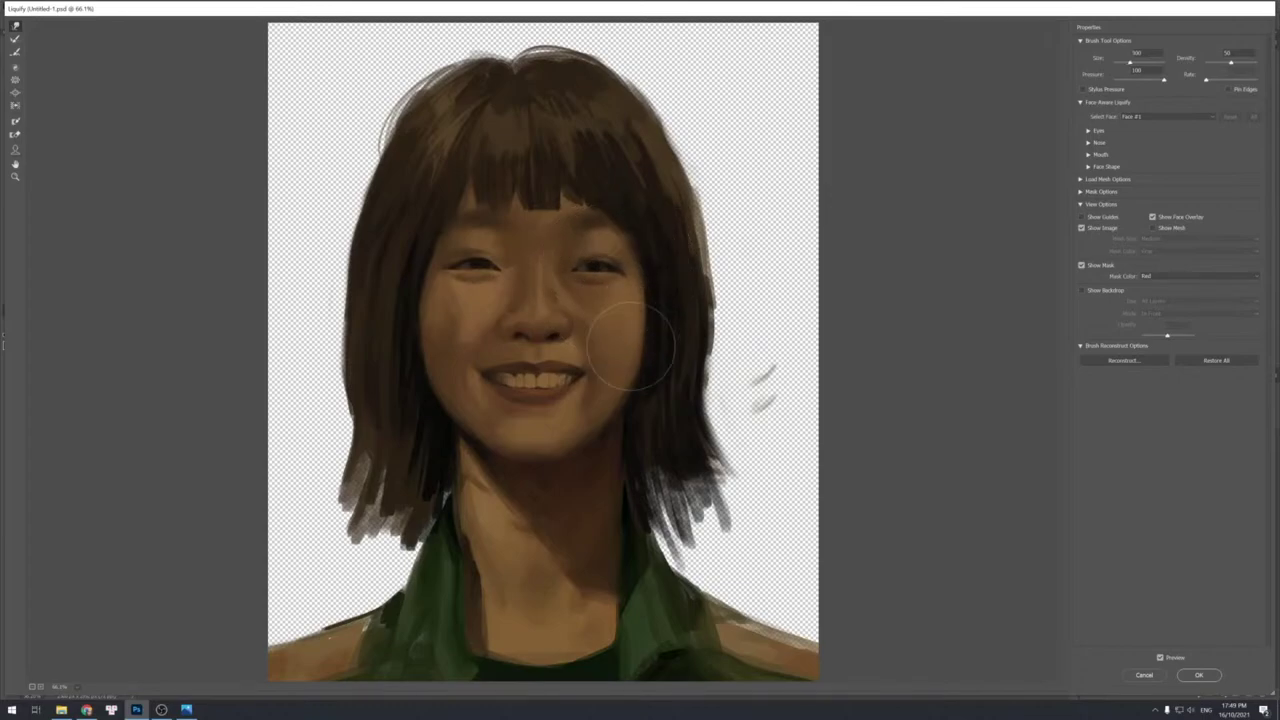
key("[")
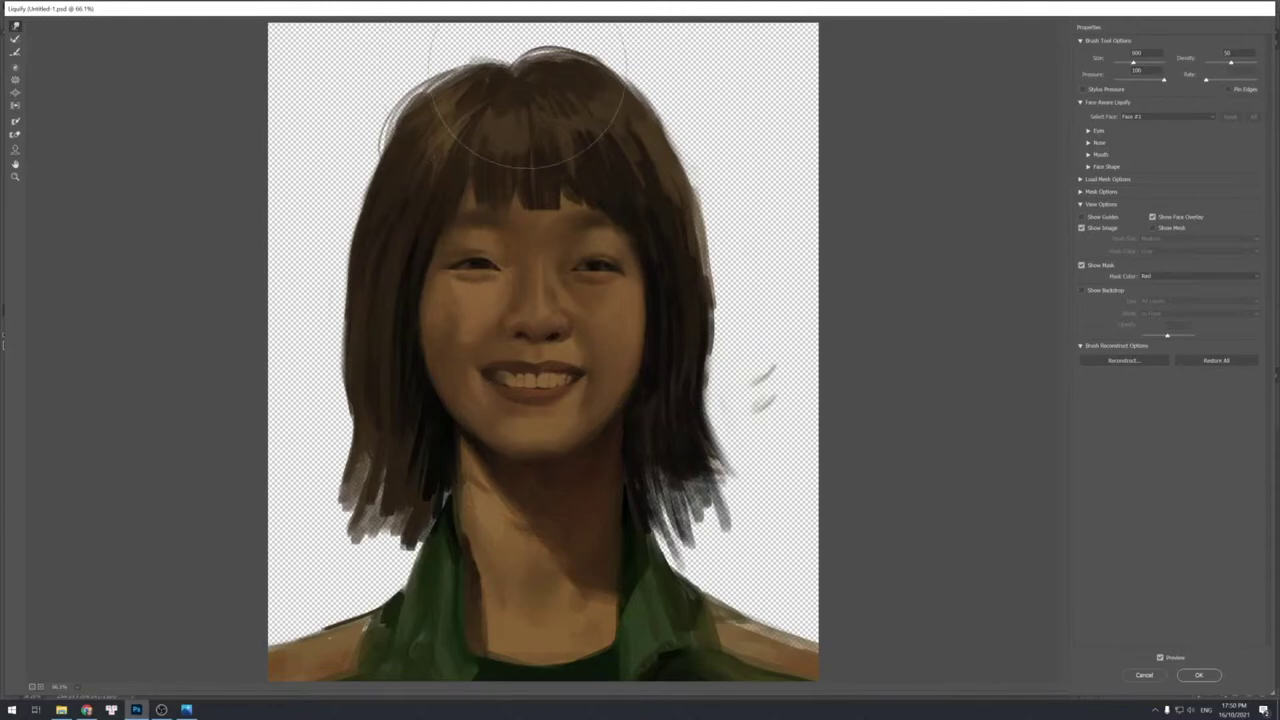
Warp the crown of the hair downward, adjust the hair's outer contour on both sides, and apply the Liquify changes.
left_click_drag(528, 95, 615, 115)
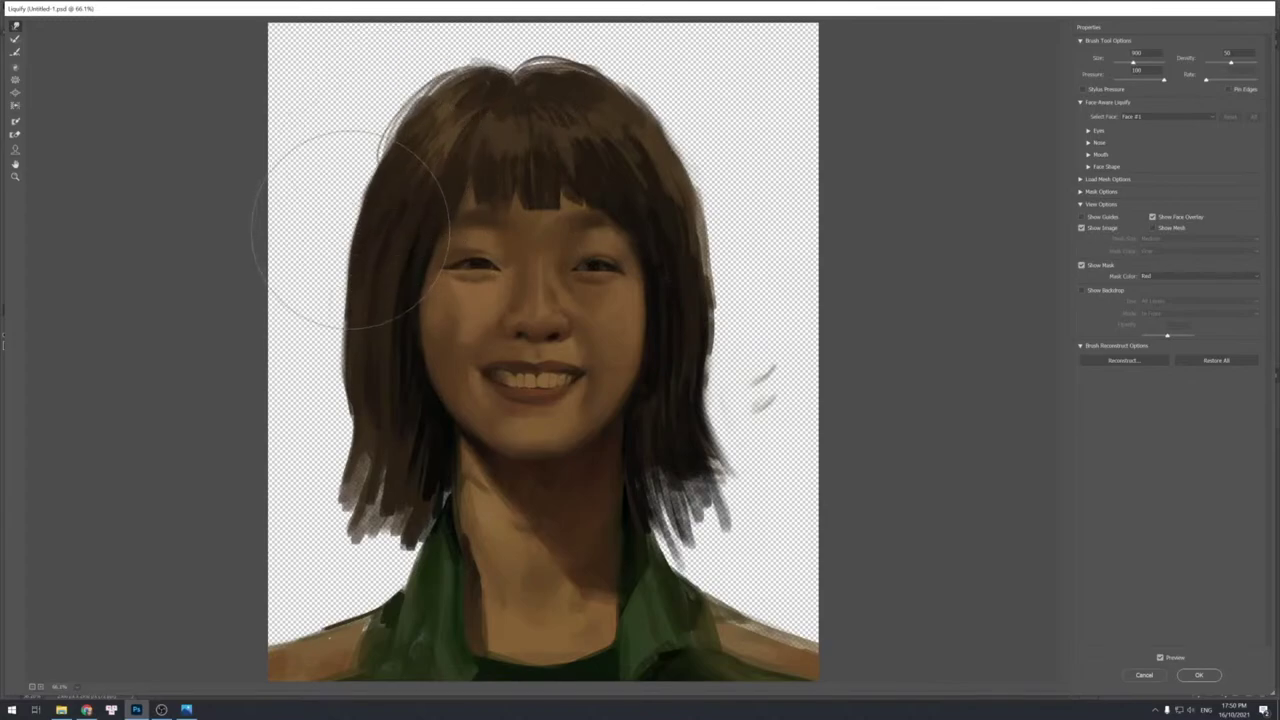
left_click_drag(354, 224, 342, 218)
mouse_move(380, 157)
left_mouse_down()
mouse_move(346, 217)
mouse_move(323, 200)
mouse_move(314, 357)
mouse_move(326, 368)
left_mouse_up()
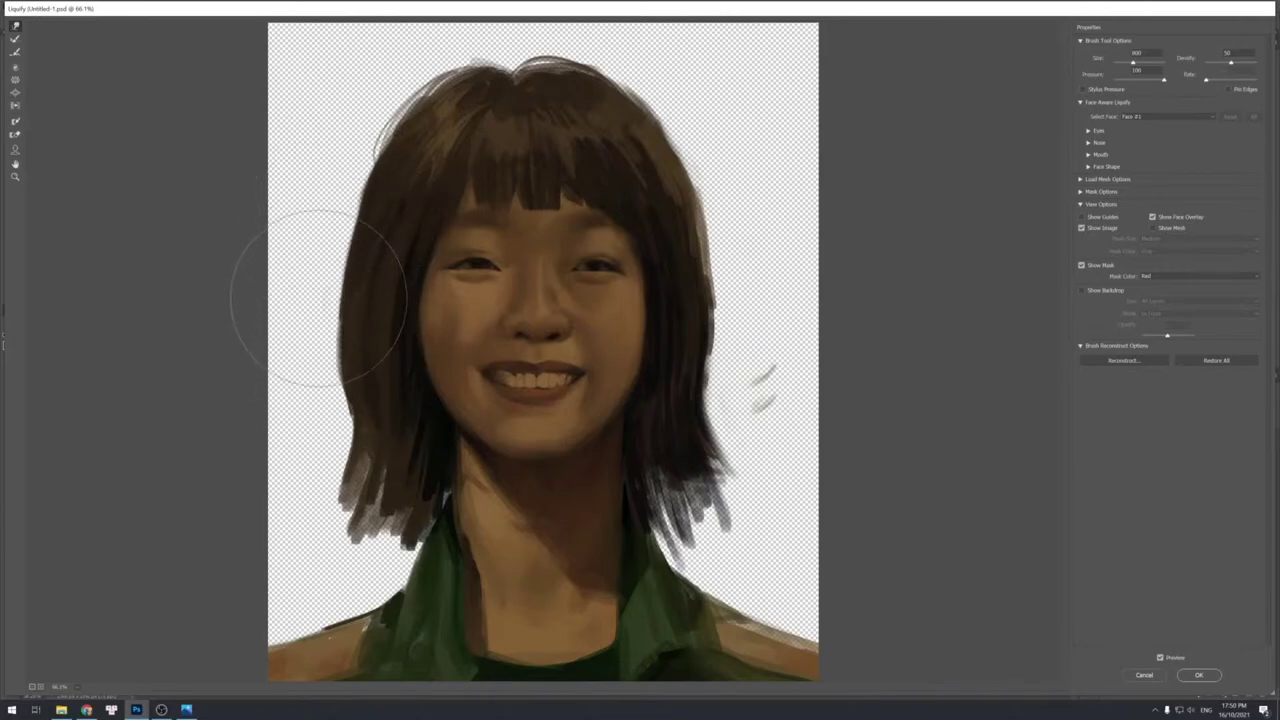
left_click_drag(718, 180, 718, 221)
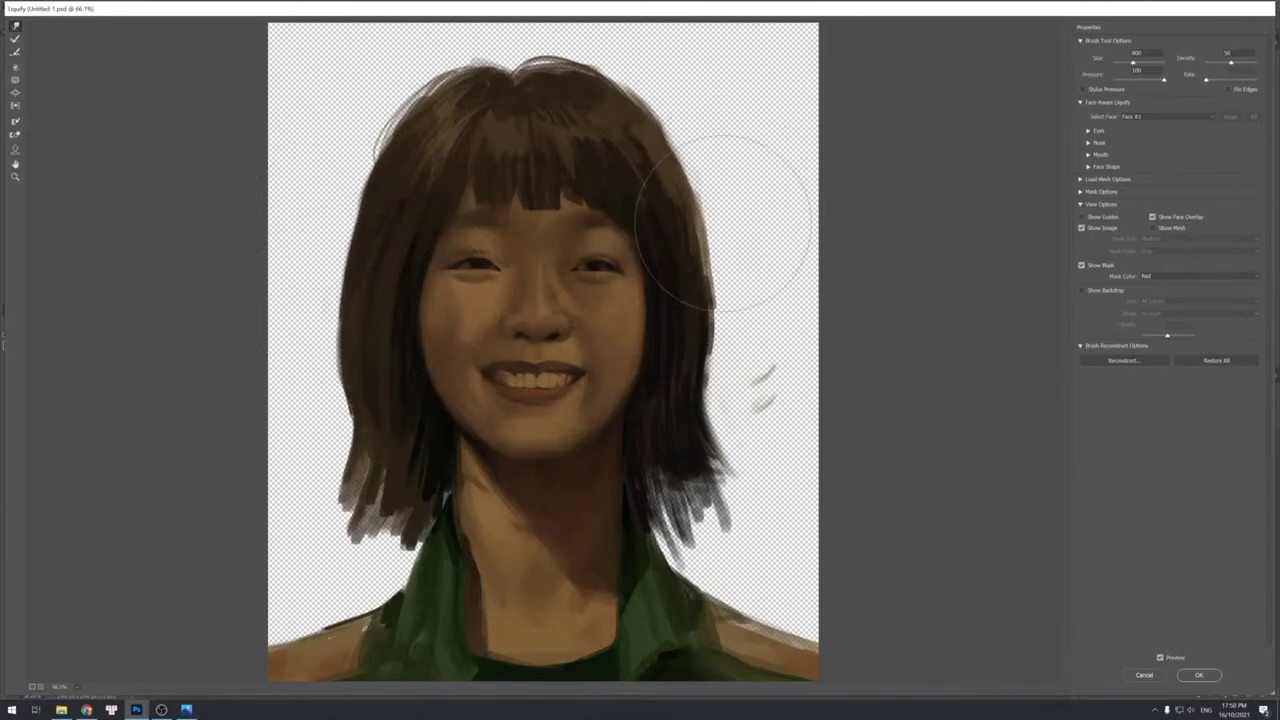
left_click_drag(746, 306, 742, 320)
key("[")
mouse_move(723, 401)
left_mouse_down()
mouse_move(743, 414)
mouse_move(720, 414)
mouse_move(685, 473)
mouse_move(692, 434)
mouse_move(677, 425)
left_mouse_up()
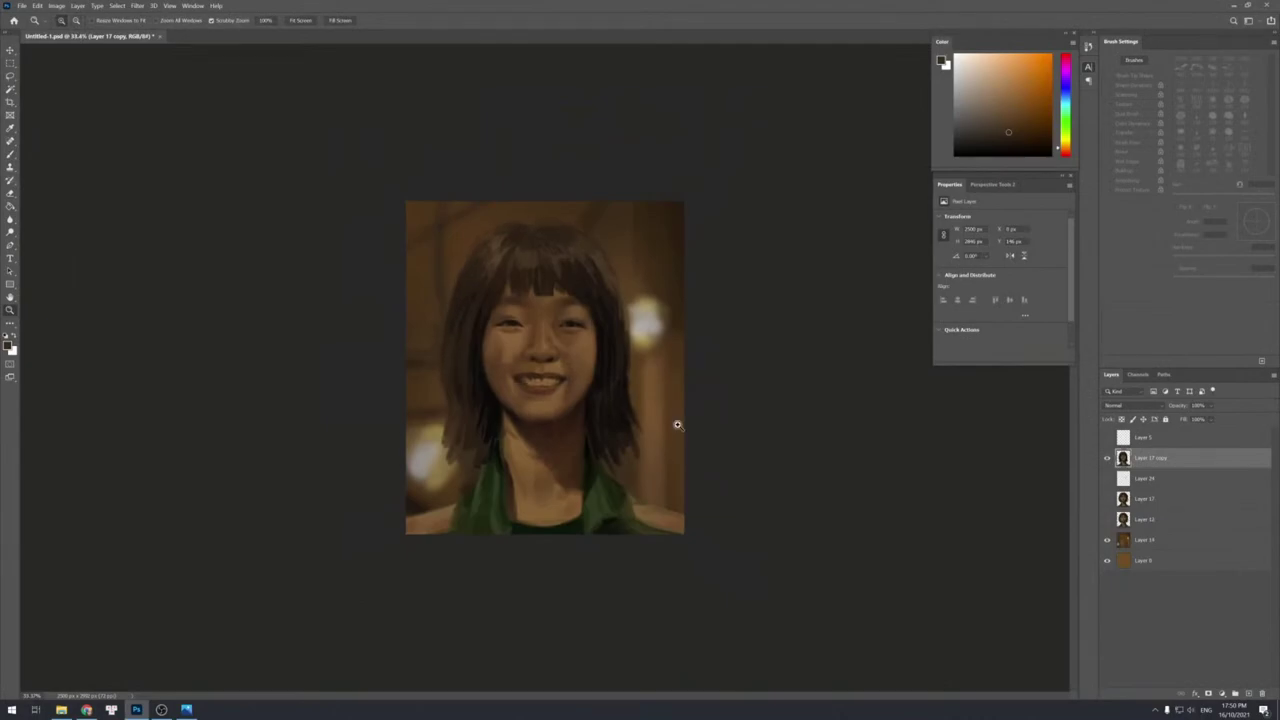
Lasso the mouth area, copy it to a new layer and slightly adjust its placement with Free Transform.
left_click(526, 386)
left_click(545, 392)
key("l")
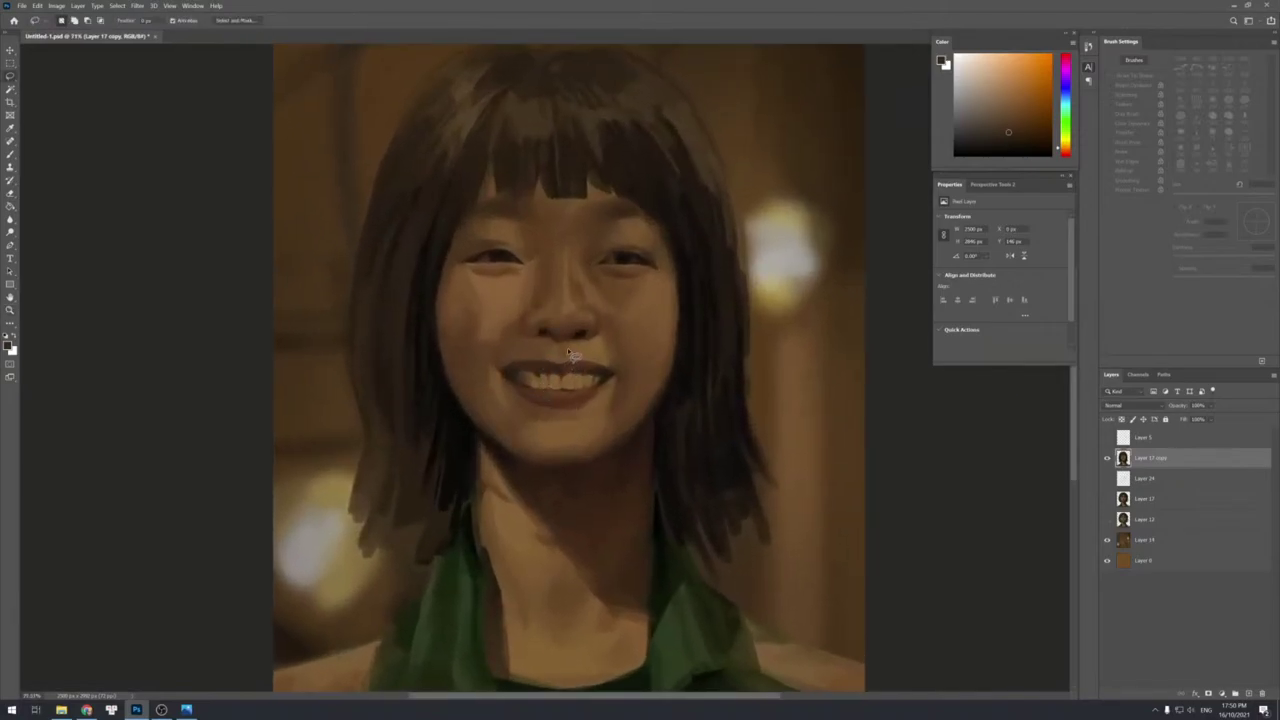
mouse_move(567, 347)
left_mouse_down()
mouse_move(488, 360)
mouse_move(480, 387)
mouse_move(512, 431)
mouse_move(578, 434)
mouse_move(624, 405)
mouse_move(580, 348)
left_mouse_up()
key("ctrl+j")
key("ctrl+t")
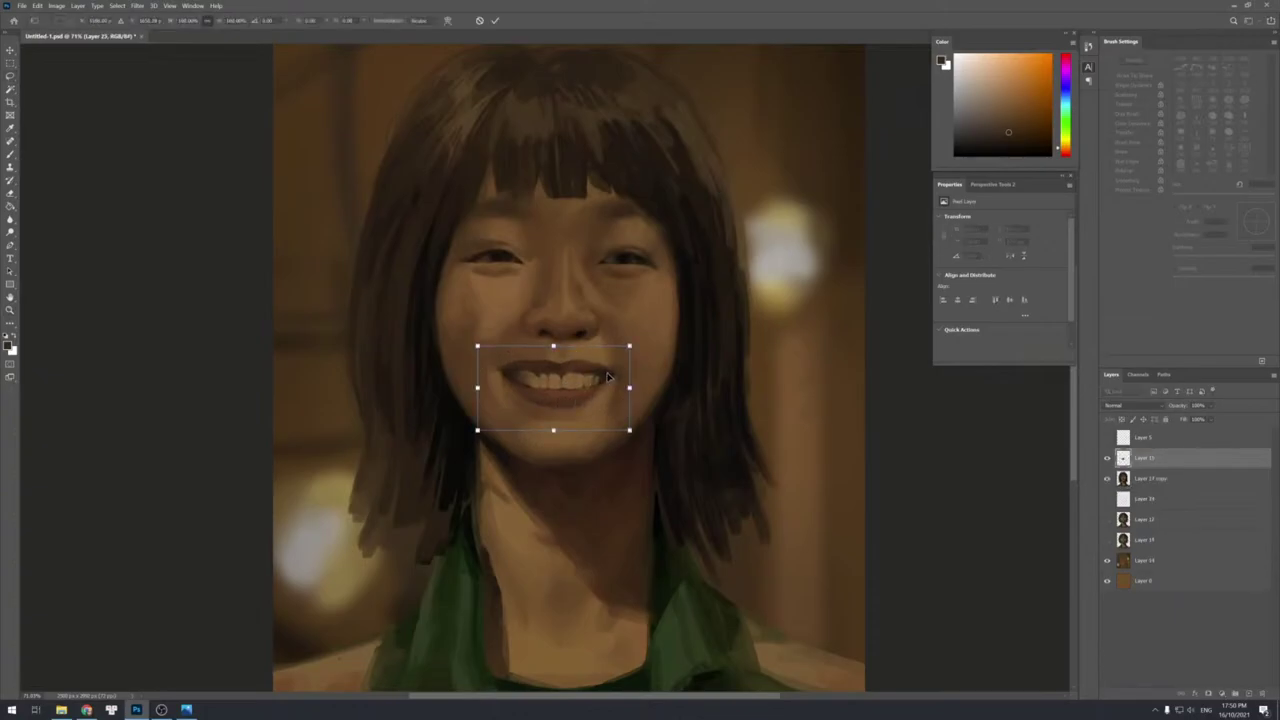
key("Return")
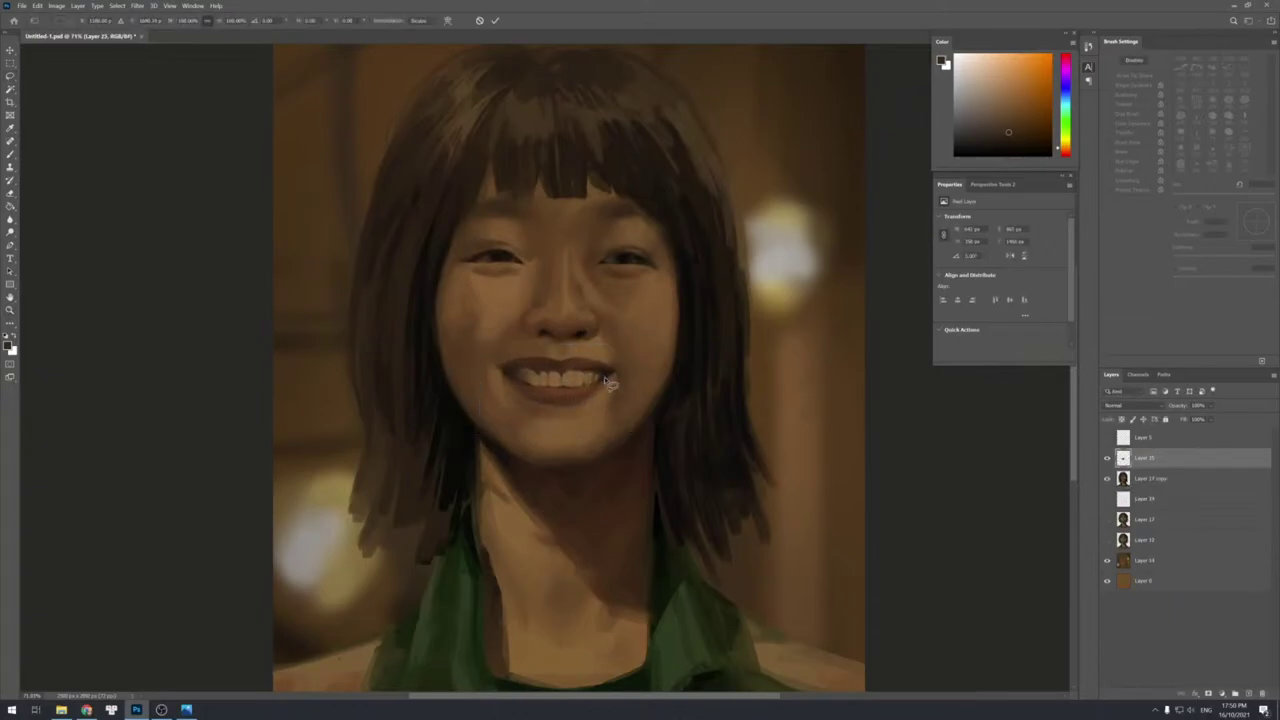
Blend the copied mouth's edges with a soft eraser and merge it down into the portrait layer.
key("z")
left_click(592, 369, "alt")
key("ctrl+plus")
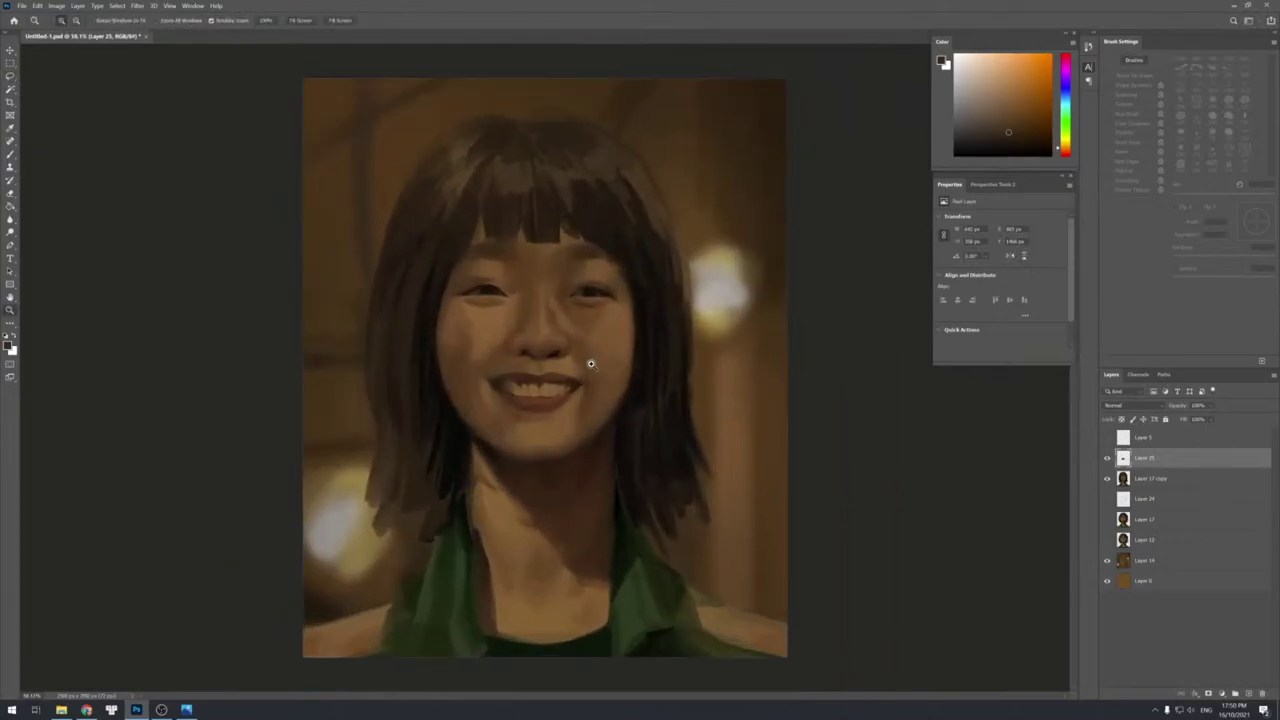
key("b")
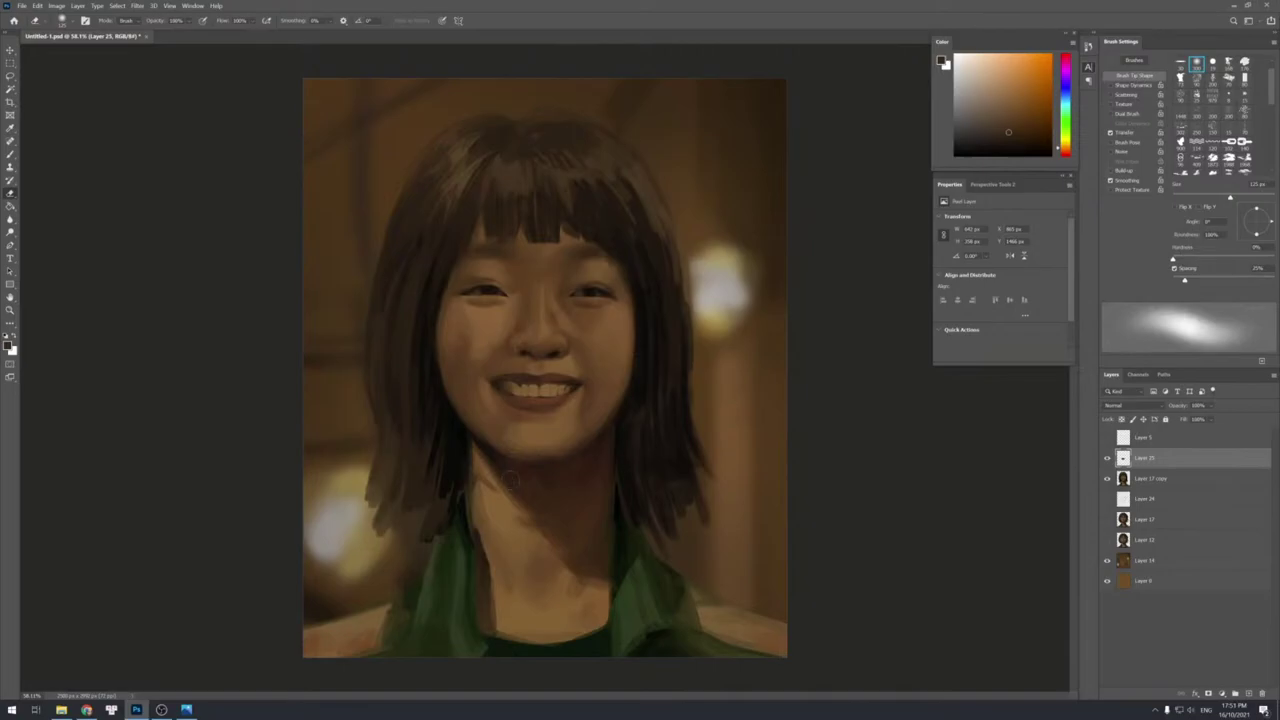
key("ctrl+e")
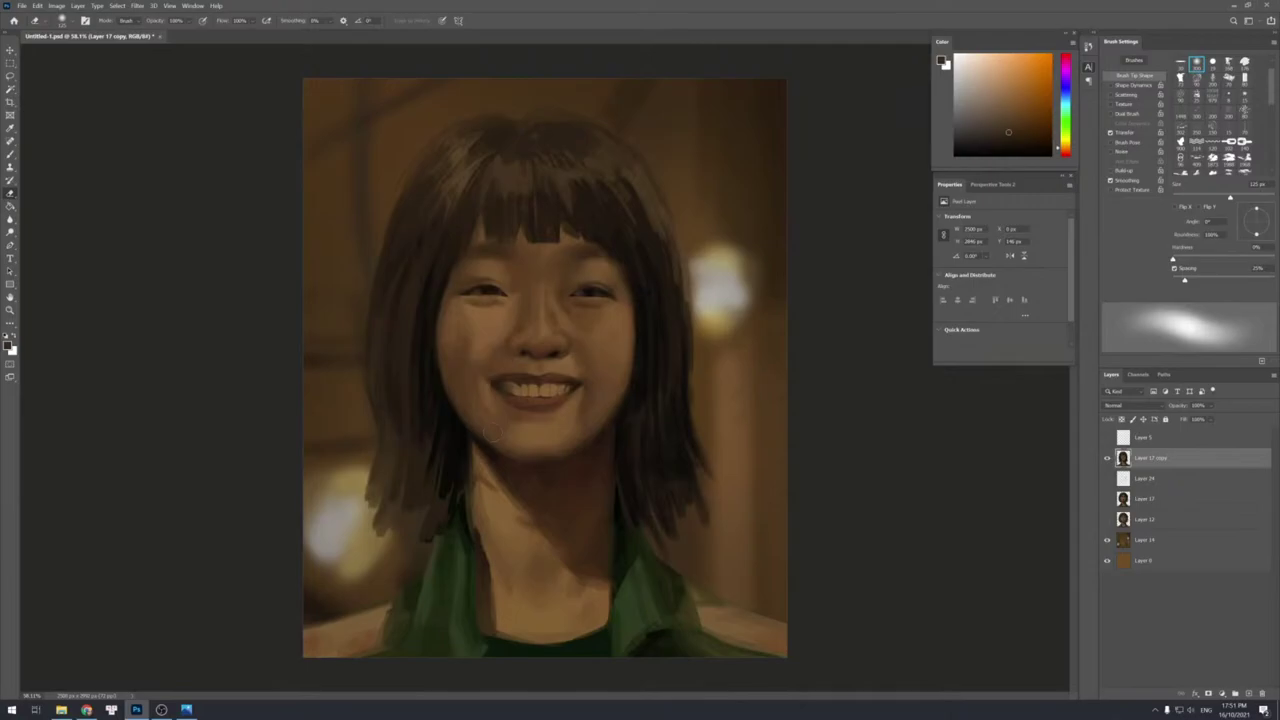
Lasso the eye on the lit side of the face, copy it to a new layer and nudge it toward the nose.
key("z")
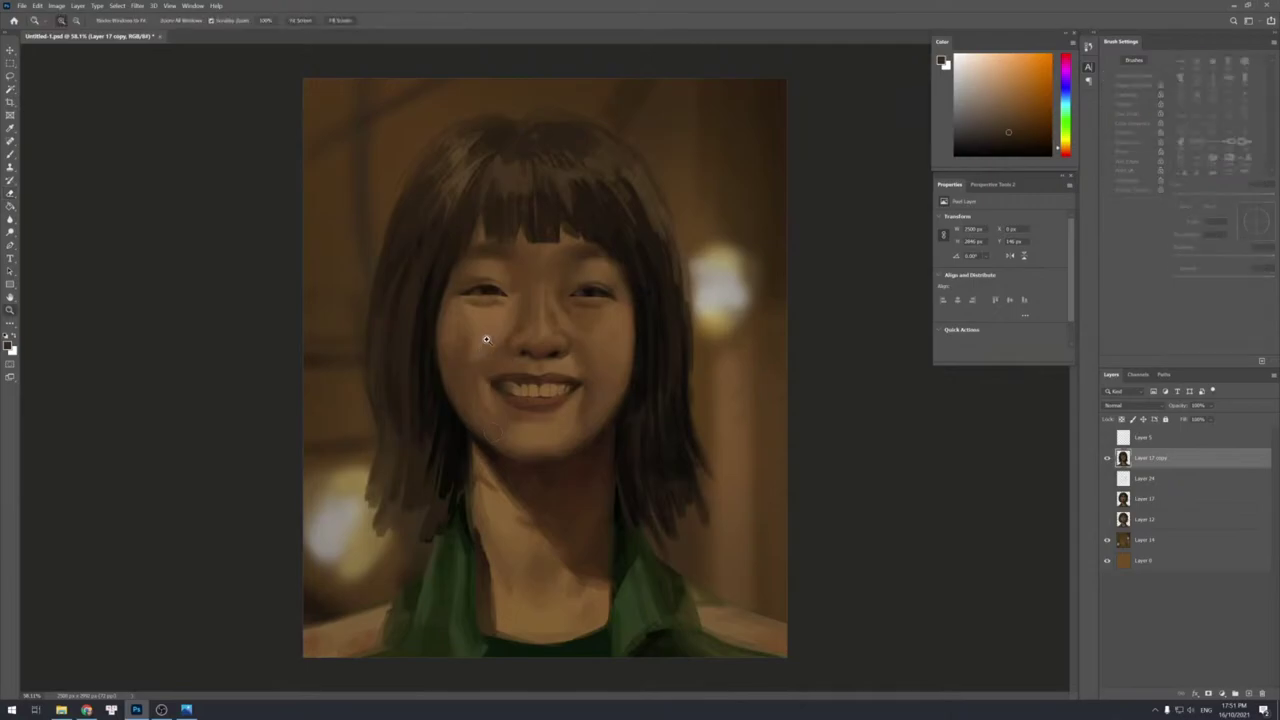
left_click_drag(486, 337, 510, 335)
key("m")
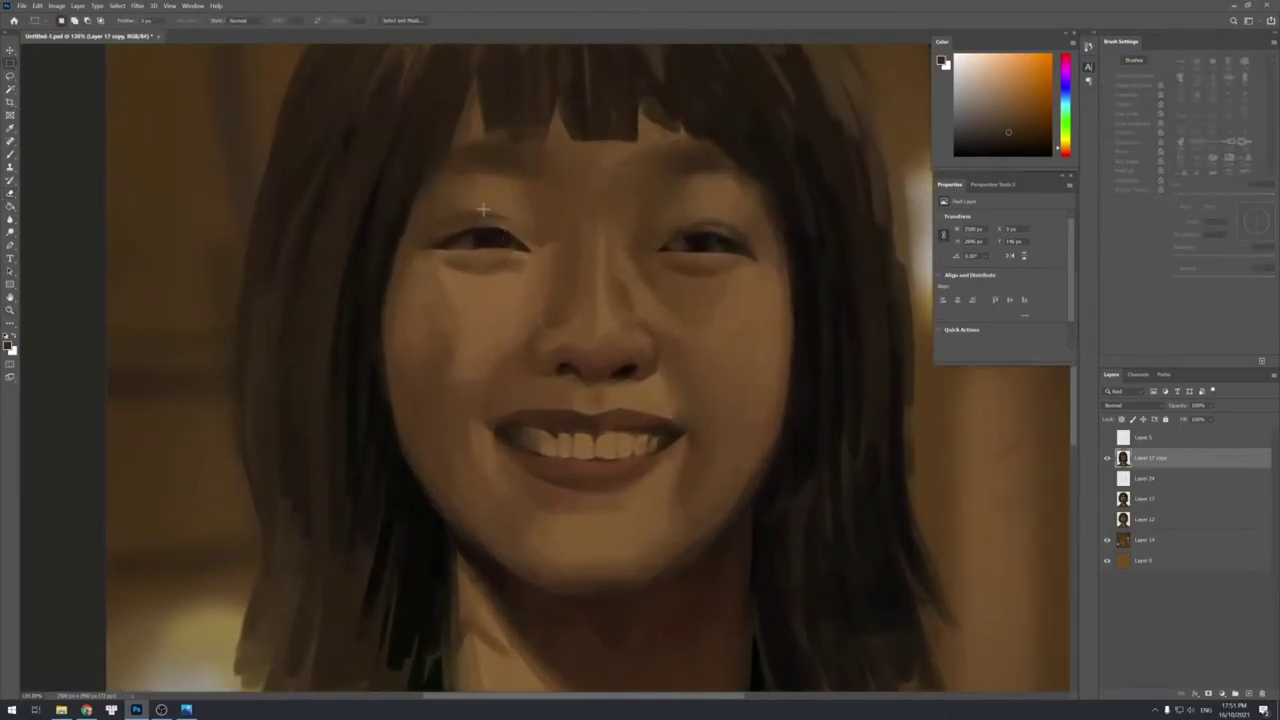
key("l")
mouse_move(487, 196)
left_mouse_down()
mouse_move(410, 252)
mouse_move(497, 289)
mouse_move(545, 257)
mouse_move(487, 197)
left_mouse_up()
key("ctrl+j")
key("ctrl+t")
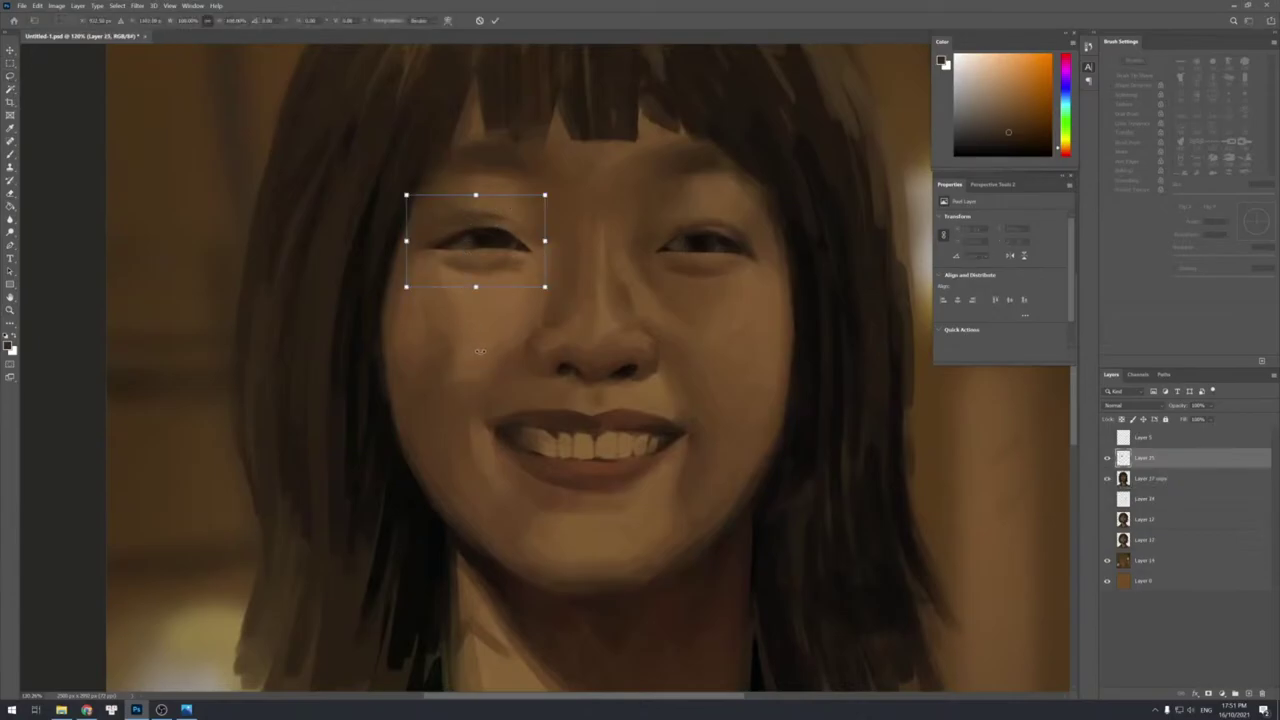
key("Right")
key("Right")
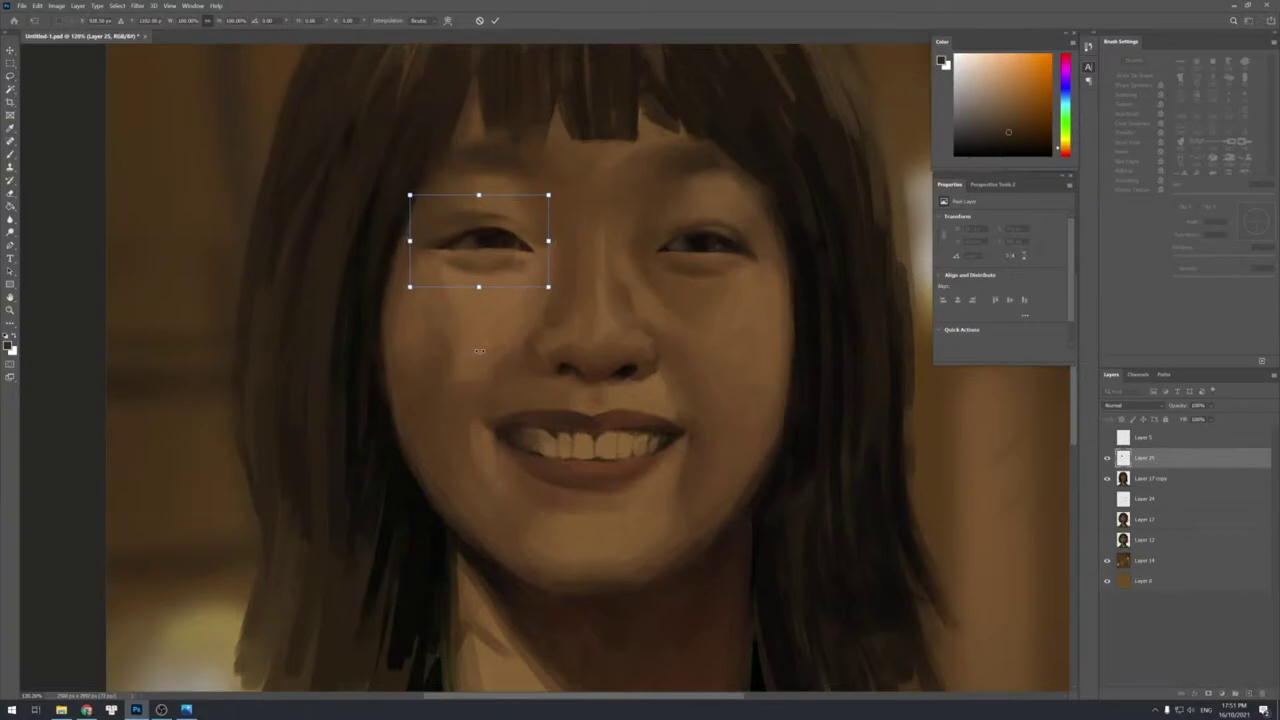
key("Return")
Fine-tune the copied eye's position with another Free Transform and check it against the whole portrait.
key("z")
left_click_drag(531, 362, 491, 315)
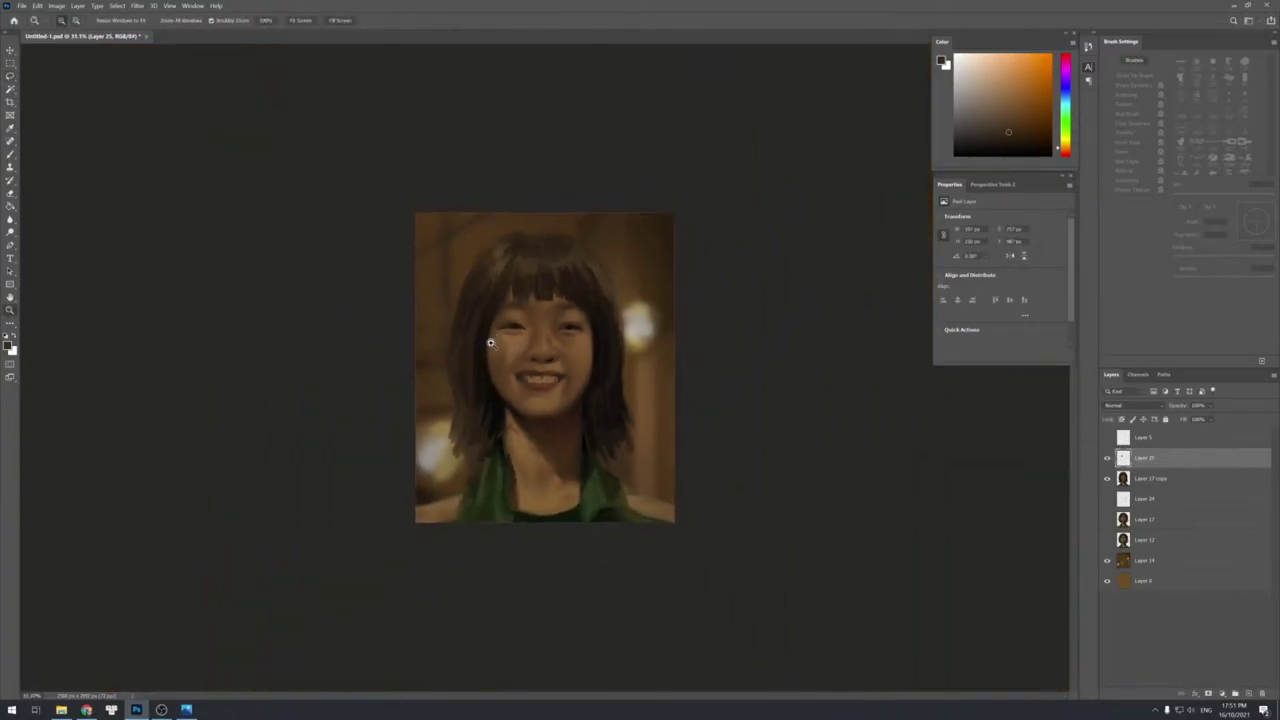
left_click_drag(514, 362, 523, 360)
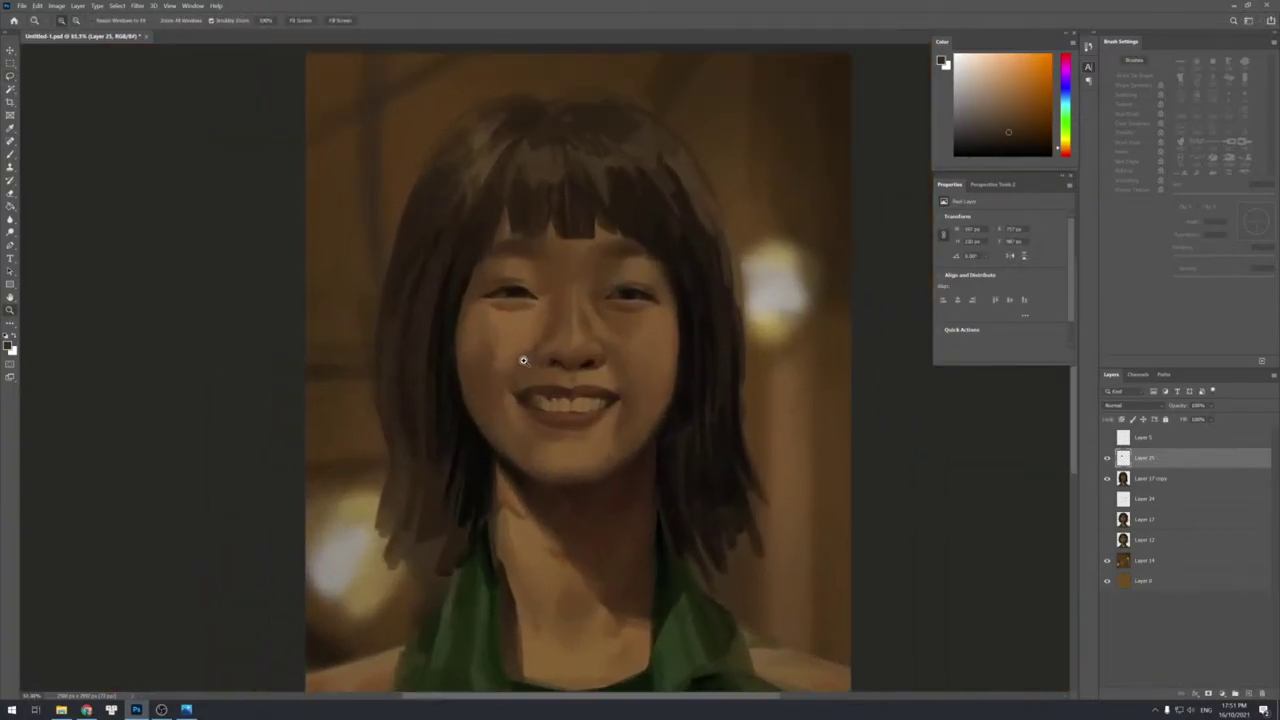
key("ctrl+t")
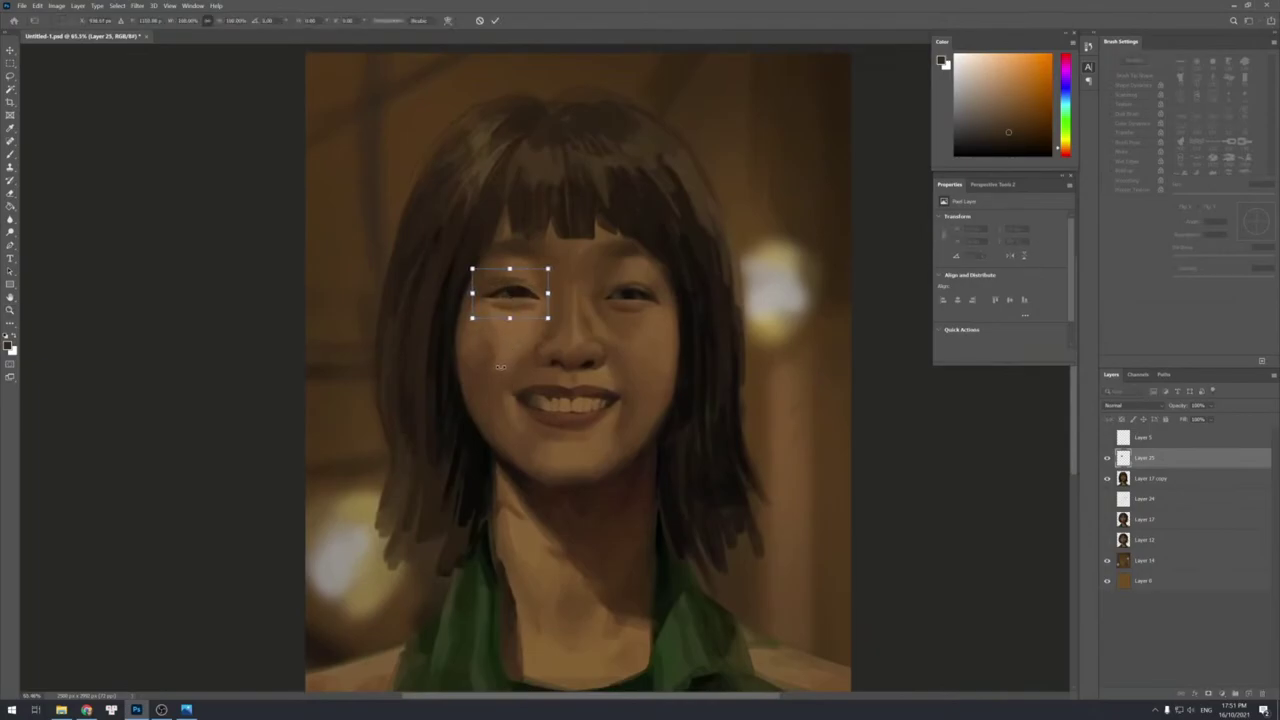
key("Return")
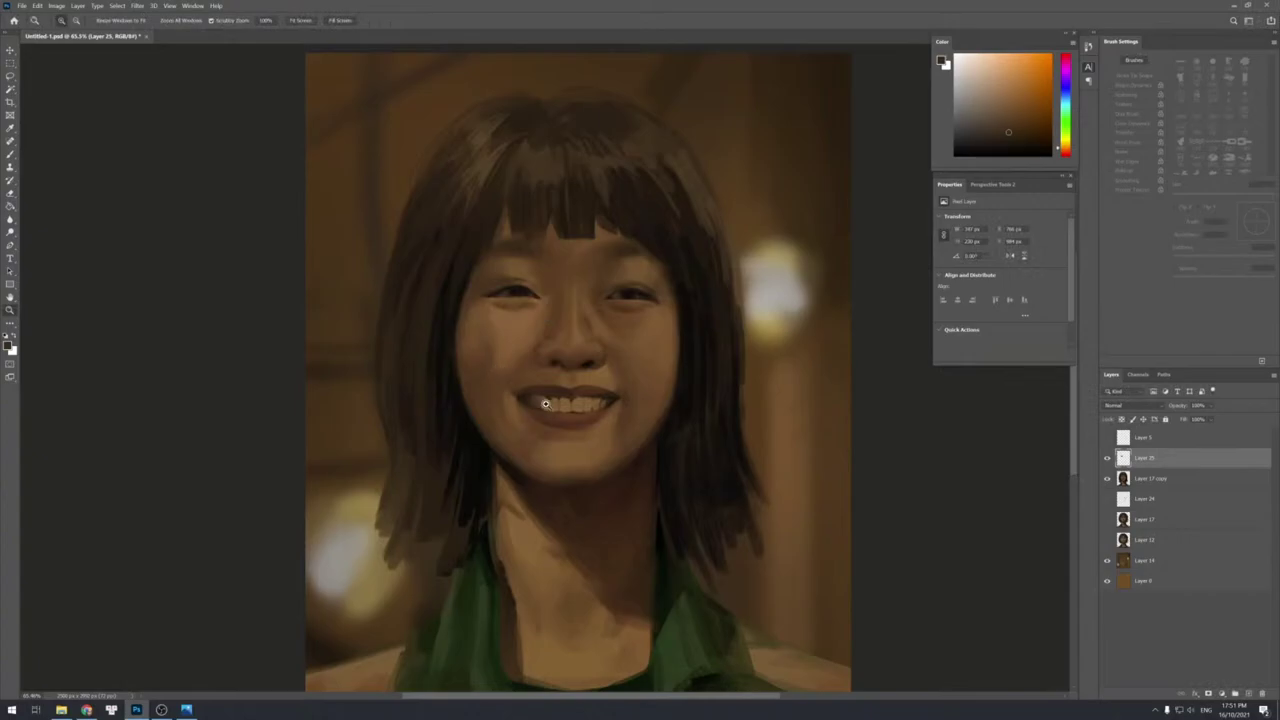
mouse_move(546, 406)
left_mouse_down()
mouse_move(528, 388)
mouse_move(547, 427)
left_mouse_up()
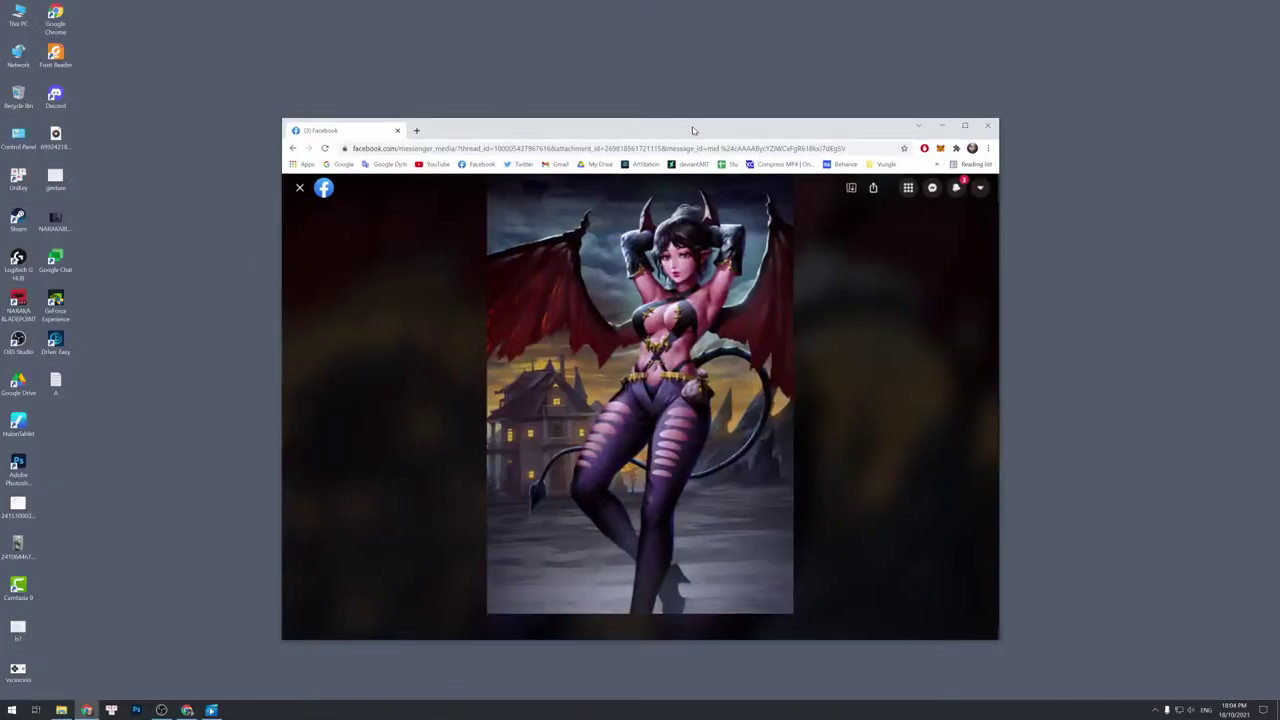
Pause the painting video, move the Facebook picture window off the screen, and return to the video in full-screen view.
left_click_drag(691, 131, 439, 108)
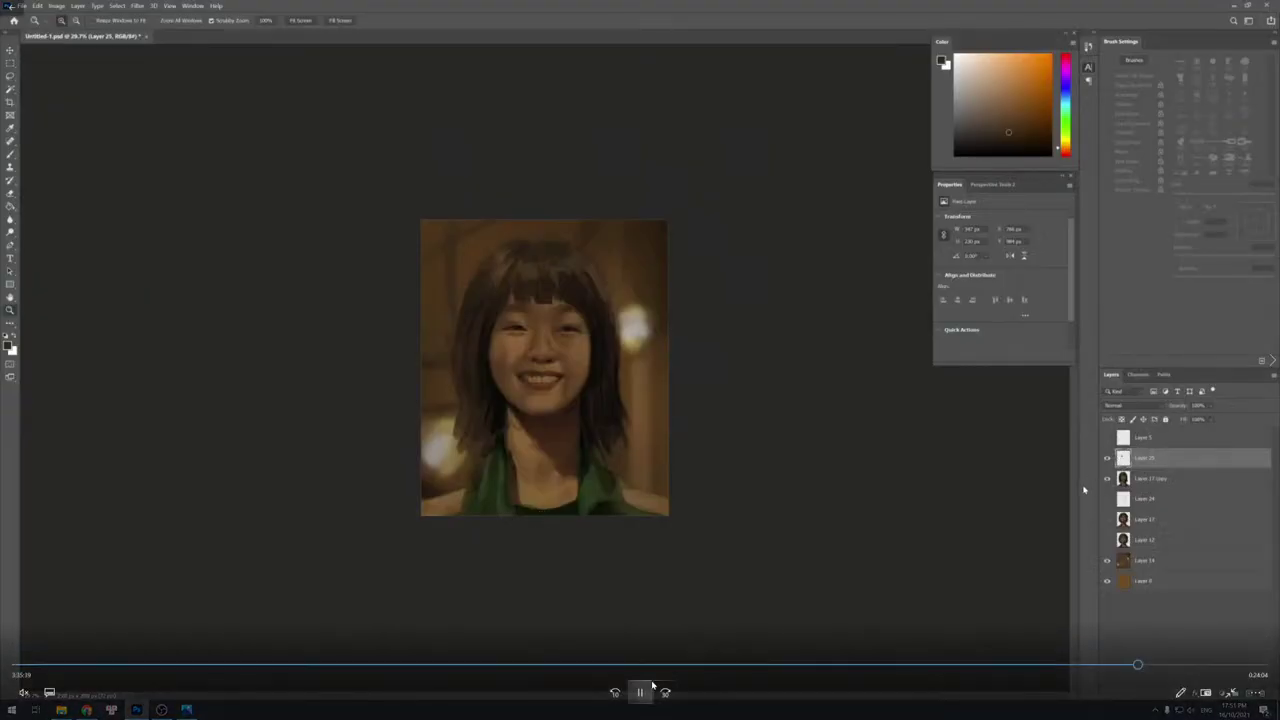
left_click(650, 688)
double_click(648, 320)
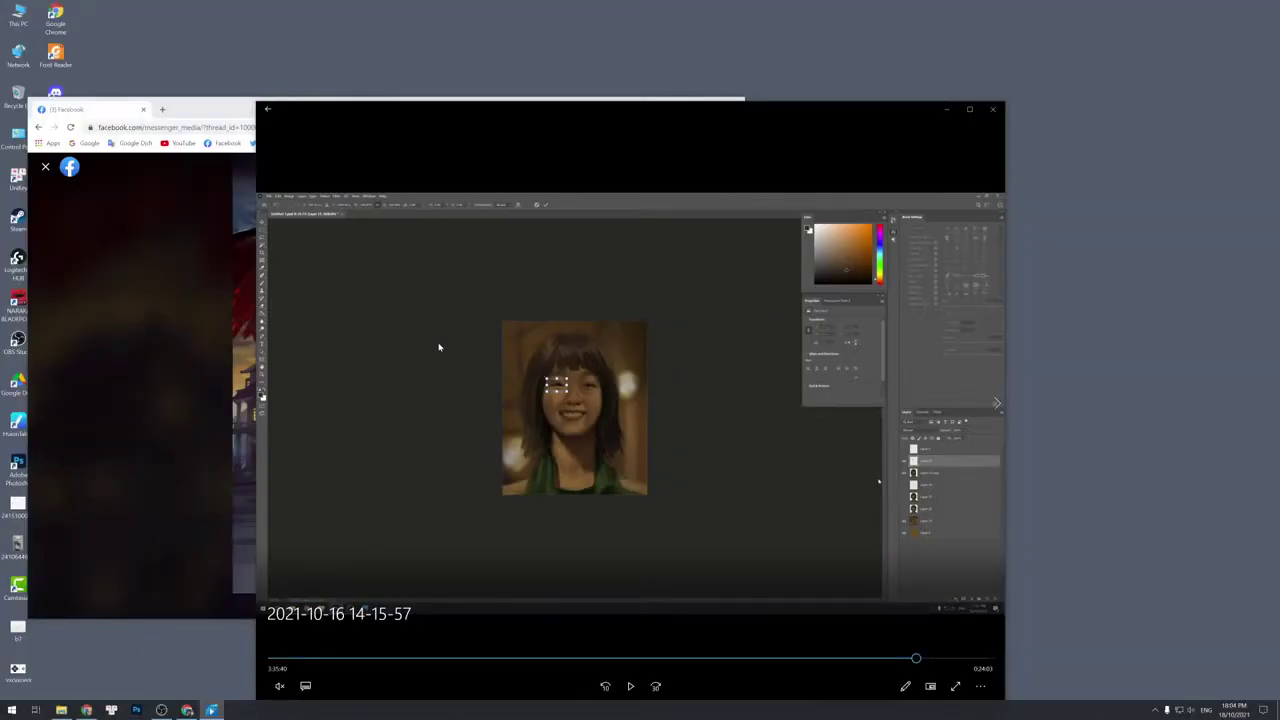
double_click(200, 113)
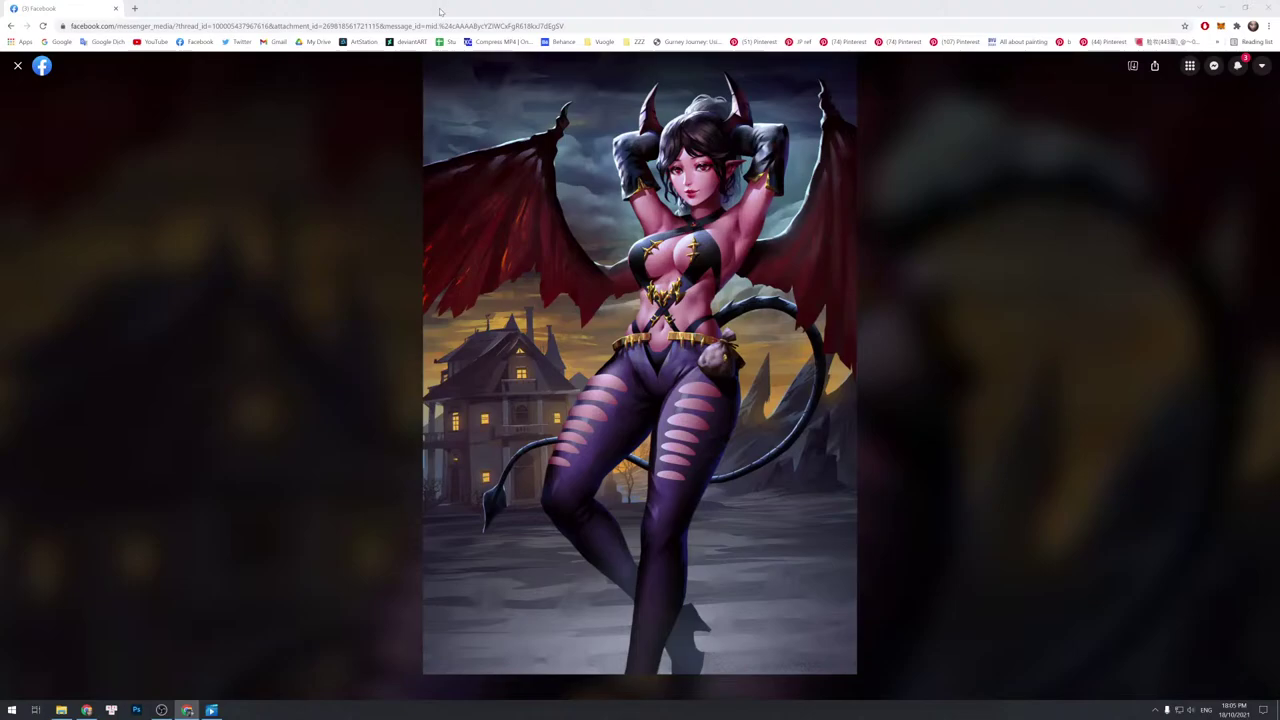
left_click_drag(449, 12, 0, 112)
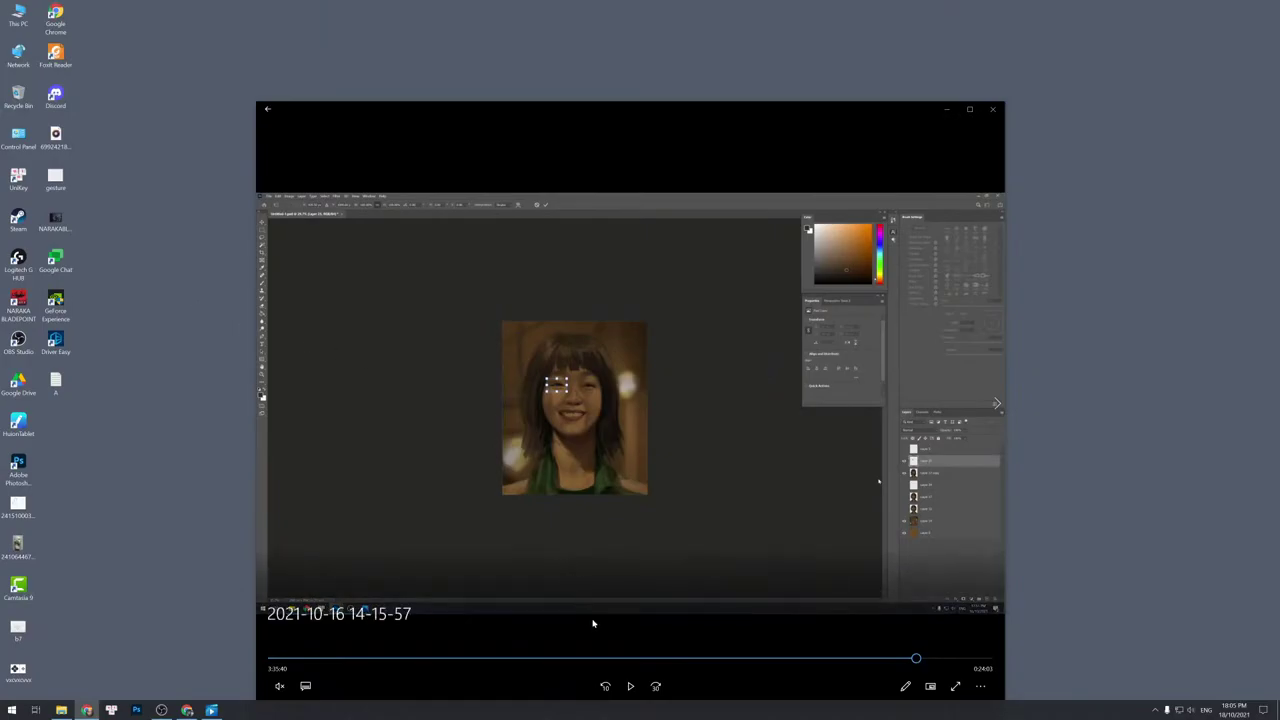
double_click(646, 514)
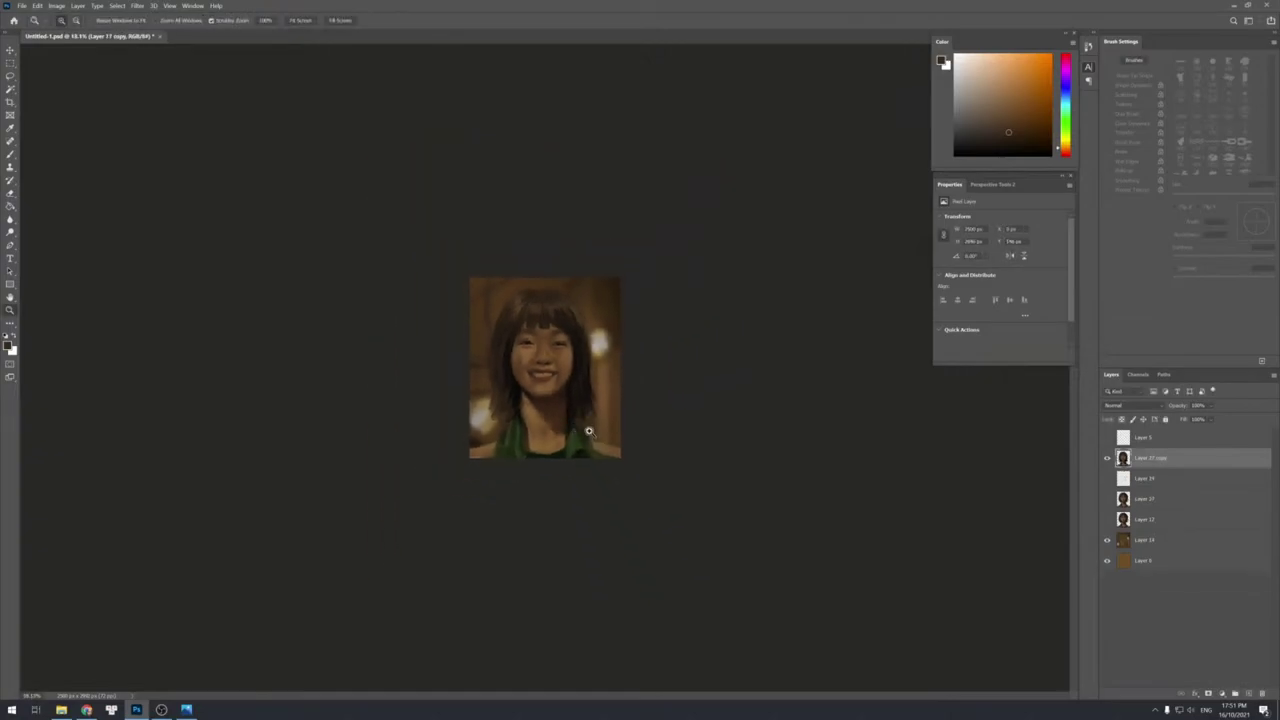
Soften the smile crease on the shadow-side cheek with the brush, using skin tones sampled near the mouth corner.
mouse_move(160, 191)
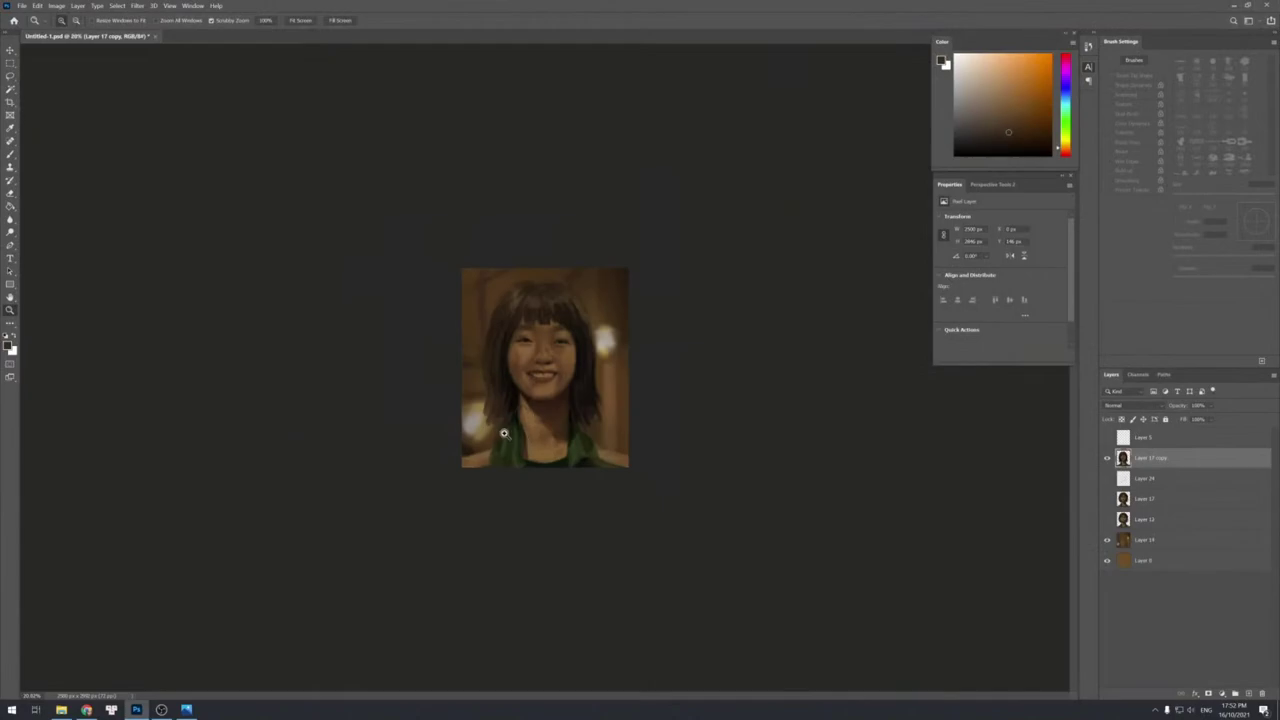
left_click_drag(563, 397, 594, 389)
key("b")
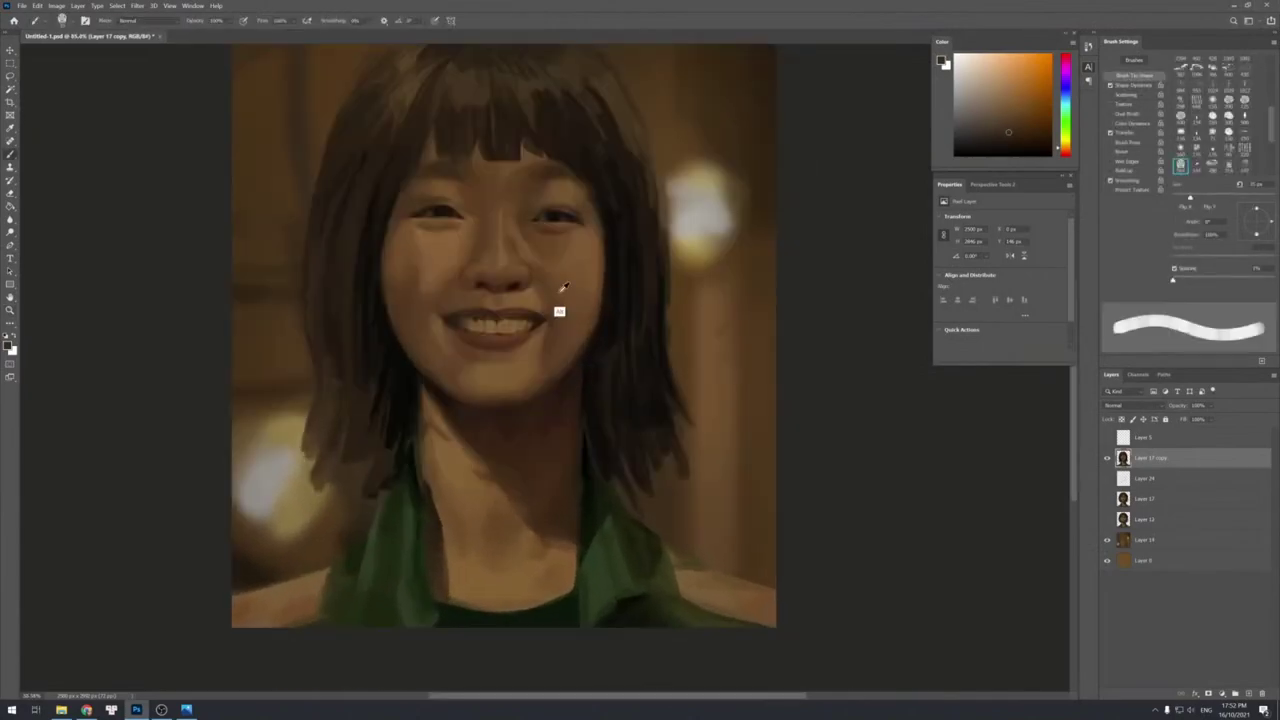
key("bracketright")
key("bracketright")
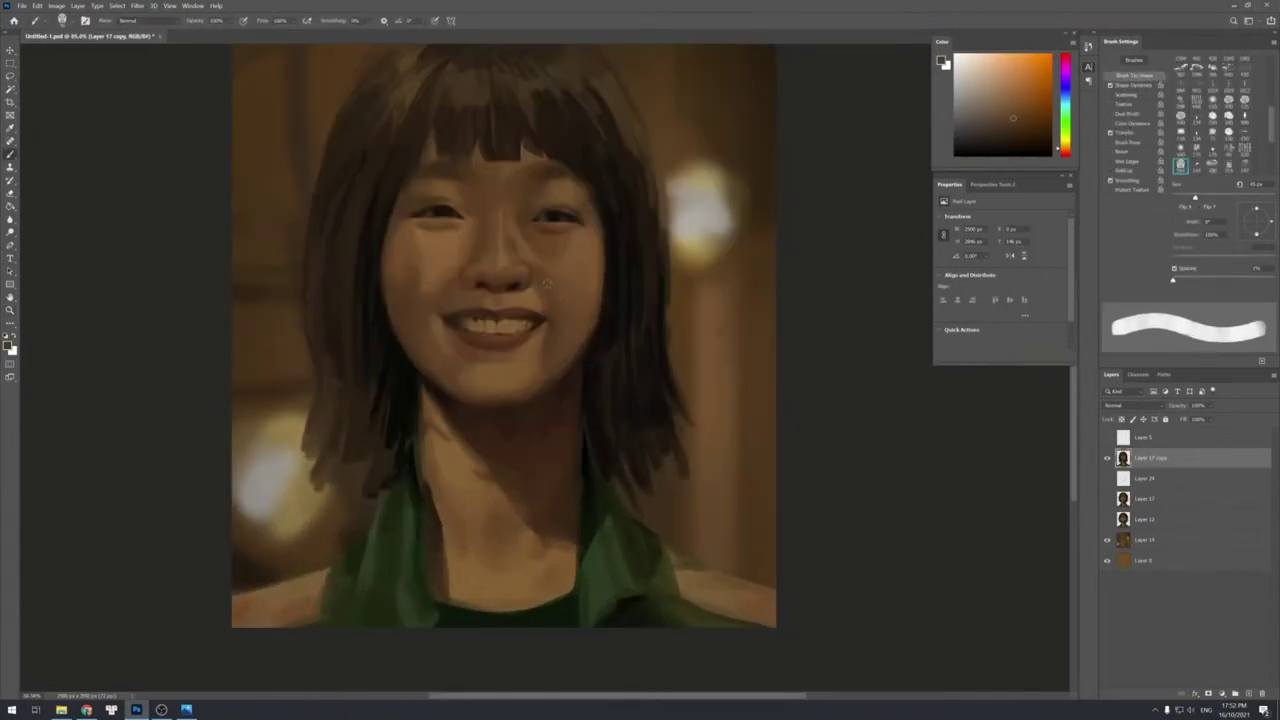
left_click(553, 308, "alt")
key("bracketleft")
key("bracketleft")
key("bracketleft")
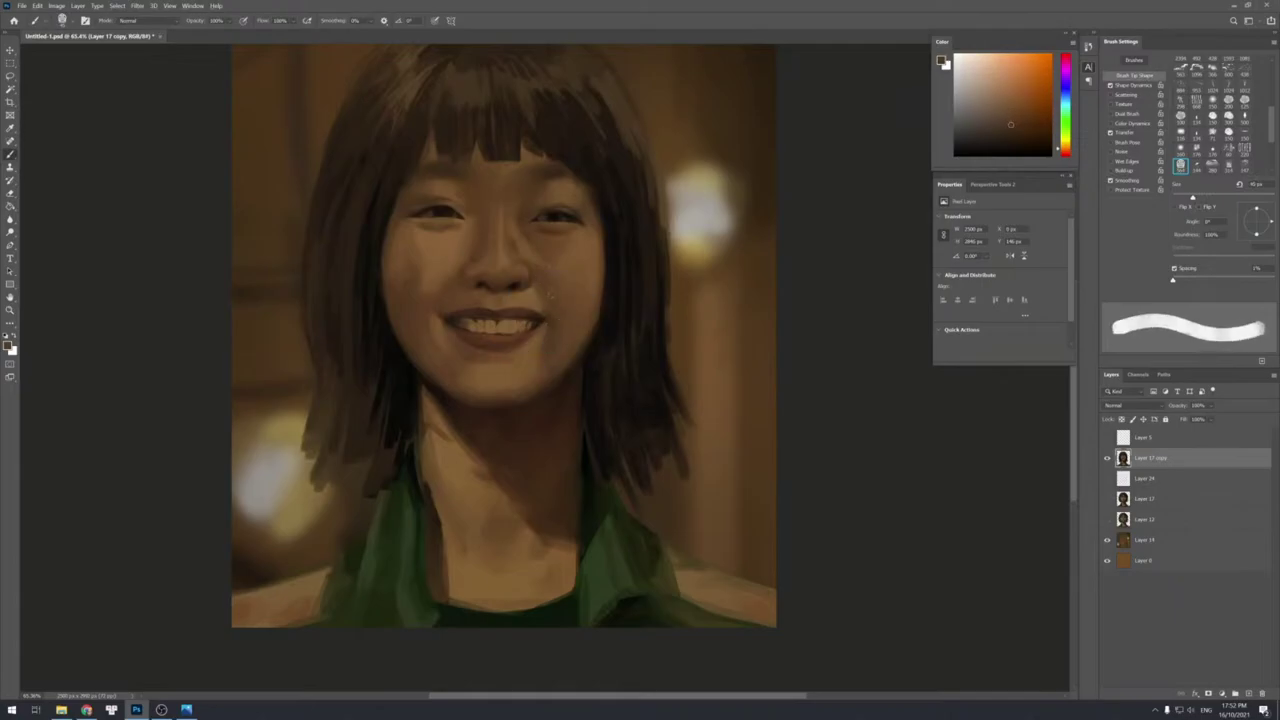
key("bracketright")
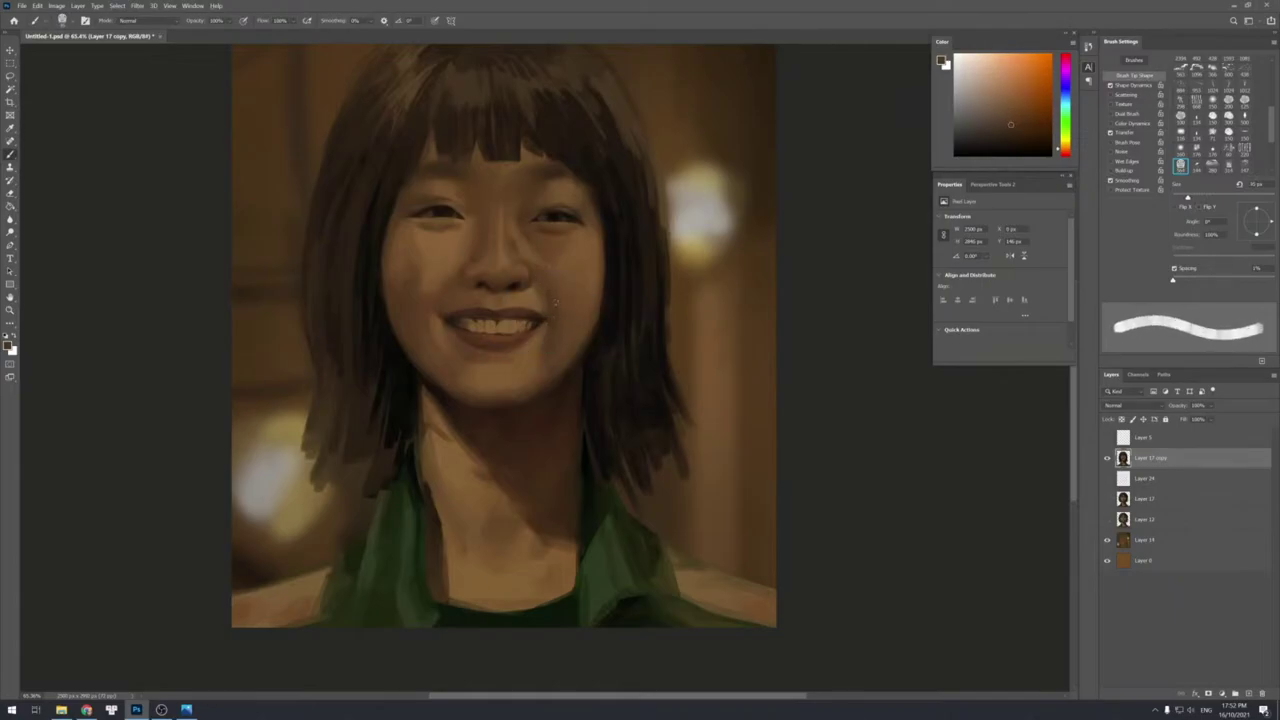
key("bracketleft")
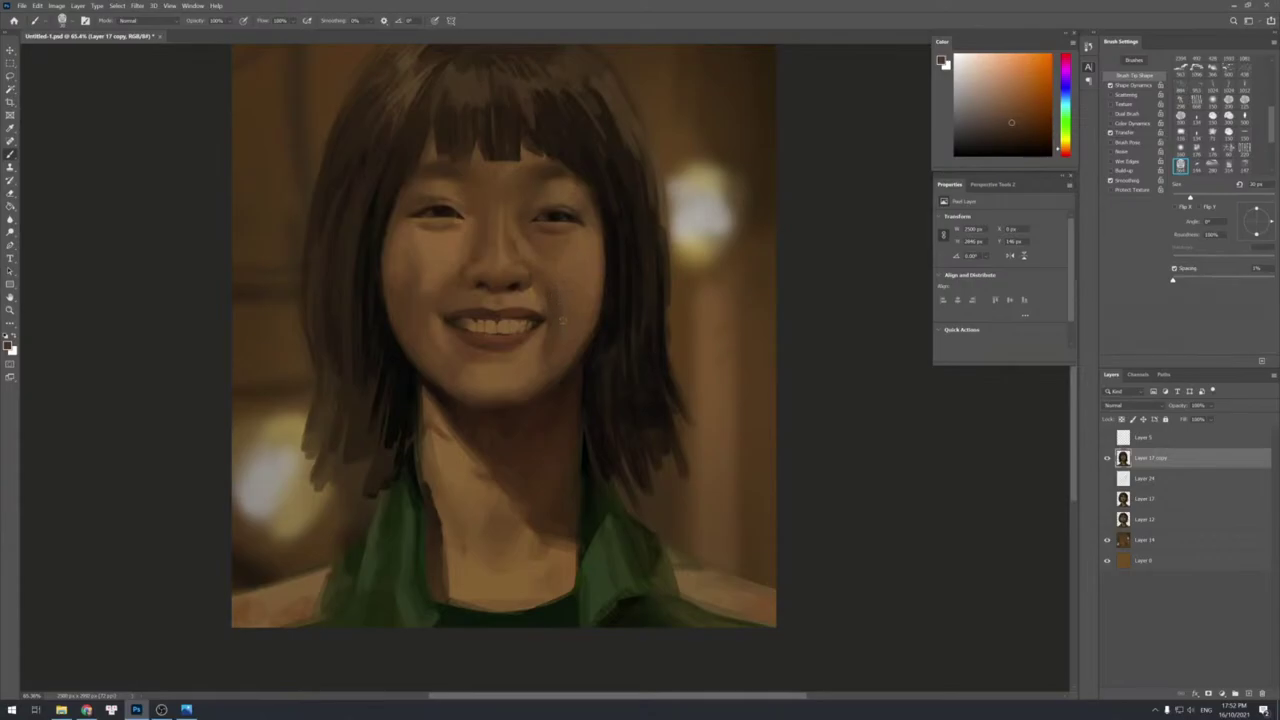
Refine the shadow-side cheek between the nose wing and mouth corner with newly sampled skin tones and varied brush sizes.
left_click(561, 302, "alt")
key("bracketleft")
key("bracketleft")
key("bracketleft")
key("bracketright")
key("bracketright")
key("bracketright")
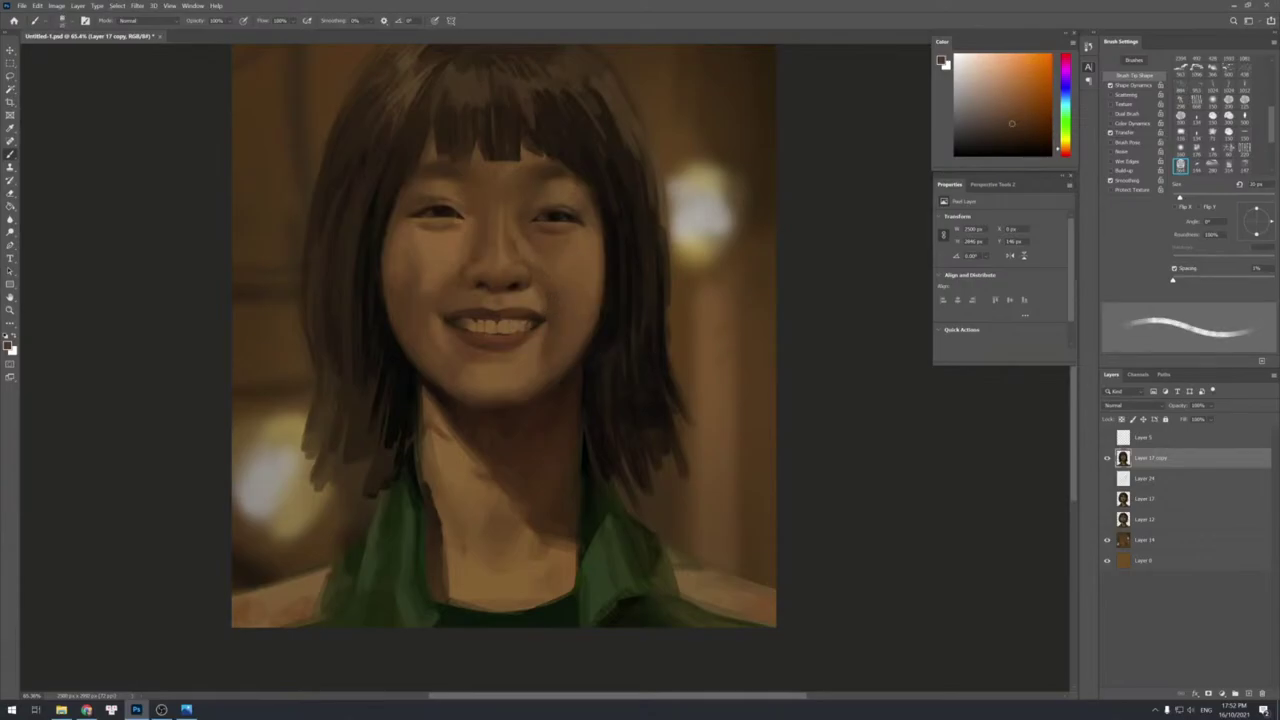
key("bracketright")
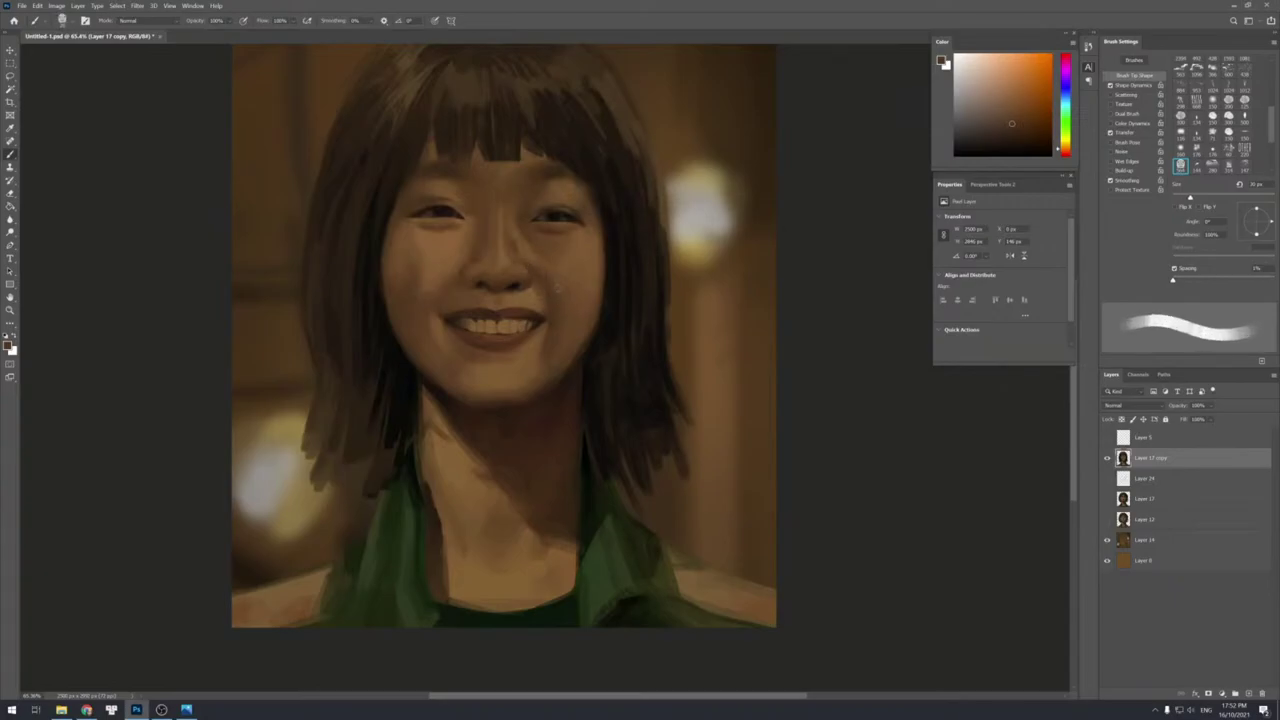
key("bracketright")
left_click(554, 300, "alt")
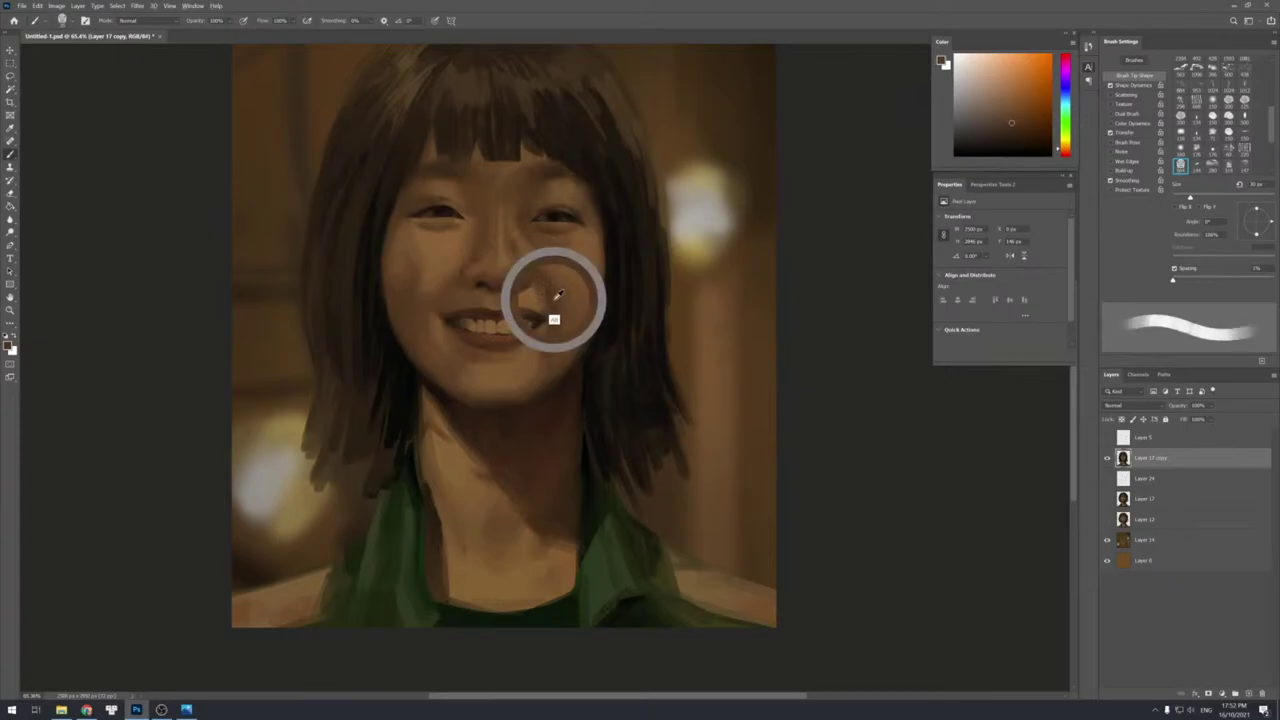
left_click(566, 311, "alt")
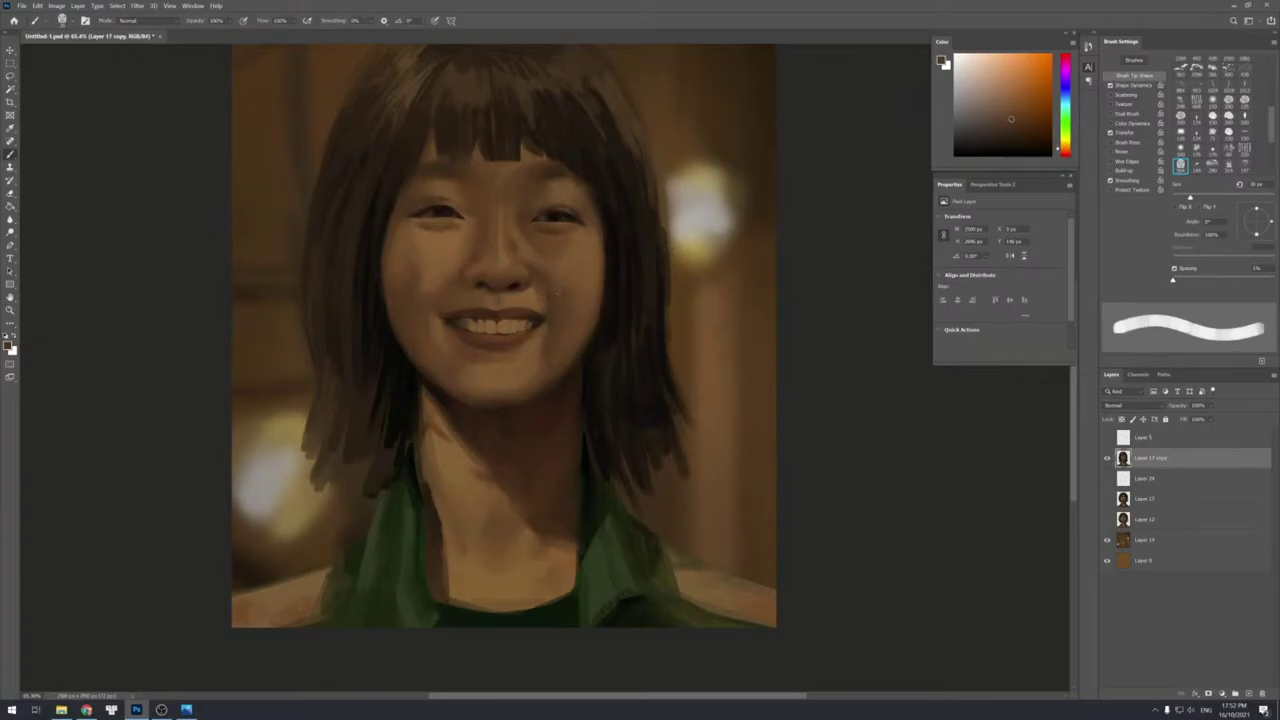
Blend the lower cheek, jaw and chin on the shadow side with sampled skin tones, and save the document.
left_click(559, 343, "alt")
left_click(546, 370, "alt")
left_click(519, 391, "alt")
left_click(543, 388, "alt")
left_click(544, 362, "alt")
left_click(542, 372, "alt")
left_click(519, 378, "alt")
left_click(539, 387, "alt")
key("ctrl+s")
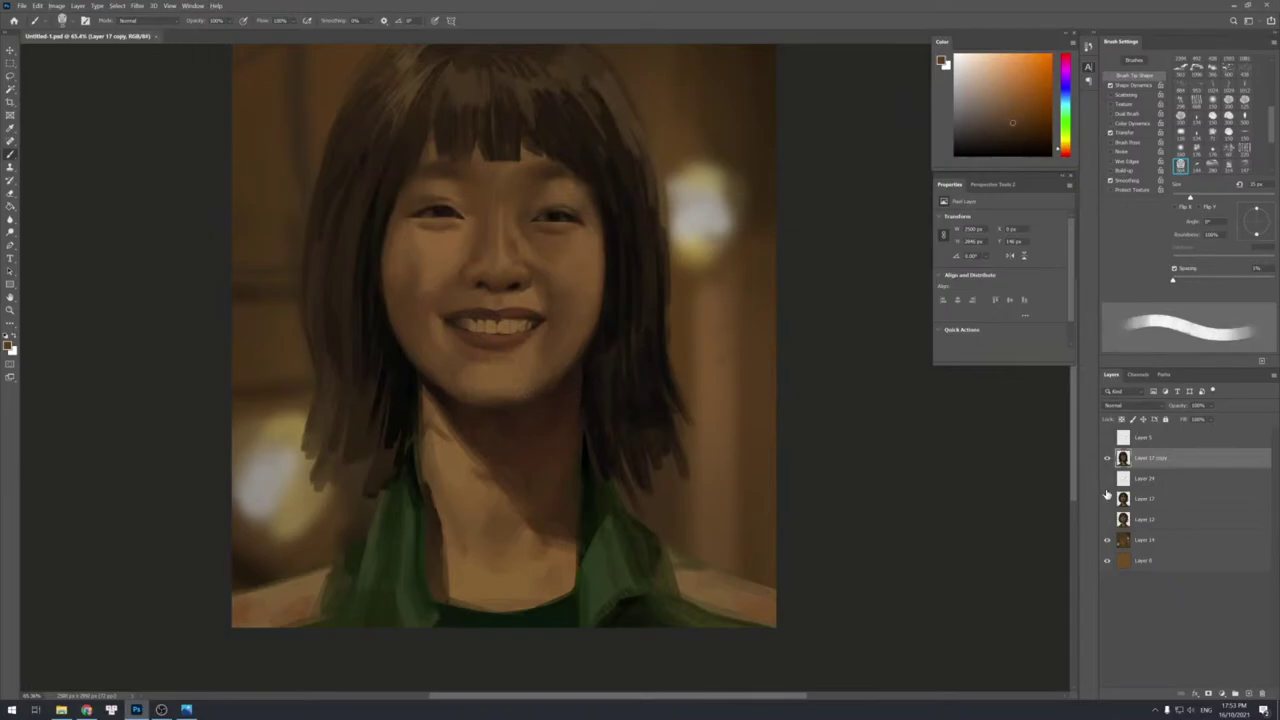
Compare the smiling face on Layer 17 copy with the original on Layer 17 by toggling the layers' visibility at a reduced view.
left_click(1107, 458)
left_click(1107, 499)
key("z")
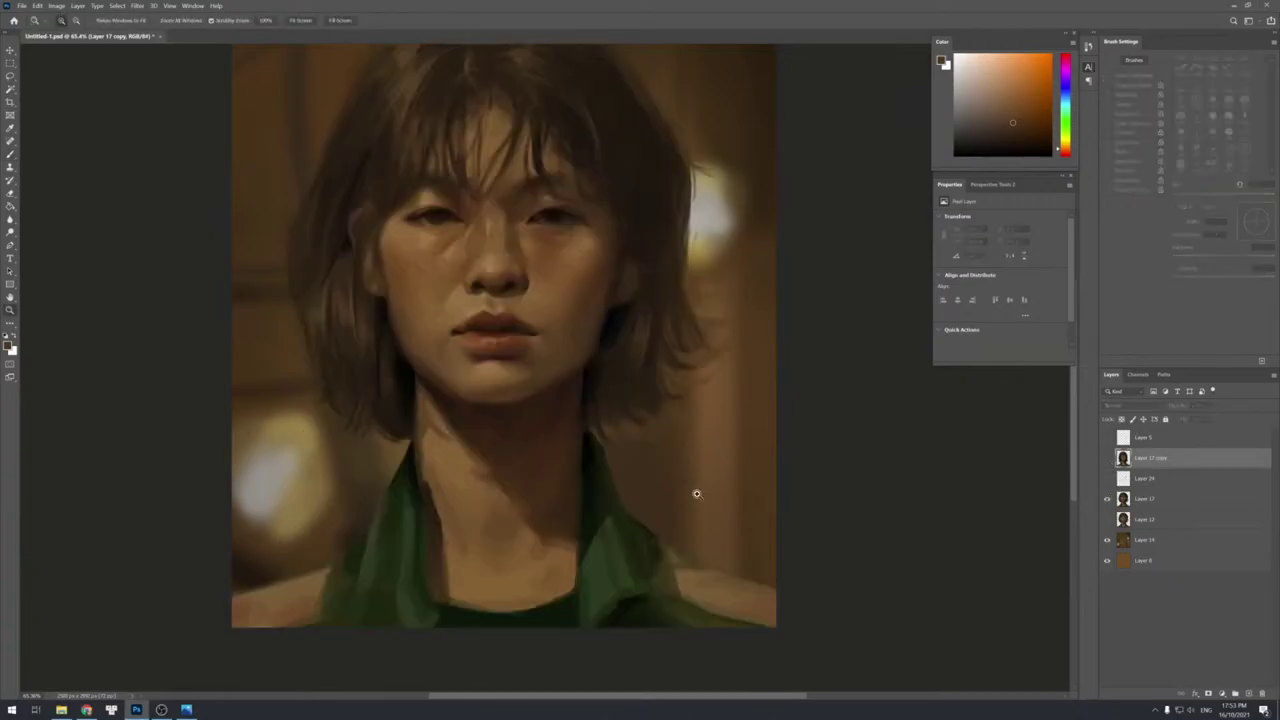
left_click(590, 440, "alt")
left_click_drag(590, 440, 574, 411)
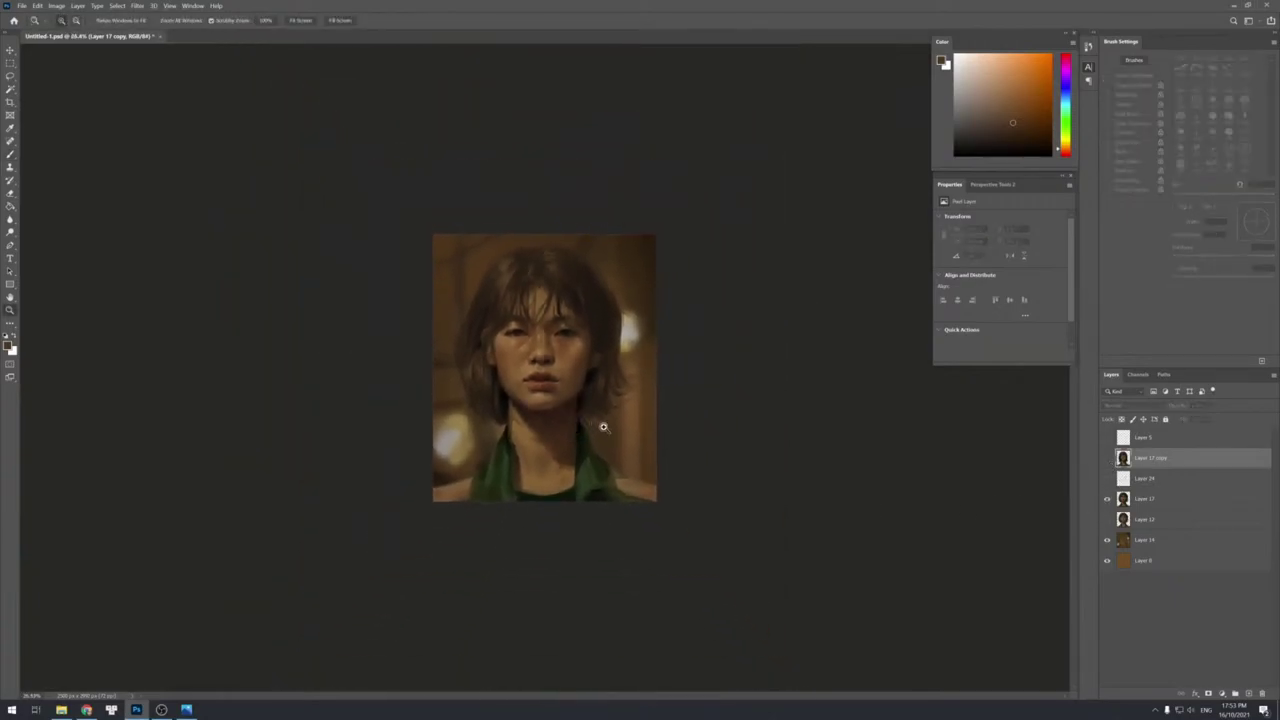
left_click(1107, 458)
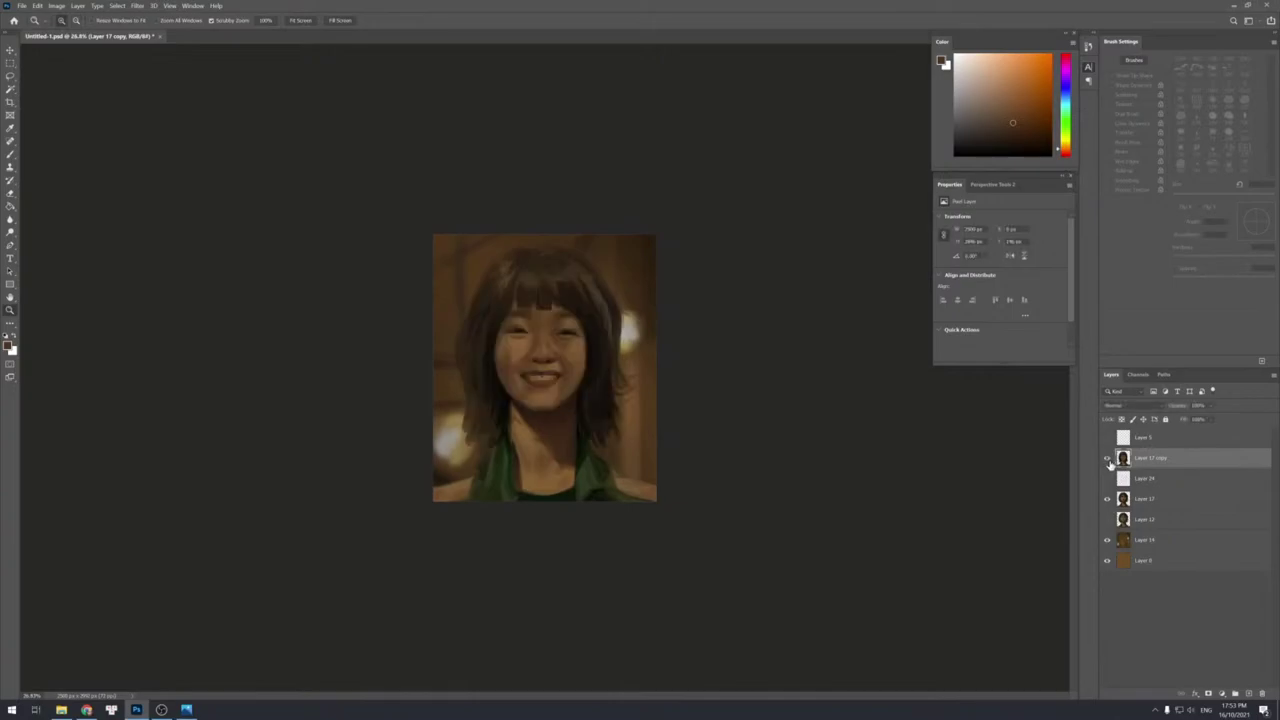
left_click(1107, 458)
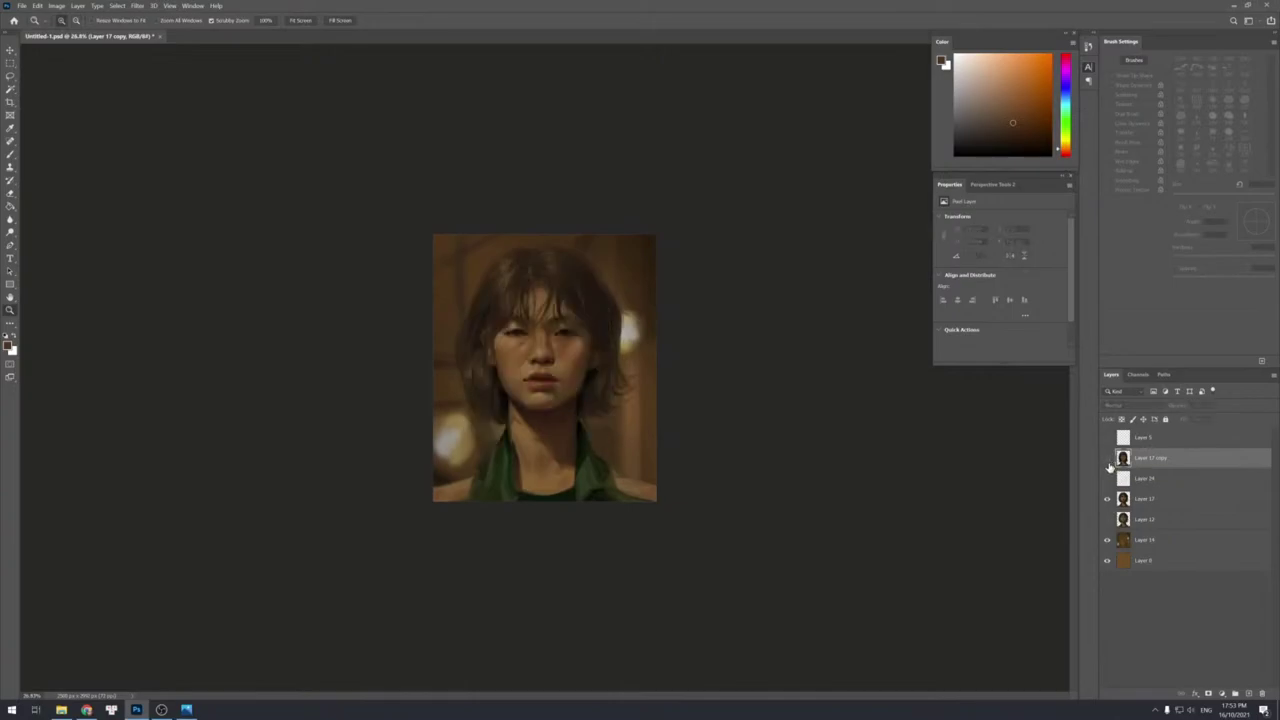
left_click(1107, 458)
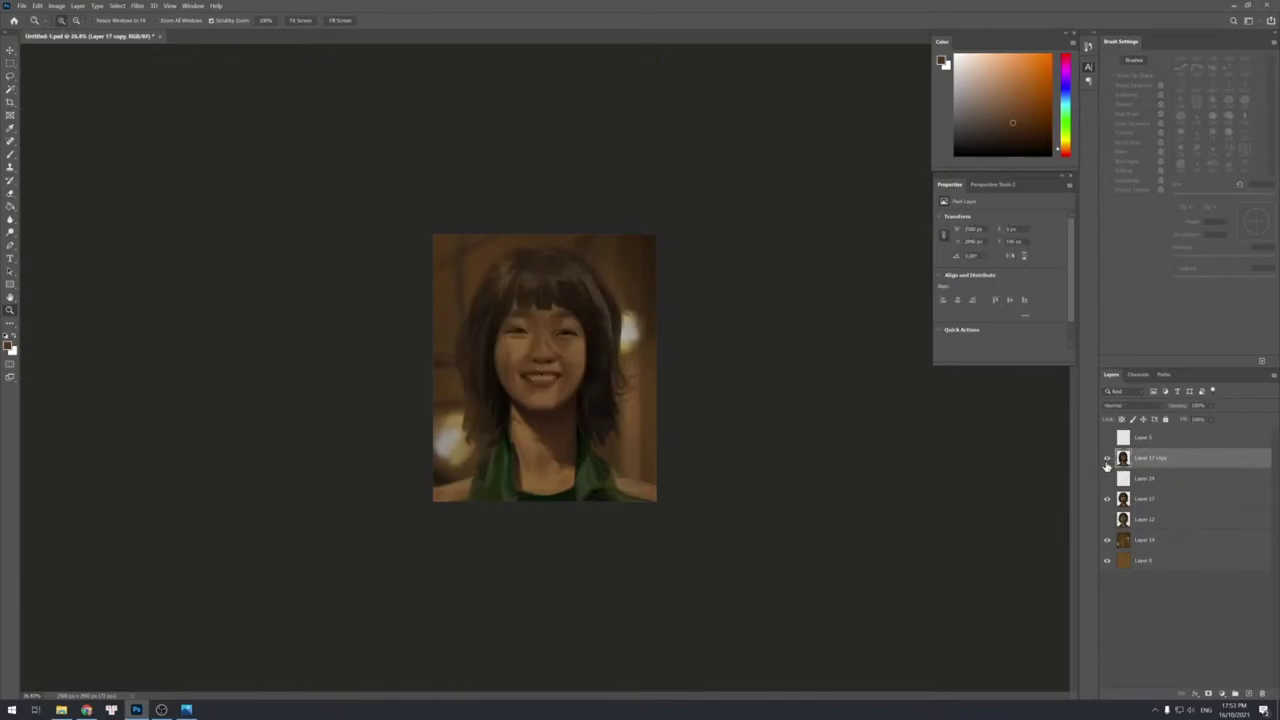
left_click(1107, 458)
left_click(1107, 459)
left_click(1108, 459)
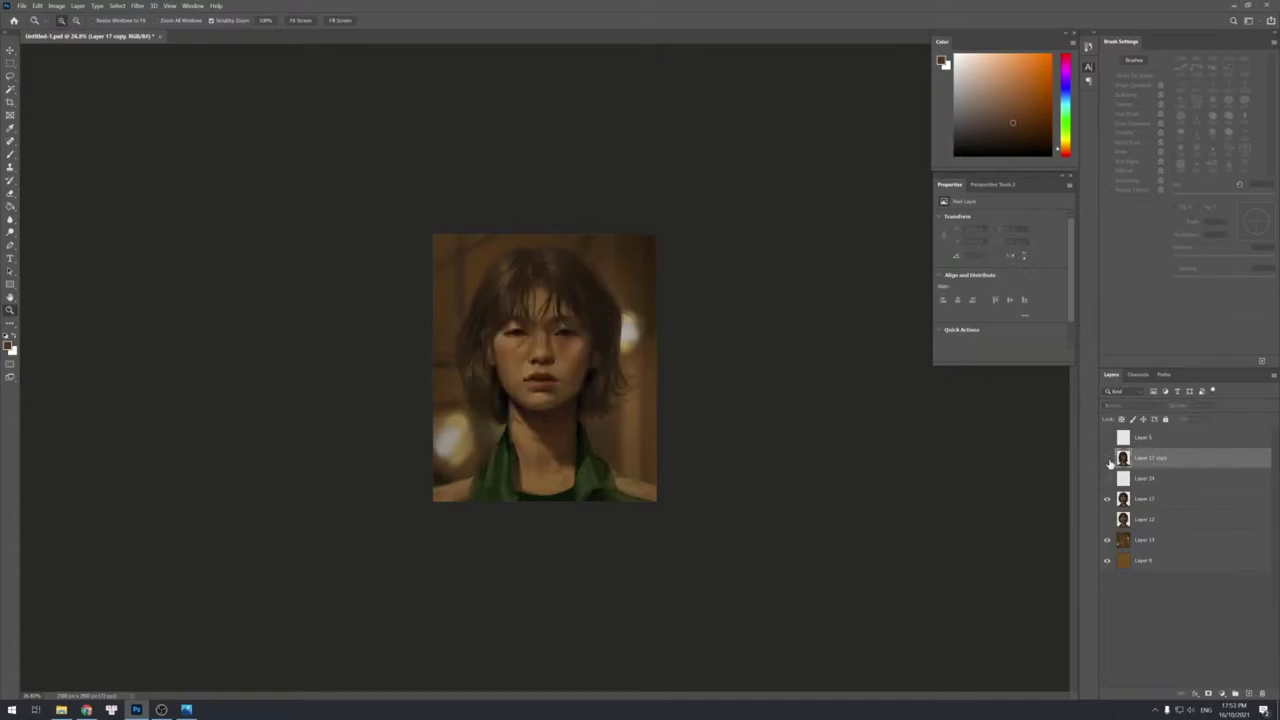
left_click(1108, 459)
left_click(1108, 459)
left_click(1108, 459)
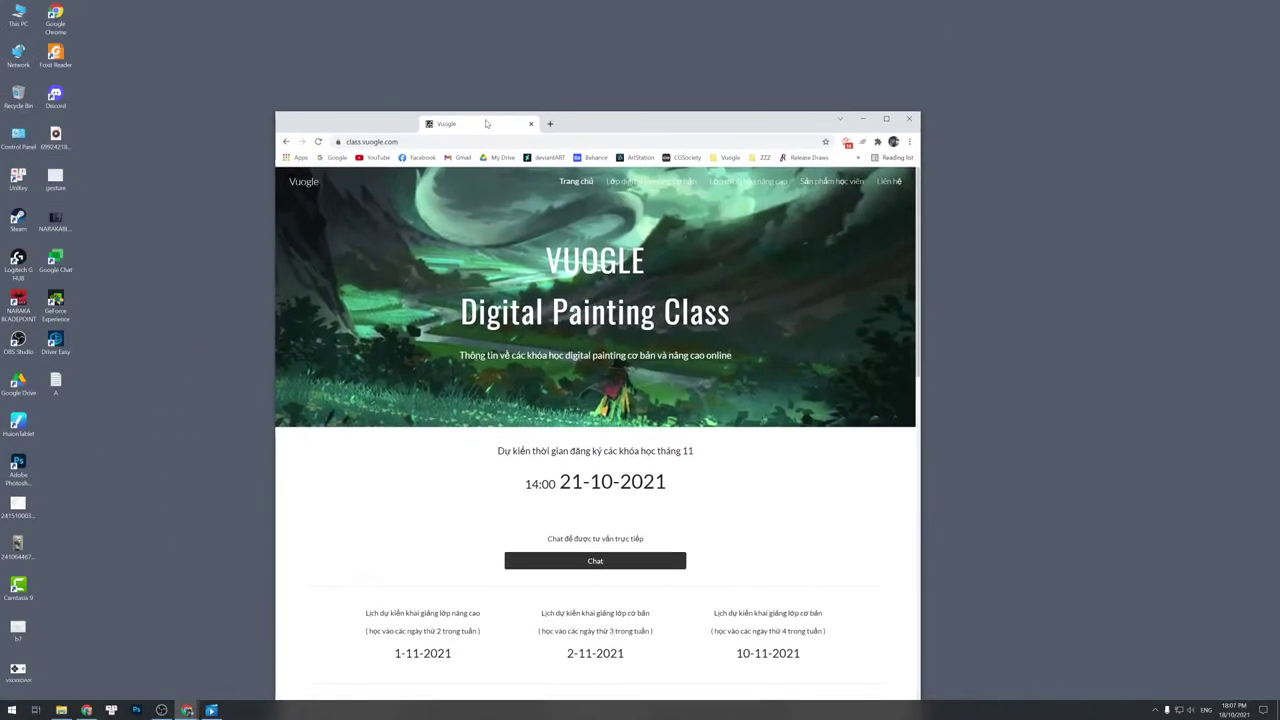
Highlight the class.vuogle.com address in the Chrome browser and close that page.
left_click(436, 141)
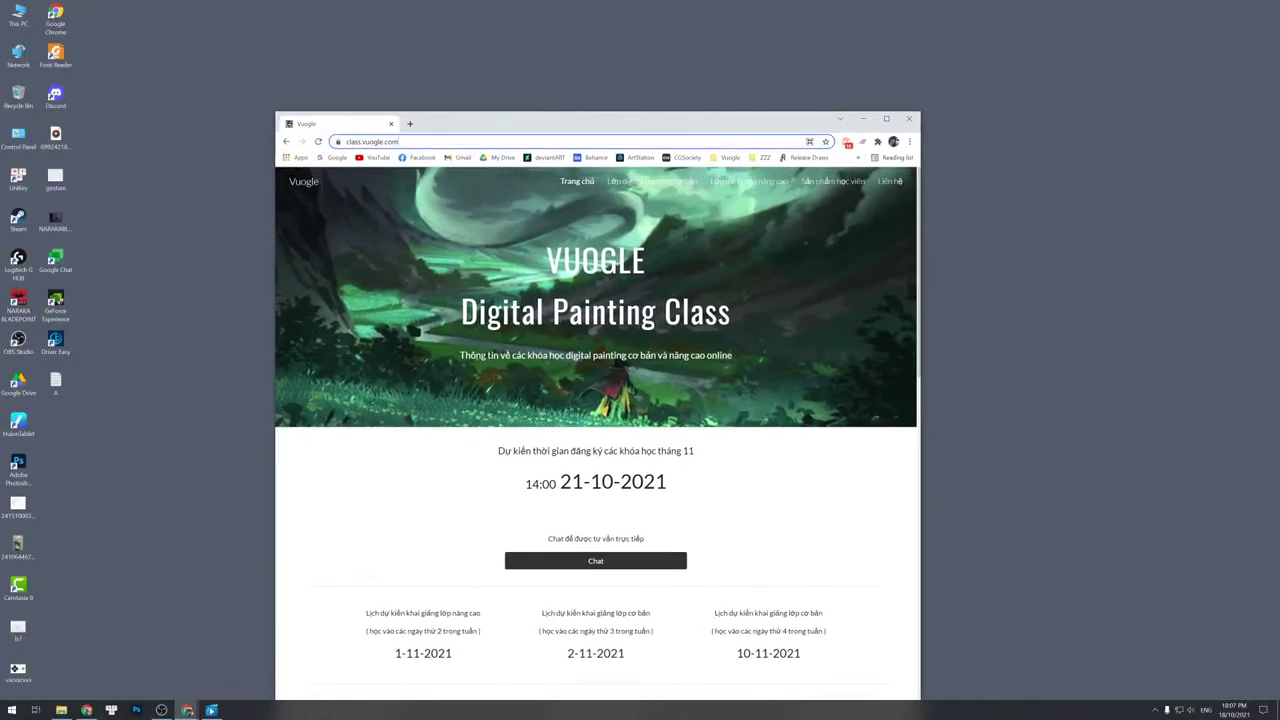
left_click(436, 141)
left_click(391, 125)
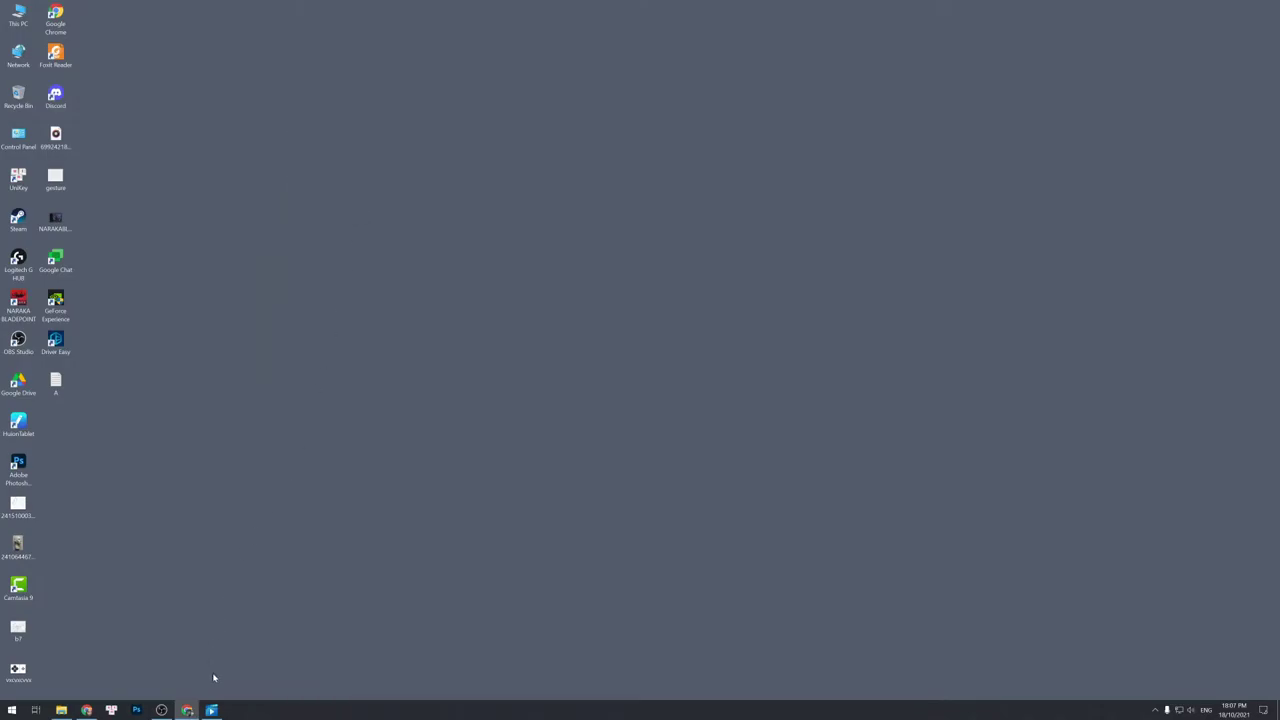
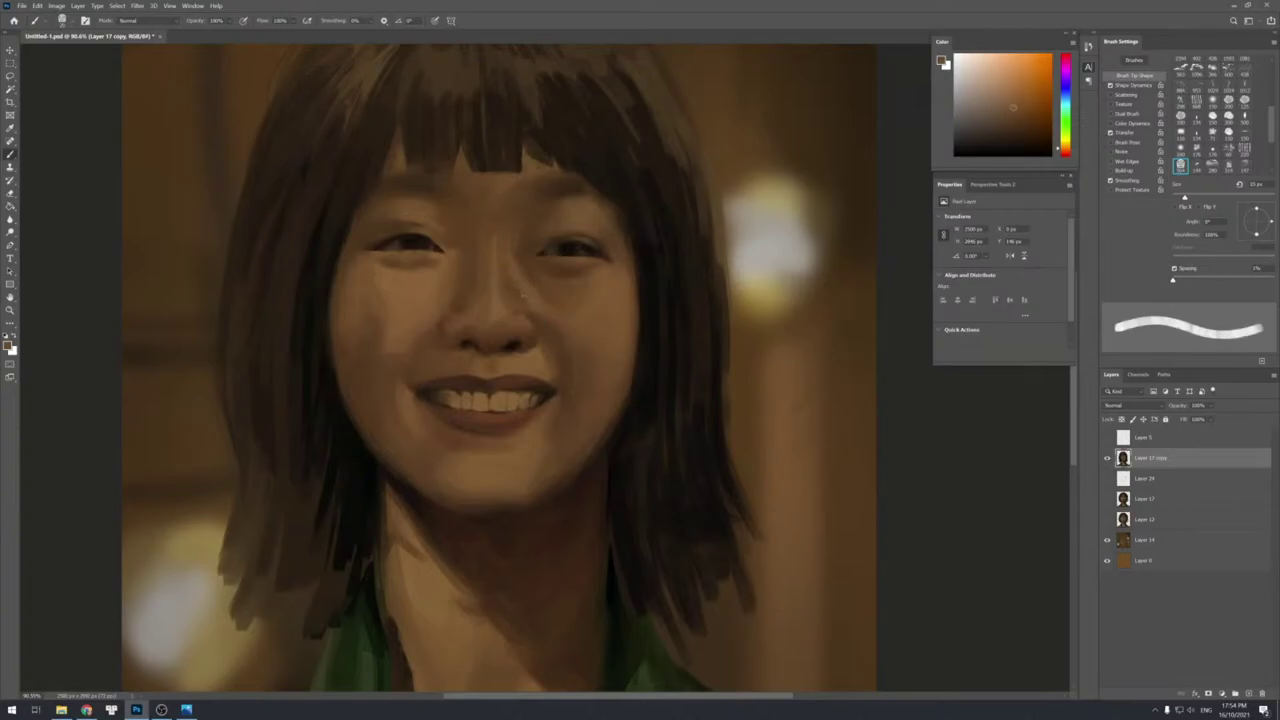
Smooth the shadow-side flank of the nose bridge up to the inner eye corner with sampled skin tones.
left_click(506, 272, "alt")
left_click(512, 252)
left_click(530, 260, "alt")
left_click(531, 236, "alt")
left_click(554, 216, "alt")
key("bracketleft")
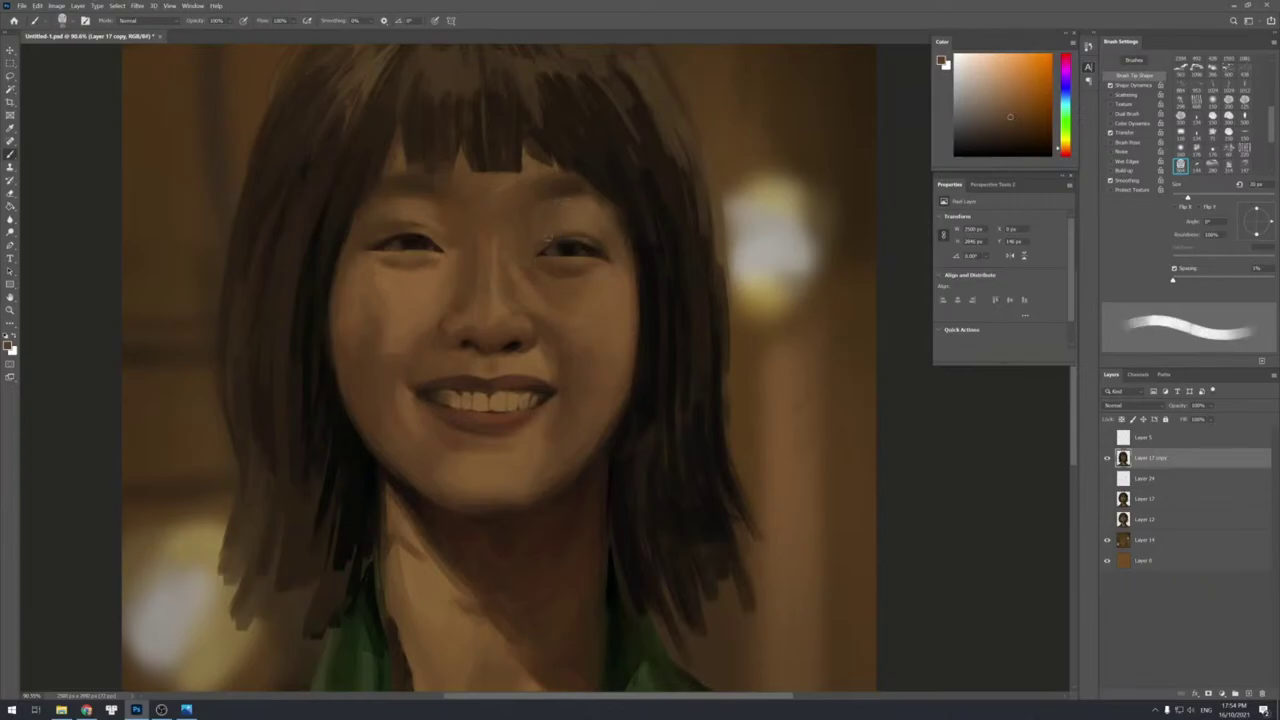
key("bracketright")
Shade the area between the shadow-side eye and brow with sampled tones and check it against the whole portrait.
left_click(536, 202, "alt")
left_click(557, 206, "alt")
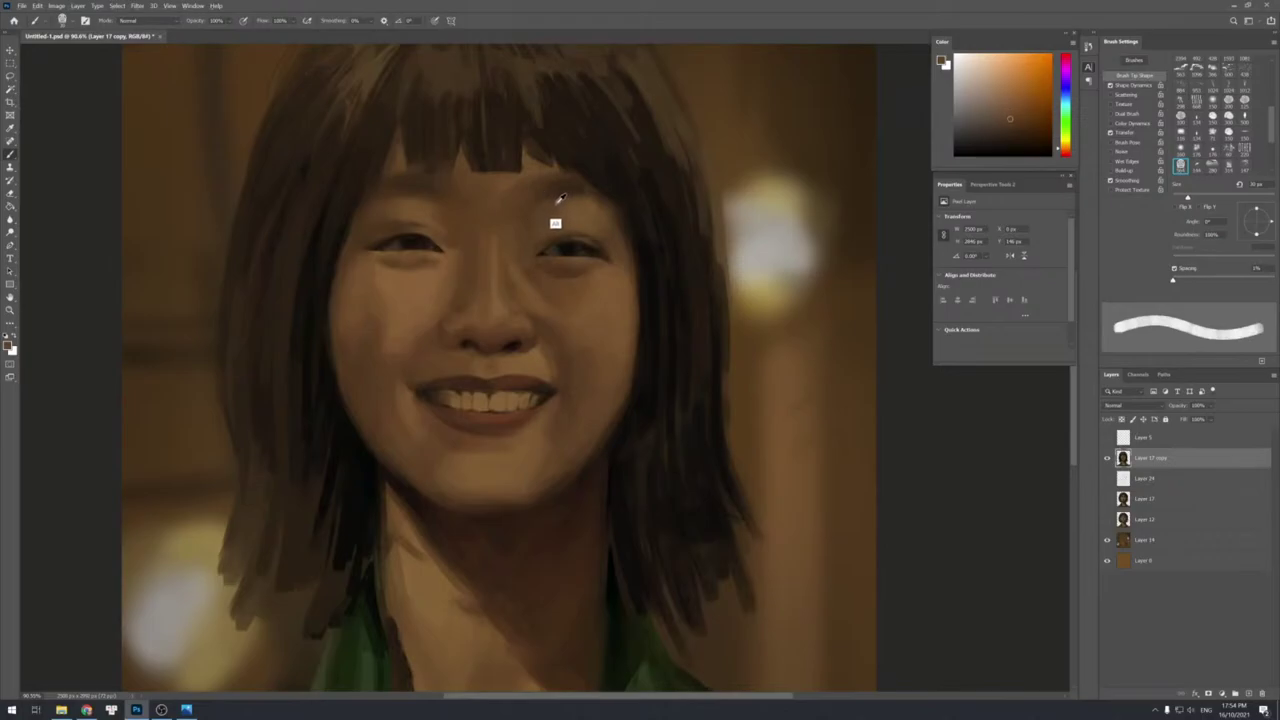
left_click(540, 205, "alt")
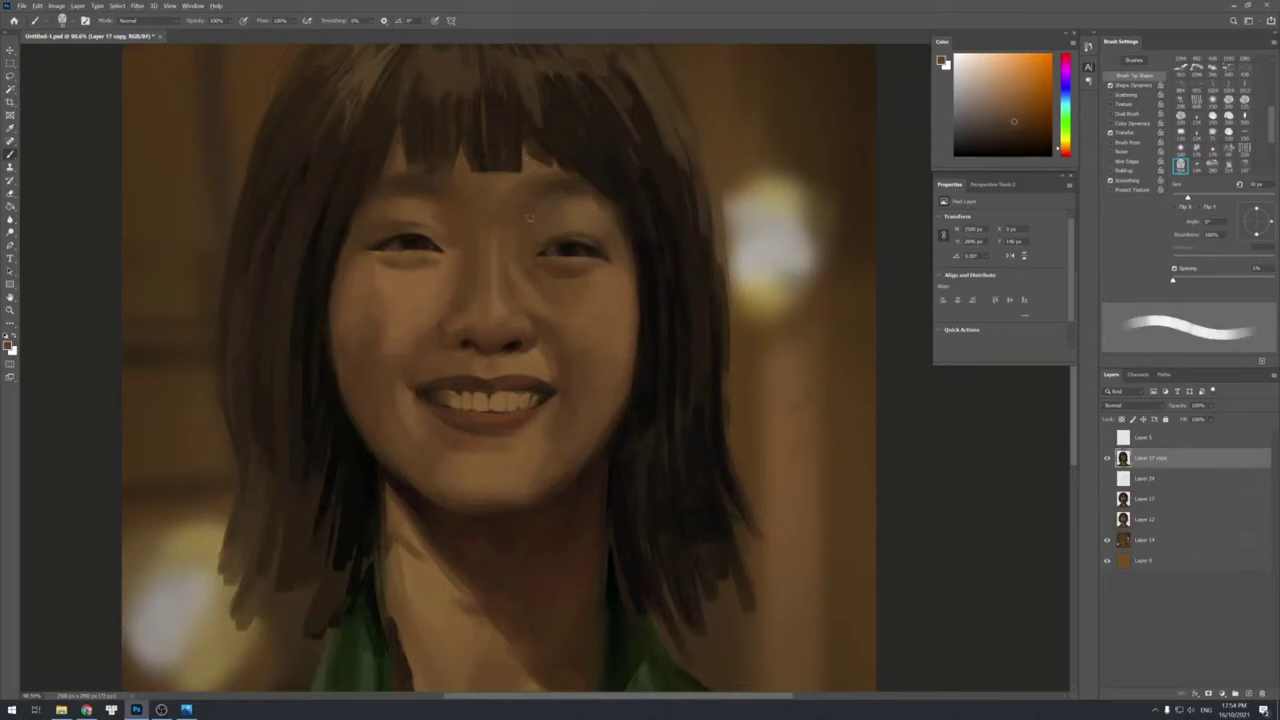
left_click(540, 244, "alt")
mouse_move(547, 239)
left_mouse_down()
mouse_move(535, 247)
mouse_move(569, 177)
left_mouse_up()
key("alt+space")
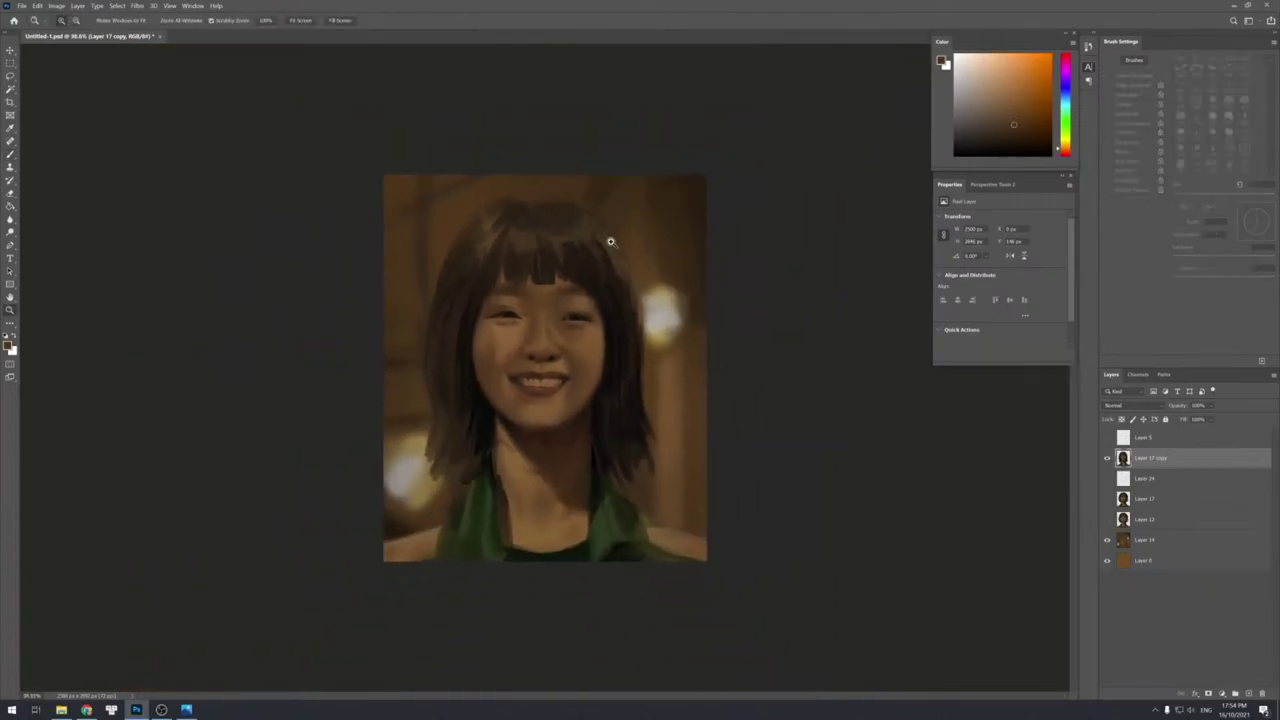
Refine the upper lid and the inner end of the brow on the shadow side with sampled colours.
left_click(580, 290)
key("b")
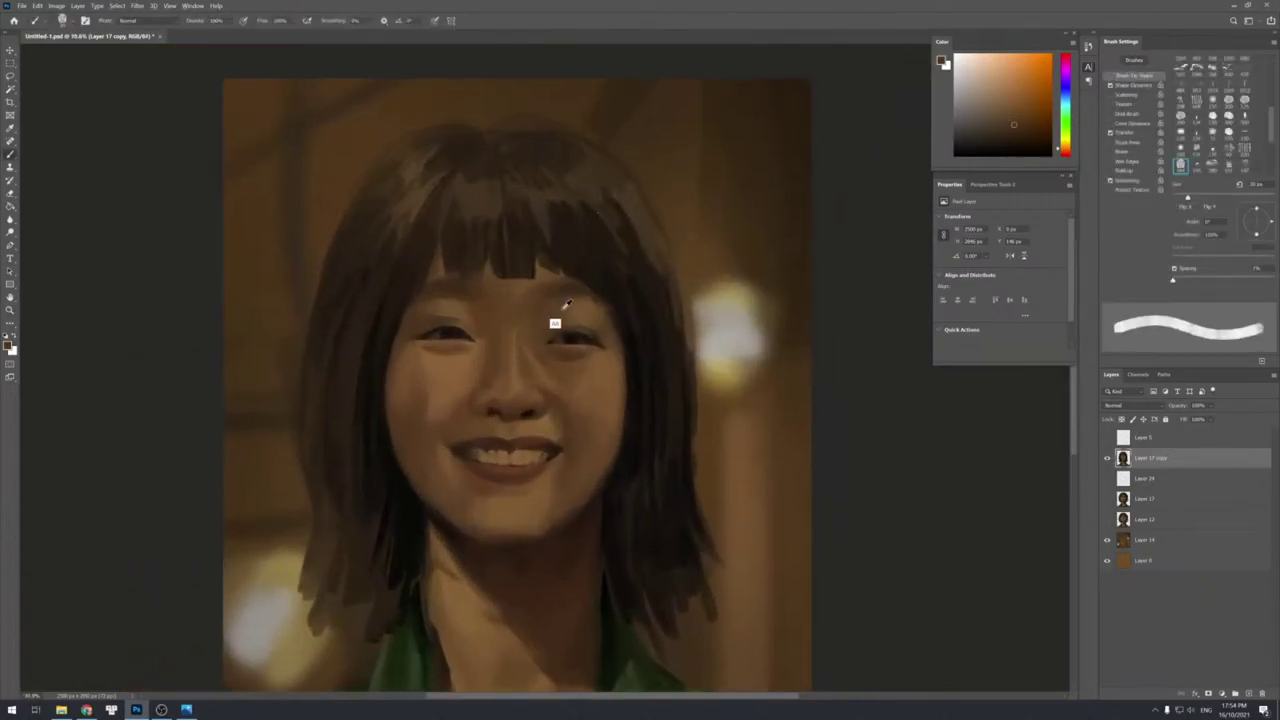
left_click(564, 314, "alt")
left_click(571, 330, "alt")
left_click(550, 292, "alt")
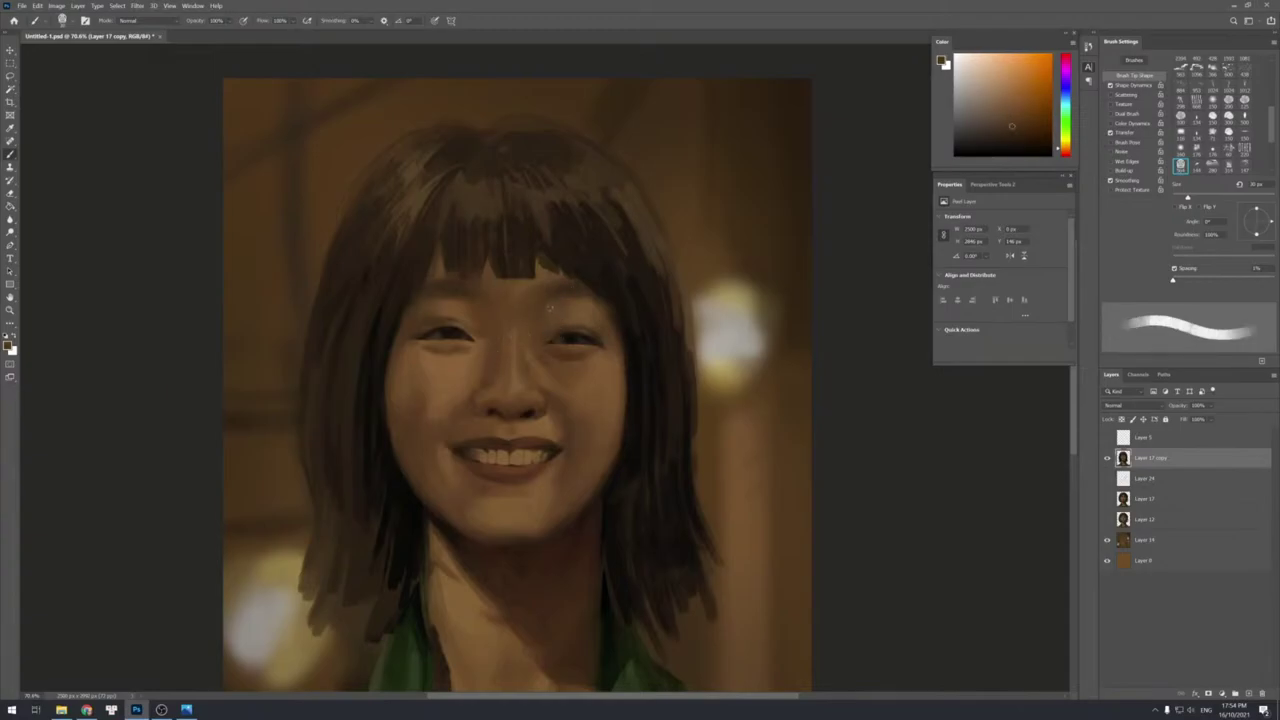
left_click(545, 300, "alt")
left_click(540, 309, "alt")
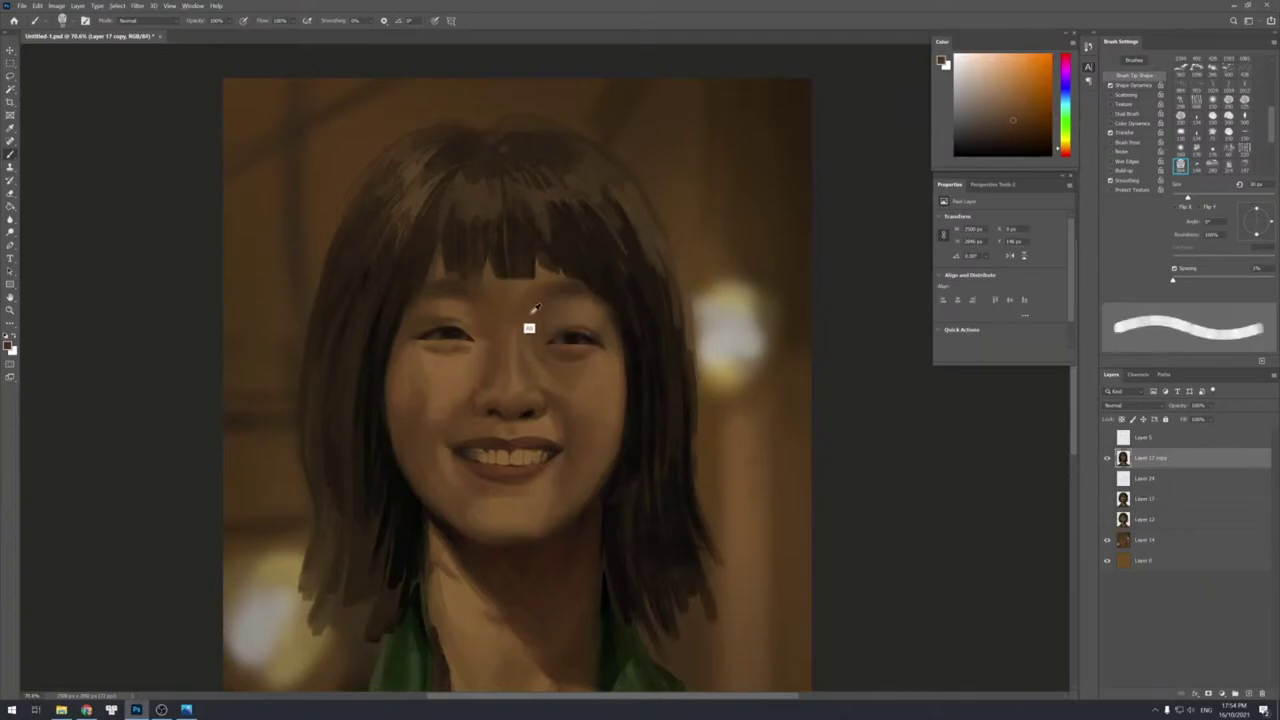
Even out the skin between the brows below the fringe using a larger brush and repeatedly sampled tones.
left_click(518, 335, "alt")
key("bracketright")
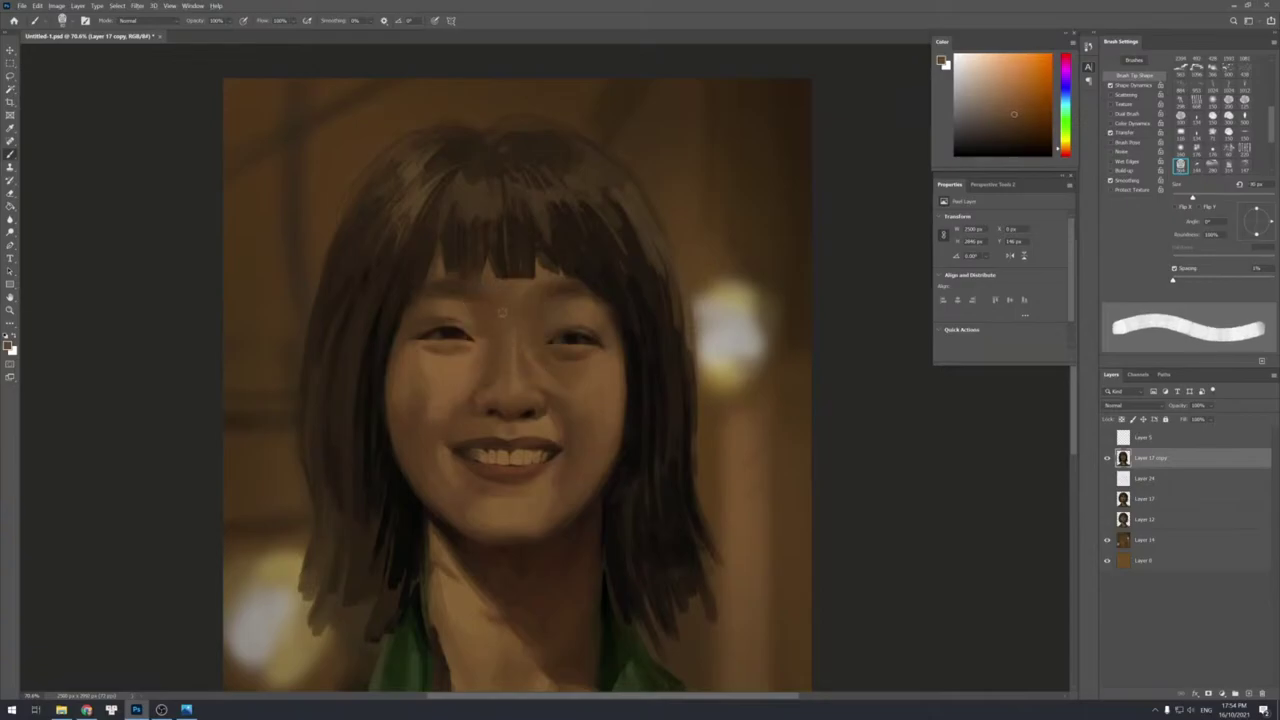
left_click(516, 293, "alt")
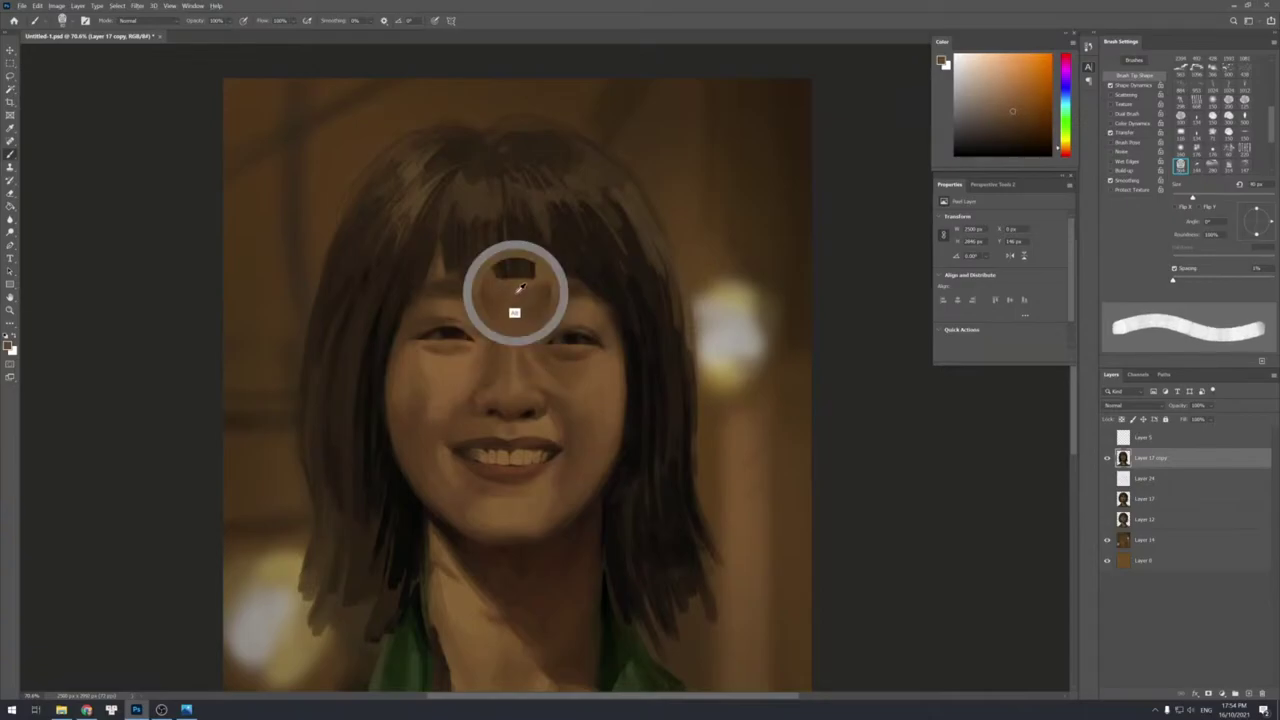
left_click(518, 299, "alt")
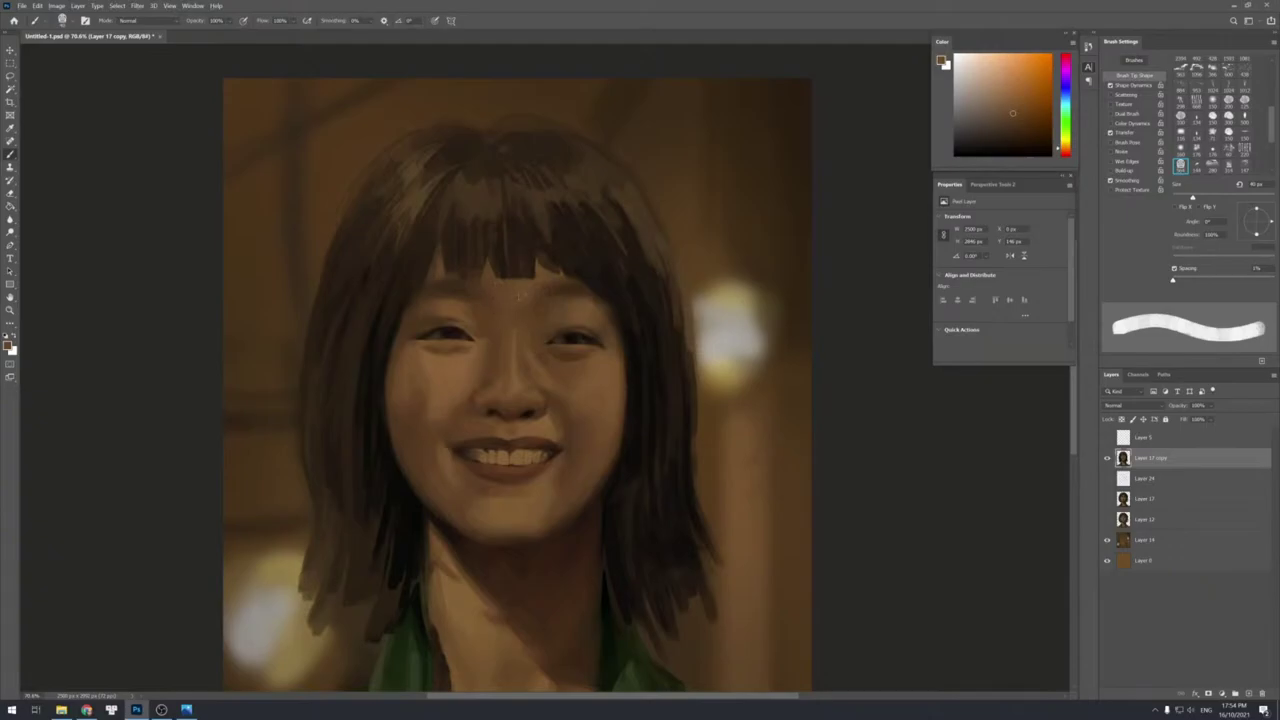
left_click(516, 305, "alt")
left_click(496, 314, "alt")
left_click(506, 308, "alt")
left_click(498, 304, "alt")
Blend the upper nose bridge between the eyes with sampled light and shadow skin tones.
left_click(488, 326, "alt")
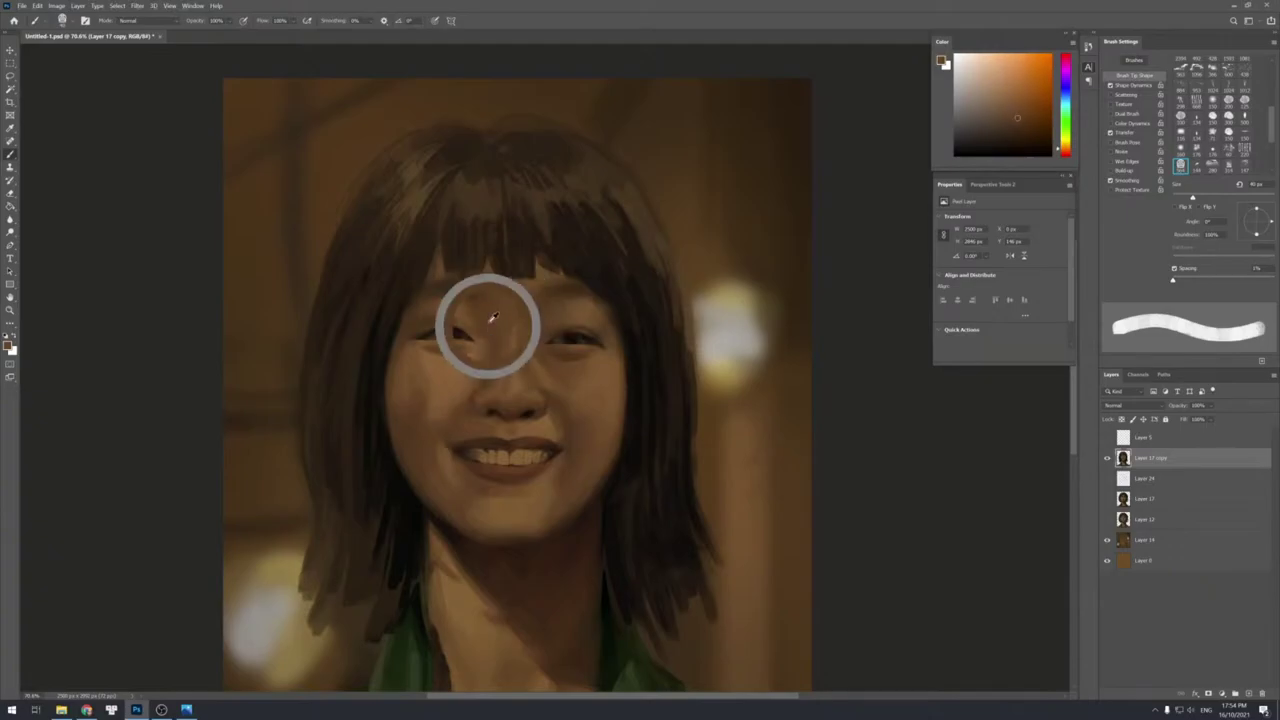
left_click(497, 352, "alt")
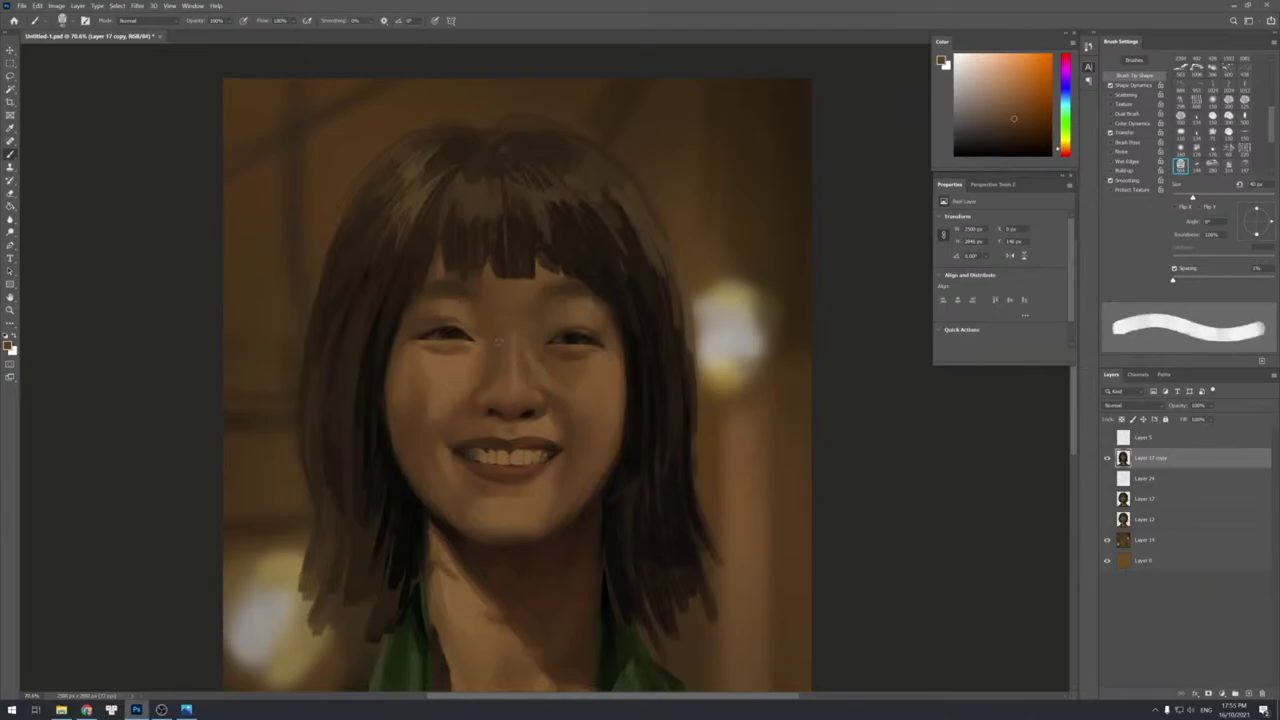
left_click(506, 357, "alt")
left_click(522, 337, "alt")
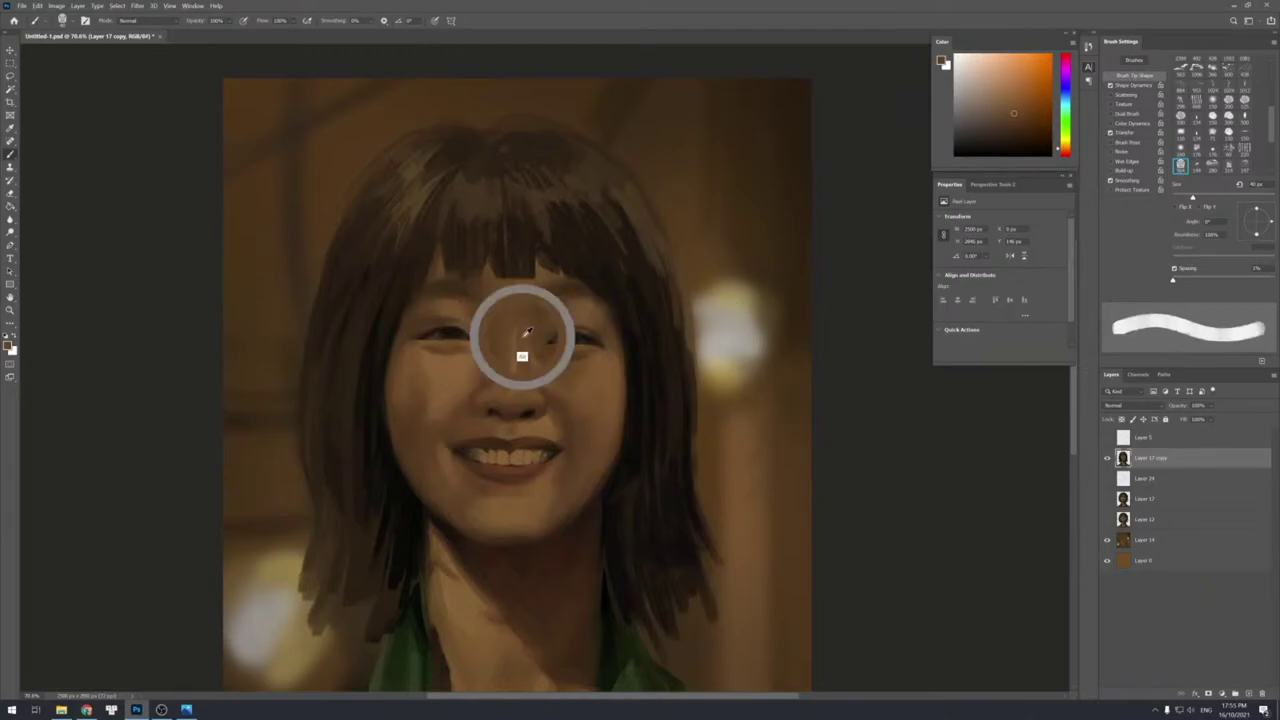
left_click(521, 335, "alt")
key("z")
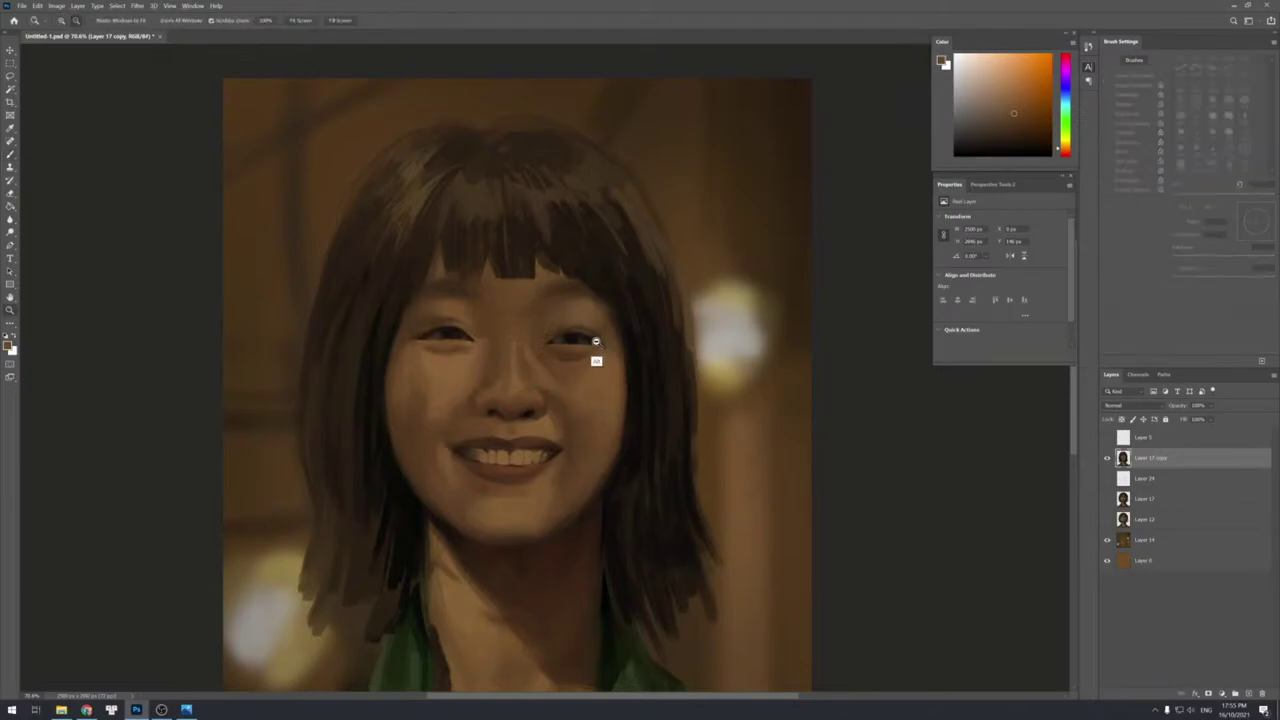
Add a new layer above the portrait copy and start darkening the shadow-side eye's upper lash line with a sampled dark tone.
left_click_drag(594, 341, 592, 275)
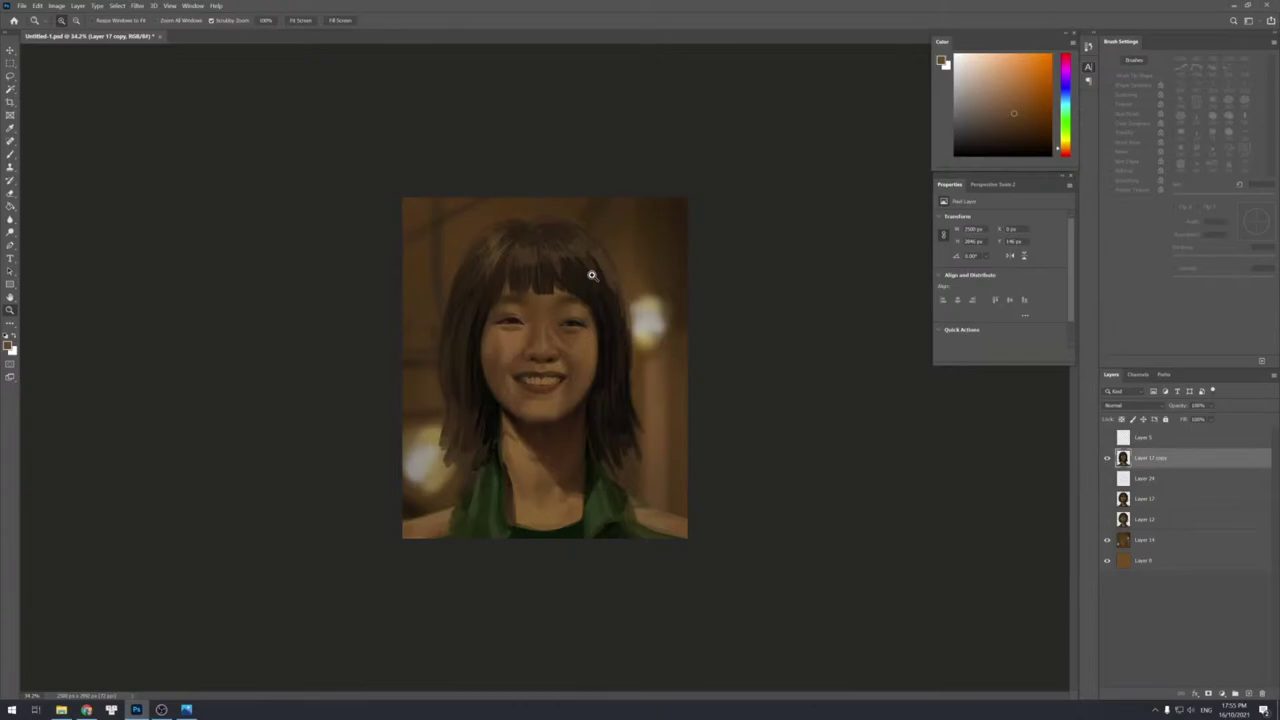
key("ctrl+shift+alt+n")
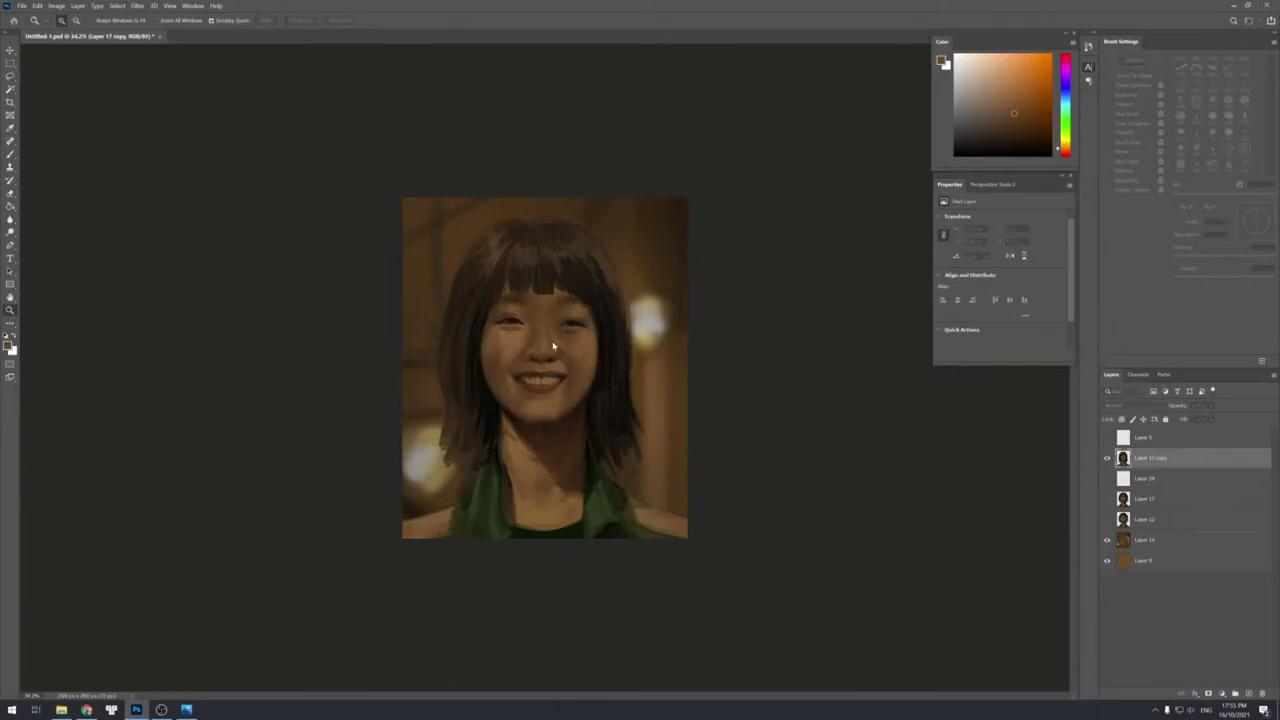
left_click_drag(542, 318, 569, 314)
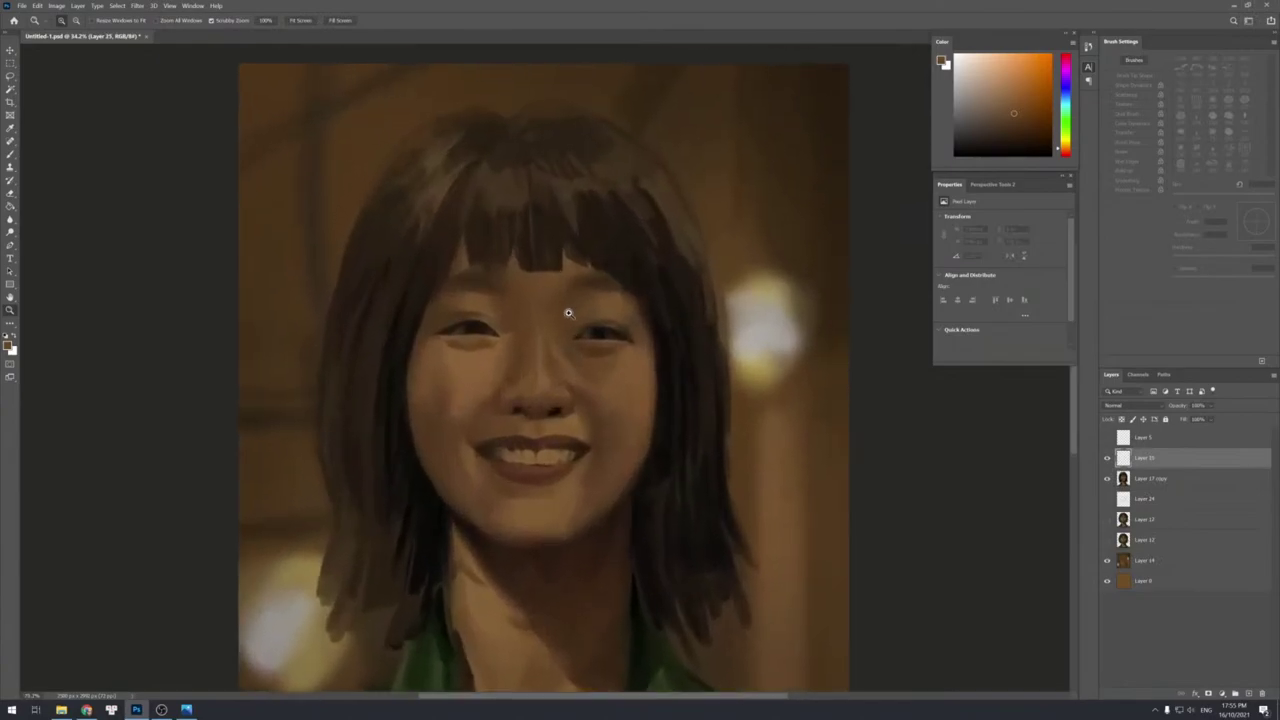
key("b")
left_click(593, 330, "alt")
key("bracketleft")
key("bracketleft")
key("bracketleft")
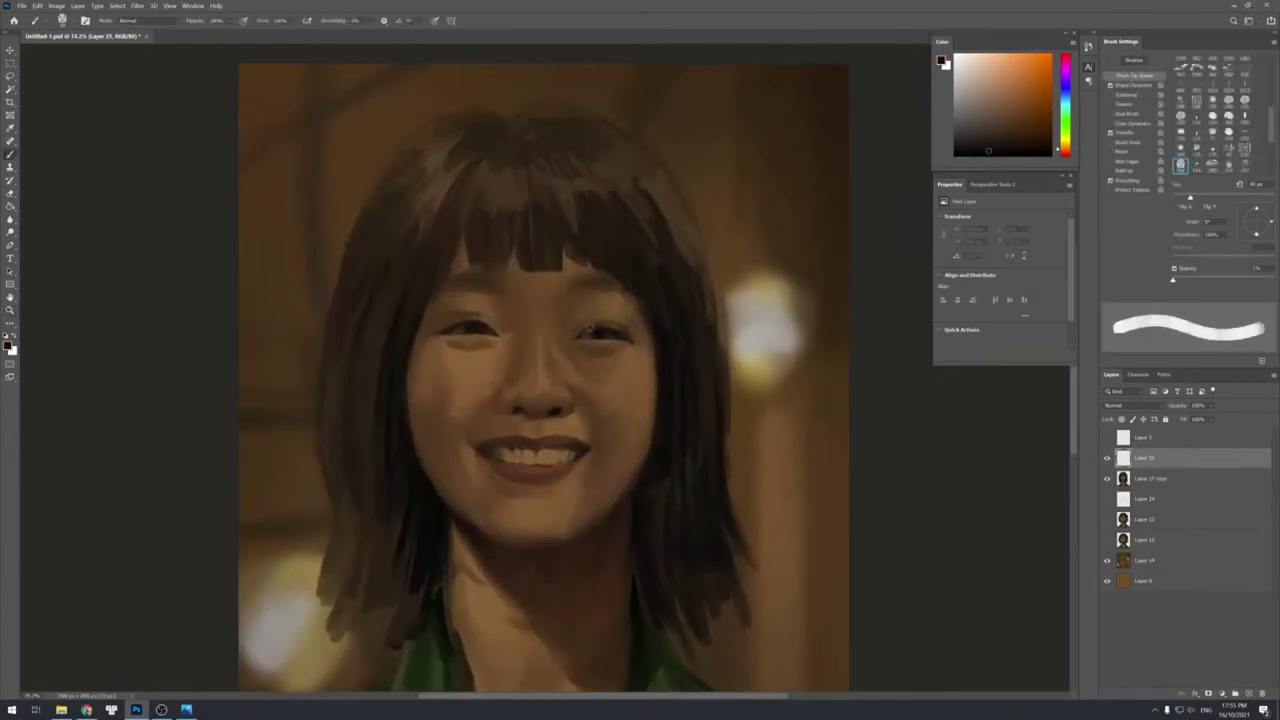
left_click_drag(593, 330, 589, 338)
key("bracketright")
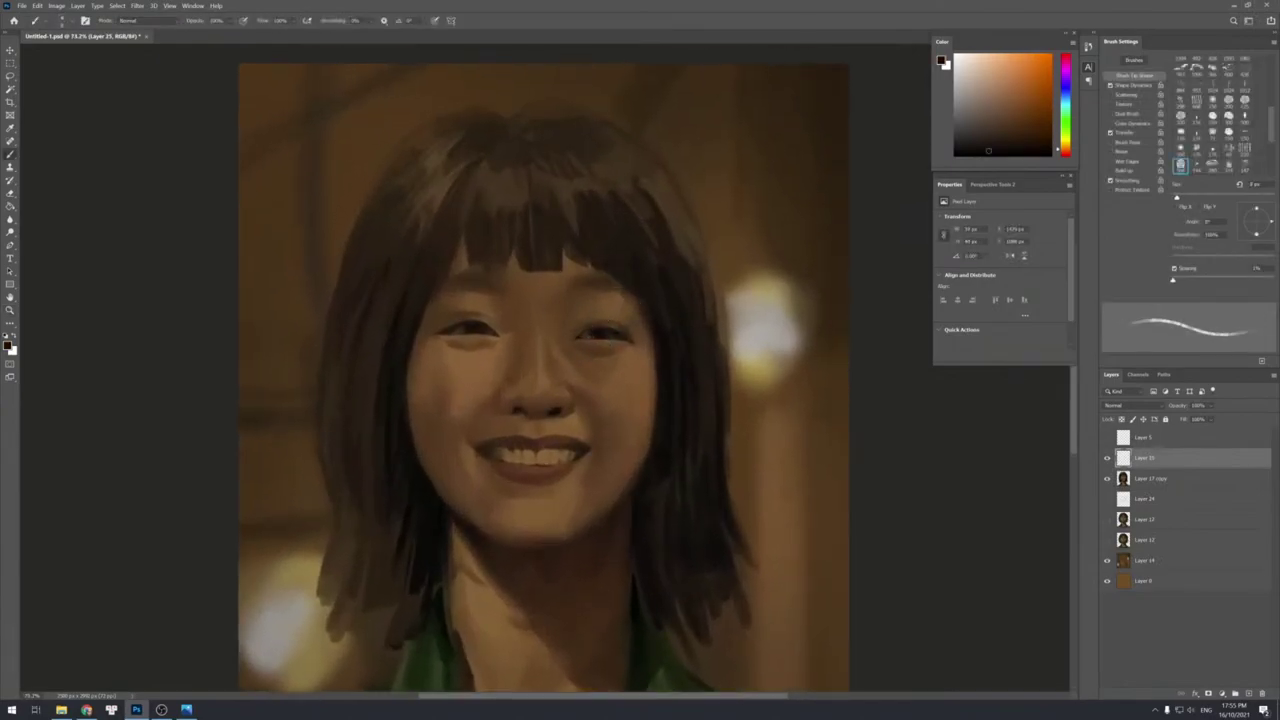
Extend the shadow-side eye's dark lash line across the lid, using a small brush and colours sampled from the eye.
left_click(598, 332, "alt")
key("bracketleft")
key("bracketleft")
key("bracketright")
left_click(614, 333, "alt")
left_click(614, 333, "alt")
left_click(610, 333, "alt")
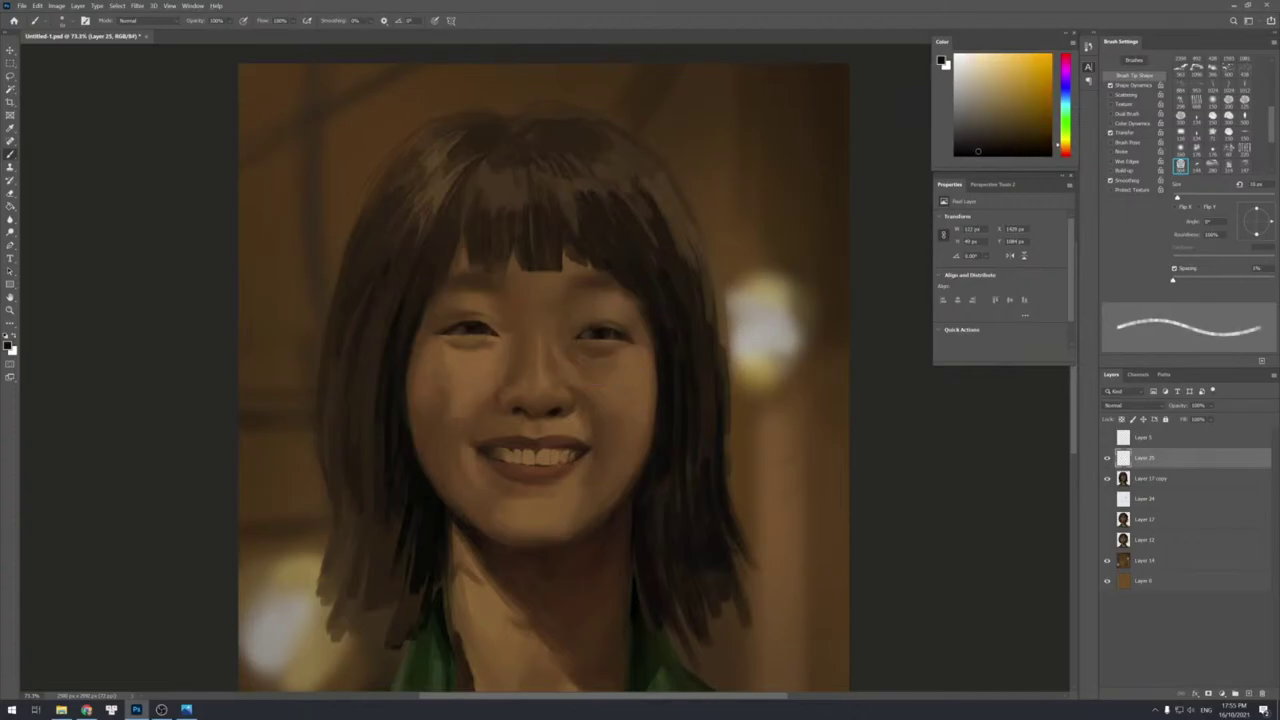
Undo the last lash-line stroke and repaint the shadow-side upper lid with a newly sampled dark brown.
key("ctrl+z")
left_click(616, 350, "alt")
key("bracketright")
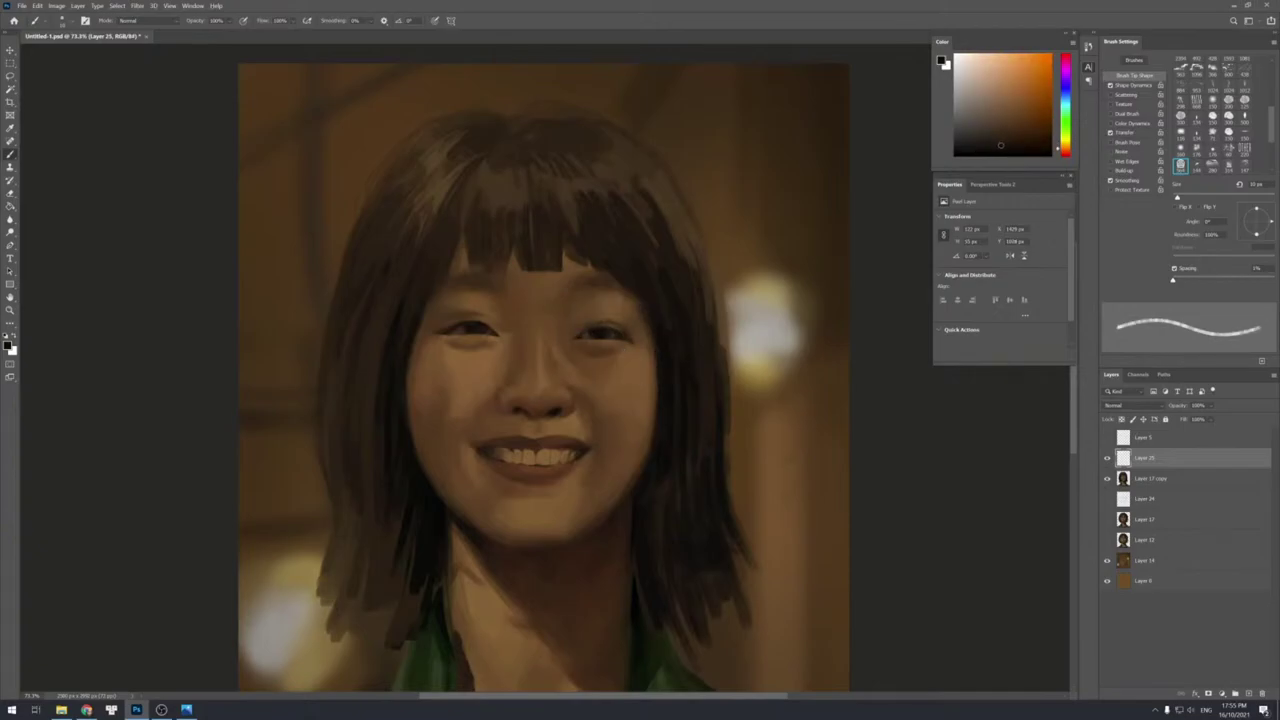
left_click_drag(578, 333, 614, 330)
key("bracketright")
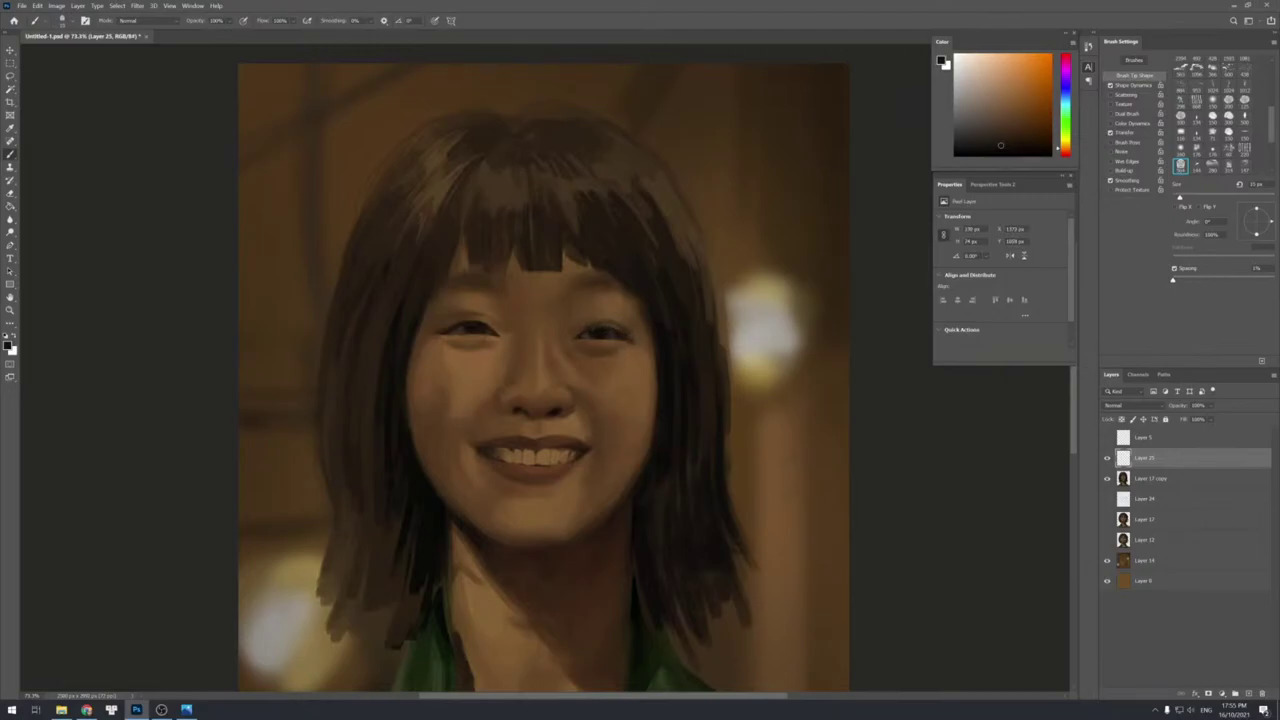
Blend the skin around the shadow-side eye with a sampled cheek tone, gradually enlarging the brush.
left_click(637, 362, "alt")
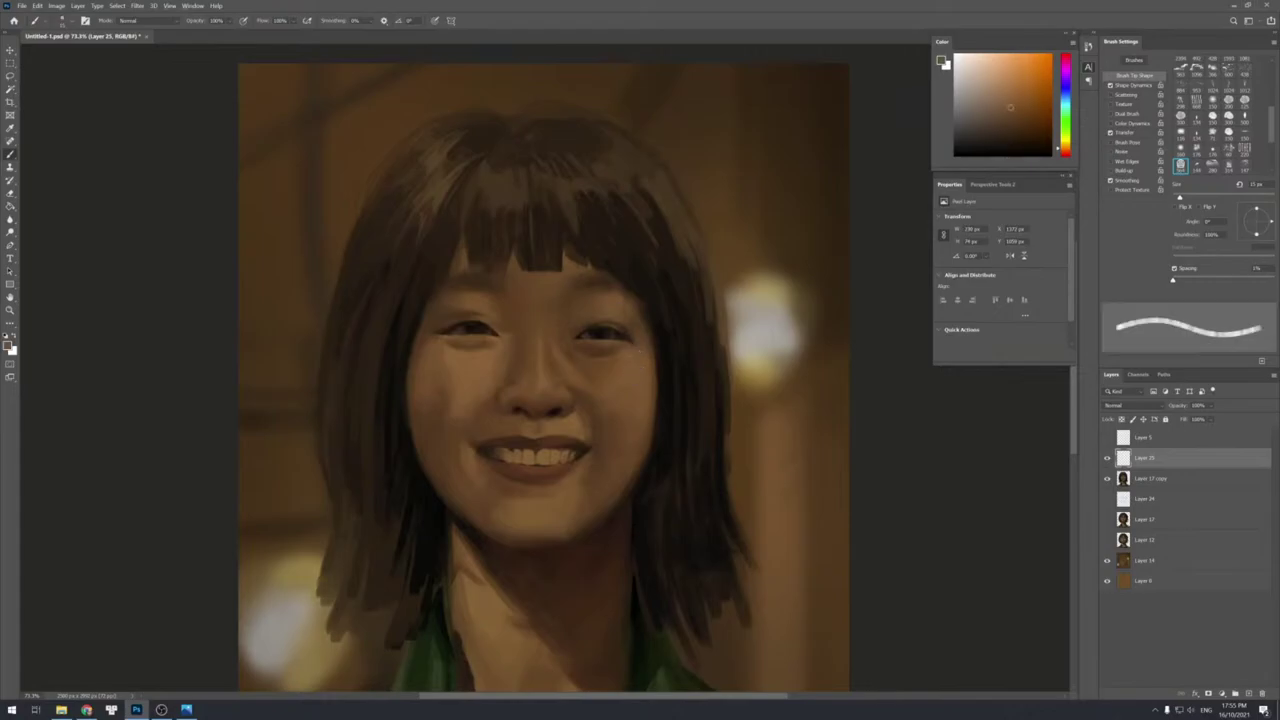
key("bracketleft")
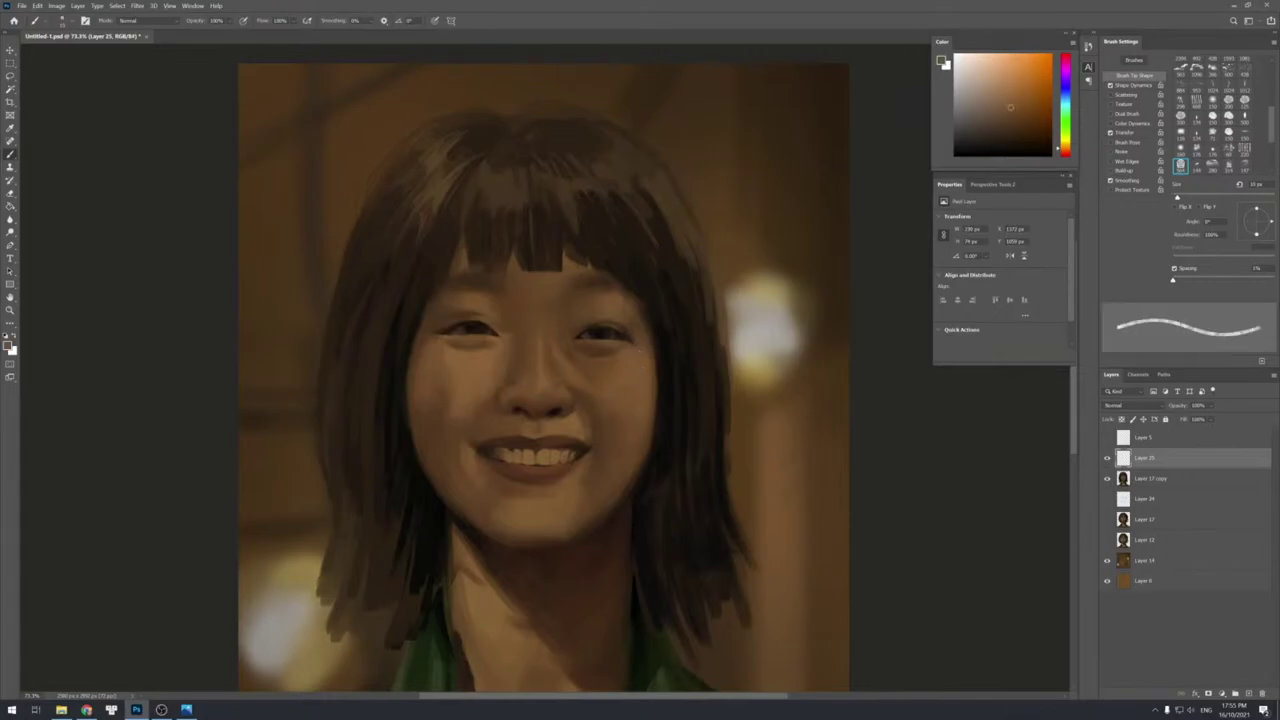
key("bracketright")
key("bracketright")
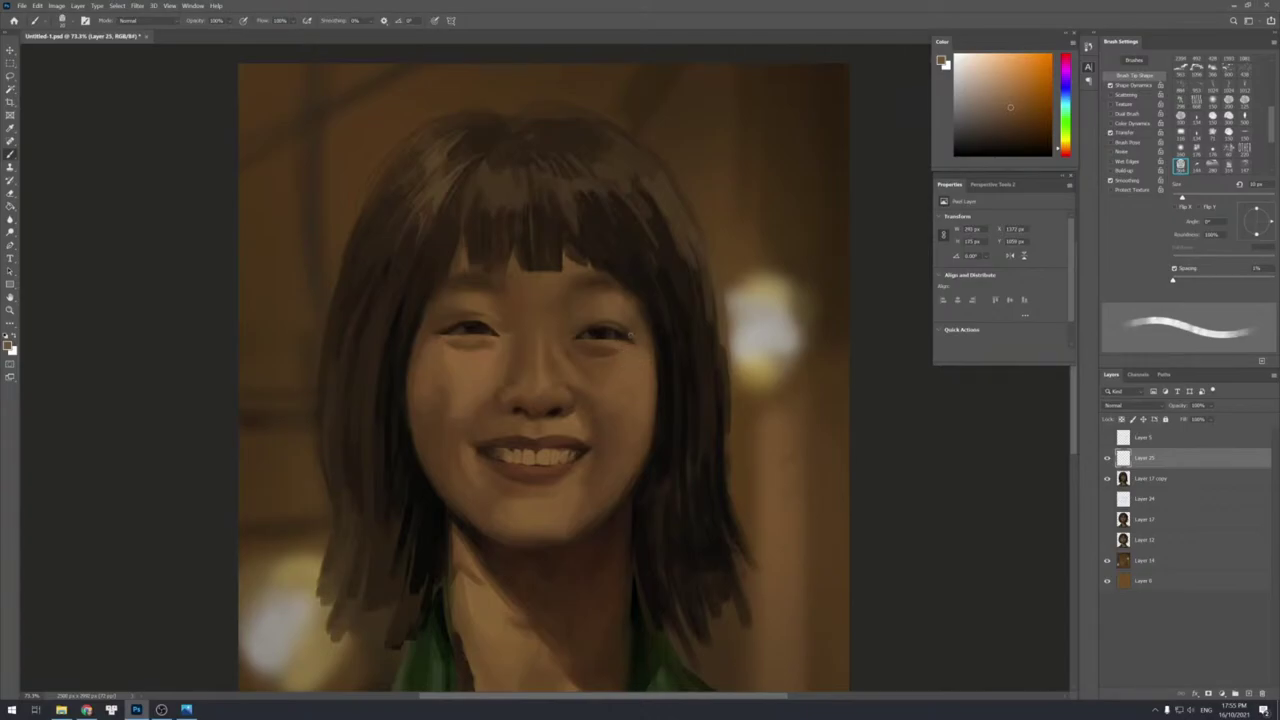
key("bracketright")
key("bracketright")
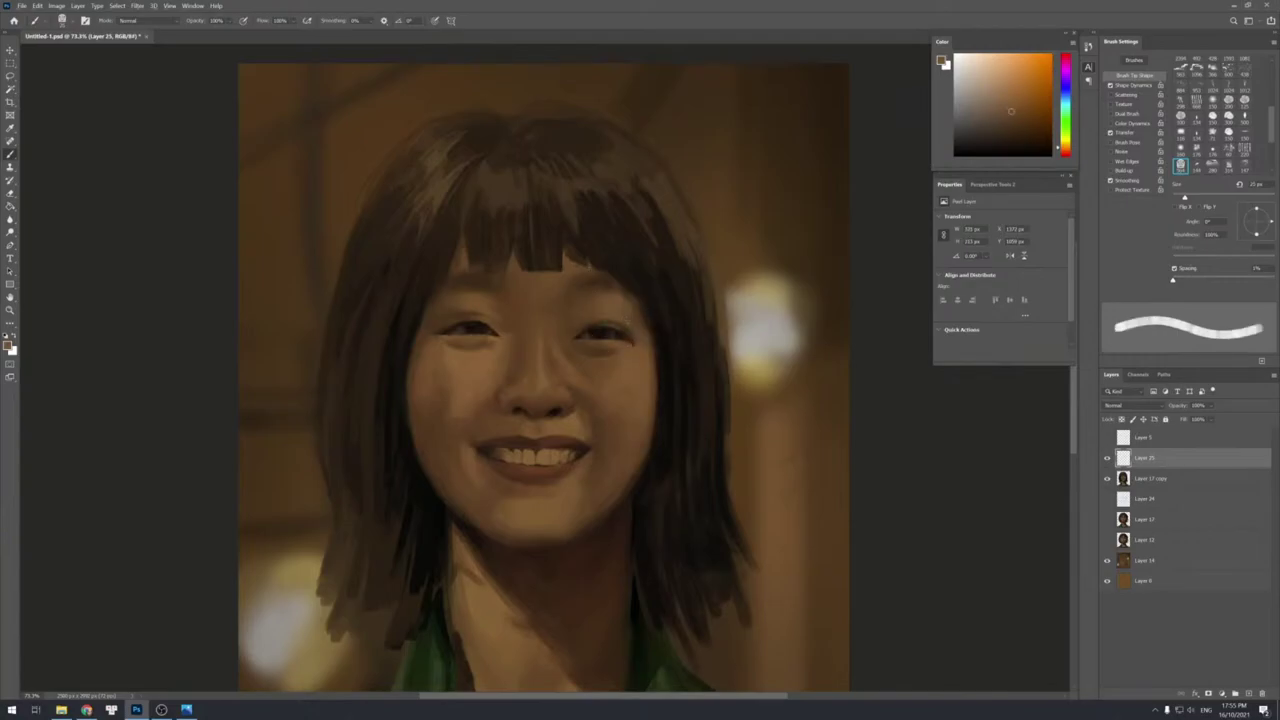
Soften the skin between the shadow-side eye's outer corner and the hair with sampled tones.
left_click(638, 340, "alt")
left_click_drag(638, 306, 630, 355)
left_click(632, 311, "alt")
left_click(641, 318)
key("z")
left_click(629, 354)
key("b")
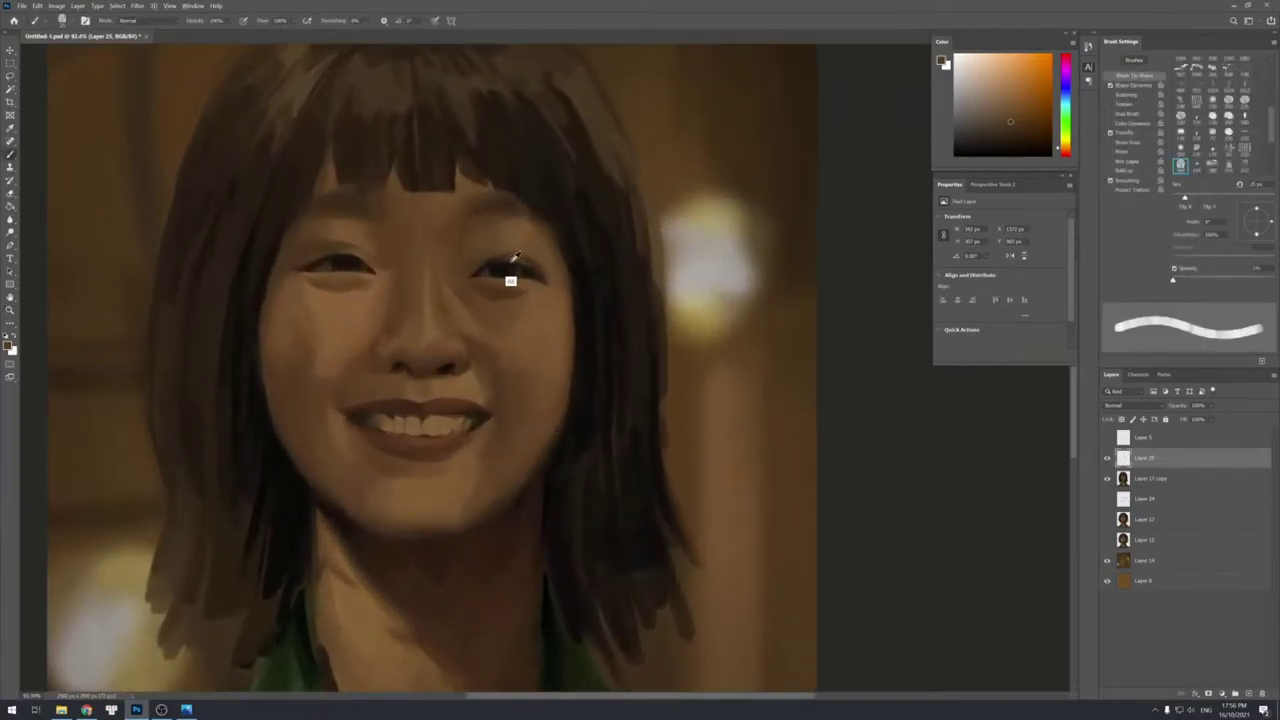
Refine the shadow-side upper lid crease with small brush strokes in sampled lid colours.
key("bracketleft")
key("bracketleft")
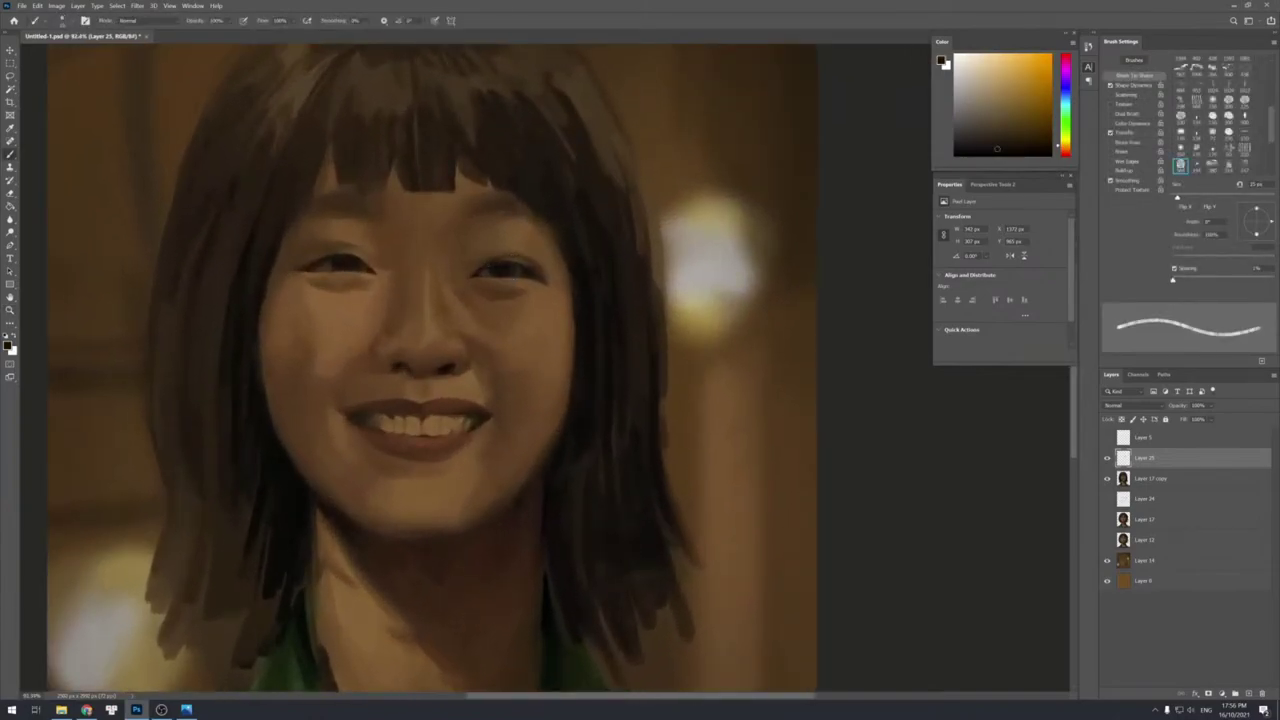
left_click(494, 254, "alt")
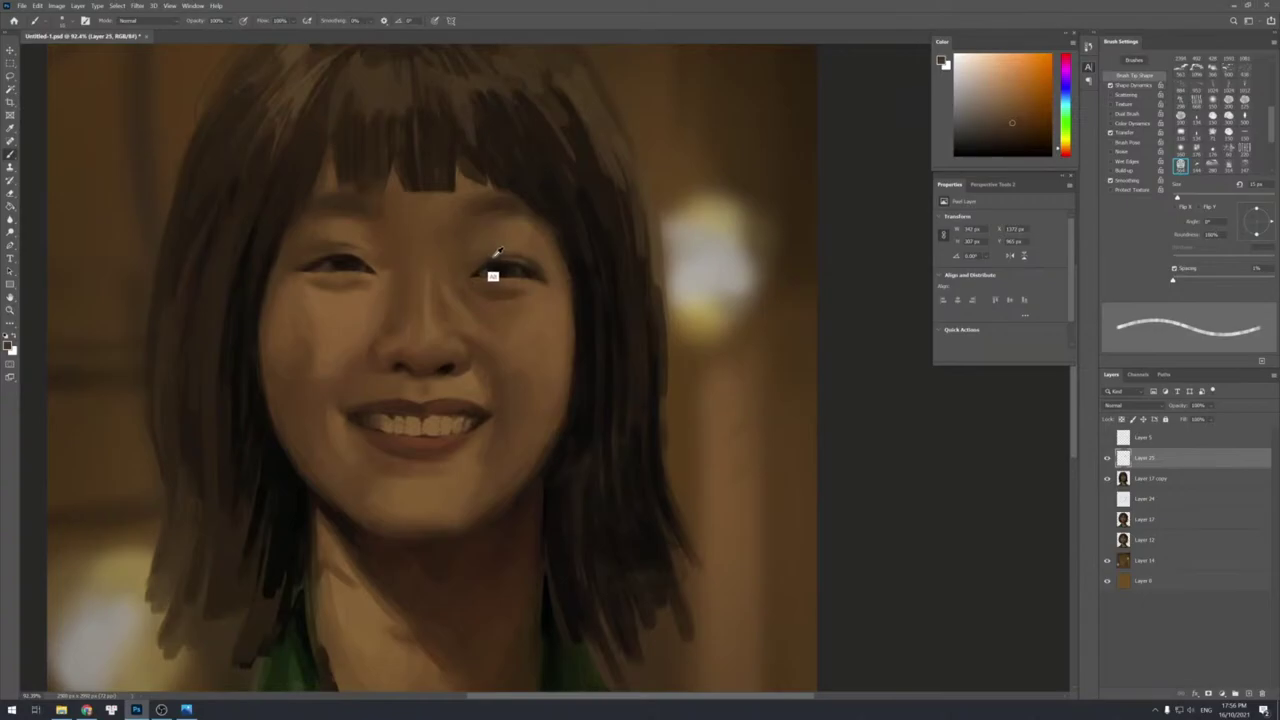
left_click(493, 257, "alt")
key("bracketleft")
left_click(516, 256, "alt")
key("bracketright")
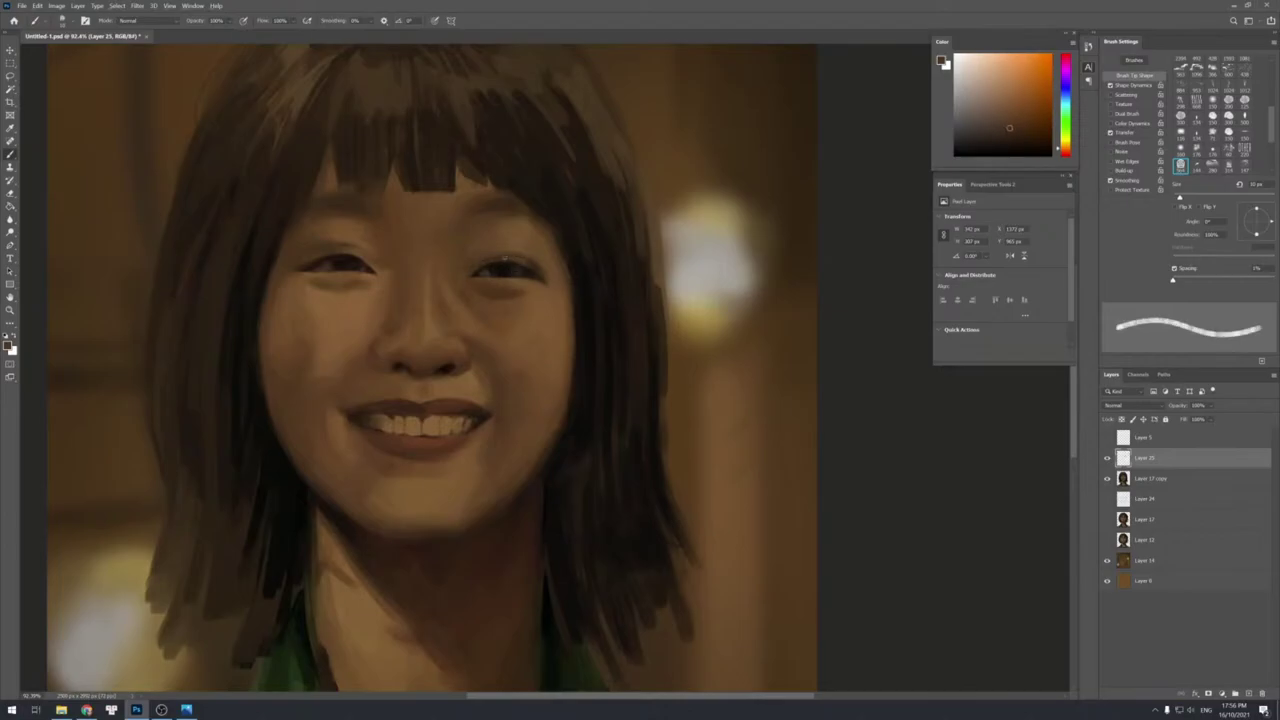
key("bracketleft")
key("bracketleft")
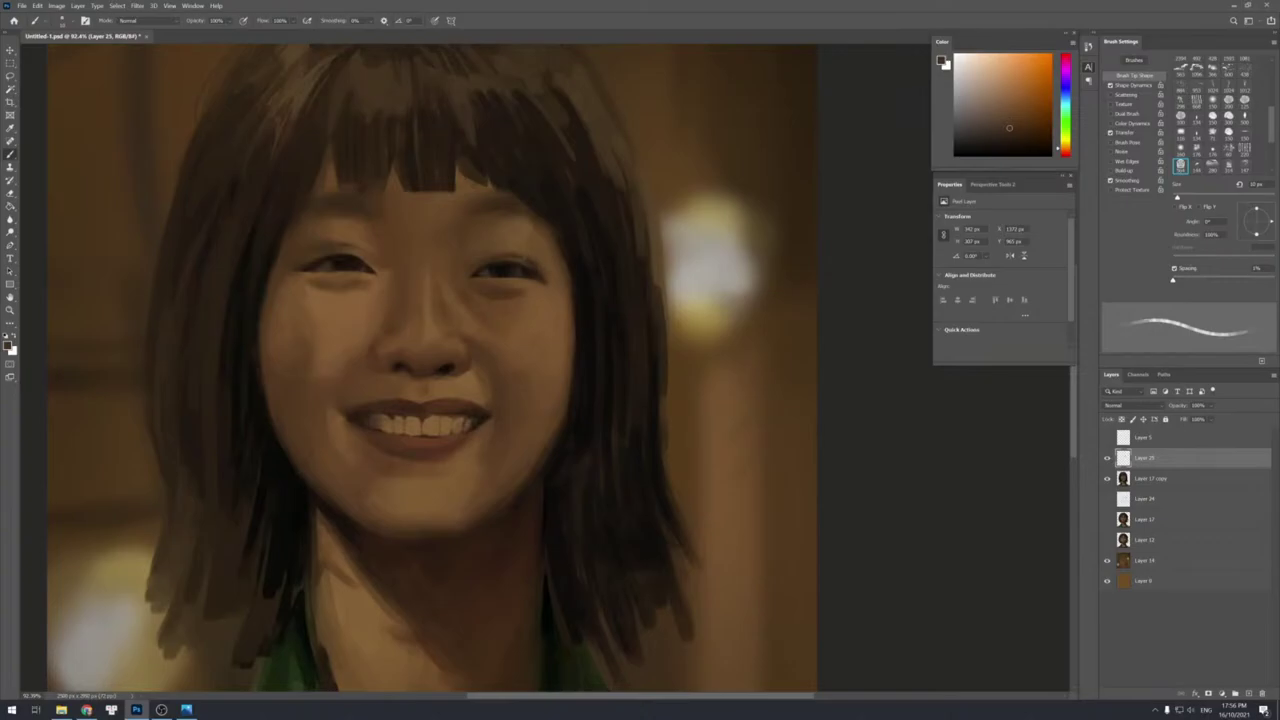
Lighten and smooth the shadow-side eyelid below the brow with sampled skin tones and varied brush sizes.
left_click(516, 244, "alt")
key("bracketright")
key("bracketright")
key("bracketleft")
key("bracketright")
key("bracketright")
key("bracketright")
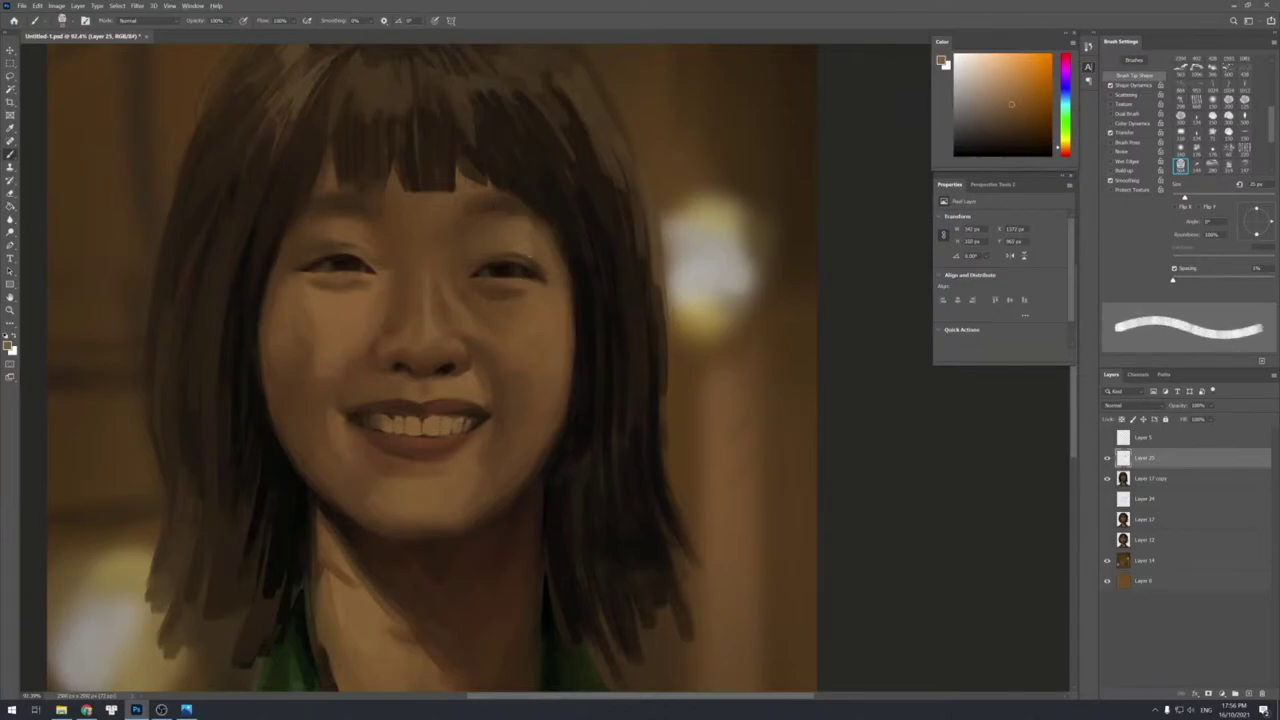
left_click(522, 240, "alt")
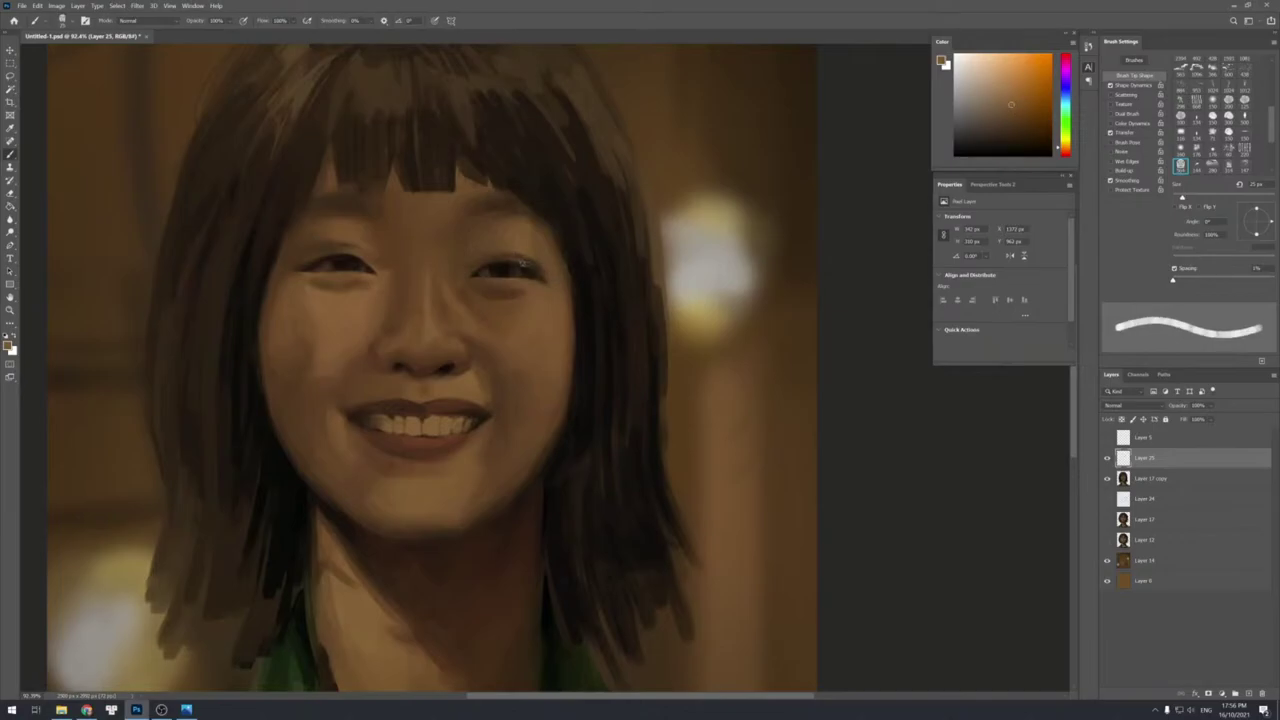
key("bracketleft")
key("bracketleft")
key("bracketleft")
key("bracketleft")
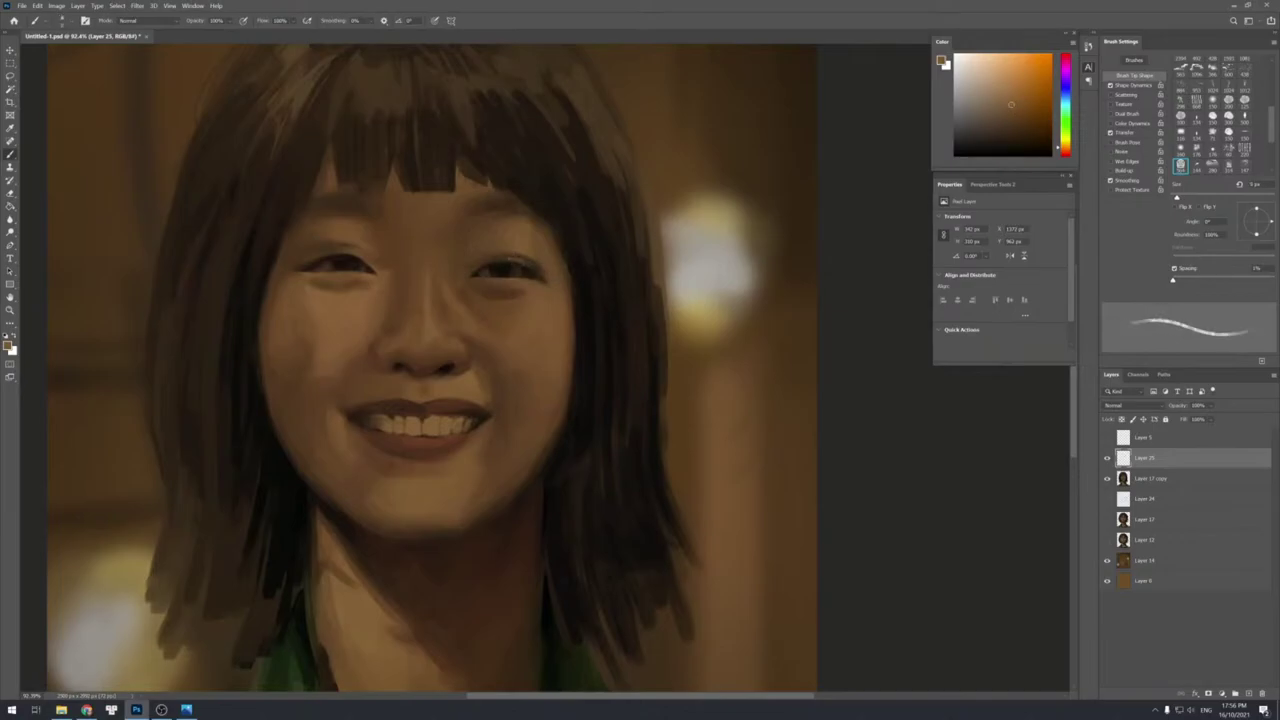
Blend the skin beside the shadow-side eye's outer corner using a tone sampled near the hairline.
key("z")
left_click(533, 245, "alt")
left_click_drag(532, 243, 549, 251)
key("b")
left_click(560, 277, "alt")
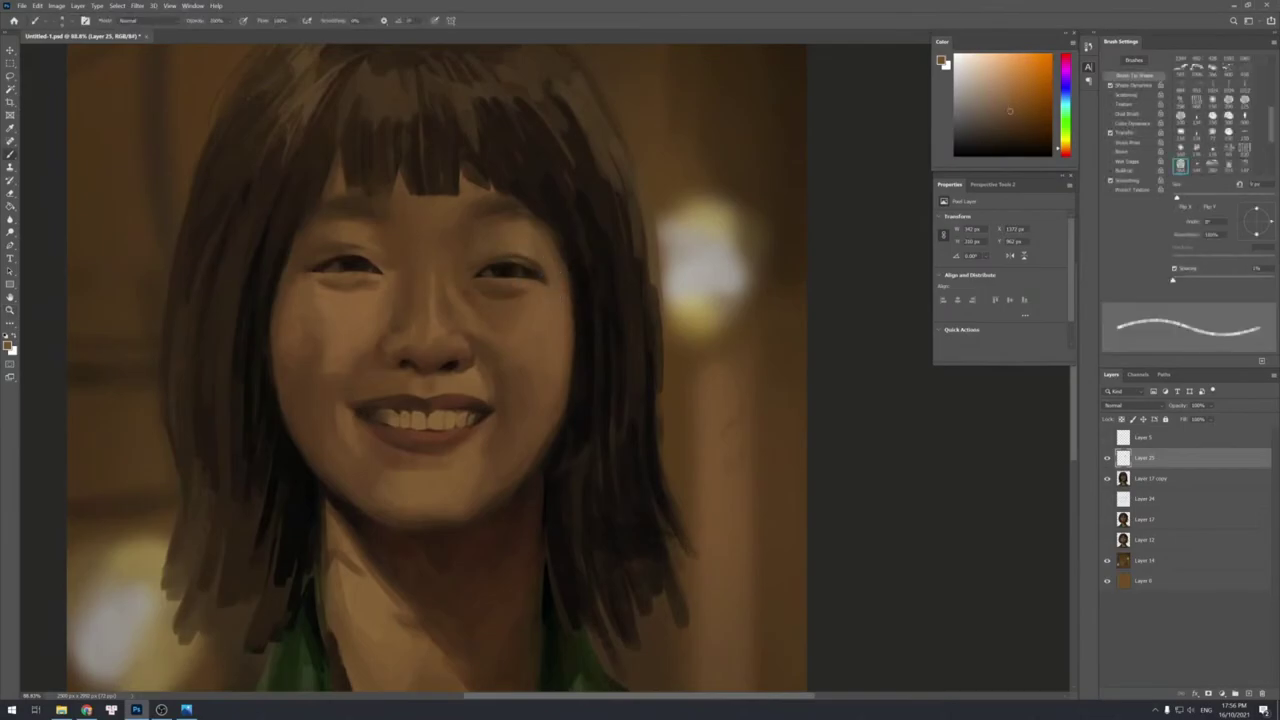
key("bracketright")
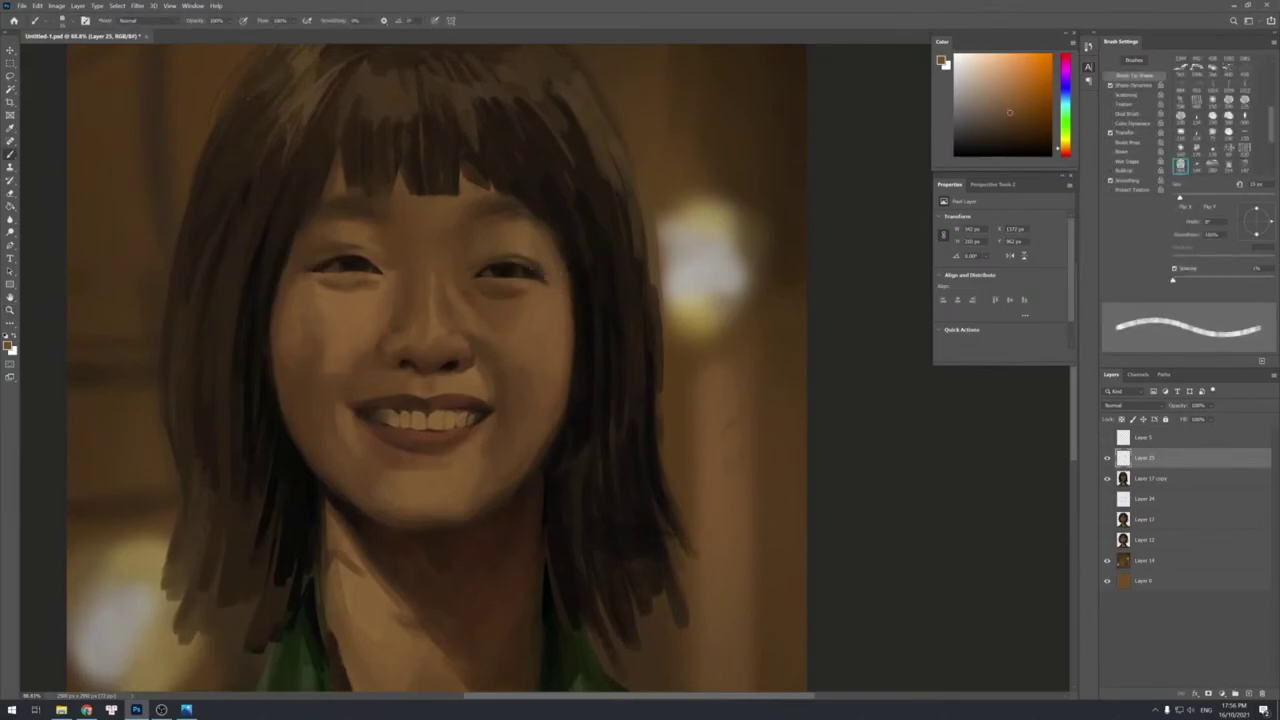
Shape the outer corner of the shadow-side eye with sampled lid and upper-cheek tones.
left_click(533, 266, "alt")
left_click_drag(533, 267, 546, 275)
left_click(540, 274, "alt")
key("[")
left_click(552, 295, "alt")
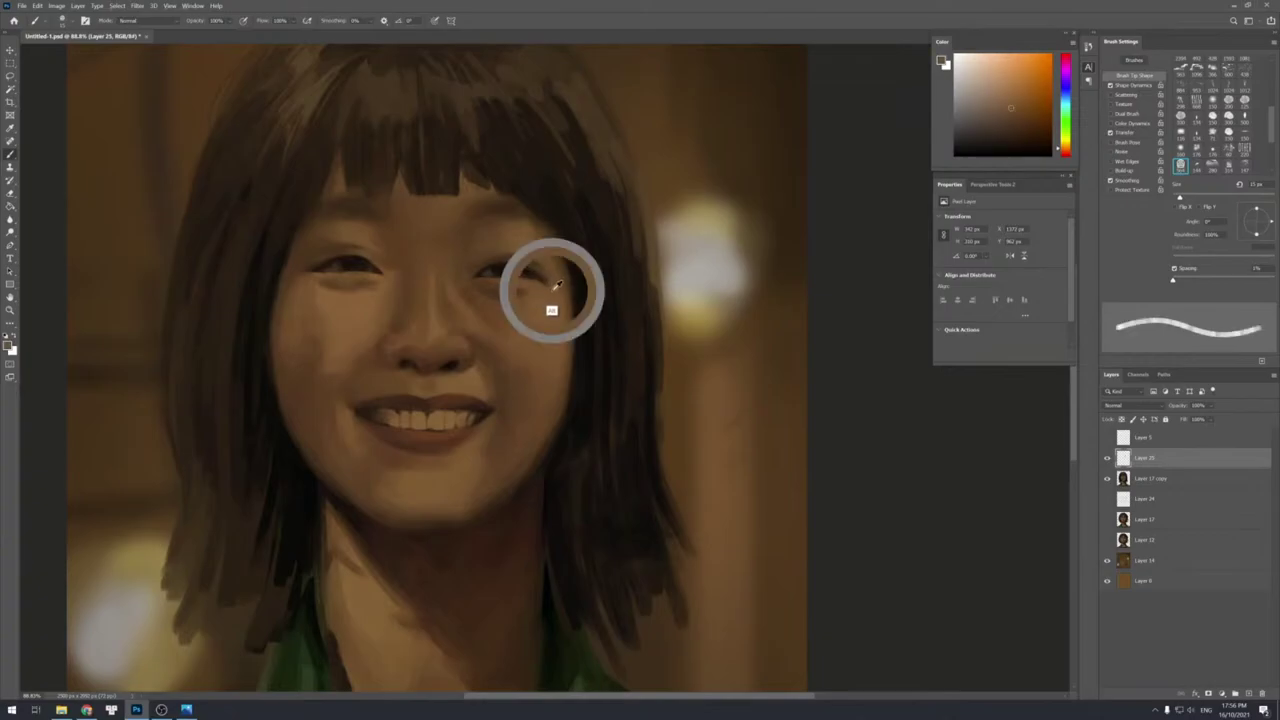
left_click(553, 306, "alt")
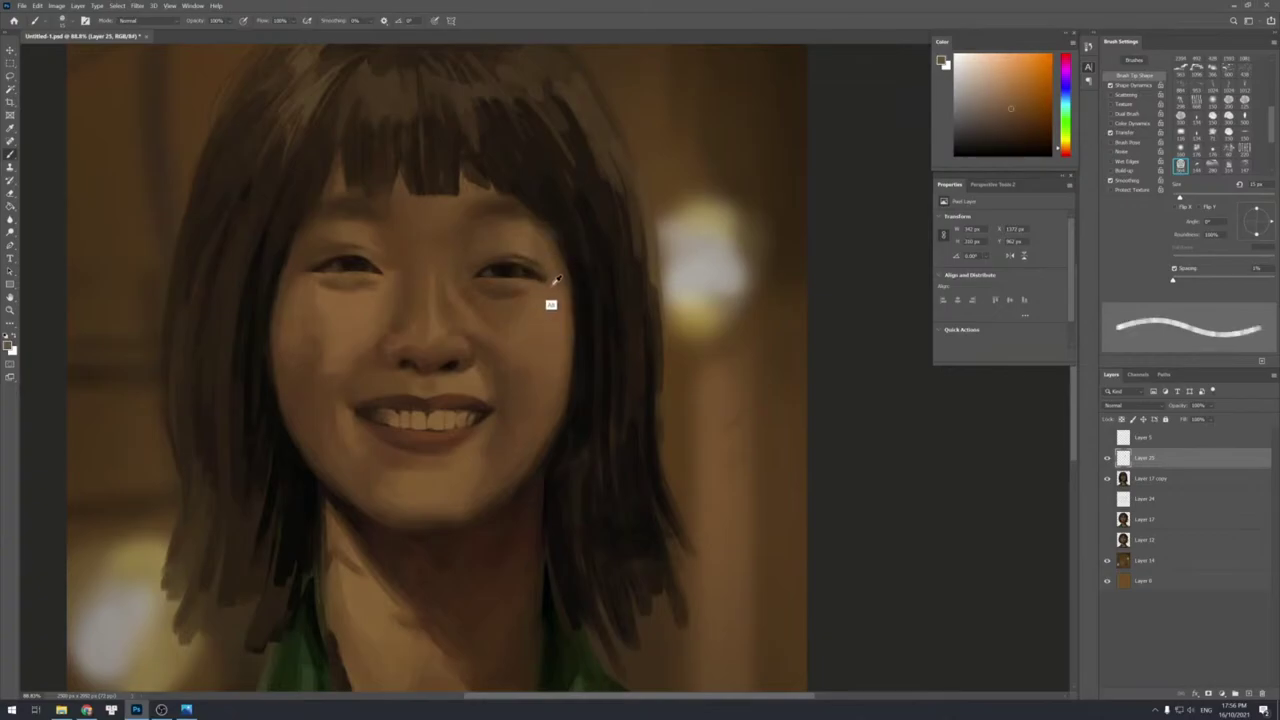
left_click(555, 281, "alt")
Begin redefining the shadow-side brow with a sampled brown, adjusting the brush size for finer strokes.
key("z")
mouse_move(588, 242)
left_mouse_down()
mouse_move(554, 236)
mouse_move(575, 248)
left_mouse_up()
key("b")
left_click(498, 238, "alt")
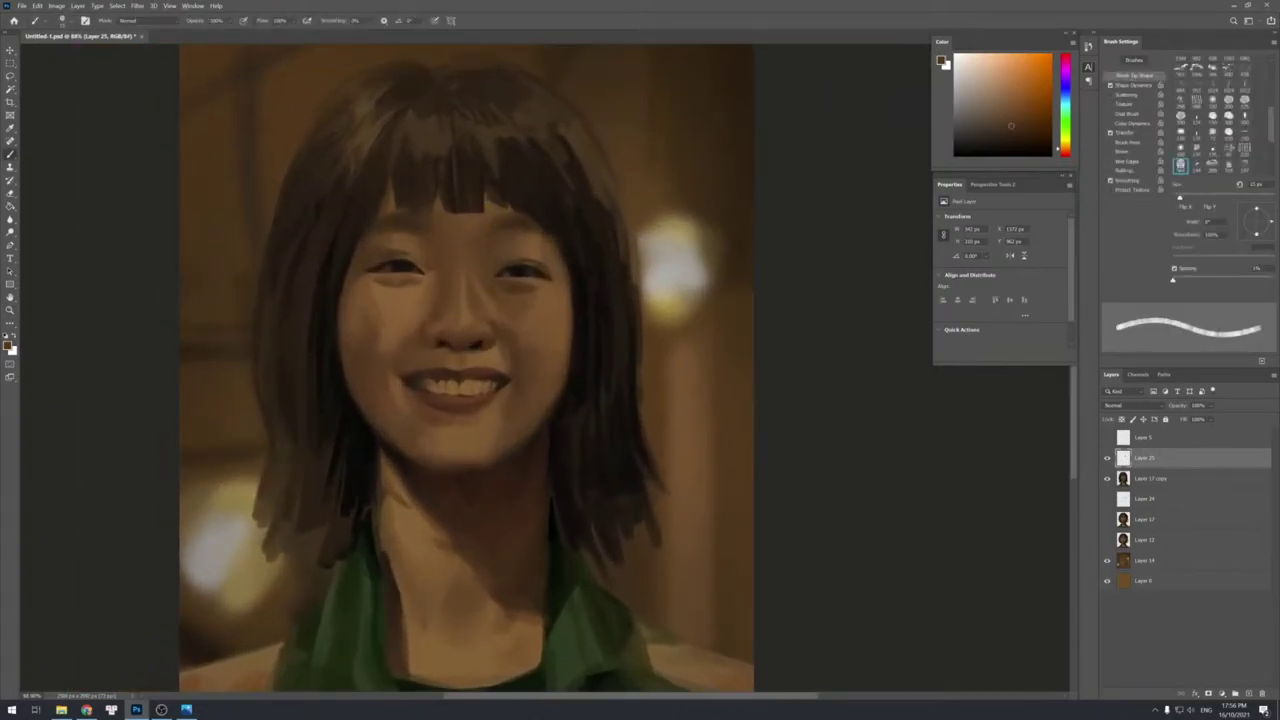
key("bracketright")
key("bracketleft")
key("bracketleft")
key("bracketleft")
key("bracketright")
key("bracketleft")
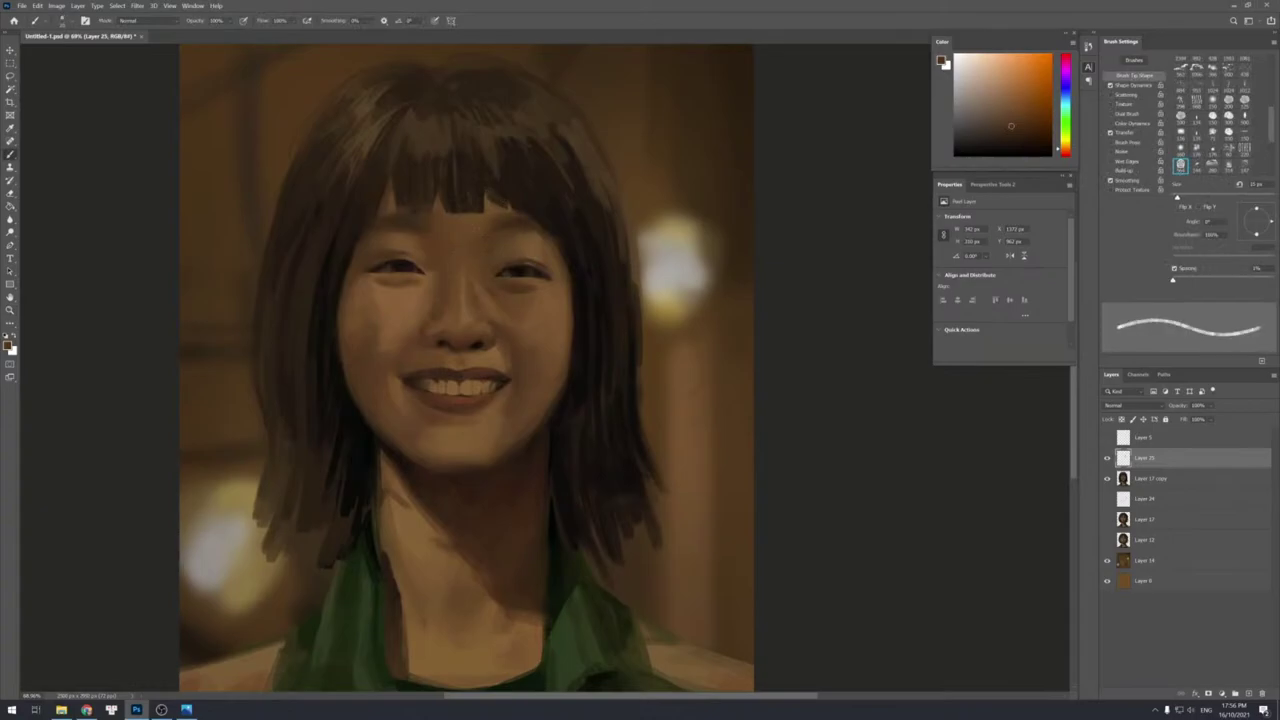
key("bracketright")
key("bracketright")
Darken the shadow-side brow with a deep brown sampled from the fringe.
left_click(523, 206, "alt")
key("bracketright")
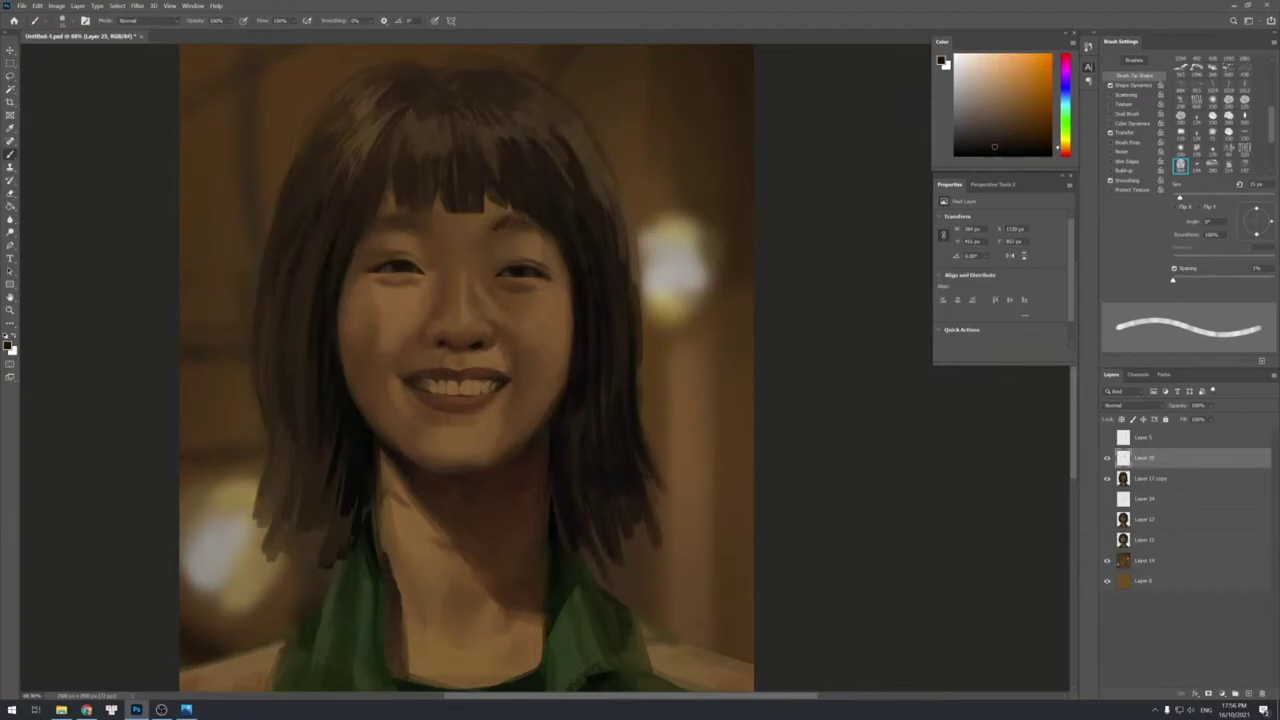
key("bracketleft")
key("bracketright")
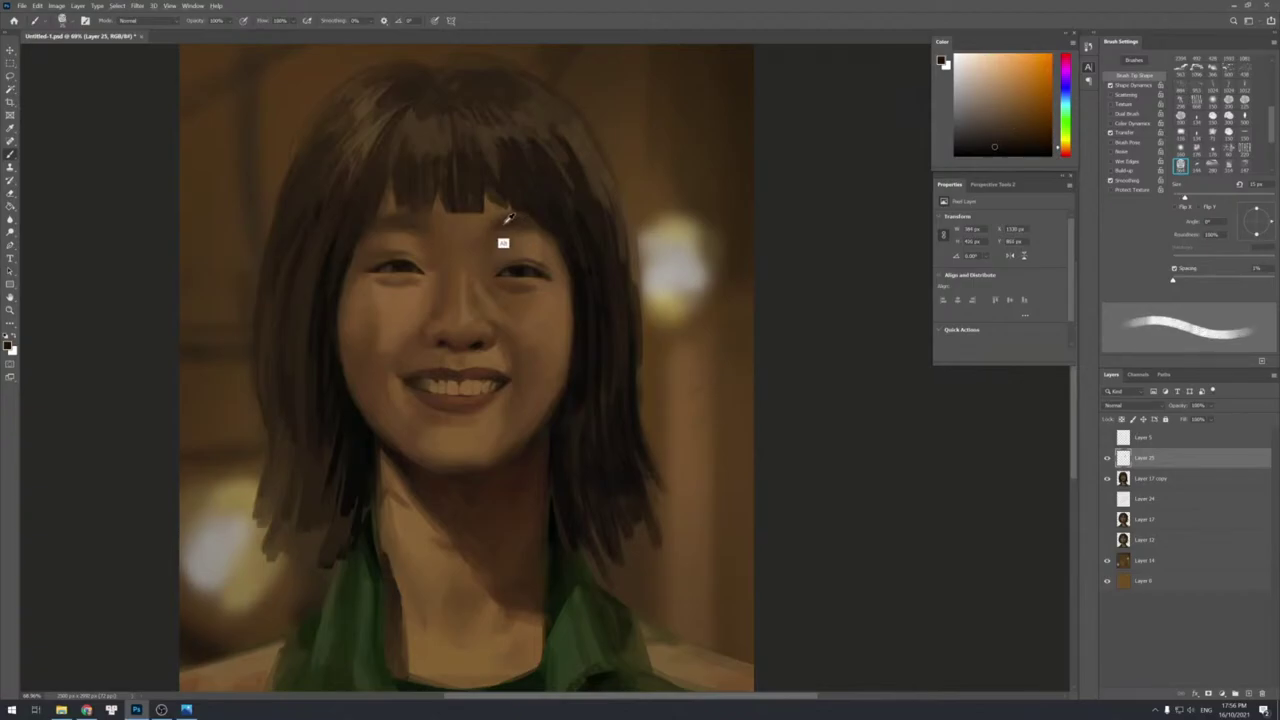
Soften the shadow-side brow from its inner end to its tail with a sampled mid-brown.
left_click(499, 218, "alt")
key("bracketright")
key("bracketleft")
key("bracketleft")
key("bracketleft")
key("bracketleft")
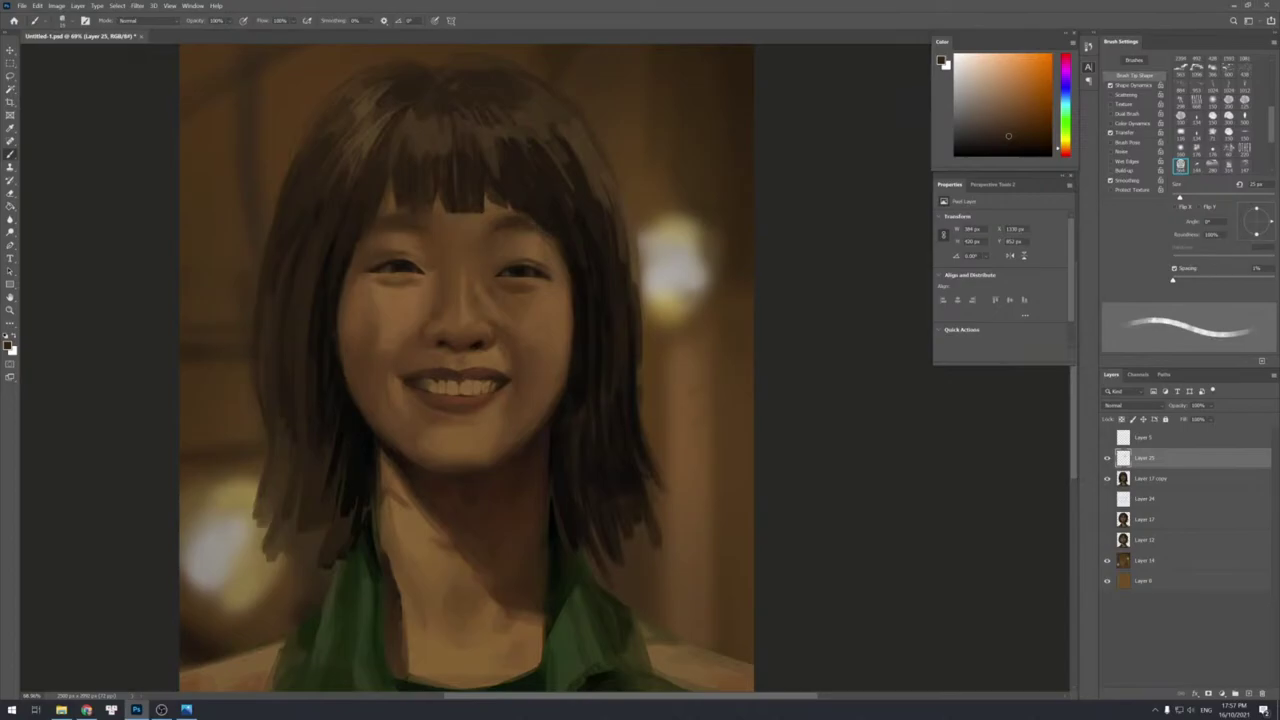
key("bracketright")
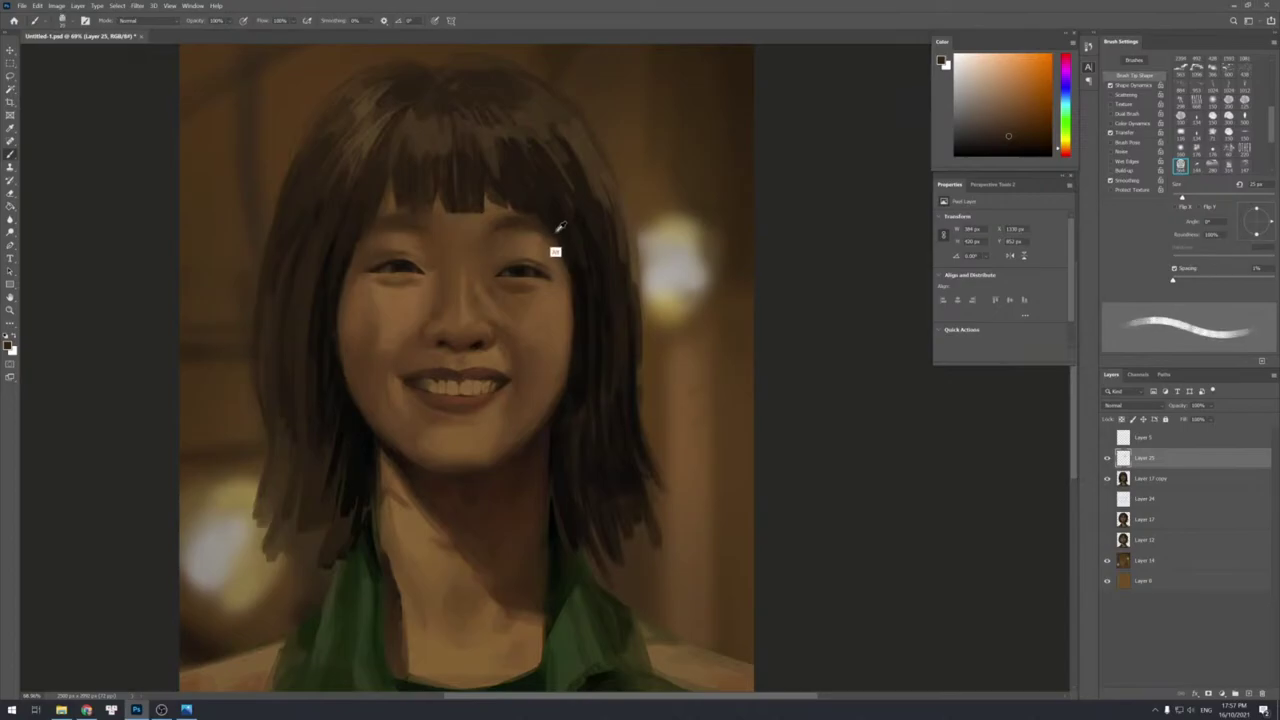
key("bracketright")
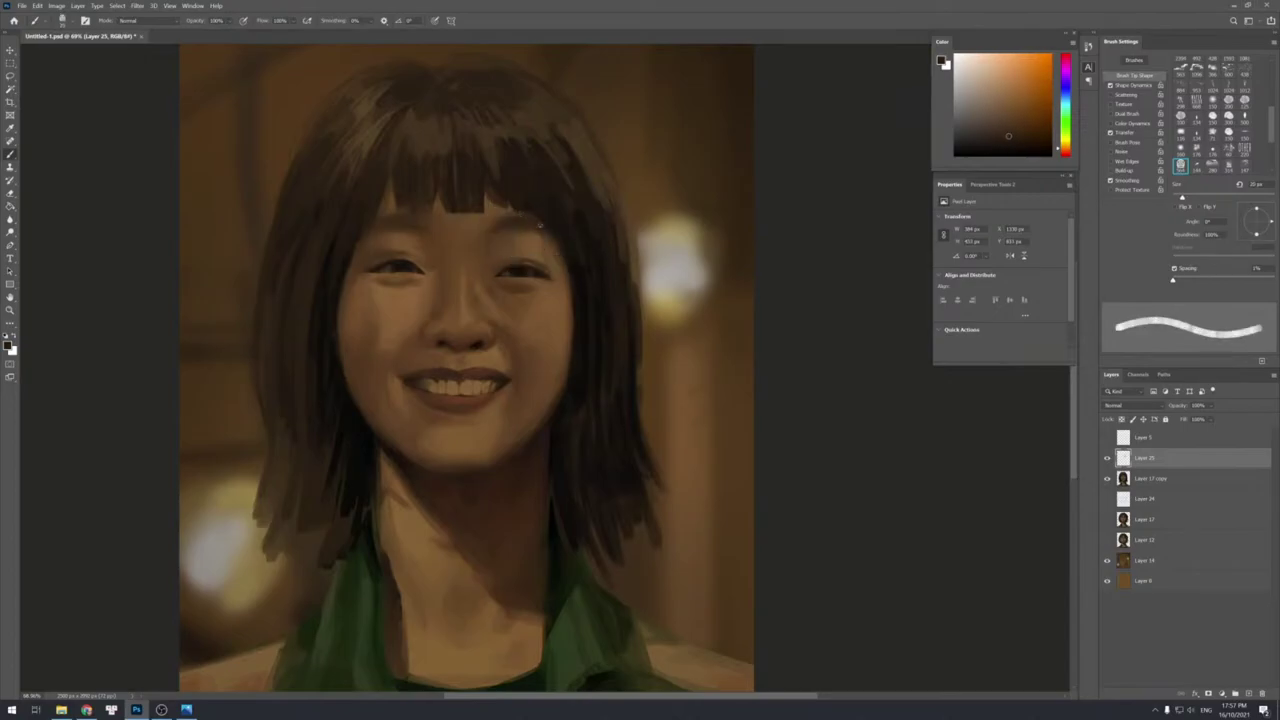
key("bracketleft")
Blend the skin between the brows into the inner end of the shadow-side brow with sampled tones.
left_click(459, 245, "alt")
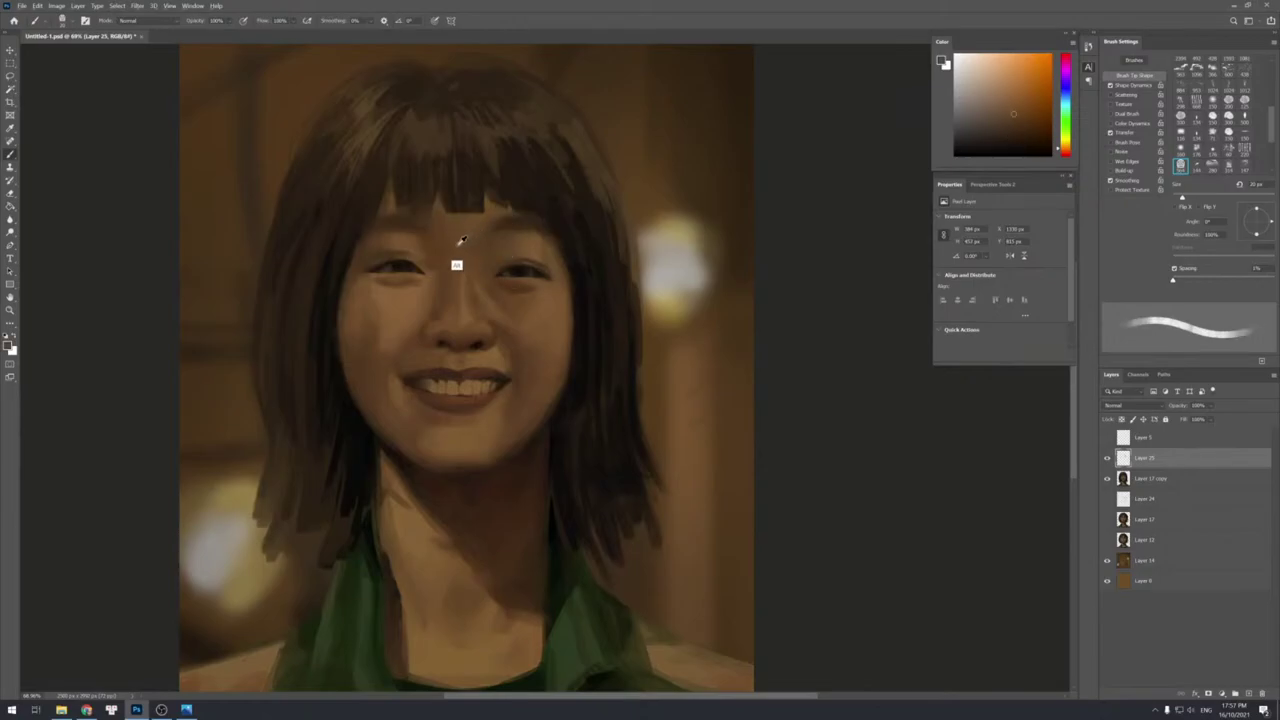
key("bracketright")
key("bracketright")
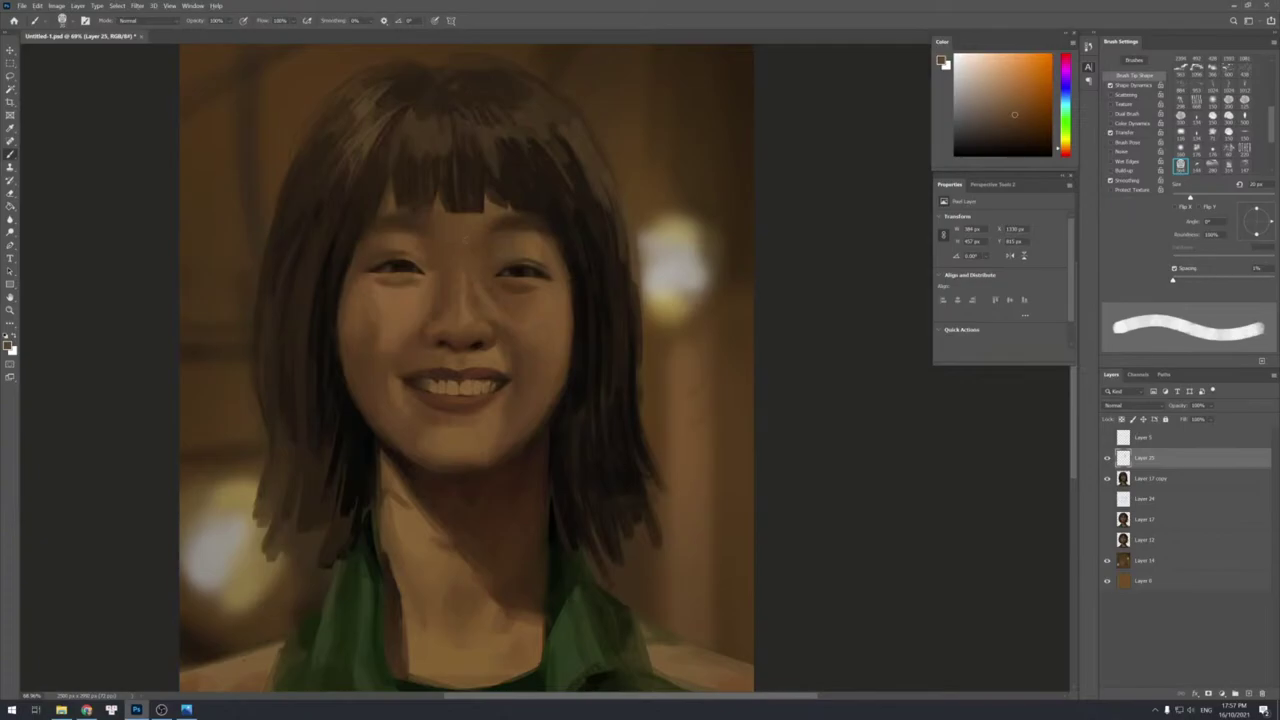
left_click(490, 252, "alt")
key("bracketleft")
key("bracketleft")
key("bracketleft")
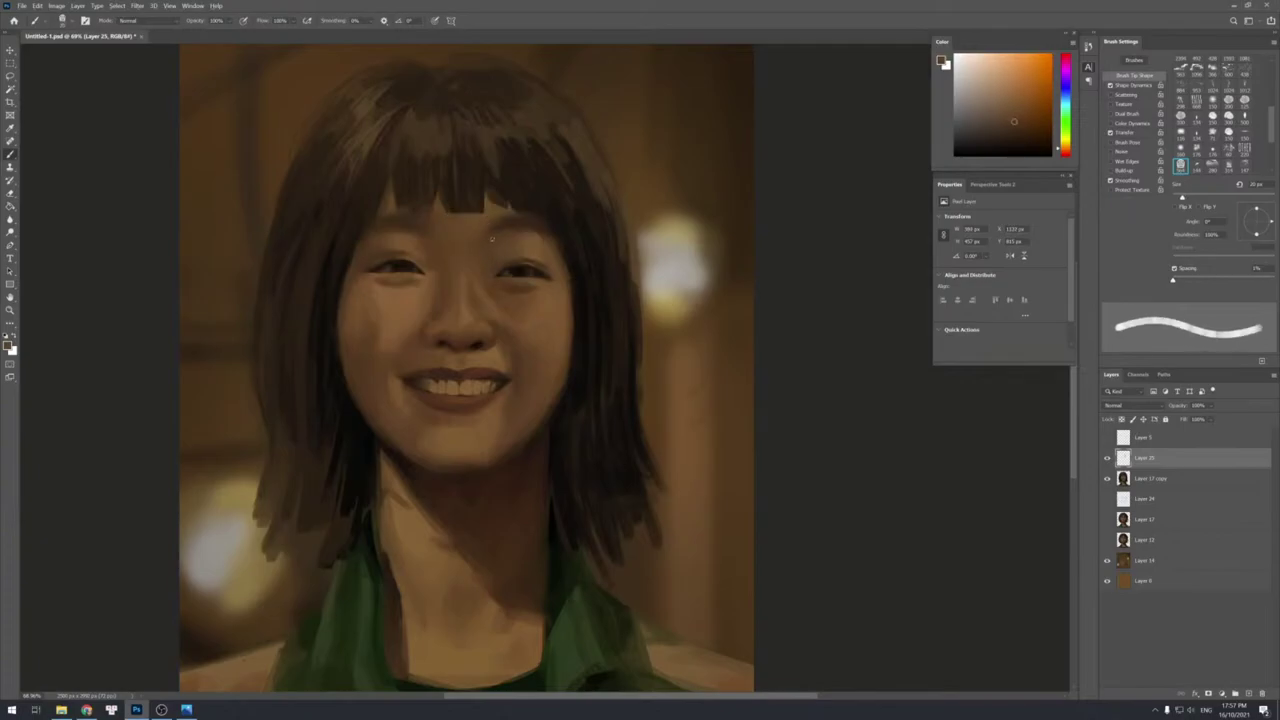
Blend the shadow side of the nose bridge down from the inner eye corner with sampled browns and a larger brush.
left_click(492, 268, "alt")
key("bracketright")
key("bracketright")
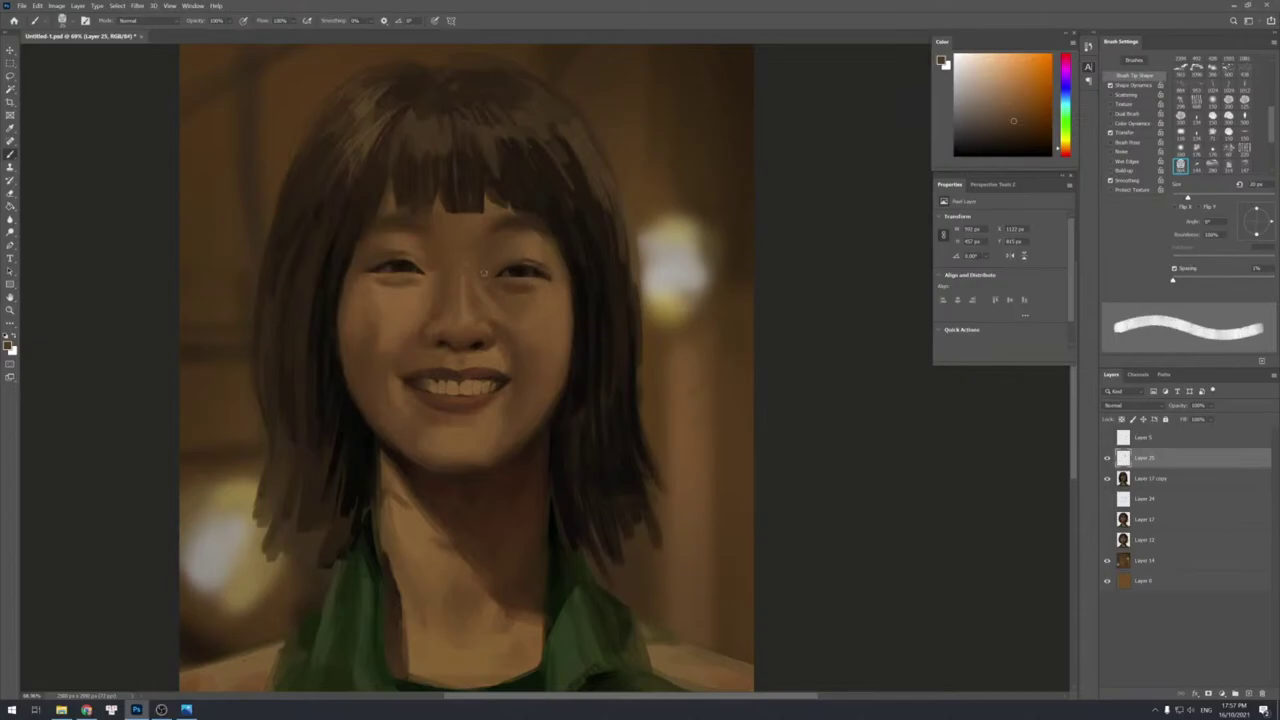
left_click(478, 268, "alt")
left_click(478, 302, "alt")
left_click(492, 290, "alt")
left_click(486, 283, "alt")
left_click(487, 300, "alt")
left_click(486, 308, "alt")
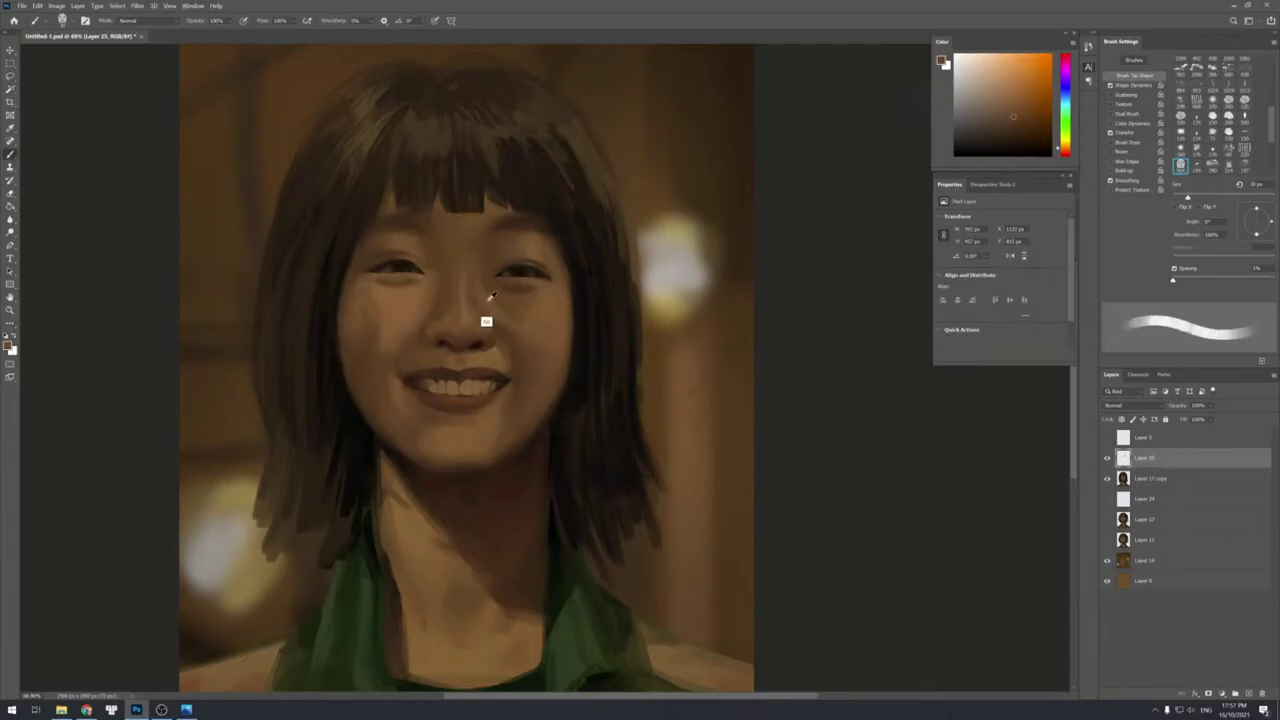
Soften the skin between the nose and the shadow-side lower eyelid with sampled skin tones.
left_click(506, 307, "alt")
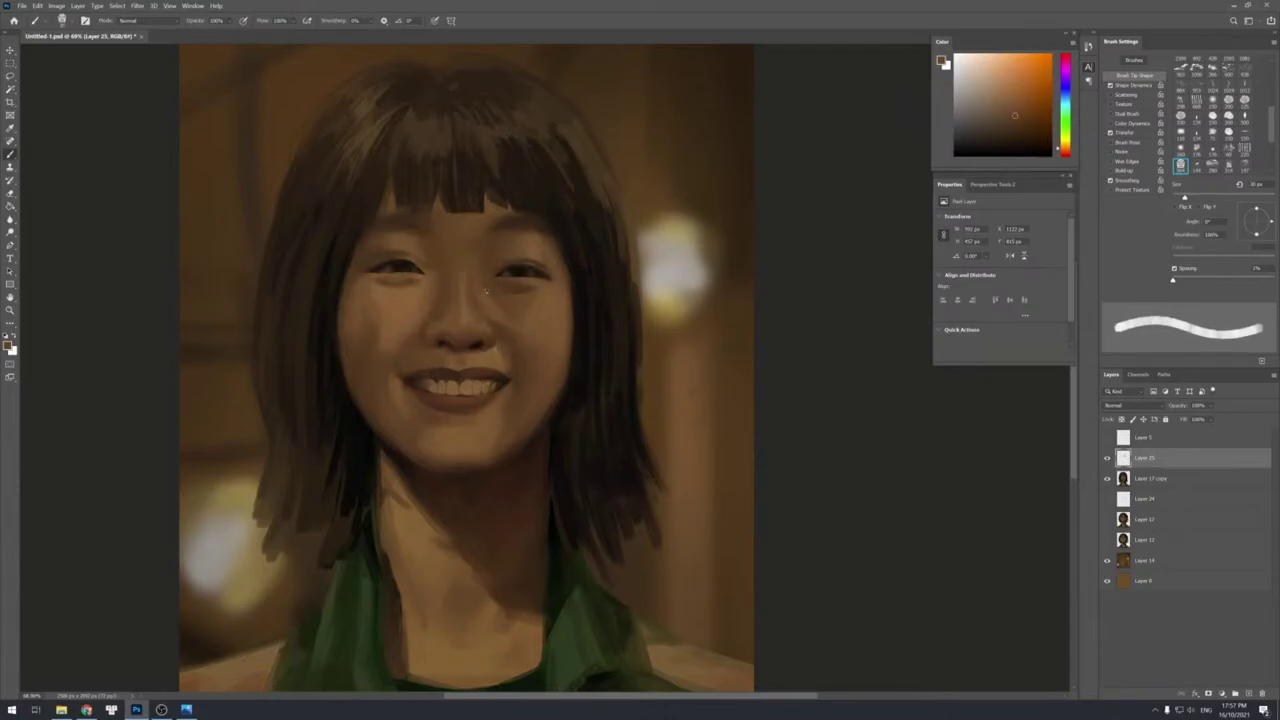
mouse_move(494, 292)
left_mouse_down()
mouse_move(490, 276)
mouse_move(534, 280)
mouse_move(523, 243)
mouse_move(539, 275)
left_mouse_up()
left_click(488, 297, "alt")
key("z")
key("b")
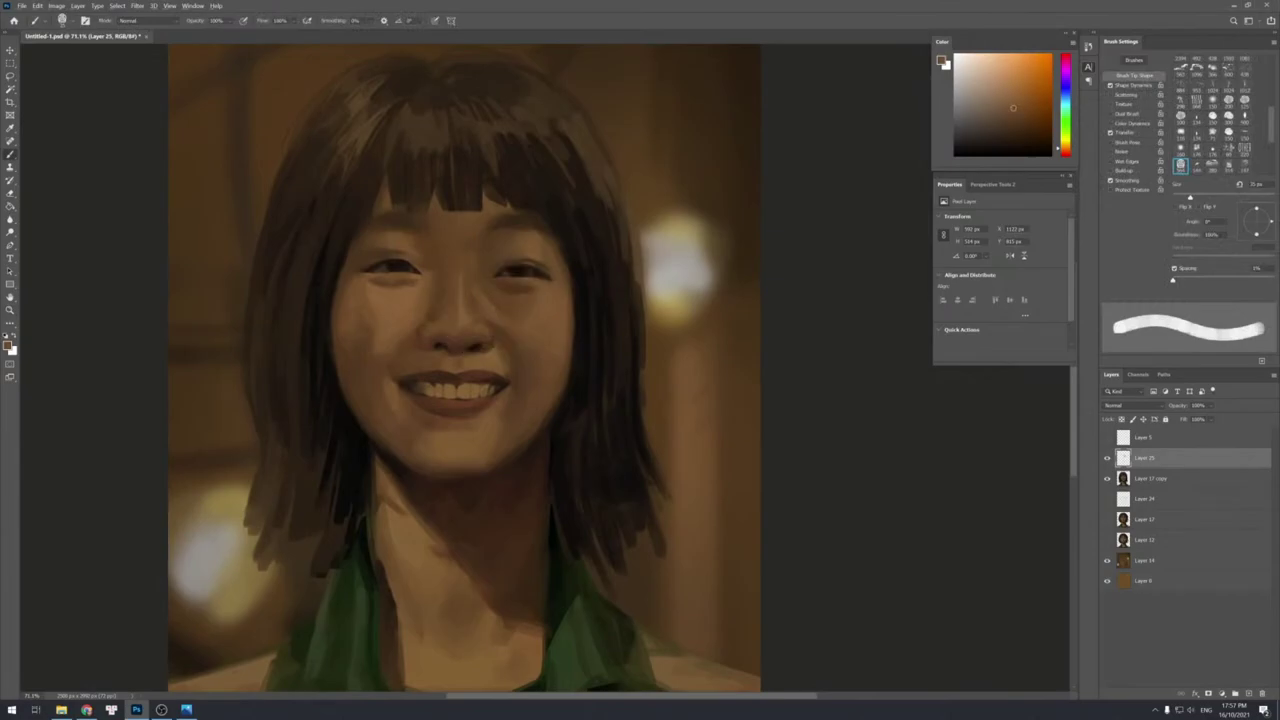
Smooth the skin under the shadow-side eye into the upper cheek with sampled mid-browns.
left_click(515, 315, "alt")
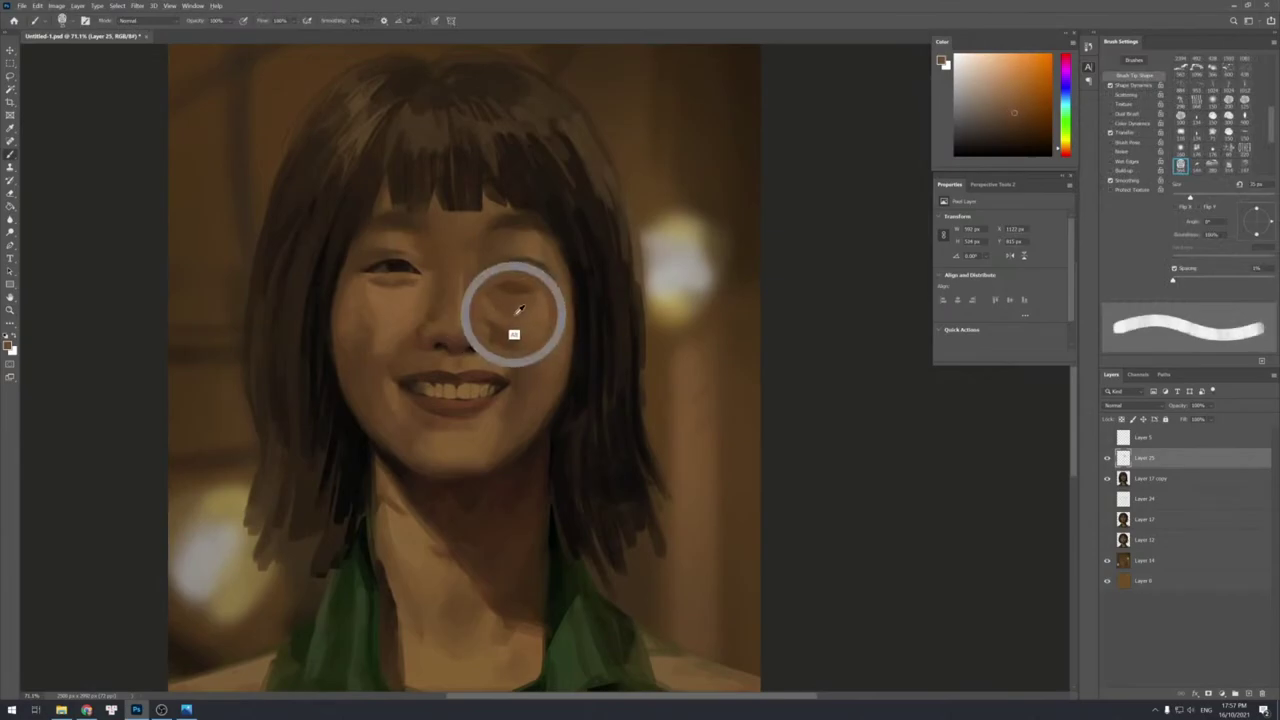
left_click(517, 320, "alt")
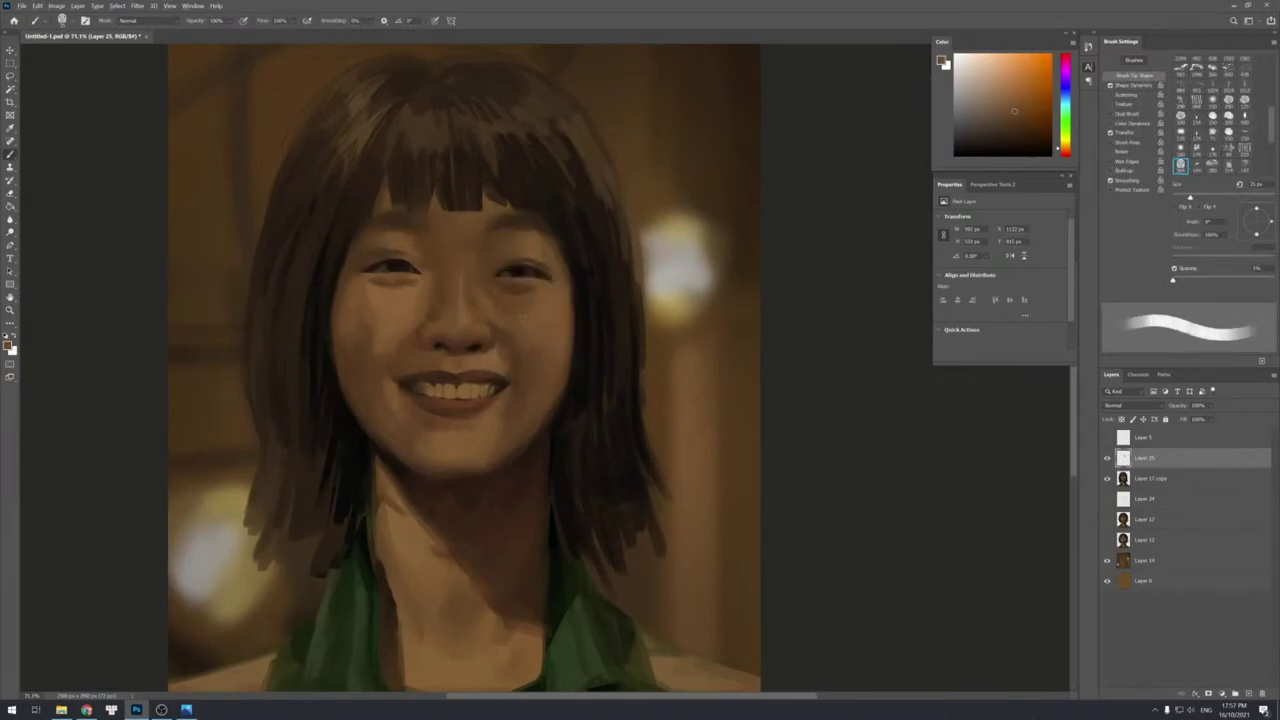
left_click(547, 308, "alt")
left_click(537, 310, "alt")
left_click(531, 314, "alt")
left_click(524, 330, "alt")
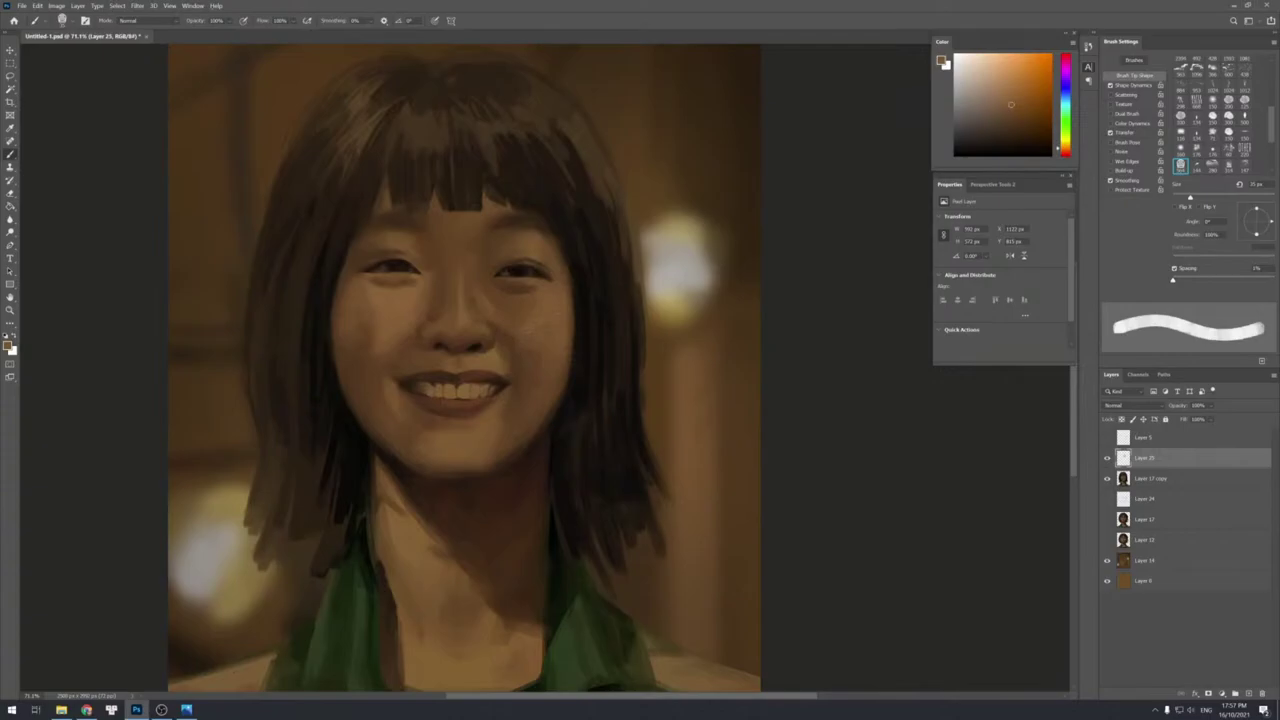
Even out the middle of the shadow-side cheek with sampled light and dark skin tones.
left_click(536, 338, "alt")
left_click(528, 355, "alt")
left_click(546, 338, "alt")
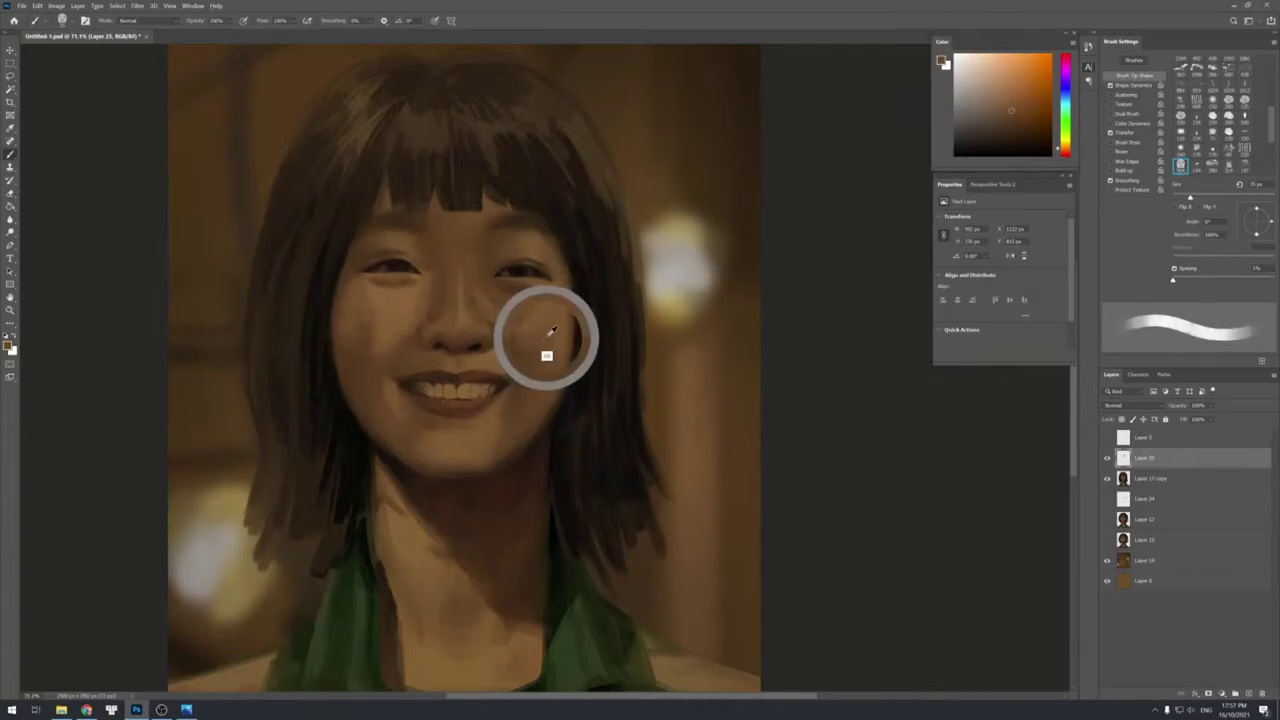
left_click(530, 334, "alt")
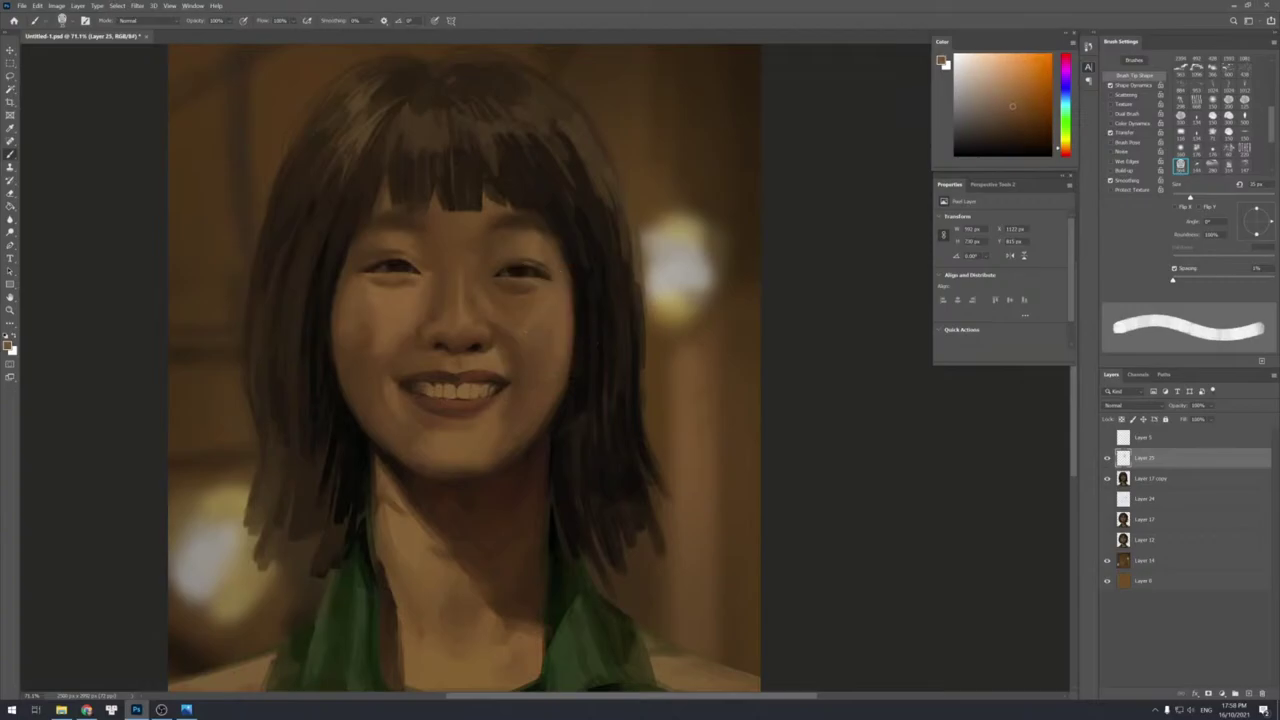
left_click(543, 340, "alt")
left_click(556, 360, "alt")
left_click(557, 361, "alt")
Blend the lower shadow-side cheek towards the smile fold with a larger brush and sampled browns.
key("bracketright")
key("bracketright")
left_click(528, 380, "alt")
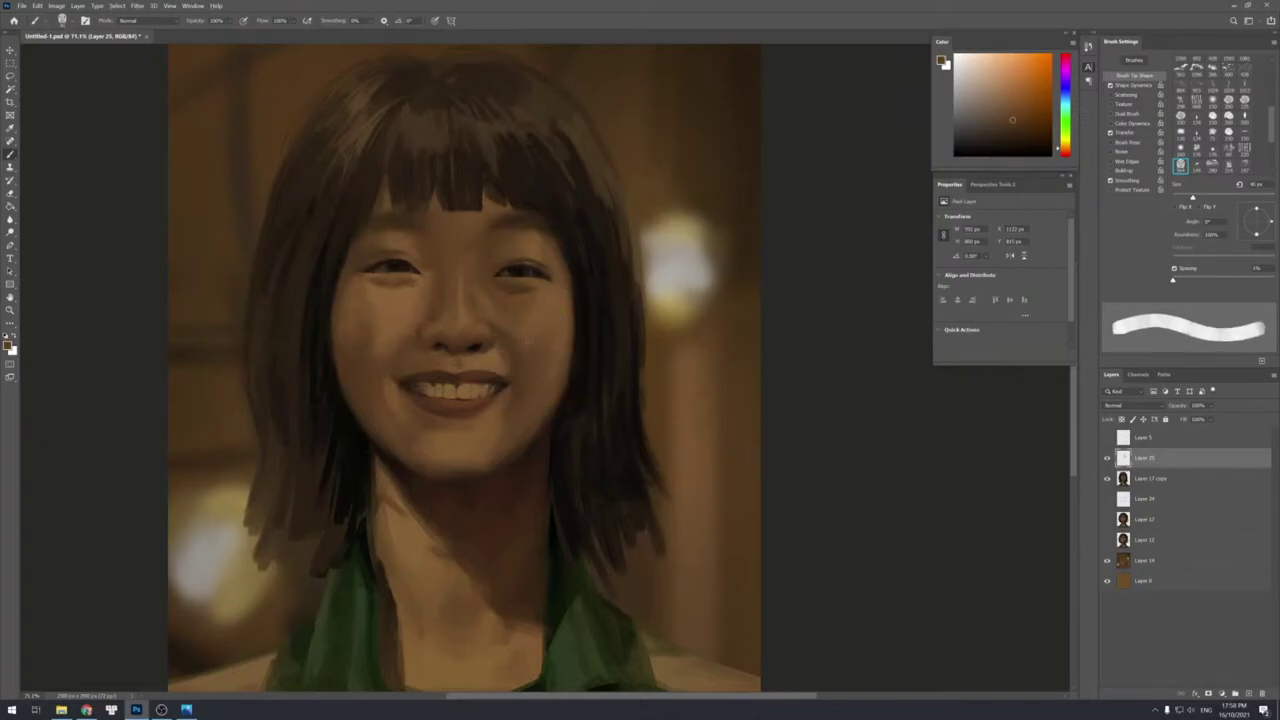
left_click(514, 352, "alt")
mouse_move(646, 372)
left_mouse_down()
mouse_move(561, 272)
mouse_move(645, 300)
left_mouse_up()
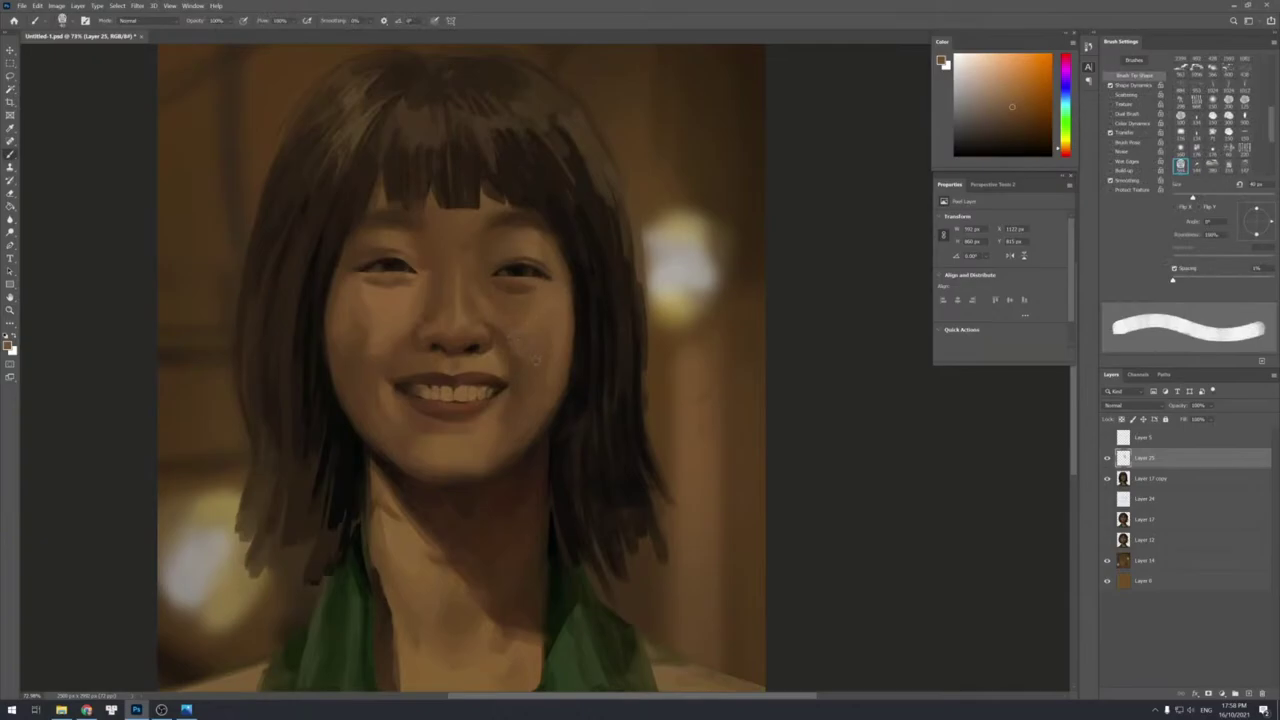
Refine the start of the smile fold beside the shadow-side nostril with a smaller brush and sampled browns.
left_click(504, 336, "alt")
left_click(509, 340, "alt")
key("bracketleft")
key("bracketleft")
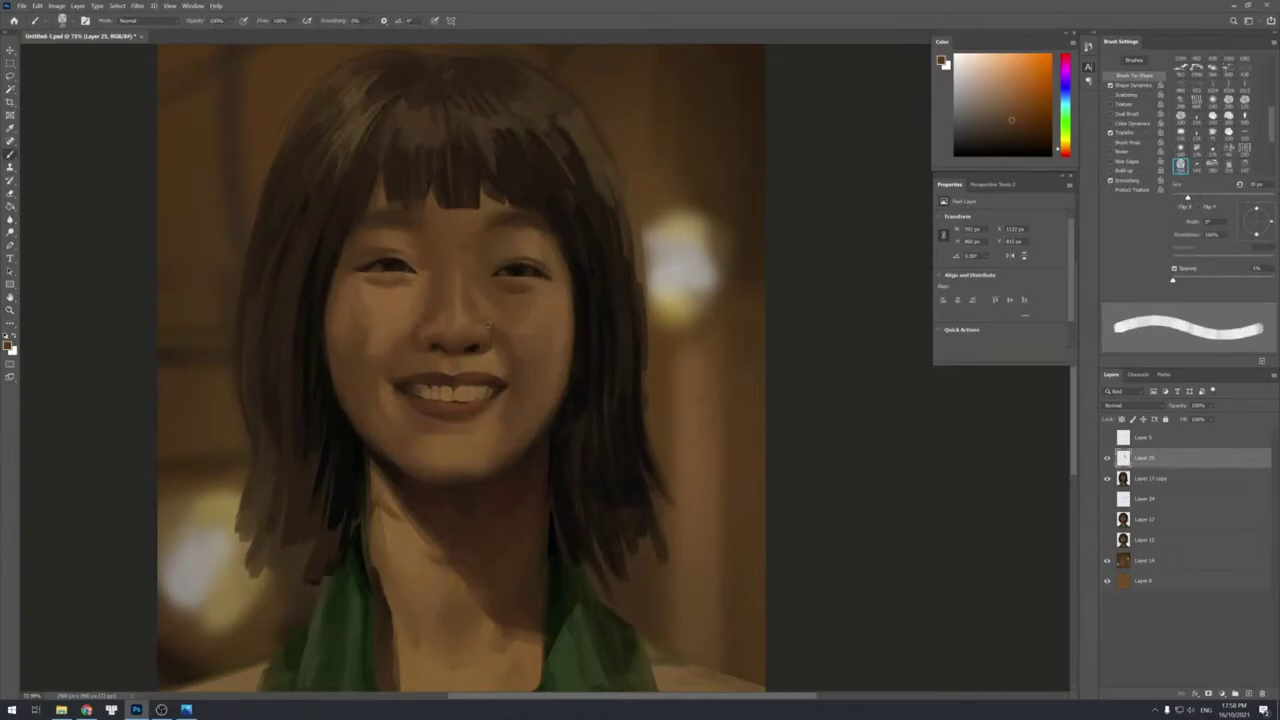
left_click(491, 328, "alt")
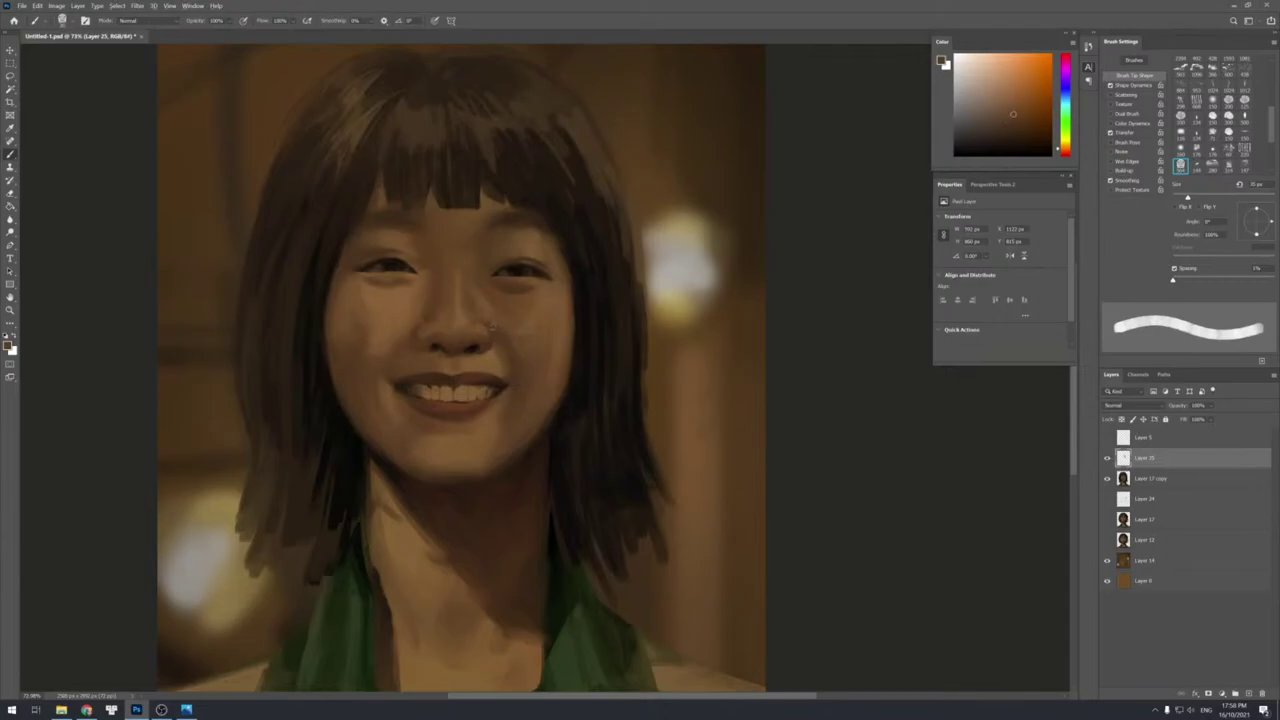
left_click(510, 341, "alt")
left_click(513, 344, "alt")
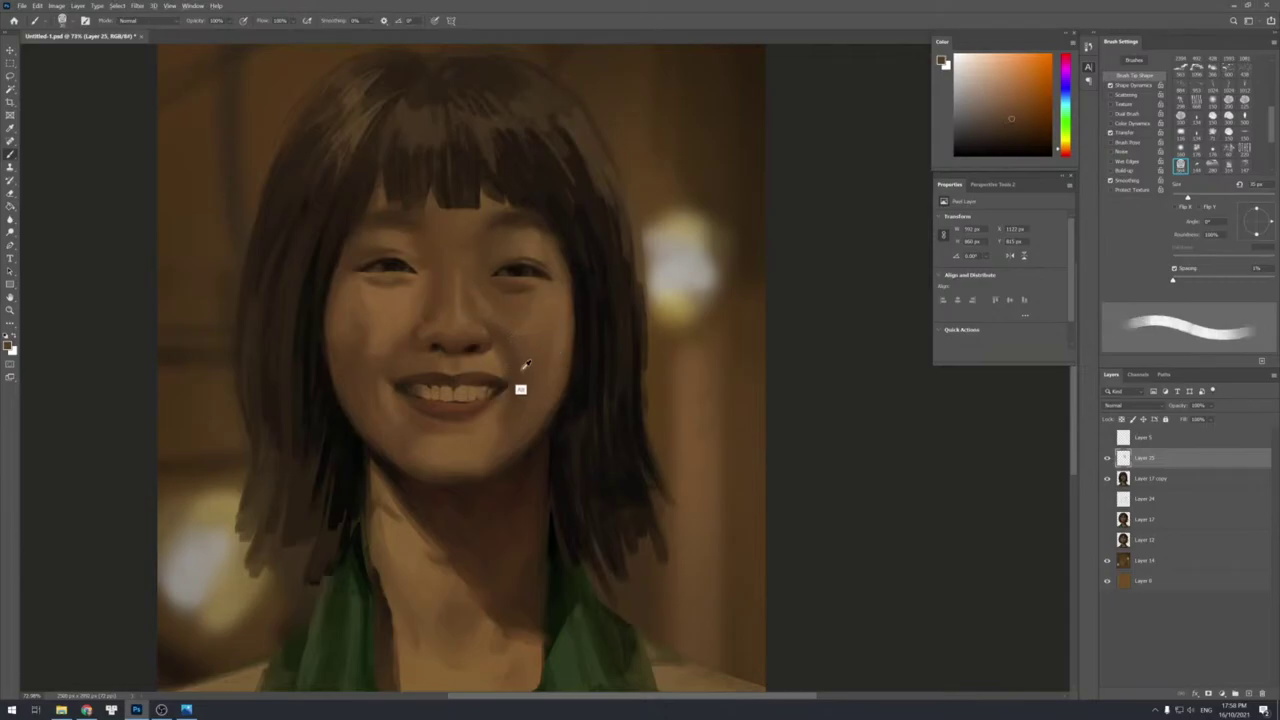
Shade the smile fold down to the shadow-side mouth corner with sampled darker browns, adjusting the brush size.
left_click(518, 361, "alt")
left_click(518, 369, "alt")
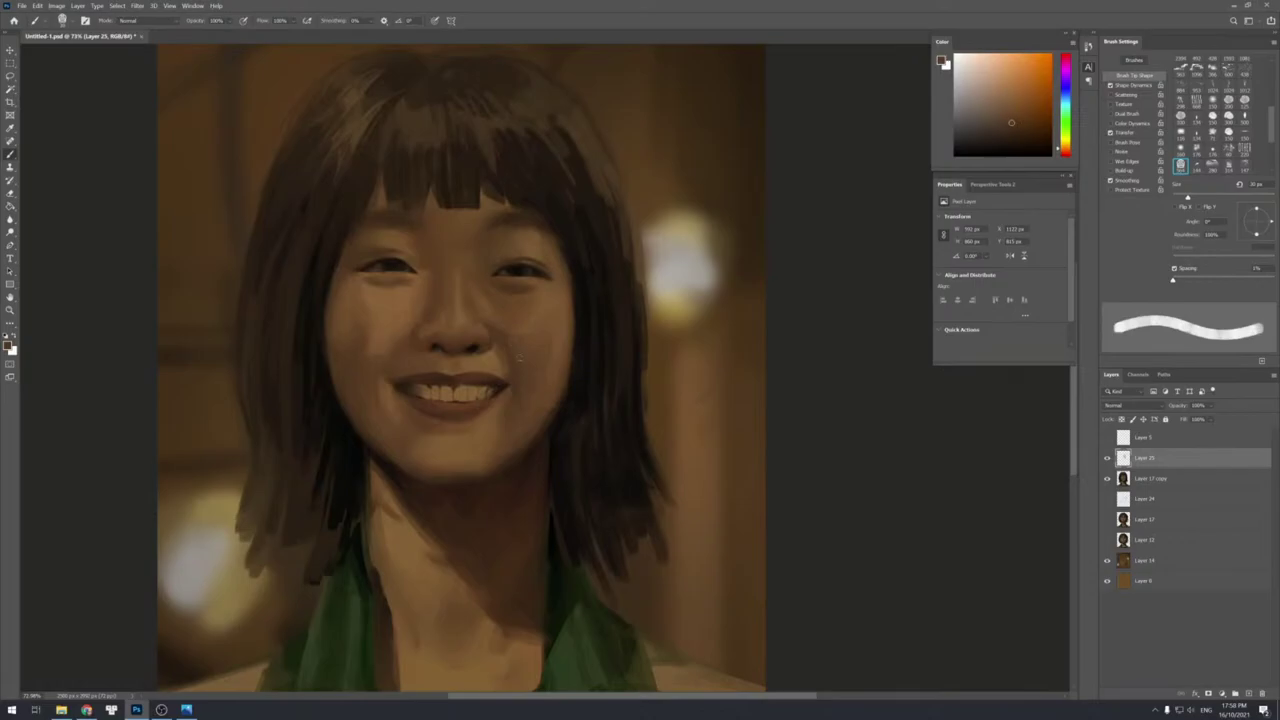
key("bracketleft")
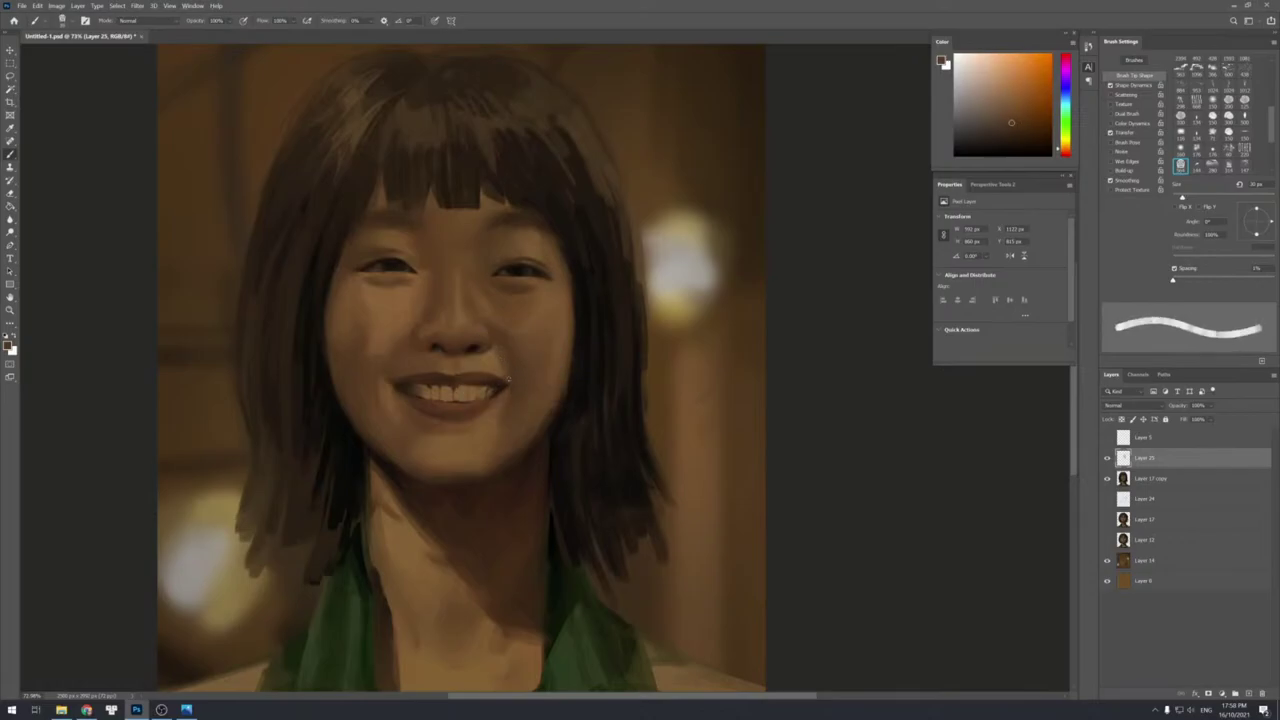
key("bracketright")
left_click(507, 362, "alt")
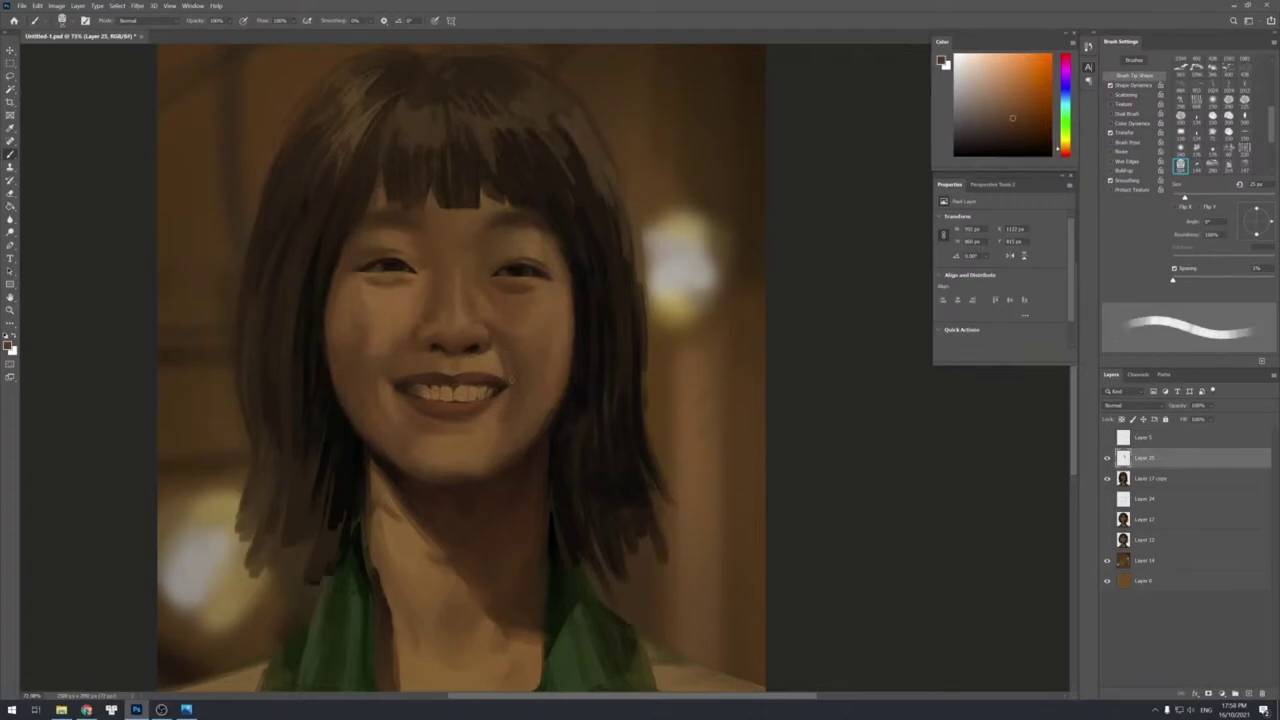
left_click(512, 364, "alt")
left_click_drag(510, 380, 516, 388)
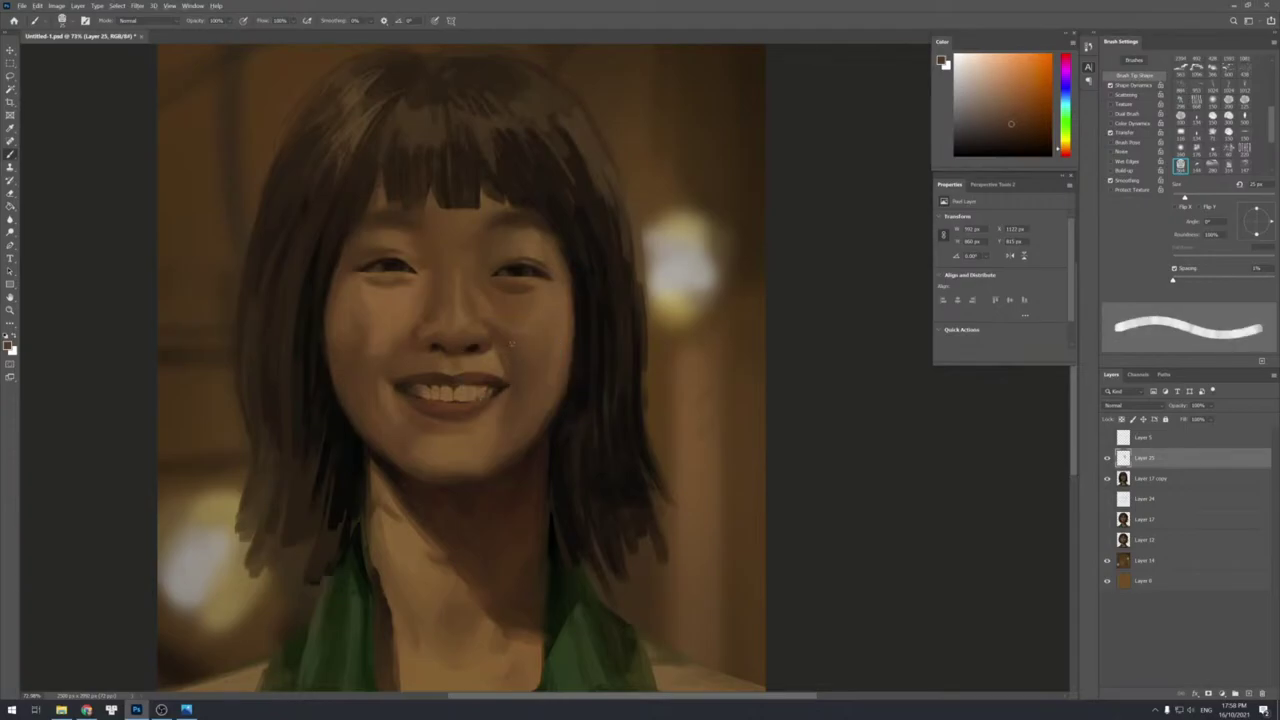
Soften the cheek edge of the shadow-side smile fold with sampled tones and a slightly larger brush.
key("bracketright")
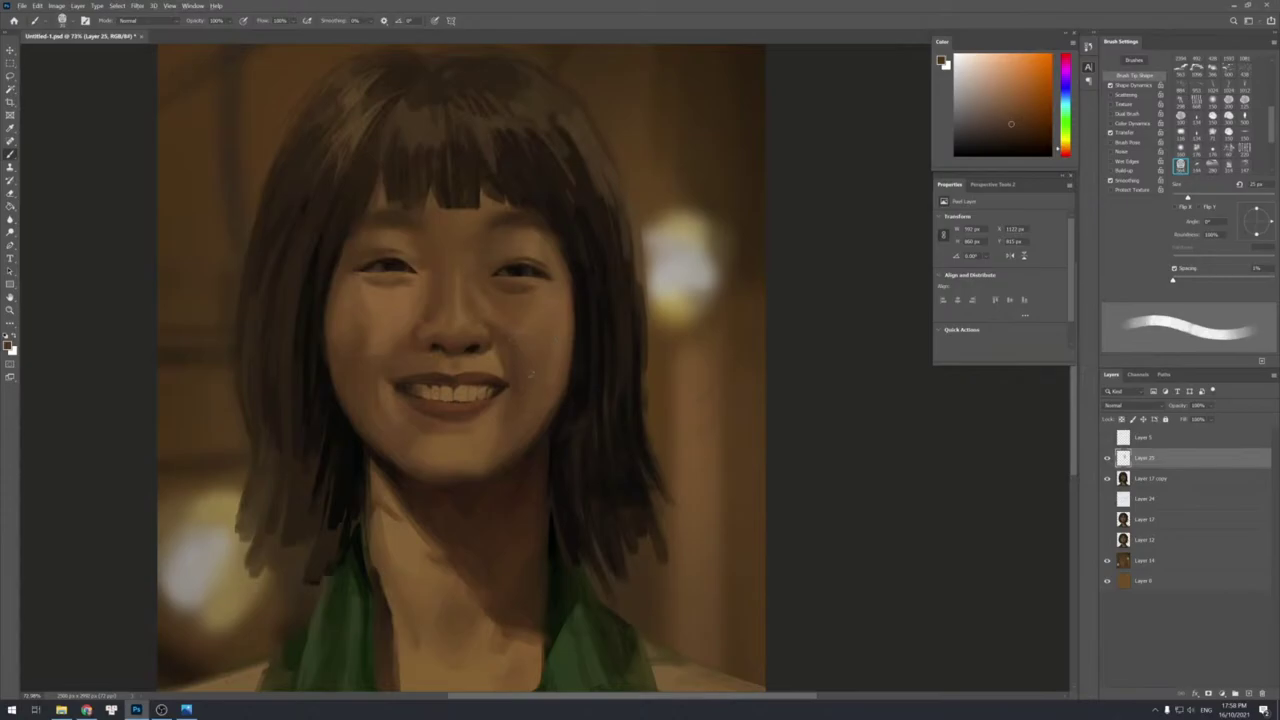
left_click(522, 369, "alt")
left_click_drag(520, 368, 518, 354)
left_click(518, 359, "alt")
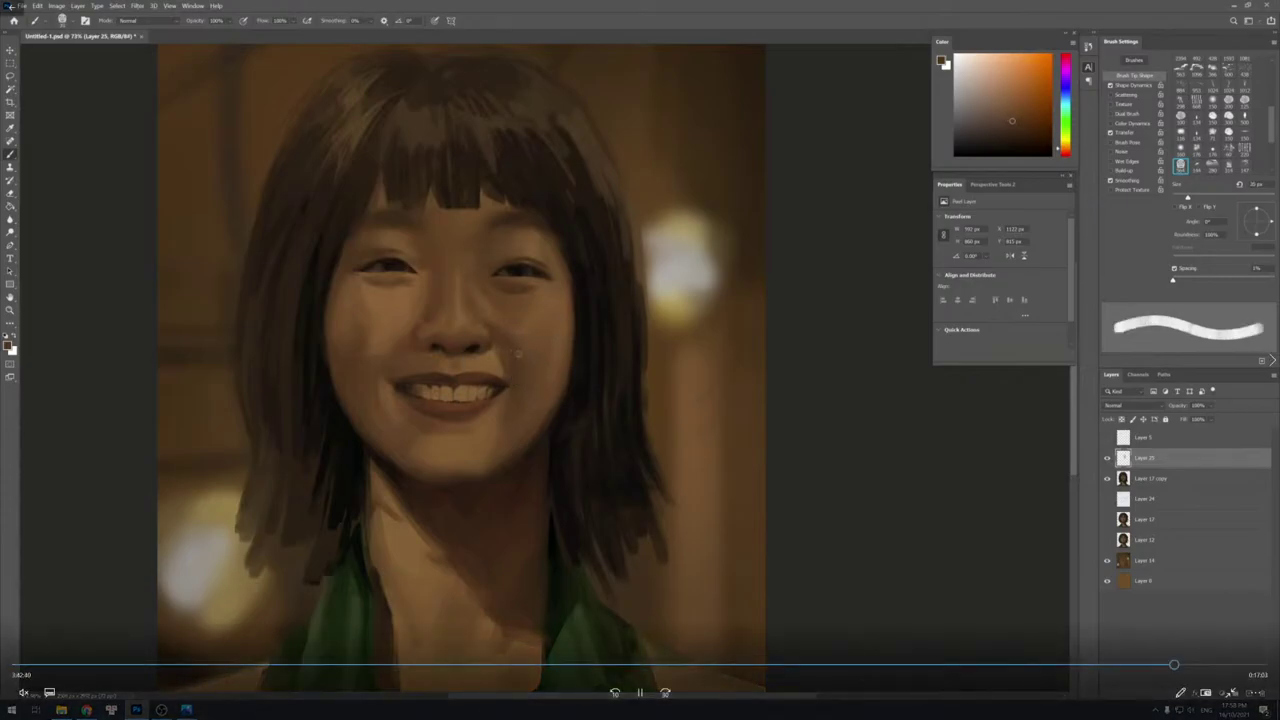
key("bracketright")
left_click(524, 363, "alt")
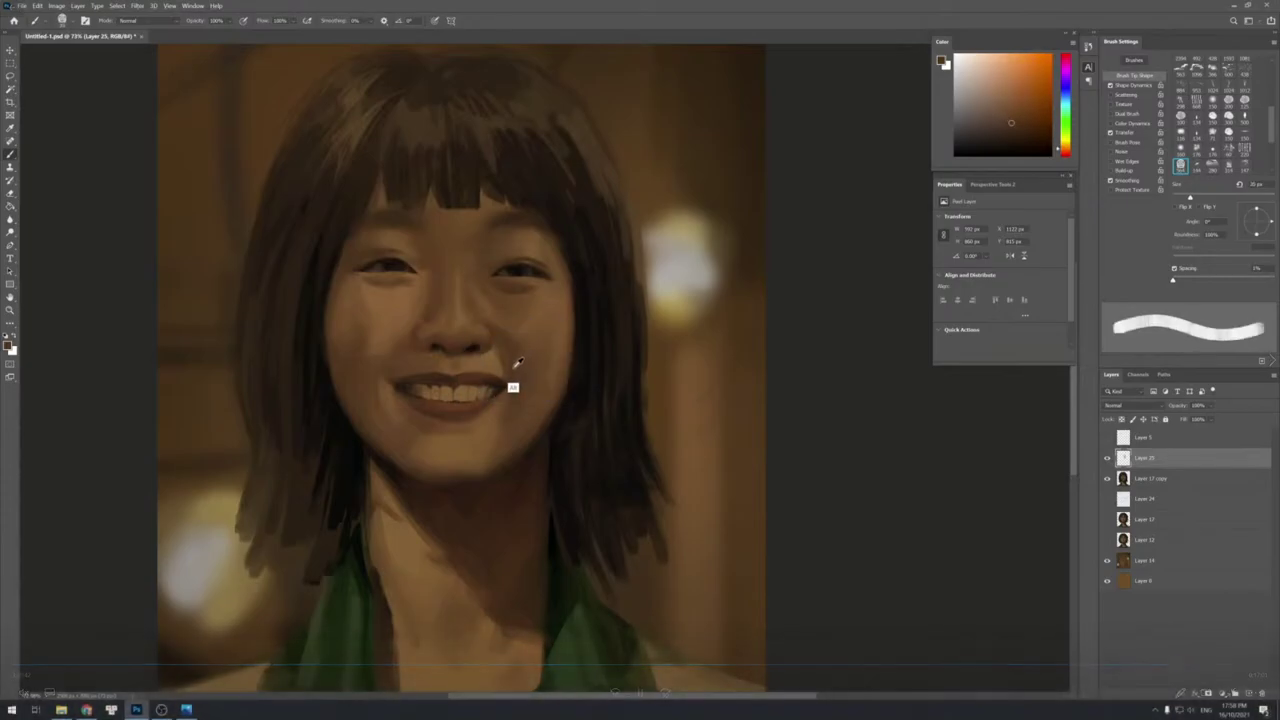
Blend the skin above the shadow-side half of the upper lip with sampled skin tones and a finer brush.
key("bracketleft")
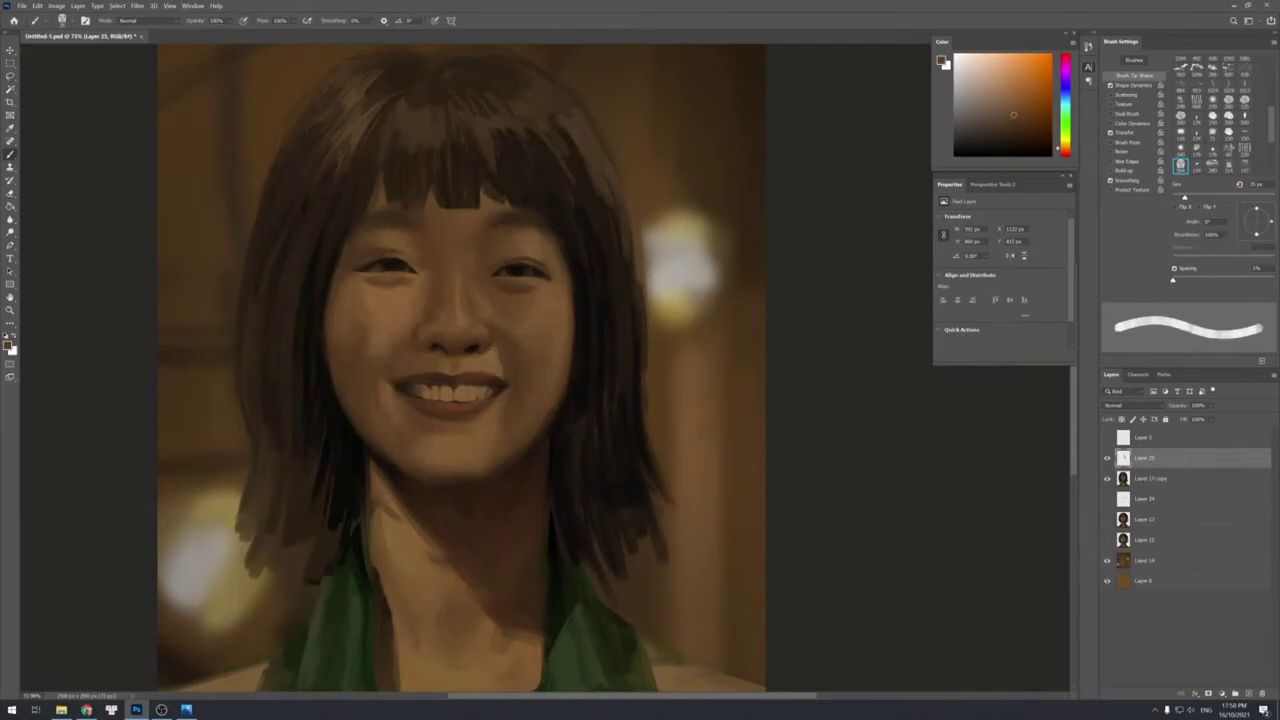
key("bracketleft")
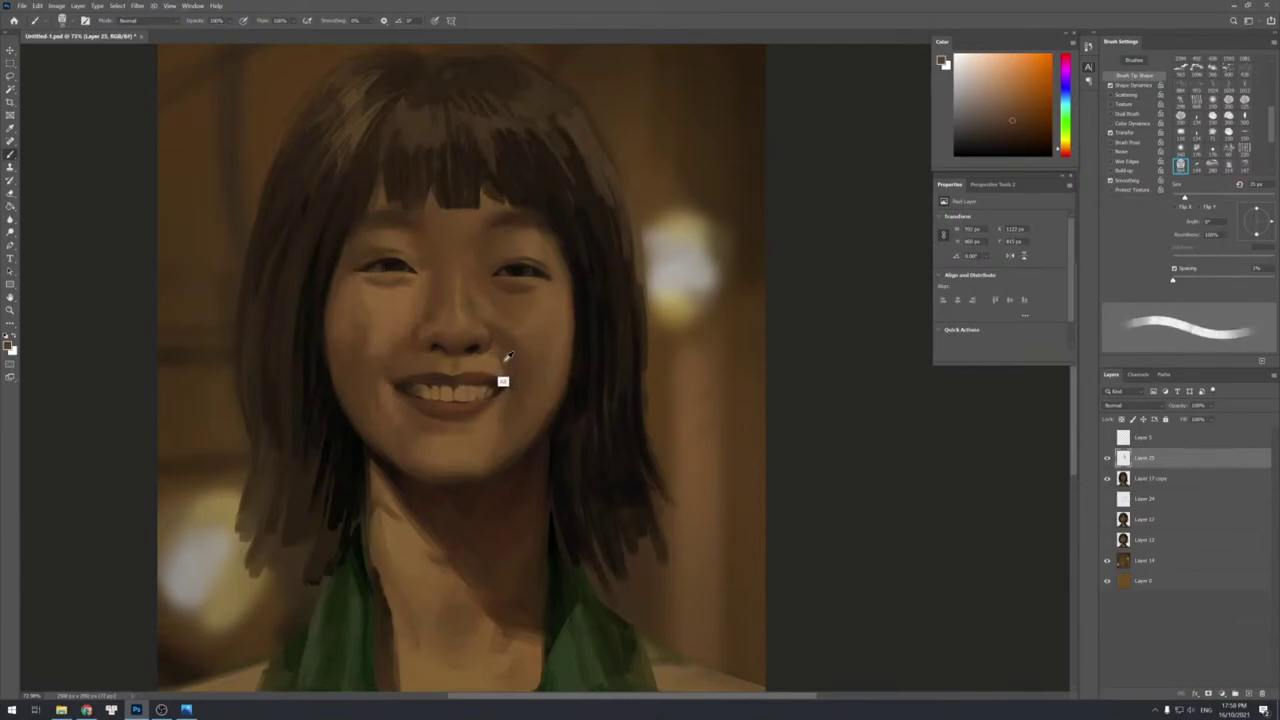
key("bracketright")
left_click(508, 355, "alt")
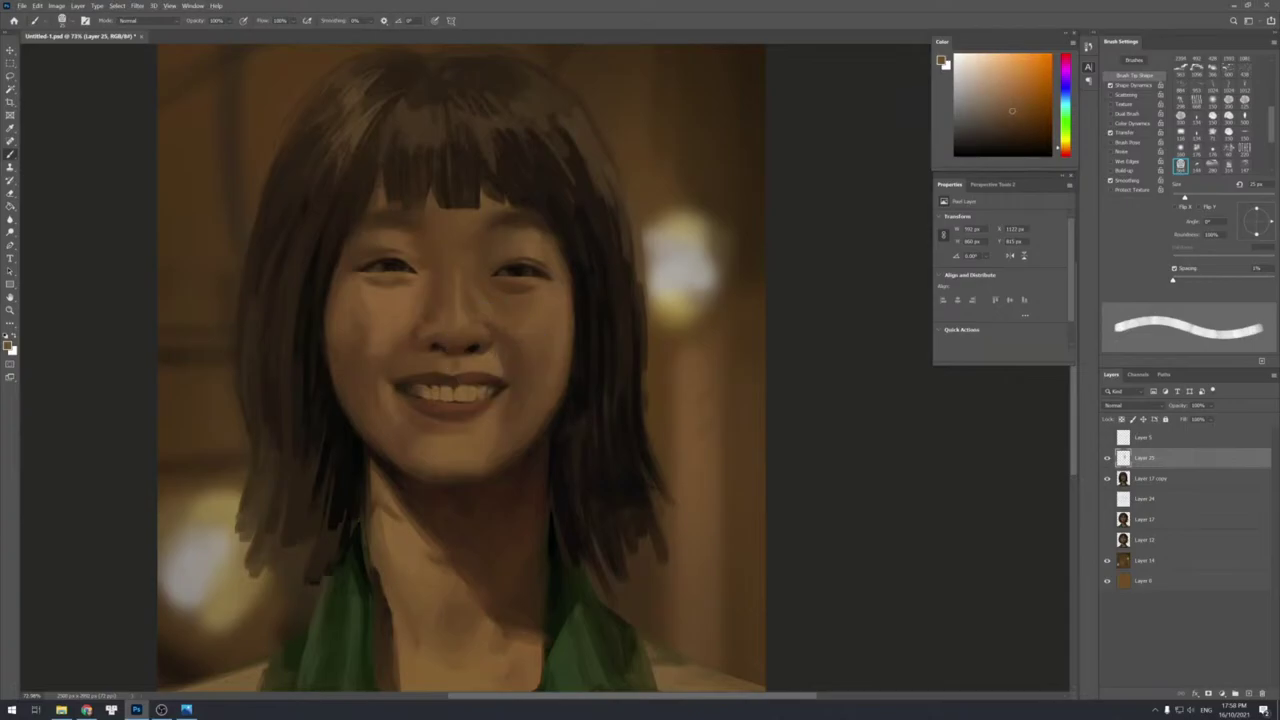
left_click(506, 374, "alt")
left_click(504, 378, "alt")
left_click(501, 362, "alt")
left_click(492, 366, "alt")
Begin refining the shadow-side mouth corner up close with sampled browns and a small brush.
key("z")
left_click(550, 310, "alt")
key("b")
key("z")
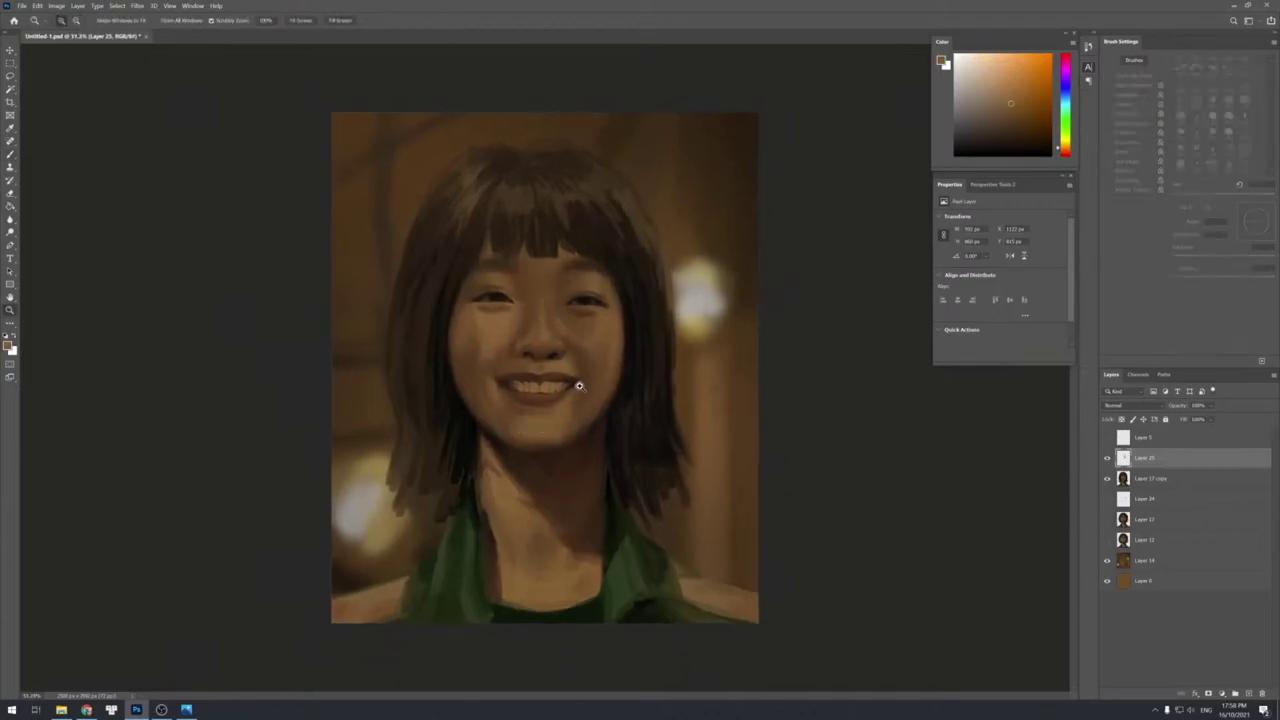
left_click_drag(578, 383, 619, 355)
key("b")
left_click(572, 376, "alt")
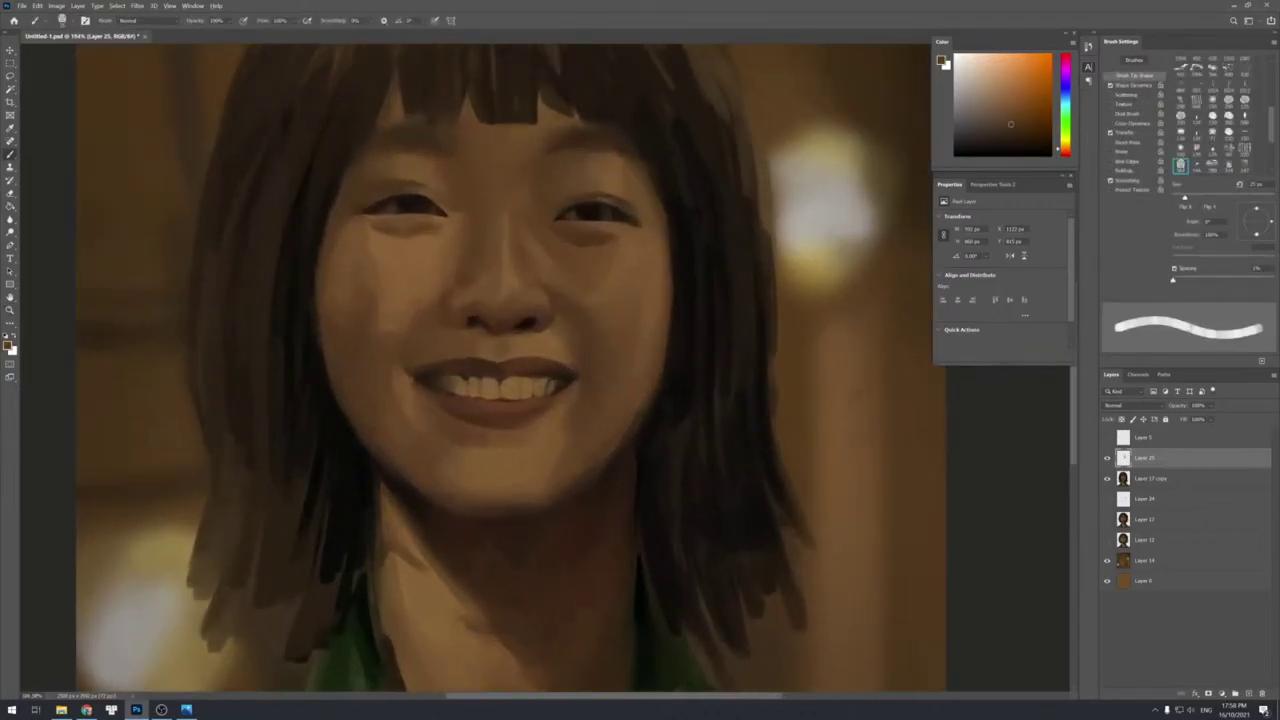
left_click(564, 377, "alt")
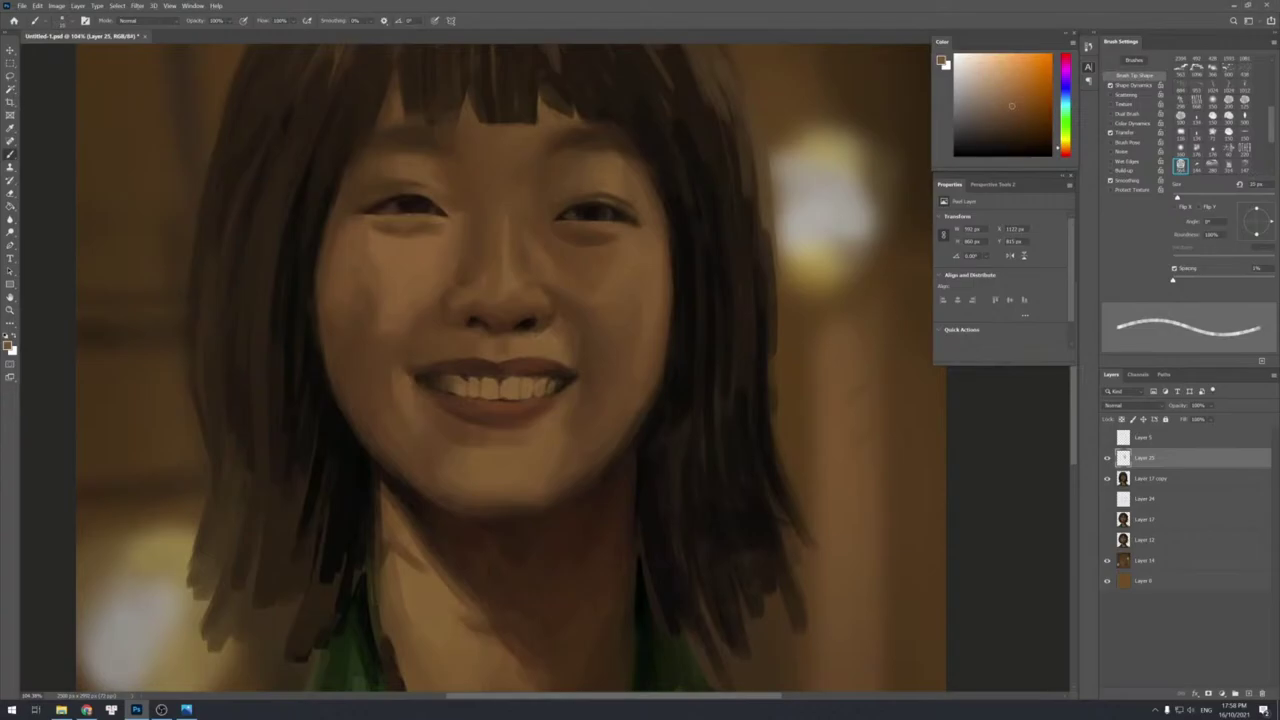
key("bracketright")
key("[")
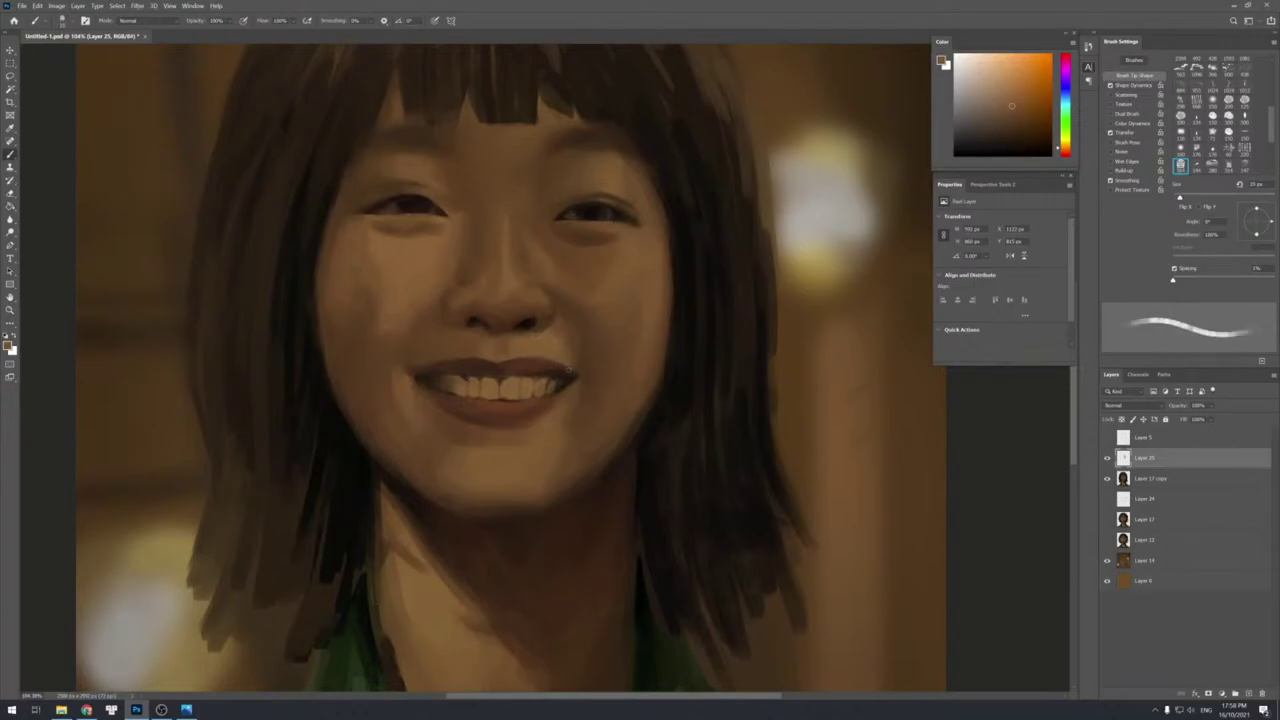
Redefine the shadow-side half of the upper lip with sampled reddish and dark browns, adjusting the brush size.
key("]")
key("[")
key("[")
key("]")
left_click(548, 362, "alt")
left_click(506, 367, "alt")
left_click(506, 369, "alt")
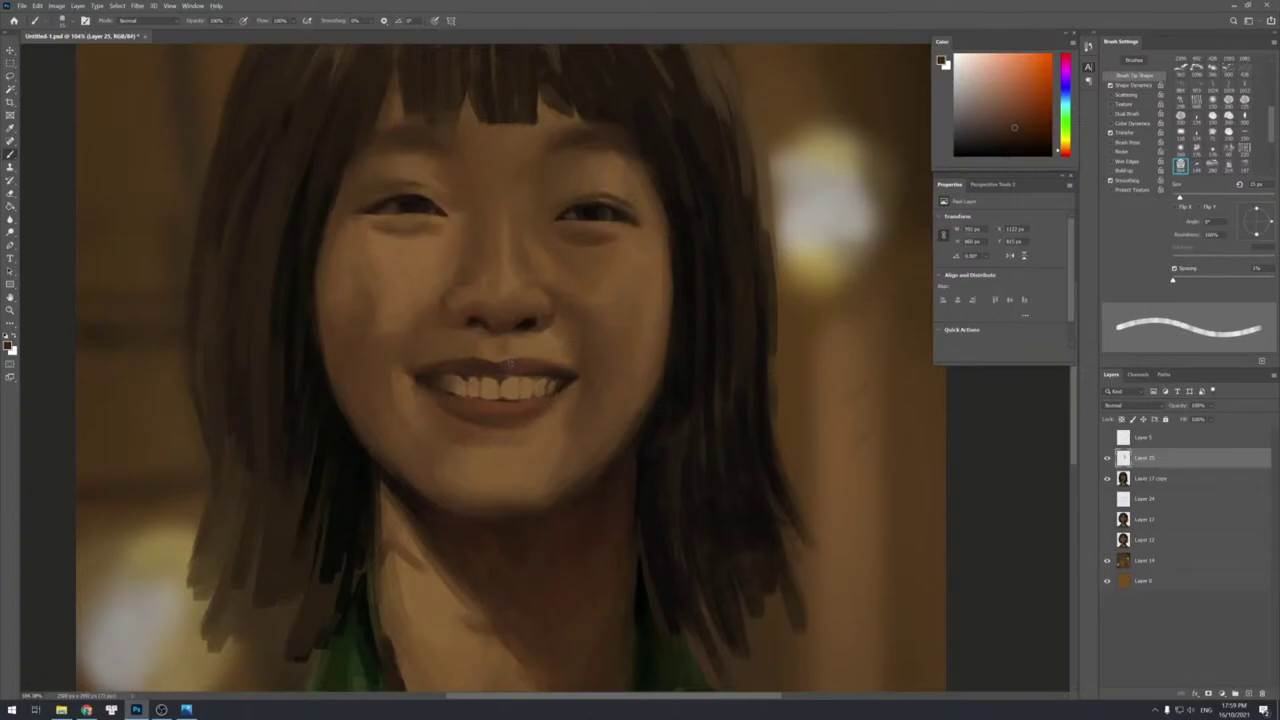
left_click(502, 372, "alt")
left_click(546, 376, "alt")
key("bracketright")
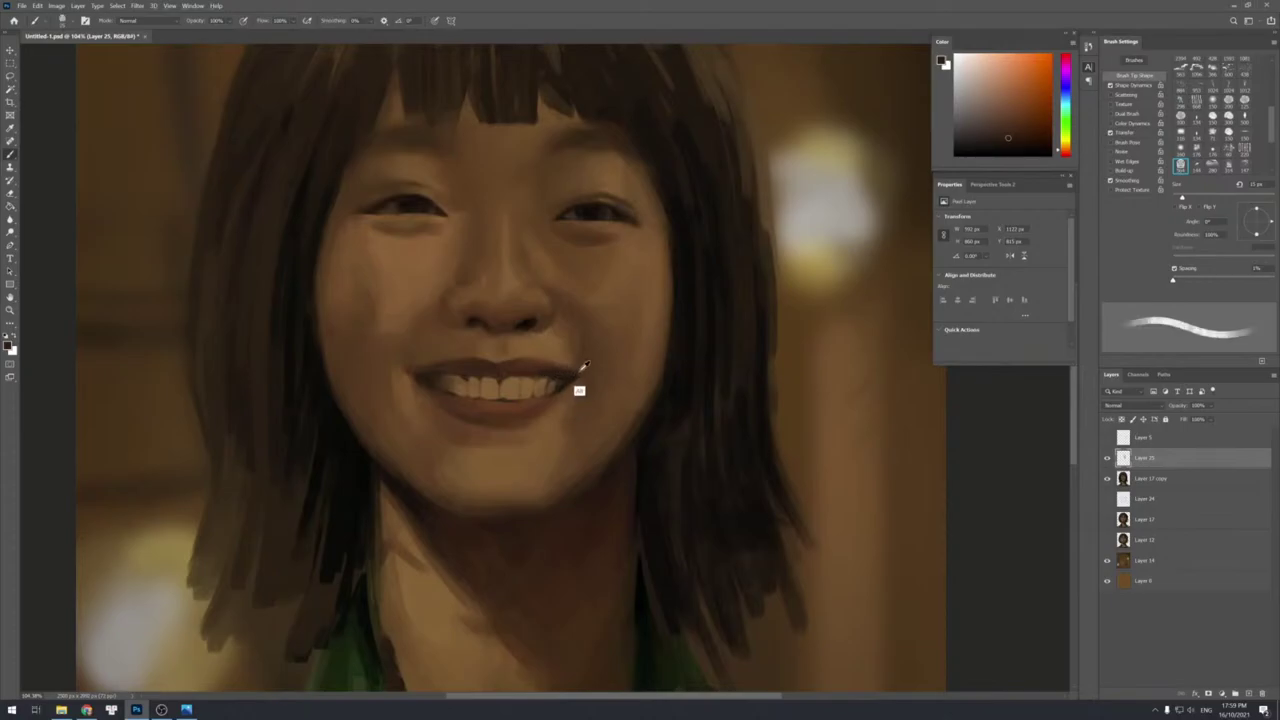
Sharpen the tip of the shadow-side mouth corner with sampled dark and mid-browns.
left_click(578, 377, "alt")
left_click(574, 366, "alt")
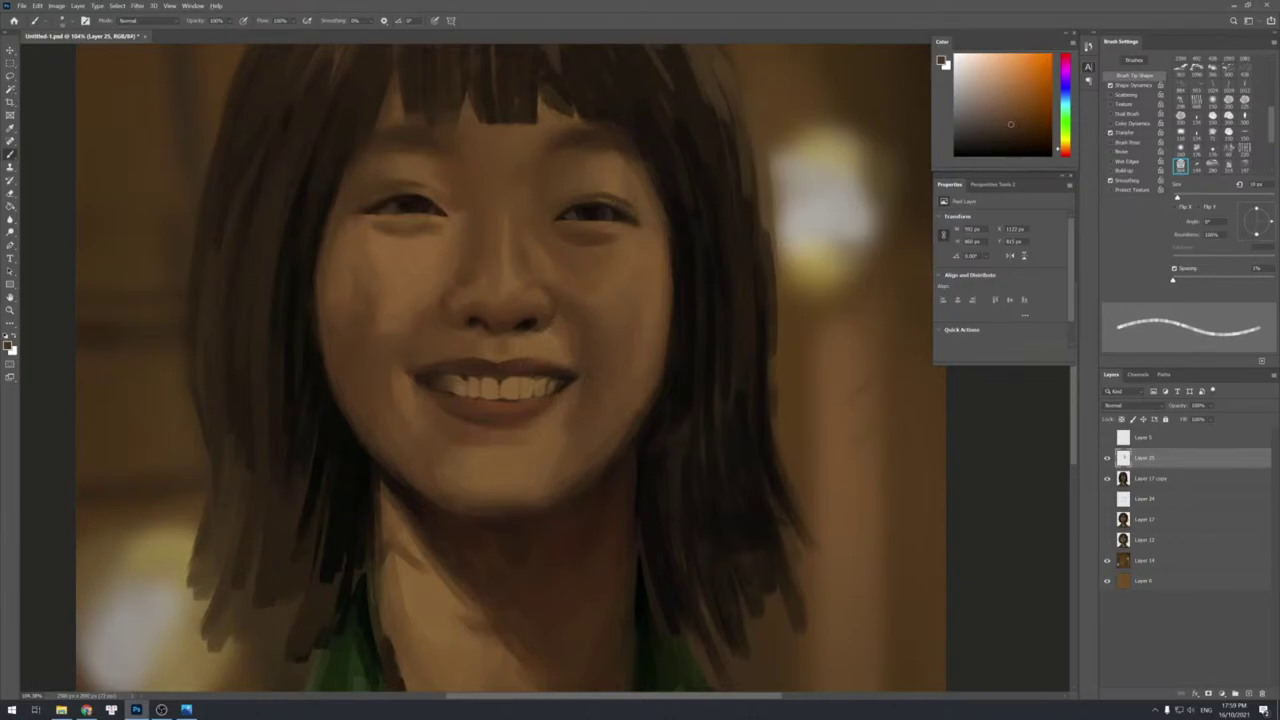
key("bracketright")
left_click(574, 370, "alt")
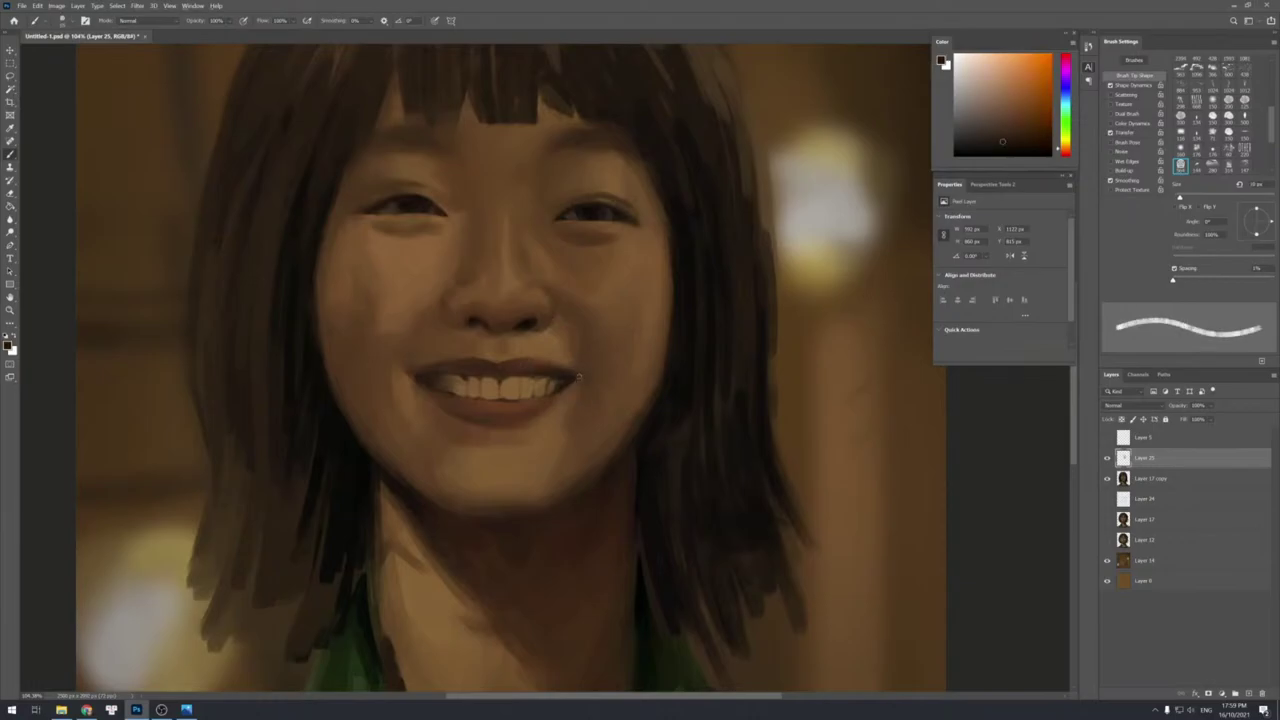
left_click(587, 365, "alt")
Soften the skin around the shadow-side mouth corner with sampled browns, varying the brush size.
key("bracketright")
key("bracketleft")
key("bracketleft")
key("bracketleft")
key("bracketright")
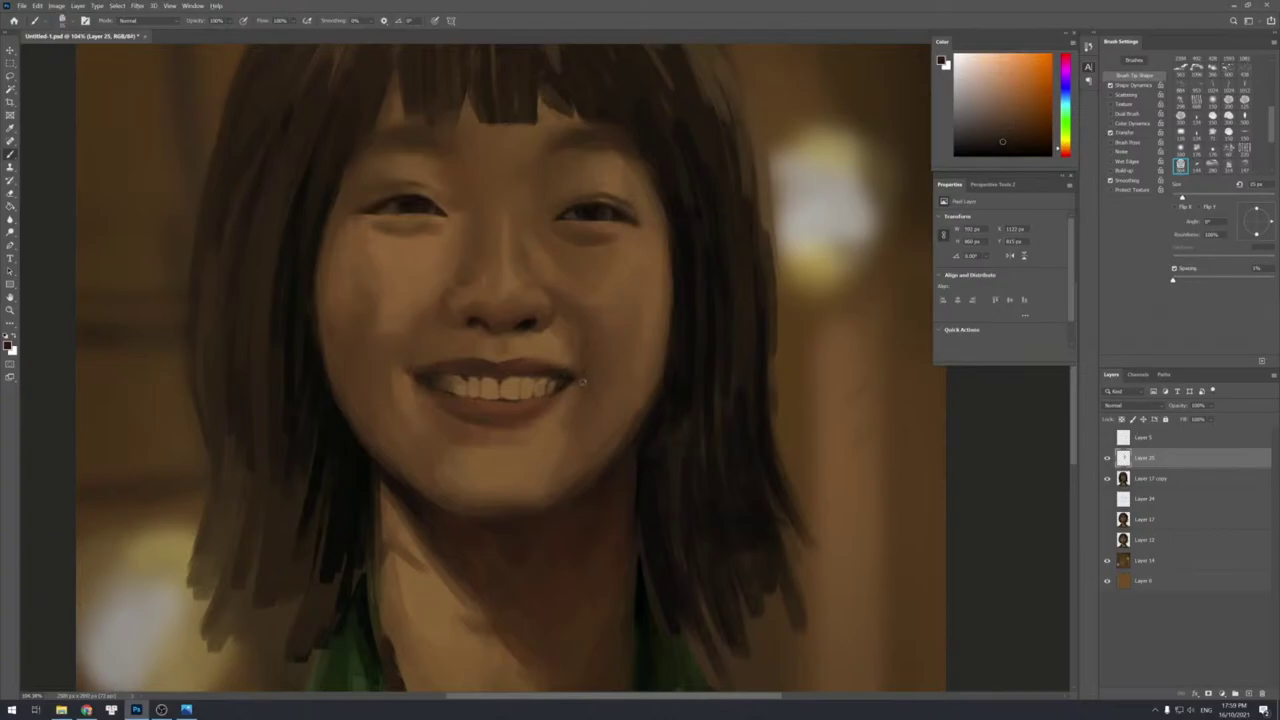
left_click(587, 372, "alt")
left_click(584, 380, "alt")
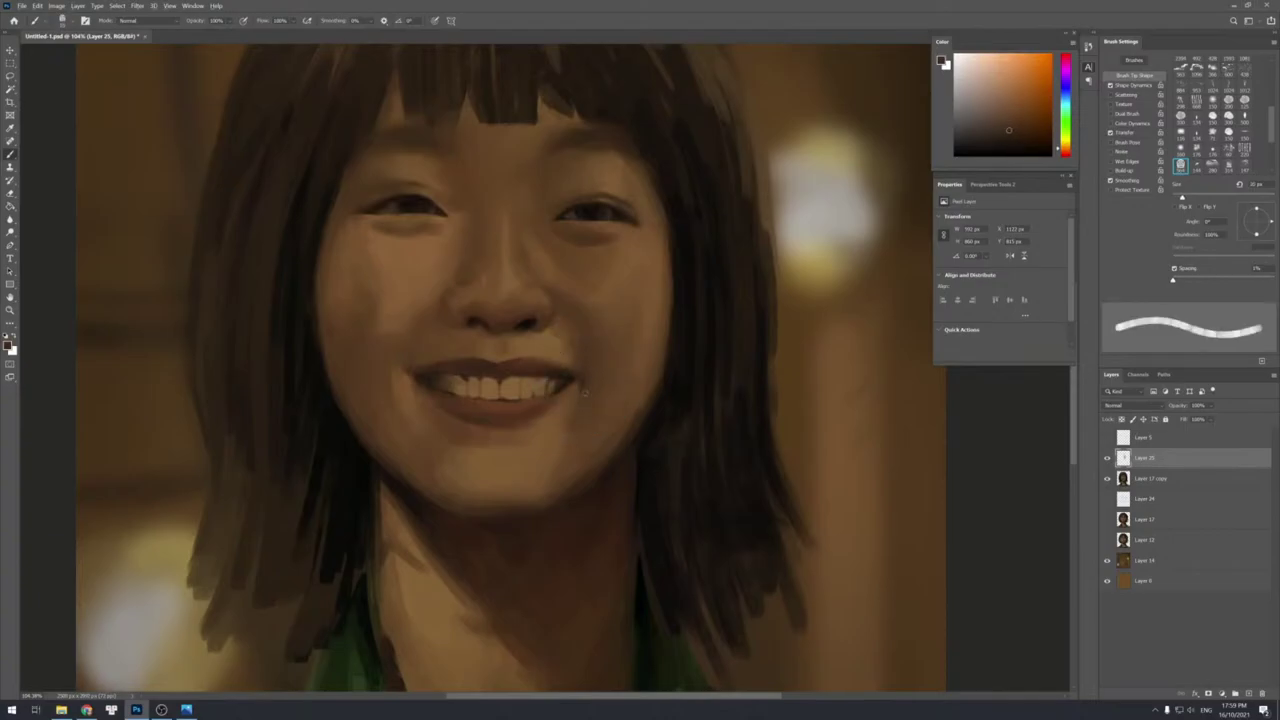
Blend the skin just below the shadow-side mouth corner with sampled mid-browns.
left_click(582, 378, "alt")
left_click(579, 385, "alt")
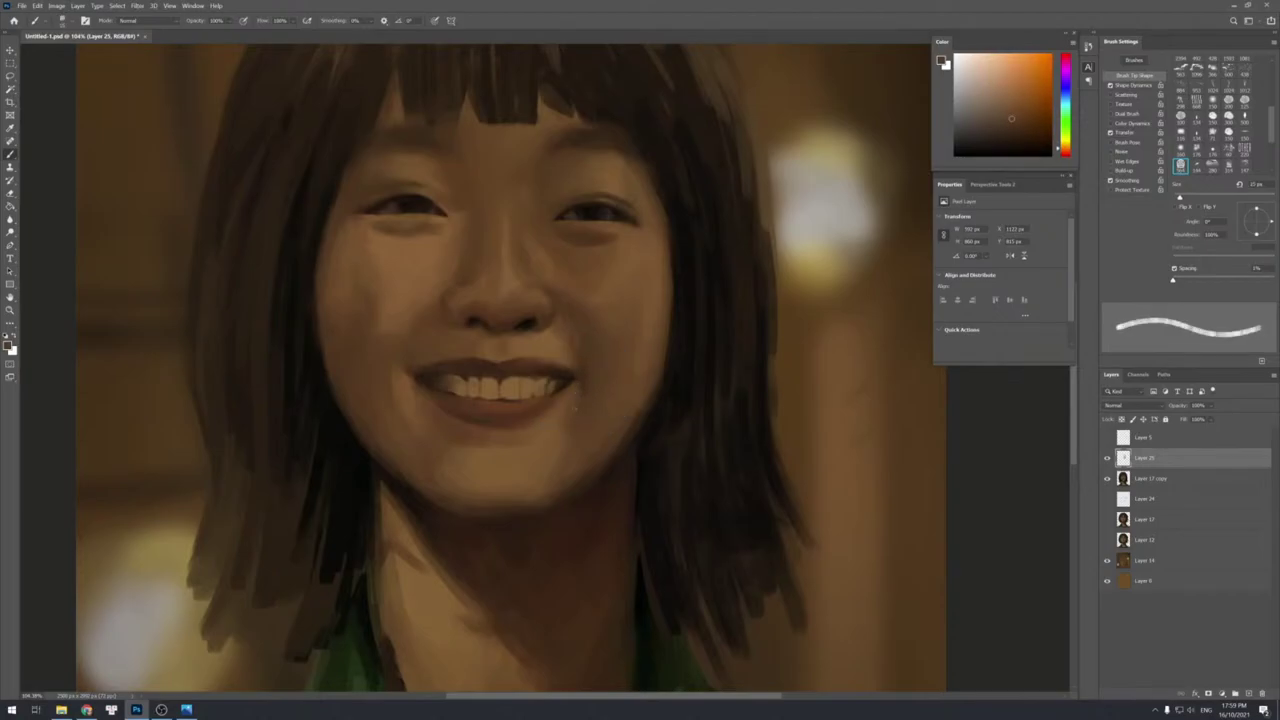
left_click(584, 372, "alt")
left_click(585, 390, "alt")
left_click(585, 392, "alt")
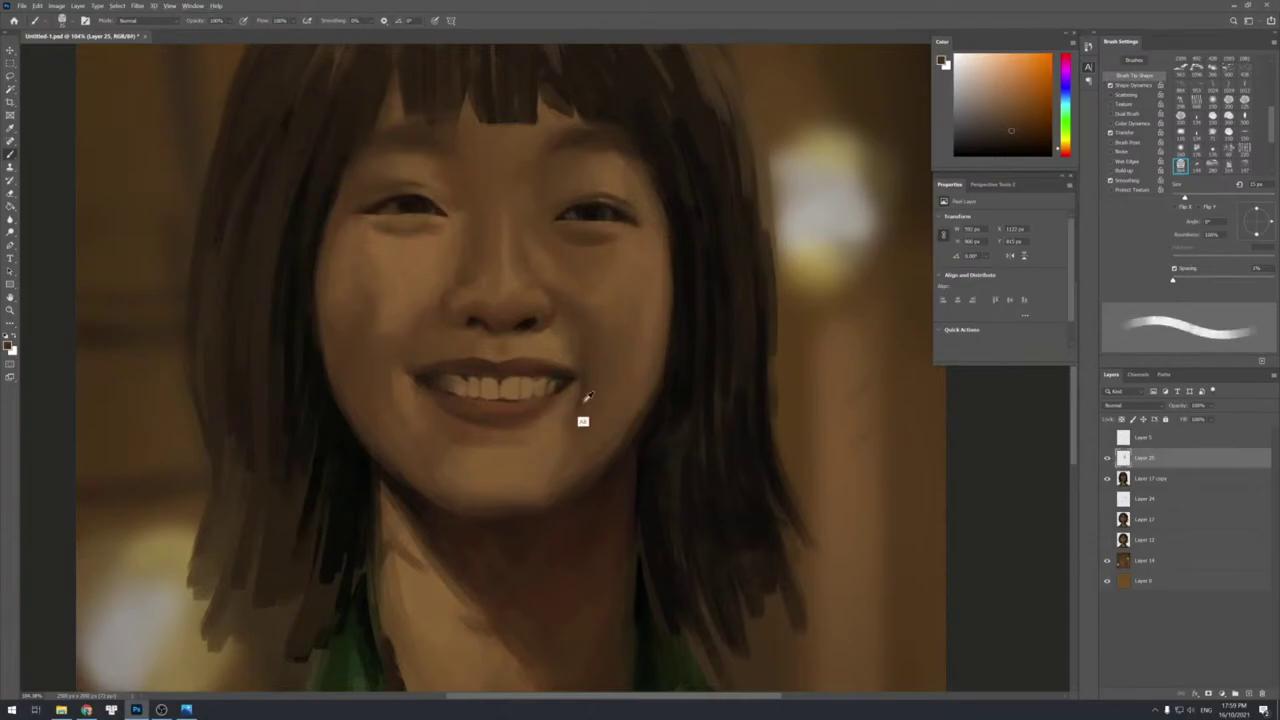
left_click(587, 394, "alt")
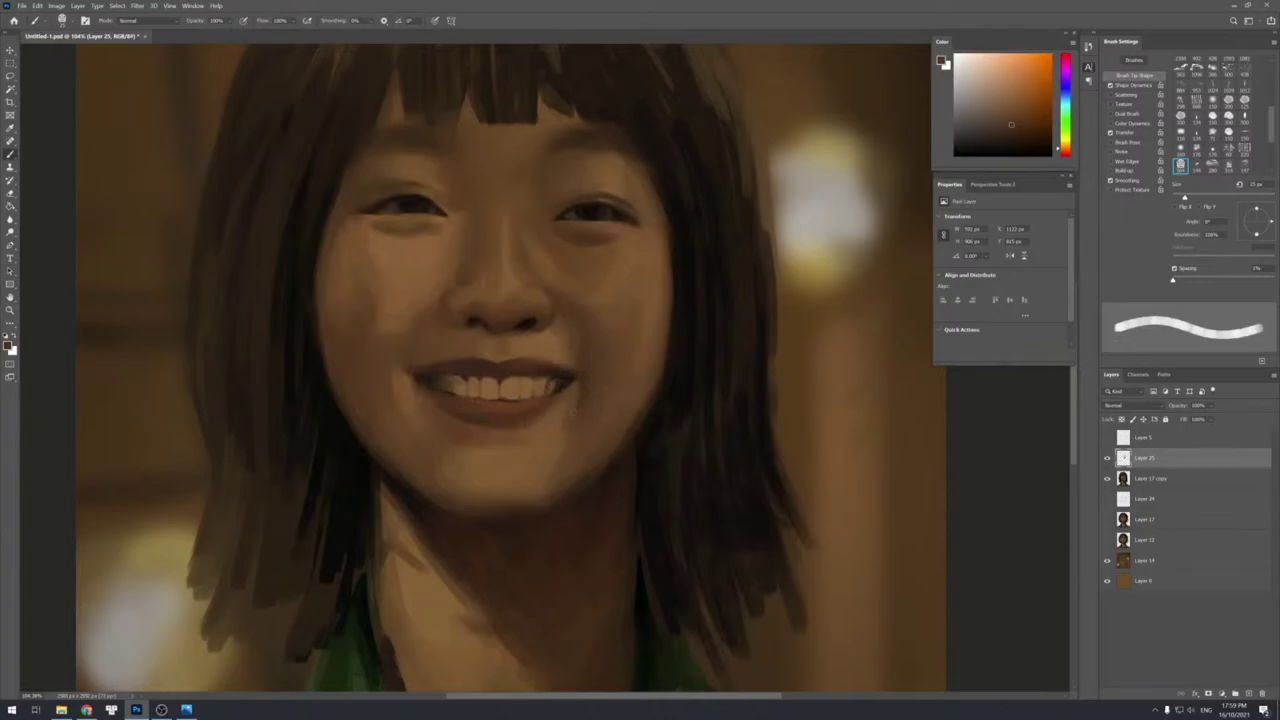
left_click(581, 410, "alt")
Check the whole portrait, and deepen the shadow-side mouth corner with a sampled near-black brown and a finer brush.
key("z")
left_click_drag(614, 368, 600, 306)
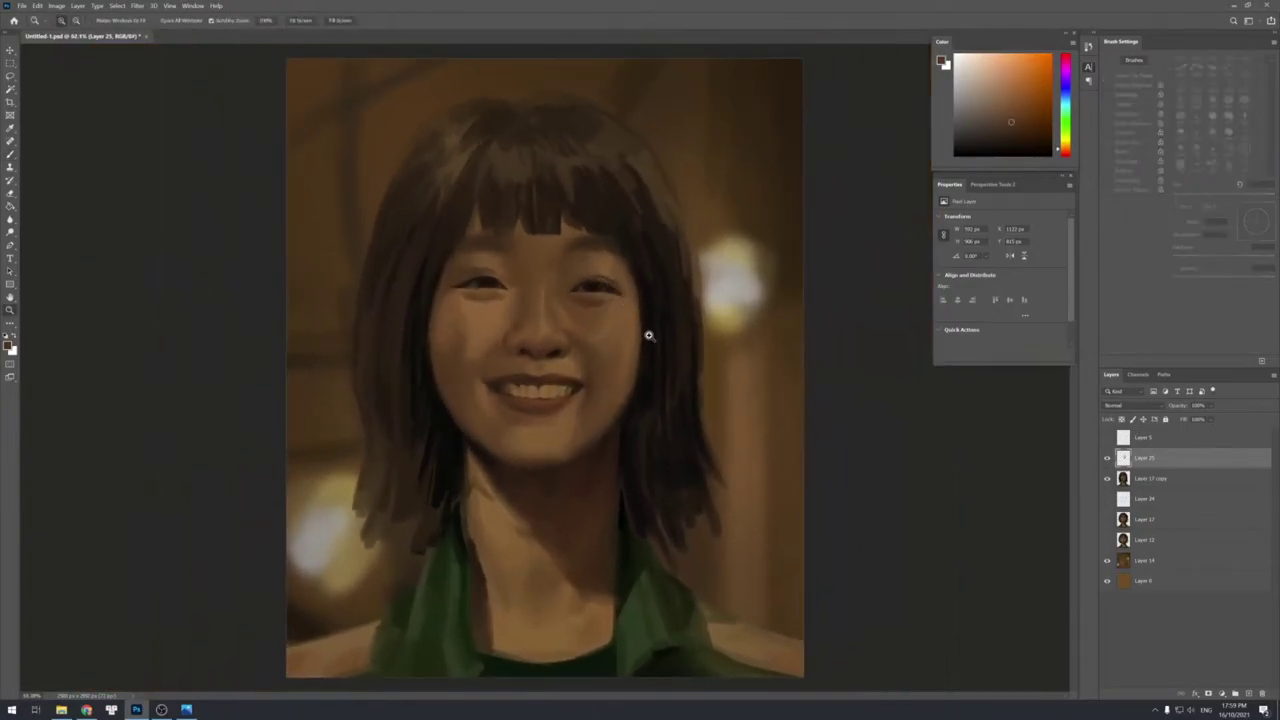
left_click(596, 386)
key("b")
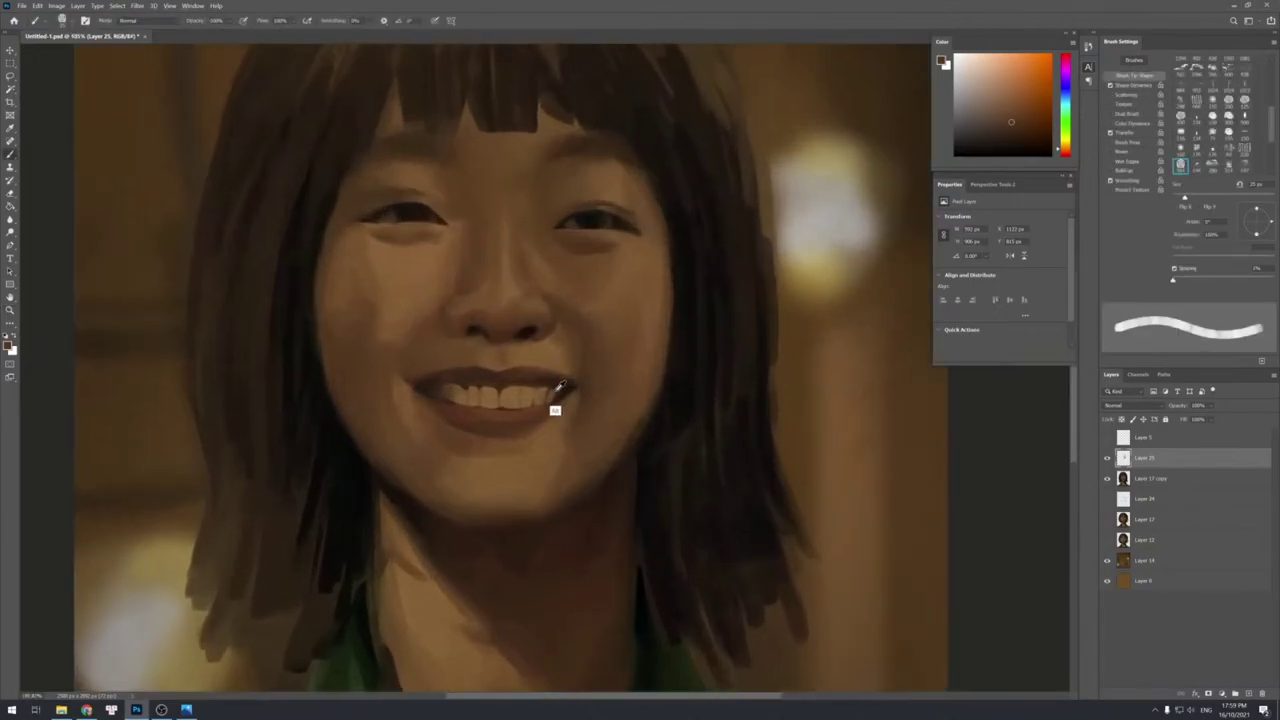
left_click(575, 383, "alt")
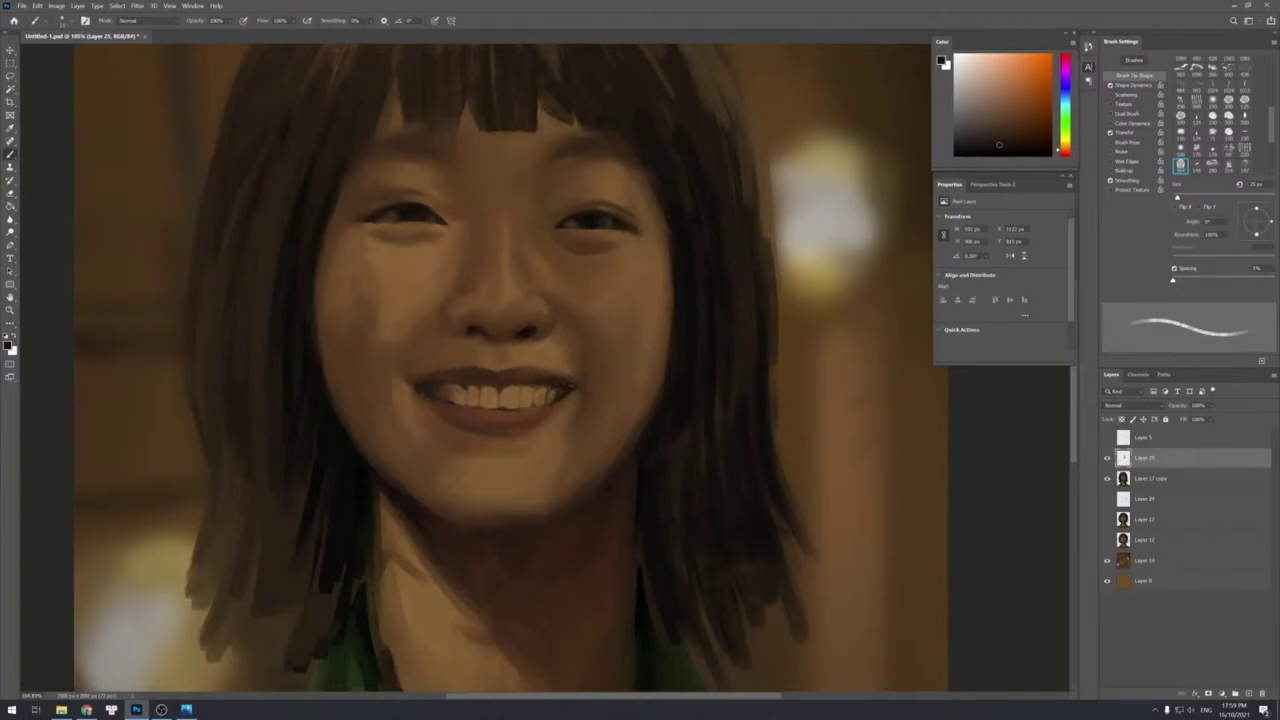
key("bracketleft")
key("bracketleft")
key("bracketleft")
key("bracketright")
key("bracketright")
key("bracketleft")
Refine where the lower lip meets the shadow-side mouth corner with sampled reddish and dark browns and a small brush.
left_click(545, 405, "alt")
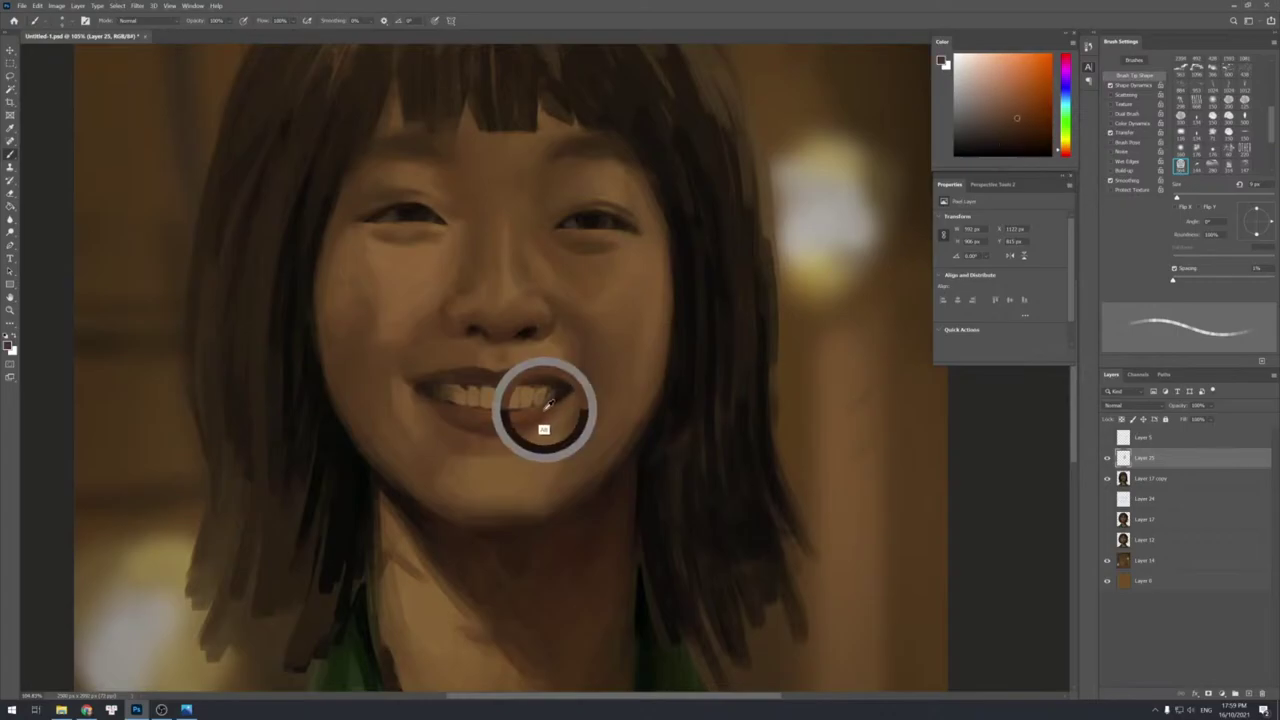
key("bracketright")
left_click(568, 395, "alt")
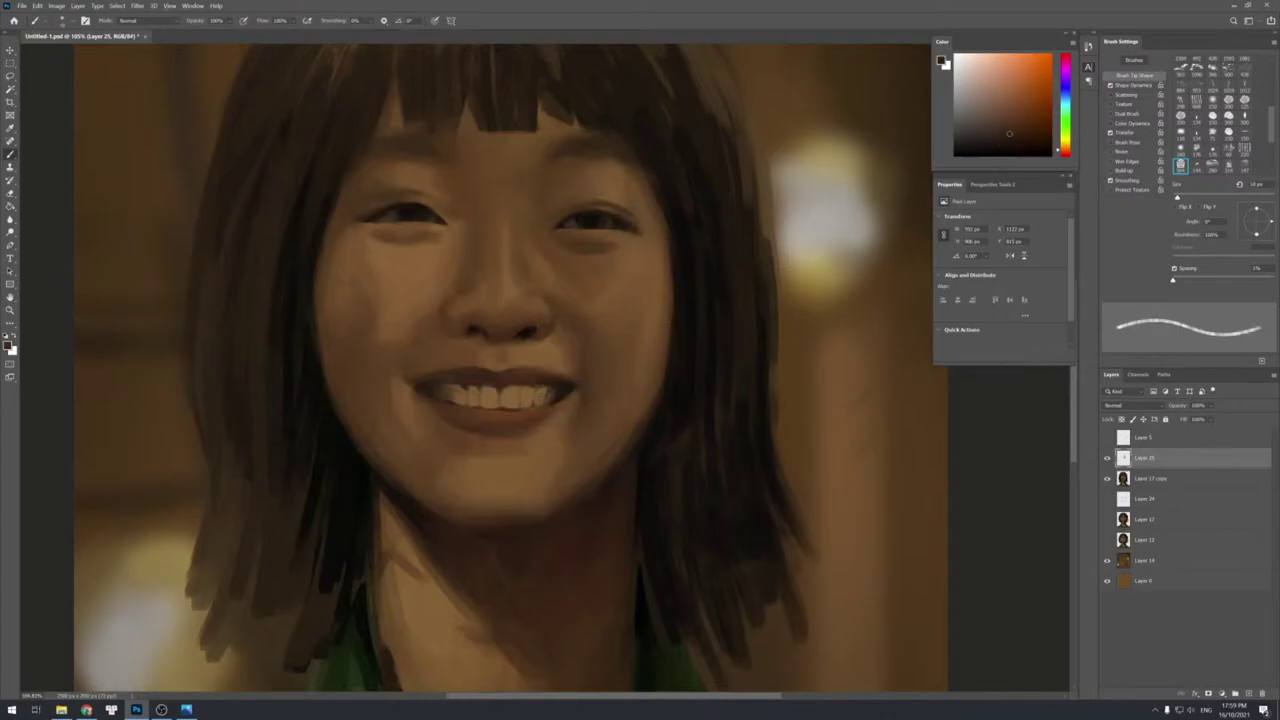
key("bracketleft")
key("bracketleft")
key("bracketleft")
Shade the shadow-side upper teeth and their lower edges with sampled tooth and lip tones using a very fine brush.
left_click(527, 397, "alt")
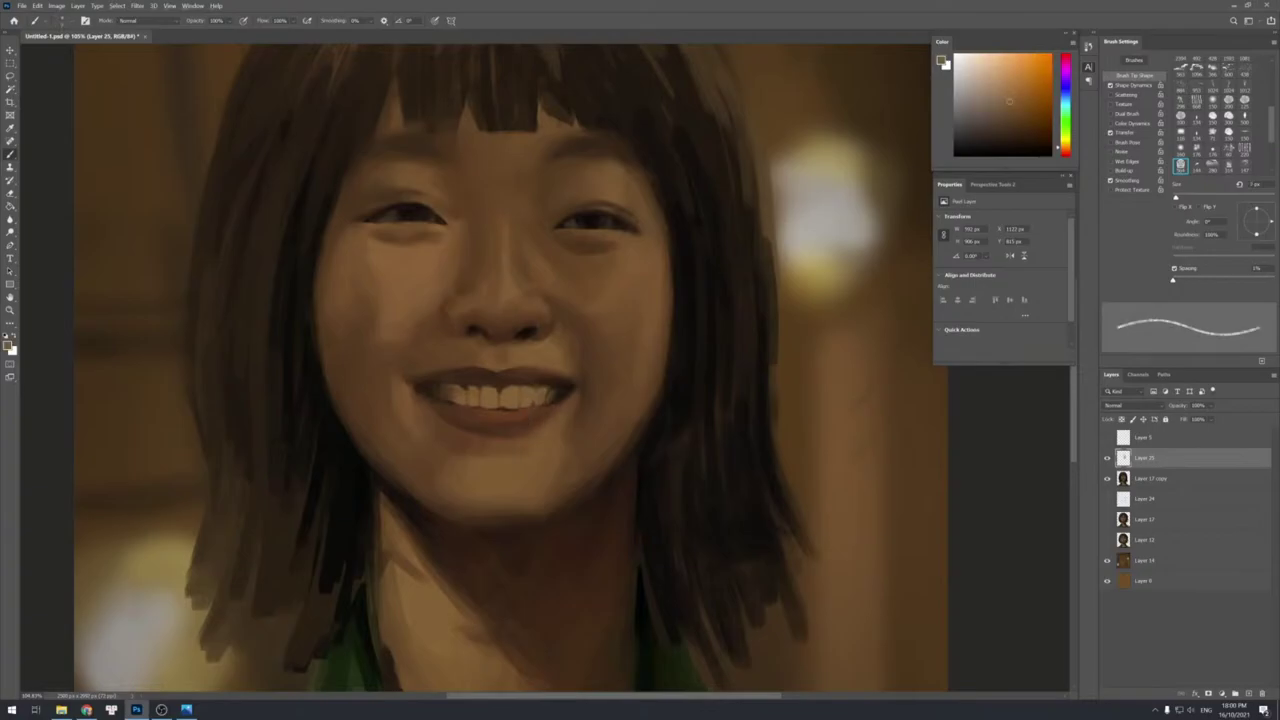
left_click(524, 402, "alt")
left_click(519, 407, "alt")
left_click(510, 412, "alt")
key("bracketleft")
key("bracketleft")
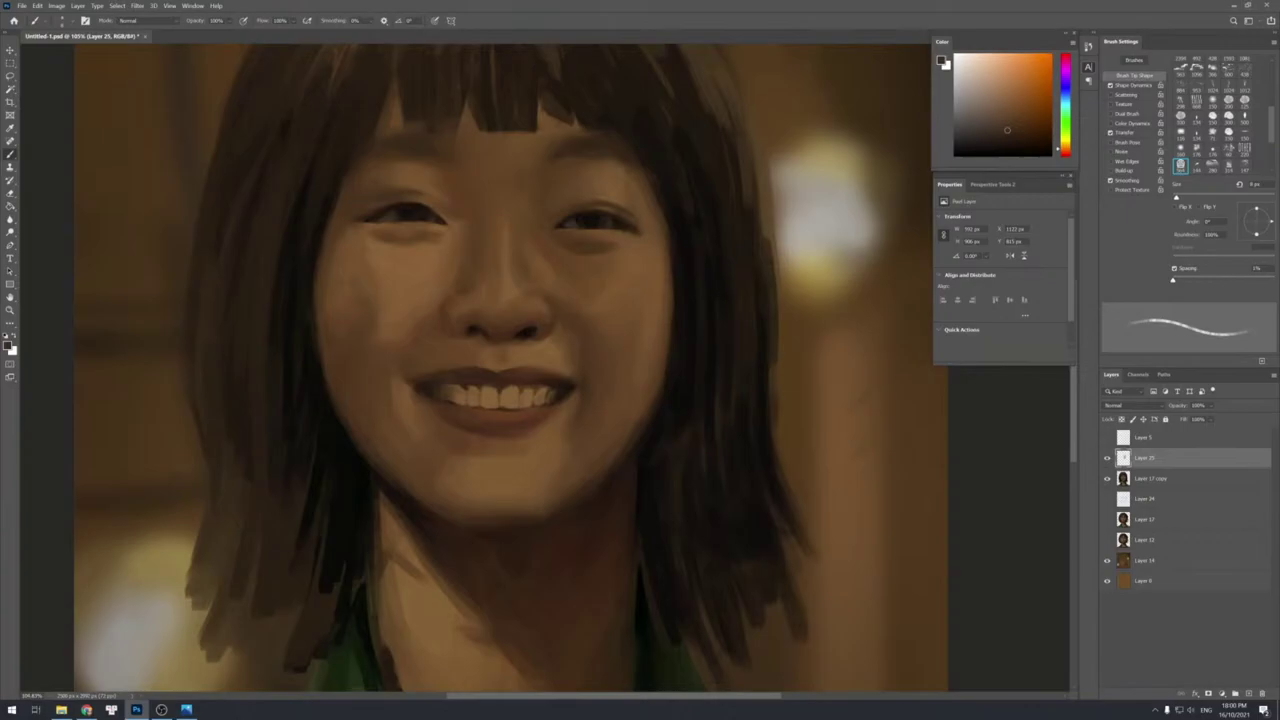
Define the dark line between the shadow-side teeth and lower lip with sampled dark browns and a fine brush.
left_click(540, 410, "alt")
key("bracketright")
key("bracketleft")
key("bracketright")
left_click(559, 401, "alt")
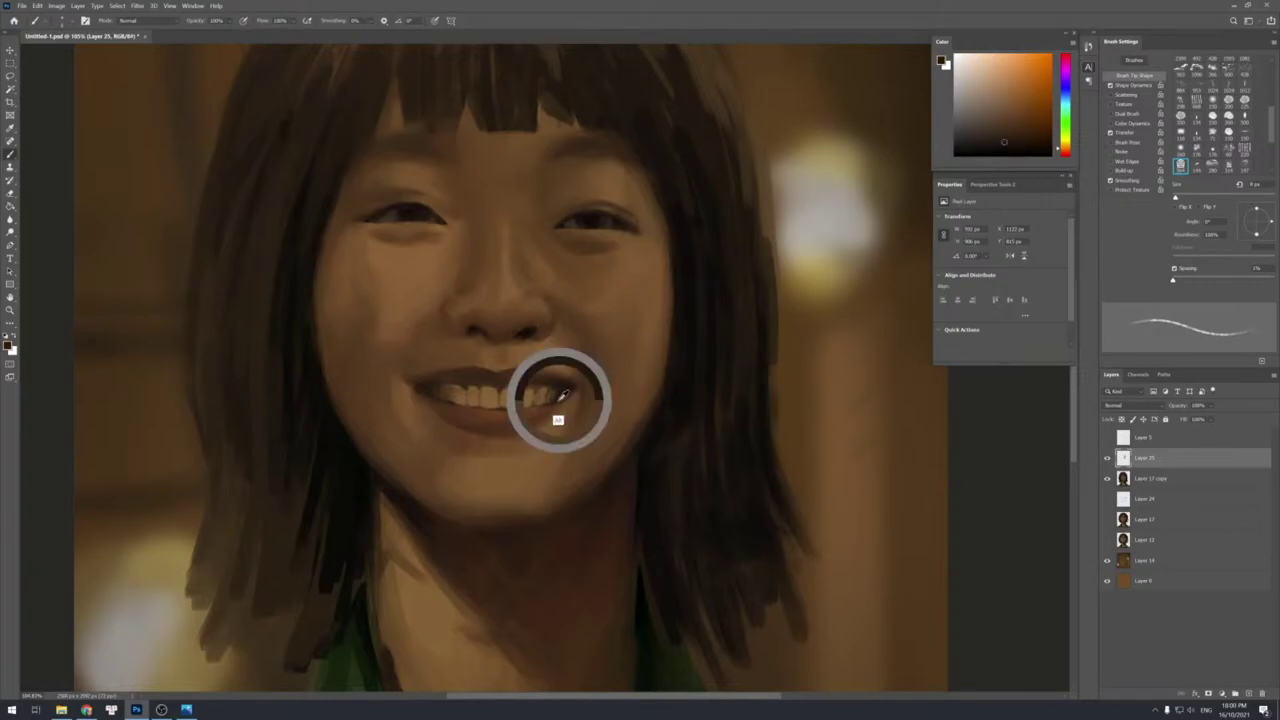
key("bracketleft")
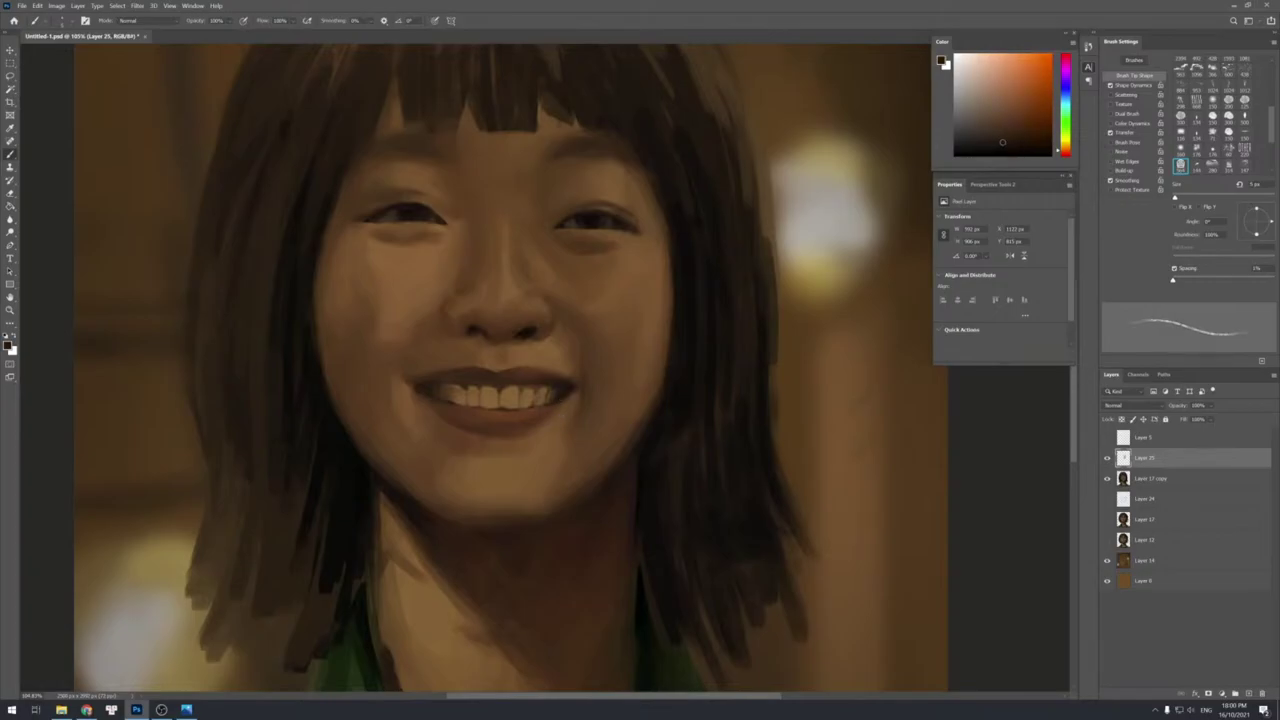
key("bracketright")
Repaint the shadow-side half and centre of the lower lip with sampled reddish browns and a larger brush.
left_click(535, 409, "alt")
key("bracketright")
key("bracketright")
key("bracketright")
key("bracketright")
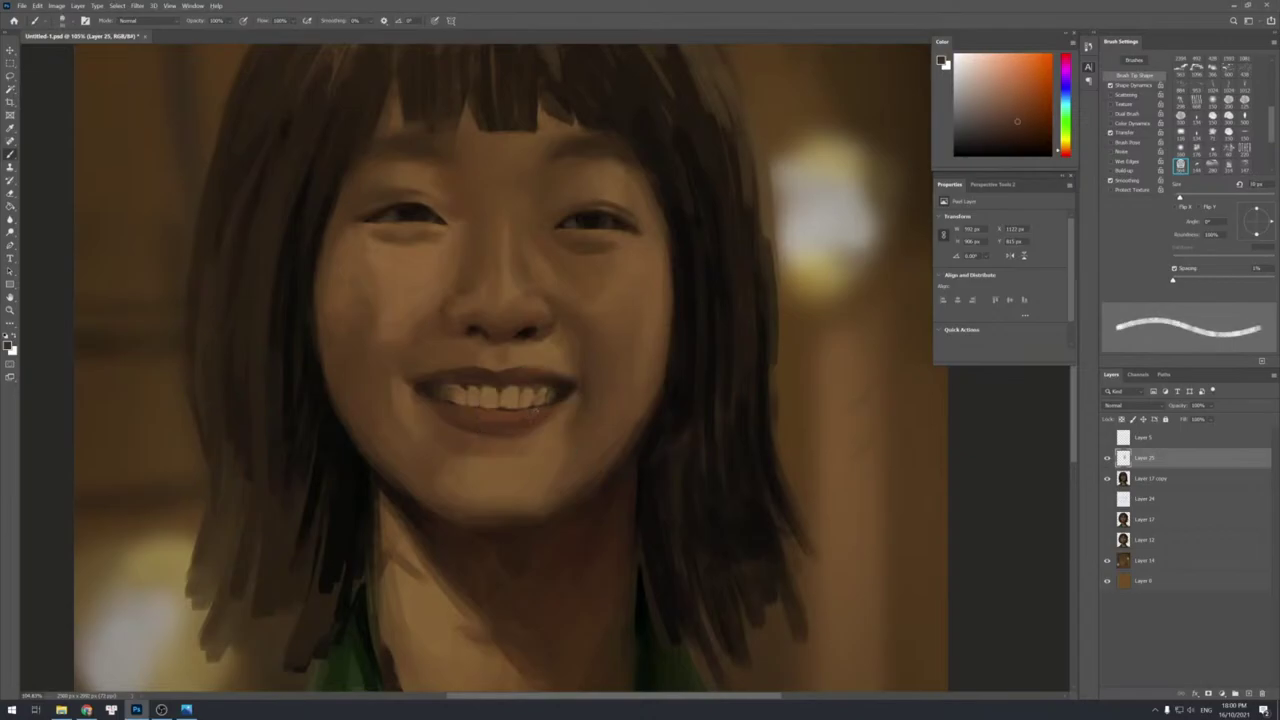
left_click(528, 424, "alt")
left_click(498, 428, "alt")
left_click(534, 420, "alt")
left_click(492, 421, "alt")
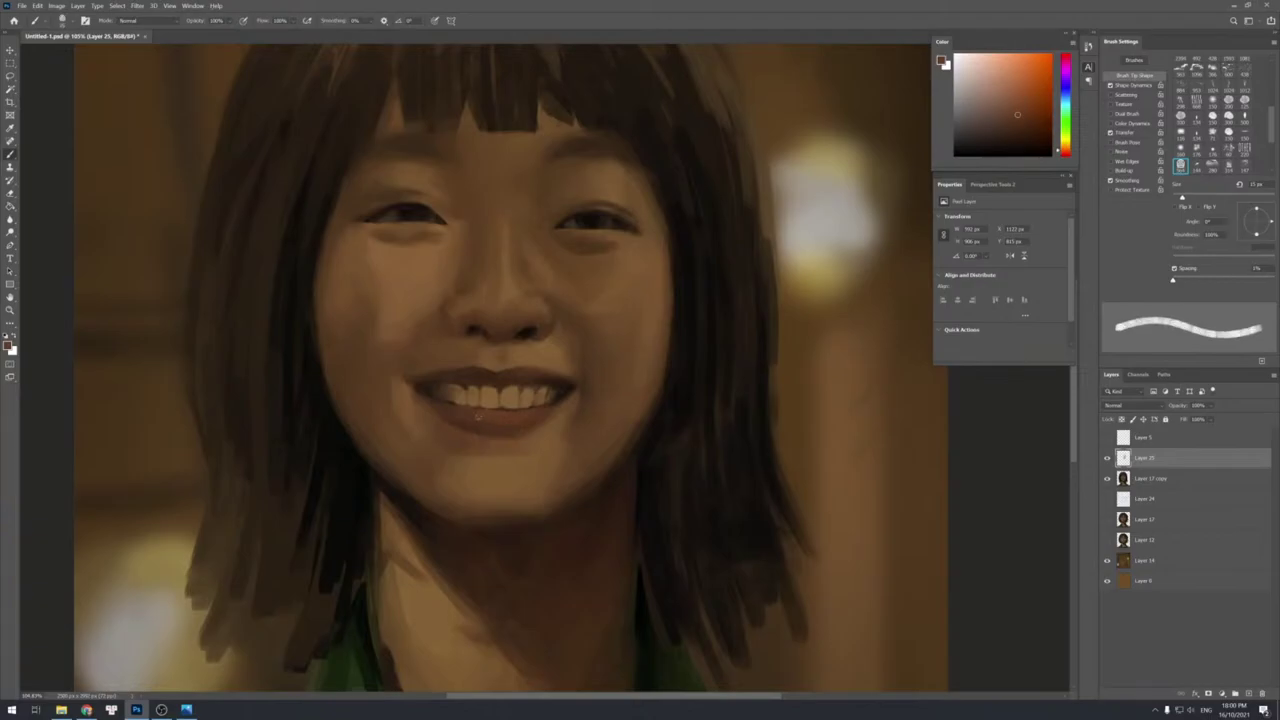
Smooth the lower lip from the centre towards the lit-side mouth corner with sampled reddish and dark browns.
left_click(480, 411, "alt")
left_click(435, 398, "alt")
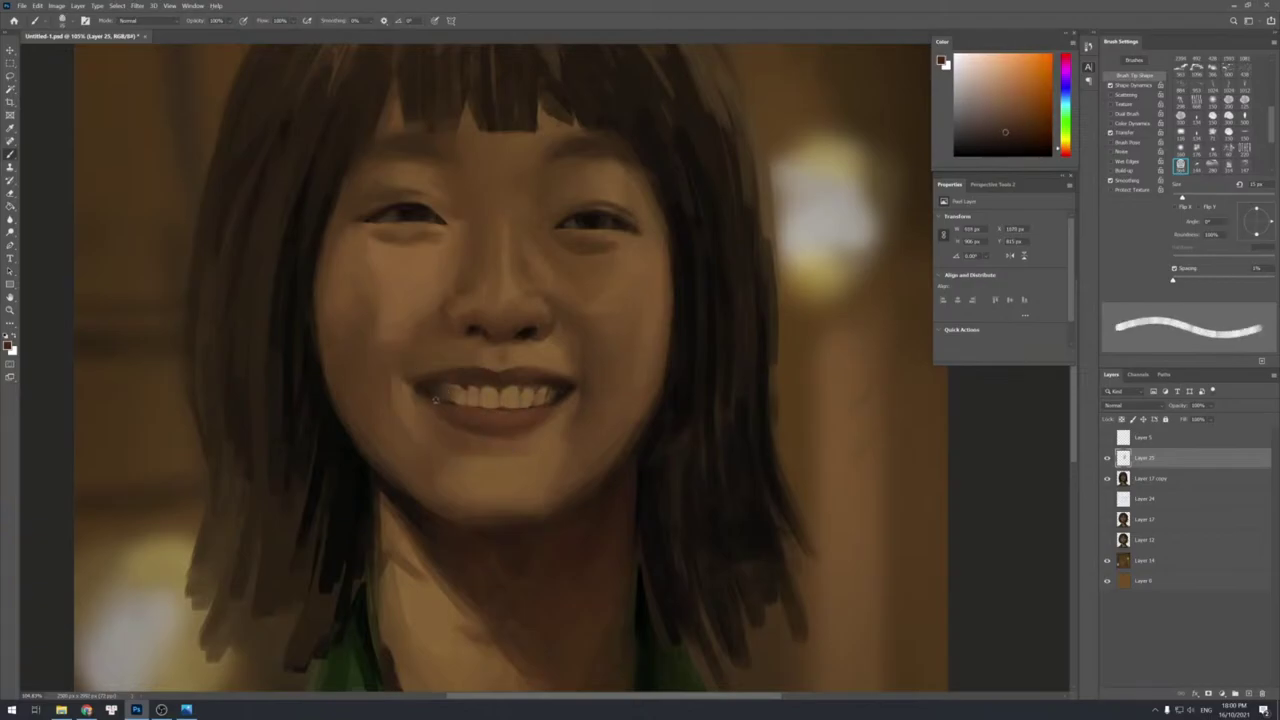
left_click(492, 412, "alt")
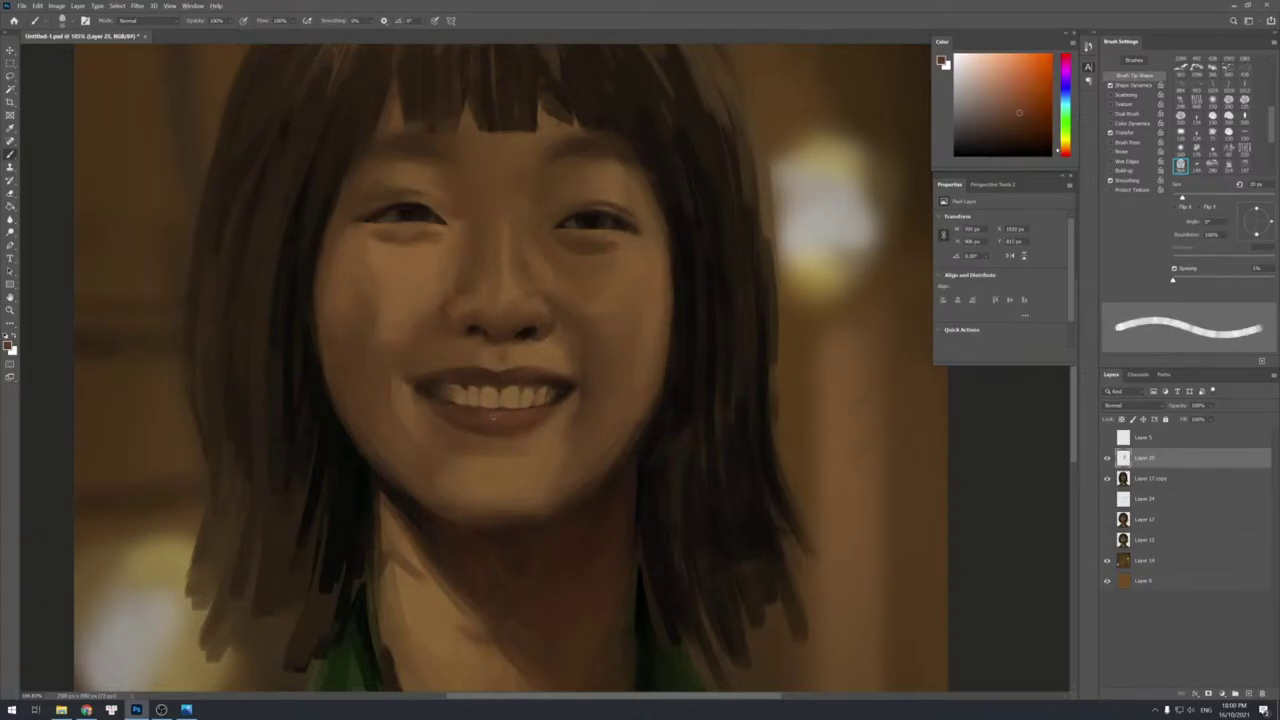
left_click(479, 415, "alt")
left_click(497, 425, "alt")
left_click(463, 421, "alt")
Check the whole face, and soften the lower lip's bottom edge with sampled lip and skin tones.
key("z")
left_click_drag(536, 393, 530, 373)
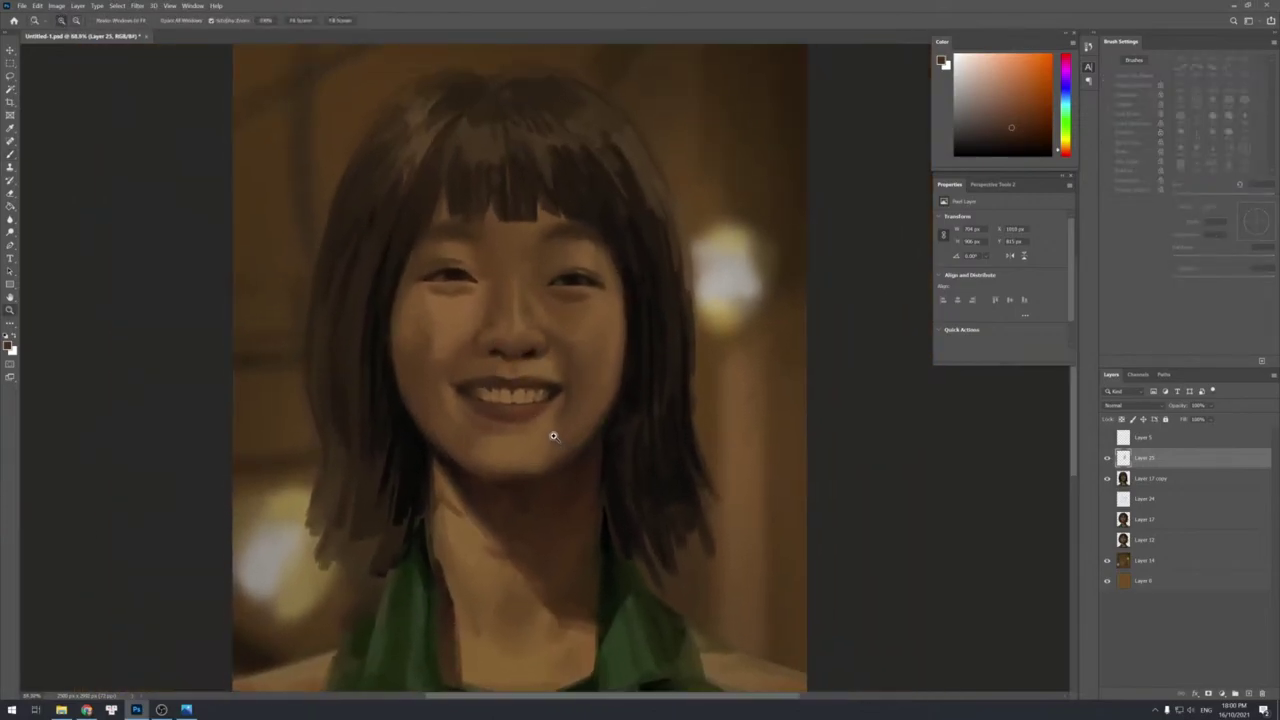
scroll(557, 428, "up", 2)
key("b")
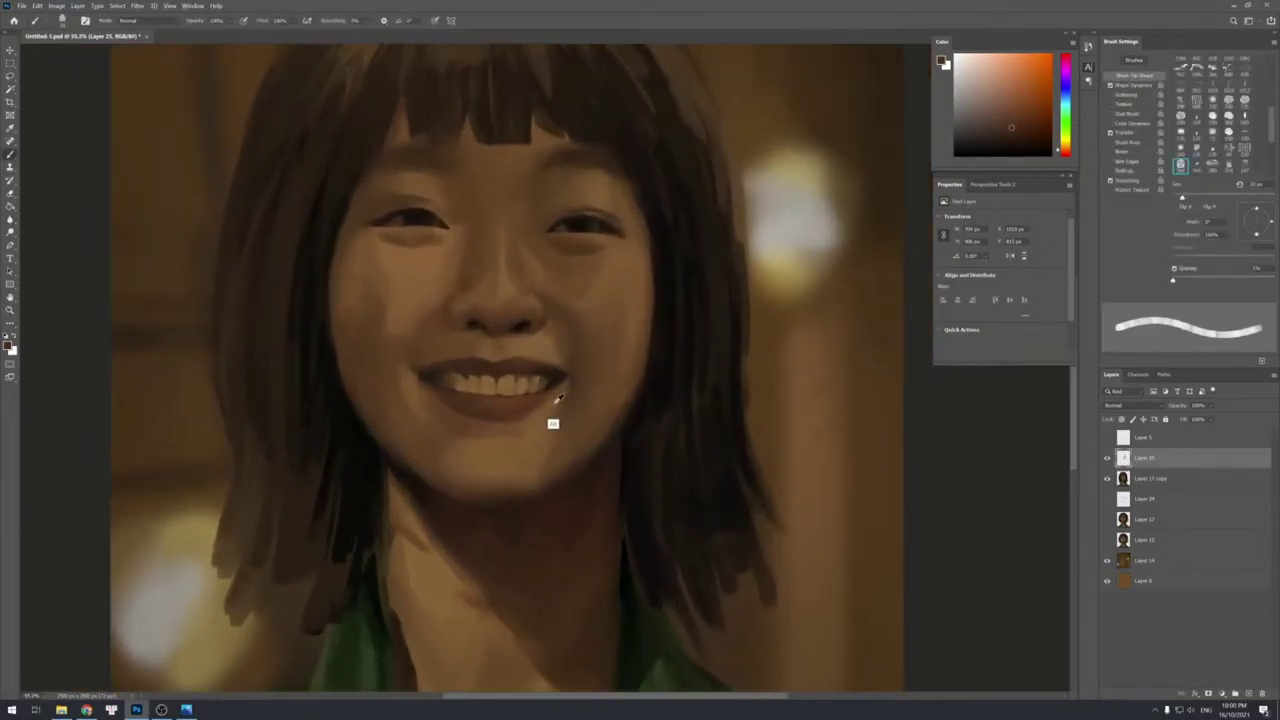
left_click(540, 424, "alt")
left_click(534, 424, "alt")
left_click(505, 429, "alt")
left_click(499, 433, "alt")
left_click(525, 427, "alt")
Blend the skin between the lower lip and chin with sampled skin tones, and save the document.
left_click(531, 435, "alt")
left_click(532, 440, "alt")
left_click(487, 444, "alt")
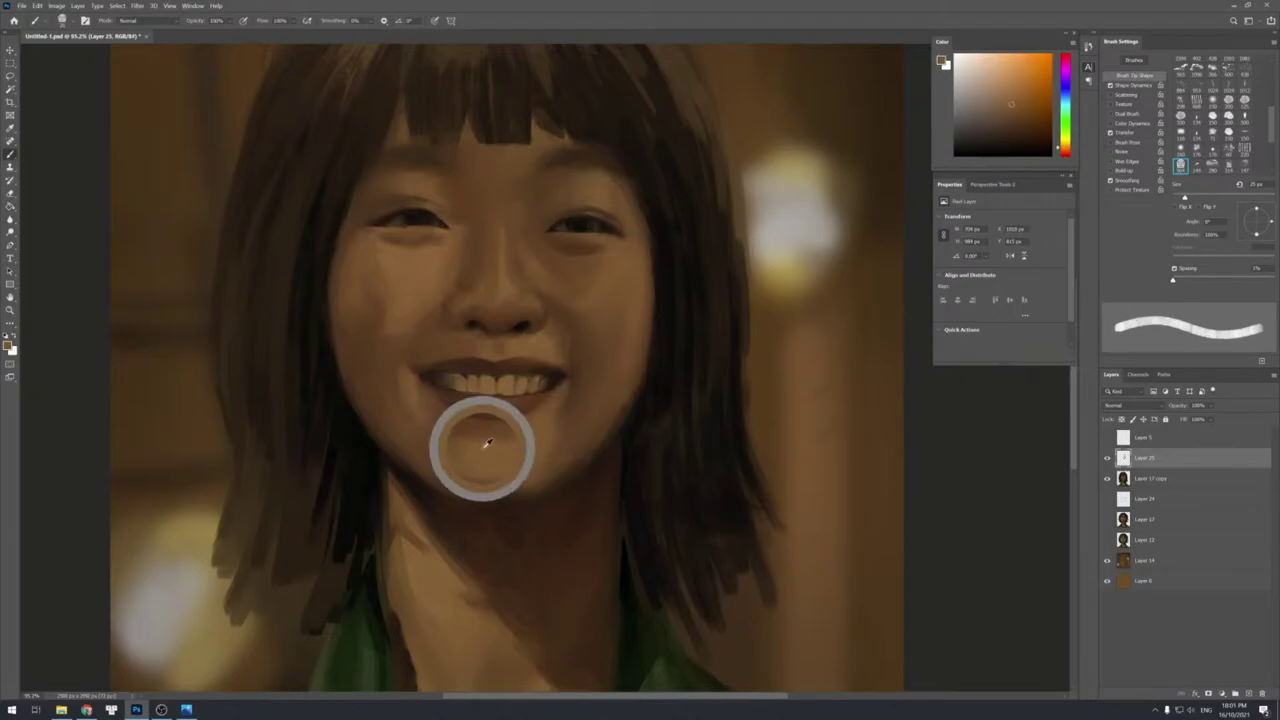
left_click(508, 427, "alt")
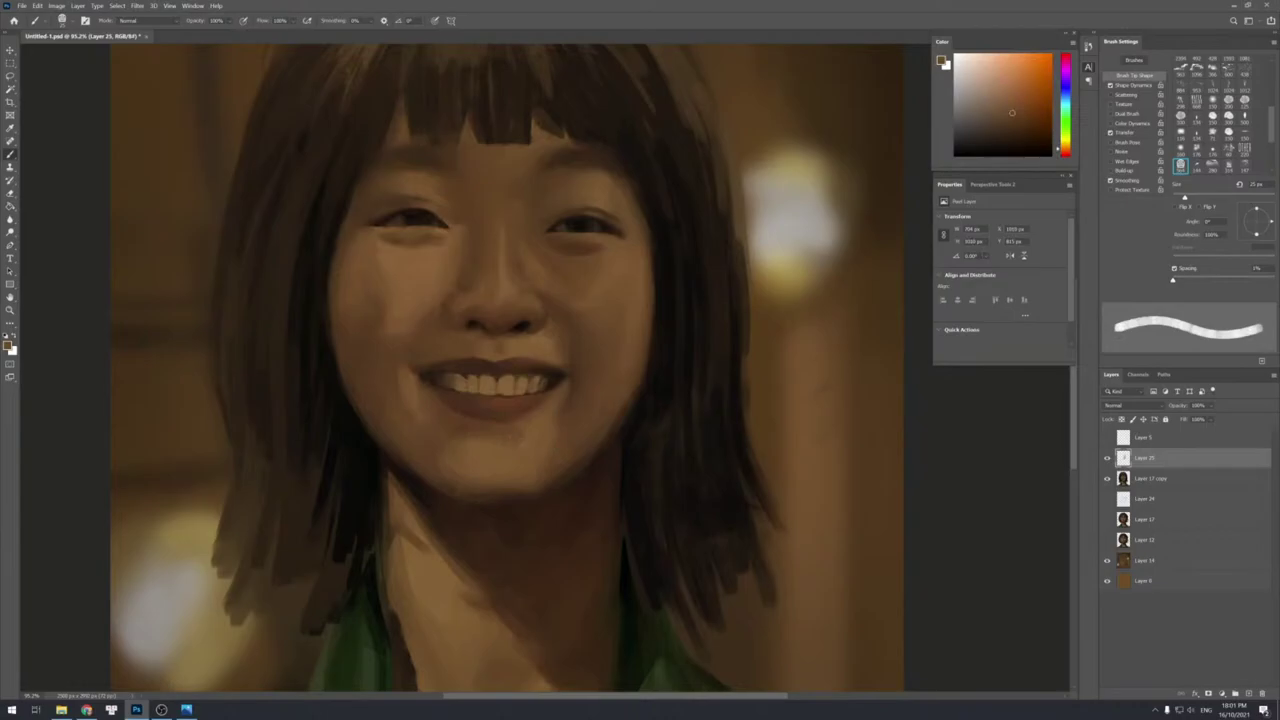
left_click(496, 441, "alt")
left_click(502, 435, "alt")
key("ctrl+s")
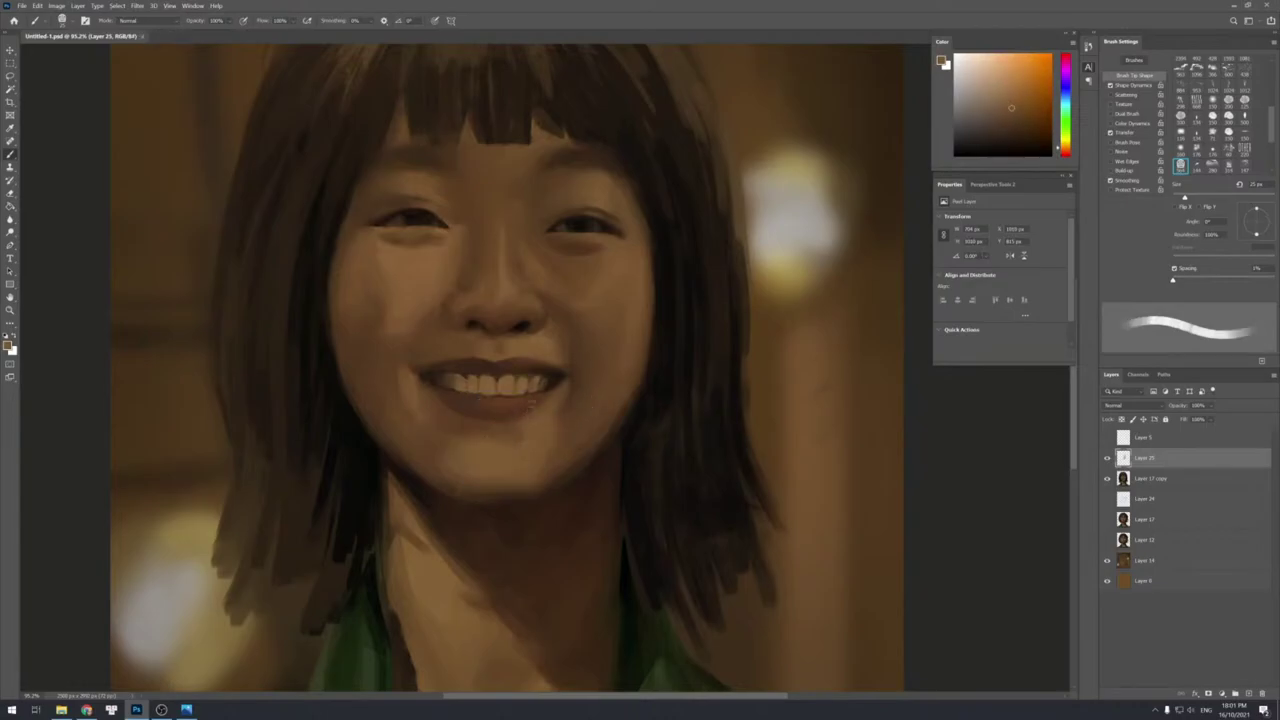
Smooth the shadow-side half of the chin with sampled skin tones and a larger brush.
key("bracketright")
key("bracketright")
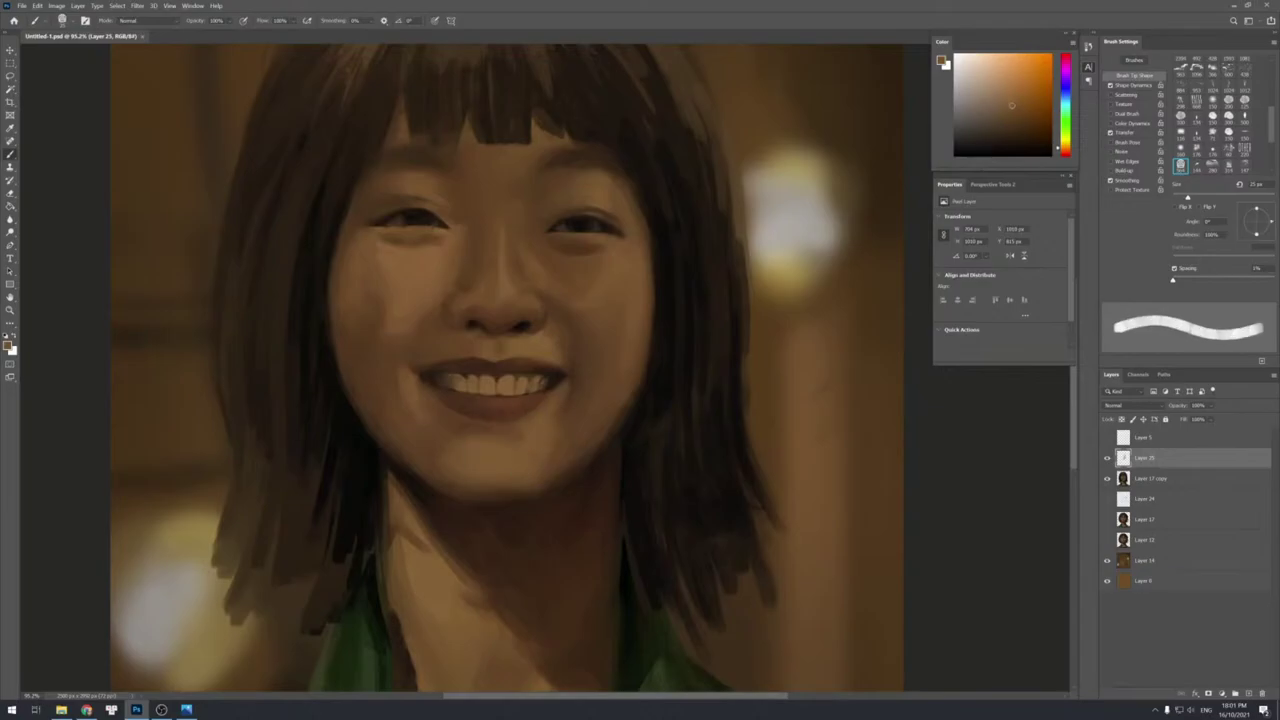
left_click(549, 456, "alt")
left_click(529, 455, "alt")
left_click(537, 466, "alt")
left_click(528, 474, "alt")
left_click(557, 475, "alt")
Model the centre of the chin with tones sampled from its underside and lit front.
left_click(499, 496, "alt")
left_click(502, 497, "alt")
left_click(499, 496, "alt")
left_click(504, 487, "alt")
left_click(494, 468, "alt")
left_click(500, 463, "alt")
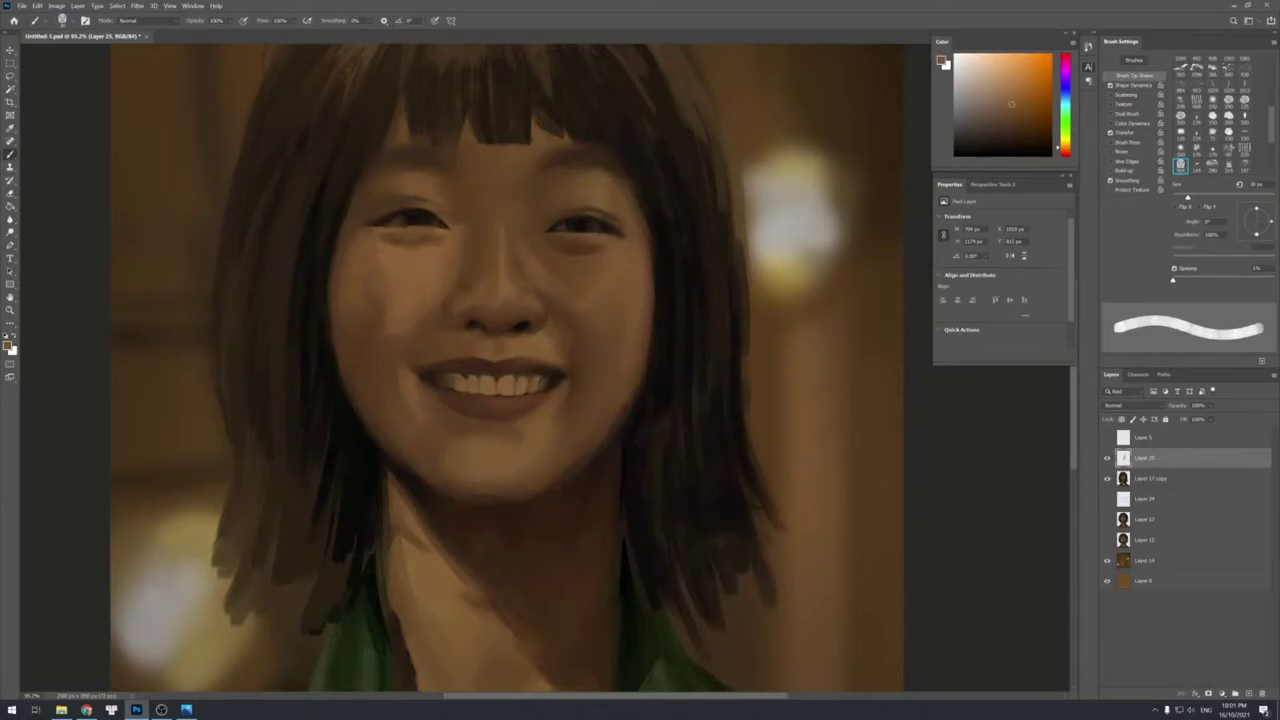
Refine the lit-side underside of the chin with sampled skin and neck-shadow browns, adjusting the brush size.
left_click(481, 478, "alt")
left_click(479, 514, "alt")
left_click(462, 488, "alt")
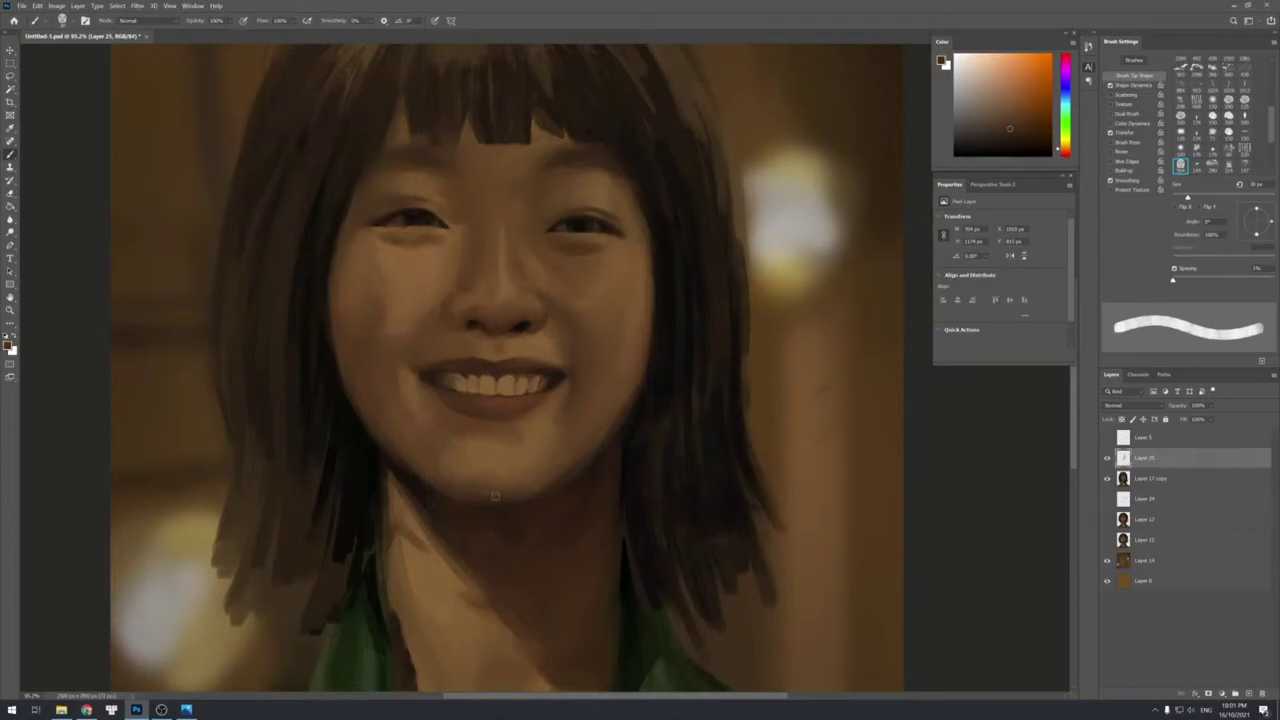
left_click(485, 478, "alt")
left_click(484, 497, "alt")
key("bracketleft")
key("bracketleft")
left_click(503, 499, "alt")
key("bracketright")
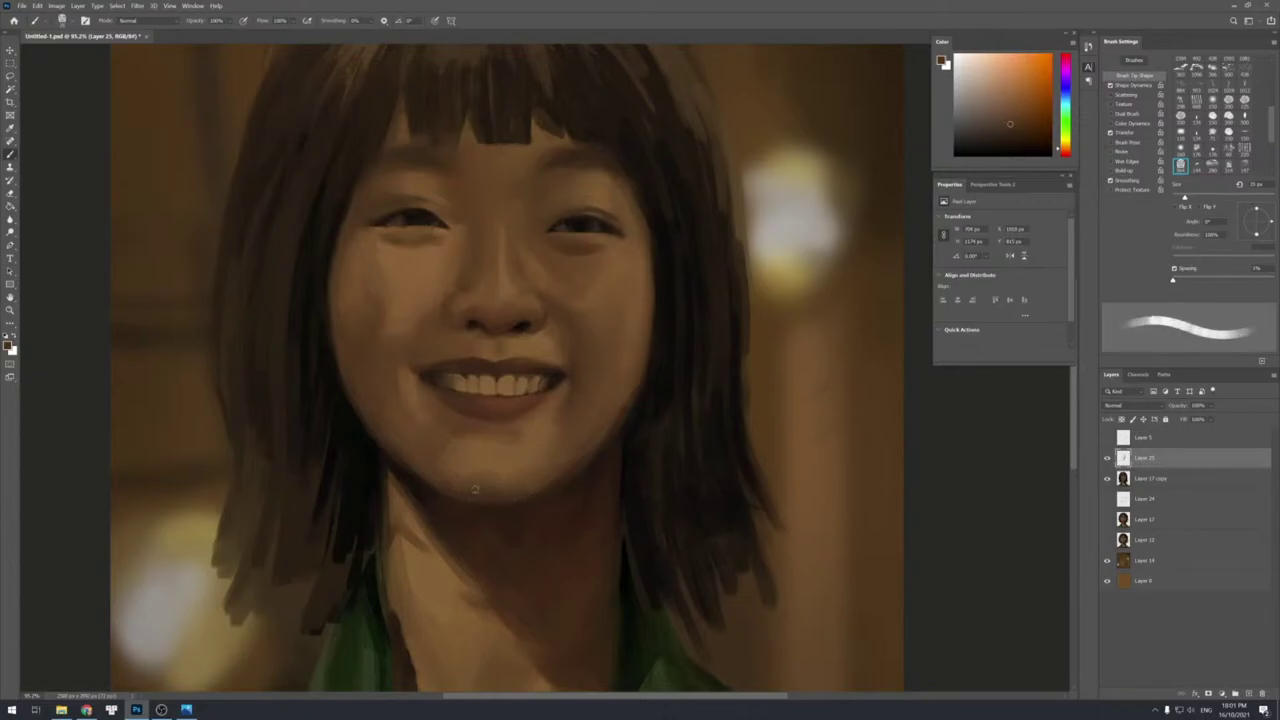
Reshape the chin's lower contour towards the shadow side with sampled browns and a smaller brush.
left_click(497, 507, "alt")
left_click_drag(510, 505, 553, 491)
left_click(508, 511, "alt")
key("bracketleft")
key("bracketleft")
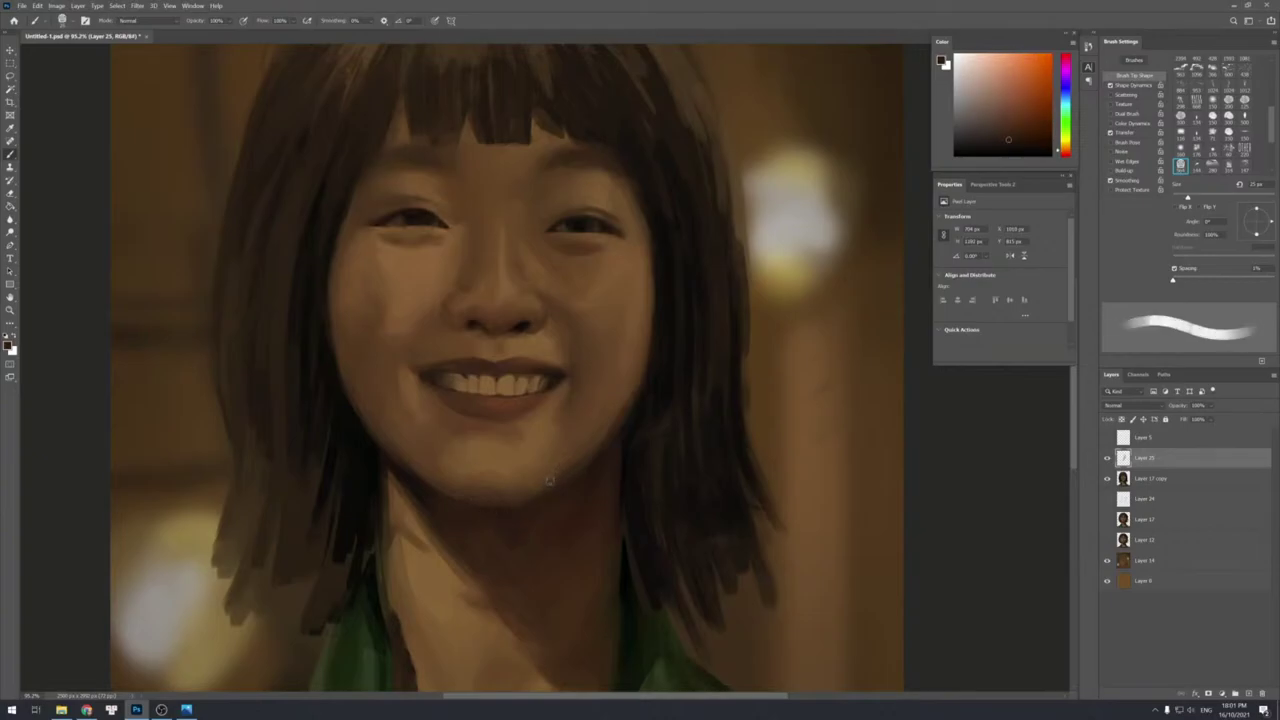
left_click(524, 502, "alt")
key("bracketright")
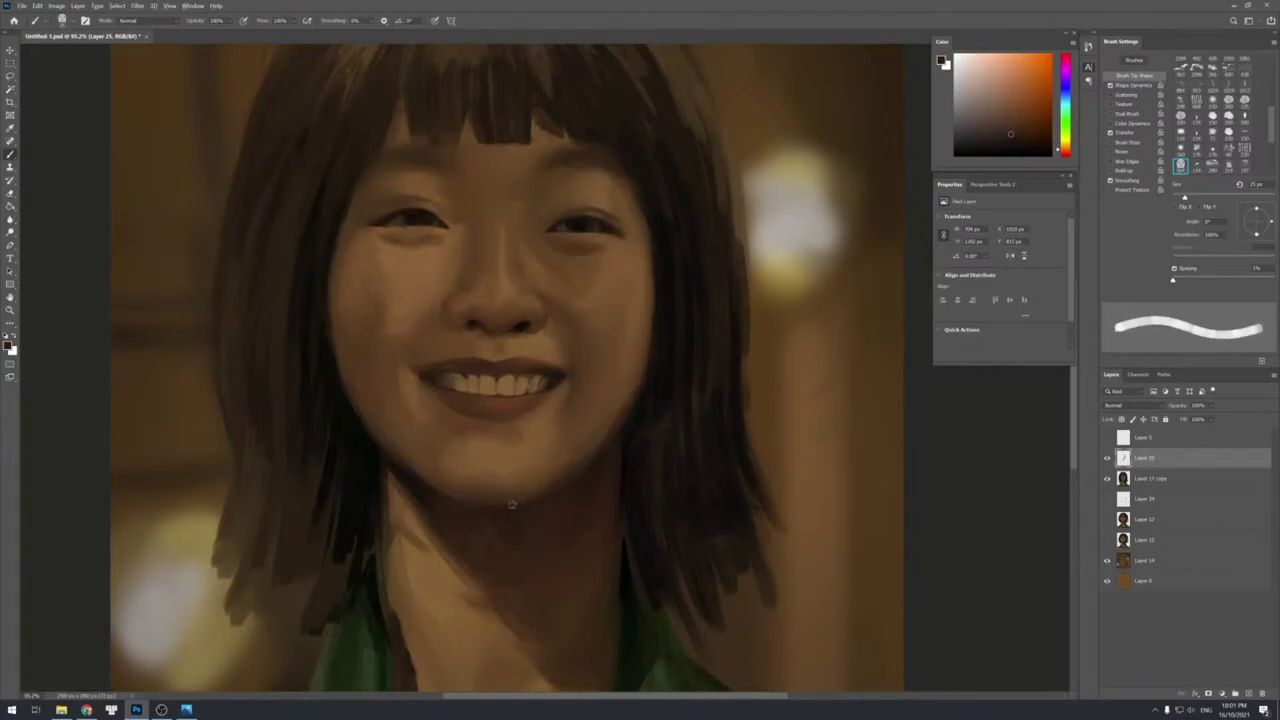
left_click(519, 509, "alt")
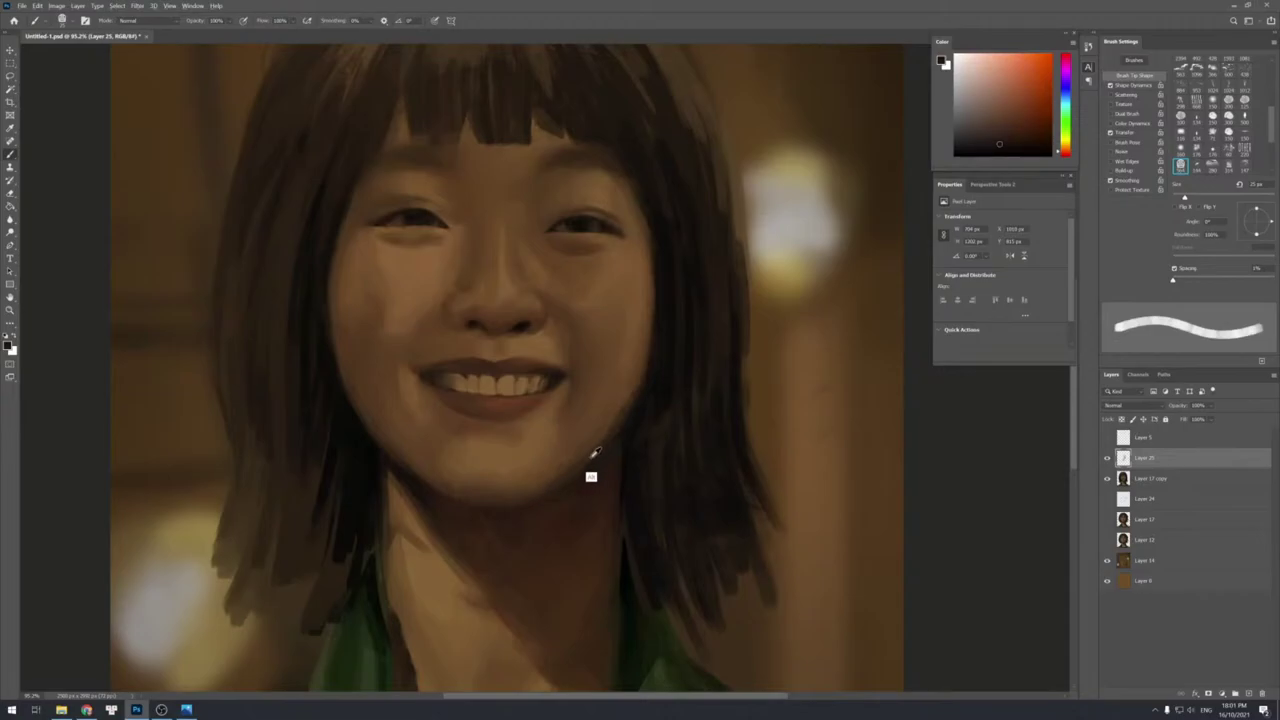
Clean up the shadow-side jawline against the neck and hair with sampled dark browns and skin tones.
left_click(590, 462, "alt")
key("bracketleft")
key("bracketright")
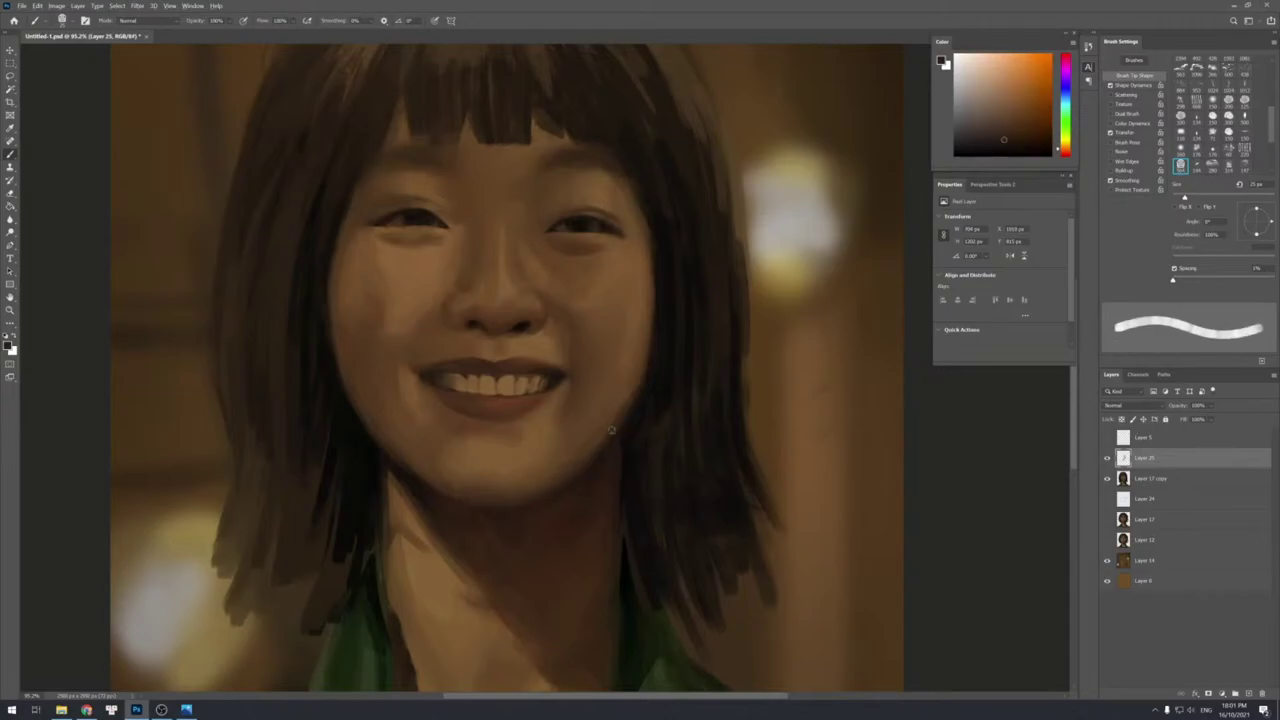
left_click(604, 455, "alt")
left_click(579, 457, "alt")
key("bracketright")
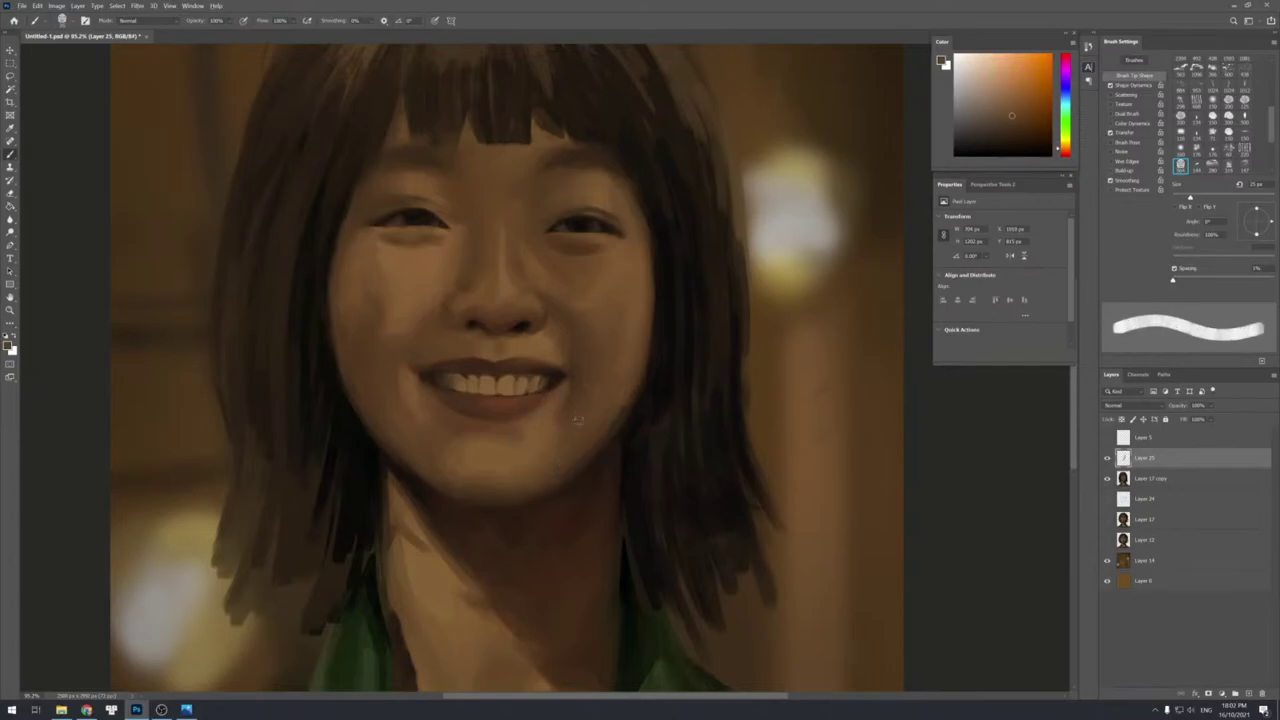
Add a new layer and soften the shadow-side cheek beside and below the mouth corner with sampled skin tones.
left_click(578, 392, "alt")
key("ctrl+shift+n")
key("Return")
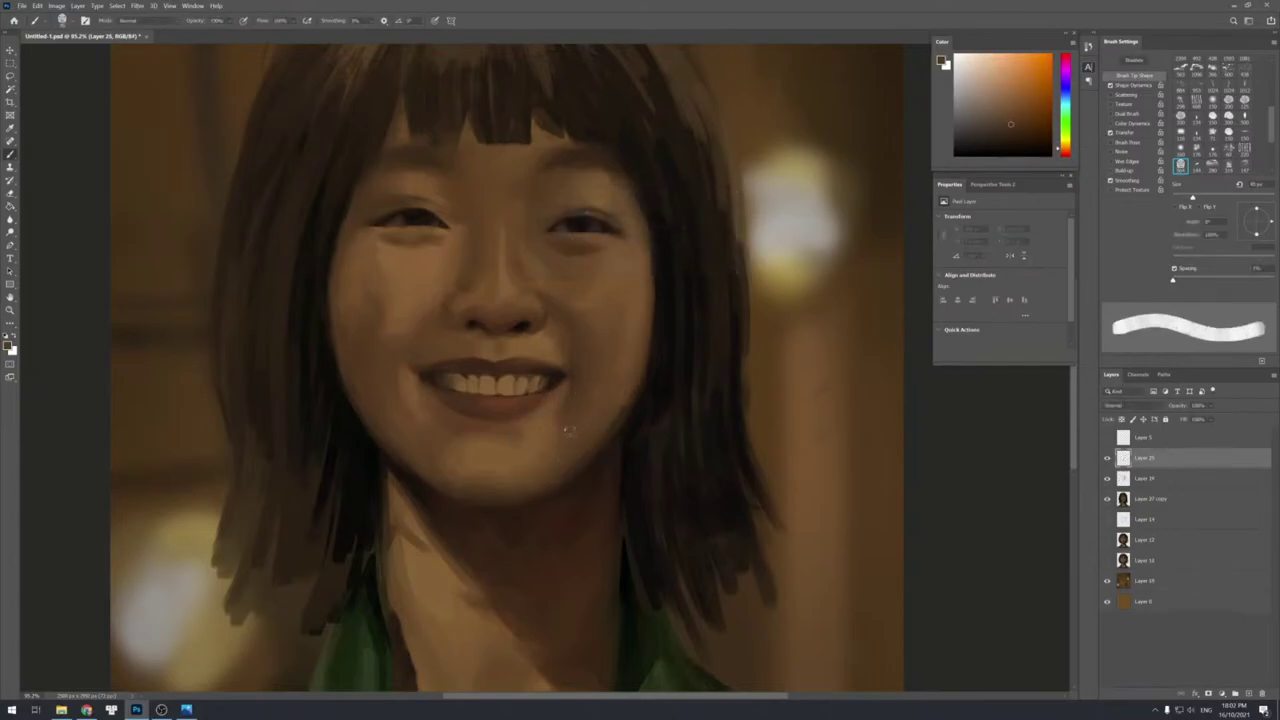
left_click(565, 422, "alt")
left_click_drag(566, 423, 603, 395)
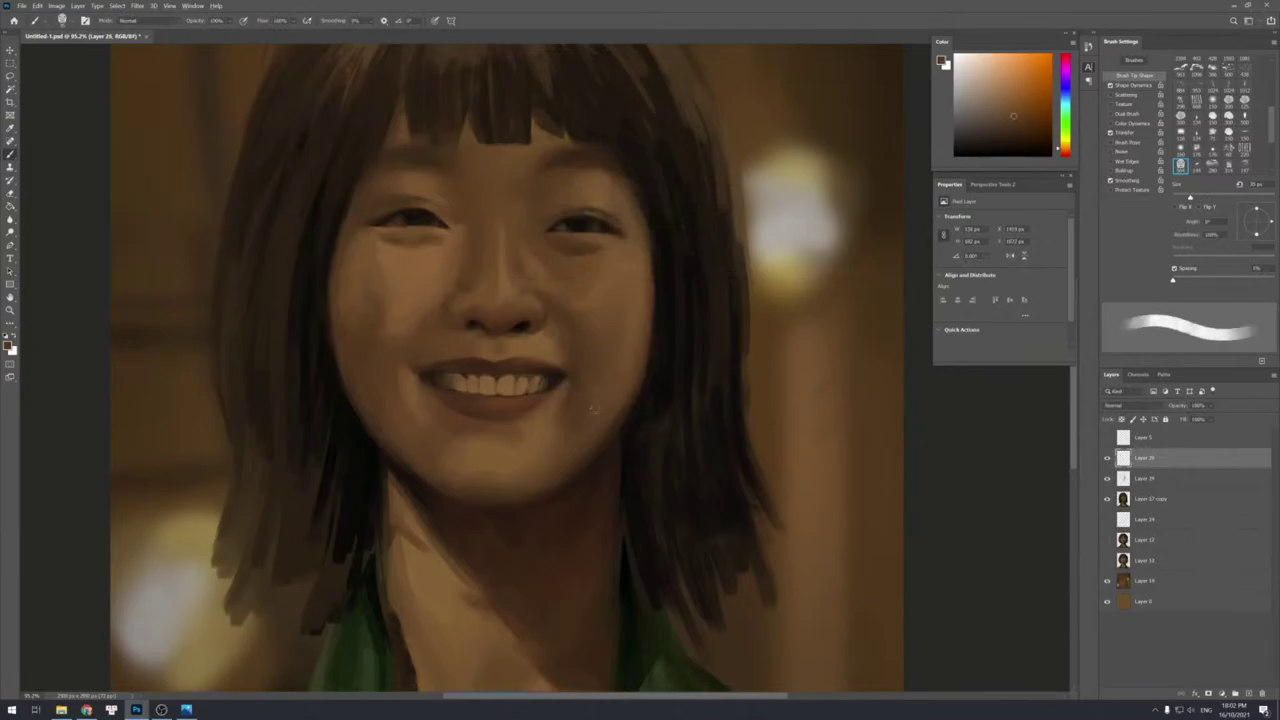
left_click(583, 427, "alt")
left_click_drag(585, 421, 577, 415)
left_click(589, 425, "alt")
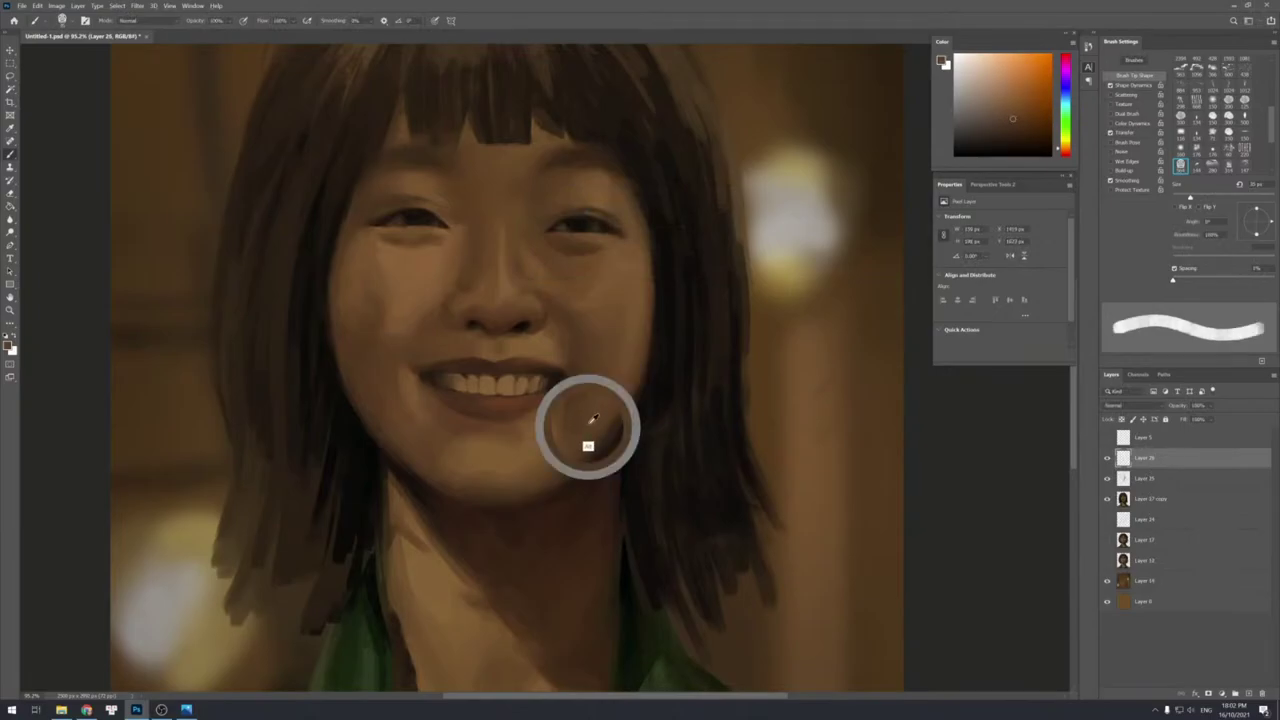
Blend the shadow-side smile fold and lower cheek with sampled mid-browns, varying the brush size.
key("ctrl+space")
mouse_move(616, 375)
left_mouse_down()
mouse_move(598, 330)
mouse_move(614, 352)
left_mouse_up()
key("b")
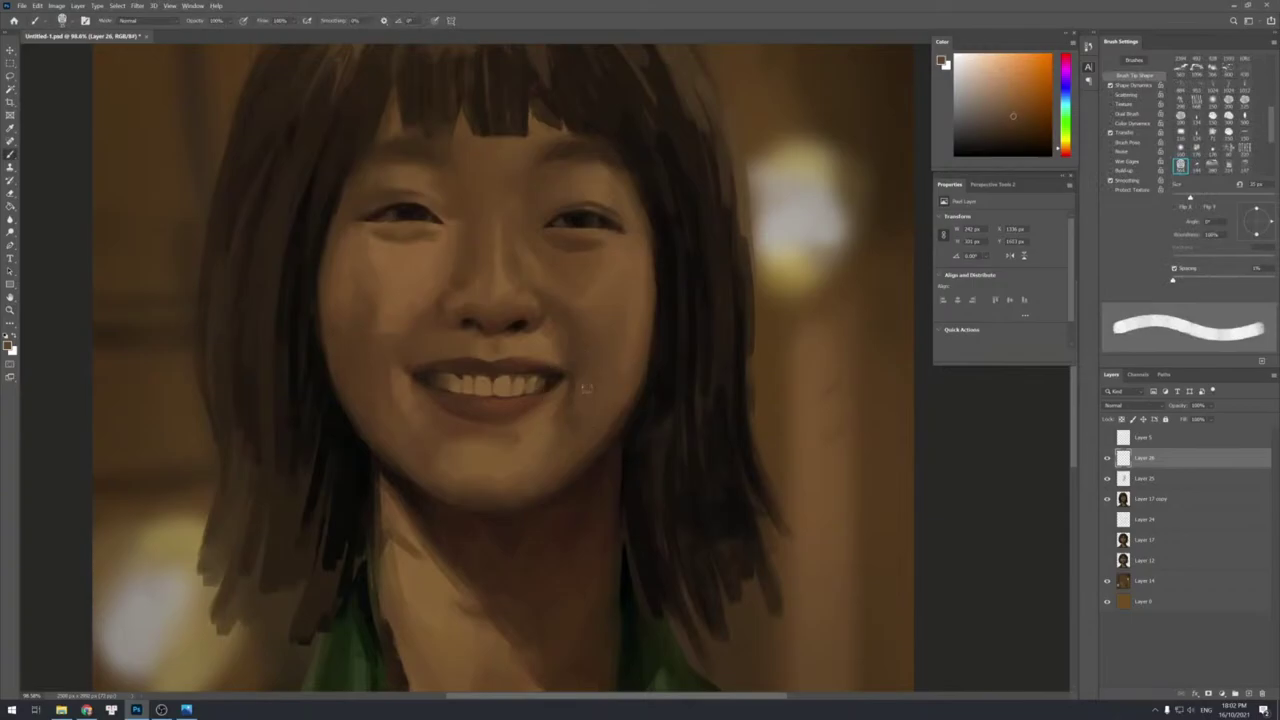
left_click(588, 360, "alt")
left_click(581, 380, "alt")
left_click(575, 423, "alt")
key("bracketleft")
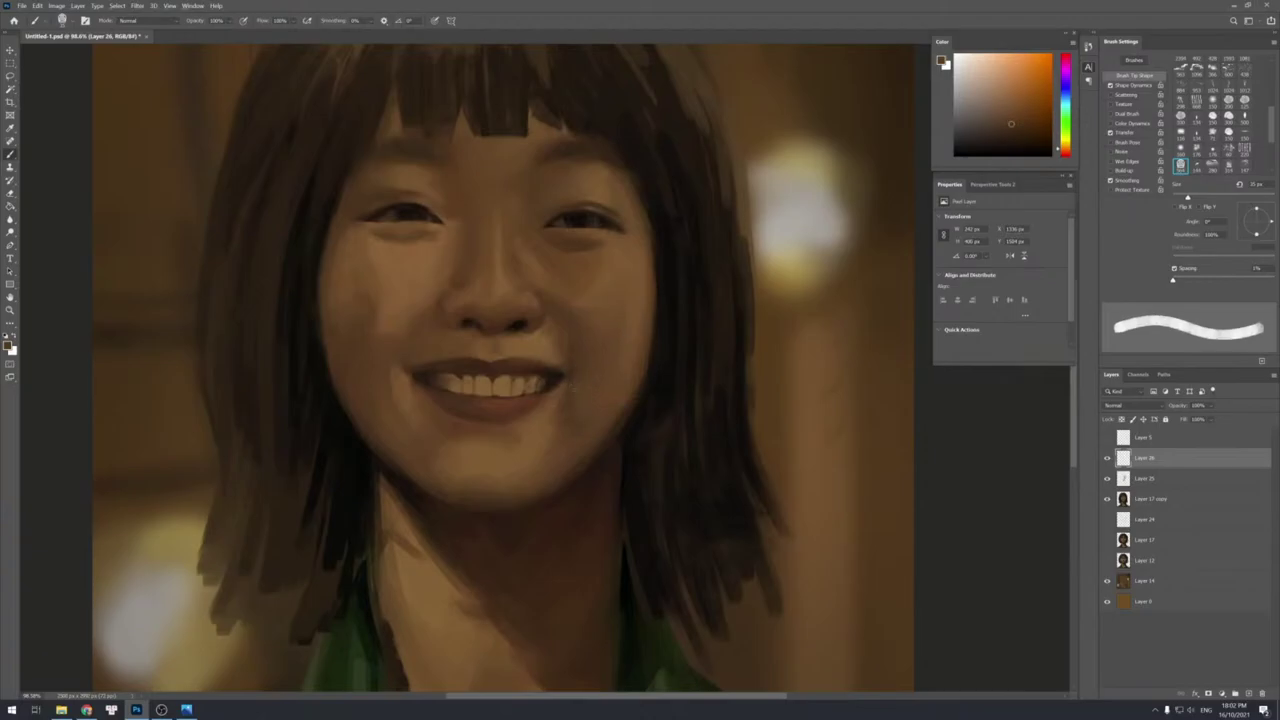
left_click(586, 385, "alt")
key("bracketleft")
key("bracketright")
left_click(621, 363, "alt")
left_click(616, 399, "alt")
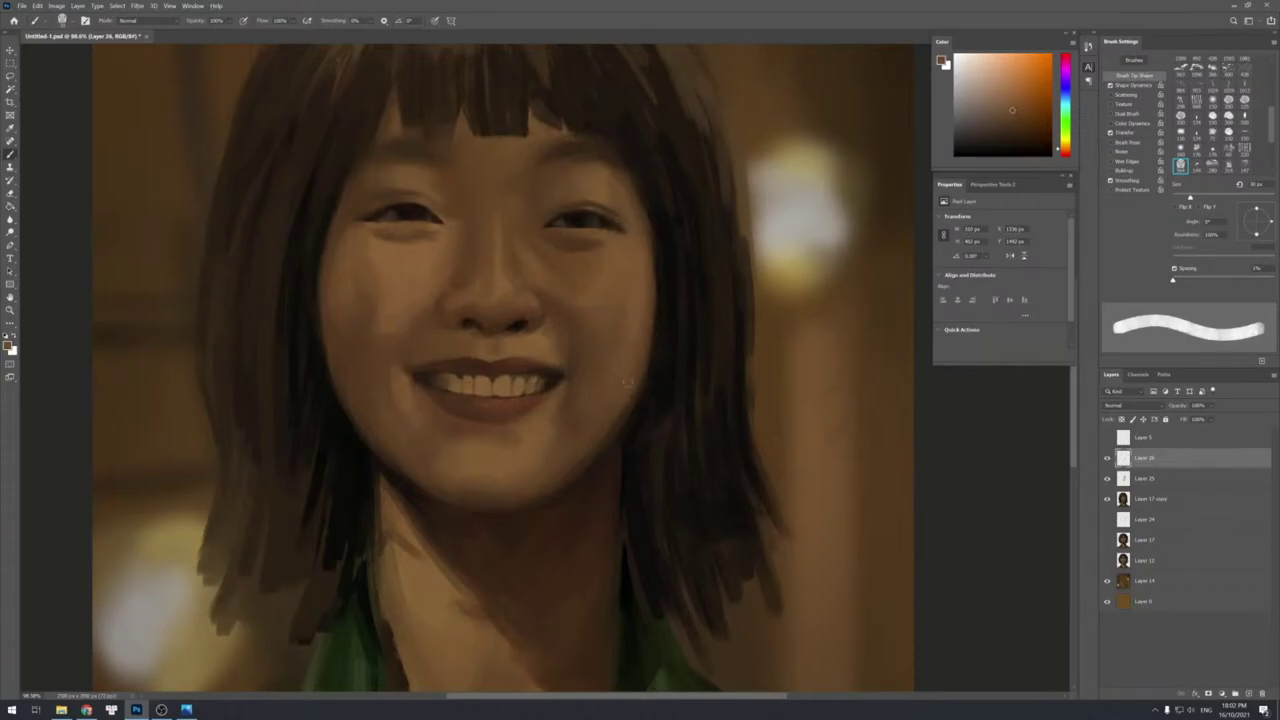
Smooth the shadow-side jaw edge from the cheek down to the chin with sampled browns and a smaller brush.
left_click(605, 400, "alt")
key("[")
left_click(625, 411, "alt")
left_click_drag(640, 382, 549, 497)
left_click(581, 460, "alt")
left_click(586, 460, "alt")
left_click(564, 485, "alt")
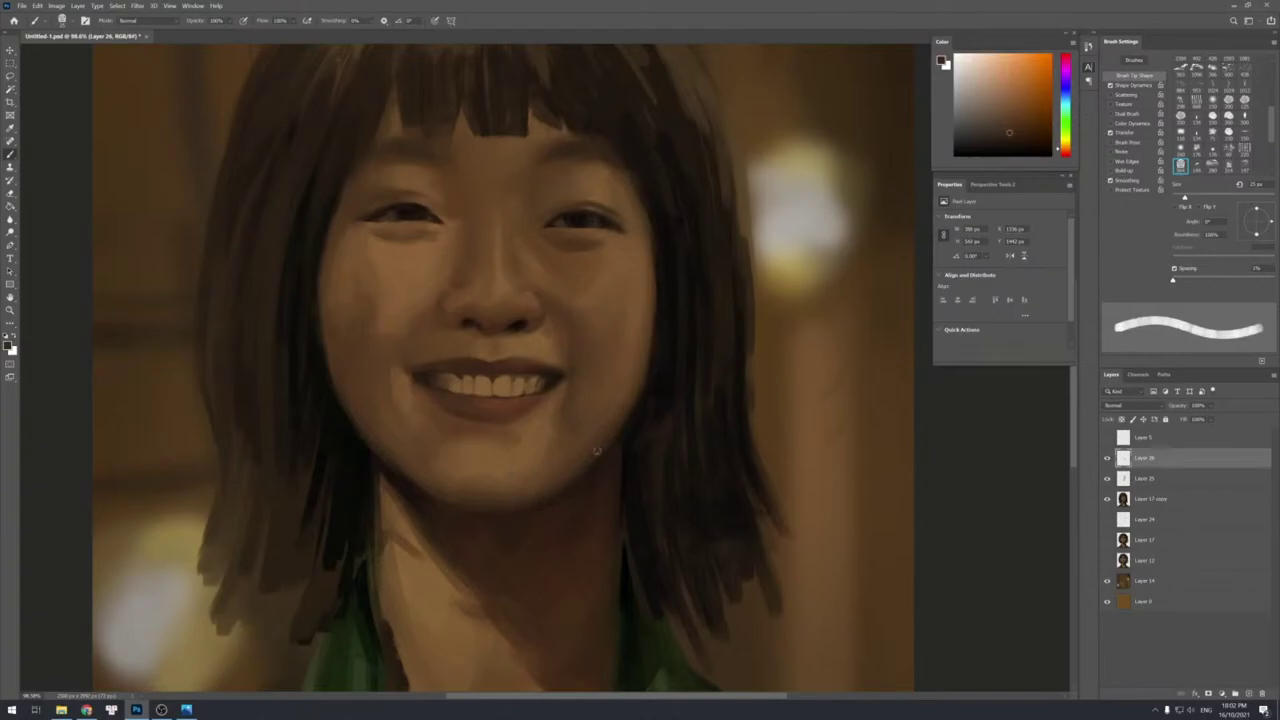
Define the chin's underside and jawline with a dark neck-shadow brown, adjusting the brush size.
key("bracketleft")
left_click(606, 457, "alt")
key("bracketleft")
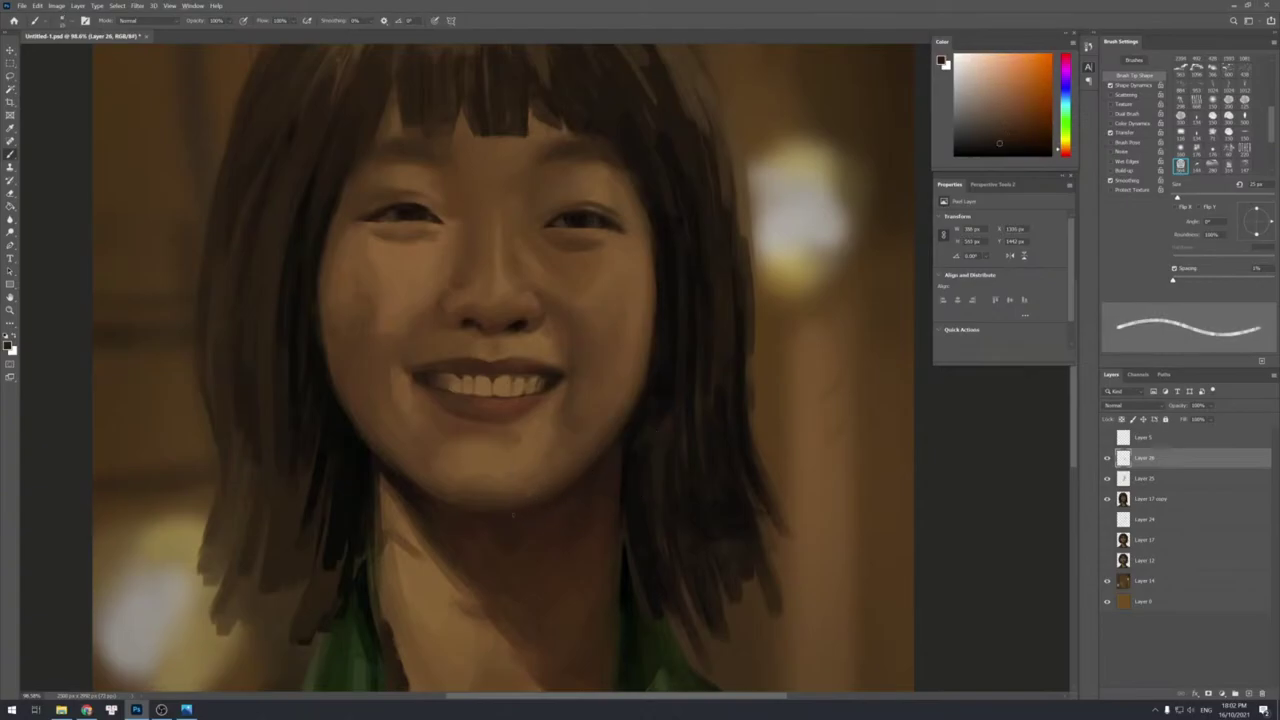
key("bracketright")
left_click_drag(508, 517, 543, 508)
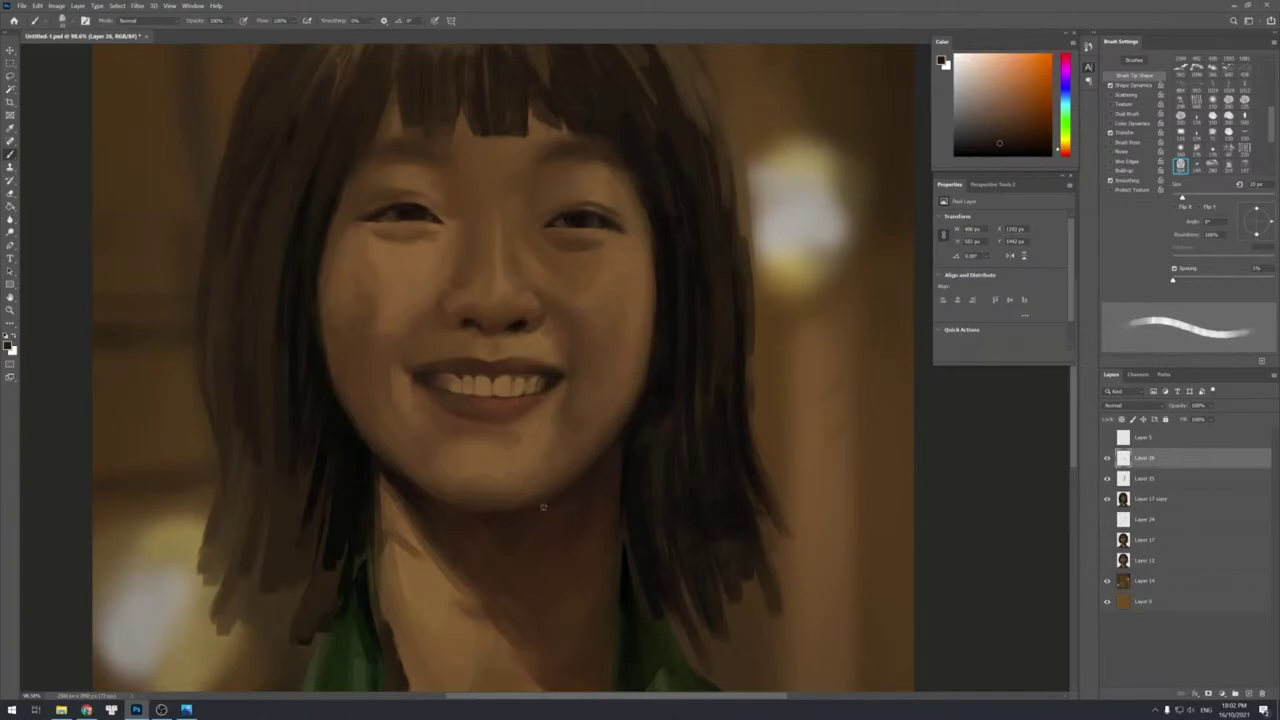
key("bracketleft")
key("bracketright")
key("bracketleft")
key("bracketleft")
key("bracketright")
key("bracketright")
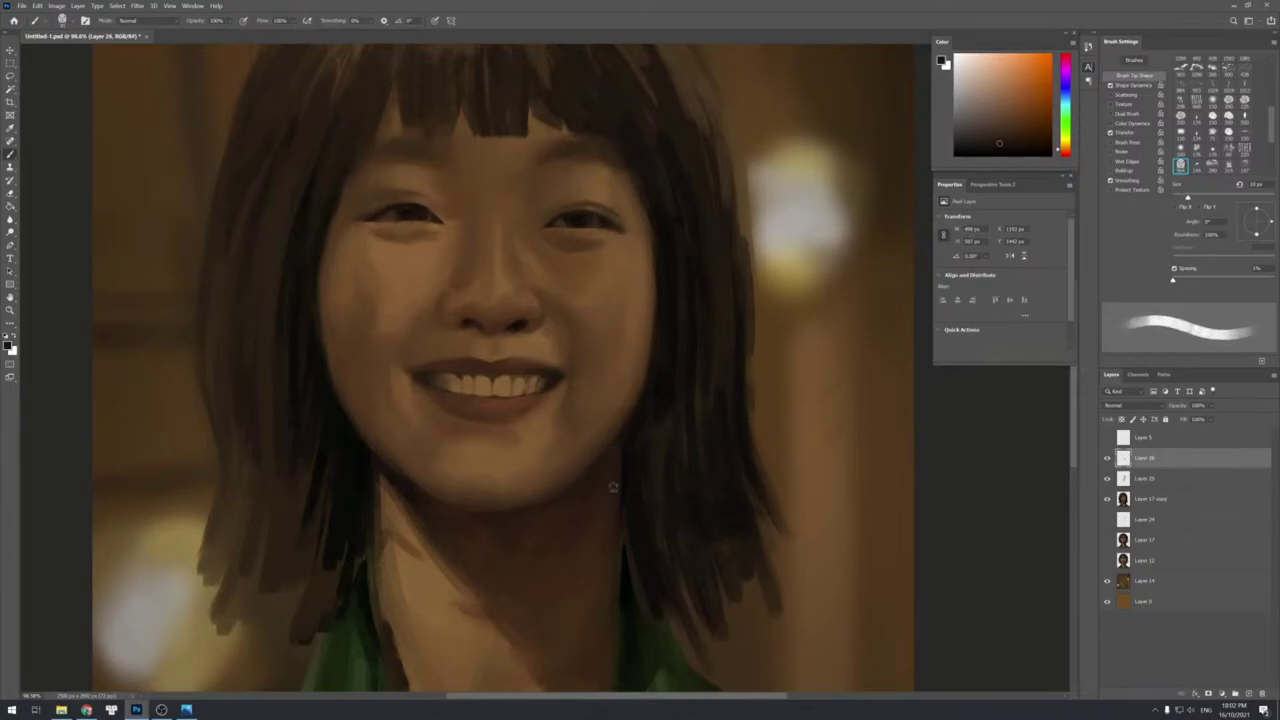
Deepen the shadow between the shadow-side jaw, neck and hair with sampled dark browns.
left_click(628, 448, "alt")
left_click_drag(631, 430, 602, 526)
left_click(615, 487, "alt")
key("bracketright")
key("bracketleft")
left_click(600, 484, "alt")
key("bracketright")
Refine the inner corner of the shadow-side eye with sampled dark browns and a smaller brush.
key("z")
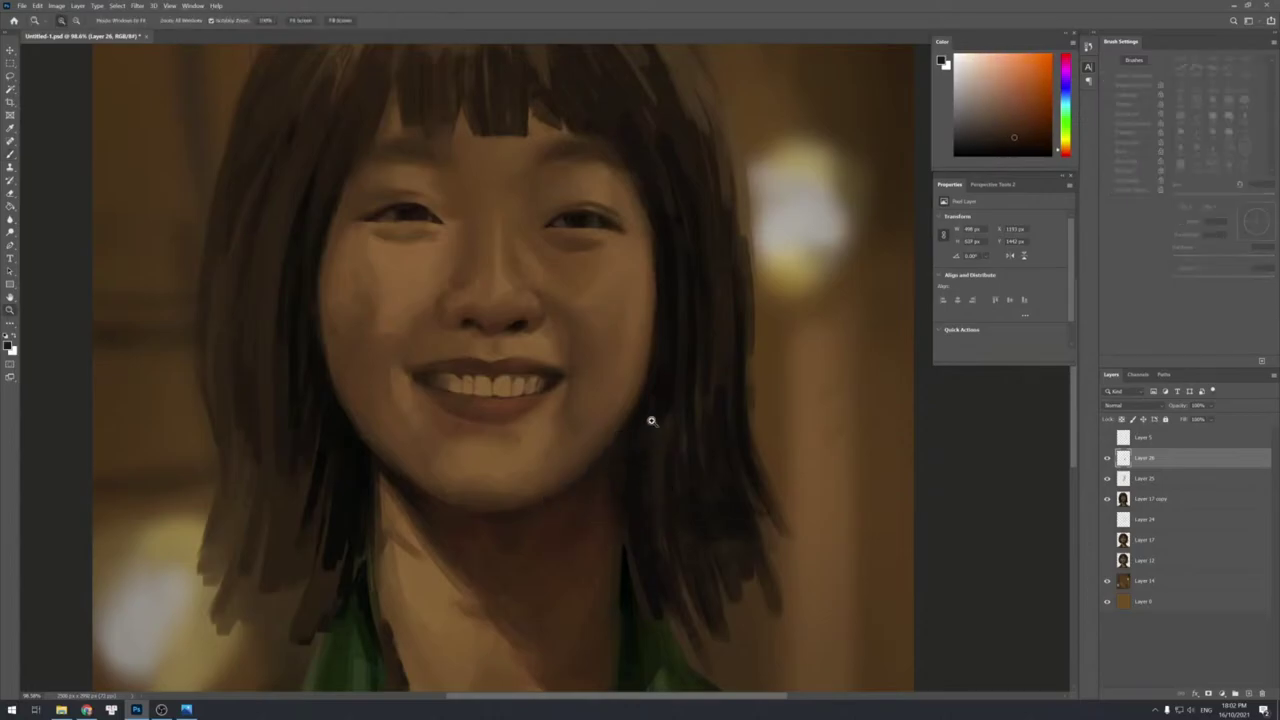
mouse_move(651, 421)
left_mouse_down()
mouse_move(626, 371)
mouse_move(640, 400)
left_mouse_up()
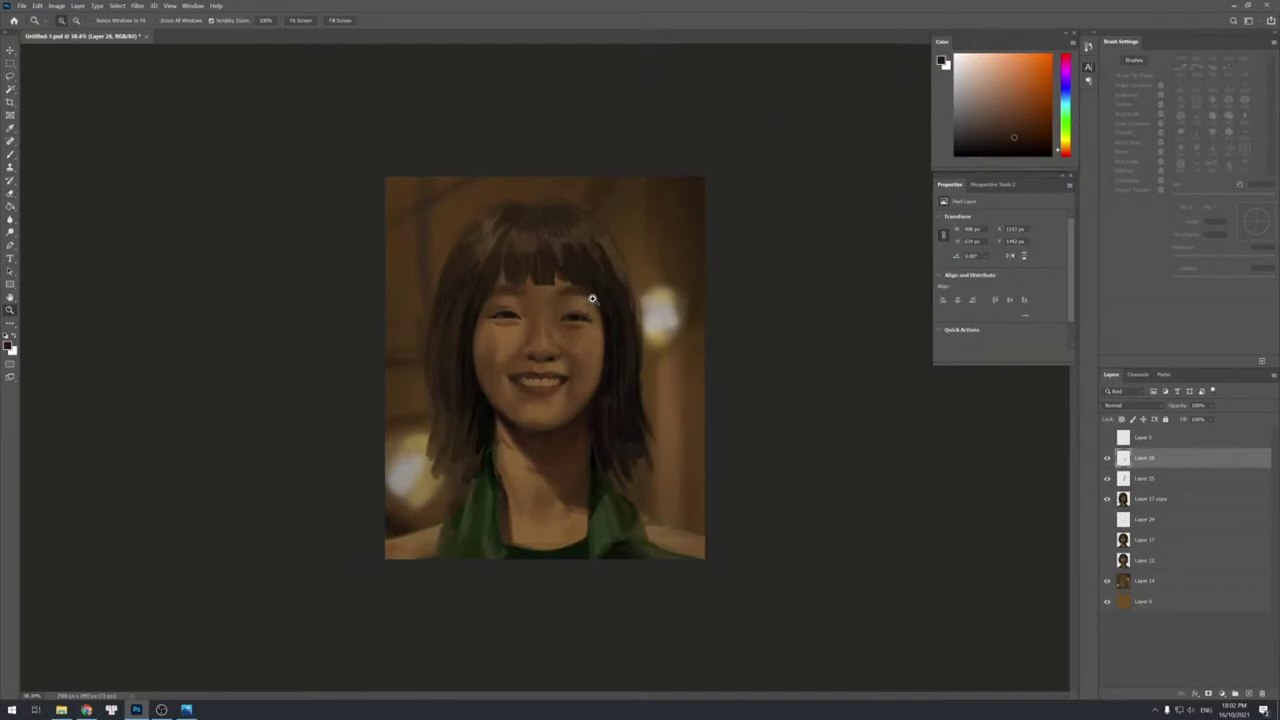
left_click_drag(586, 309, 614, 299)
key("b")
left_click(529, 343, "alt")
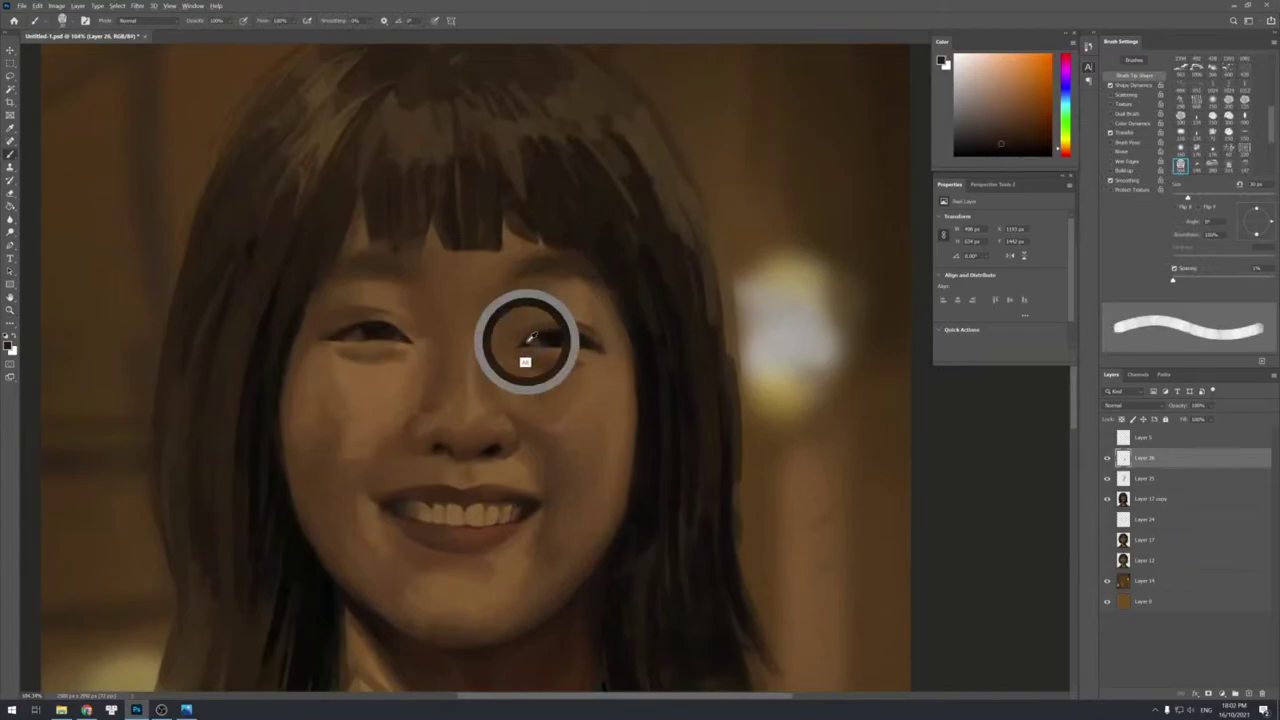
key("bracketleft")
left_click_drag(525, 344, 535, 345)
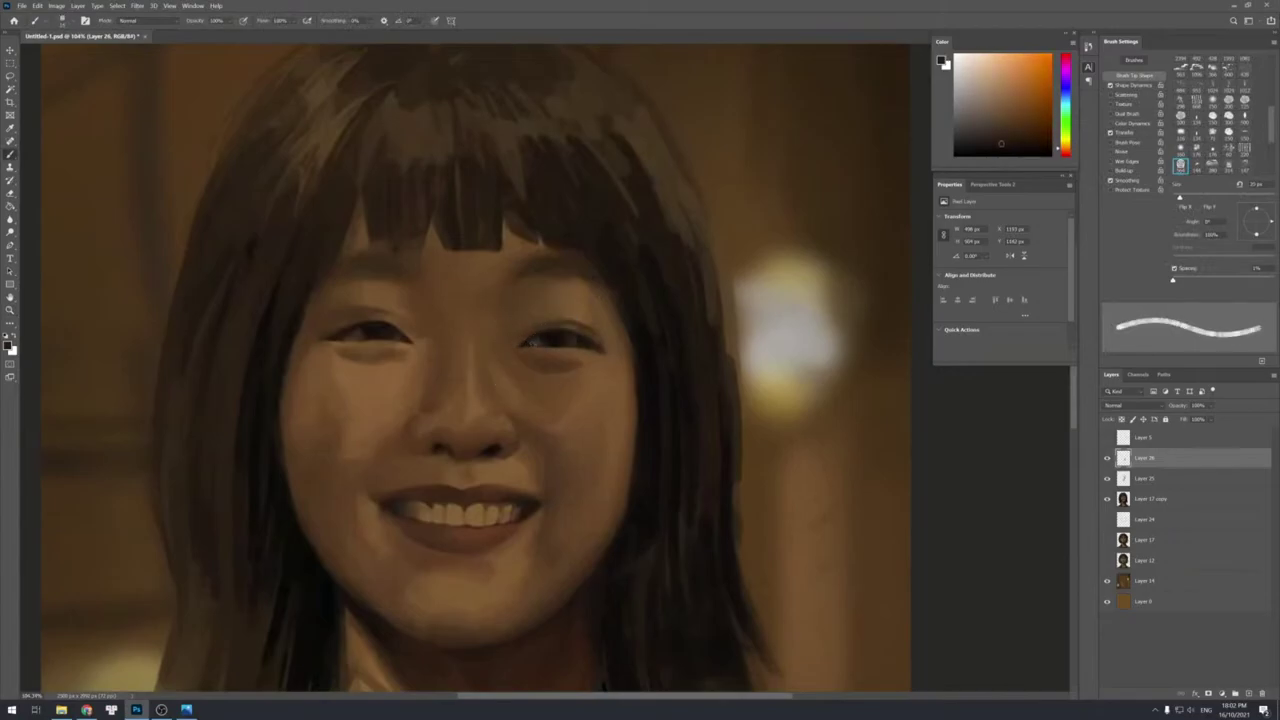
key("ctrl+z")
left_click(533, 346, "alt")
key("bracketleft")
key("bracketleft")
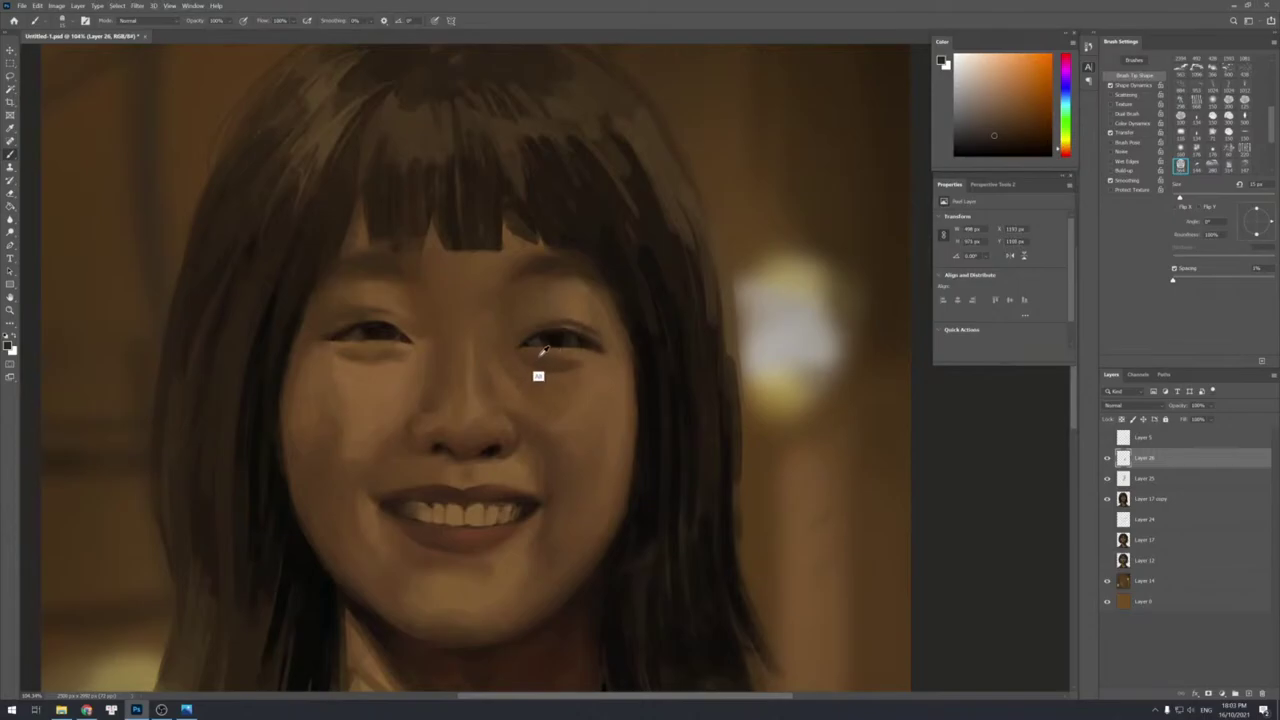
Soften the lower lid and the skin beneath the shadow-side eye with sampled skin browns.
left_click(553, 500, "alt")
key("bracketright")
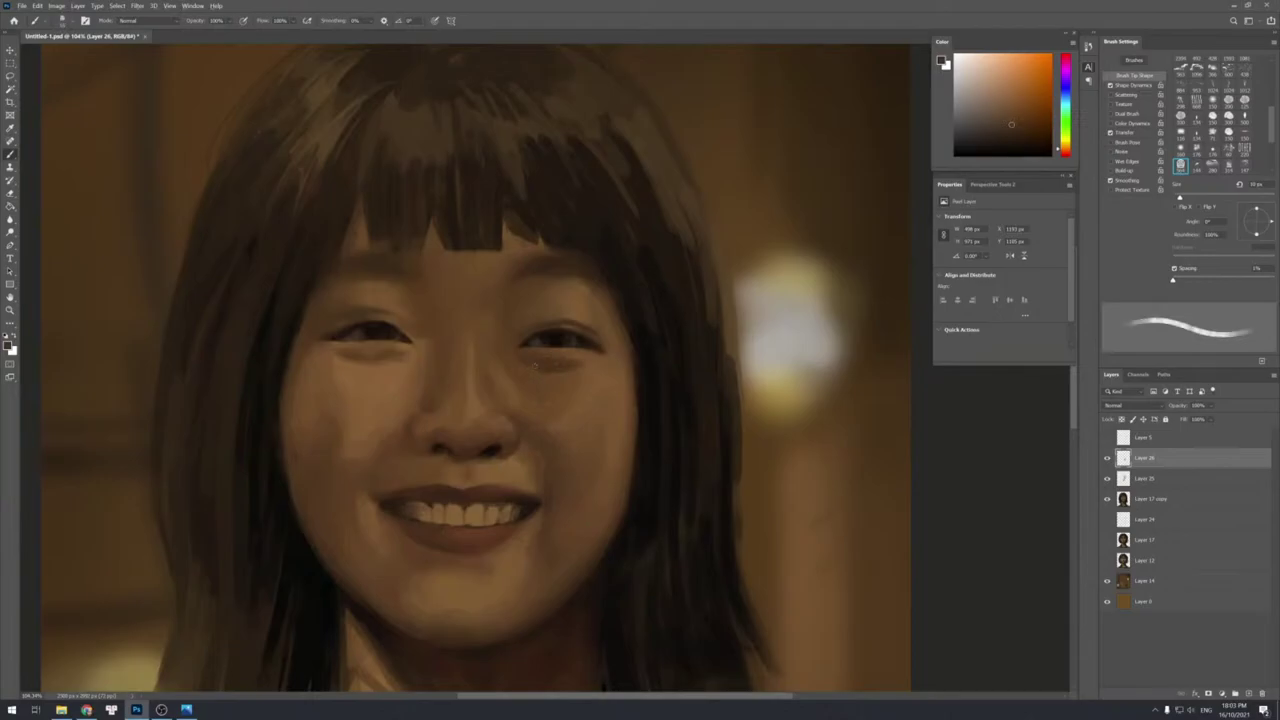
left_click(530, 360, "alt")
left_click(522, 360, "alt")
left_click(545, 369, "alt")
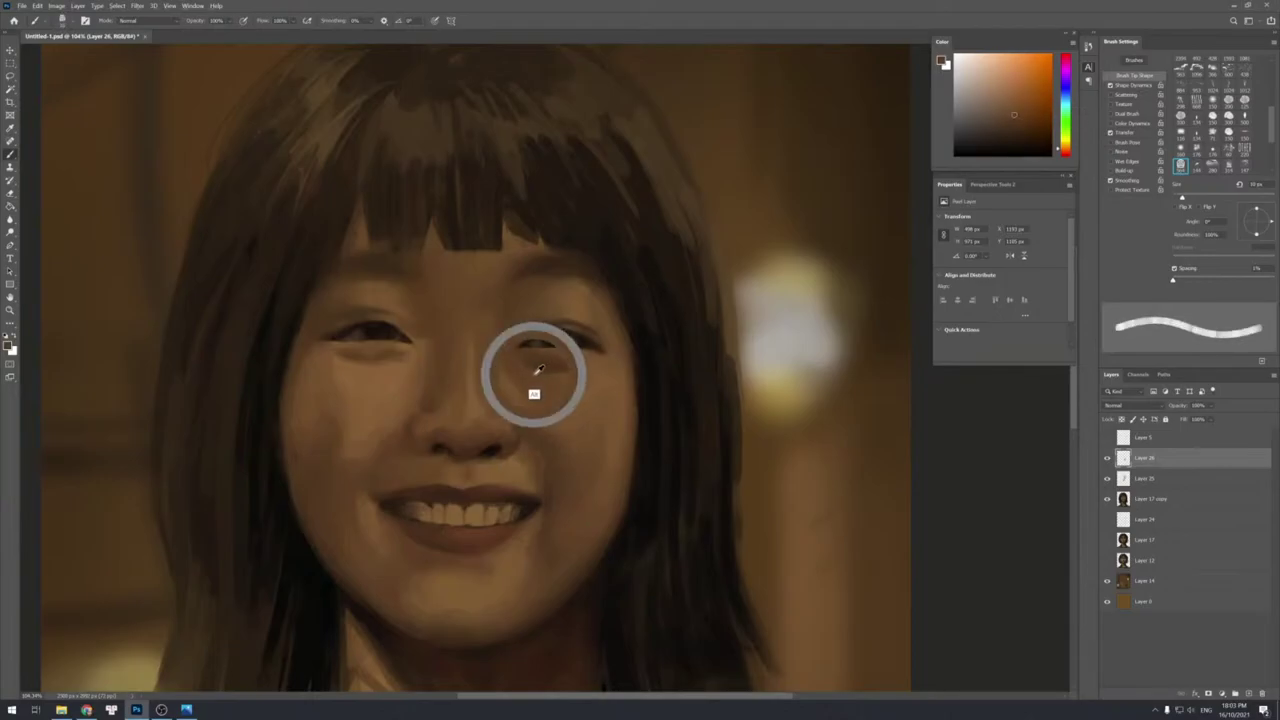
left_click(543, 364, "alt")
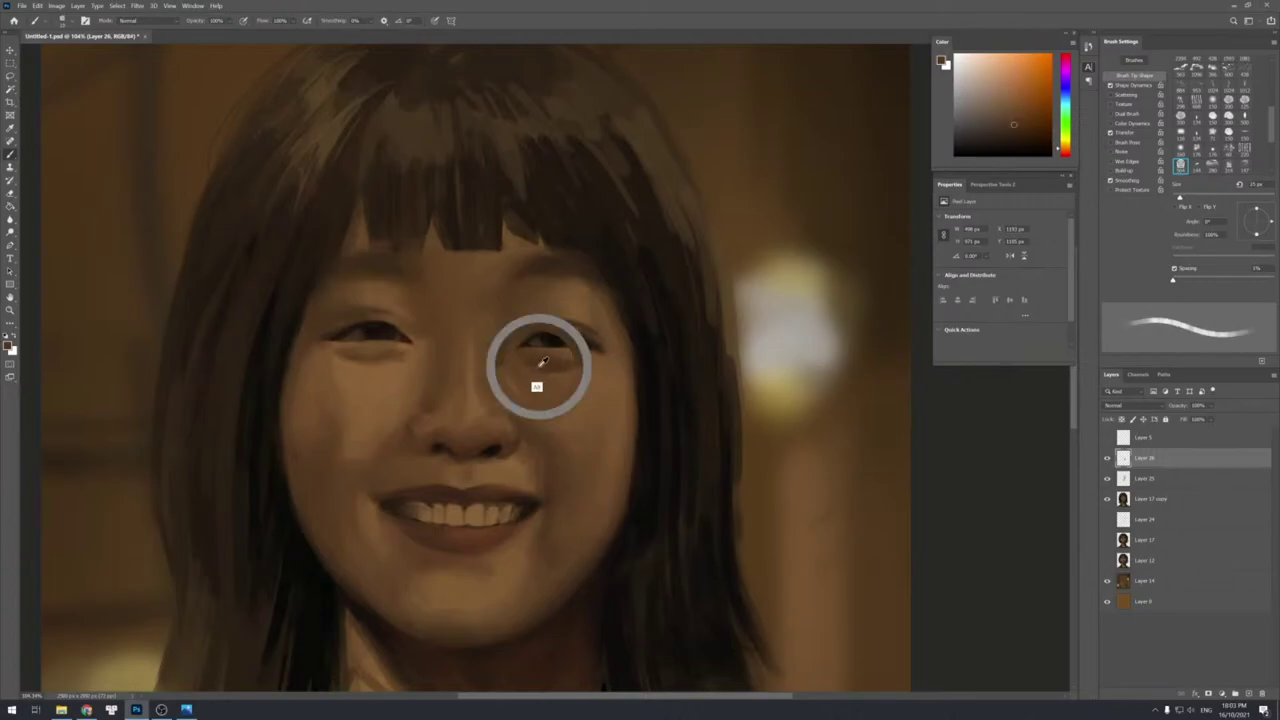
Refine the shadow-side cheek edge against the hair with sampled skin browns.
key("z")
mouse_move(600, 333)
left_mouse_down()
mouse_move(571, 264)
mouse_move(580, 275)
left_mouse_up()
left_click(605, 380)
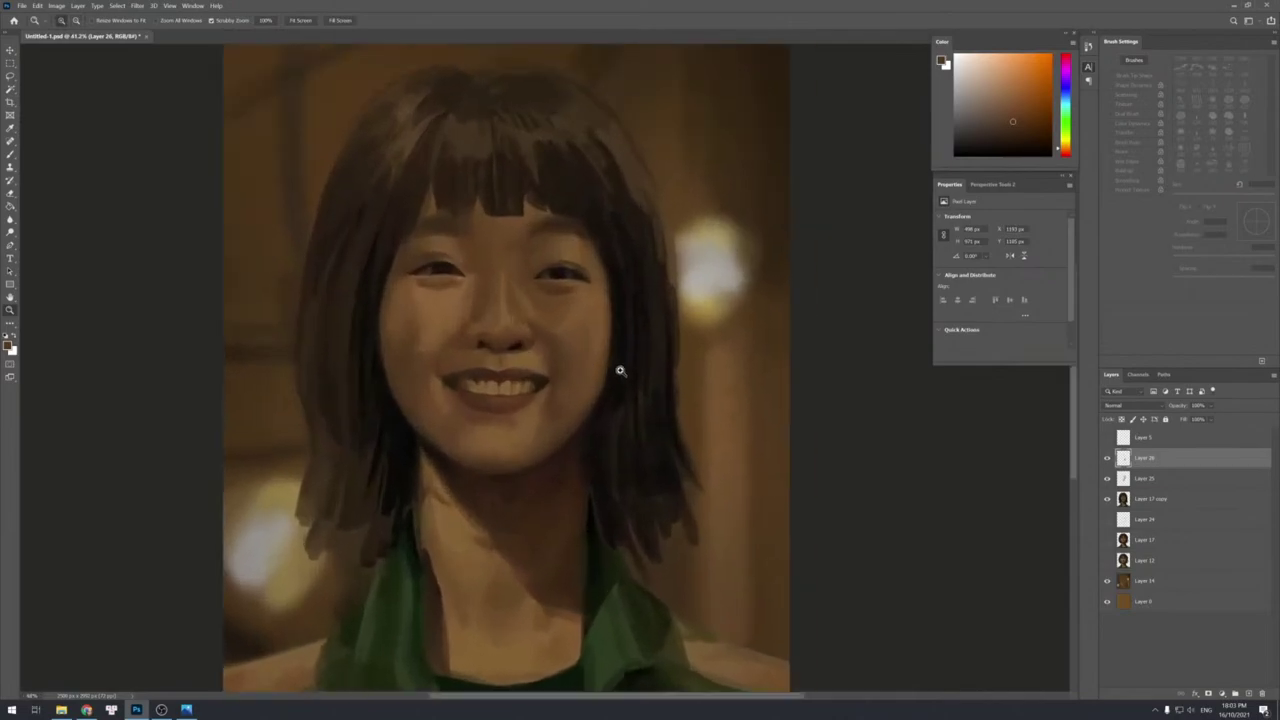
key("b")
left_click(610, 388, "alt")
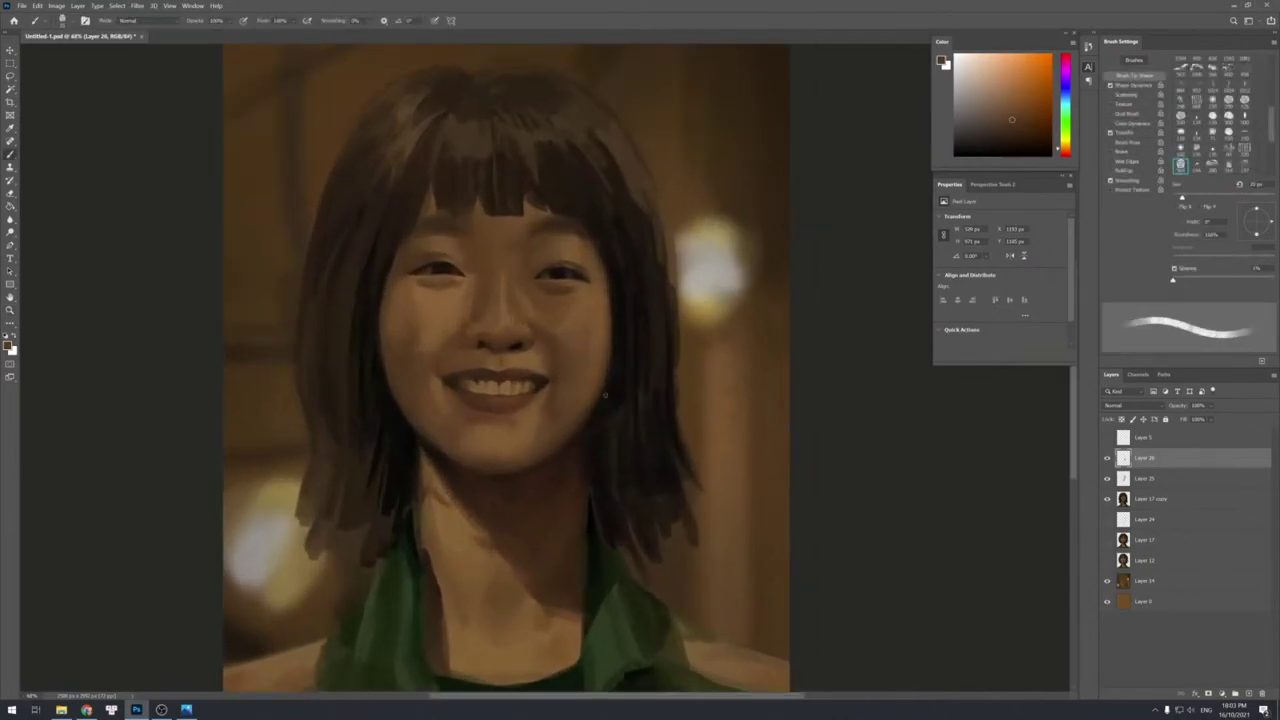
left_click(614, 360, "alt")
left_click(612, 383, "alt")
Smooth the lit side of the upper nose bridge near the inner eye corner with a sampled skin tone.
left_click(482, 280, "alt")
key("bracketright")
key("bracketright")
key("bracketleft")
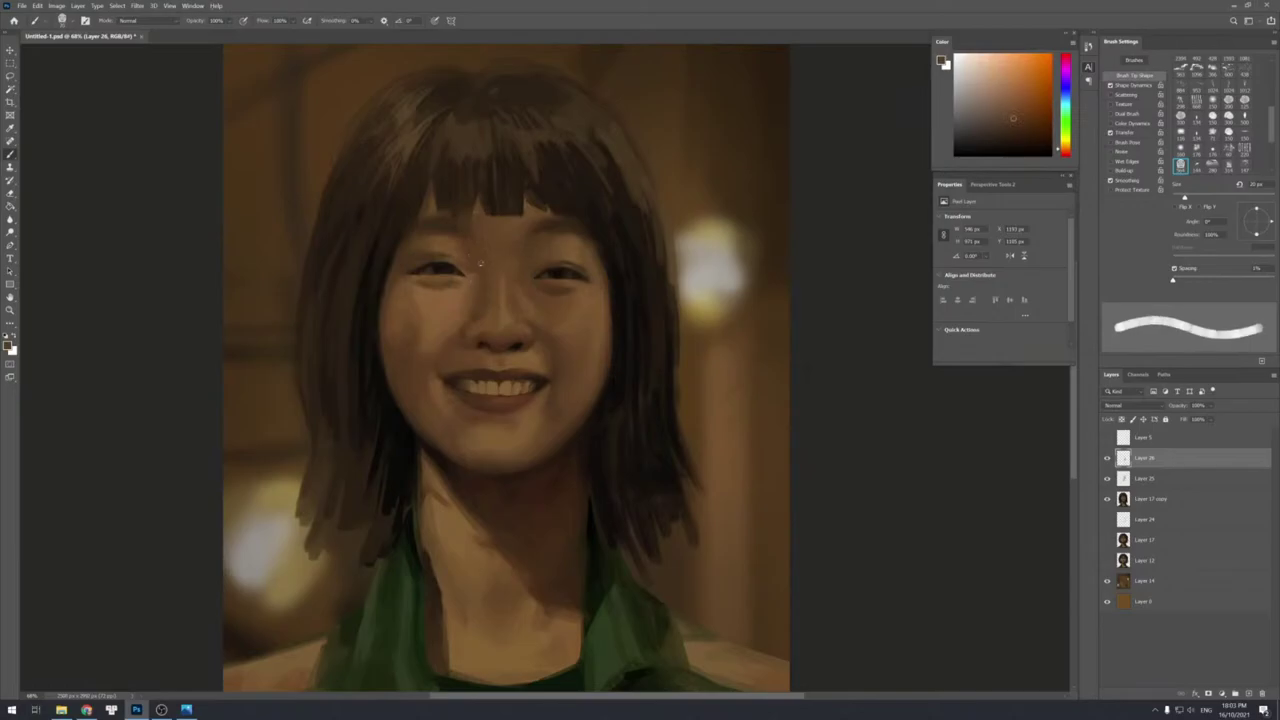
key("bracketleft")
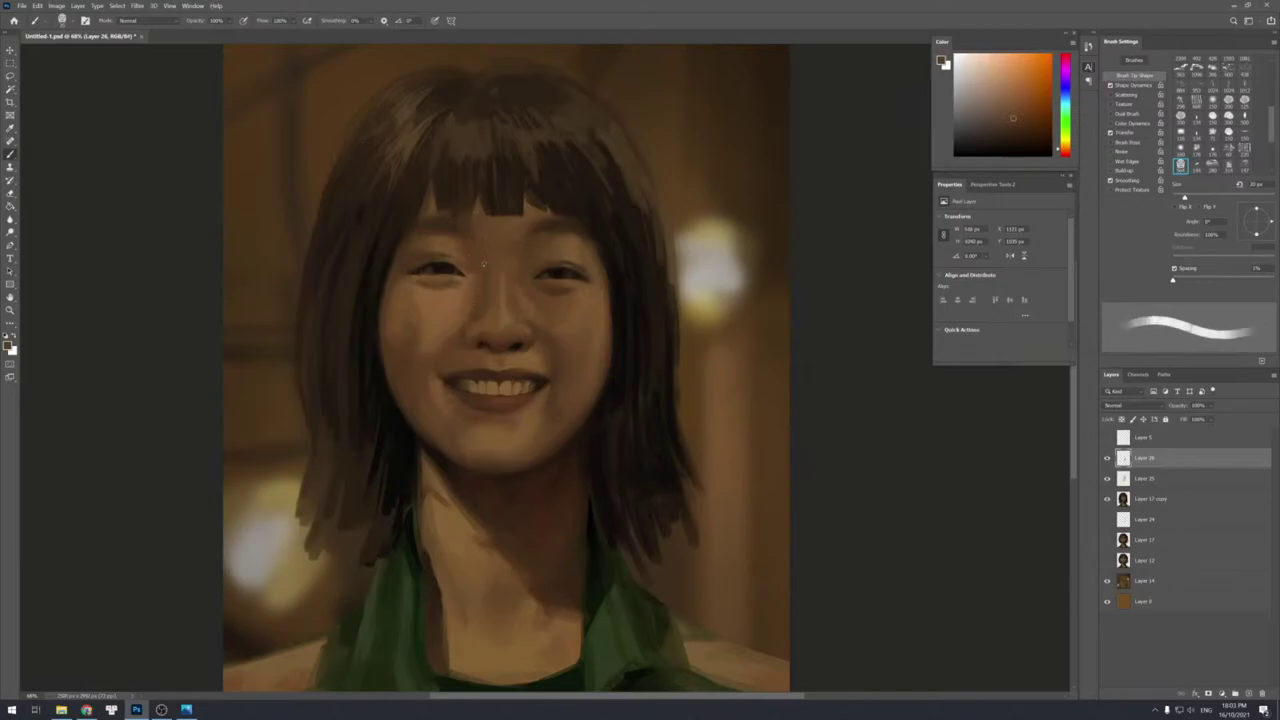
Blend the lit-side upper eyelid and inner eye socket with sampled skin tones.
left_click(467, 248, "alt")
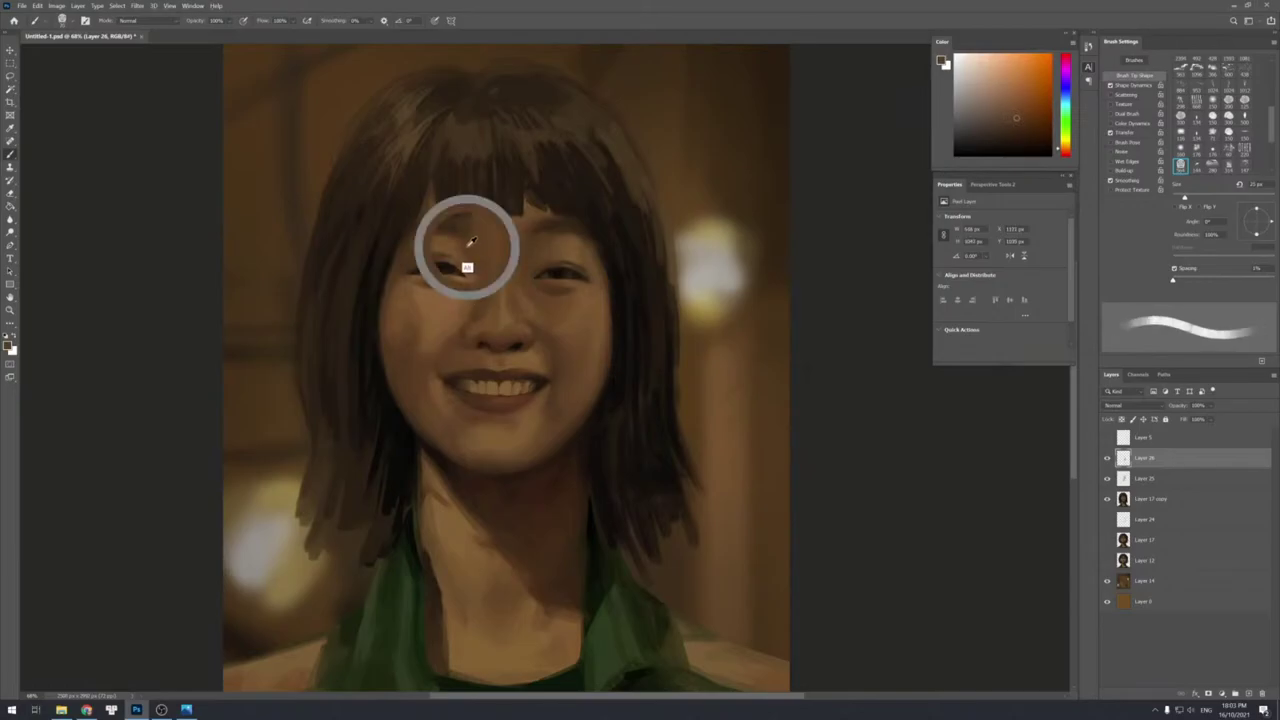
left_click(450, 248, "alt")
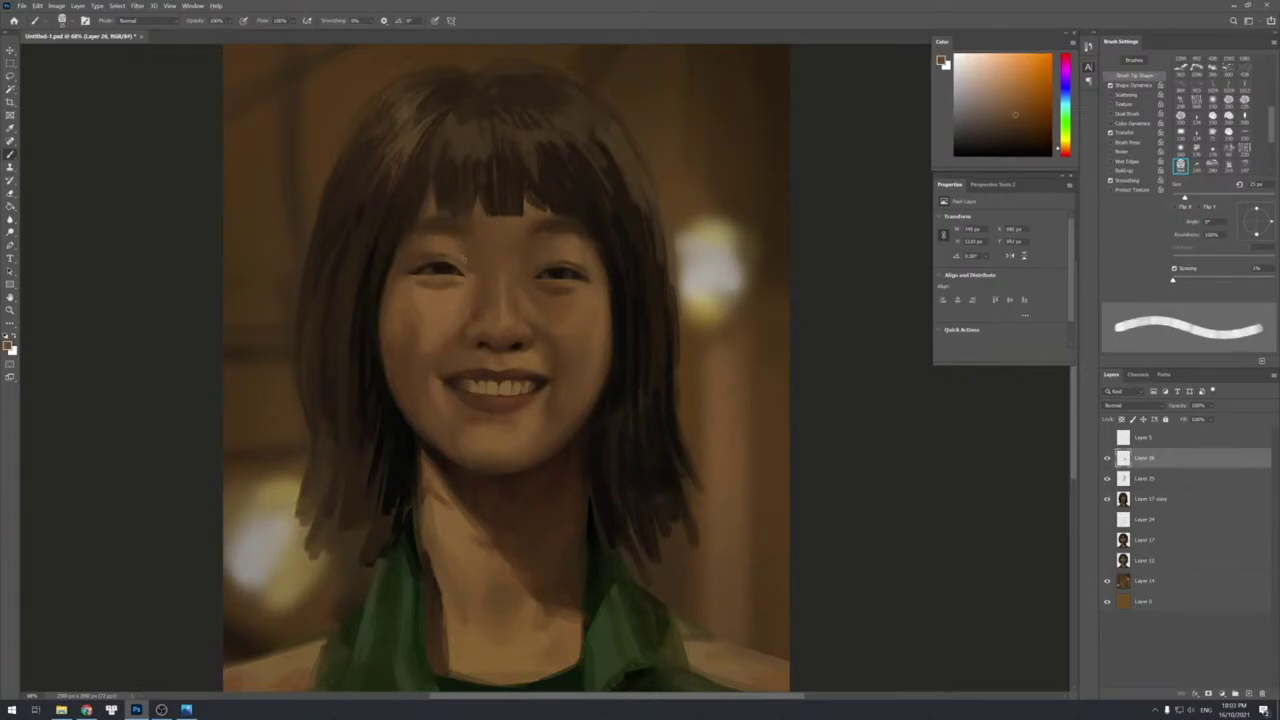
left_click(452, 250, "alt")
left_click(462, 272, "alt")
left_click(452, 235, "alt")
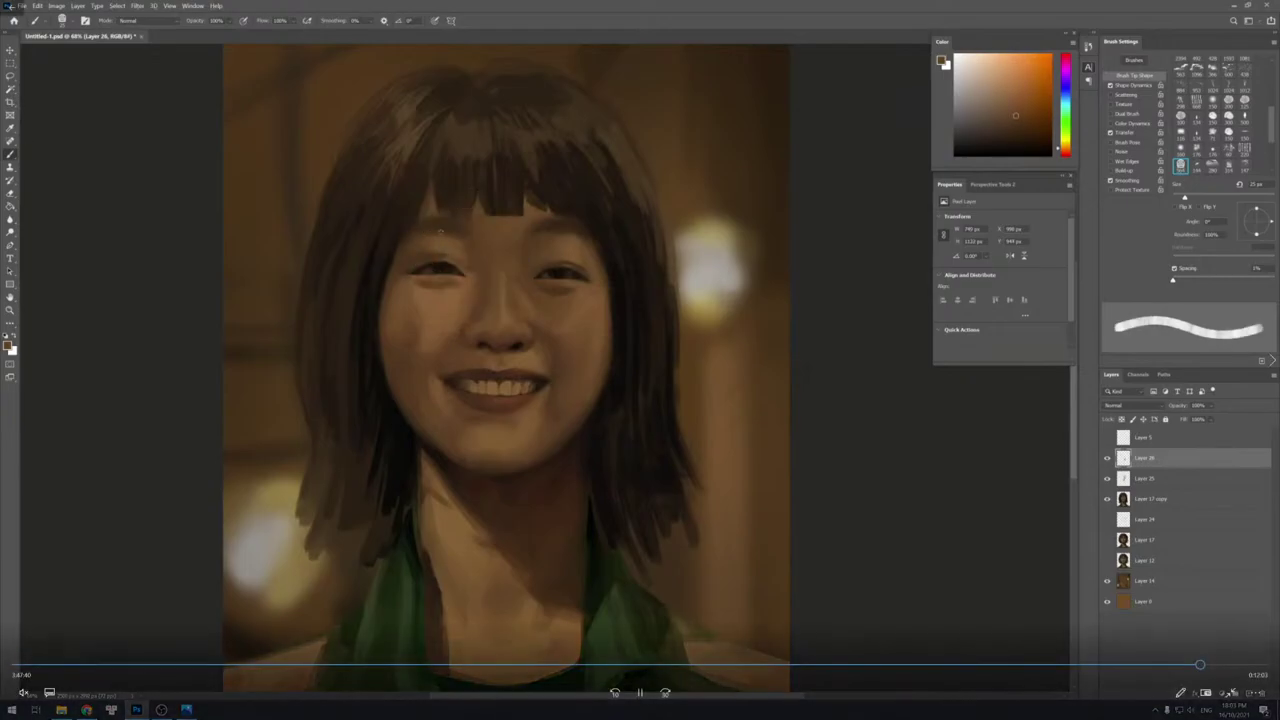
Refine the lit-side eyebrow and blend its inner end into the forehead with sampled browns and a larger brush.
mouse_move(446, 224)
left_mouse_down()
mouse_move(424, 226)
mouse_move(450, 224)
left_mouse_up()
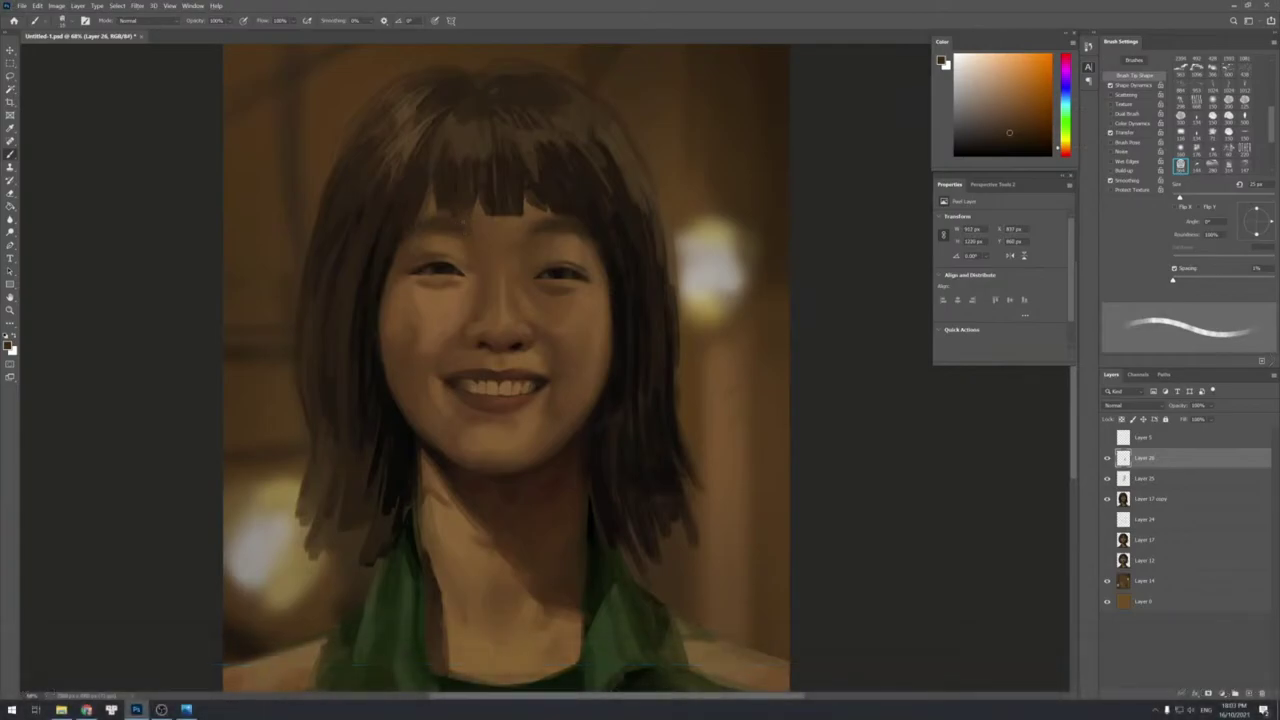
key("bracketright")
key("bracketright")
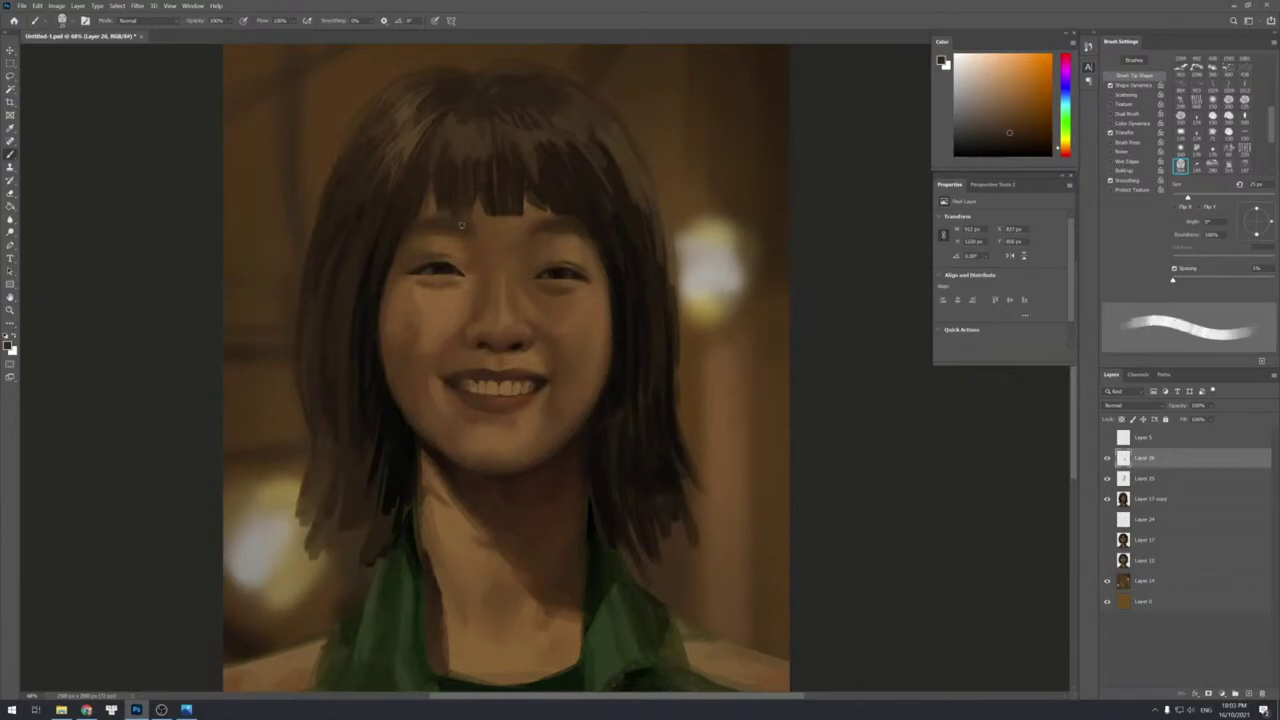
left_click(468, 232, "alt")
key("bracketright")
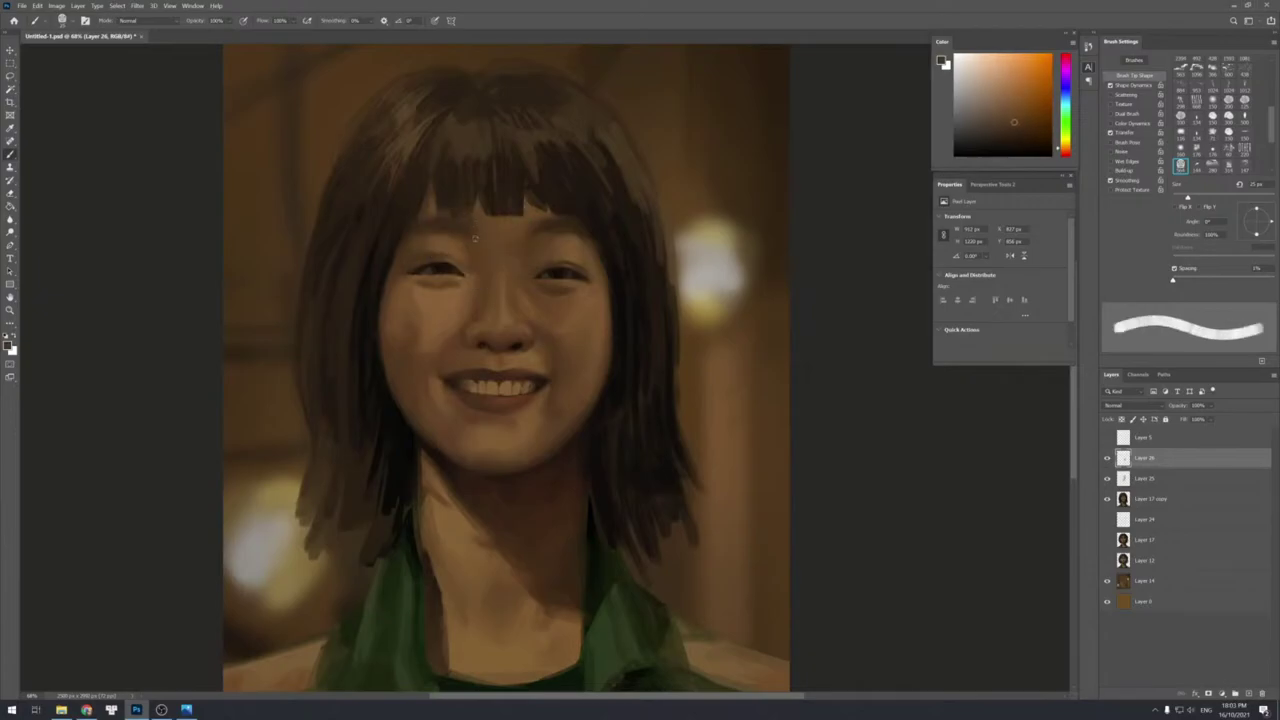
left_click(481, 237, "alt")
Shape the inner end of the shadow-side eyebrow with a sampled brown, adjusting the brush size.
left_click(533, 234, "alt")
key("bracketleft")
key("bracketleft")
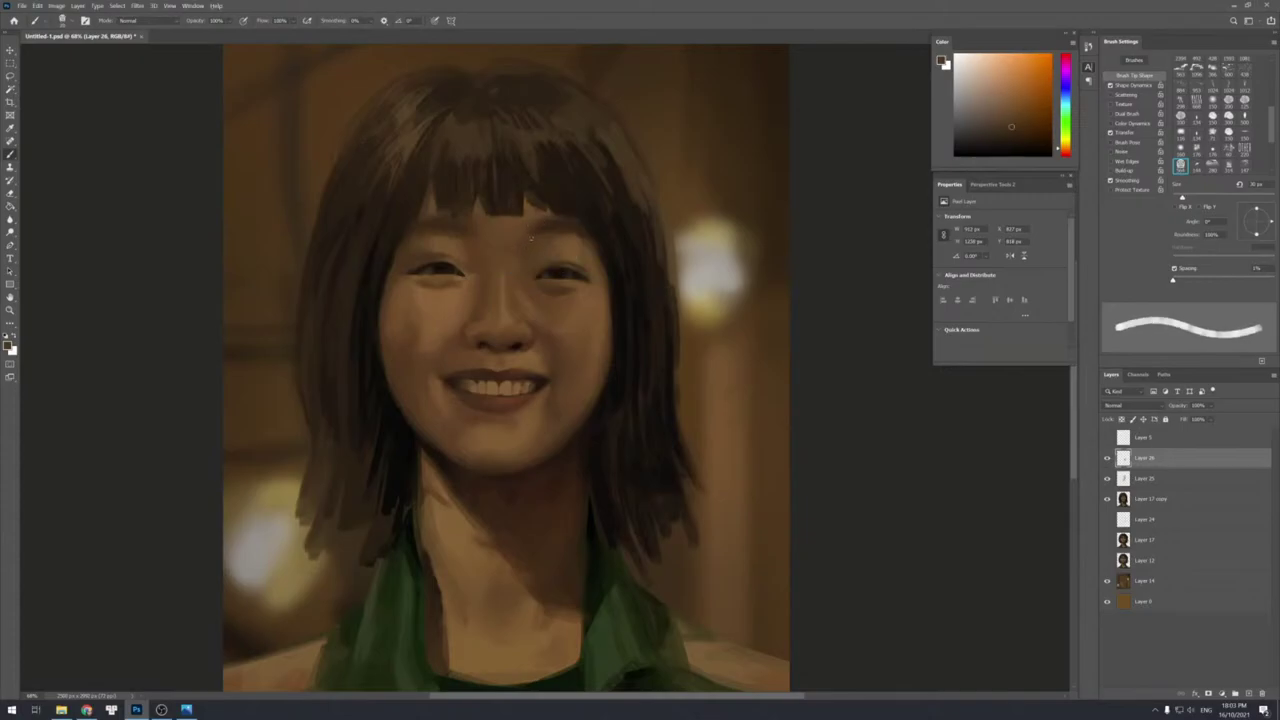
key("bracketright")
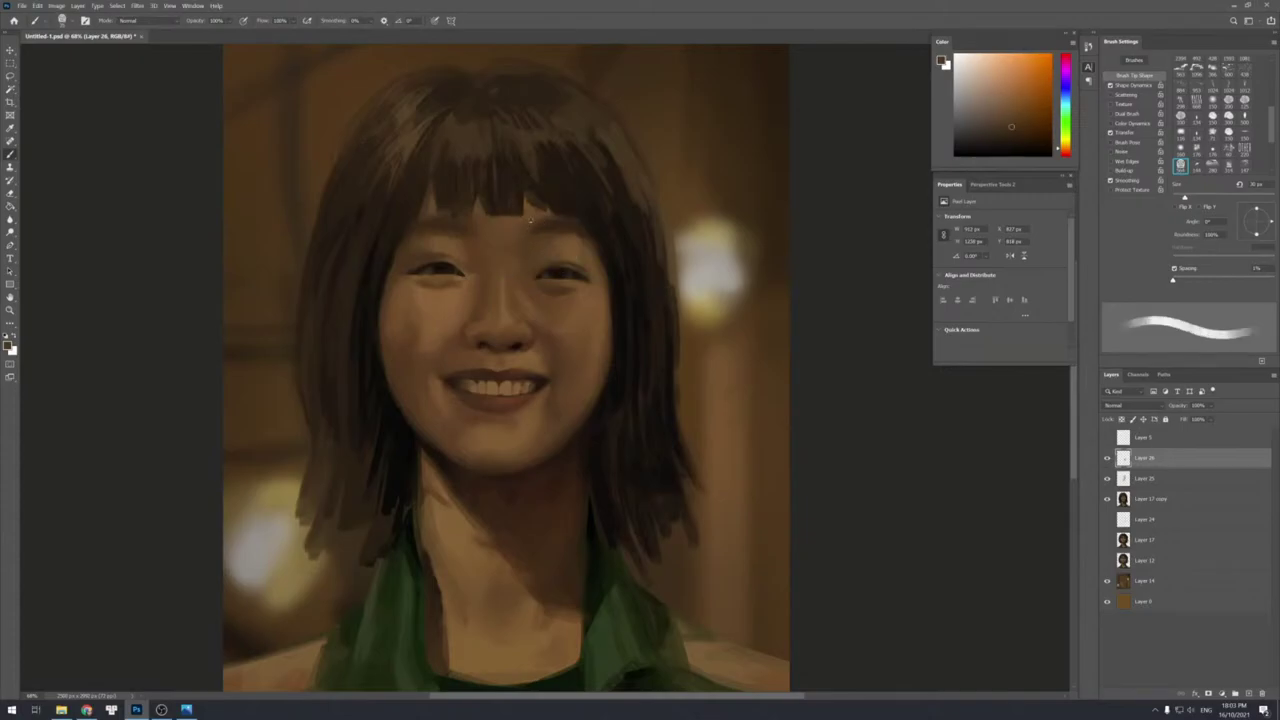
key("bracketright")
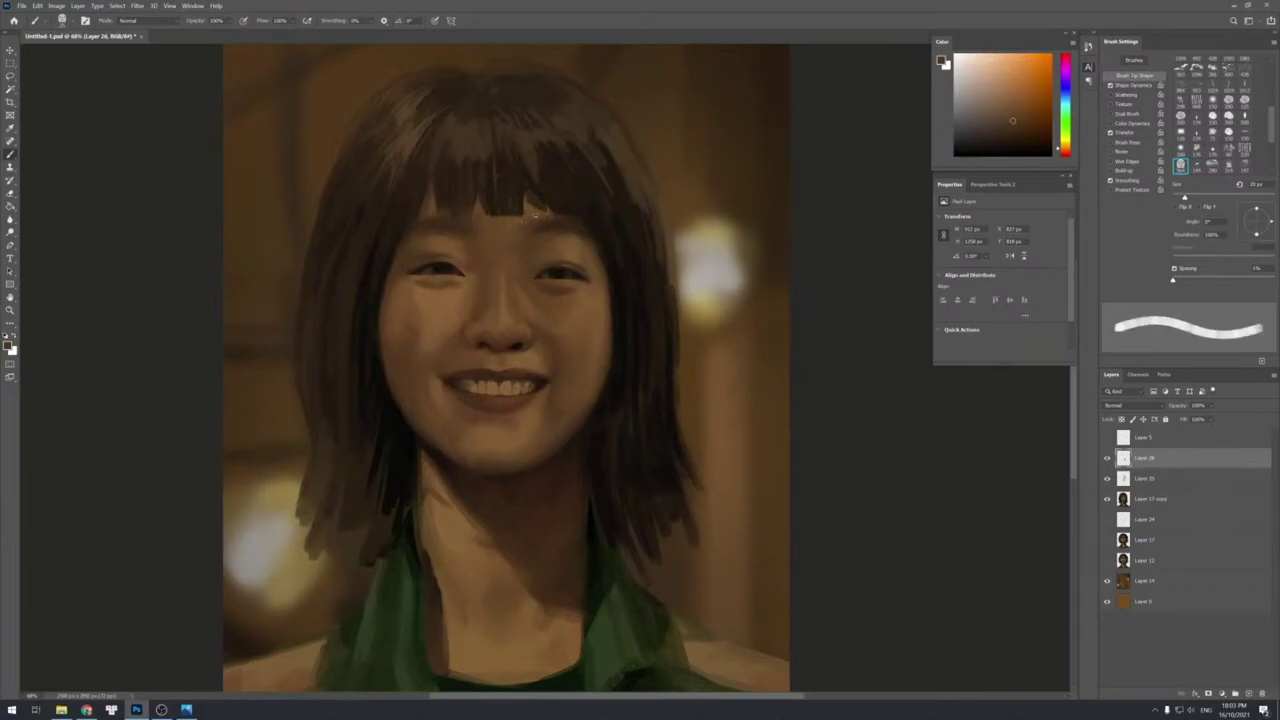
Blend the forehead skin around the shadow-side eyebrow below the fringe with sampled skin and brow browns.
left_click(525, 228, "alt")
left_click(526, 222, "alt")
left_click(523, 229, "alt")
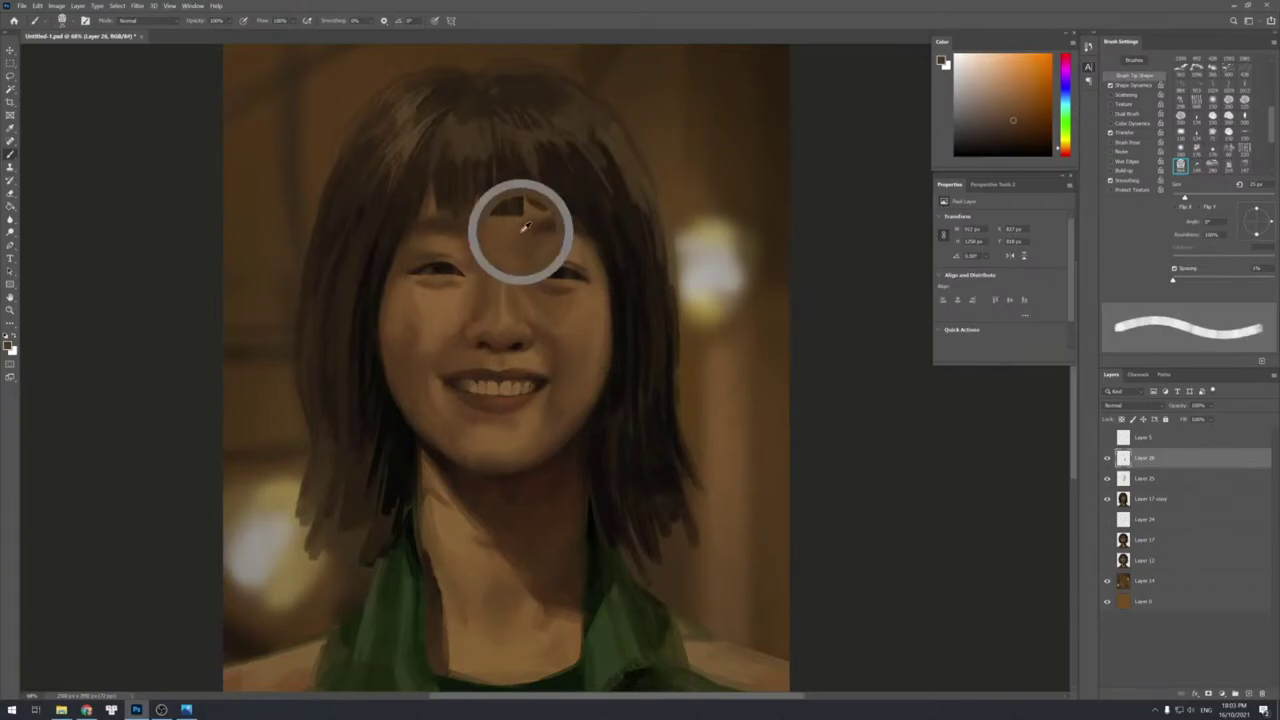
left_click(547, 221, "alt")
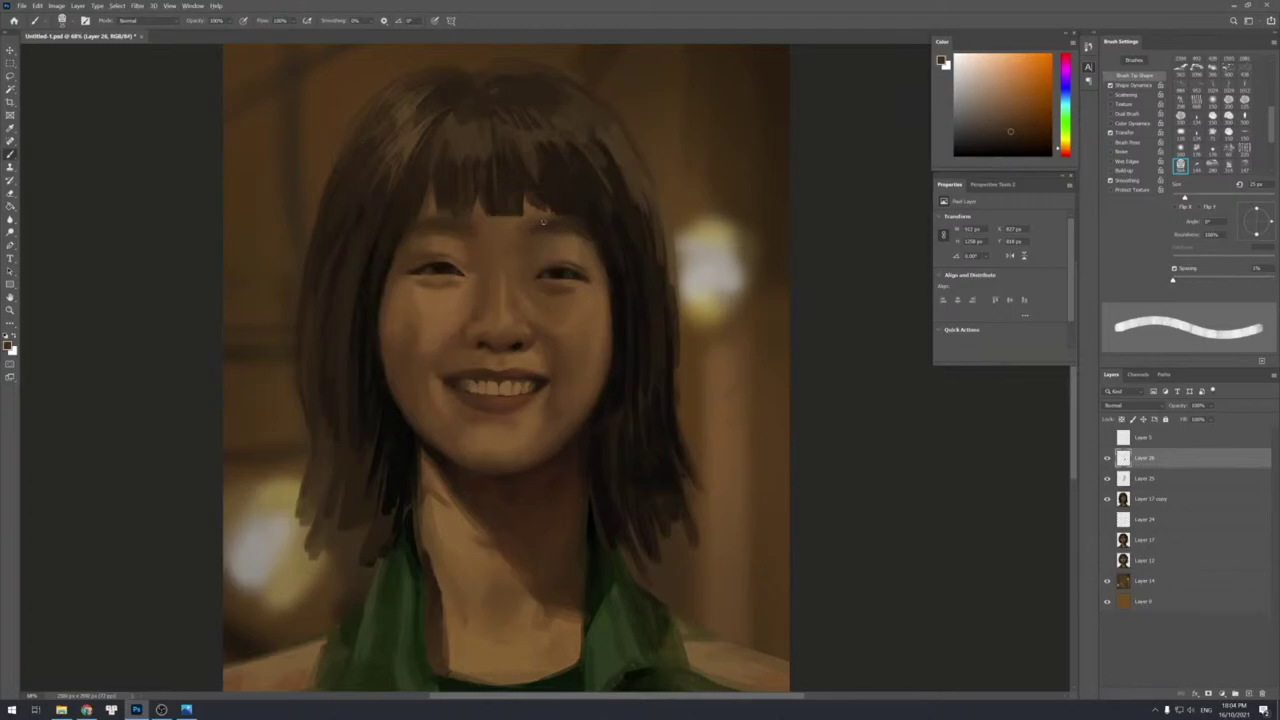
Darken the lit-side fringe edge beside the temple with sampled hair browns, adjusting the brush size.
key("alt+space")
mouse_move(551, 240)
left_mouse_down()
mouse_move(529, 194)
mouse_move(555, 212)
left_mouse_up()
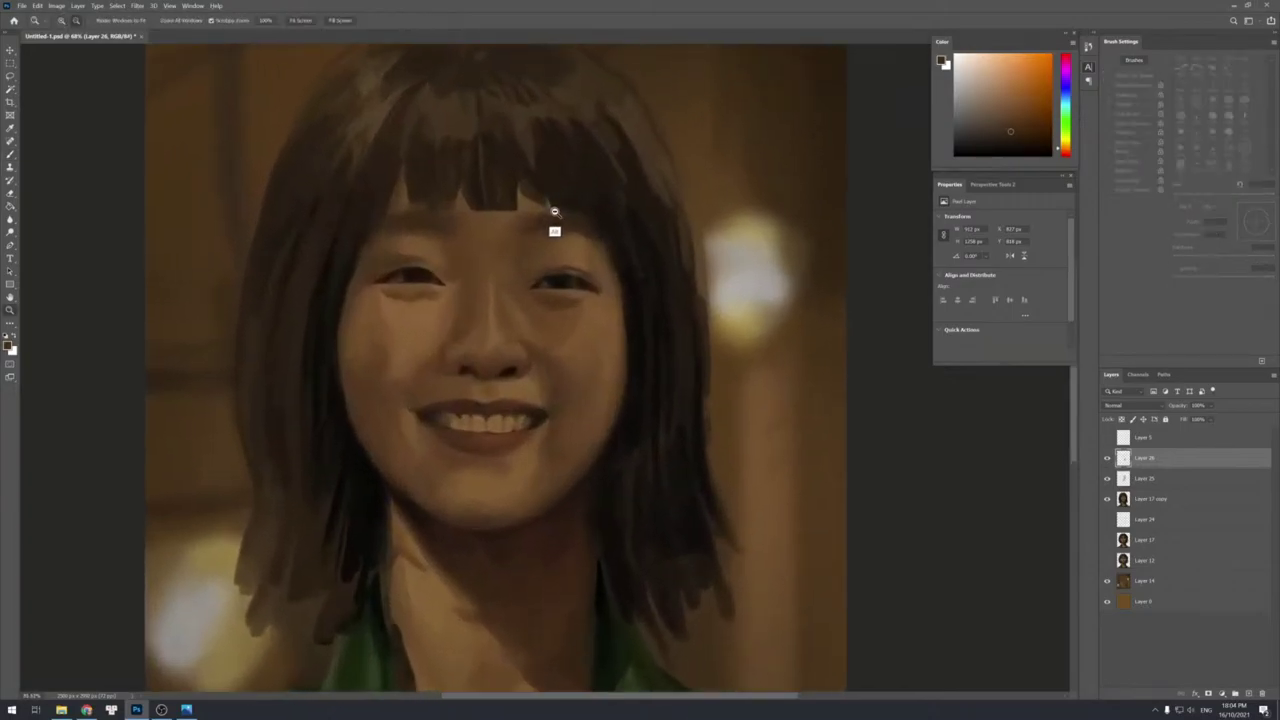
left_click(366, 236, "alt")
key("bracketleft")
key("bracketleft")
key("bracketleft")
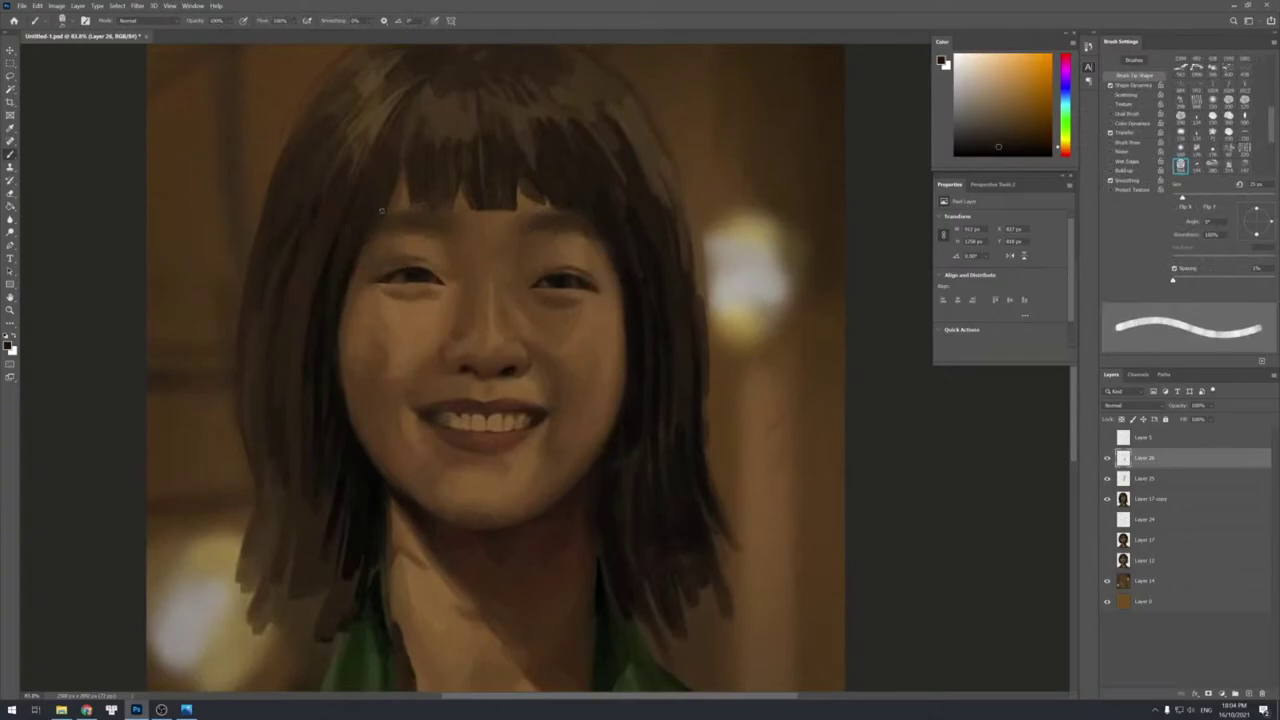
key("bracketright")
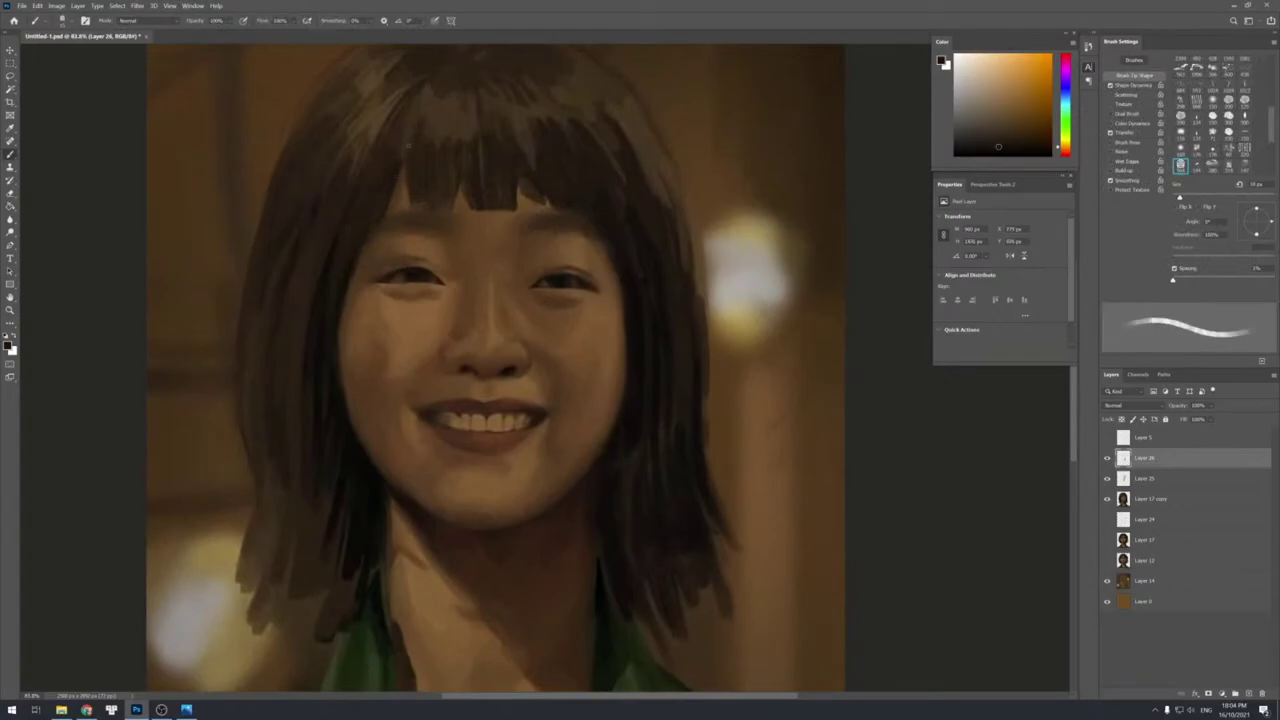
key("bracketright")
key("bracketright")
key("bracketright")
key("bracketright")
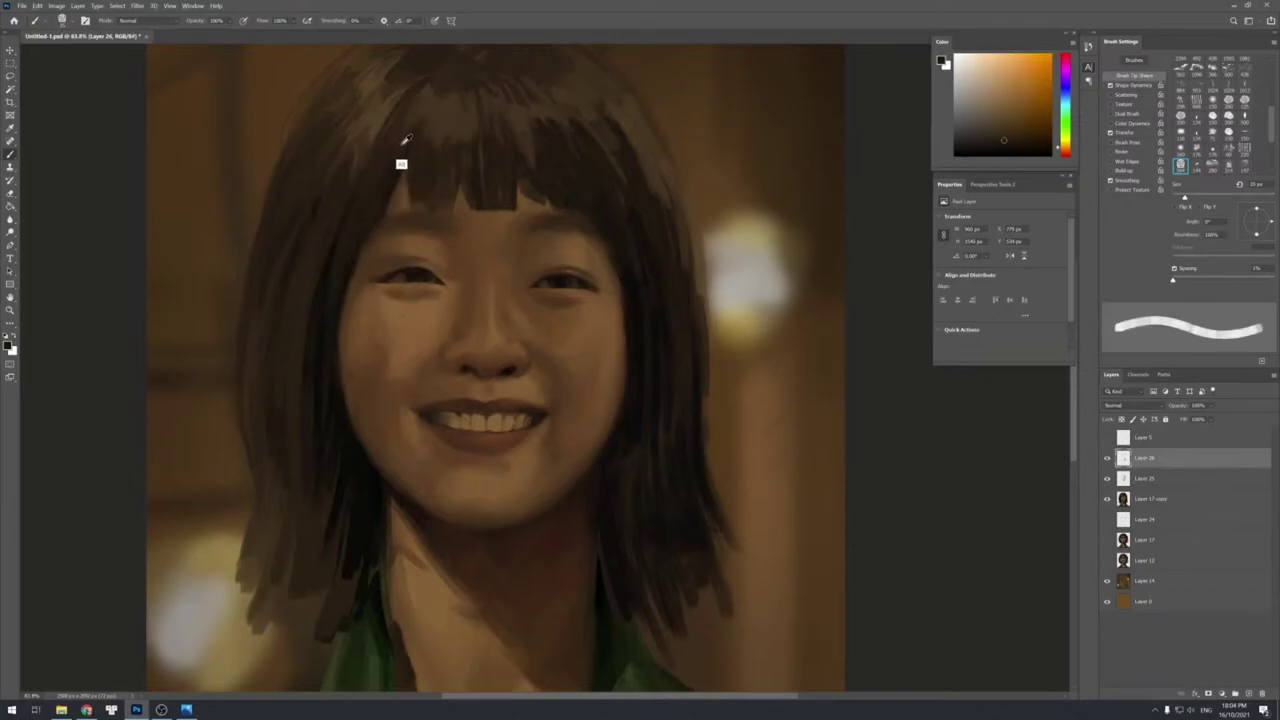
left_click(402, 165, "alt")
left_click(387, 187, "alt")
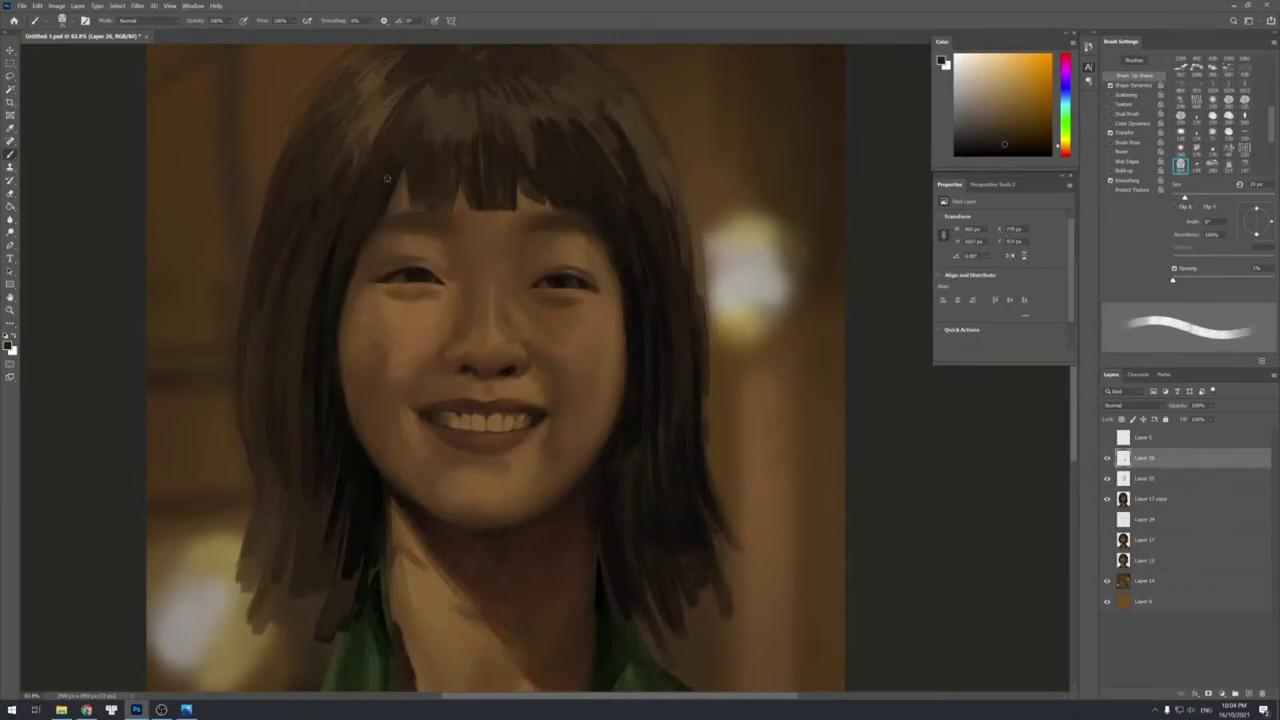
Blend the outer part of the lit-side upper eyelid with sampled brown skin tones.
key("z")
left_click_drag(377, 249, 420, 270)
key("b")
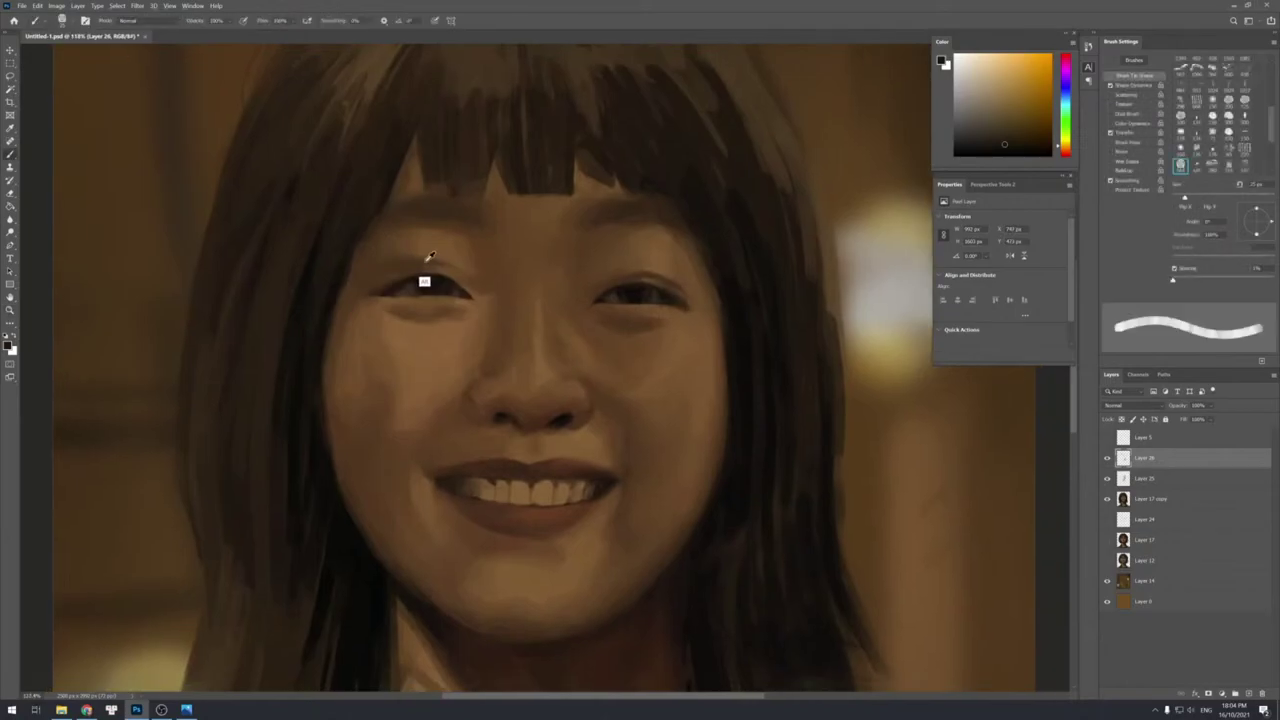
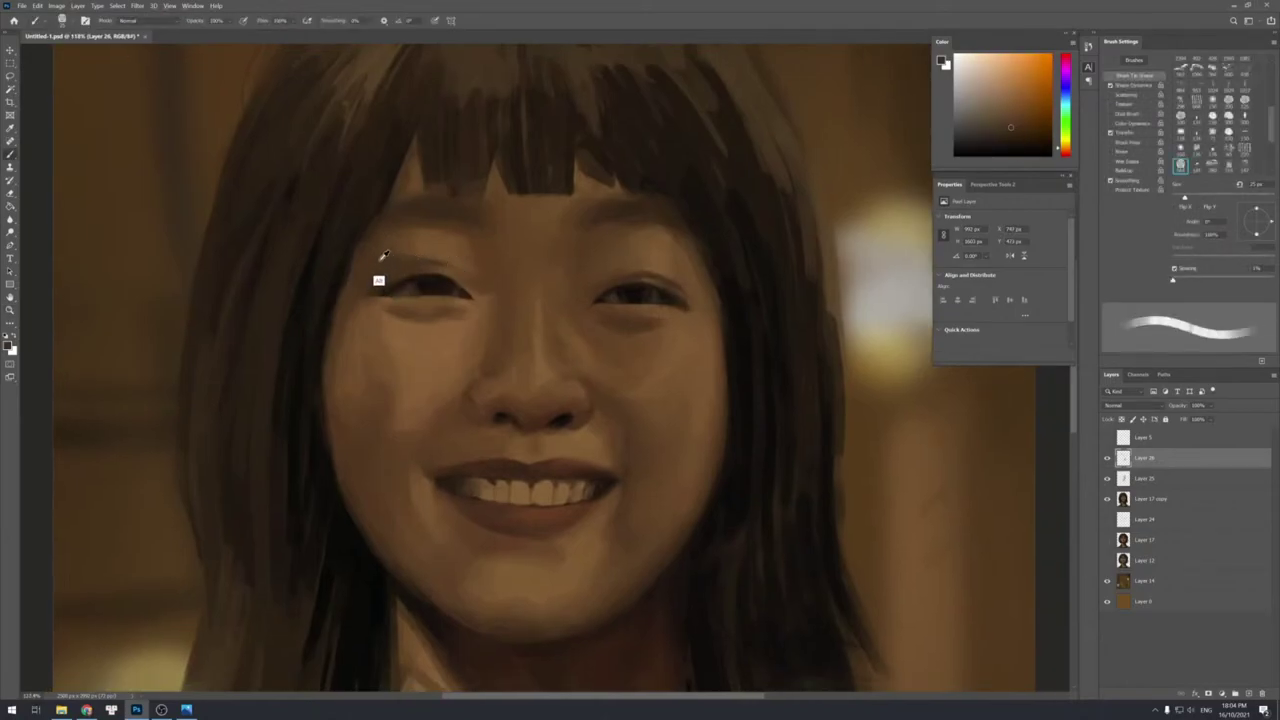
left_click(379, 258, "alt")
left_click(382, 276, "alt")
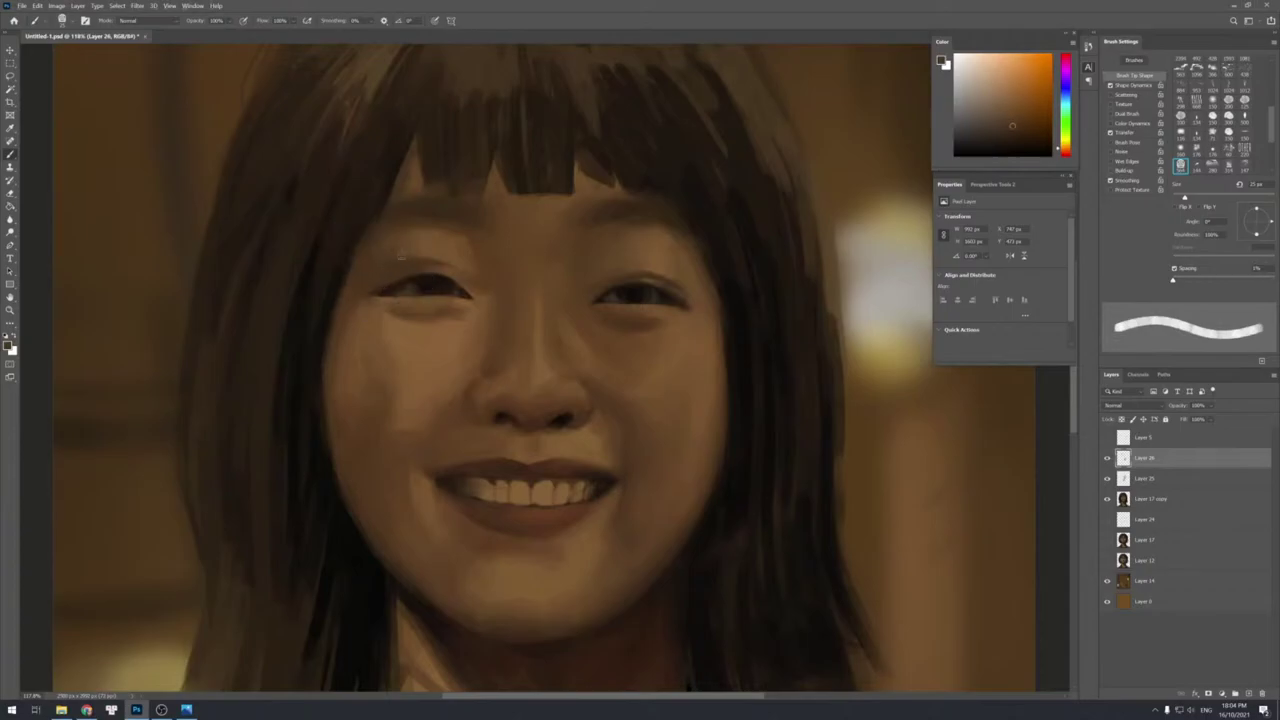
left_click(391, 271, "alt")
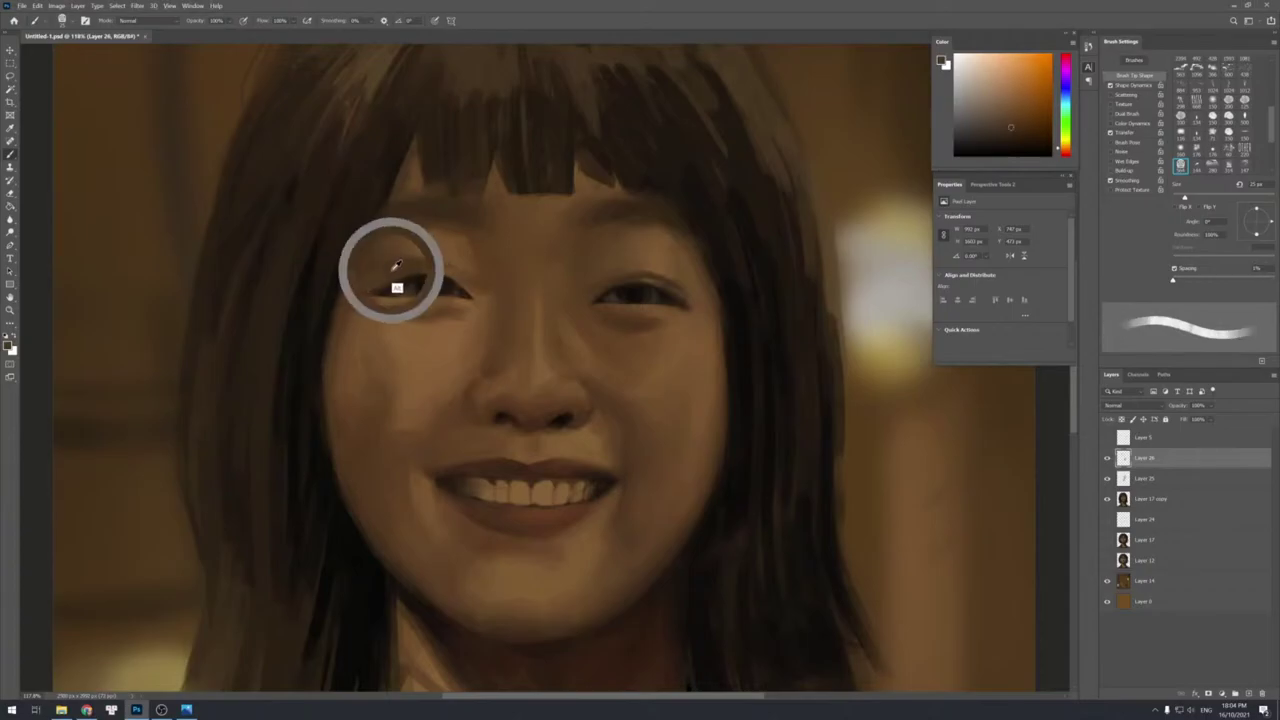
left_click(434, 263, "alt")
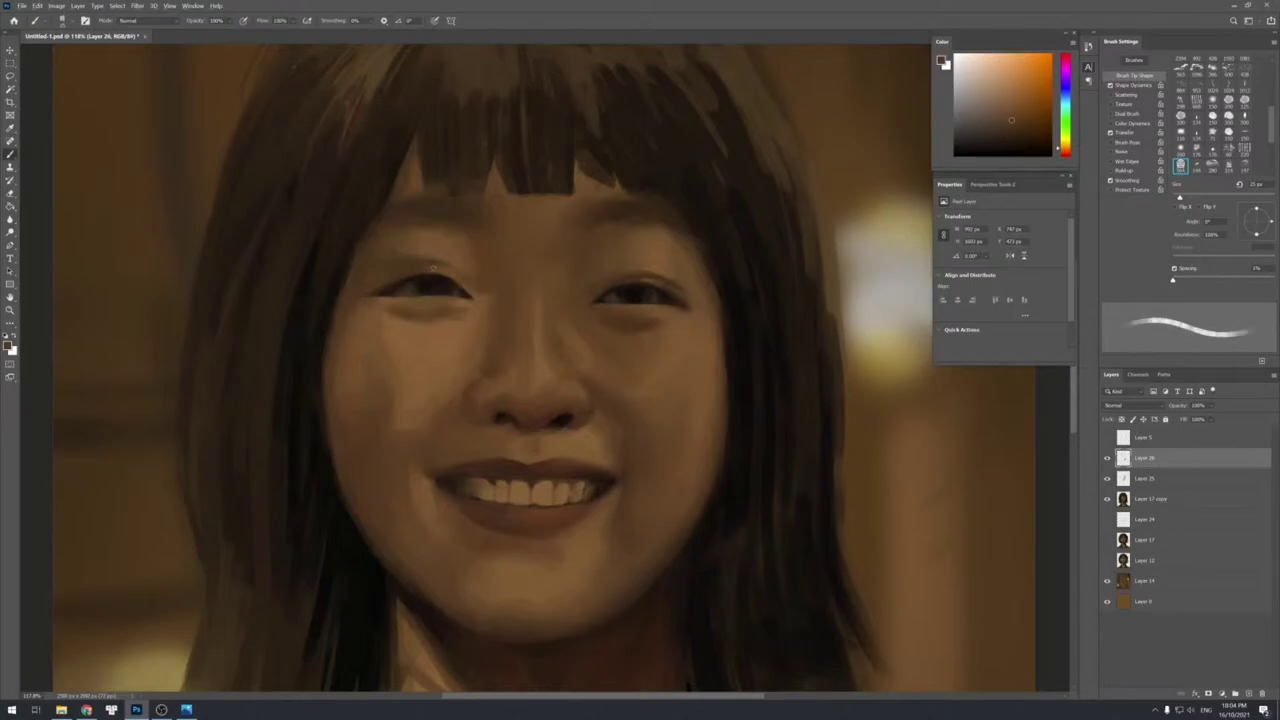
Soften the crease and centre of the lit-side upper eyelid with sampled skin tones.
left_click(428, 266, "alt")
left_click(416, 270, "alt")
left_click(440, 270, "alt")
left_click(424, 260, "alt")
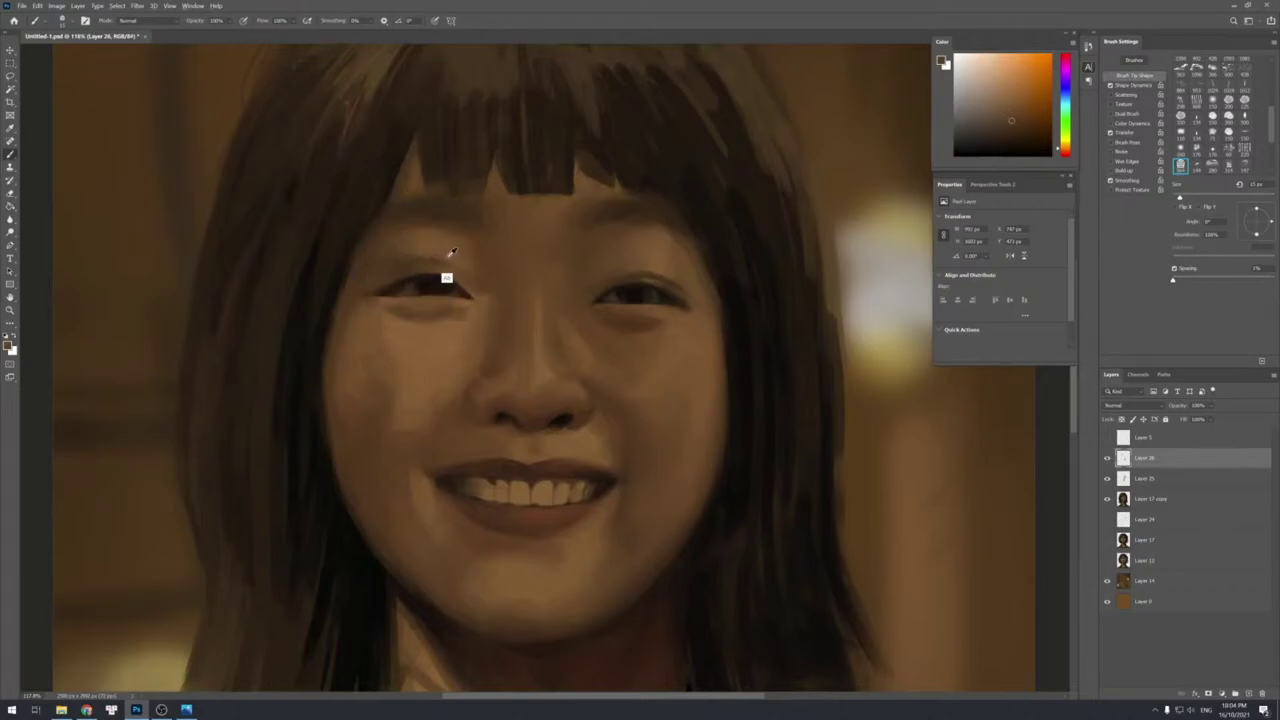
left_click(443, 245, "alt")
key("bracketright")
key("bracketright")
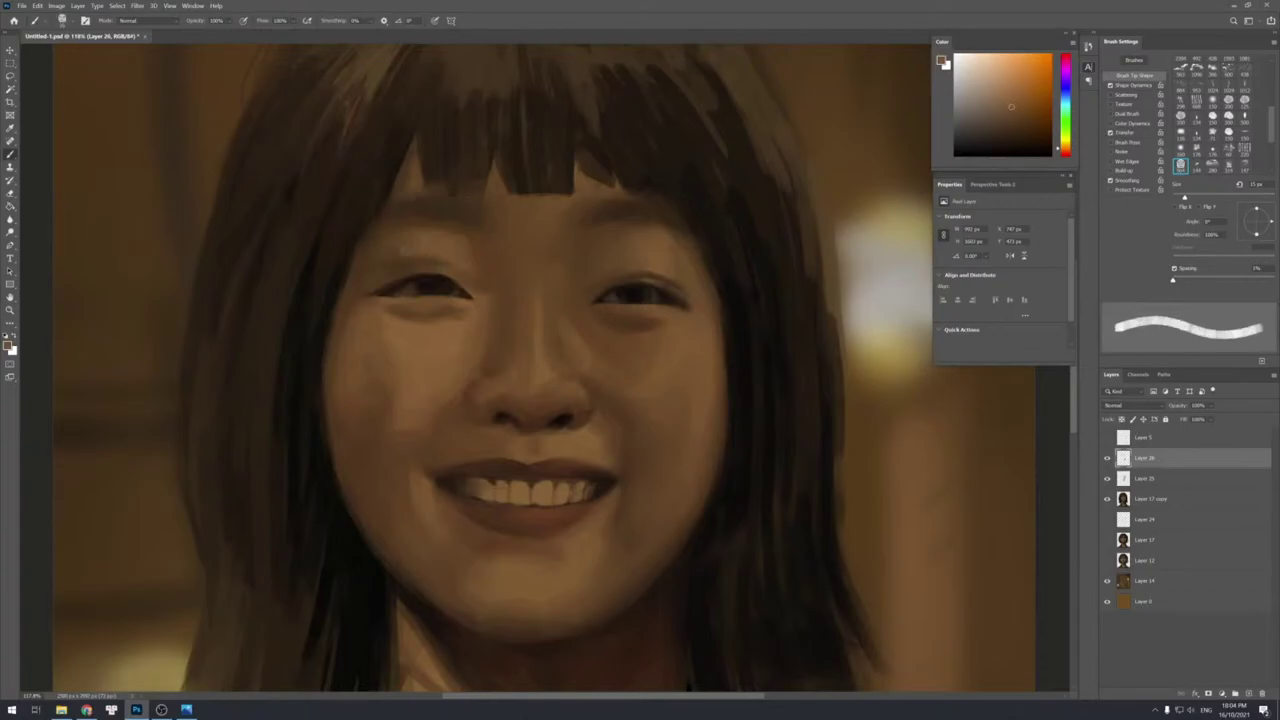
Smooth the skin between the lit-side eyebrow and eyelid with sampled tones and a slightly larger brush.
left_click(381, 239, "alt")
left_click(382, 237, "alt")
left_click(373, 242, "alt")
left_click(409, 250, "alt")
left_click(421, 251, "alt")
key("bracketright")
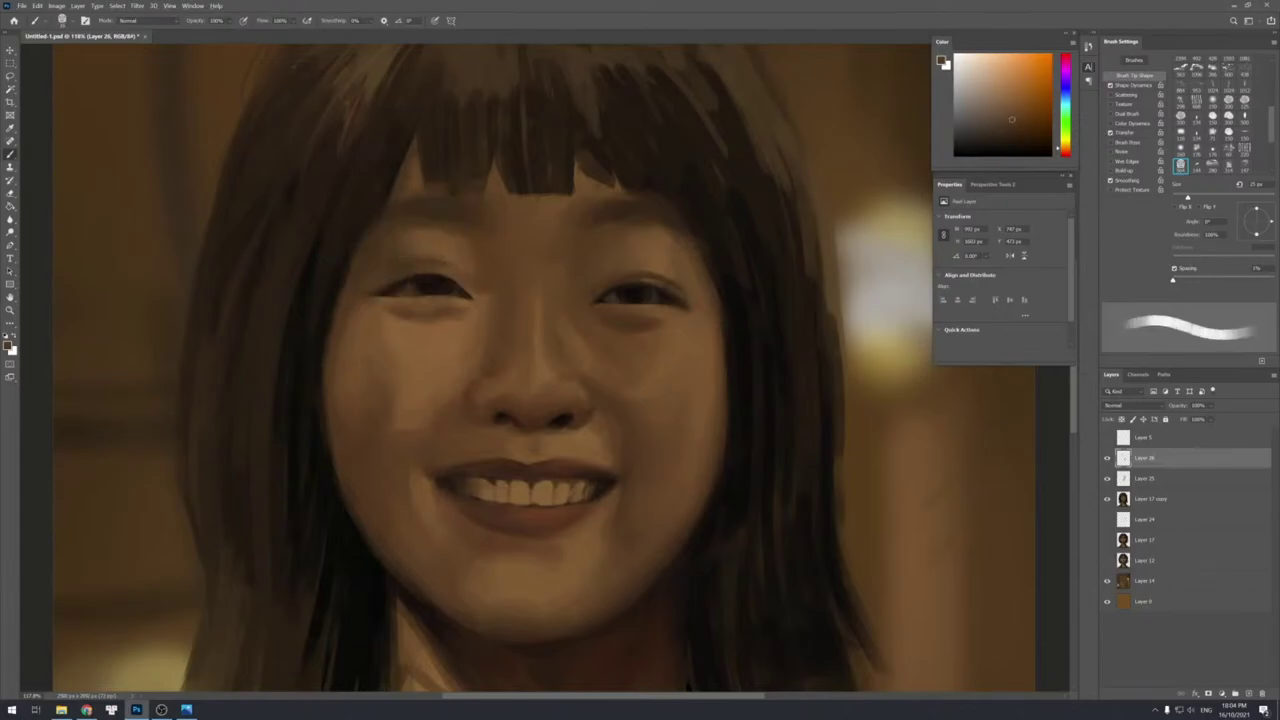
left_click(414, 248, "alt")
key("bracketright")
left_click(420, 228, "alt")
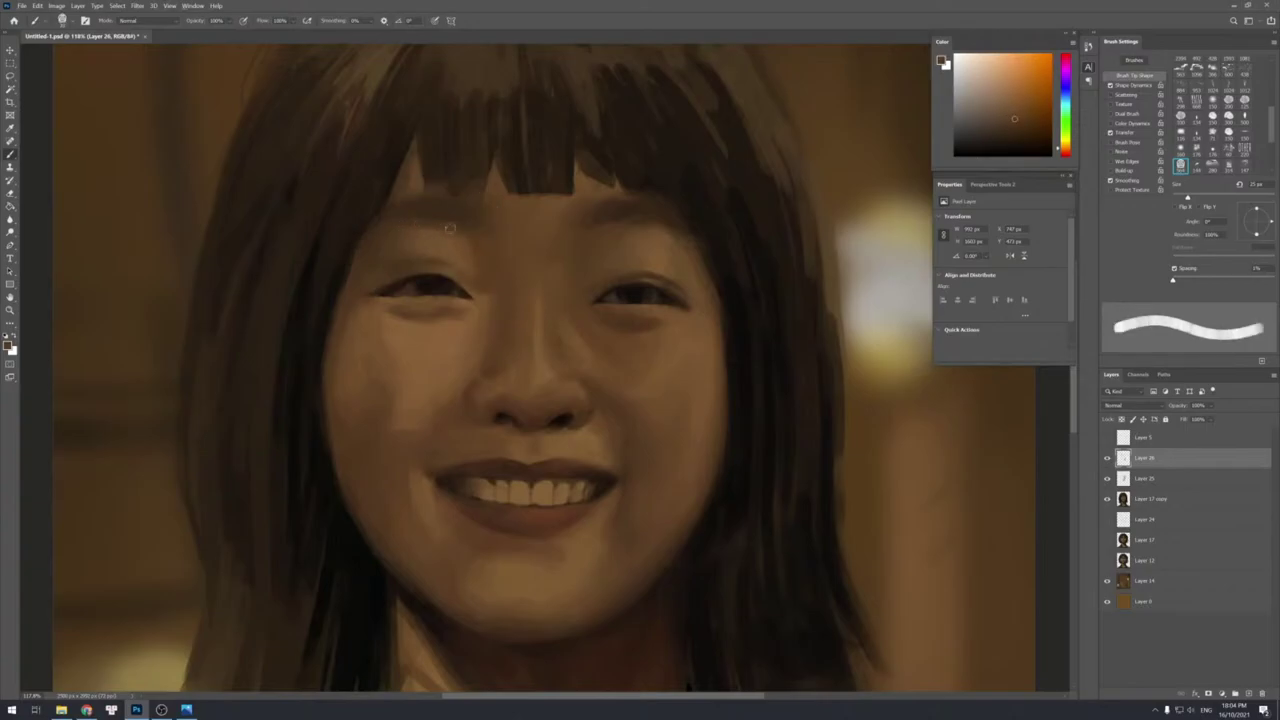
Blend the skin from beneath the lit-side eyebrow into the inner eye socket and nose bridge with a larger brush.
key("bracketright")
left_click(433, 228, "alt")
left_click(479, 242, "alt")
left_click(482, 280, "alt")
left_click(484, 296, "alt")
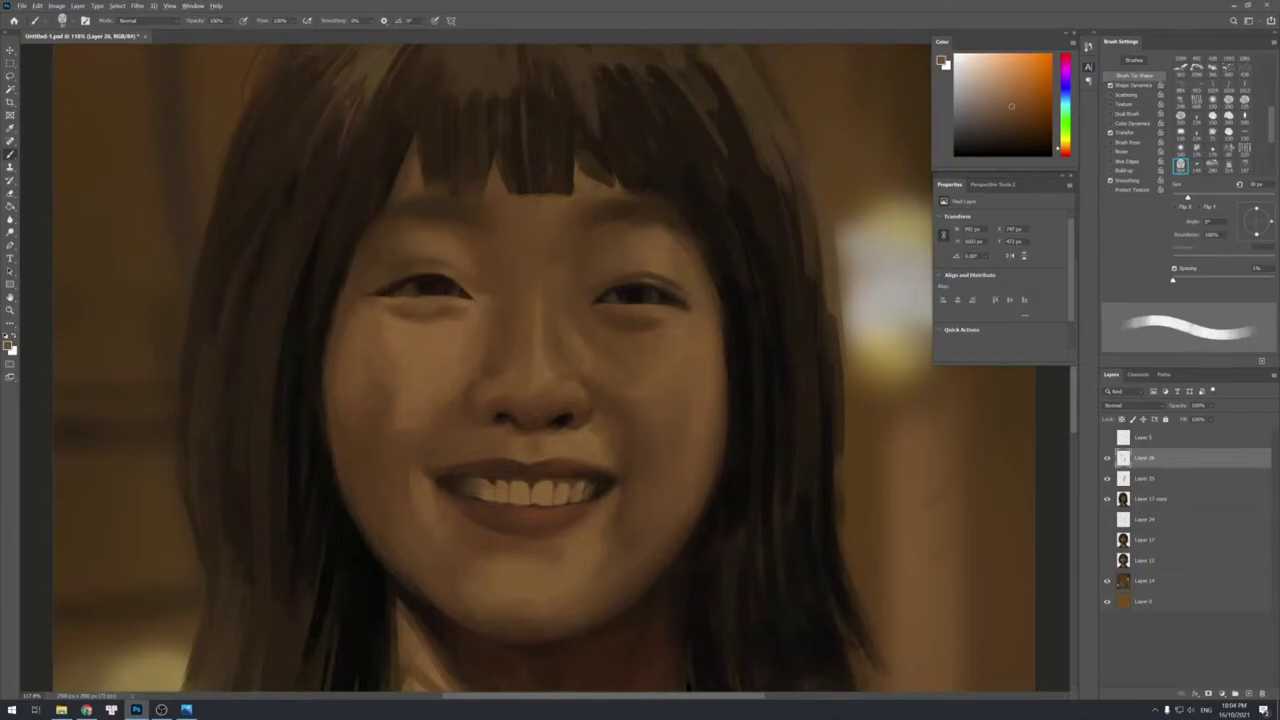
Refine the inner corner of the lit-side eye with a smaller brush and sampled skin tones.
key("bracketleft")
key("bracketleft")
key("bracketleft")
key("bracketleft")
key("bracketleft")
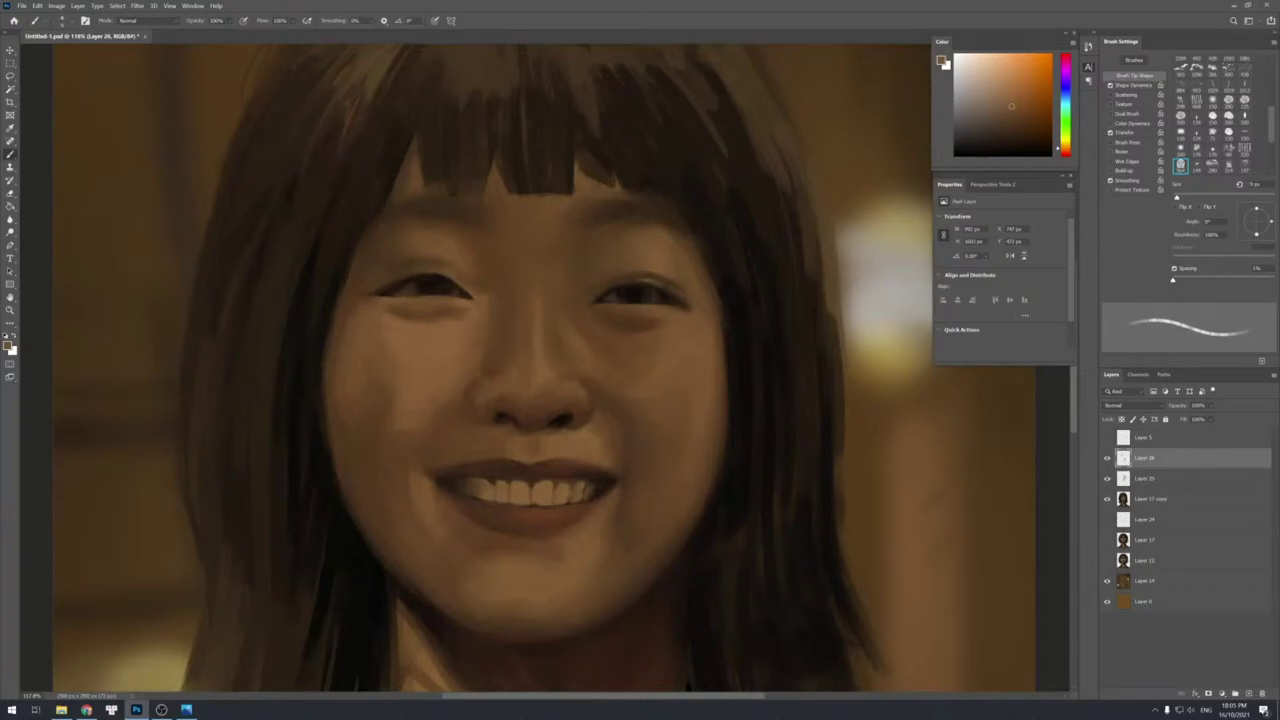
key("bracketright")
key("bracketright")
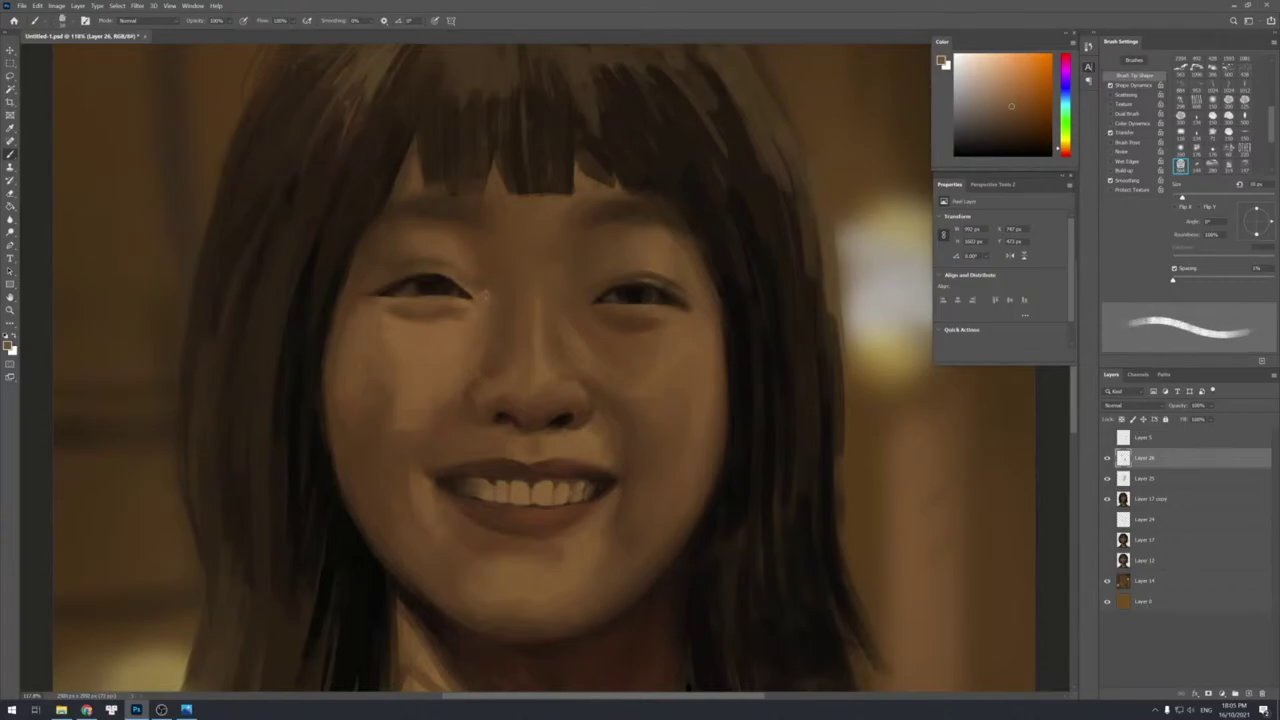
left_click(493, 292, "alt")
left_click(486, 292, "alt")
Blend the lit side of the nose into the inner under-eye area with sampled skin tones.
left_click(488, 334, "alt")
left_click(477, 320, "alt")
left_click(499, 329, "alt")
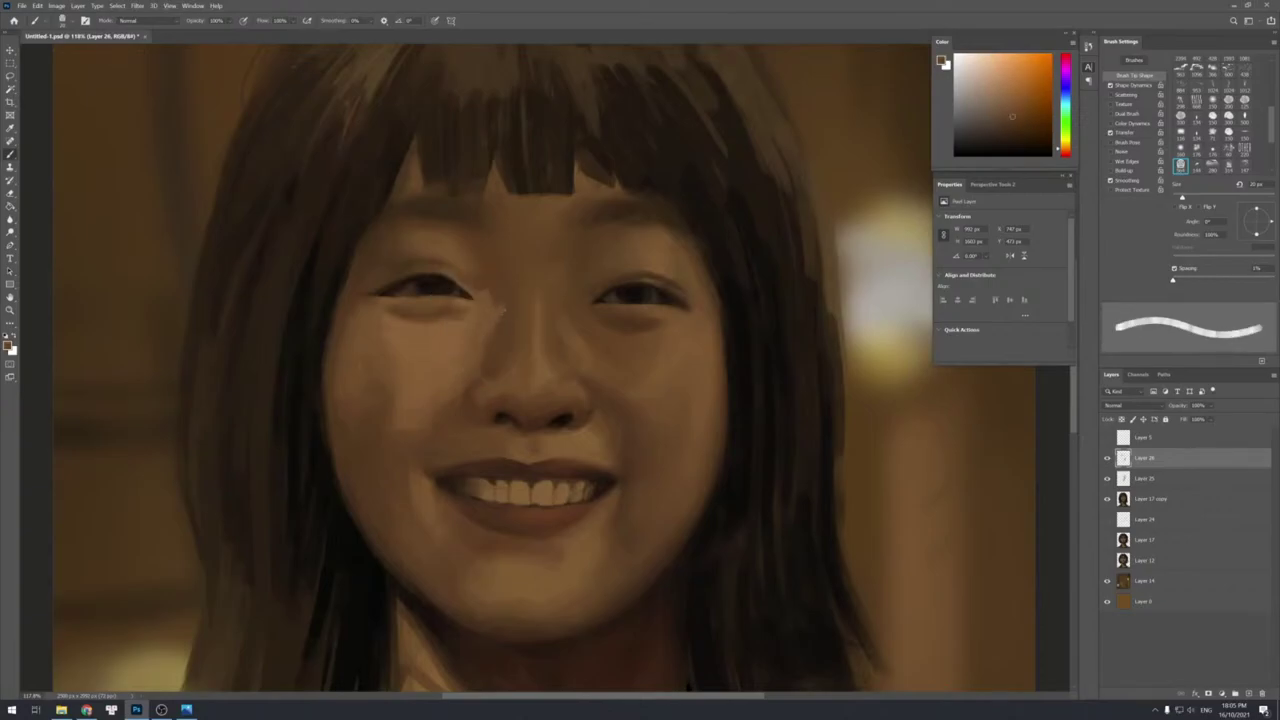
left_click(498, 336, "alt")
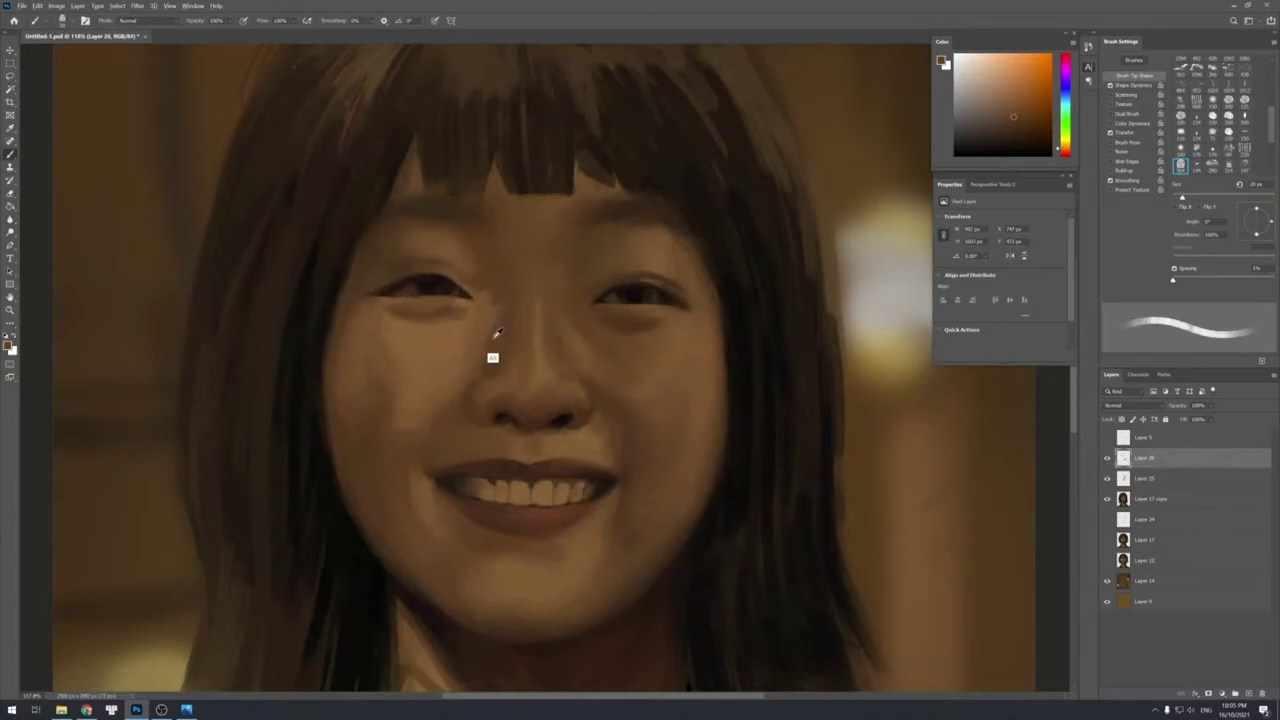
left_click(486, 335, "alt")
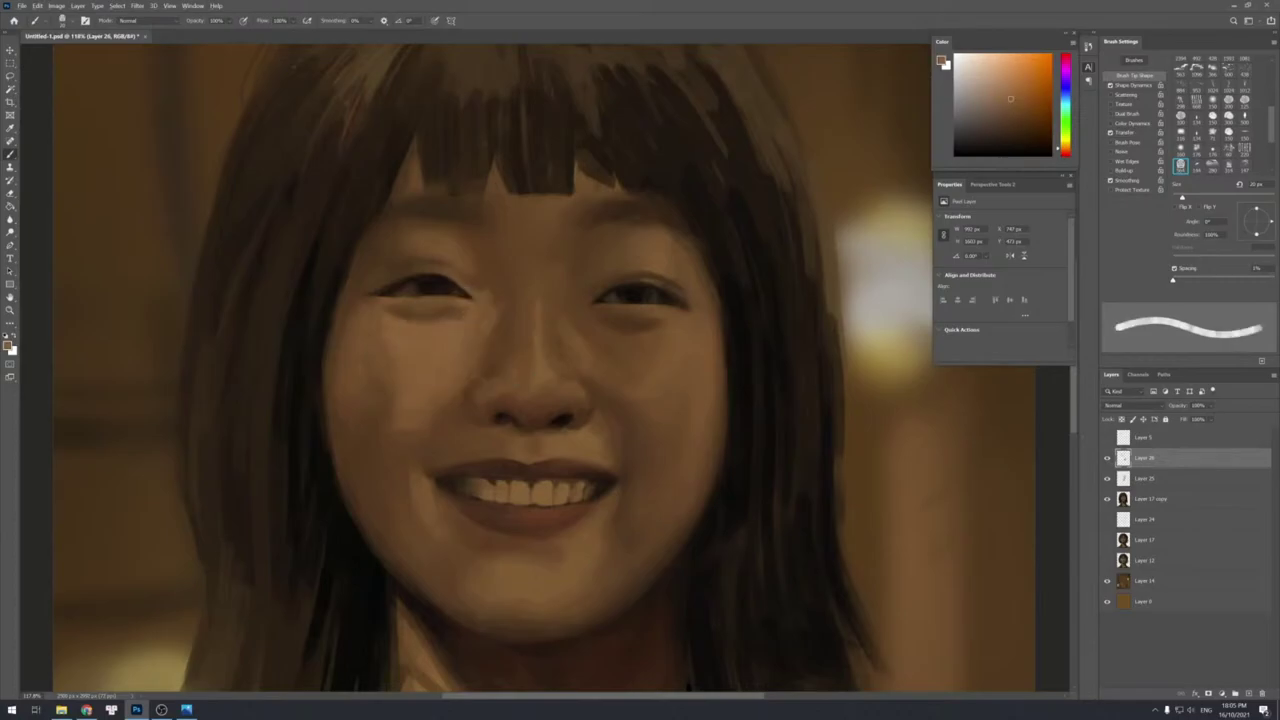
left_click(477, 331, "alt")
left_click(464, 339, "alt")
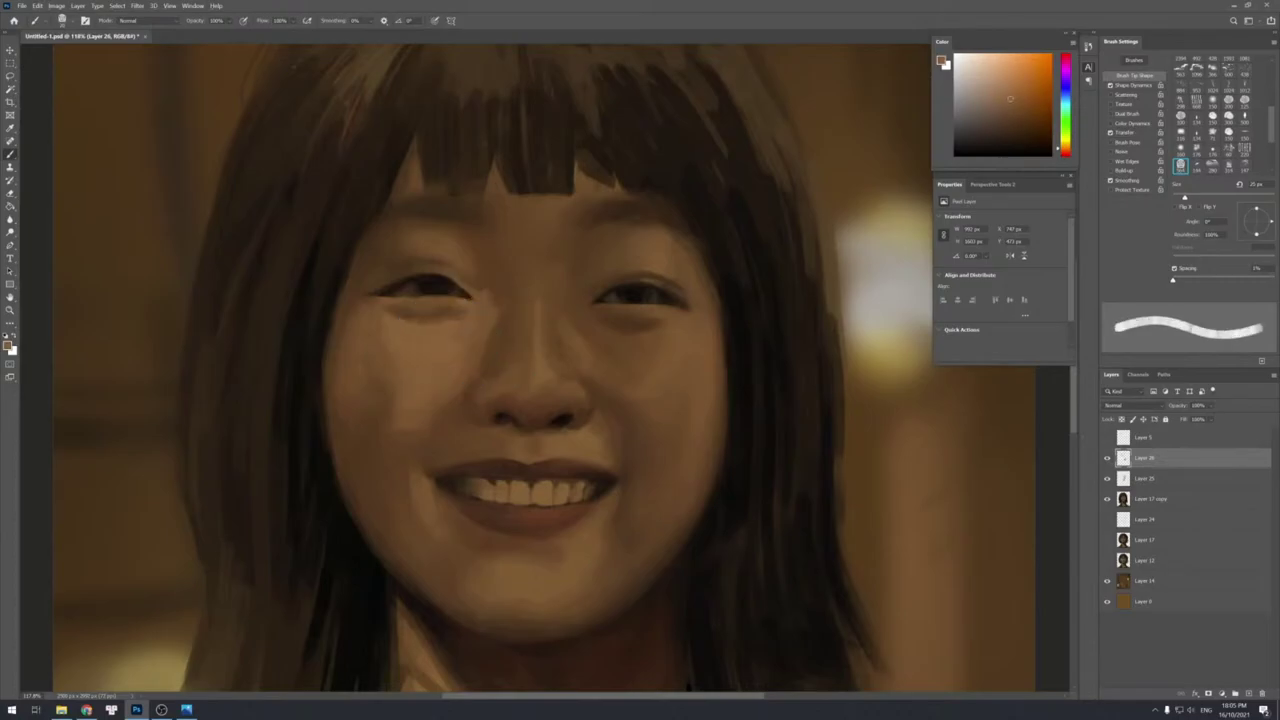
left_click(473, 337, "alt")
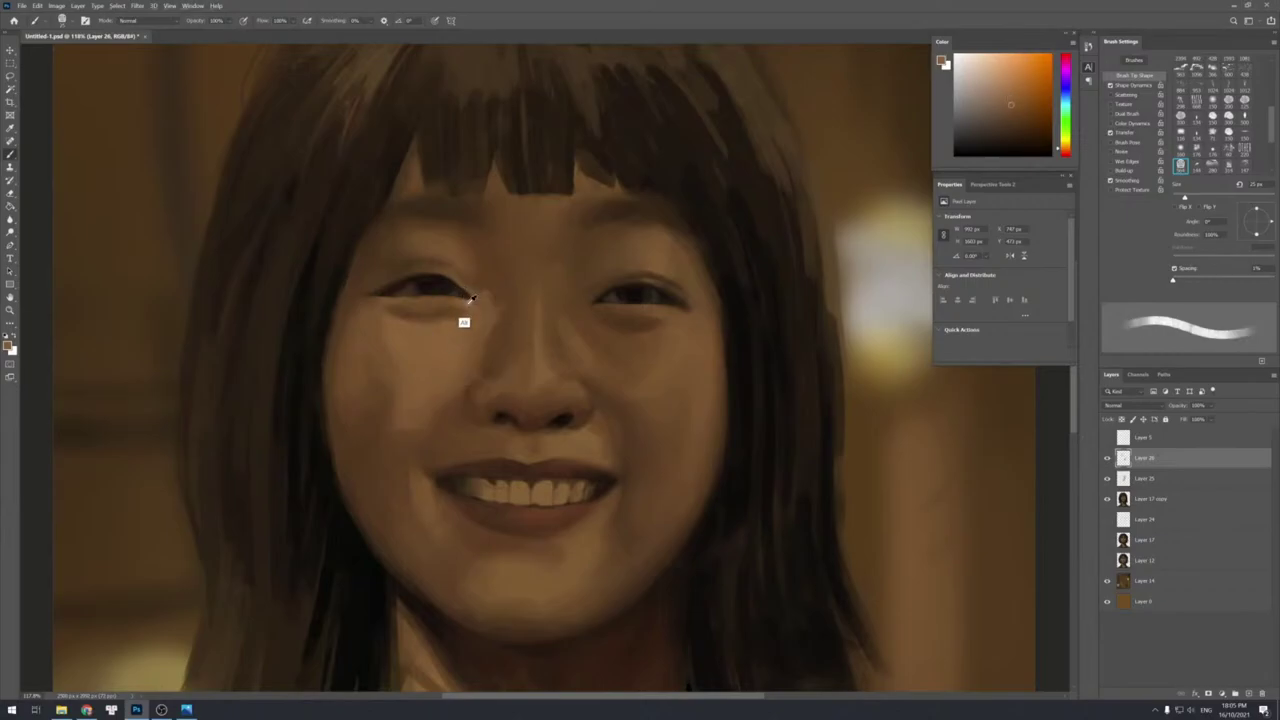
Refine the lit-side lower eyelid from its inner corner outward with a small brush and sampled tones.
key("bracketleft")
key("bracketleft")
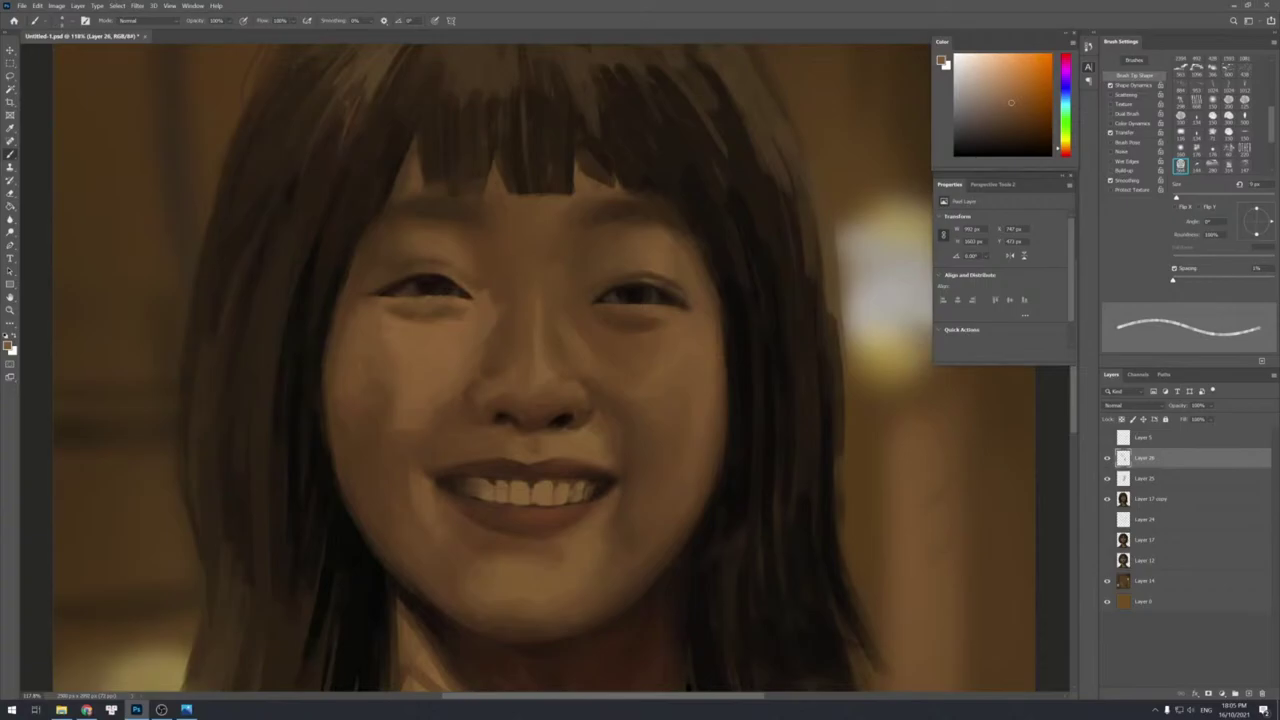
left_click(458, 298, "alt")
left_click(462, 303, "alt")
key("bracketright")
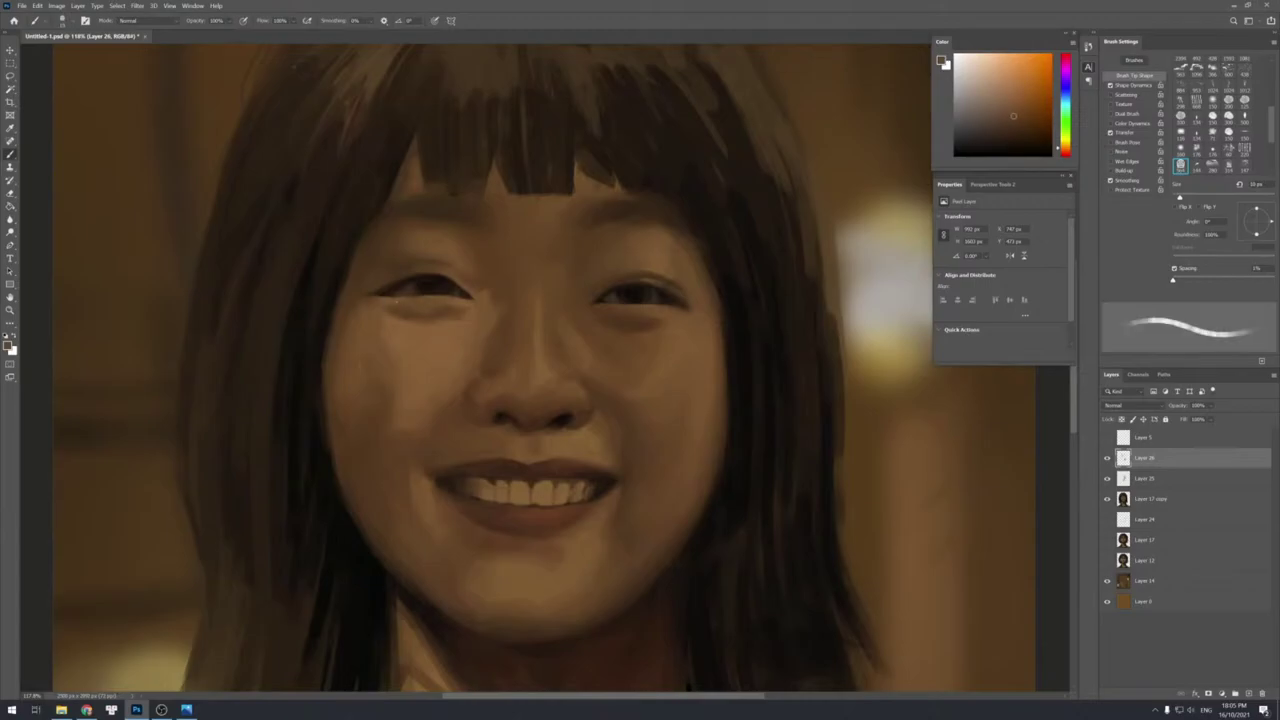
left_click(407, 304, "alt")
Shade beneath the lit-side eye with a brown sampled under the shadow-side eye, blending it with nearby skin tones.
left_click(640, 319, "alt")
key("bracketleft")
key("bracketleft")
key("bracketleft")
key("bracketleft")
key("bracketleft")
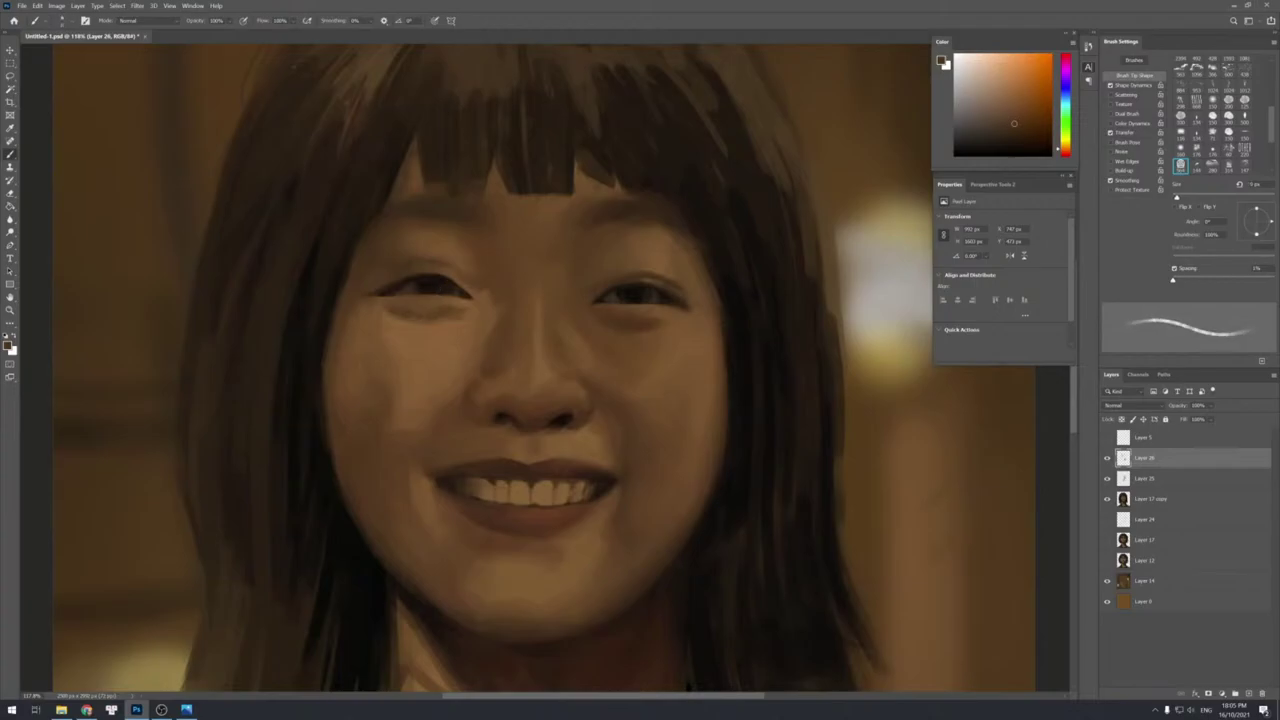
key("bracketright")
key("bracketright")
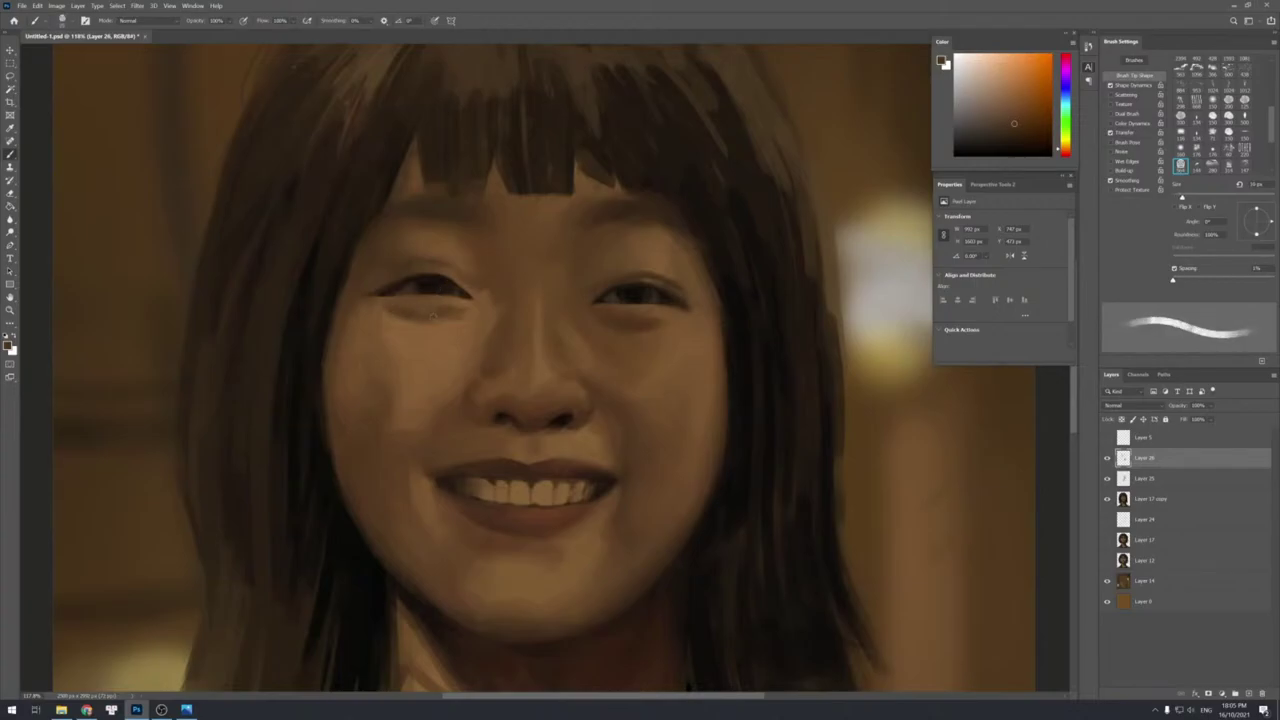
left_click(403, 306, "alt")
left_click(411, 312, "alt")
left_click(409, 314, "alt")
Refine the outer lower lid and outer corner of the lit-side eye with a fine brush and sampled tones.
key("bracketleft")
key("bracketleft")
key("bracketleft")
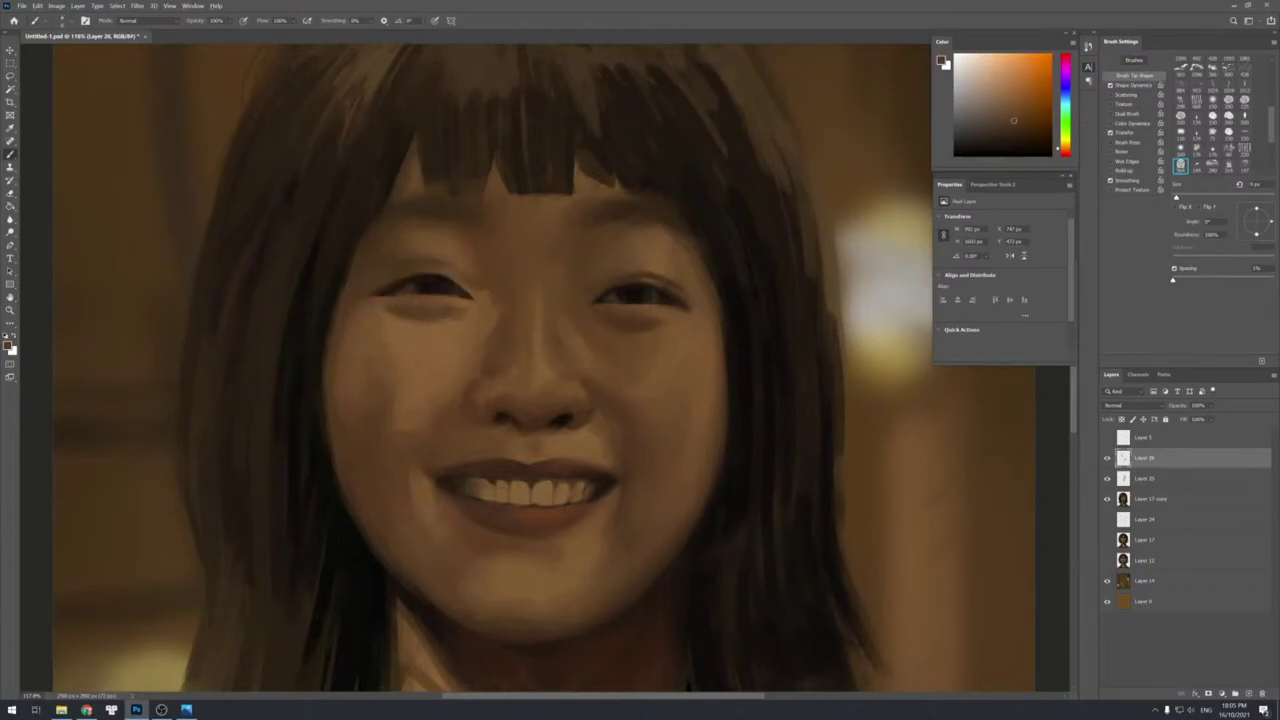
key("bracketright")
key("bracketright")
key("bracketright")
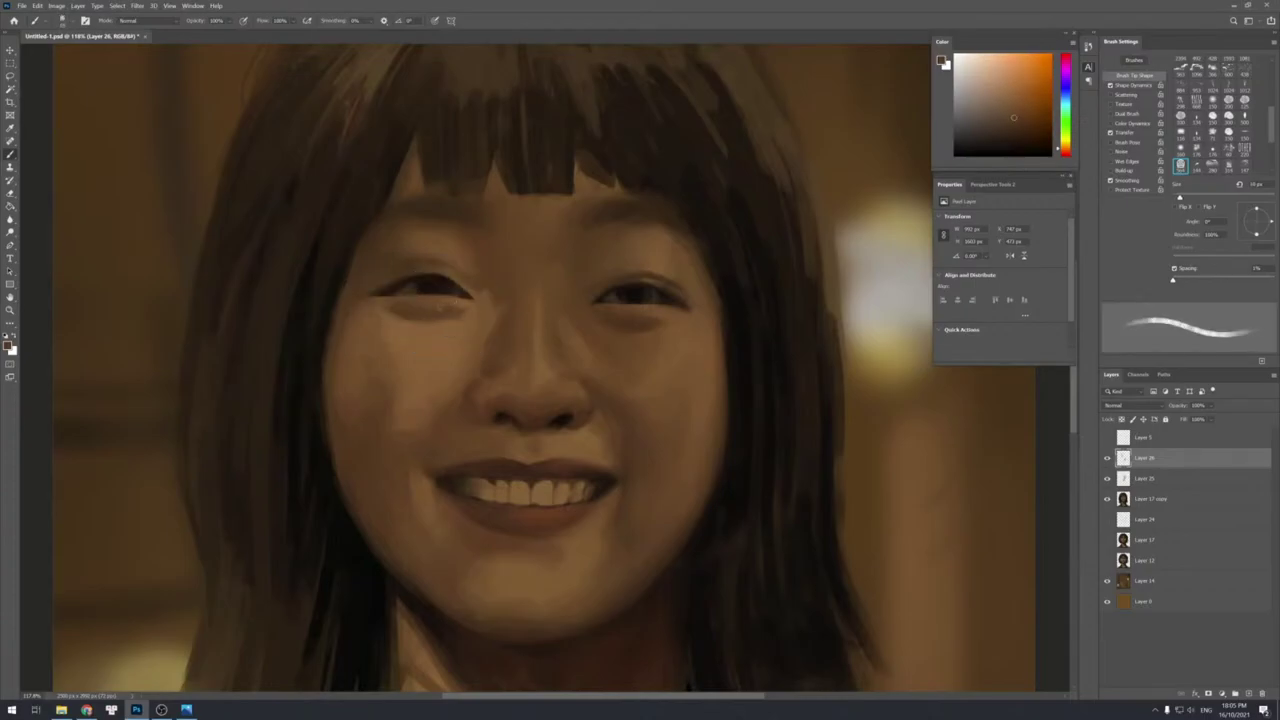
key("bracketleft")
key("bracketright")
left_click(396, 304, "alt")
left_click(384, 298, "alt")
left_click(391, 310, "alt")
left_click(386, 300, "alt")
left_click(384, 301, "alt")
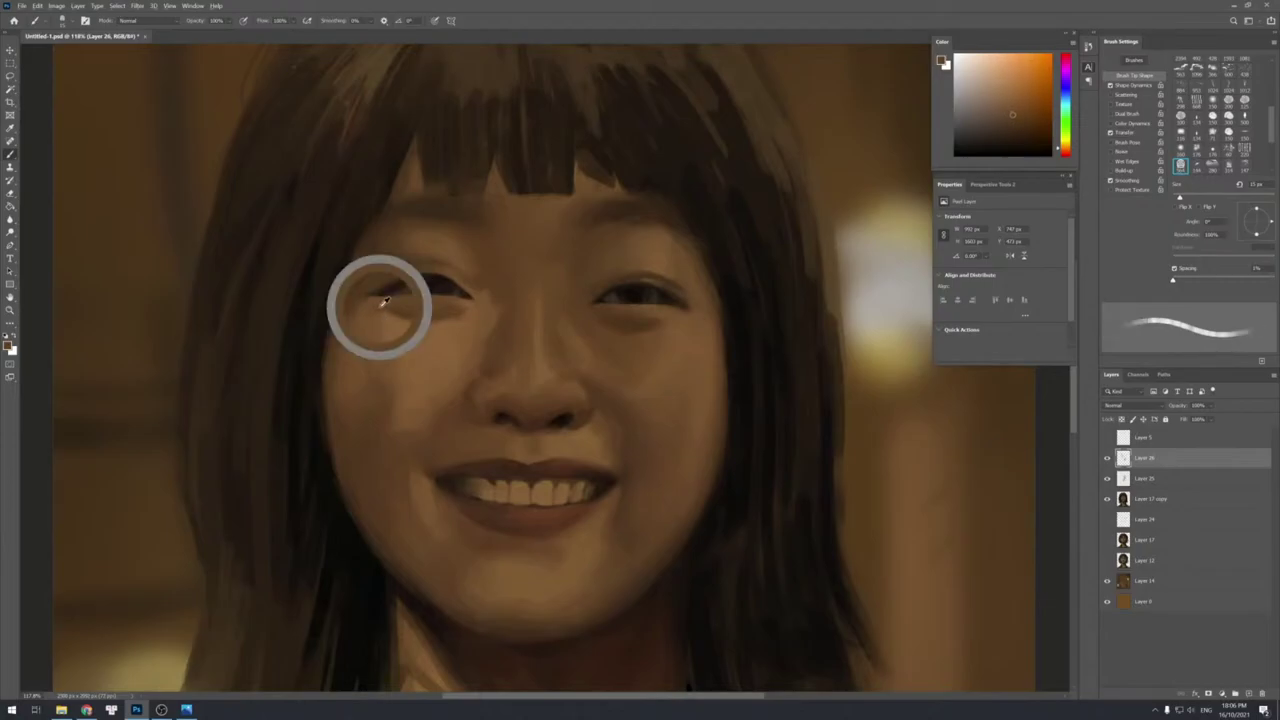
Blend the skin between the lit-side eye's outer corner and the hair with sampled upper-cheek tones.
left_click(366, 319, "alt")
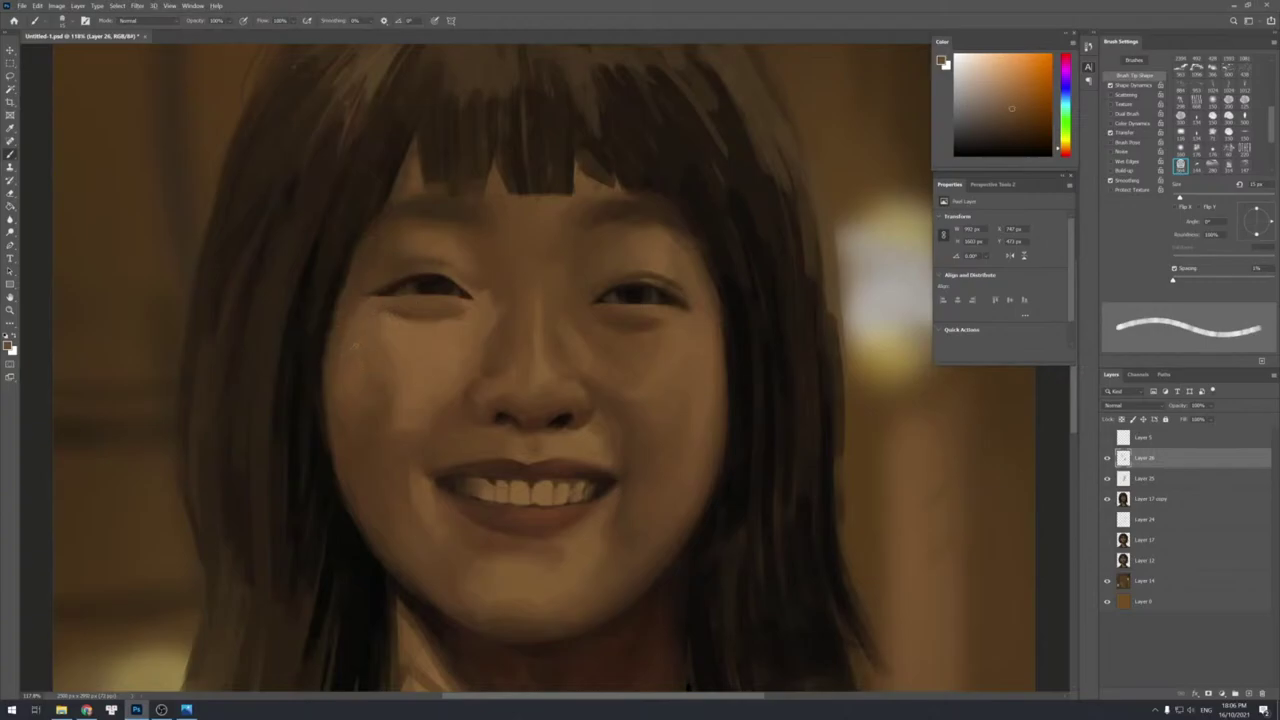
left_click(360, 308, "alt")
left_click(352, 304, "alt")
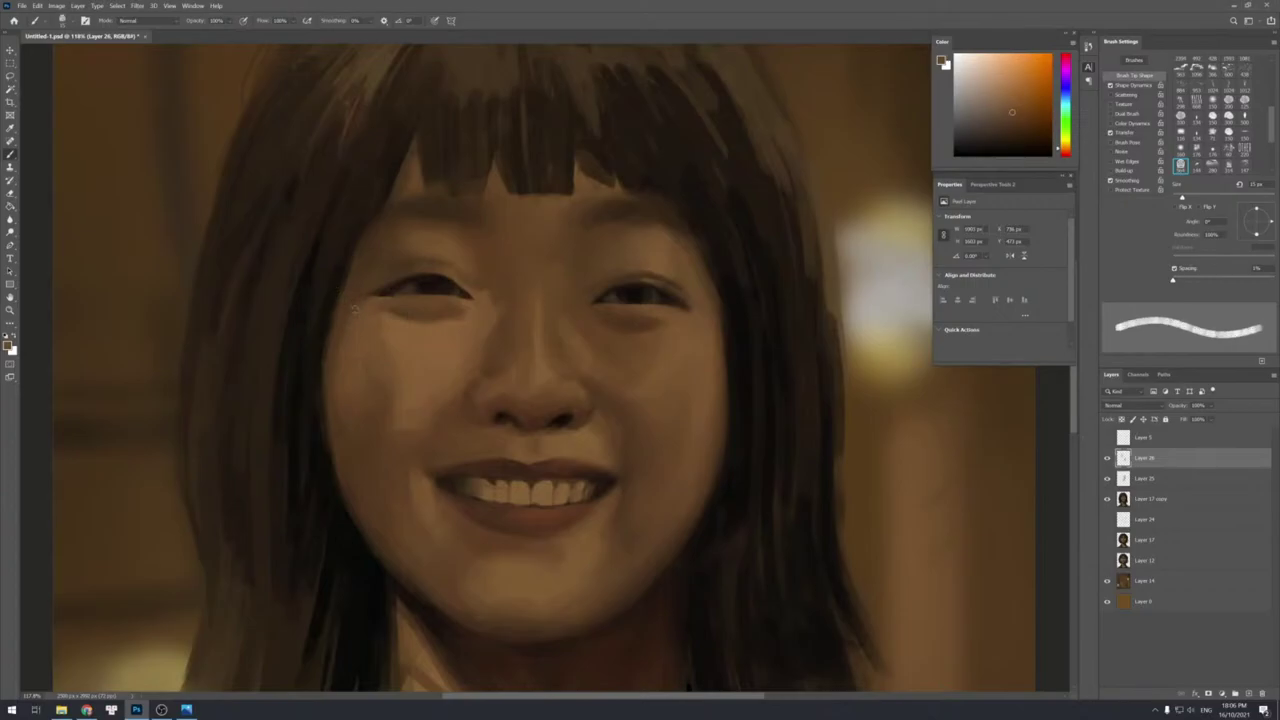
Darken the outer edge of the left cheek along the hair using sampled skin and hair colours and a 20 px brush.
left_click(345, 314, "alt")
left_click(330, 414, "alt")
left_click(318, 380, "alt")
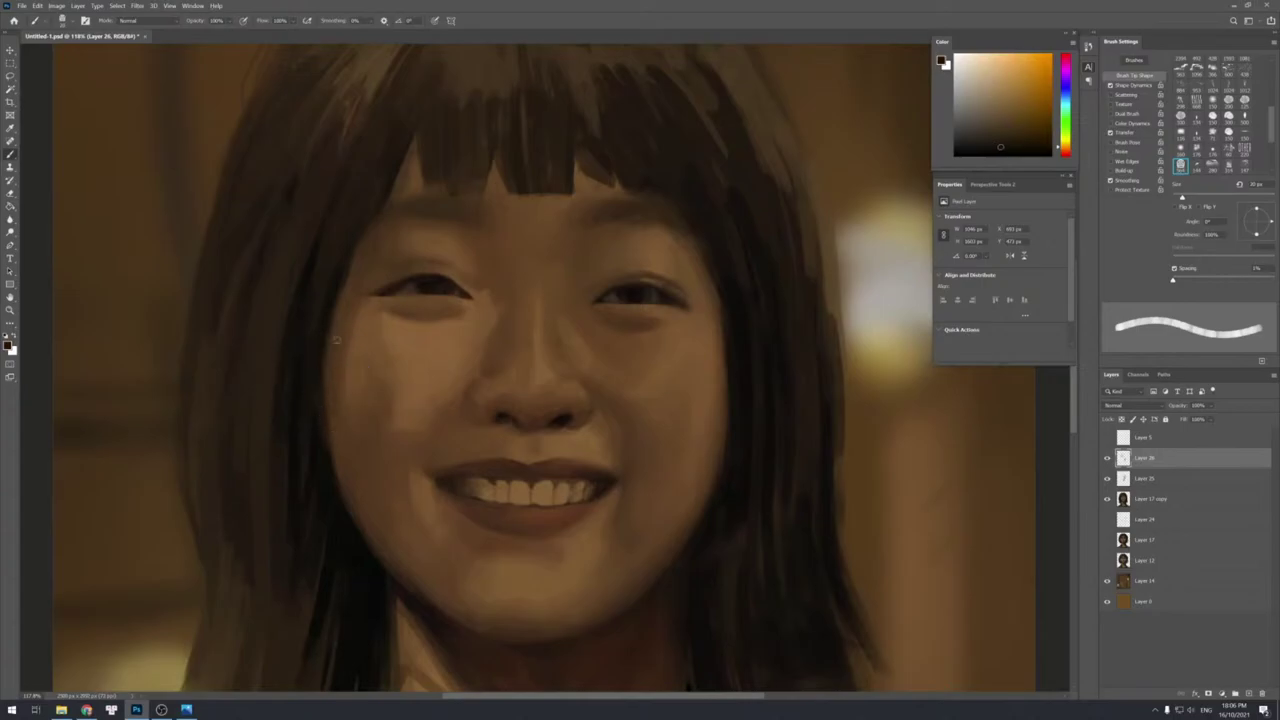
left_click(329, 372, "alt")
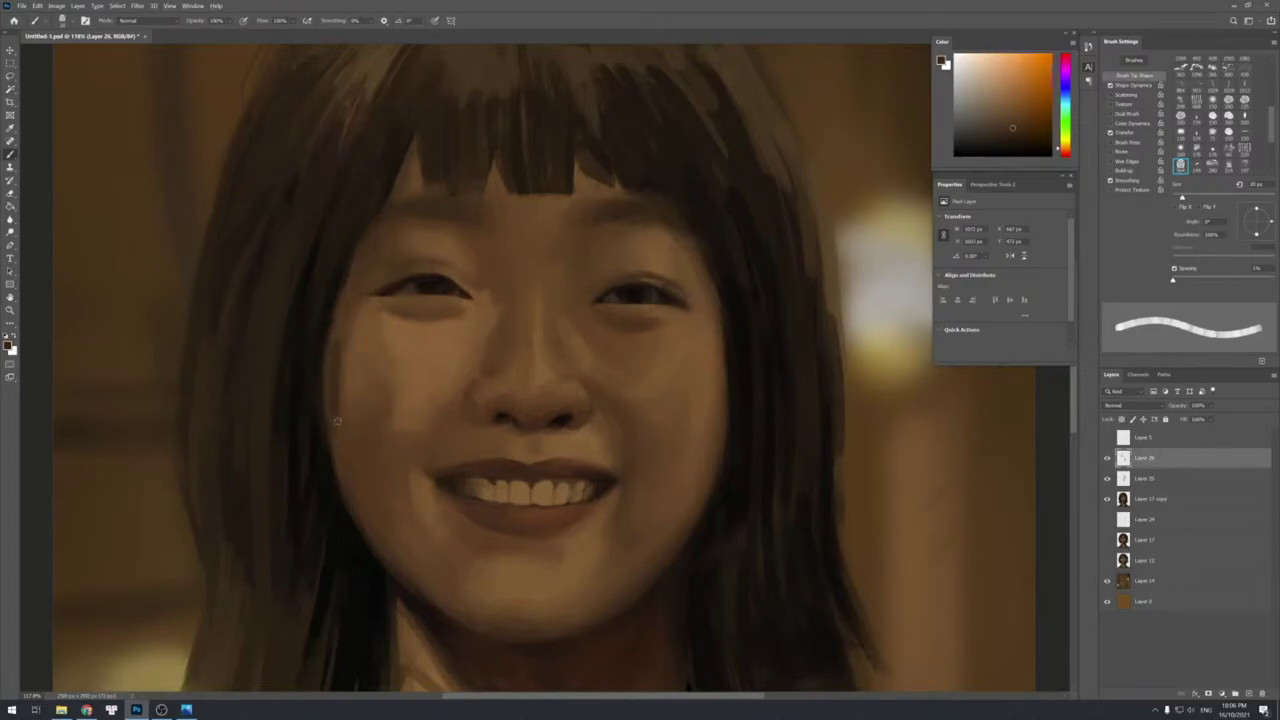
left_click(343, 328, "alt")
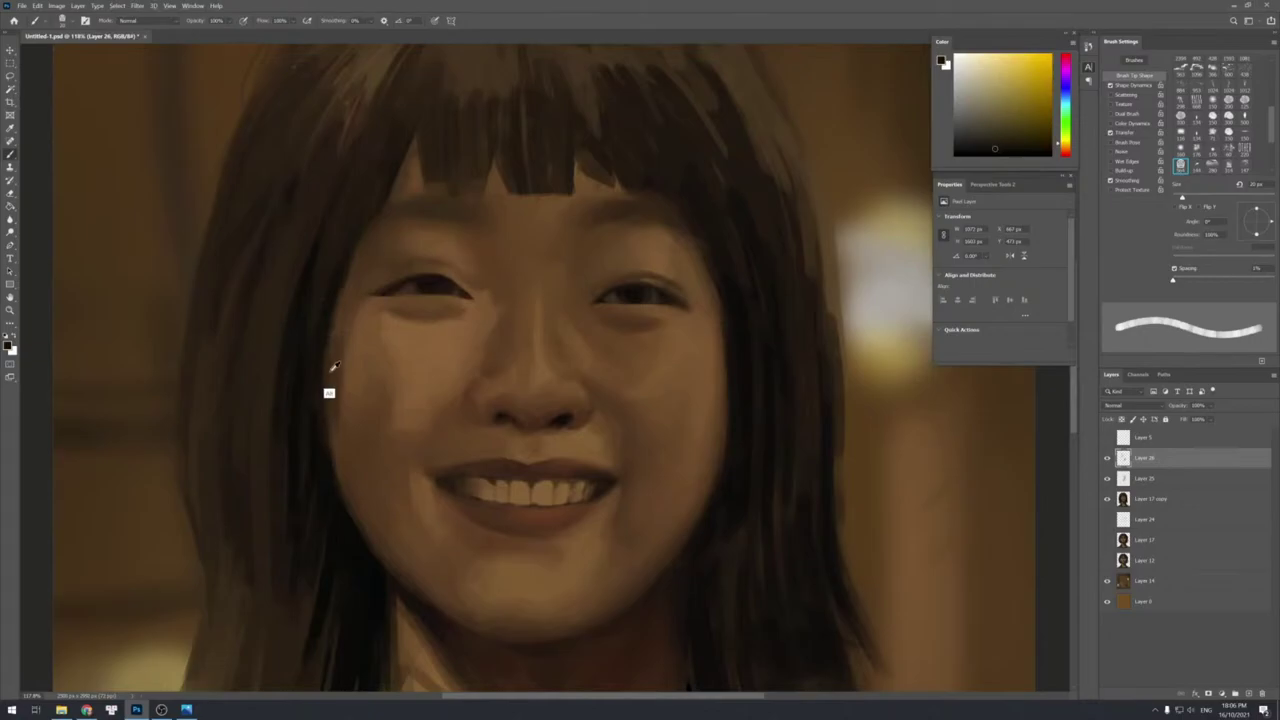
left_click(329, 392, "alt")
left_click(342, 340, "alt")
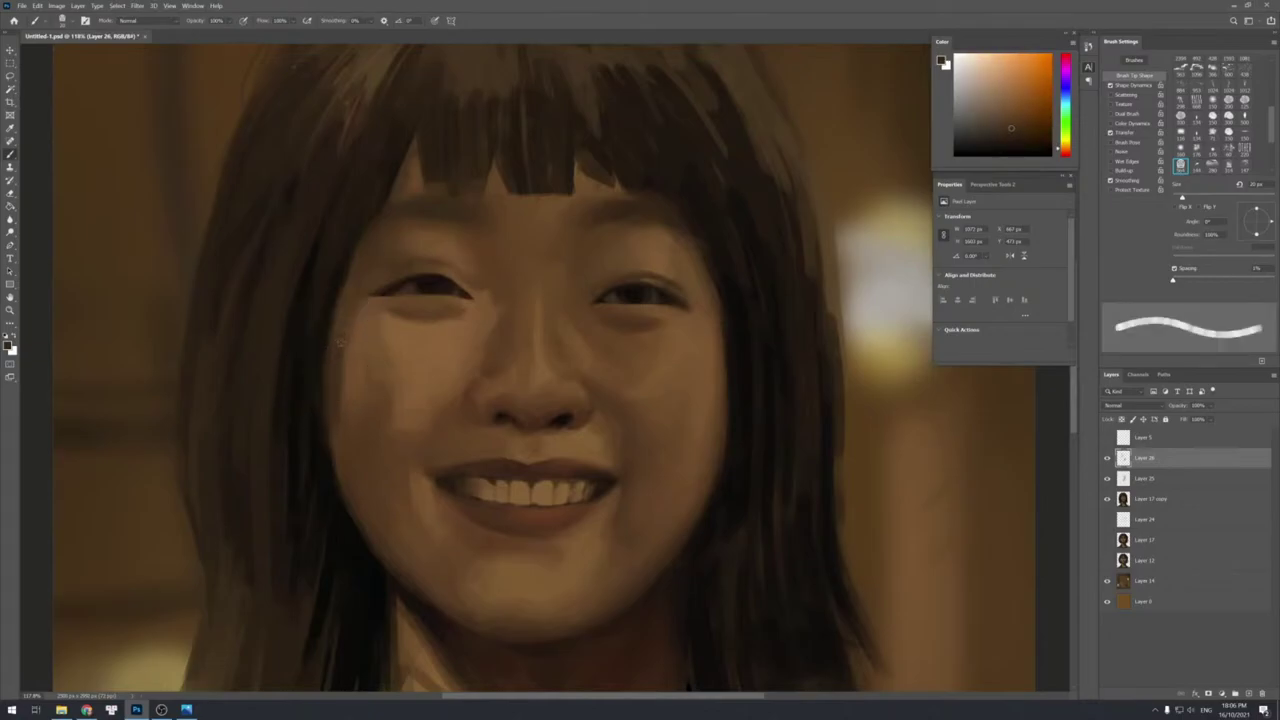
Blend the left hairline into the skin from the temple down to the cheek with sampled brown tones.
left_click(350, 344, "alt")
left_click(344, 381, "alt")
left_click_drag(336, 412, 338, 370)
left_click(344, 439, "alt")
left_click(344, 297, "alt")
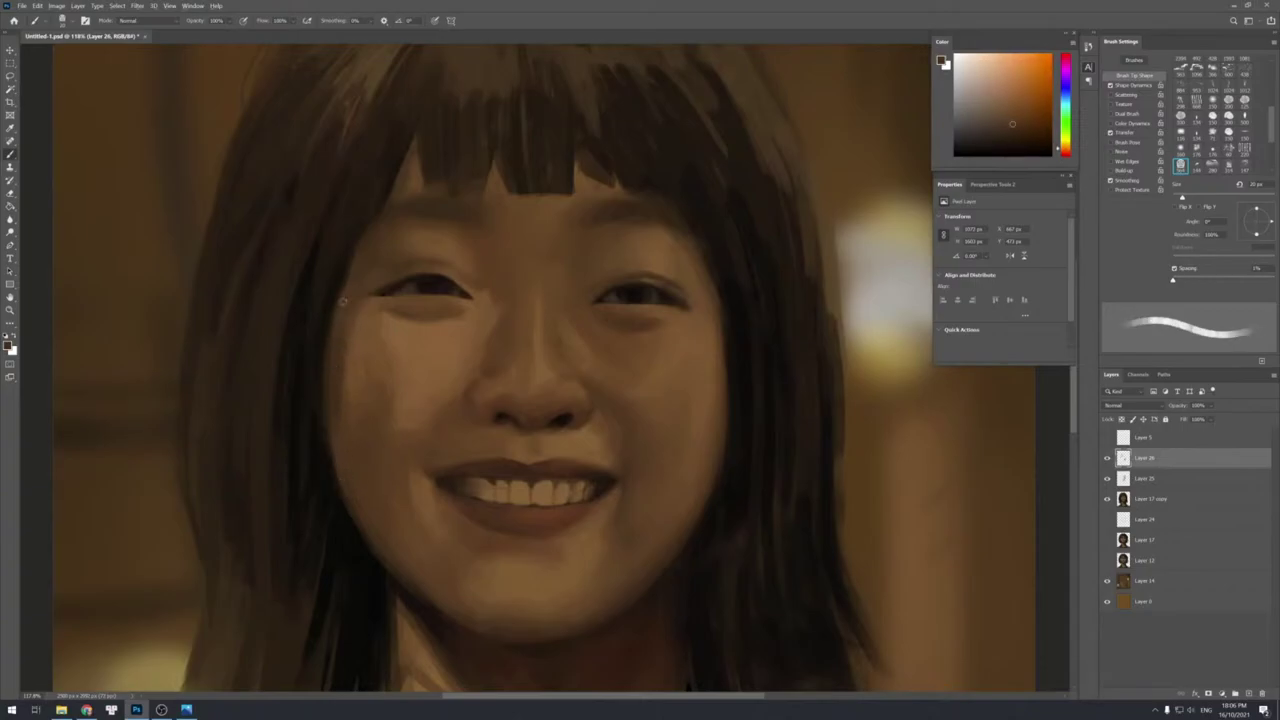
left_click(355, 250, "alt")
scroll(409, 420, "down", 1)
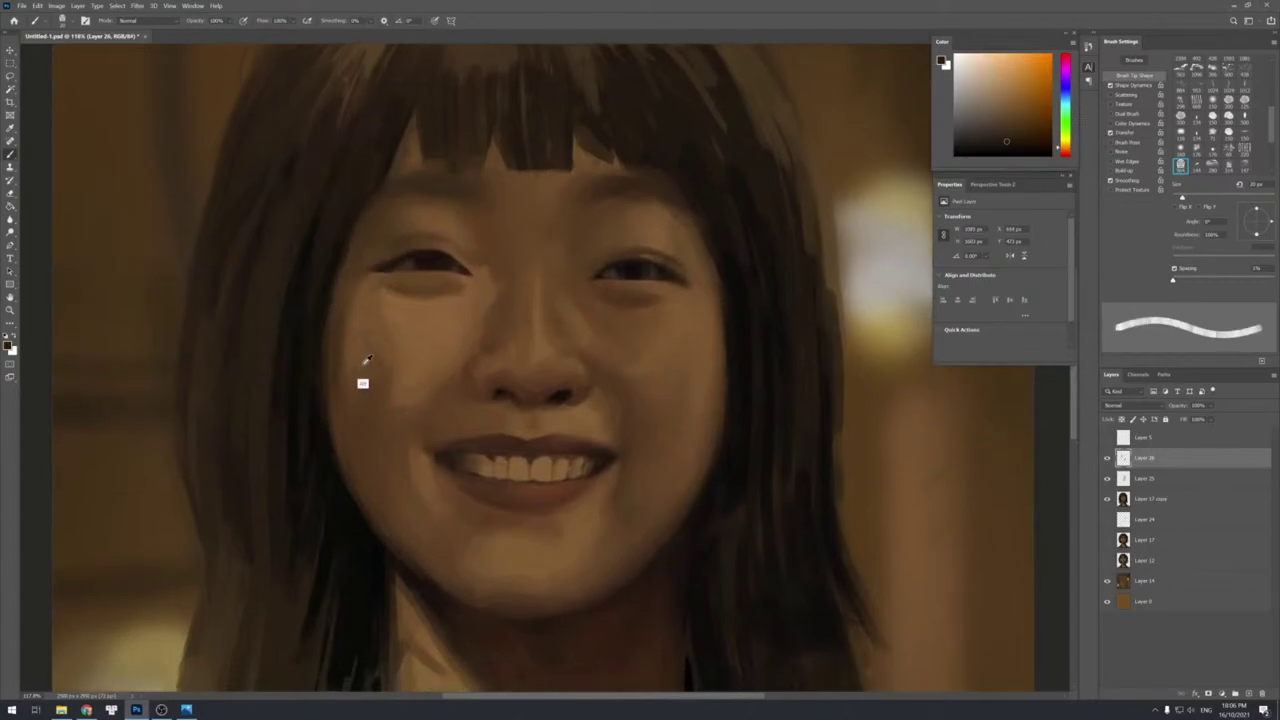
Soften the shading on the outer left cheek with sampled mid skin tones and a 25 px brush.
left_click(364, 358, "alt")
left_click(366, 356, "alt")
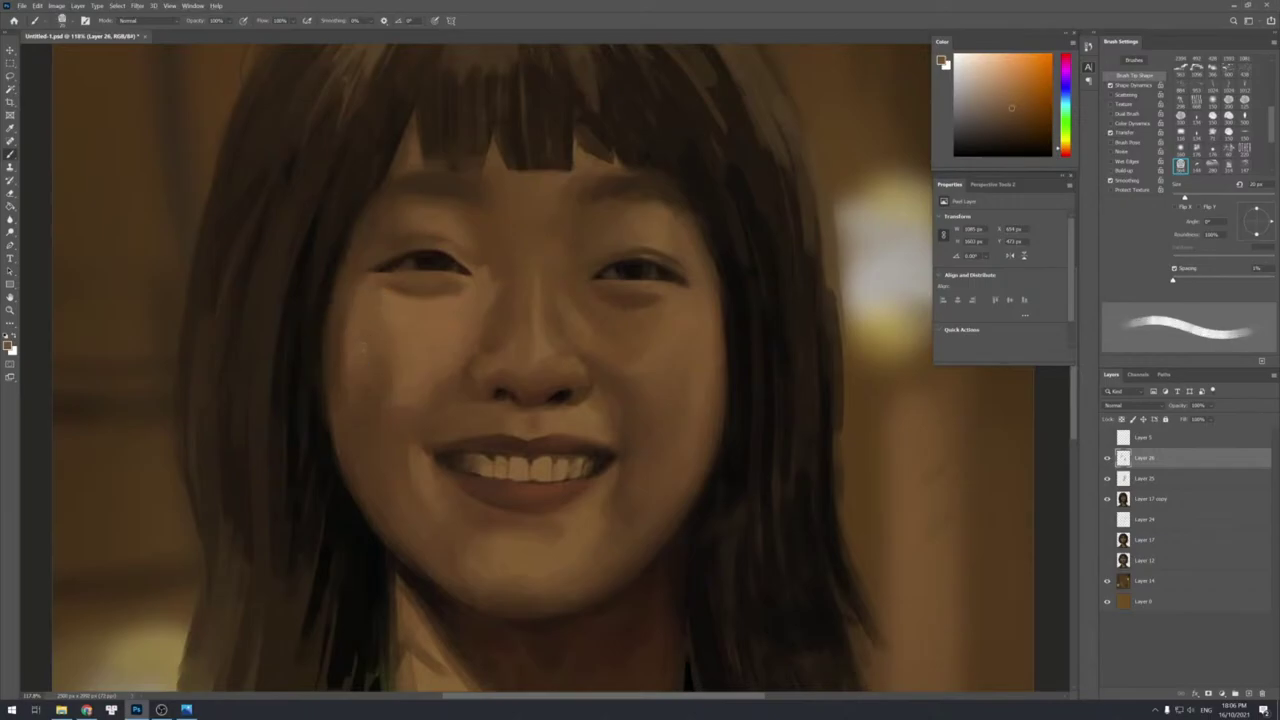
key("]")
left_click(375, 368, "alt")
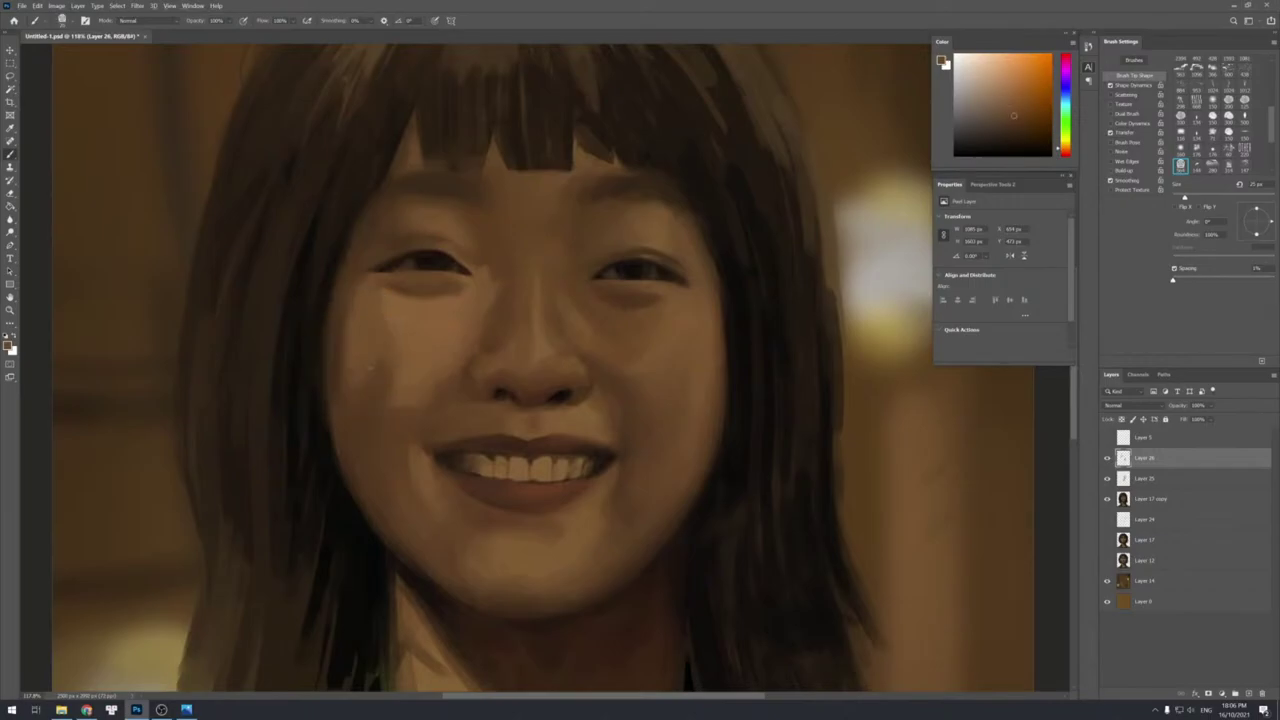
left_click(354, 378, "alt")
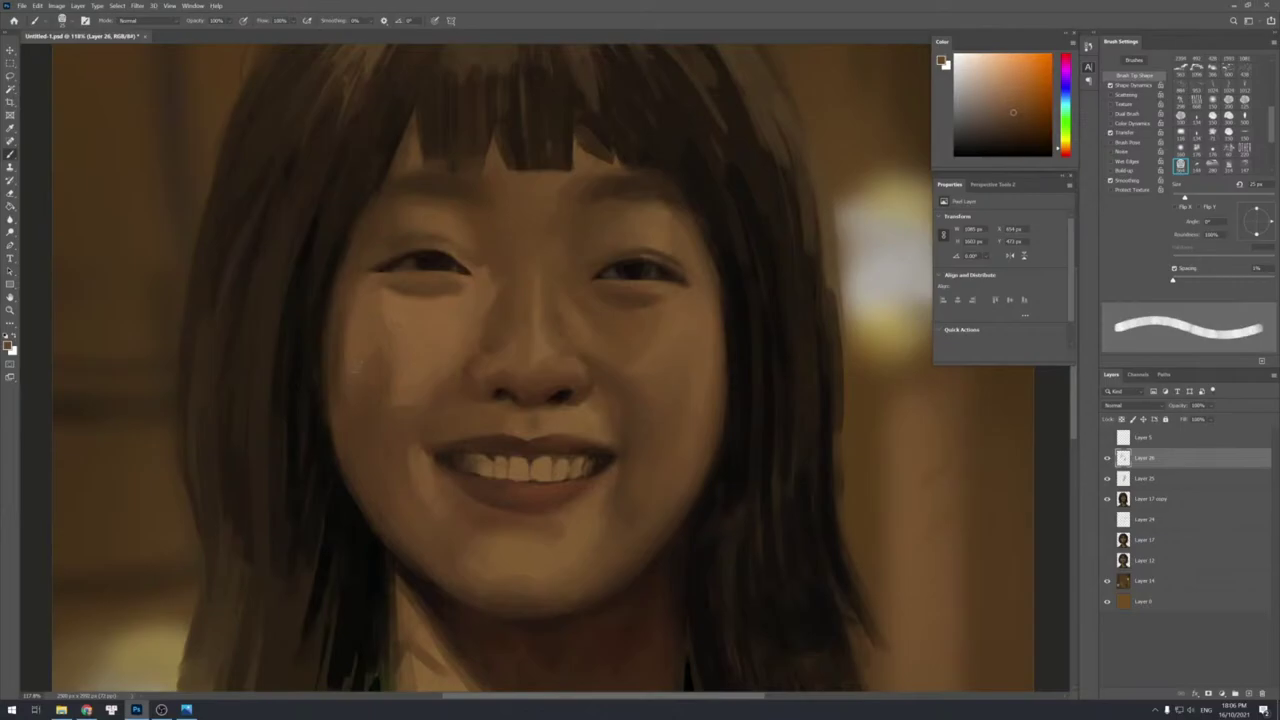
left_click(363, 368, "alt")
Smooth the edge of the left cheek's highlight up to the area under the eye with sampled skin tones.
left_click(377, 391, "alt")
left_click(384, 360, "alt")
left_click(390, 368, "alt")
left_click(385, 322, "alt")
left_click(376, 298, "alt")
Even out the skin between the left cheek and the nose with sampled tones and a 30 px brush.
left_click(428, 330, "alt")
key("]")
left_click(485, 312, "alt")
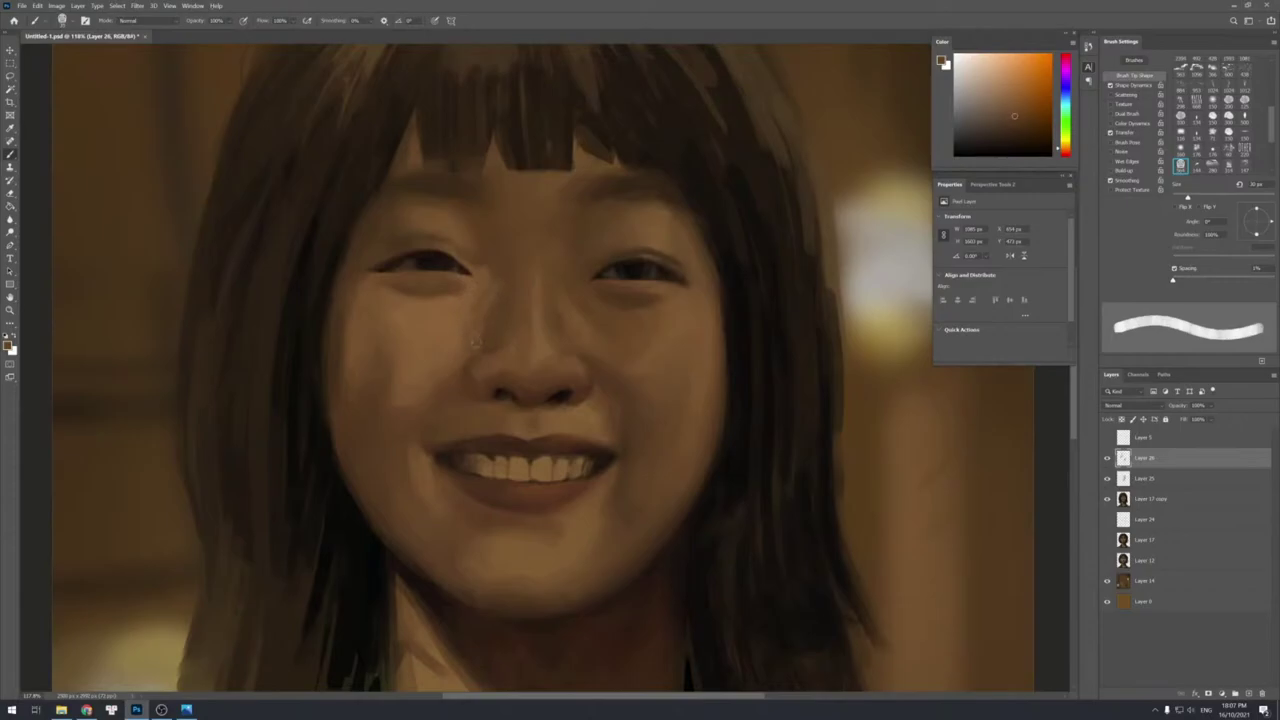
left_click(434, 337, "alt")
left_click(467, 332, "alt")
left_click(430, 332, "alt")
left_click(465, 337, "alt")
left_click(479, 342, "alt")
left_click(475, 340, "alt")
Blend the shadow along the left side of the nose into the cheek with sampled brown tones.
key("bracketleft")
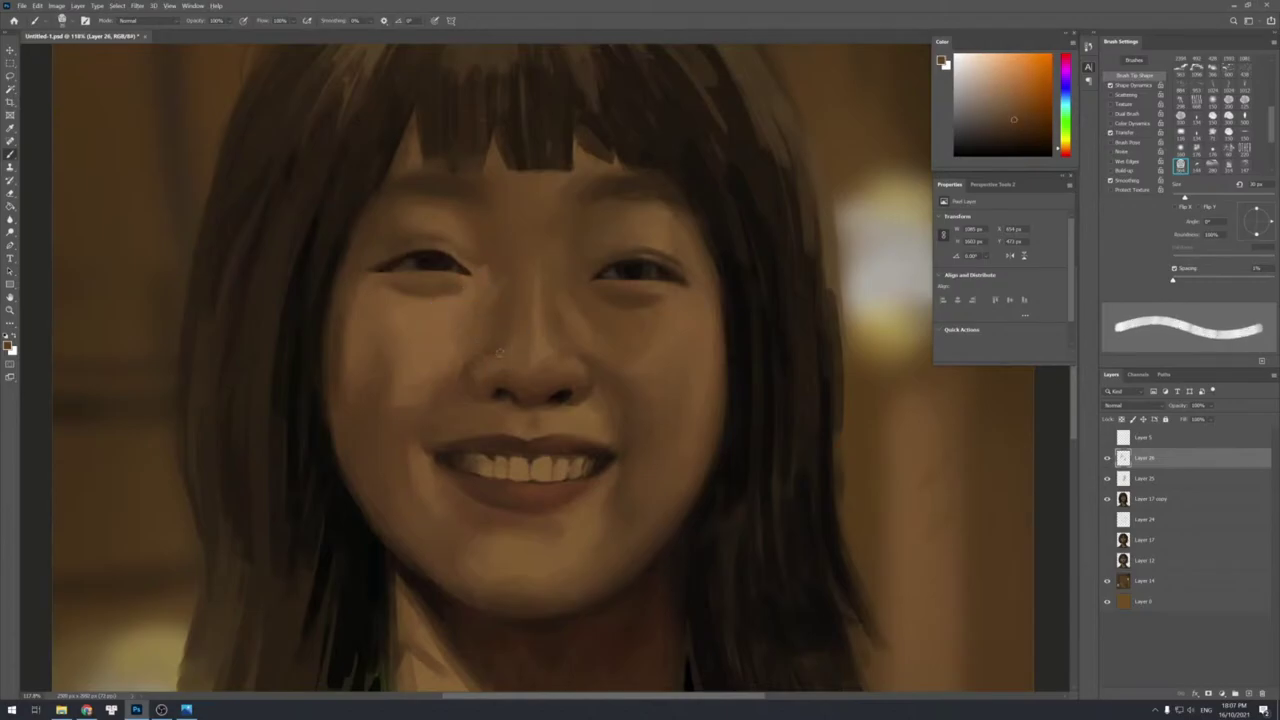
key("bracketright")
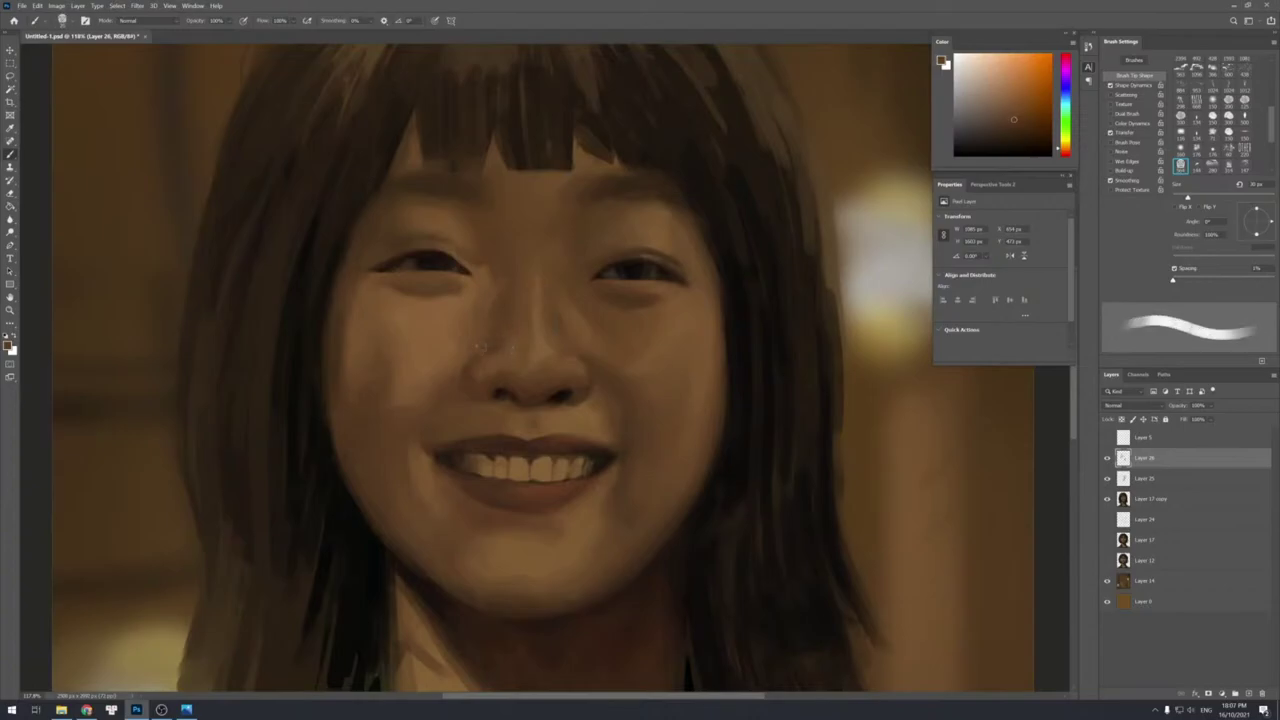
key("bracketright")
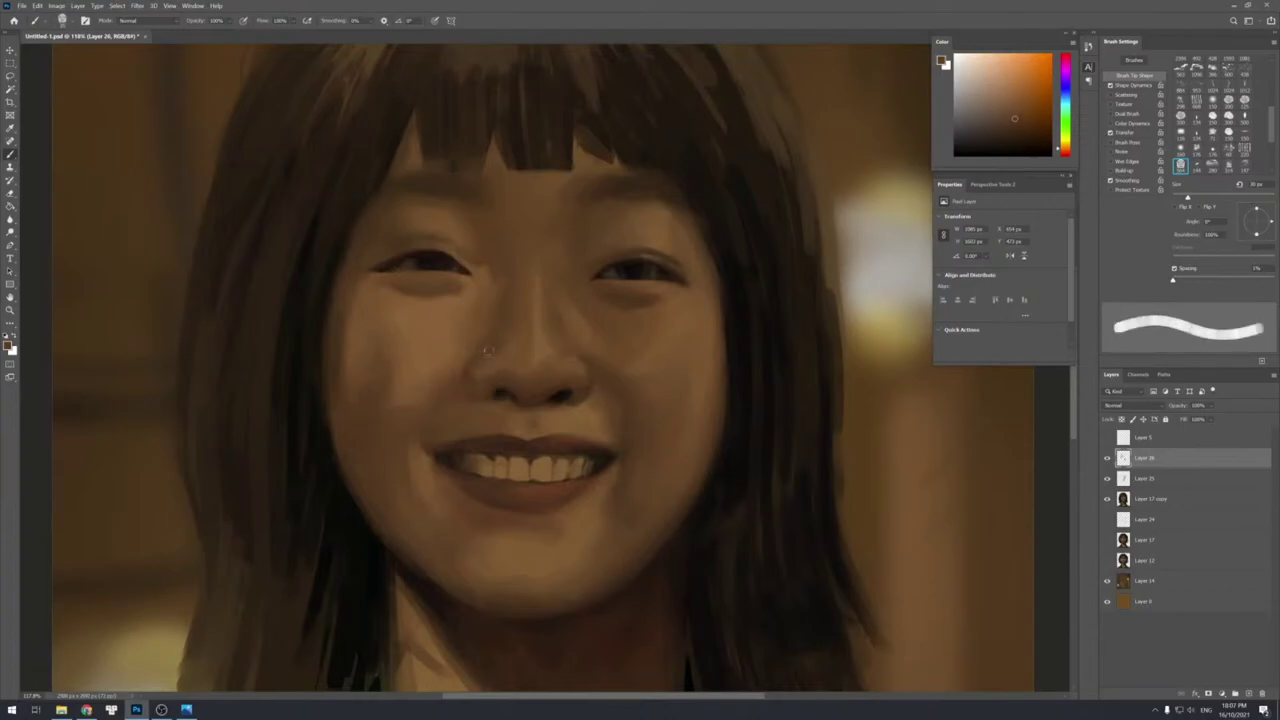
left_click(478, 356, "alt")
left_click(490, 363, "alt")
Refine the left nostril wing and the crease beside it with sampled tones and a brush of about 15 px.
key("bracketleft")
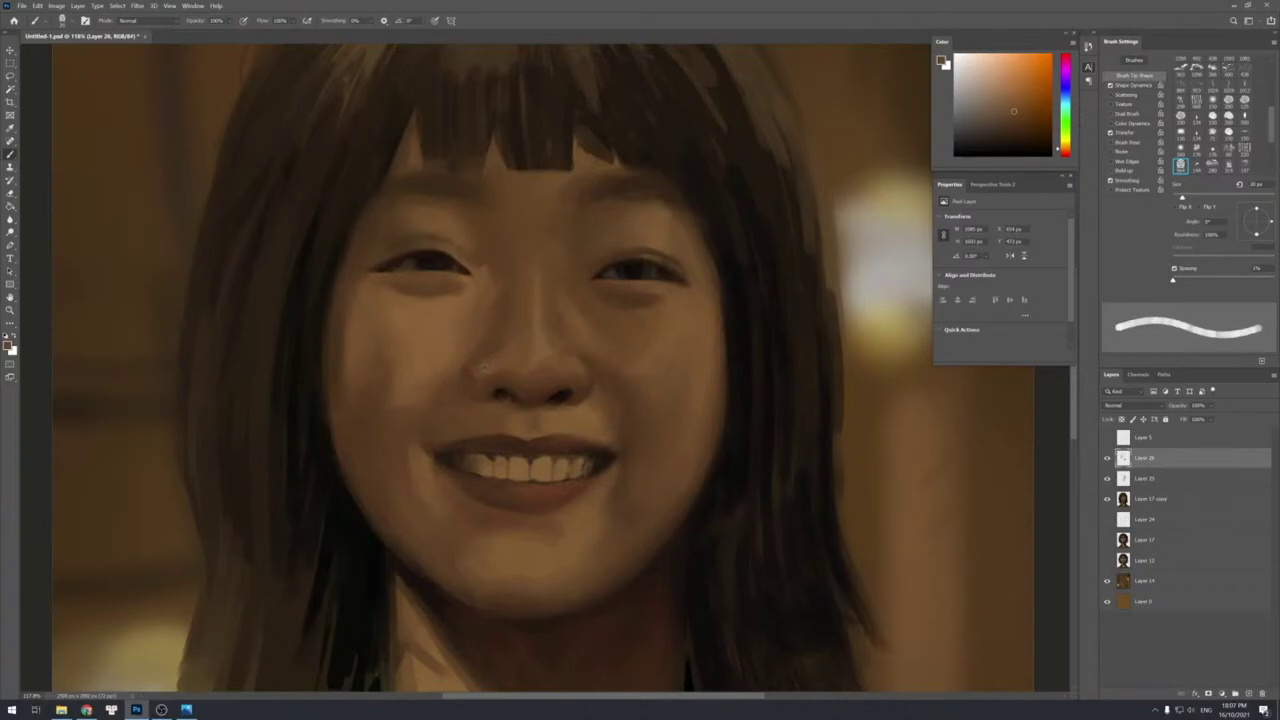
key("bracketleft")
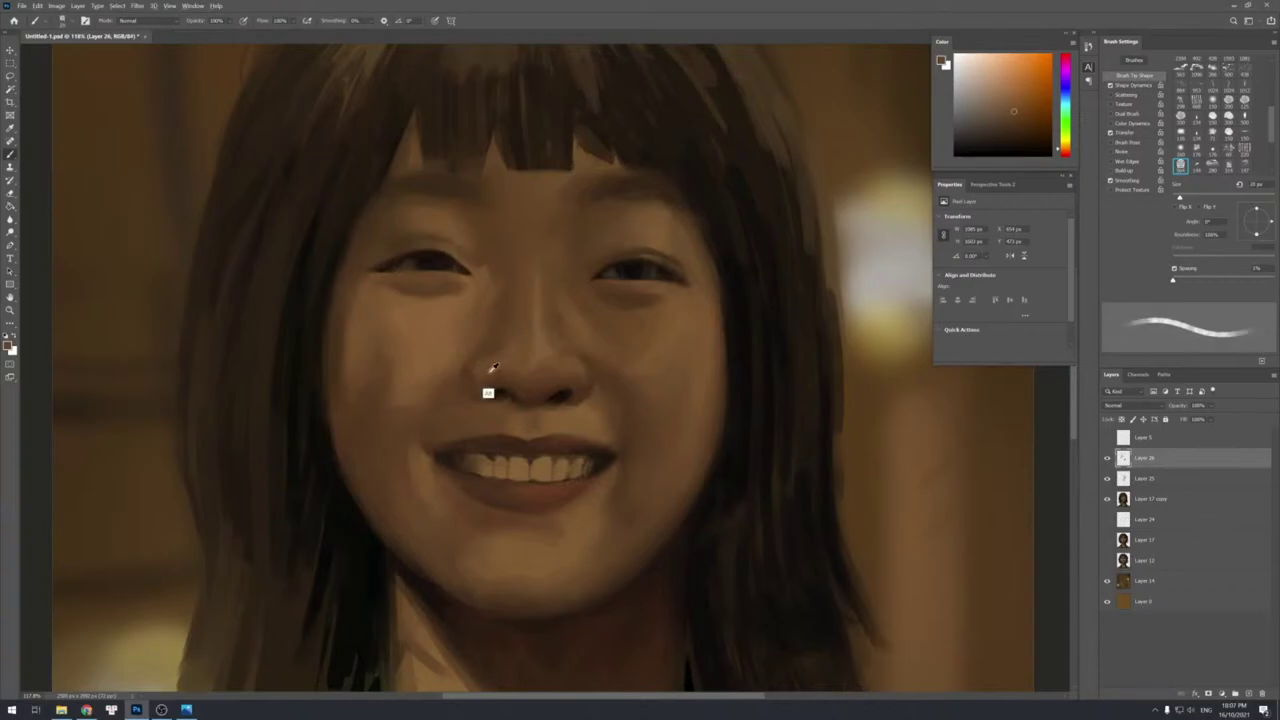
left_click(487, 369, "alt")
left_click(487, 376, "alt")
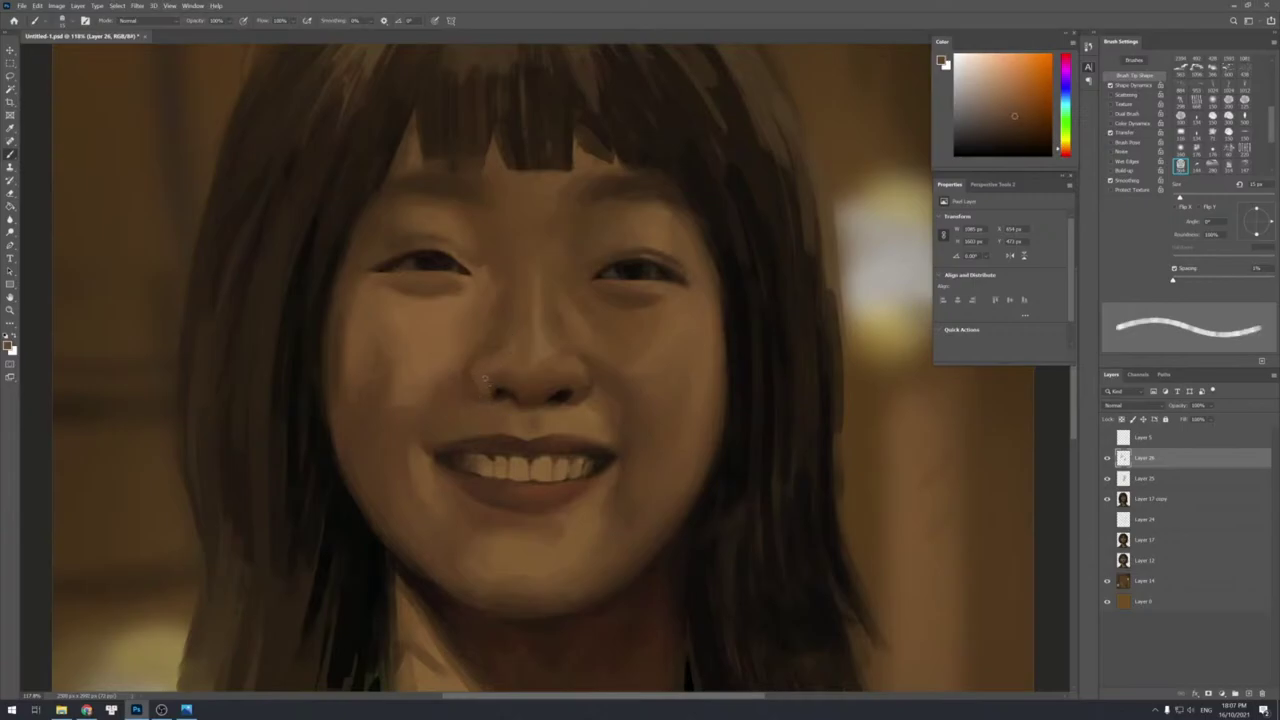
key("bracketleft")
left_click(476, 378, "alt")
key("bracketright")
left_click_drag(479, 399, 486, 390)
mouse_move(349, 391)
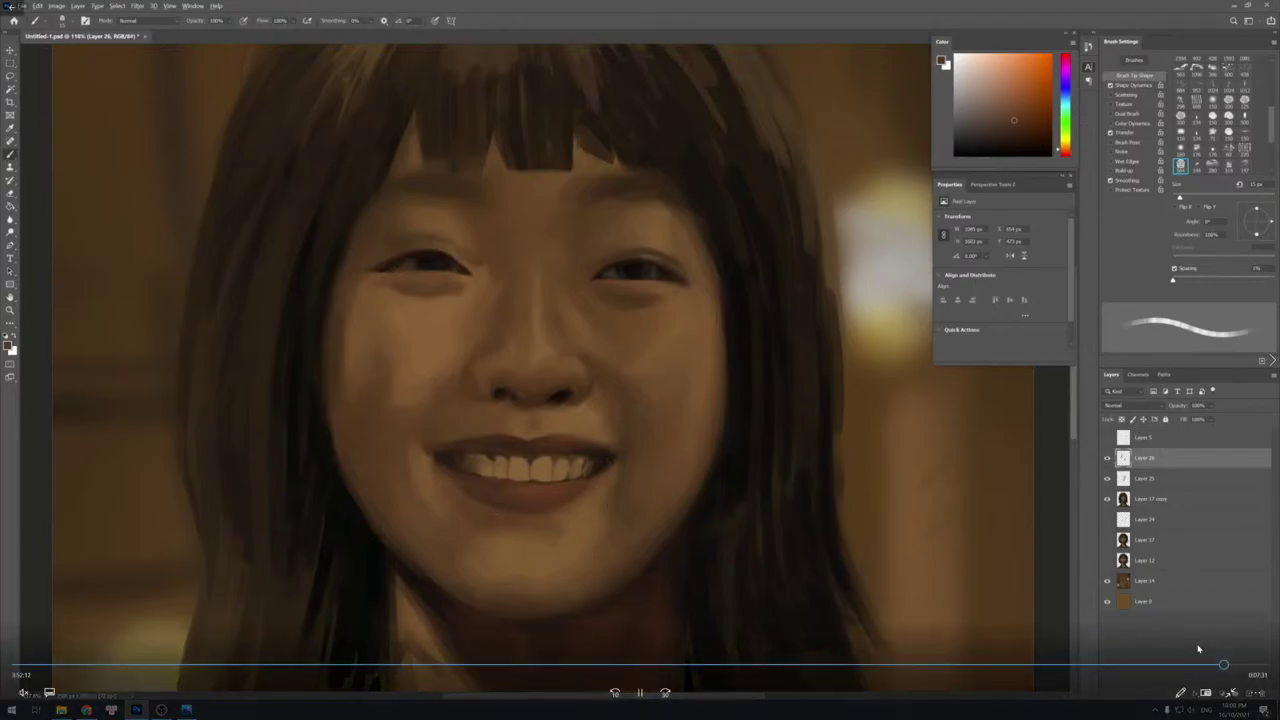
left_click(1234, 665)
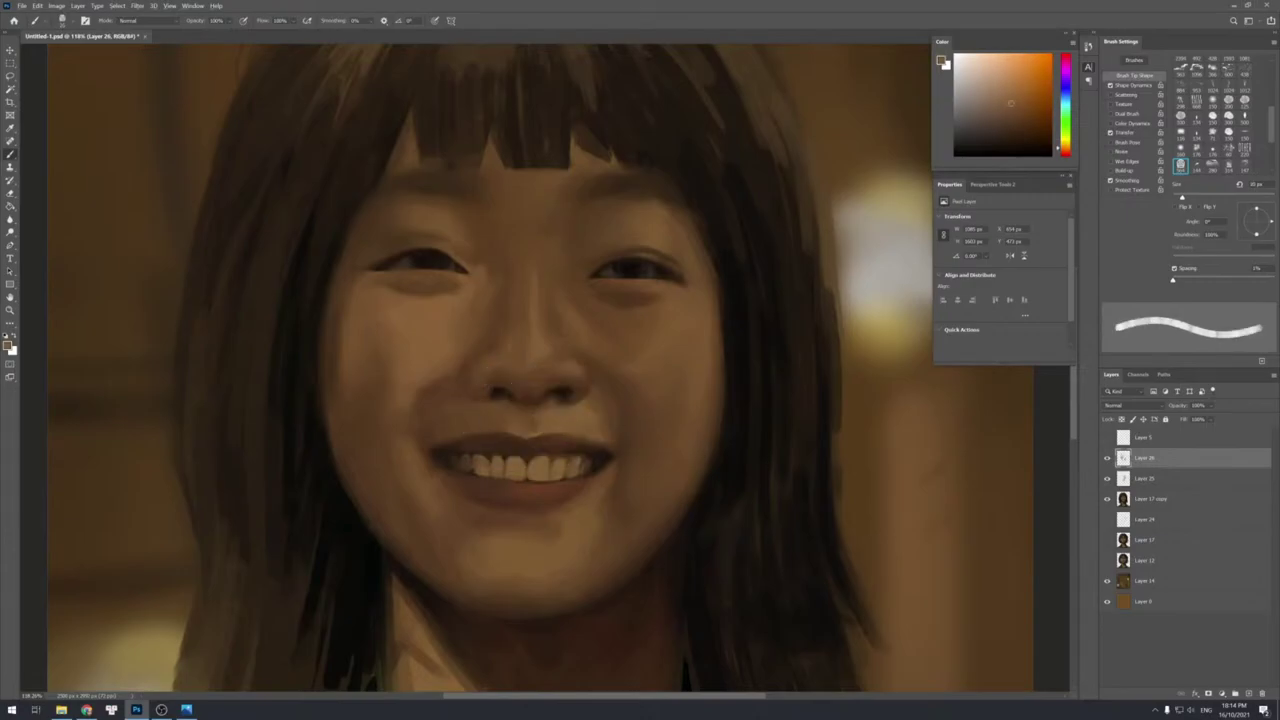
Blend the skin between the nose and the right mouth corner with sampled skin tones.
left_click(564, 414, "alt")
left_click(600, 428, "alt")
left_click(597, 423, "alt")
left_click(599, 411, "alt")
left_click(606, 408, "alt")
Soften the bottom edge of the chin into the neck shadow with a larger brush and sampled skin and shadow tones.
key("z")
mouse_move(648, 384)
left_mouse_down()
mouse_move(623, 338)
mouse_move(620, 348)
left_mouse_up()
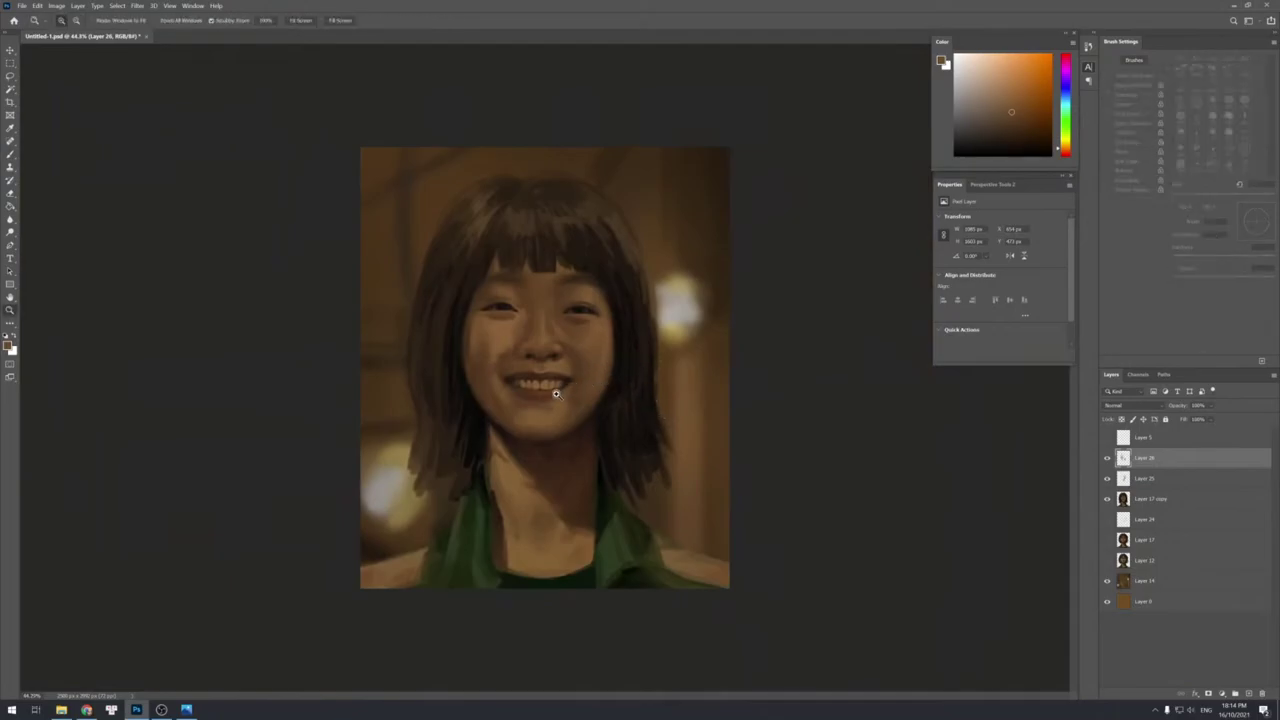
left_click_drag(559, 391, 591, 388)
key("b")
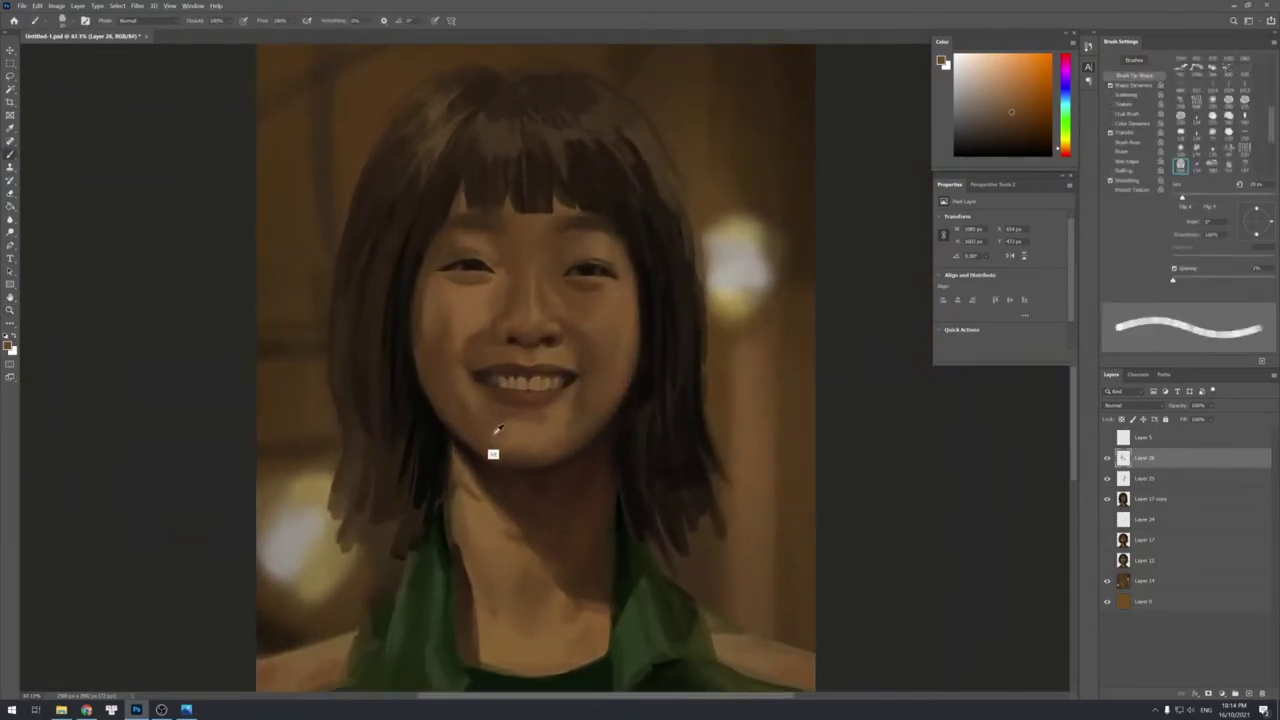
key("bracketright")
key("bracketright")
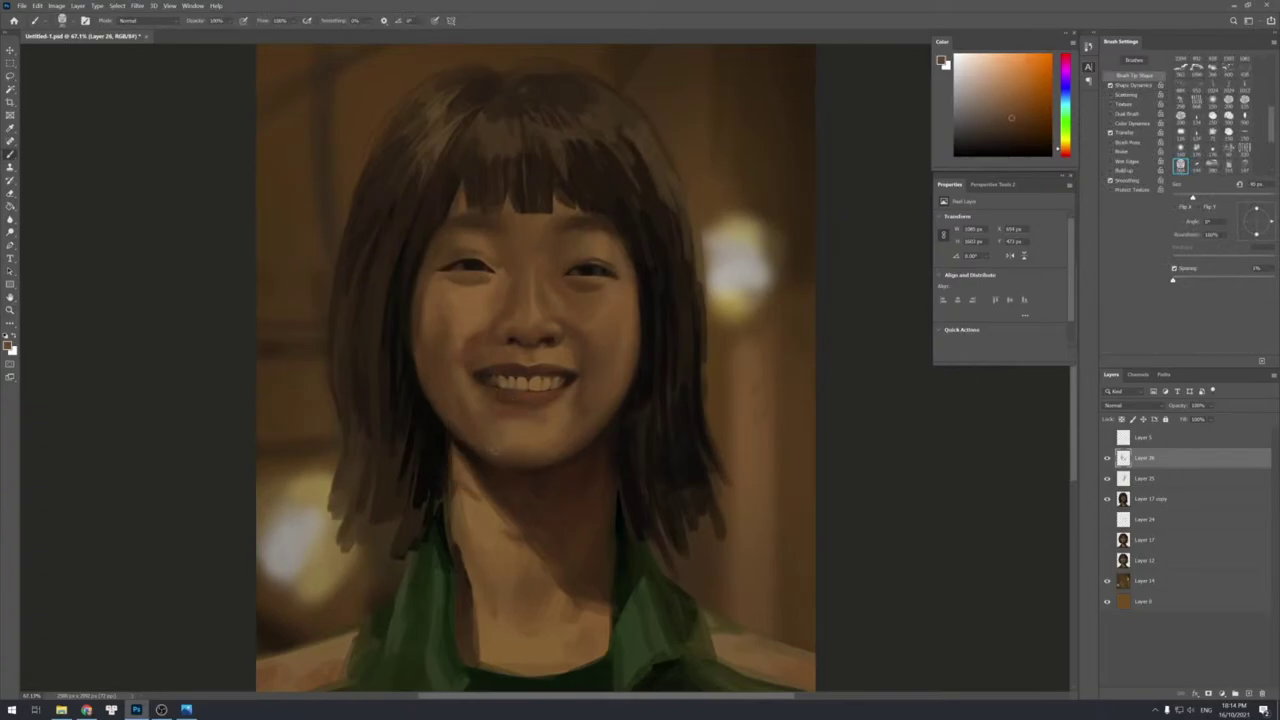
left_click(504, 436, "alt")
left_click(503, 454, "alt")
left_click_drag(485, 445, 513, 462)
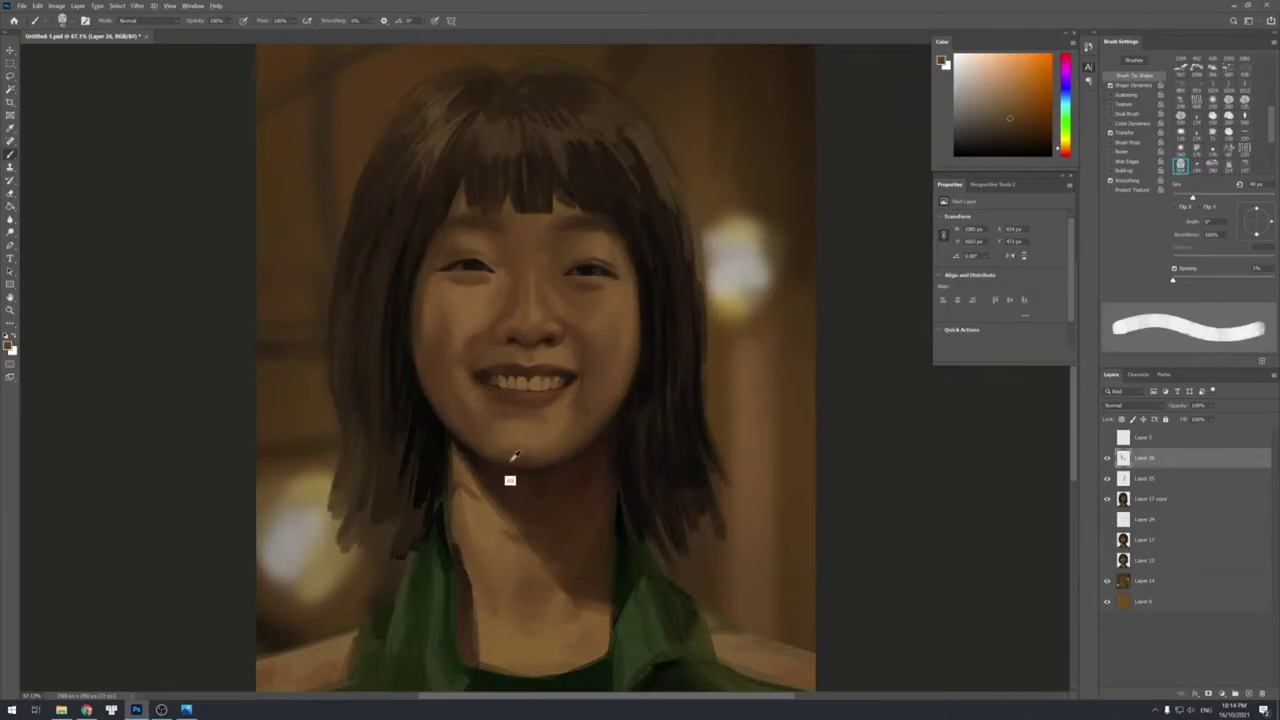
left_click(514, 462, "alt")
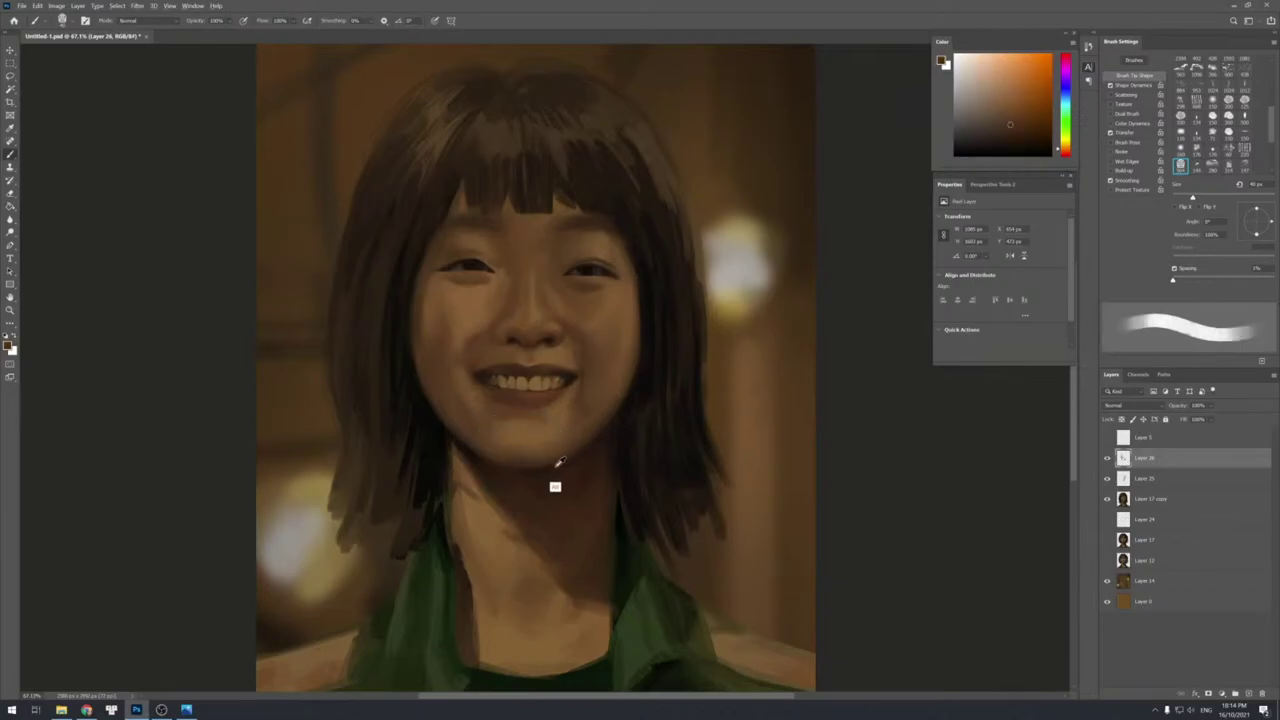
left_click(540, 460, "alt")
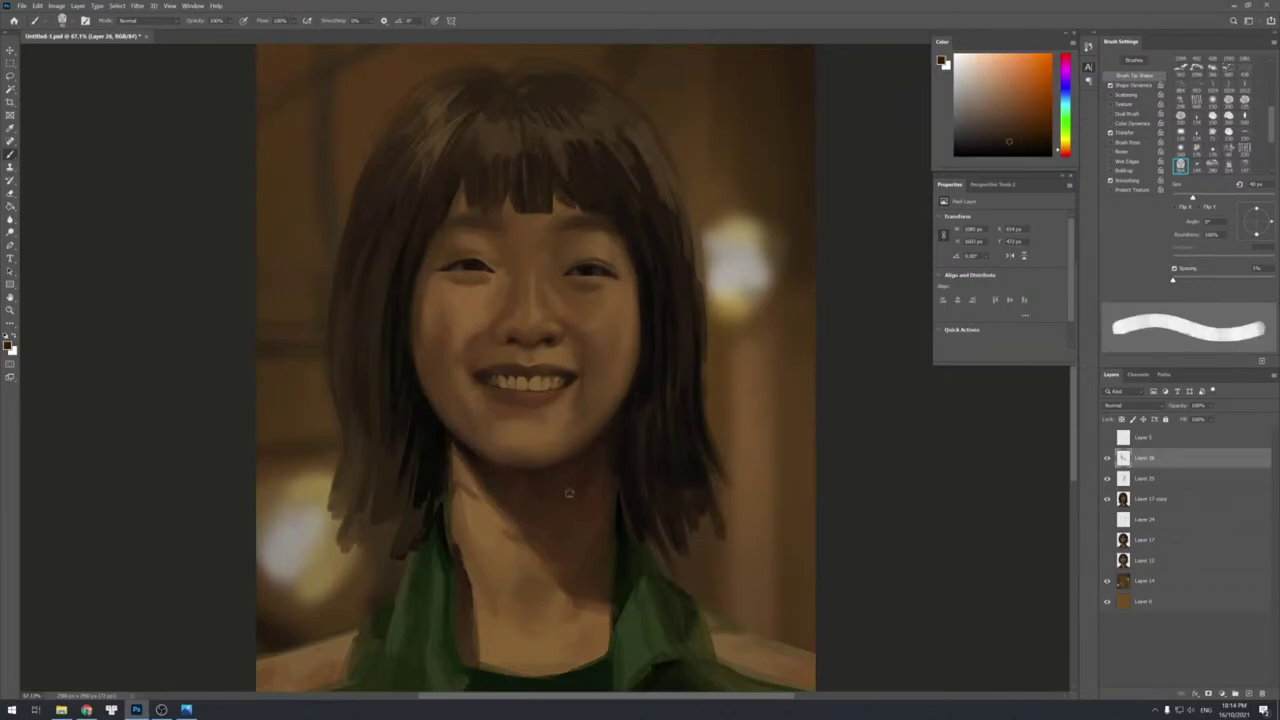
Repaint the skin around the left eye's inner corner with sampled lid tones and a 30 px brush.
left_click_drag(620, 458, 584, 399, "alt")
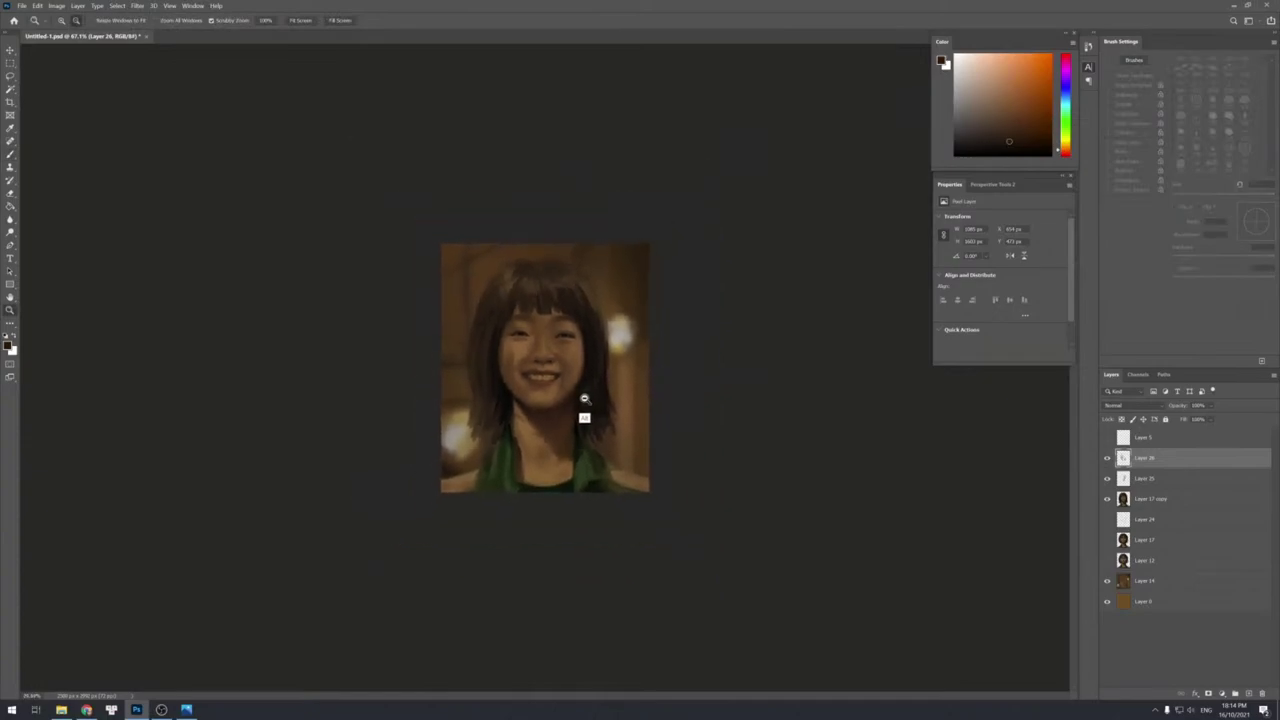
left_click(584, 399)
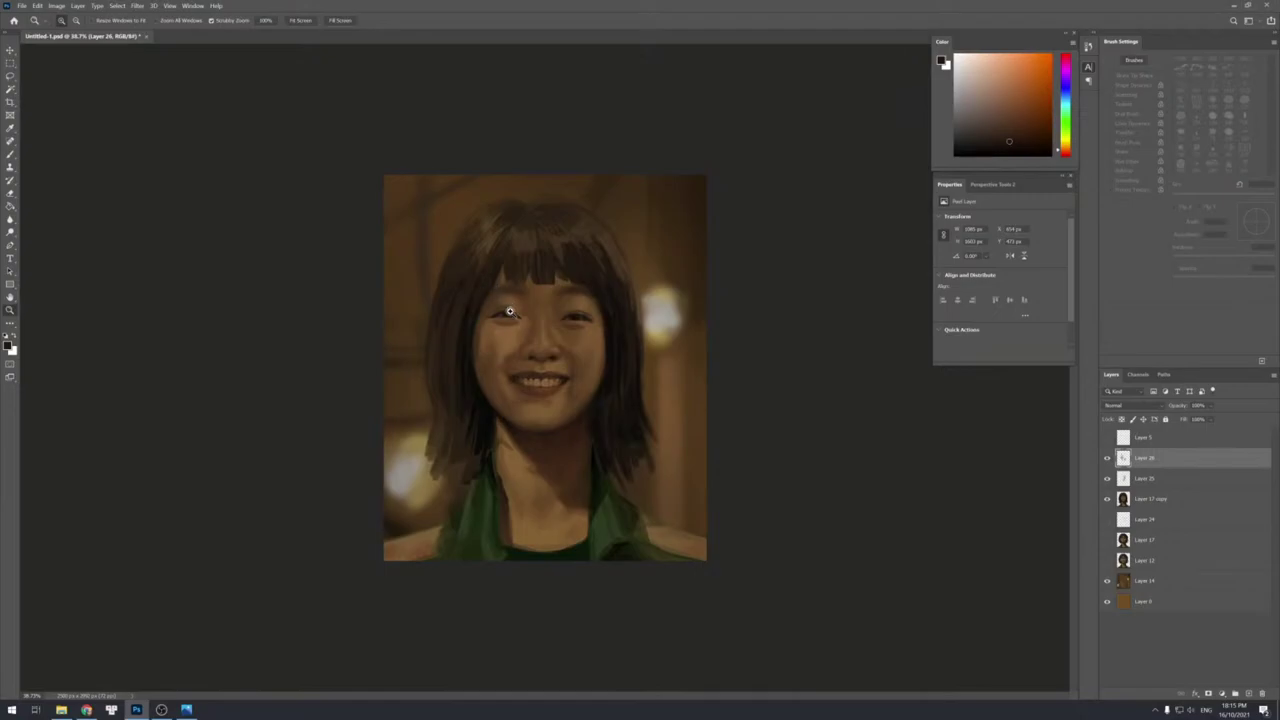
left_click_drag(524, 307, 550, 303)
key("b")
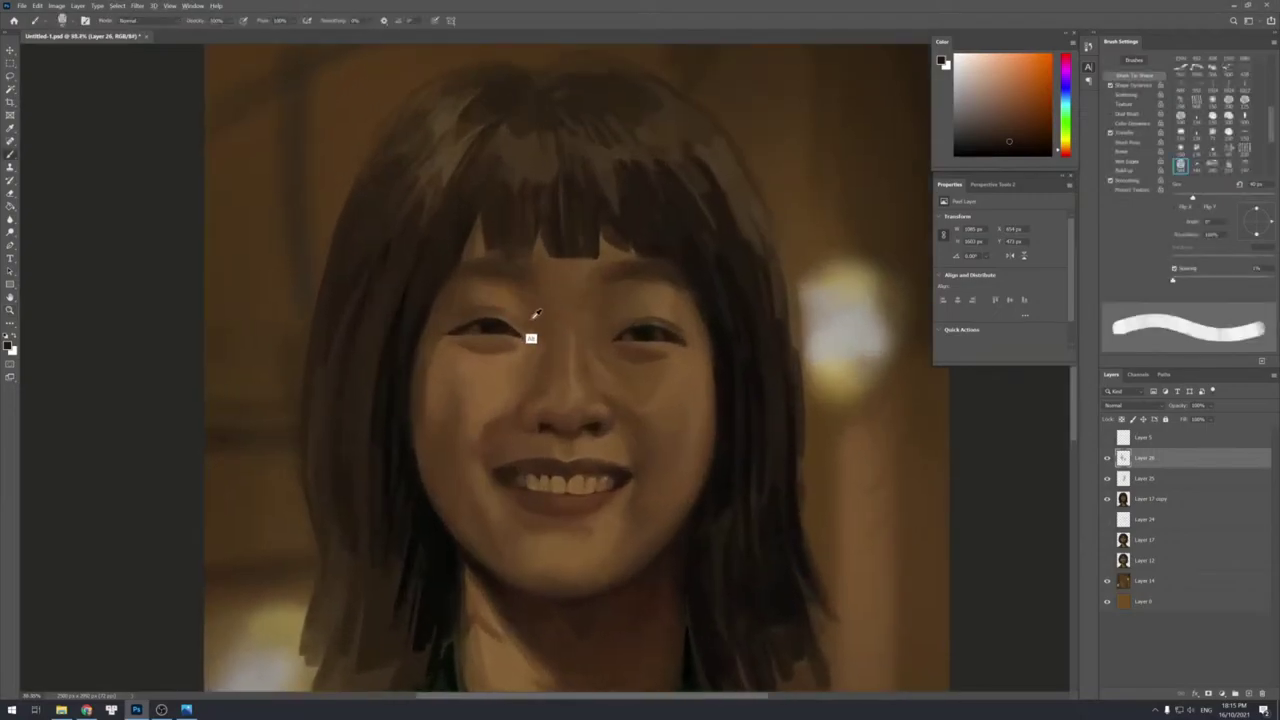
left_click(512, 340, "alt")
key("[")
key("[")
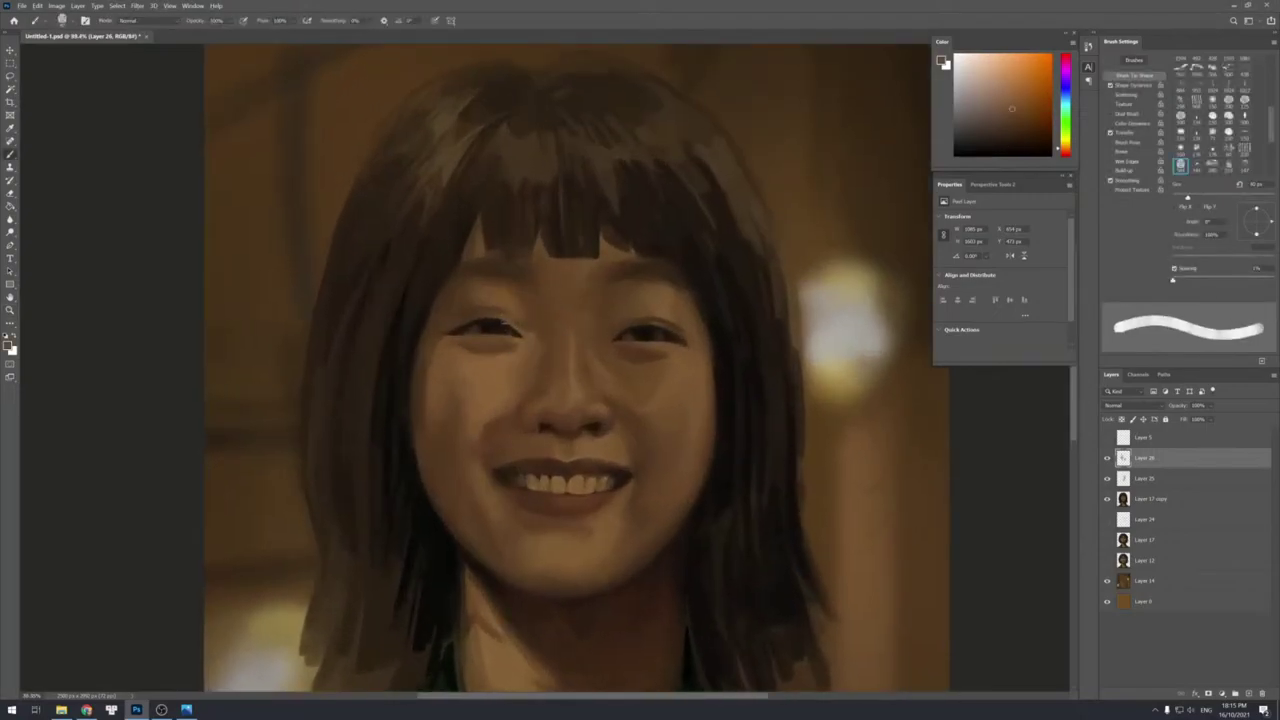
left_click(485, 314, "alt")
left_click_drag(498, 319, 514, 330)
key("bracketleft")
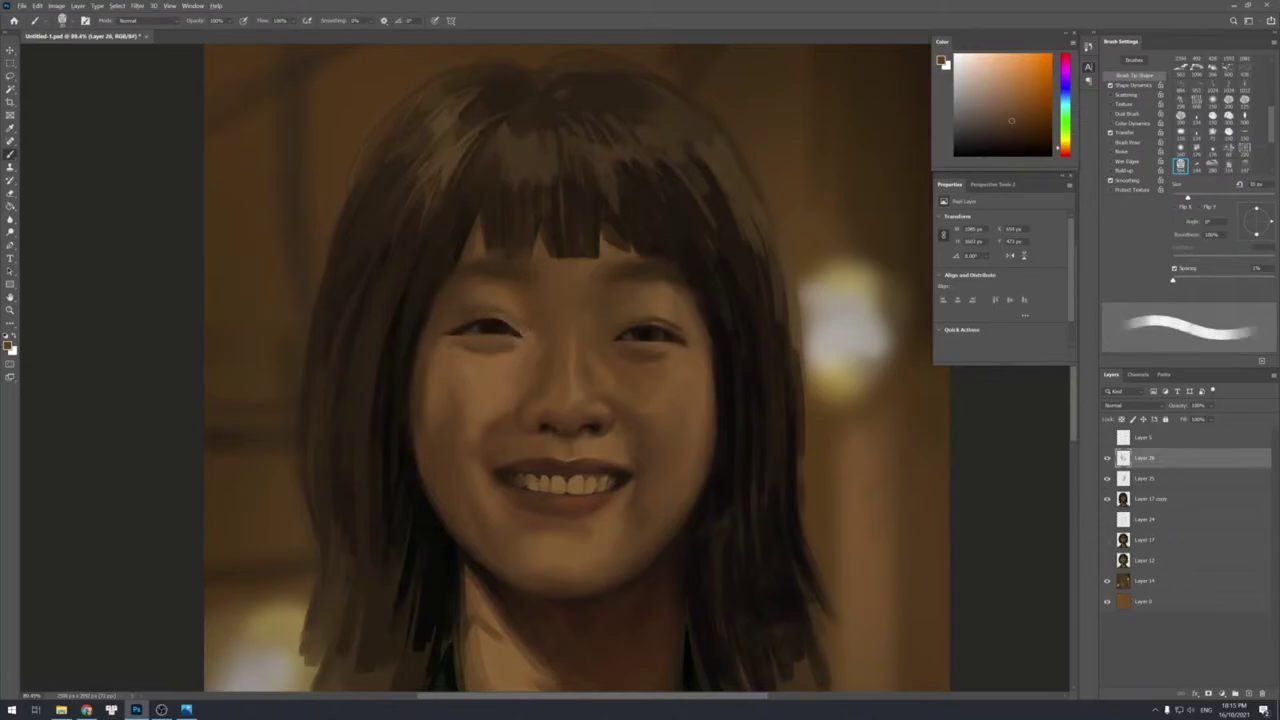
Refine the left eye's inner corner and blend it into the nose bridge with sampled dark and skin tones.
left_click(512, 335, "alt")
key("bracketright")
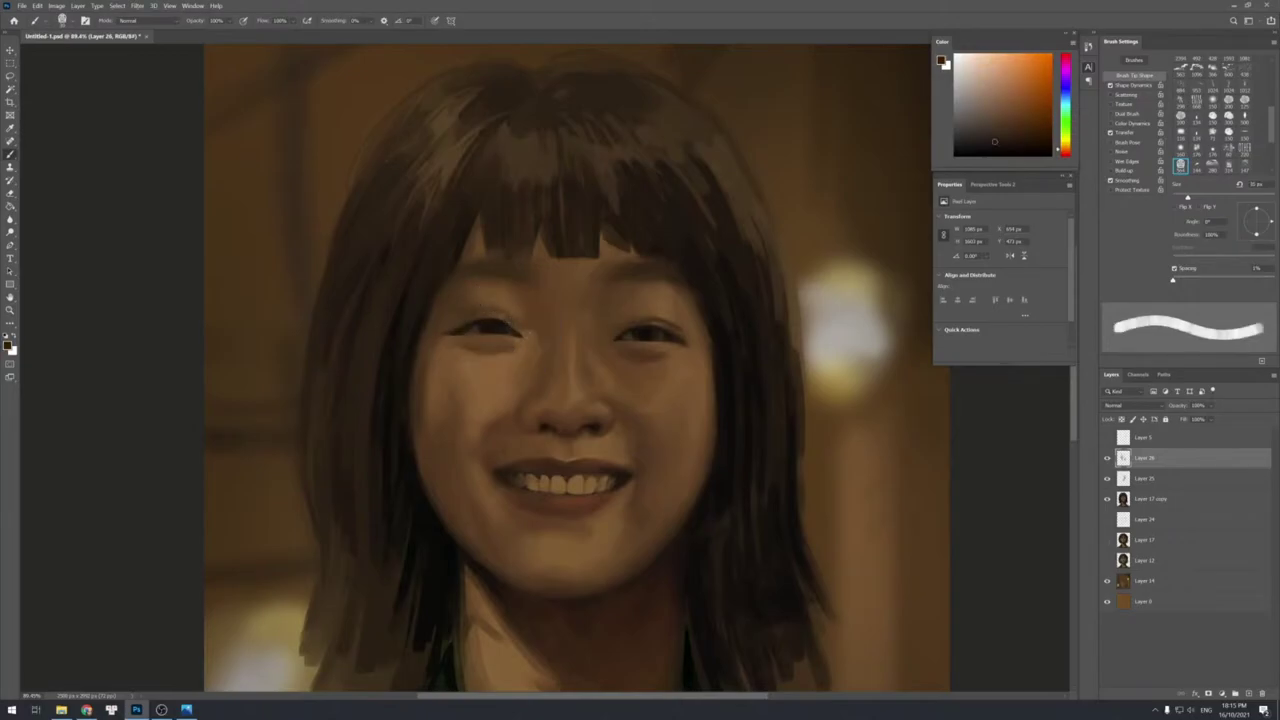
key("bracketleft")
left_click(523, 314, "alt")
key("bracketright")
key("bracketright")
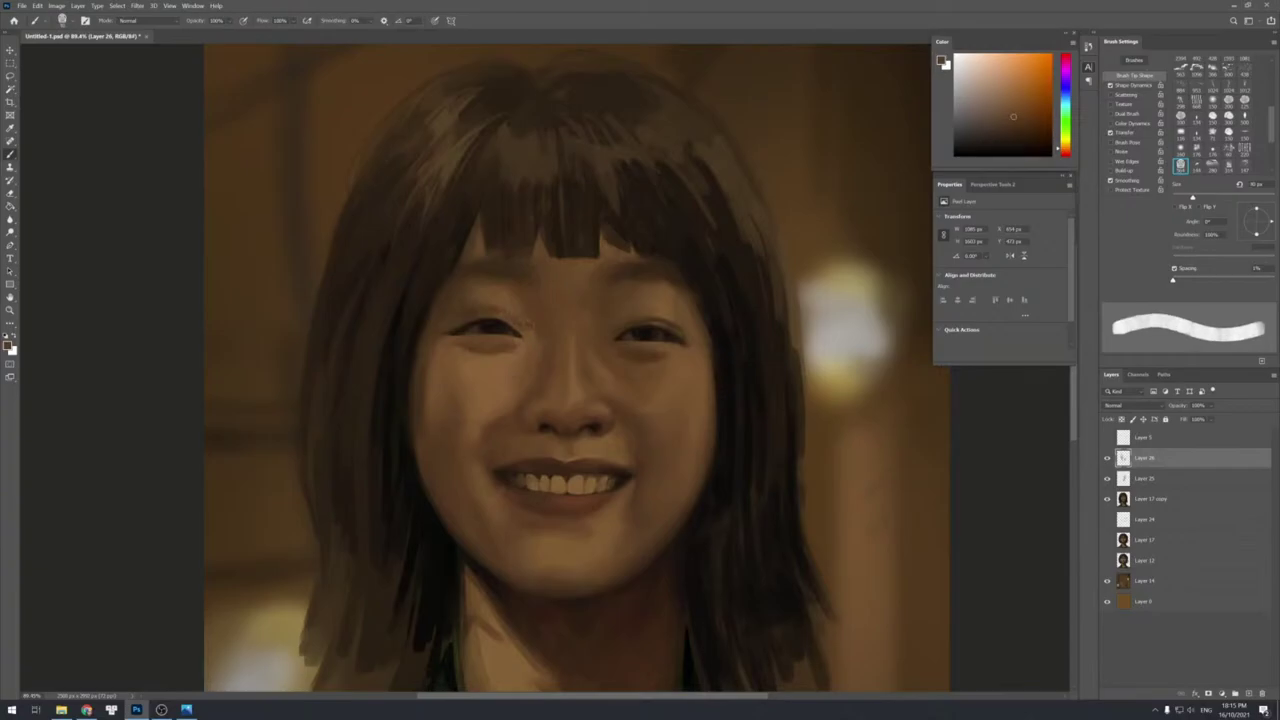
key("bracketleft")
left_click(525, 330, "alt")
key("bracketright")
left_click(506, 326, "alt")
key("bracketleft")
Examine the whole portrait at several zoom levels to judge the overall likeness and values.
key("z")
left_click_drag(593, 330, 611, 253)
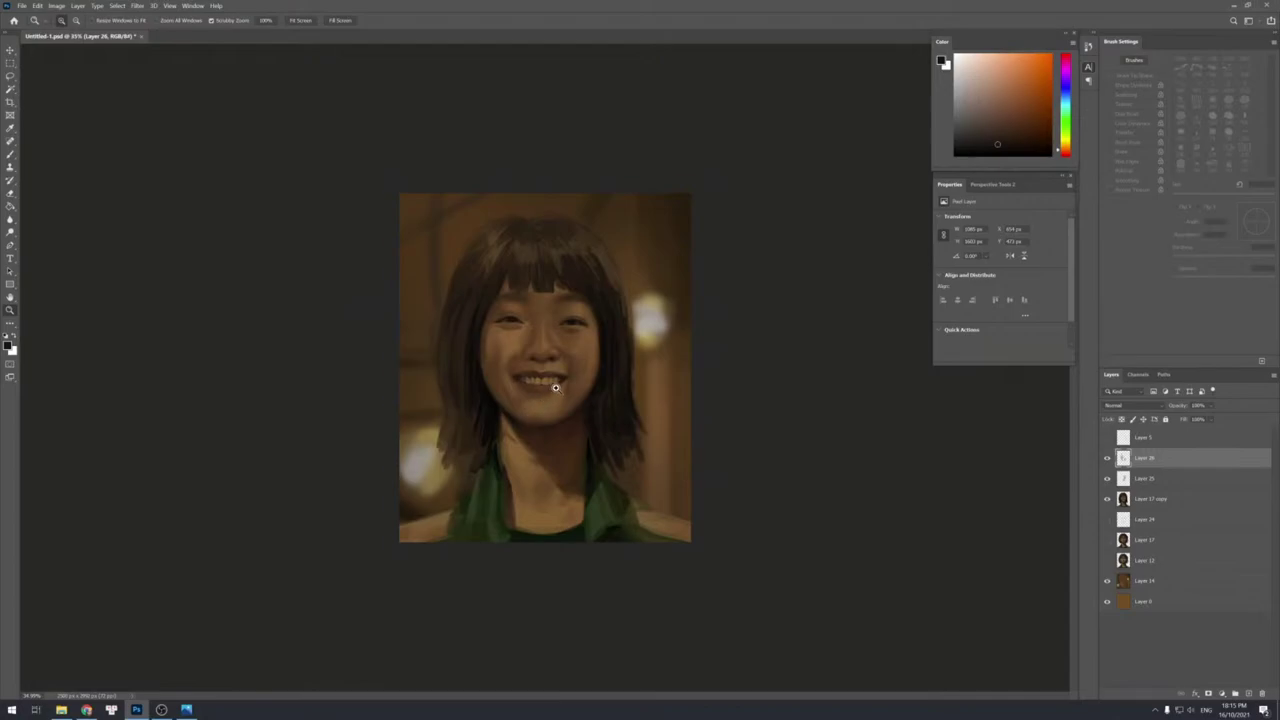
scroll(541, 369, "up", 2)
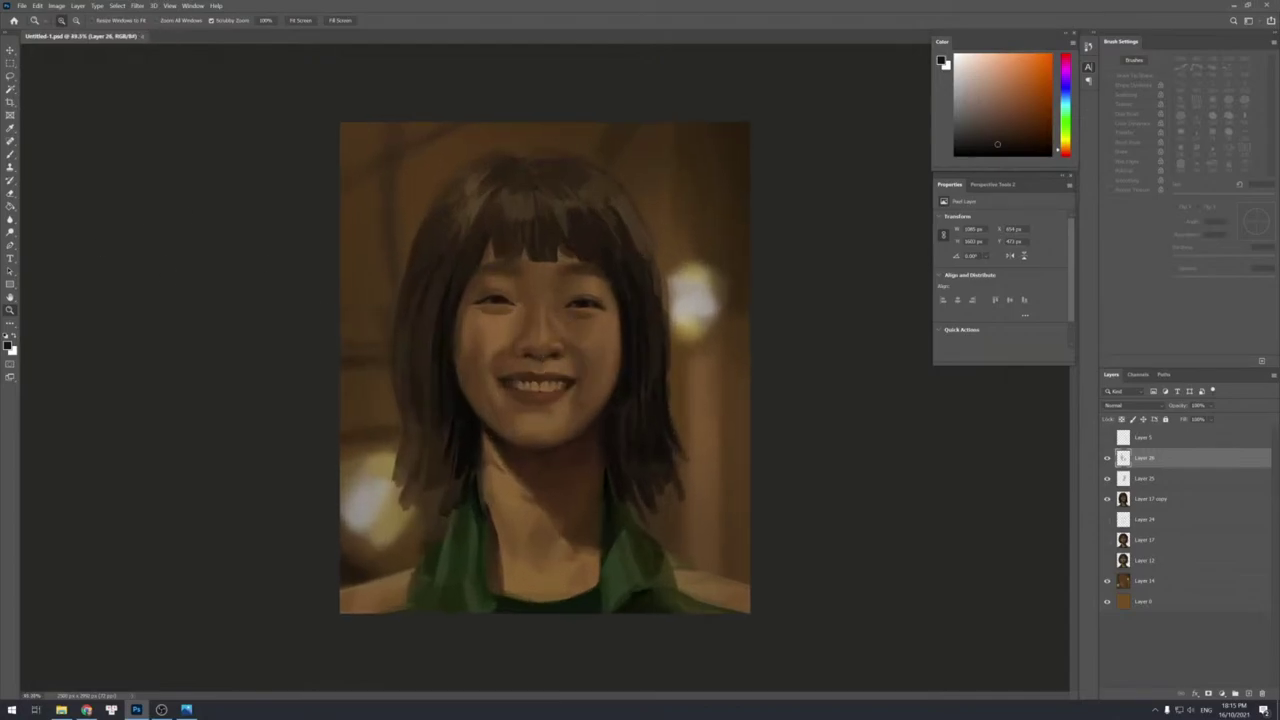
scroll(320, 249, "down", 4)
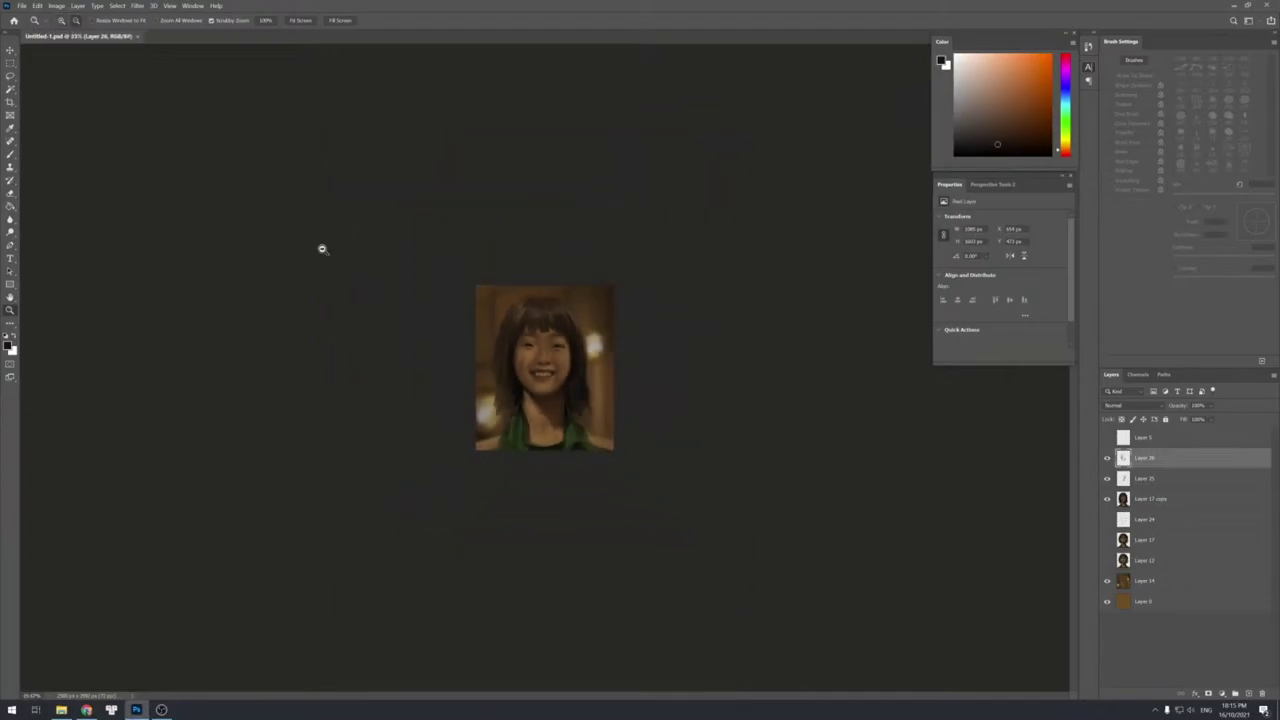
scroll(392, 290, "up", 3)
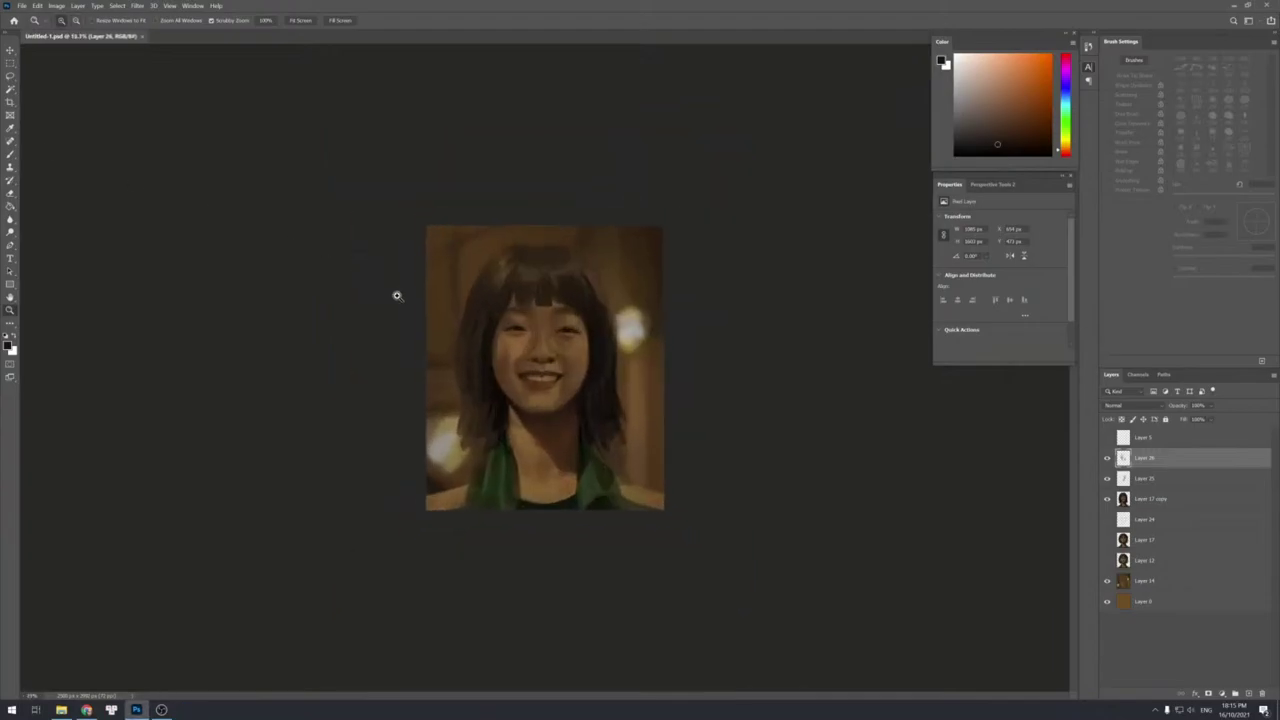
Compare the face with and without Layer 26, and merge Layers 26 and 25 down into Layer 17 copy.
left_click(1107, 458)
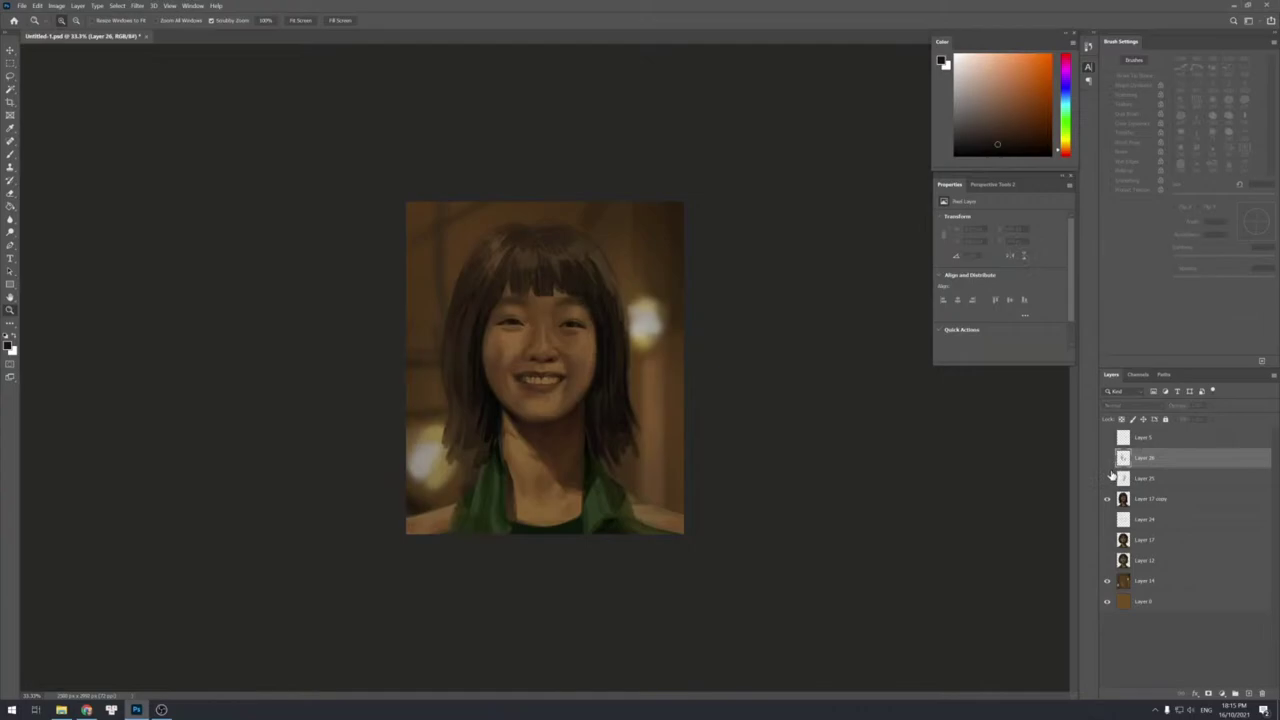
left_click(1107, 458)
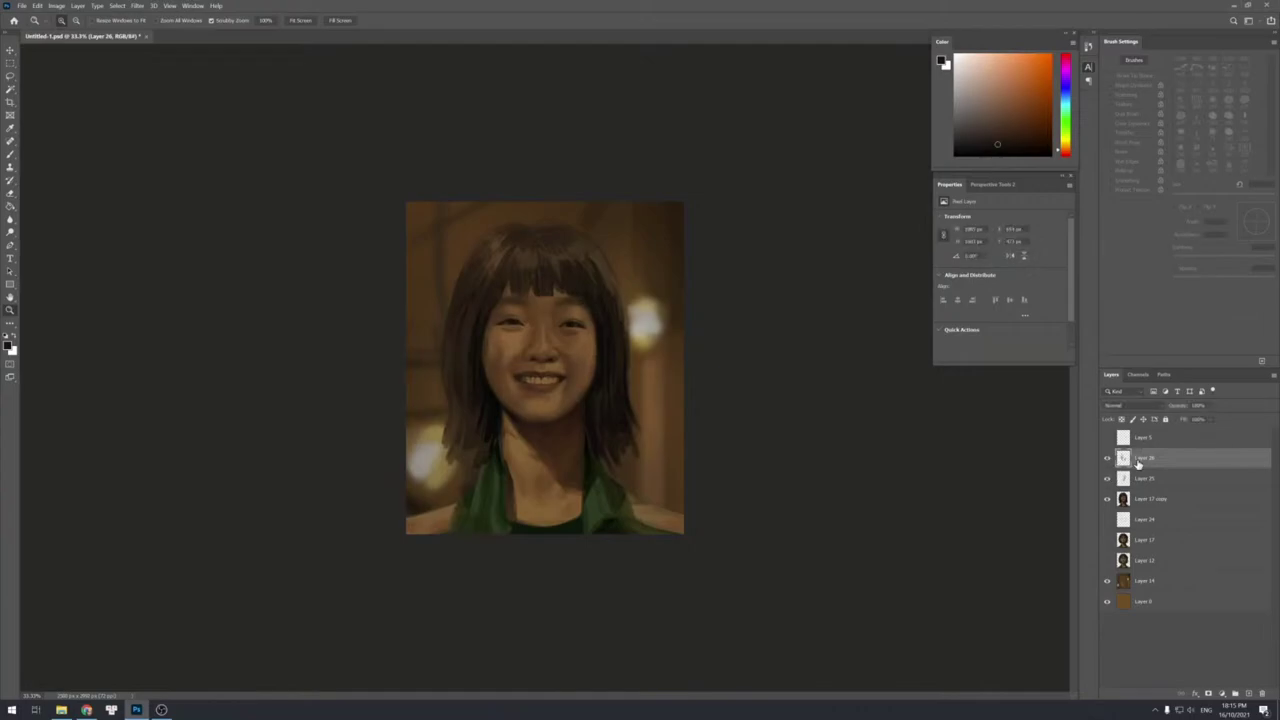
key("ctrl+e")
key("ctrl+e")
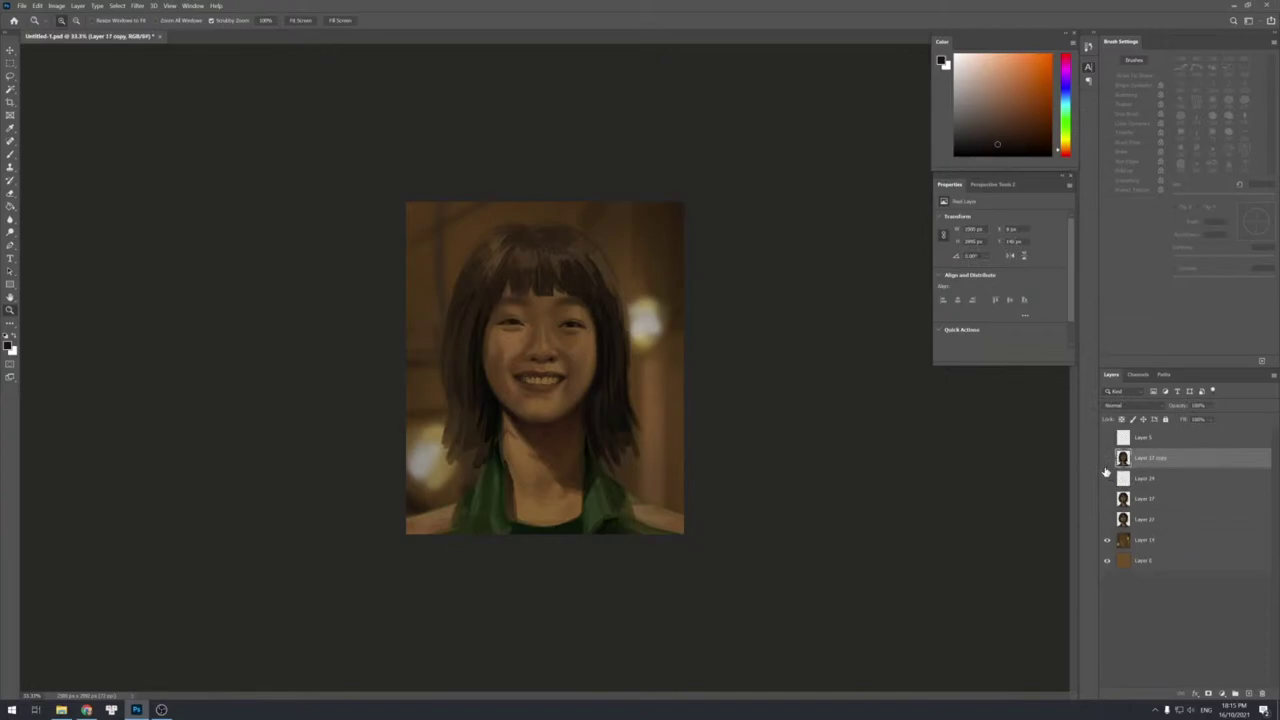
Hide Layer 17 copy and show Layer 17 to view the neutral-expression portrait.
left_click(1107, 461)
left_click(1108, 499)
left_click_drag(720, 346, 700, 354)
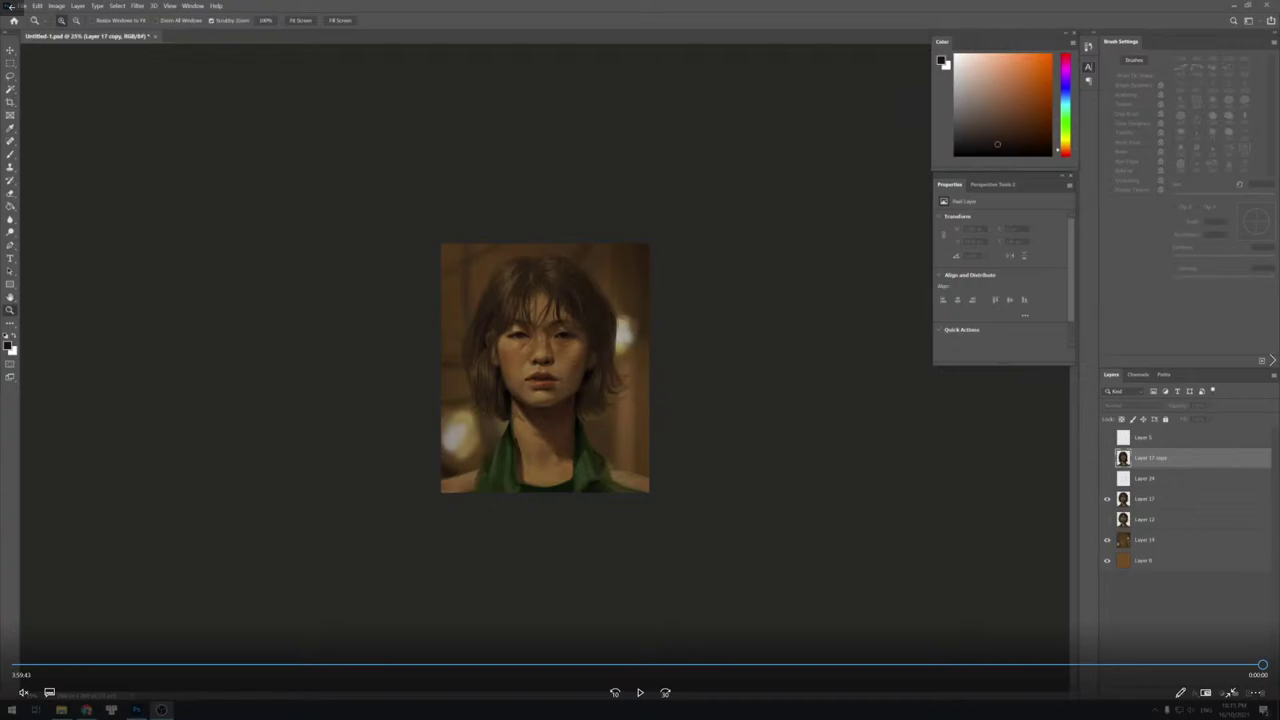
Leave full-screen playback and close the video player.
key("Escape")
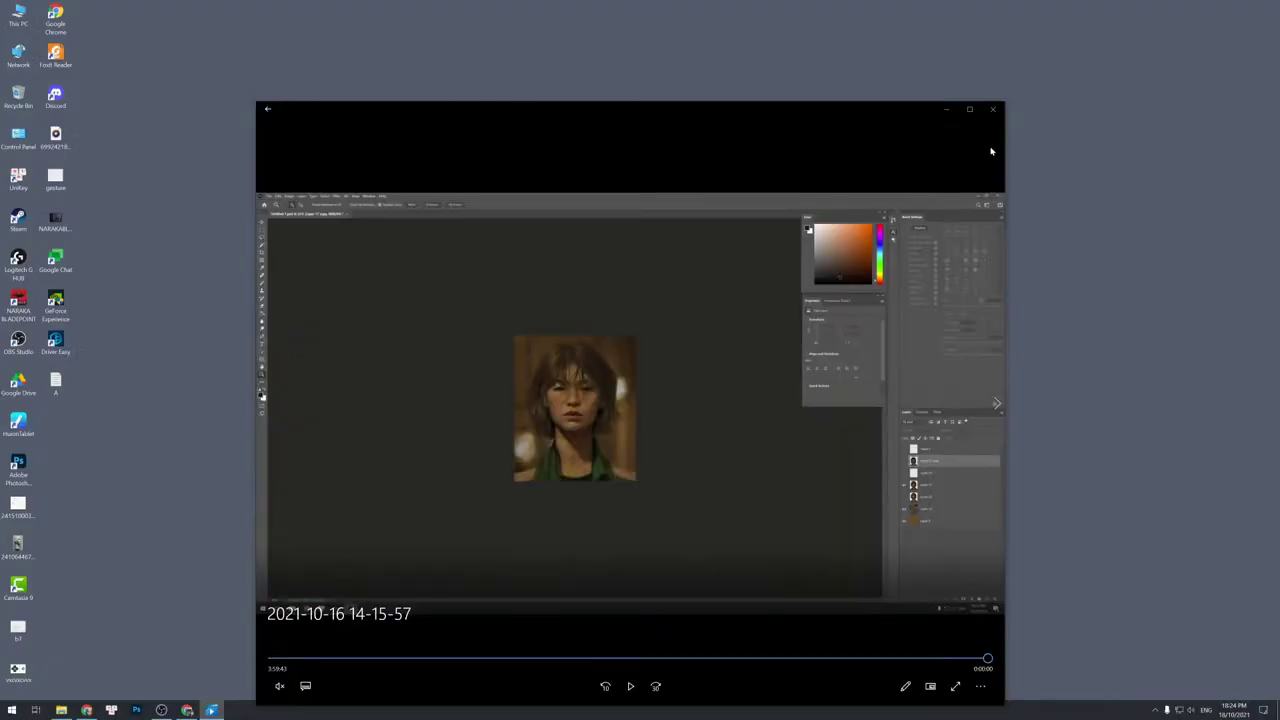
left_click(994, 111)
left_click(986, 114)
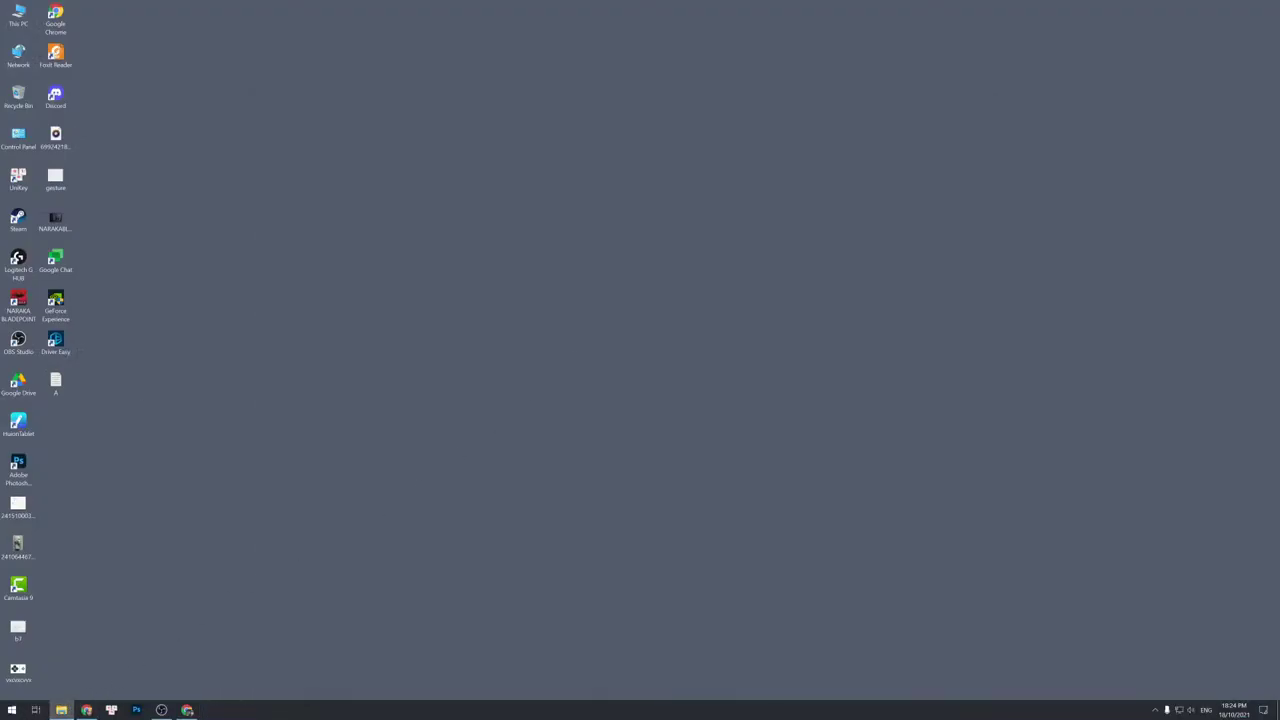
left_click_drag(2, 143, 612, 152)
left_click(525, 174)
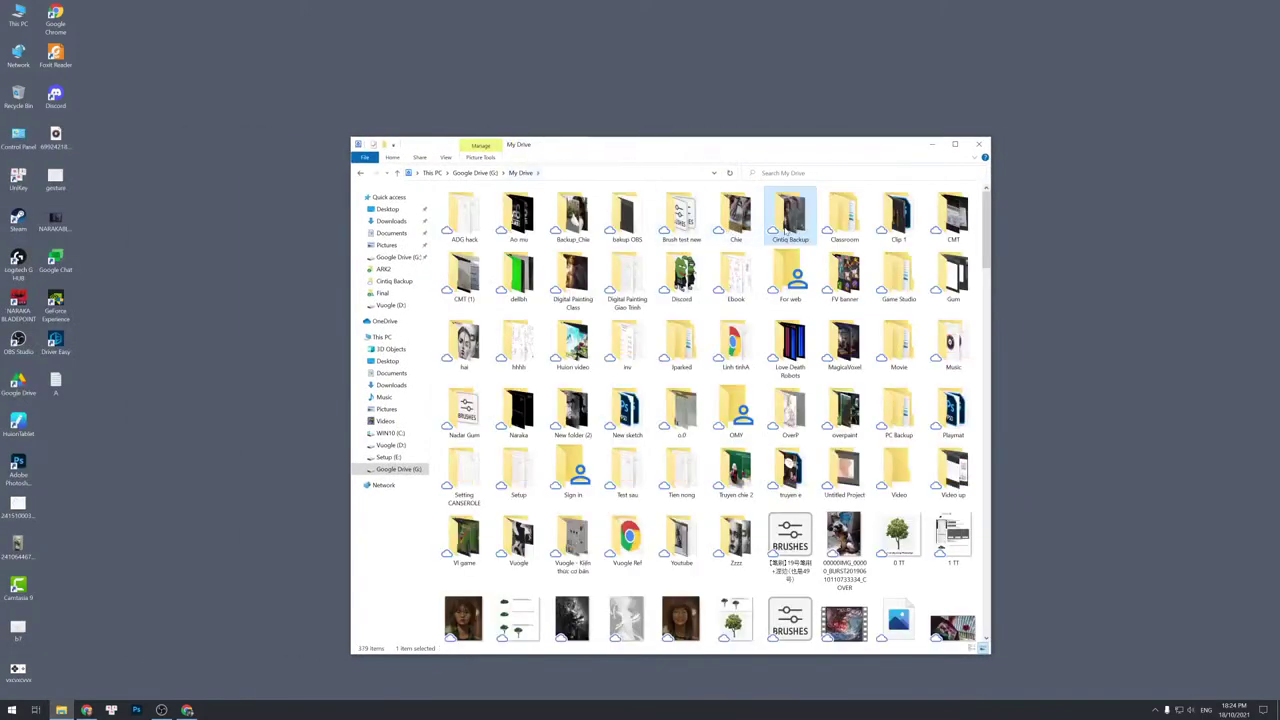
left_click(898, 222)
double_click(898, 222)
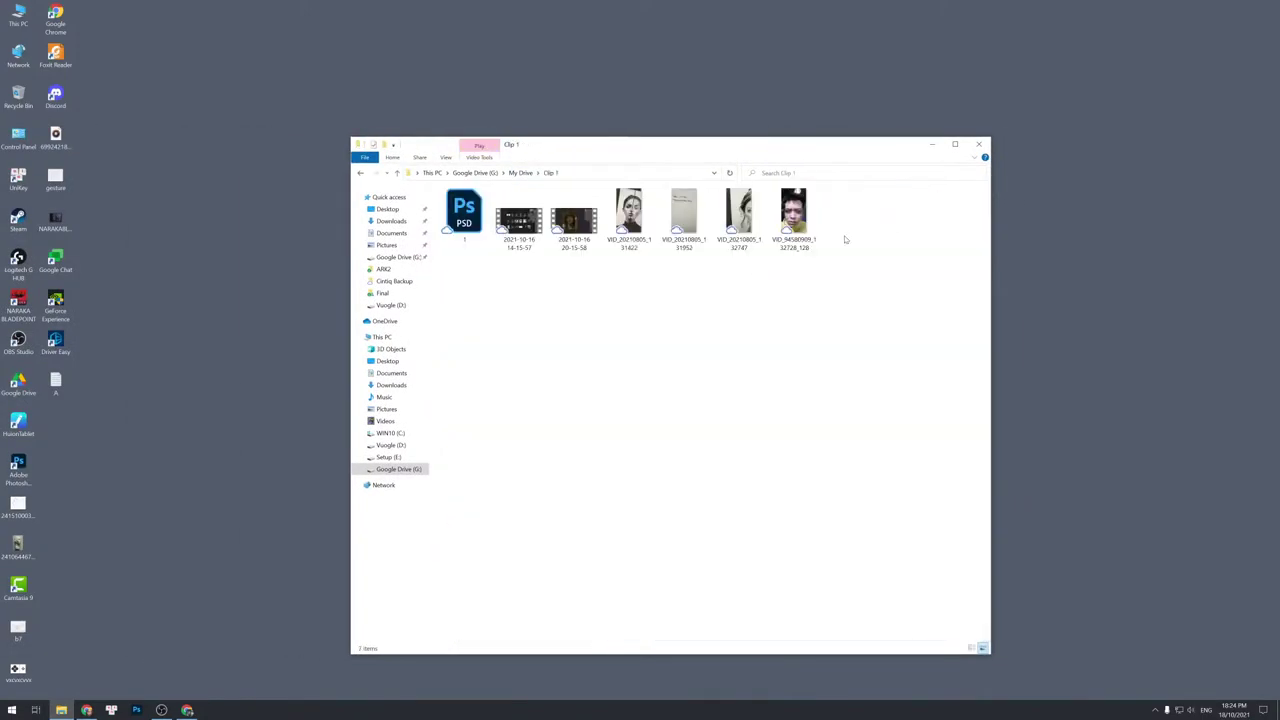
double_click(573, 216)
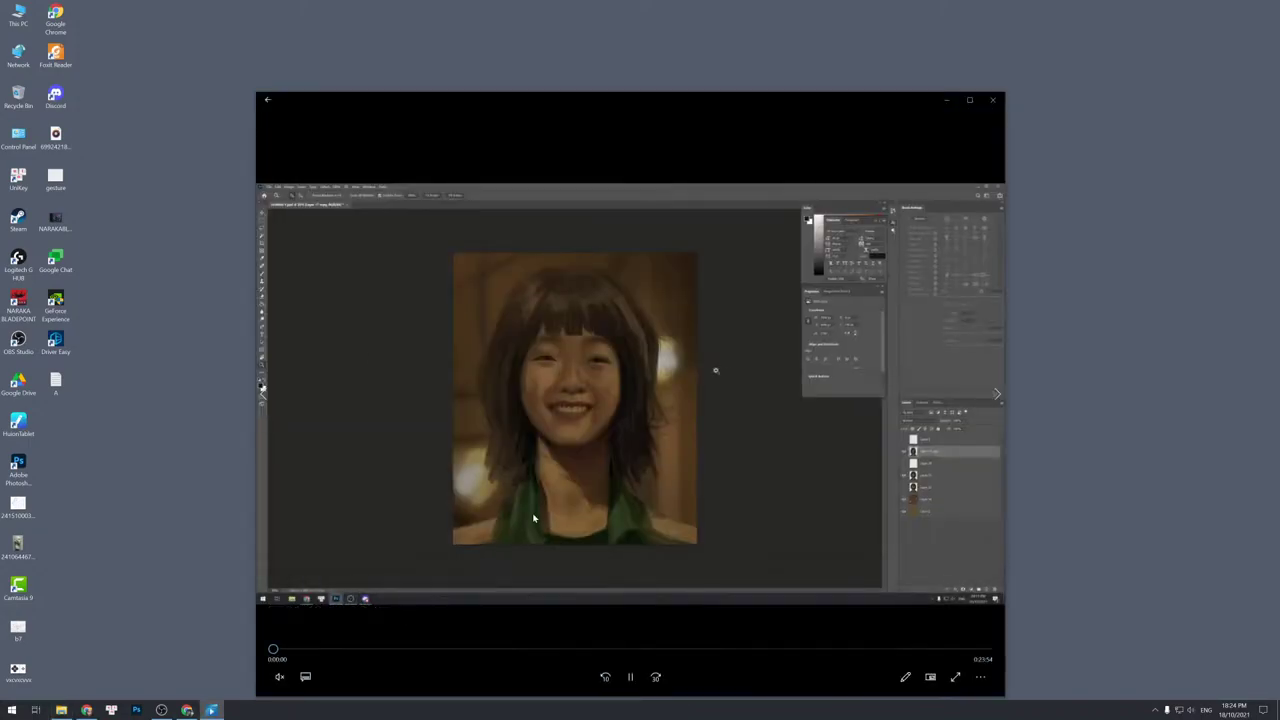
double_click(700, 468)
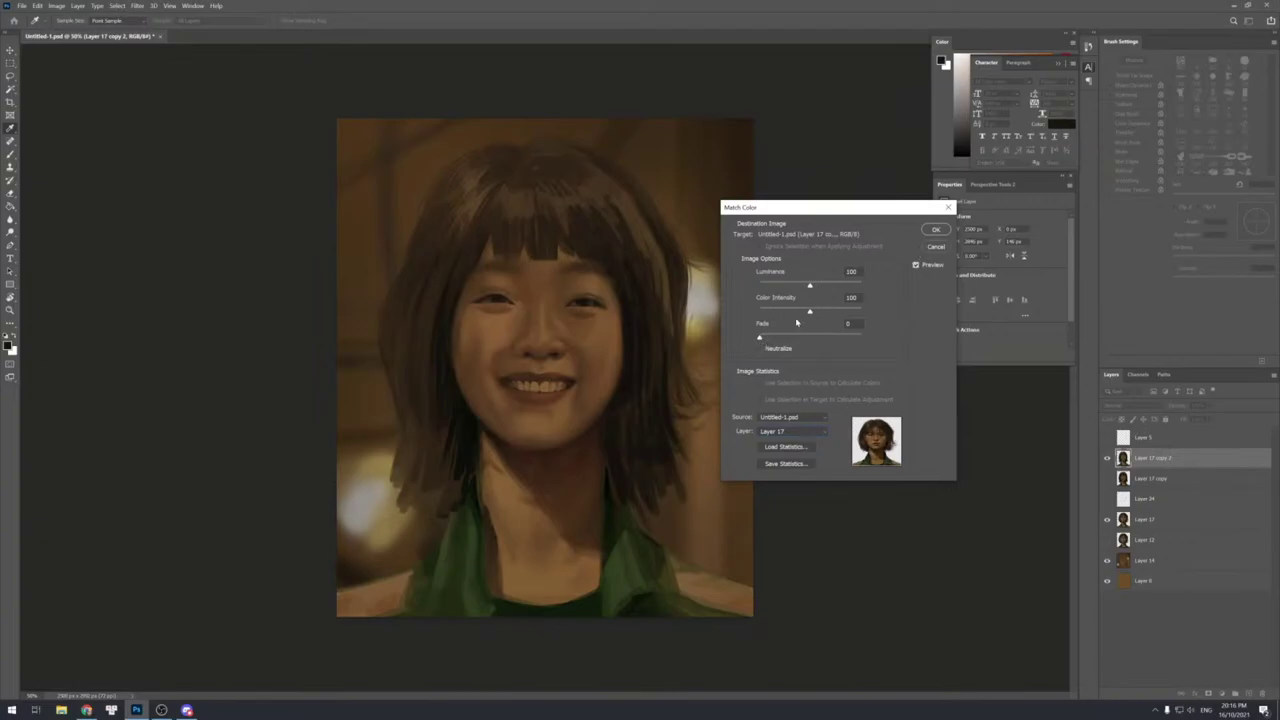
Raise the color intensity in Match Color for Layer 17 copy 2, using Layer 17 as the source, and apply it.
left_click_drag(844, 312, 919, 322)
left_click_drag(819, 312, 825, 313)
left_click(935, 229)
Toggle Layer 17 copy 2 repeatedly to compare the color-matched smiling face with the neutral face on Layer 17.
left_click(1107, 462)
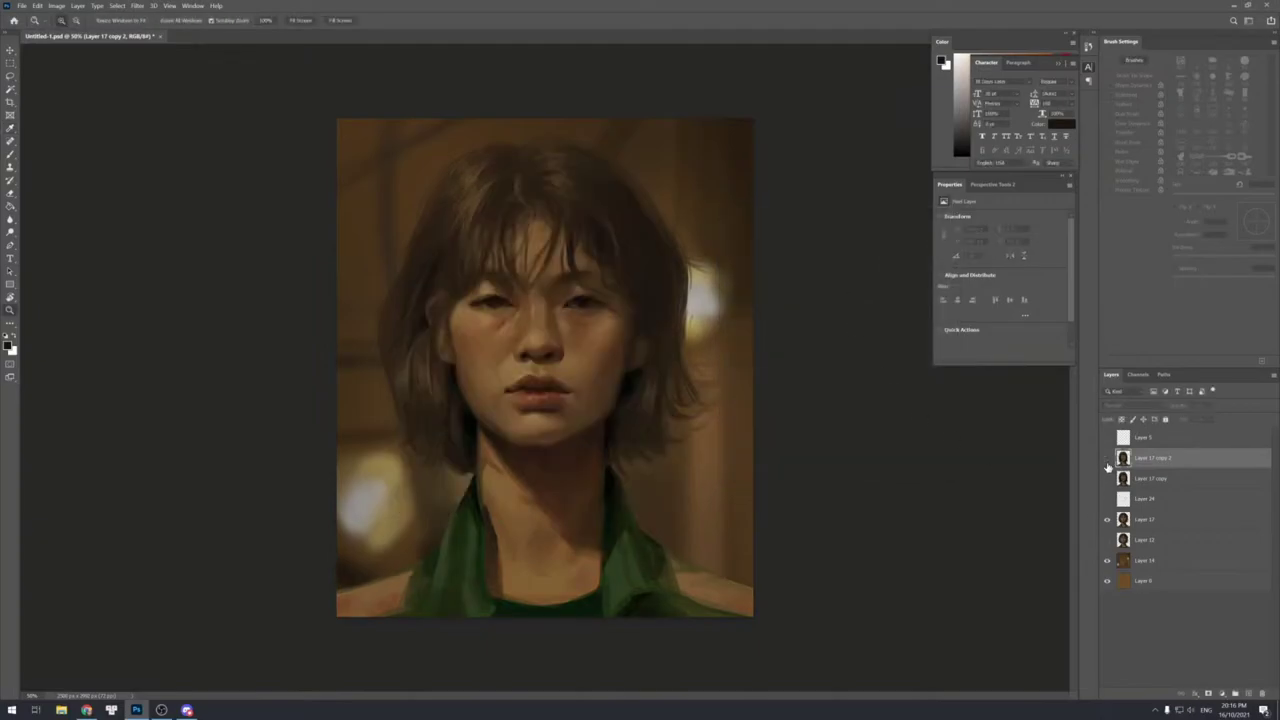
left_click(1107, 462)
left_click(1107, 462)
left_click(1107, 462)
left_click(1107, 462)
left_click(1107, 462)
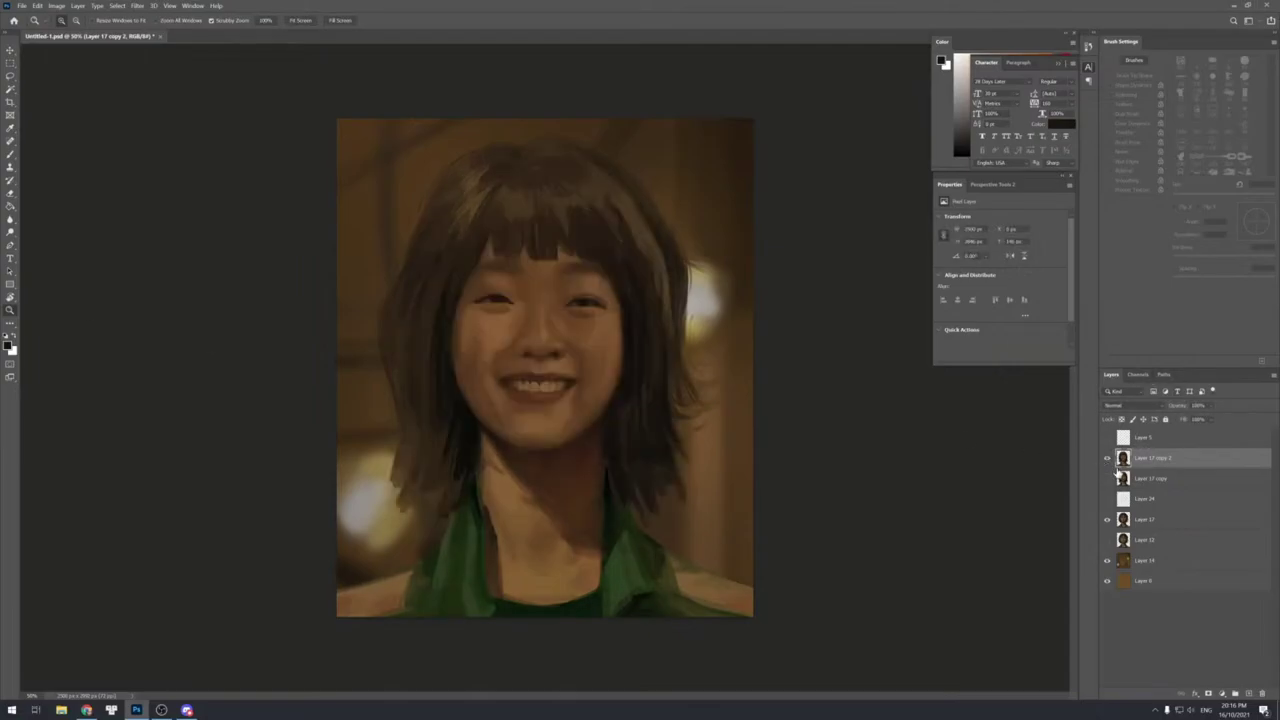
left_click(1107, 462)
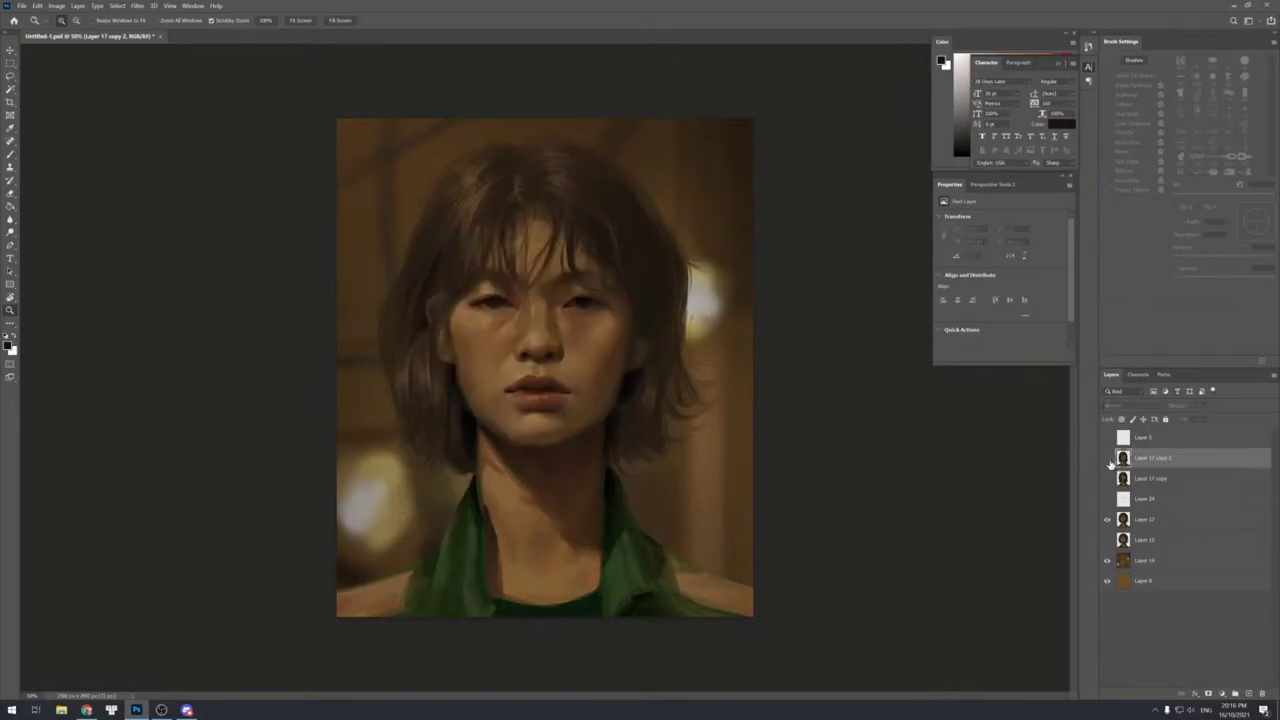
left_click(1107, 461)
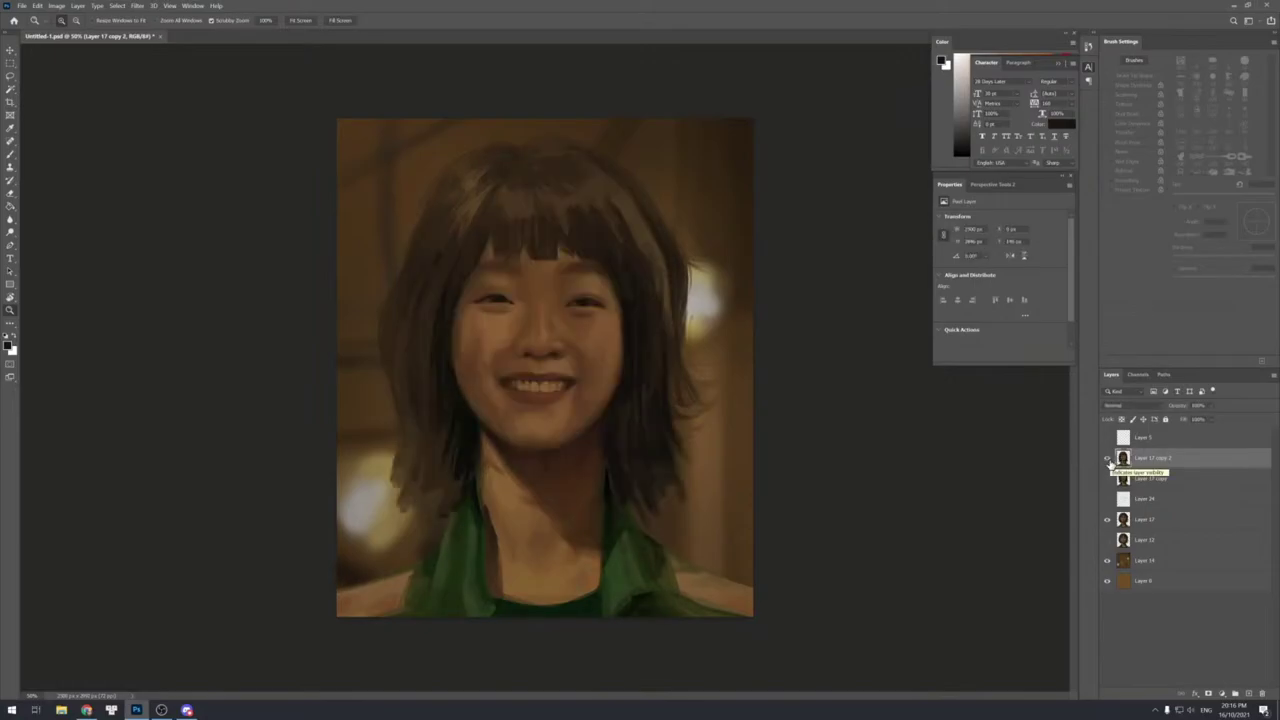
left_click(1107, 461)
left_click(1107, 461)
left_click(1107, 461)
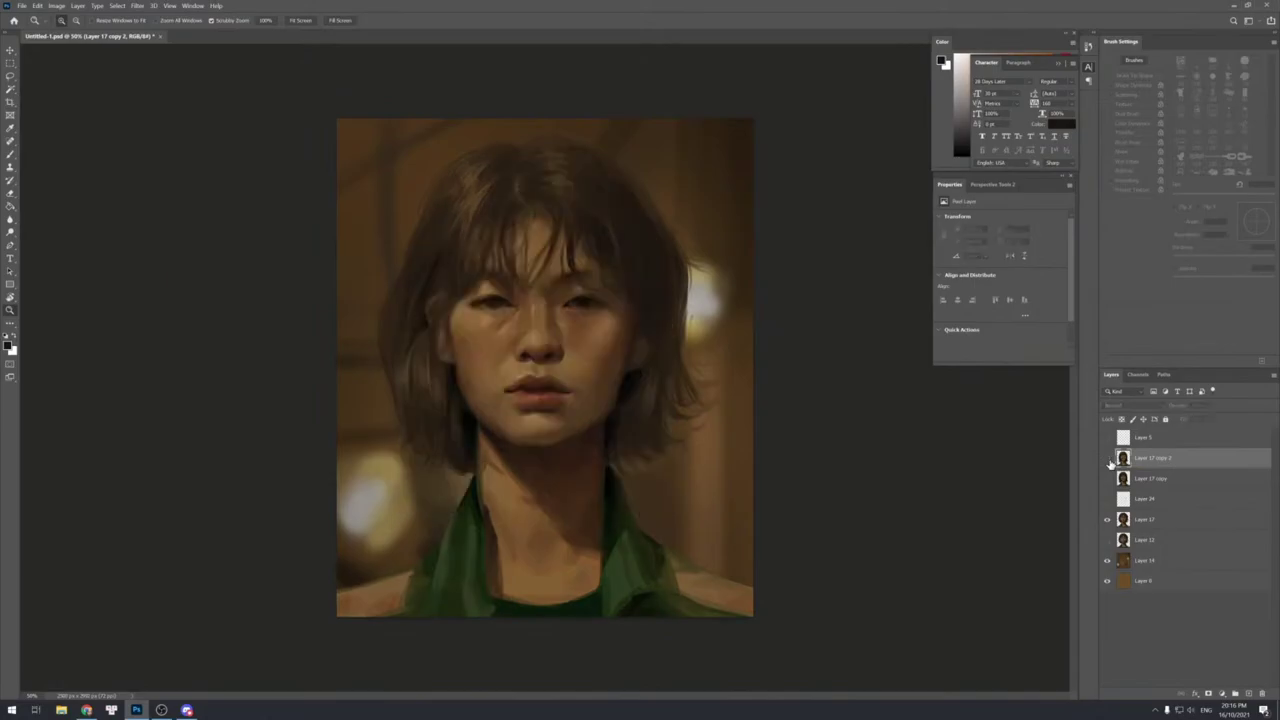
left_click(1107, 461)
left_click(1107, 461)
left_click(1107, 461)
left_click(1107, 461)
left_click(1108, 462)
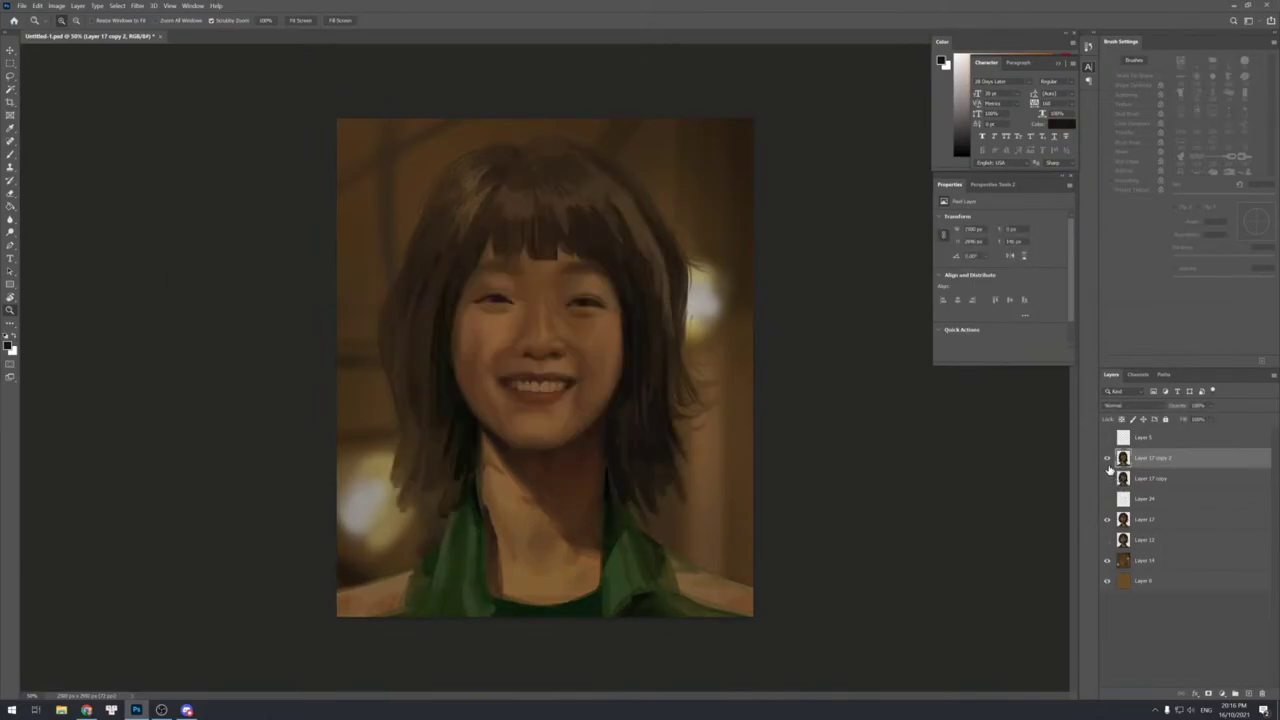
Hide Layer 17 copy 2 and toggle Layer 17 copy to compare the original smiling version with Layer 17.
left_click(1107, 463)
left_click(1108, 478)
left_click(1108, 479)
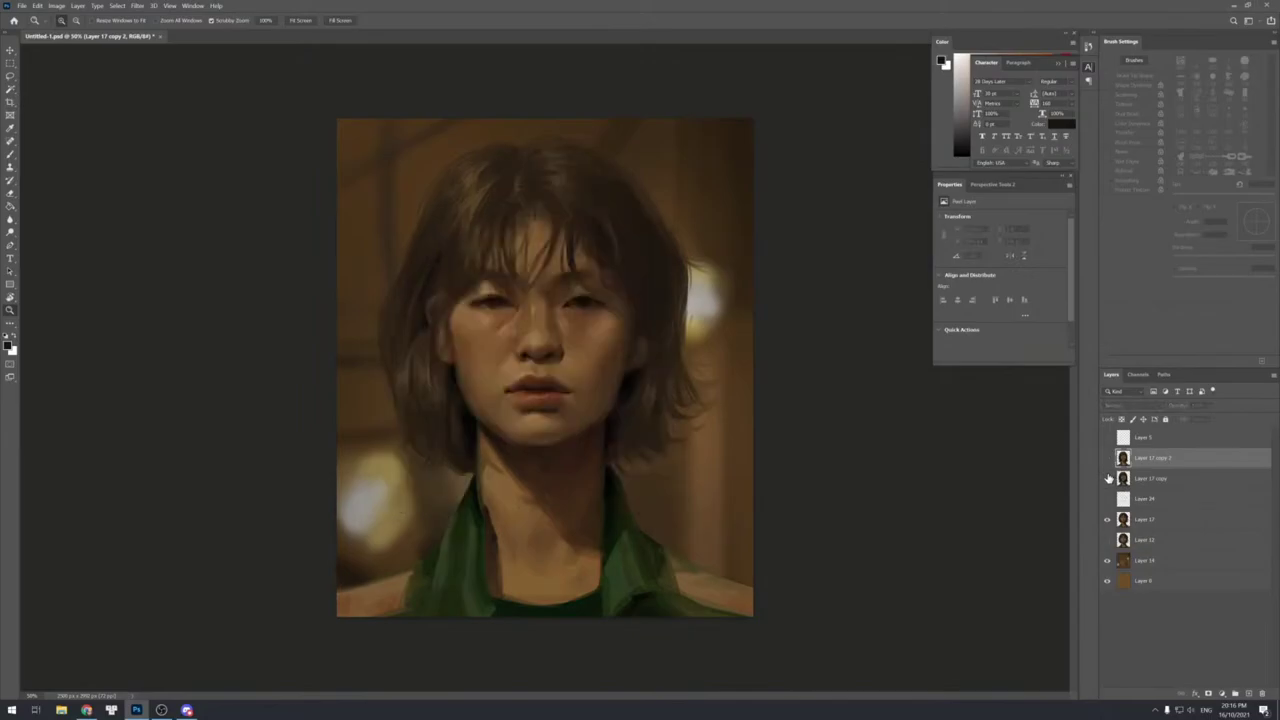
left_click(1108, 479)
left_click(1108, 479)
left_click(1108, 479)
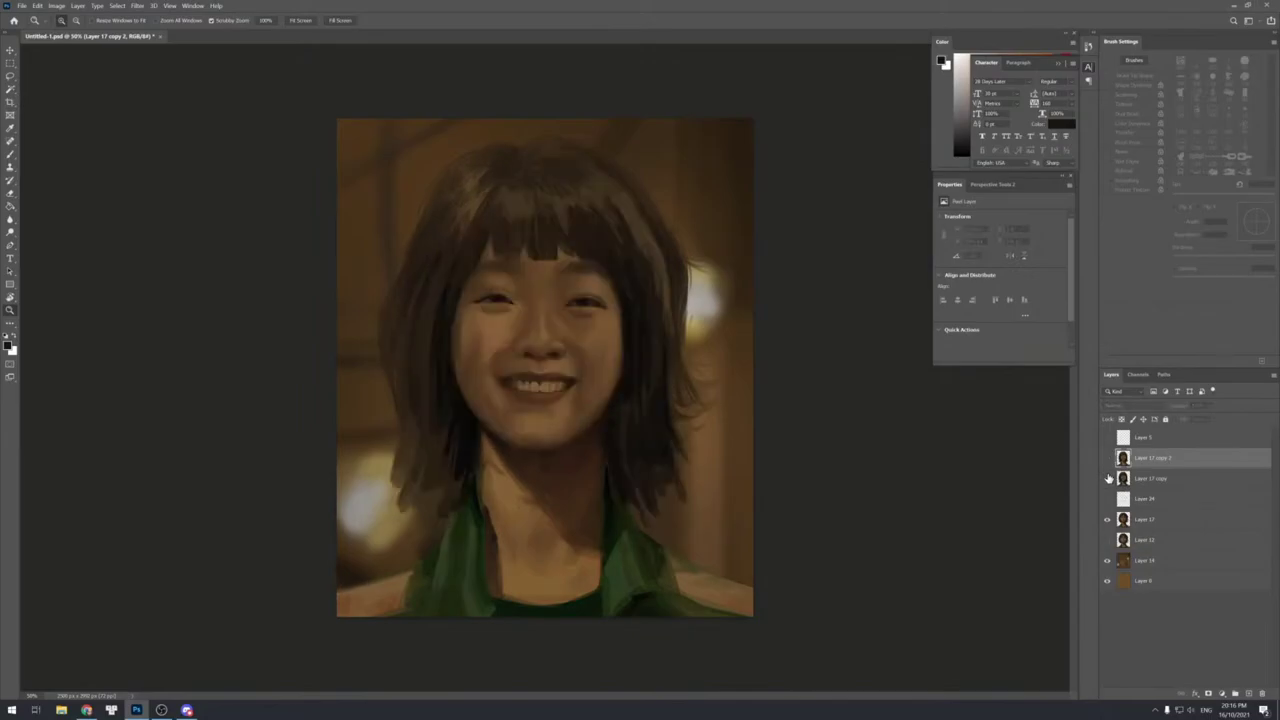
left_click(1108, 479)
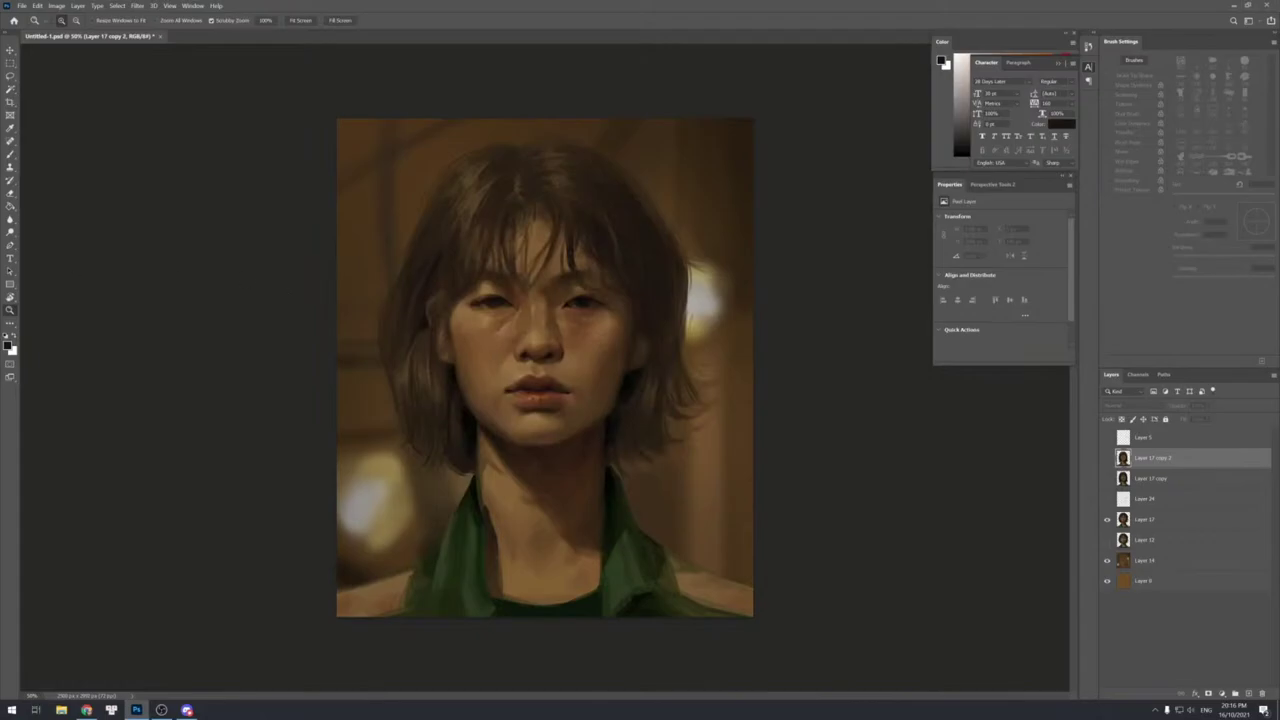
Select Layer 17 and sample skin and shadow tones around the left brow and upper eyelid for the brush.
key("alt+Tab")
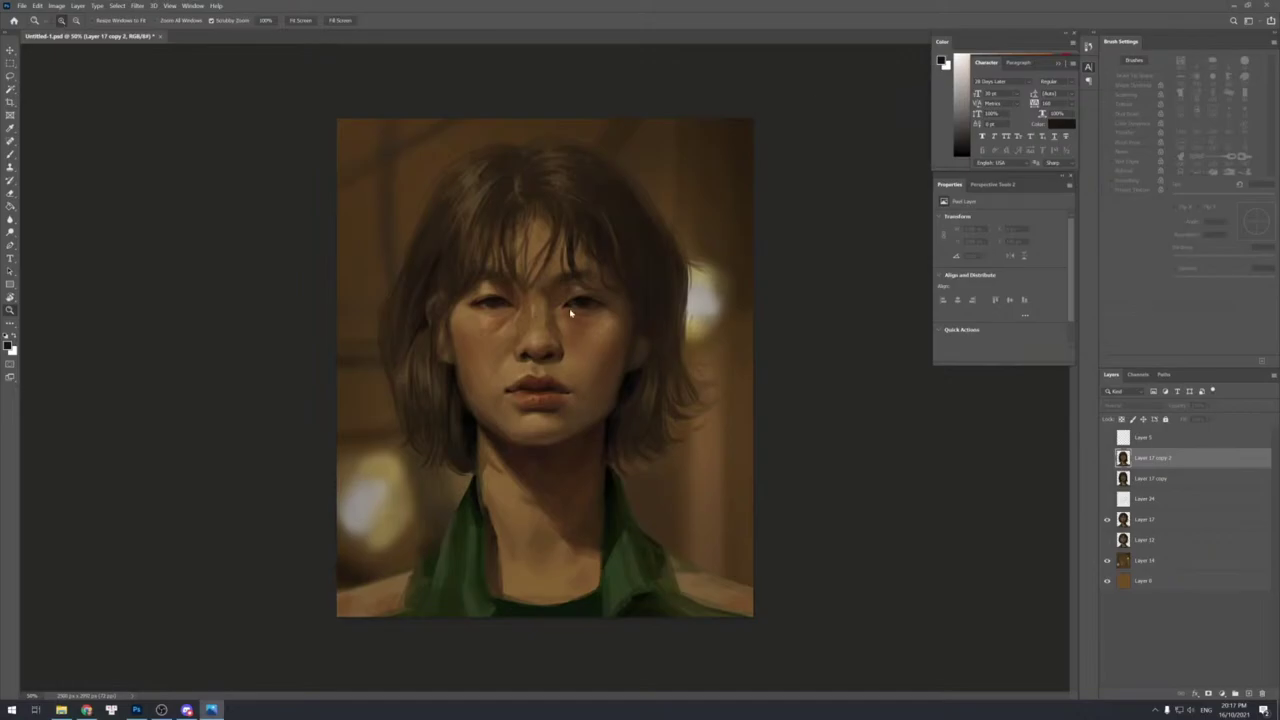
left_click(1157, 517)
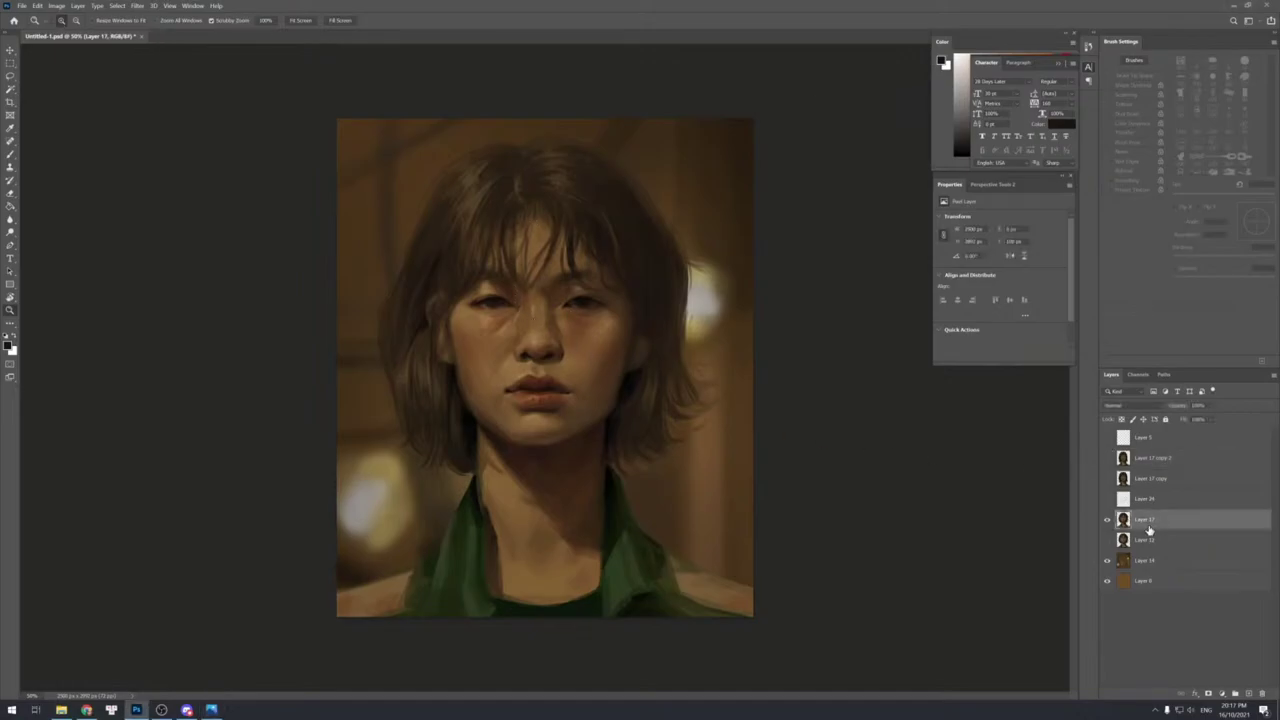
key("b")
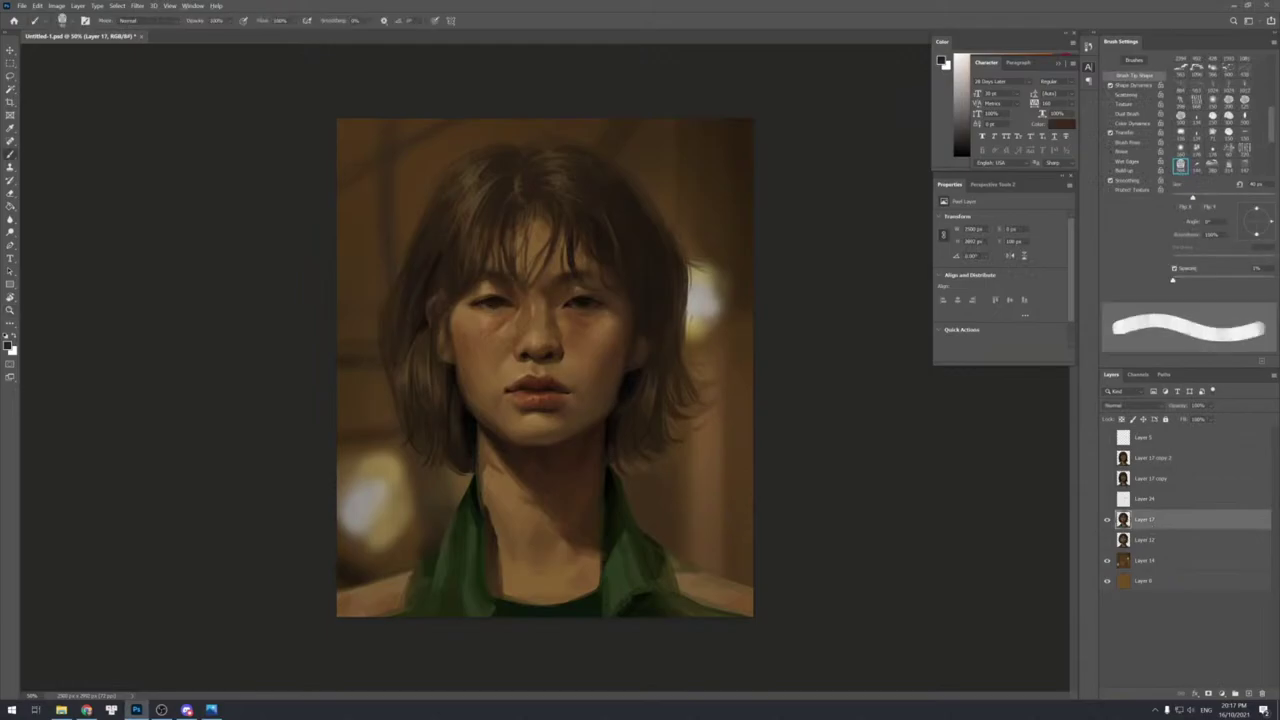
key("z")
mouse_move(480, 303)
left_mouse_down()
mouse_move(530, 300)
mouse_move(500, 273)
left_mouse_up()
key("b")
left_click(522, 265, "alt")
left_click(517, 270, "alt")
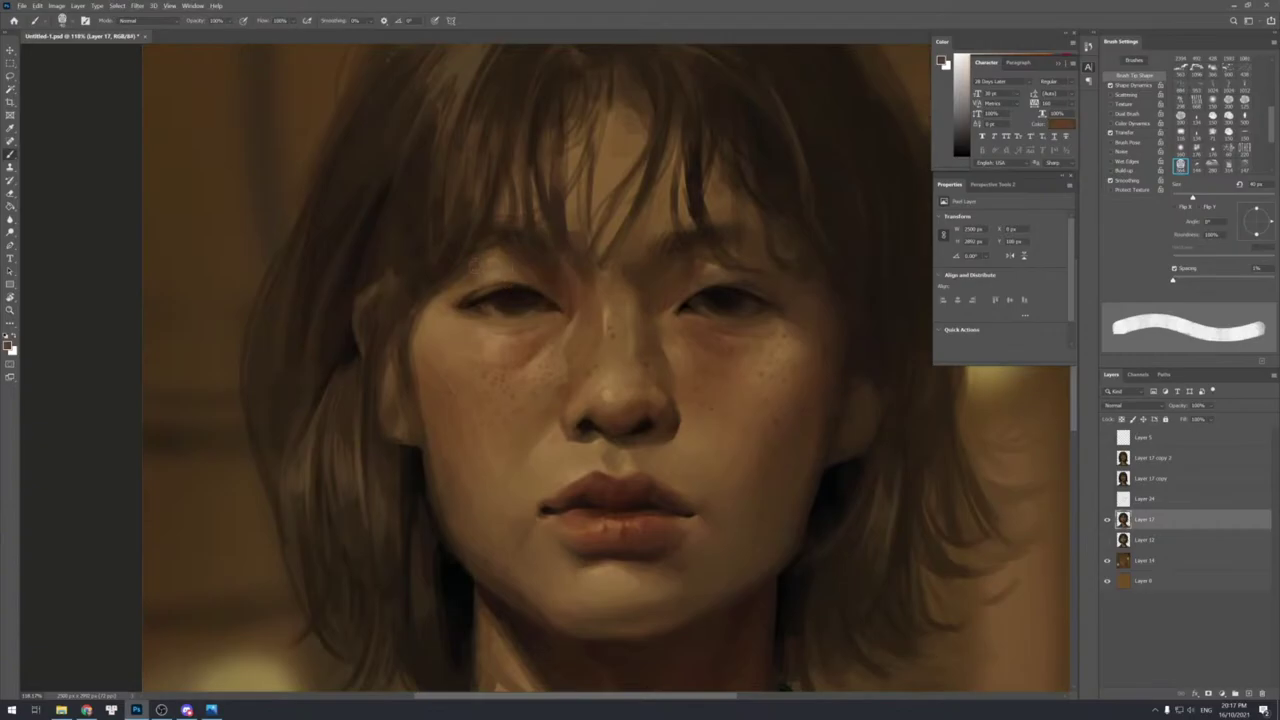
left_click(494, 271, "alt")
key("z")
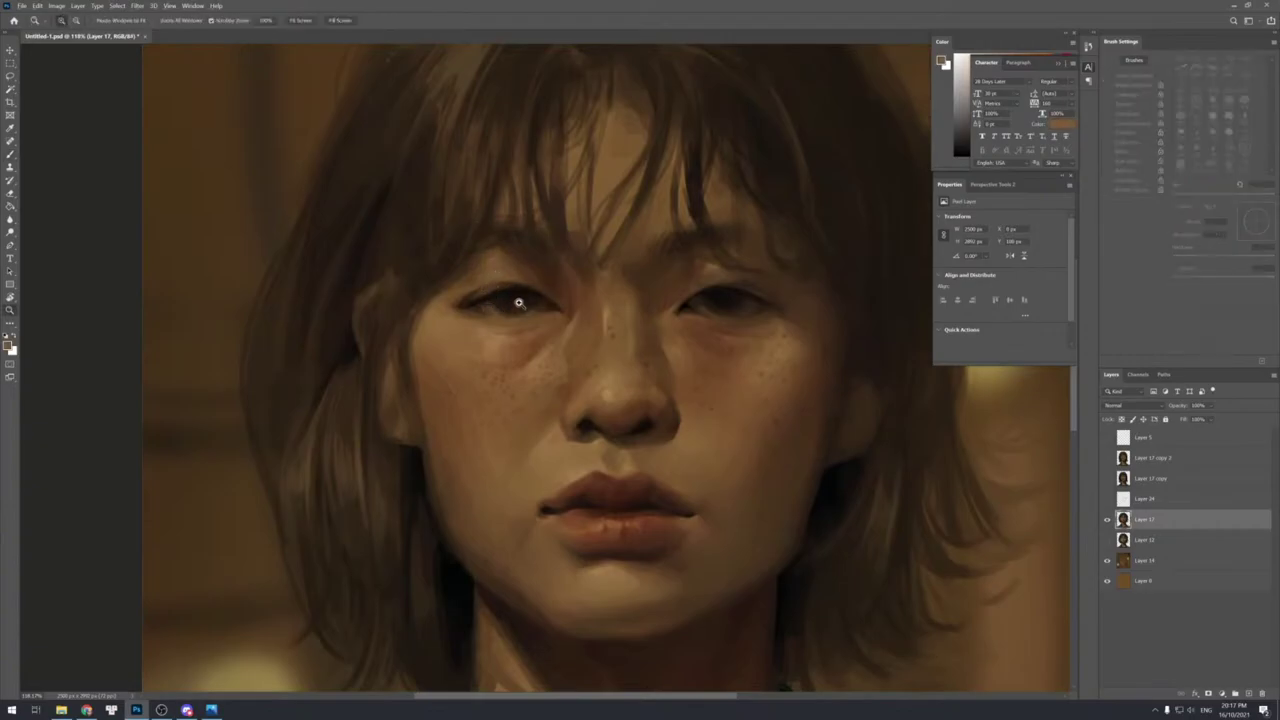
mouse_move(517, 297)
left_mouse_down()
mouse_move(486, 251)
mouse_move(511, 274)
left_mouse_up()
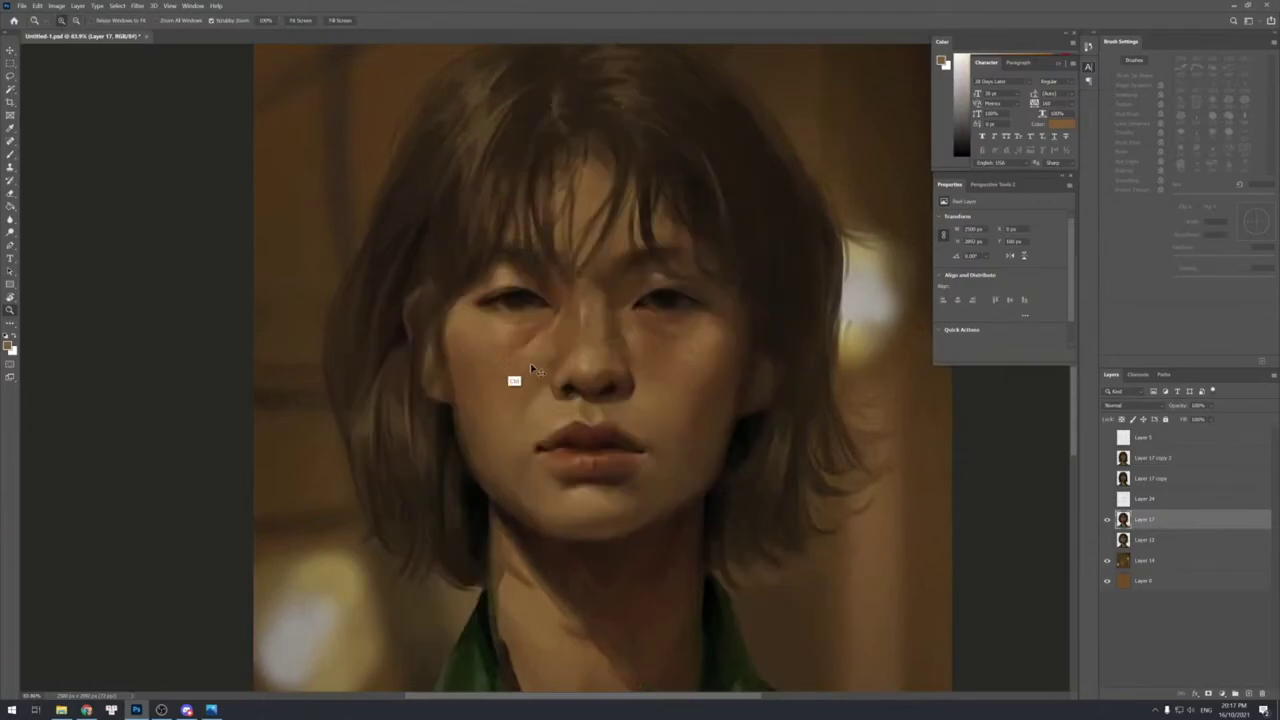
Add a new layer above Layer 17 and paint over the left upper eyelid with sampled lid tones and a 40 px brush.
key("ctrl+shift+n")
key("Return")
key("b")
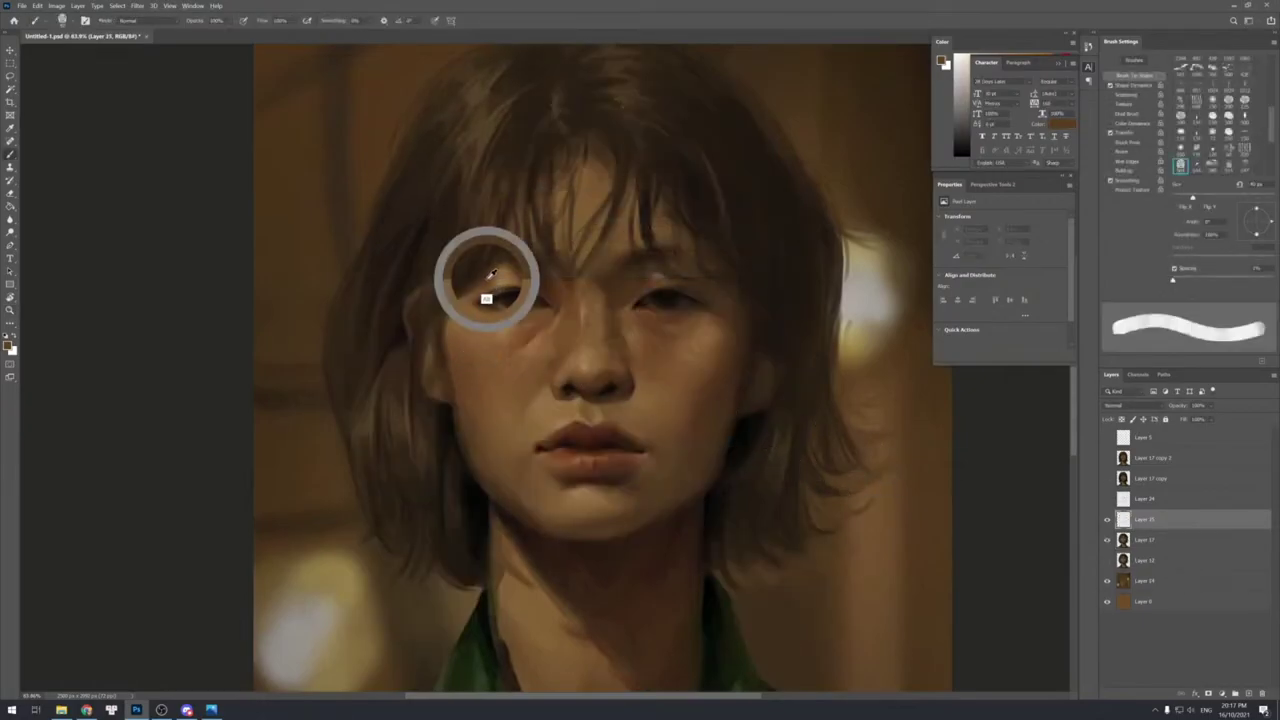
left_click(486, 300, "alt")
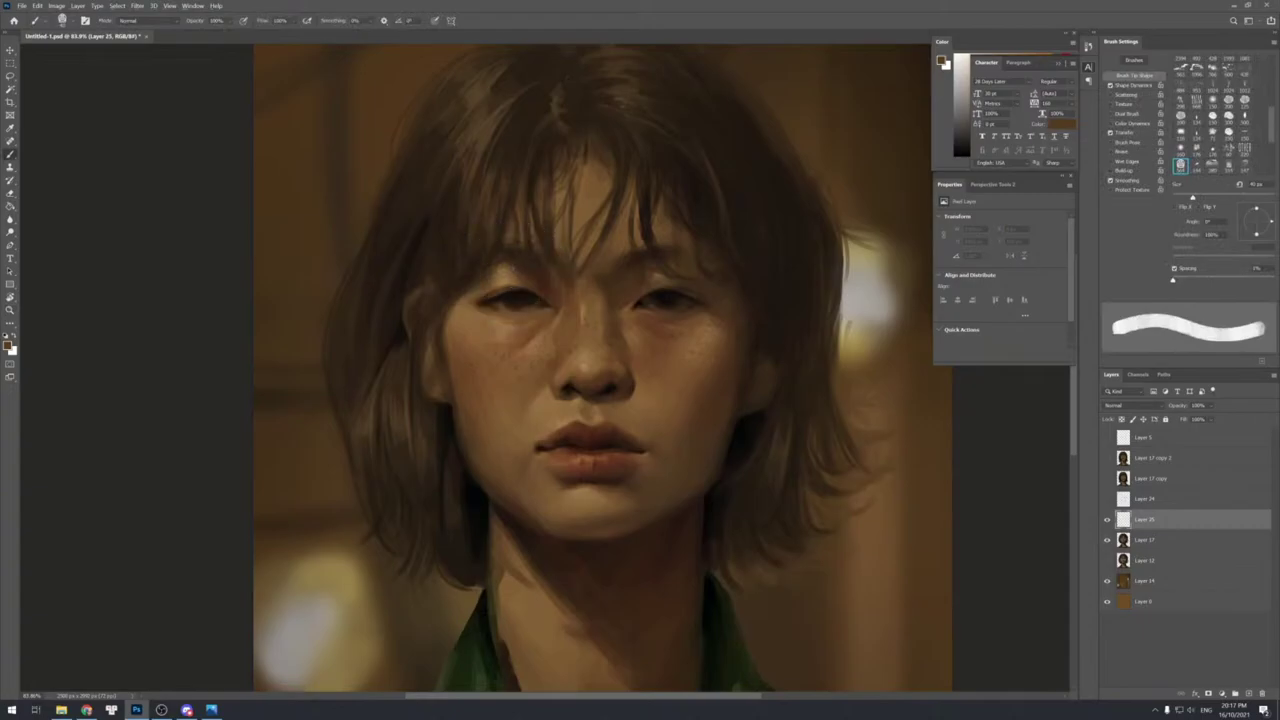
left_click(518, 274, "alt")
left_click(508, 276, "alt")
left_click_drag(510, 278, 552, 290)
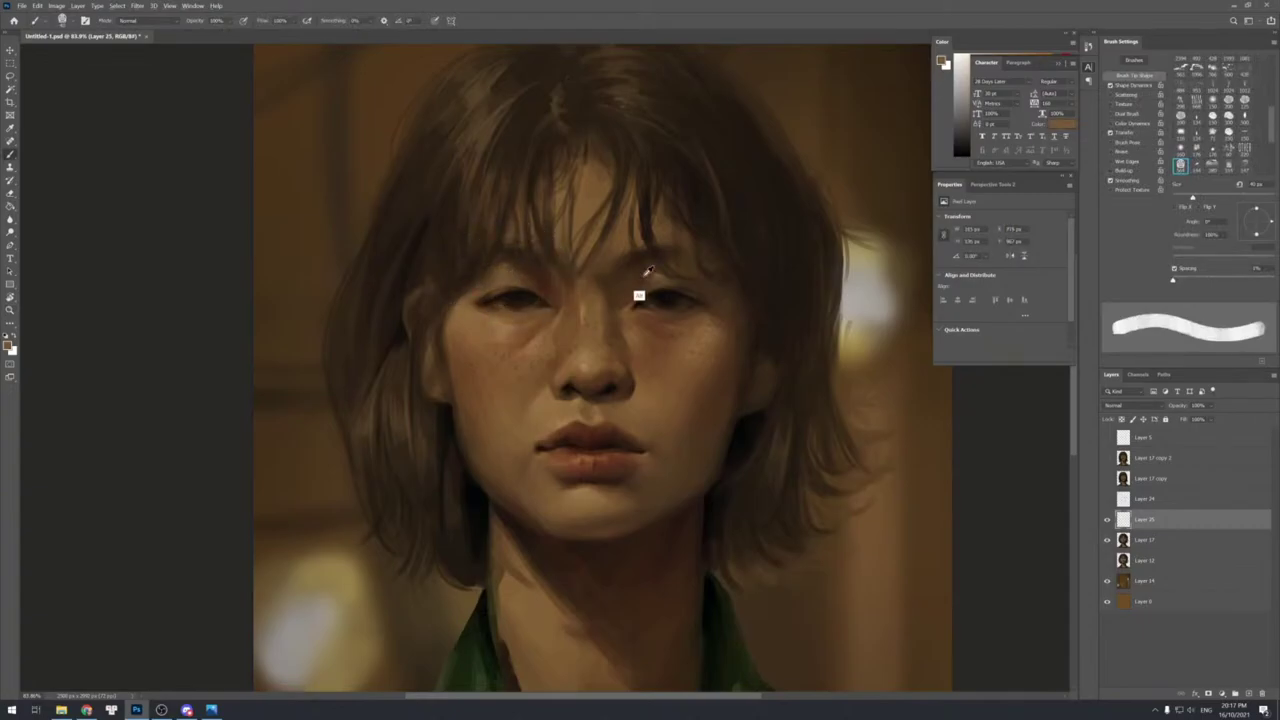
Paint over the right upper eyelid and the area below the brow with sampled skin and shadow tones.
left_click(650, 272, "alt")
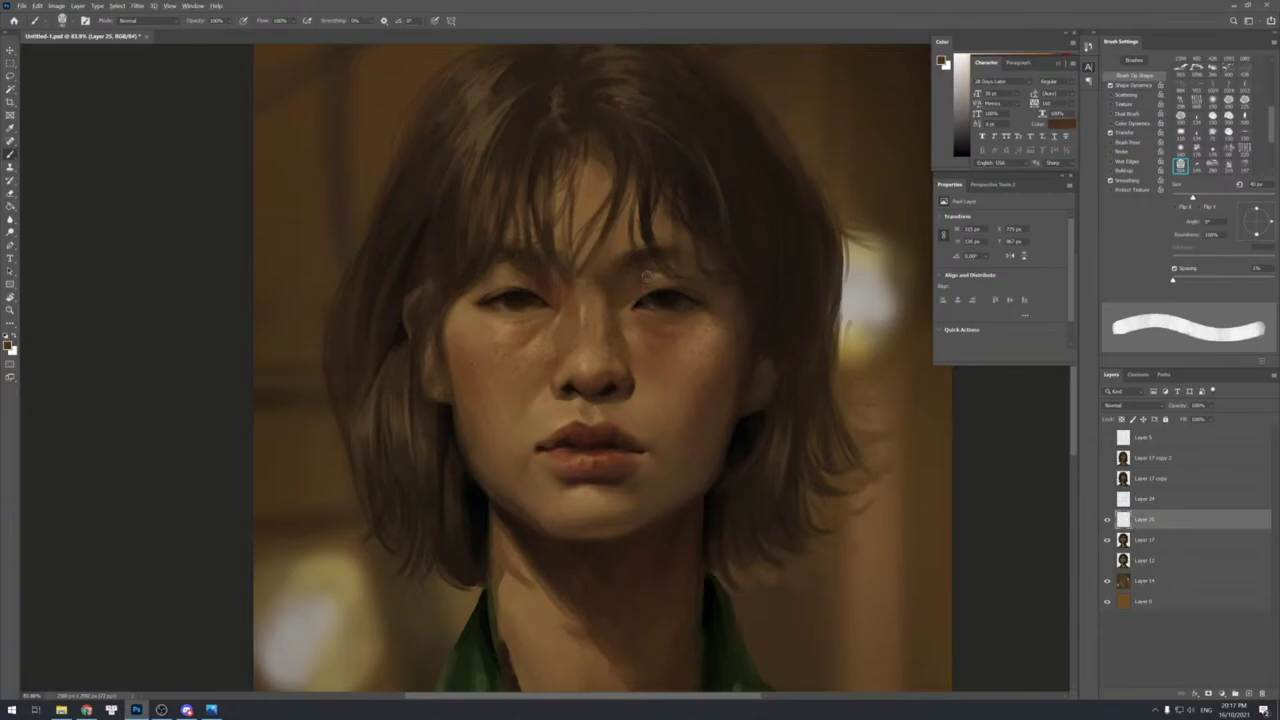
left_click(660, 274, "alt")
mouse_move(660, 278)
left_mouse_down()
mouse_move(682, 278)
mouse_move(649, 246)
mouse_move(661, 254)
left_mouse_up()
left_click(674, 277, "alt")
left_click(669, 281, "alt")
left_click(651, 270, "alt")
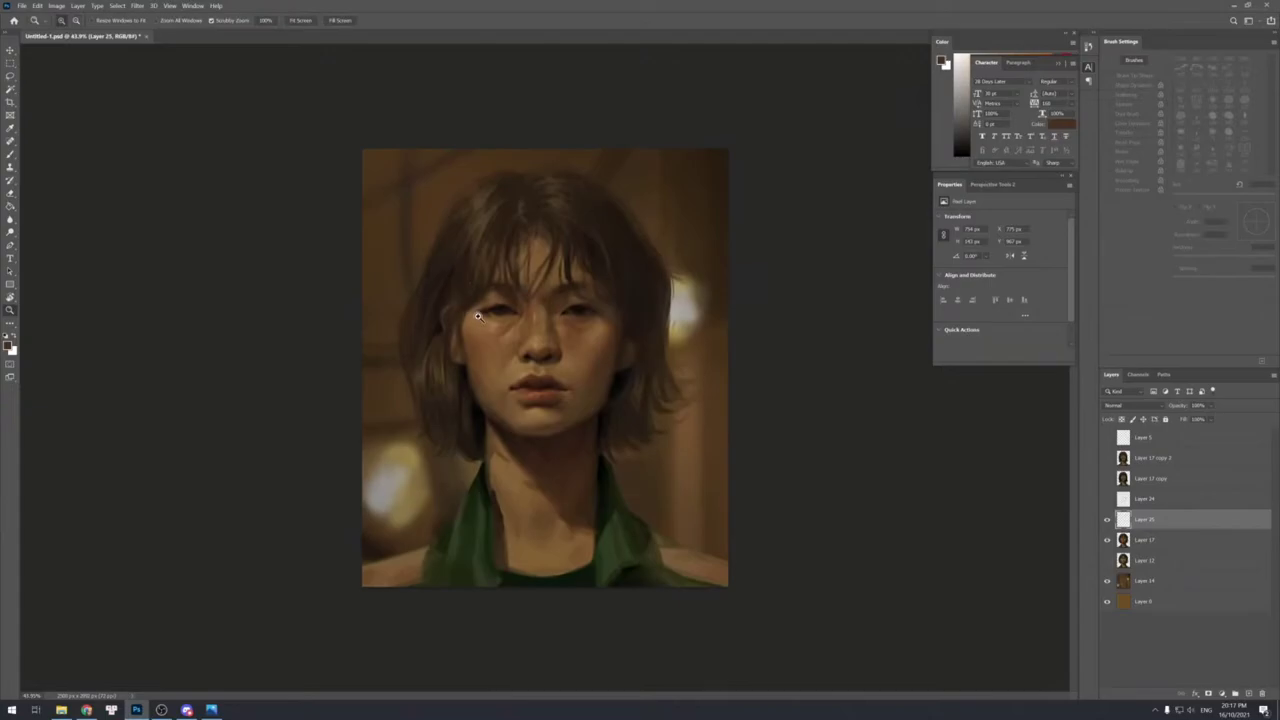
left_click_drag(474, 310, 507, 309)
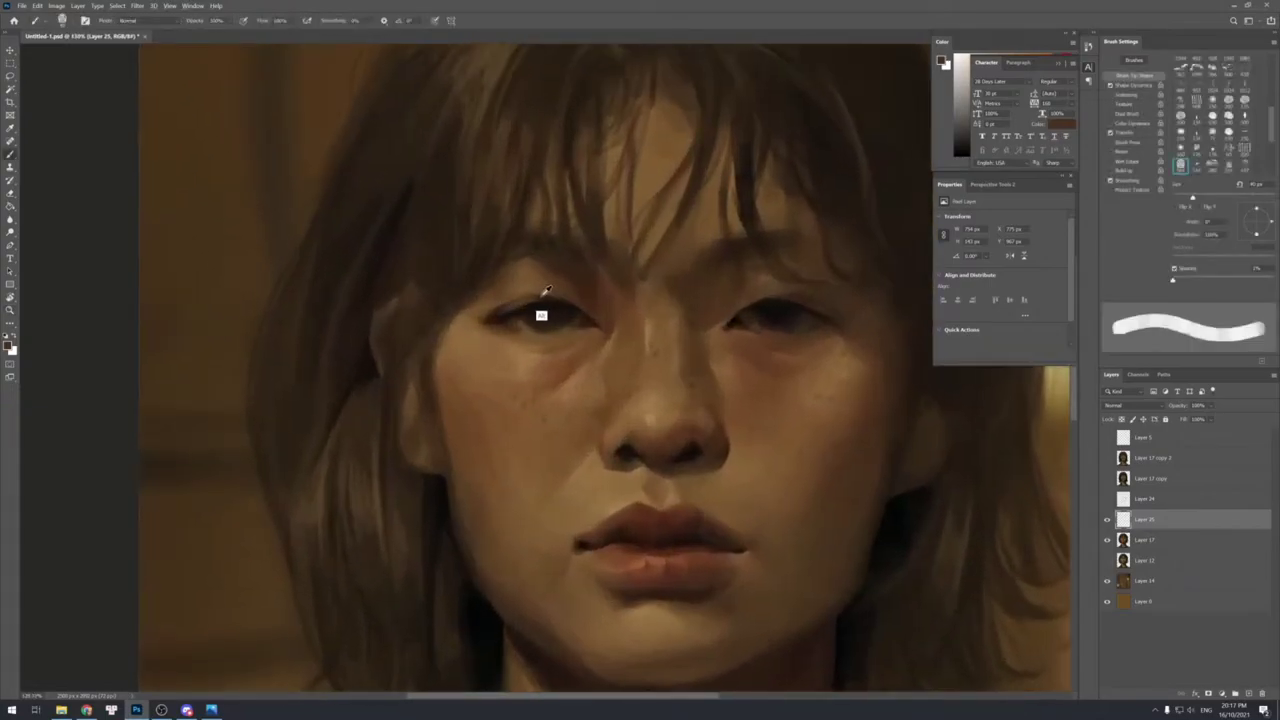
Try to merge the eyelid paint layer down into Layer 17.
left_click(530, 299, "alt")
key("ctrl+e")
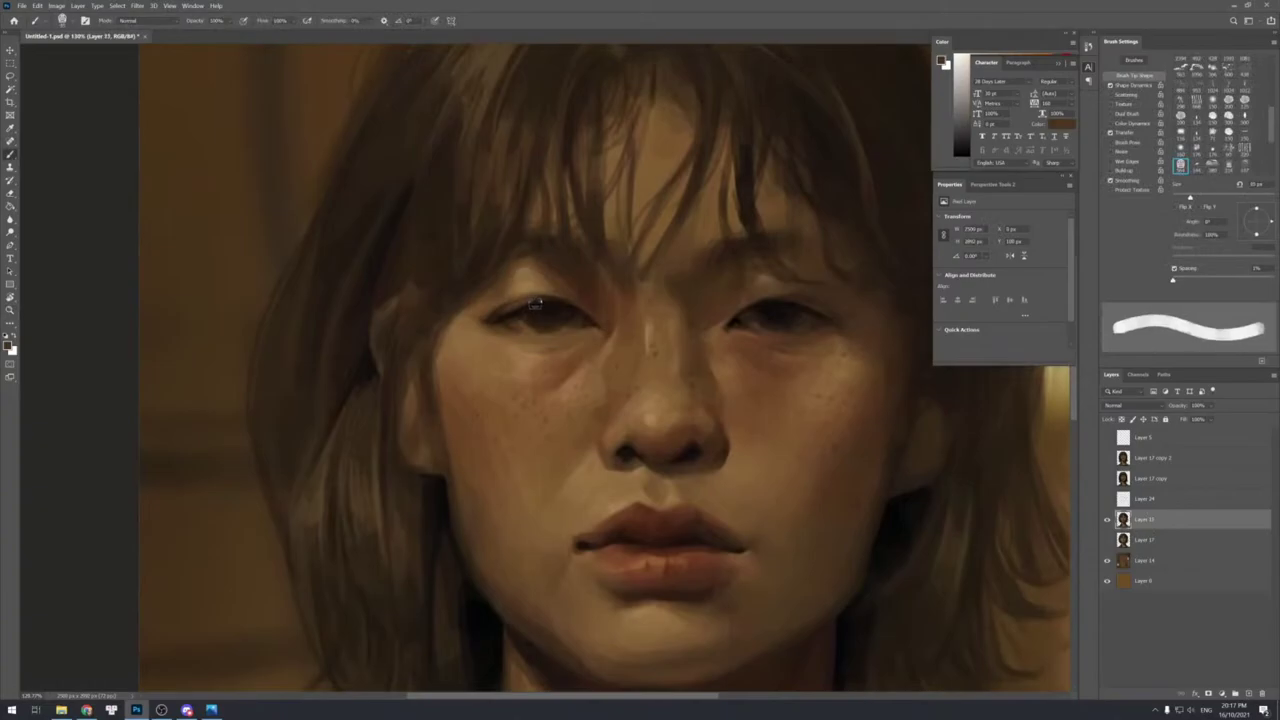
key("ctrl+shift+alt+n")
Refine the left eye's upper lid line with a 5 px brush and sampled lash and lid tones.
left_click(531, 296, "alt")
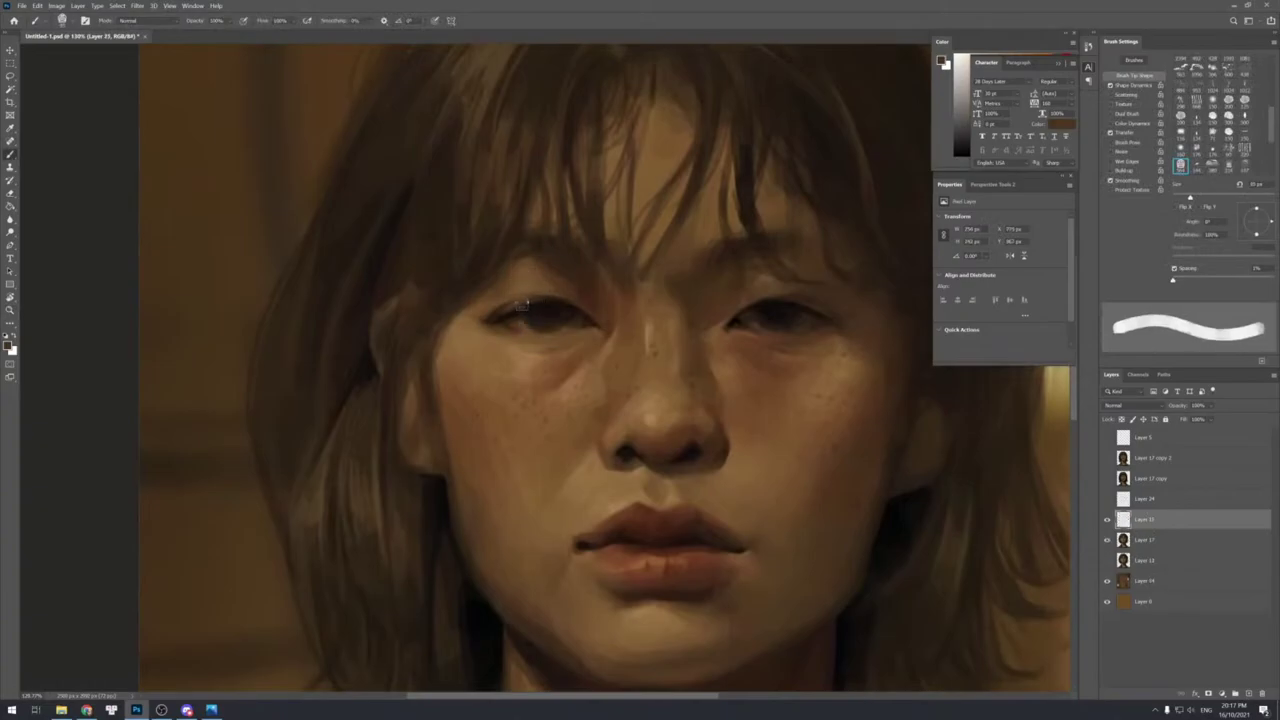
key("bracketleft")
key("bracketleft")
key("bracketleft")
key("bracketleft")
key("bracketleft")
key("bracketleft")
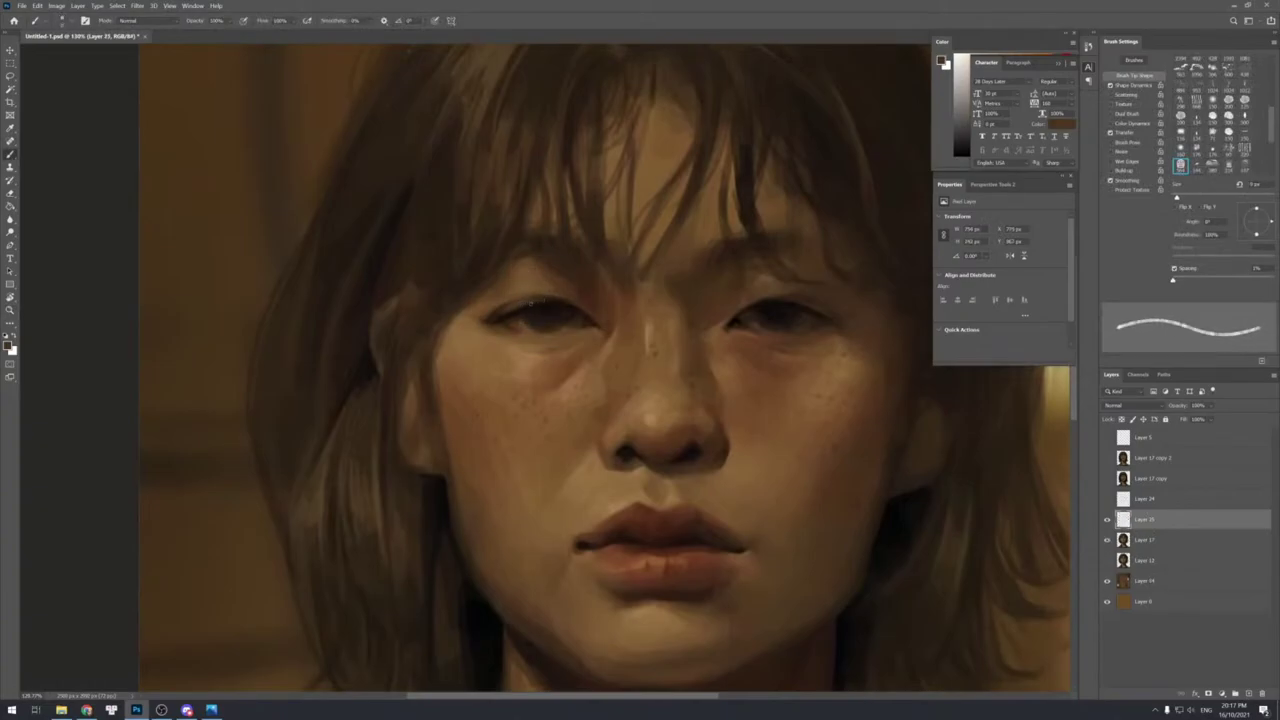
left_click(523, 302, "alt")
left_click(552, 310, "alt")
left_click(555, 307, "alt")
left_click(541, 310, "alt")
left_click(537, 311, "alt")
key("alt+space")
mouse_move(556, 262)
left_mouse_down()
mouse_move(526, 252)
mouse_move(560, 265)
left_mouse_up()
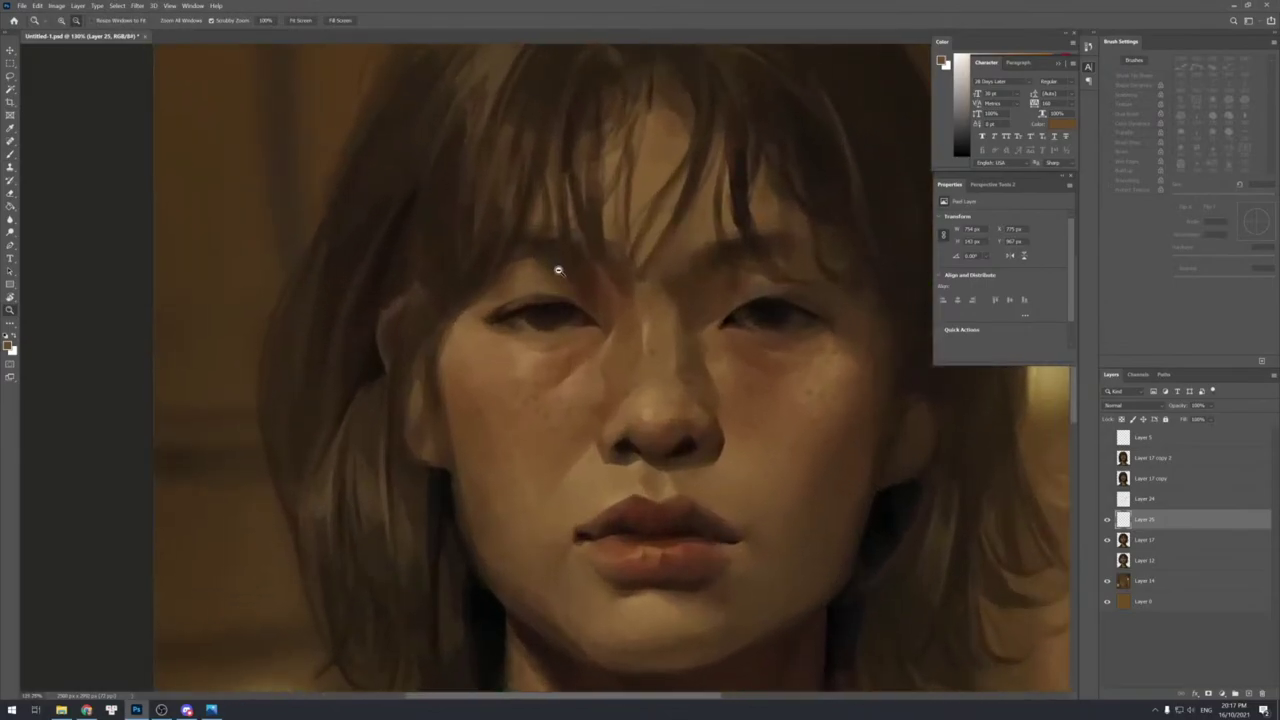
Refine the right eye's upper lid and lash line with sampled dark brown and lid tones.
key("b")
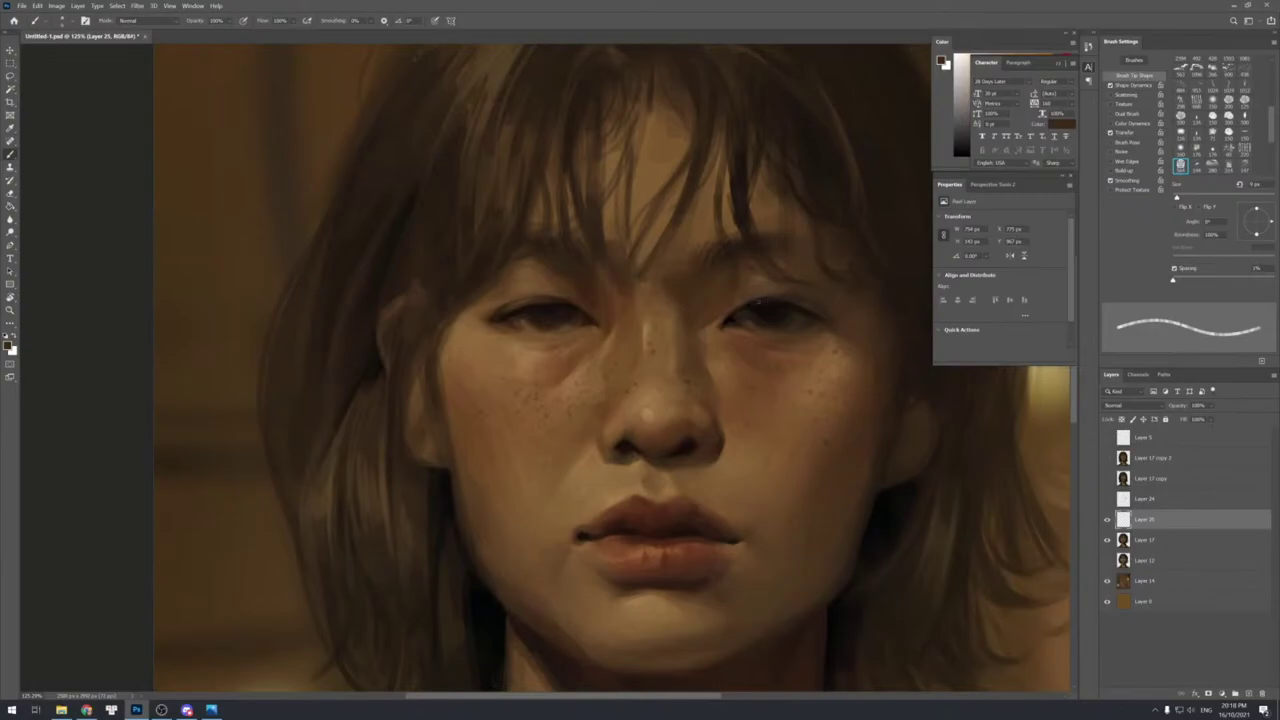
left_click_drag(794, 304, 808, 308)
left_click(759, 304, "alt")
left_click(757, 297, "alt")
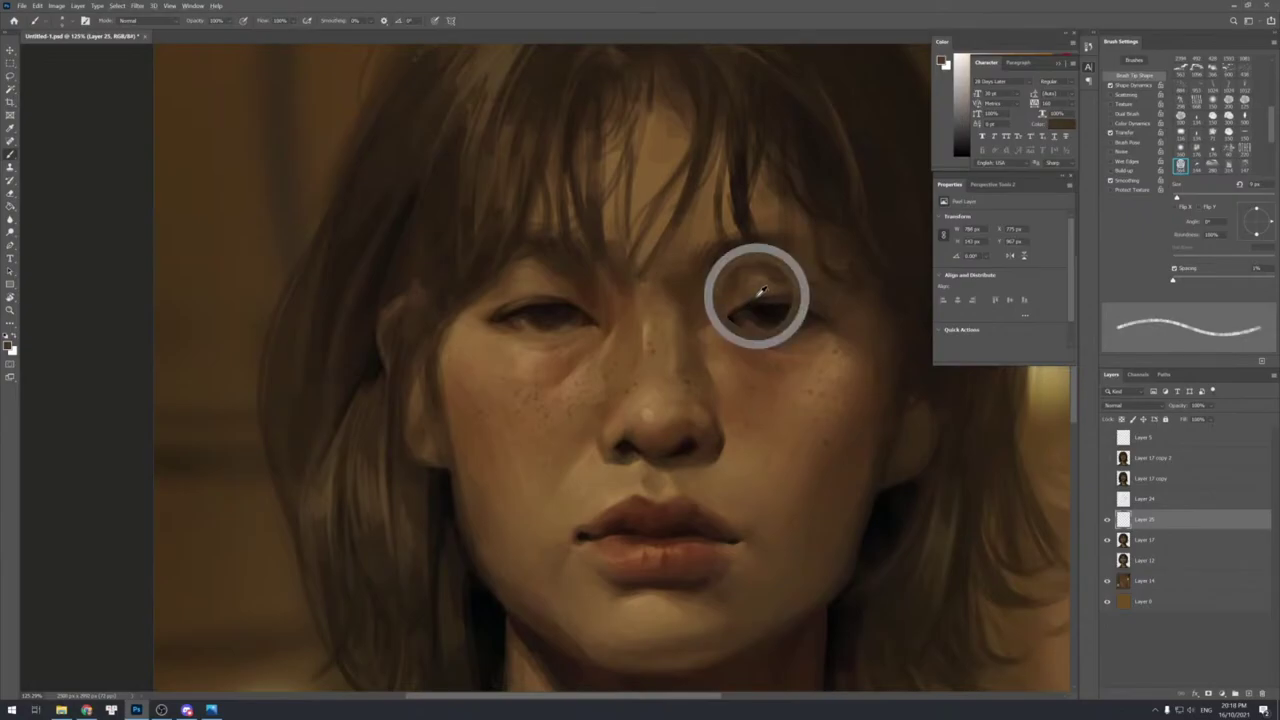
left_click(791, 295, "alt")
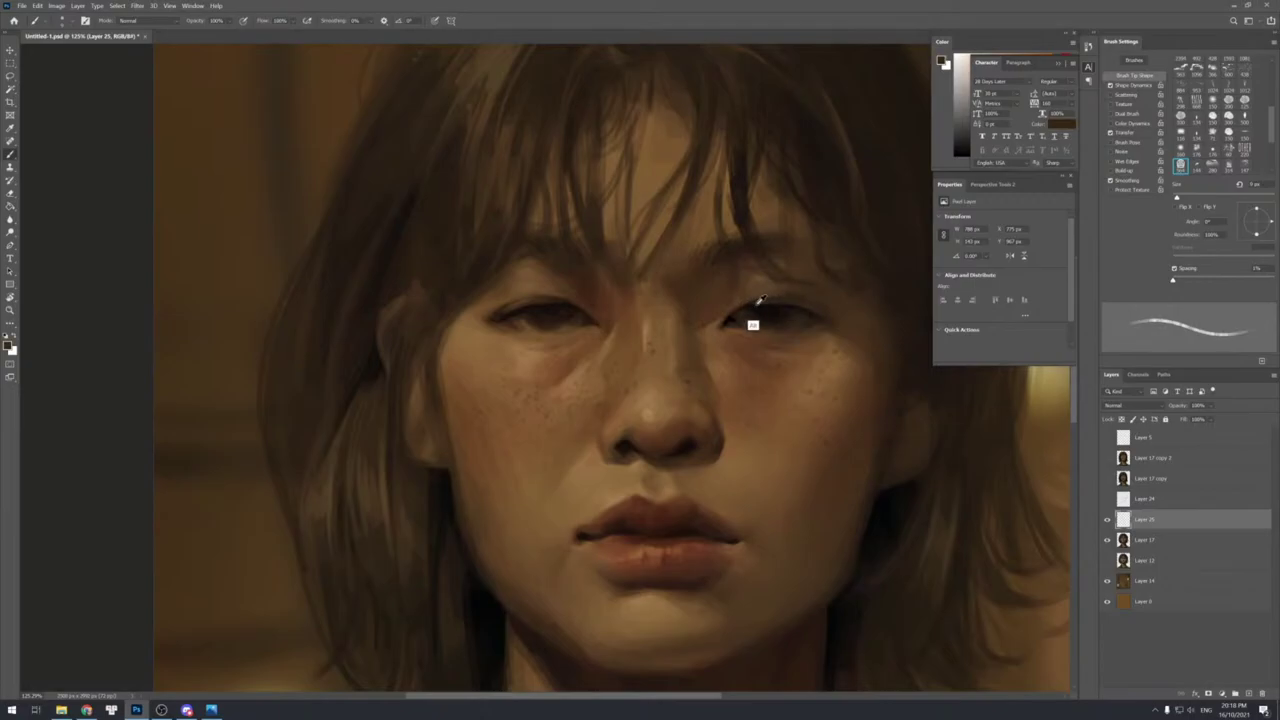
left_click(798, 302, "alt")
left_click_drag(793, 302, 811, 308)
left_click(767, 307, "alt")
left_click(796, 303, "alt")
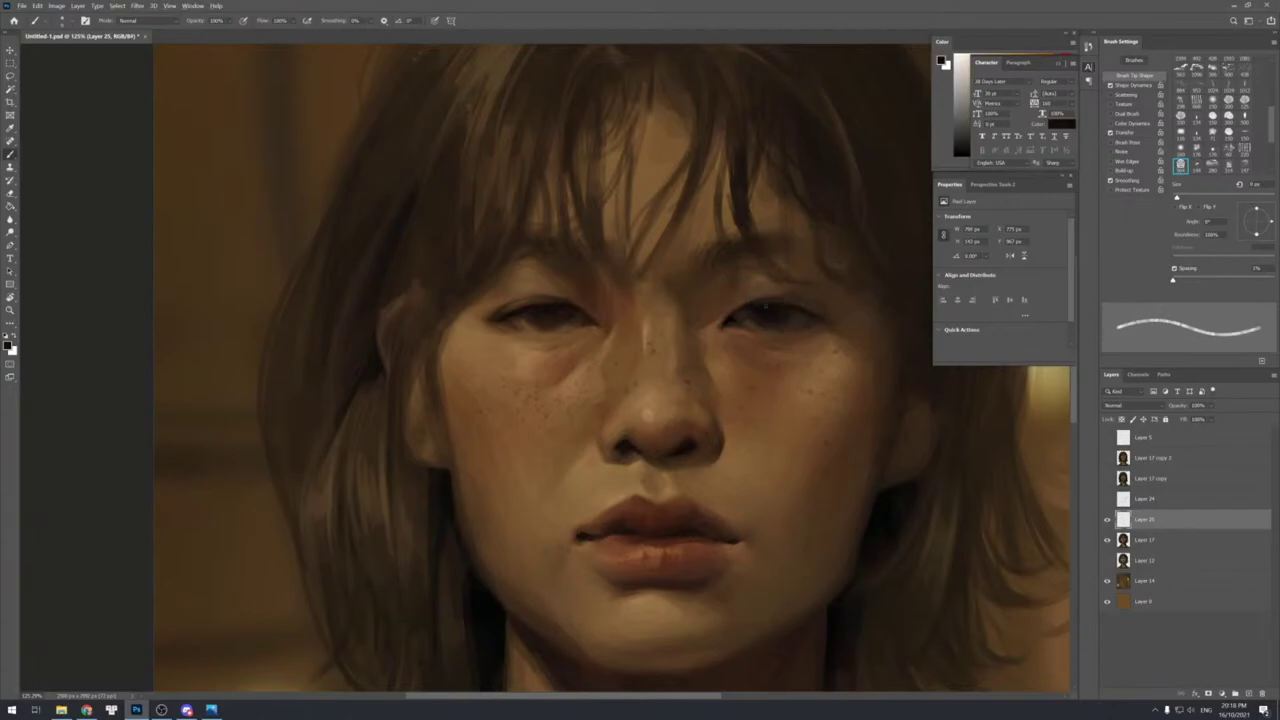
Paint over the skin beneath the left eye with sampled skin tones and an enlarged brush.
key("alt+space")
mouse_move(794, 311)
left_mouse_down()
mouse_move(756, 266)
mouse_move(772, 277)
left_mouse_up()
key("b")
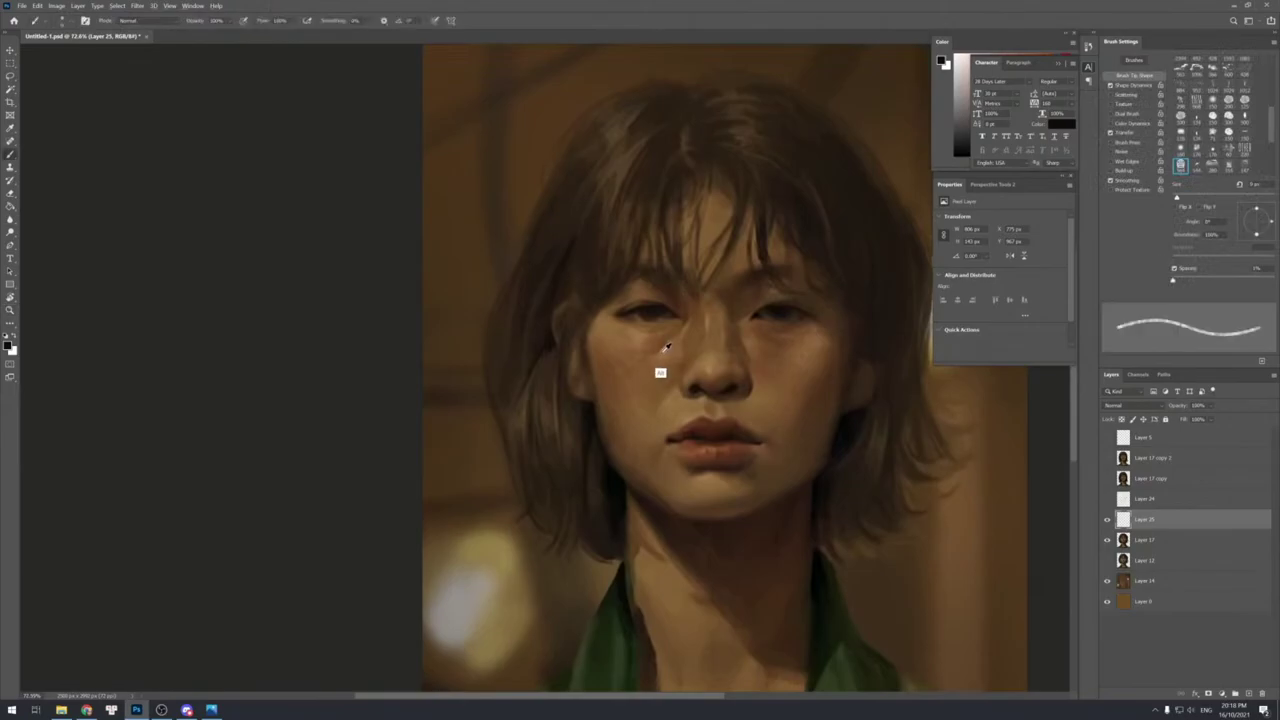
left_click(665, 347, "alt")
key("bracketright")
key("bracketright")
key("bracketright")
key("bracketright")
key("bracketright")
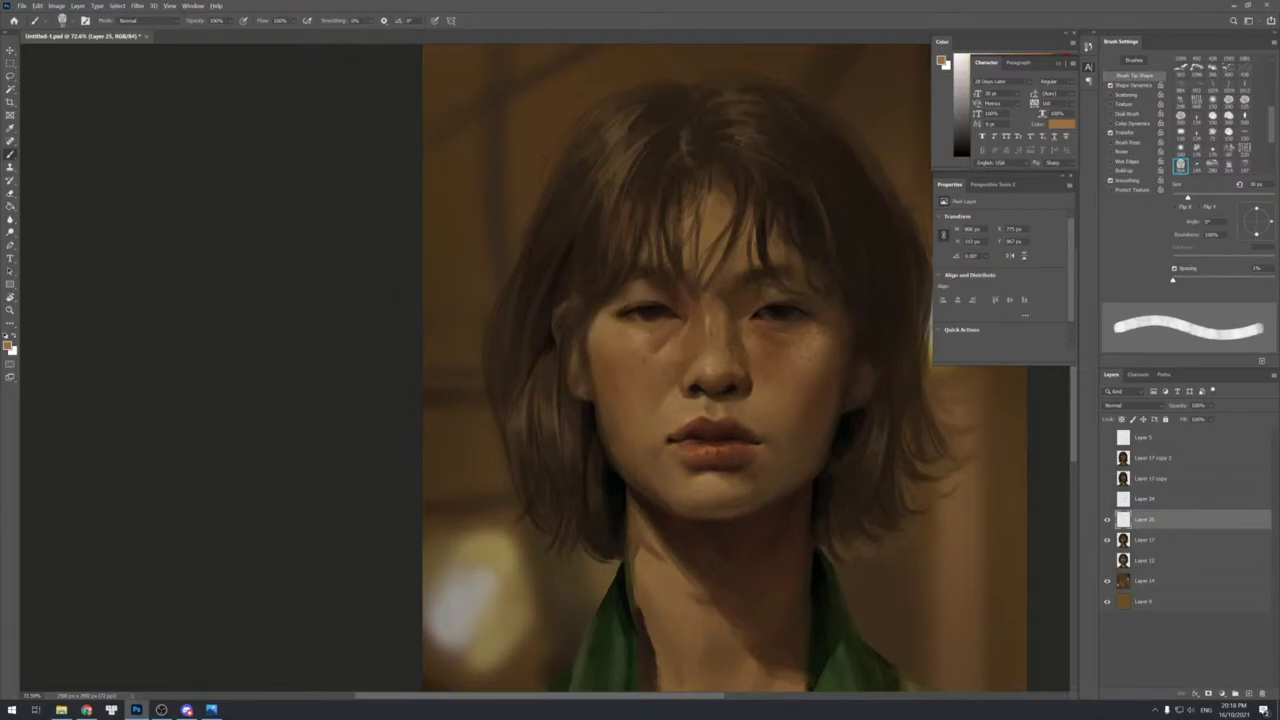
left_click(656, 345, "alt")
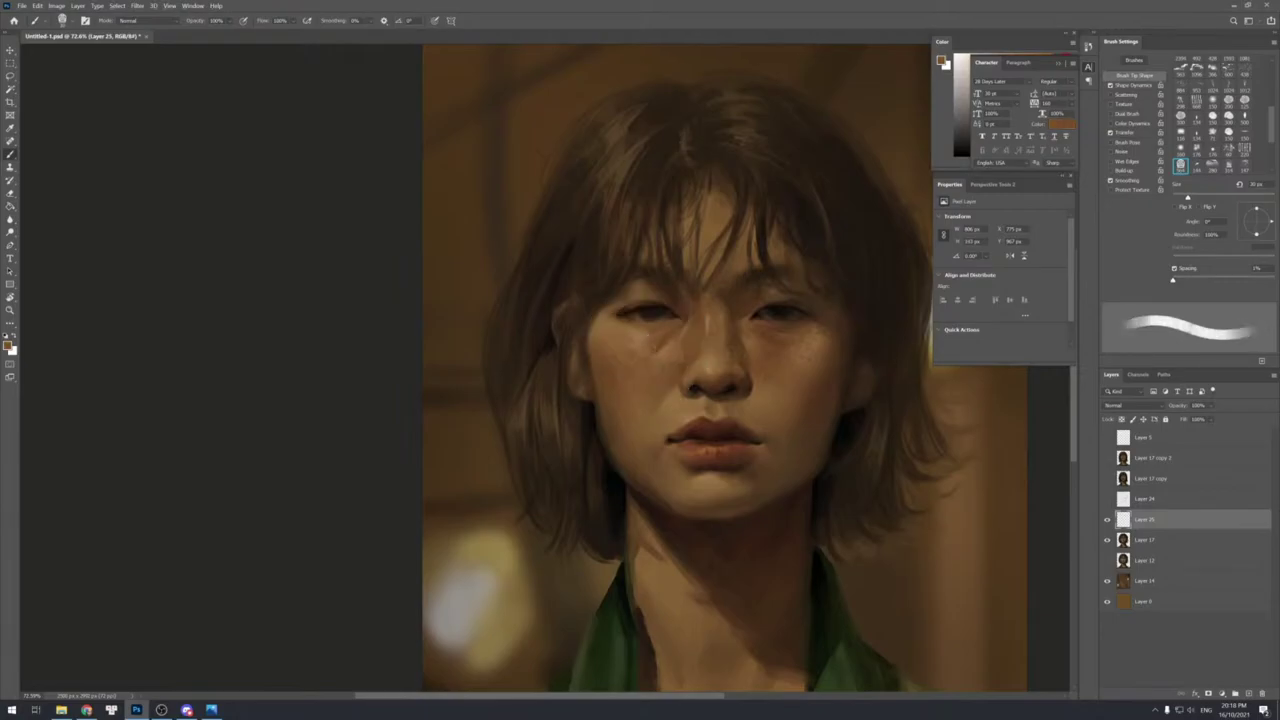
key("bracketright")
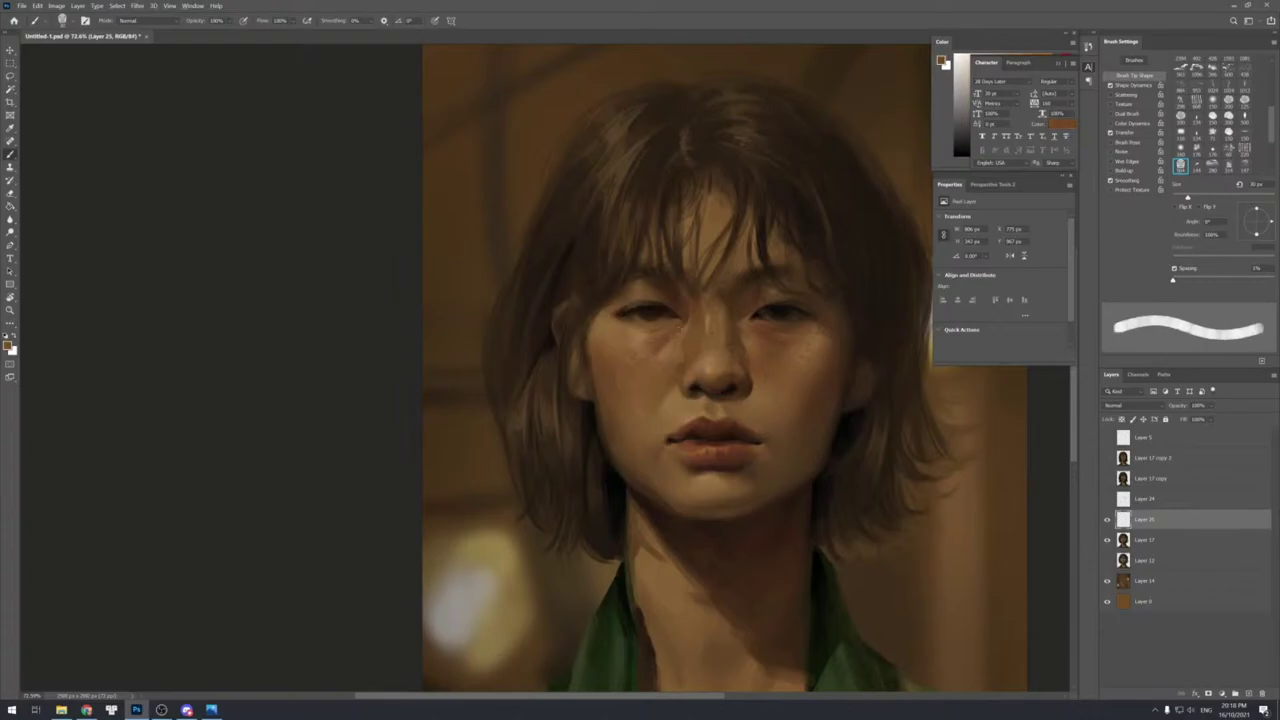
Blend the skin beneath the right eye and on the upper cheek with sampled skin tones.
mouse_move(685, 301)
left_mouse_down()
mouse_move(669, 281)
mouse_move(679, 294)
left_mouse_up()
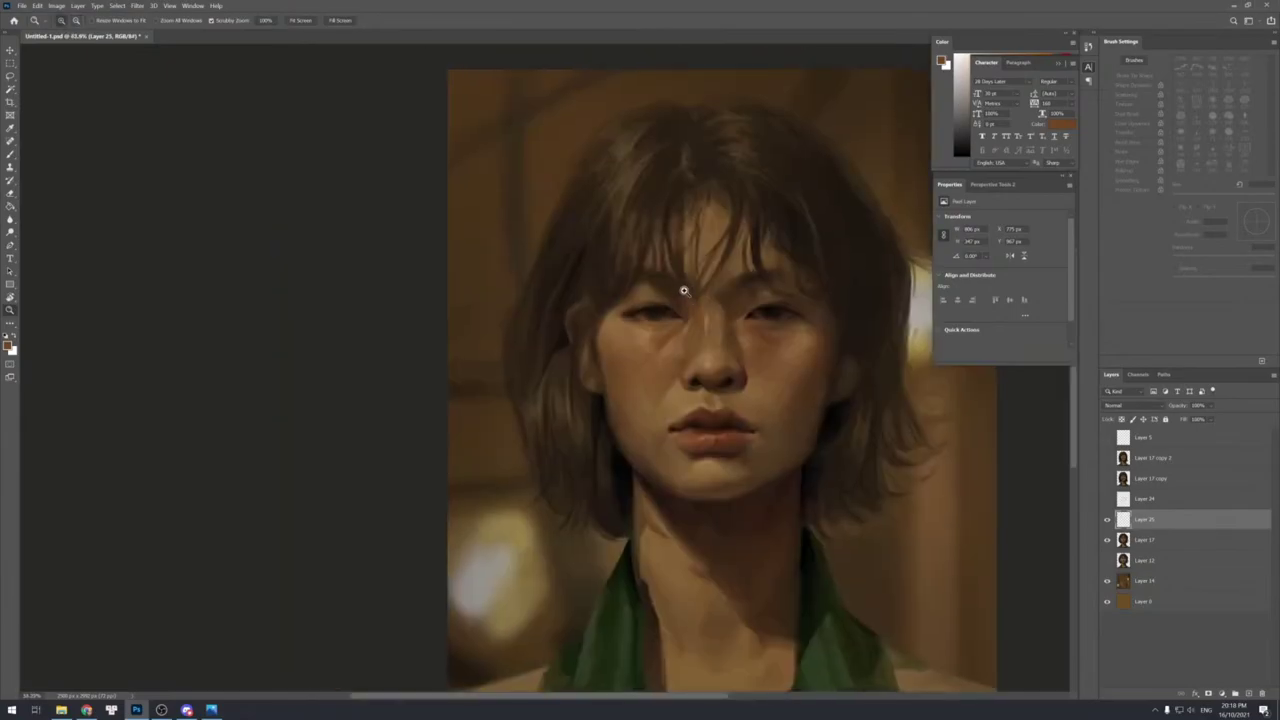
key("b")
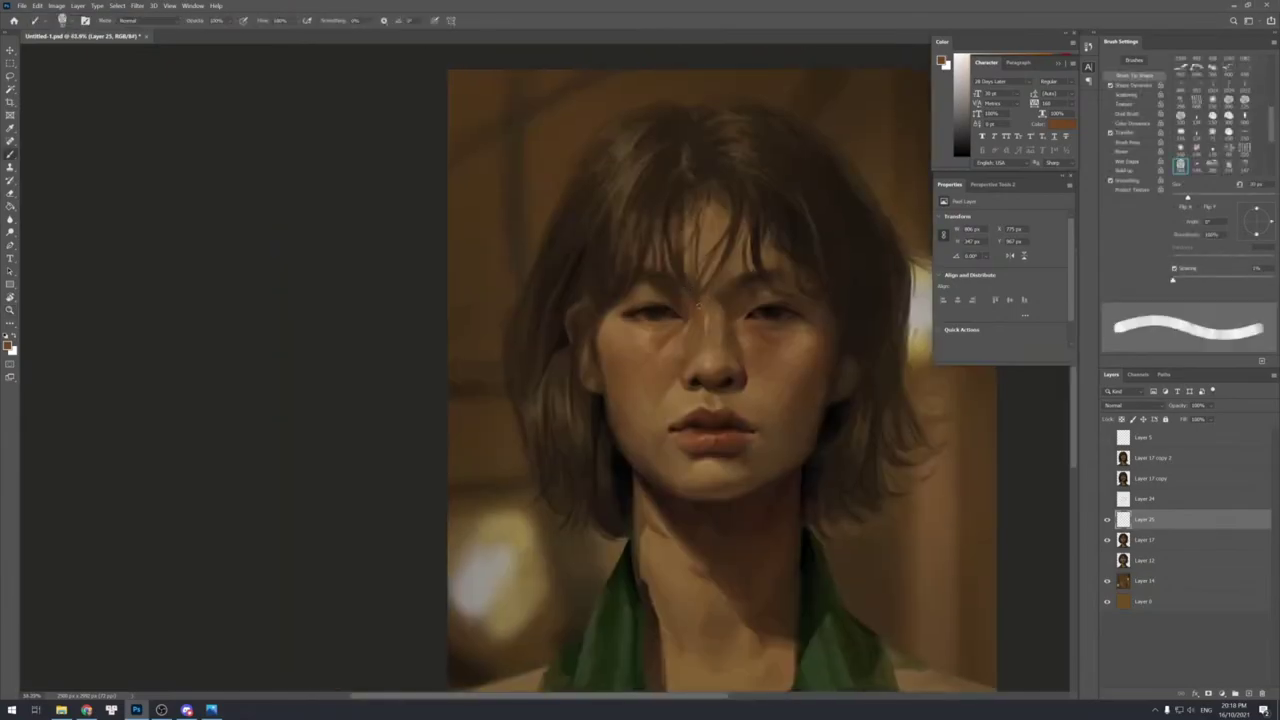
left_click(797, 336, "alt")
left_click(766, 332, "alt")
left_click(785, 334, "alt")
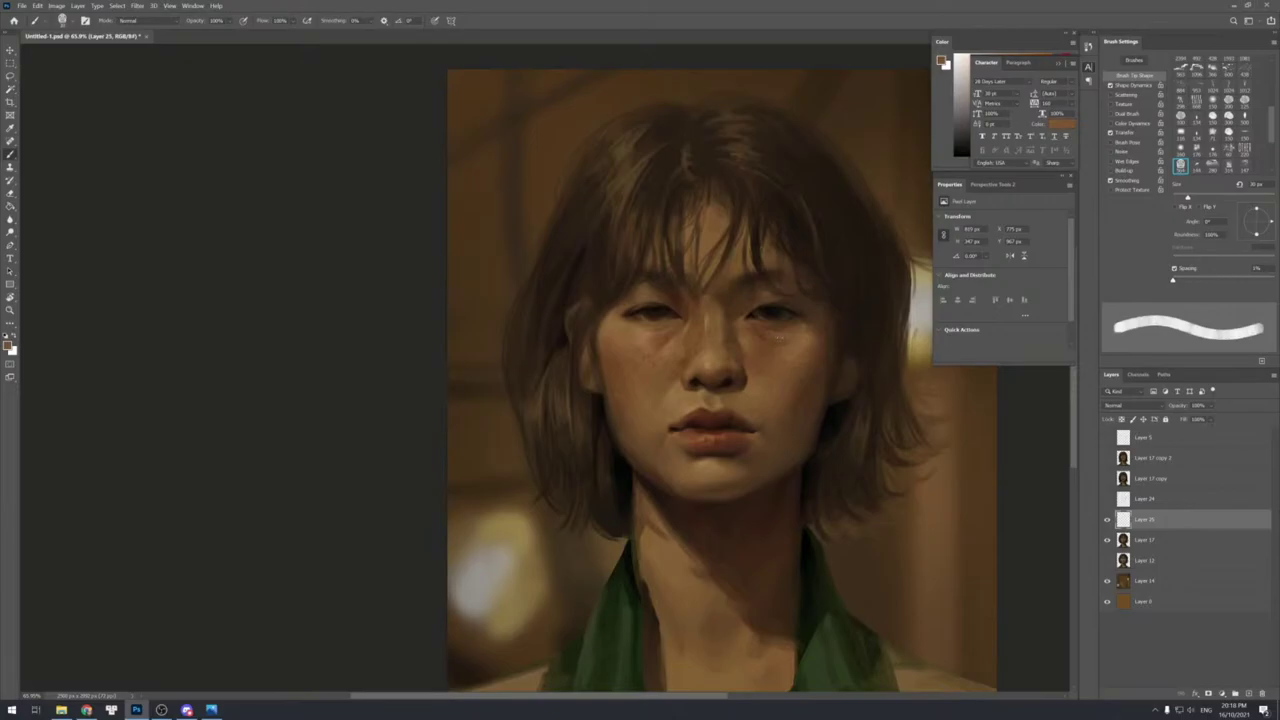
left_click(790, 337, "alt")
left_click(776, 336, "alt")
Examine the retouched eyes and face against the whole portrait at different magnifications.
key("z")
left_click(786, 305, "alt")
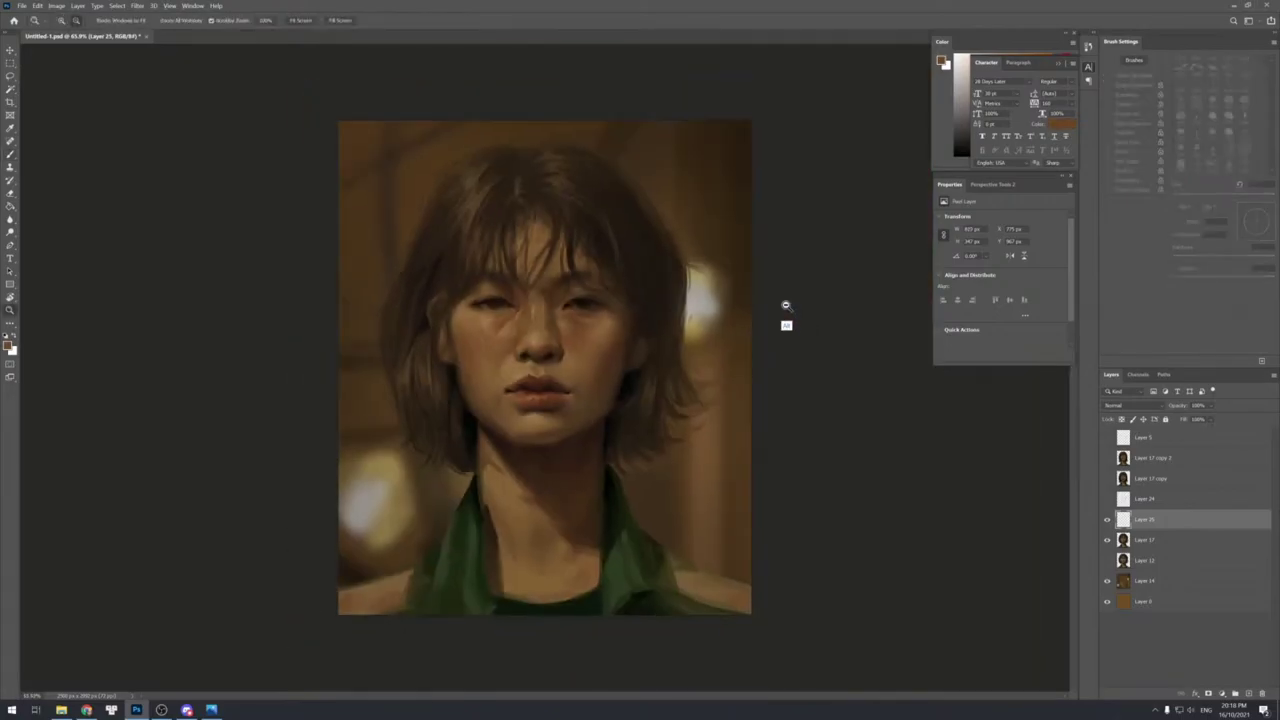
left_click(784, 302, "alt")
scroll(780, 298, "up", 3)
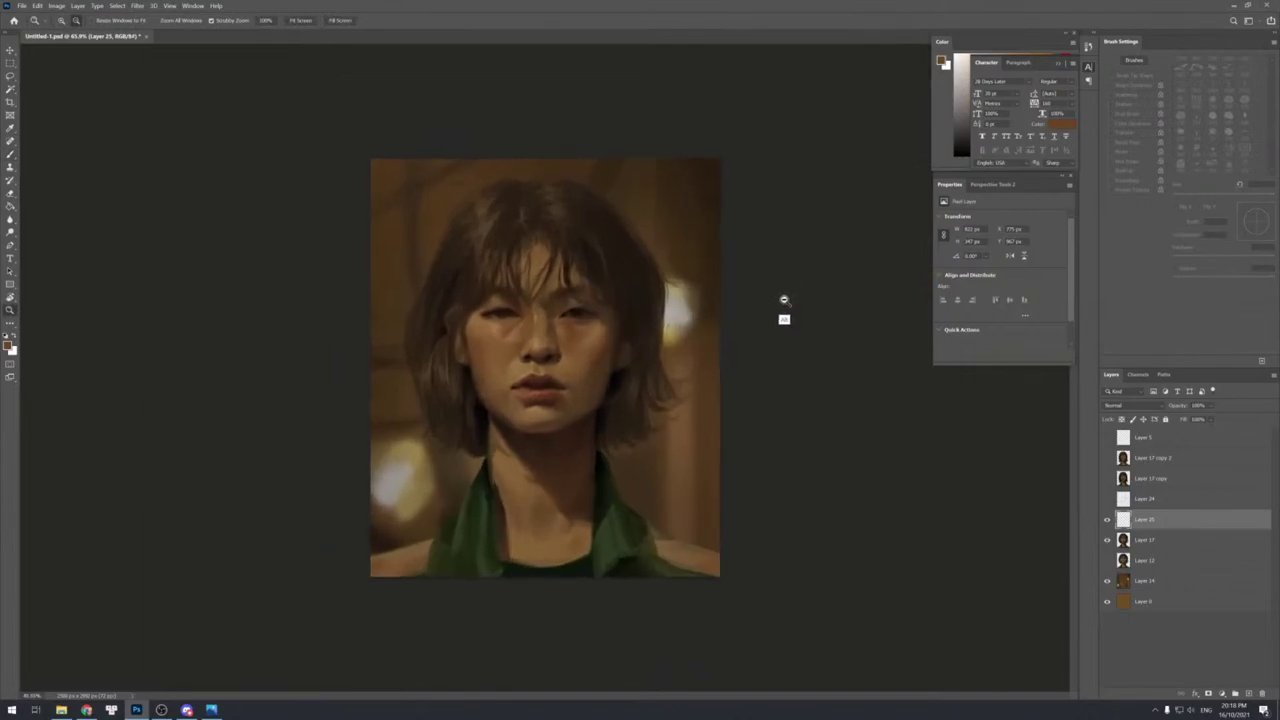
key("b")
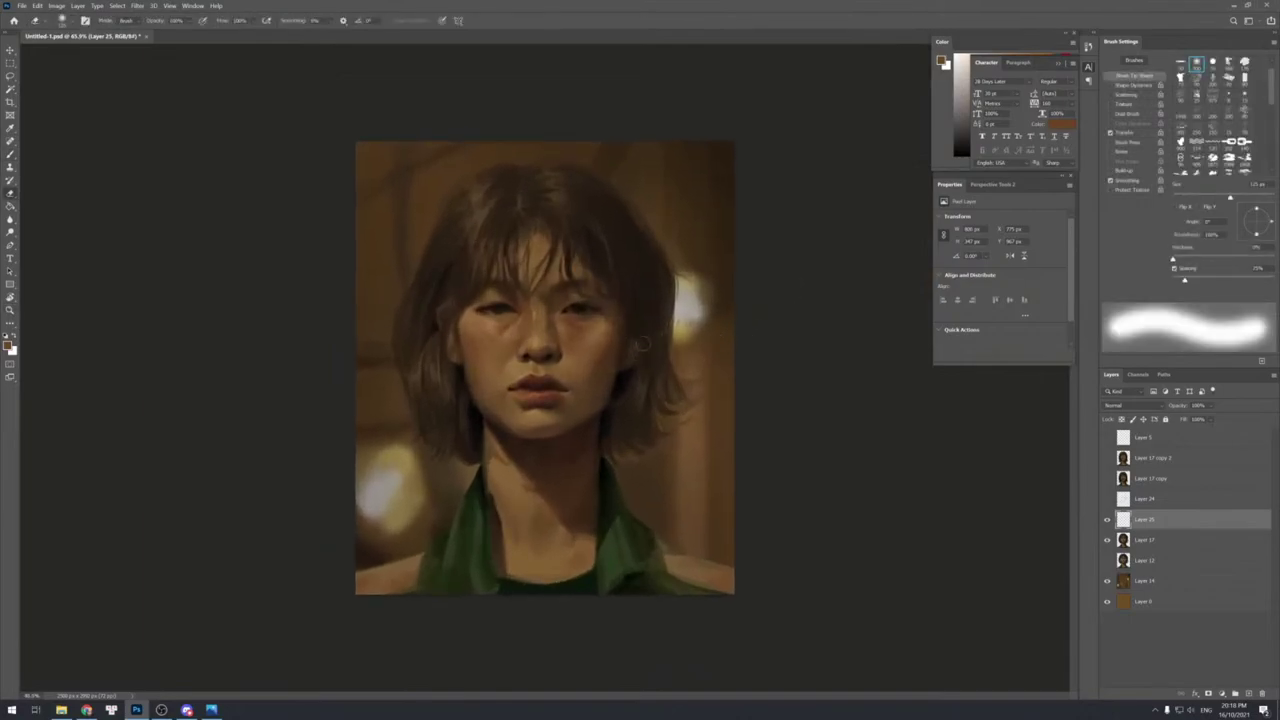
key("b")
scroll(590, 345, "up", 3)
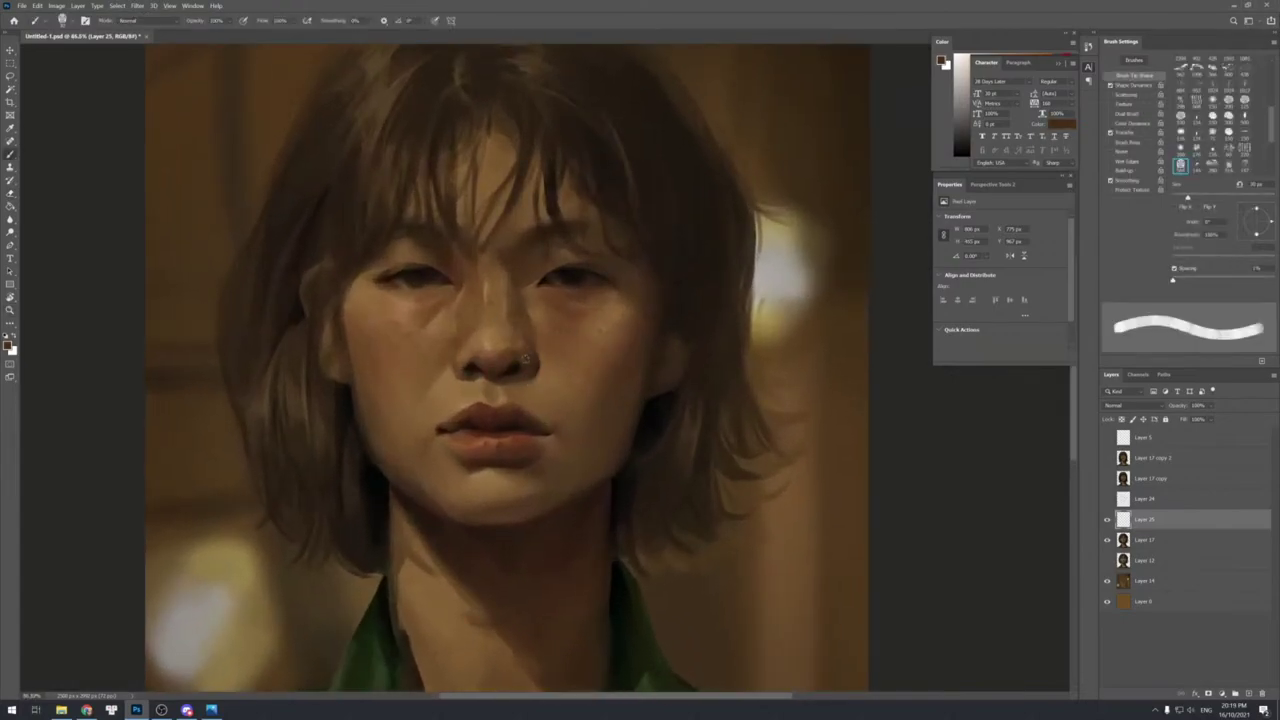
key("z")
mouse_move(571, 334)
left_mouse_down()
mouse_move(549, 320)
mouse_move(627, 285)
left_mouse_up()
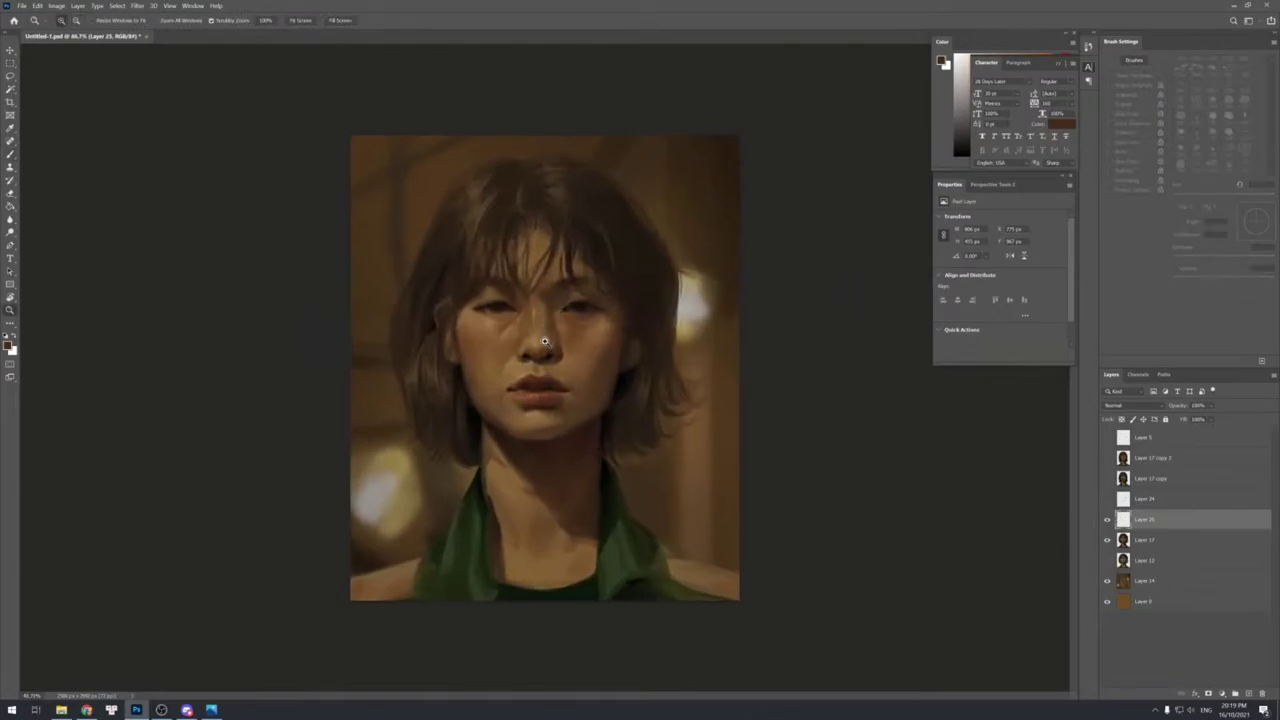
left_click_drag(547, 344, 597, 389)
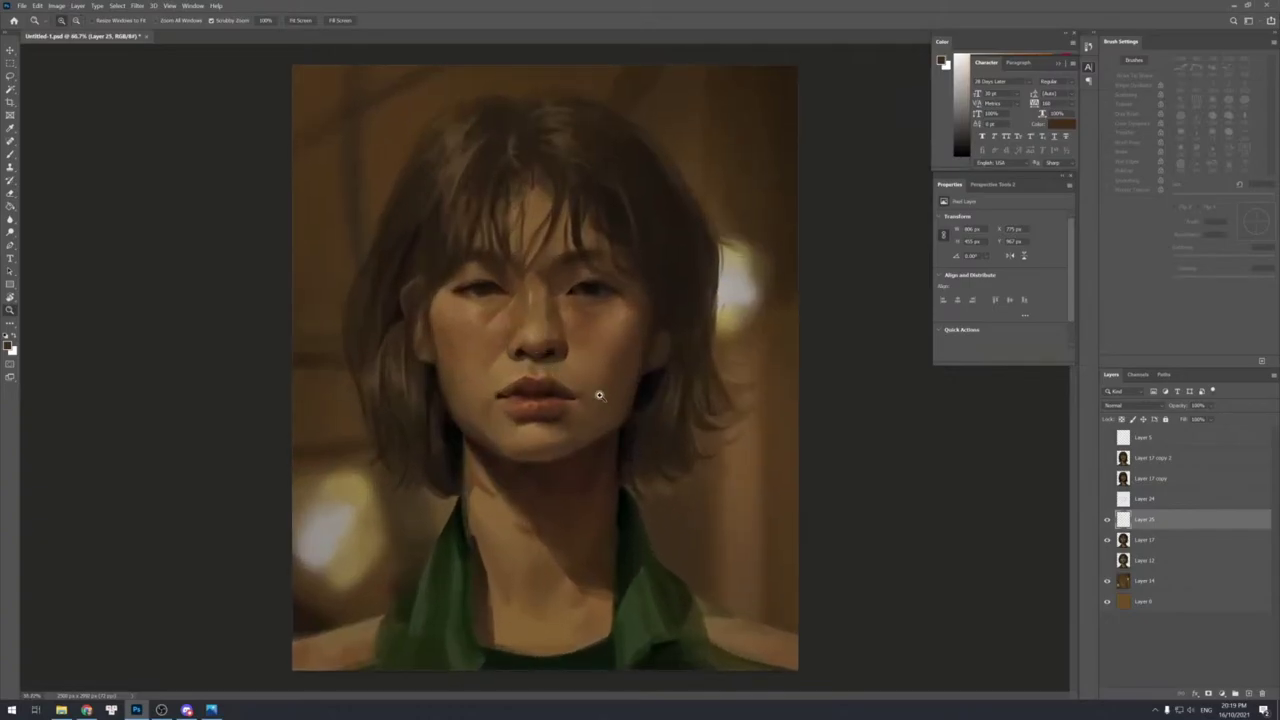
Compare the portrait with and without the eye touch-ups on Layer 25 and merge them down into Layer 17.
left_click(1107, 522)
left_click(1108, 522)
left_click(1107, 520)
left_click(1107, 520)
key("ctrl+minus")
key("ctrl+minus")
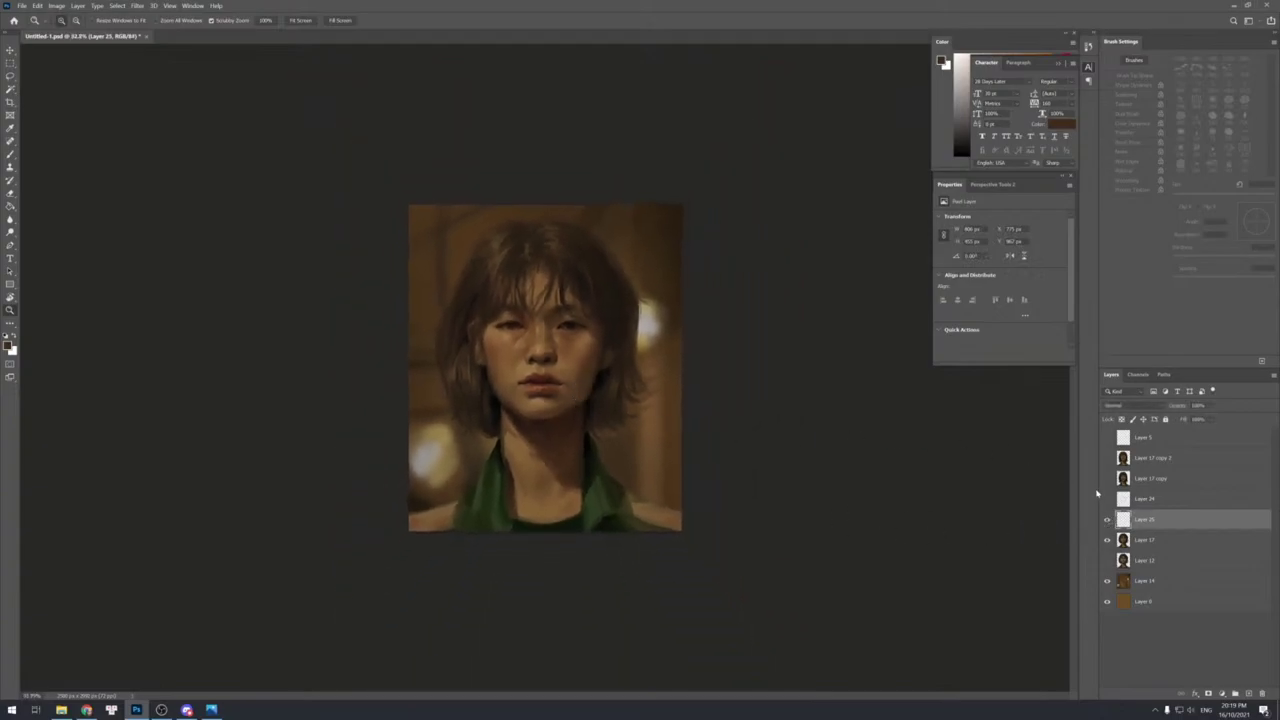
left_click(1107, 520)
left_click(1107, 520)
key("ctrl+e")
Add a new layer above Layer 17 and set its blend mode to Multiply.
left_click_drag(556, 360, 580, 352)
key("b")
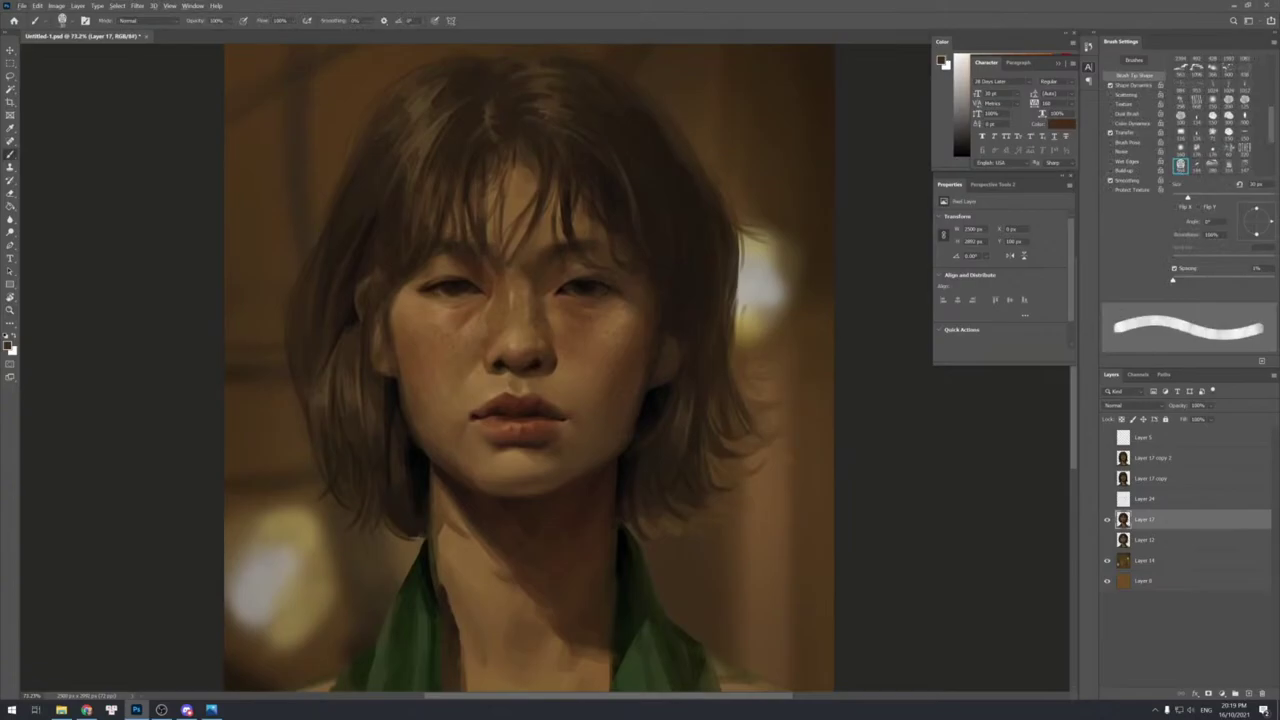
key("ctrl+shift+n")
key("Return")
left_click(1119, 406)
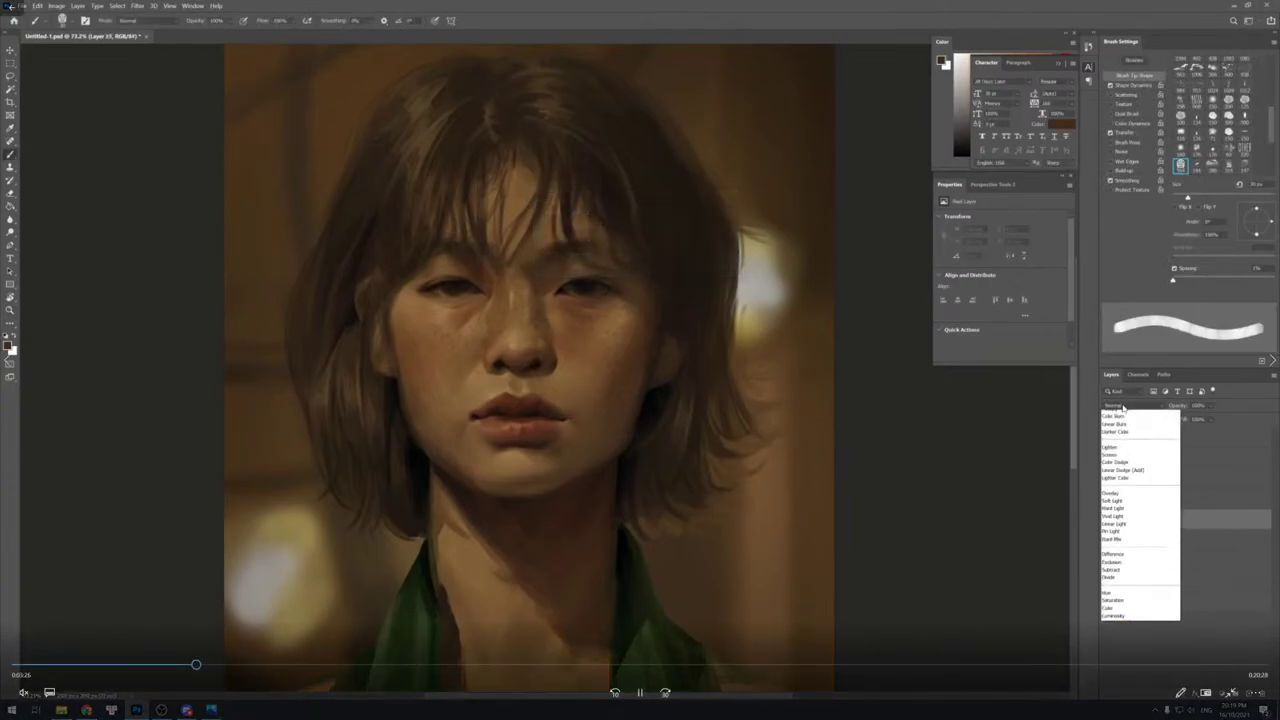
left_click(1118, 446)
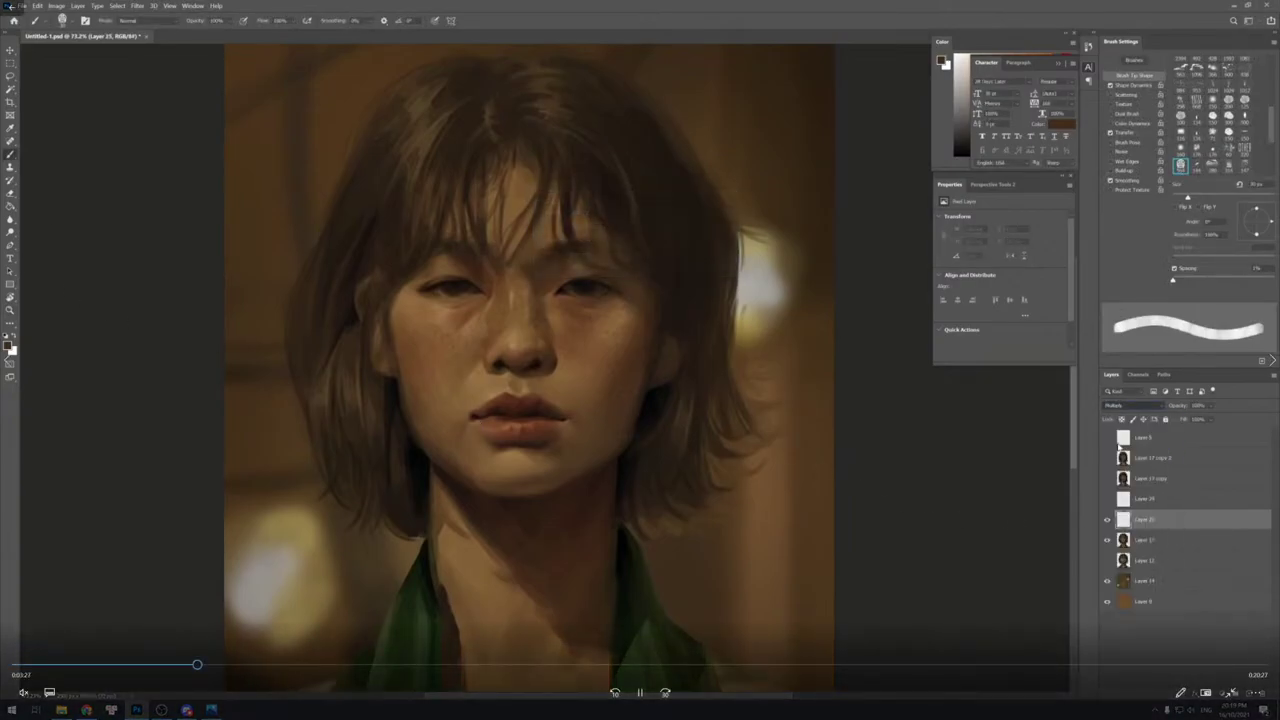
Load the outline of Layer 17 as a selection and darken the hair with dark brown on the Multiply layer.
key("z")
left_click(478, 354, "alt")
key("b")
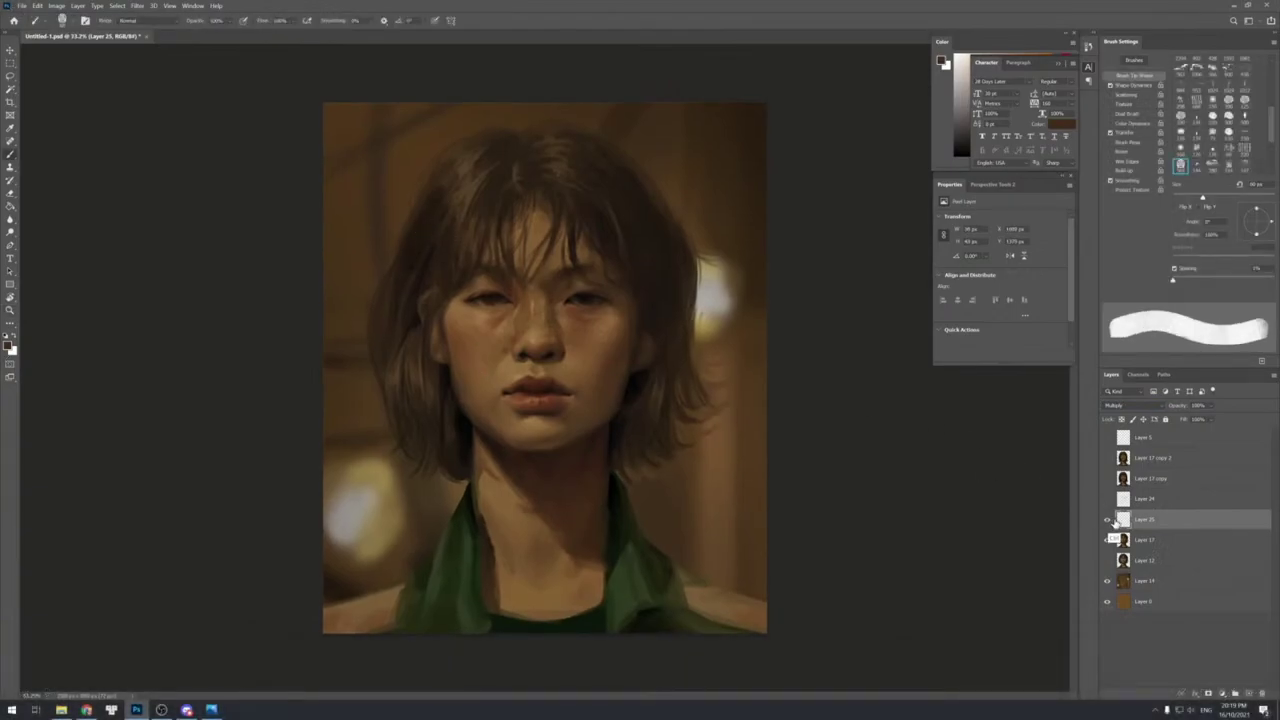
left_click(1124, 542, "ctrl")
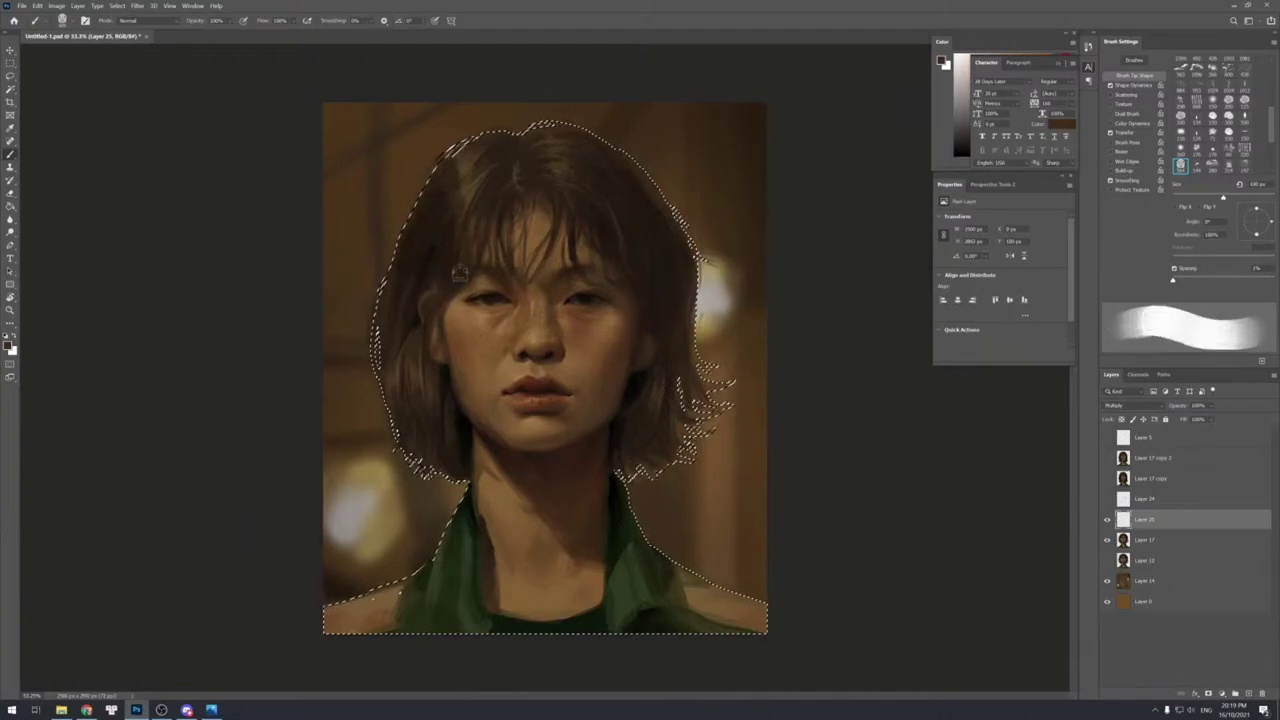
mouse_move(434, 158)
left_mouse_down()
mouse_move(478, 157)
mouse_move(452, 152)
mouse_move(456, 235)
left_mouse_up()
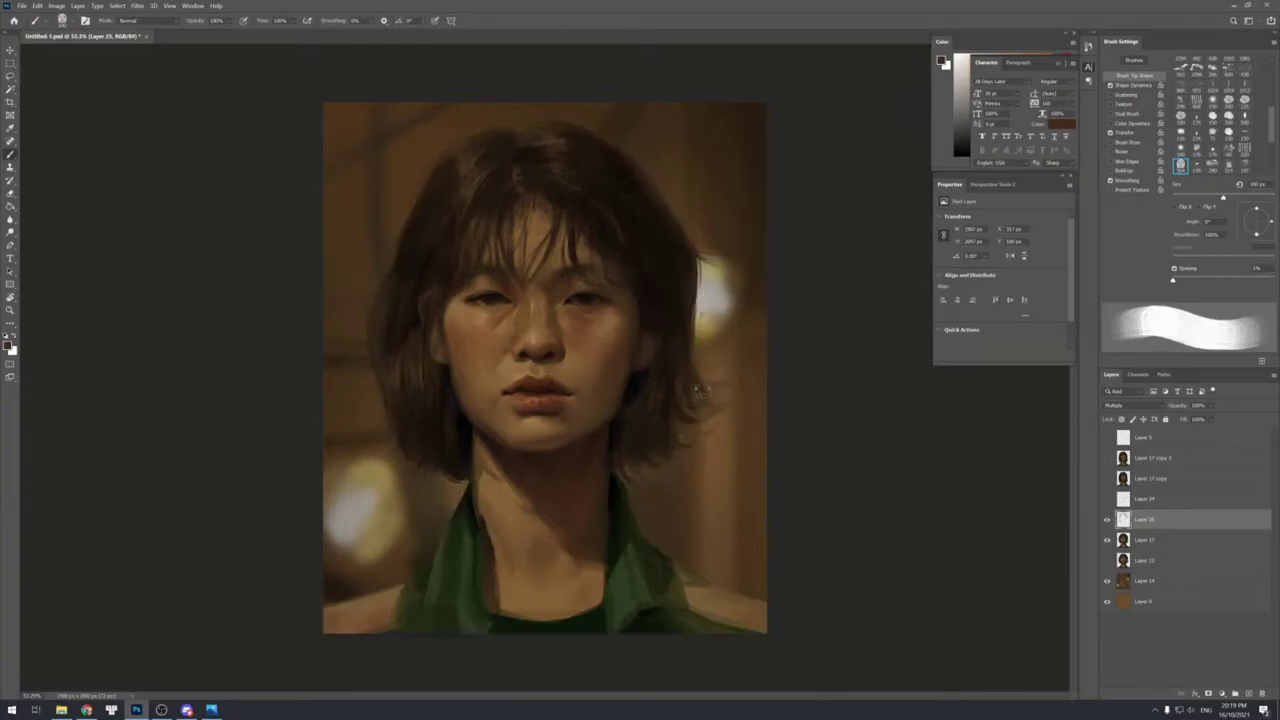
Lighten parts of the Multiply hair shading with a soft eraser and compare the portrait with and without it.
scroll(545, 368, "down", 2)
scroll(545, 368, "up", 2)
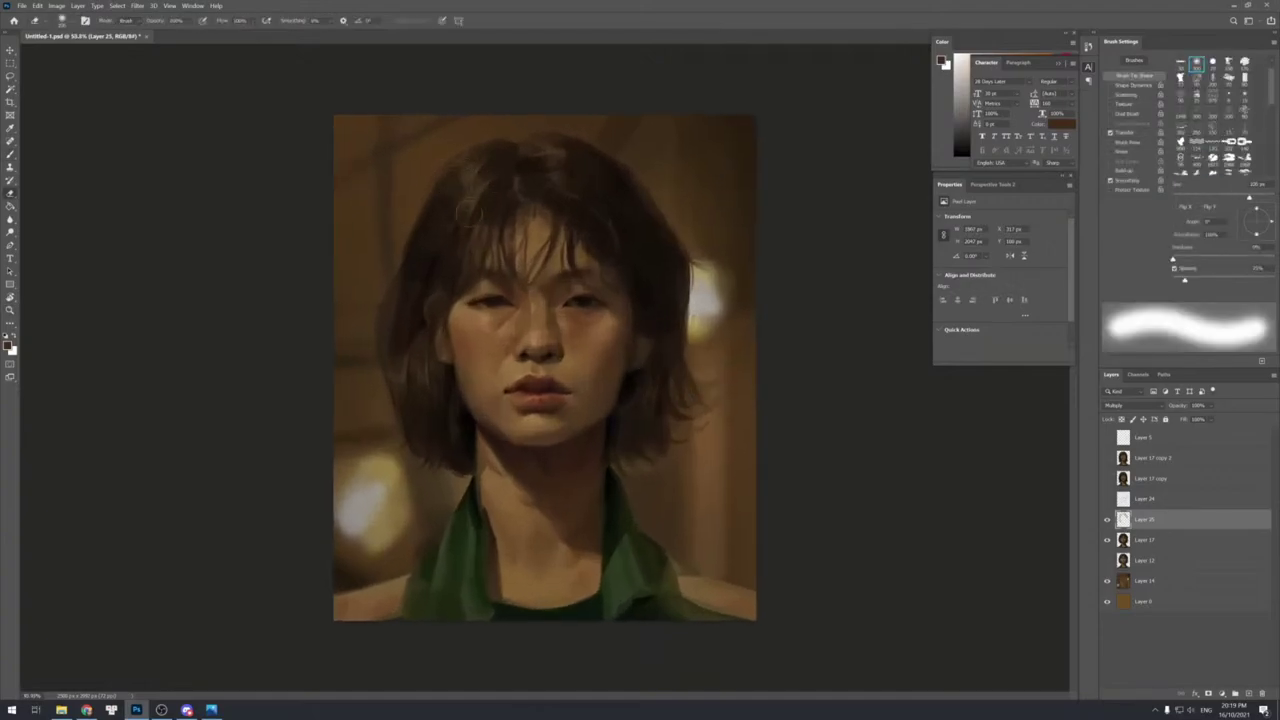
key("period")
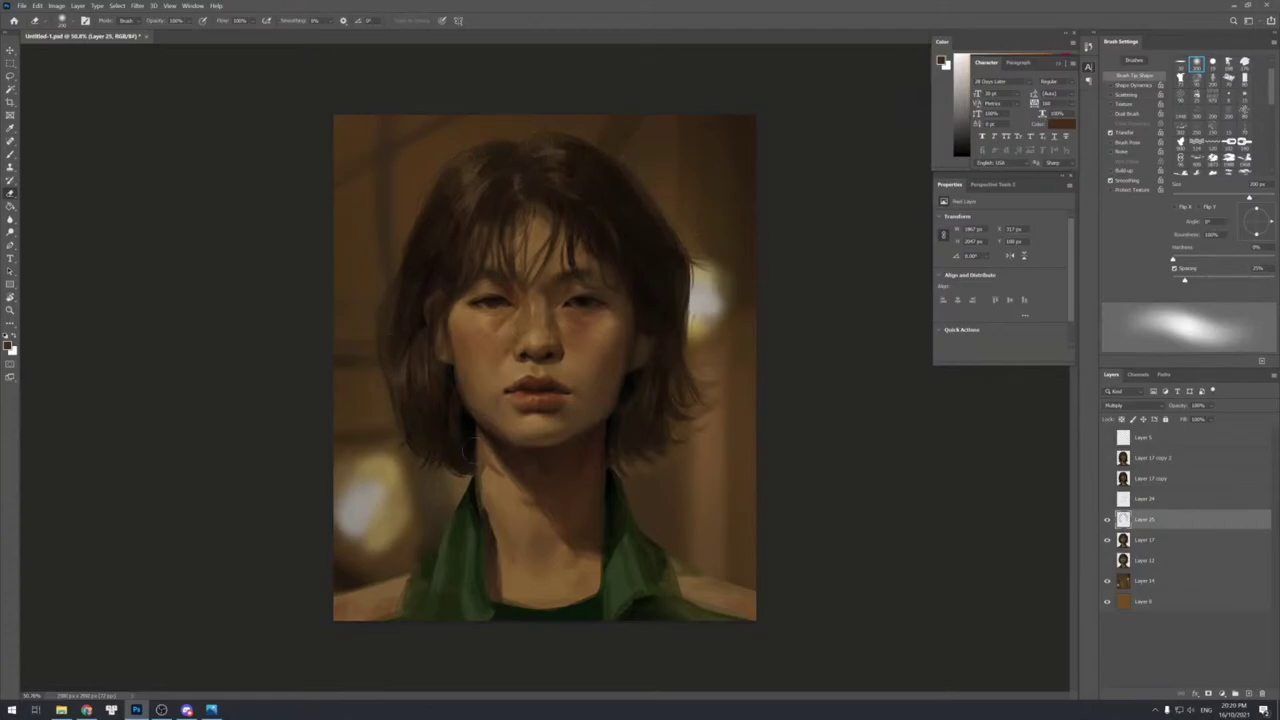
key("z")
mouse_move(720, 391)
left_mouse_down()
mouse_move(703, 374)
mouse_move(732, 377)
left_mouse_up()
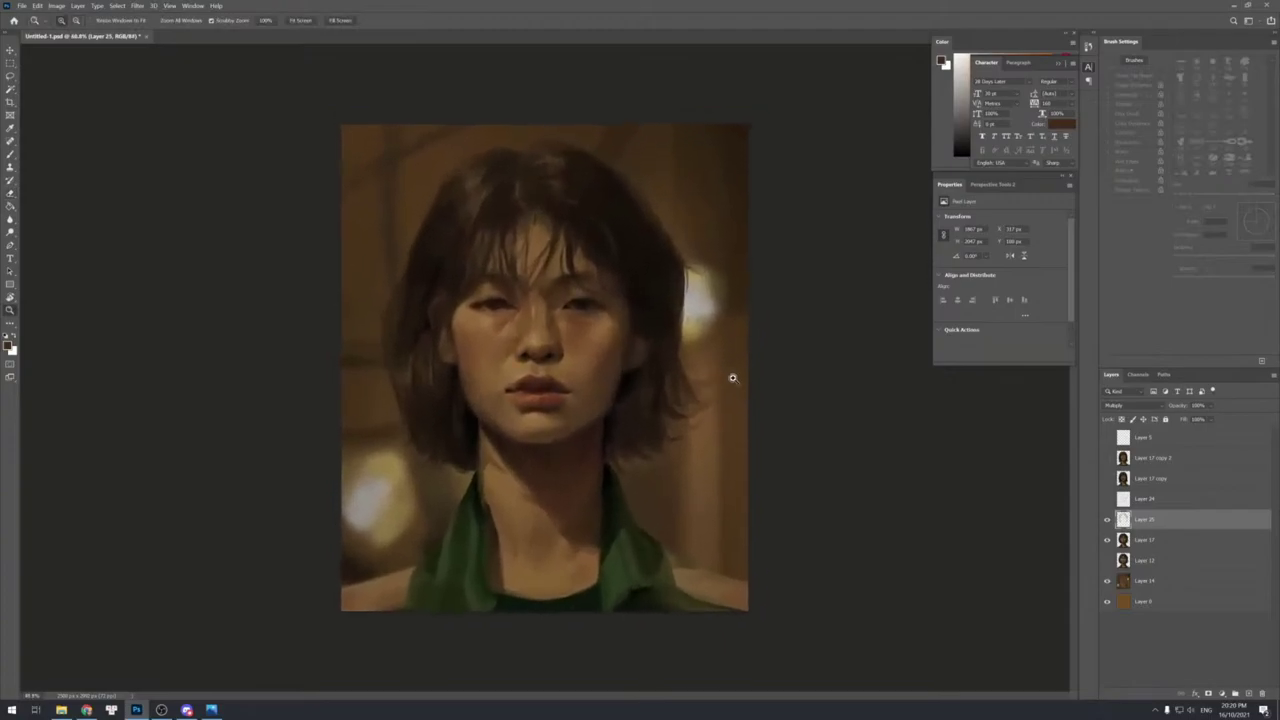
left_click(1106, 521)
left_click(1106, 521)
Open a second window of Untitled-1.psd and move it out of the main workspace.
left_click(197, 6)
mouse_move(250, 12)
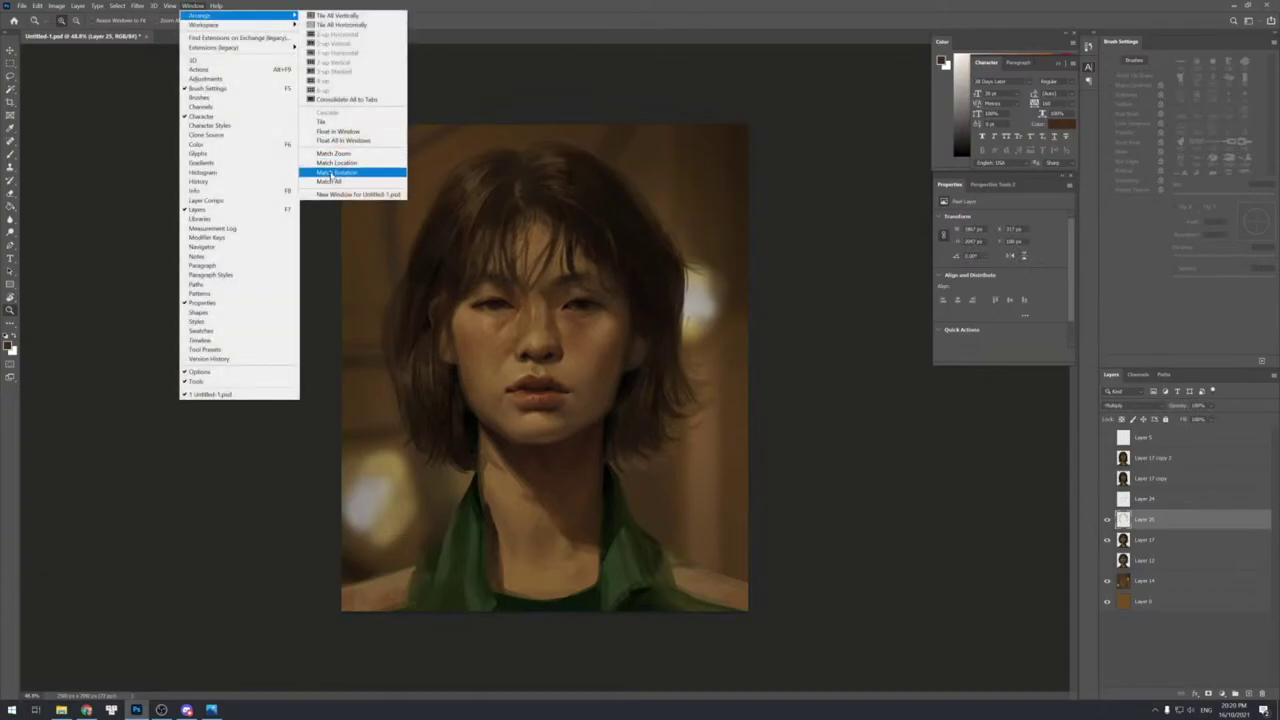
left_click(350, 197)
left_click_drag(222, 38, 0, 185)
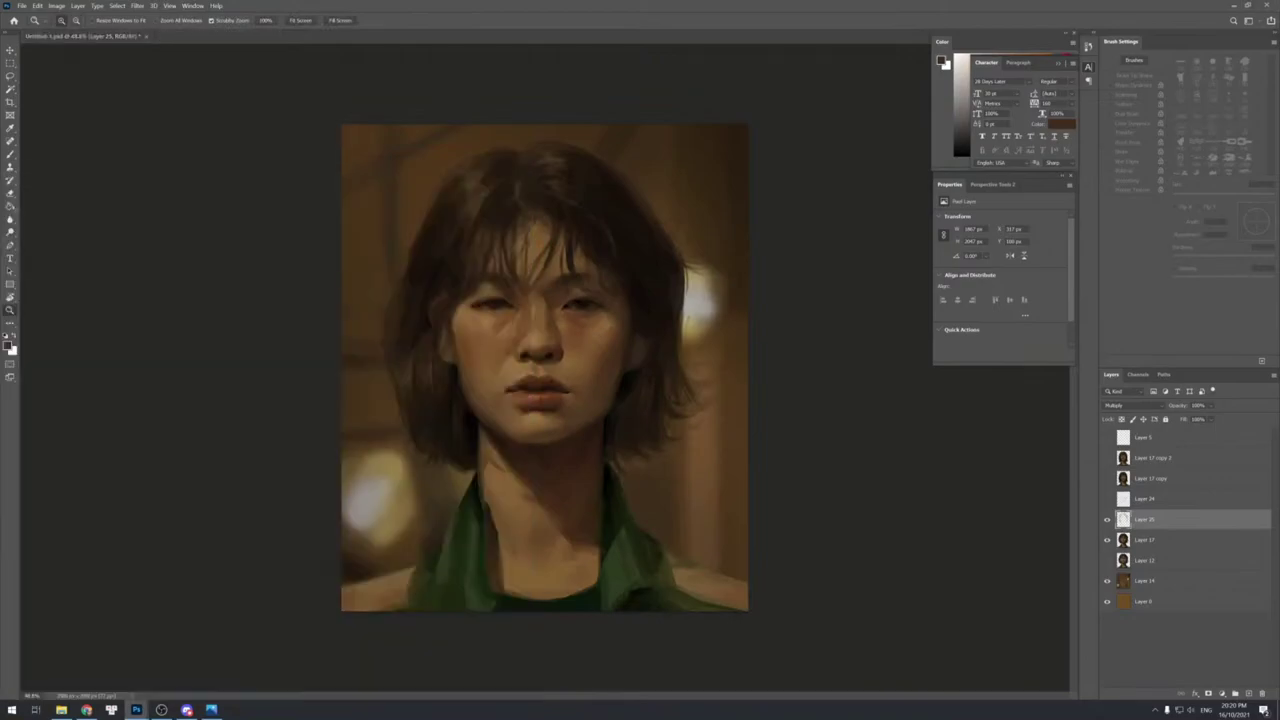
Erase more of the Multiply hair shading with a 125 px soft eraser and compare the portrait with and without it.
left_click(1106, 521)
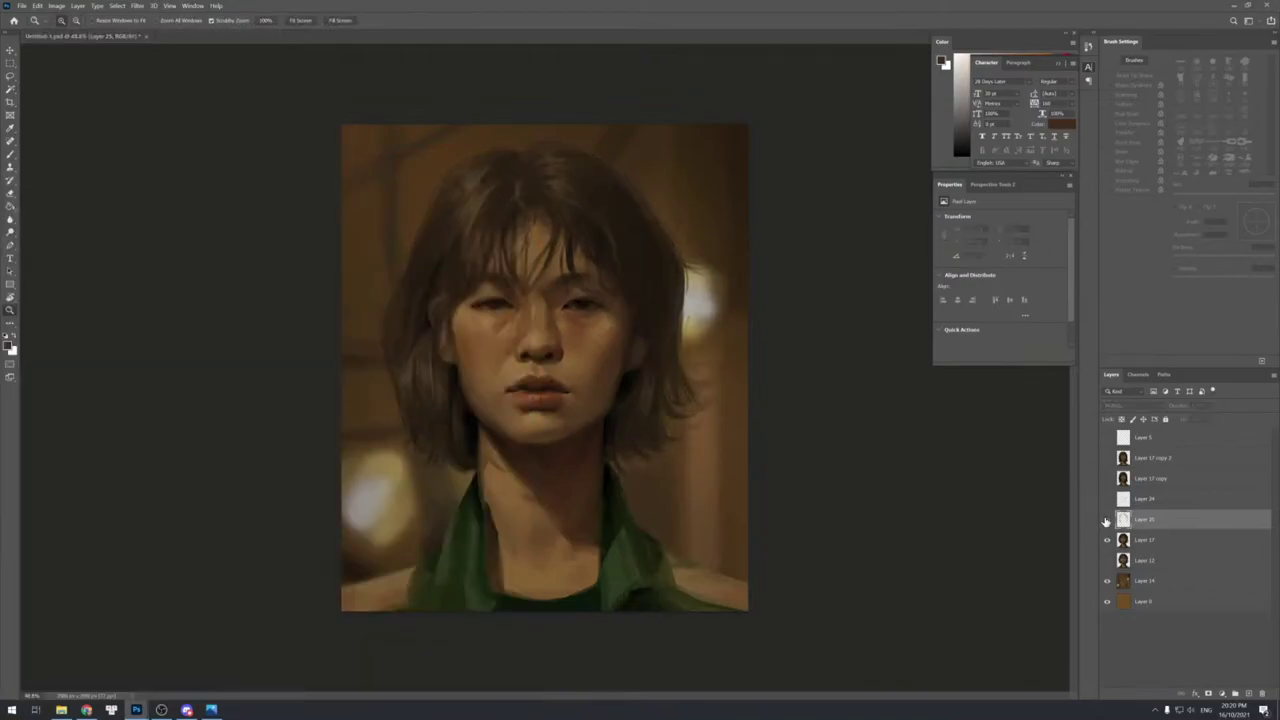
left_click(1106, 521)
key("b")
key("bracketleft")
key("bracketleft")
key("bracketleft")
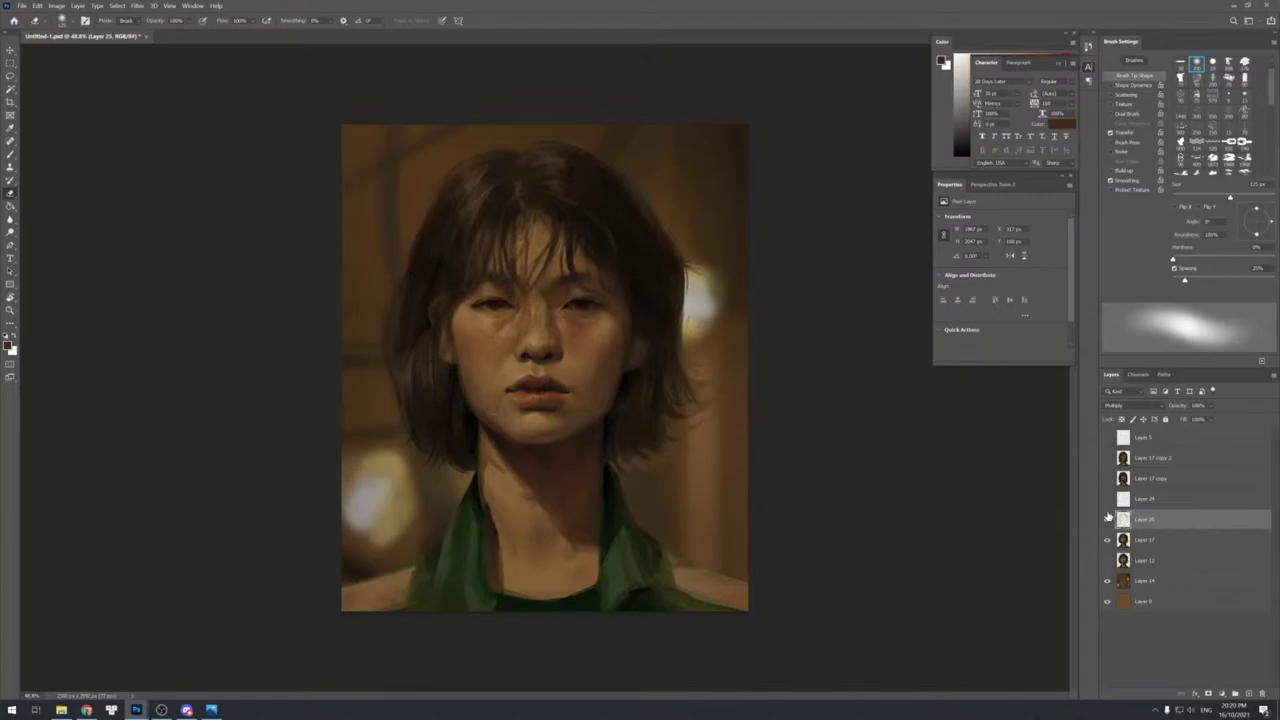
left_click(1106, 521)
left_click(1106, 521)
Compare the two smiling portrait copies, delete Layer 17 copy 2 and show Layer 17 copy.
left_click(1108, 479)
left_click(1108, 479)
left_click(1108, 460)
left_click(1145, 459)
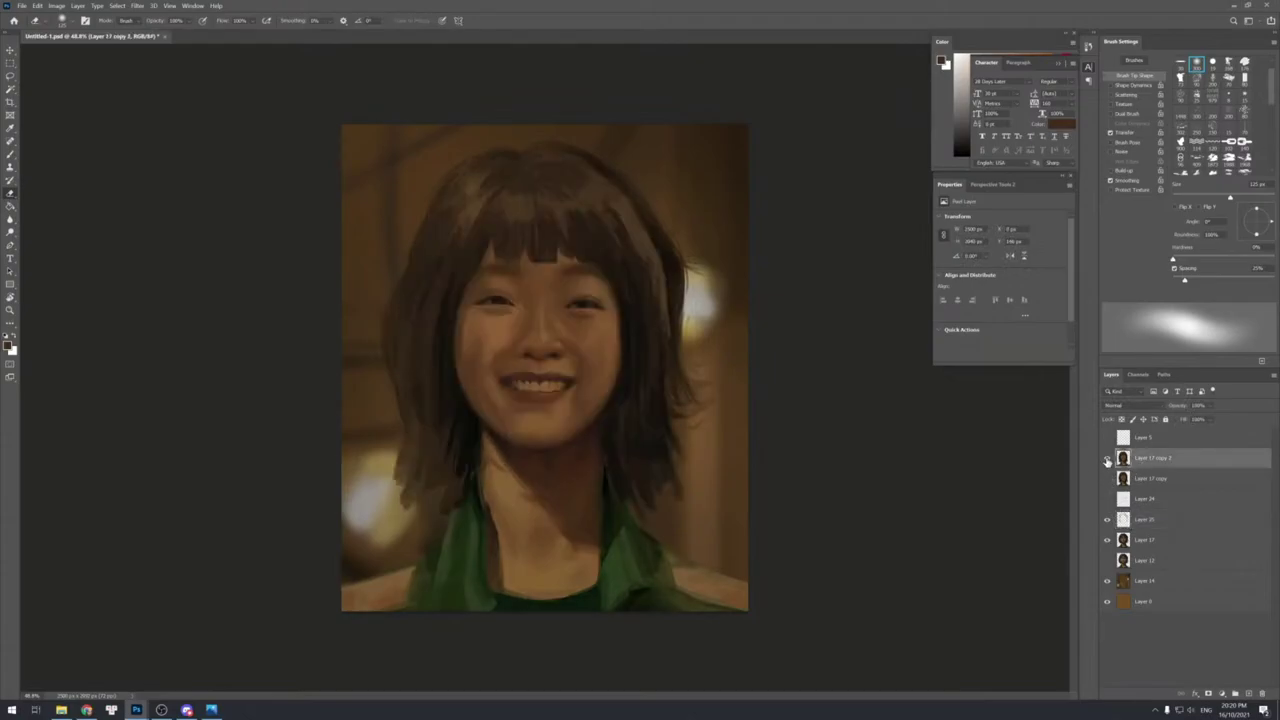
left_click(1107, 460)
left_click(1108, 479)
key("Delete")
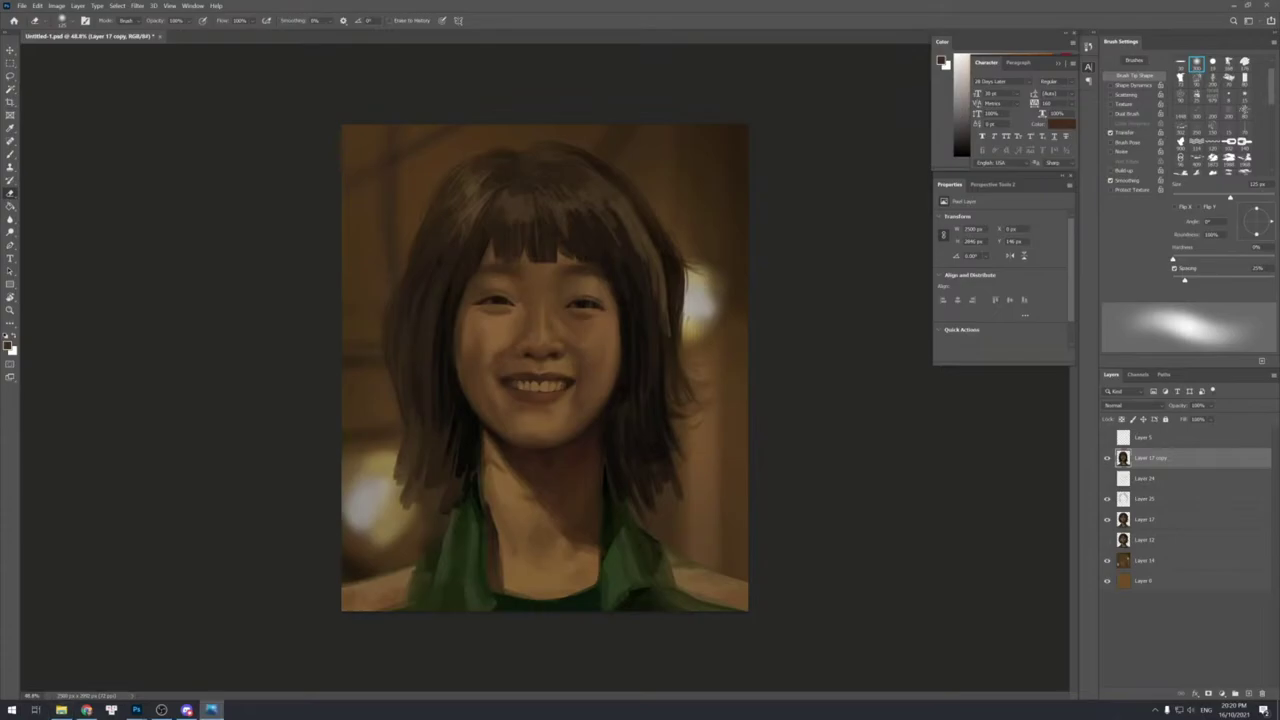
Touch up the smiling portrait on a new layer and merge it down into Layer 17 copy.
left_click(630, 399)
key("alt+Tab")
left_click(438, 310)
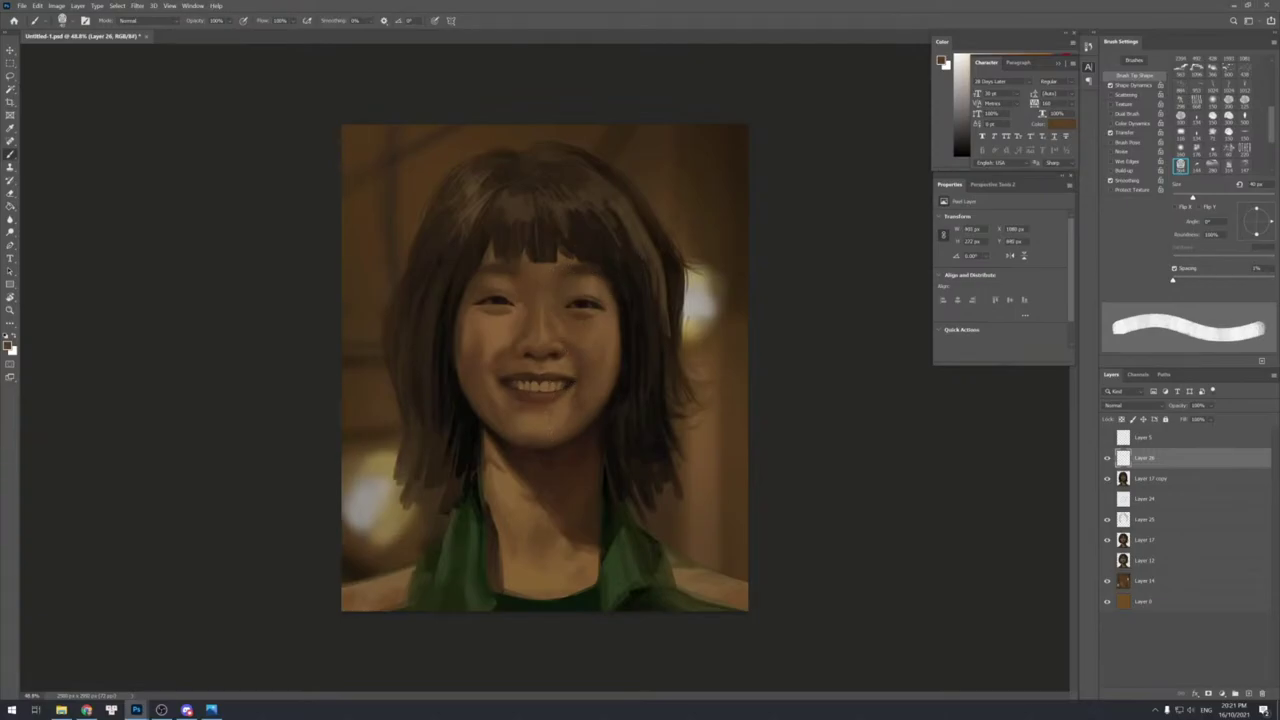
key("l")
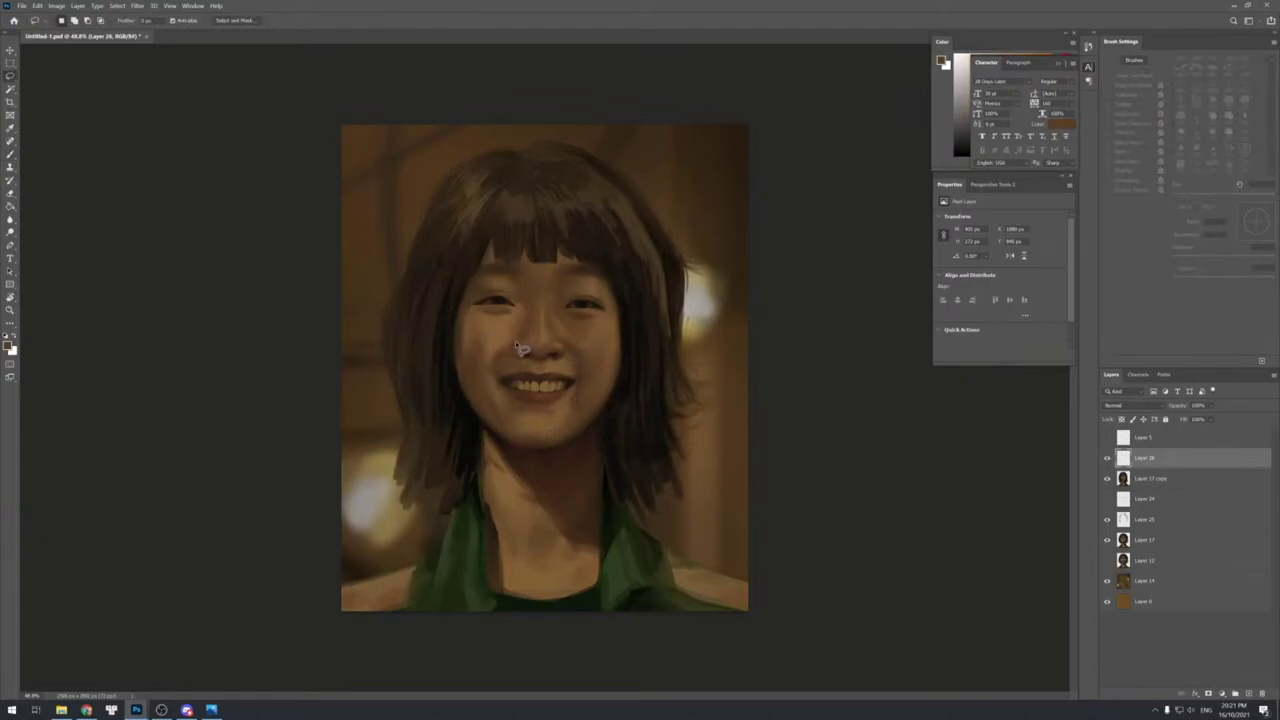
key("ctrl+e")
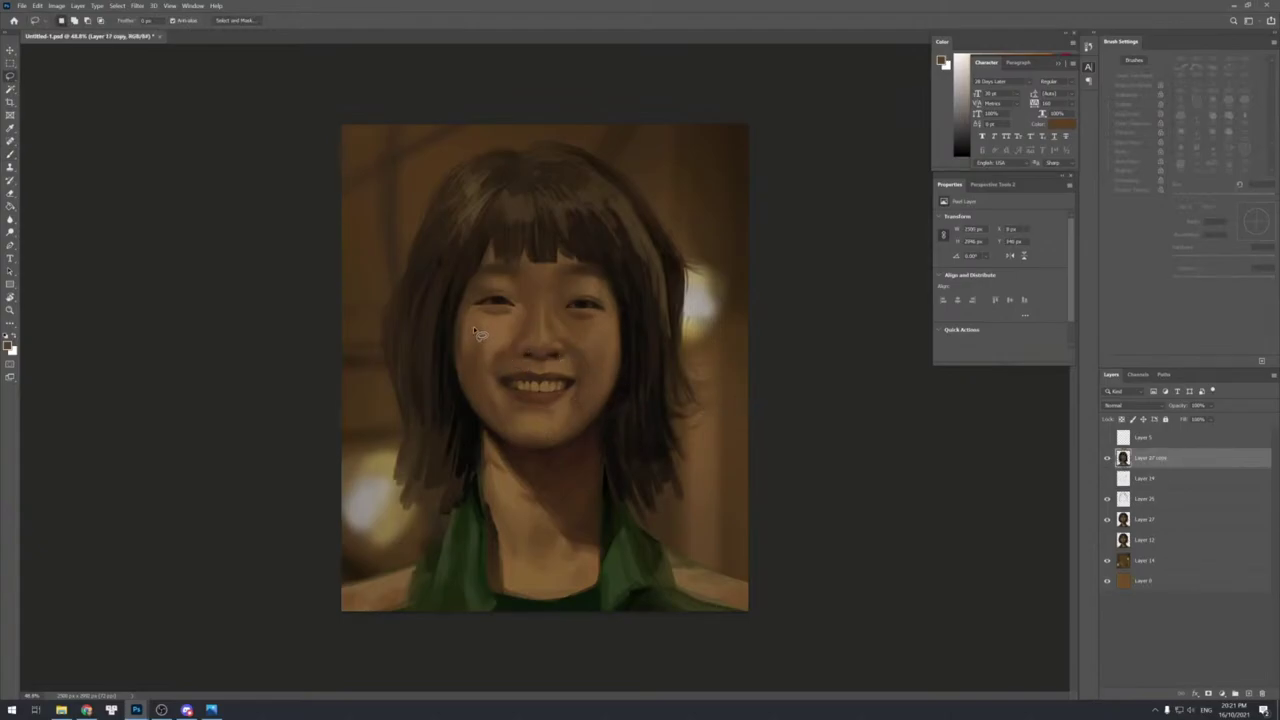
Lasso the side of the face at the viewer's left, the nose, the mouth and the opposite eye and cheek as one combined selection.
mouse_move(488, 238)
left_mouse_down()
mouse_move(440, 357)
mouse_move(482, 420)
mouse_move(480, 405)
mouse_move(495, 403)
mouse_move(480, 313)
mouse_move(488, 240)
left_mouse_up()
key("shift")
mouse_move(515, 316)
left_mouse_down()
mouse_move(545, 347)
mouse_move(542, 320)
mouse_move(510, 345)
mouse_move(523, 365)
mouse_move(564, 358)
mouse_move(538, 338)
mouse_move(506, 372)
mouse_move(498, 406)
mouse_move(550, 414)
mouse_move(568, 376)
left_mouse_up()
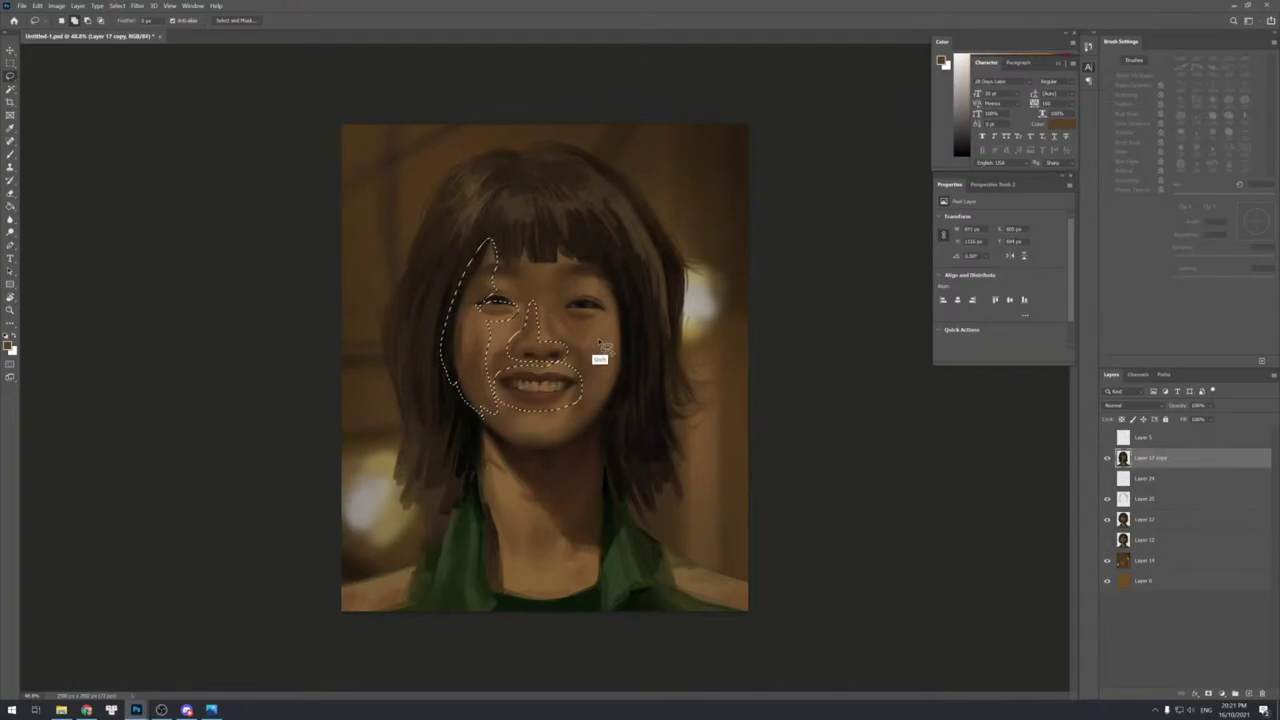
mouse_move(584, 301)
left_mouse_down()
mouse_move(555, 322)
mouse_move(577, 349)
mouse_move(595, 342)
mouse_move(589, 321)
mouse_move(580, 311)
mouse_move(595, 401)
mouse_move(619, 367)
mouse_move(589, 399)
mouse_move(607, 351)
mouse_move(586, 386)
left_mouse_up()
key("ctrl+z")
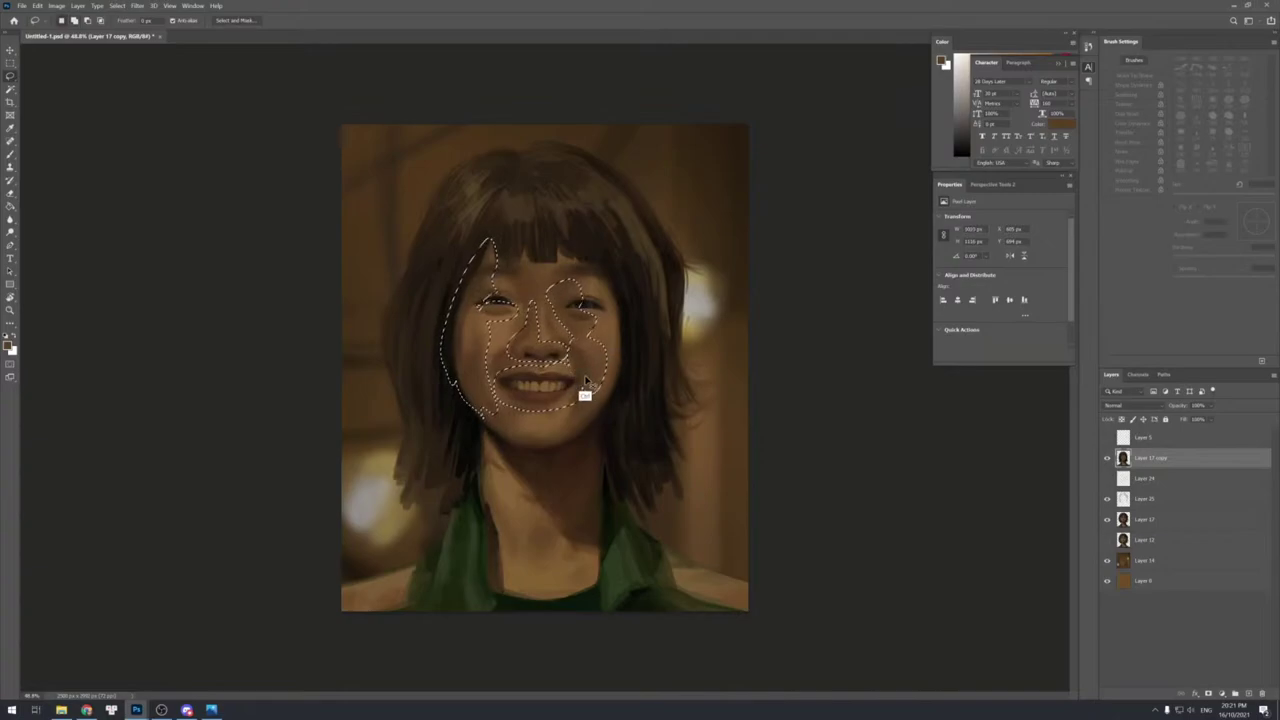
Copy the selected face areas to a new layer and shift their midtone color balance toward red.
key("ctrl+j")
key("ctrl+b")
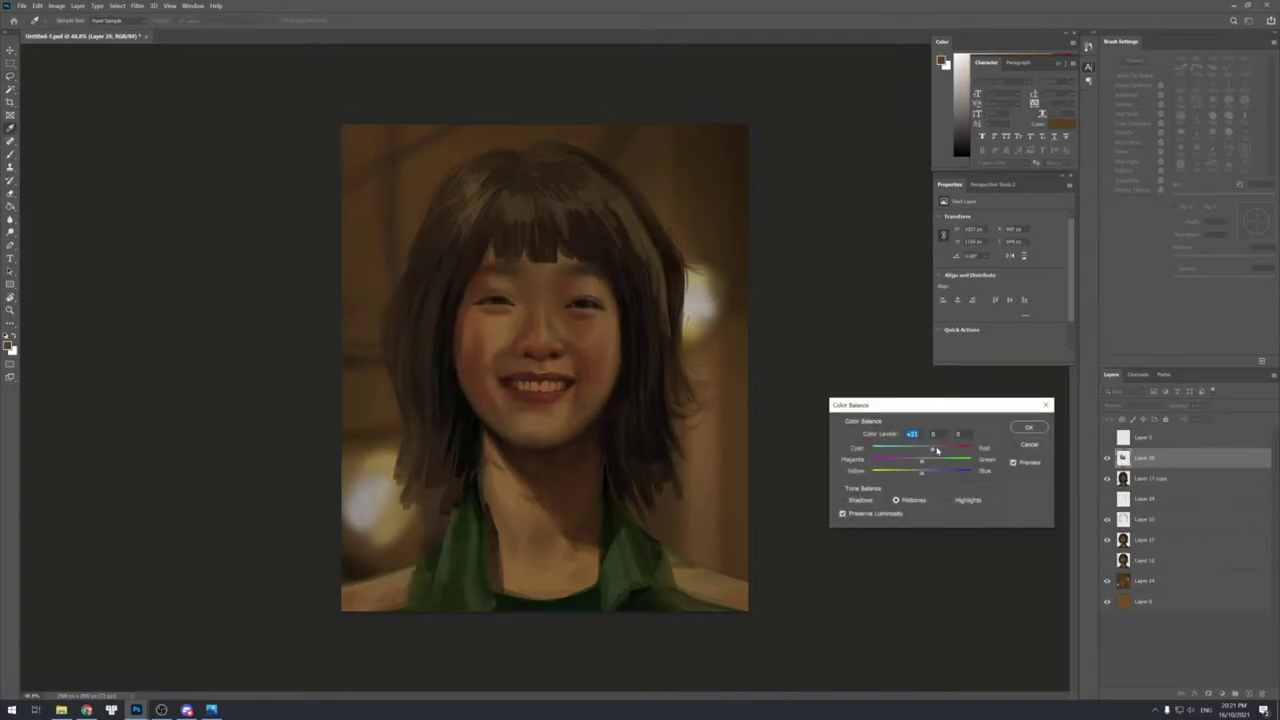
left_click(1023, 430)
Fine-tune the lightness of the reddened face layer with Hue/Saturation and get a soft eraser ready.
key("ctrl+u")
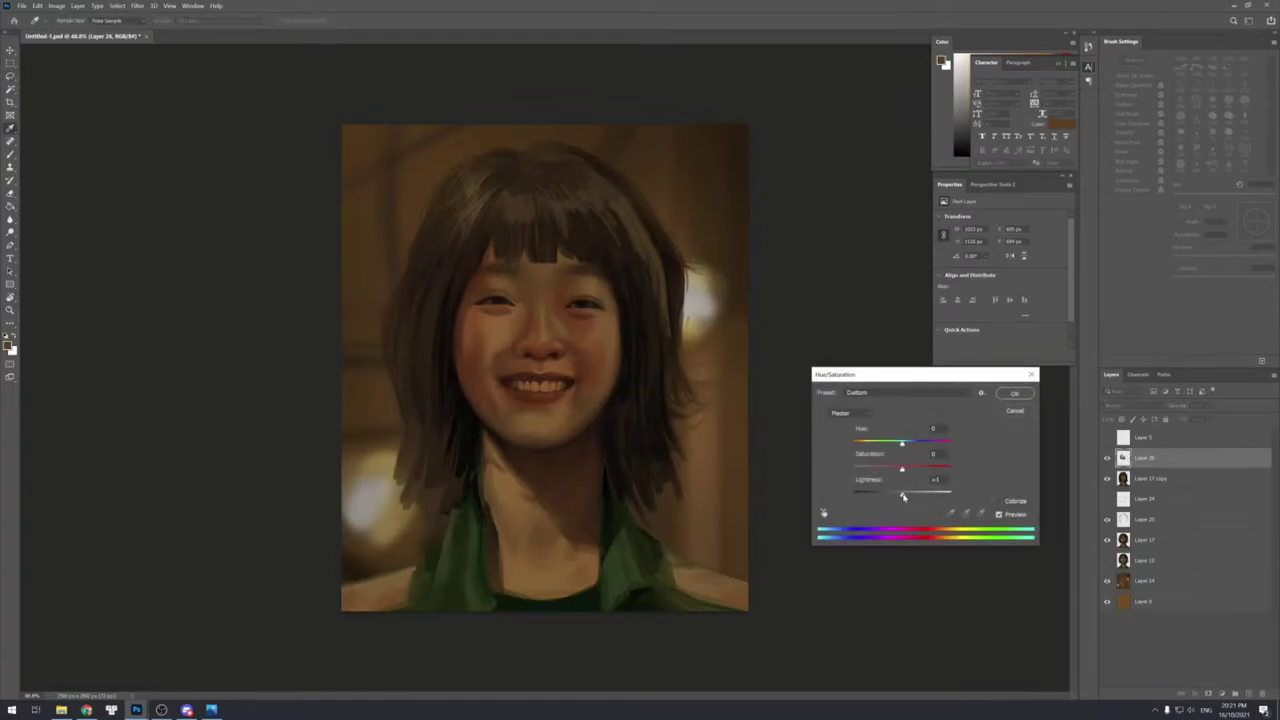
left_click_drag(903, 496, 885, 497)
left_click_drag(893, 496, 901, 496)
key("Return")
key("b")
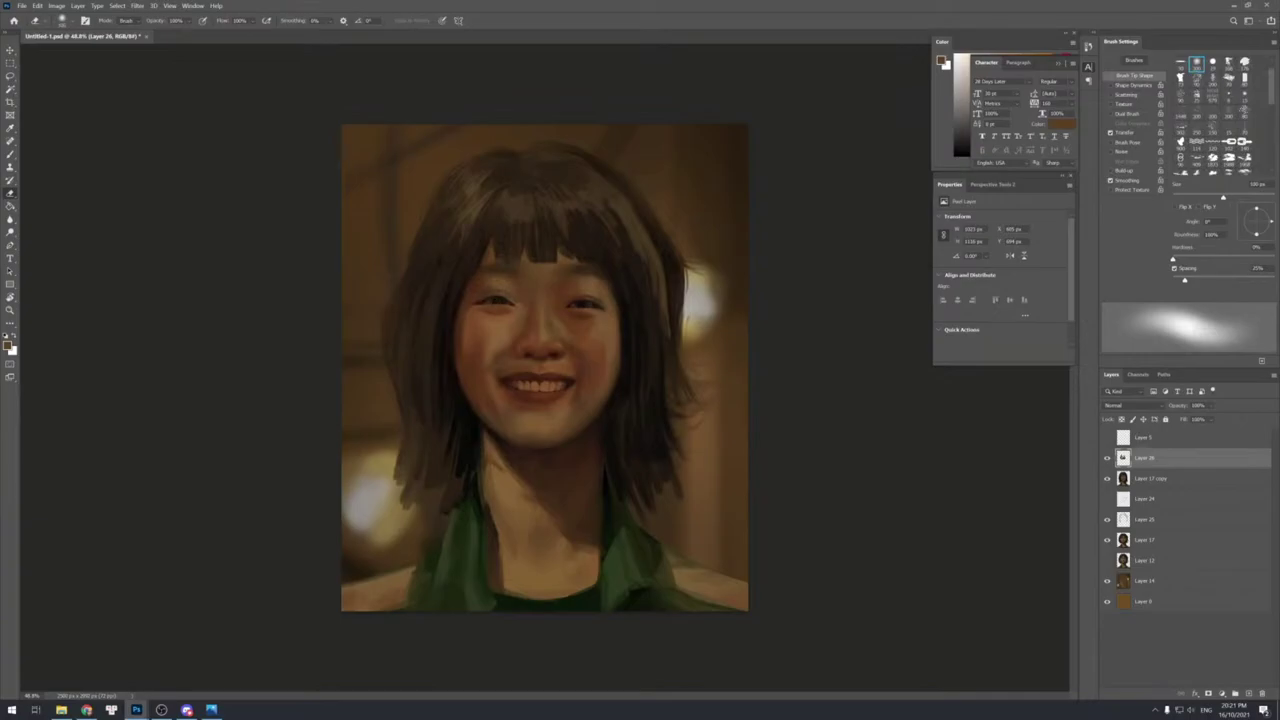
key("bracketright")
key("ctrl+u")
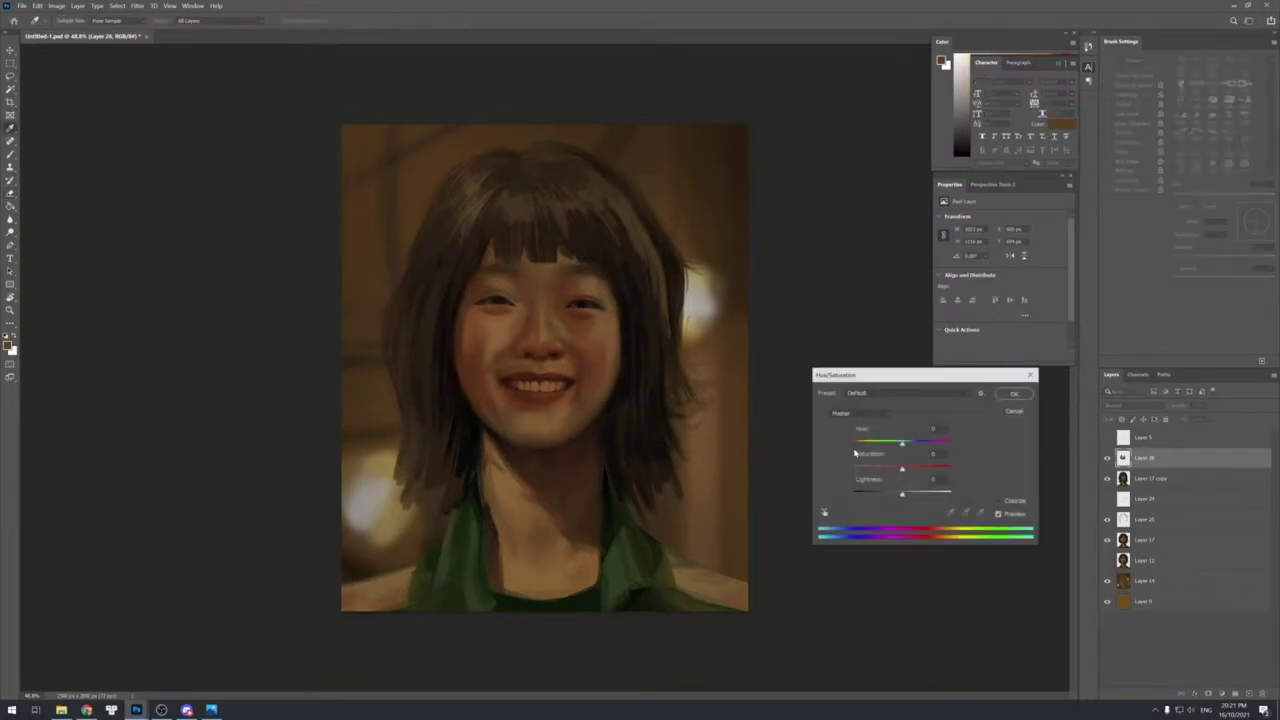
mouse_move(904, 444)
left_mouse_down()
mouse_move(886, 446)
mouse_move(900, 444)
left_mouse_up()
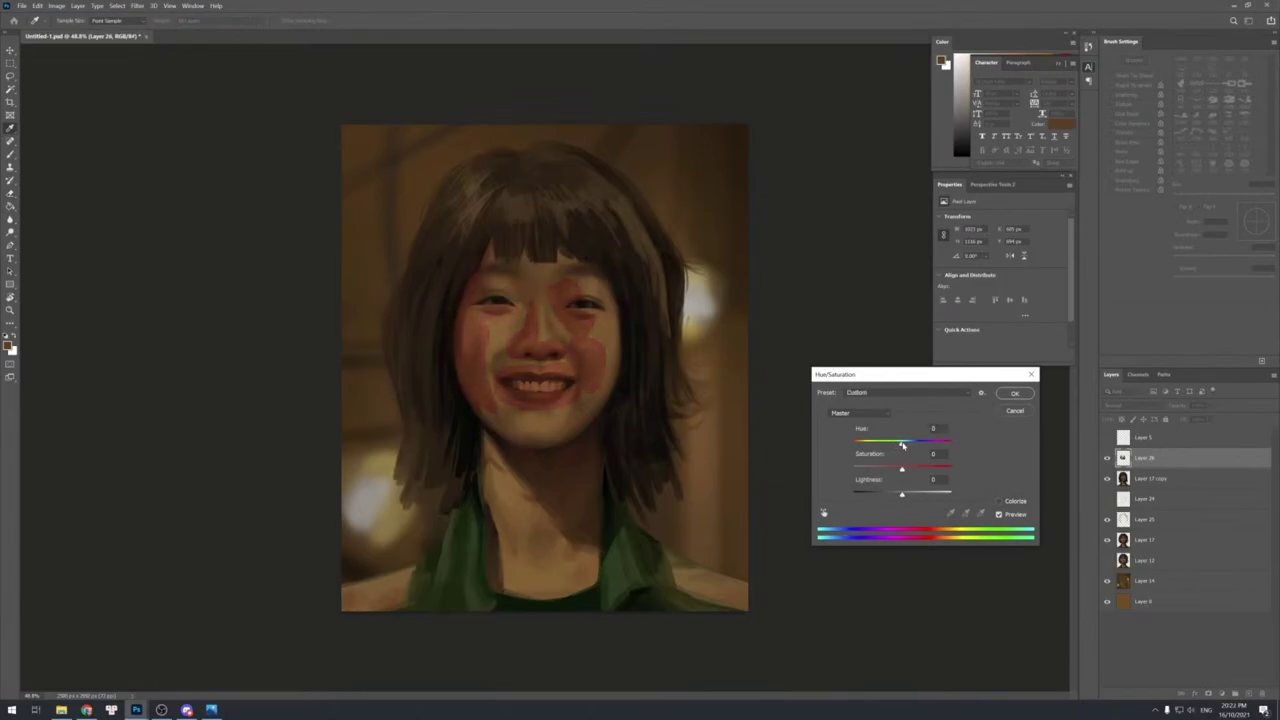
key("Escape")
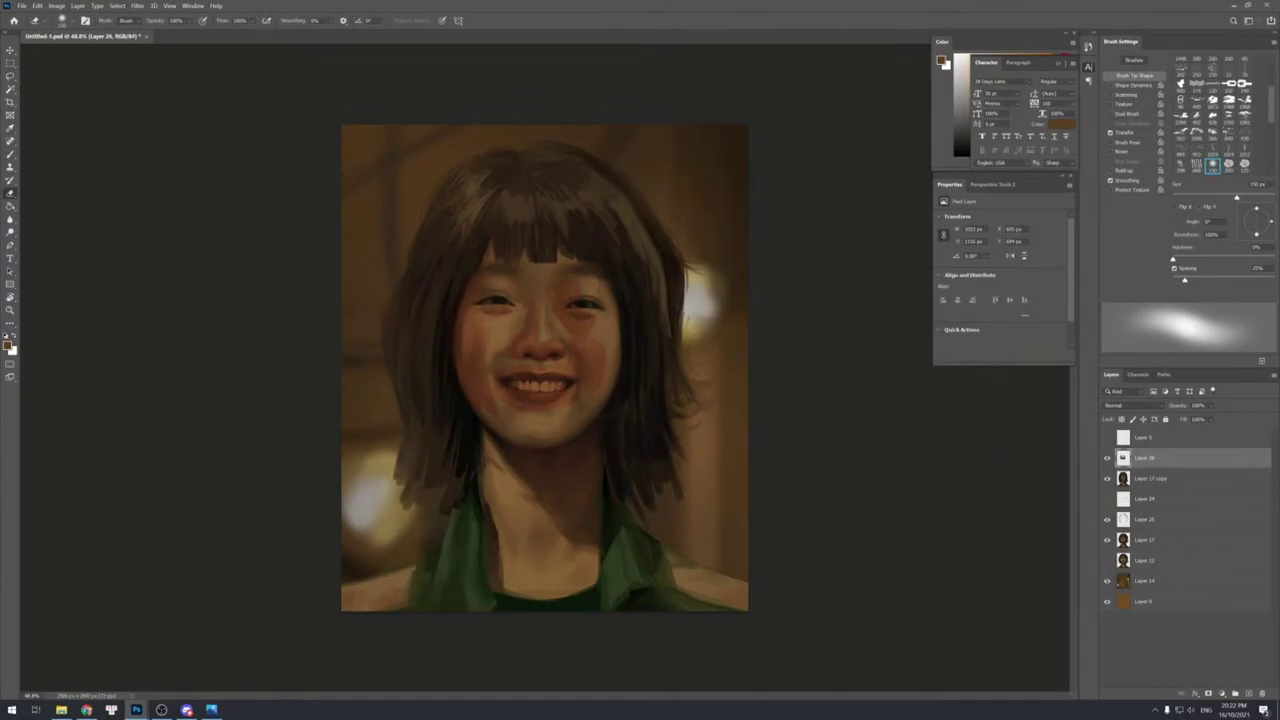
Soften the red tint around the mouth and teeth with a soft eraser, varying its size down to 60 px.
key("[")
key("[")
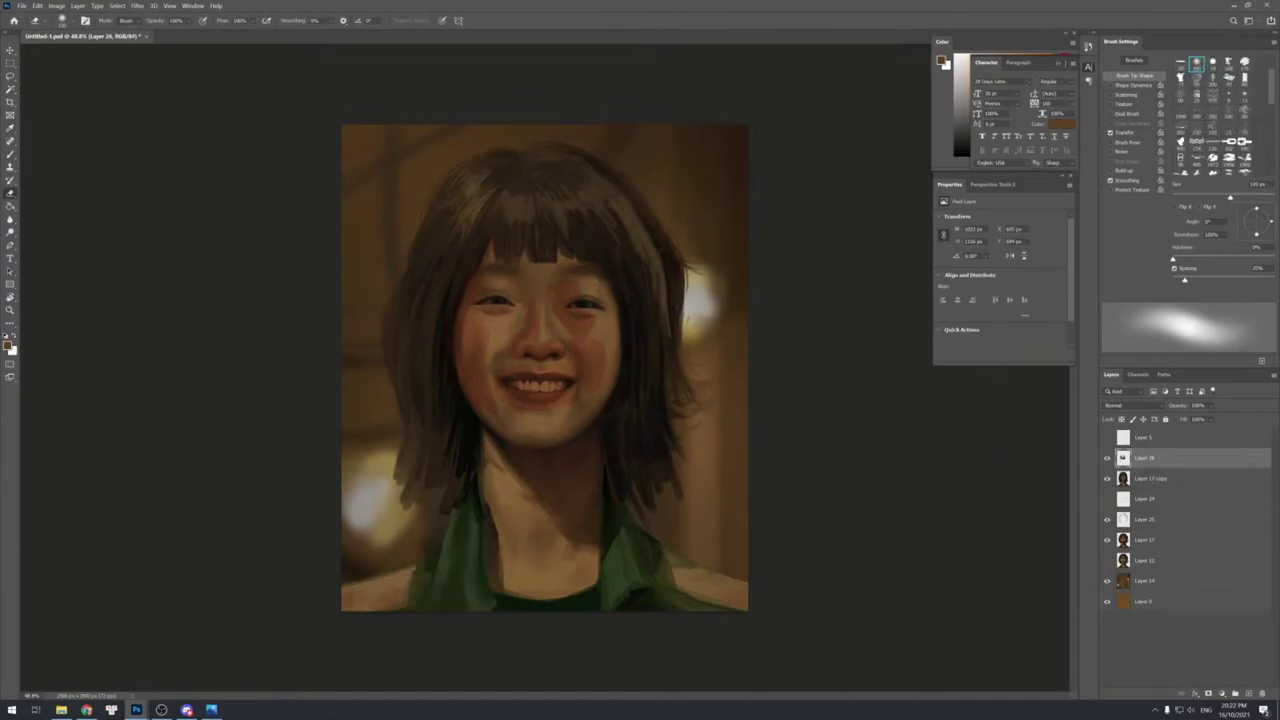
key("]")
key("]")
key("[")
key("[")
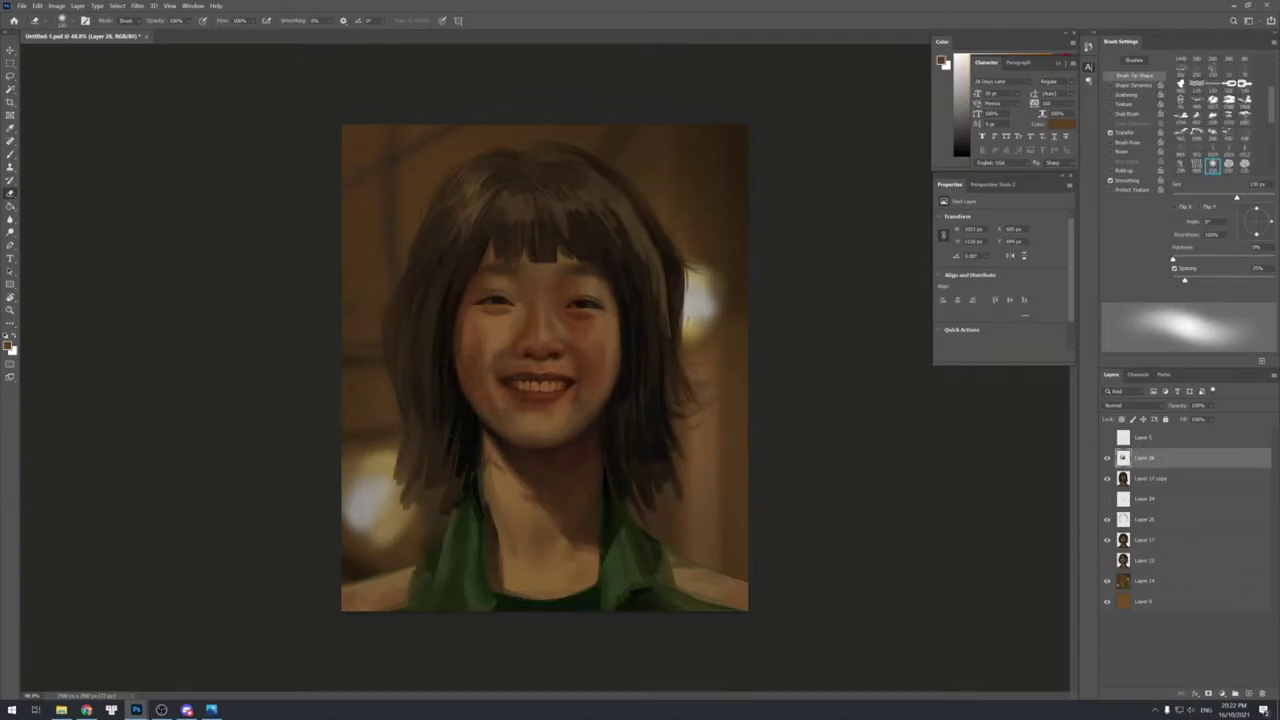
key("comma")
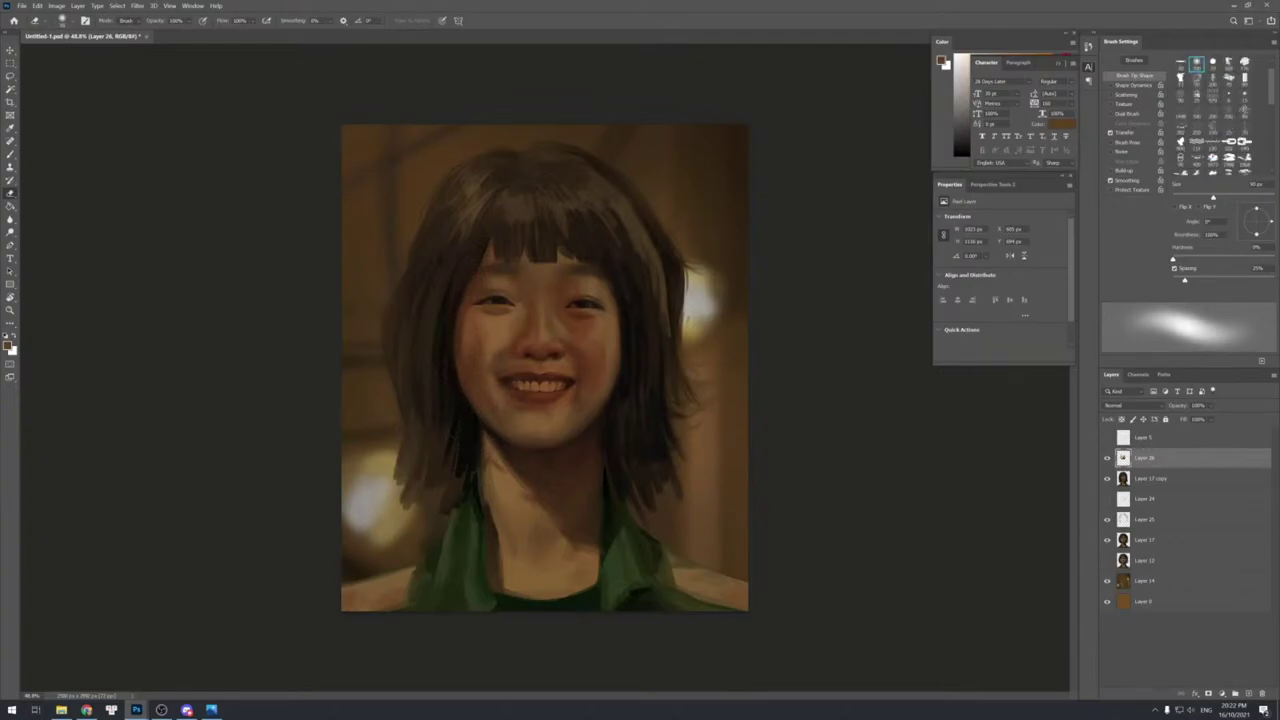
key("[")
key("[")
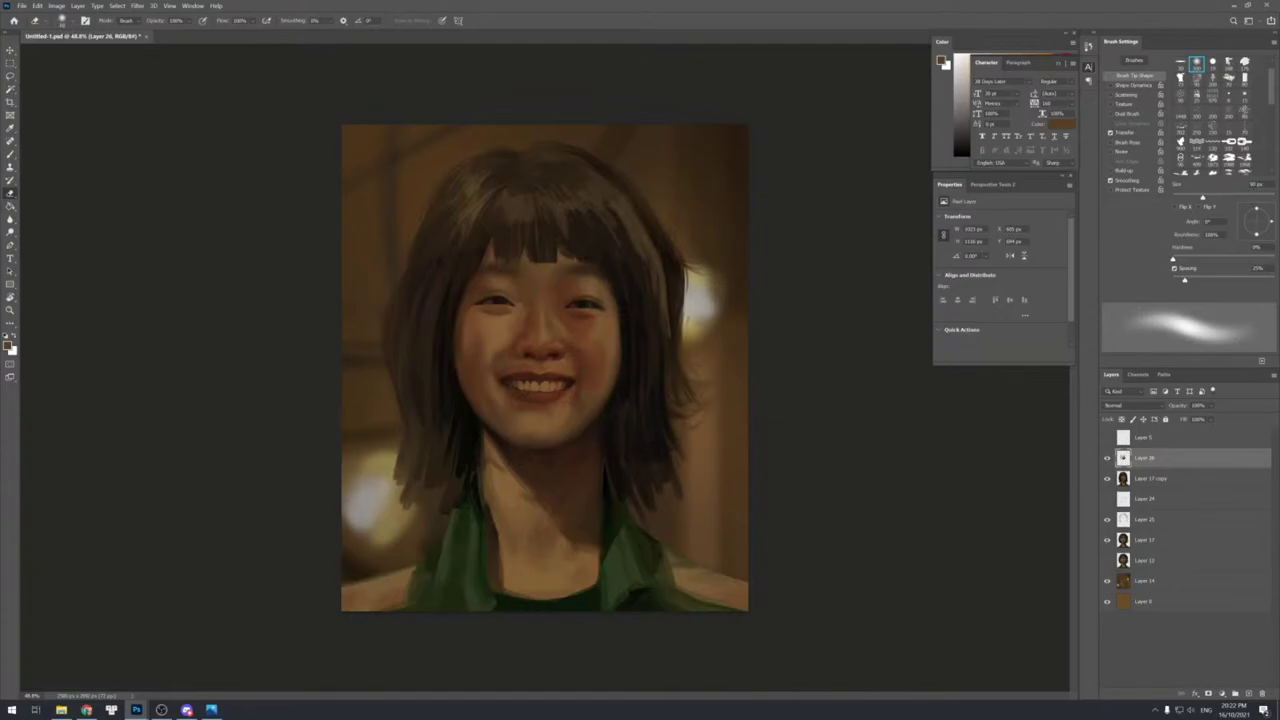
Fade the remaining red tint on the cheek and around the eye at the viewer's right, using a soft eraser between 90 and 175 px.
key("bracketright")
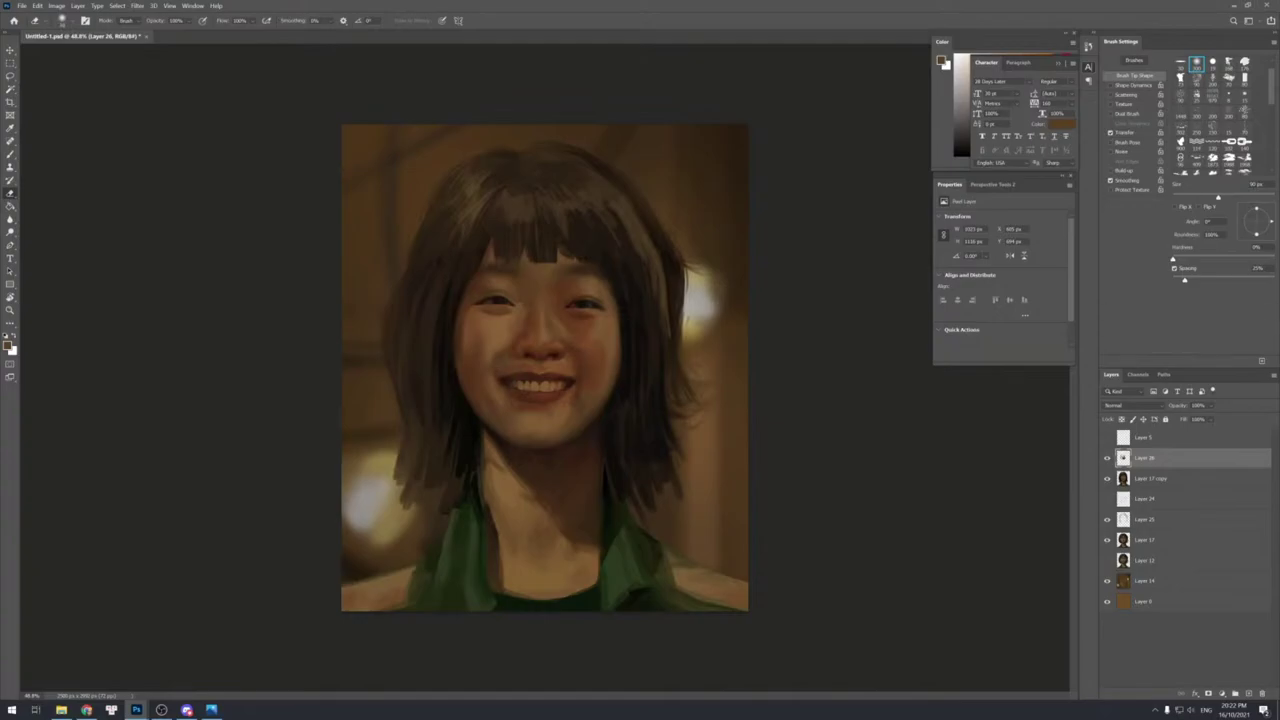
key("bracketright")
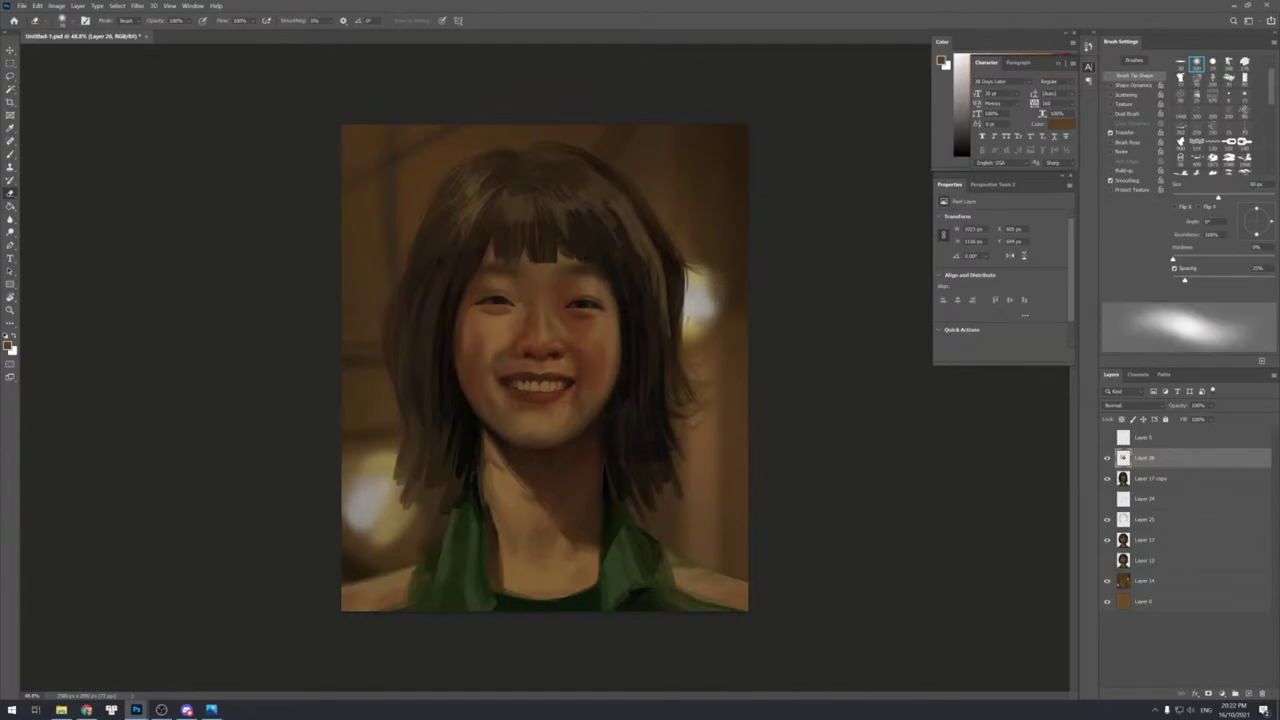
key("period")
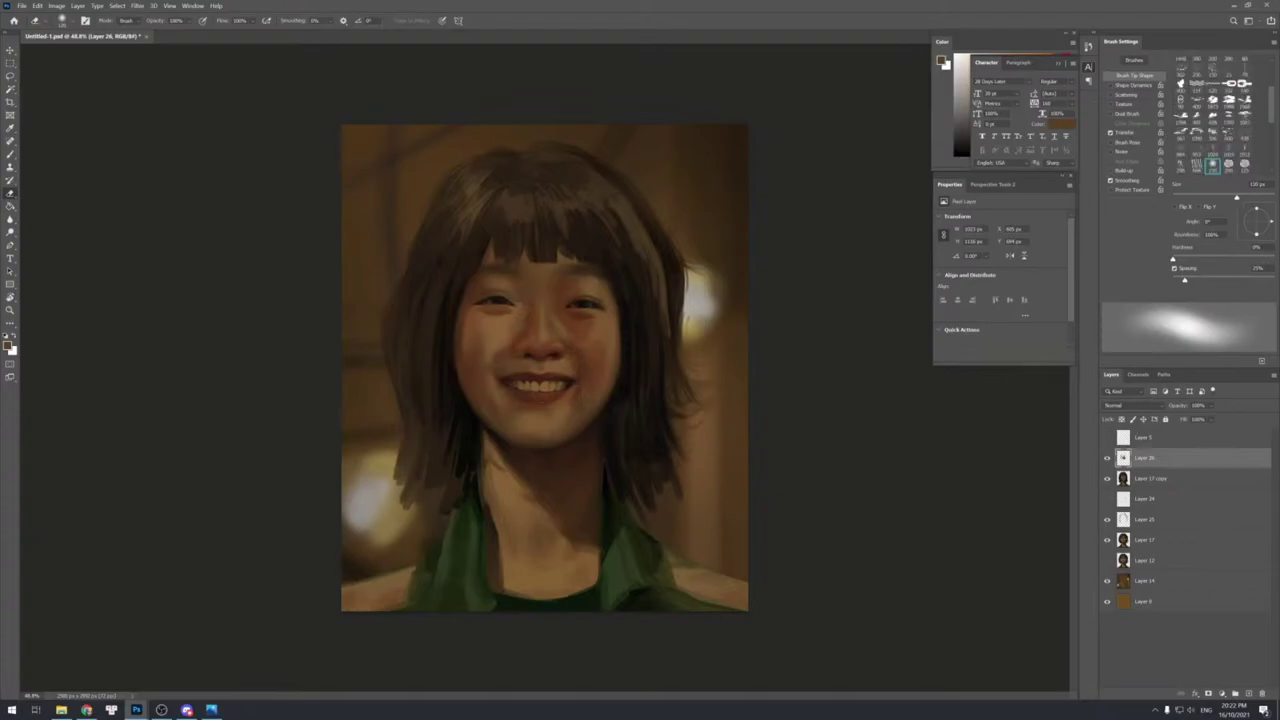
key("comma")
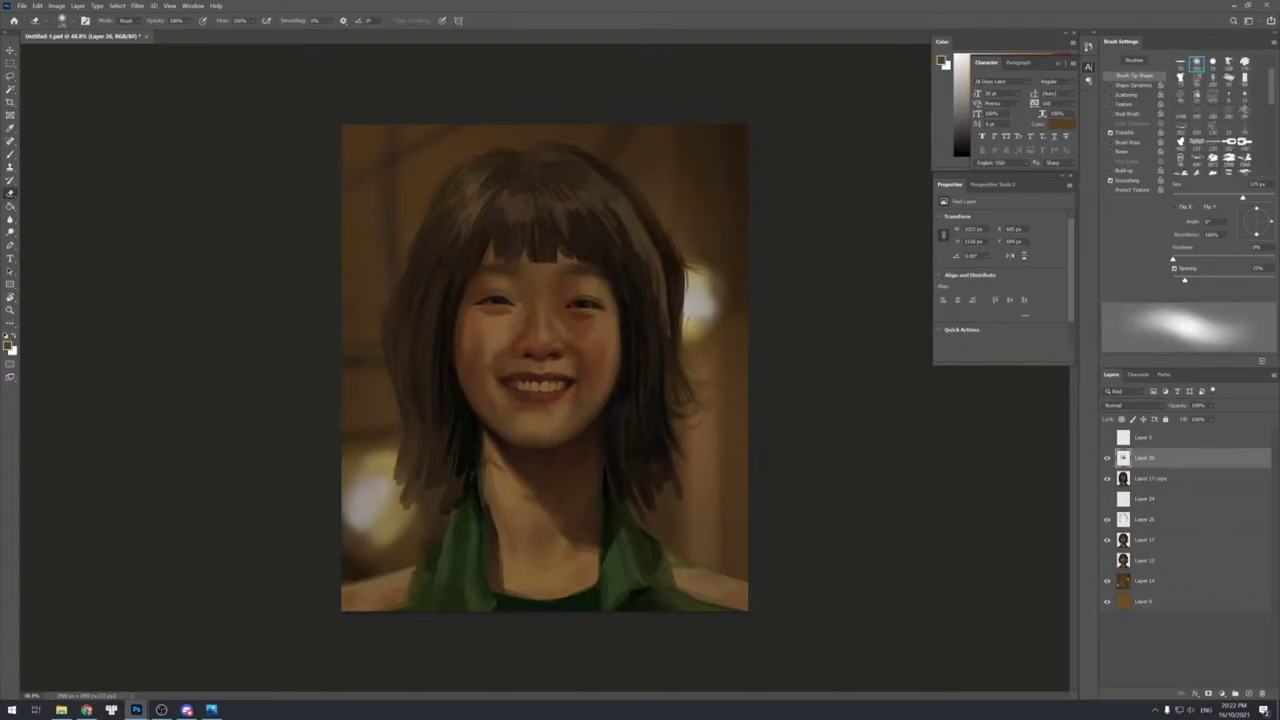
key("b")
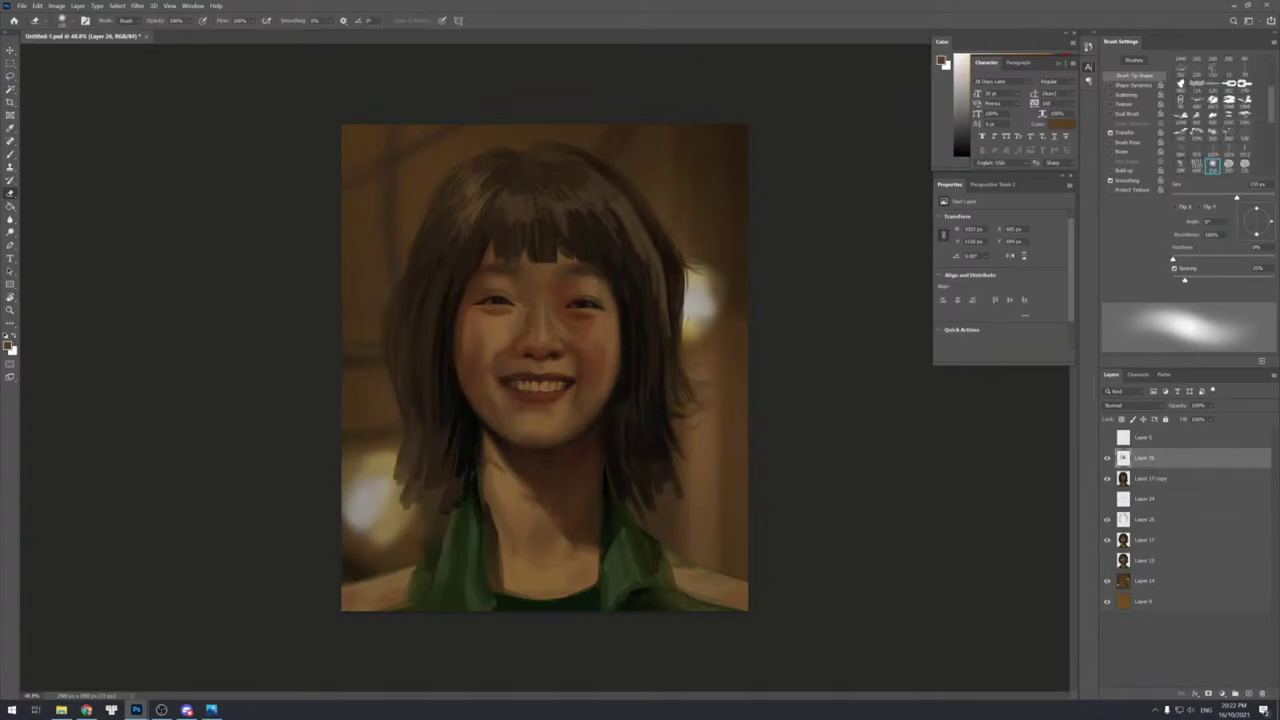
key("e")
key("bracketleft")
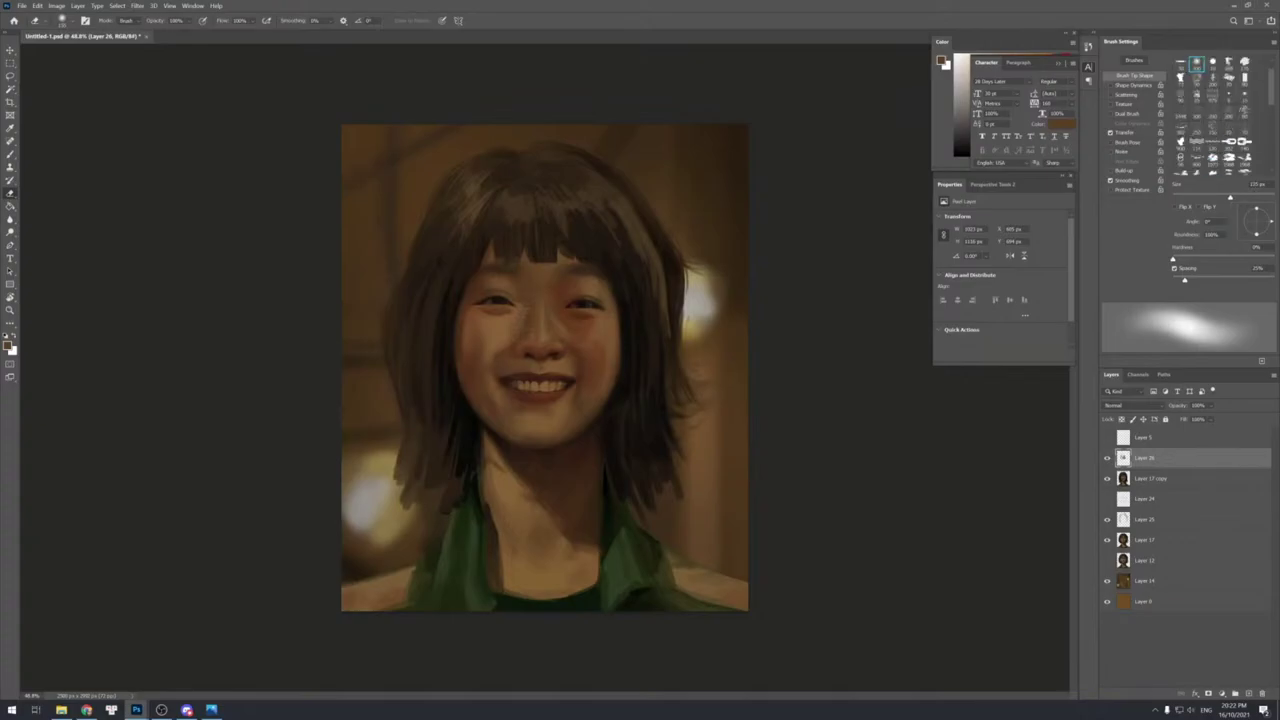
key("period")
key("comma")
key("period")
key("comma")
Add a new layer above the red-tinted face layer and set its blend mode to Color.
key("b")
key("bracketright")
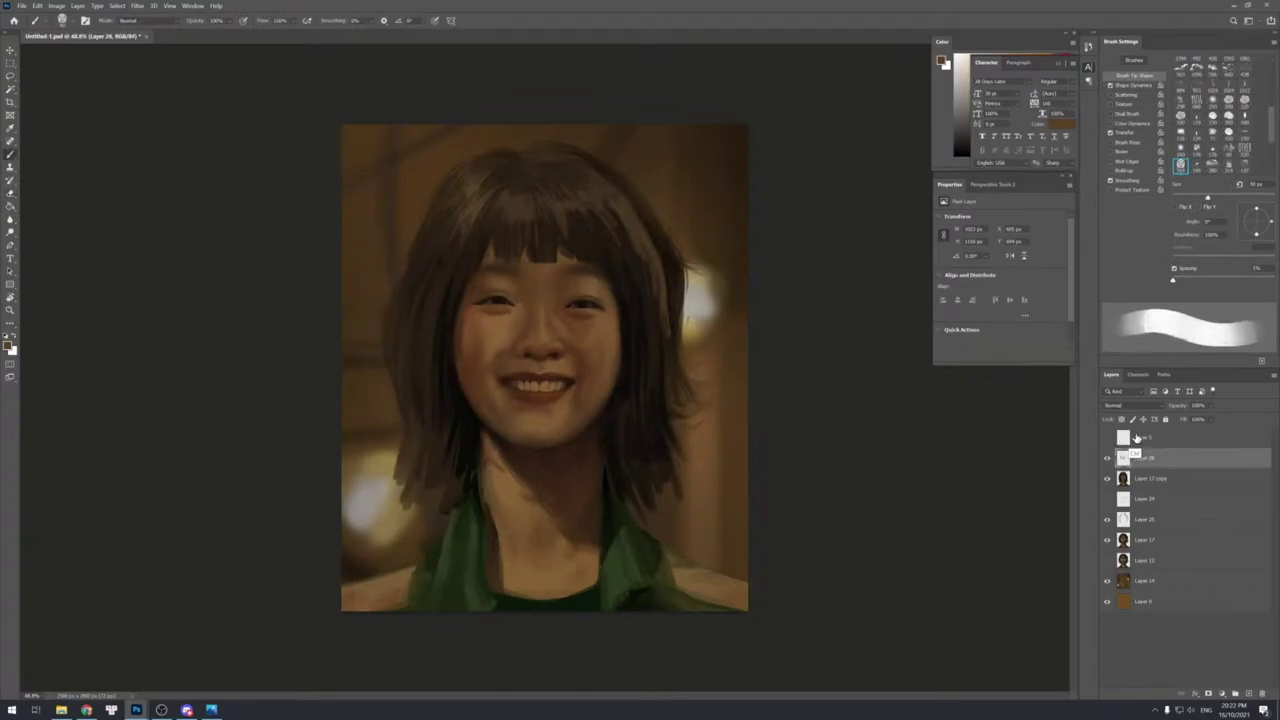
key("ctrl+shift+n")
key("Return")
left_click(1126, 406)
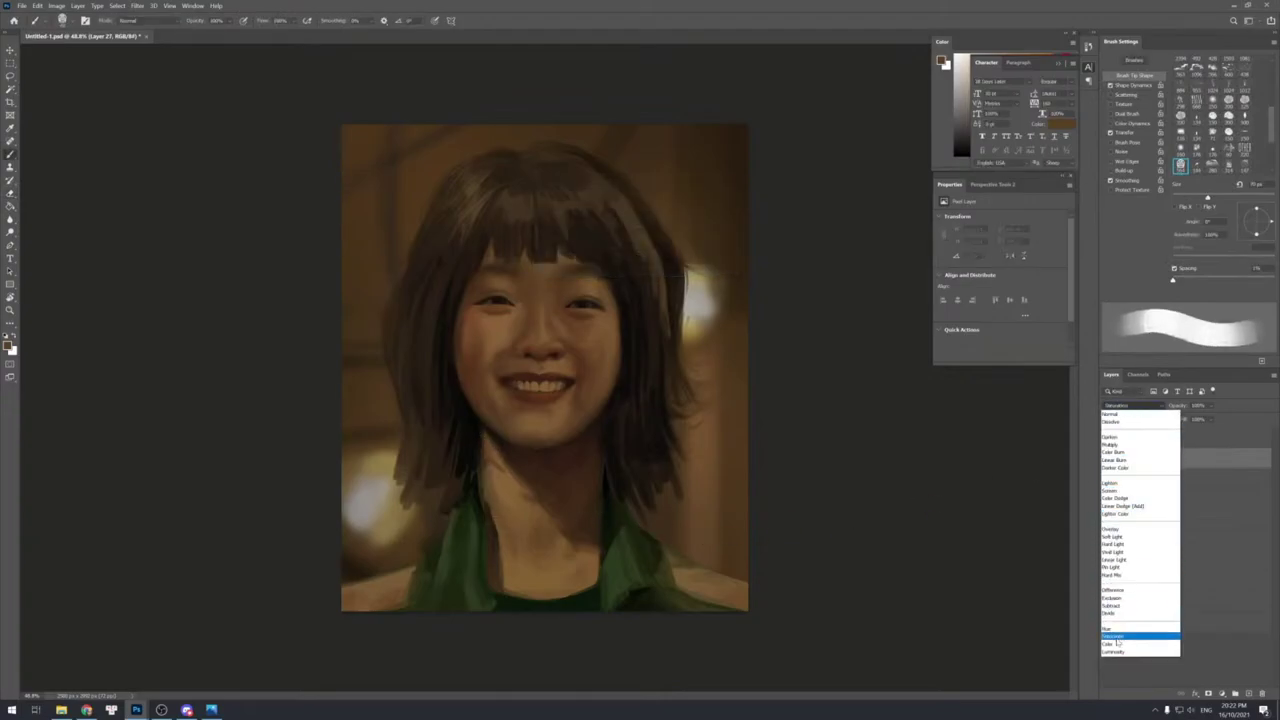
left_click(1125, 644)
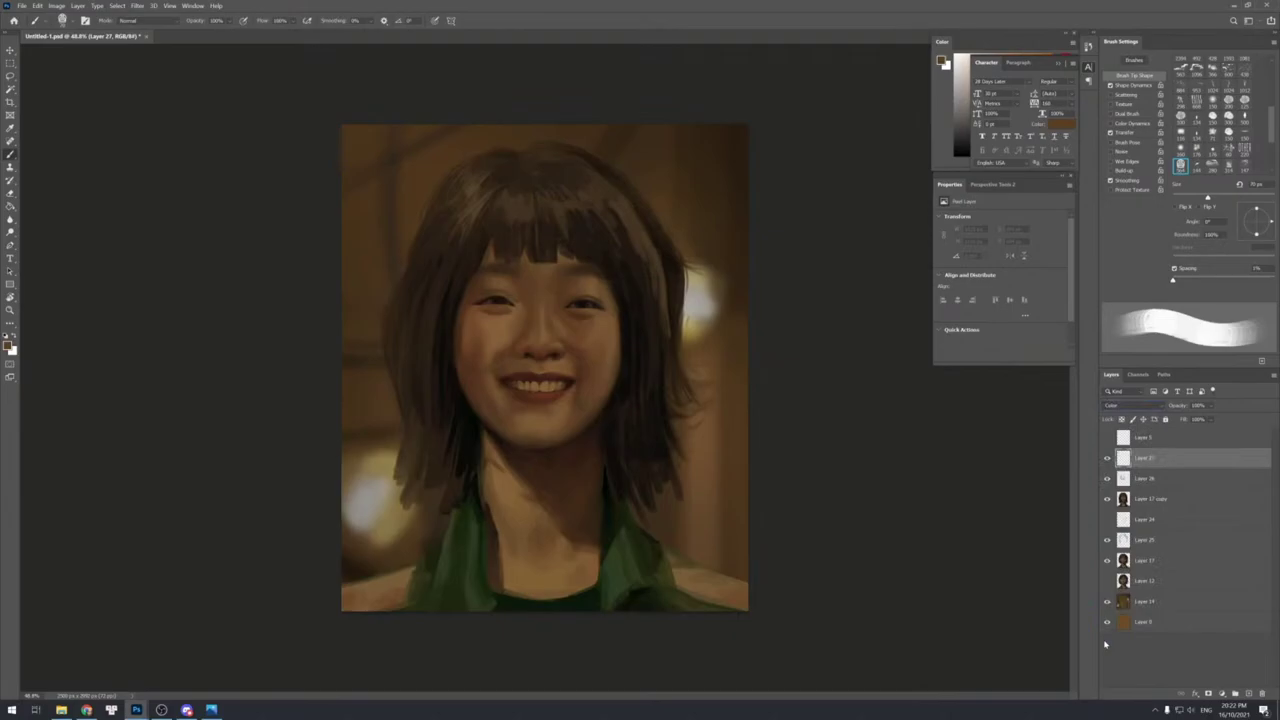
Choose a muted dark red and tint the upper eyelid of the eye at the viewer's left with a small textured brush.
left_click(1058, 63)
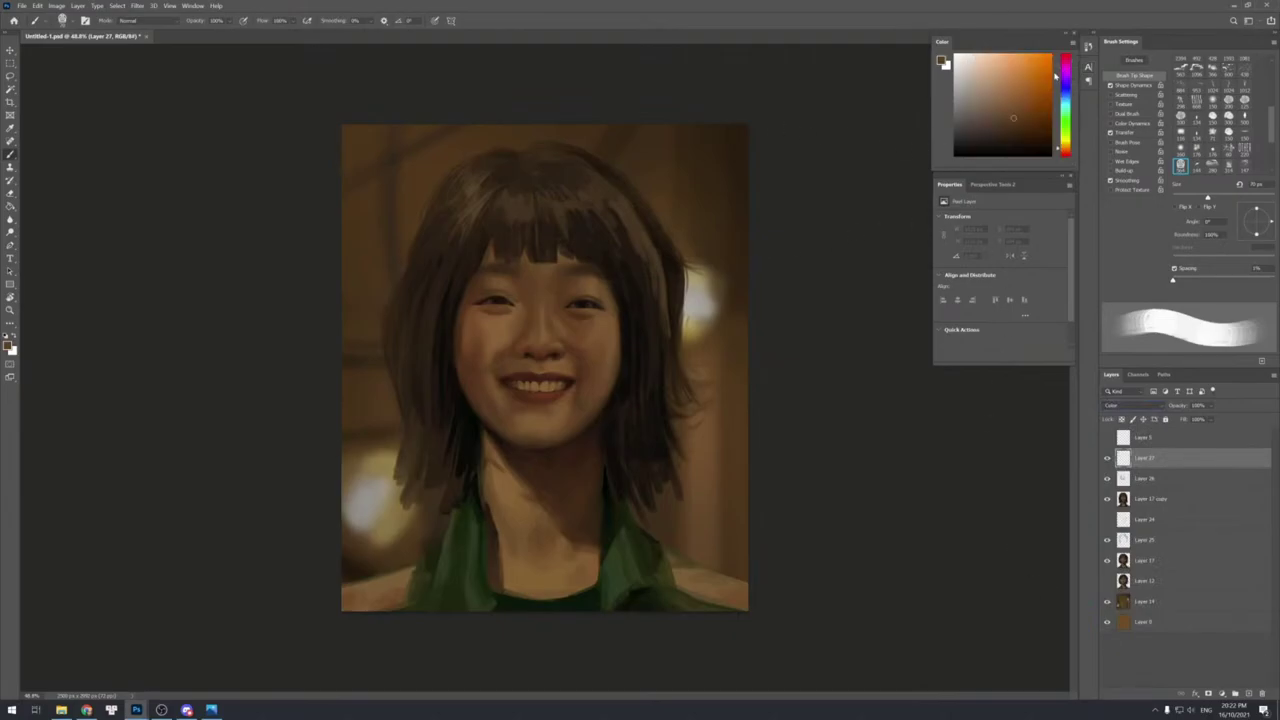
left_click(1065, 150)
left_click(1020, 108)
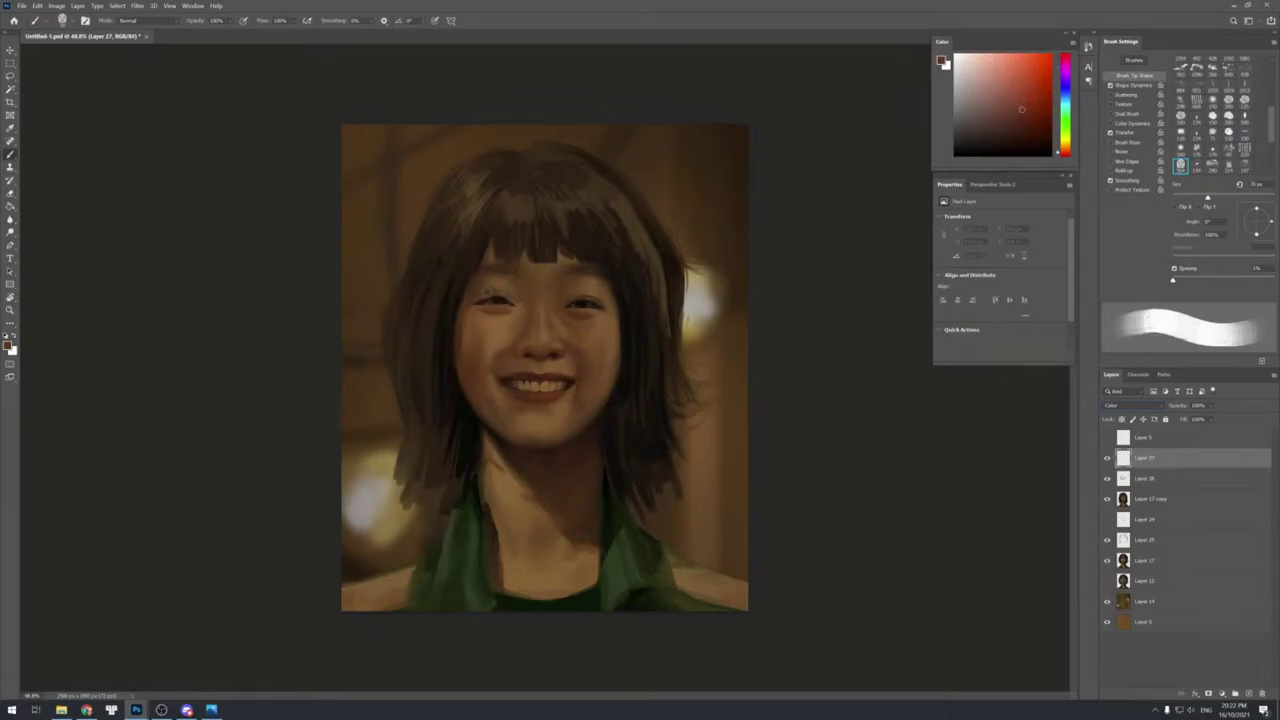
left_click_drag(478, 298, 491, 290)
key("bracketleft")
key("bracketleft")
key("bracketleft")
key("bracketleft")
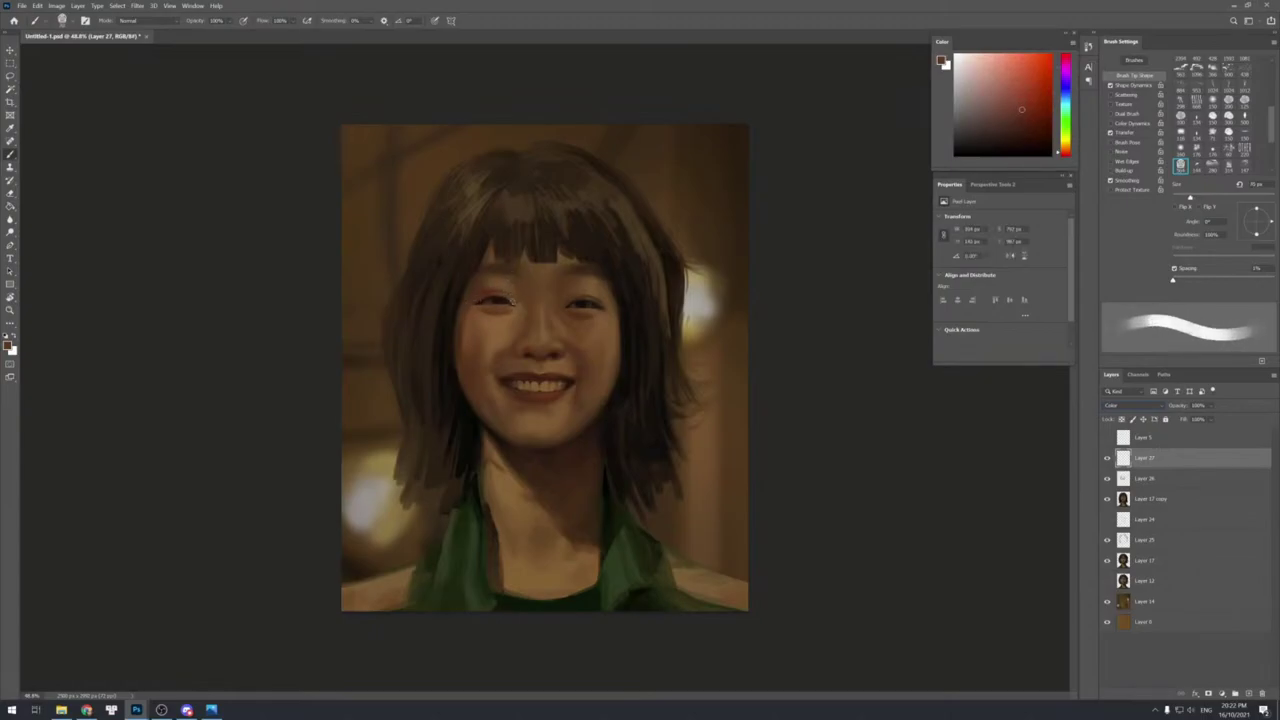
key("bracketleft")
key("bracketright")
key("bracketright")
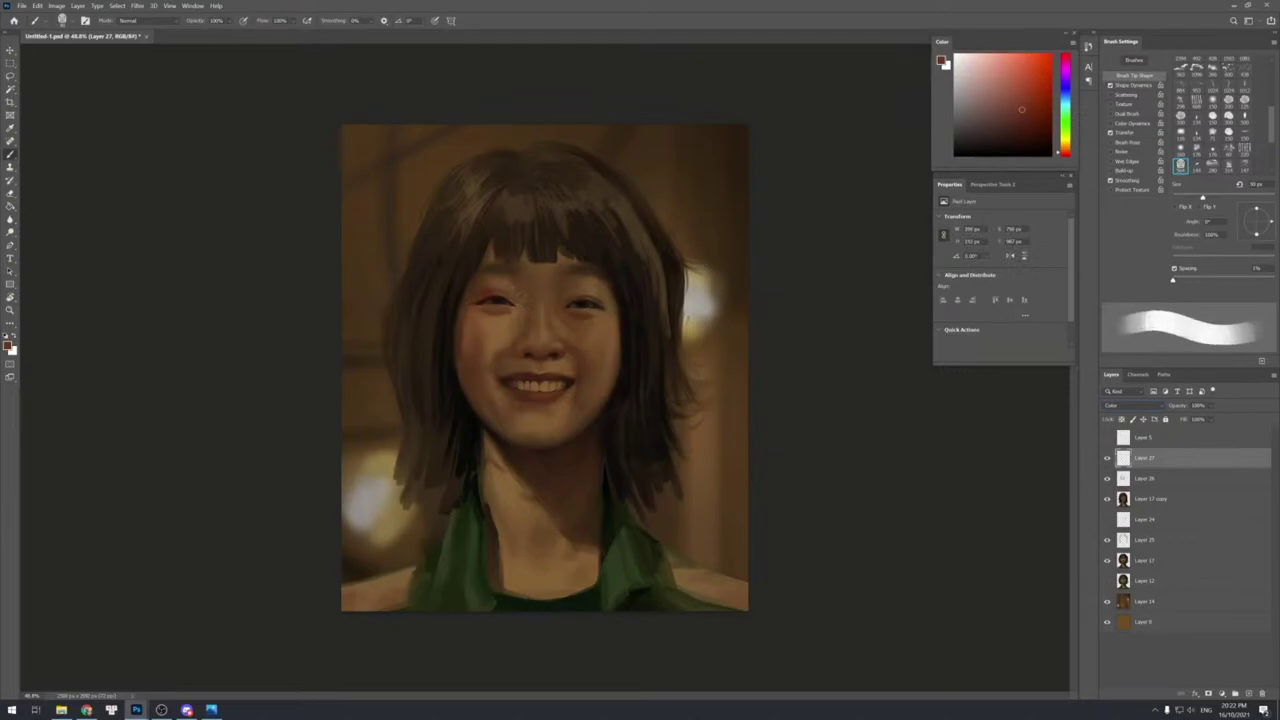
left_click_drag(486, 295, 498, 294)
Add red along the lower lid of the same eye and soften the tint with a 175 px soft eraser.
key("e")
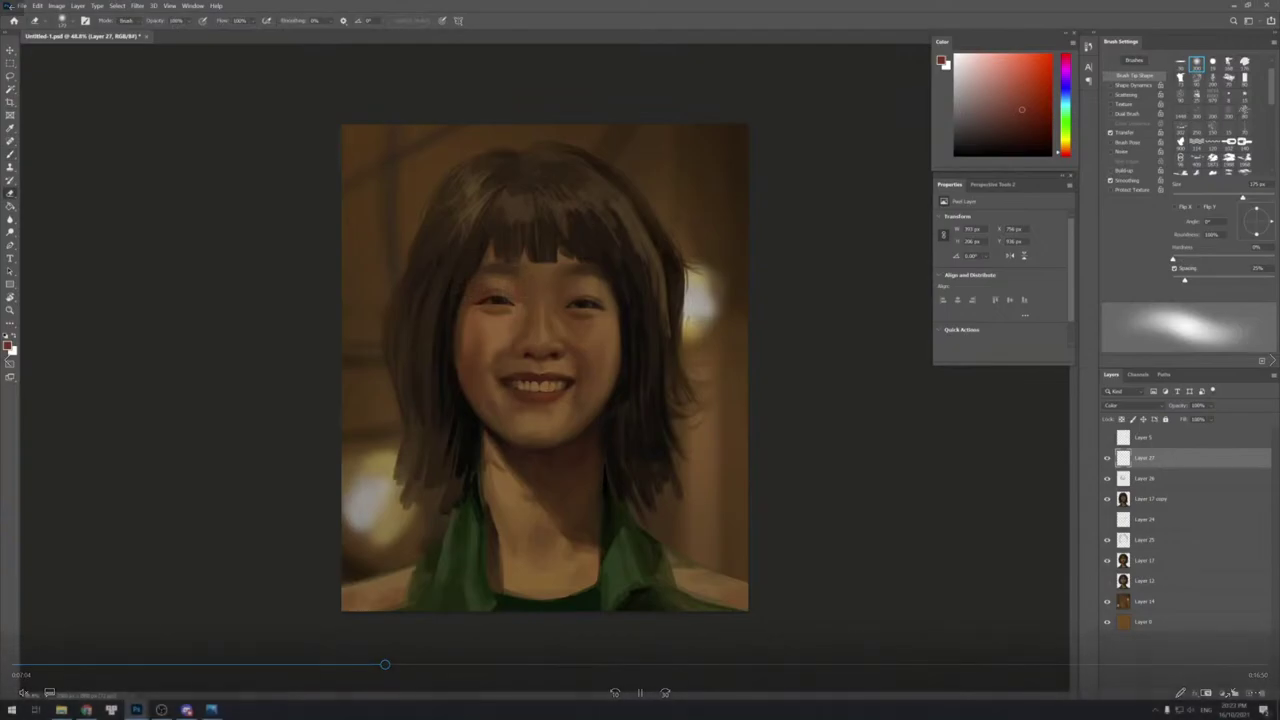
key("b")
left_click_drag(488, 301, 508, 303)
key("e")
key("b")
key("period")
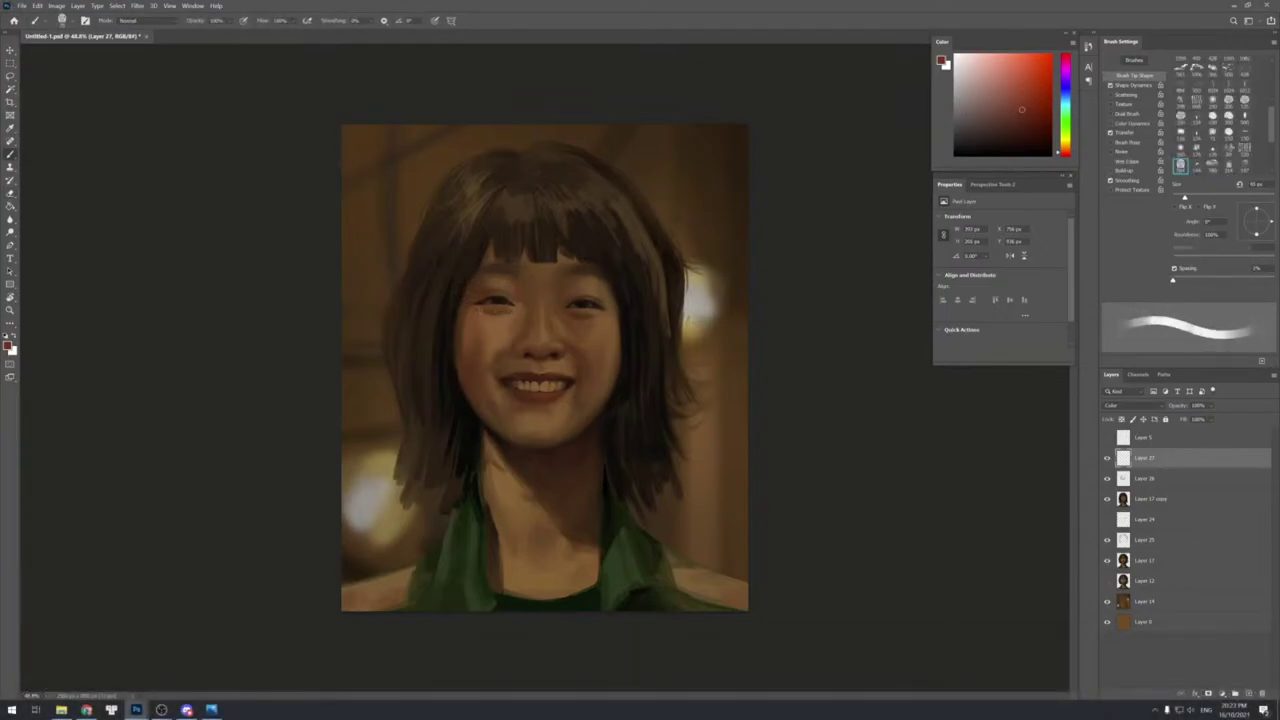
key("period")
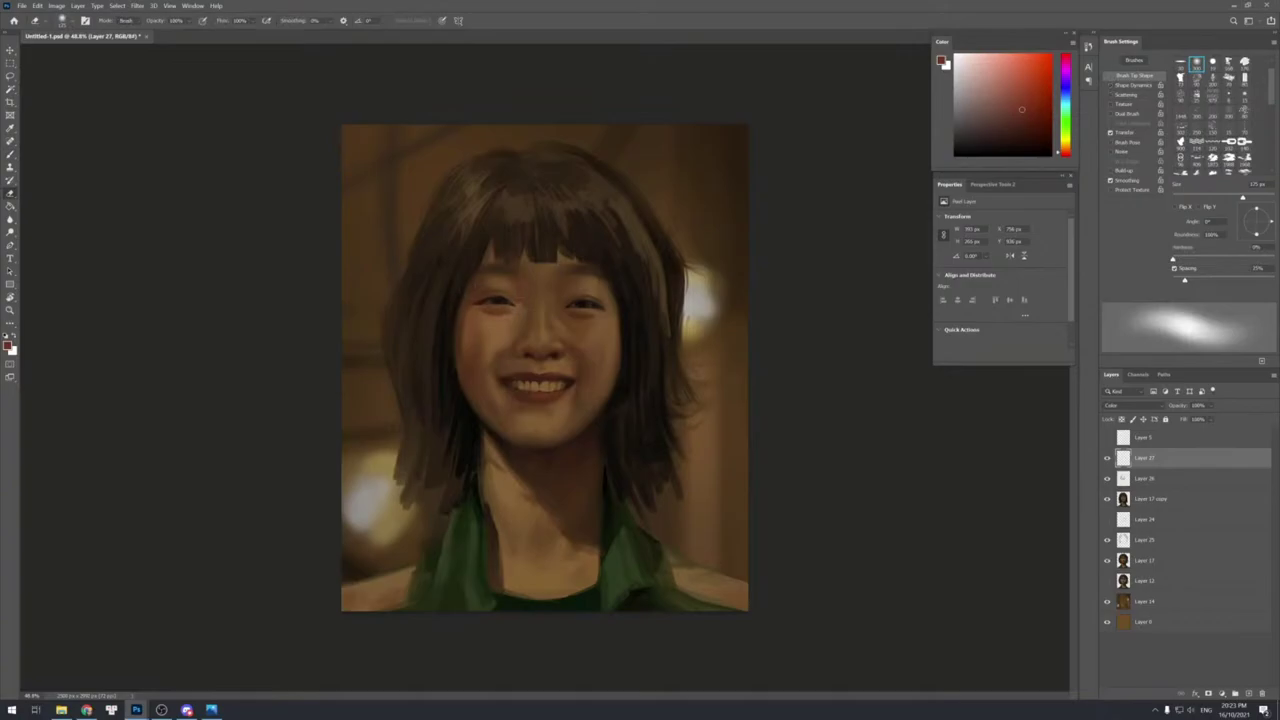
key("period")
Brush the muted red onto the nose area on the Color layer with a larger textured brush.
key("bracketright")
key("bracketright")
key("bracketright")
key("bracketright")
key("bracketright")
key("bracketright")
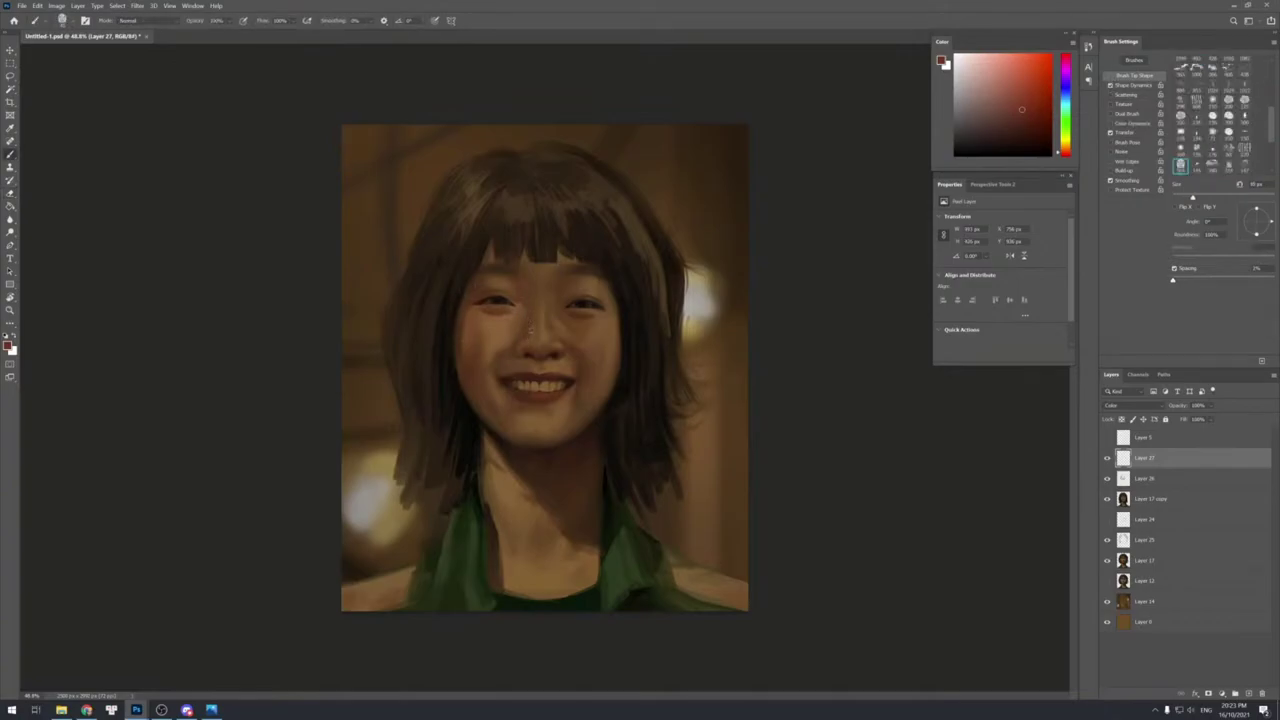
key("bracketright")
key("bracketright")
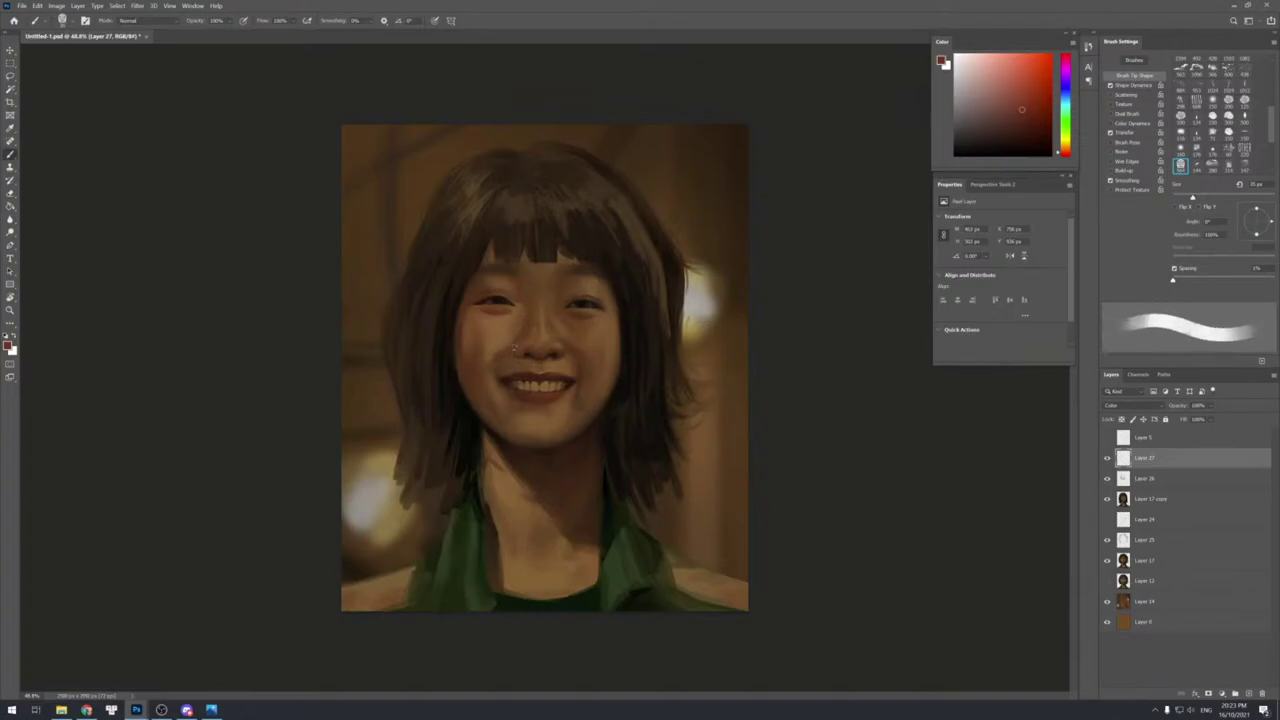
Tint the lips and corners of the mouth with the muted red, using a progressively smaller brush.
key("bracketleft")
key("bracketleft")
key("bracketleft")
key("bracketleft")
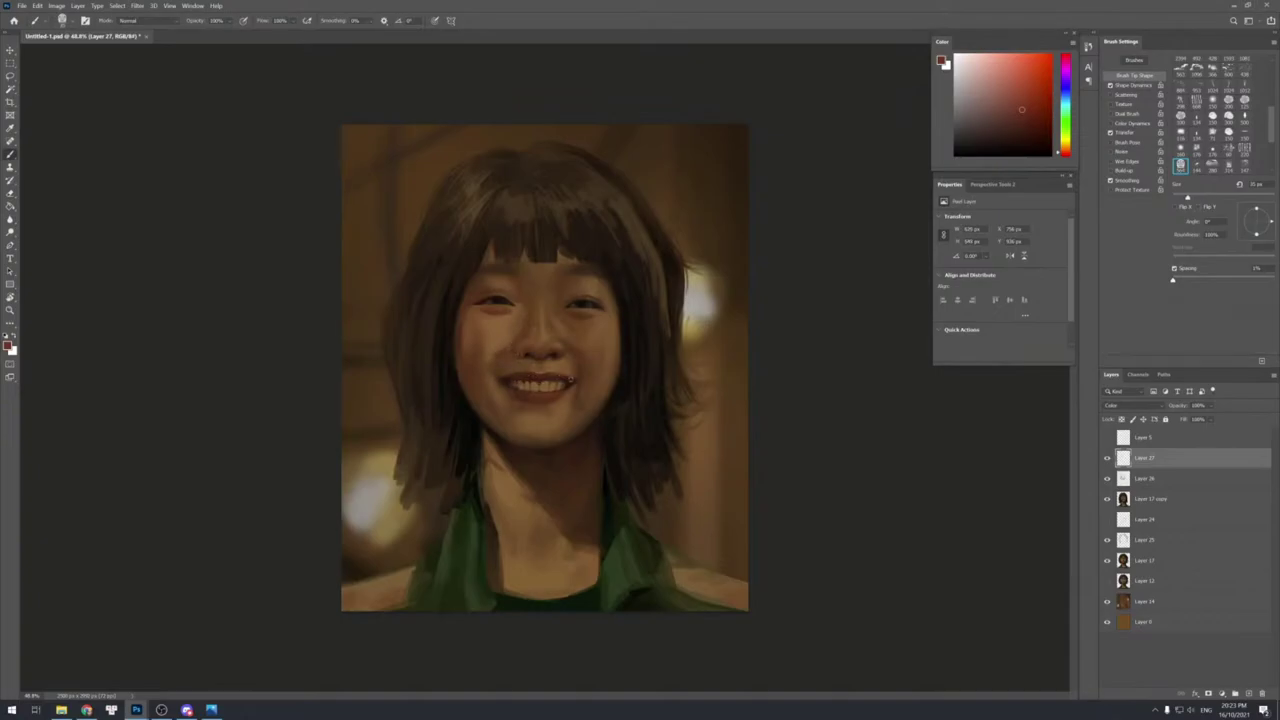
key("bracketleft")
key("bracketleft")
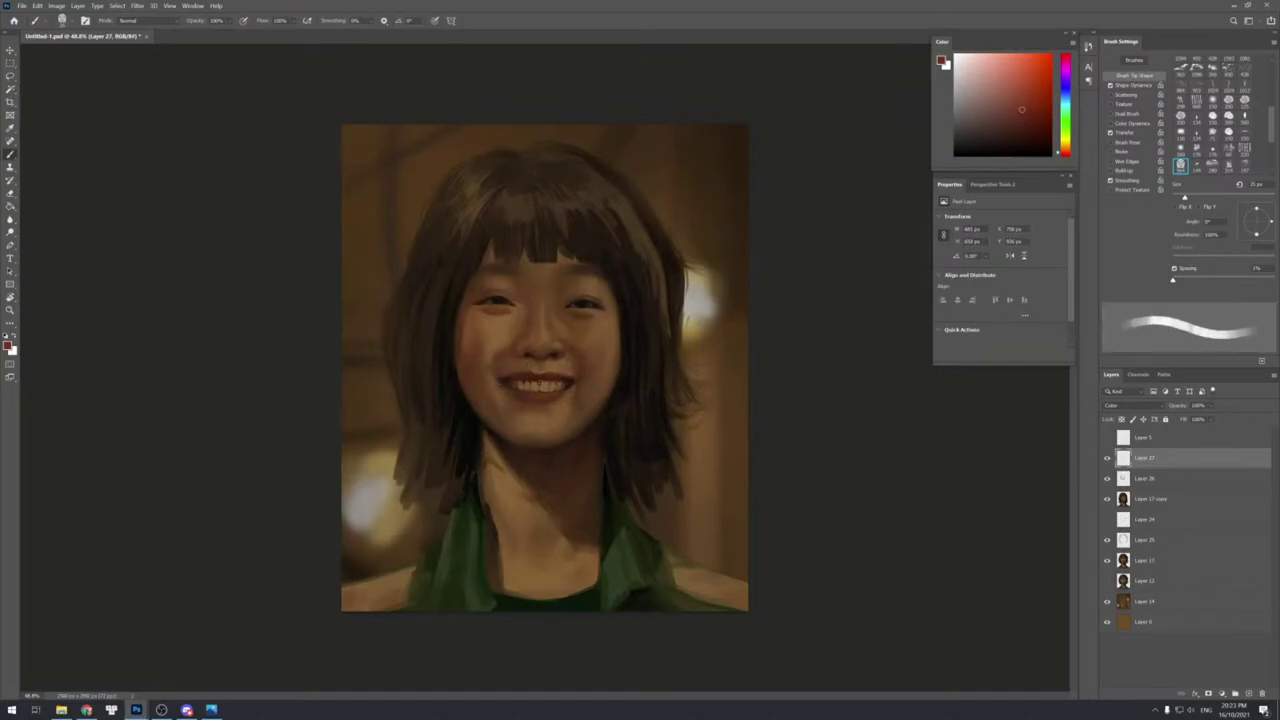
Tint the lower lip and the skin just below the mouth with the muted red, enlarging the textured brush and softening with the eraser.
key("bracketright")
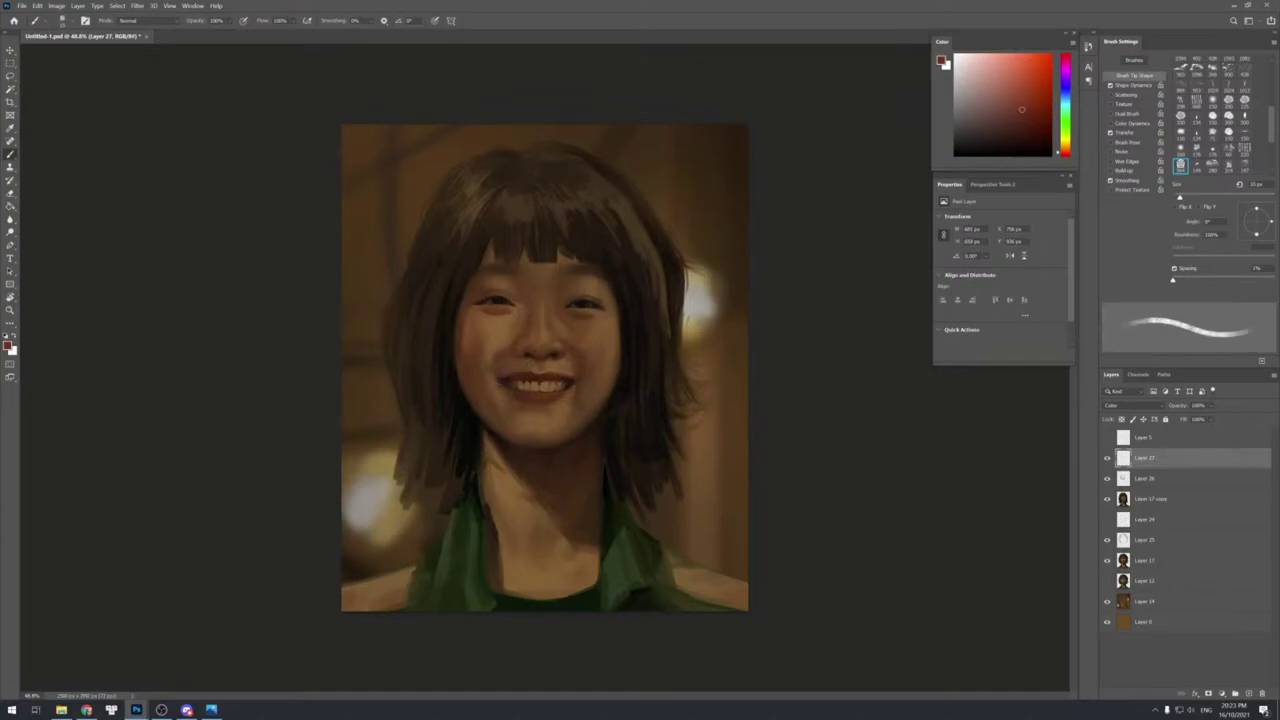
key("bracketright")
key("e")
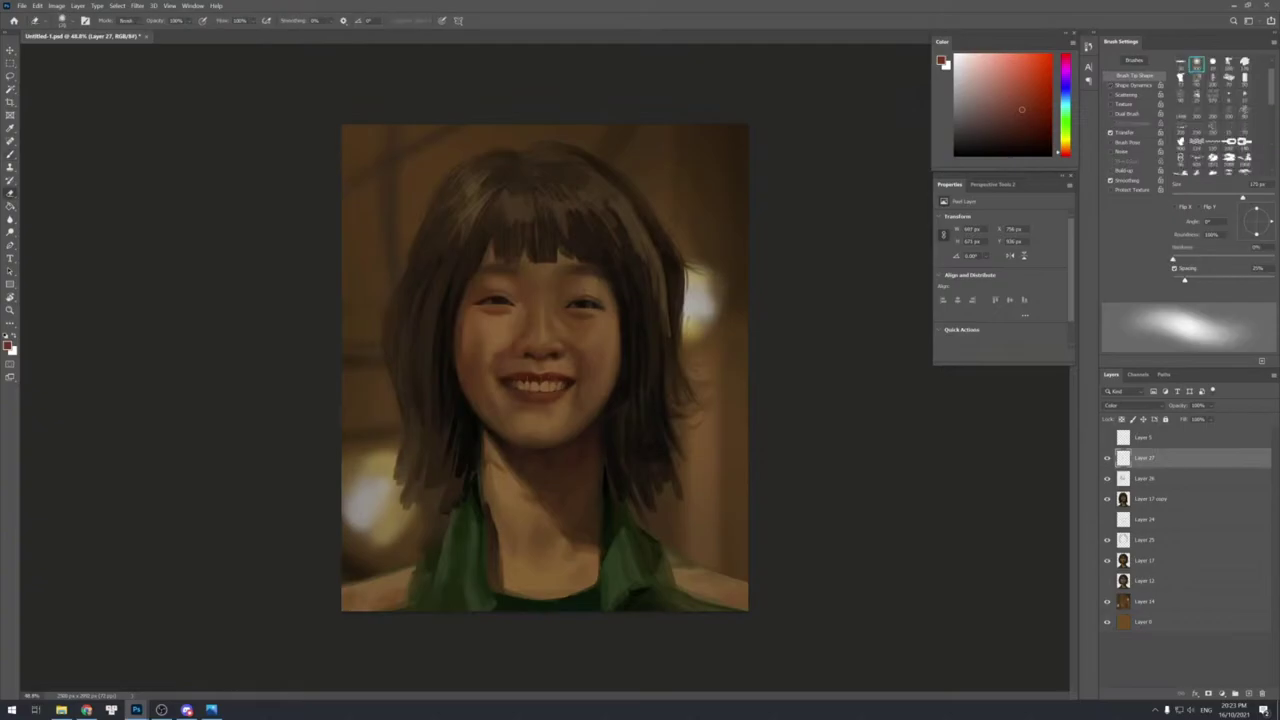
key("b")
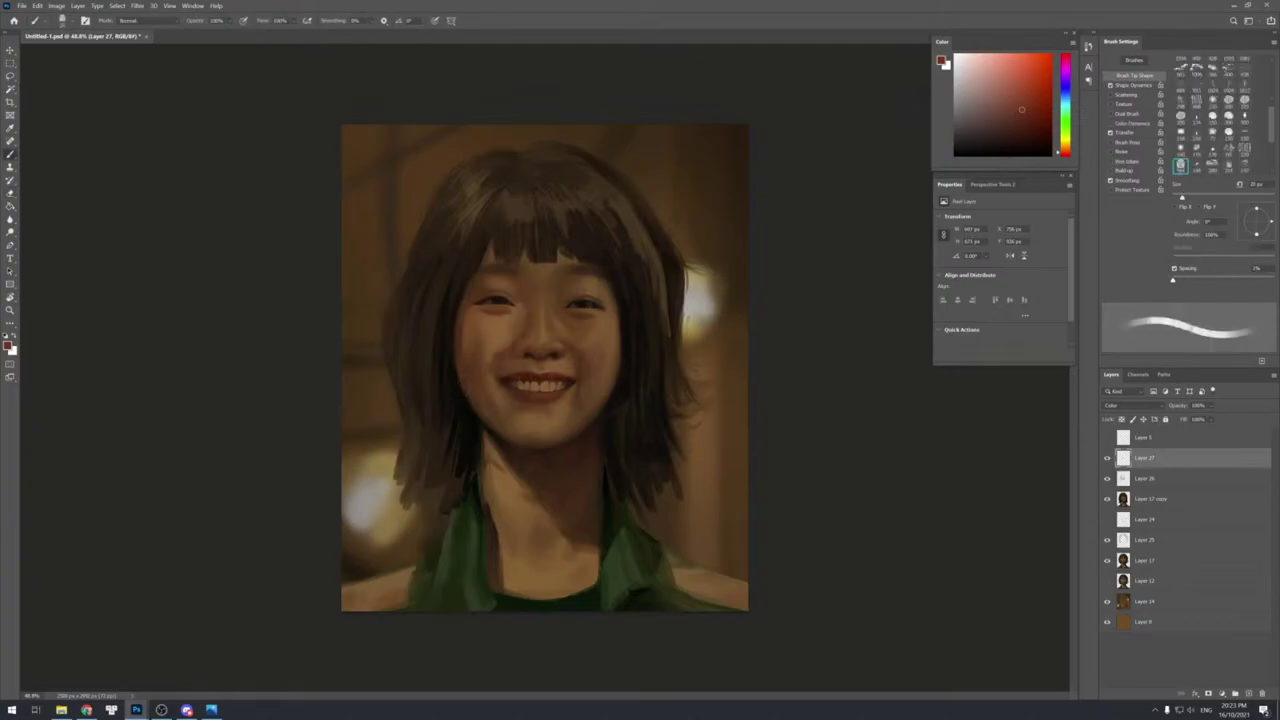
key("bracketright")
key("bracketright")
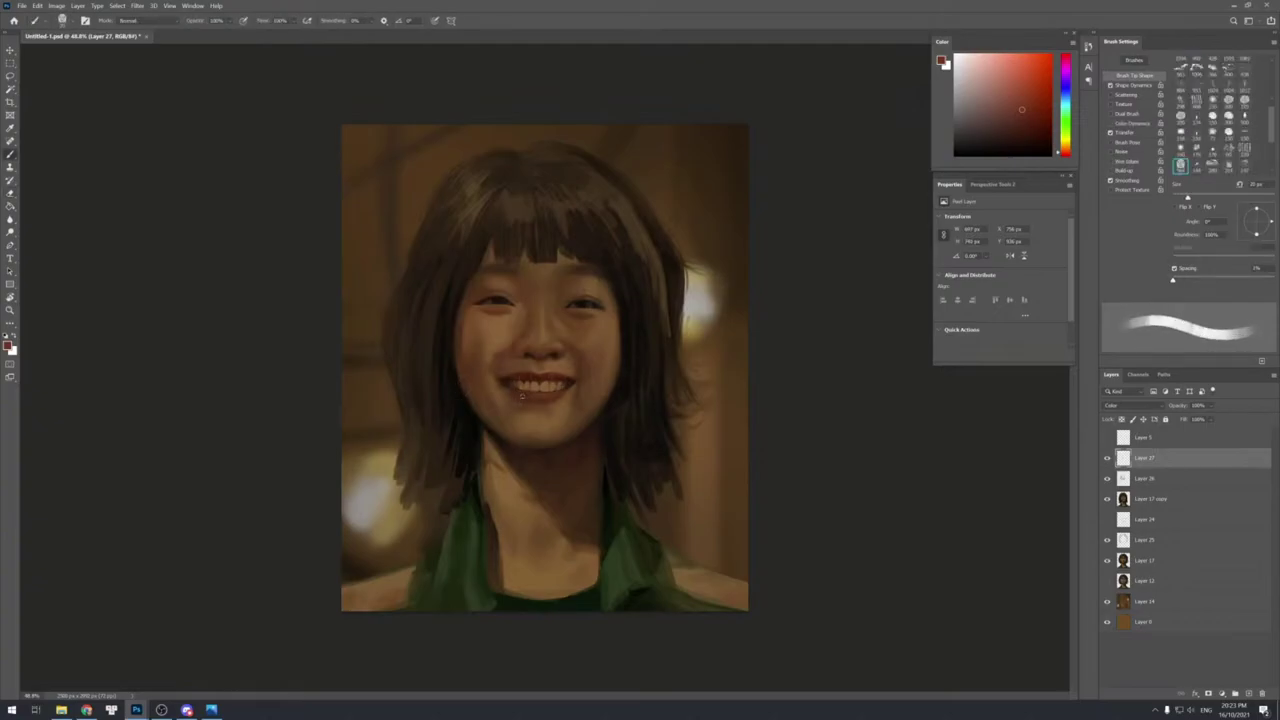
key("bracketright")
key("e")
key("b")
key("bracketright")
key("bracketleft")
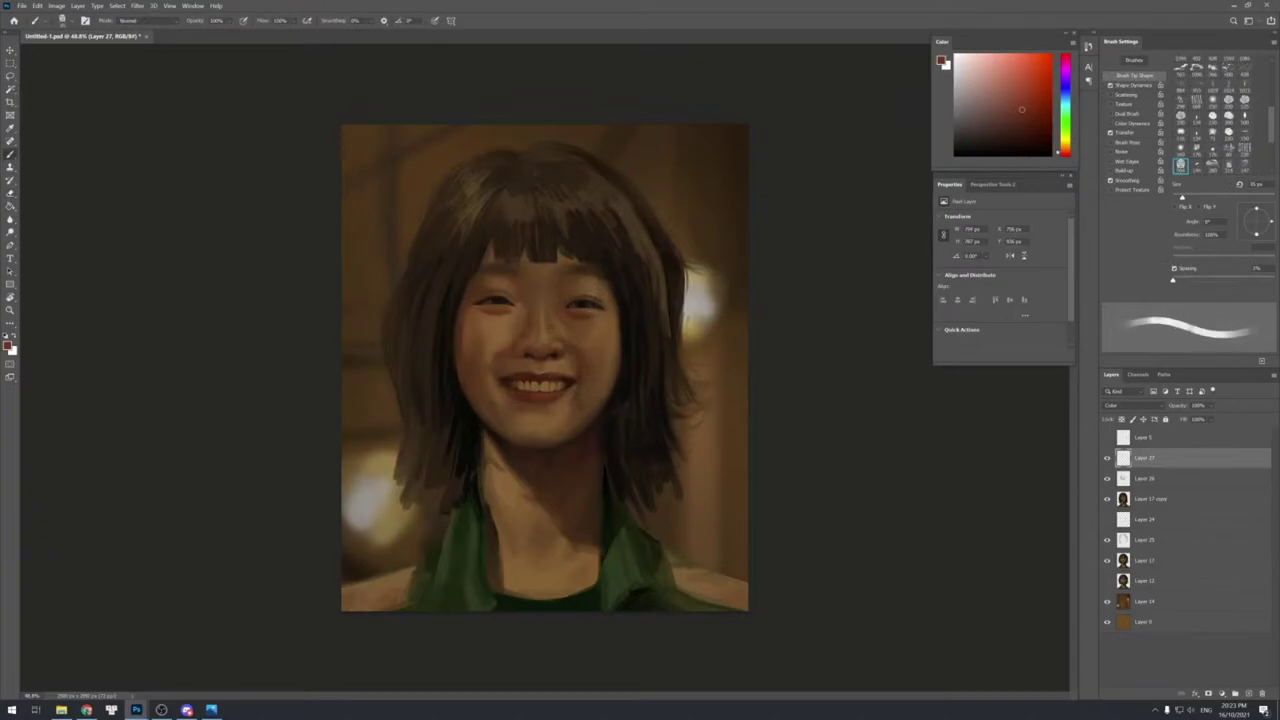
Tint the area around the eye at the viewer's right with the muted red, using a progressively larger brush.
key("bracketright")
key("bracketright")
key("bracketright")
key("bracketright")
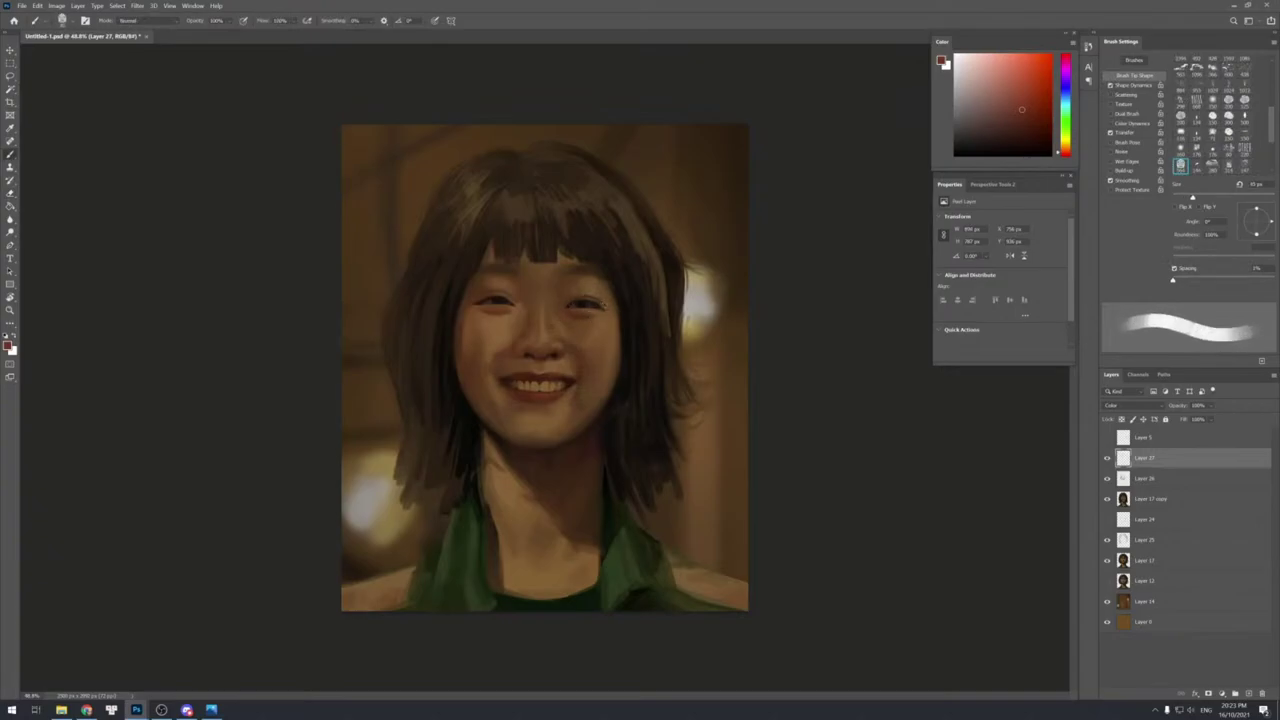
key("bracketright")
key("bracketright")
key("bracketleft")
key("bracketright")
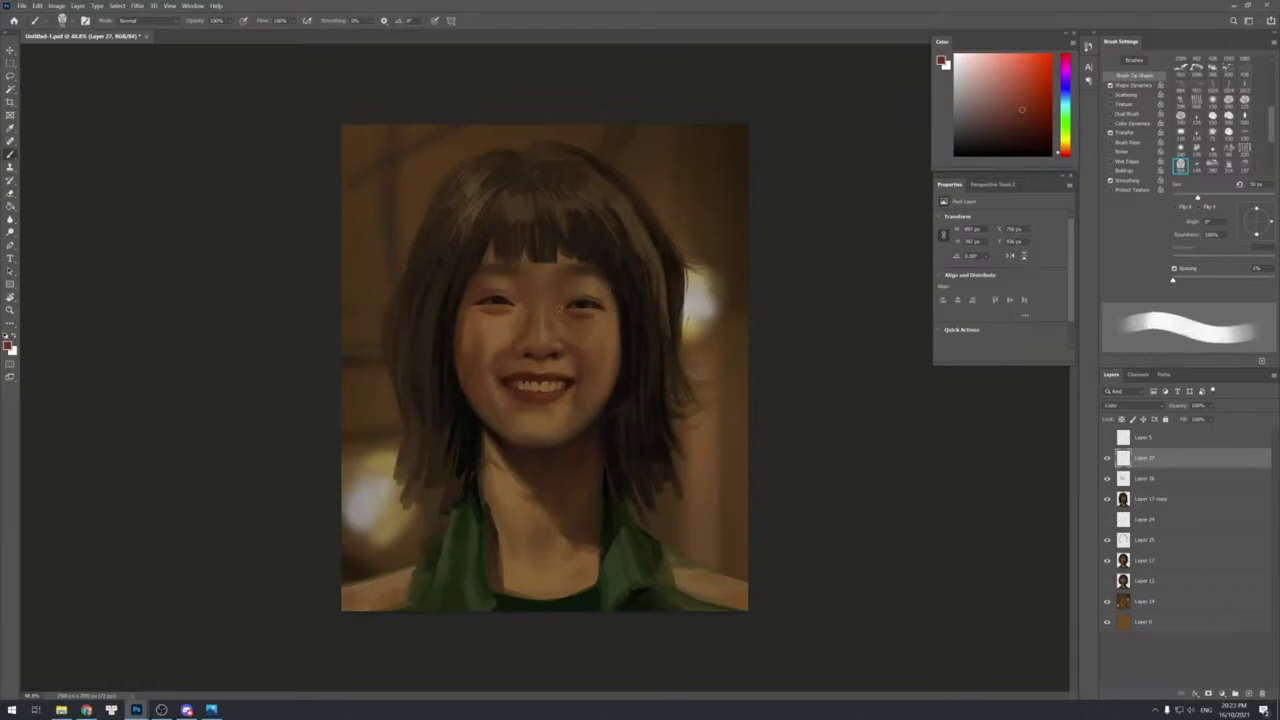
Brush muted red along the chin and the cheek edge at the viewer's left, and soften the tint with the soft eraser.
key("bracketright")
key("bracketright")
key("e")
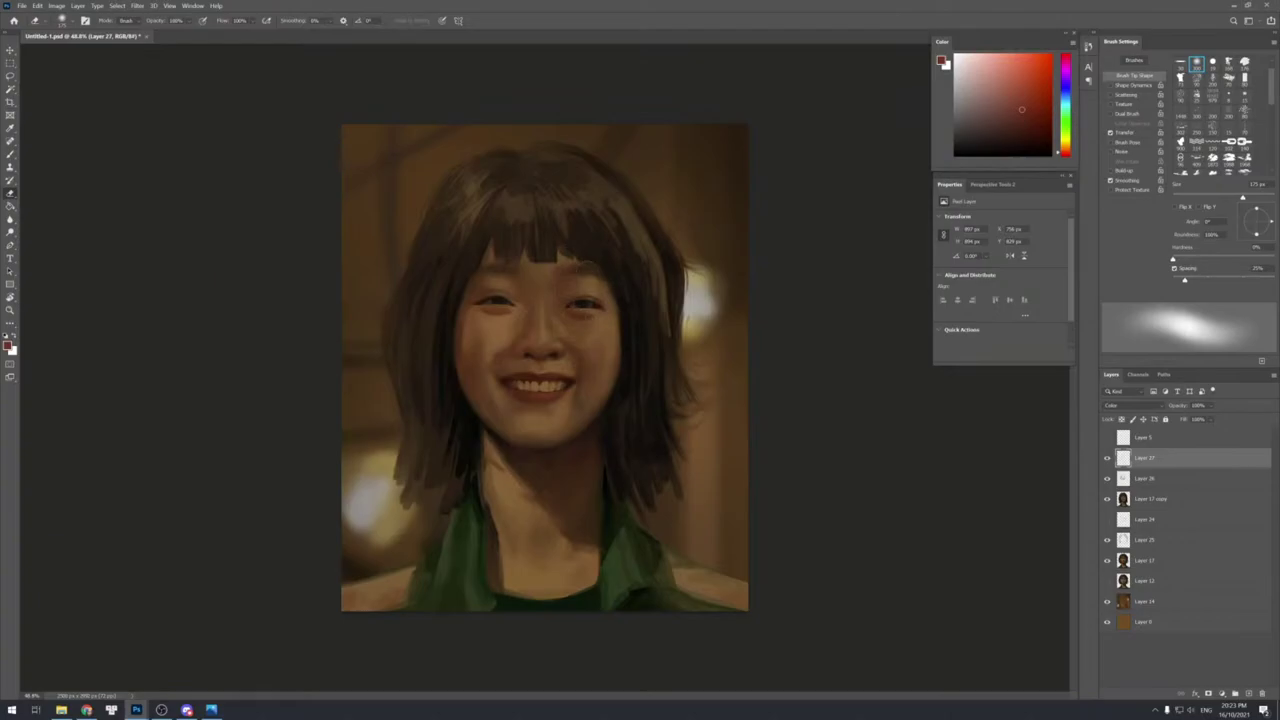
key("b")
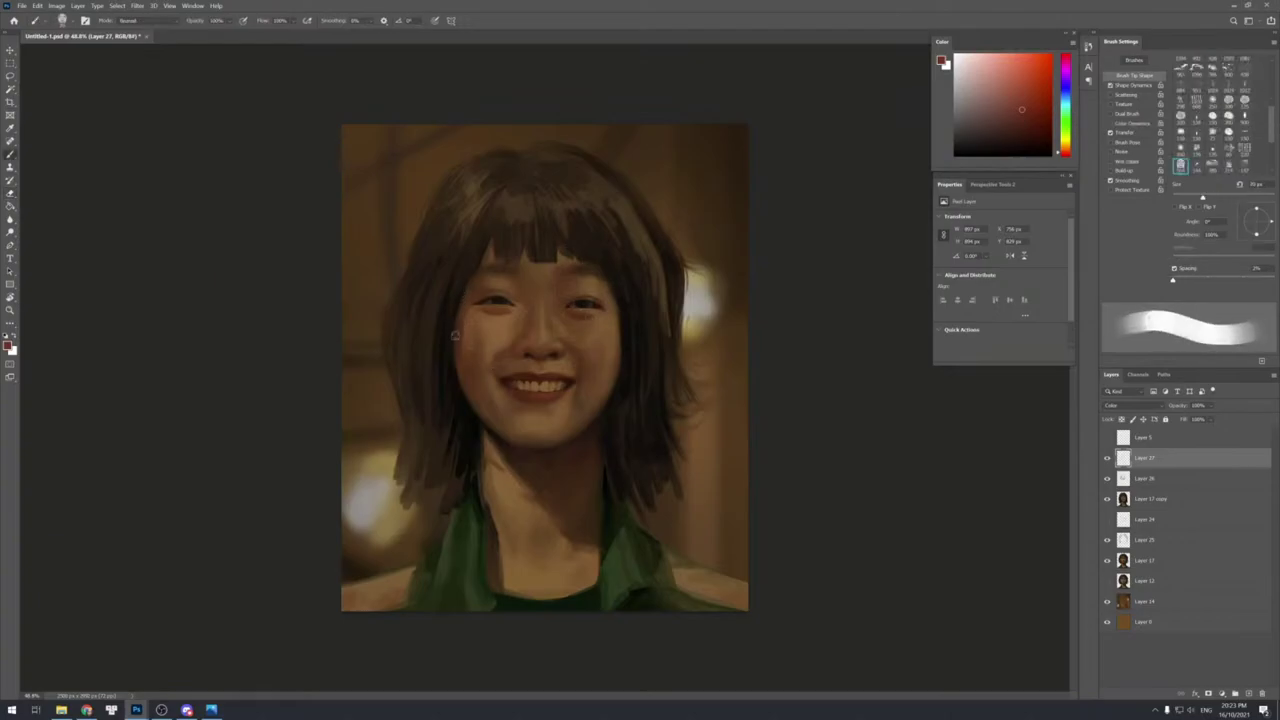
key("bracketleft")
key("bracketright")
key("bracketright")
key("e")
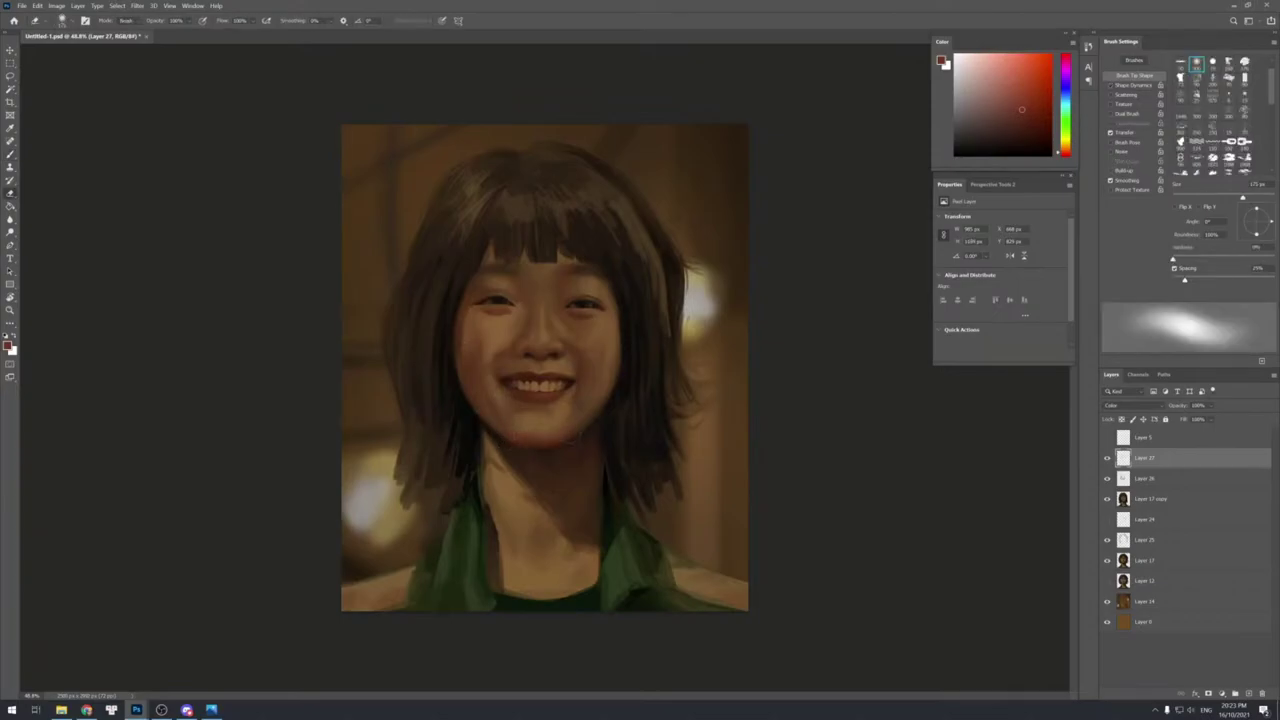
key("bracketright")
key("b")
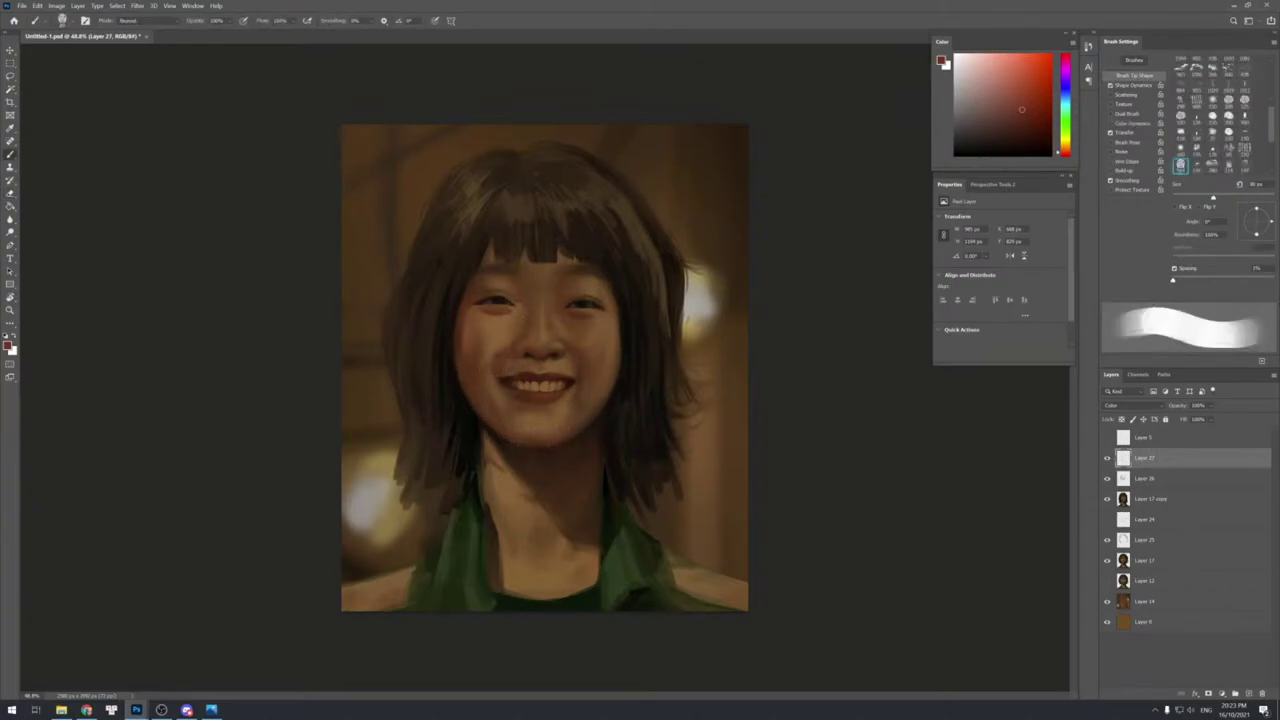
Redden the jaw and cheek edge at the viewer's right, softening the spill under the chin with a larger soft eraser.
key("e")
key("b")
key("bracketleft")
key("bracketleft")
key("bracketleft")
key("bracketright")
key("bracketright")
key("e")
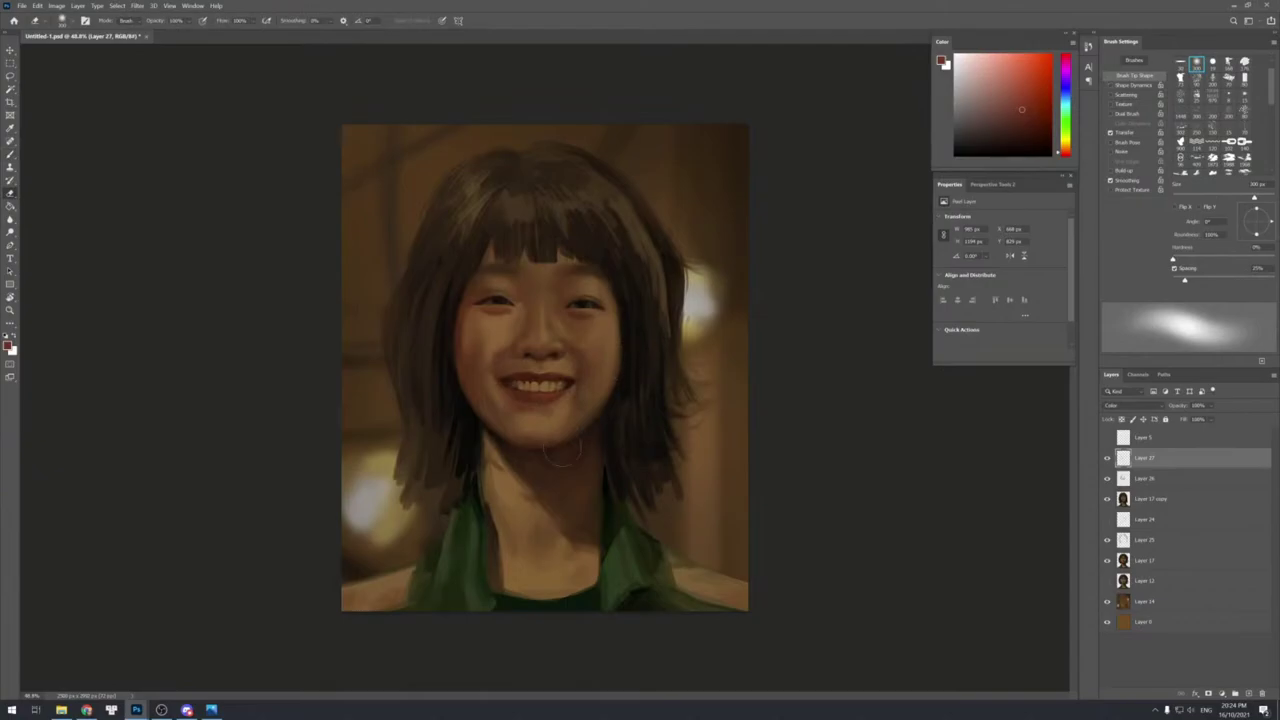
key("b")
key("bracketleft")
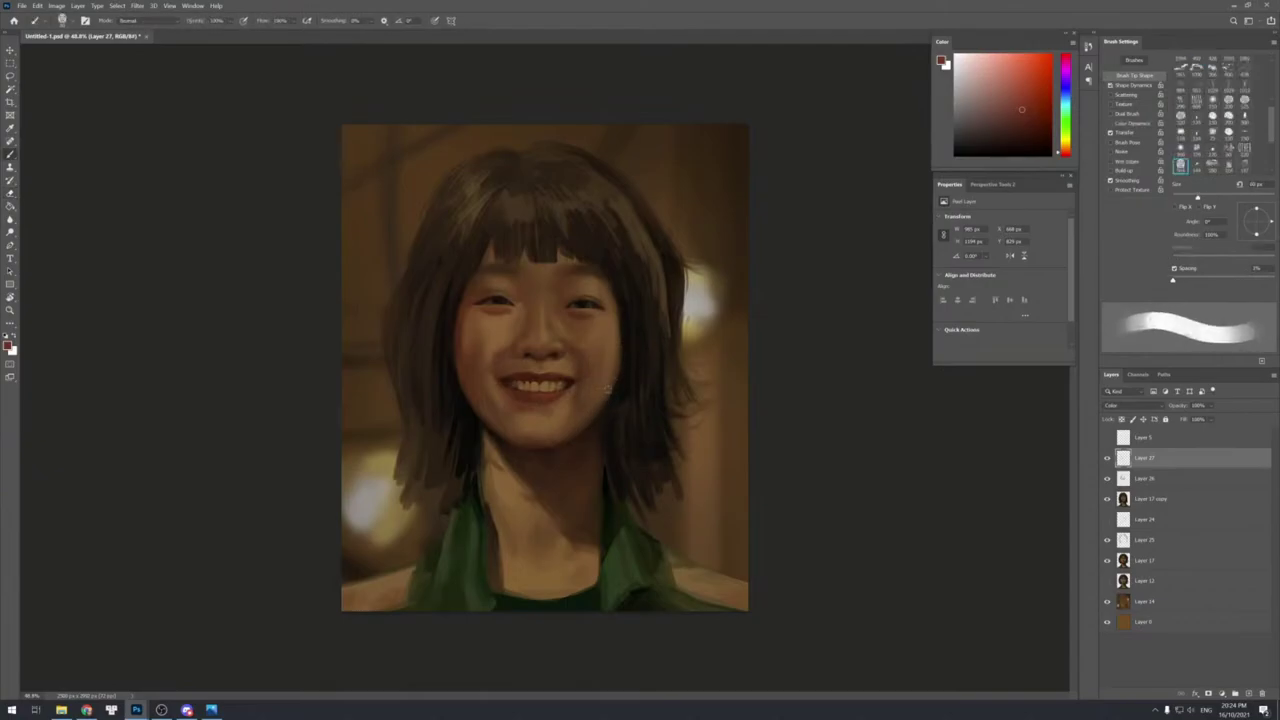
key("e")
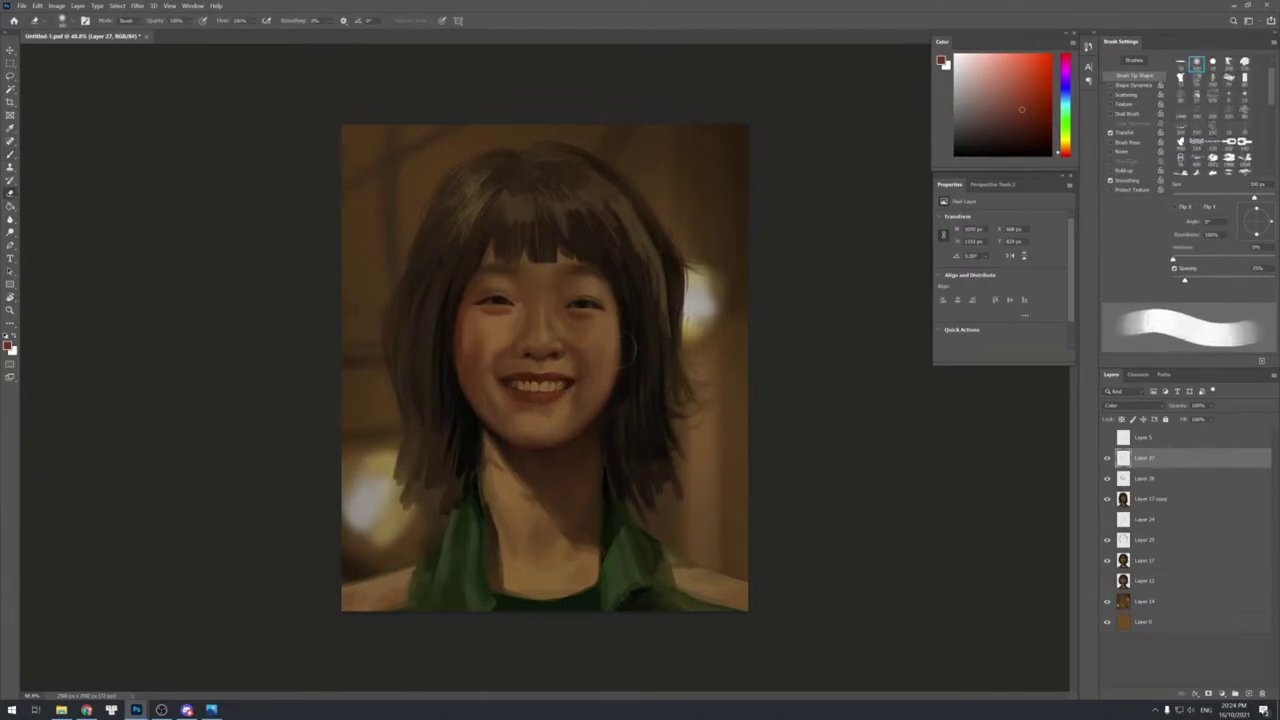
key("shift+bracketleft")
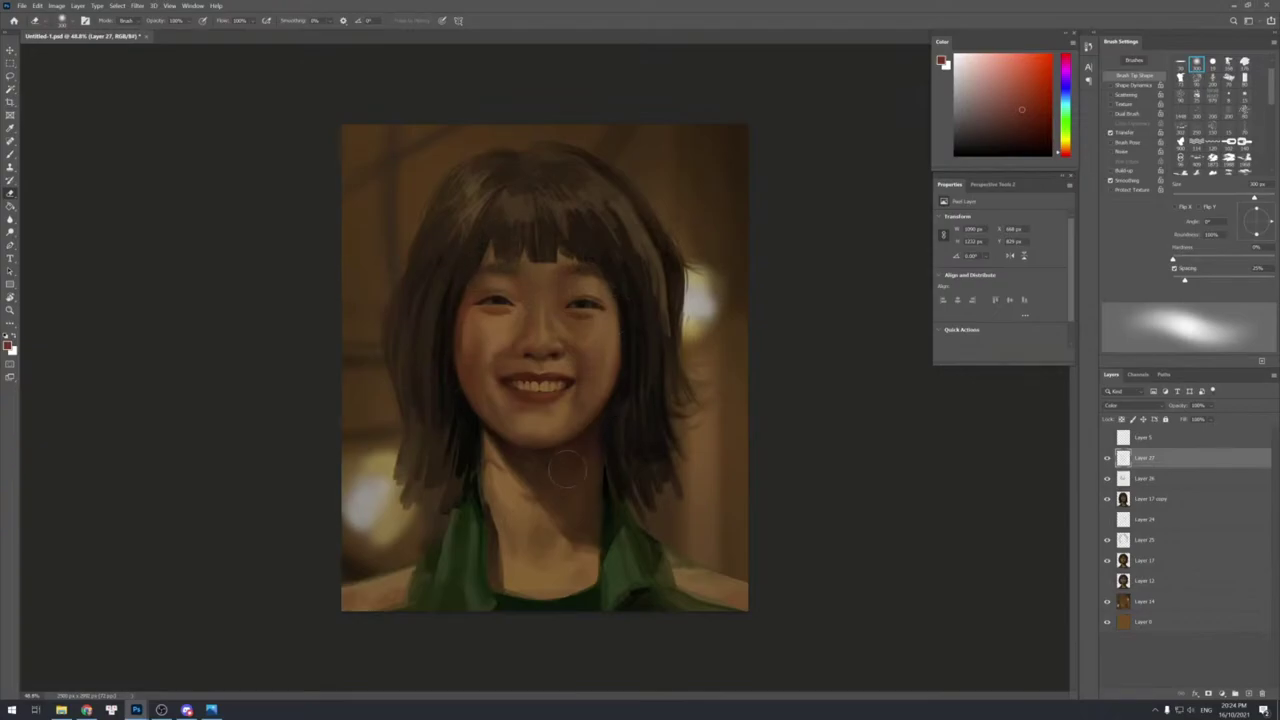
Add a new Normal layer above the Color layer and sample a dark brown from the neck shadow.
key("b")
right_click(528, 488)
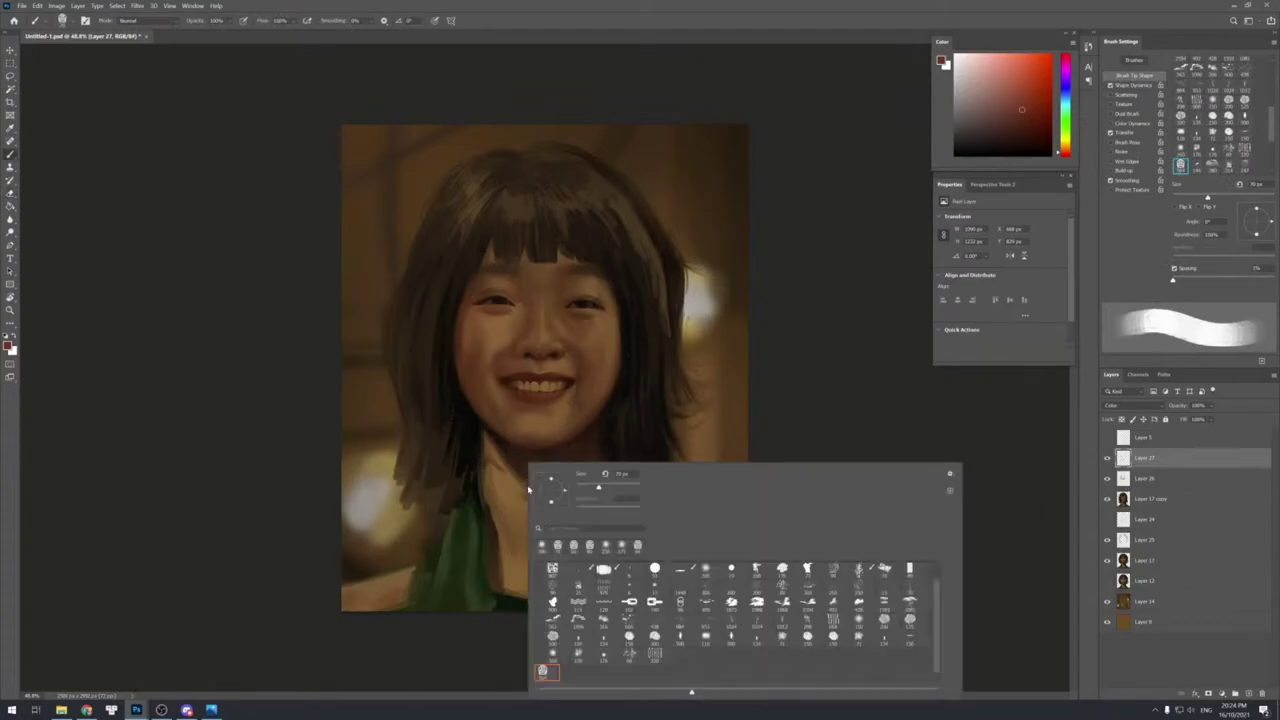
left_click(771, 415)
left_click(518, 481, "alt")
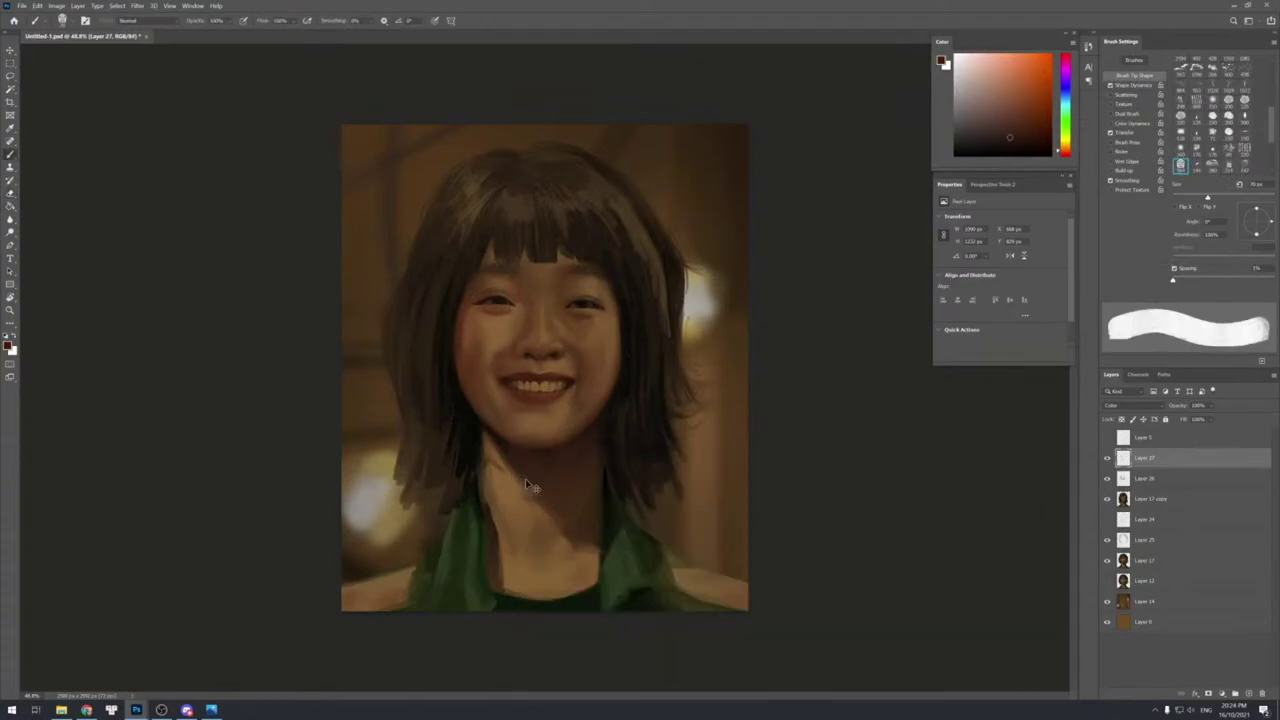
key("ctrl+shift+alt+n")
left_click(510, 481, "alt")
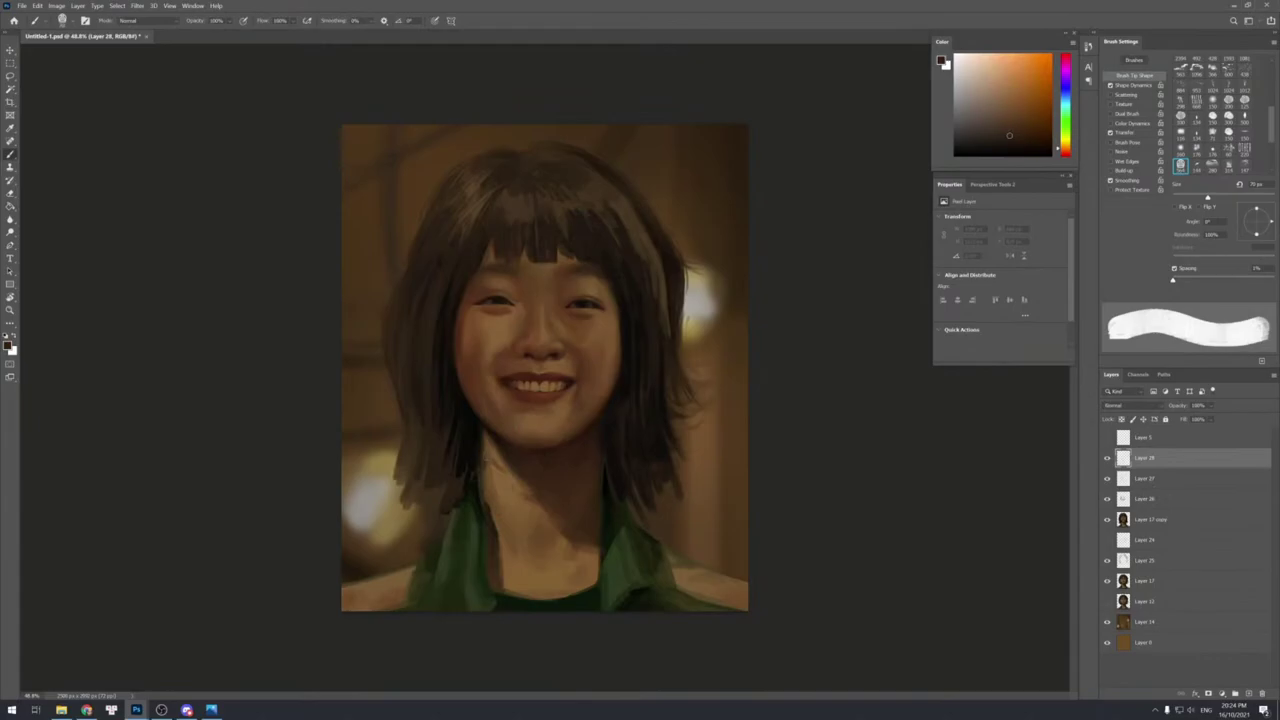
Paint dark brown vertical strokes over the lit side of the neck at the viewer's left with a smaller textured brush.
key("bracketleft")
key("bracketleft")
key("bracketleft")
key("bracketleft")
key("bracketleft")
key("bracketright")
left_click_drag(484, 431, 489, 498)
left_click_drag(487, 446, 493, 509)
left_click_drag(493, 447, 502, 523)
left_click_drag(503, 462, 514, 520)
mouse_move(517, 478)
left_mouse_down()
mouse_move(524, 516)
mouse_move(504, 577)
left_mouse_up()
Extend the dark brown shadow down across the lower neck to the collar with a larger brush.
key("bracketright")
key("bracketright")
key("bracketright")
left_click_drag(507, 518, 511, 586)
left_click_drag(515, 524, 527, 580)
mouse_move(529, 490)
left_mouse_down()
mouse_move(535, 568)
mouse_move(541, 556)
mouse_move(526, 593)
left_mouse_up()
key("bracketright")
key("bracketright")
mouse_move(547, 520)
left_mouse_down()
mouse_move(548, 592)
mouse_move(559, 592)
left_mouse_up()
mouse_move(566, 552)
left_mouse_down()
mouse_move(567, 592)
mouse_move(577, 589)
left_mouse_up()
left_click_drag(585, 551, 592, 585)
Sample neck browns and blend the upper neck and its edge at the viewer's left.
left_click(517, 465, "alt")
mouse_move(498, 447)
left_mouse_down()
mouse_move(514, 506)
mouse_move(493, 513)
mouse_move(519, 505)
left_mouse_up()
left_click(534, 492, "alt")
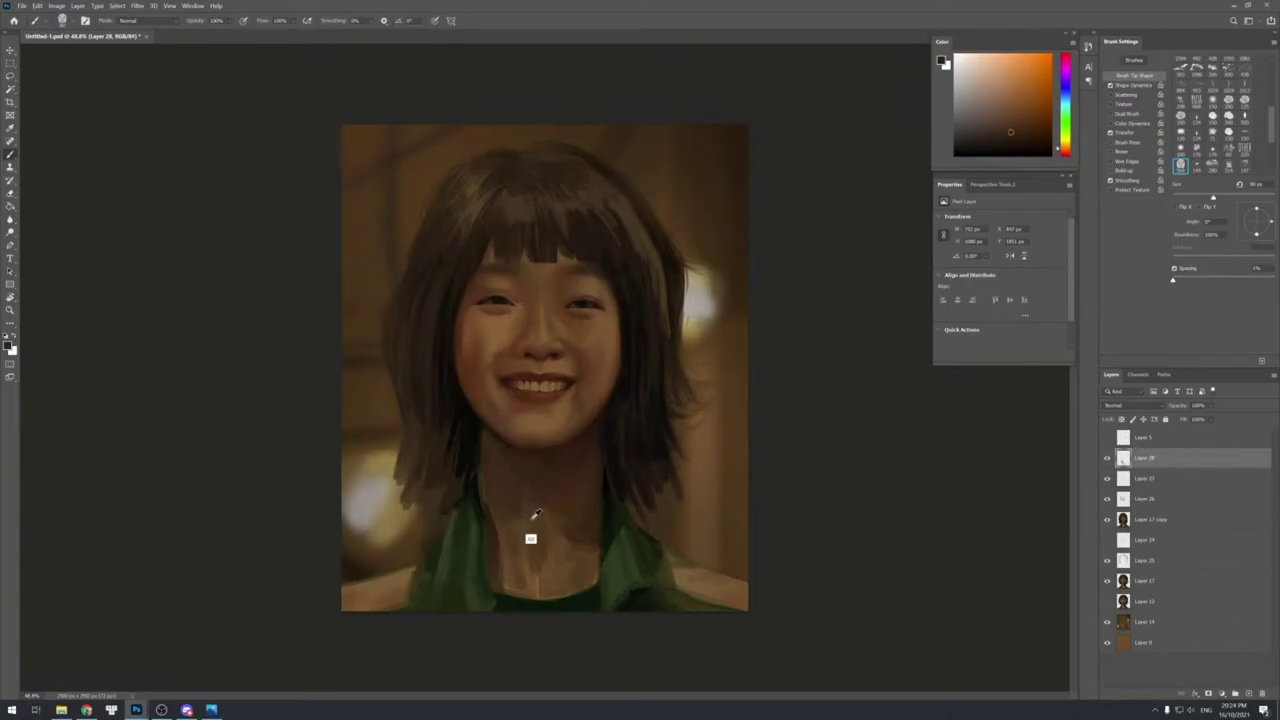
left_click(513, 531, "alt")
left_click(510, 535, "alt")
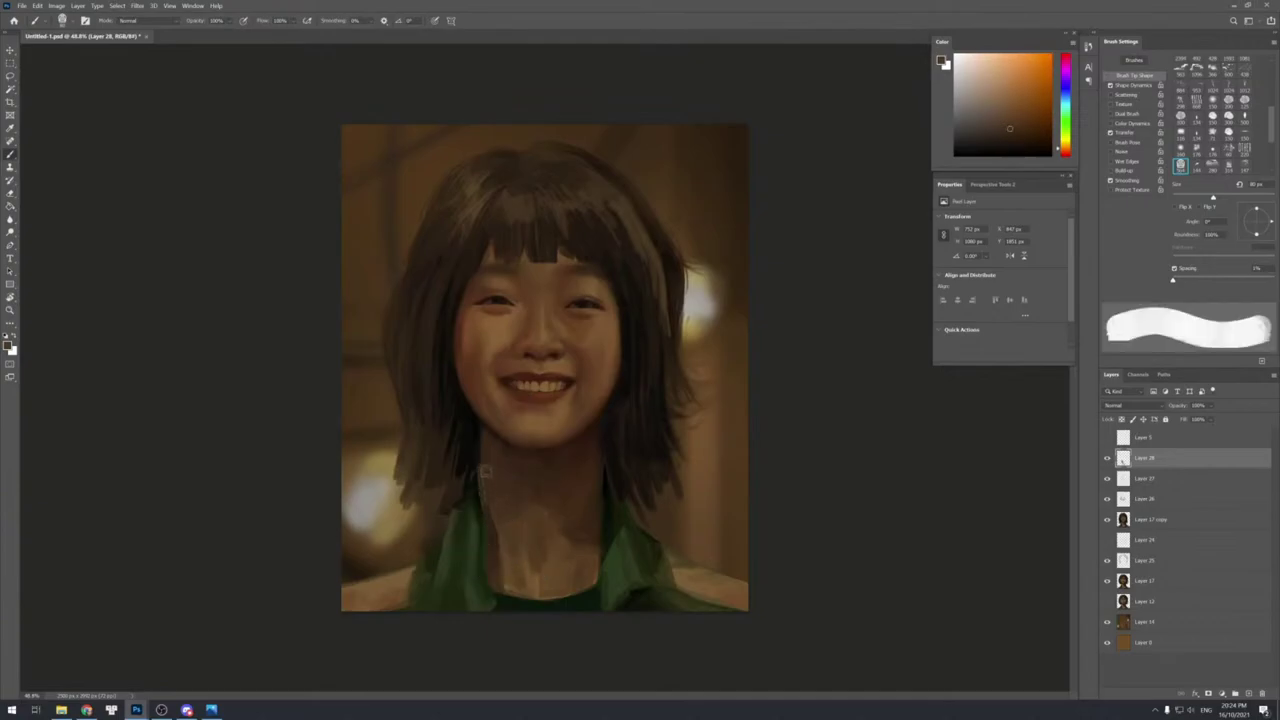
left_click_drag(485, 471, 495, 564)
Sample tones from the neck and jaw shadow and blend the neck below the jaw at the viewer's right.
left_click(522, 503, "alt")
left_click(557, 547, "alt")
mouse_move(562, 514)
left_mouse_down()
mouse_move(579, 457)
mouse_move(555, 492)
left_mouse_up()
left_click(583, 452, "alt")
left_click(583, 439, "alt")
left_click_drag(581, 446, 561, 501)
left_click(578, 508, "alt")
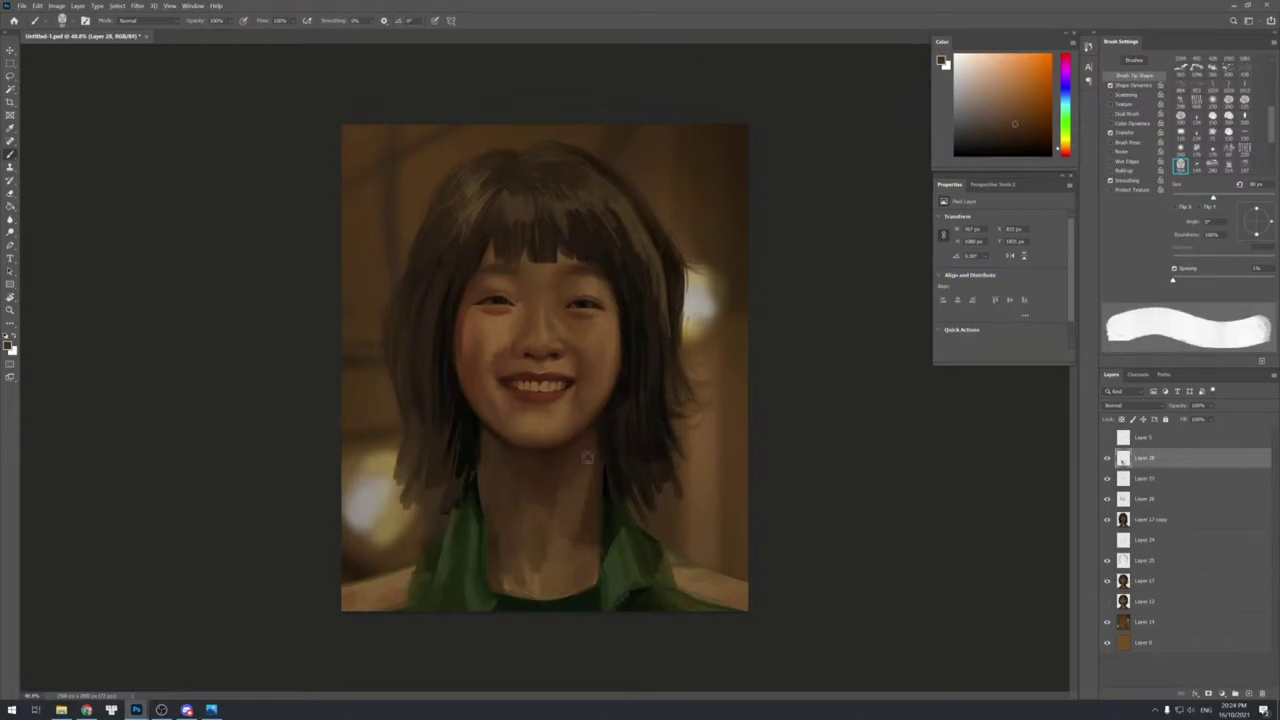
left_click_drag(590, 460, 590, 477)
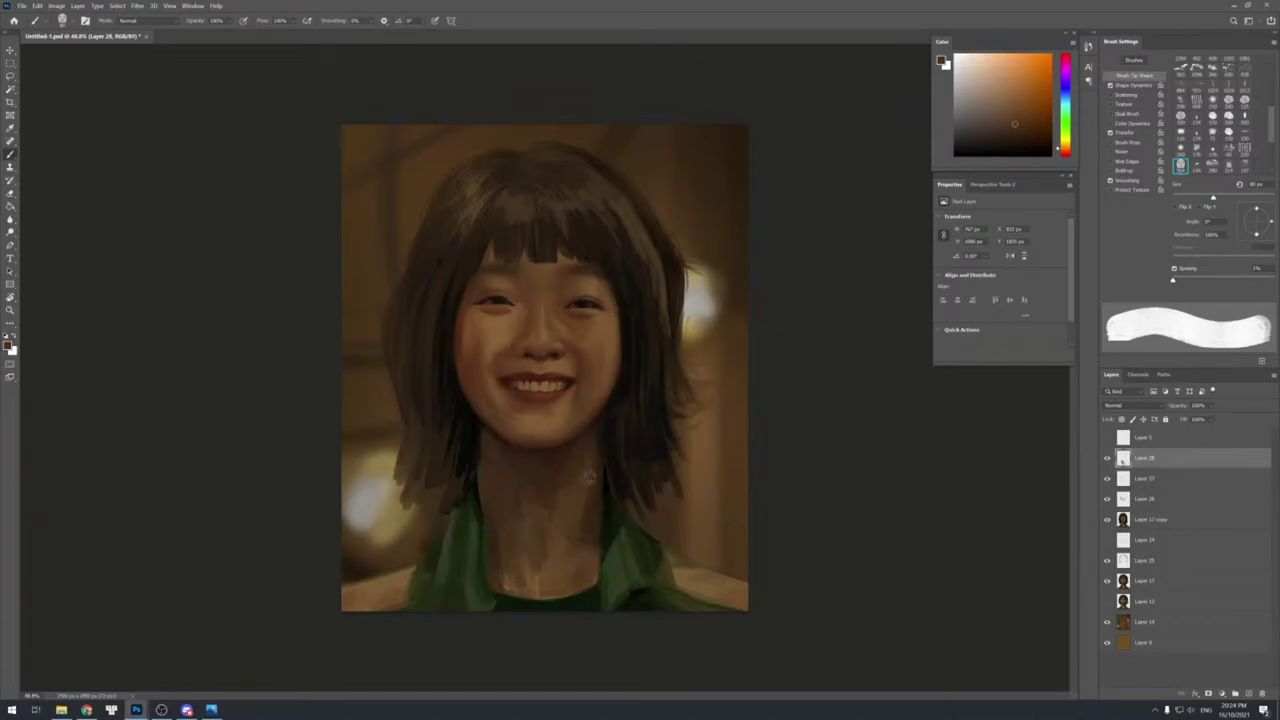
Smooth the middle of the neck and its side at the viewer's right with sampled browns.
left_click(592, 535, "alt")
left_click(583, 580, "alt")
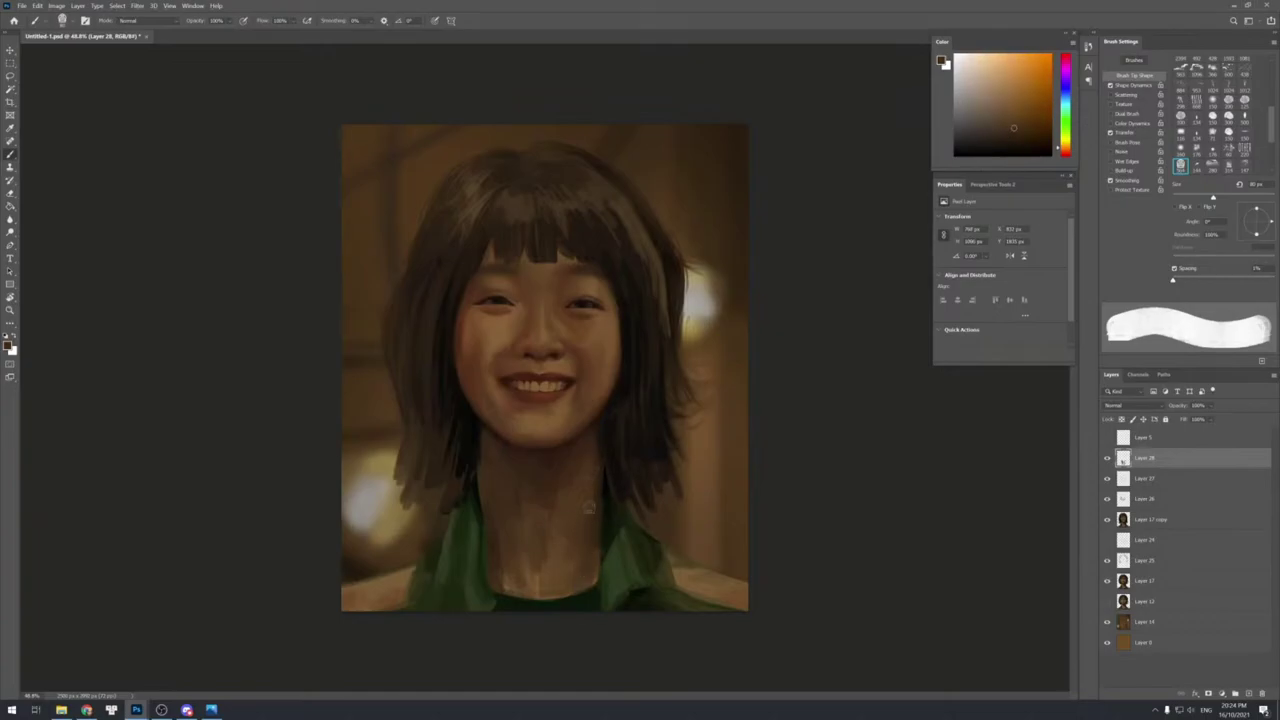
left_click(555, 546, "alt")
left_click_drag(553, 548, 556, 570)
left_click(557, 570, "alt")
left_click(533, 521, "alt")
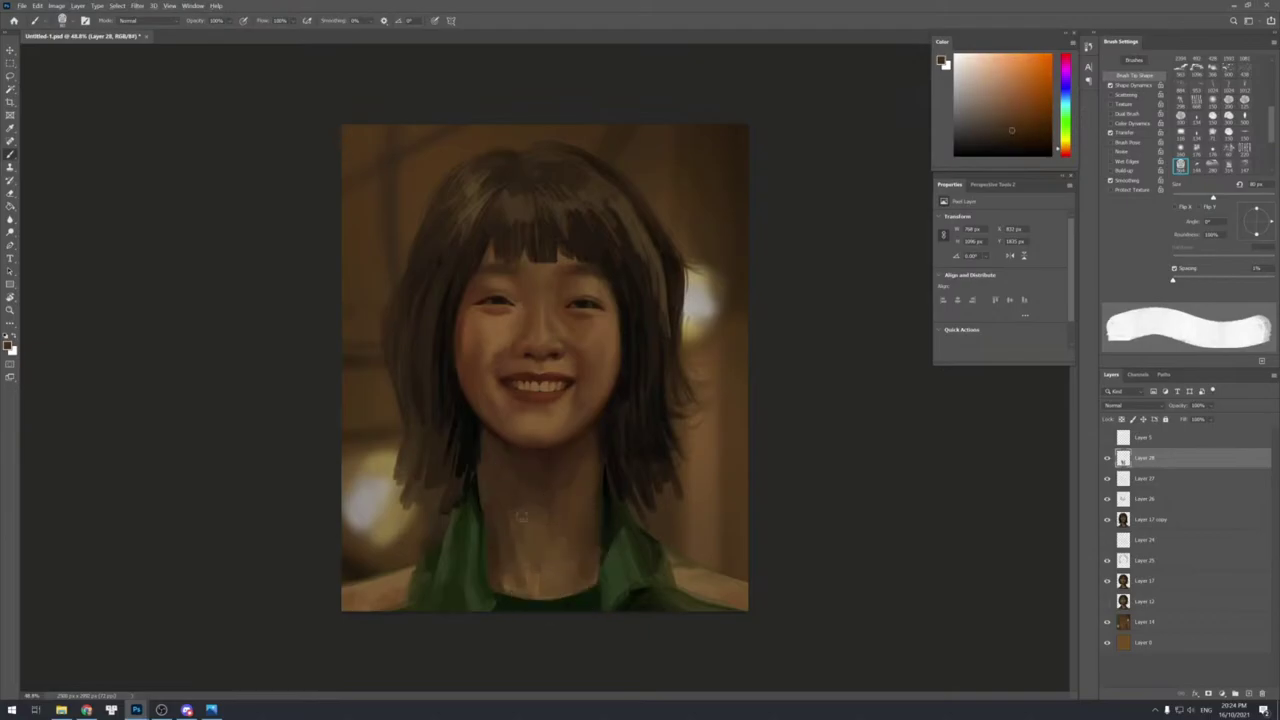
Even out the base of the neck beside the collar at the viewer's left with sampled browns.
left_click(512, 566, "alt")
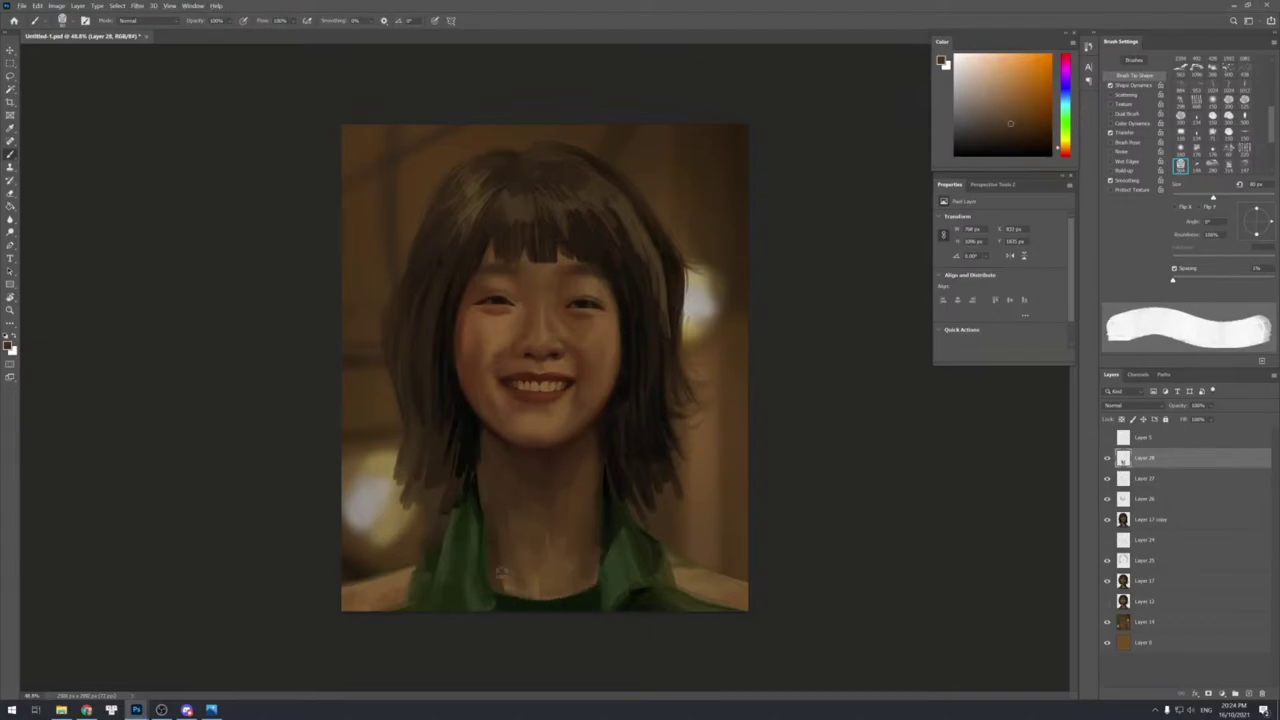
left_click(517, 582, "alt")
left_click(499, 546, "alt")
left_click(502, 574, "alt")
Repaint the base of the neck near the collar at the viewer's right with sampled lighter browns and a smaller brush.
left_click(574, 544, "alt")
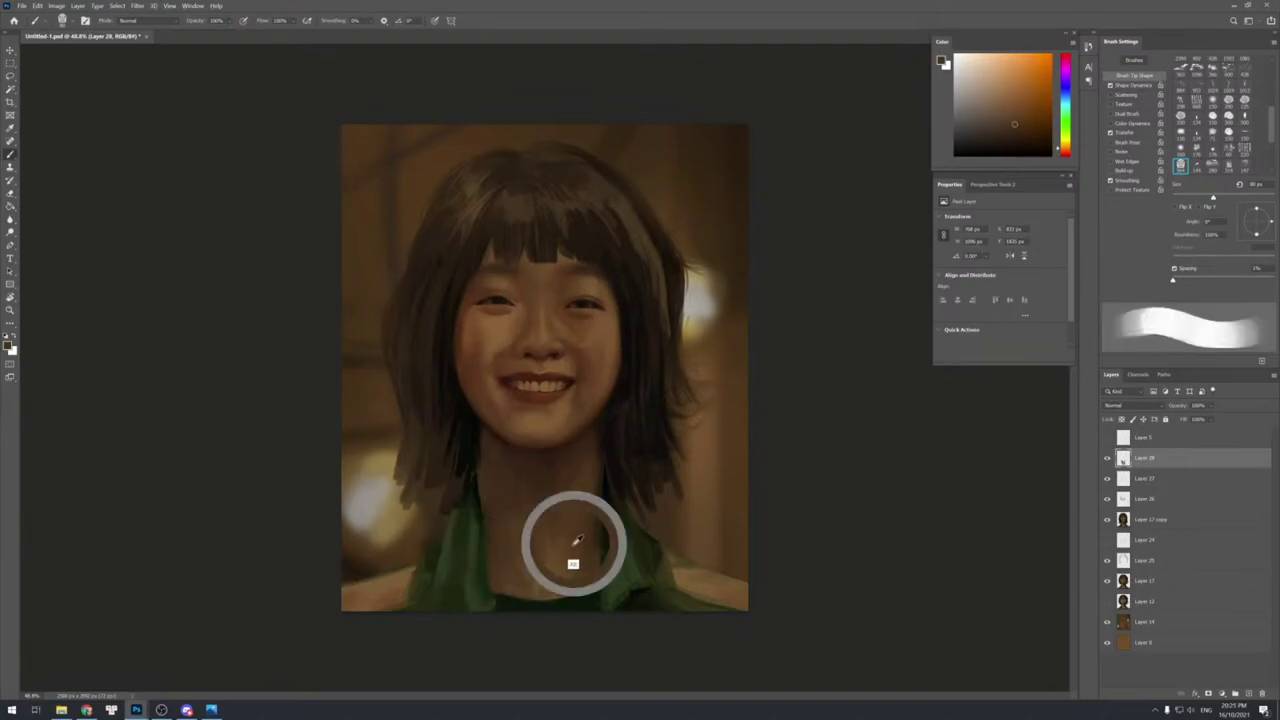
left_click(582, 538, "alt")
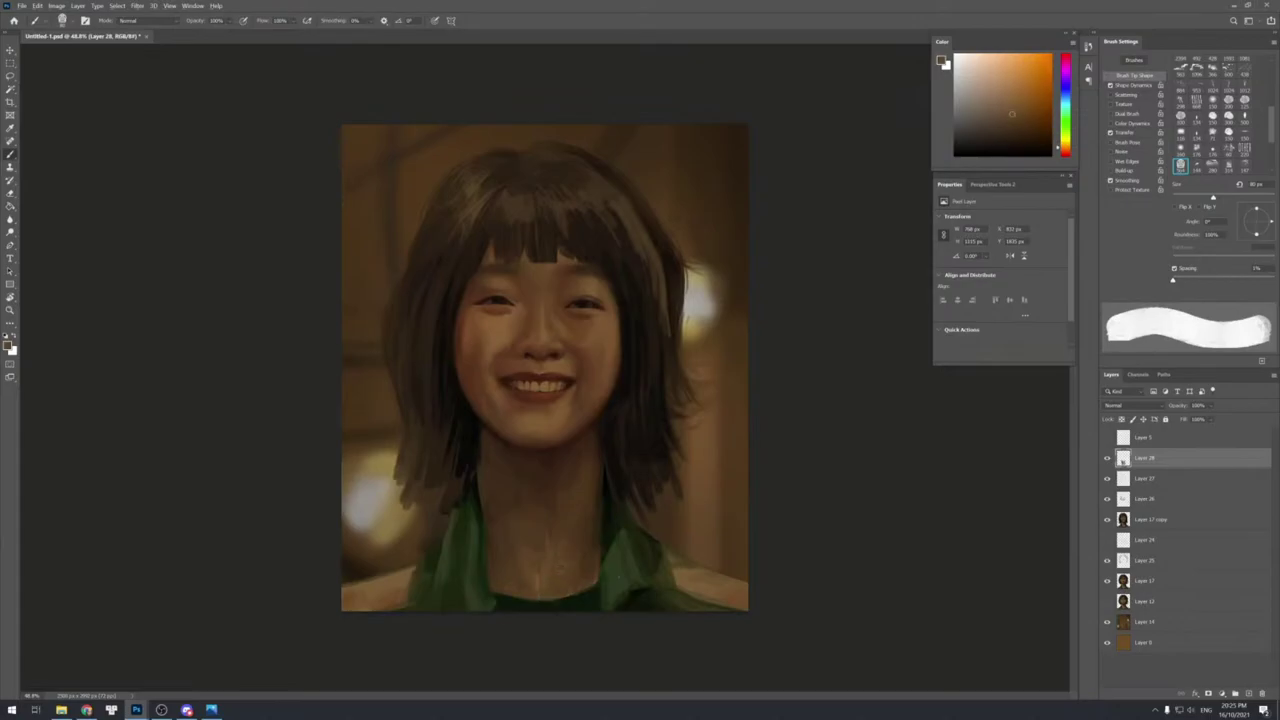
left_click(541, 571, "alt")
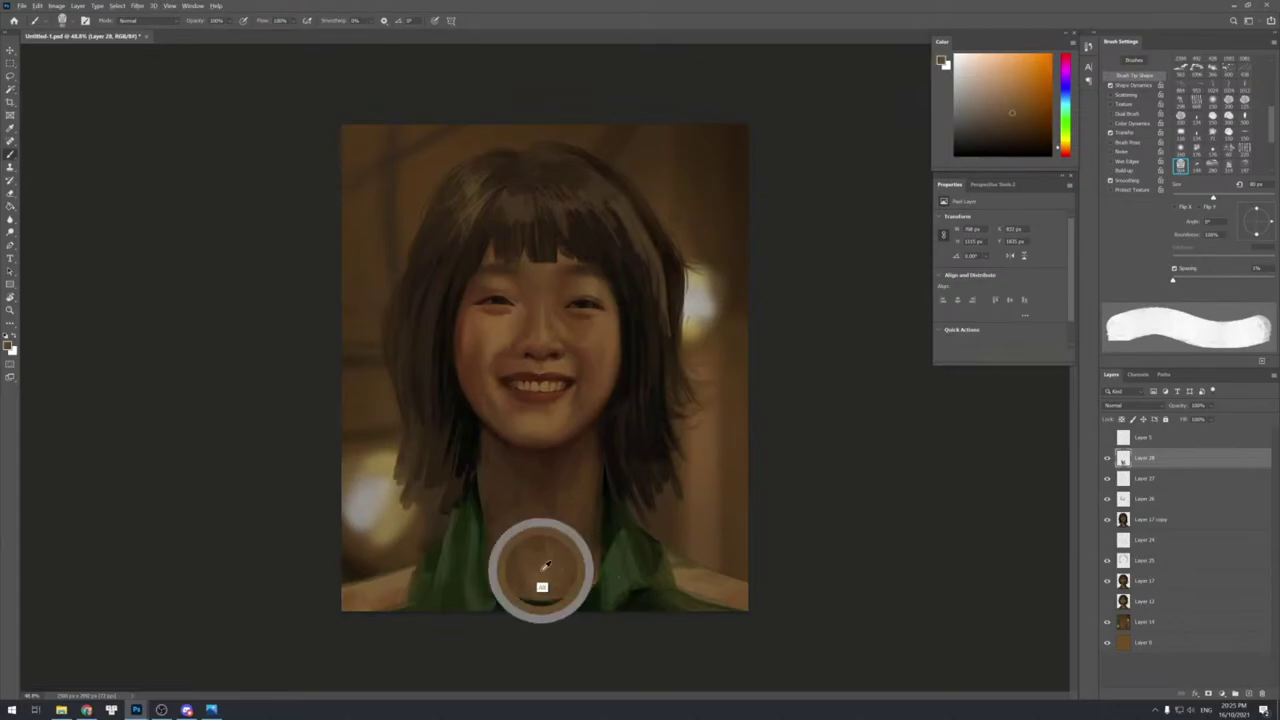
key("[")
key("[")
key("[")
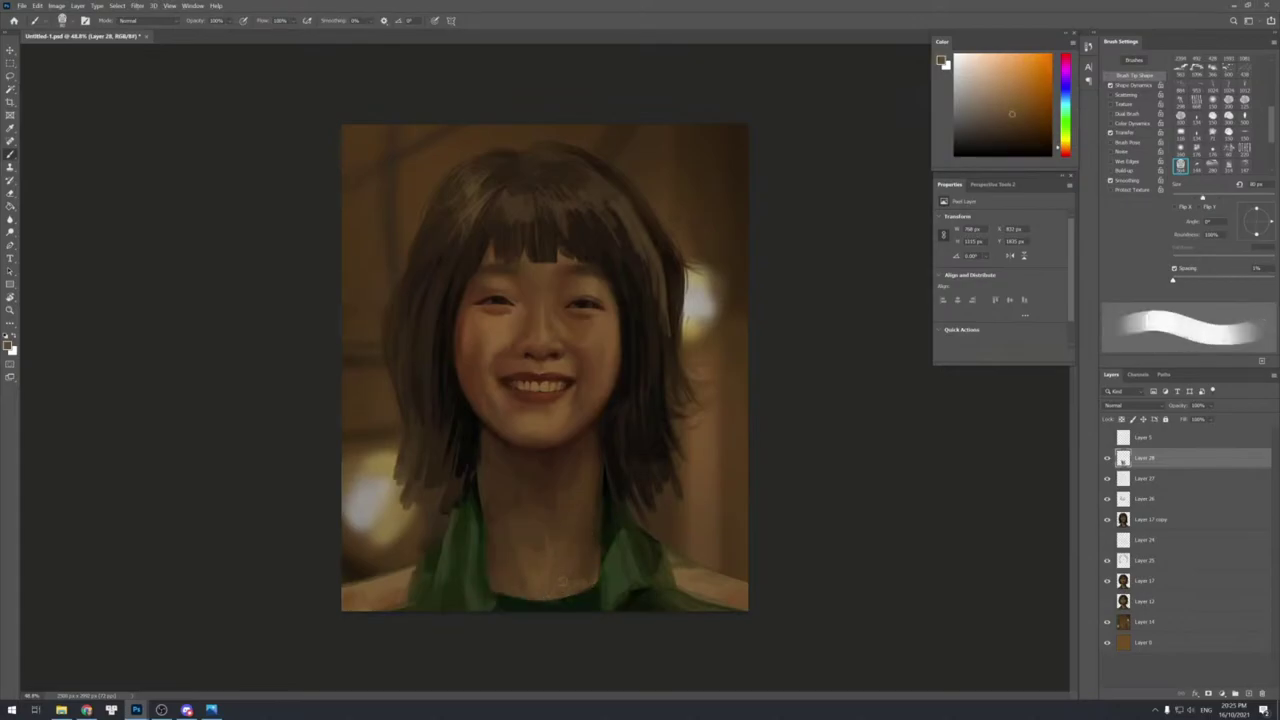
left_click_drag(566, 576, 585, 583)
left_click(590, 562, "alt")
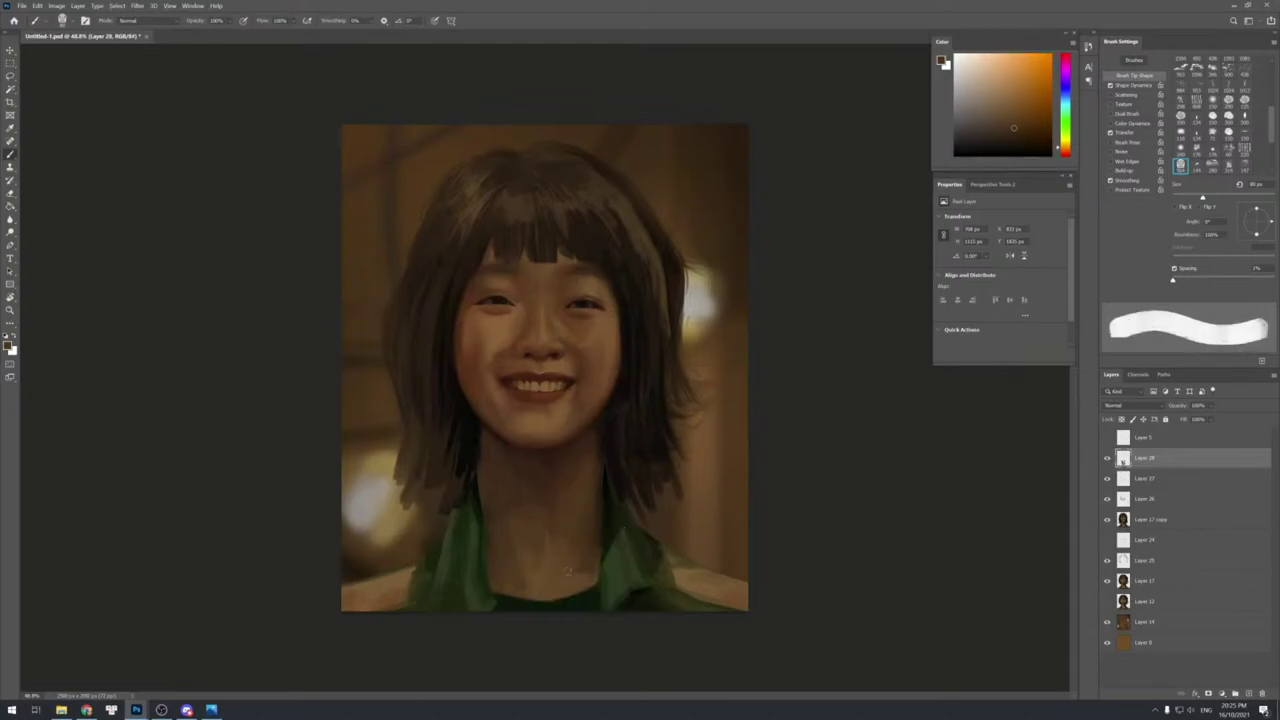
left_click(560, 581, "alt")
left_click(597, 565, "alt")
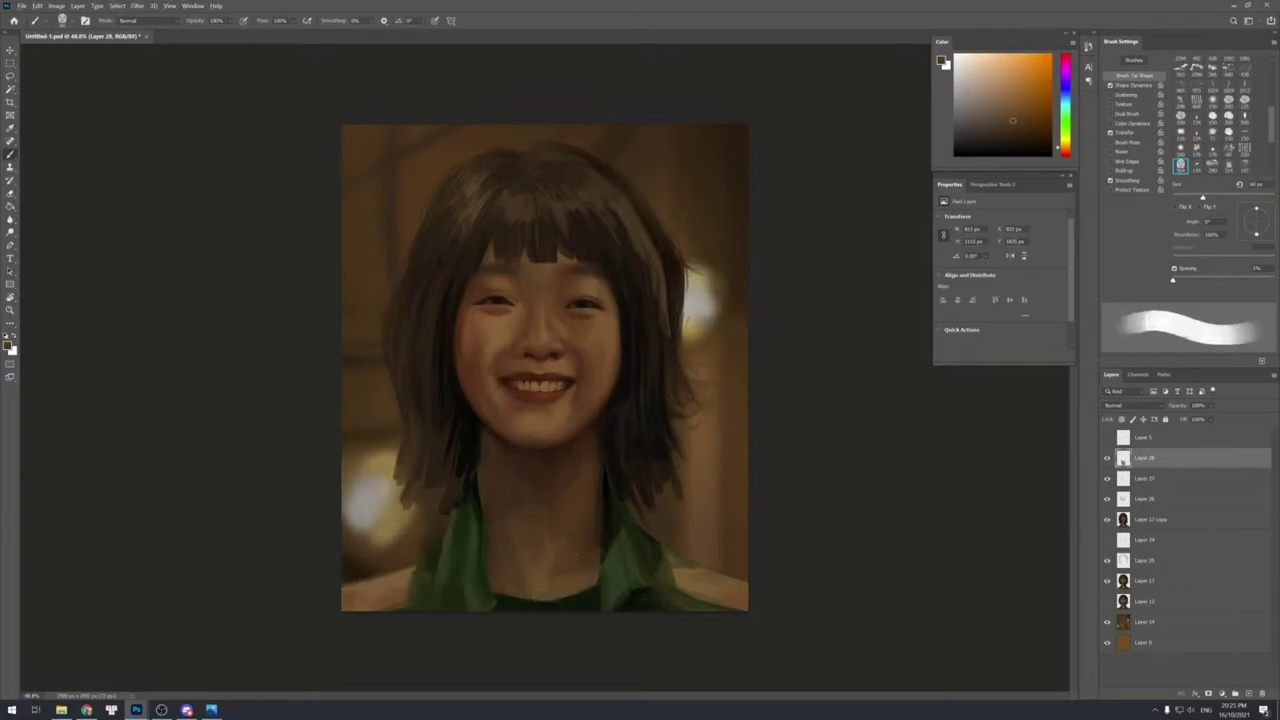
Blend the centre of the lower neck above the neckline with sampled skin browns.
left_click(537, 580, "alt")
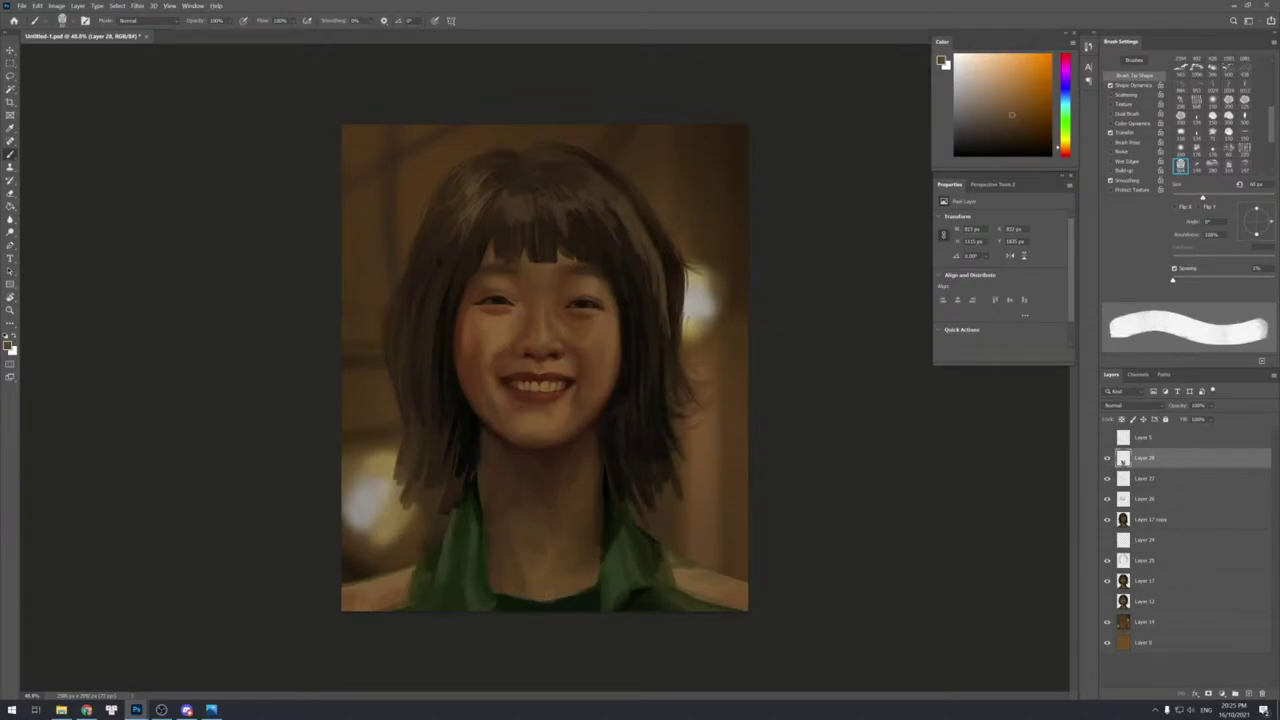
left_click(531, 590, "alt")
left_click(539, 539, "alt")
Redefine the edge between hair and neck below the jaw at the viewer's left with sampled near-black and neck brown.
left_click(481, 428, "alt")
left_click(480, 430, "alt")
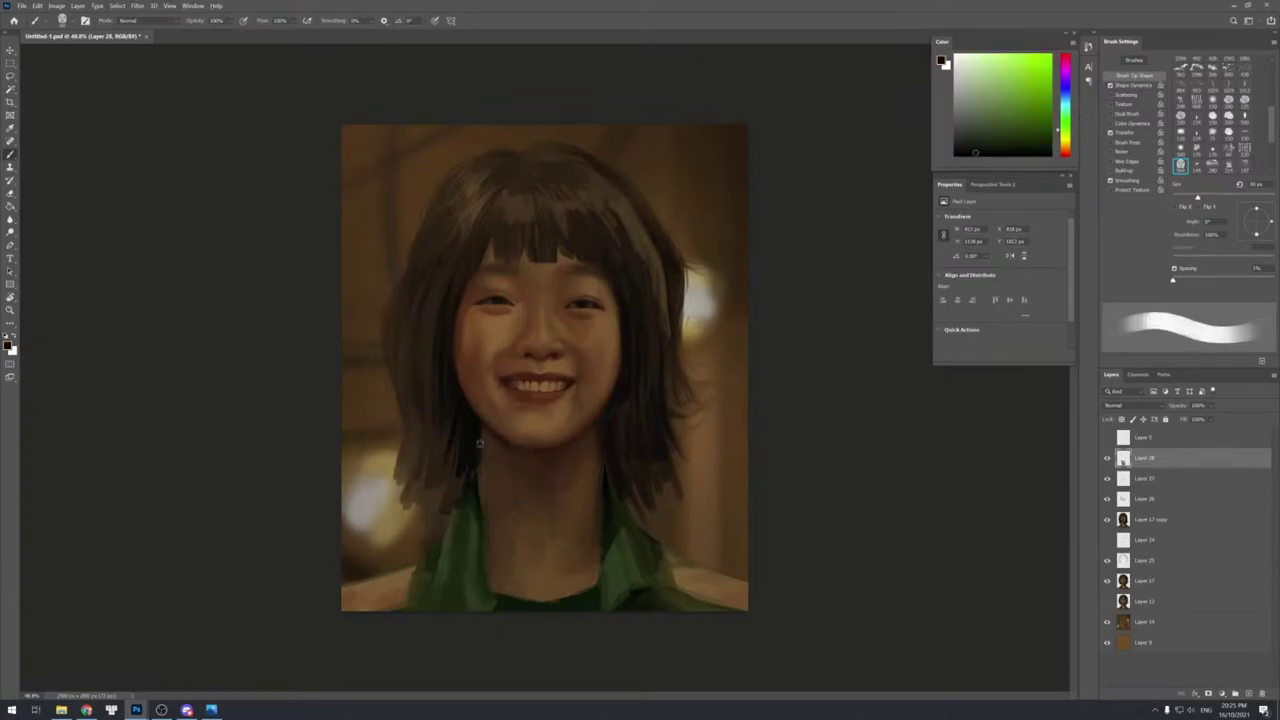
left_click(486, 450, "alt")
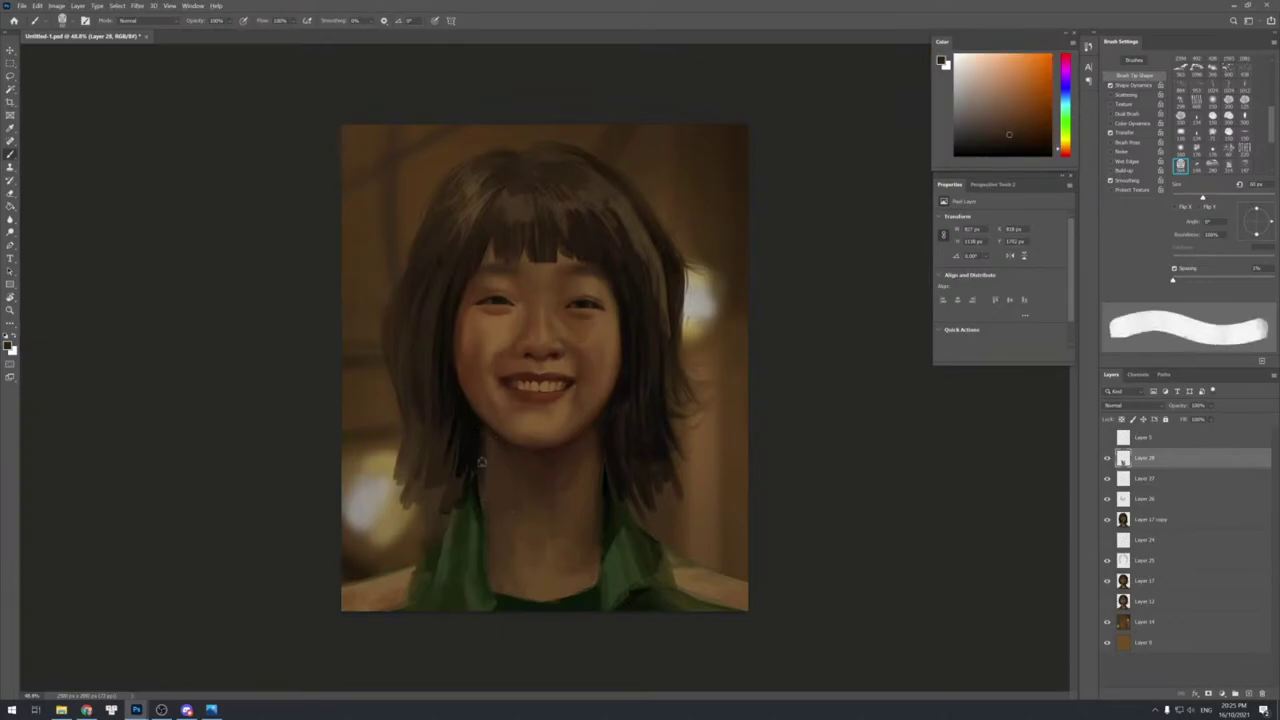
left_click(482, 470, "alt")
left_click(472, 450, "alt")
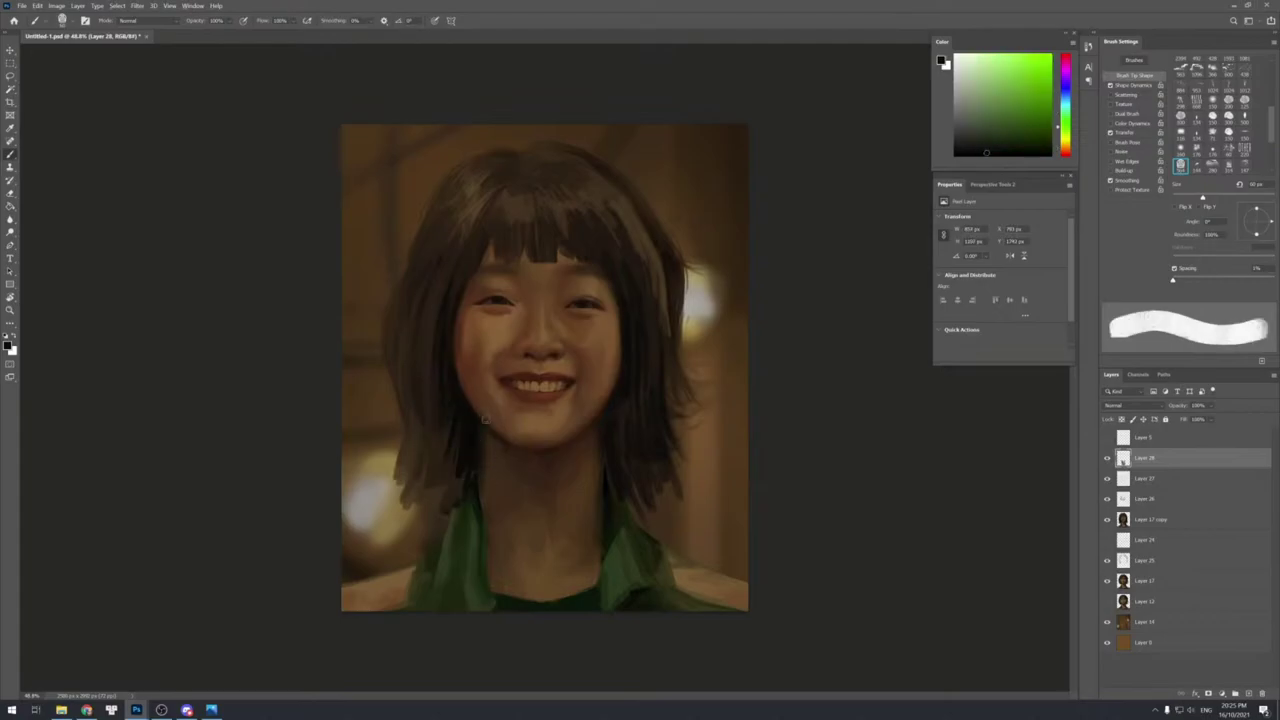
Redefine the edge between hair, neck and collar below the jaw at the viewer's right with sampled browns and dark green.
left_click(601, 462, "alt")
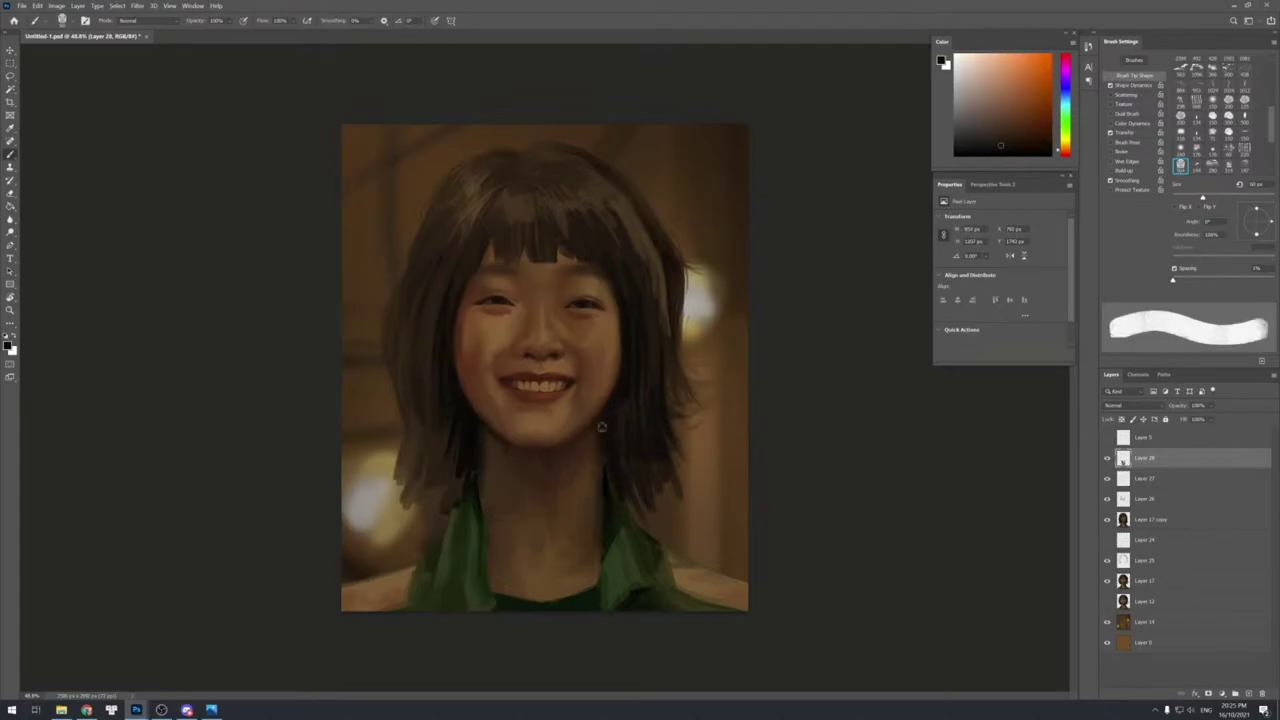
left_click(601, 480, "alt")
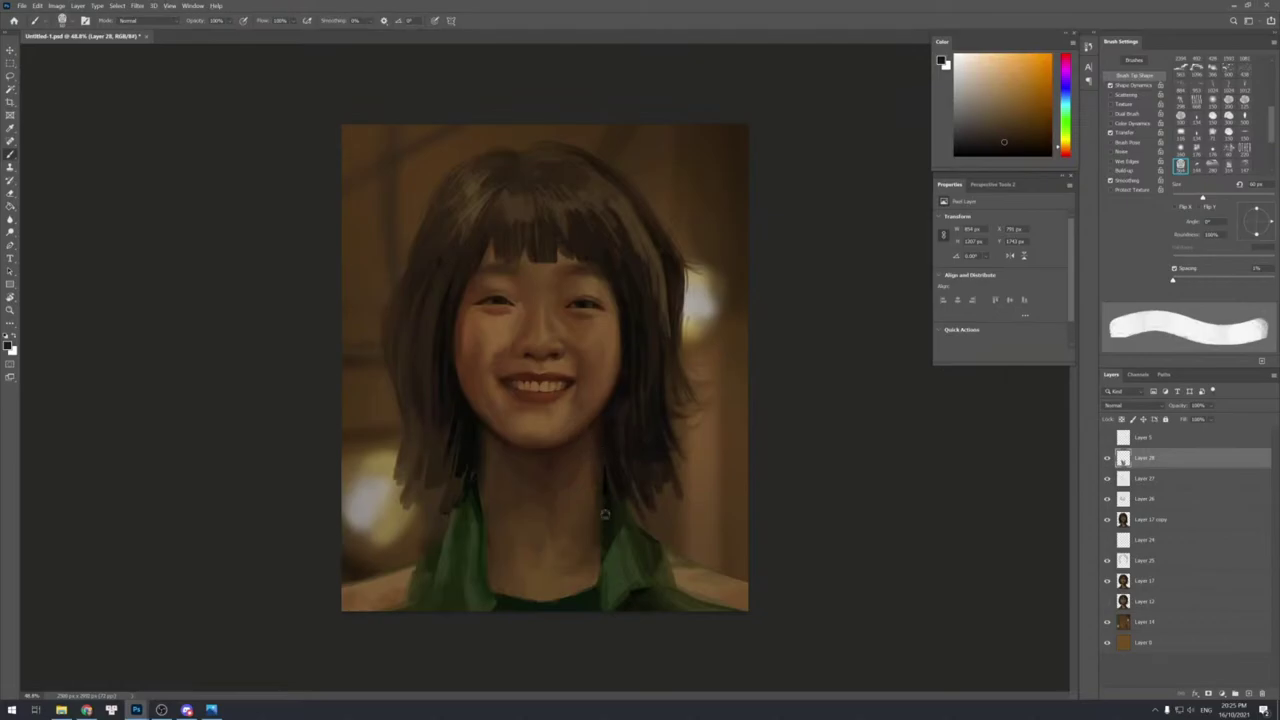
left_click(592, 462, "alt")
left_click(600, 505, "alt")
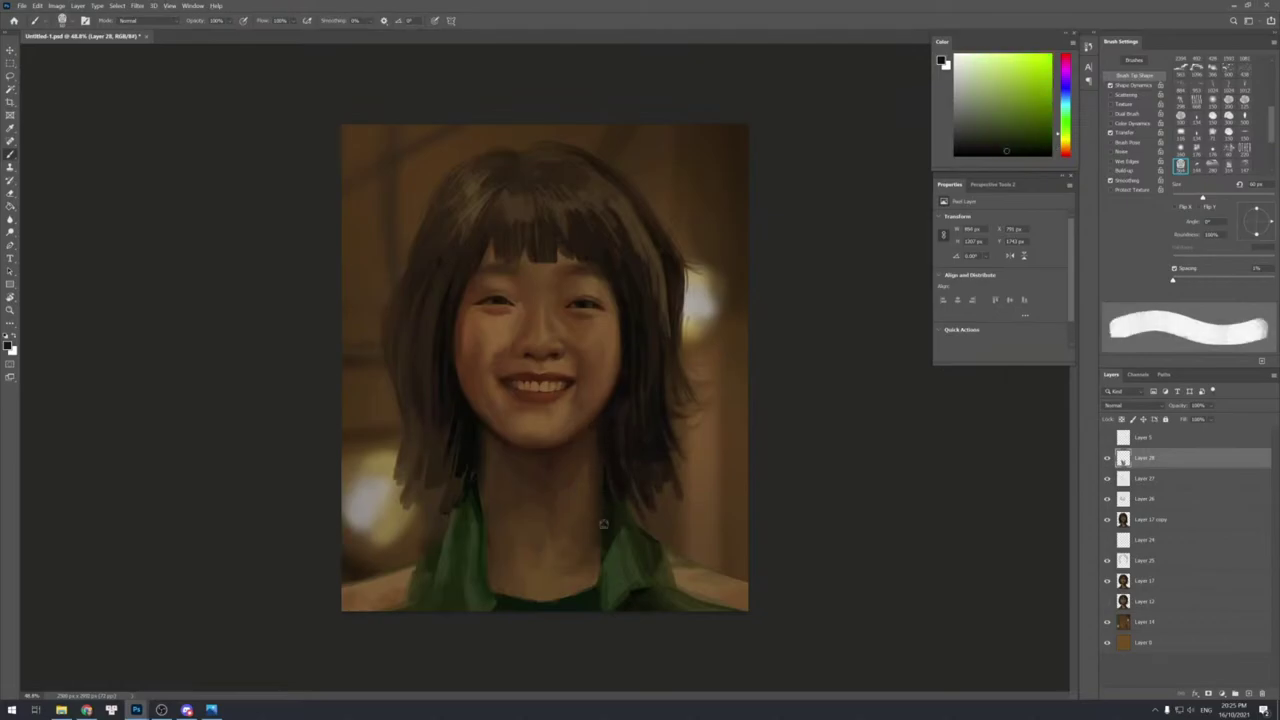
key("z")
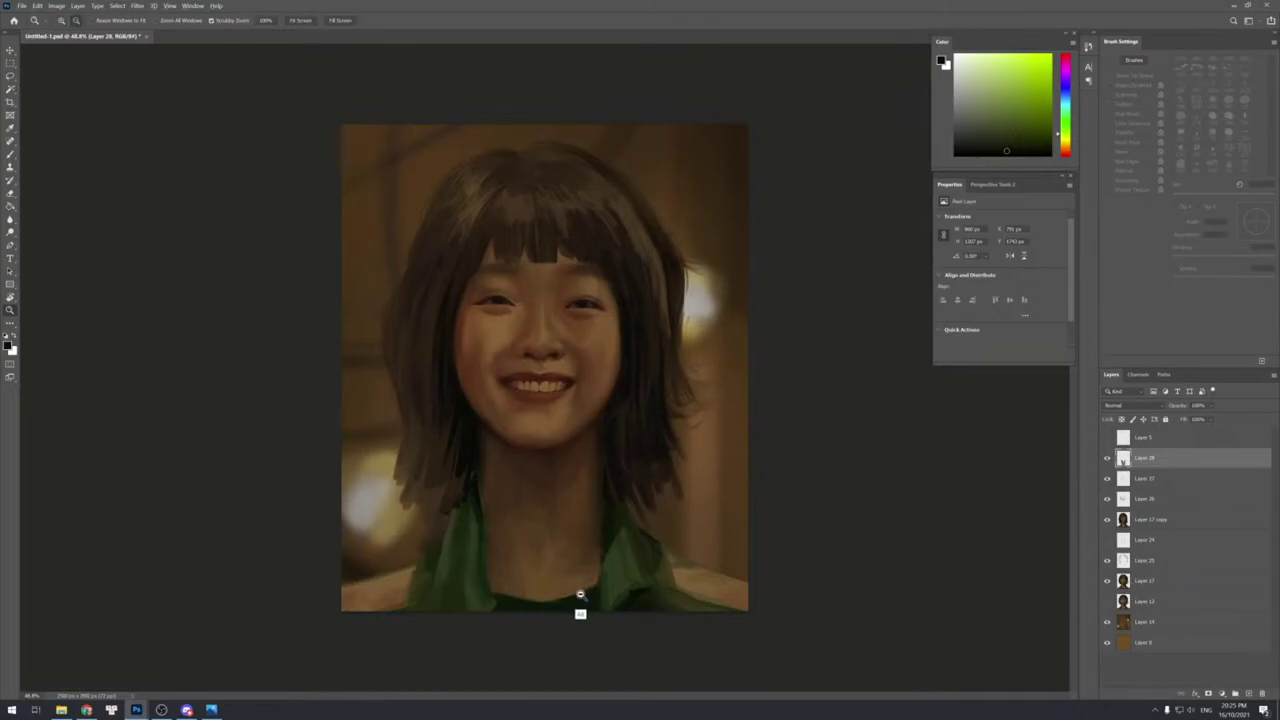
Draw a thin, curved dark green neckline across the base of the neck between the two collar flaps.
key("b")
left_click(530, 550, "alt")
key("bracketleft")
key("bracketleft")
key("bracketleft")
key("bracketleft")
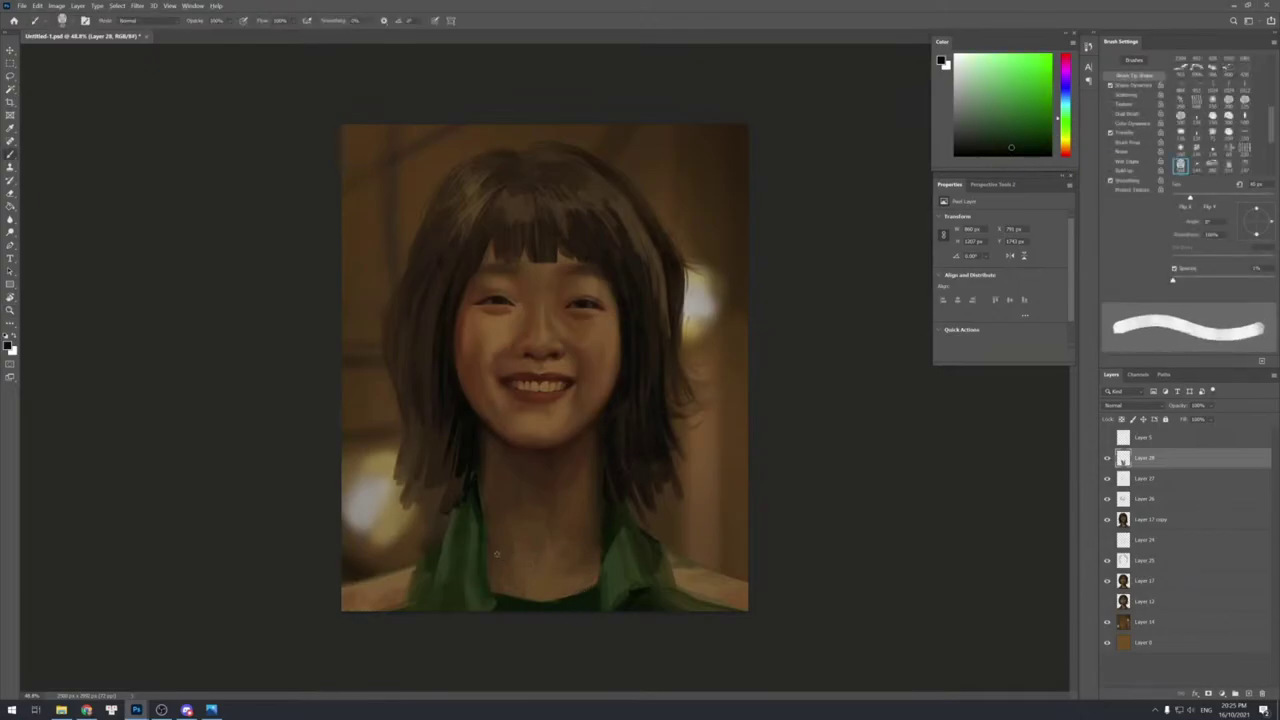
key("bracketleft")
key("bracketleft")
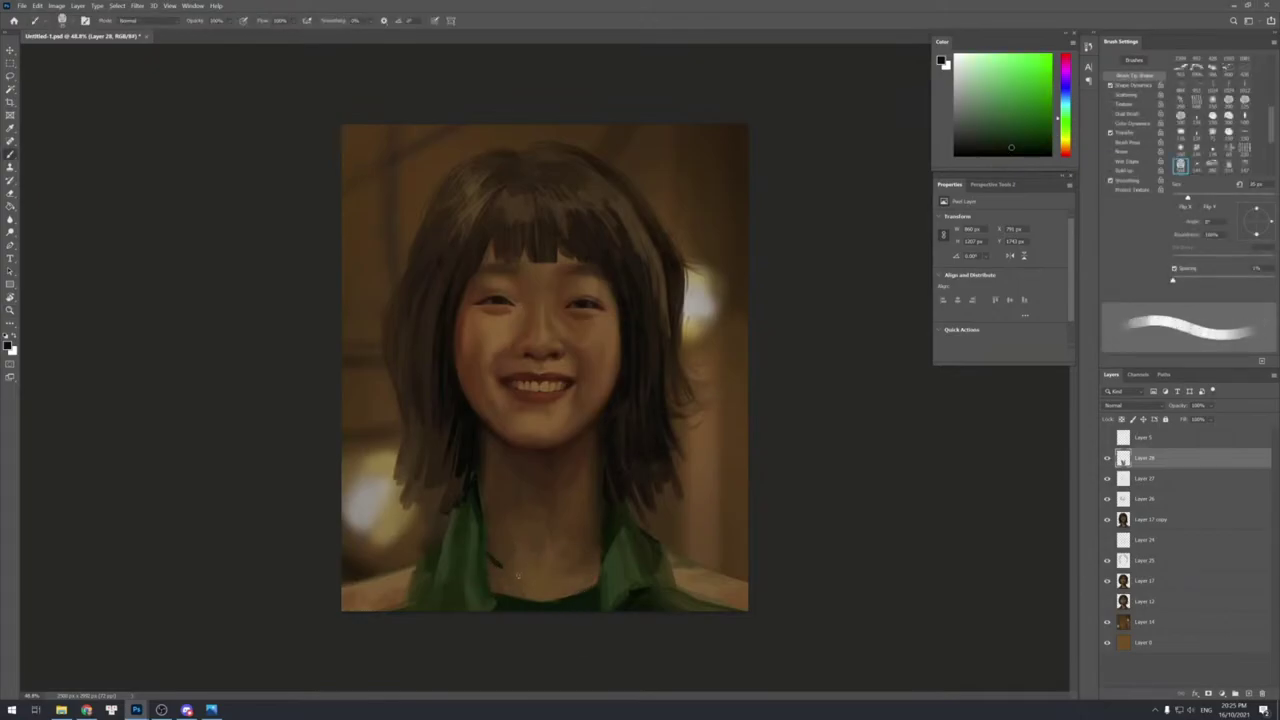
left_click_drag(504, 567, 598, 581)
Fill the area below the new neckline with dark green using a larger brush.
key("bracketright")
key("bracketright")
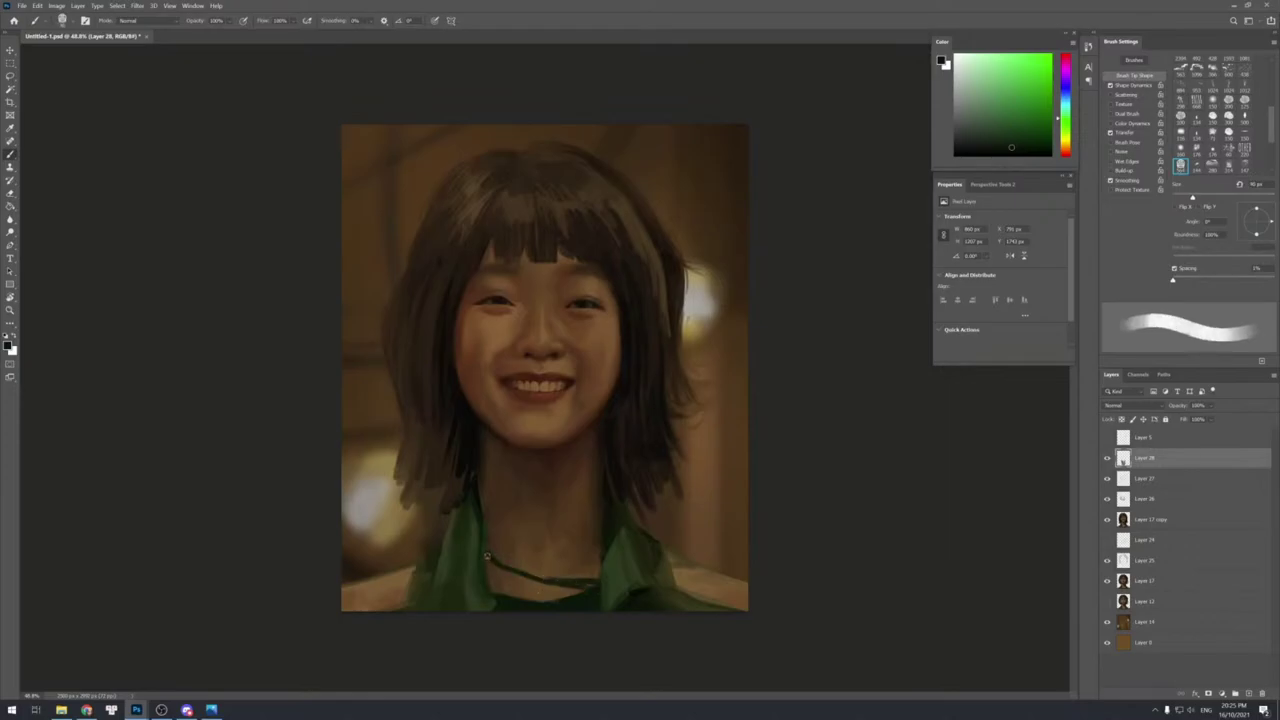
mouse_move(487, 556)
left_mouse_down()
mouse_move(572, 586)
mouse_move(494, 576)
mouse_move(563, 588)
mouse_move(493, 581)
mouse_move(500, 591)
mouse_move(571, 605)
mouse_move(554, 584)
mouse_move(580, 601)
left_mouse_up()
key("bracketright")
key("bracketright")
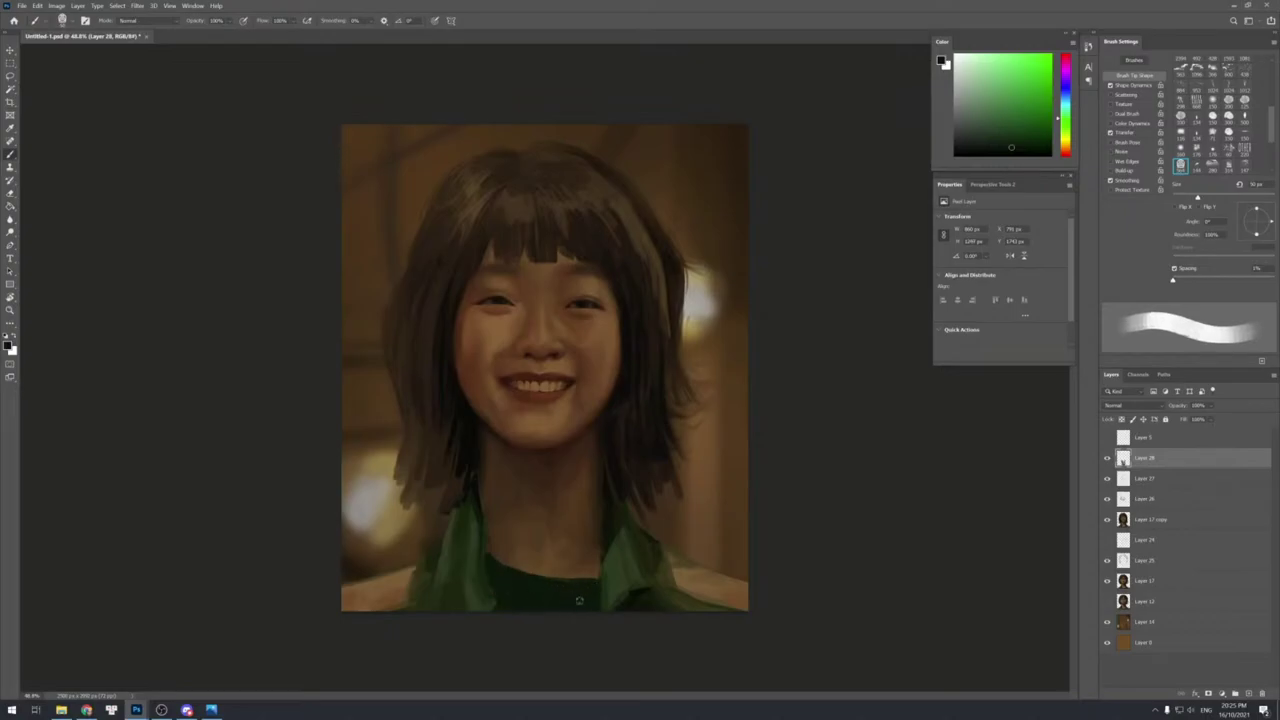
Outline the lower edge of the green neckband with thin strokes of tan sampled from the shoulder.
left_click(681, 577, "alt")
key("bracketleft")
key("bracketleft")
key("bracketleft")
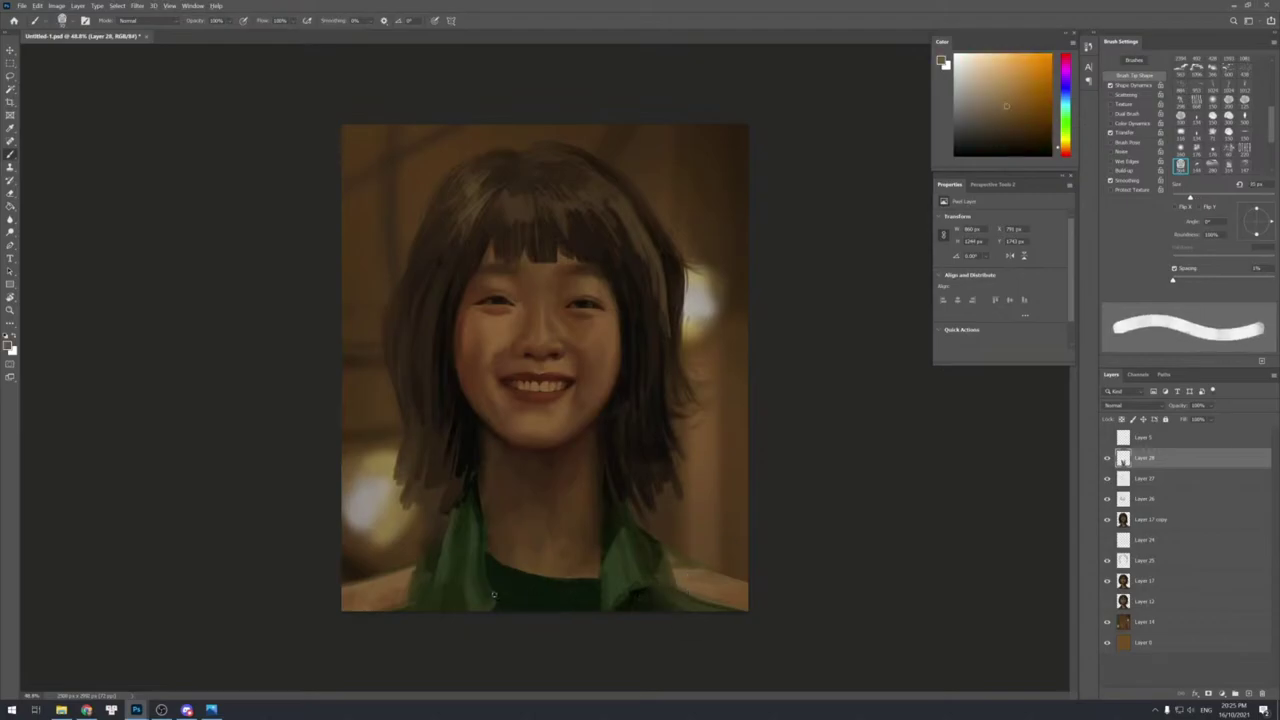
left_click_drag(490, 587, 602, 606)
key("bracketright")
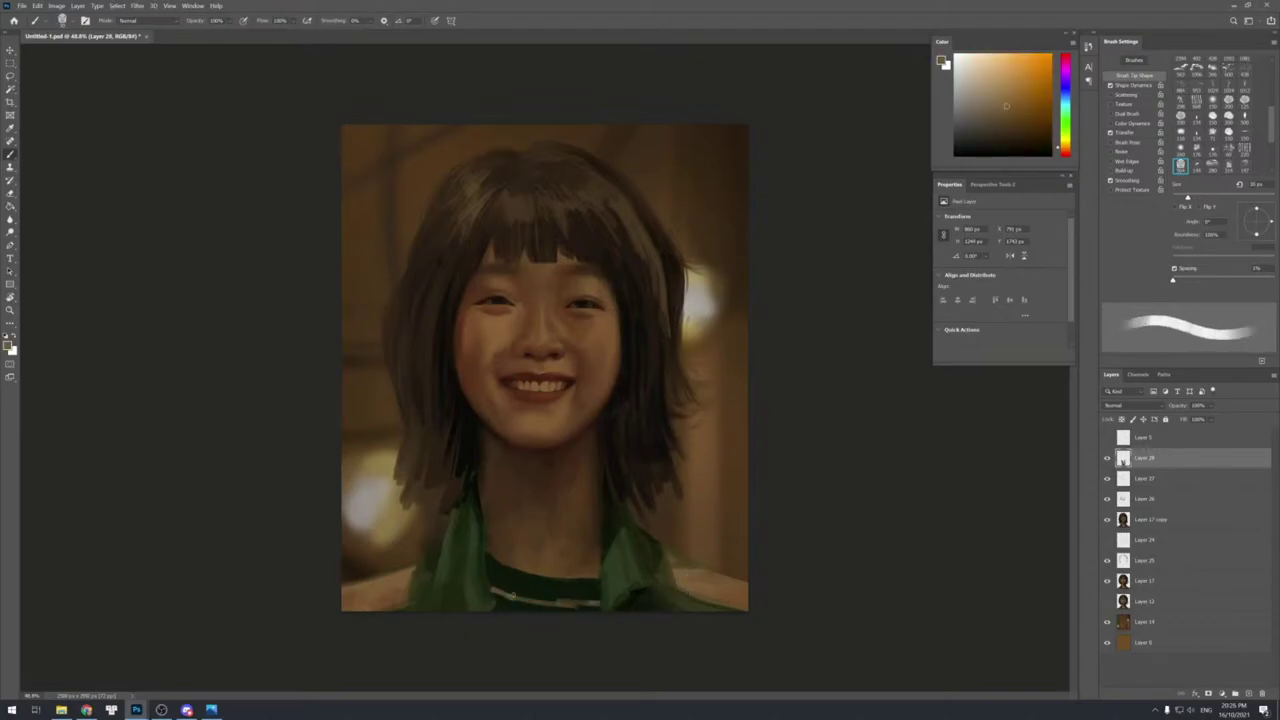
left_click_drag(493, 583, 592, 603)
Fill the shirt below the green neckband with the sampled tan using progressively larger brushes.
key("bracketright")
key("bracketright")
key("bracketright")
key("bracketright")
mouse_move(490, 584)
left_mouse_down()
mouse_move(499, 607)
mouse_move(562, 607)
mouse_move(498, 590)
mouse_move(599, 605)
left_mouse_up()
key("bracketright")
key("bracketright")
key("bracketright")
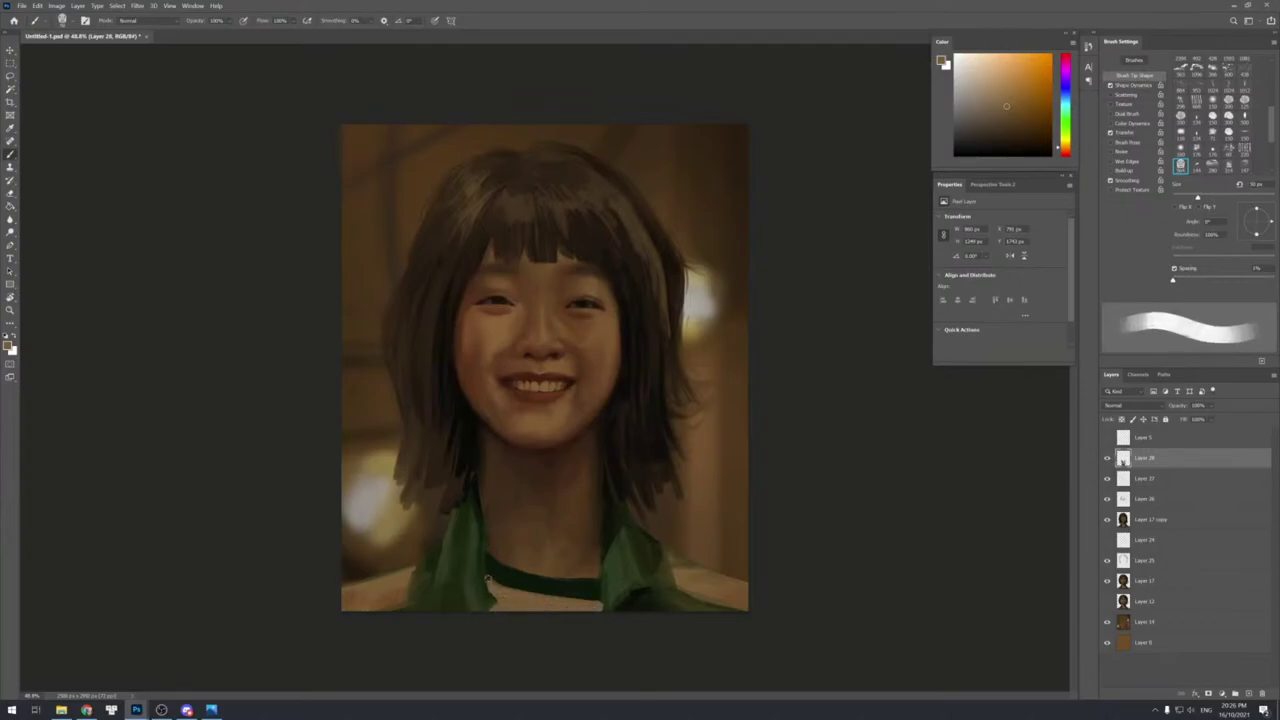
Refine the neckband and collar edge at the viewer's left with sampled greens and add a green fold stroke on the tan shirt.
left_click(488, 580, "alt")
key("bracketleft")
key("bracketleft")
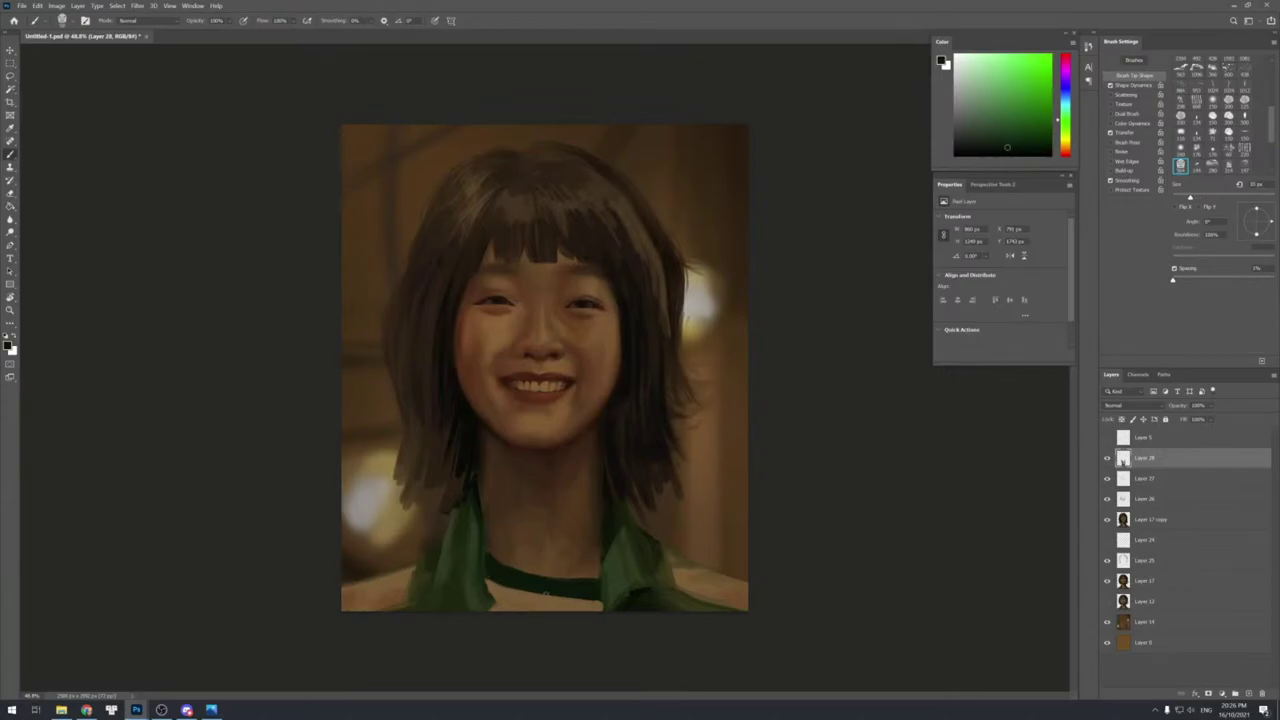
left_click(492, 569, "alt")
left_click(482, 562, "alt")
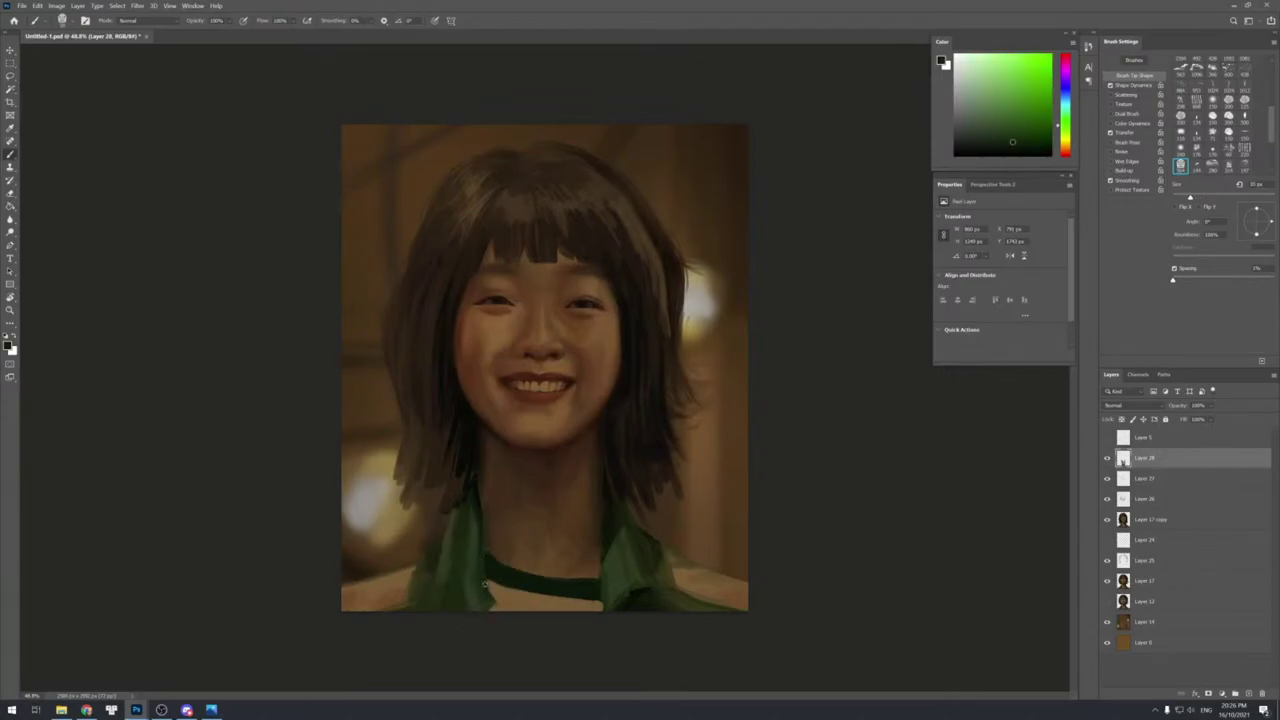
mouse_move(488, 581)
left_mouse_down()
mouse_move(498, 610)
mouse_move(556, 608)
left_mouse_up()
Soften the fold on the tan shirt with sampled tan and olive browns and add another fold toward the viewer's right.
key("bracketleft")
key("bracketleft")
left_click(546, 602, "alt")
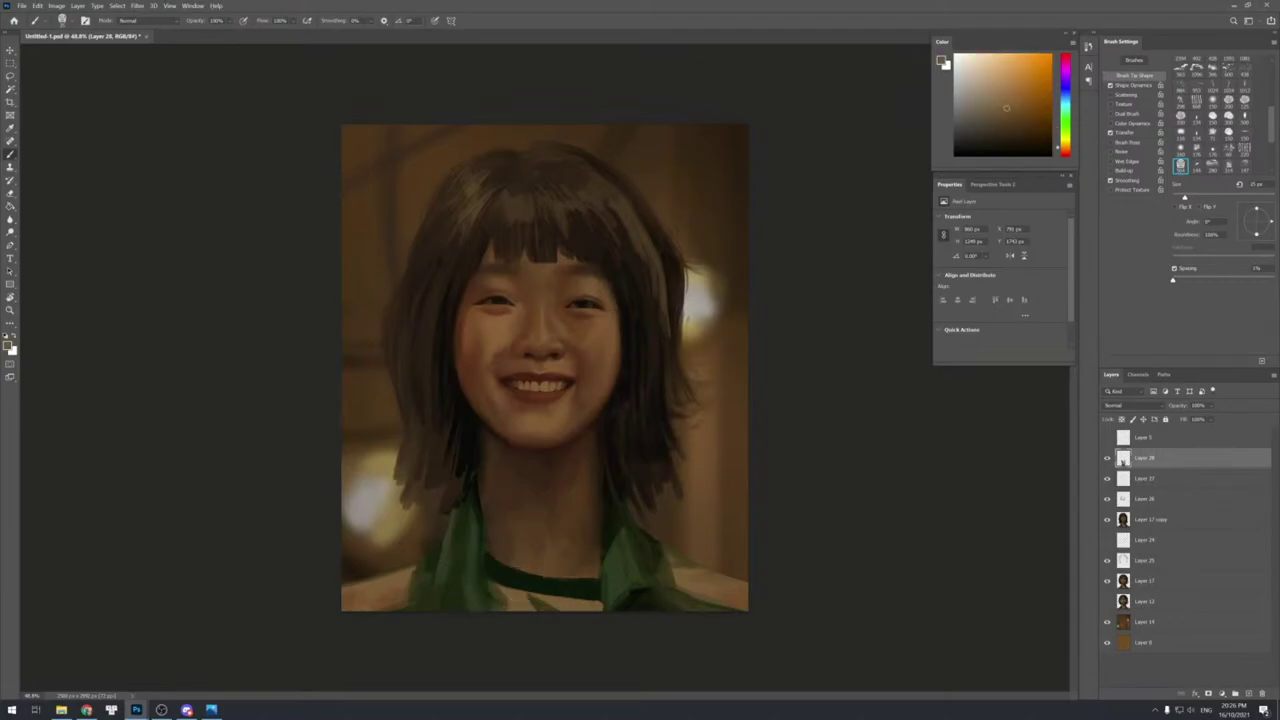
left_click(545, 608, "alt")
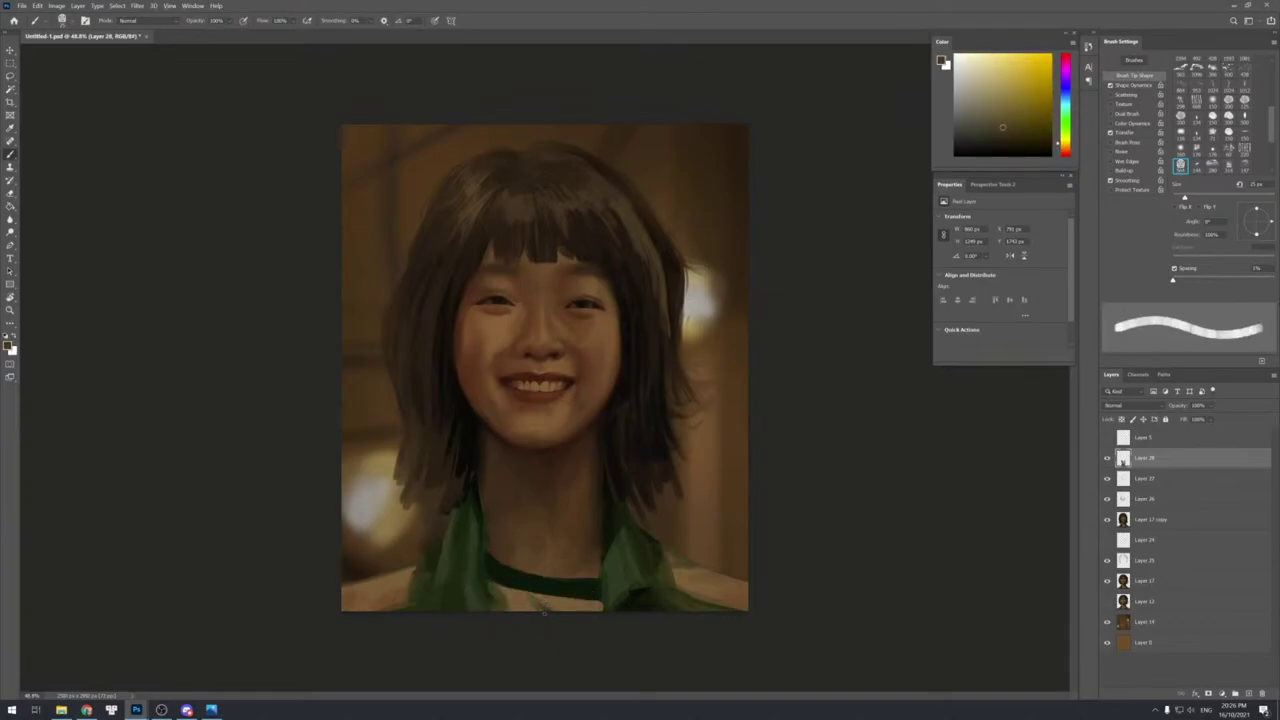
left_click(548, 606, "alt")
left_click_drag(570, 597, 592, 611)
key("]")
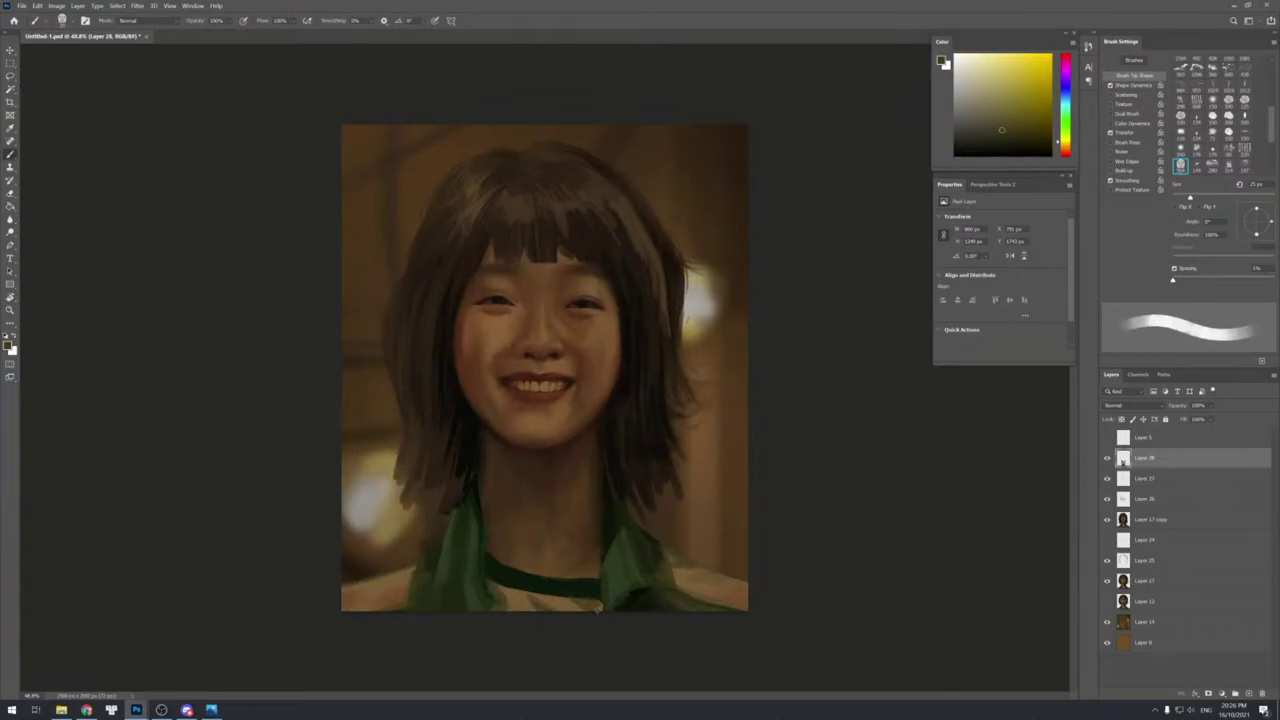
Clean up the neckband and the inner collar edge at the viewer's right with sampled dark greens.
left_click(596, 608, "alt")
key("bracketright")
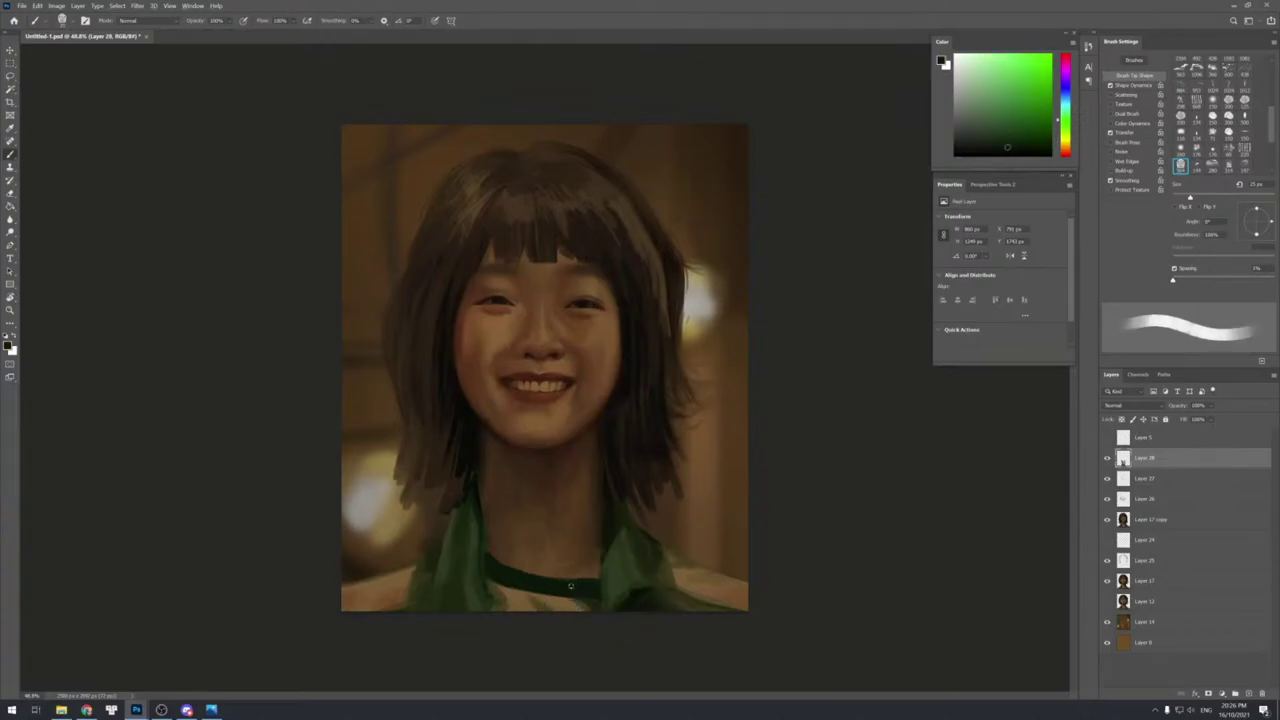
key("bracketleft")
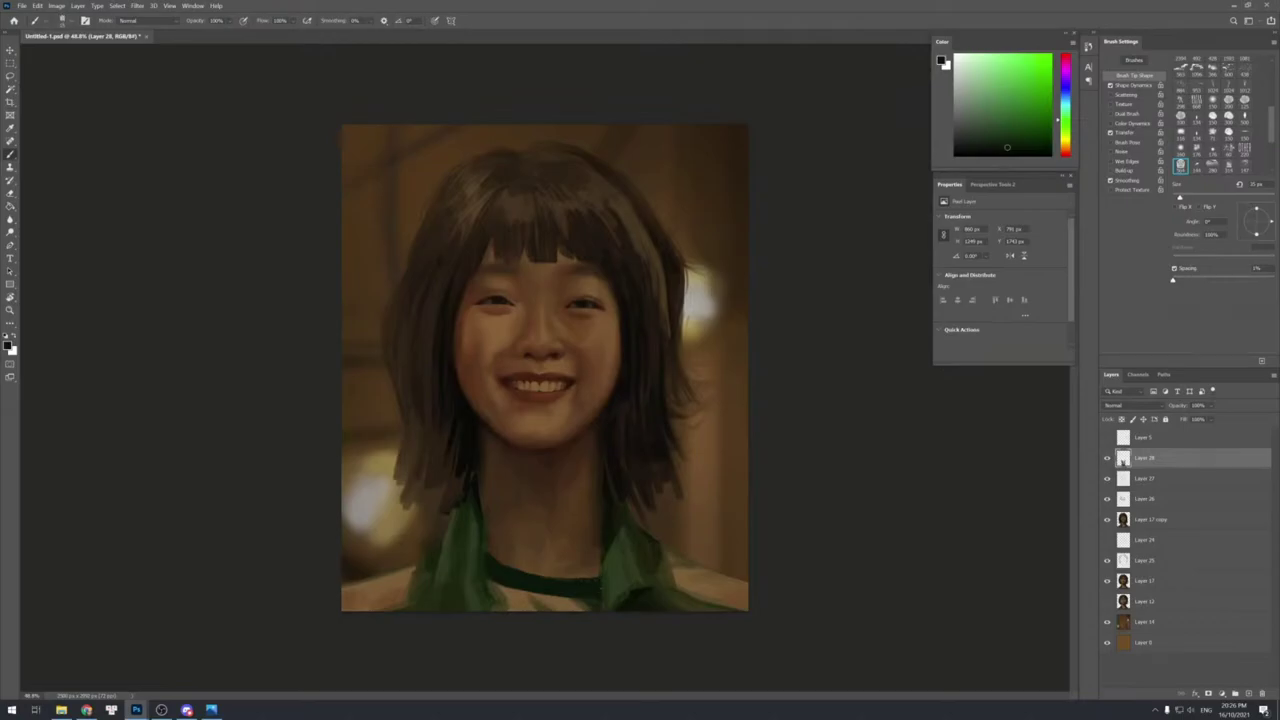
left_click(595, 572, "alt")
left_click(608, 544, "alt")
key("bracketright")
key("bracketright")
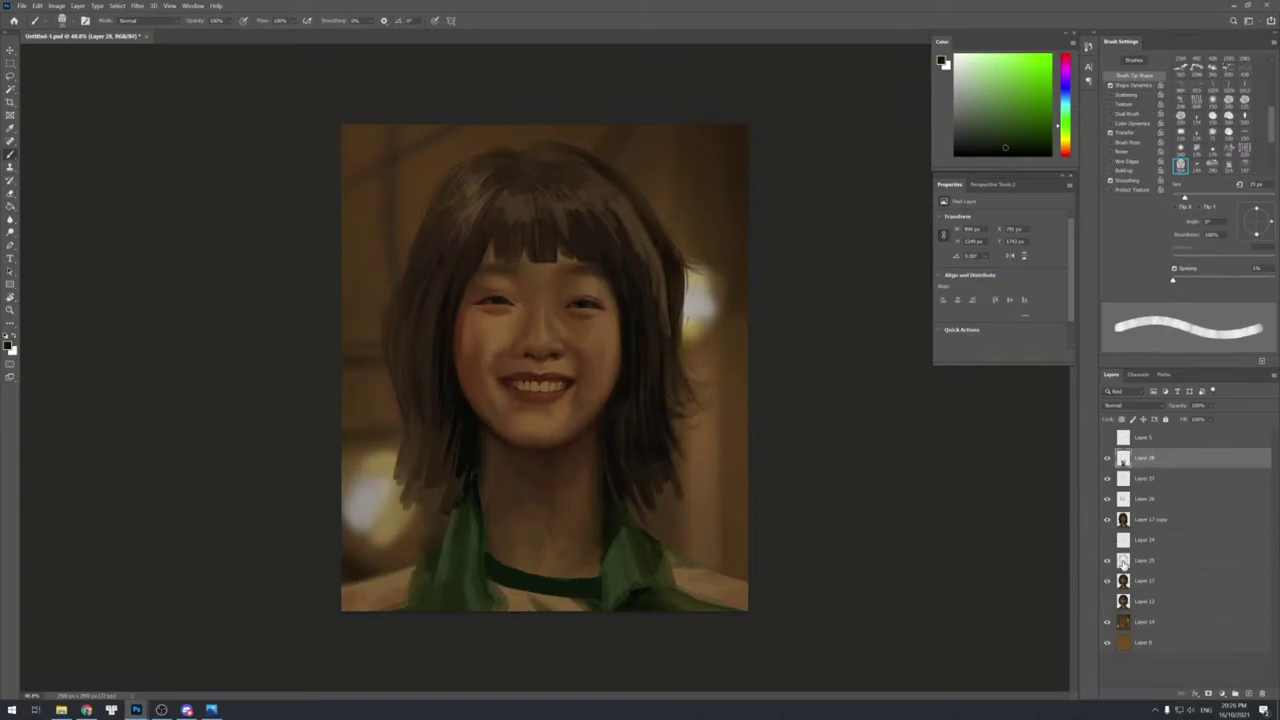
Hide Layer 25 and Layer 17, and paint thin brown strands along the upper hair outline at the viewer's left.
left_click_drag(1107, 560, 1107, 601)
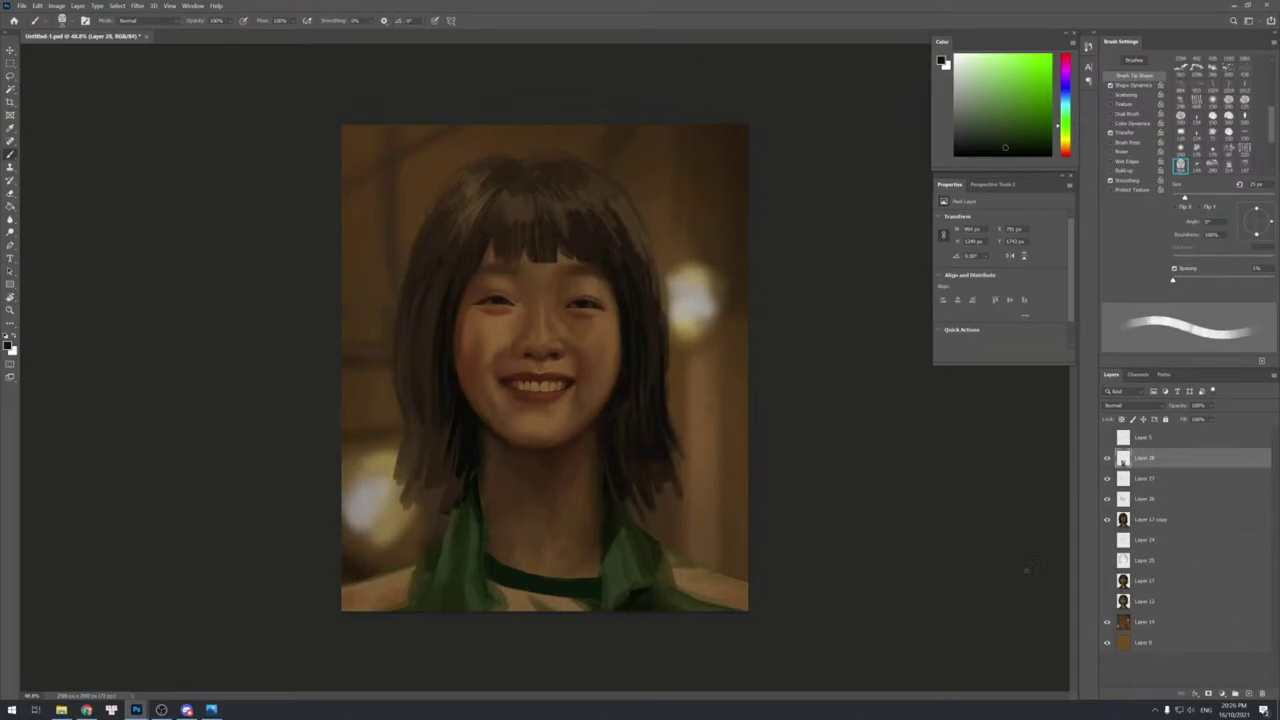
left_click(478, 187, "alt")
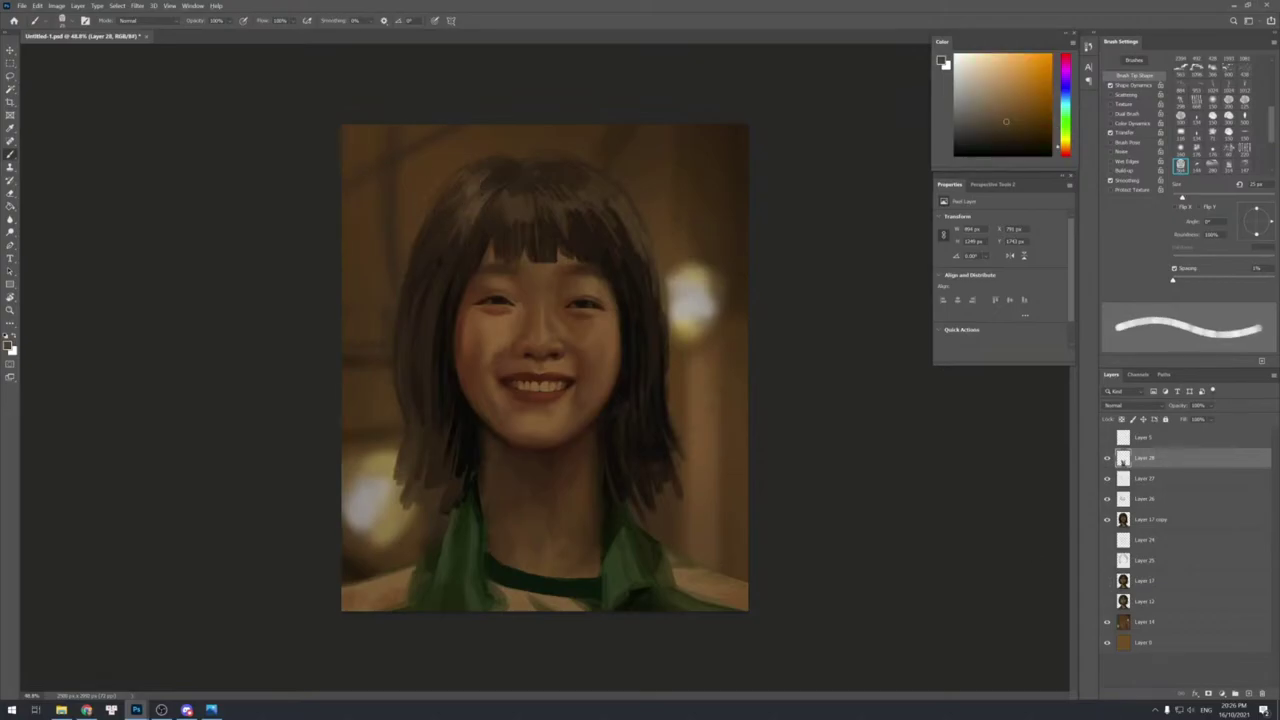
key("bracketright")
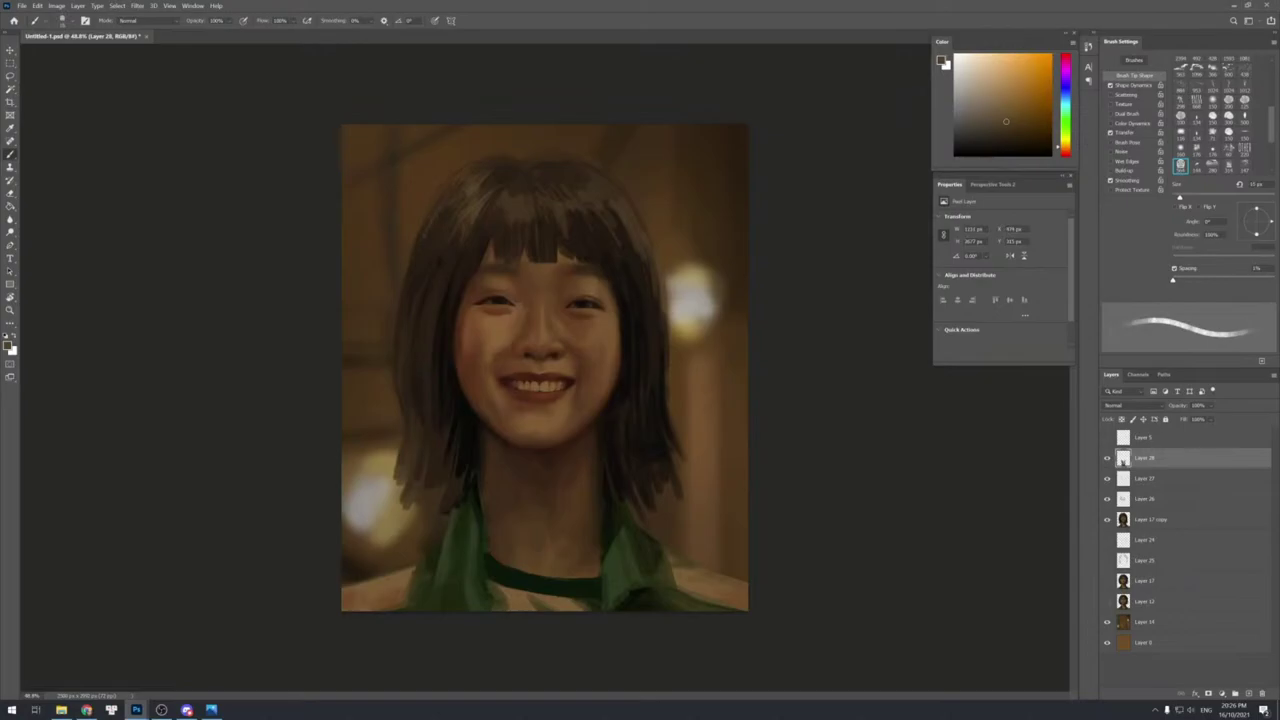
key("bracketleft")
key("bracketright")
Add fine dark strands to the upper hair at the viewer's left with sampled dark brown and near-black.
left_click(429, 242, "alt")
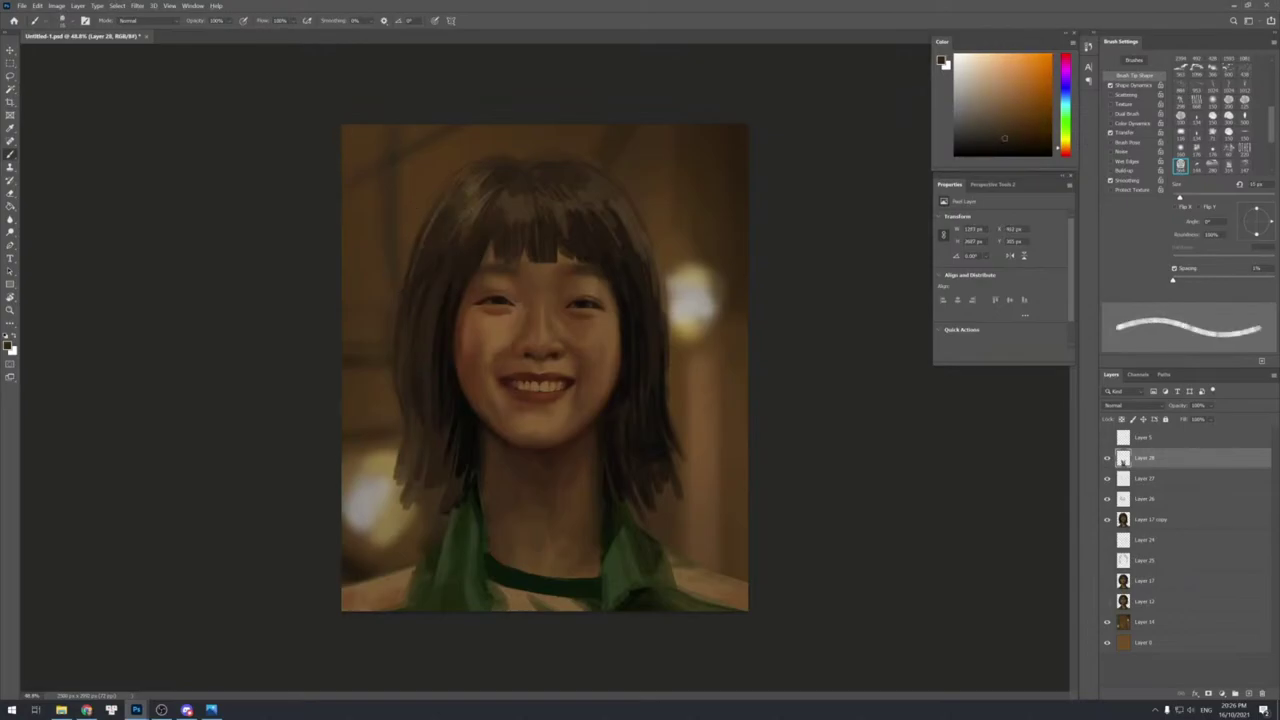
left_click(448, 306, "alt")
key("bracketleft")
key("bracketleft")
key("bracketleft")
key("bracketleft")
key("bracketleft")
key("bracketleft")
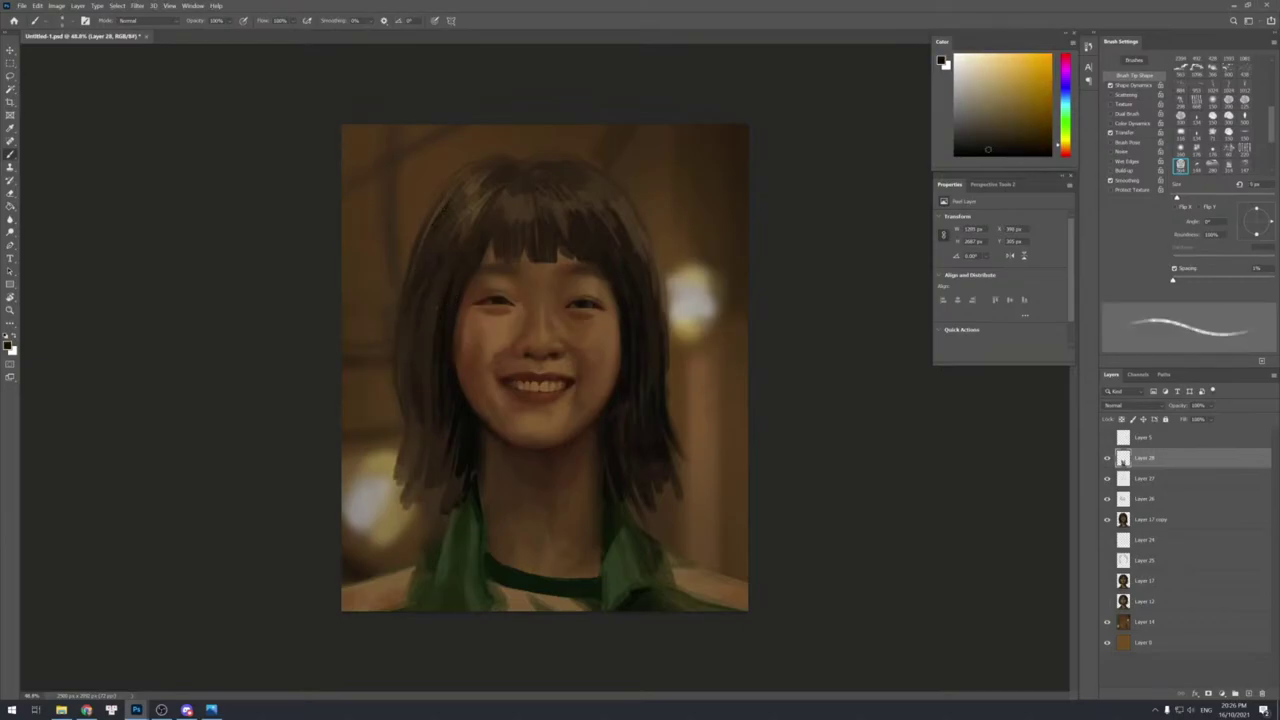
Fill in the outer hair beside the bangs at the viewer's left with a sampled brown and a larger brush.
left_click(441, 233, "alt")
key("bracketright")
key("bracketright")
key("bracketright")
key("bracketright")
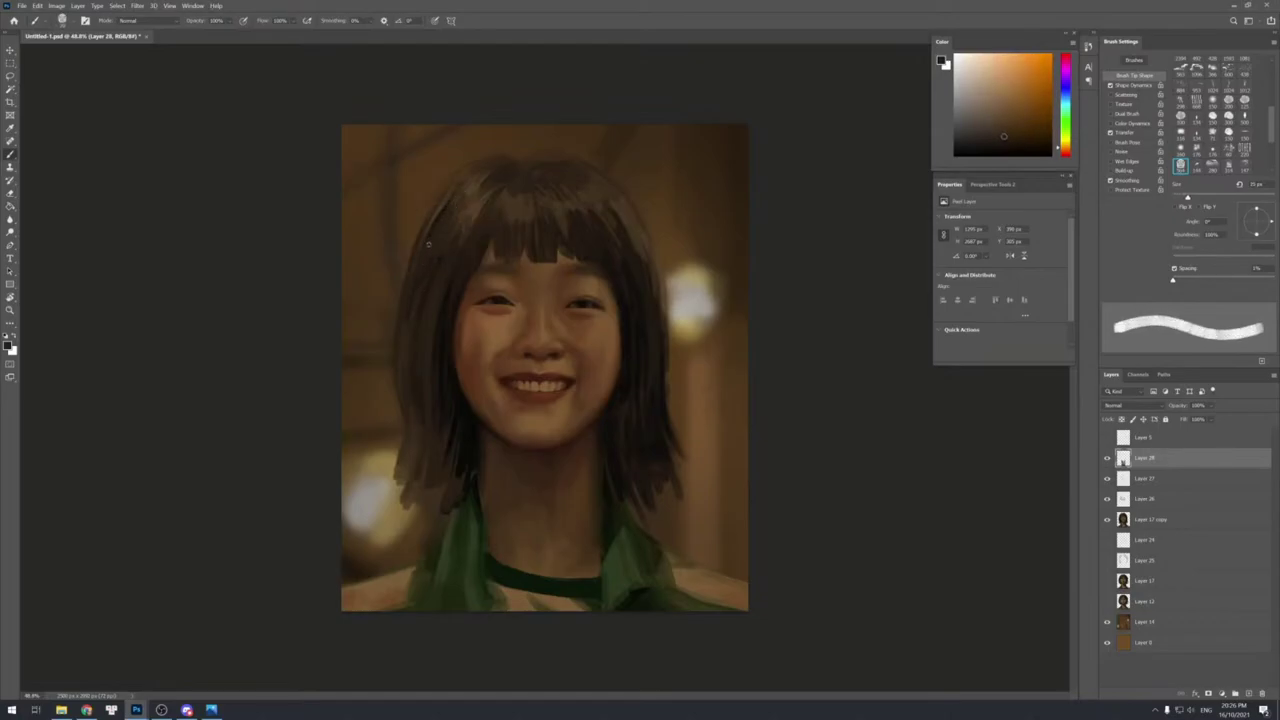
Darken the hair beside the eye and cheek at the viewer's left with sampled near-black.
left_click(437, 334, "alt")
key("bracketright")
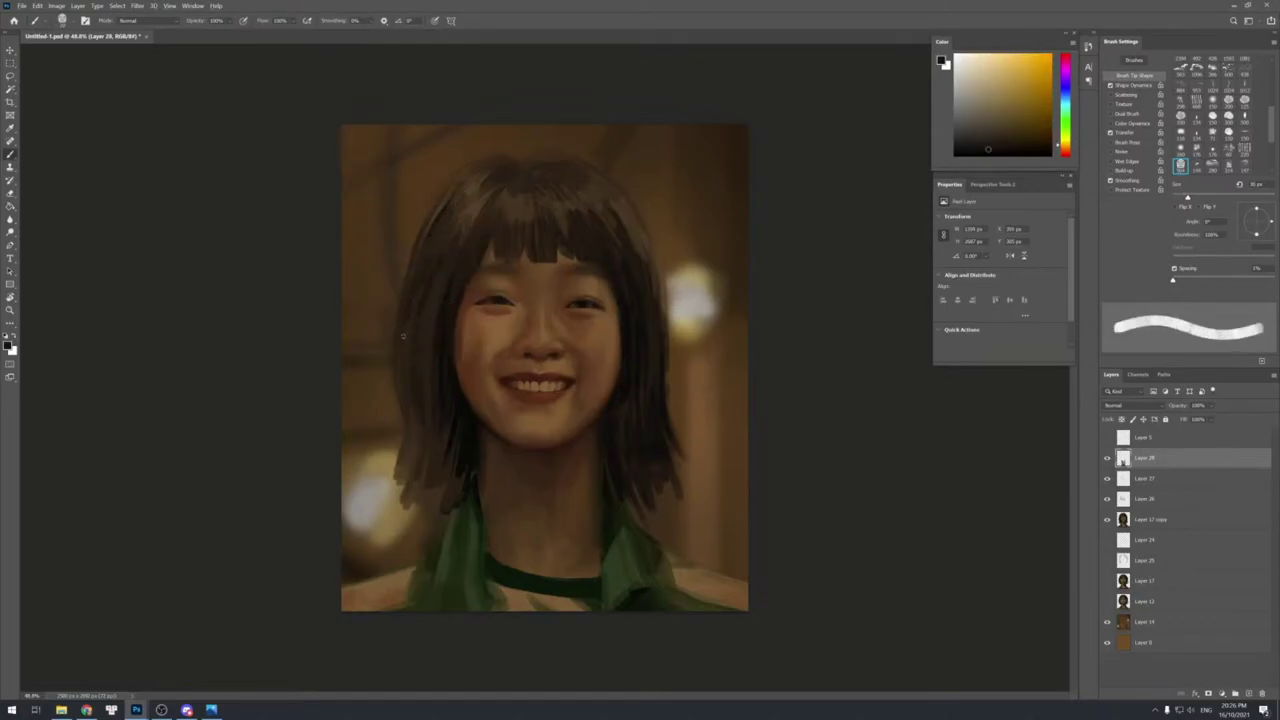
left_click_drag(425, 299, 407, 279)
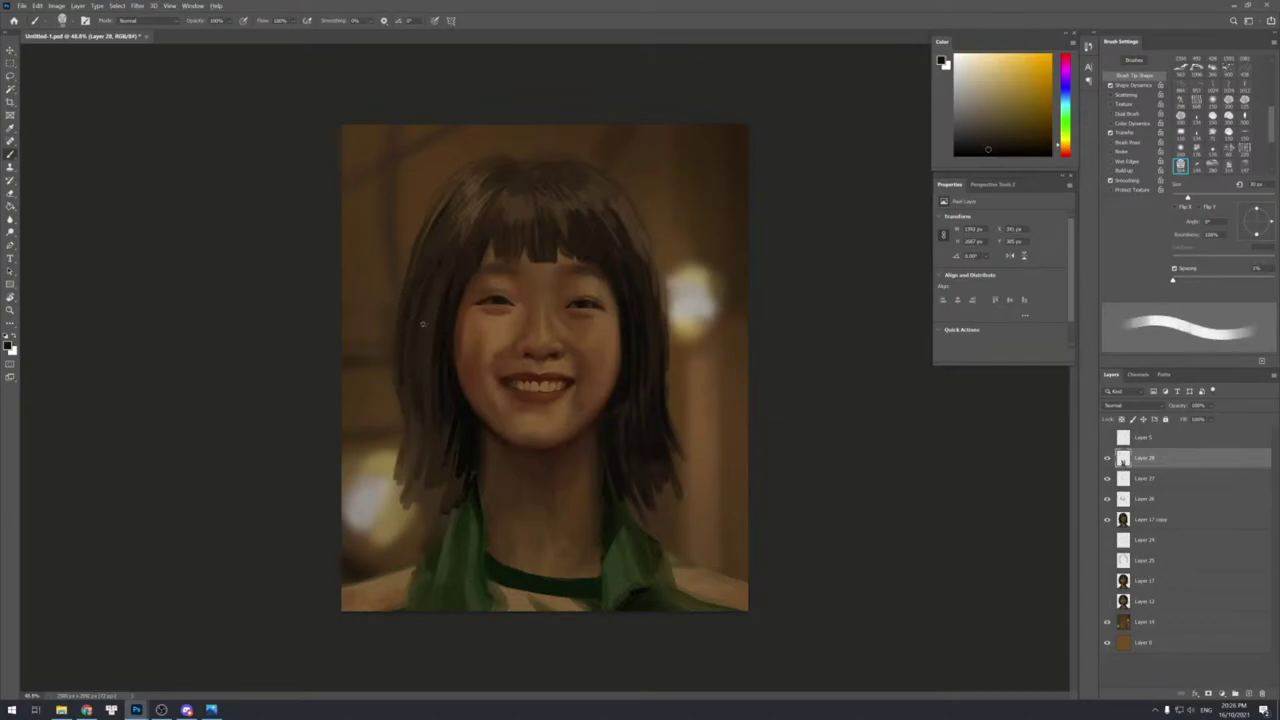
key("bracketleft")
key("bracketright")
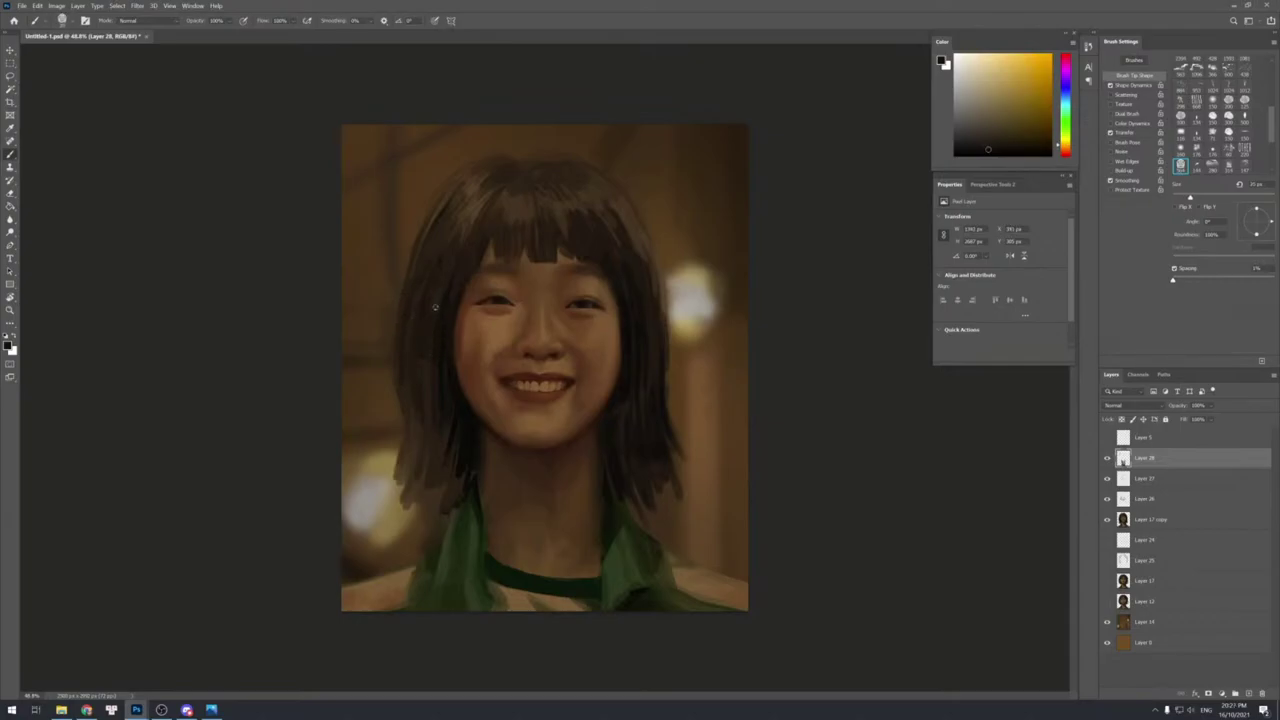
Blend the lower hair at the viewer's left with sampled browns and add fine flyaway strands at its tips.
left_click(423, 410, "alt")
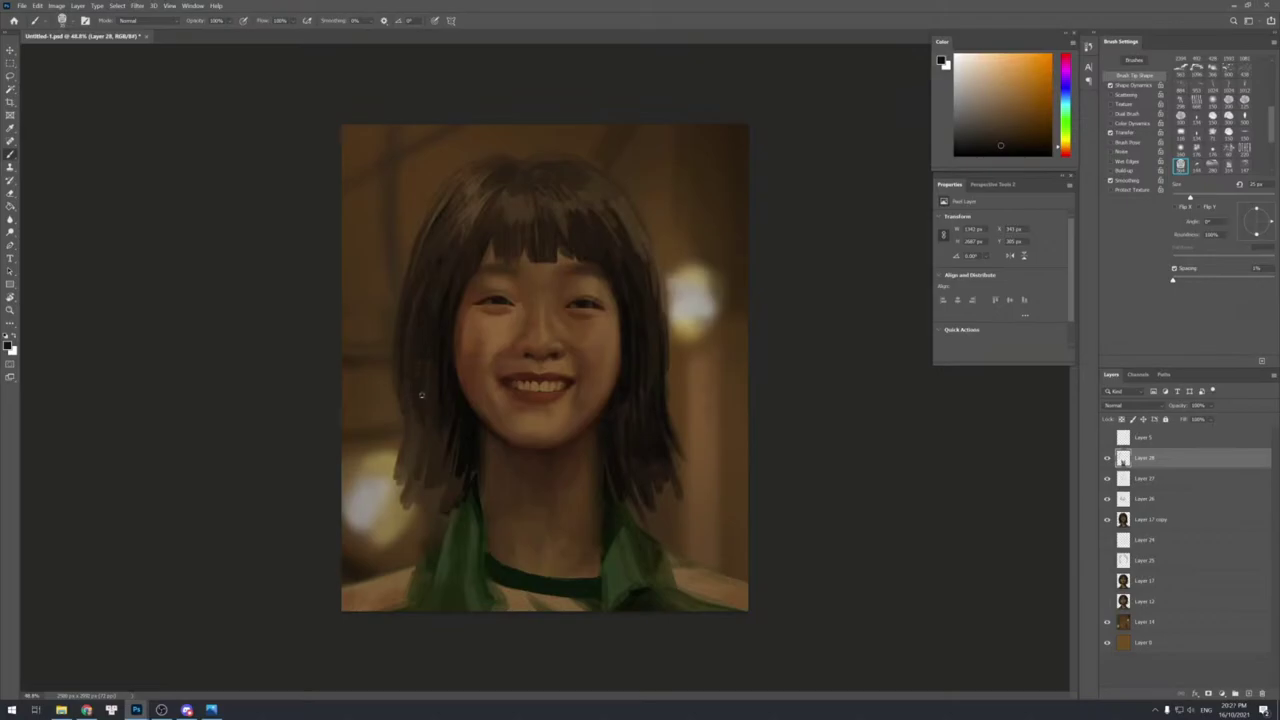
left_click(411, 463, "alt")
key("bracketleft")
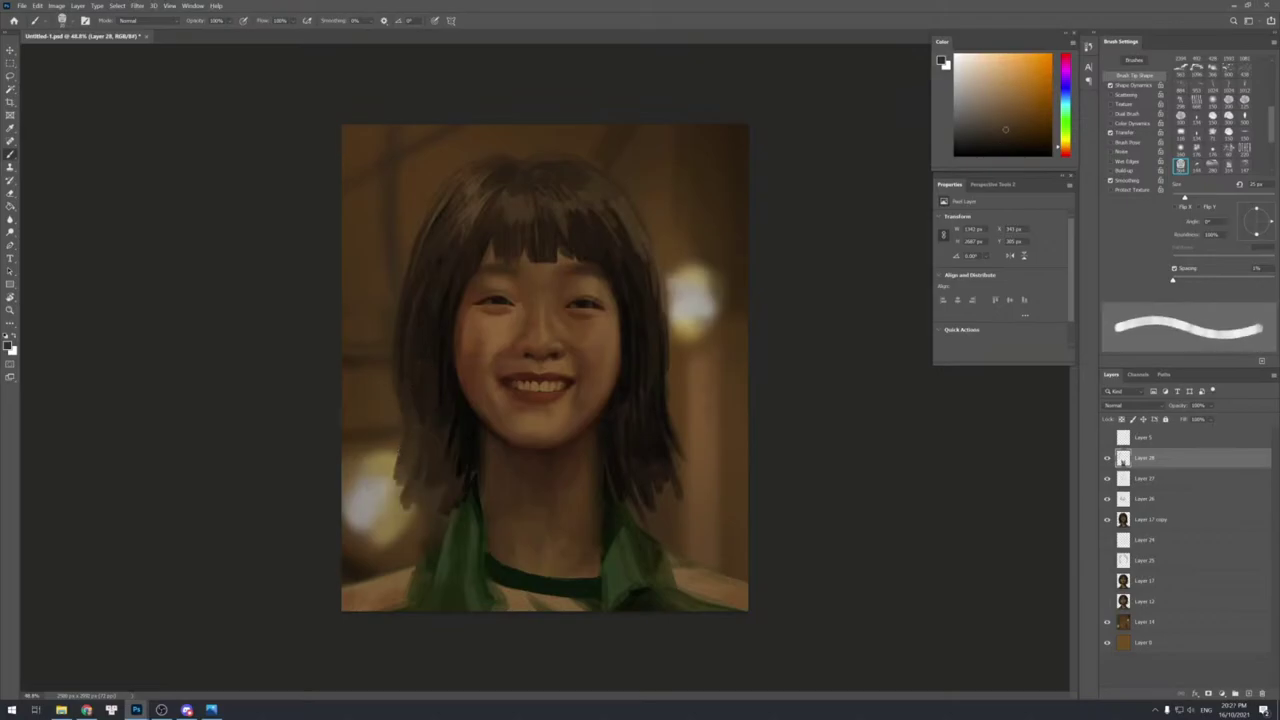
key("bracketleft")
key("bracketleft")
key("bracketleft")
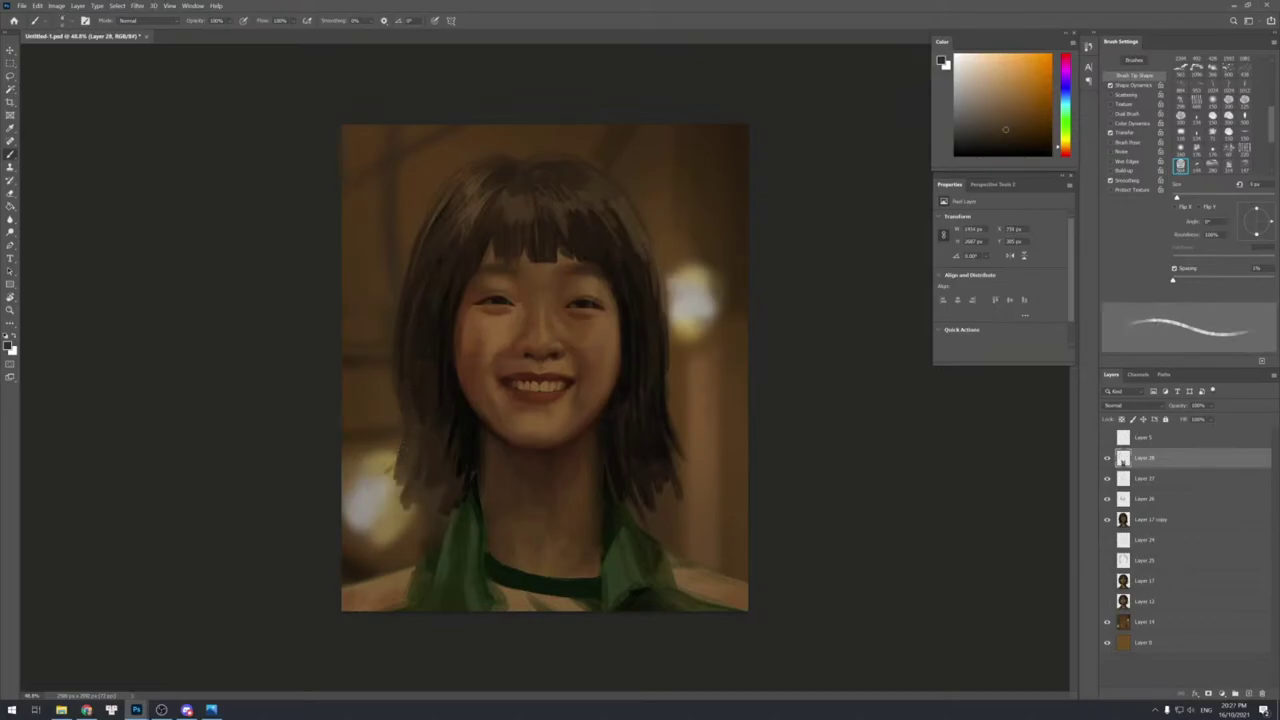
key("bracketright")
key("bracketright")
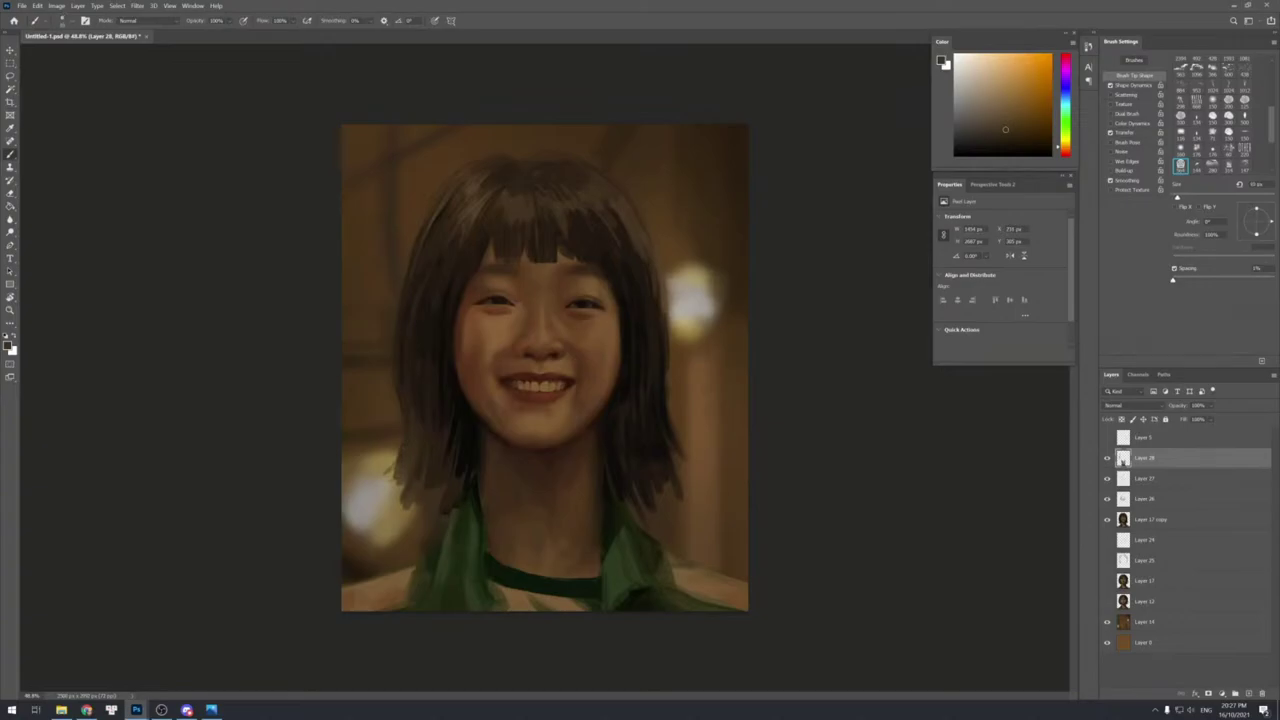
Merge the layers from Layer 28 down to Layer 17 copy into one layer.
key("e")
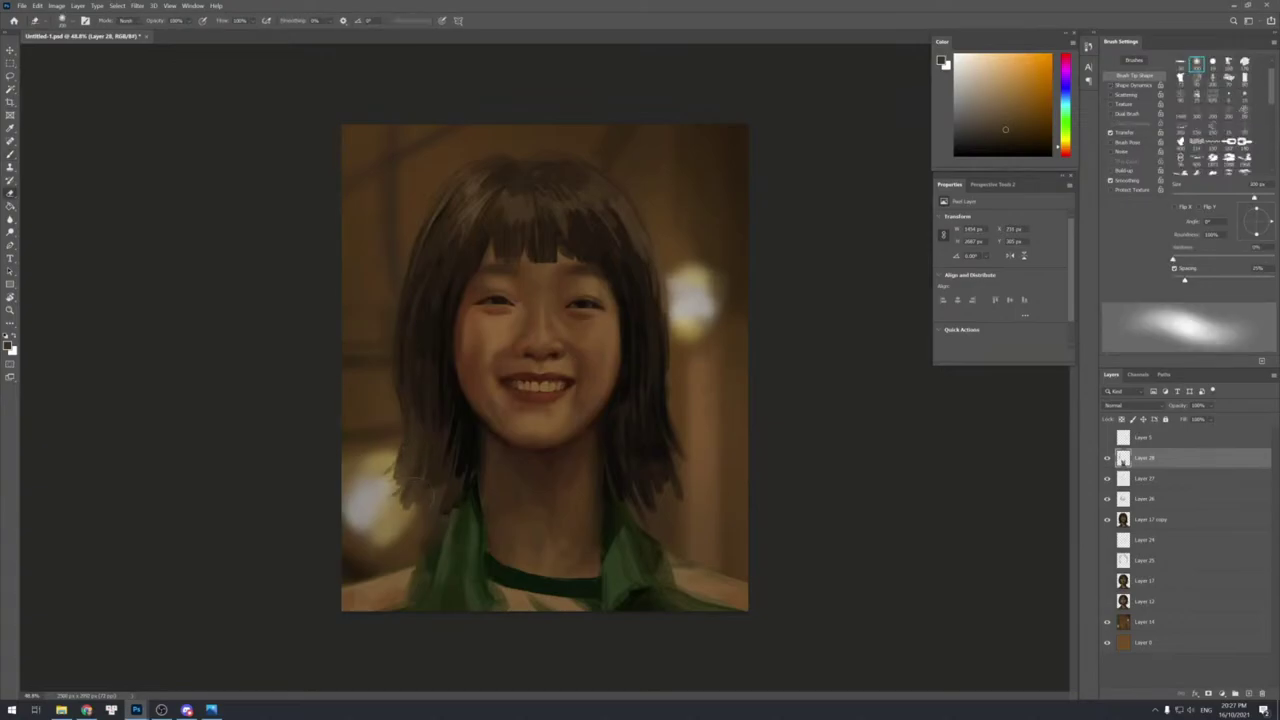
left_click(1145, 520, "shift")
key("ctrl+e")
key("b")
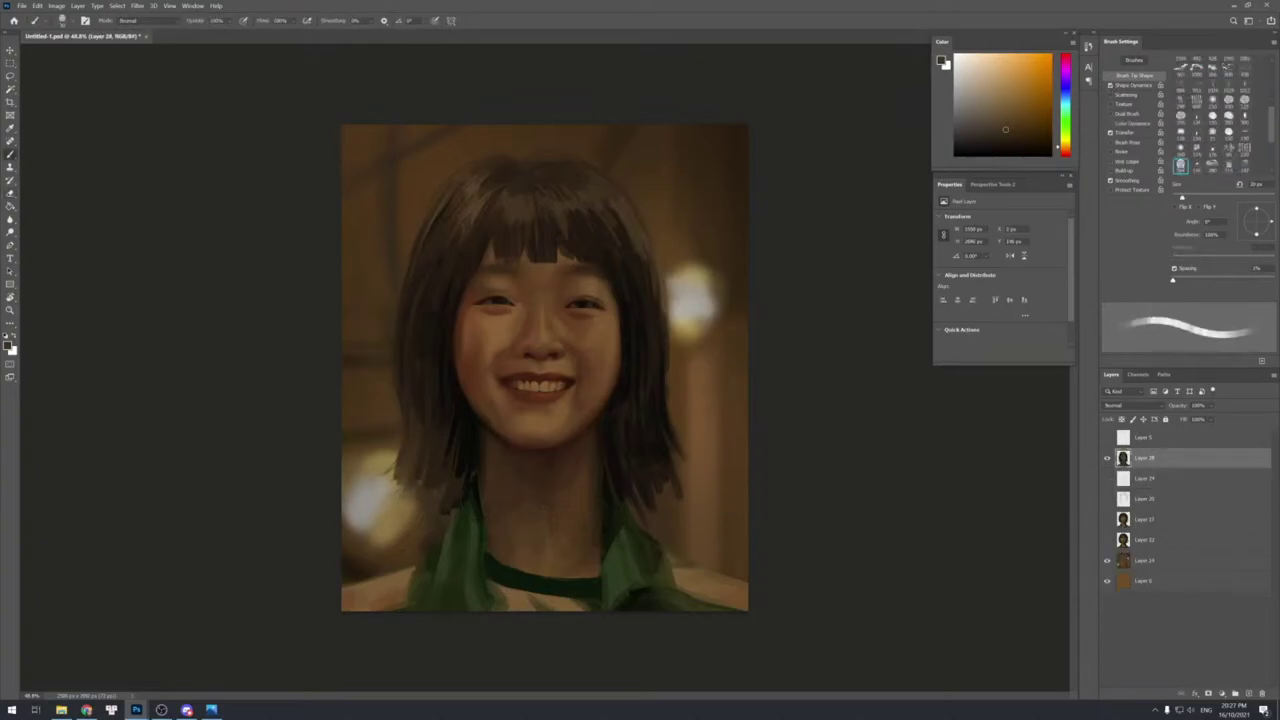
Paint thin brown strands at the lower hair tips at the viewer's left, varying a small brush size.
key("bracketleft")
key("bracketleft")
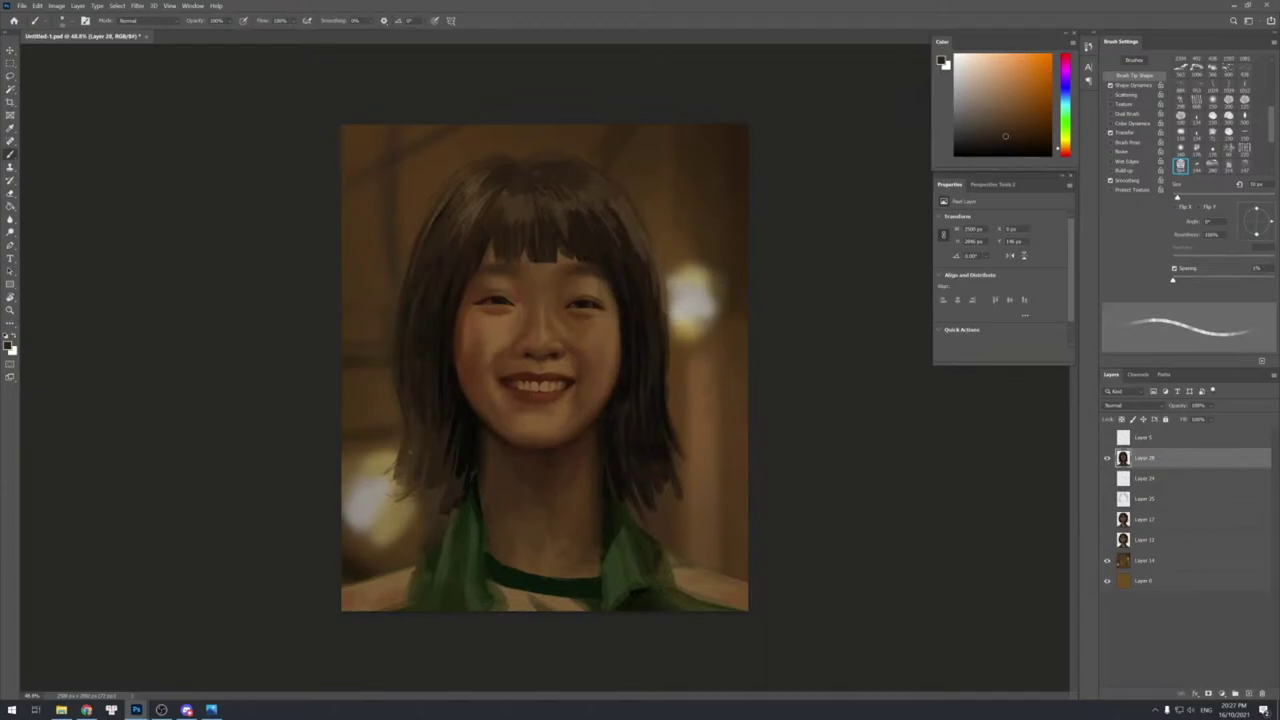
key("bracketright")
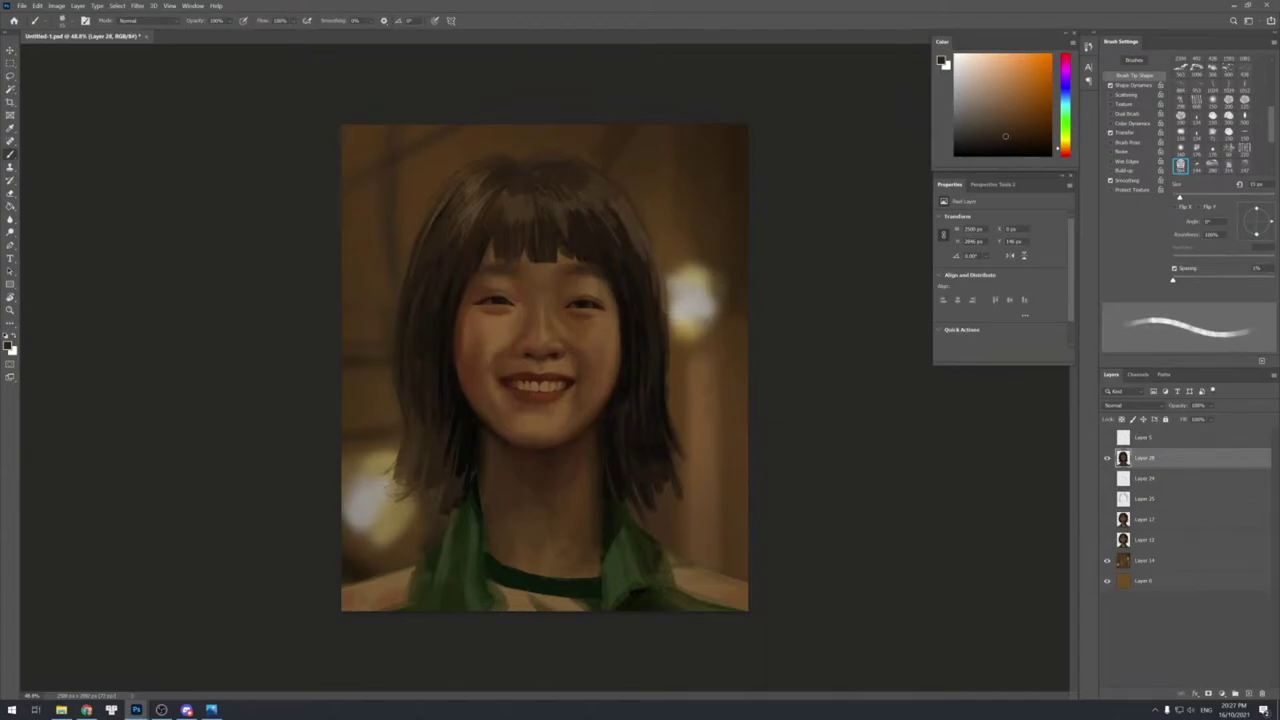
key("bracketright")
Add fine dark strands through the lower hair tips at the viewer's left with near-black sampled from the hair beside the jaw.
left_click(457, 428, "alt")
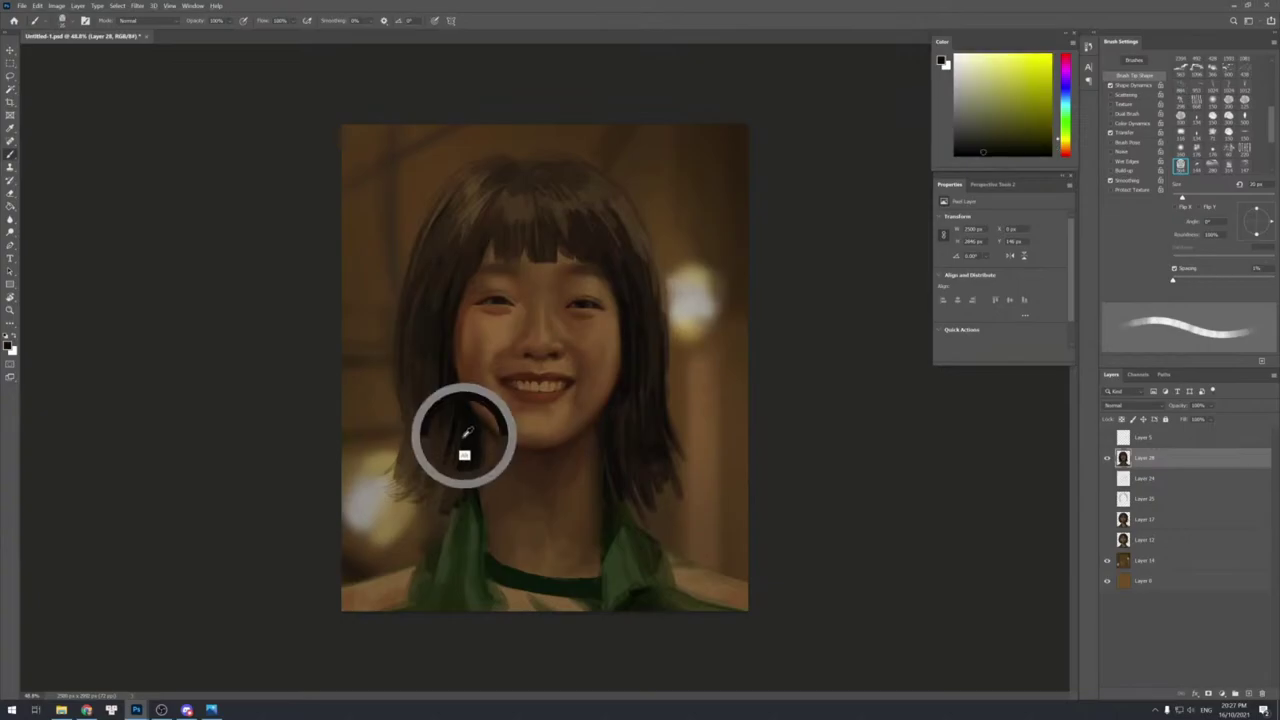
key("bracketleft")
key("bracketright")
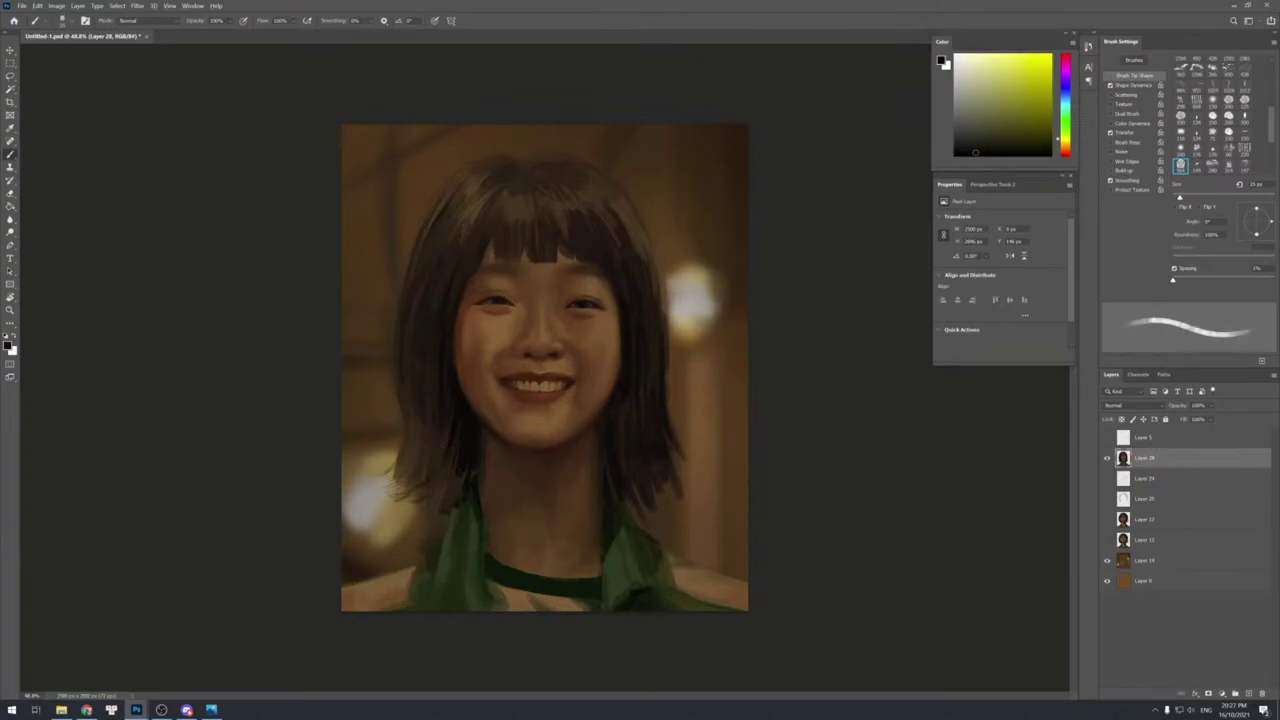
key("bracketright")
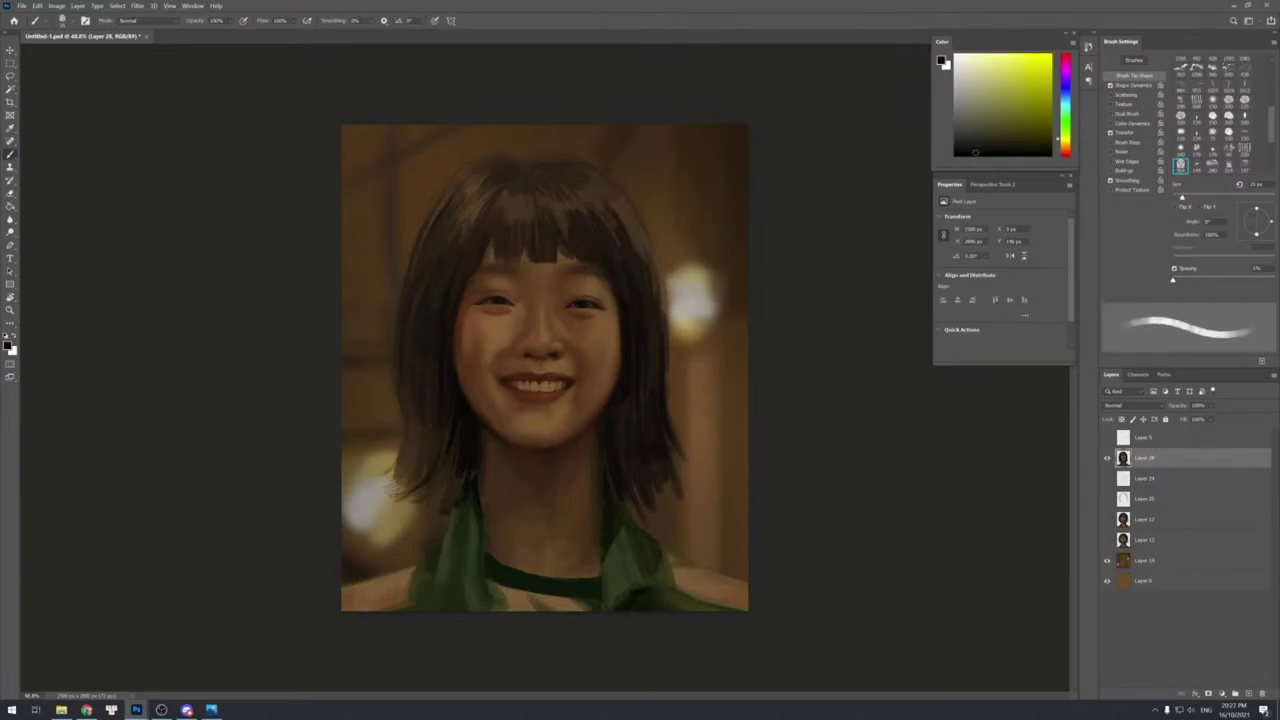
key("bracketleft")
key("bracketleft")
key("bracketright")
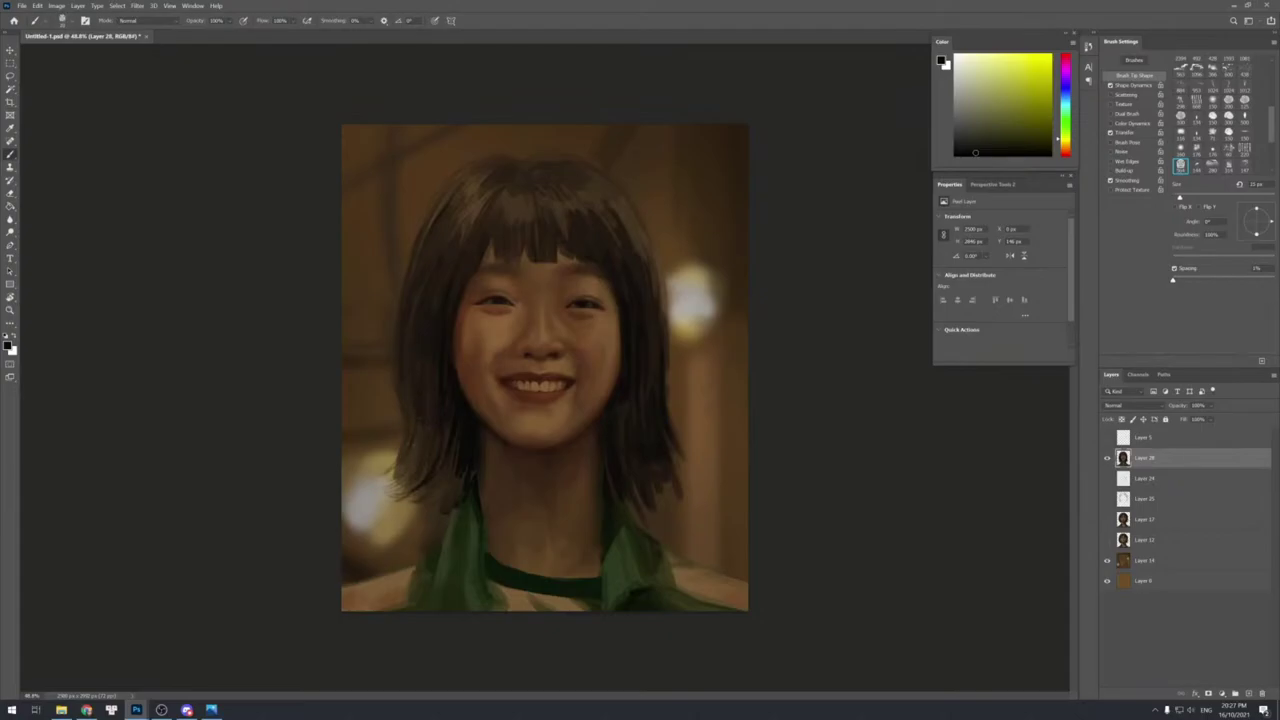
key("bracketright")
key("bracketright")
key("bracketleft")
key("bracketleft")
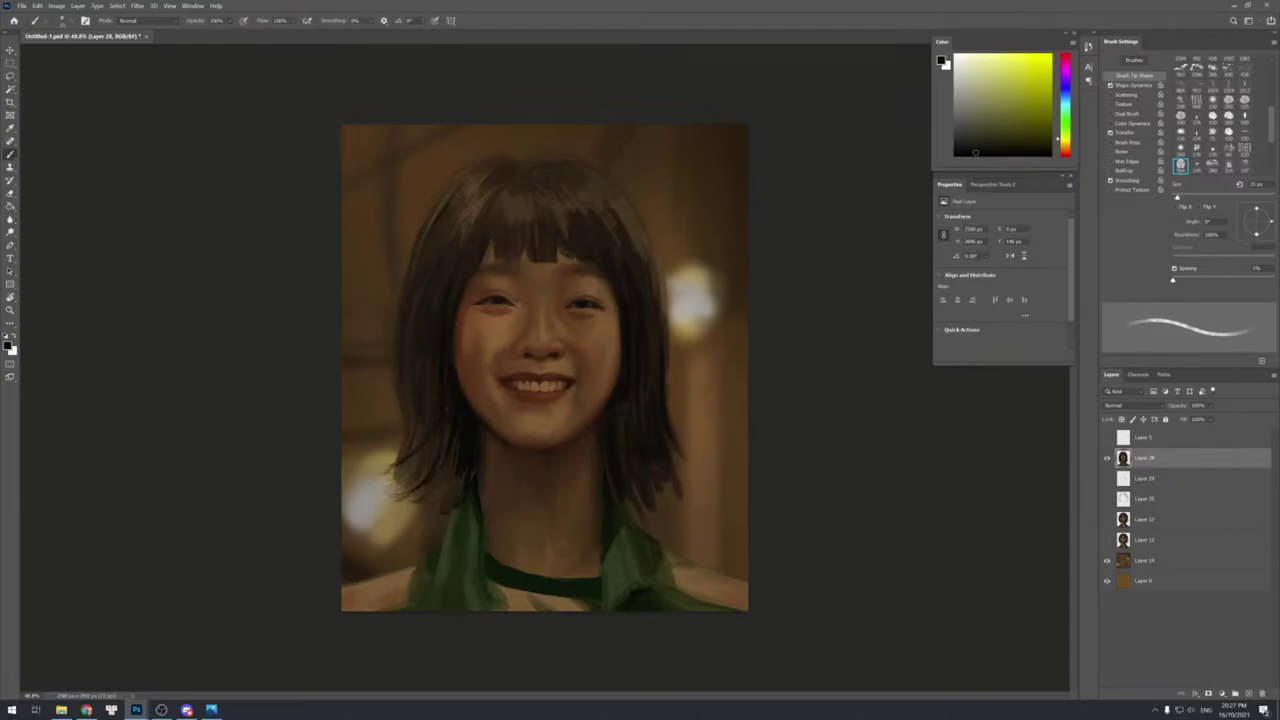
Deepen the hair from cheek level down to the collar at the viewer's left with near-black, alternating broader and thinner strokes.
key("bracketright")
key("bracketright")
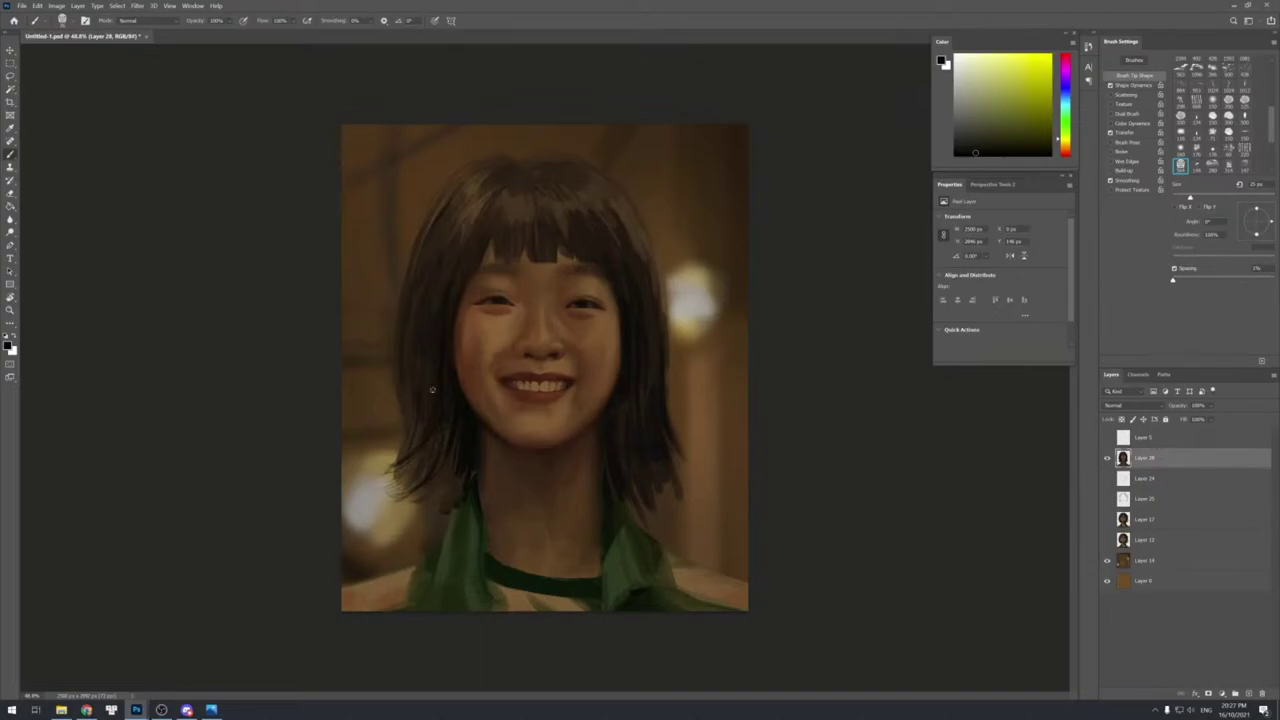
key("bracketleft")
key("bracketleft")
key("bracketright")
key("bracketright")
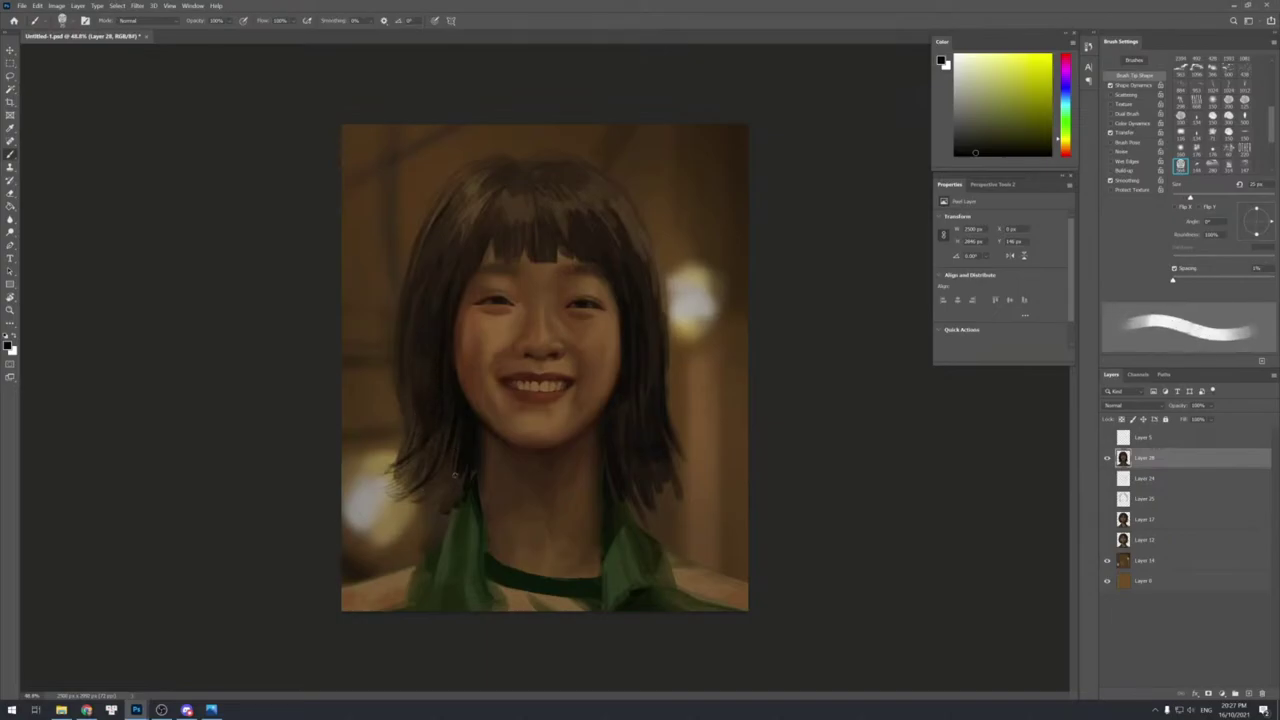
key("bracketleft")
key("bracketleft")
key("bracketright")
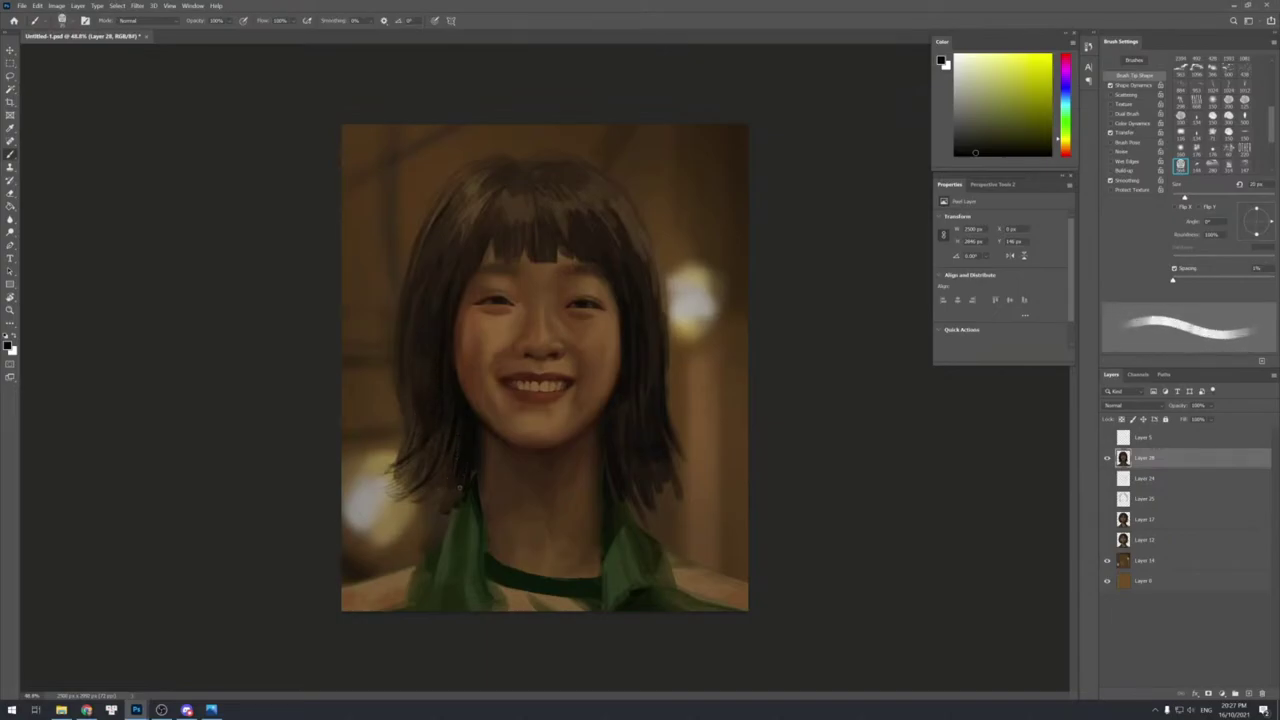
key("bracketleft")
key("bracketleft")
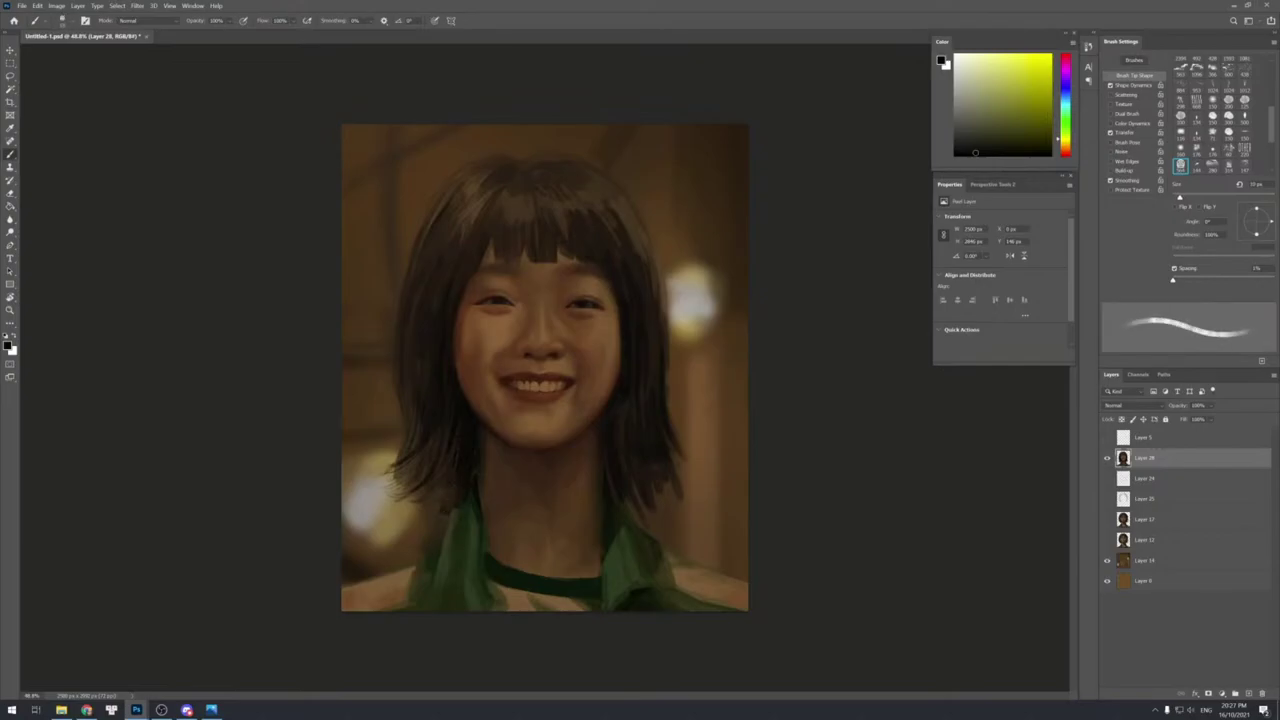
Shape the hair ends over the collar at the viewer's left with sampled brown and near-black, undoing unwanted strokes.
left_click(447, 527, "alt")
key("bracketright")
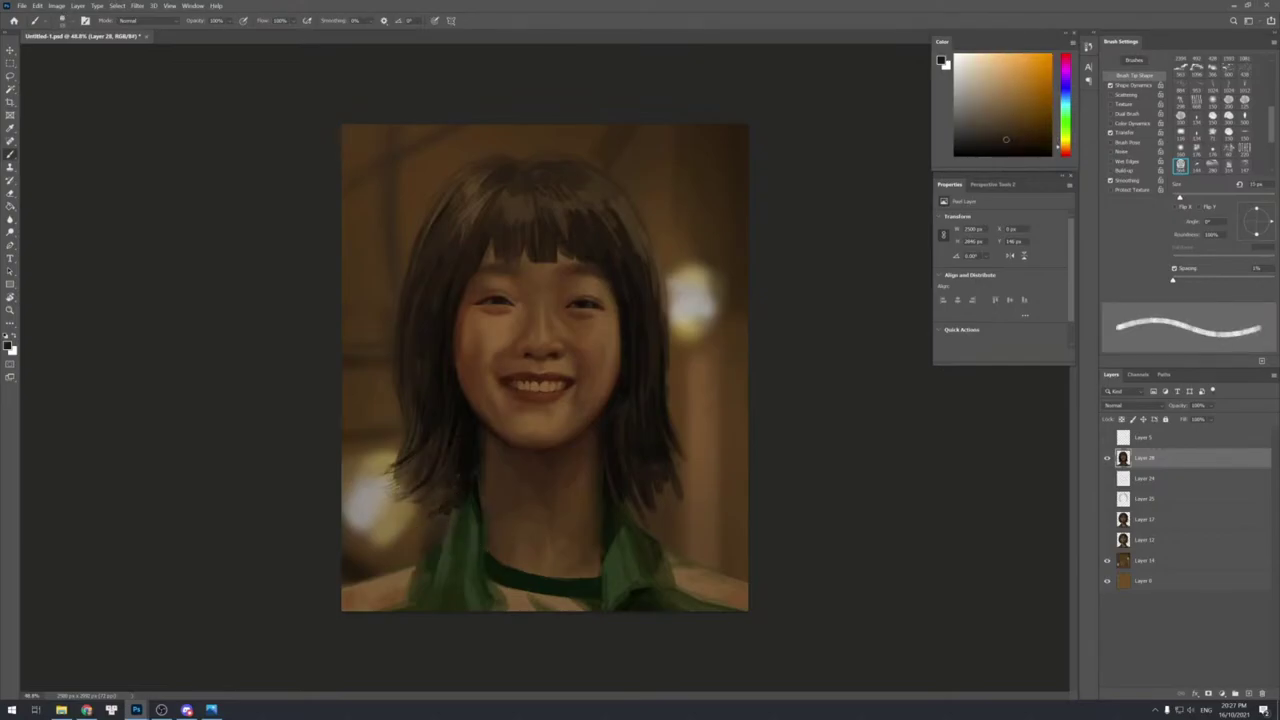
key("ctrl+z")
left_click(460, 472, "alt")
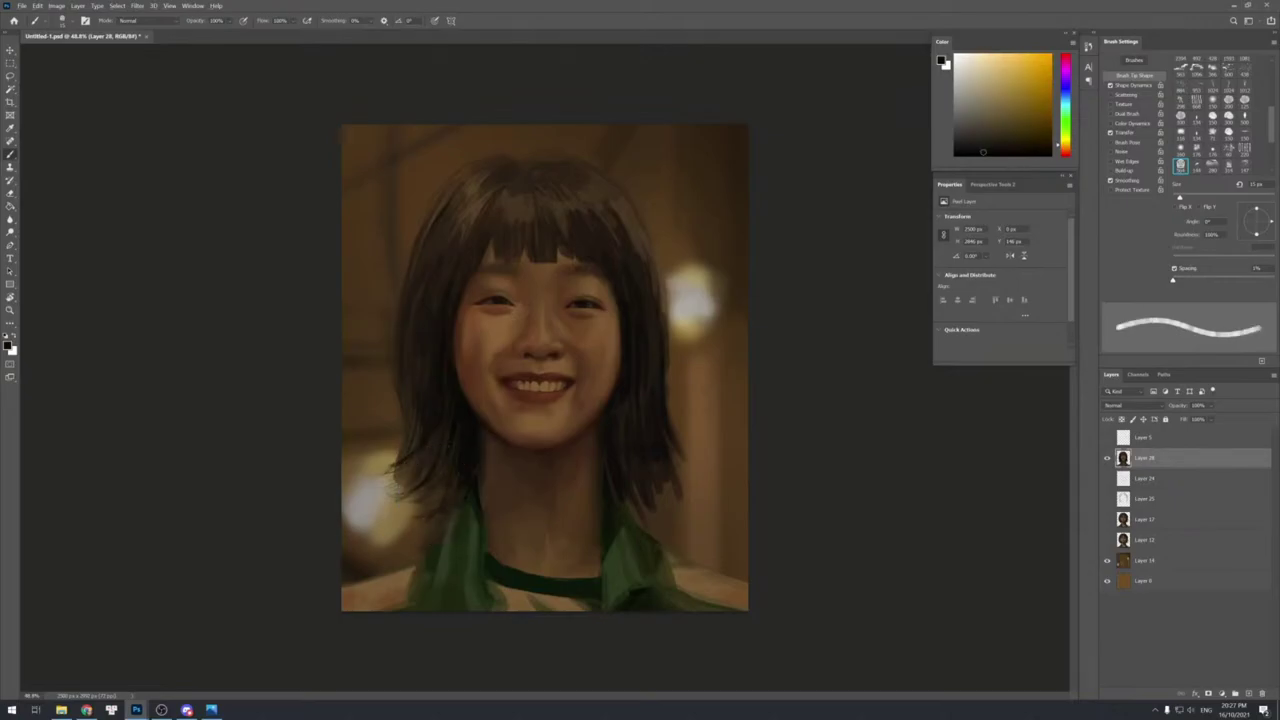
key("ctrl+z")
Soften the upper hair at the viewer's left with a sampled dark brown and a much larger brush.
left_click(441, 238, "alt")
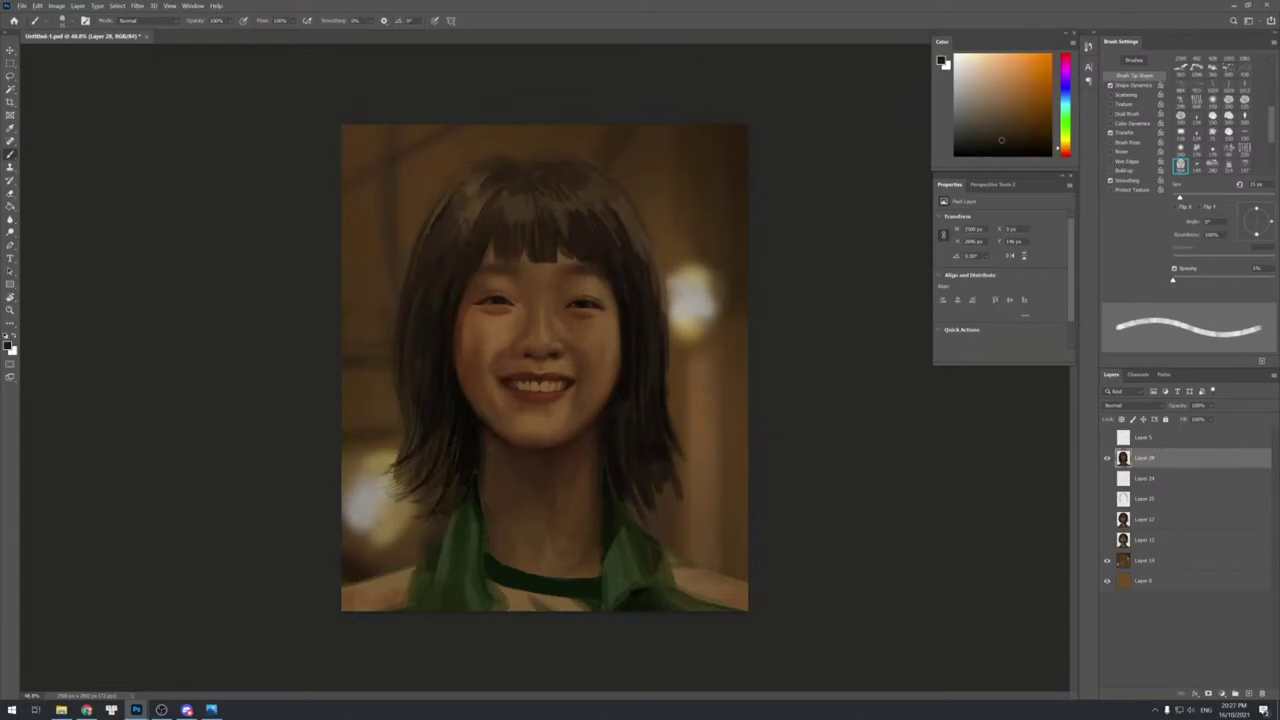
key("bracketright")
key("bracketright")
key("bracketright")
key("bracketright")
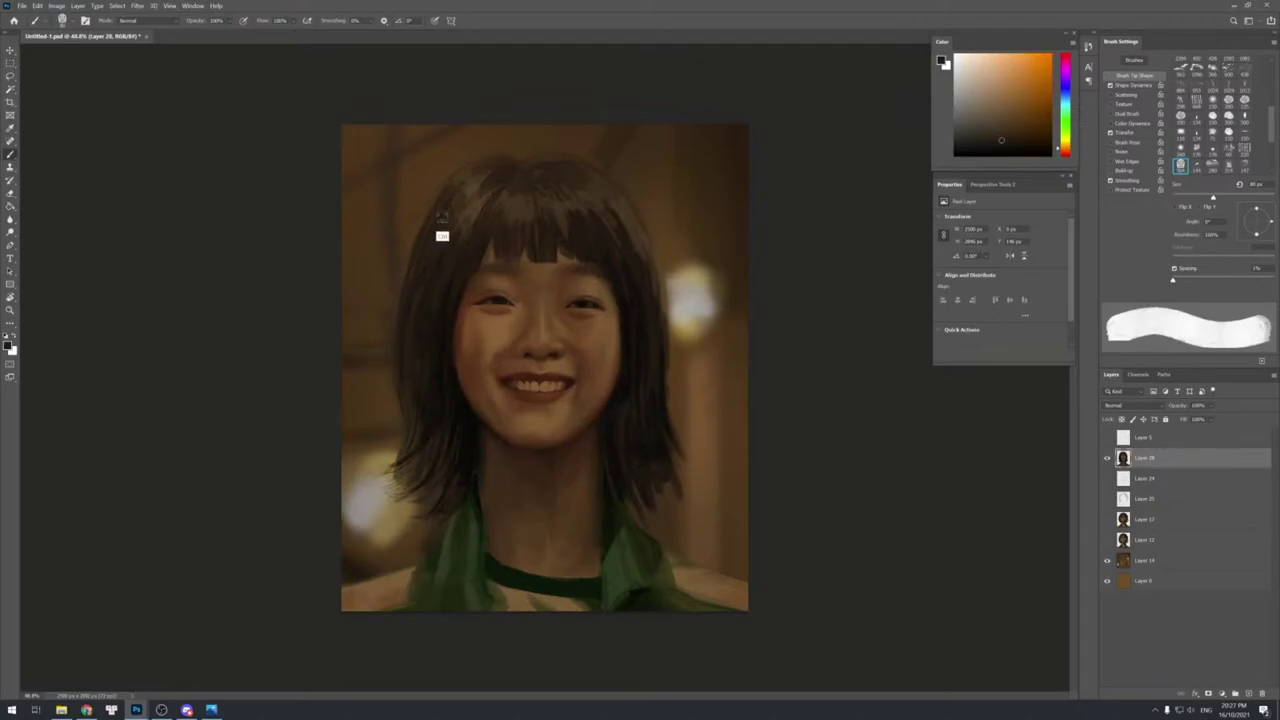
key("bracketright")
key("bracketright")
Paint fine lighter strands at the crown above the bangs with sampled brown and a much smaller brush.
left_click(506, 203, "alt")
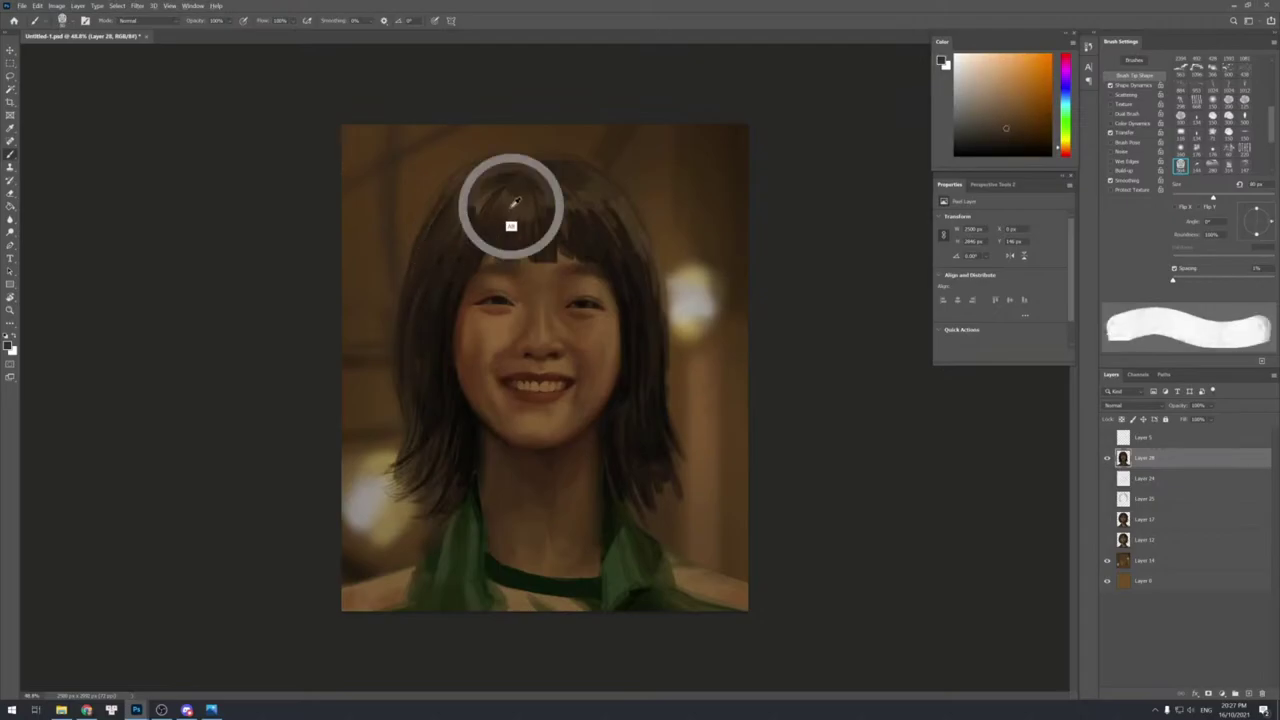
key("bracketleft")
key("bracketleft")
key("bracketleft")
key("bracketleft")
key("bracketleft")
key("bracketleft")
key("bracketleft")
key("bracketleft")
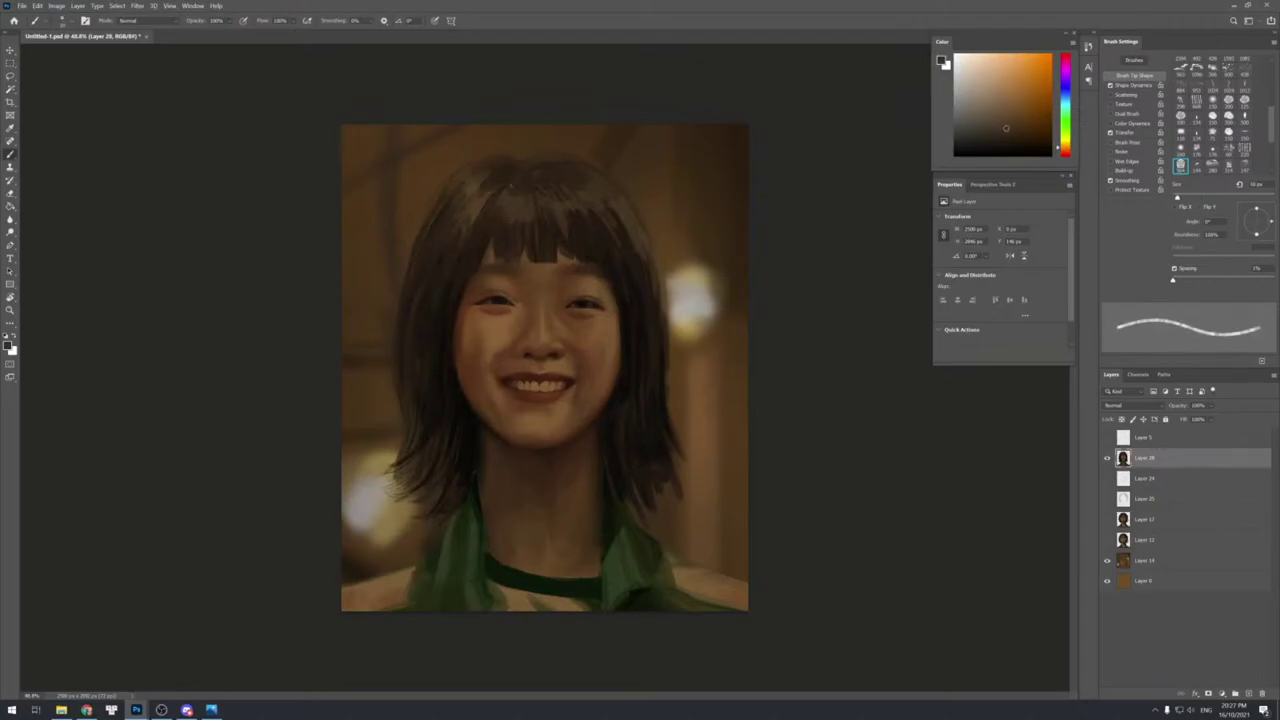
key("bracketright")
key("bracketleft")
key("bracketright")
key("bracketright")
key("bracketleft")
key("bracketright")
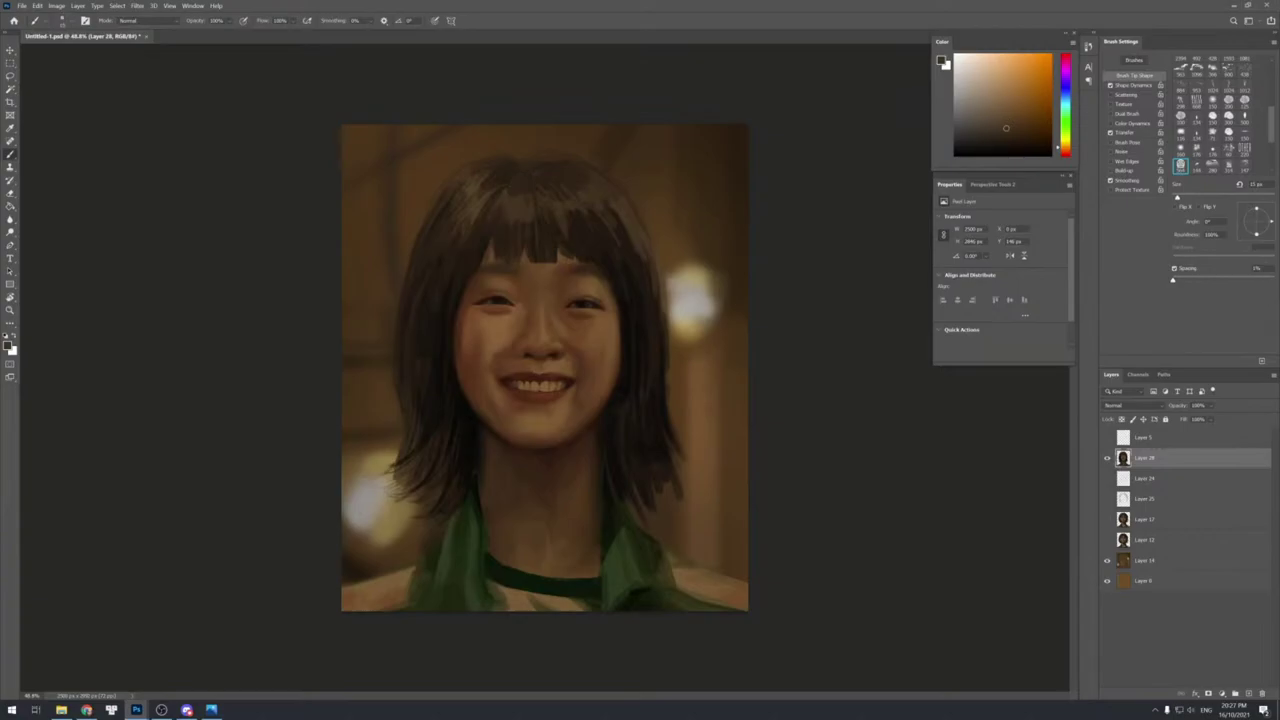
Fill and darken the bangs at the viewer's left with sampled dark browns, varying the brush size.
left_click(480, 242, "alt")
left_click(487, 233, "alt")
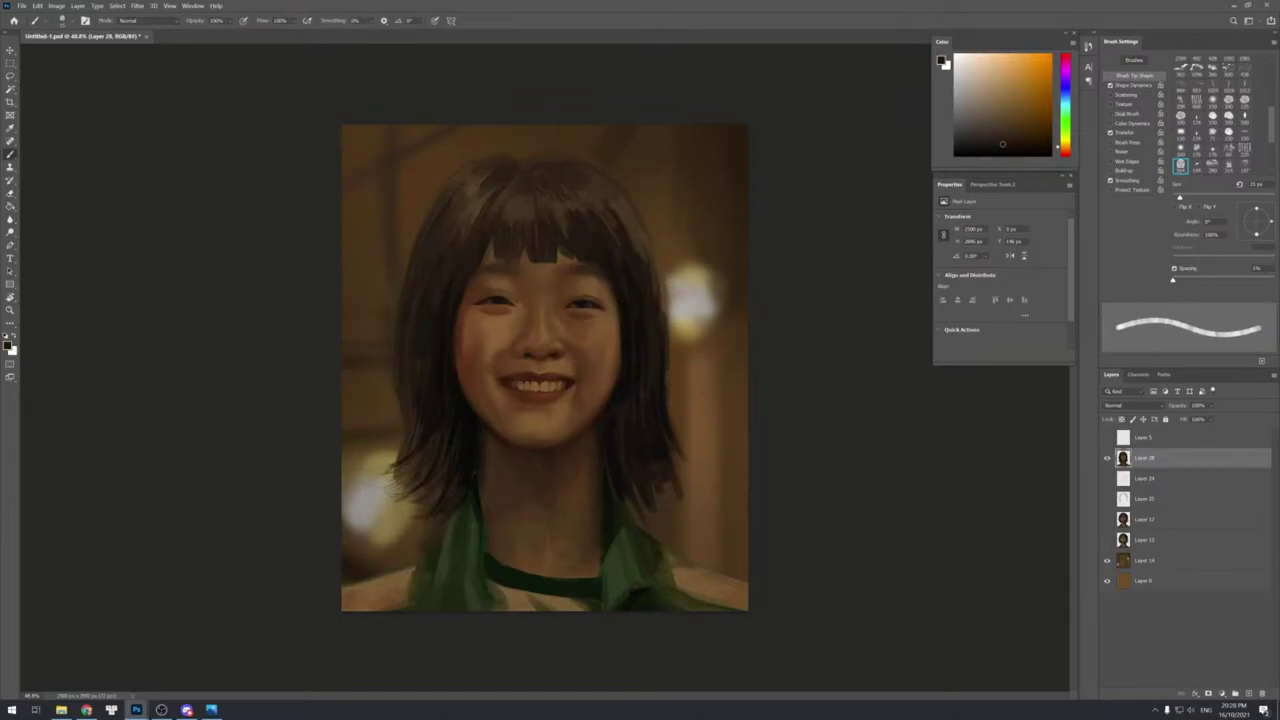
key("bracketright")
key("bracketright")
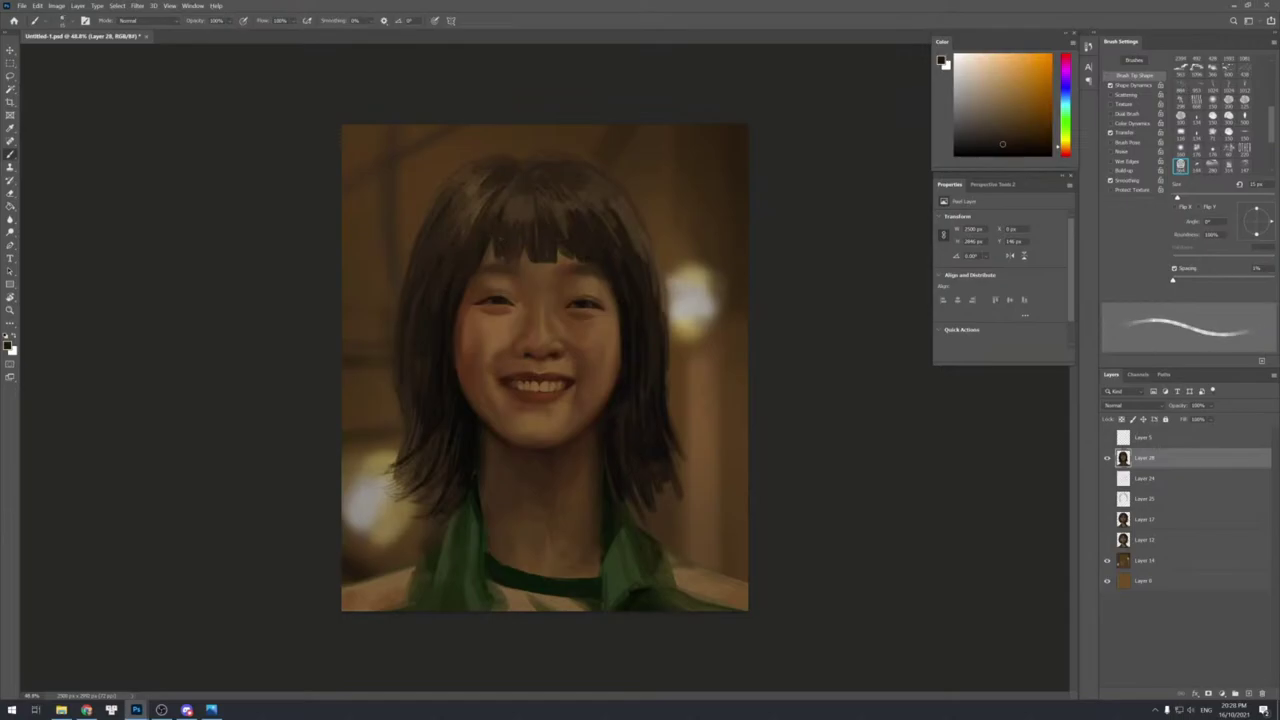
key("bracketright")
key("bracketright")
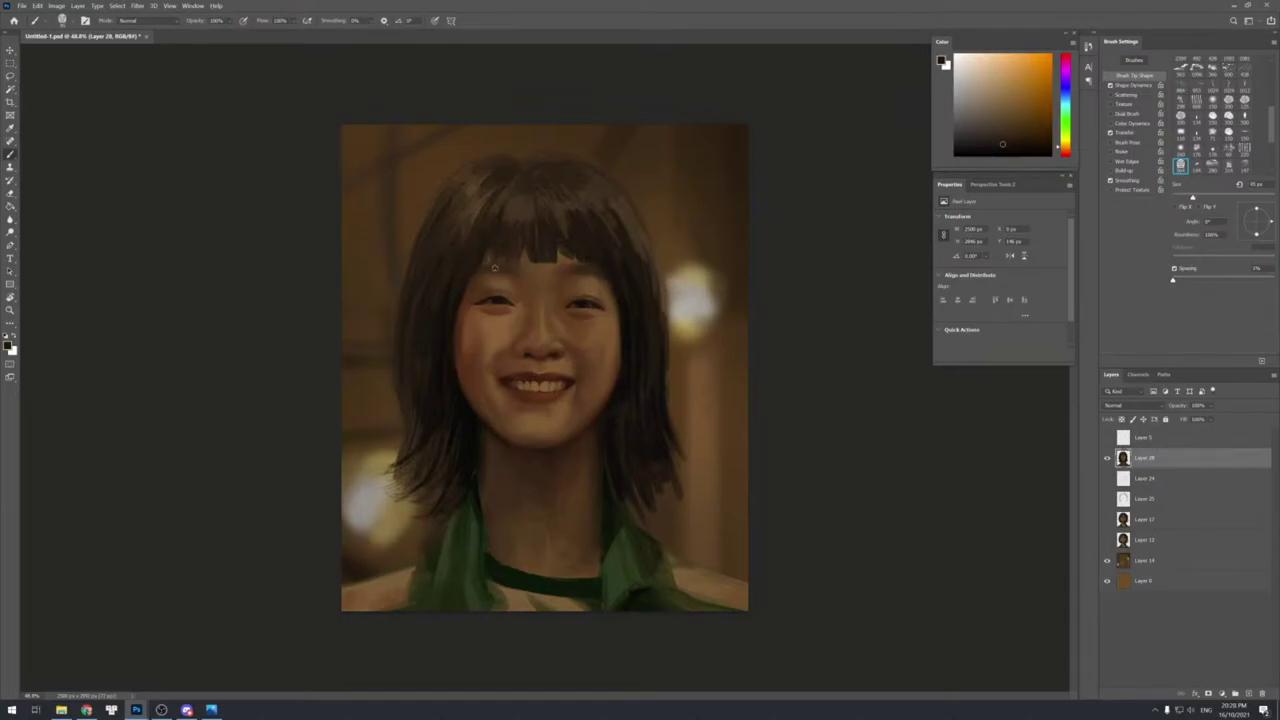
key("bracketleft")
key("bracketleft")
key("bracketleft")
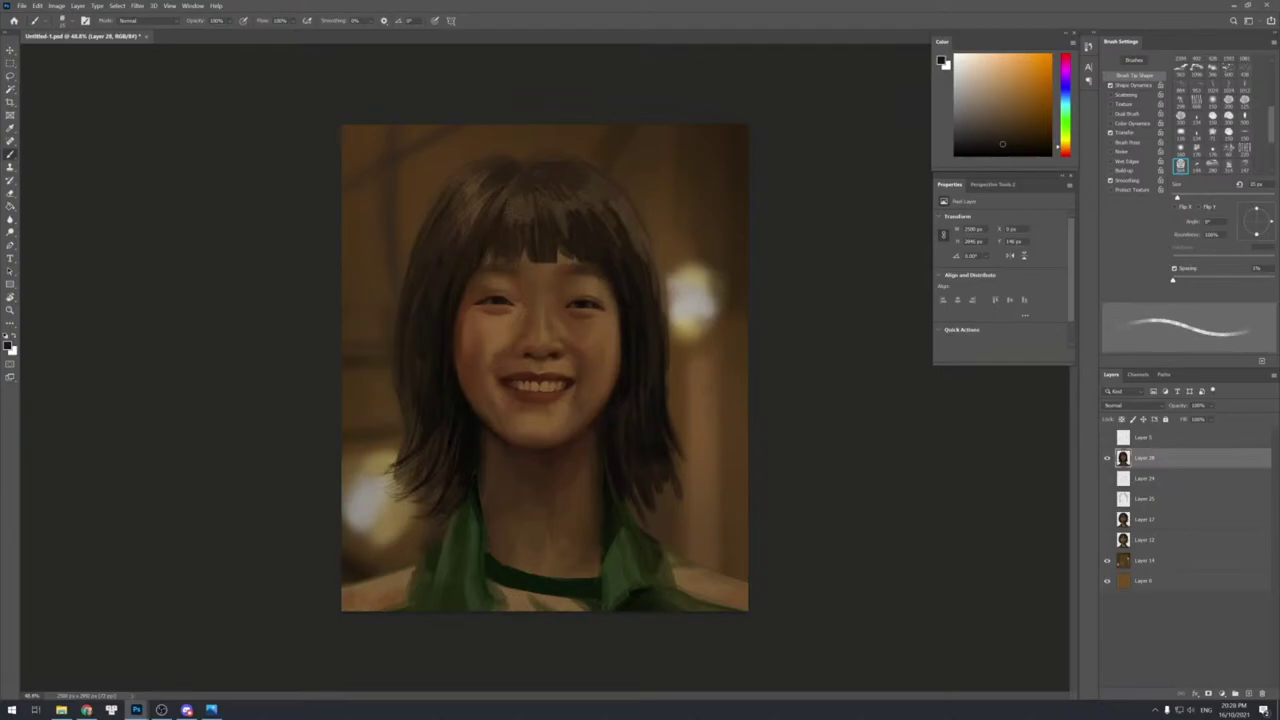
Blend the middle of the bangs with a larger brush and add thin strands in a lighter brown sampled from the crown.
key("bracketright")
key("bracketright")
key("bracketright")
key("bracketright")
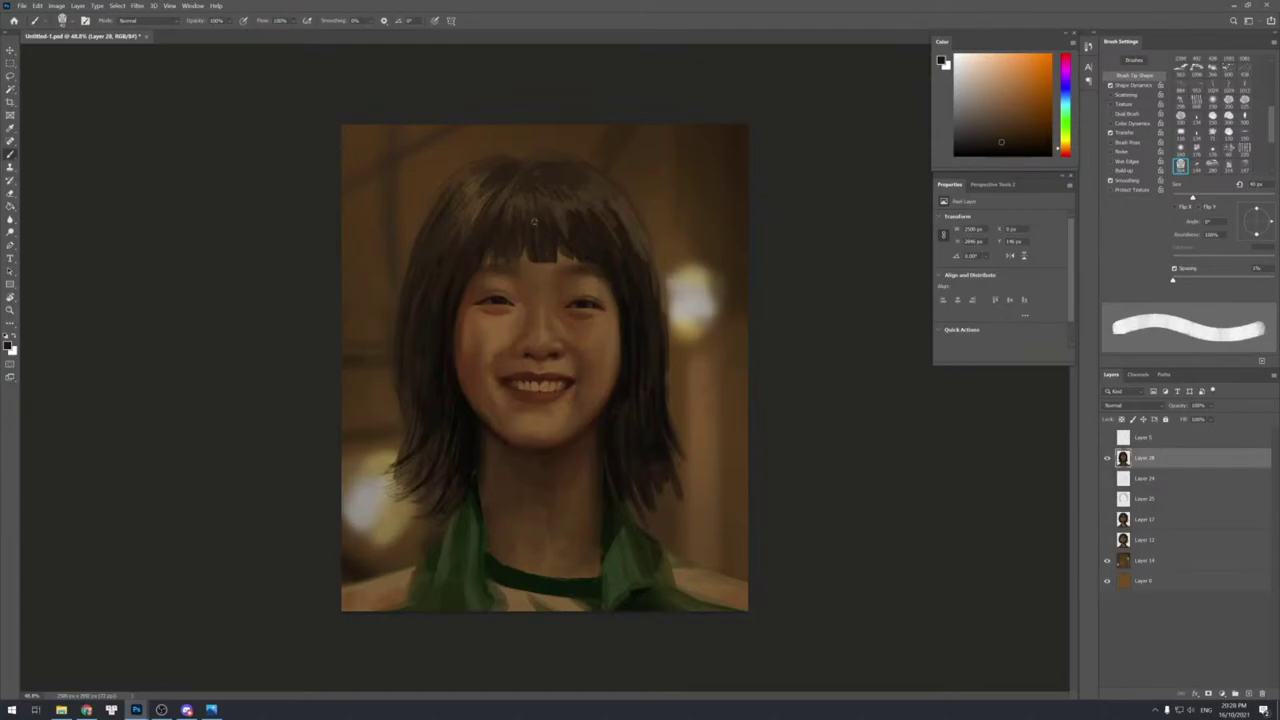
left_click(528, 210, "alt")
key("bracketleft")
key("bracketleft")
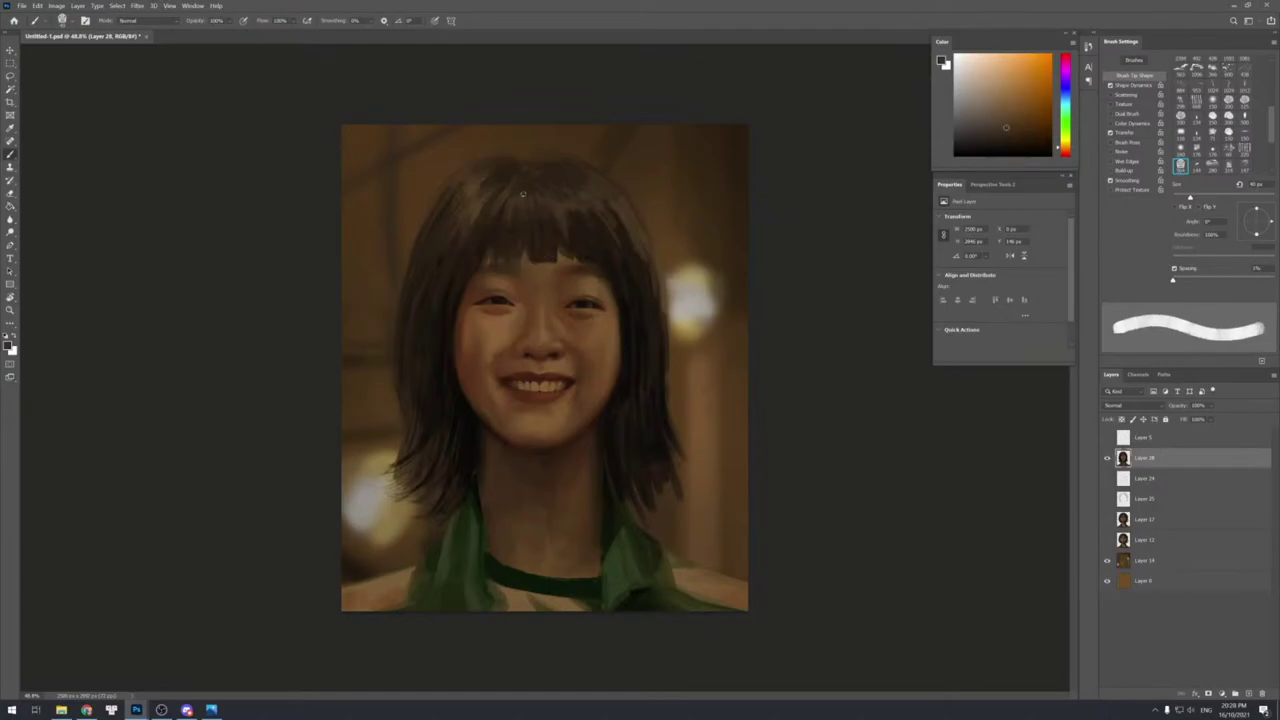
key("bracketleft")
key("bracketleft")
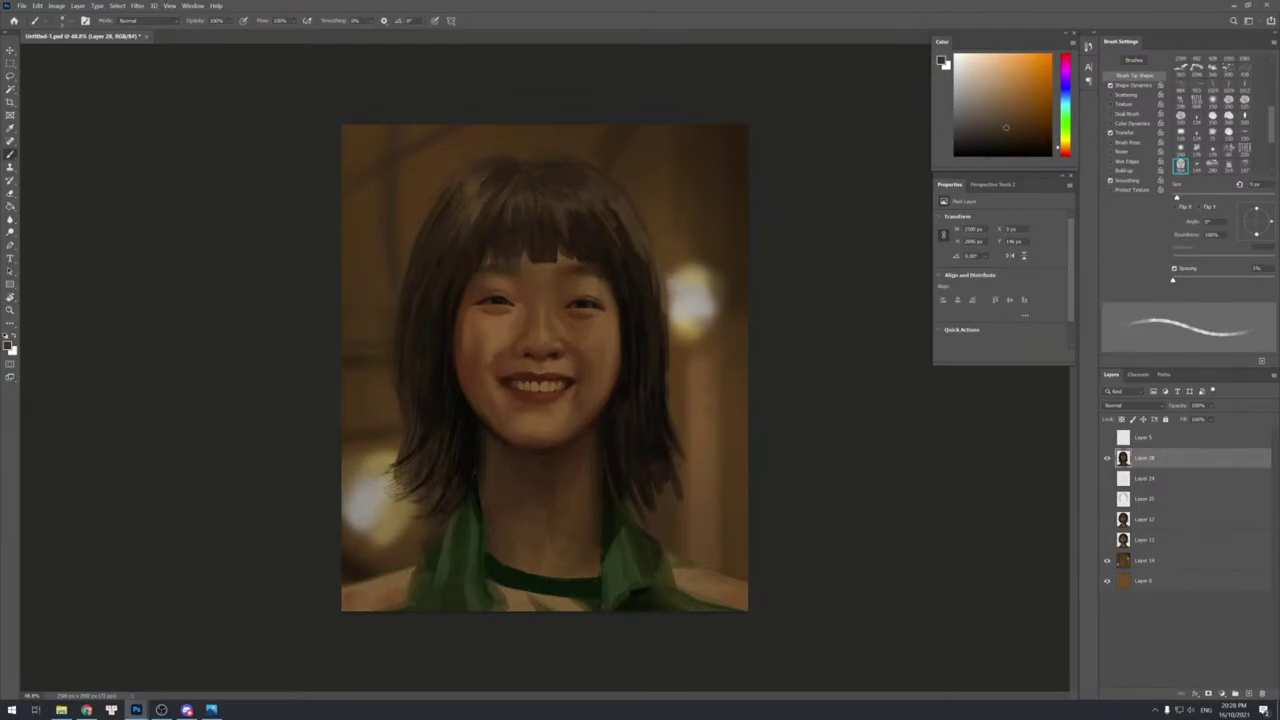
Paint fine dark strands along the lower edge of the central bangs with sampled hair browns and small brush sizes.
left_click(530, 200, "alt")
left_click(549, 248, "alt")
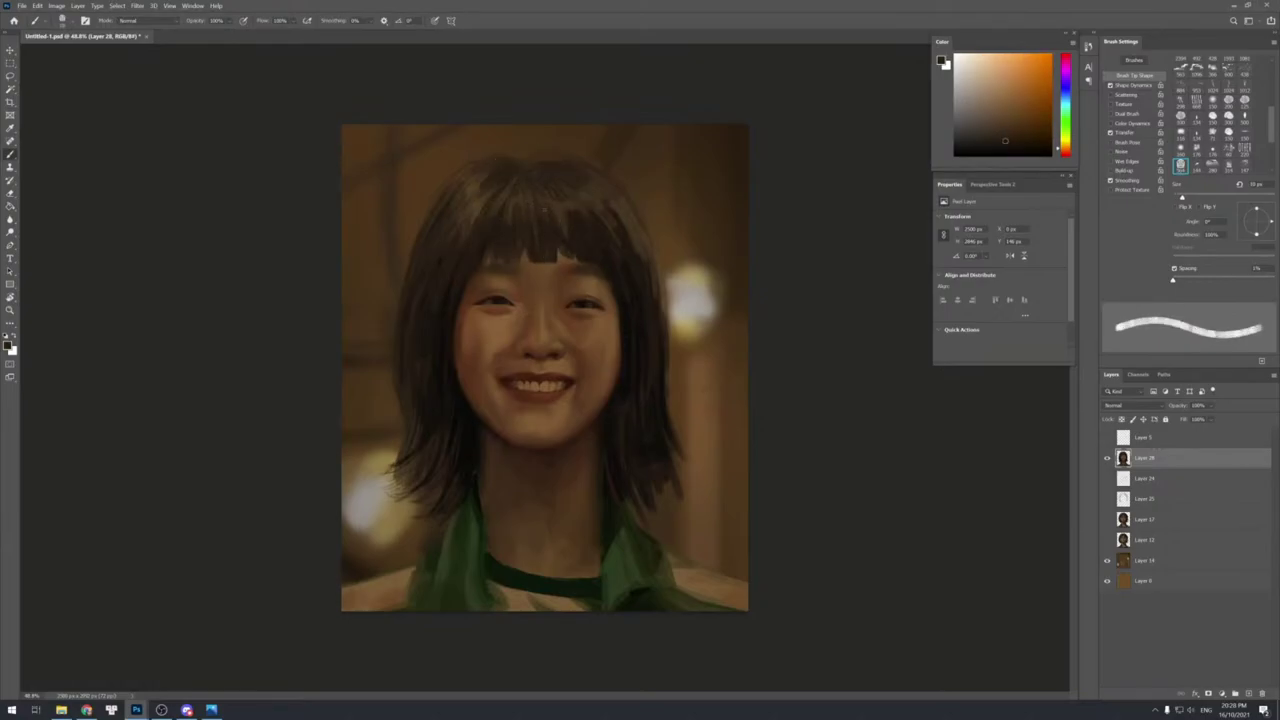
left_click(545, 256, "alt")
key("bracketleft")
key("bracketleft")
key("bracketleft")
key("bracketleft")
key("bracketleft")
key("bracketleft")
key("bracketleft")
key("bracketleft")
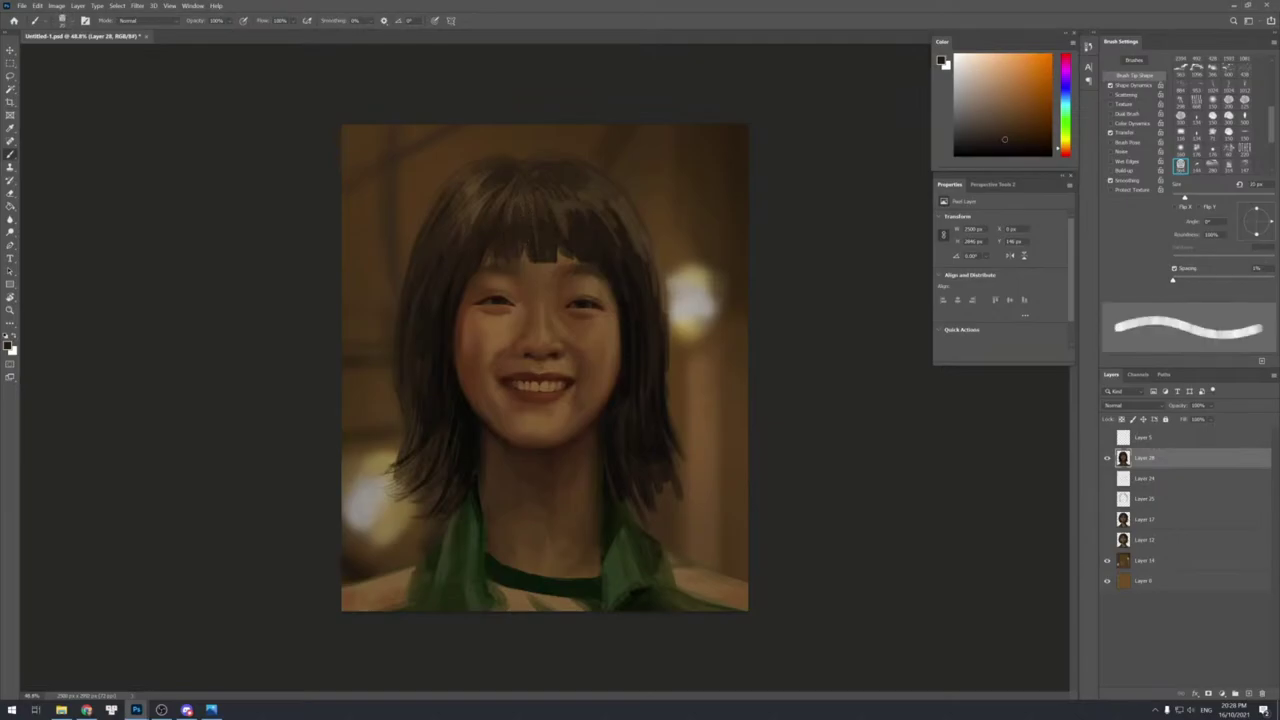
key("bracketright")
key("bracketright")
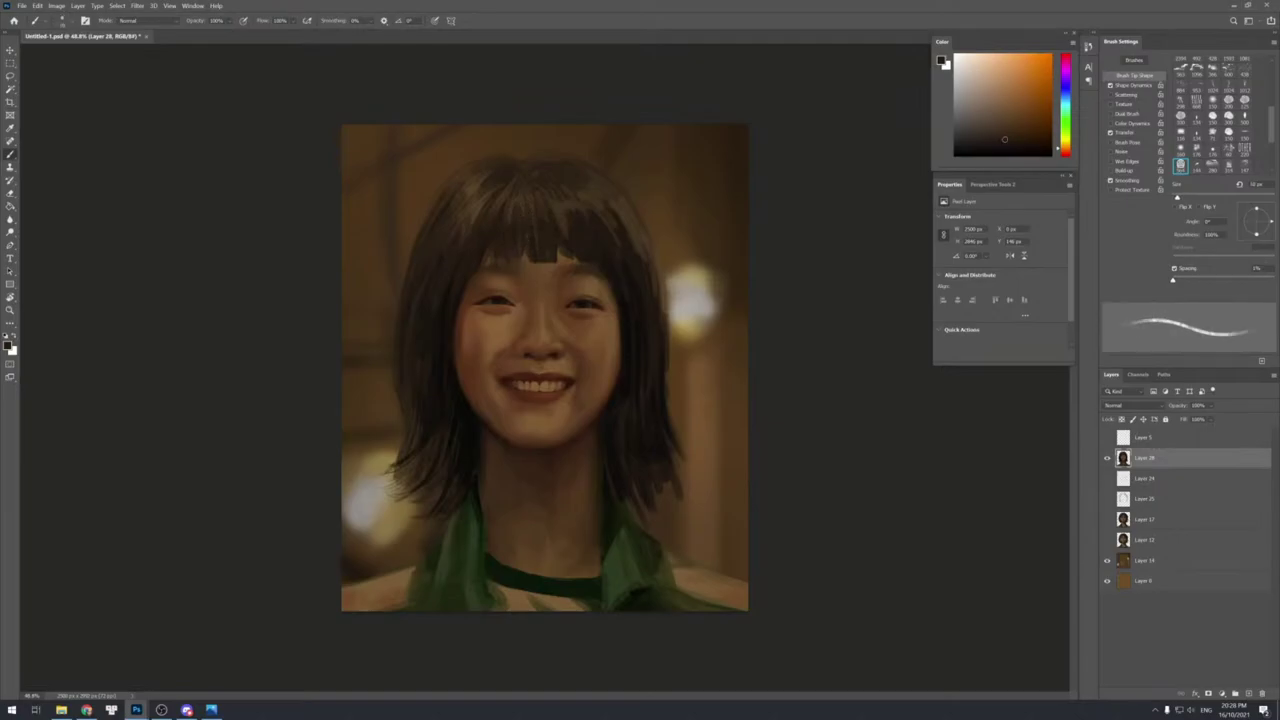
key("]")
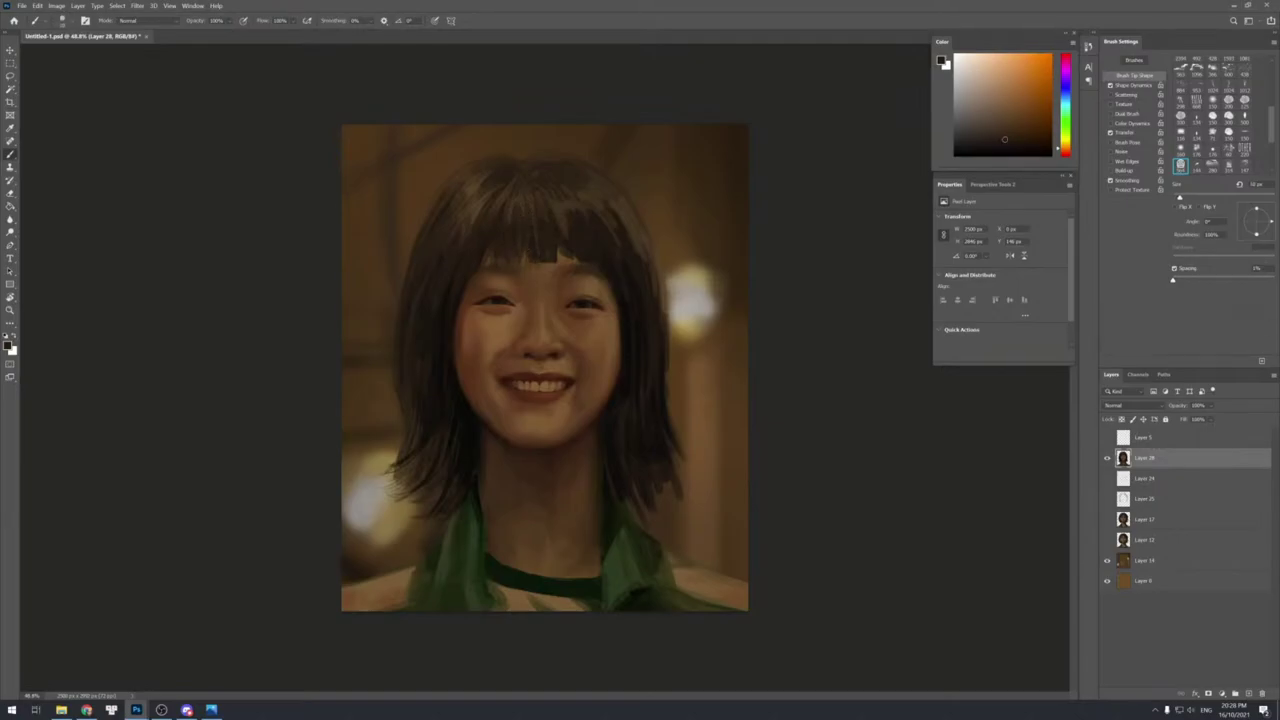
Soften the central bang ends against the forehead with sampled brown and skin tones.
left_click(545, 273, "alt")
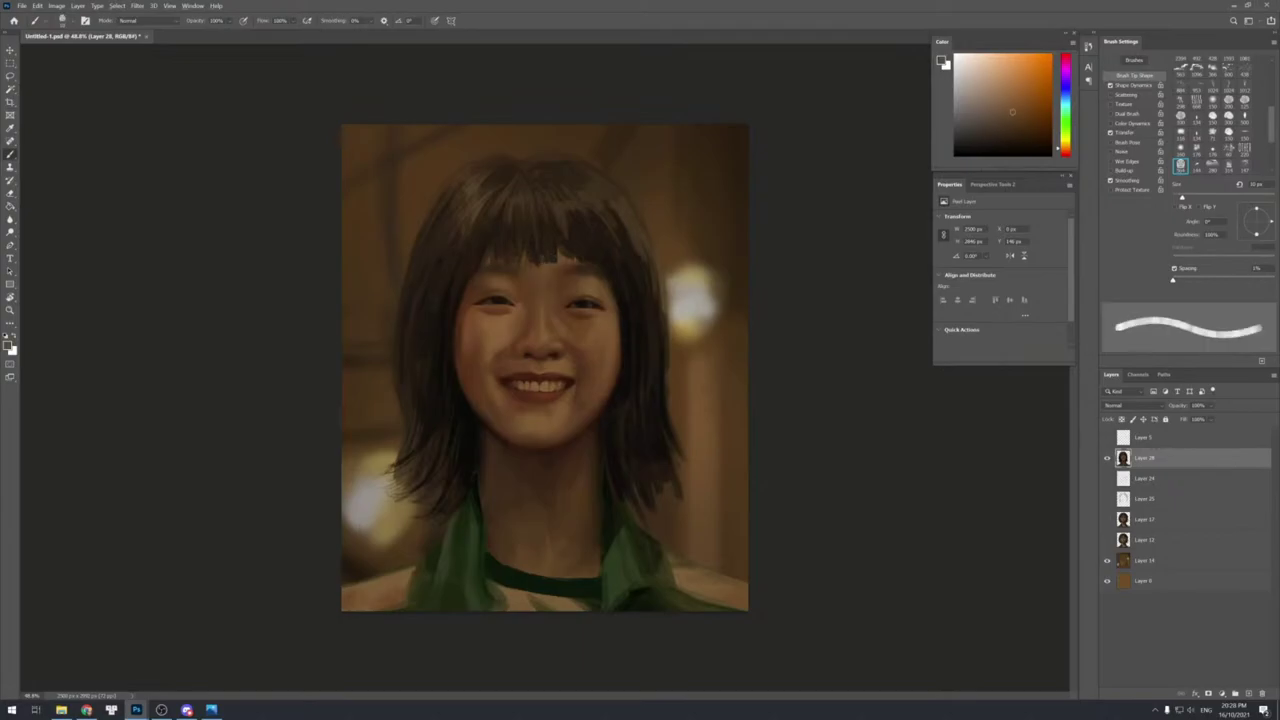
left_click(551, 278, "alt")
left_click(553, 284, "alt")
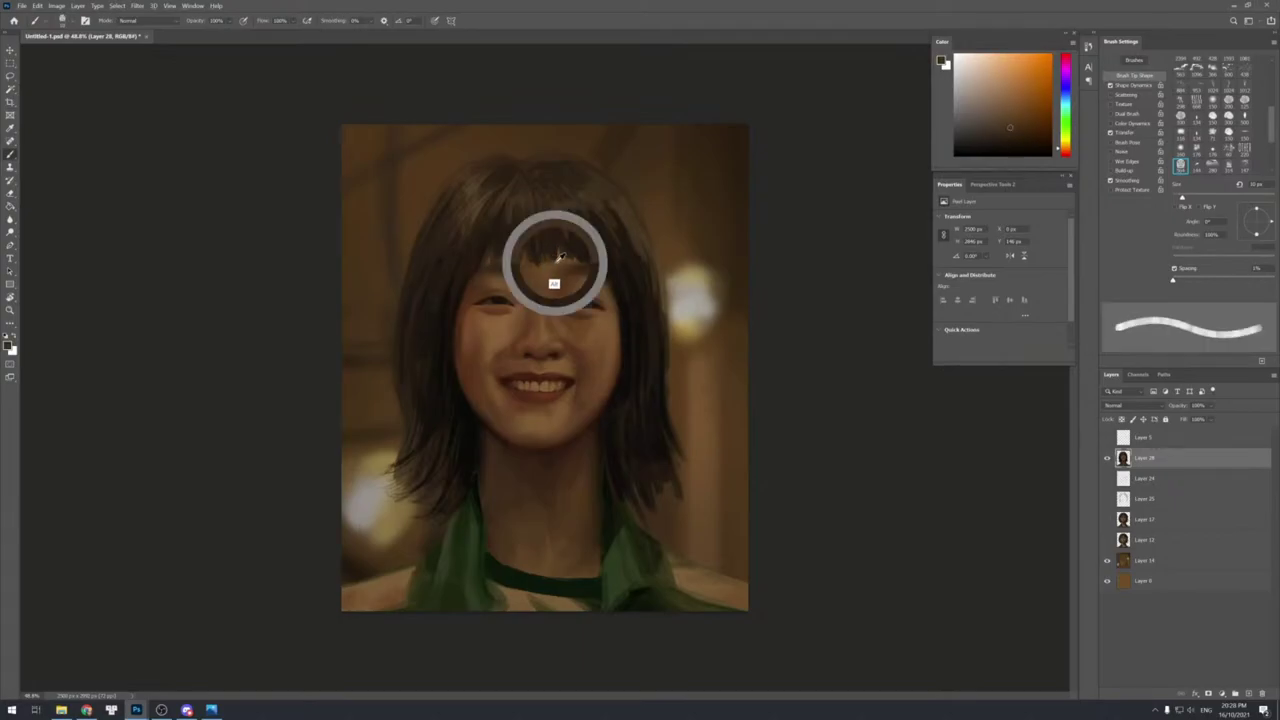
left_click(558, 283, "alt")
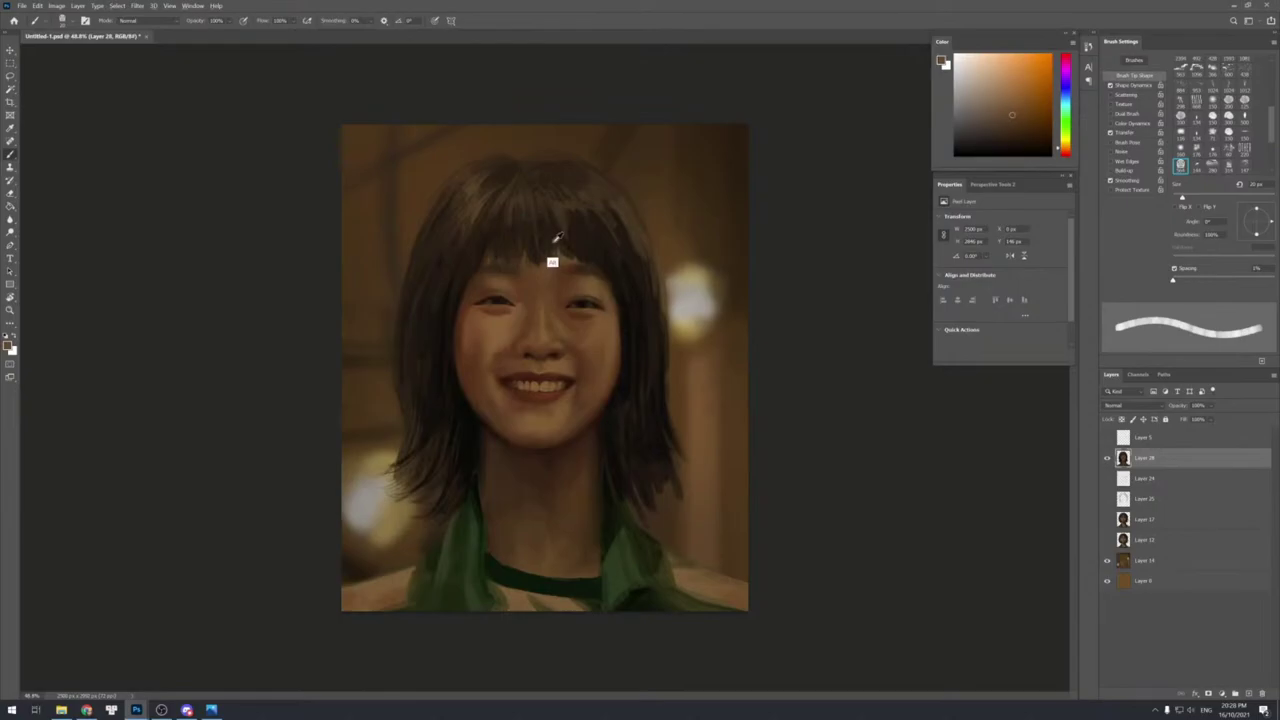
Refine the bang tips and forehead gaps from the center toward the viewer's right with sampled dark brown and forehead tones.
left_click(507, 252, "alt")
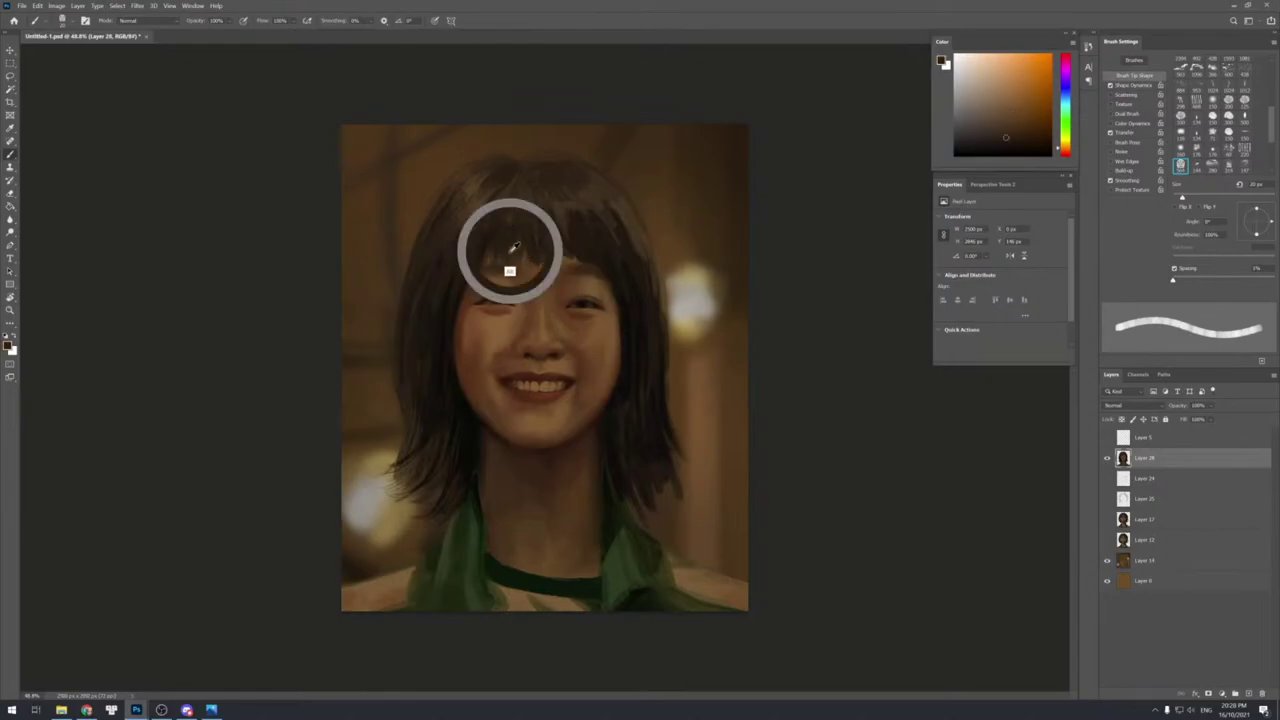
left_click(563, 263, "alt")
left_click(576, 260, "alt")
left_click(576, 246, "alt")
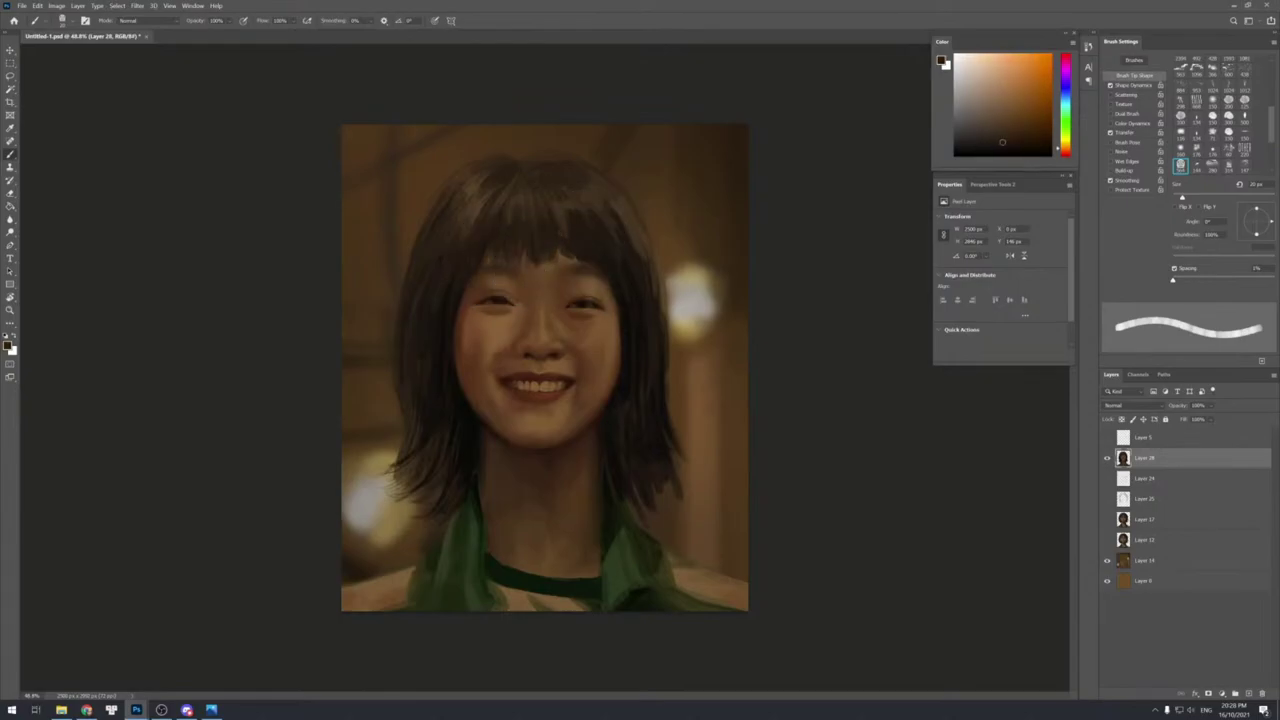
left_click(575, 257, "alt")
left_click(585, 259, "alt")
key("[")
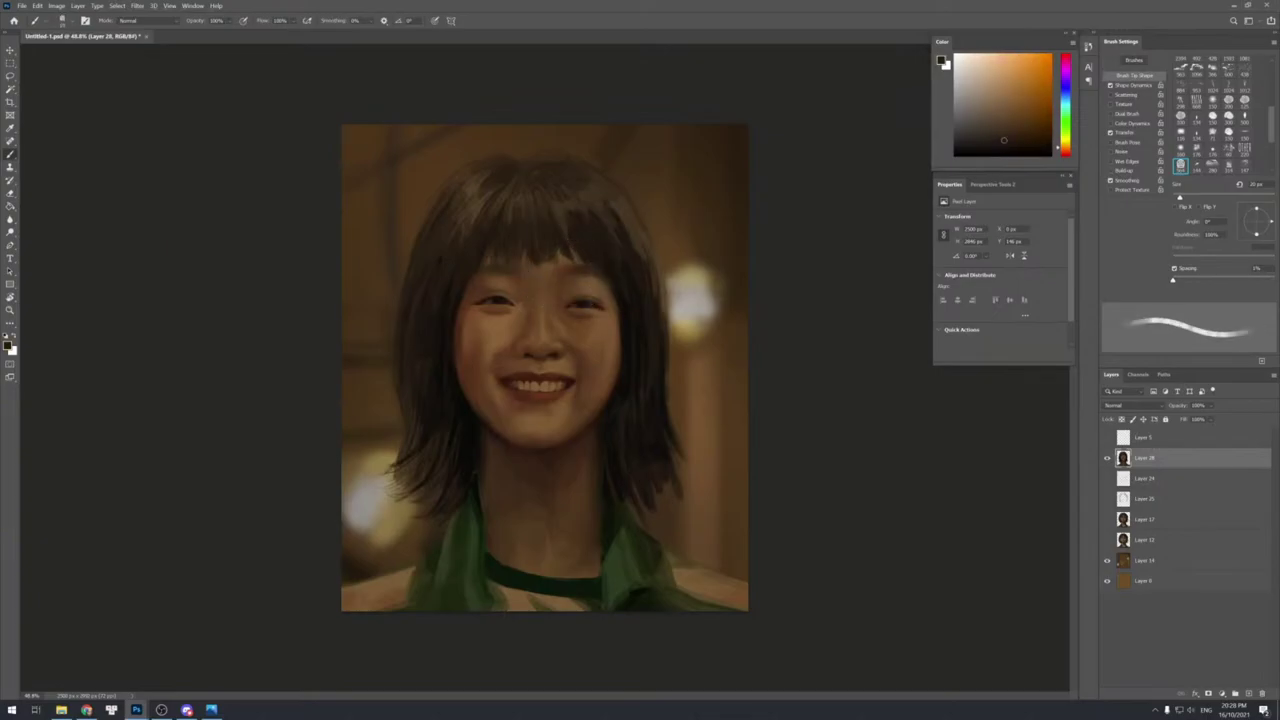
Darken the bangs toward the viewer's right with sampled dark browns, enlarging the brush for the outer section.
key("]")
left_click_drag(561, 219, 566, 236)
key("bracketleft")
left_click(596, 261, "alt")
left_click(600, 257, "alt")
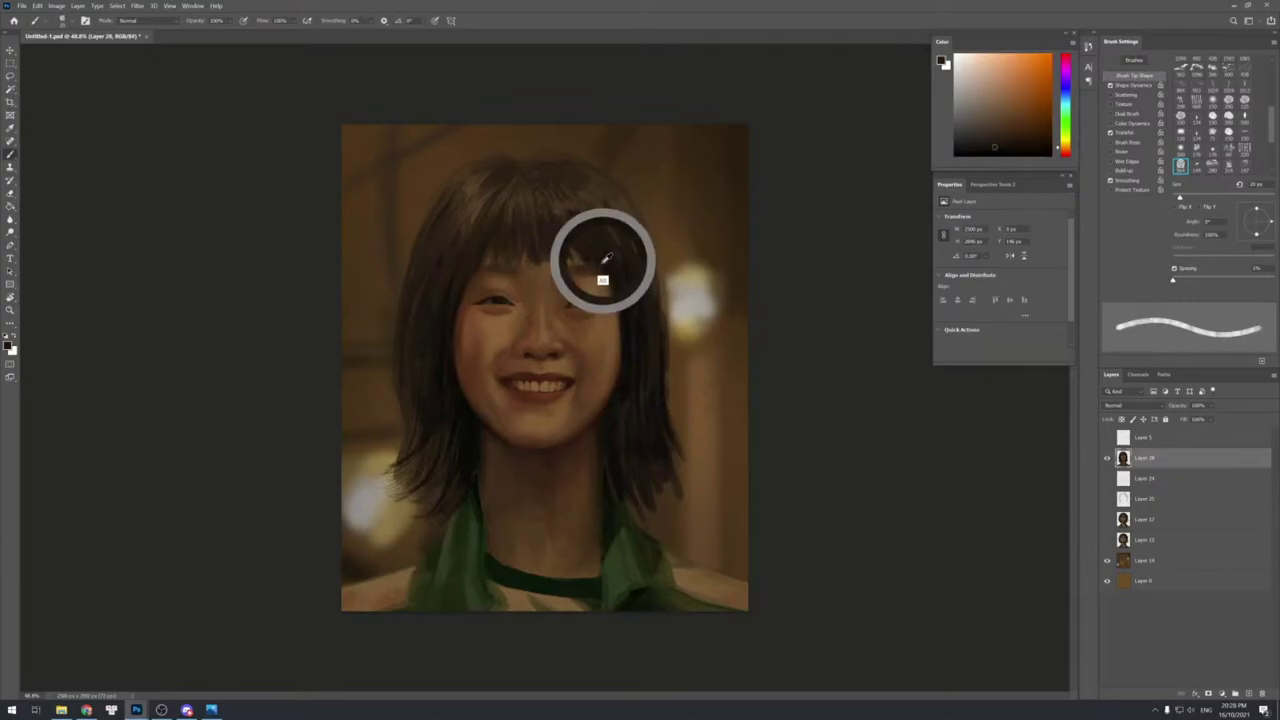
key("bracketright")
key("bracketright")
key("bracketright")
key("bracketright")
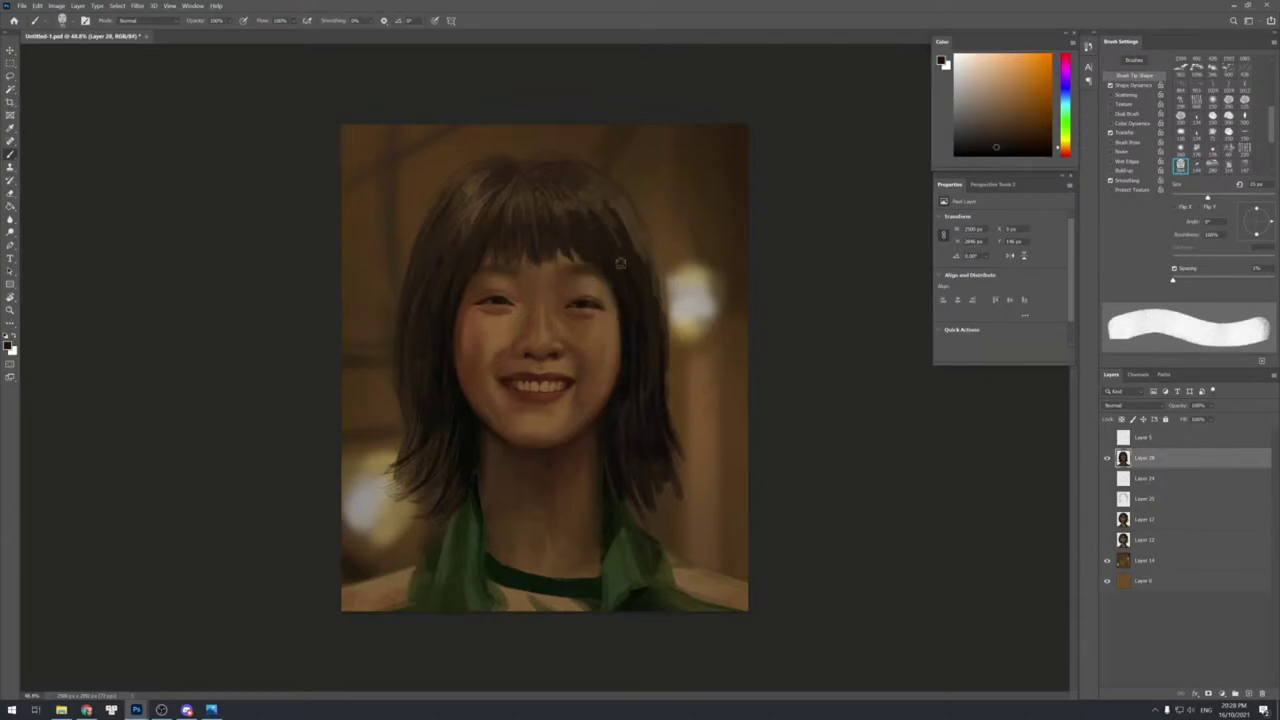
Add thin strands to the bangs on the viewer's right in a lighter brown sampled from the crown.
left_click(590, 197, "alt")
key("bracketleft")
key("bracketleft")
key("bracketleft")
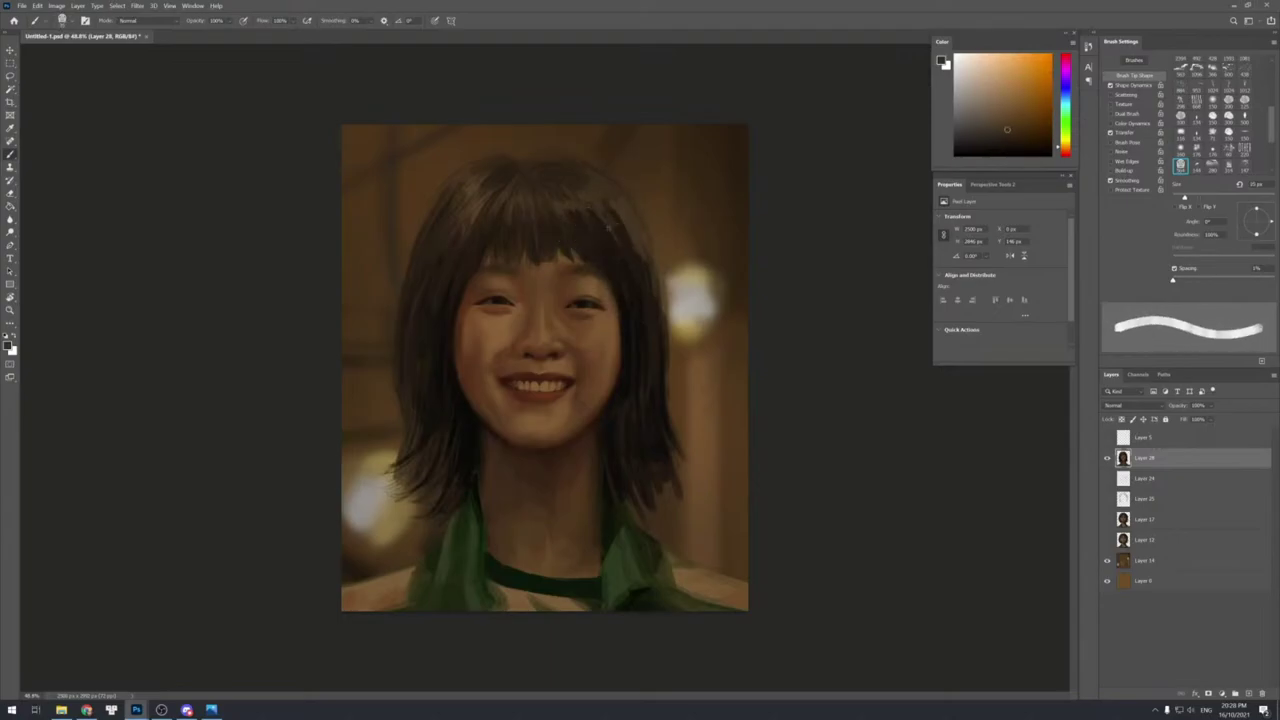
key("bracketleft")
key("bracketleft")
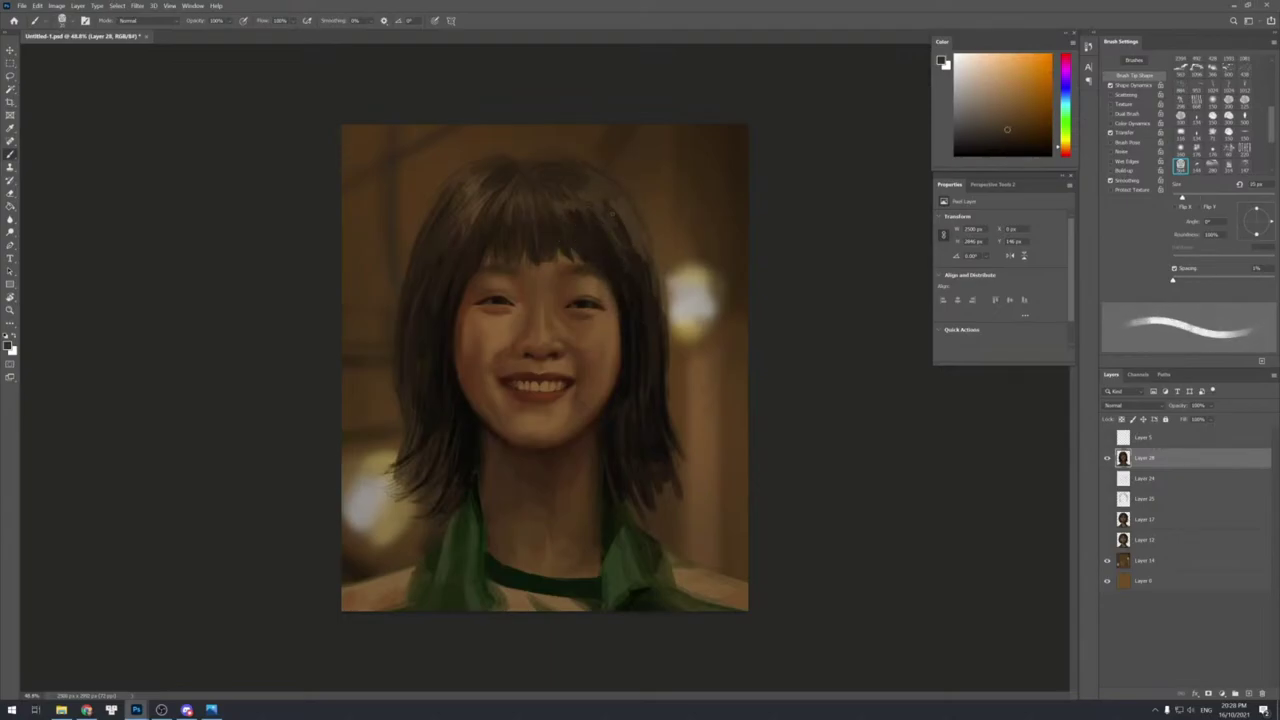
Blend the outer bangs into the side hair on the viewer's right with sampled dark browns and a slightly larger brush.
left_click(624, 282, "alt")
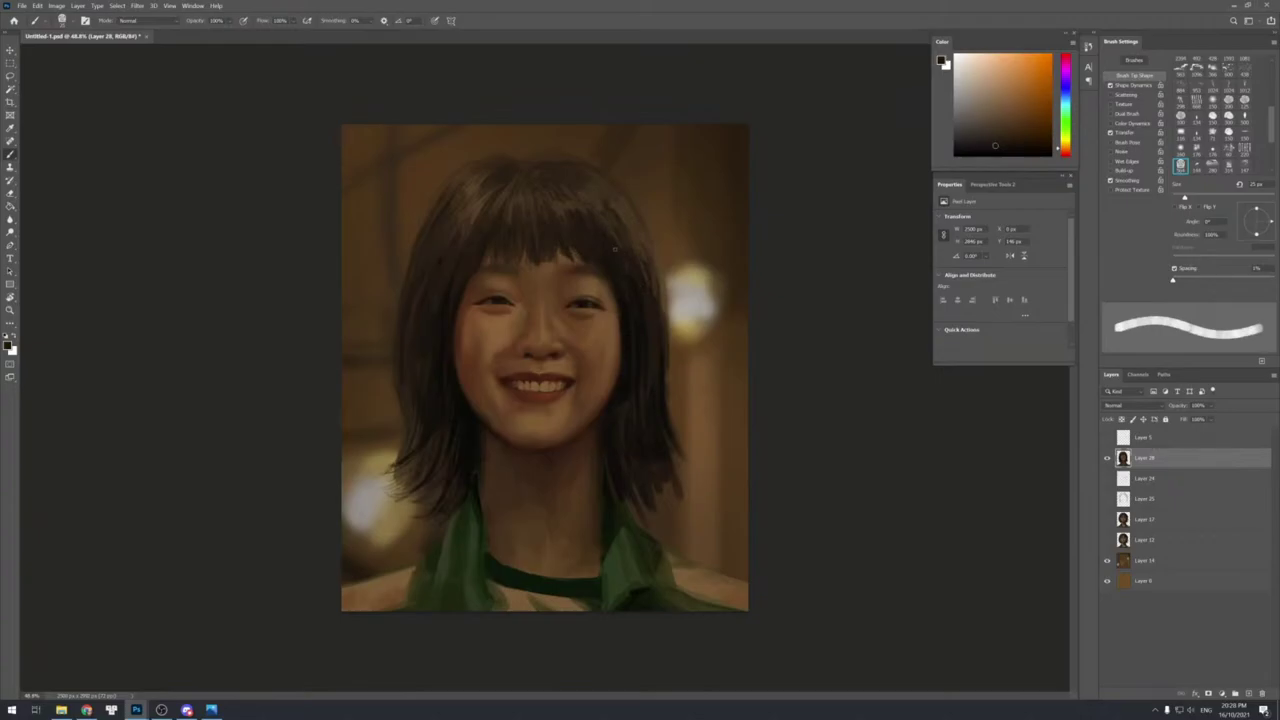
key("bracketright")
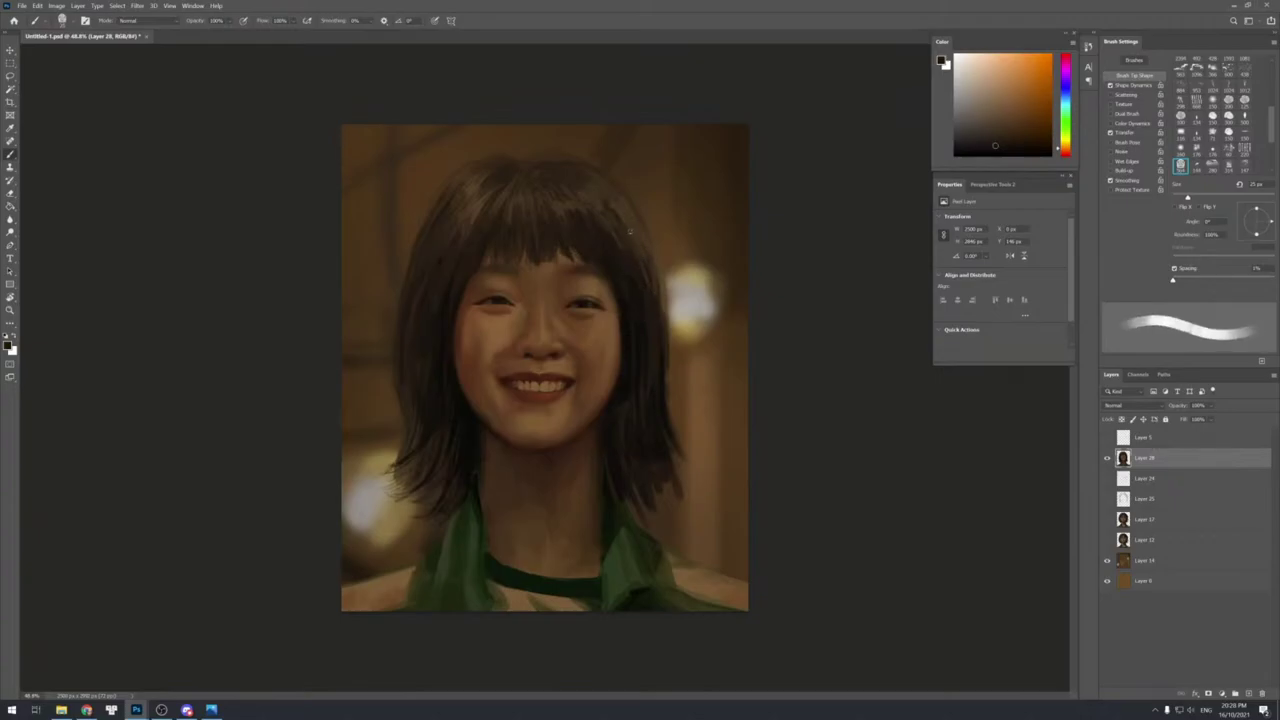
key("bracketright")
left_click(638, 272, "alt")
left_click_drag(640, 274, 651, 337)
left_click(650, 265, "alt")
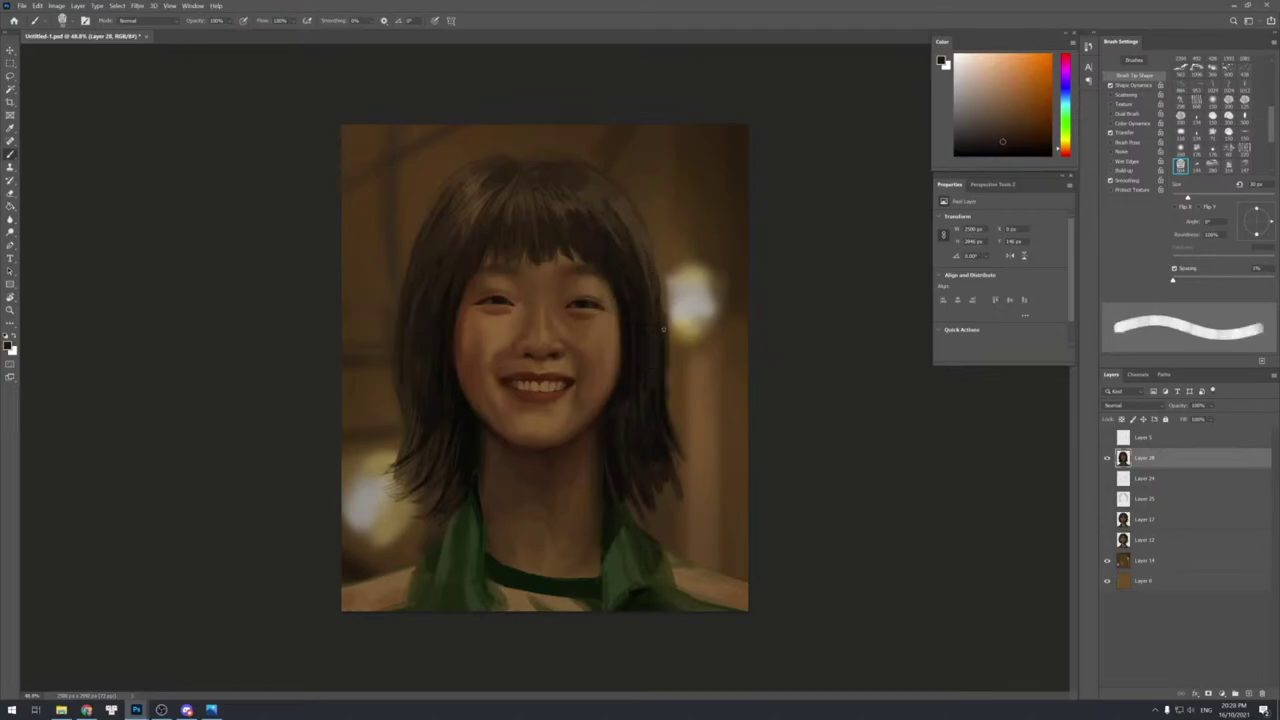
Refine the hair's outer edge beside the bright background light with sampled hair browns and a progressively smaller brush.
left_click(660, 297, "alt")
left_click(662, 358, "alt")
left_click(669, 379, "alt")
left_click(643, 242, "alt")
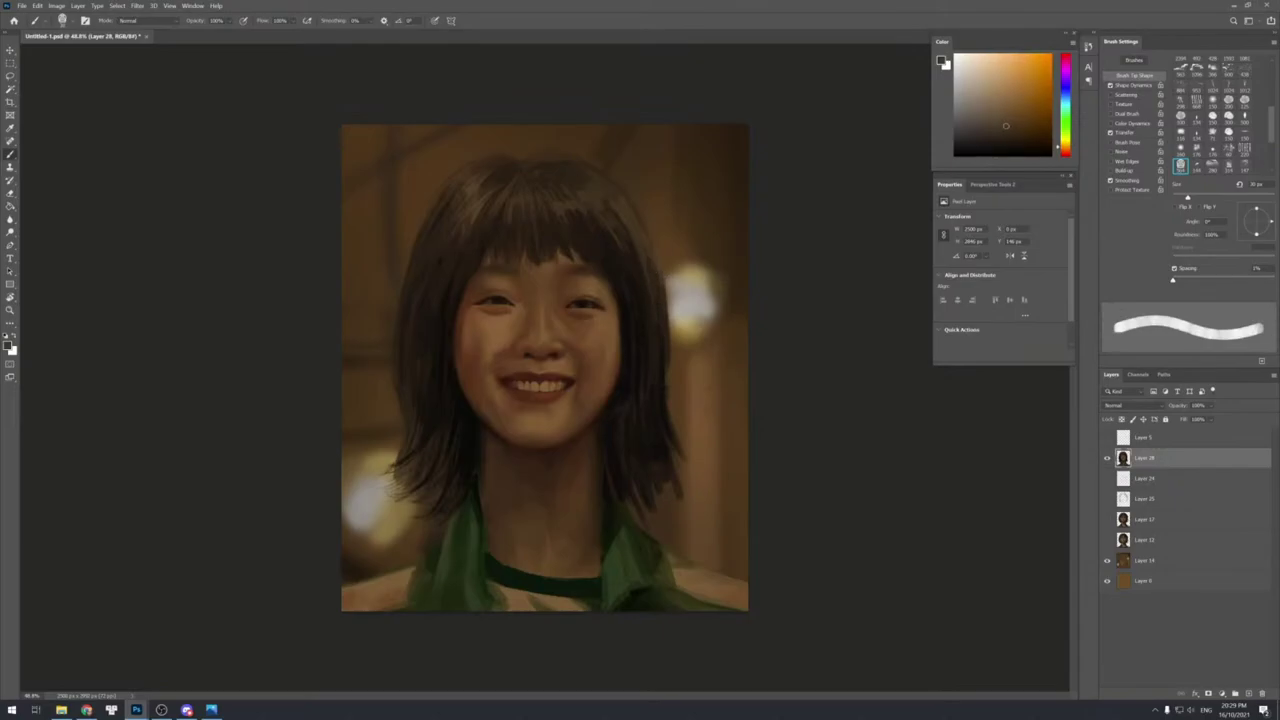
key("bracketleft")
key("bracketleft")
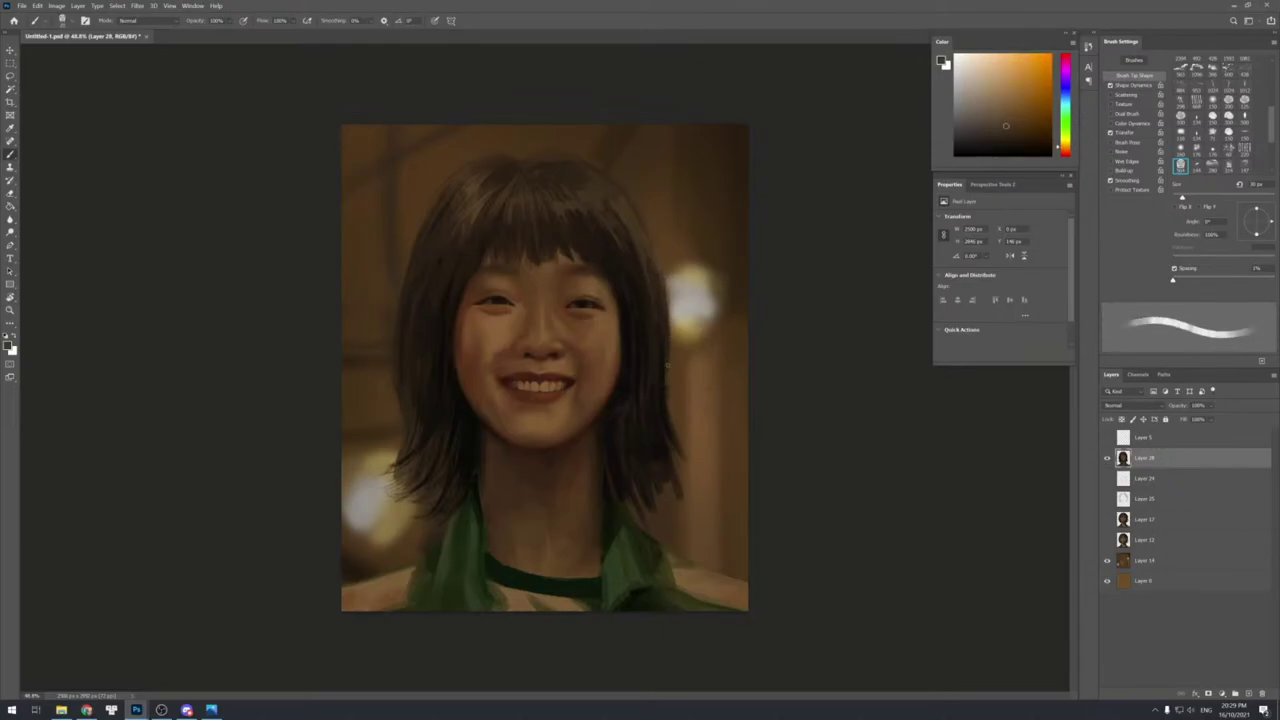
key("bracketleft")
Paint fine dark brown strands down the outer hair edge at cheek level on the viewer's right.
left_click(663, 332, "alt")
key("bracketleft")
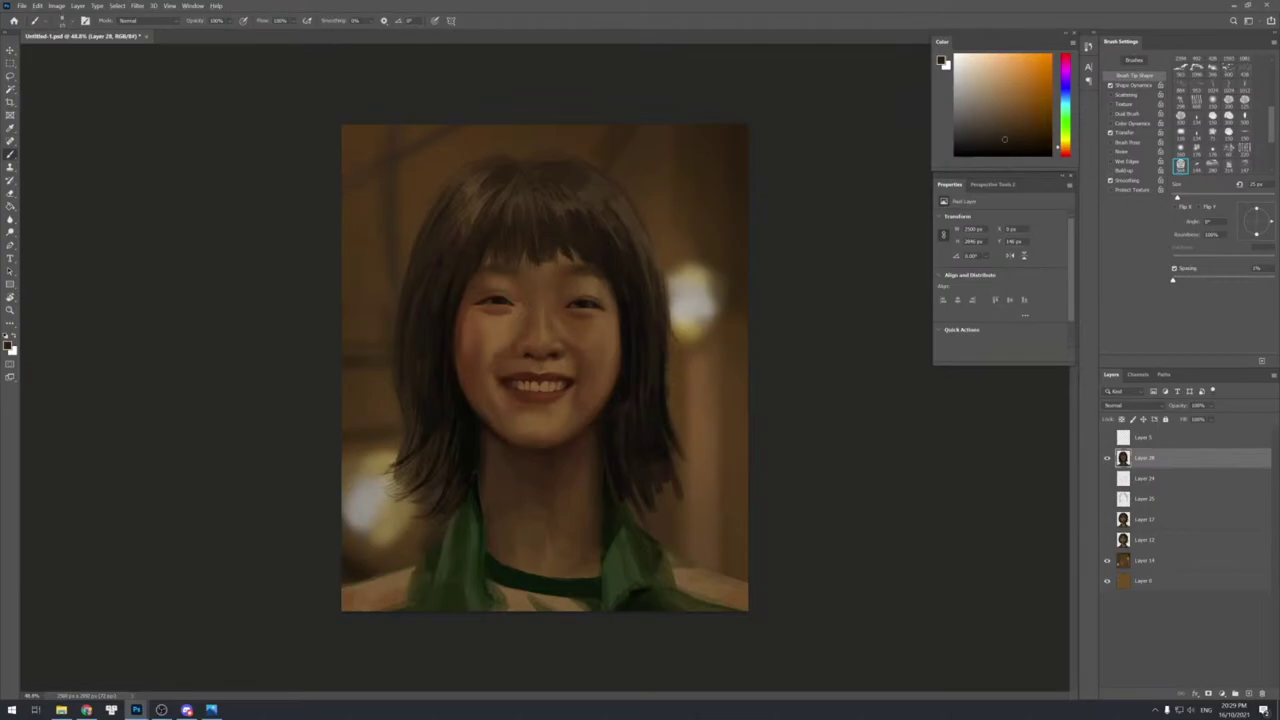
key("bracketright")
key("bracketright")
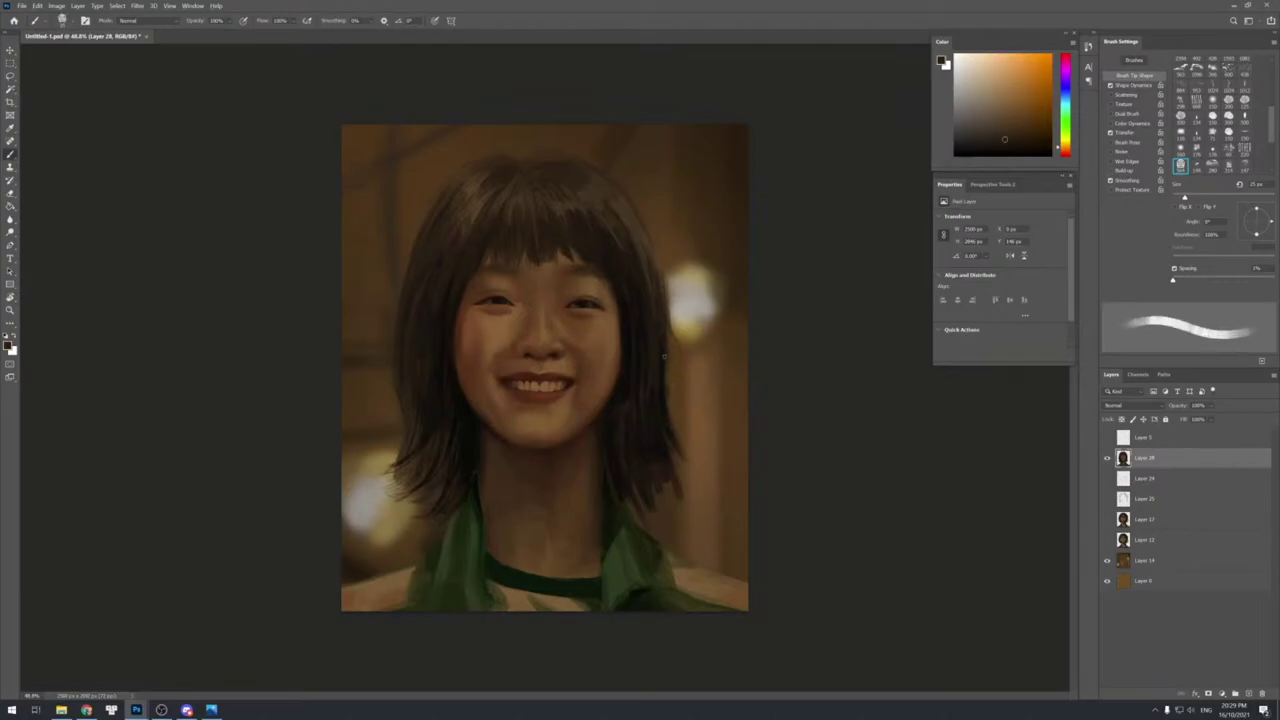
key("bracketleft")
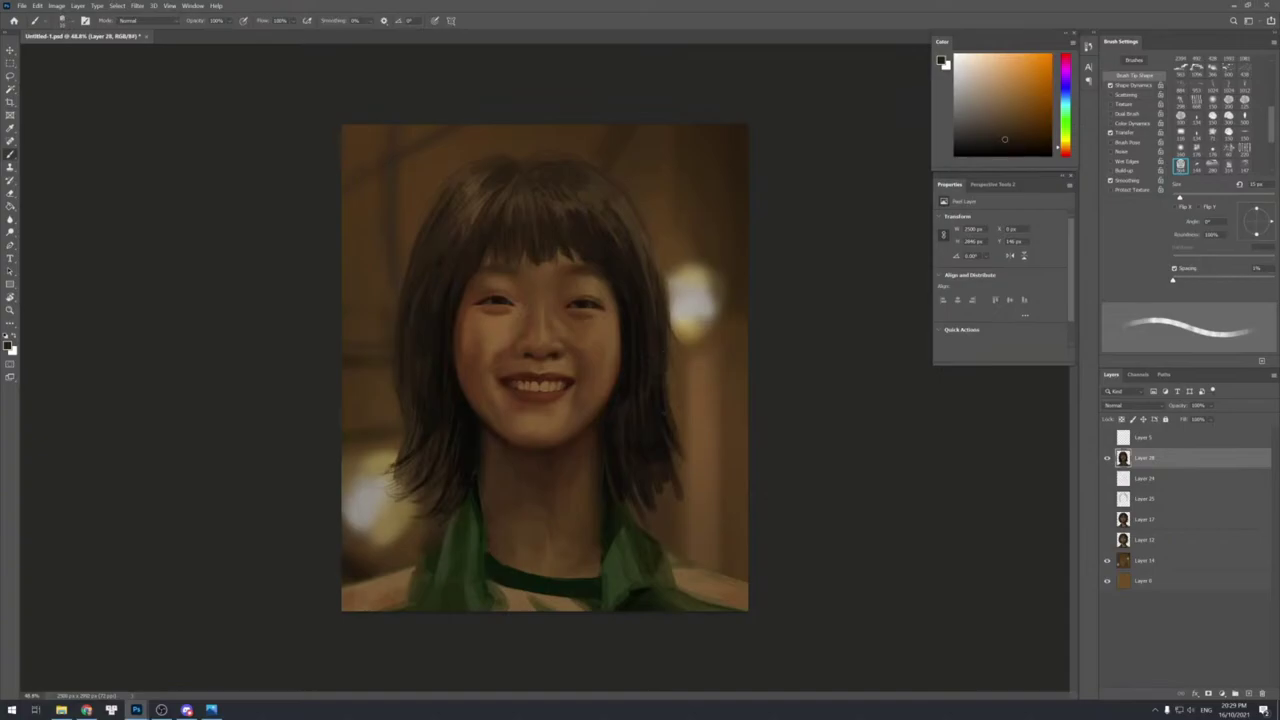
Extend the outer hair ends on the viewer's right with tapered very dark brown strands.
left_click(659, 418, "alt")
key("bracketright")
key("bracketright")
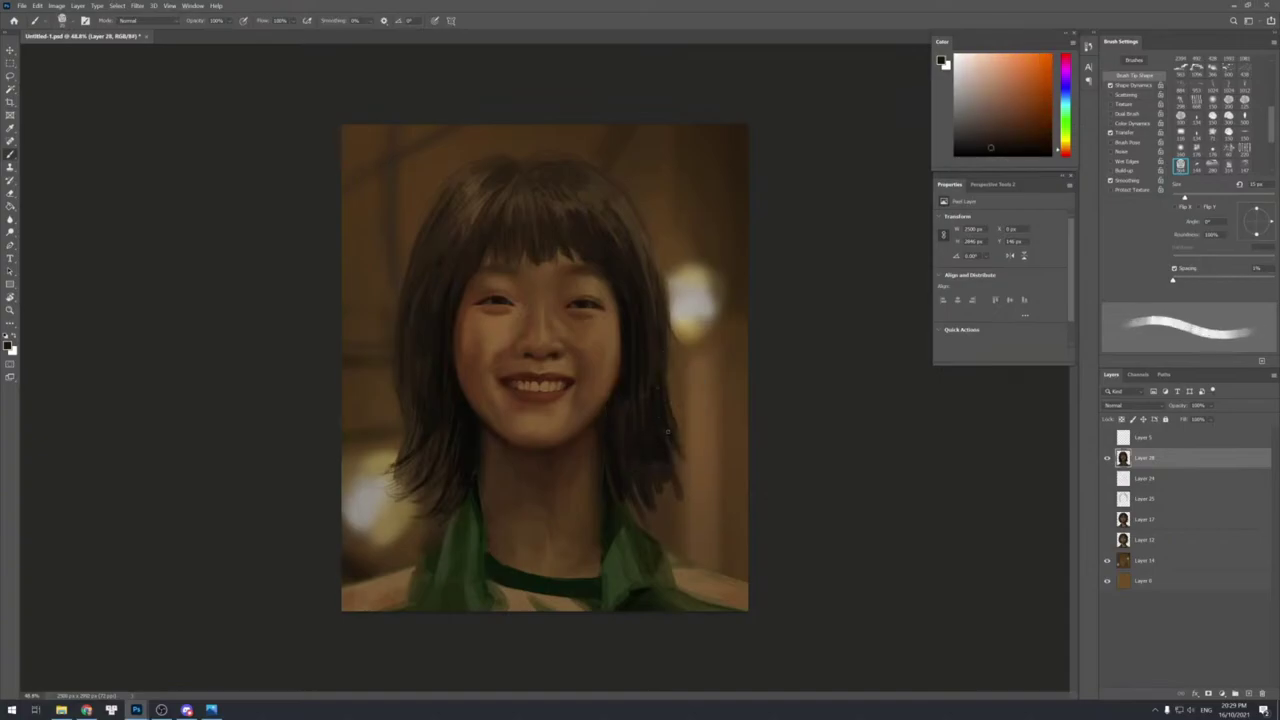
key("bracketright")
key("bracketright")
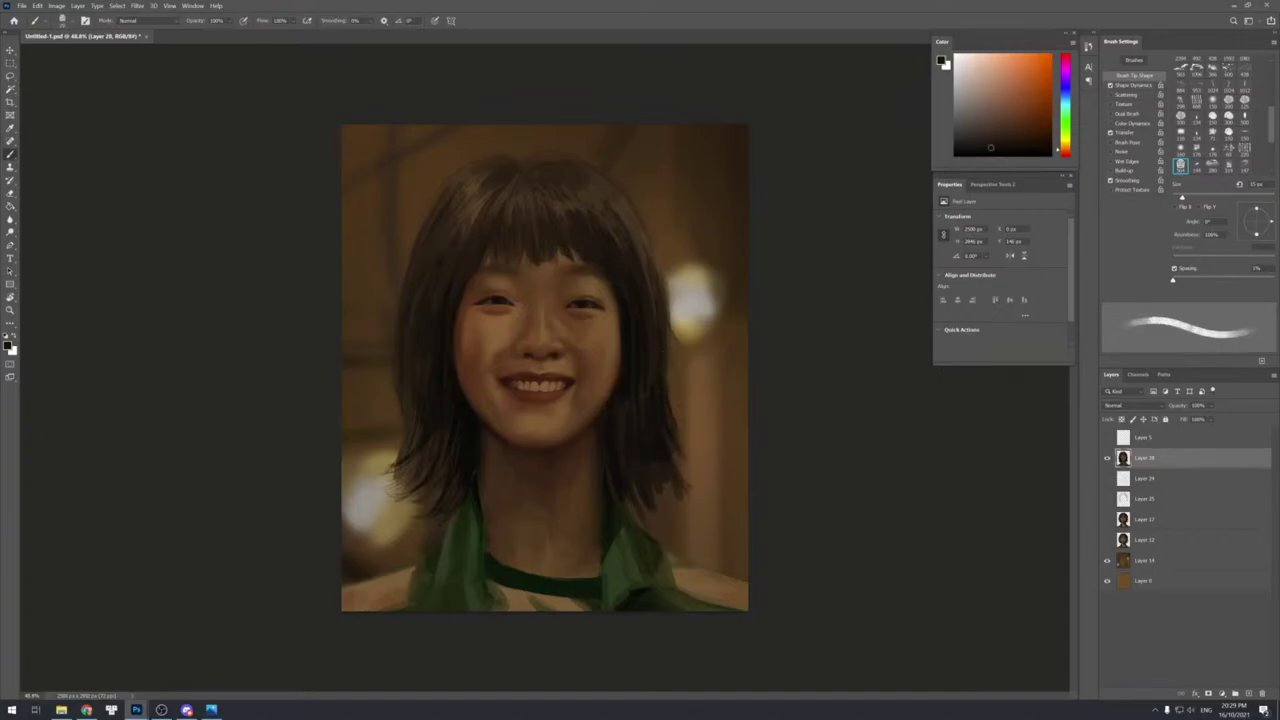
key("bracketright")
key("bracketright")
Add lighter and darker strands within the lower hair on the viewer's right using browns sampled from the surrounding hair.
left_click(647, 295, "alt")
key("bracketright")
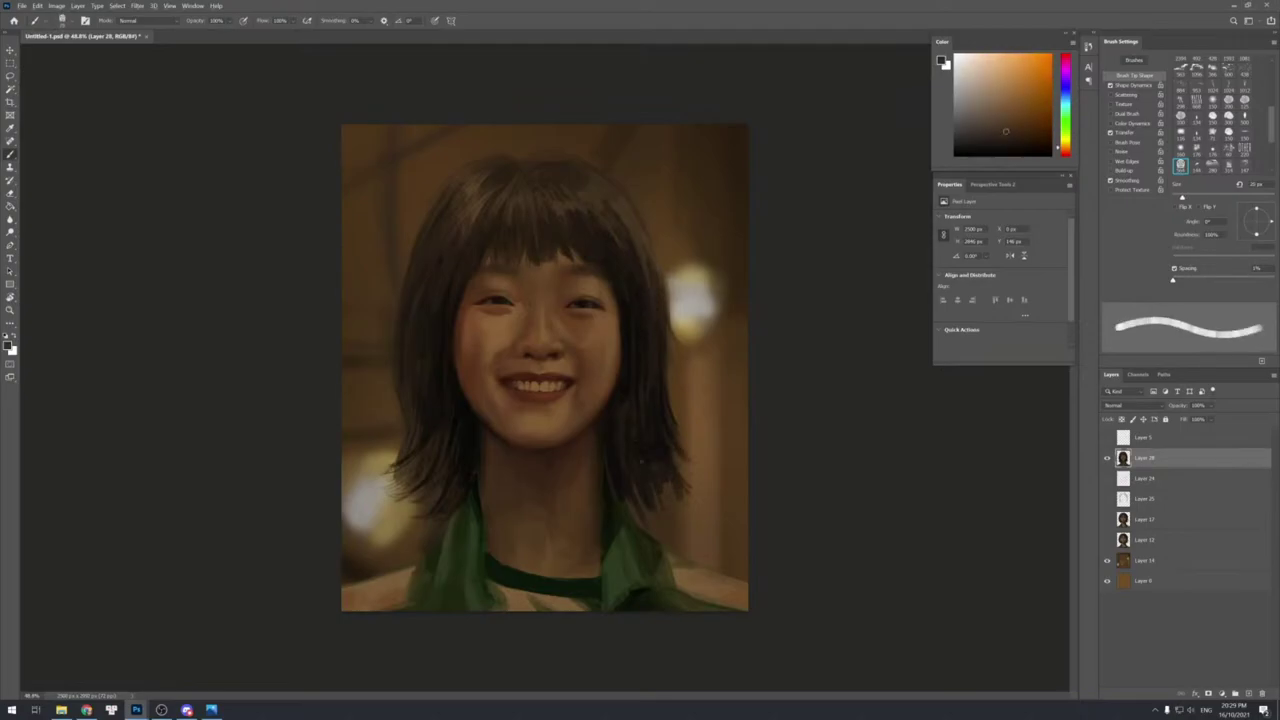
left_click(645, 460, "alt")
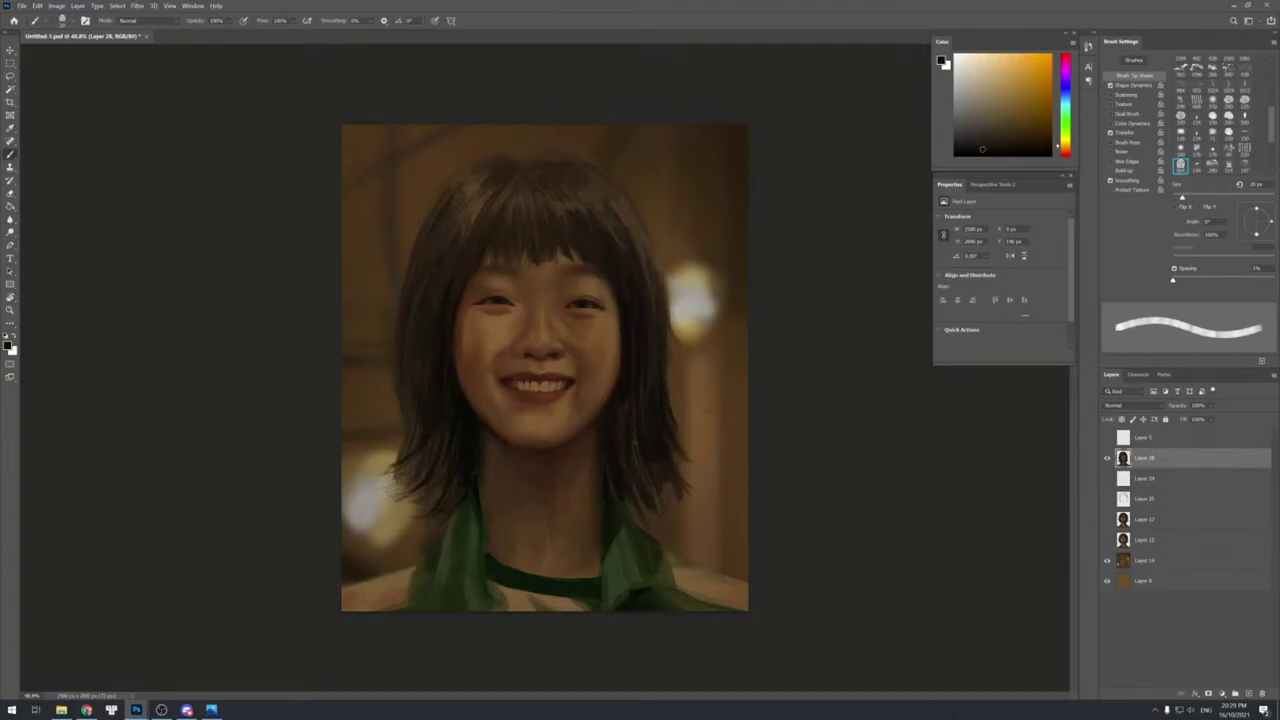
left_click(632, 429, "alt")
left_click(650, 455, "alt")
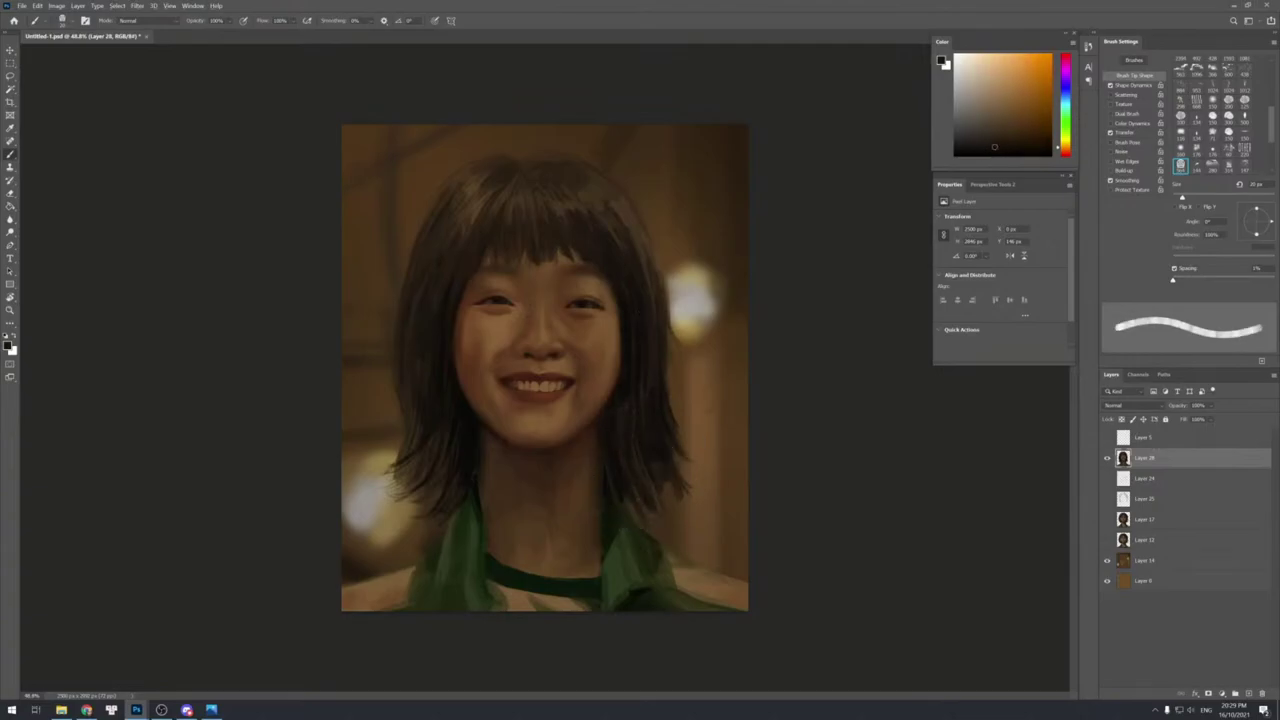
key("]")
key("[")
key("[")
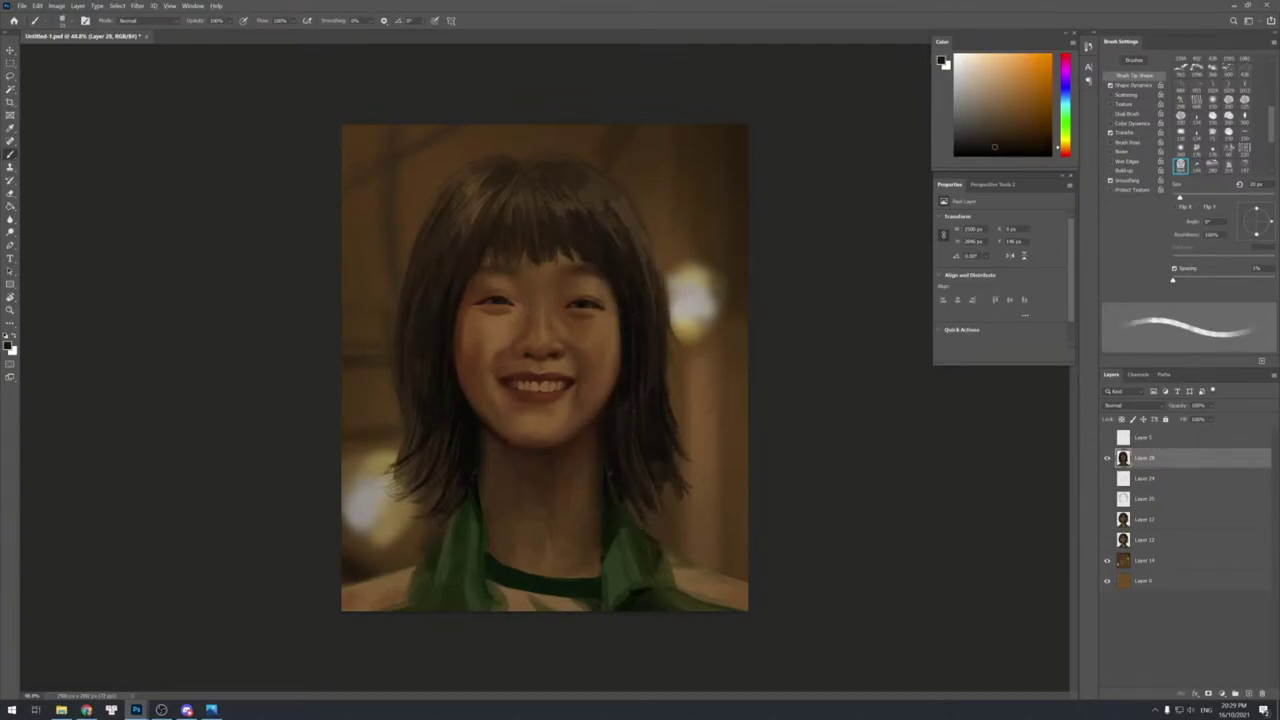
Refine the inner hair ends beside the neck and green collar on the viewer's right with sampled dark tones.
left_click(612, 478, "alt")
key("]")
left_click(611, 530, "alt")
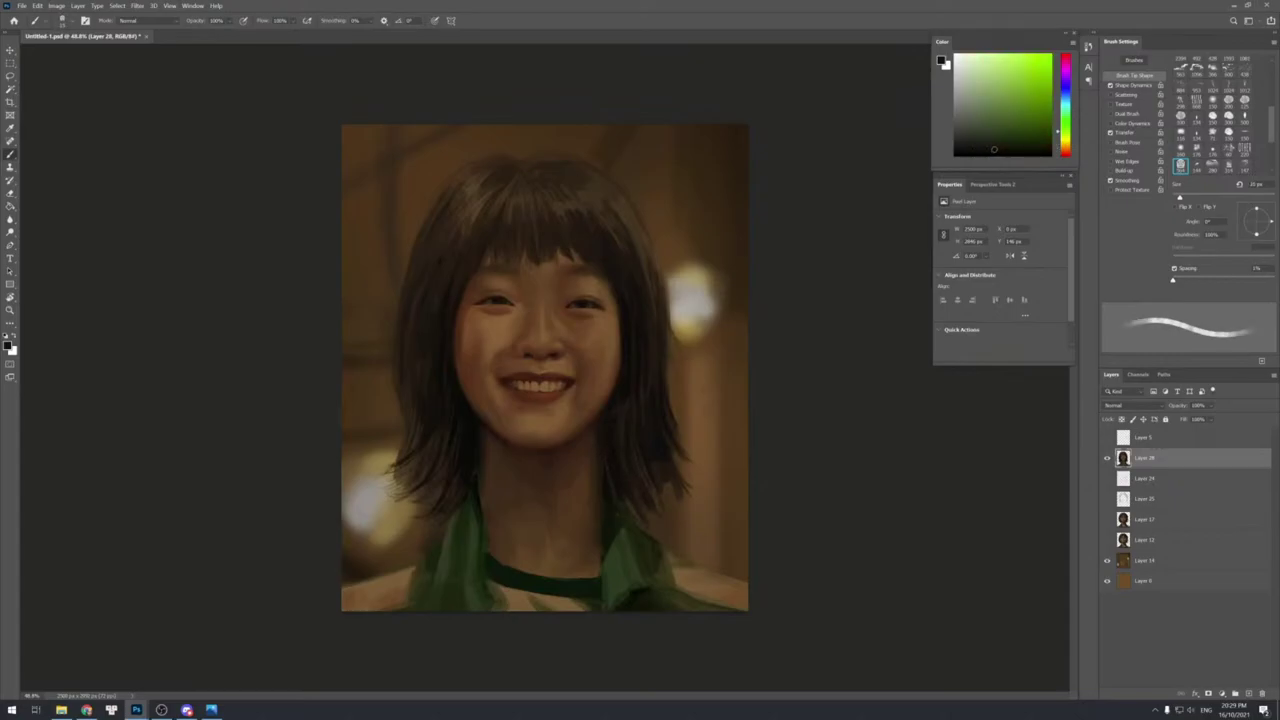
left_click(661, 480, "alt")
key("bracketleft")
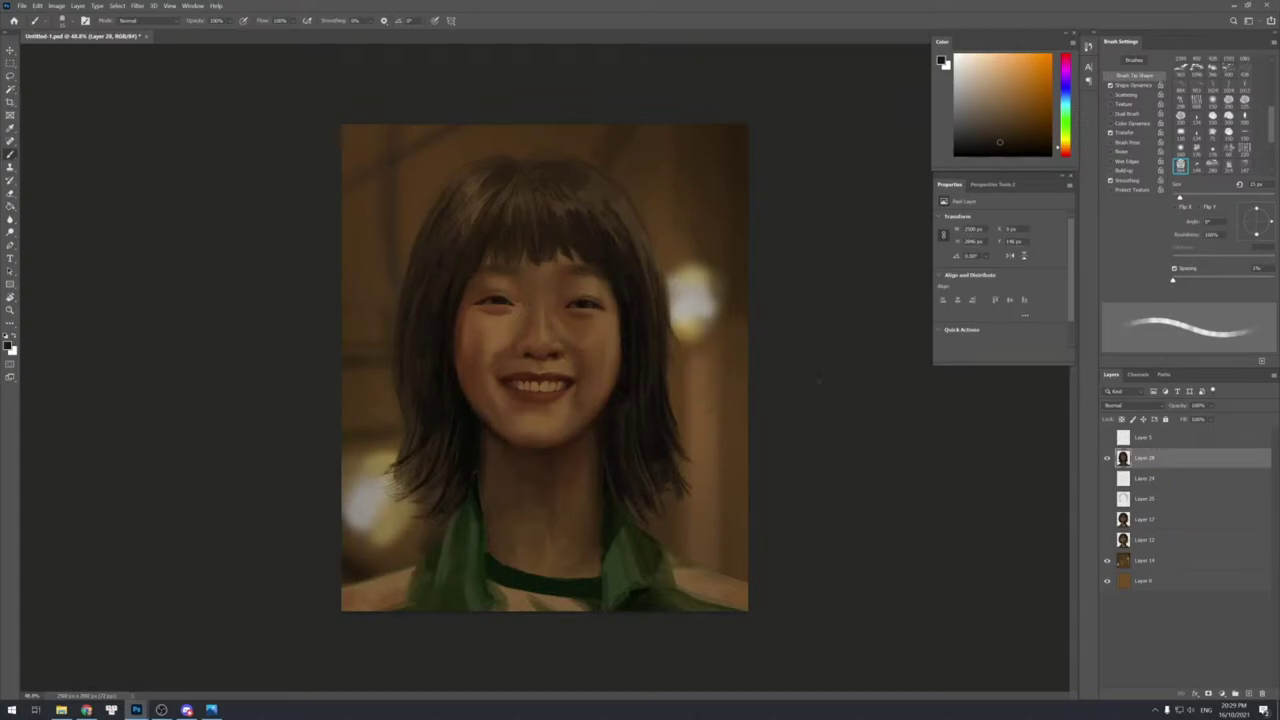
Paint thin lighter brown strands along the upper head contour on the viewer's right with small brush sizes.
left_click(624, 216, "alt")
key("bracketright")
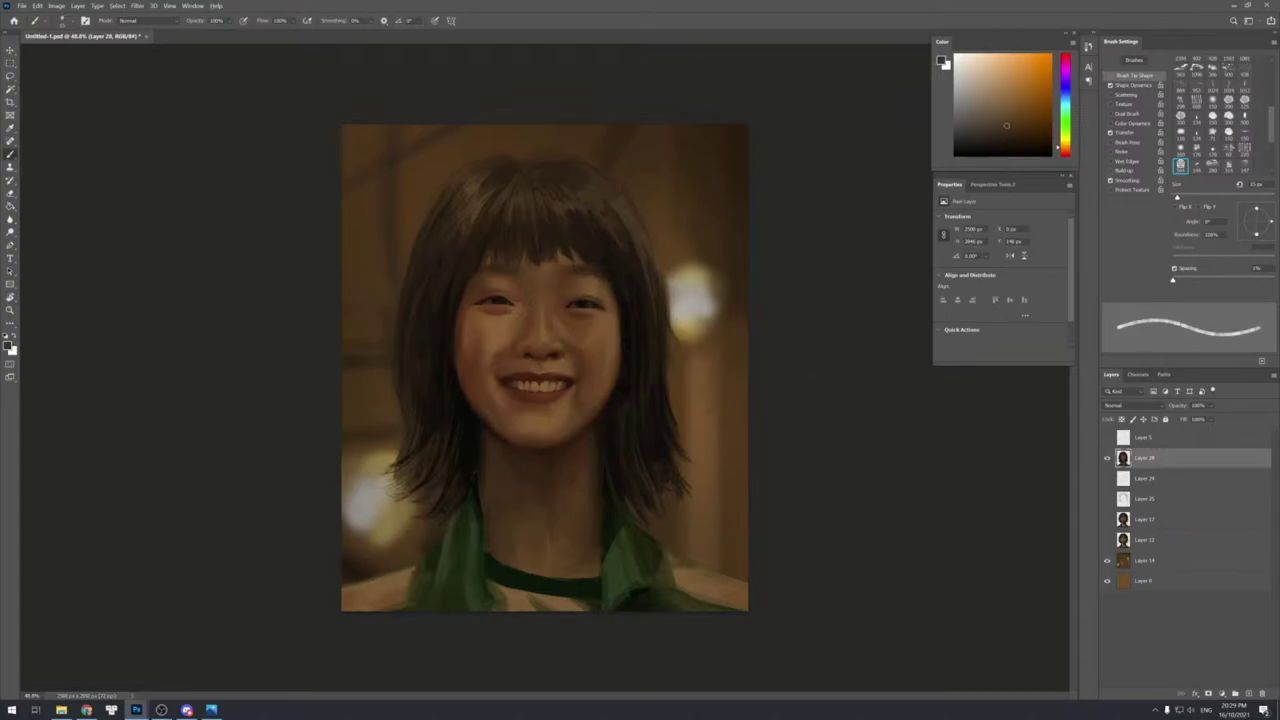
key("bracketright")
key("bracketleft")
key("bracketleft")
key("bracketleft")
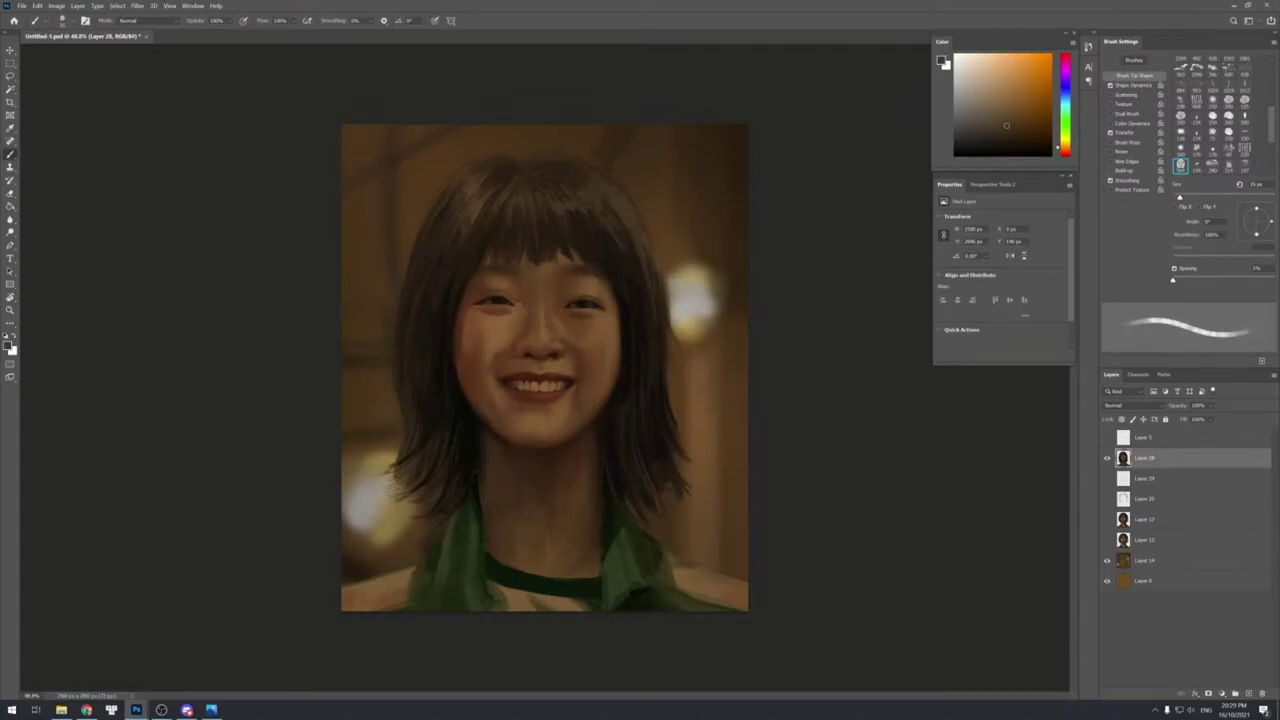
key("bracketleft")
key("bracketright")
key("bracketright")
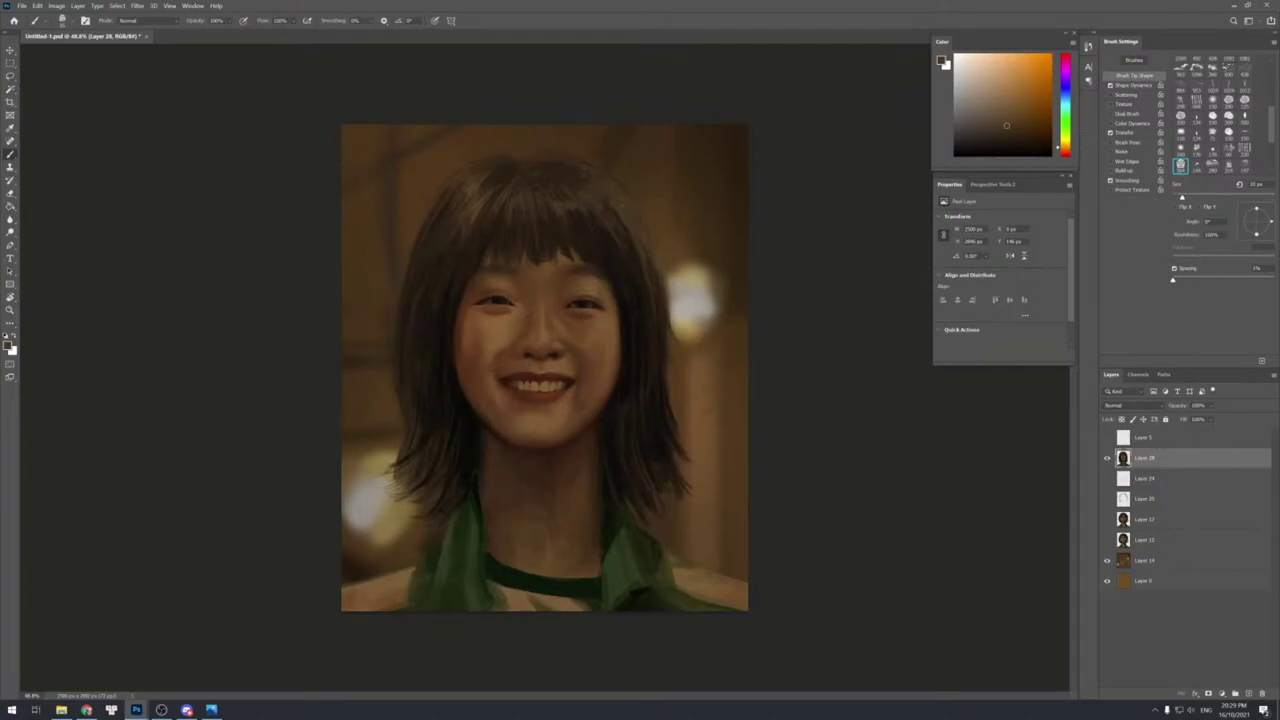
Build up the crown and upper hair on the viewer's right with strands in browns sampled across the top of the head.
left_click(560, 190, "alt")
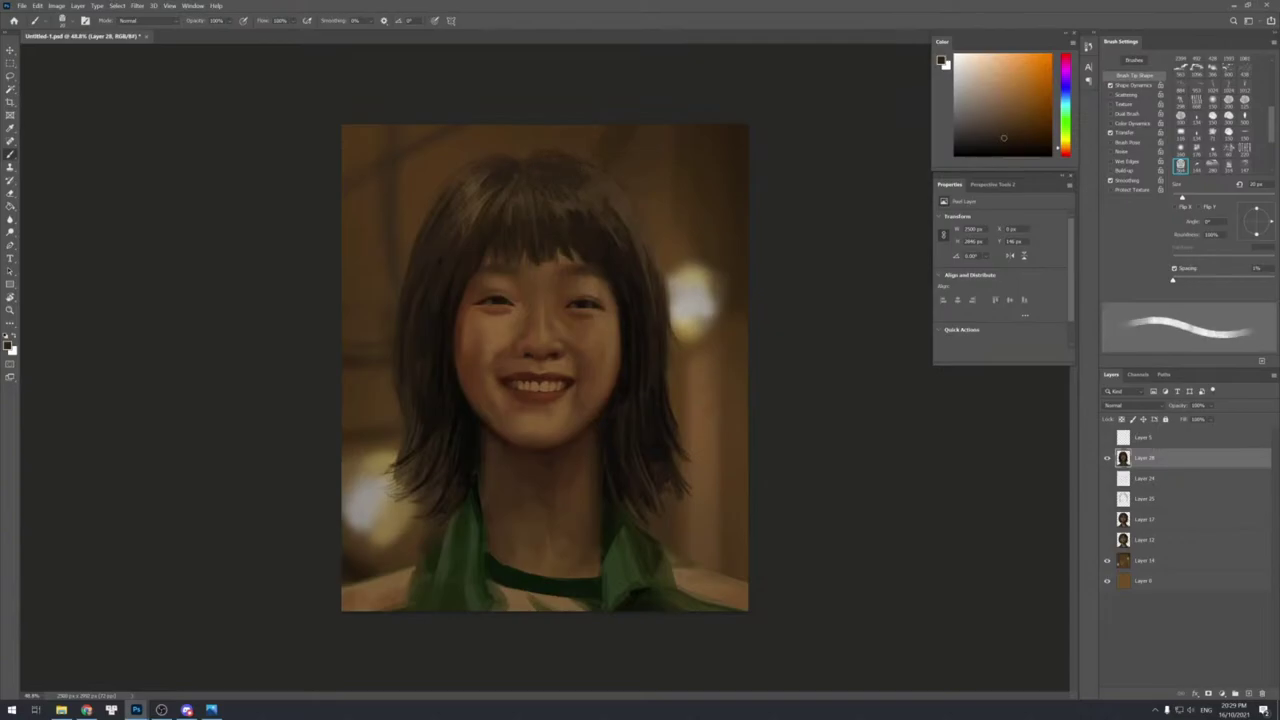
left_click(509, 168, "alt")
left_click(600, 186, "alt")
key("bracketleft")
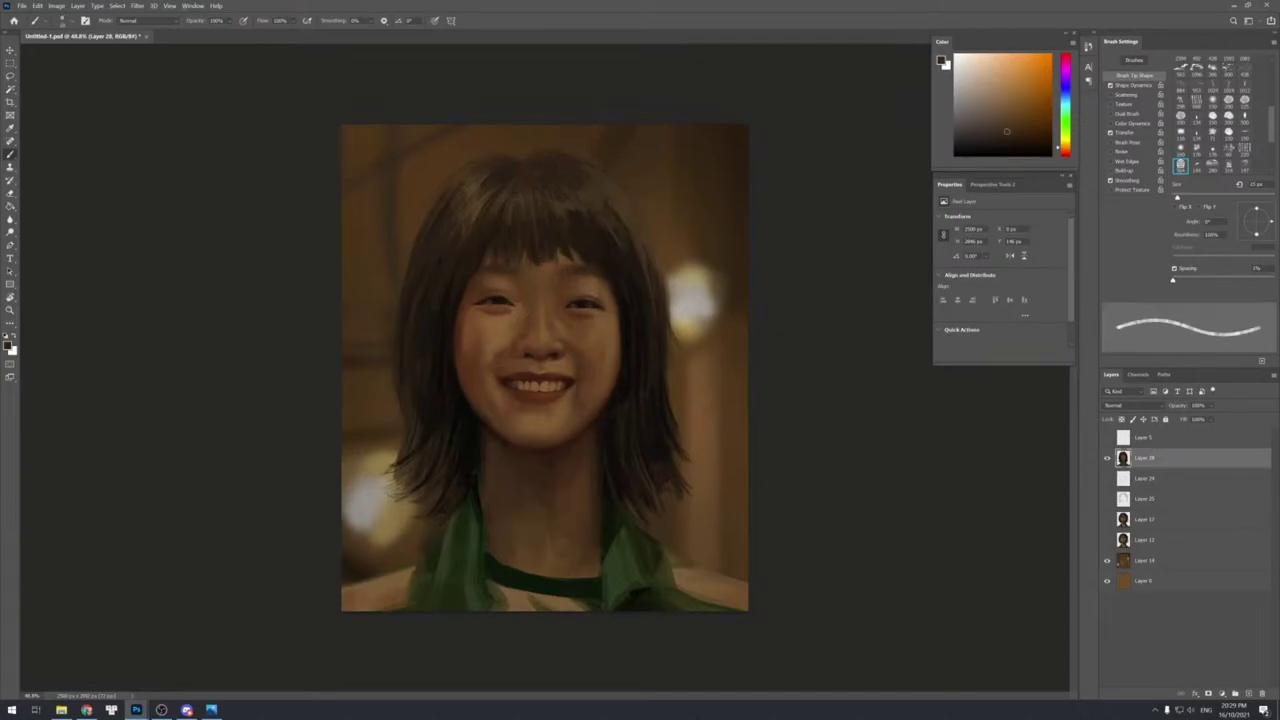
key("bracketright")
left_click(564, 189, "alt")
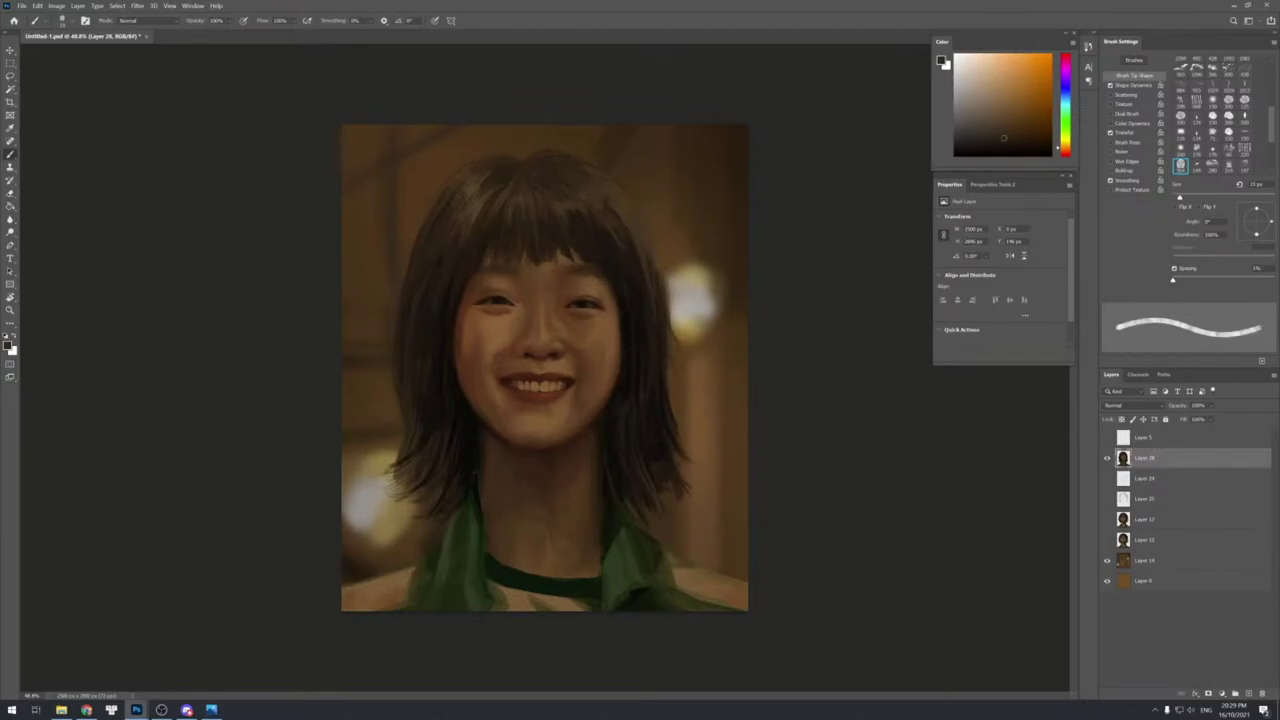
left_click(583, 191, "alt")
left_click(607, 210, "alt")
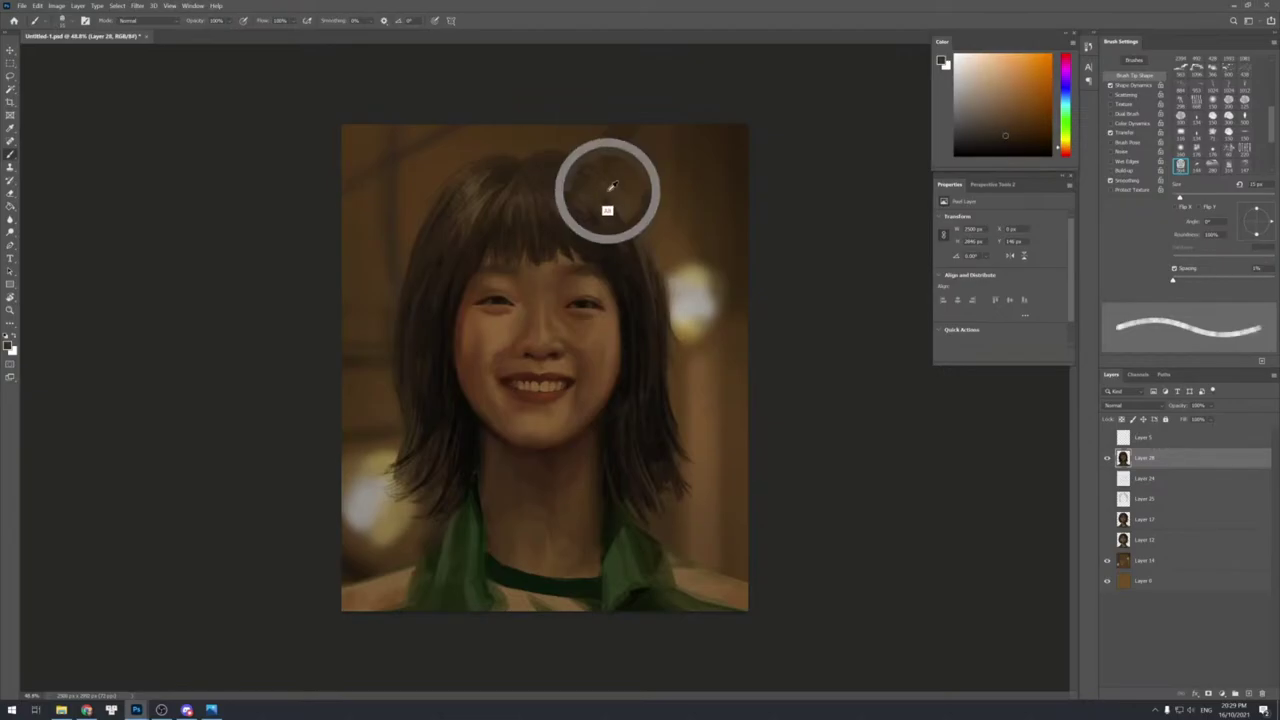
left_click(558, 188, "alt")
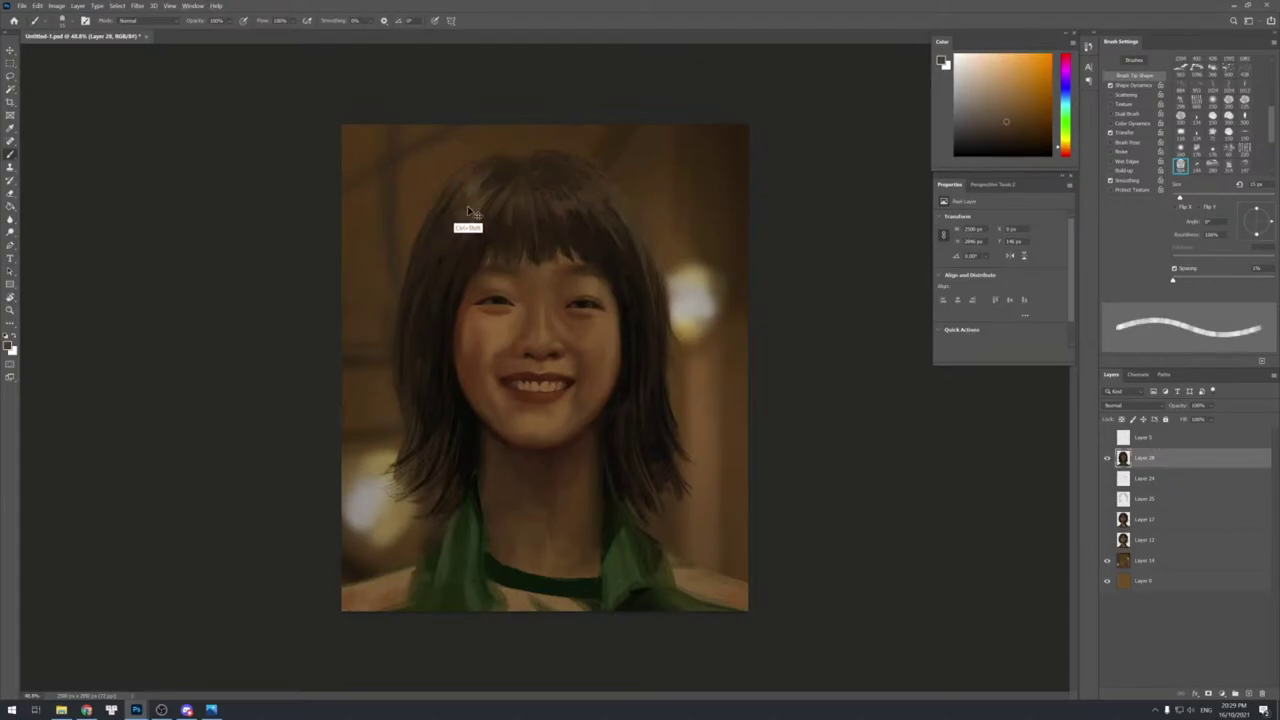
Create a new layer above the portrait and paint fine lighter brown highlight strands across the upper bangs.
key("ctrl+shift+n")
key("Return")
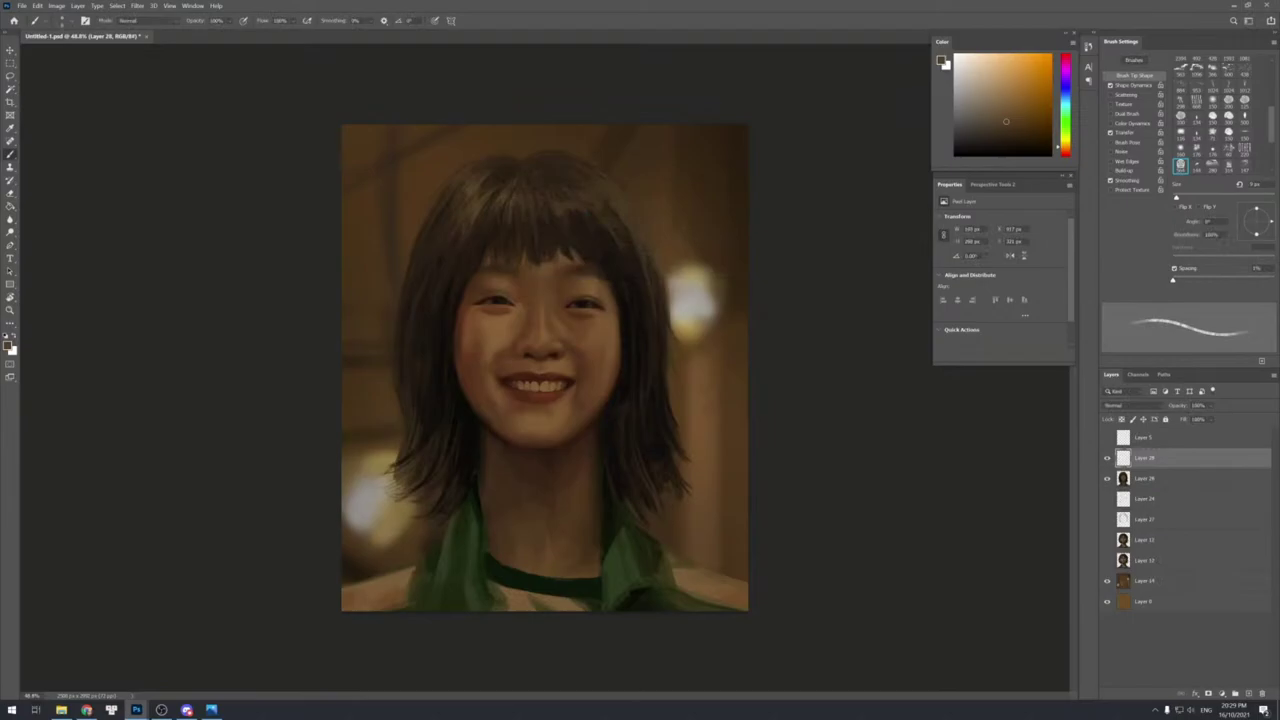
key("]")
key("bracketright")
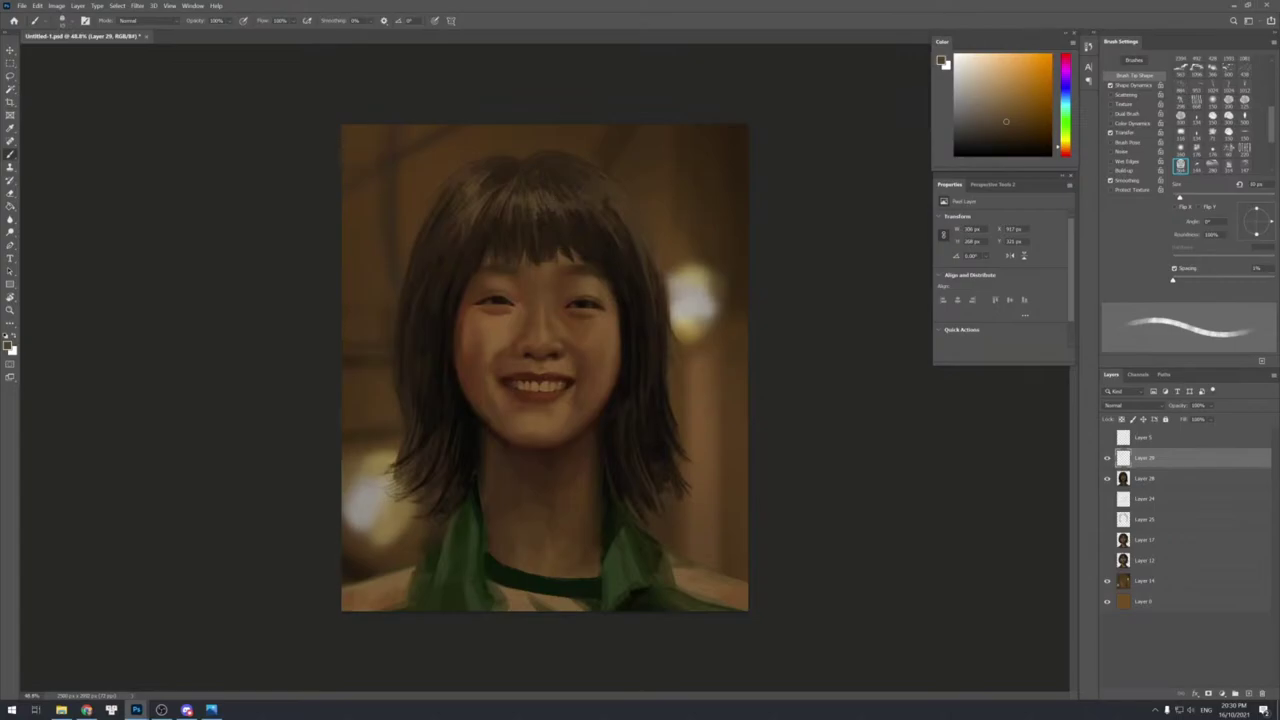
key("[")
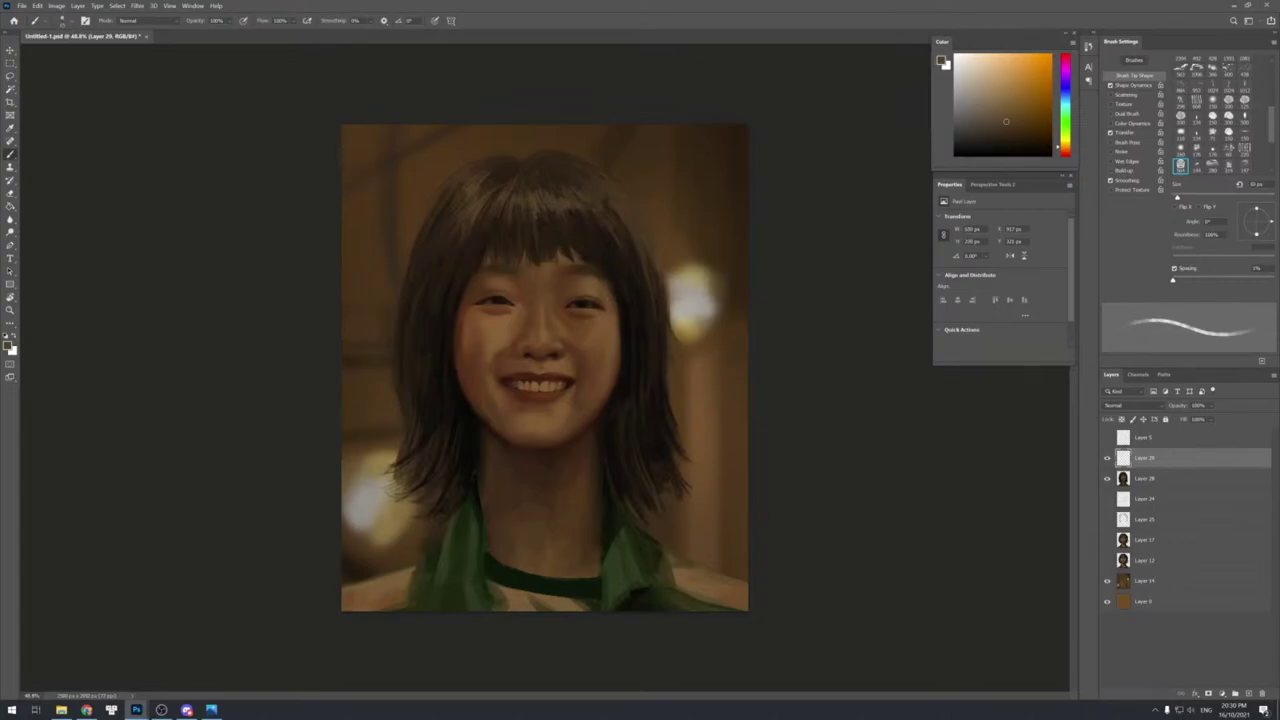
key("]")
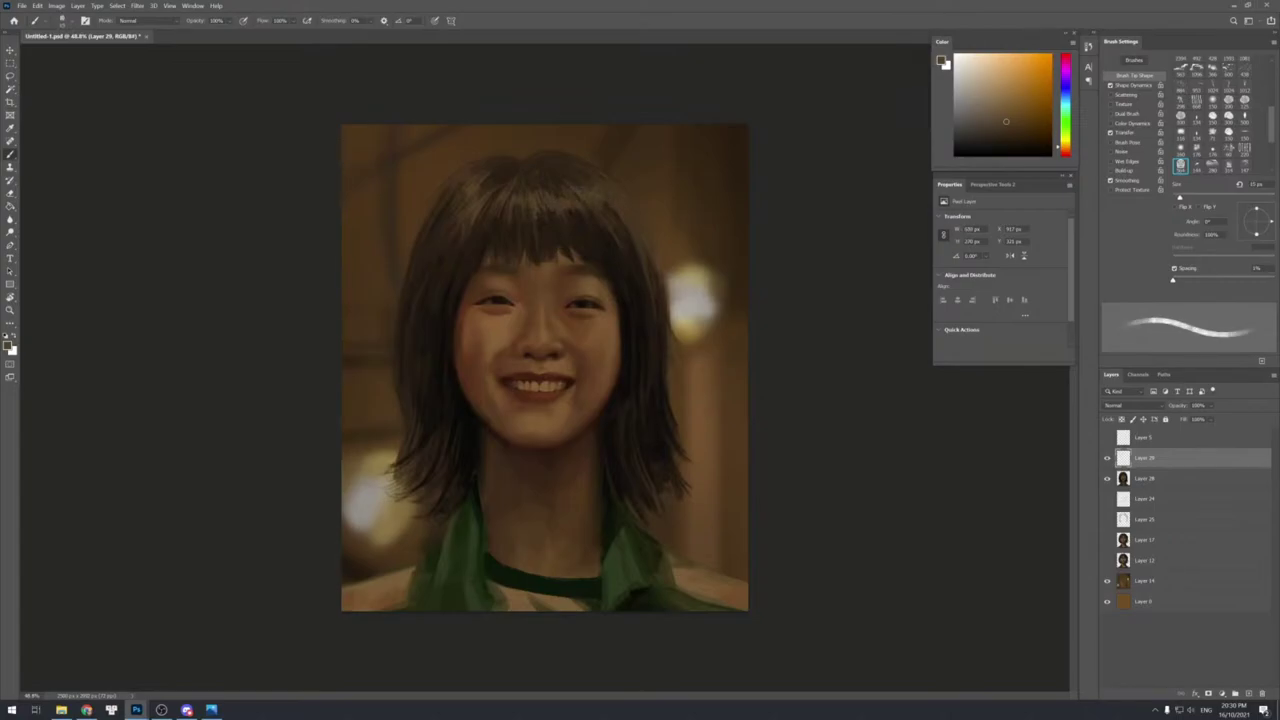
key("bracketleft")
Paint thin pale strands along the upper hair edge on the viewer's right in a background-light tan, and soften them with the Eraser.
left_click(687, 273, "alt")
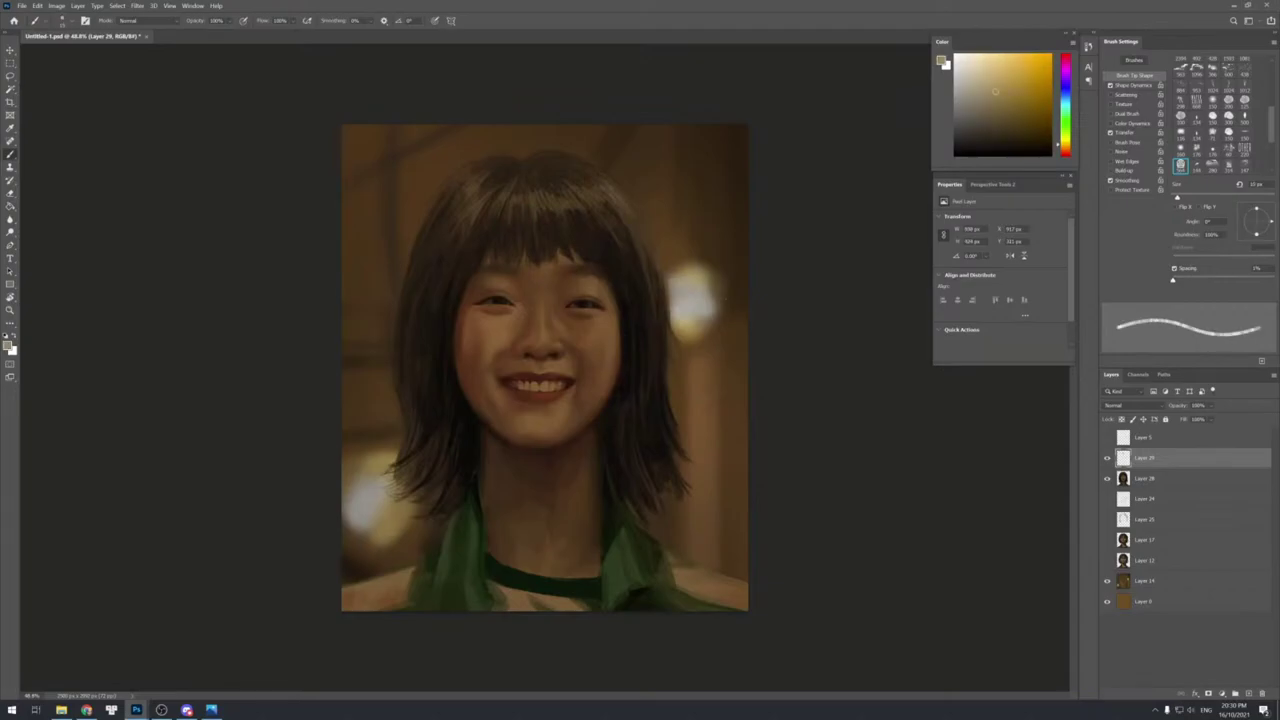
key("bracketleft")
left_click_drag(604, 182, 637, 218)
key("e")
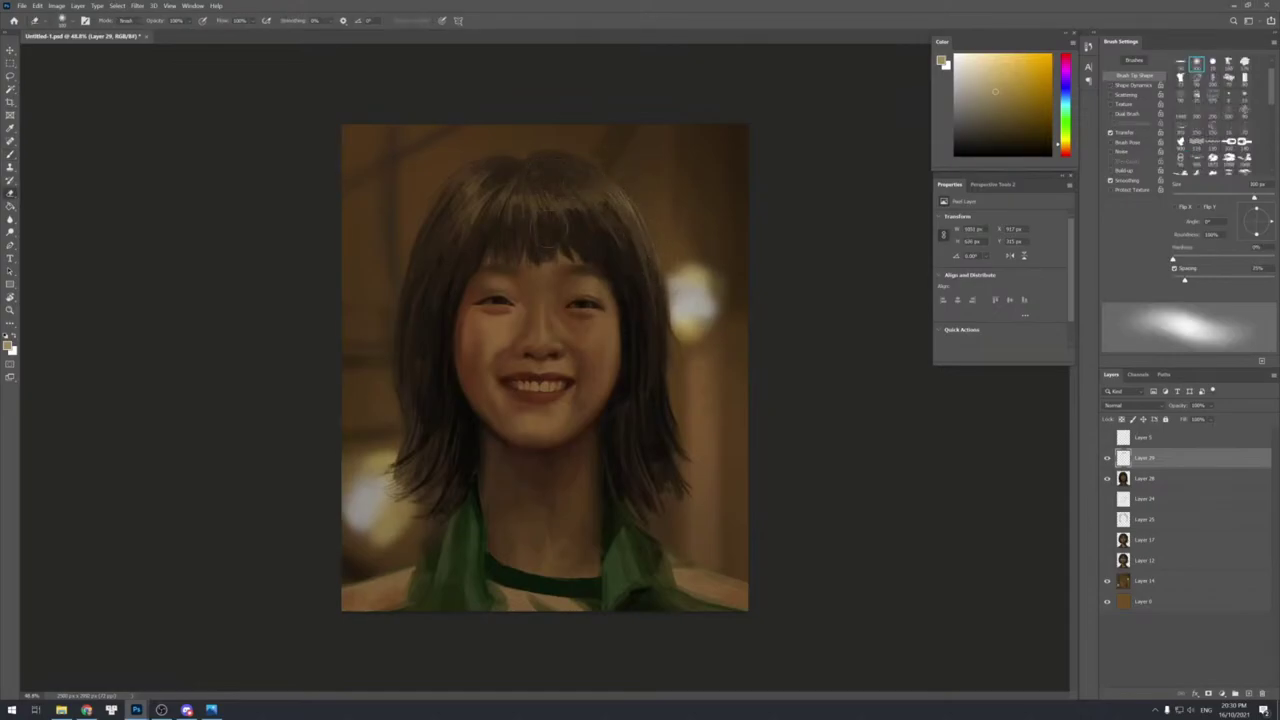
key("b")
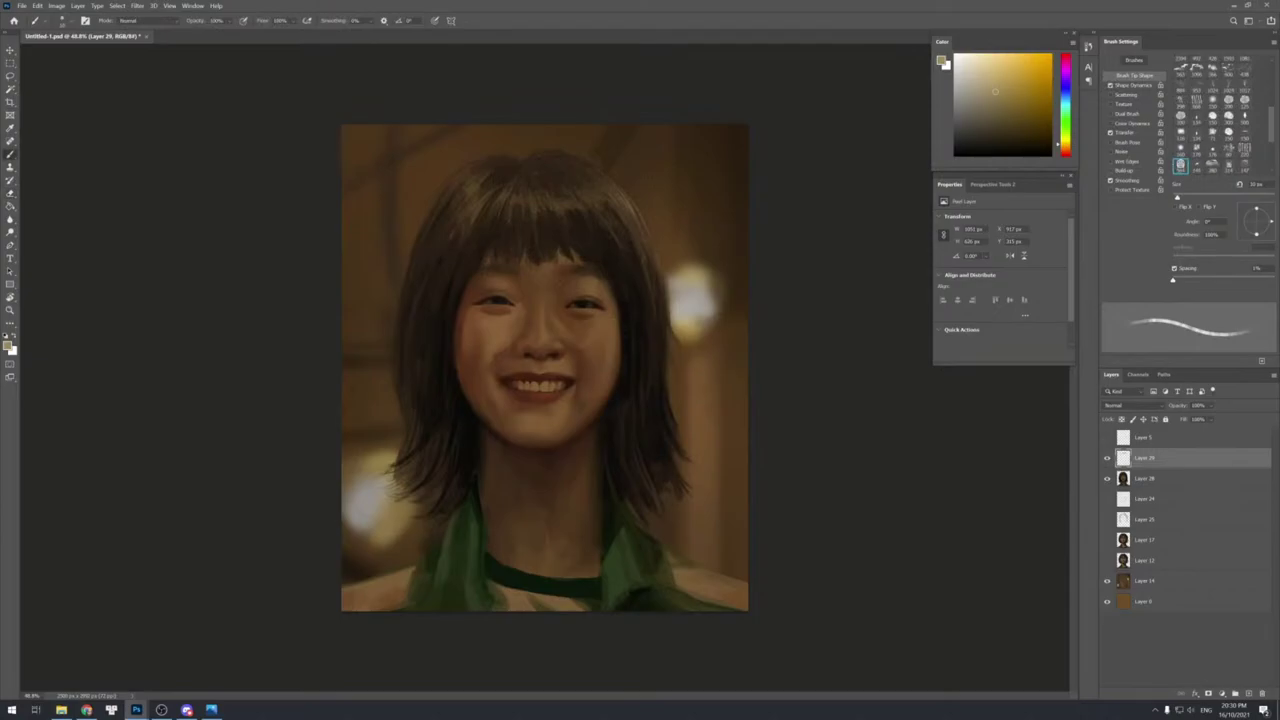
Paint thin pale strands along the upper hair edge on the viewer's left, and soften them with the Eraser.
left_click_drag(465, 178, 445, 199)
key("e")
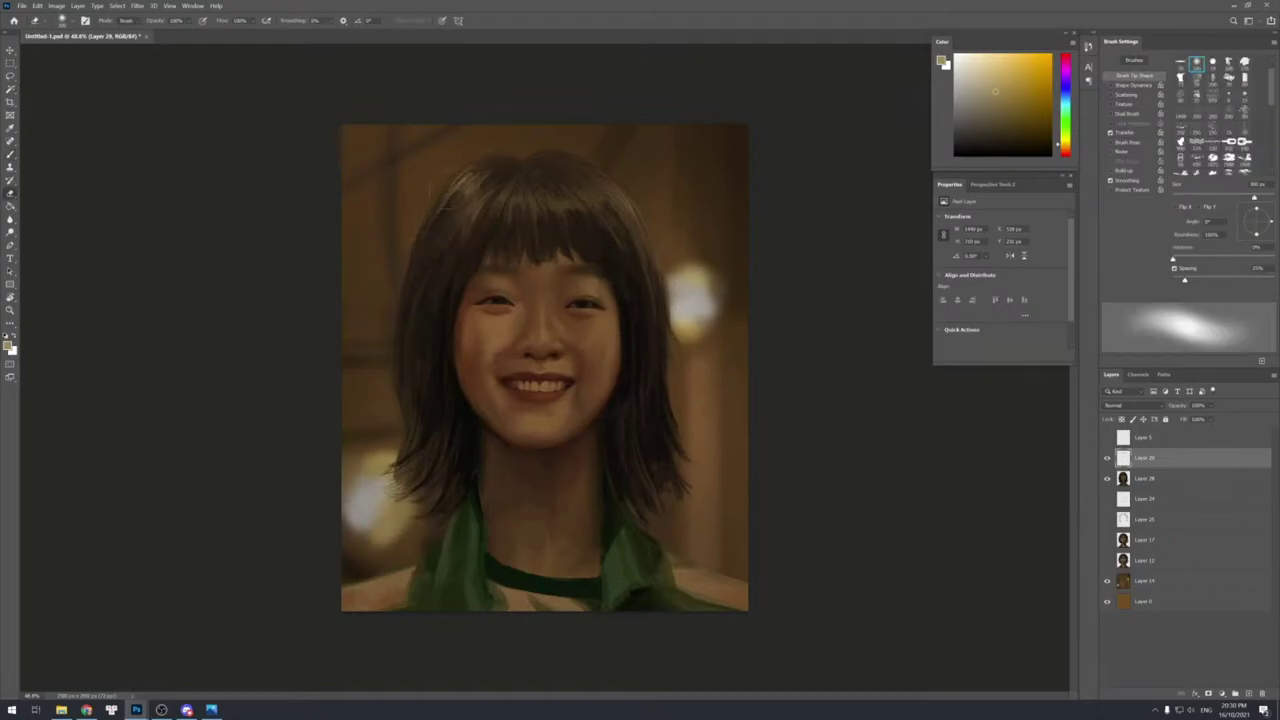
key("b")
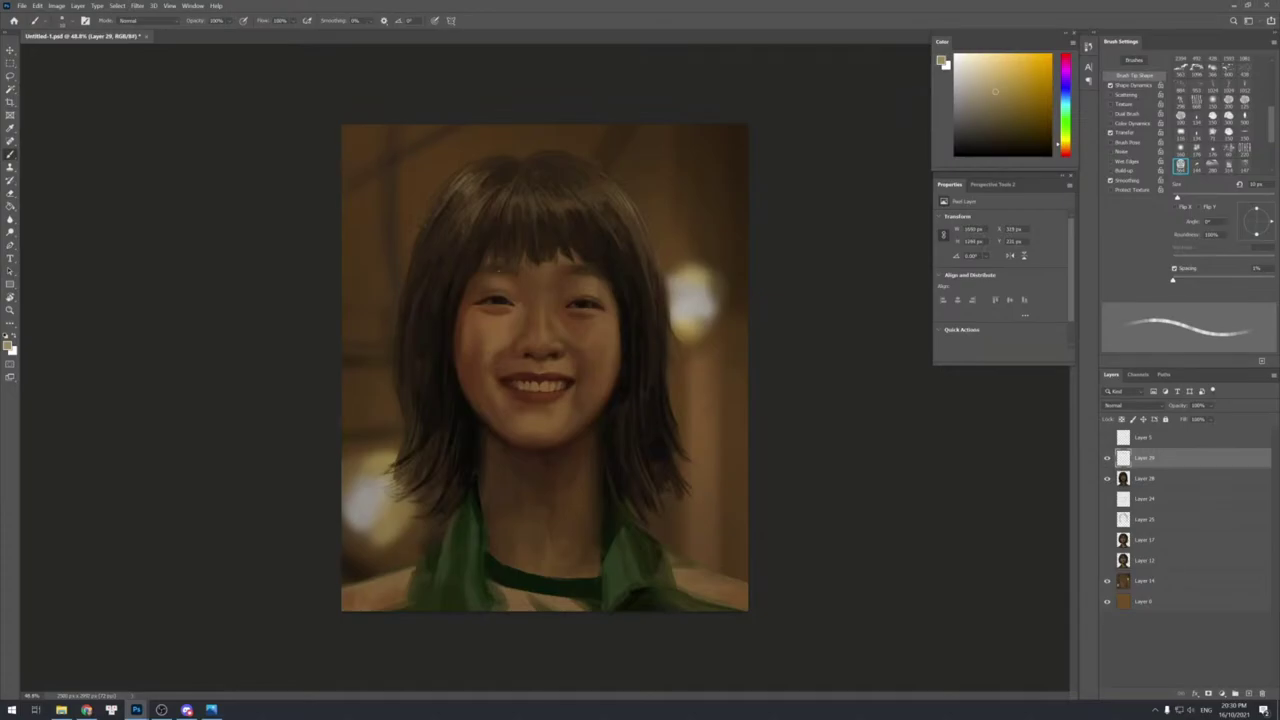
Compare the portrait with and without the strand highlights of Layer 29, and merge that layer down into Layer 28.
left_click(1107, 459)
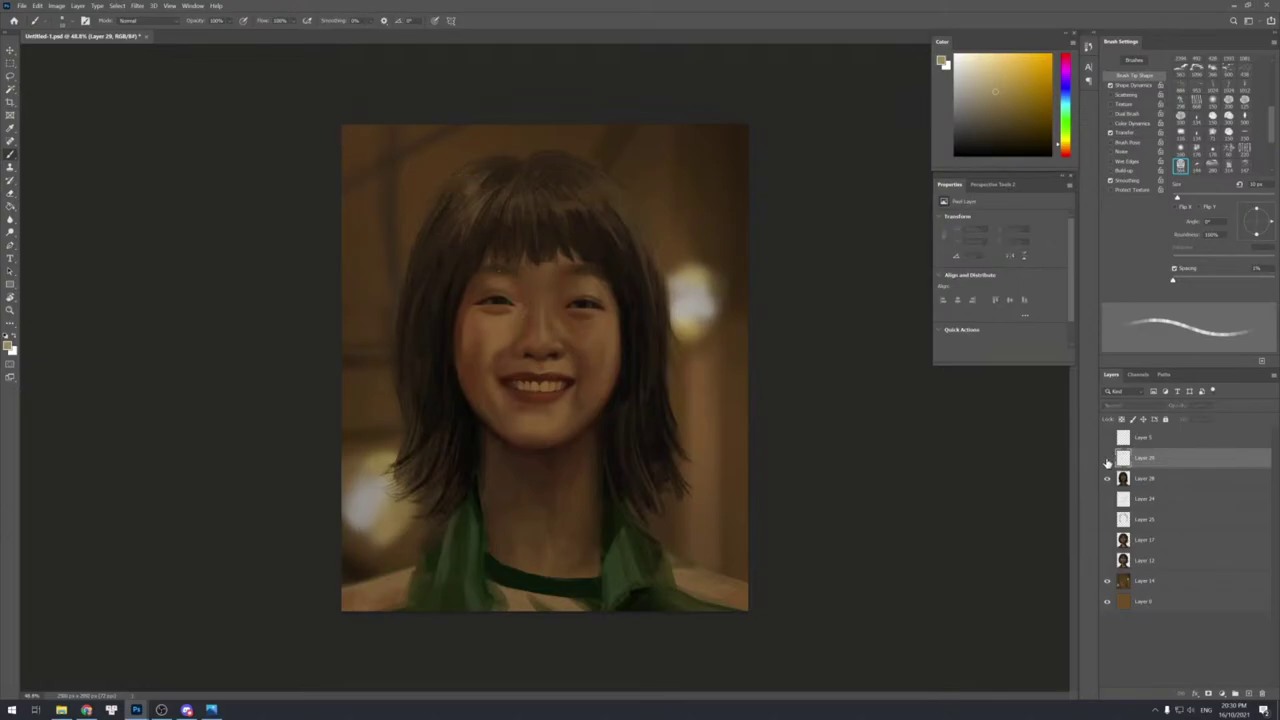
left_click(1107, 459)
key("ctrl+e")
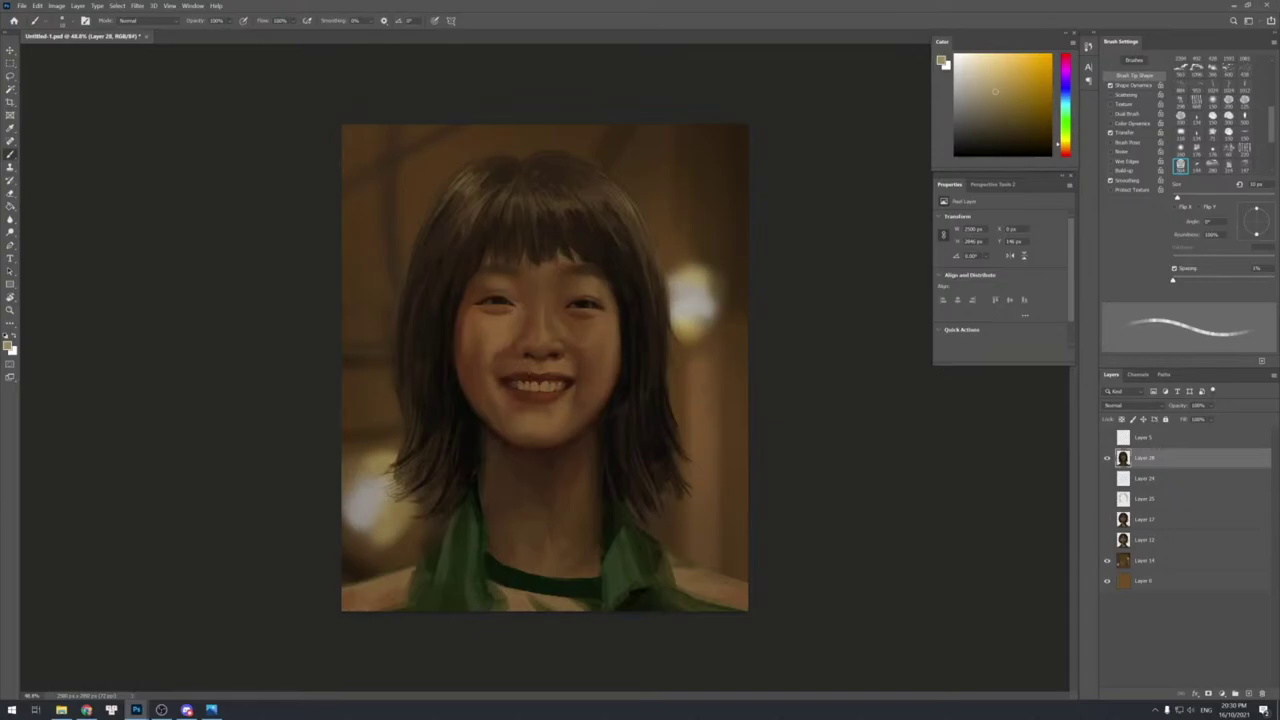
Show the neutral portrait on Layer 17 beneath the smiling portrait, and toggle the smiling layer to compare the two.
left_click(1107, 458)
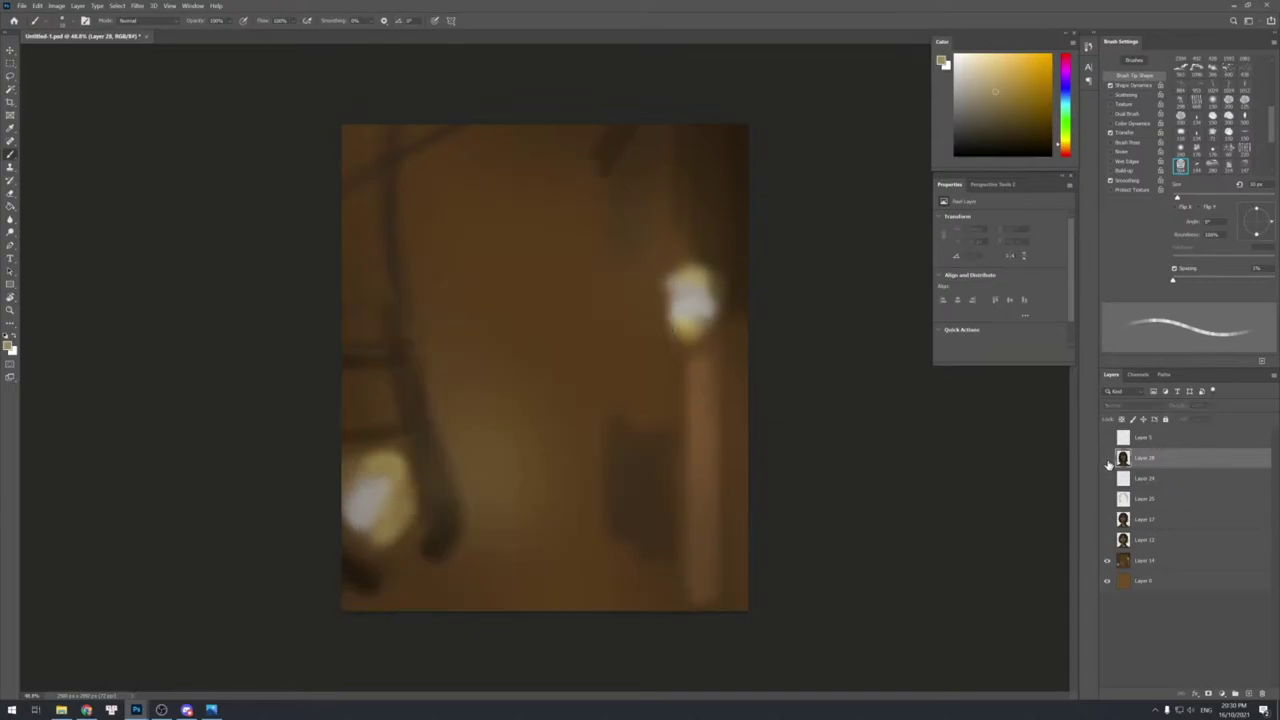
left_click(1107, 458)
left_click(1107, 541)
left_click(1107, 540)
left_click(1107, 520)
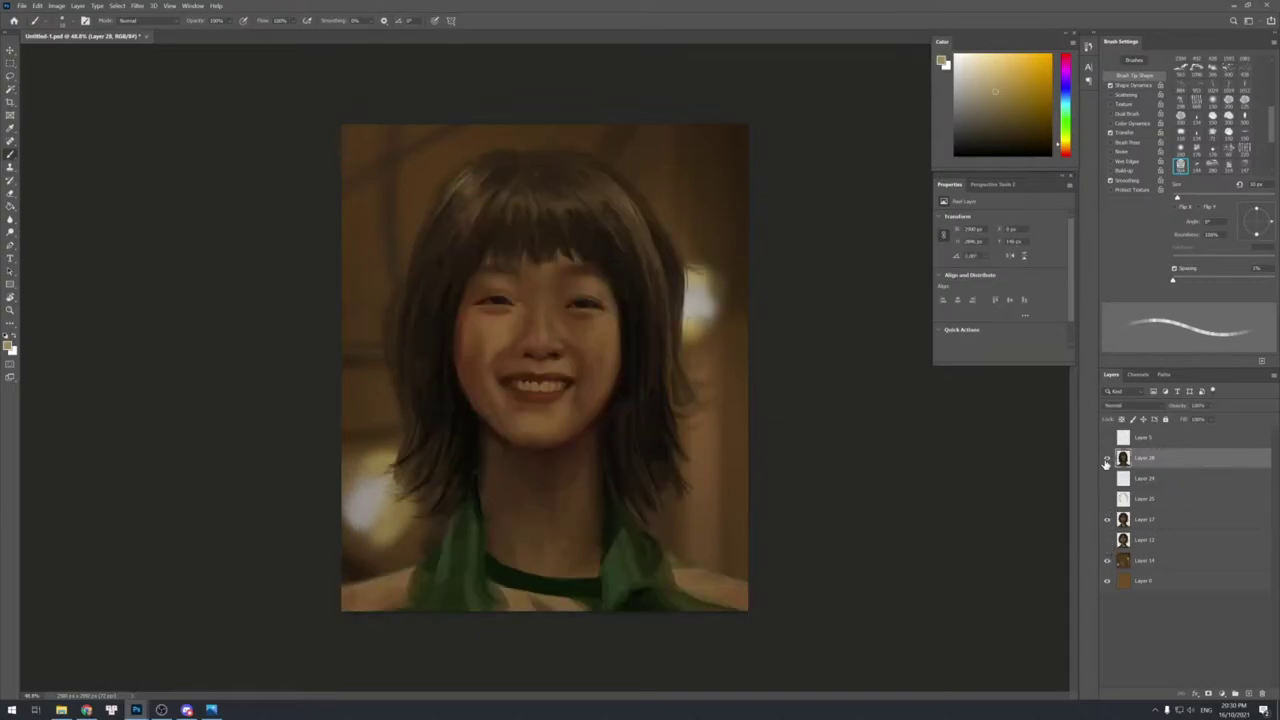
left_click(1107, 459)
left_click(1107, 458)
Start a Color Balance on the smiling portrait, shifting highlights toward yellow, midtones slightly toward red and shadows toward blue.
key("ctrl+b")
left_click(948, 499)
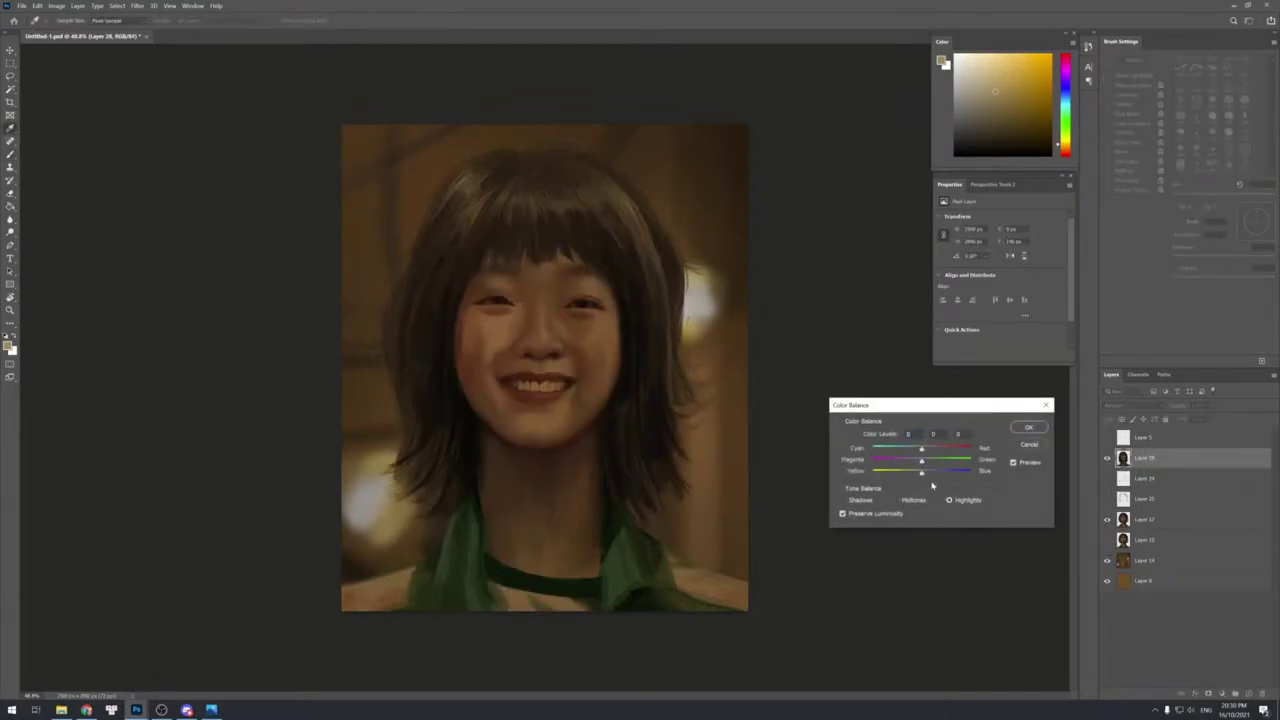
left_click_drag(922, 472, 919, 475)
left_click(896, 499)
left_click_drag(922, 452, 925, 453)
left_click(860, 500)
mouse_move(920, 472)
left_mouse_down()
mouse_move(911, 461)
mouse_move(925, 465)
left_mouse_up()
Refine the highlight, shadow and midtone balance, apply the Color Balance, and compare the result with the neutral portrait.
left_click(949, 499)
left_click_drag(922, 474, 917, 477)
left_click(896, 500)
left_click(843, 500)
left_click(928, 478)
left_click(897, 500)
left_click(930, 450)
left_click_drag(930, 450, 922, 453)
left_click(1029, 427)
key("b")
left_click(1107, 458)
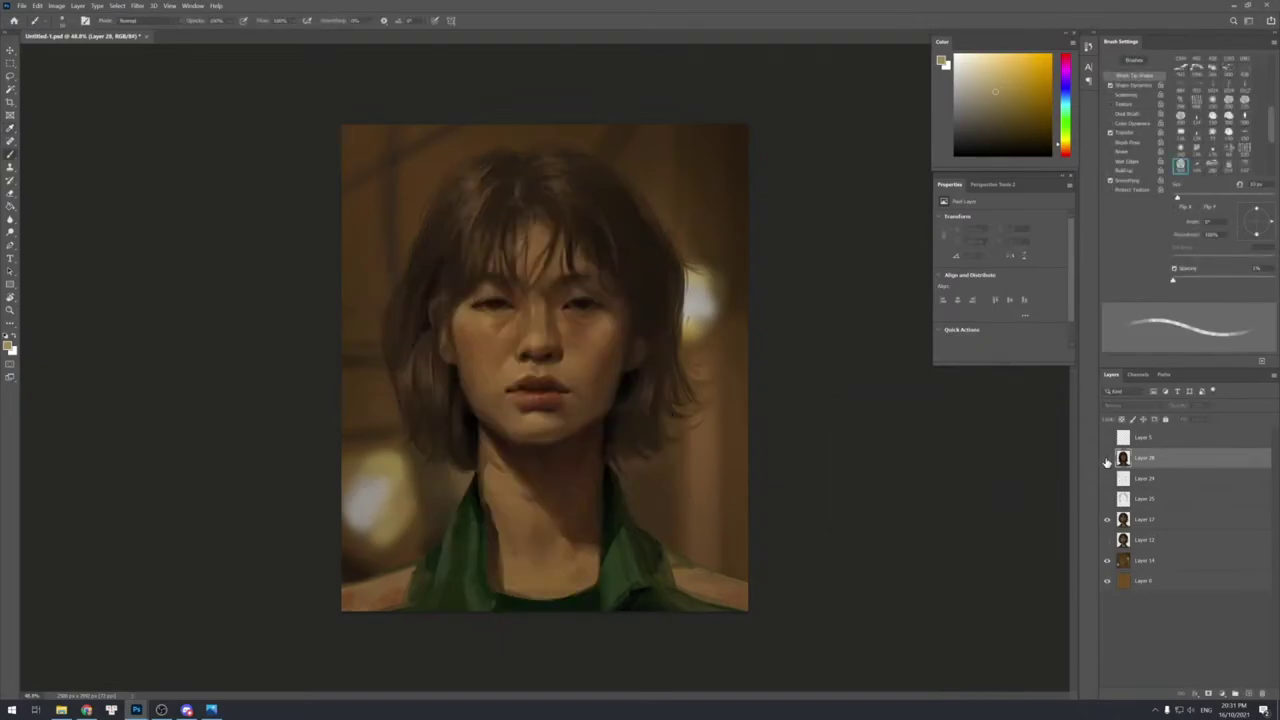
left_click(1107, 458)
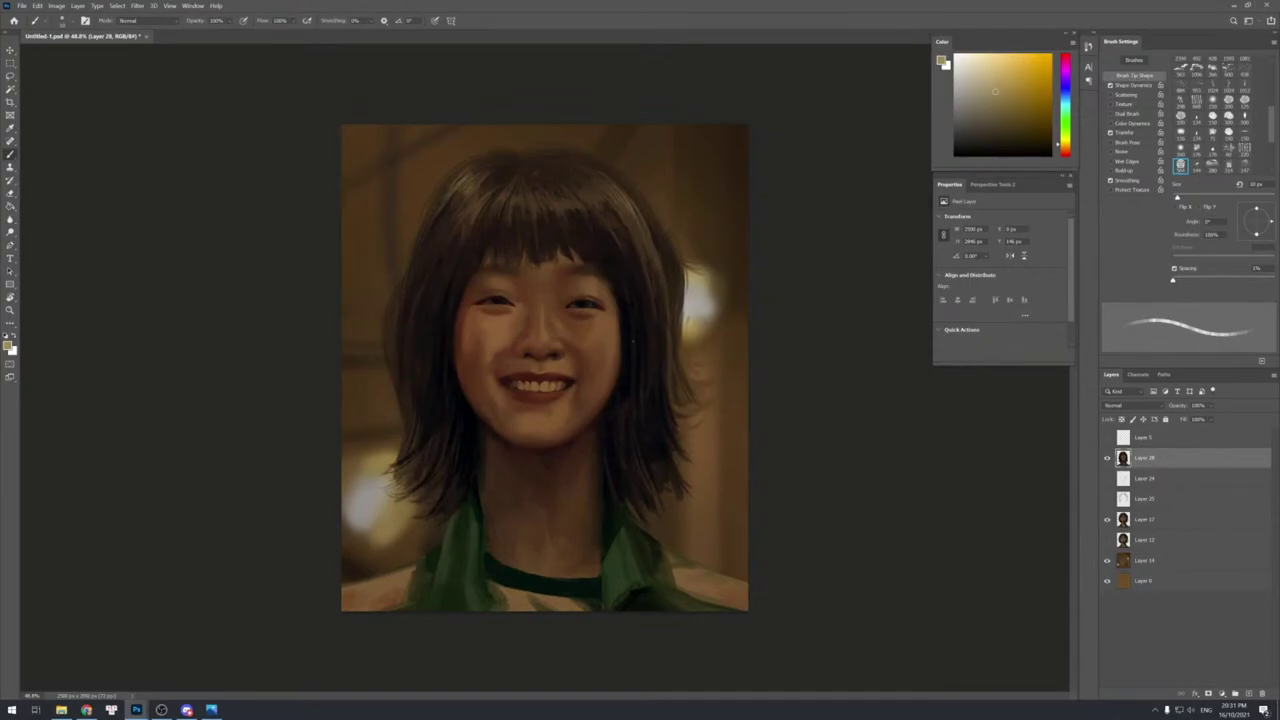
Create a new layer above the smiling portrait and paint sampled skin brown between the nose bridge and the eye on the viewer's left.
key("z")
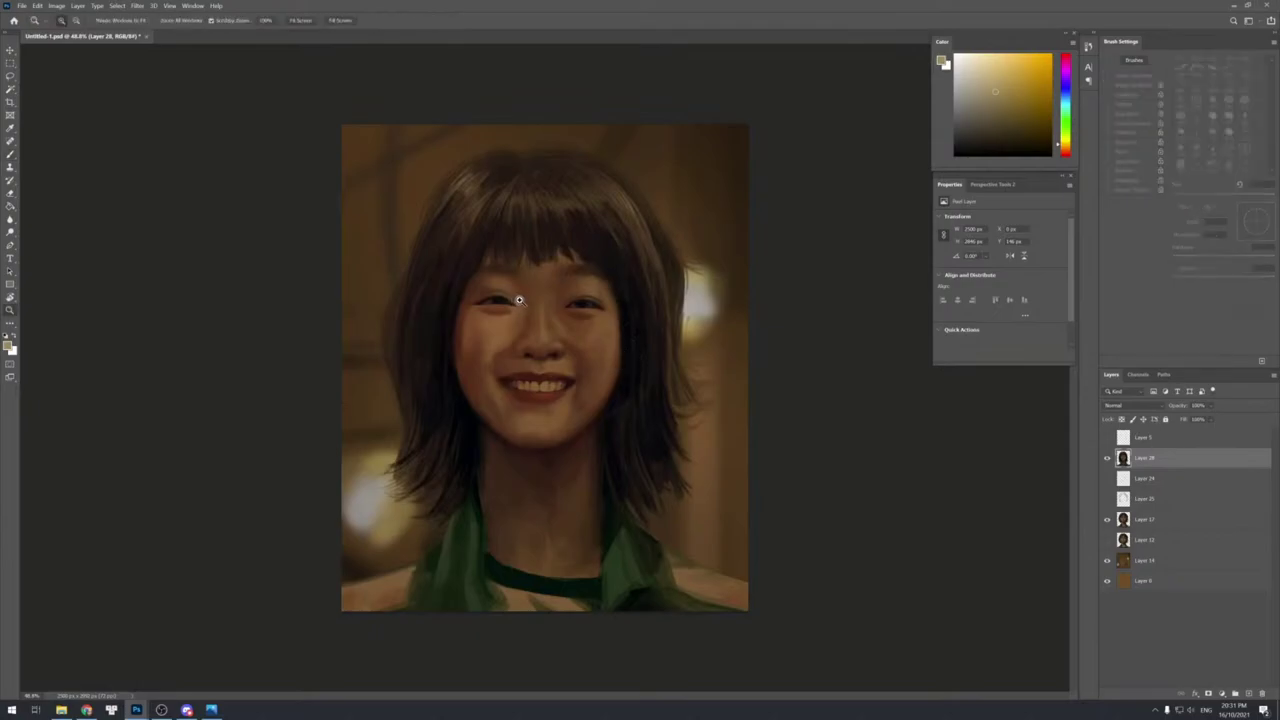
left_click(517, 300)
key("b")
left_click(513, 285, "alt")
key("ctrl+shift+n")
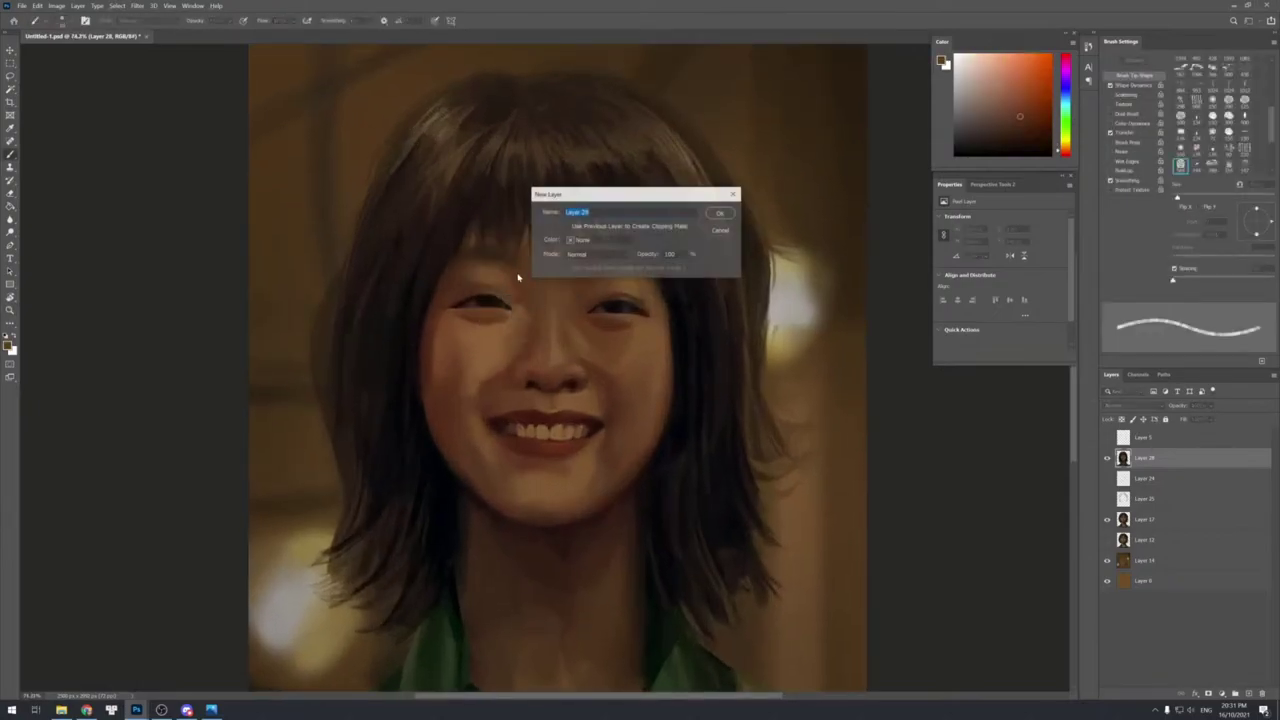
key("Return")
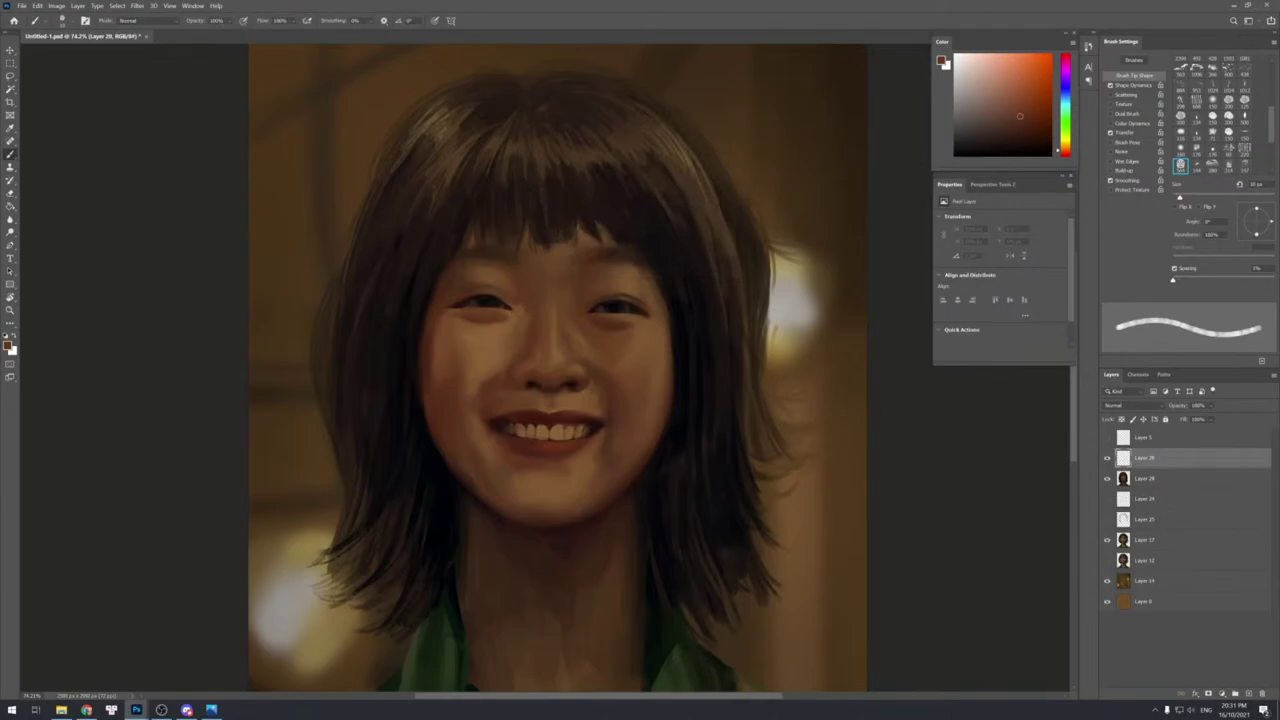
key("]")
key("ctrl+z")
key("[")
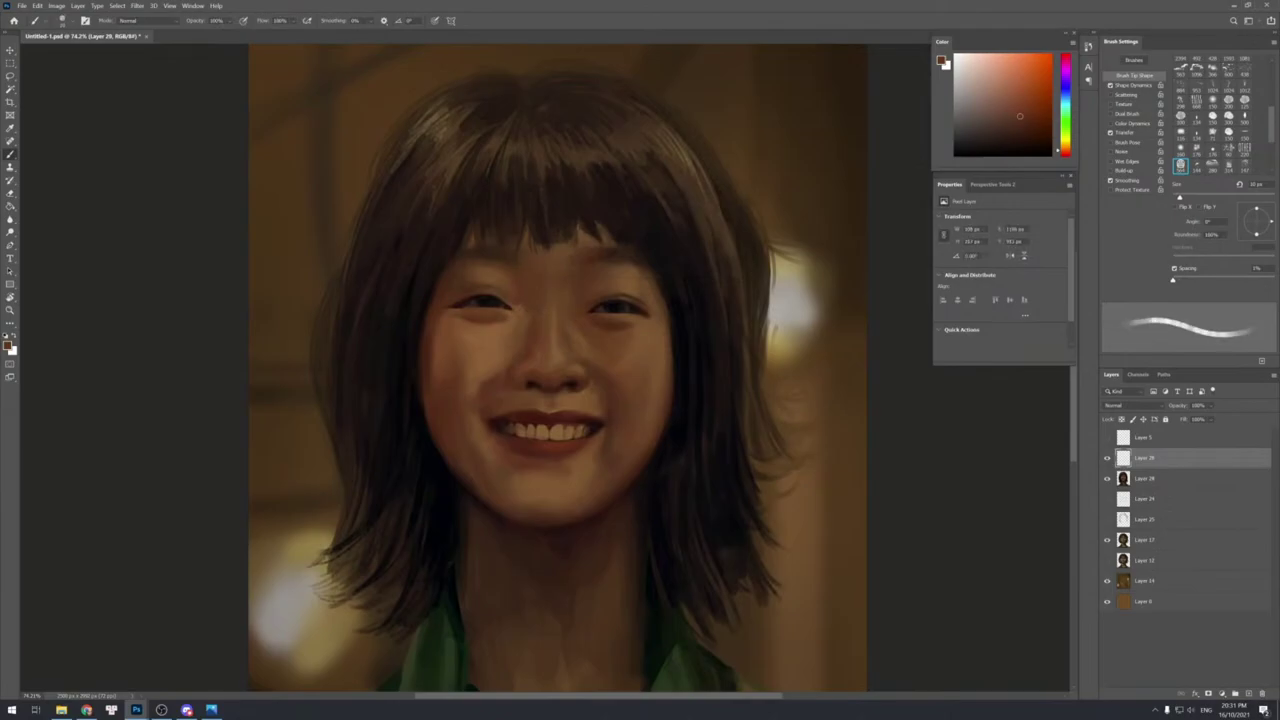
key("[")
key("]")
key("]")
Blend the cheek and smile crease on the viewer's left with skin tones sampled from around the cheek.
left_click(493, 379, "alt")
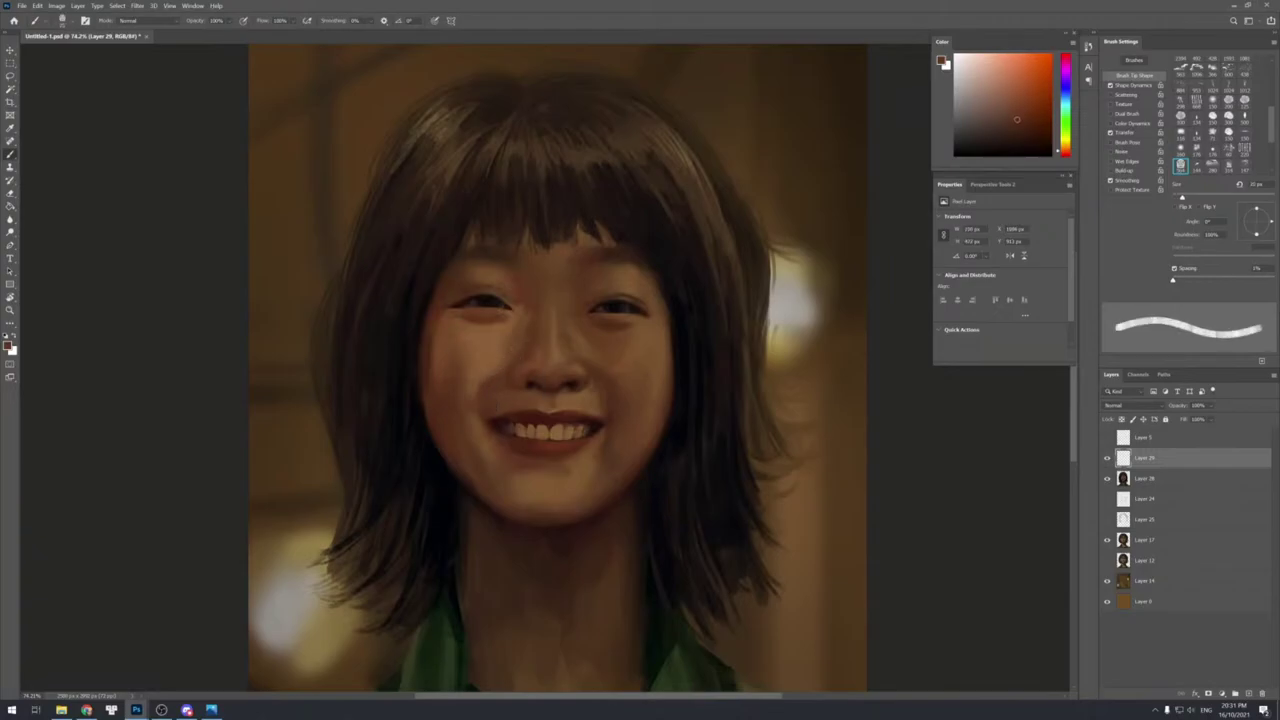
left_click(470, 350, "alt")
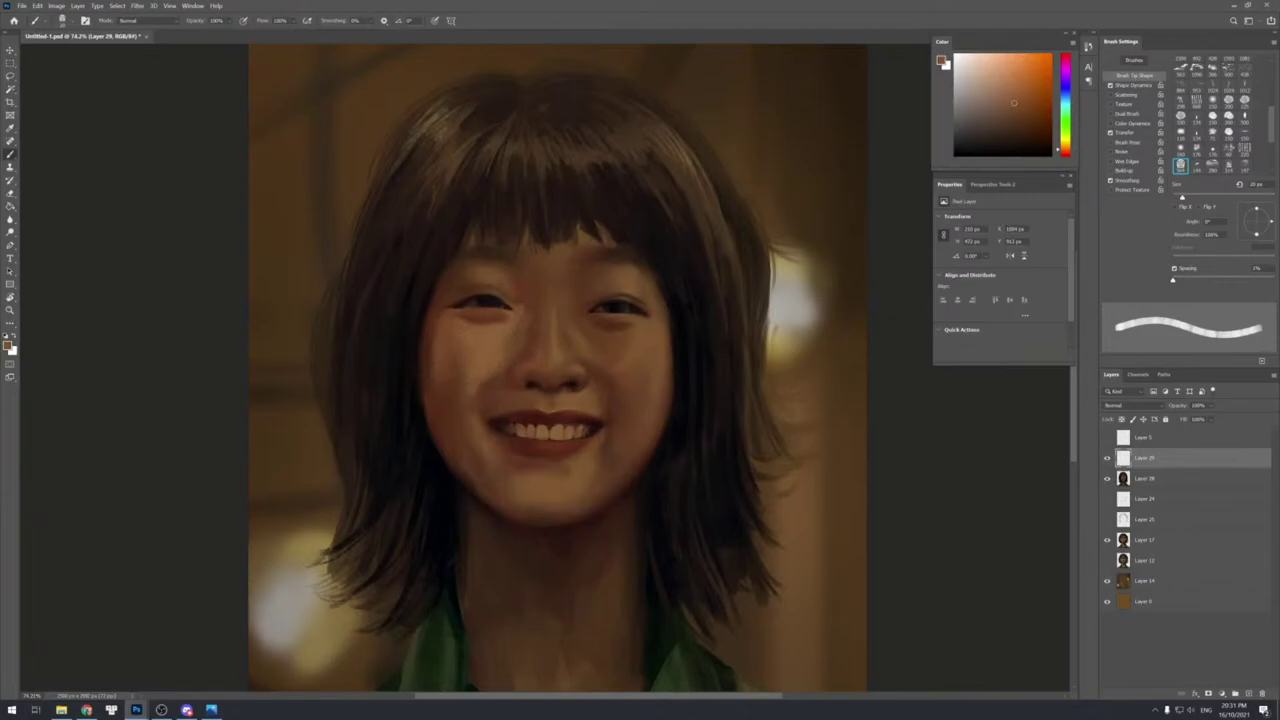
left_click(465, 386, "alt")
left_click(486, 402, "alt")
left_click(489, 410, "alt")
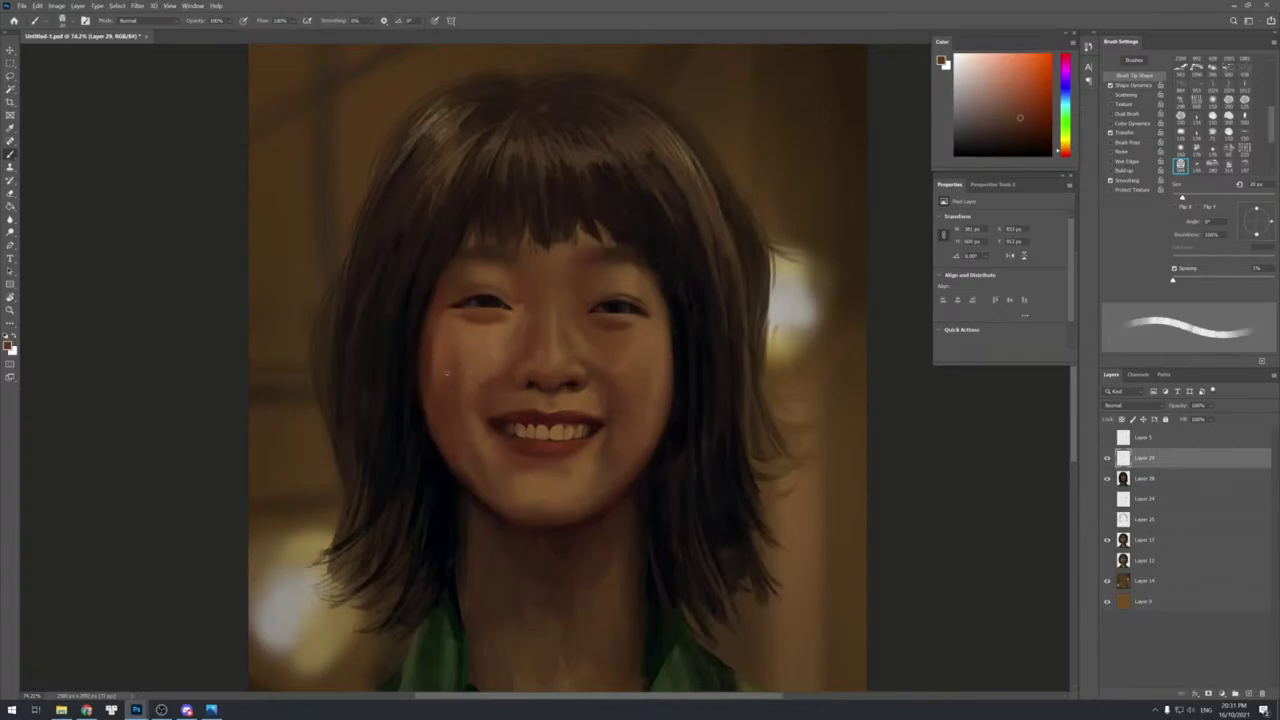
left_click(455, 345, "alt")
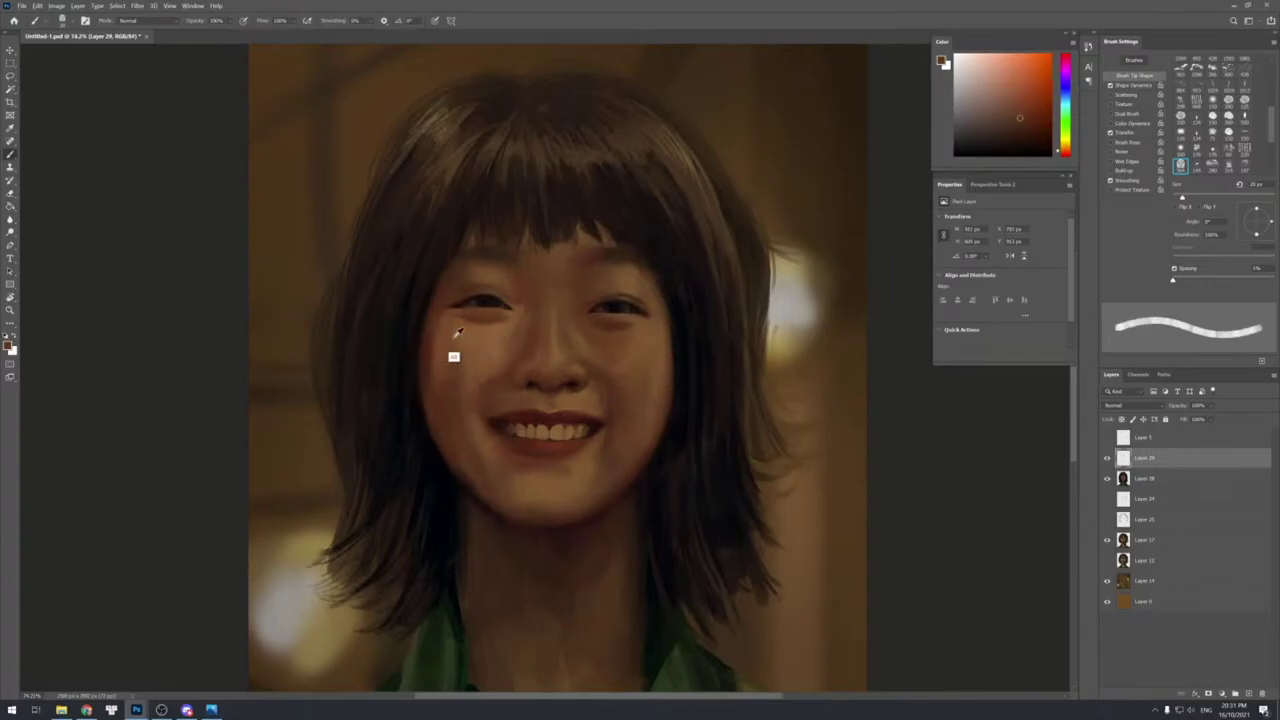
Refine the upper eyelid and the mouth corner on the viewer's left with browns sampled from nearby skin.
left_click(468, 284, "alt")
left_click_drag(481, 280, 484, 288)
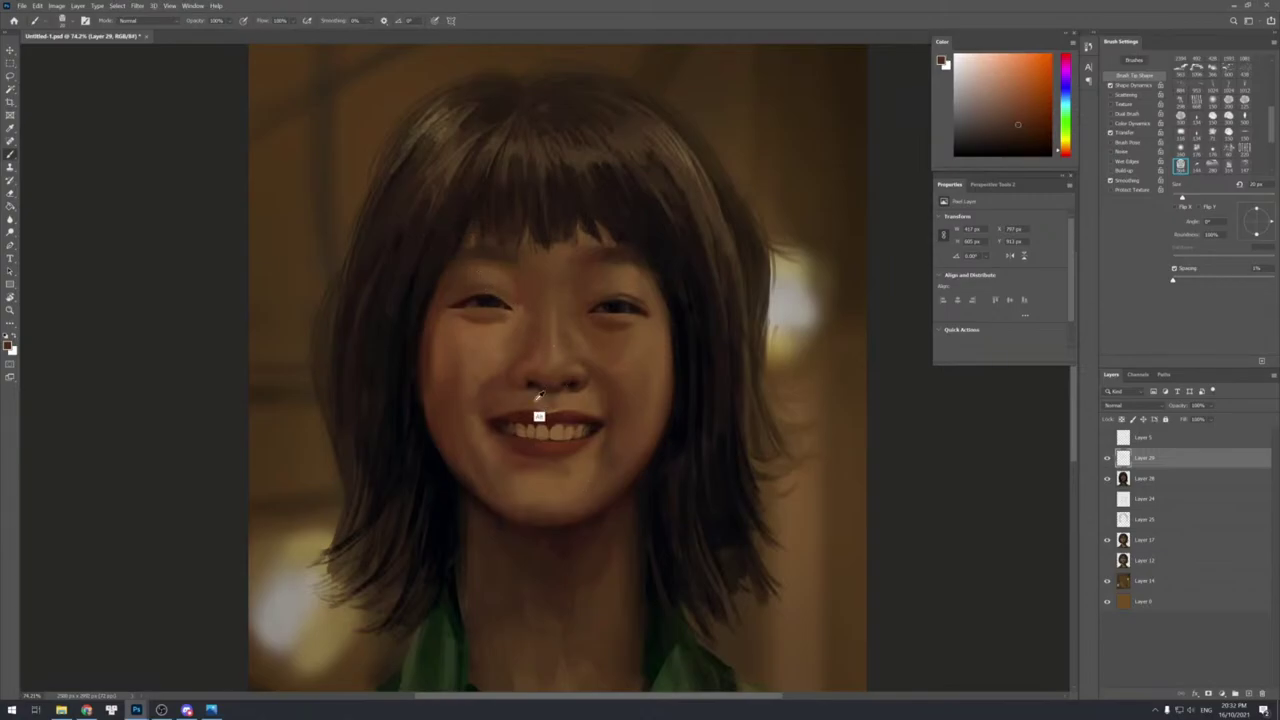
left_click(504, 451, "alt")
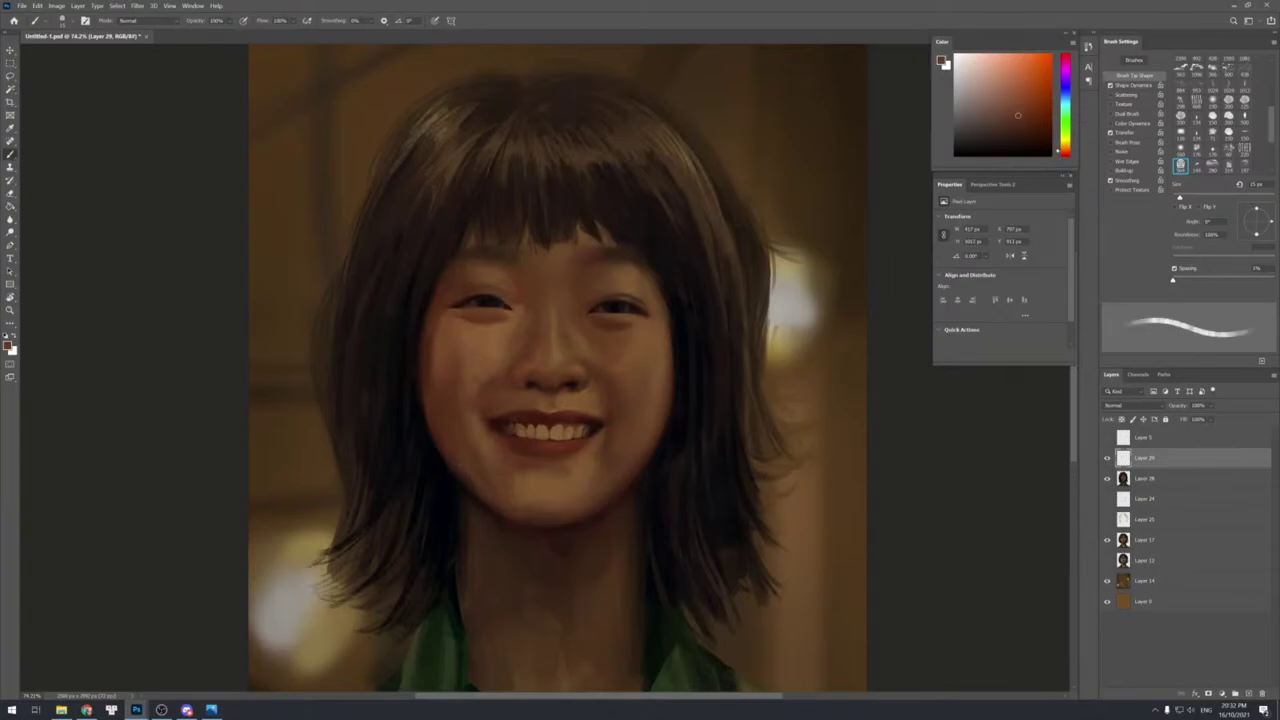
Darken the hair edge along the cheek and jaw on the viewer's left with a sampled near-black.
left_click(433, 455, "alt")
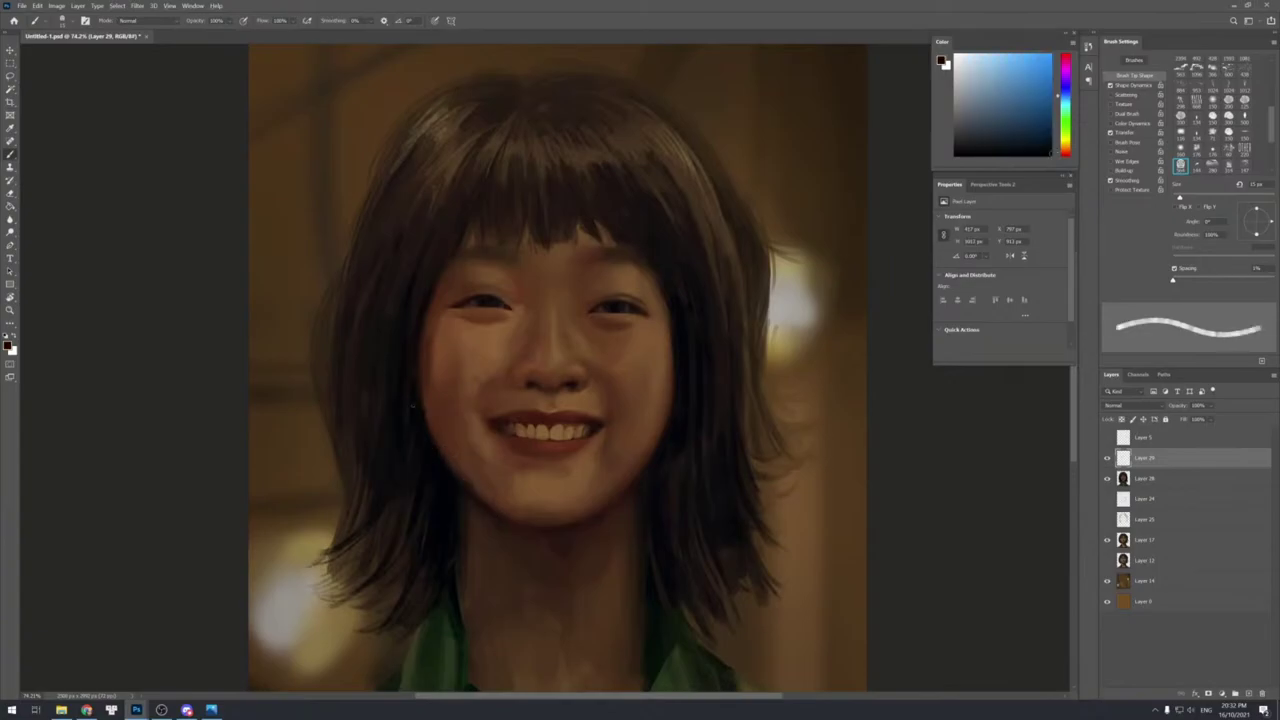
key("bracketright")
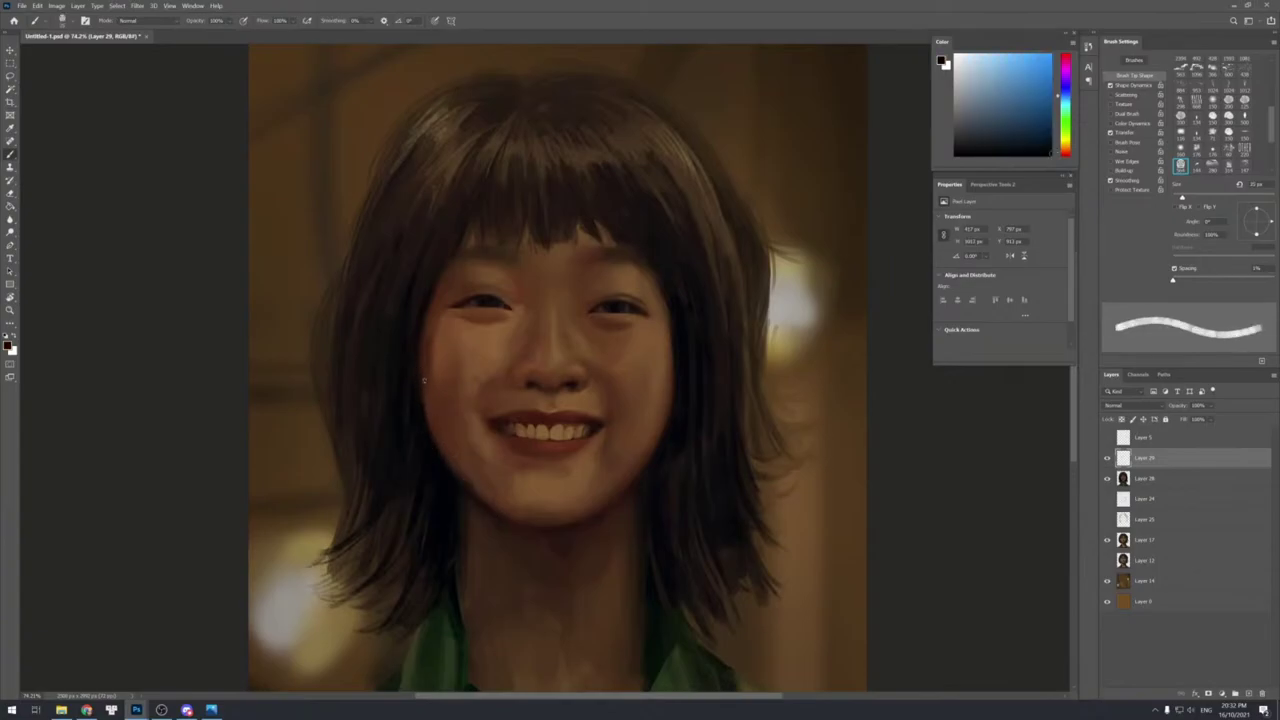
left_click_drag(430, 367, 444, 464)
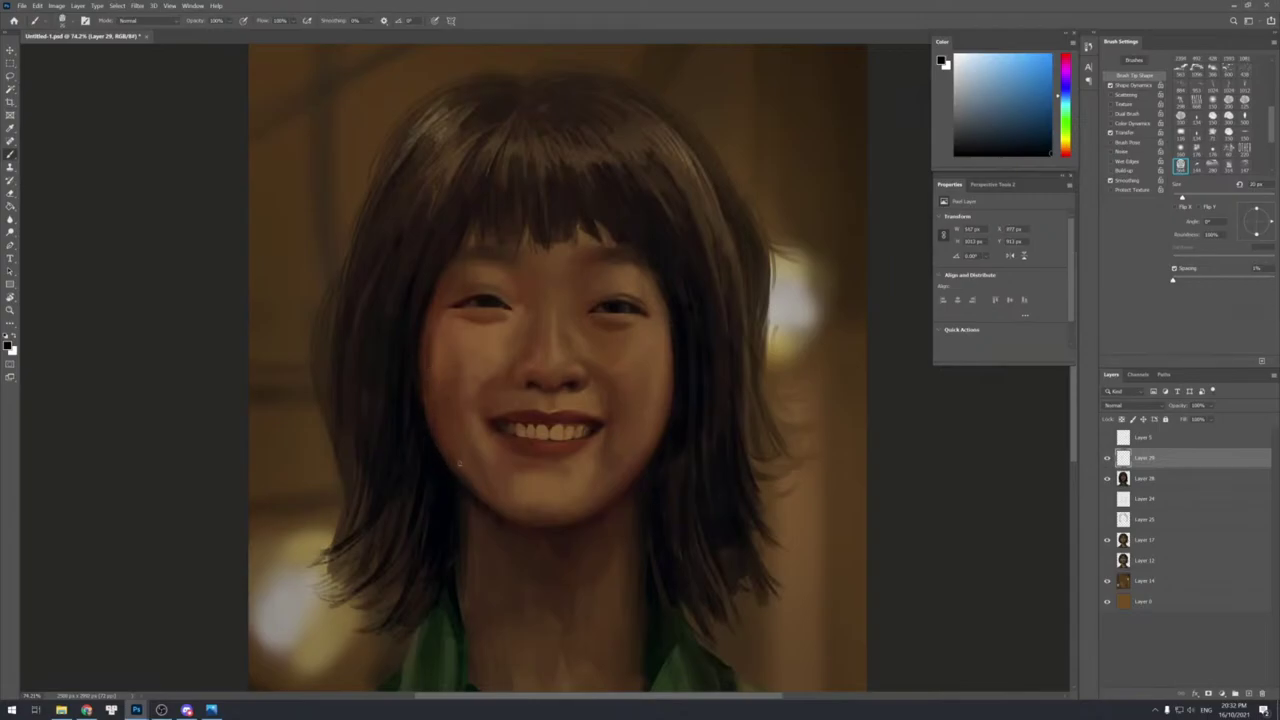
Refine the cheek and the face-to-hair edge on the viewer's right with sampled skin and dark hair tones.
left_click(661, 461, "alt")
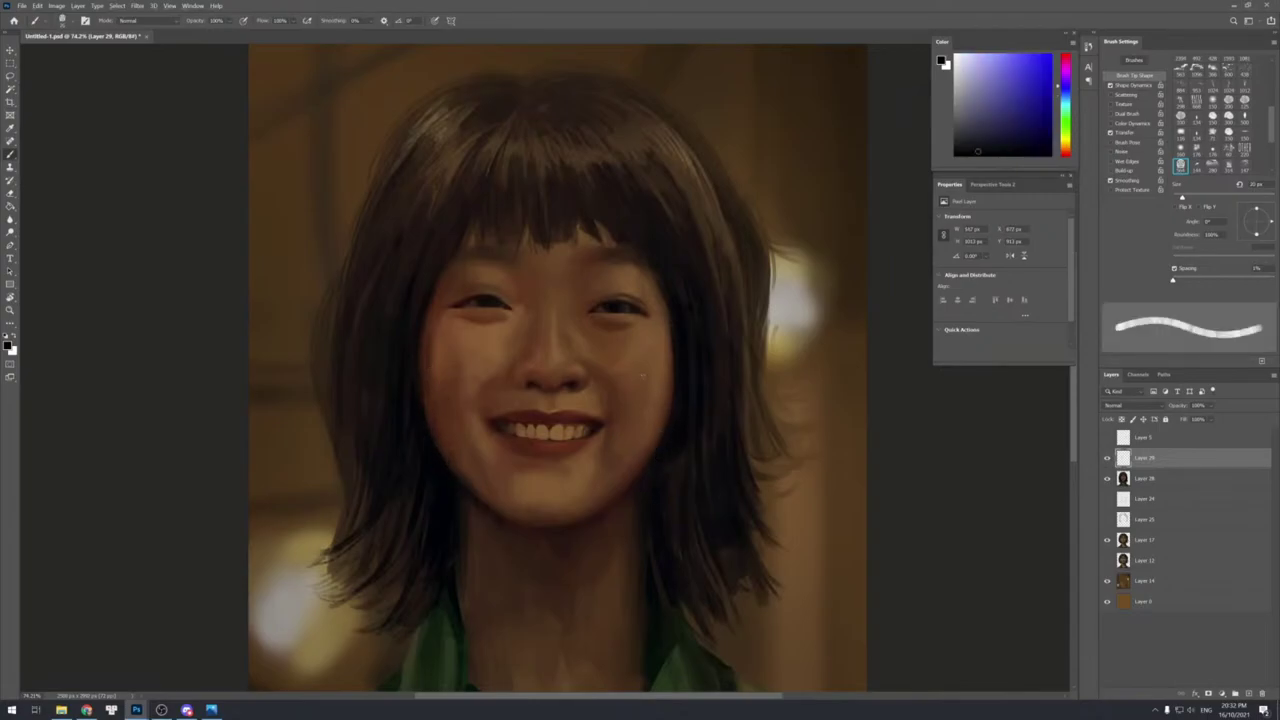
left_click(636, 345, "alt")
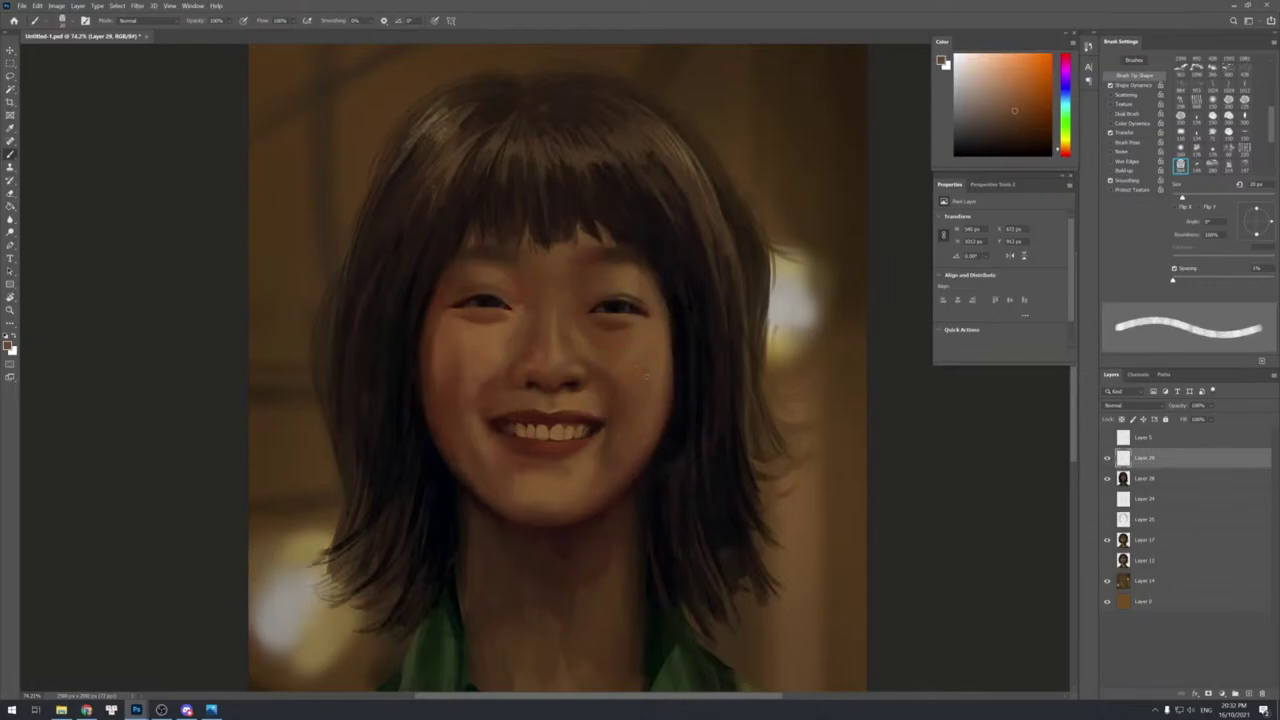
left_click(670, 340, "alt")
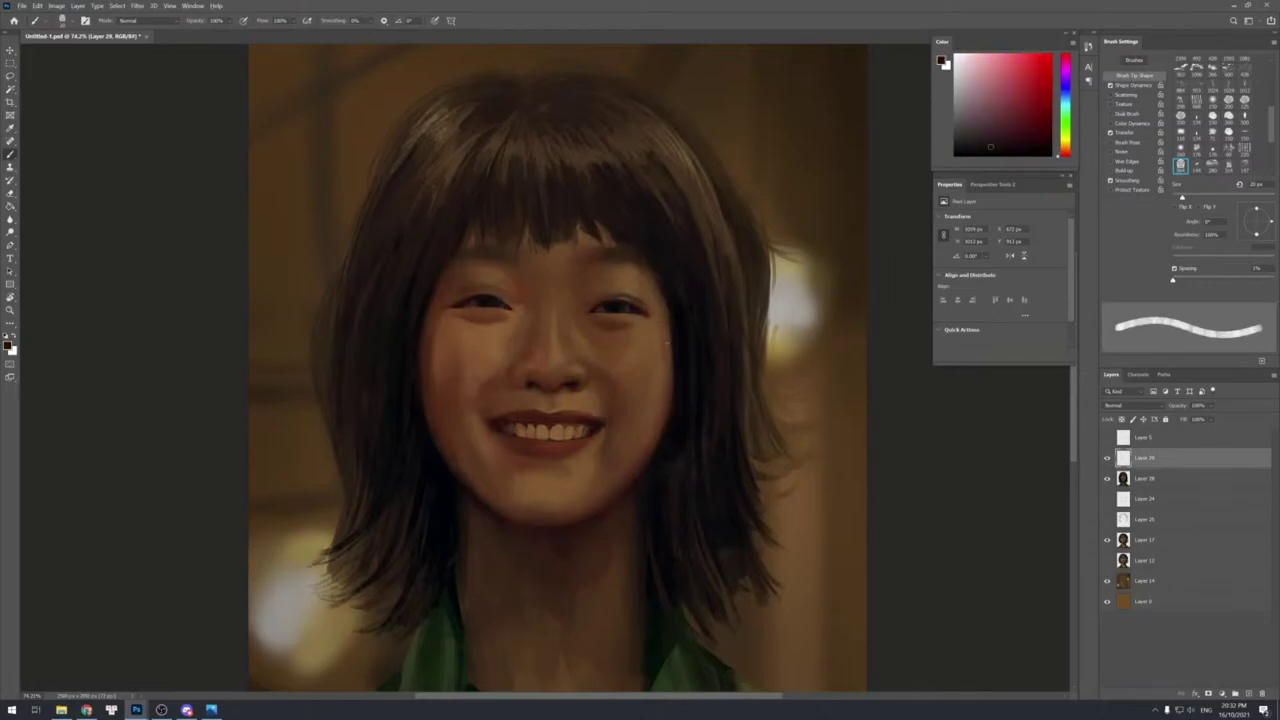
left_click(676, 335, "alt")
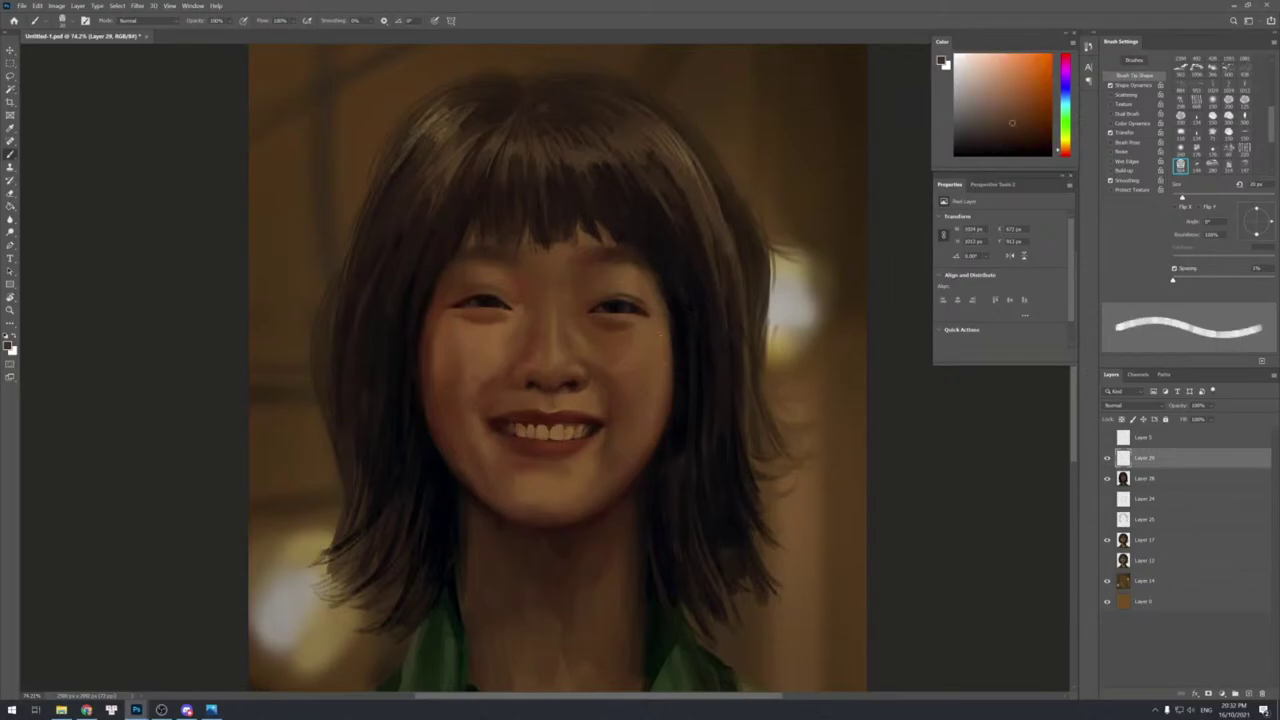
Blend the temple beside the eye on the viewer's right with sampled skin browns, varying the brush size.
left_click(646, 310, "alt")
key("[")
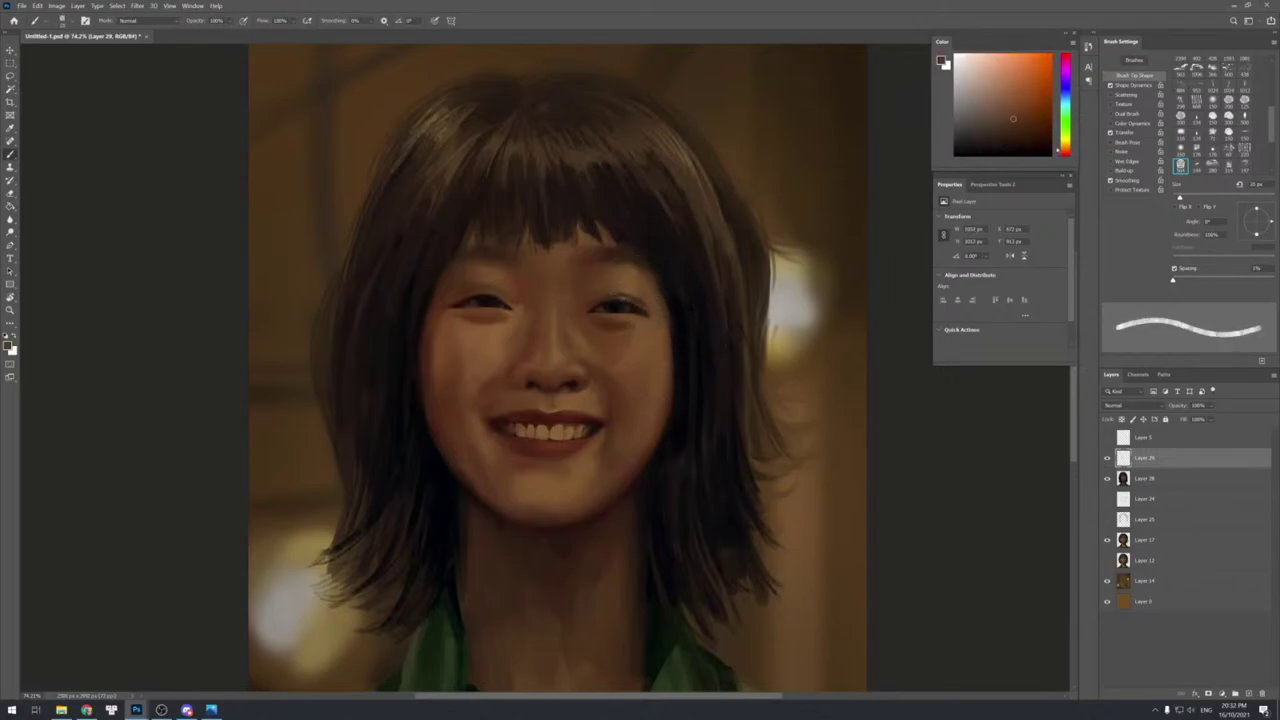
key("]")
key("bracketright")
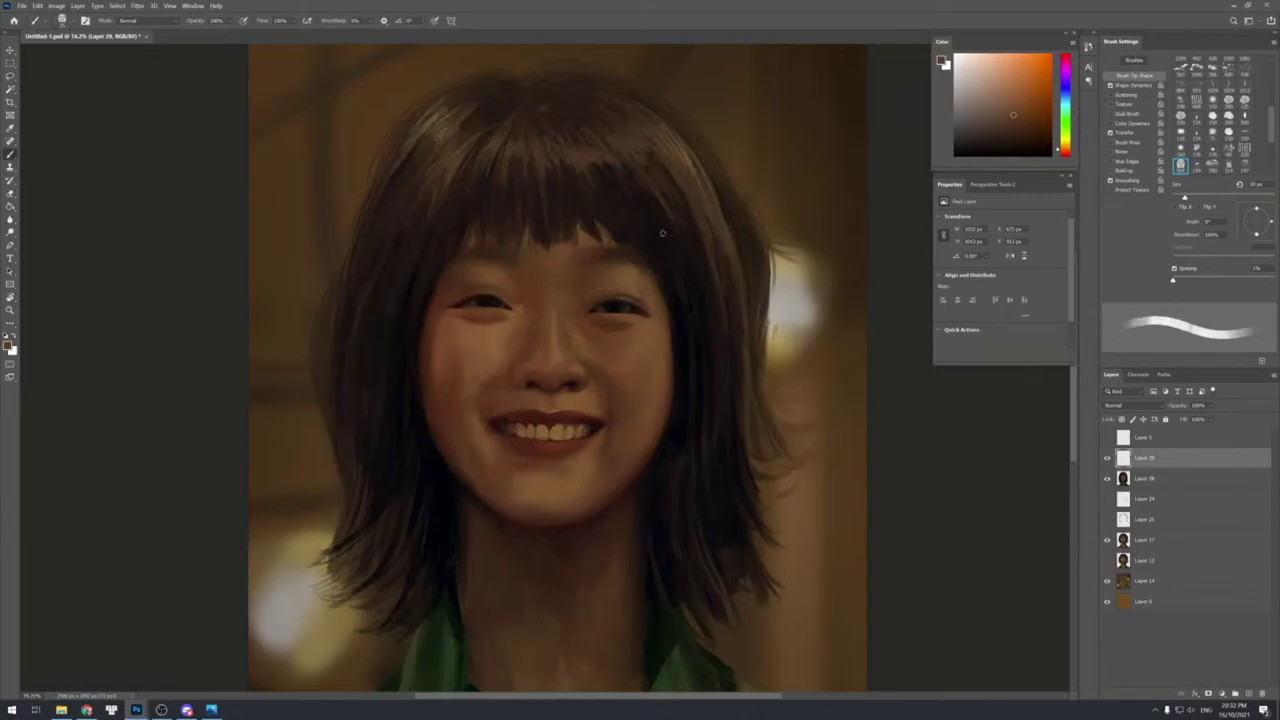
left_click(651, 301, "alt")
key("]")
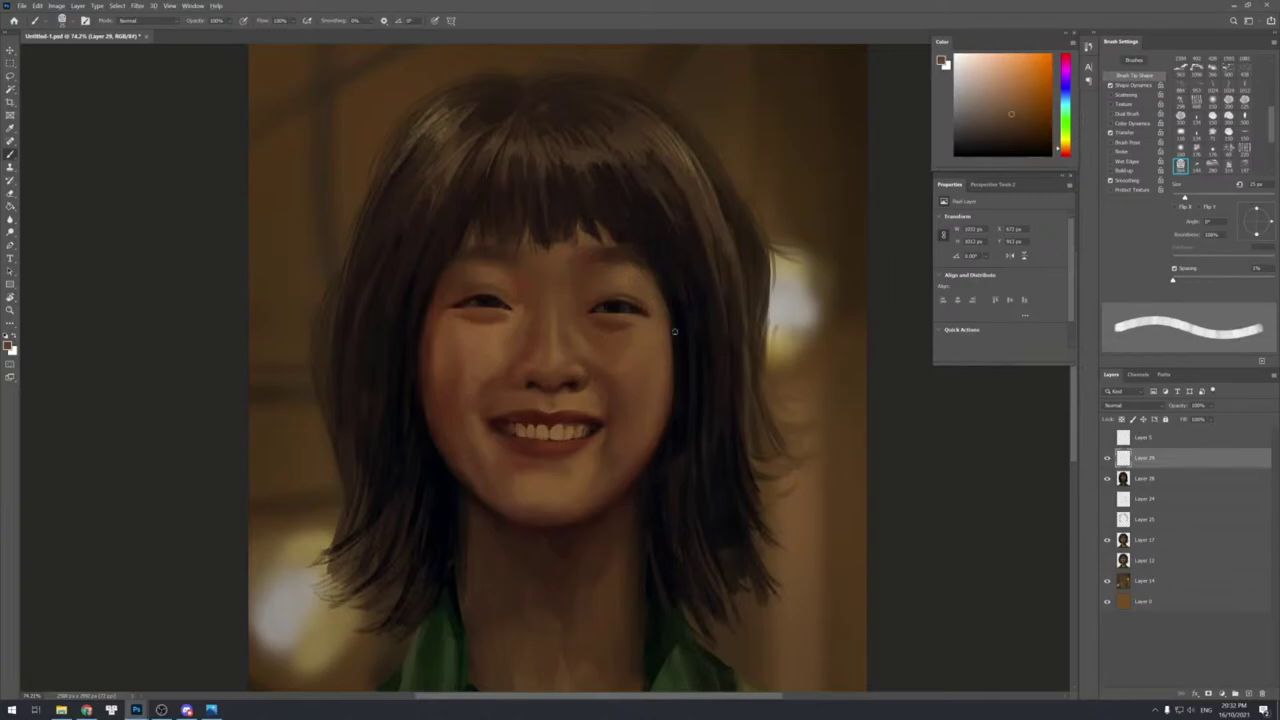
Create another new layer and paint small highlights beside the nose on the viewer's right in a light tone sampled from the nose.
left_click(555, 358, "alt")
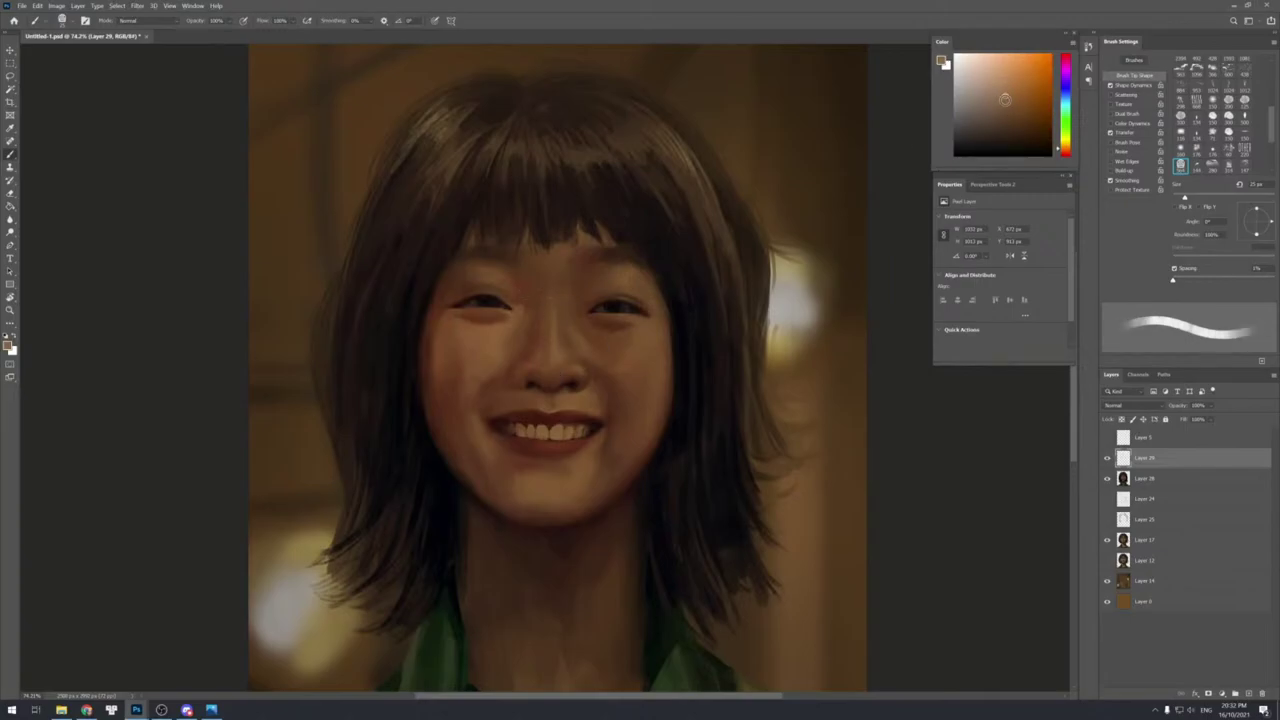
key("ctrl+shift+n")
key("Return")
key("bracketleft")
key("bracketleft")
key("bracketleft")
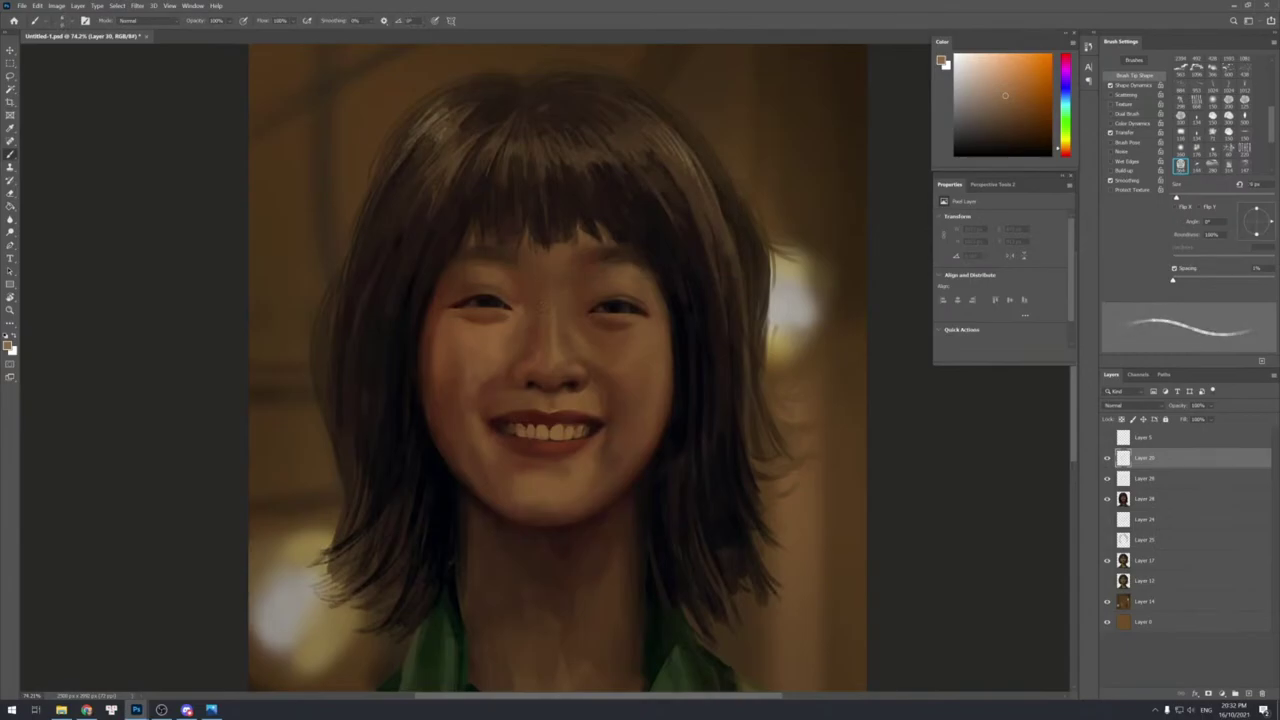
key("bracketright")
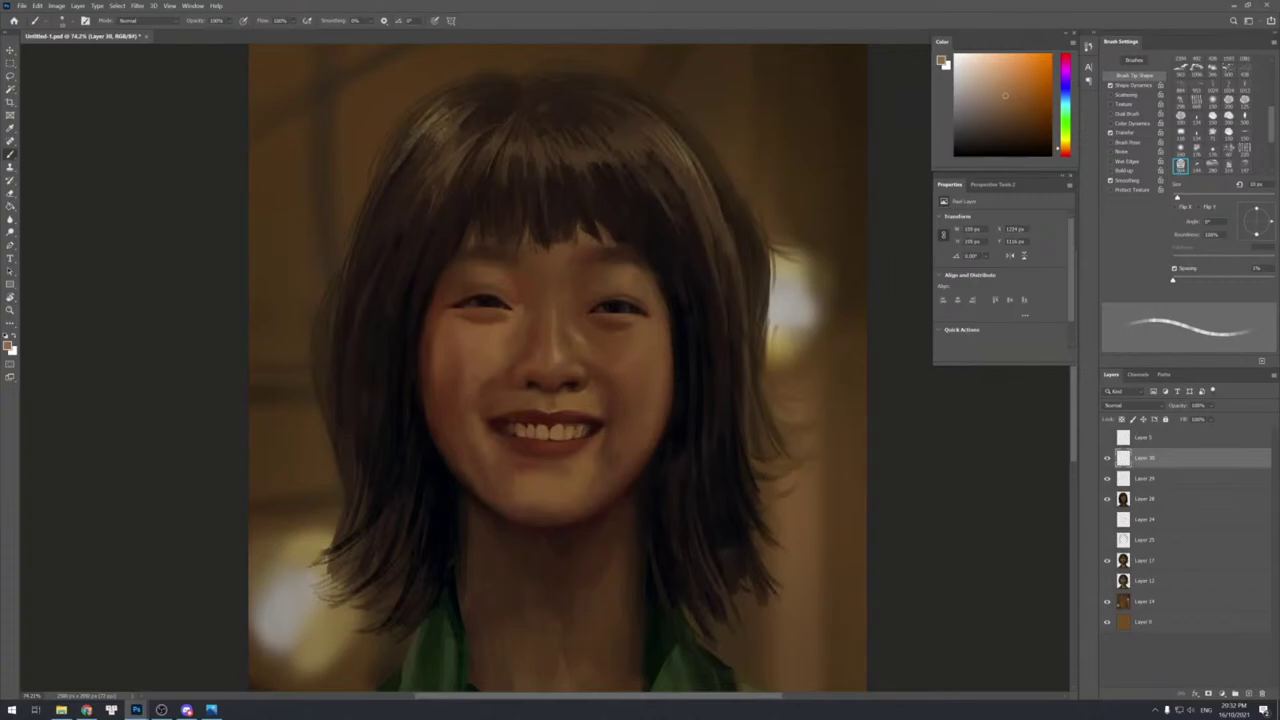
key("bracketright")
Soften the new highlights beside the nose with a much smaller soft Eraser, and return to the Brush.
key("e")
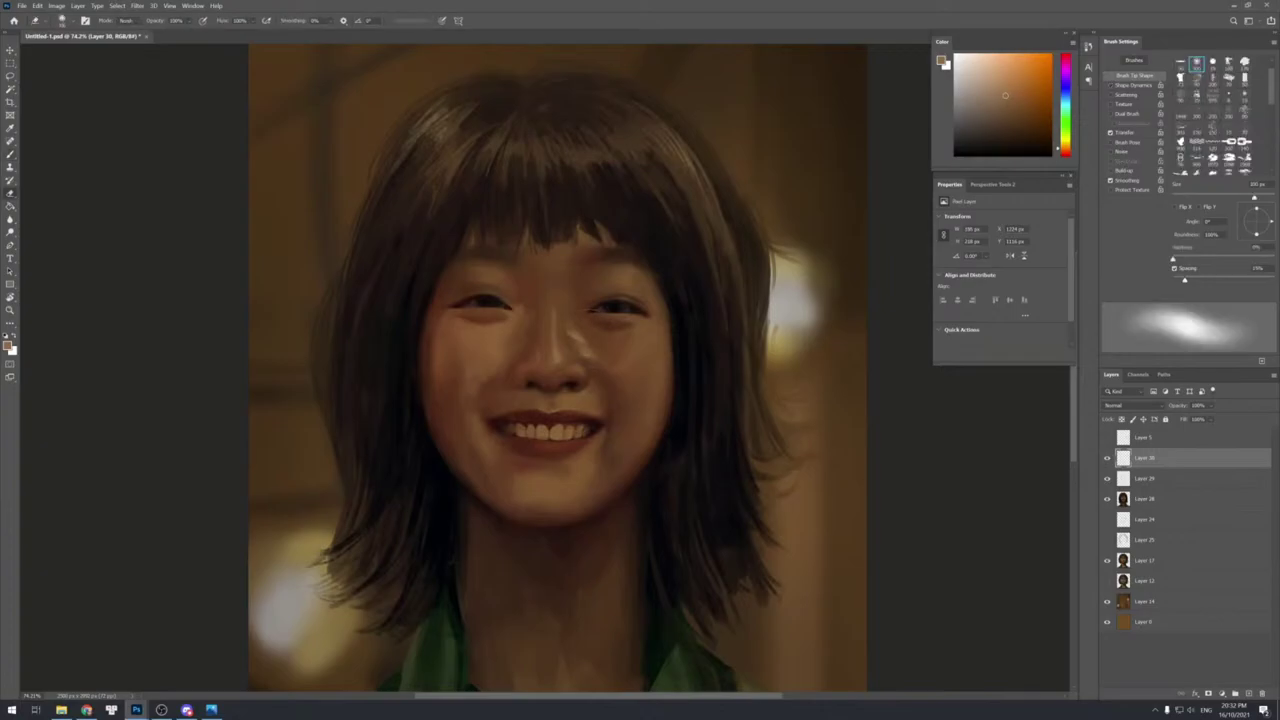
key("bracketleft")
key("bracketleft")
key("bracketleft")
key("bracketleft")
key("bracketleft")
key("bracketleft")
key("bracketleft")
key("bracketleft")
key("bracketleft")
key("bracketleft")
key("bracketleft")
key("bracketleft")
key("bracketleft")
key("bracketleft")
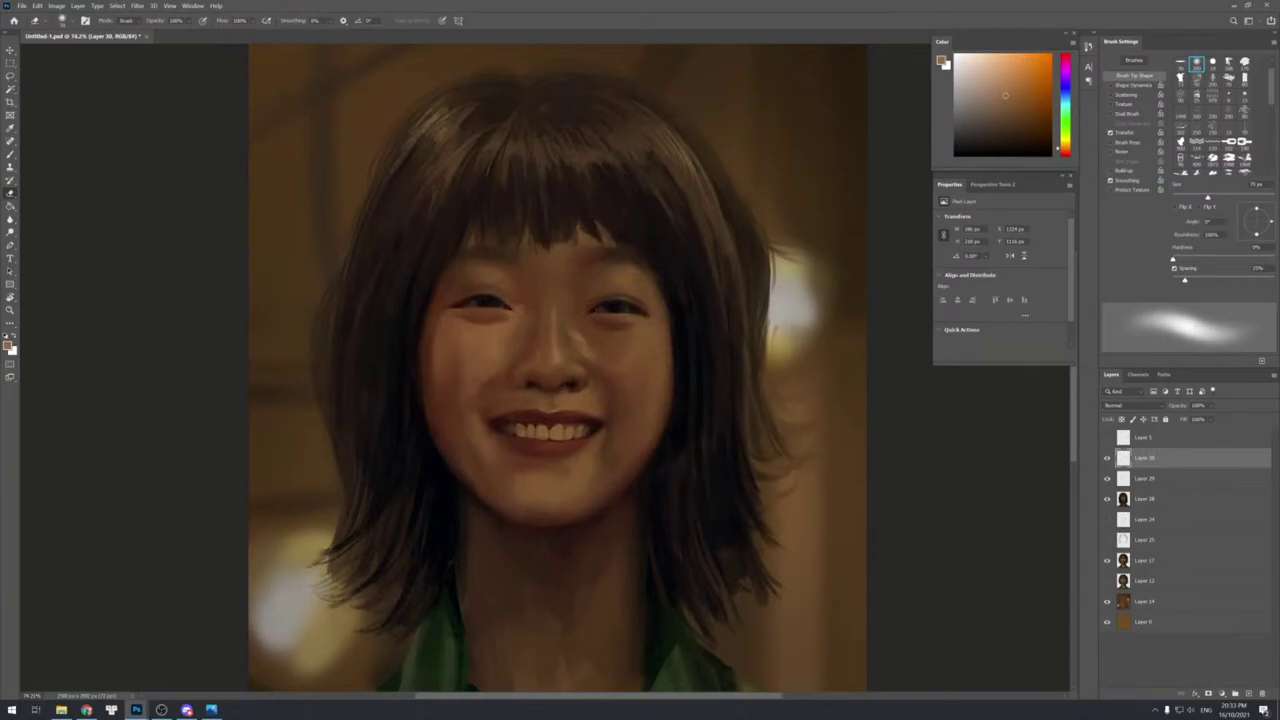
key("b")
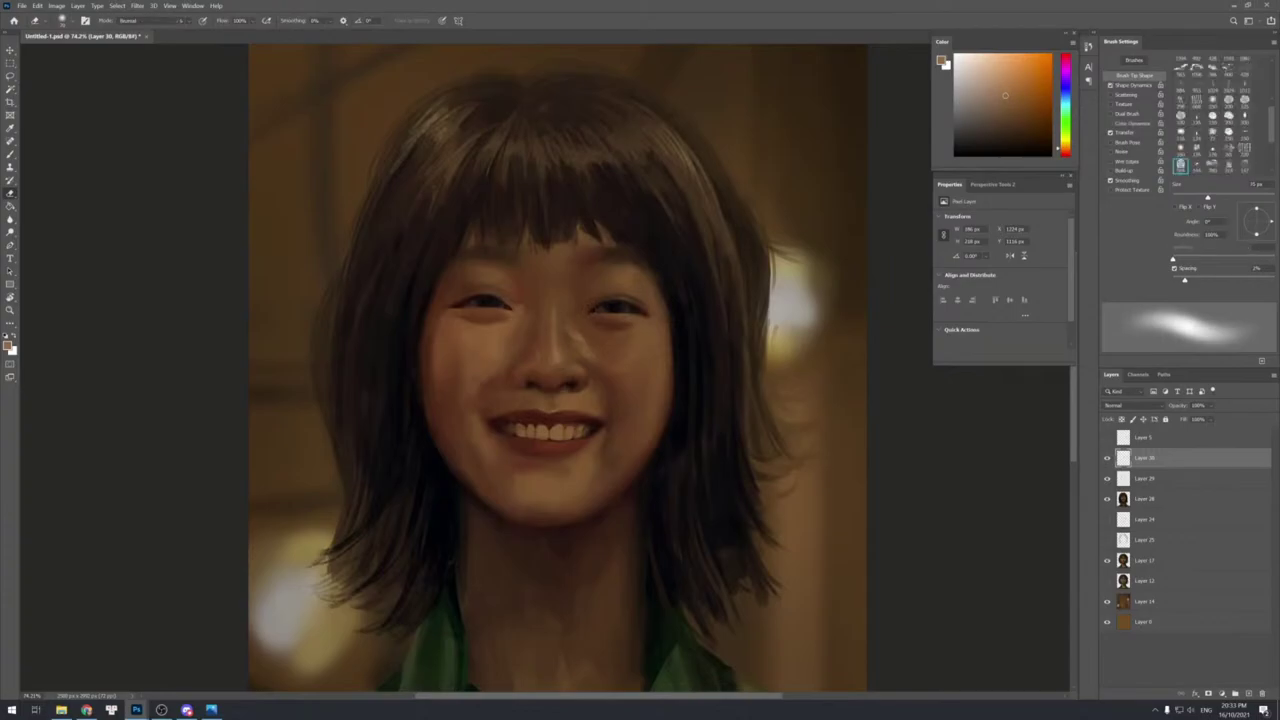
Paint fine highlights on the cheek on the viewer's right with a very small brush, touching them up with the soft Eraser.
key("bracketleft")
key("bracketleft")
key("bracketleft")
key("bracketleft")
key("bracketleft")
key("bracketleft")
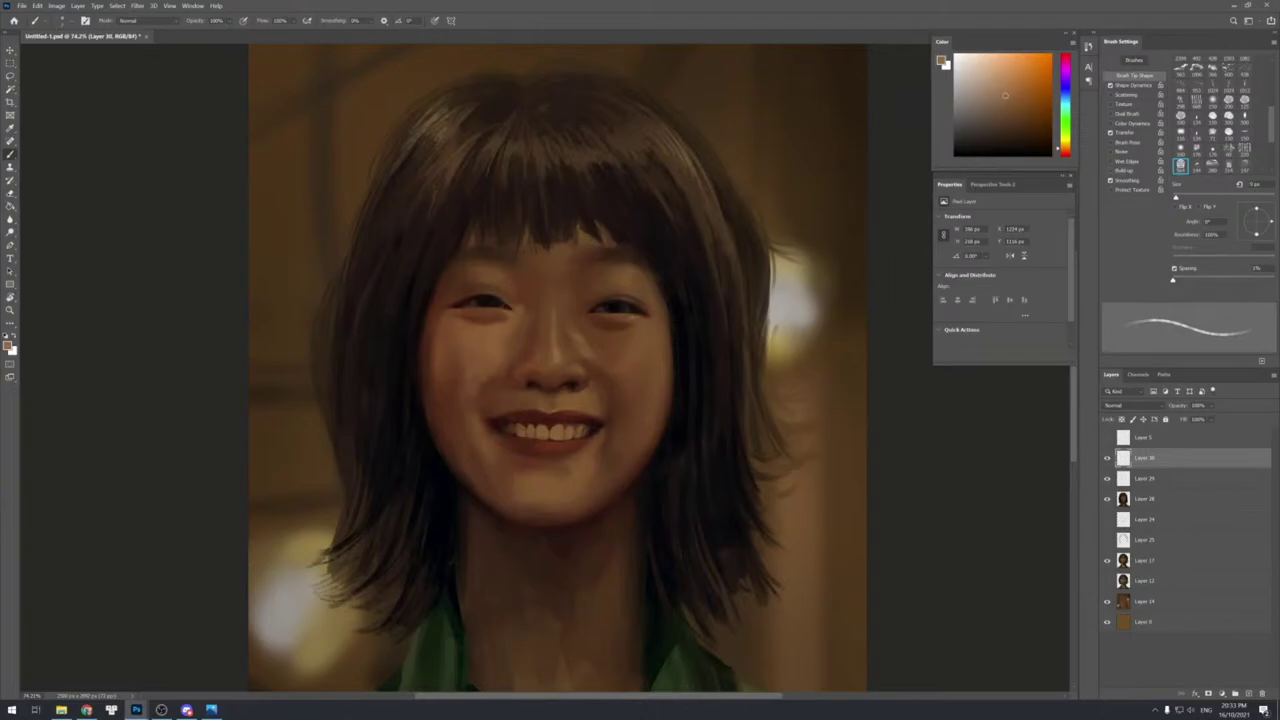
key("e")
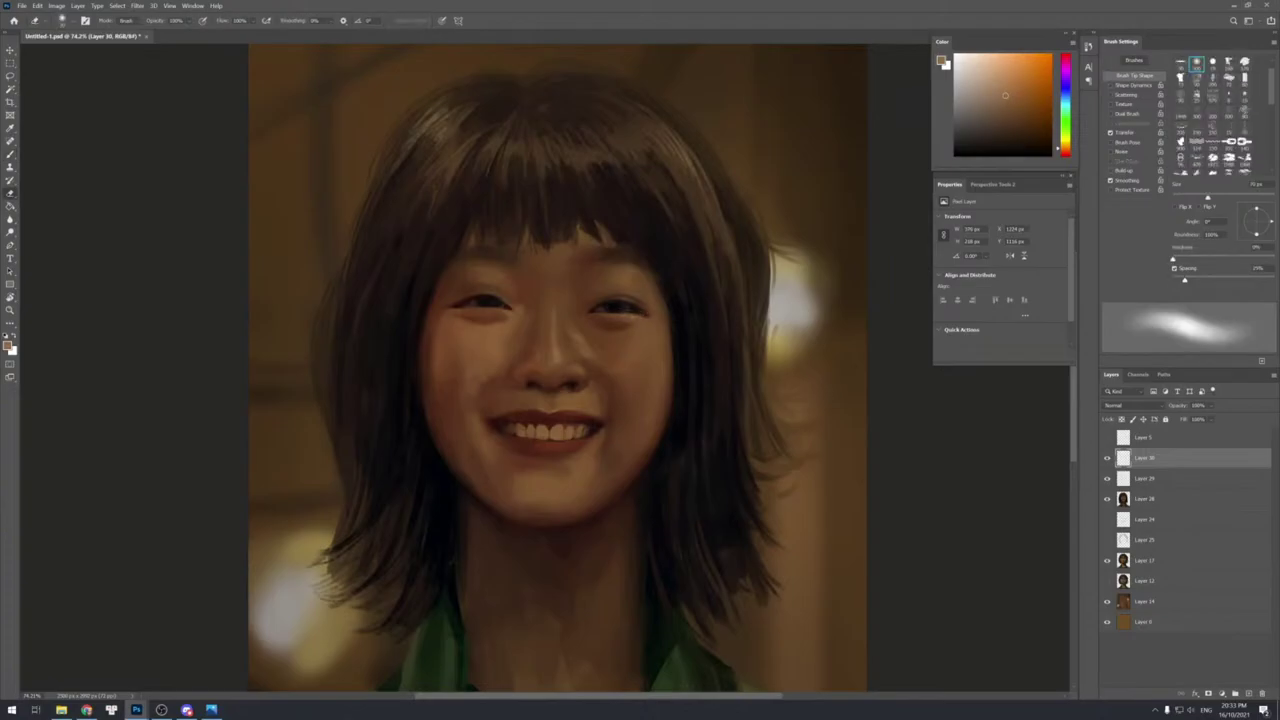
key("b")
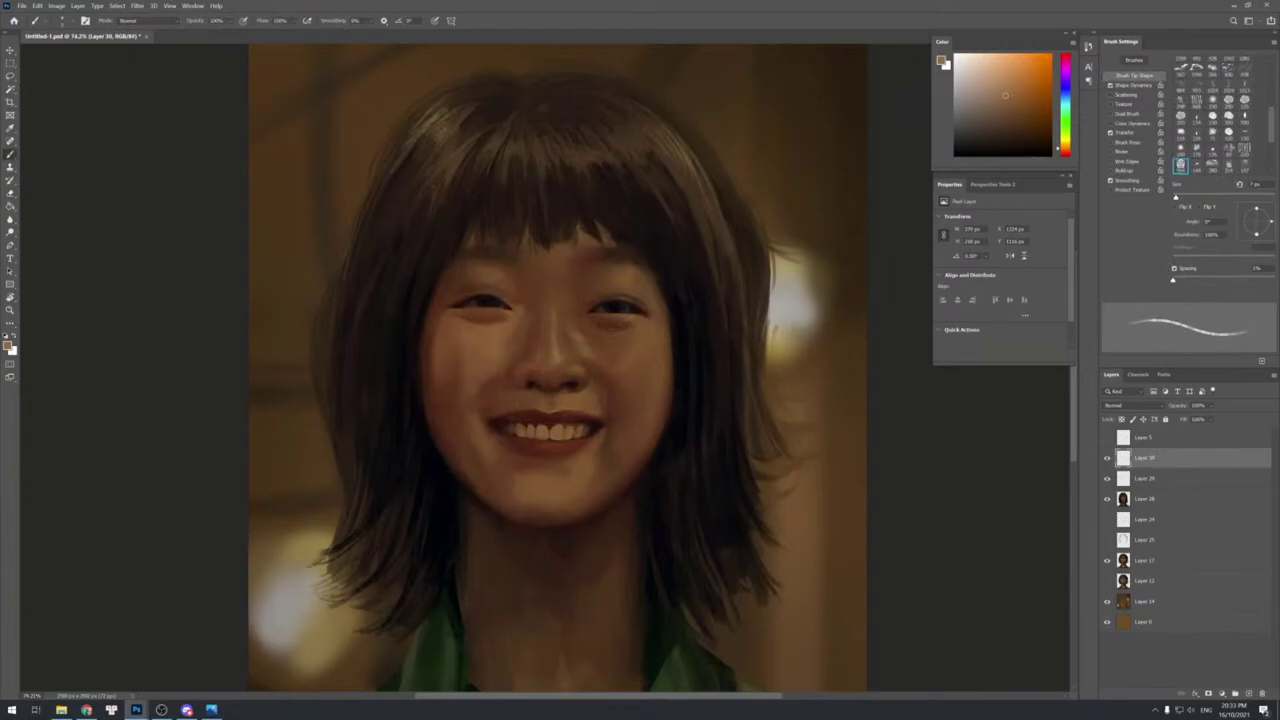
Choose a paler, less saturated tone and paint highlights on the lower lip, softening them with the soft Eraser.
key("bracketright")
key("bracketright")
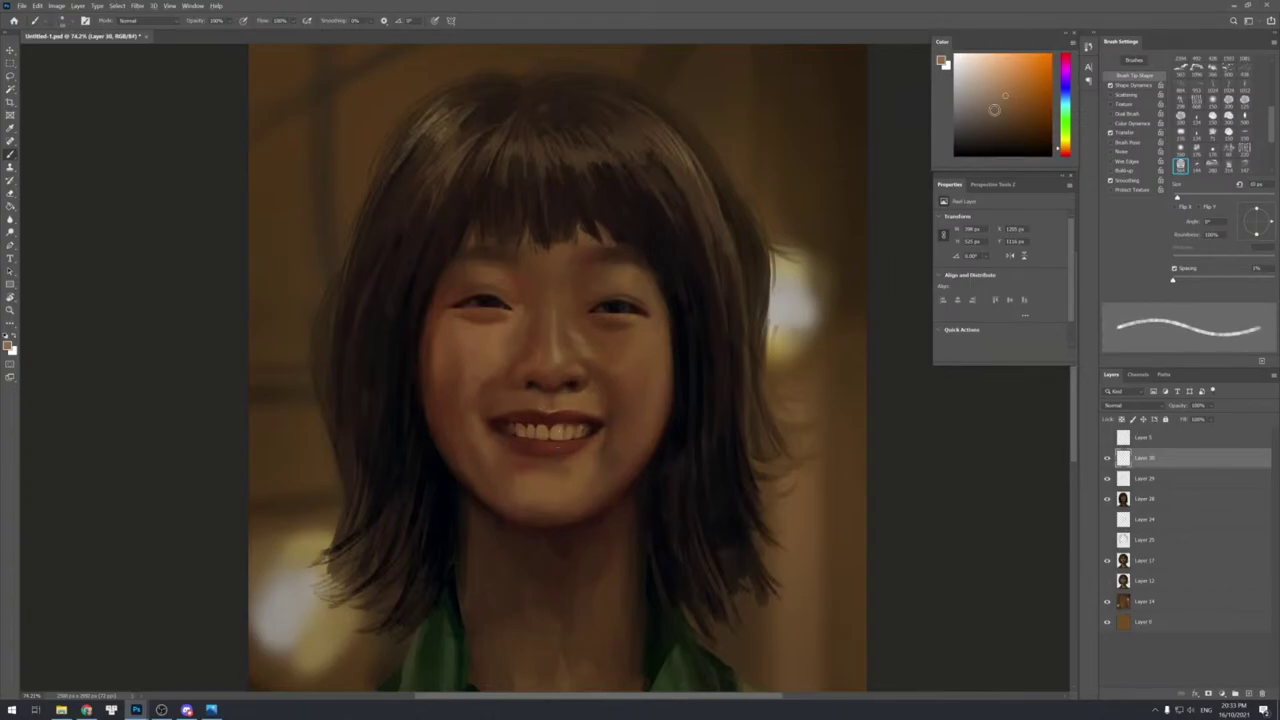
left_click(979, 86)
key("bracketright")
key("bracketleft")
key("e")
key("b")
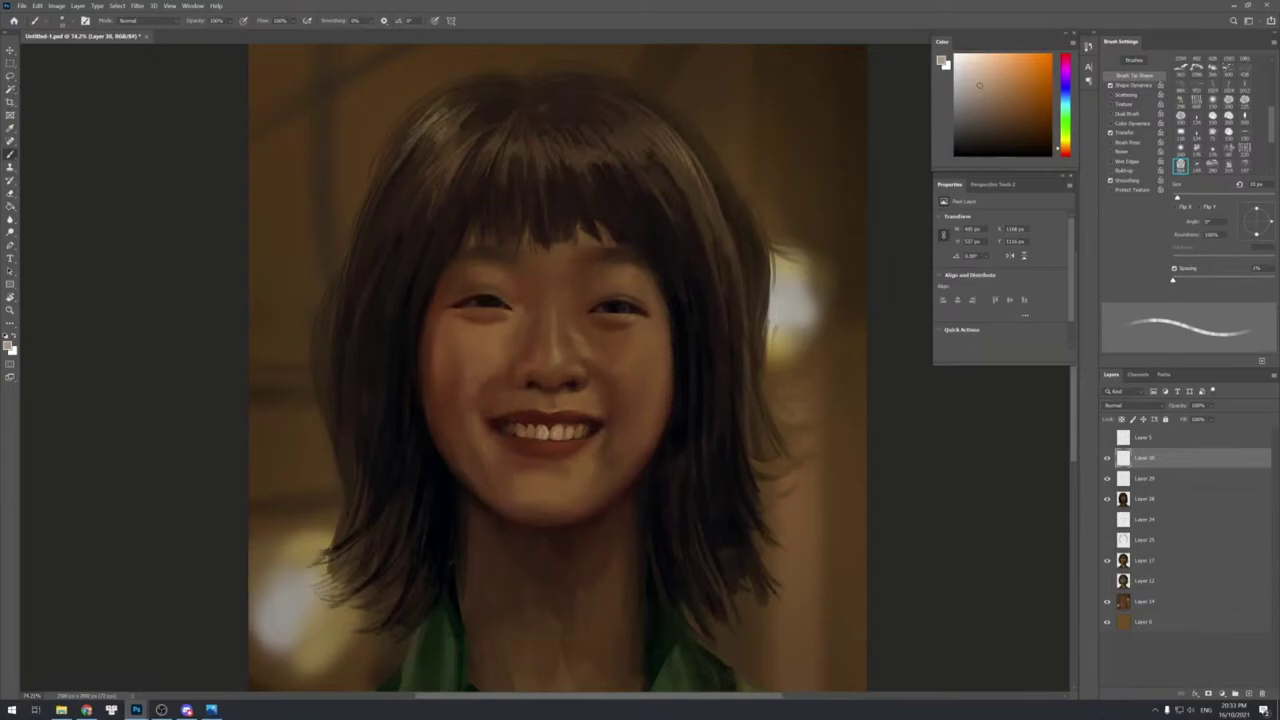
key("e")
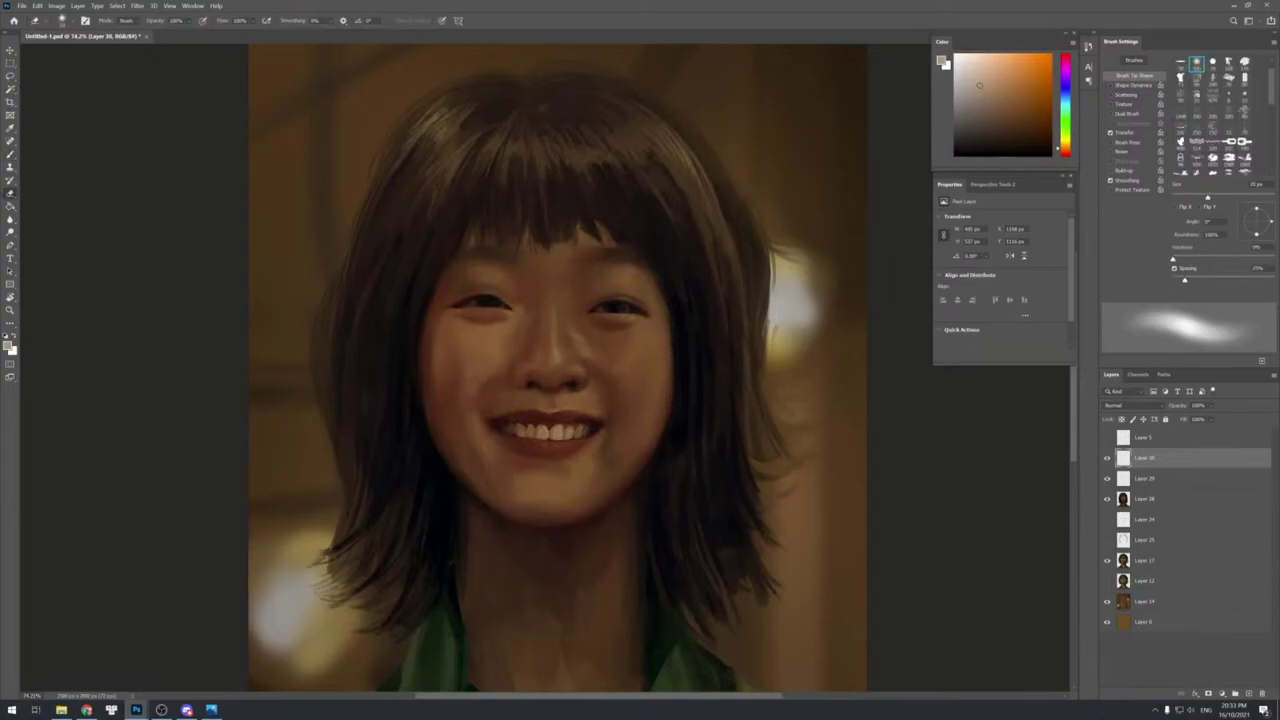
key("b")
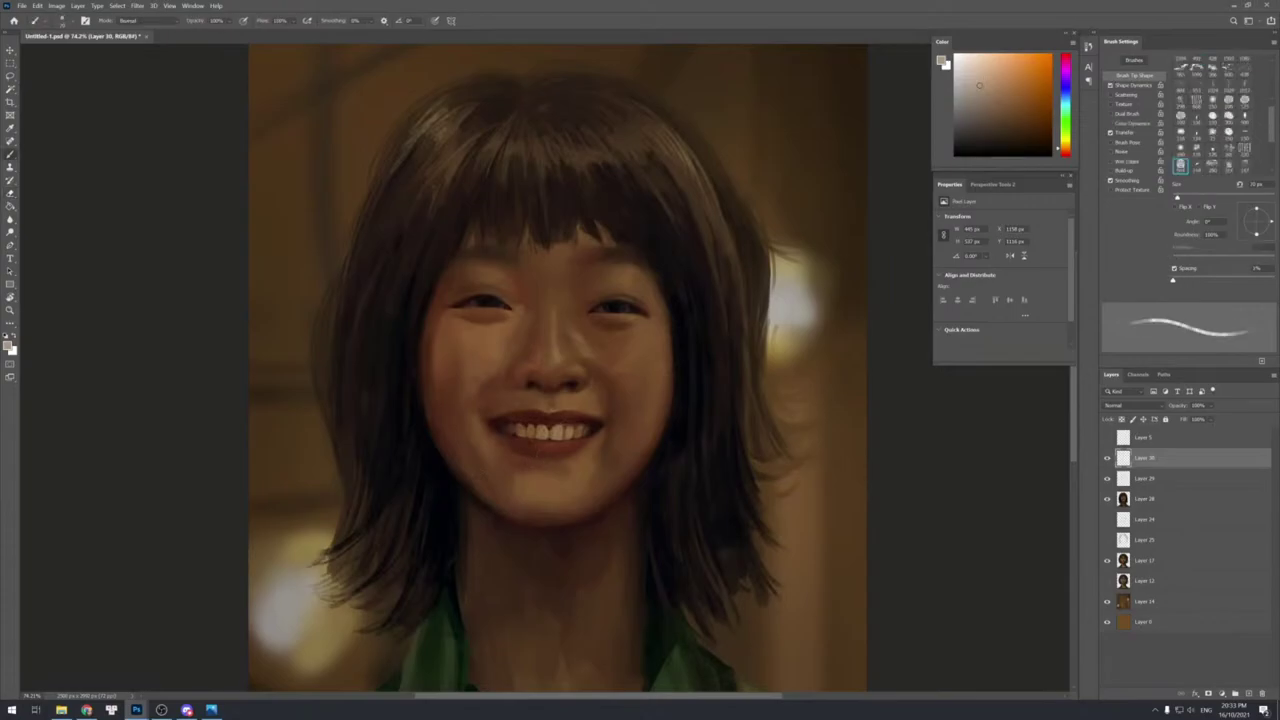
key("e")
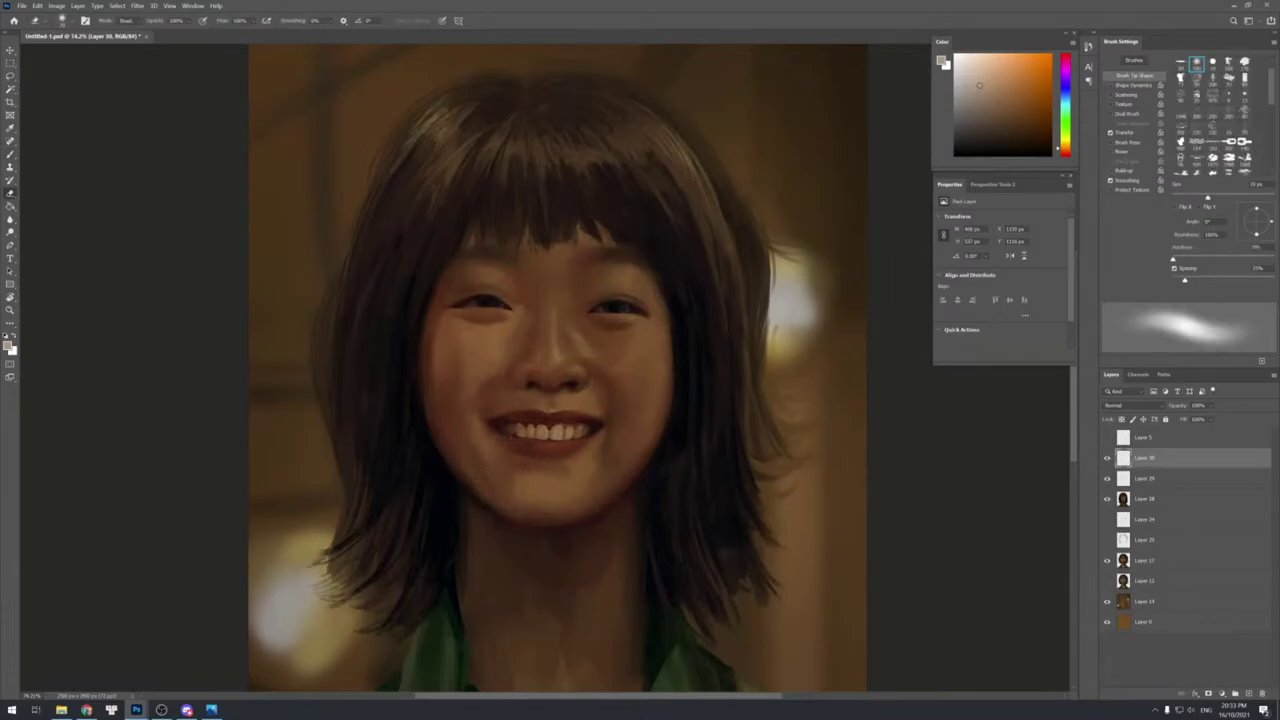
key("b")
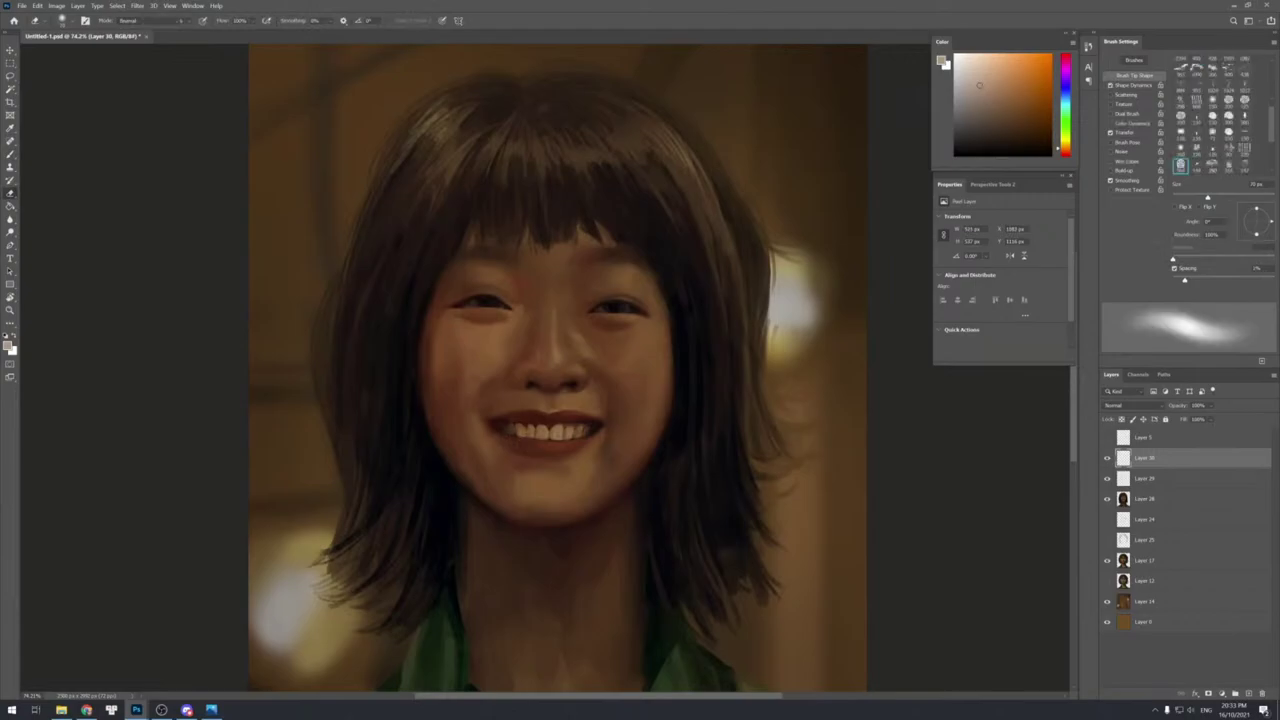
Refine the lower lip with a reddish tone sampled from it, varying the brush size and softening with the Eraser.
left_click(555, 446, "alt")
left_click(1007, 97)
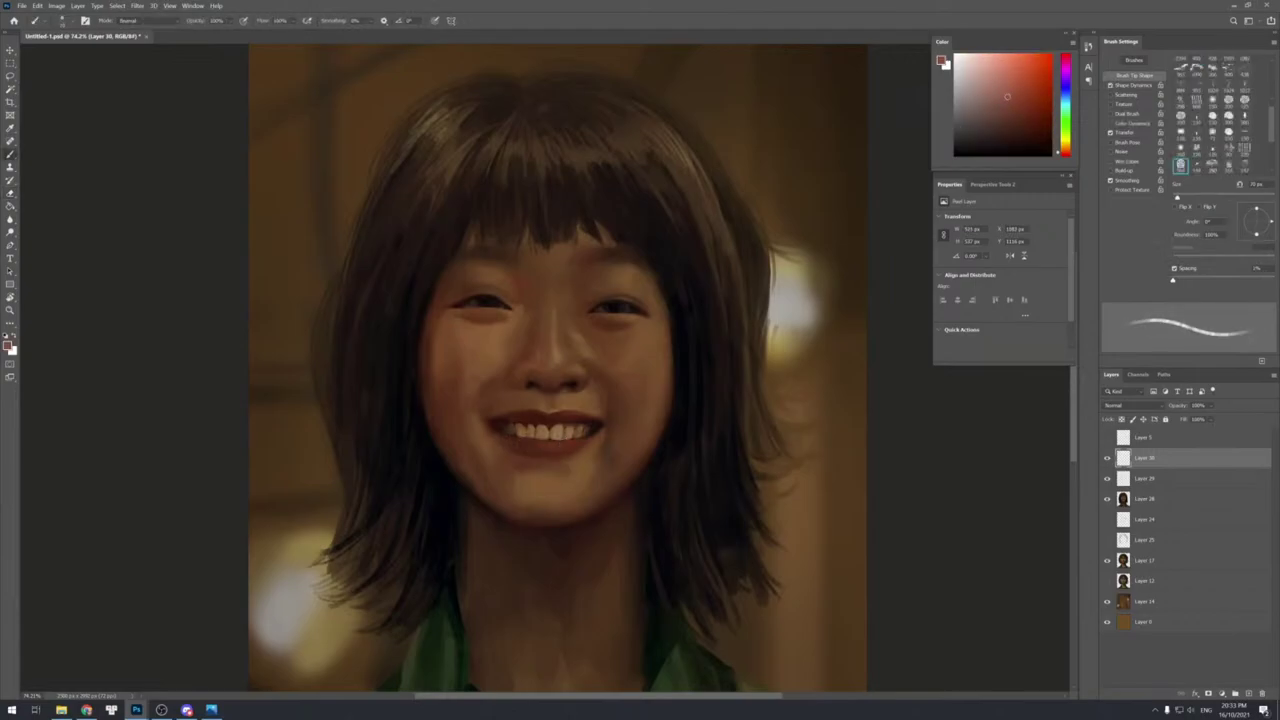
key("]")
key("[")
key("[")
key("[")
key("e")
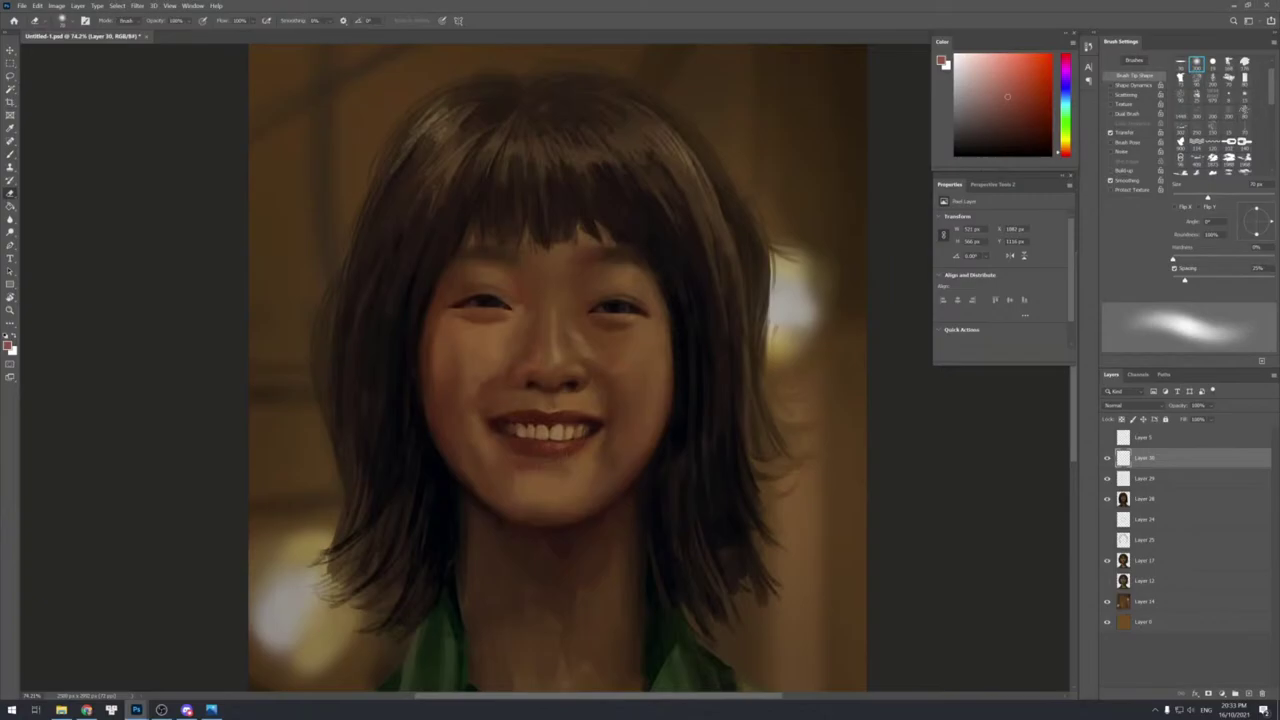
key("b")
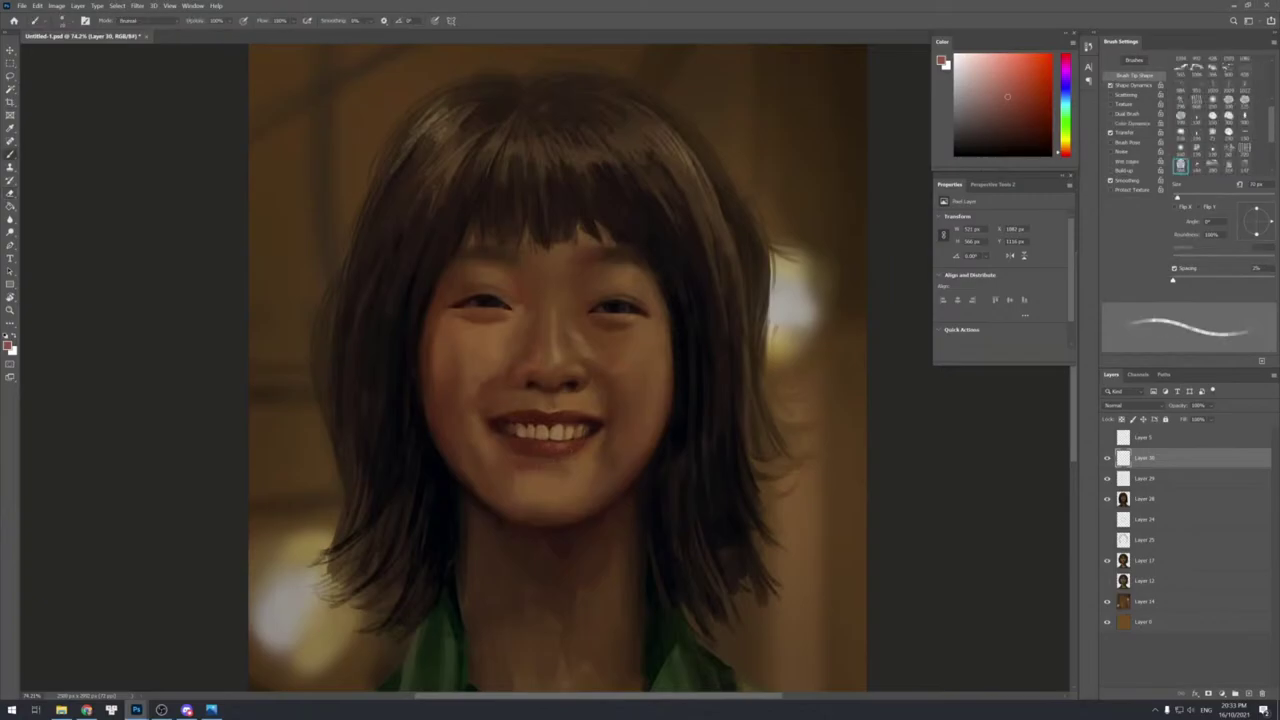
Paint a highlight on the chin in a slightly lighter tone sampled from it, and soften it with a larger soft Eraser.
left_click(555, 508, "alt")
left_click(1005, 94)
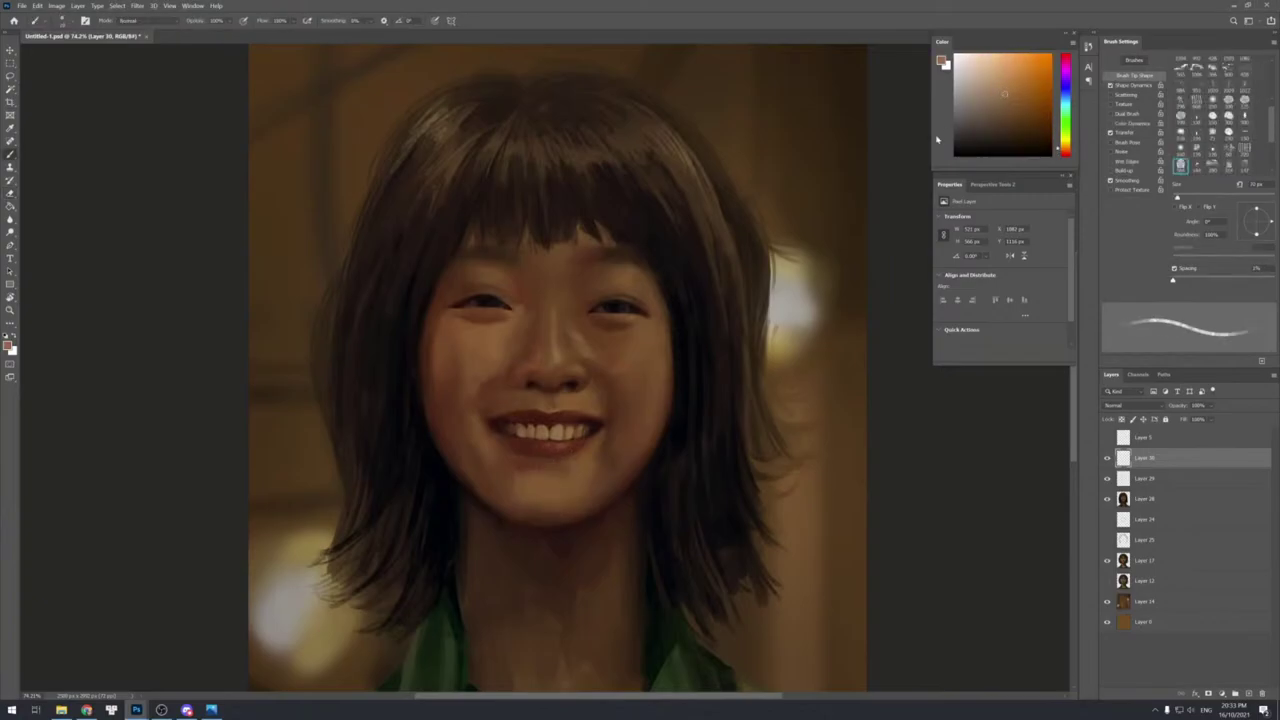
key("]")
key("]")
key("]")
key("[")
key("[")
key("bracketright")
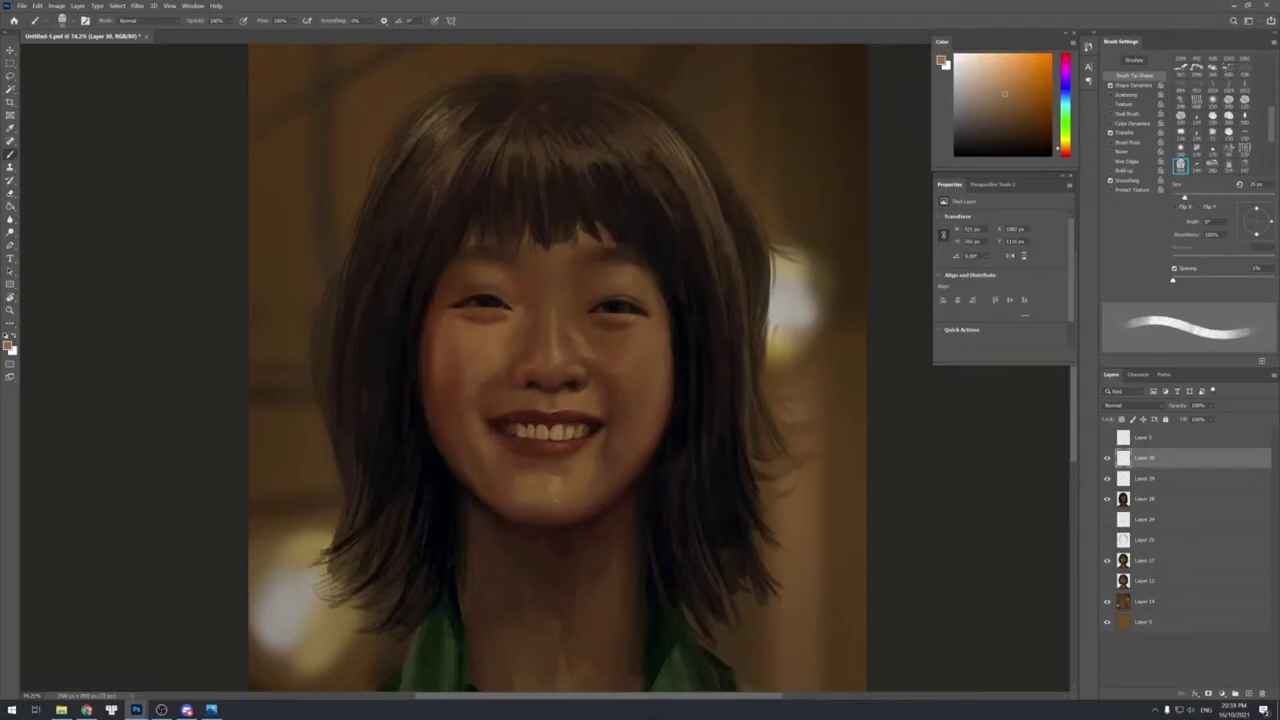
key("e")
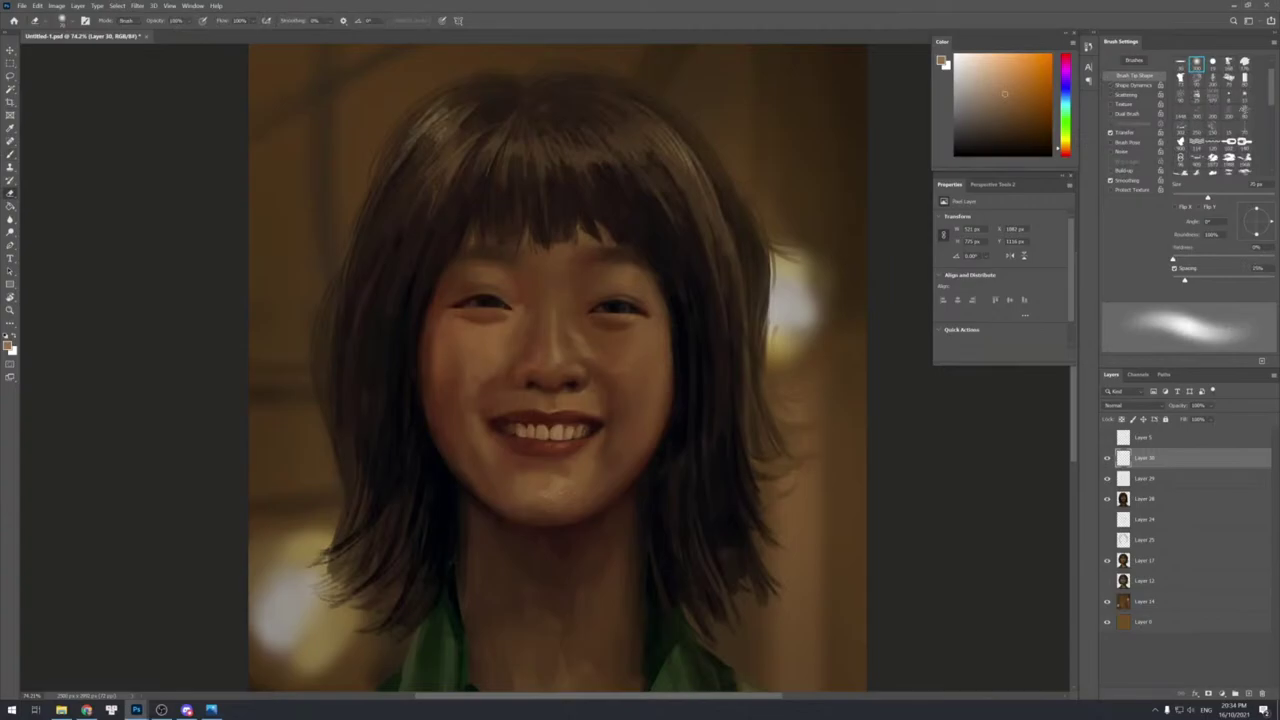
key("bracketright")
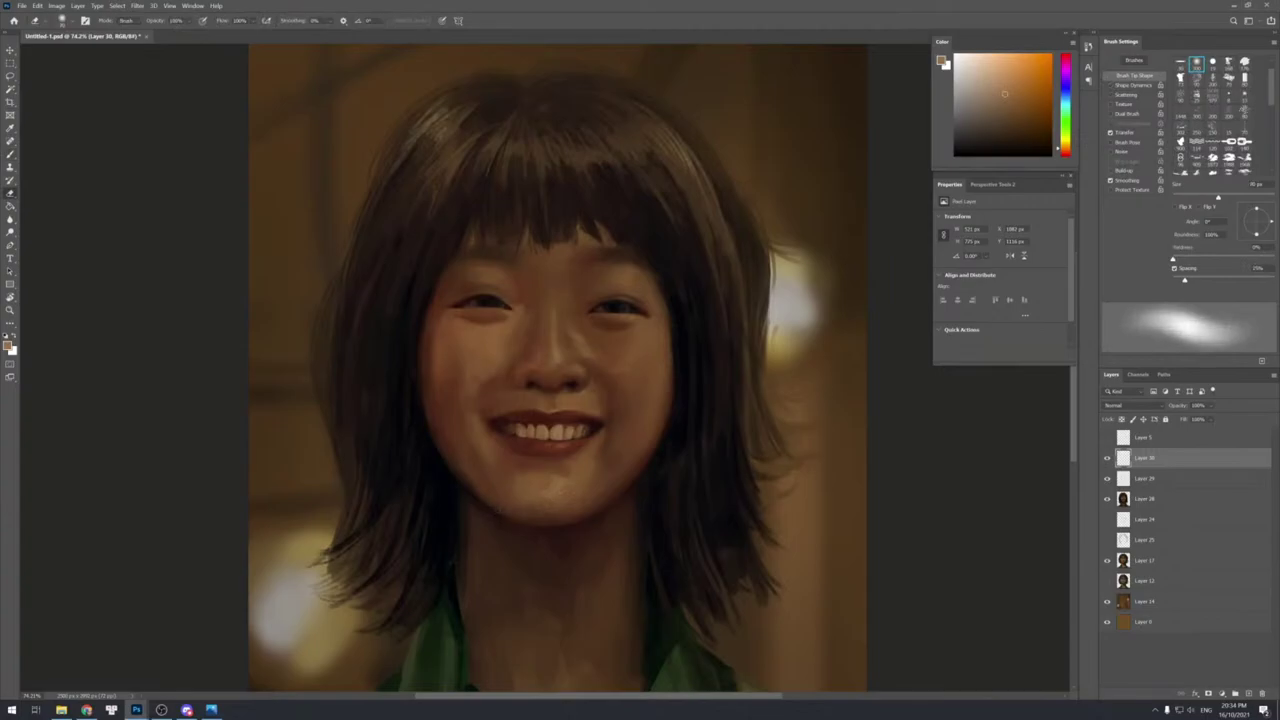
Paint a broader highlight on the cheek on the viewer's right with the same skin tone, and soften it with a larger Eraser.
key("b")
key("bracketleft")
key("bracketleft")
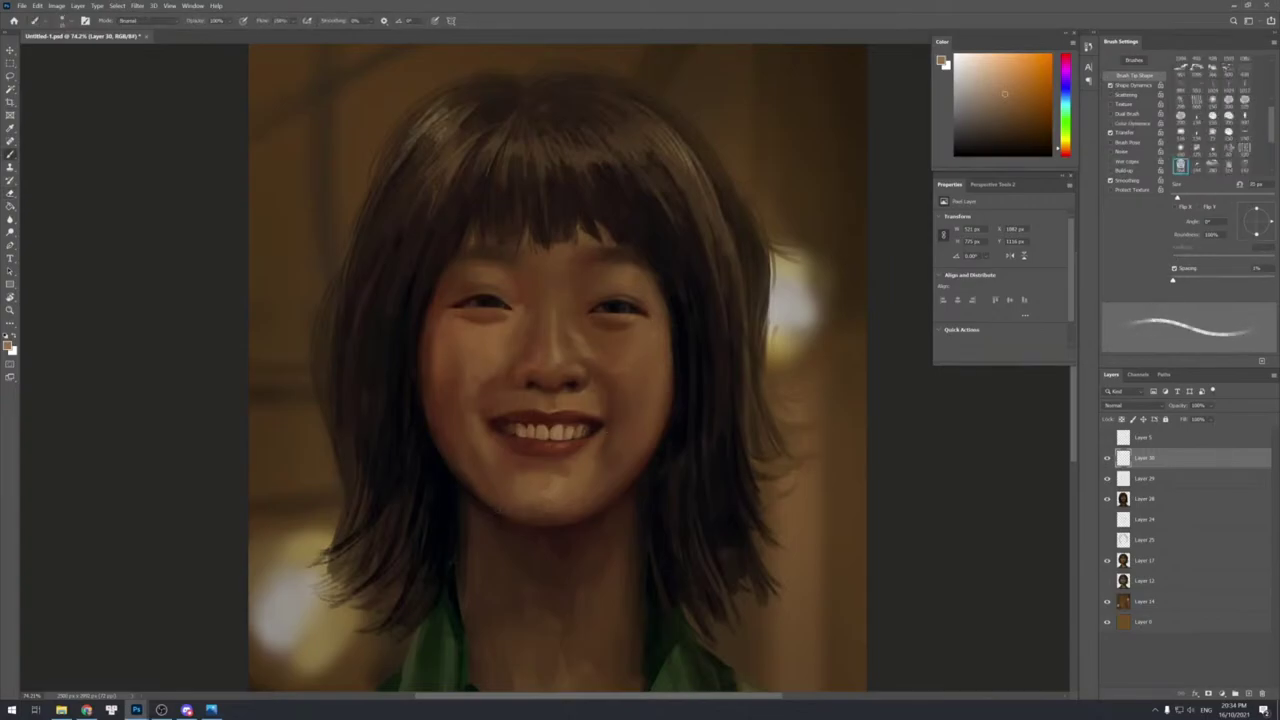
key("bracketright")
key("bracketright")
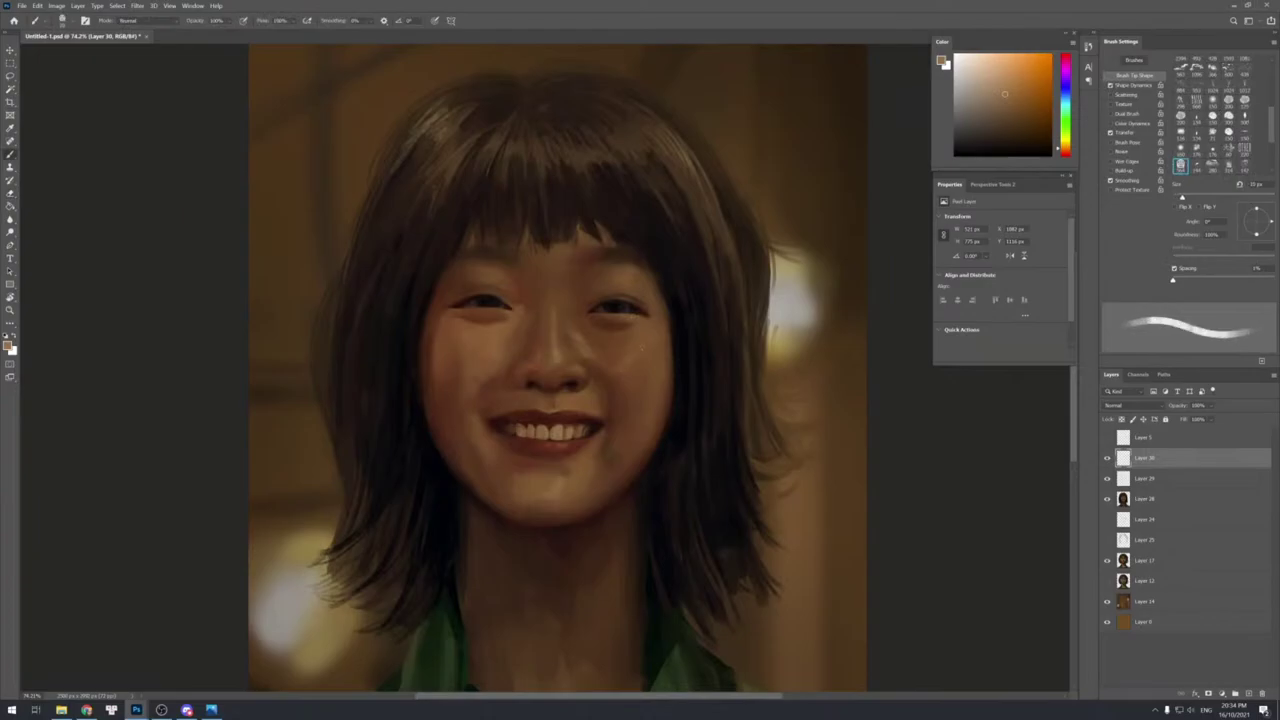
left_click_drag(640, 344, 645, 360)
key("bracketright")
key("bracketright")
key("bracketright")
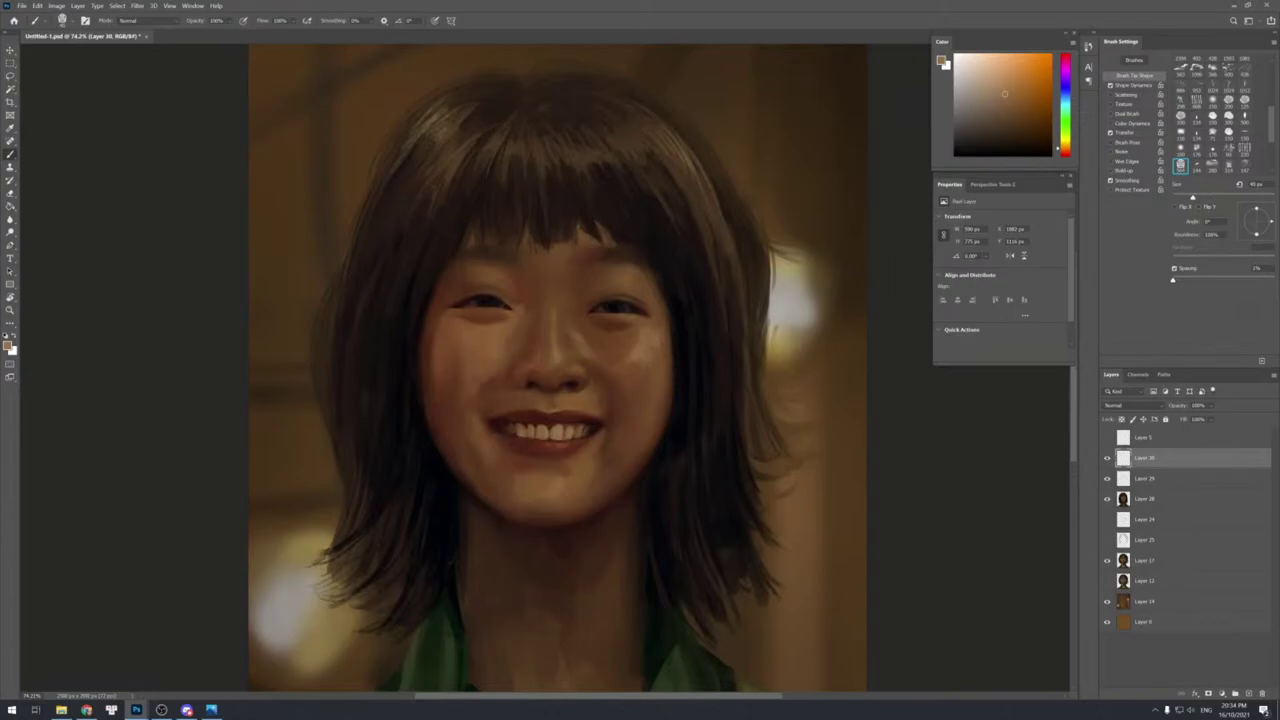
key("e")
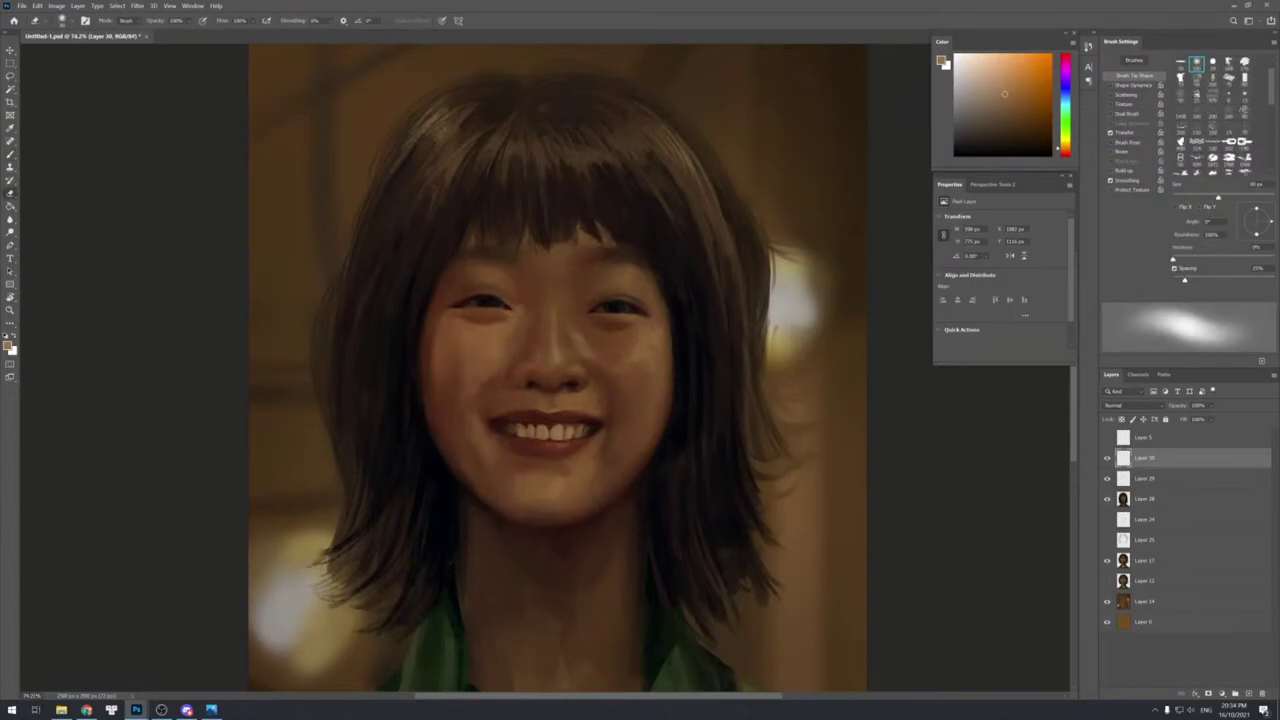
key("bracketright")
Add fine highlights below the eye on the viewer's left with a small brush, and soften them with the Eraser.
key("b")
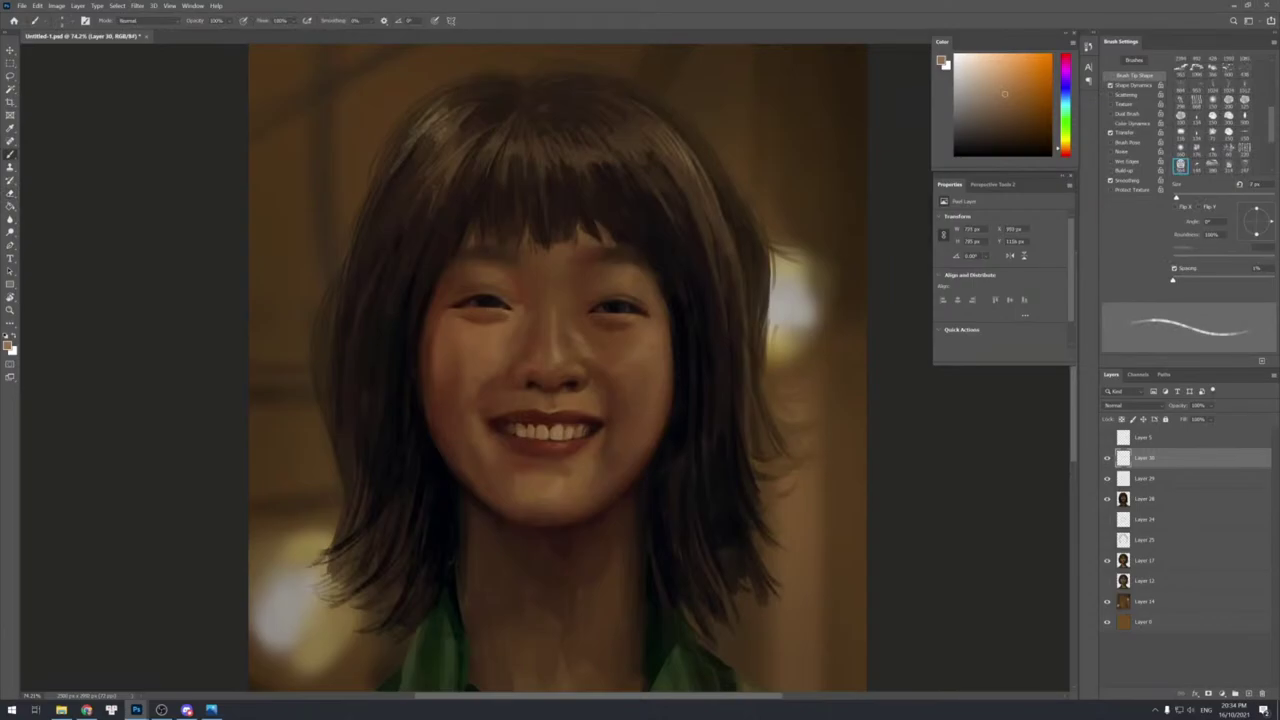
key("e")
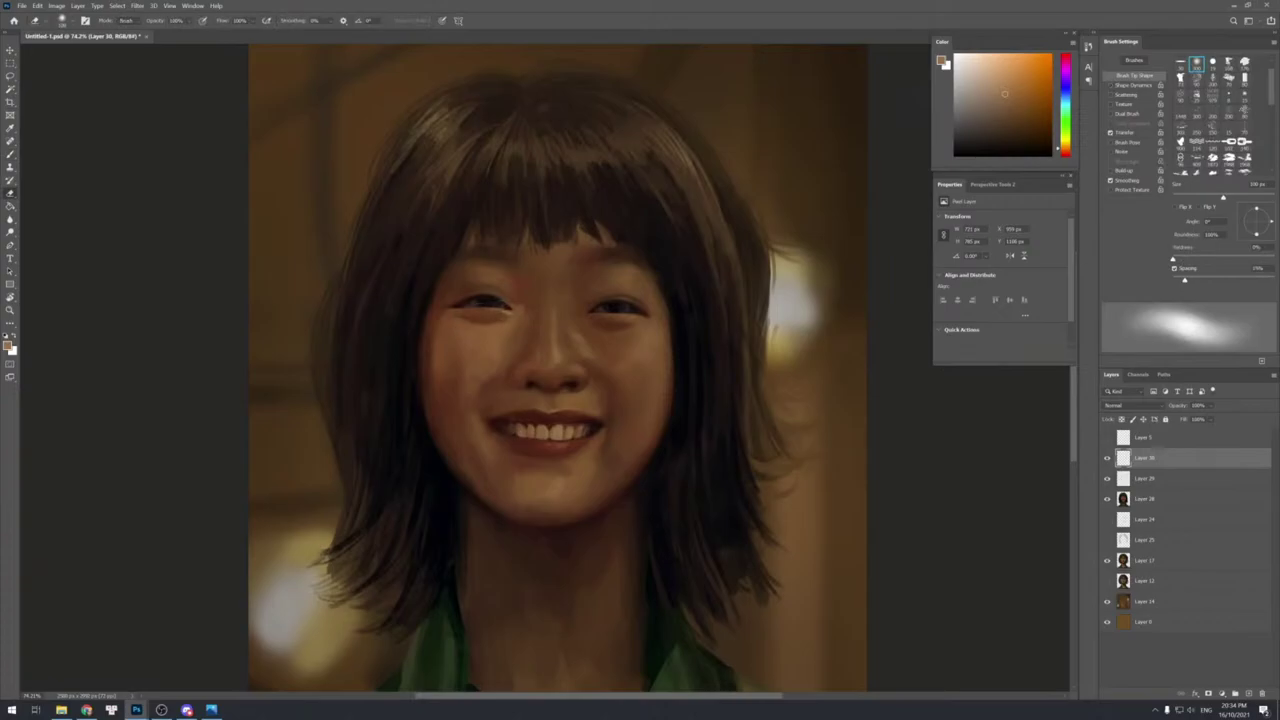
key("b")
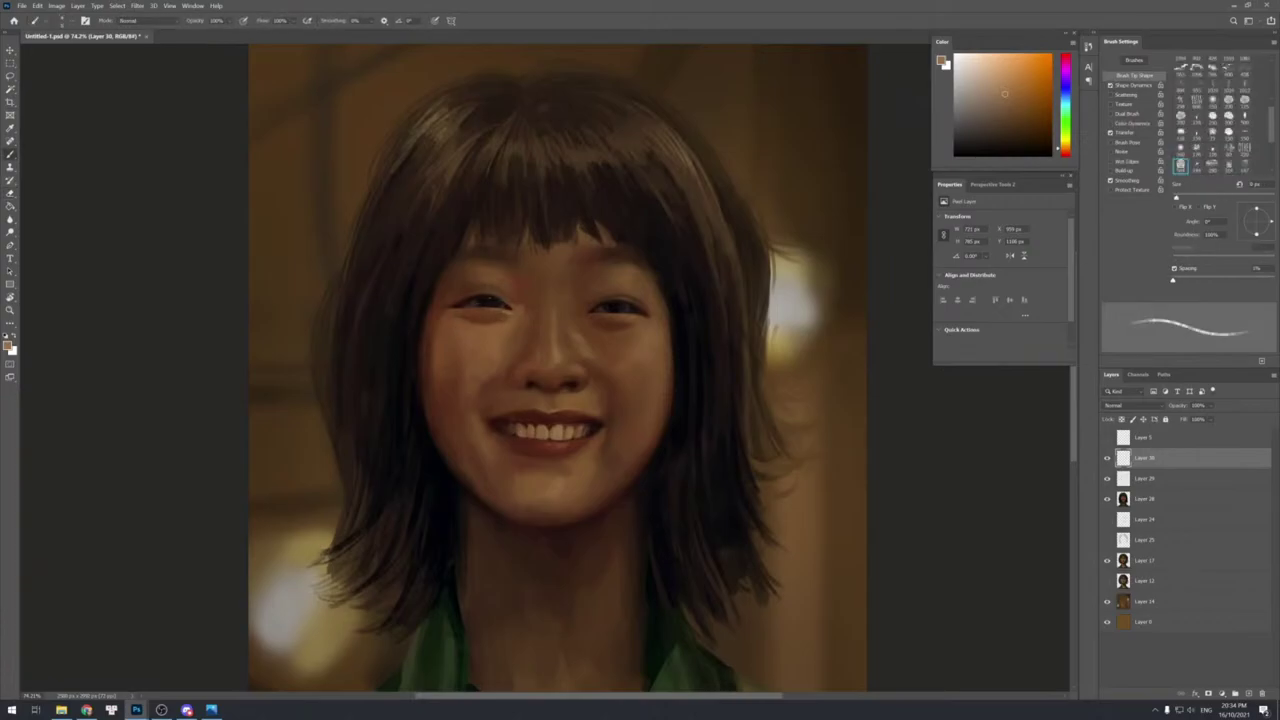
Refine the outer corner of the eye on the viewer's left with a dark brown sampled from the eye.
left_click(486, 314, "alt")
key("bracketright")
key("bracketright")
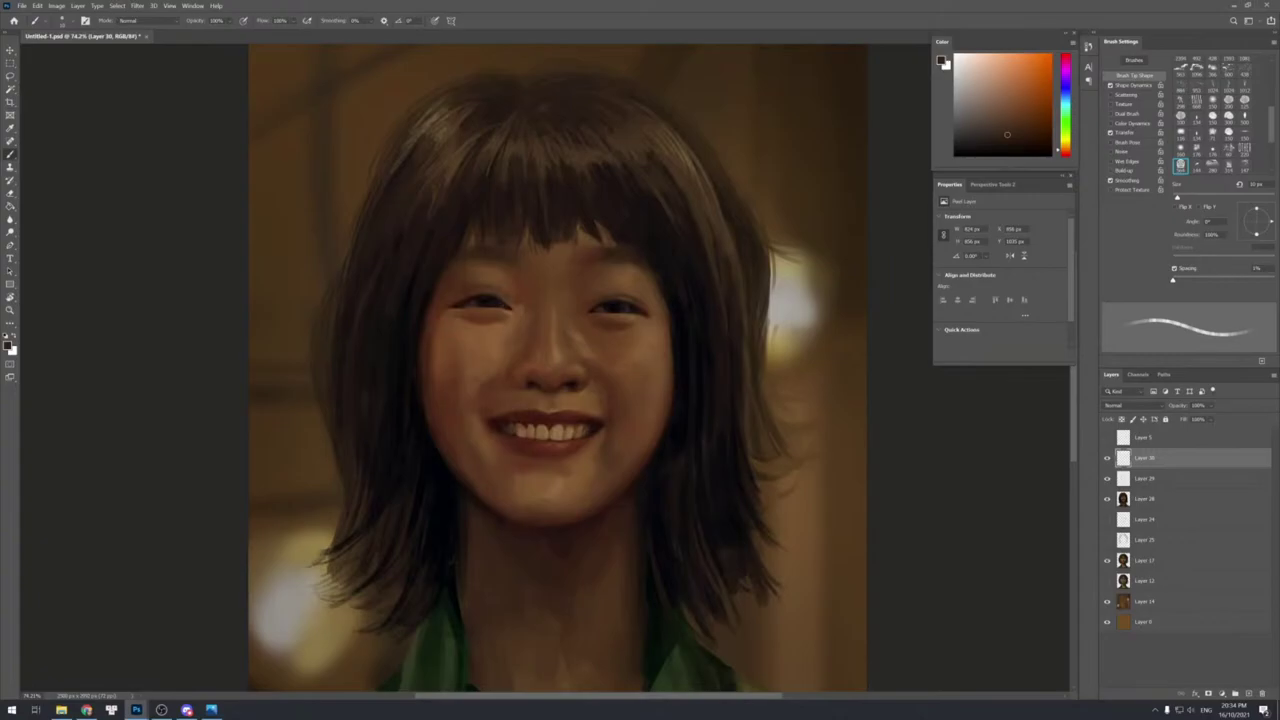
Darken the nostrils and underside of the nose with near-black and dark reddish-brown tones sampled nearby, adjusting the brush size.
left_click(532, 404, "alt")
key("bracketright")
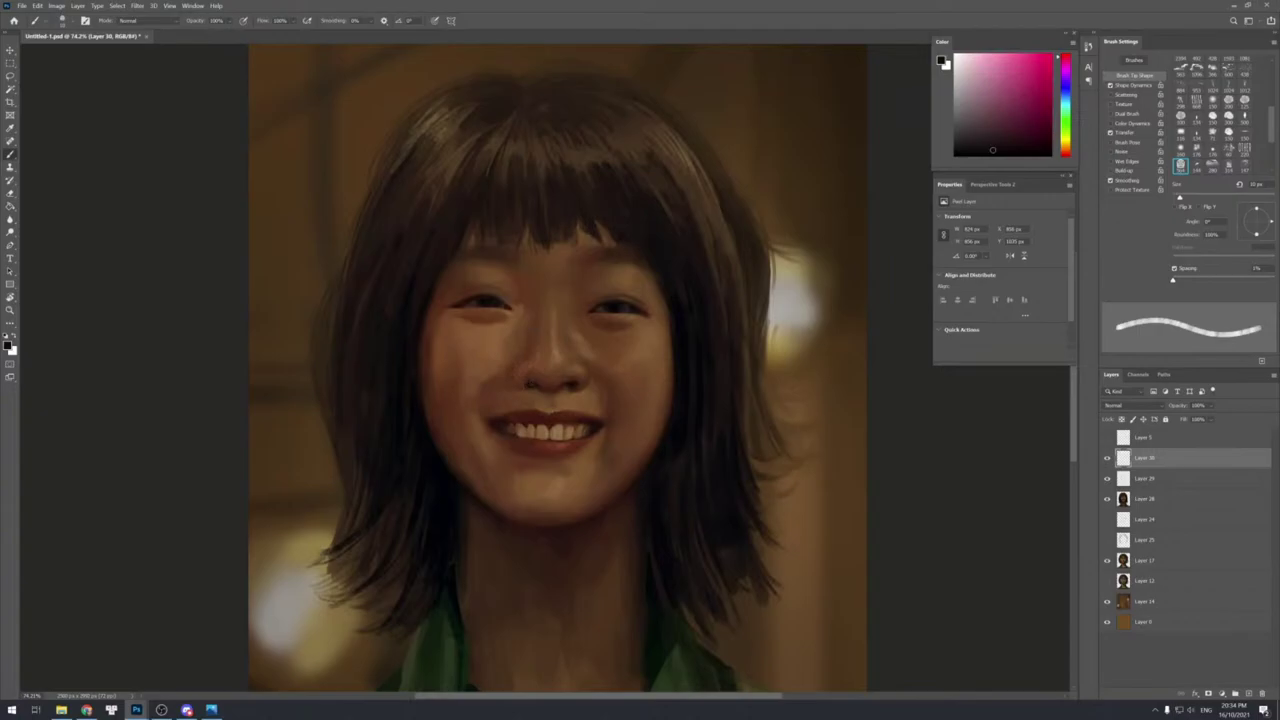
key("bracketleft")
left_click(577, 375, "alt")
key("bracketright")
key("bracketleft")
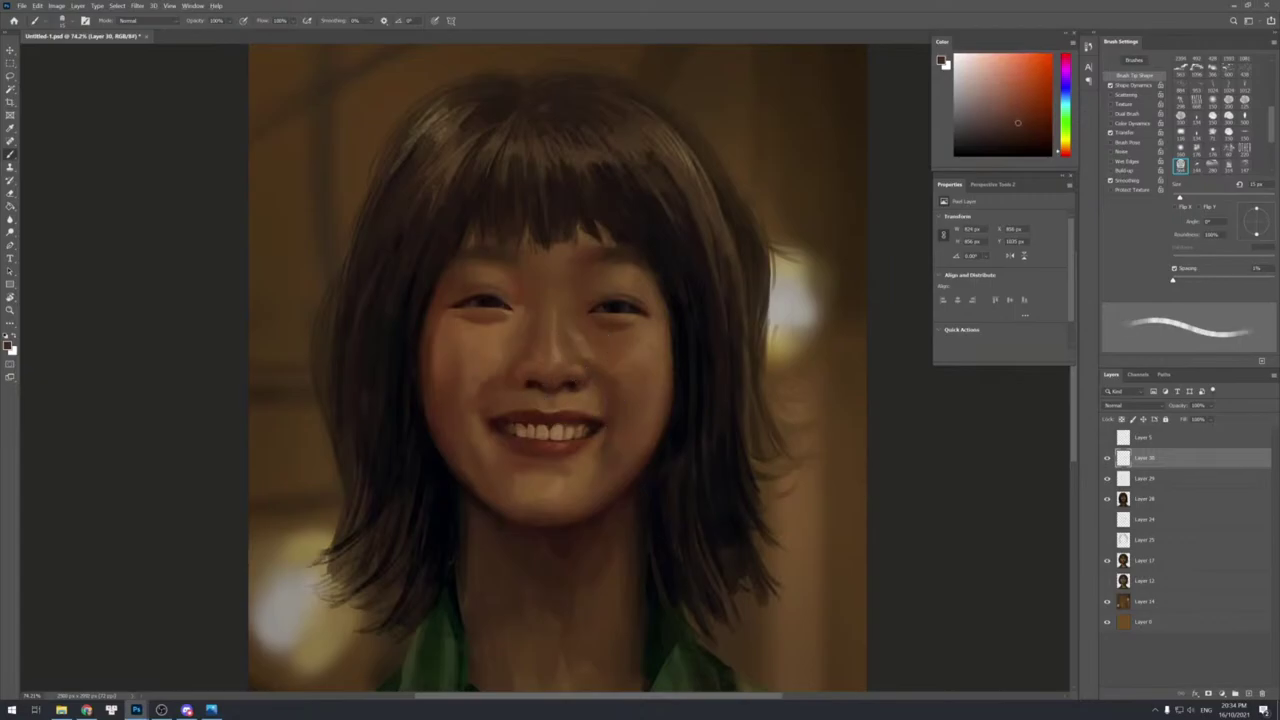
Blend the area between the nose and upper lip with browns sampled there, soften it with the Eraser, and return to the Brush.
left_click(566, 410, "alt")
key("bracketright")
left_click(567, 391, "alt")
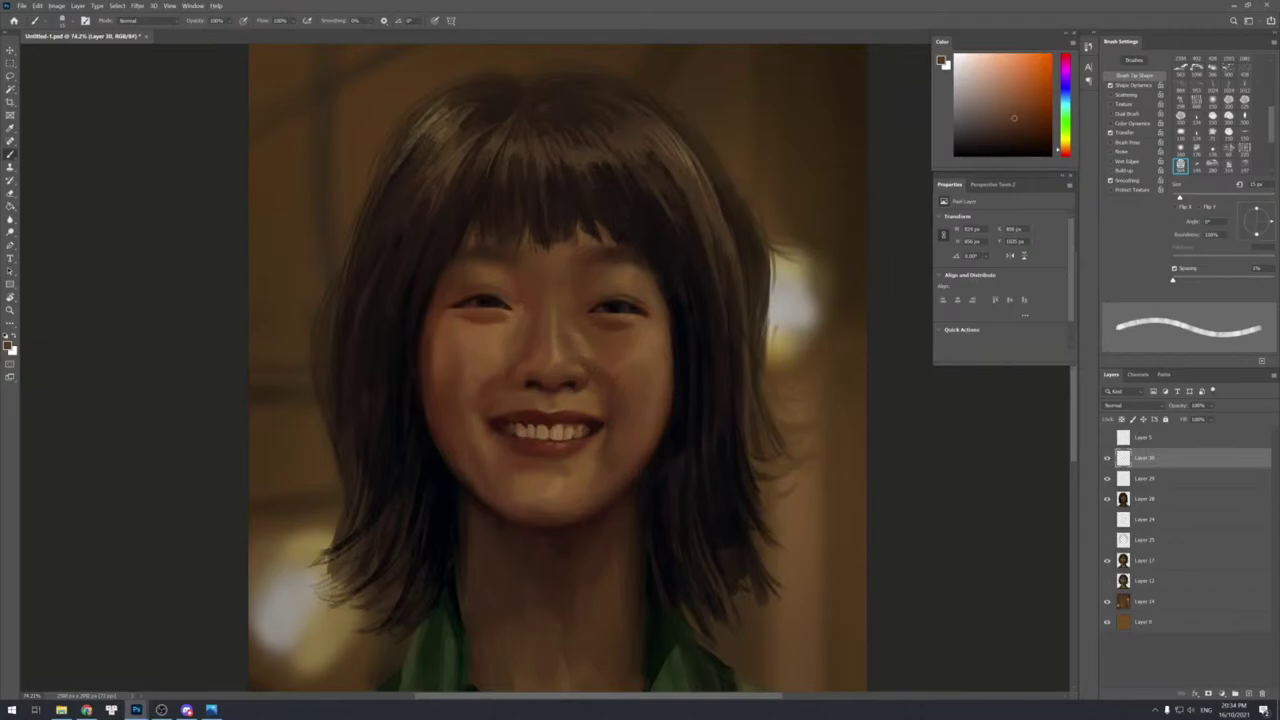
left_click(579, 399, "alt")
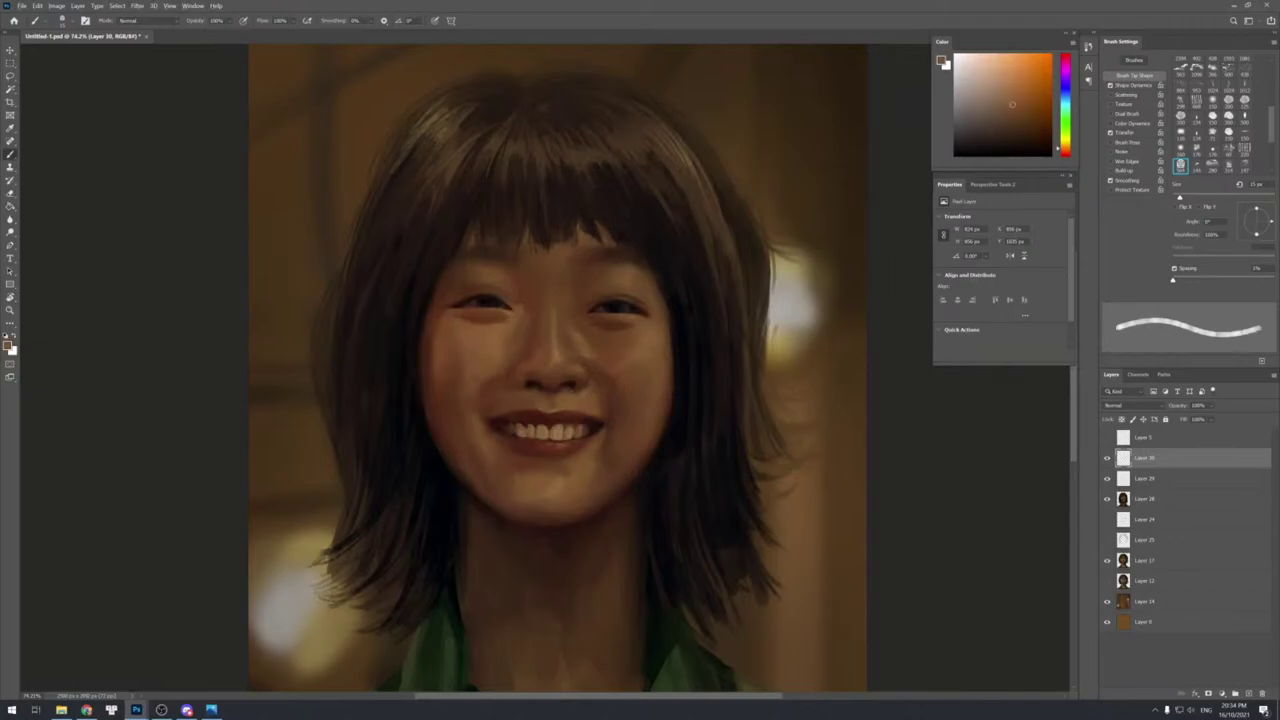
left_click(573, 400, "alt")
left_click(566, 389, "alt")
left_click(563, 403, "alt")
left_click(555, 401, "alt")
key("e")
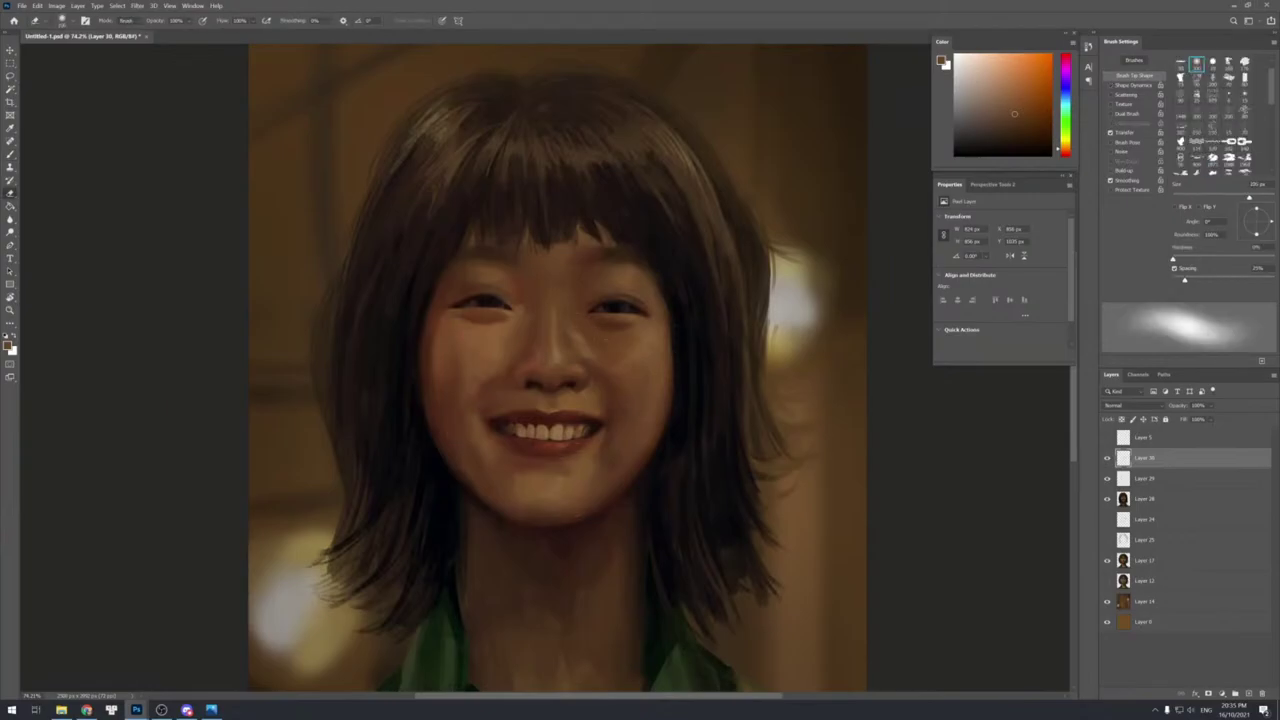
key("b")
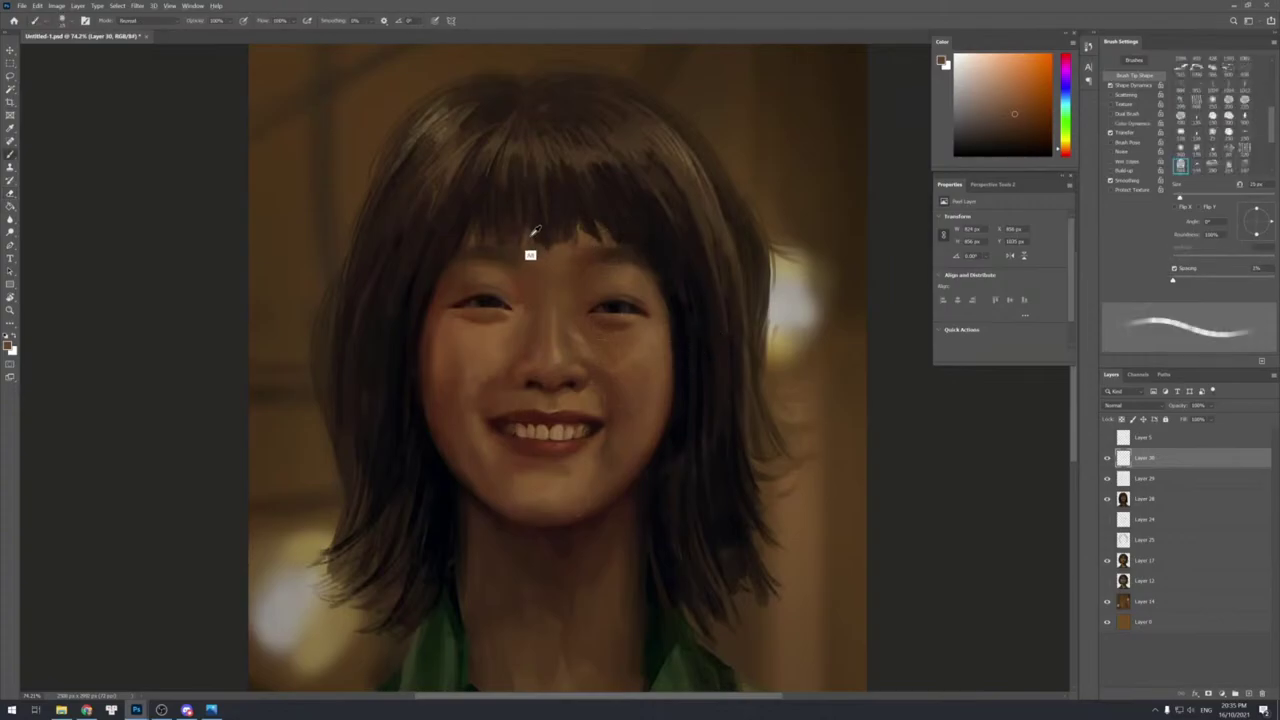
Refine the lower edge of the bangs at the middle and viewer's left of the forehead with sampled dark browns.
key("bracketleft")
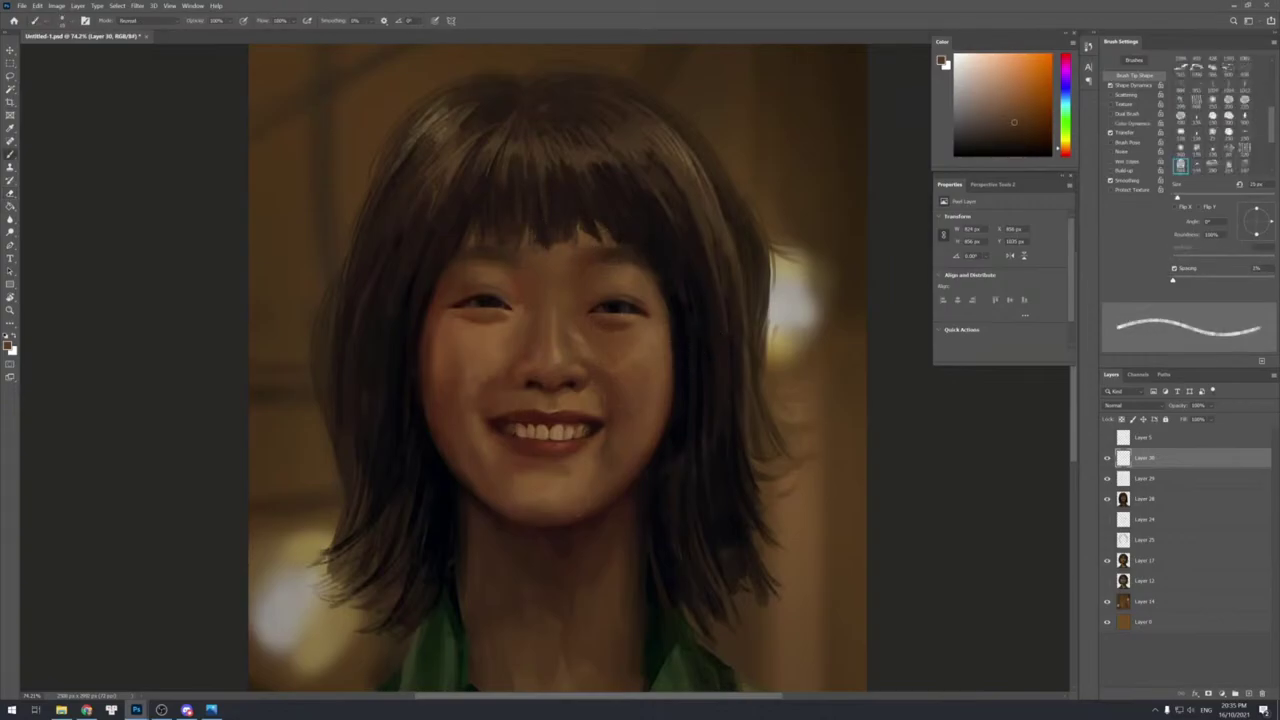
left_click(545, 225, "alt")
left_click(551, 223, "alt")
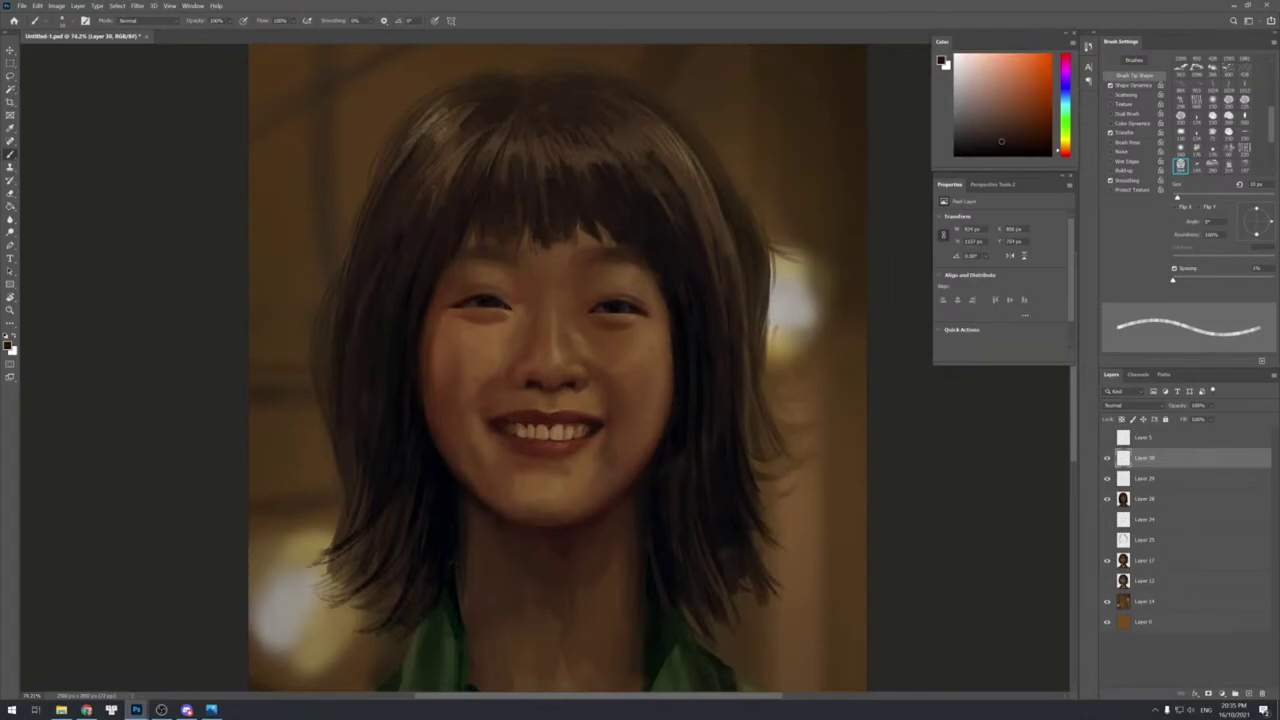
left_click(472, 238, "alt")
key("bracketright")
key("bracketright")
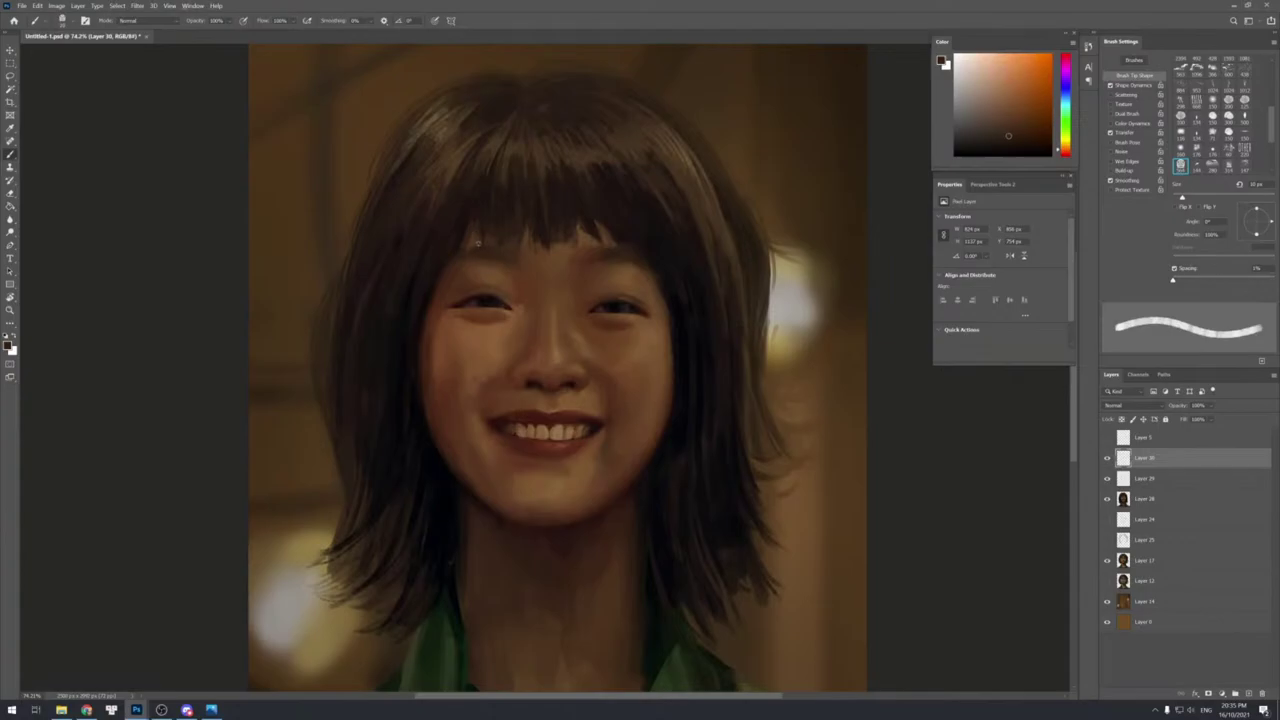
left_click(479, 245, "alt")
left_click(489, 221, "alt")
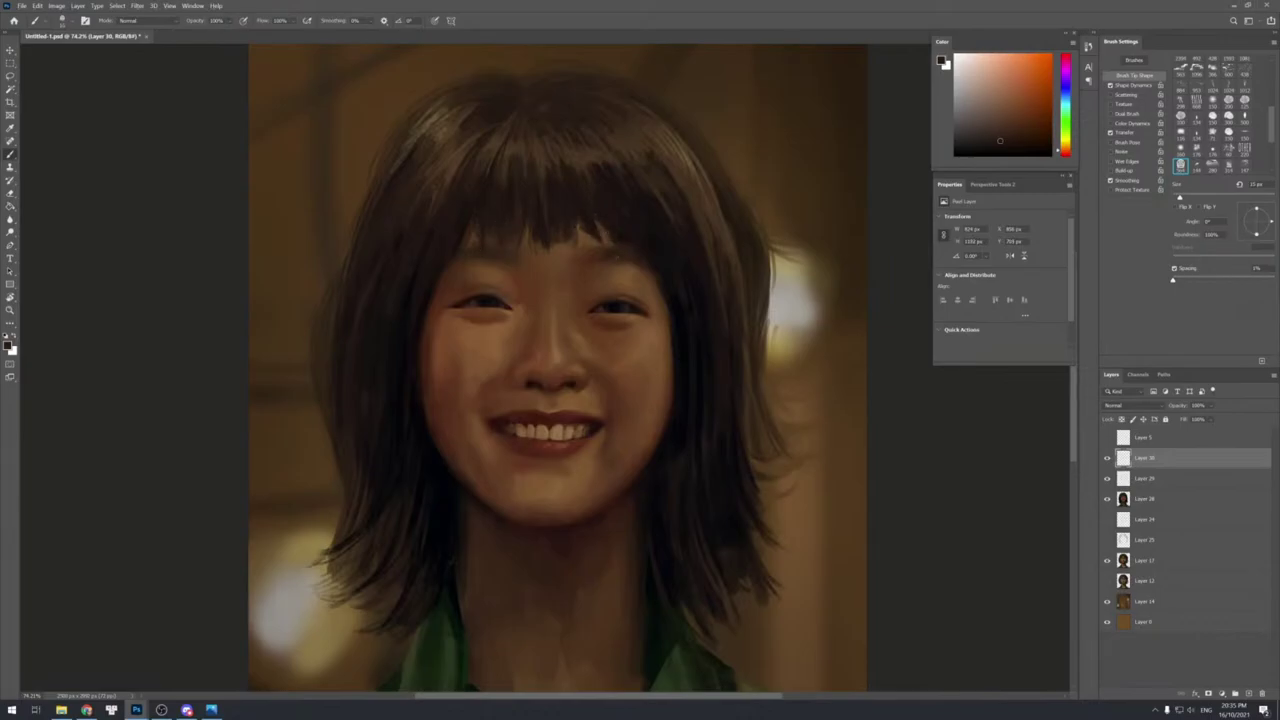
Refine the bangs on the viewer's right with dark tones sampled from the hair, adjusting the brush size.
key("bracketleft")
key("bracketleft")
key("bracketleft")
key("bracketleft")
key("bracketleft")
key("bracketleft")
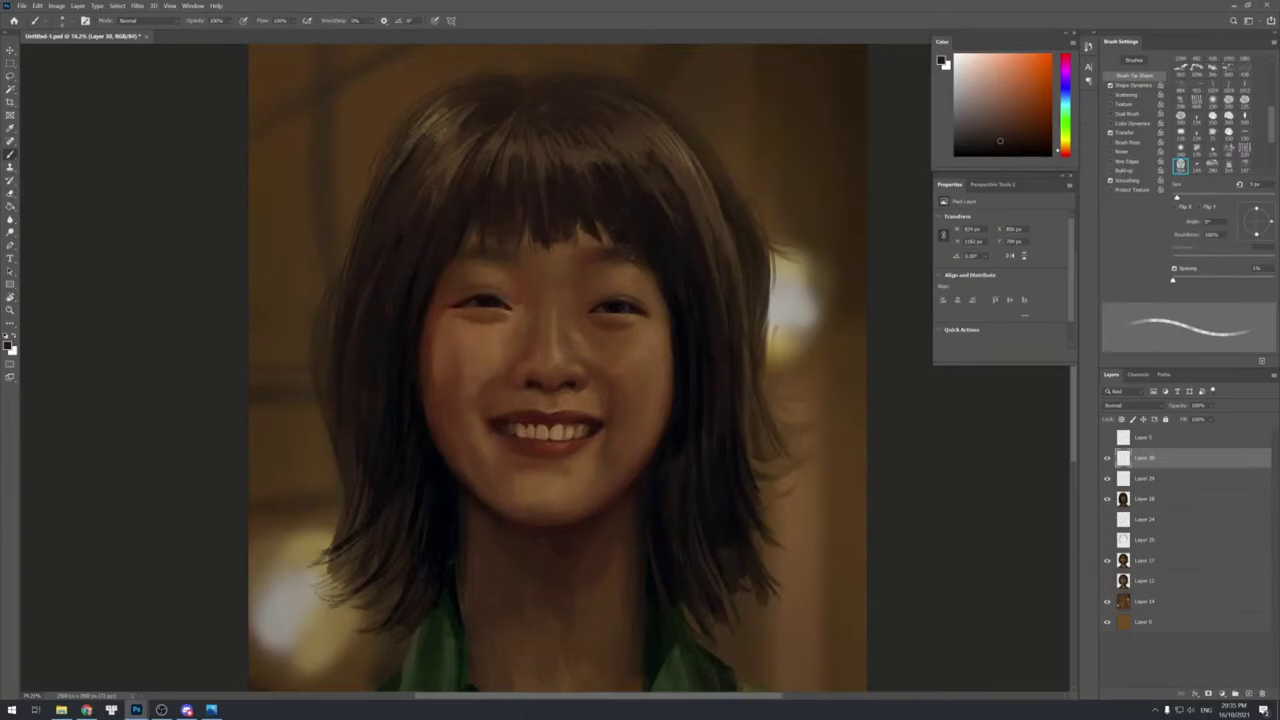
left_click(620, 205, "alt")
key("bracketright")
key("bracketright")
key("bracketright")
key("bracketright")
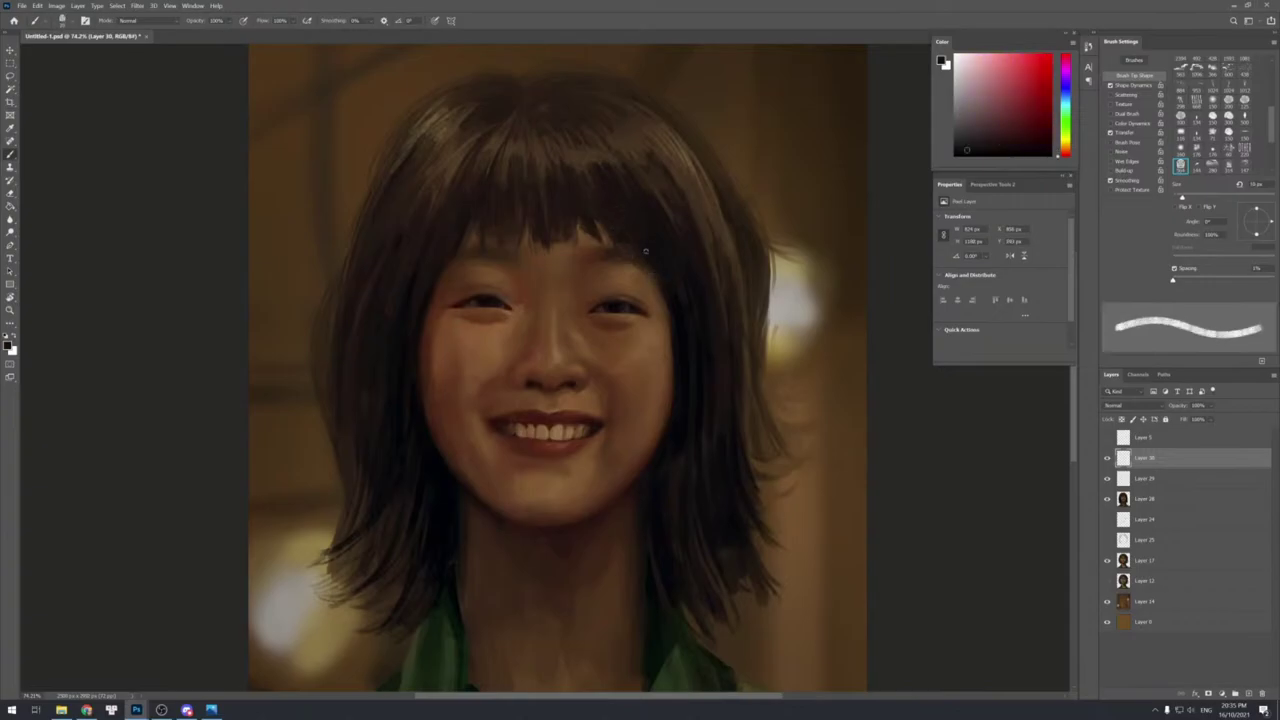
left_click(622, 228, "alt")
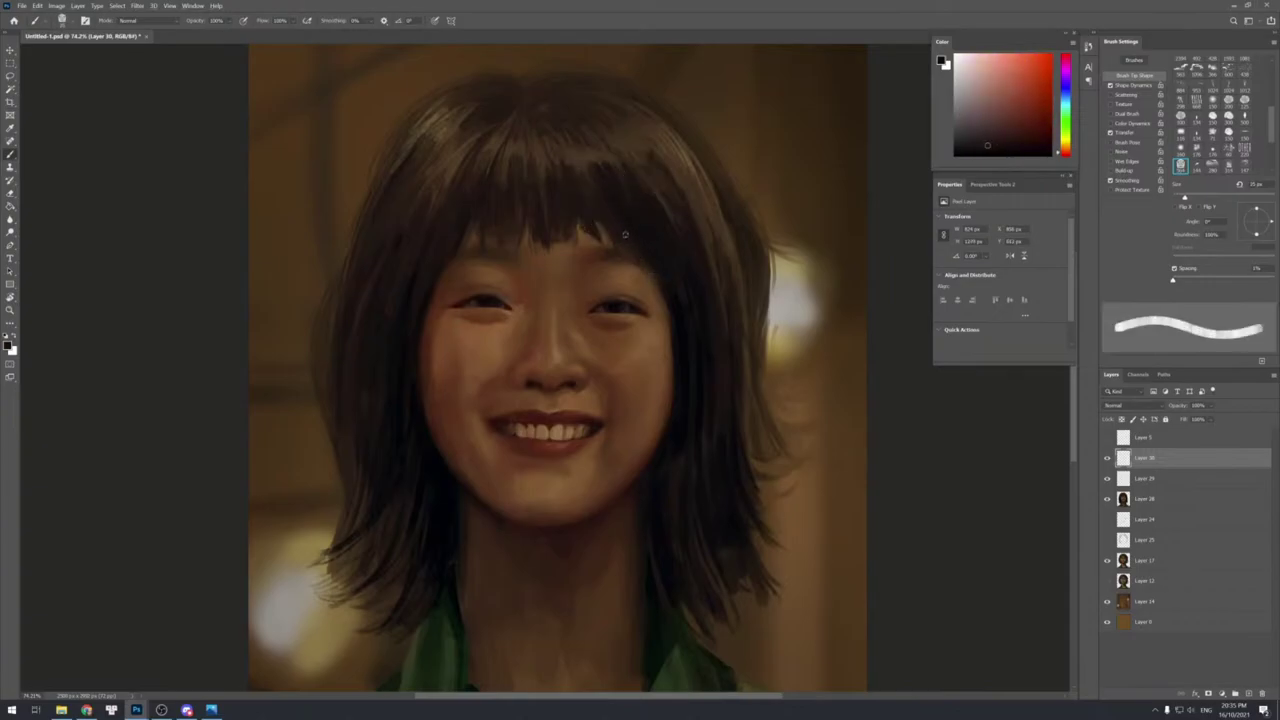
left_click_drag(610, 179, 624, 206)
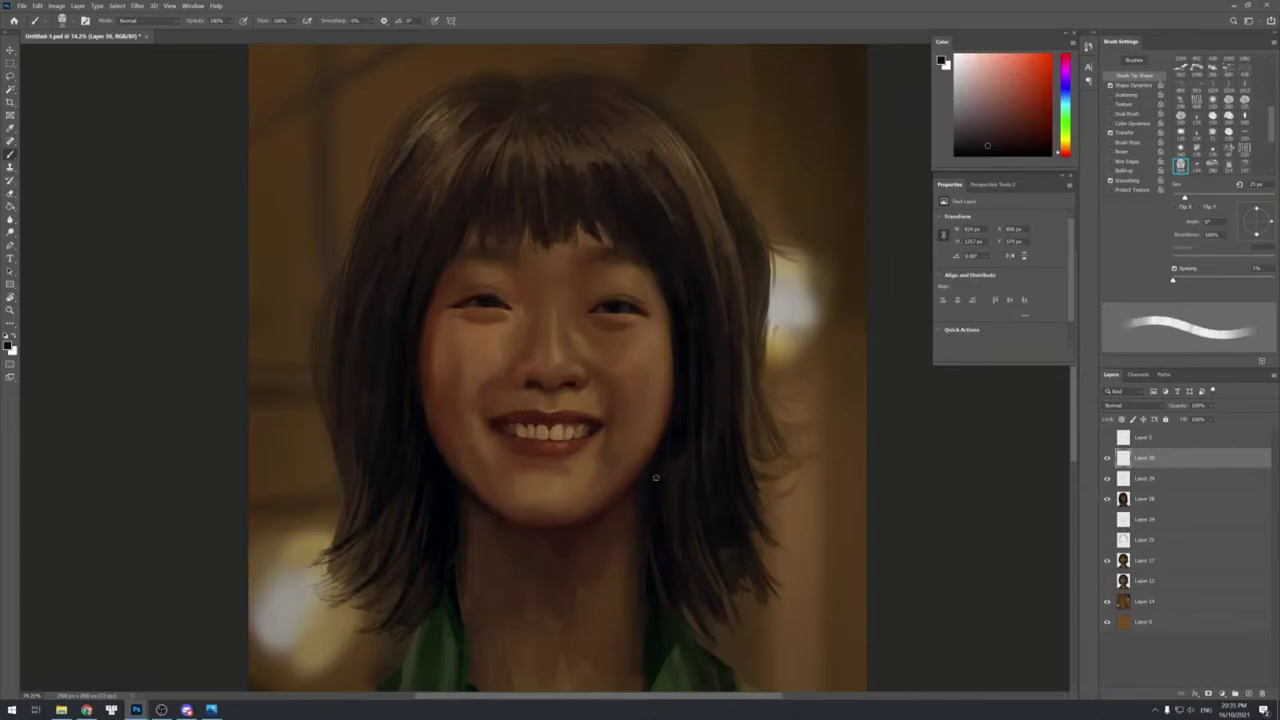
Blend the shading on the neck below the chin with larger brush strokes in browns sampled from the neck.
key("z")
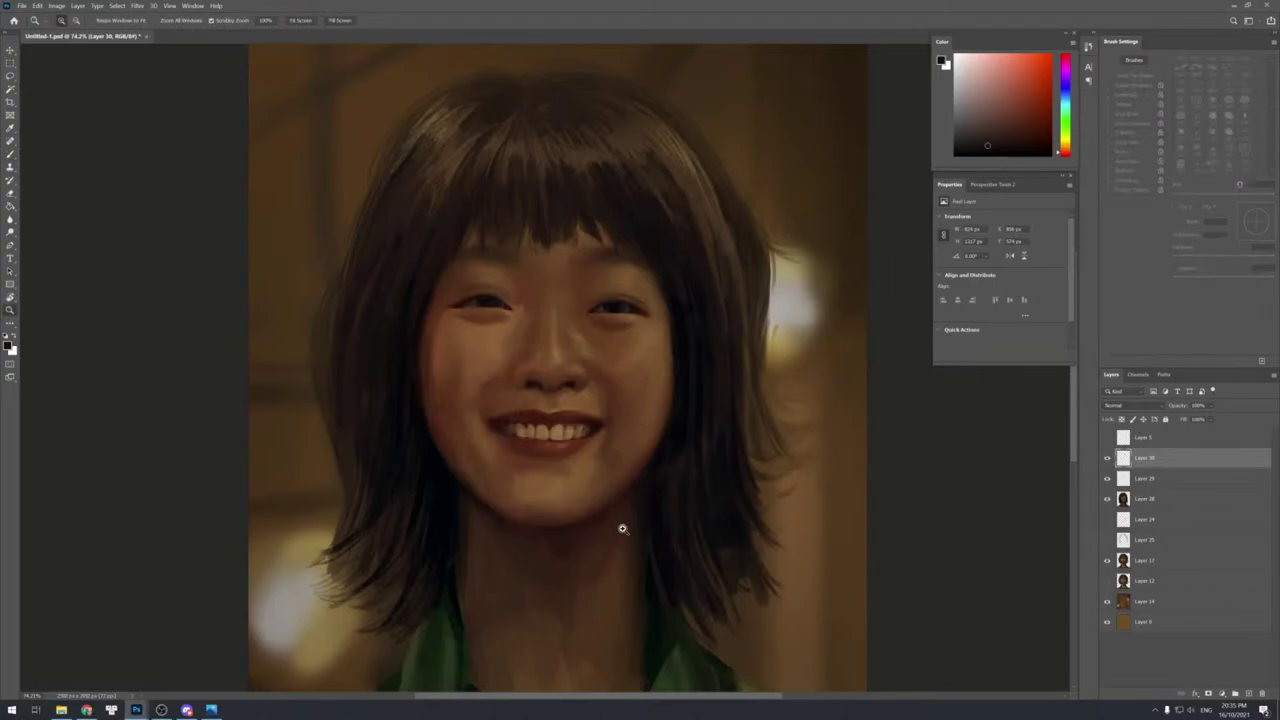
key("b")
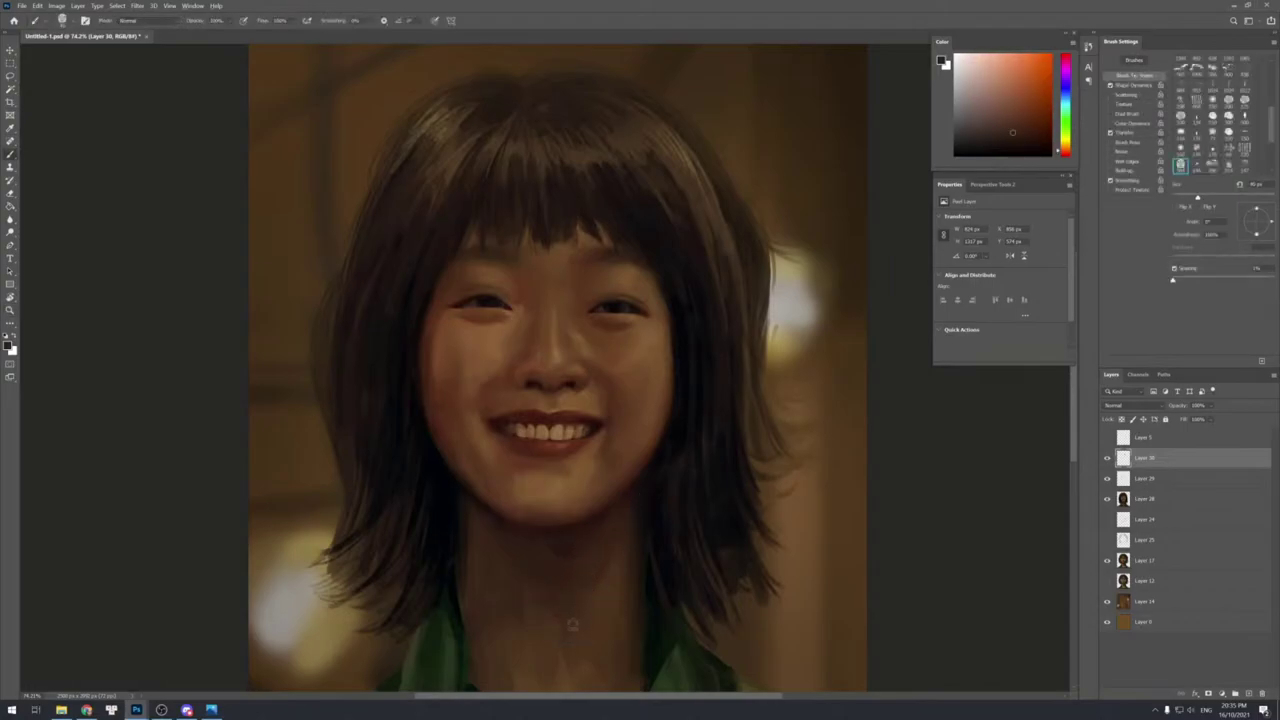
left_click_drag(598, 596, 590, 637)
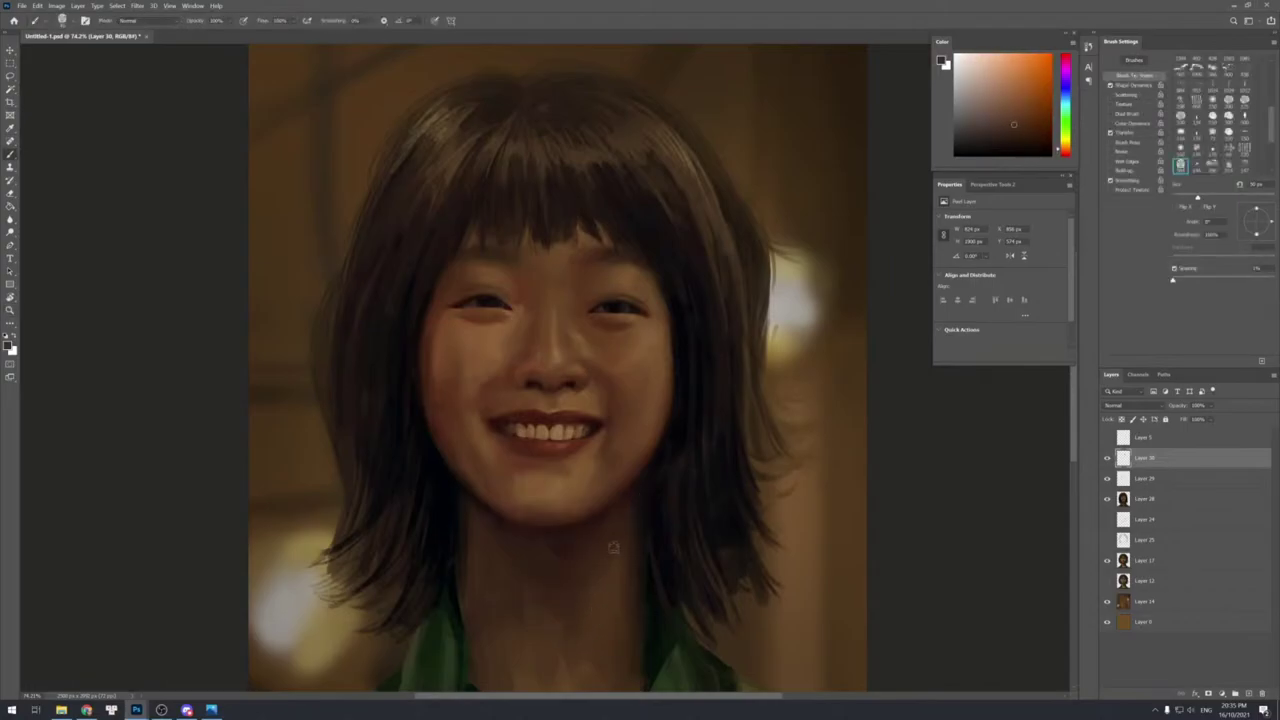
left_click(584, 591, "alt")
left_click(565, 593, "alt")
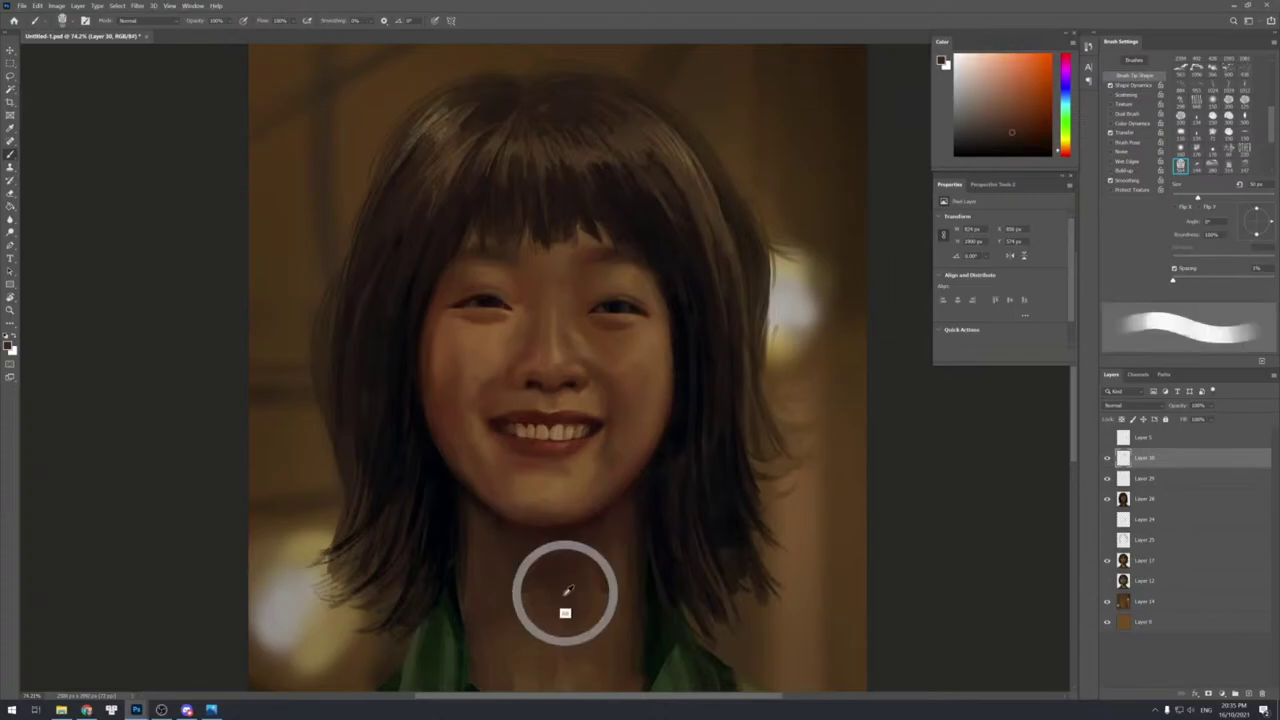
Merge the upper paint layers down into the smiling portrait's layer.
left_click(1140, 499, "shift")
key("ctrl+e")
key("z")
left_click_drag(683, 505, 668, 500)
Copy a lassoed area around the neck to a new layer and shift its midtones toward red with Color Balance.
key("l")
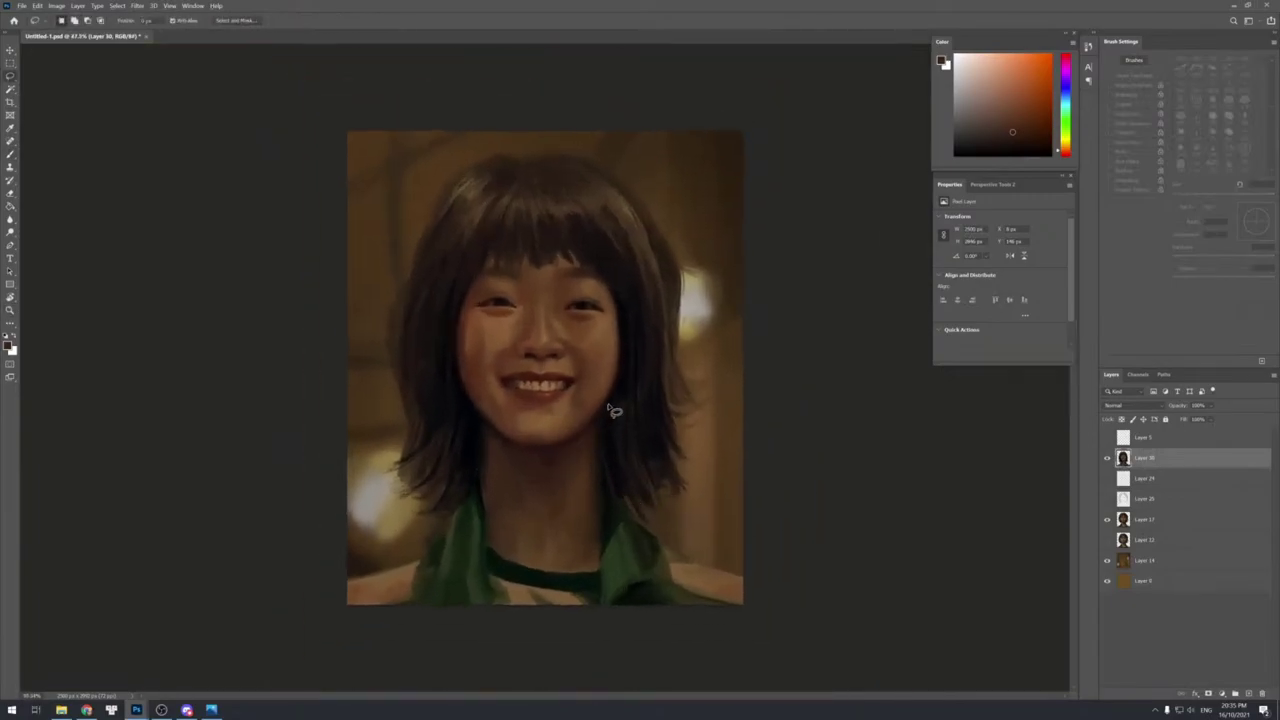
mouse_move(607, 405)
left_mouse_down()
mouse_move(573, 430)
mouse_move(477, 409)
mouse_move(474, 492)
mouse_move(494, 560)
mouse_move(586, 564)
mouse_move(610, 519)
mouse_move(623, 474)
left_mouse_up()
key("ctrl+j")
key("ctrl+b")
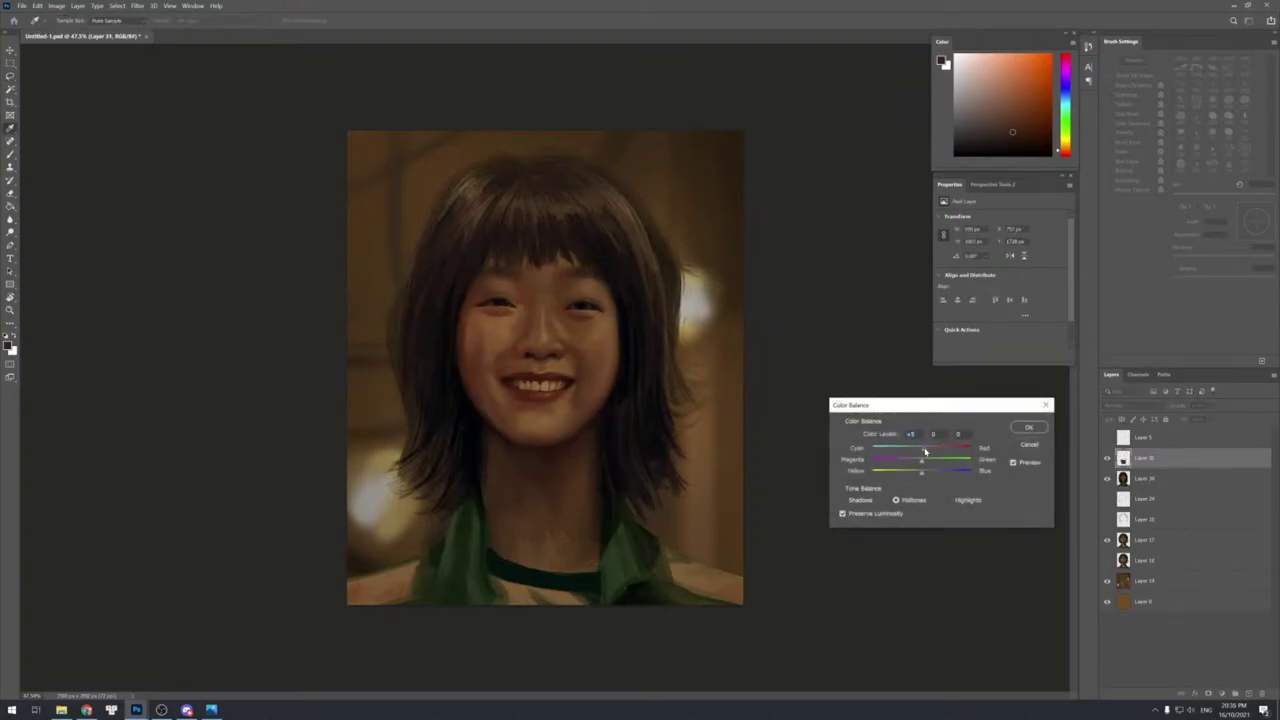
left_click_drag(925, 452, 931, 453)
left_click(1028, 427)
Soften the edges of the color-adjusted neck patch with a 500 px soft Eraser and merge it into the smiling portrait.
key("b")
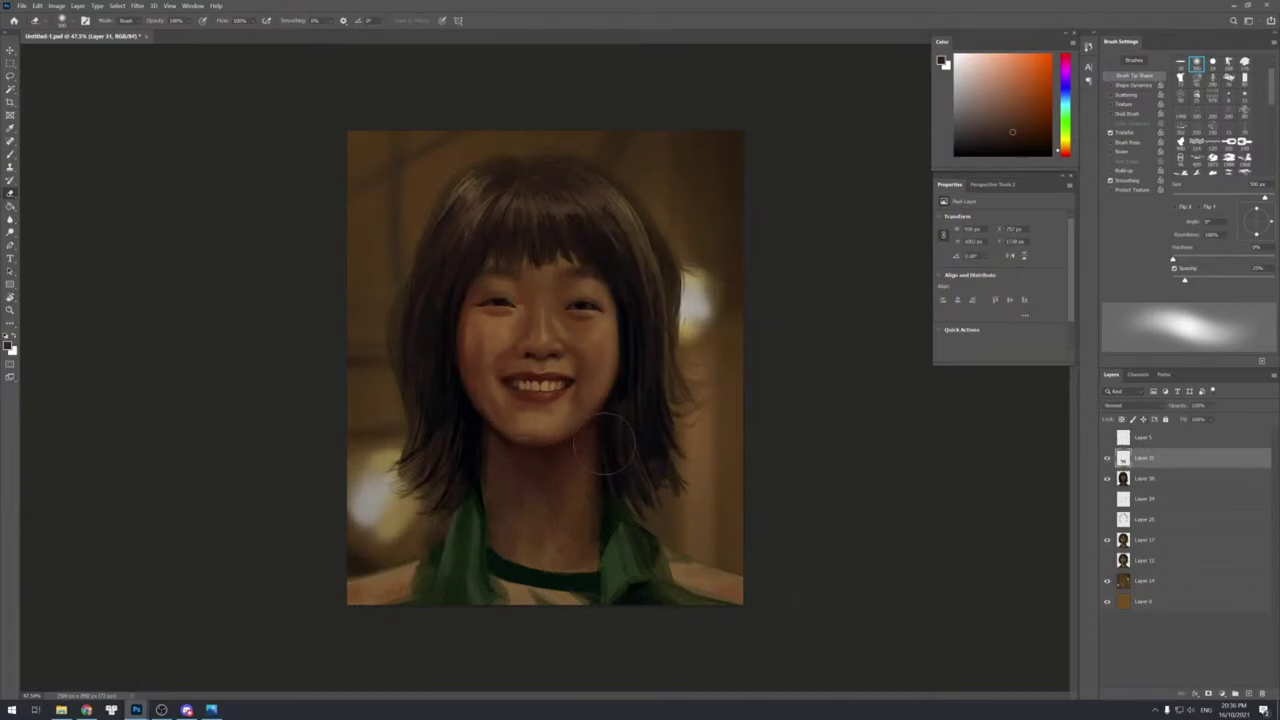
key("ctrl+e")
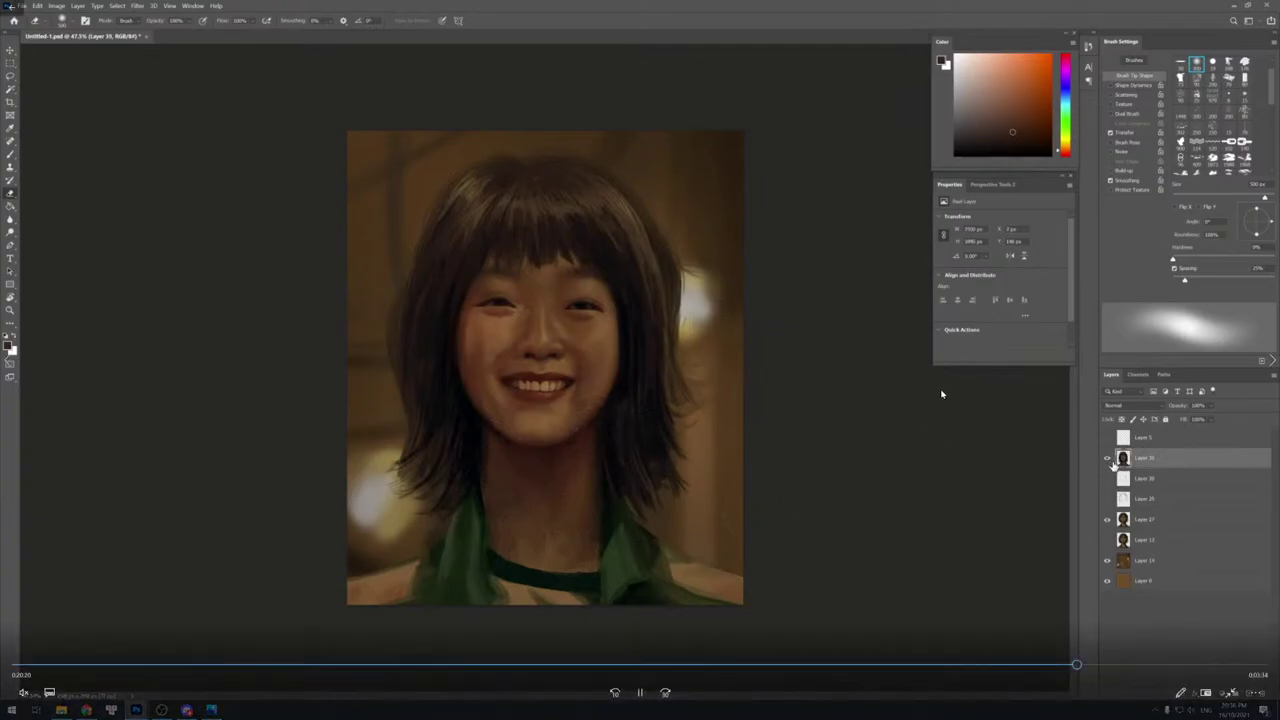
left_click(1107, 460)
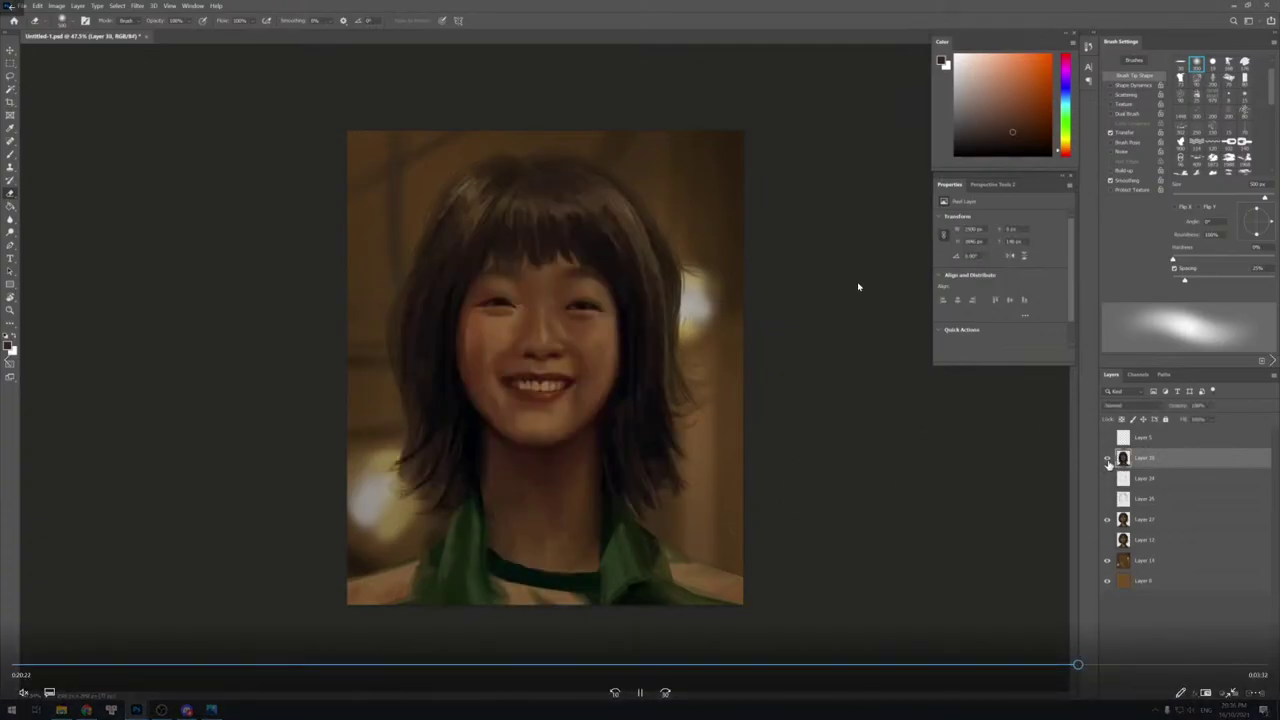
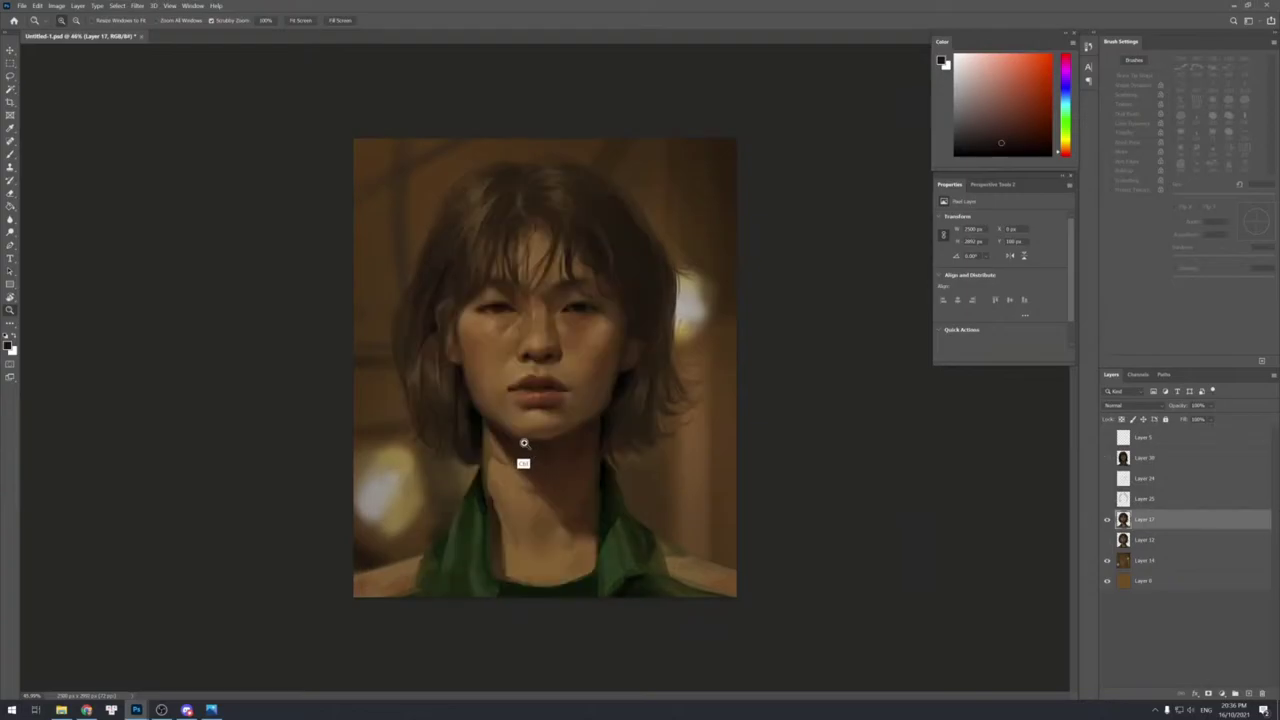
Compare the smiling and neutral portraits, and lower the saturation of the reds on the smiling portrait's layer with Hue/Saturation.
left_click(1107, 458)
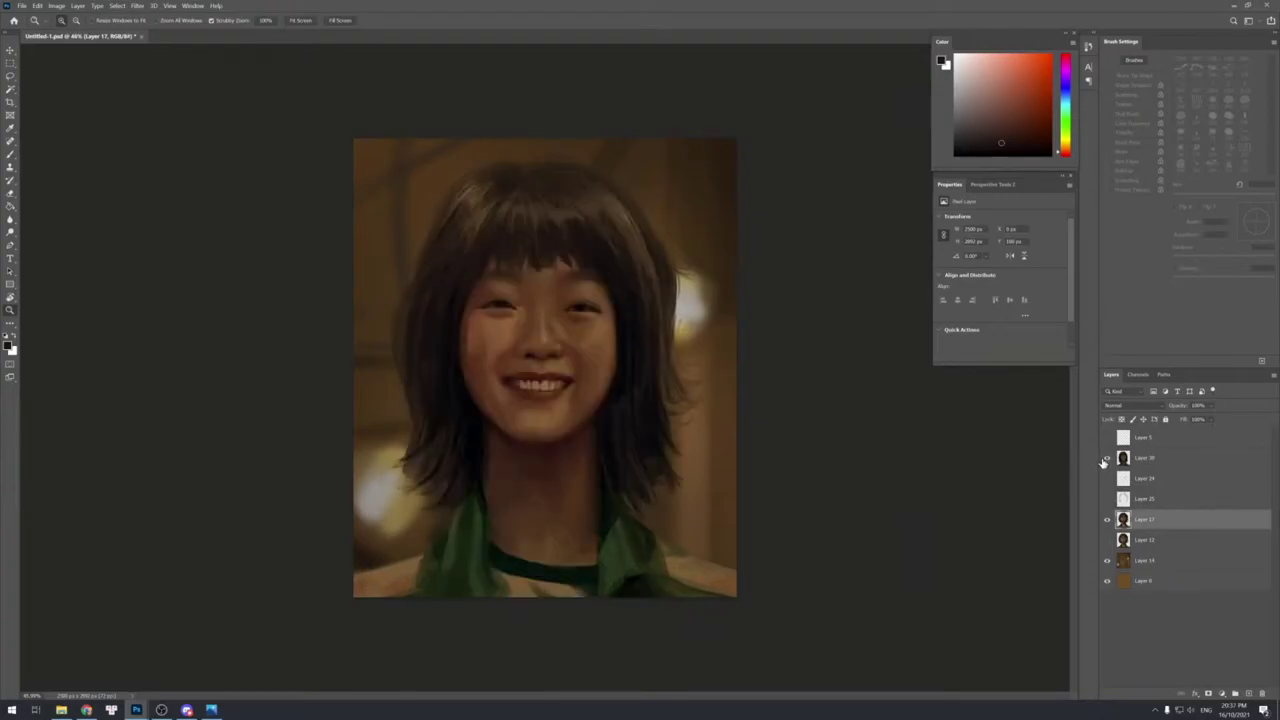
left_click(1107, 458)
left_click(1145, 458)
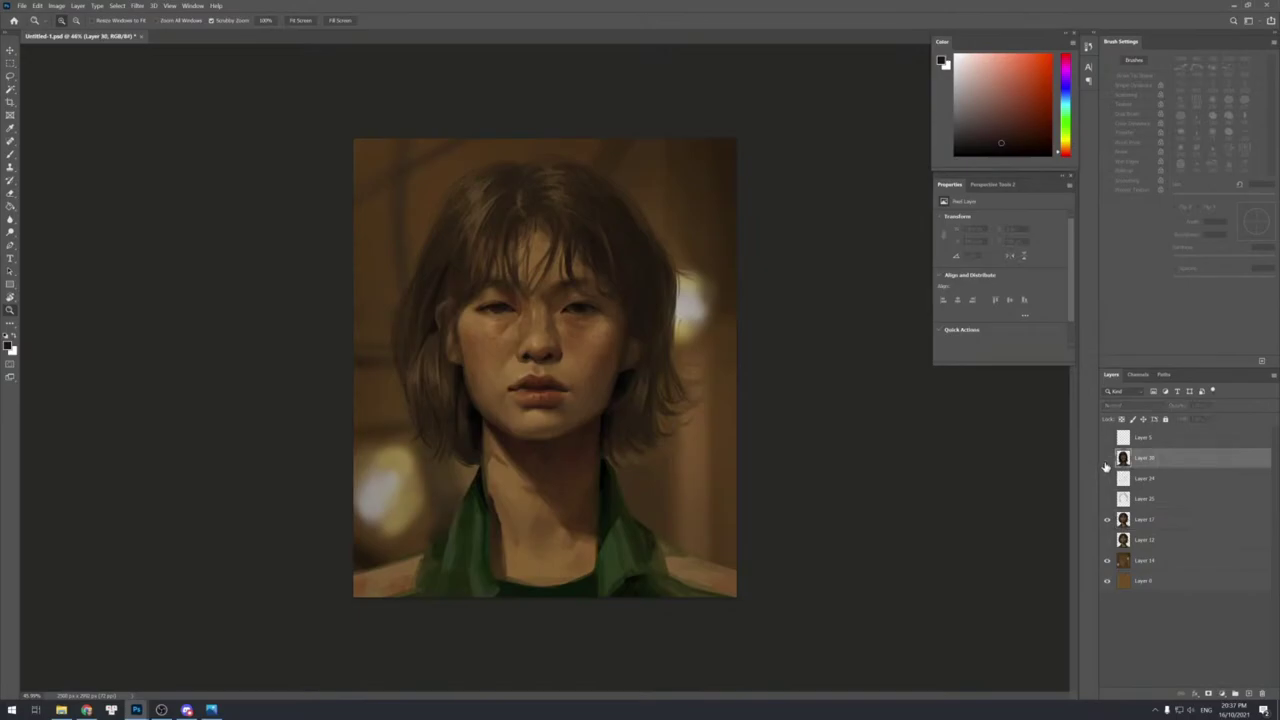
left_click(1107, 458)
key("ctrl+u")
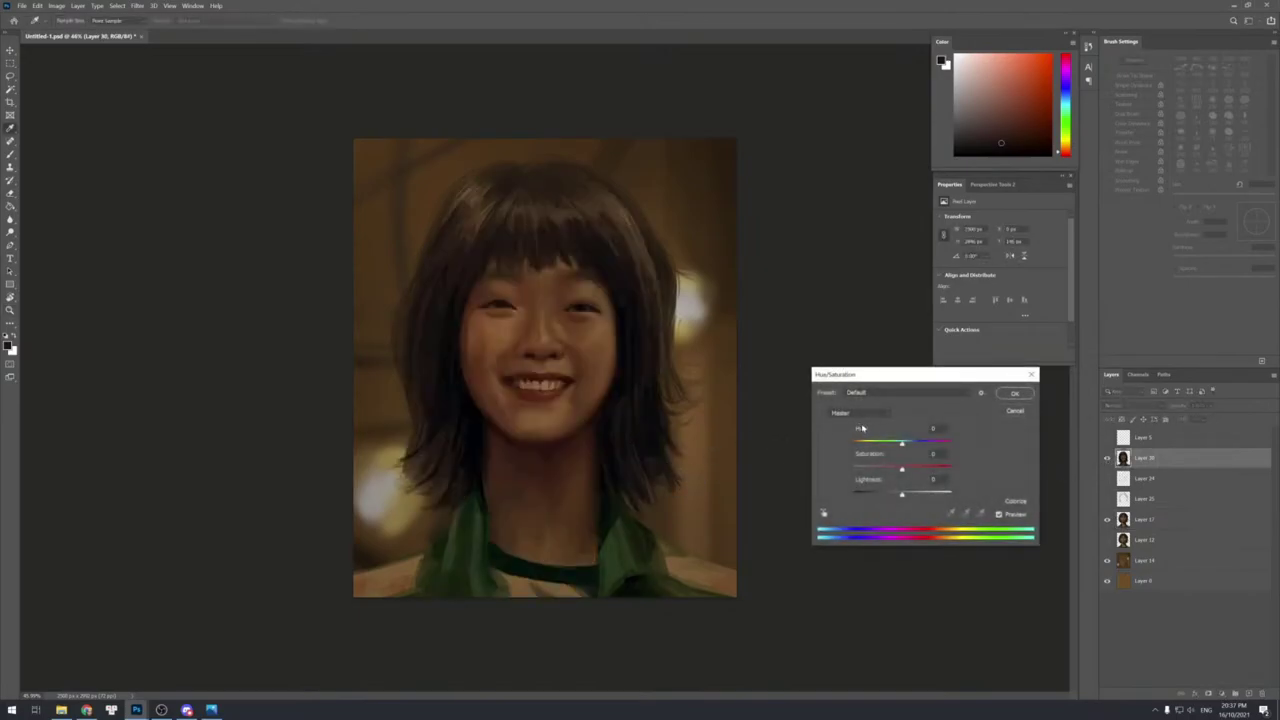
left_click(858, 418)
left_click(848, 431)
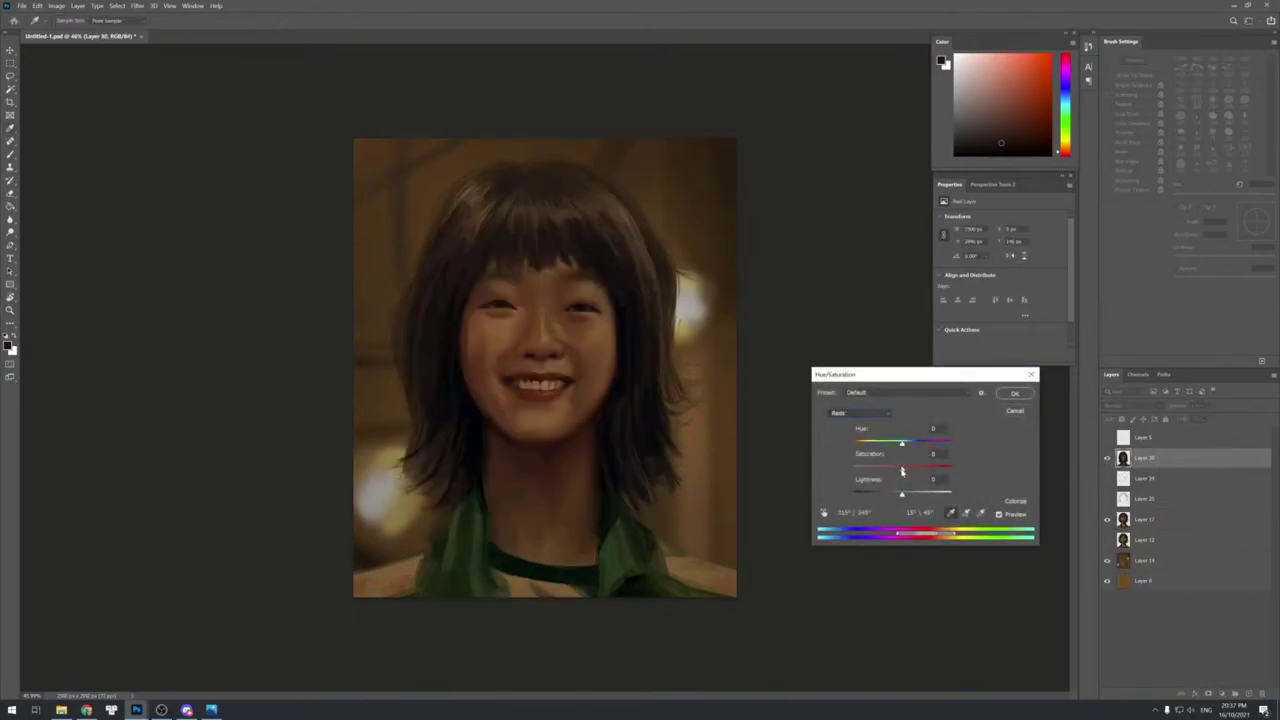
left_click_drag(901, 468, 885, 471)
key("Return")
key("z")
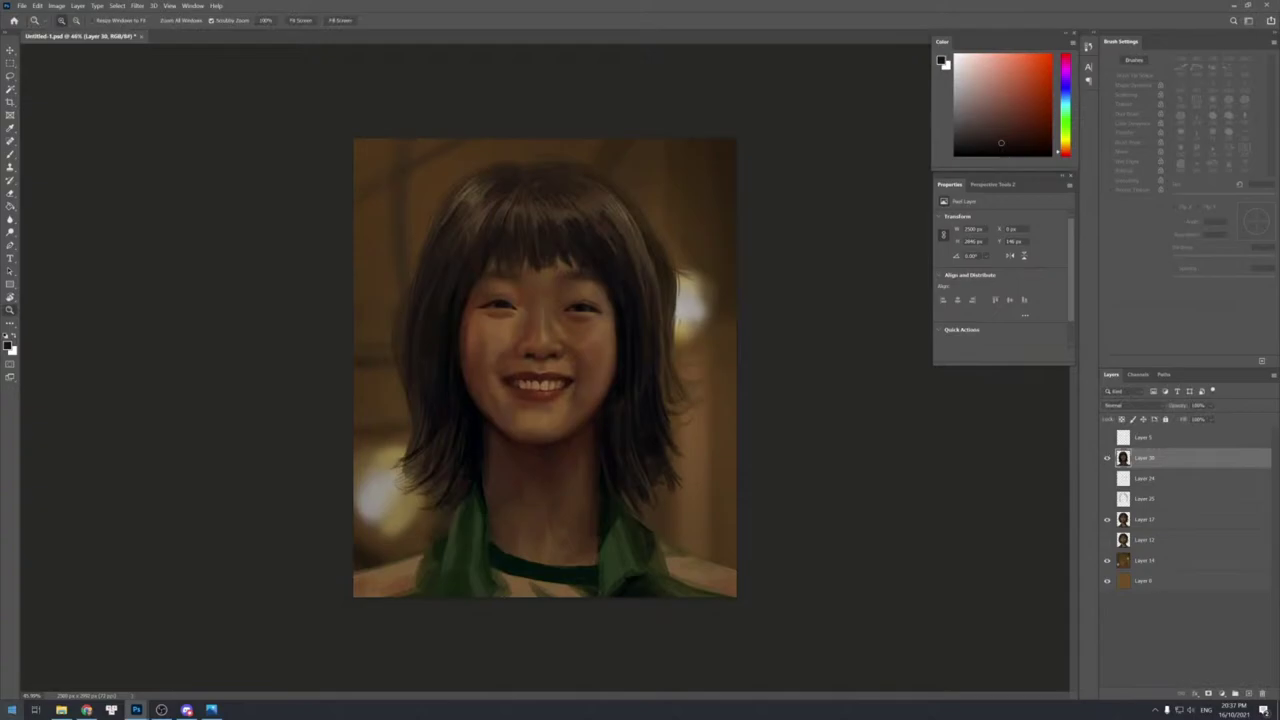
Duplicate the smiling portrait's layer and apply Match Color to the copy, using Layer 17 of Untitled-1.psd as the source.
left_click(38, 6)
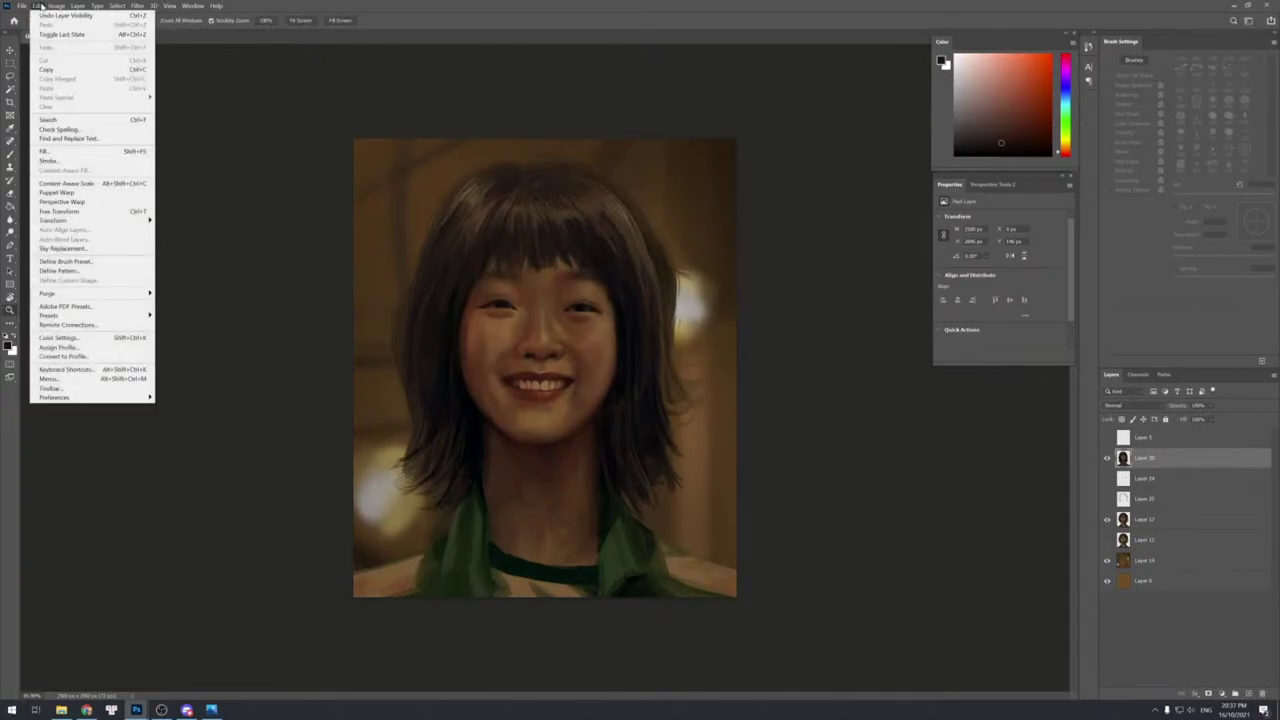
left_click(350, 143)
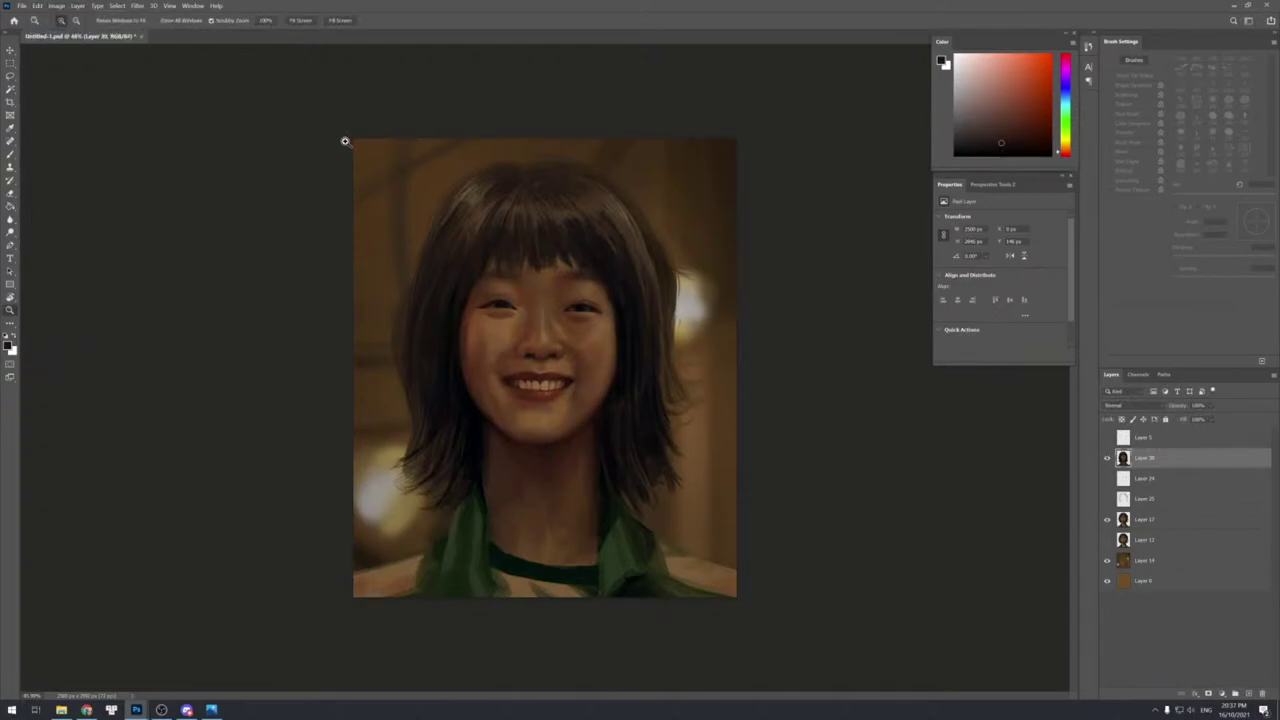
key("ctrl+j")
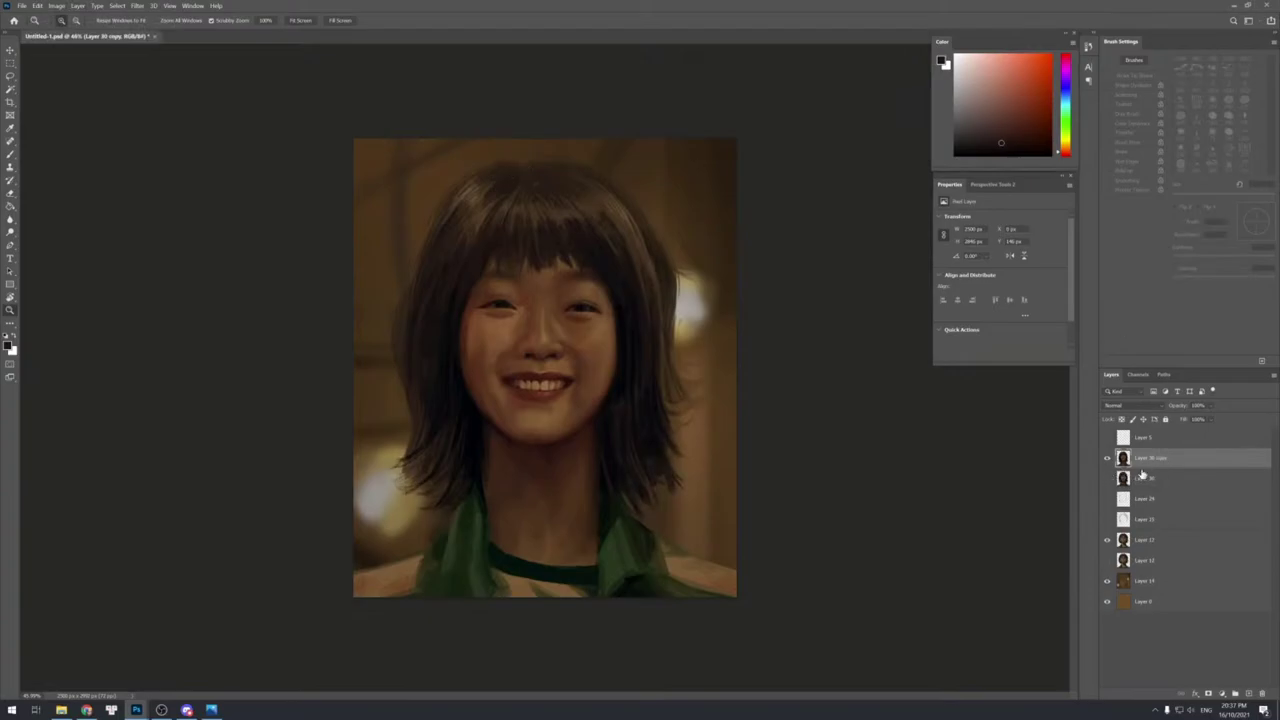
left_click(57, 6)
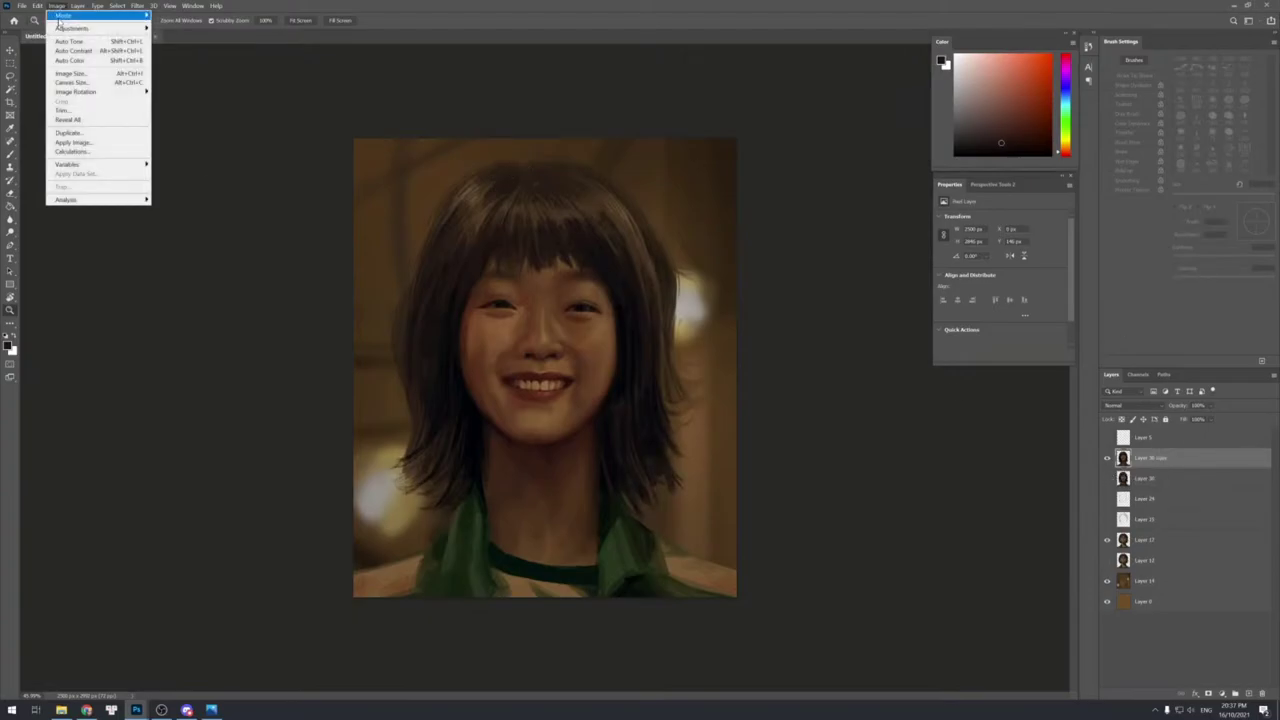
mouse_move(75, 28)
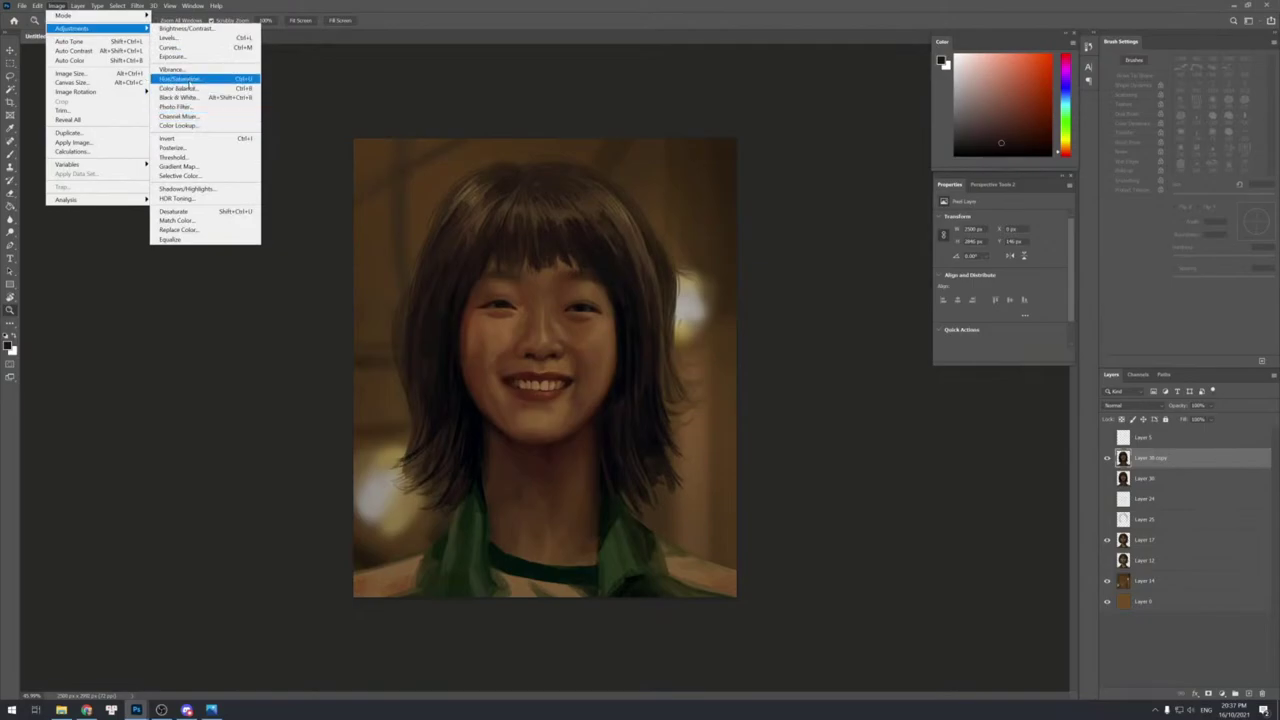
left_click(185, 220)
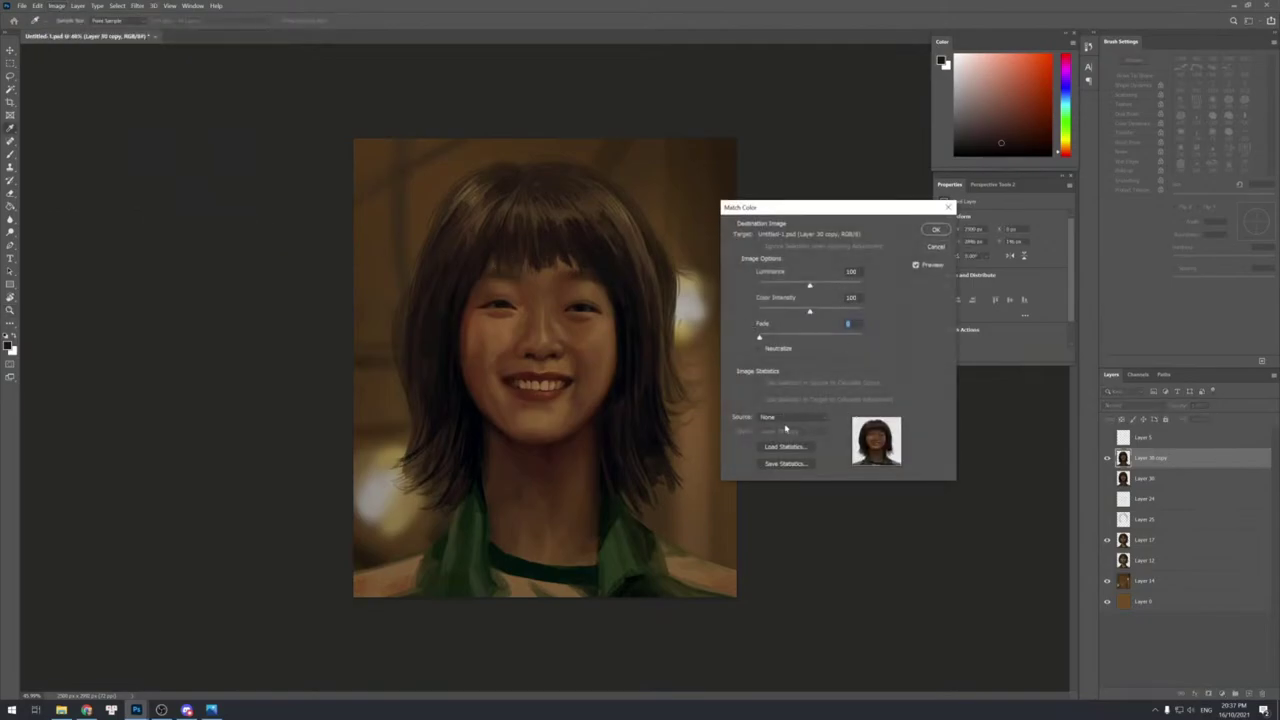
left_click(787, 417)
left_click(787, 430)
left_click(790, 431)
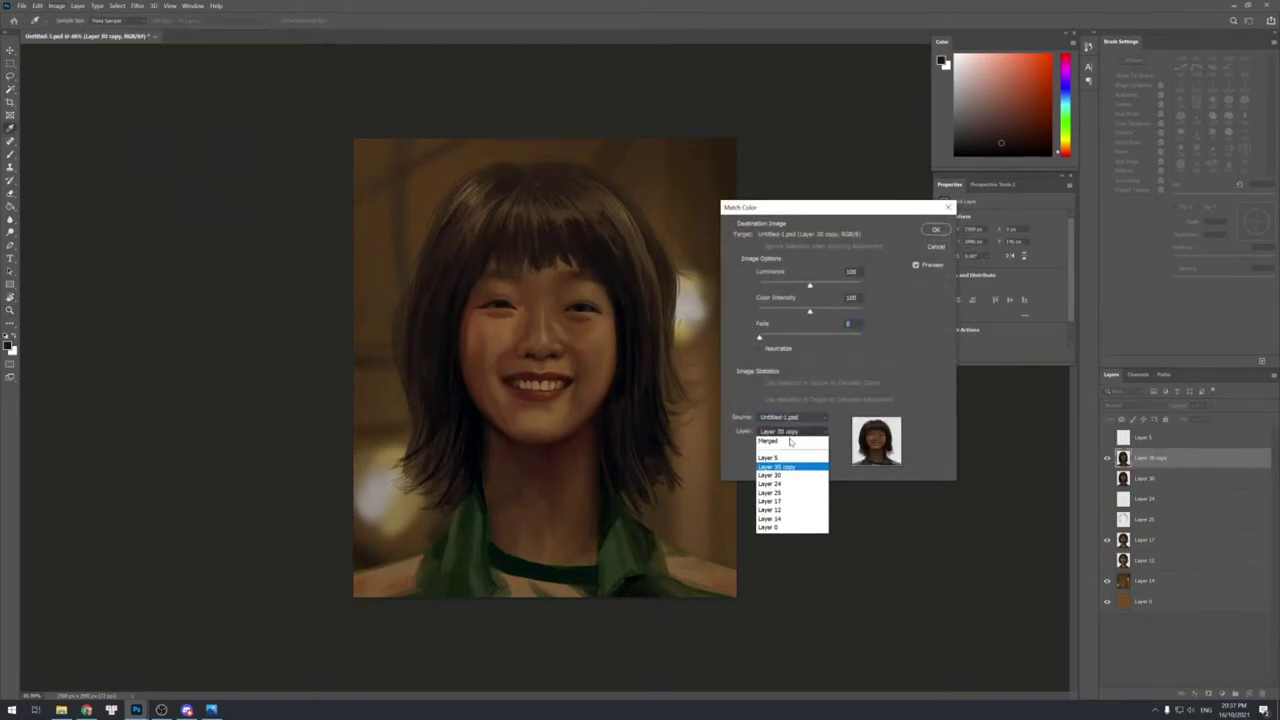
left_click(783, 501)
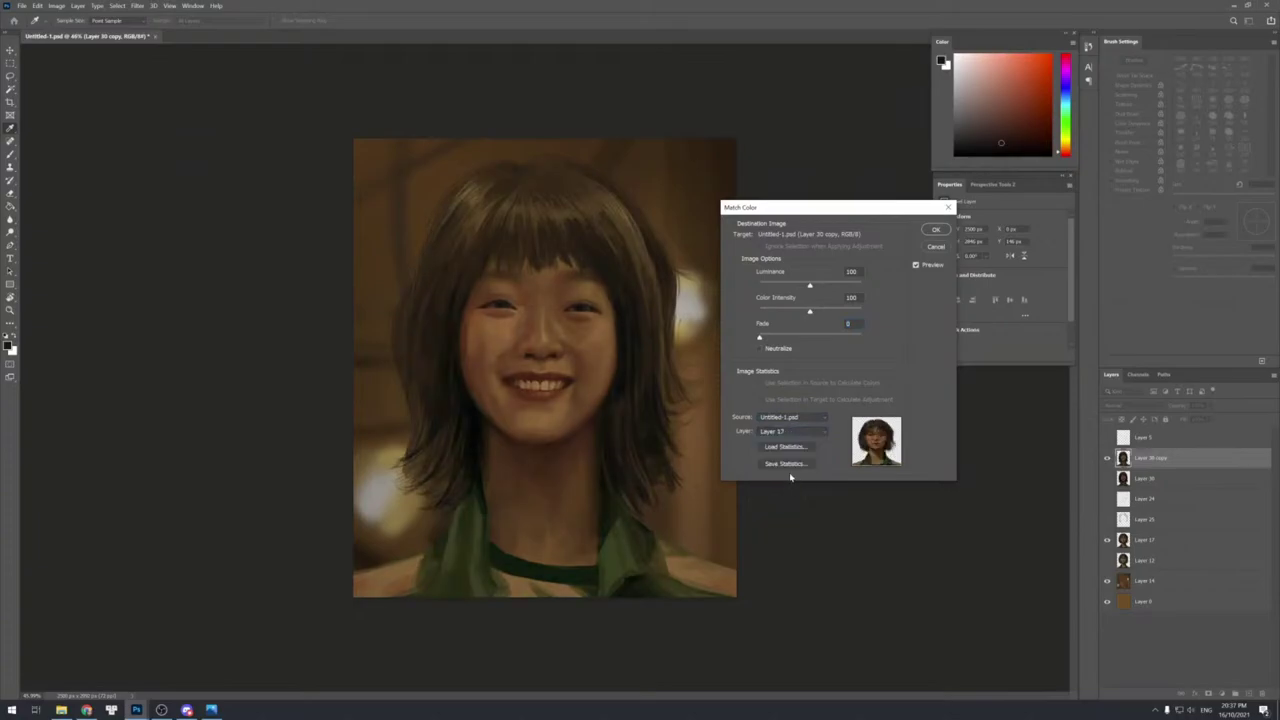
left_click(935, 230)
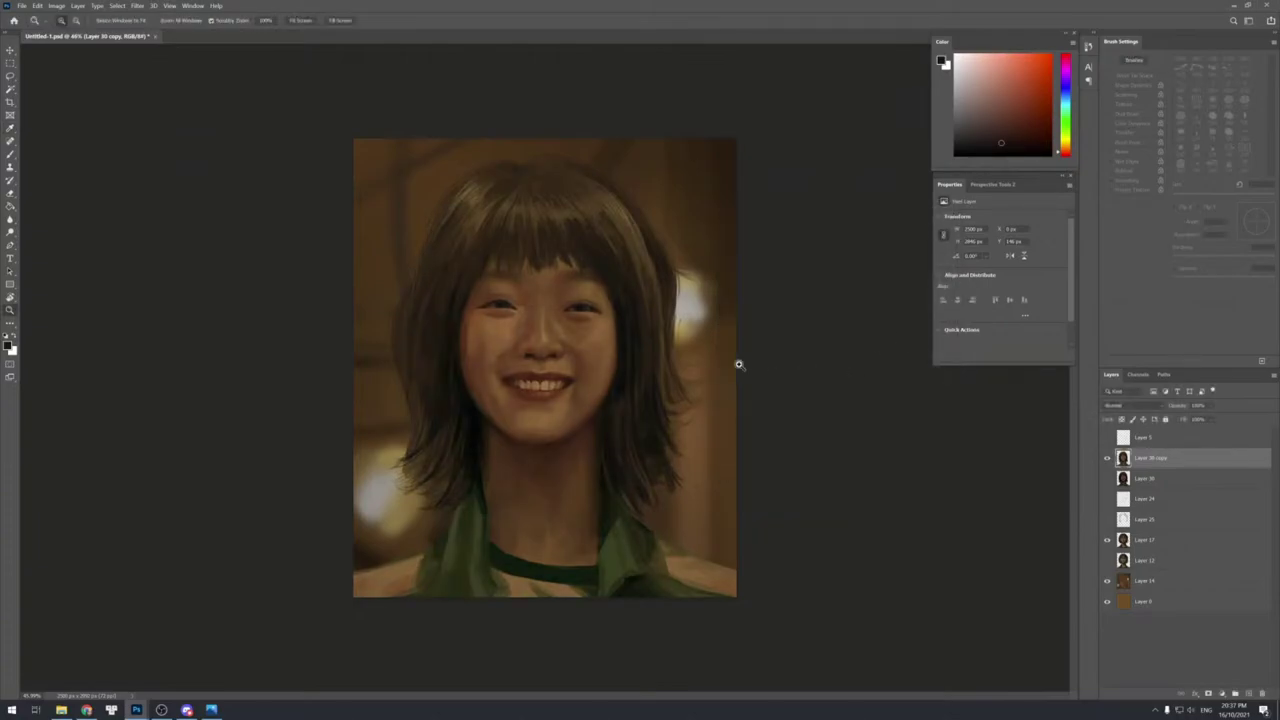
Examine the color-matched smiling portrait at several magnifications, checking its overall hair and skin tones.
left_click(1107, 458)
left_click(1107, 458)
left_click(649, 385, "alt")
left_click(649, 385, "alt")
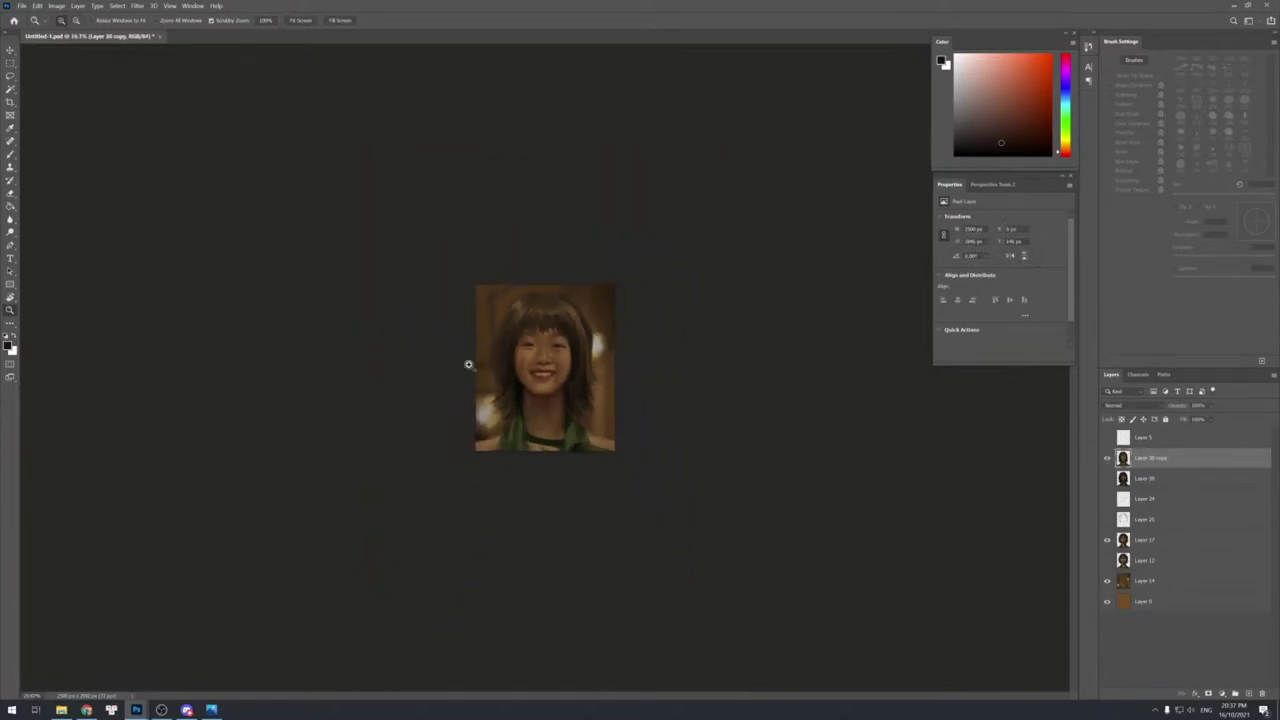
left_click_drag(449, 349, 450, 347)
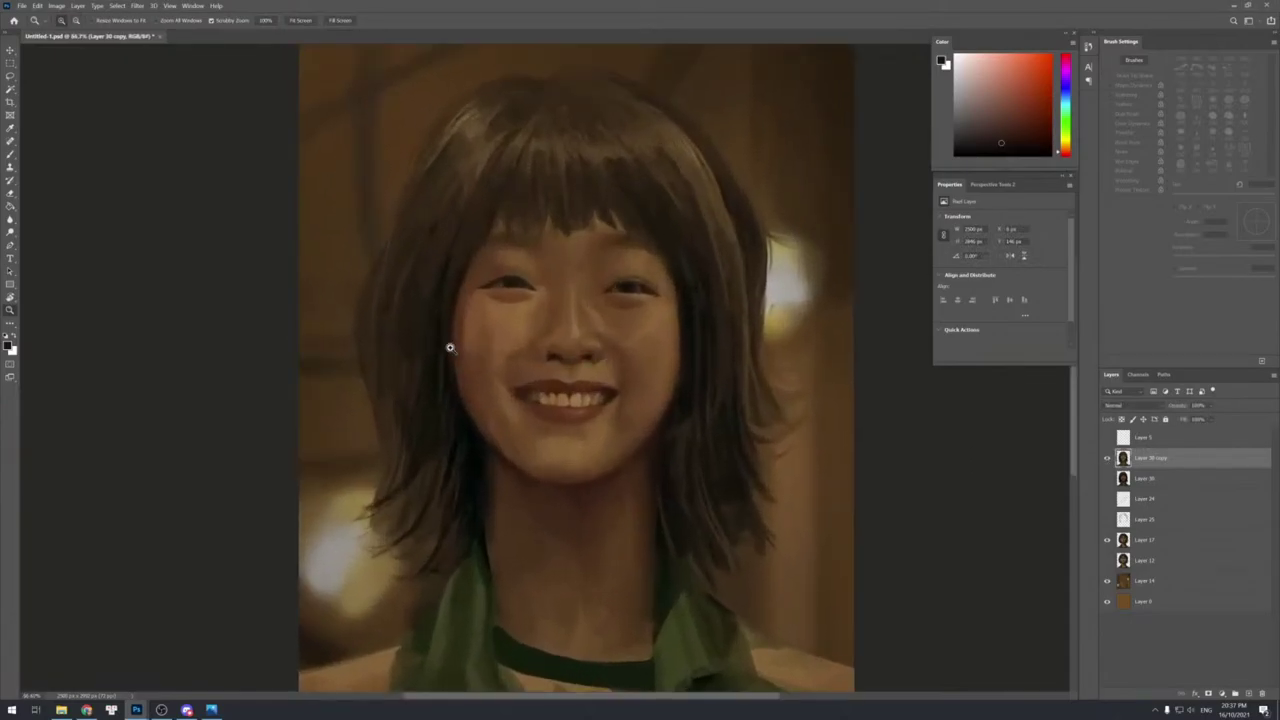
left_click(592, 397, "alt")
left_click(592, 397, "alt")
left_click(584, 398, "alt")
left_click(563, 385)
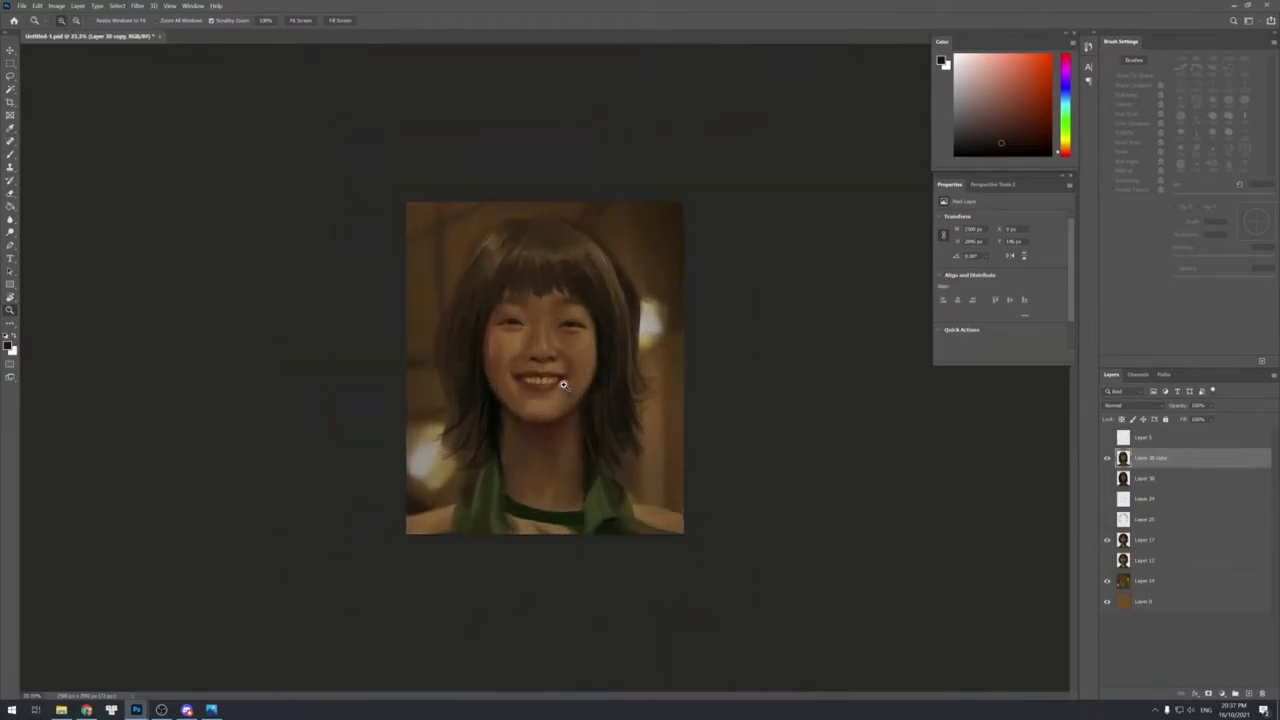
left_click(562, 385)
left_click(566, 387)
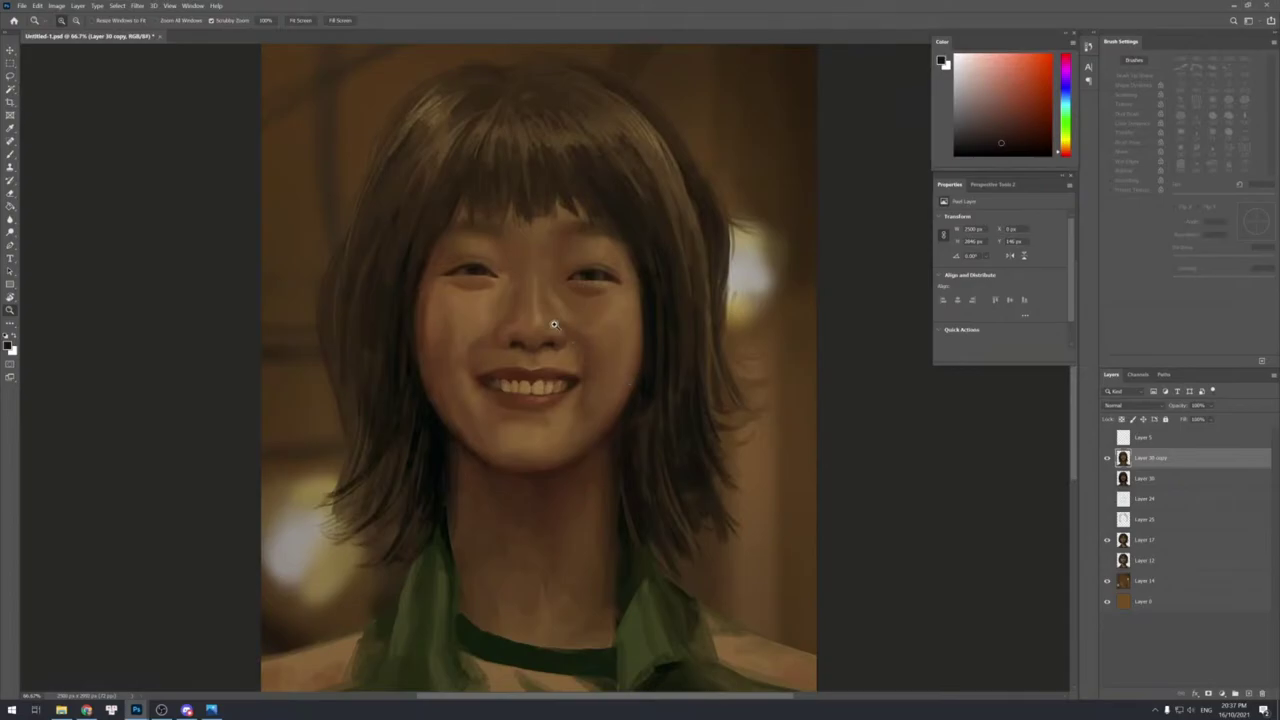
Compare the smiling and neutral portraits by repeatedly hiding and showing the color-matched layer.
left_click(1108, 457)
left_click(1108, 457)
left_click(1108, 457)
left_click(1108, 457)
left_click(1108, 457)
left_click(1108, 457)
left_click(1110, 457)
left_click(1110, 457)
left_click(1110, 457)
left_click(1110, 457)
left_click(1110, 457)
left_click(1110, 457)
left_click(1109, 457)
left_click(1109, 457)
left_click(1109, 457)
left_click(1109, 457)
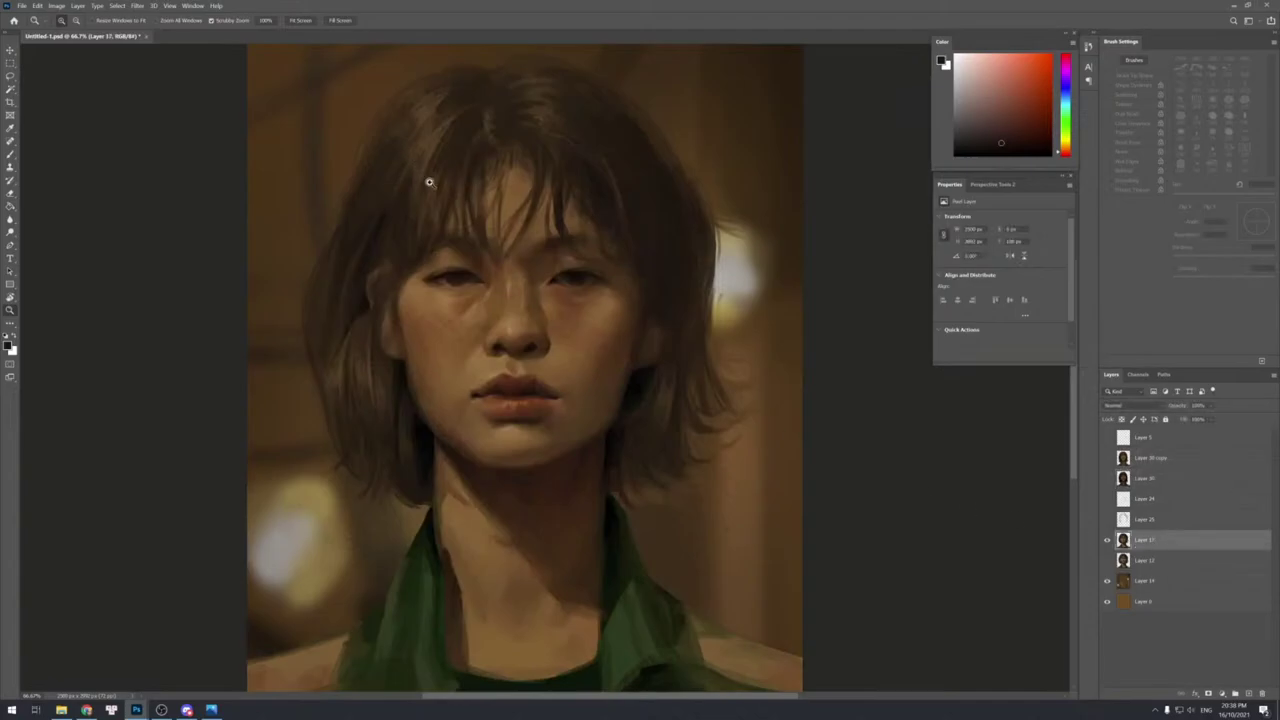
Sharpen the neutral portrait's duplicate layer with Unsharp Mask, raising the amount and adjusting the radius.
left_click(137, 6)
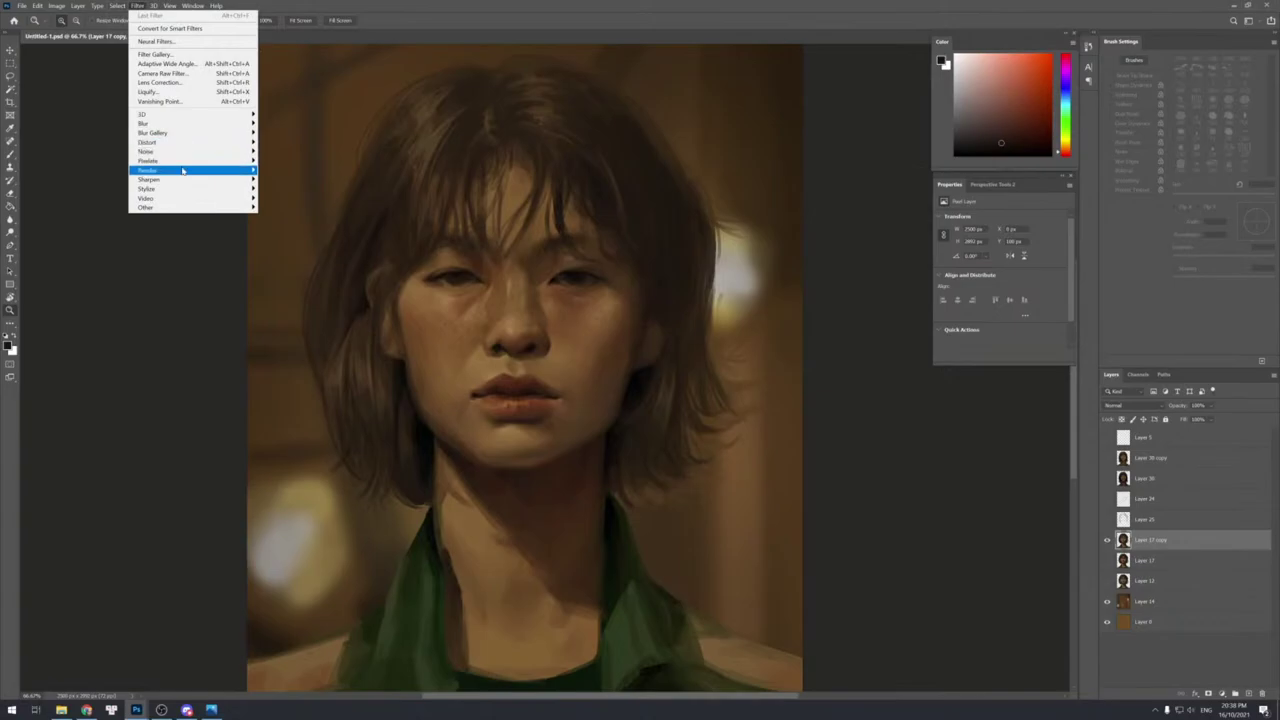
mouse_move(190, 179)
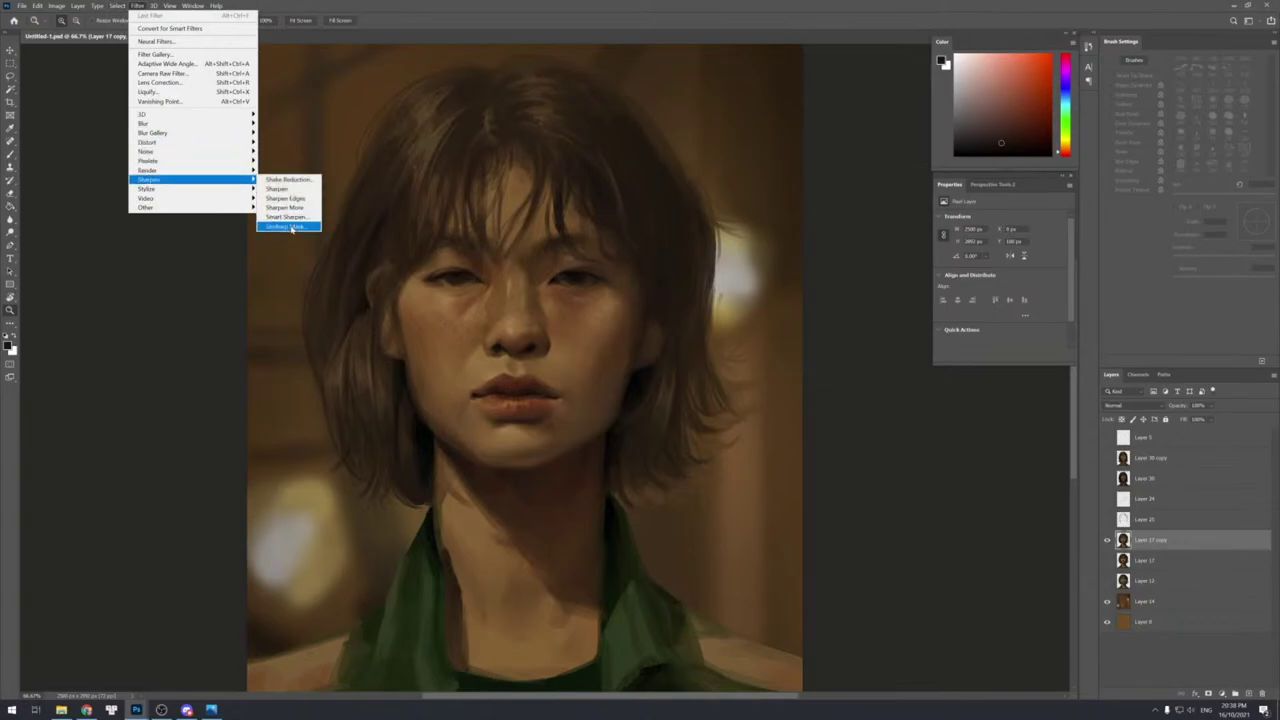
left_click(291, 227)
left_click_drag(720, 179, 857, 215)
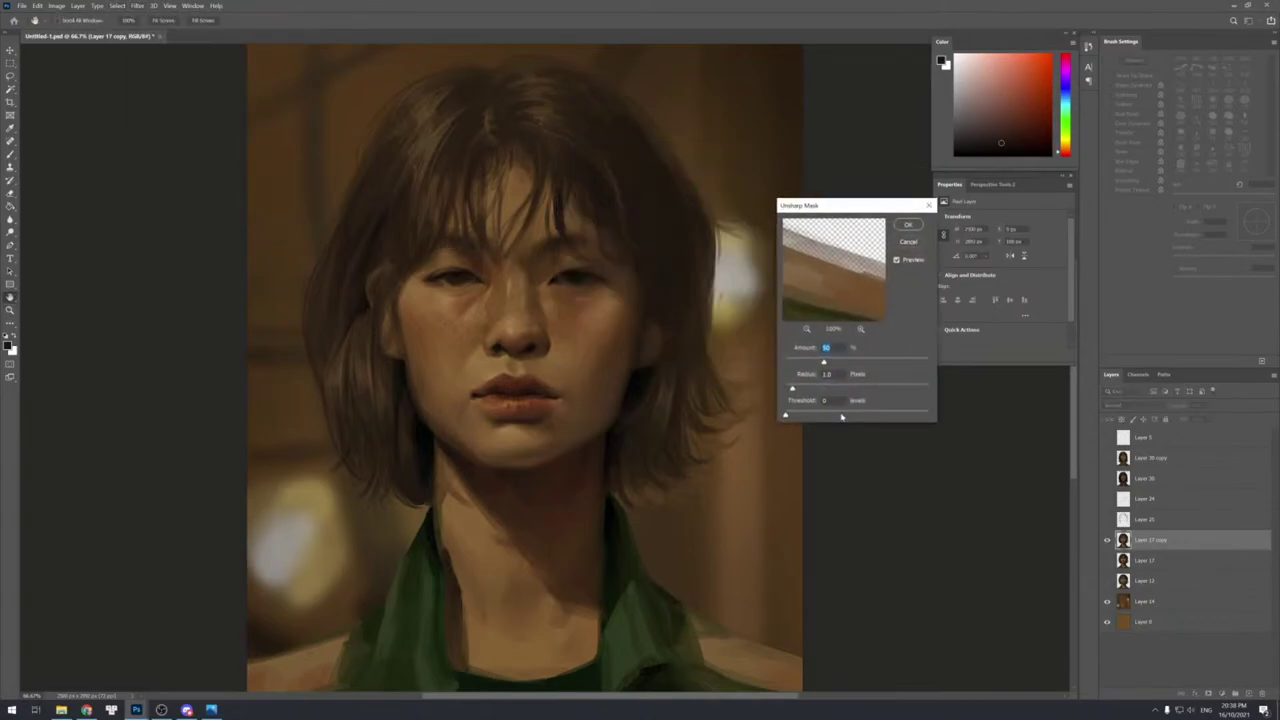
left_click(871, 362)
left_click_drag(799, 393, 798, 389)
left_click(906, 226)
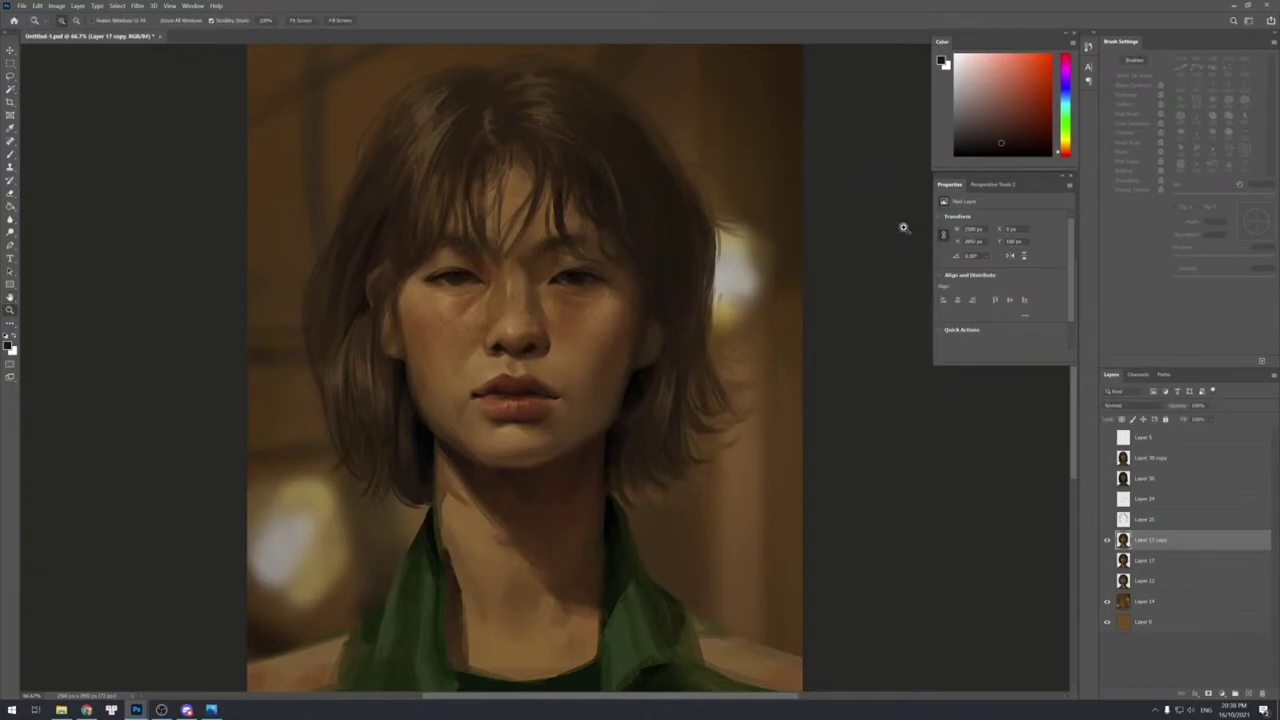
Show the smiling portrait's color-matched layer in place of the neutral one and reapply the same Unsharp Mask to it.
left_click(643, 218, "alt")
left_click(643, 218, "alt")
left_click_drag(563, 350, 888, 354)
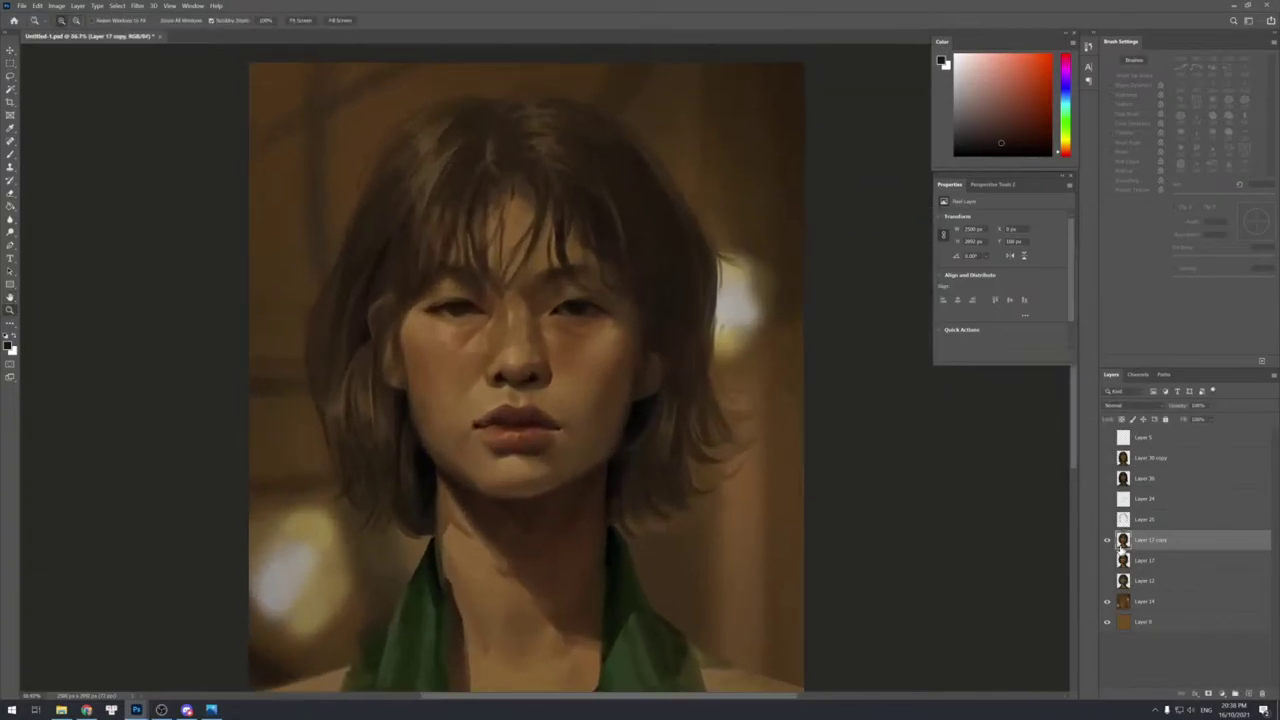
left_click(1107, 540)
left_click(1107, 457)
left_click(1160, 458)
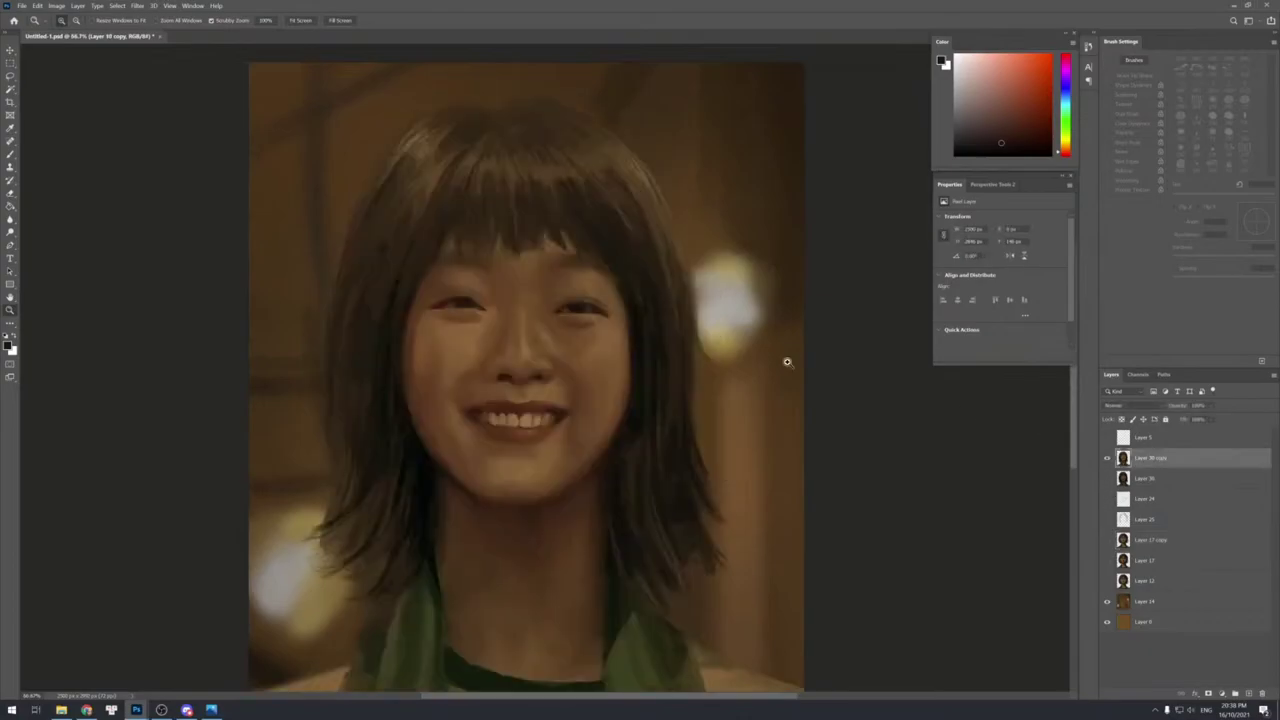
left_click(136, 6)
left_click(136, 6)
left_click(137, 6)
left_click(137, 6)
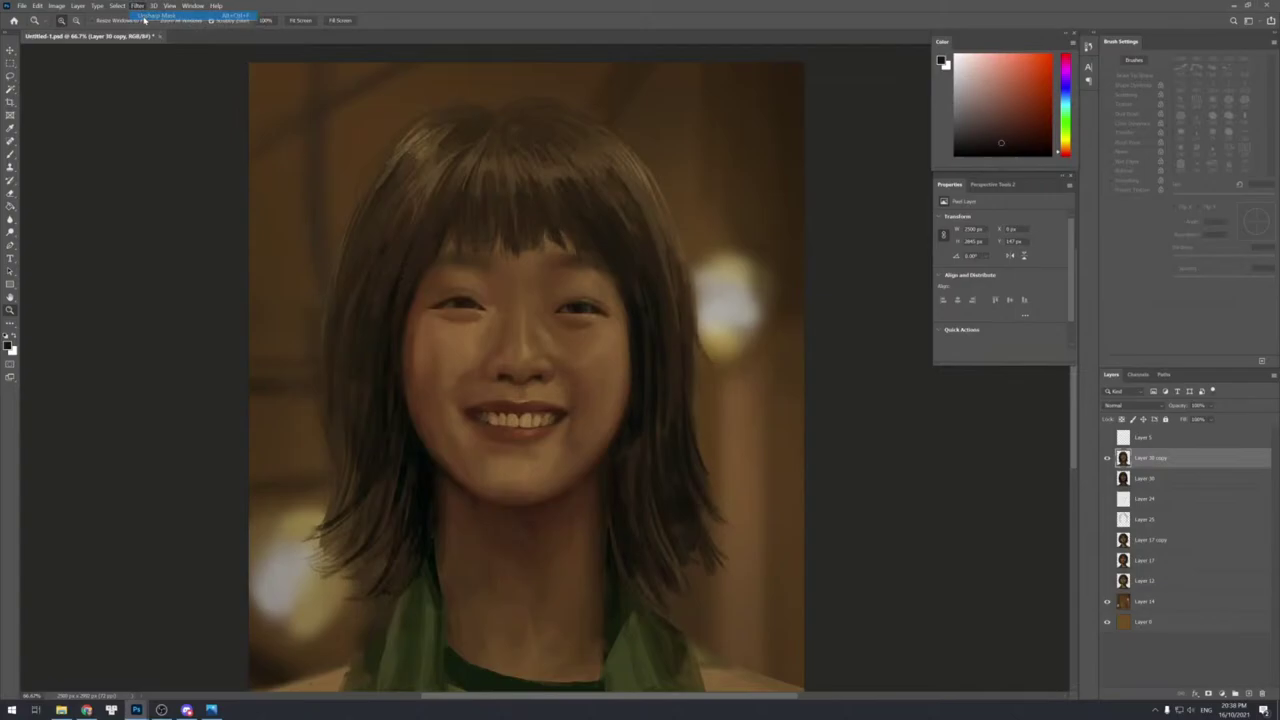
Compare the sharpened smiling and neutral portraits, and view the smiling one with the blurred background layer hidden and shown.
left_click(523, 334, "alt")
left_click(600, 334, "alt")
left_click(675, 357)
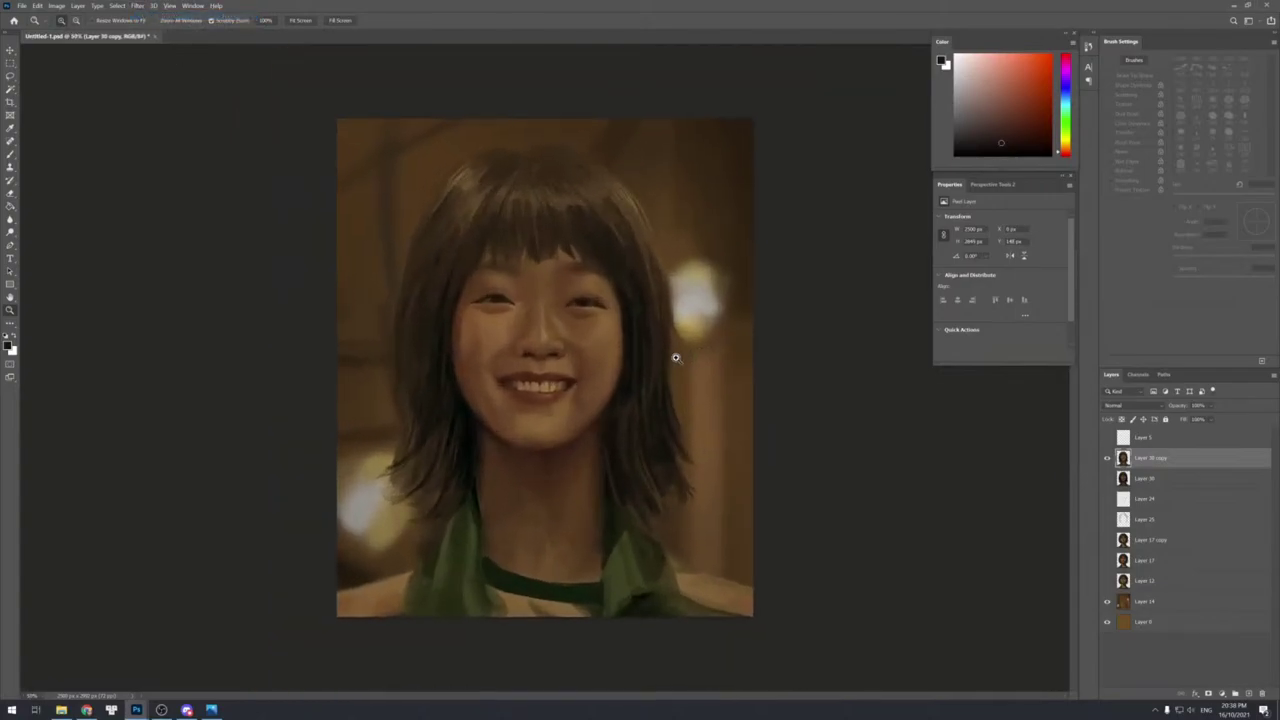
left_click(1107, 457)
left_click(1108, 541)
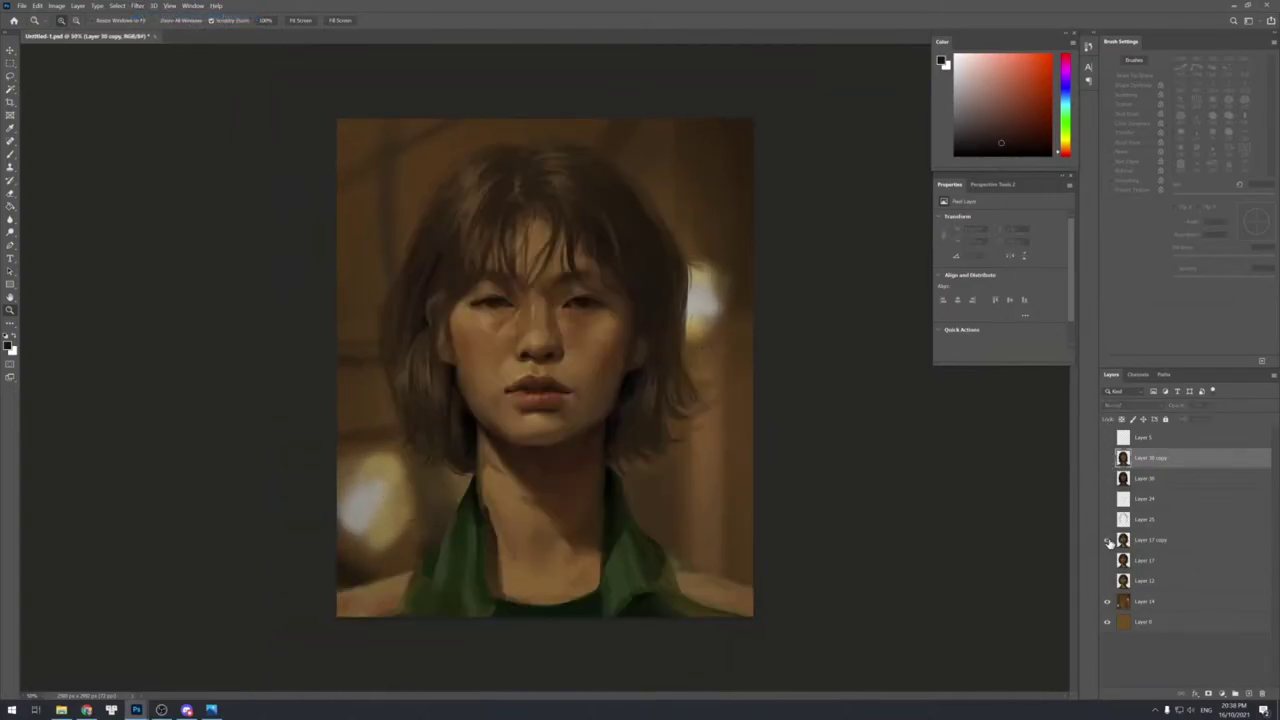
left_click(1108, 541)
left_click(1107, 457)
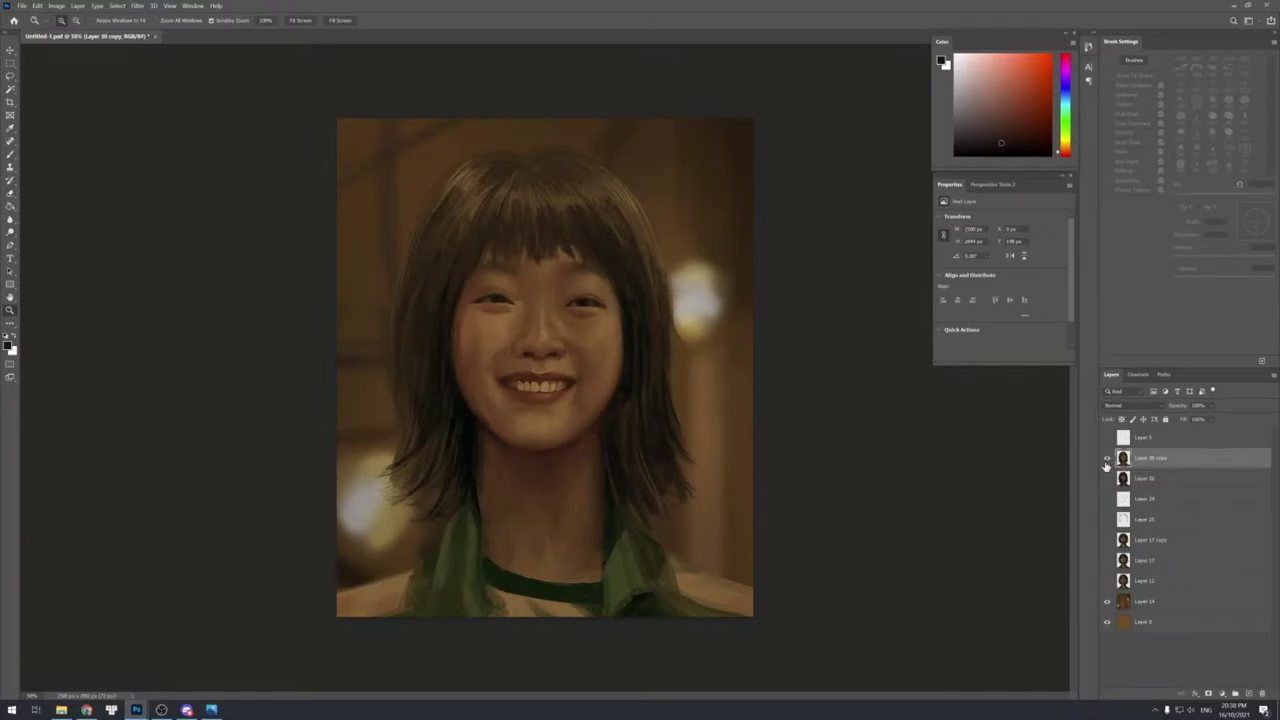
left_click(1107, 603)
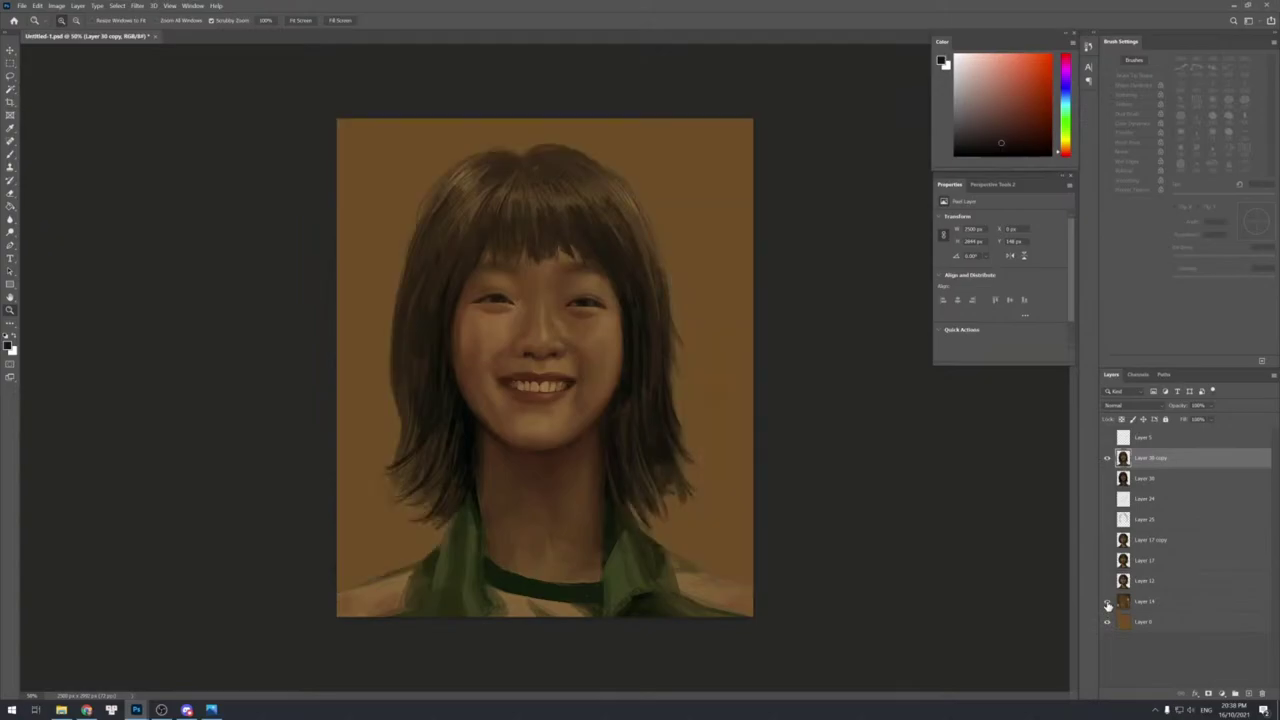
left_click(1107, 603)
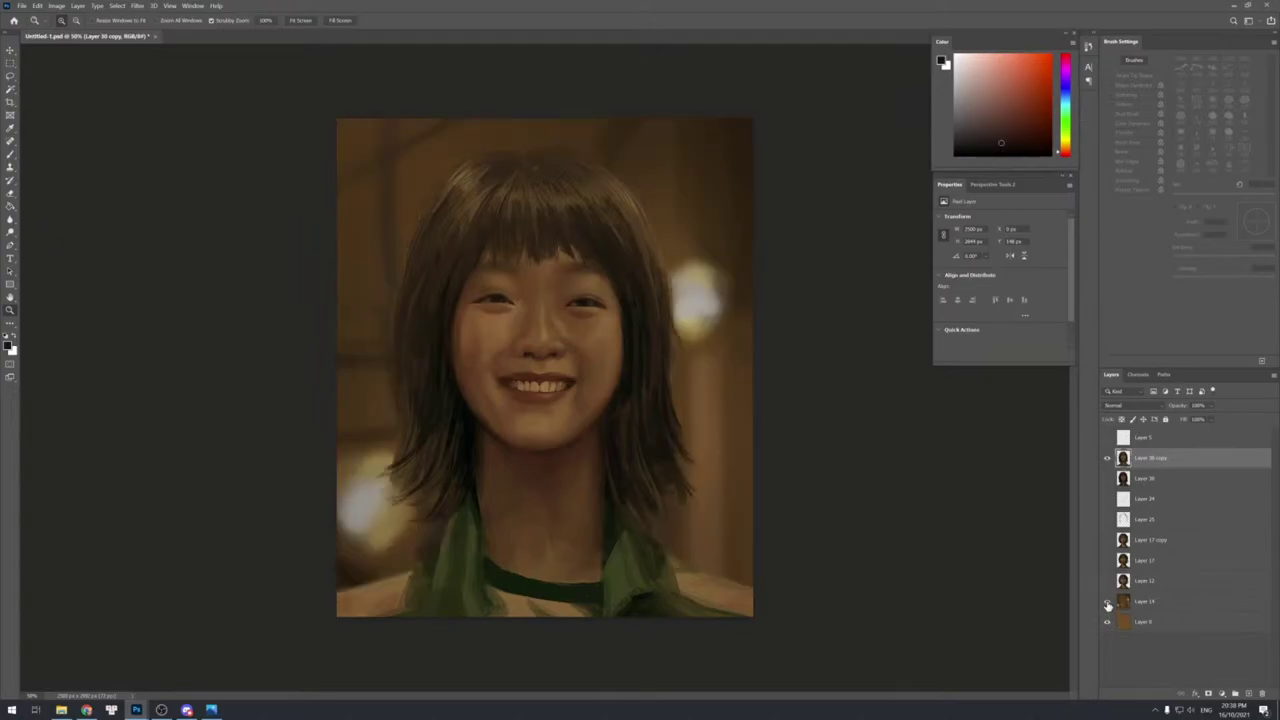
Adjust the tones of the blurred background on Layer 14 with Curves, and reselect the smiling portrait's color-matched layer.
left_click(1157, 606)
key("ctrl+m")
mouse_move(863, 384)
left_mouse_down()
mouse_move(865, 397)
mouse_move(848, 380)
left_mouse_up()
key("Return")
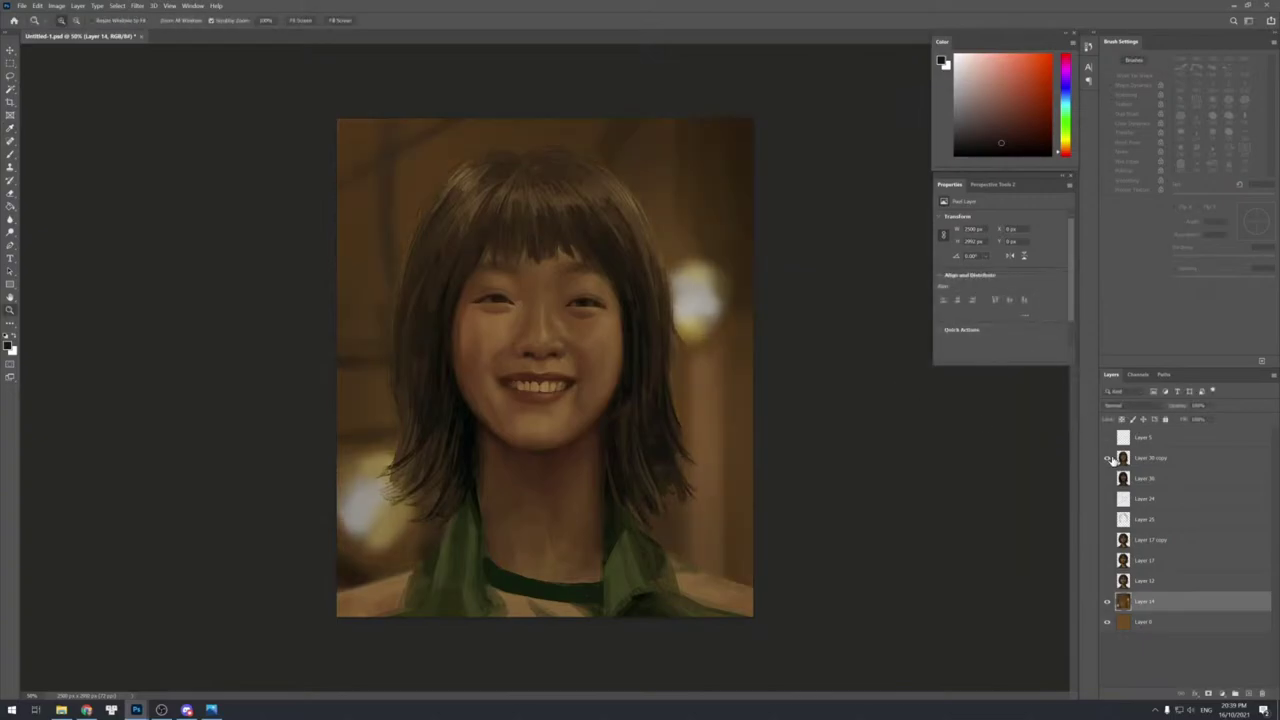
left_click(1107, 458)
left_click(1107, 458)
left_click(1128, 460)
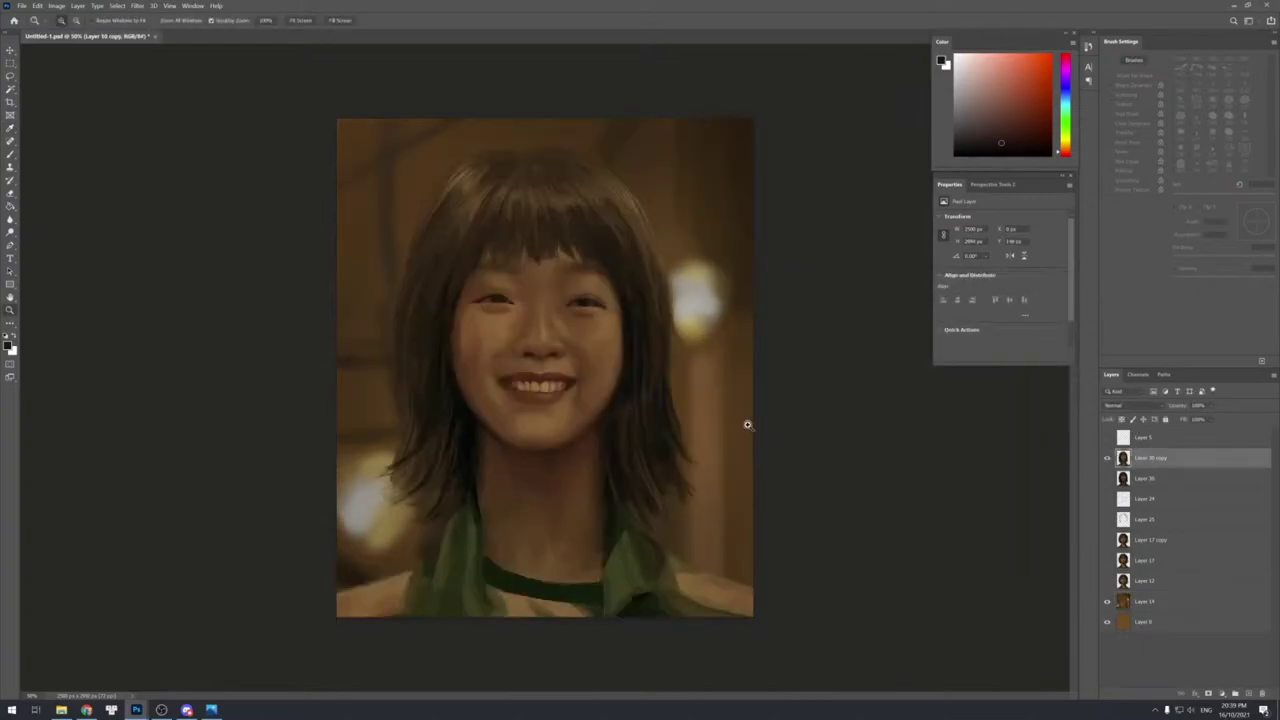
Check the smiling portrait's light and dark values by toggling the grayscale color proof.
key("ctrl+y")
key("ctrl+y")
key("ctrl+y")
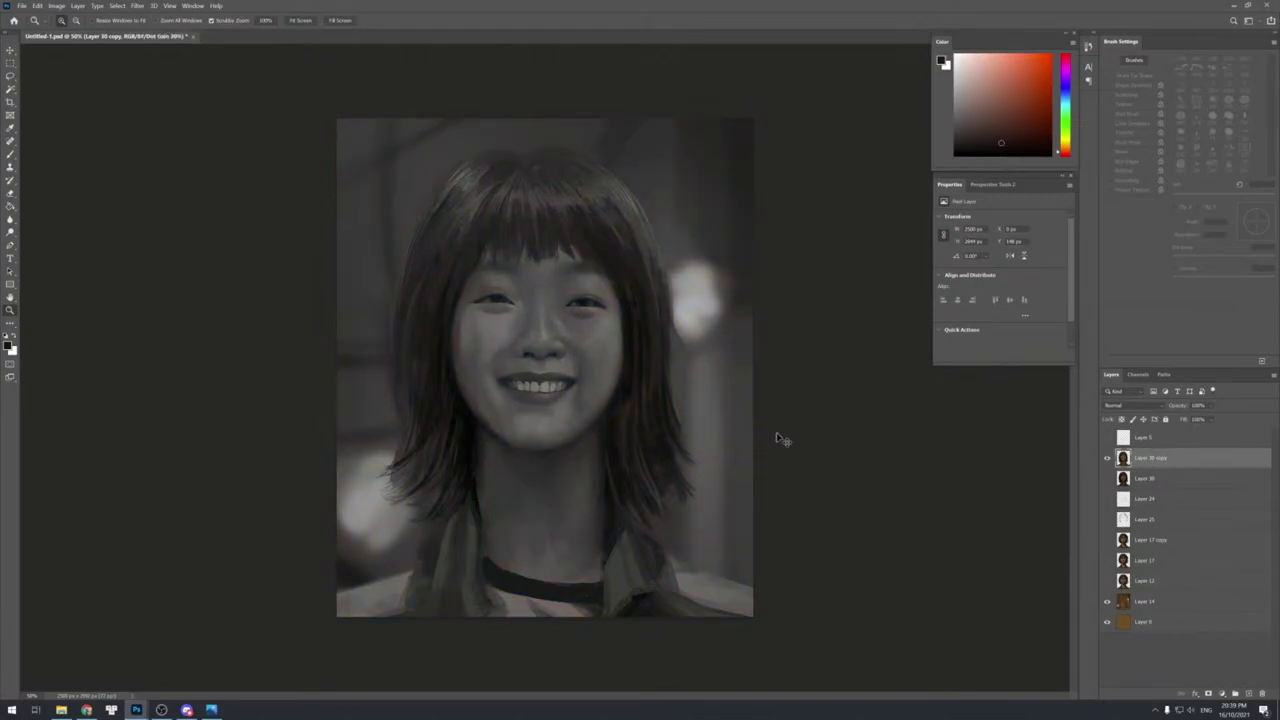
key("ctrl+y")
Hide the smiling portrait, show the sharpened neutral portrait, and save the document.
left_click(1107, 458)
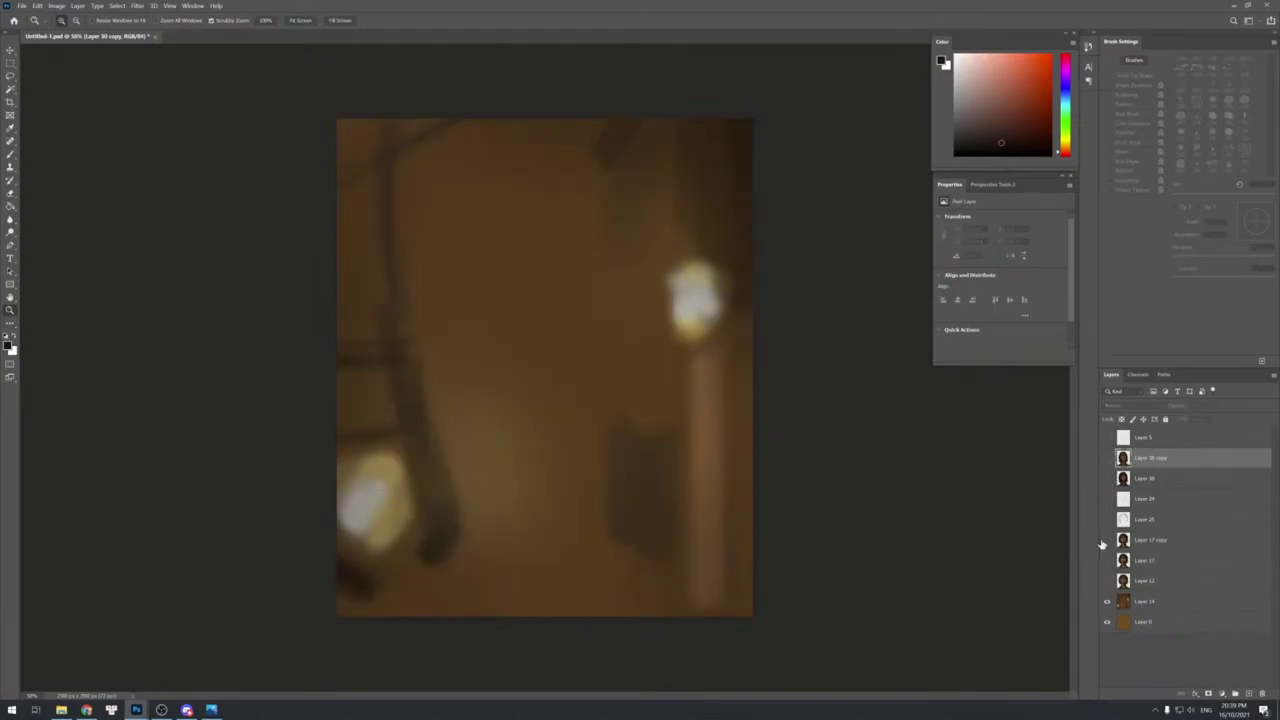
left_click(1107, 540)
key("ctrl+s")
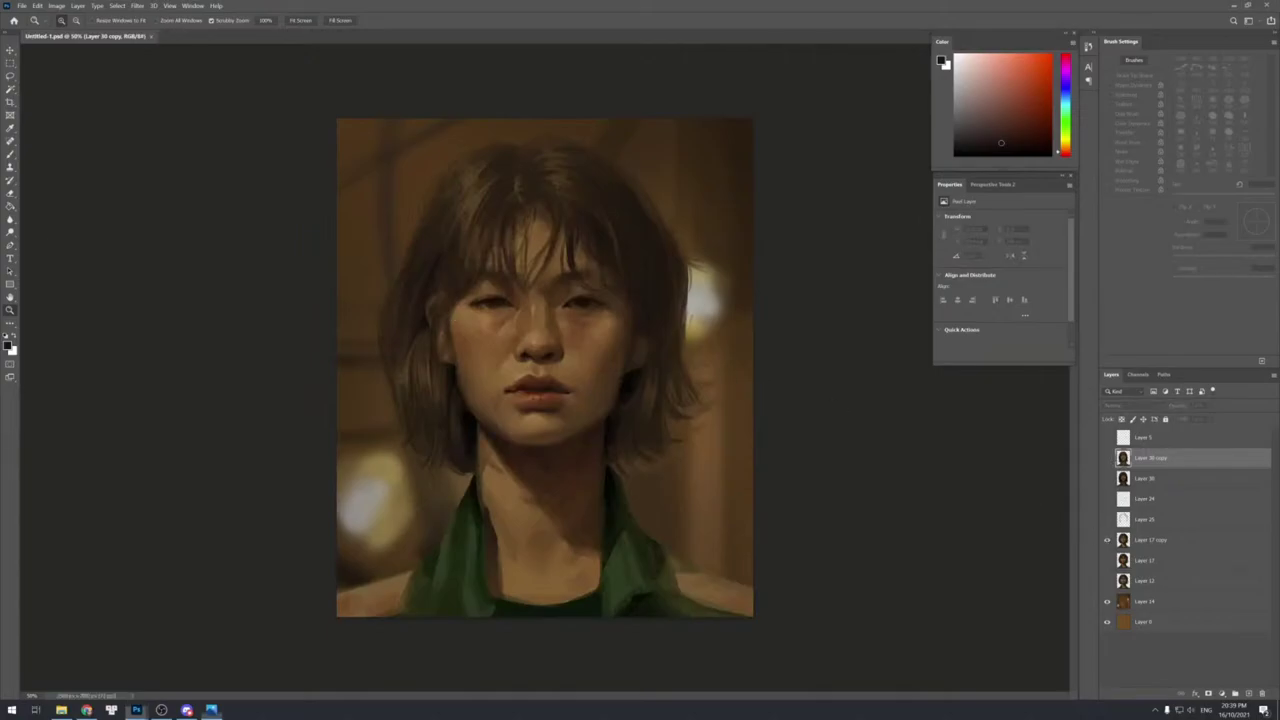
Switch to the image viewer window, close it, and return to Photoshop.
left_click(211, 710)
key("alt+F4")
key("alt+Tab")
Compare the finished portraits by repeatedly showing and hiding the smiling layer over the neutral one, and switch to the recording program.
left_click(1107, 458)
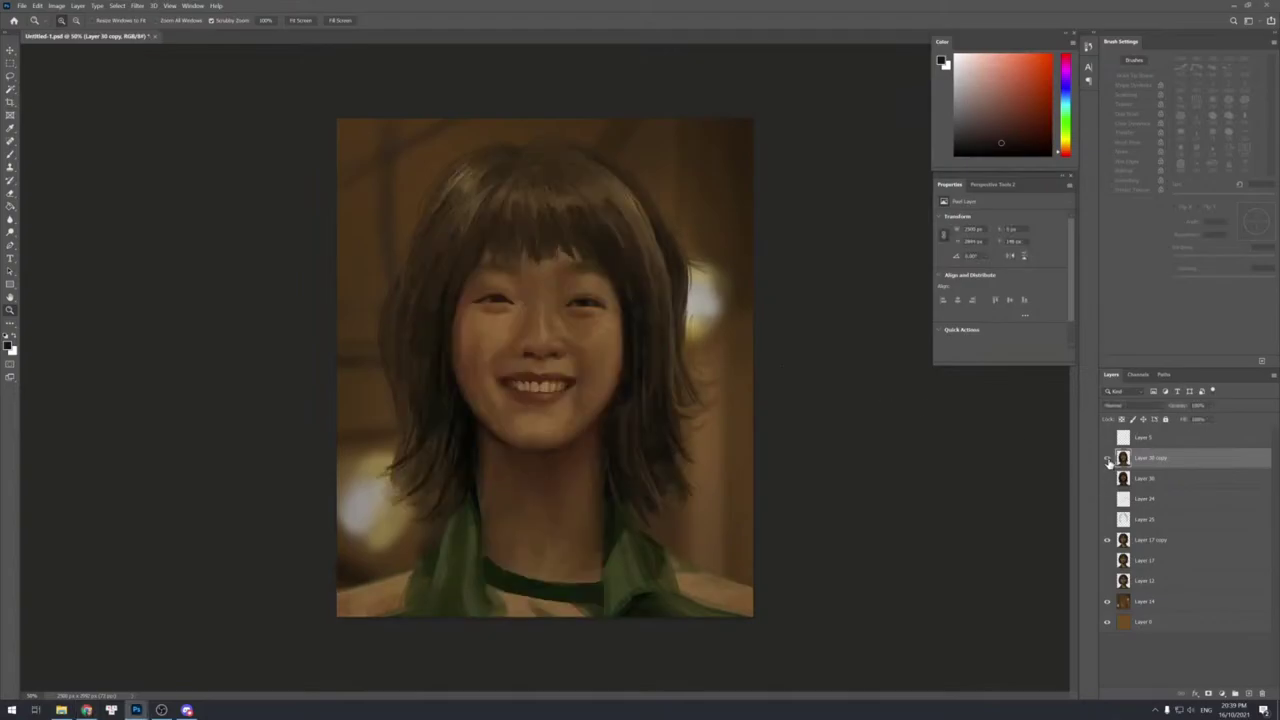
left_click(1107, 458)
left_click(1107, 458)
left_click(1107, 458)
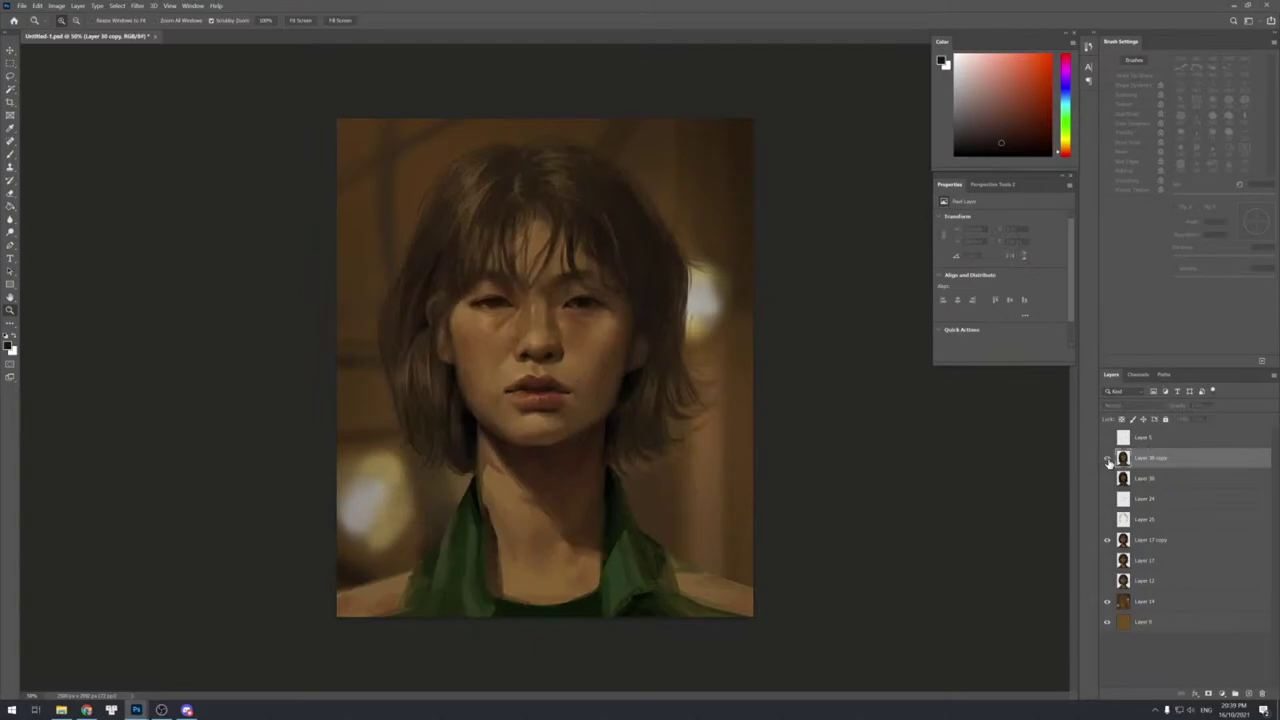
left_click(1107, 458)
left_click(1107, 458)
left_click(161, 710)
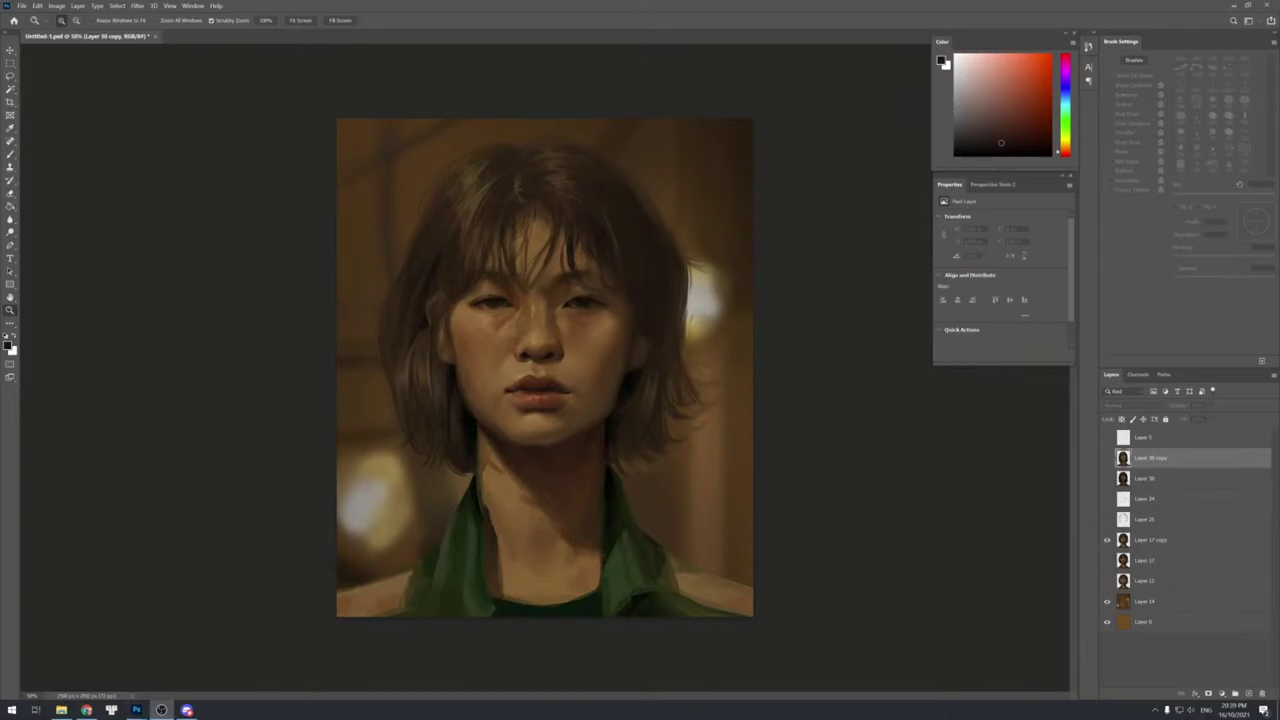